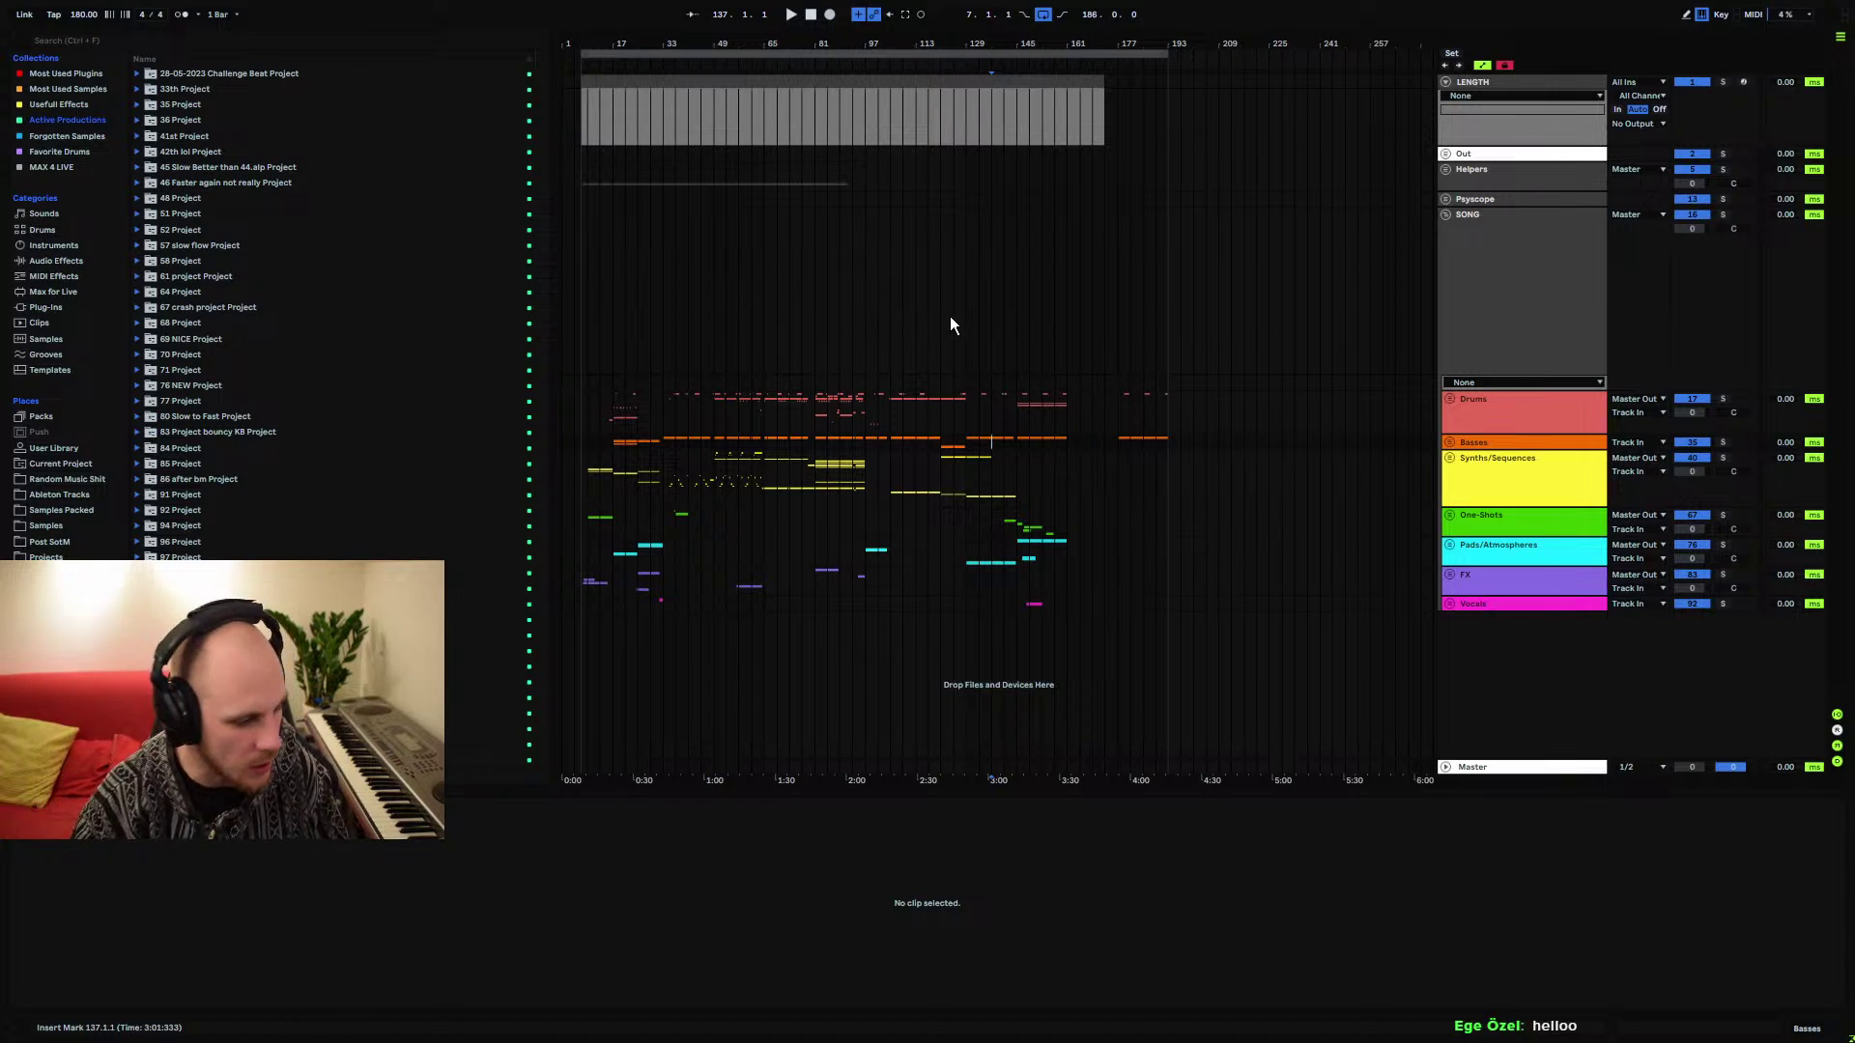
# Play the arrangement from bar 7, the start of the clip on the LENGTH track
pyautogui.click(819, 422)
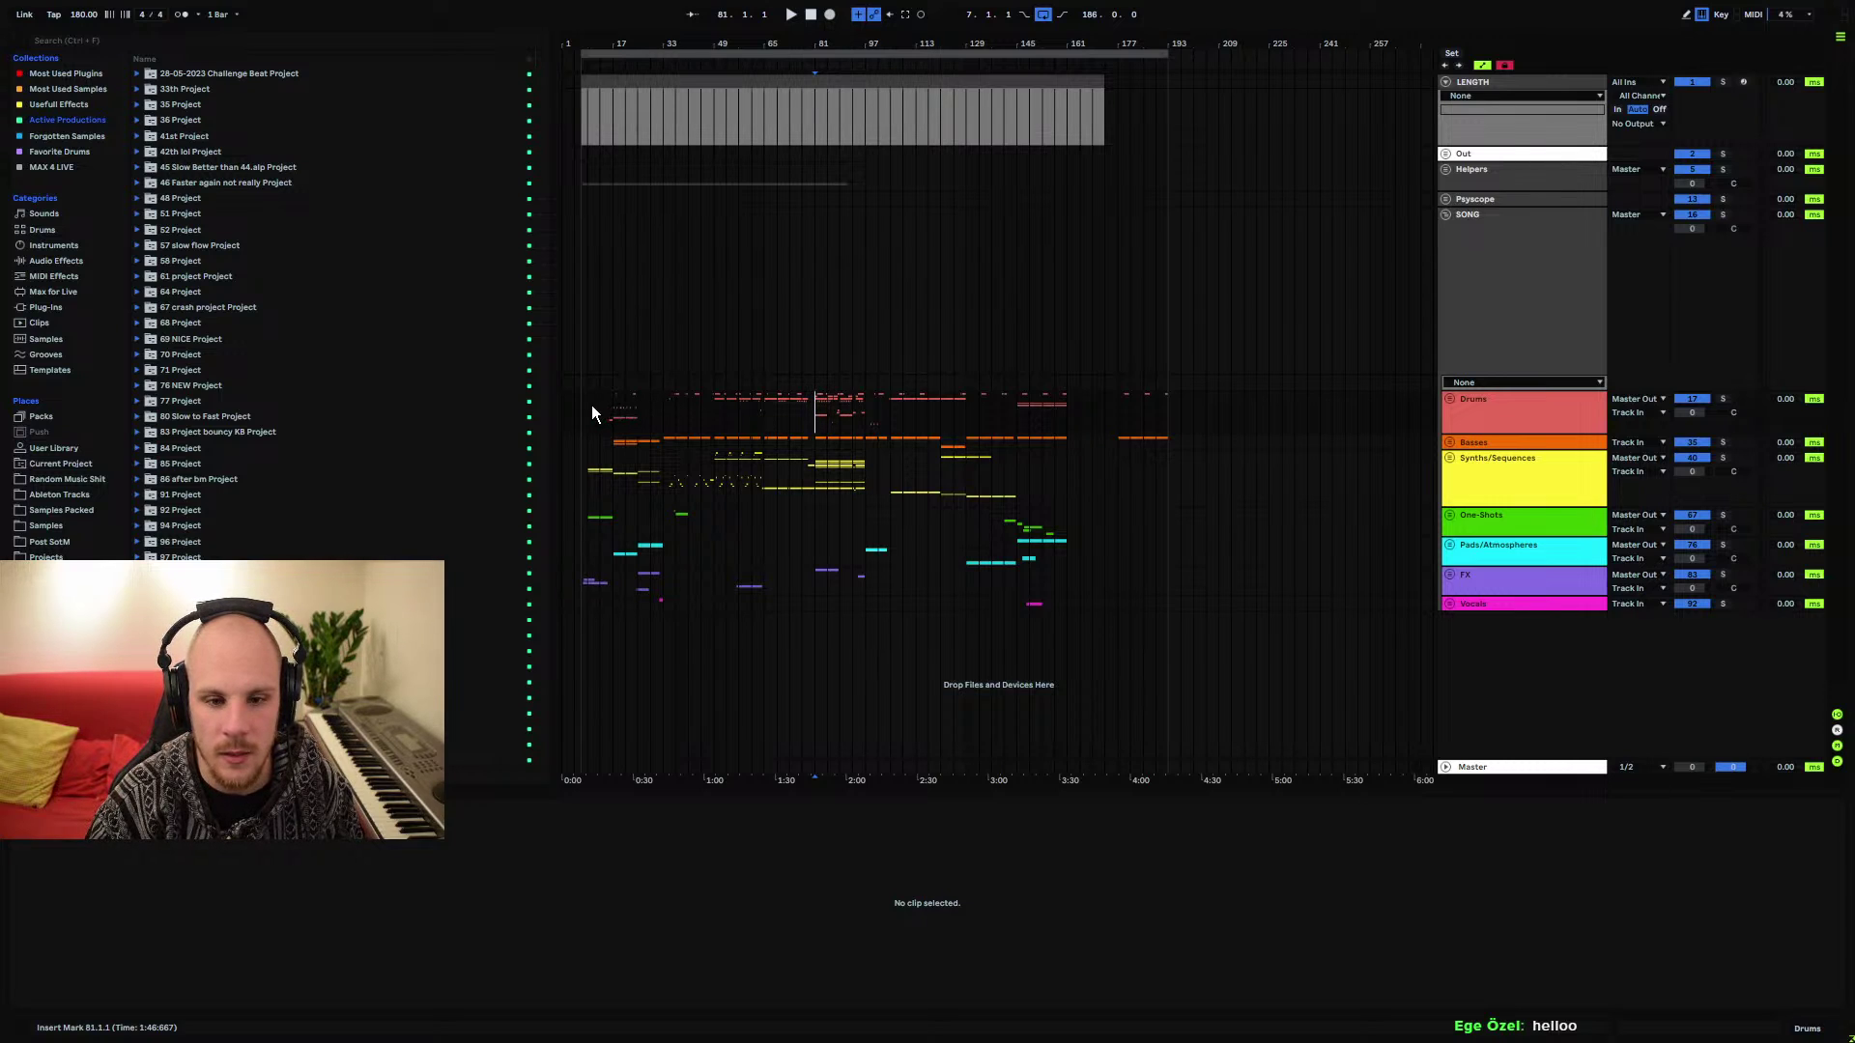
pyautogui.click(609, 92)
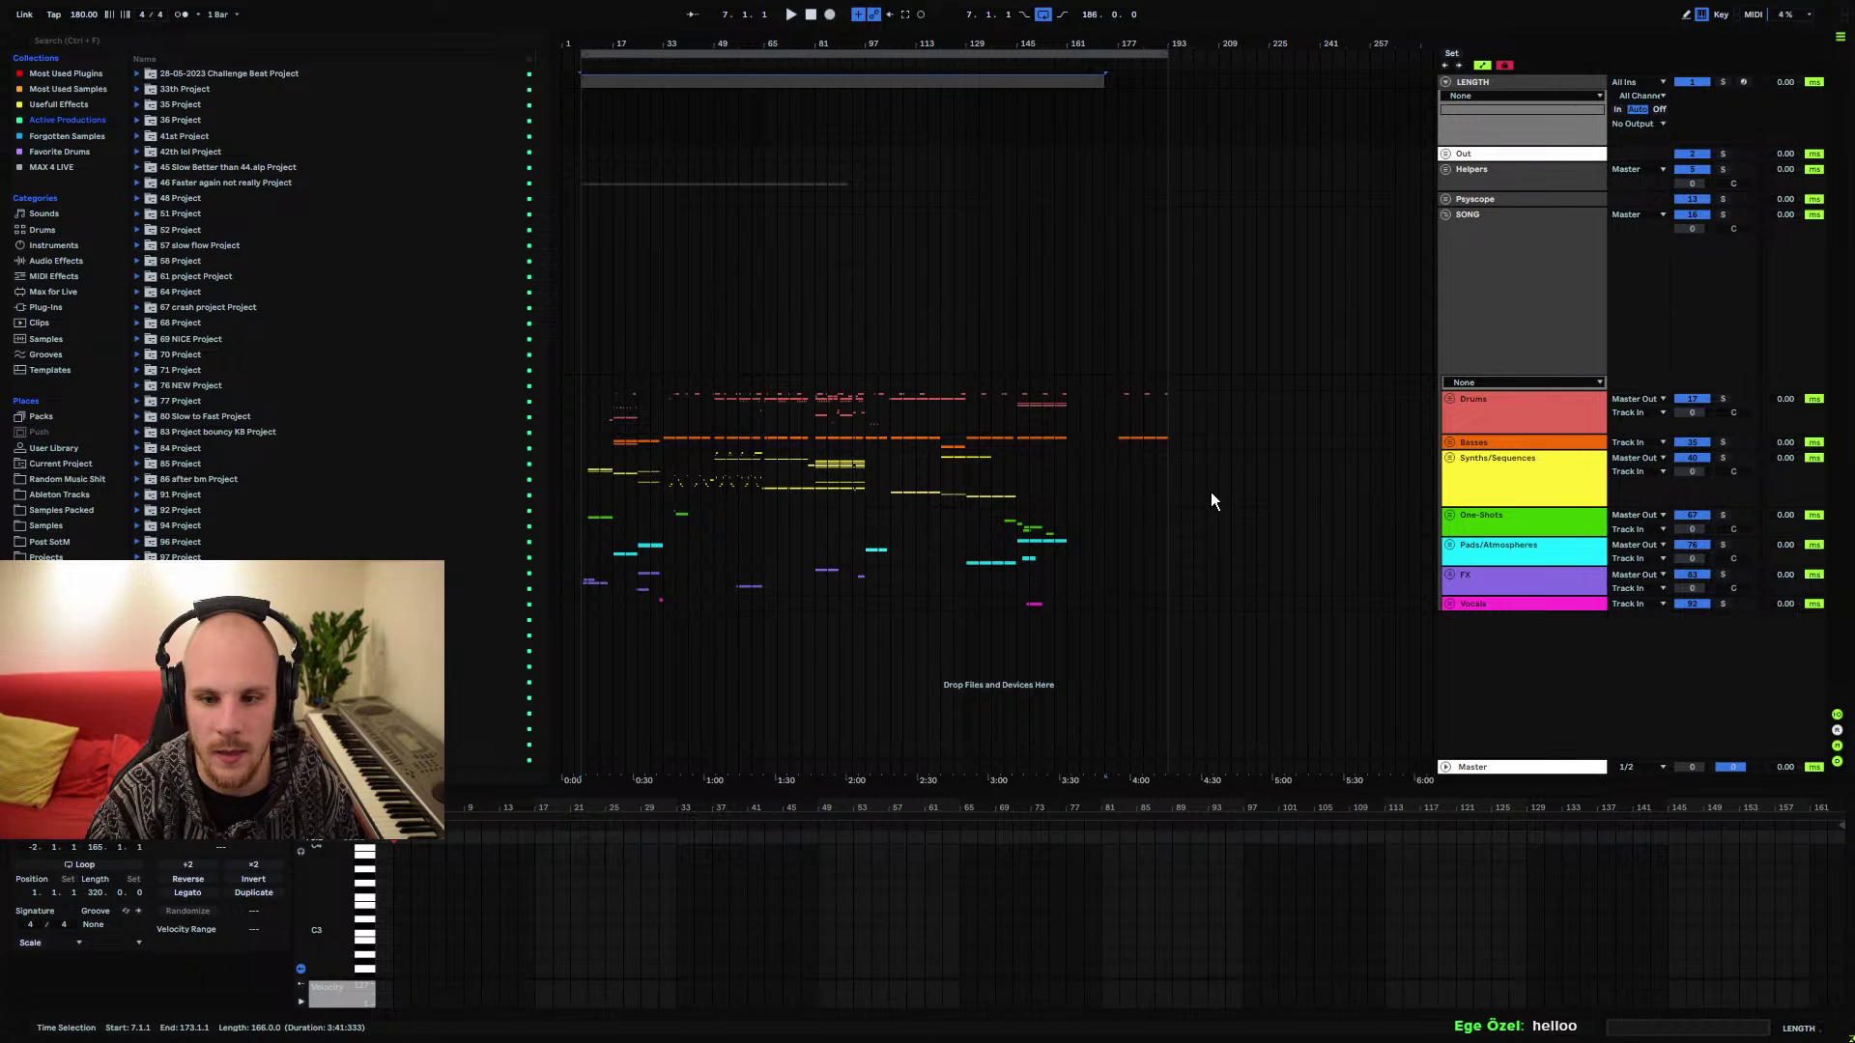
pyautogui.press('space')
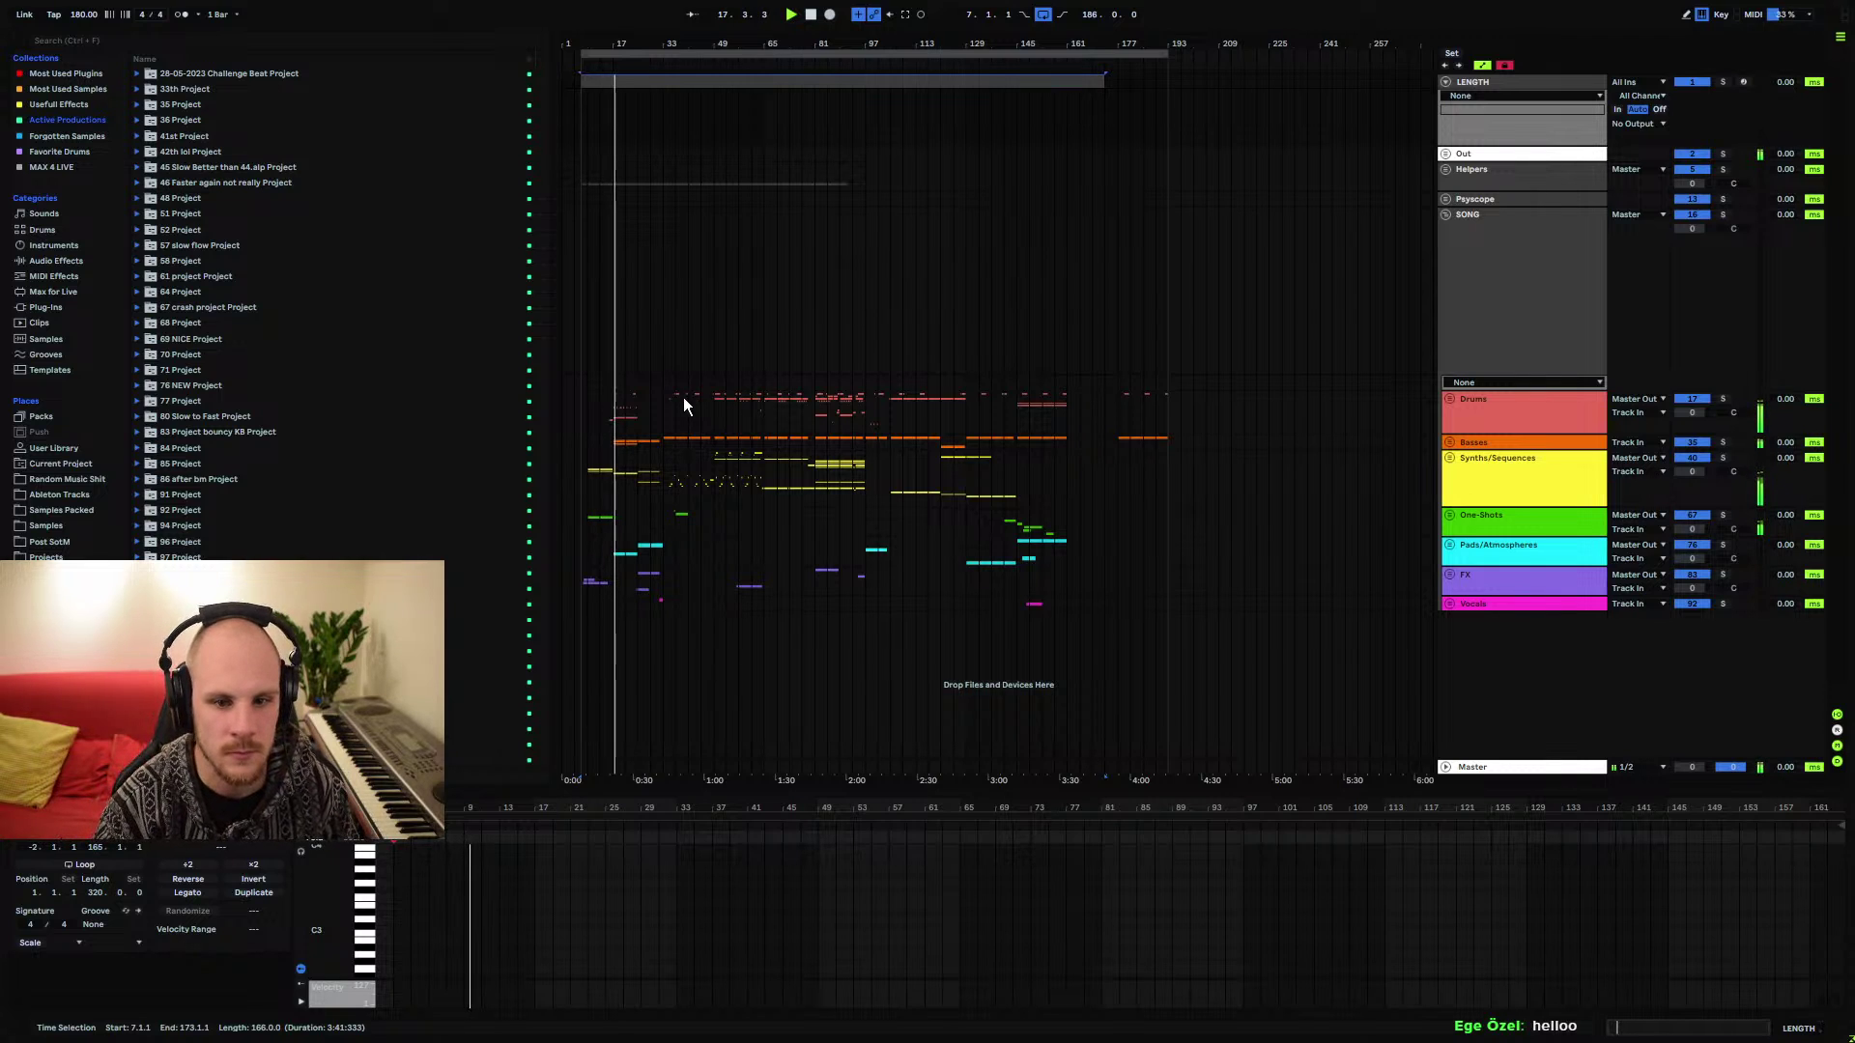
# Listen through the arrangement from the intro to about bar 140, following how the drum, bass, synth and pad sections develop
pyautogui.moveTo(619, 44); pyautogui.dragTo(618, 91)
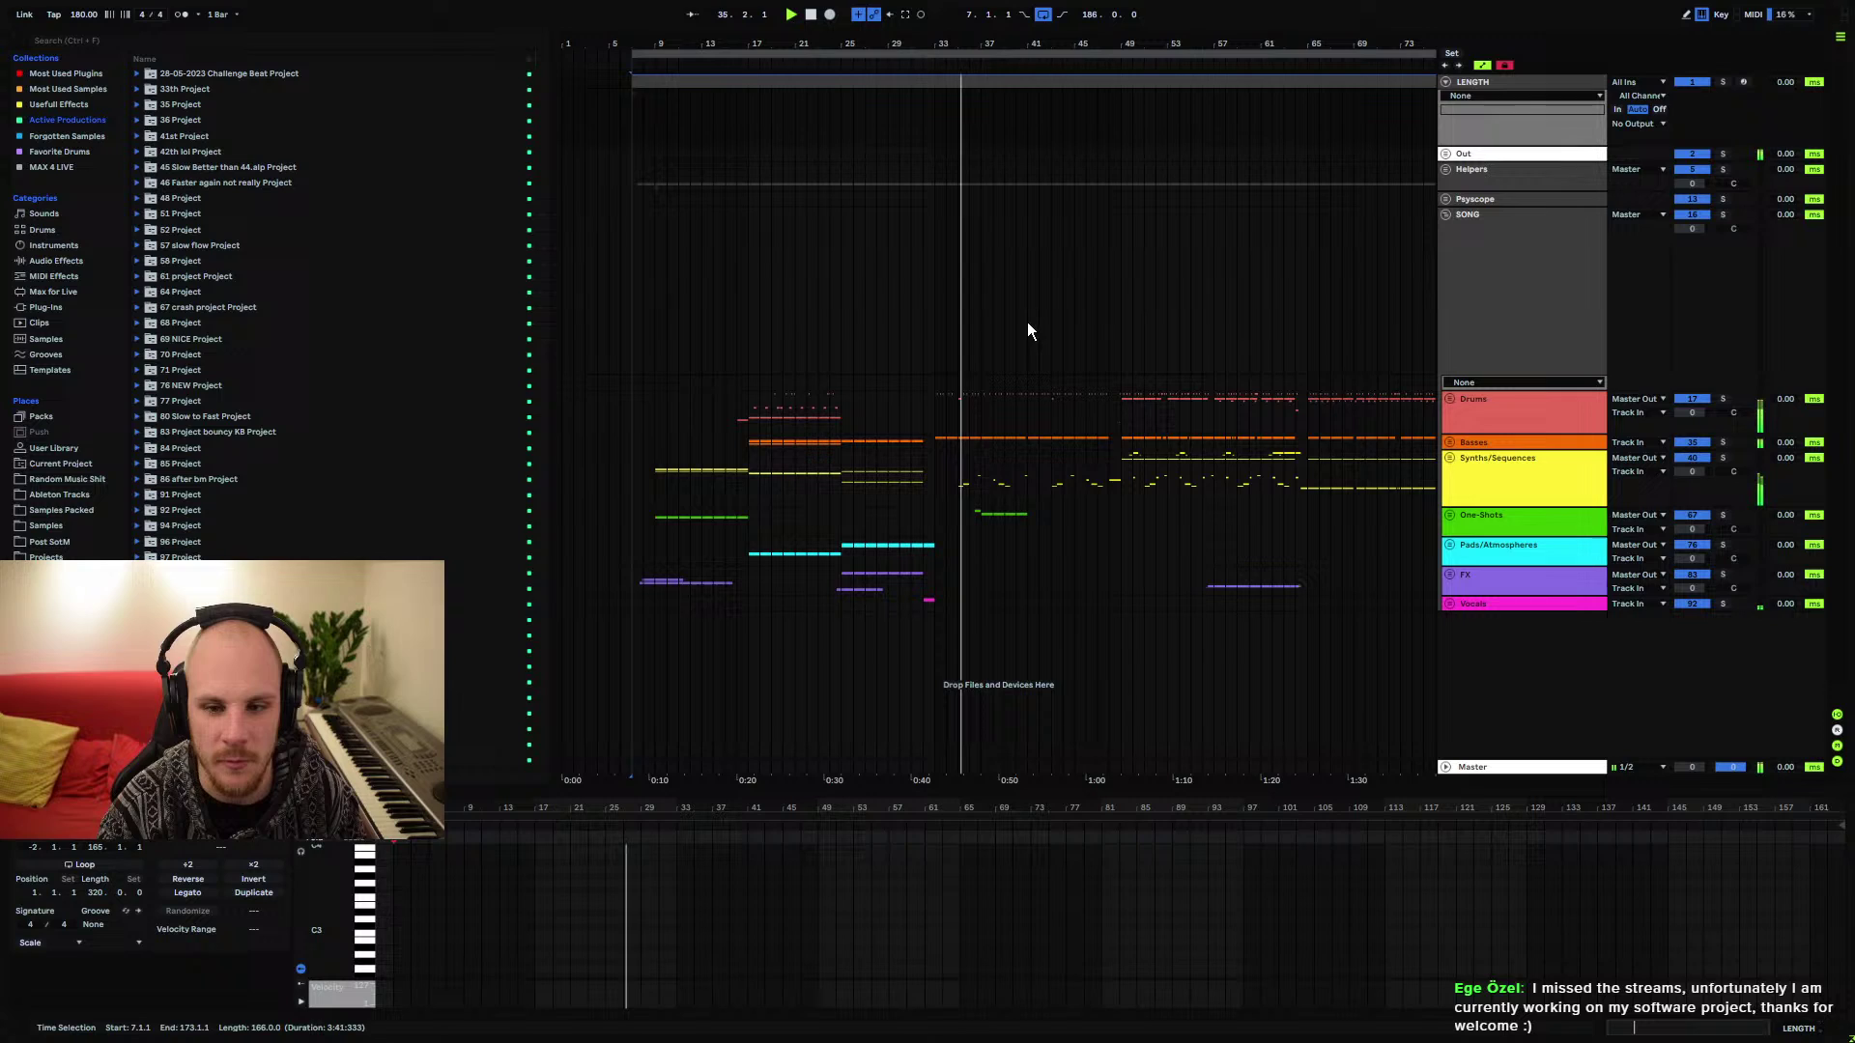
pyautogui.moveTo(1002, 83); pyautogui.dragTo(986, 145)
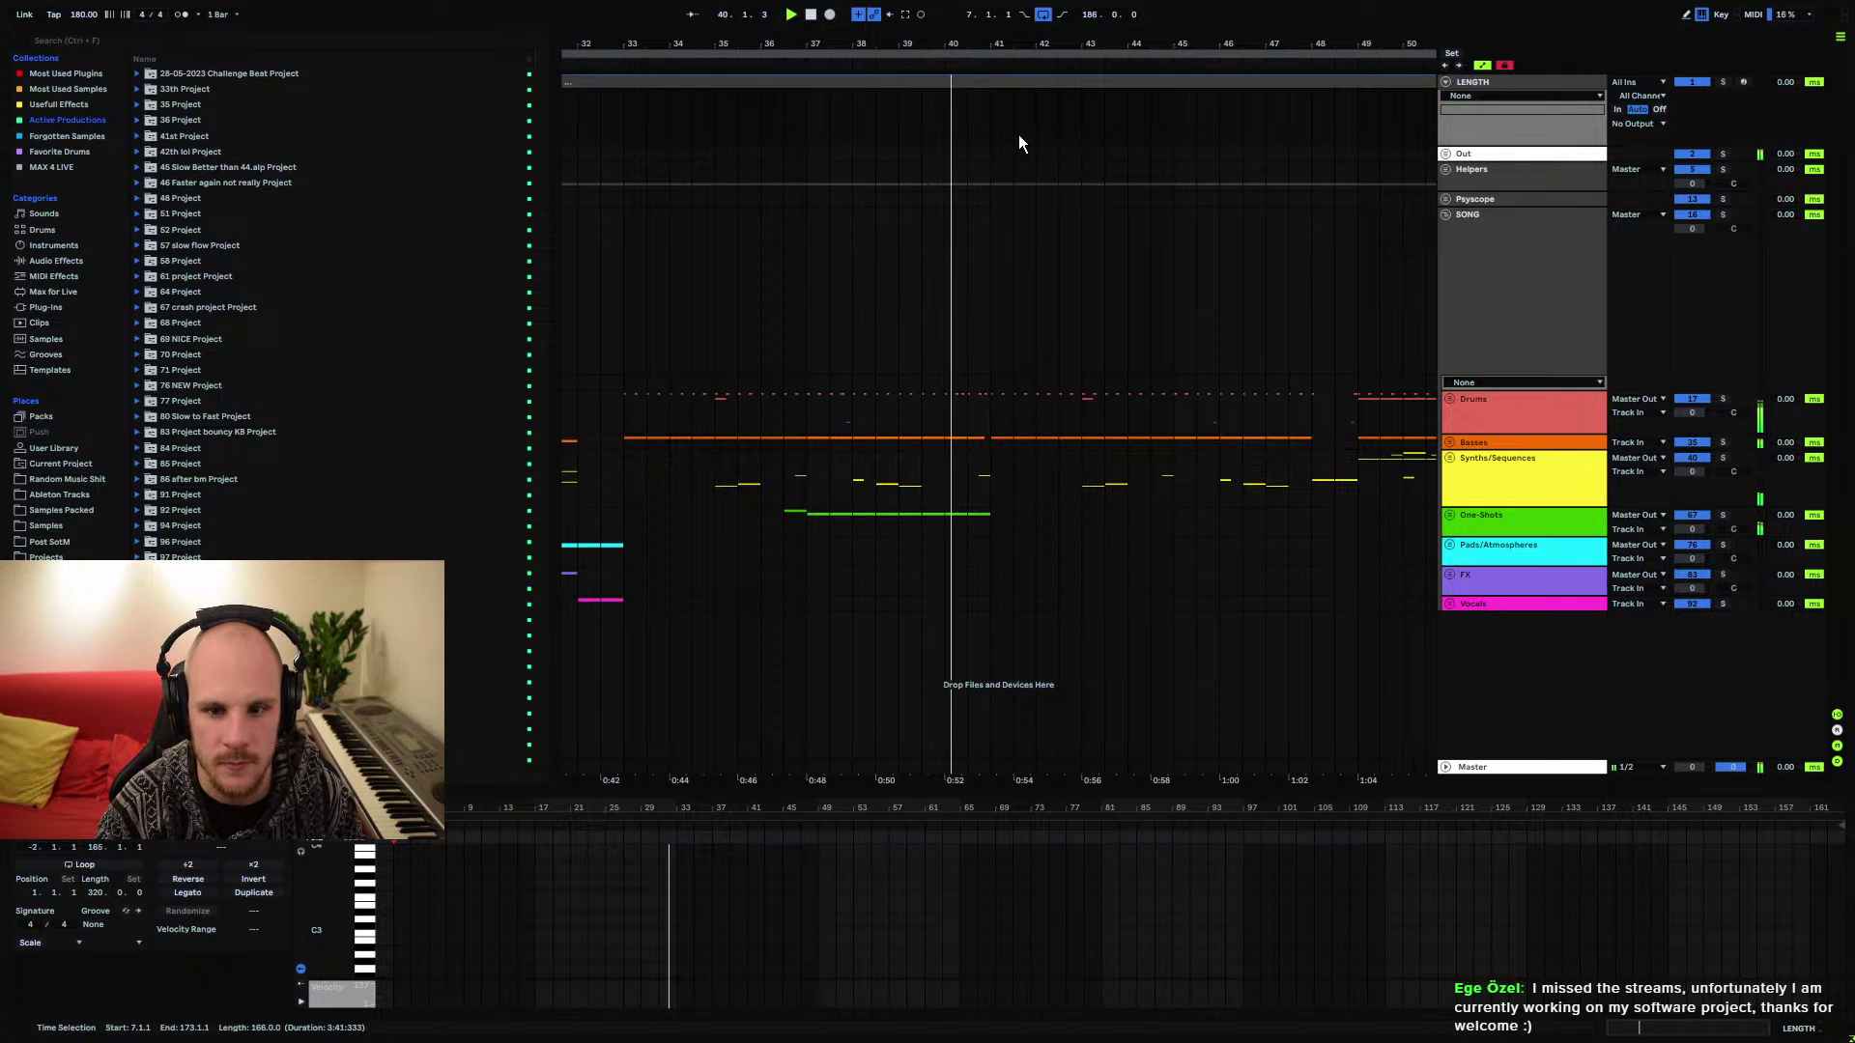
pyautogui.moveTo(1006, 42); pyautogui.dragTo(1005, 135)
pyautogui.press('-')
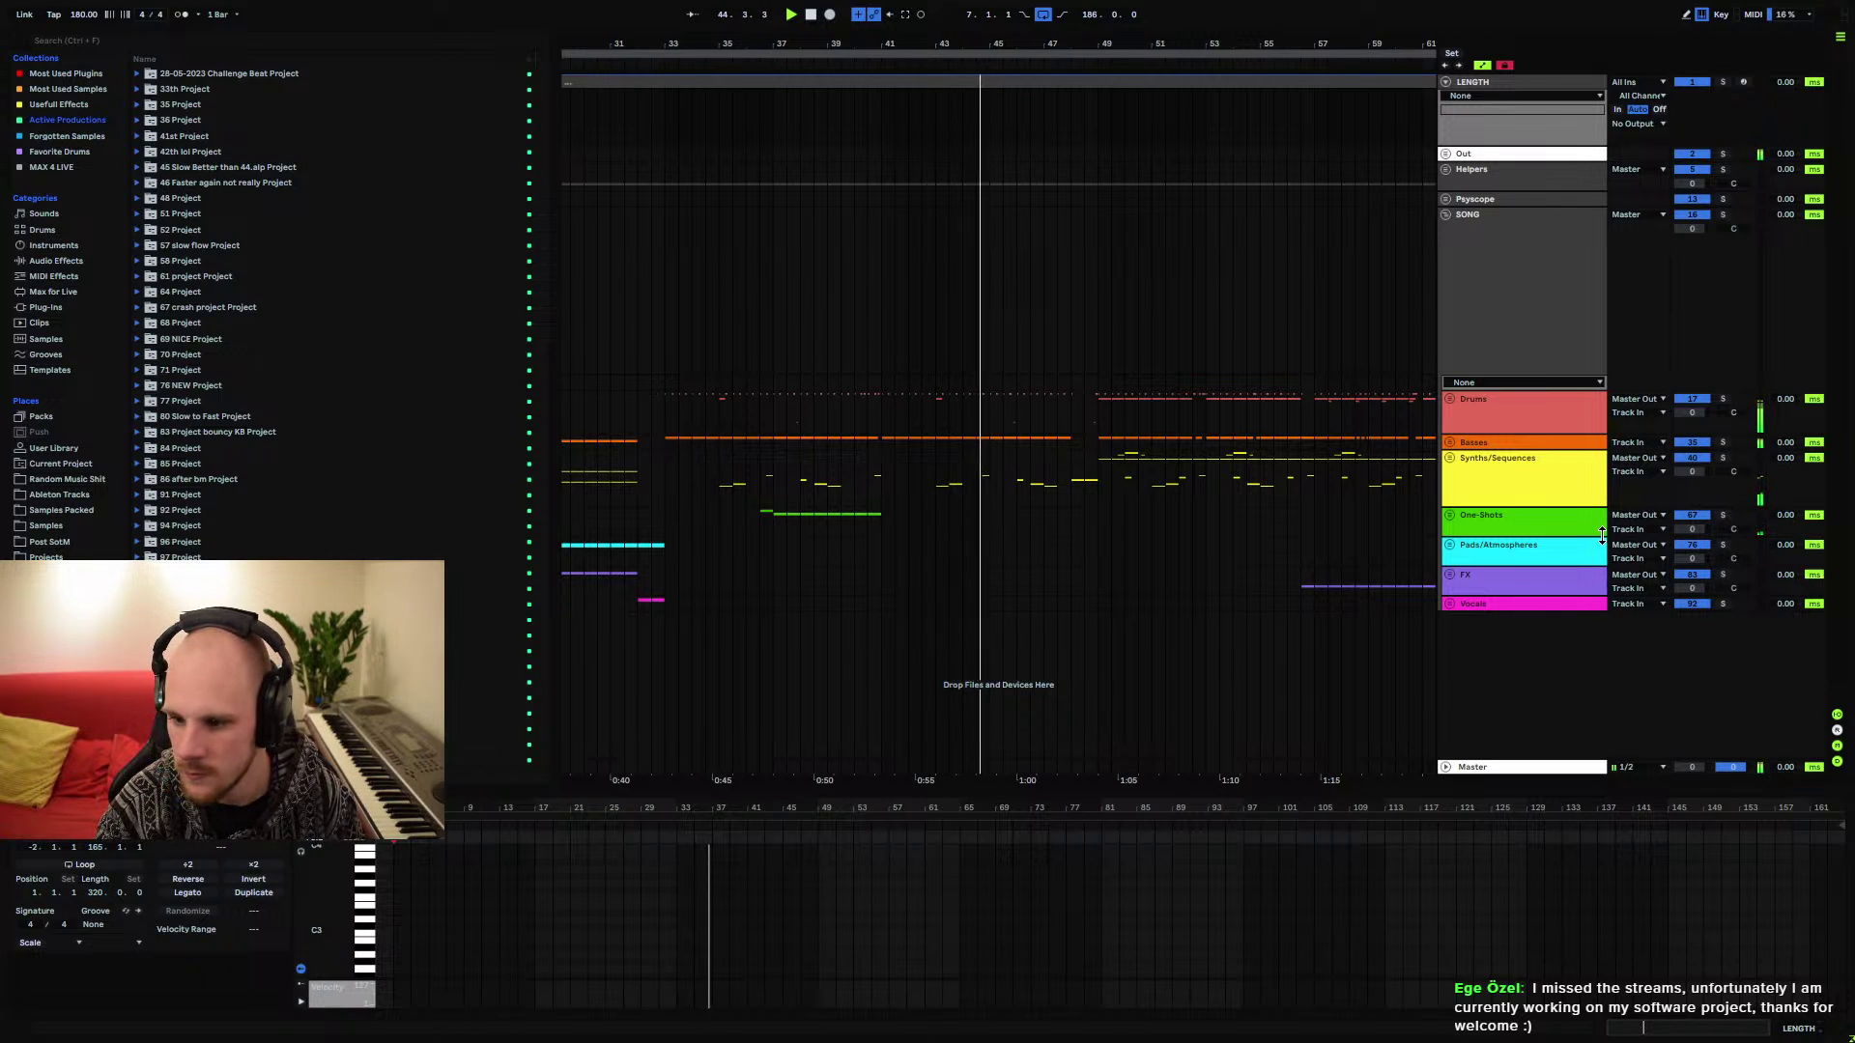
pyautogui.press('+')
pyautogui.press('+')
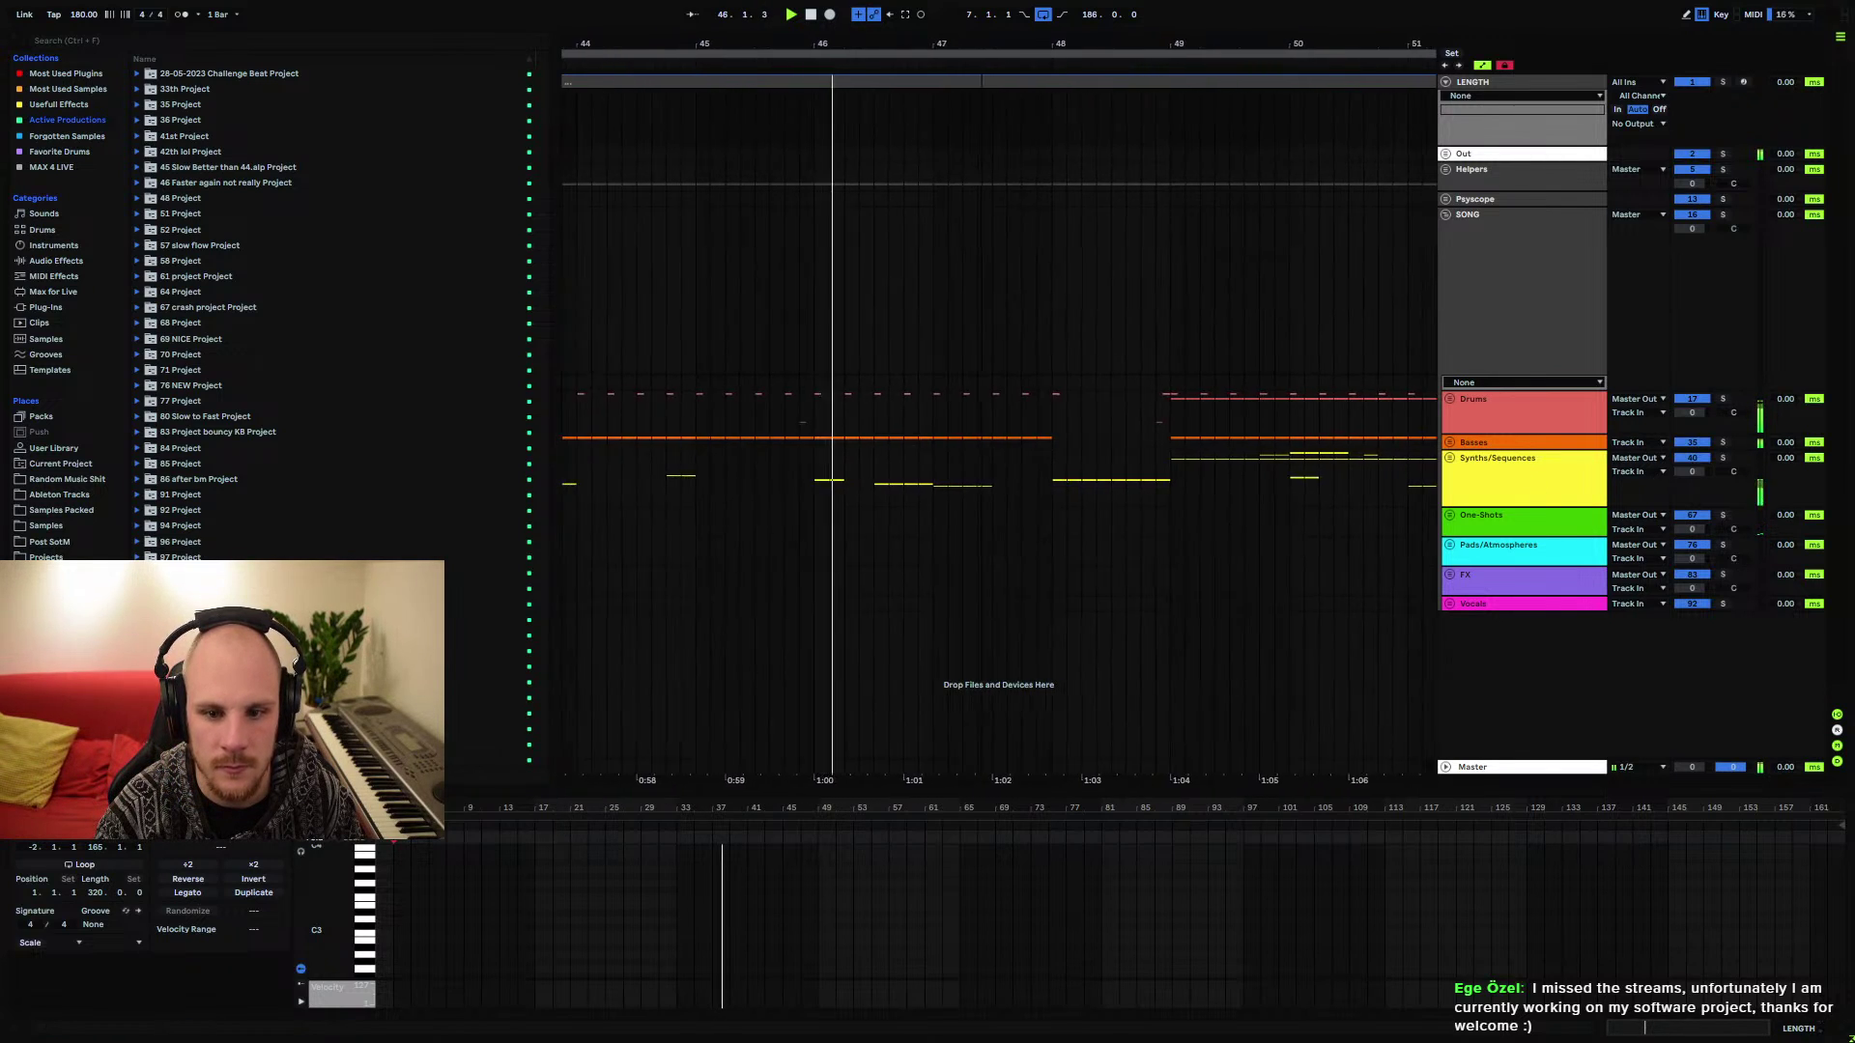
pyautogui.moveTo(1093, 60); pyautogui.dragTo(959, 114)
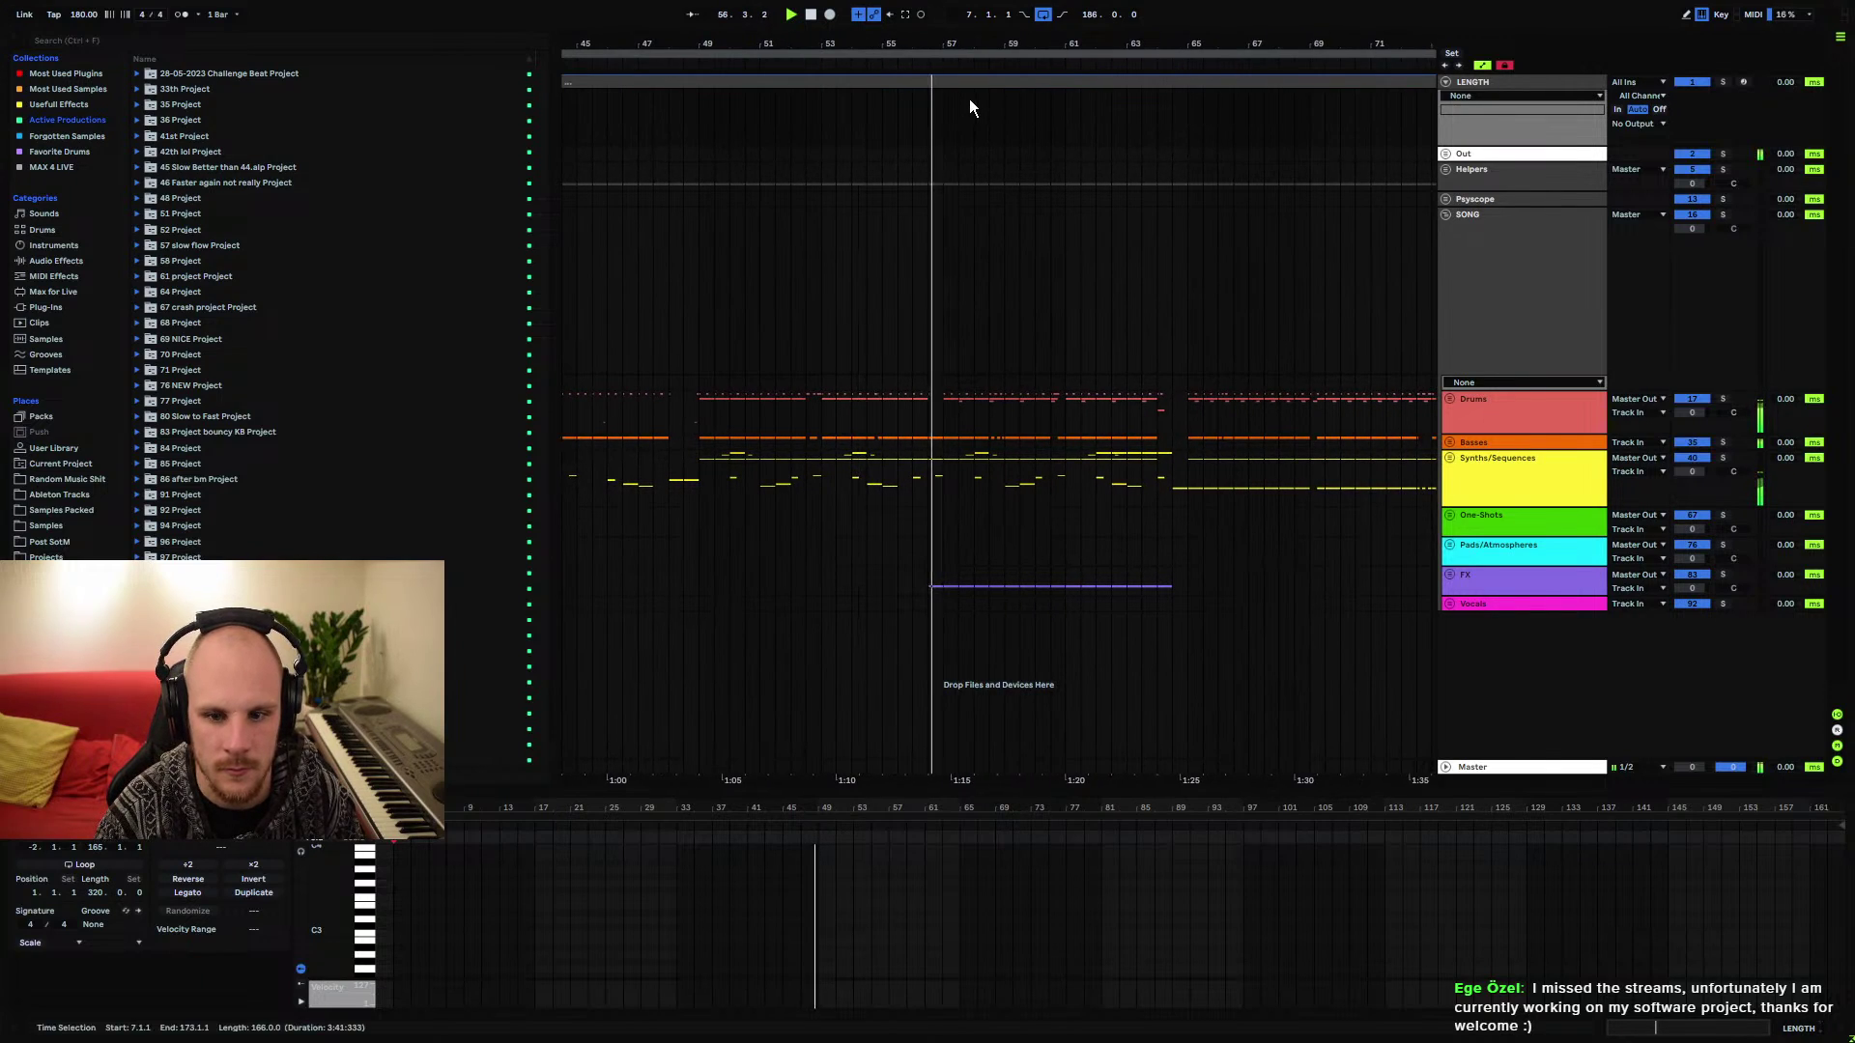
pyautogui.moveTo(972, 53); pyautogui.dragTo(908, 81)
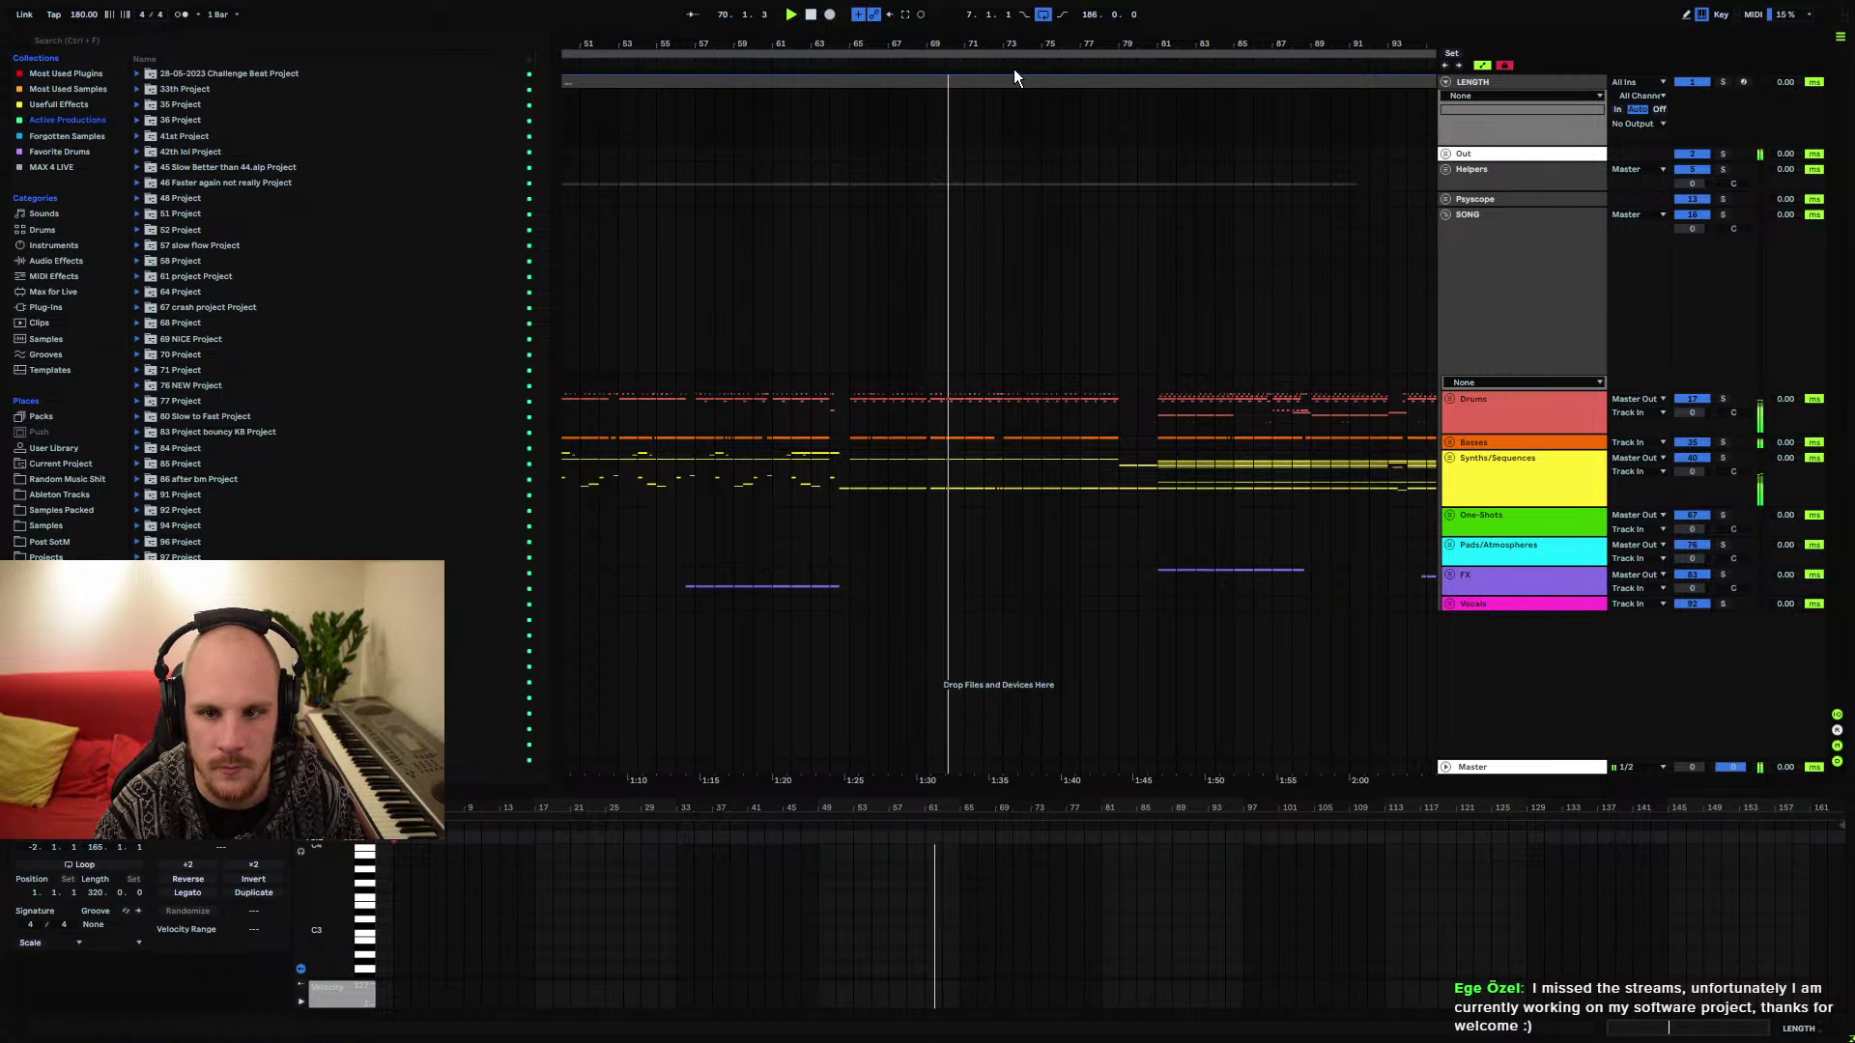
pyautogui.moveTo(1012, 69); pyautogui.dragTo(944, 46)
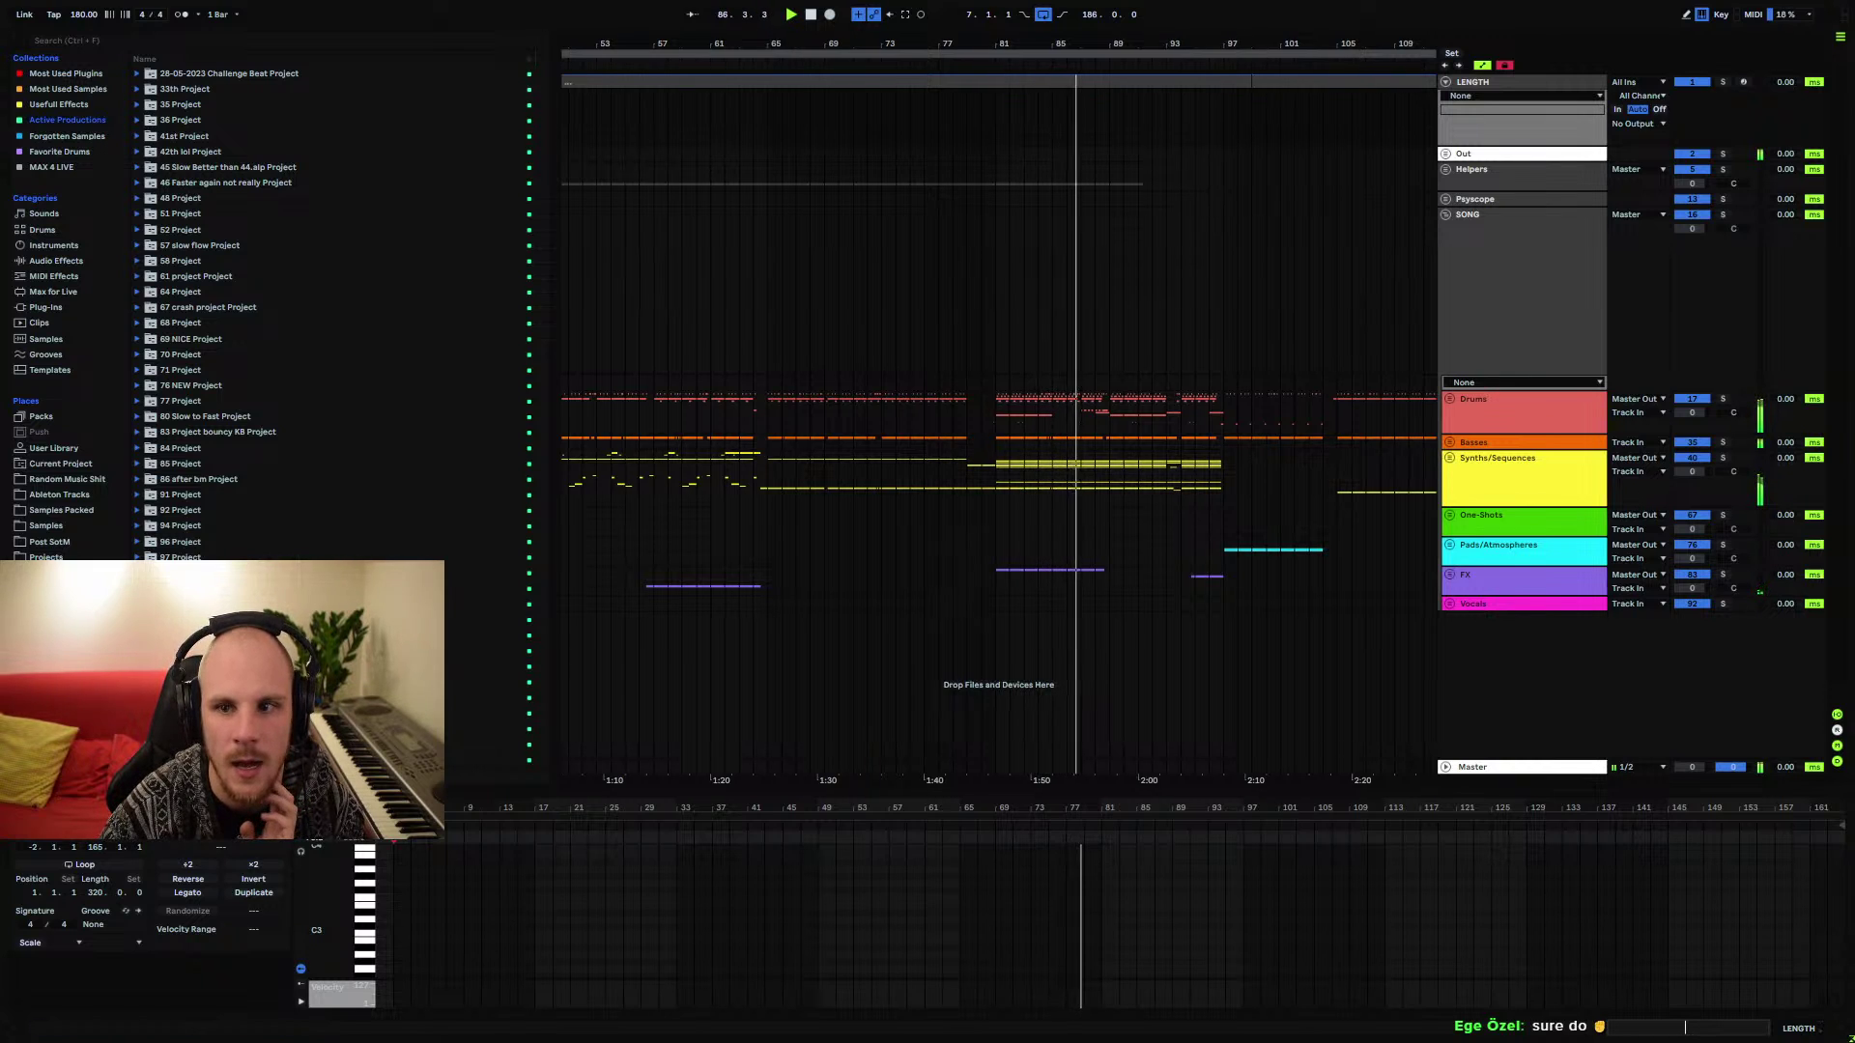
pyautogui.moveTo(1255, 57); pyautogui.dragTo(1075, 145)
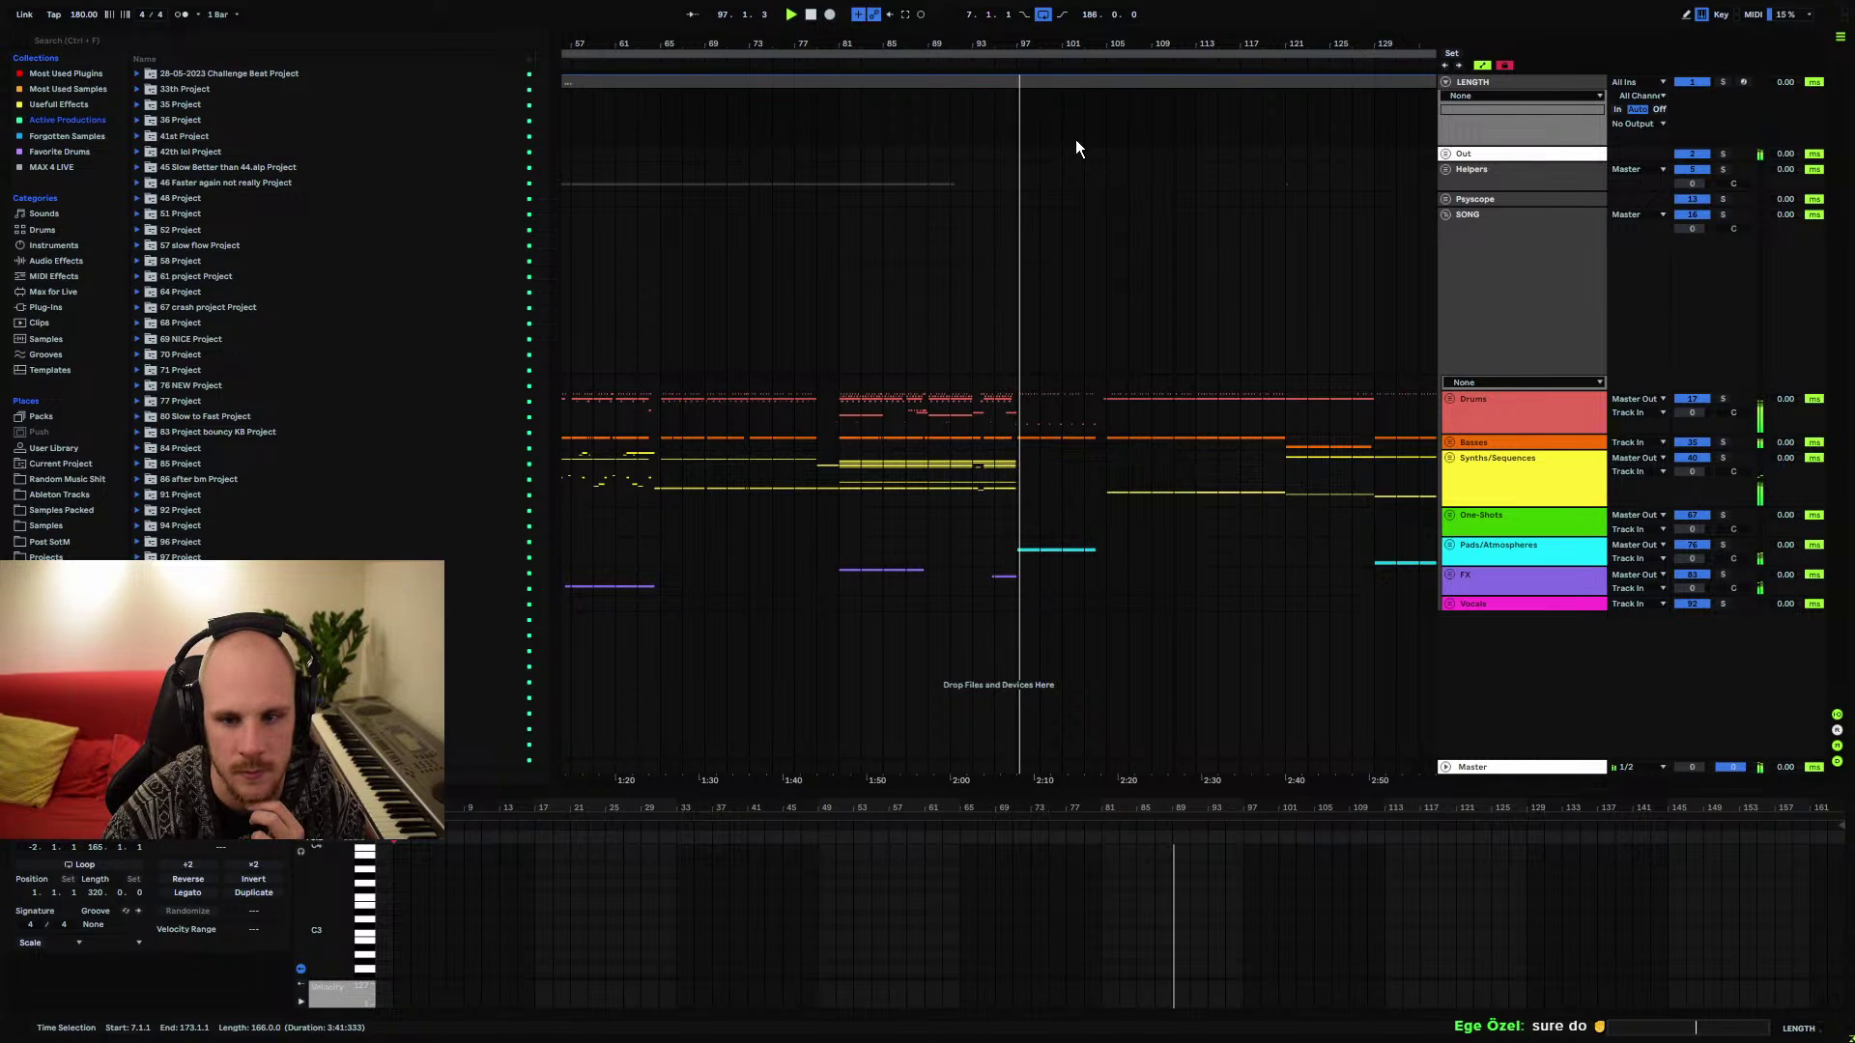
pyautogui.moveTo(1113, 46); pyautogui.dragTo(1164, 119)
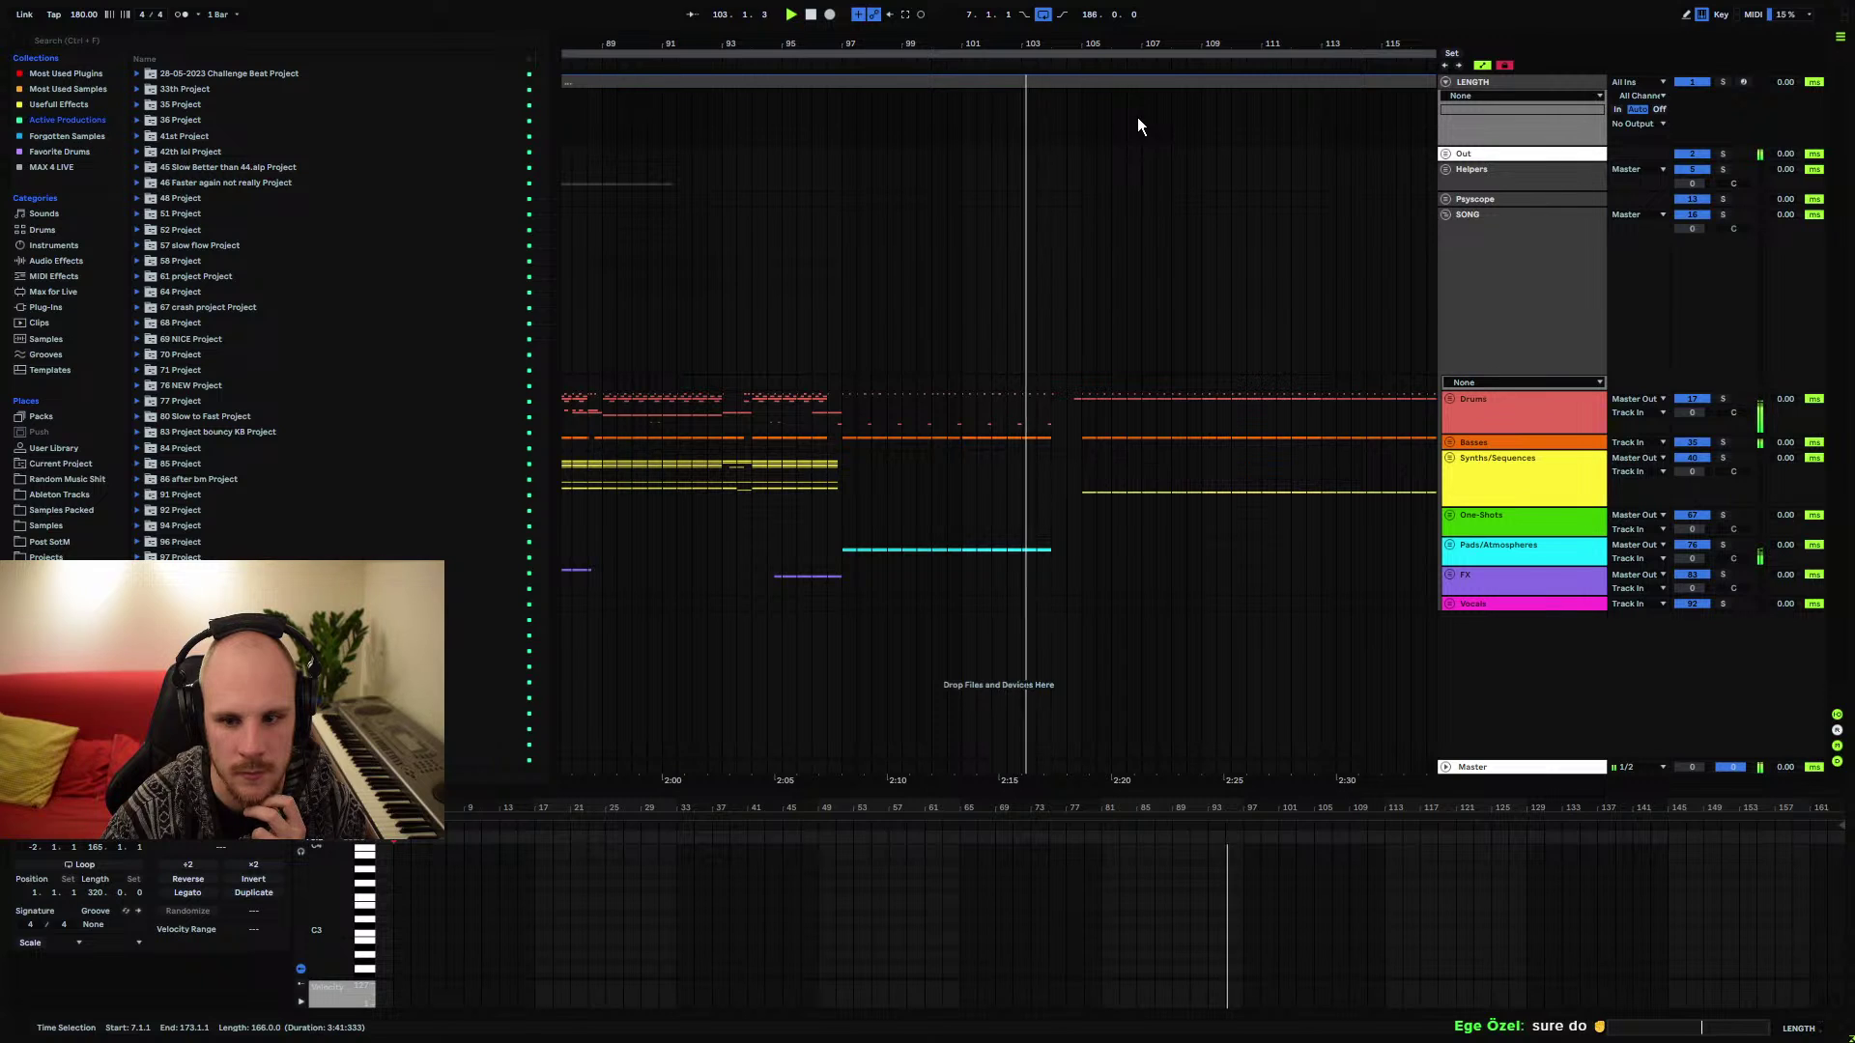
pyautogui.moveTo(1138, 46)
pyautogui.mouseDown()
pyautogui.moveTo(1138, 120)
pyautogui.moveTo(1138, 27)
pyautogui.mouseUp()
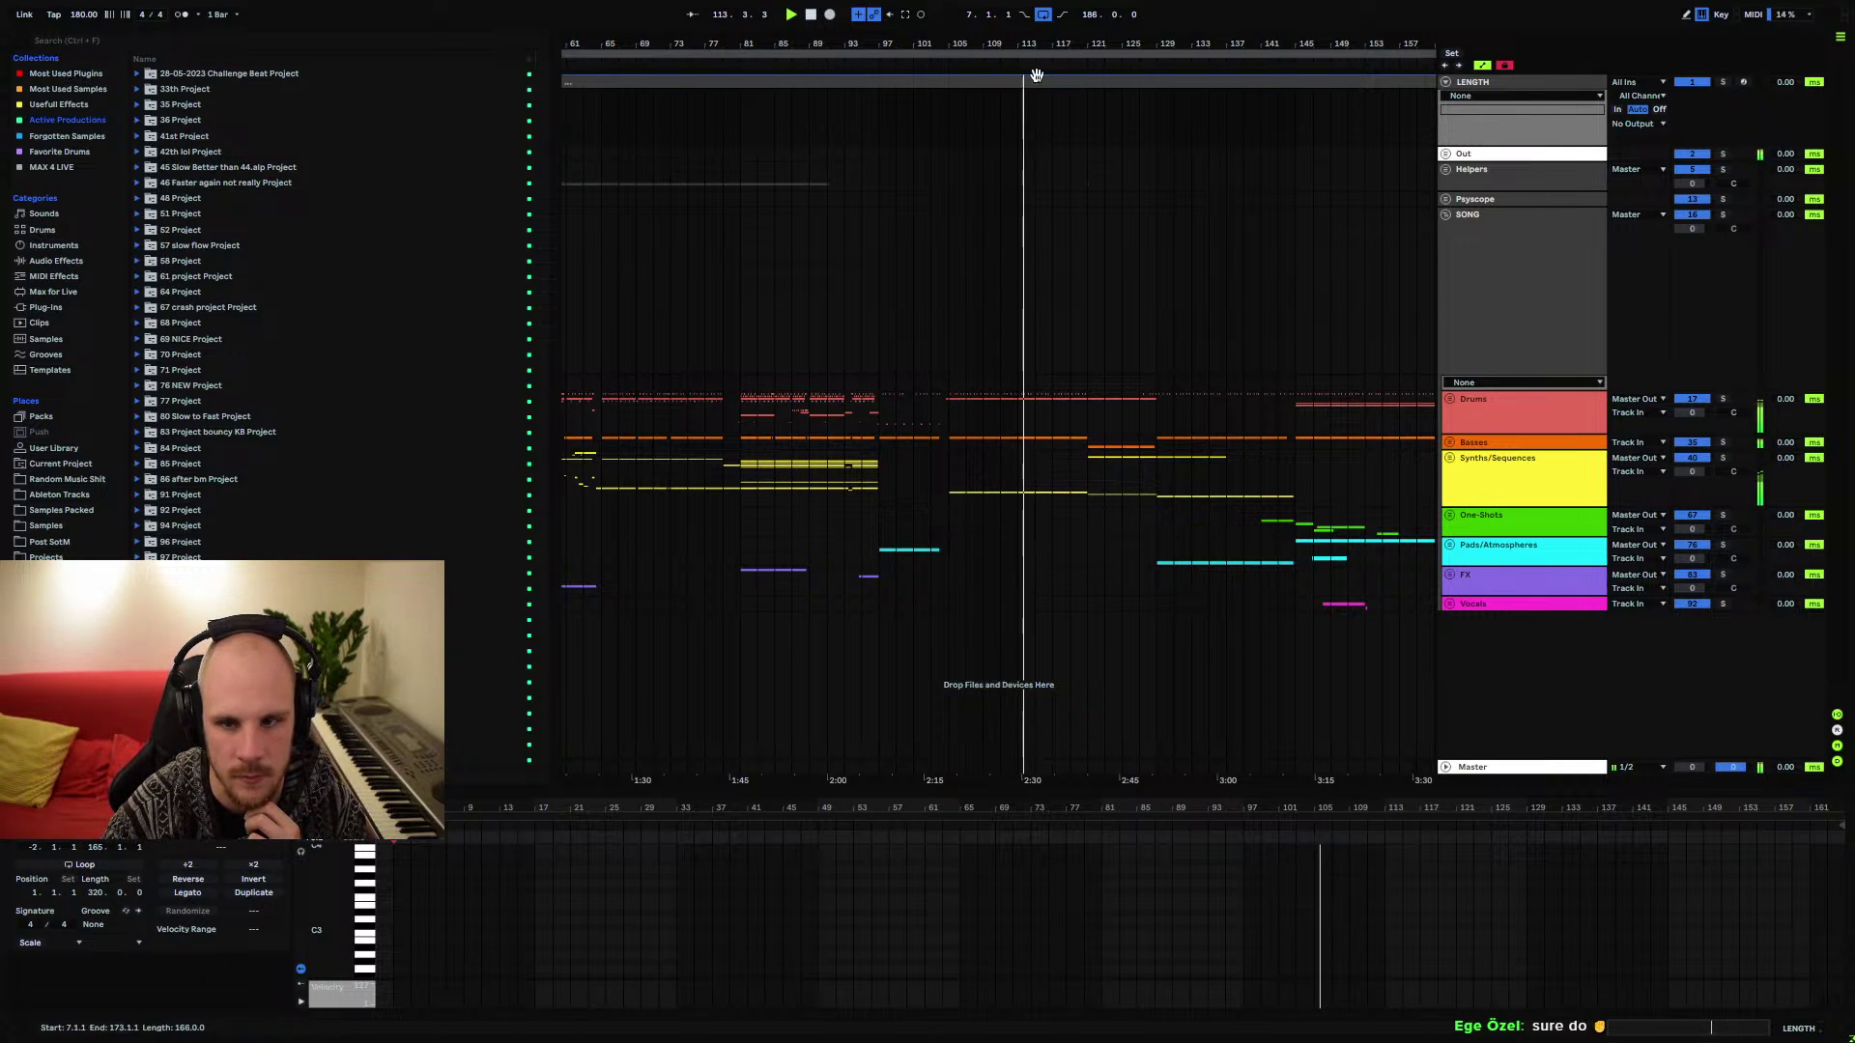
pyautogui.moveTo(1042, 45); pyautogui.dragTo(952, 46)
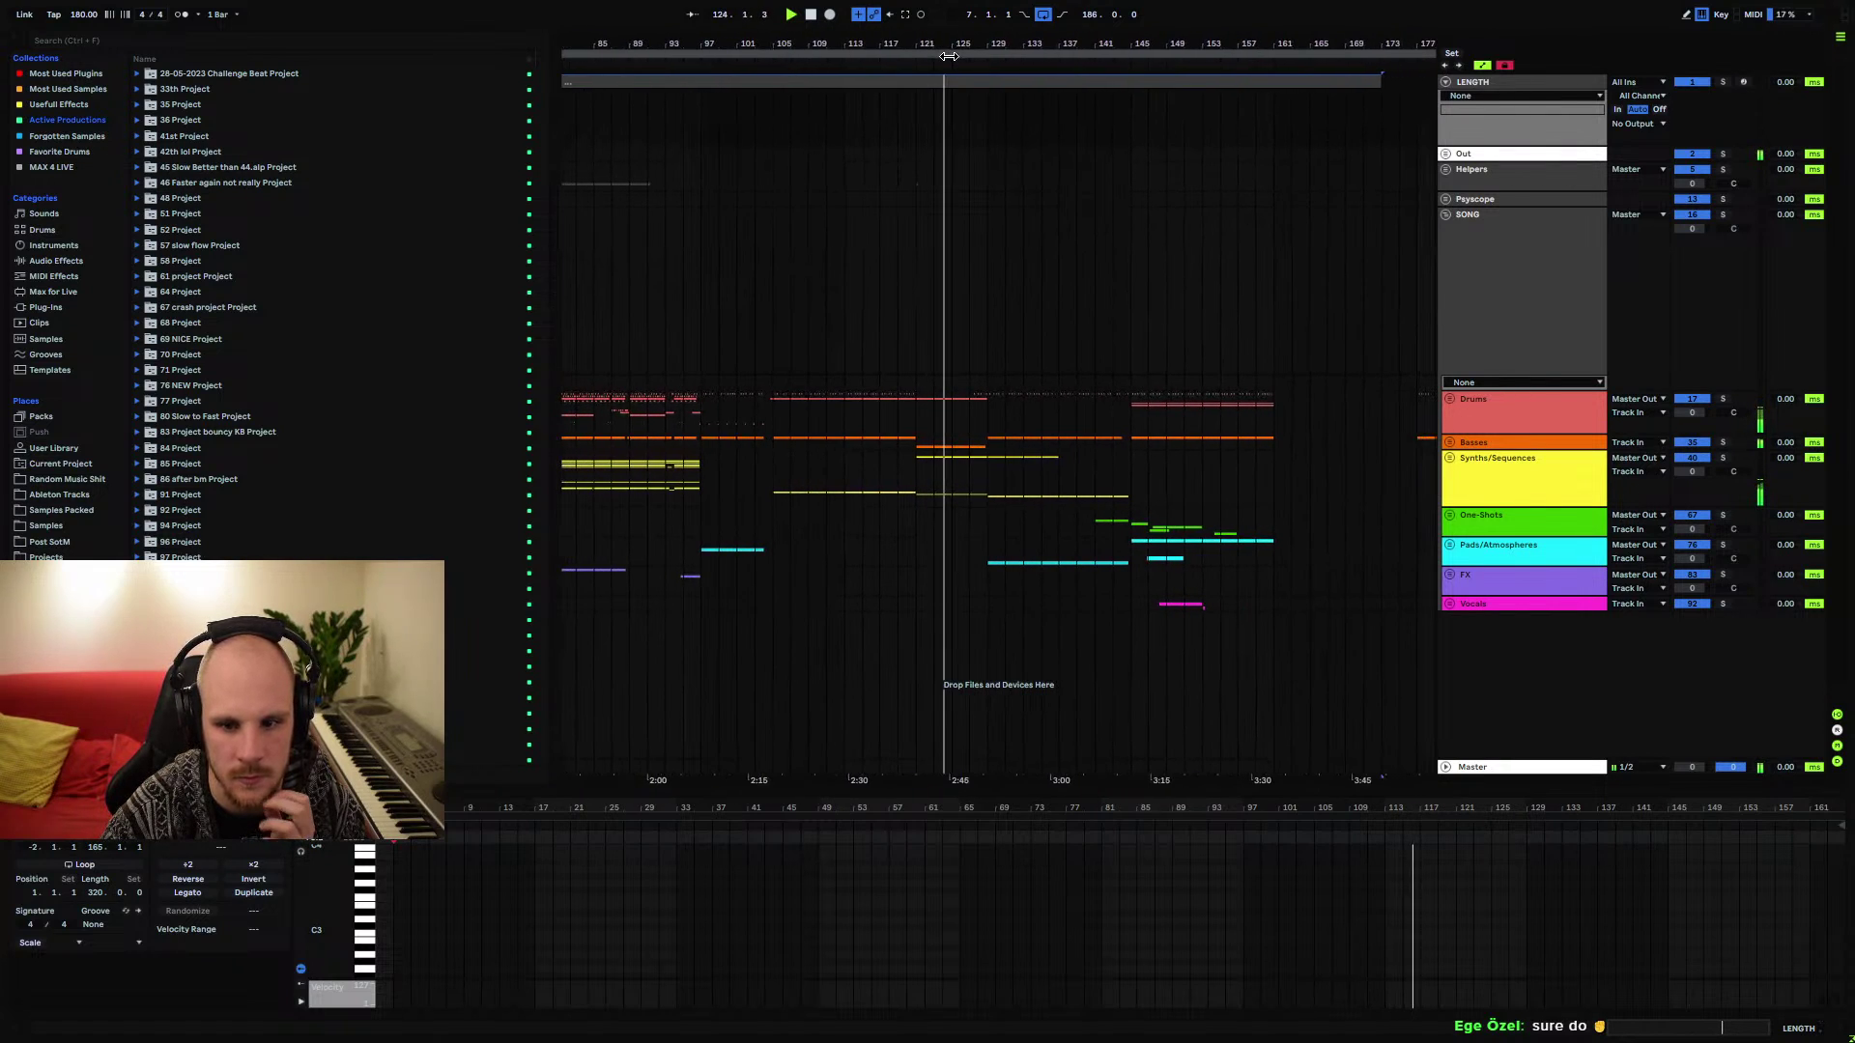
pyautogui.moveTo(949, 56); pyautogui.dragTo(949, 81)
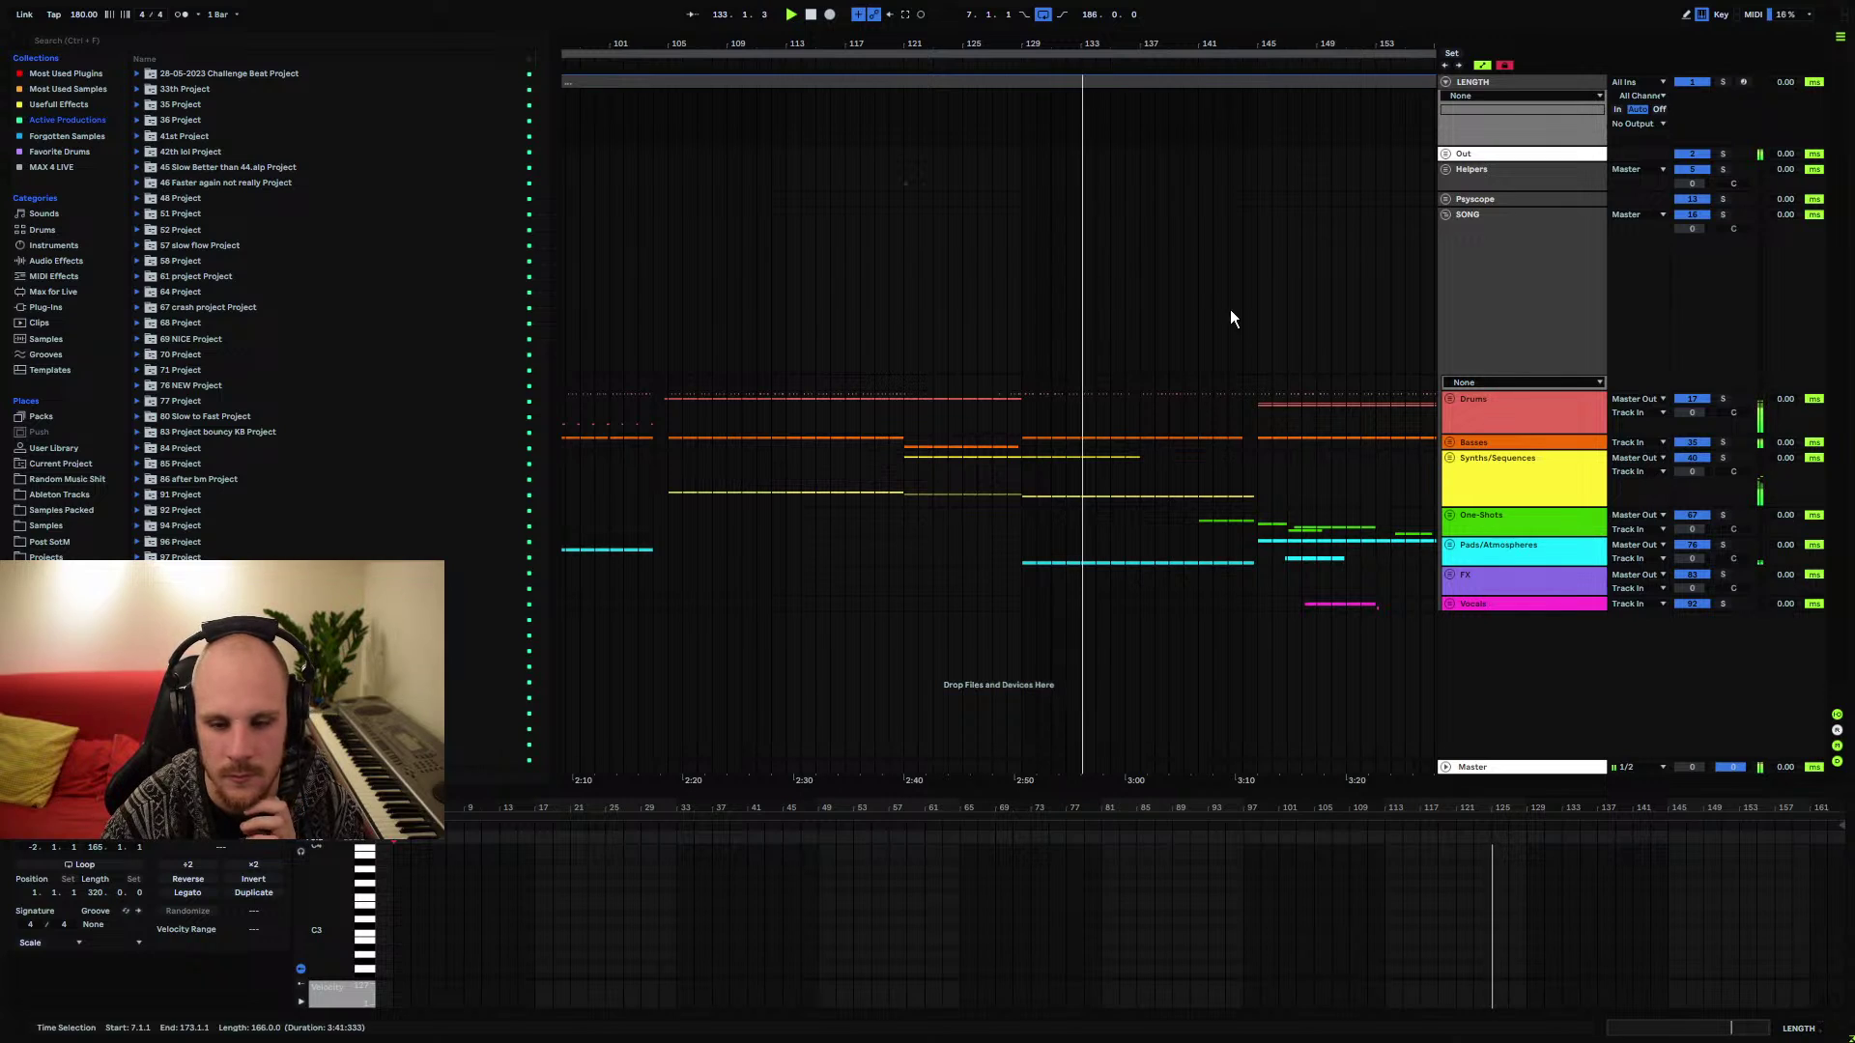
pyautogui.moveTo(1143, 50); pyautogui.dragTo(967, 46)
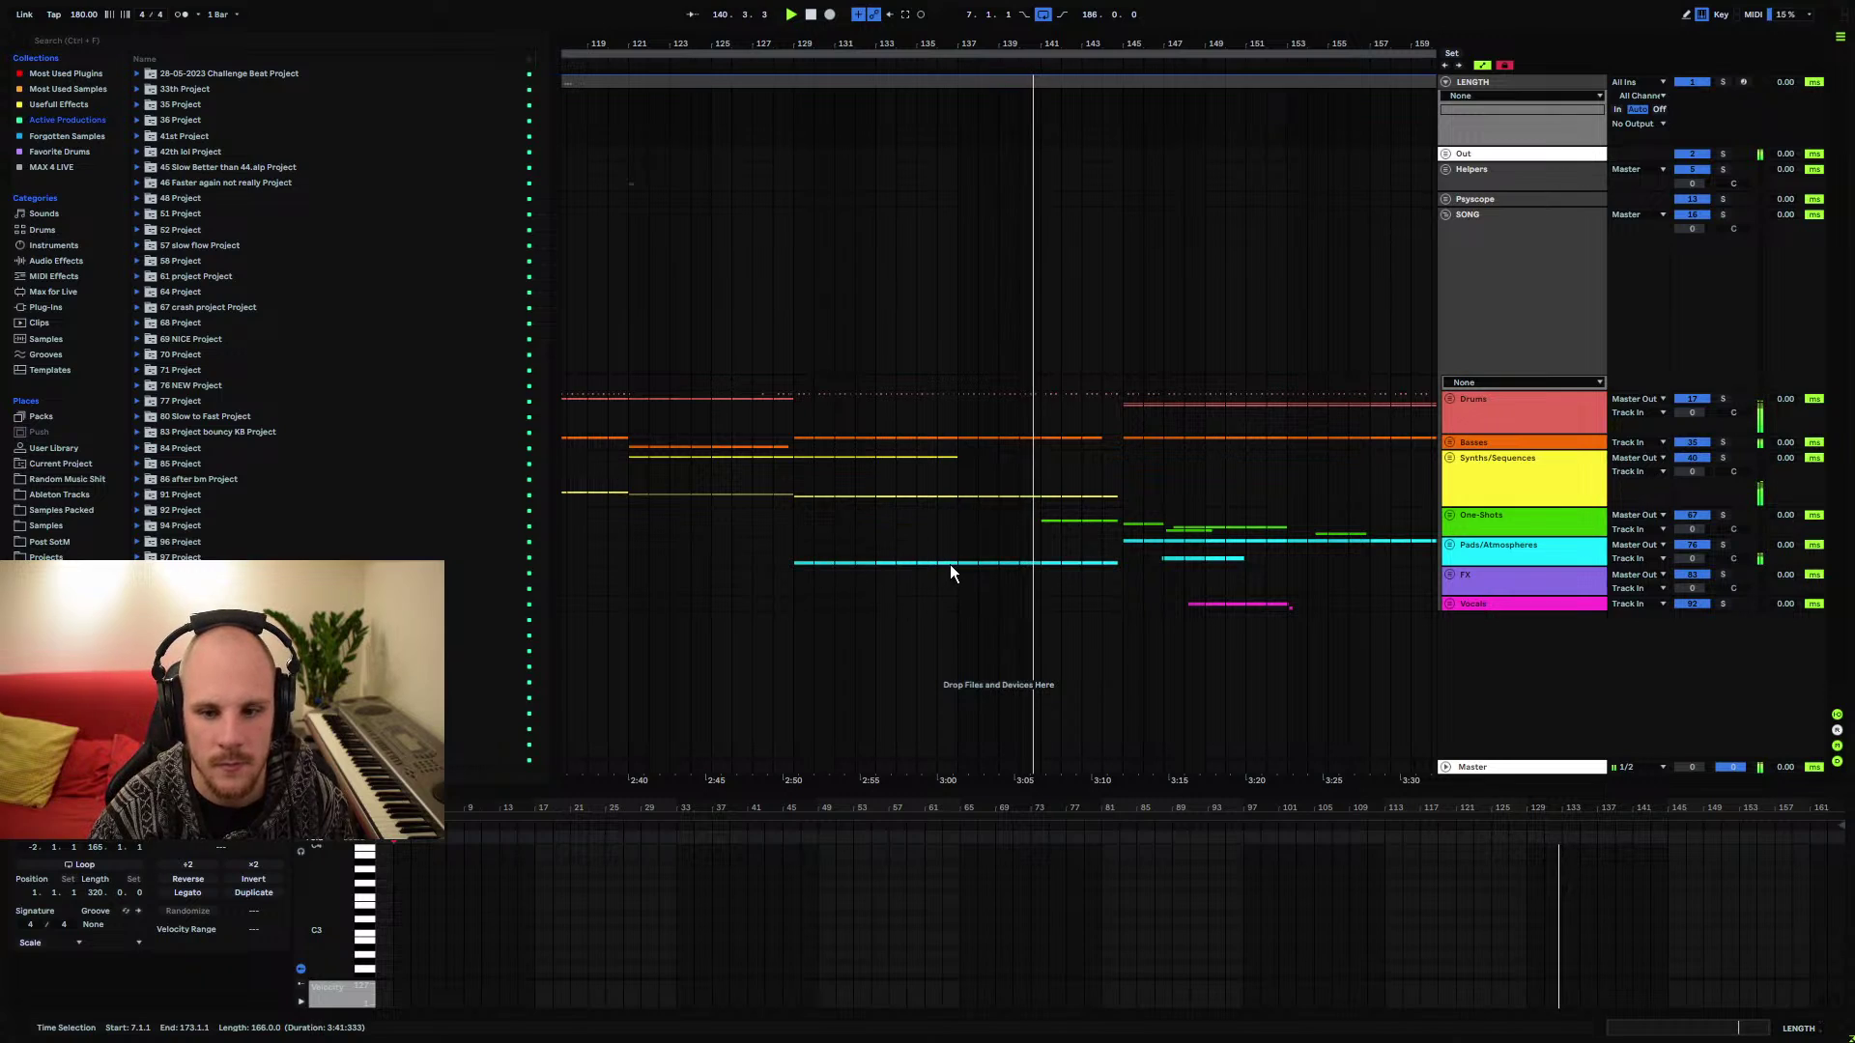
# Mark bars 129 to 137 on the Pads/Atmospheres and Synths/Sequences groups to examine how their layers overlap
pyautogui.moveTo(960, 548); pyautogui.dragTo(796, 551)
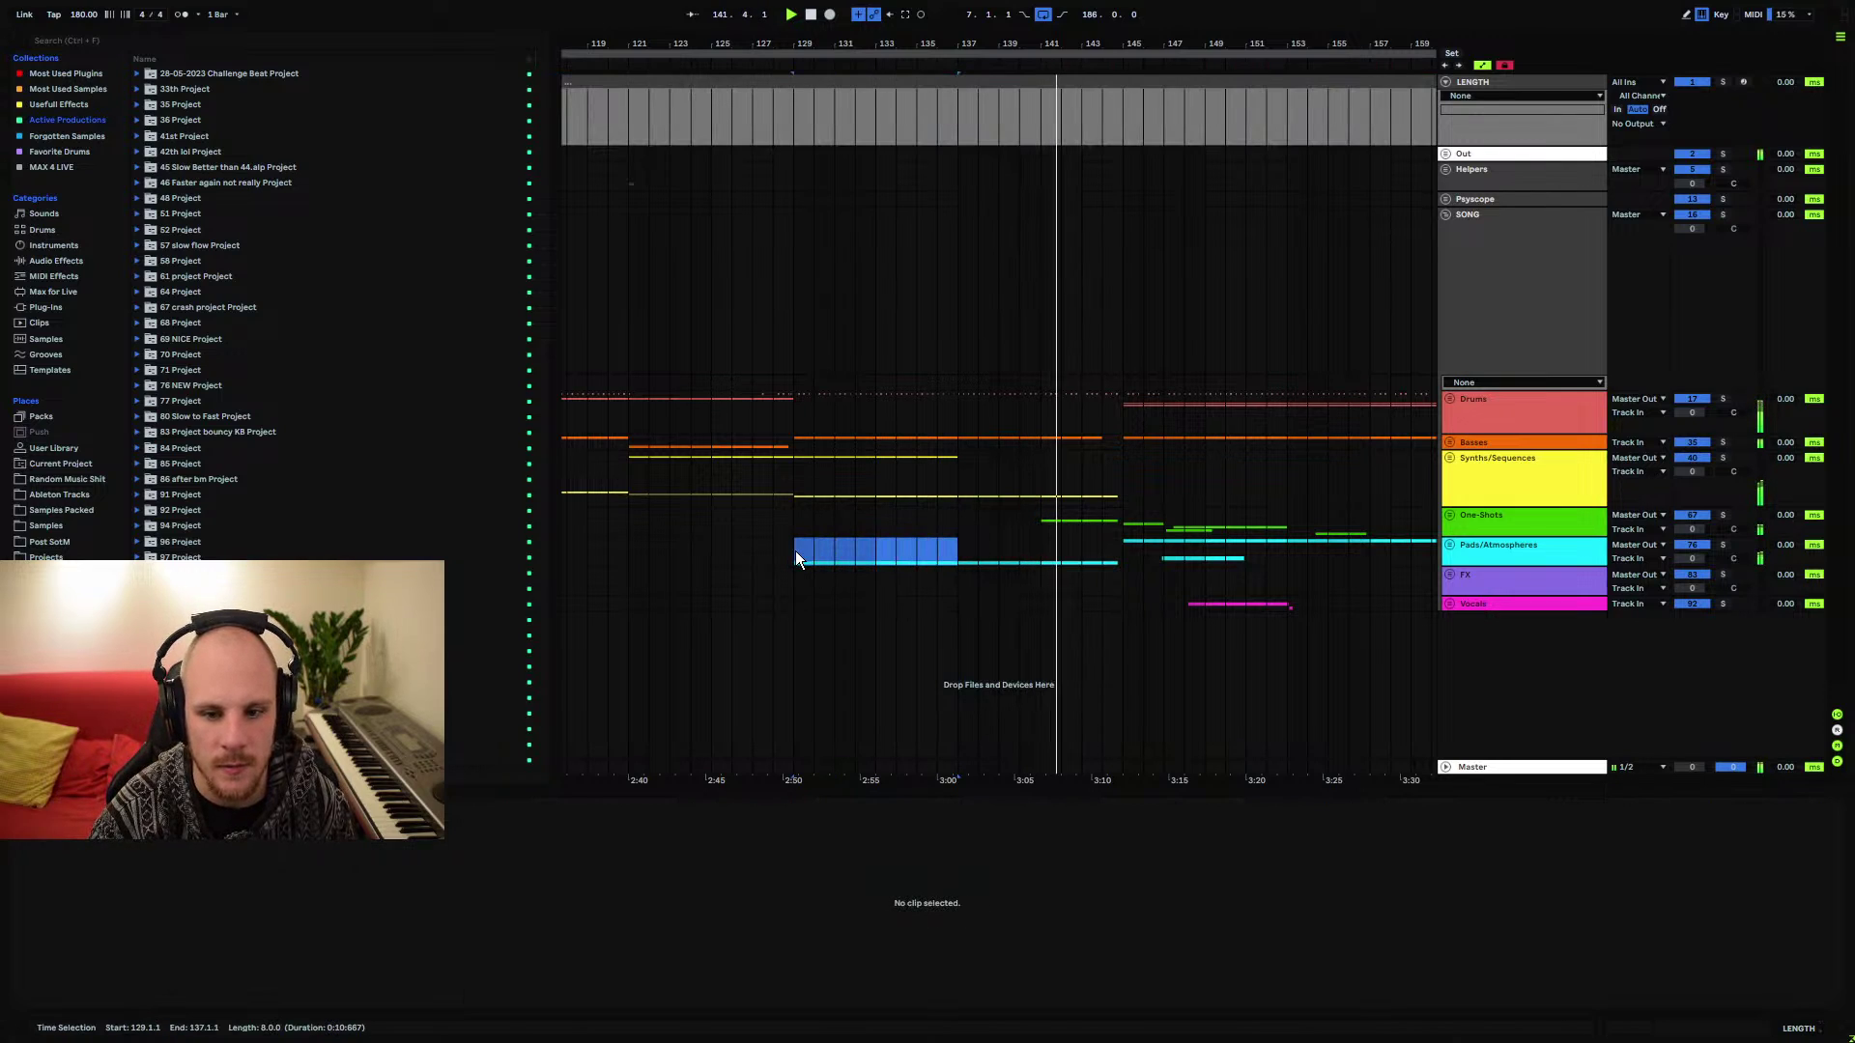
pyautogui.click(945, 549)
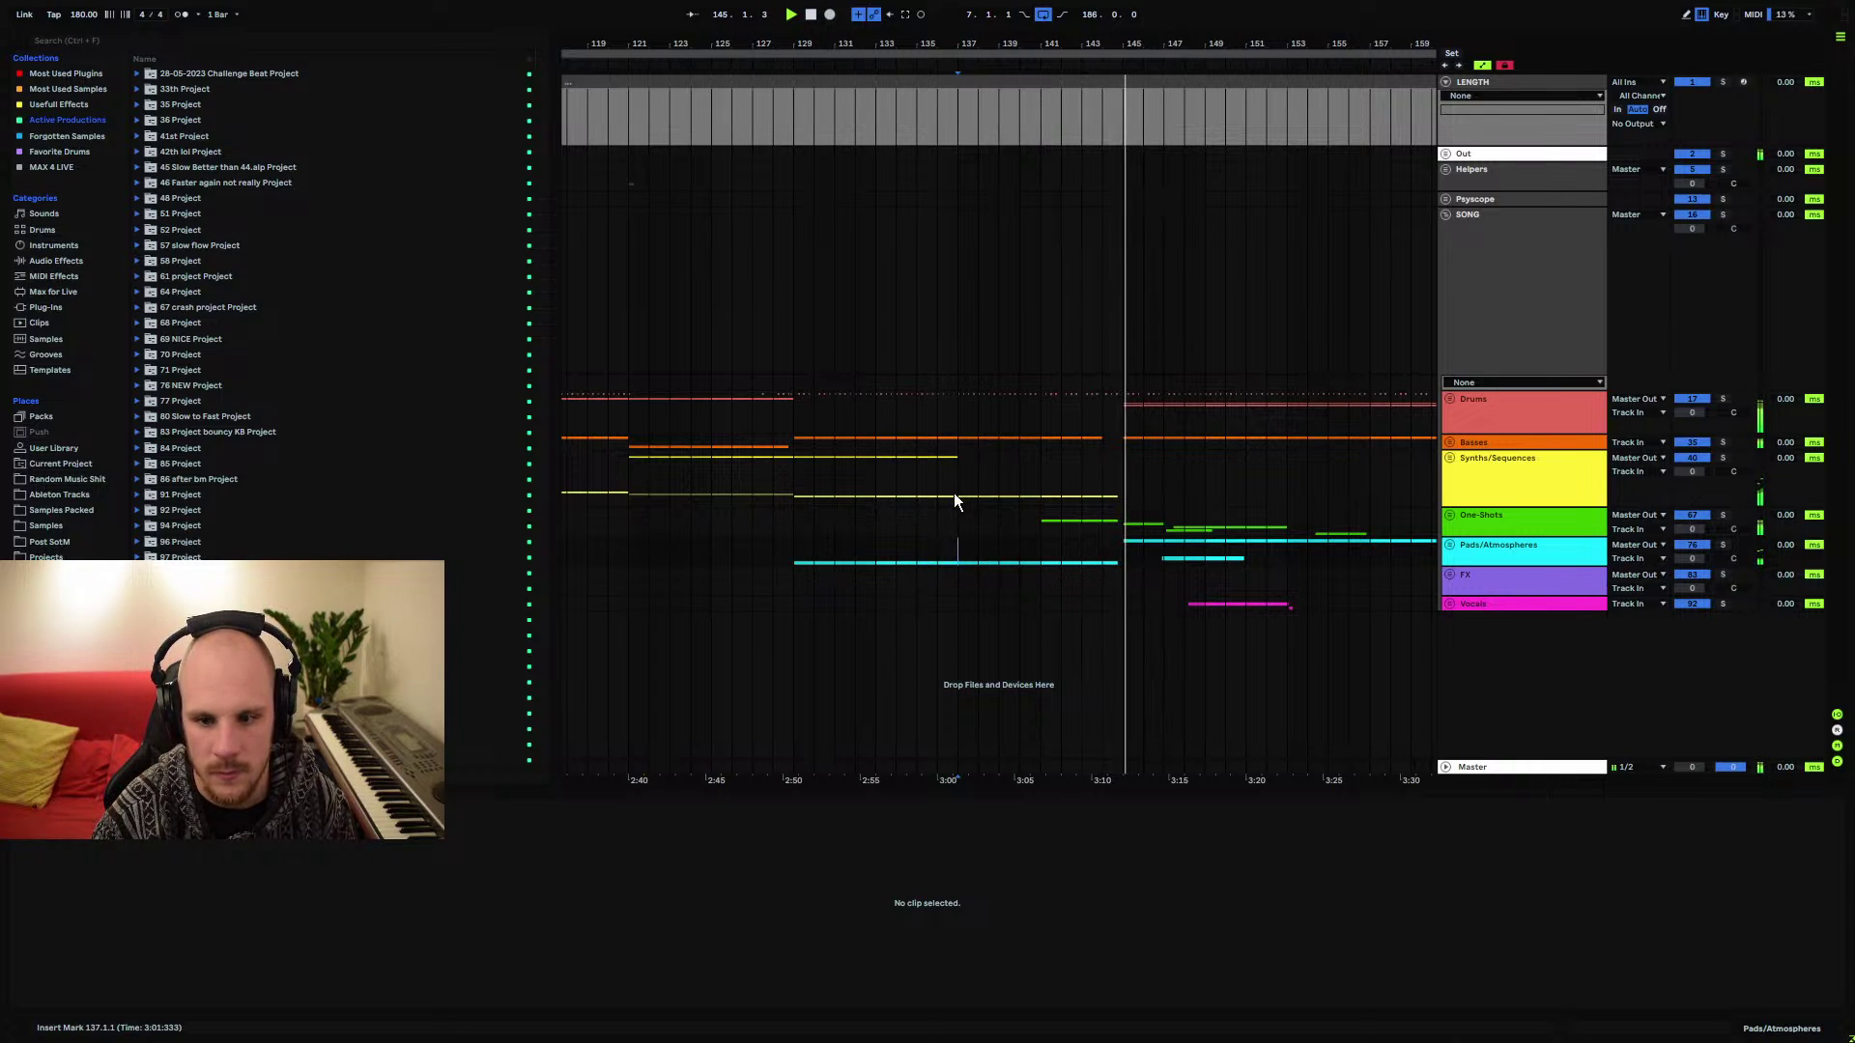
pyautogui.moveTo(955, 500); pyautogui.dragTo(796, 499)
pyautogui.click(835, 490)
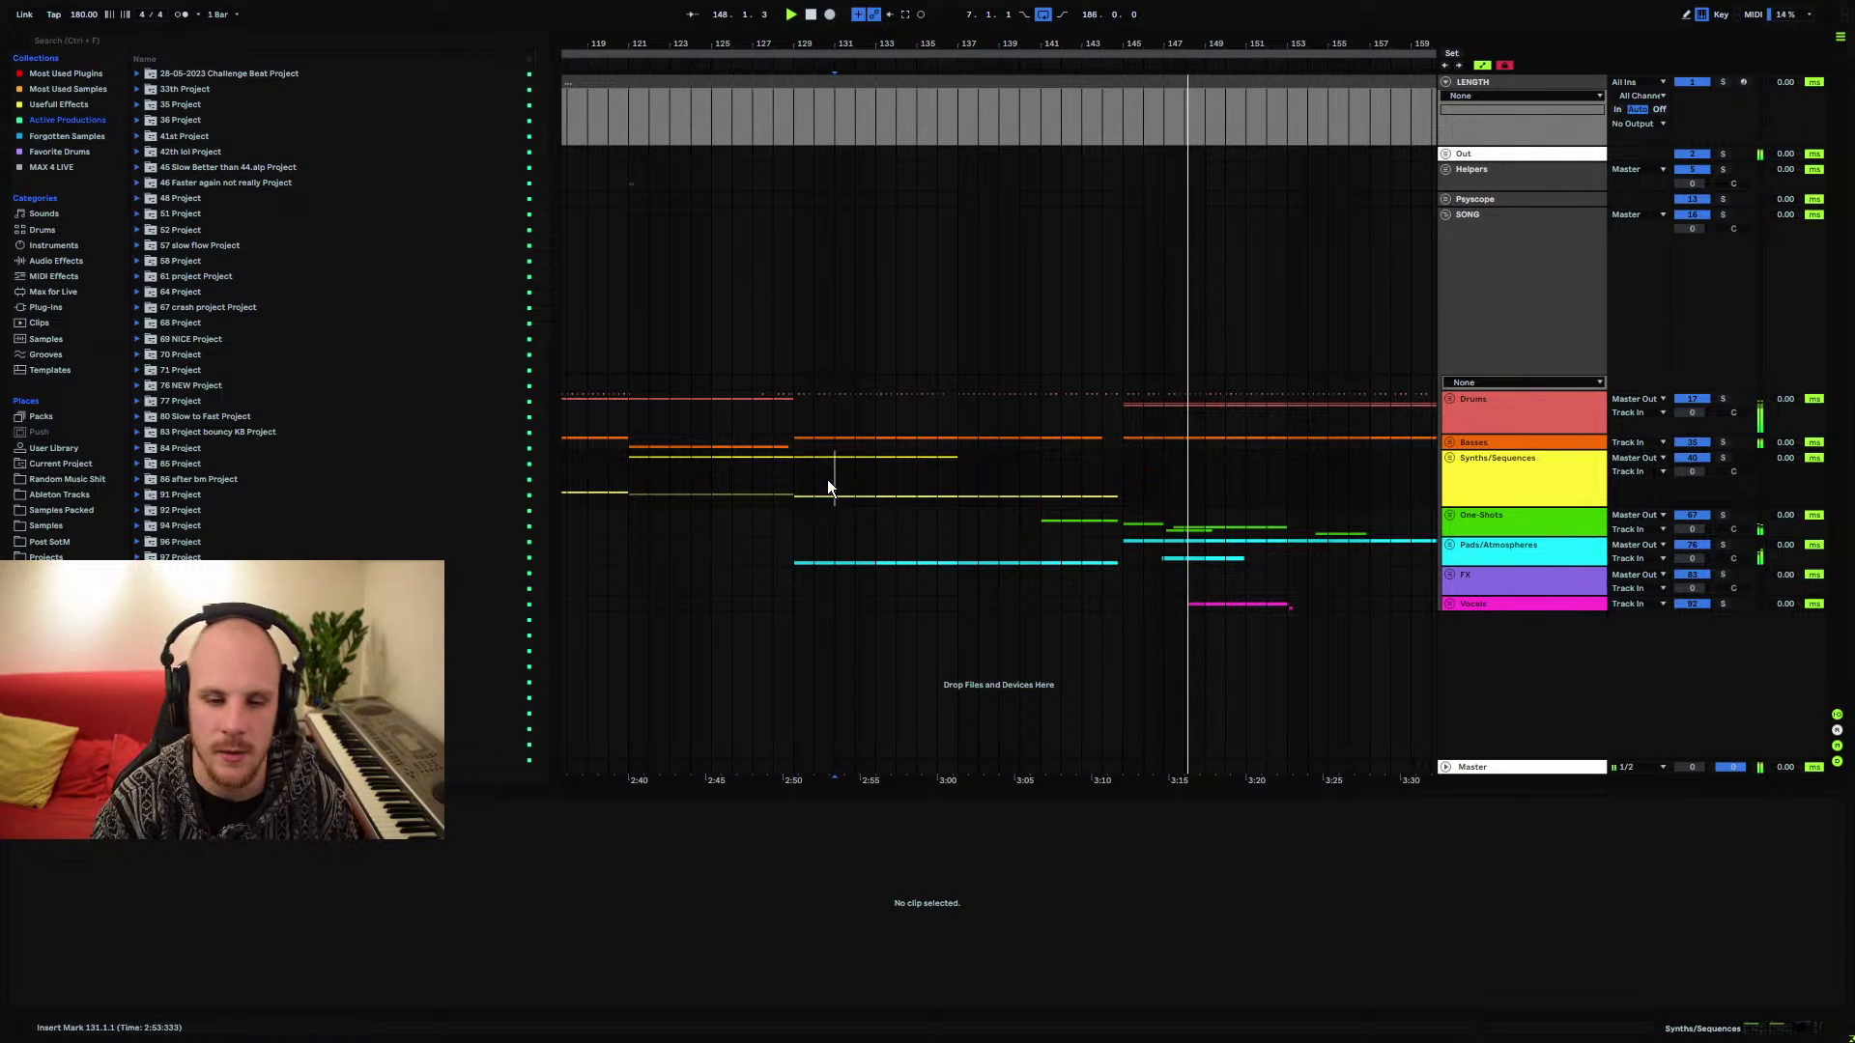
pyautogui.press('-')
pyautogui.press('-')
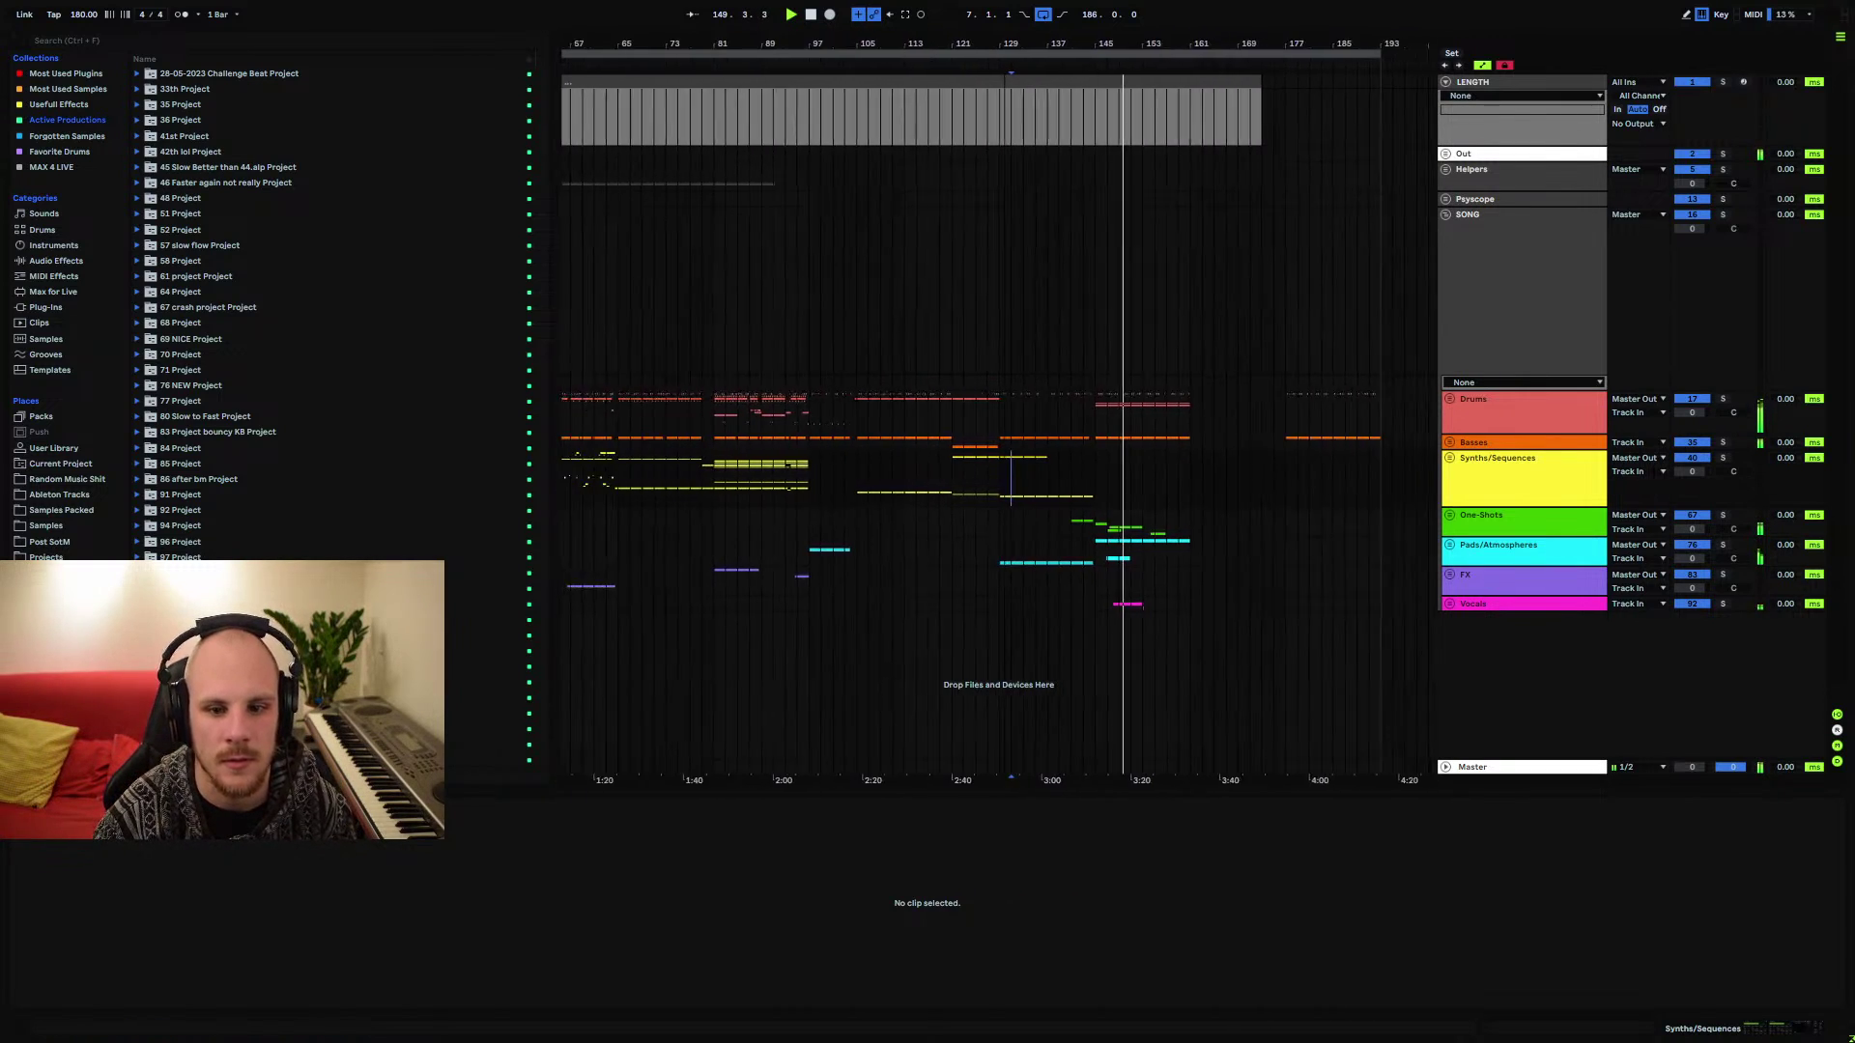
# Examine the Synths/Sequences group from bar 105 to 145, marking its sections, including bars 121 to 129
pyautogui.moveTo(697, 483); pyautogui.dragTo(1152, 502)
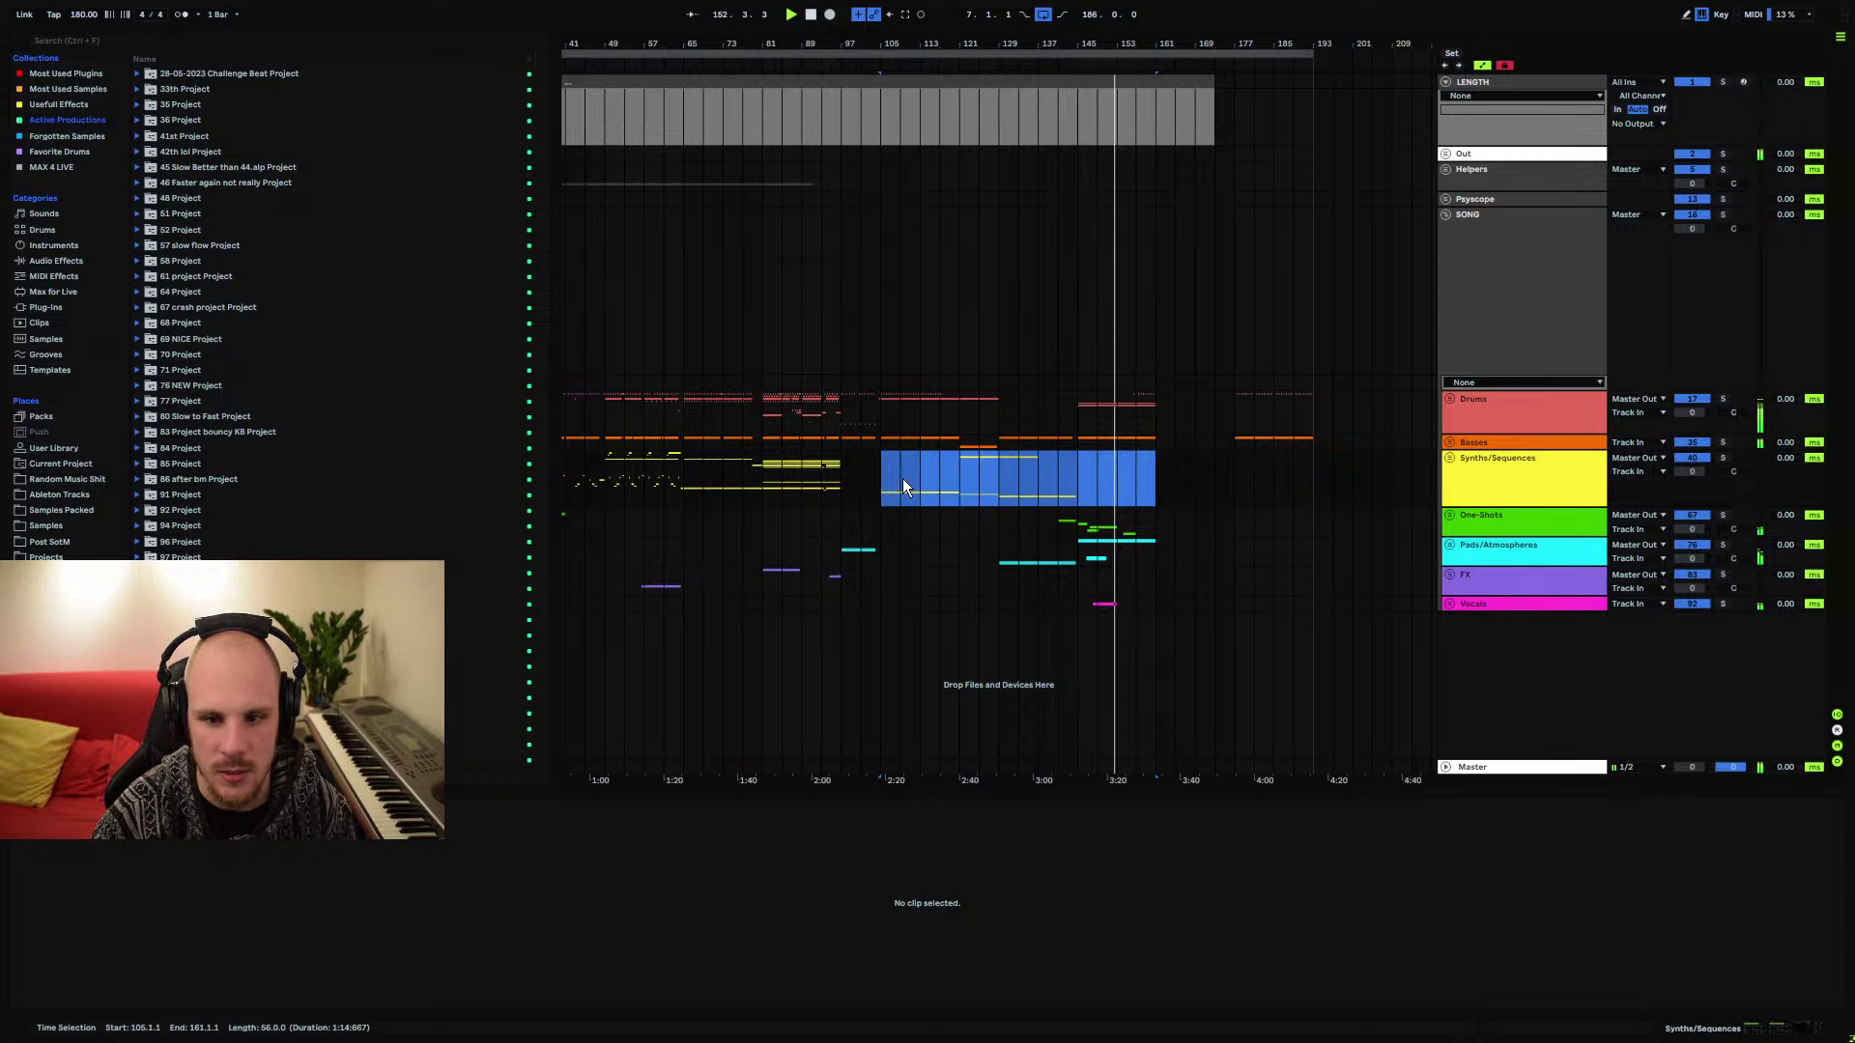
pyautogui.moveTo(902, 479); pyautogui.dragTo(1081, 495)
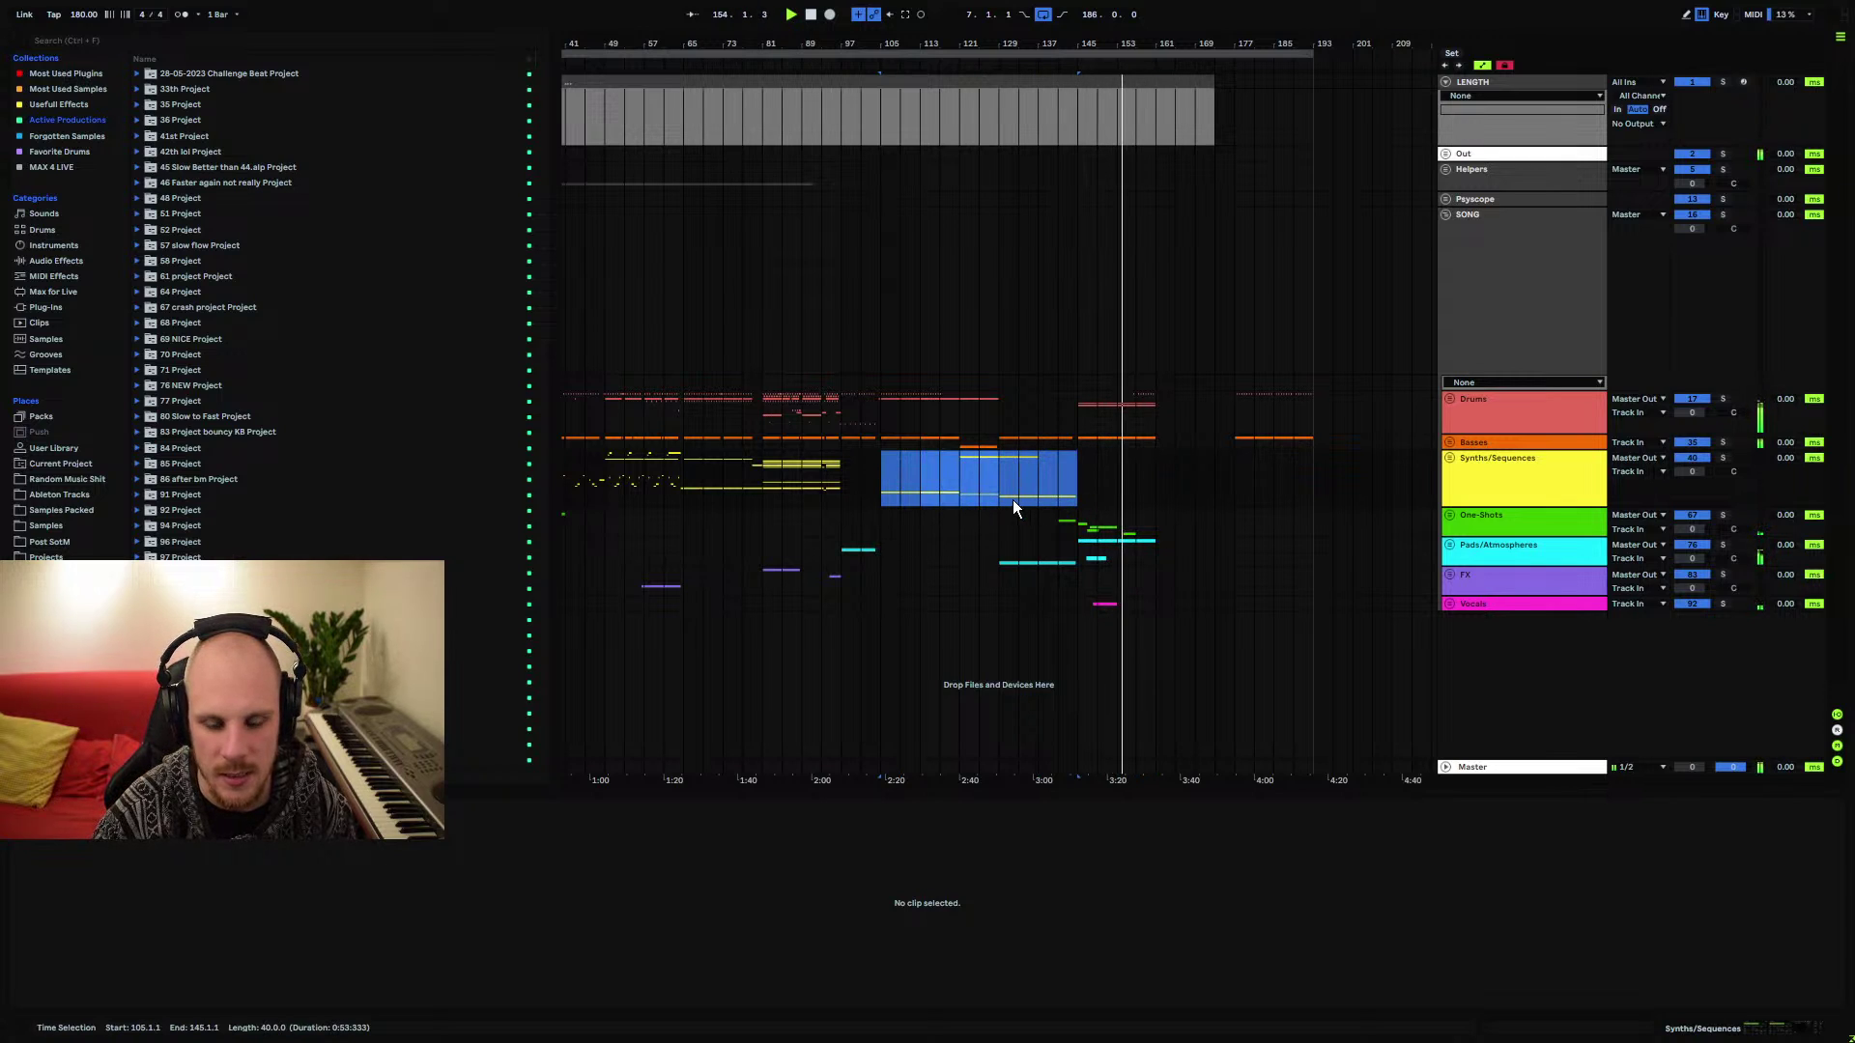
pyautogui.moveTo(887, 505); pyautogui.dragTo(977, 490)
pyautogui.click(900, 488)
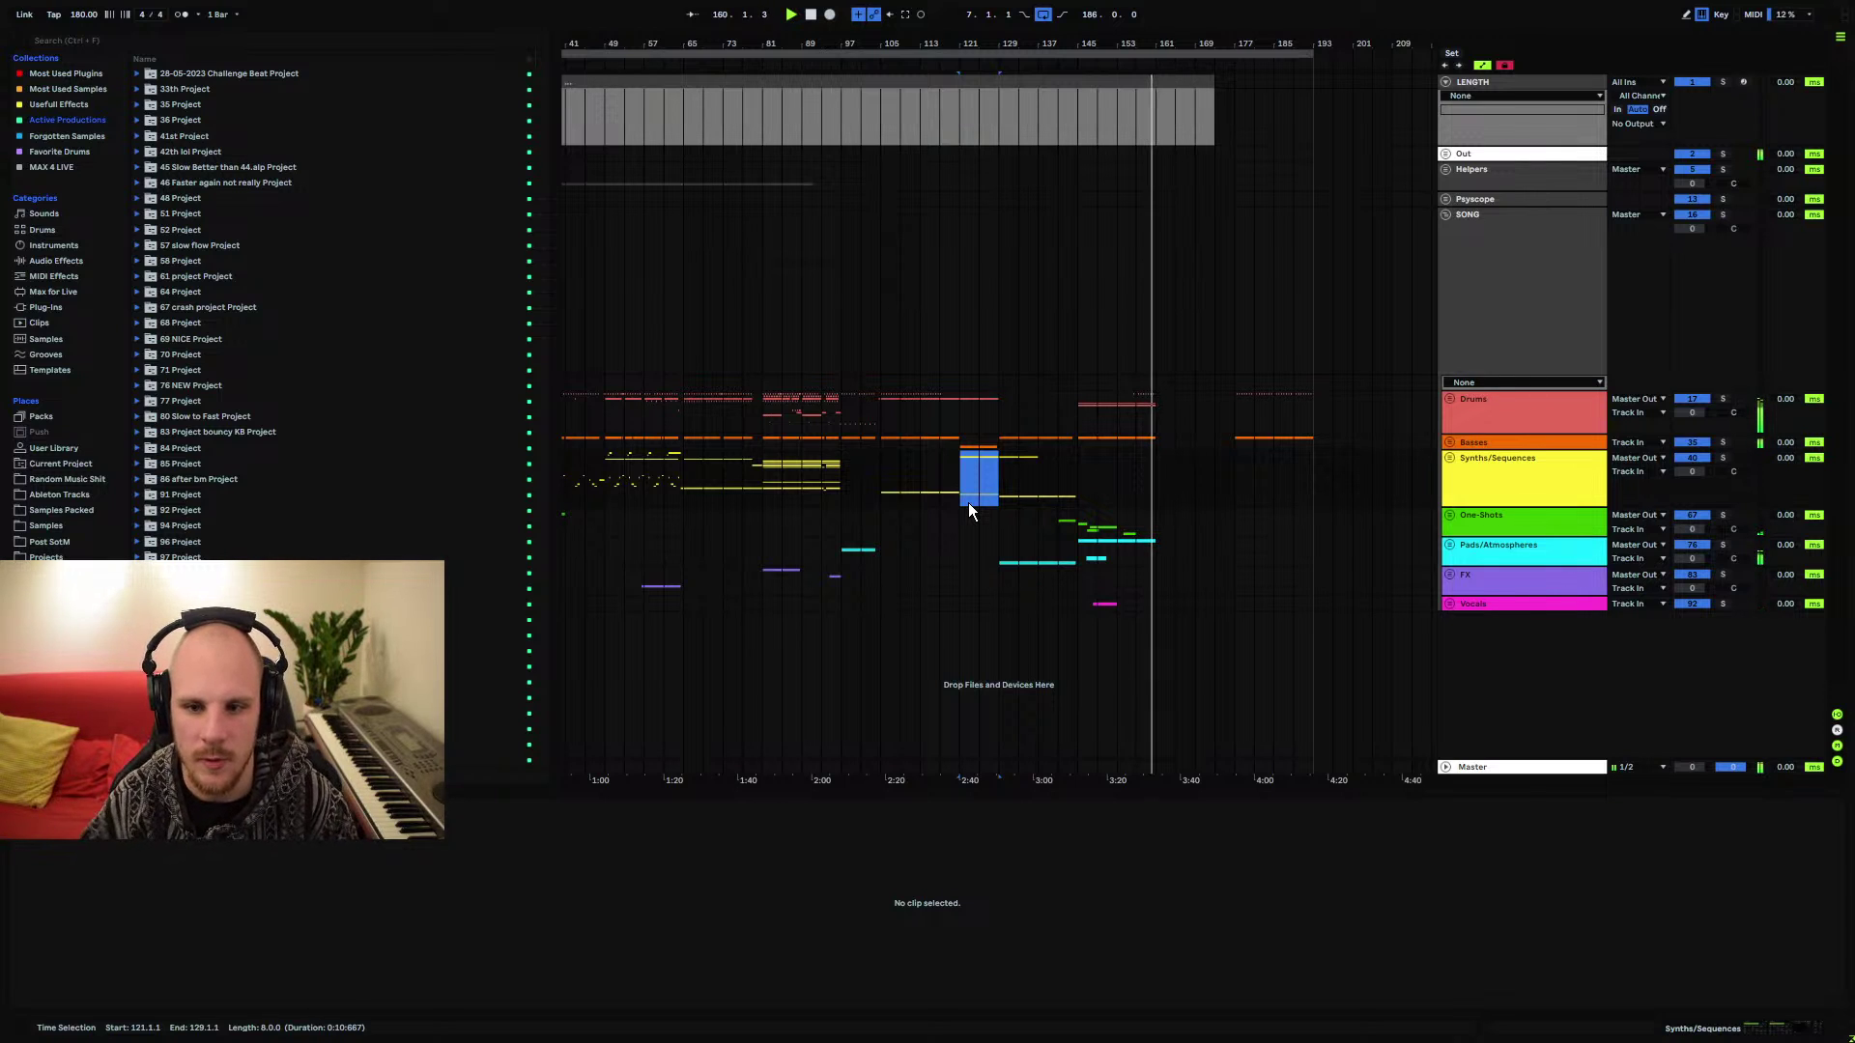
# Examine the closing section from bar 145 for gaps in the Synths/Sequences group
pyautogui.moveTo(1143, 45); pyautogui.dragTo(944, 207)
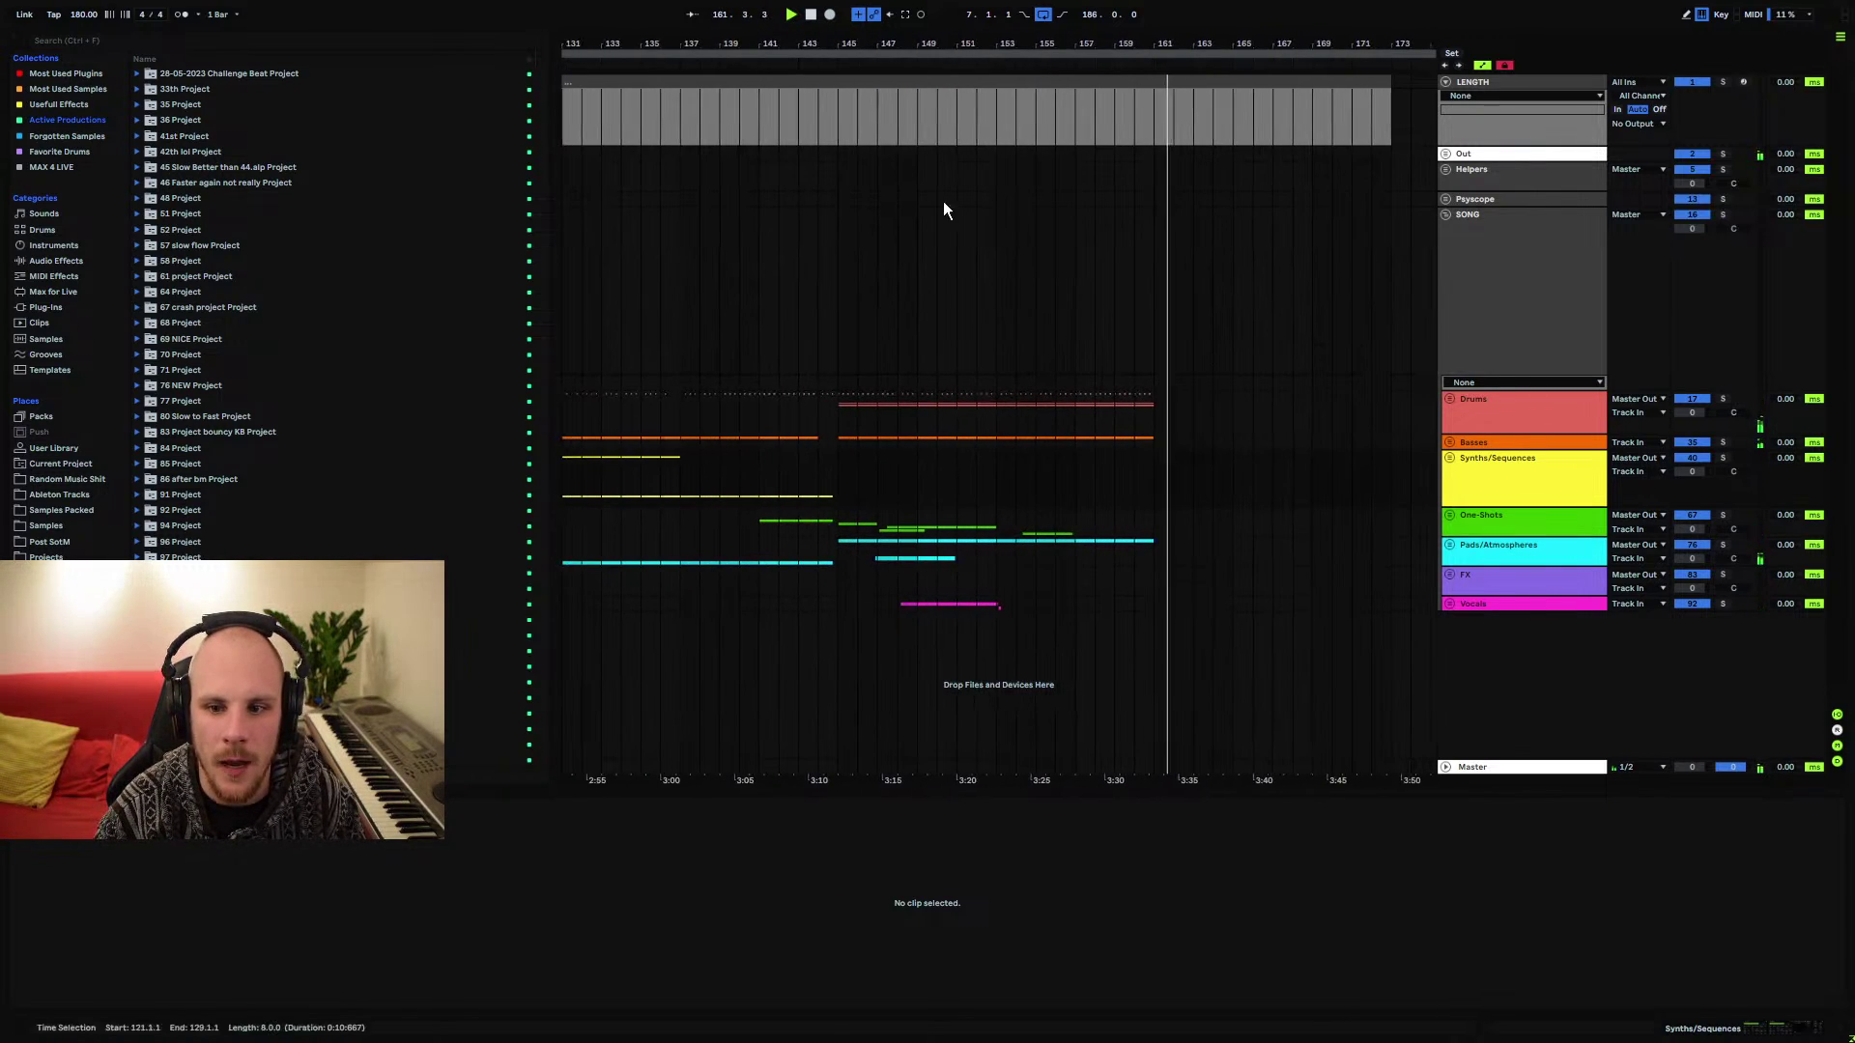
pyautogui.moveTo(833, 404); pyautogui.dragTo(1131, 473)
pyautogui.click(962, 478)
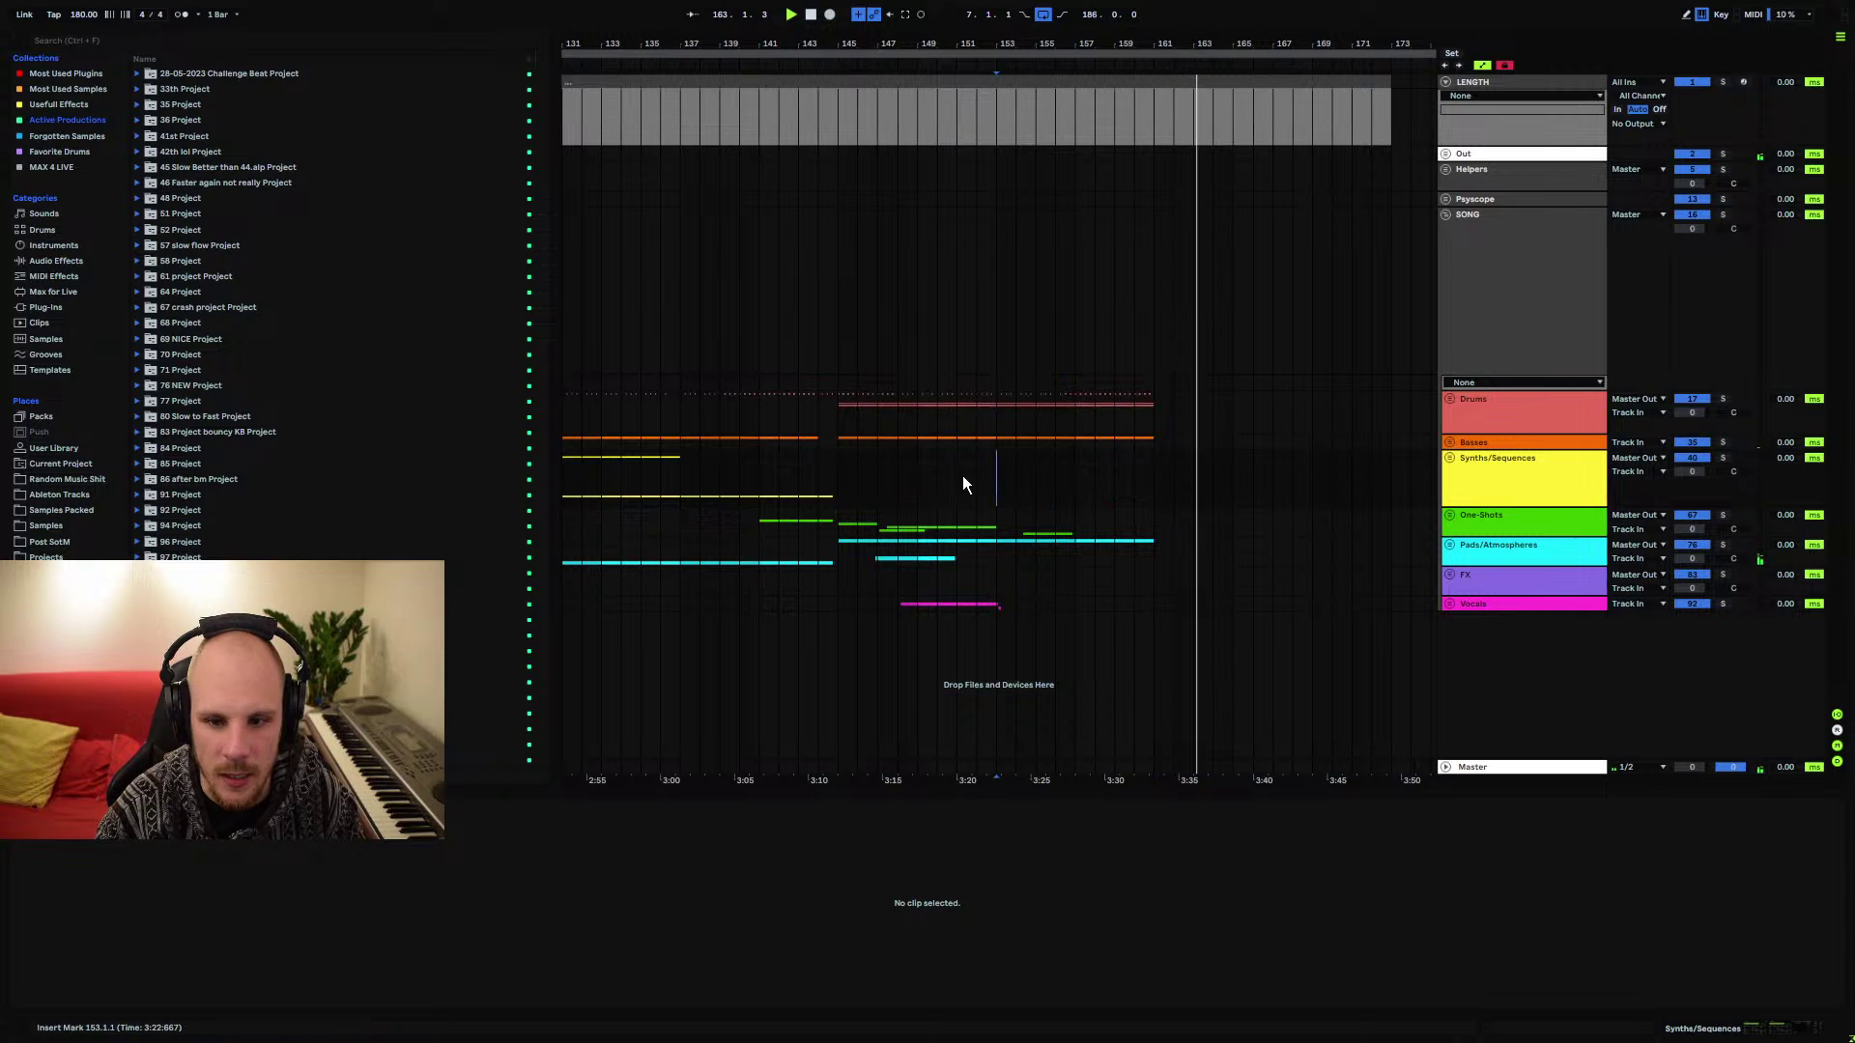
pyautogui.click(837, 487)
pyautogui.moveTo(1087, 61); pyautogui.dragTo(1087, 61)
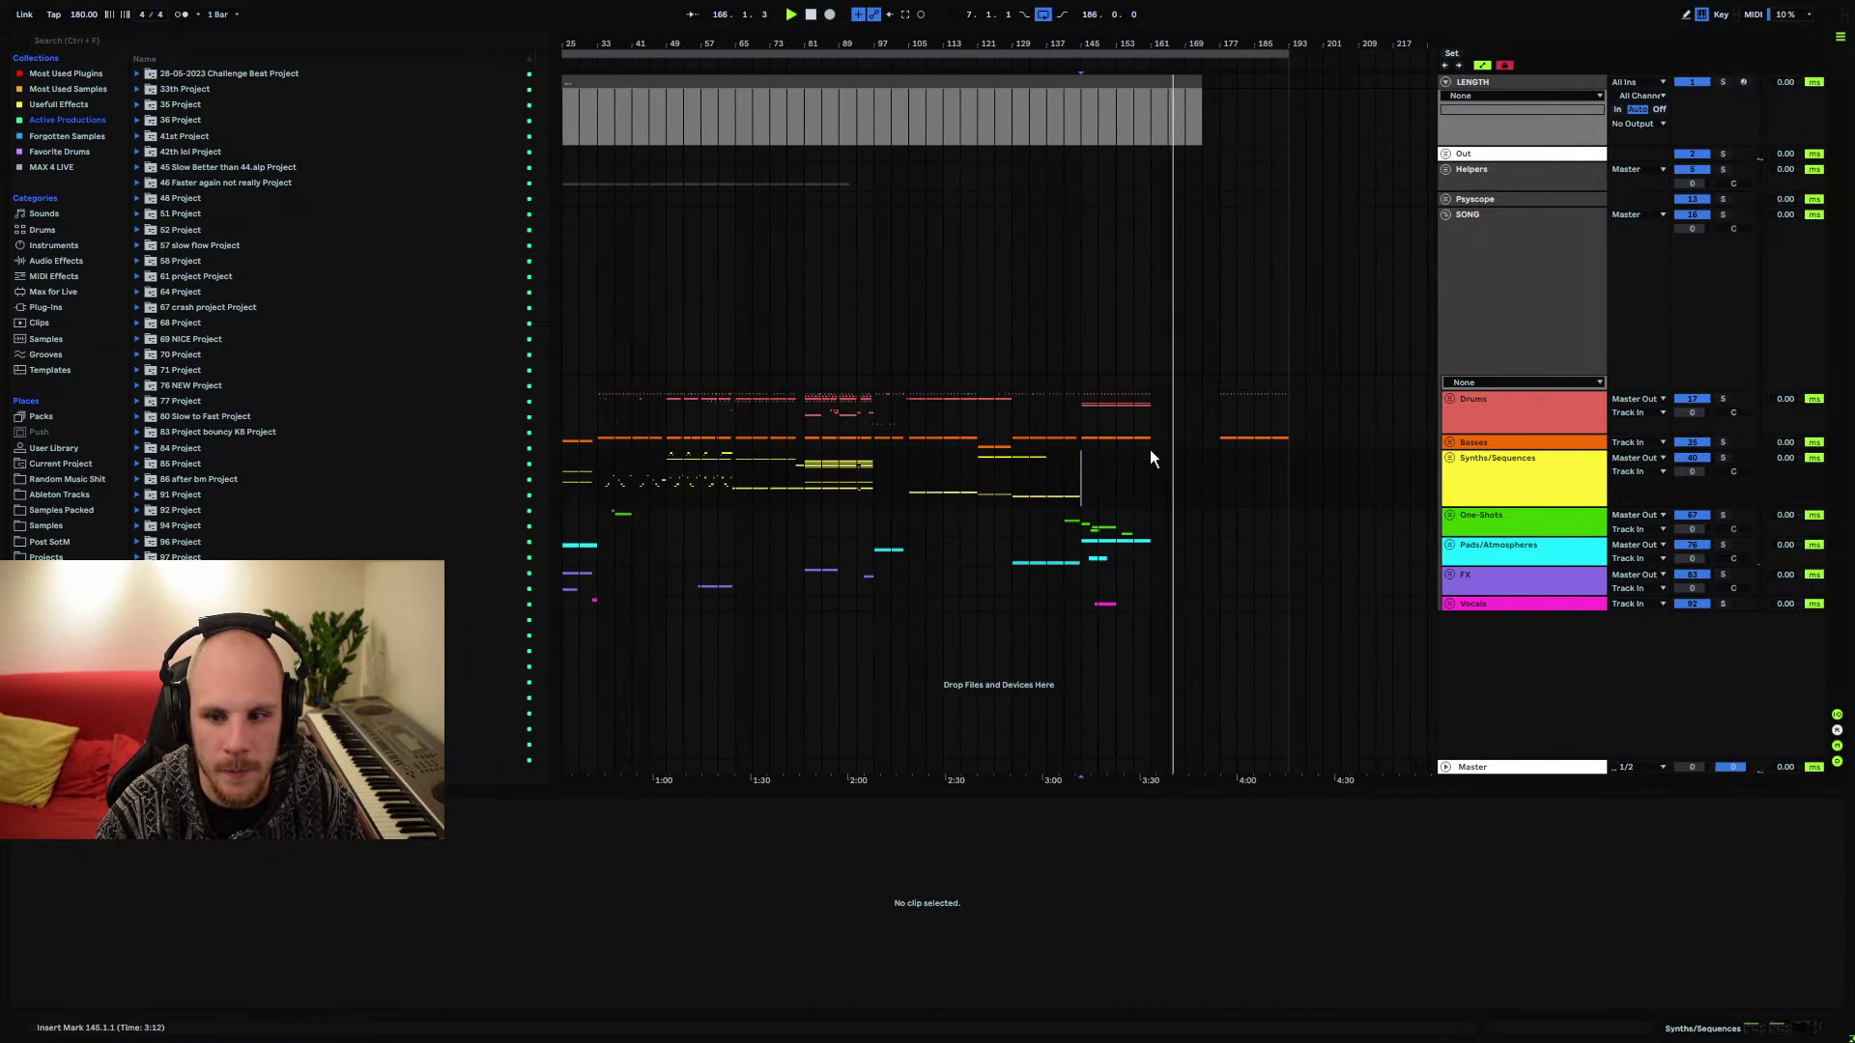
# Unfold the Synths/Sequences group and inspect its individual tracks around bar 81
pyautogui.click(1450, 458)
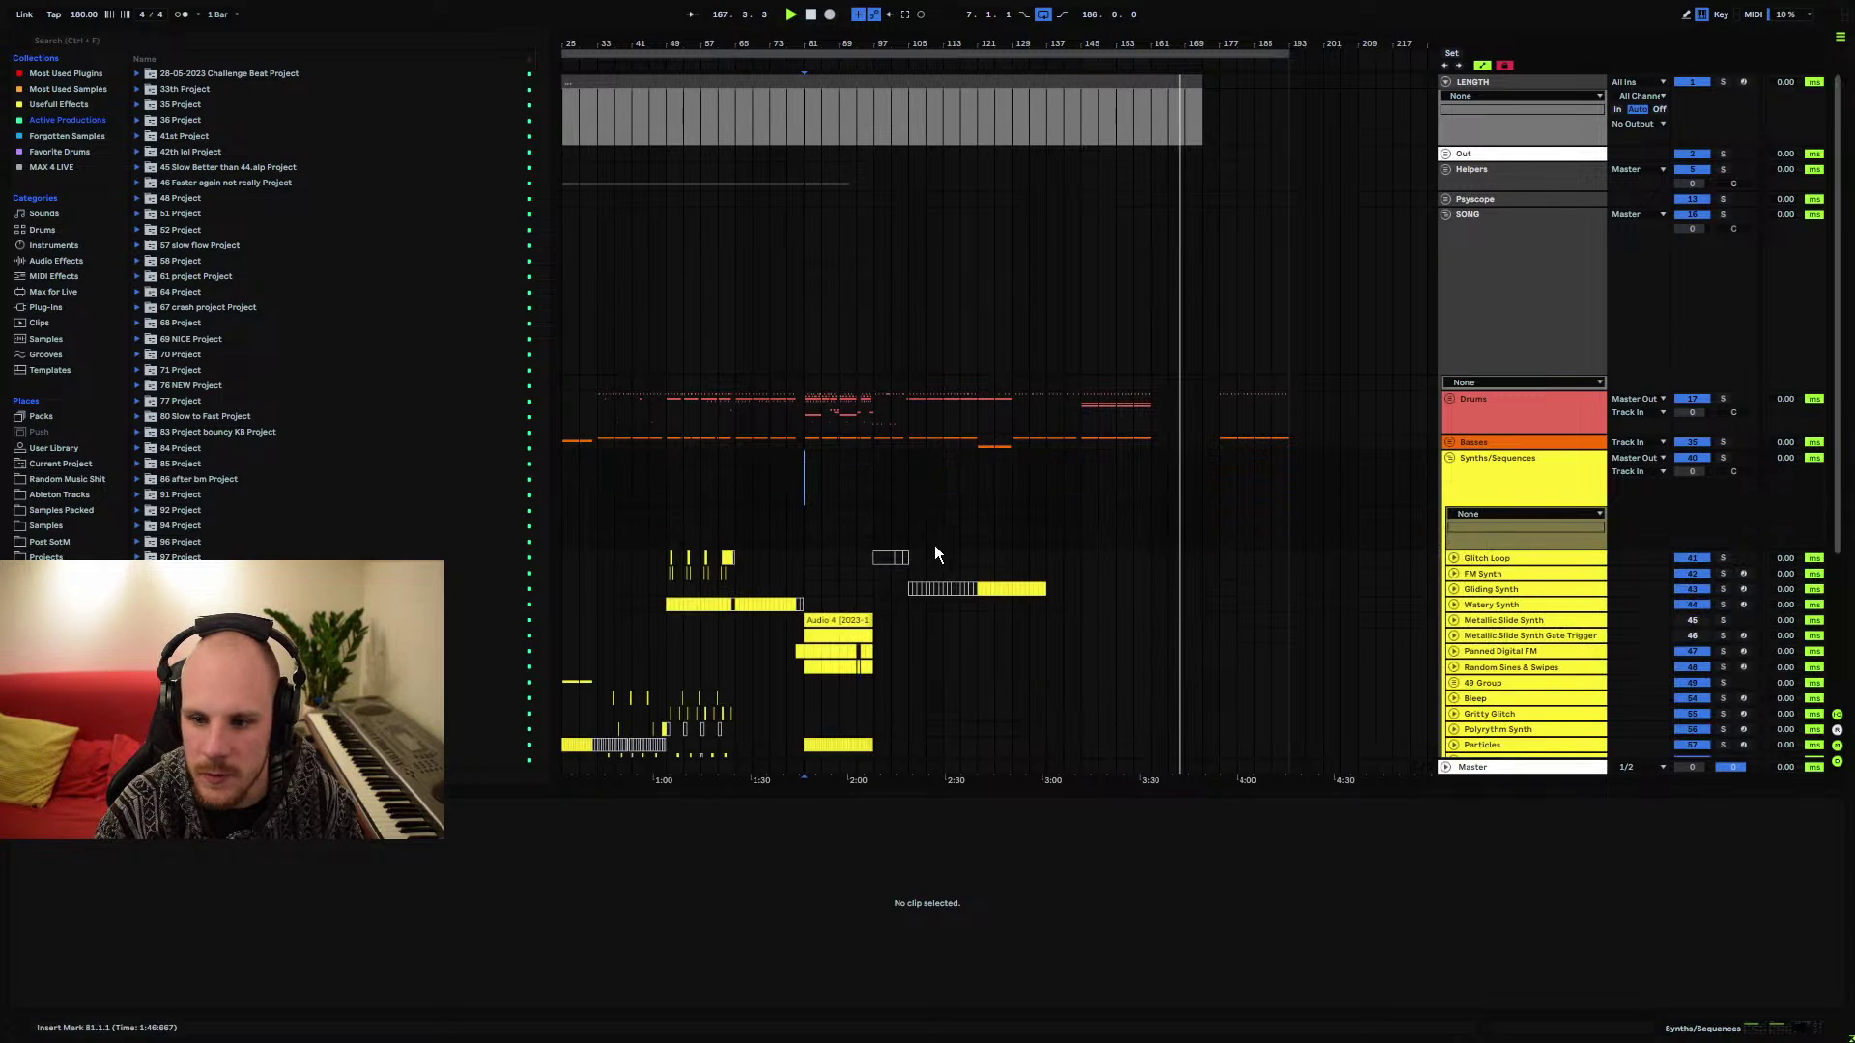
pyautogui.scroll(-5, 835, 541)
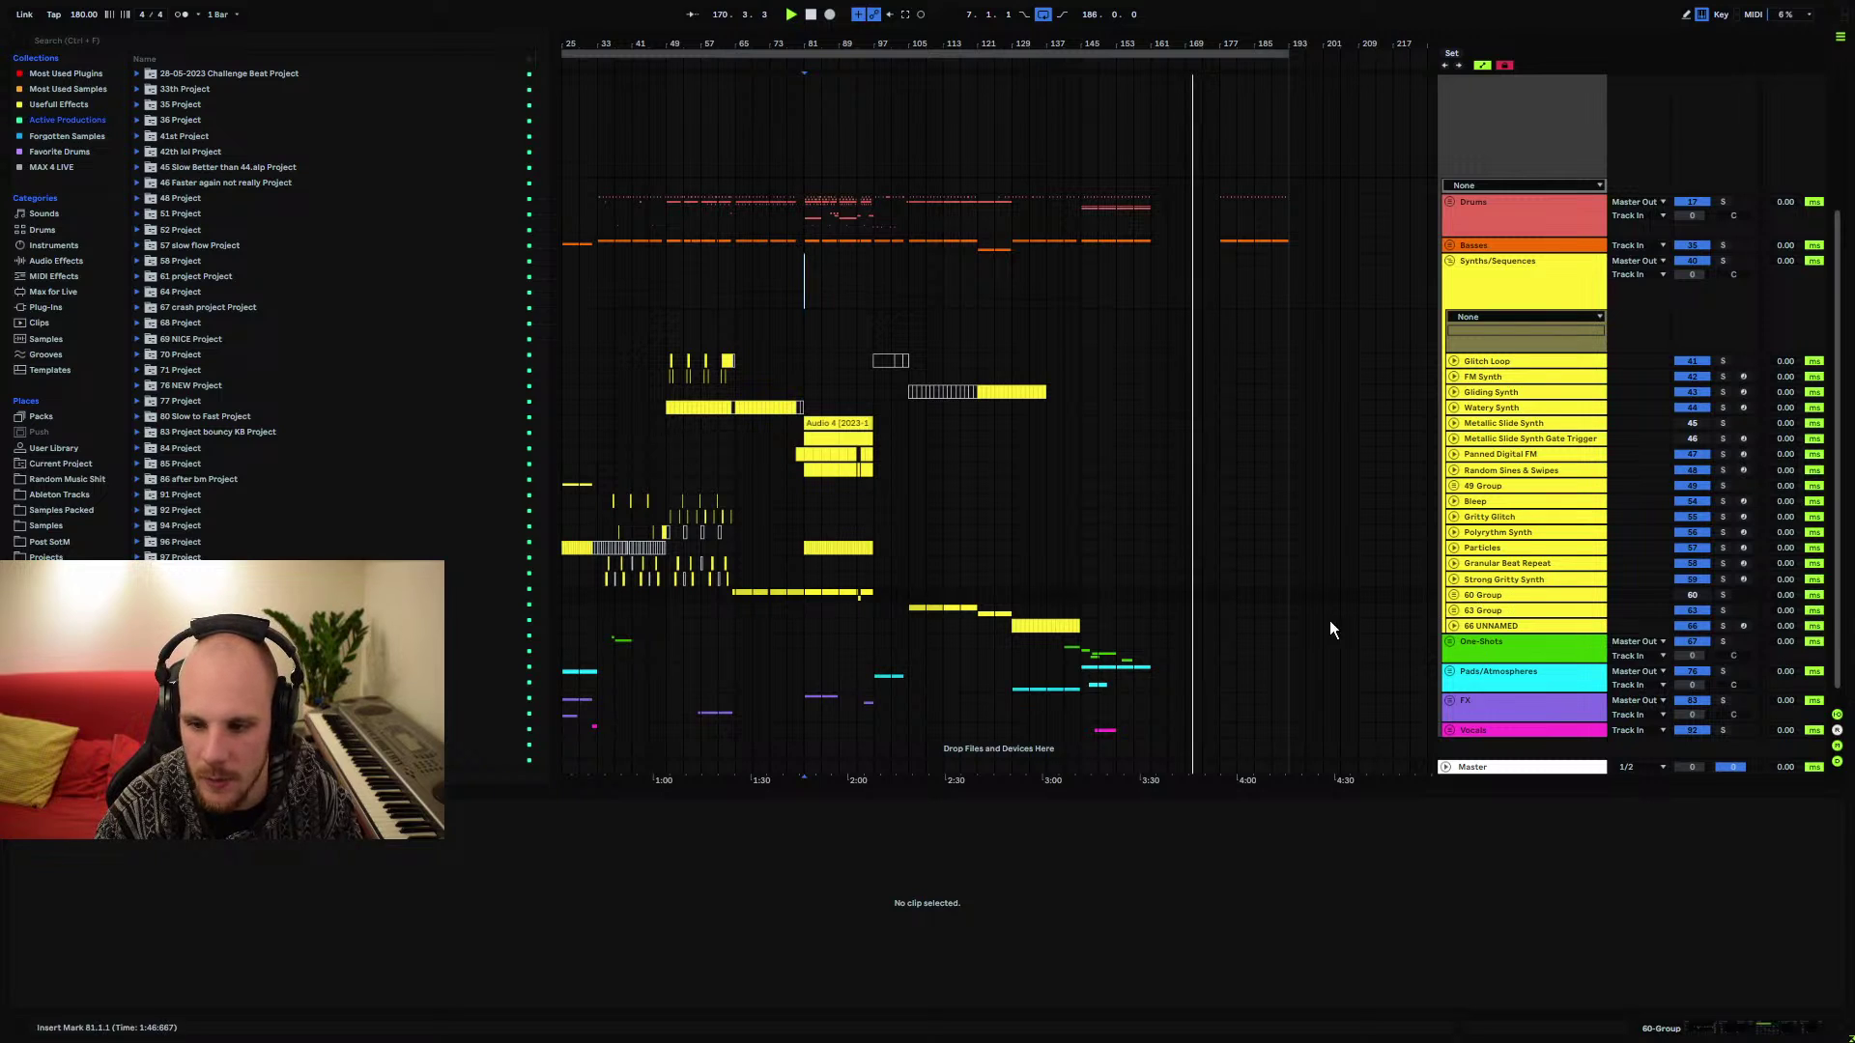
pyautogui.moveTo(802, 60); pyautogui.dragTo(936, 503)
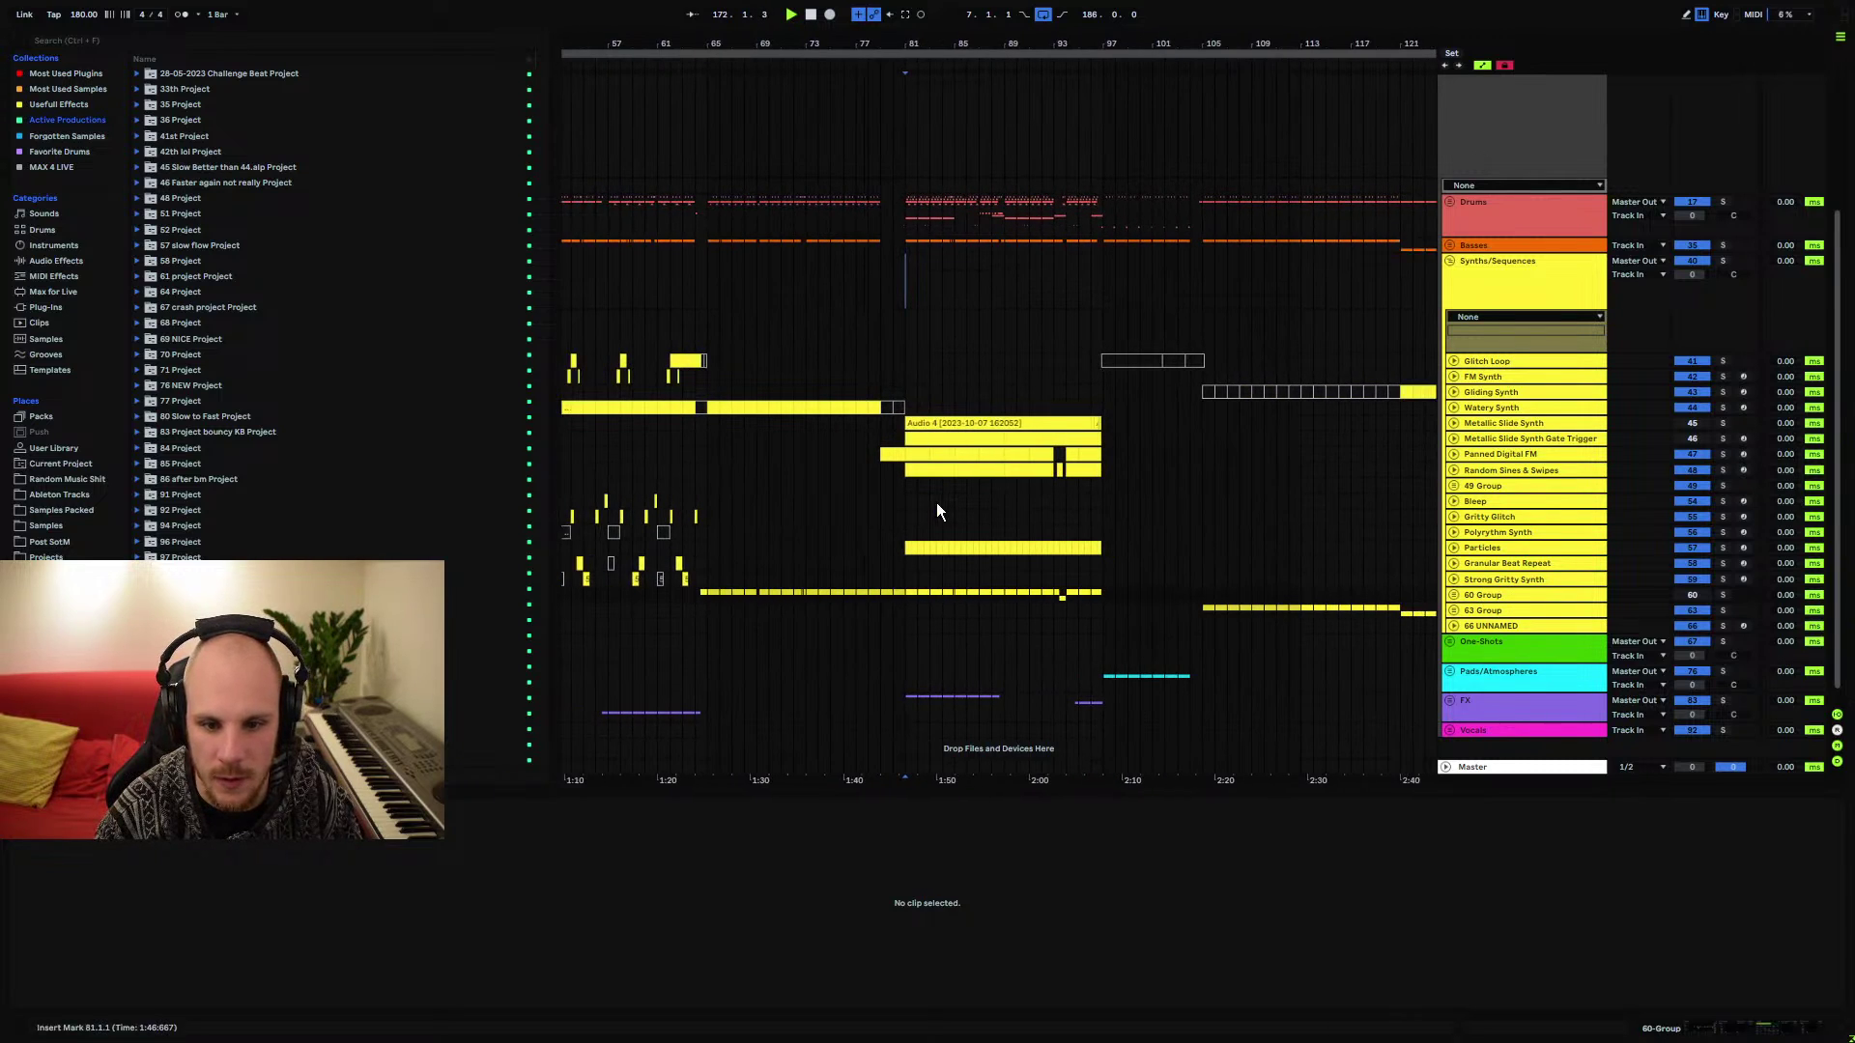
pyautogui.scroll(-1, 937, 503)
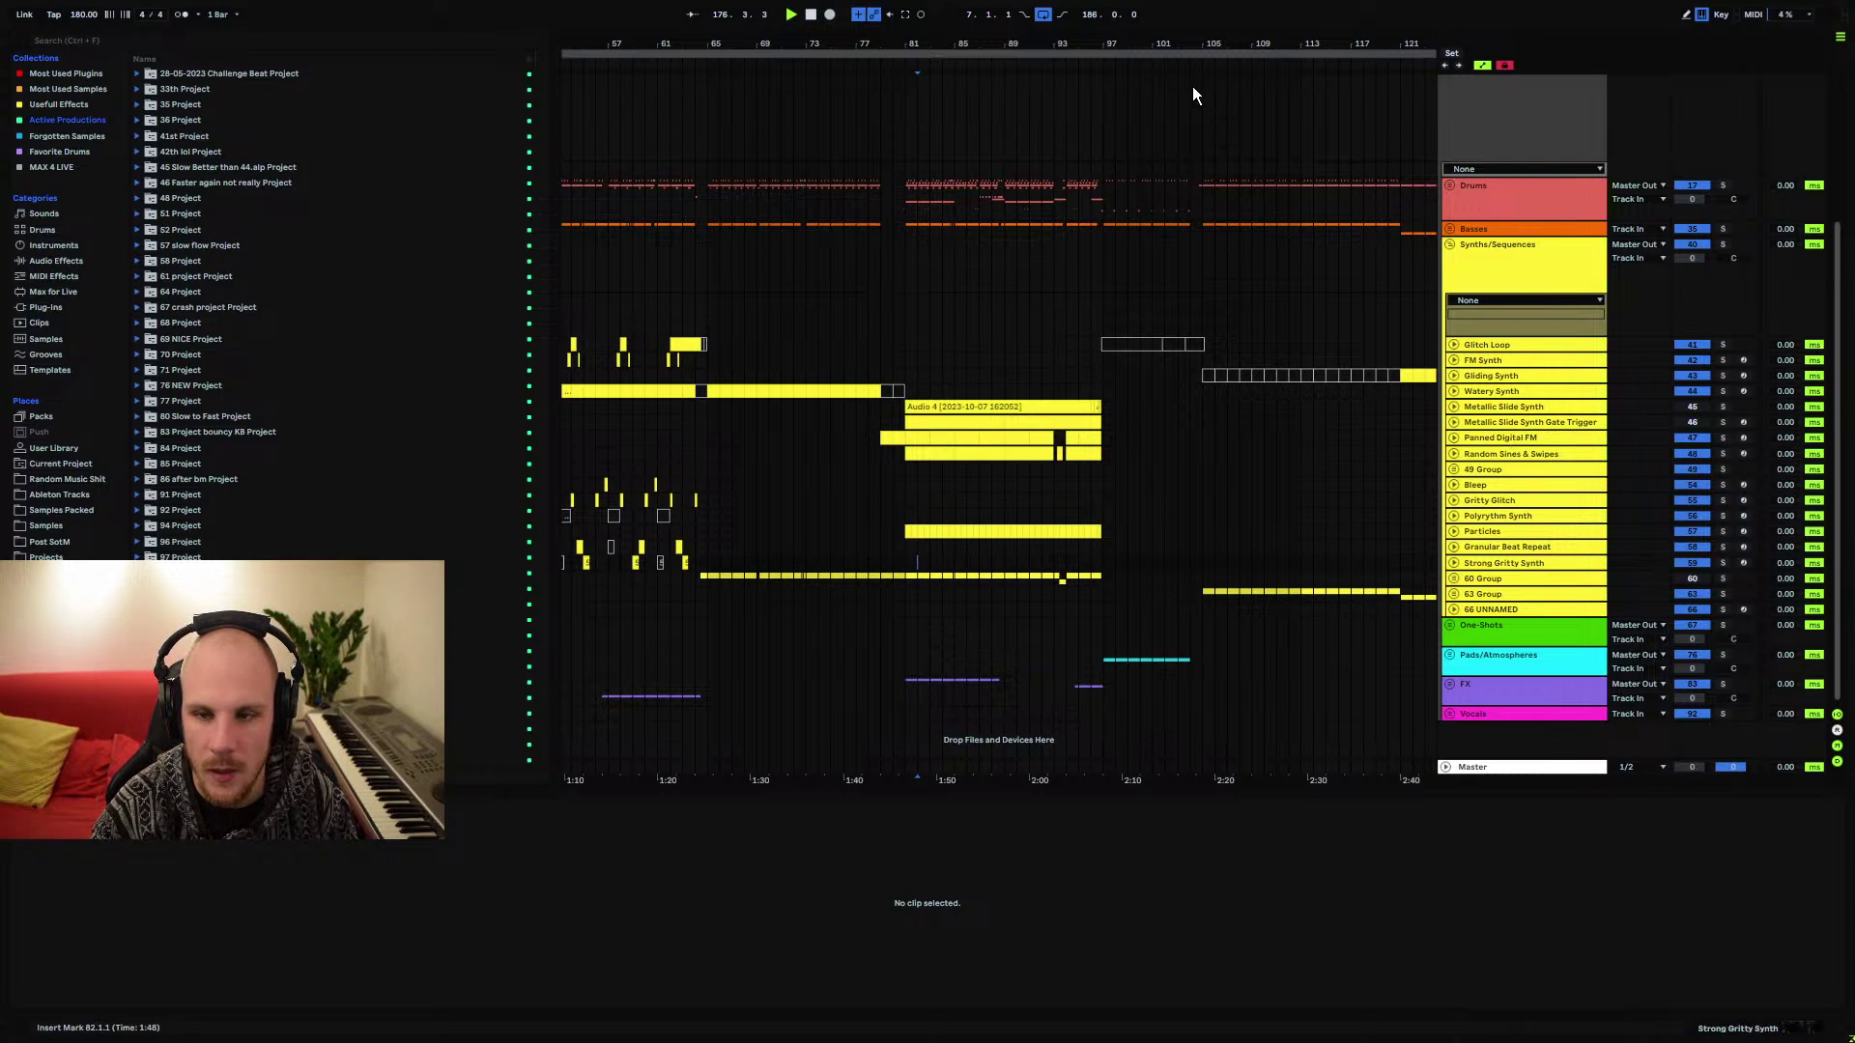
# Move the 63 Group clips at bars 105 to 121 to bar 81 and play from there
pyautogui.scroll(-3, 918, 526)
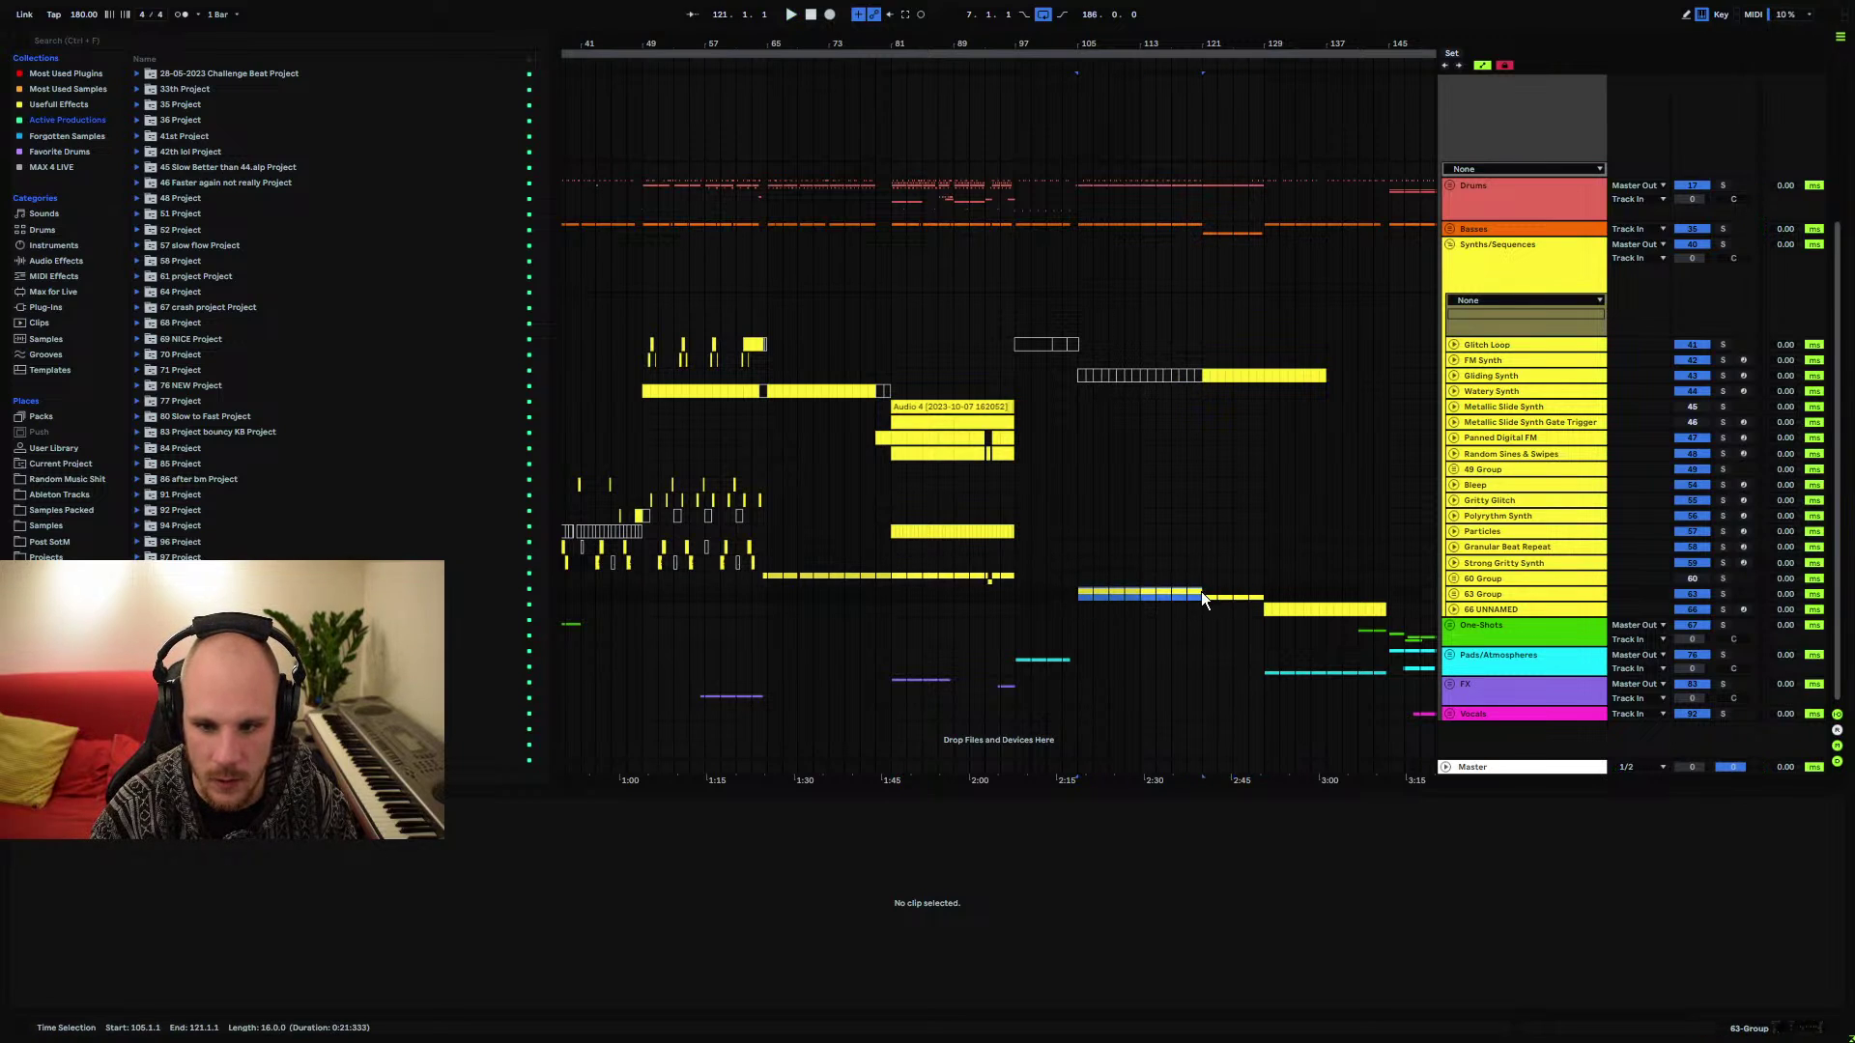
pyautogui.hotkey('ctrl', 'x')
pyautogui.click(895, 591)
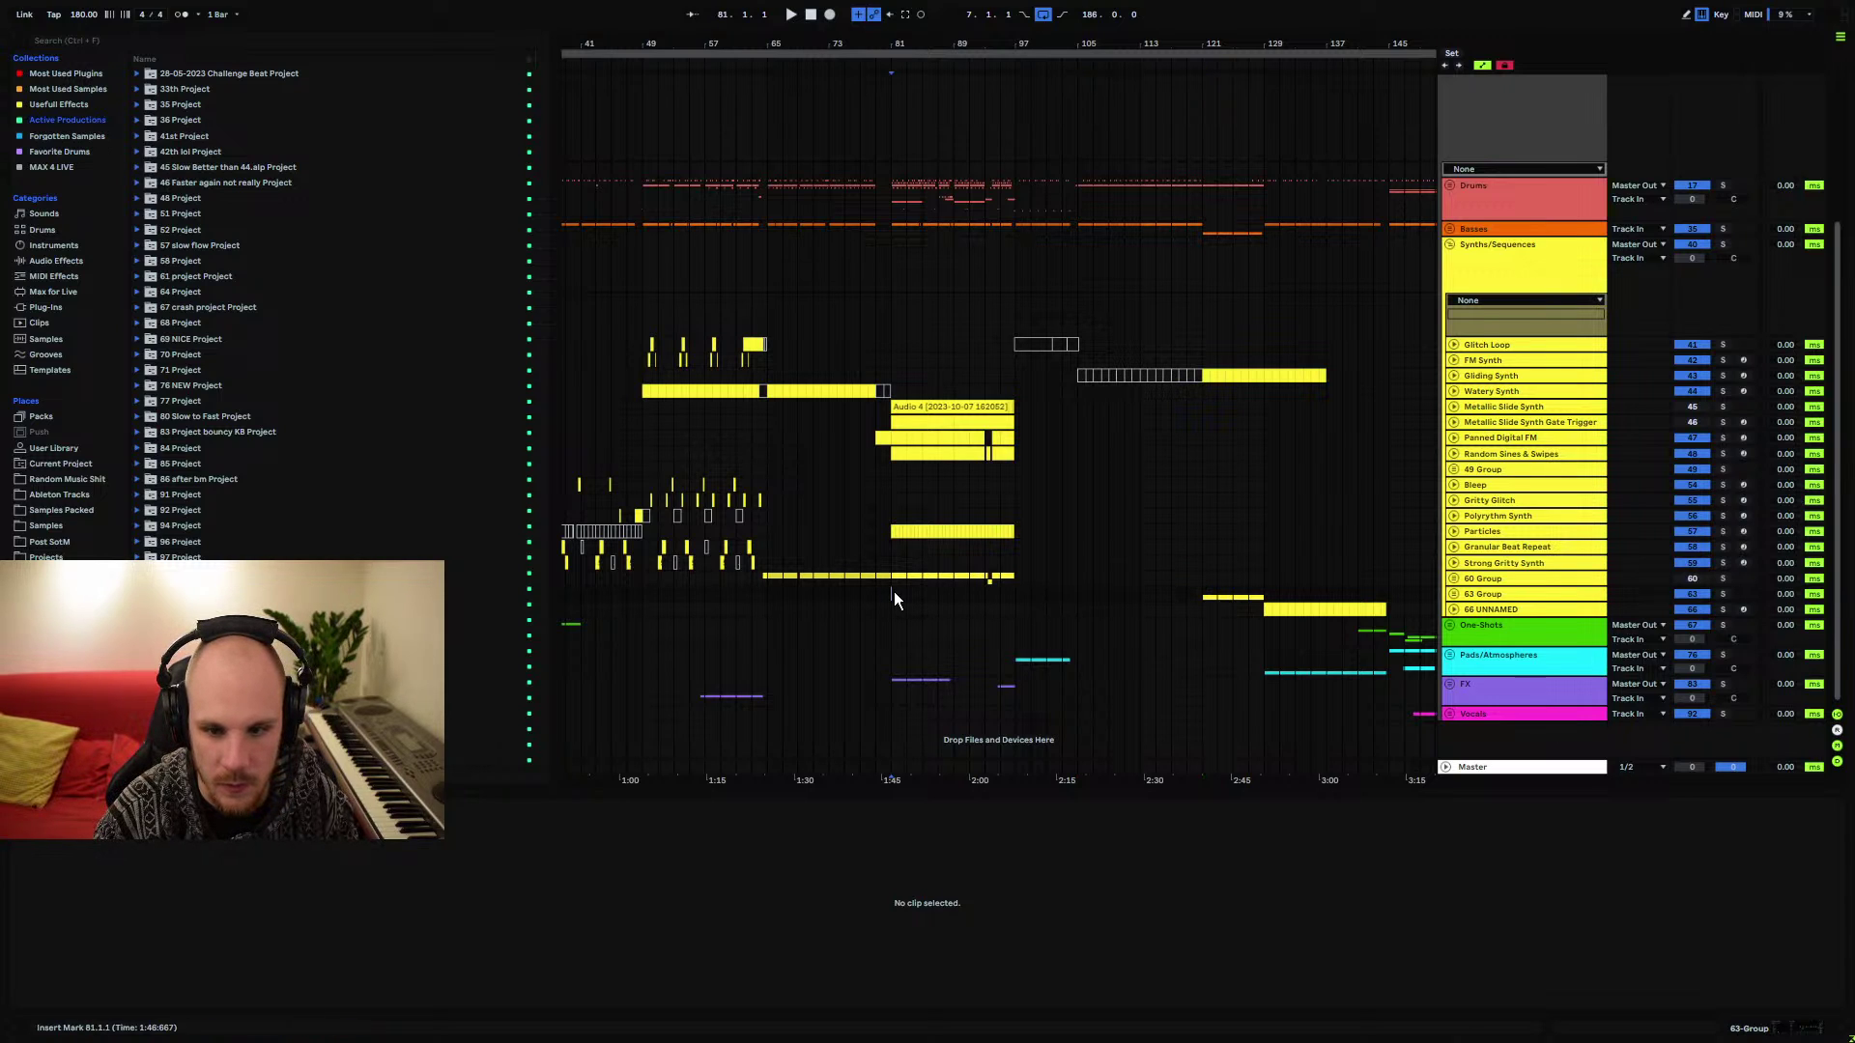
pyautogui.hotkey('ctrl', 'v')
pyautogui.press('space')
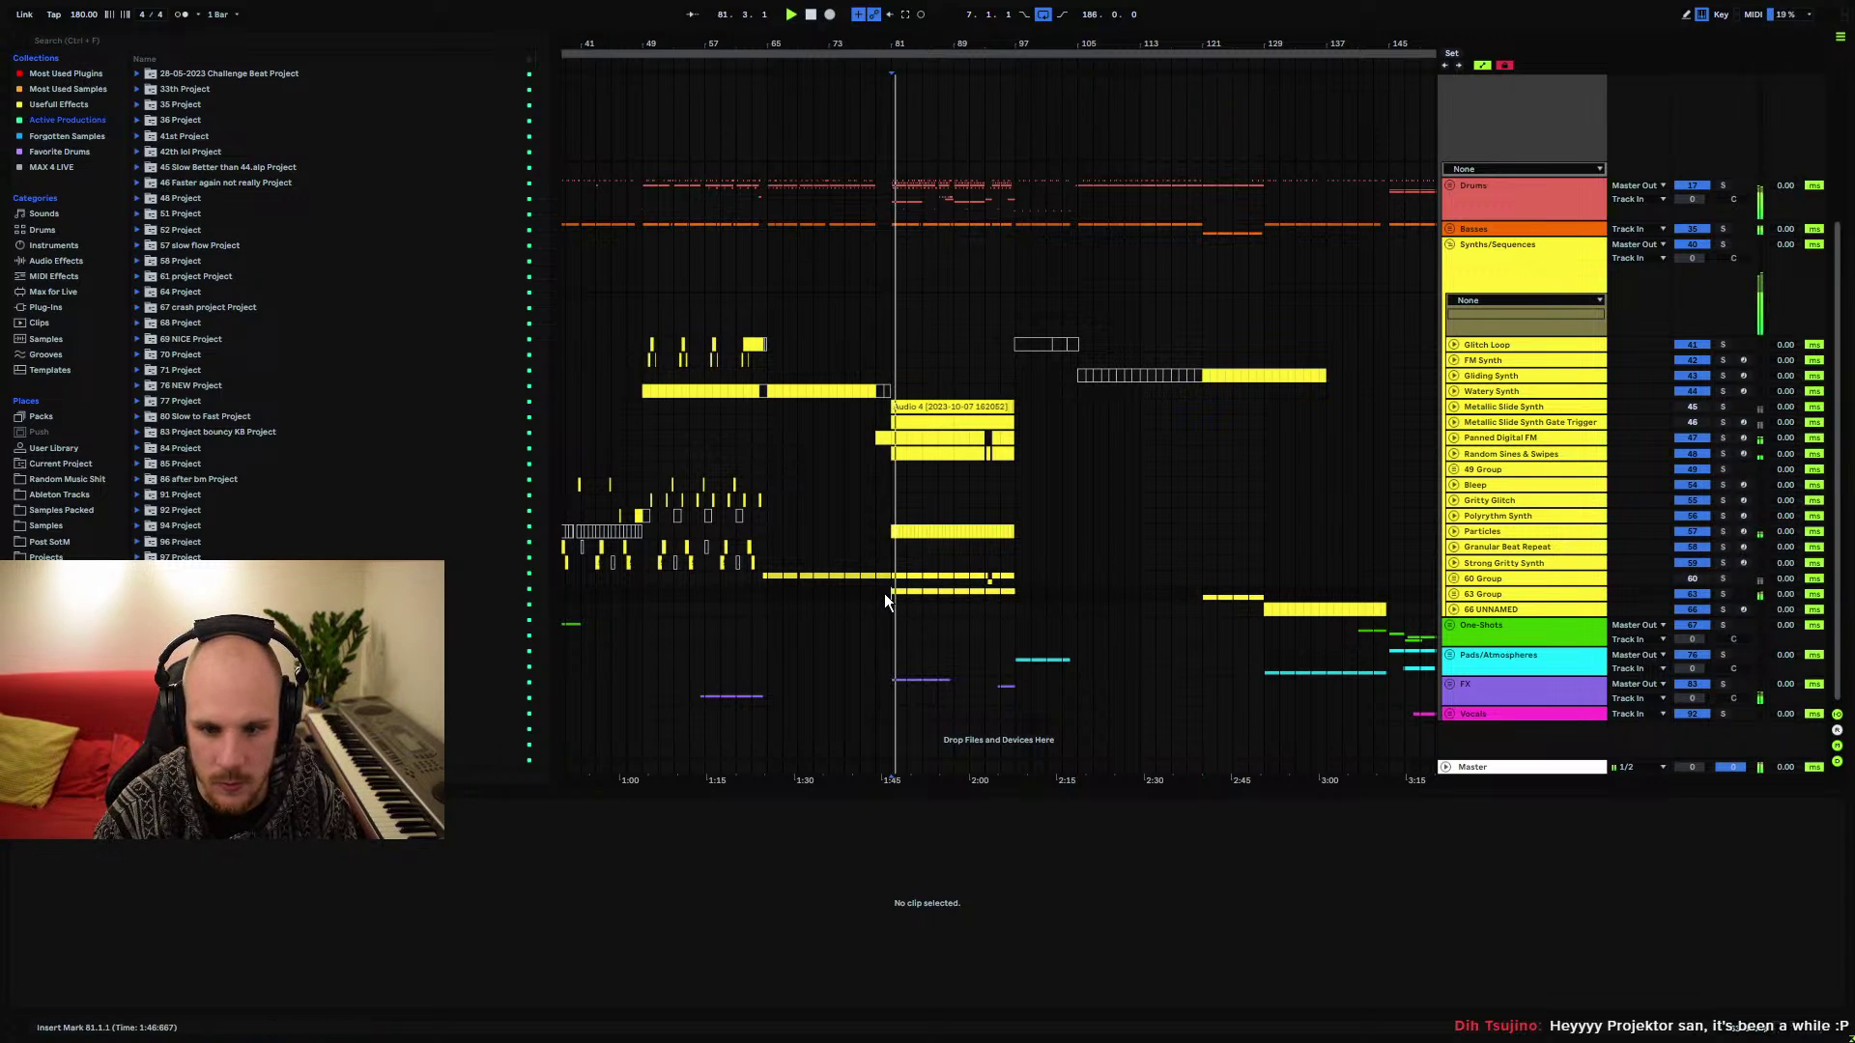
# Move the 63 Group clips at bars 81 to 97 to bar 65 and play from bar 63
pyautogui.click(1009, 594)
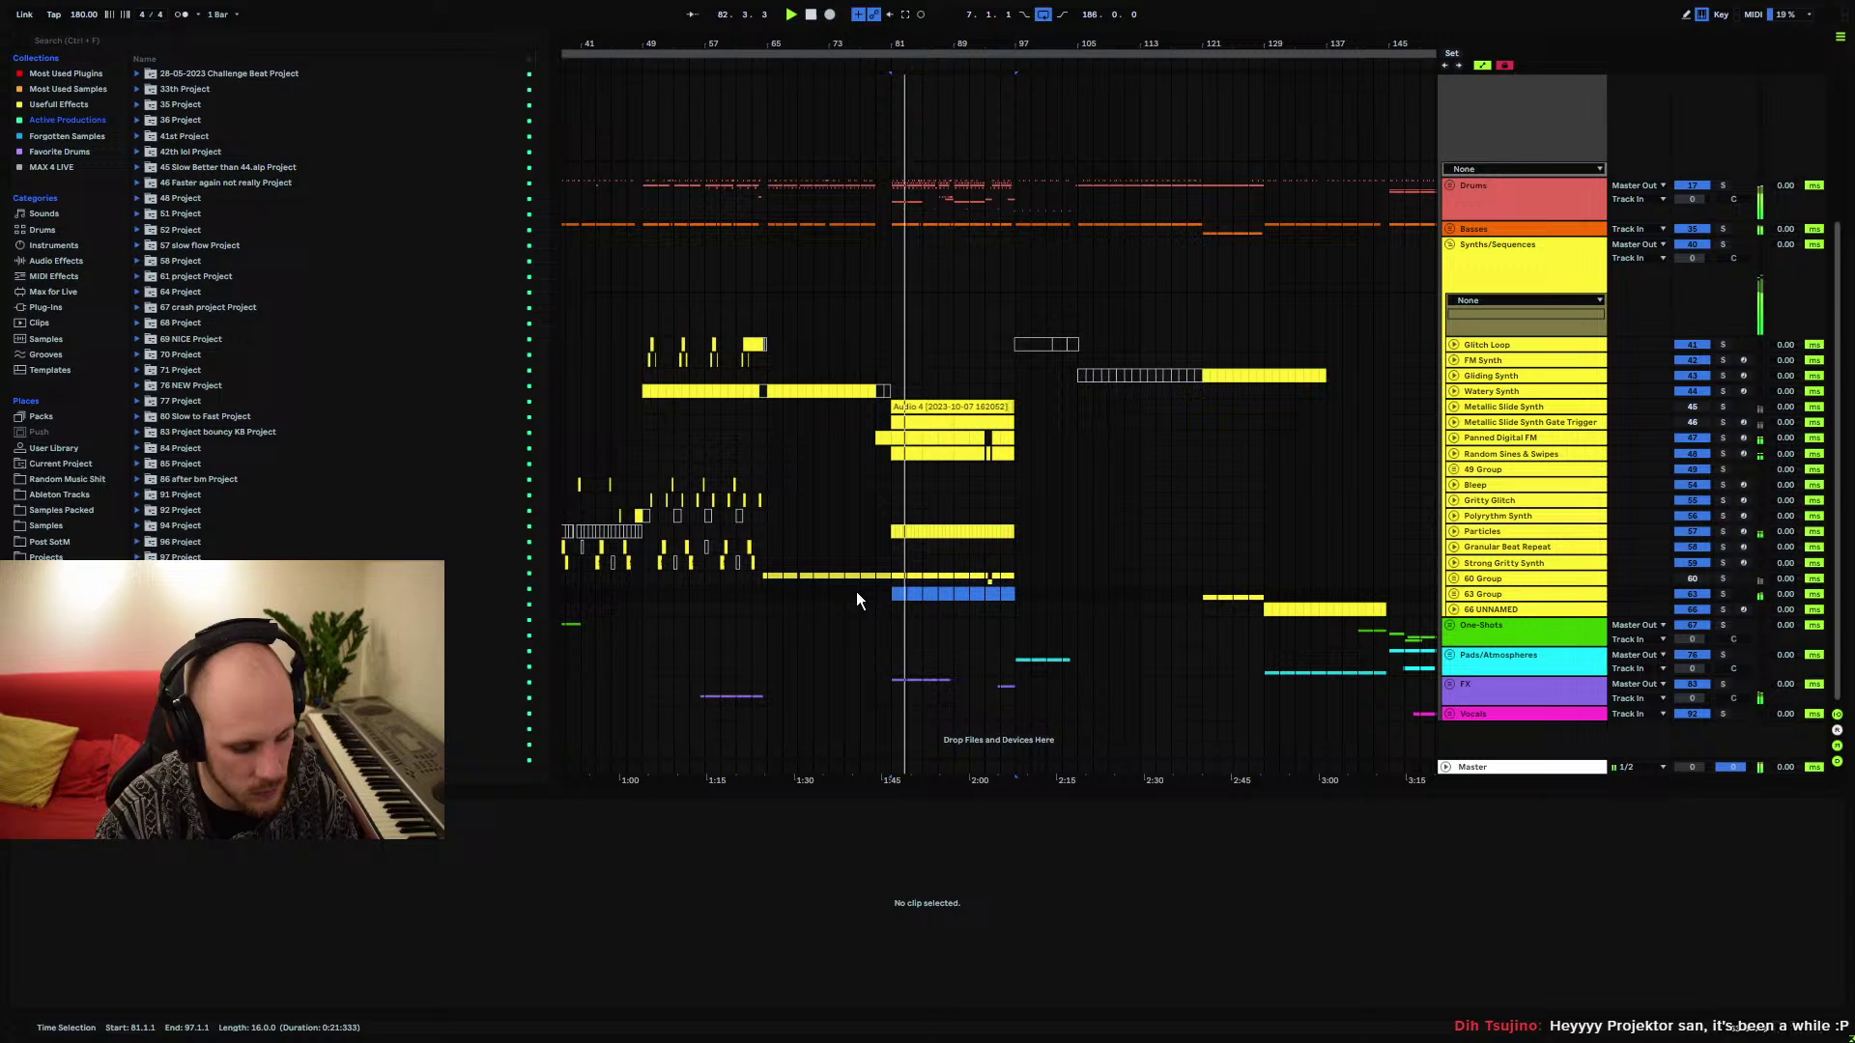
pyautogui.hotkey('ctrl', 'x')
pyautogui.click(763, 591)
pyautogui.hotkey('ctrl', 'v')
pyautogui.click(752, 585)
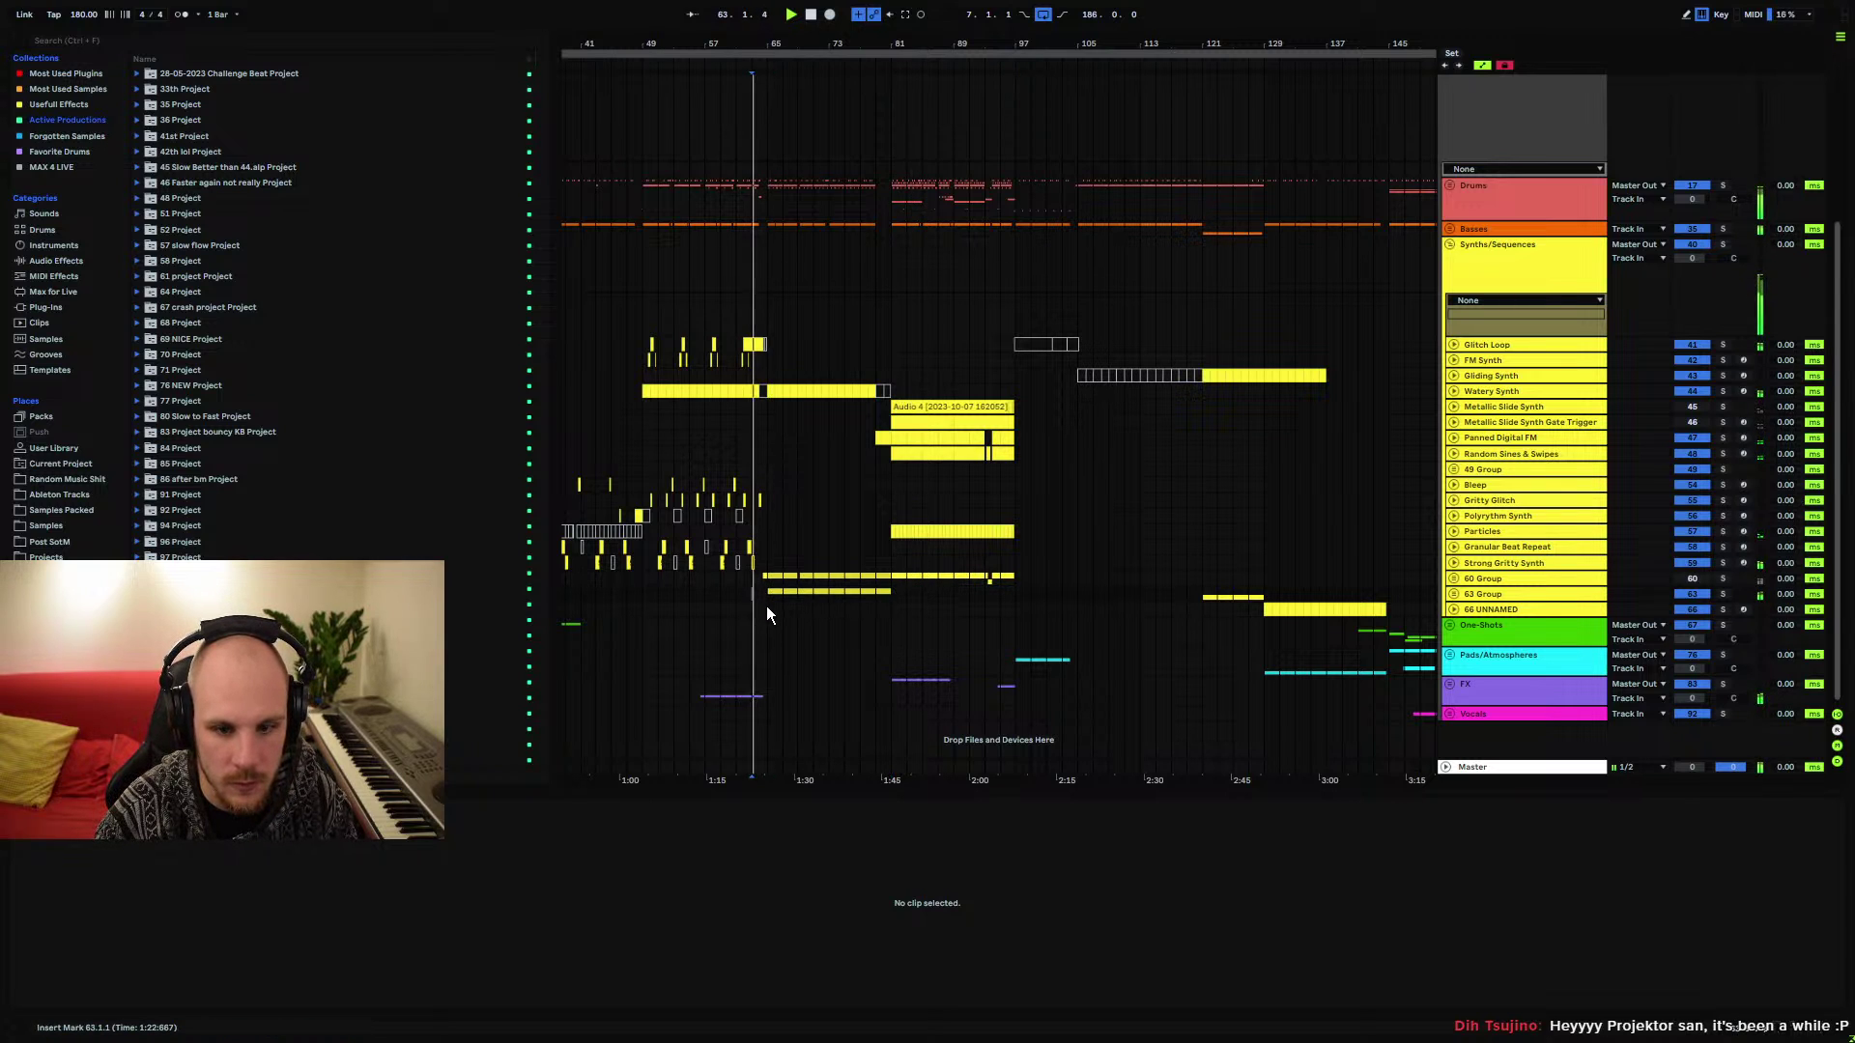
# Listen to the section from bar 65 and delete the 63 Group clips at bars 65 to 81
pyautogui.moveTo(794, 81); pyautogui.dragTo(806, 150)
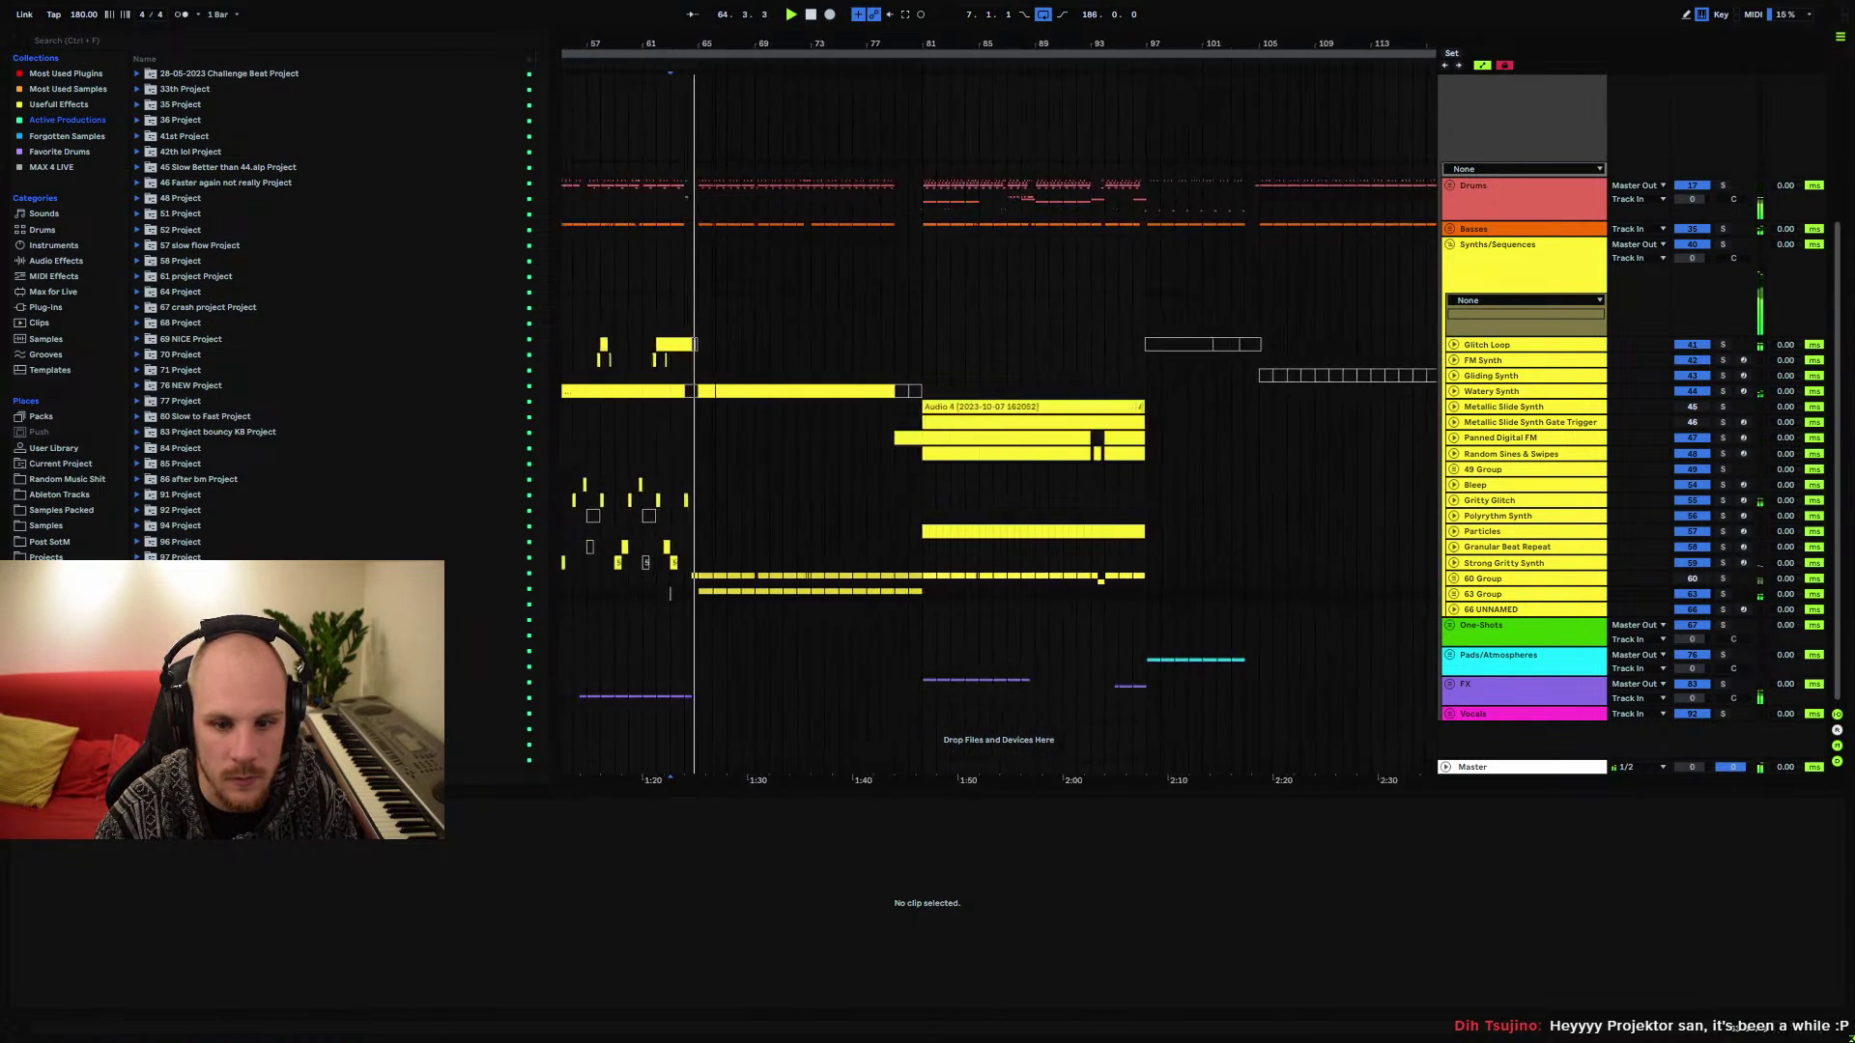
pyautogui.moveTo(699, 591); pyautogui.dragTo(912, 597)
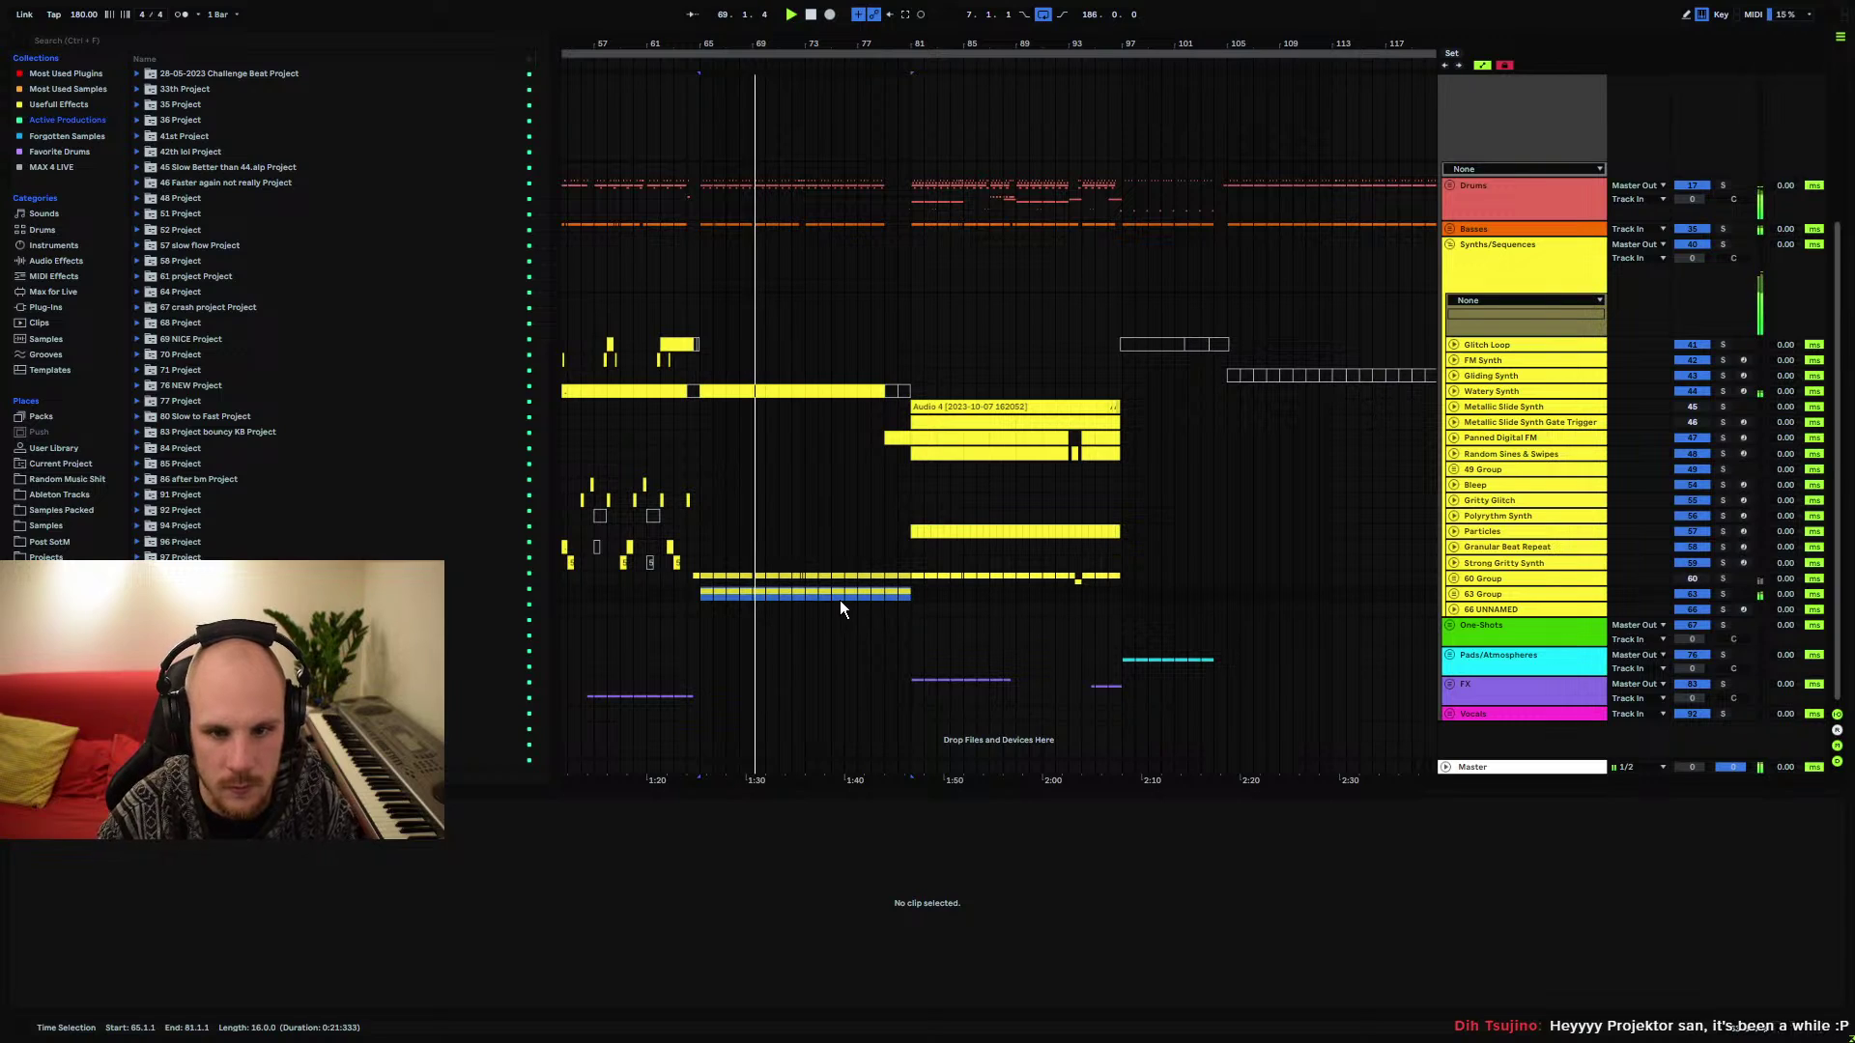
pyautogui.click(737, 597)
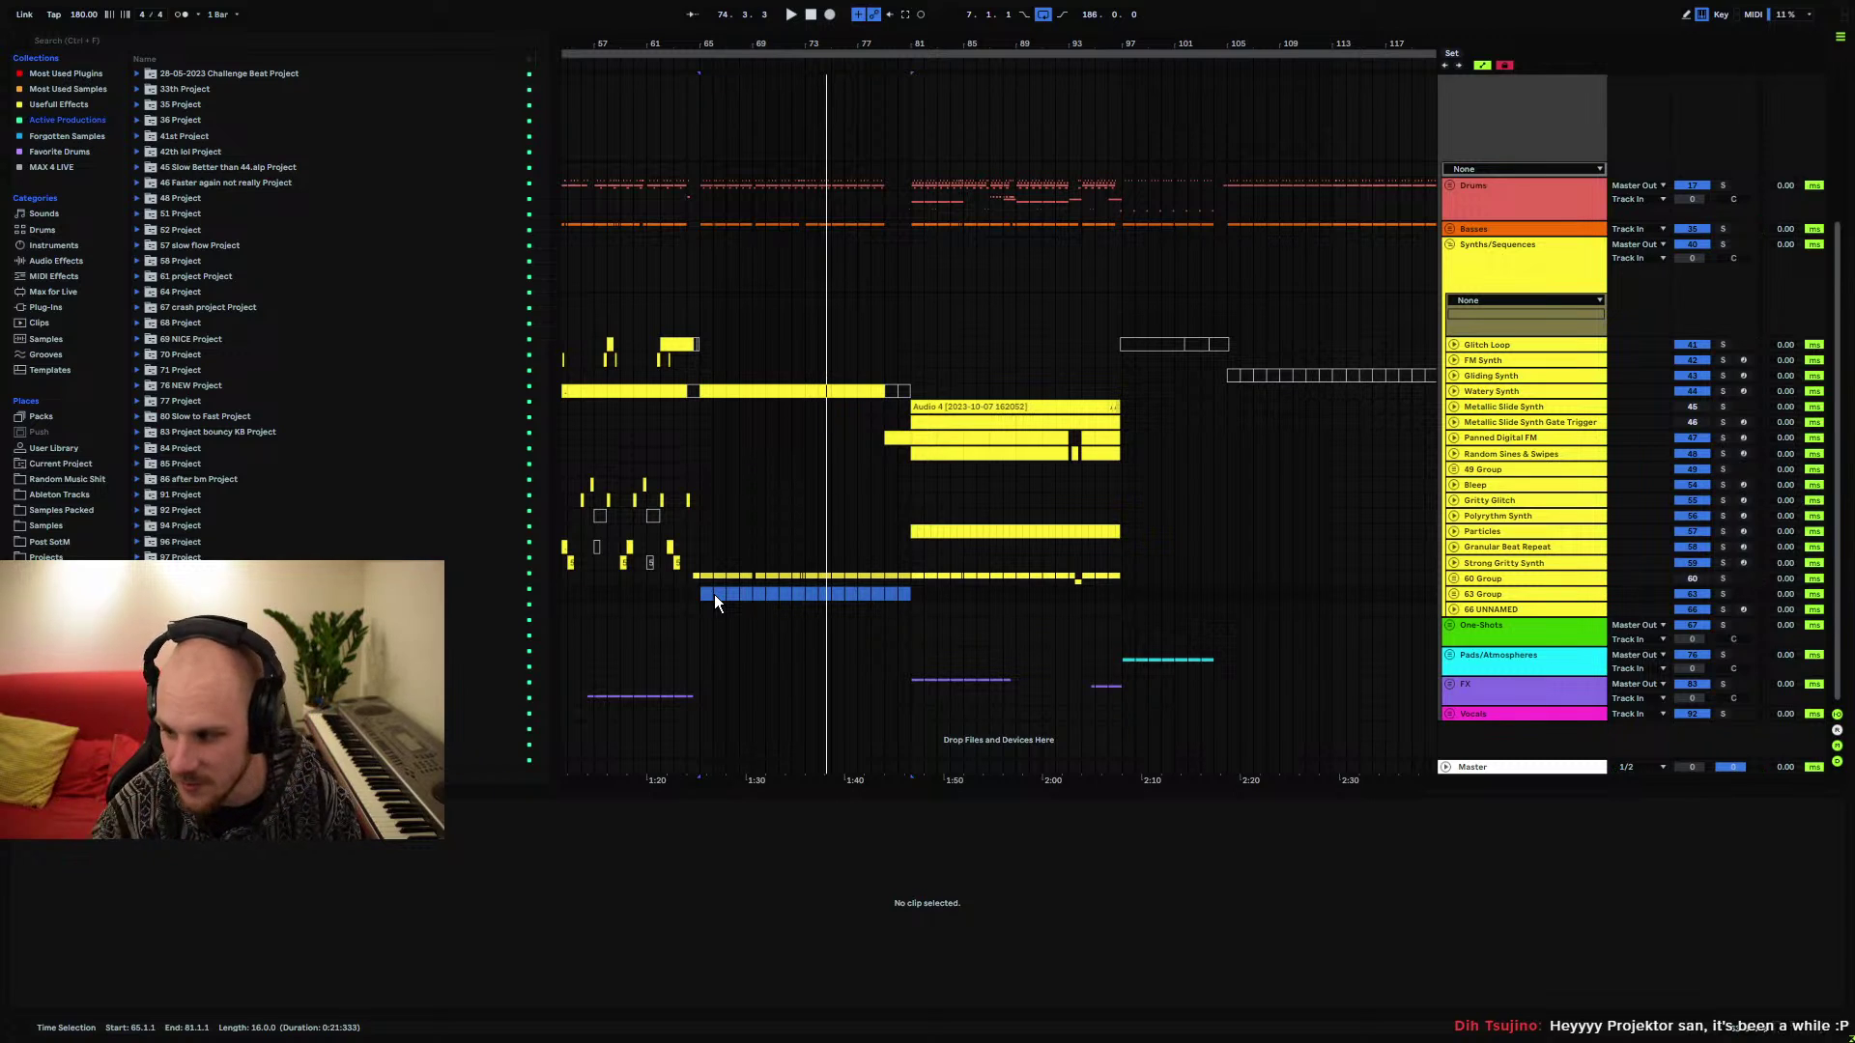
pyautogui.click(701, 593)
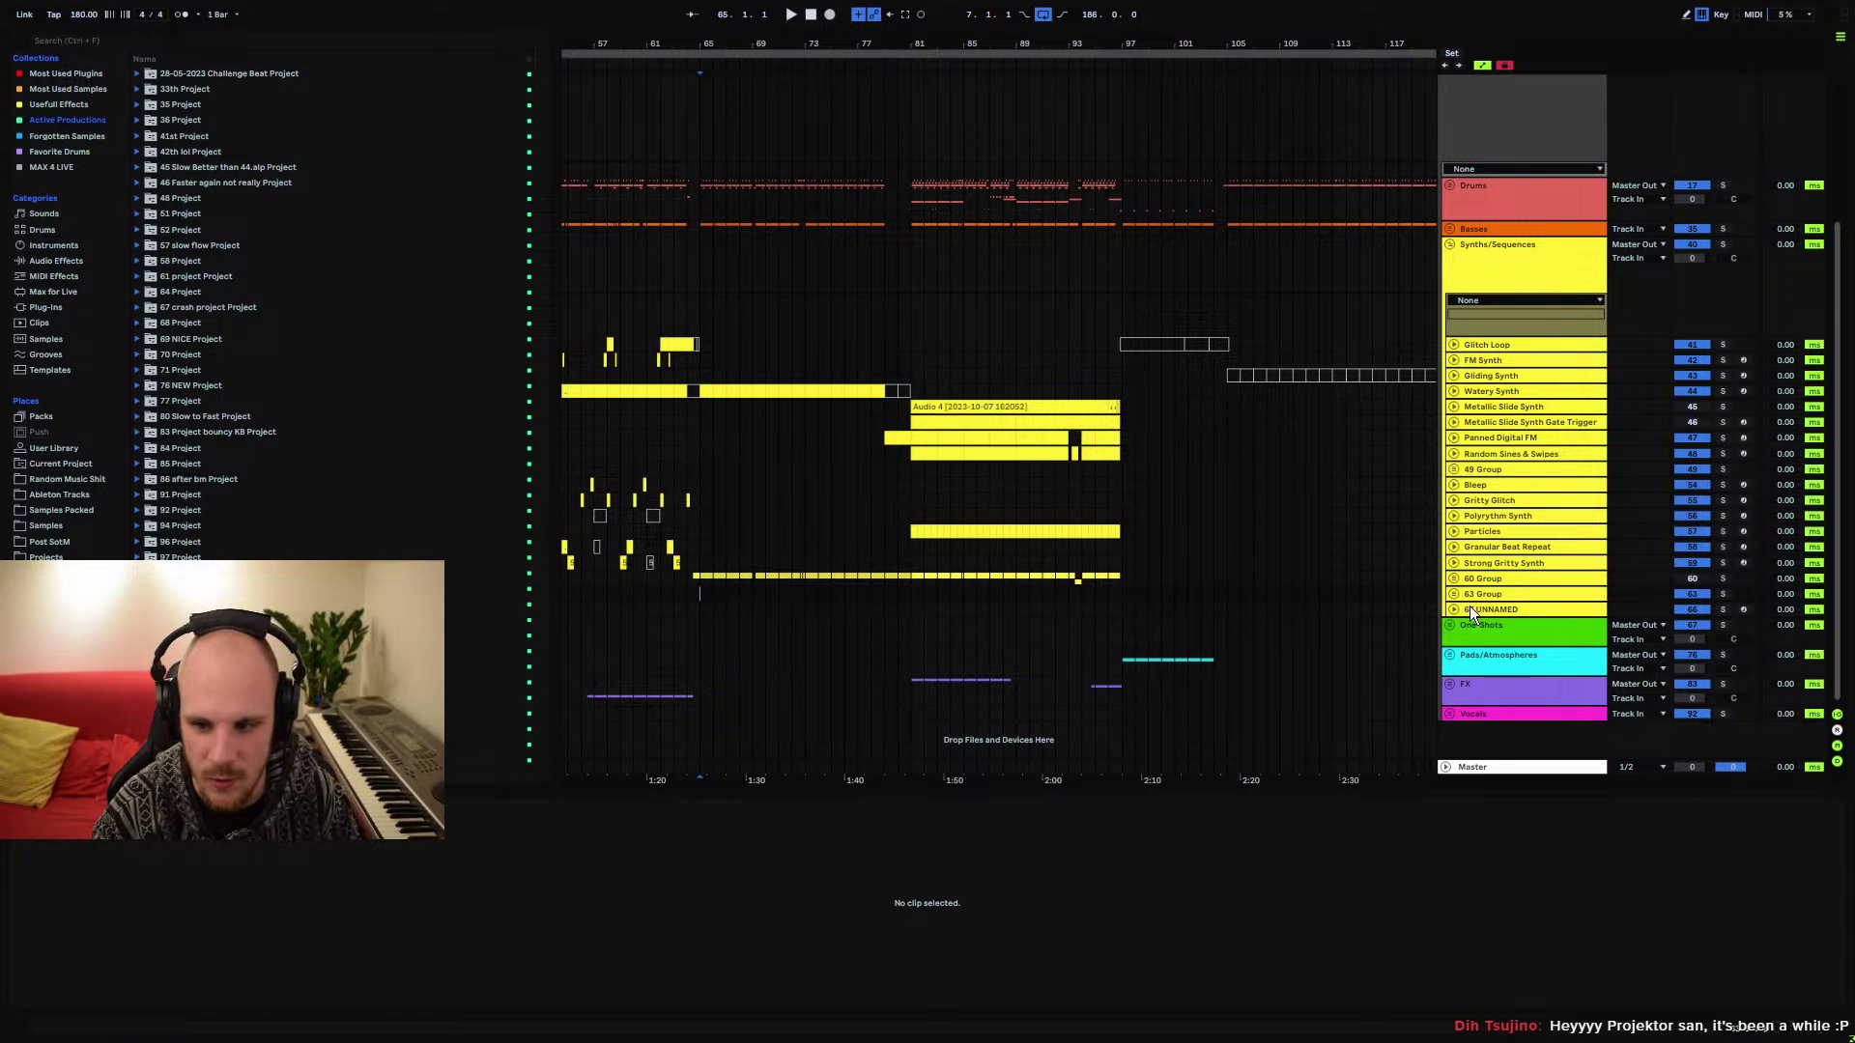
# Delete the 60 Group and 63 Group tracks from the Synths/Sequences group
pyautogui.click(1492, 579)
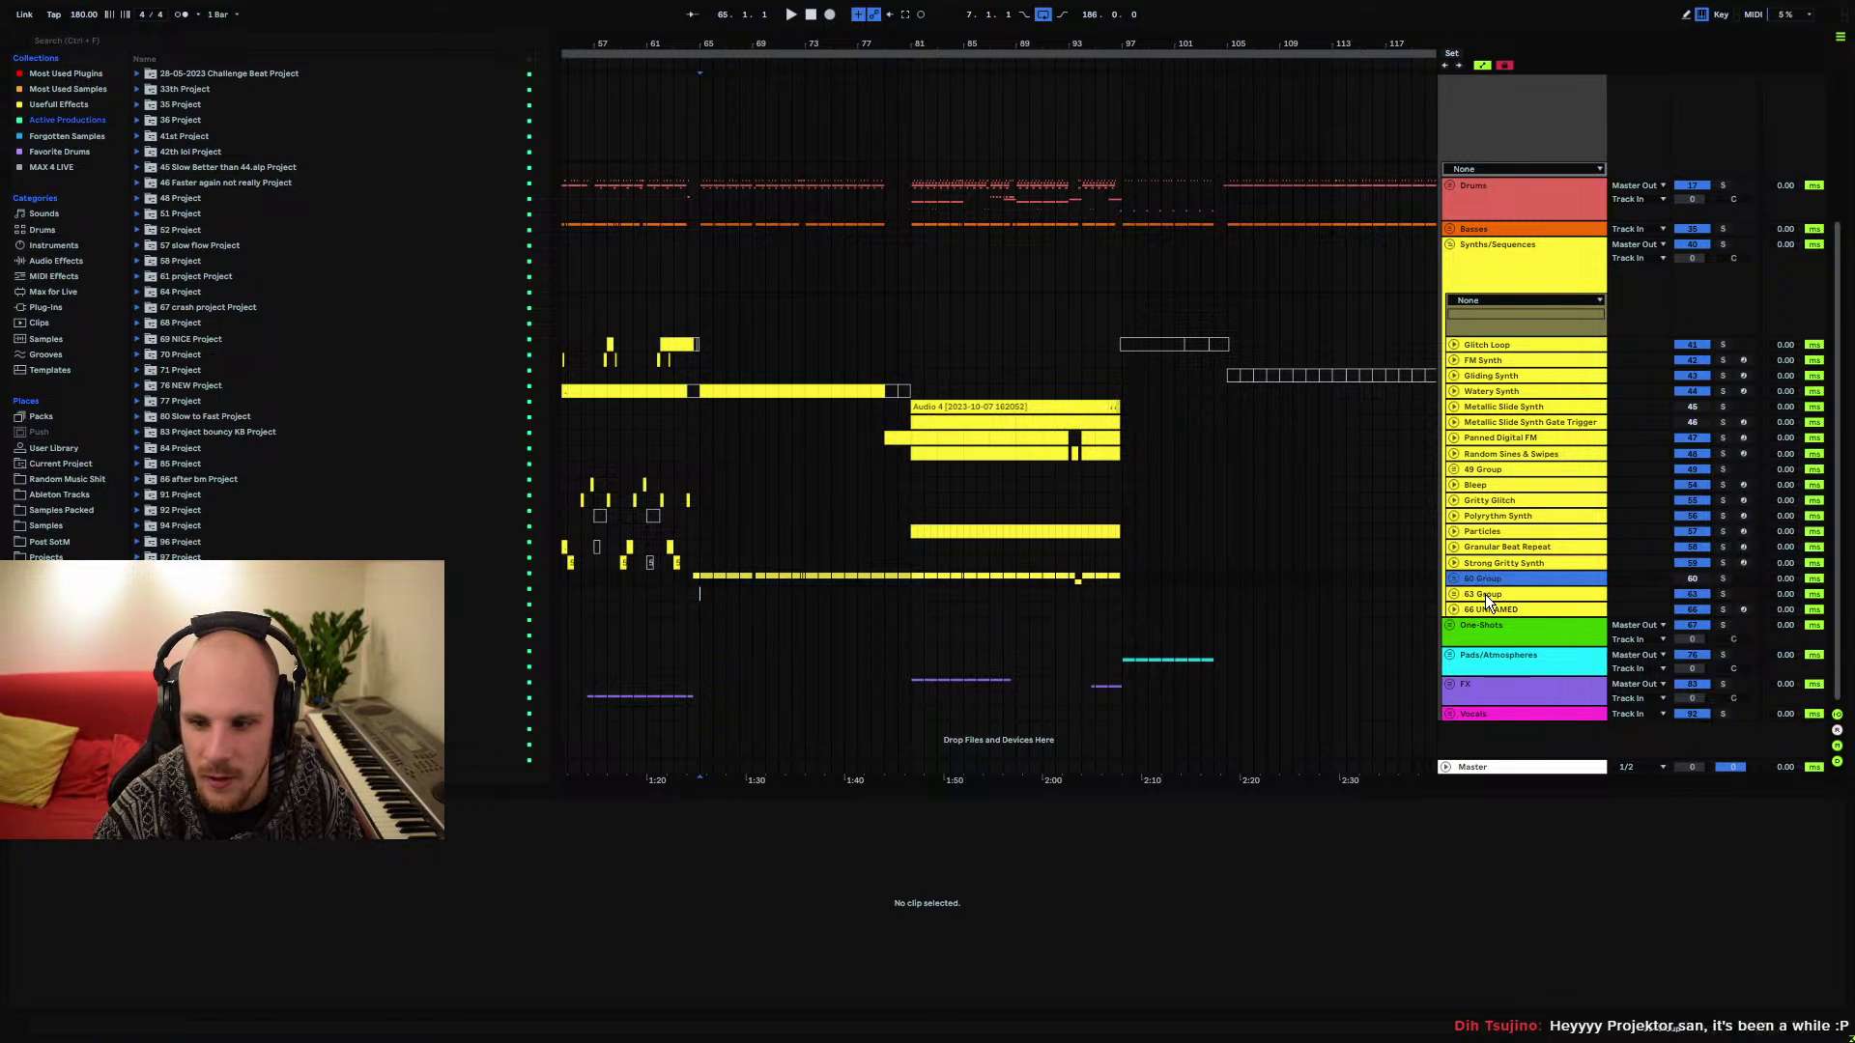
pyautogui.keyDown('shift'); pyautogui.click(1486, 594); pyautogui.keyUp('shift')
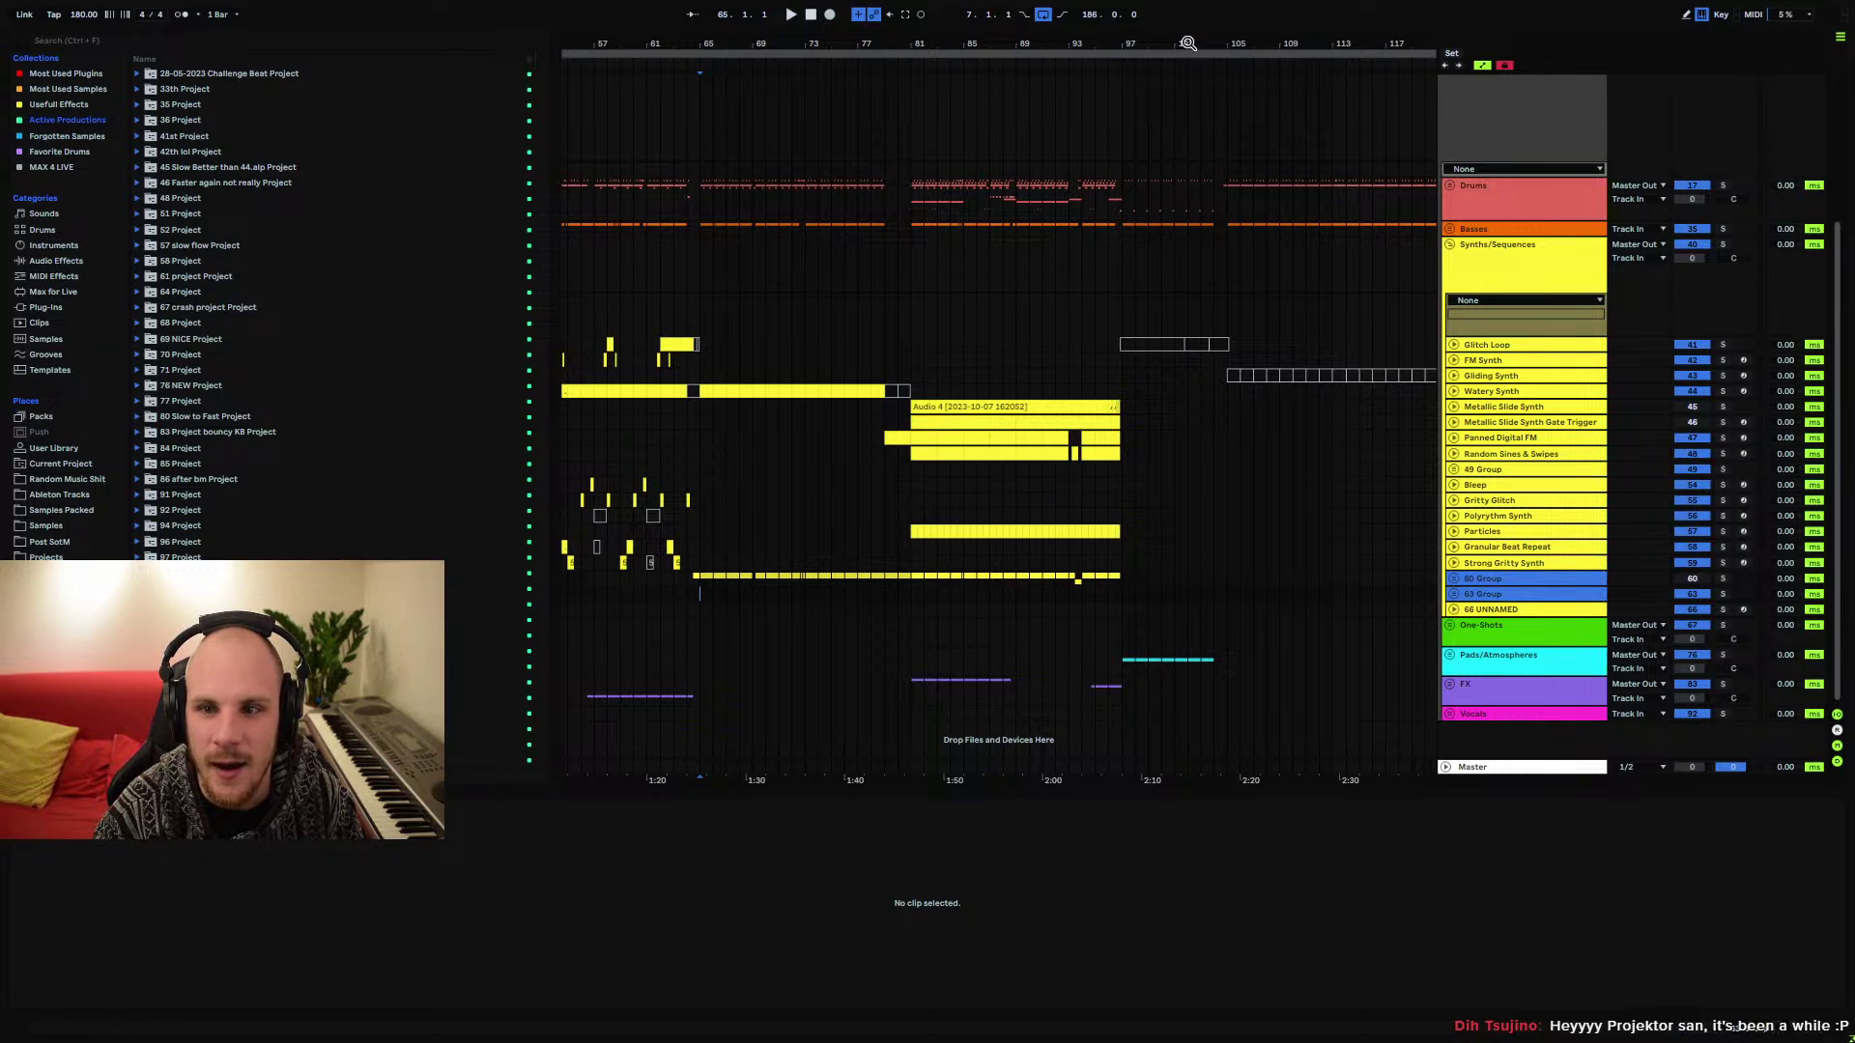
pyautogui.moveTo(1187, 43); pyautogui.dragTo(1187, 14)
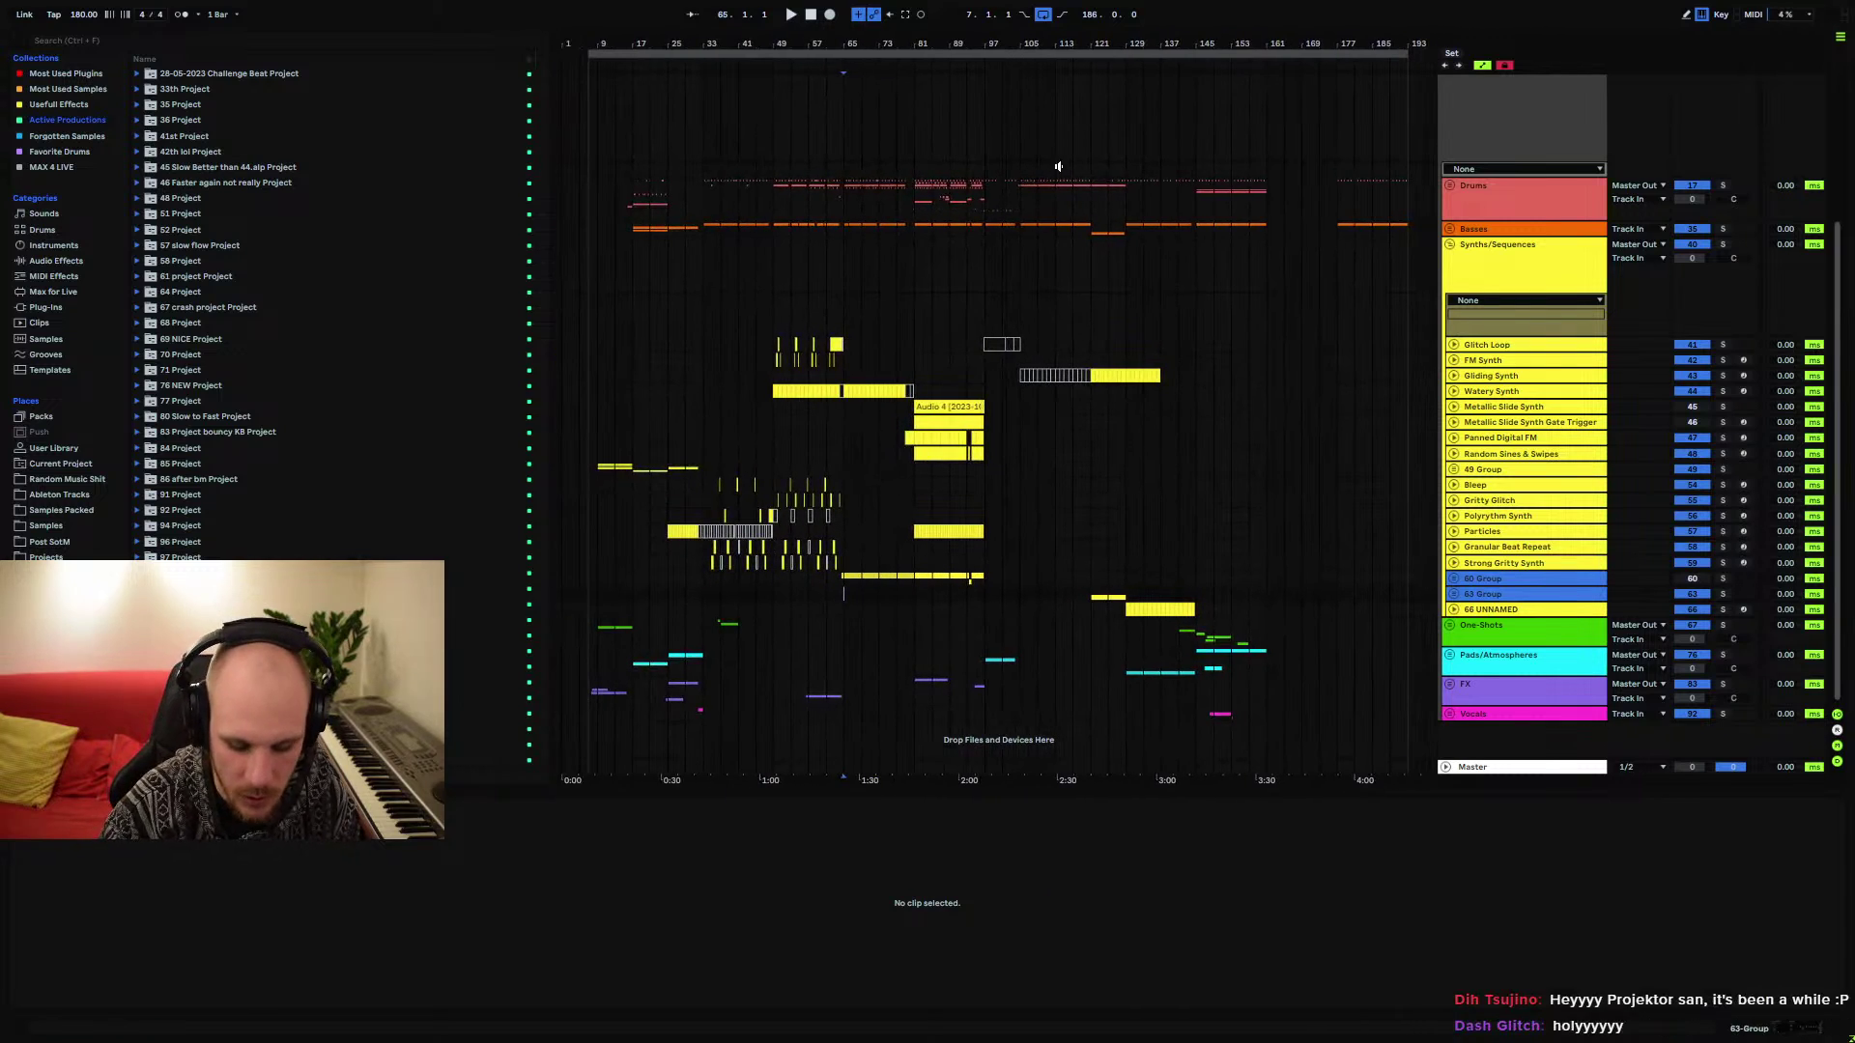
pyautogui.press('Delete')
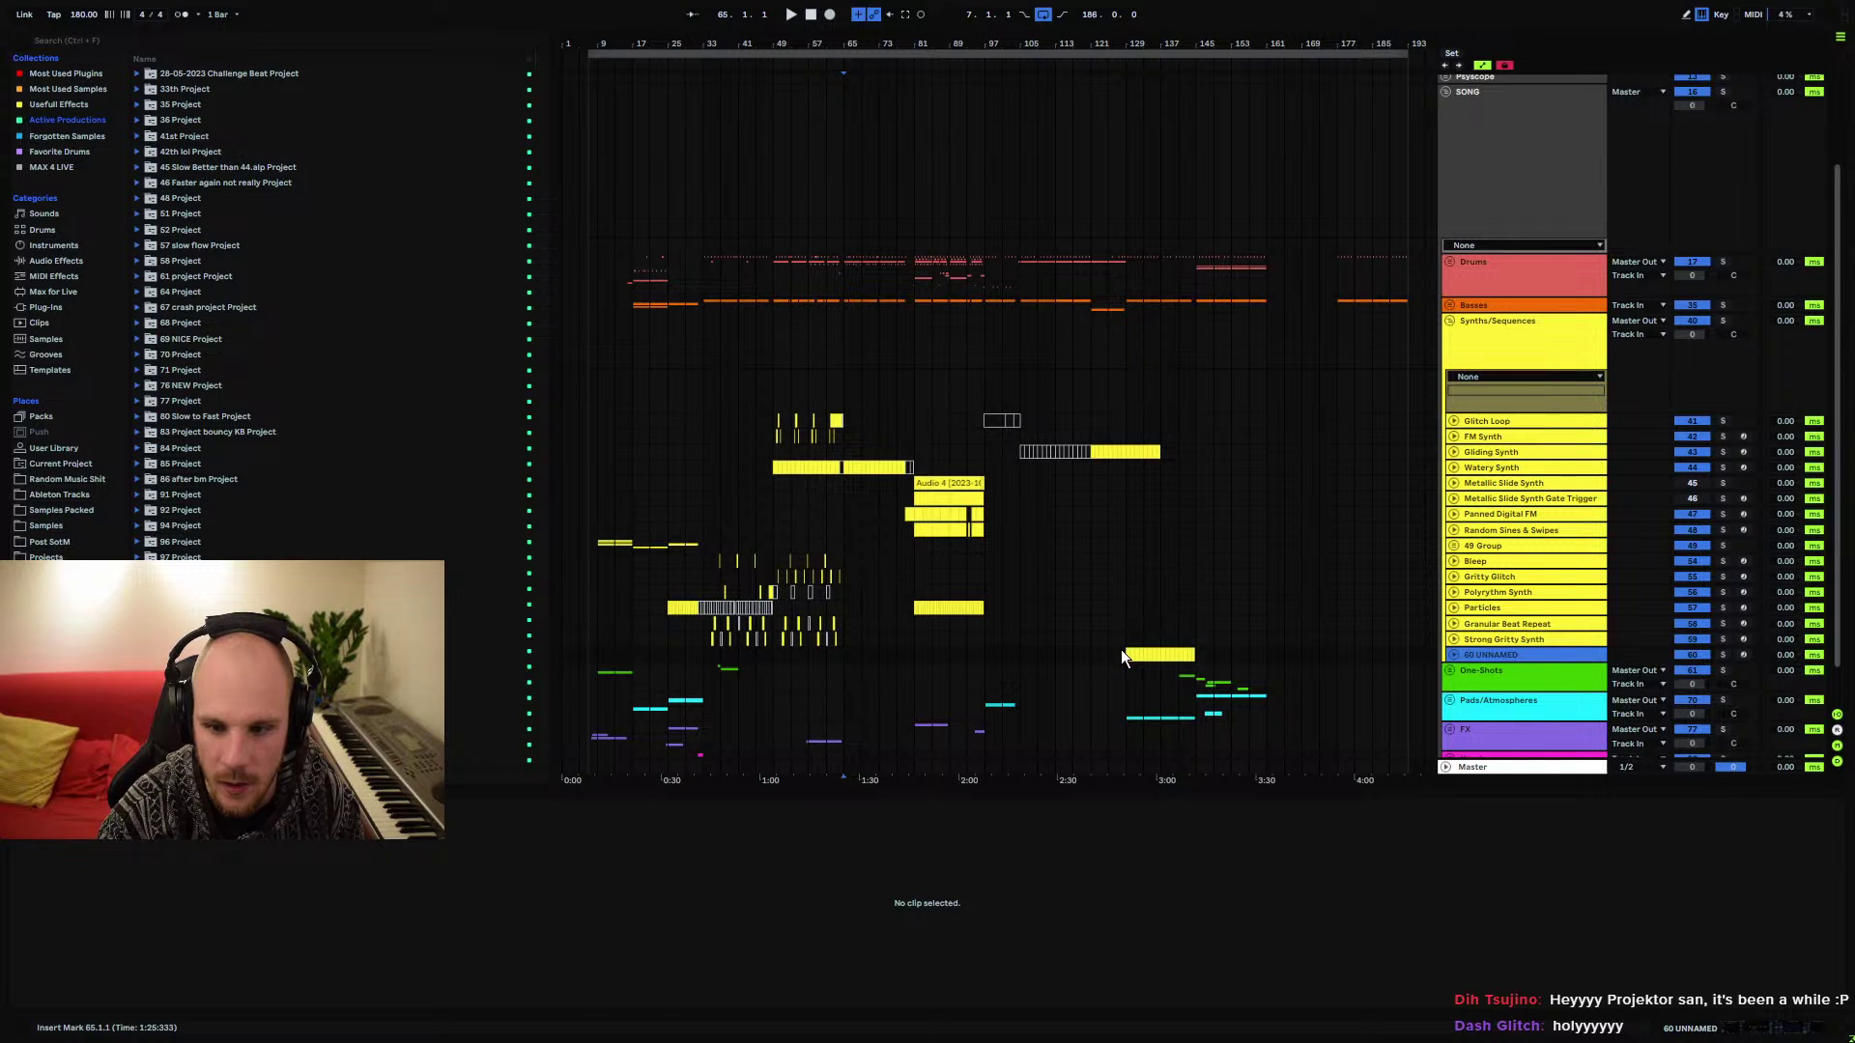
# Deactivate the 60 UNNAMED clips at bars 129 to 137 and audition the passage from bars 129 and 137
pyautogui.click(1160, 655)
pyautogui.click(1158, 656)
pyautogui.click(1176, 659)
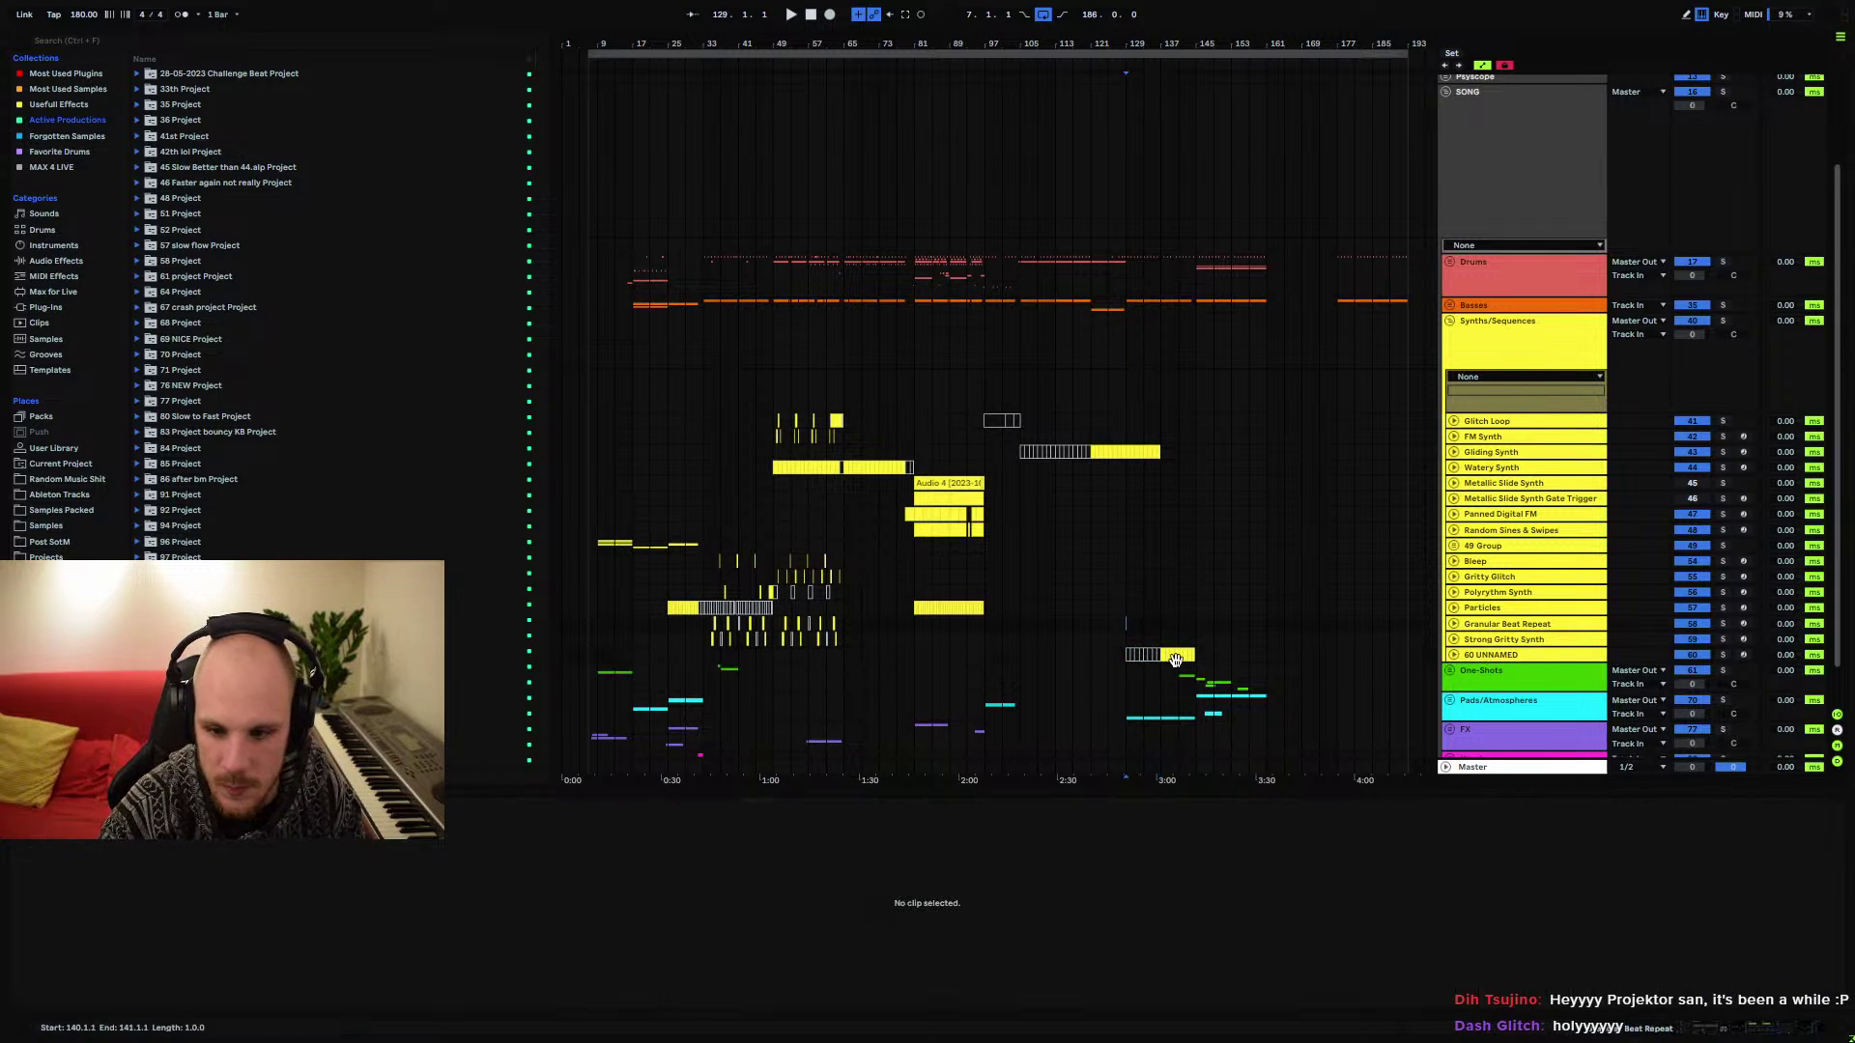
pyautogui.press('+')
pyautogui.press('+')
pyautogui.press('+')
pyautogui.press('space')
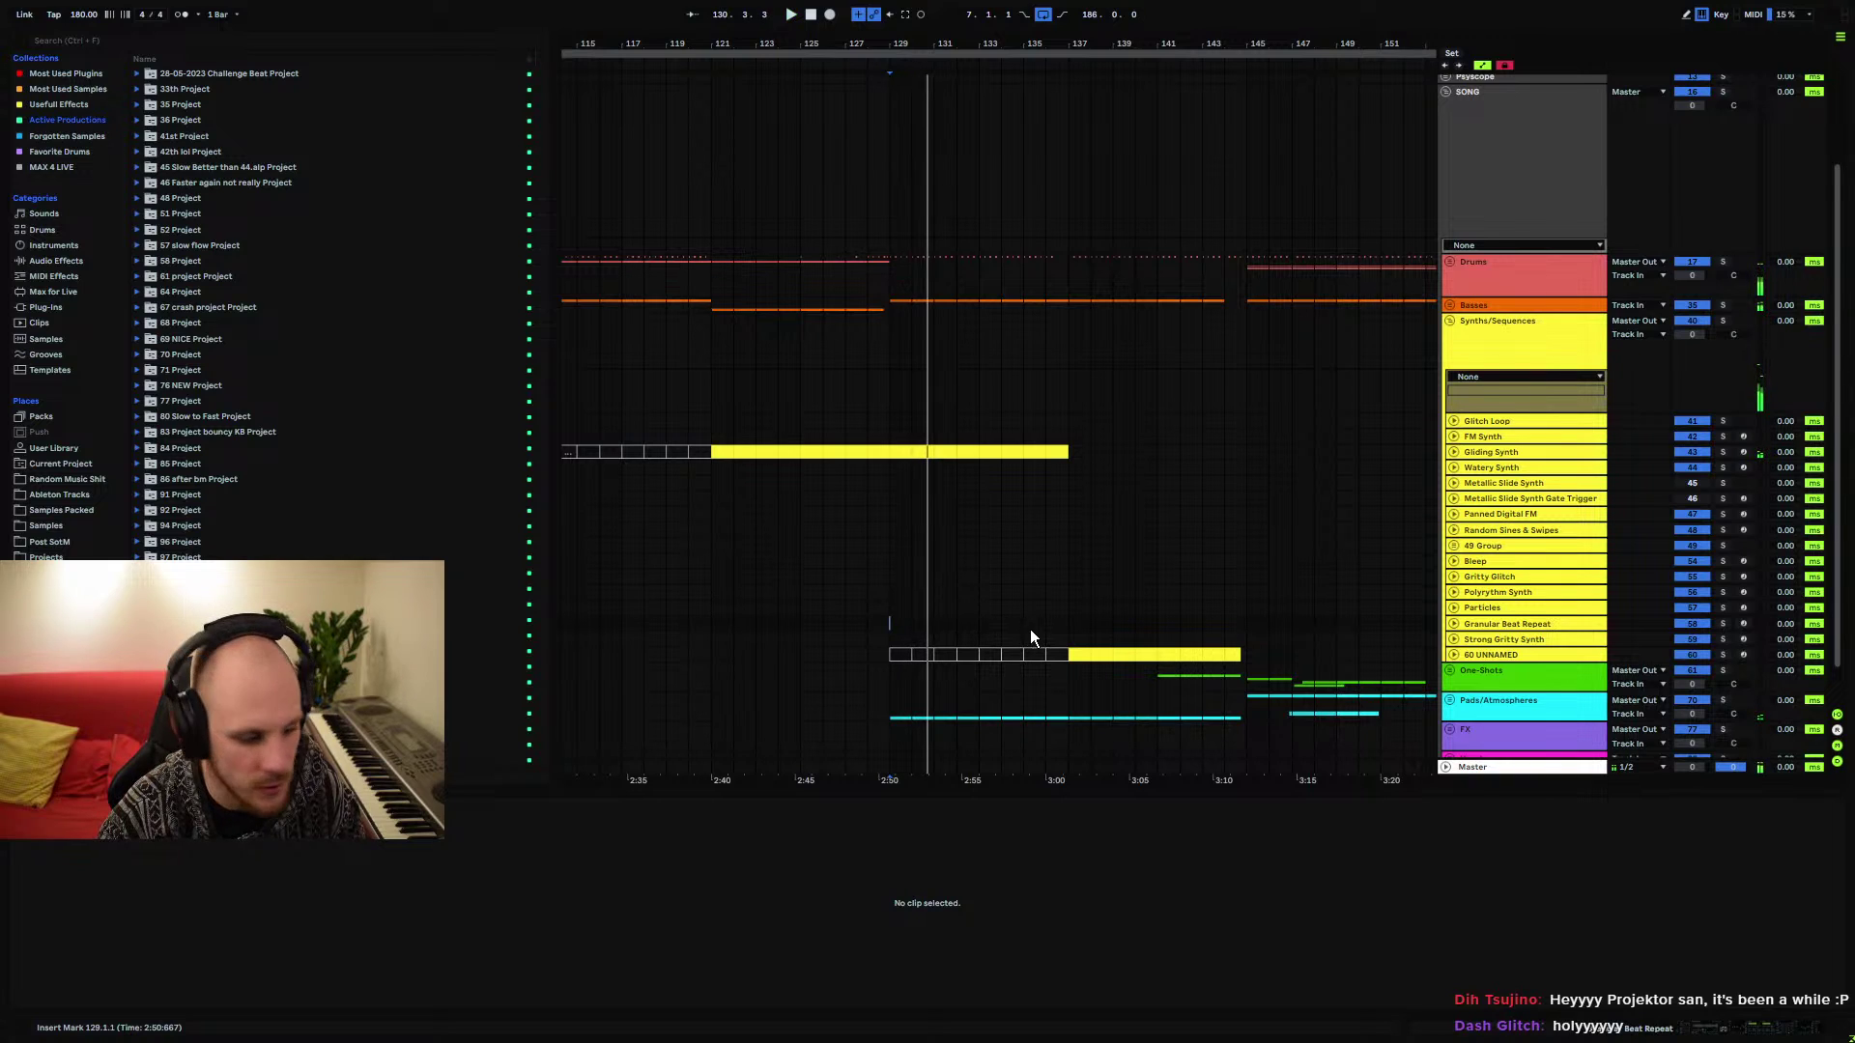
pyautogui.click(1063, 690)
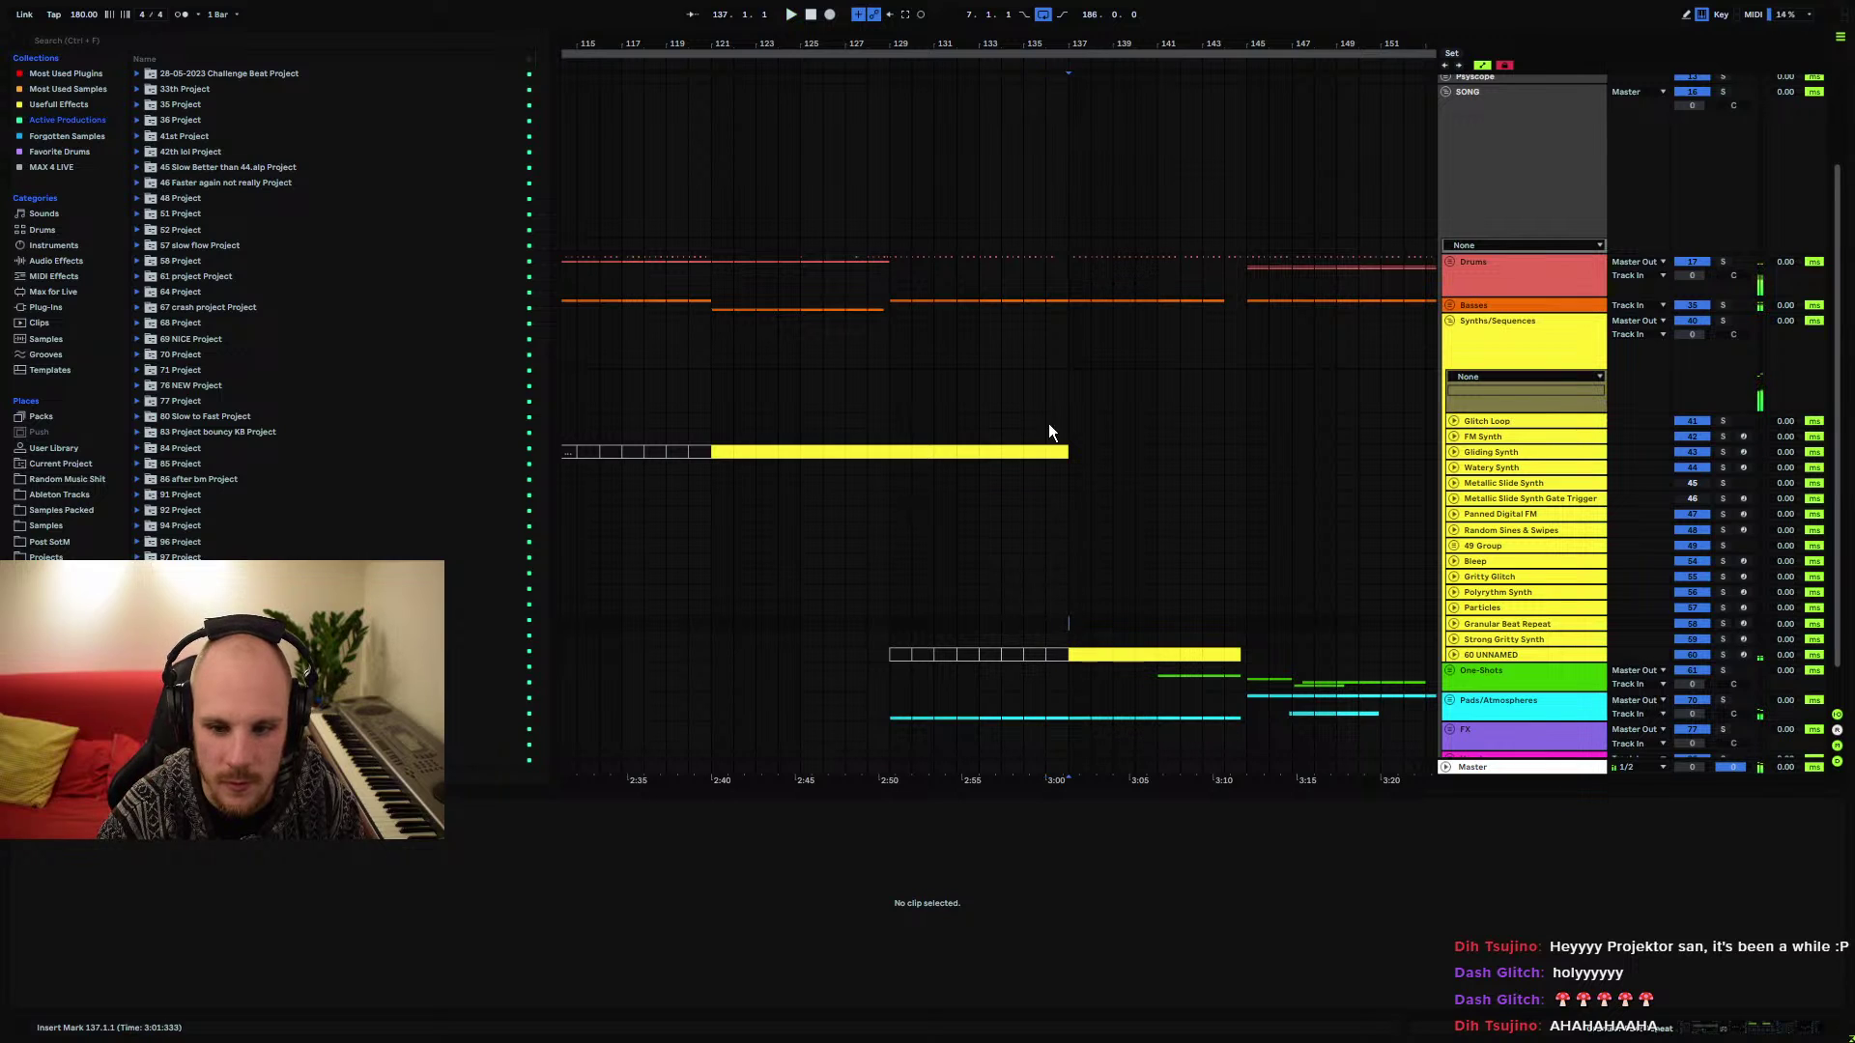
# Examine the transition around bar 137 and the section from bar 65 to 81 for gaps in the synth layering
pyautogui.moveTo(1065, 35); pyautogui.dragTo(1024, 44)
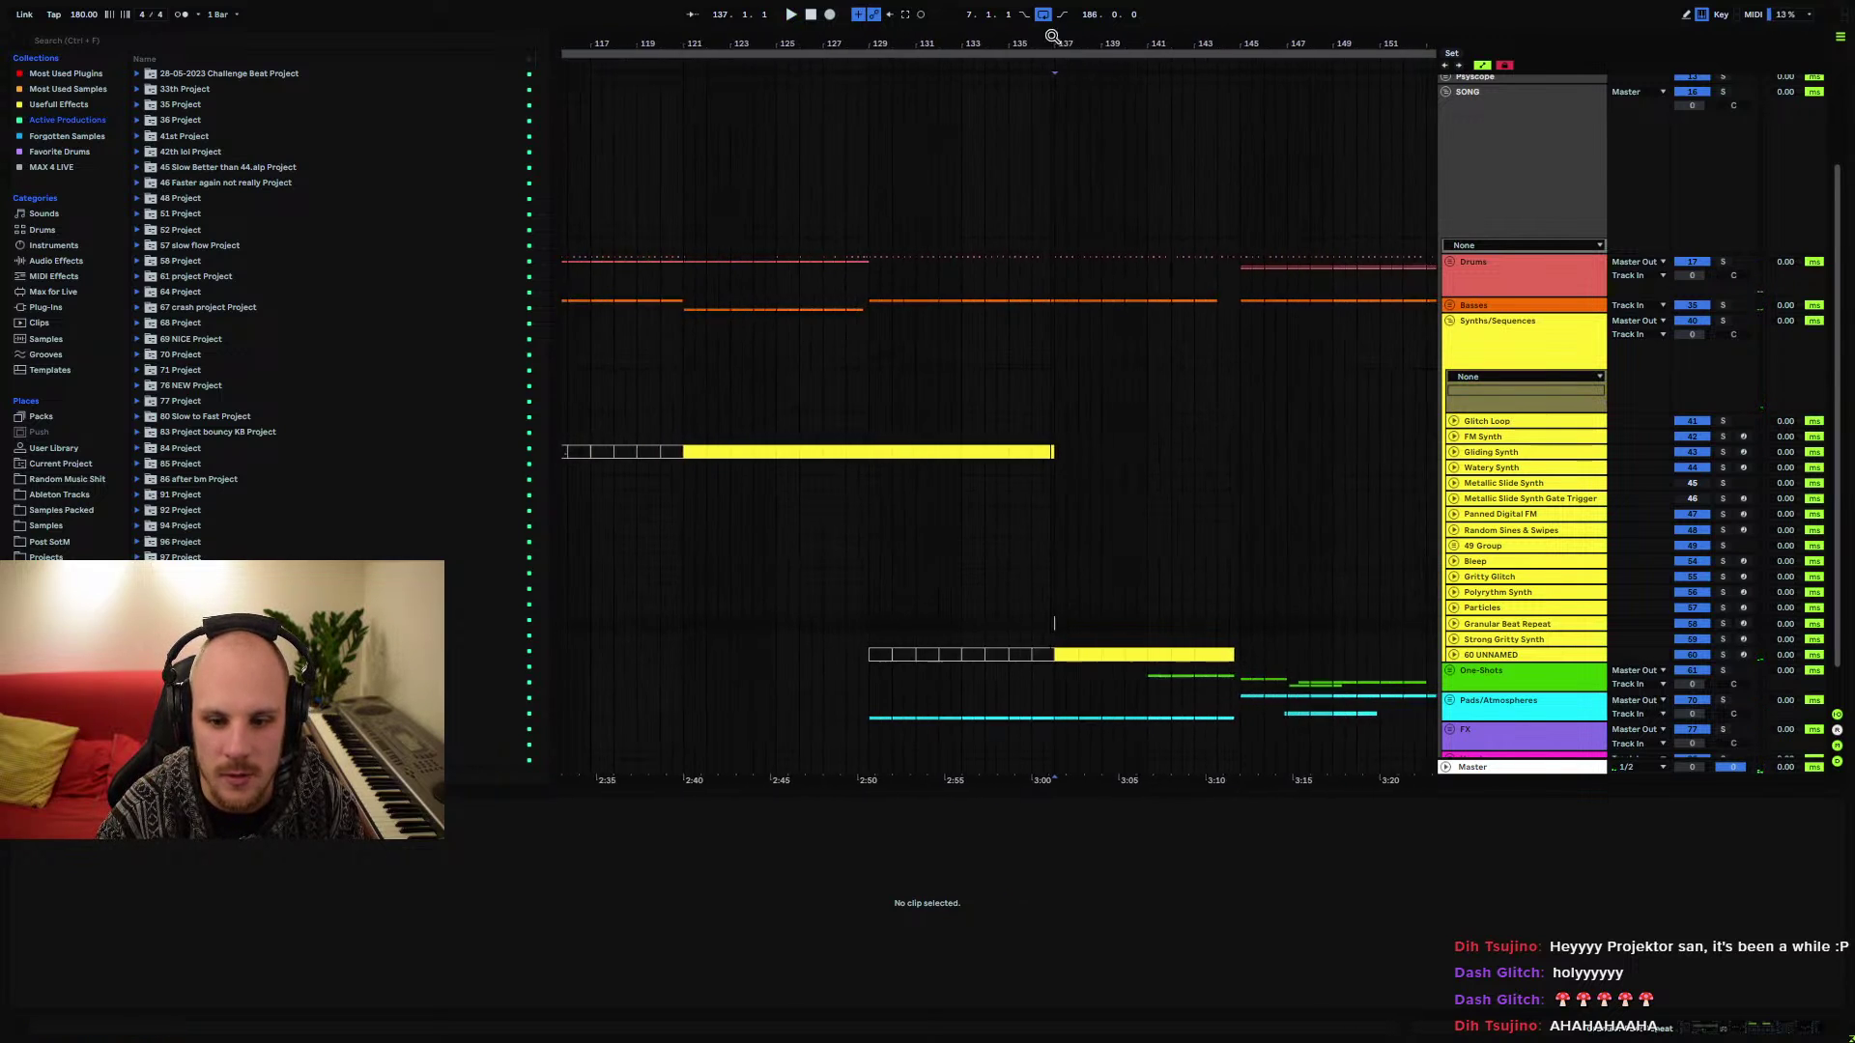
pyautogui.moveTo(1023, 383); pyautogui.dragTo(1104, 388)
pyautogui.click(1036, 408)
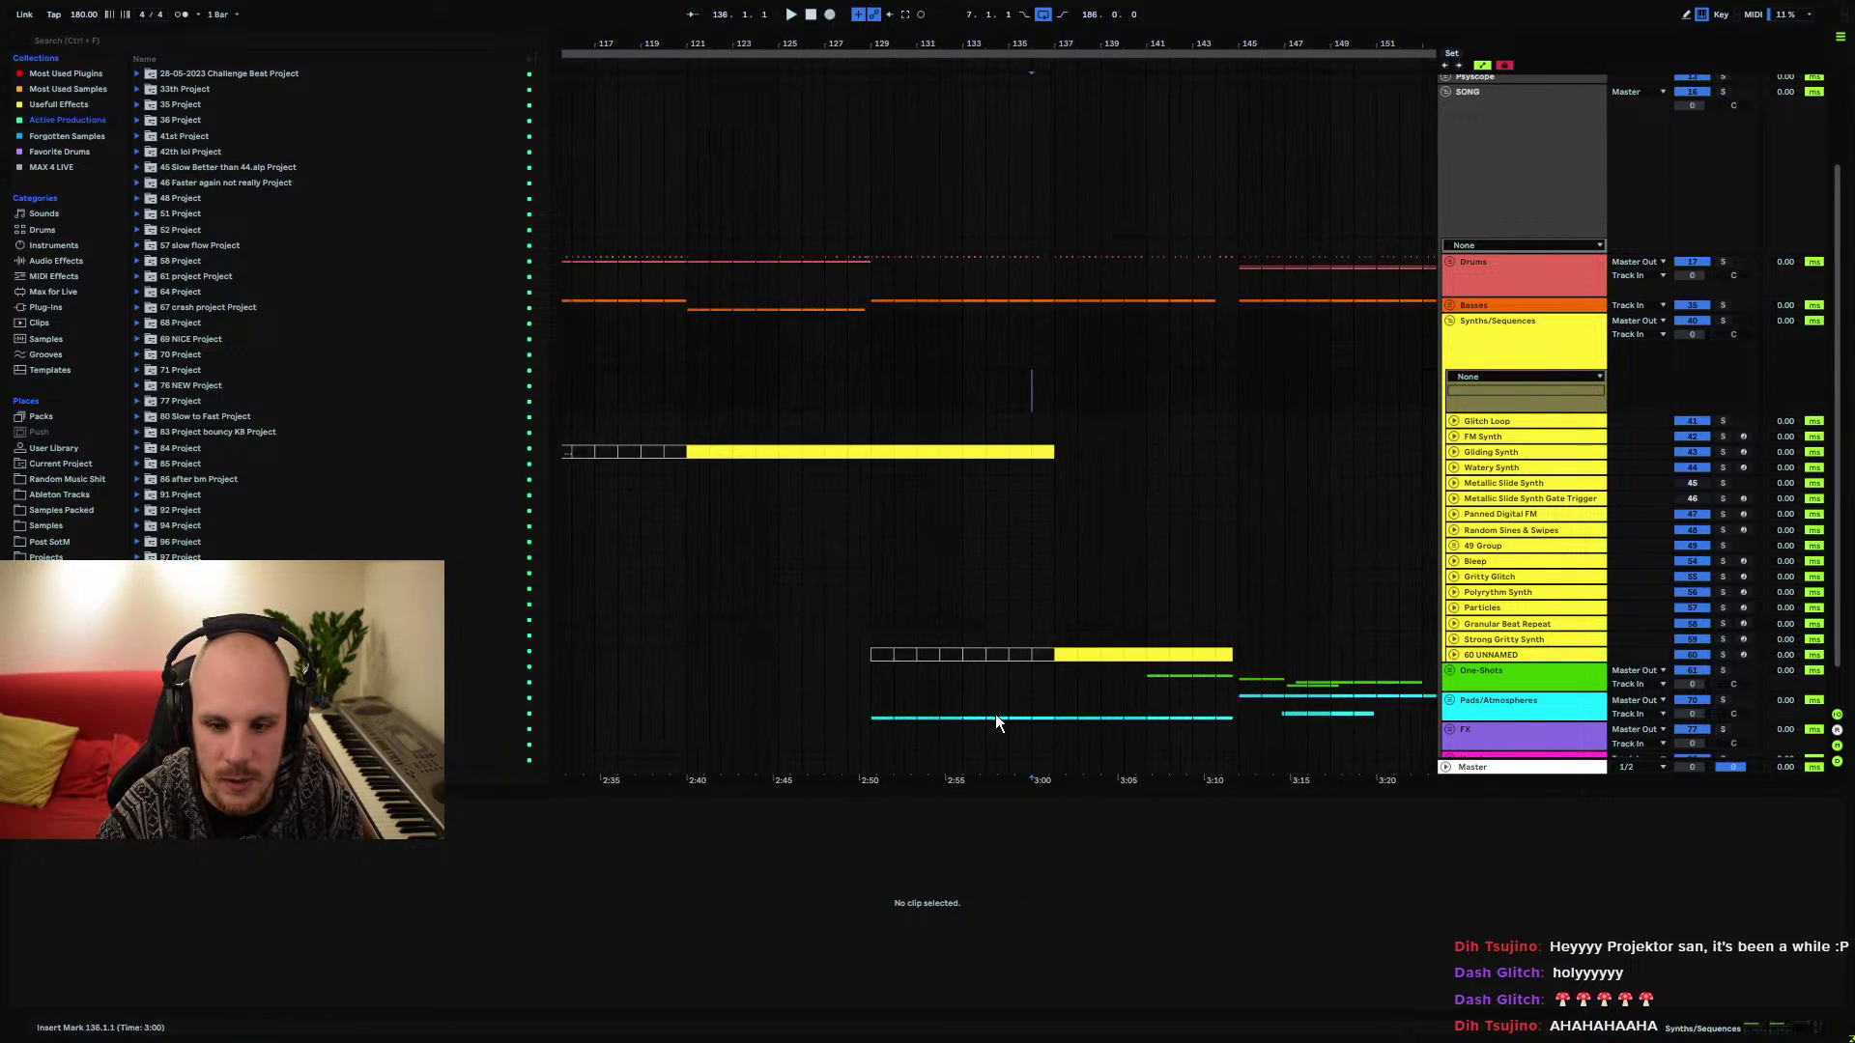
pyautogui.moveTo(1034, 704); pyautogui.dragTo(1063, 708)
pyautogui.scroll(-6, 1017, 84)
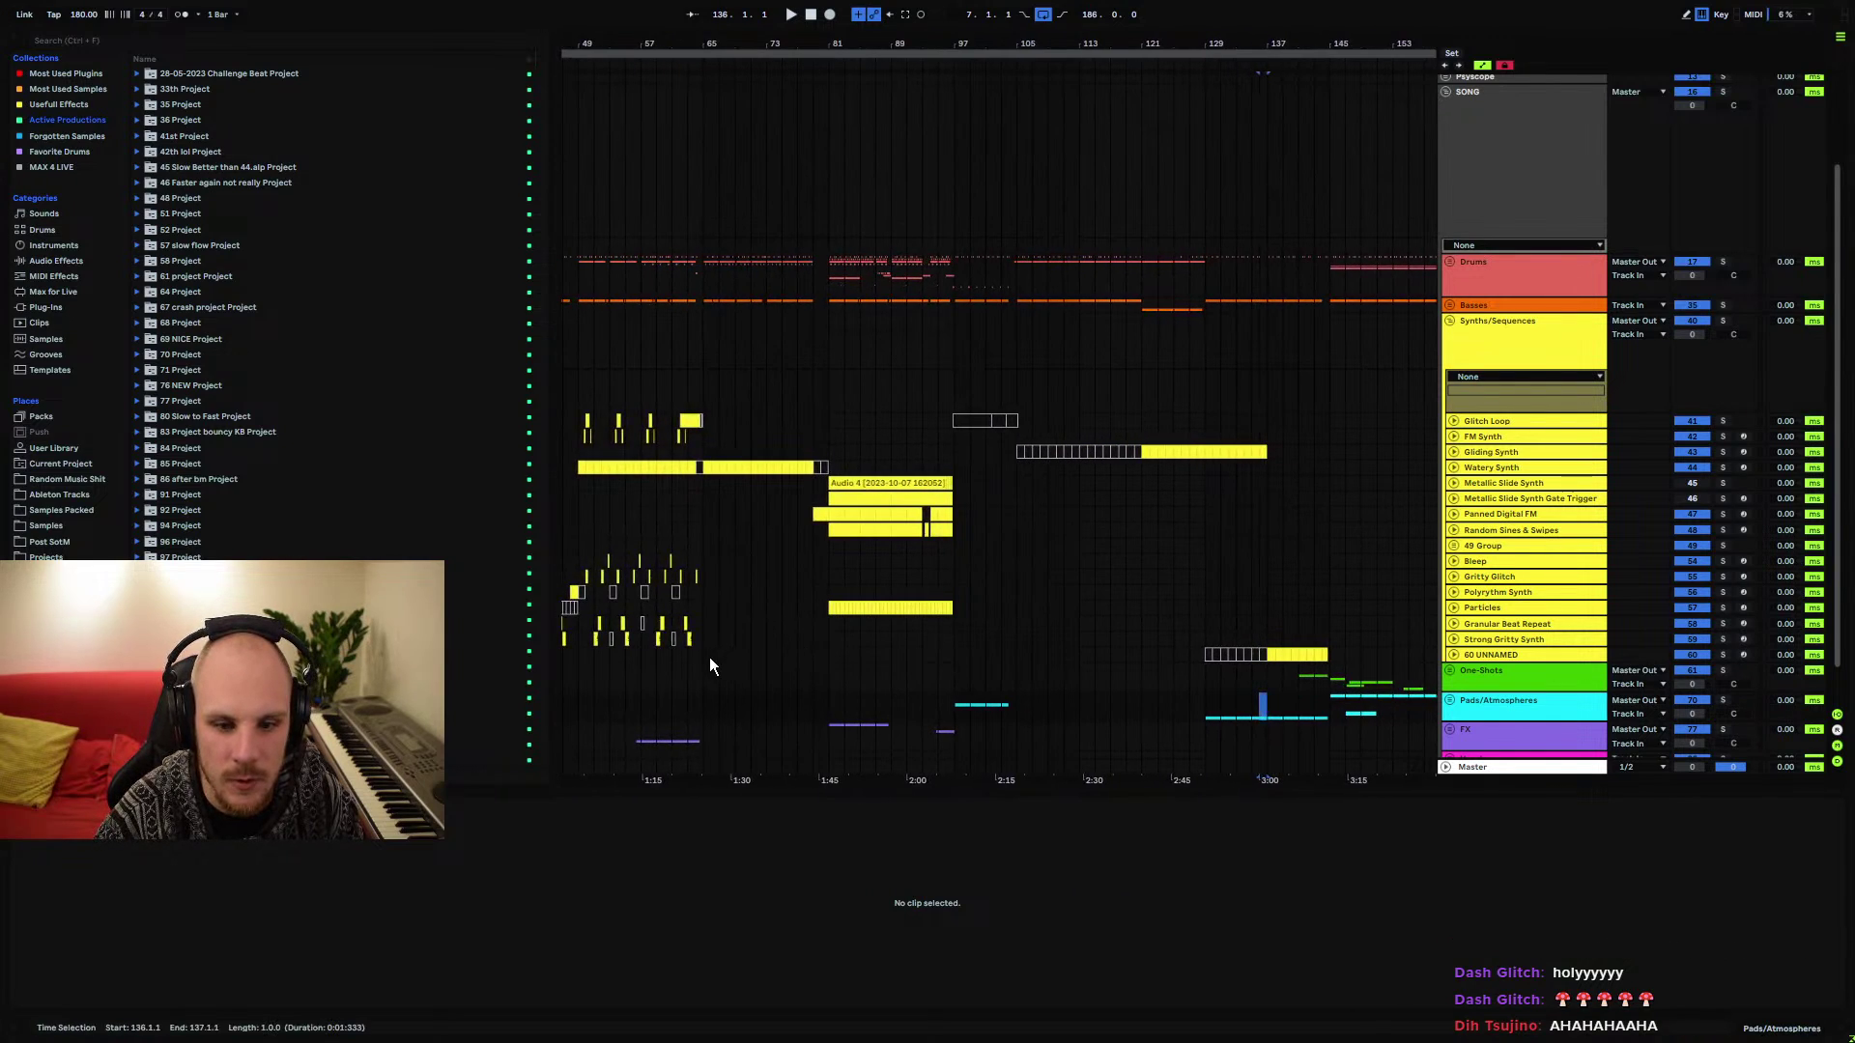
pyautogui.scroll(4, 734, 100)
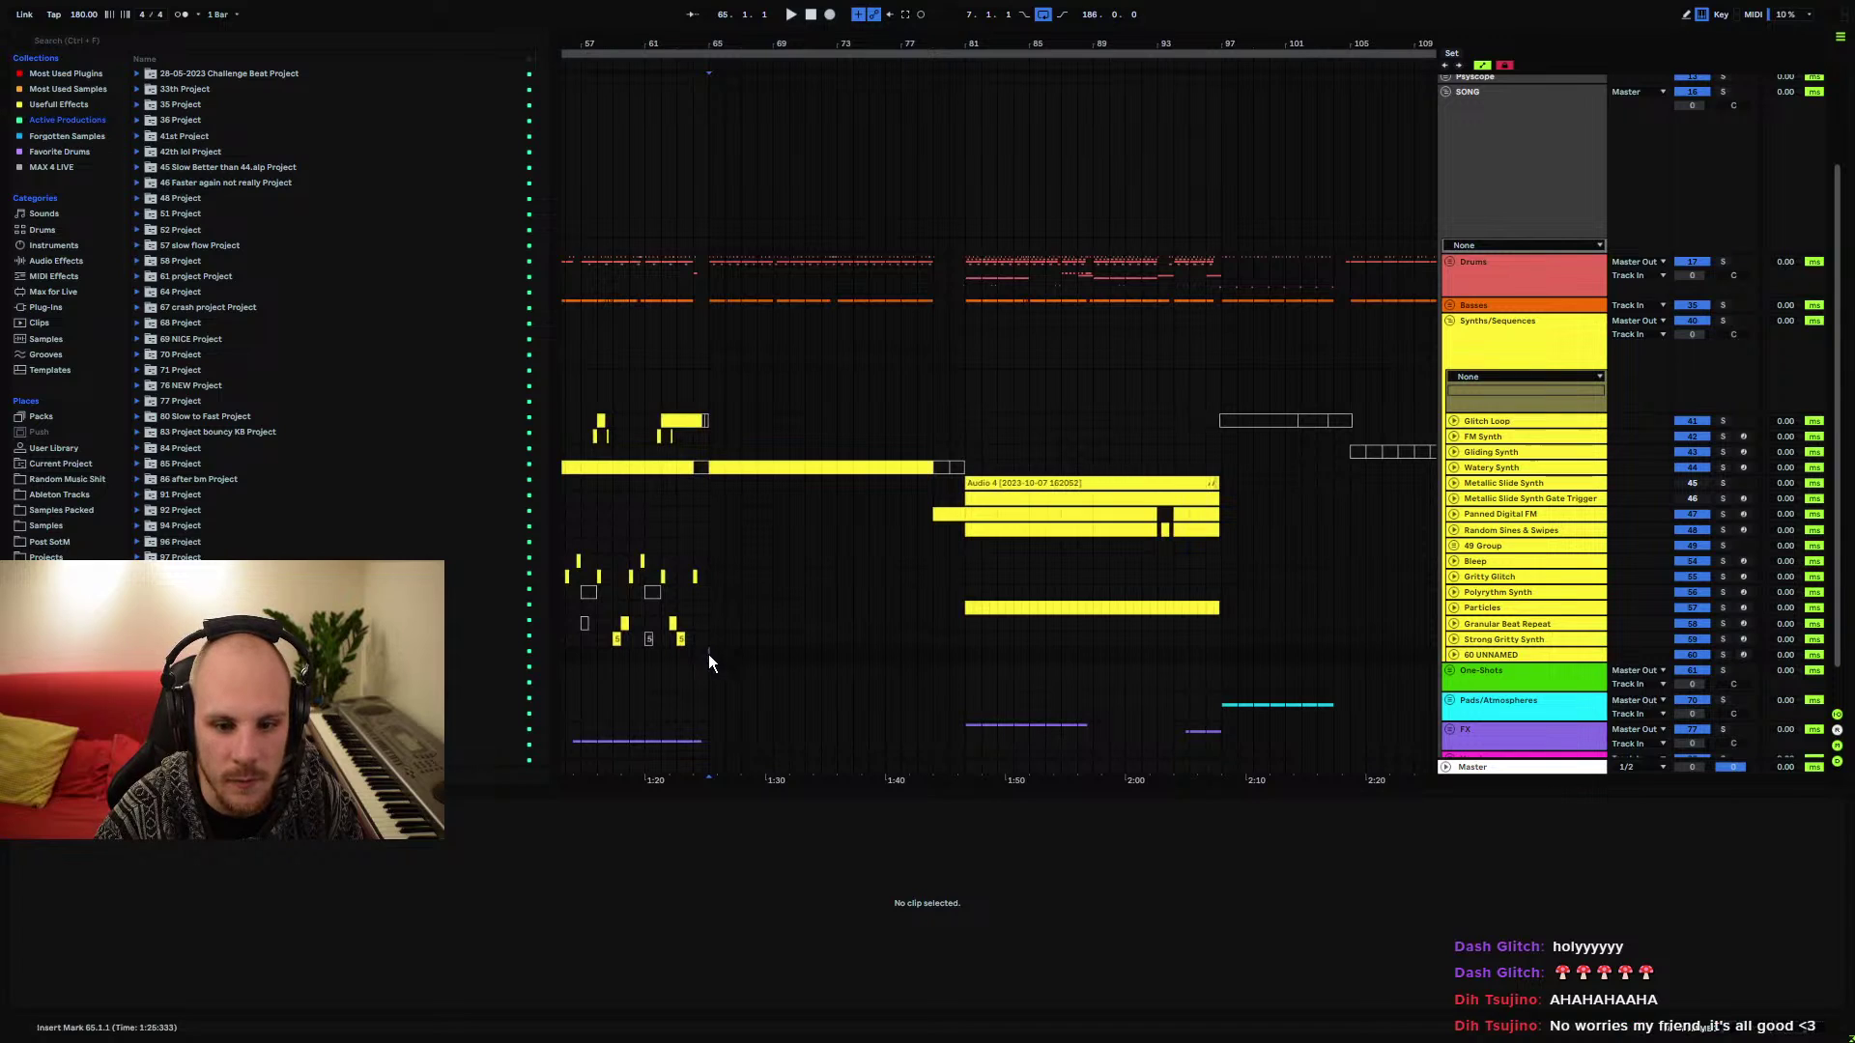
pyautogui.moveTo(709, 653); pyautogui.dragTo(922, 712)
pyautogui.click(949, 676)
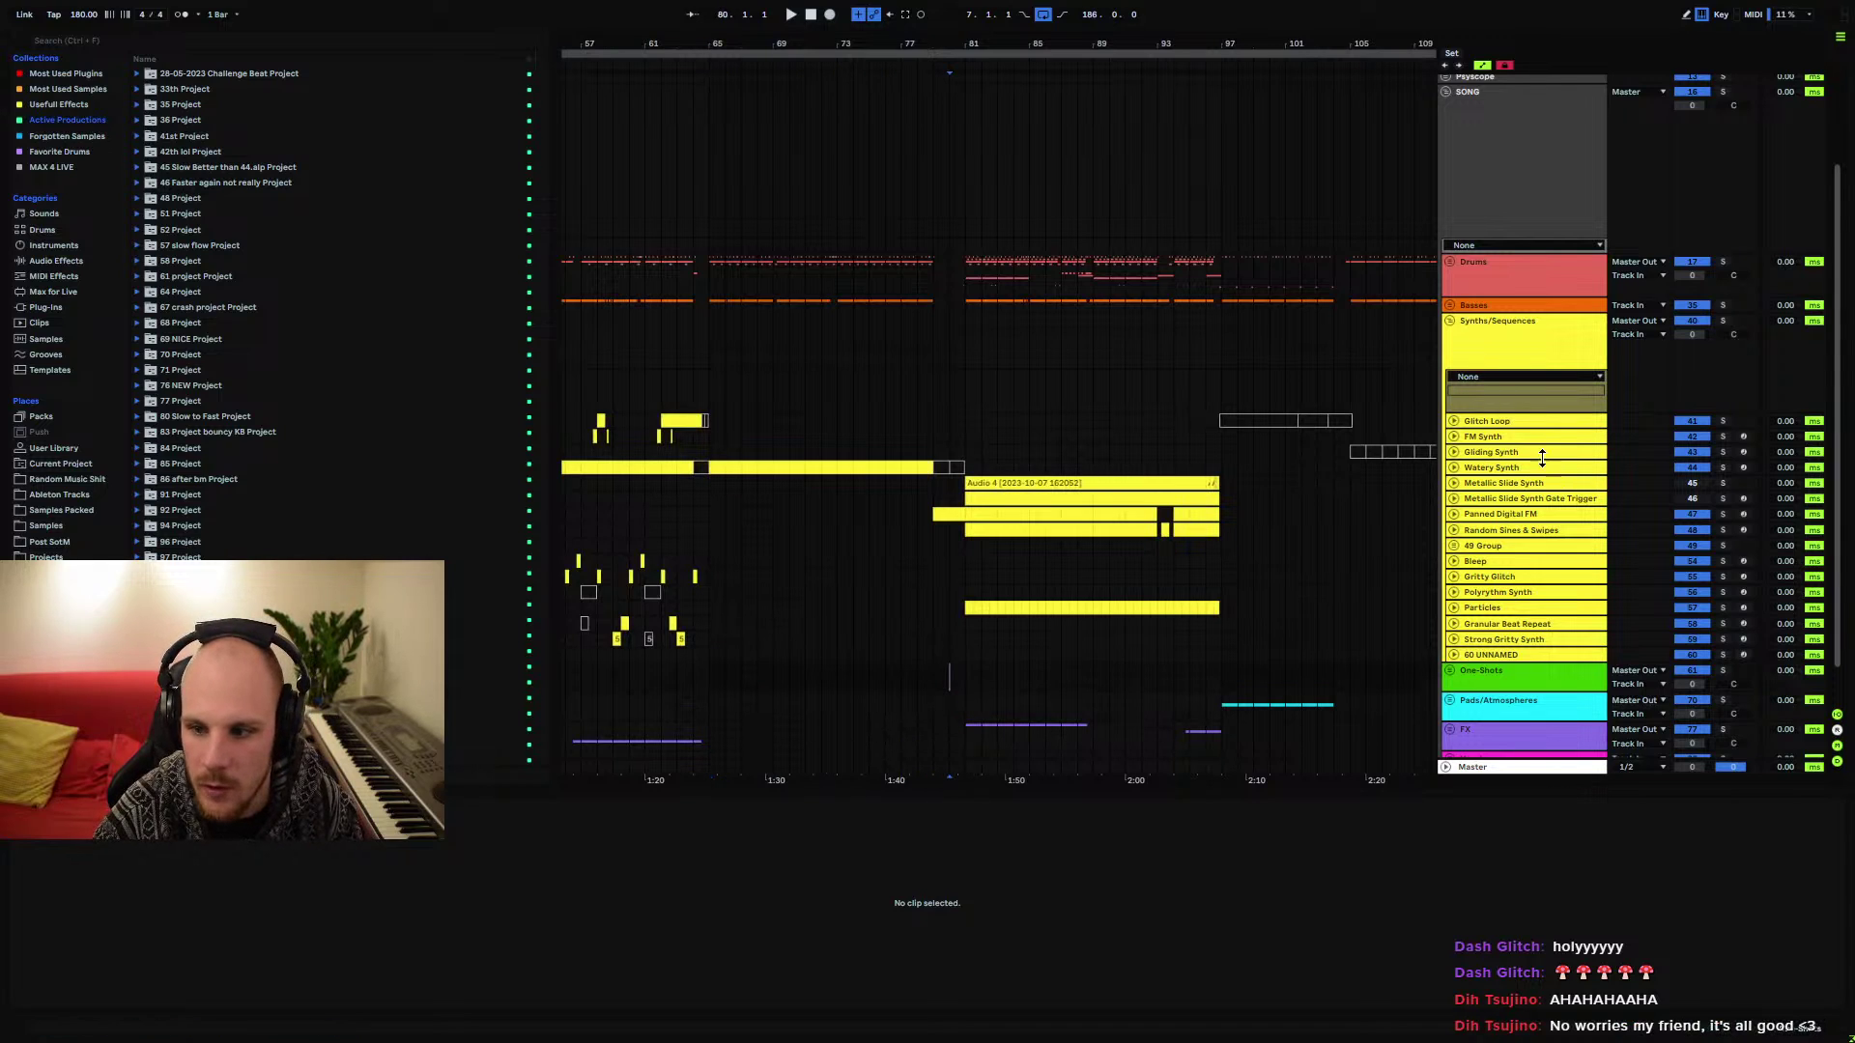
# Delete the Metallic Slide Synth and Metallic Slide Synth Gate Trigger tracks
pyautogui.click(1453, 467)
pyautogui.click(1452, 463)
pyautogui.click(1494, 483)
pyautogui.keyDown('shift'); pyautogui.click(1494, 497); pyautogui.keyUp('shift')
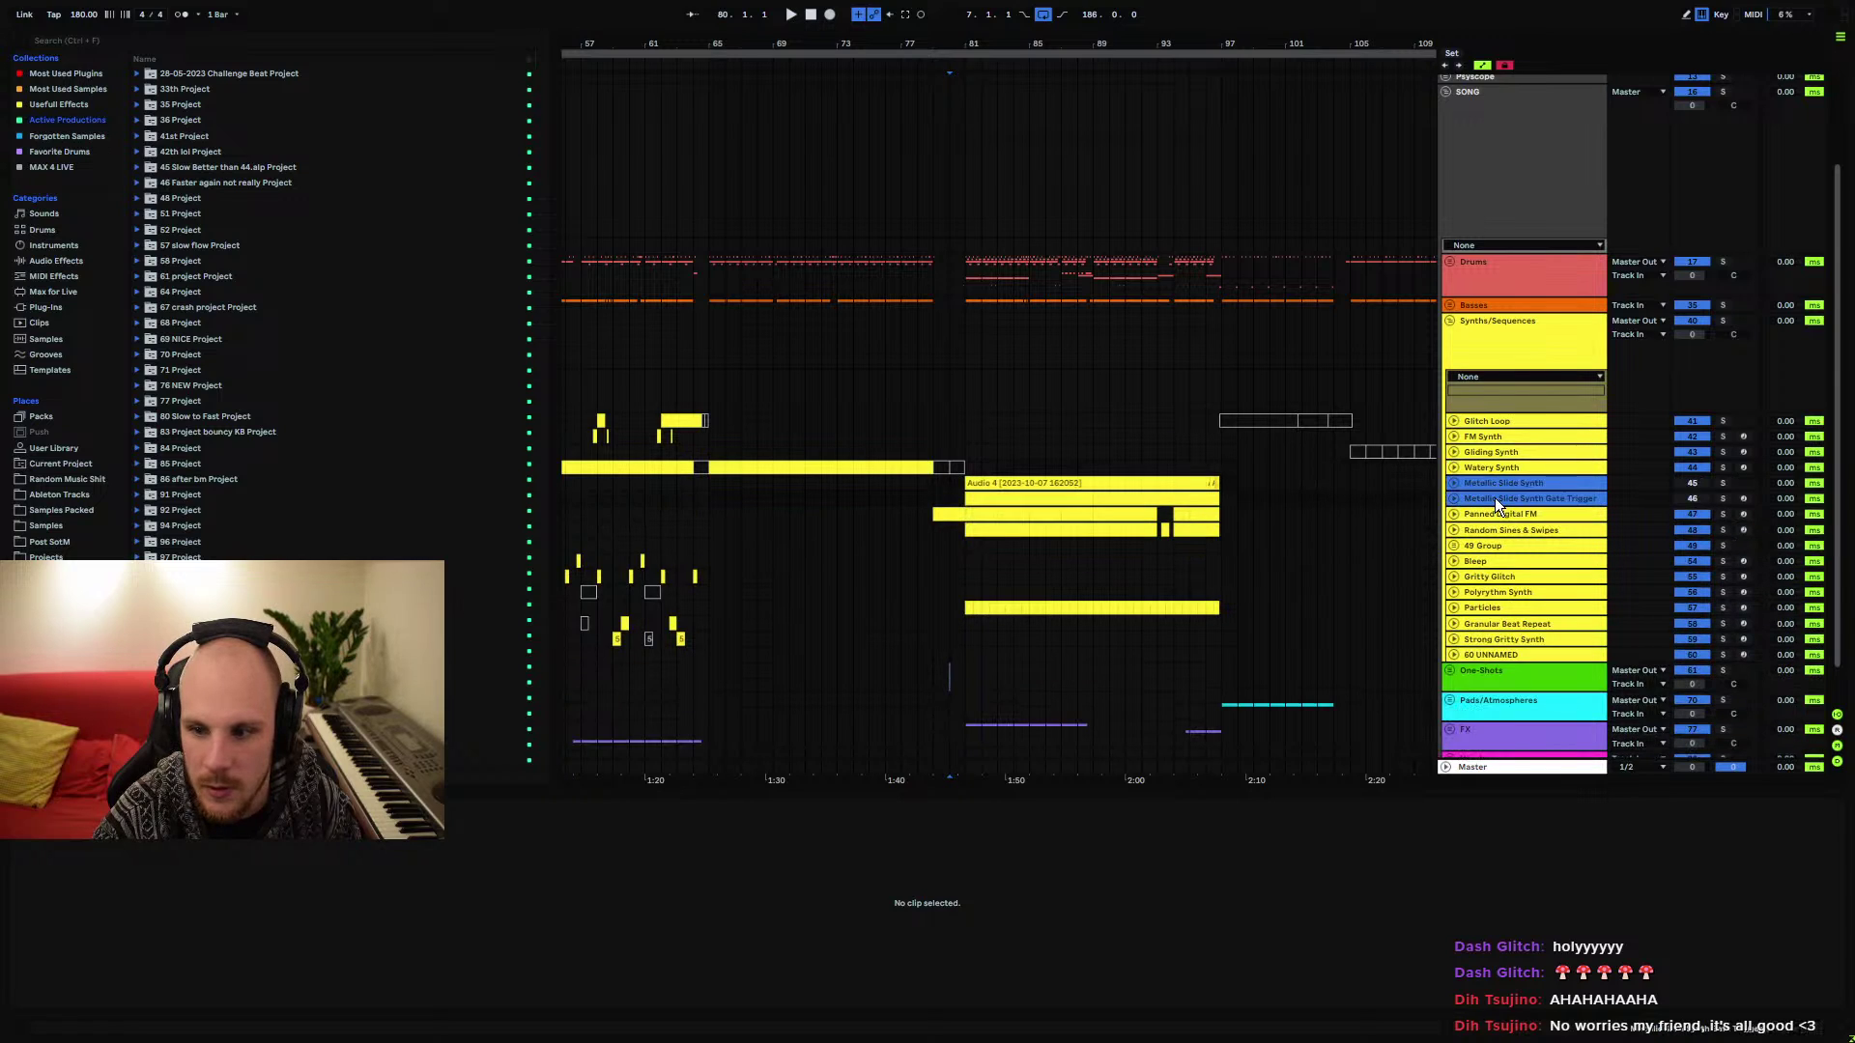
pyautogui.press('Delete')
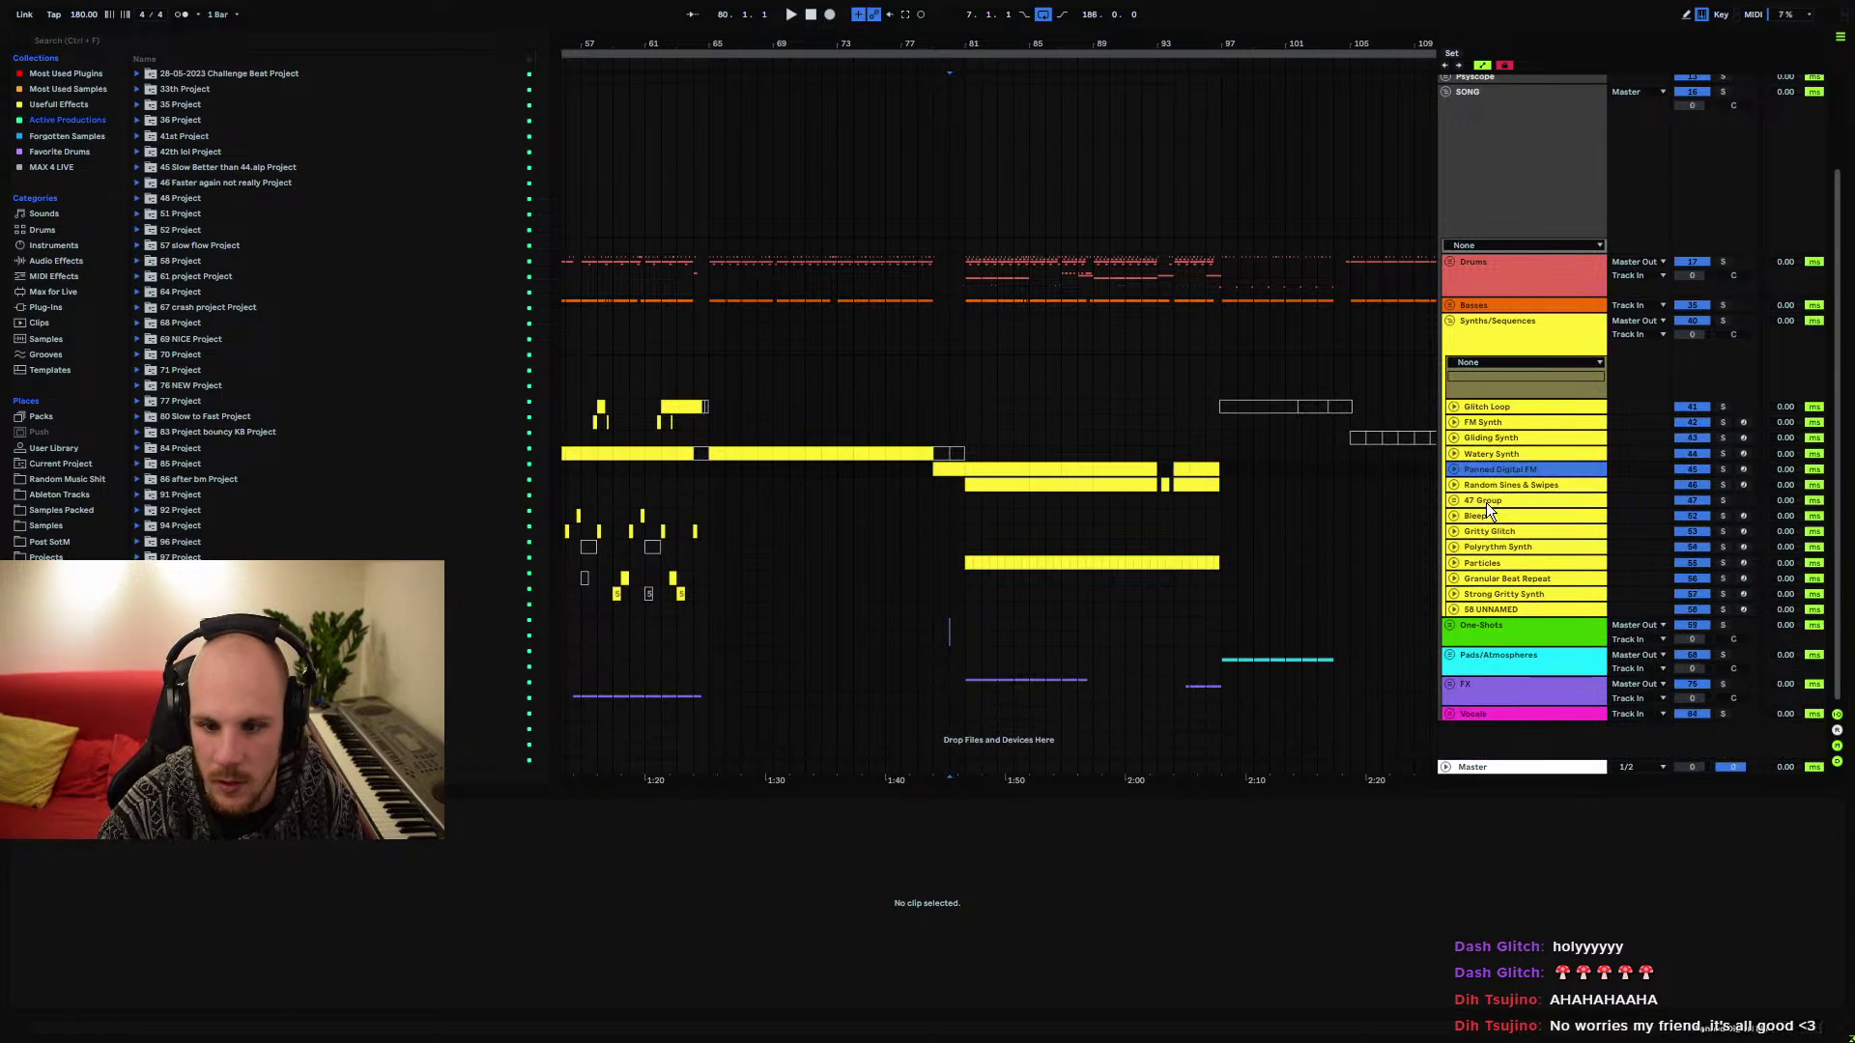
# Copy the Panned Digital FM and Random Sines & Swipes clips at bars 81 to 89 to bar 65, keeping only the copies up to bar 73
pyautogui.click(978, 468)
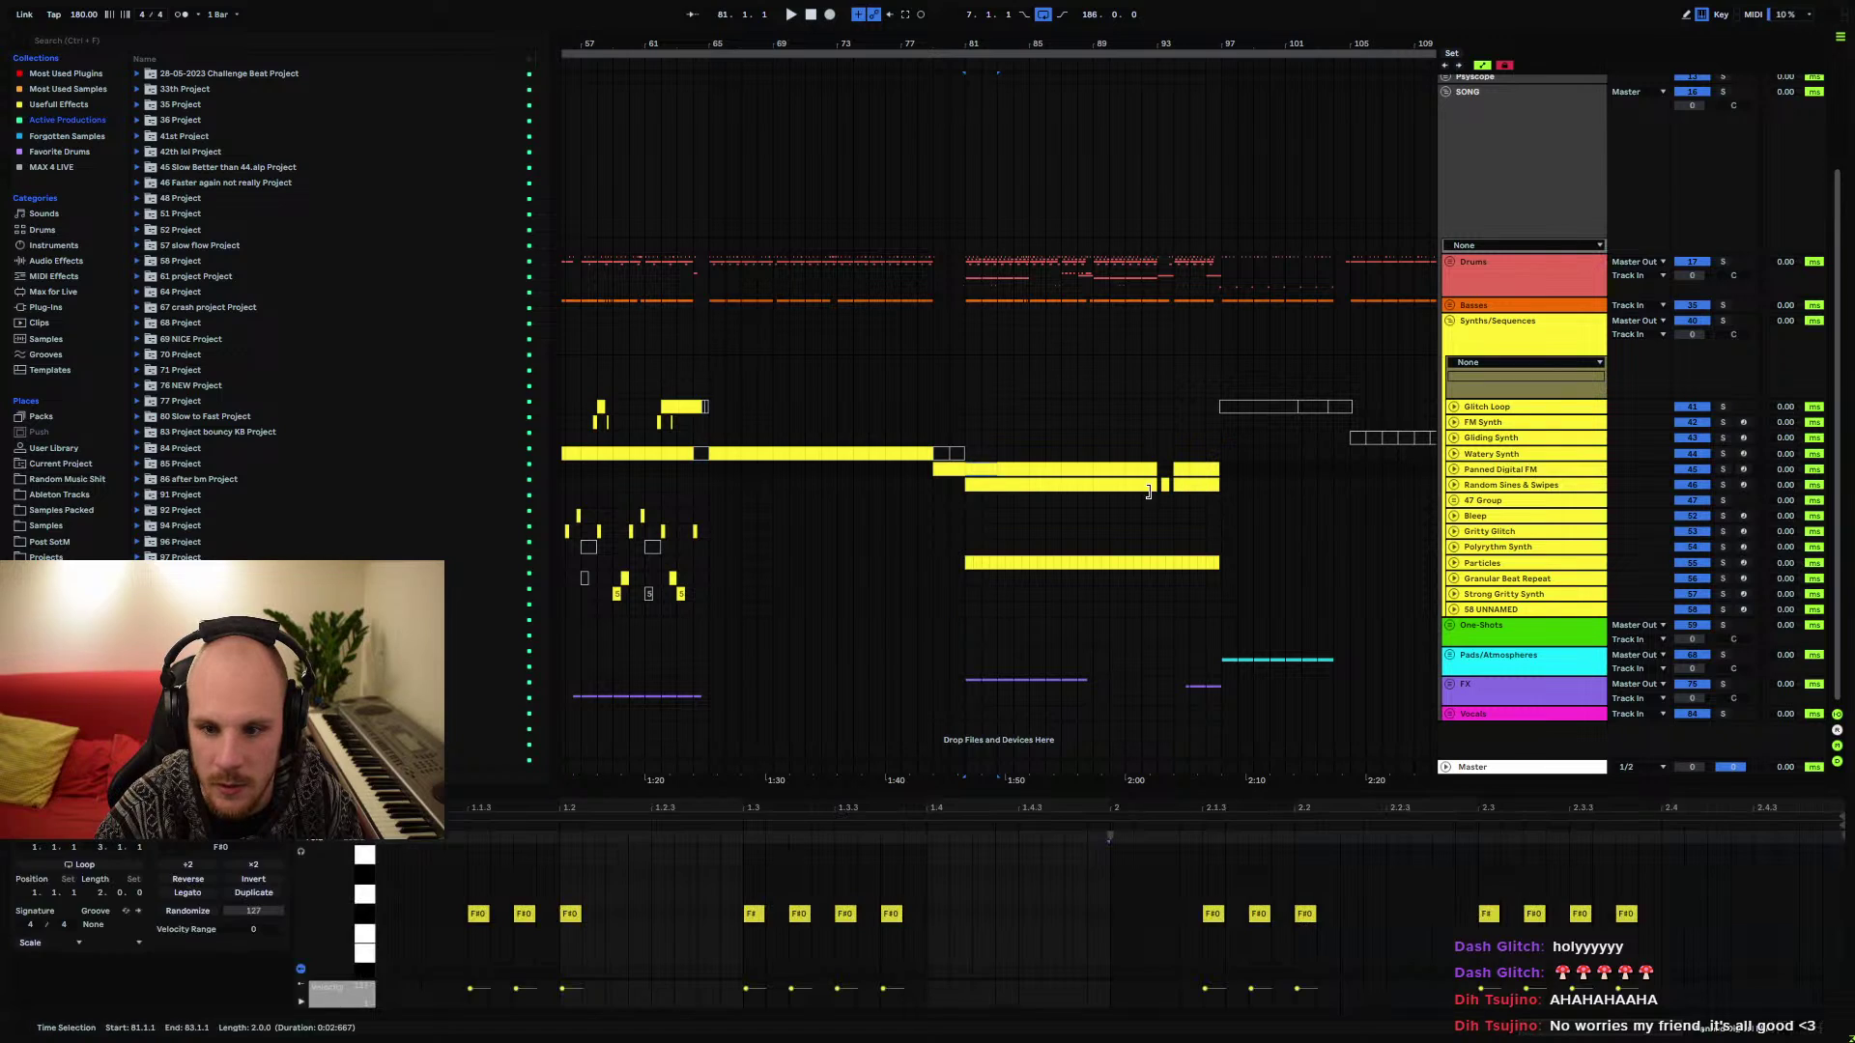
pyautogui.click(1054, 483)
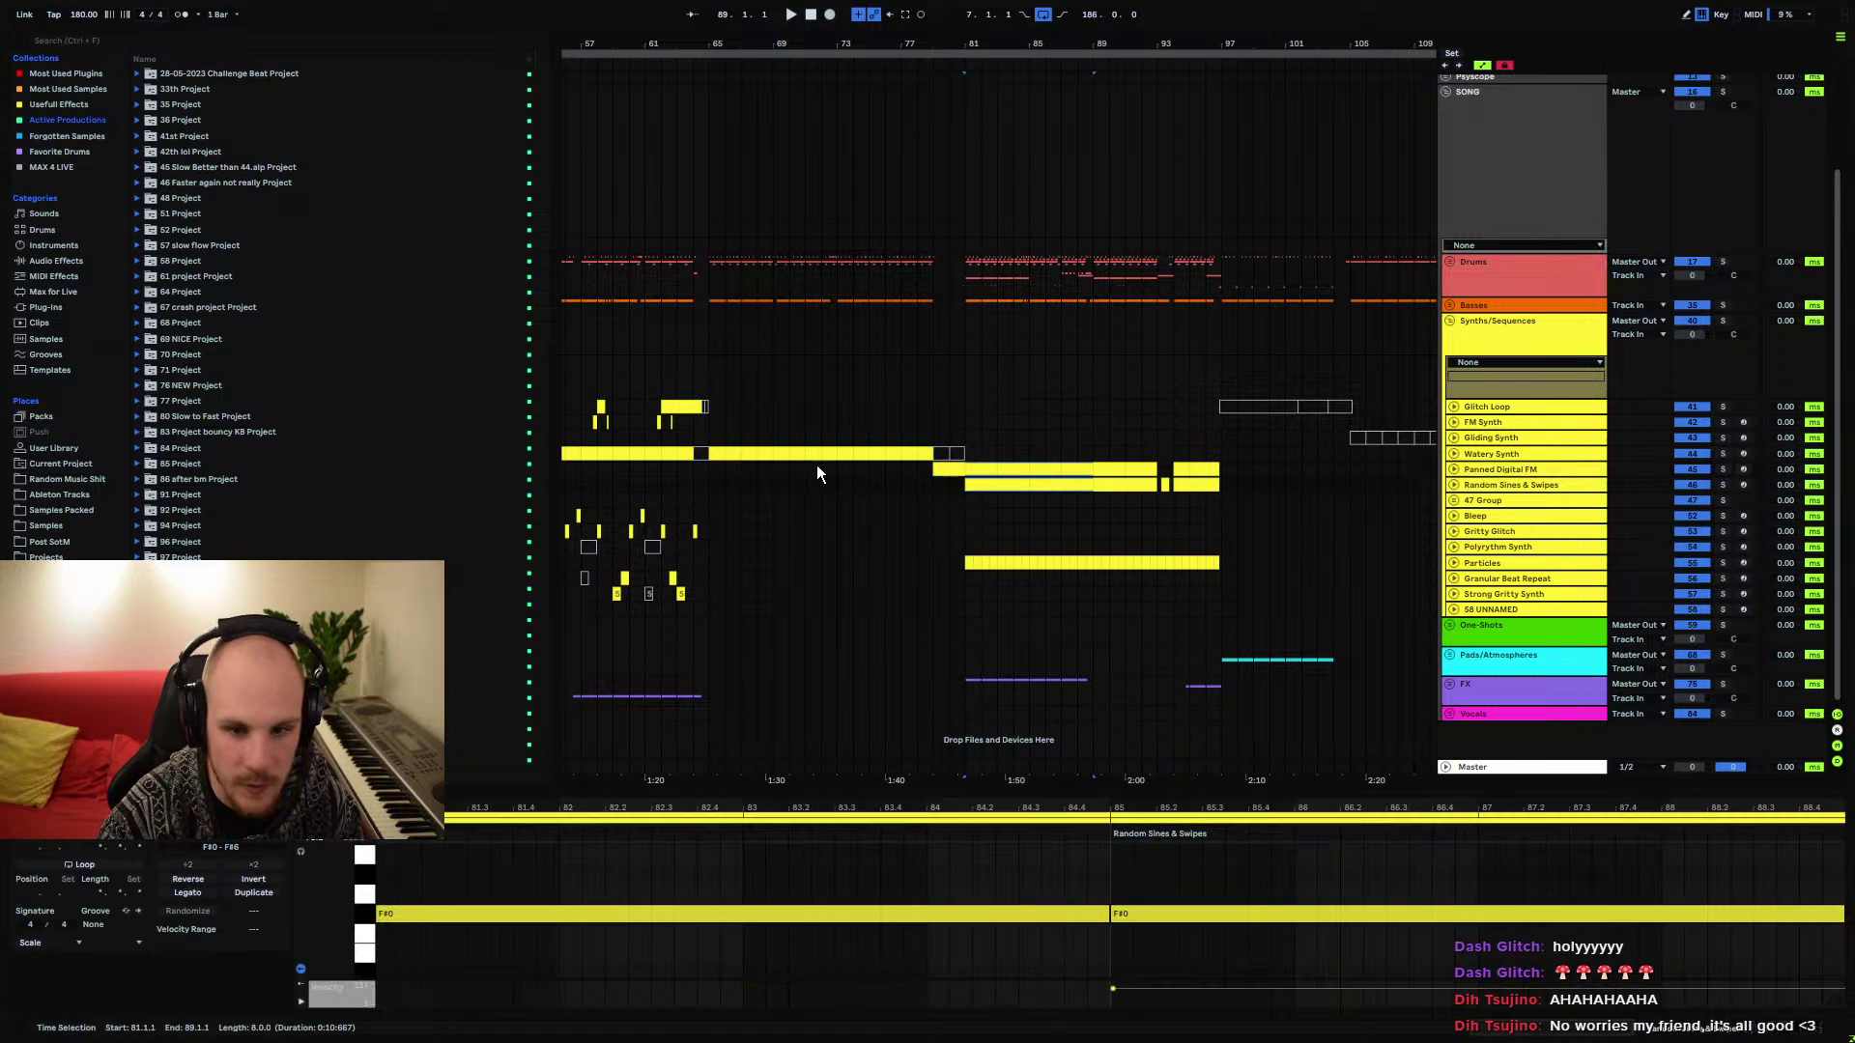
pyautogui.click(716, 468)
pyautogui.hotkey('ctrl', 'v')
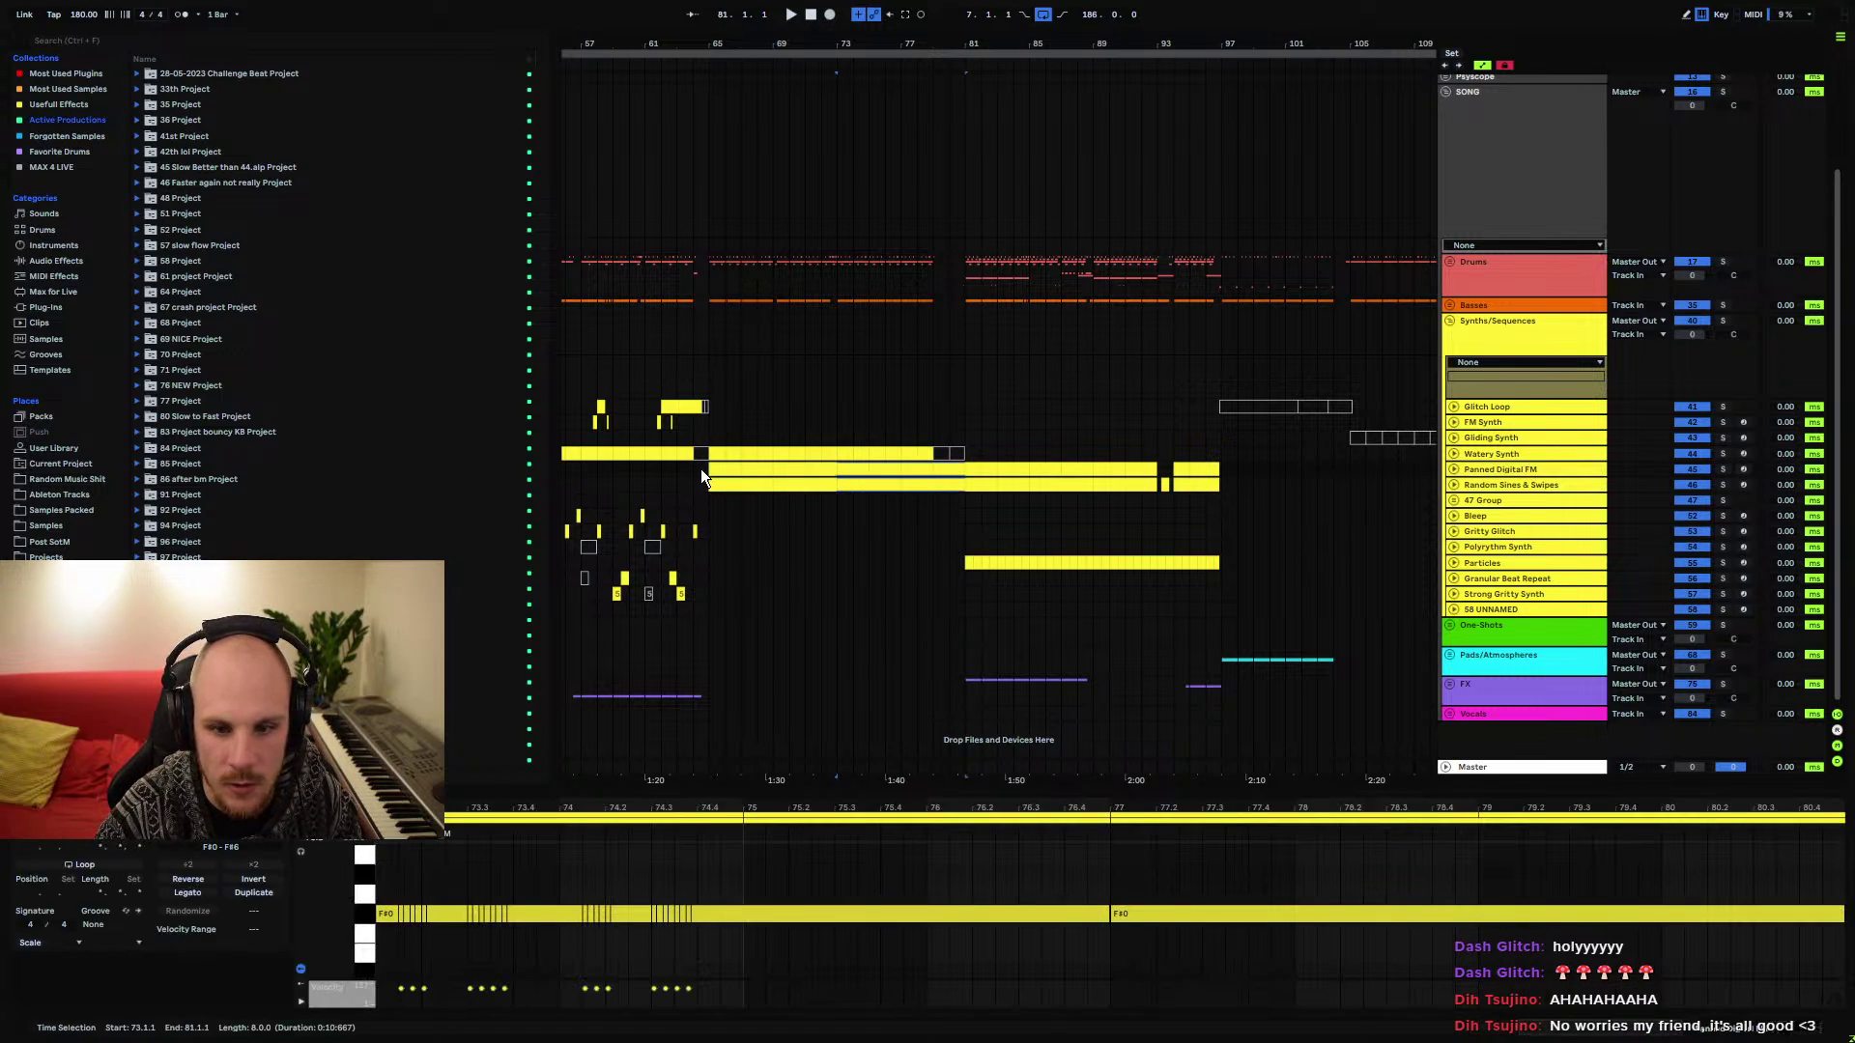
pyautogui.press('Delete')
# Duplicate the Random Sines & Swipes and Panned Digital FM clips to fill up to bar 81 and play from bar 65
pyautogui.click(746, 483)
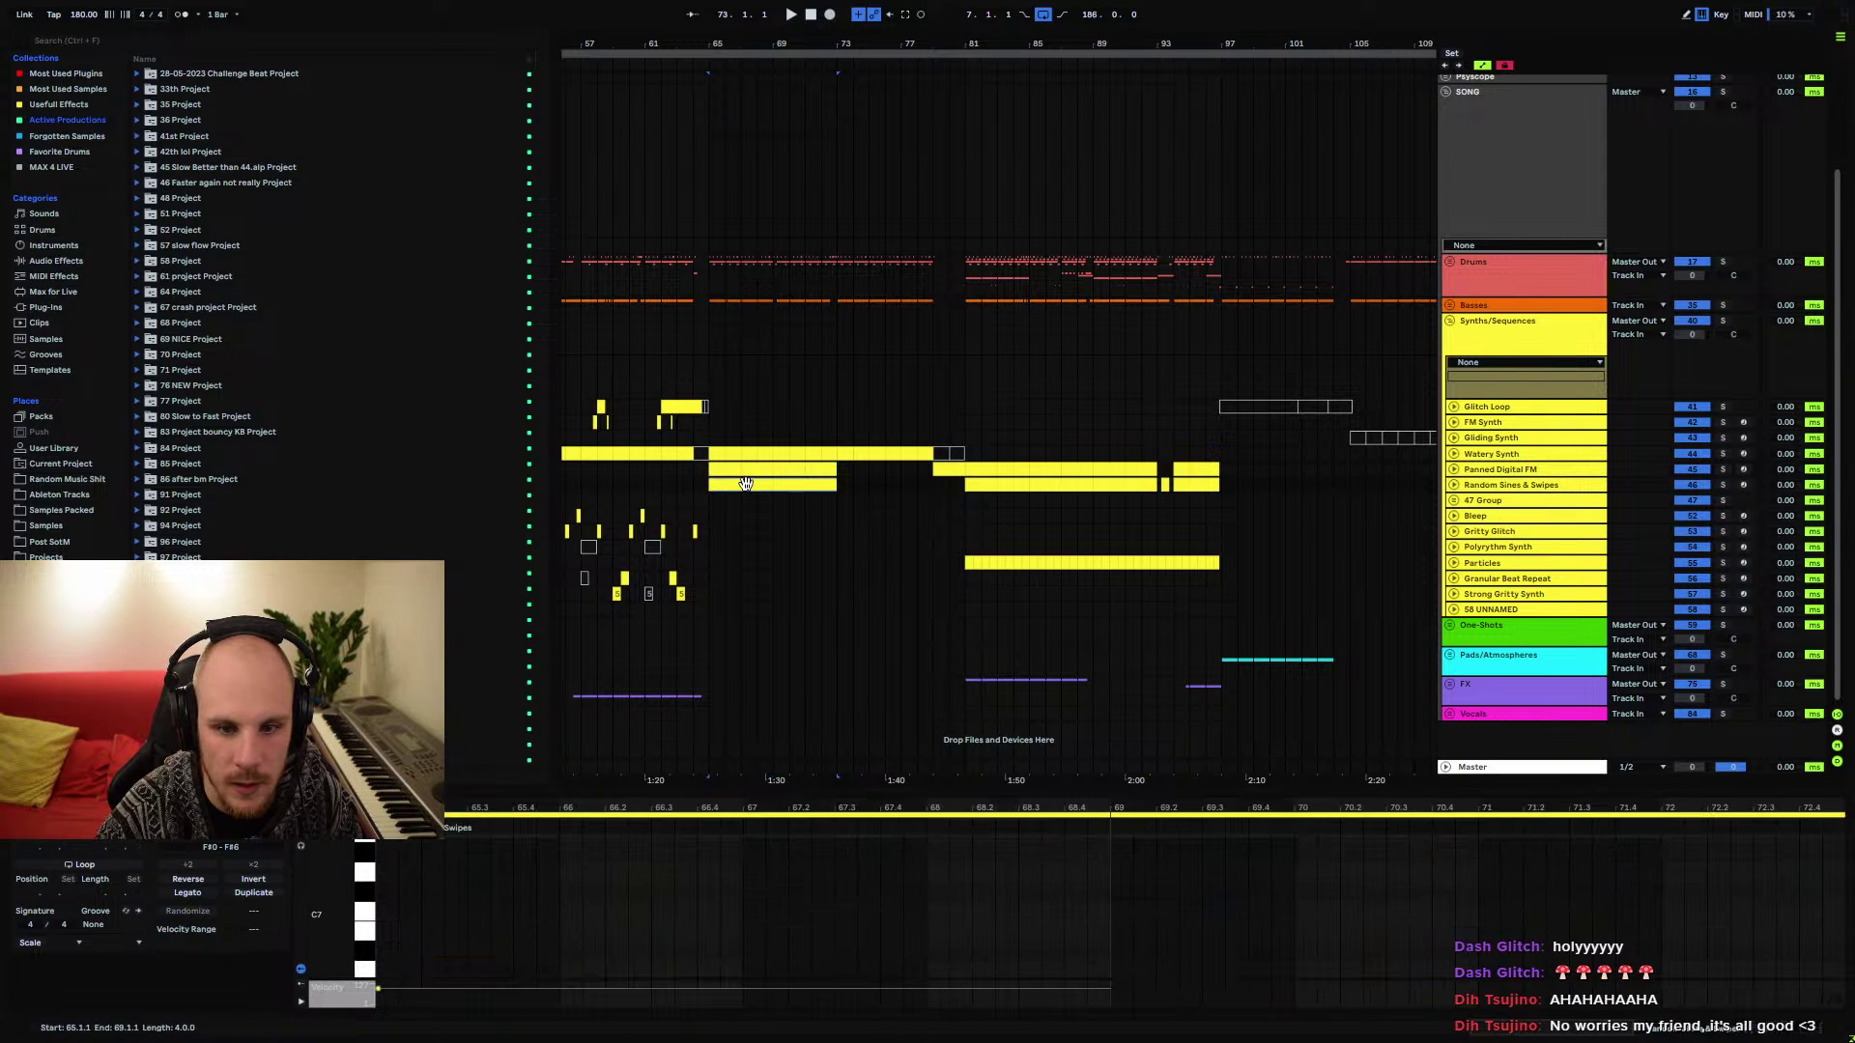
pyautogui.click(716, 471)
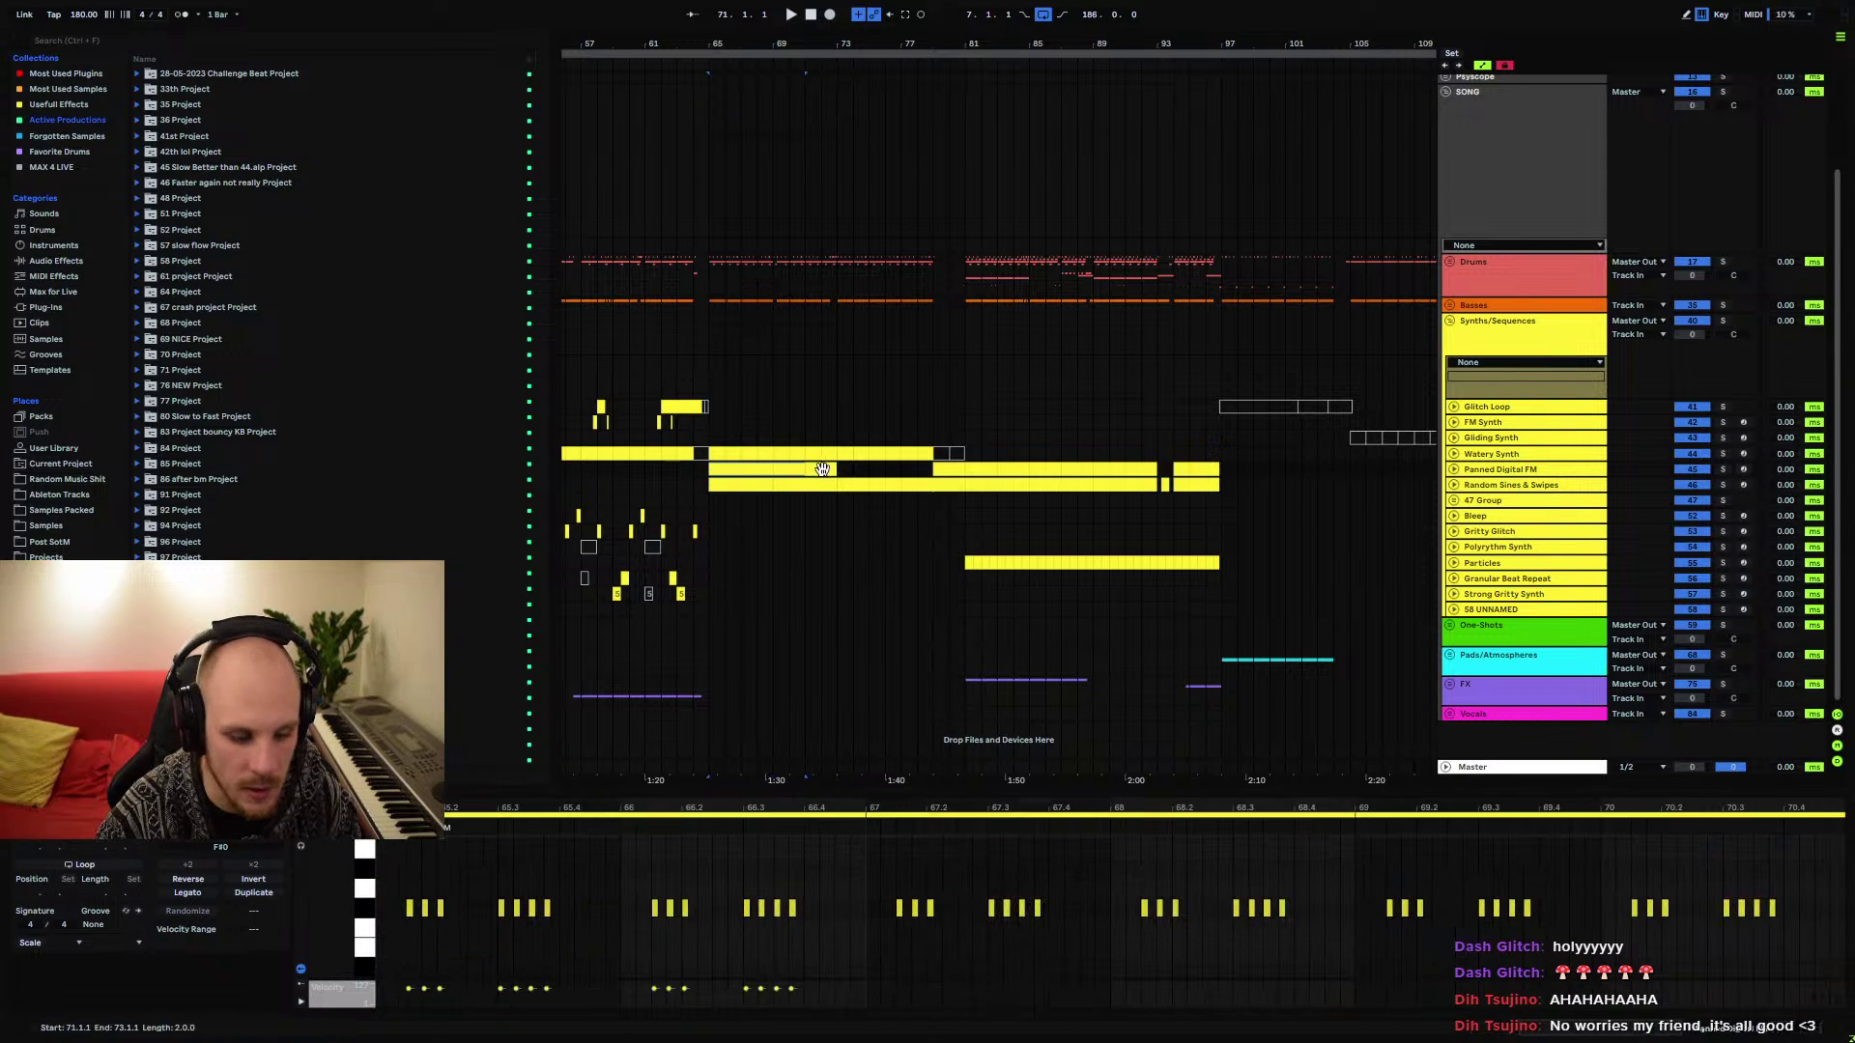
pyautogui.hotkey('ctrl', 'd')
pyautogui.press('space')
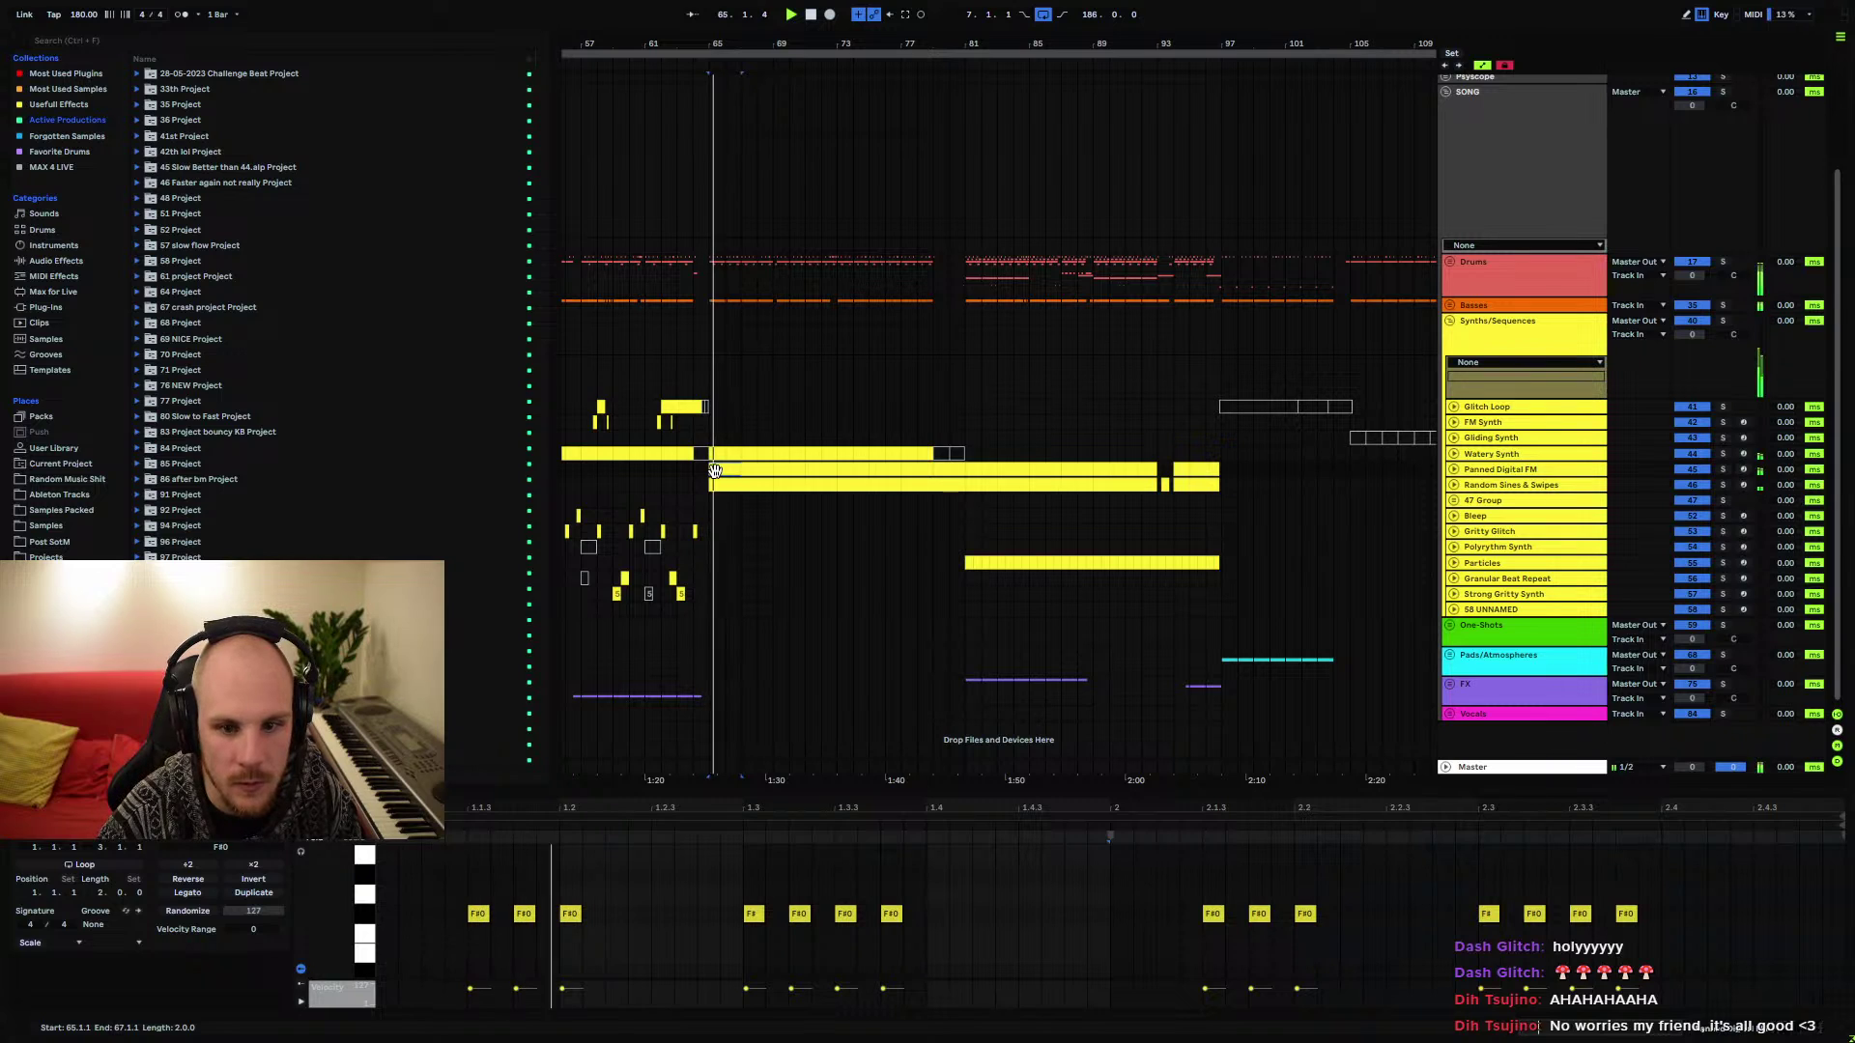
# Play from bar 64 and review how the extended synth layers lead into the section from bar 81
pyautogui.click(694, 471)
pyautogui.press('+')
pyautogui.press('+')
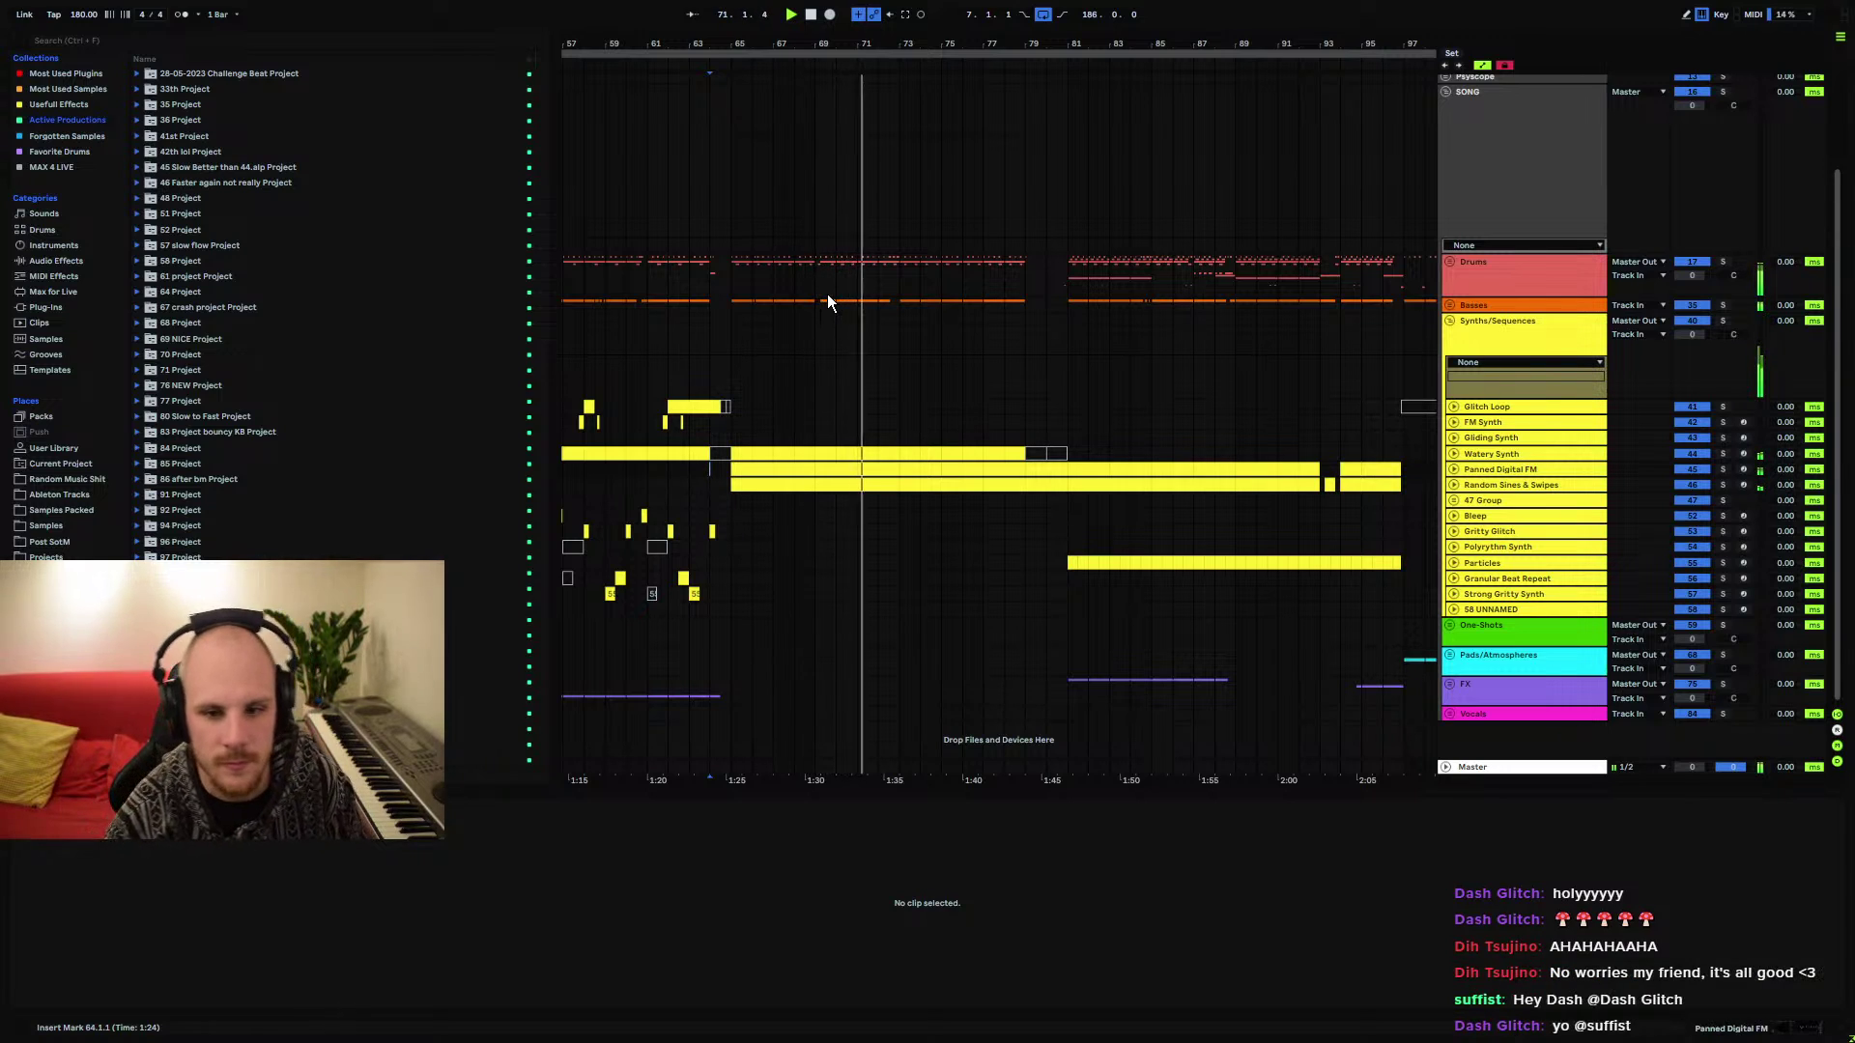
pyautogui.moveTo(889, 40)
pyautogui.mouseDown()
pyautogui.moveTo(858, 97)
pyautogui.moveTo(899, 29)
pyautogui.mouseUp()
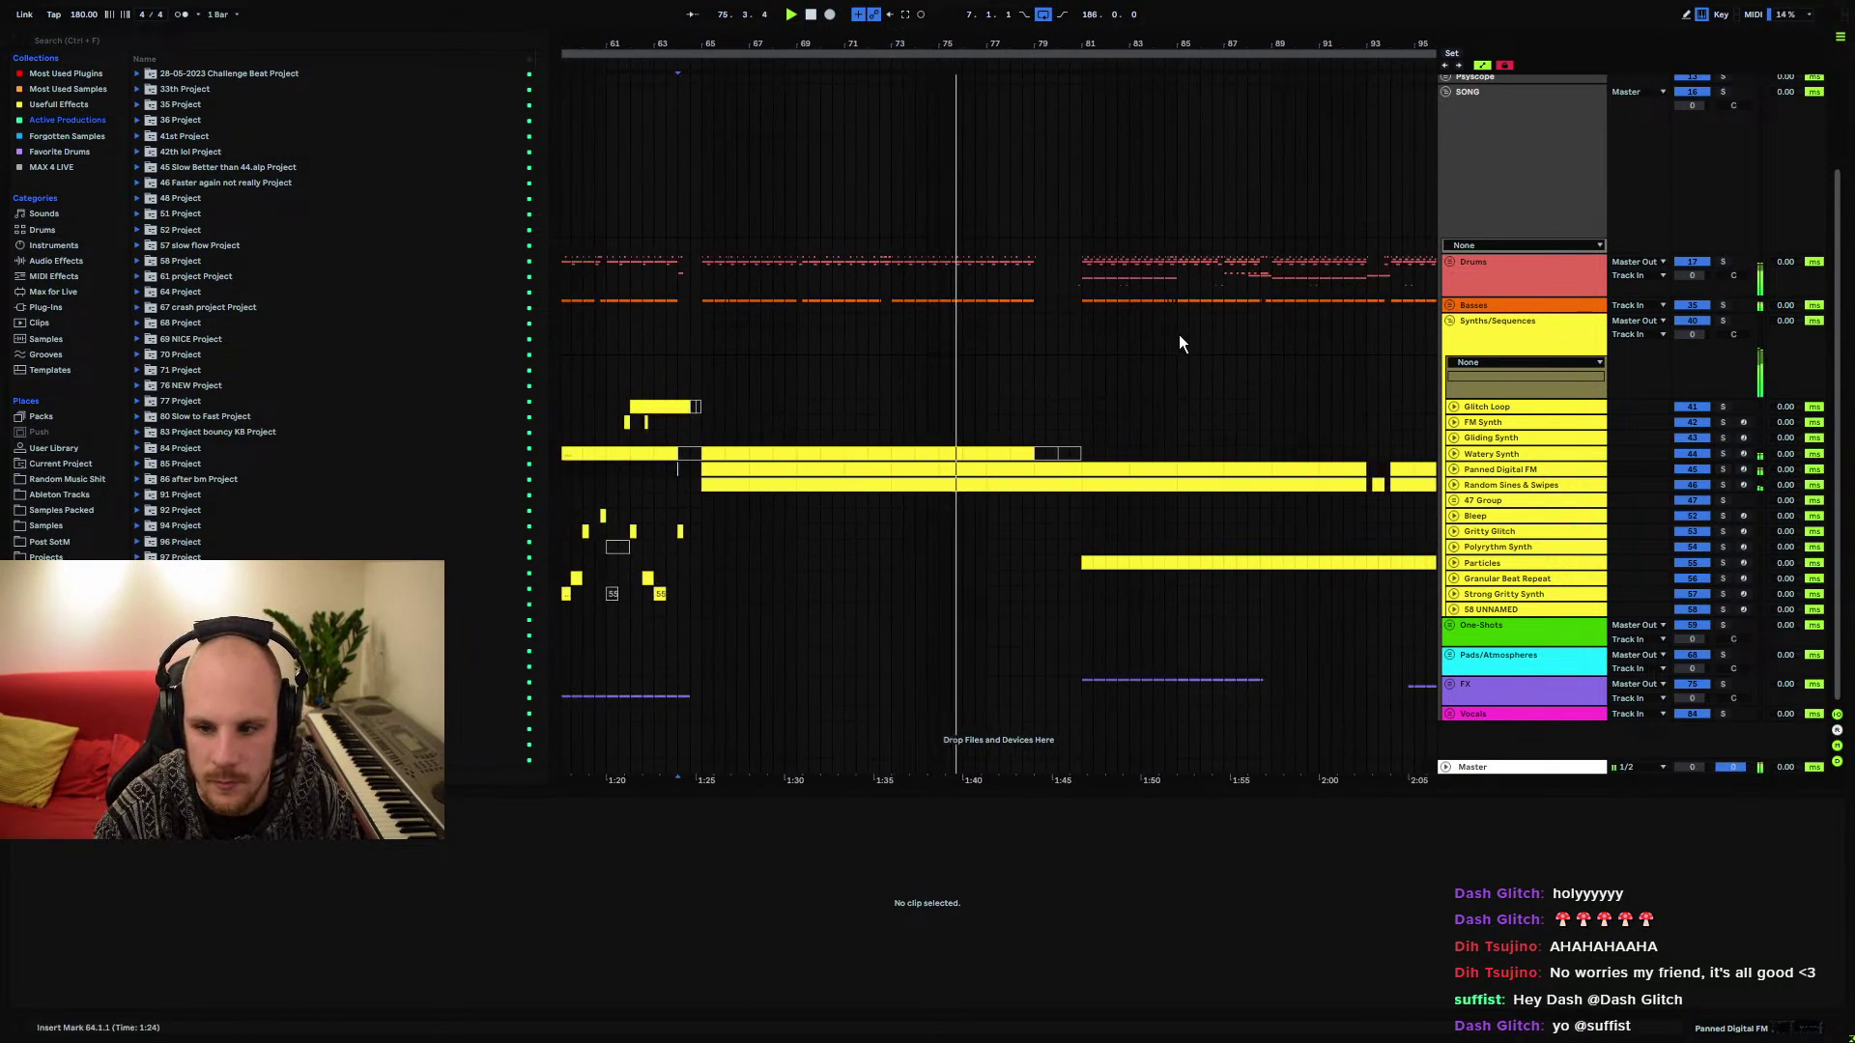
pyautogui.moveTo(966, 43)
pyautogui.mouseDown()
pyautogui.moveTo(966, 73)
pyautogui.moveTo(966, 29)
pyautogui.mouseUp()
pyautogui.click(825, 522)
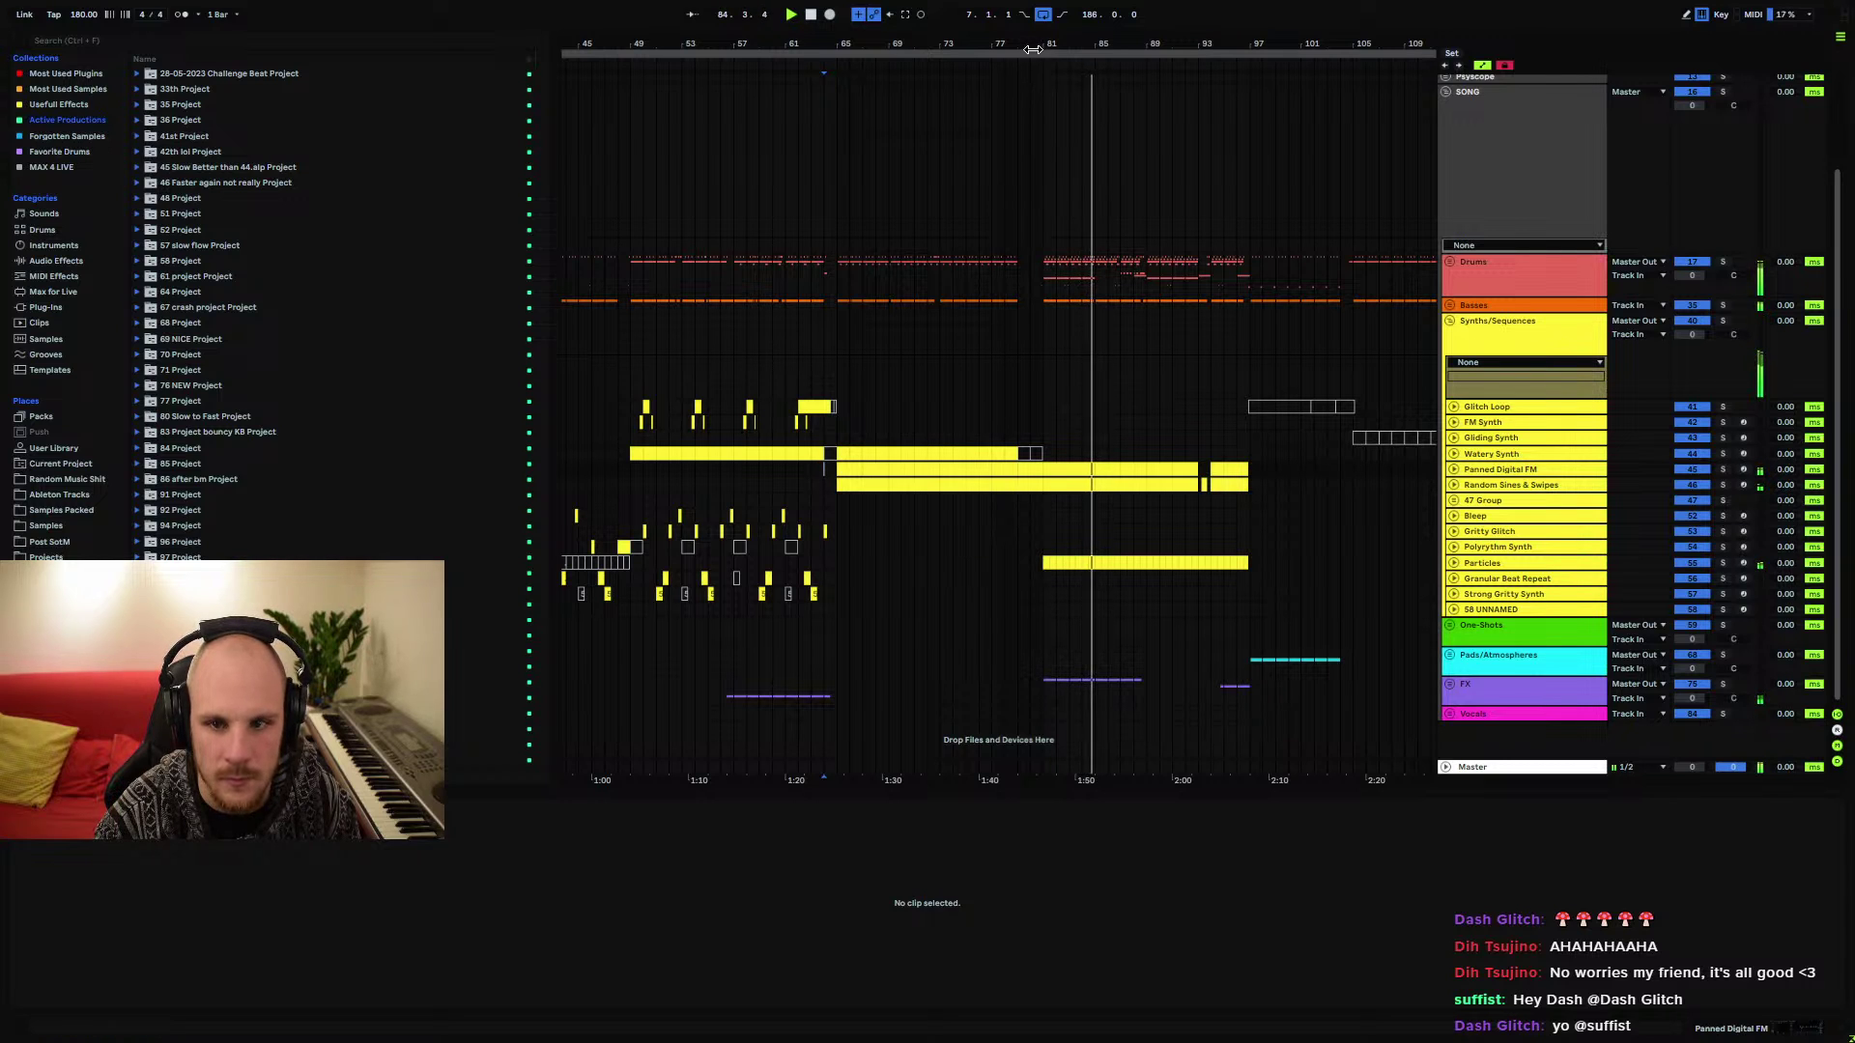
pyautogui.scroll(3, 1102, 68)
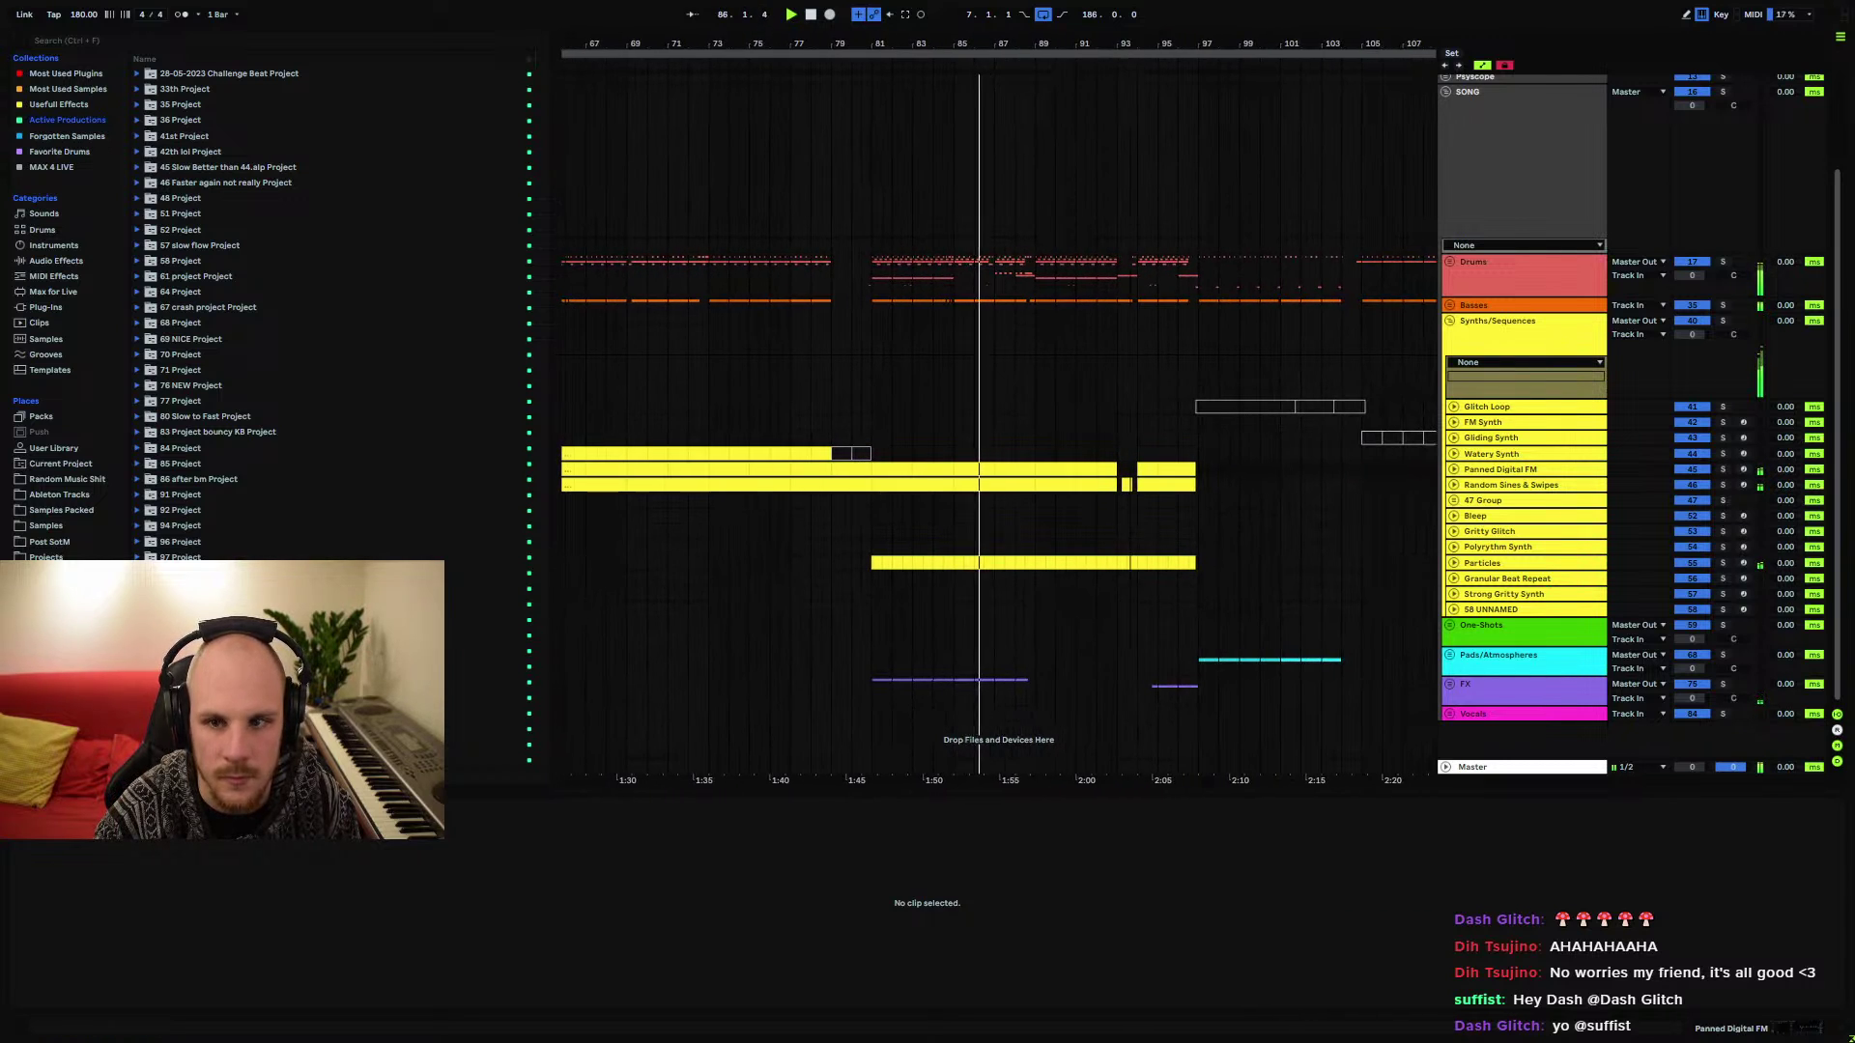
pyautogui.scroll(3, 1102, 67)
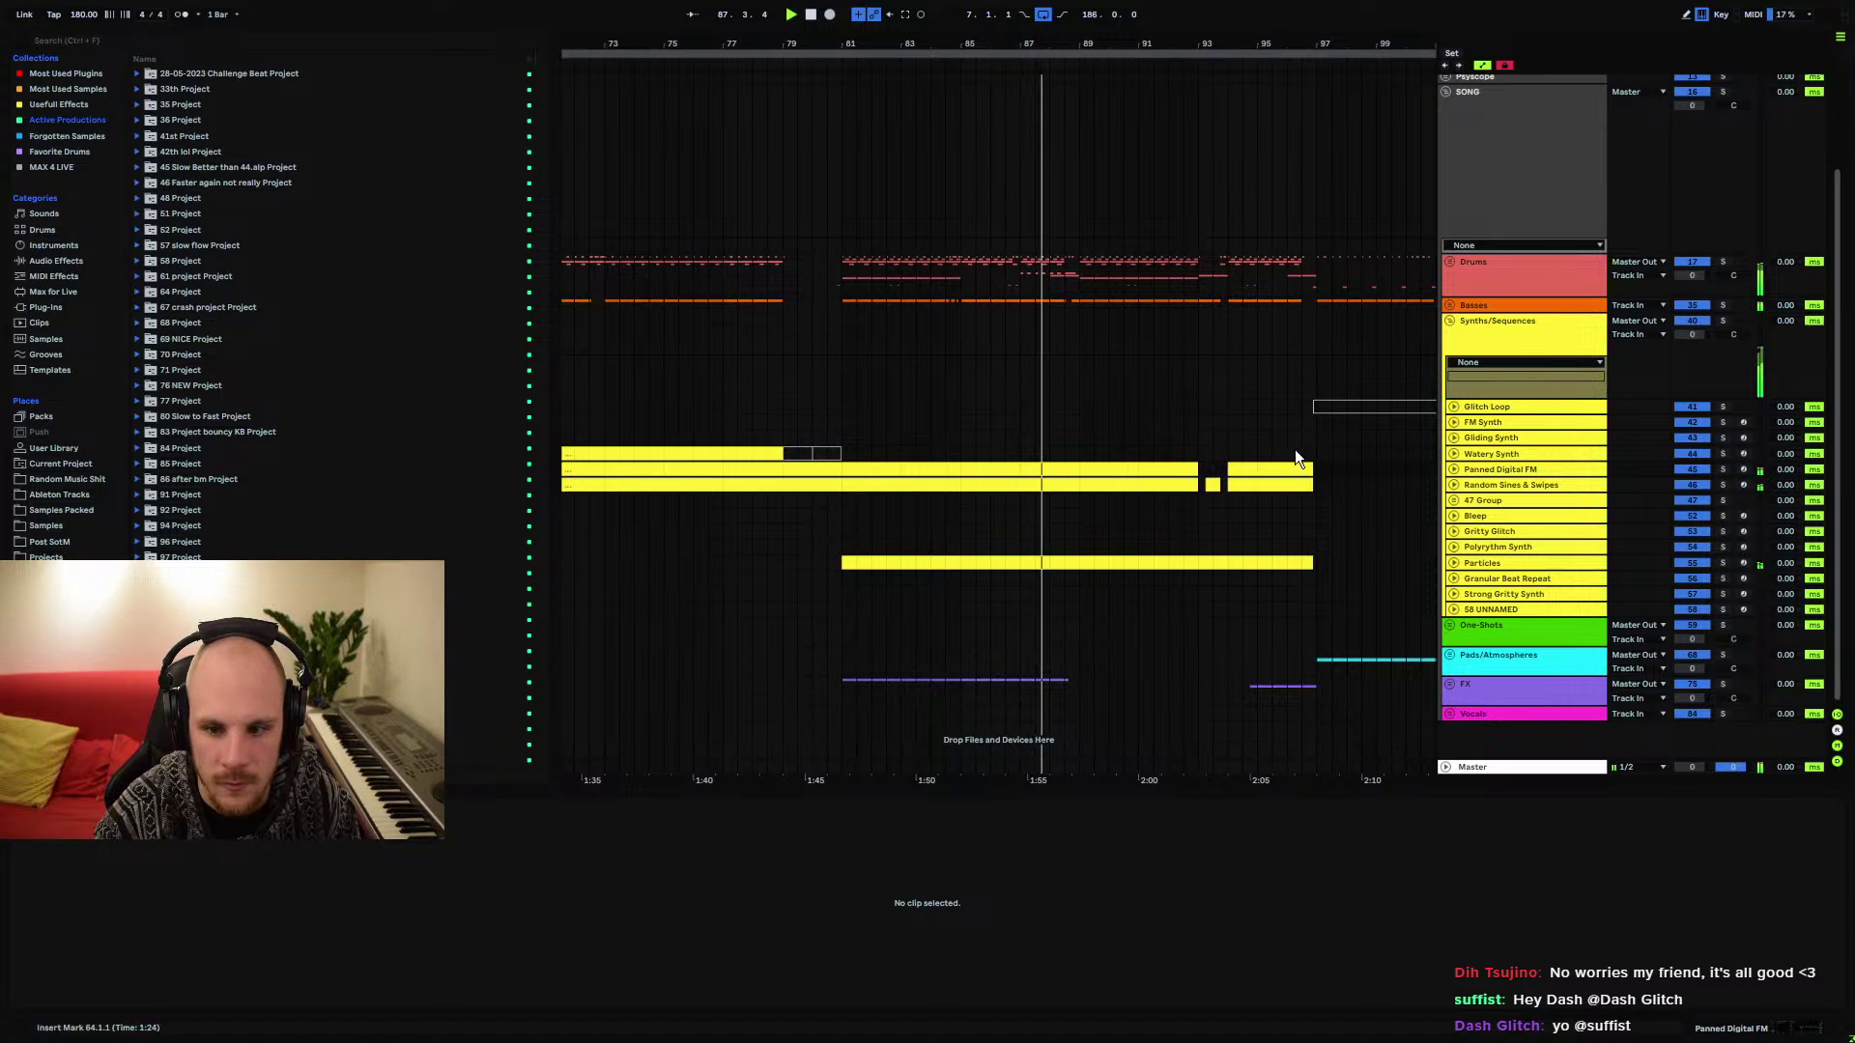
pyautogui.scroll(2, 1088, 48)
pyautogui.scroll(-3, 935, 358)
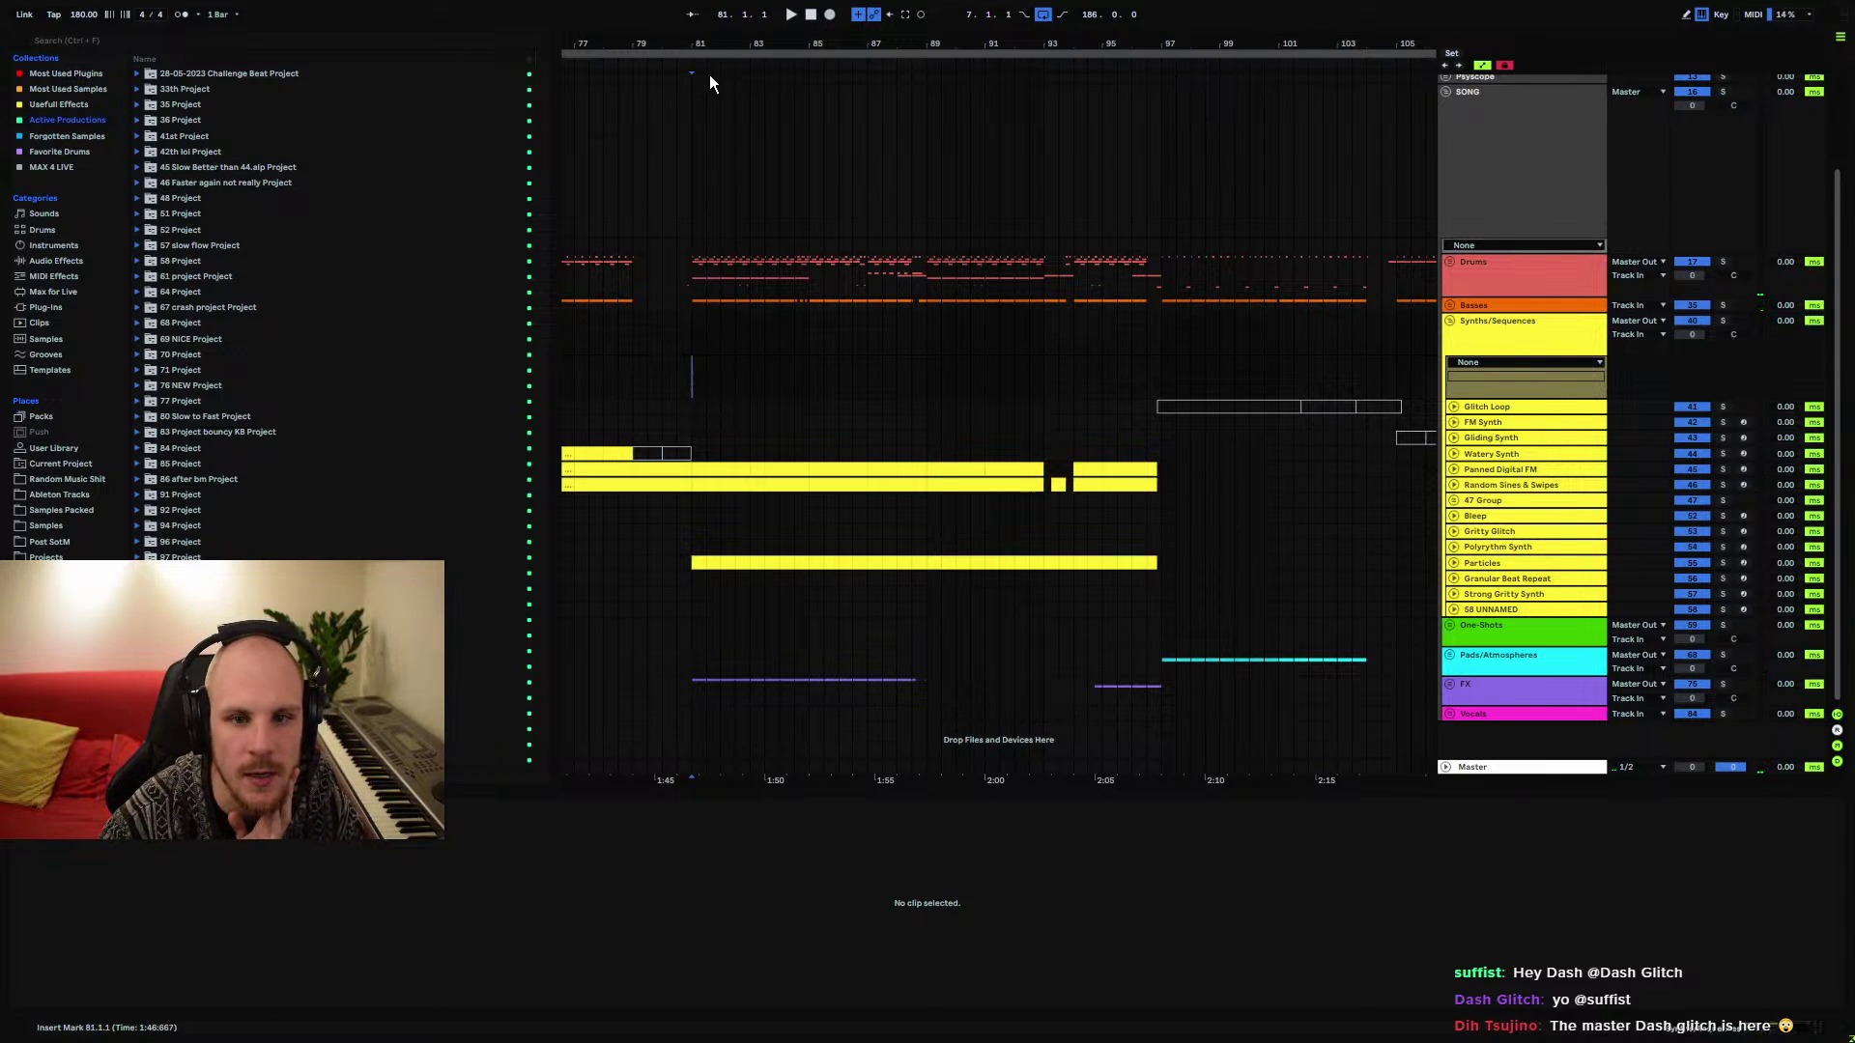
# Unfold the Drums group to inspect its individual tracks at bars 81 to 97
pyautogui.moveTo(709, 73)
pyautogui.mouseDown()
pyautogui.moveTo(744, 115)
pyautogui.moveTo(780, 67)
pyautogui.mouseUp()
pyautogui.moveTo(754, 259); pyautogui.dragTo(1227, 288)
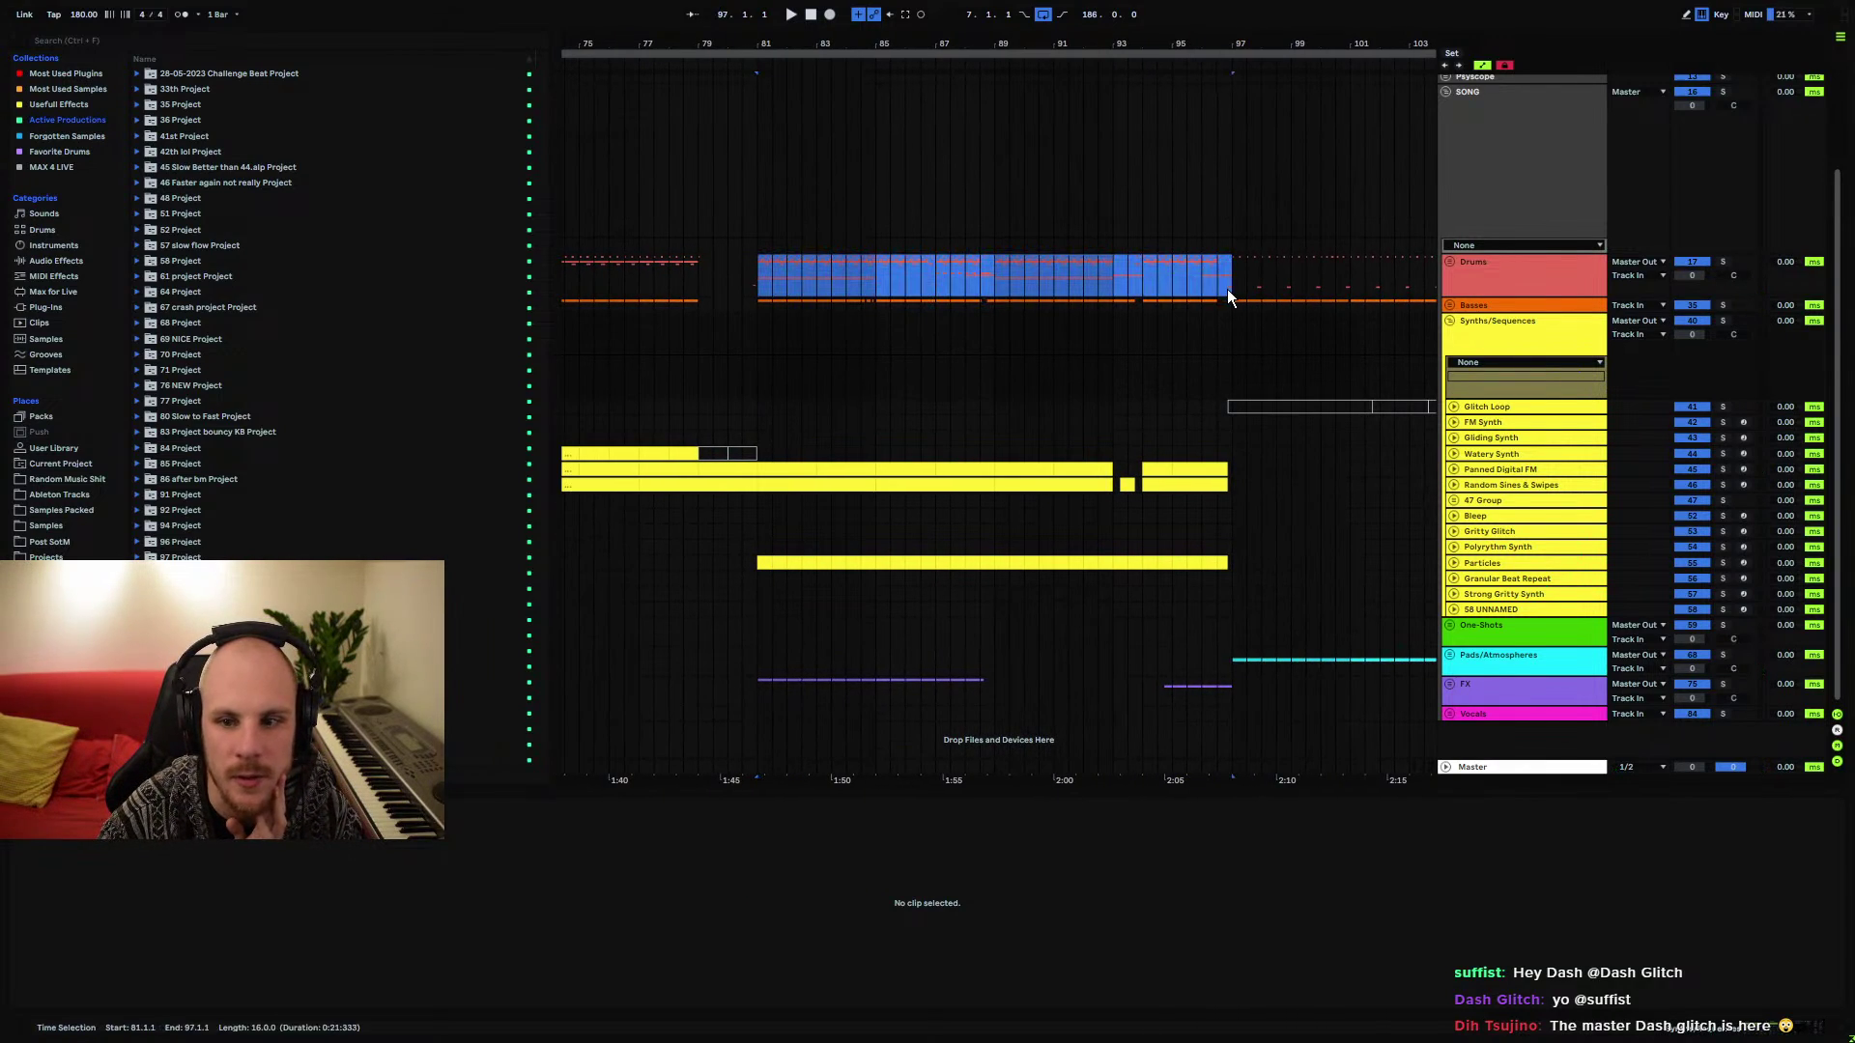
pyautogui.click(1227, 288)
pyautogui.click(1455, 265)
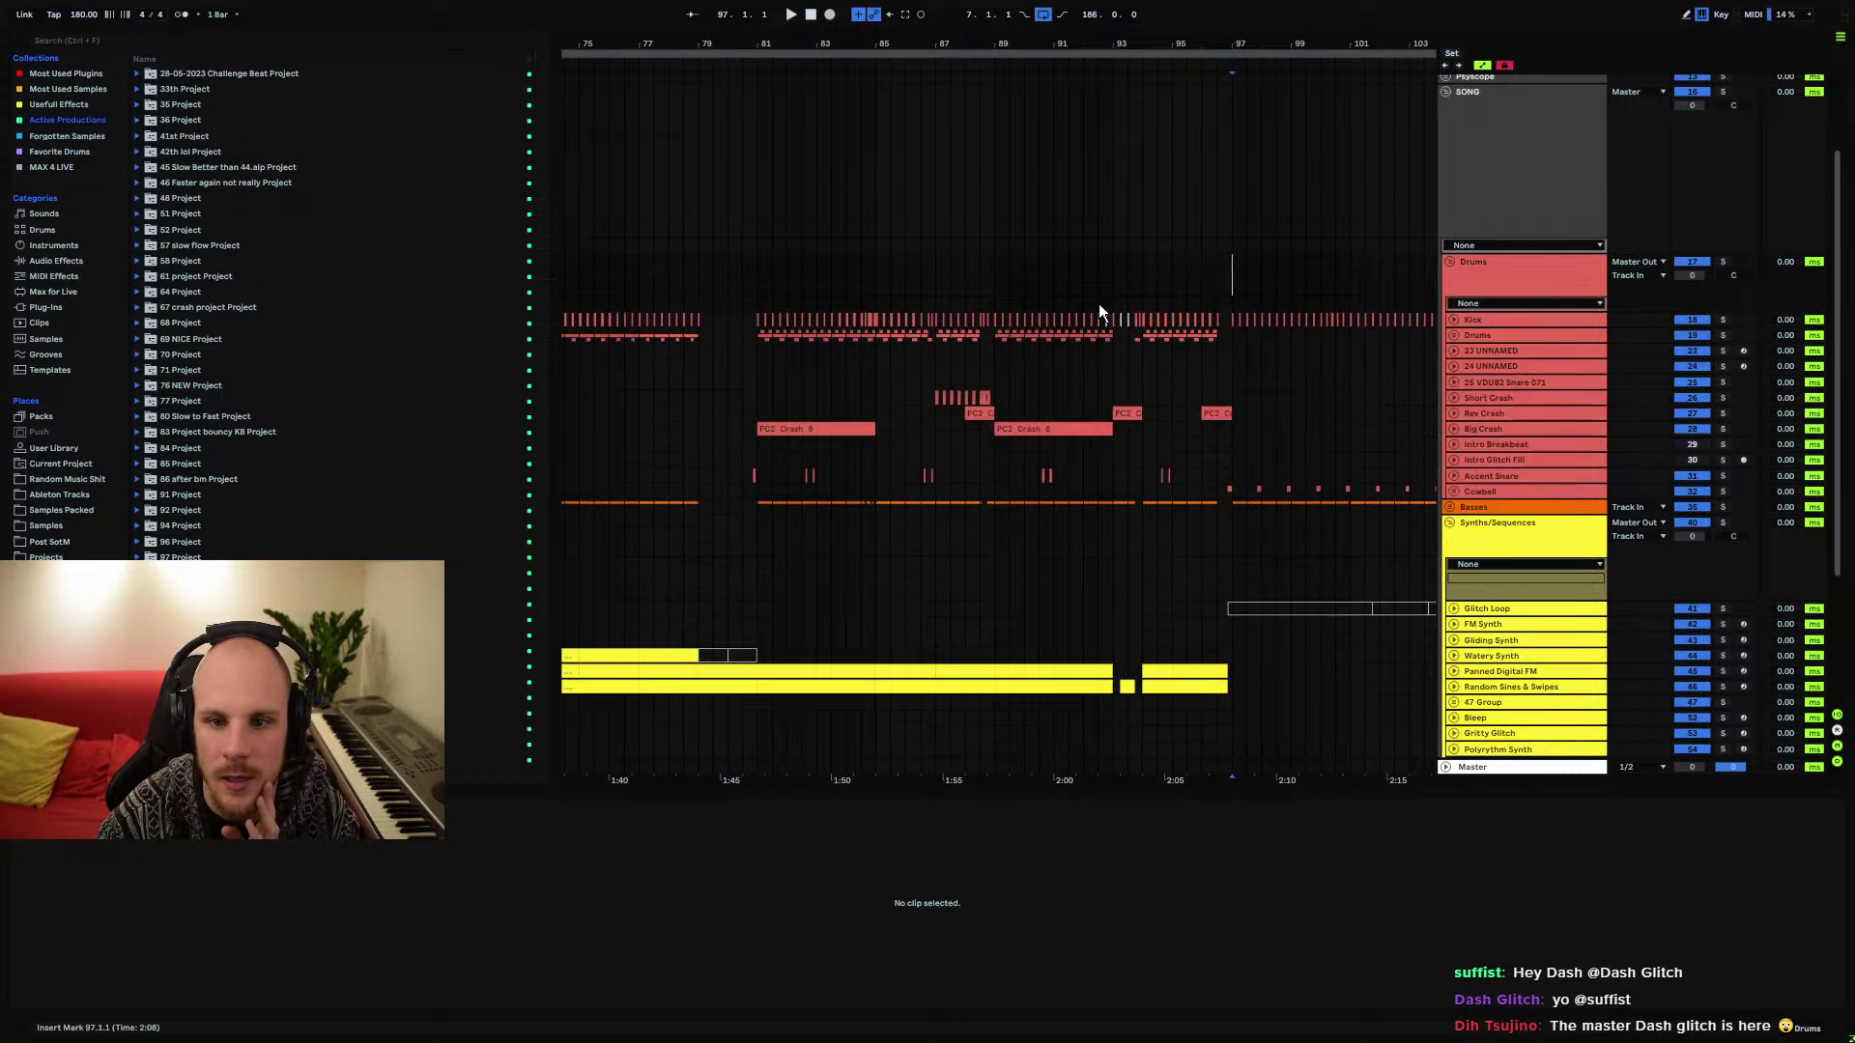
# Copy the Accent Snare hits from bars 81 to 97 to bar 65 and start playback from there
pyautogui.moveTo(701, 49); pyautogui.dragTo(1079, 84)
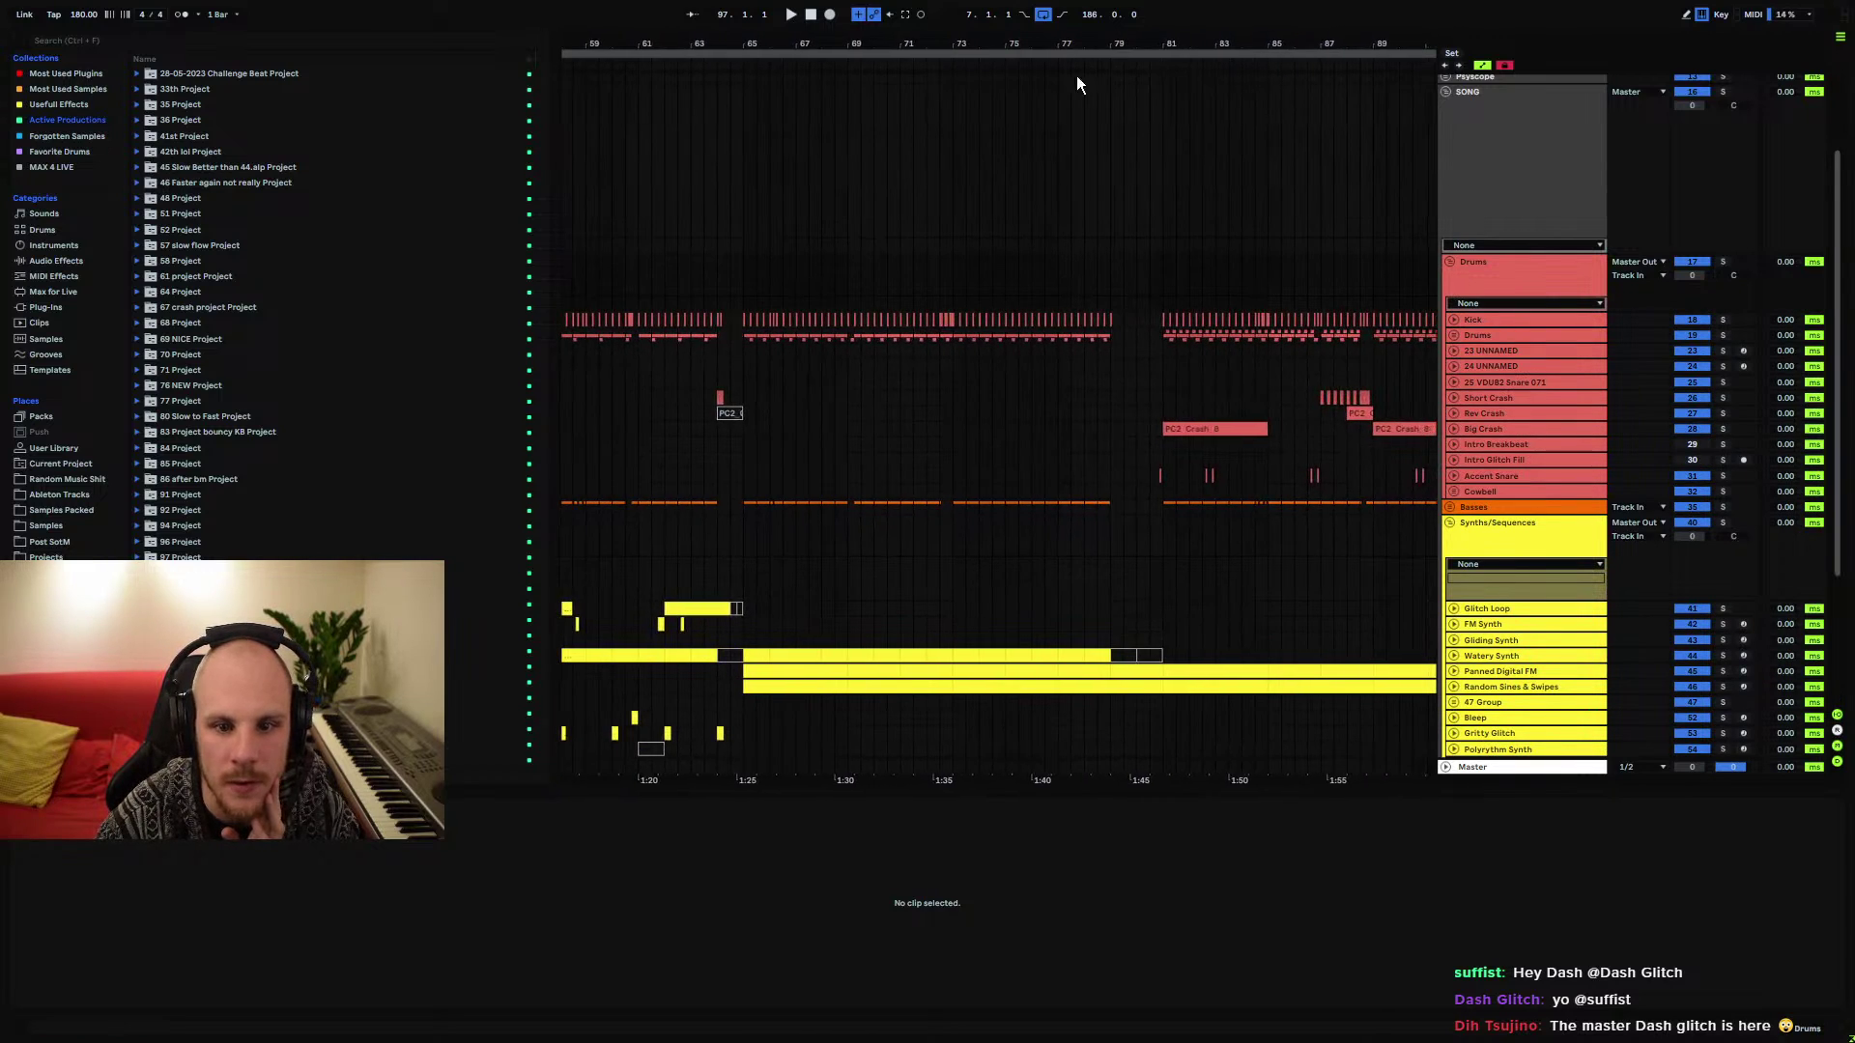
pyautogui.moveTo(746, 381); pyautogui.dragTo(1109, 490)
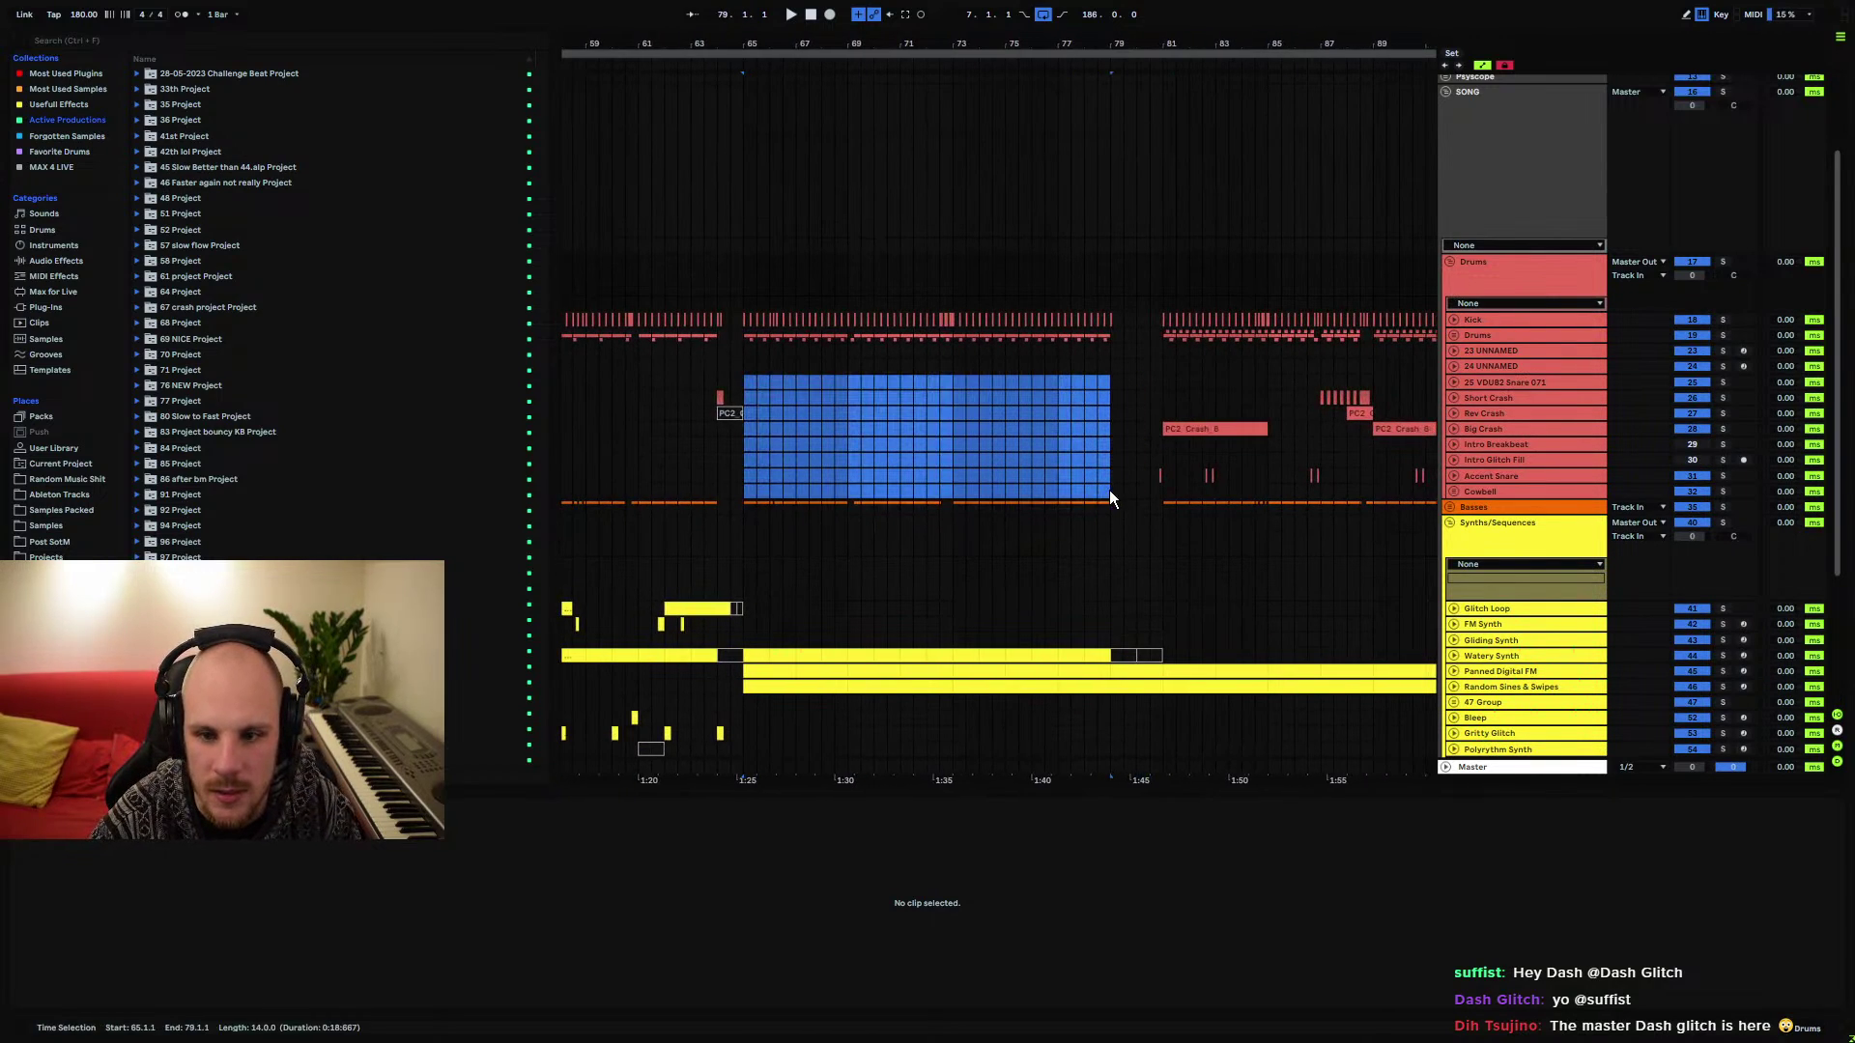
pyautogui.click(1123, 478)
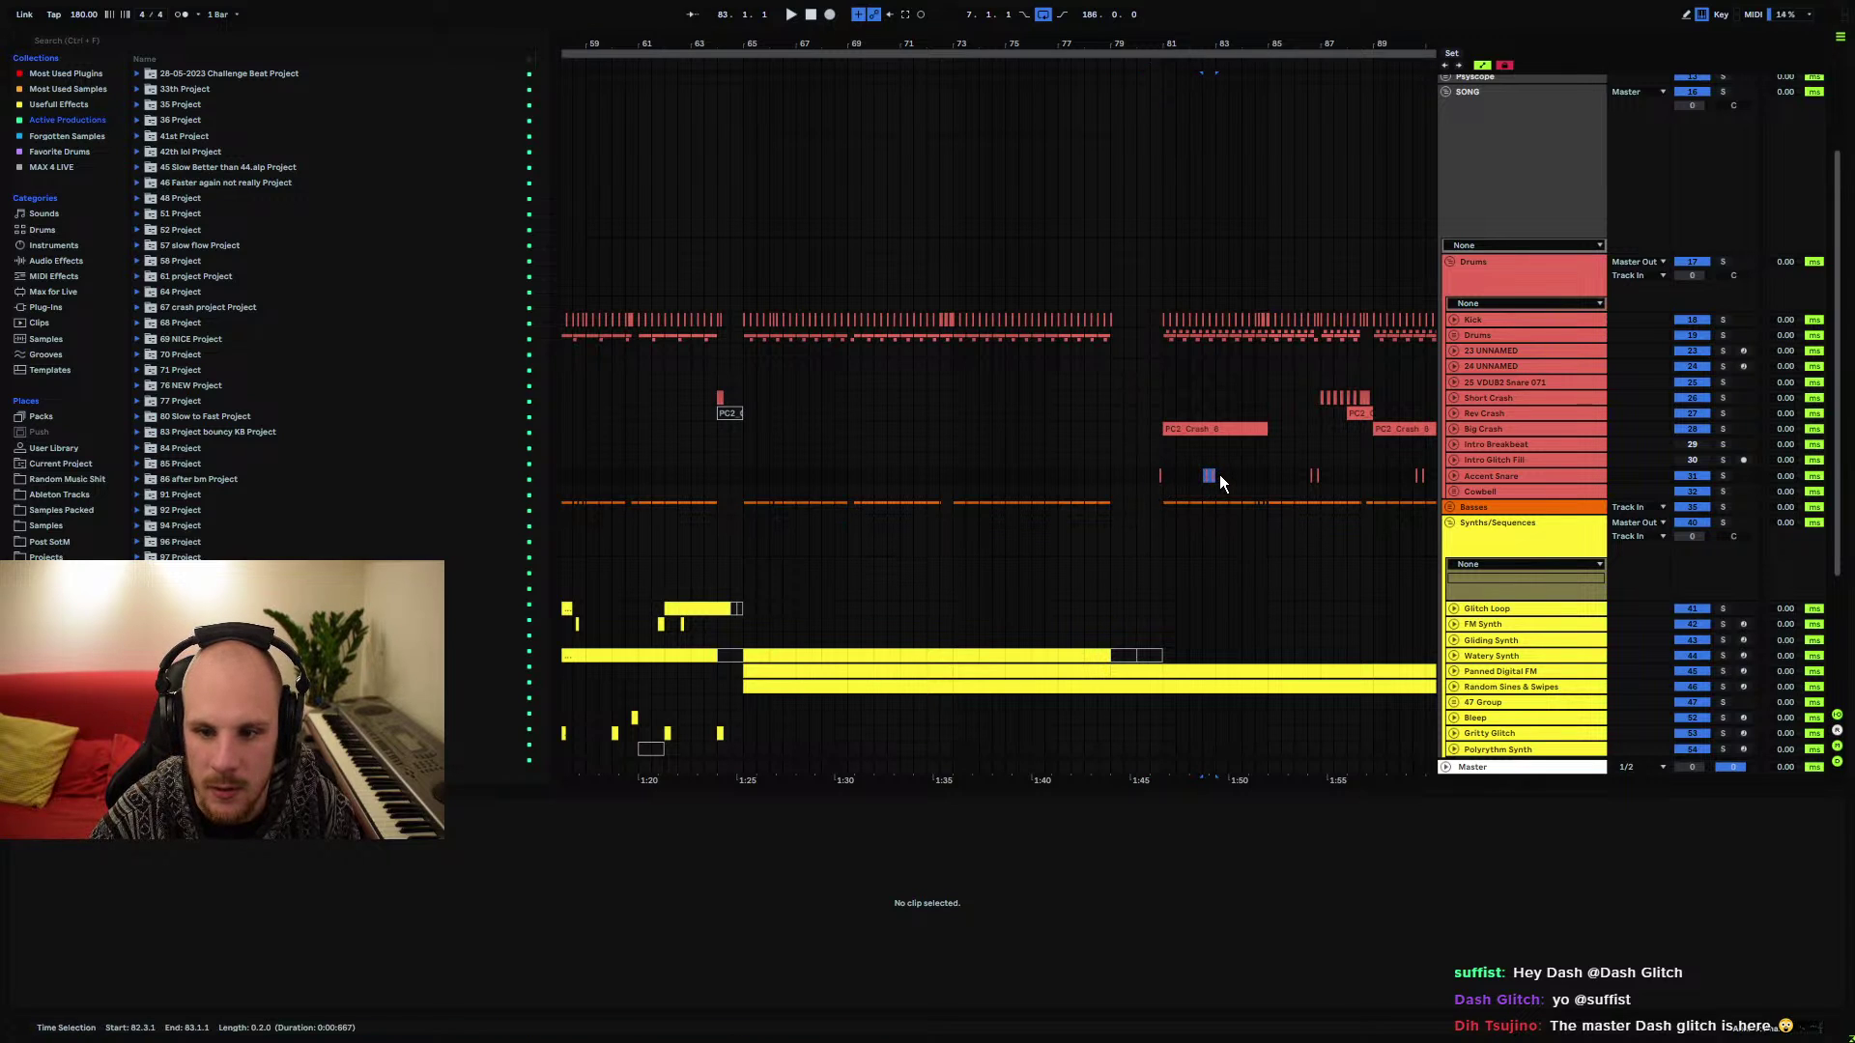
pyautogui.moveTo(1181, 478); pyautogui.dragTo(1391, 472)
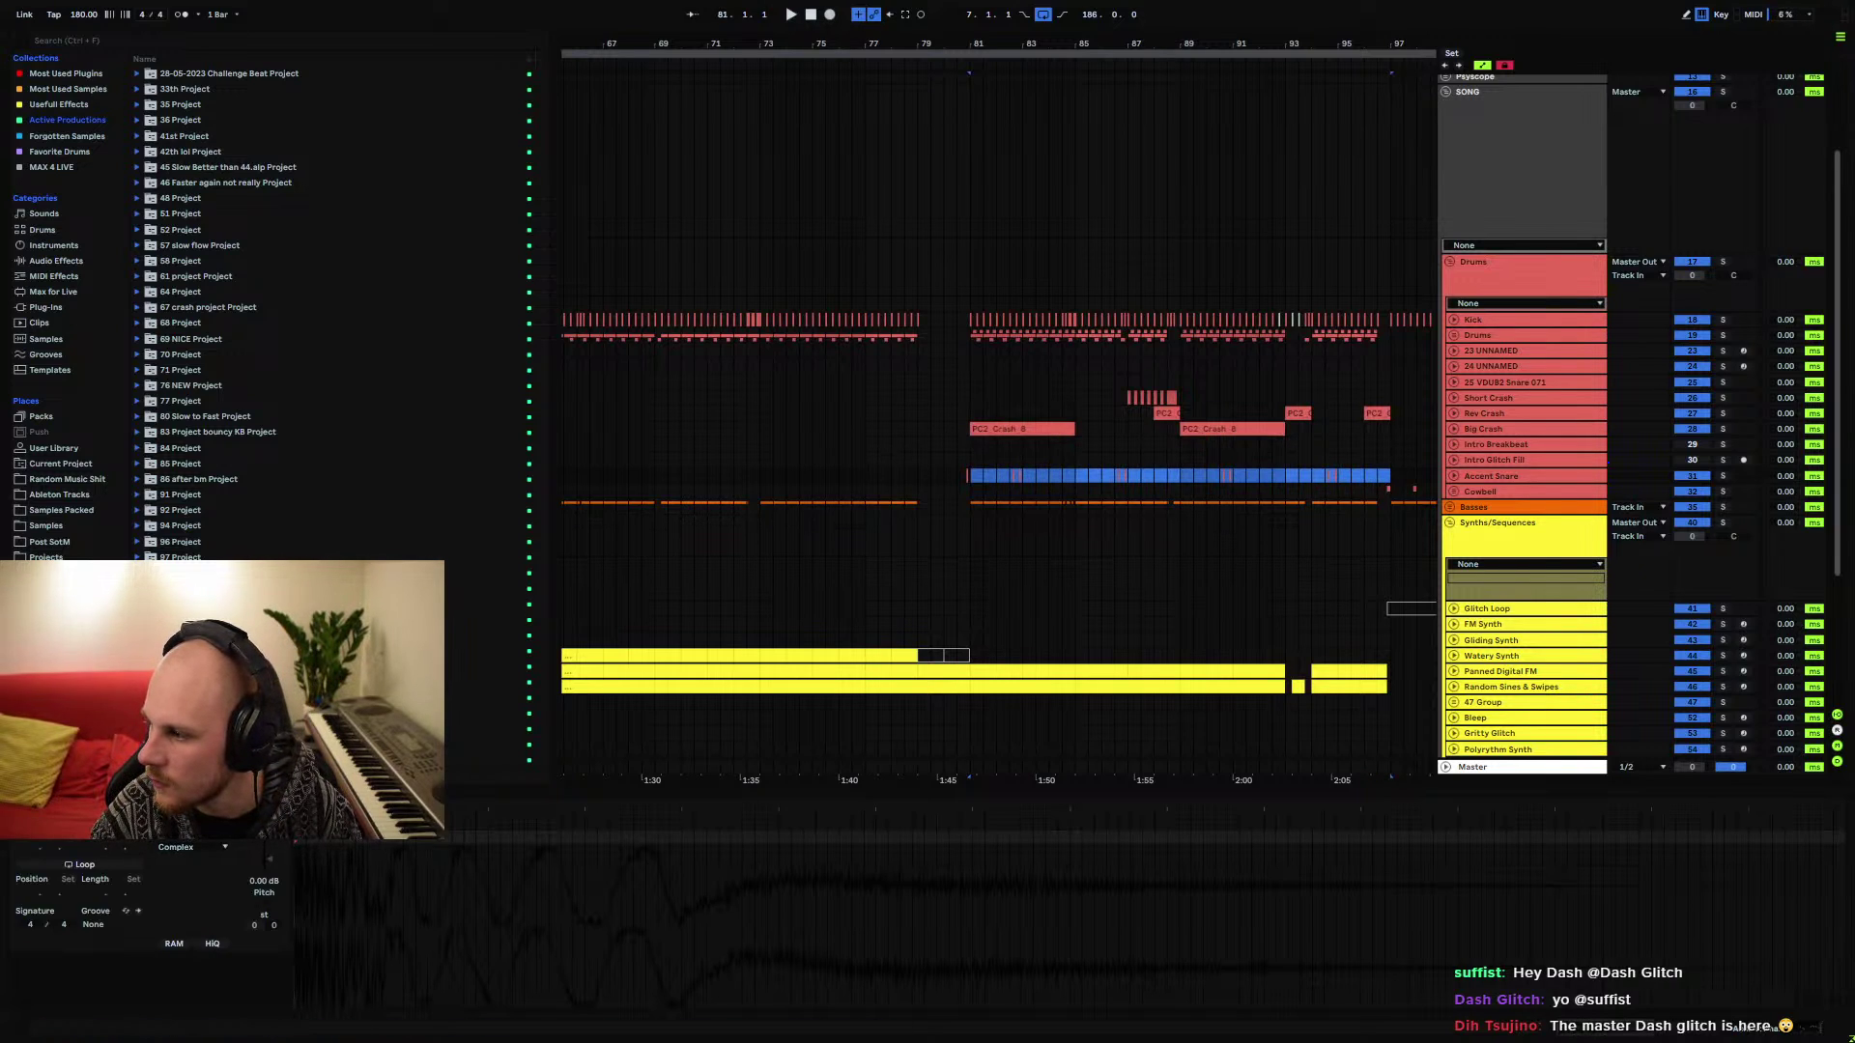
pyautogui.hscroll(-3, 831, 464)
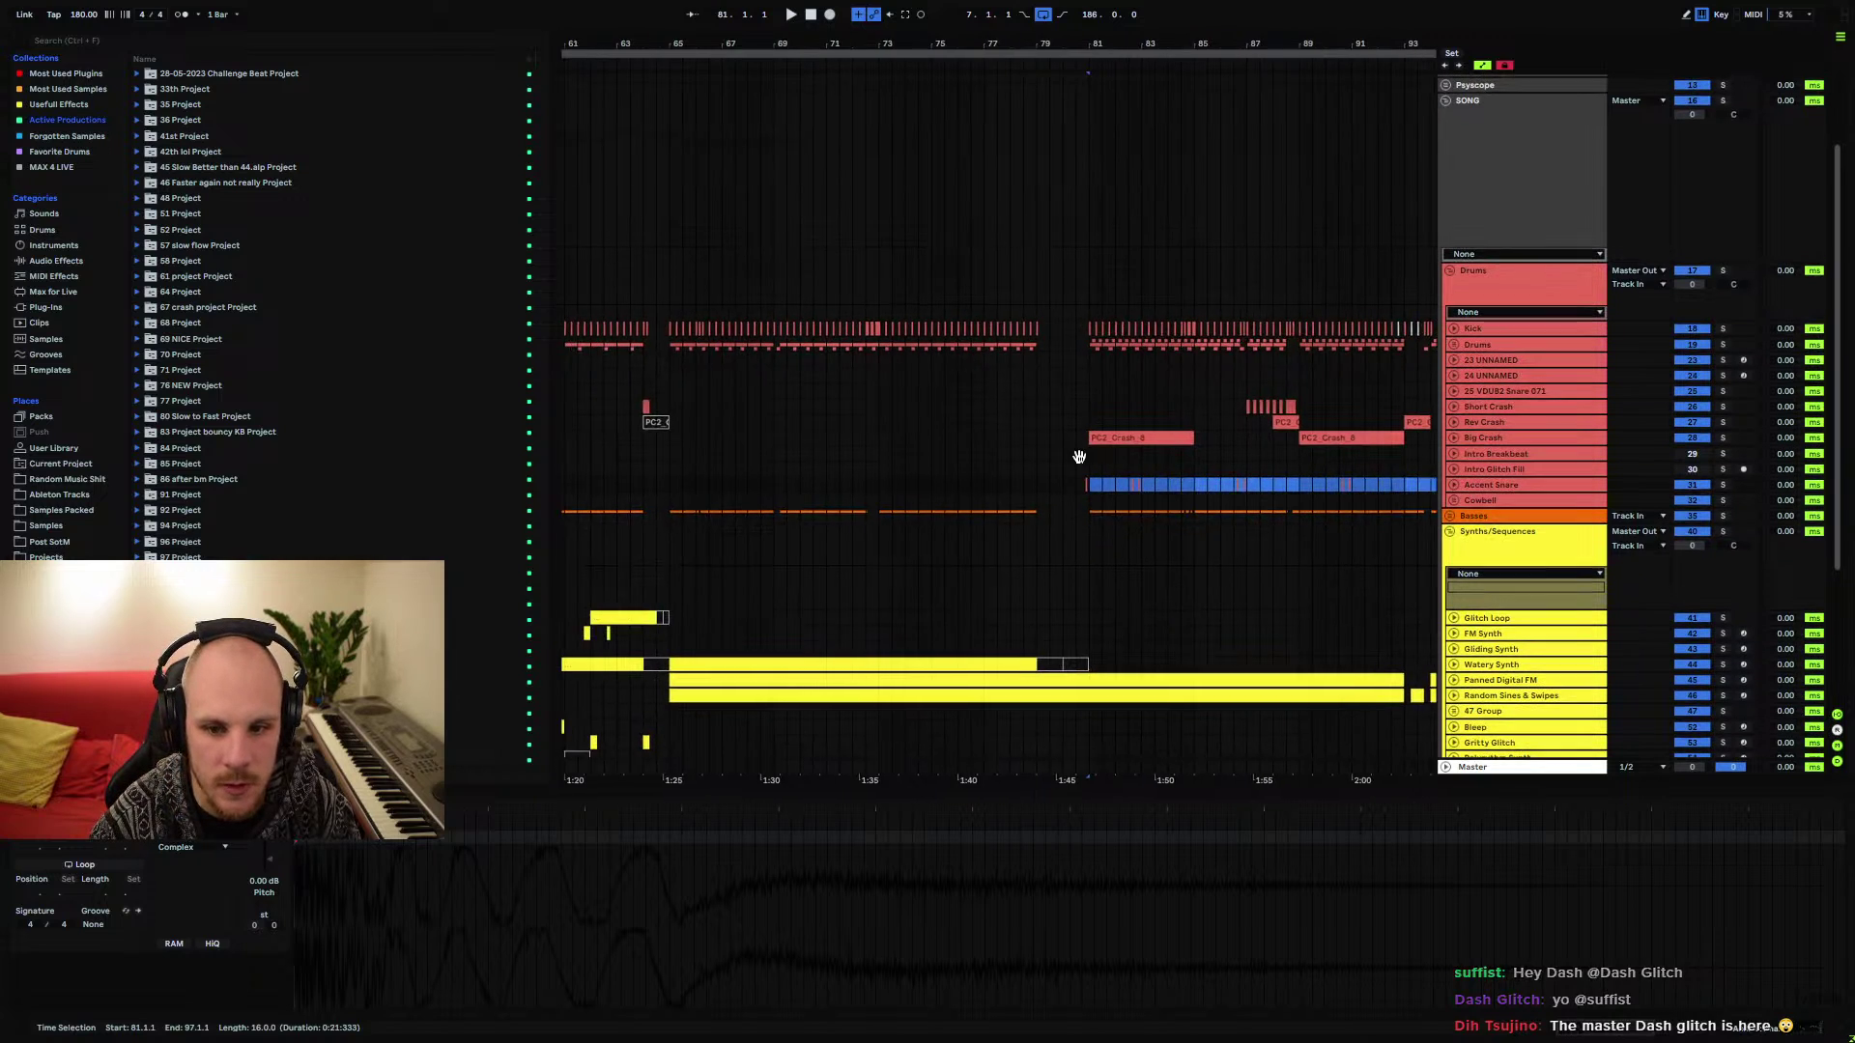
pyautogui.click(655, 483)
pyautogui.press('space')
# Copy the Big Crash clip at bar 81 to bars 65 and 73
pyautogui.moveTo(1002, 518); pyautogui.dragTo(761, 480)
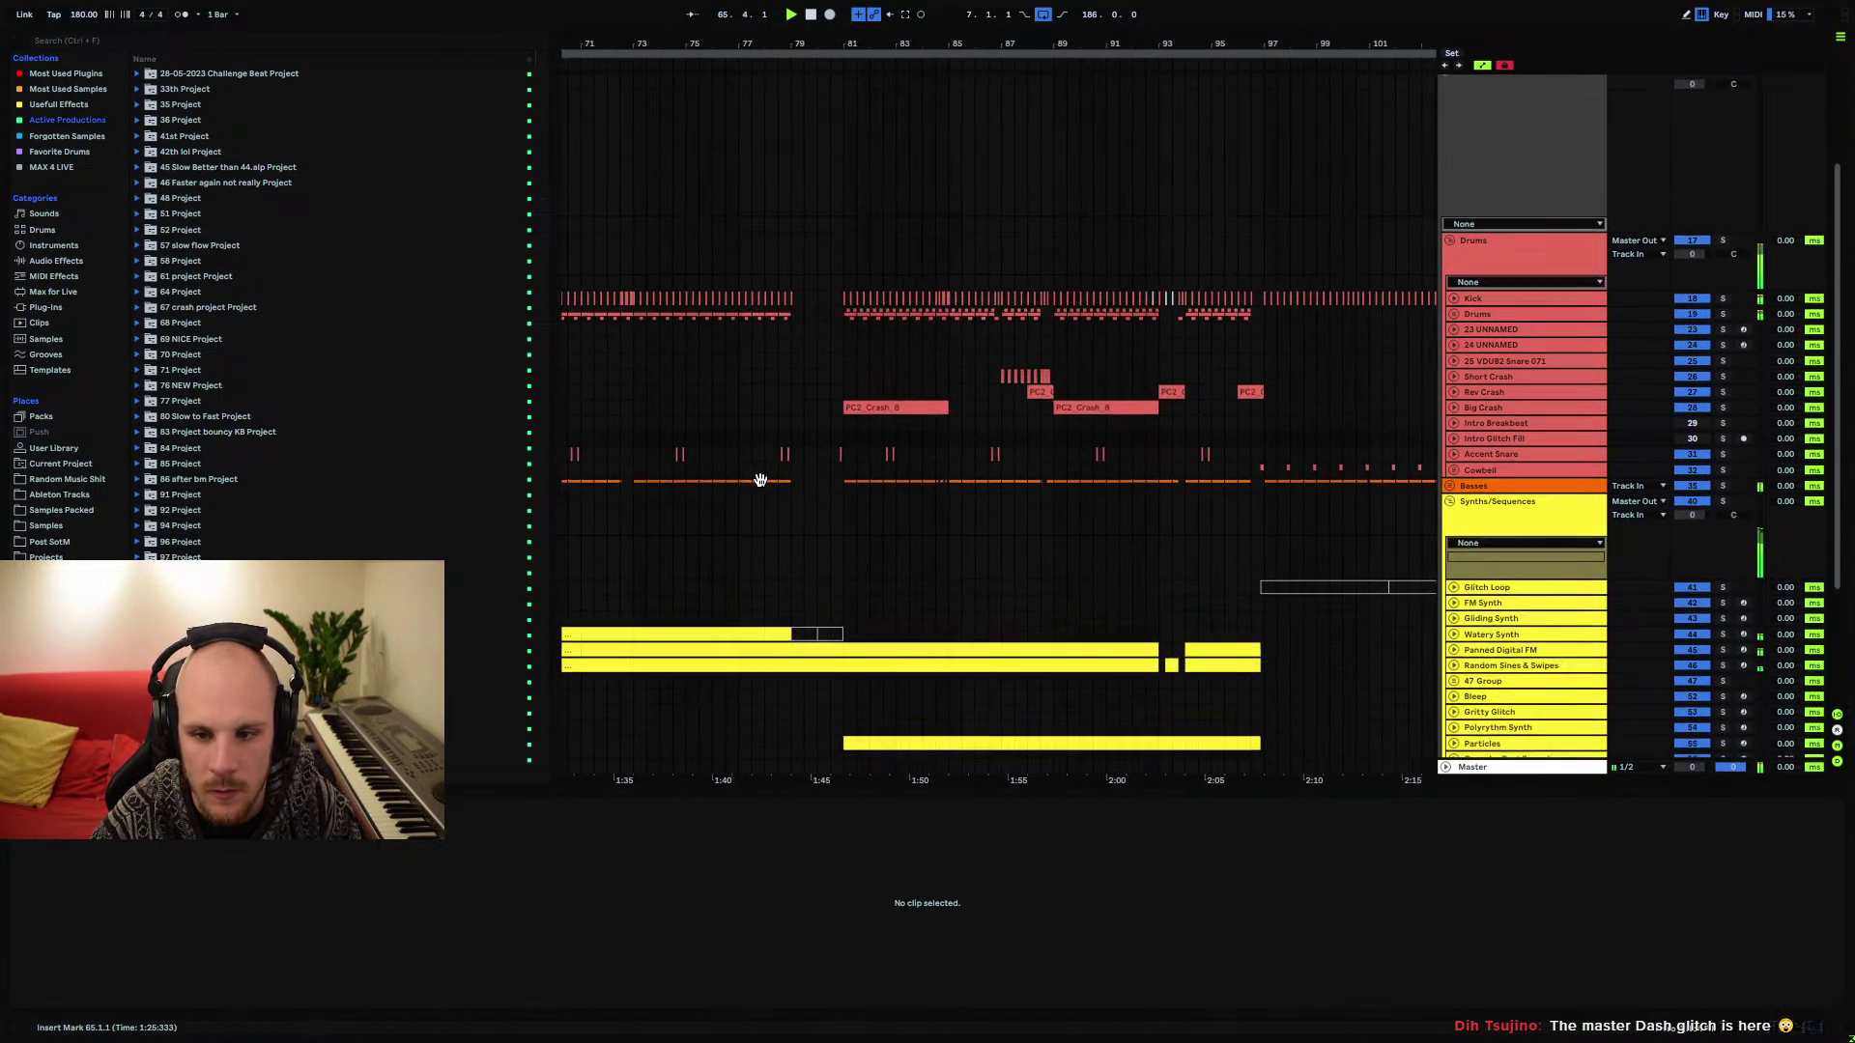
pyautogui.hscroll(-5, 870, 416)
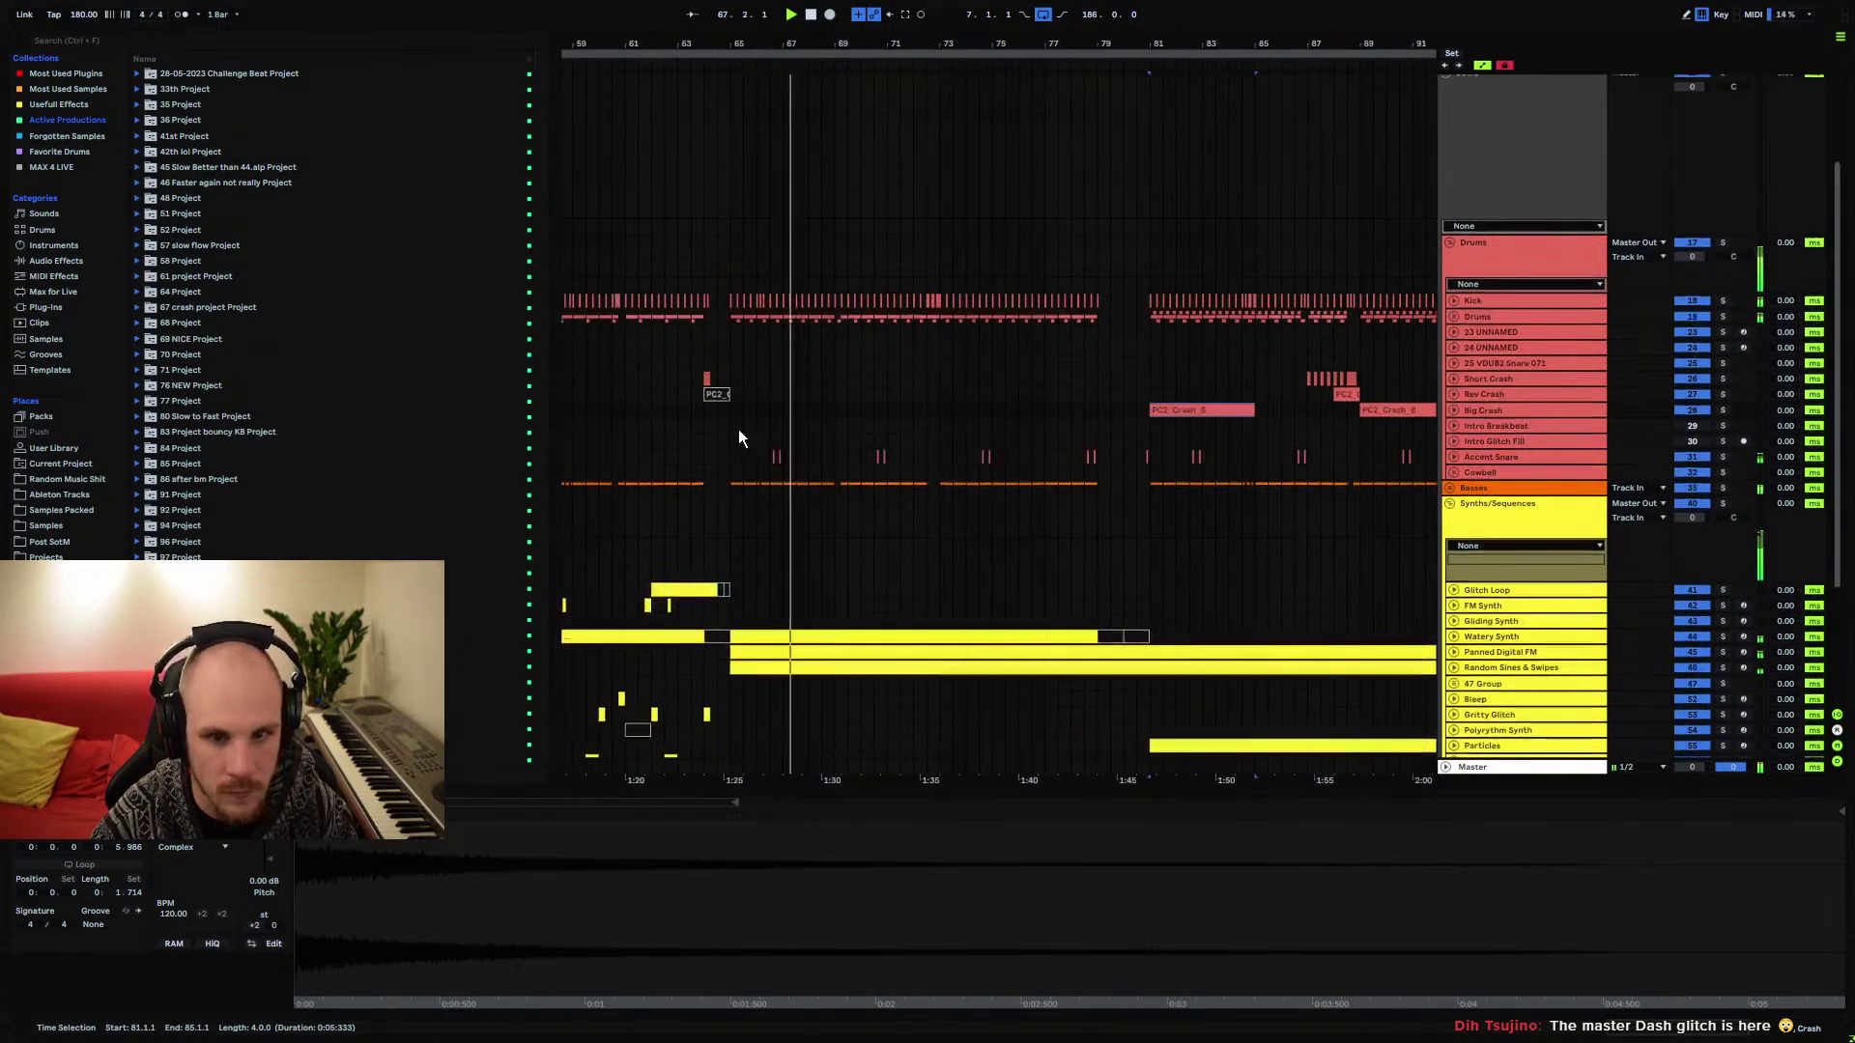
pyautogui.hotkey('ctrl', 'v')
pyautogui.click(942, 412)
pyautogui.hotkey('ctrl', 'v')
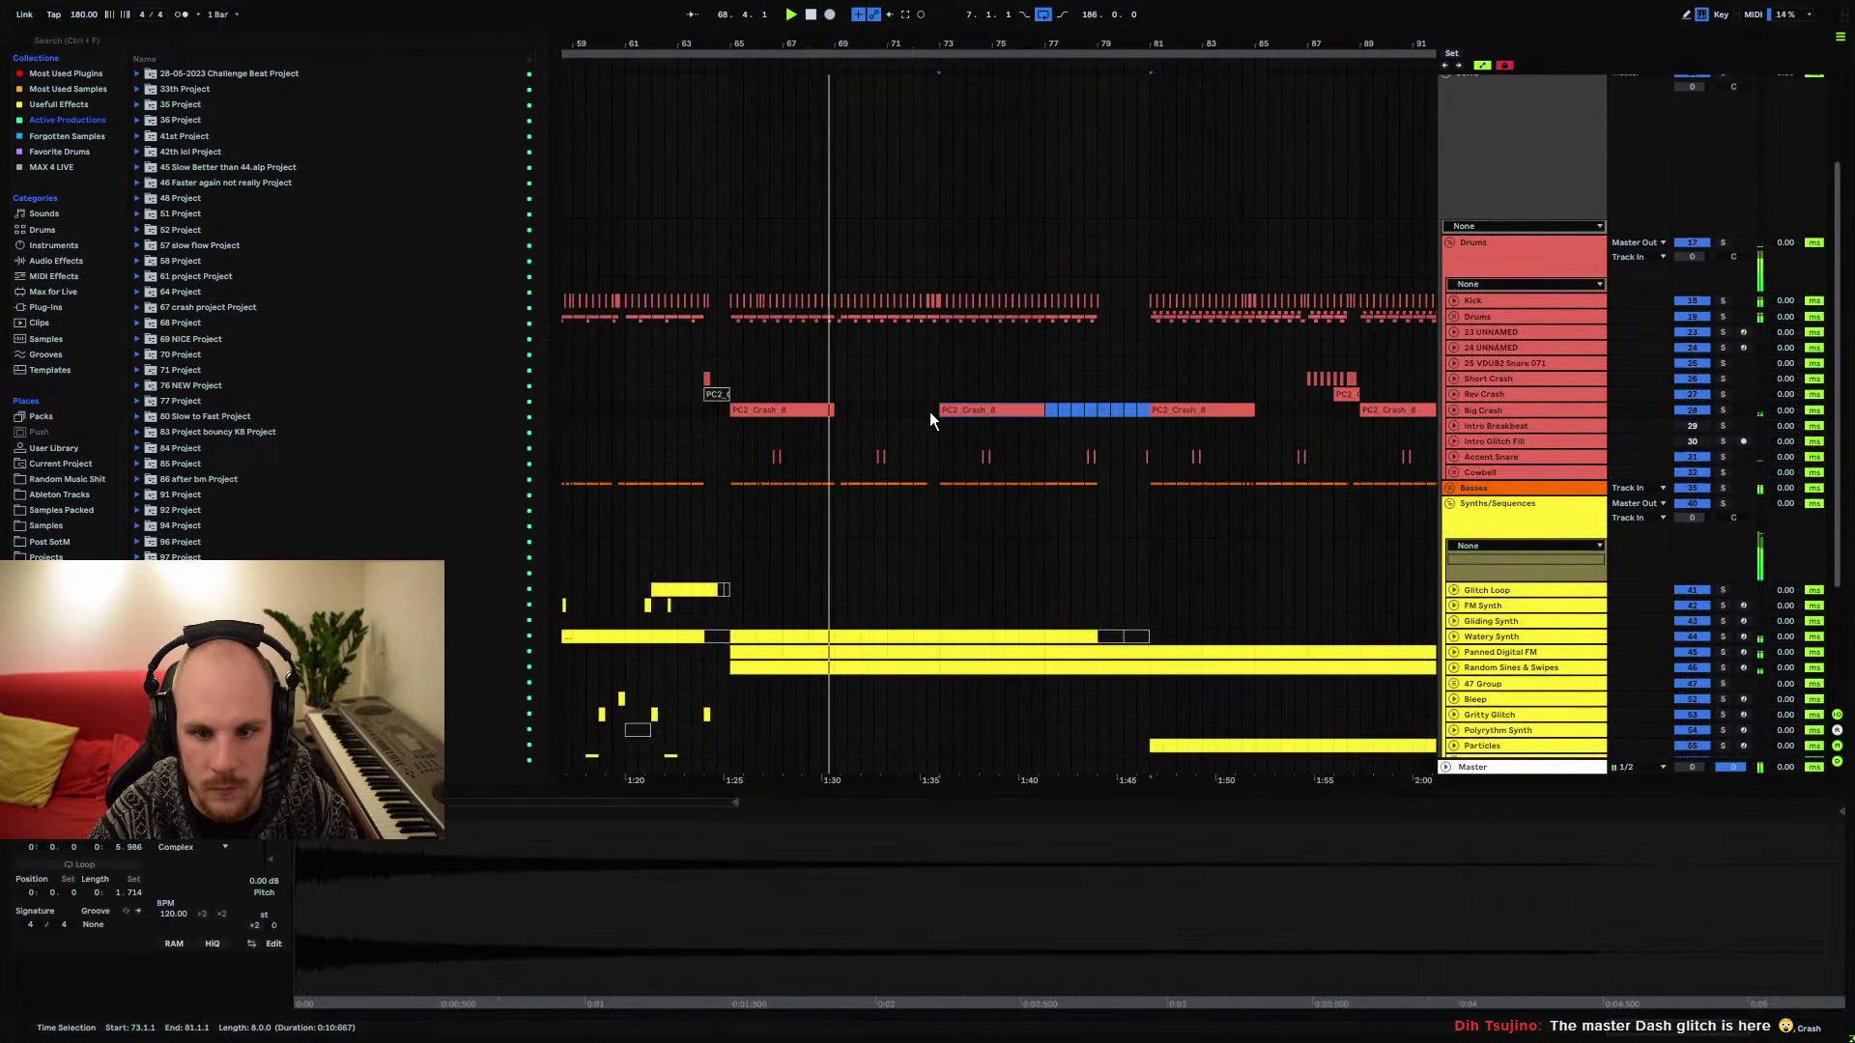
pyautogui.click(922, 431)
# Copy the Rev Crash clip that leads into bar 89 so the copy leads into bar 73
pyautogui.moveTo(1353, 395); pyautogui.dragTo(1314, 392)
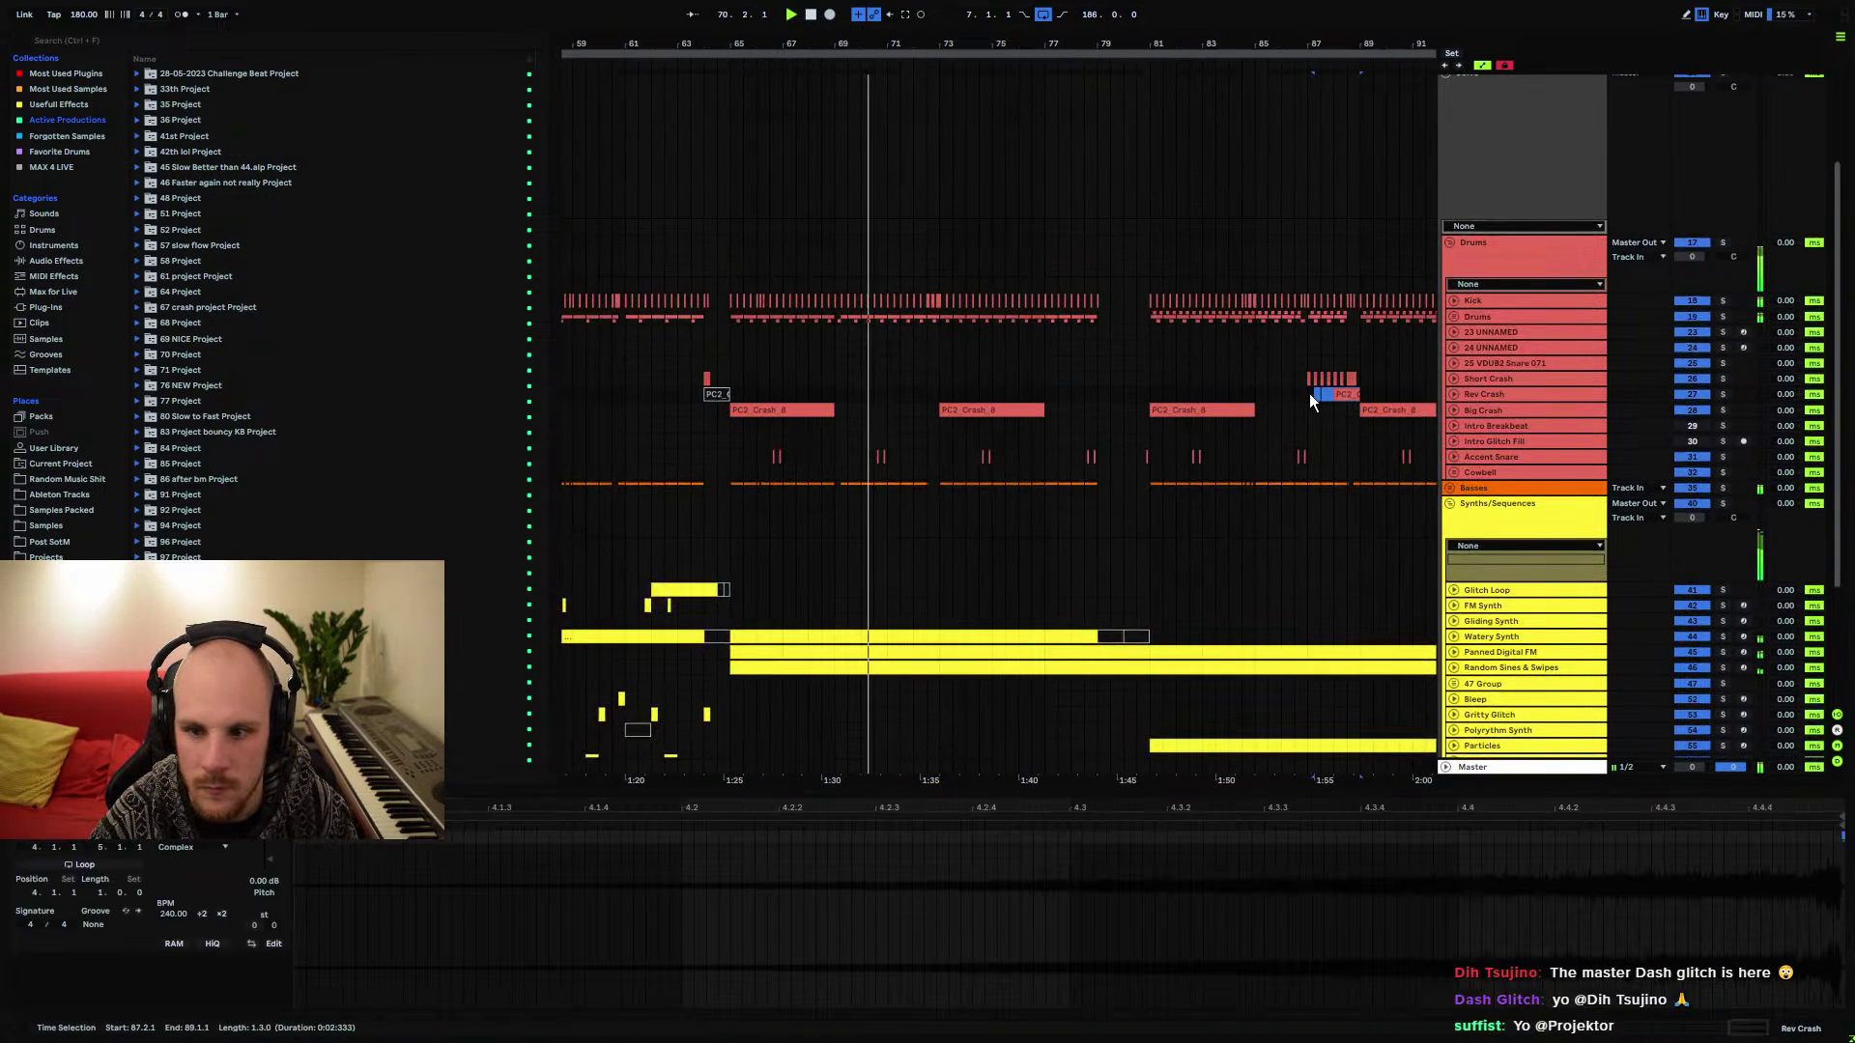
pyautogui.hotkey('ctrl', 'c')
pyautogui.click(885, 397)
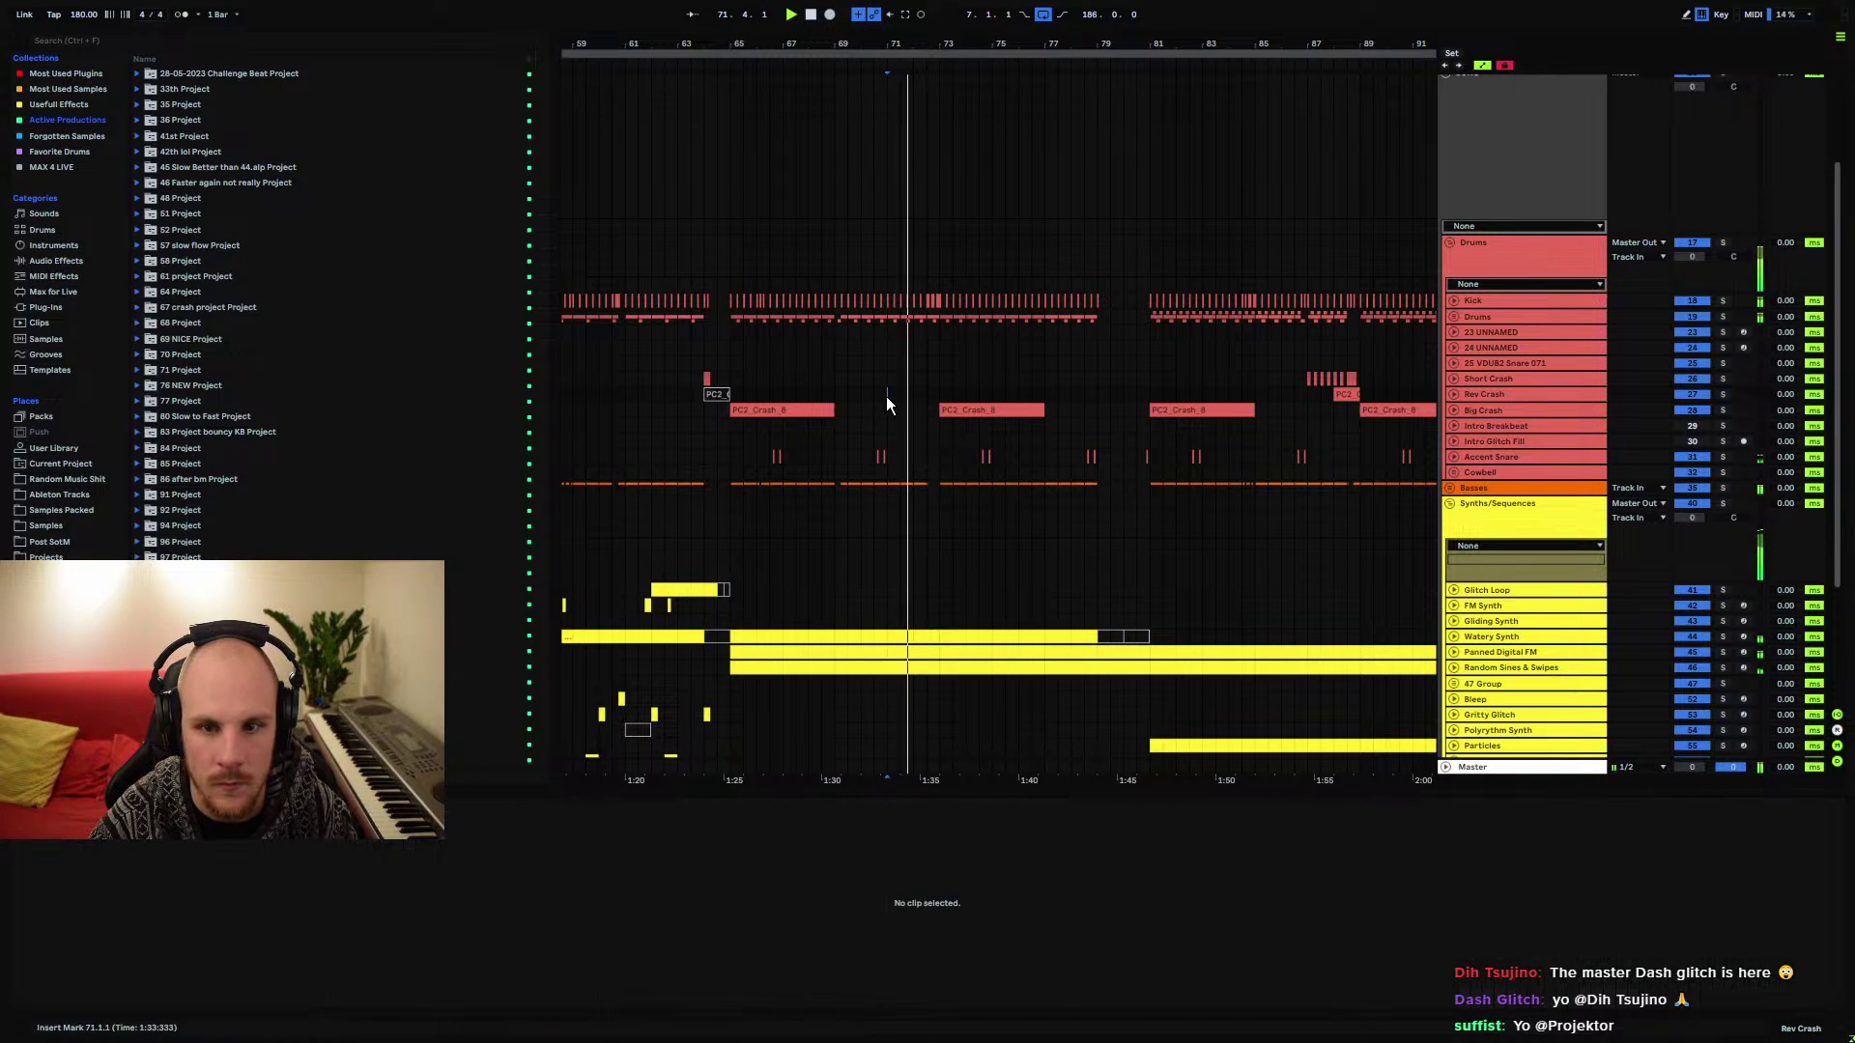
pyautogui.hotkey('ctrl', 'v')
# Copy the Short Crash hits from bars 87 to 89 to bar 77
pyautogui.click(885, 364)
pyautogui.hscroll(5, 1132, 507)
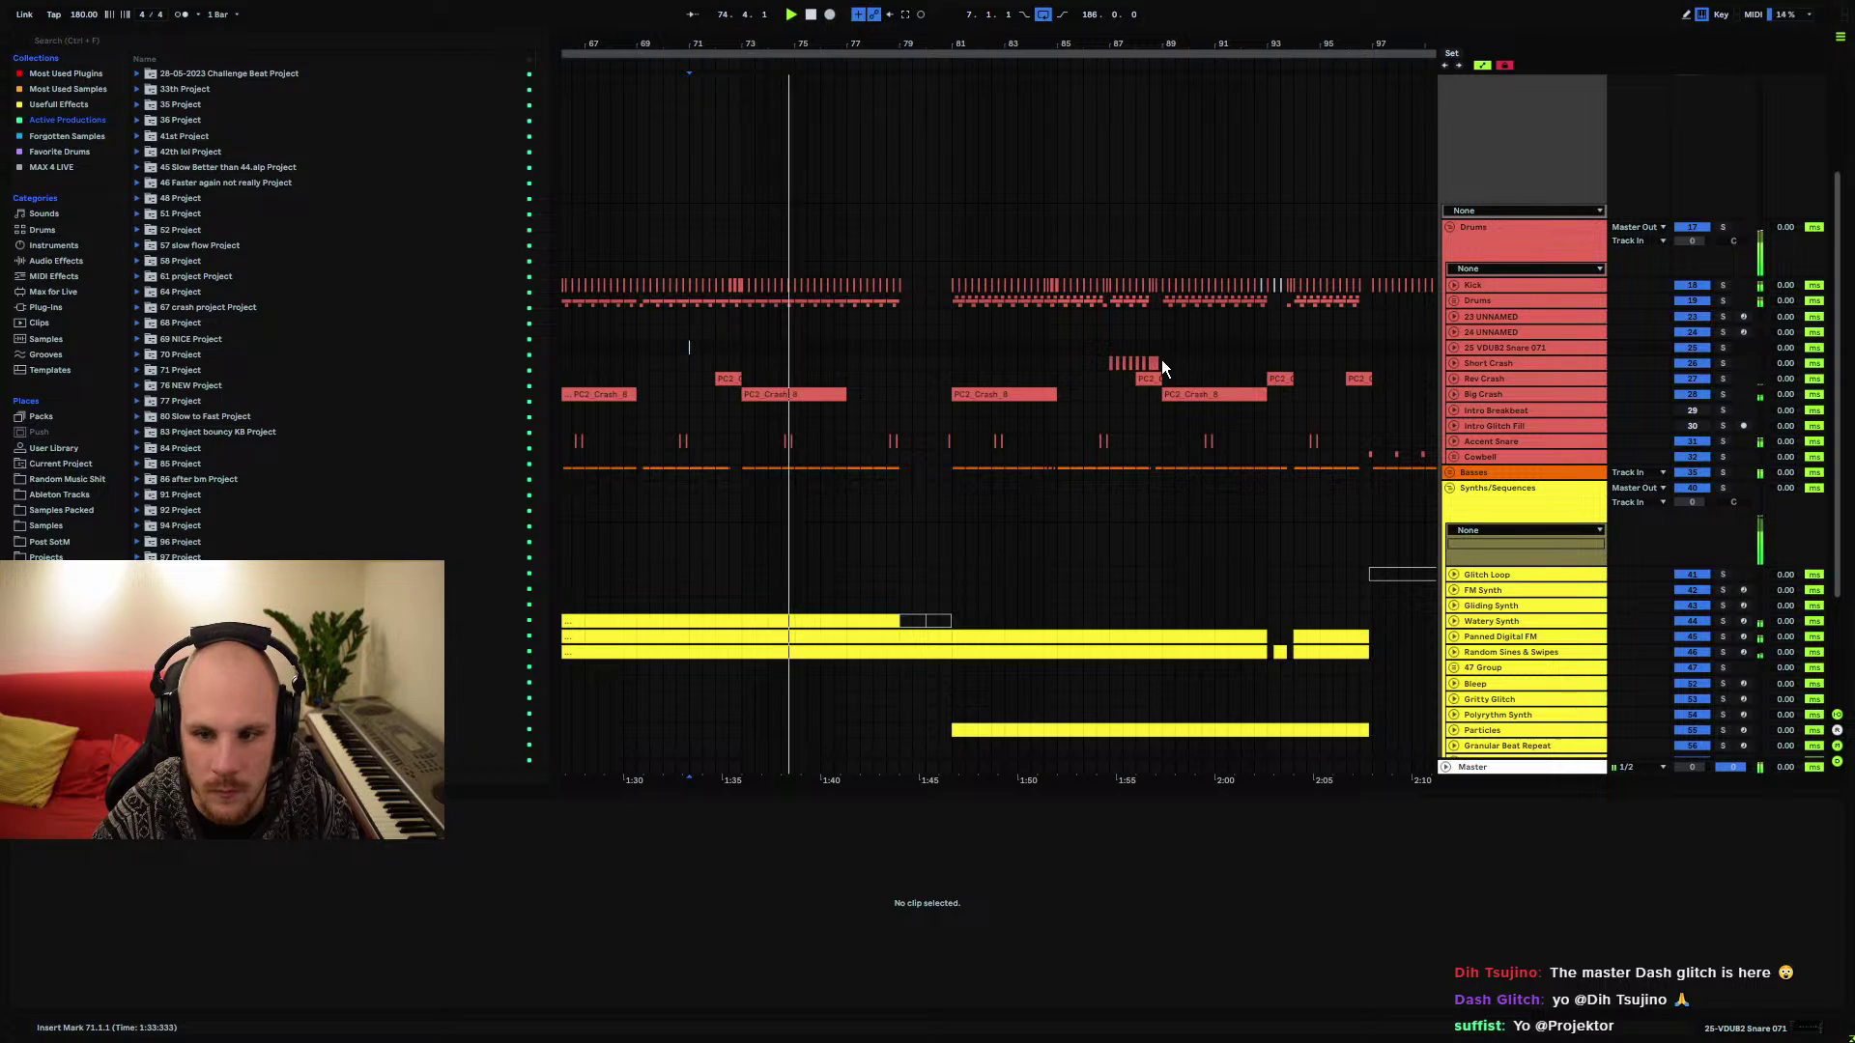
pyautogui.moveTo(1161, 360); pyautogui.dragTo(852, 360)
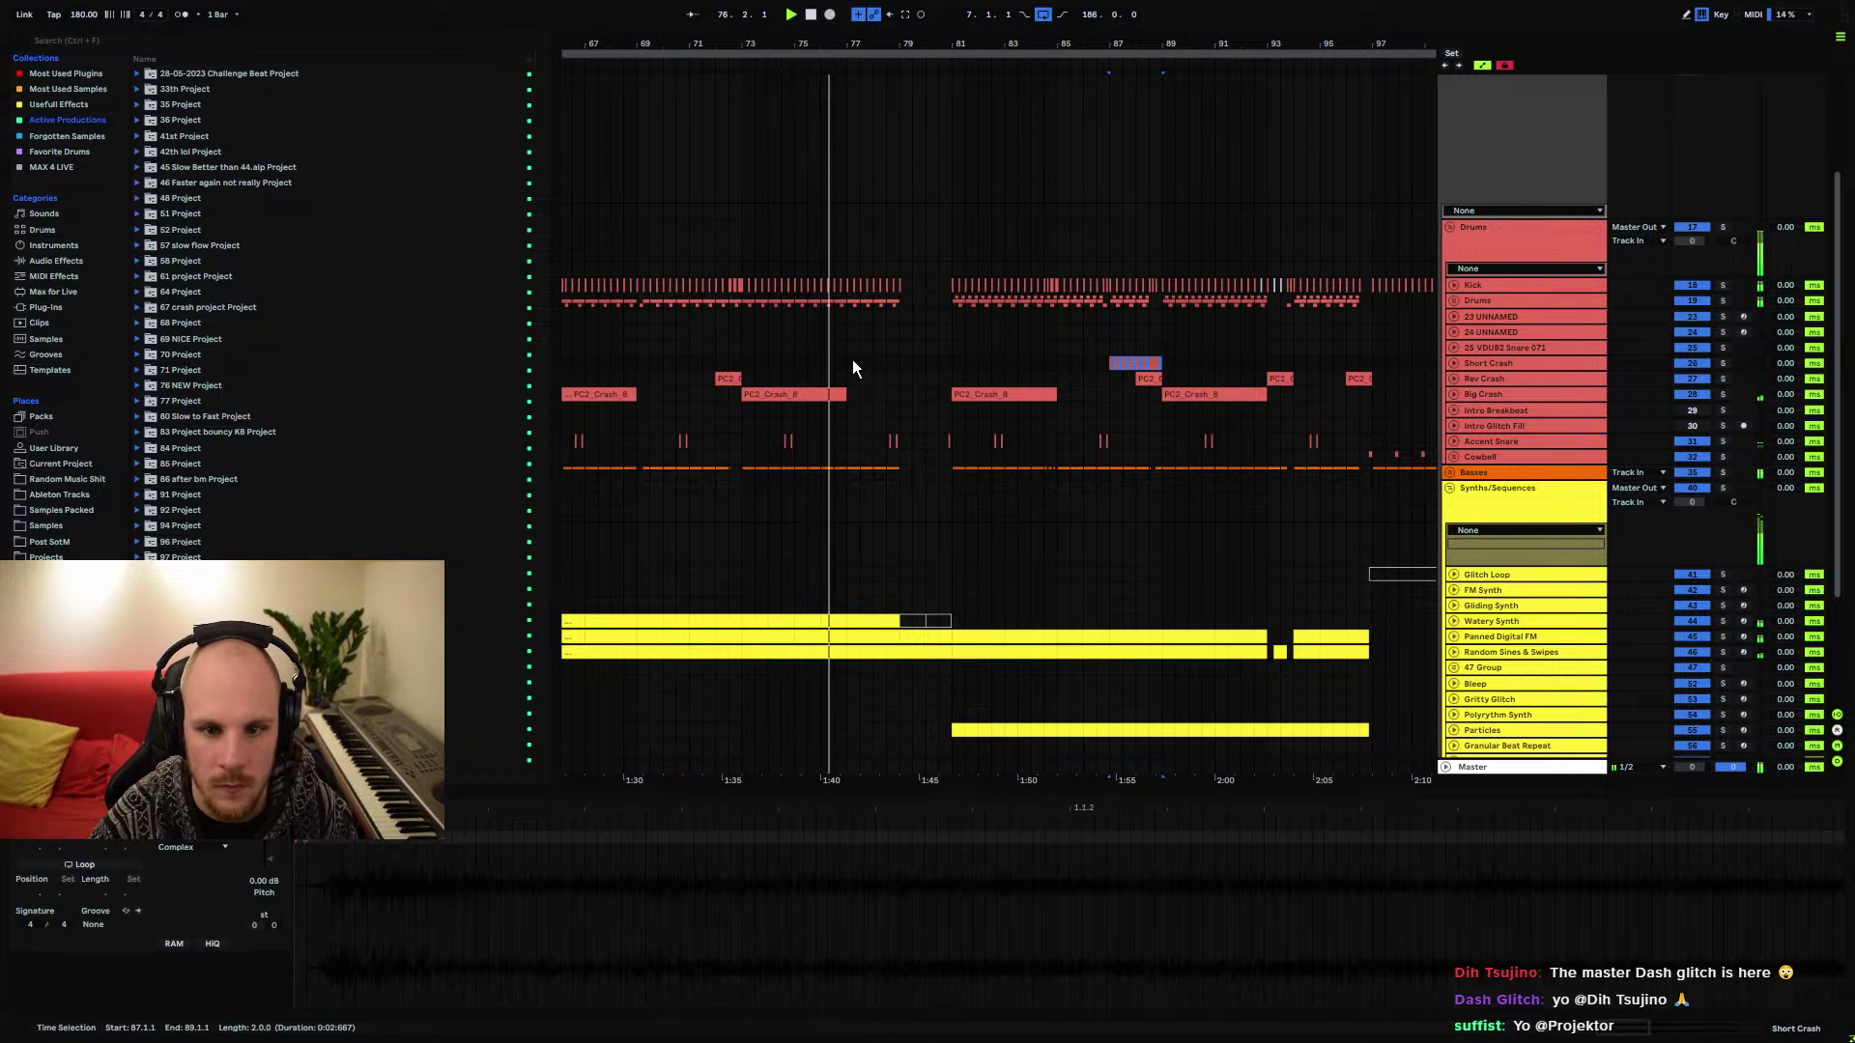
pyautogui.click(865, 435)
# Remove the extra in-between hit from the copied Short Crash fill and duplicate its last hit onto bar 79
pyautogui.scroll(3, 890, 72)
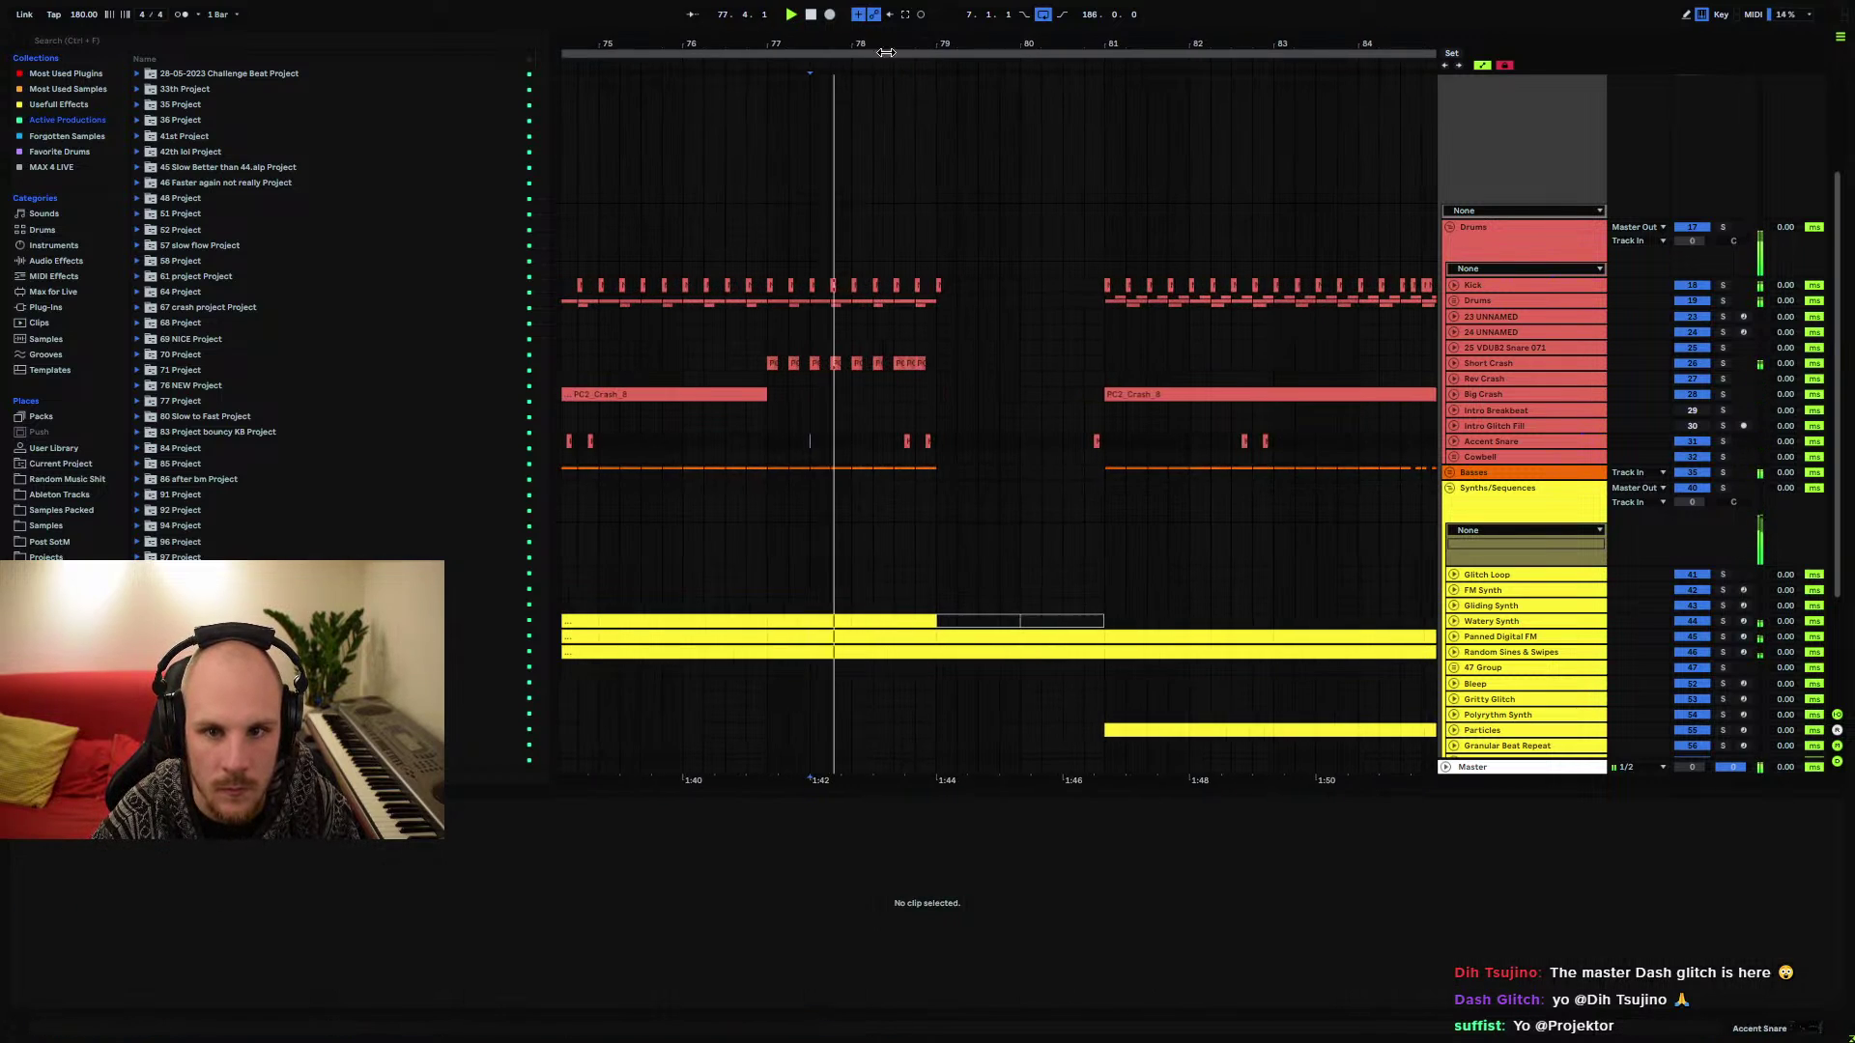
pyautogui.click(908, 362)
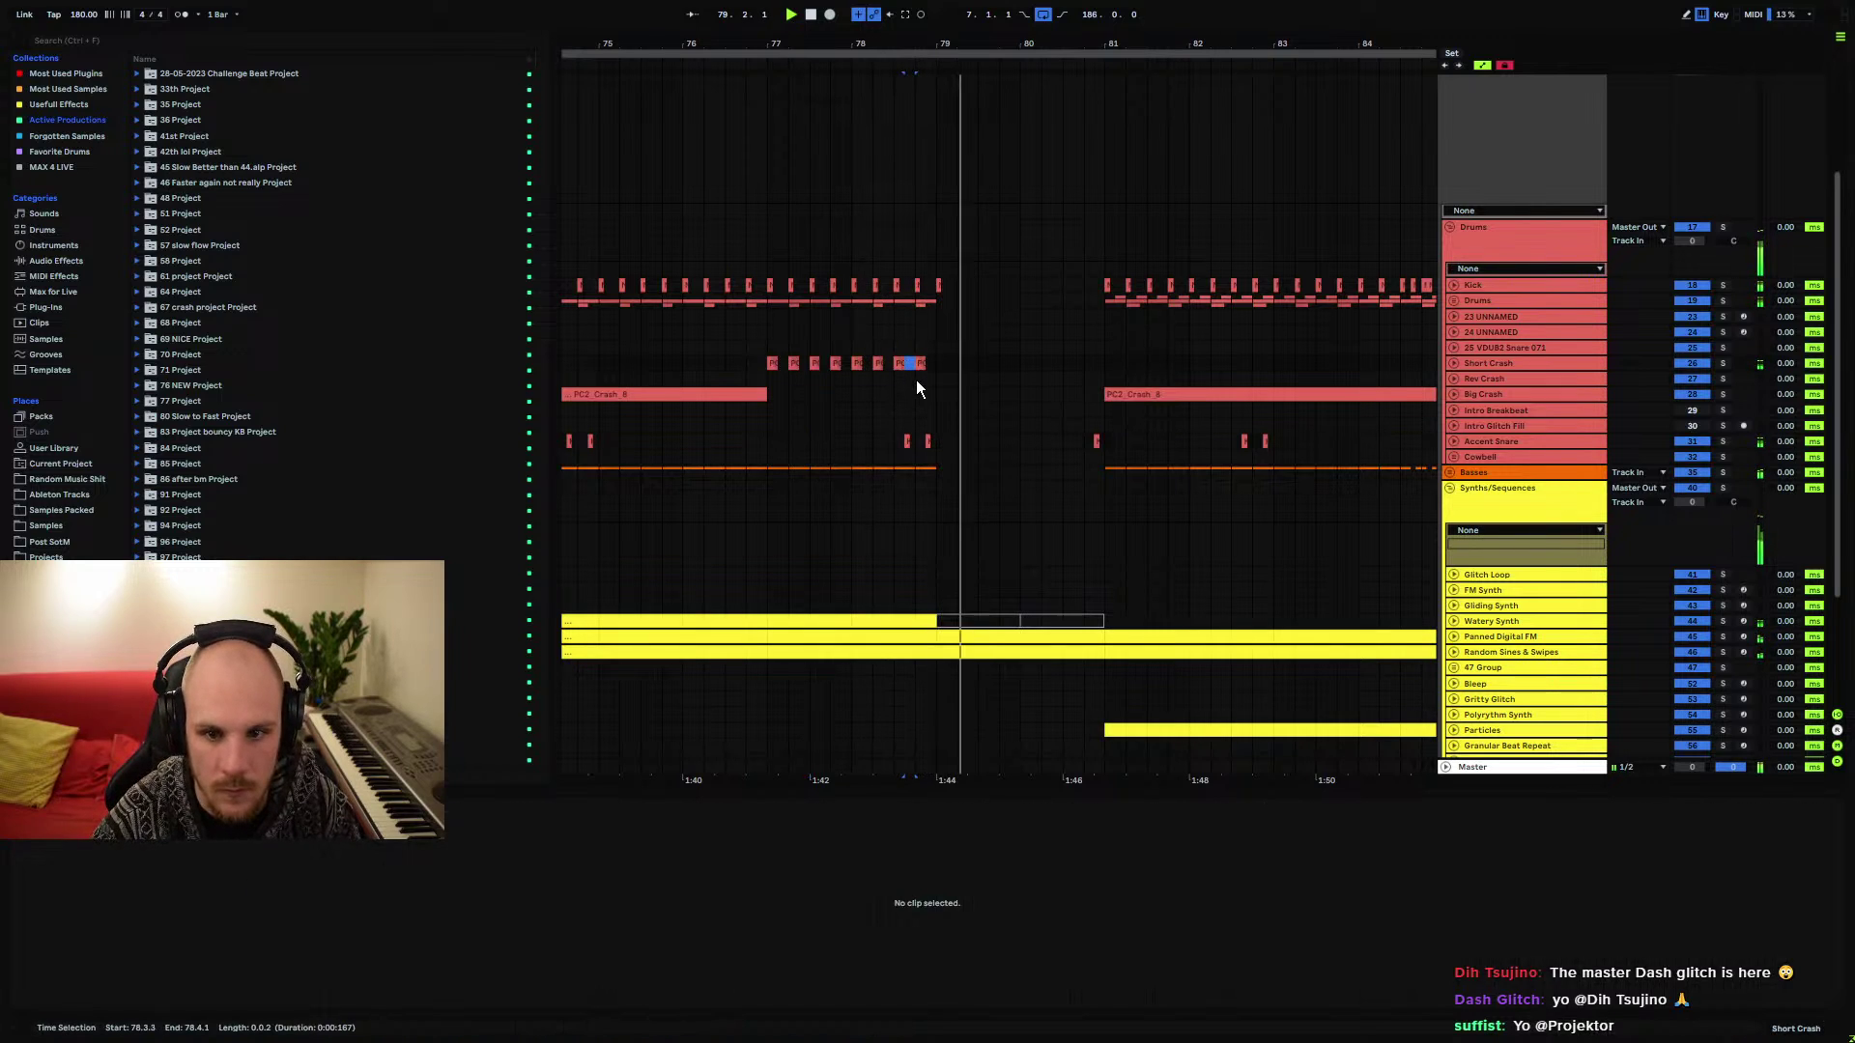
pyautogui.click(768, 375)
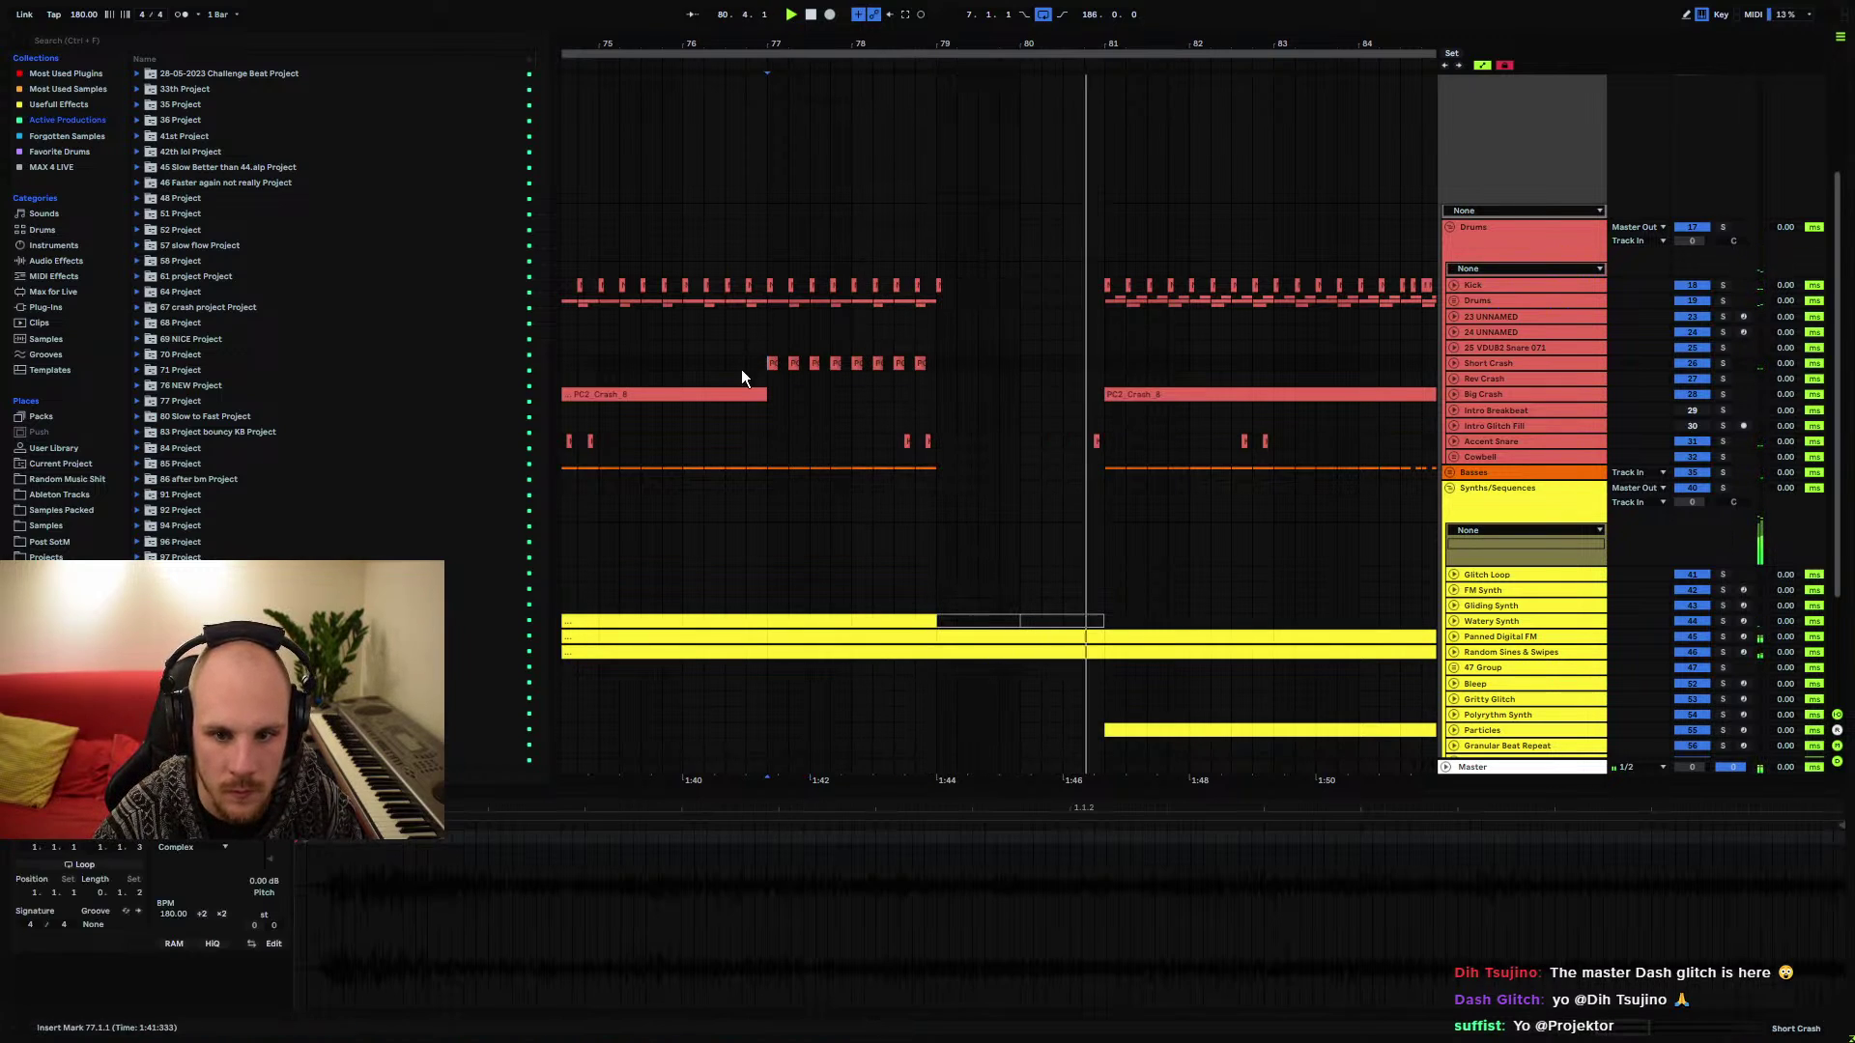
pyautogui.click(923, 372)
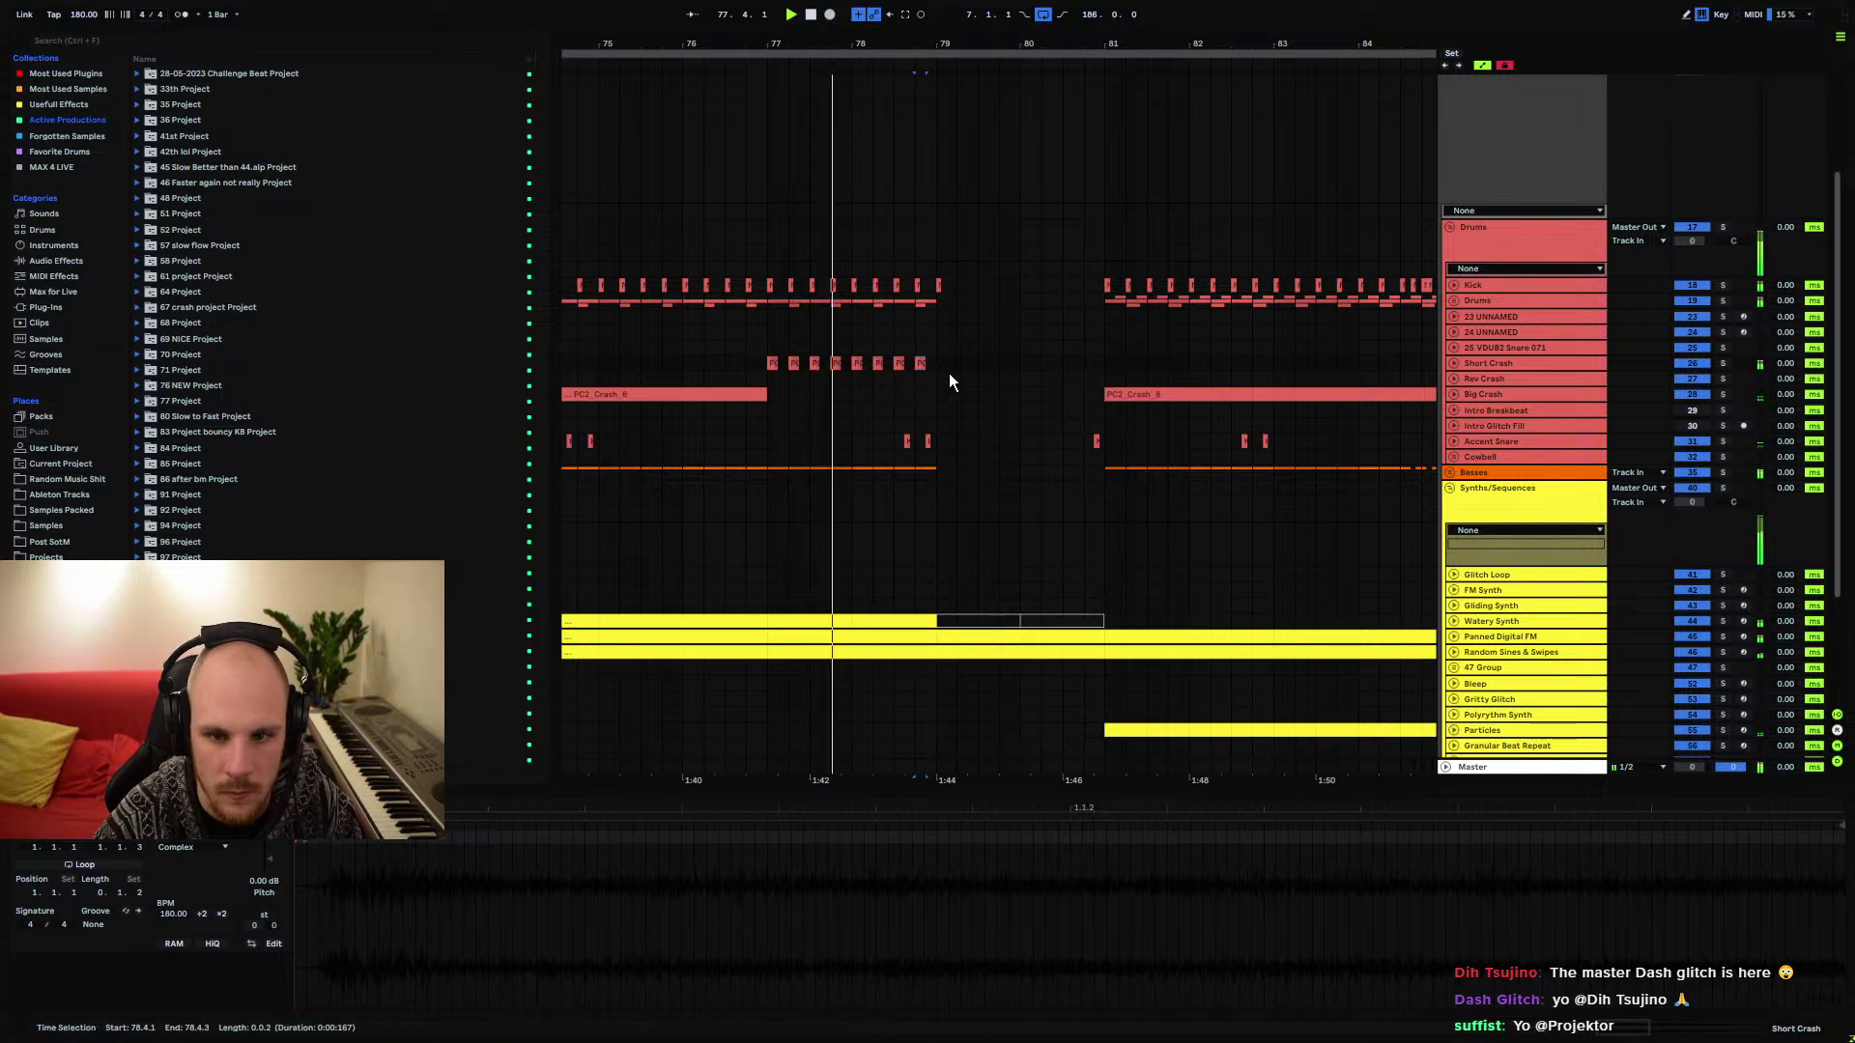
pyautogui.moveTo(936, 364); pyautogui.dragTo(913, 365)
pyautogui.hotkey('ctrl', 'd')
# Play from bar 77 to review how the Short Crash fill leads into bar 81, and stop playback
pyautogui.click(767, 350)
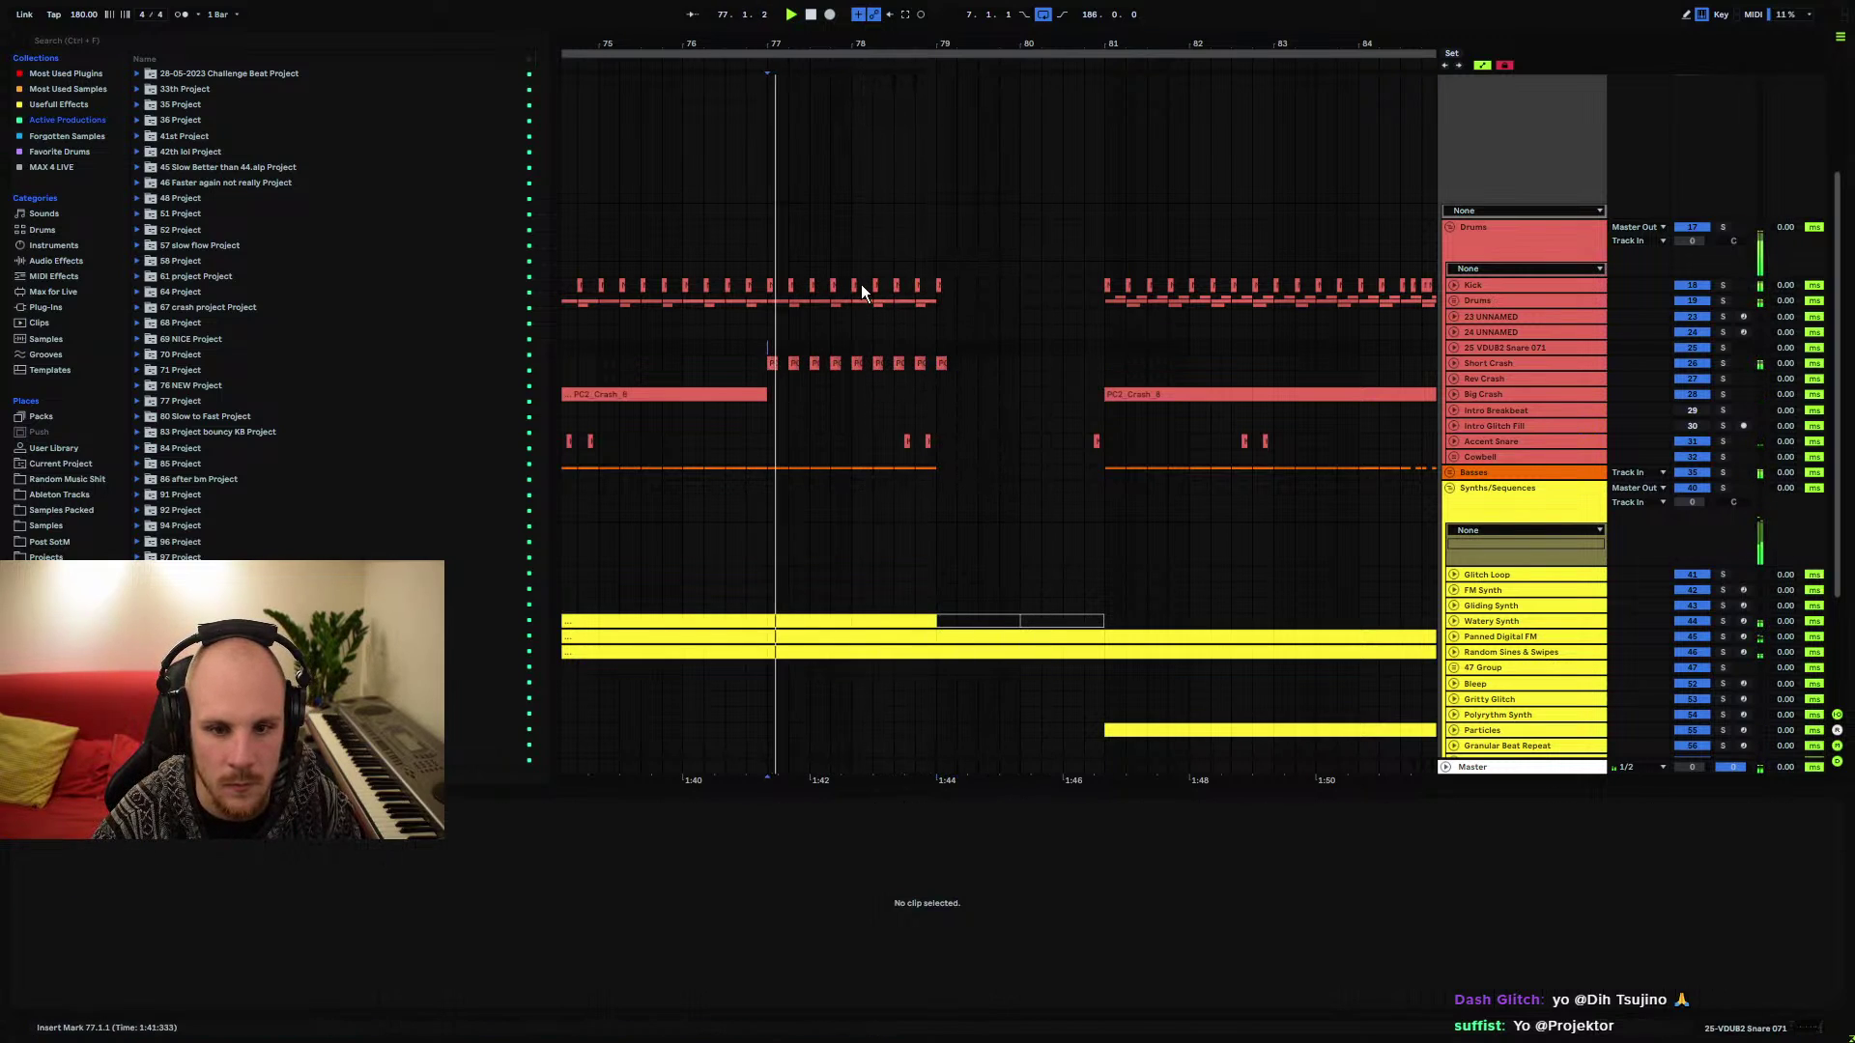
pyautogui.moveTo(932, 52); pyautogui.dragTo(941, 60)
pyautogui.scroll(-4, 966, 293)
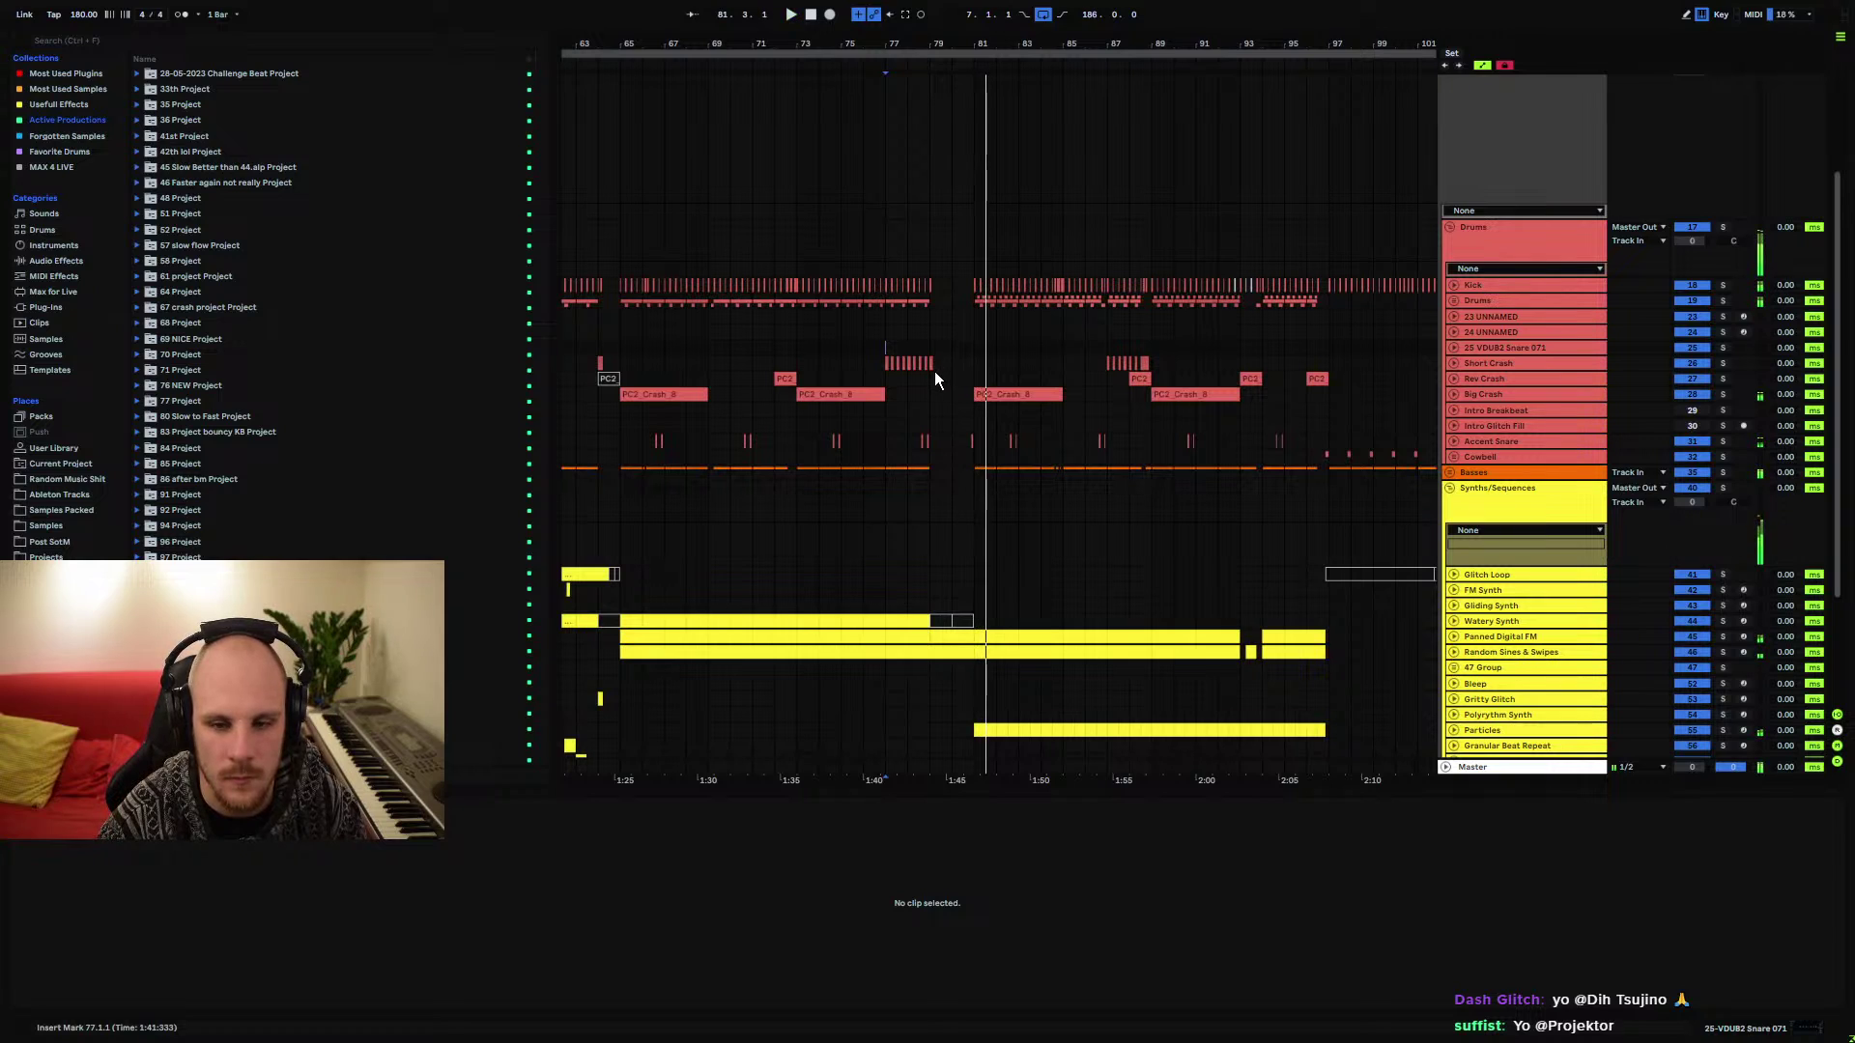
pyautogui.click(933, 377)
pyautogui.press('space')
# Fold the Drums group, unfold the FX group and insert a new audio track at its end
pyautogui.click(1450, 231)
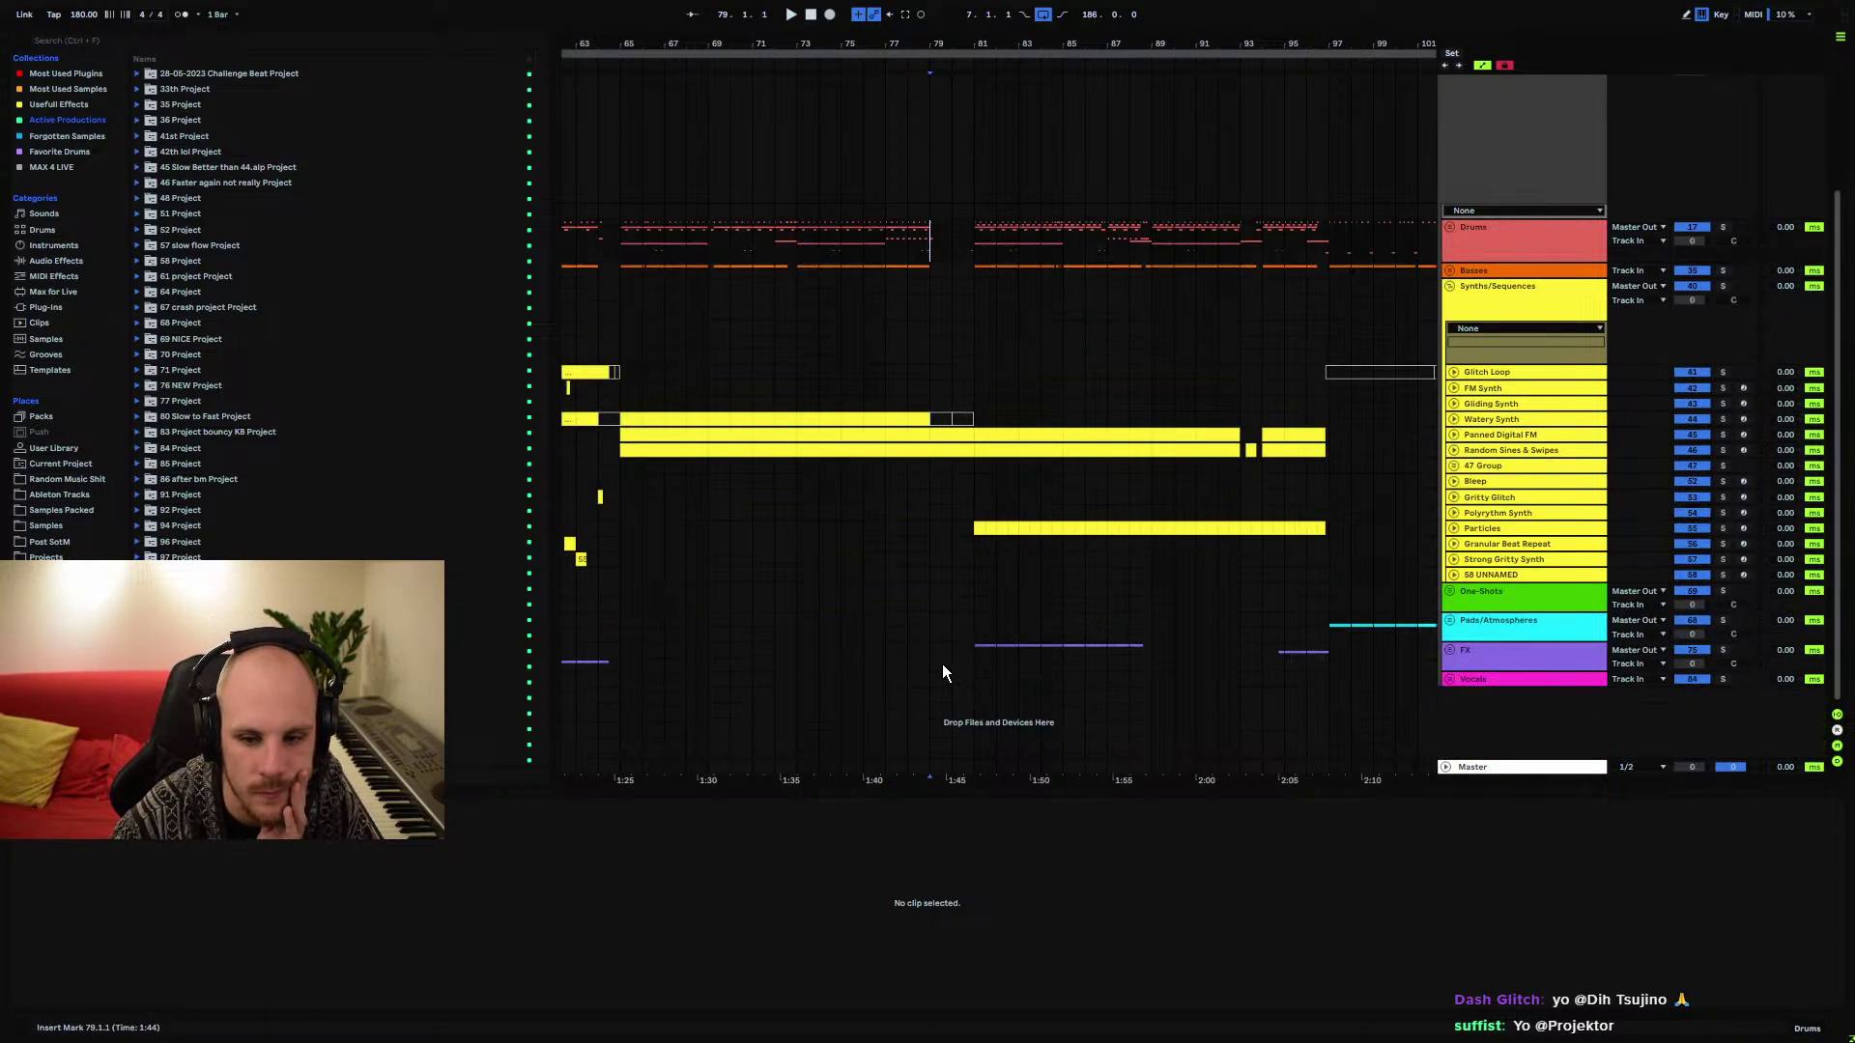
pyautogui.click(1451, 651)
pyautogui.click(931, 304)
pyautogui.scroll(-3, 1407, 541)
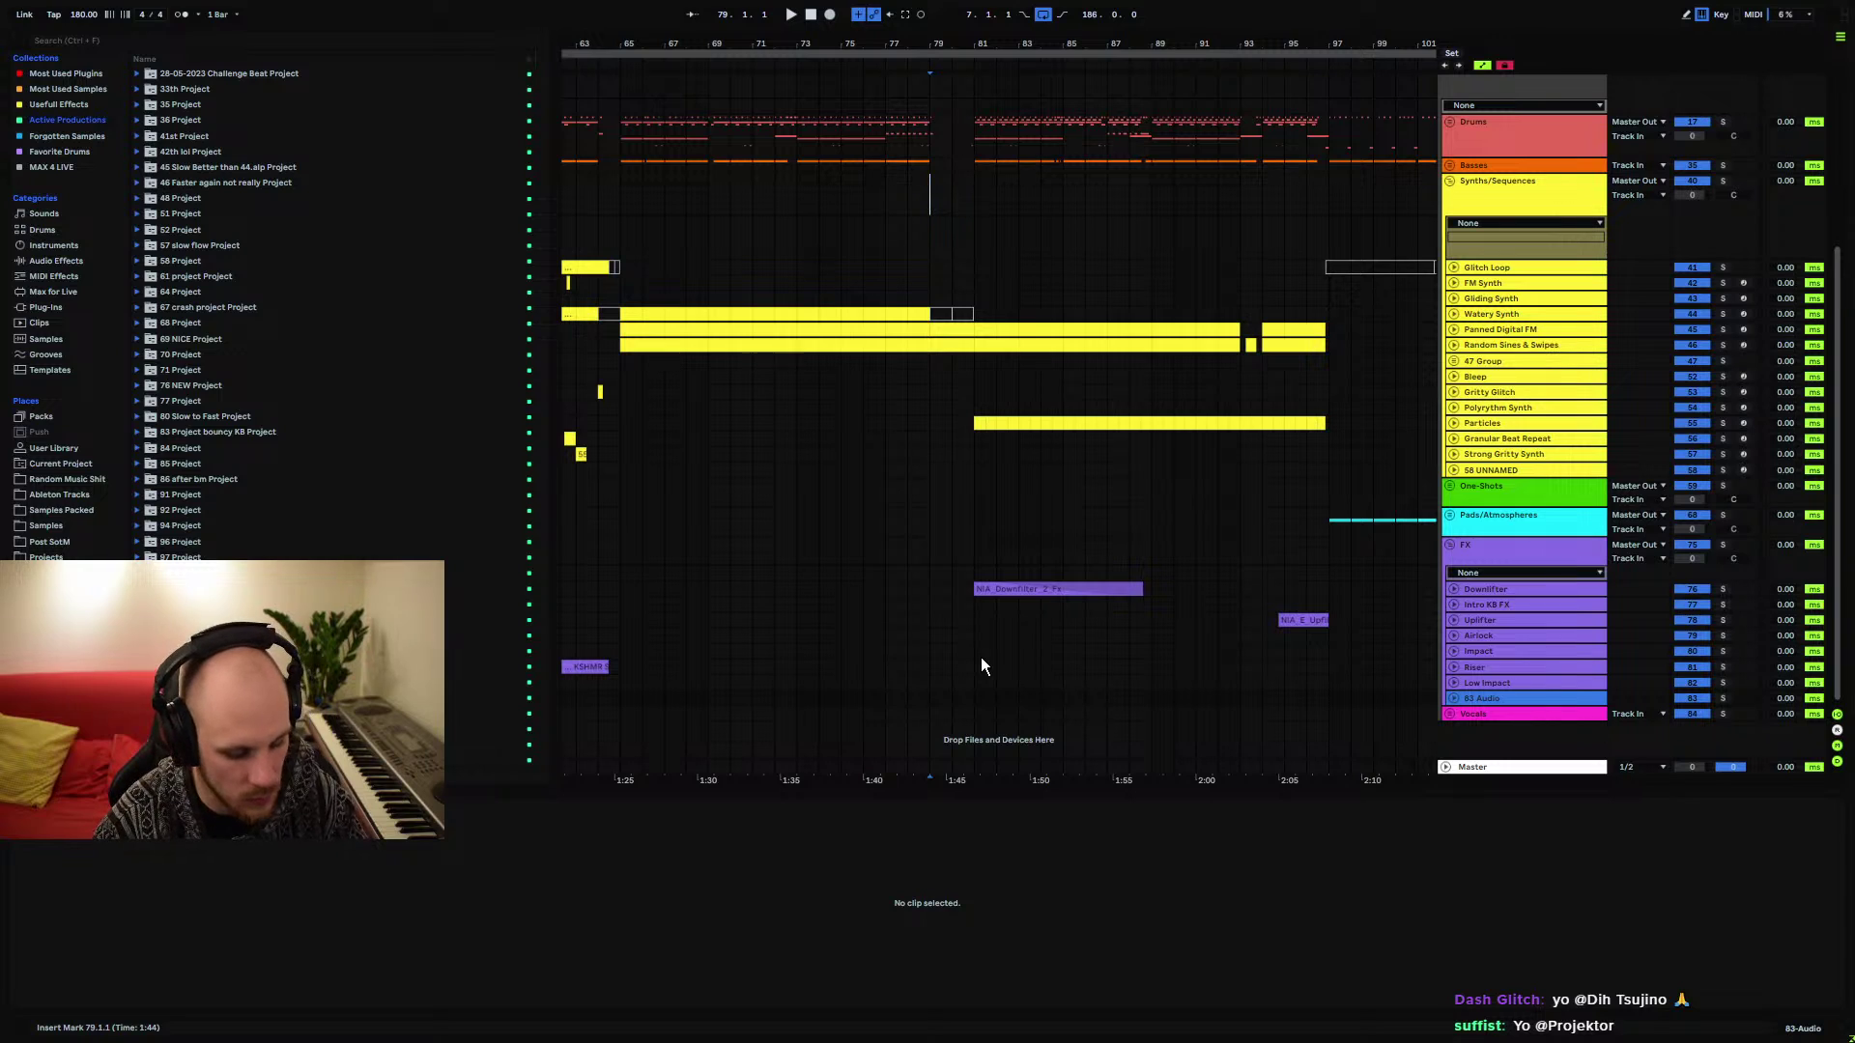
pyautogui.hotkey('ctrl', 't')
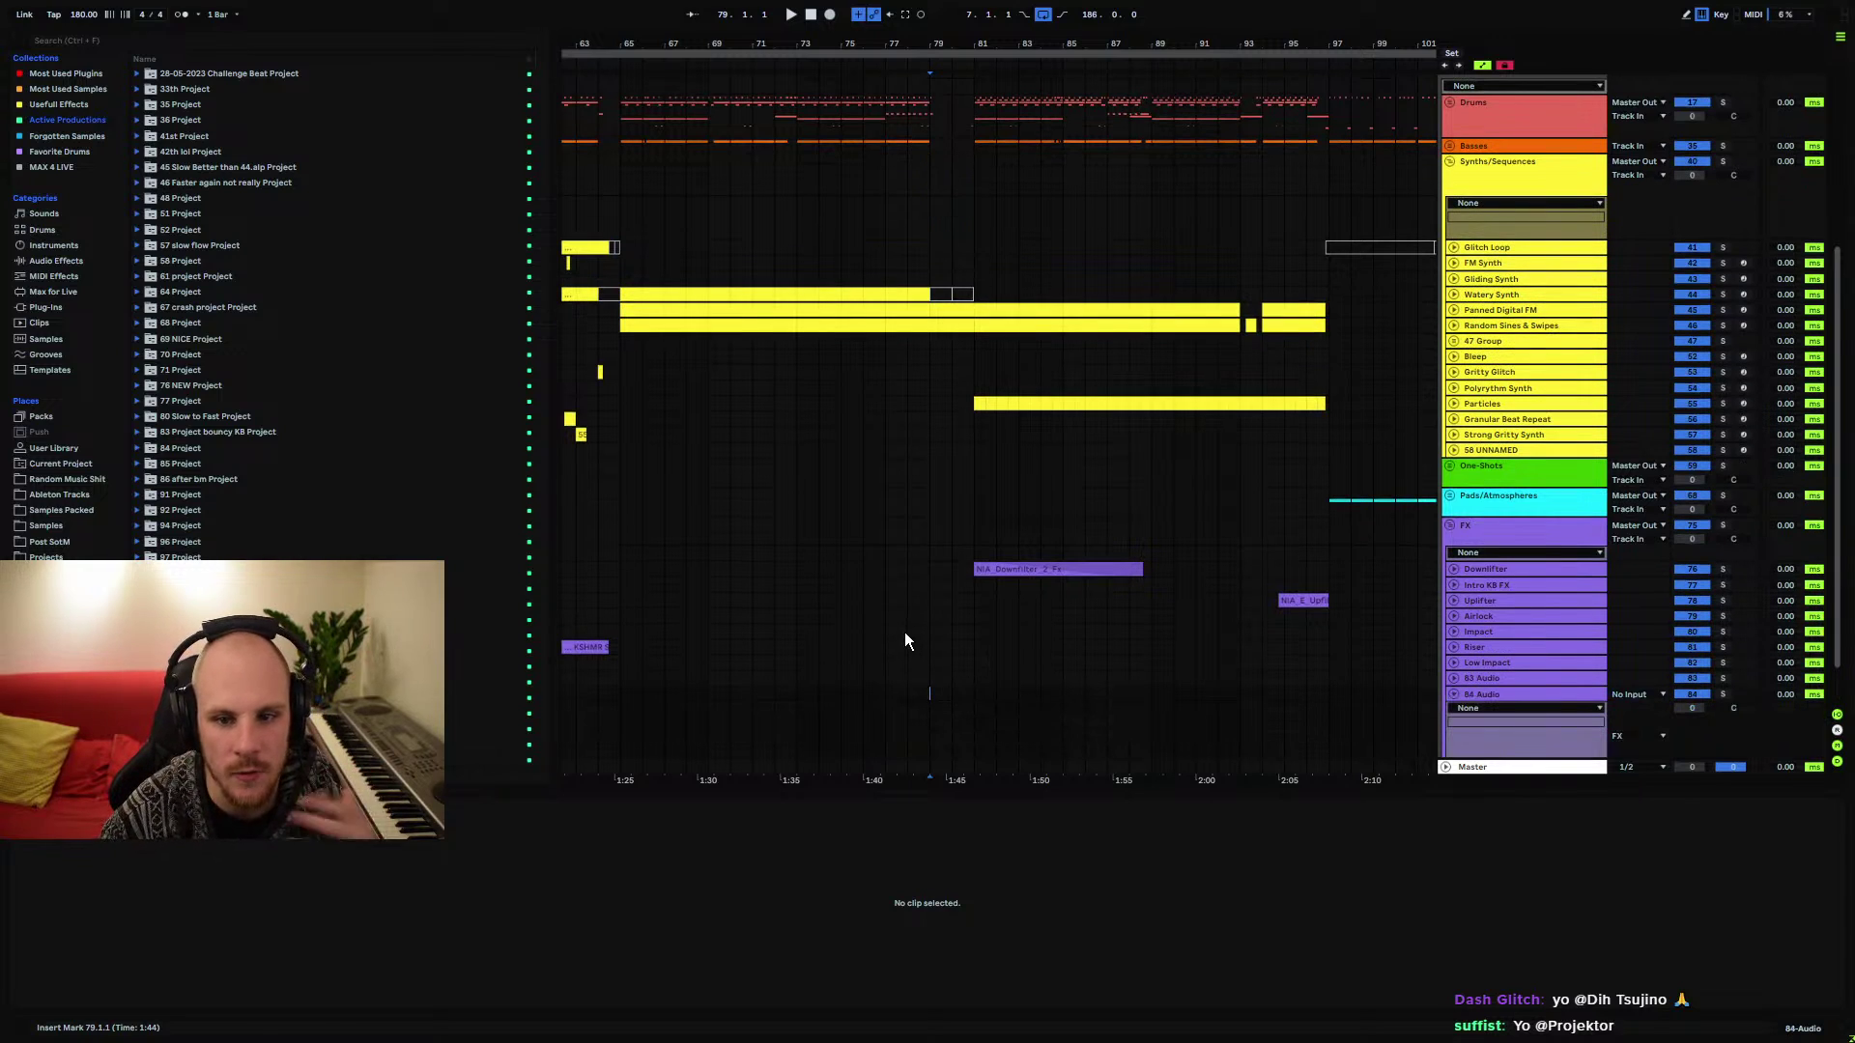
# Open the KSHMR_Sweeps_Medium folder among the upward sweeps of the Sounds of KSHMR Vol.3 sample pack
pyautogui.click(73, 509)
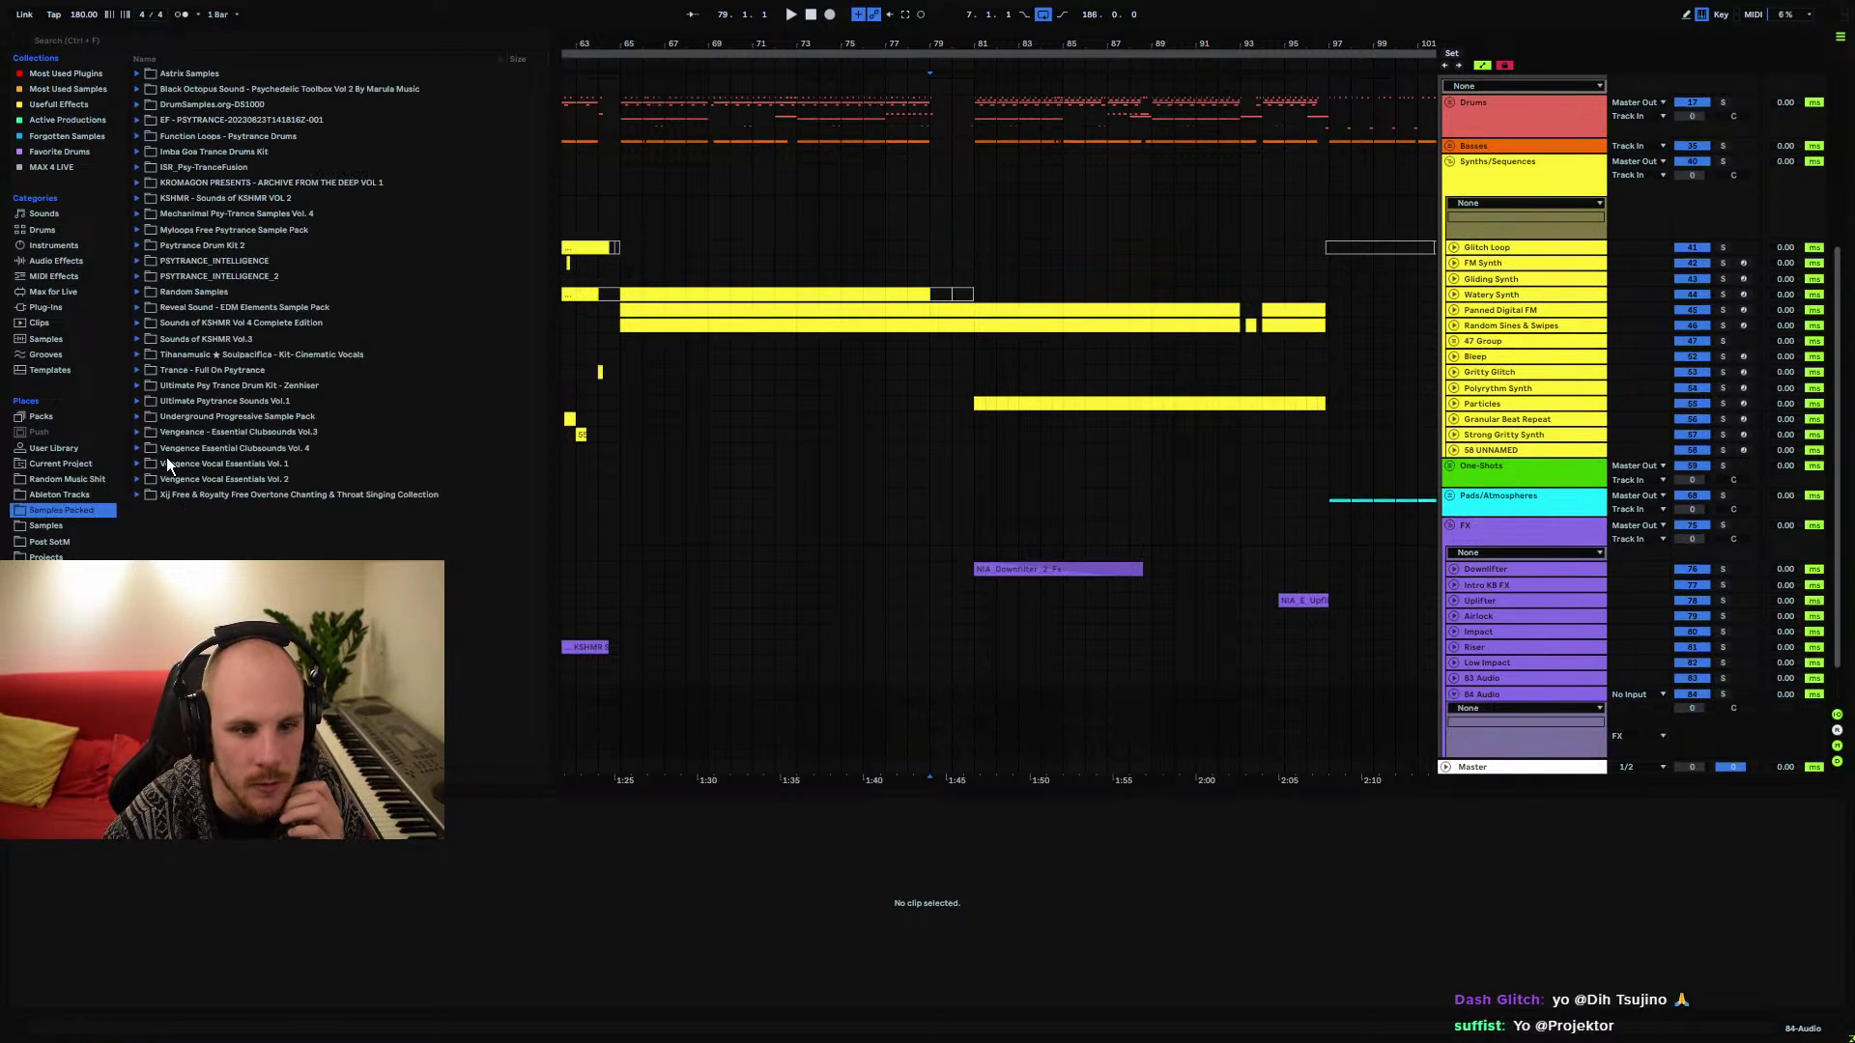
pyautogui.click(136, 340)
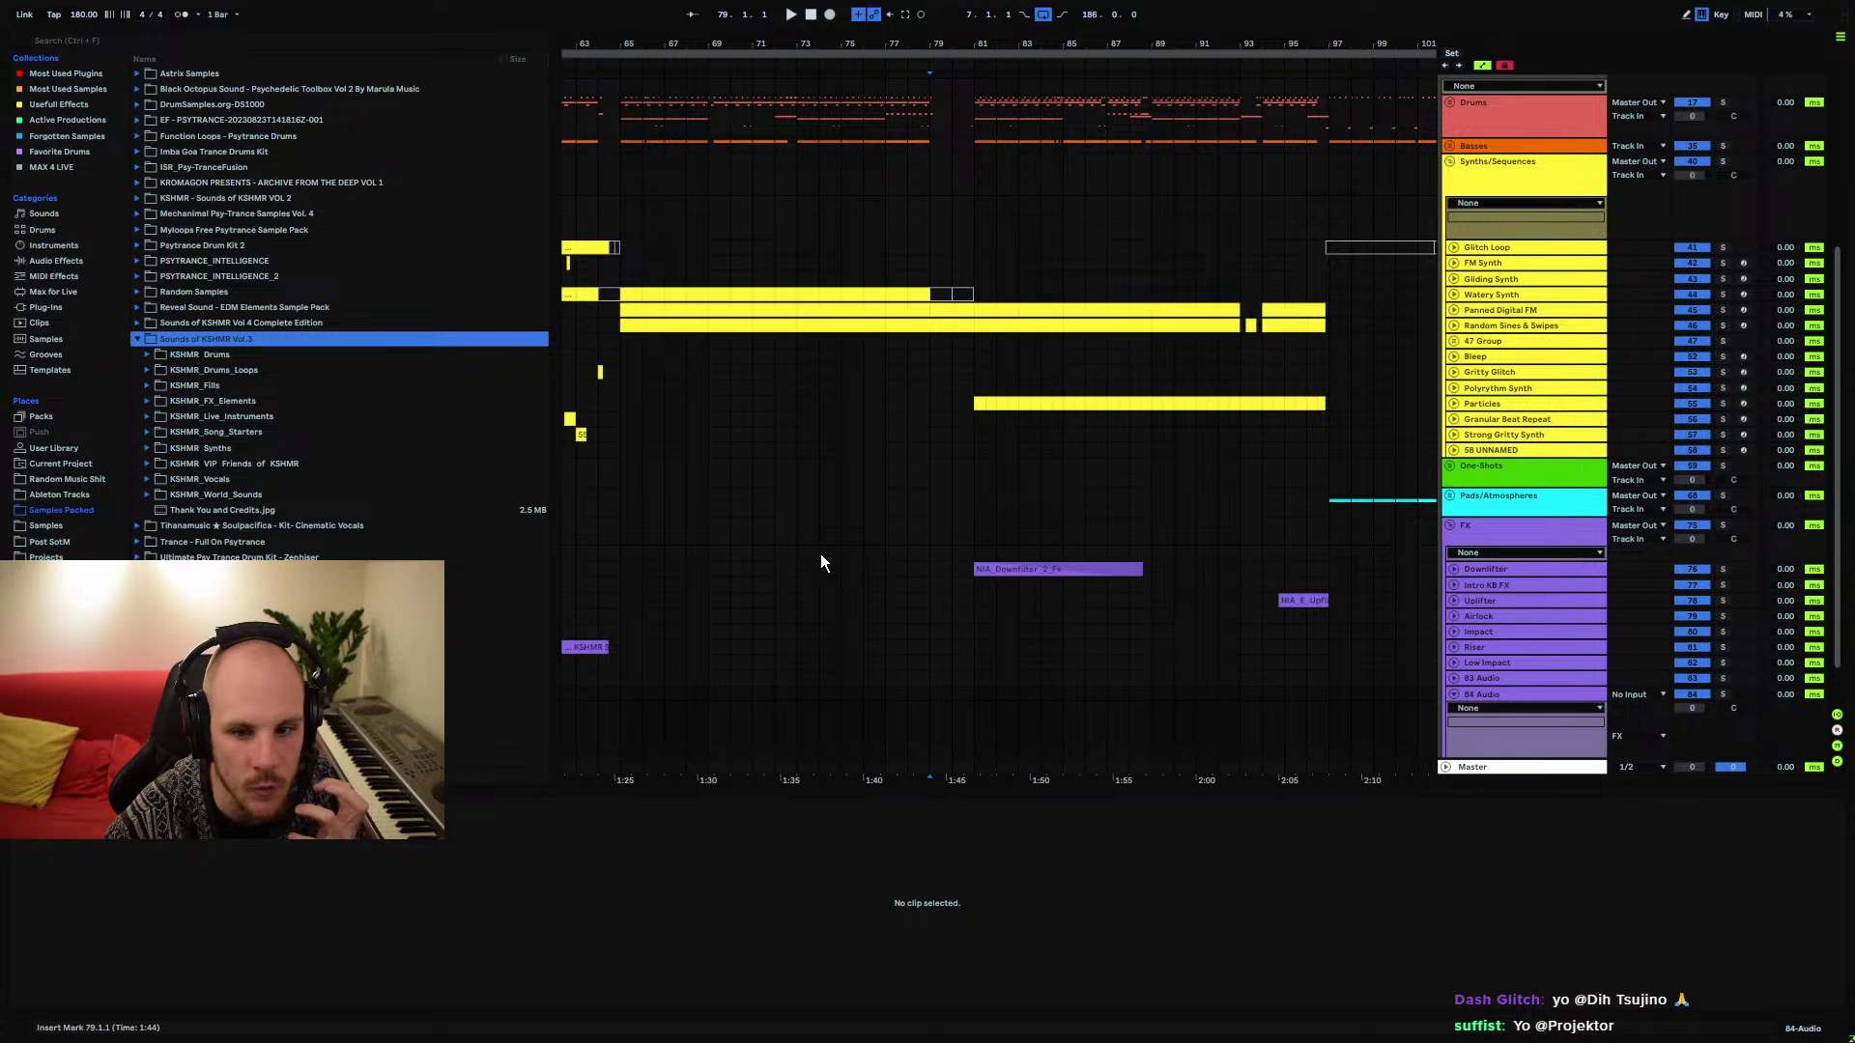
pyautogui.click(147, 402)
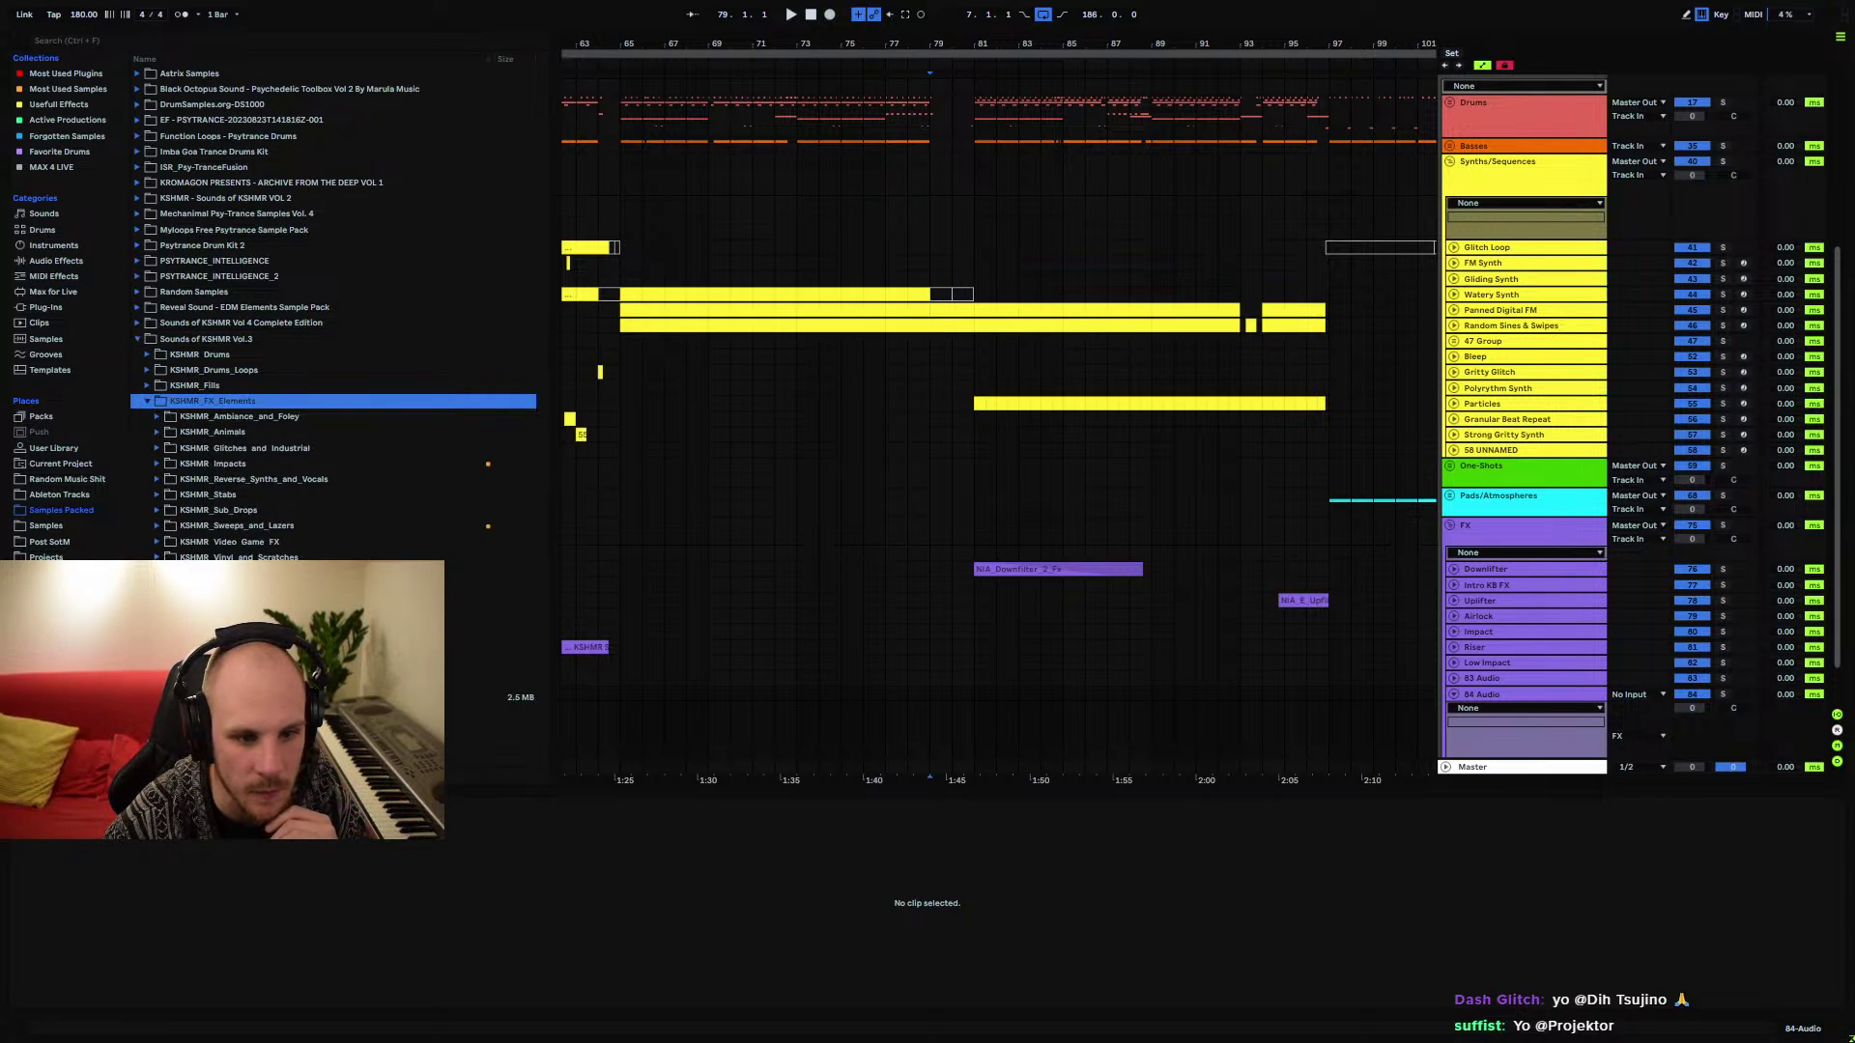
pyautogui.click(157, 526)
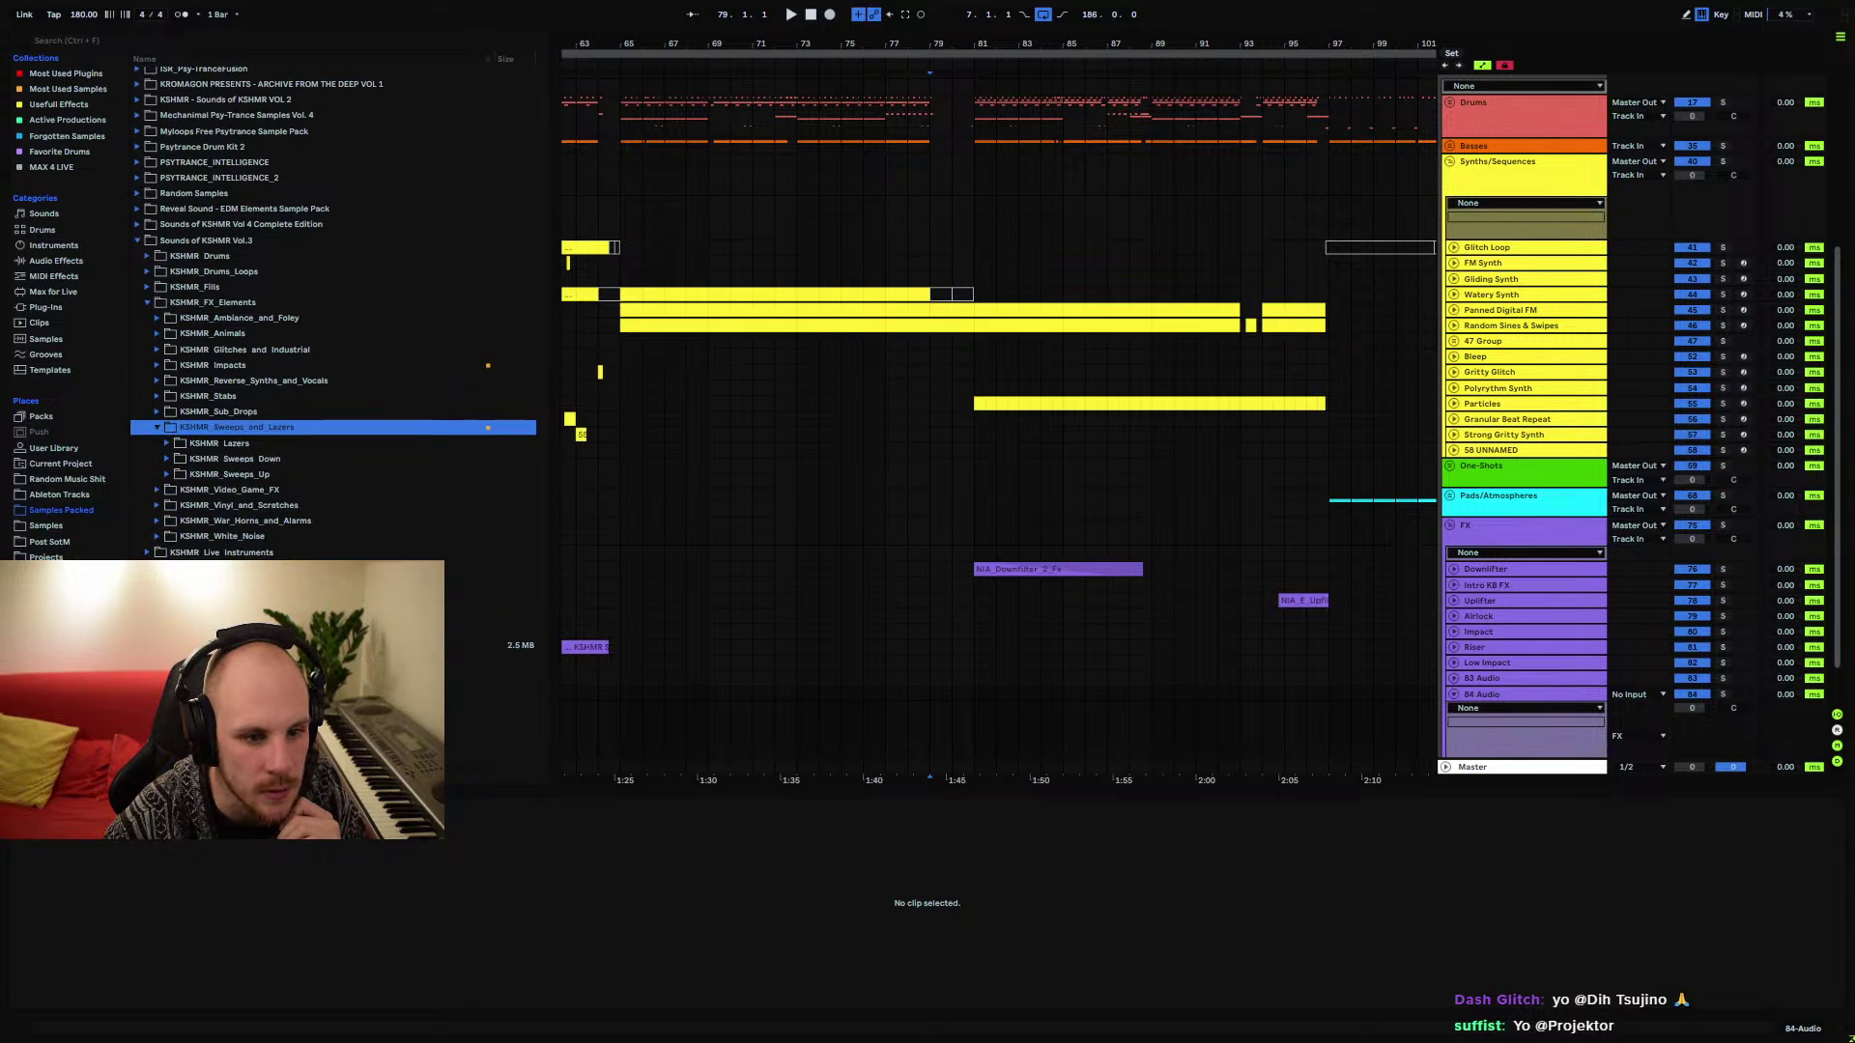
pyautogui.click(168, 472)
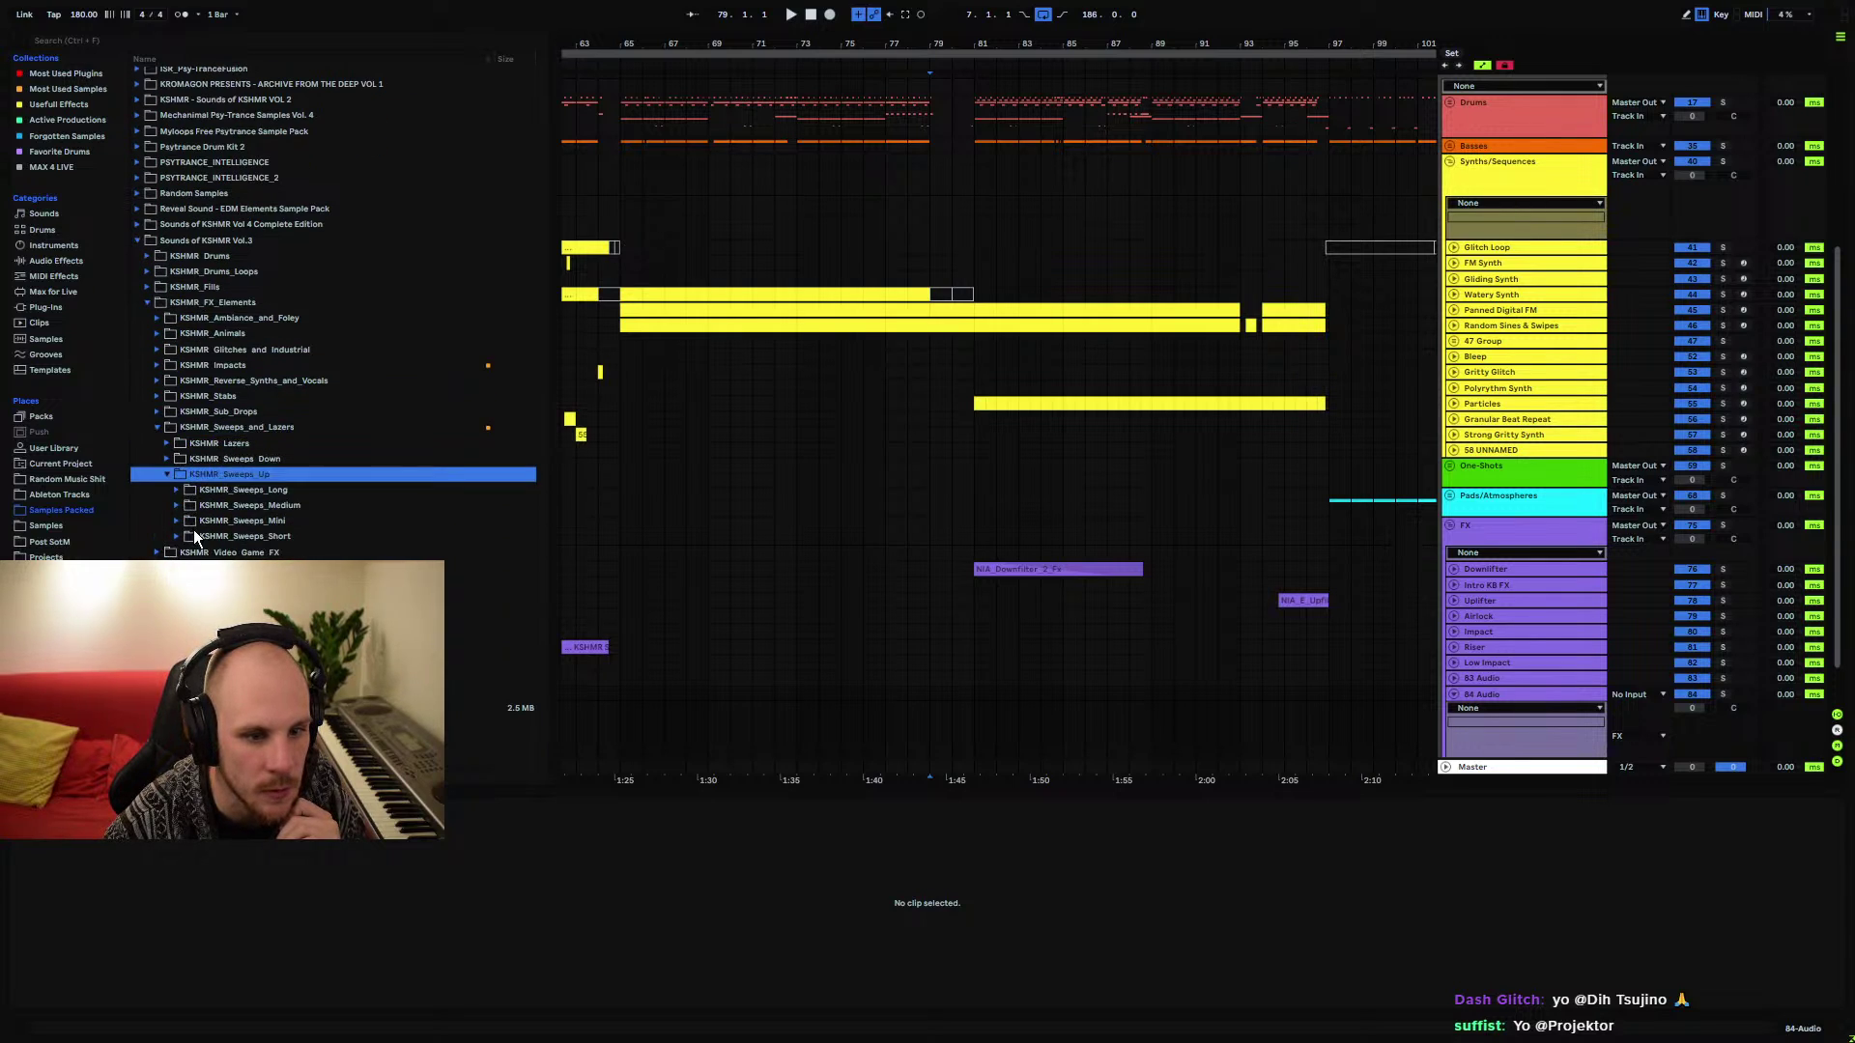
pyautogui.click(175, 407)
# Audition the medium sweeps and place KSHMR_Medium_Sweep_07.wav on the new audio track at bar 79
pyautogui.click(215, 504)
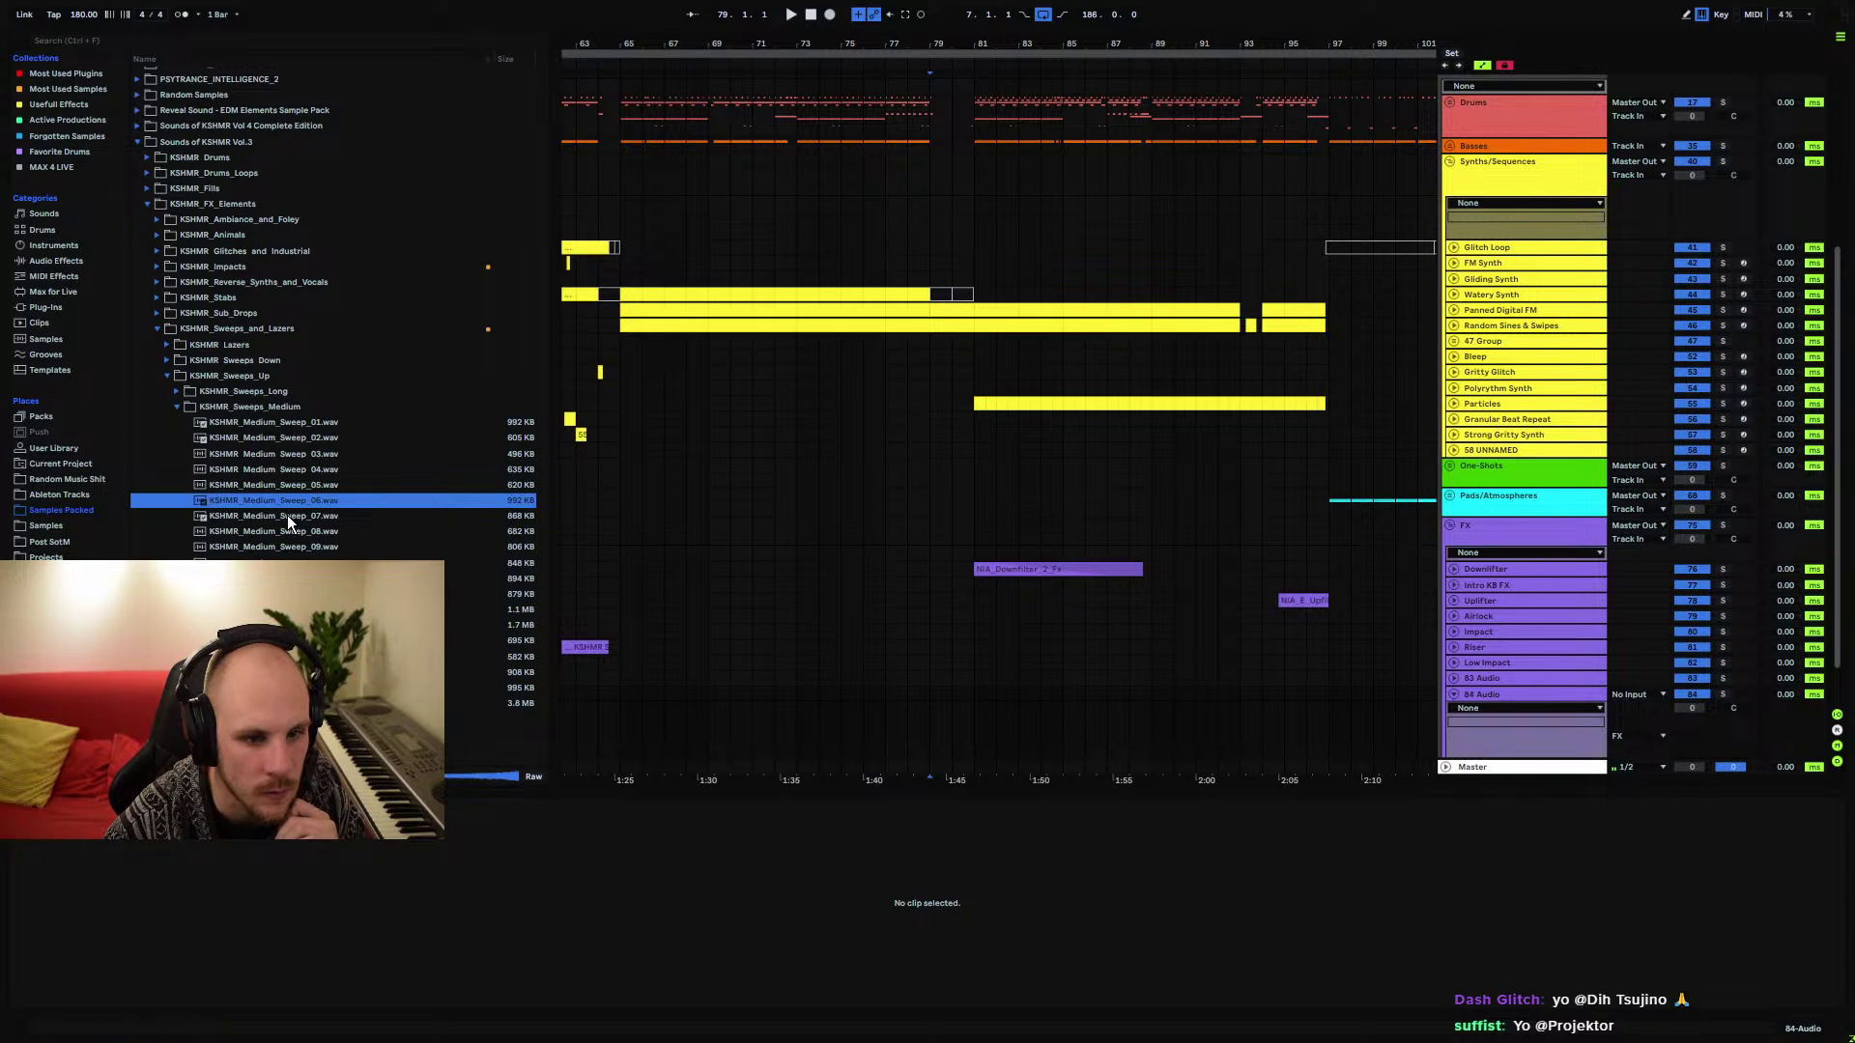
pyautogui.click(287, 517)
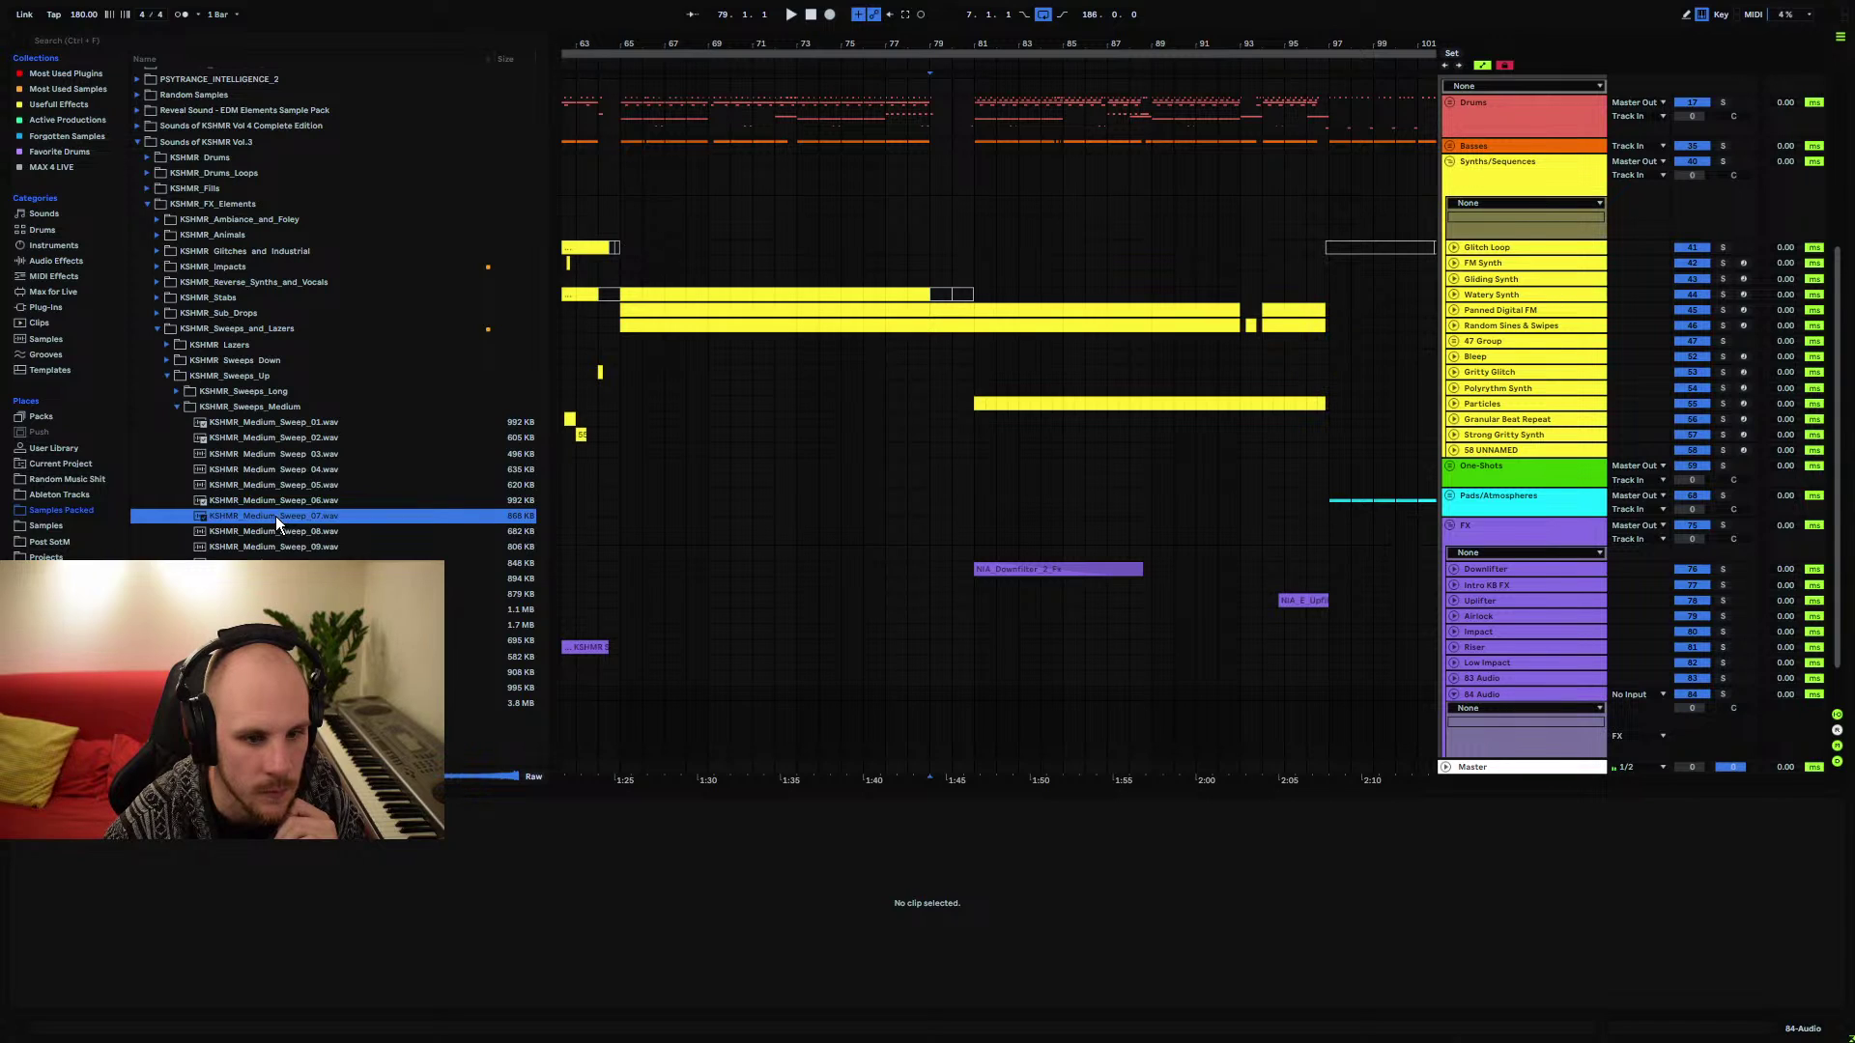
pyautogui.moveTo(275, 516); pyautogui.dragTo(925, 737)
pyautogui.click(919, 744)
# Lower the new sweep track's volume, play it from bar 79 and collapse the track
pyautogui.moveTo(1716, 713)
pyautogui.mouseDown()
pyautogui.moveTo(1716, 764)
pyautogui.moveTo(1692, 725)
pyautogui.mouseUp()
pyautogui.press('space')
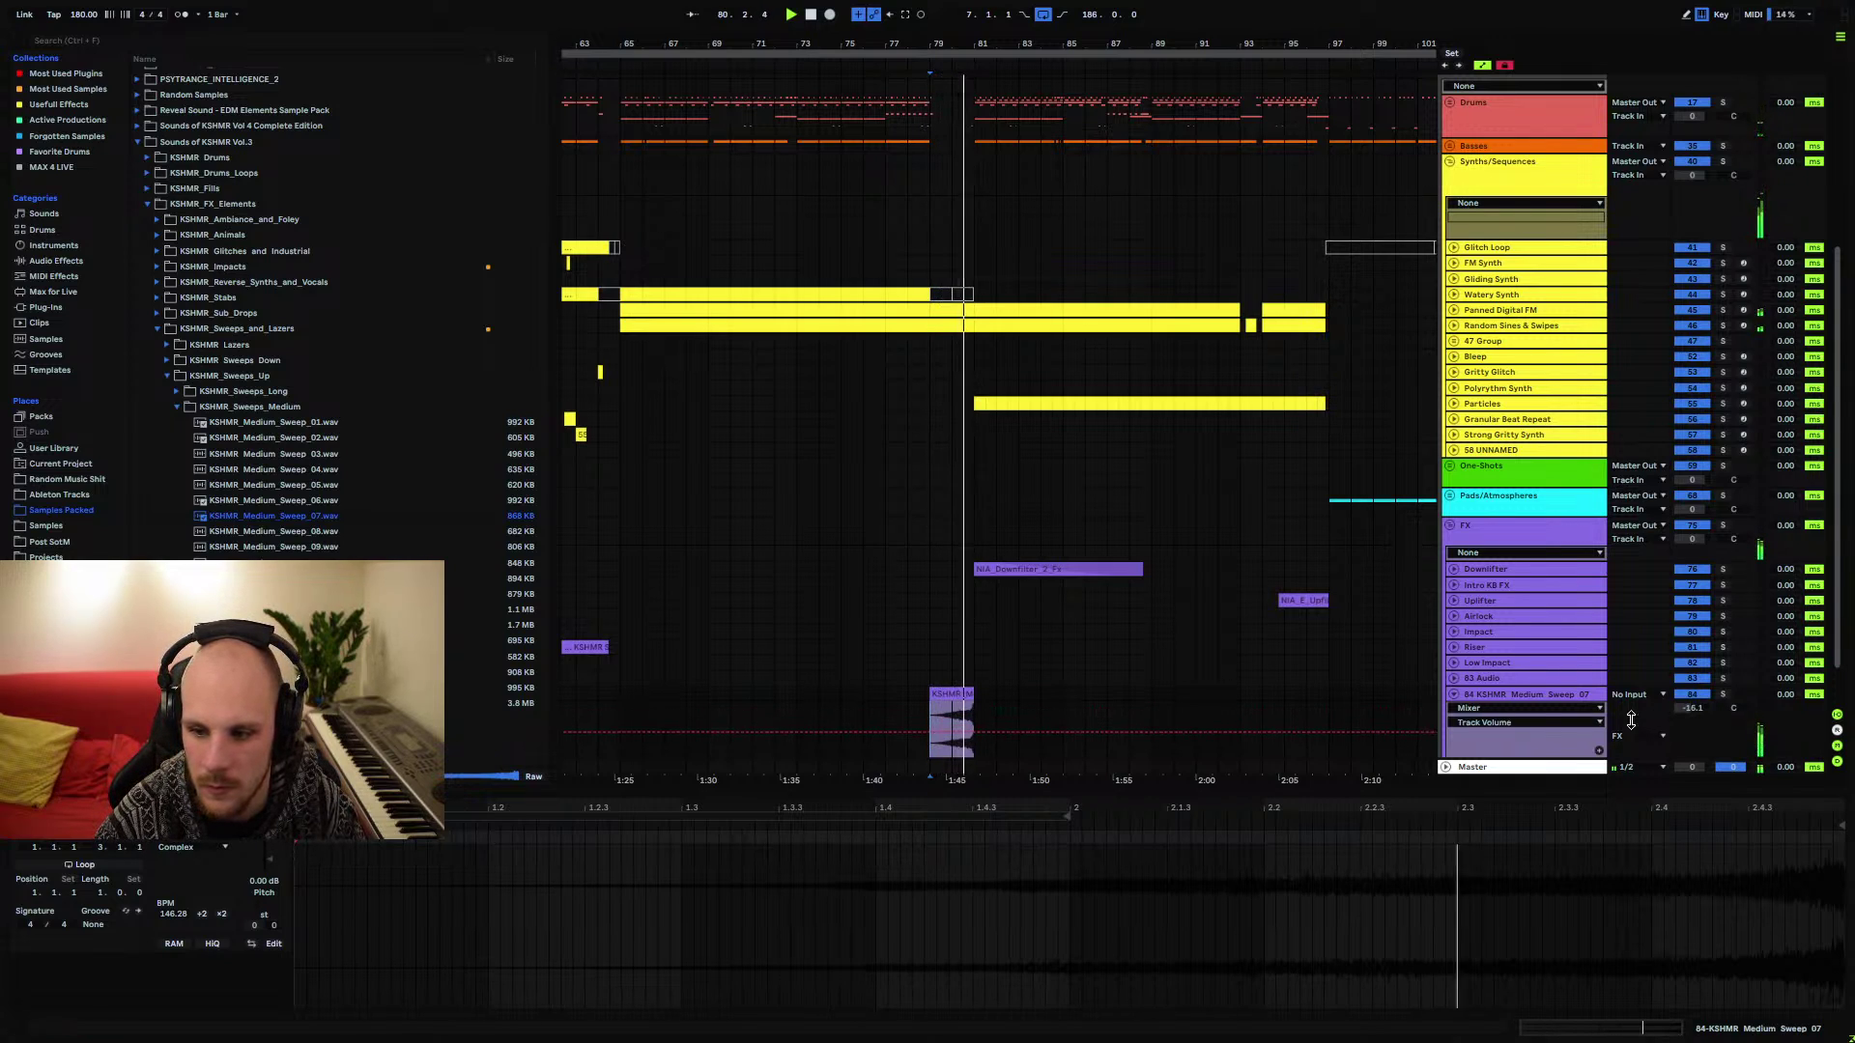
pyautogui.click(1452, 693)
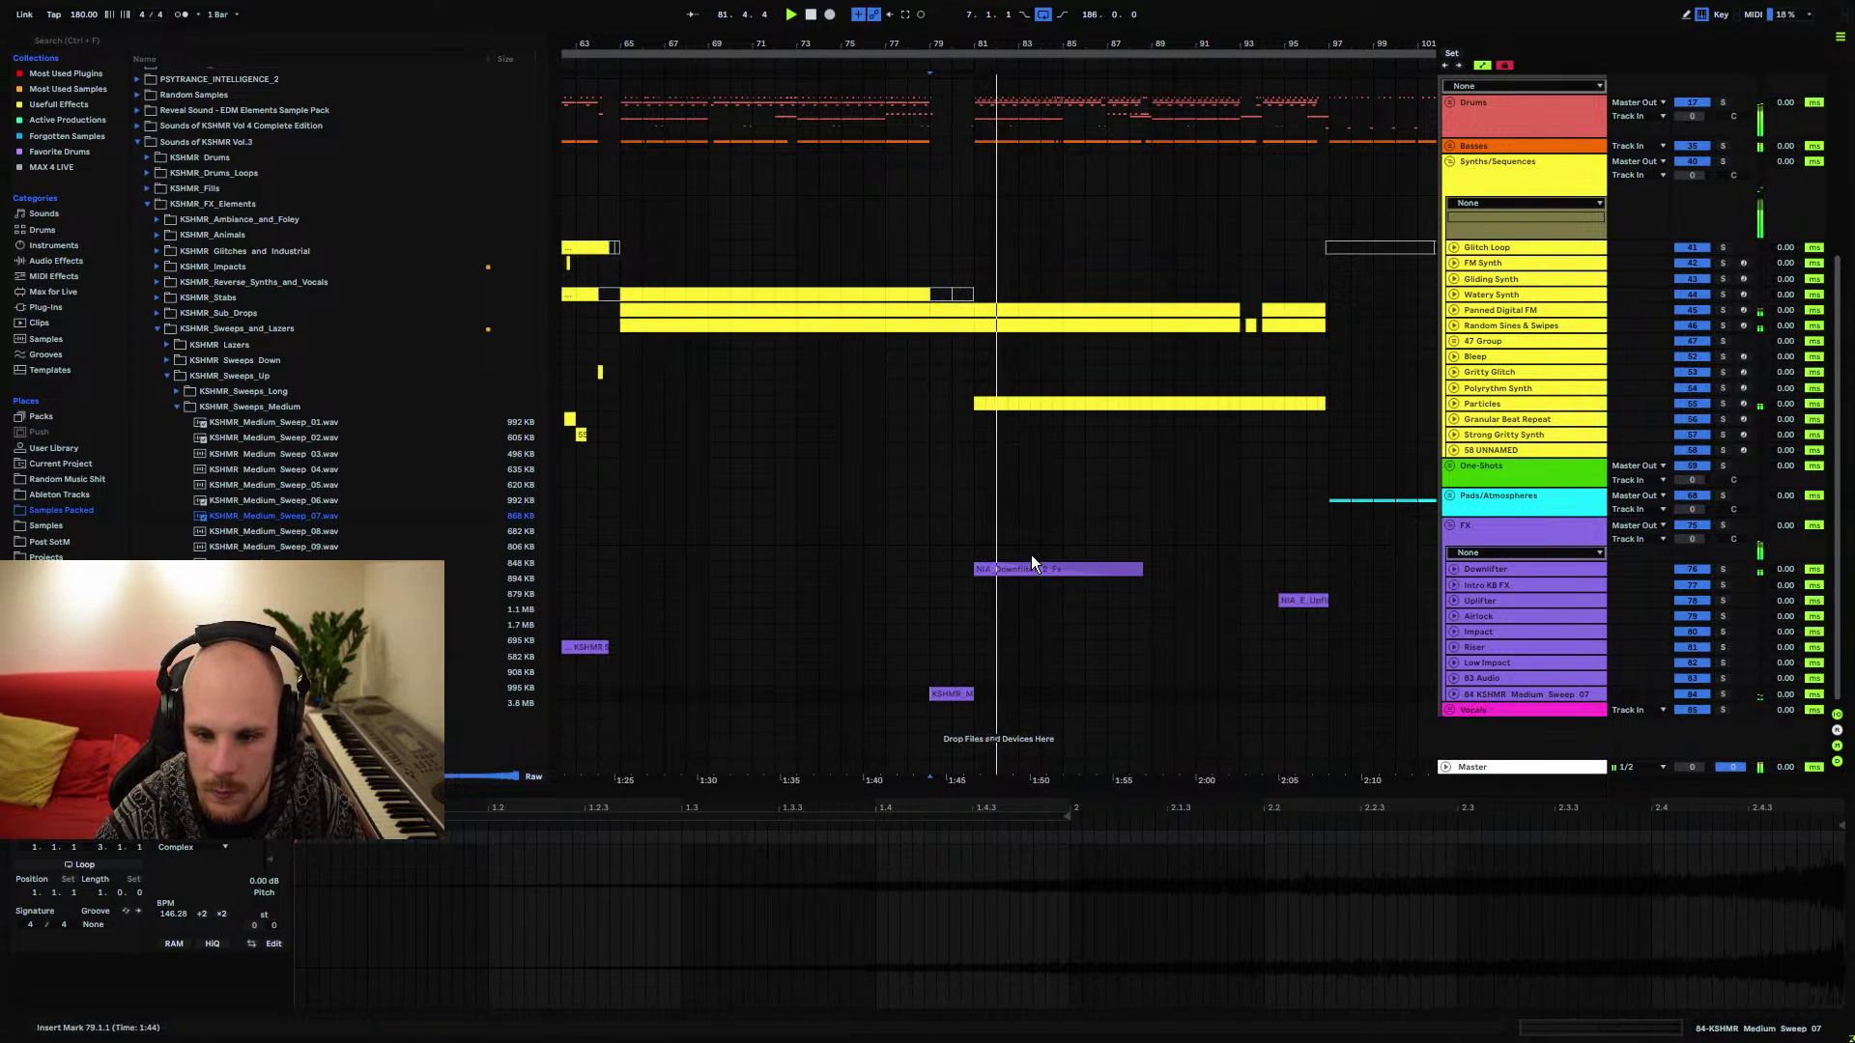
# Try a copy of the Downlifter clip from bar 81 at bar 65 and delete it after listening
pyautogui.click(1030, 568)
pyautogui.press('space')
pyautogui.hotkey('ctrl', 'c')
pyautogui.click(622, 570)
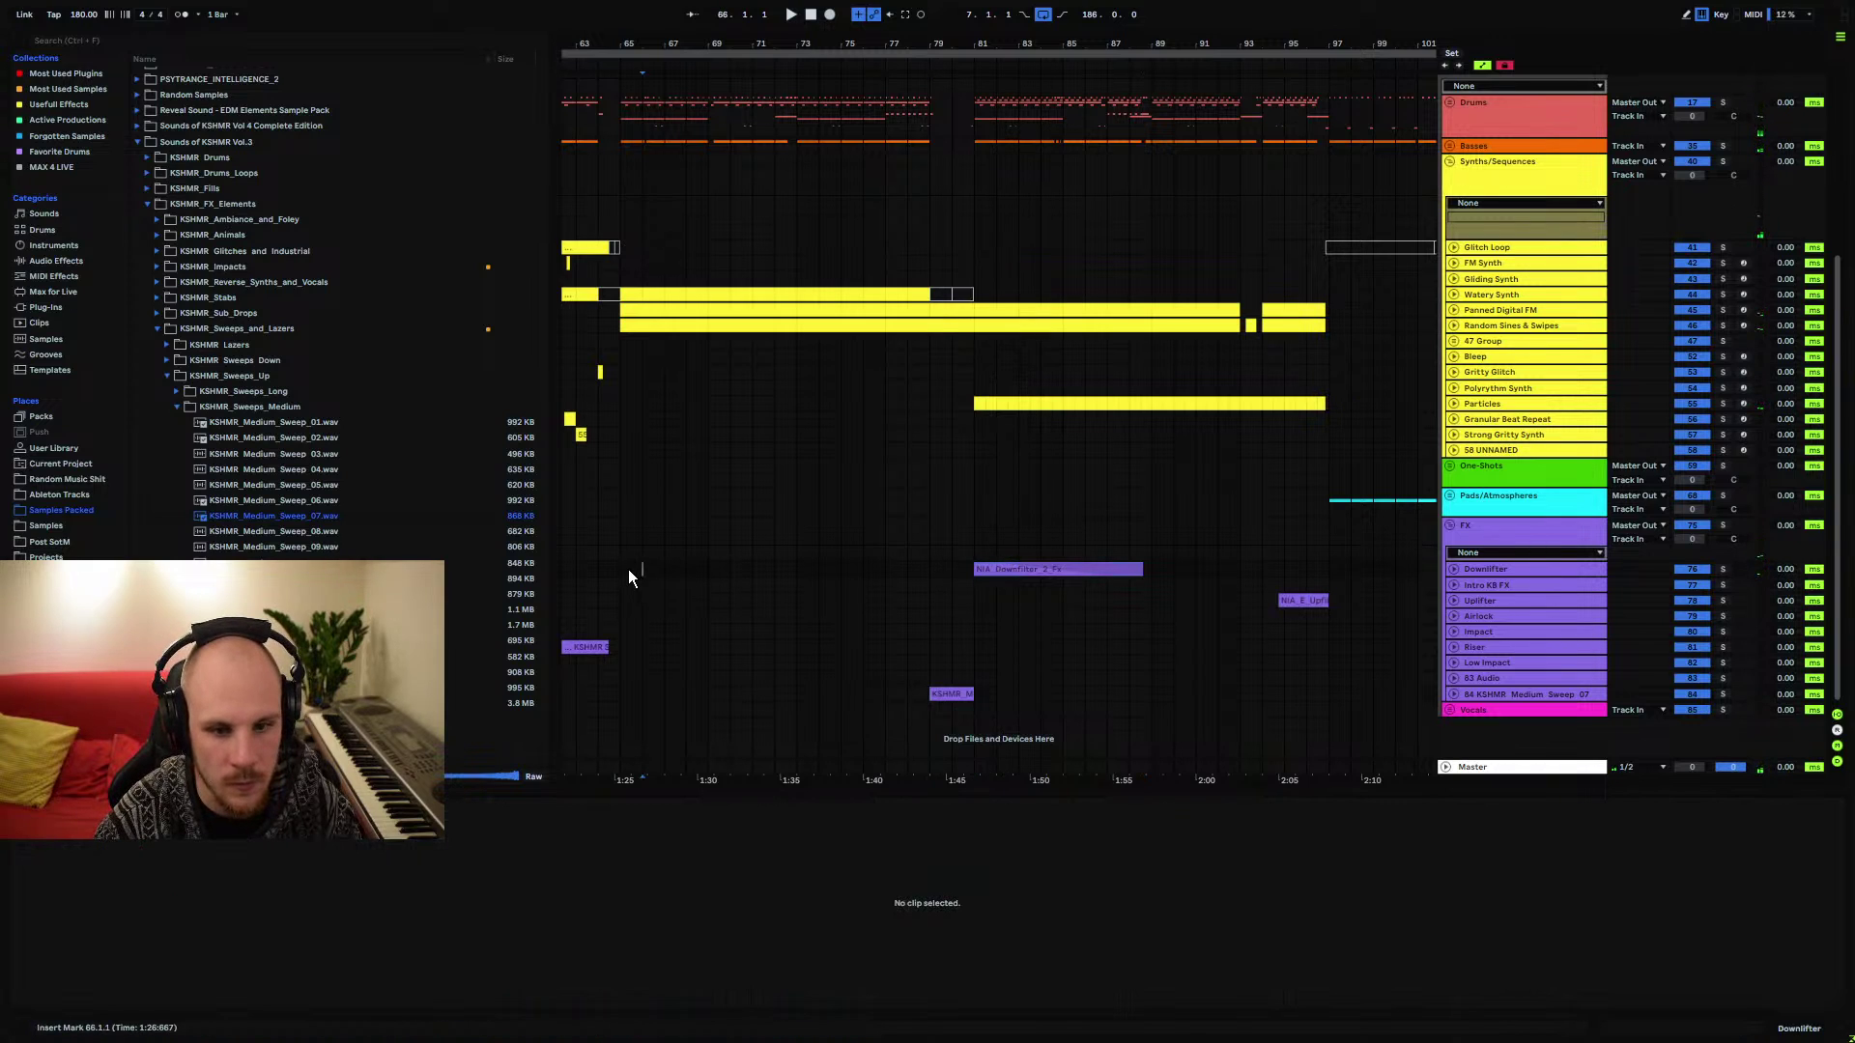
pyautogui.hotkey('ctrl', 'v')
pyautogui.click(599, 570)
pyautogui.press('space')
pyautogui.click(681, 569)
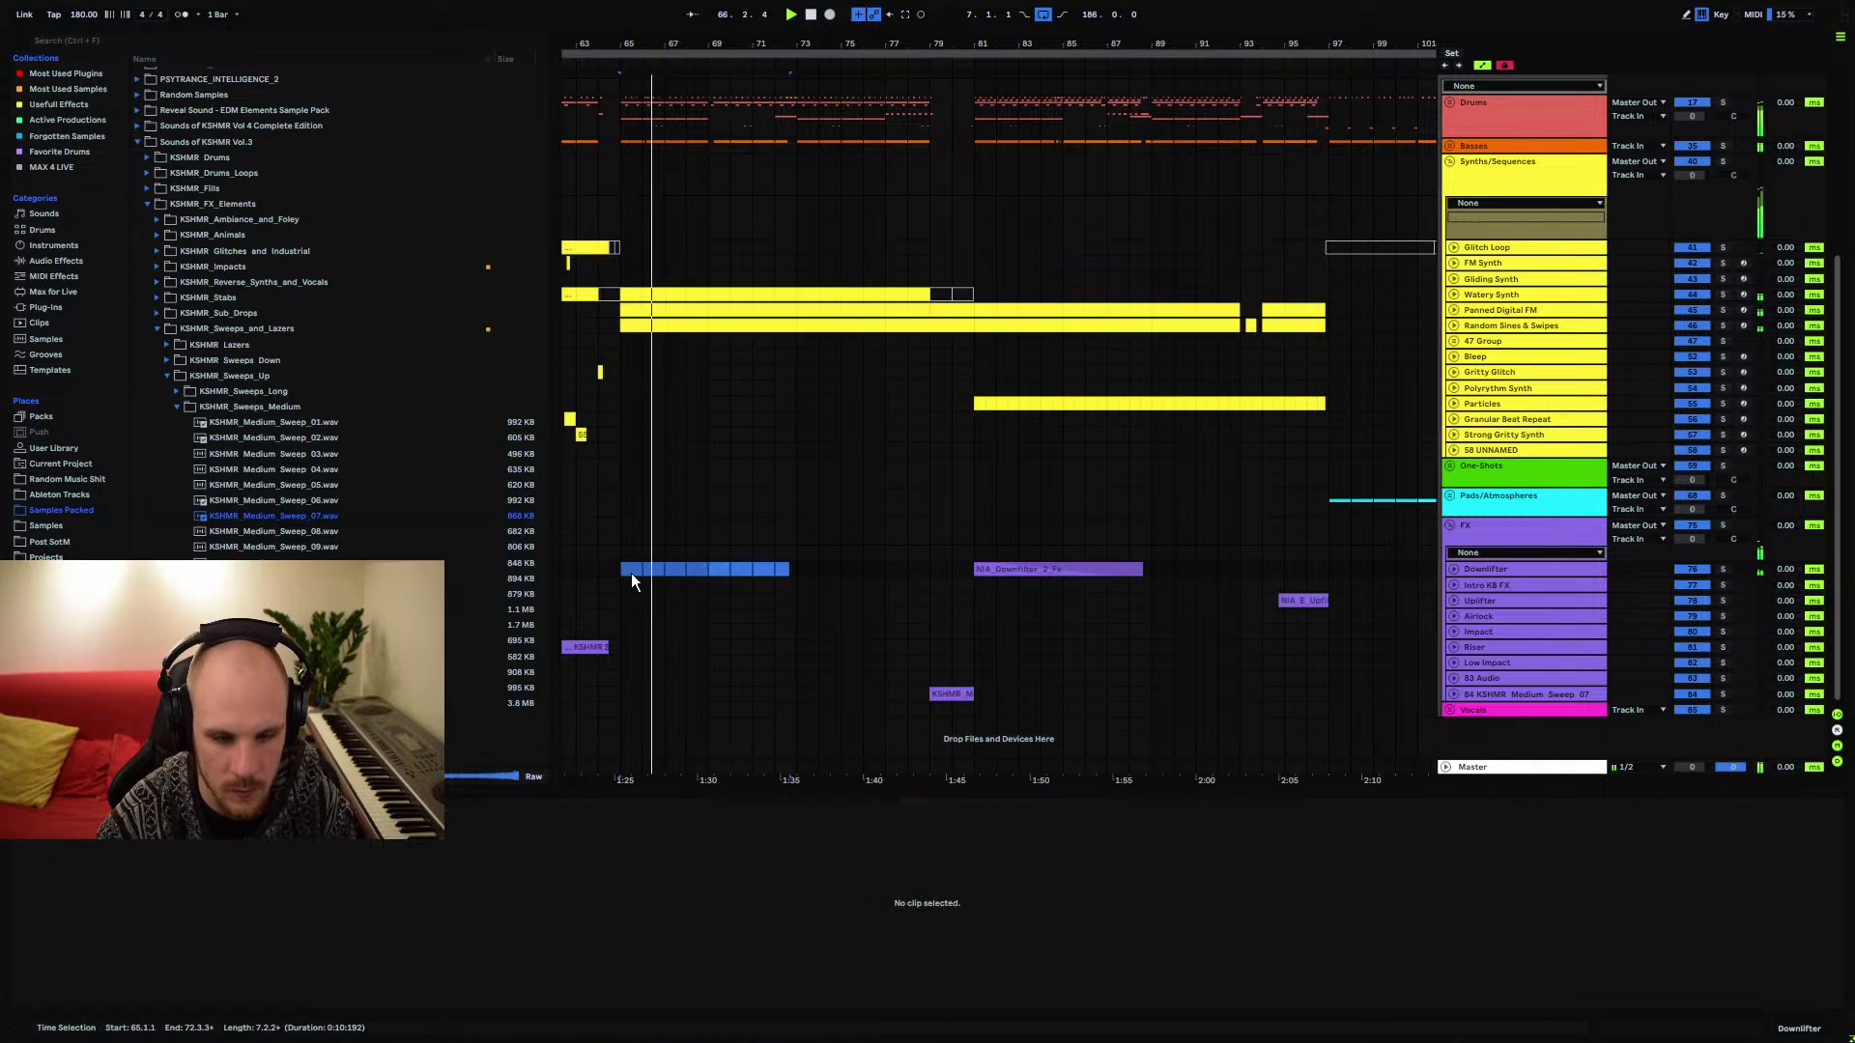
pyautogui.press('Delete')
# Play the transition from bar 64 and fold the FX group
pyautogui.click(600, 572)
pyautogui.press('space')
pyautogui.press('space')
pyautogui.press('u')
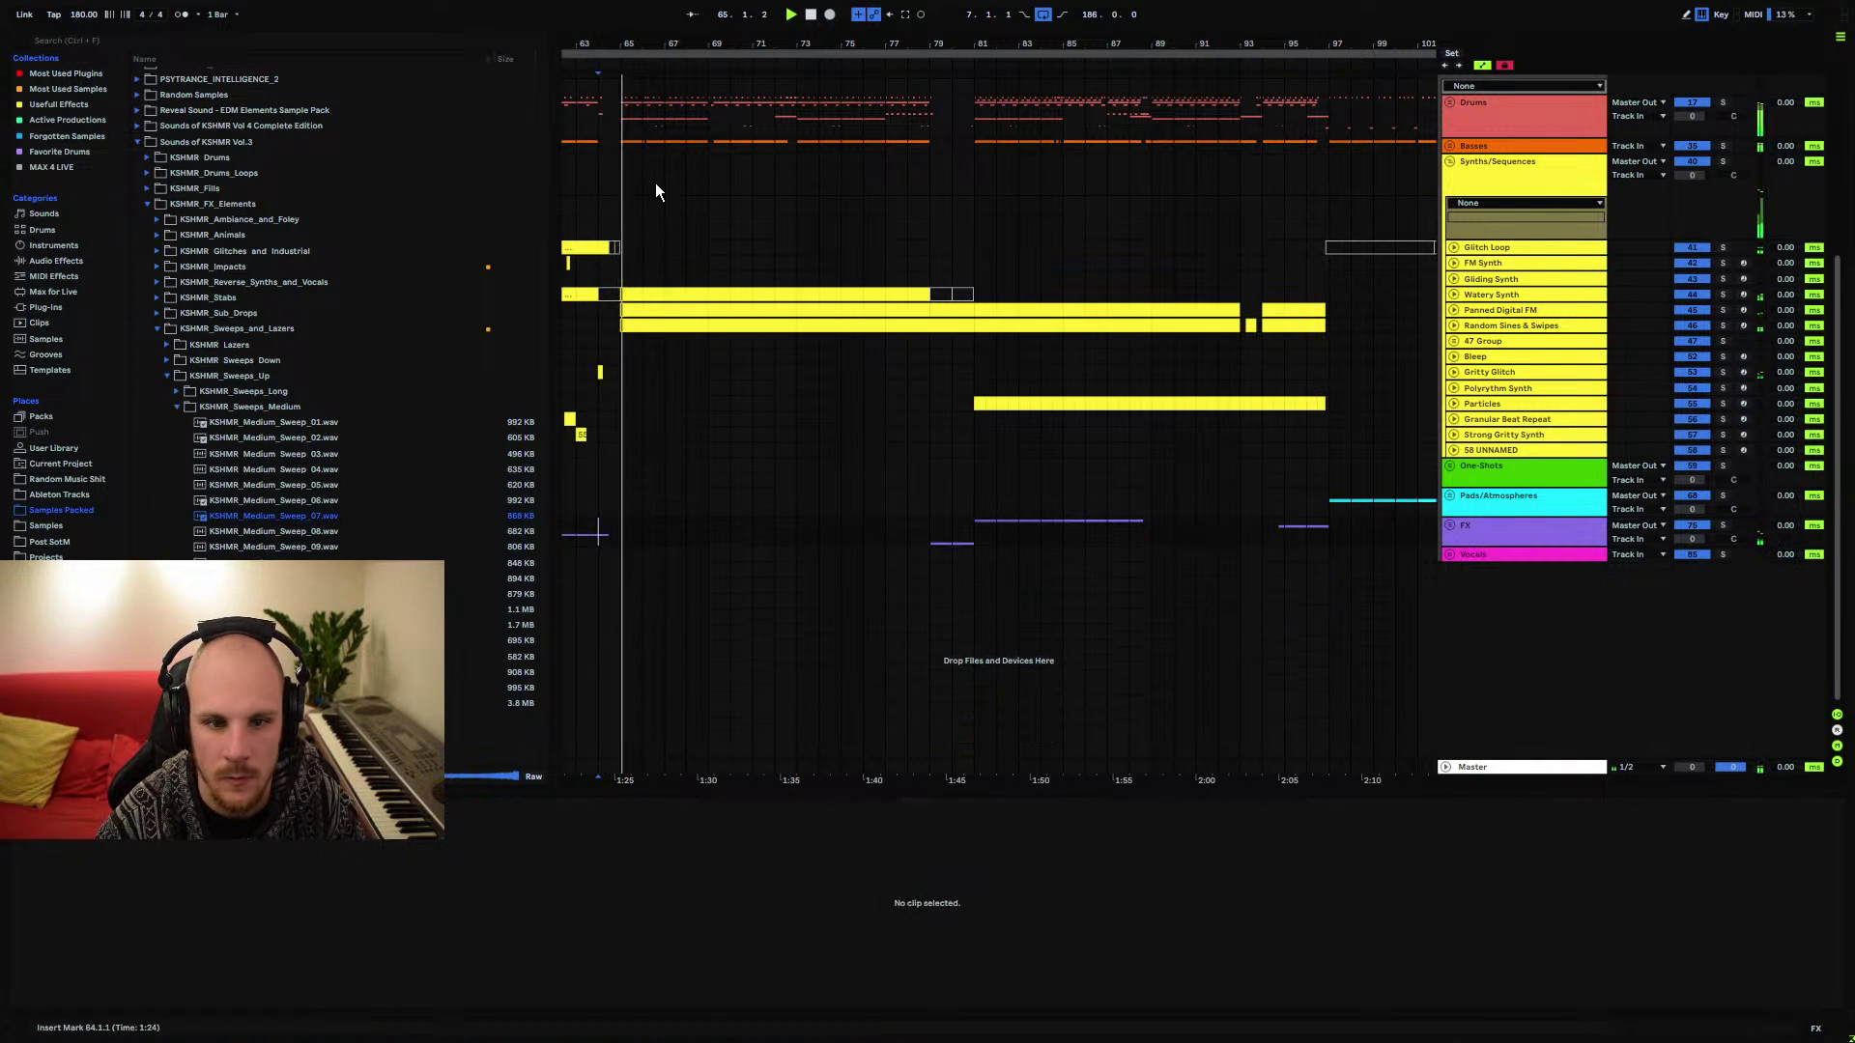
# Insert a MIDI track after the 58 UNNAMED track in the Synths/Sequences group and load Serum on it
pyautogui.press('+')
pyautogui.press('+')
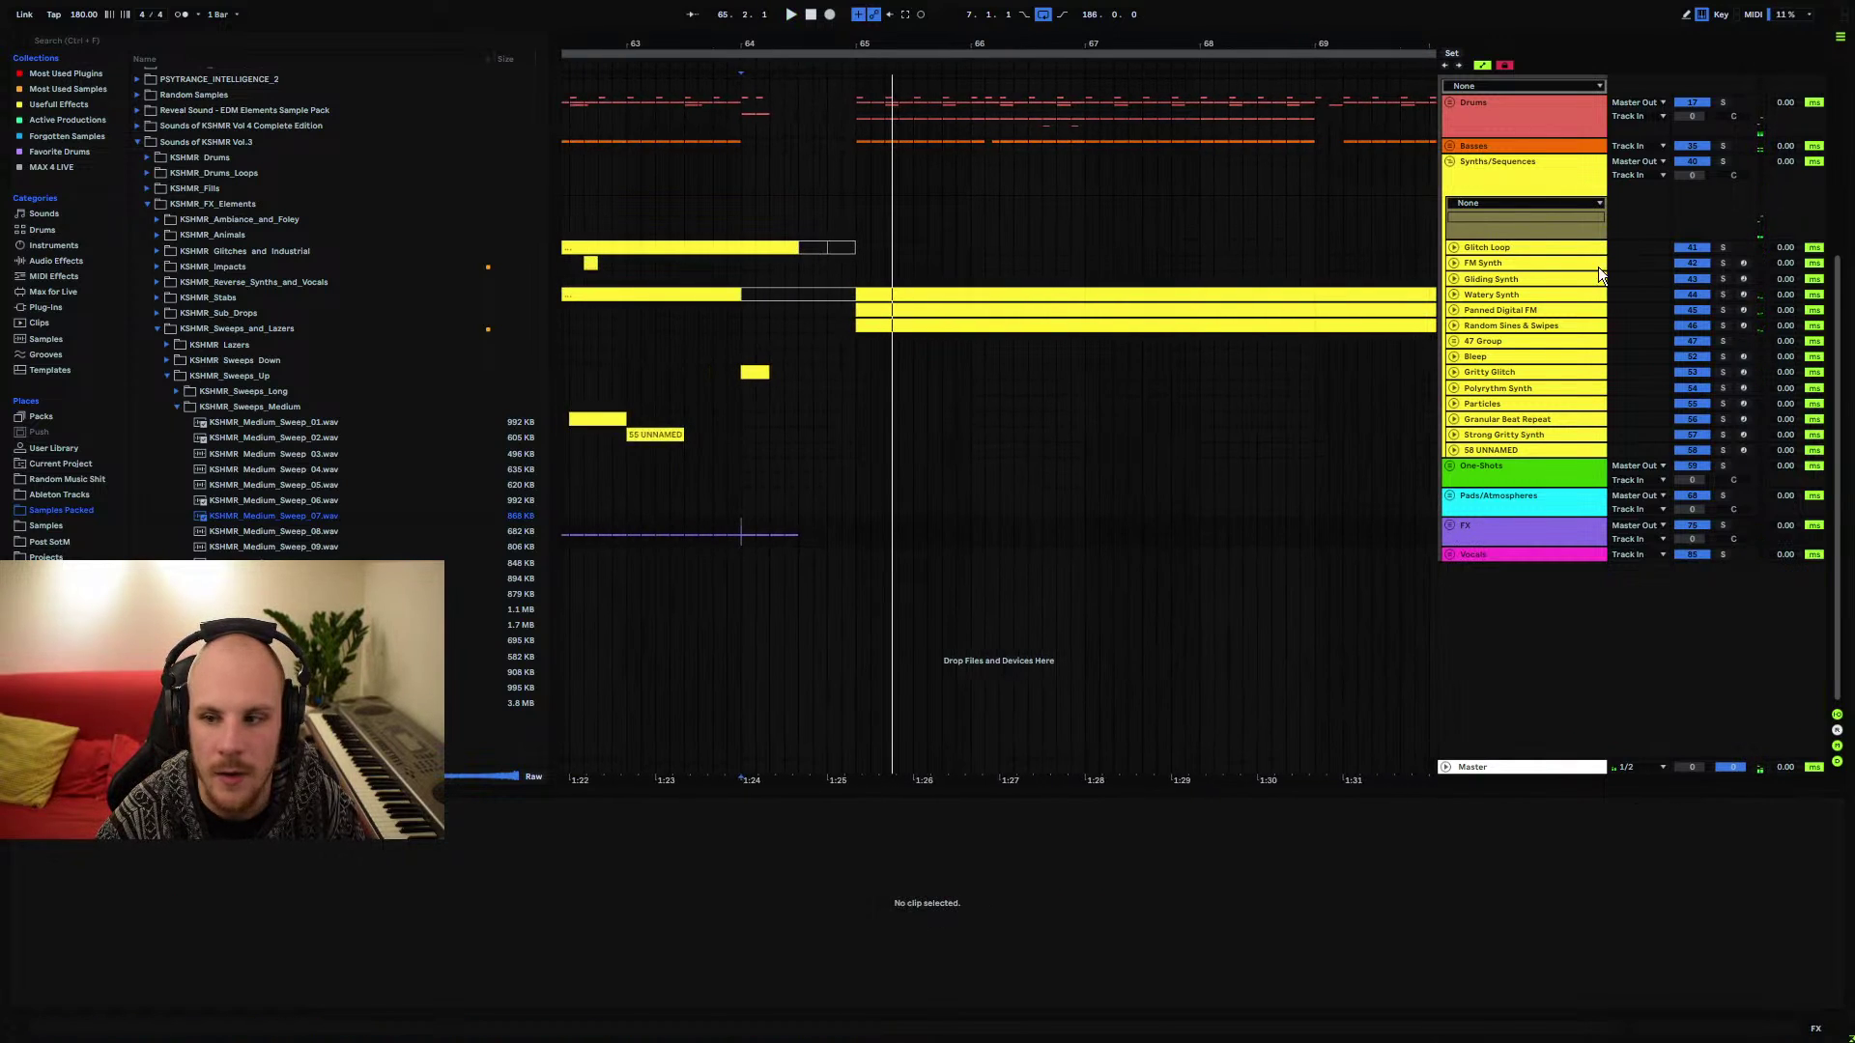
pyautogui.click(1476, 448)
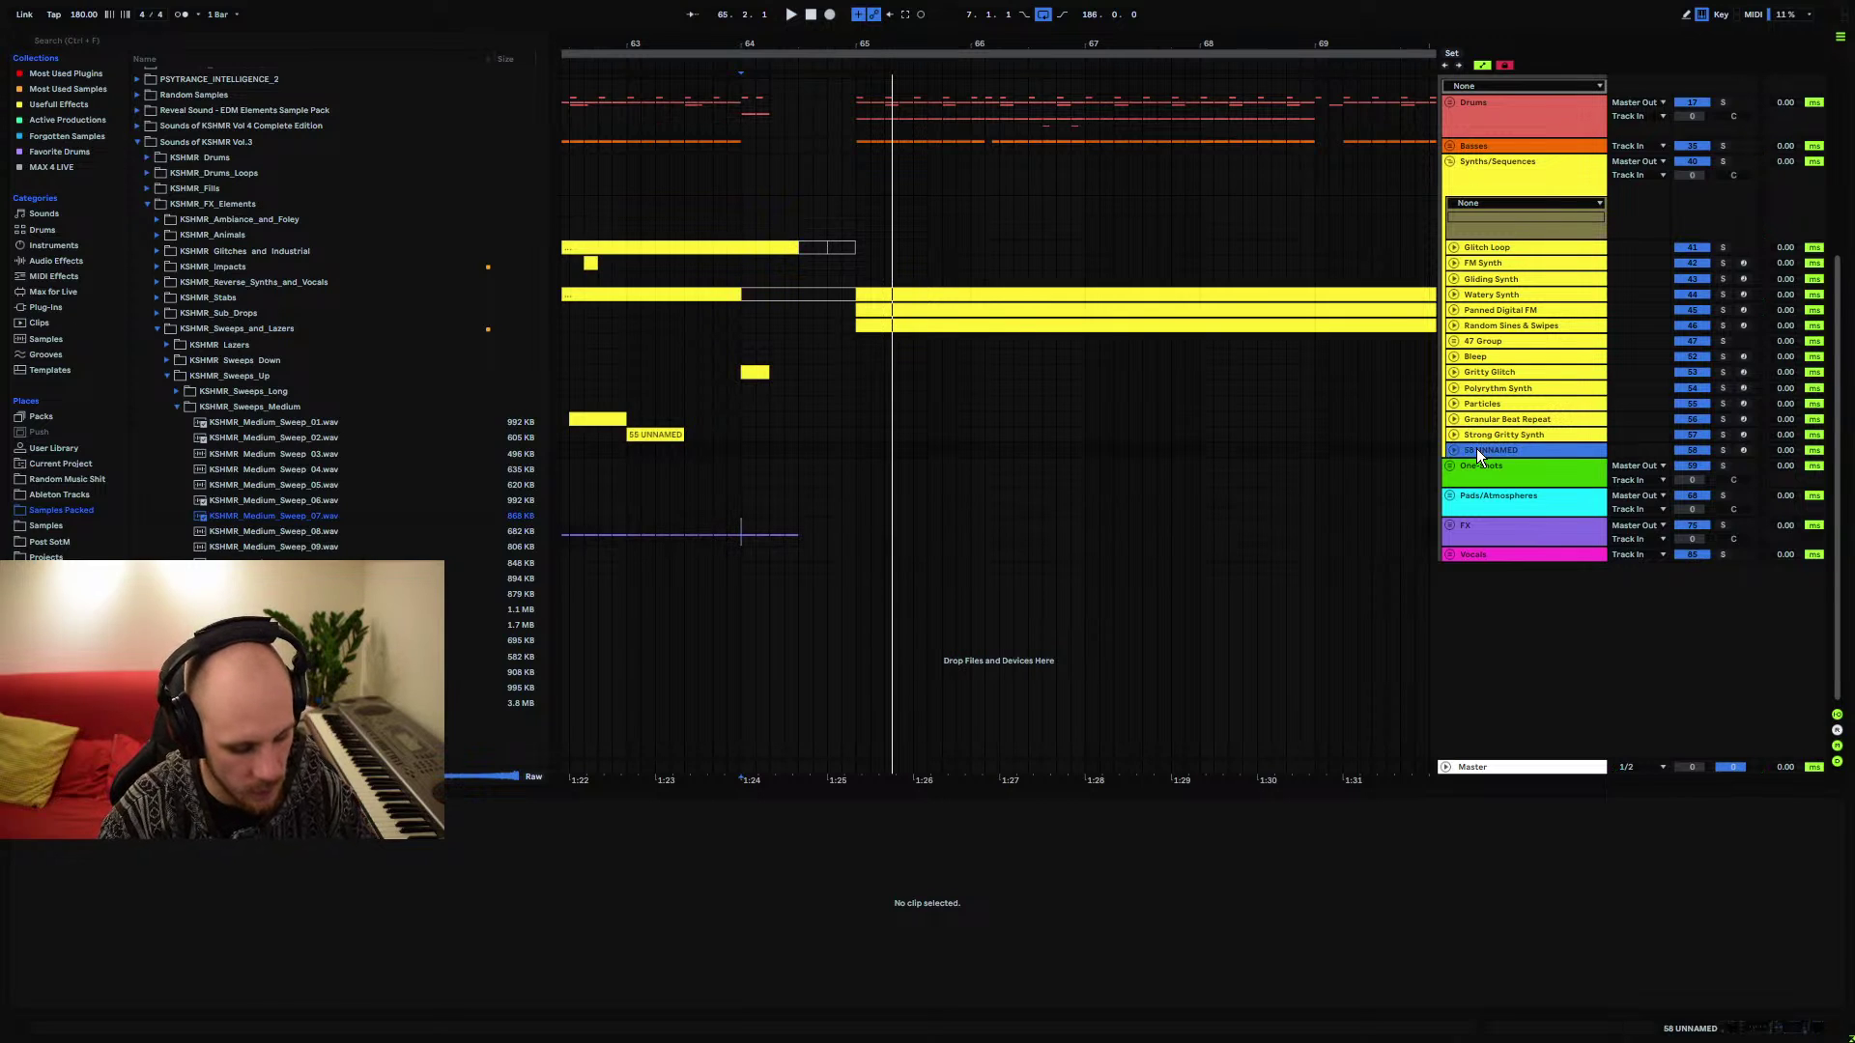
pyautogui.hotkey('ctrl', 'shift', 't')
pyautogui.rightClick(879, 487)
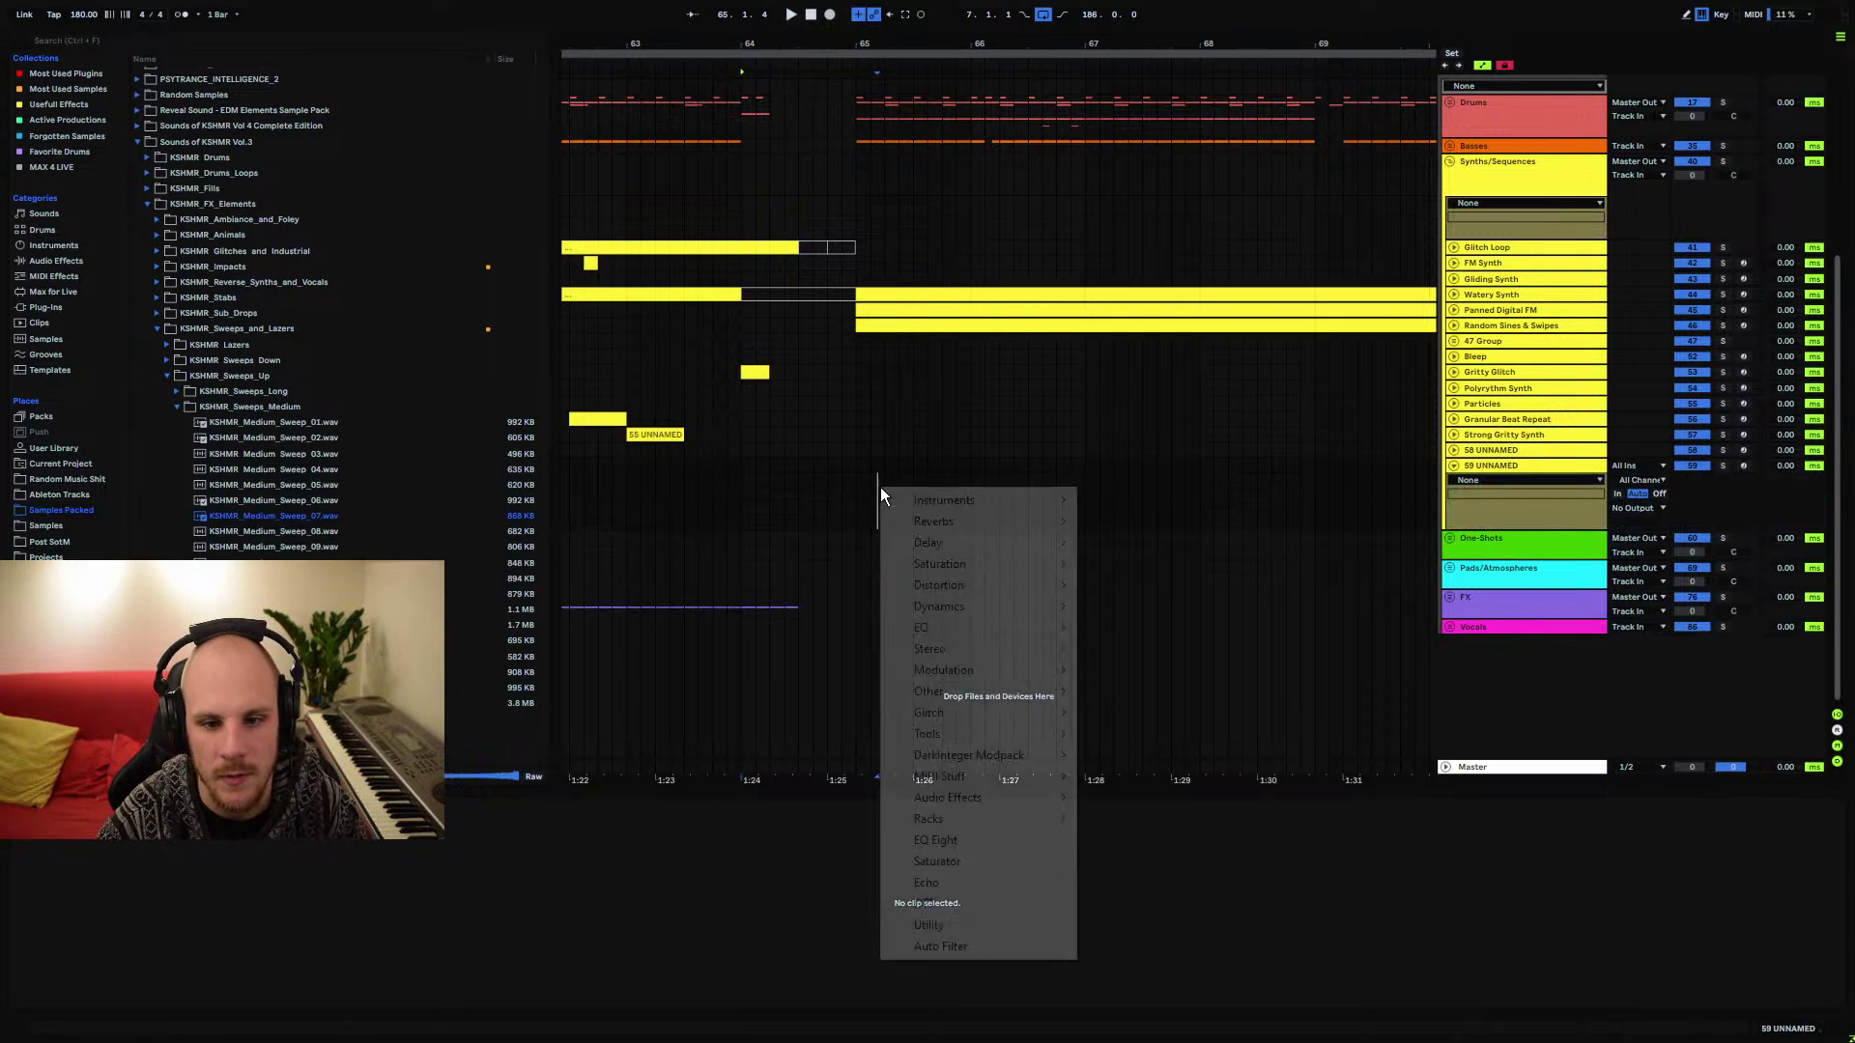
pyautogui.moveTo(979, 502)
pyautogui.click(1145, 498)
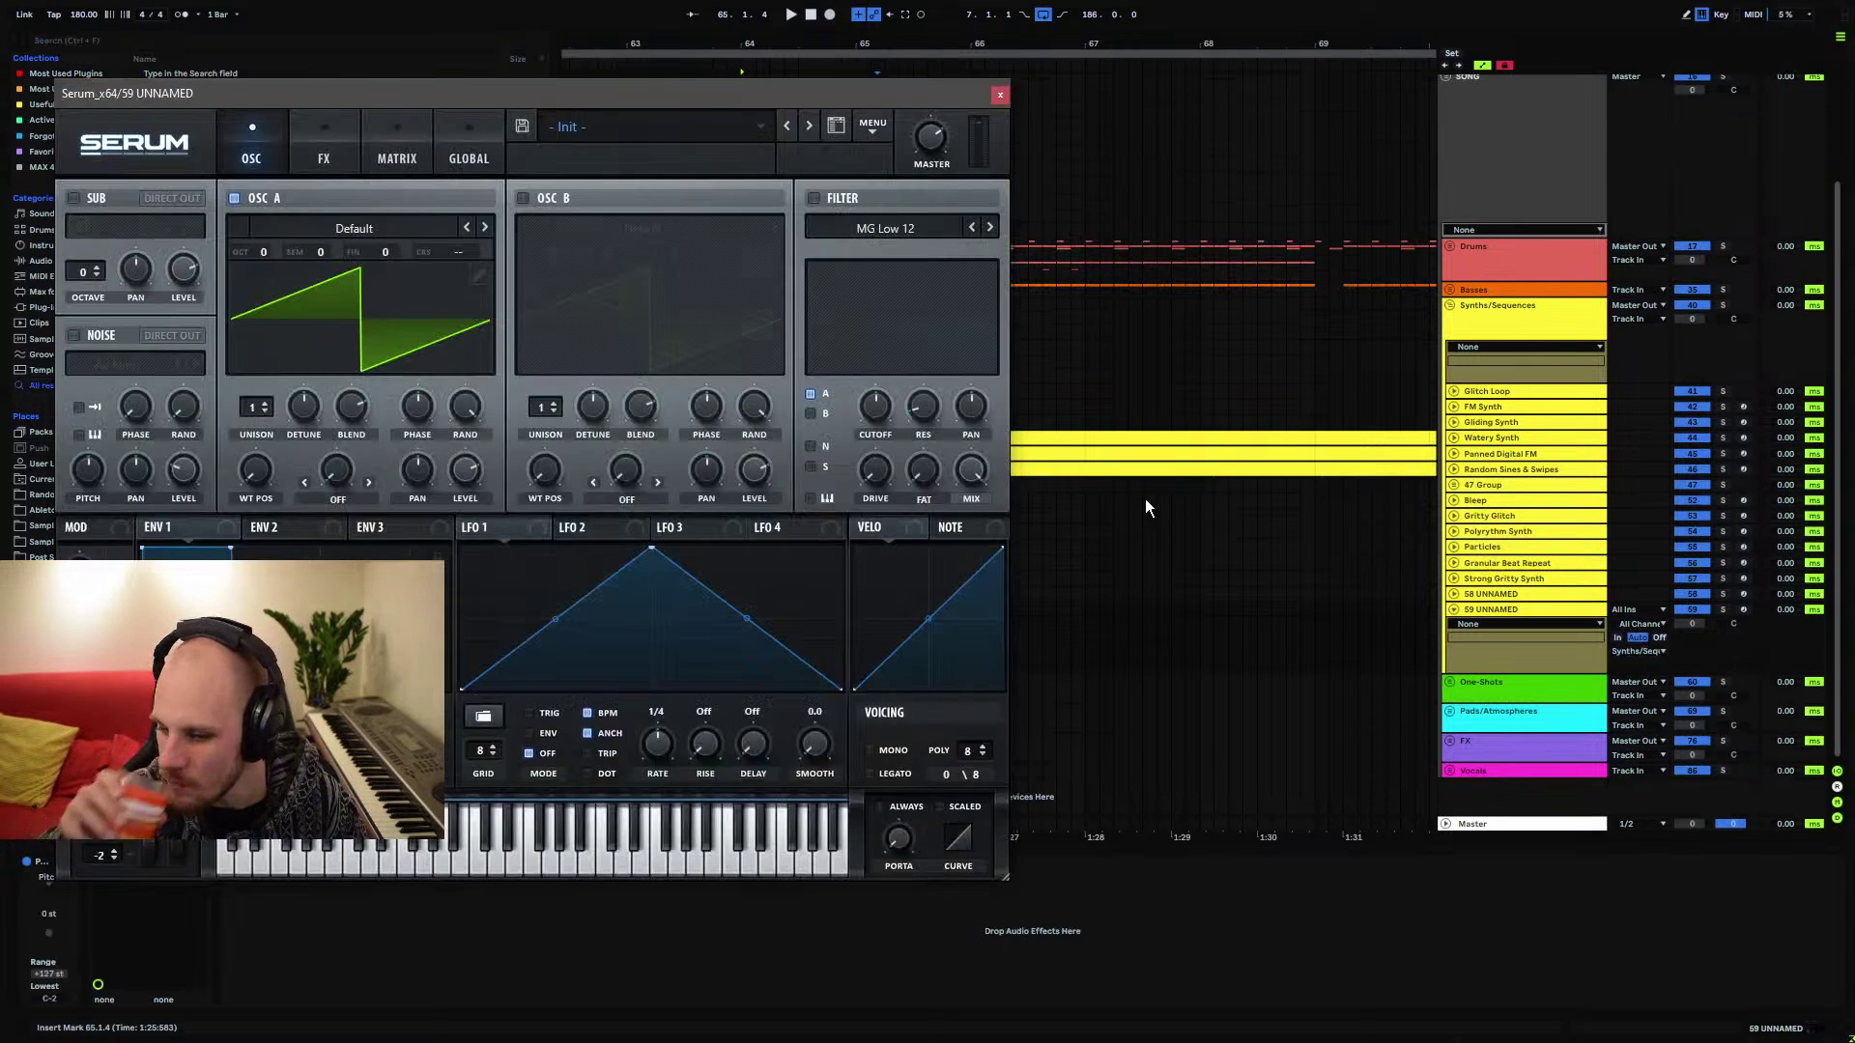
# Load wavetable 0001 from Part 01 of Projektor Tones Pack Vol.2 into Serum's oscillator A
pyautogui.click(378, 229)
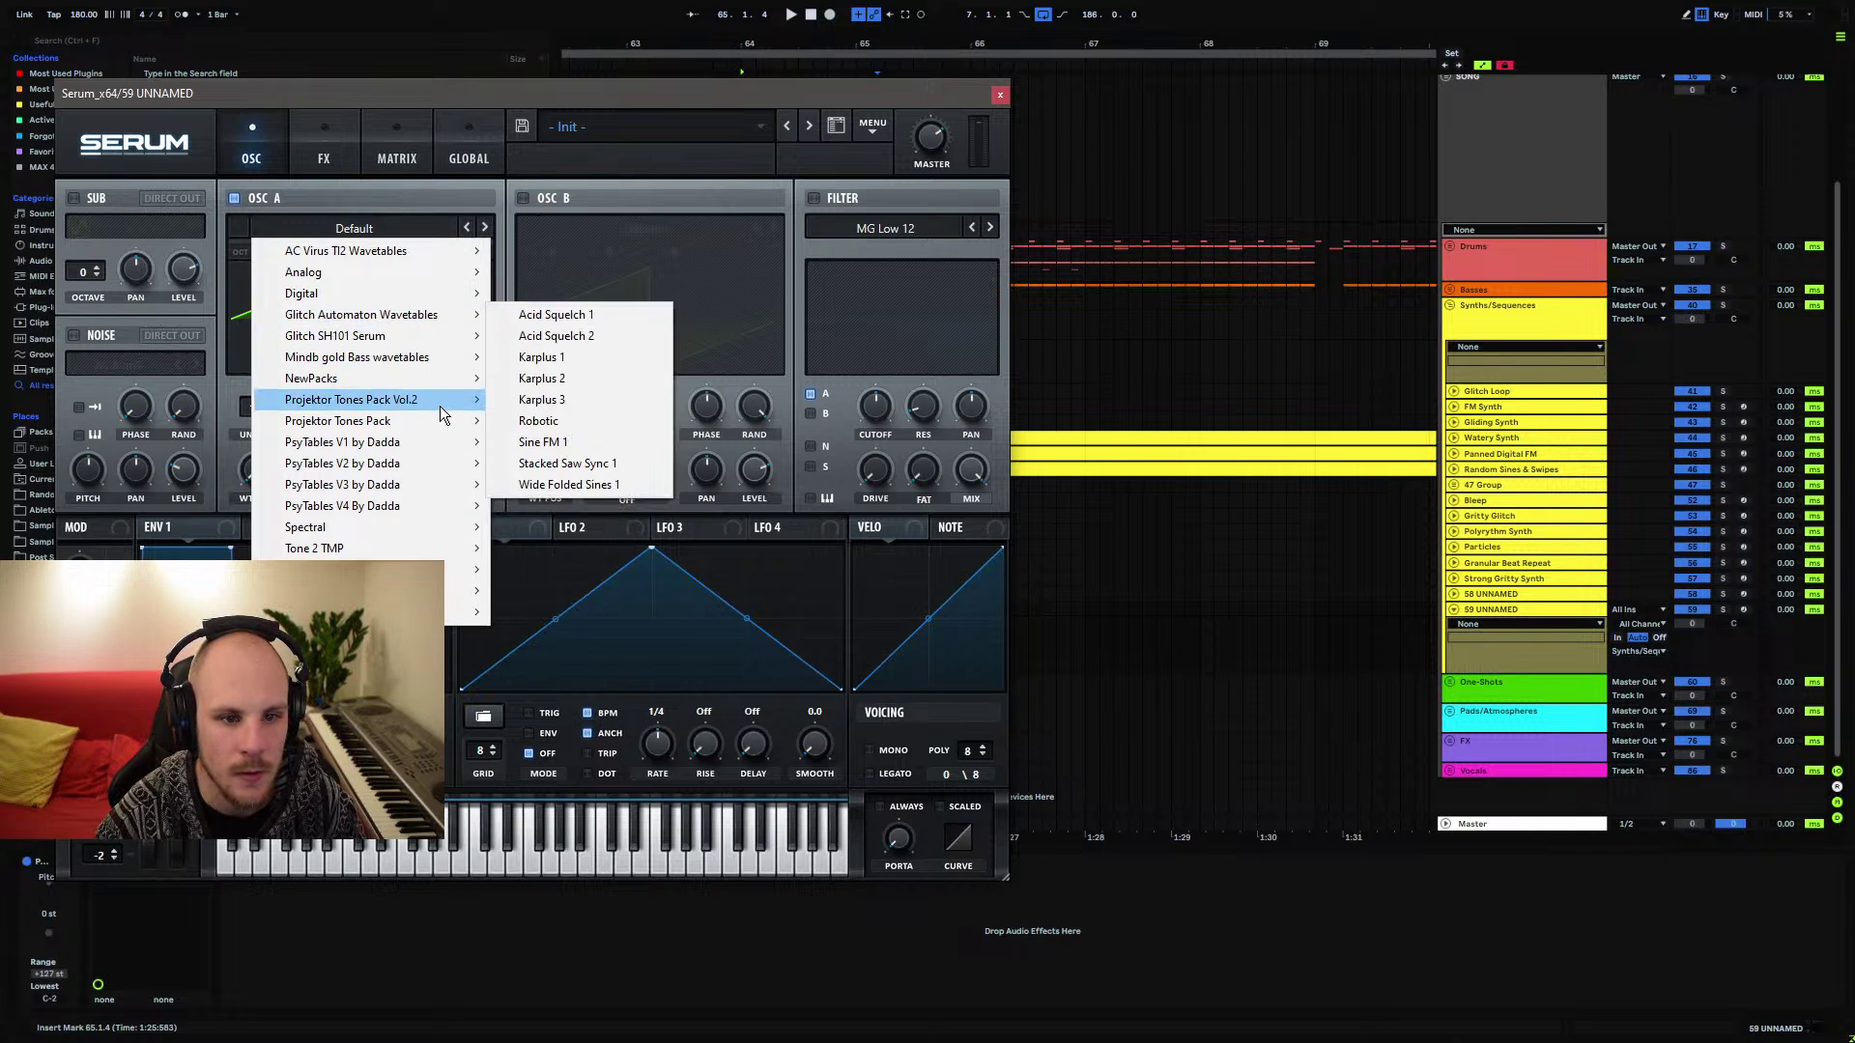
pyautogui.moveTo(439, 406)
pyautogui.moveTo(576, 426)
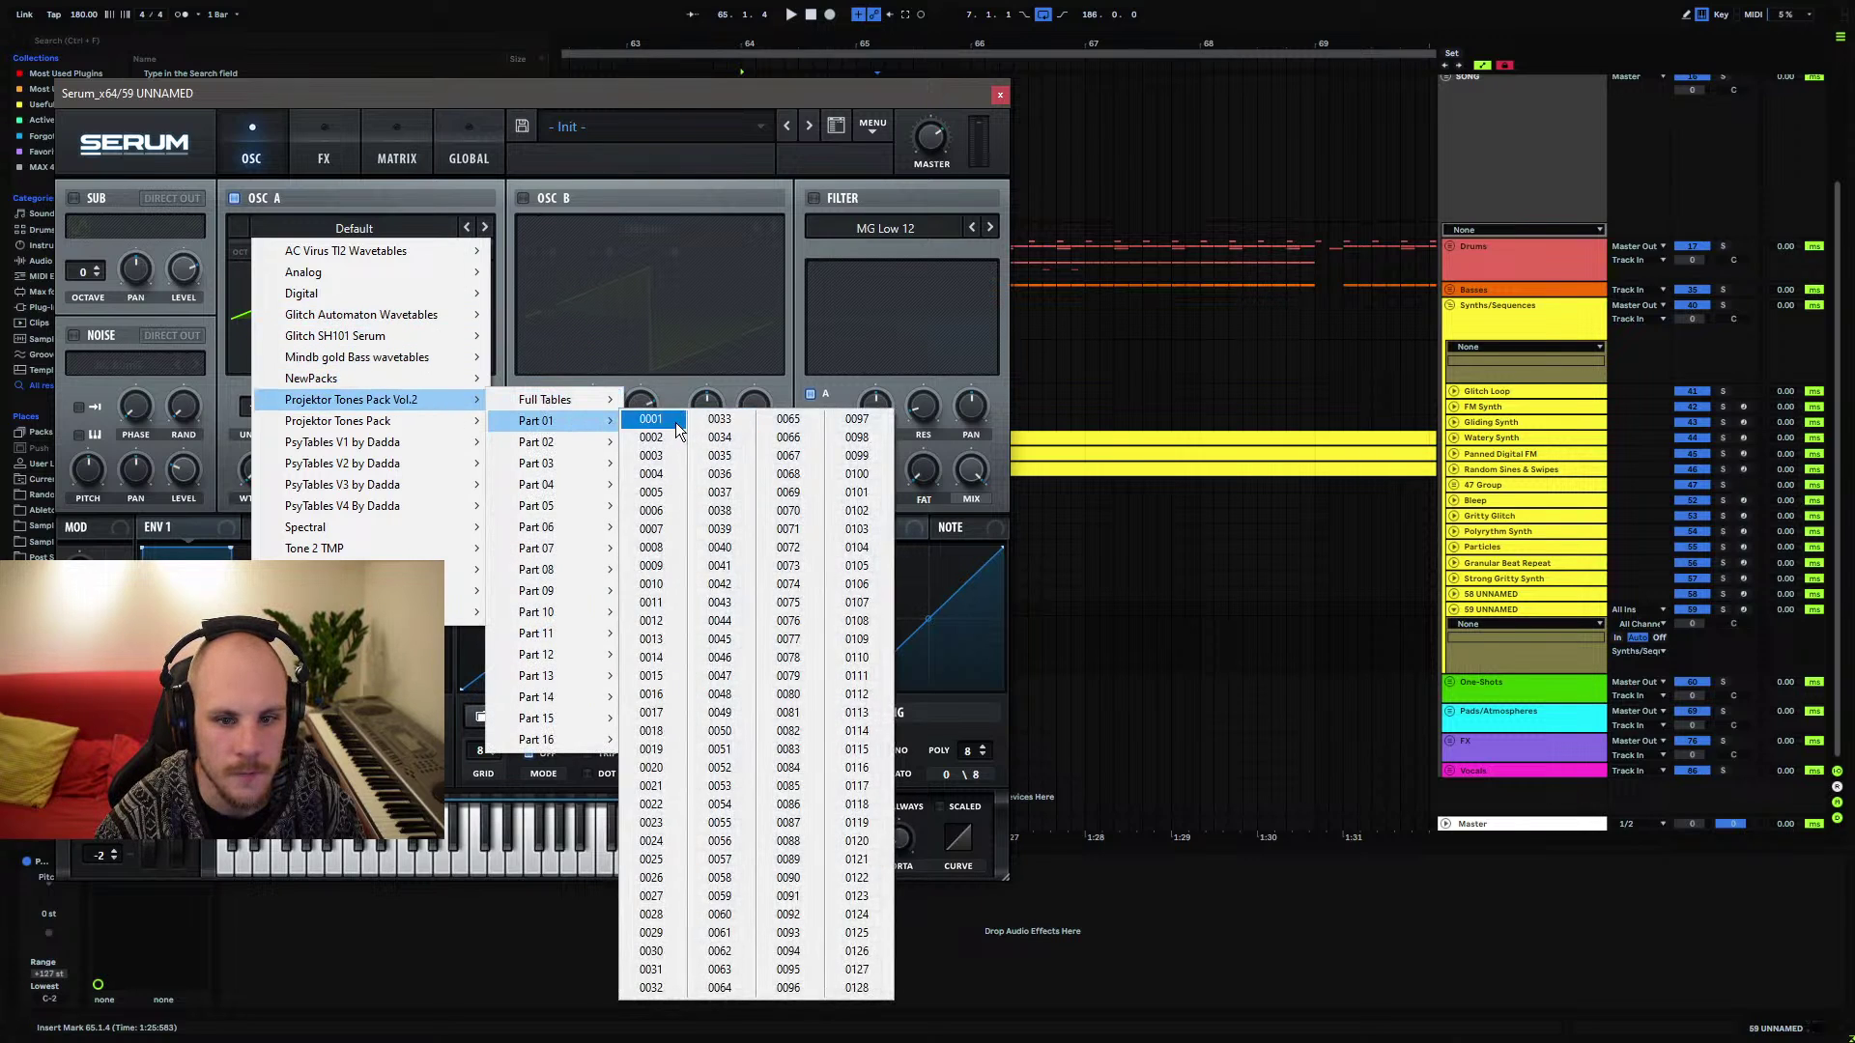
pyautogui.click(676, 421)
# Arm the new Serum track, audition it two octaves lower with the computer keyboard and hide the plug-in window
pyautogui.click(1743, 609)
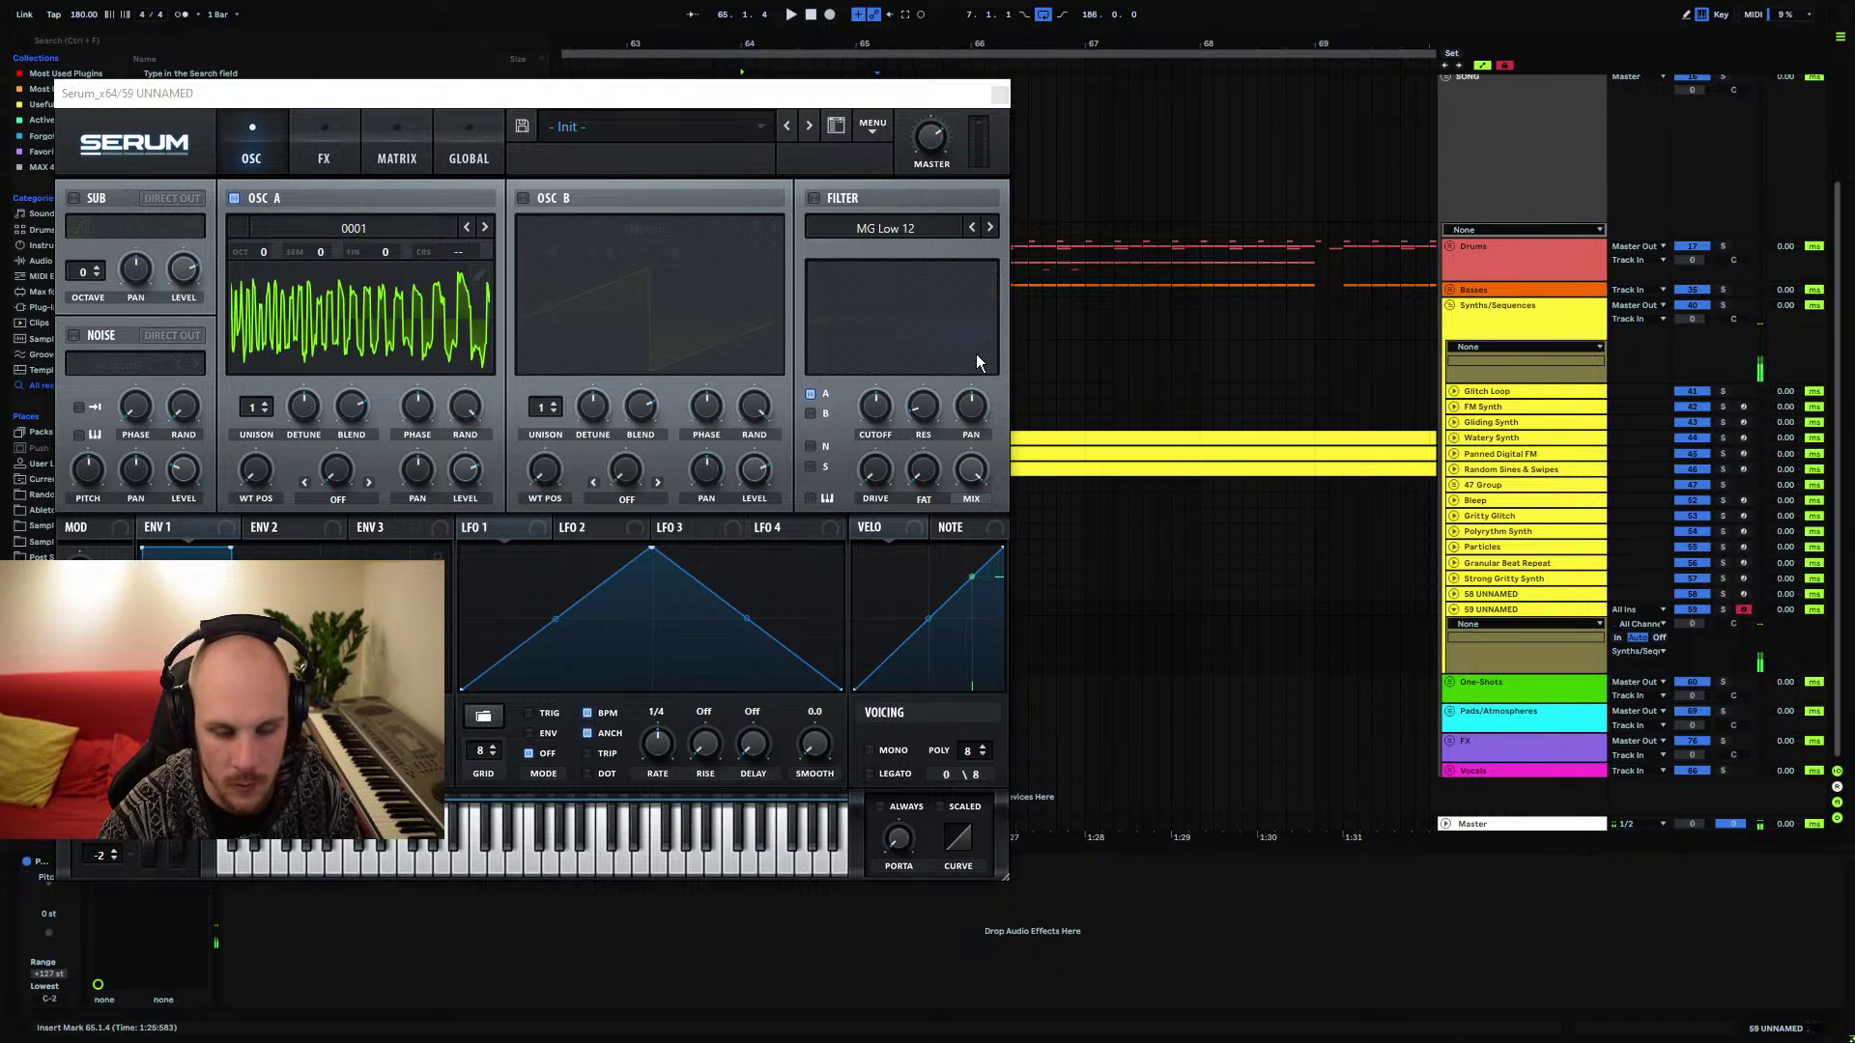
pyautogui.press('z')
pyautogui.press('z')
pyautogui.press('a')
pyautogui.hotkey('ctrl', 'alt', 'p')
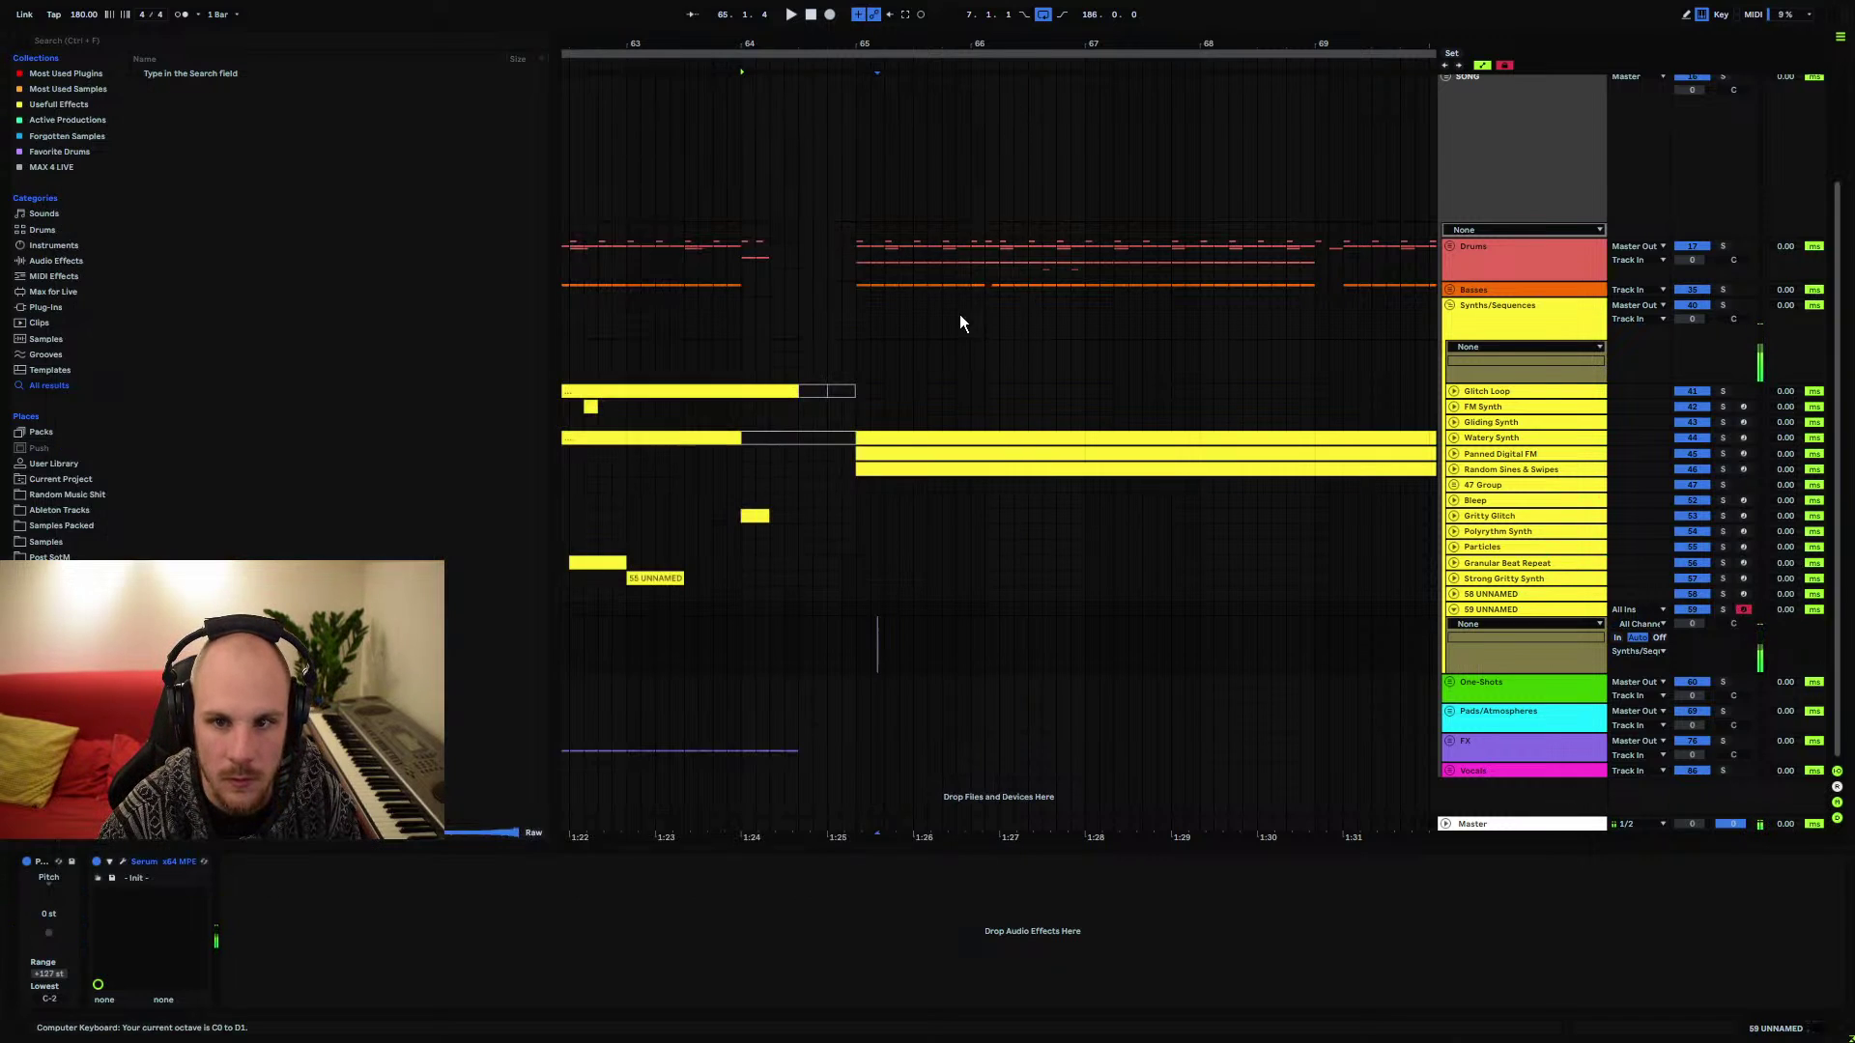
# Check the notes of the Random Sines & Swipes clip and create an empty MIDI clip on the Serum track from 64.3.1 to 65.1.1
pyautogui.doubleClick(866, 469)
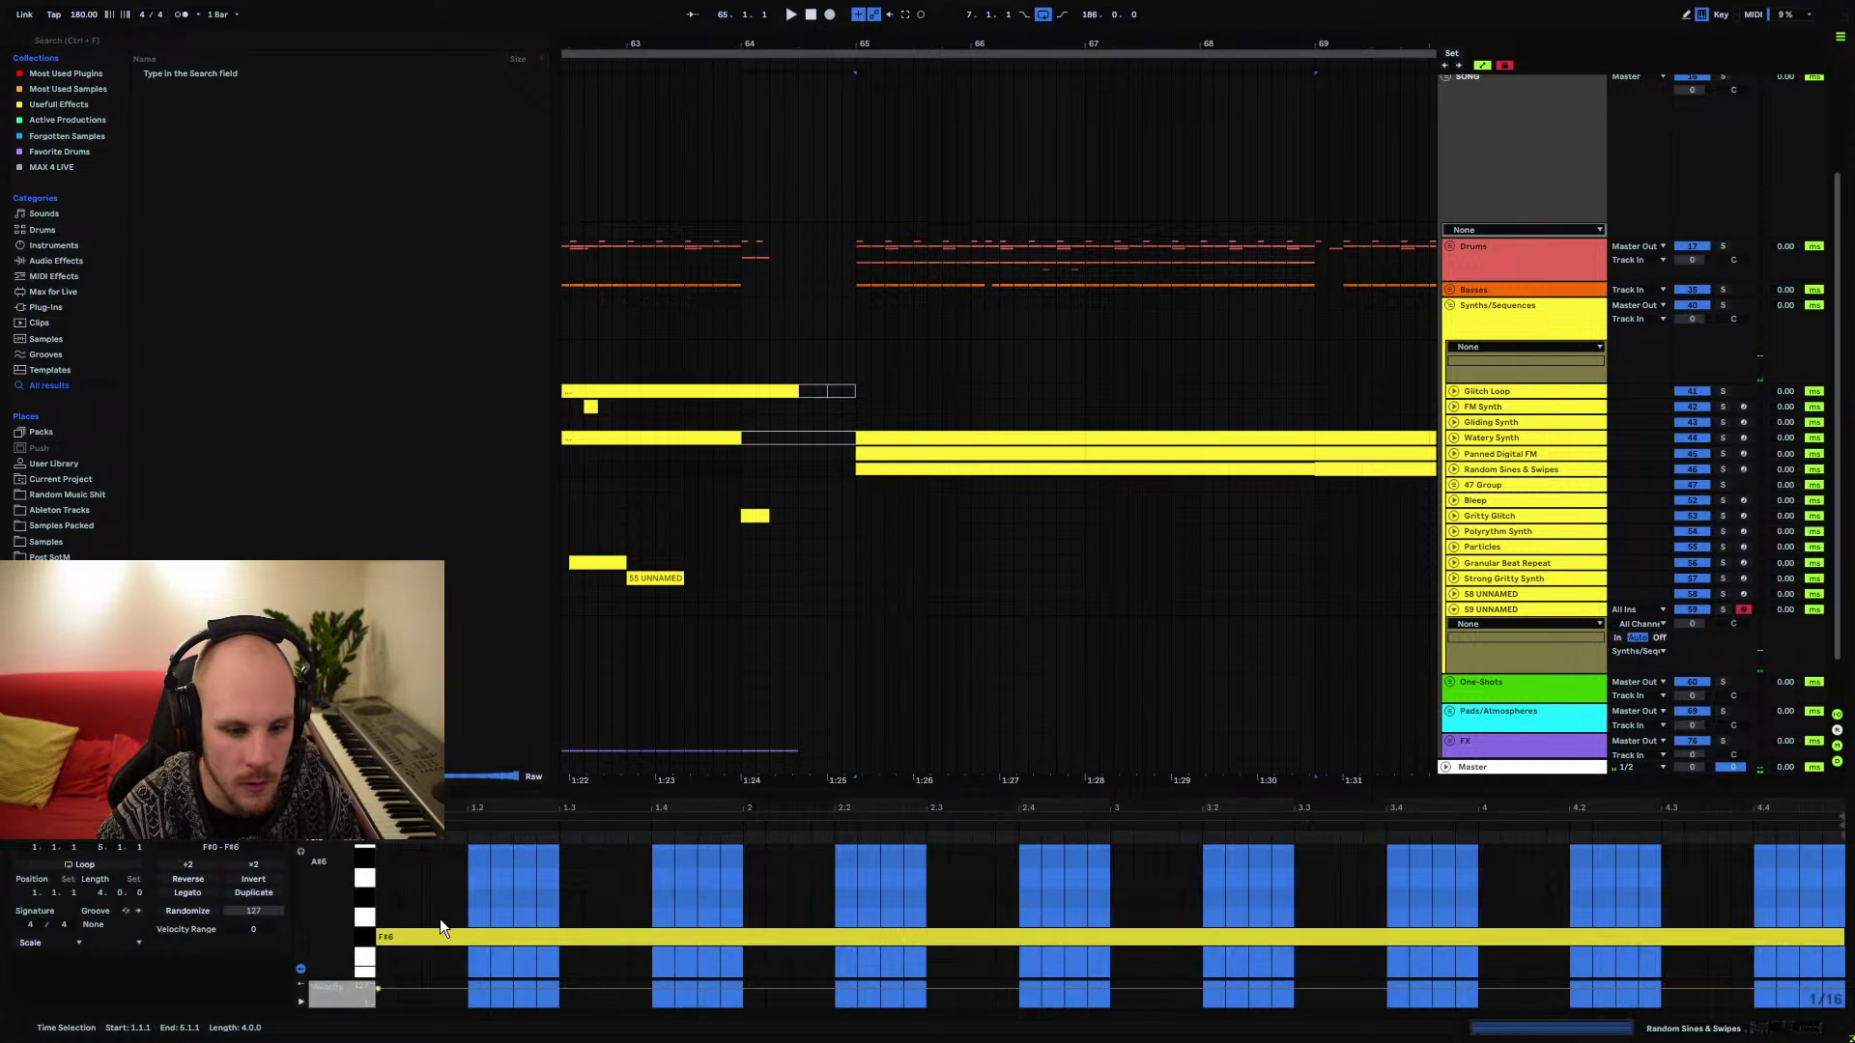
pyautogui.click(799, 642)
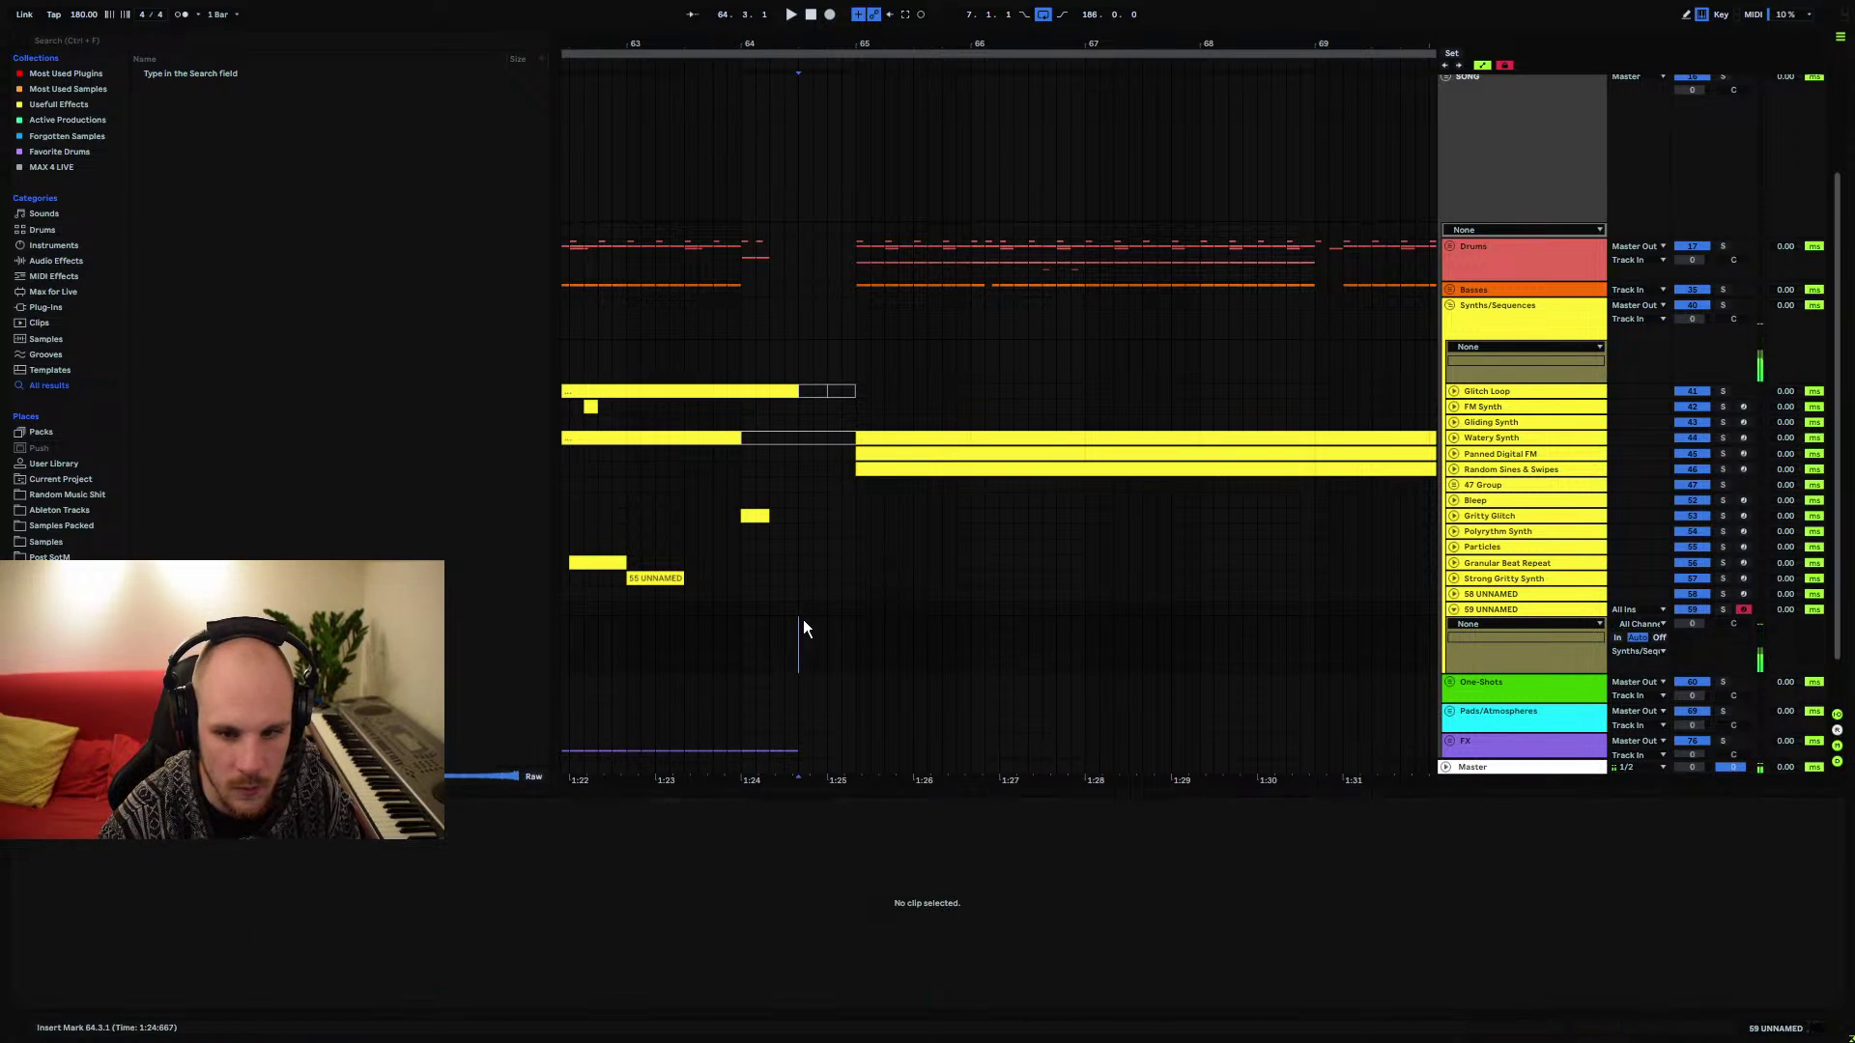
pyautogui.press('space')
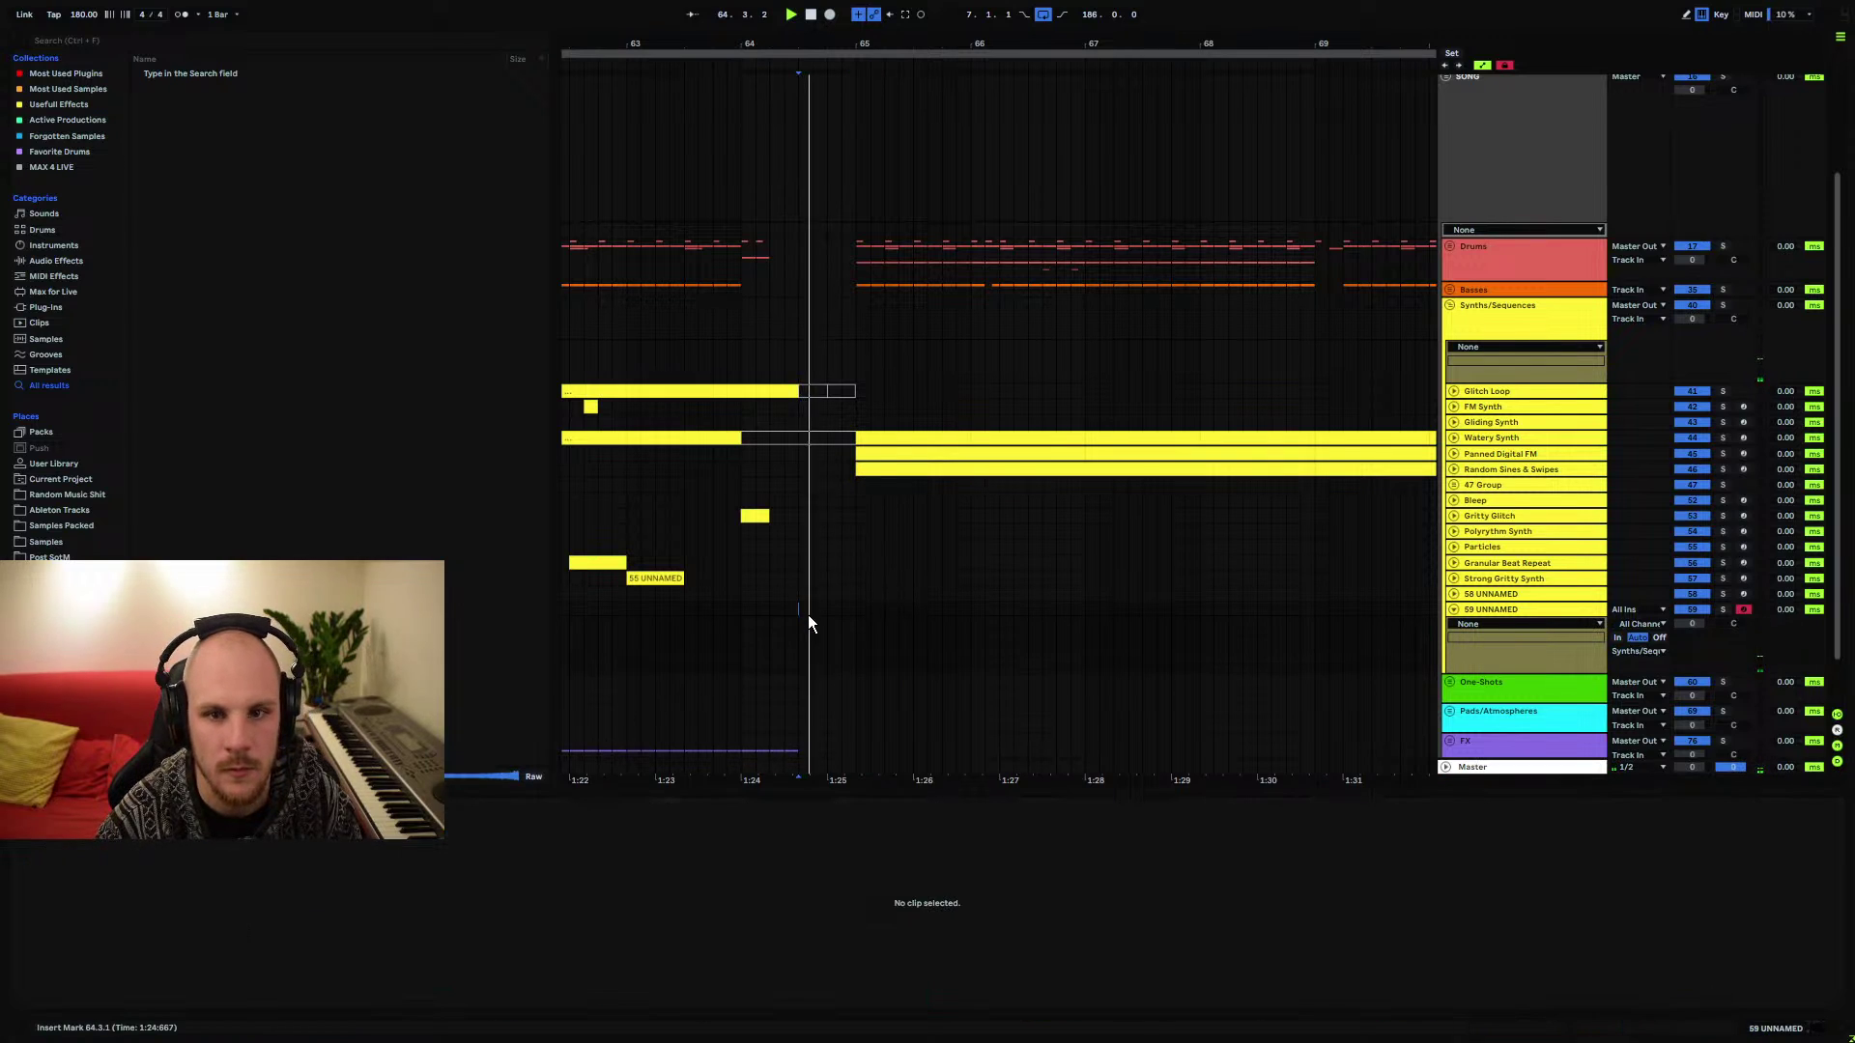
pyautogui.click(740, 611)
pyautogui.moveTo(798, 608); pyautogui.dragTo(855, 606)
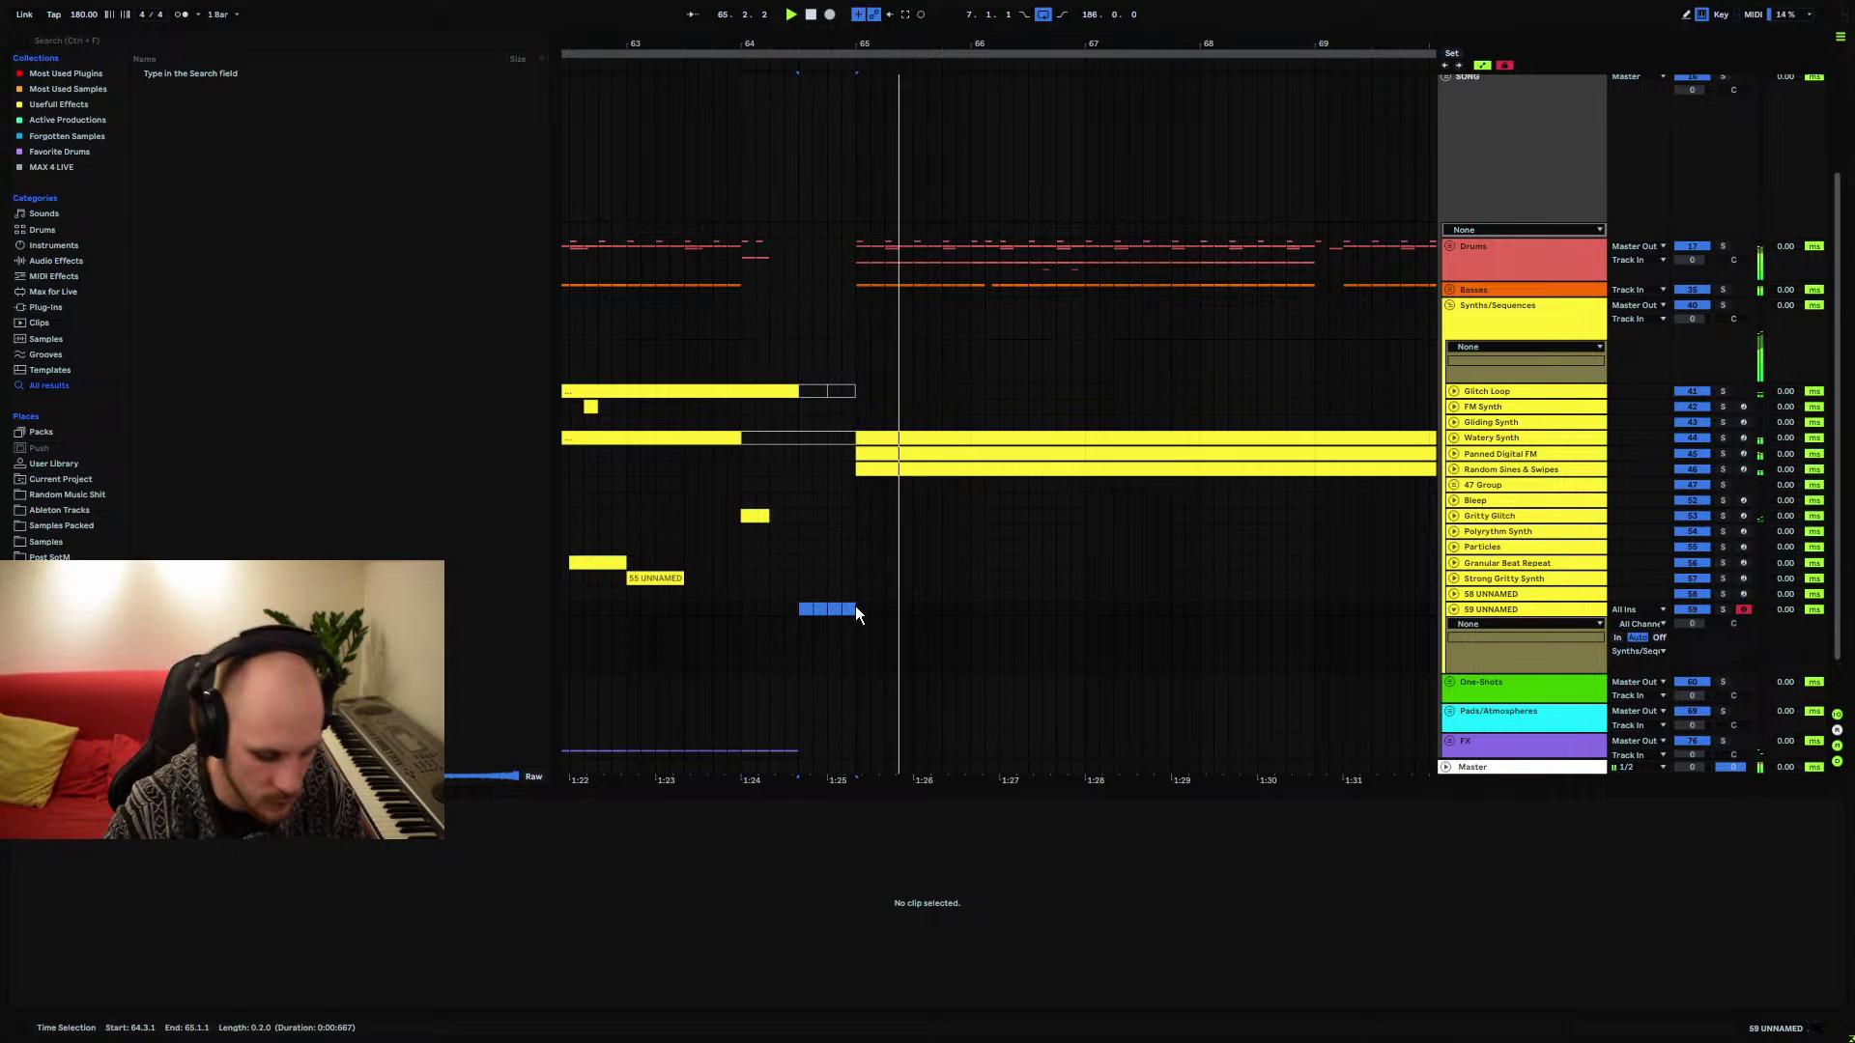
pyautogui.hotkey('ctrl', 'shift', 'm')
# Add a short F#0 note at 1.3.1 and a longer F#0 note at 1.3.3 in the new clip
pyautogui.scroll(-5, 431, 914)
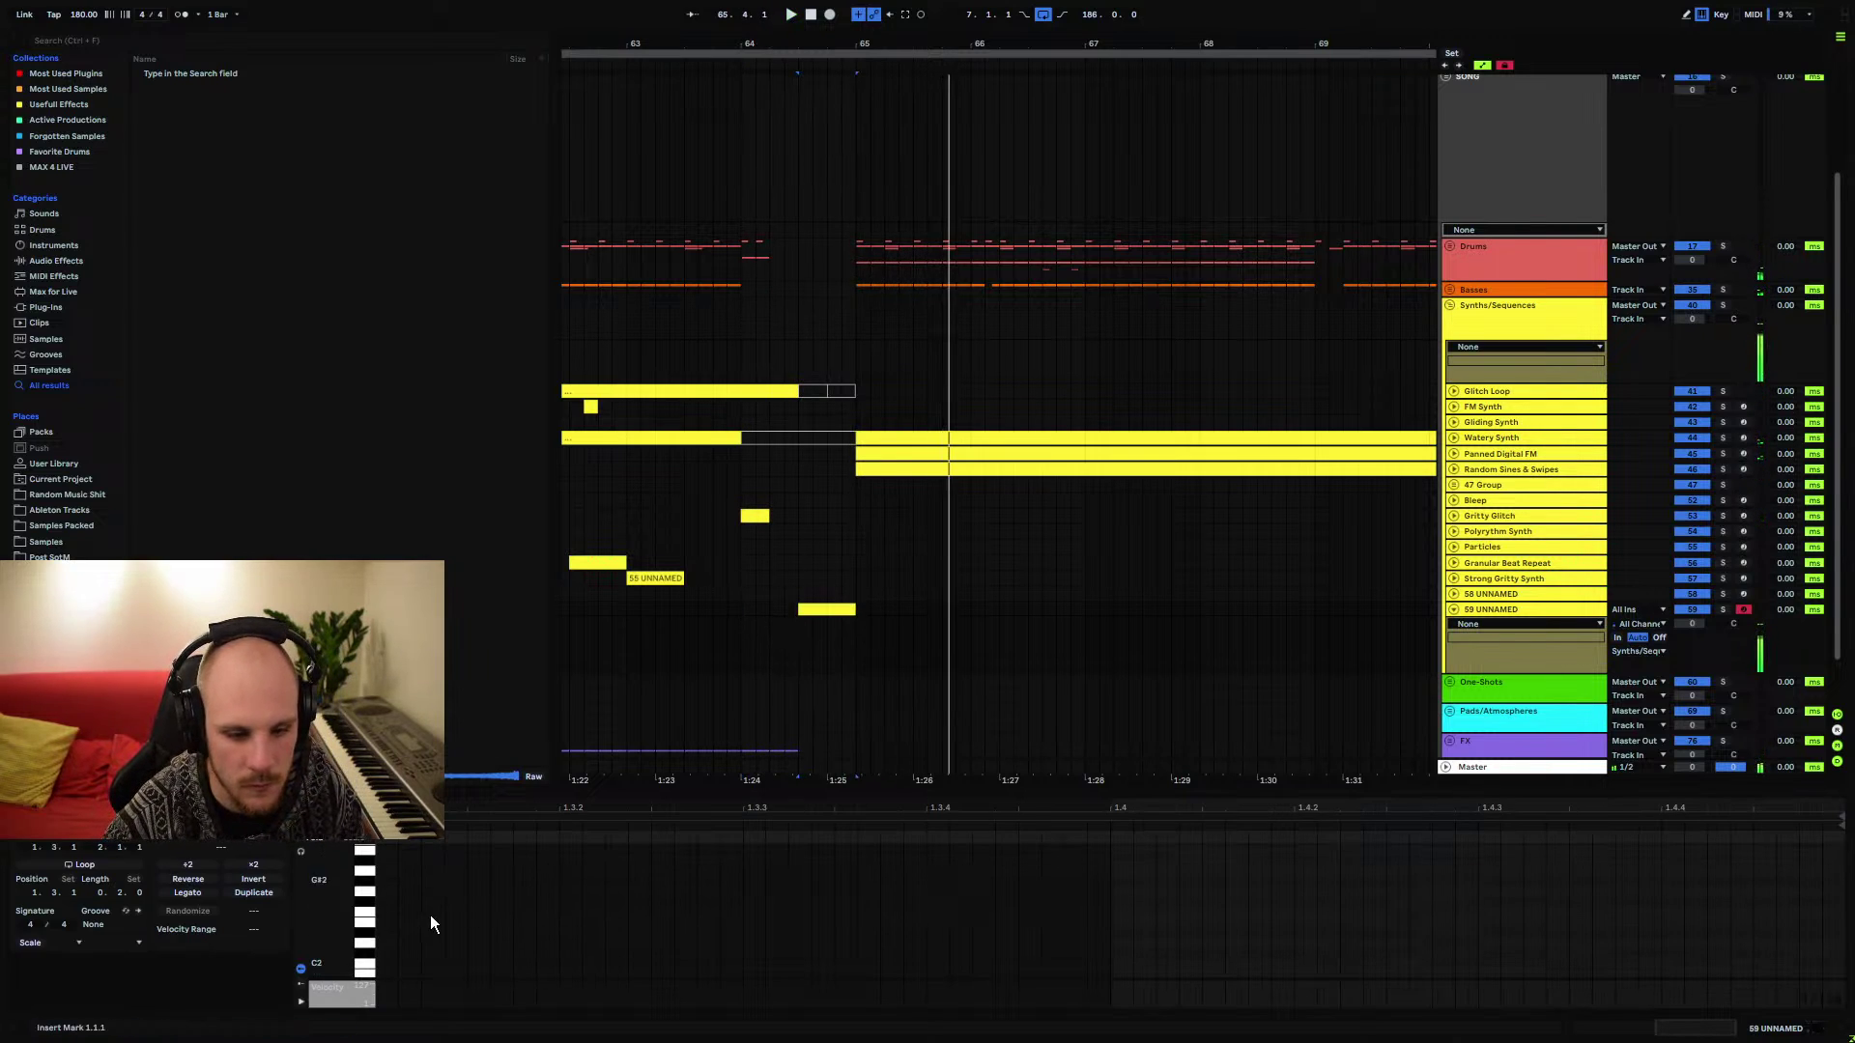
pyautogui.scroll(-3, 386, 929)
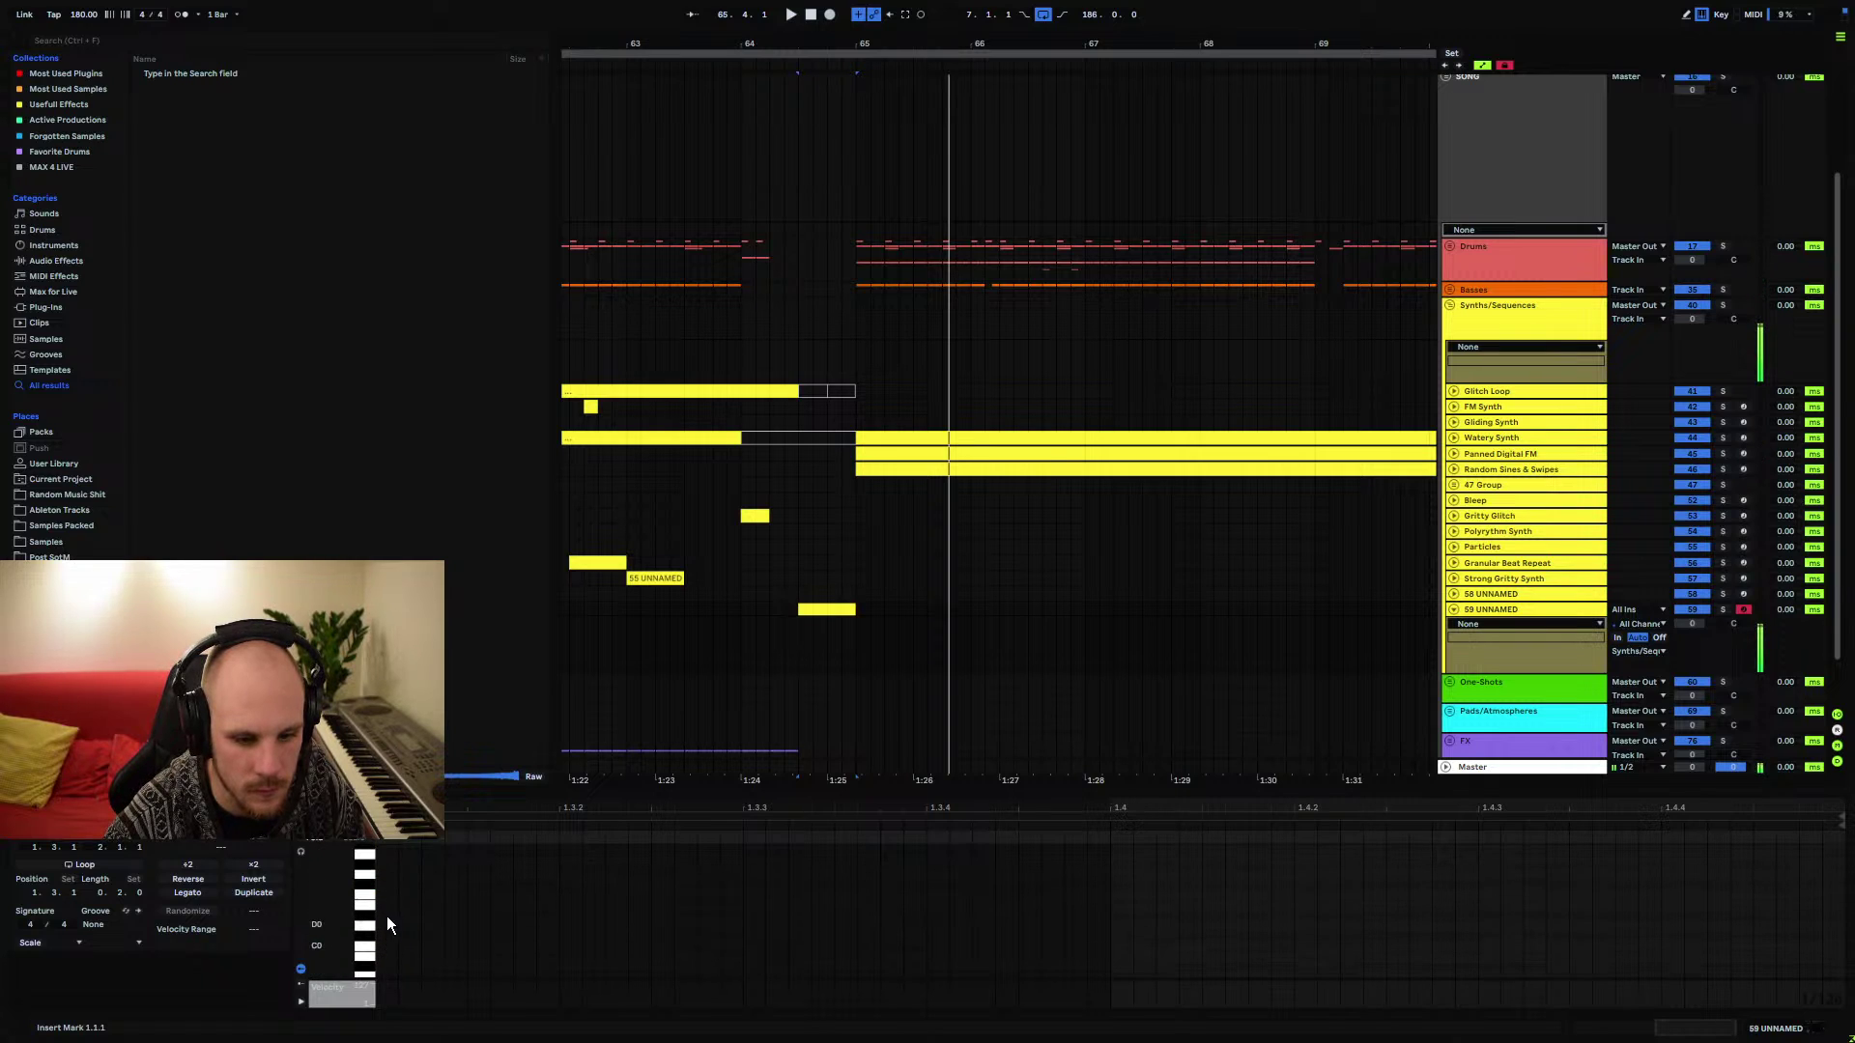
pyautogui.click(392, 889)
pyautogui.press('space')
pyautogui.doubleClick(390, 881)
pyautogui.press('space')
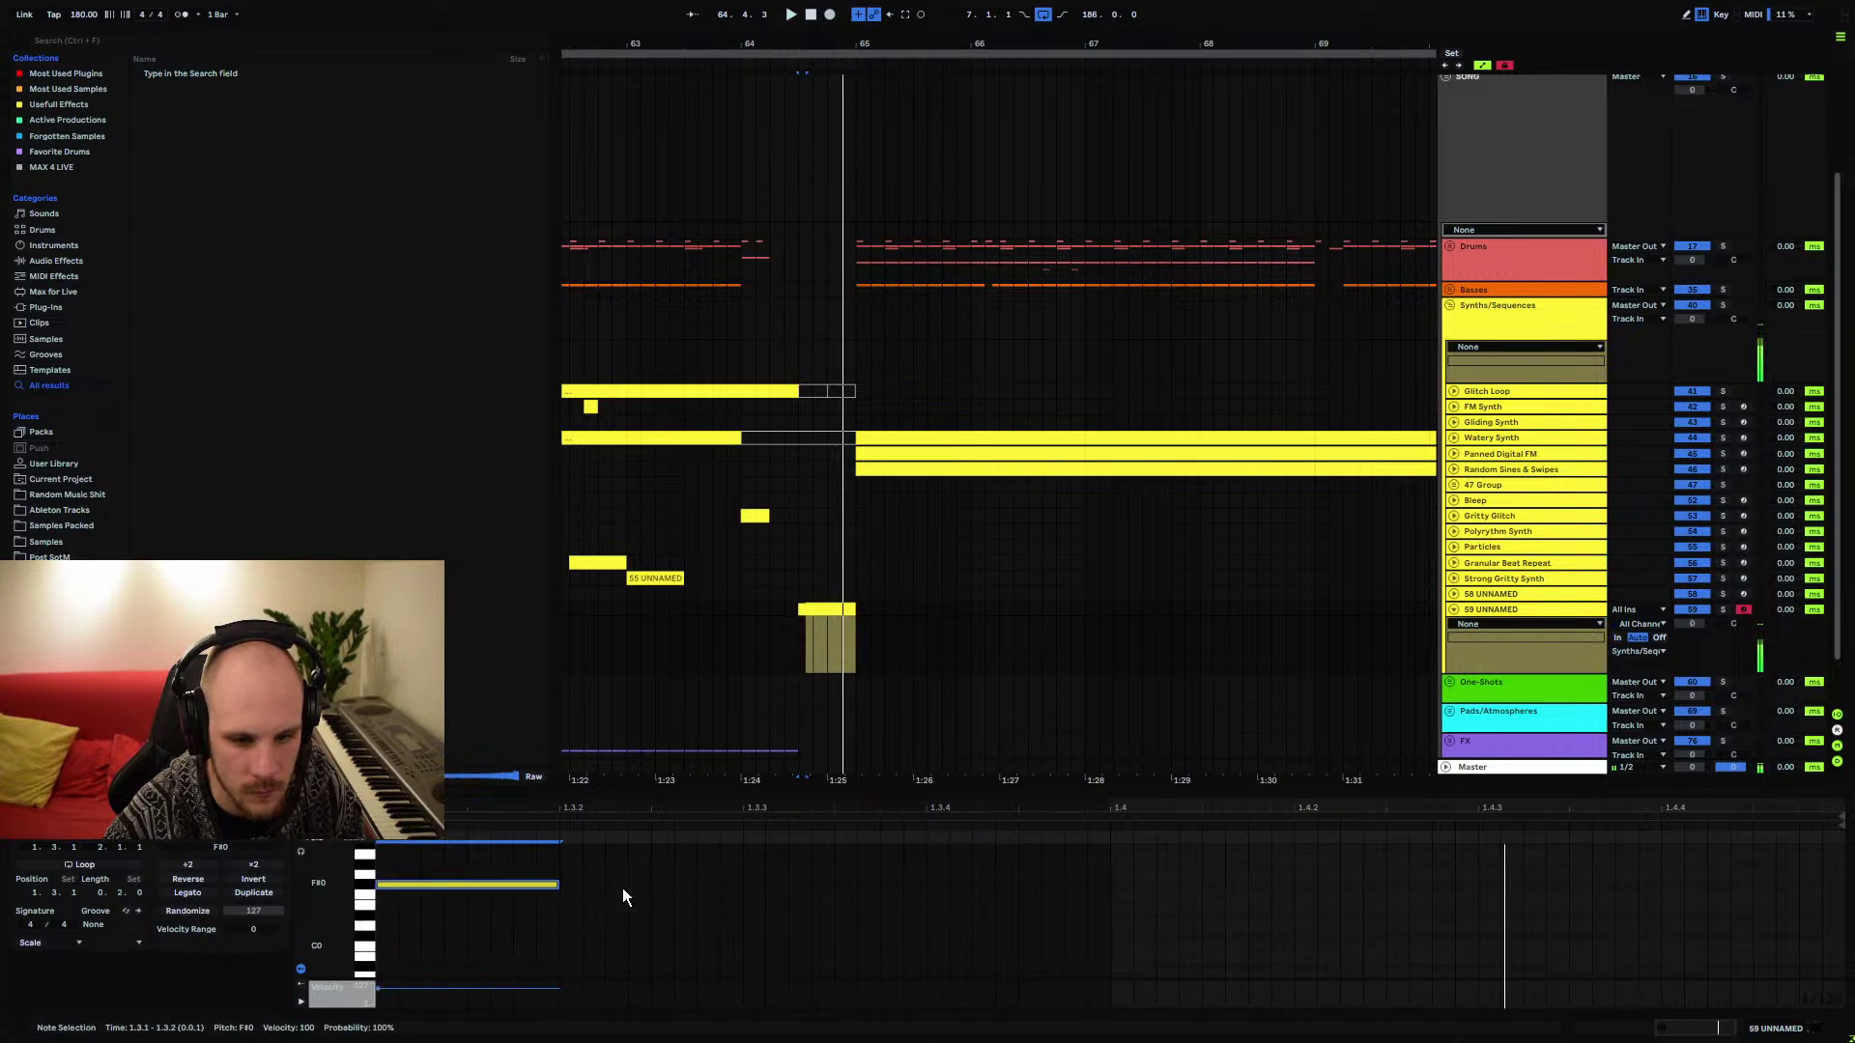
pyautogui.doubleClick(756, 885)
pyautogui.moveTo(931, 886); pyautogui.dragTo(1087, 885)
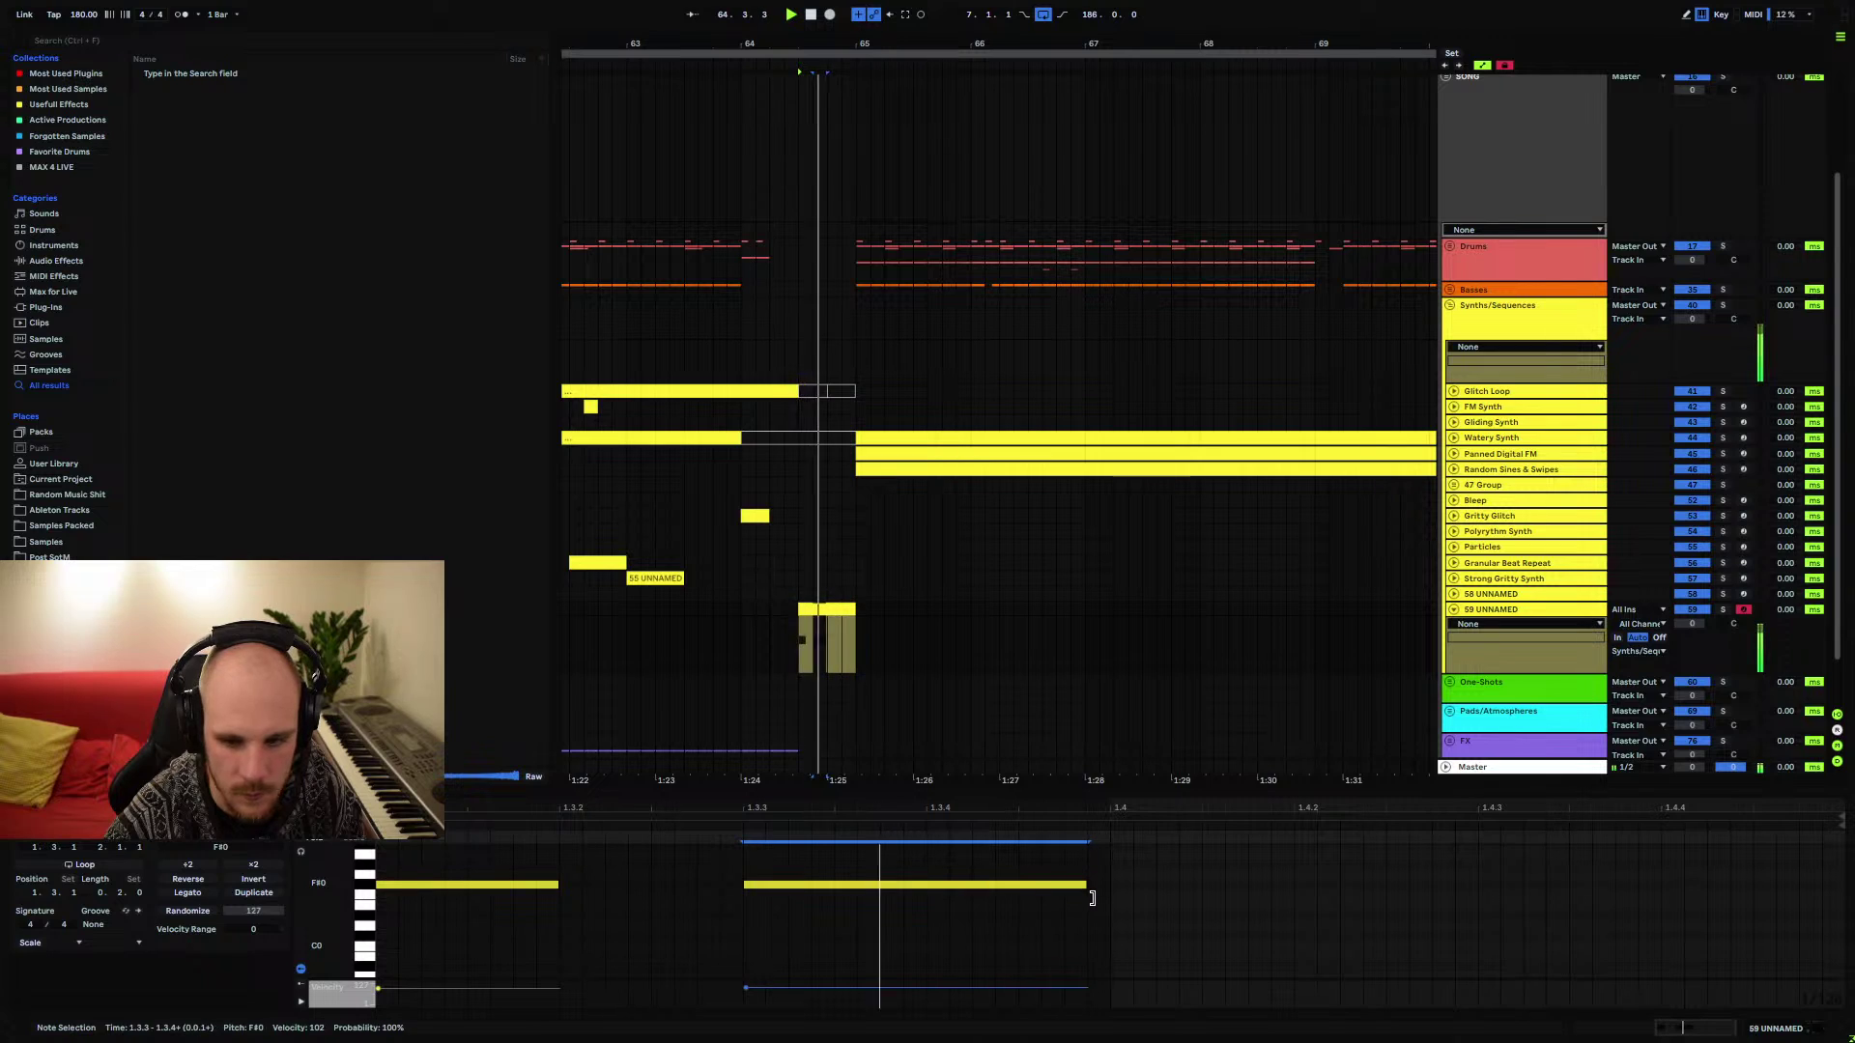
# Duplicate both F#0 notes to beat 1.4, delete the longer copy and listen to the pattern
pyautogui.keyDown('shift'); pyautogui.click(472, 887); pyautogui.keyUp('shift')
pyautogui.hotkey('ctrl', 'd')
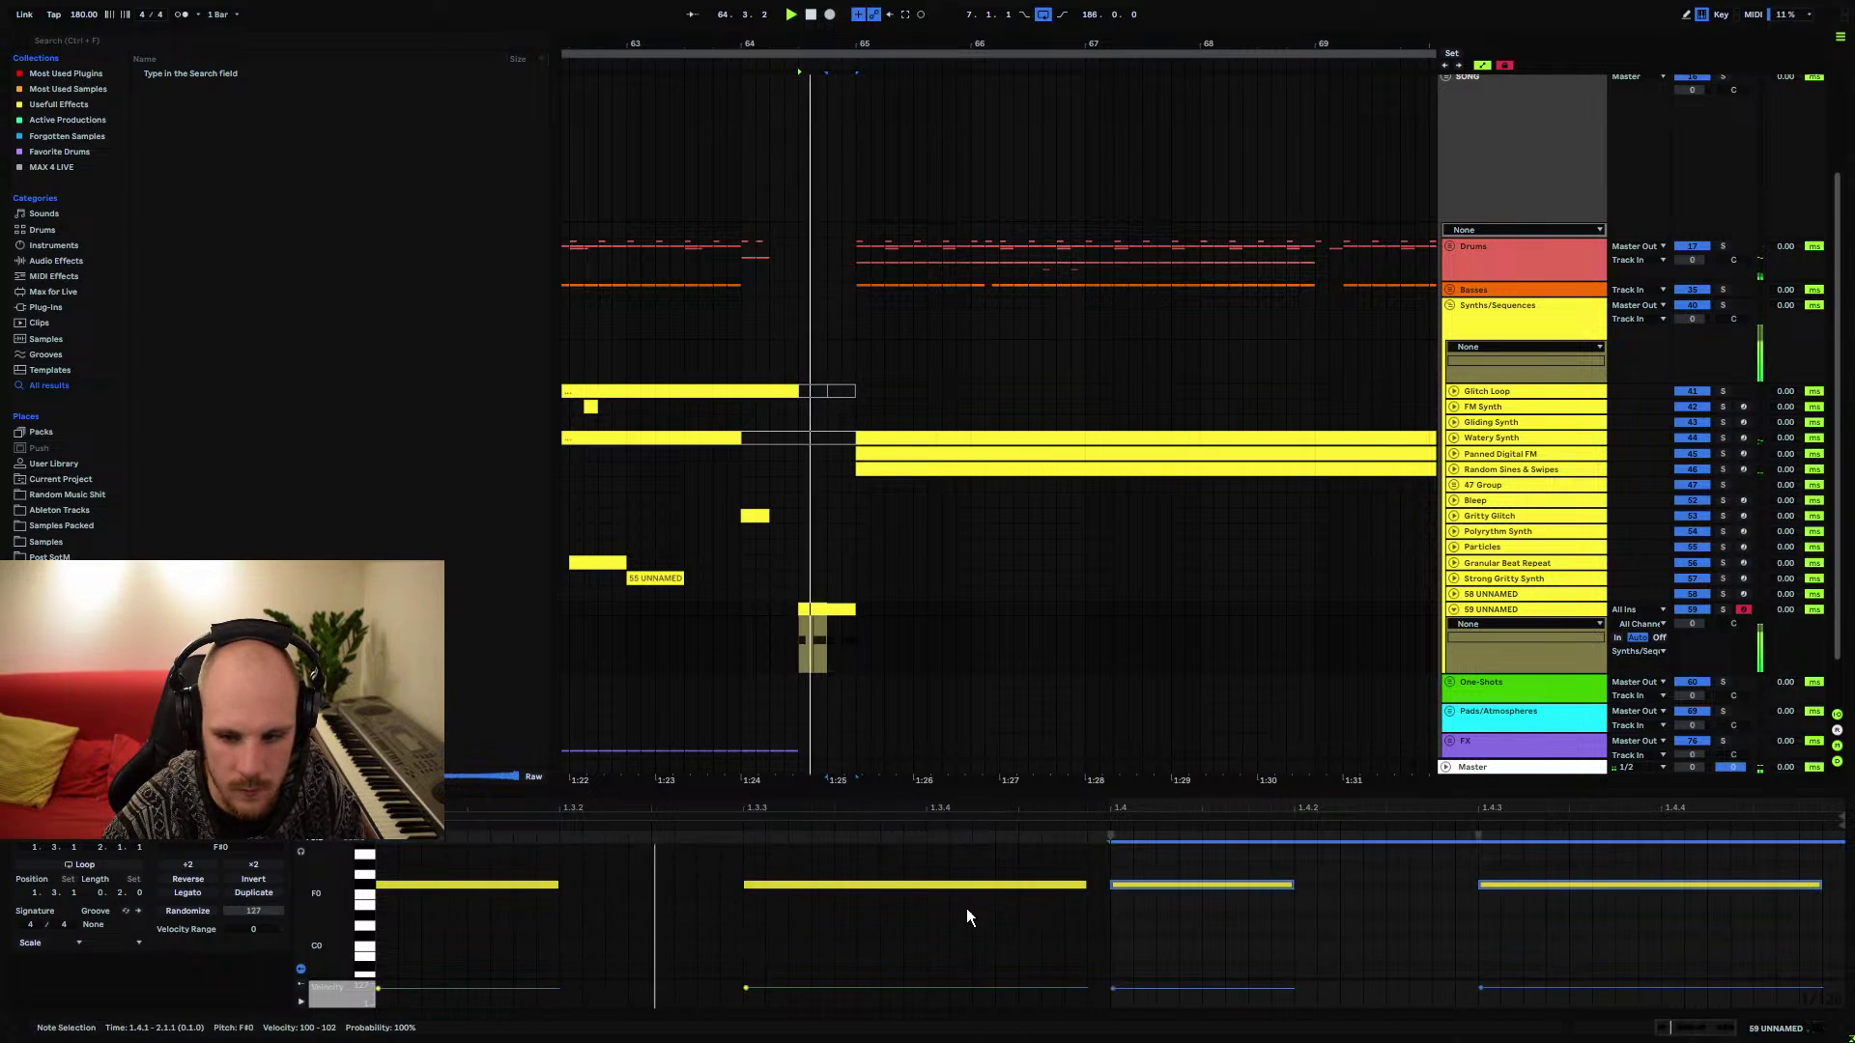
pyautogui.click(1150, 940)
pyautogui.click(1507, 884)
pyautogui.press('Delete')
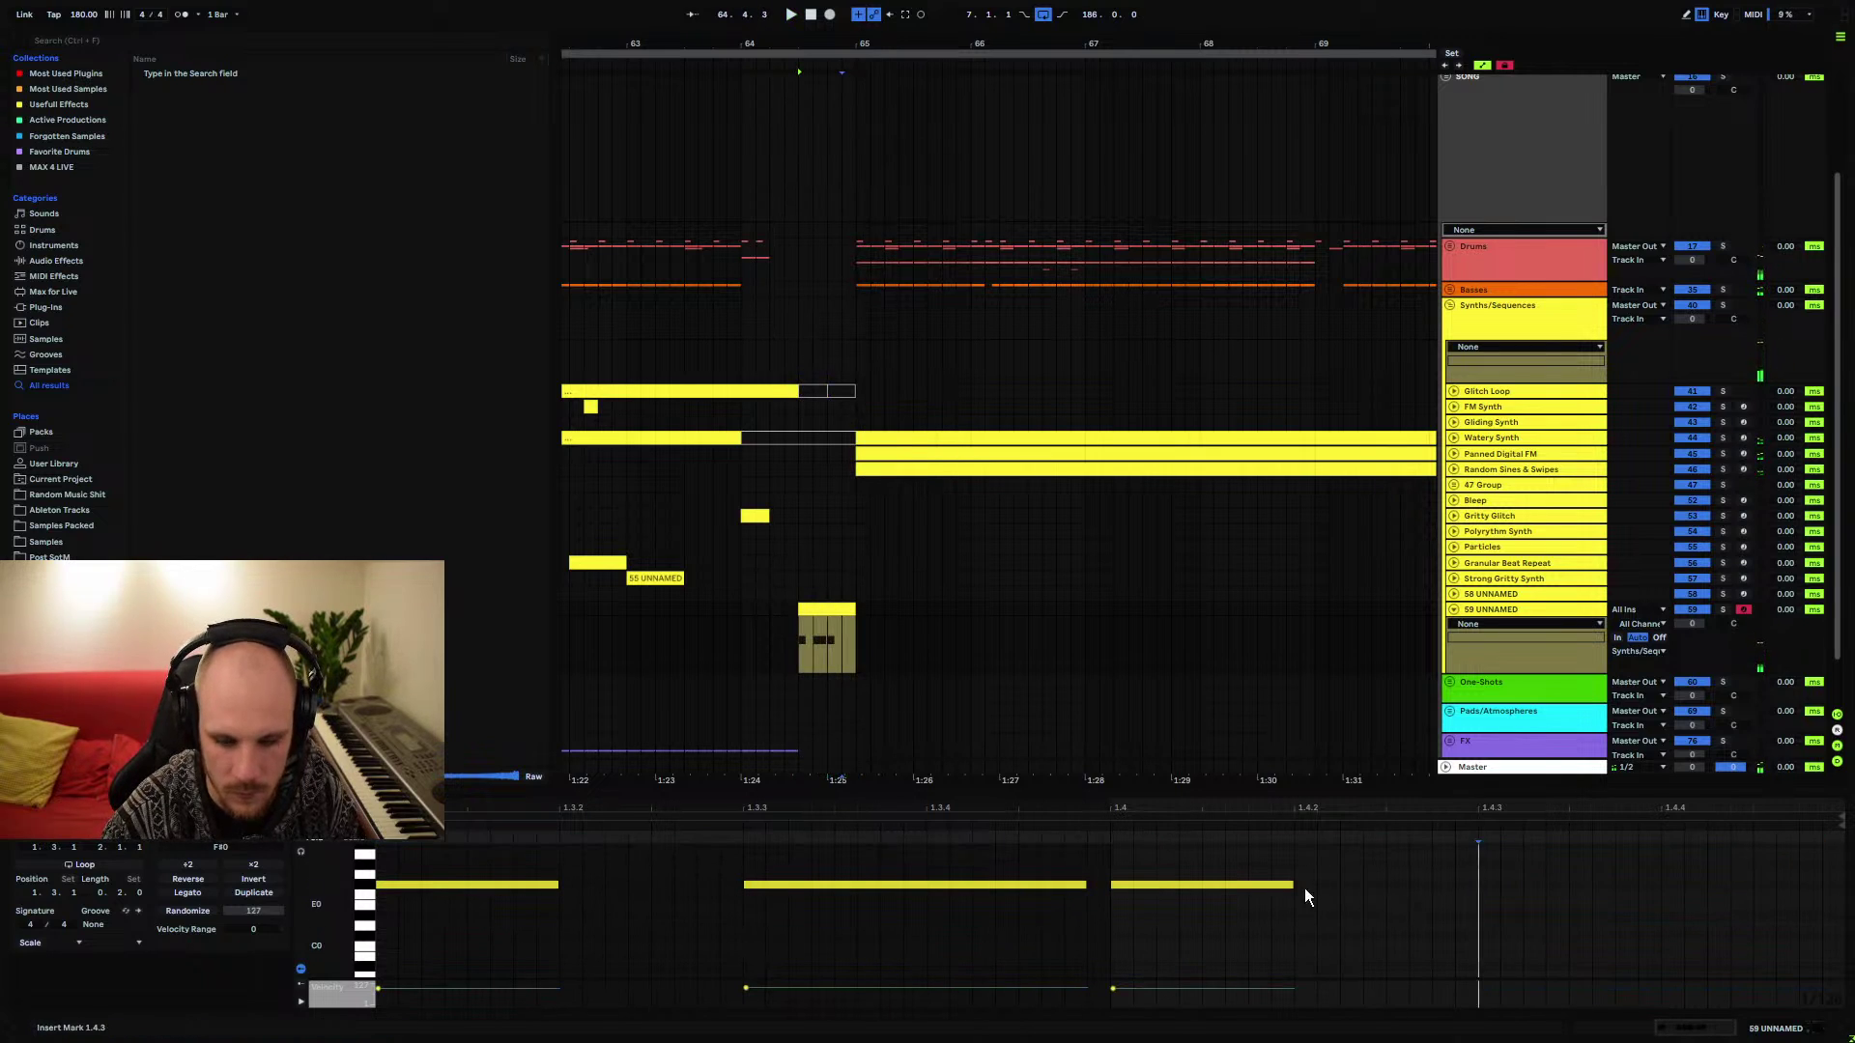
pyautogui.click(1289, 885)
pyautogui.click(882, 637)
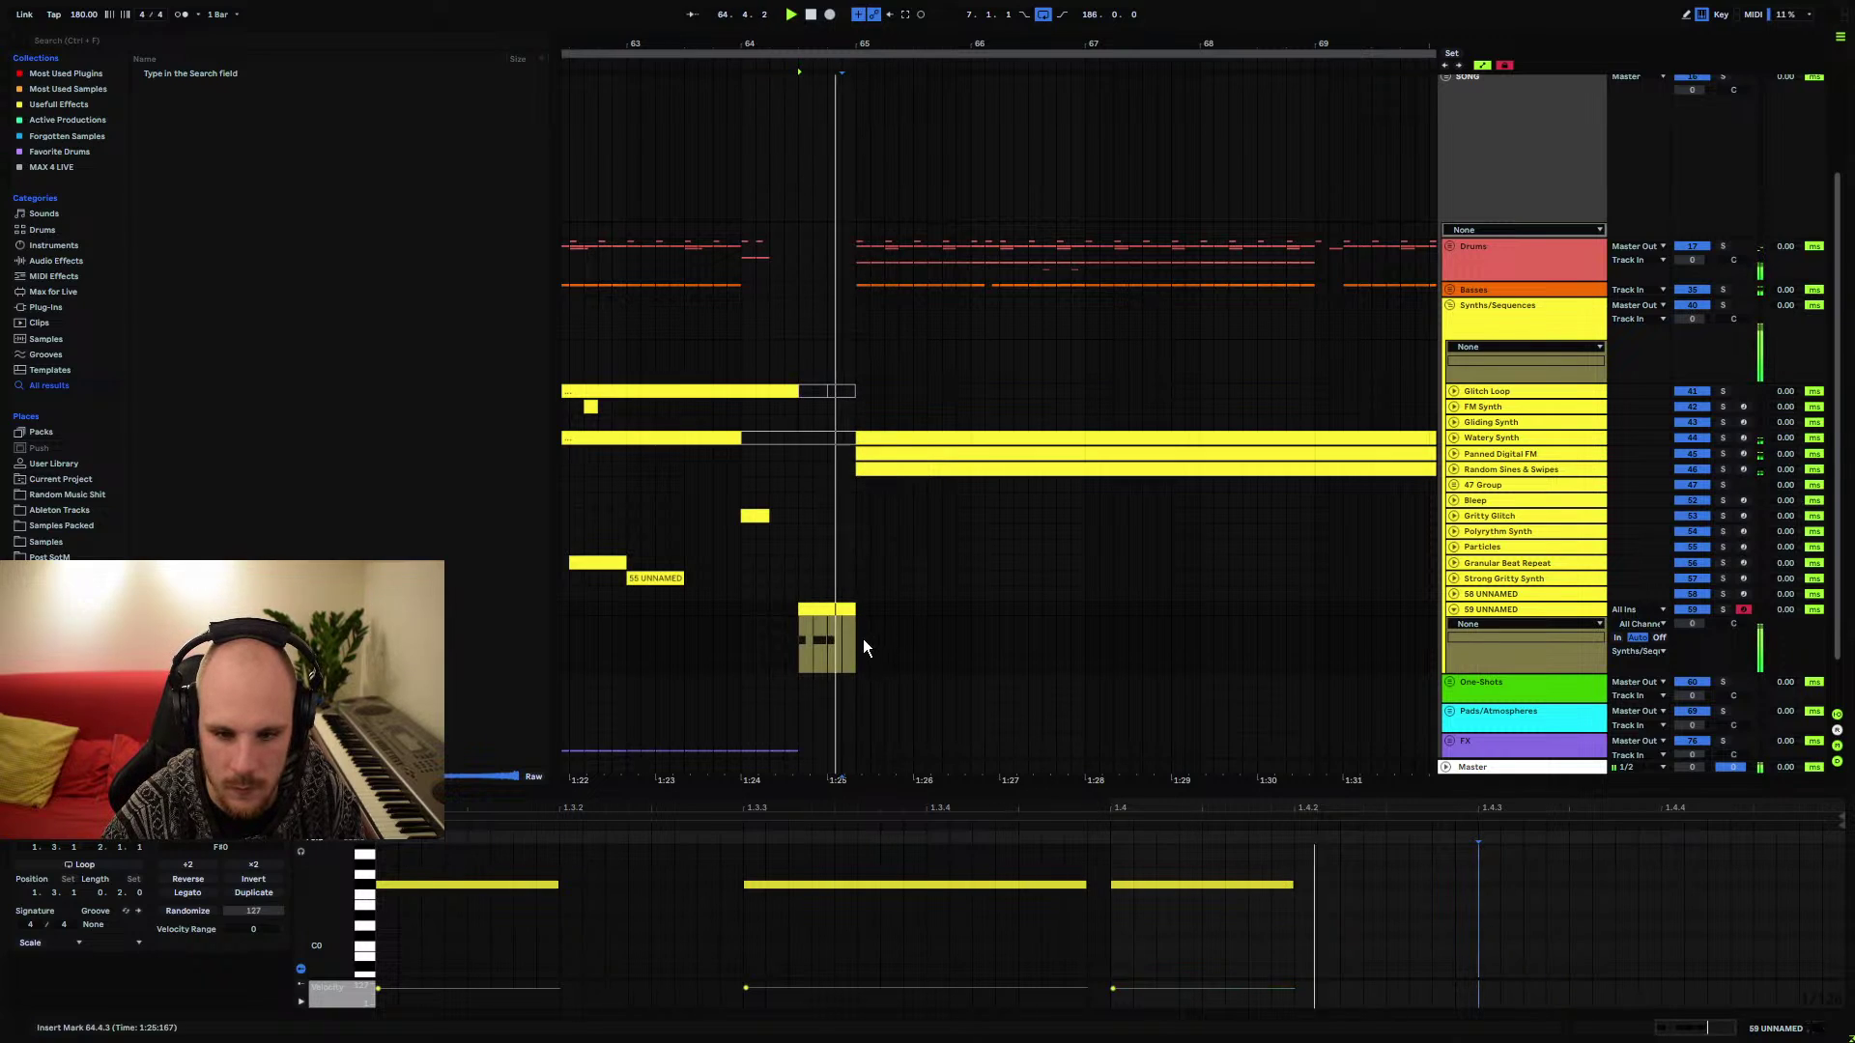
# Add a short closing F#0 note at 1.4.3 in the clip
pyautogui.moveTo(1675, 889); pyautogui.dragTo(1749, 894)
pyautogui.press('space')
pyautogui.moveTo(1728, 889); pyautogui.dragTo(1544, 889)
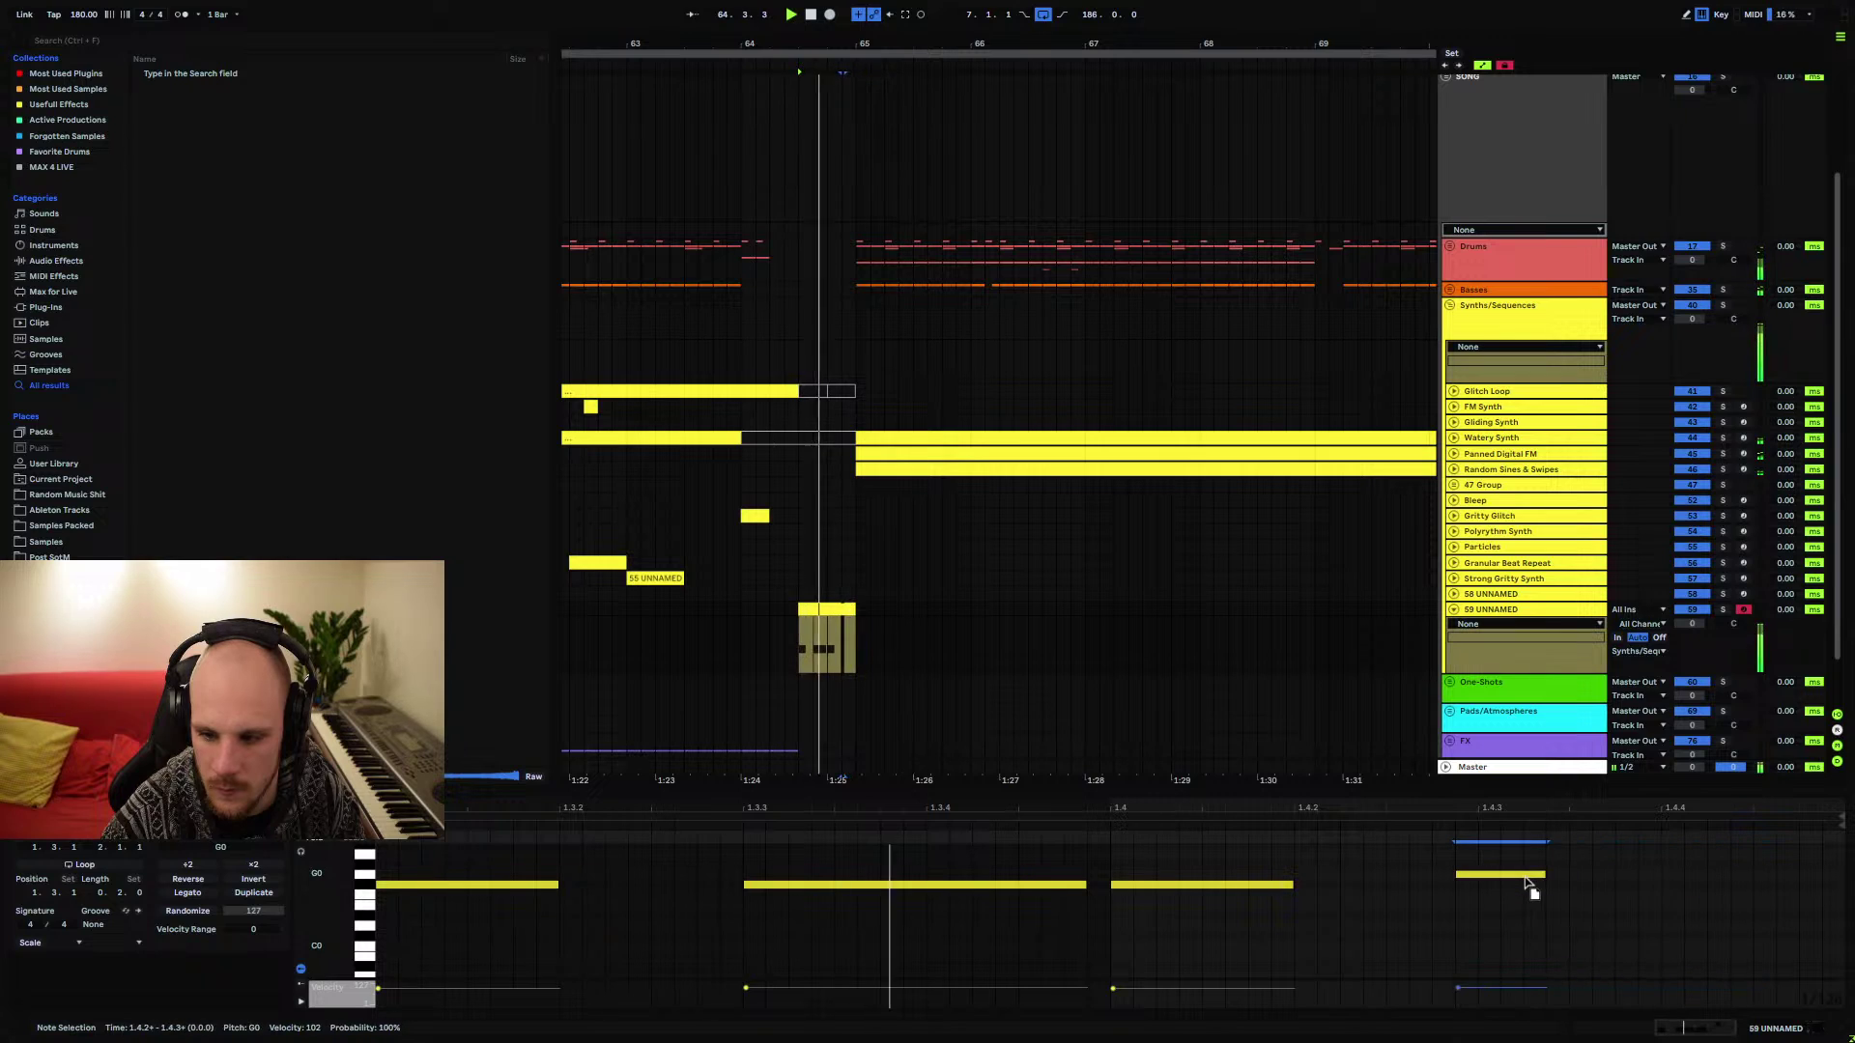
# Lower the Serum track's volume and play the fill from 64.3.1
pyautogui.click(831, 628)
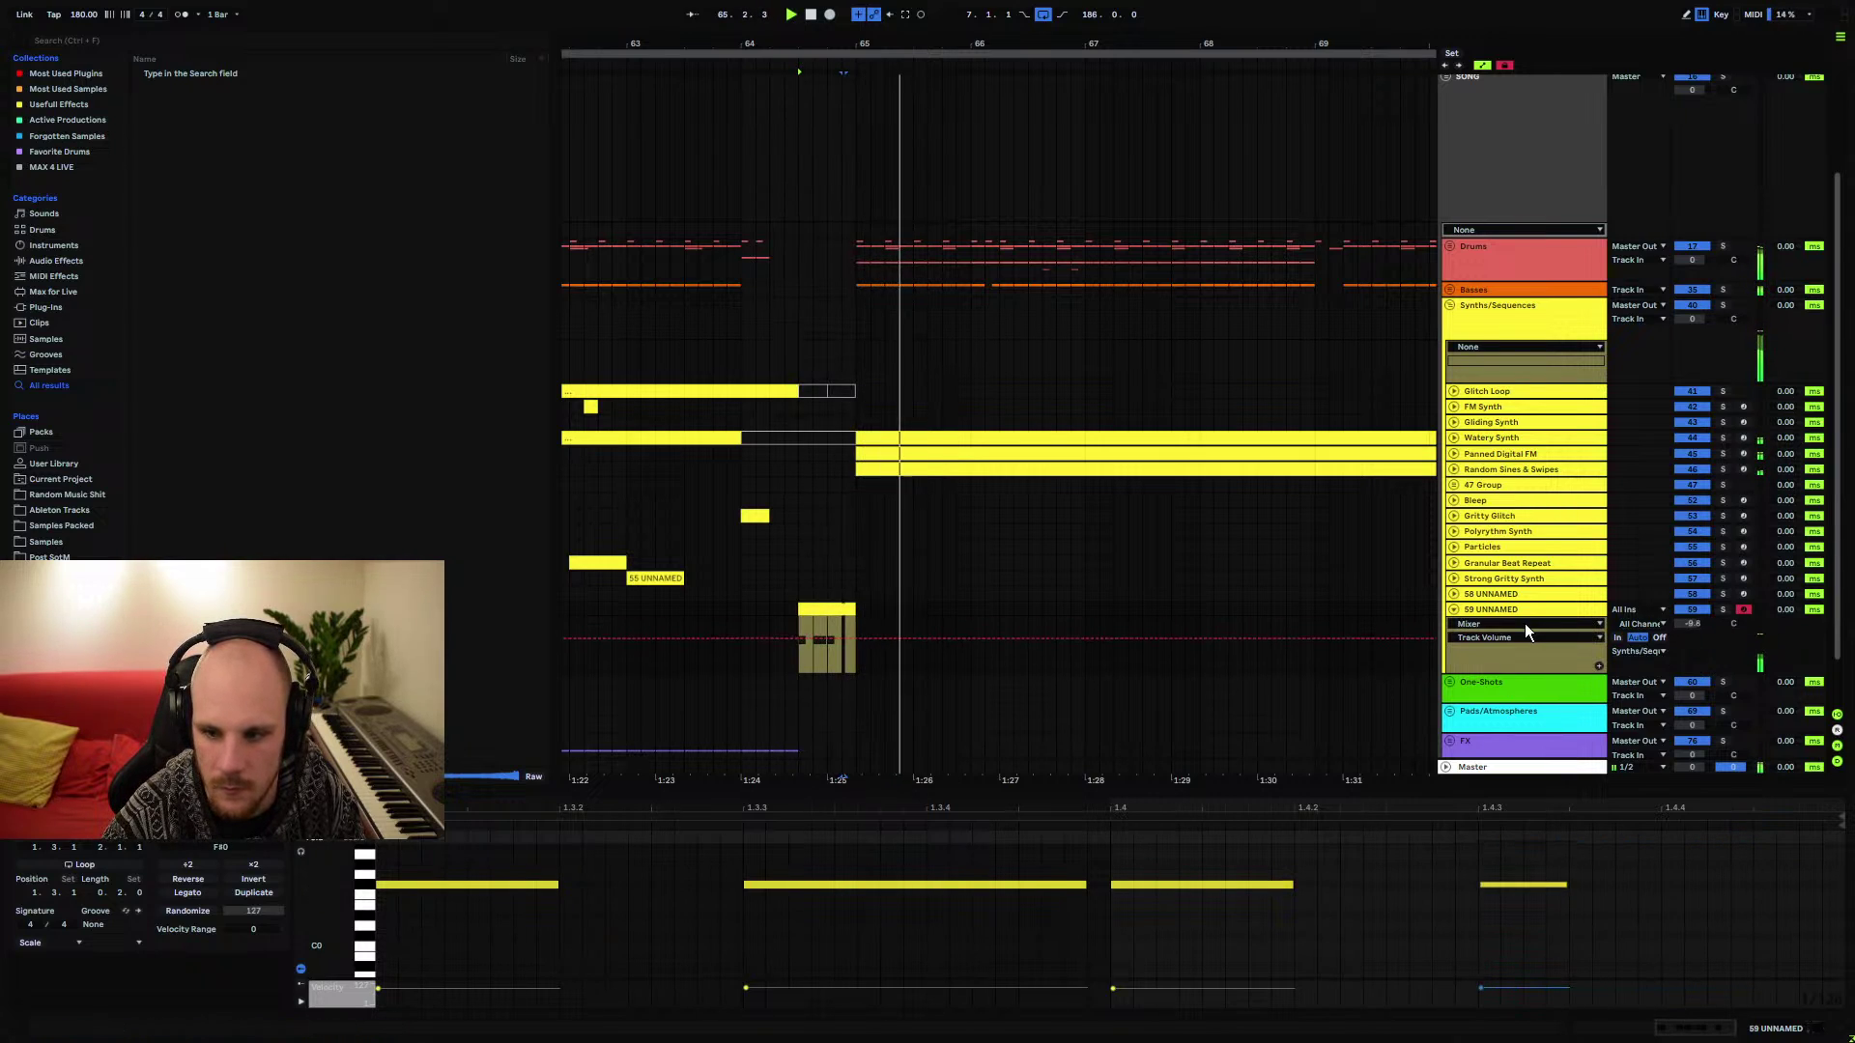
pyautogui.scroll(-2, 797, 603)
pyautogui.click(798, 594)
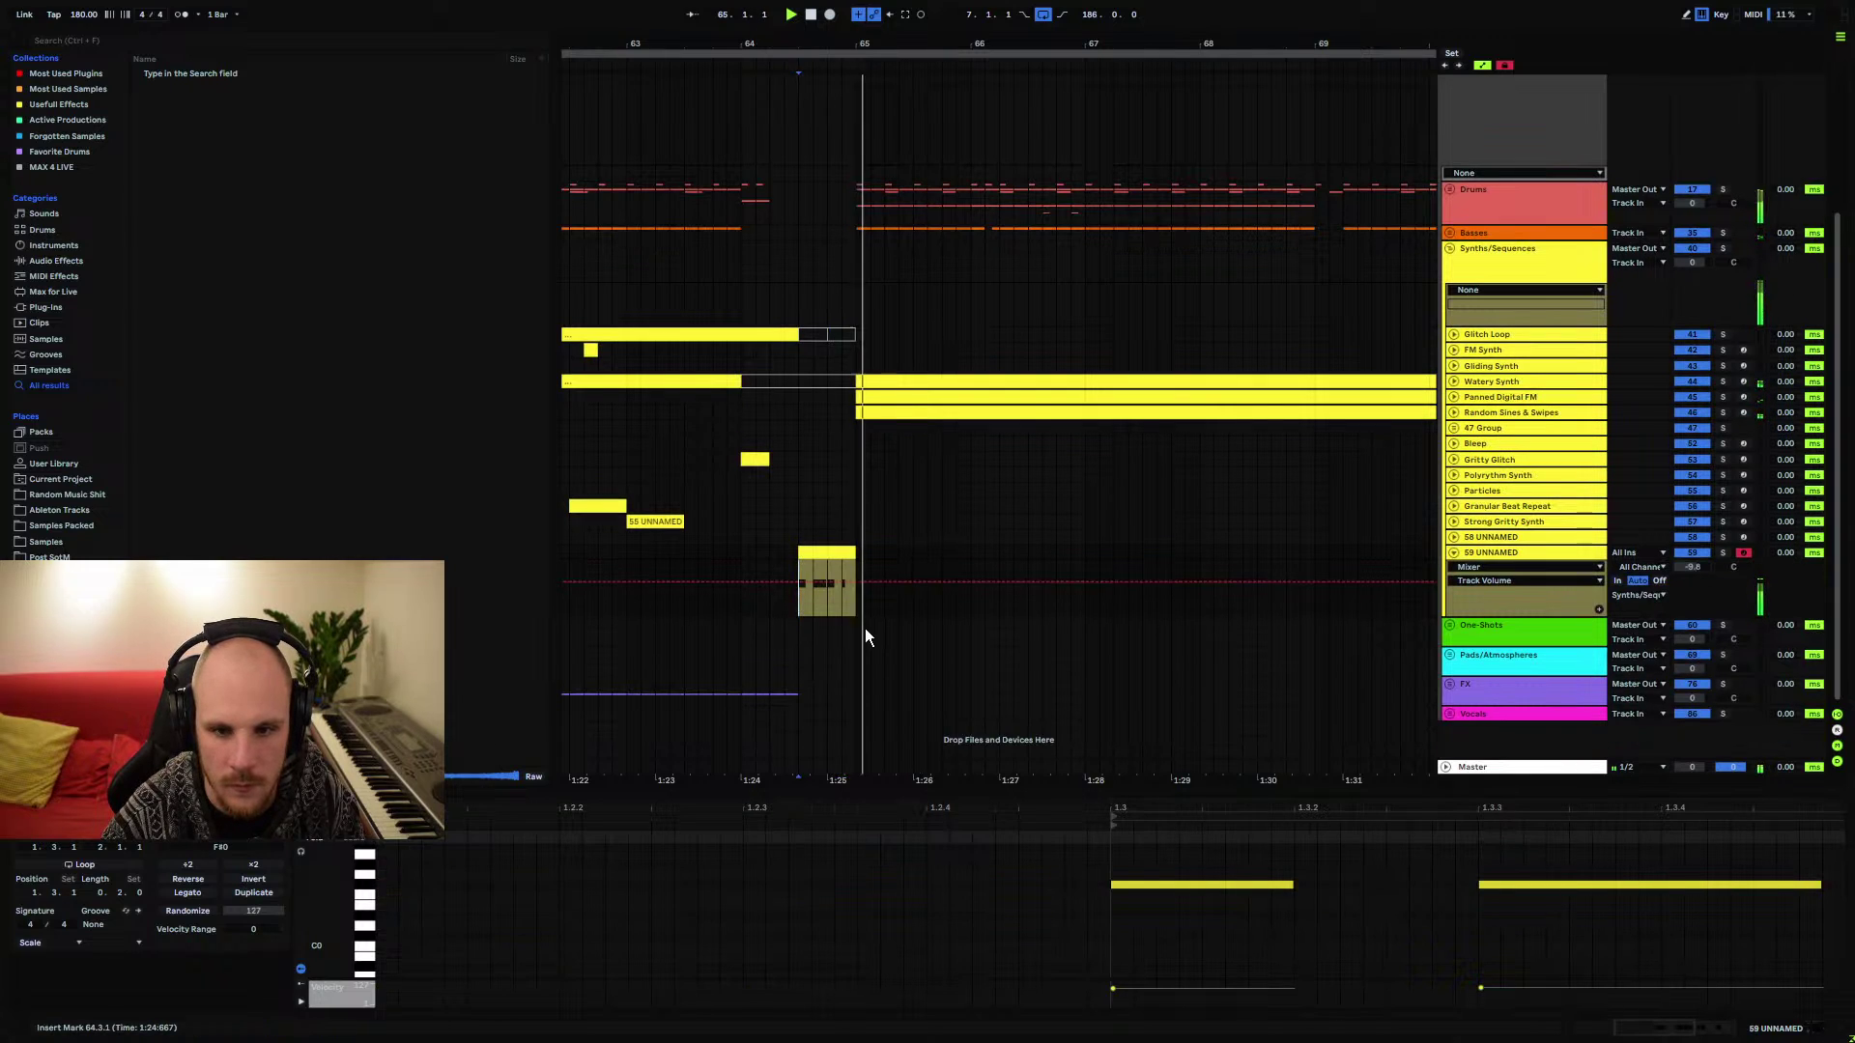
# Unfold the One-Shots group and move the new Serum track into it as its first track
pyautogui.click(1450, 625)
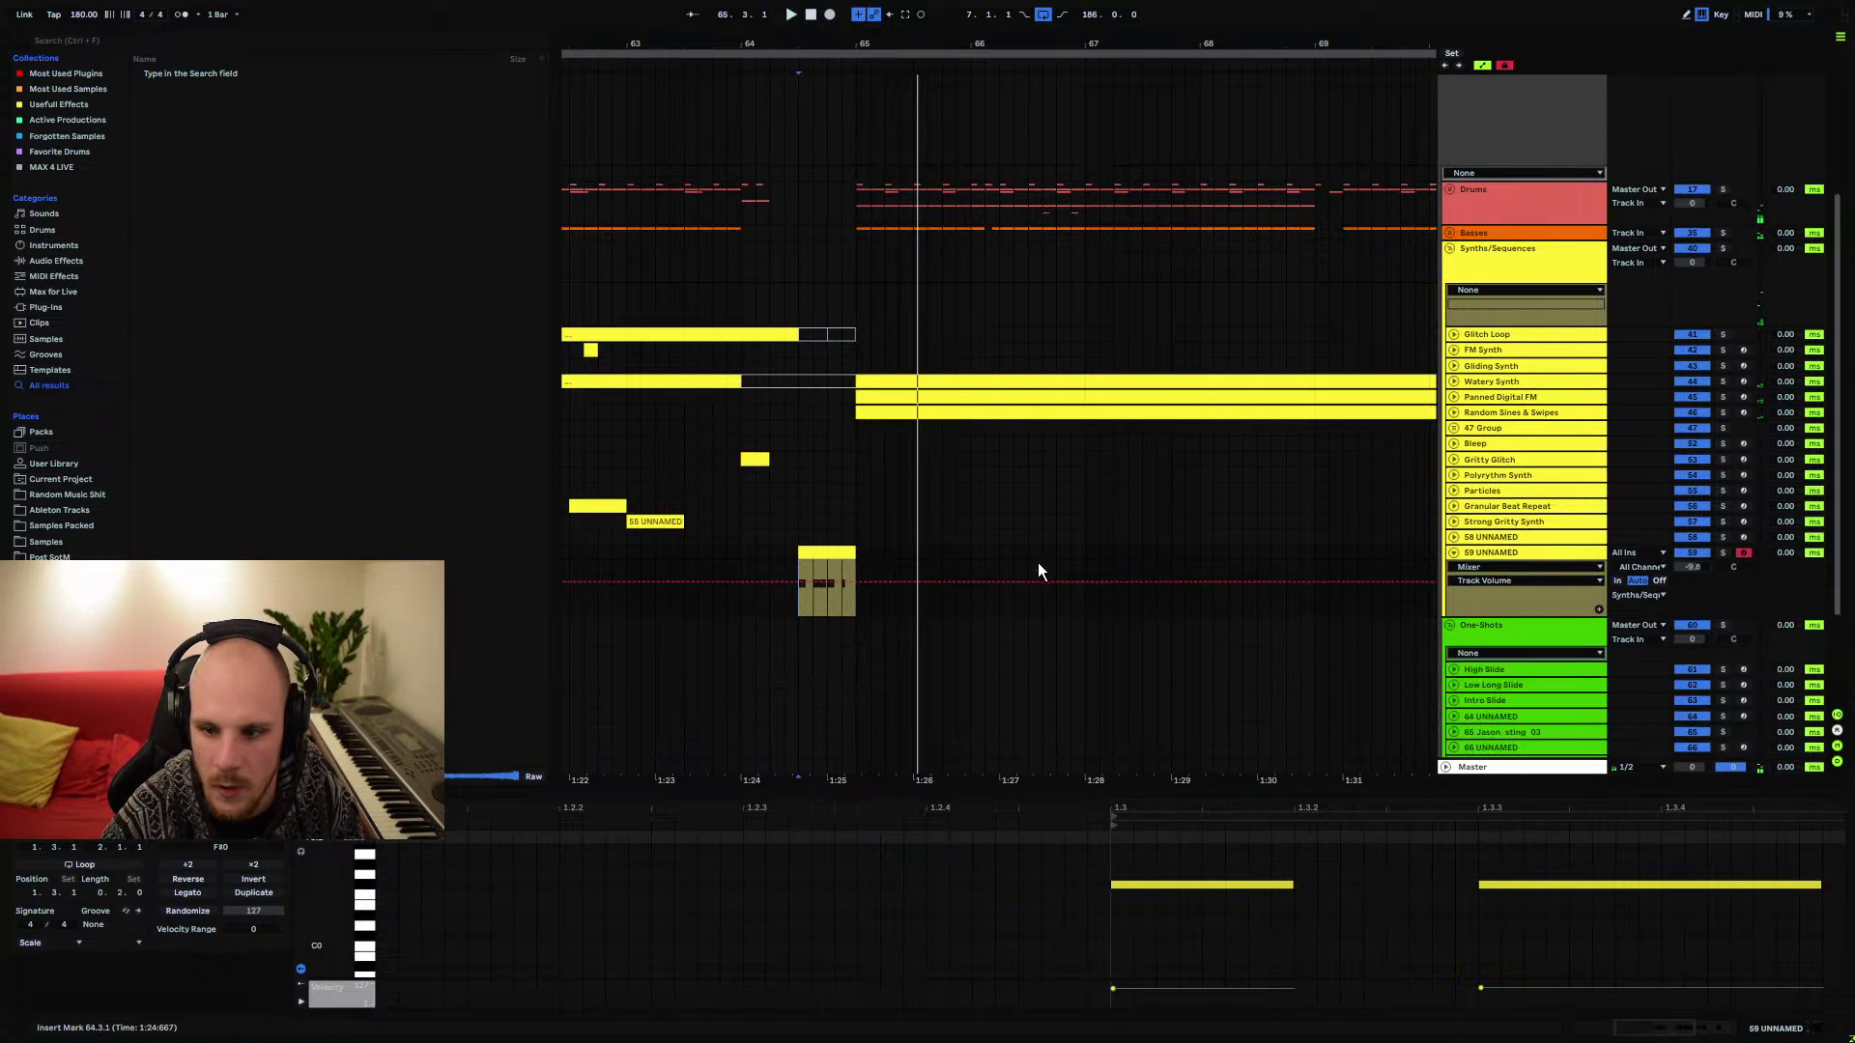
pyautogui.scroll(-4, 1038, 563)
pyautogui.moveTo(1500, 530); pyautogui.dragTo(1432, 550)
# Assign the One-Shots group's green colour to all its grouped tracks and clips
pyautogui.rightClick(1521, 460)
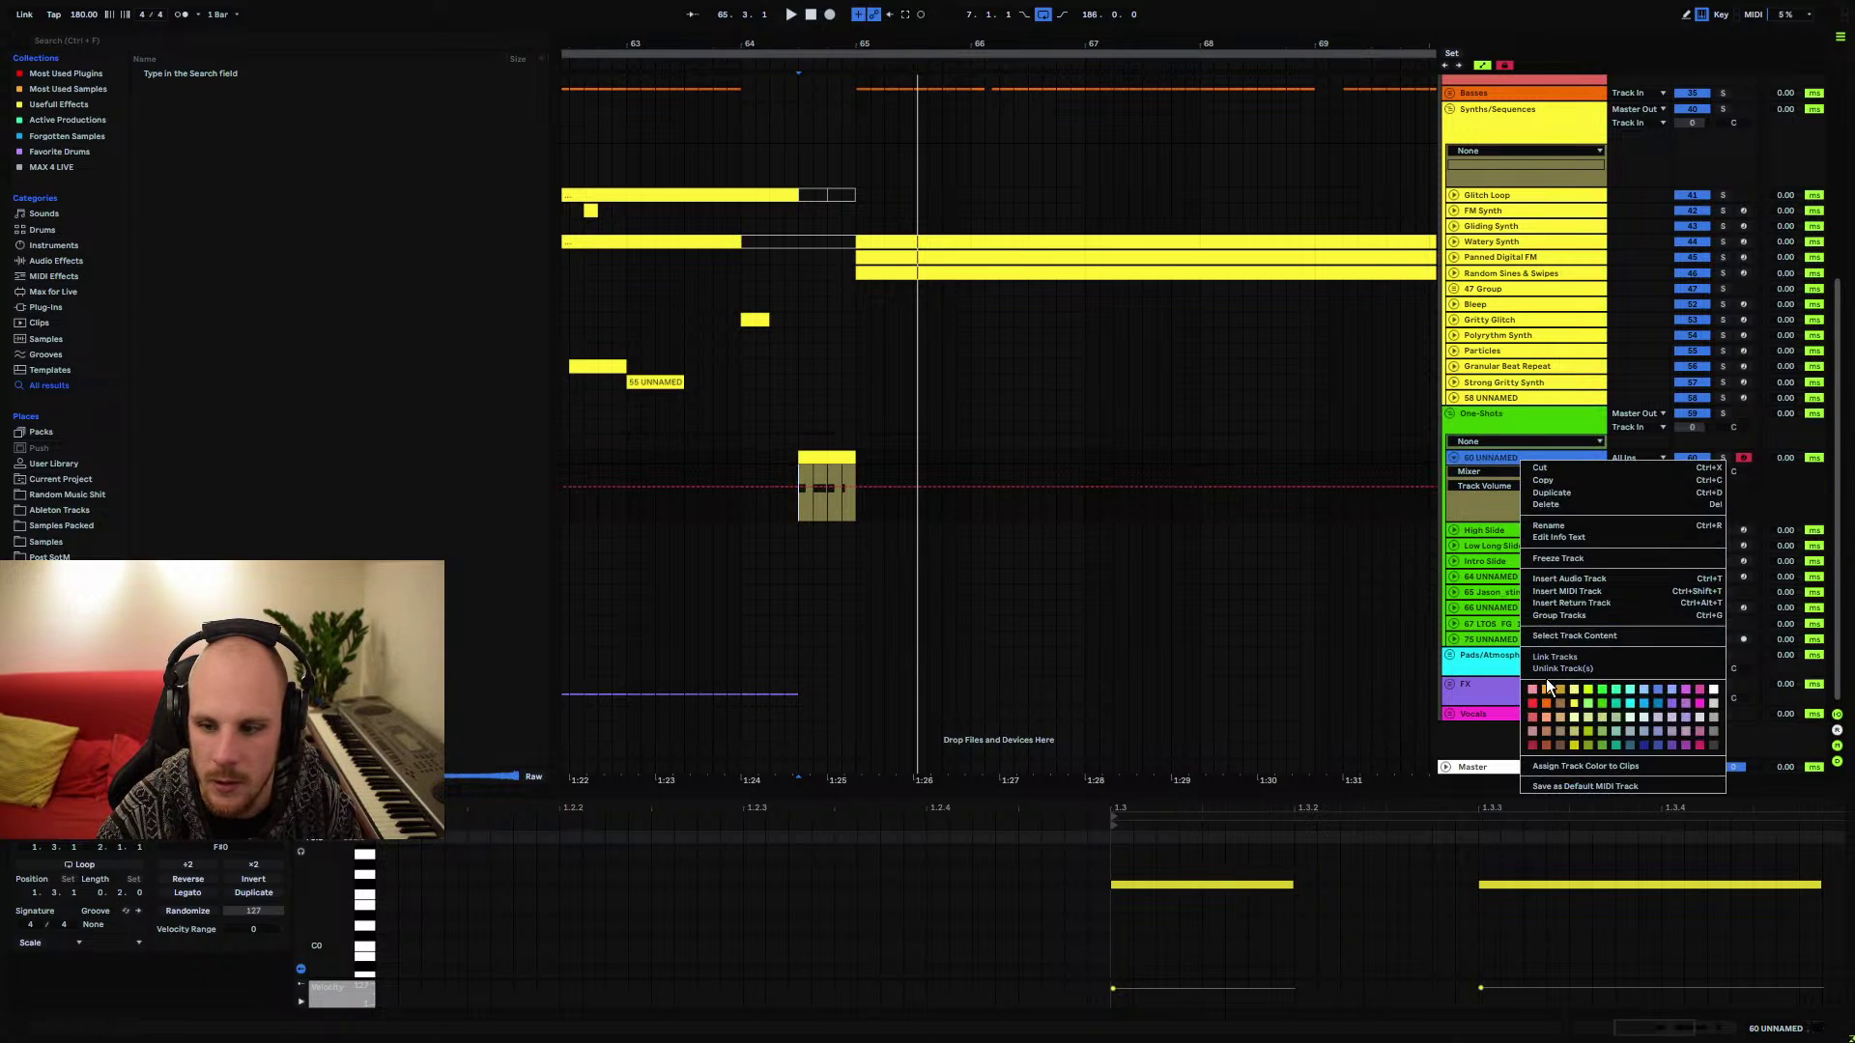
pyautogui.click(1602, 706)
pyautogui.rightClick(1498, 422)
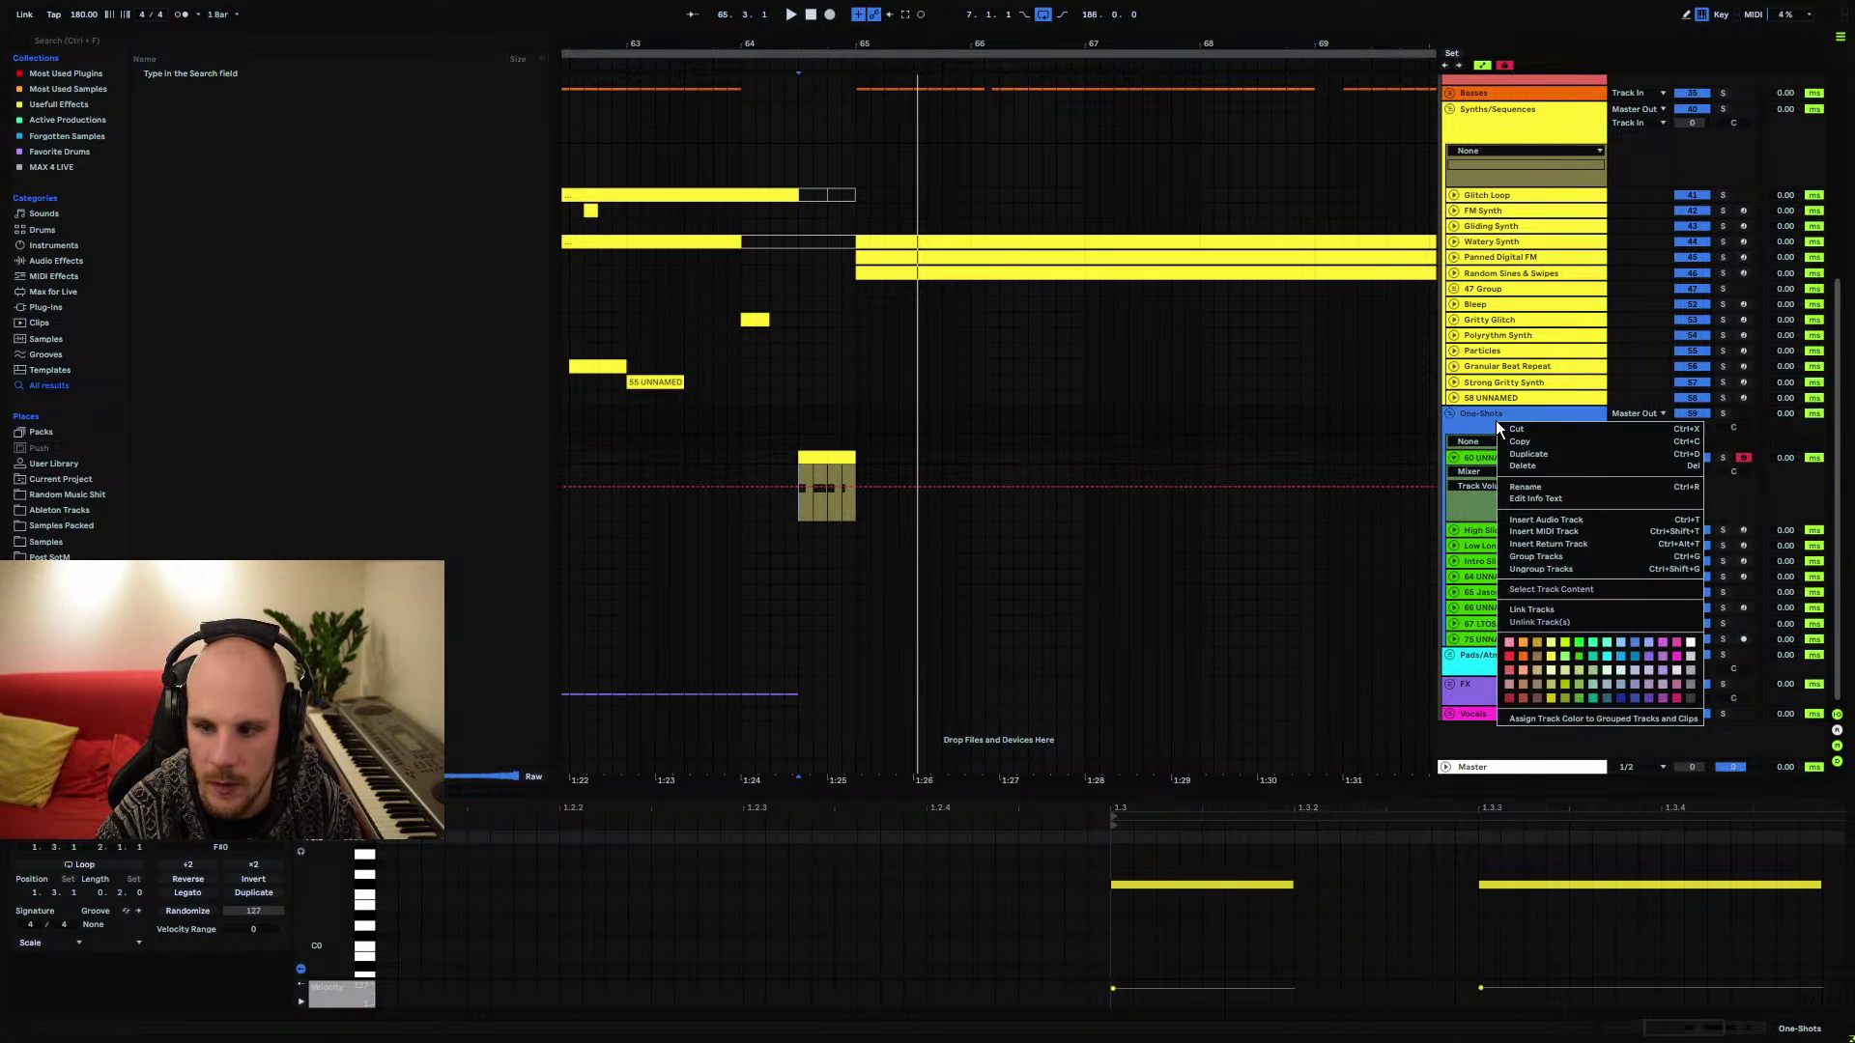
pyautogui.click(1553, 719)
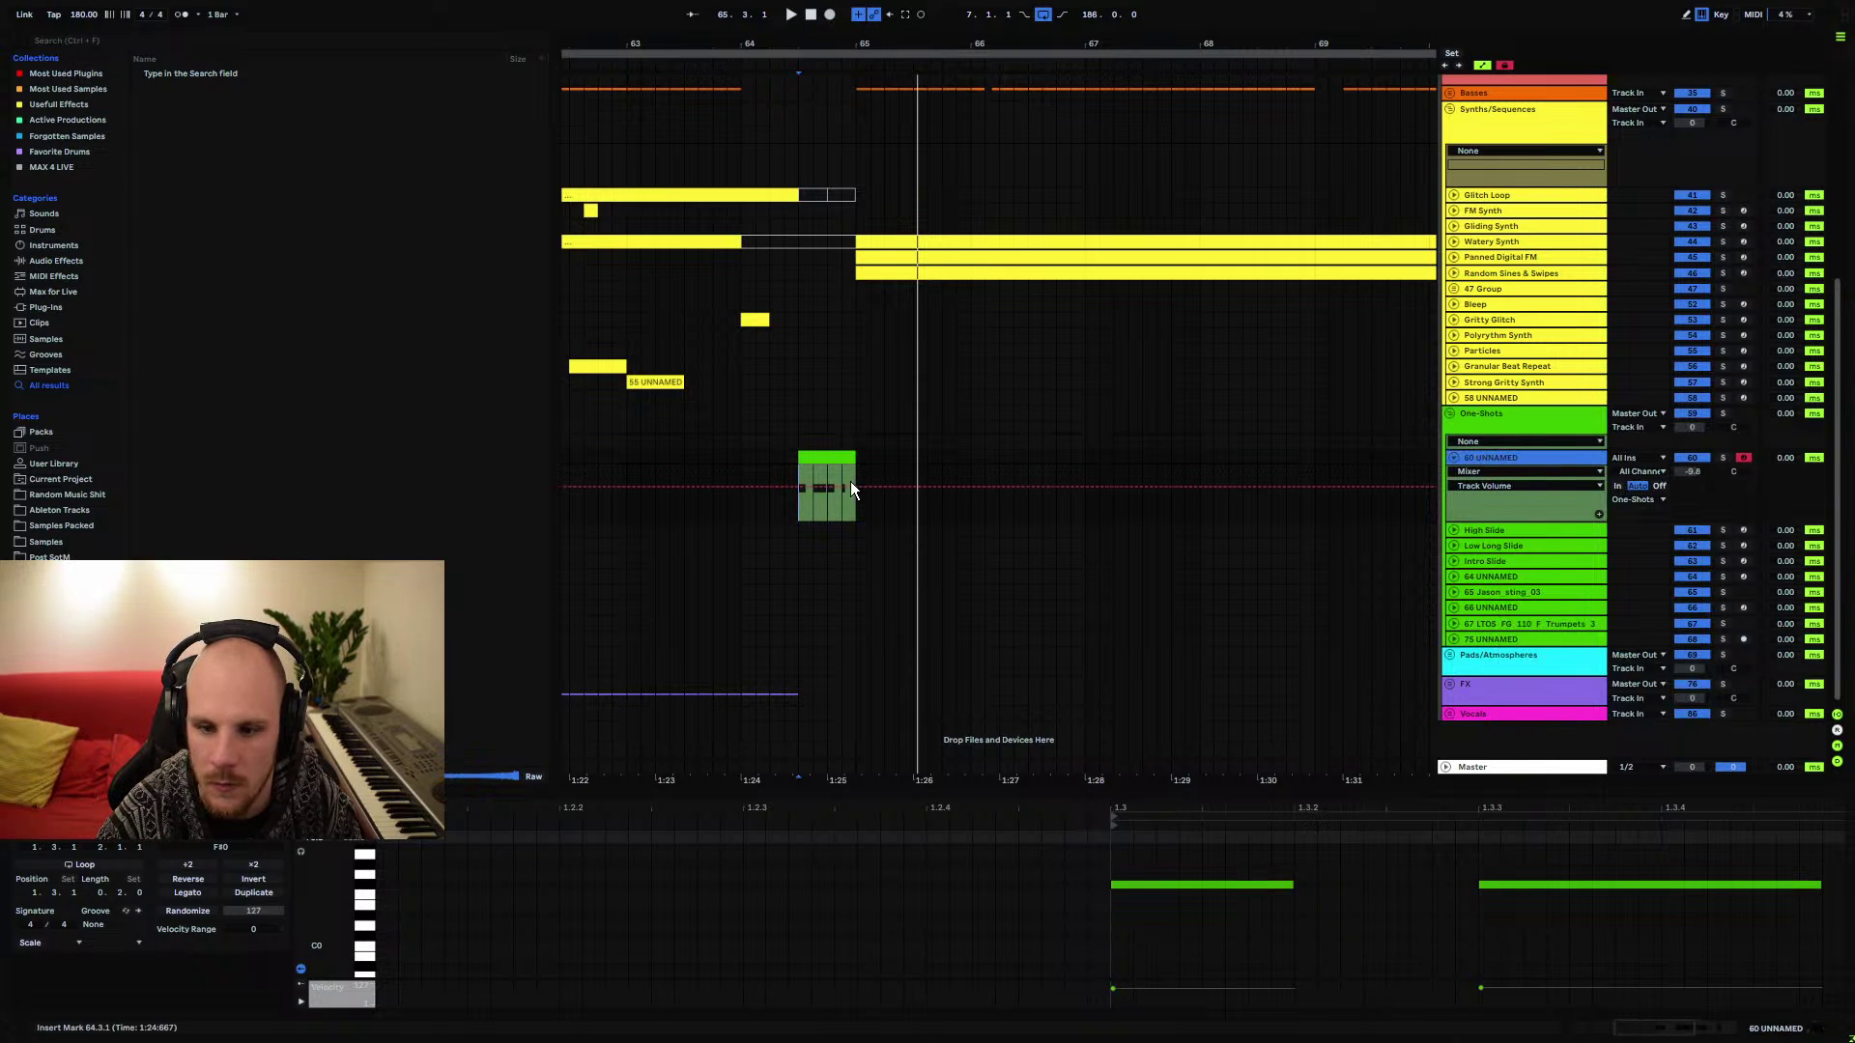
# Add an Echo to the Serum one-shot track with 1/4 left and right delay times, 90% feedback and Ping Pong mode
pyautogui.rightClick(821, 502)
pyautogui.click(919, 902)
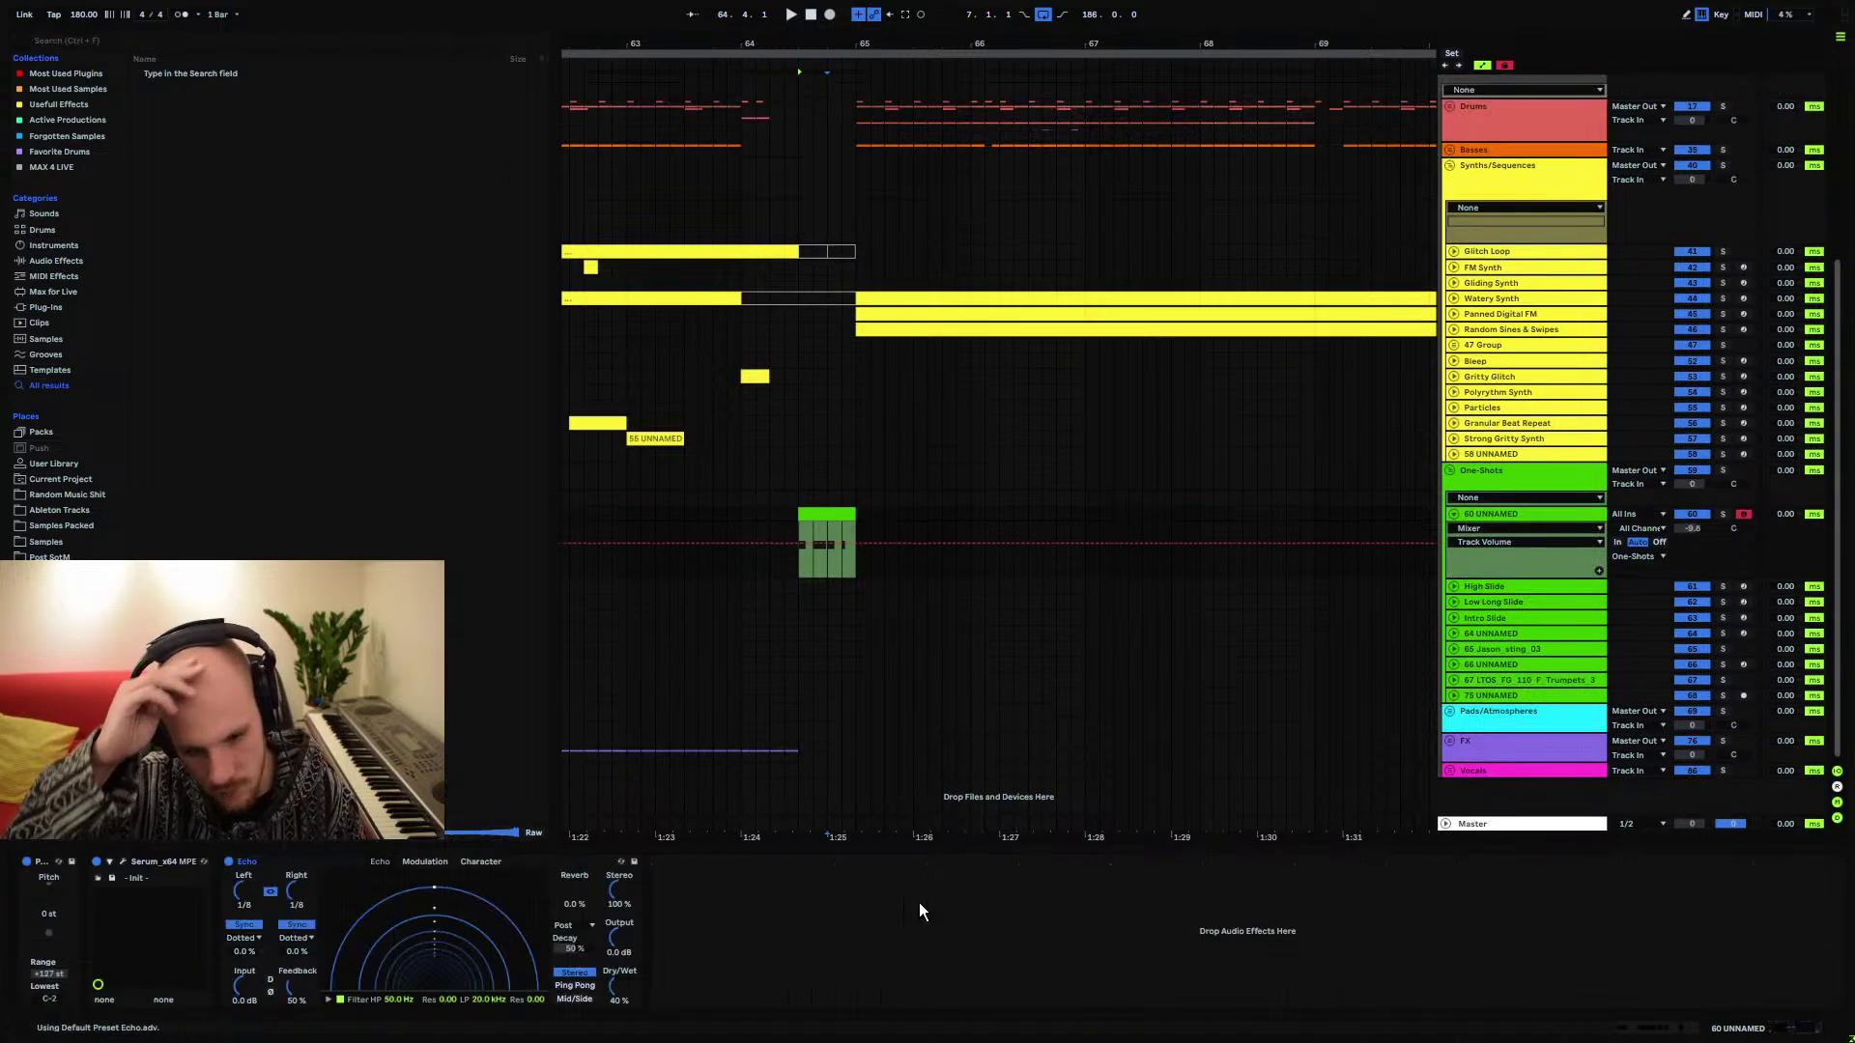
pyautogui.moveTo(301, 893); pyautogui.dragTo(301, 879)
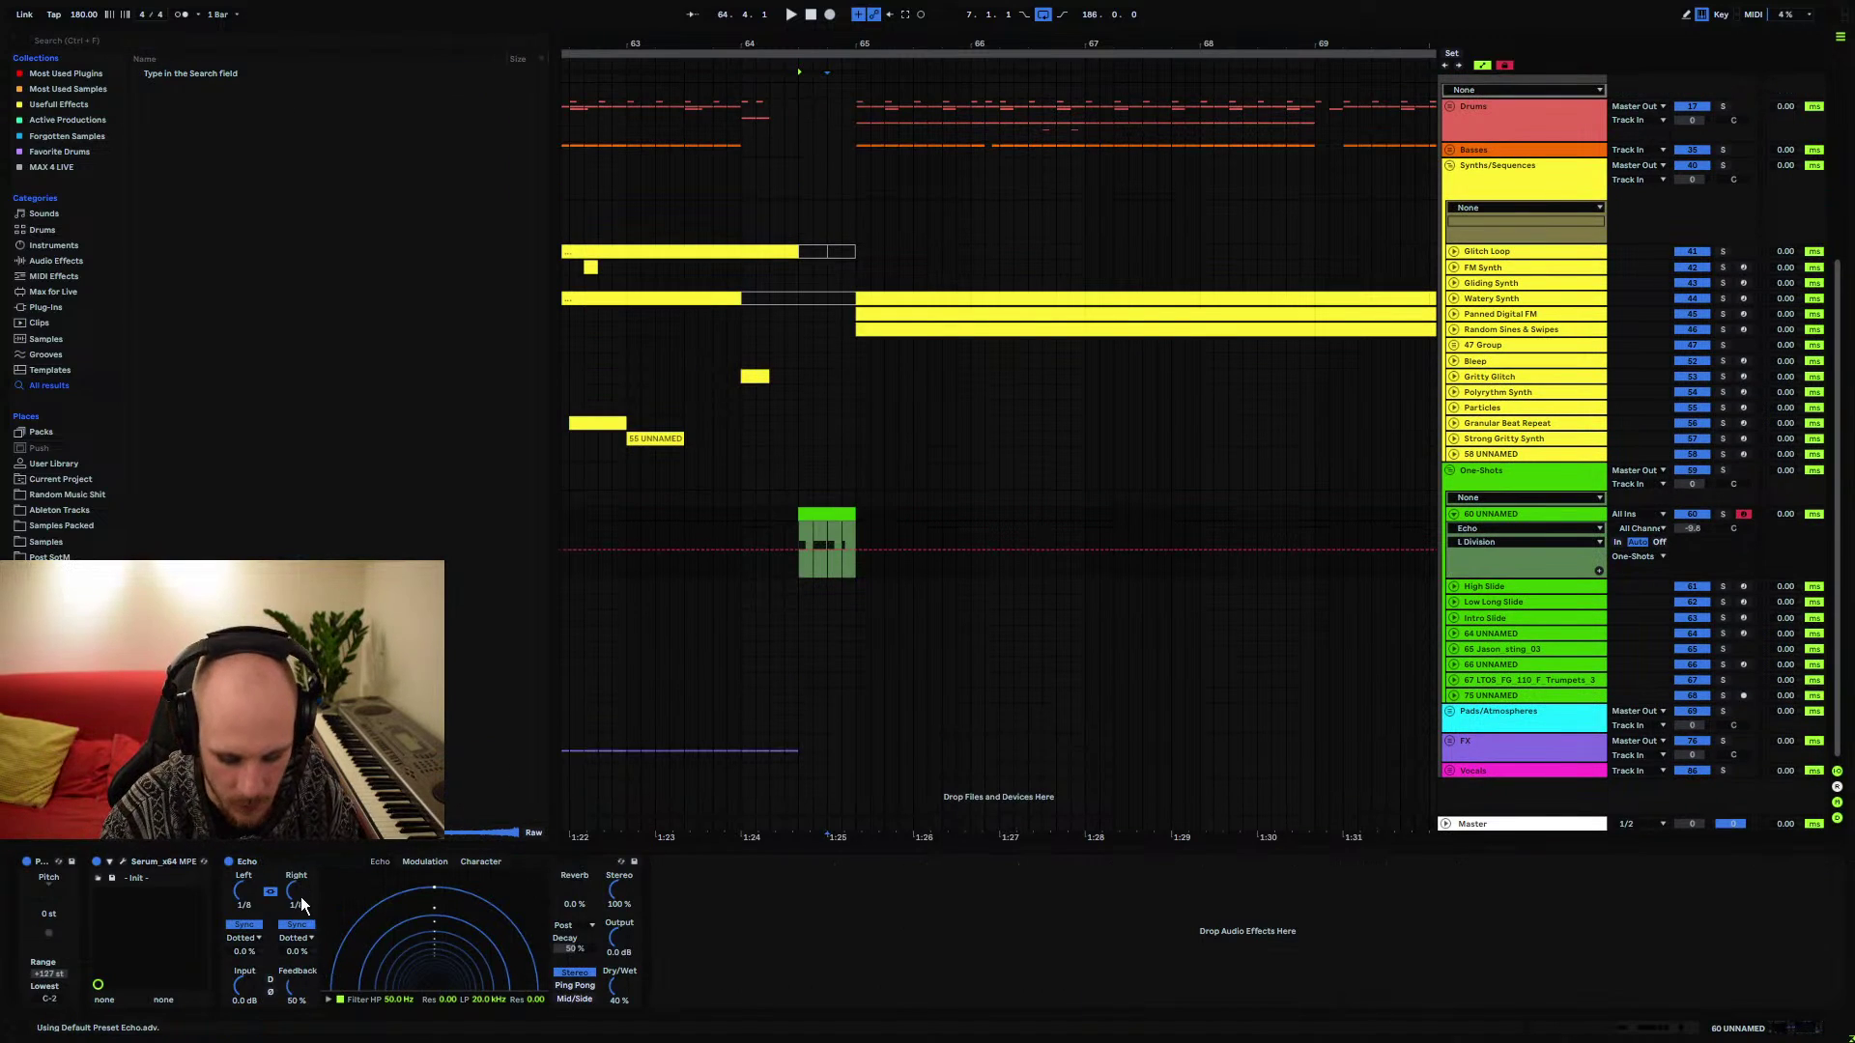
pyautogui.moveTo(297, 986); pyautogui.dragTo(296, 958)
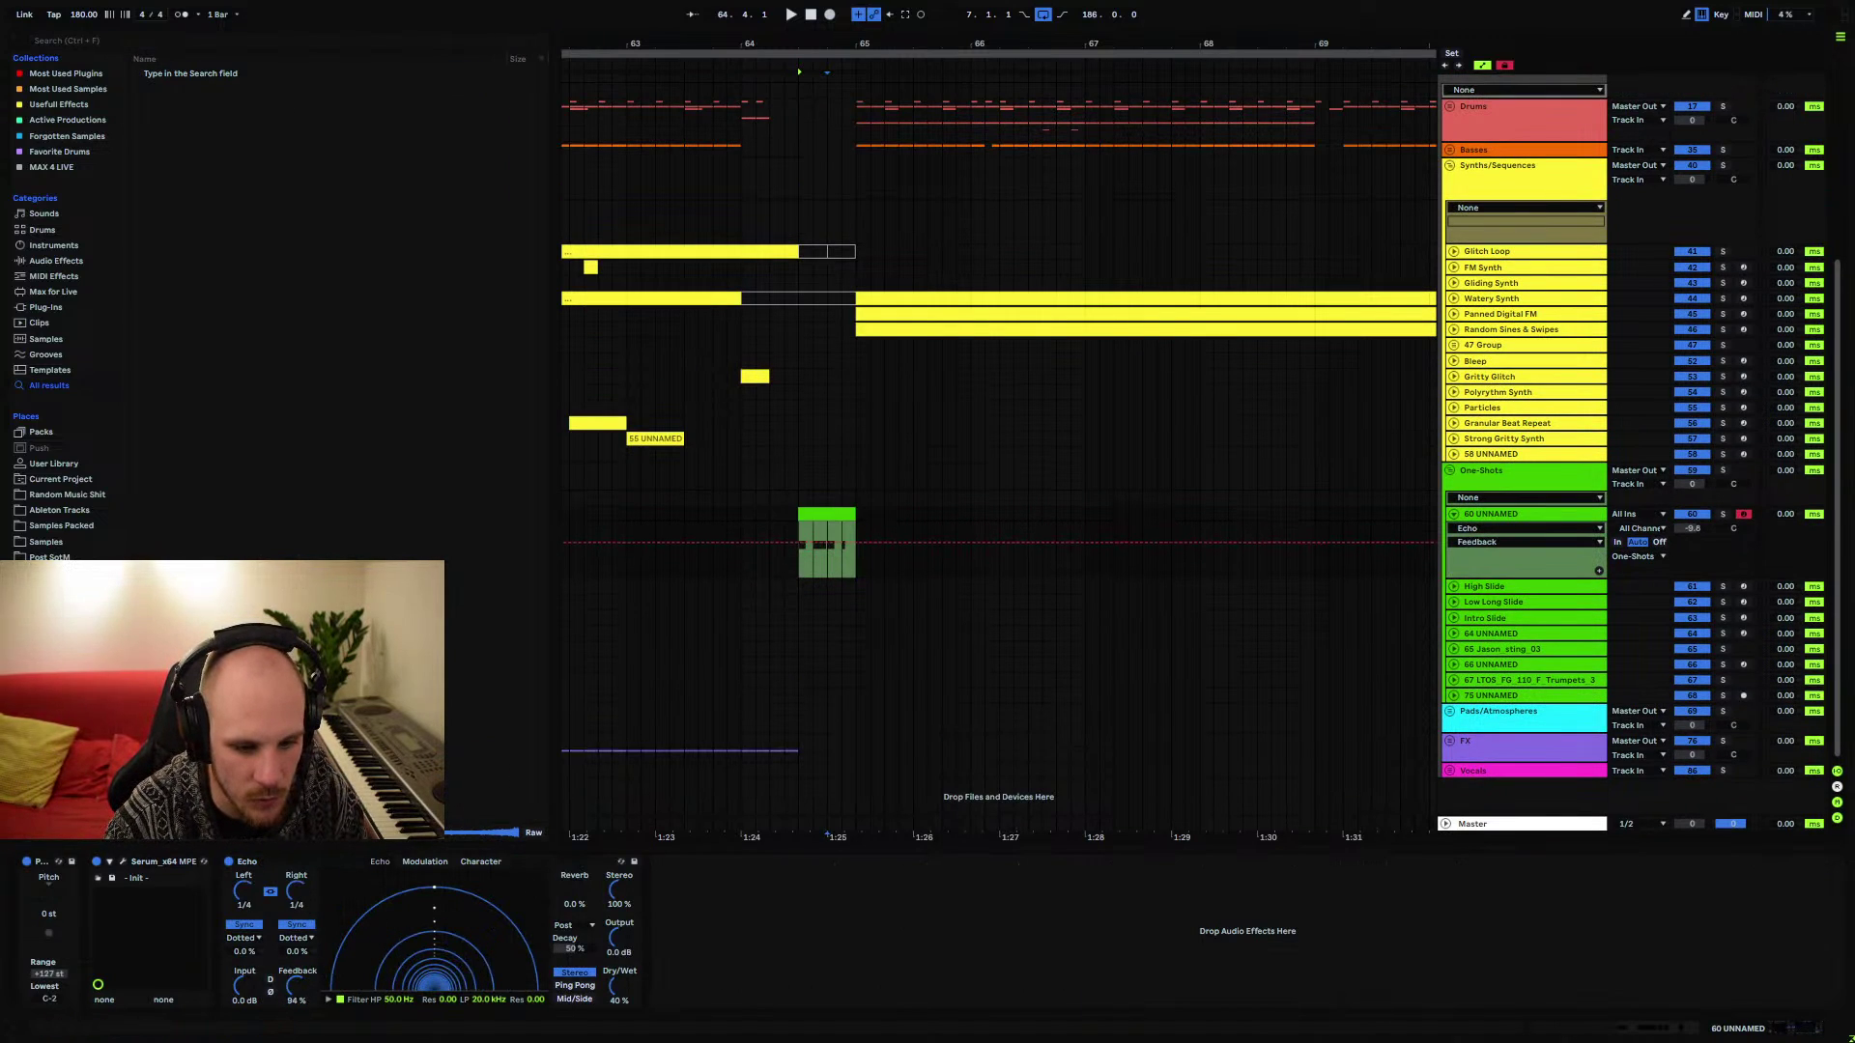
pyautogui.press('space')
pyautogui.click(570, 986)
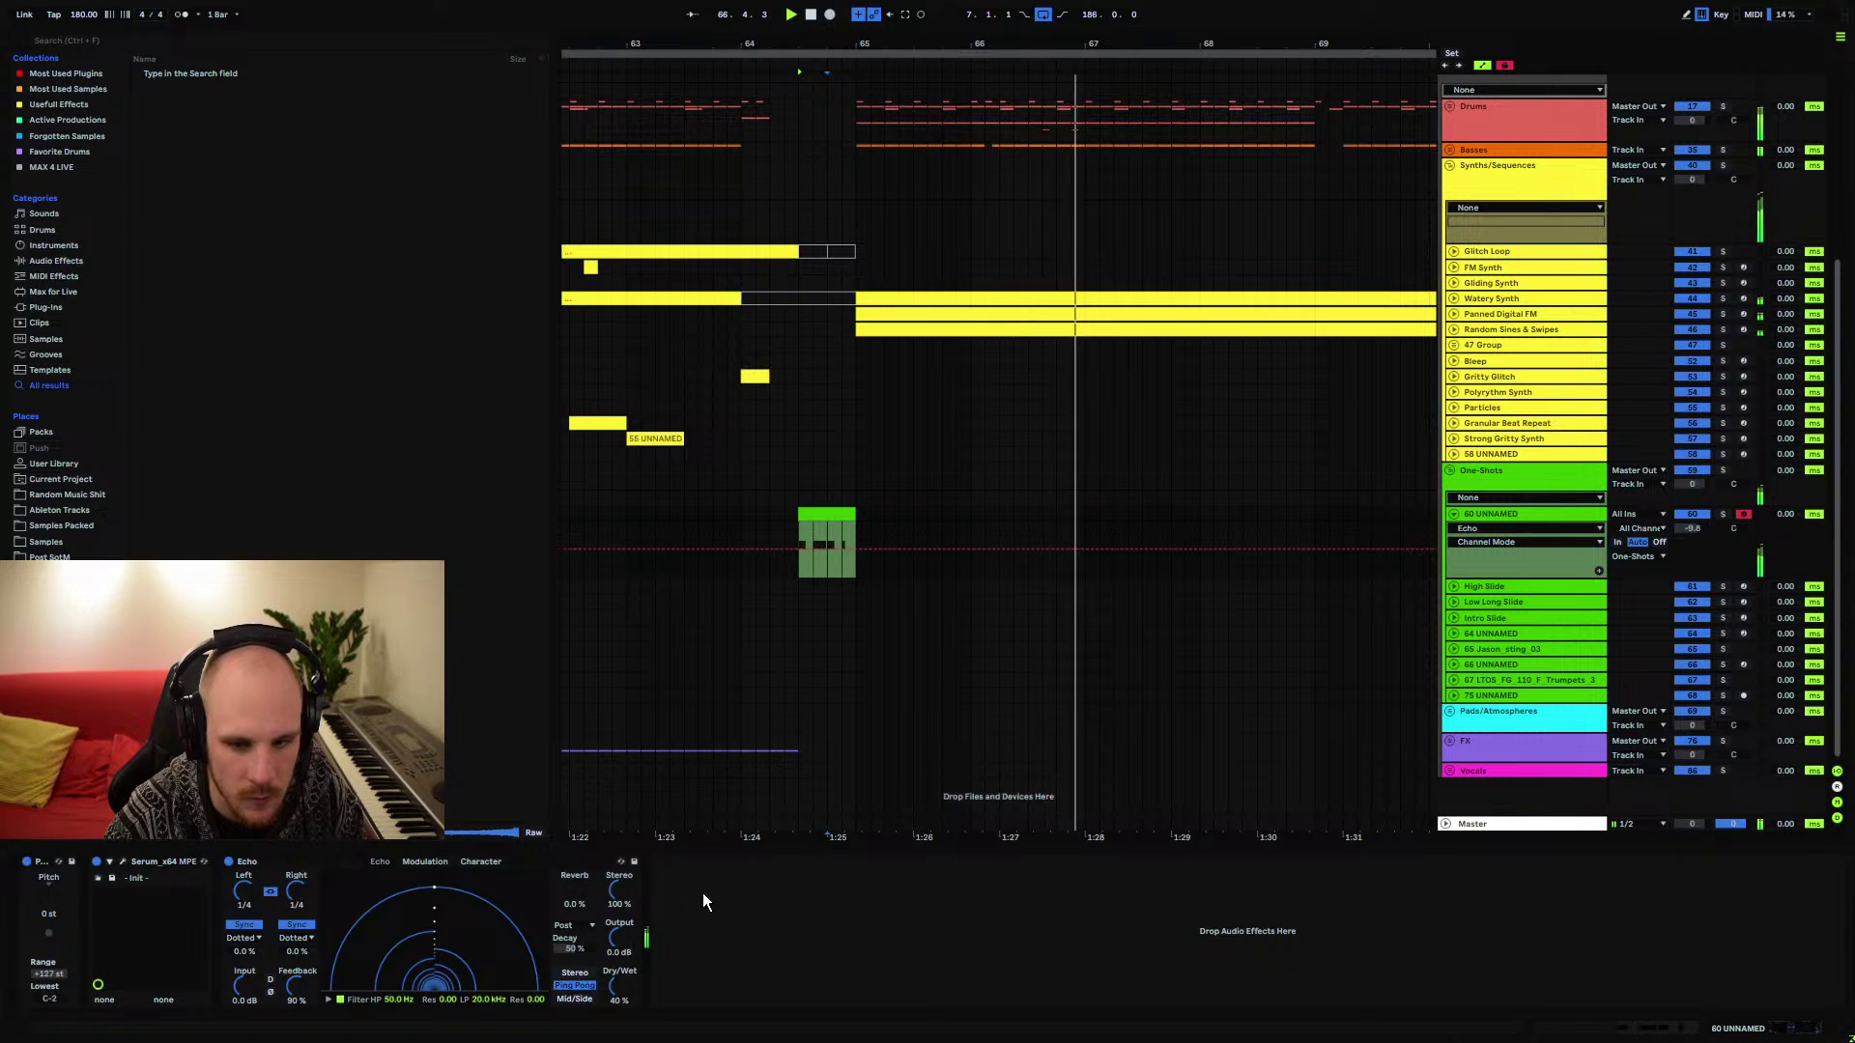
# Play the transition from bar 63 and fold the Serum one-shot track and the Synths/Sequences and One-Shots groups
pyautogui.click(1454, 514)
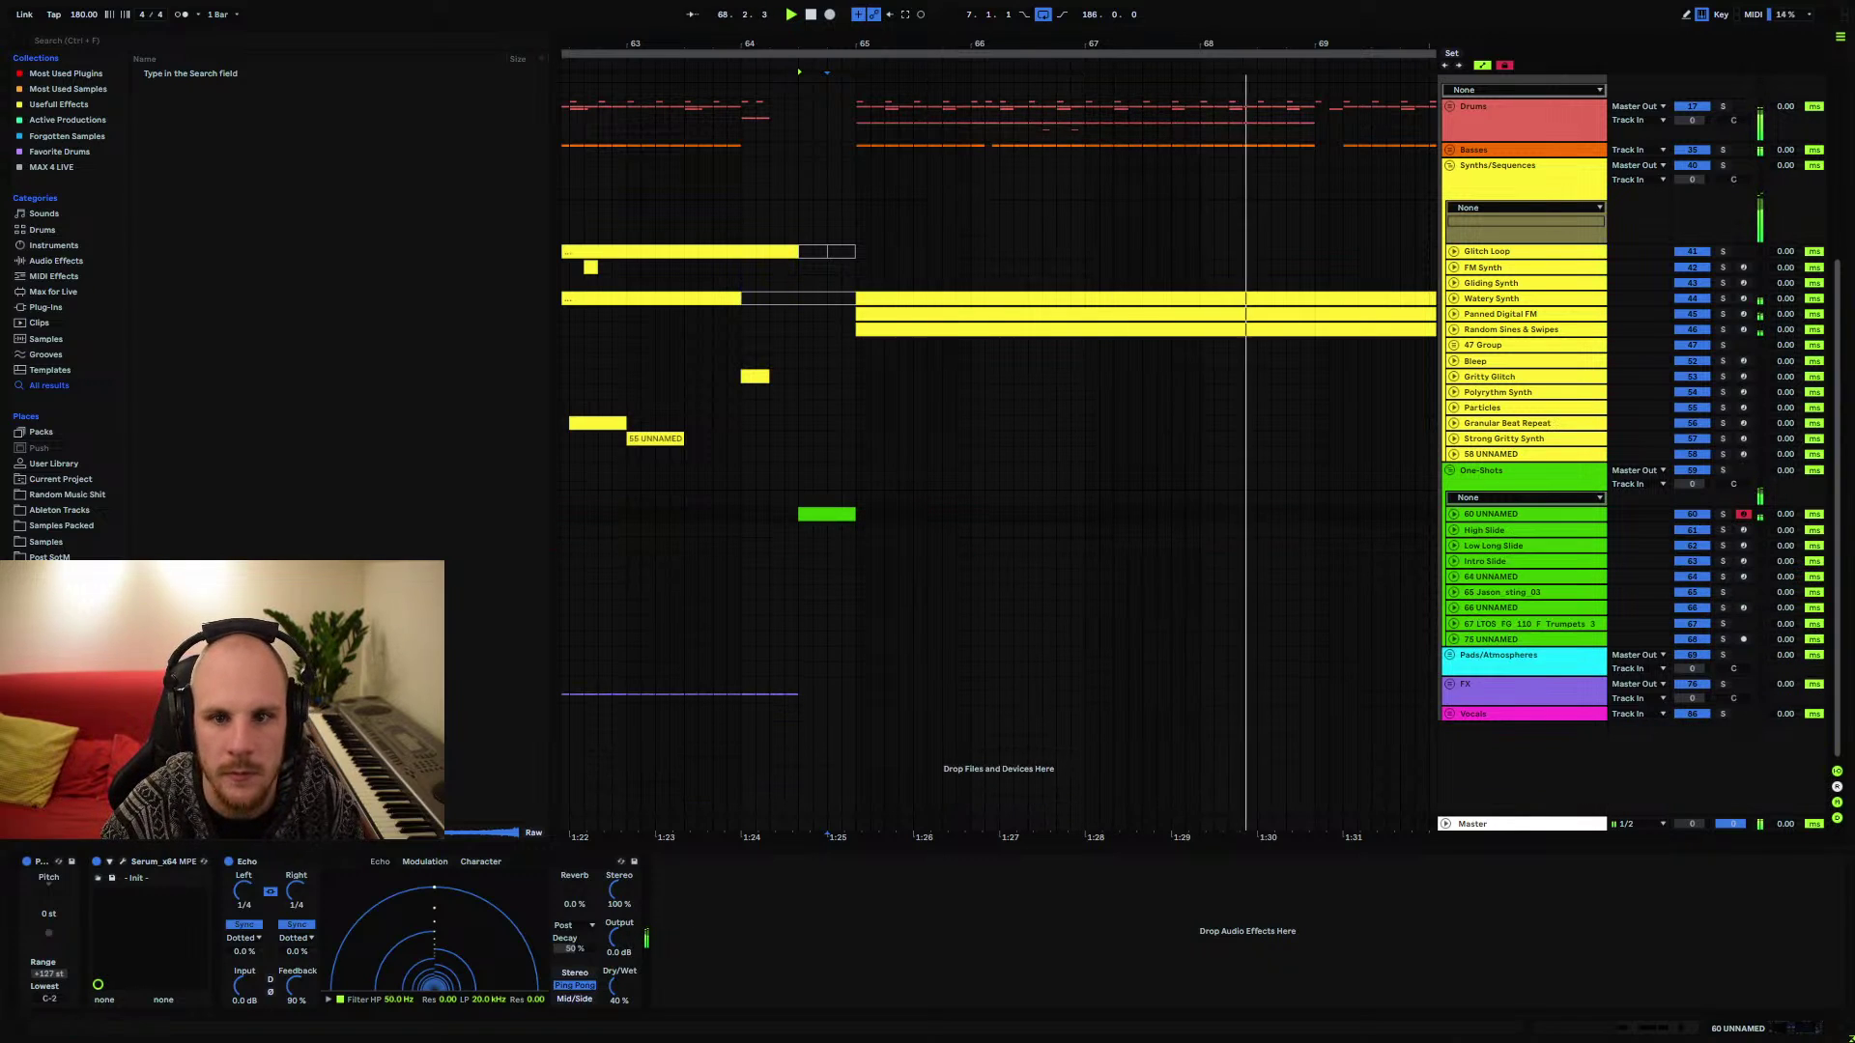
pyautogui.press('-')
pyautogui.press('-')
pyautogui.press('-')
pyautogui.press('-')
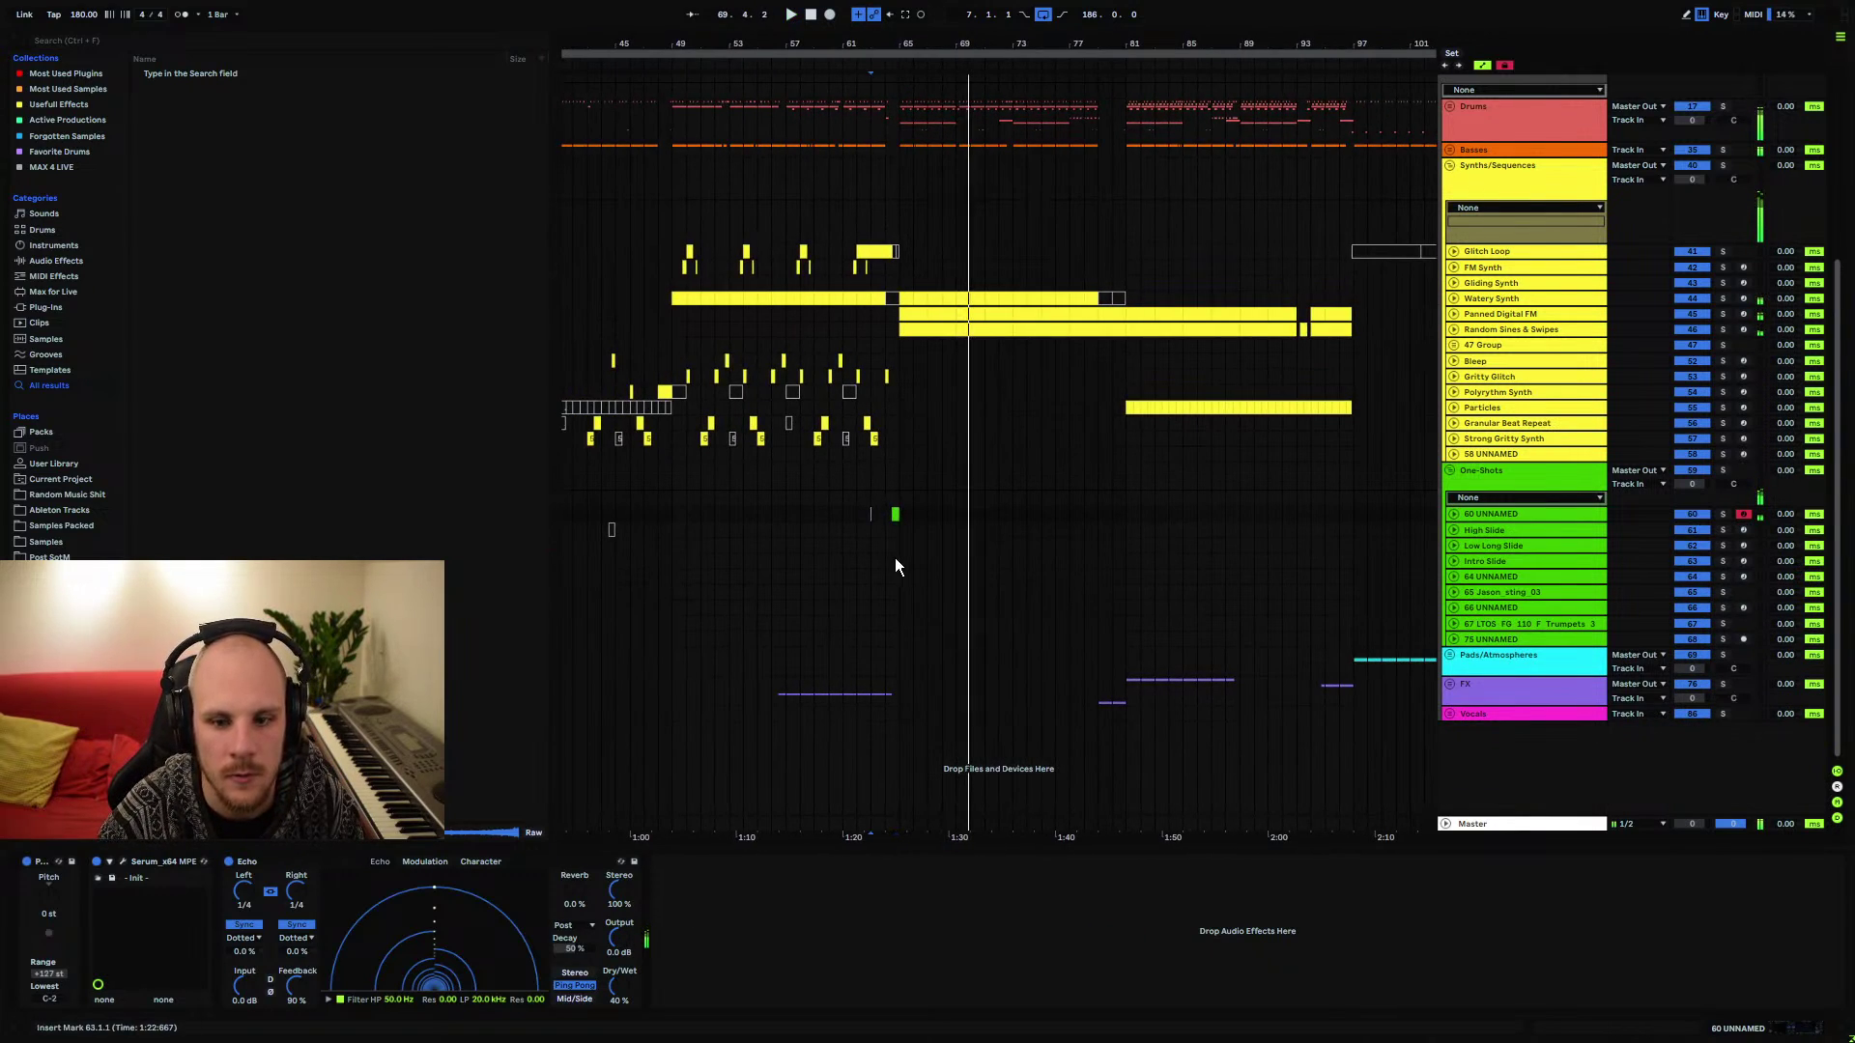
pyautogui.press('space')
pyautogui.press('space')
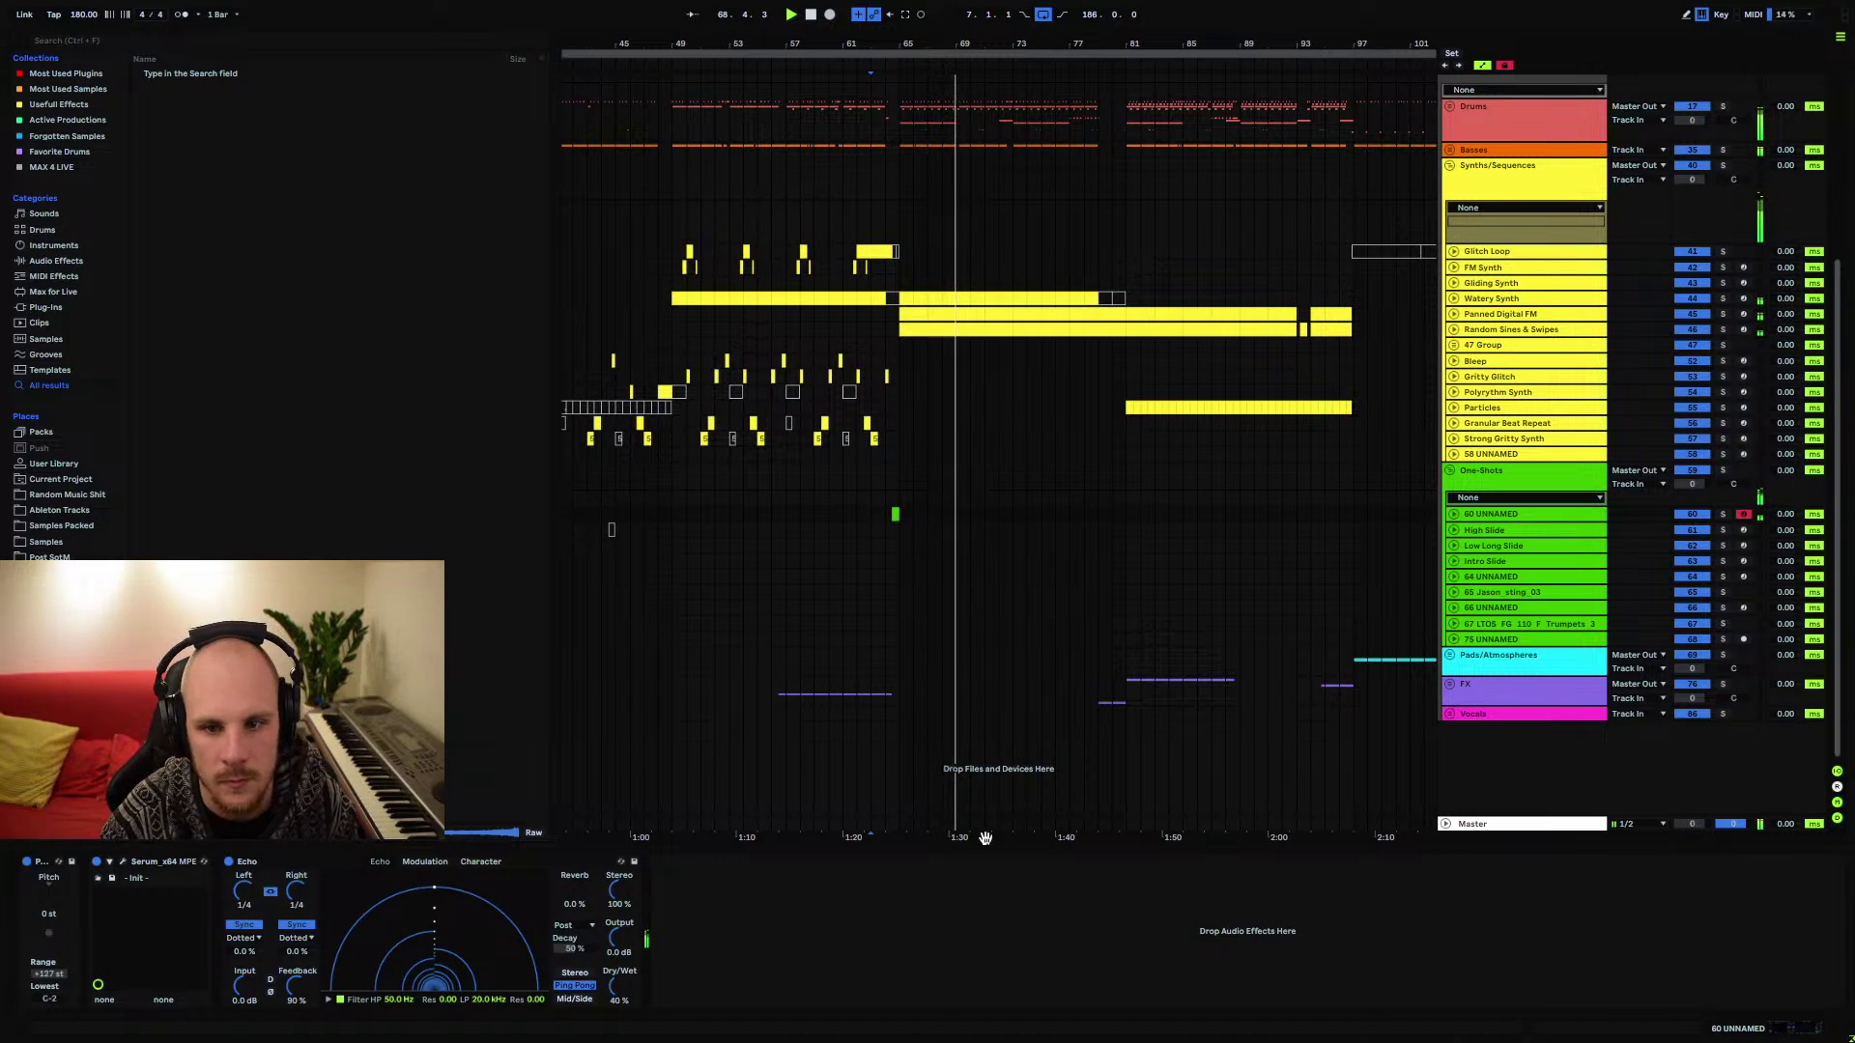
pyautogui.click(1448, 167)
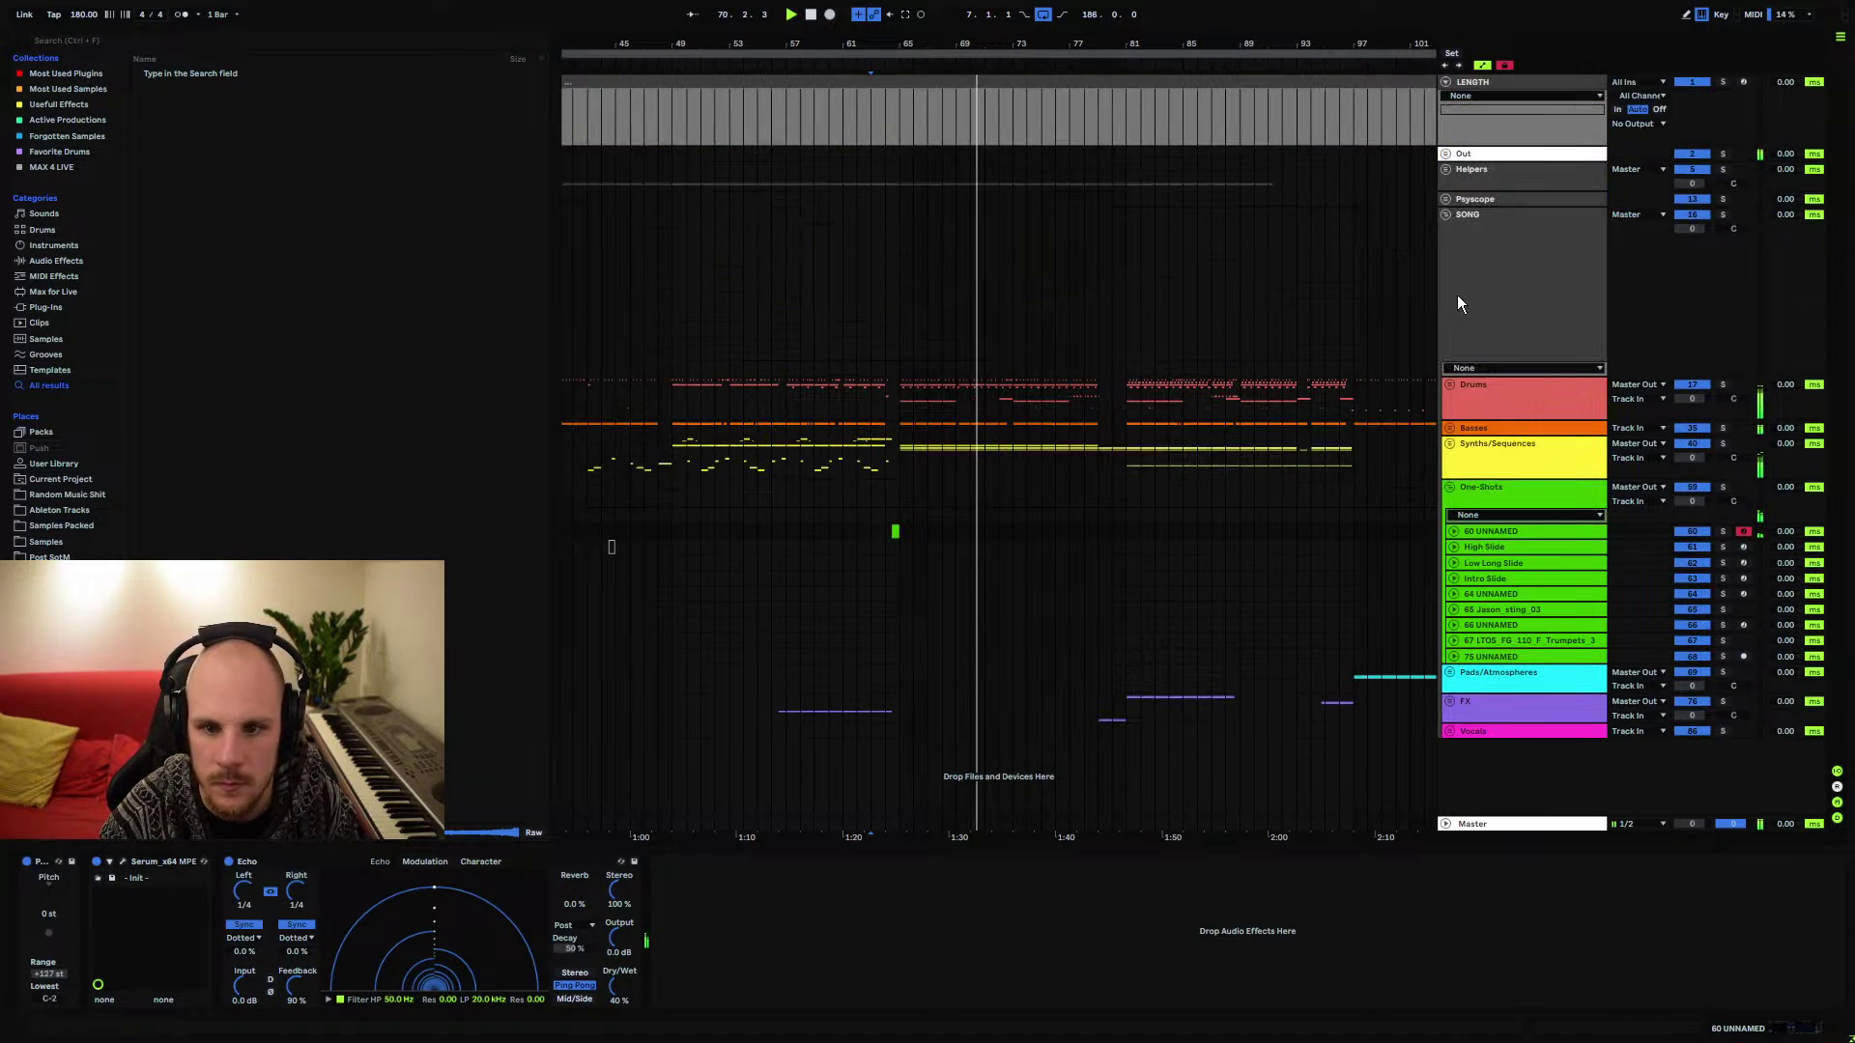
pyautogui.click(1451, 490)
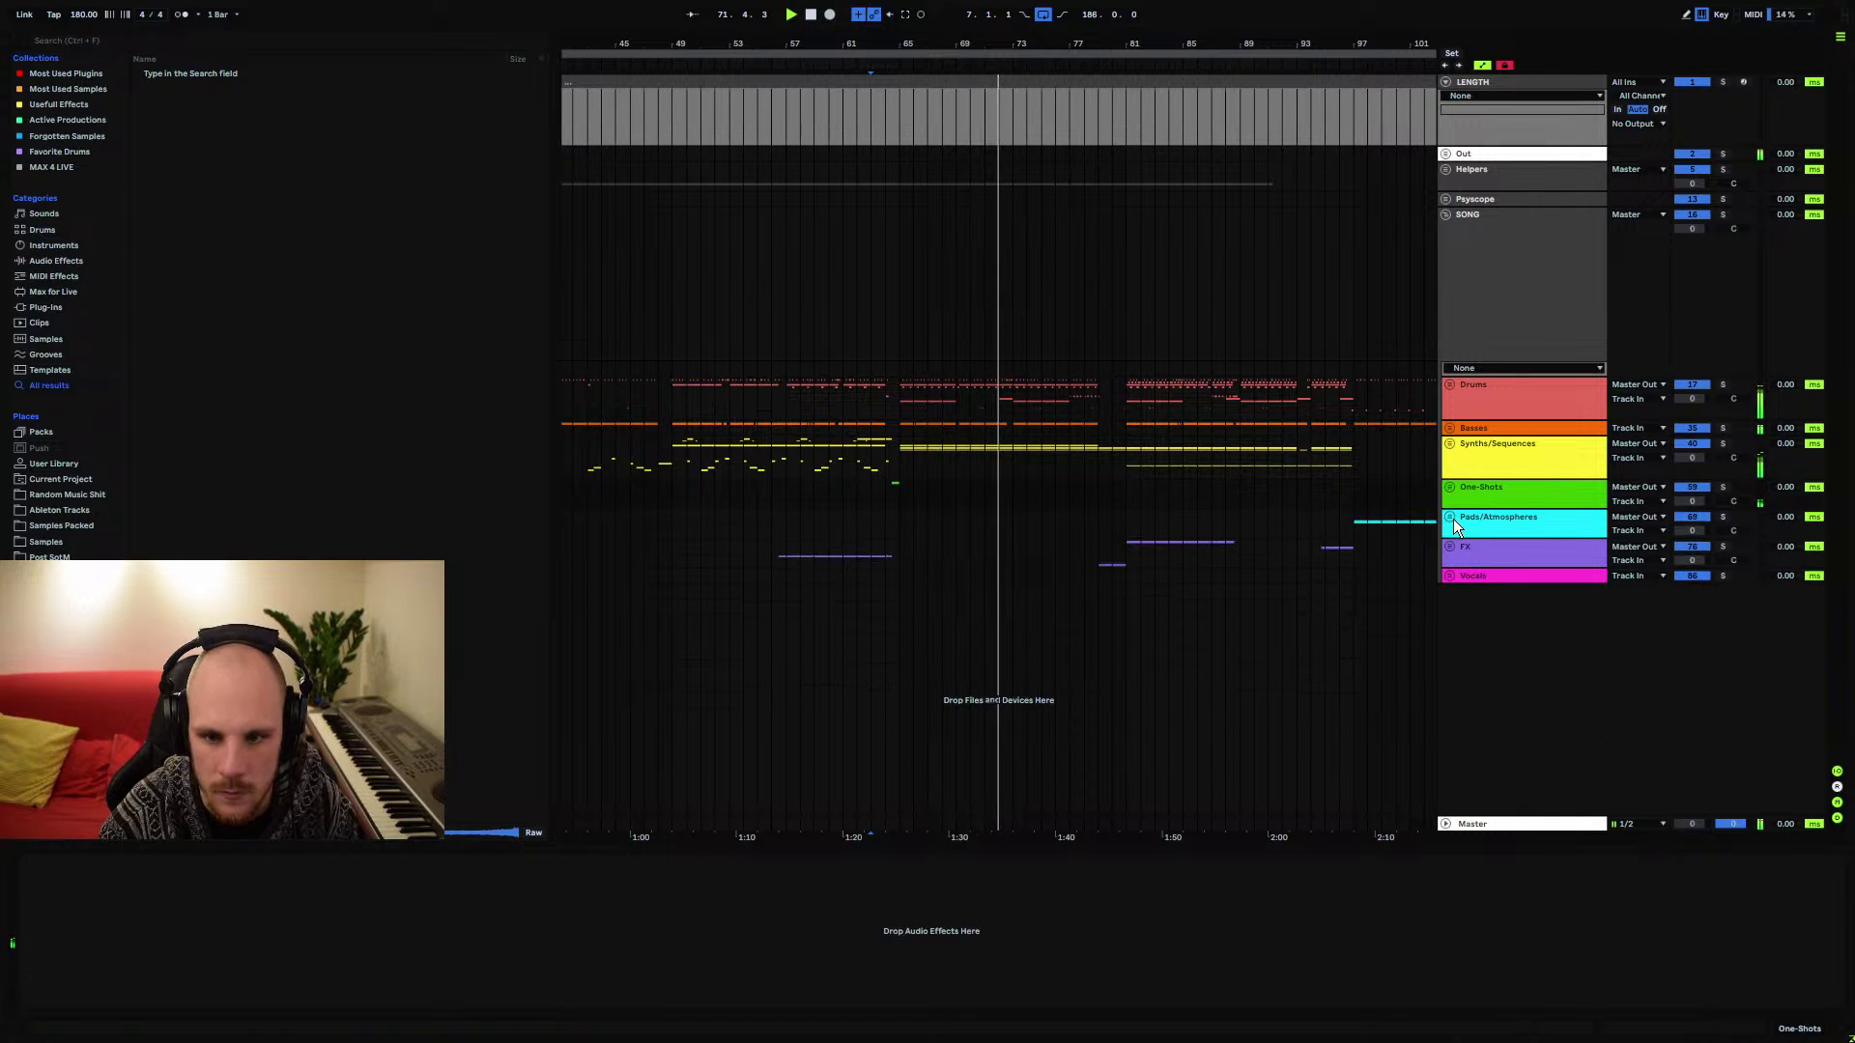
# Unfold the Pads/Atmospheres group and insert a new MIDI track below its last track
pyautogui.click(1452, 520)
pyautogui.scroll(5, 1069, 114)
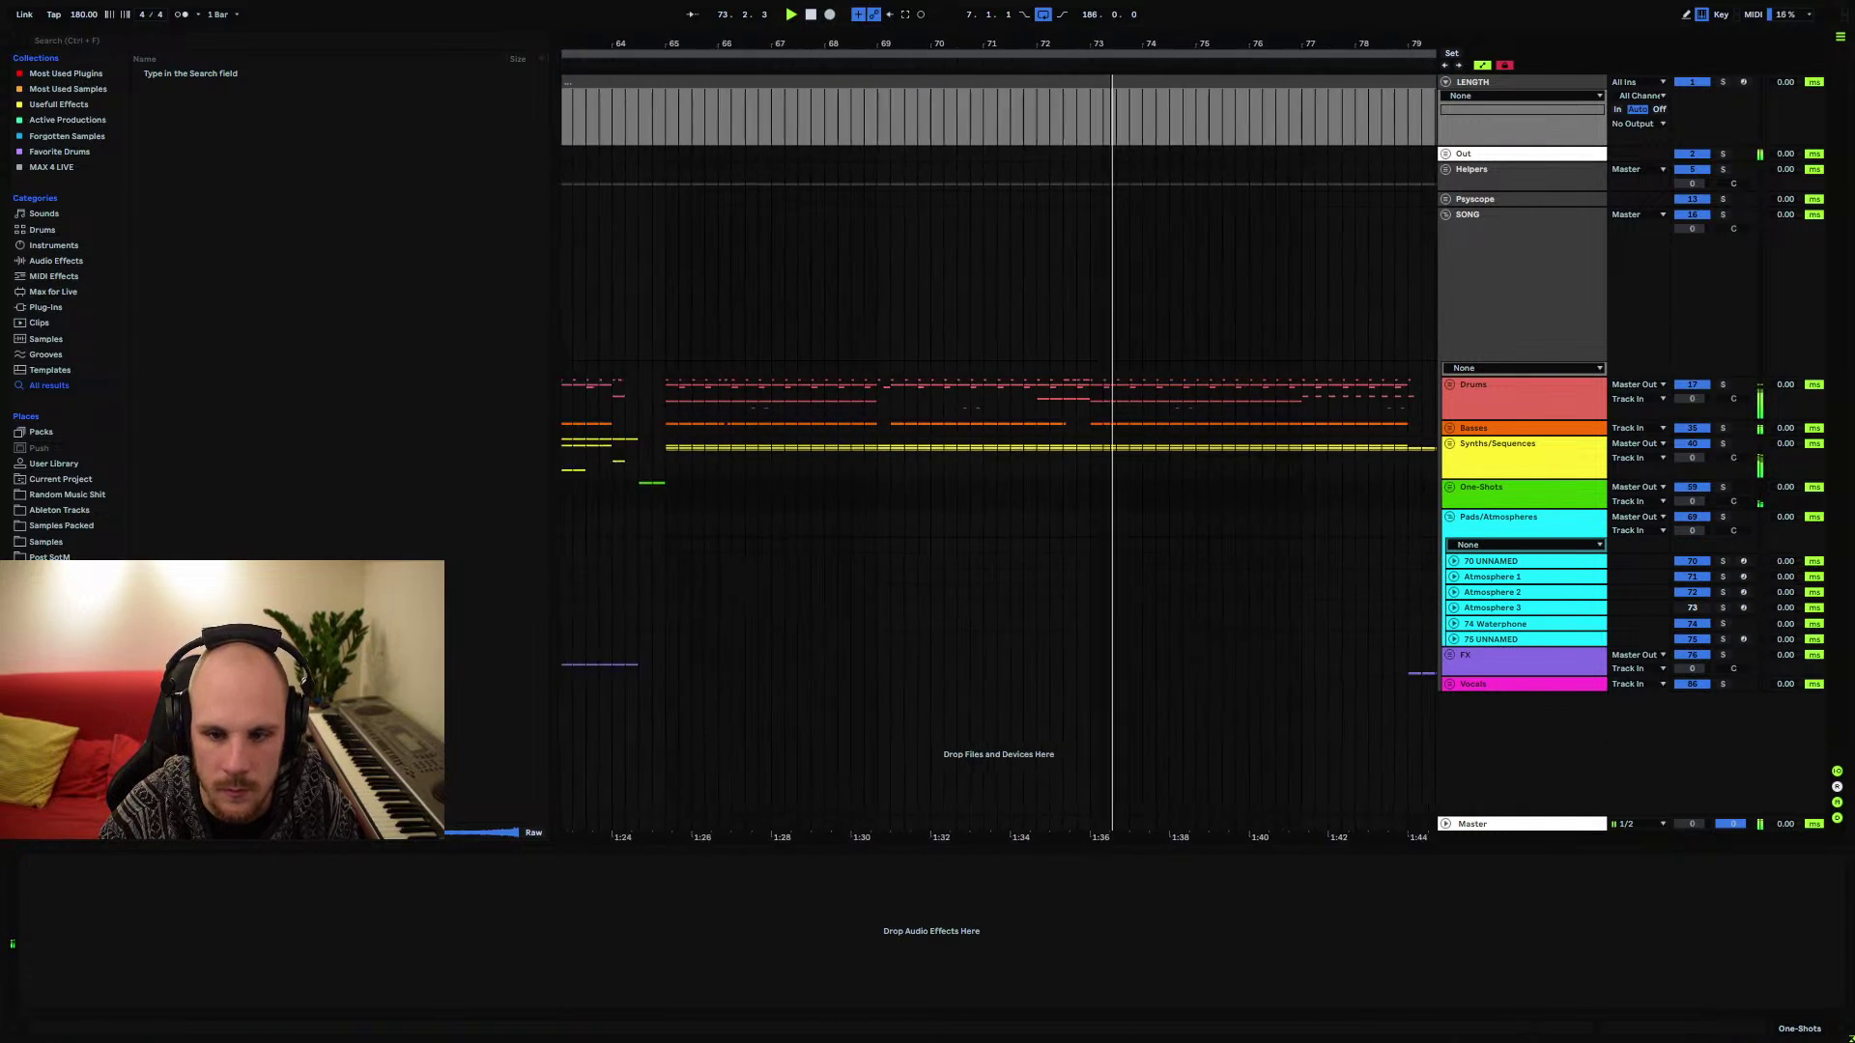
pyautogui.press('space')
pyautogui.click(1492, 640)
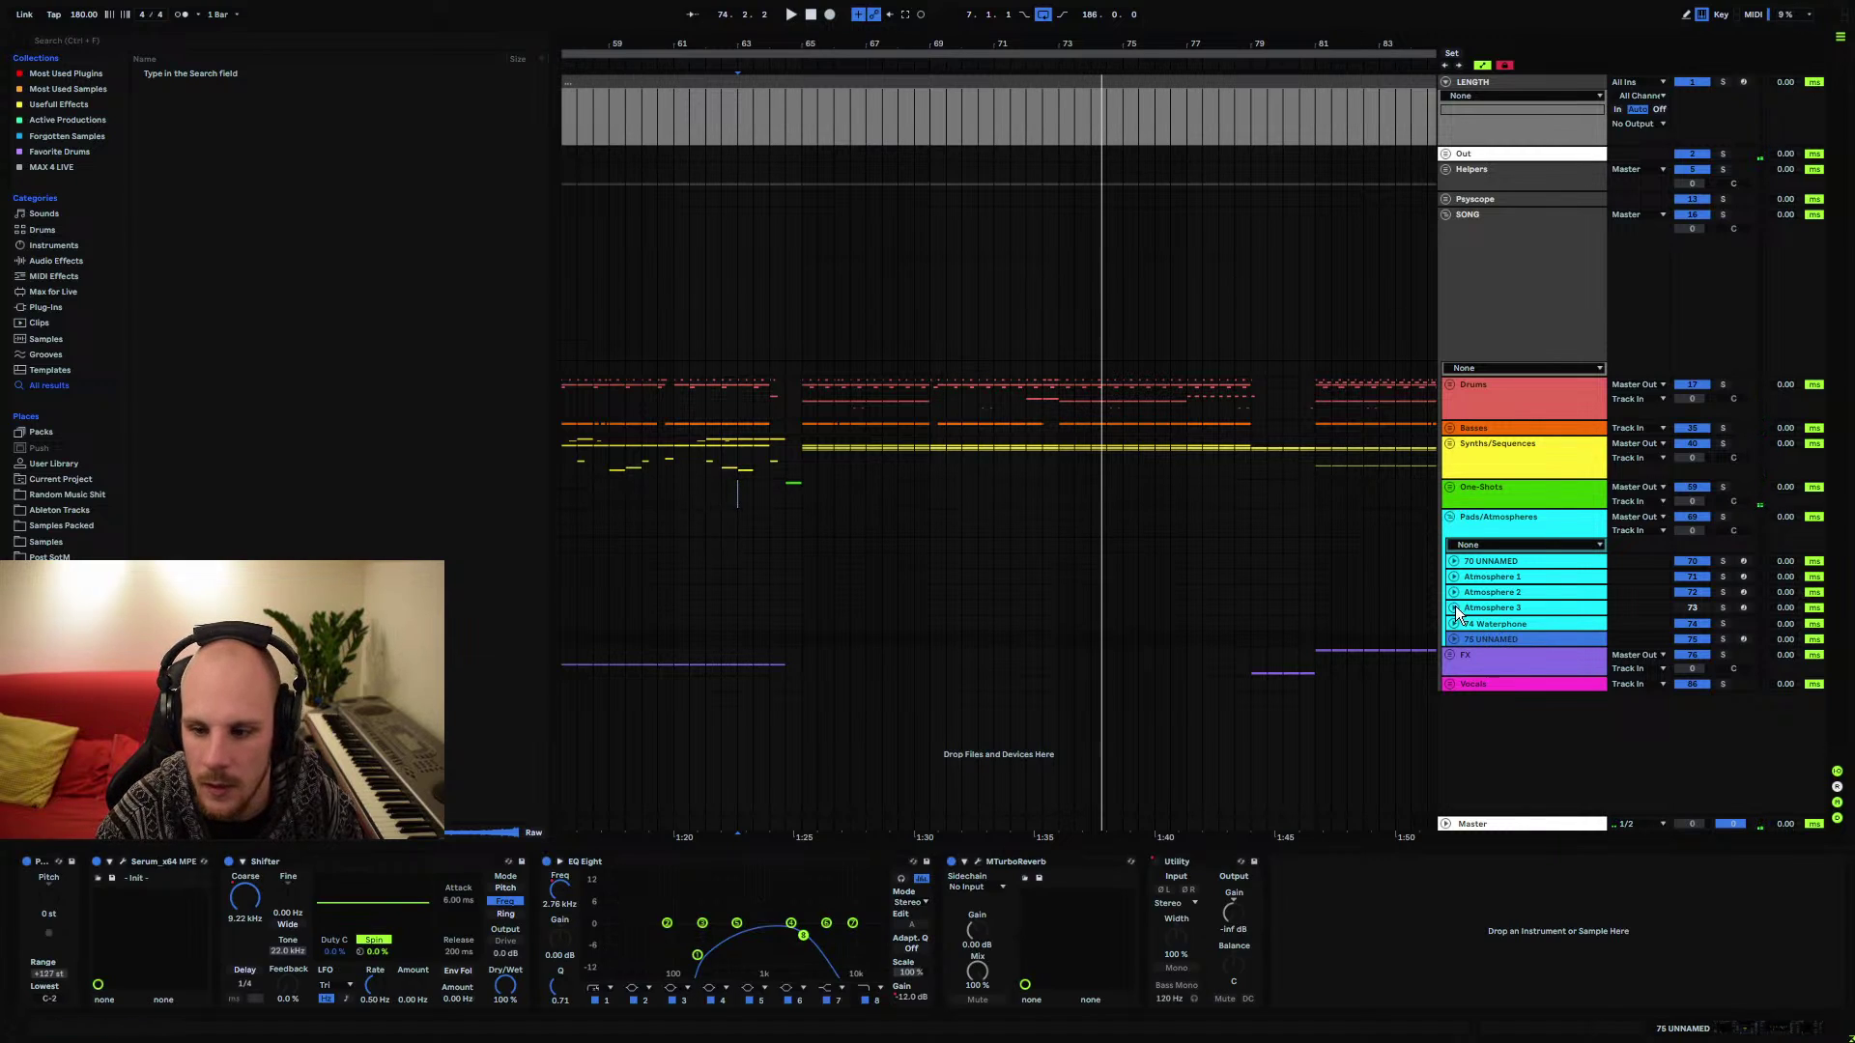
pyautogui.click(788, 493)
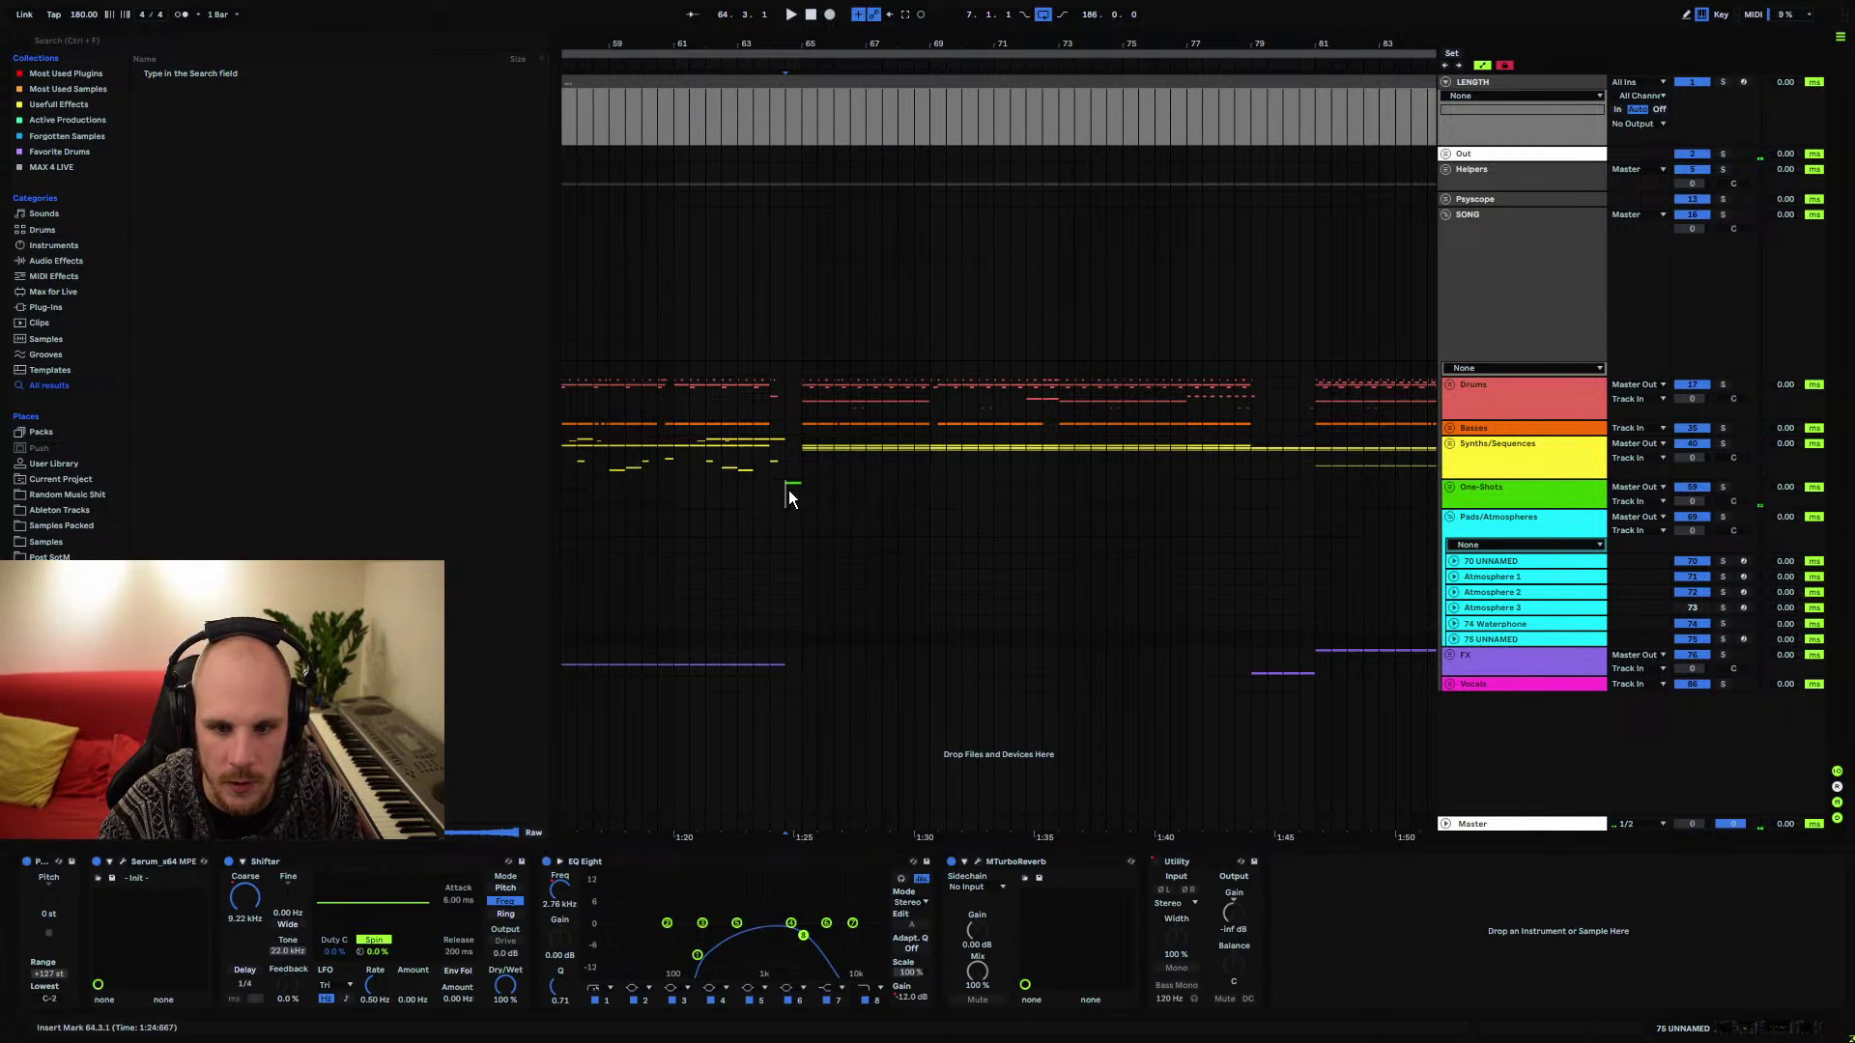
pyautogui.click(1056, 502)
pyautogui.click(1491, 641)
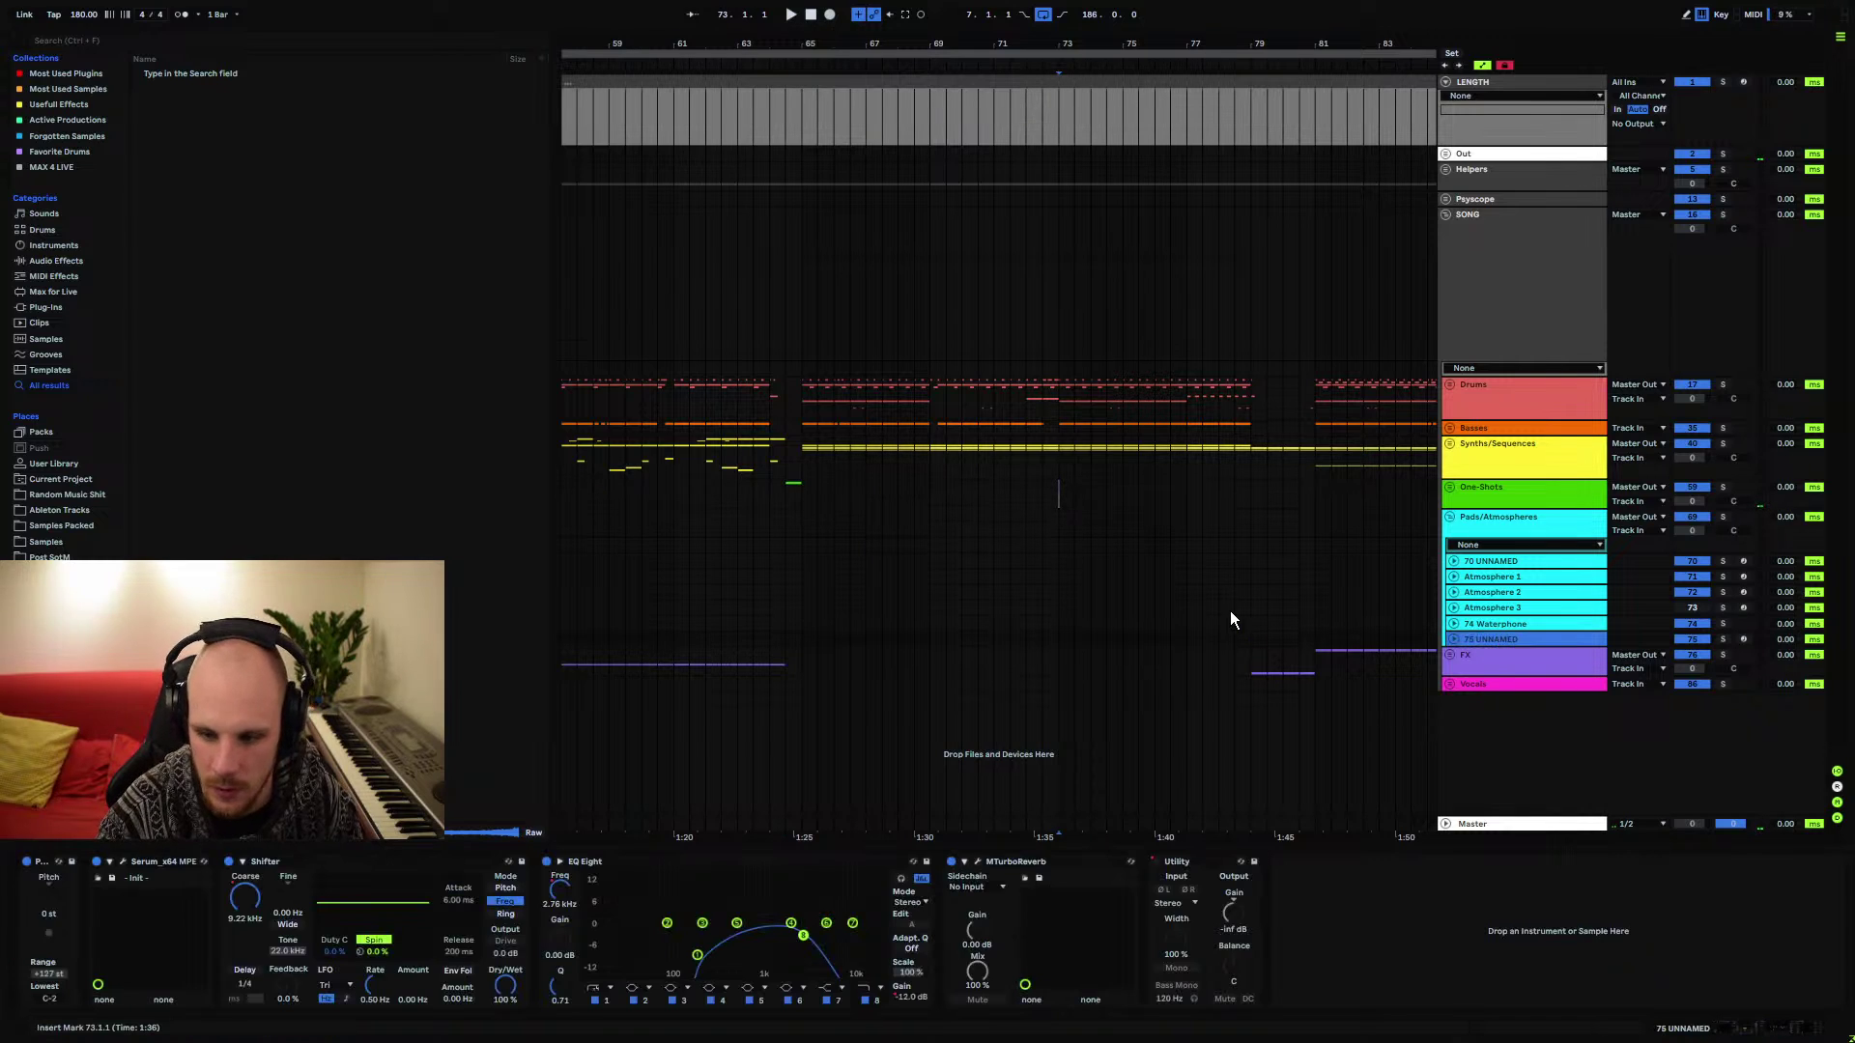
pyautogui.hotkey('ctrl', 'shift', 't')
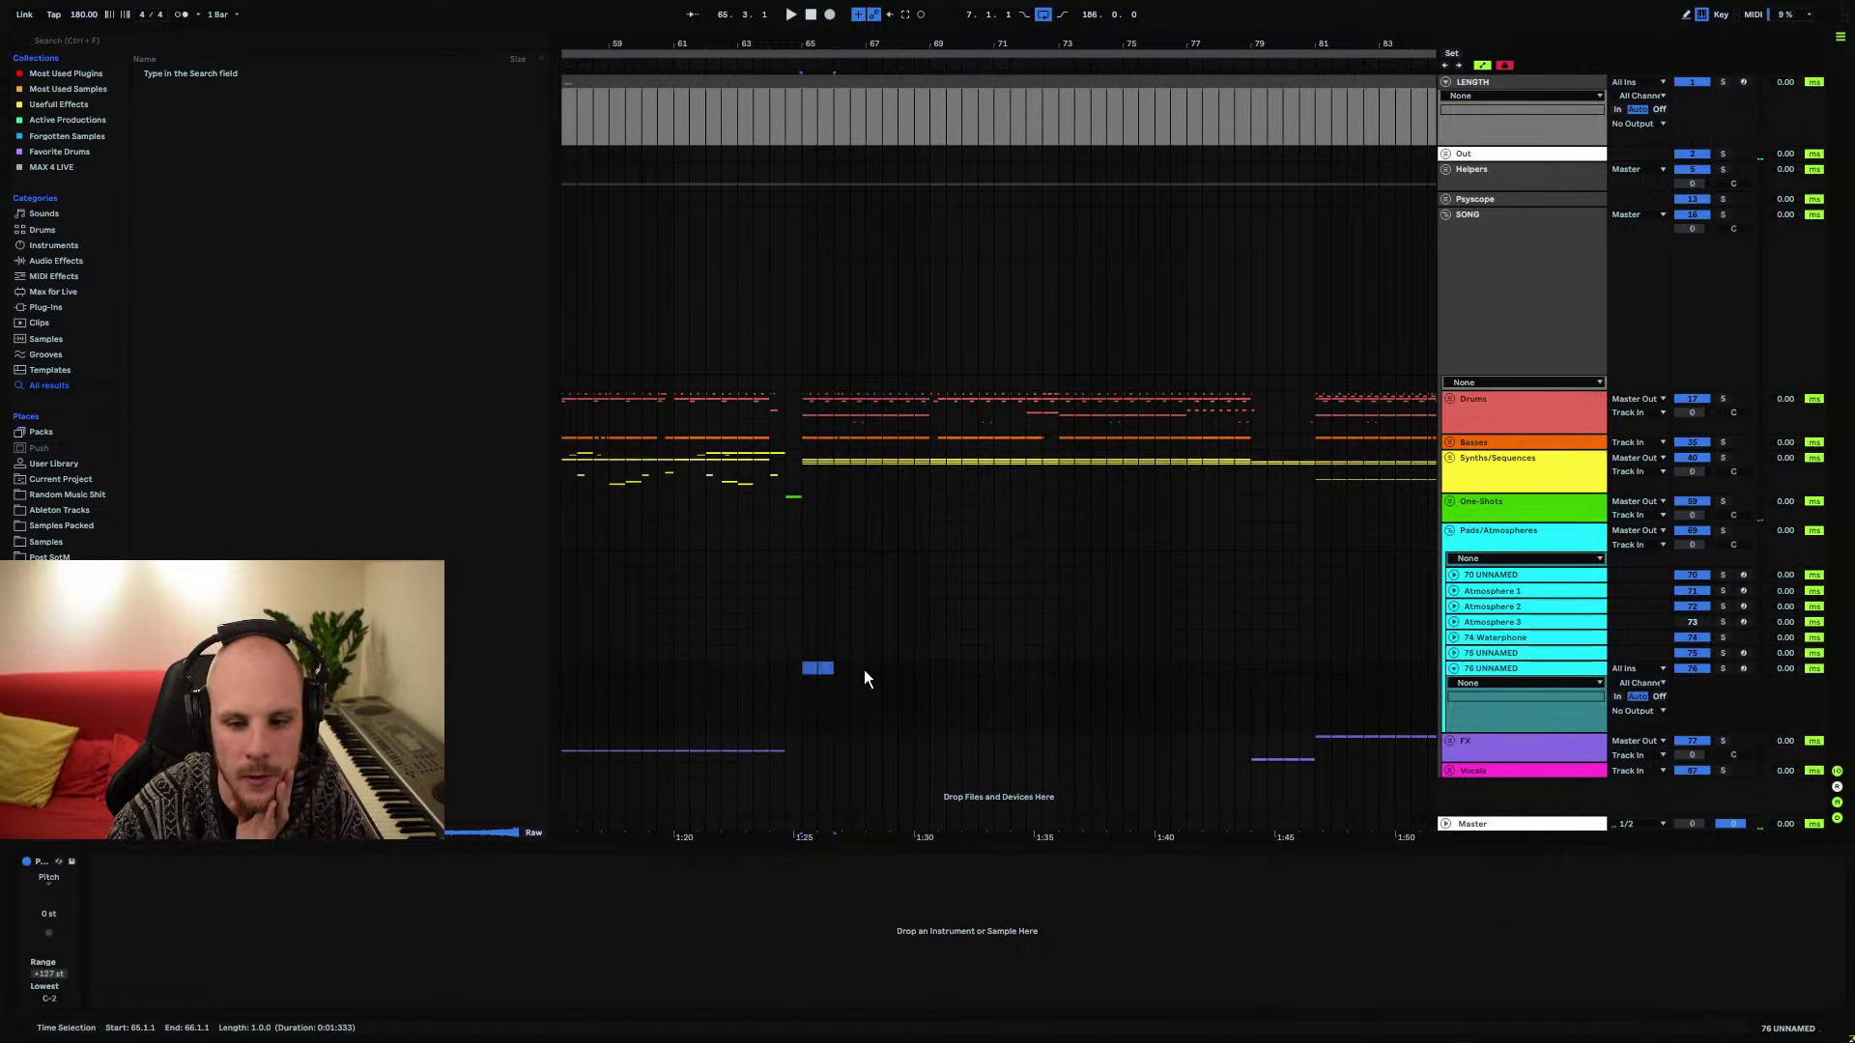
# Create an empty MIDI clip from bar 65 to bar 73 on the new track and load Serum onto it
pyautogui.hotkey('ctrl', 'shift', 'm')
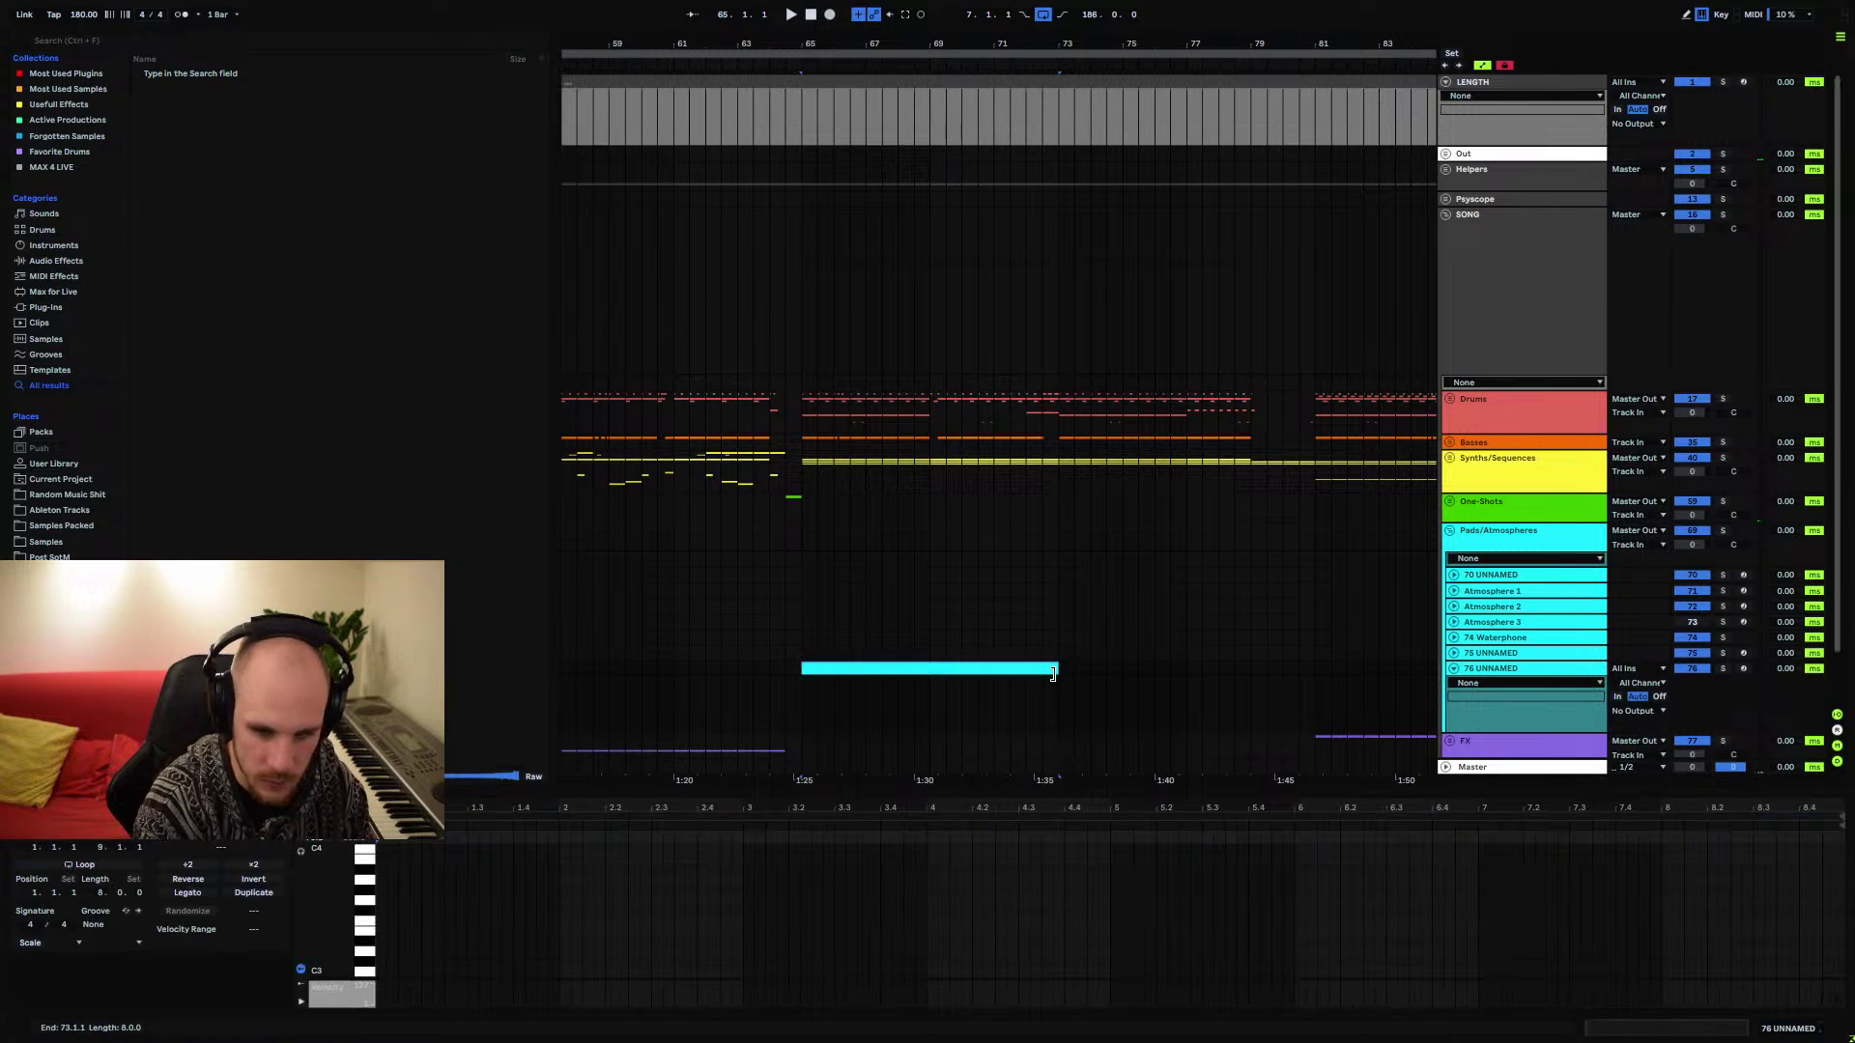
pyautogui.rightClick(976, 698)
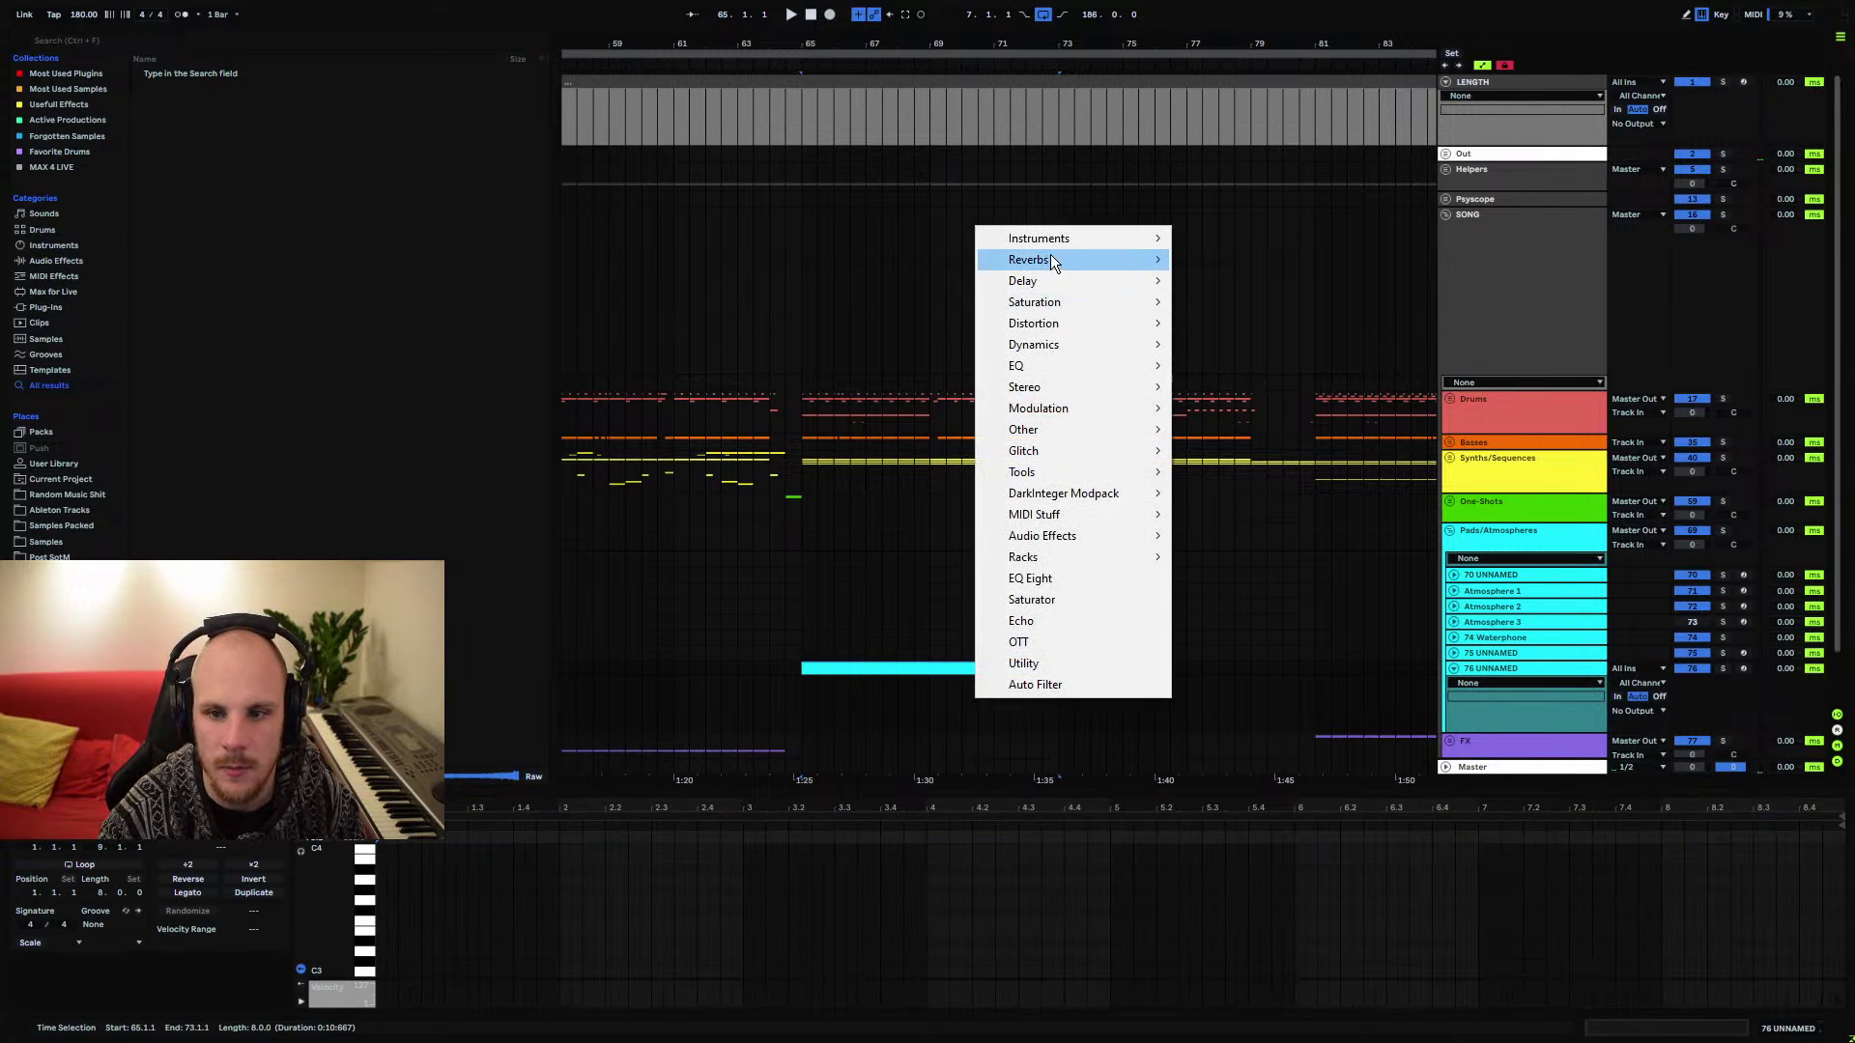
pyautogui.moveTo(1095, 241)
pyautogui.click(1240, 243)
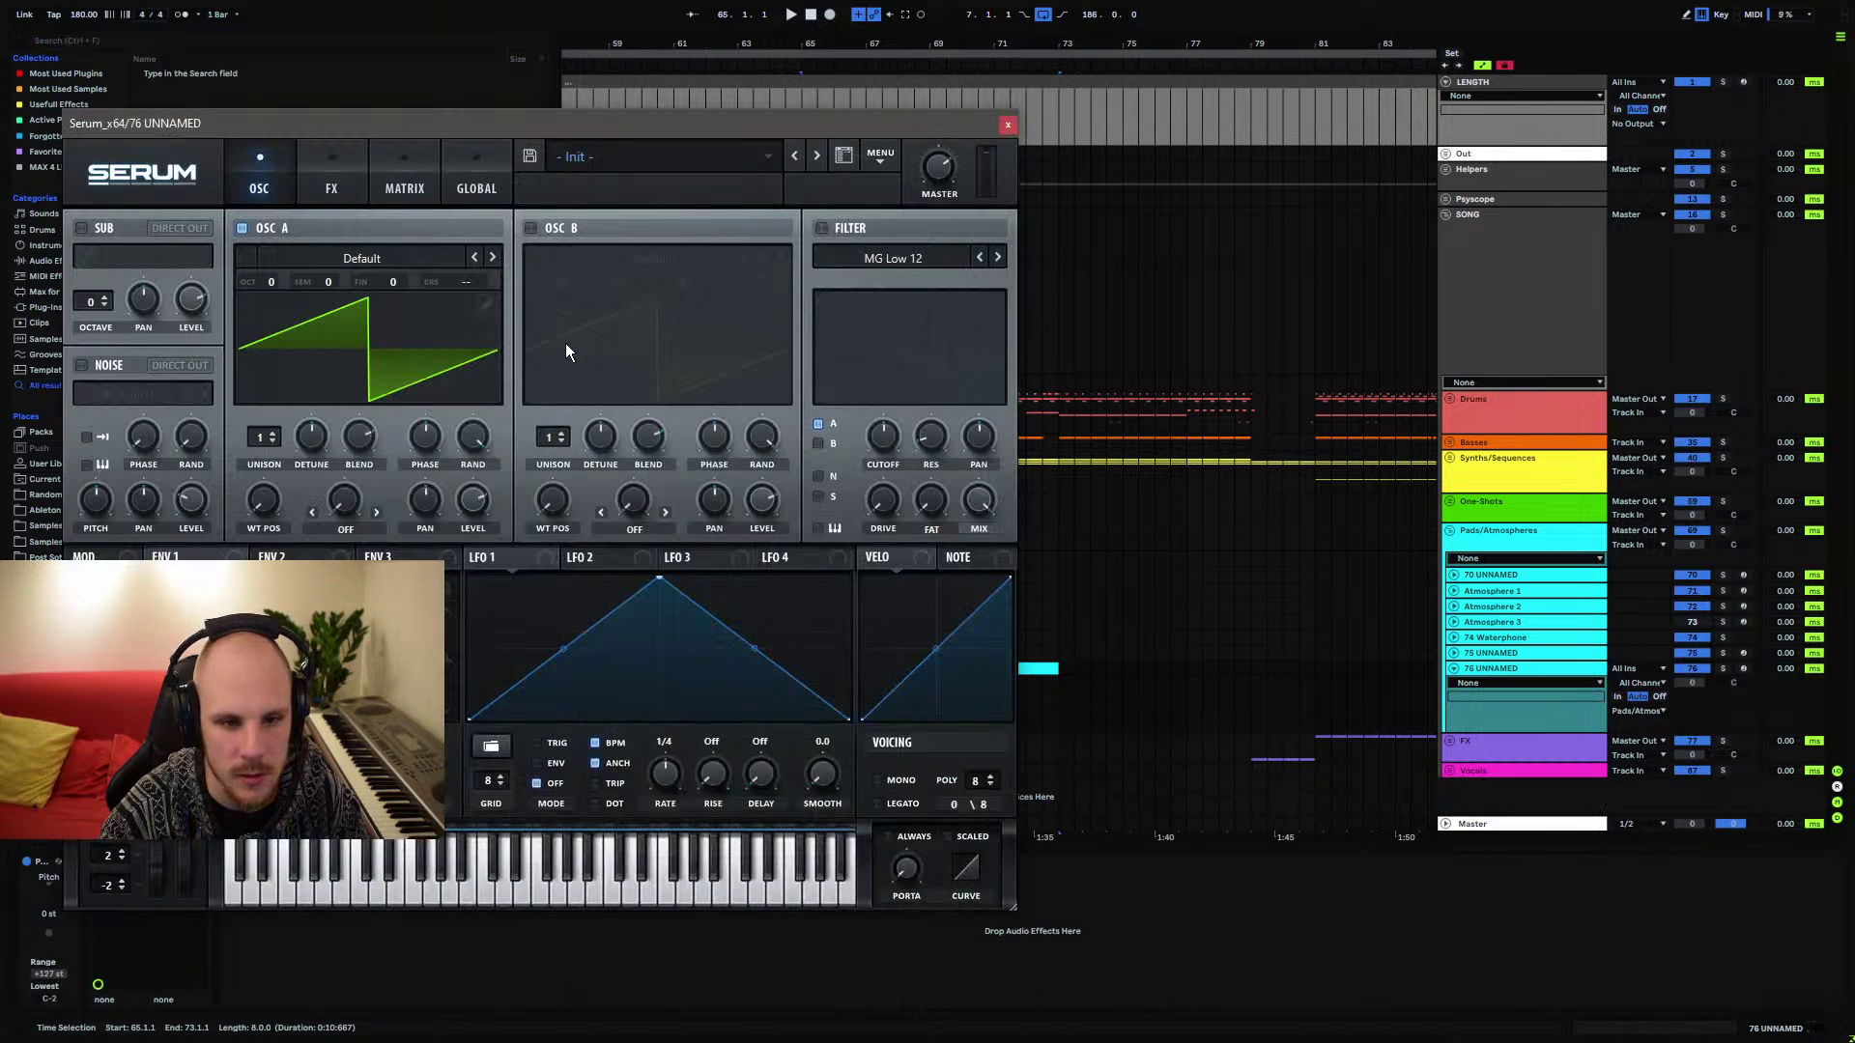
# Load the BP Sweep 11 wavetable into Serum's oscillator A
pyautogui.click(383, 257)
pyautogui.moveTo(478, 641)
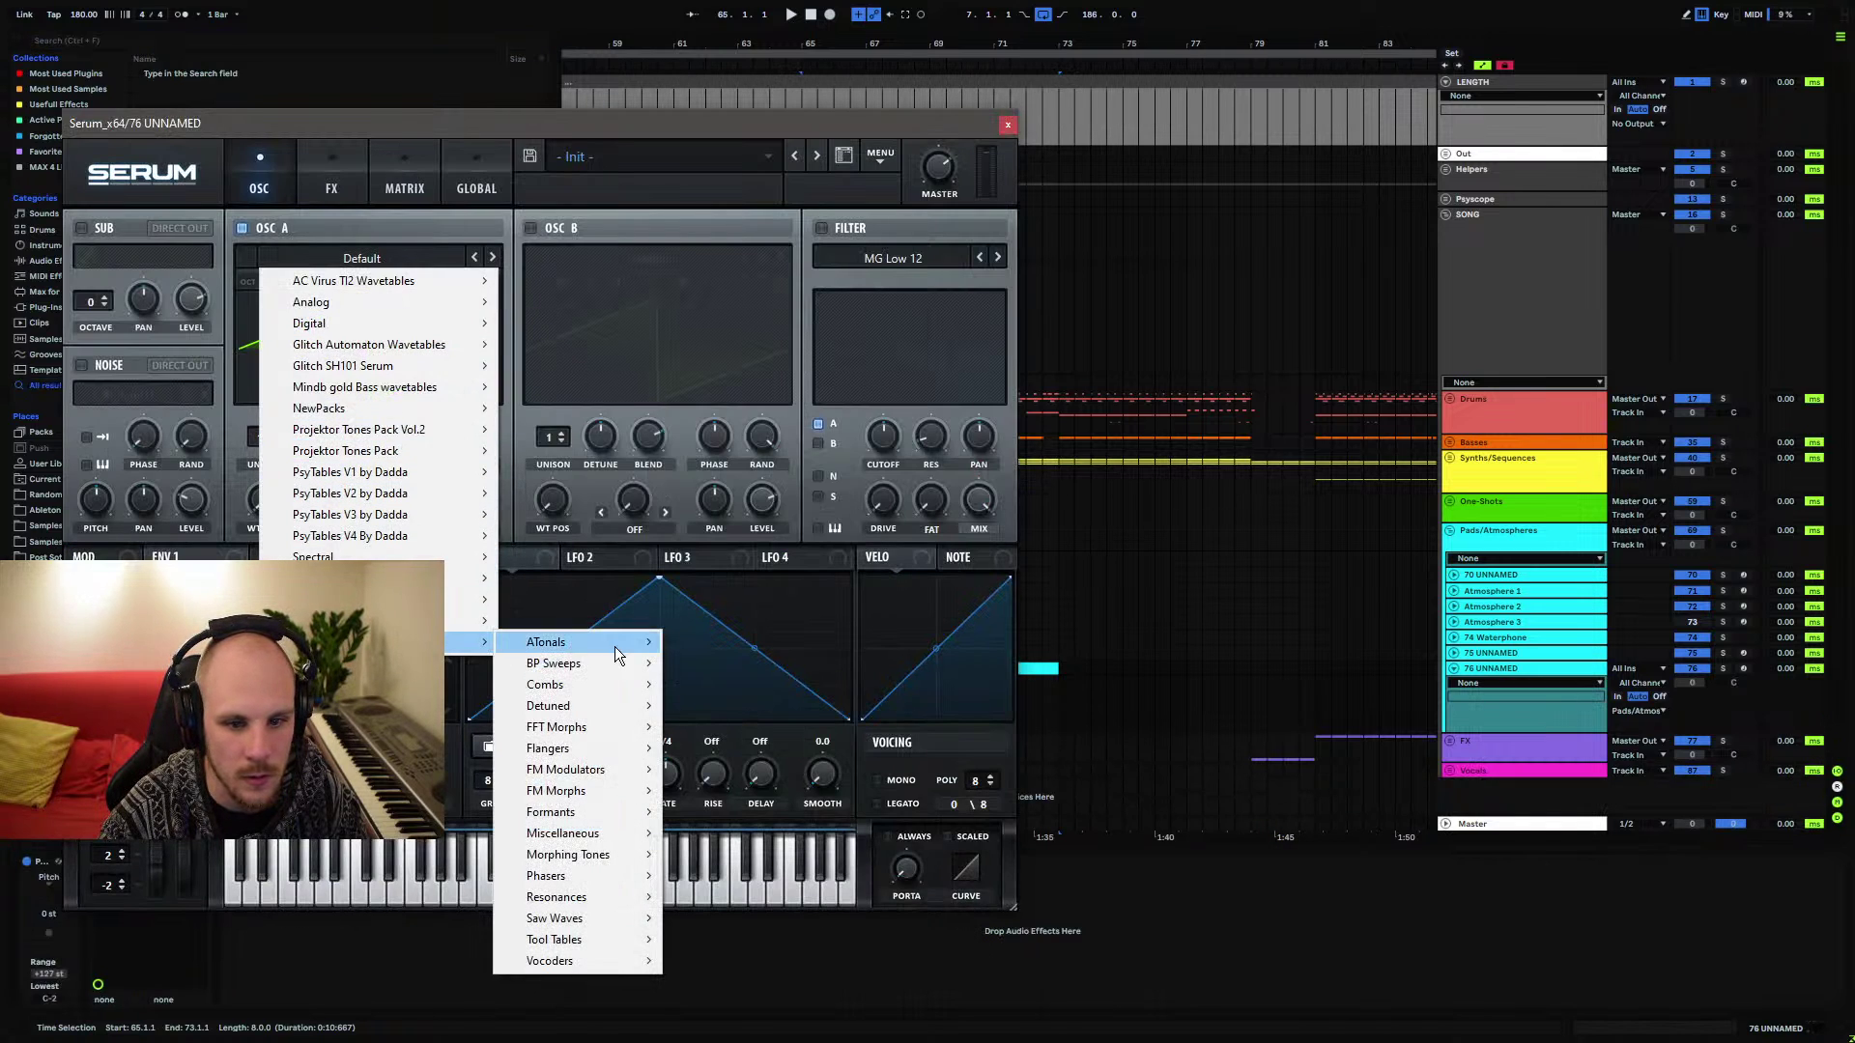
pyautogui.moveTo(599, 664)
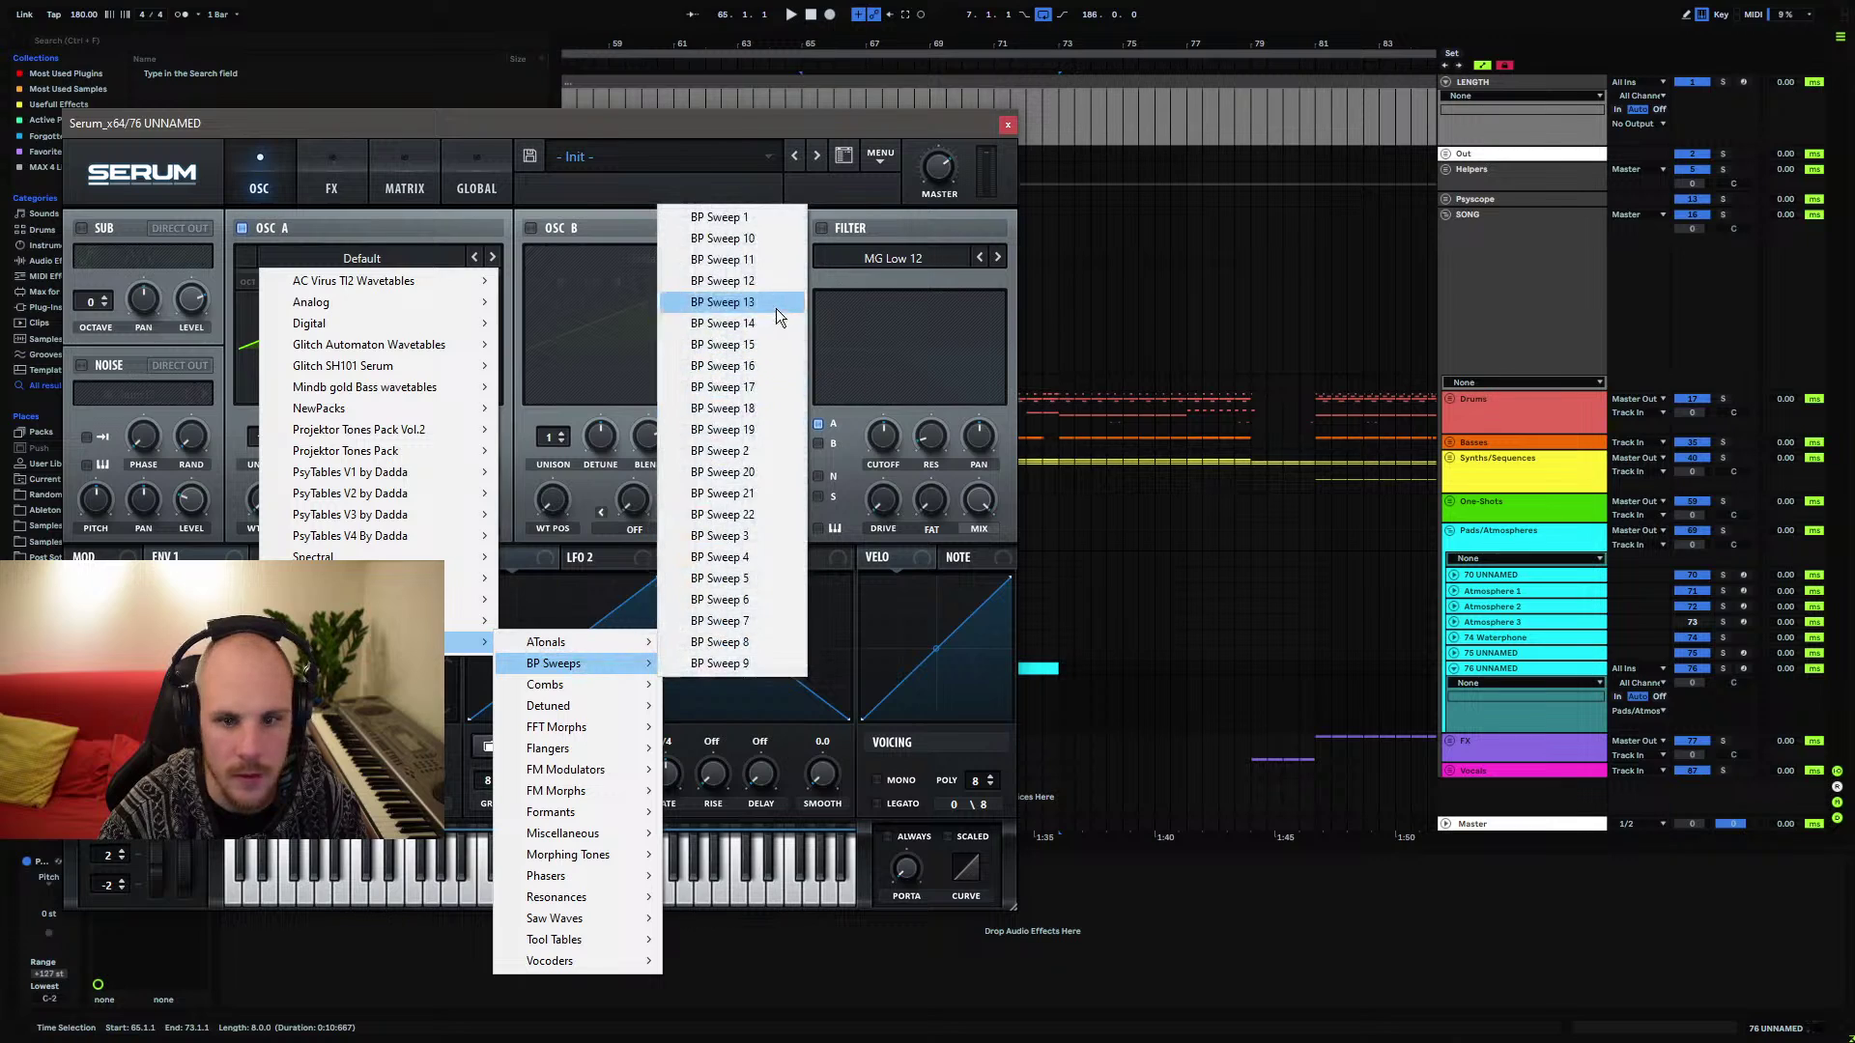
pyautogui.click(761, 260)
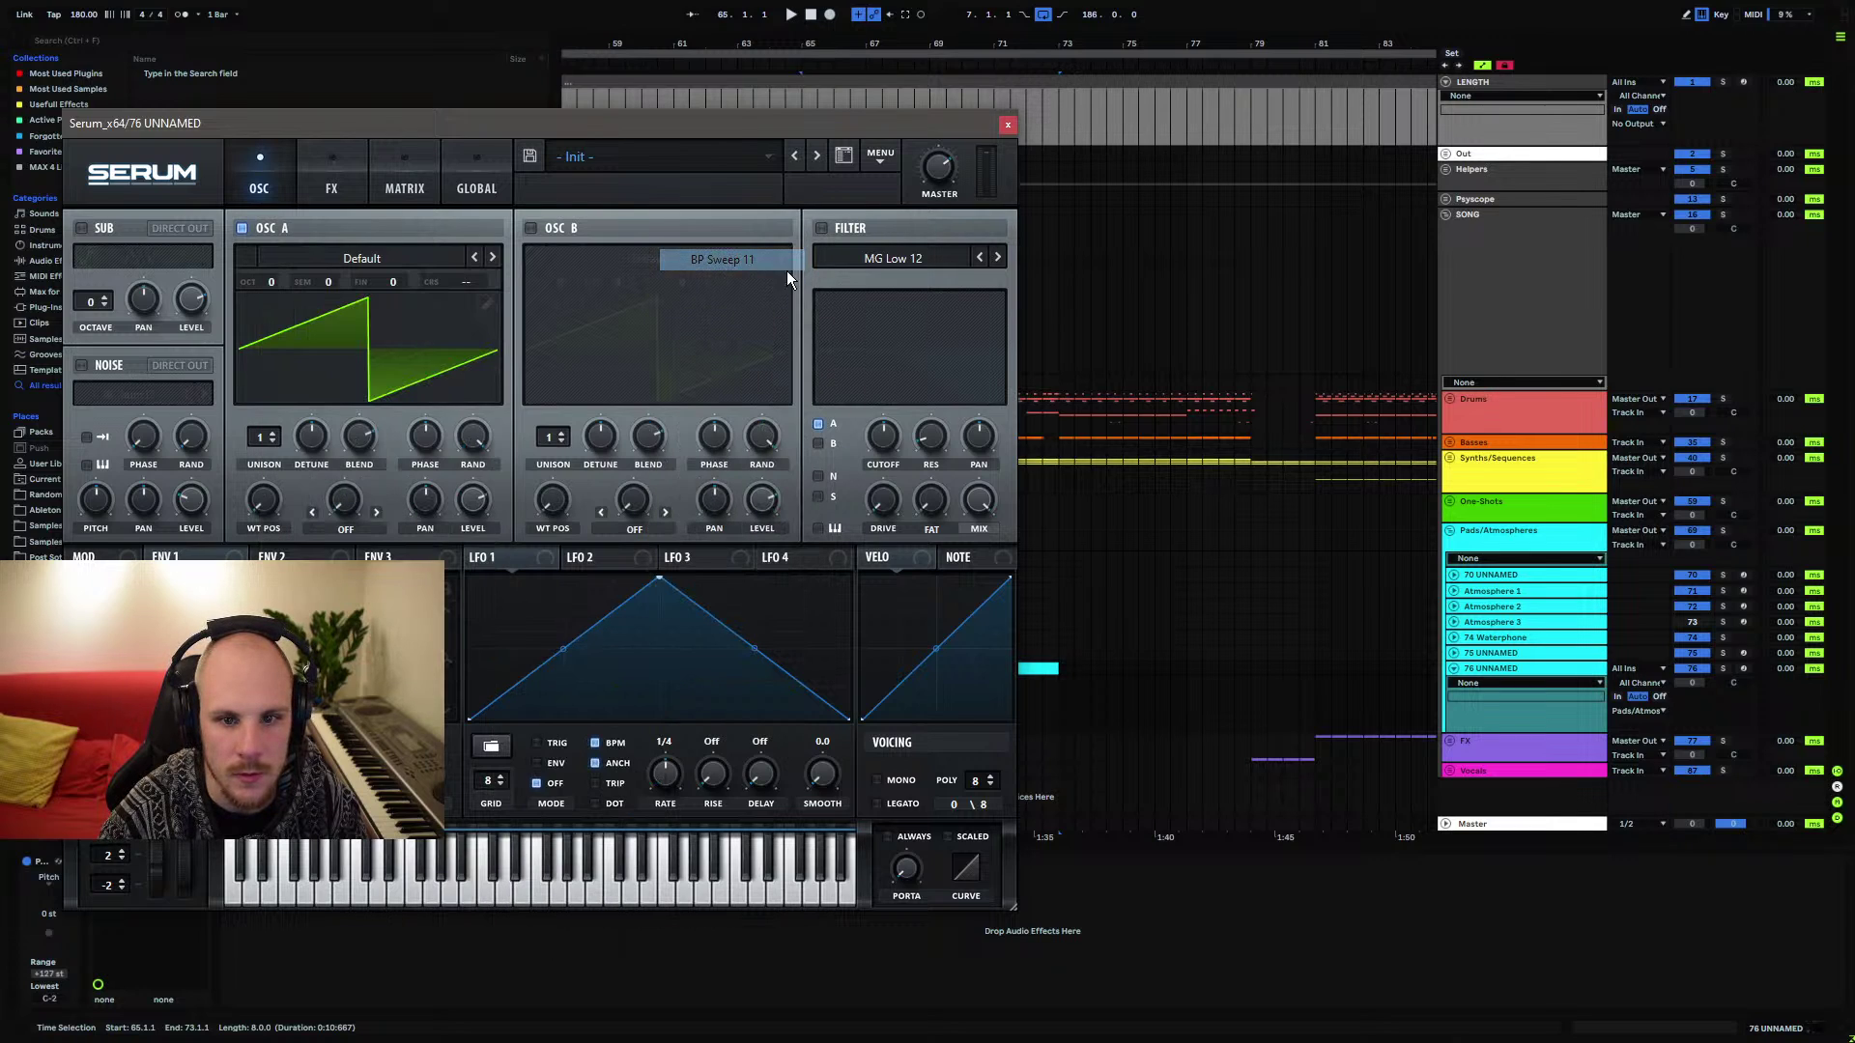
# Arm the track, sweep oscillator A's wavetable position up to 256, and switch the wavetable to BP Sweep 12
pyautogui.click(1743, 669)
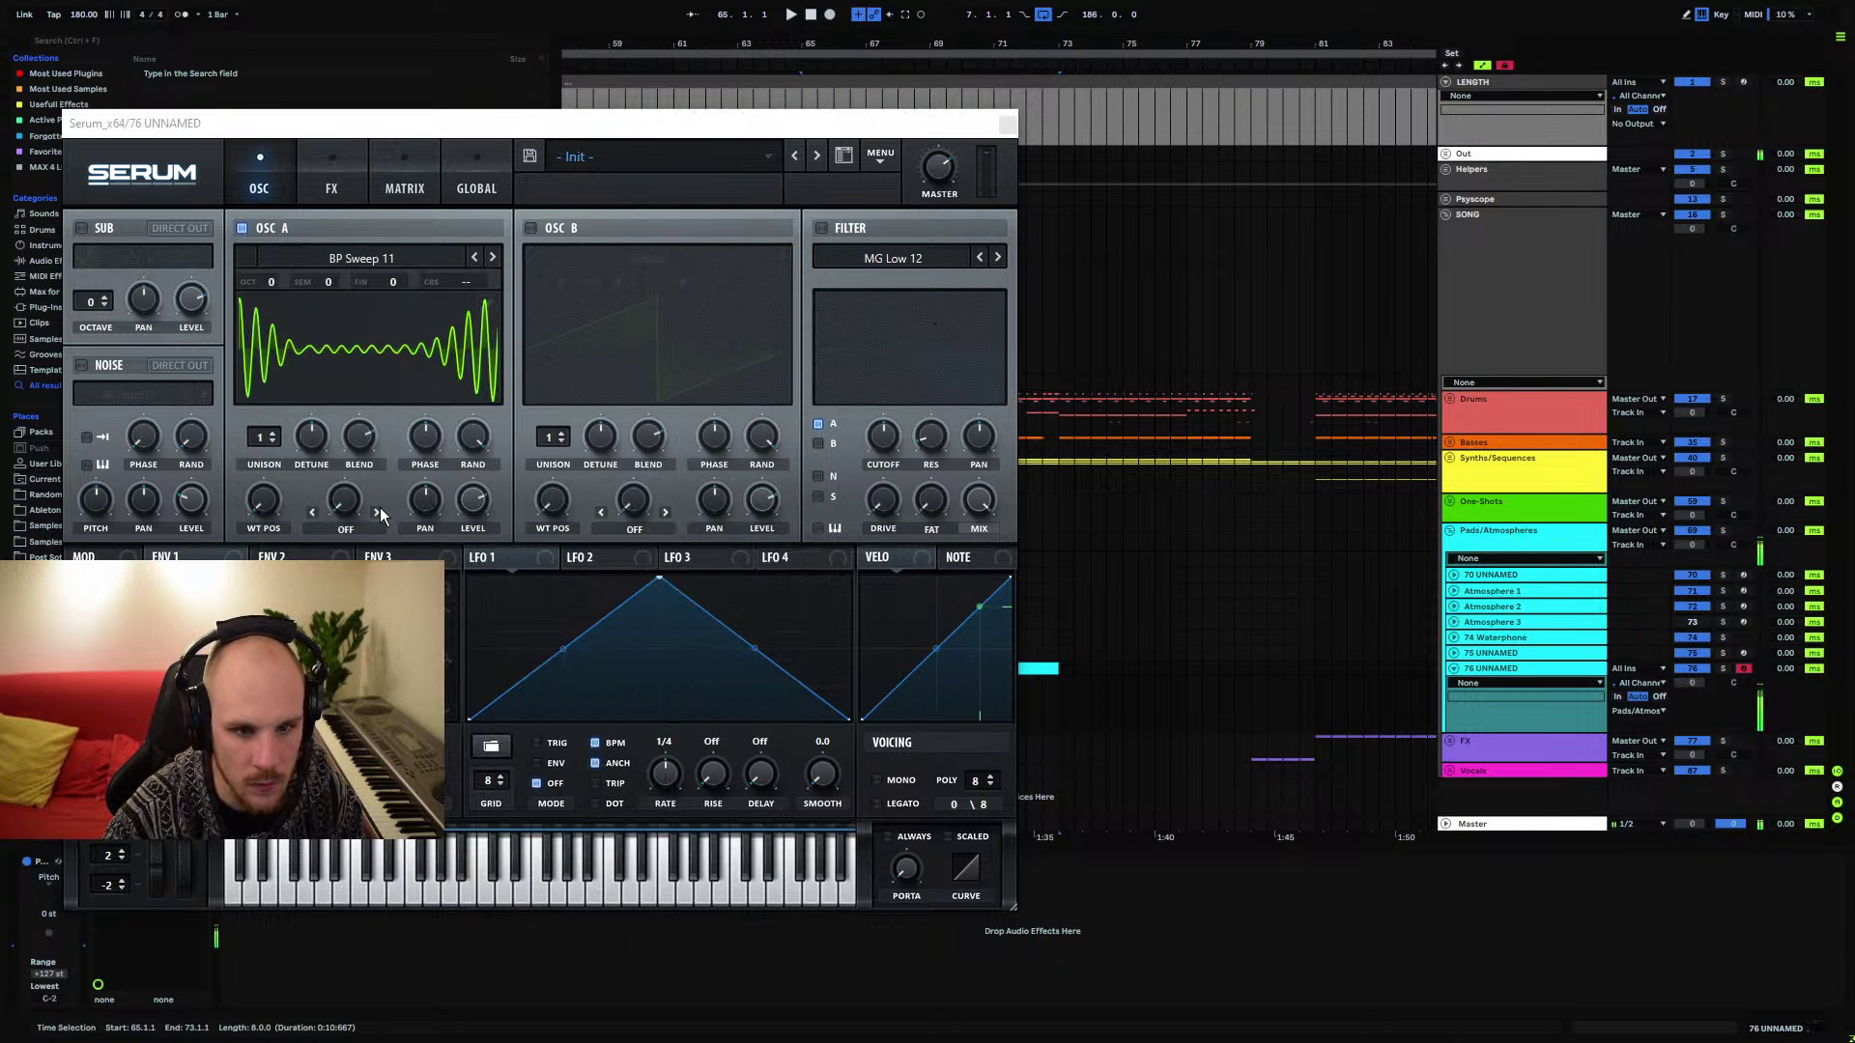
pyautogui.moveTo(280, 512); pyautogui.dragTo(368, 284)
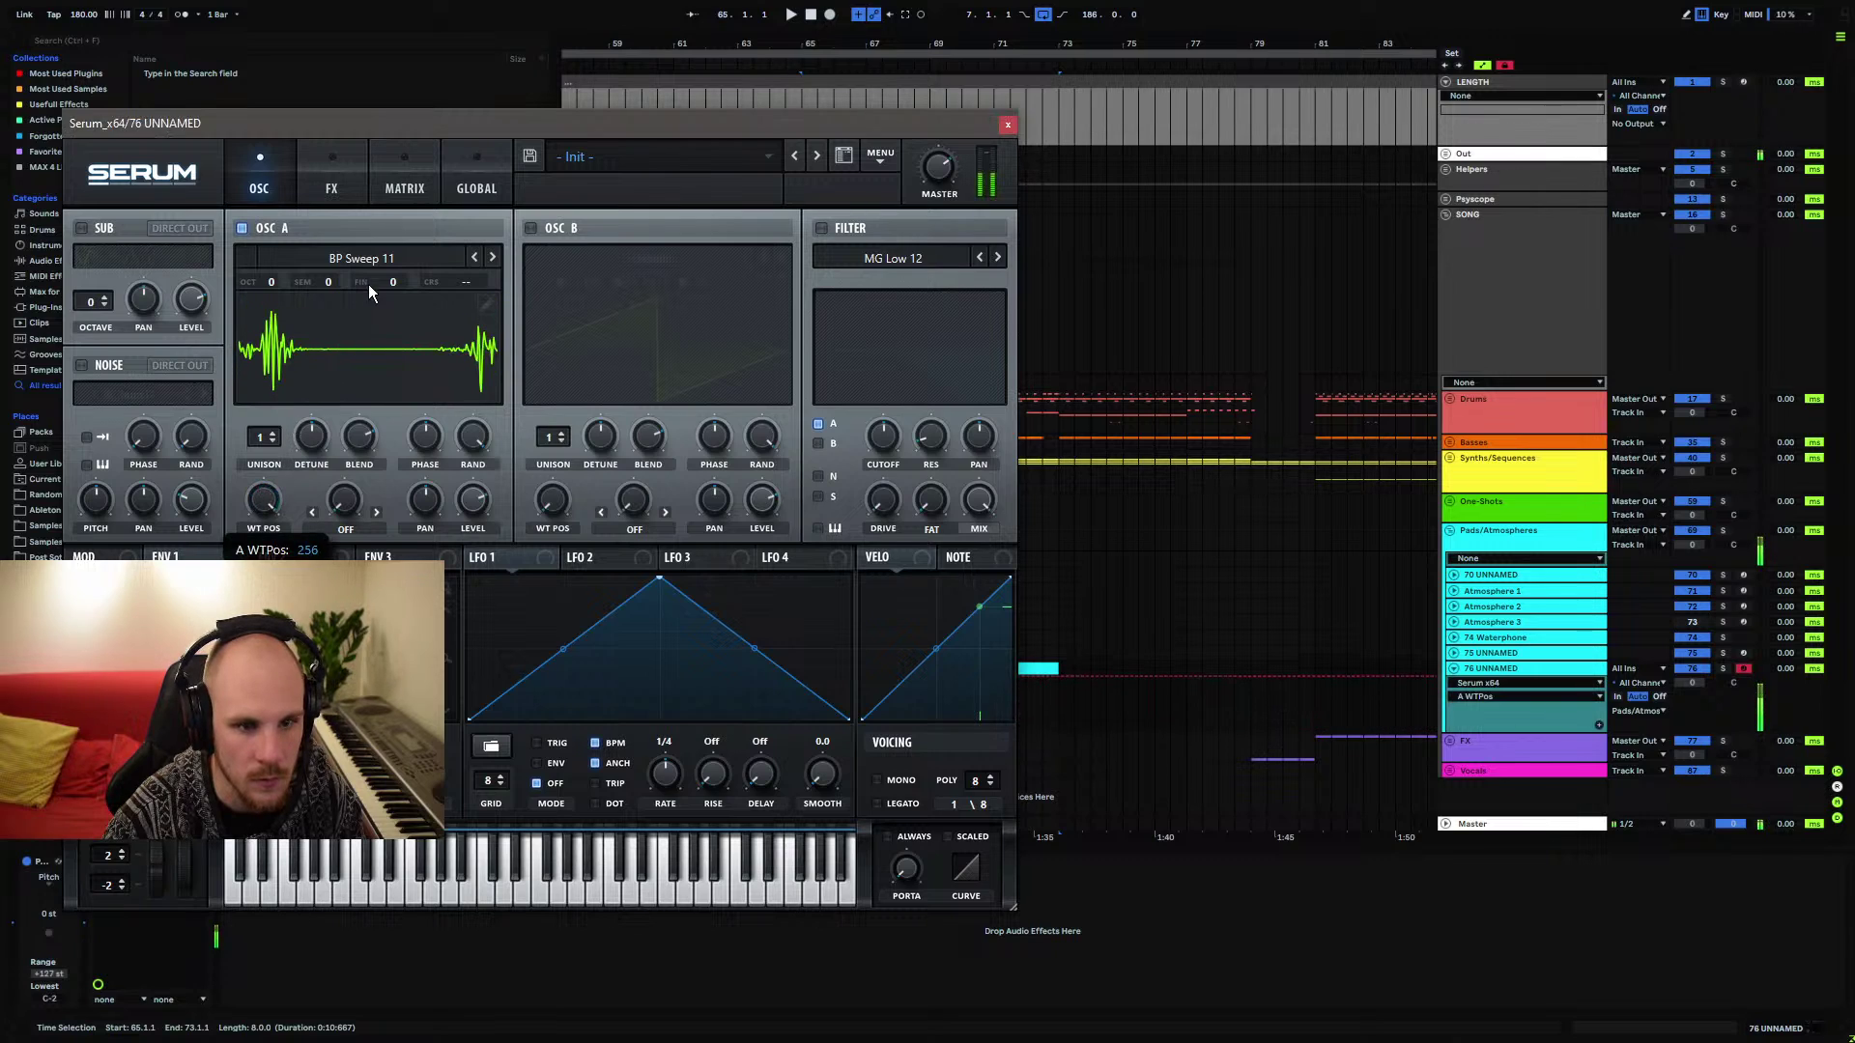
pyautogui.click(493, 258)
pyautogui.moveTo(263, 499); pyautogui.dragTo(366, 346)
pyautogui.click(1008, 124)
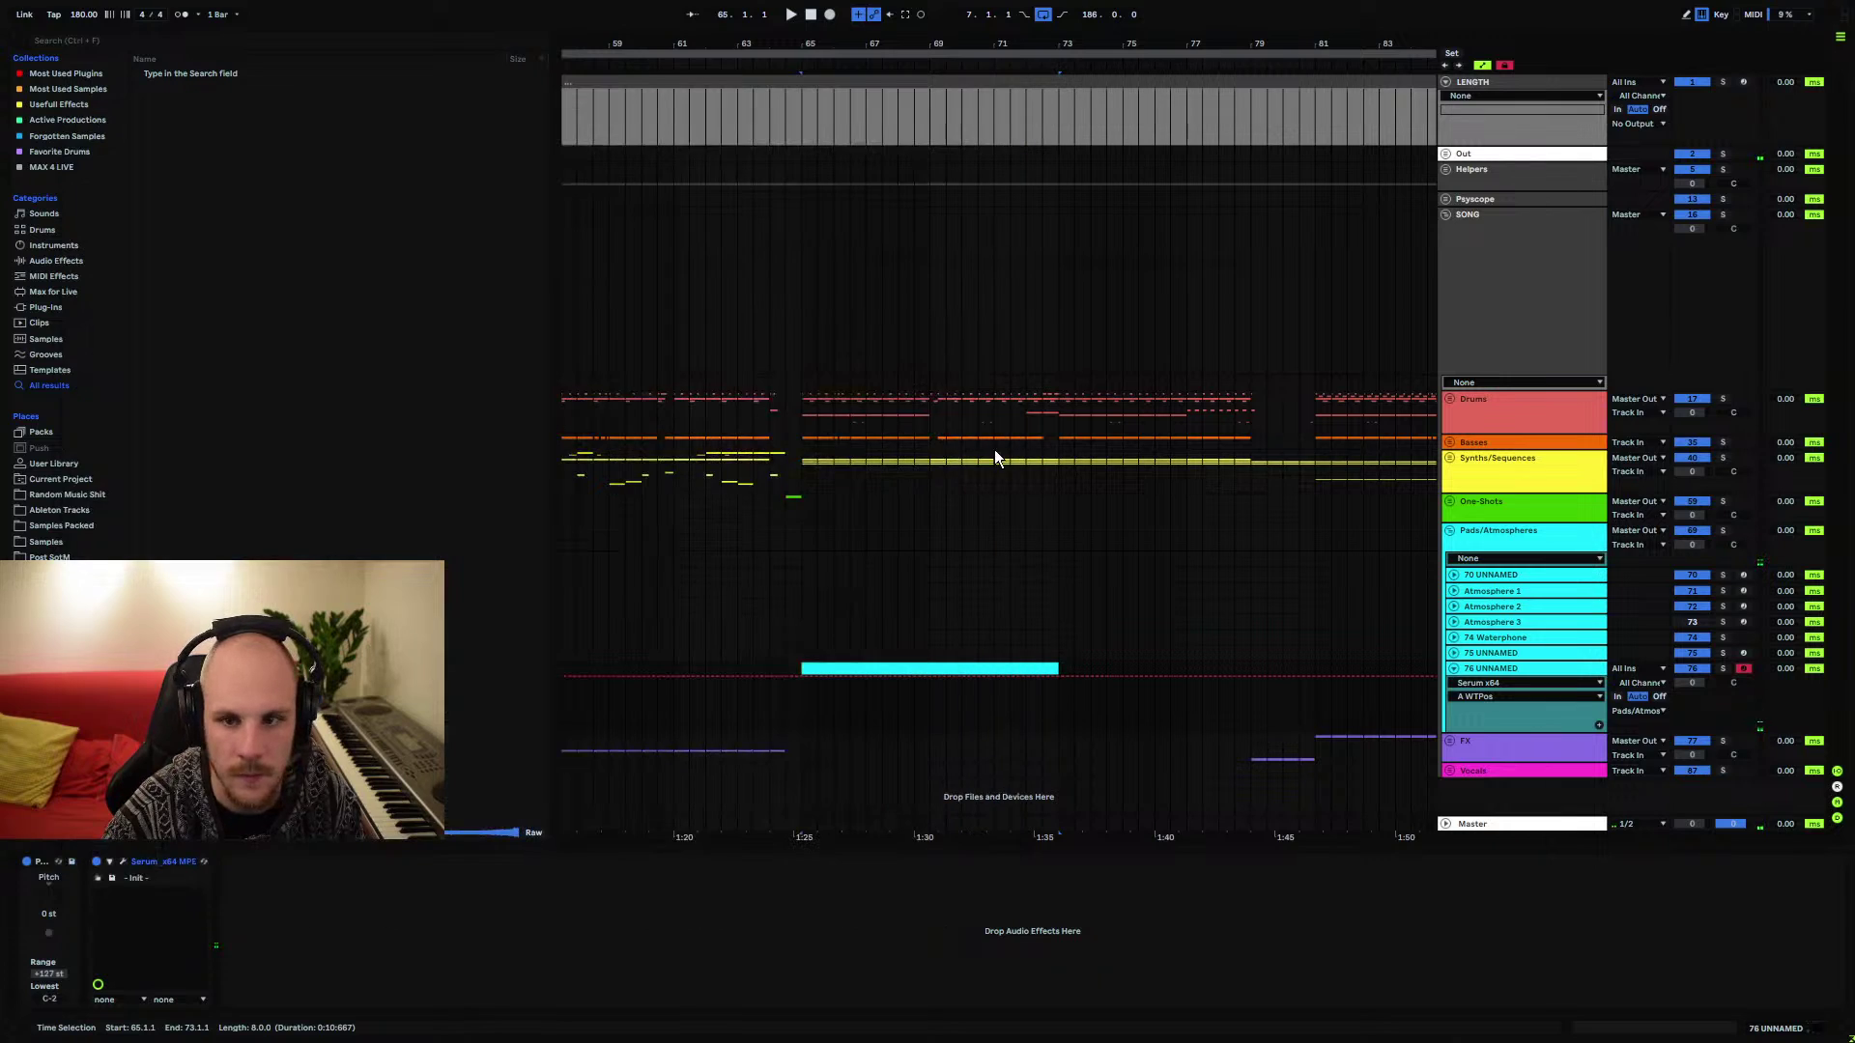
# Draw an F#0 note across the whole eight-bar clip and automate Serum's A WTPos to rise from bar 65 to bar 73
pyautogui.doubleClick(834, 670)
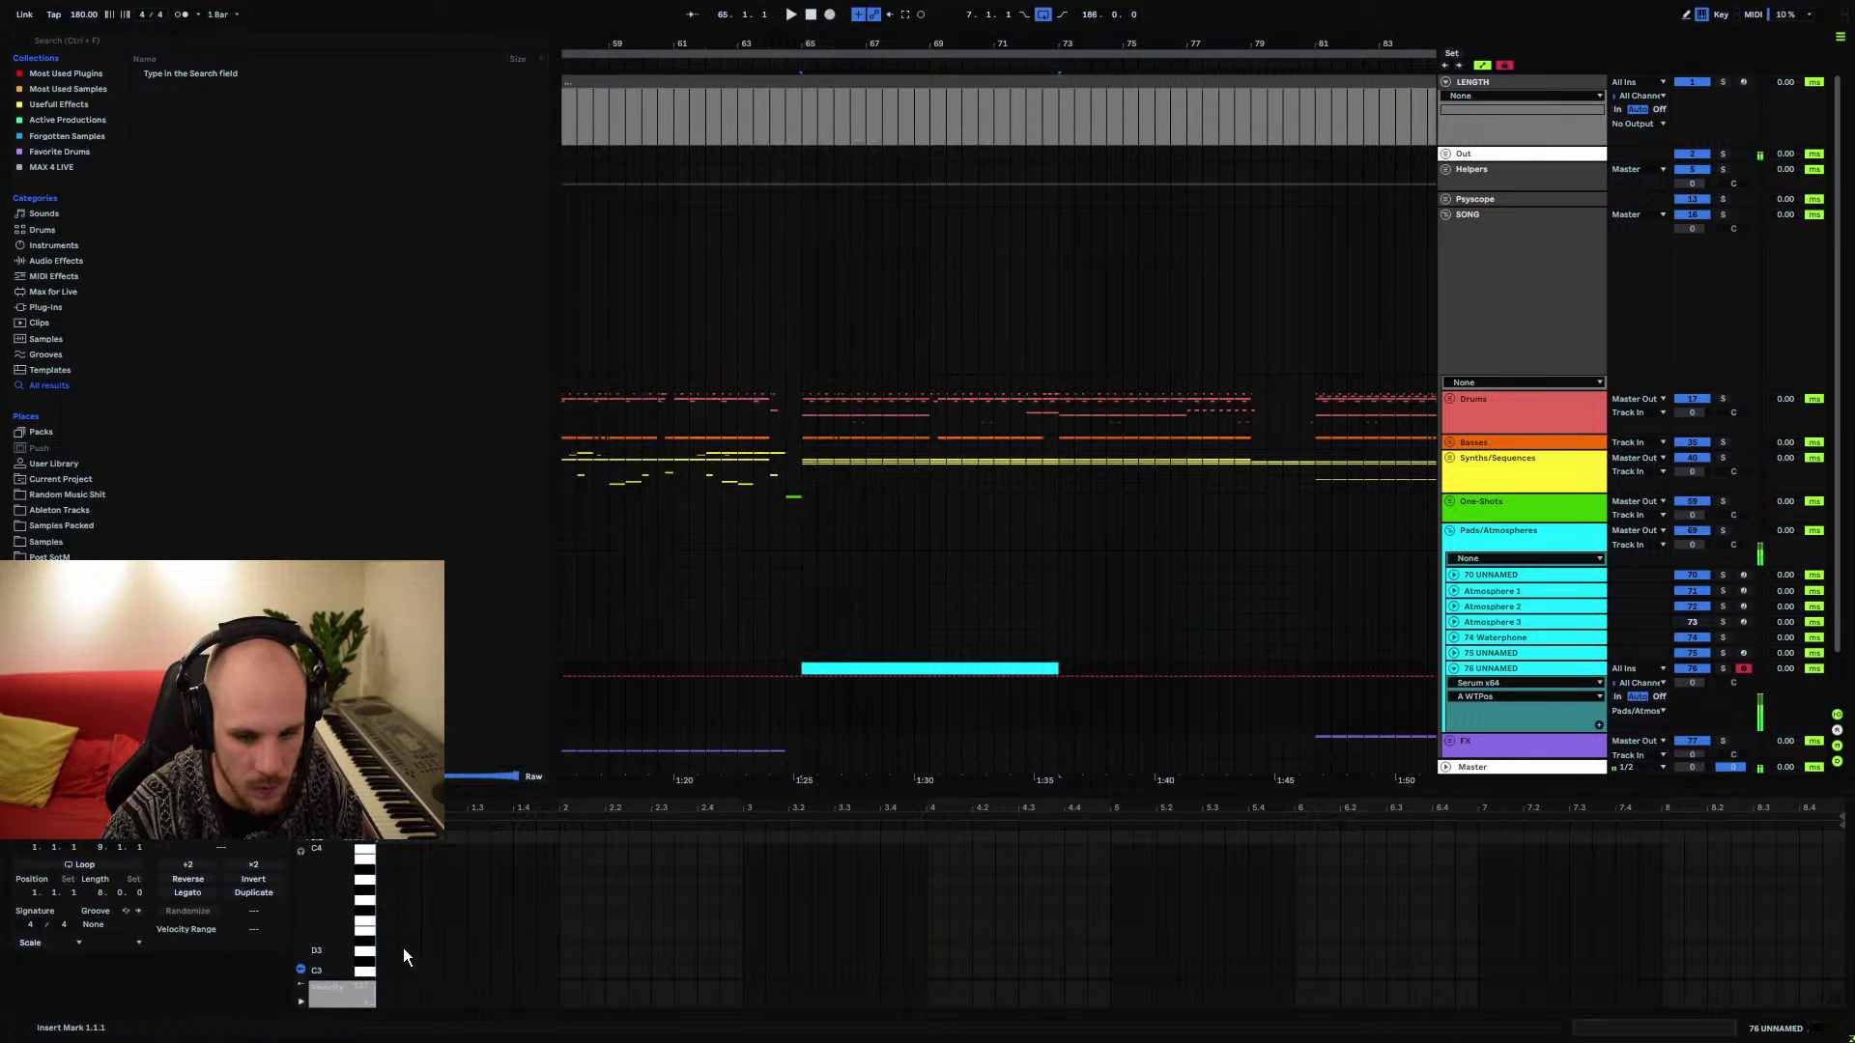
pyautogui.scroll(-8, 400, 947)
pyautogui.doubleClick(386, 918)
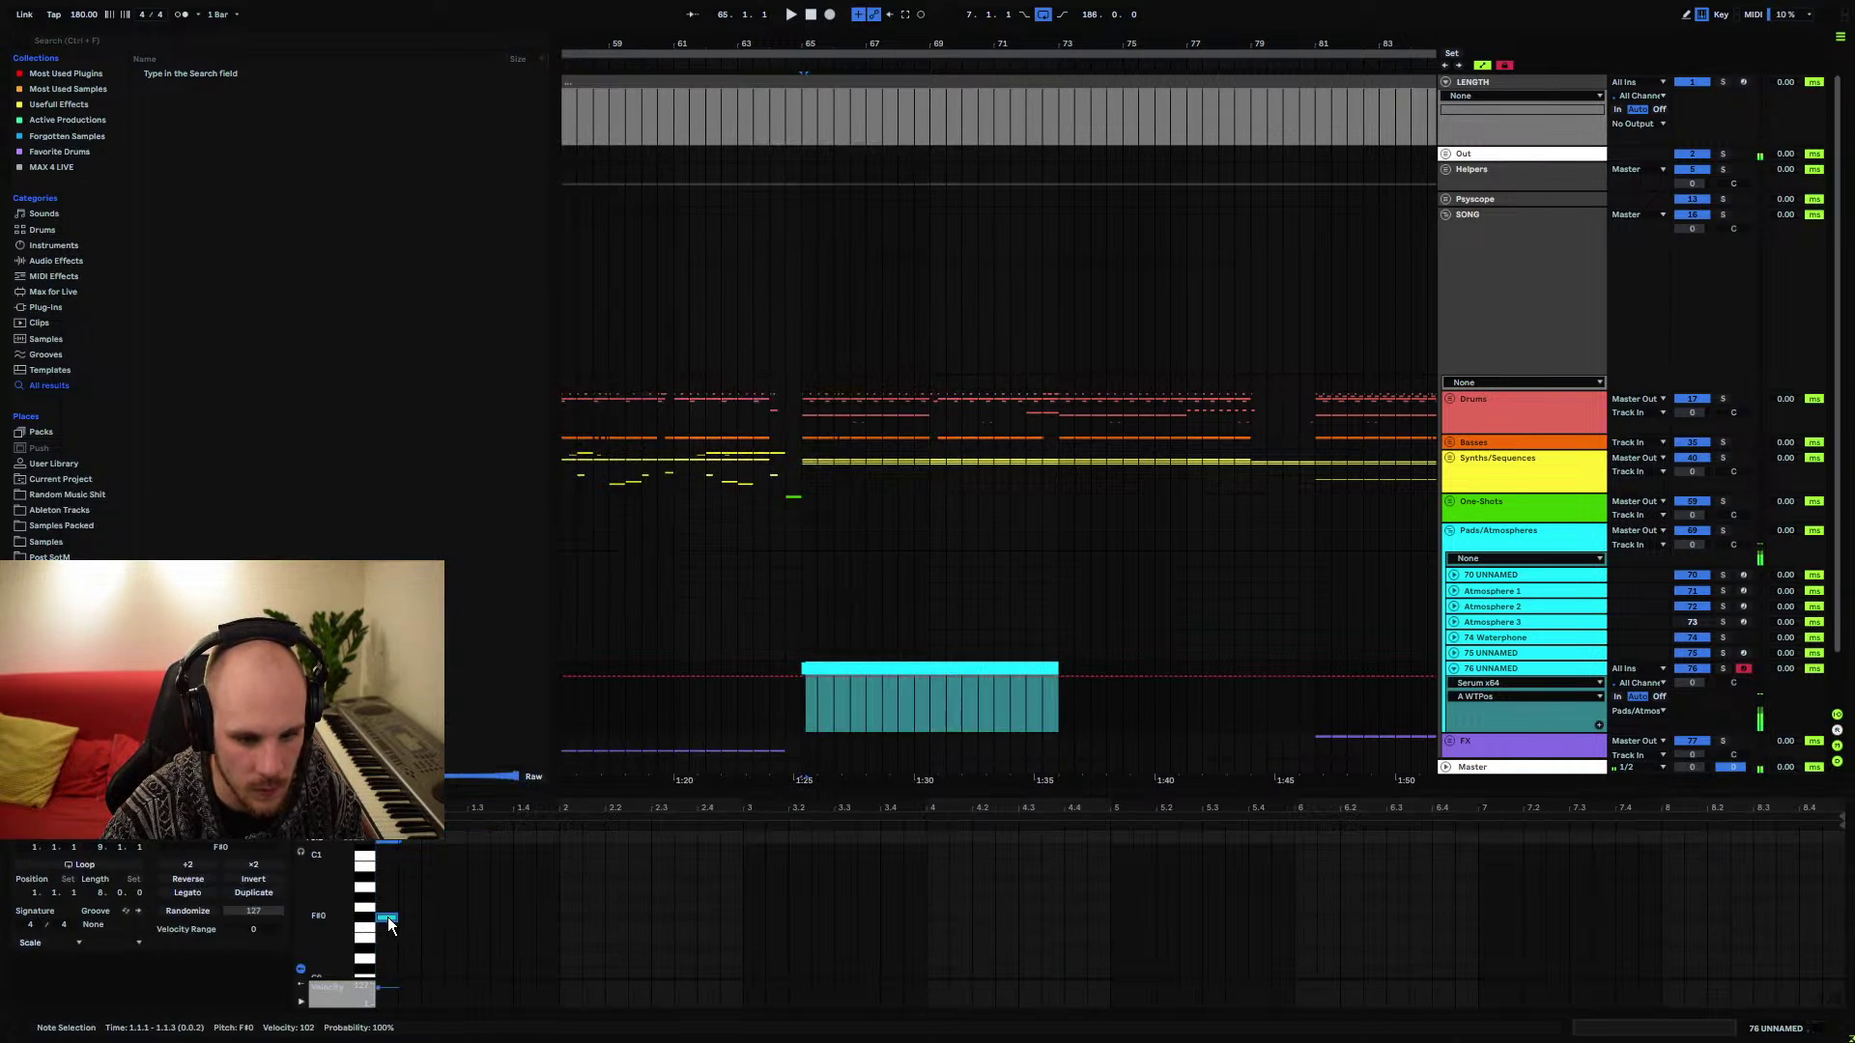
pyautogui.moveTo(399, 918); pyautogui.dragTo(1836, 918)
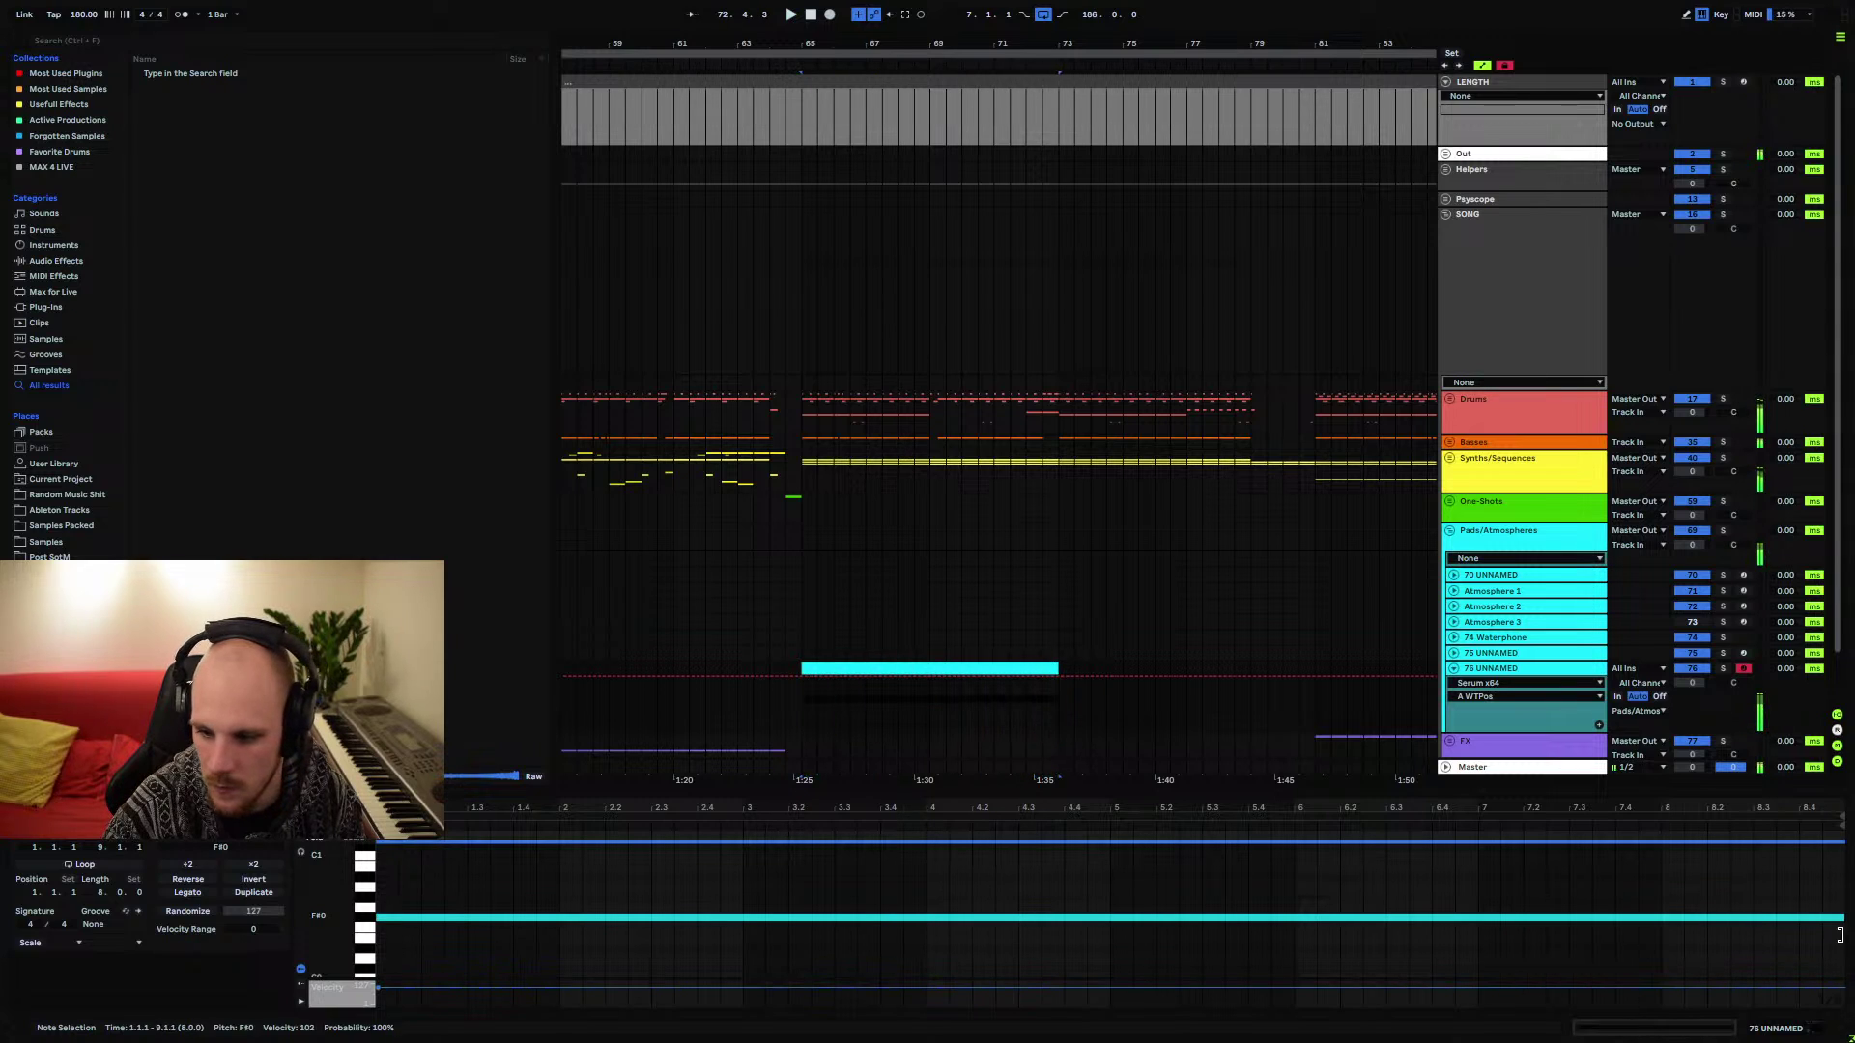
pyautogui.click(807, 686)
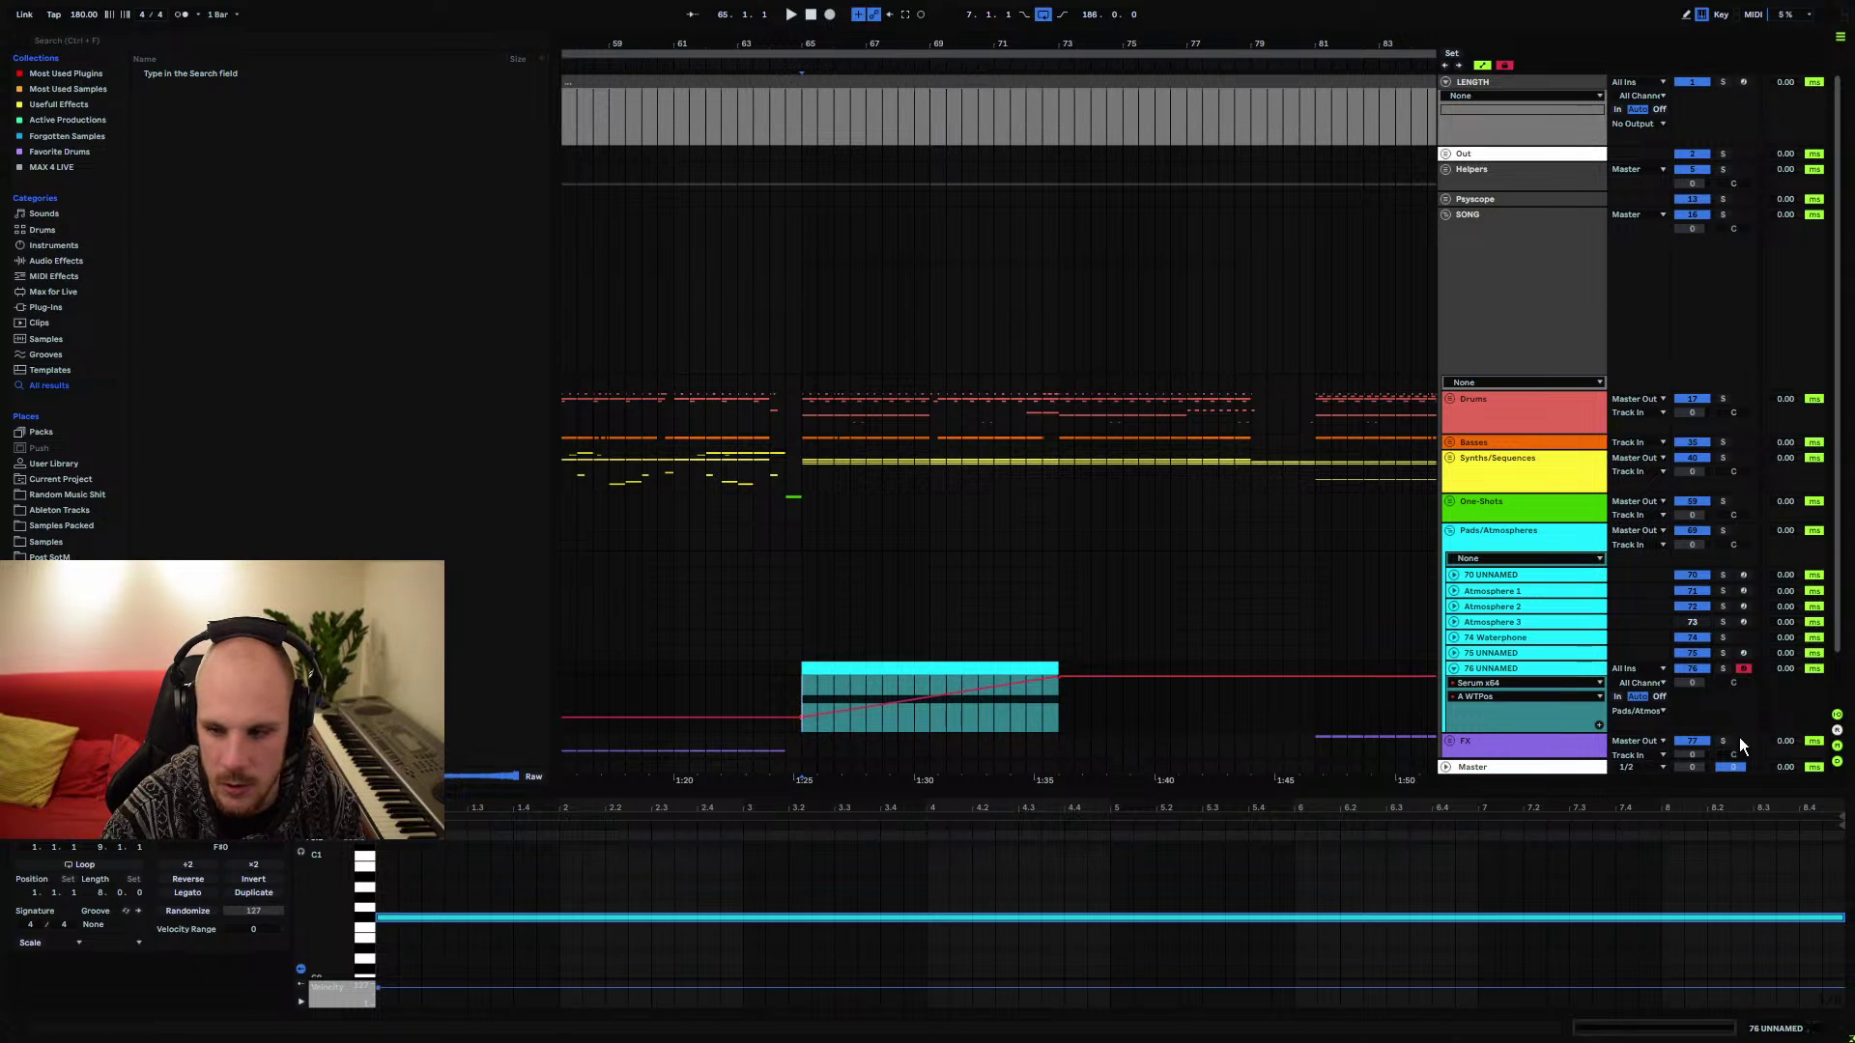
# Add an EQ Eight after Serum and shape band 1 into a gentle low cut with a Q of 0.12
pyautogui.click(1524, 679)
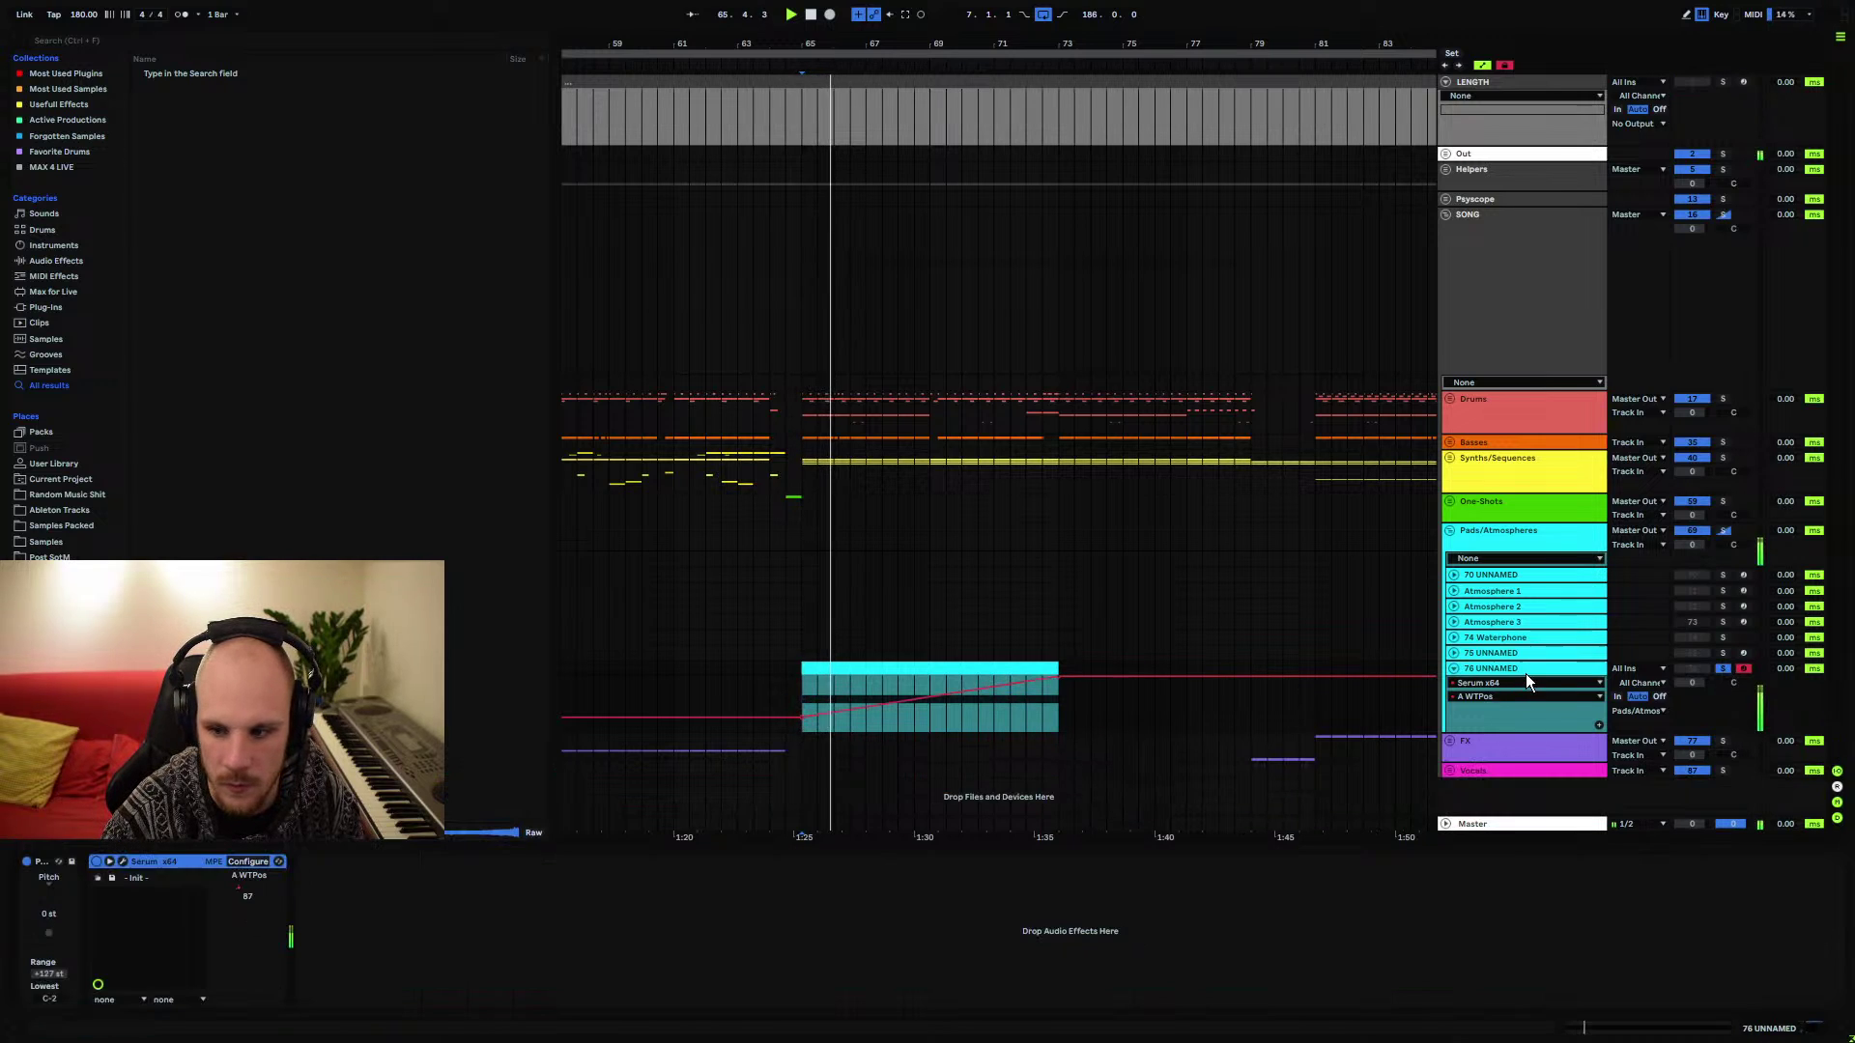
pyautogui.rightClick(599, 912)
pyautogui.click(677, 819)
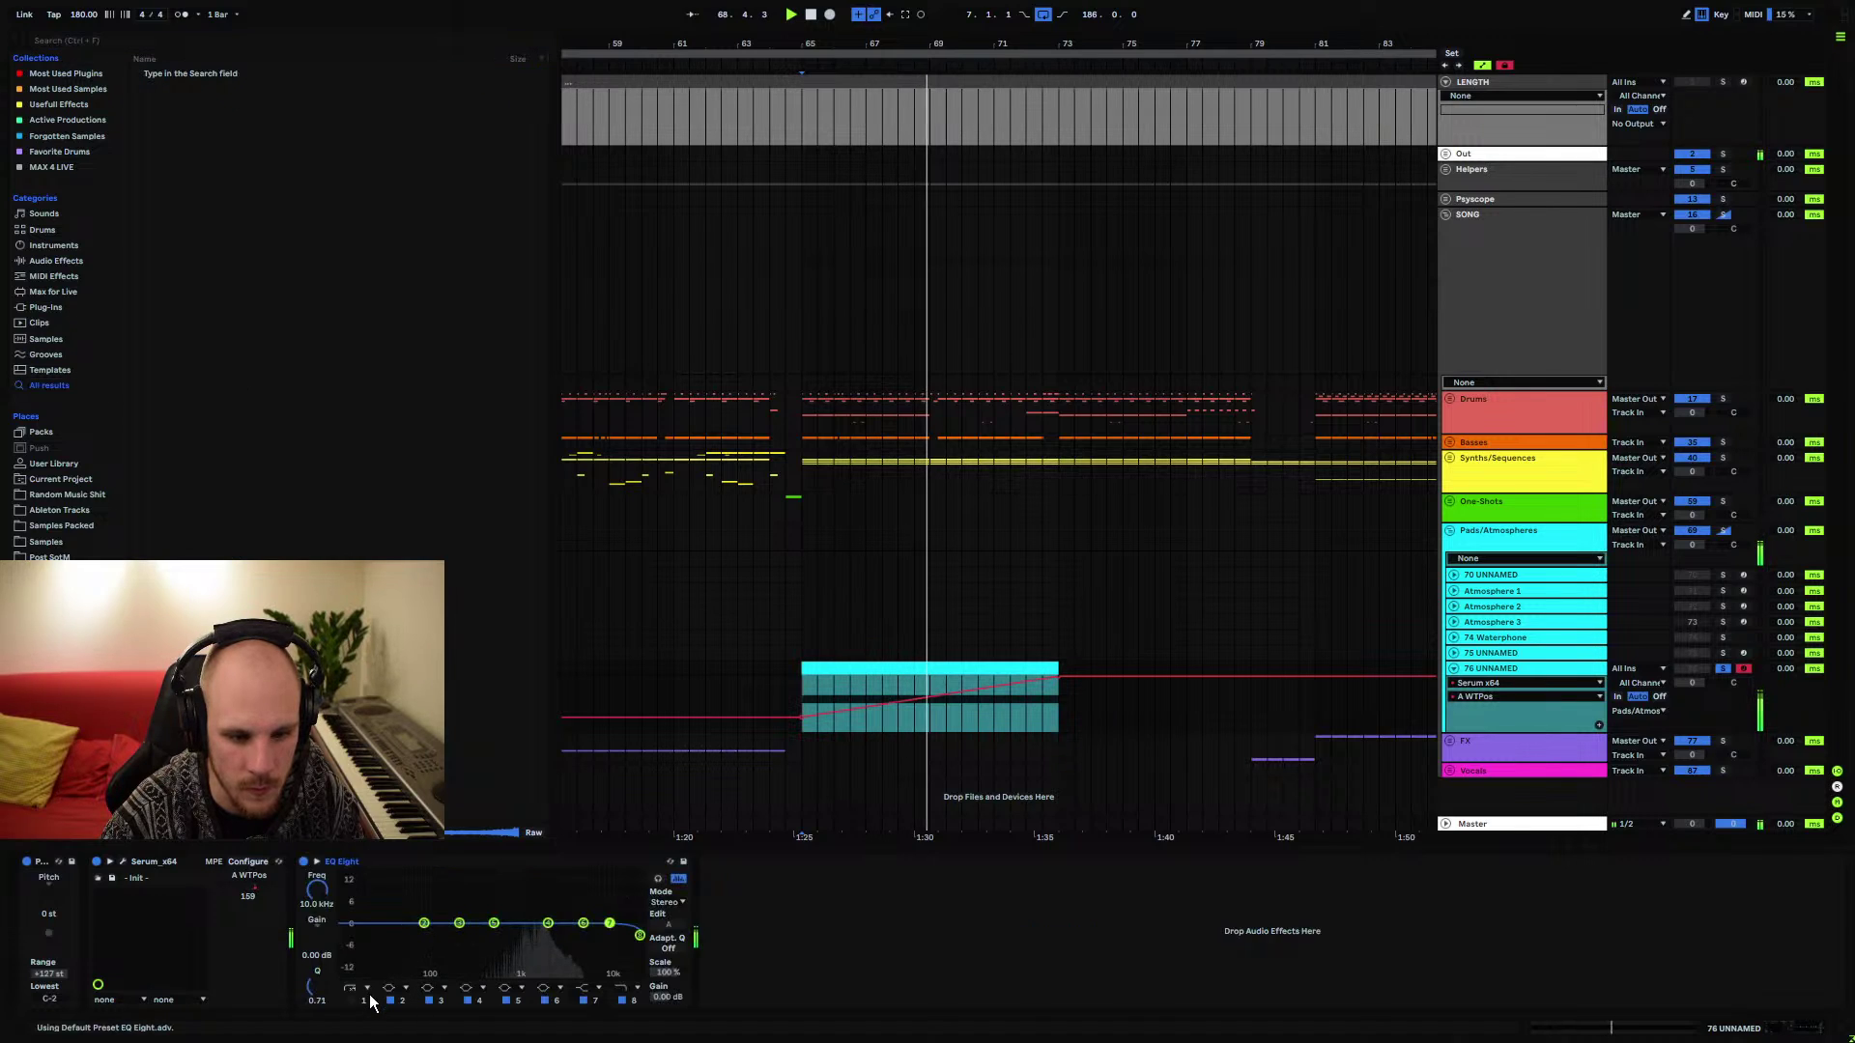
pyautogui.moveTo(340, 932); pyautogui.dragTo(429, 969)
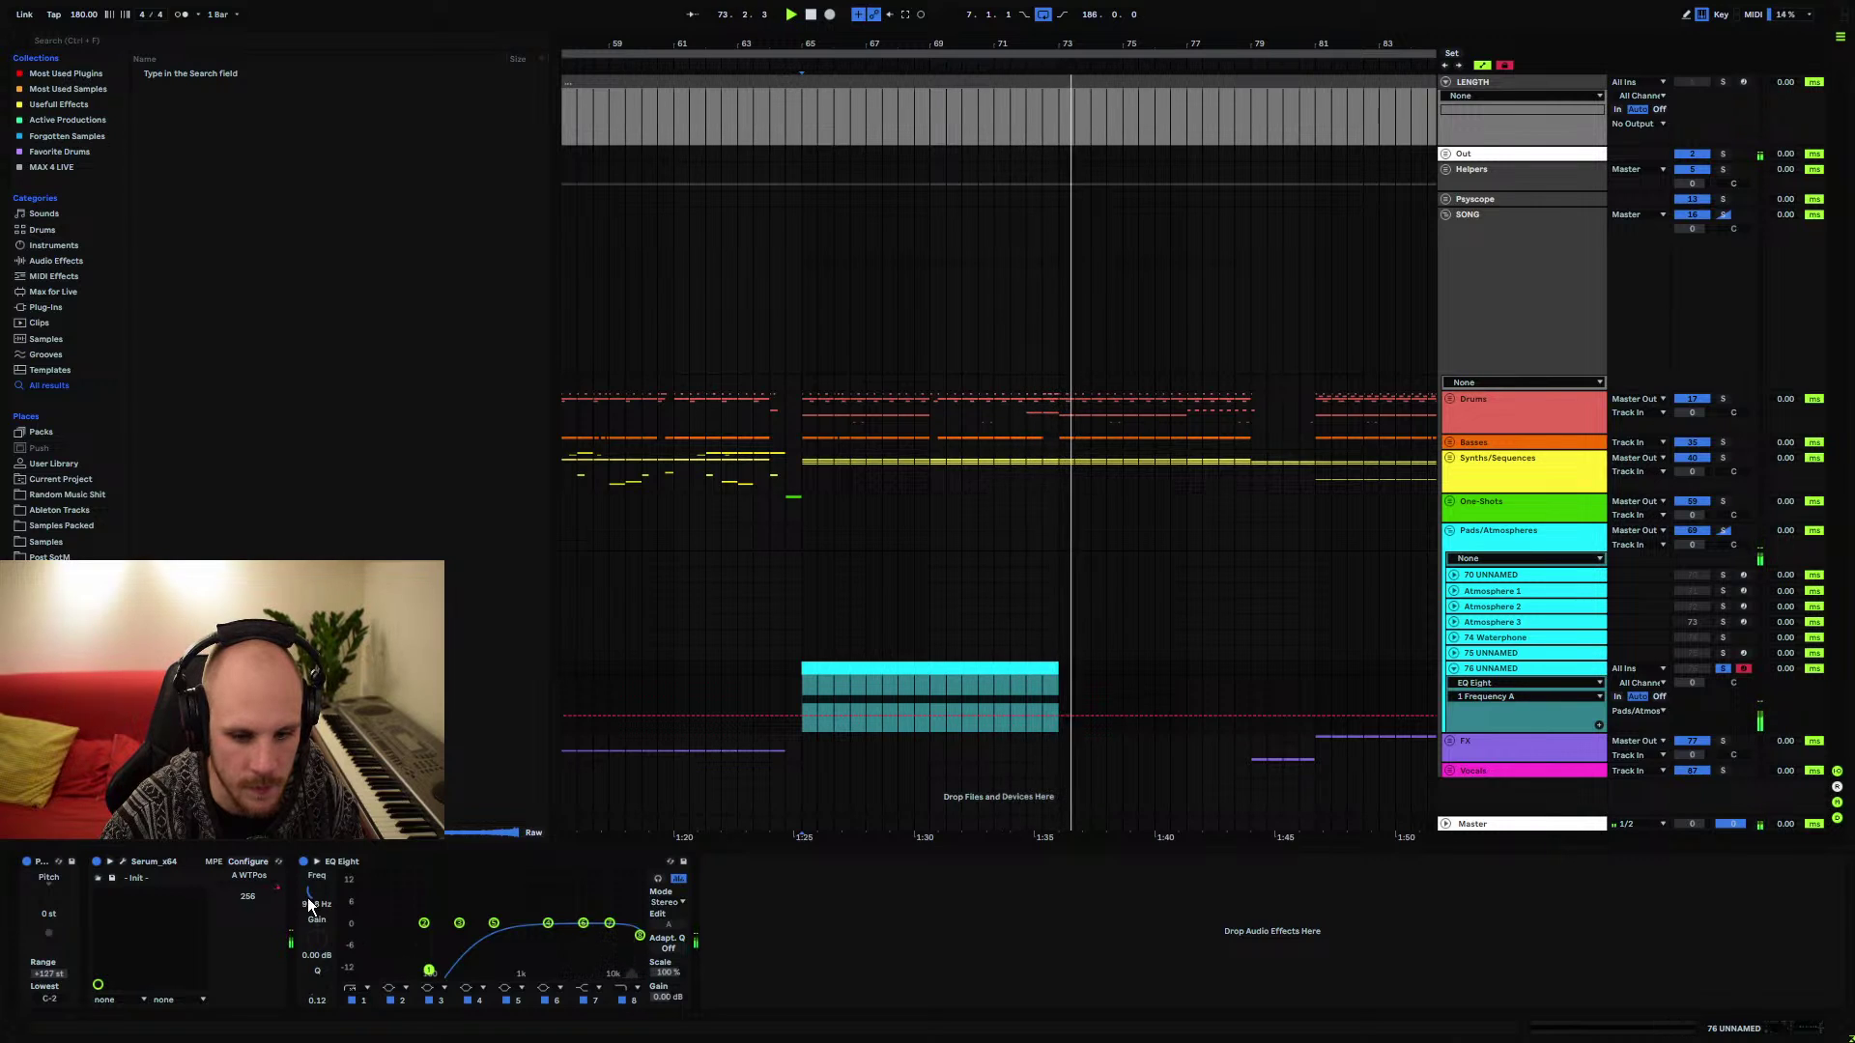
# Set Serum's oscillator A to three unison voices with very slight detune
pyautogui.click(123, 862)
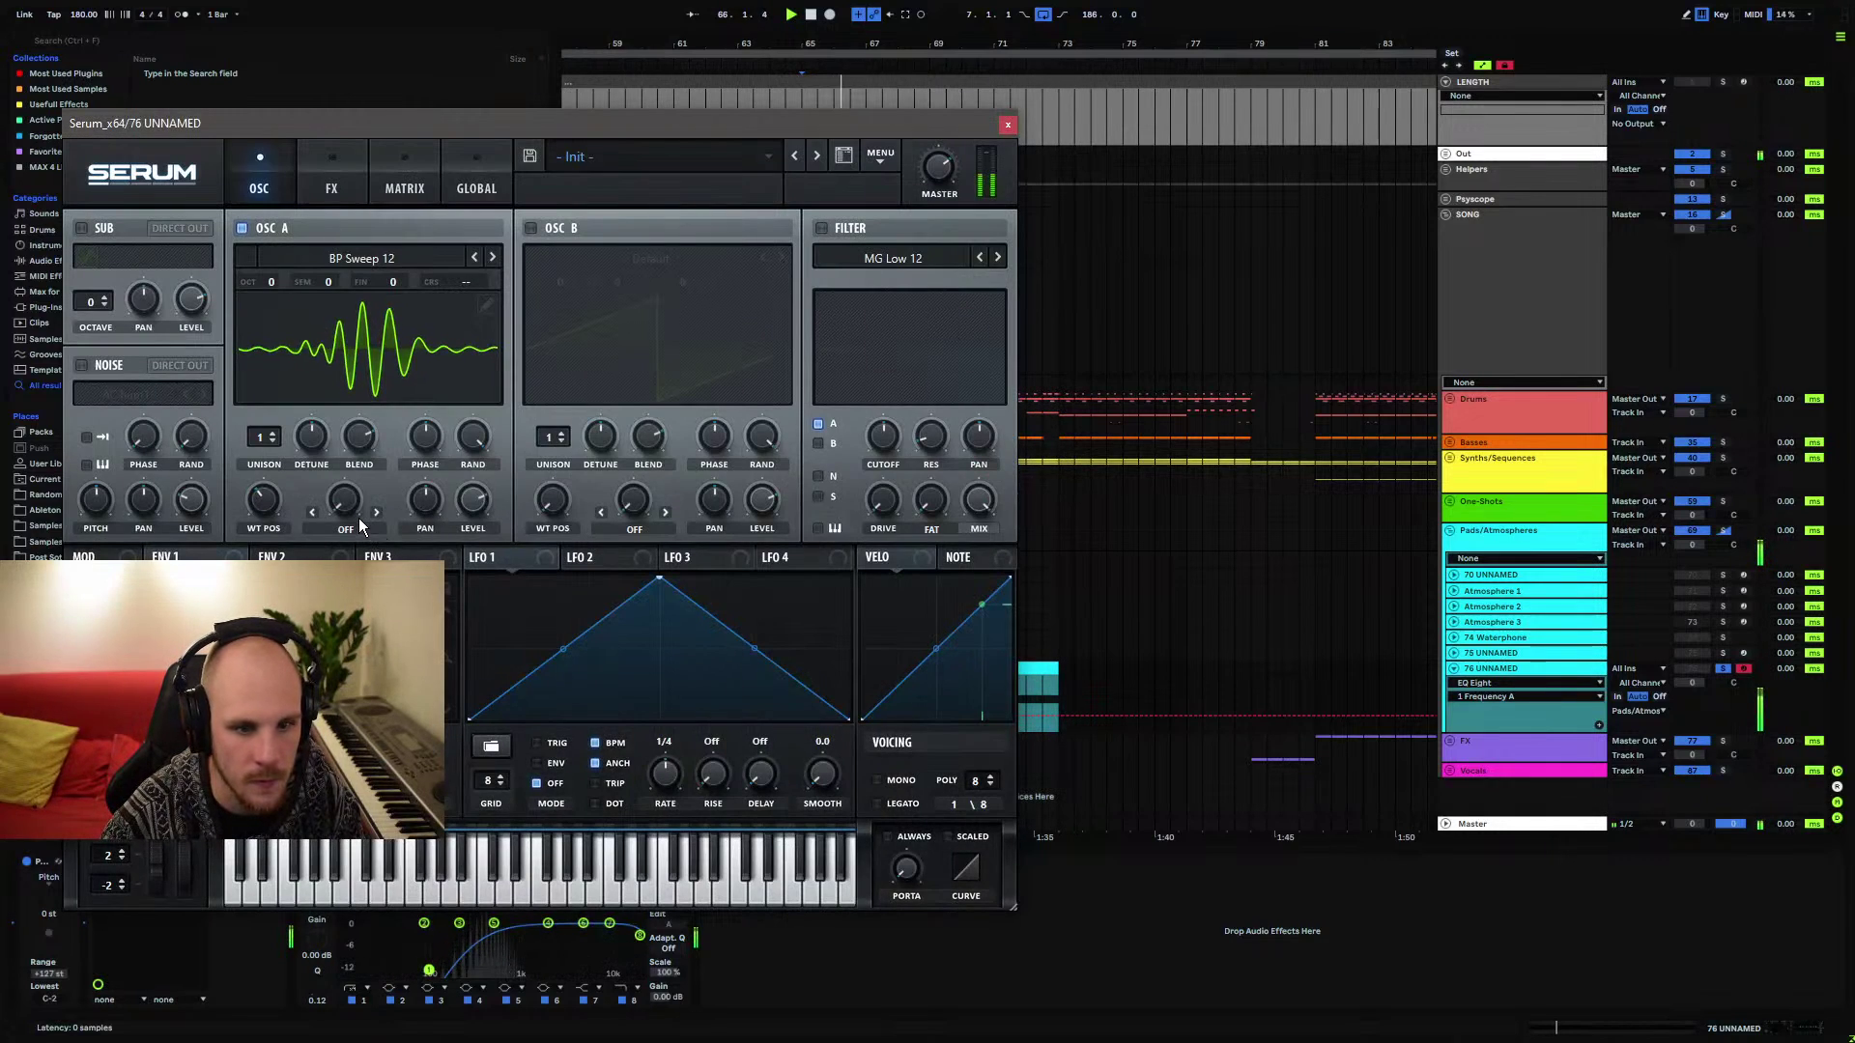
pyautogui.click(272, 432)
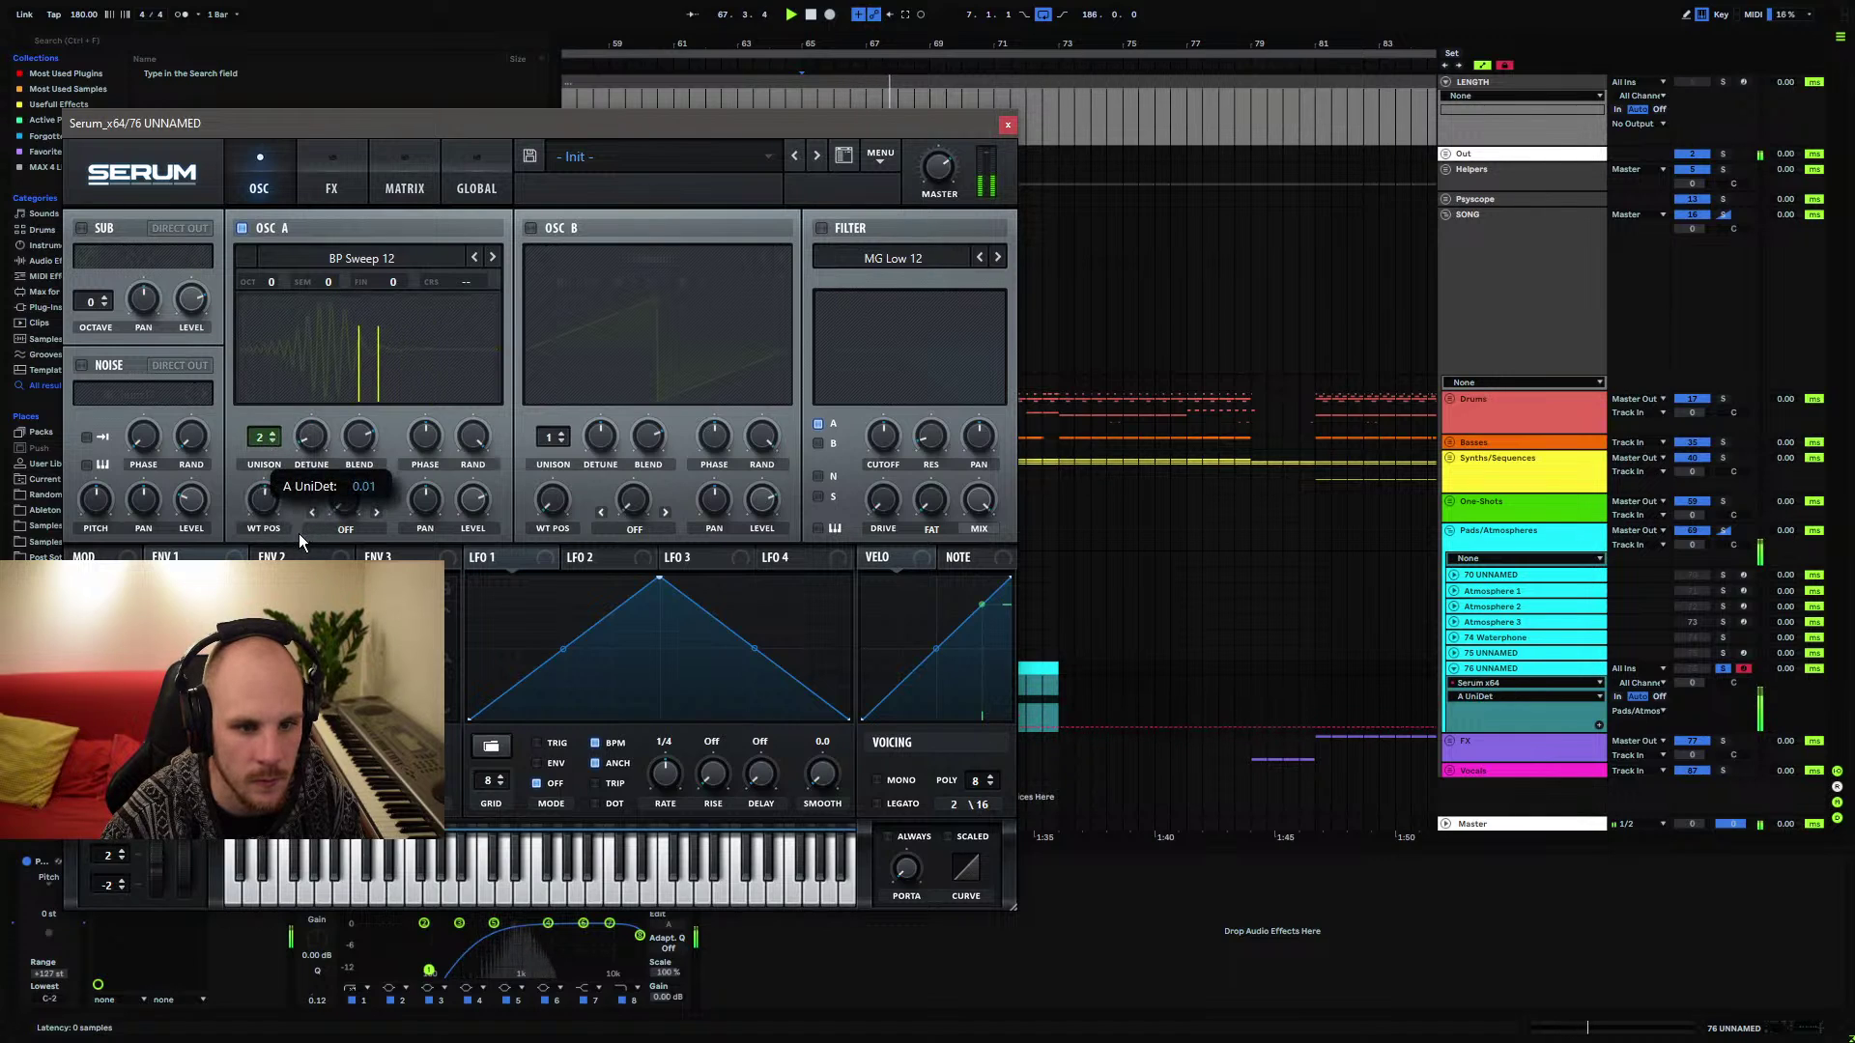
pyautogui.click(271, 433)
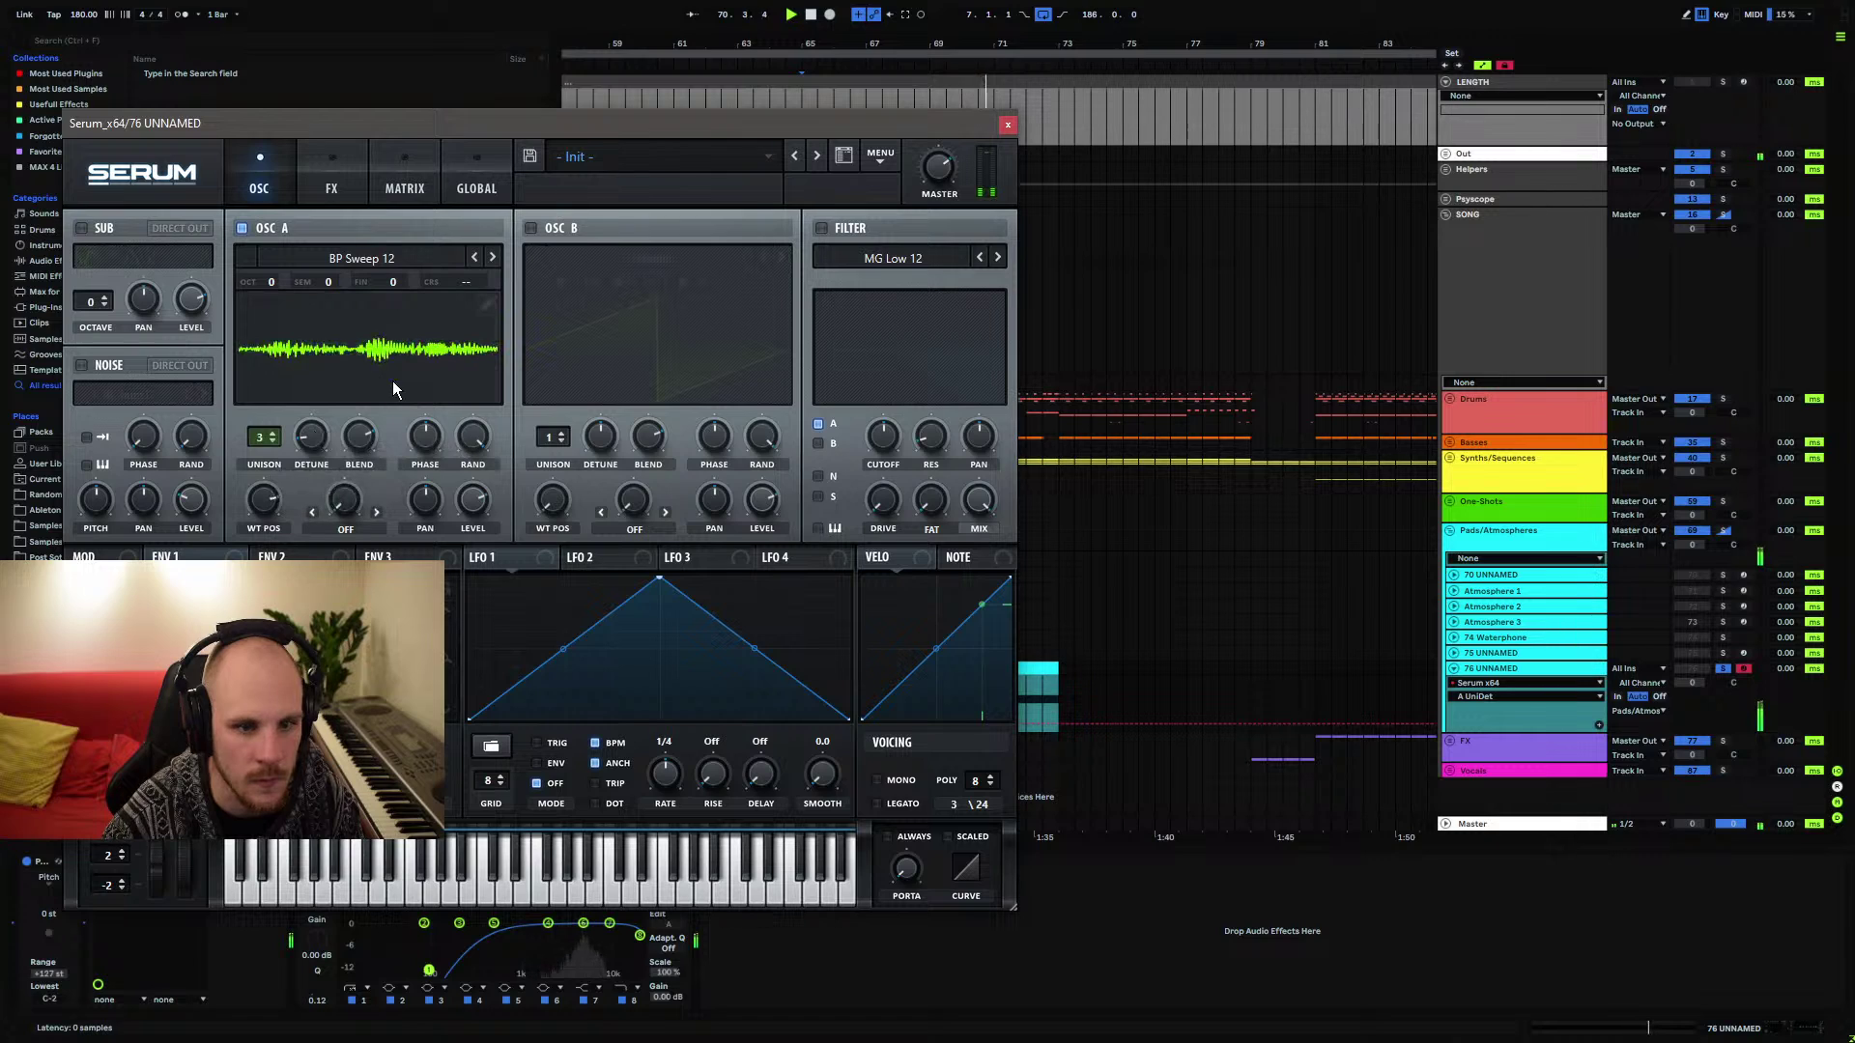
# Enable Tube distortion in Serum's effects and raise its drive
pyautogui.click(343, 185)
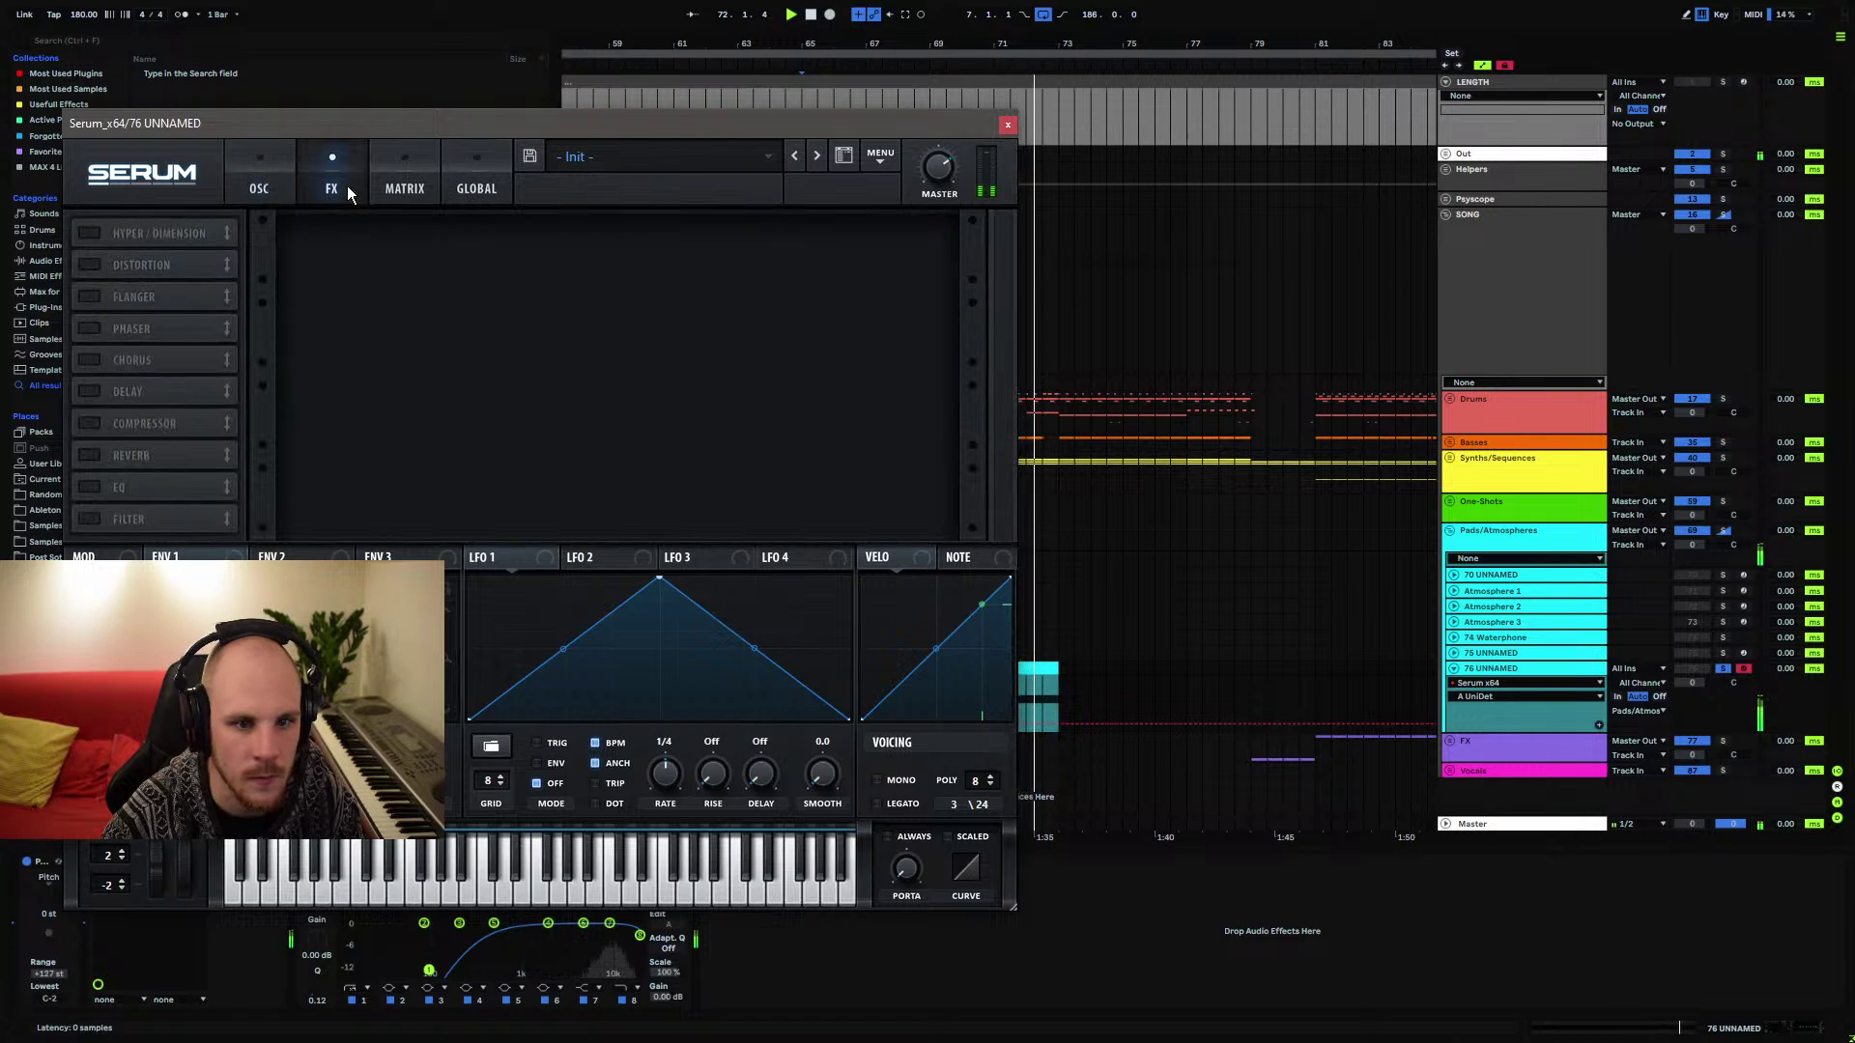
pyautogui.click(89, 265)
pyautogui.moveTo(765, 243); pyautogui.dragTo(778, 184)
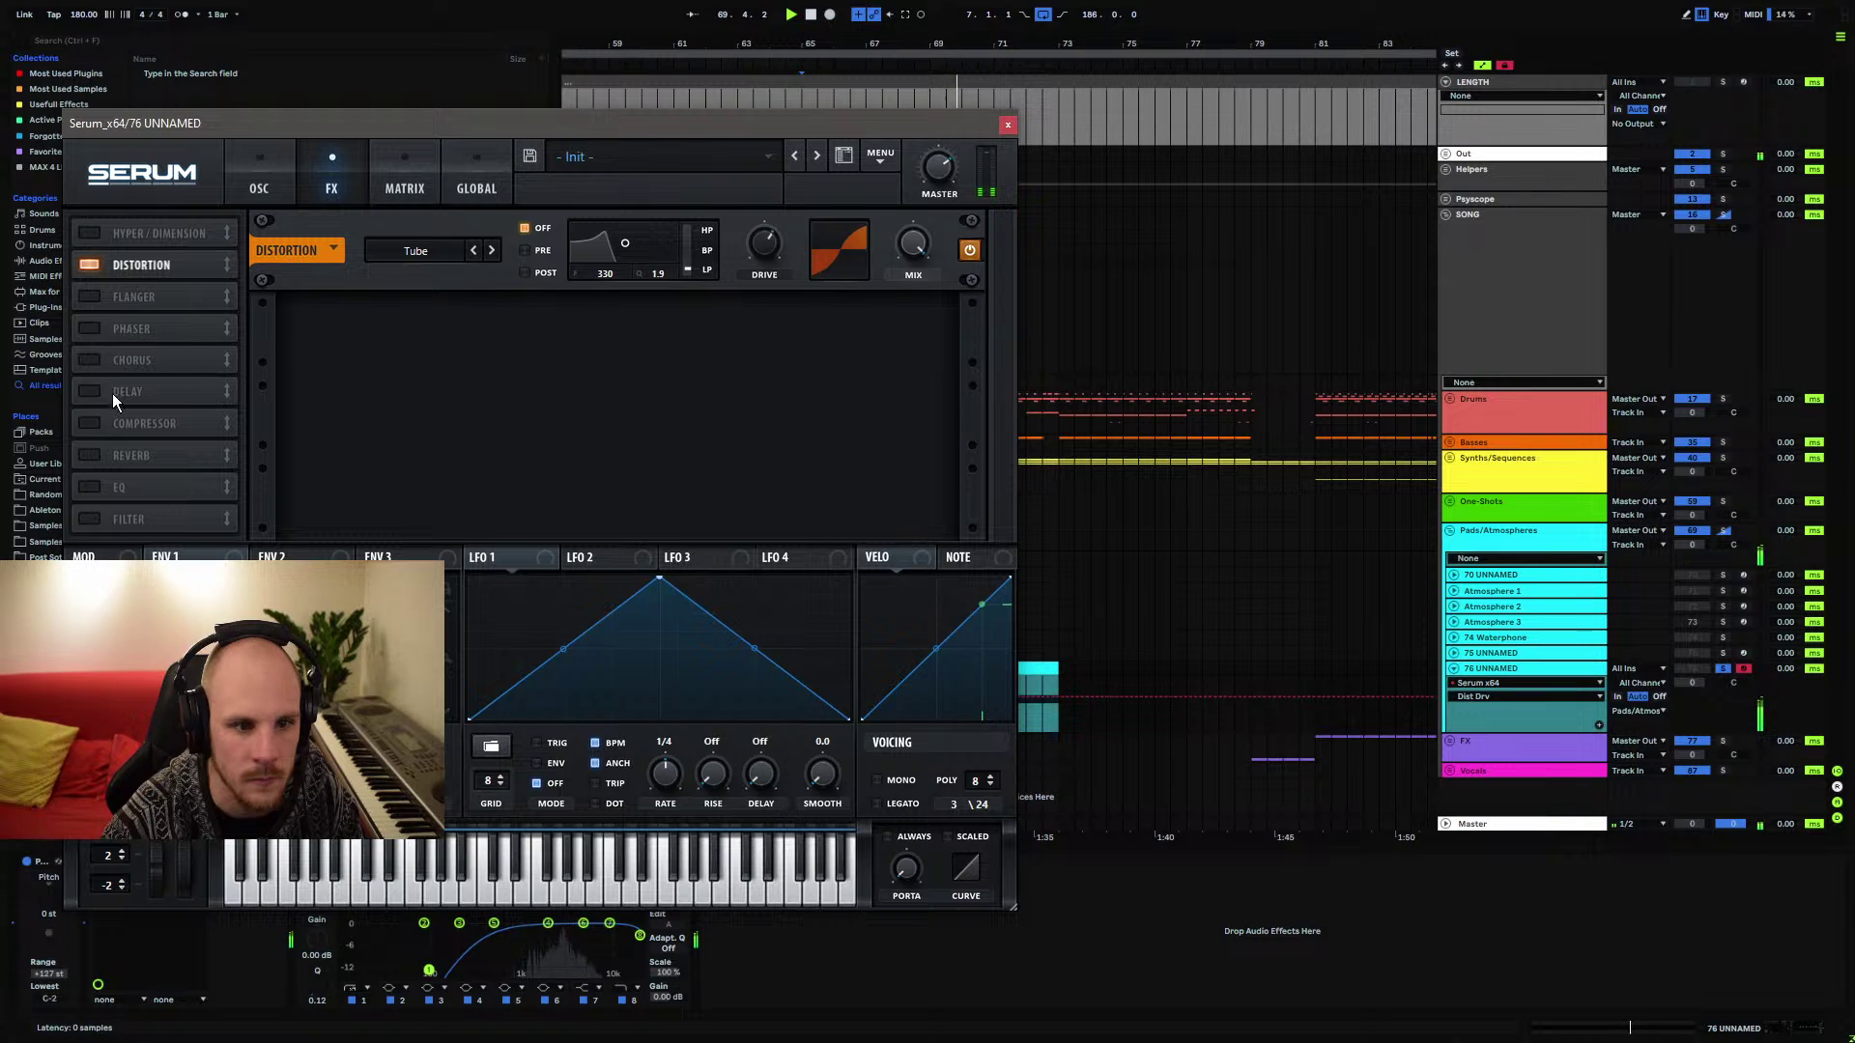
# Enable Serum's compressor in multiband mode, raise its gain, and close the plug-in window
pyautogui.click(96, 417)
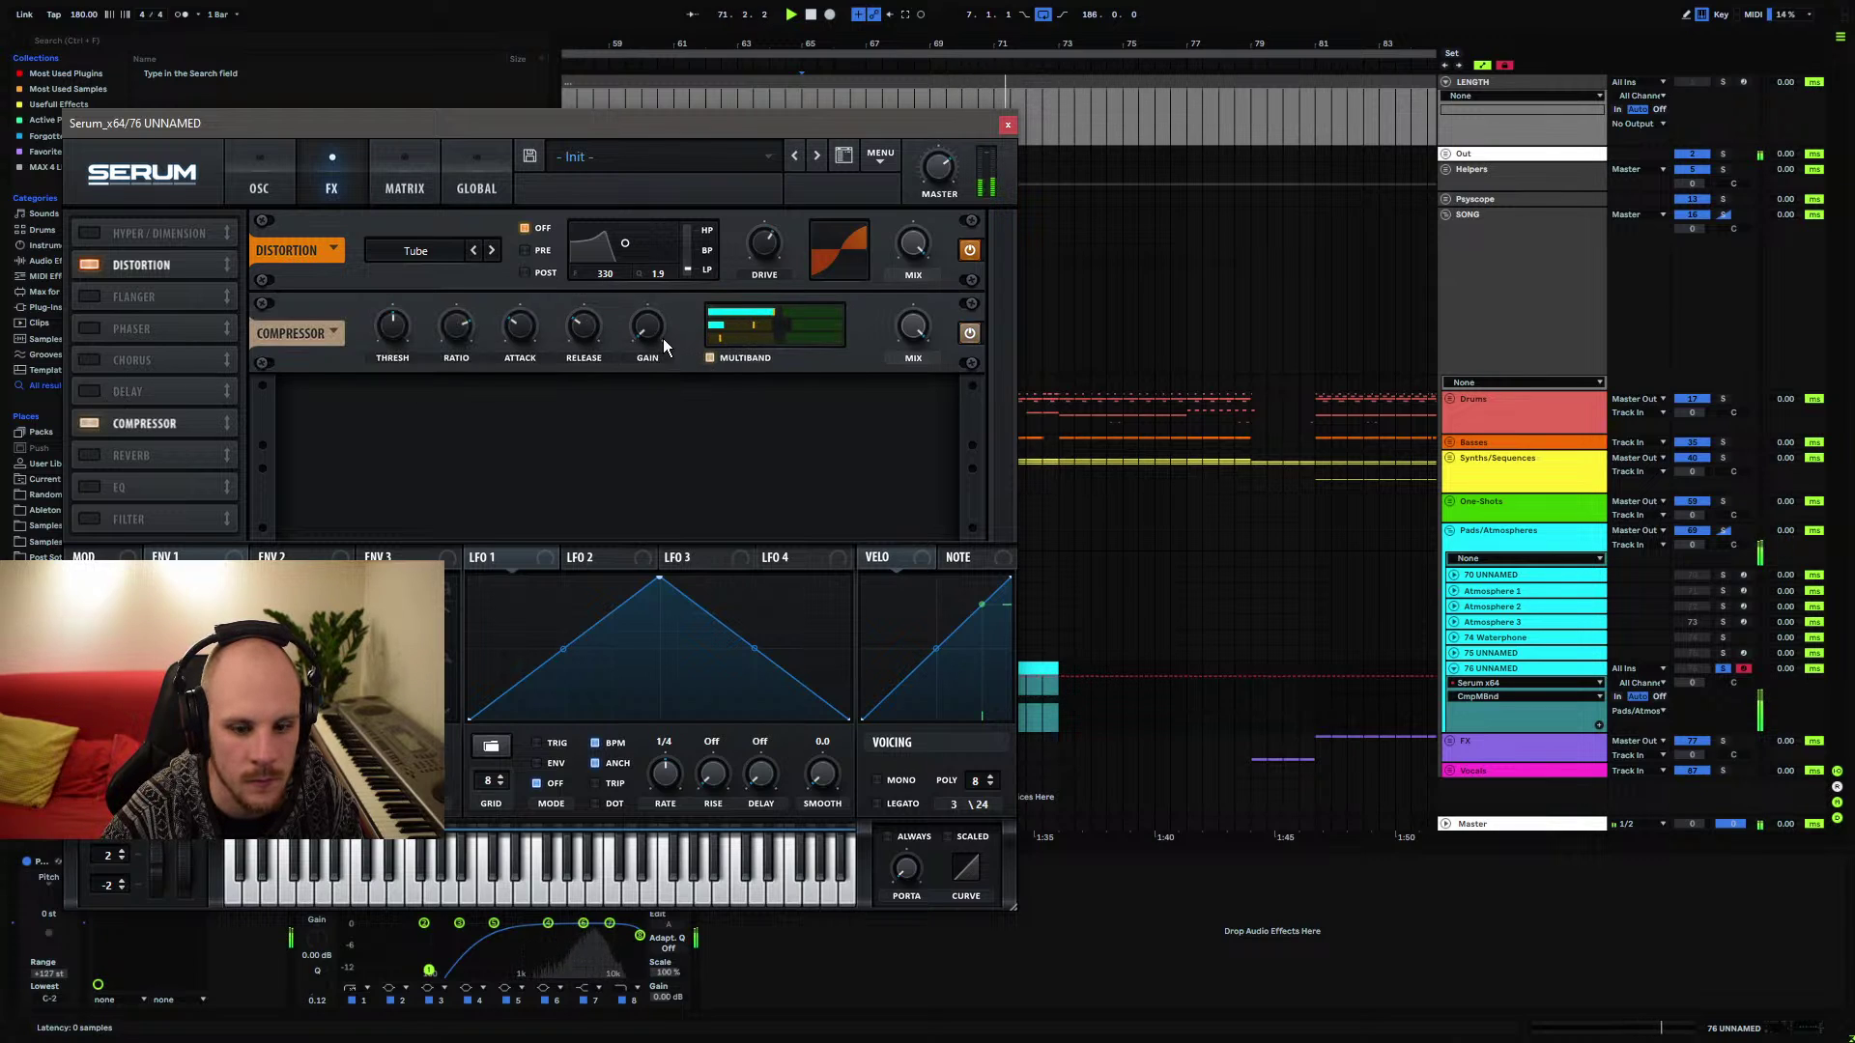
pyautogui.moveTo(649, 329); pyautogui.dragTo(645, 309)
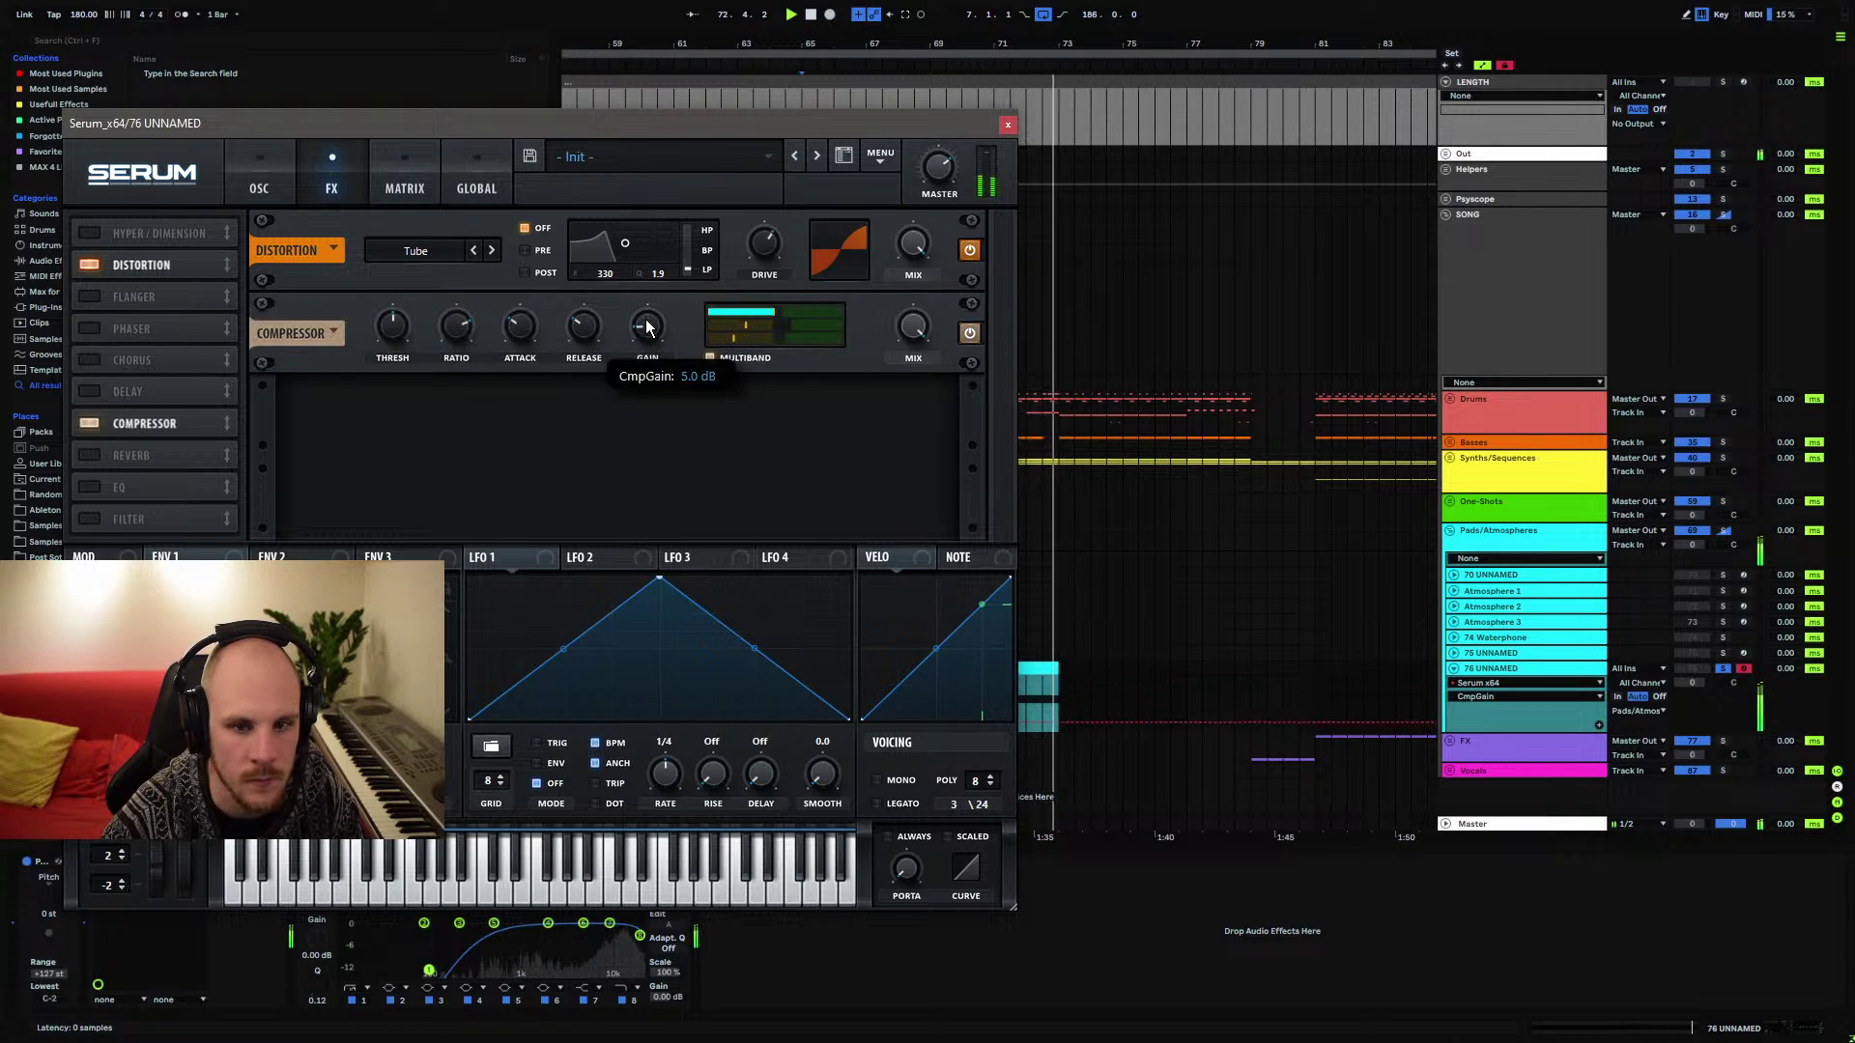
pyautogui.press('space')
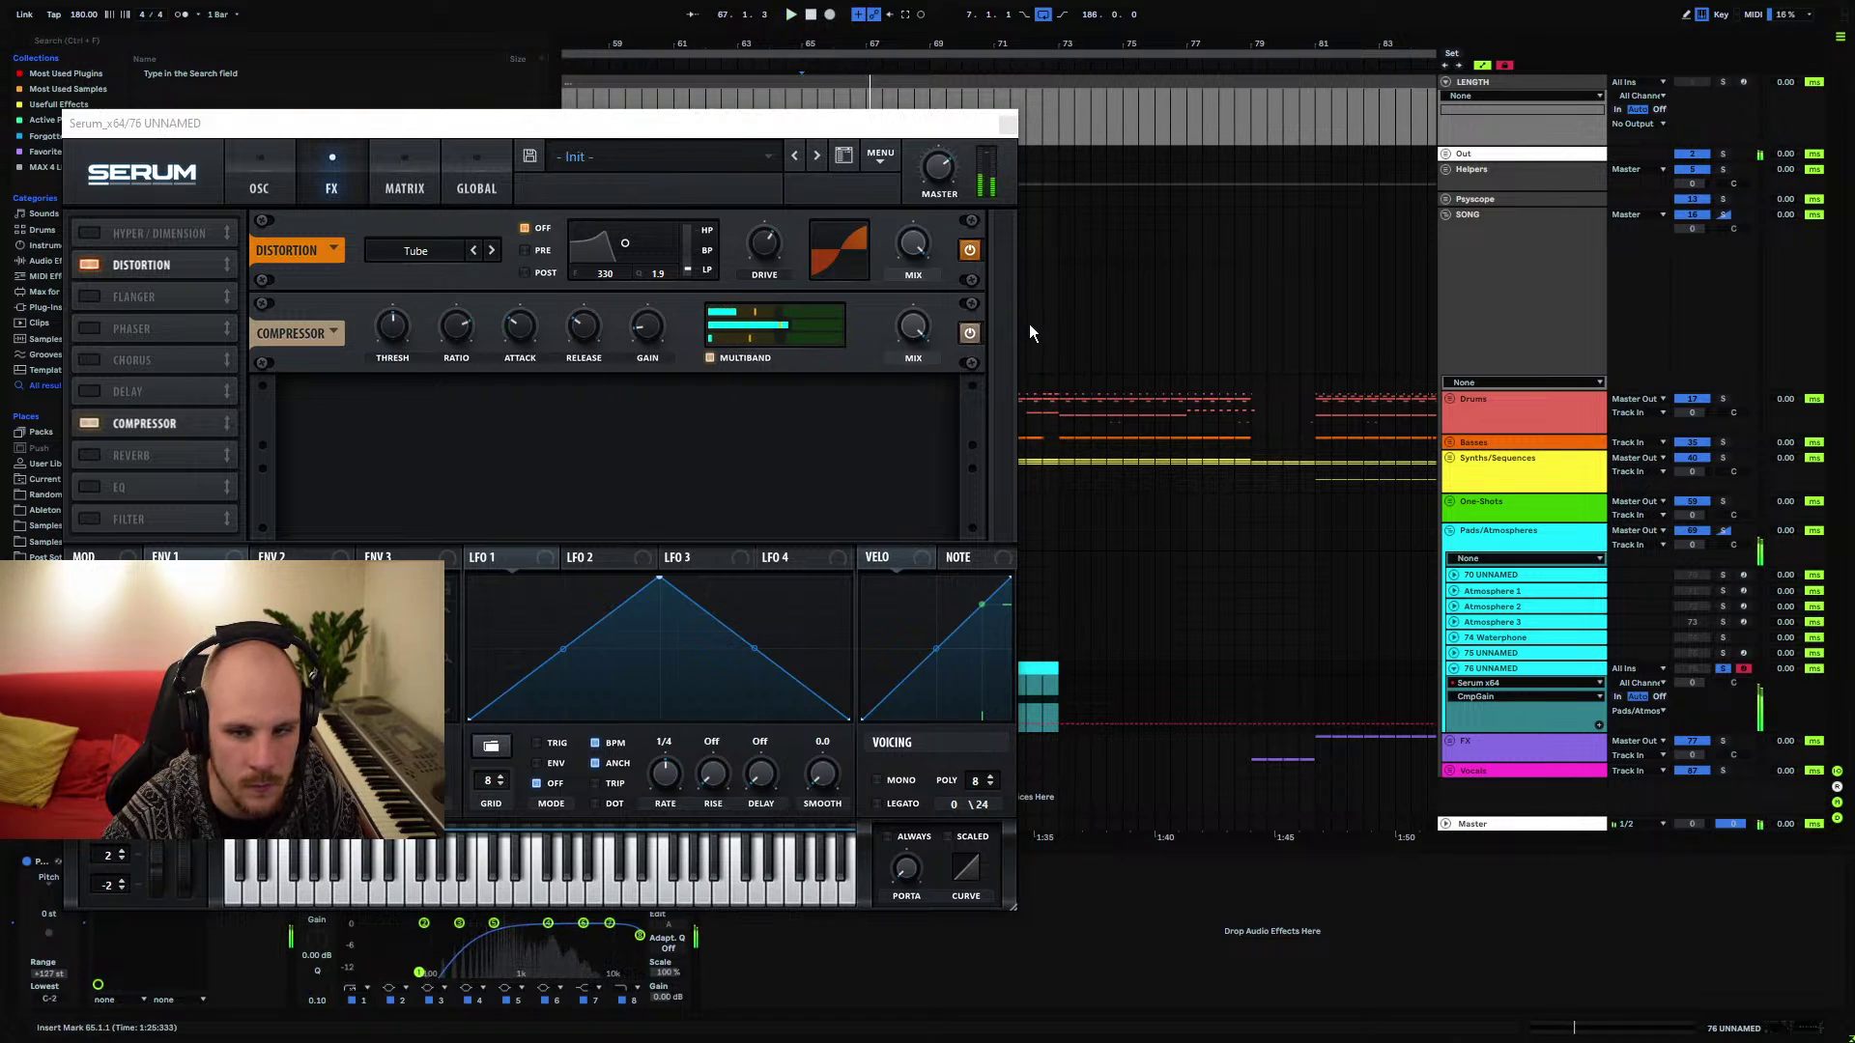
pyautogui.click(1008, 124)
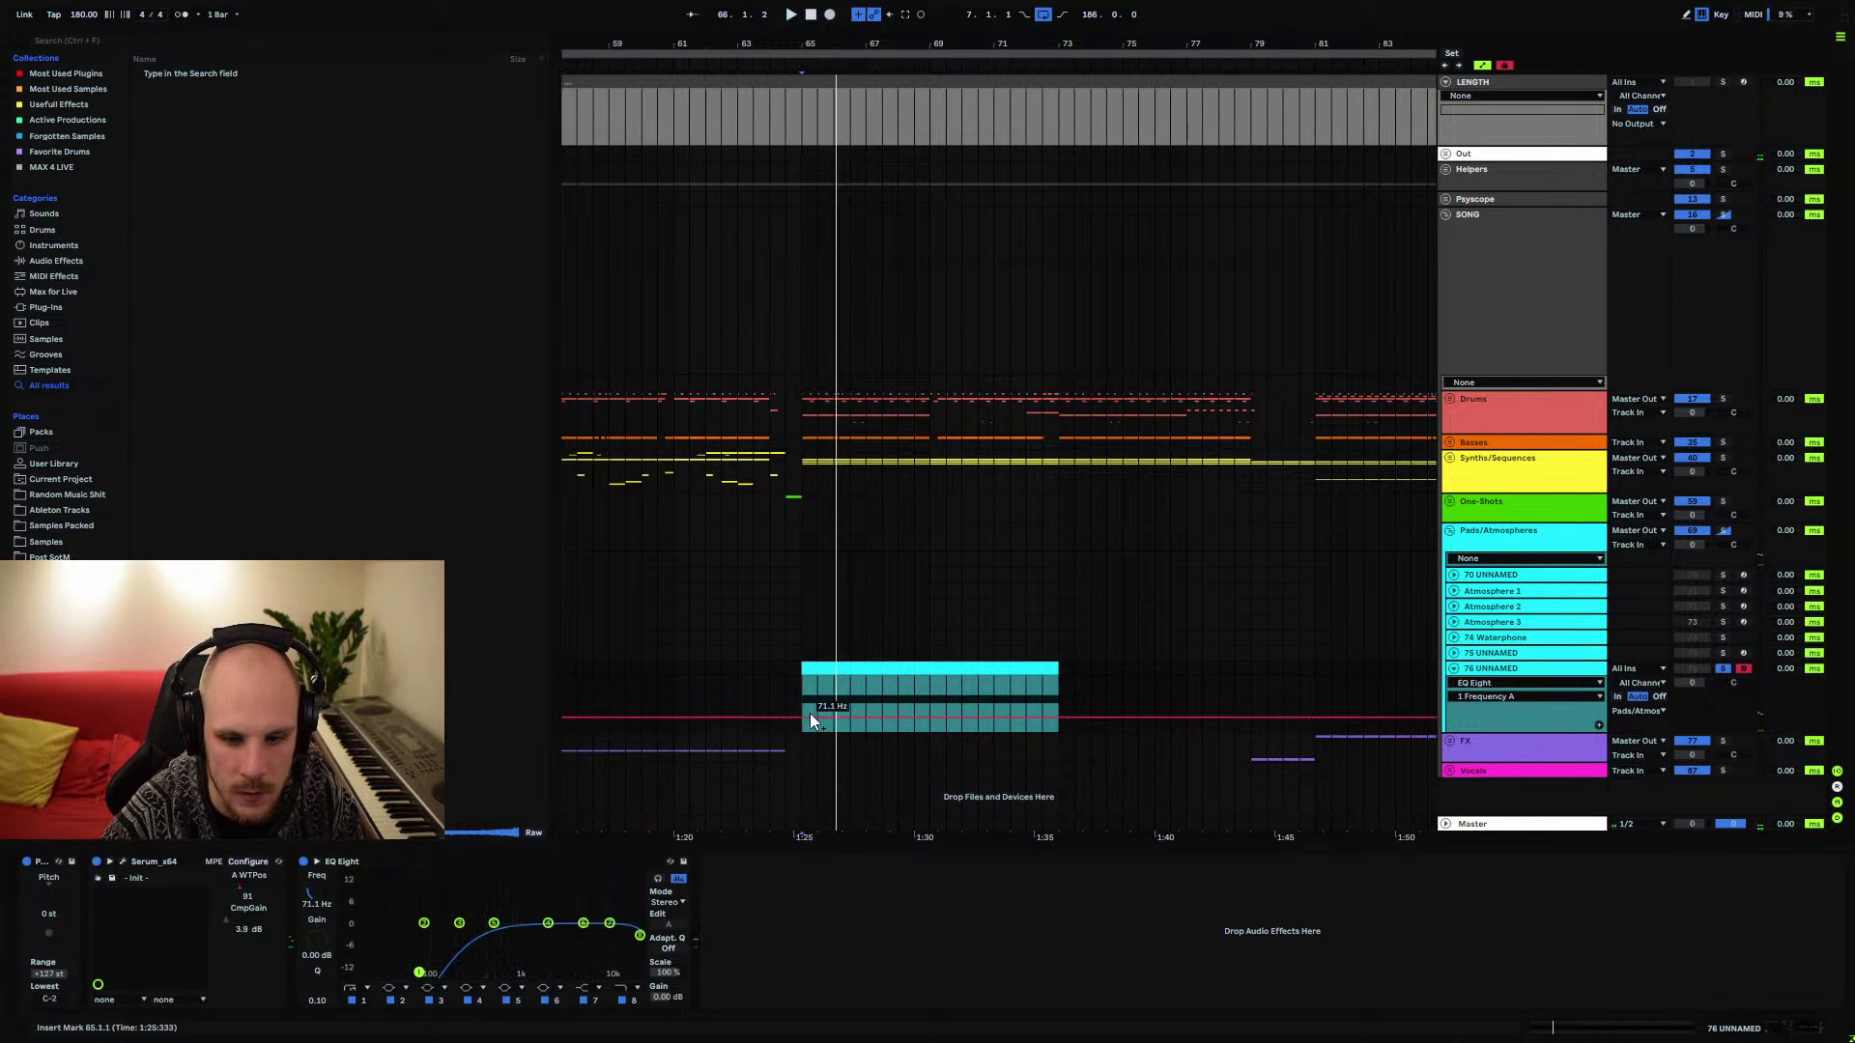
# Automate the EQ Eight from bar 65 to 73, raising band 1's frequency to about 1.4 kHz and the output gain from -6.60 dB
pyautogui.moveTo(1058, 716); pyautogui.dragTo(1058, 695)
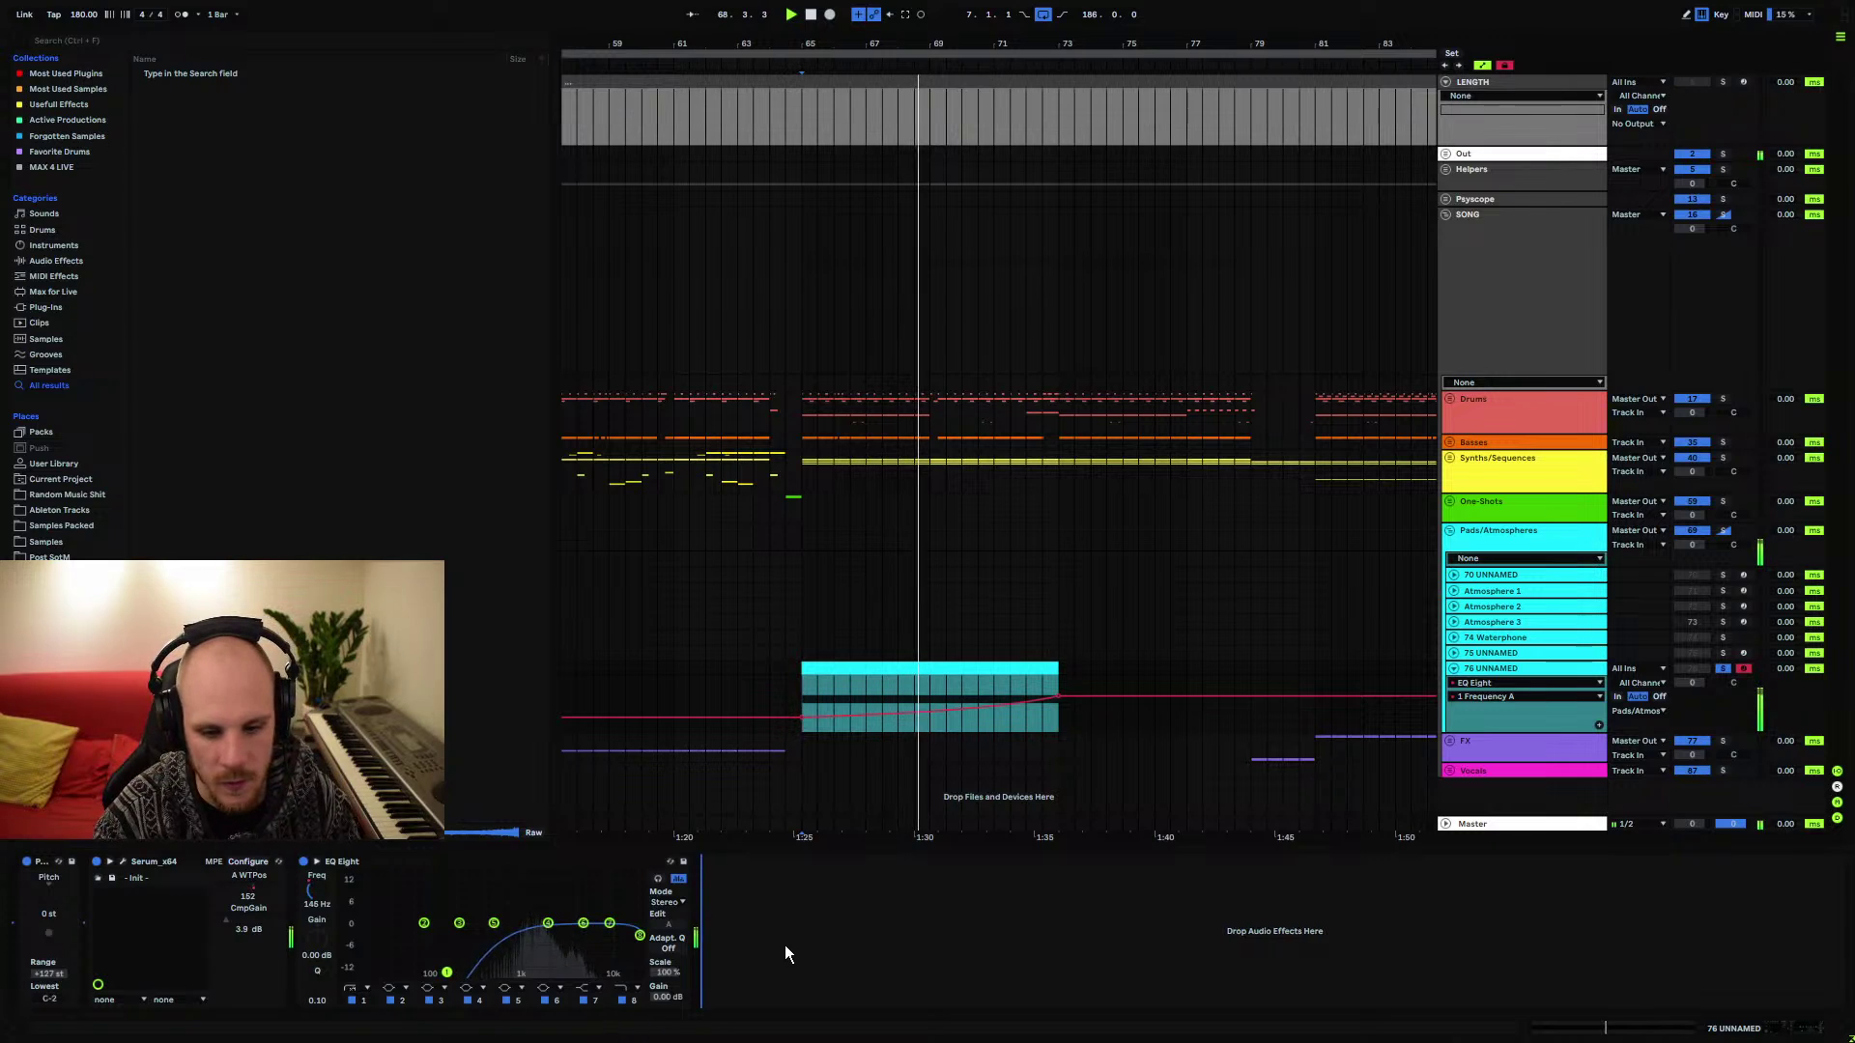
pyautogui.click(665, 999)
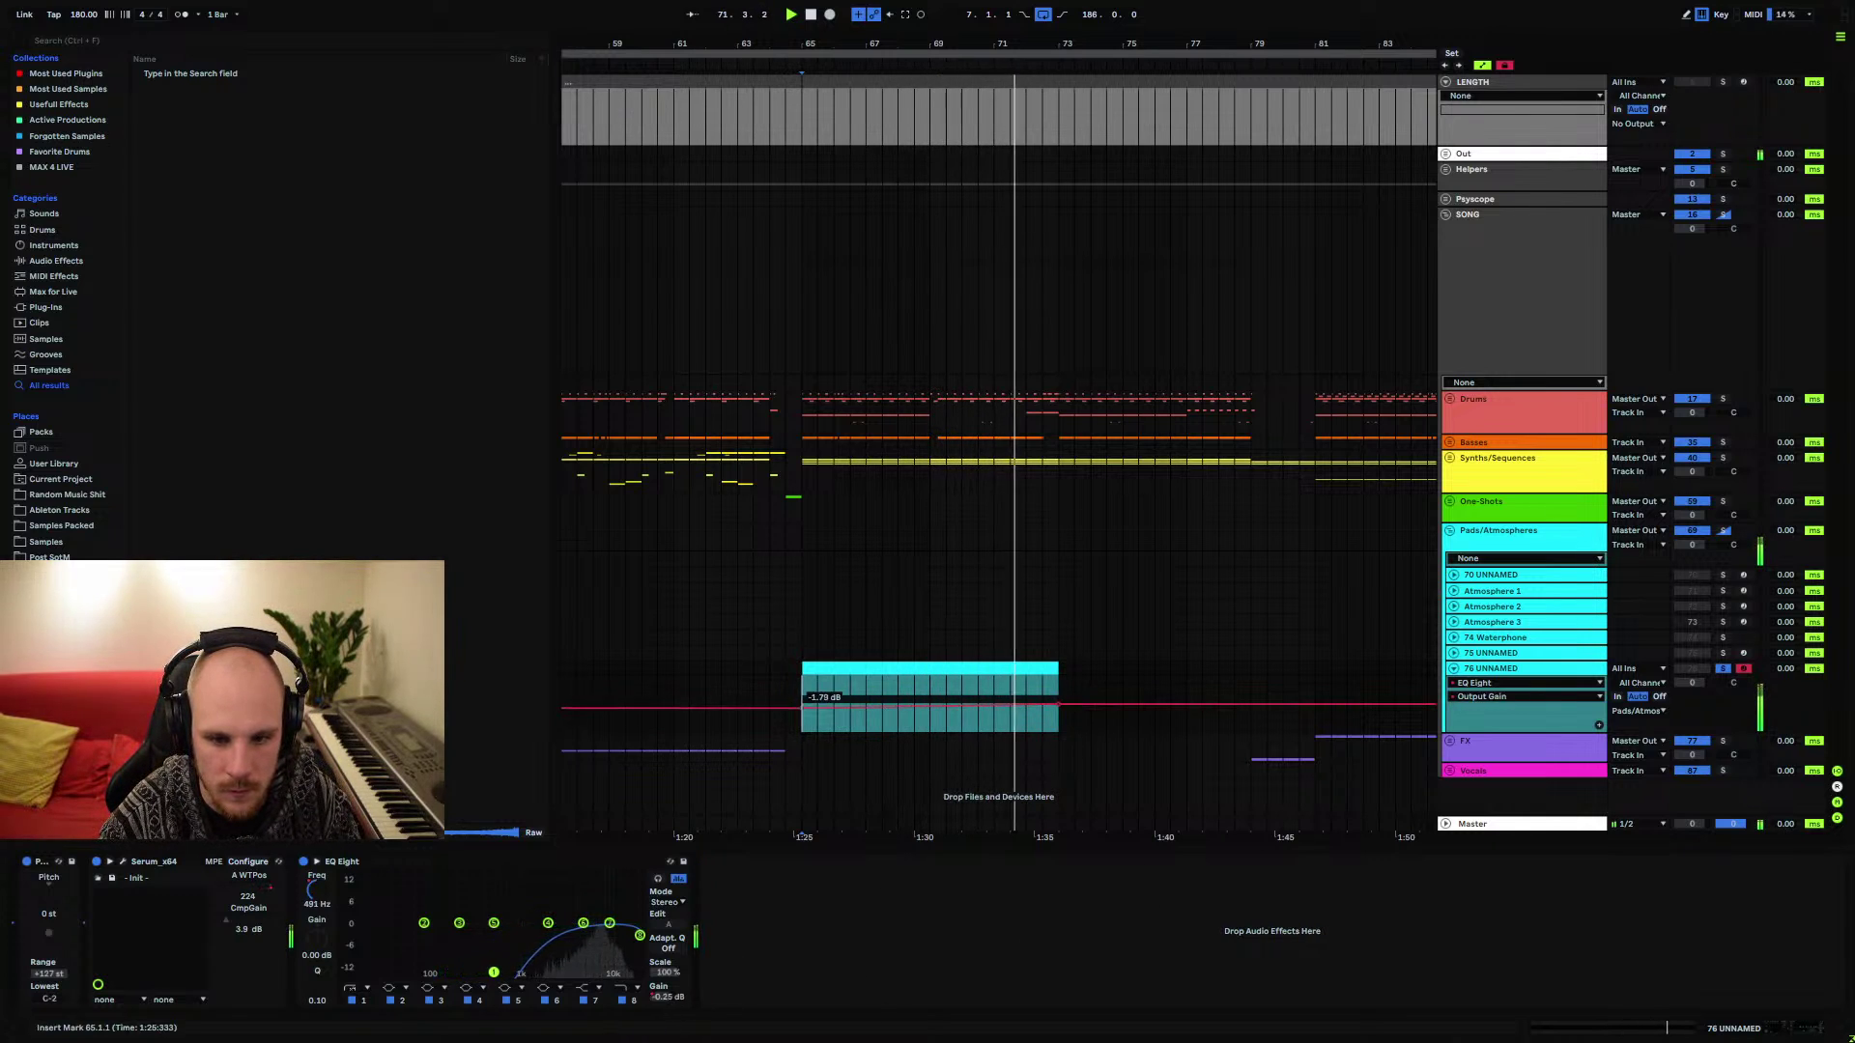
pyautogui.moveTo(816, 705); pyautogui.dragTo(806, 726)
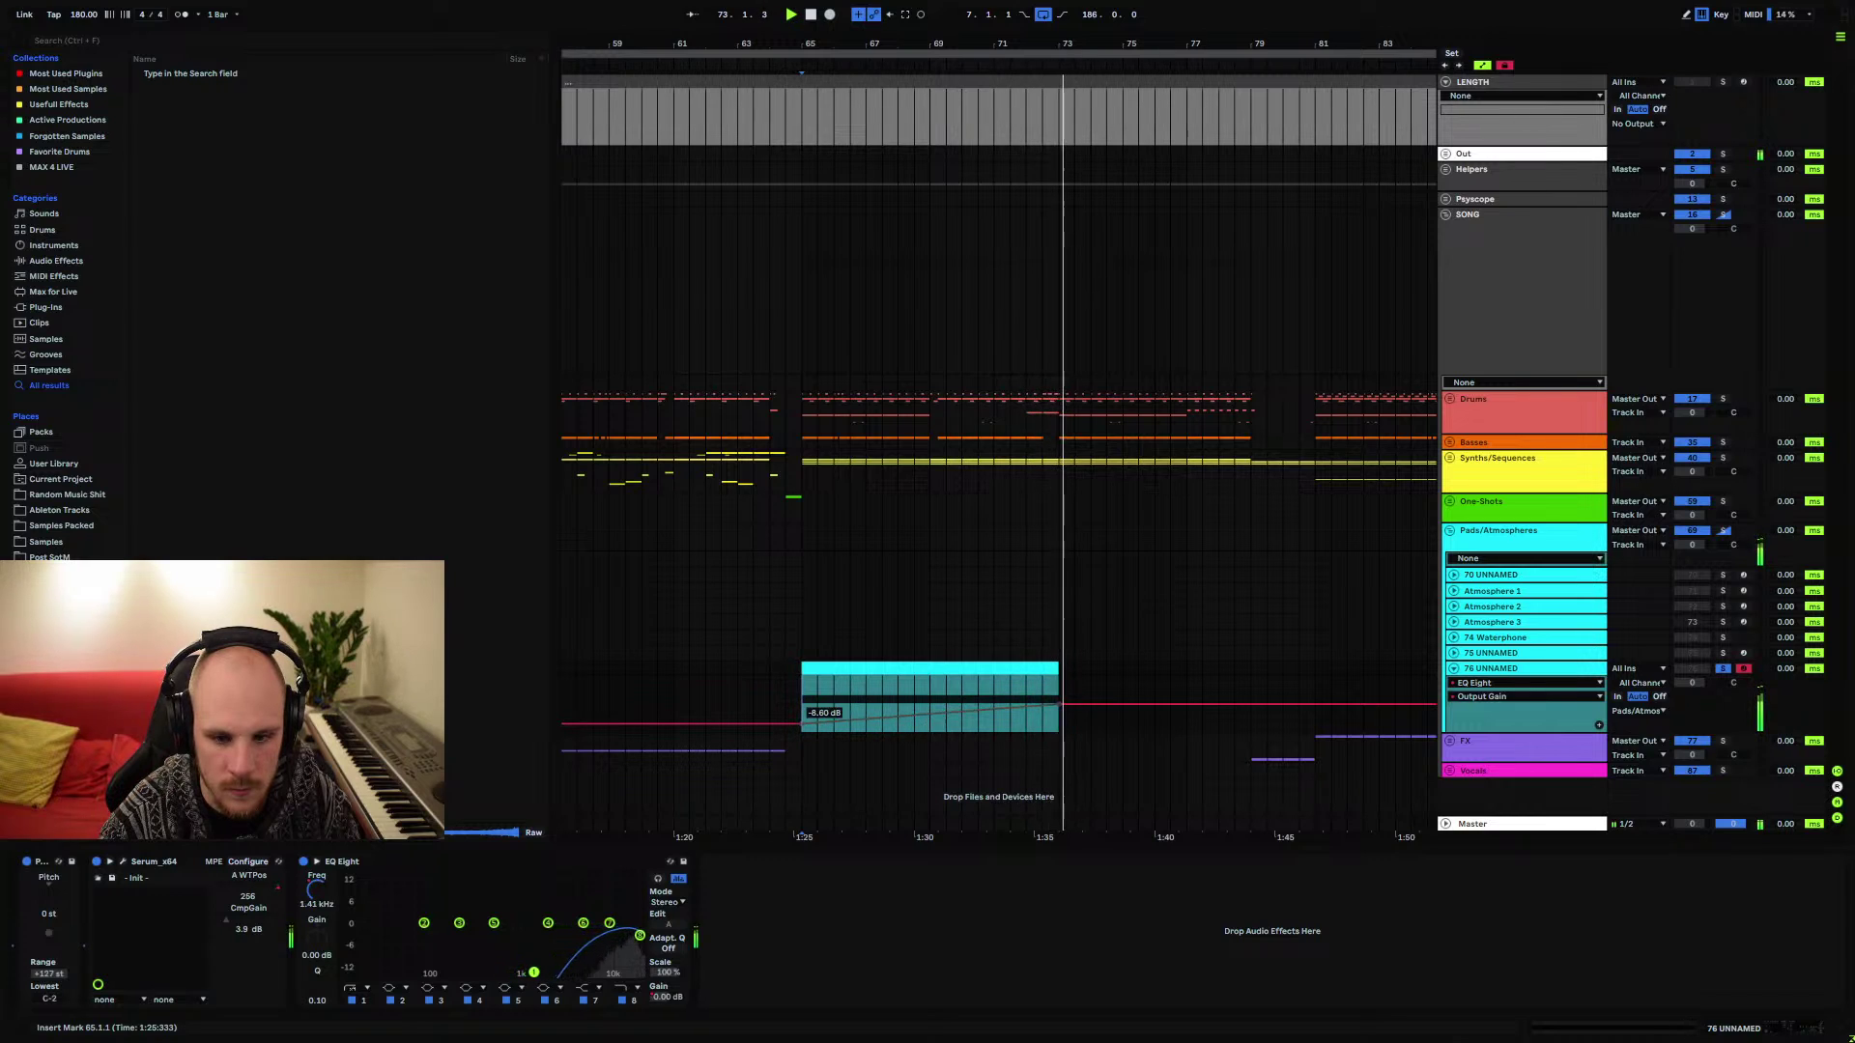
# Add an Echo after the EQ Eight on the rising atmosphere track and raise its feedback to 75%
pyautogui.rightClick(756, 897)
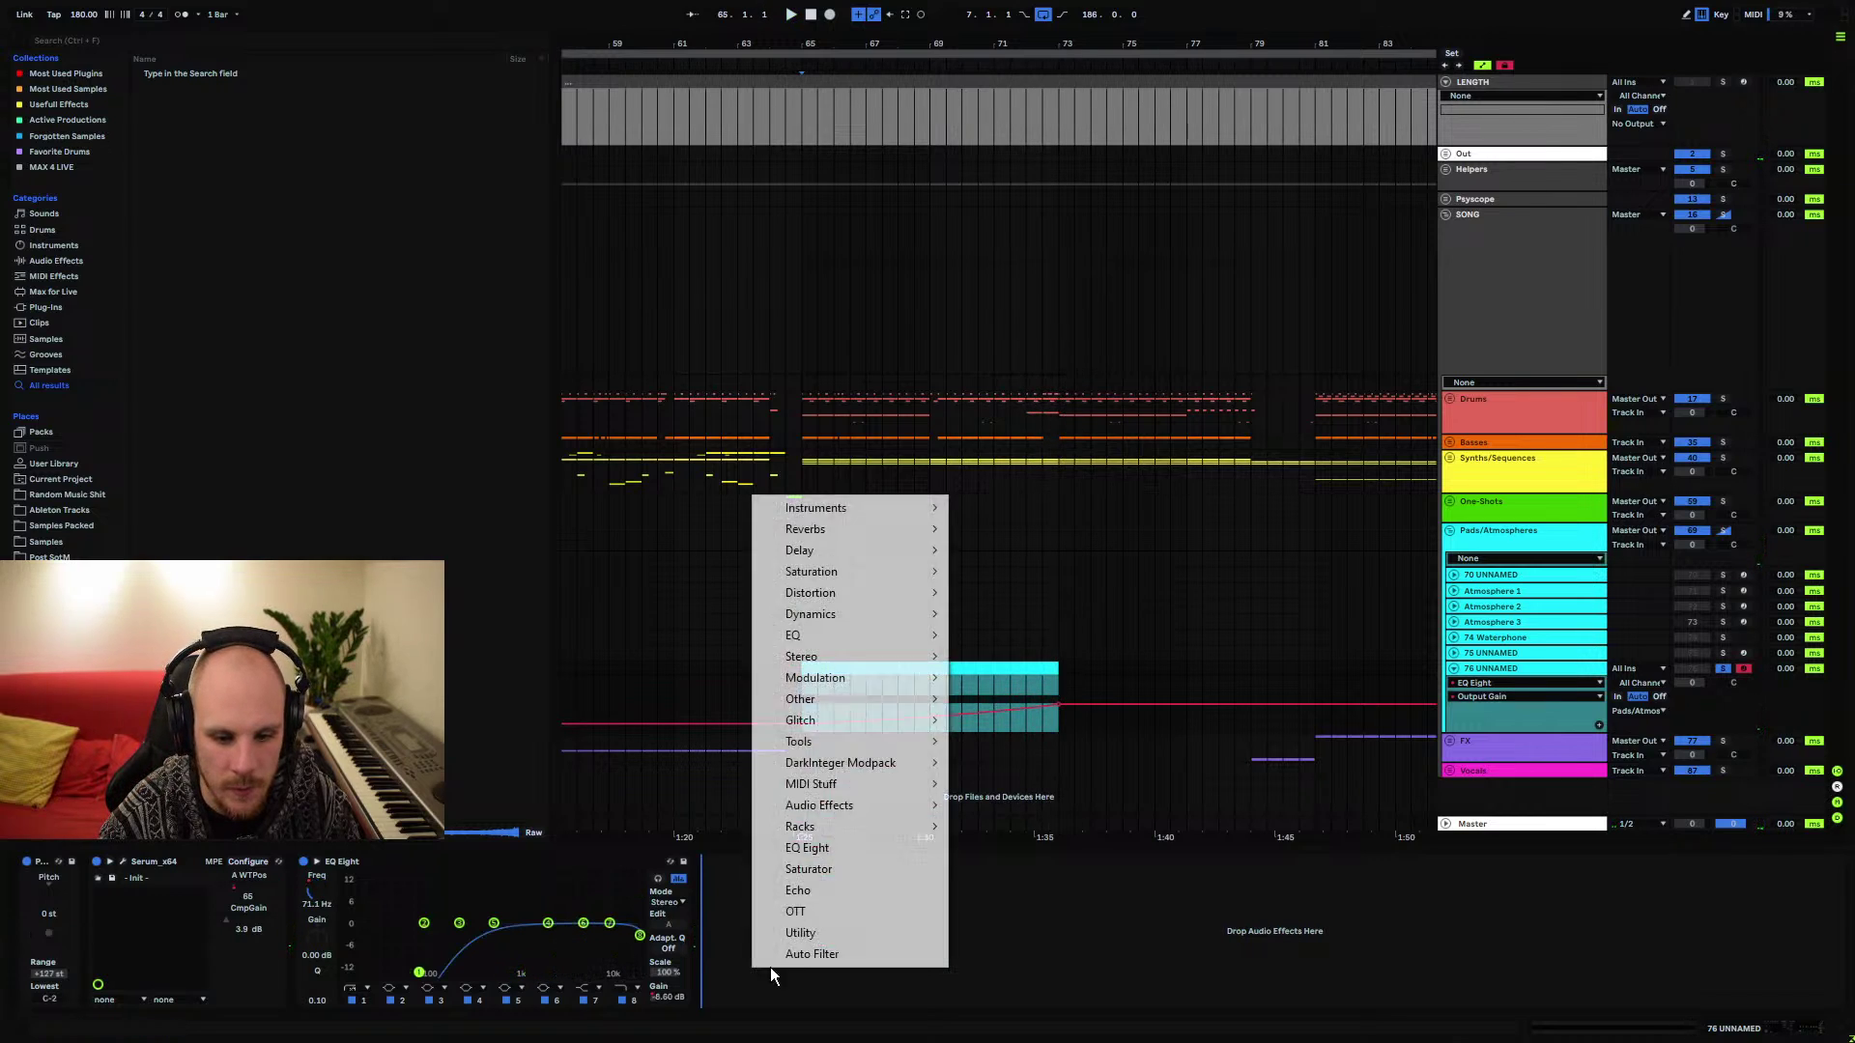
pyautogui.click(825, 891)
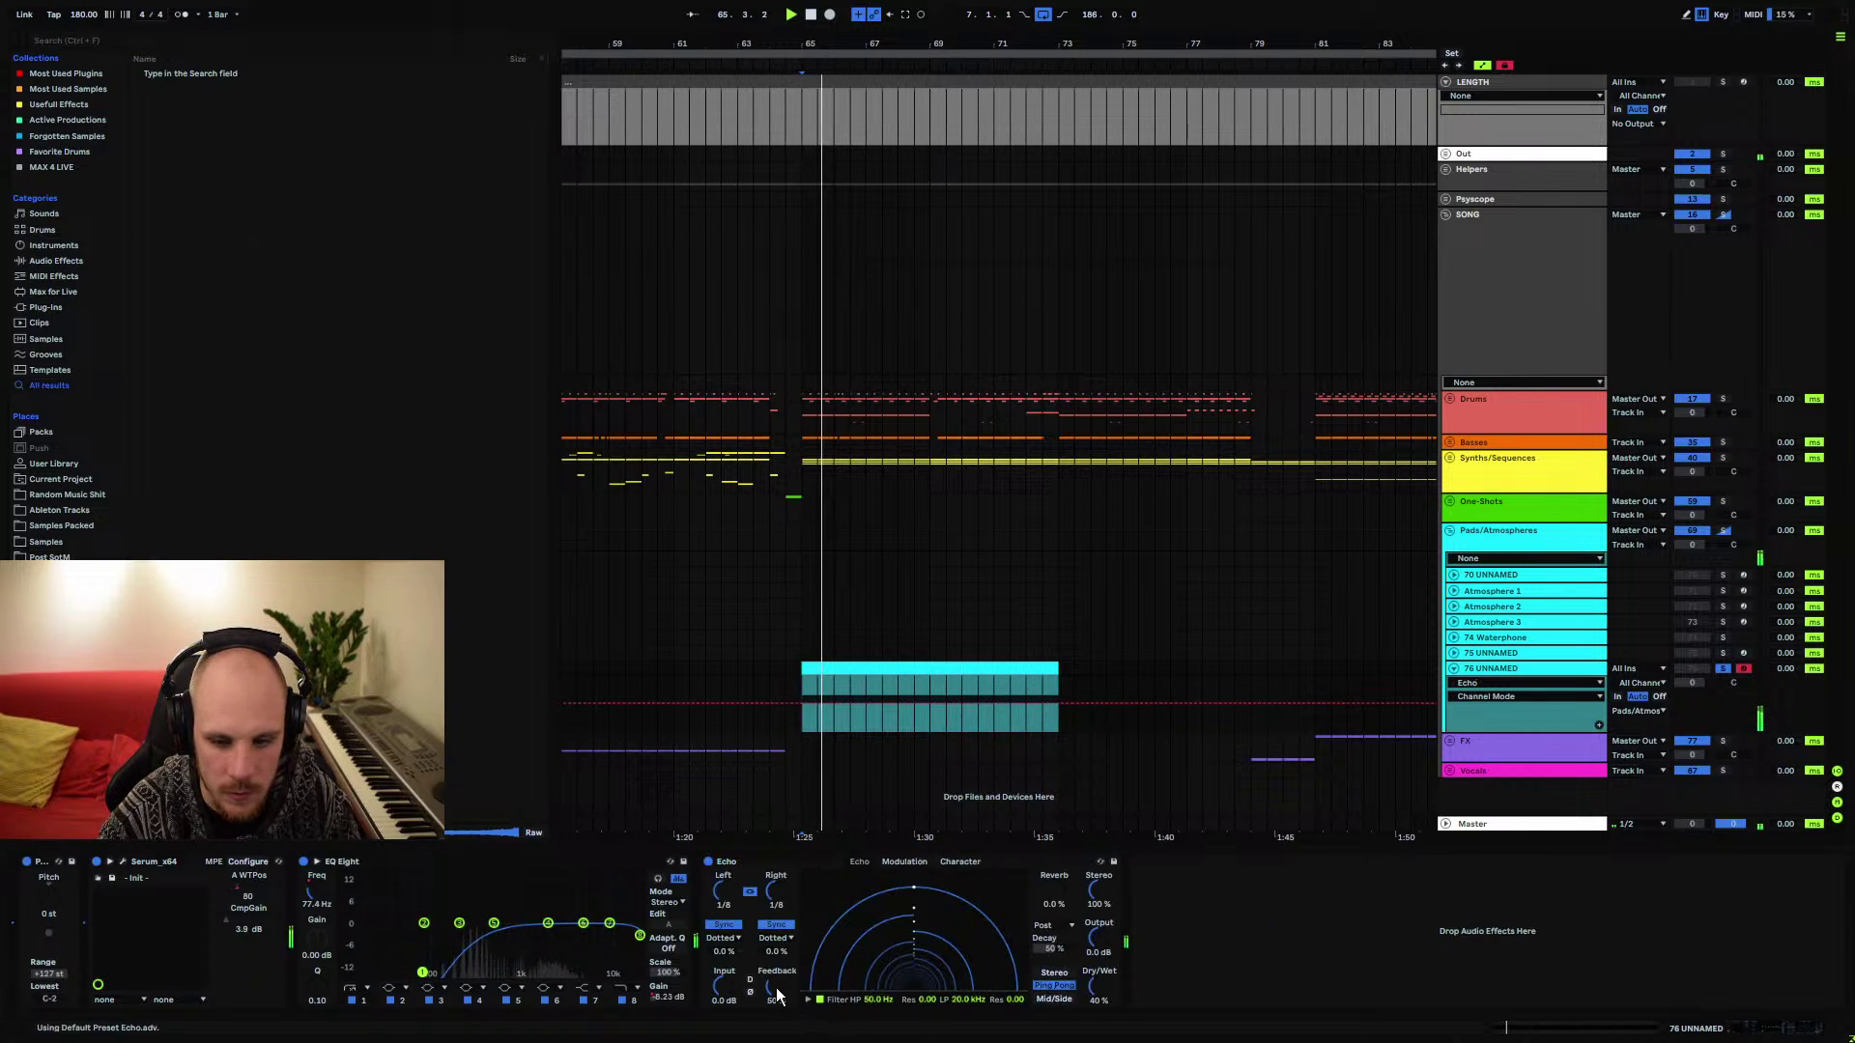
pyautogui.moveTo(779, 995); pyautogui.dragTo(815, 979)
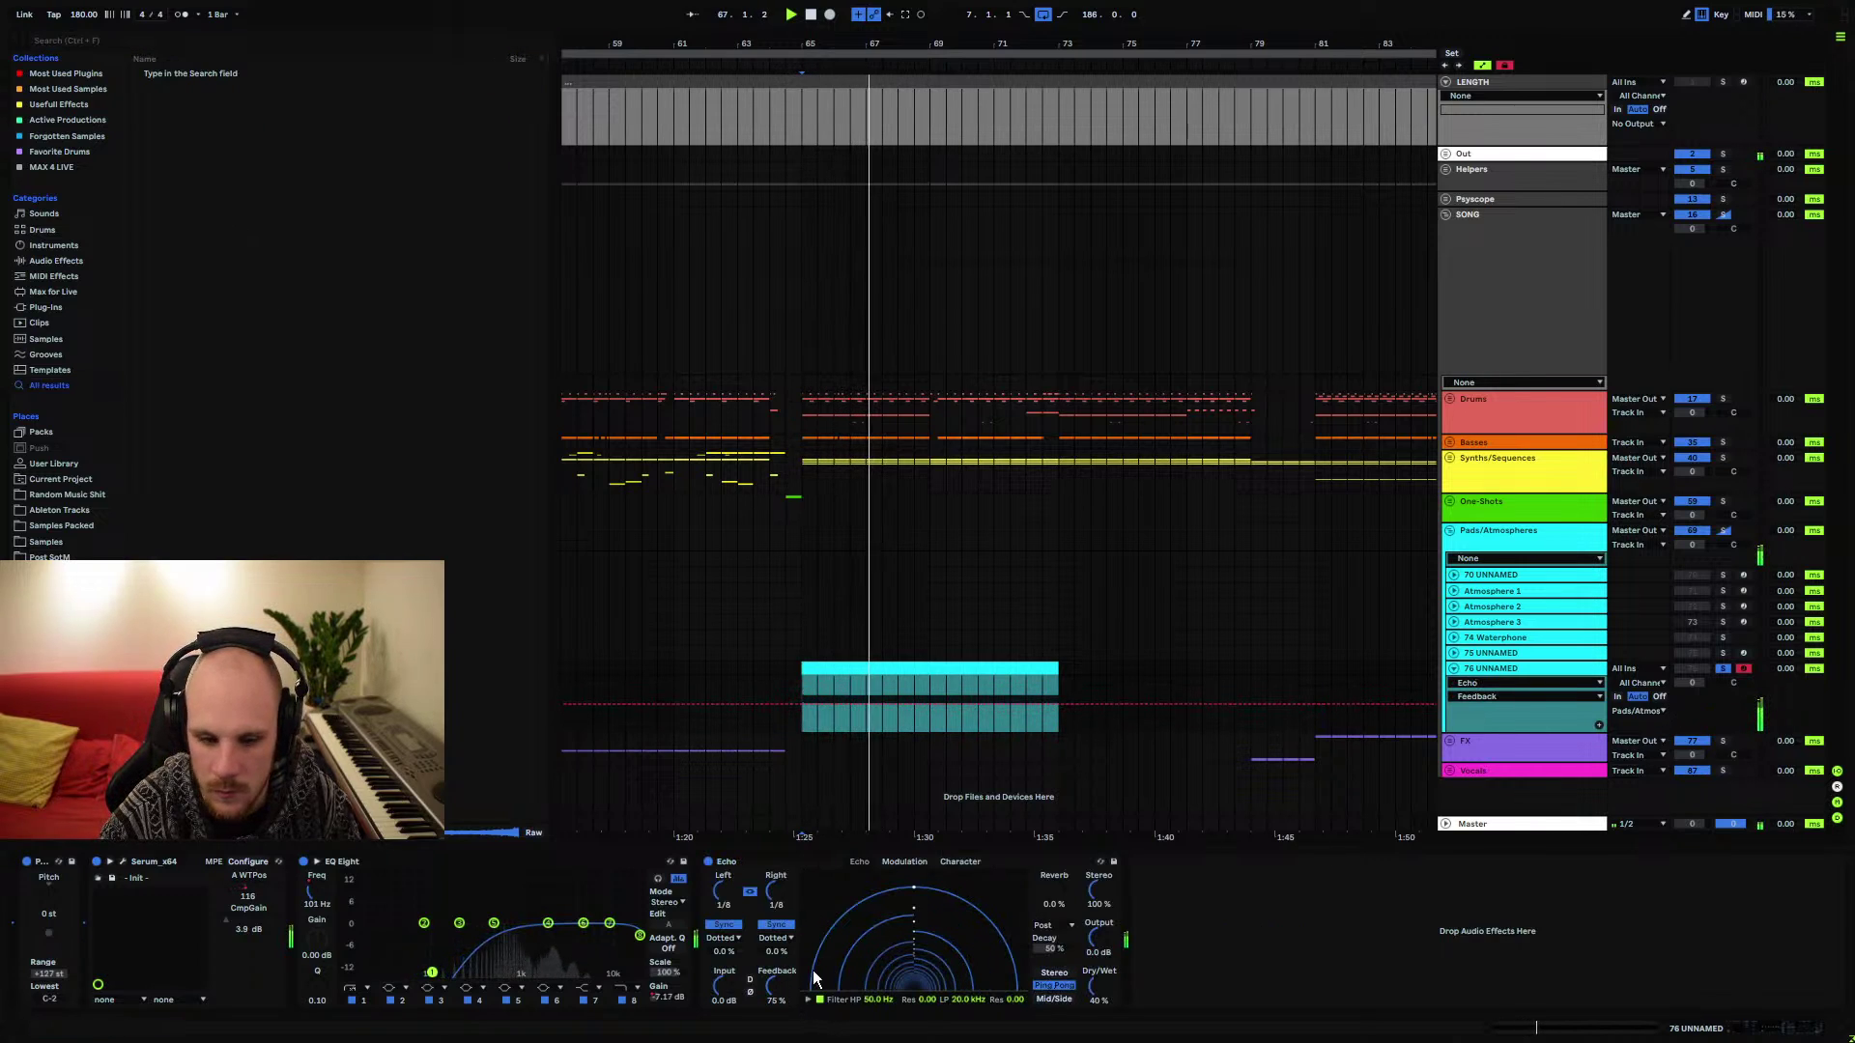
# Automate the EQ Eight's band 8 frequency to rise from 179 Hz at bar 65 to 22 kHz at bar 73
pyautogui.moveTo(640, 936); pyautogui.dragTo(498, 936)
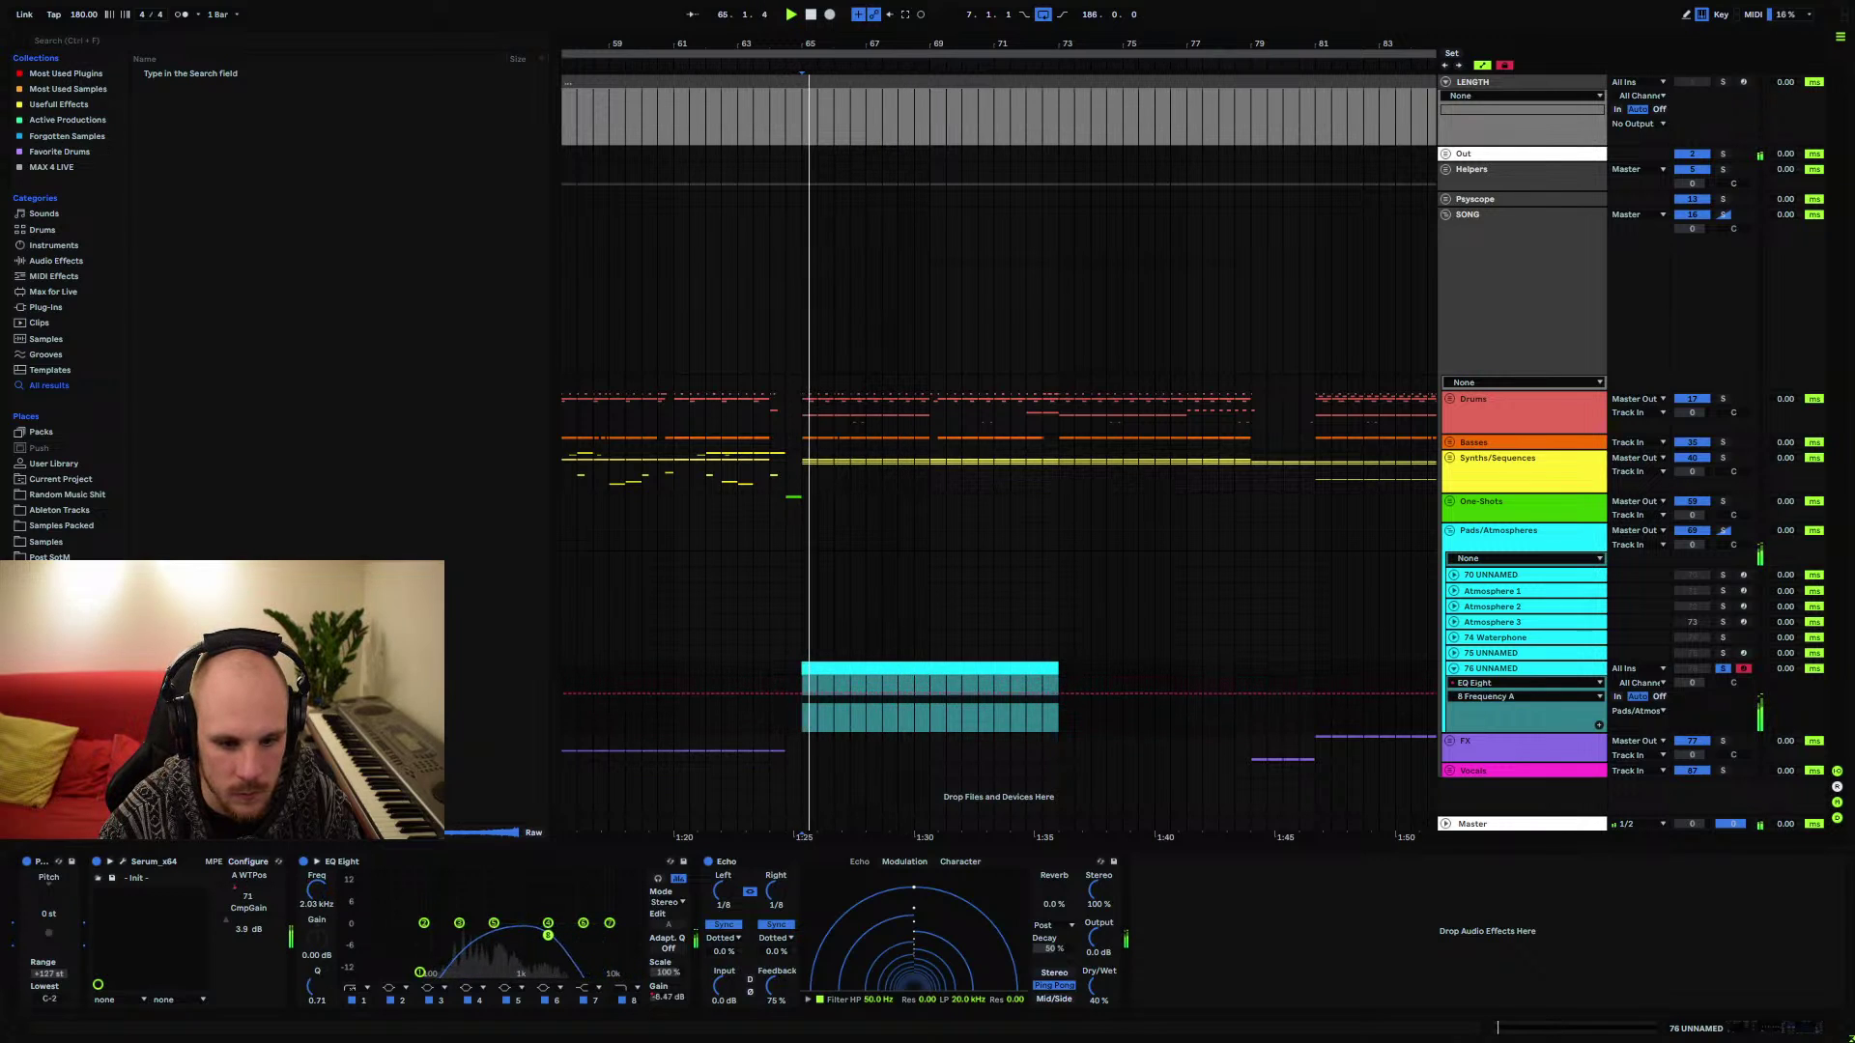
pyautogui.moveTo(819, 704); pyautogui.dragTo(823, 709)
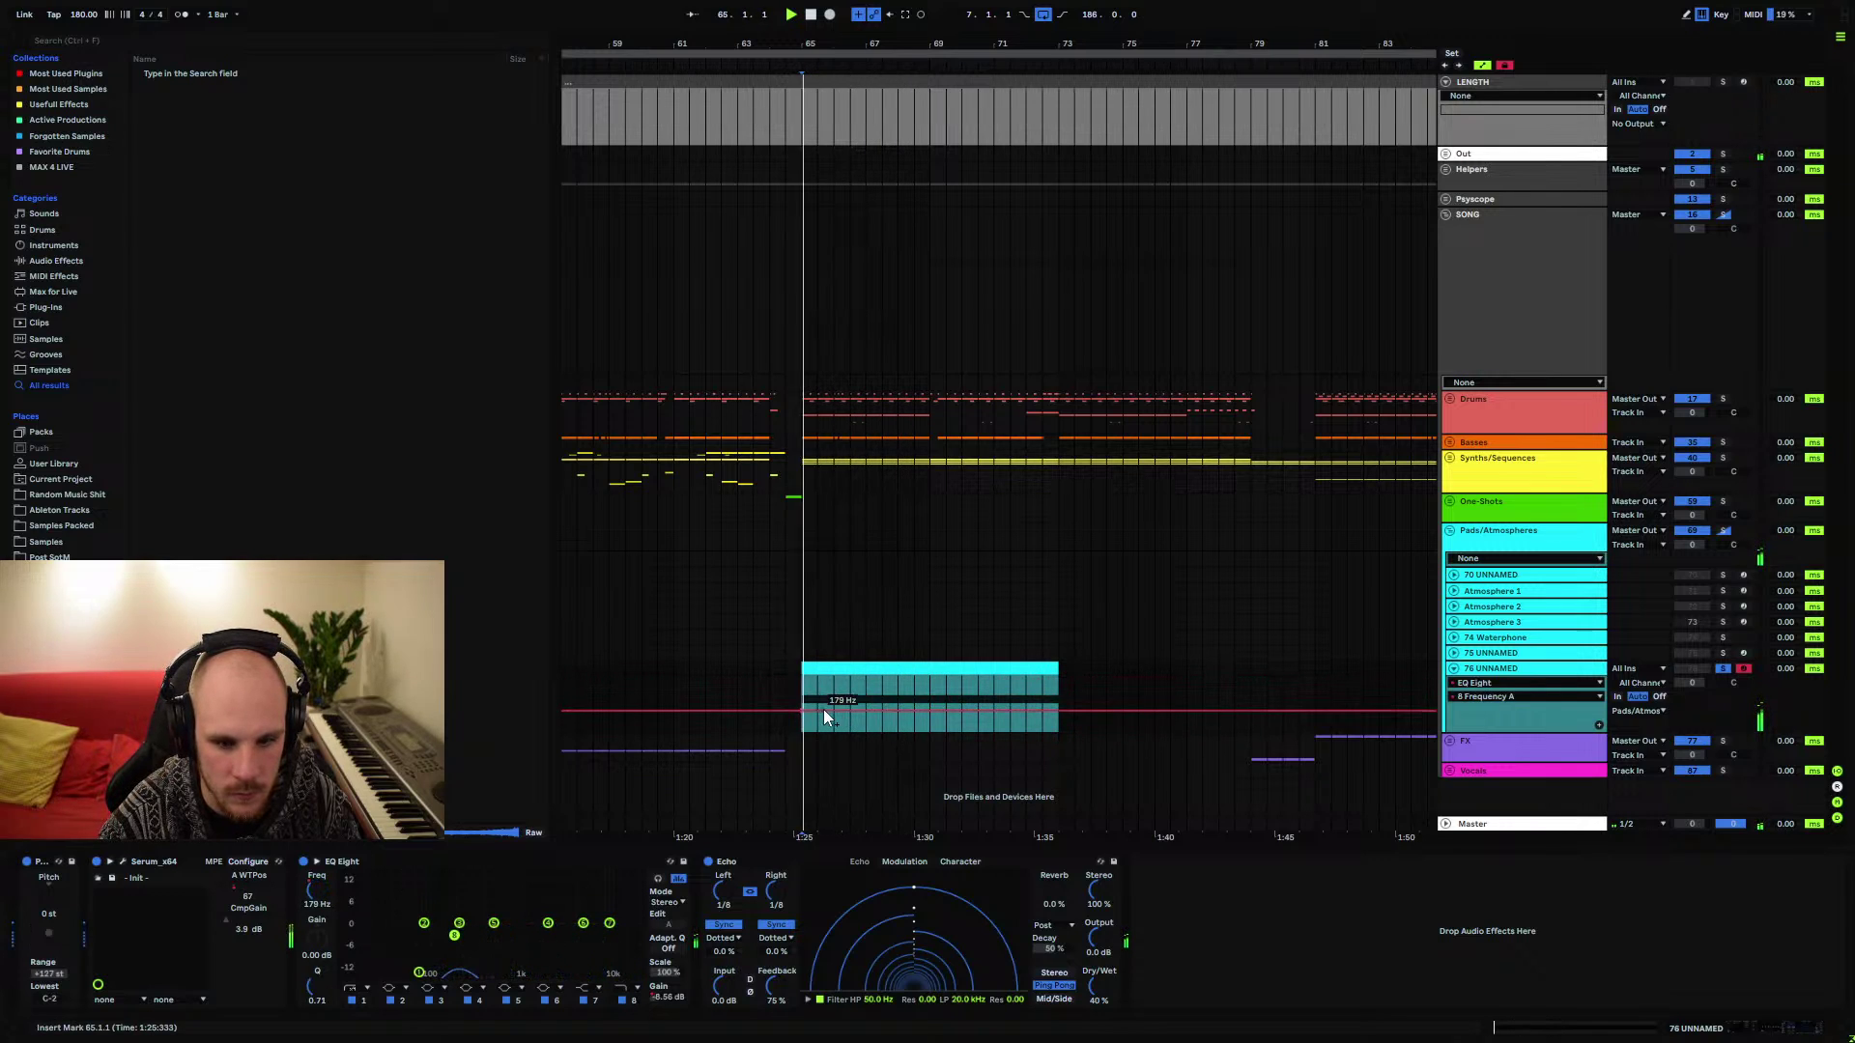
pyautogui.moveTo(1052, 712); pyautogui.dragTo(1055, 677)
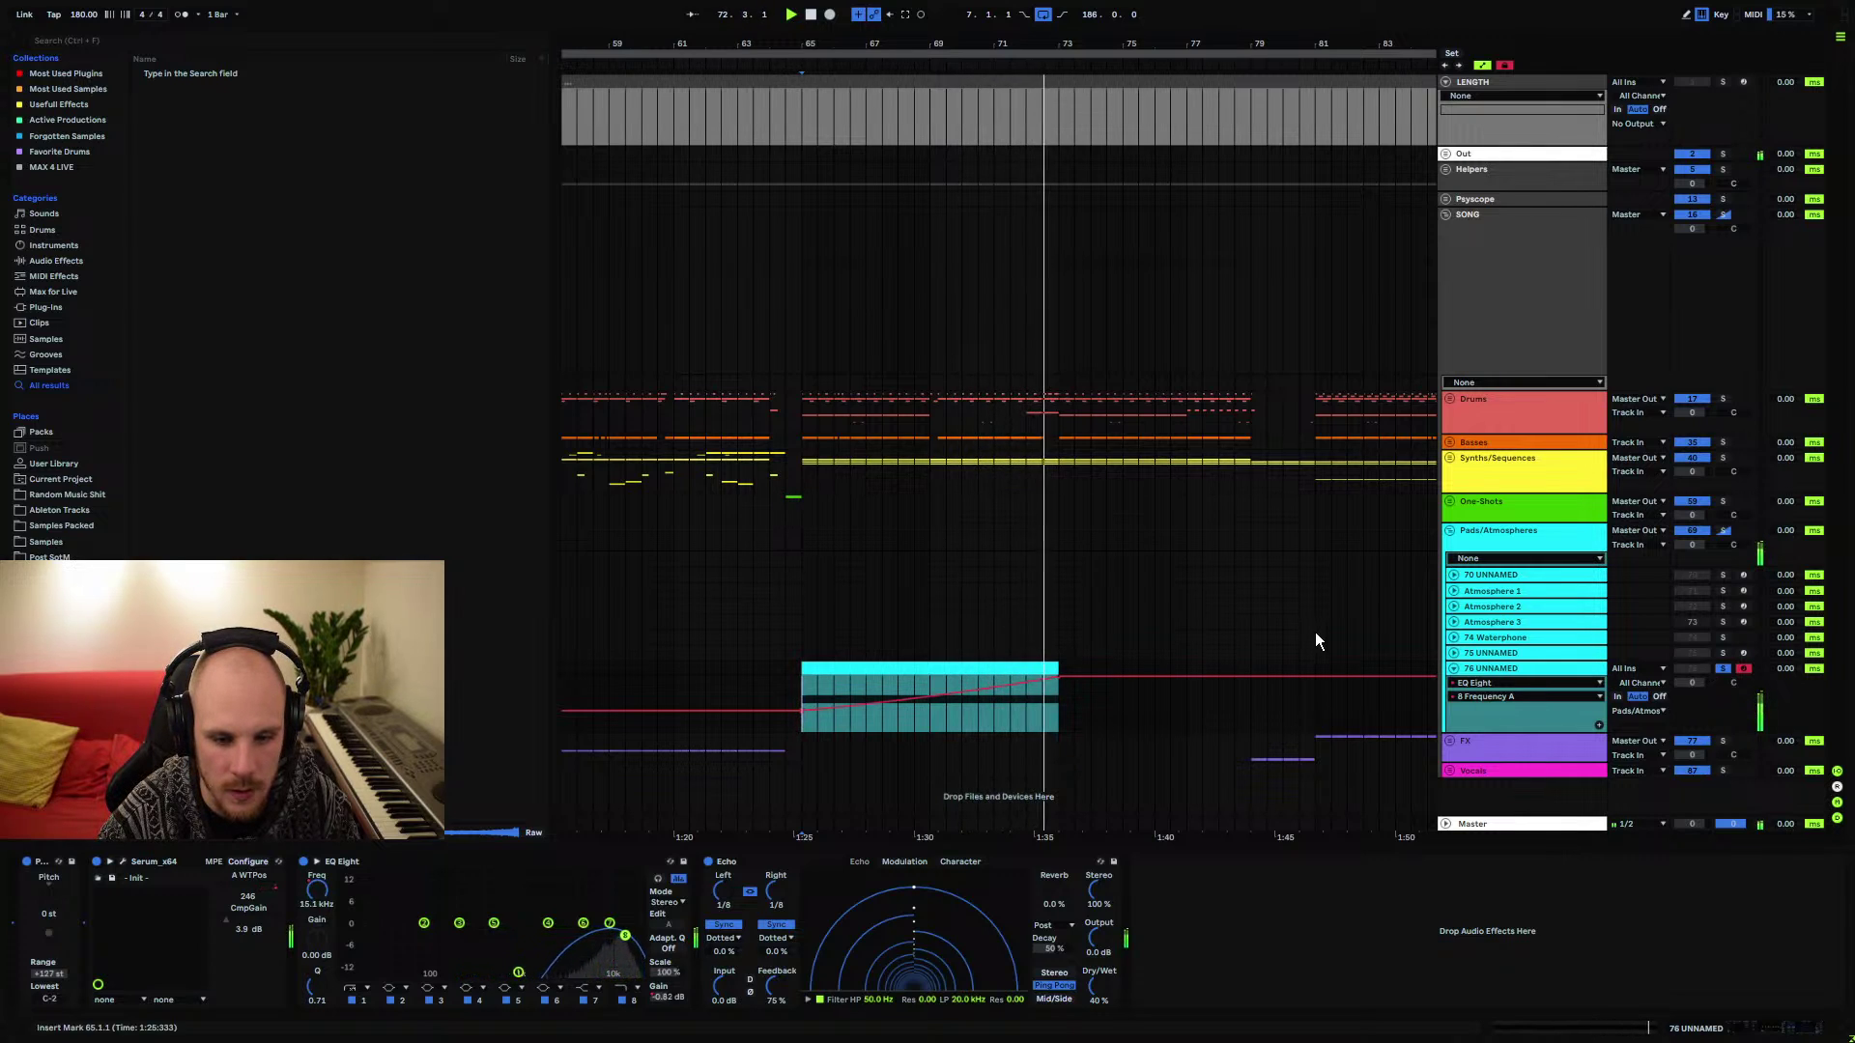
# Take the rising atmosphere track off solo, lower its volume to -6.4 dB, and fold its automation lane
pyautogui.click(1723, 667)
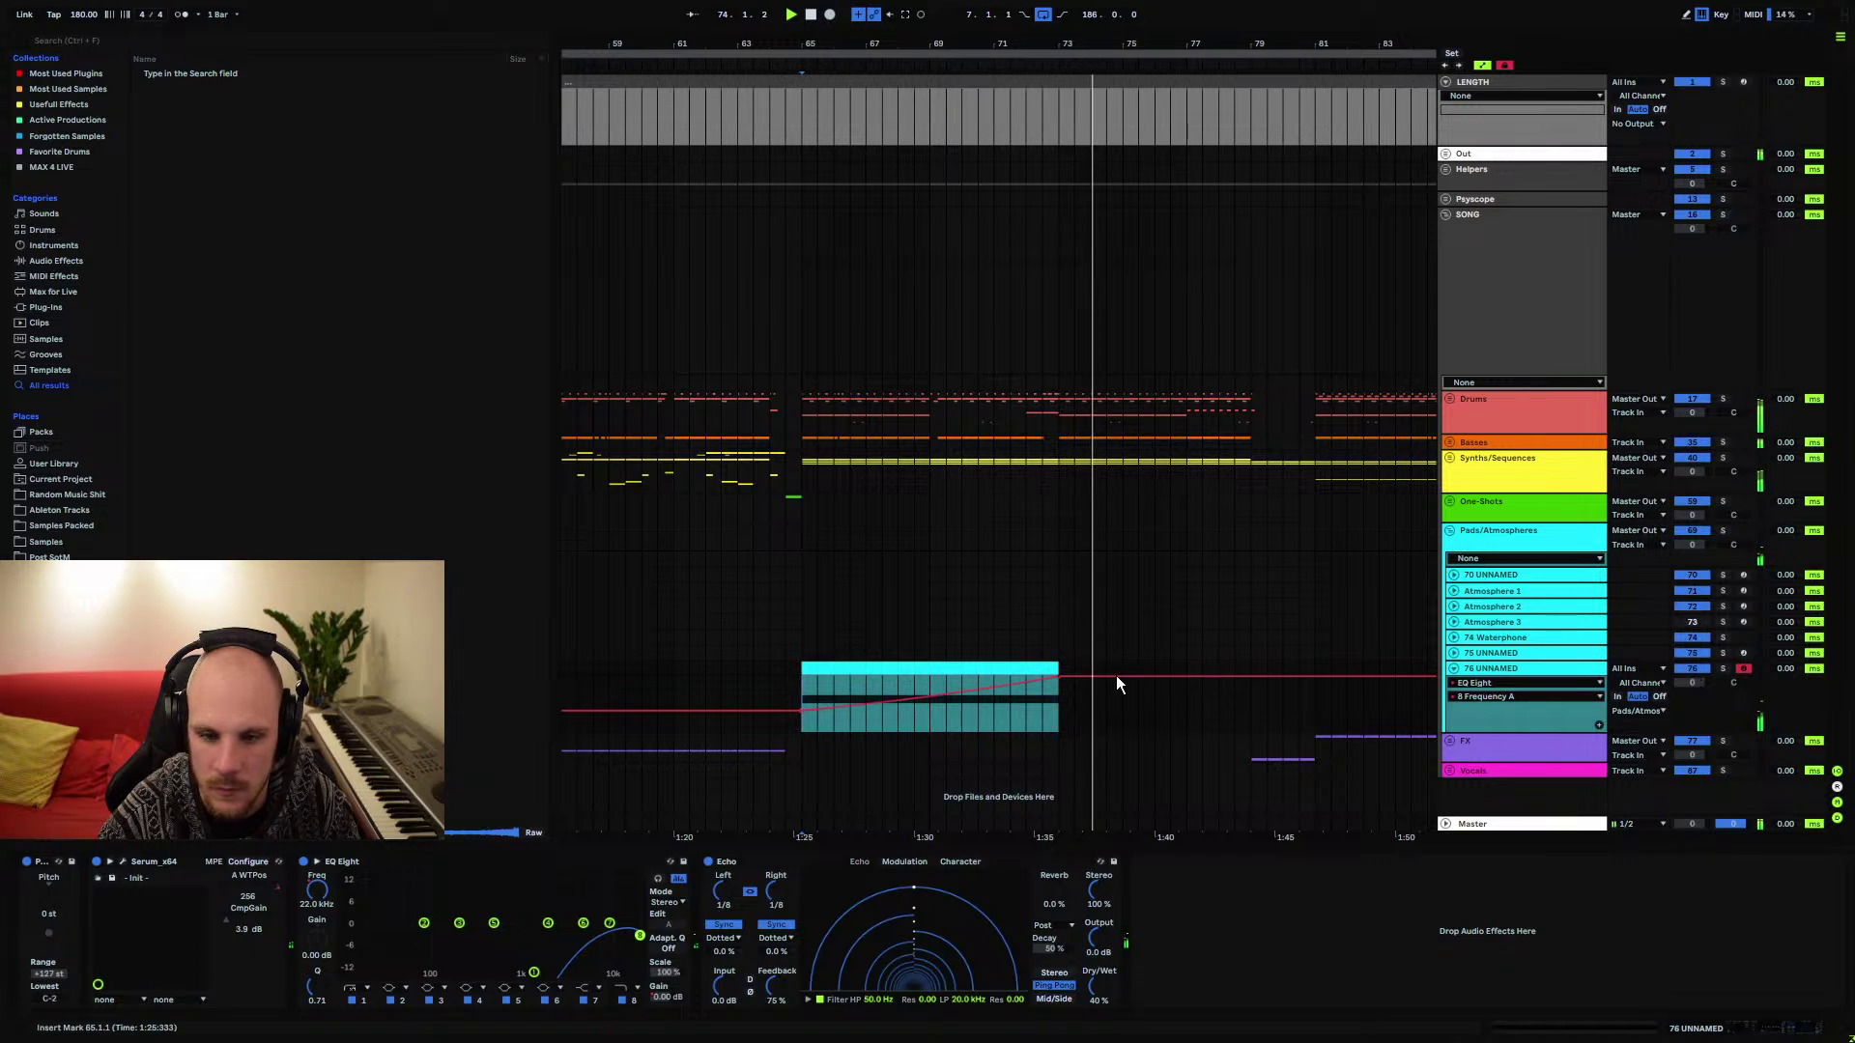
pyautogui.click(978, 704)
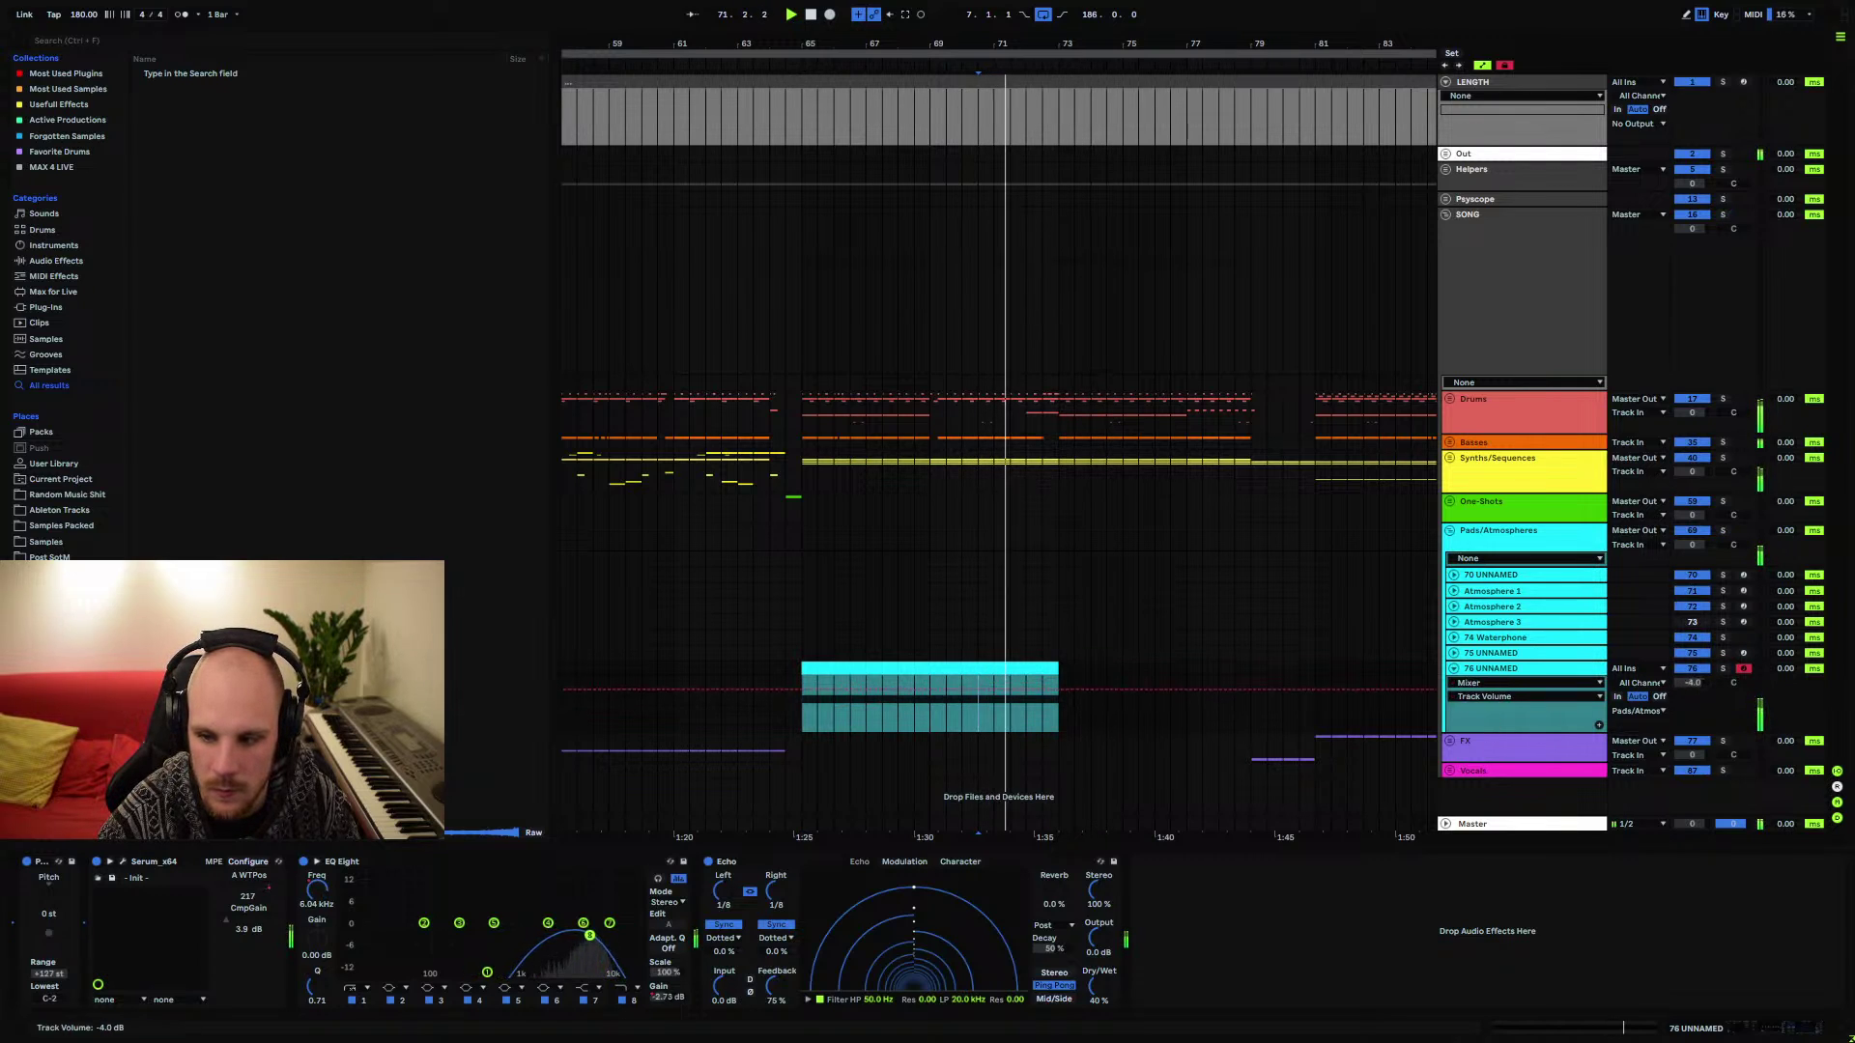
pyautogui.moveTo(1679, 684); pyautogui.dragTo(1659, 700)
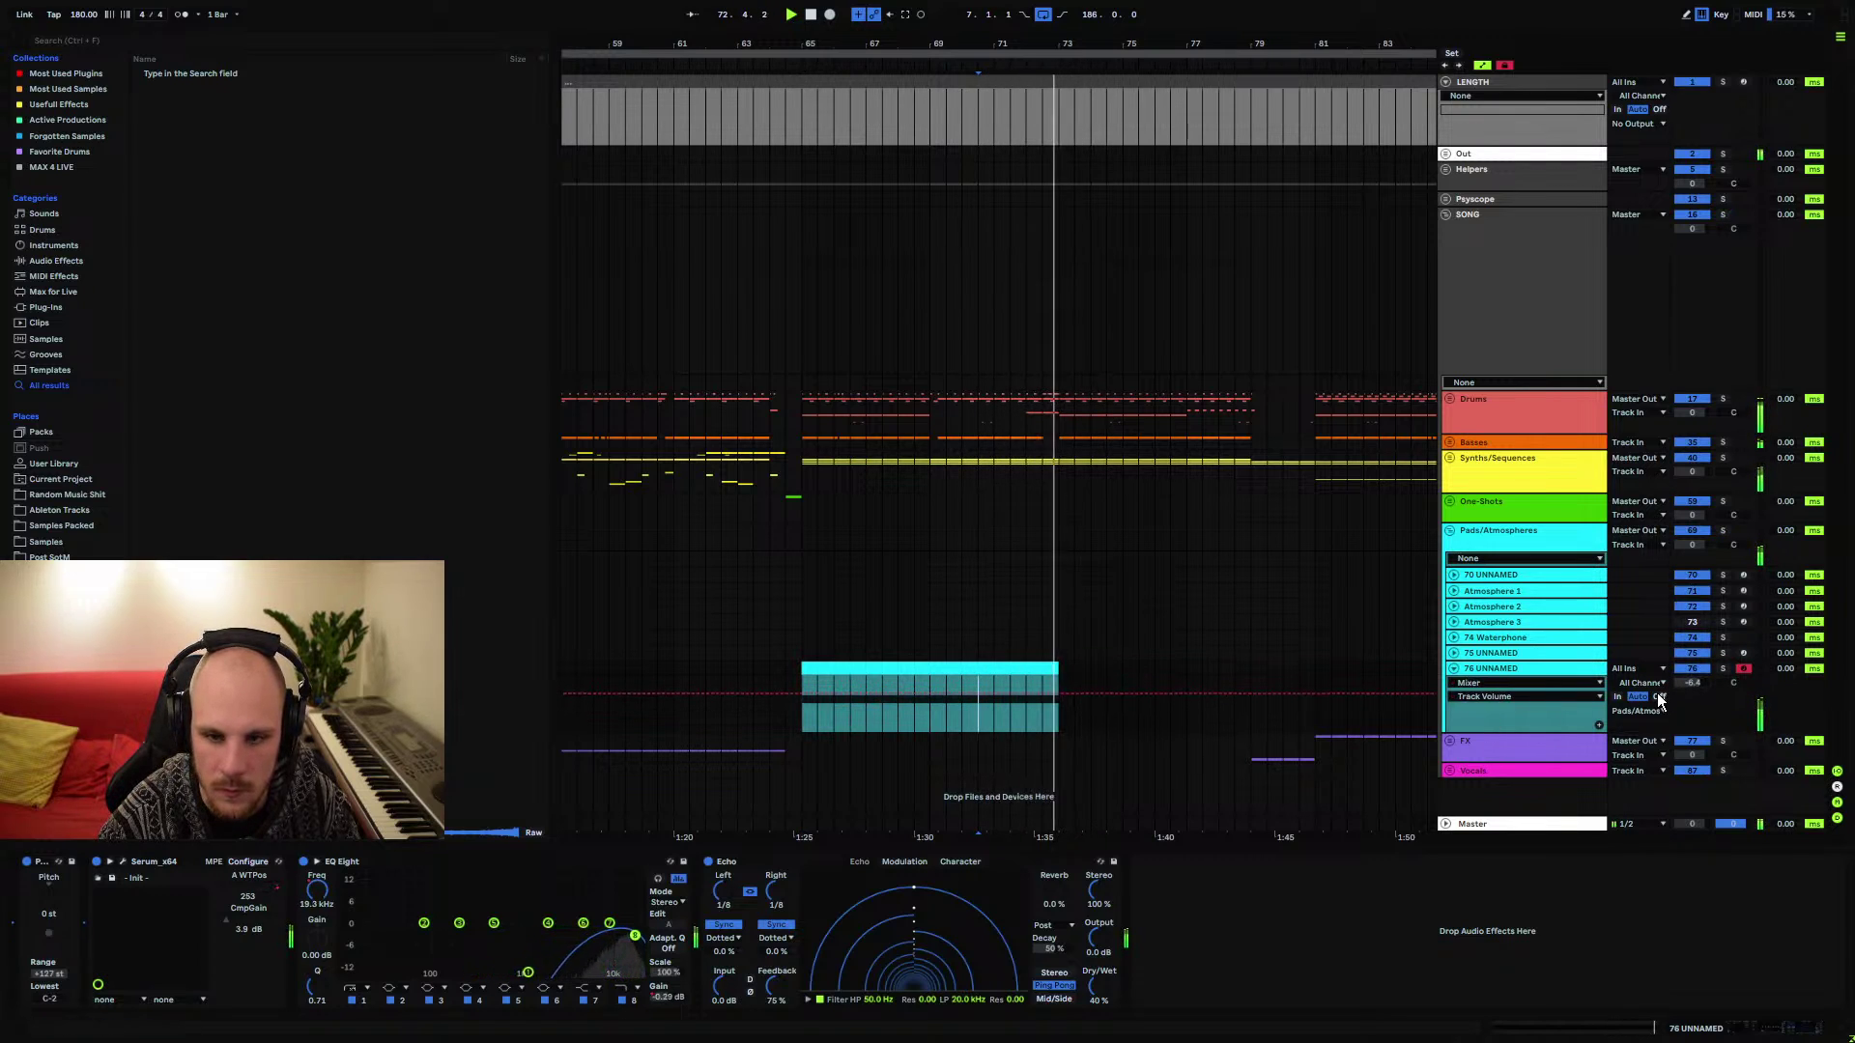
pyautogui.click(1455, 669)
pyautogui.click(781, 649)
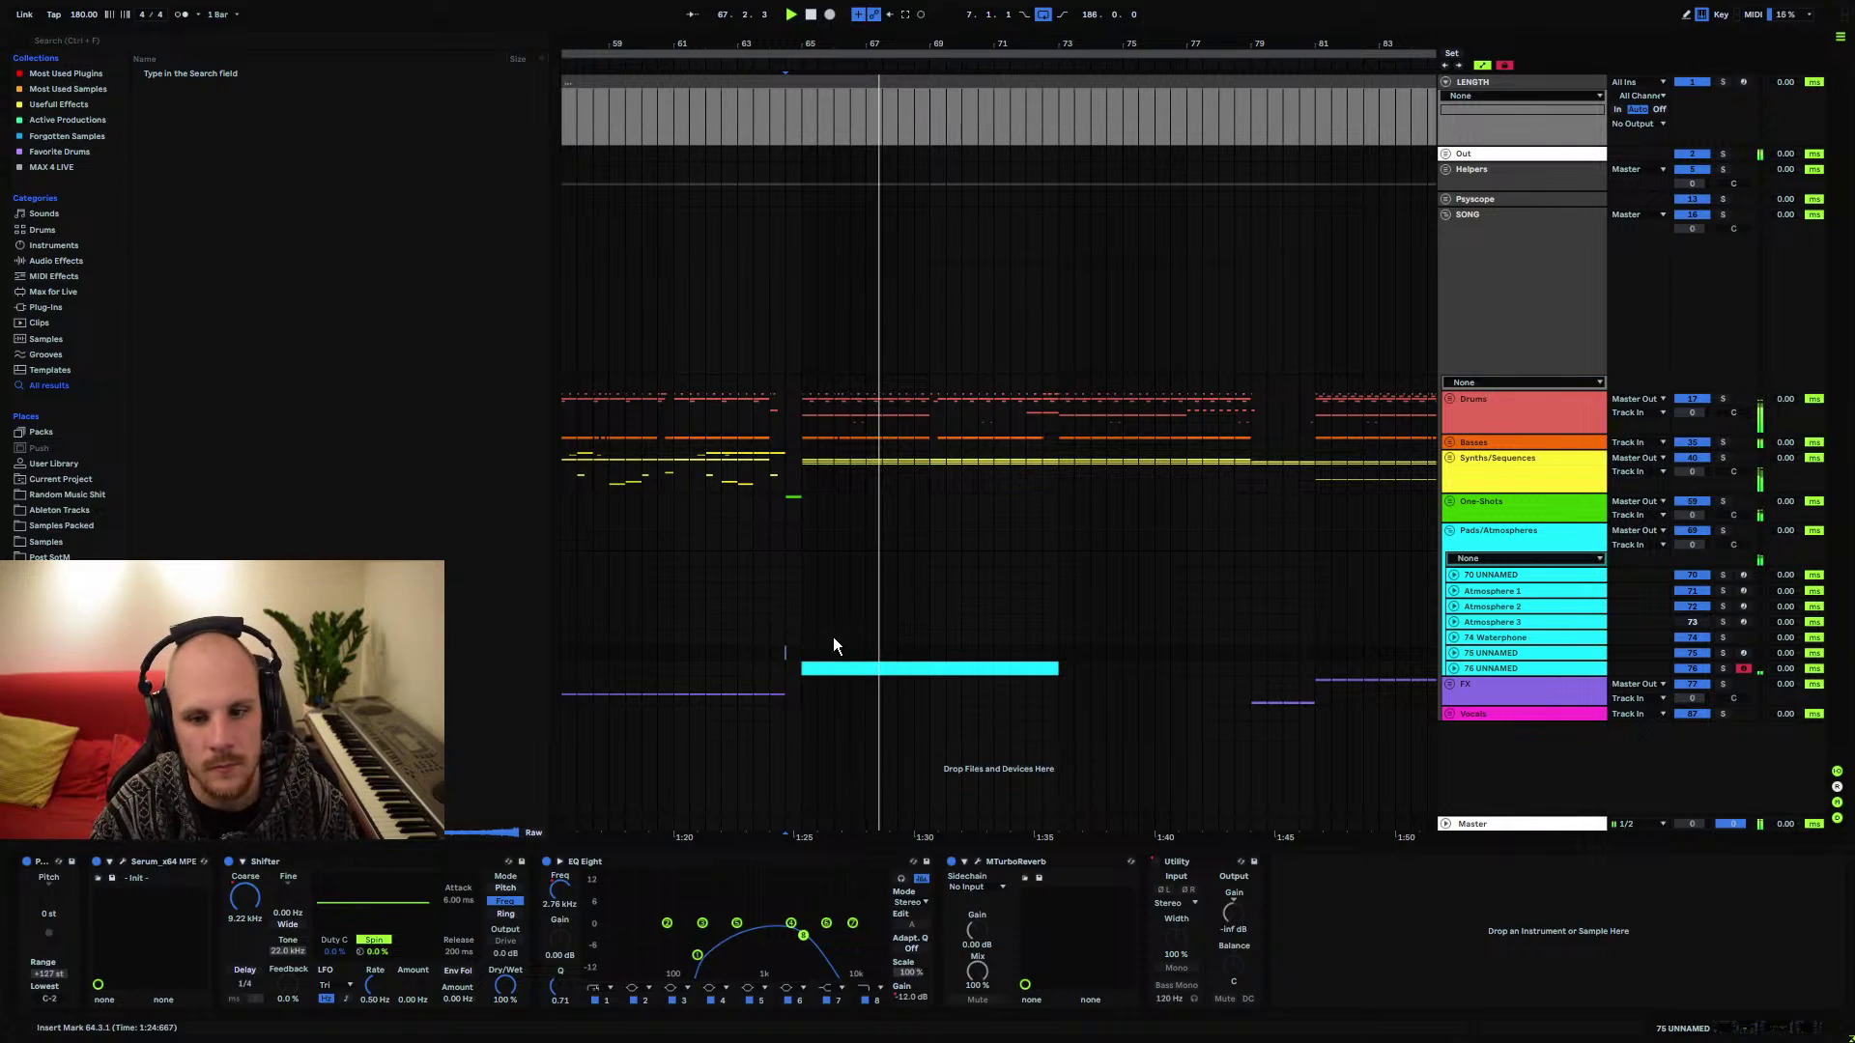
# Copy the Rev Crash track's section from bars 87 to 89 and place it at bars 79 to 81
pyautogui.moveTo(1035, 636); pyautogui.dragTo(908, 624)
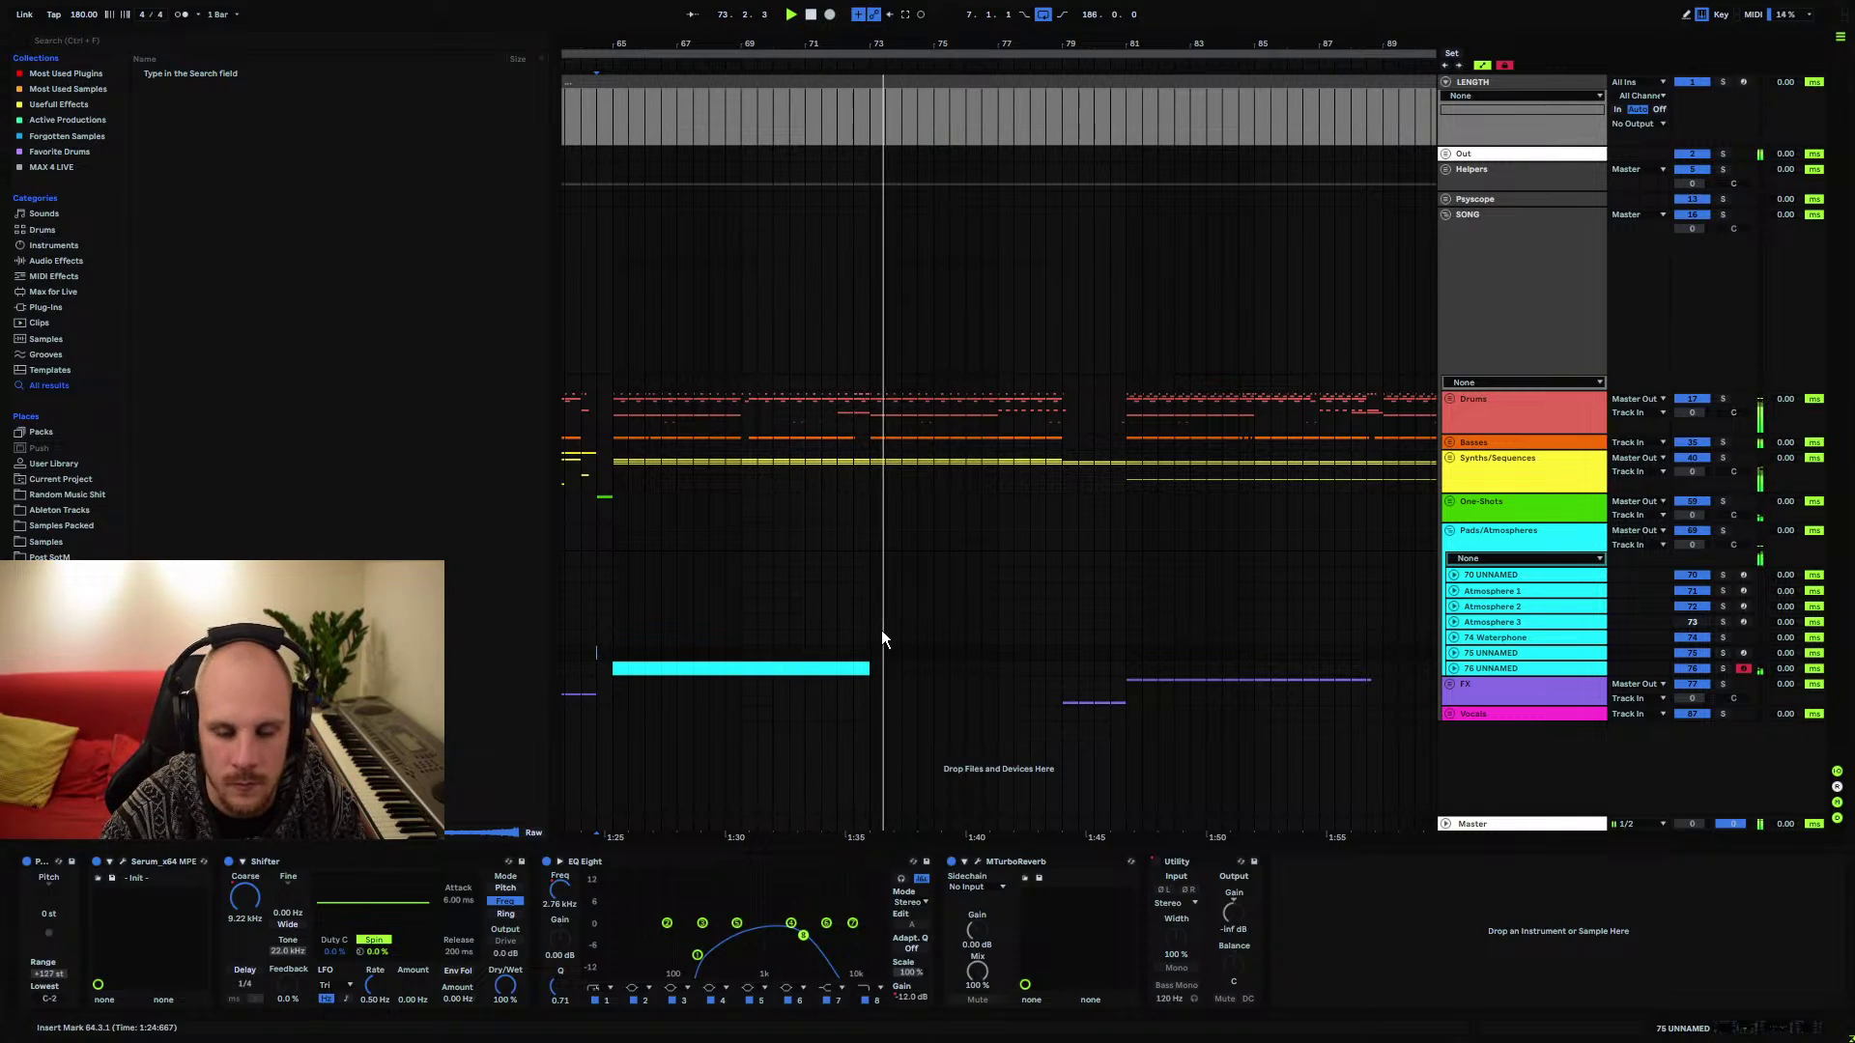
pyautogui.moveTo(956, 630); pyautogui.dragTo(901, 637)
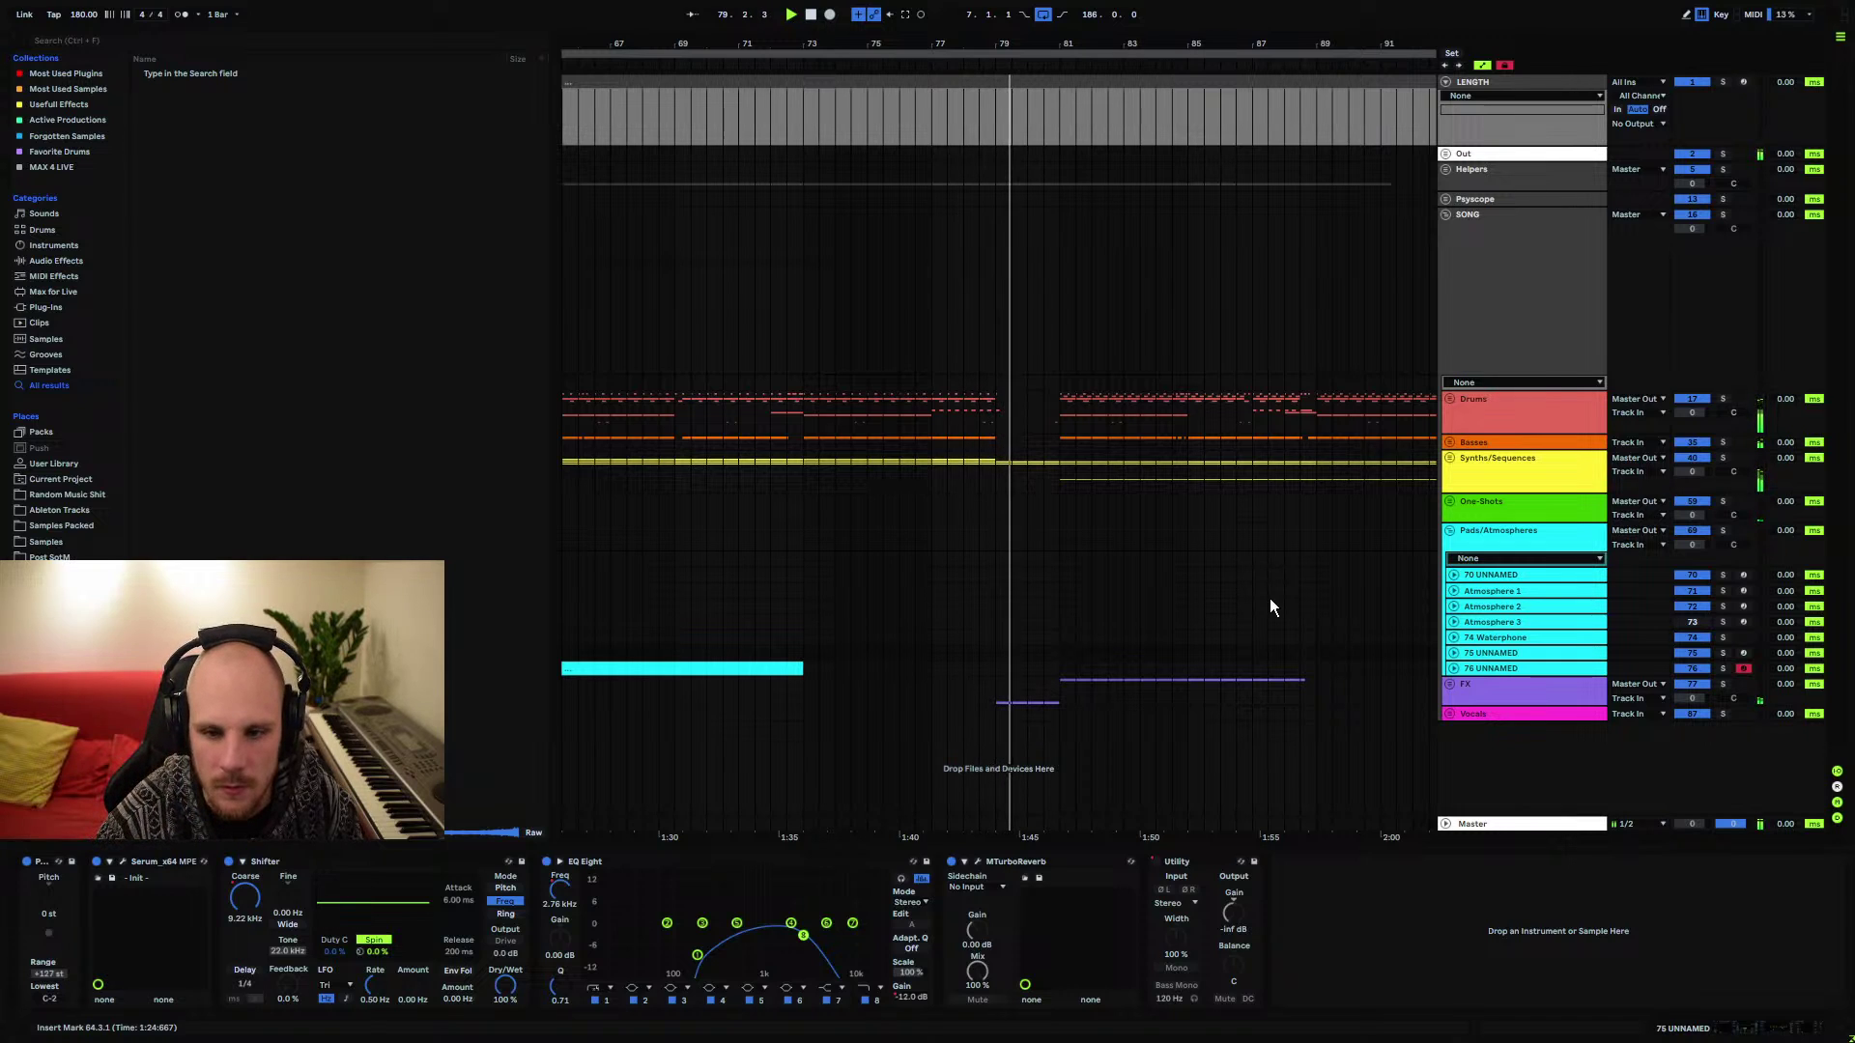
pyautogui.scroll(3, 1028, 136)
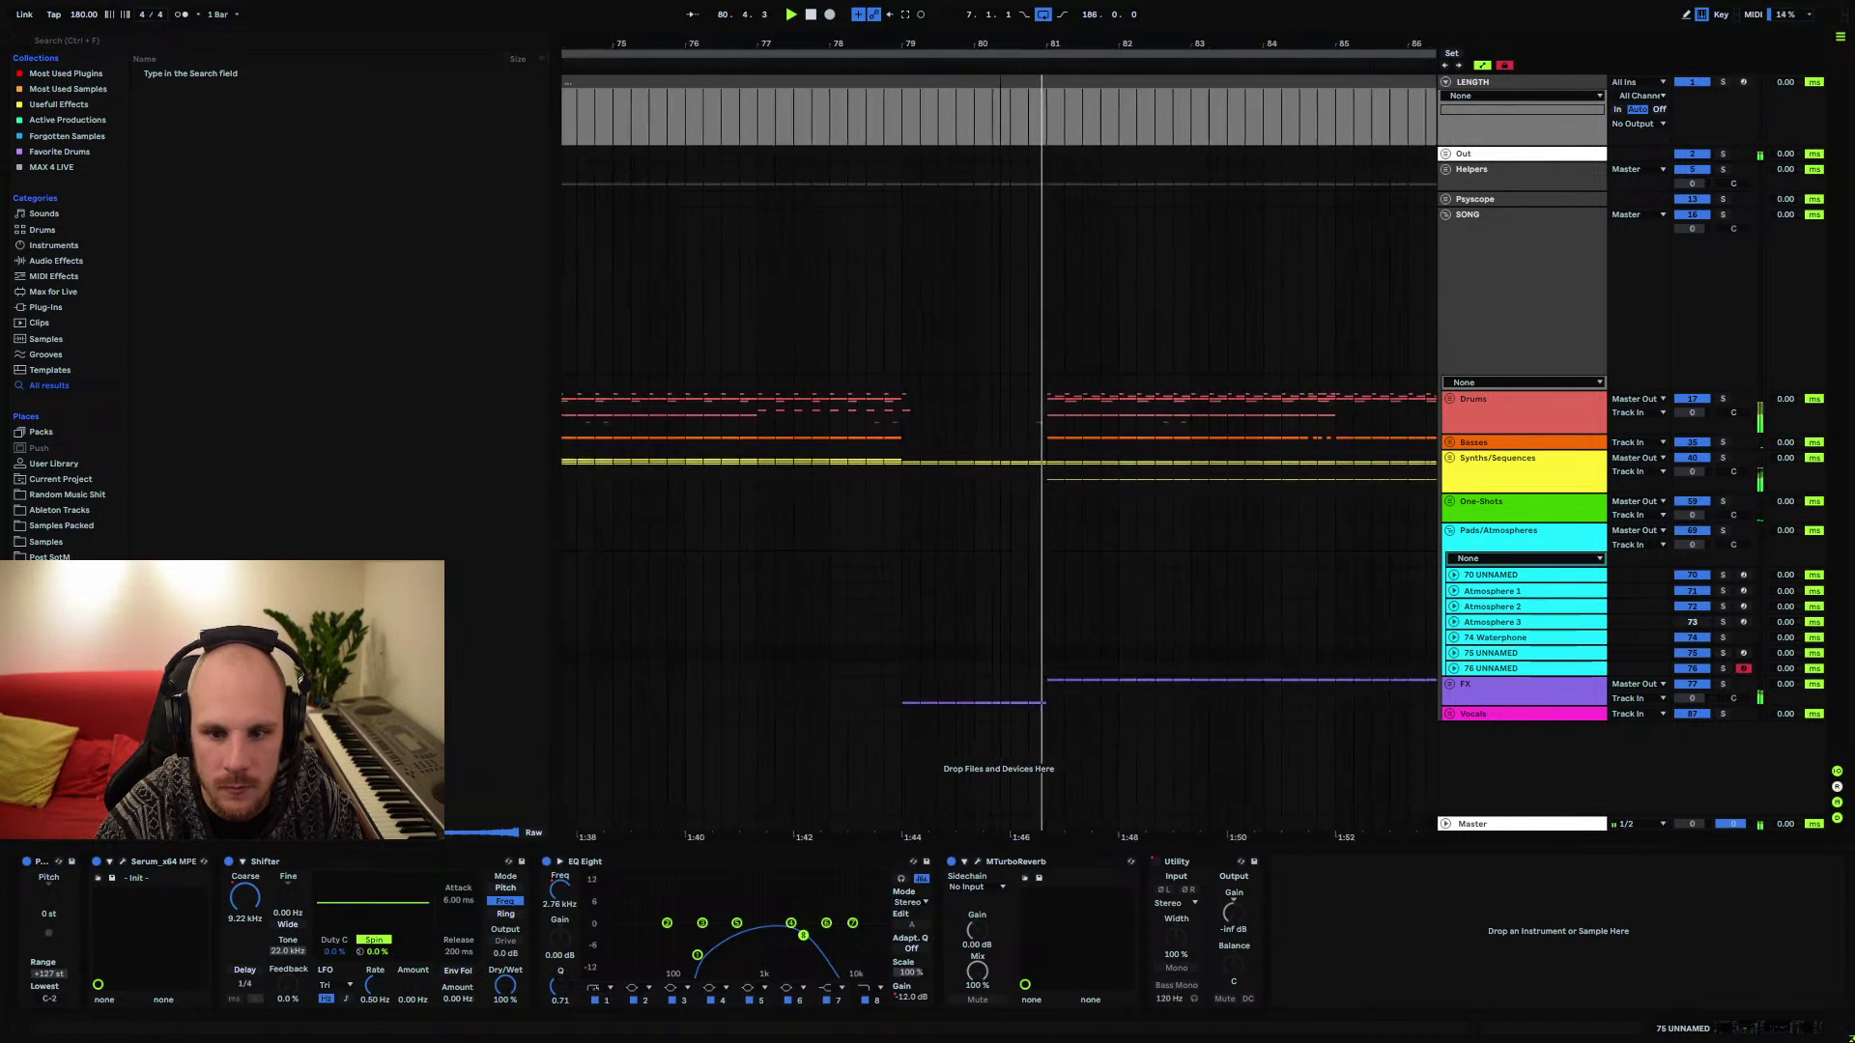
pyautogui.scroll(-1, 1011, 165)
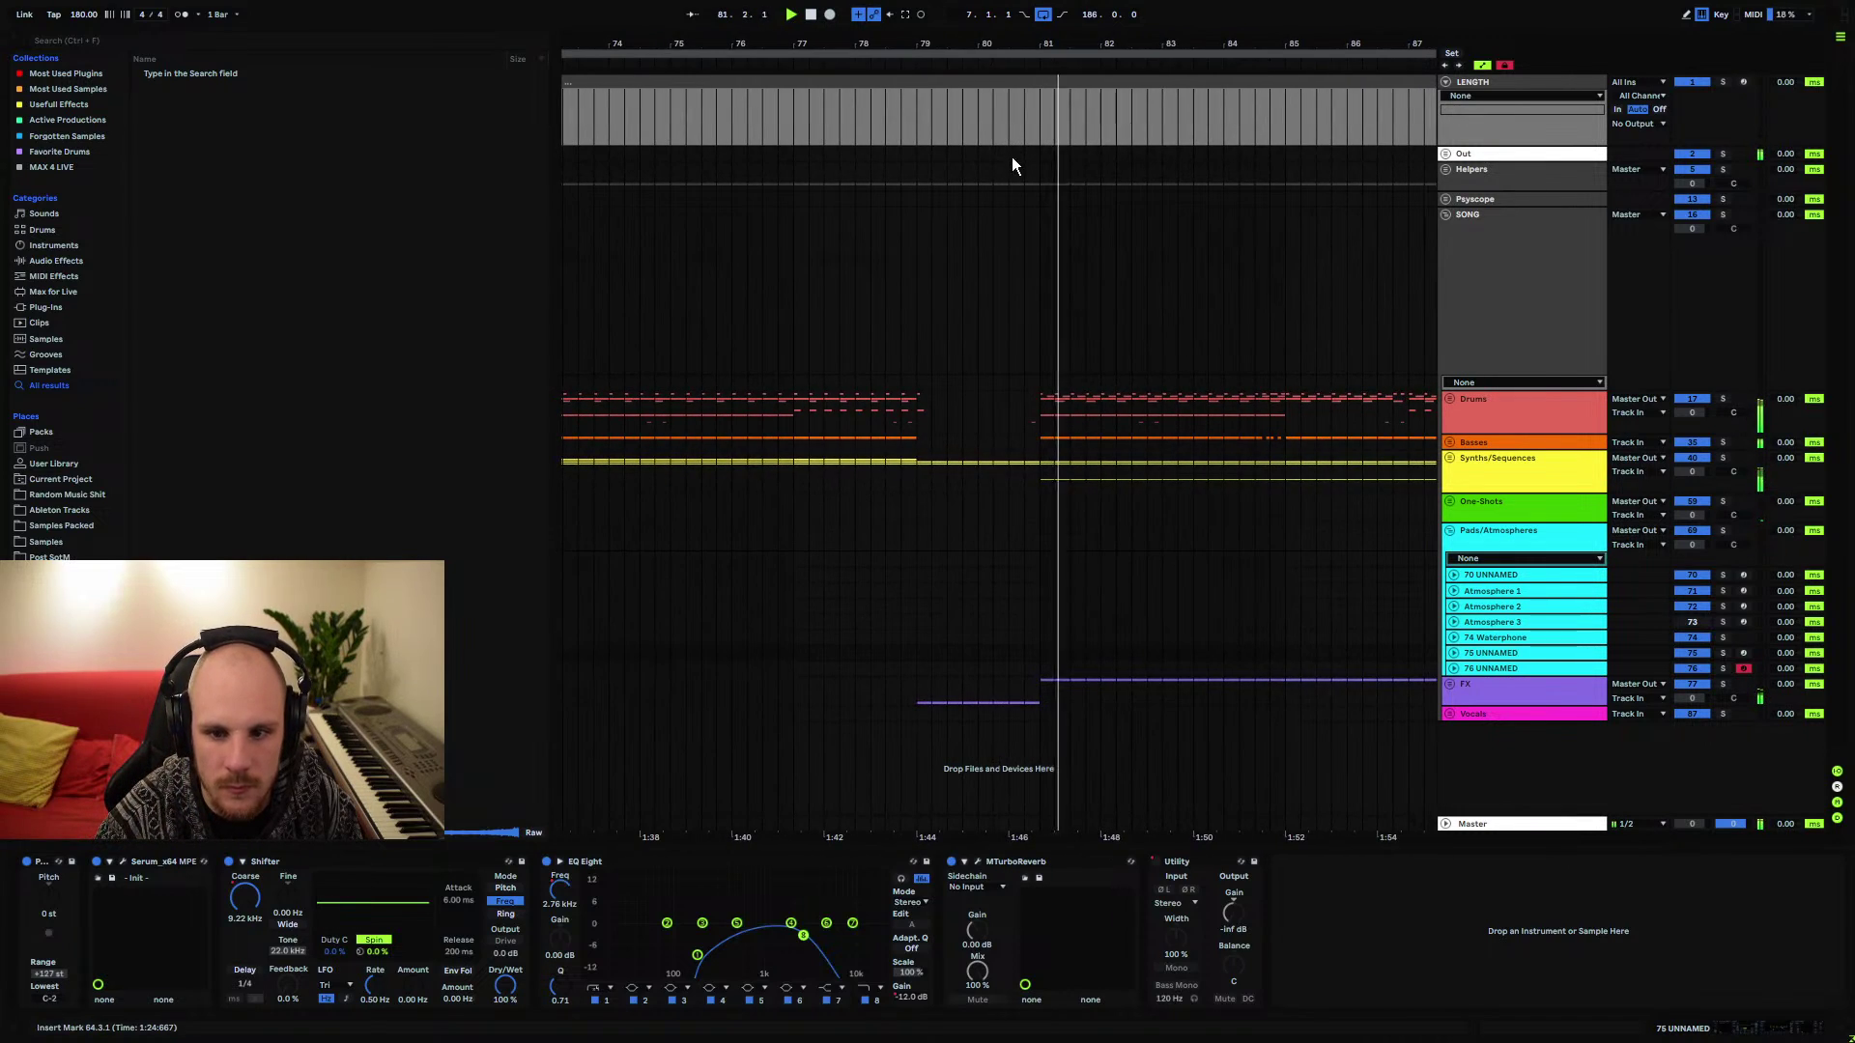
pyautogui.click(1448, 530)
pyautogui.scroll(-3, 1215, 241)
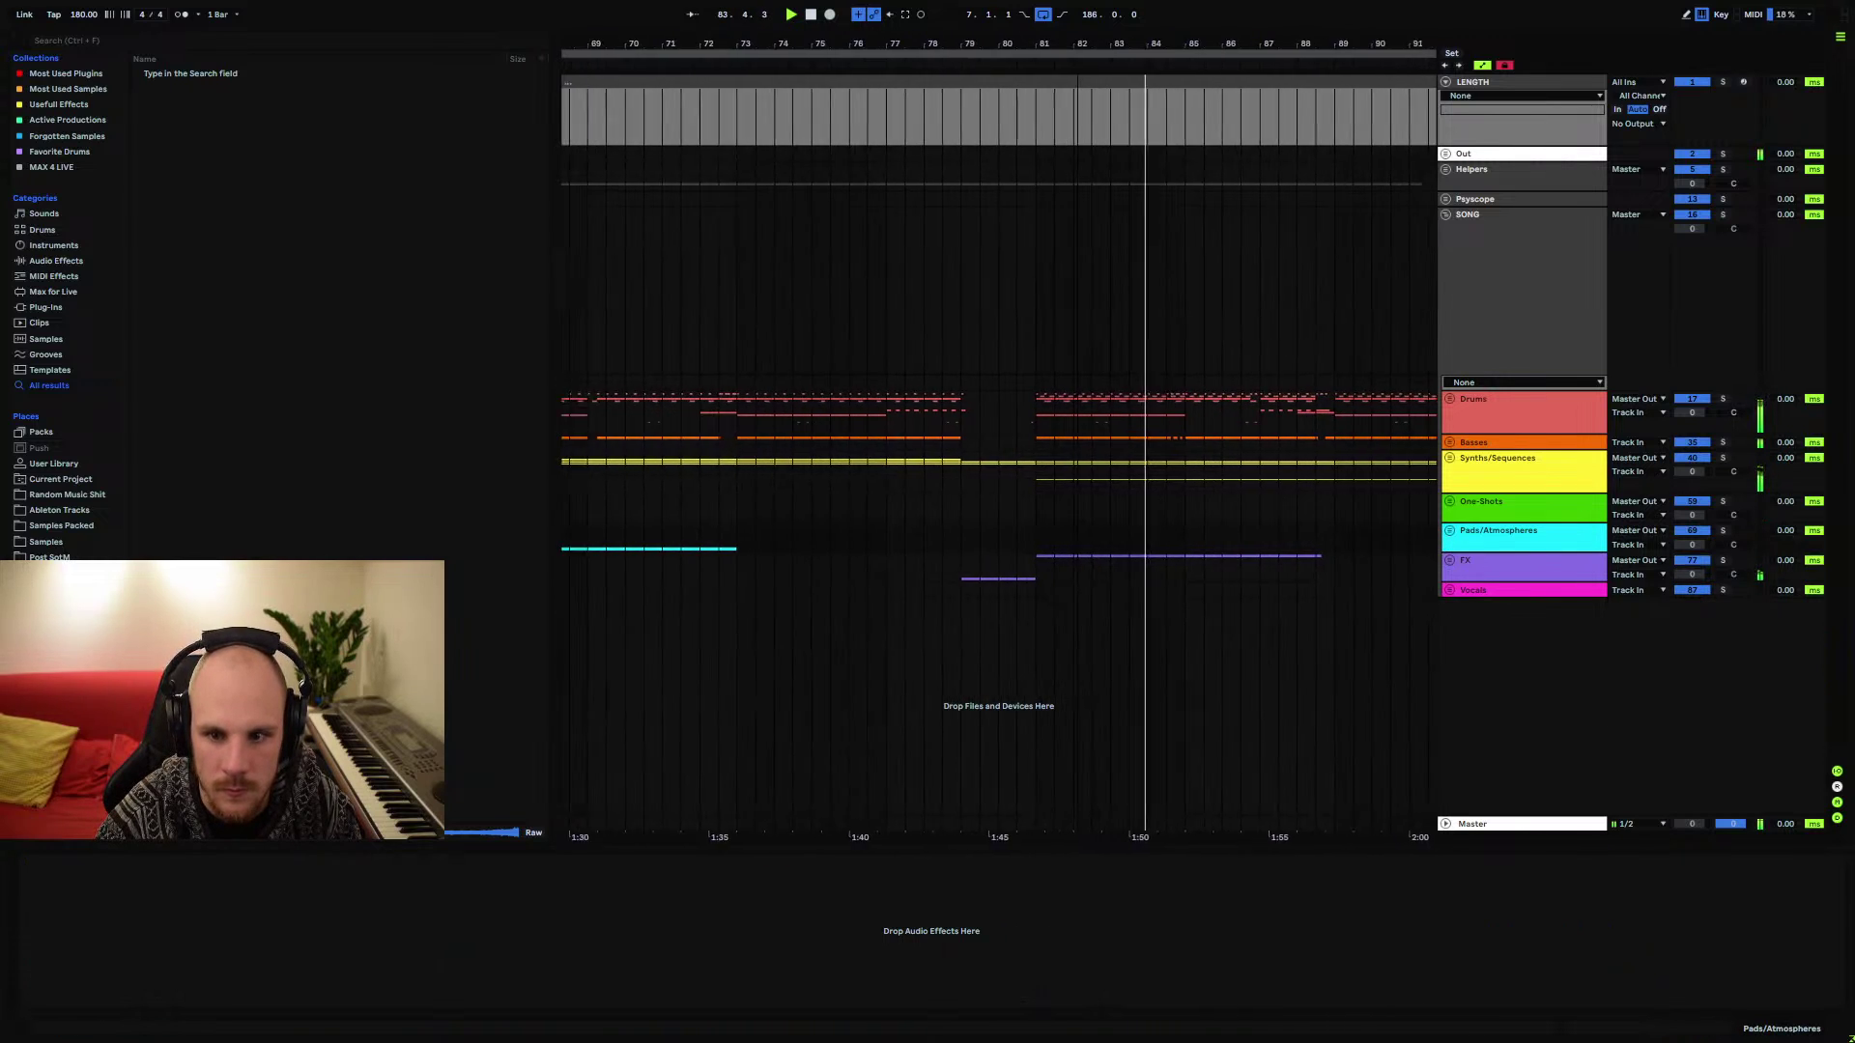
pyautogui.click(1450, 399)
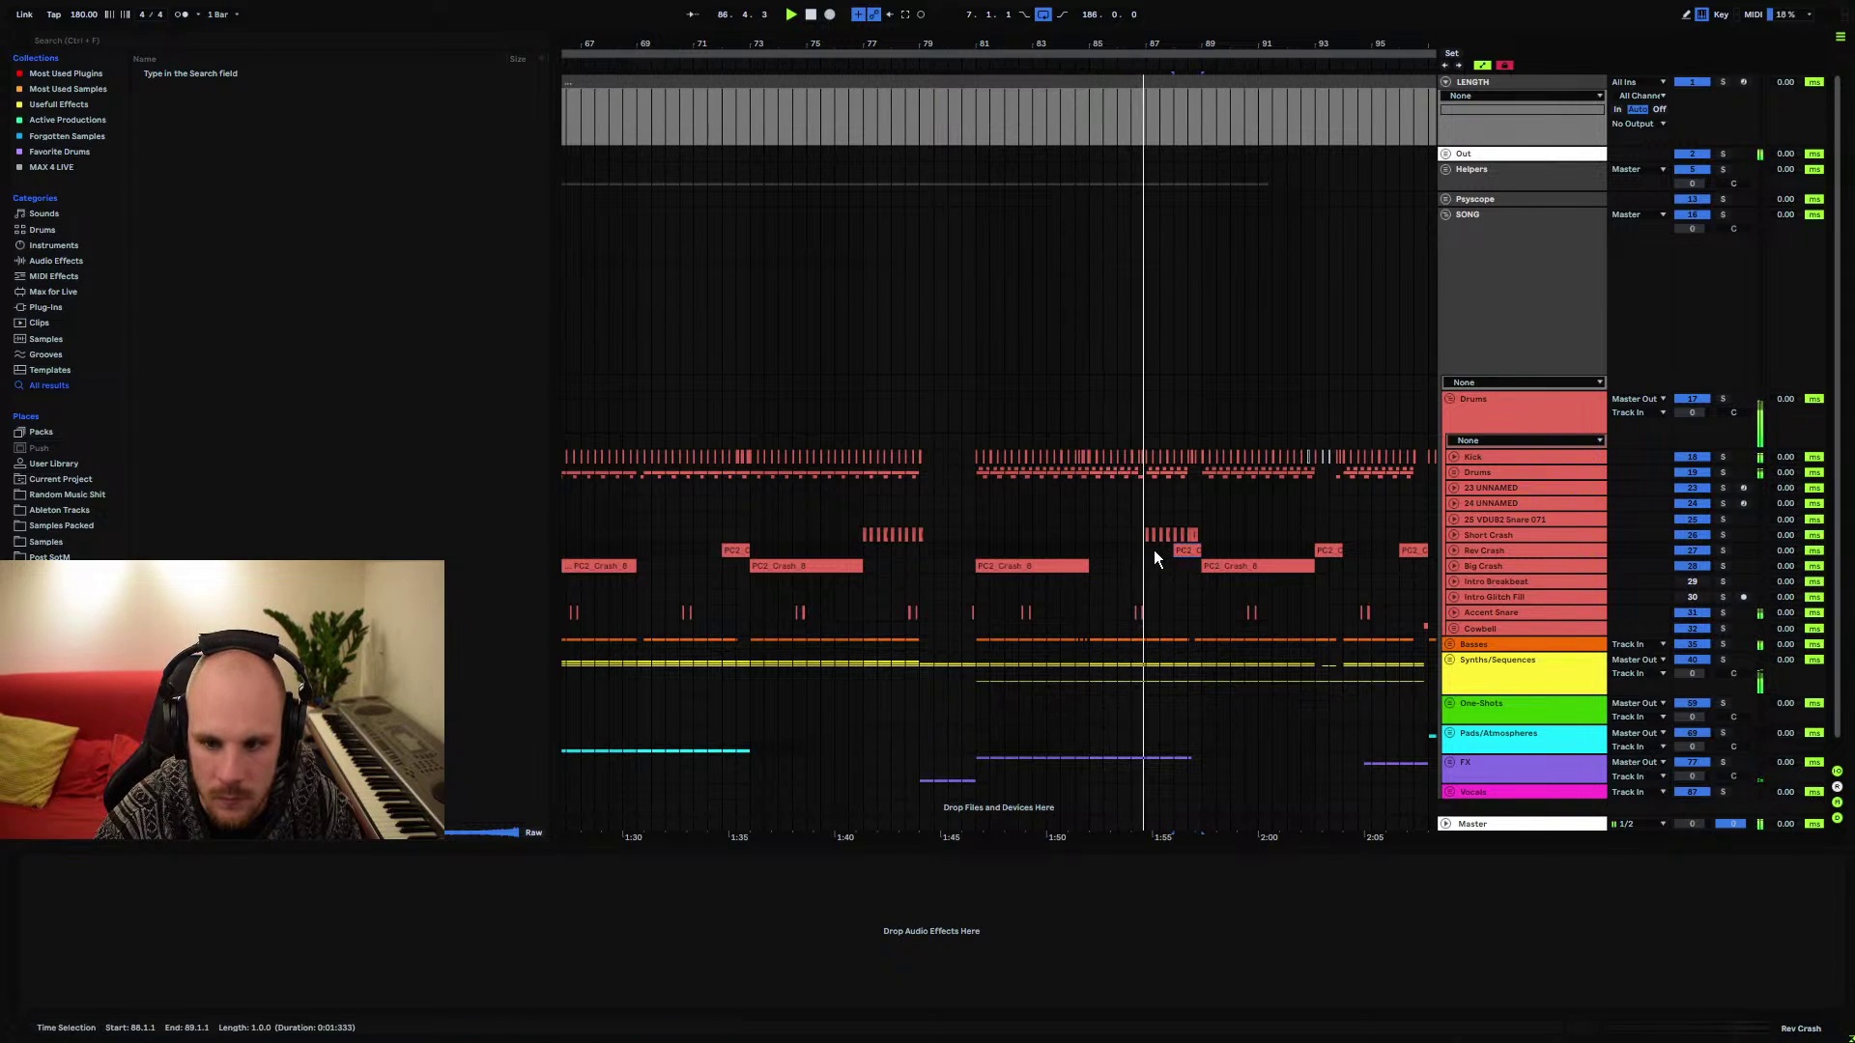
pyautogui.moveTo(1154, 549); pyautogui.dragTo(1150, 549)
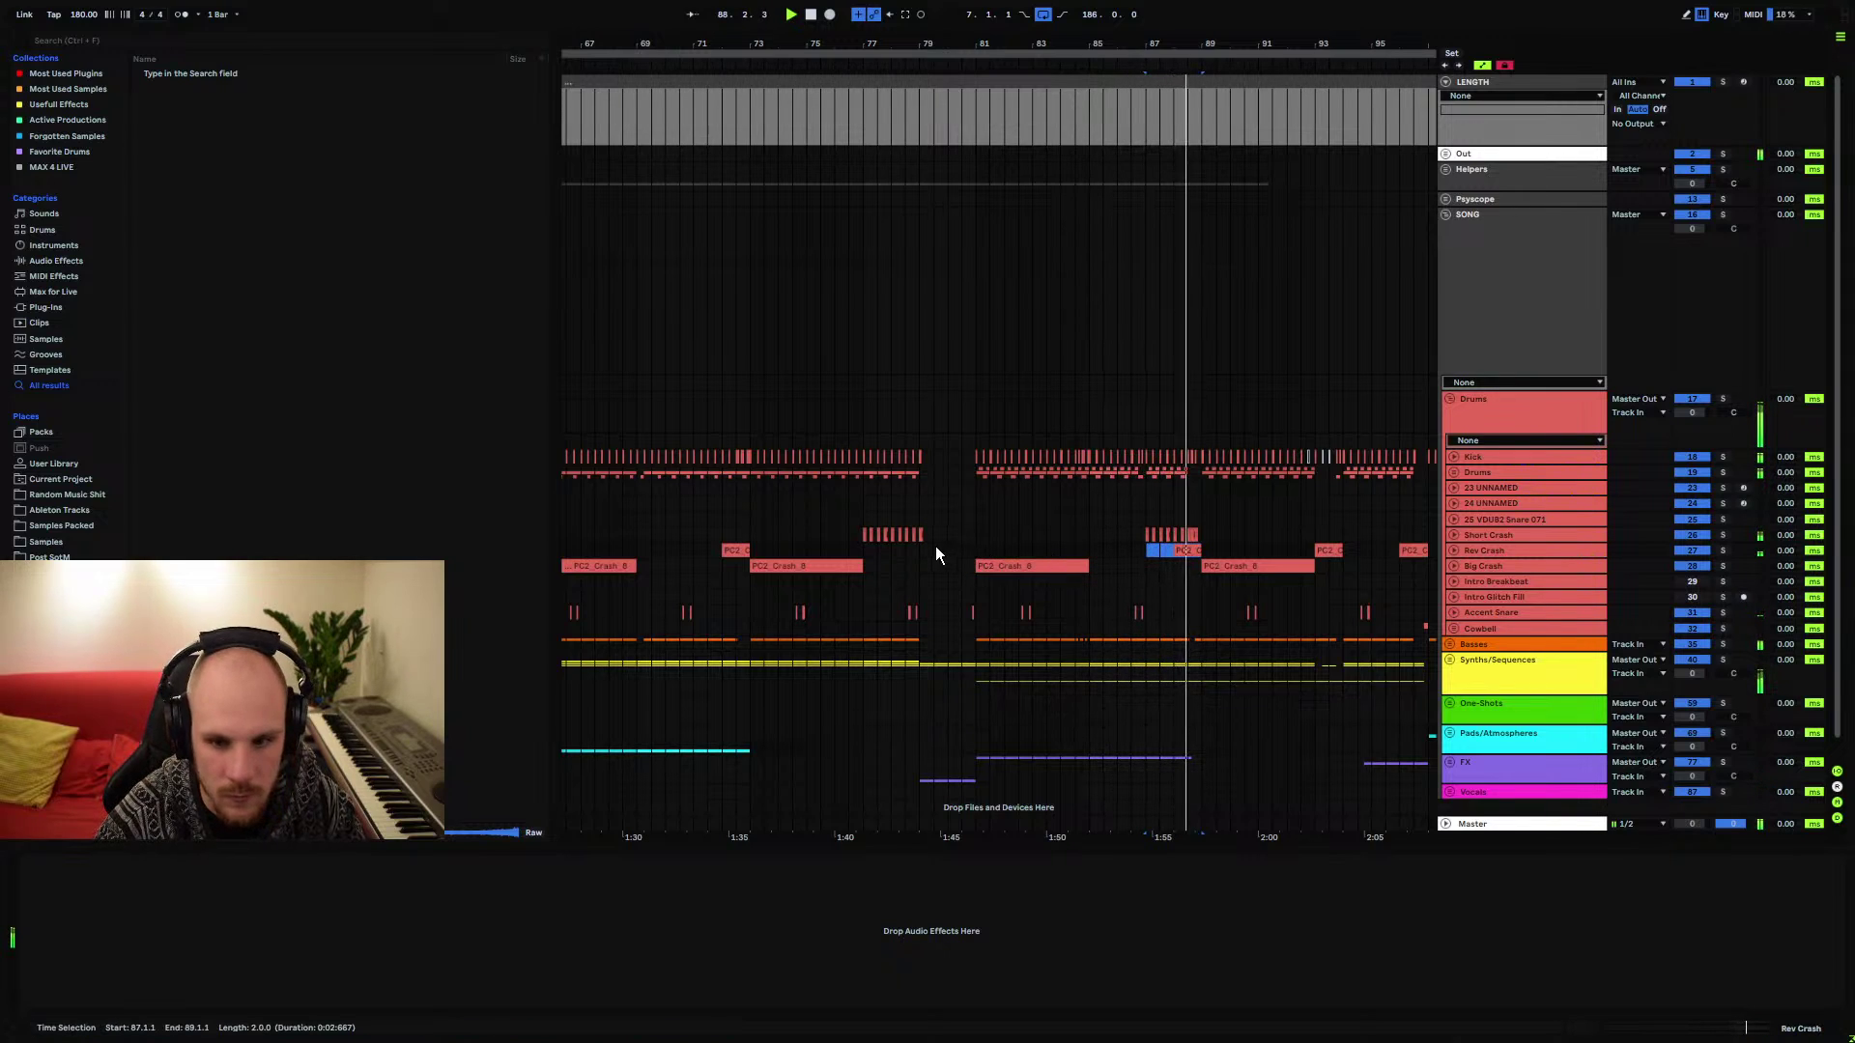
pyautogui.moveTo(936, 547); pyautogui.dragTo(918, 555)
# Extend the start of the Particles clip back to bar 79 and fold the Synths/Sequences group
pyautogui.click(1449, 660)
pyautogui.scroll(-5, 1192, 618)
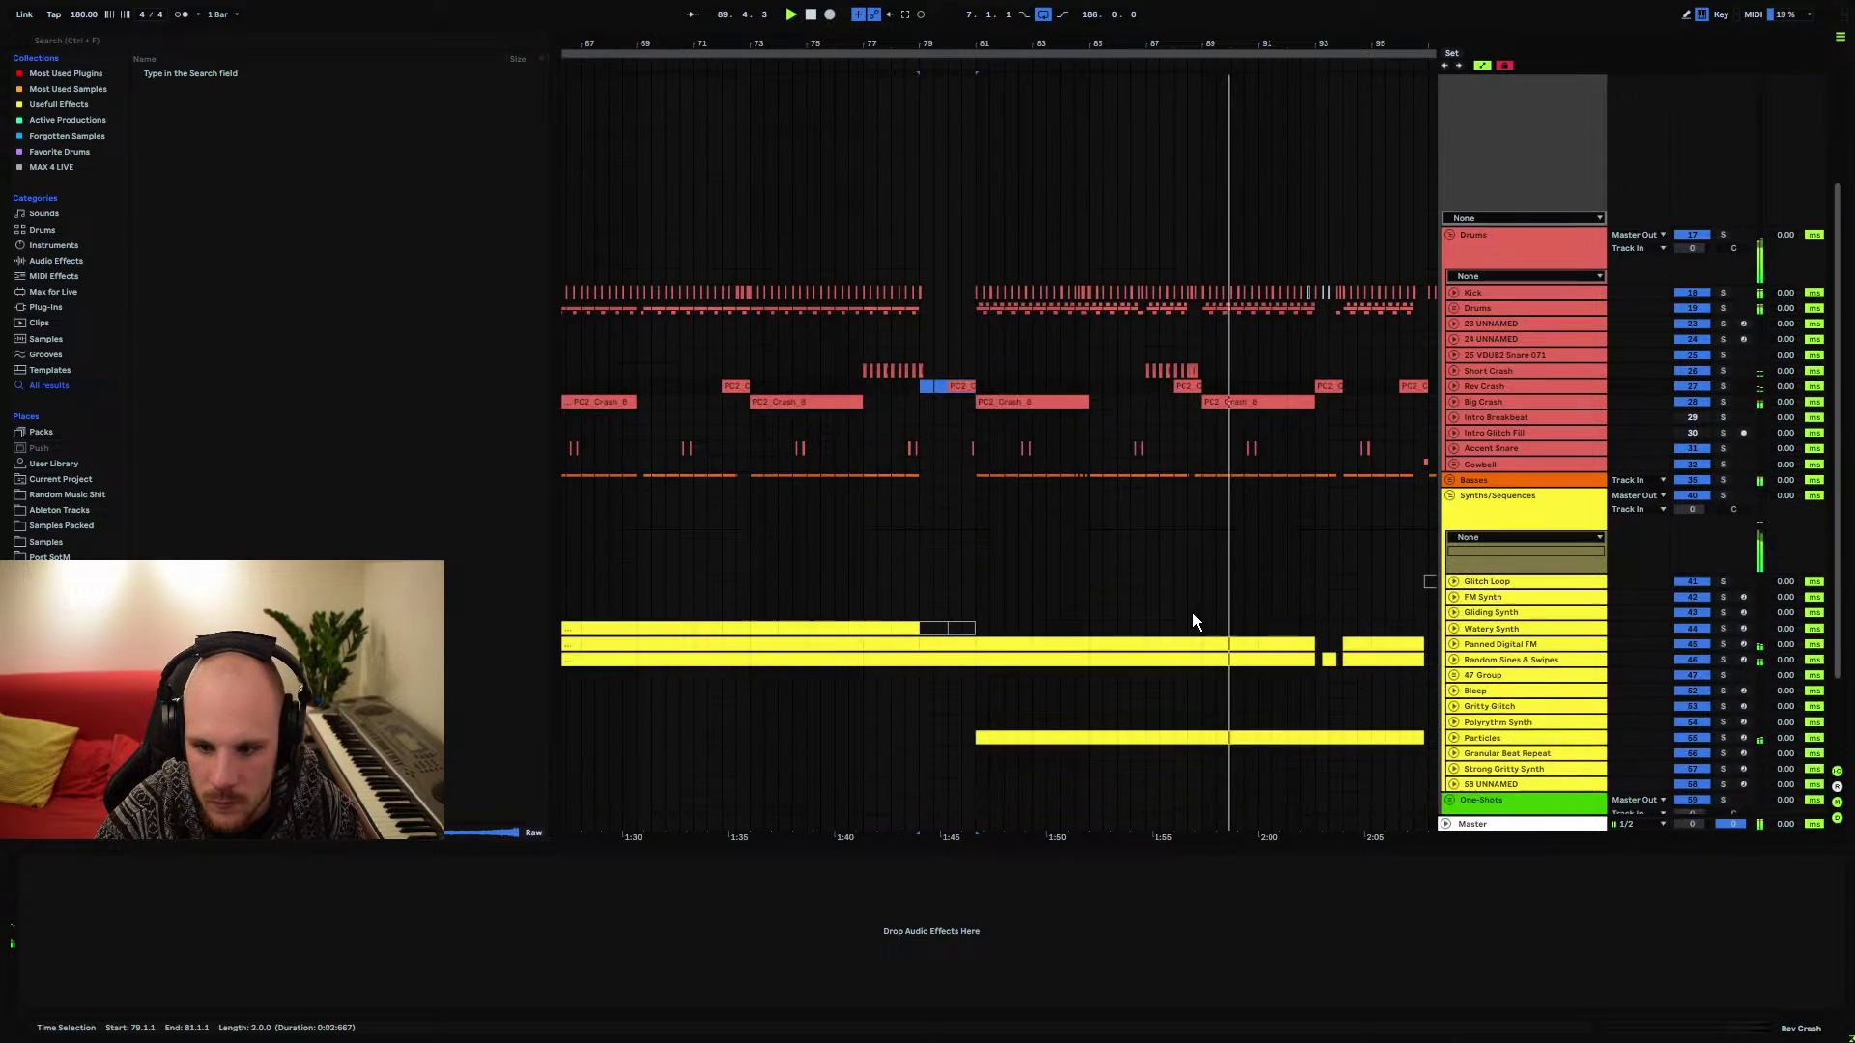
pyautogui.click(1454, 620)
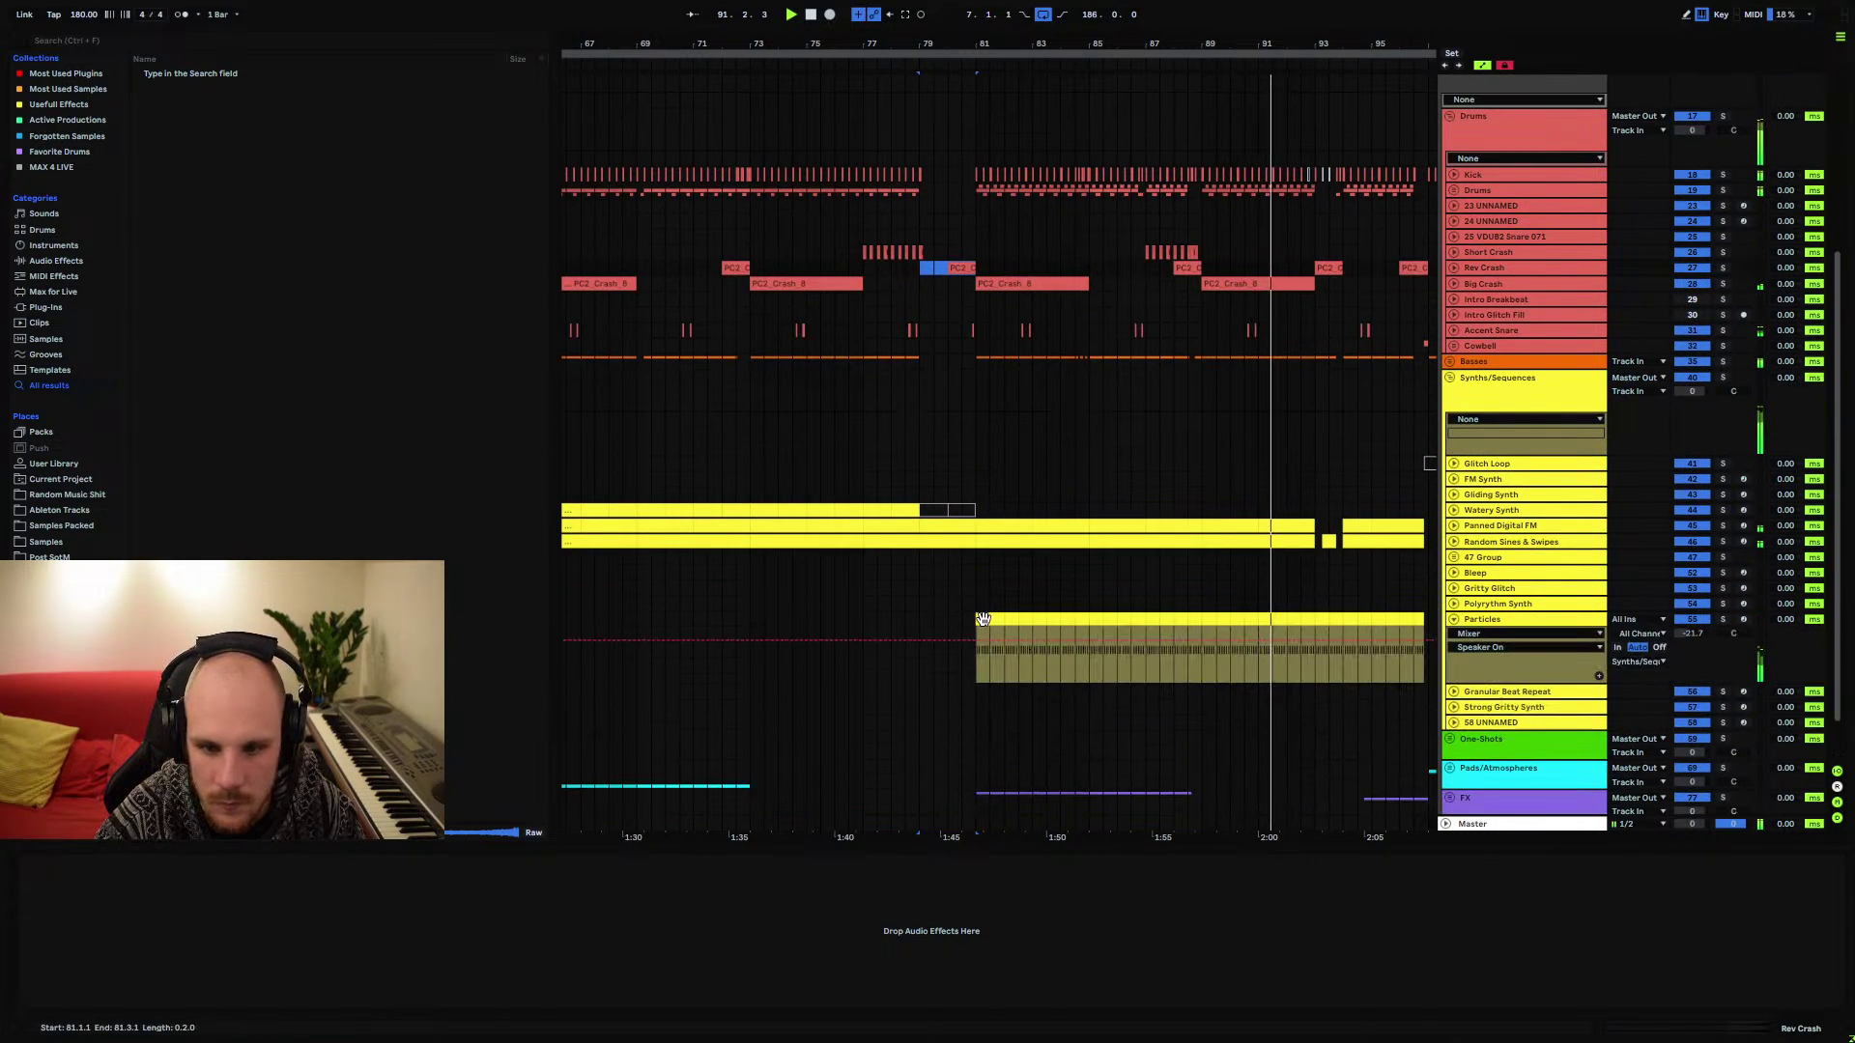
pyautogui.click(1030, 619)
pyautogui.moveTo(1038, 619); pyautogui.dragTo(923, 617)
pyautogui.click(913, 628)
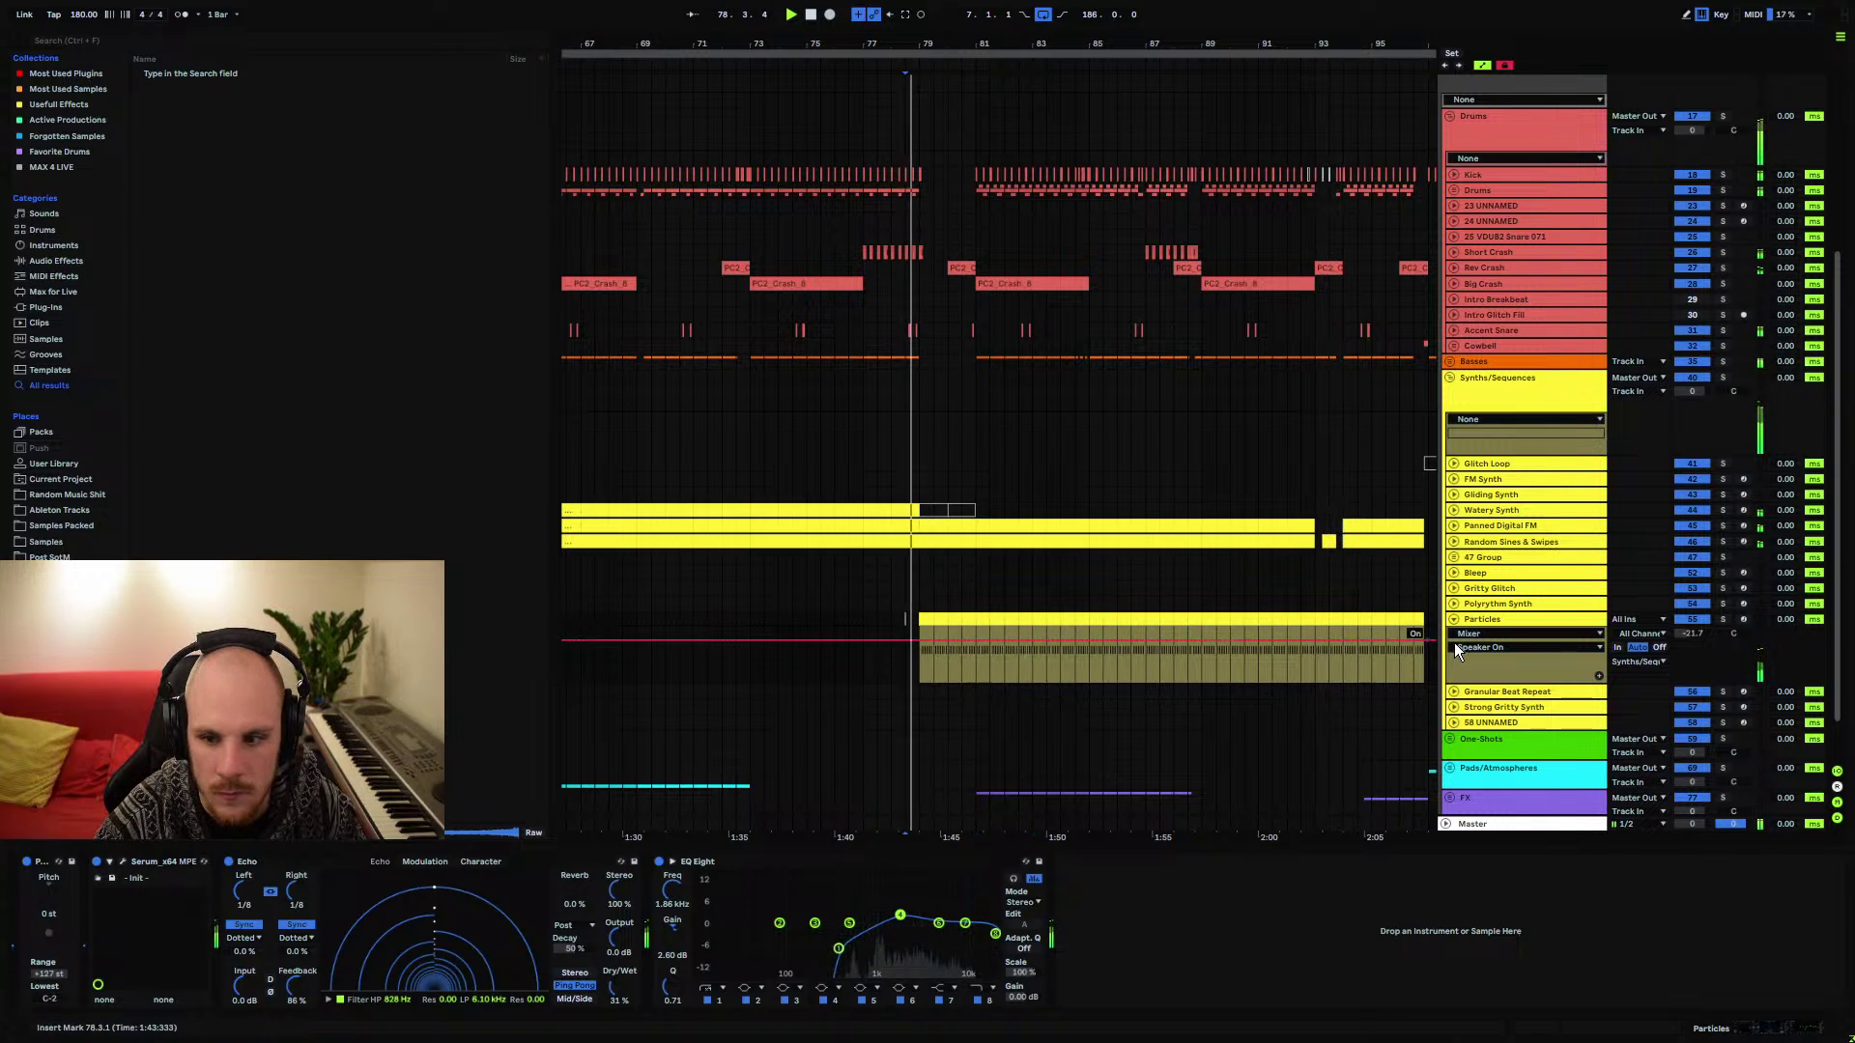
pyautogui.click(1454, 619)
pyautogui.click(1452, 385)
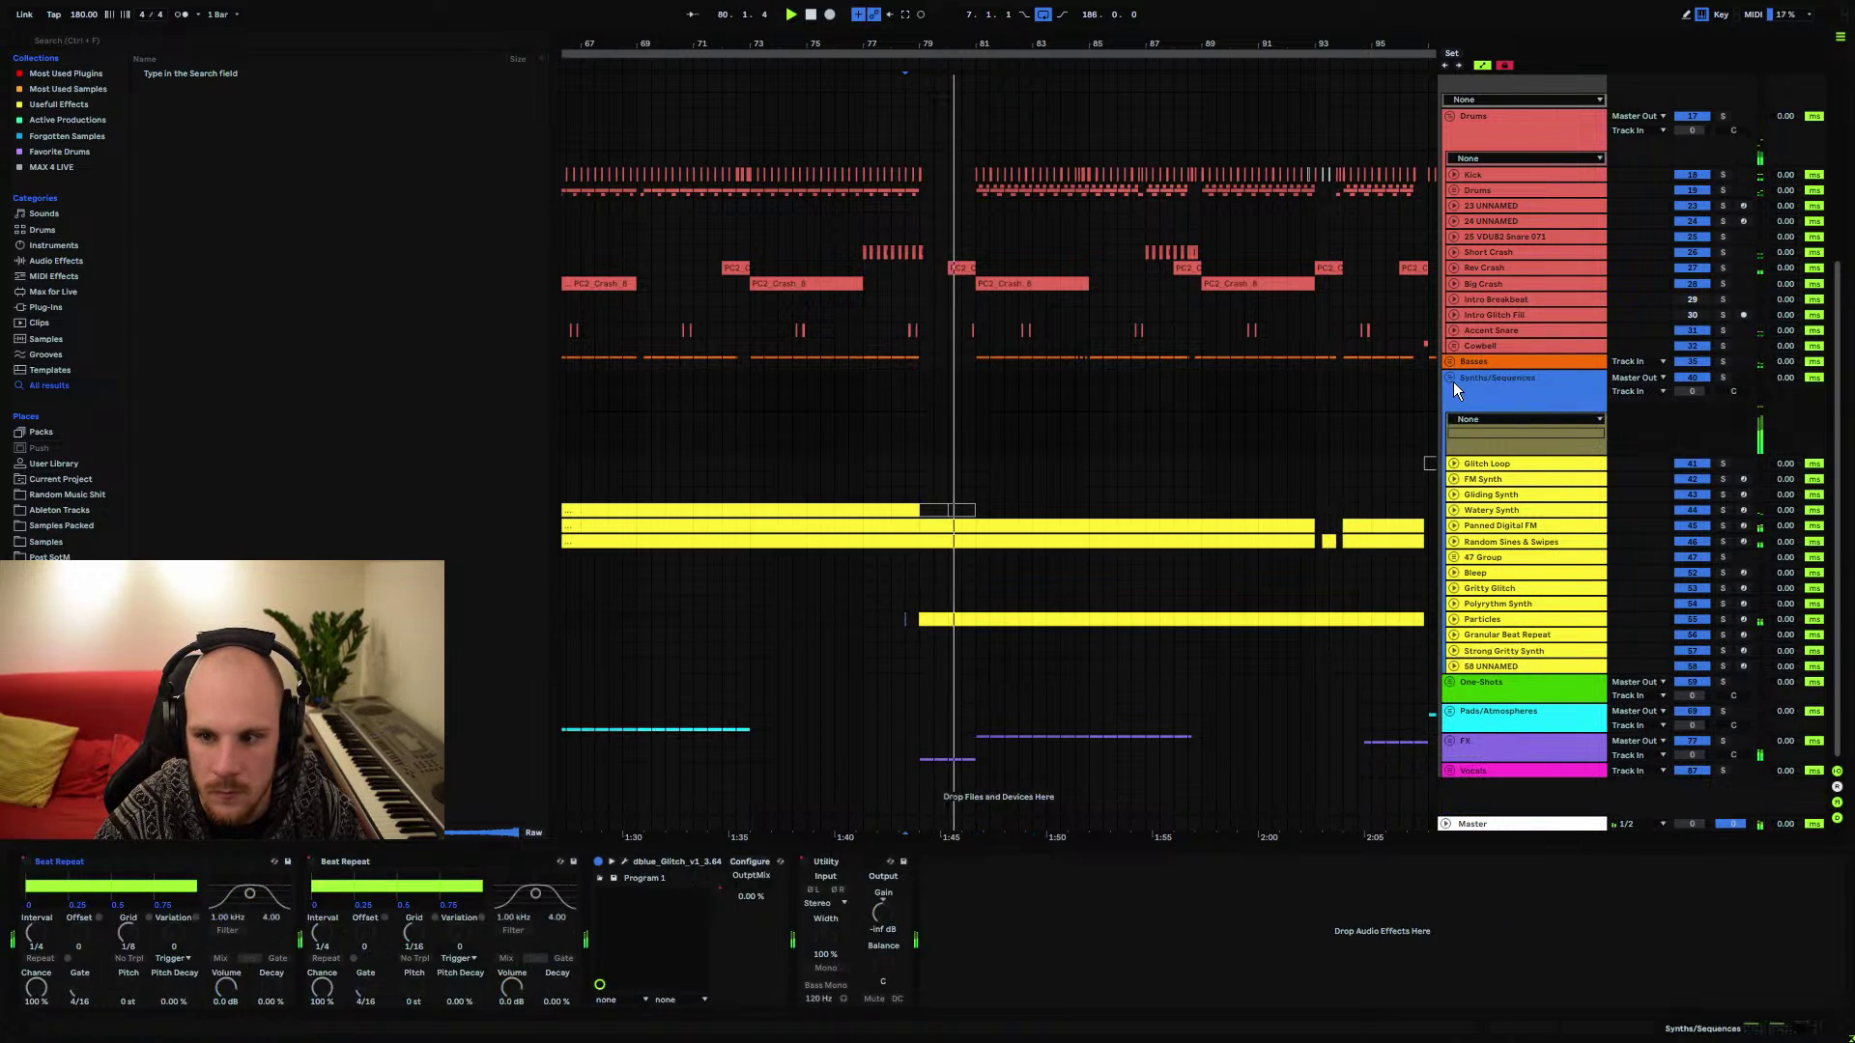
pyautogui.click(1453, 380)
# Unfold the Cowbell group and show the Cowbell Return track's Utility gain automation around bars 97 to 104
pyautogui.moveTo(1024, 44); pyautogui.dragTo(967, 5)
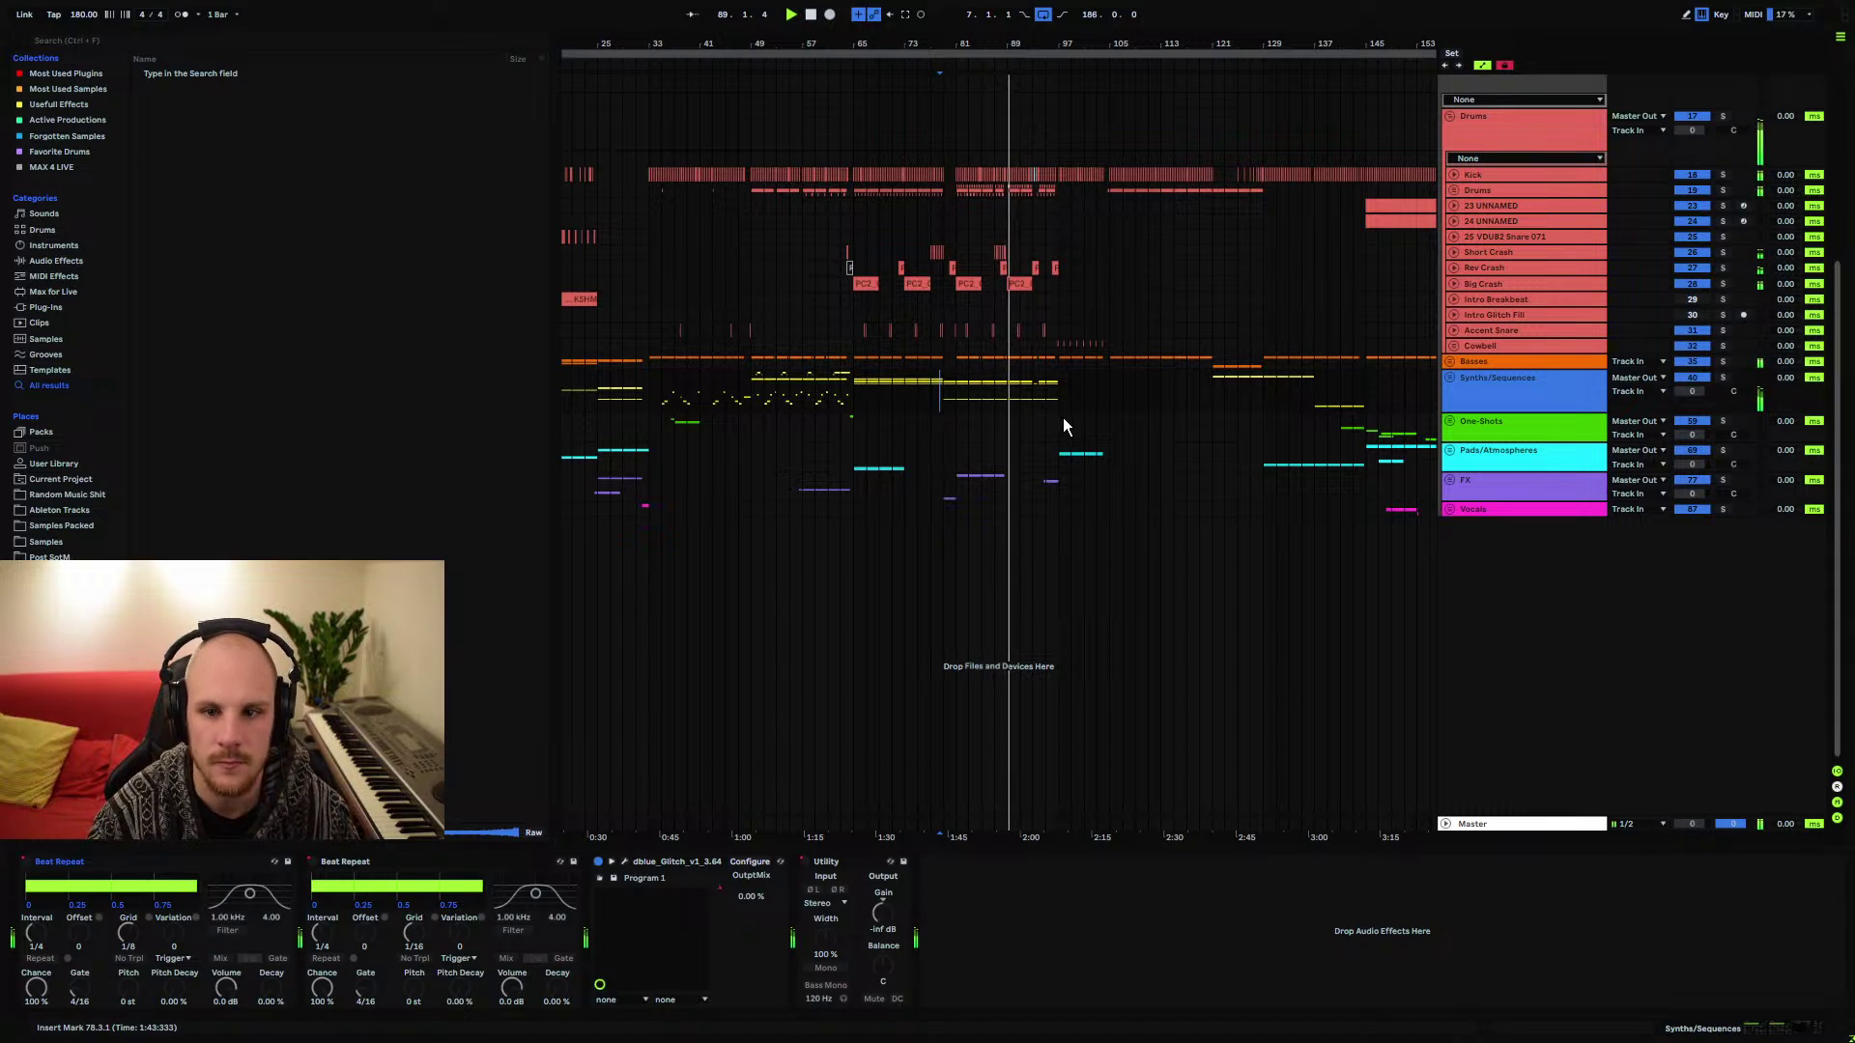
pyautogui.moveTo(1018, 45); pyautogui.dragTo(1018, 145)
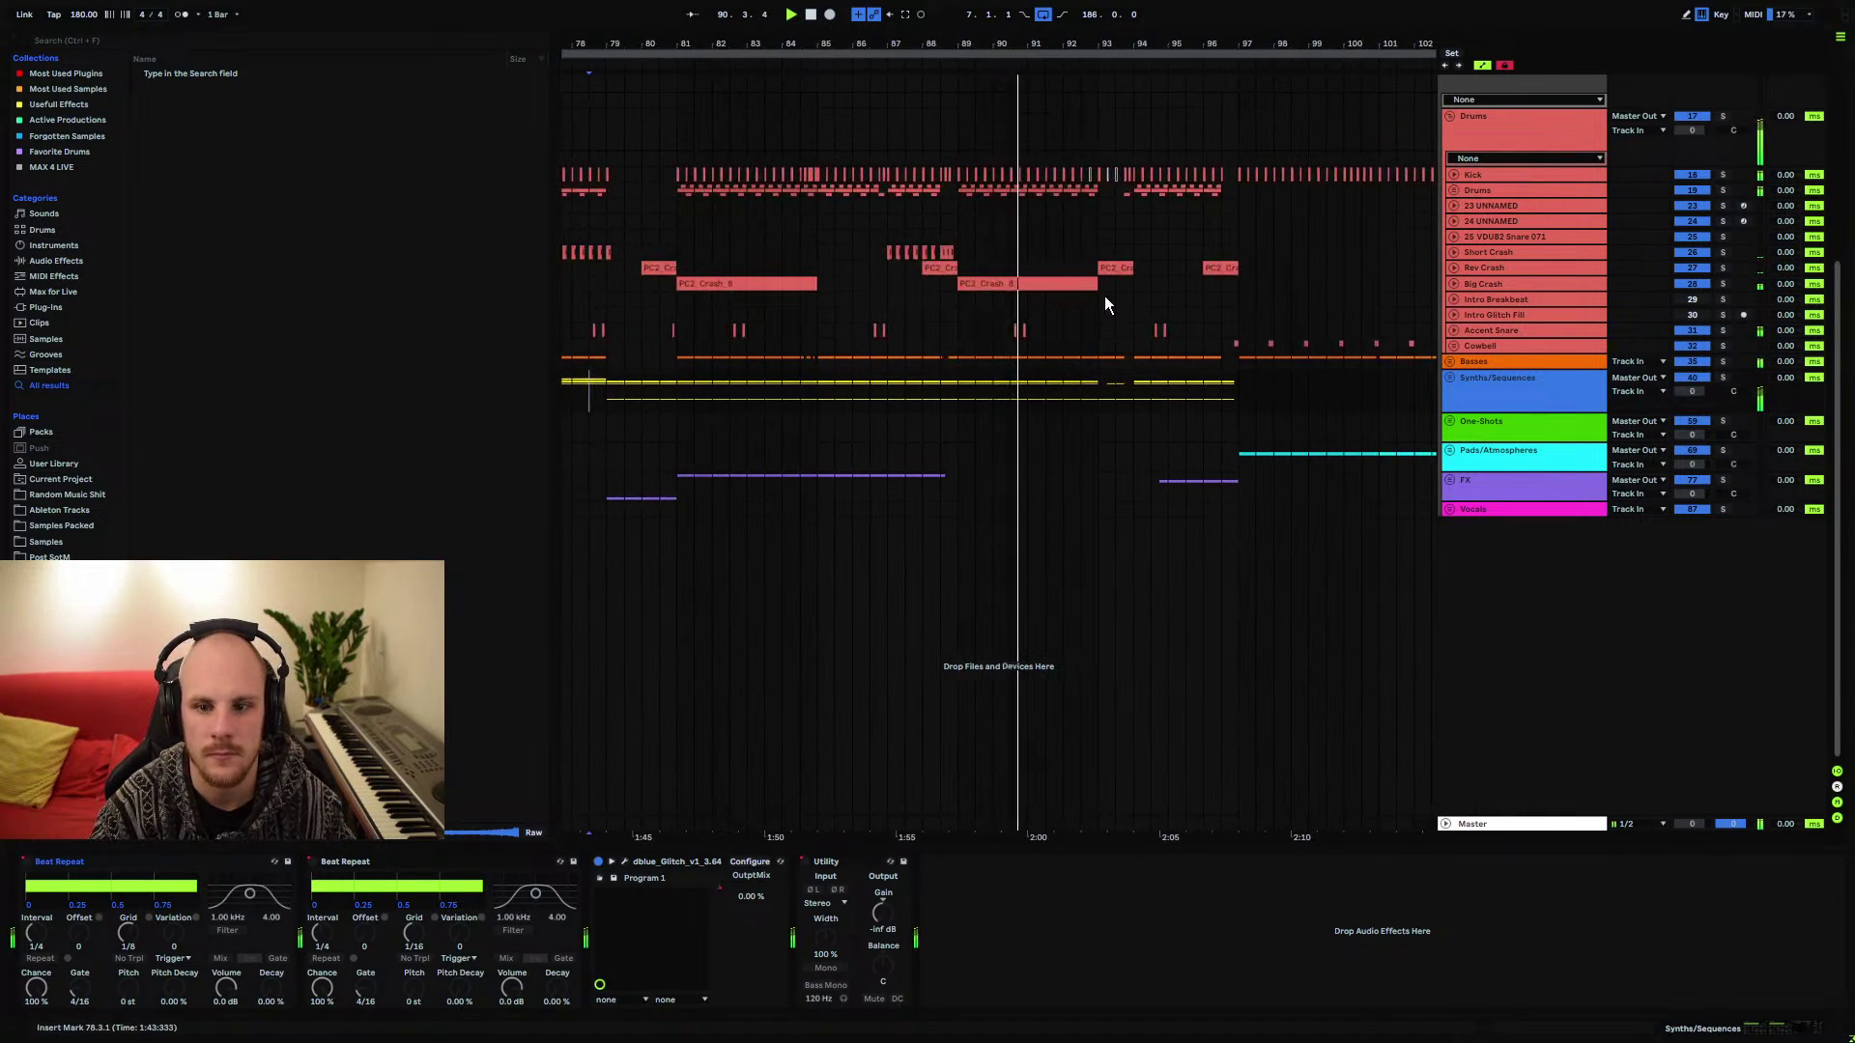
pyautogui.hscroll(3, 1154, 396)
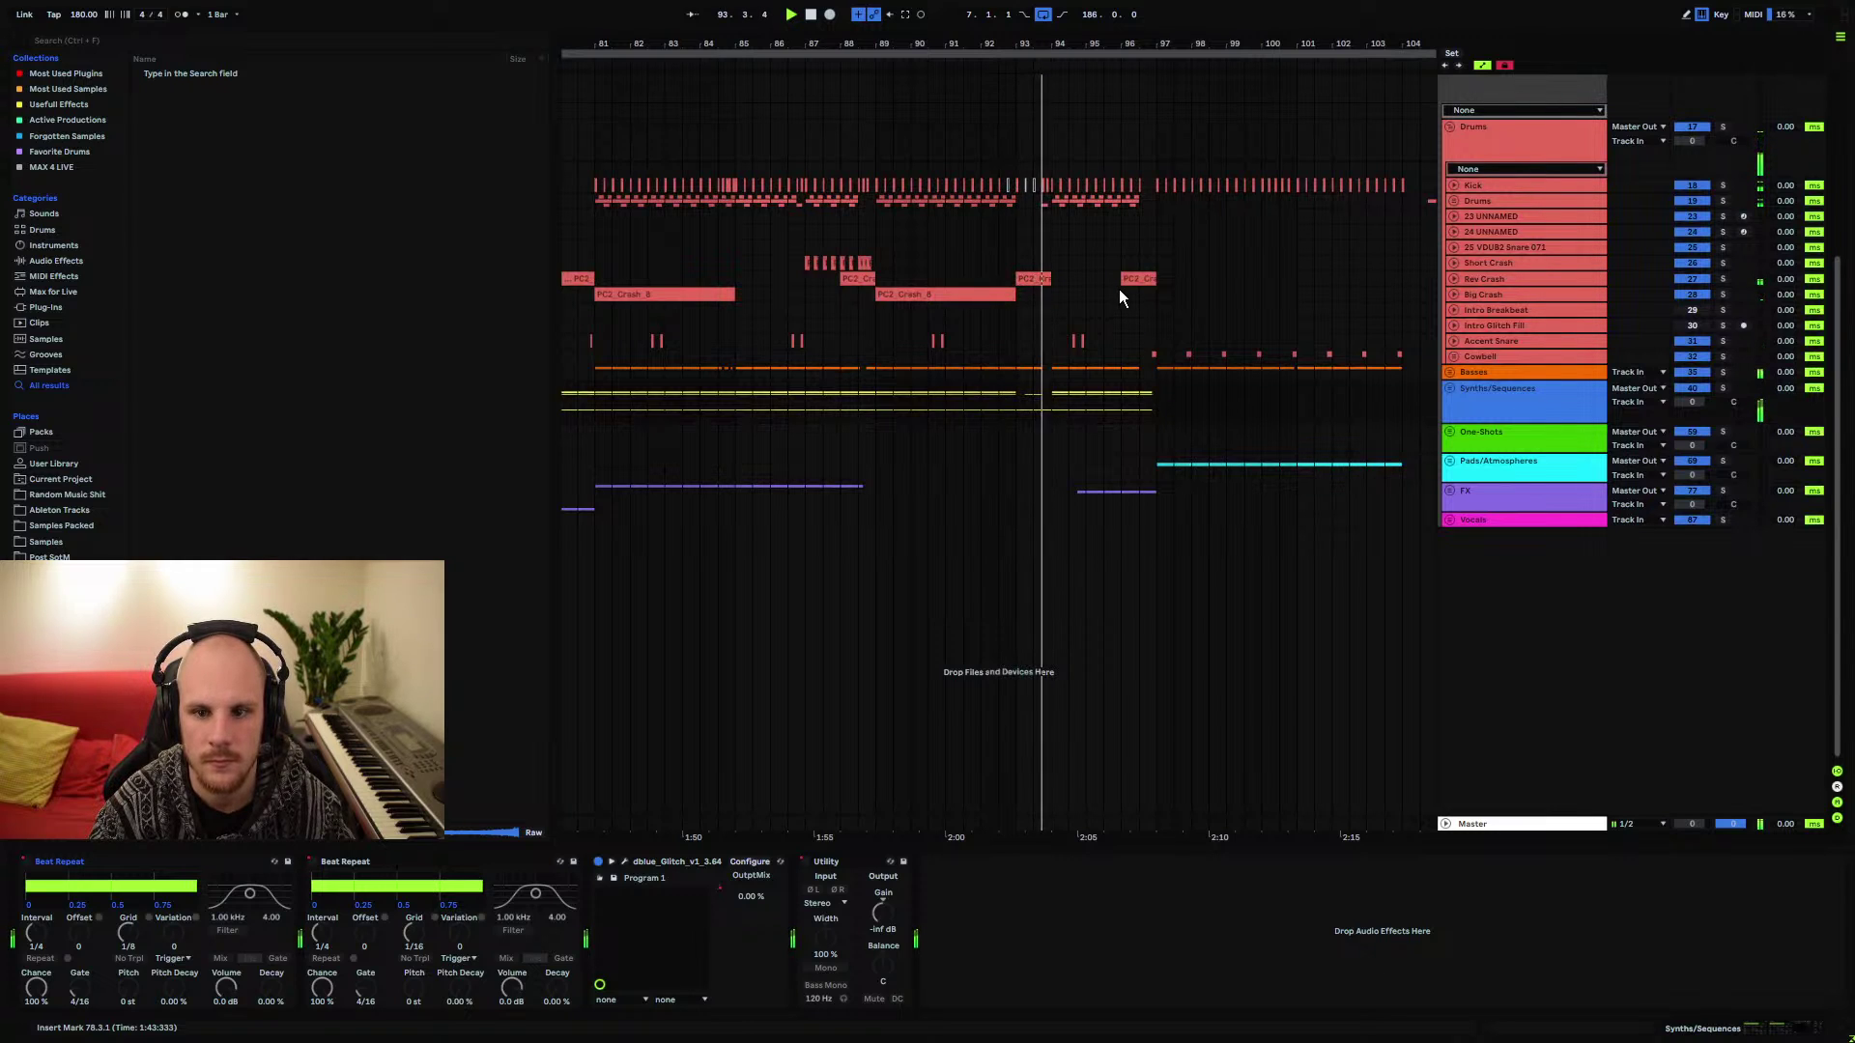
pyautogui.moveTo(1174, 44); pyautogui.dragTo(1098, 242)
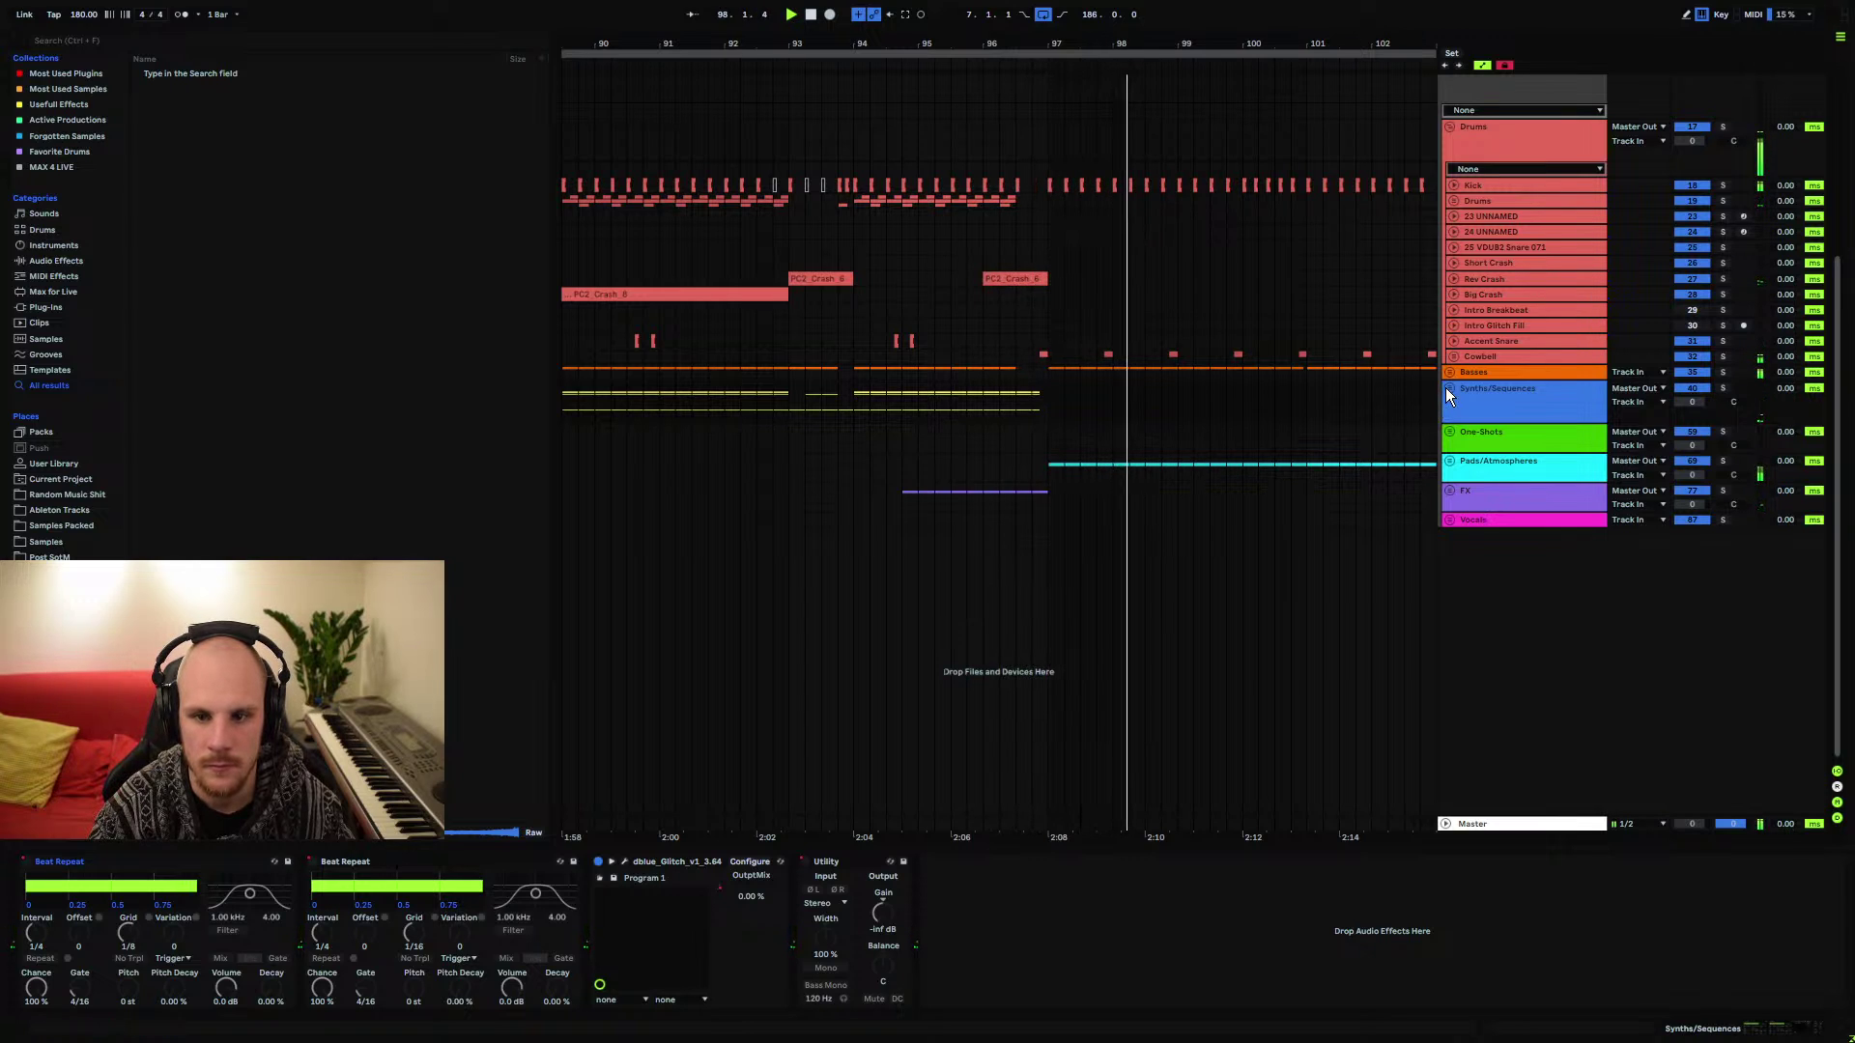
pyautogui.press('-')
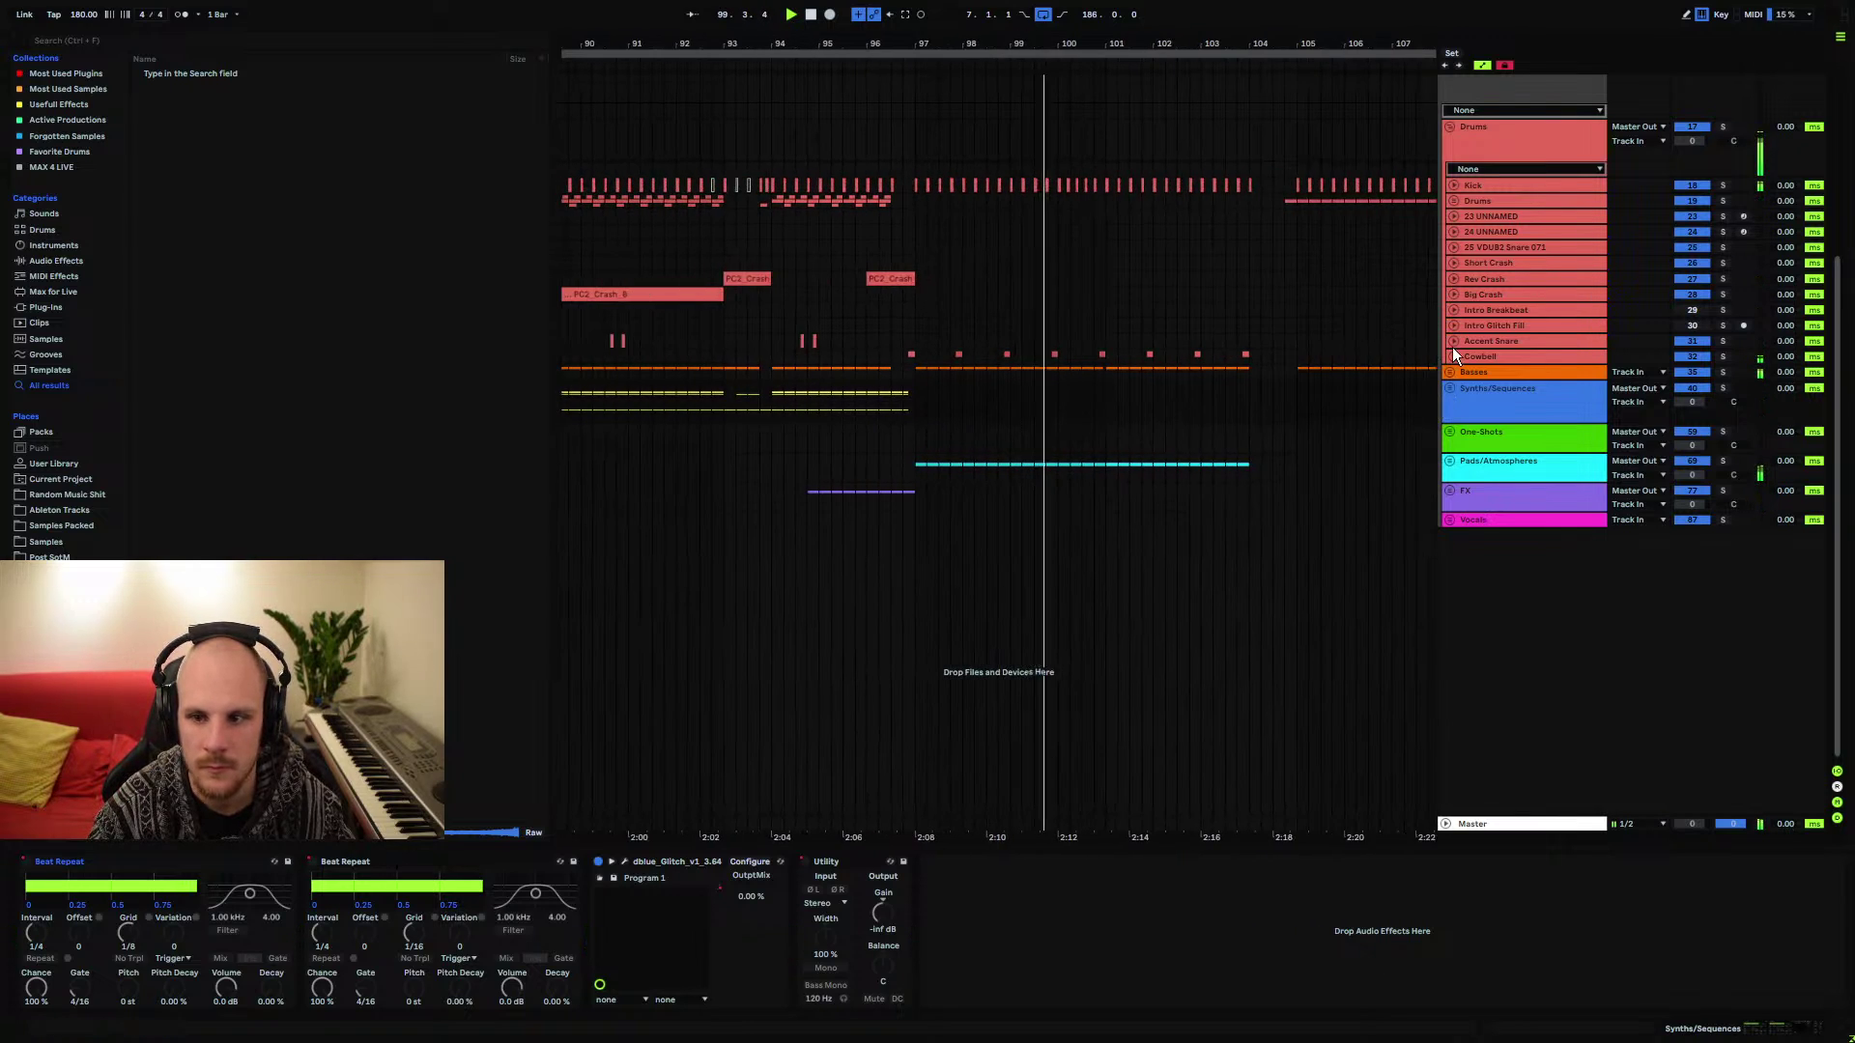
pyautogui.click(1451, 356)
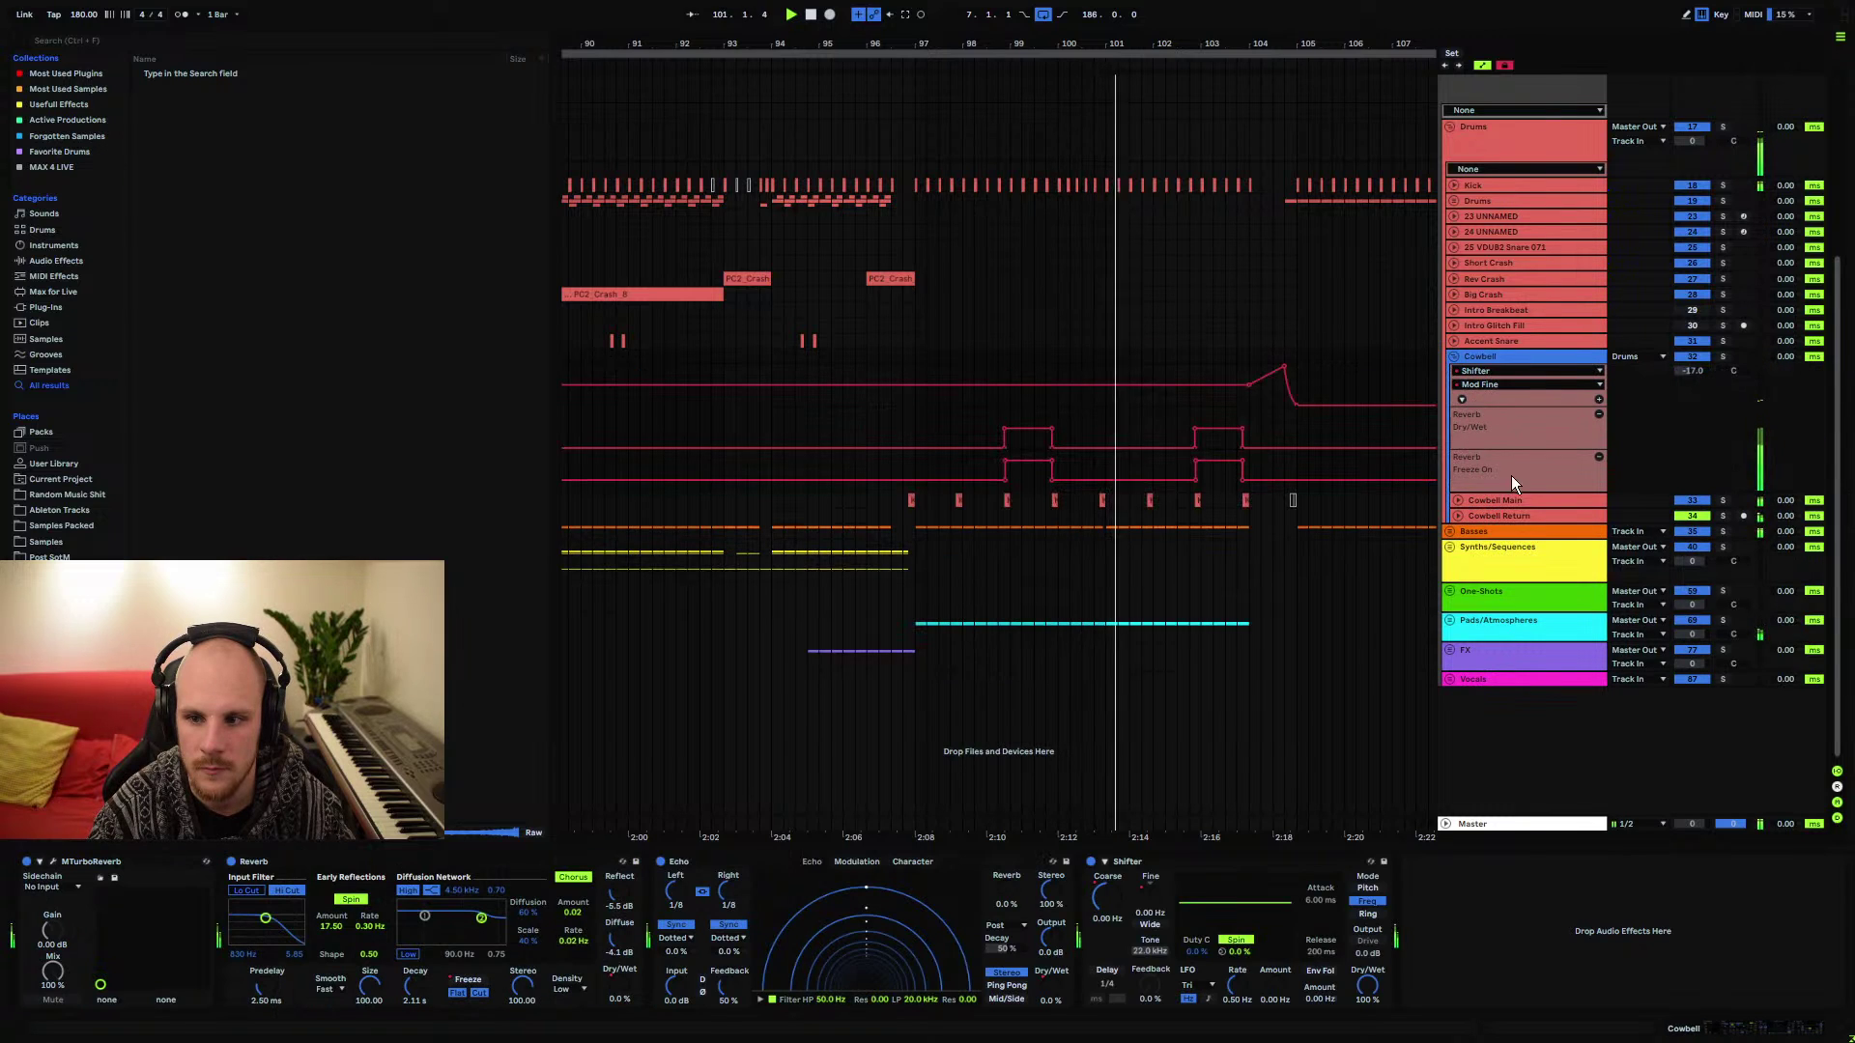
pyautogui.click(1507, 512)
pyautogui.click(1456, 517)
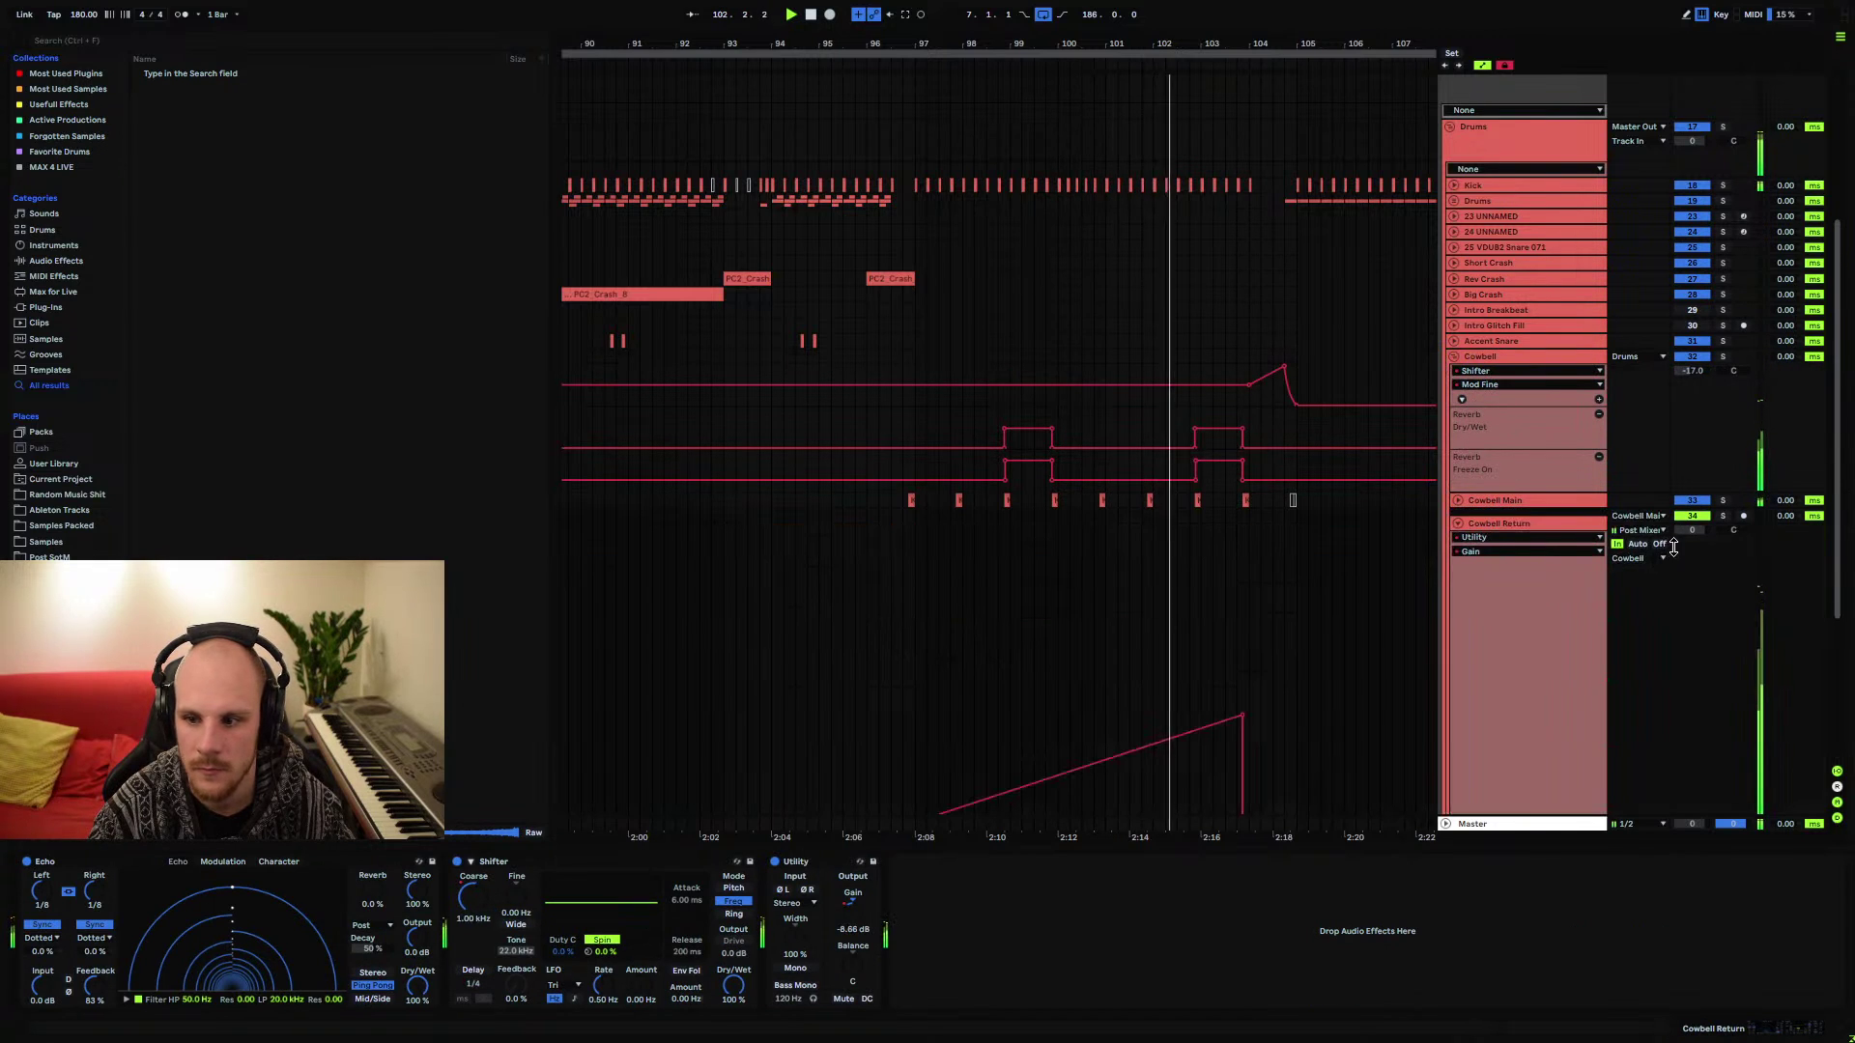
pyautogui.click(1506, 524)
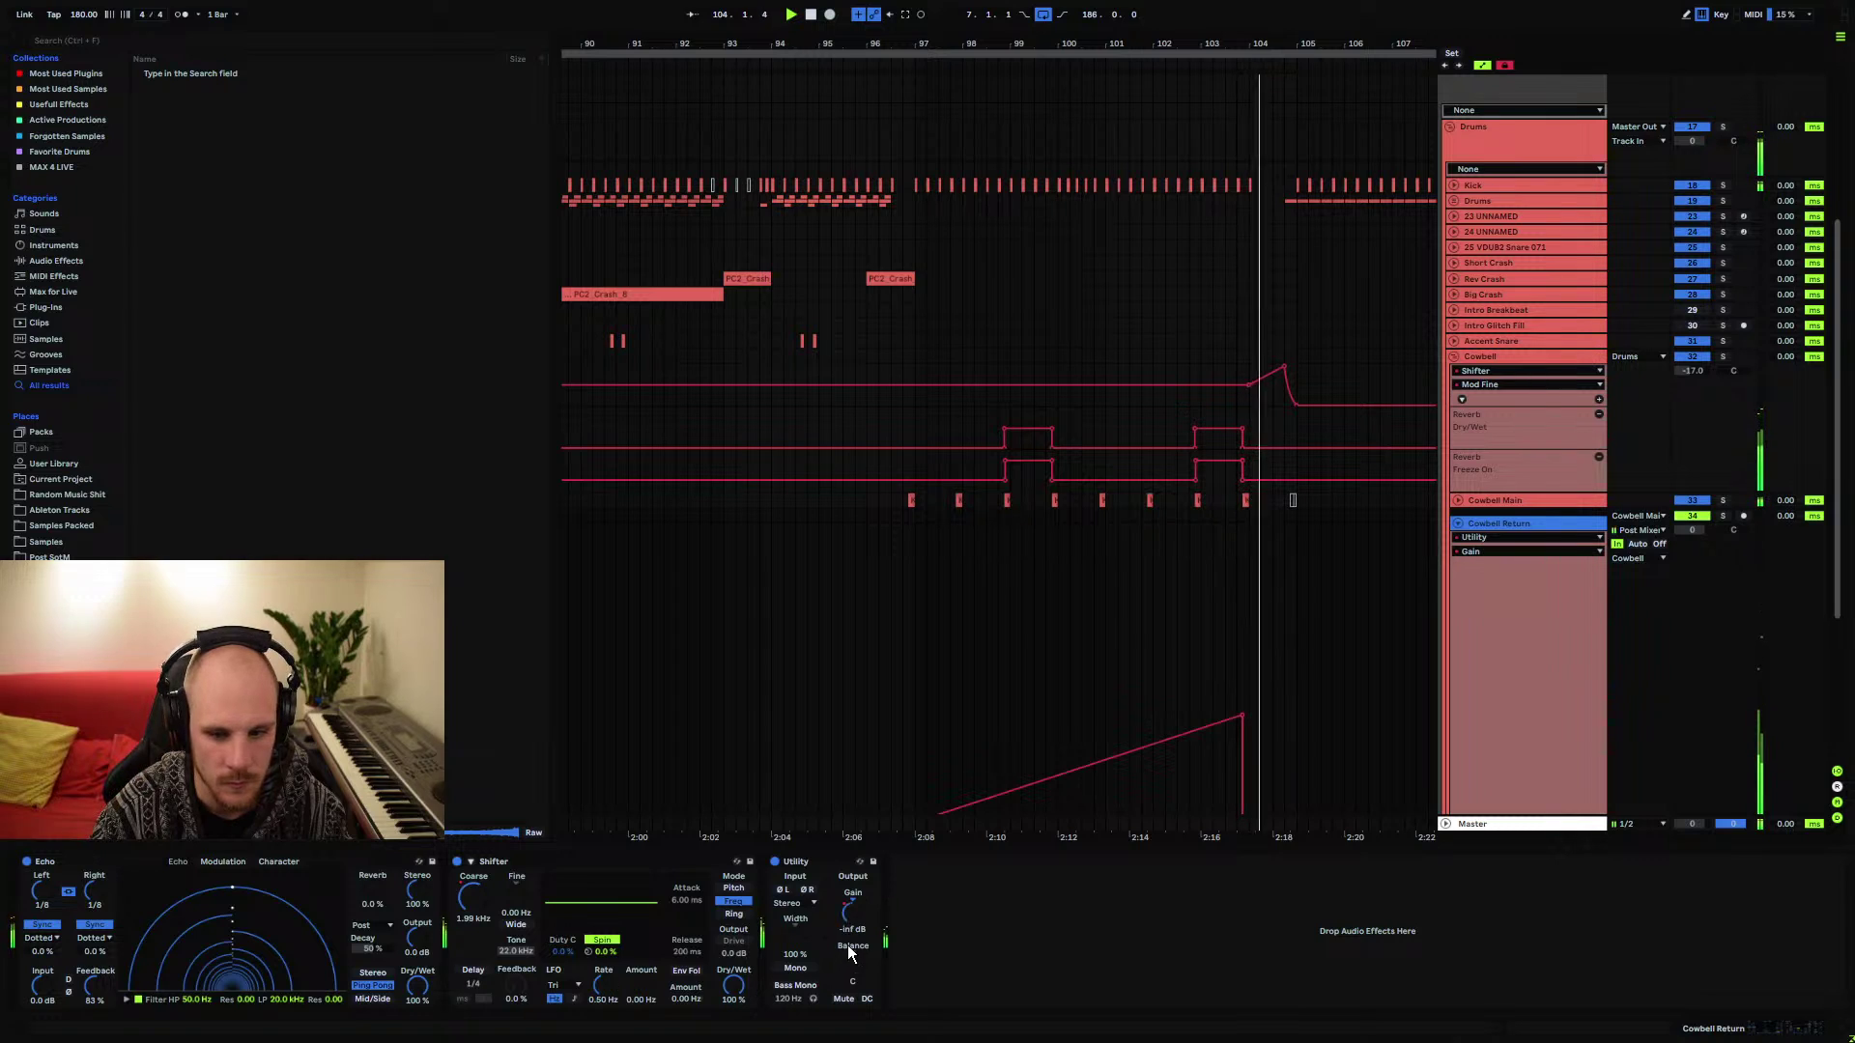
pyautogui.scroll(-3, 1092, 474)
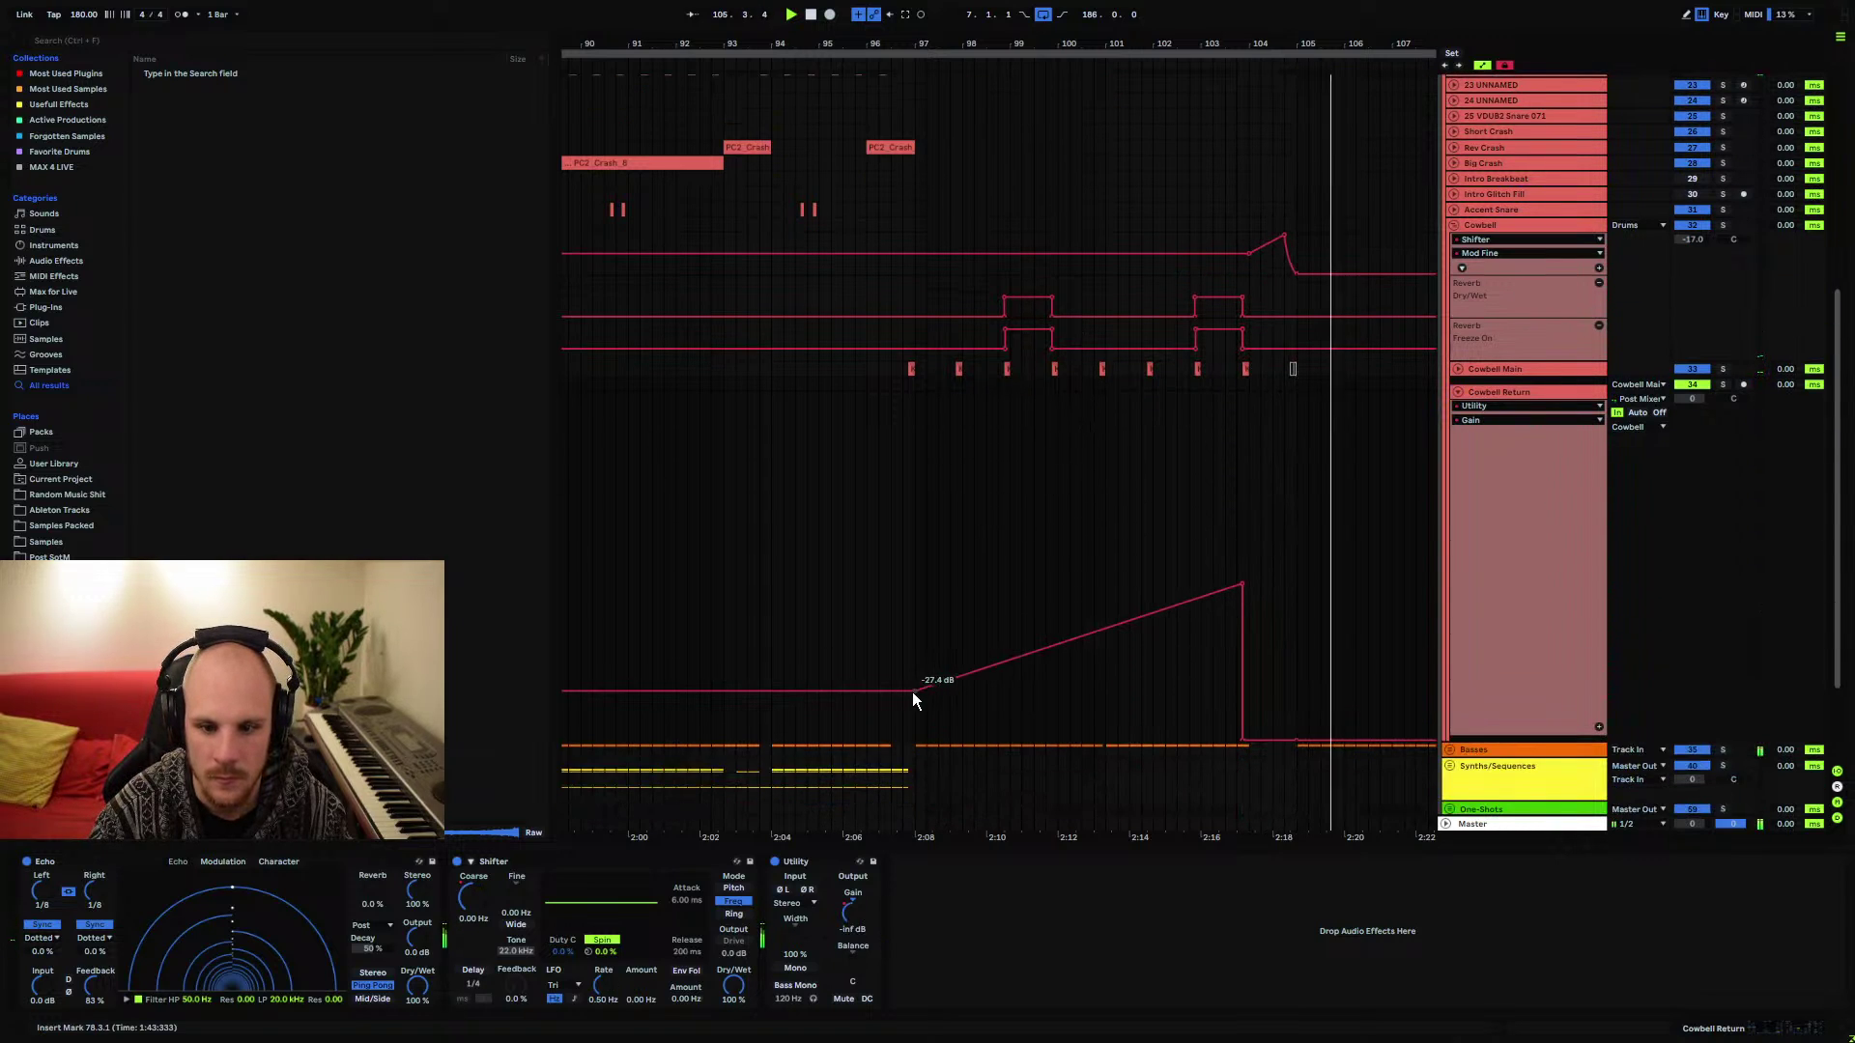
# Raise the Cowbell Return gain ramp to start at -16.6 dB at bar 97 with a higher peak near bar 104, and fold the Cowbell group
pyautogui.moveTo(913, 692); pyautogui.dragTo(913, 653)
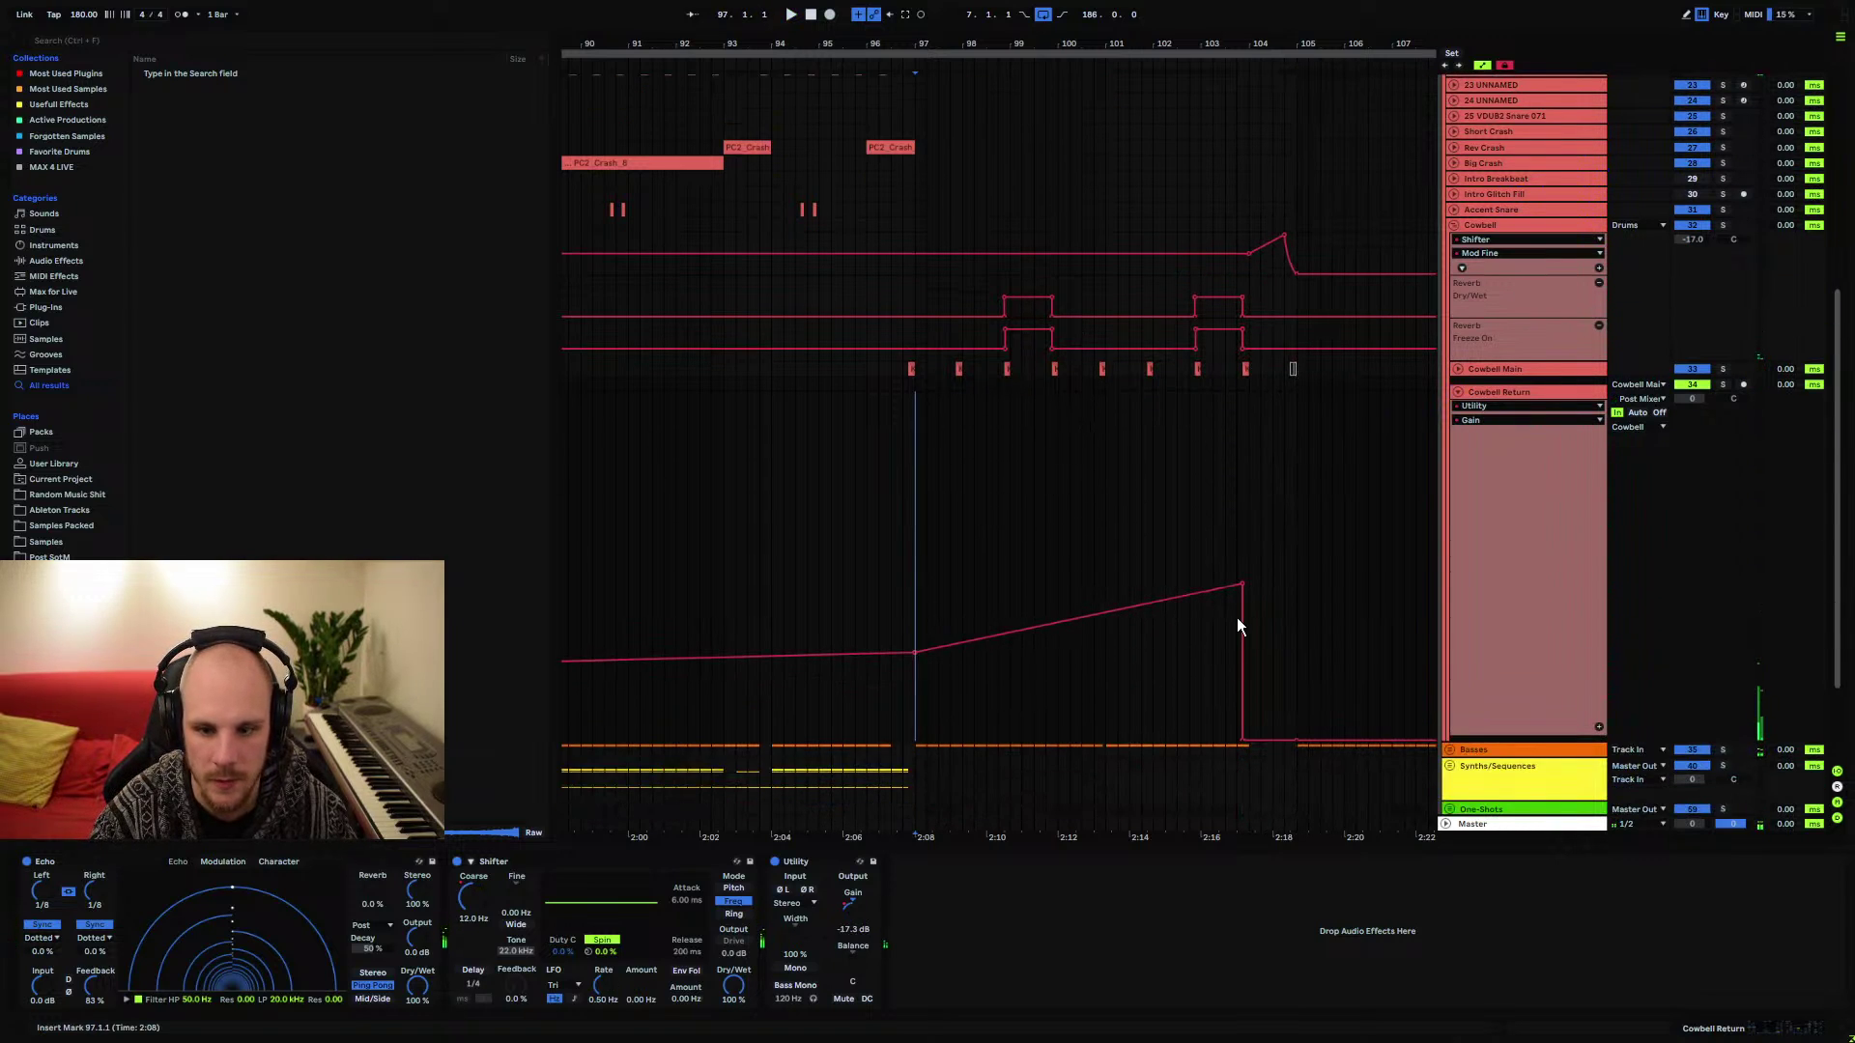
pyautogui.moveTo(1240, 588); pyautogui.dragTo(1241, 572)
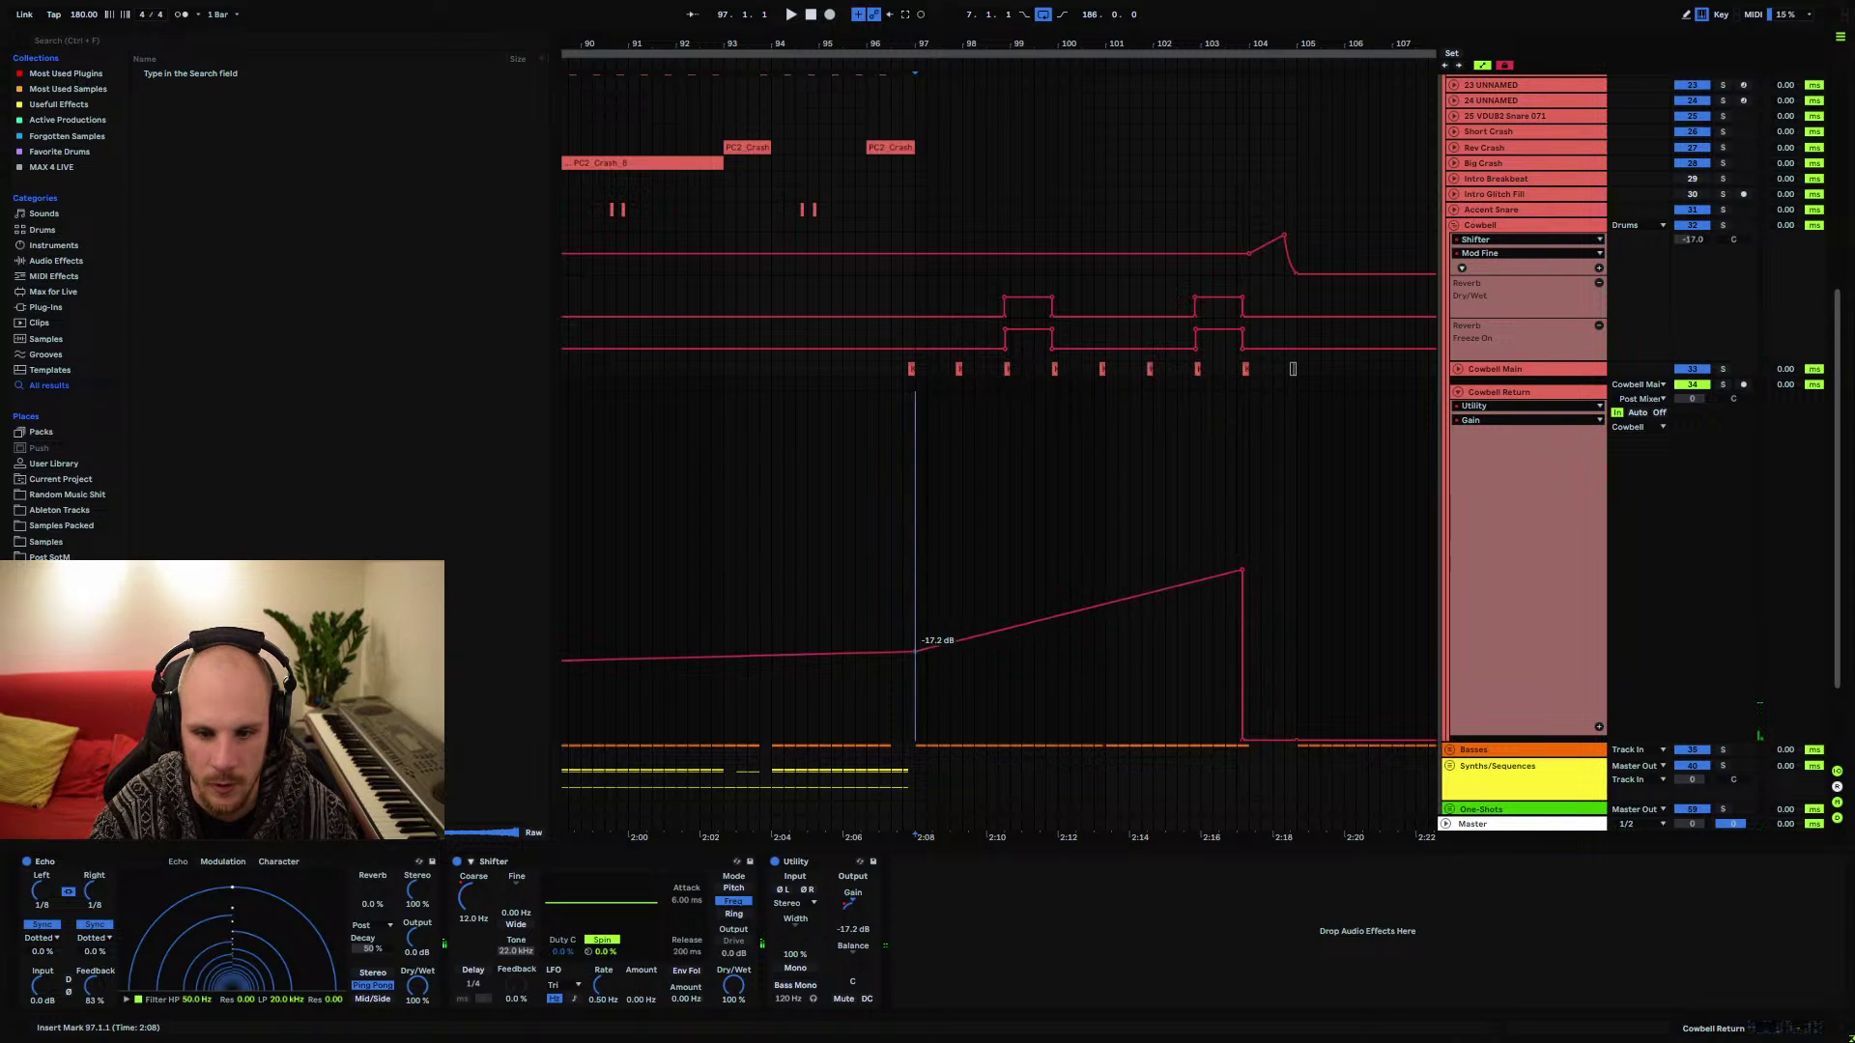
pyautogui.click(1459, 393)
pyautogui.click(1459, 383)
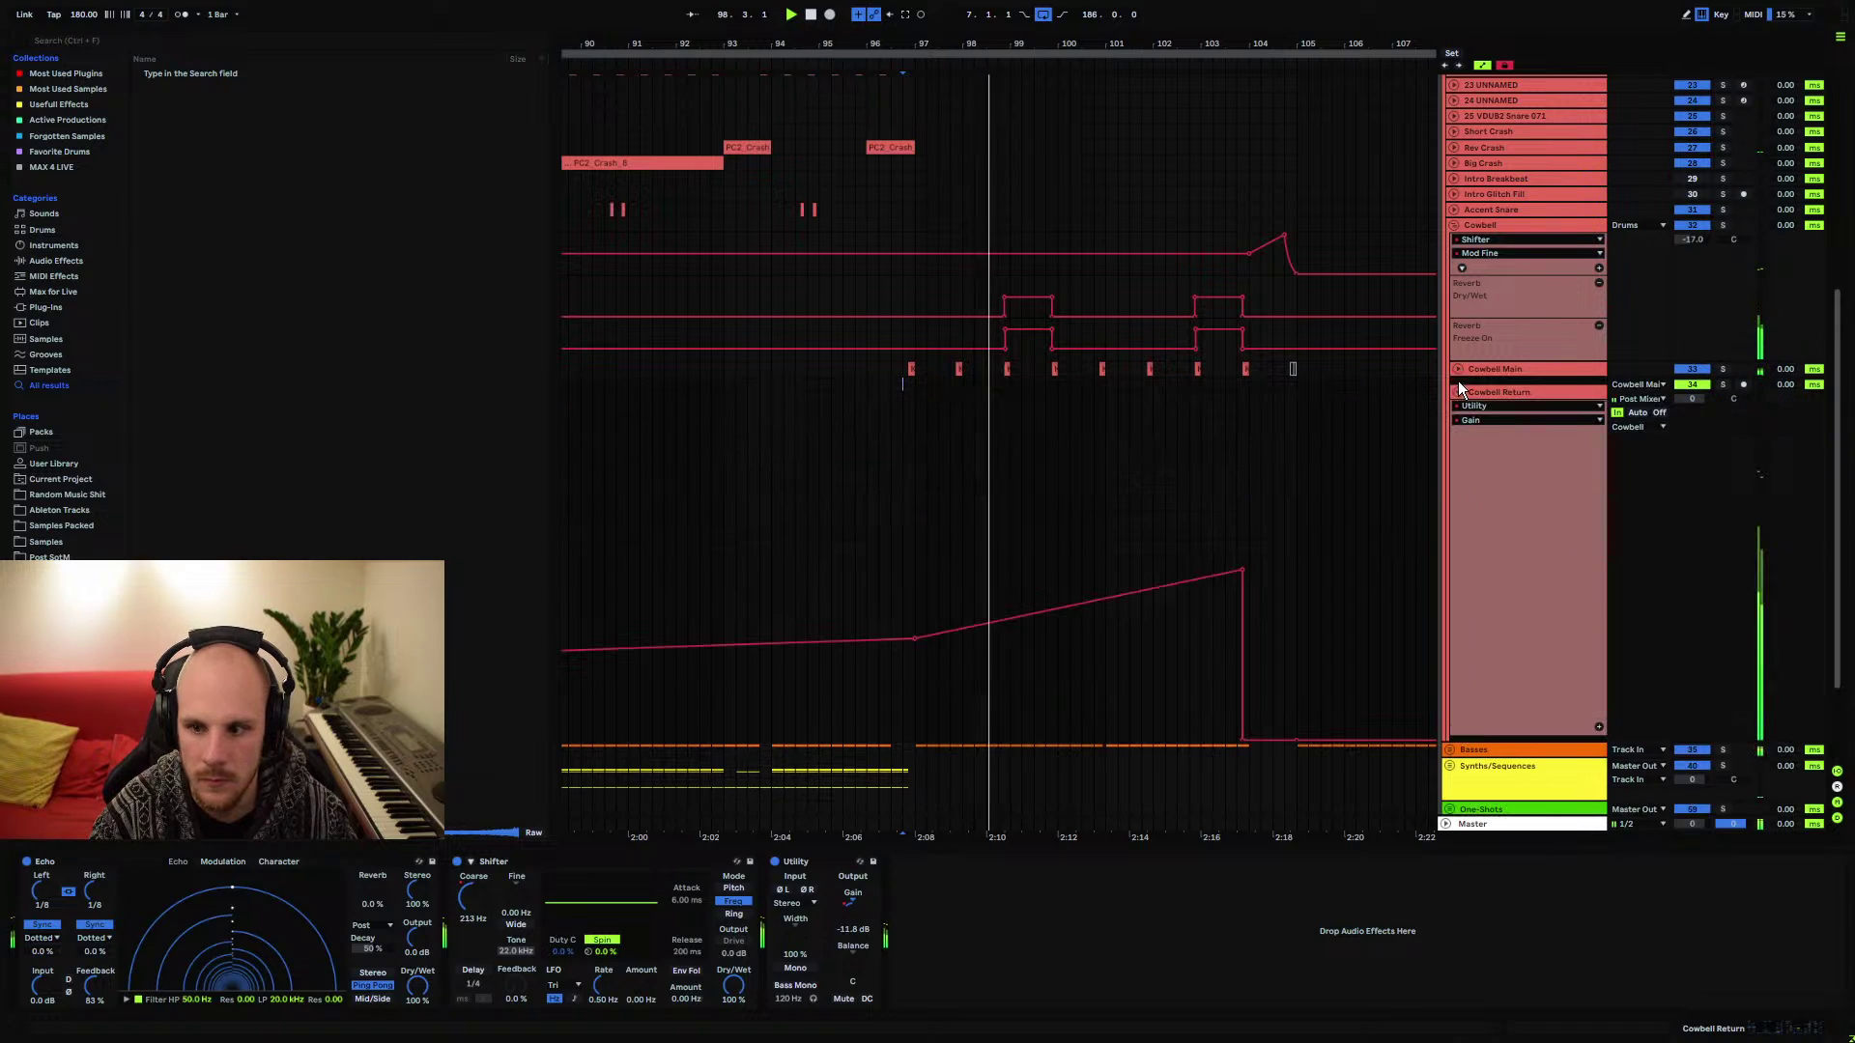
pyautogui.moveTo(917, 628); pyautogui.dragTo(916, 651)
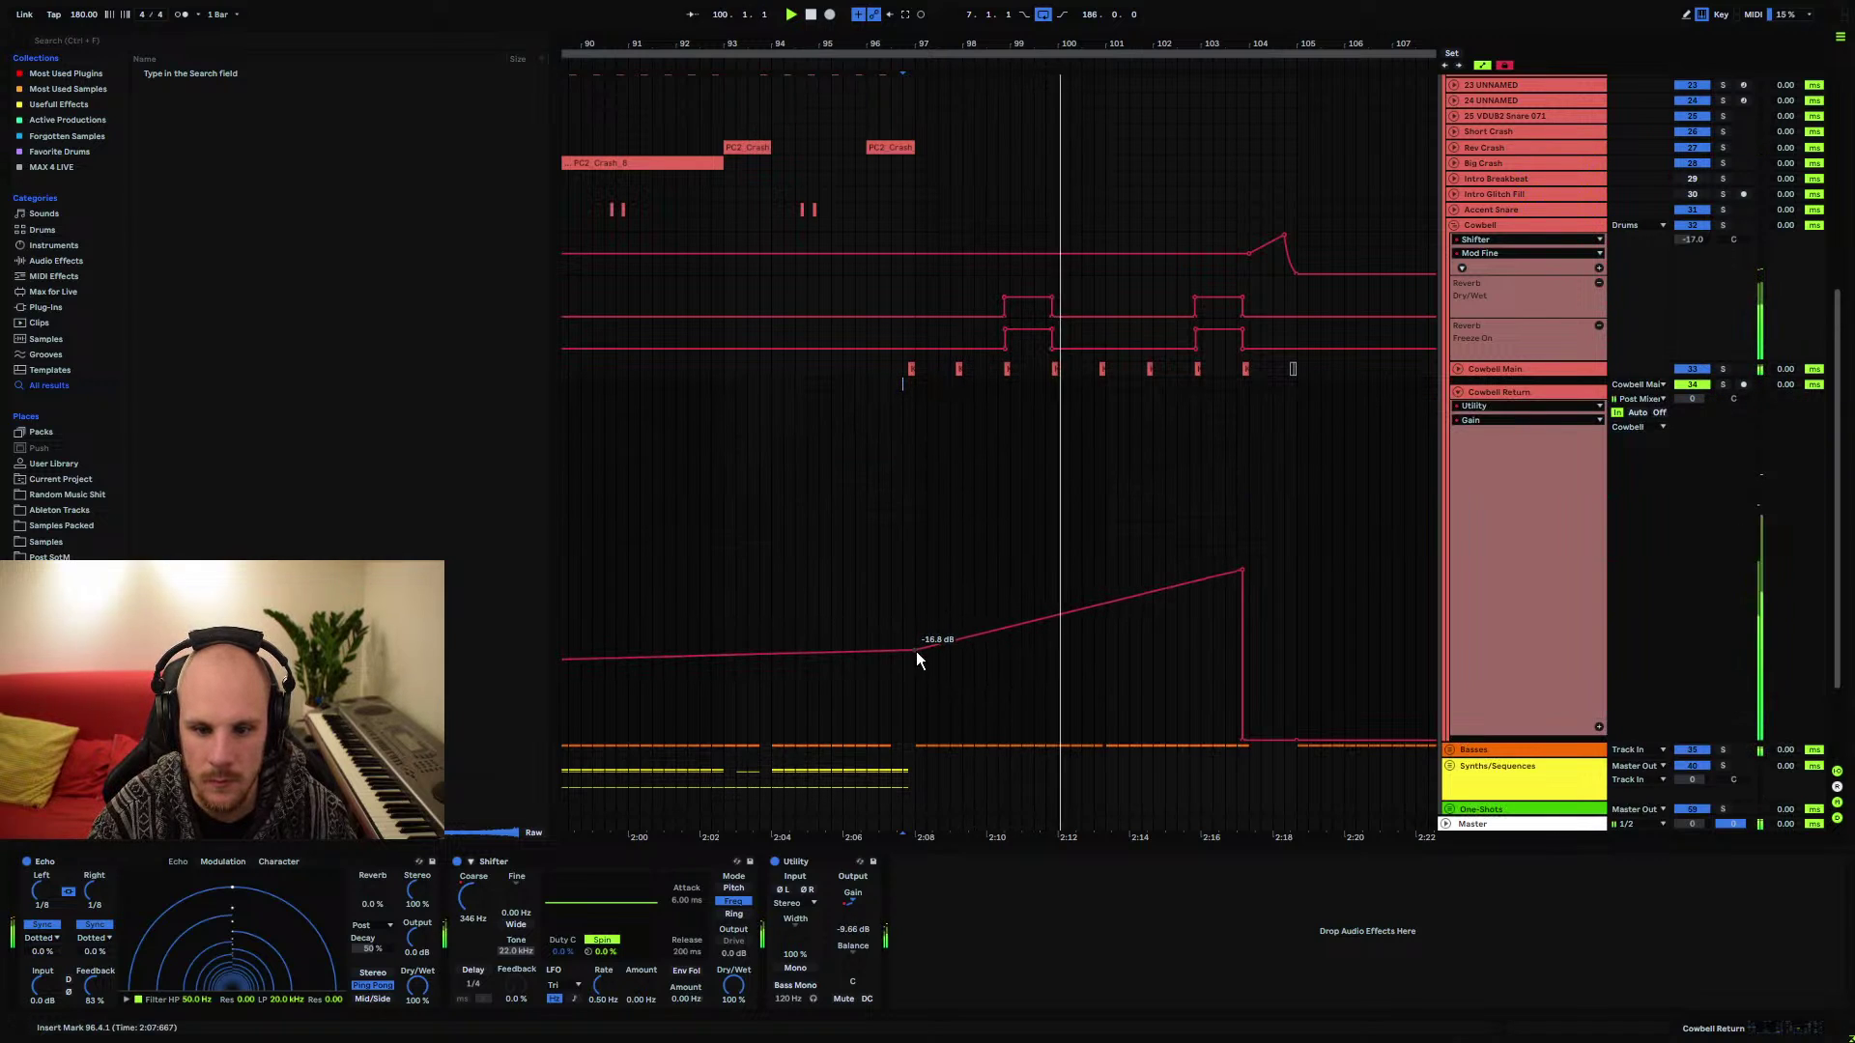
pyautogui.click(1459, 394)
pyautogui.click(1452, 226)
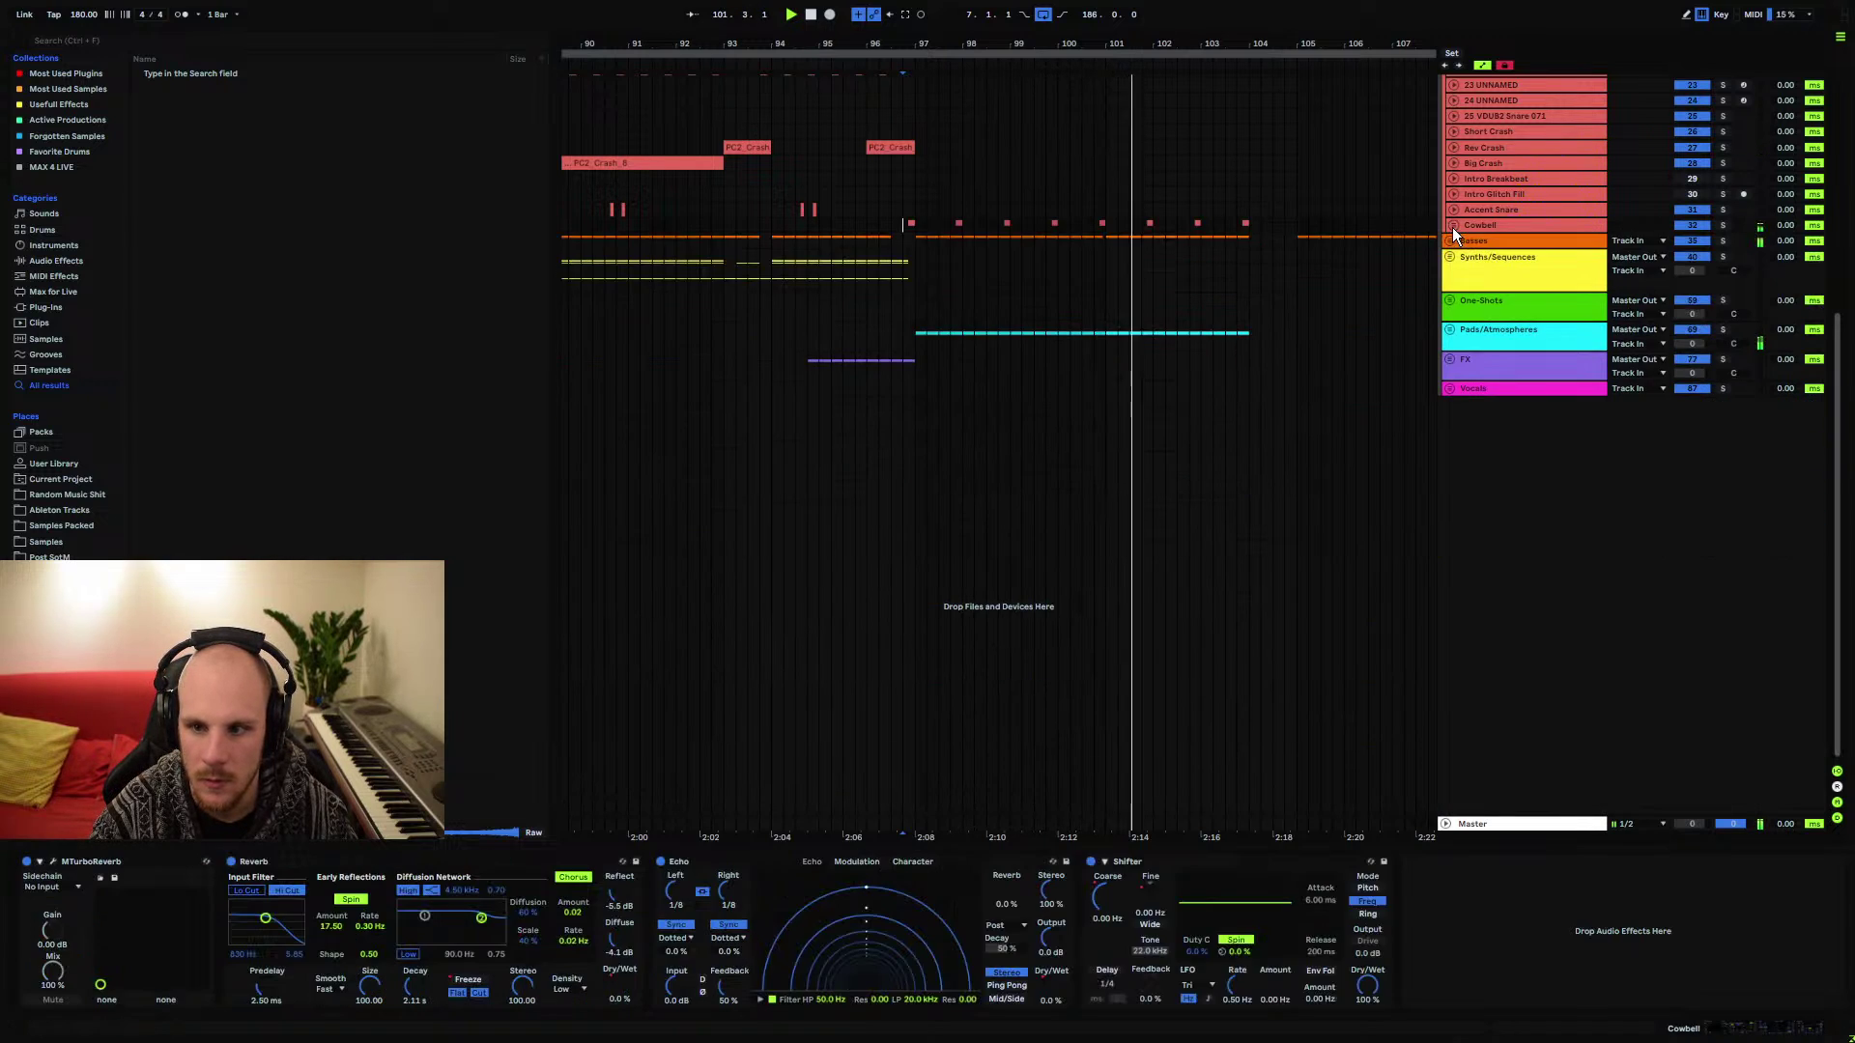
# Examine the Cowbell group's automation lanes and the arrangement between bars 105 and 129
pyautogui.click(1487, 226)
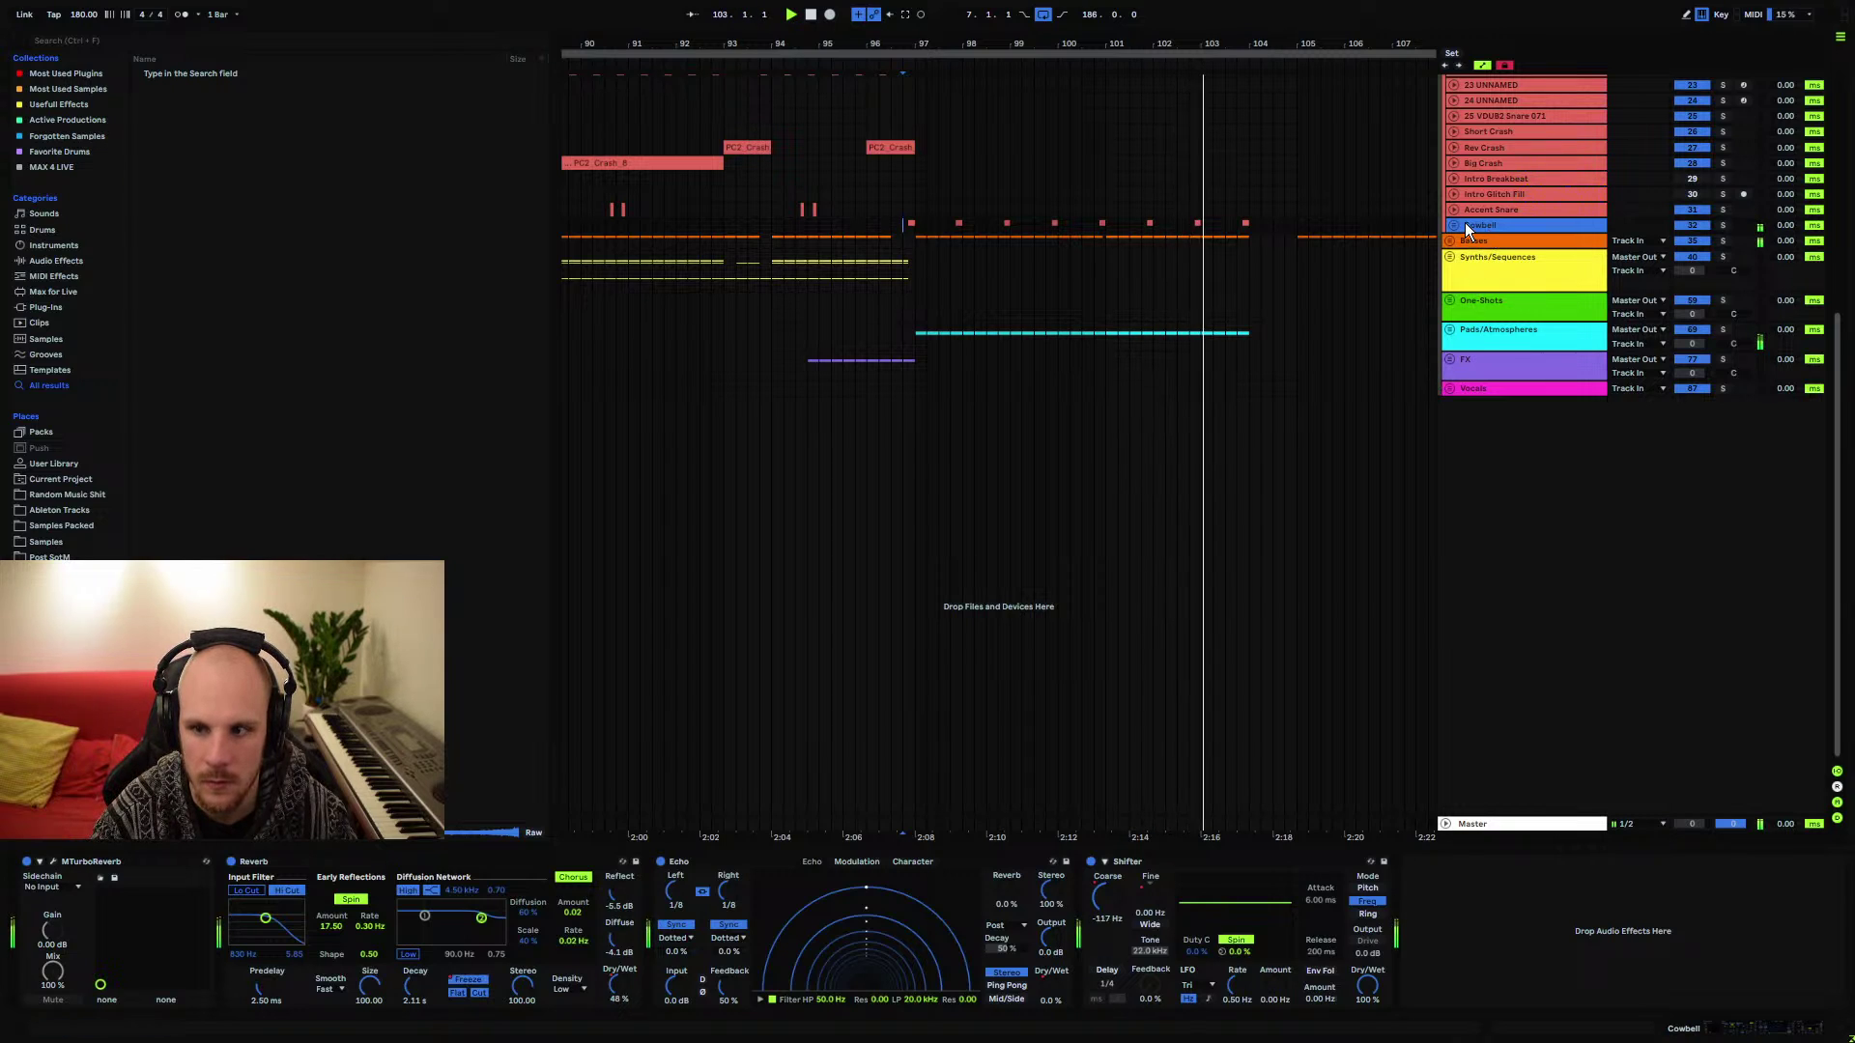
pyautogui.click(1453, 225)
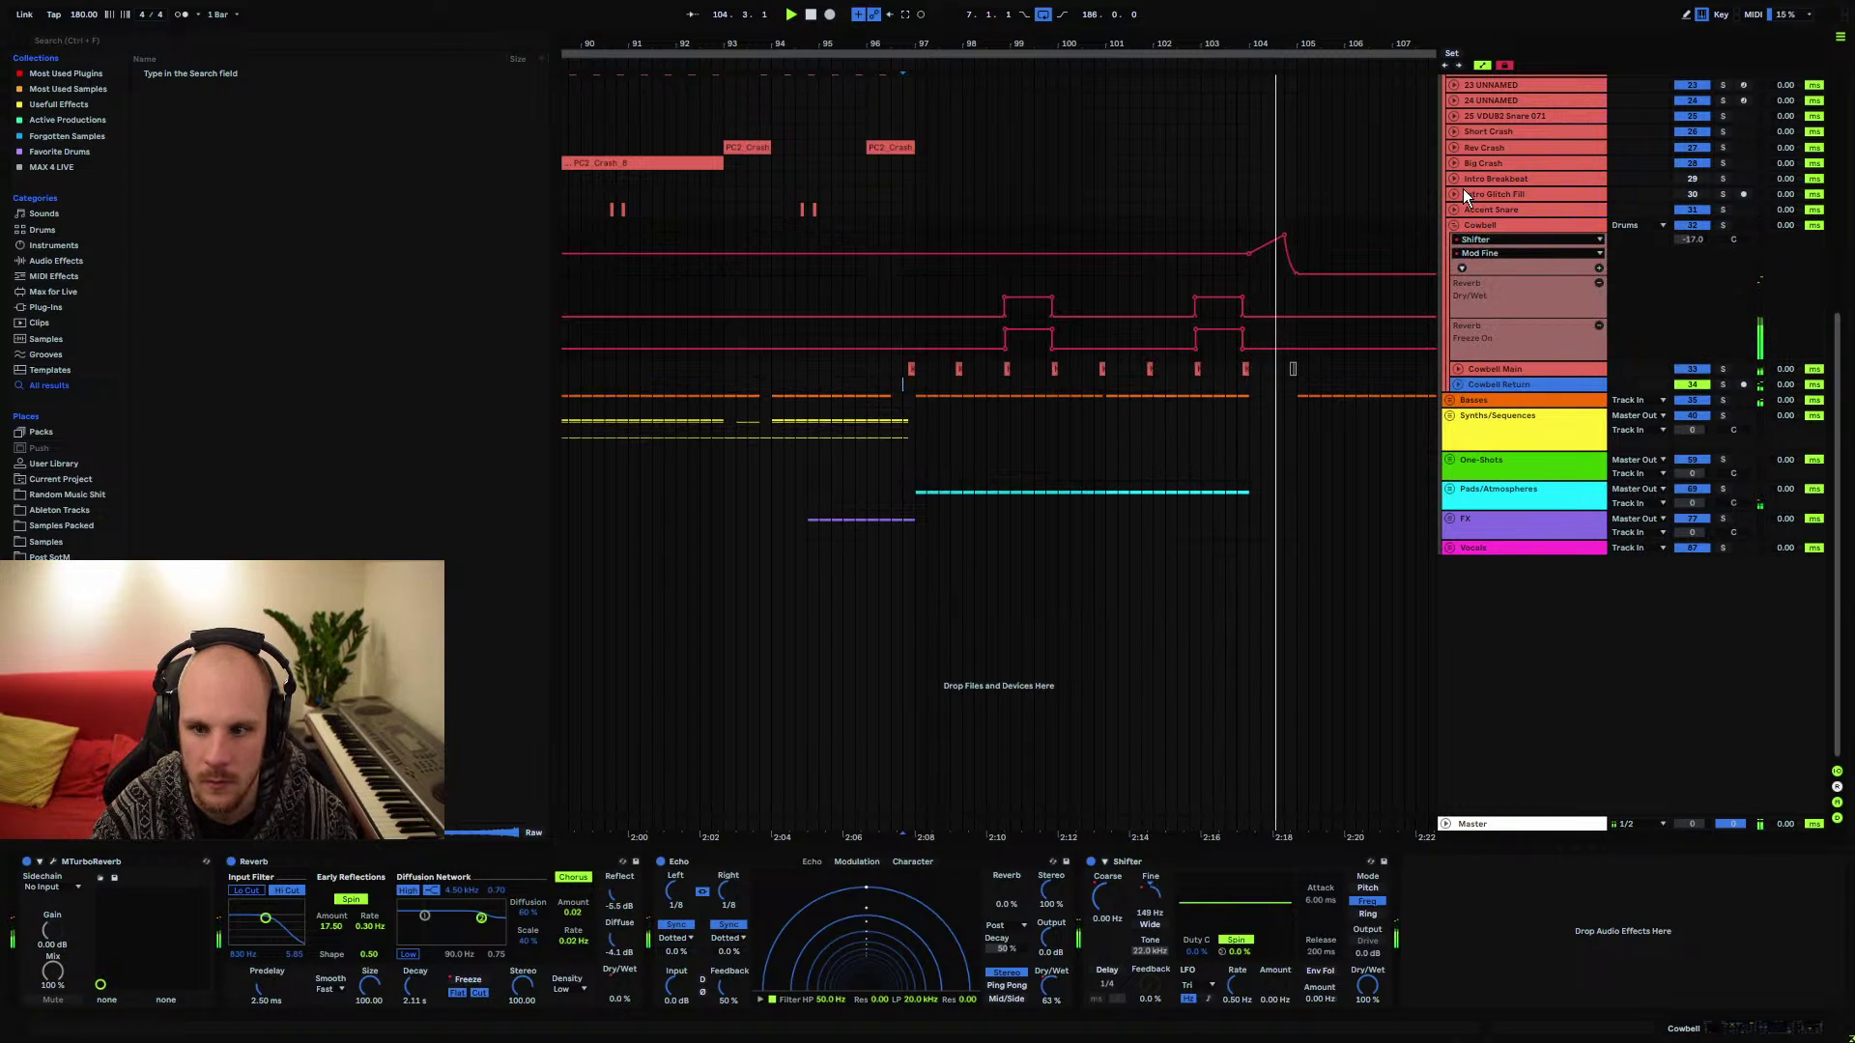
pyautogui.click(1452, 224)
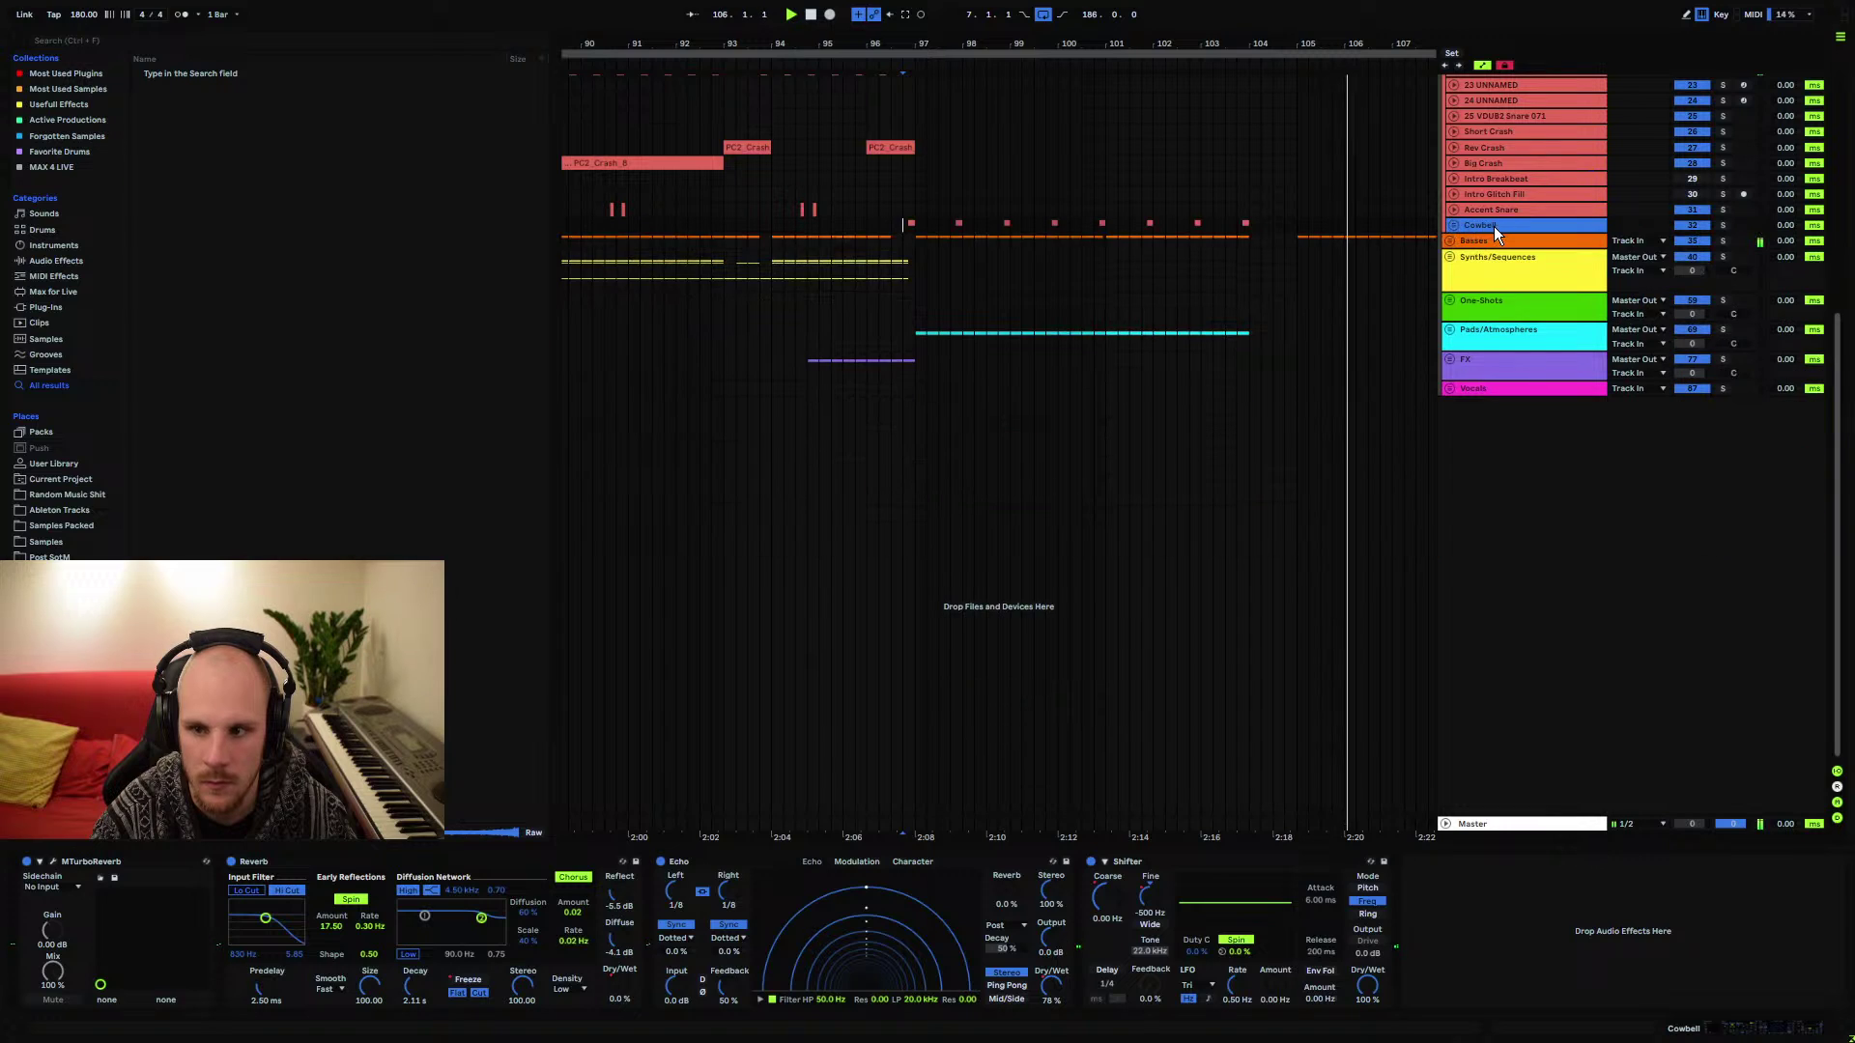
pyautogui.press('-')
pyautogui.scroll(5, 1163, 455)
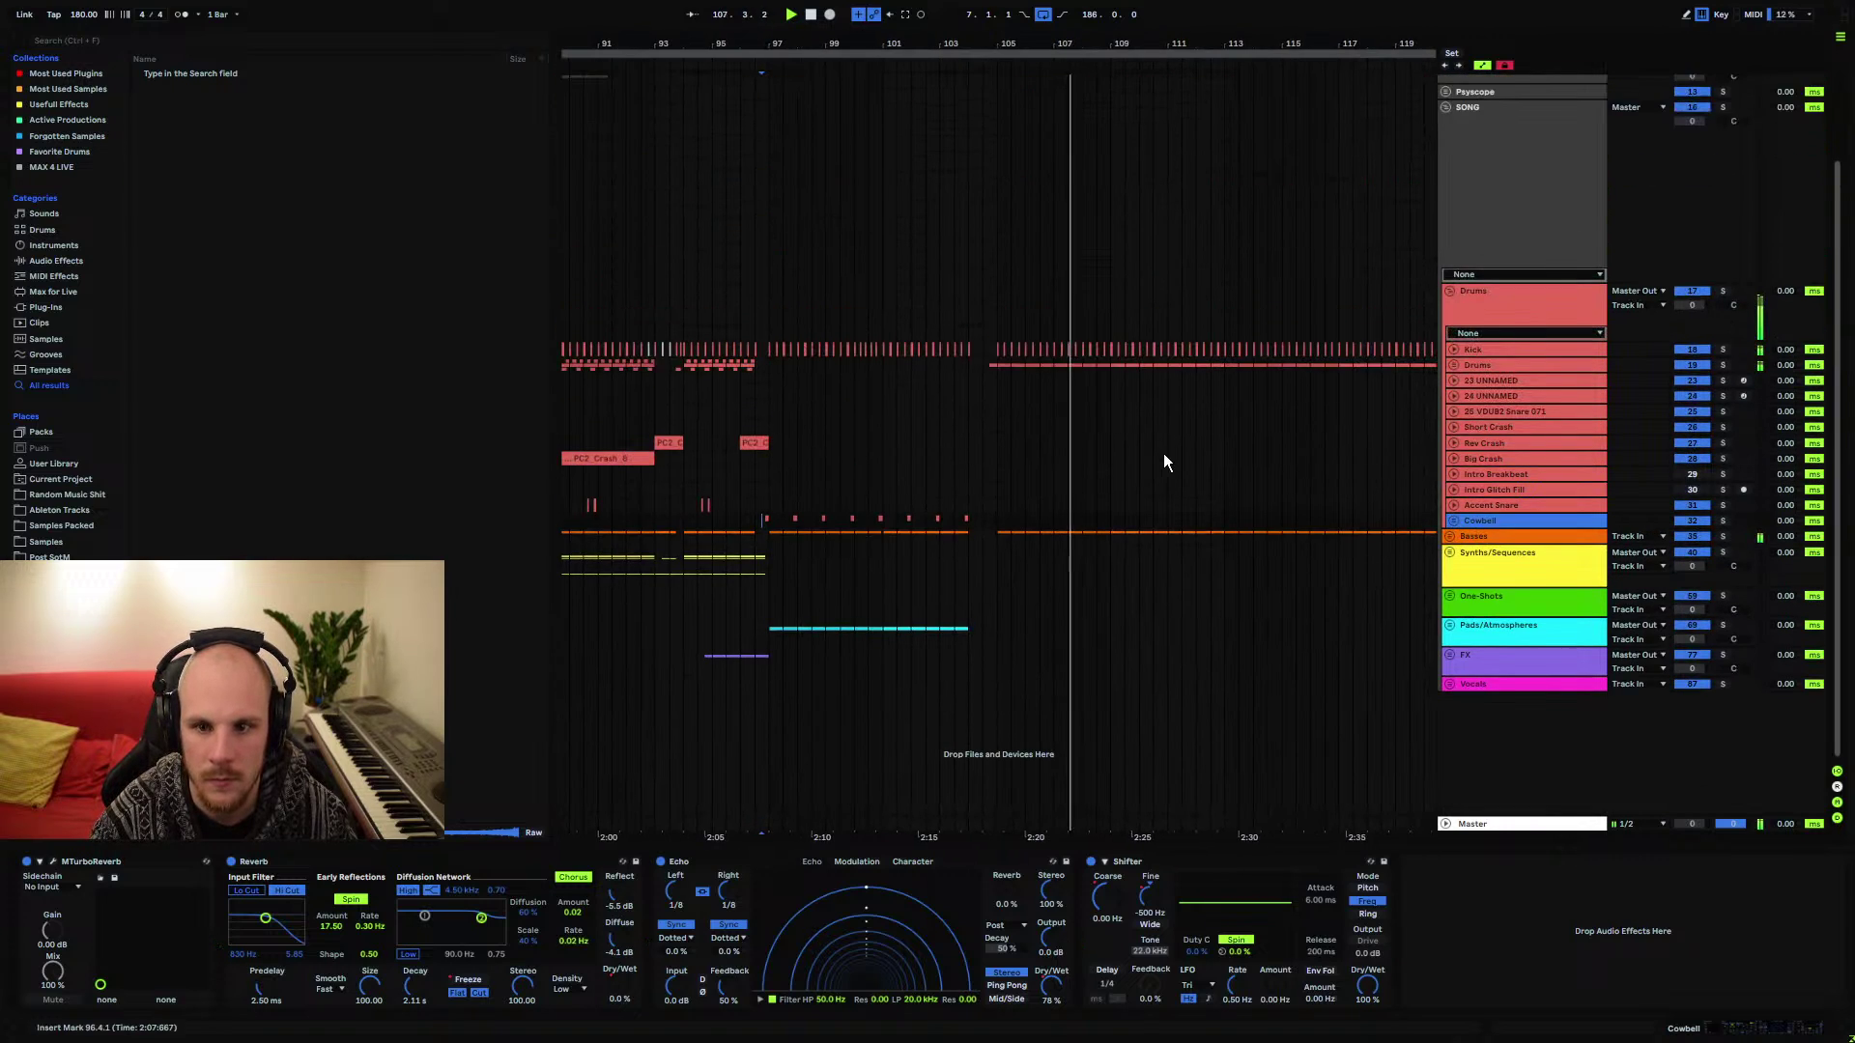
pyautogui.click(991, 367)
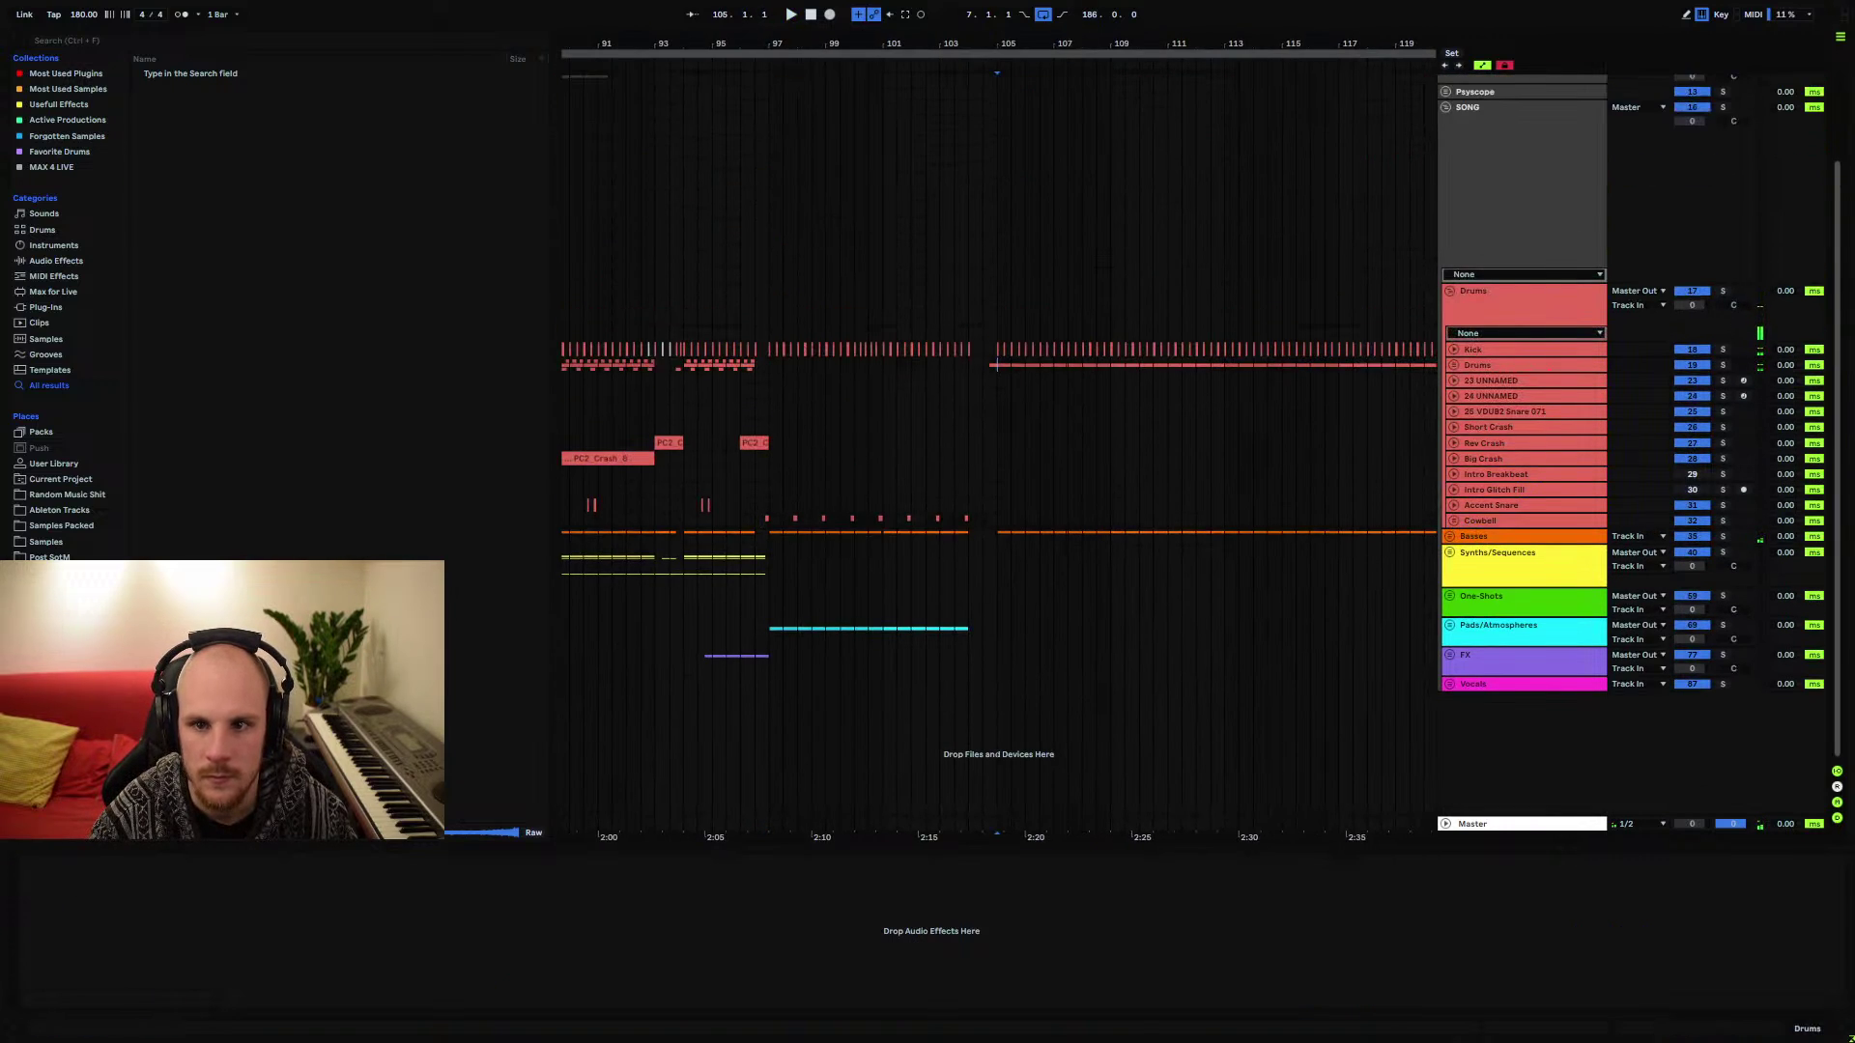
pyautogui.press('-')
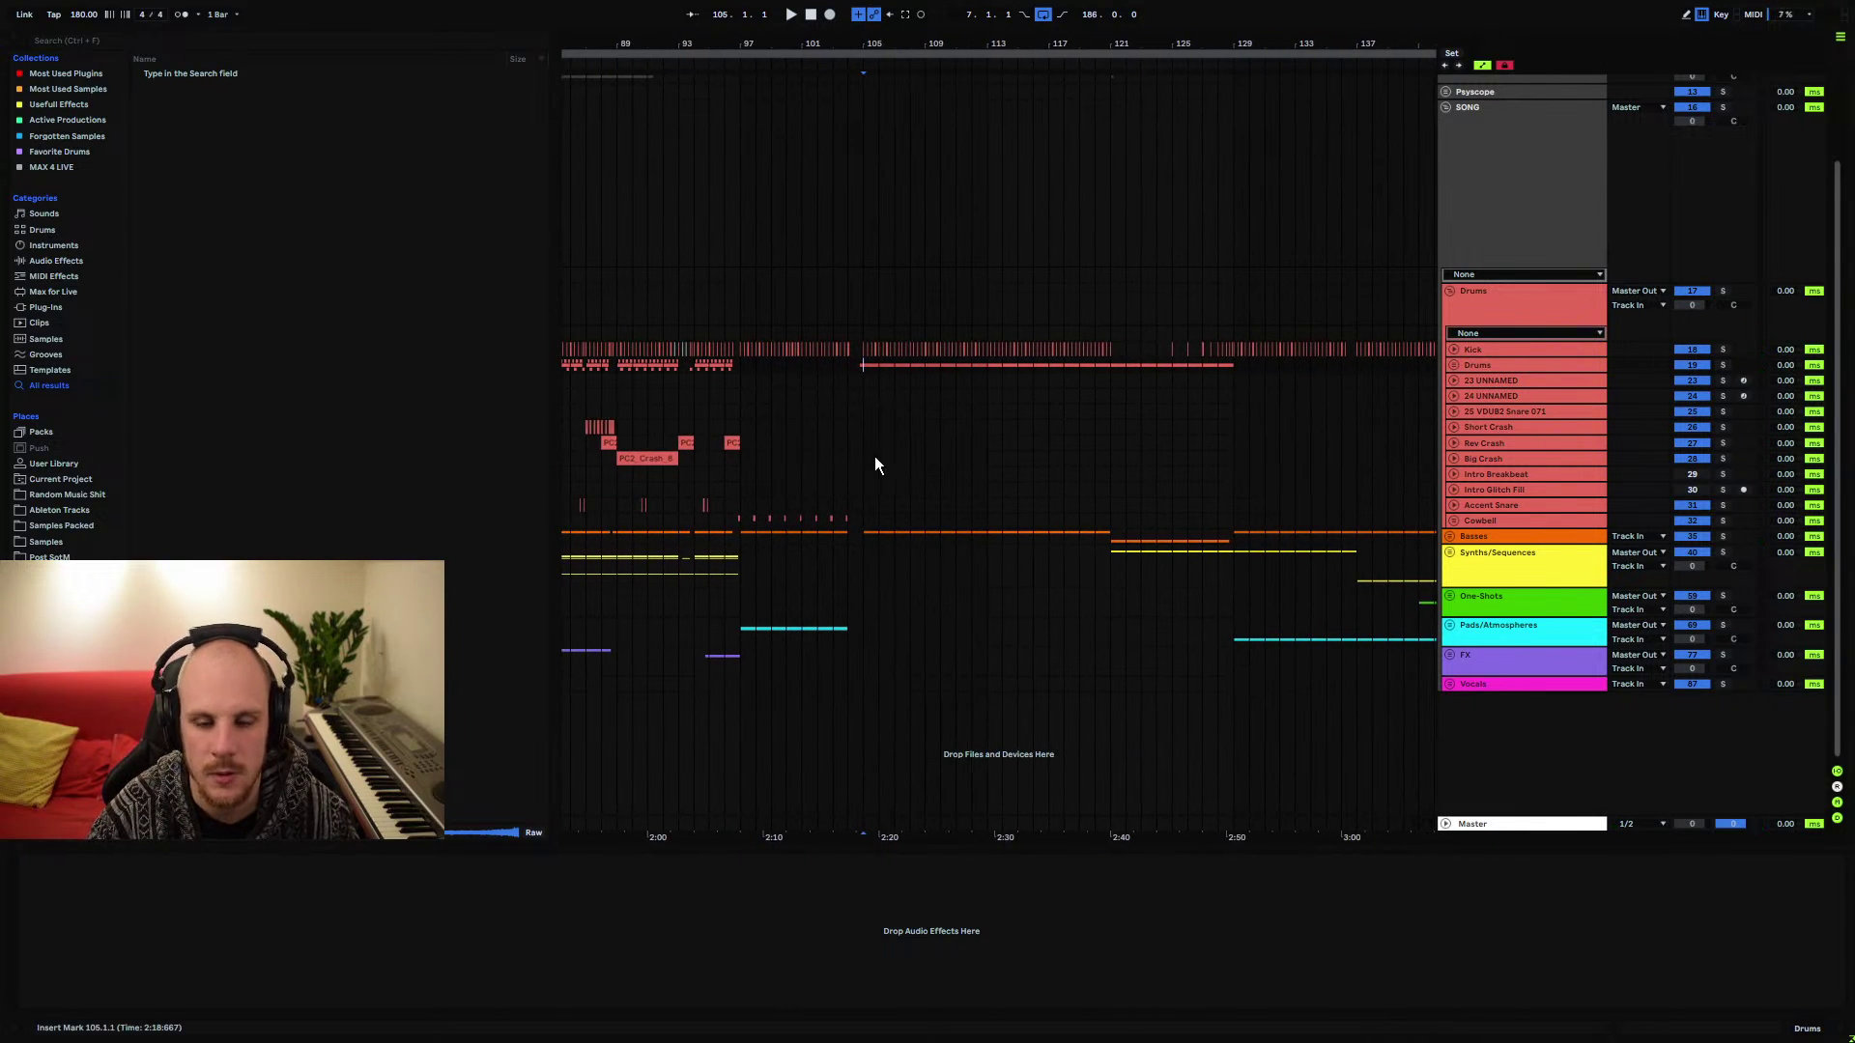
pyautogui.moveTo(862, 537); pyautogui.dragTo(1140, 553)
pyautogui.click(1102, 567)
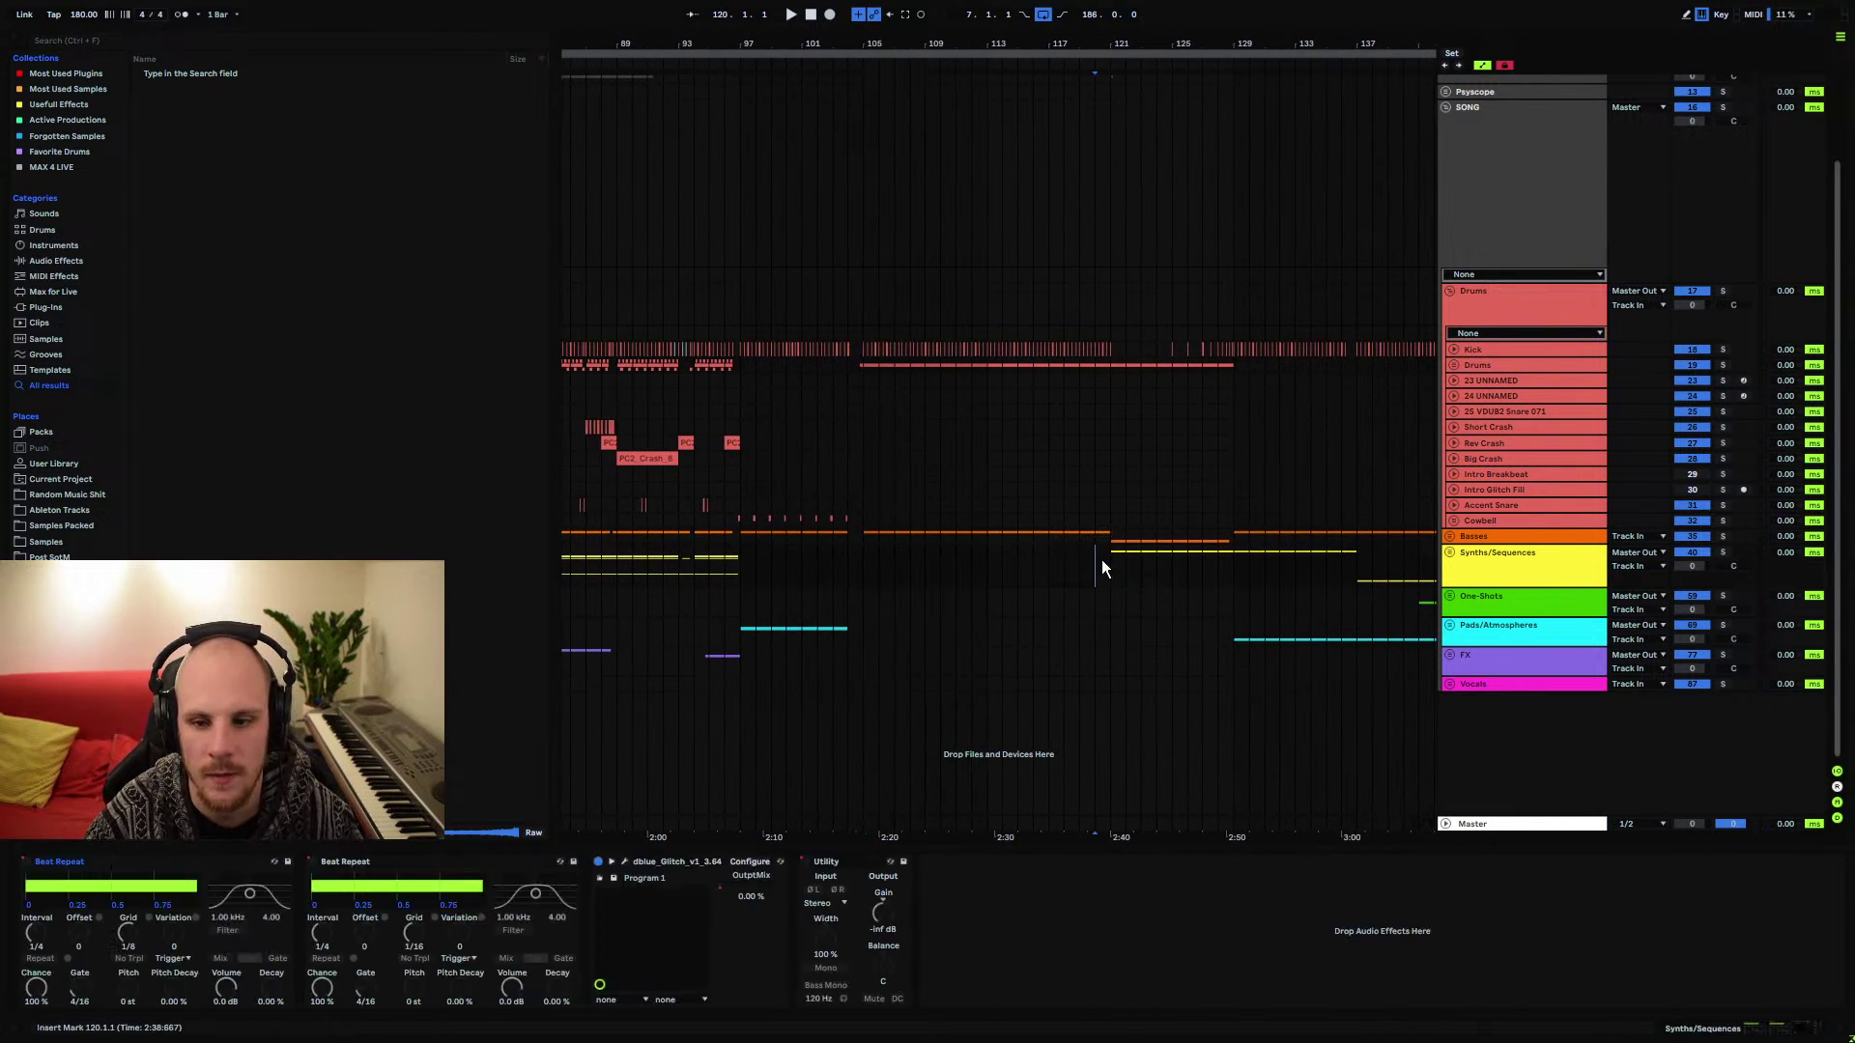
pyautogui.click(1229, 565)
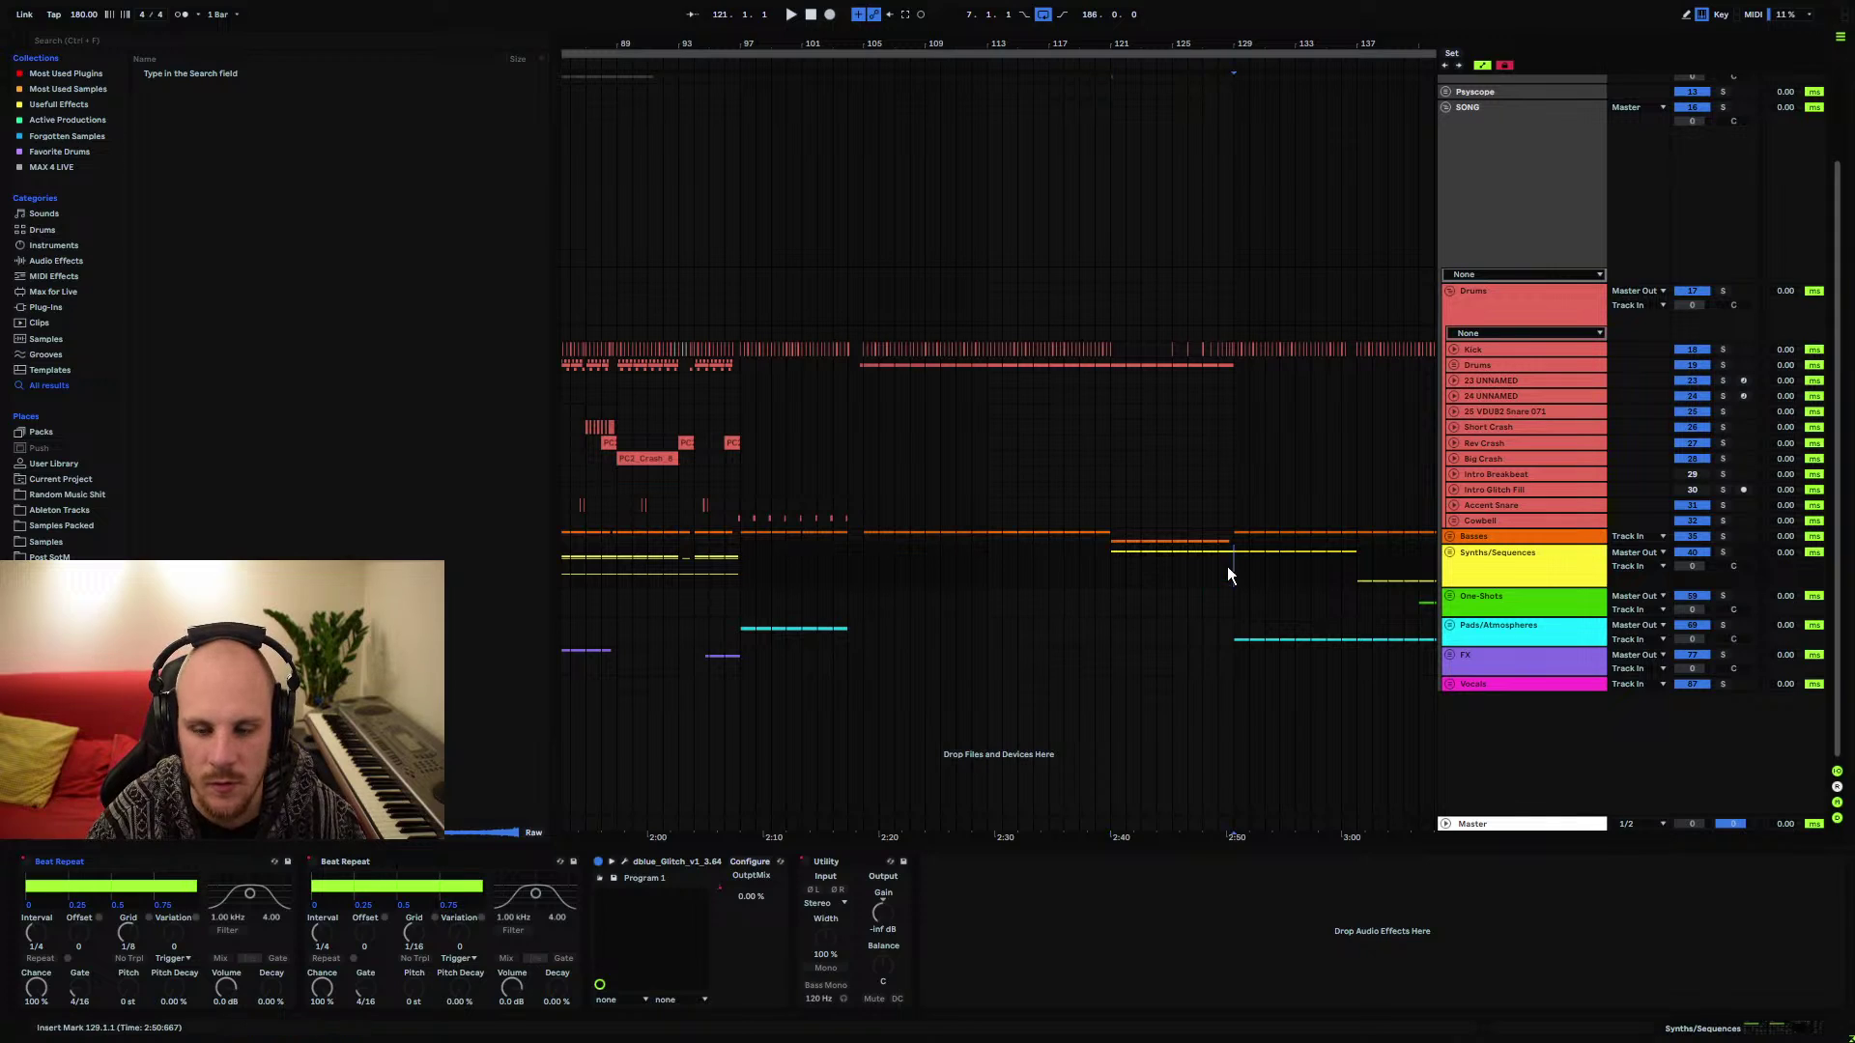
# Unfold the Pads/Atmospheres group and add a new MIDI track below track 76 with a Phase Plant instrument
pyautogui.click(1452, 627)
pyautogui.scroll(-2, 1394, 626)
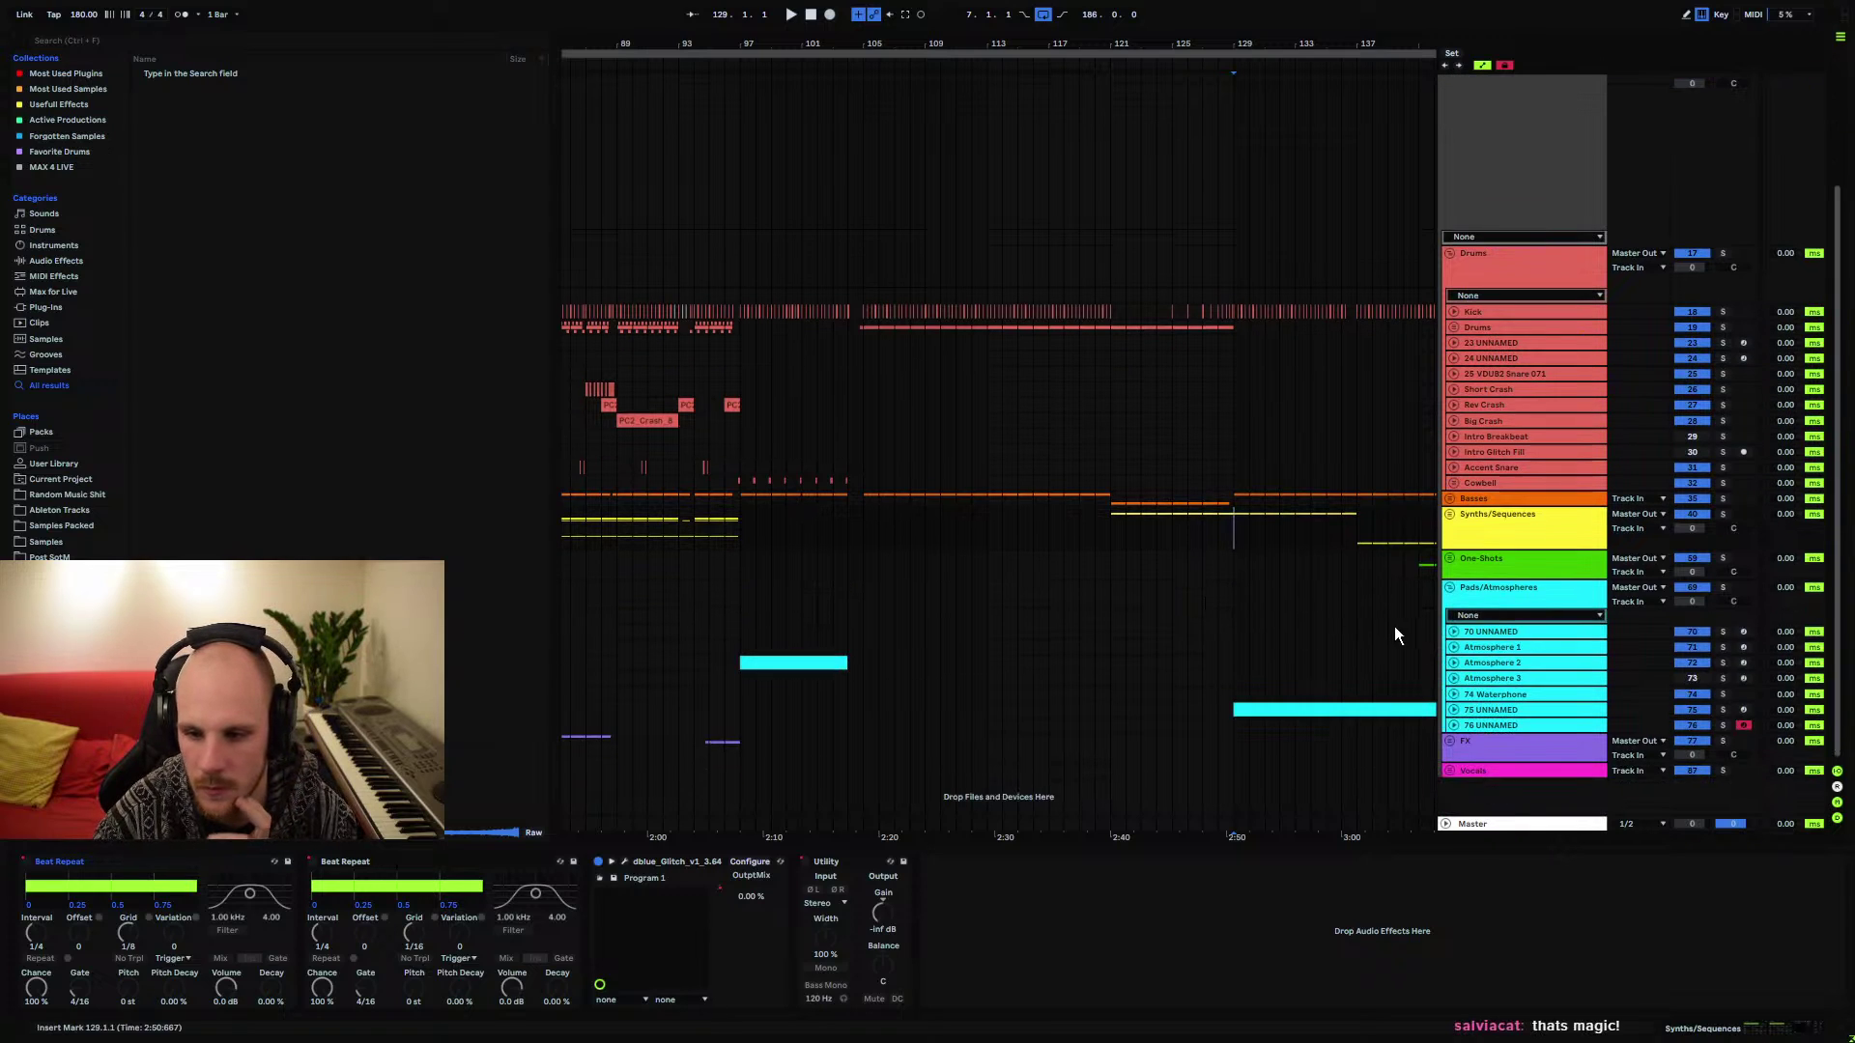
pyautogui.click(1503, 728)
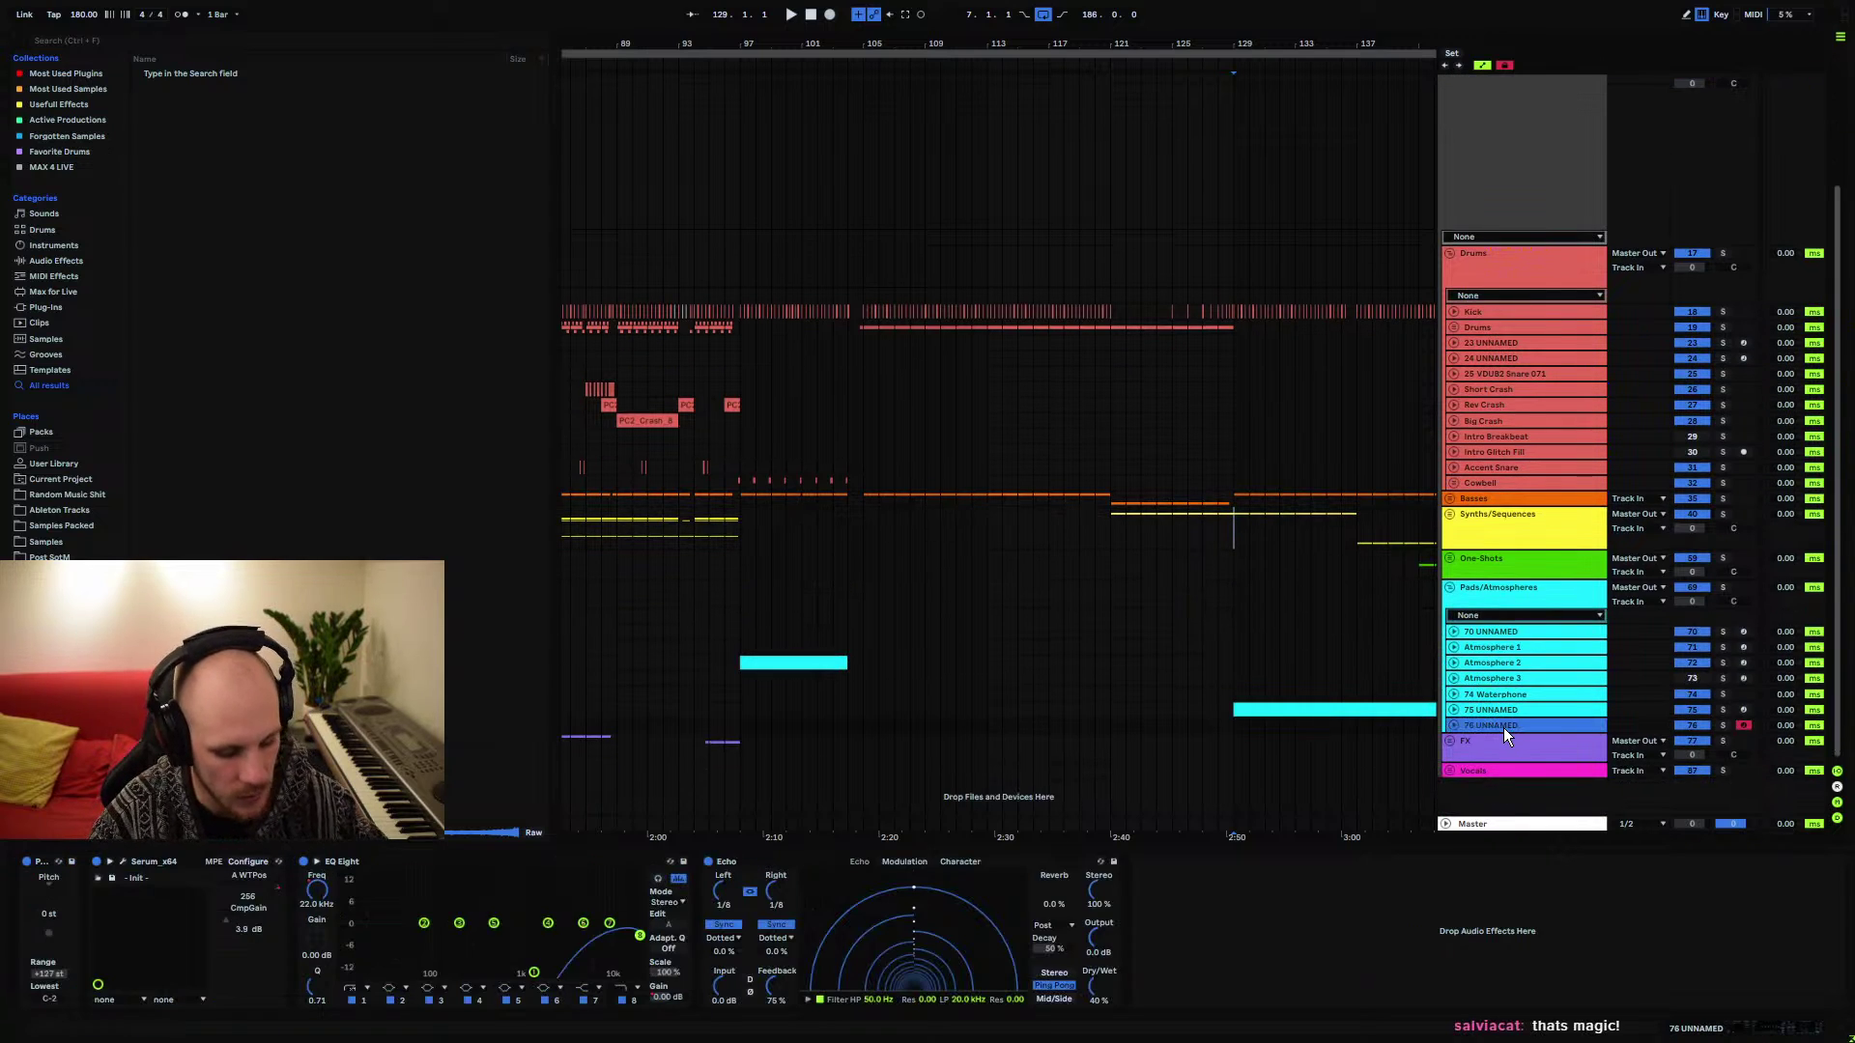
pyautogui.hotkey('ctrl', 'shift', 't')
pyautogui.rightClick(933, 750)
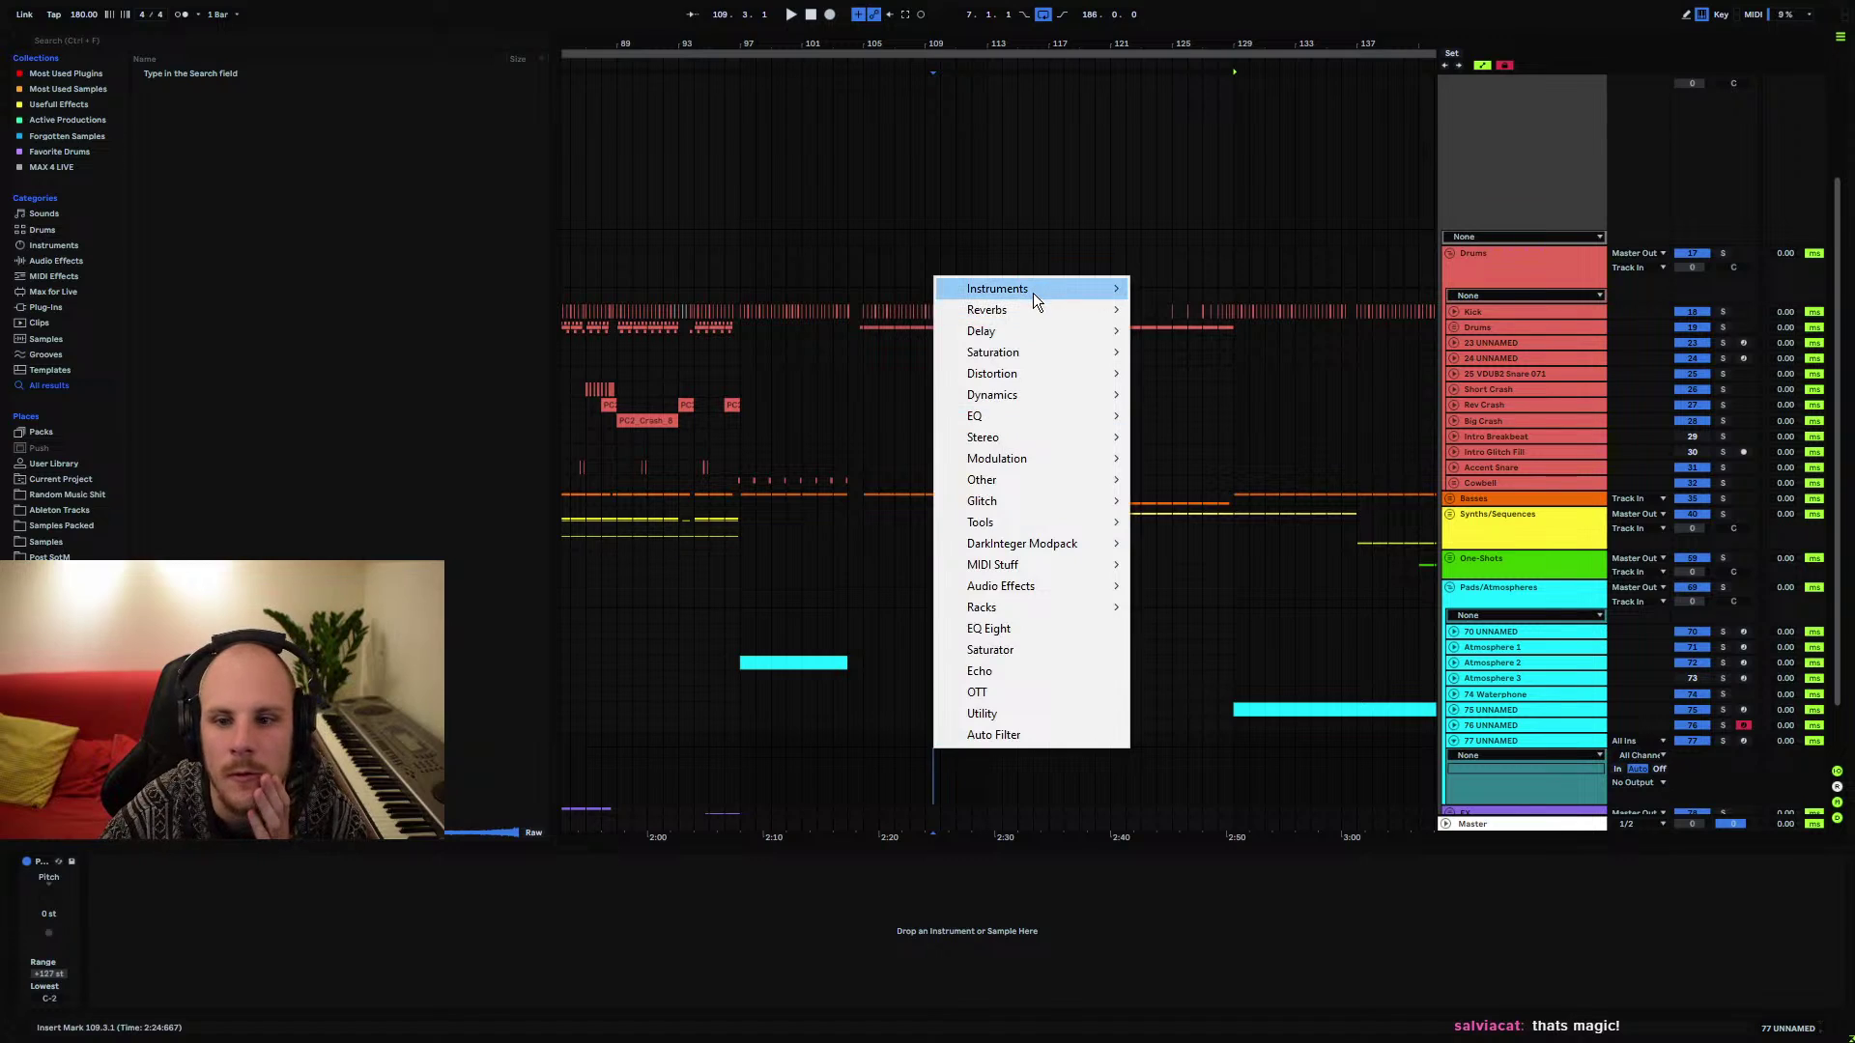
pyautogui.moveTo(1034, 293)
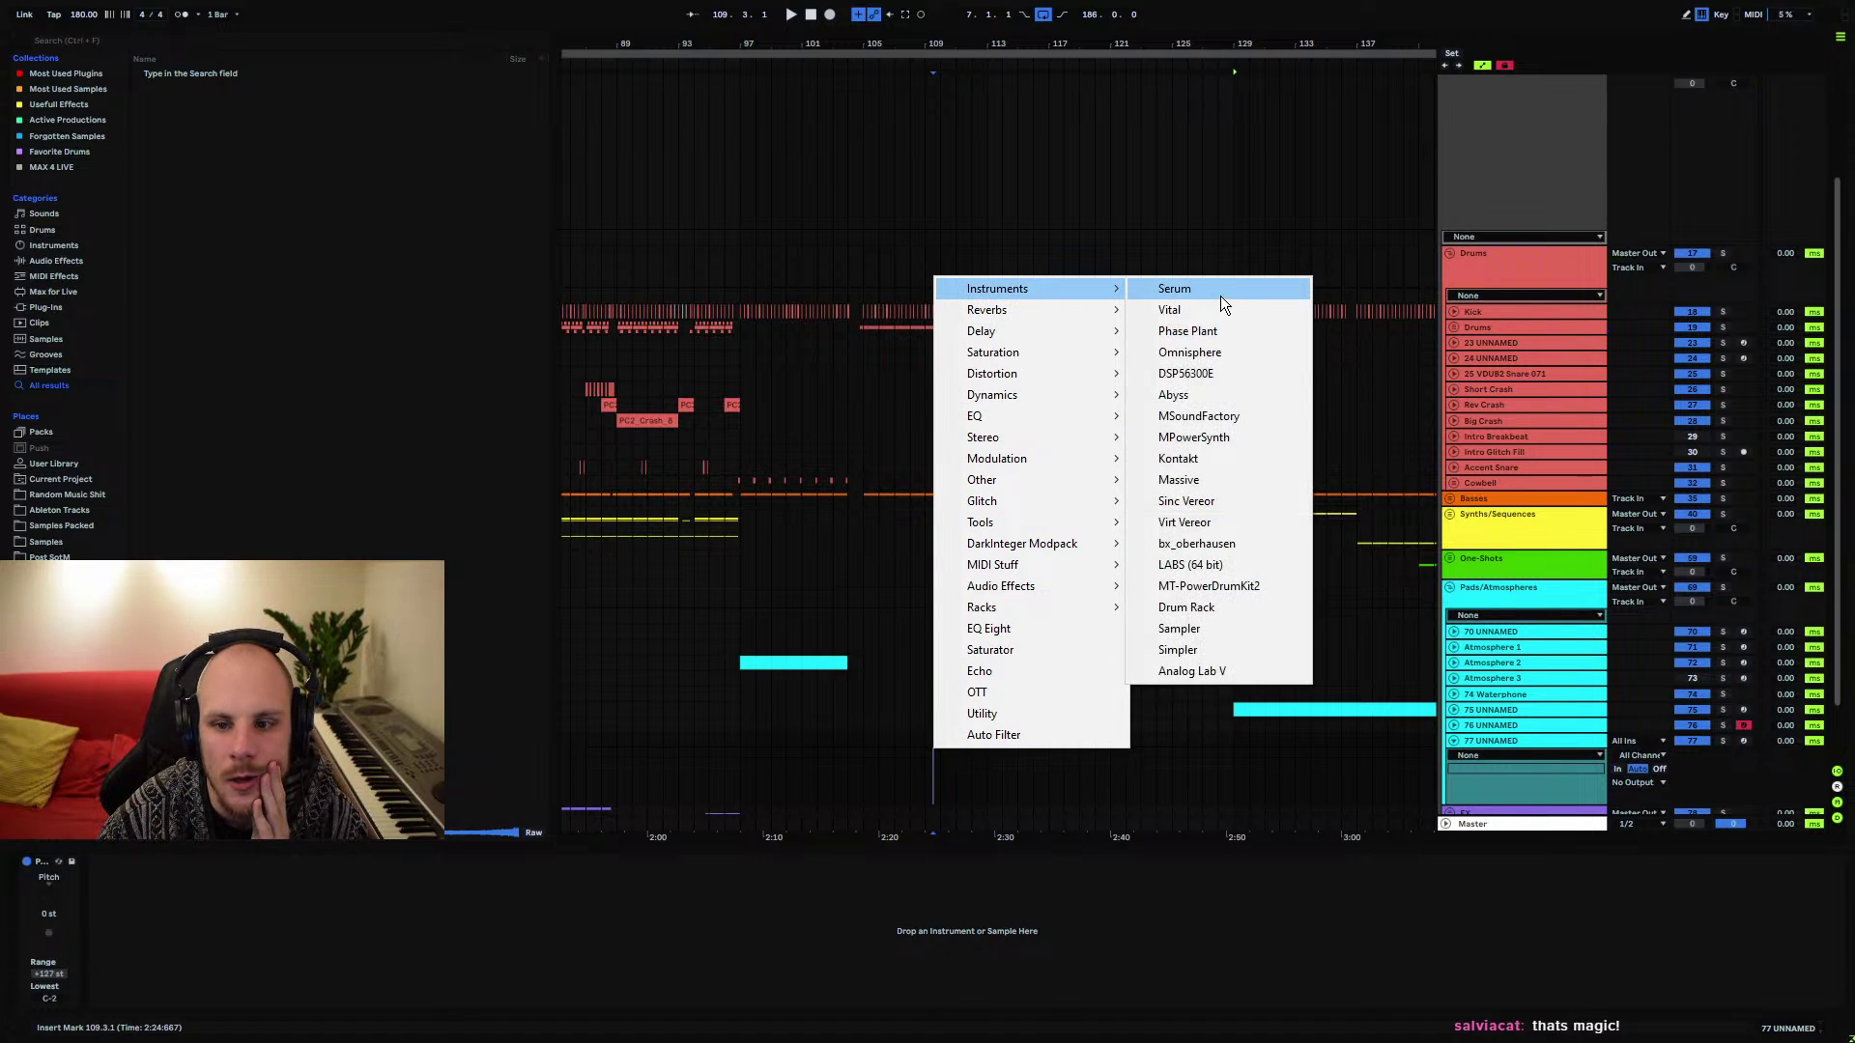
pyautogui.click(1202, 330)
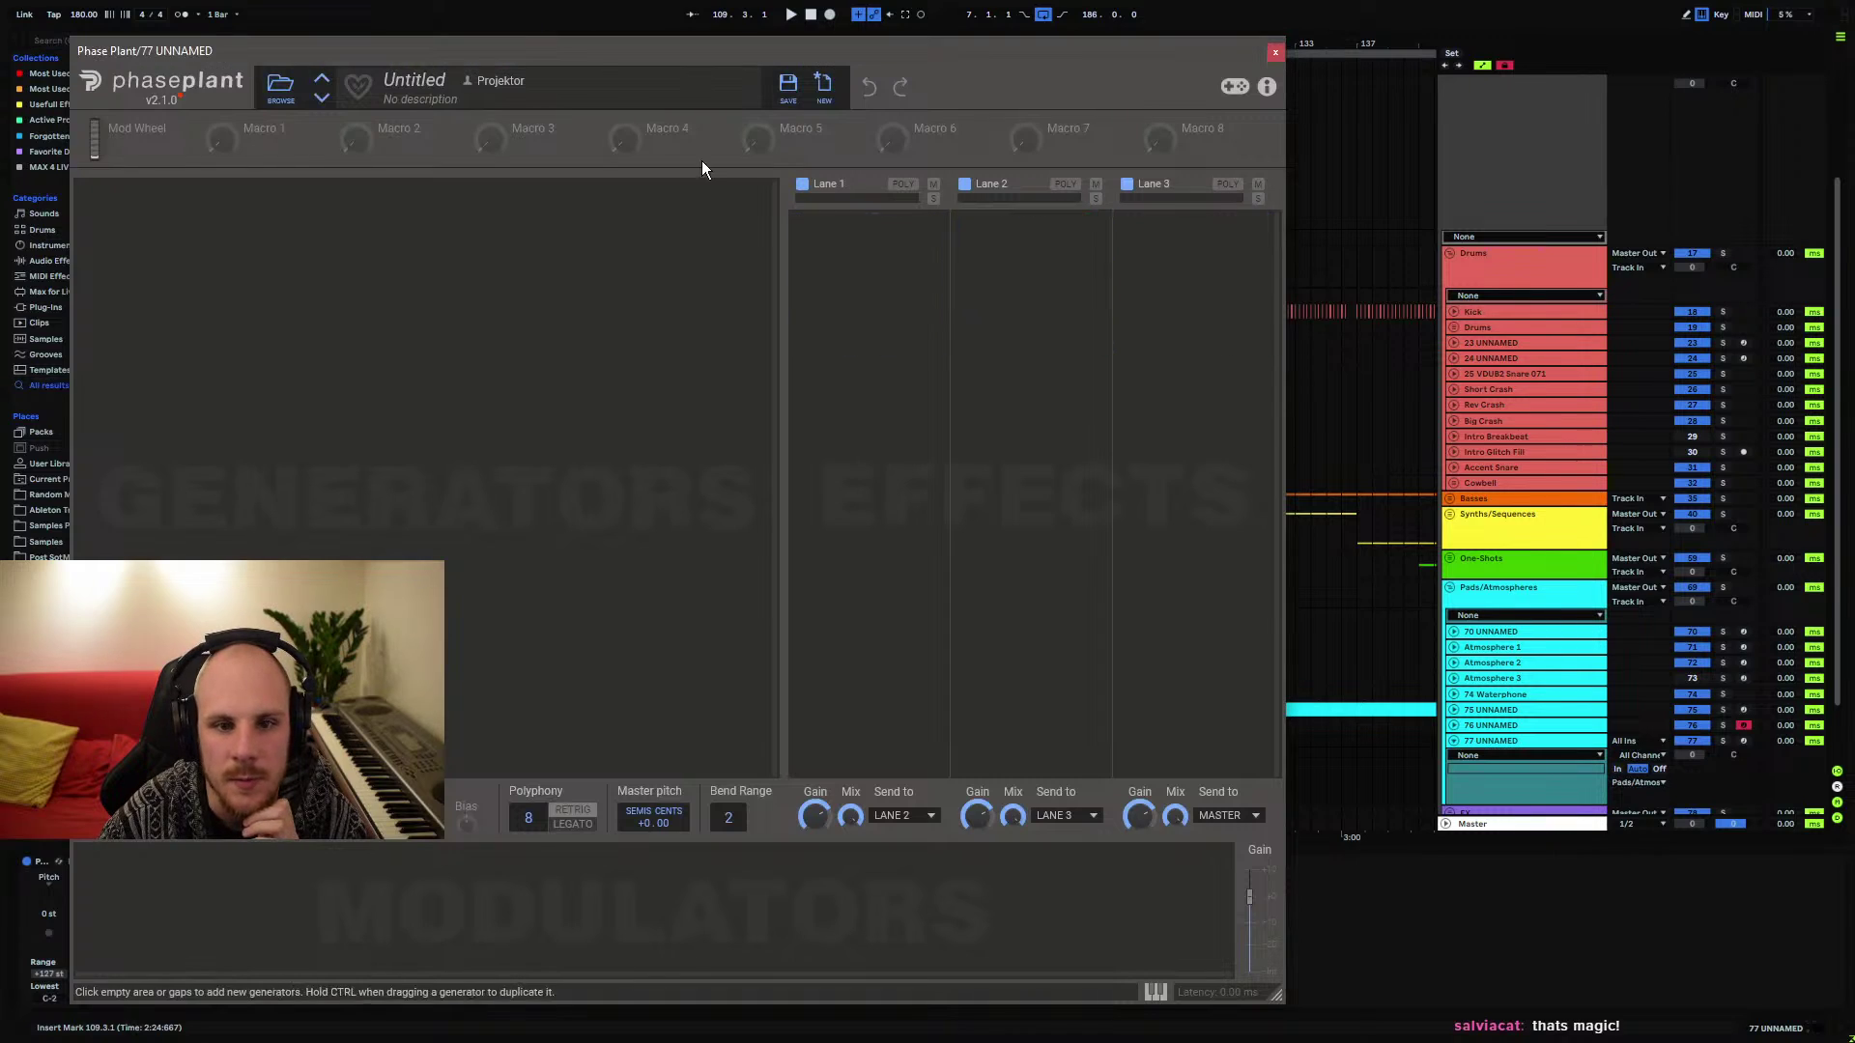
pyautogui.moveTo(629, 58); pyautogui.dragTo(862, 58)
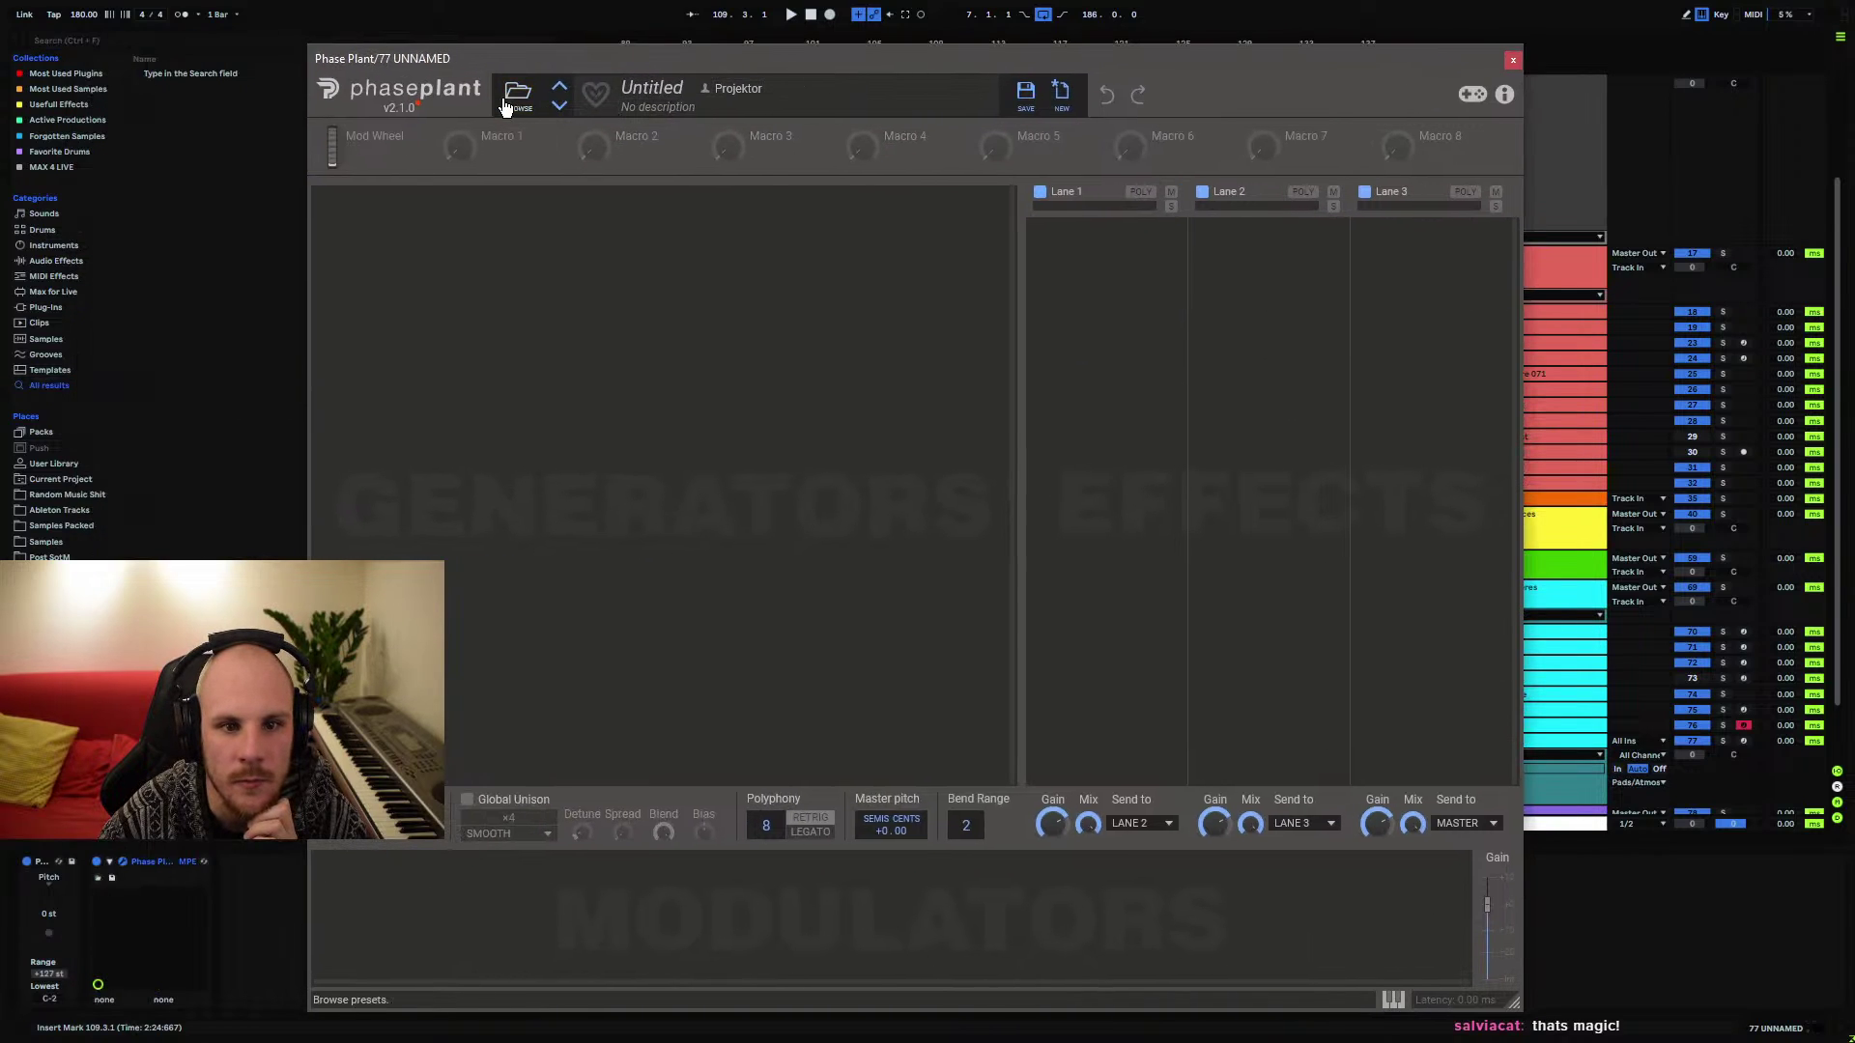
# Load the Scary Texture preset from the favorites in Phase Plant and show its patch view
pyautogui.click(517, 94)
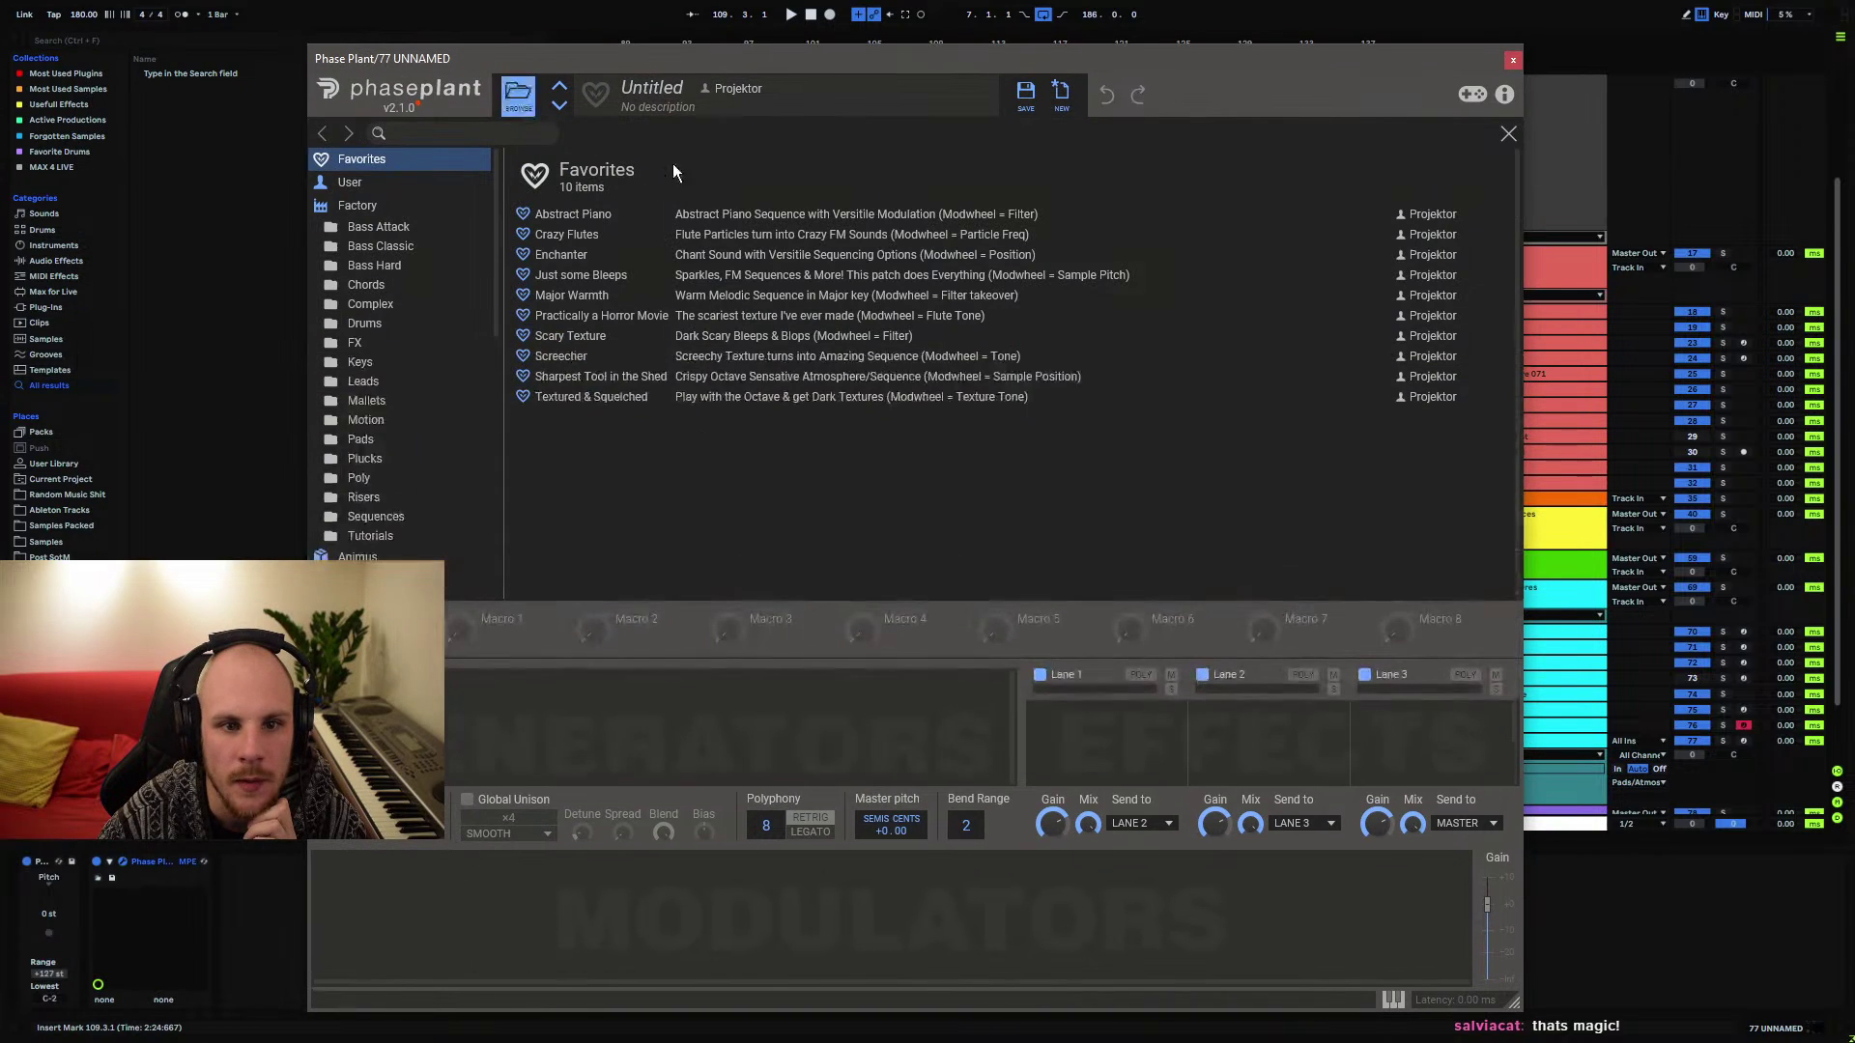
pyautogui.click(558, 338)
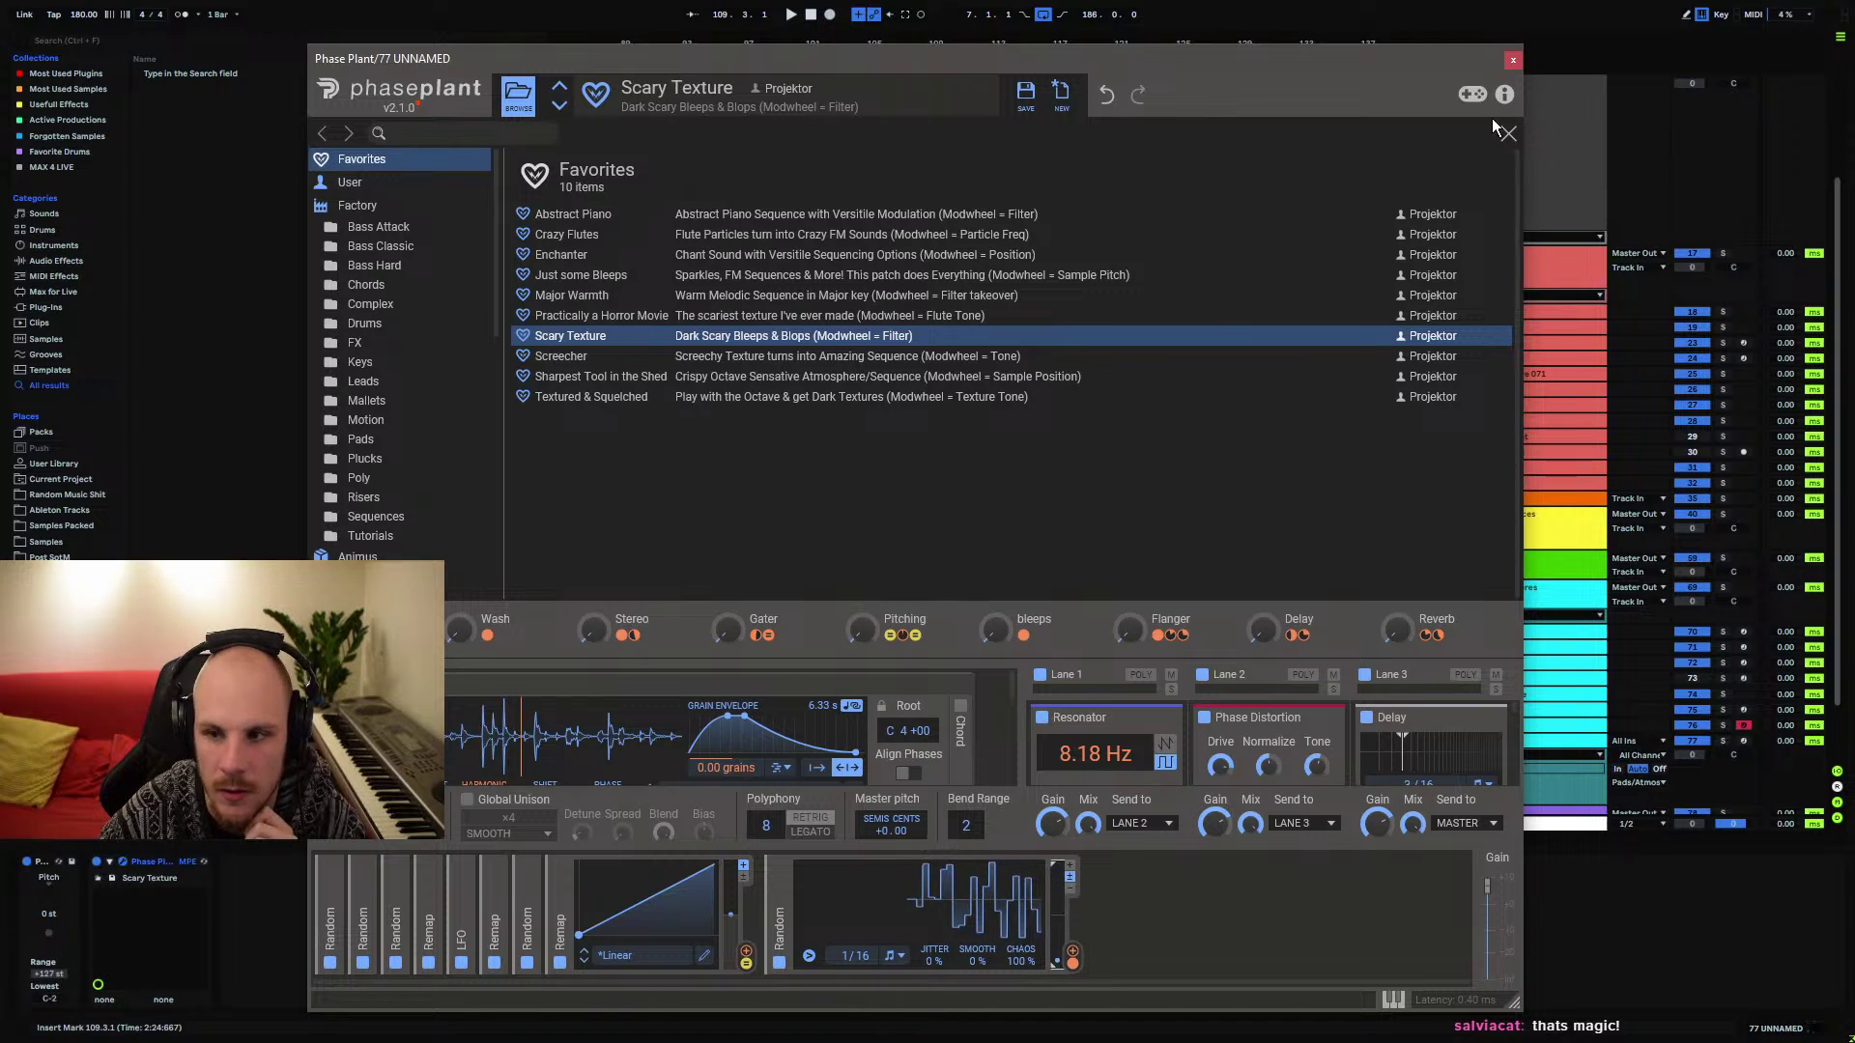
pyautogui.click(1513, 60)
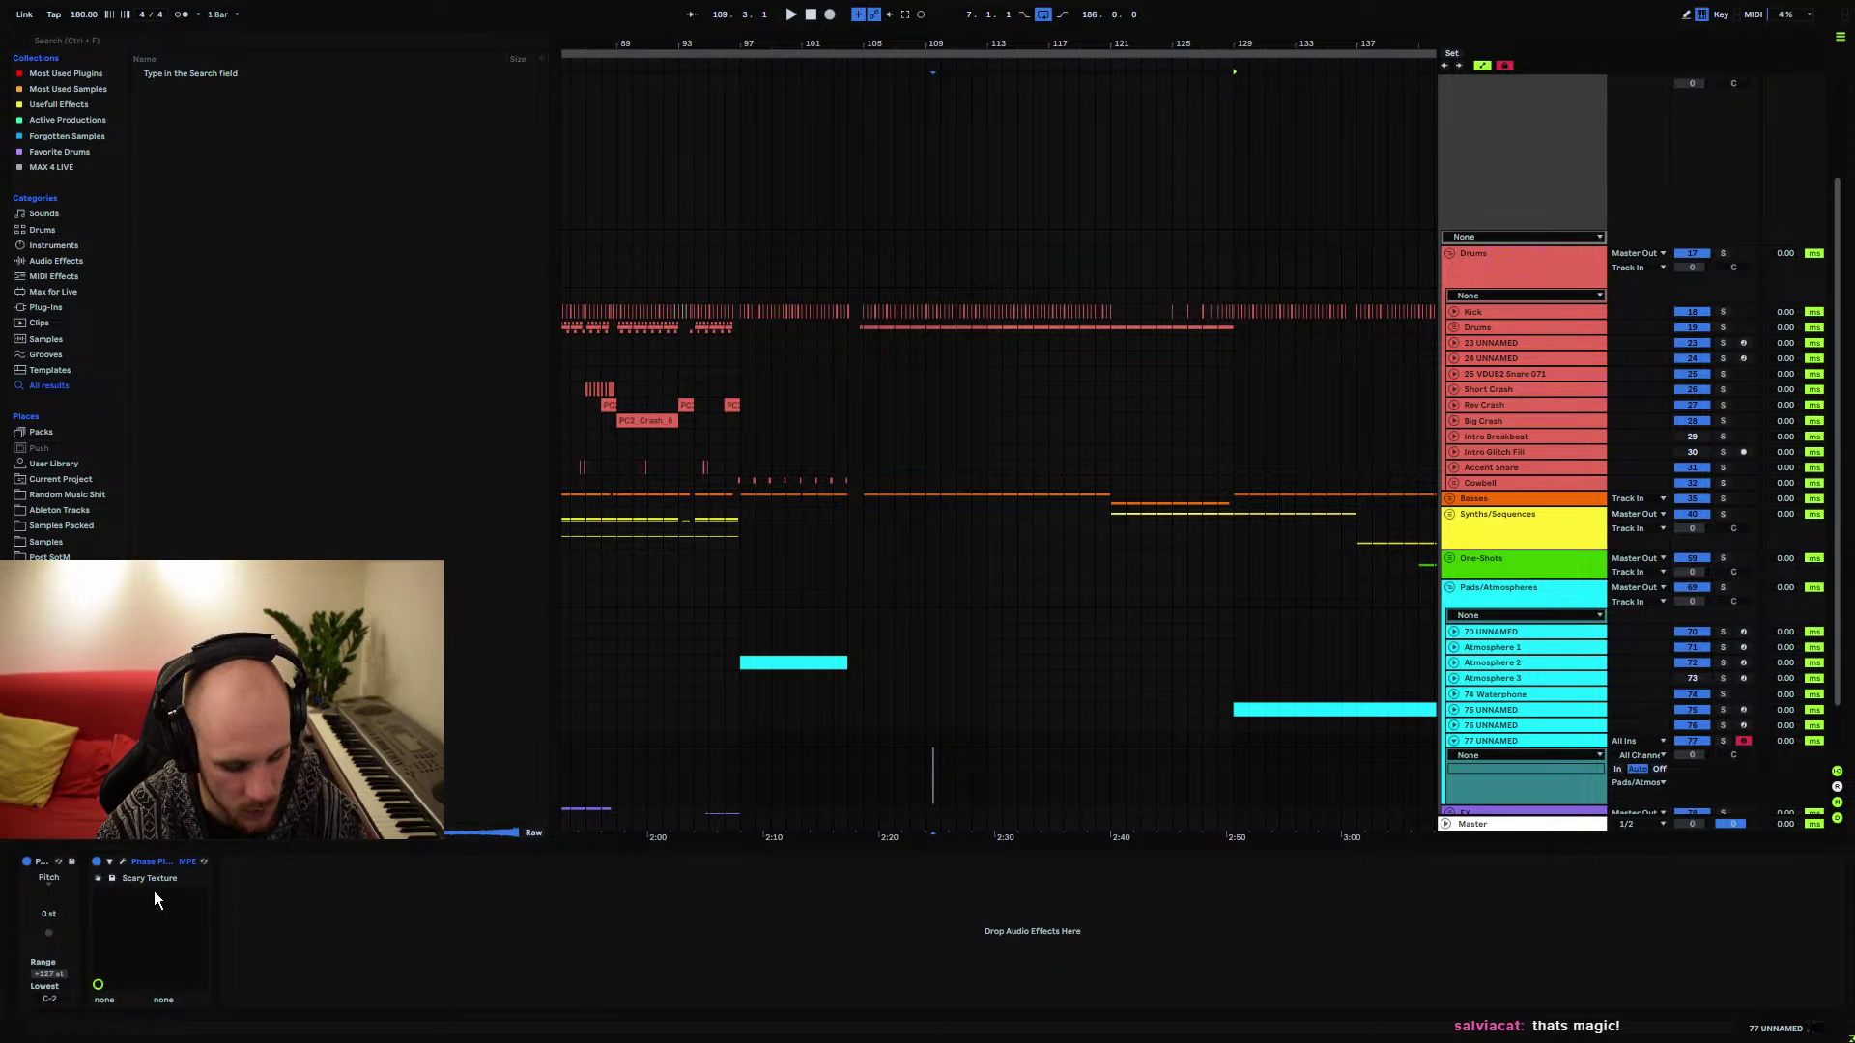
pyautogui.click(122, 861)
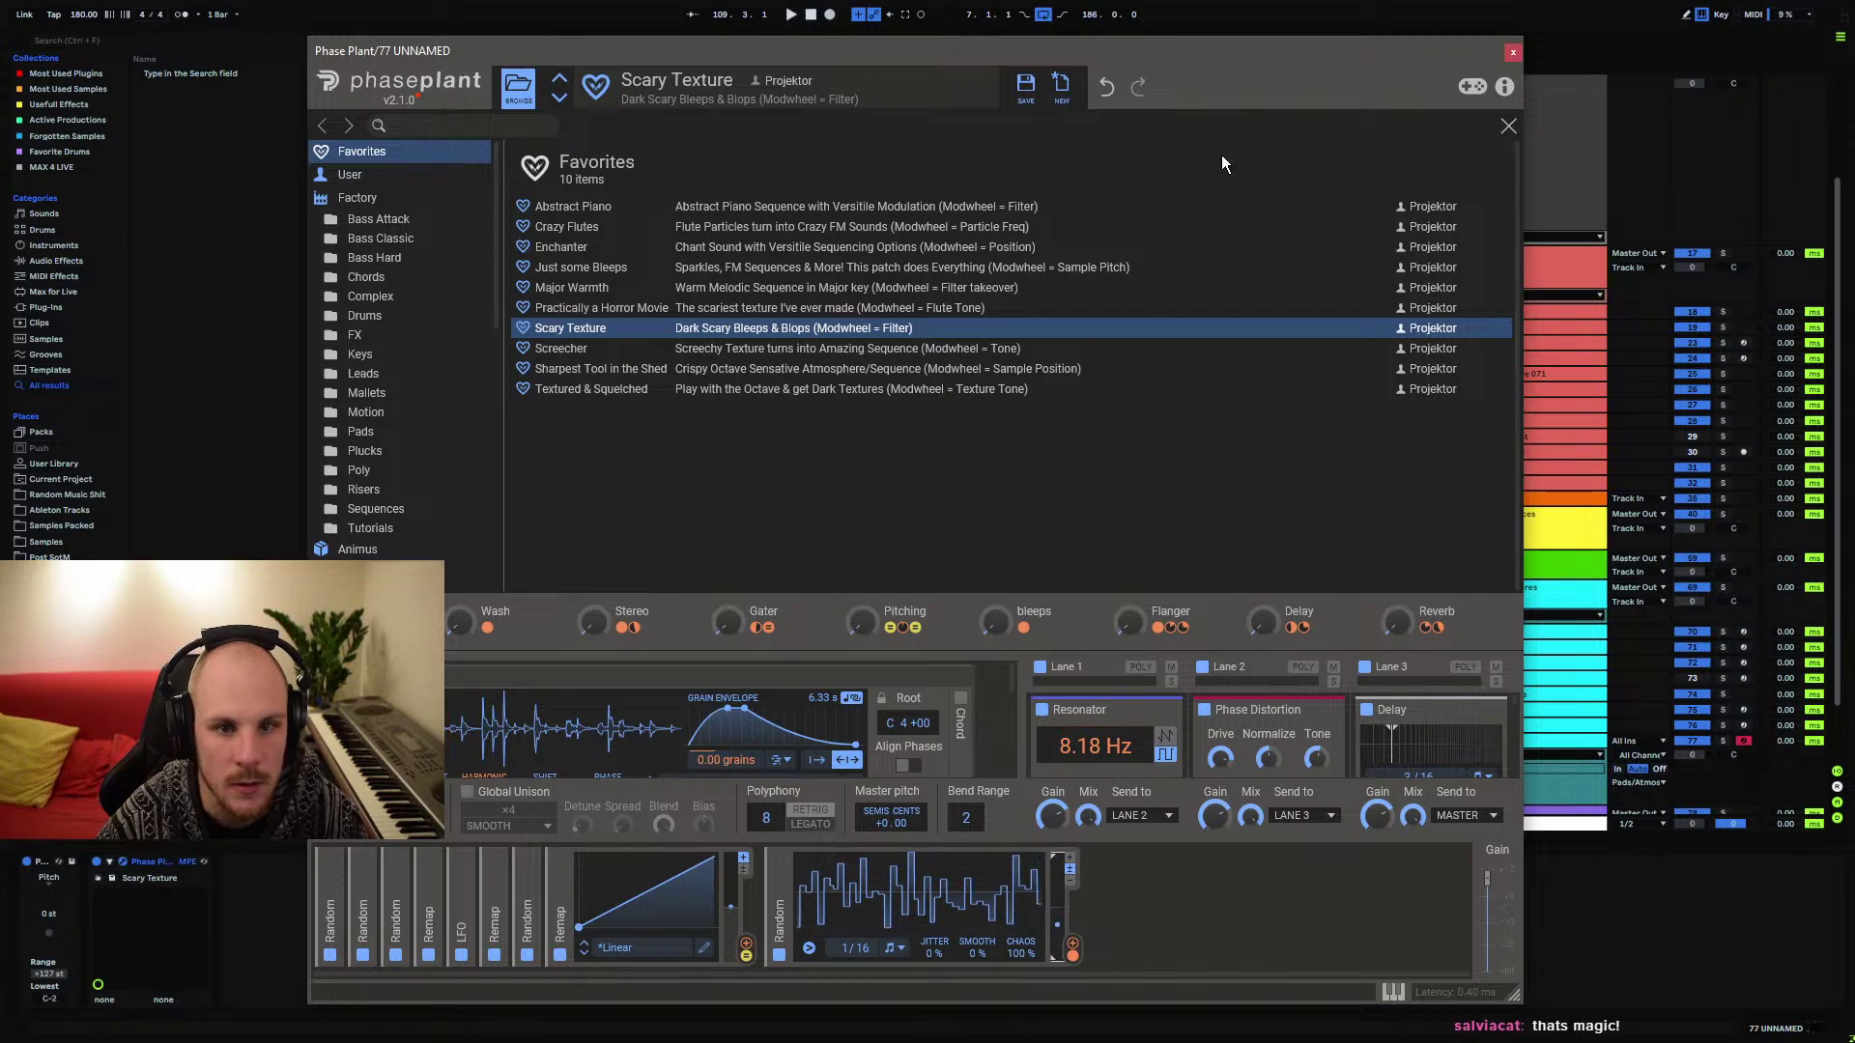
pyautogui.click(1508, 126)
# Audition the Scary Texture patch by playing notes in different octaves
pyautogui.press('x')
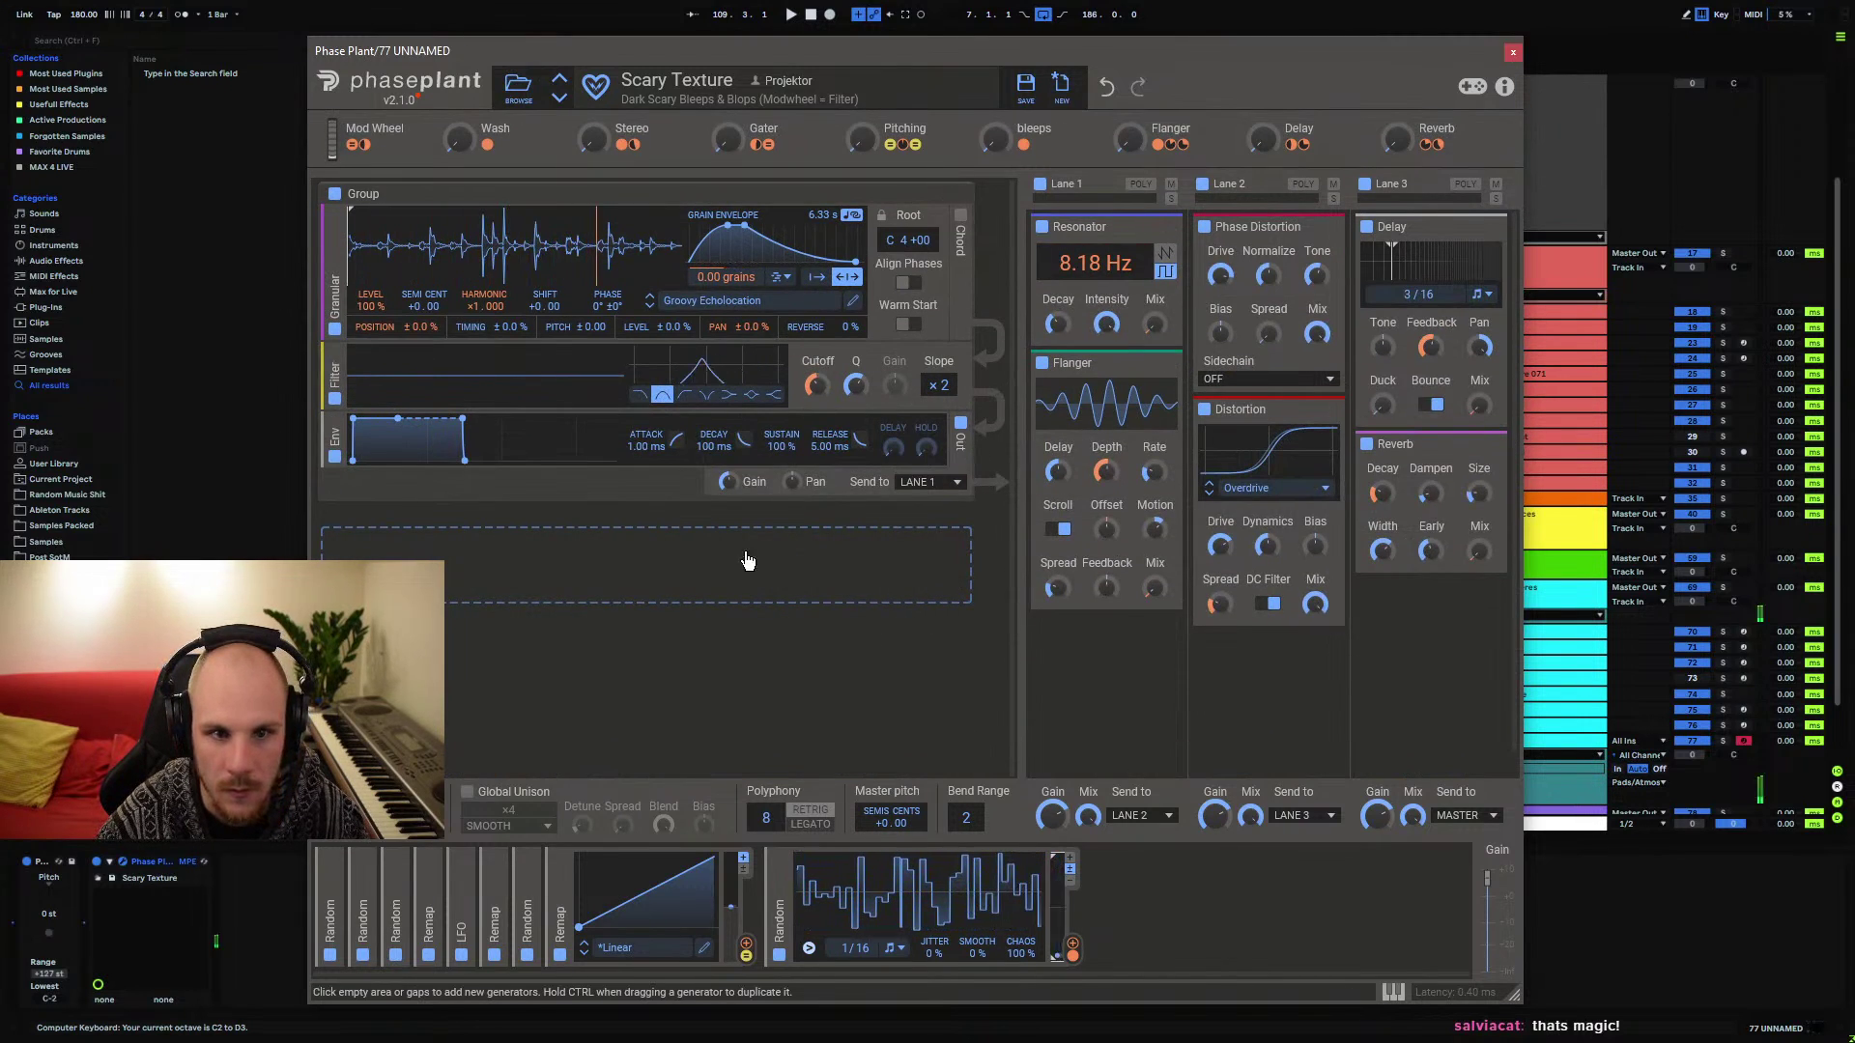
pyautogui.press('a')
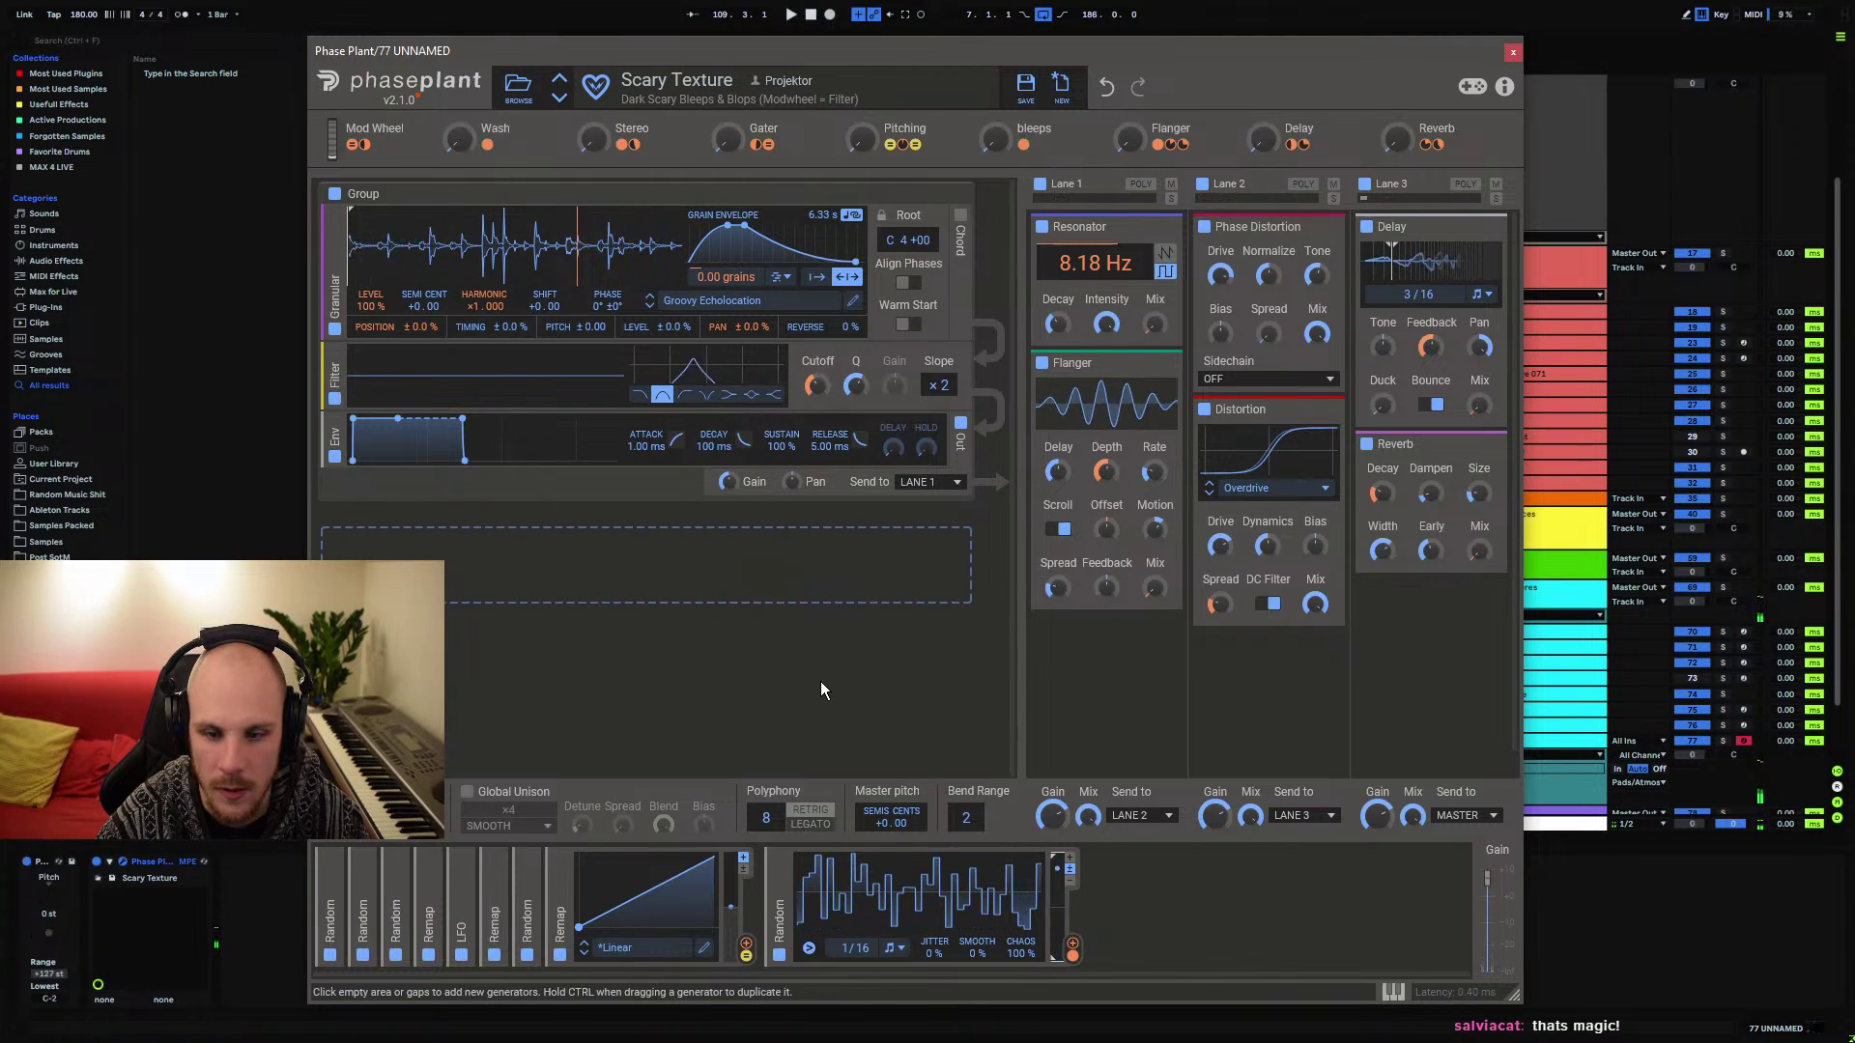
pyautogui.press('x')
pyautogui.press('x')
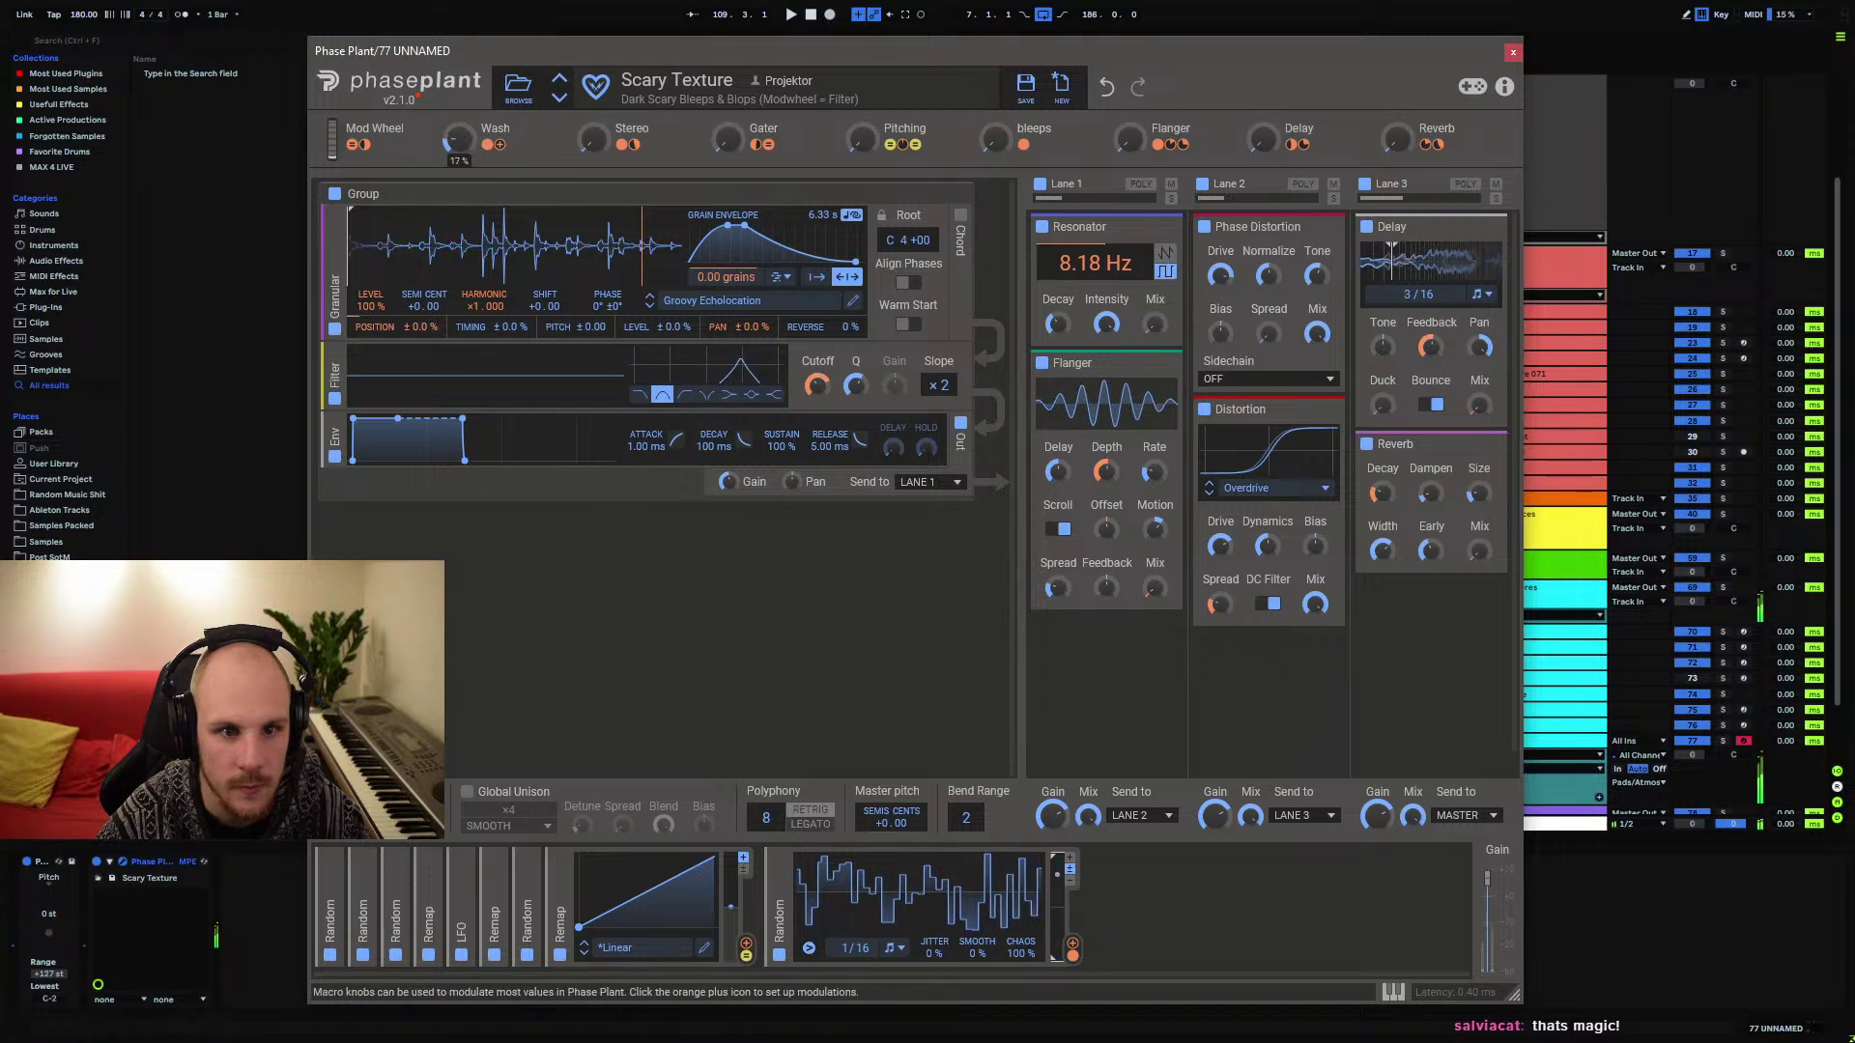
# Try out the Wash macro and raise the Stereo, Gater and bleeps macros of the Scary Texture patch, and close Phase Plant
pyautogui.moveTo(459, 140); pyautogui.dragTo(459, 97)
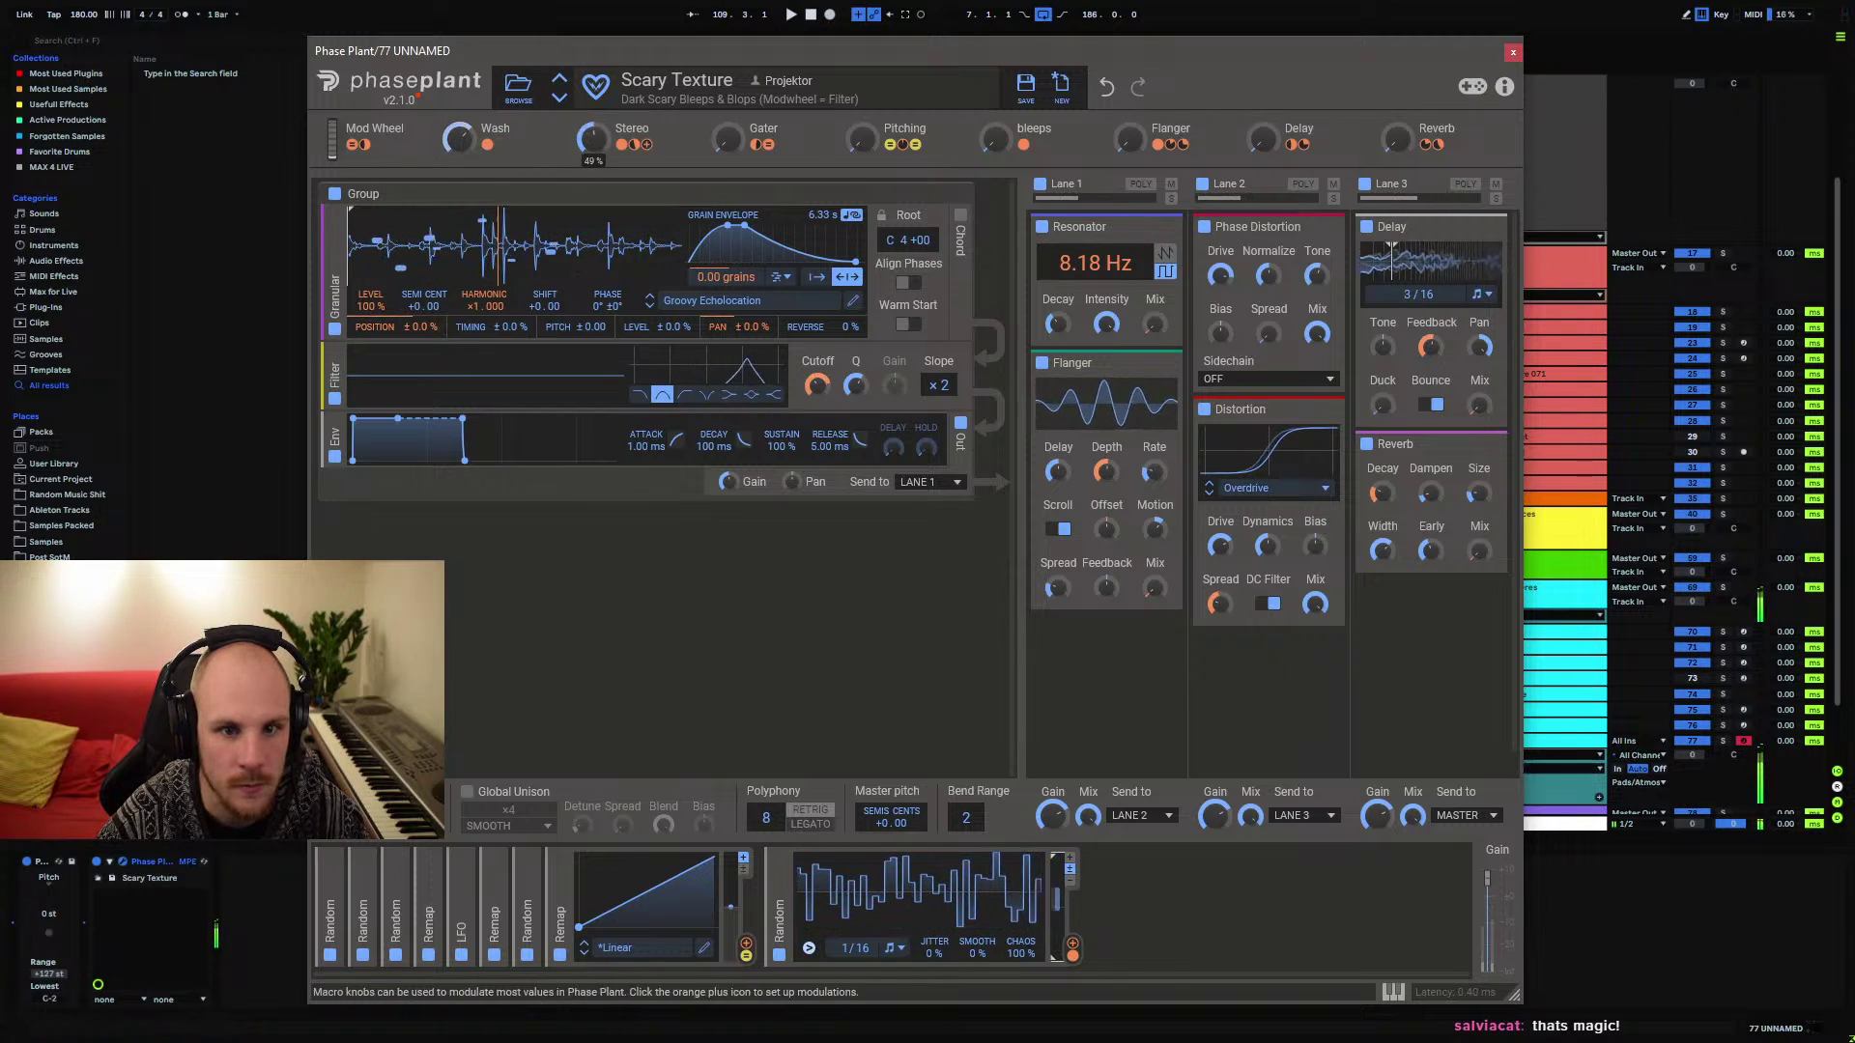
pyautogui.moveTo(579, 159); pyautogui.dragTo(580, 116)
pyautogui.press('x')
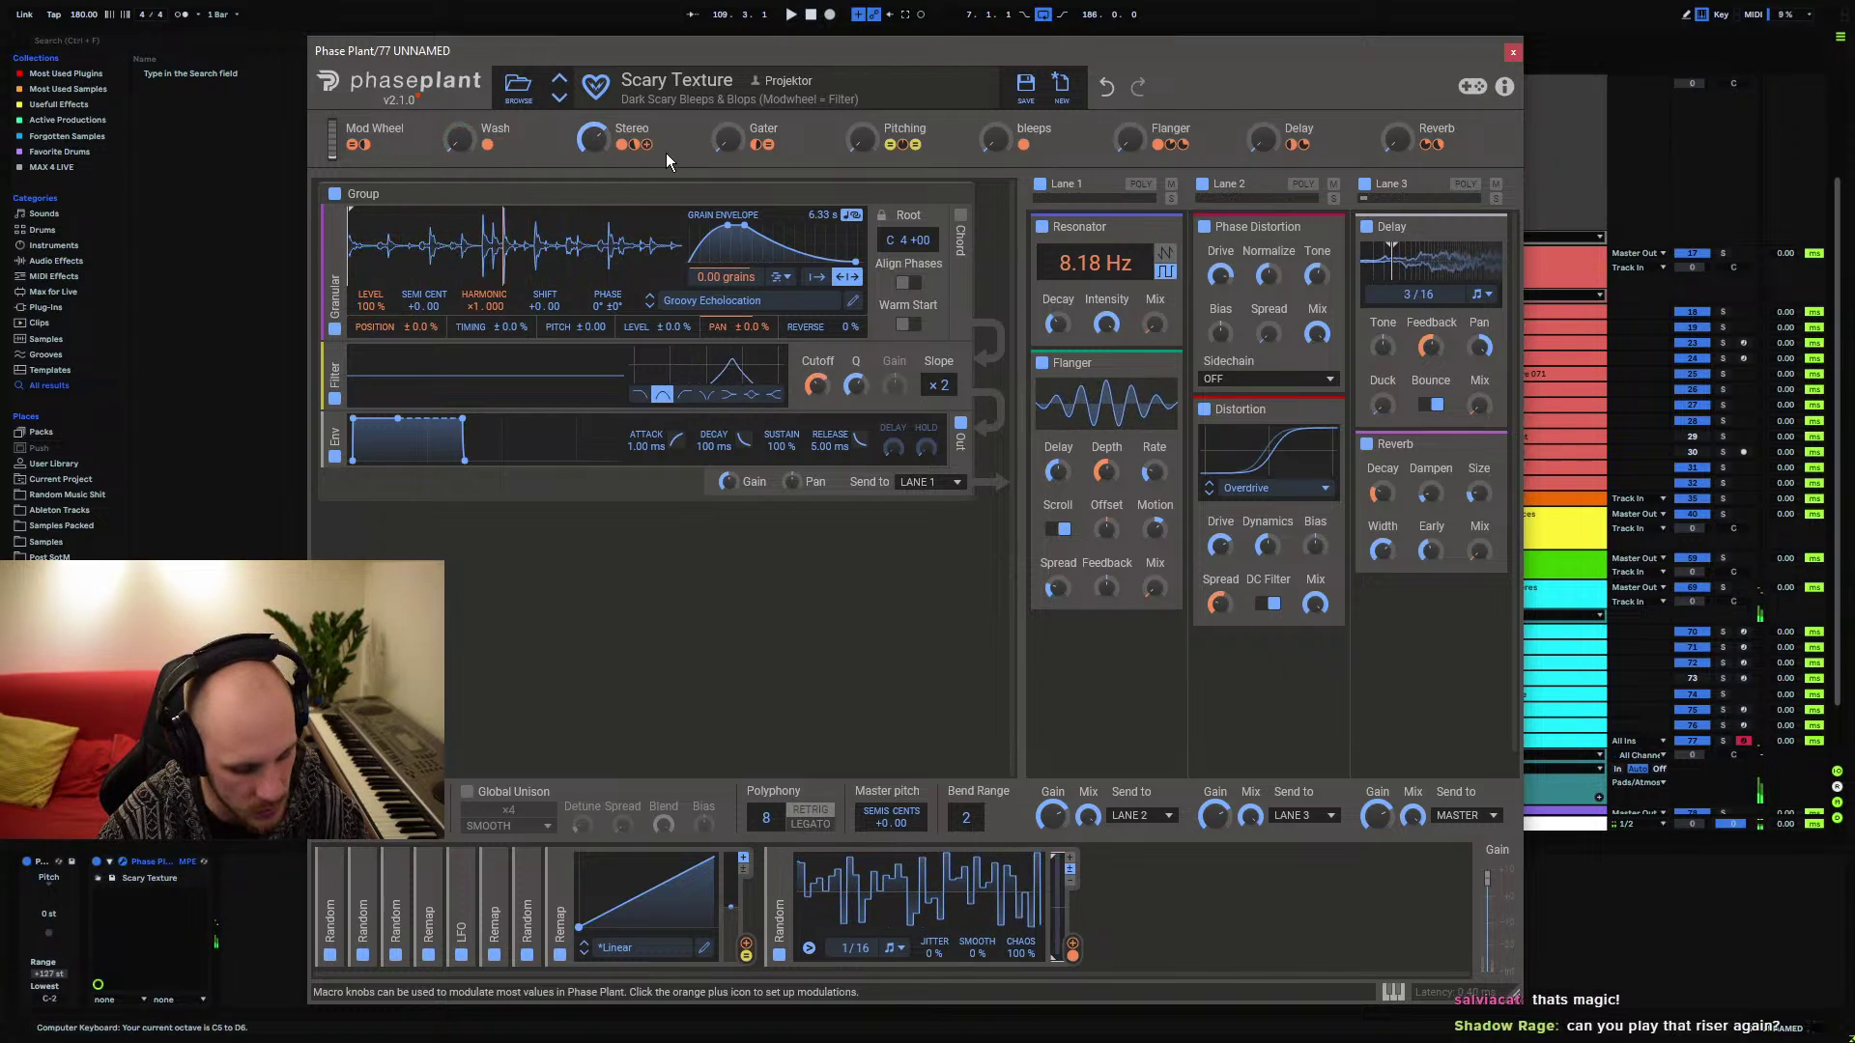
pyautogui.scroll(5, 731, 142)
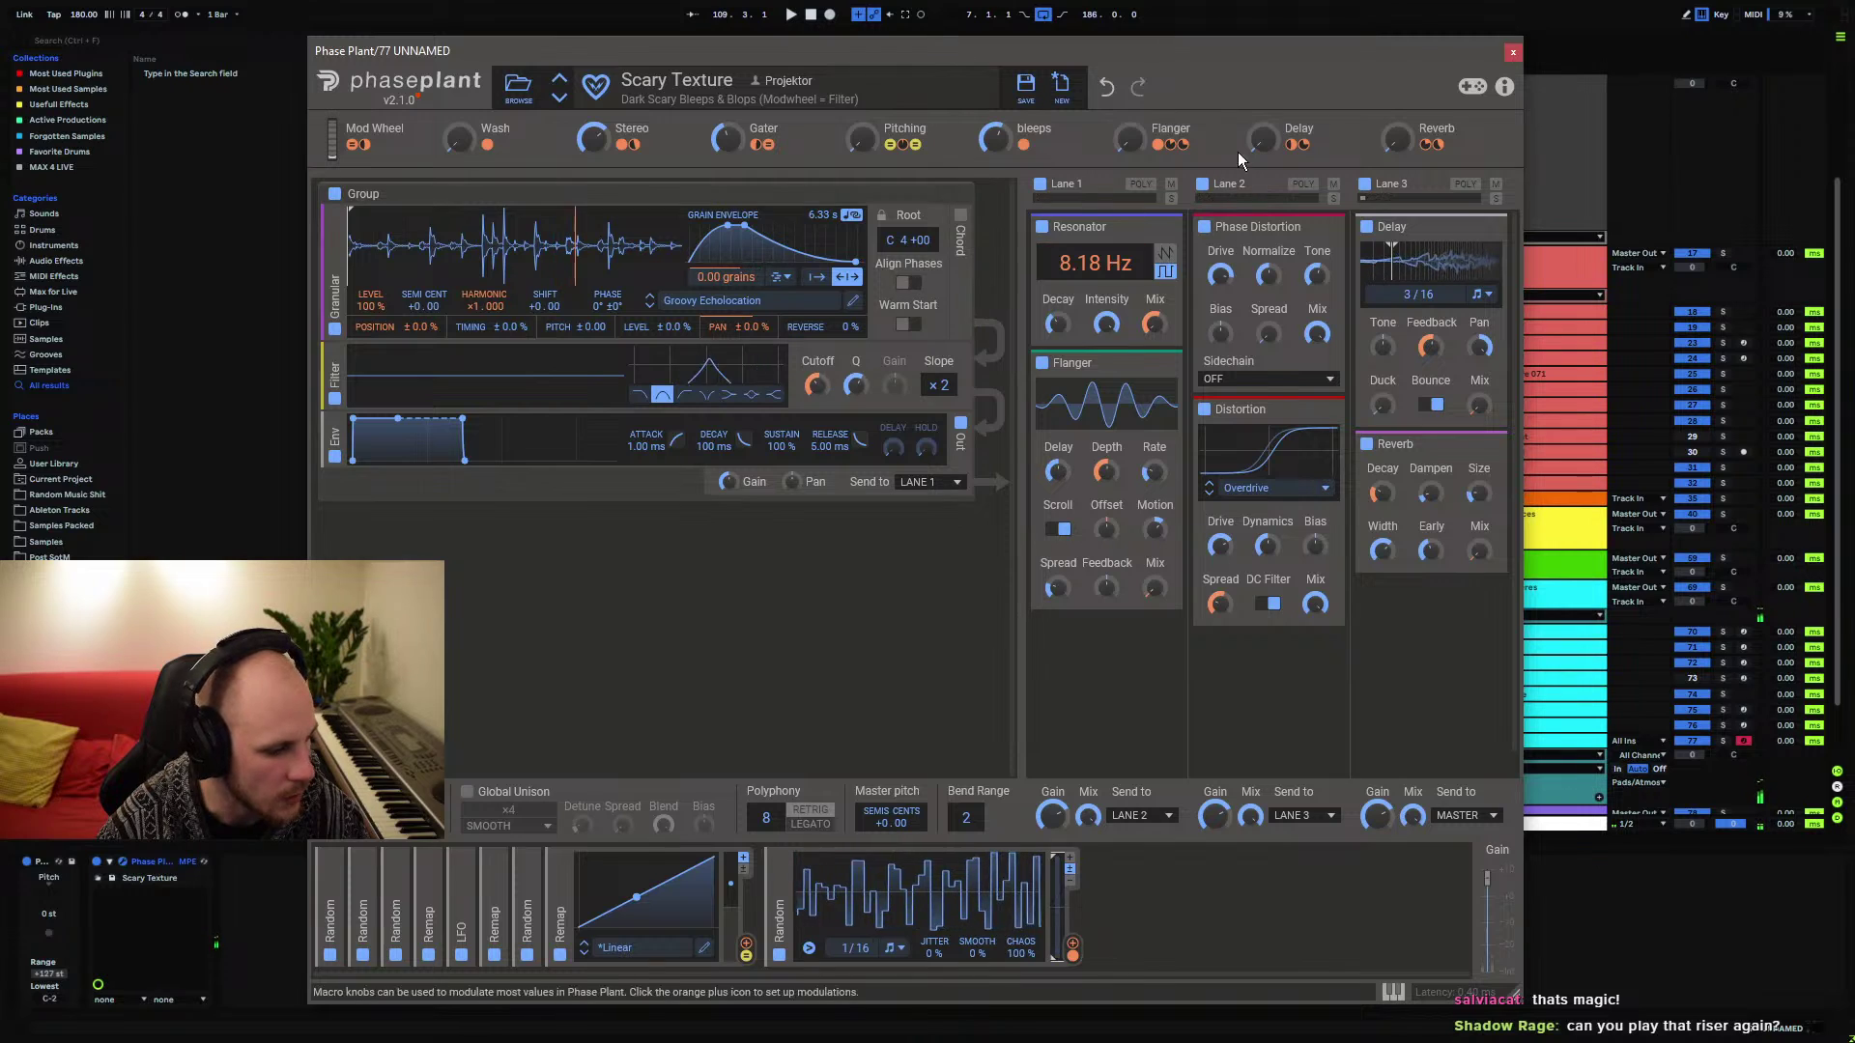
pyautogui.click(1513, 51)
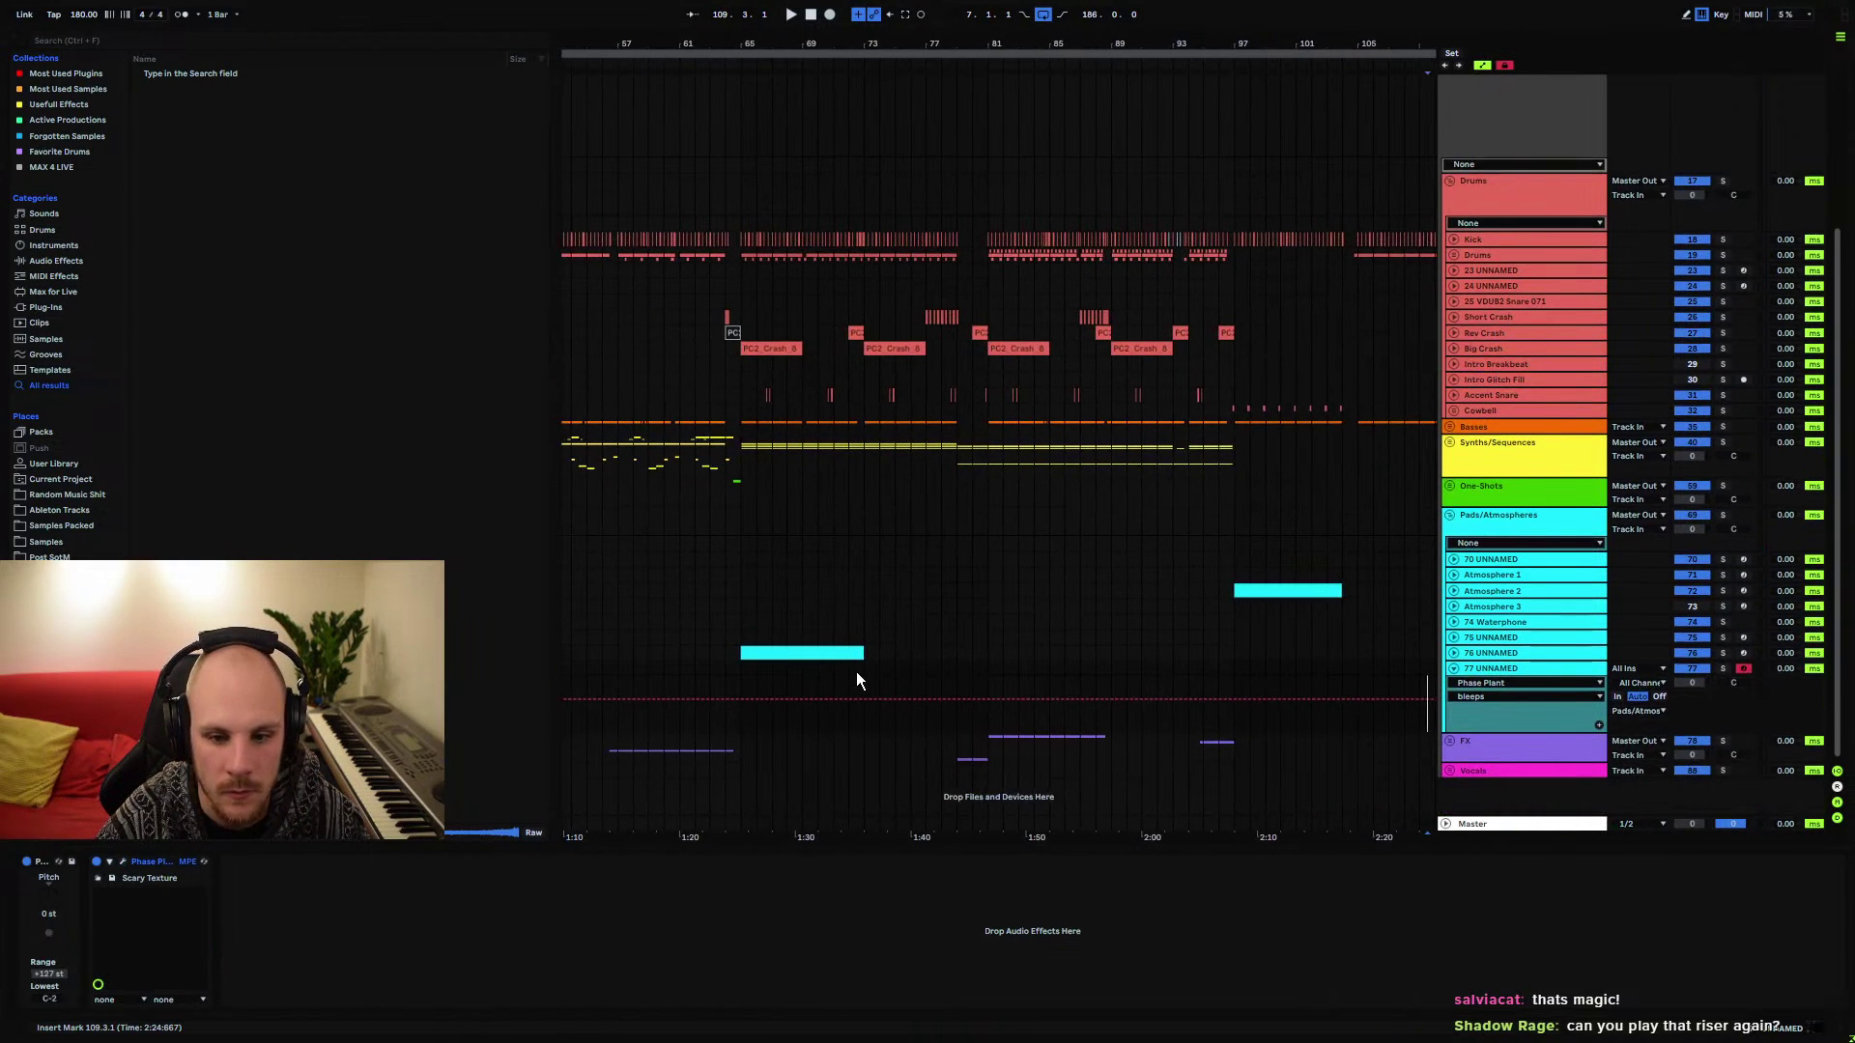
# Solo track 76 and play its riser clip from bar 65, checking the track's volume lane
pyautogui.click(851, 654)
pyautogui.click(1723, 653)
pyautogui.press('space')
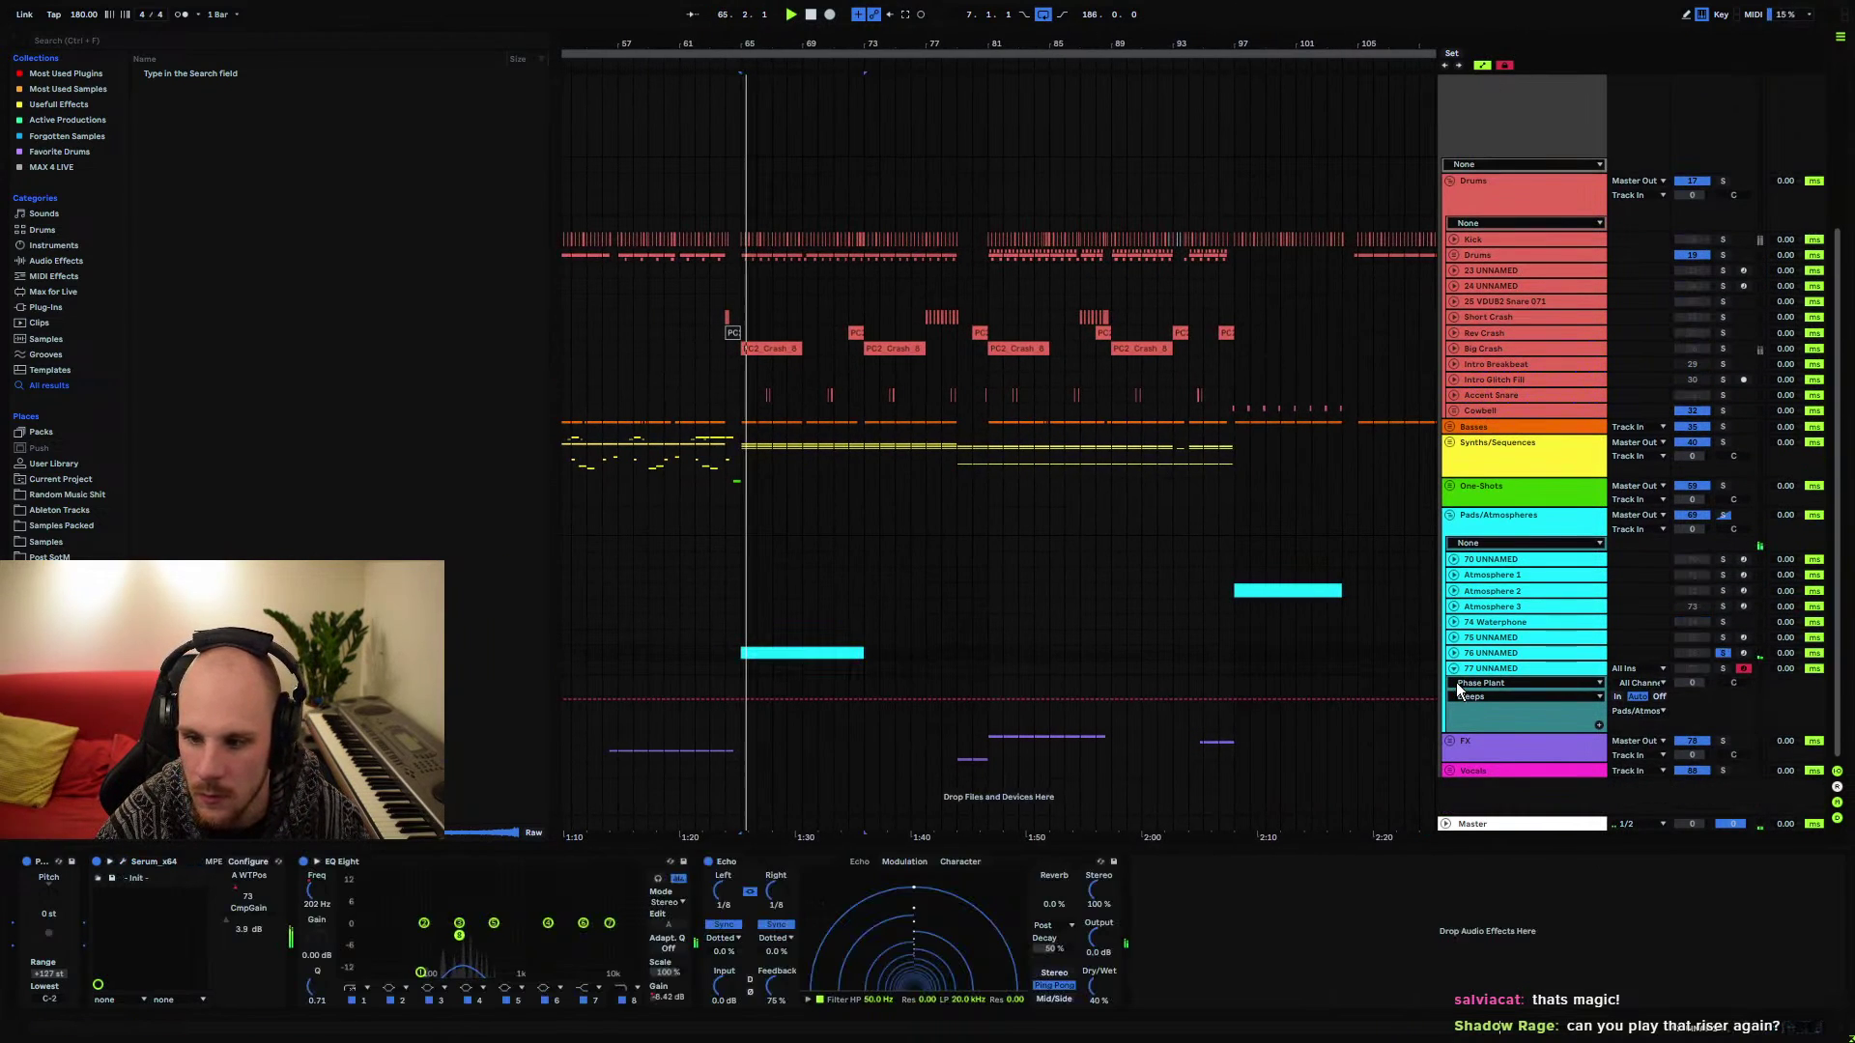
pyautogui.click(1455, 654)
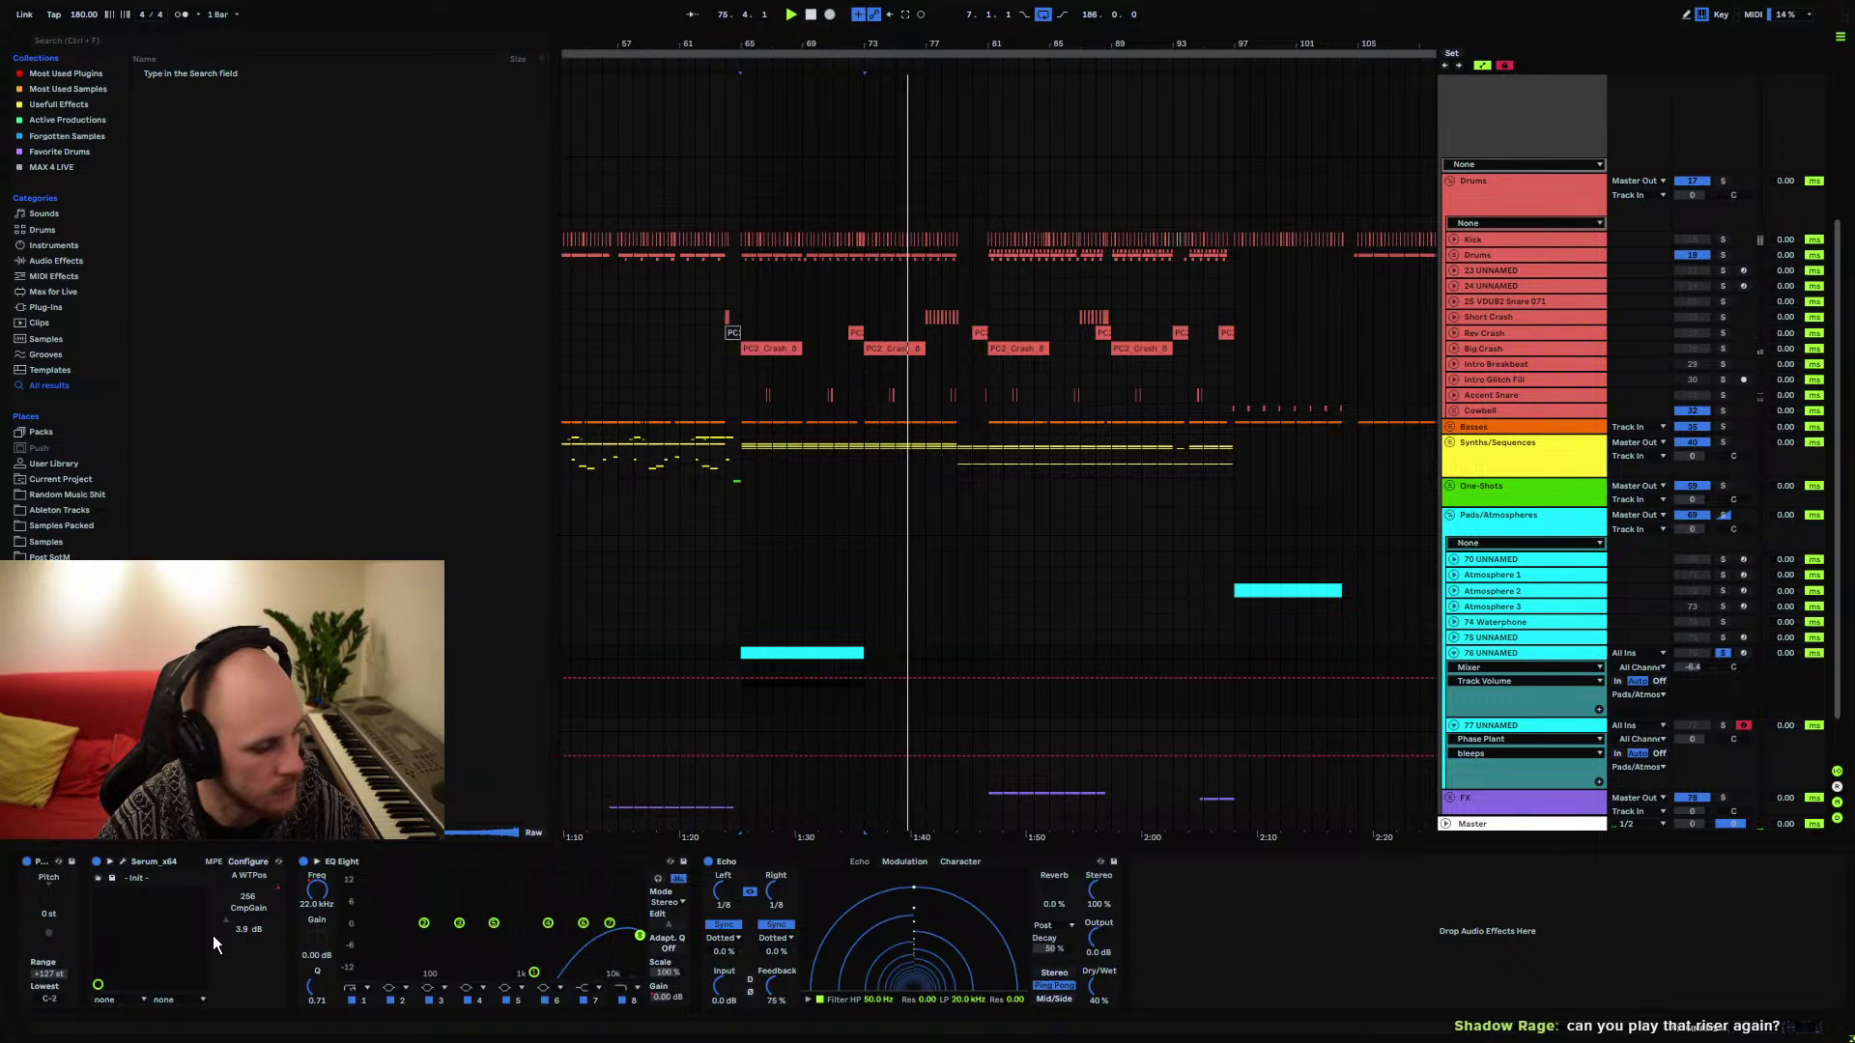
pyautogui.click(744, 708)
pyautogui.click(1455, 653)
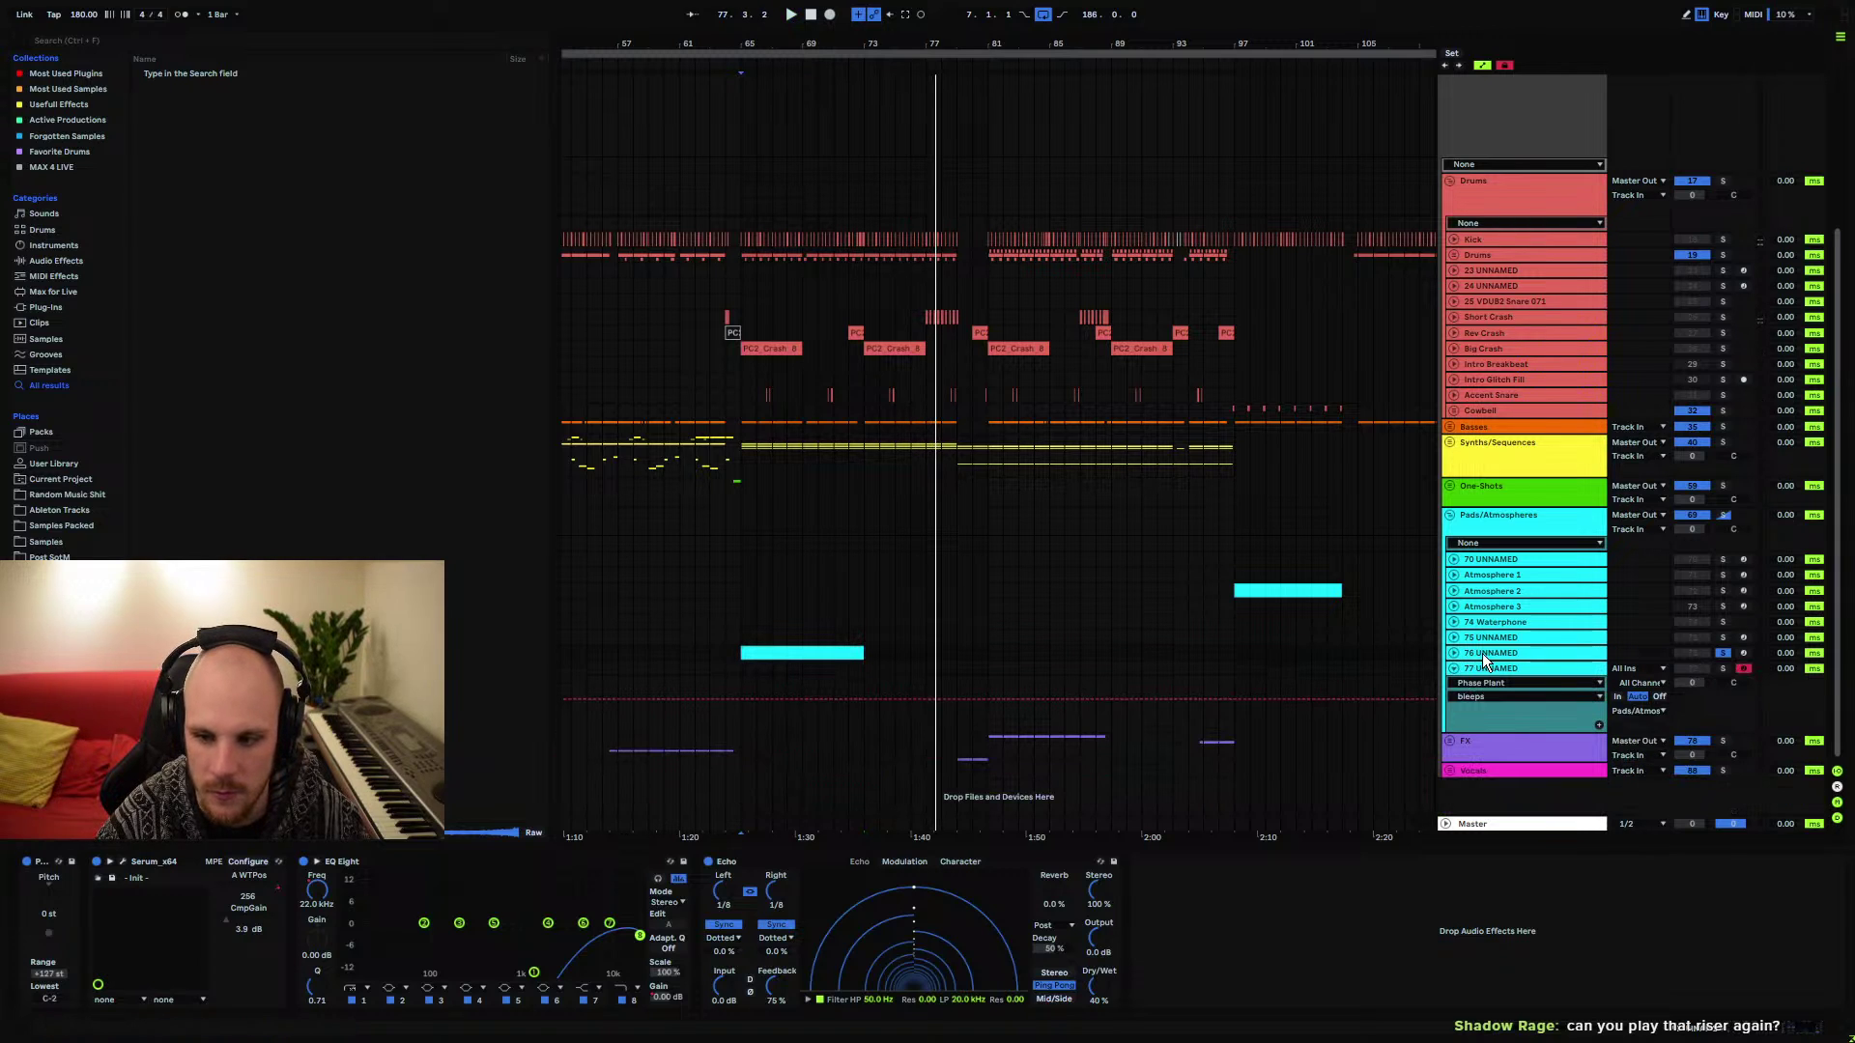
# Return to track 77 and replace its Phase Plant preset with the favorite Practically a Horror Movie
pyautogui.hscroll(10, 1014, 609)
pyautogui.hscroll(-8, 1138, 550)
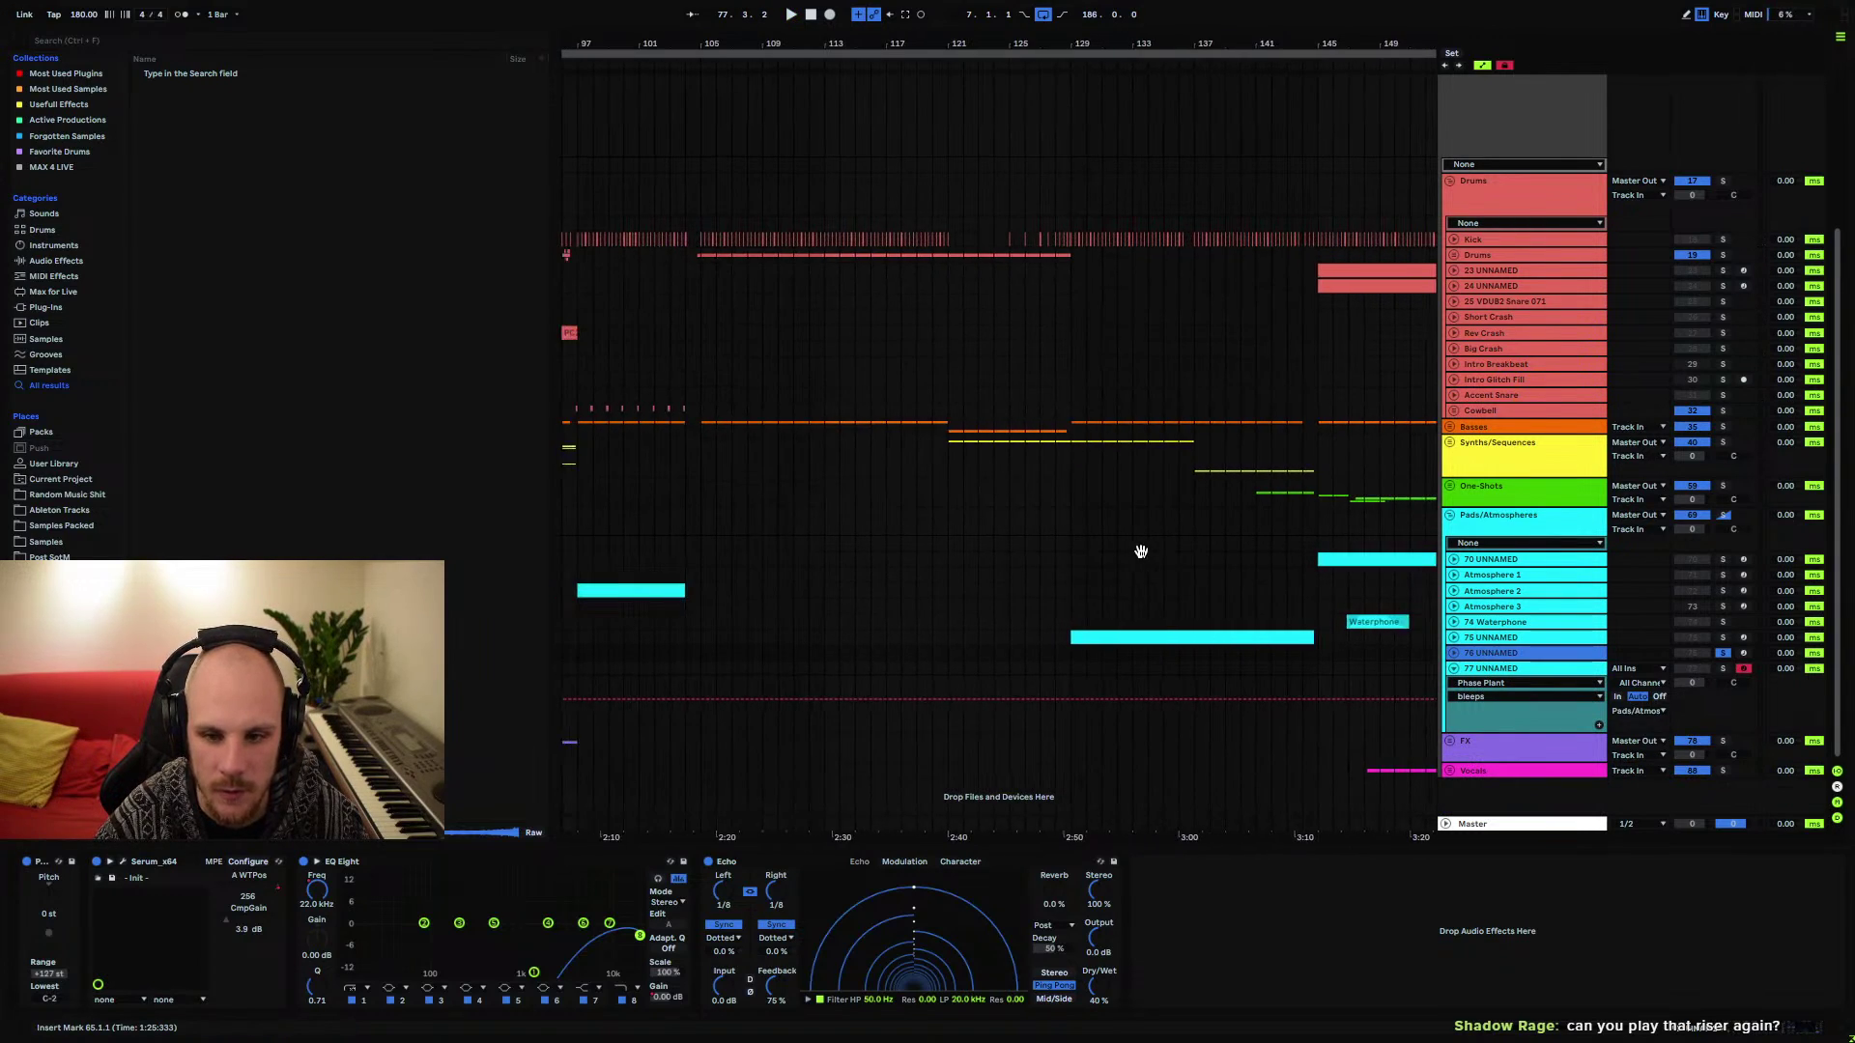
pyautogui.click(1491, 680)
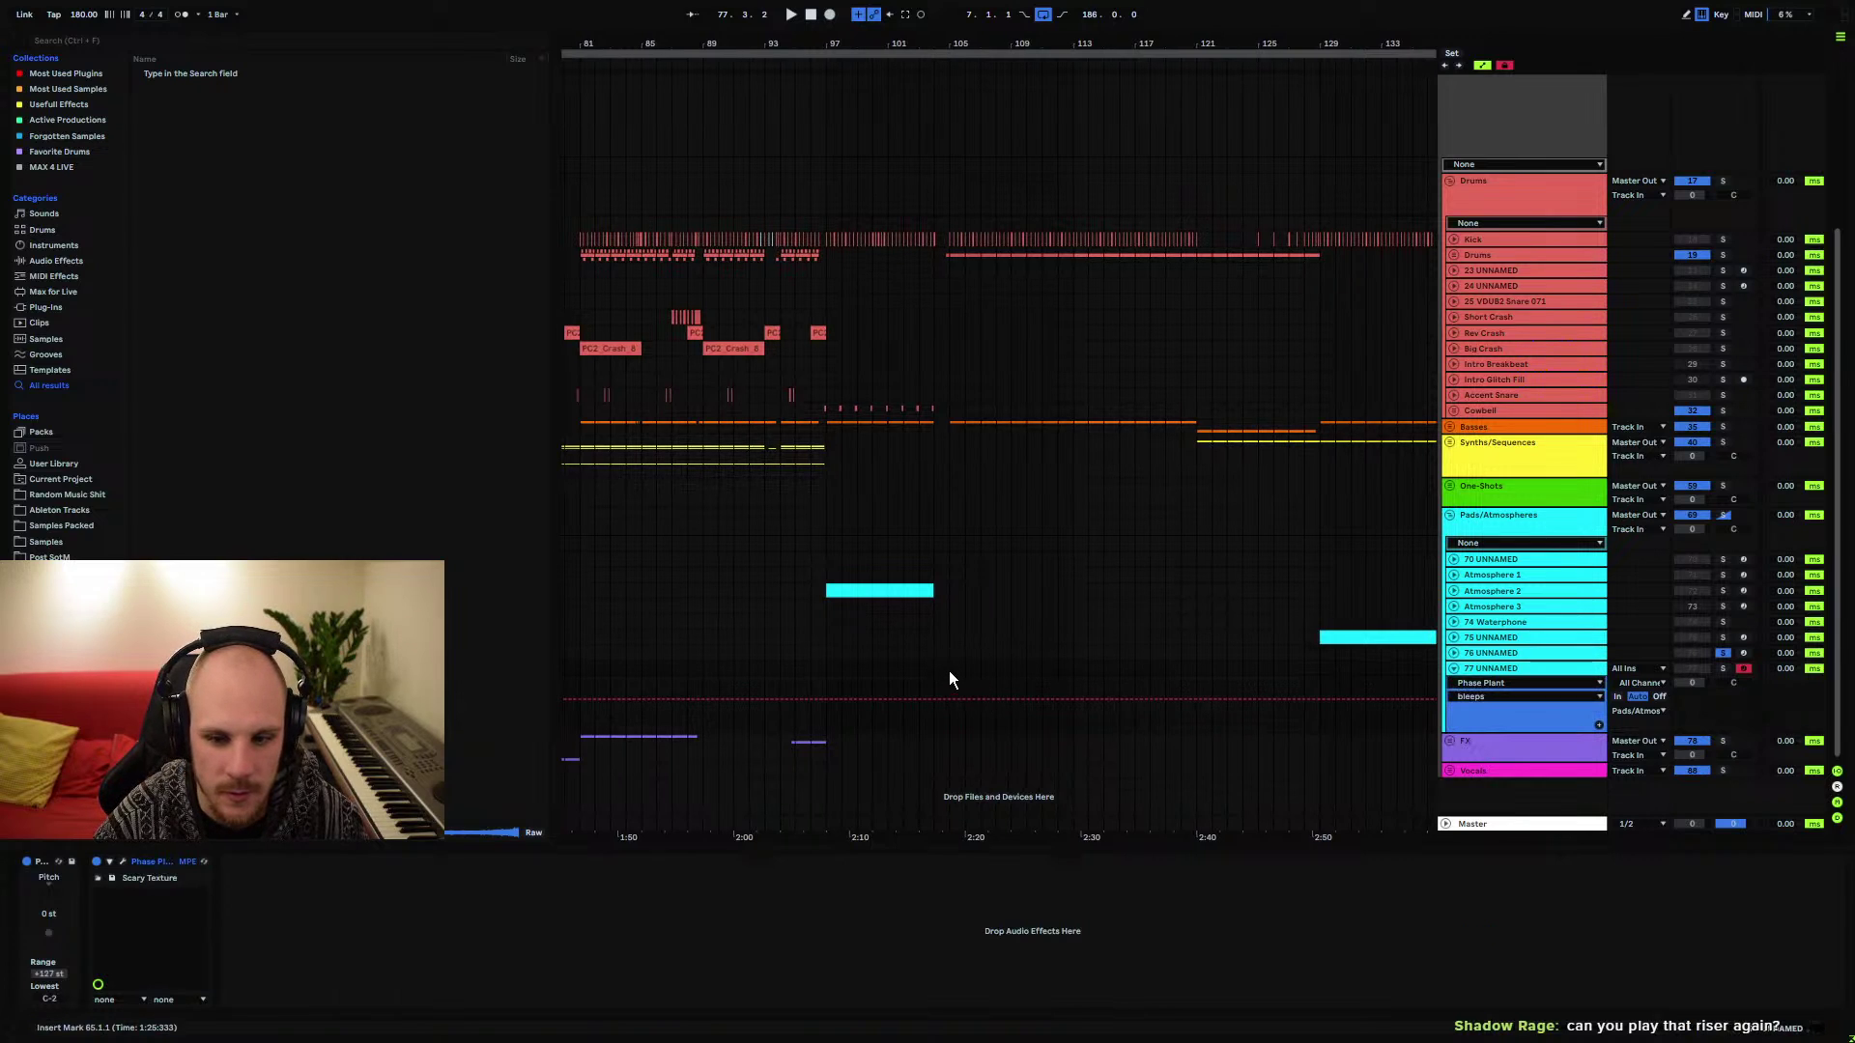
pyautogui.click(124, 862)
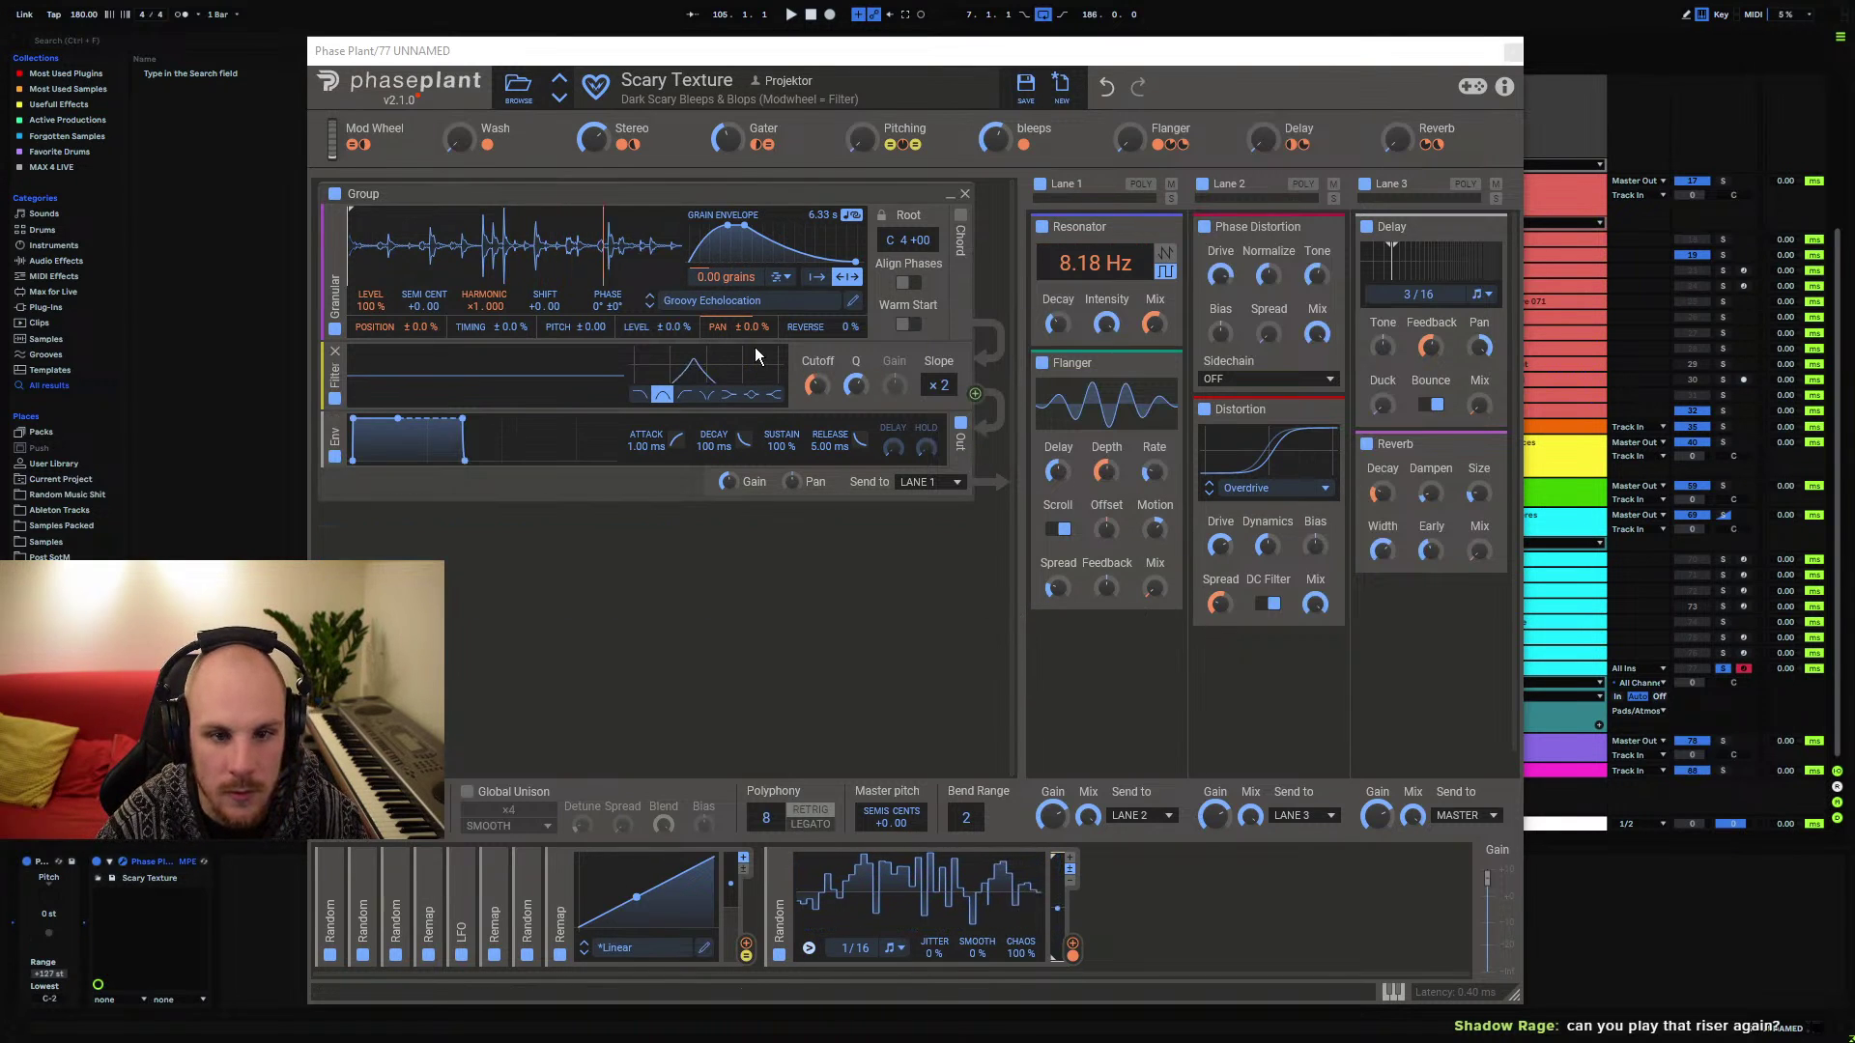
pyautogui.click(518, 87)
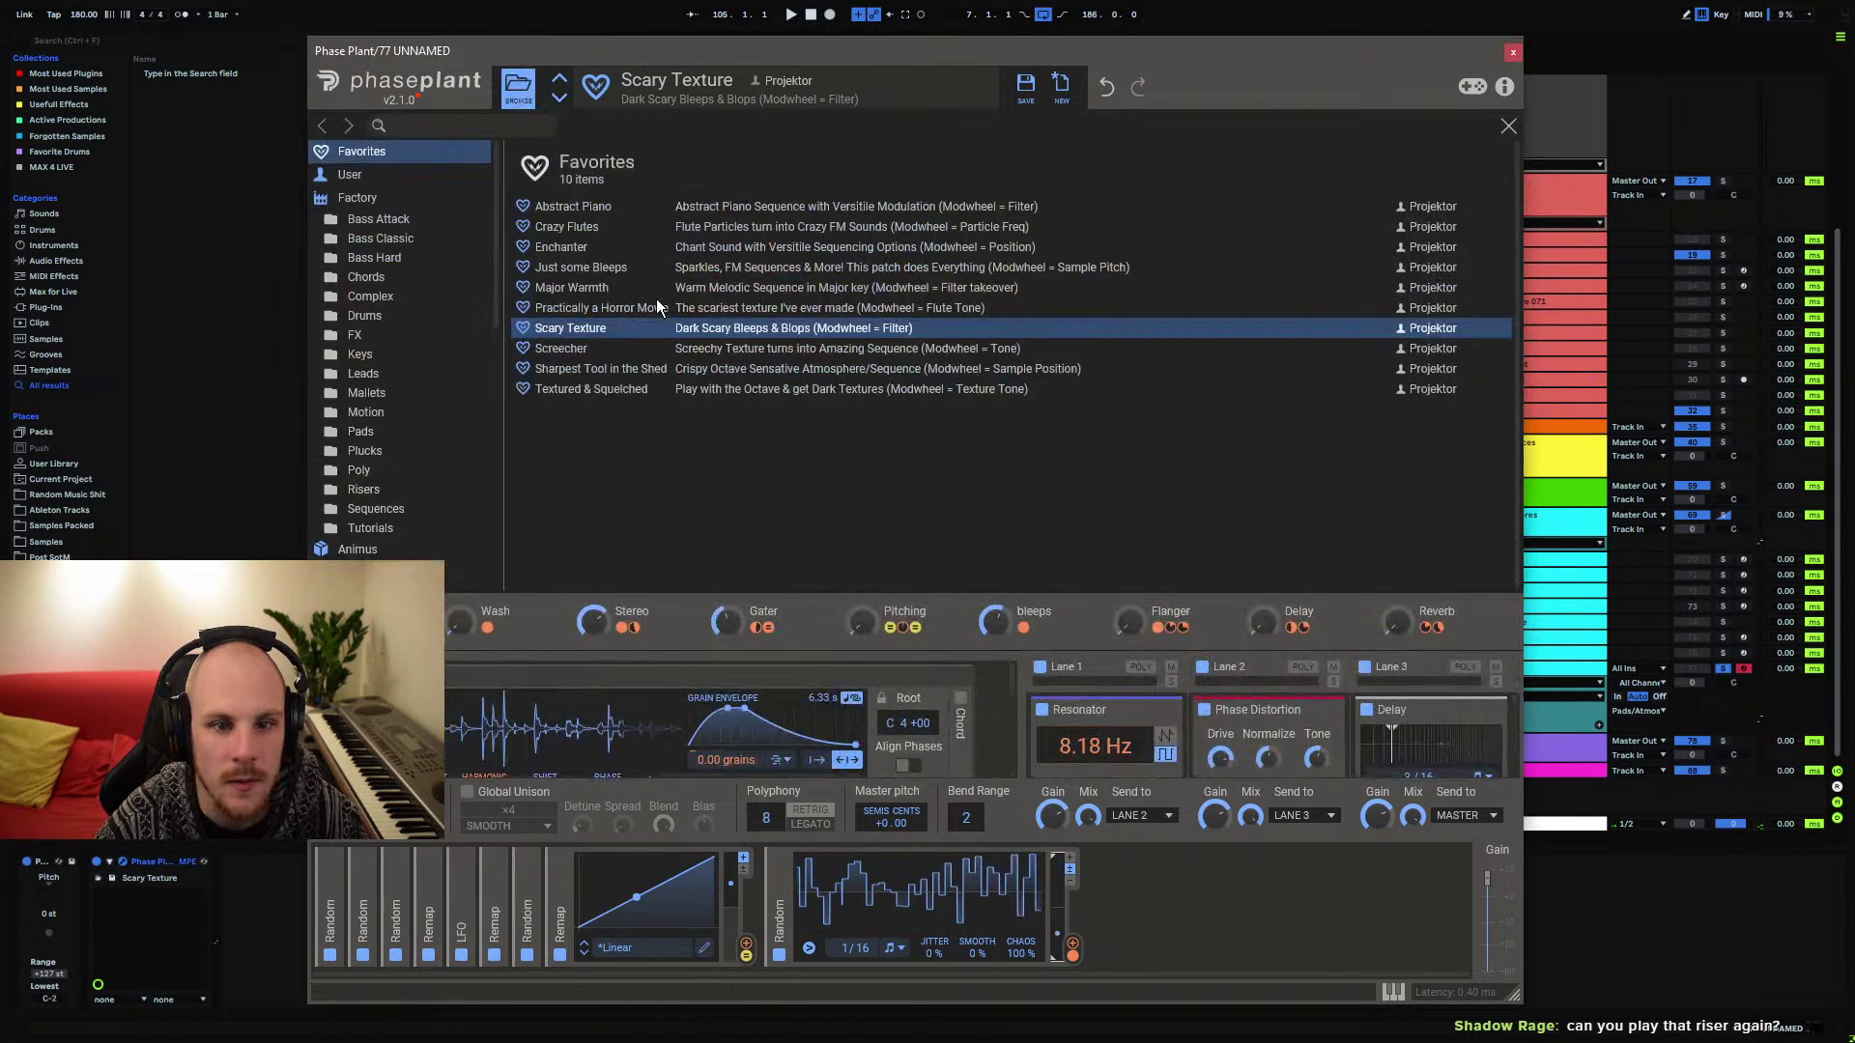
pyautogui.press('Up')
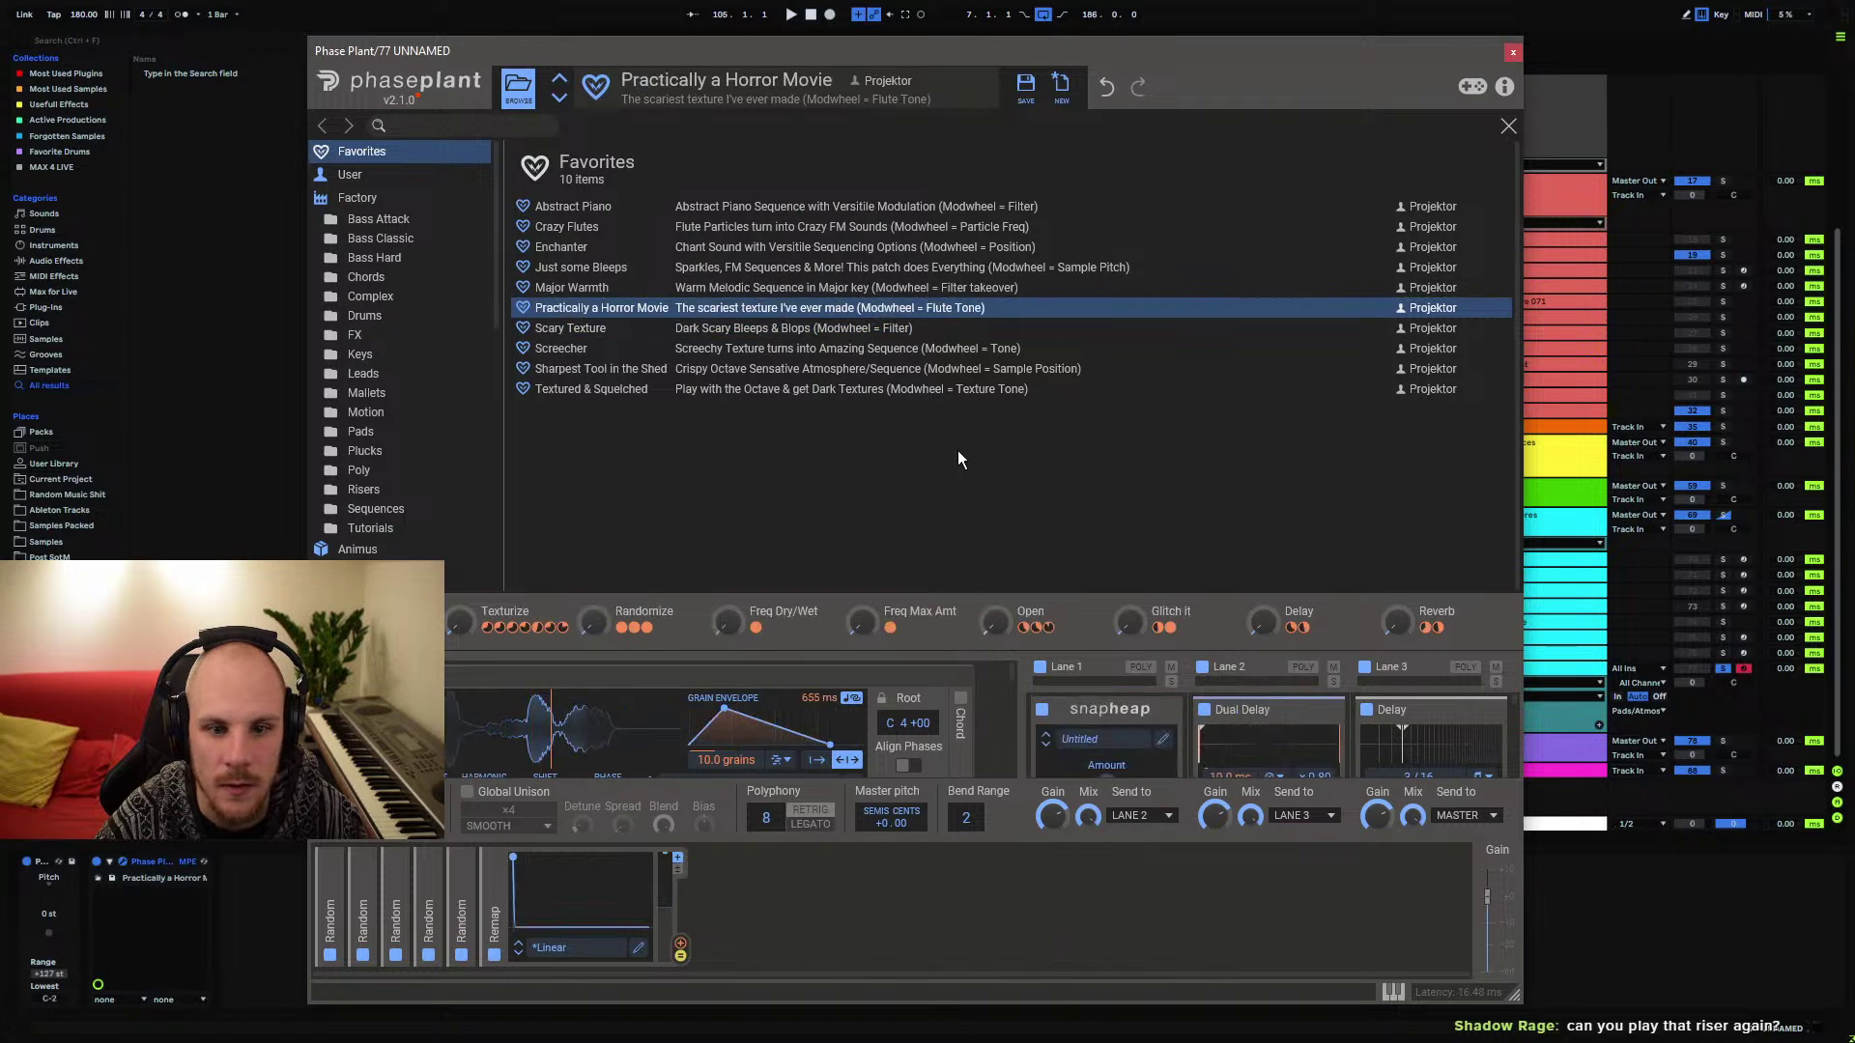
pyautogui.click(1506, 131)
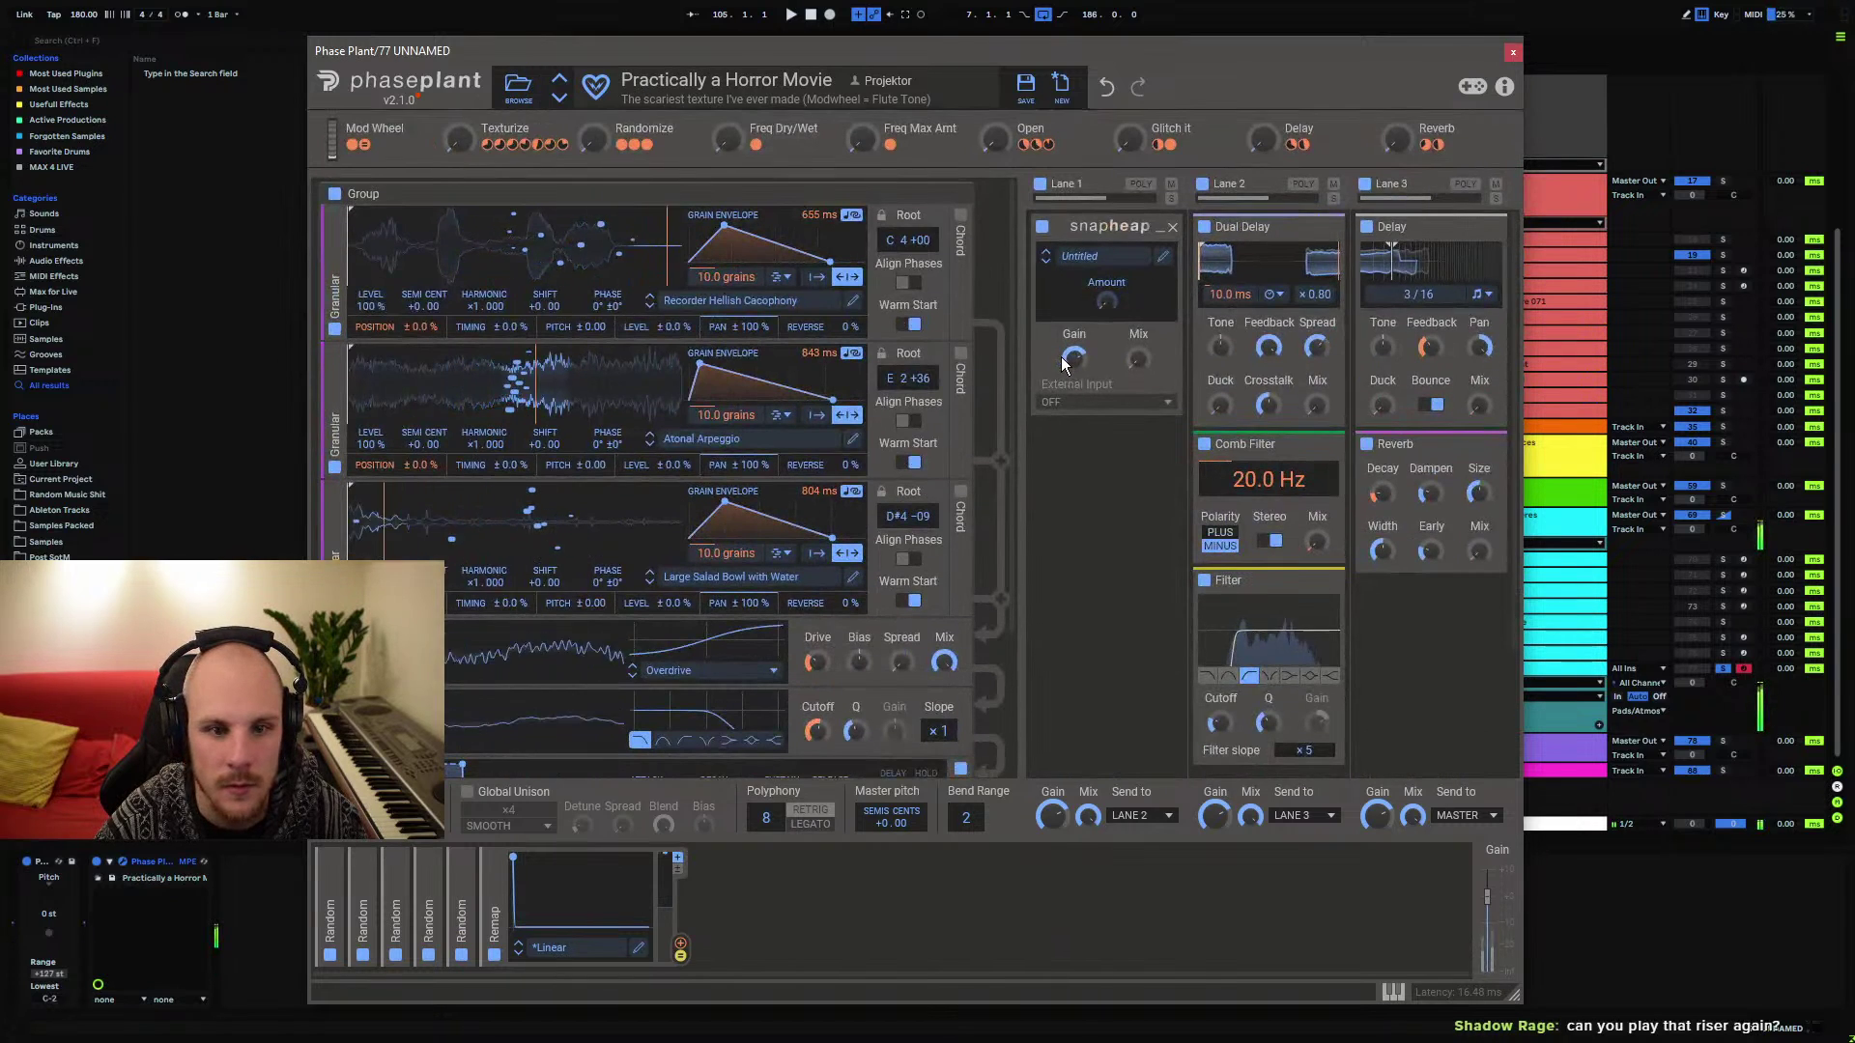
# Try the Texturize macro, set Freq Dry/Wet to 100 %, raise the Open, Delay and Reverb macros, and close Phase Plant
pyautogui.moveTo(460, 153); pyautogui.dragTo(460, 58)
pyautogui.moveTo(471, 145); pyautogui.dragTo(471, 241)
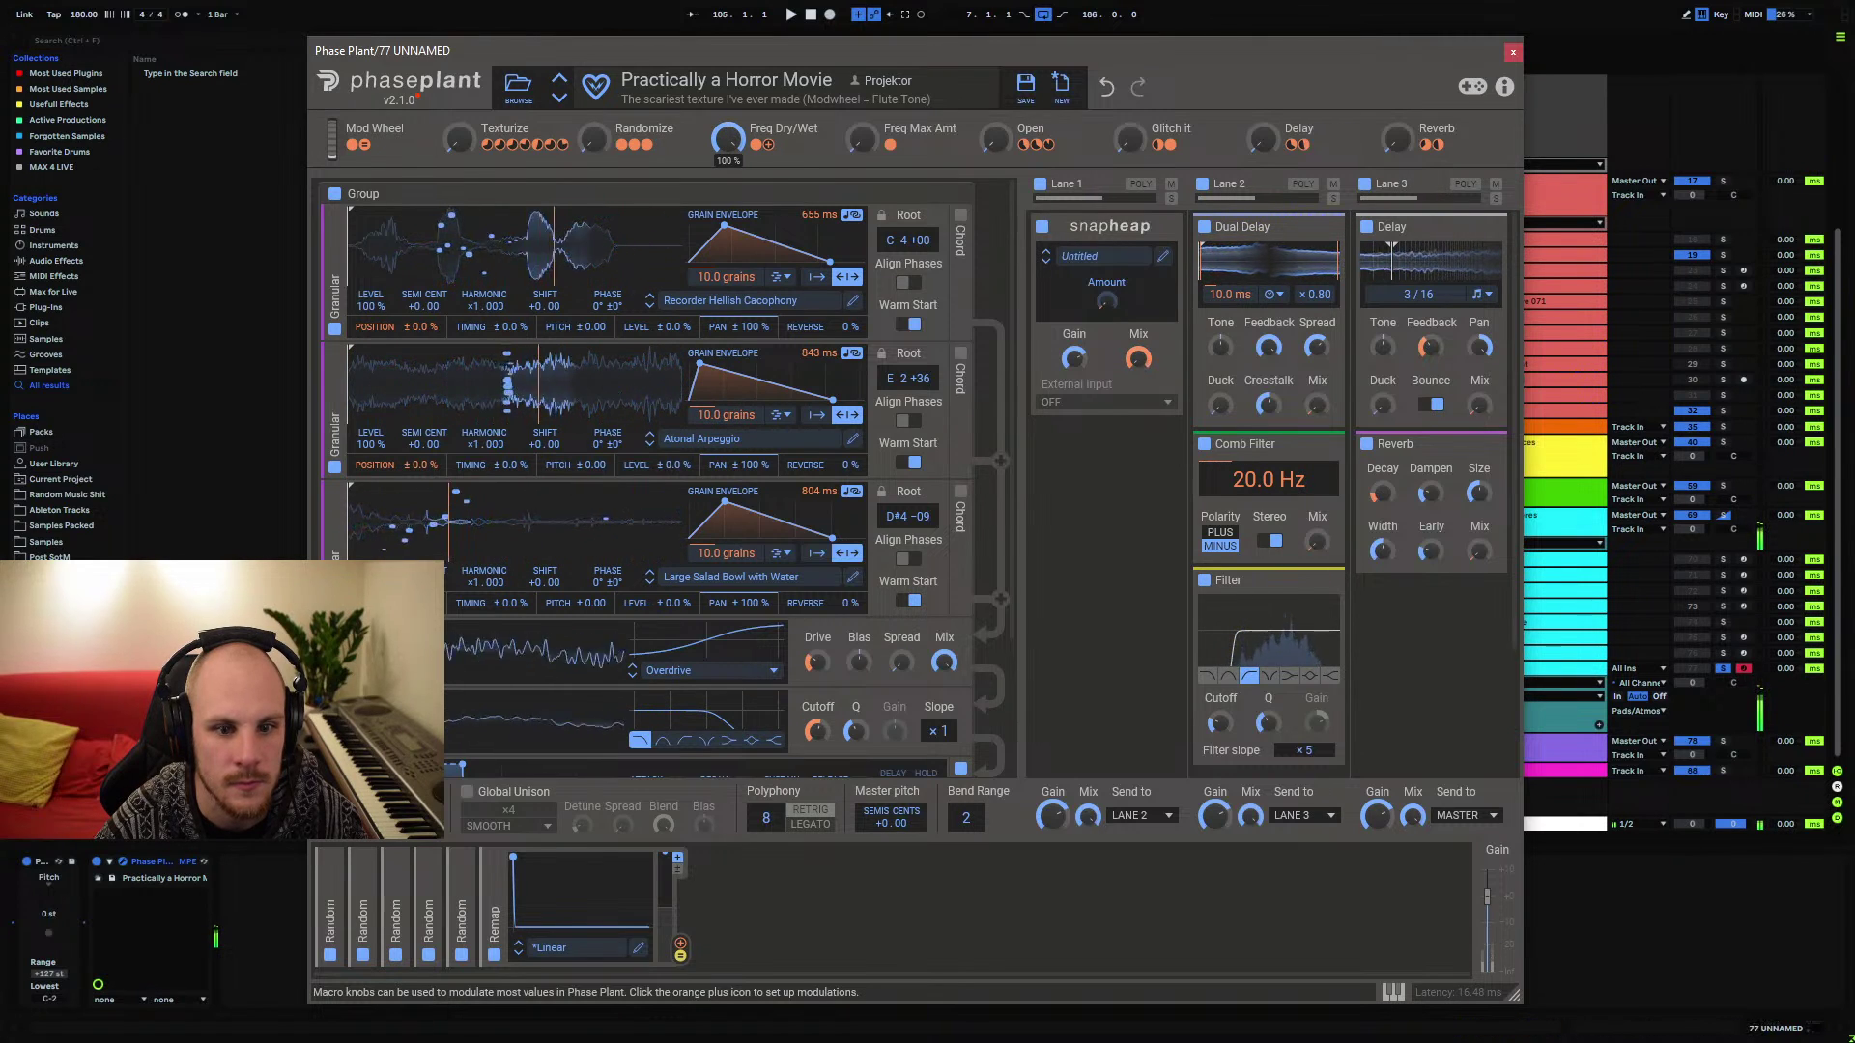
pyautogui.moveTo(860, 140); pyautogui.dragTo(860, 169)
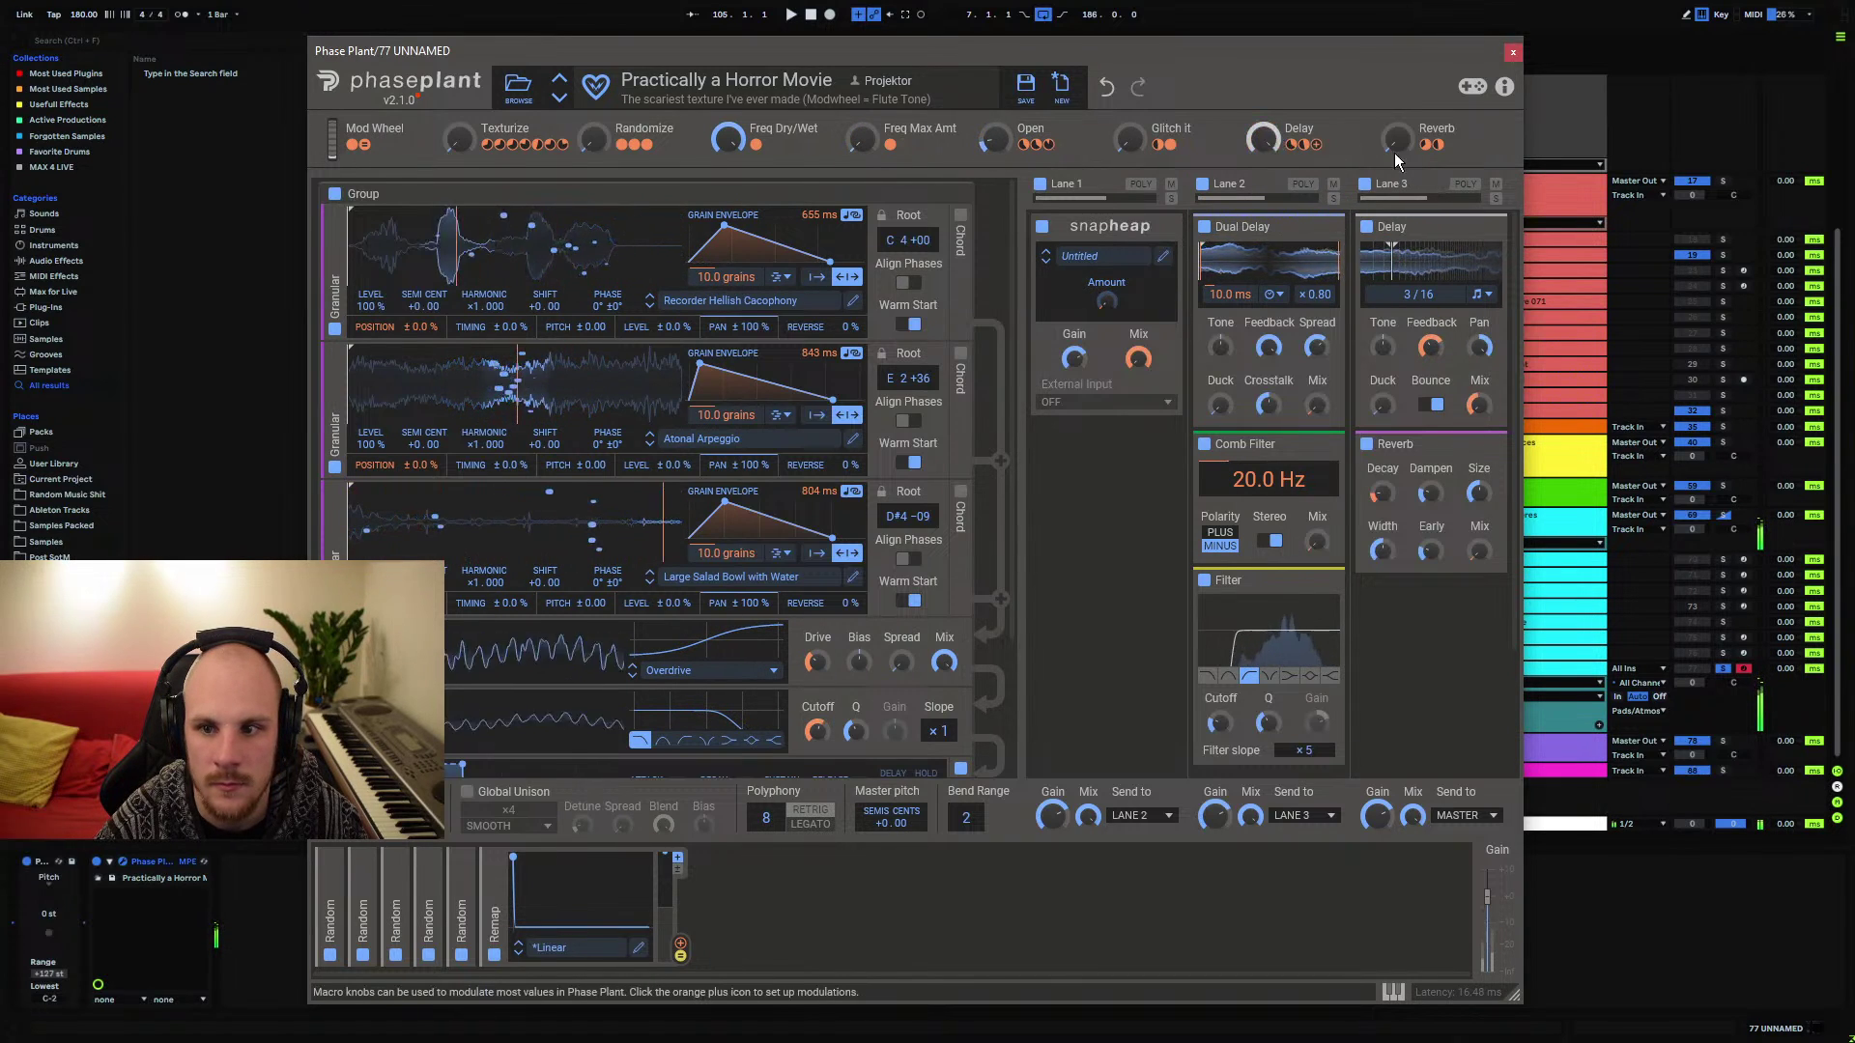
pyautogui.moveTo(1396, 139); pyautogui.dragTo(1397, 111)
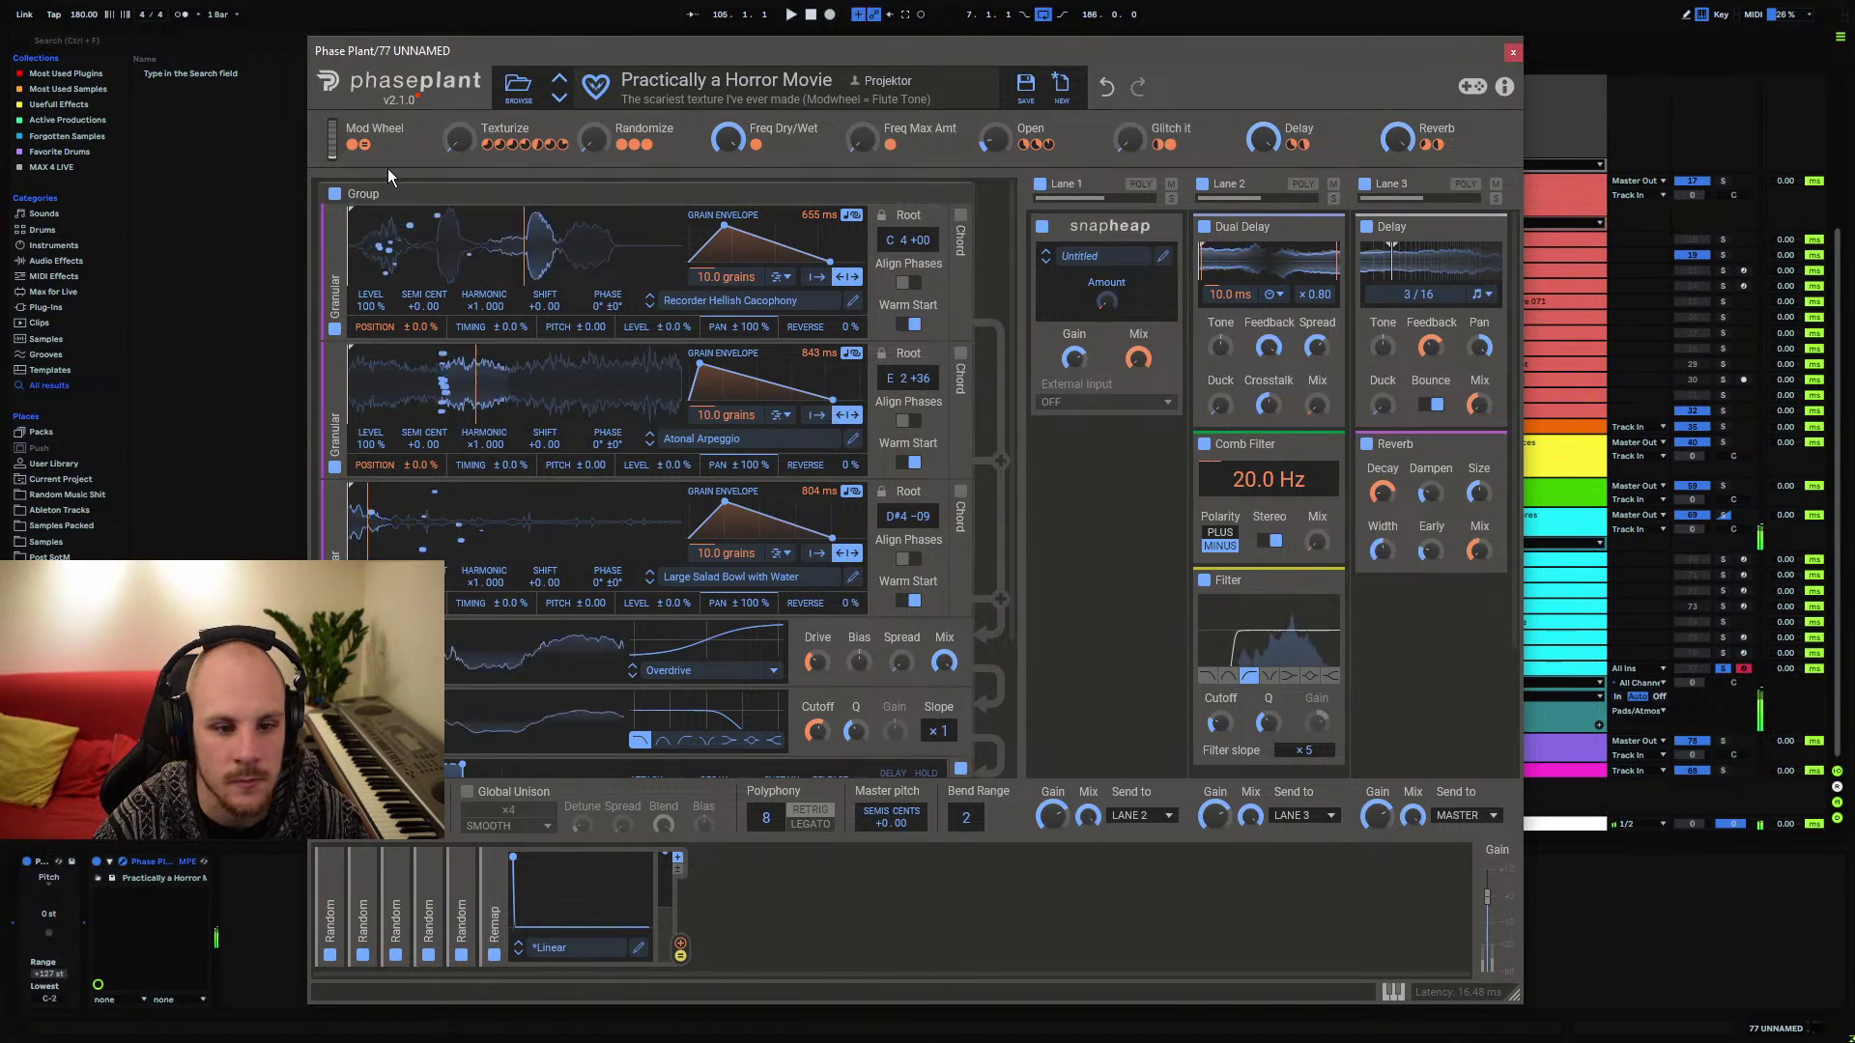
pyautogui.click(1512, 52)
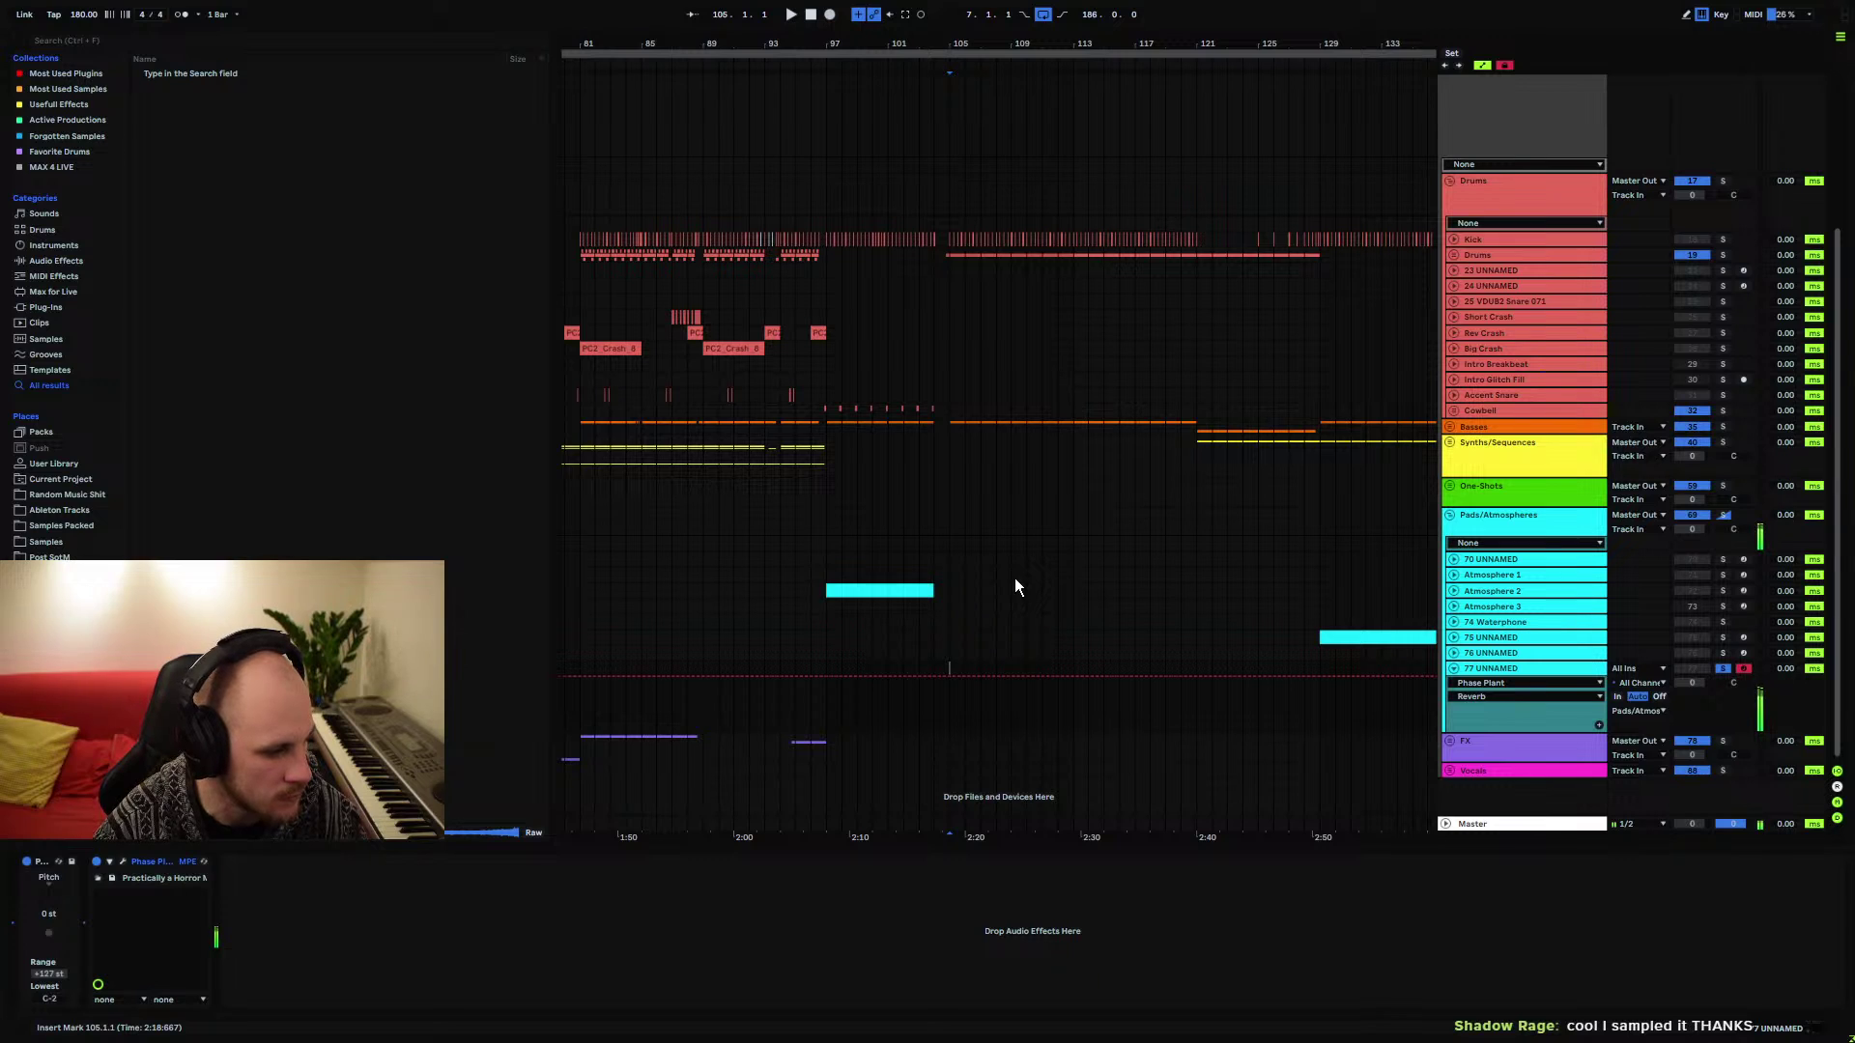
# Examine how track 76's riser is built, checking its clip, Serum patch and EQ Eight frequency automation
pyautogui.hscroll(-10, 1014, 580)
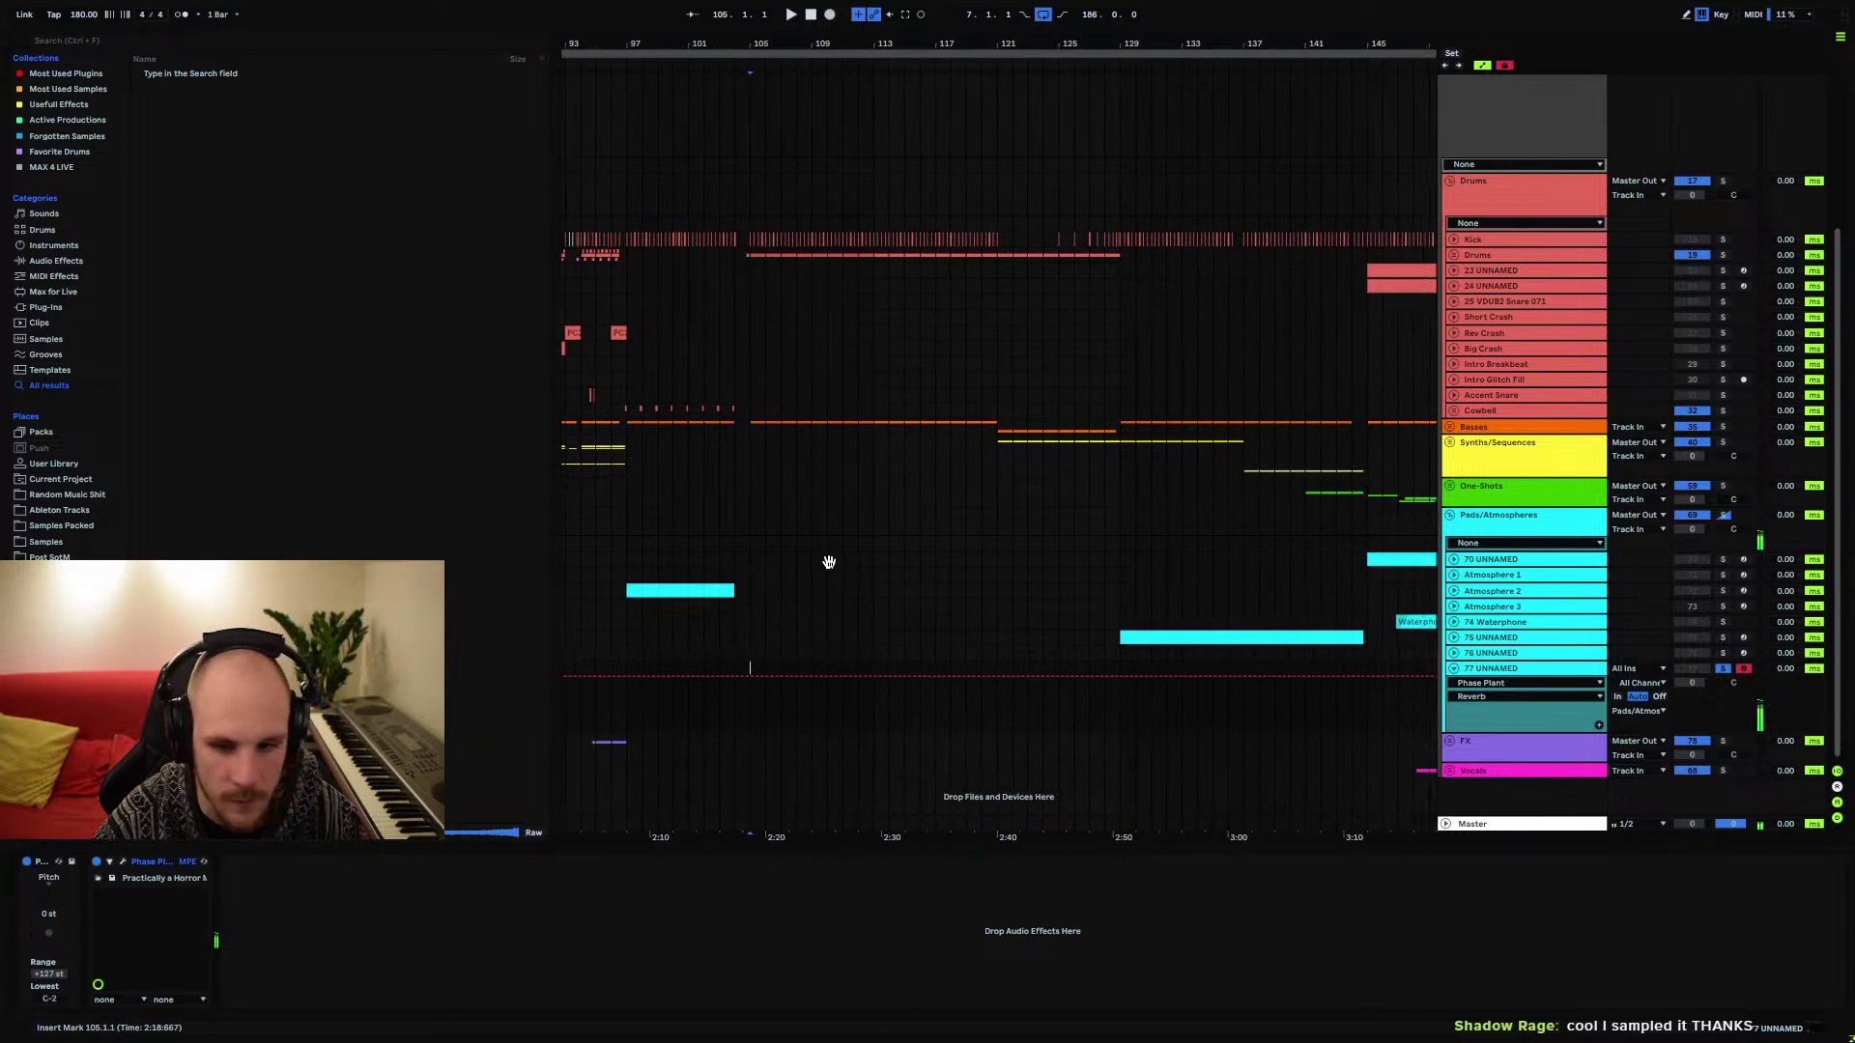
pyautogui.click(878, 654)
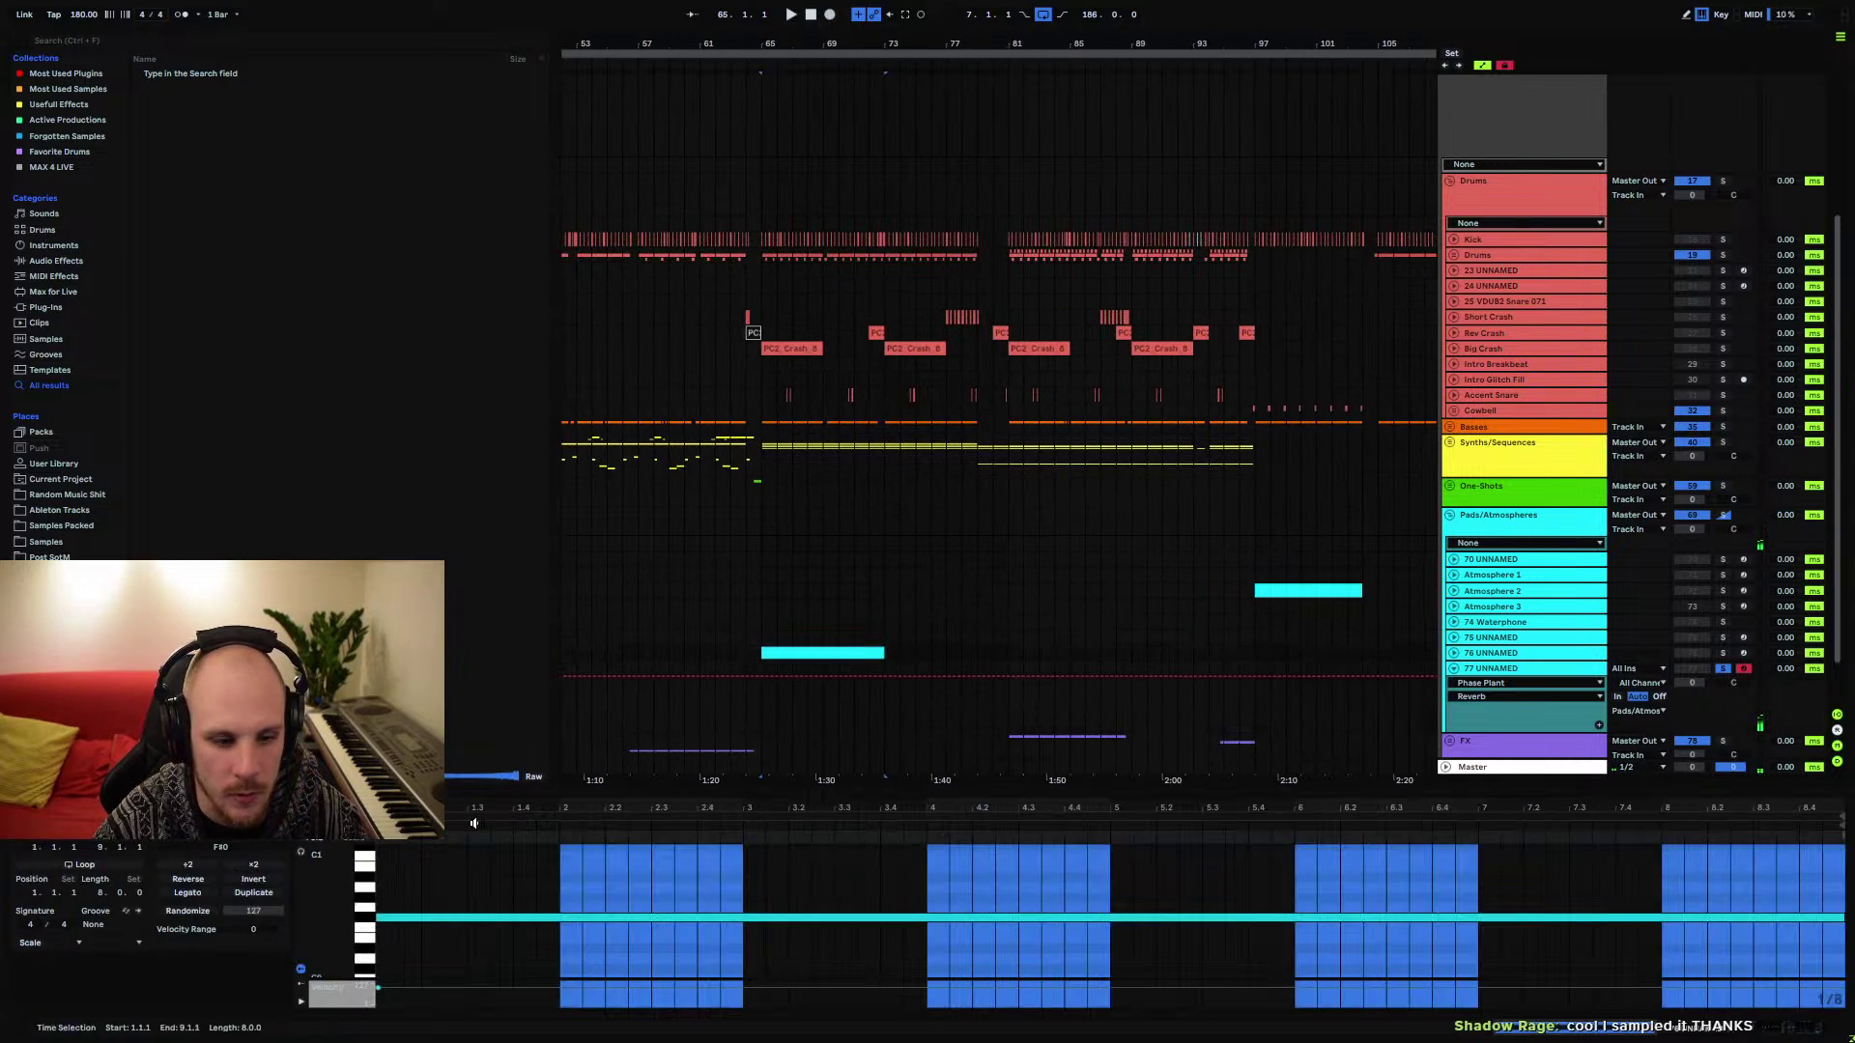
pyautogui.click(1459, 653)
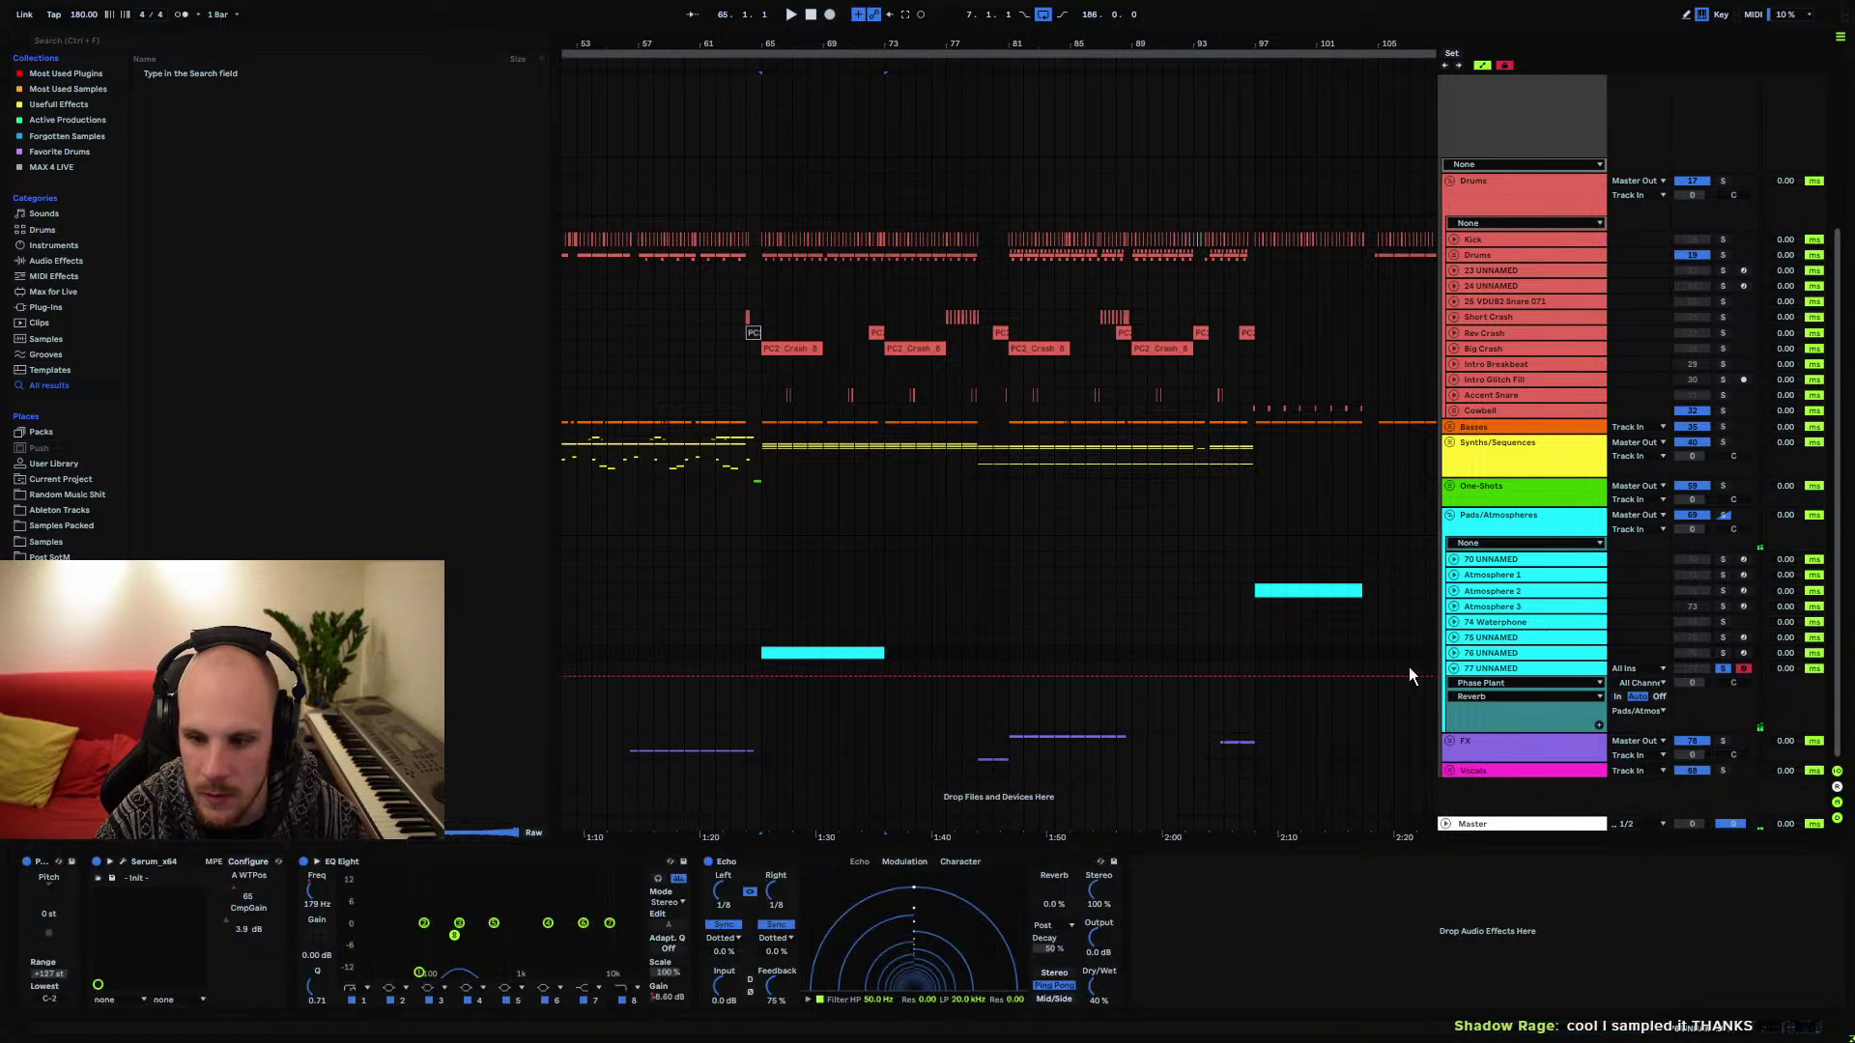
pyautogui.click(124, 861)
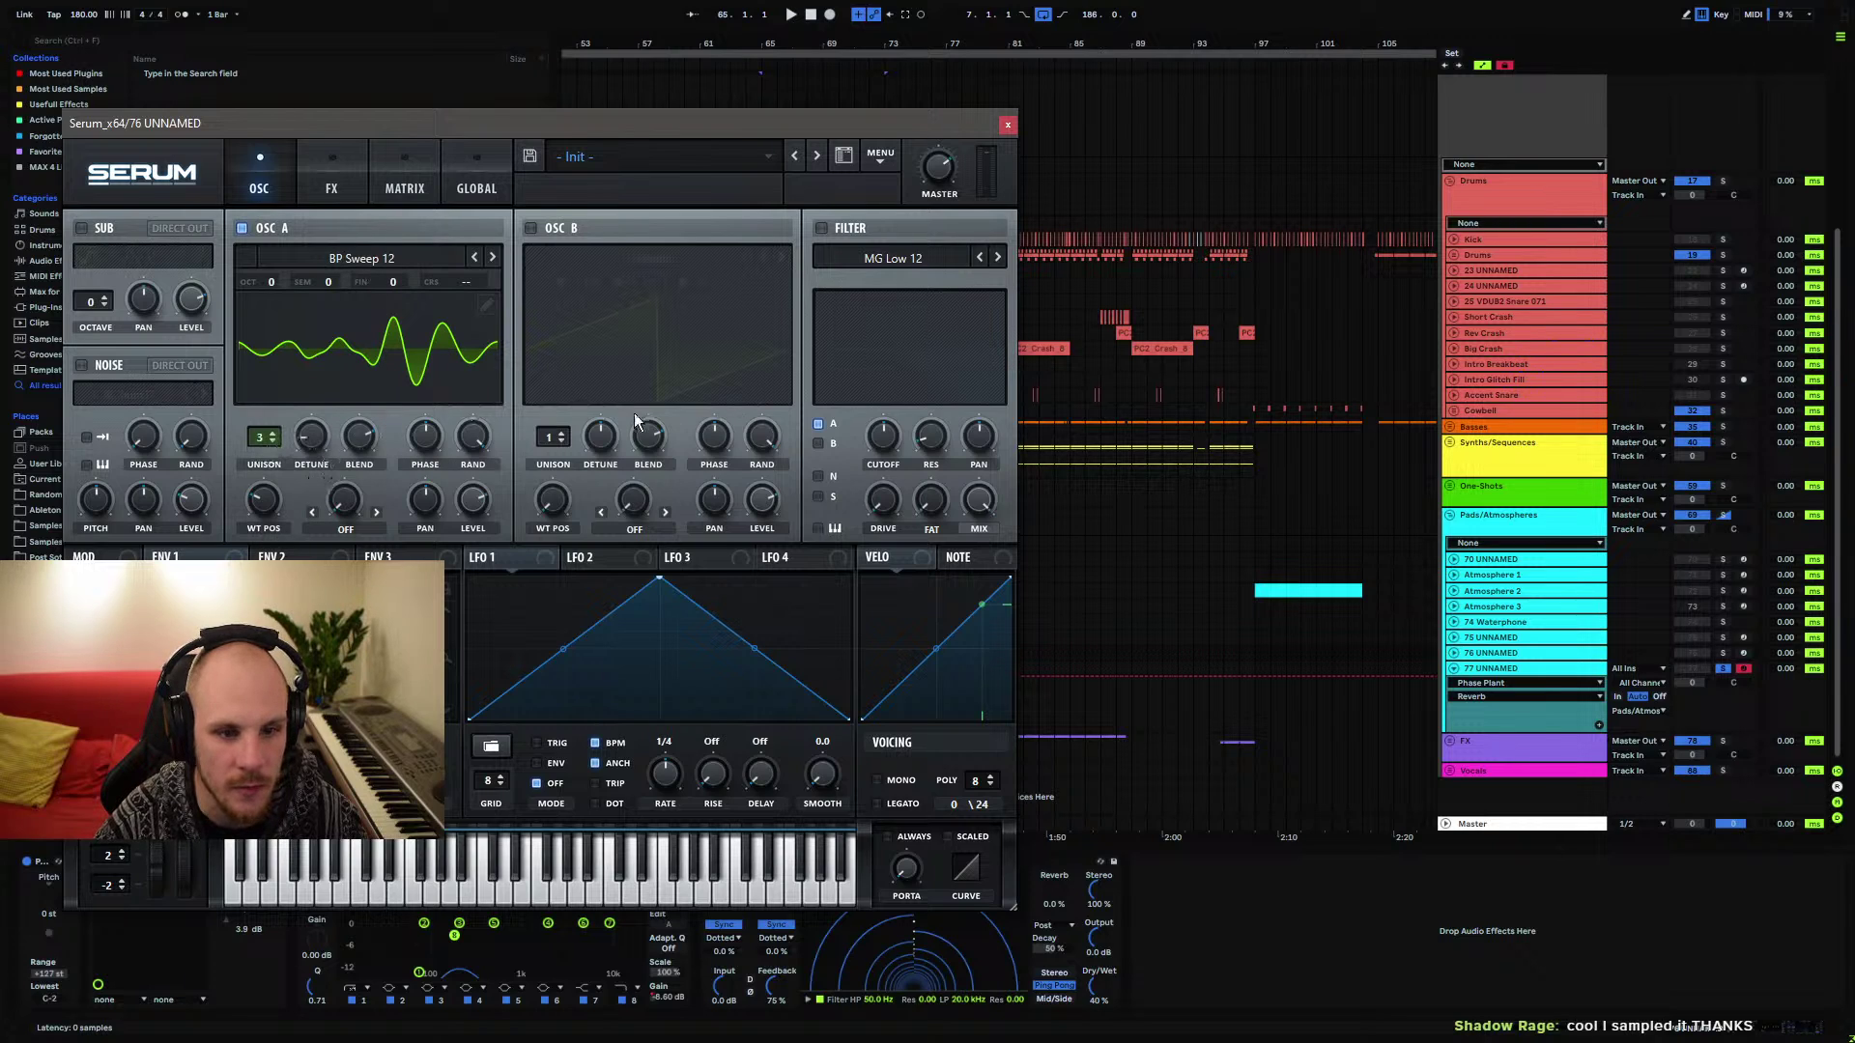
pyautogui.click(1007, 125)
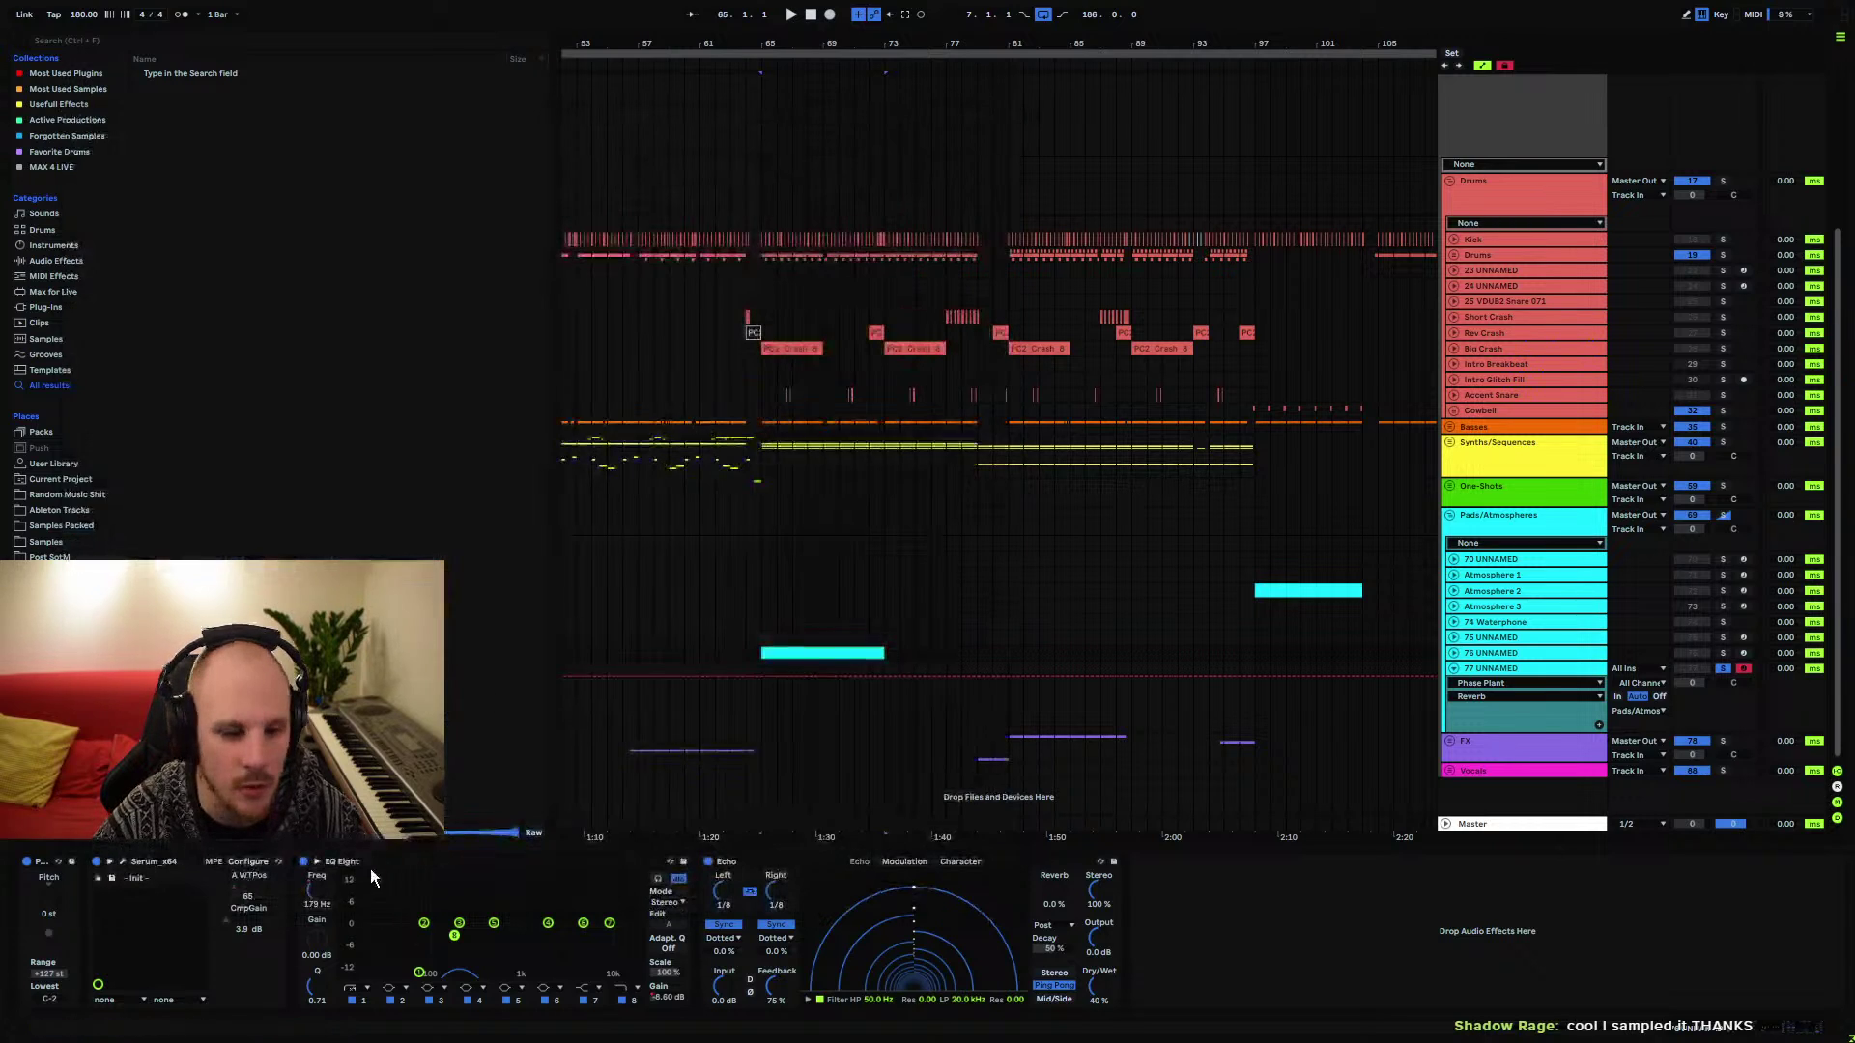
pyautogui.click(1454, 656)
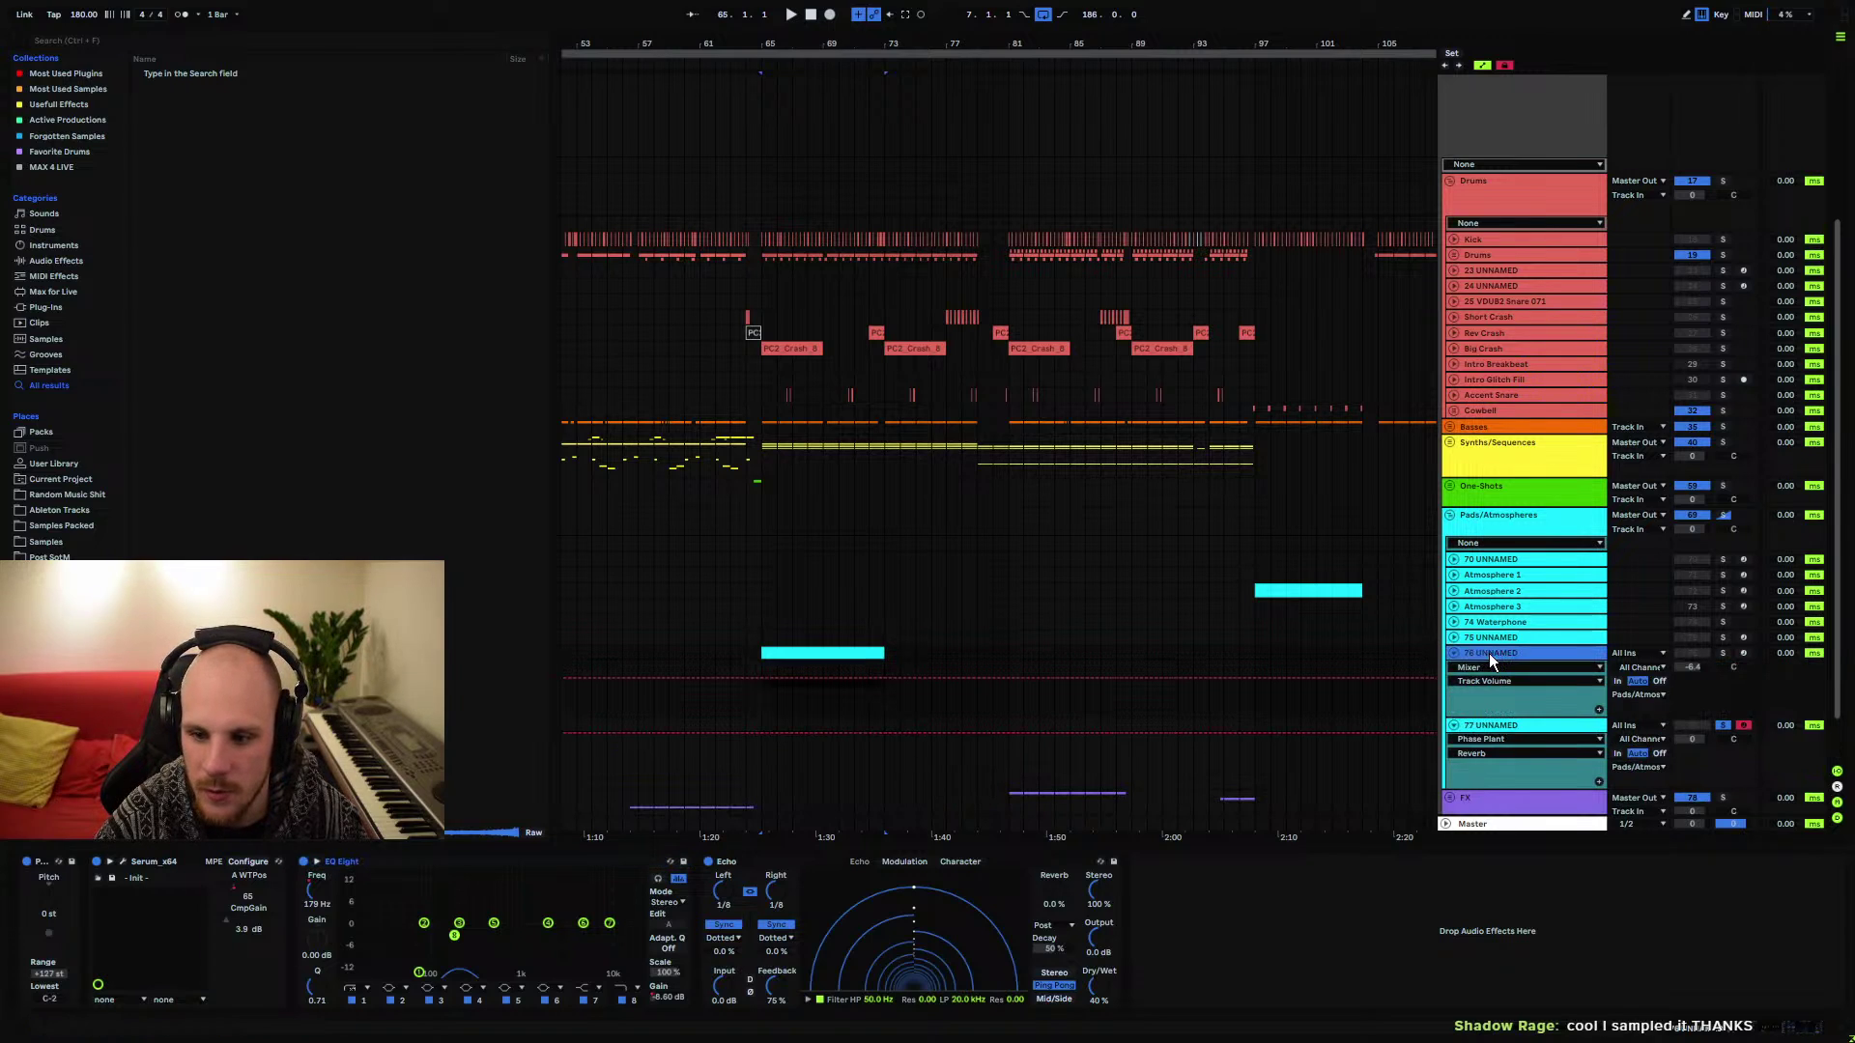
pyautogui.click(332, 910)
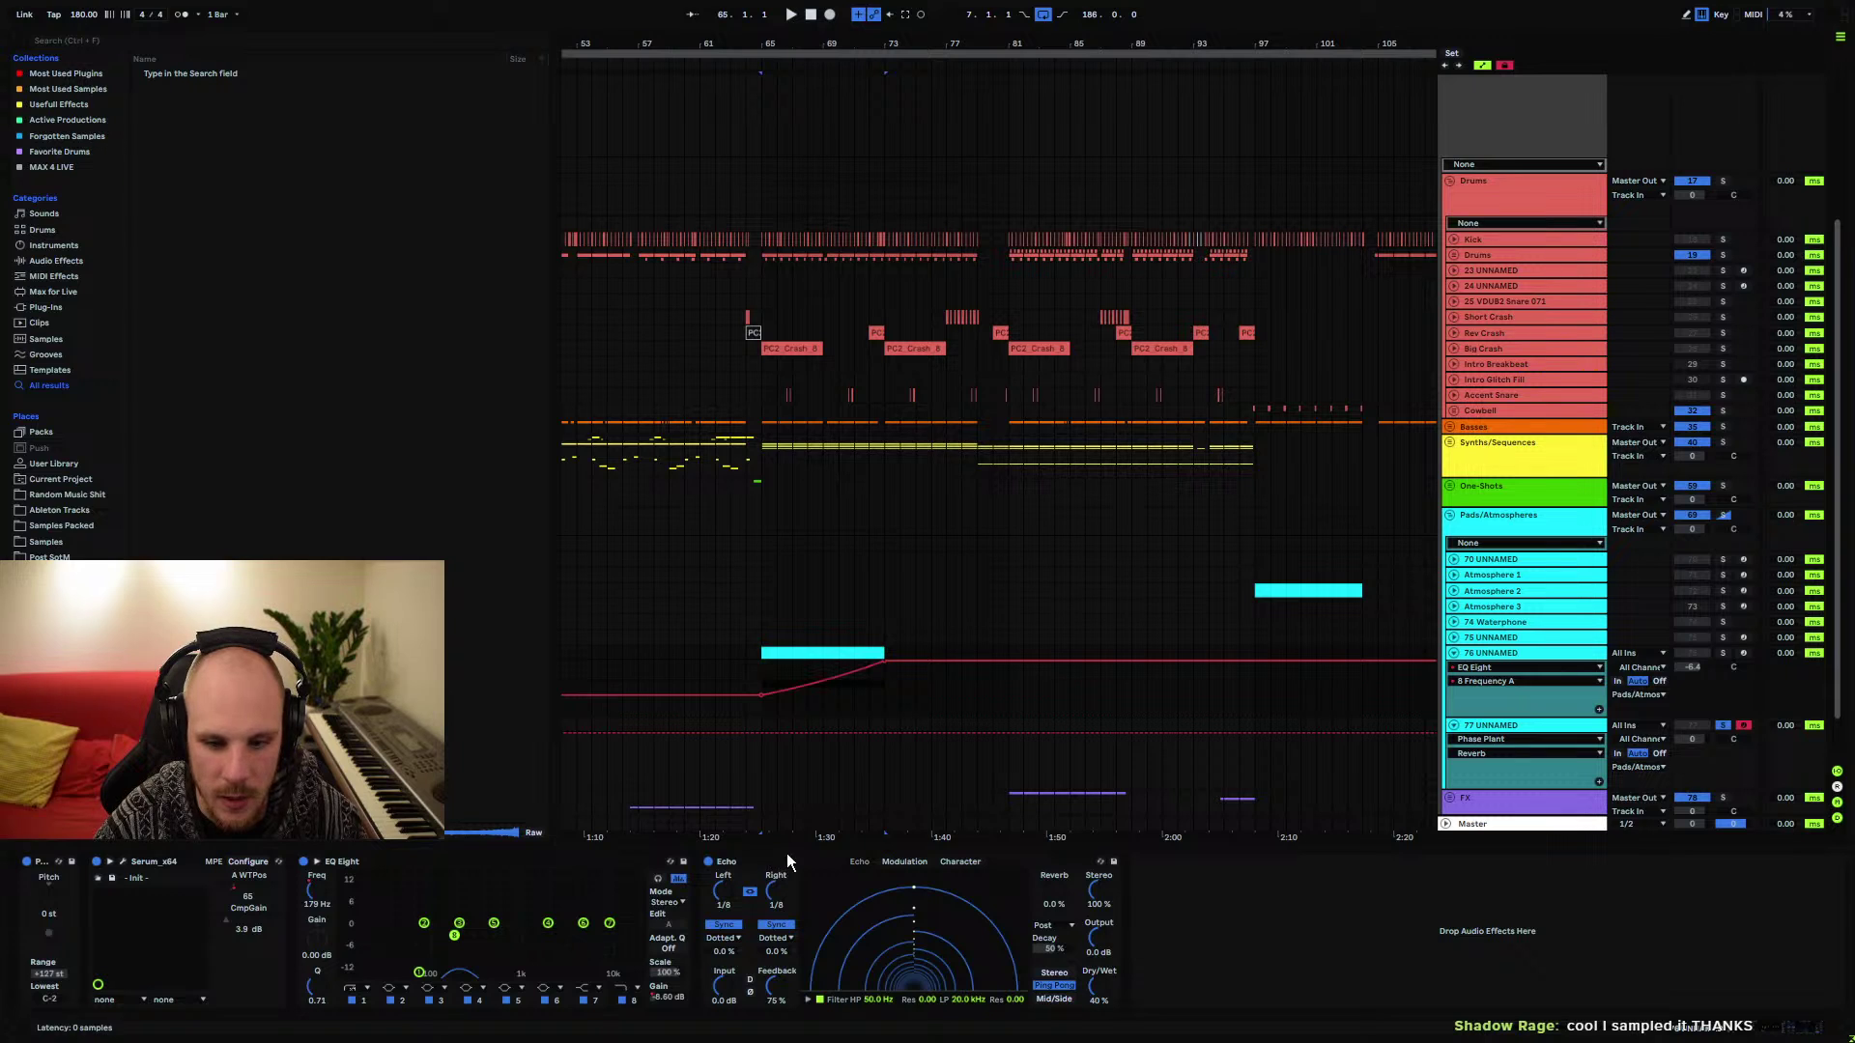
# Create an empty 16-bar MIDI clip on track 77 from bar 105 to bar 121
pyautogui.scroll(-1, 663, 724)
pyautogui.hscroll(15, 663, 724)
pyautogui.hscroll(-5, 817, 643)
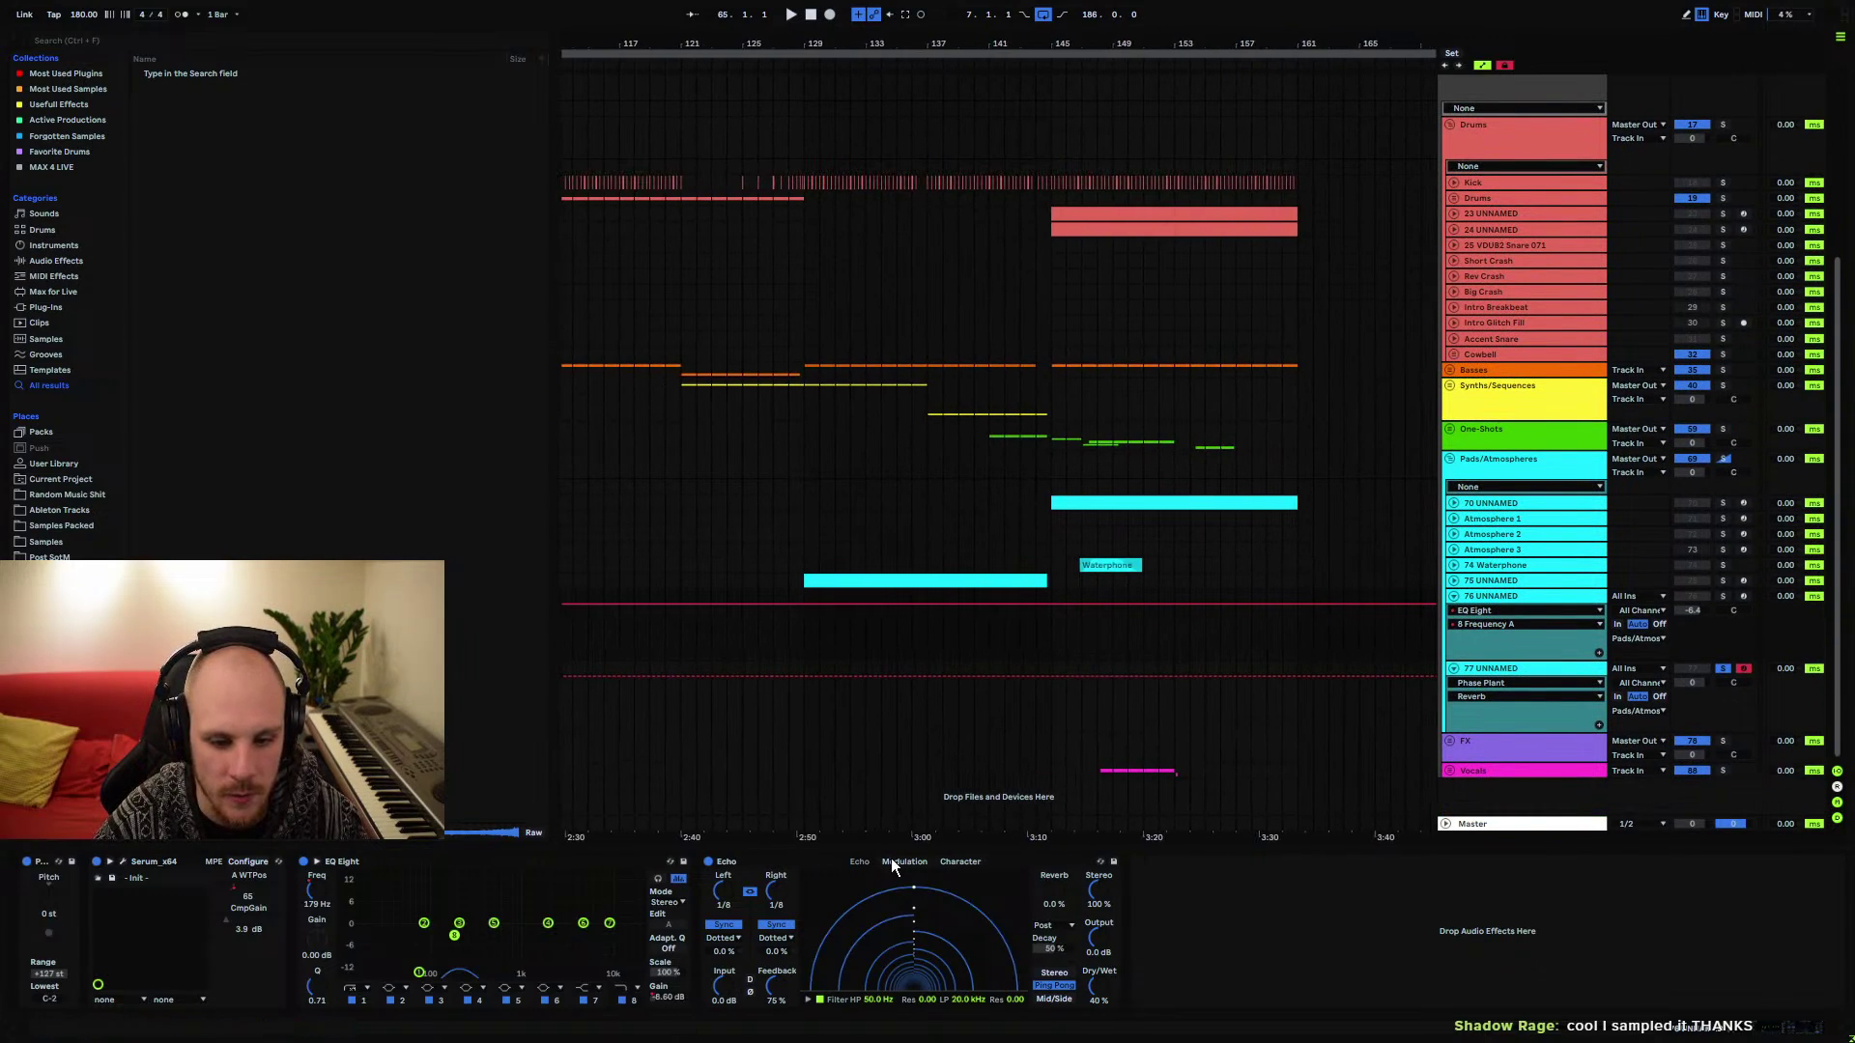
pyautogui.hscroll(-2, 1164, 605)
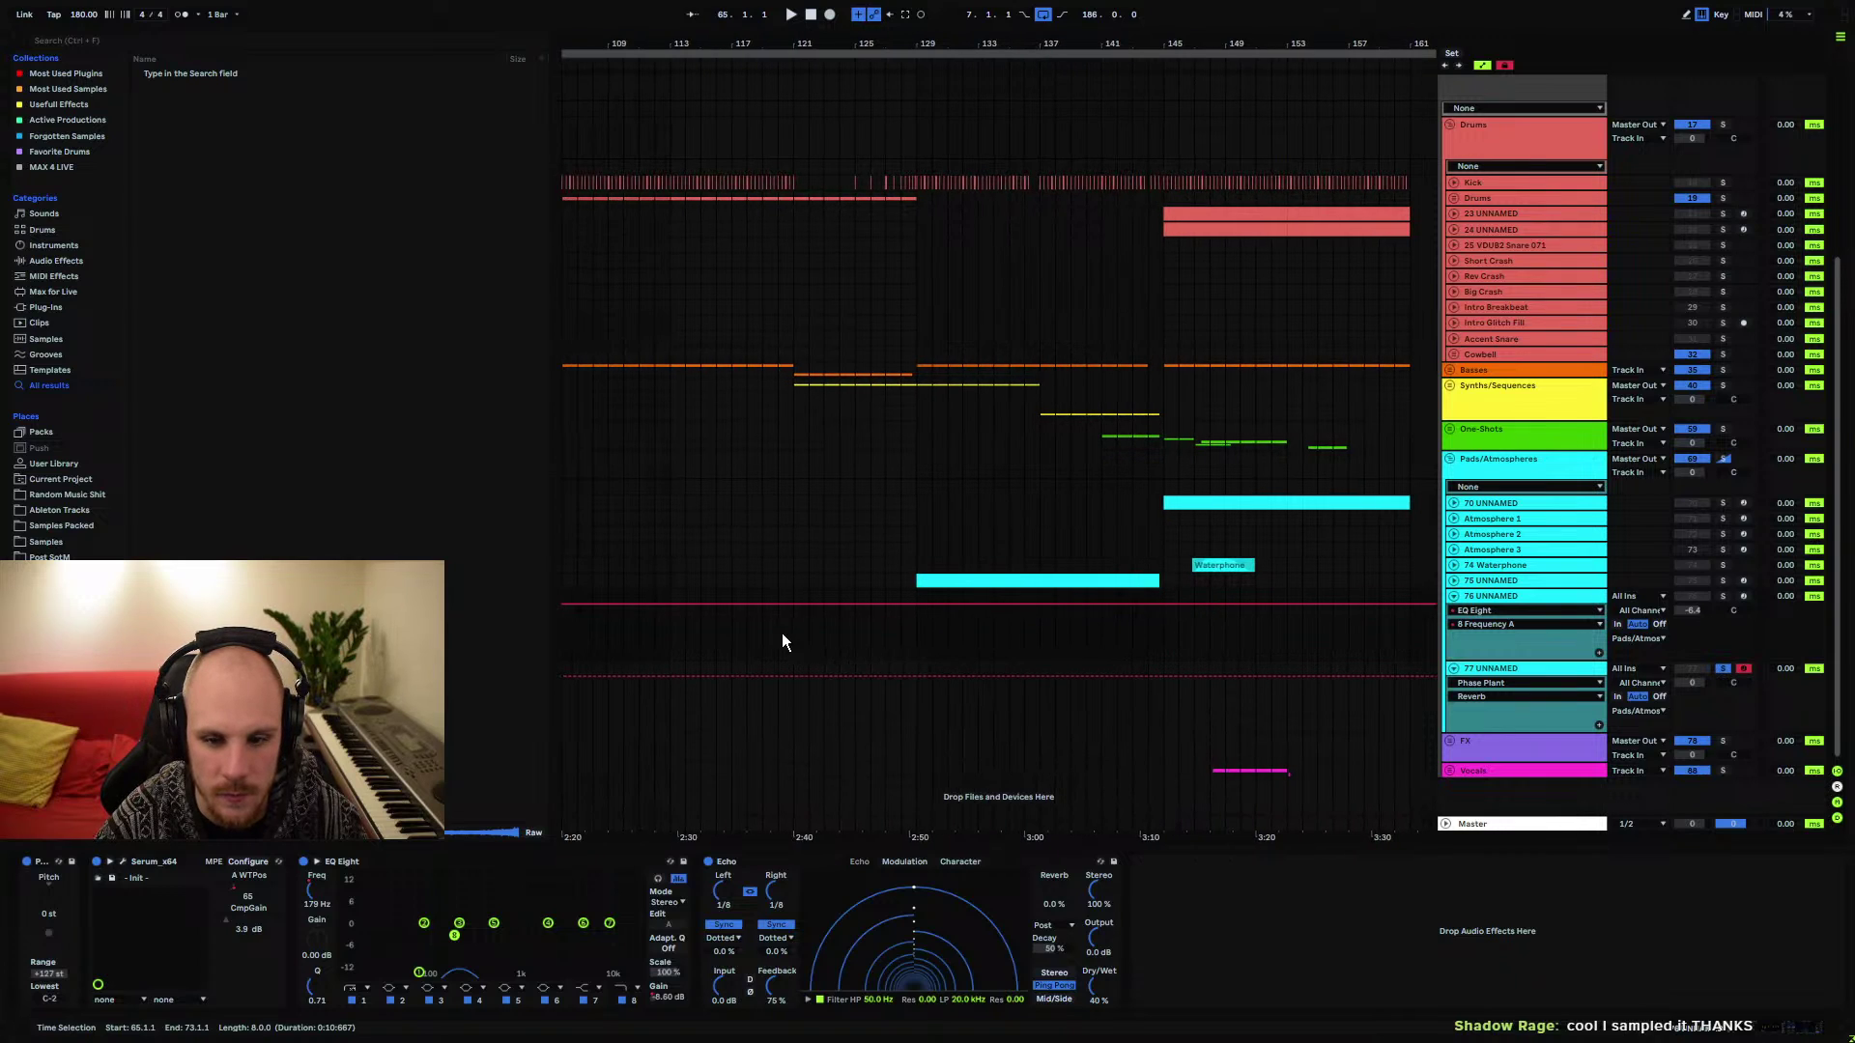
pyautogui.hscroll(-6, 783, 642)
pyautogui.click(879, 643)
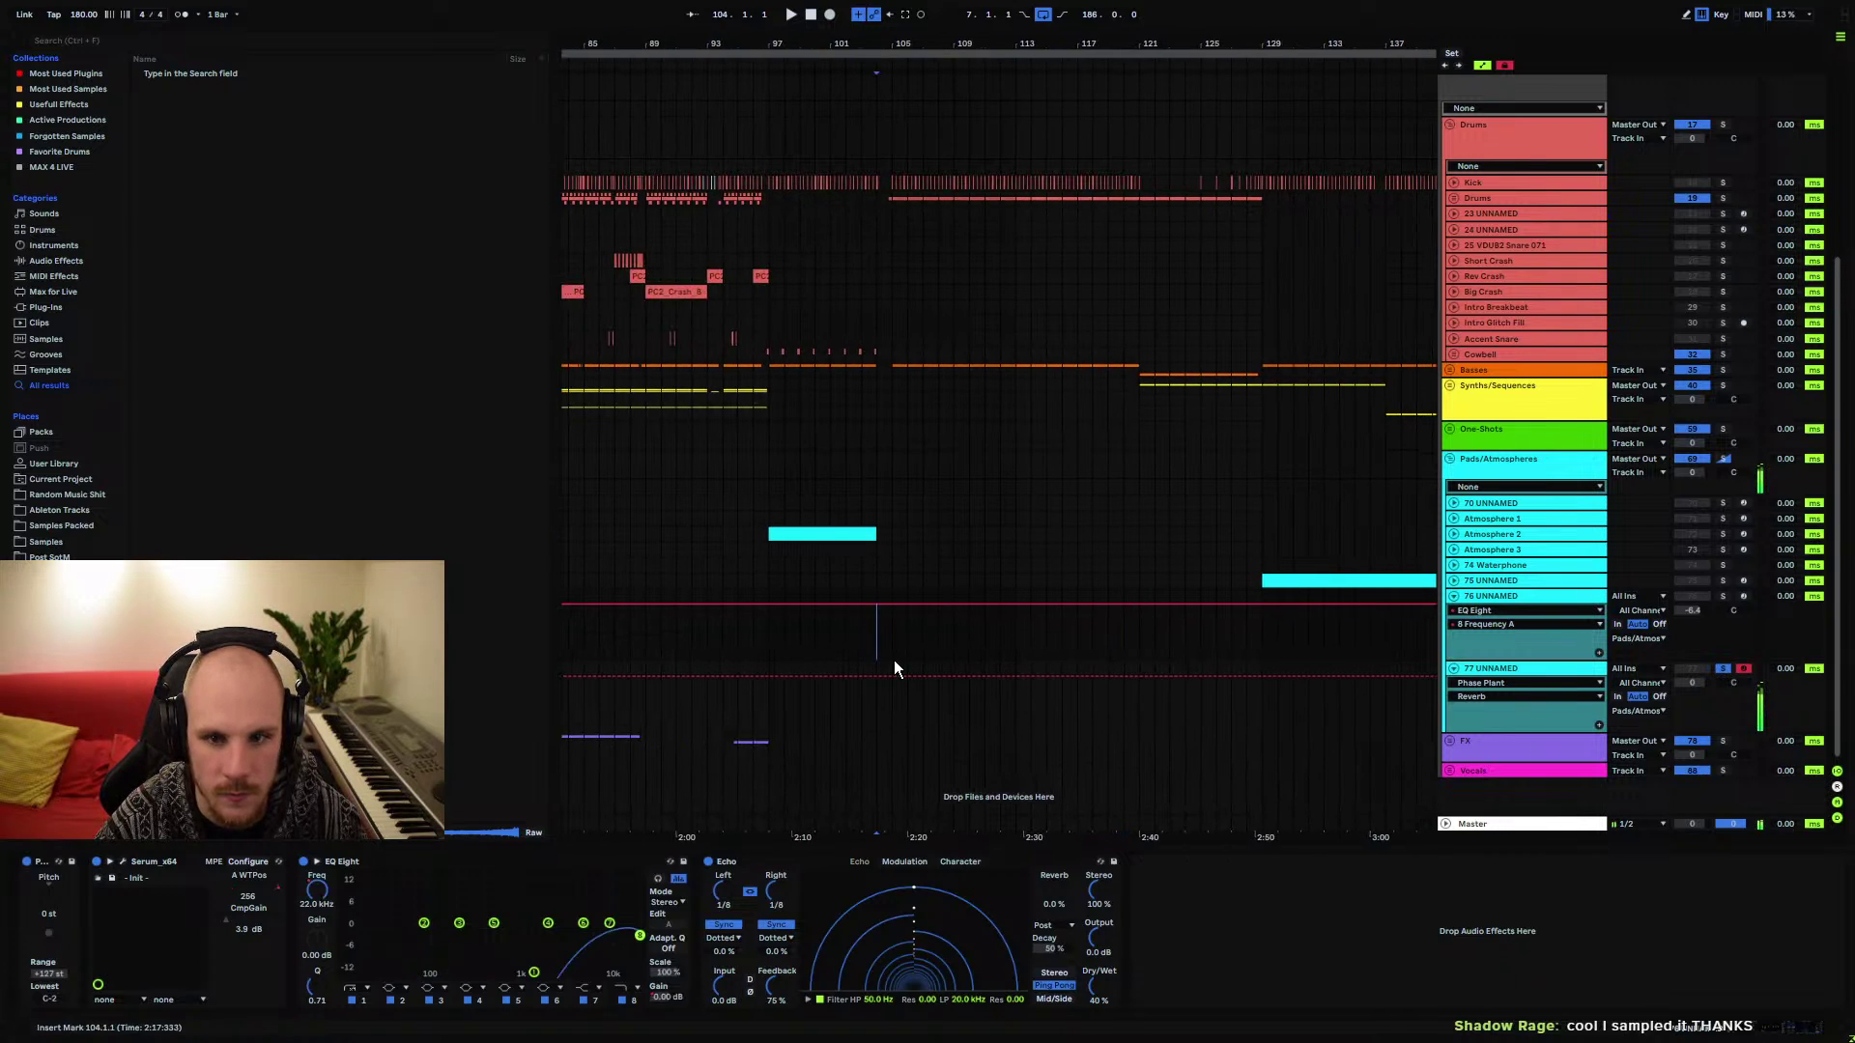
pyautogui.click(895, 639)
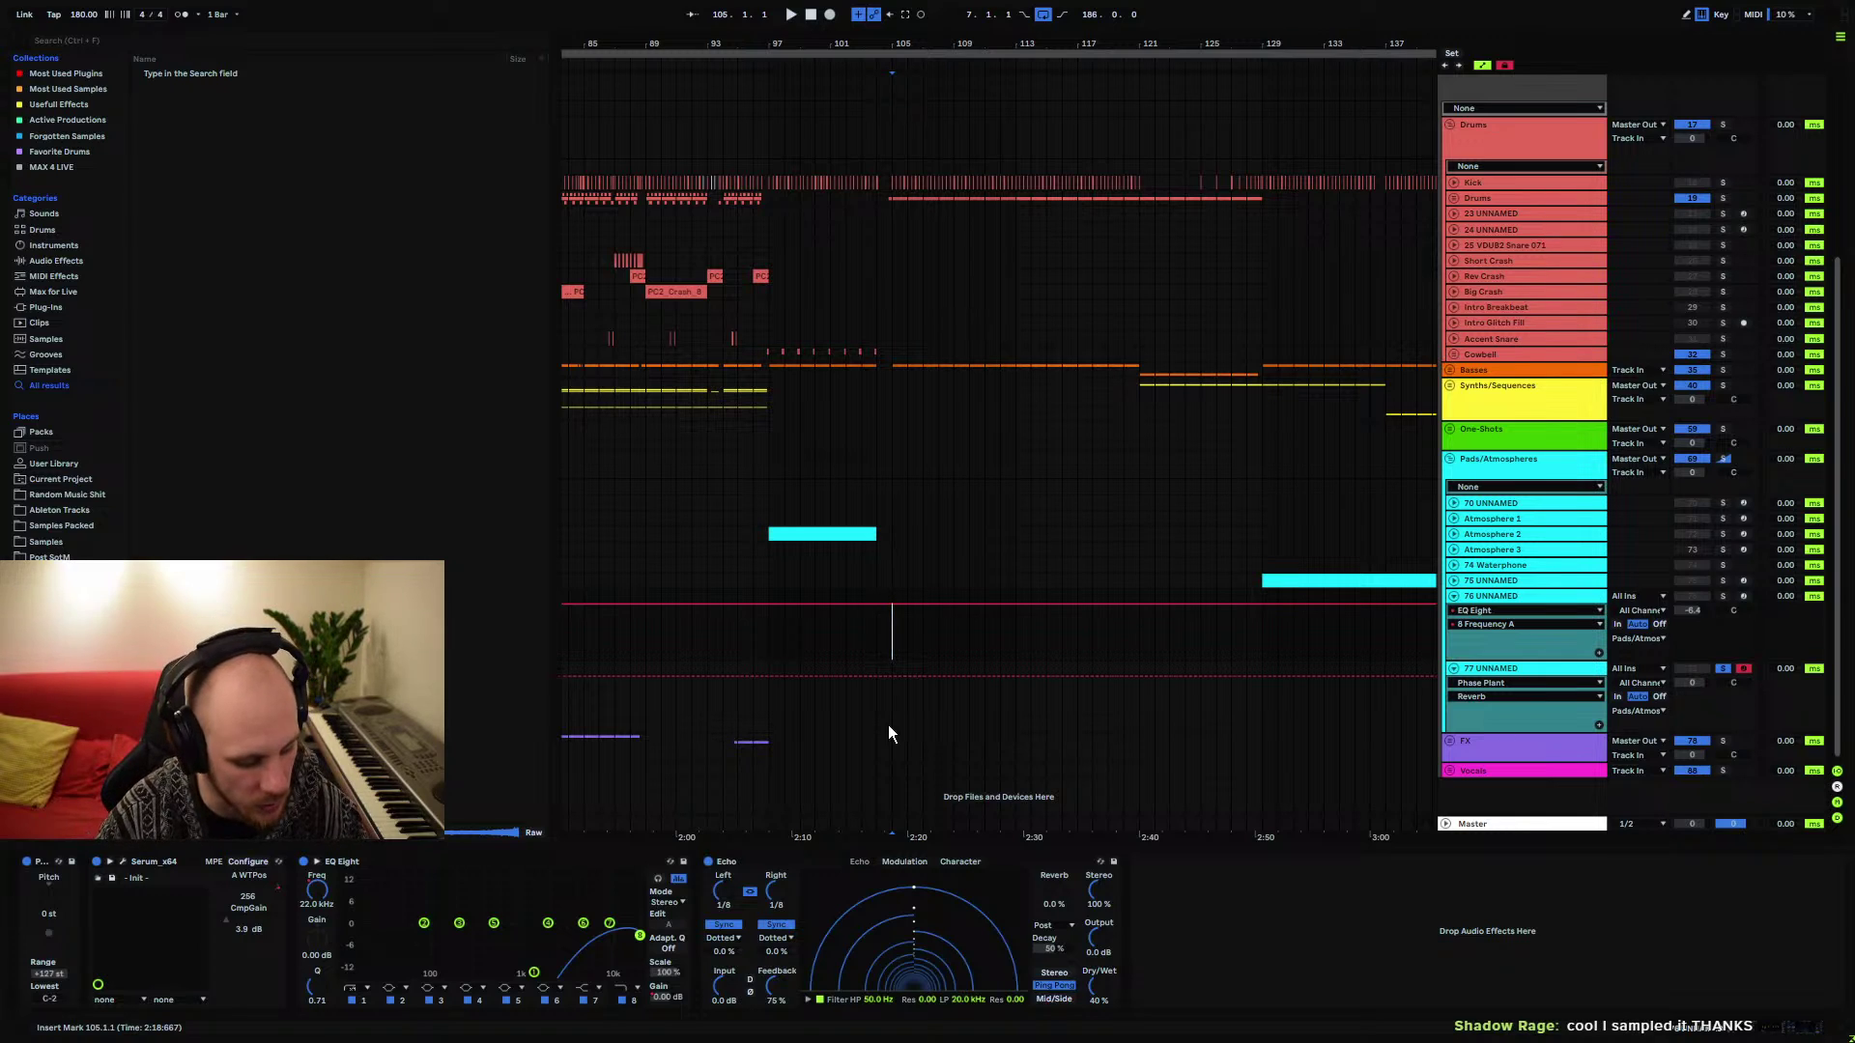
pyautogui.moveTo(893, 668); pyautogui.dragTo(1134, 674)
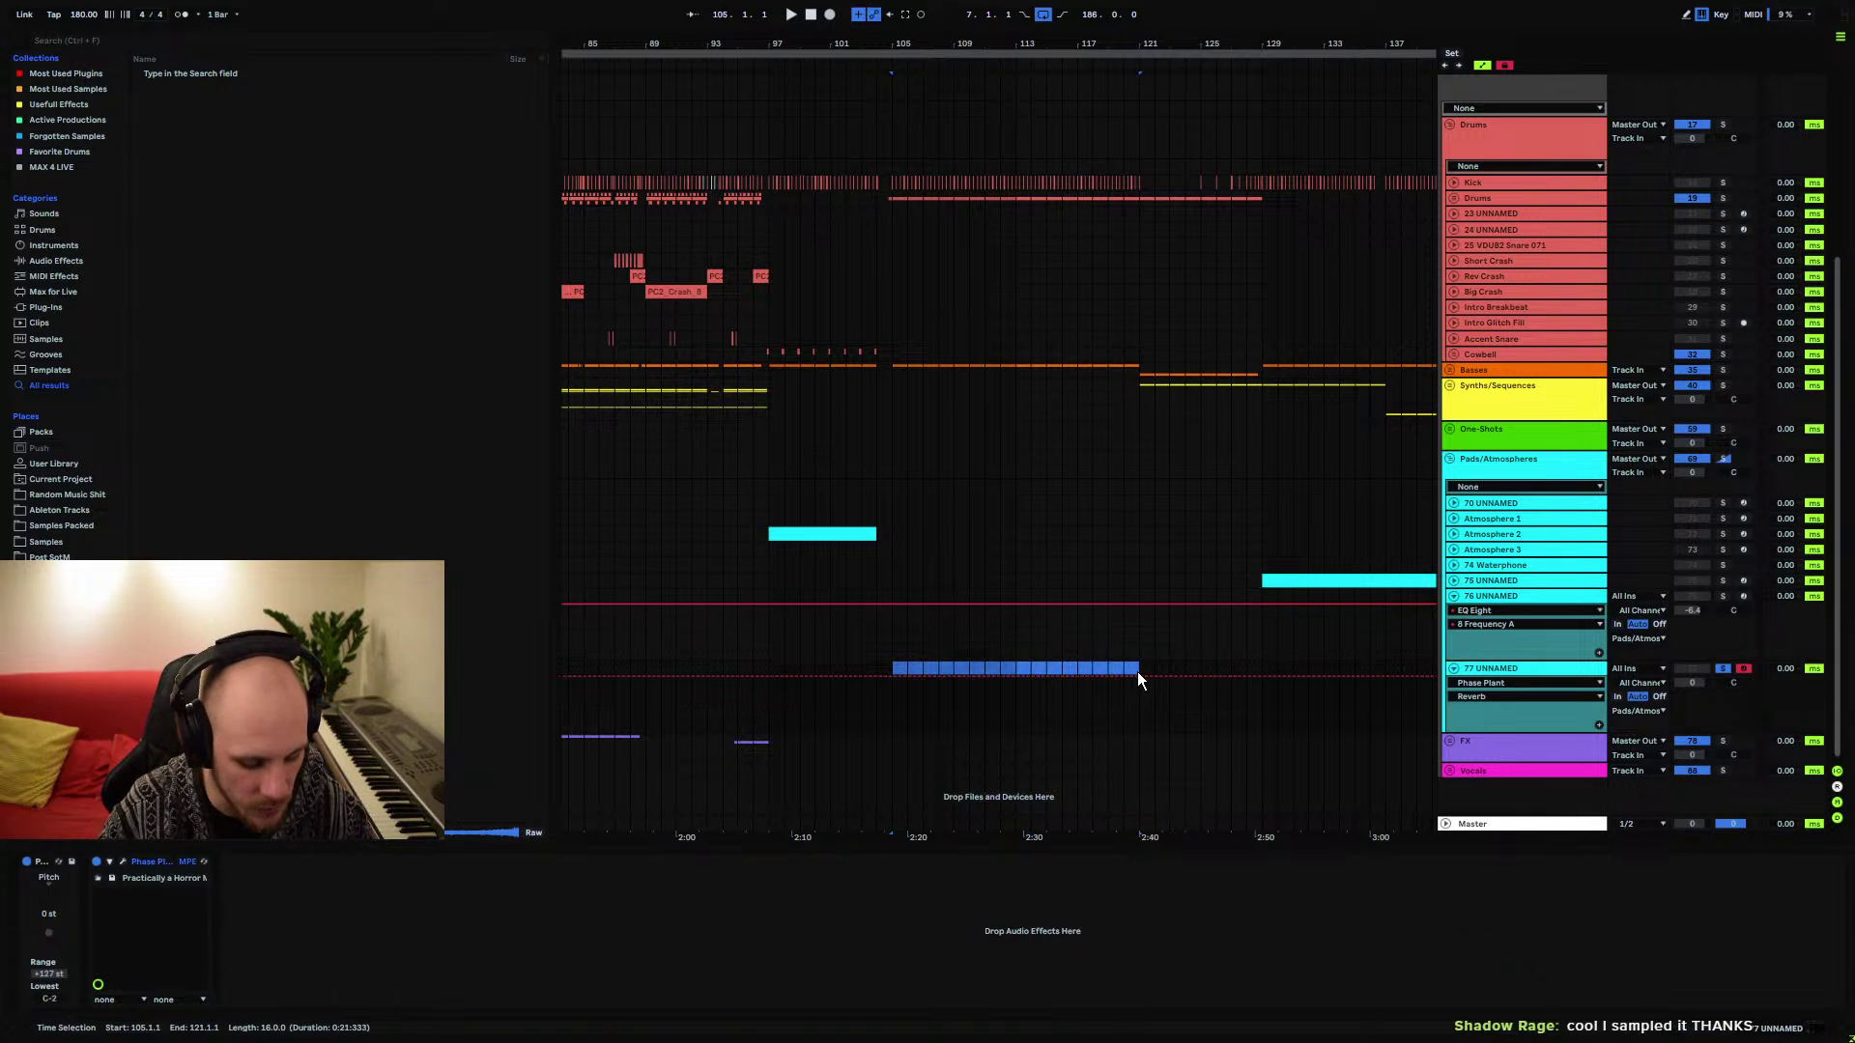
pyautogui.hotkey('ctrl', 'shift', 'm')
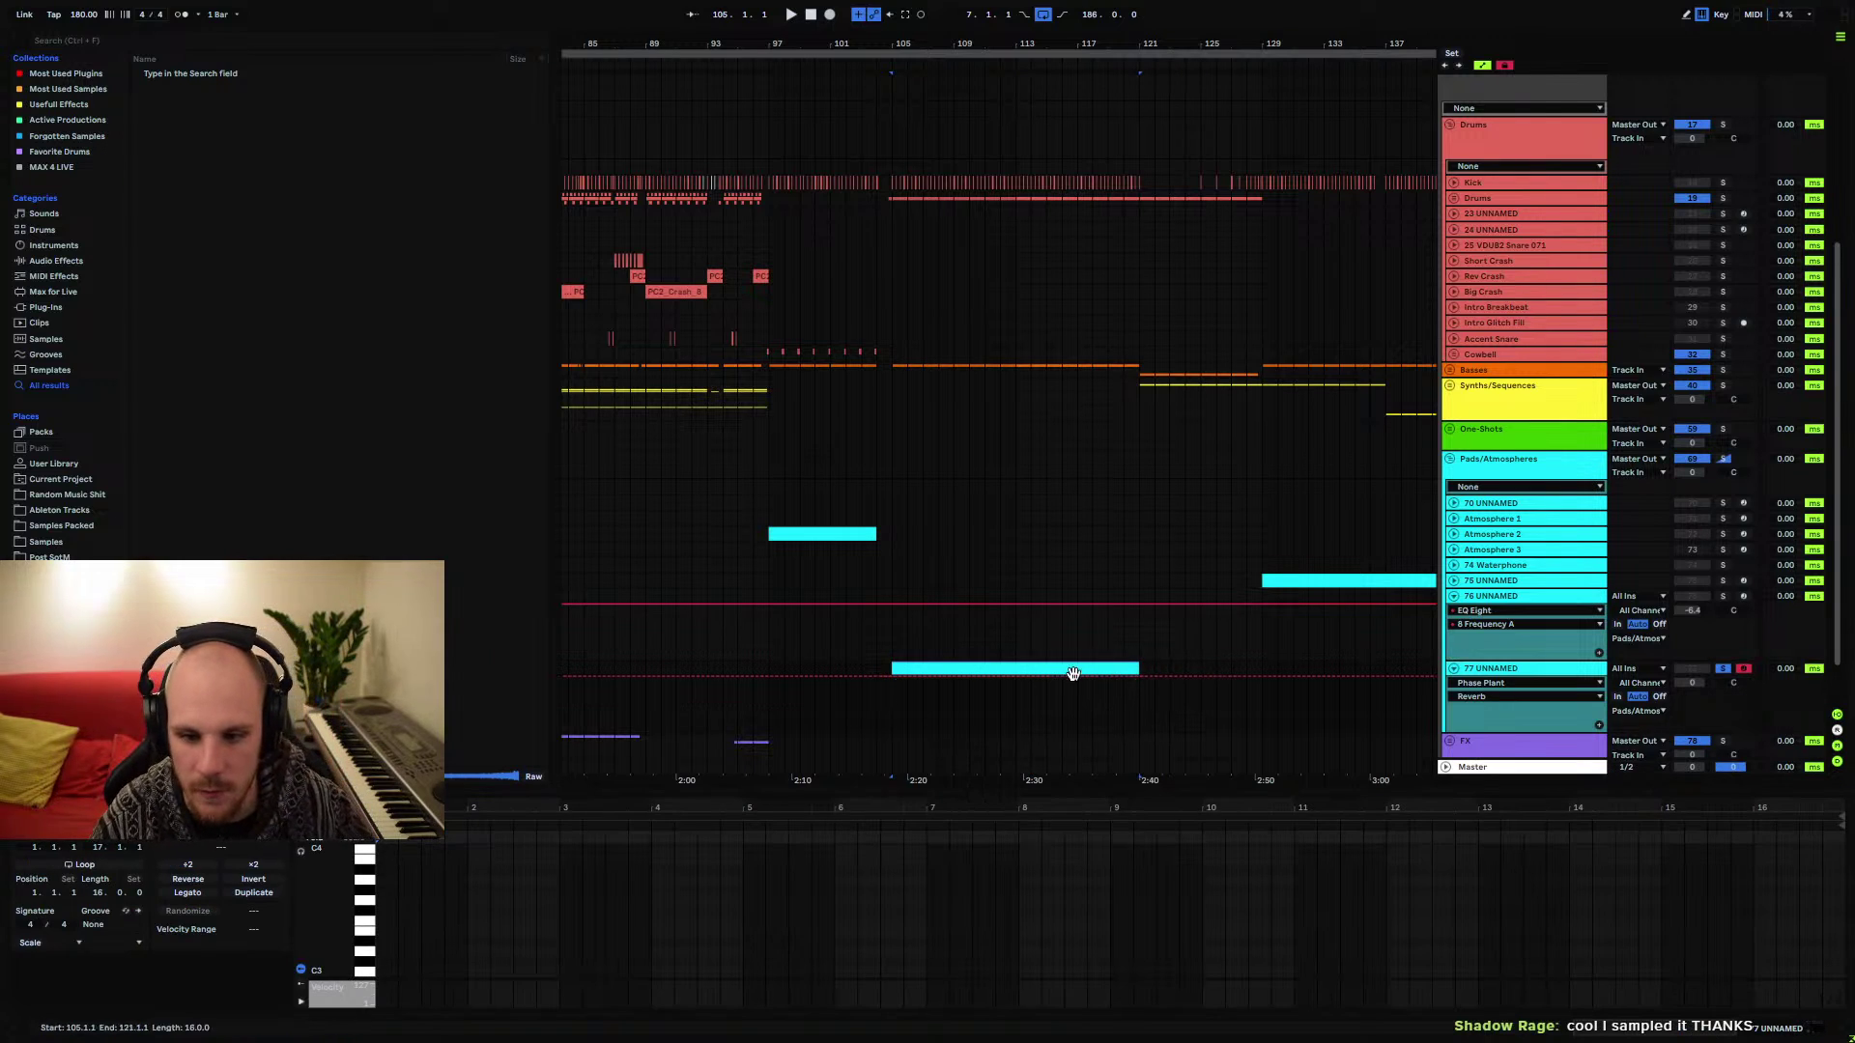
# Add an F#3 note spanning the clip's full 16 bars and transpose it down one octave to F#2
pyautogui.doubleClick(384, 912)
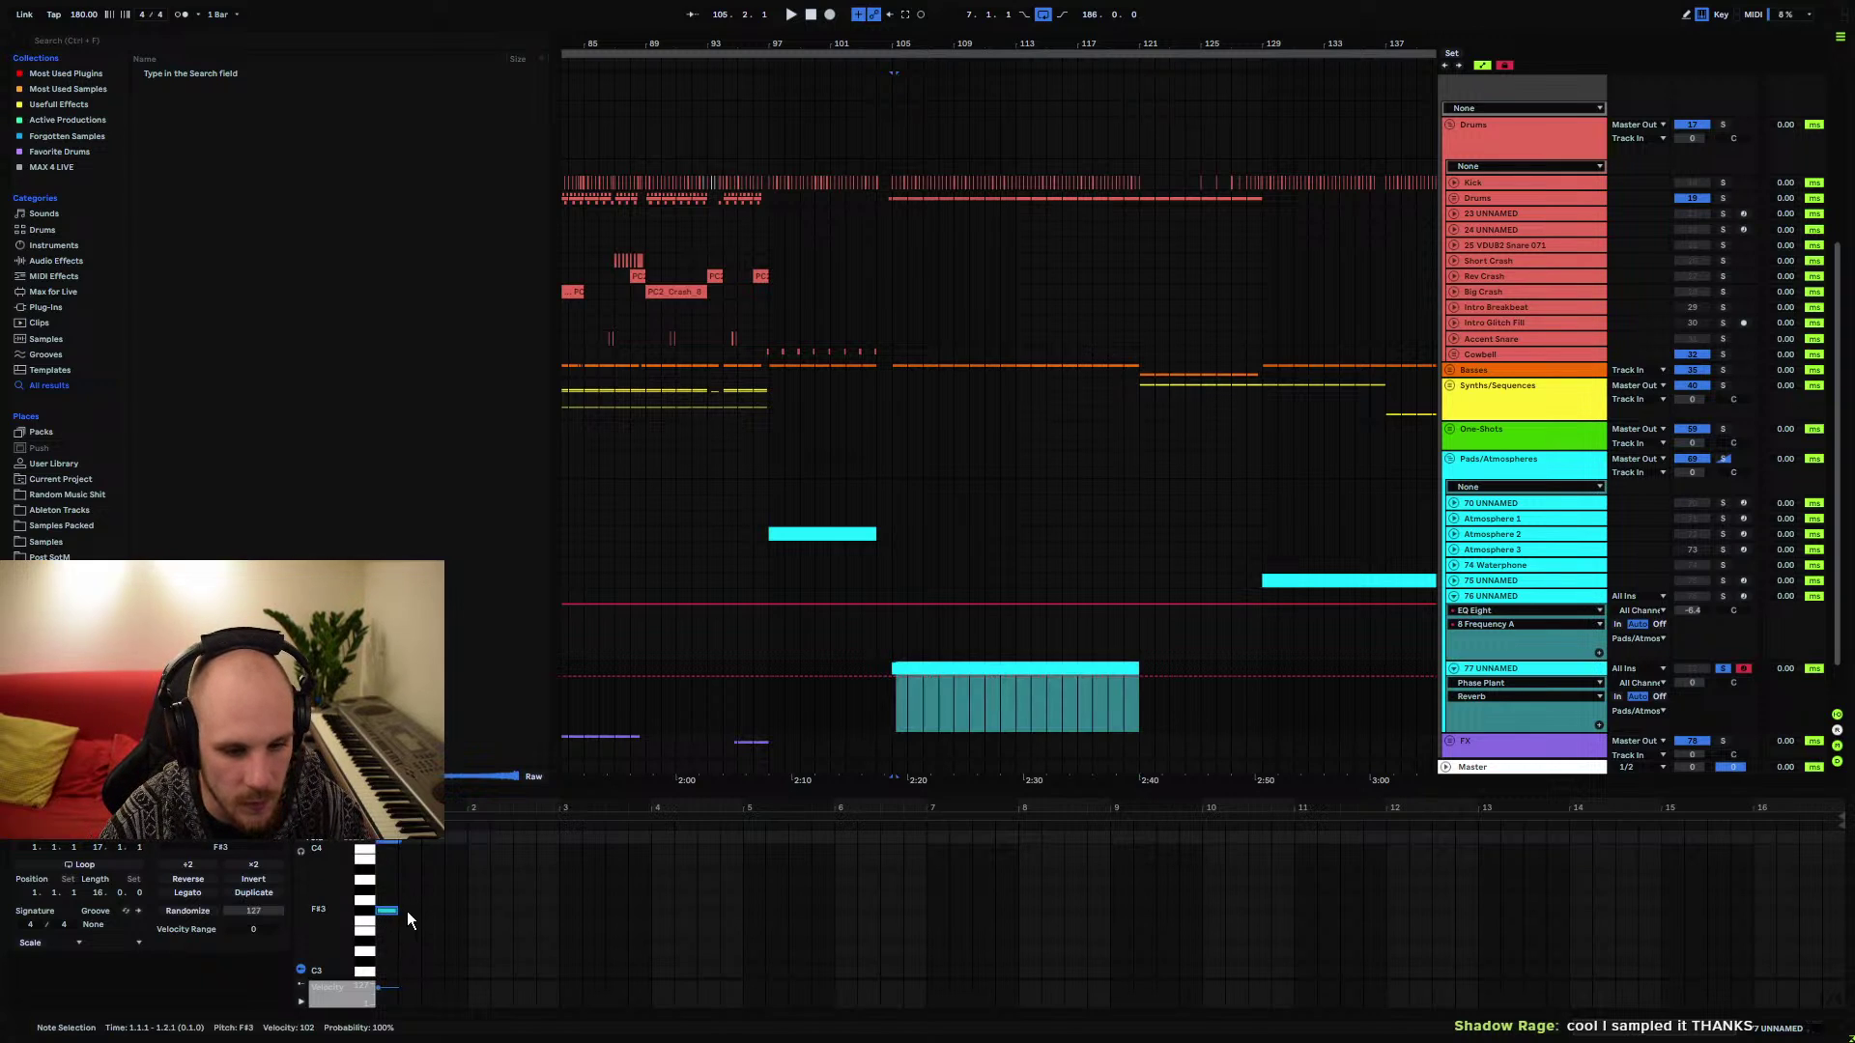
pyautogui.moveTo(397, 913); pyautogui.dragTo(1846, 913)
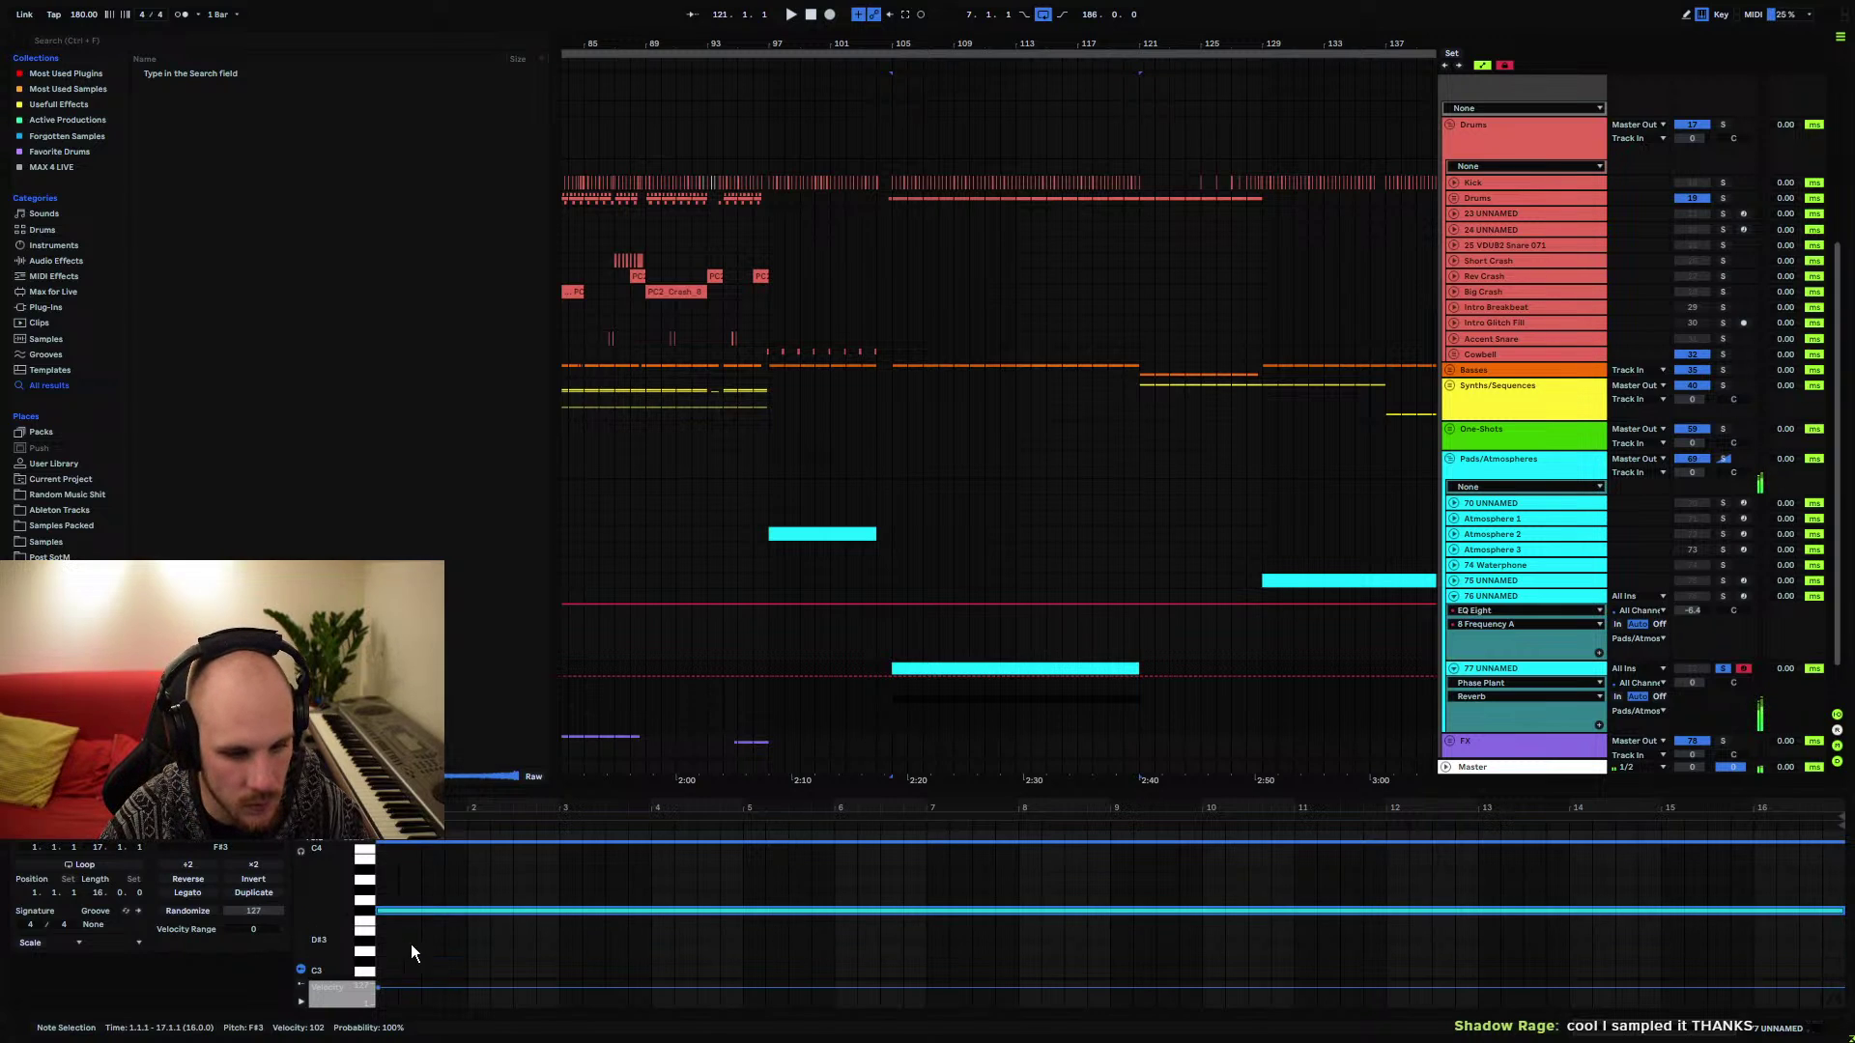
pyautogui.scroll(-4, 409, 943)
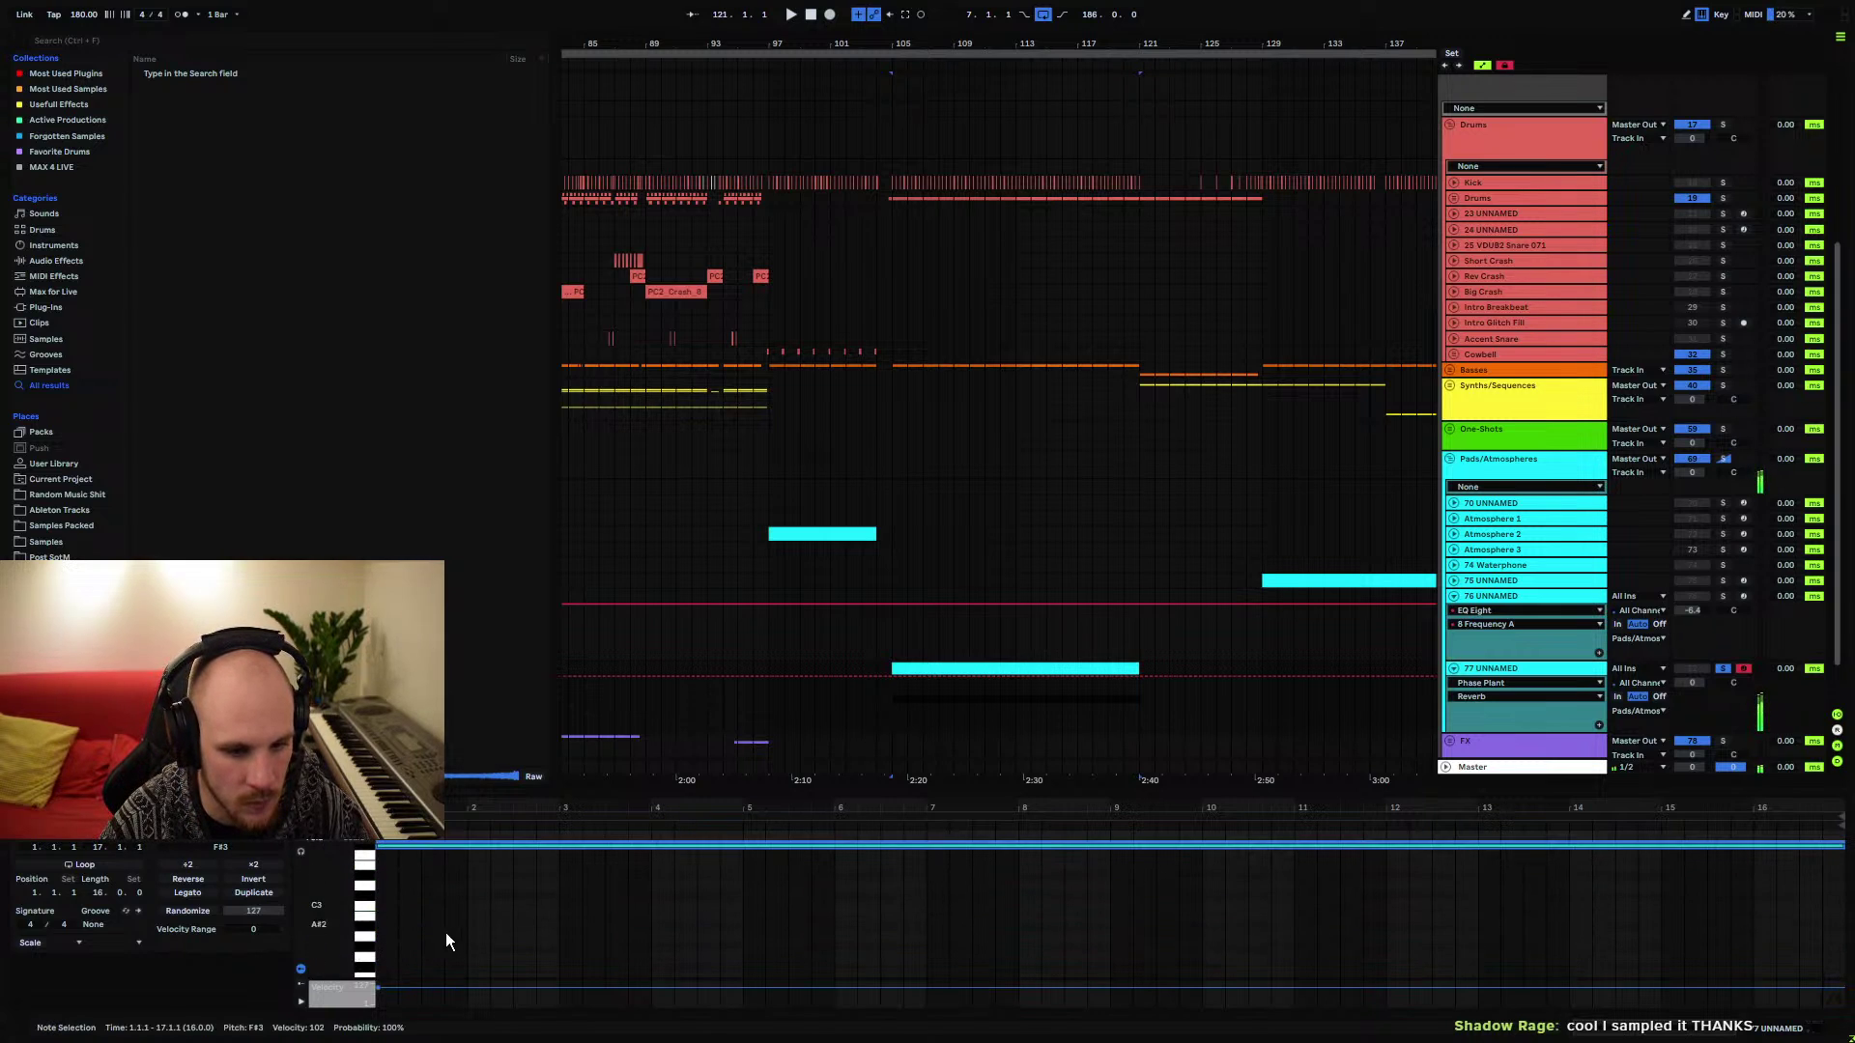
pyautogui.hotkey('shift', 'Down')
# Play the transition from bar 104, take track 77 out of solo and lower its volume to -10.4 dB
pyautogui.press('space')
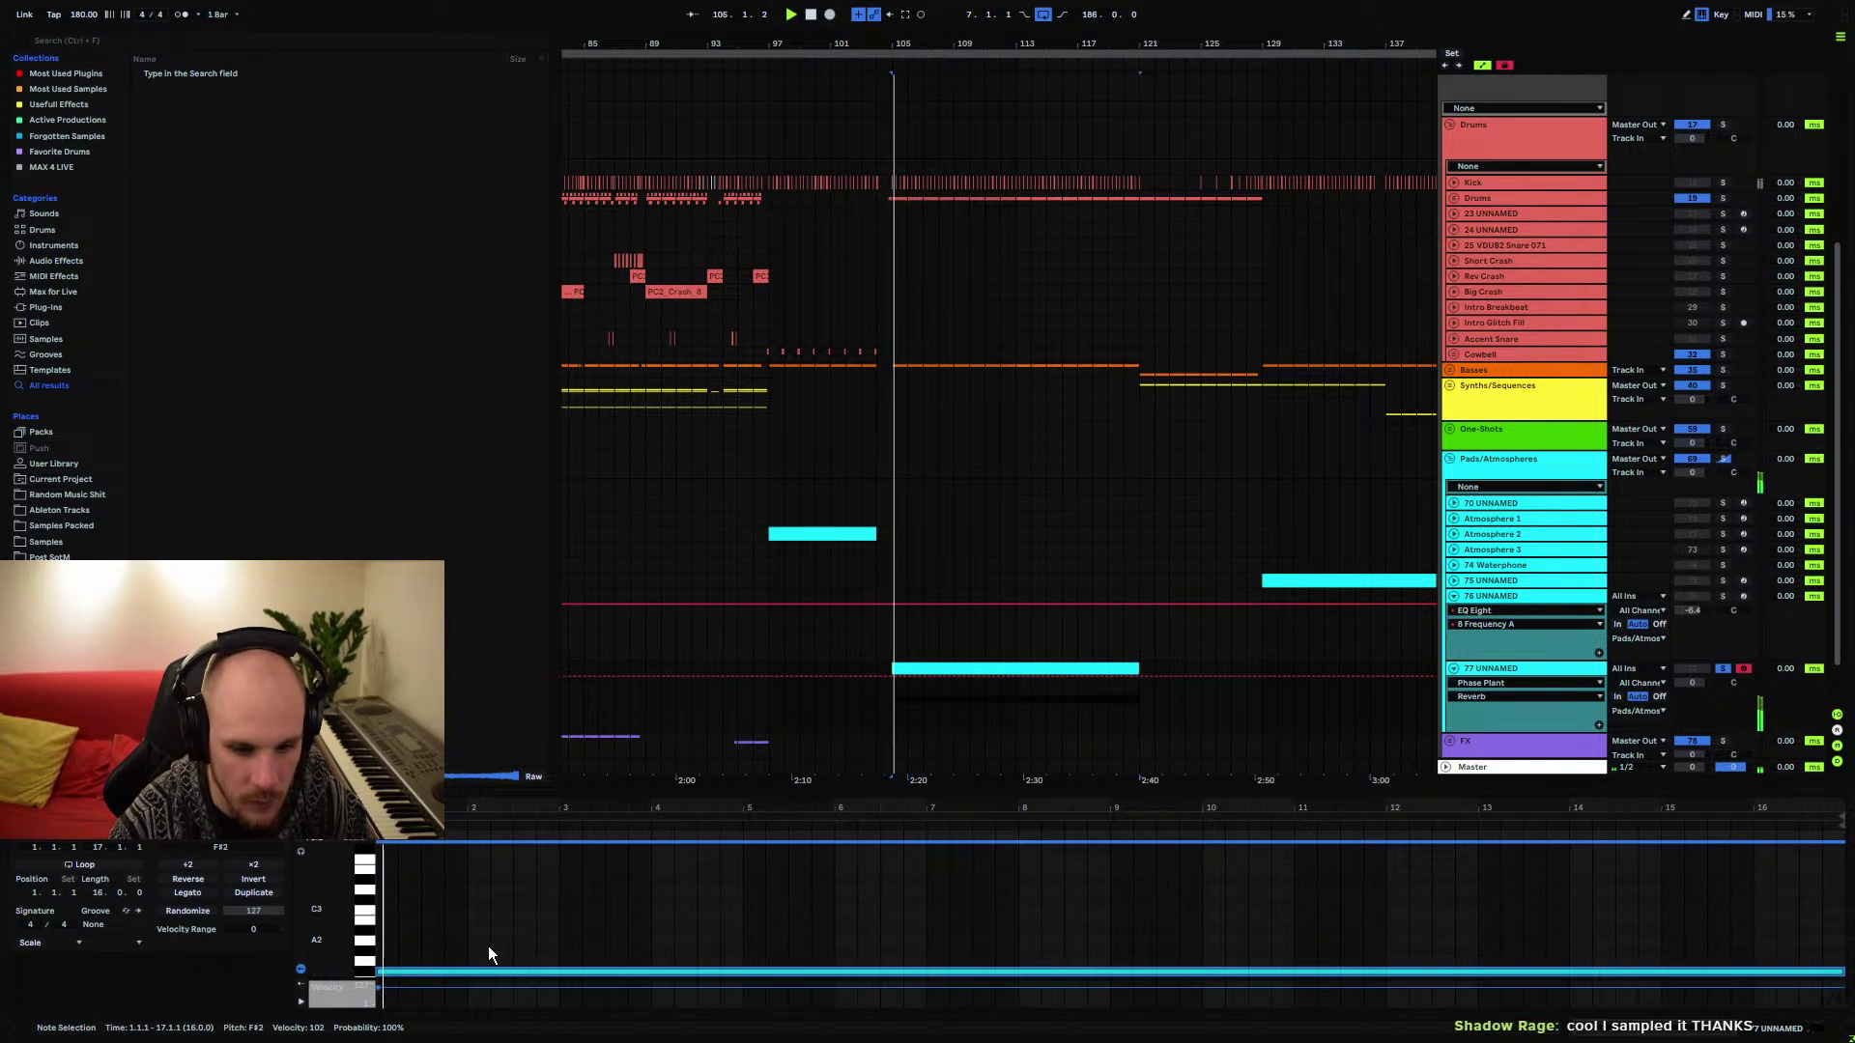
pyautogui.click(961, 711)
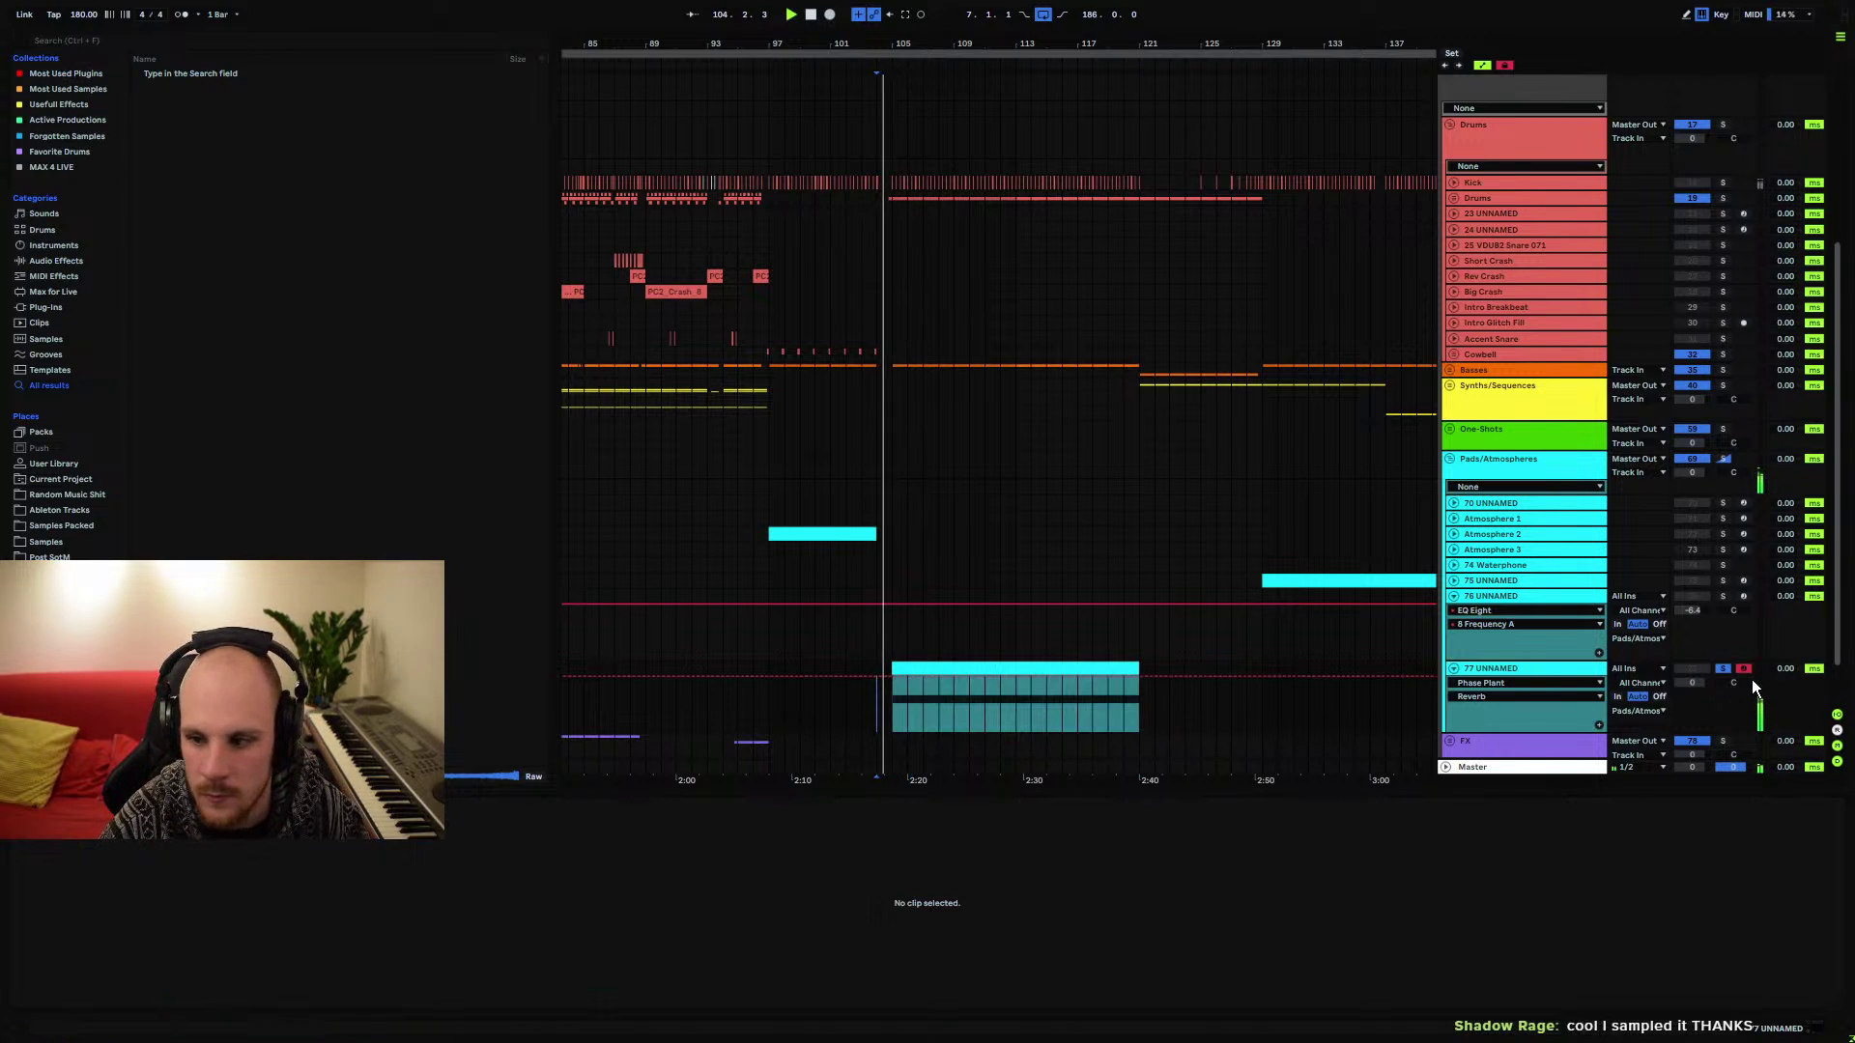
pyautogui.moveTo(1692, 682); pyautogui.dragTo(1692, 713)
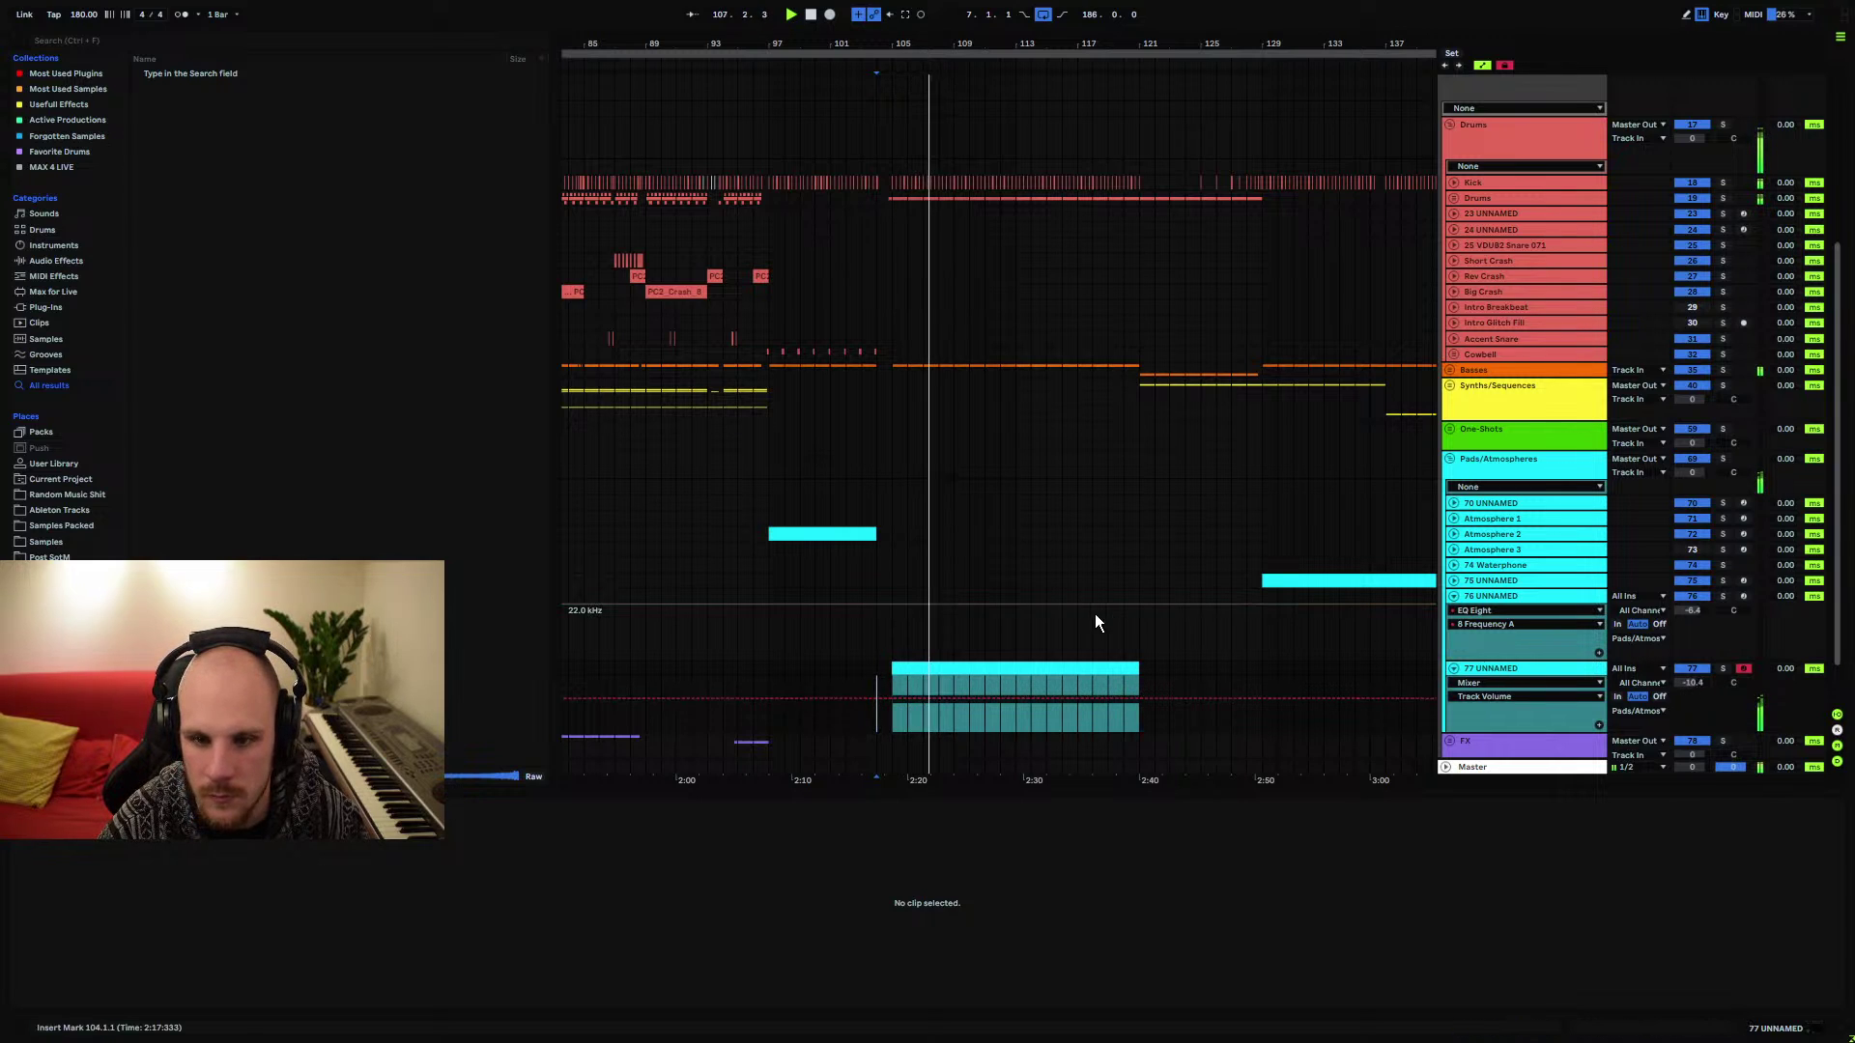
# Shorten the track 77 clip to two bars, ending at bar 107, and play the transition from bar 103
pyautogui.moveTo(1140, 674); pyautogui.dragTo(922, 675)
pyautogui.click(864, 686)
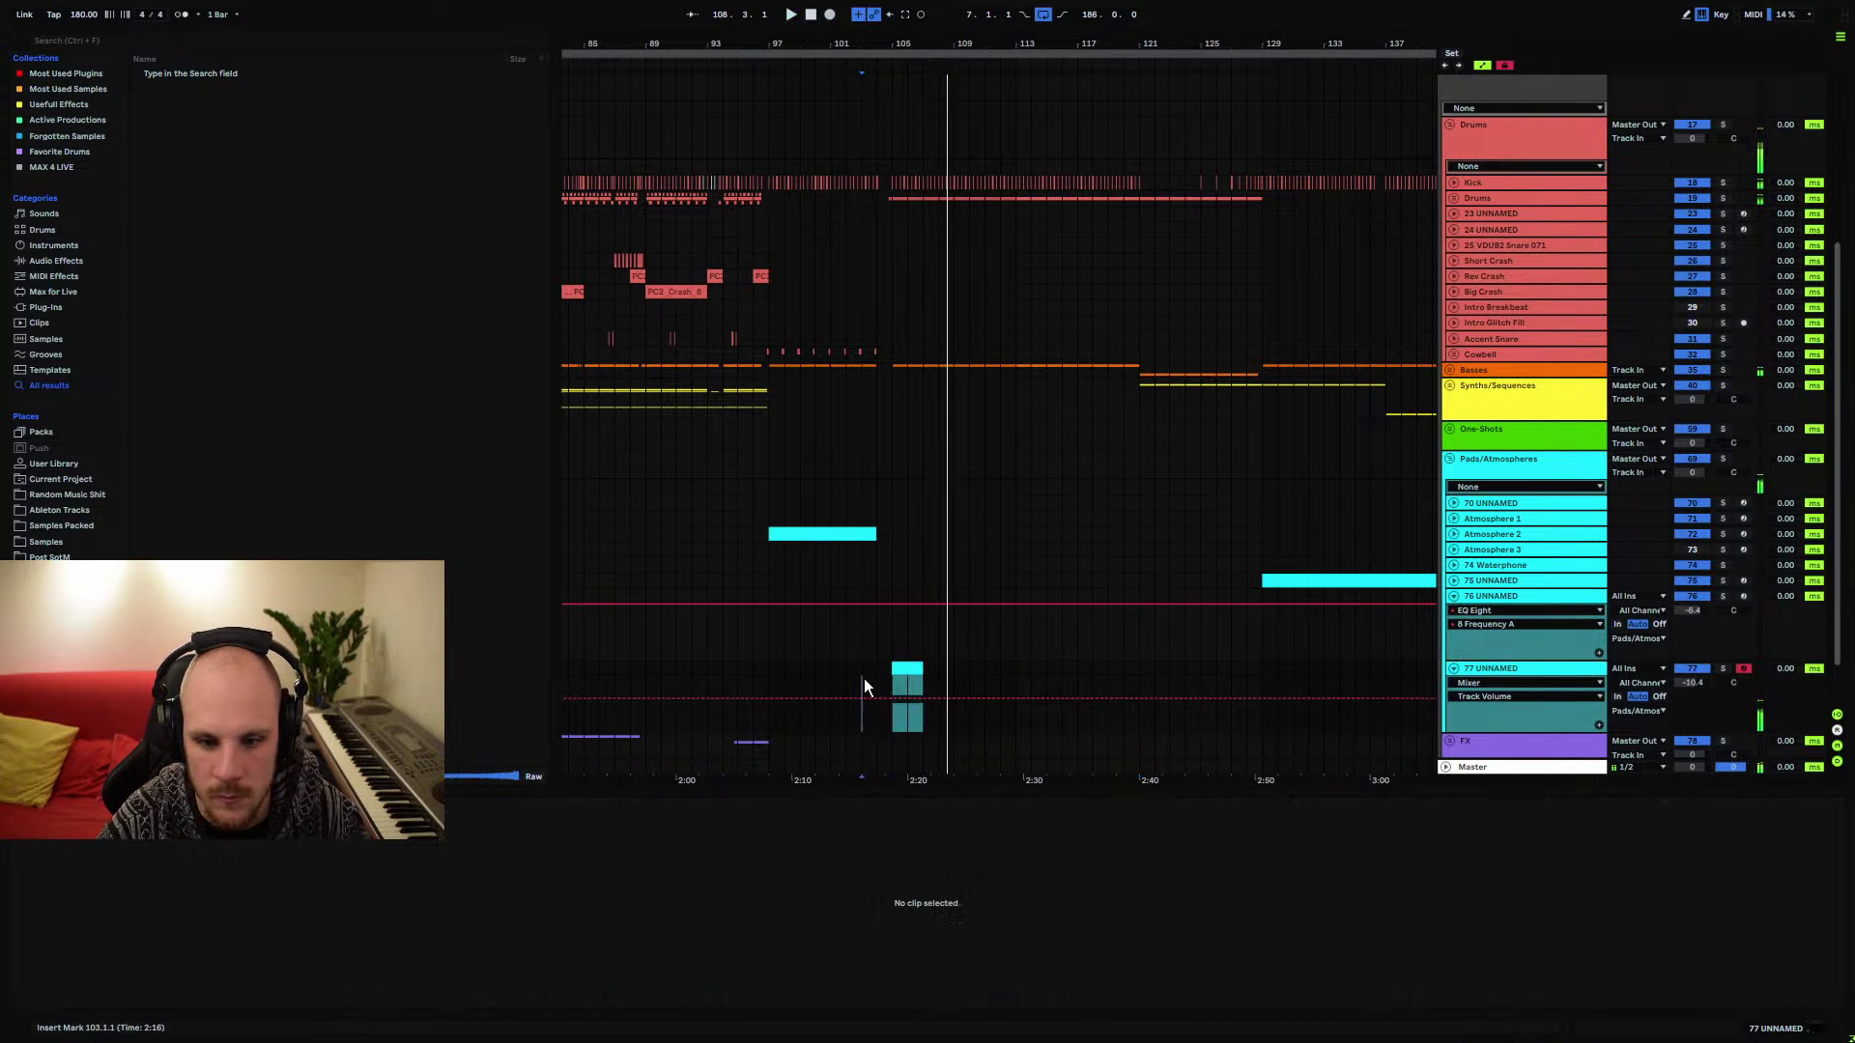
pyautogui.press('space')
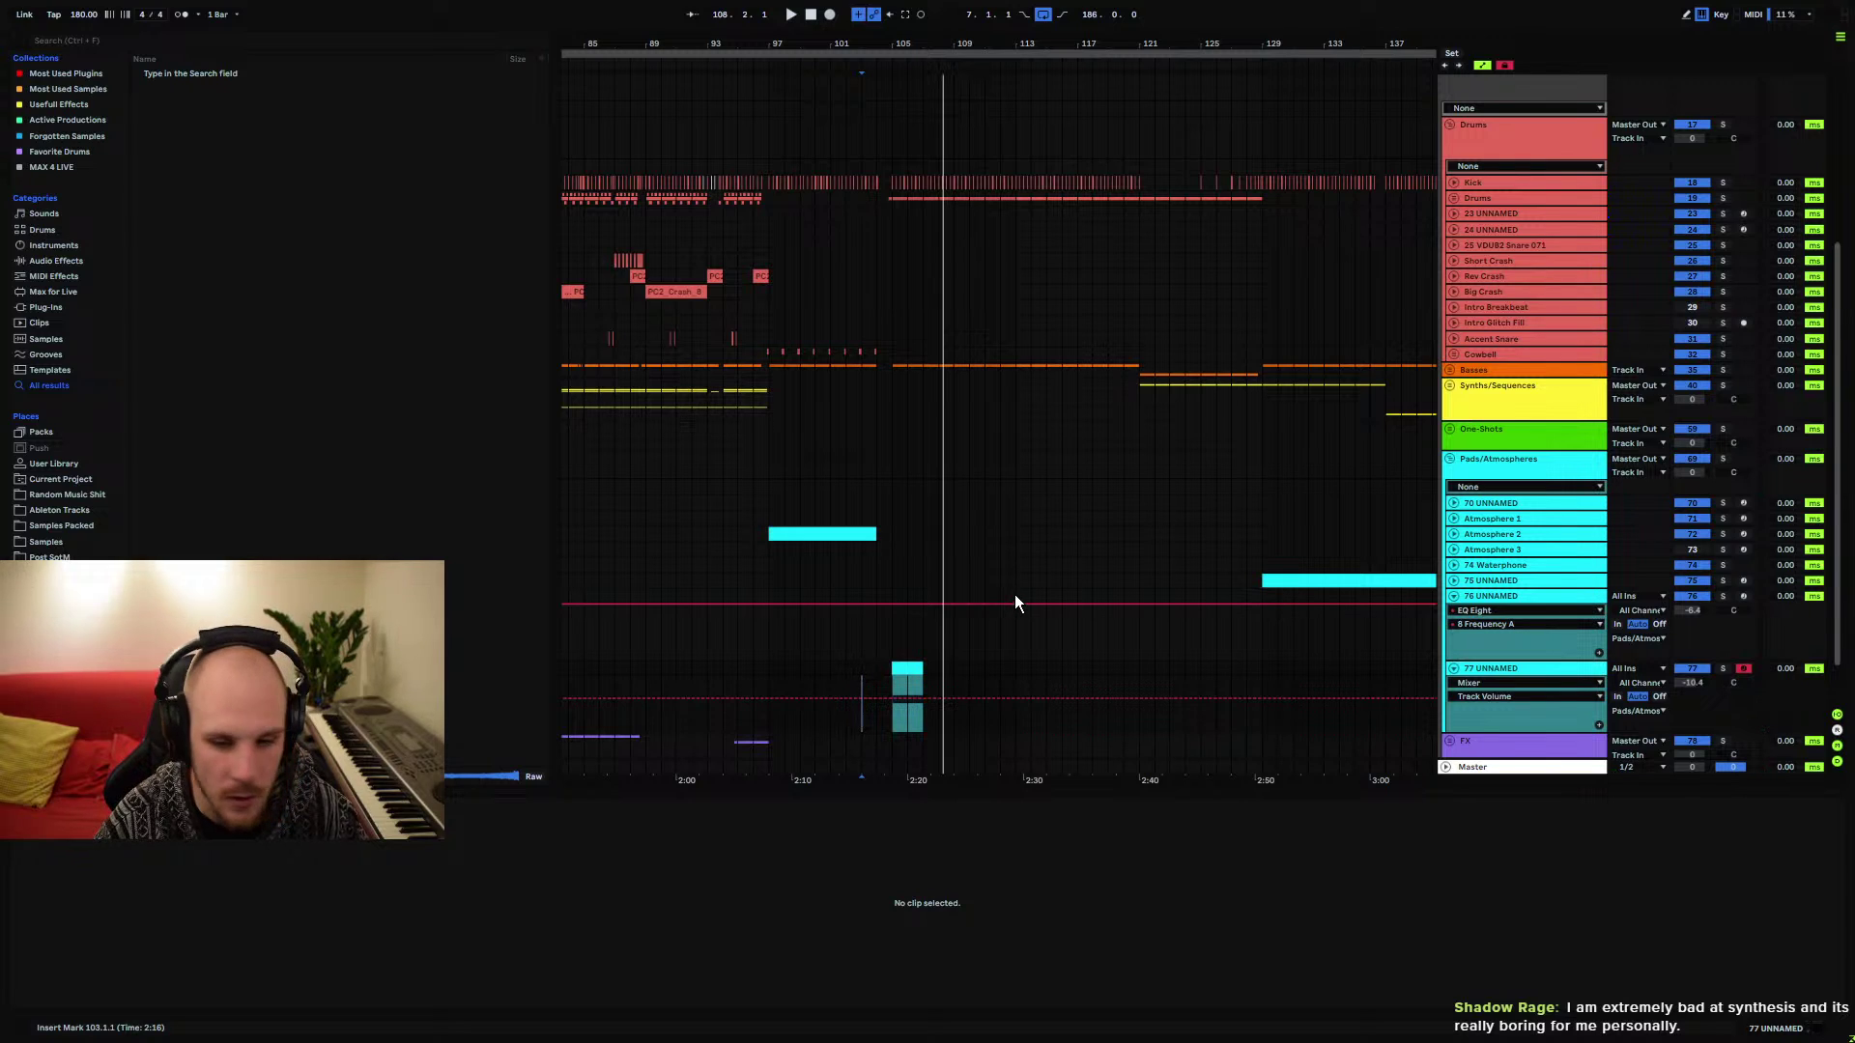
# Fold away track 76's automation lane, and fold and reopen the lane of track 77
pyautogui.click(1453, 596)
pyautogui.click(1501, 595)
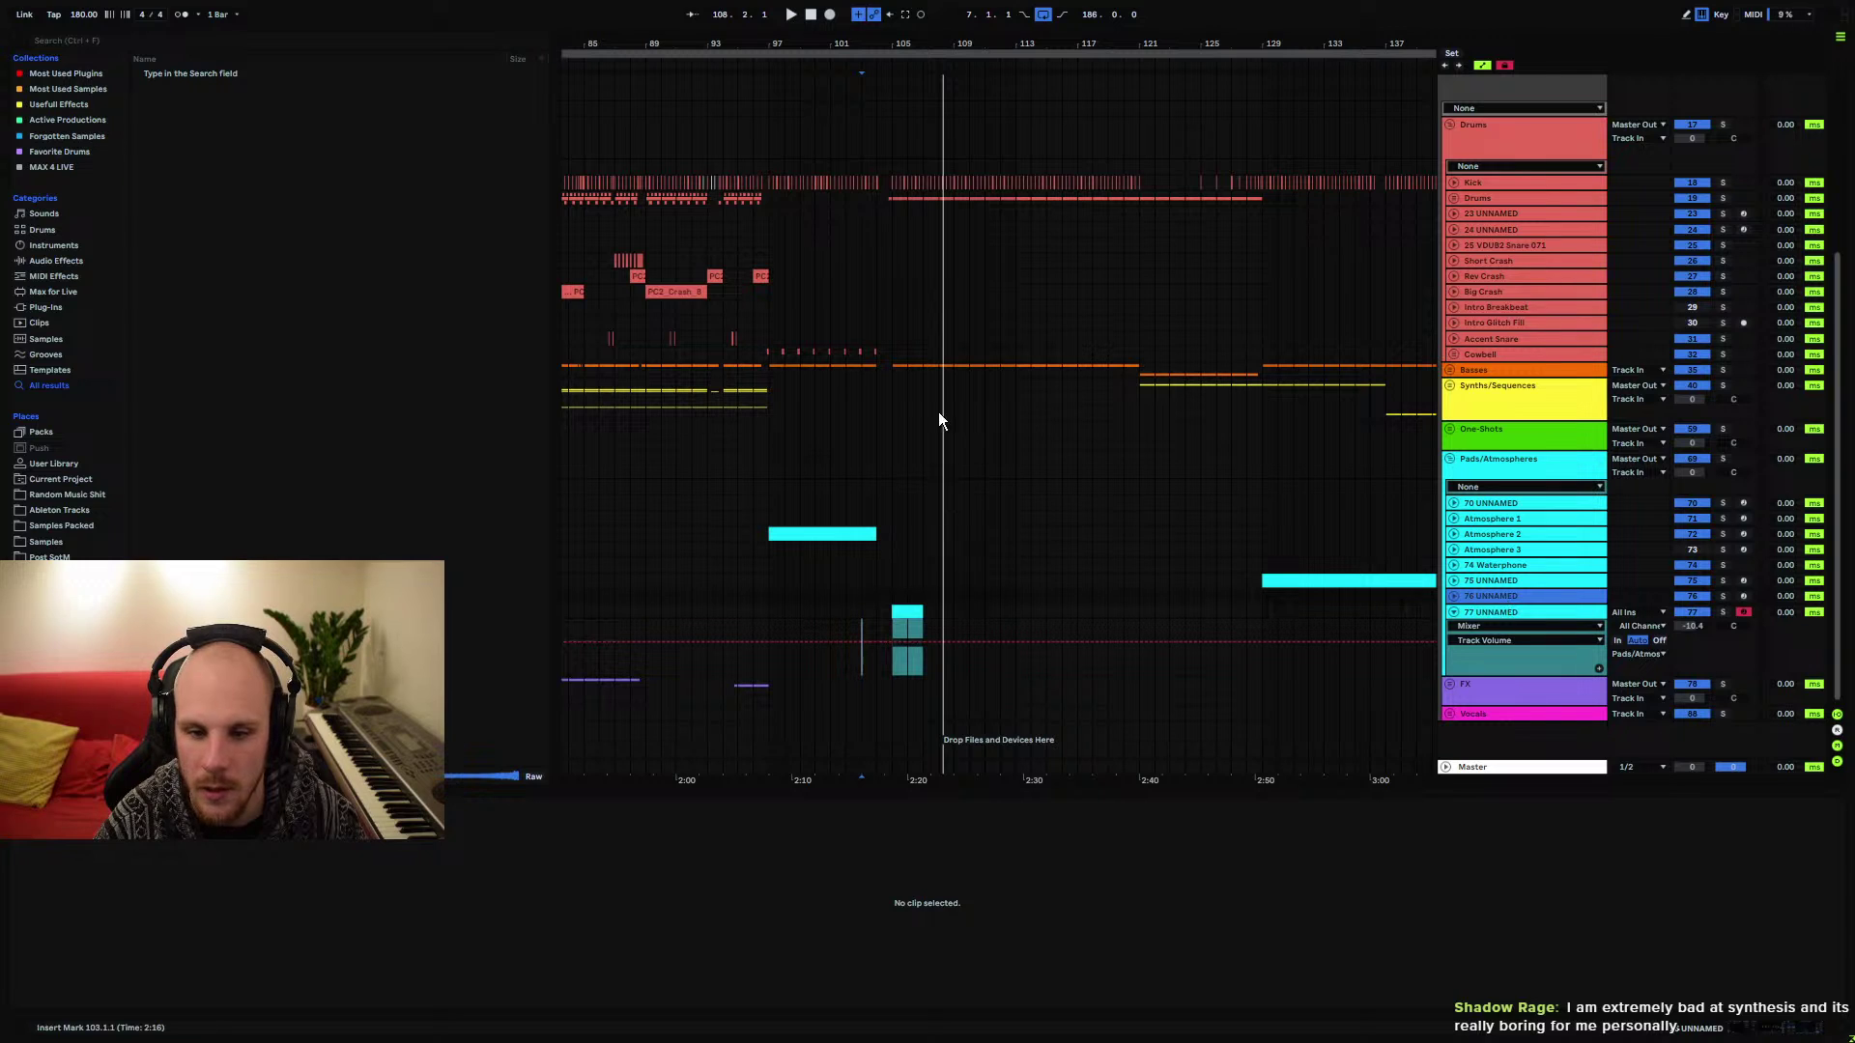
pyautogui.scroll(3, 927, 329)
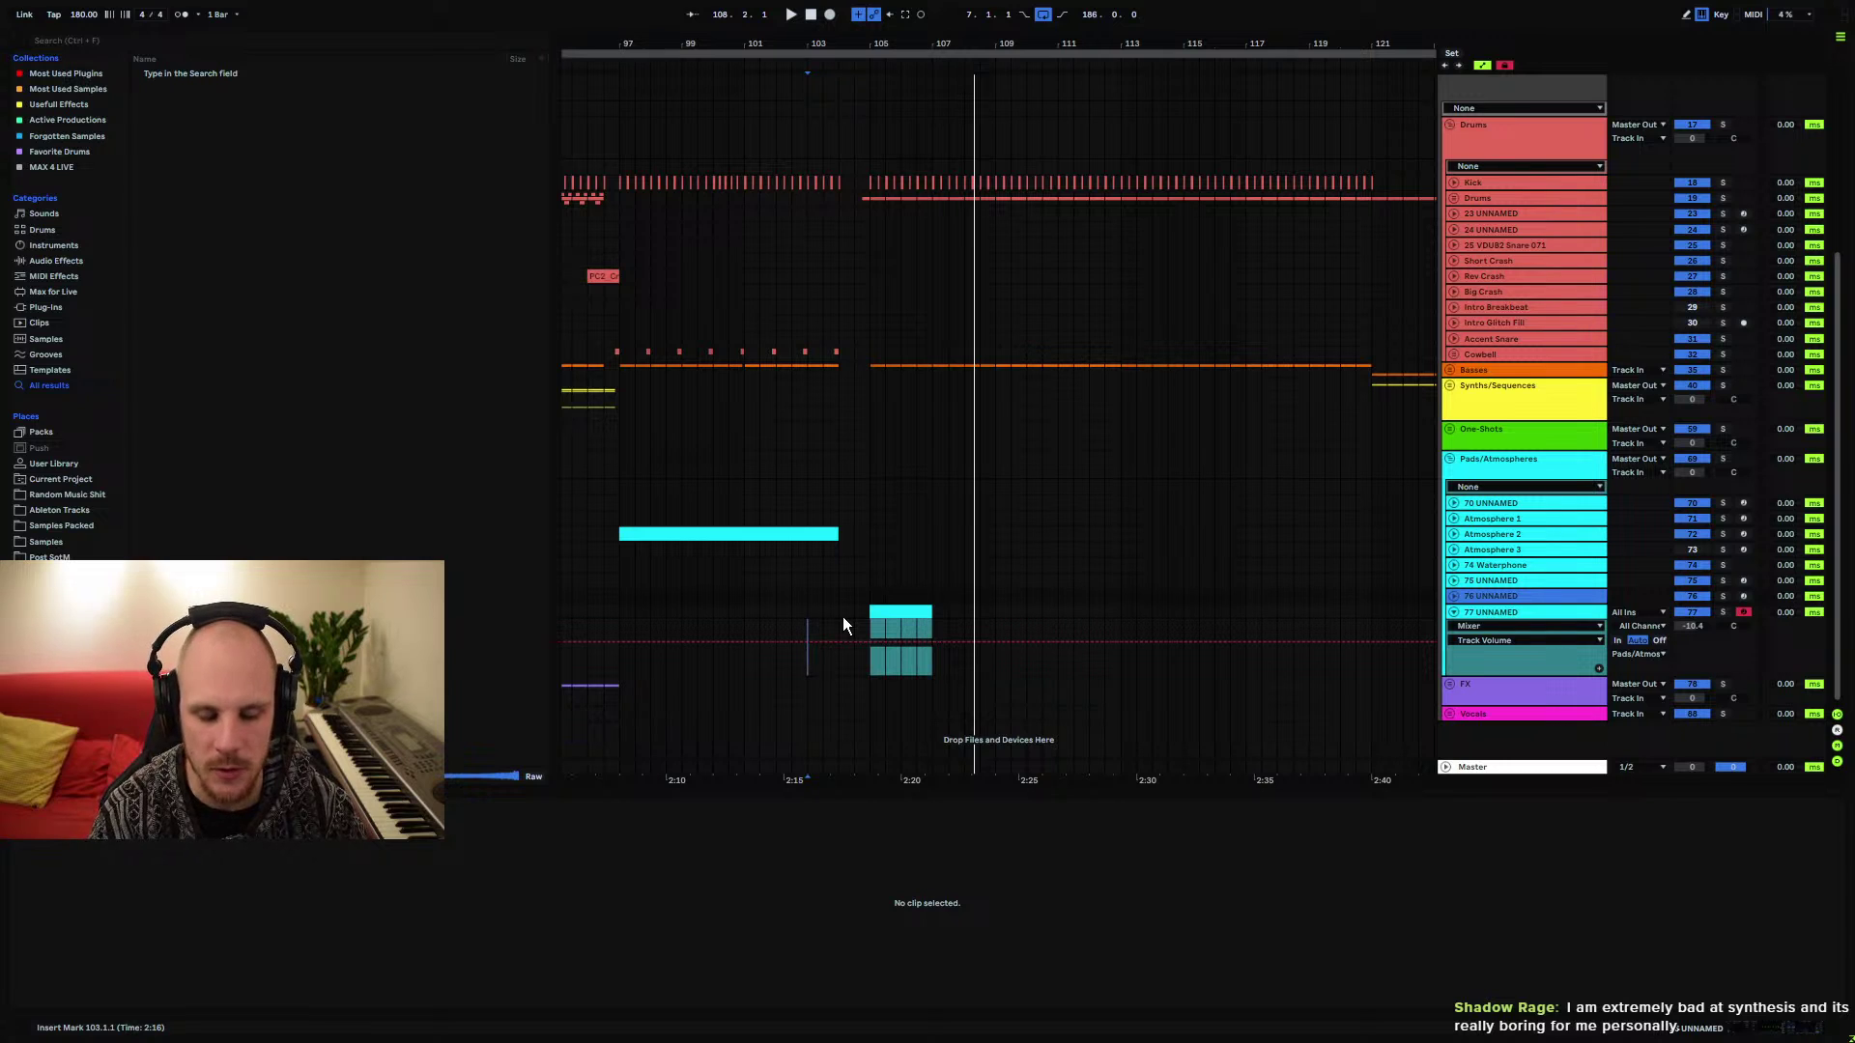
pyautogui.moveTo(867, 51); pyautogui.dragTo(879, 123)
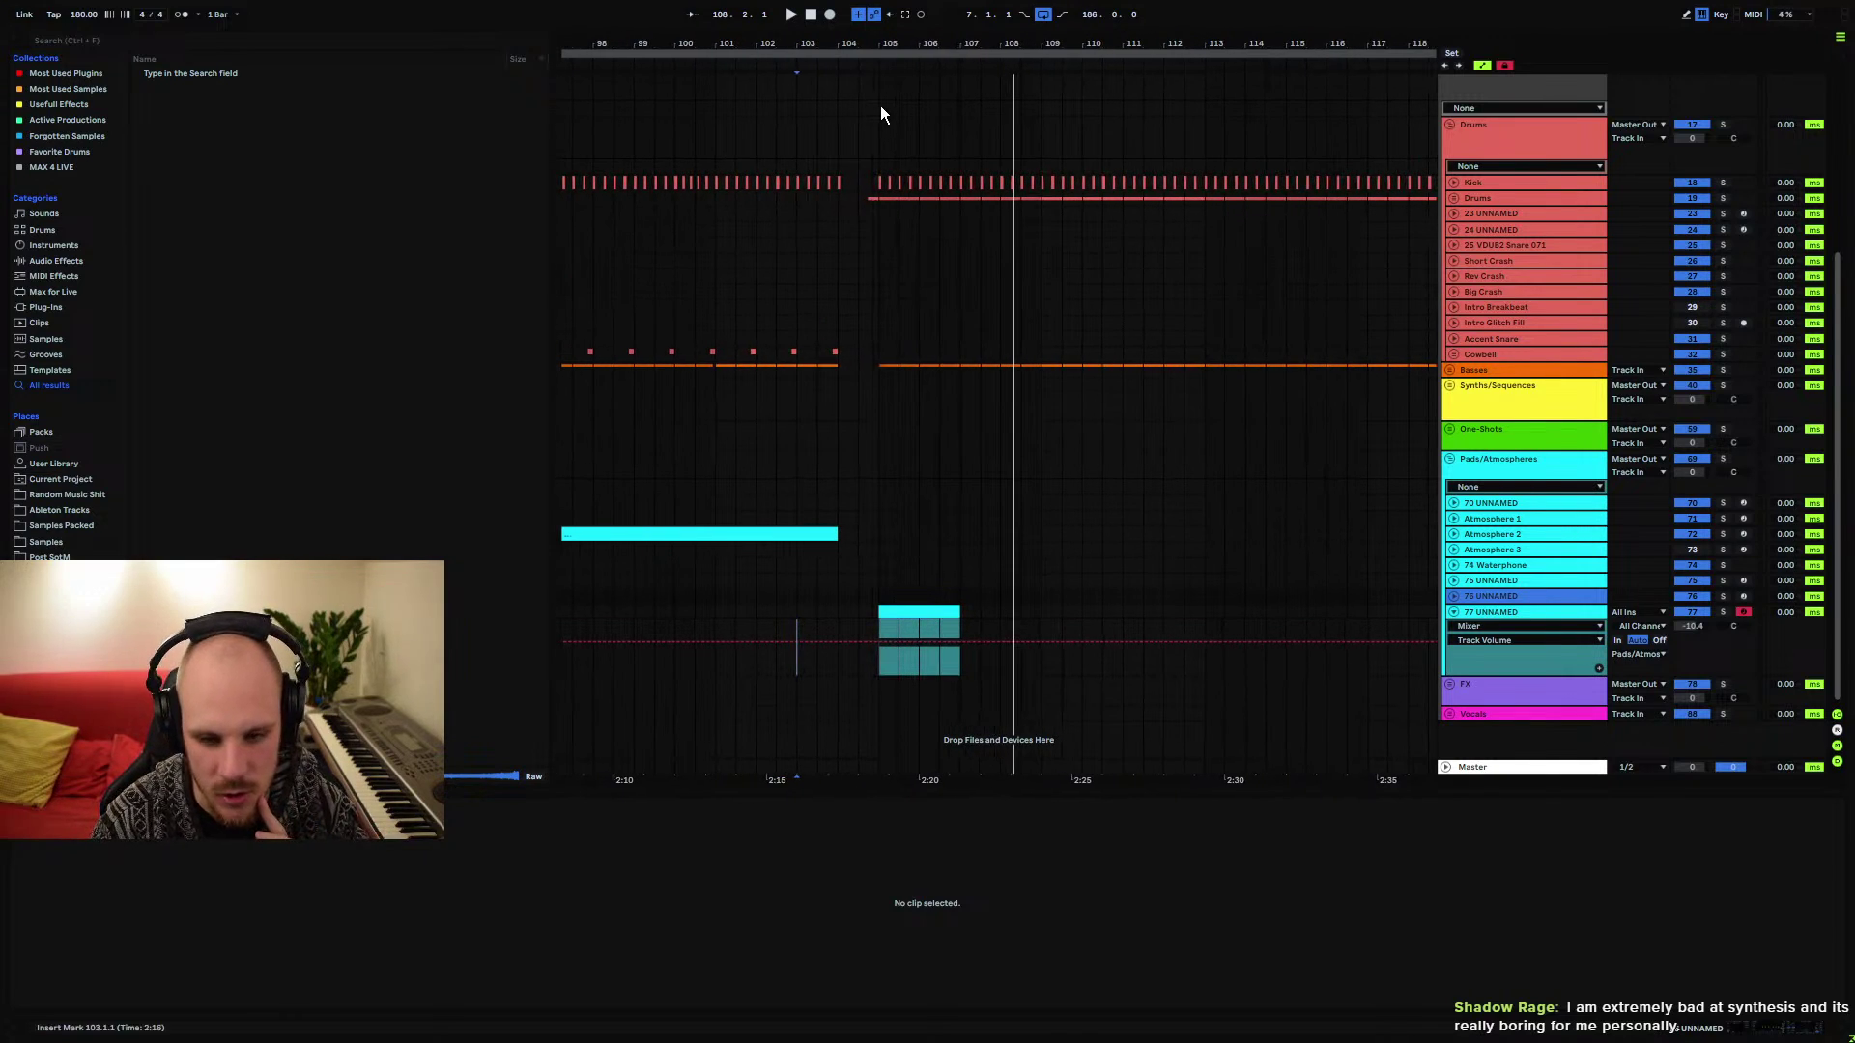
pyautogui.click(1454, 613)
pyautogui.click(1498, 615)
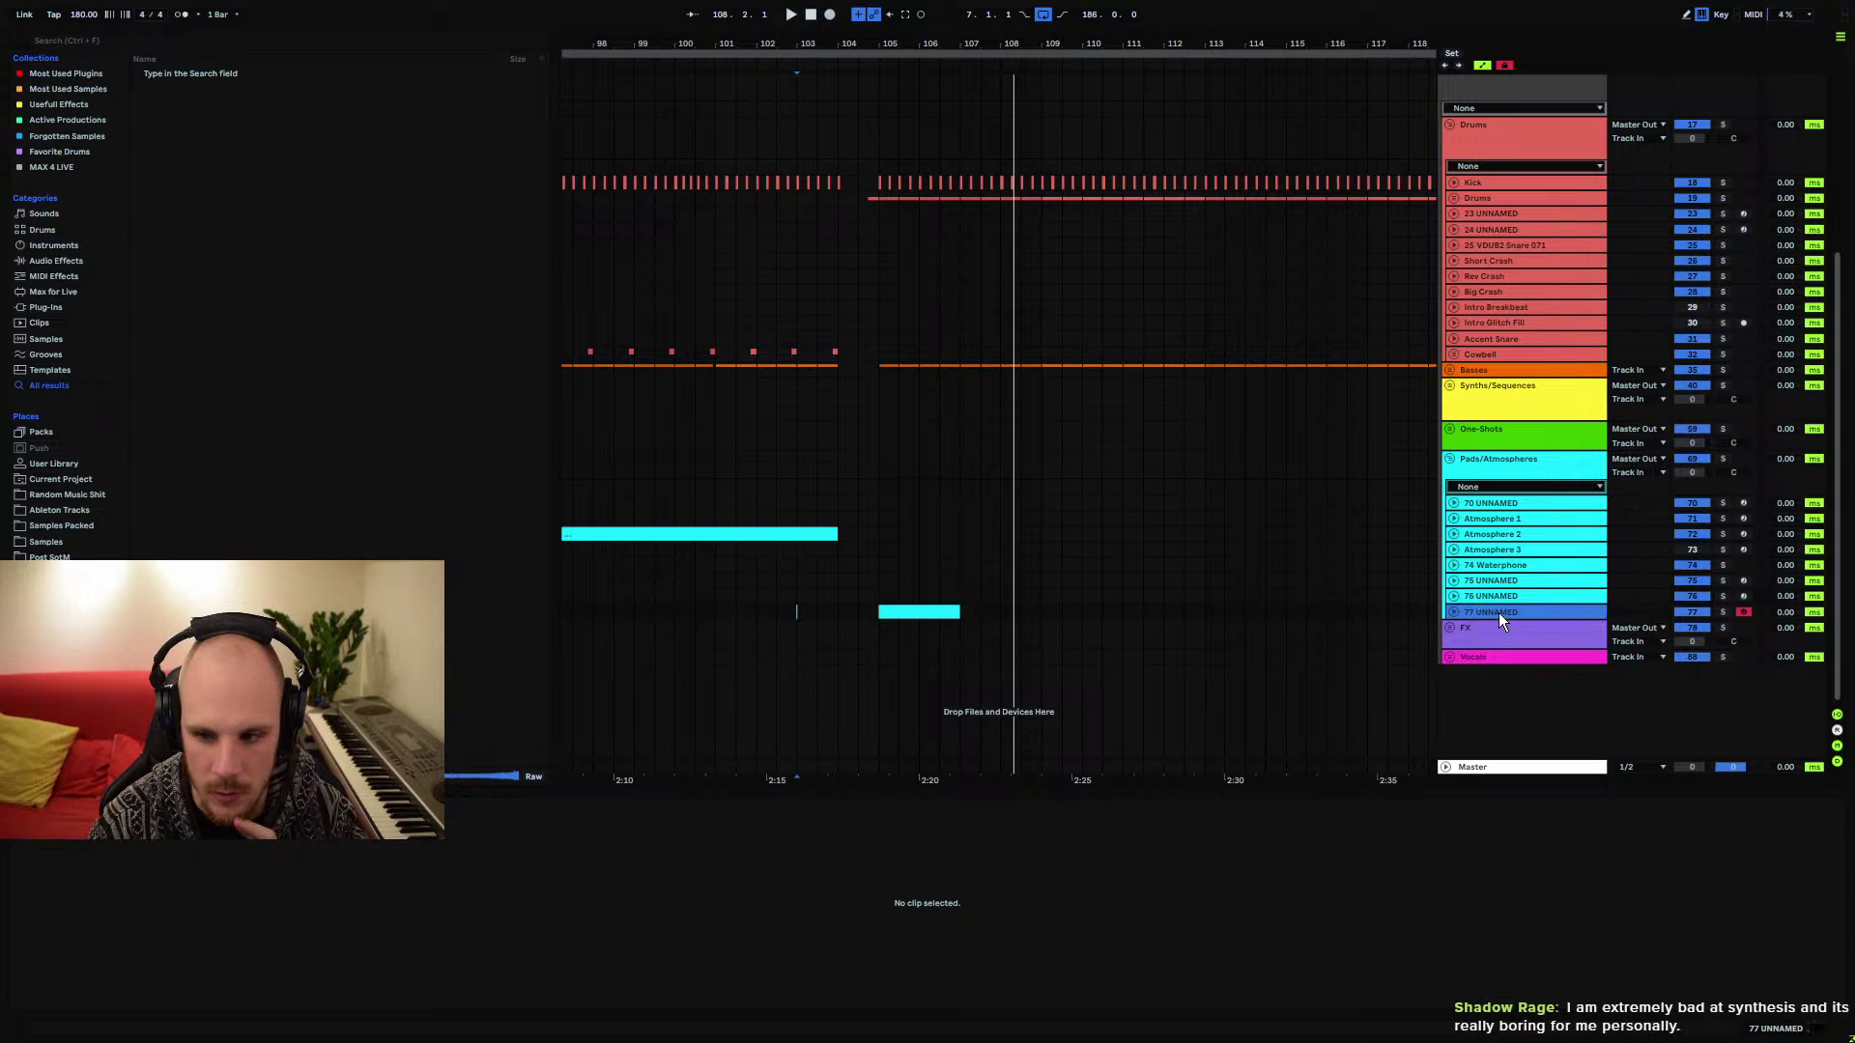
pyautogui.click(1454, 613)
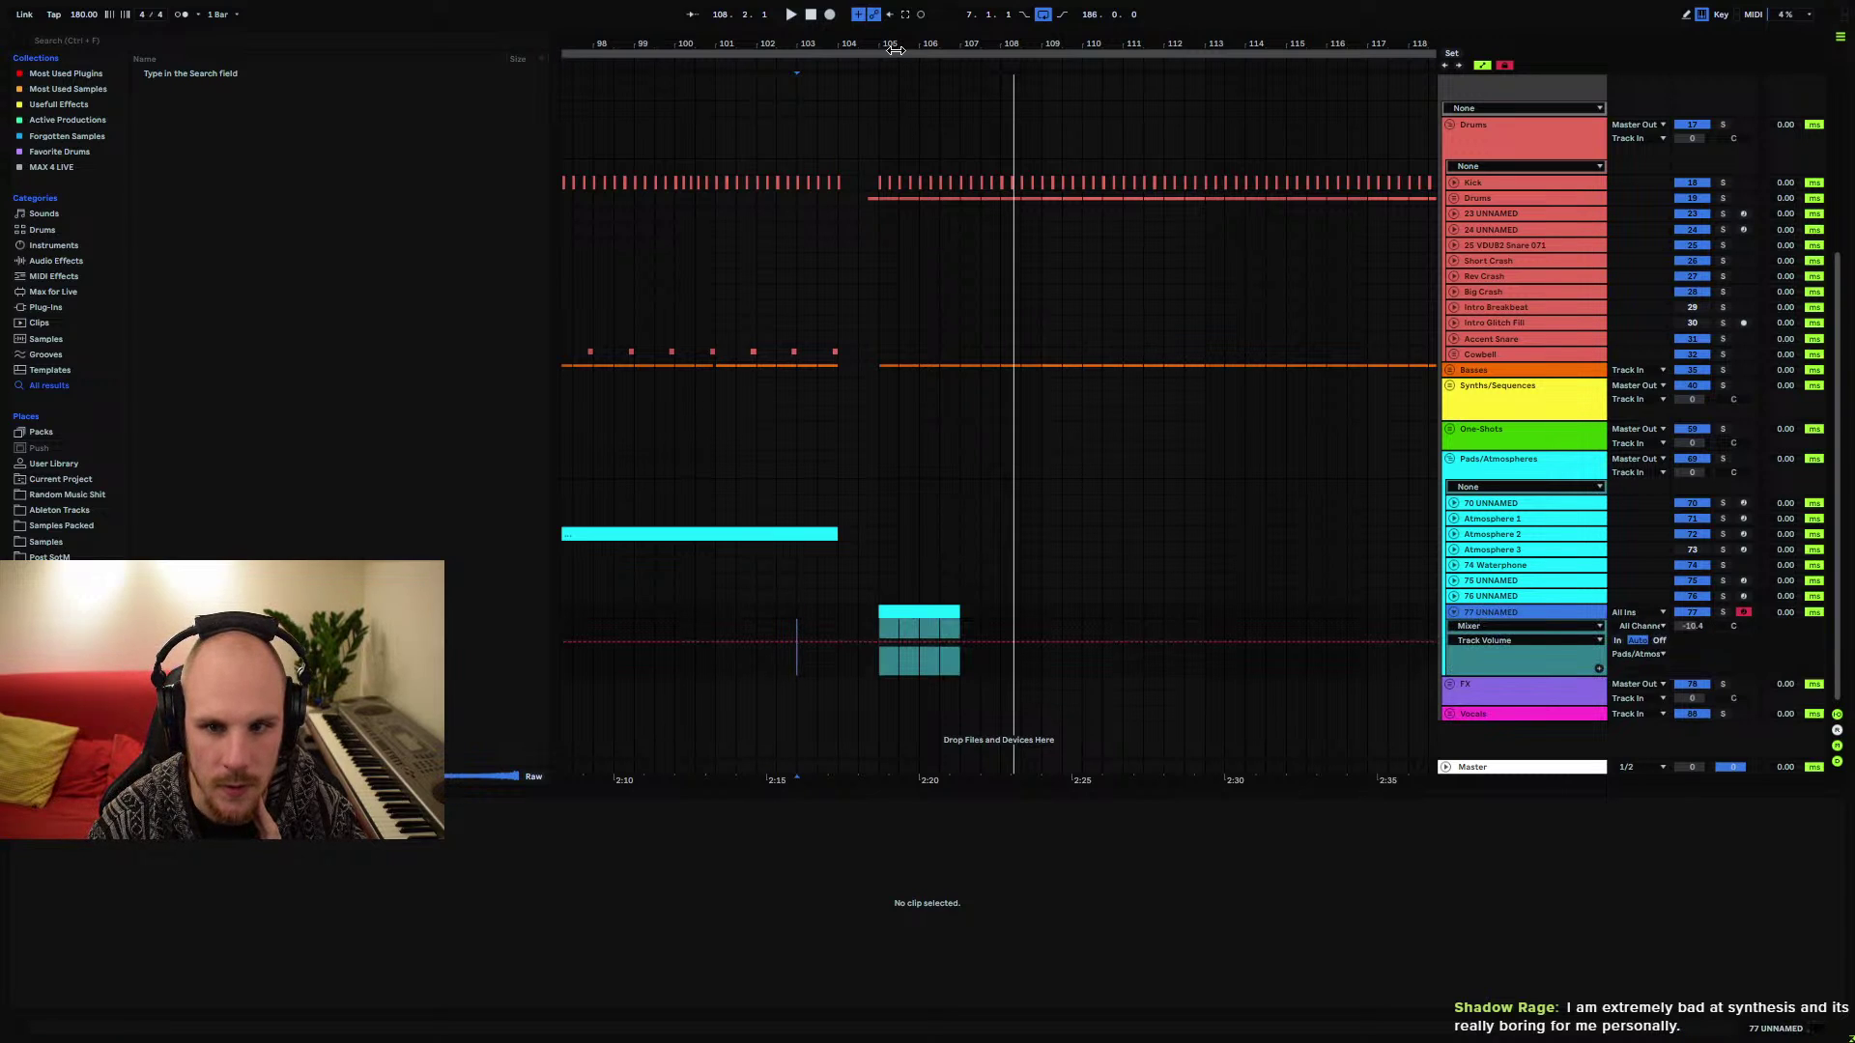
# Move the track 77 clip so it starts at bar 101, and select bars 97 to 105 on that track
pyautogui.hscroll(-2, 1000, 415)
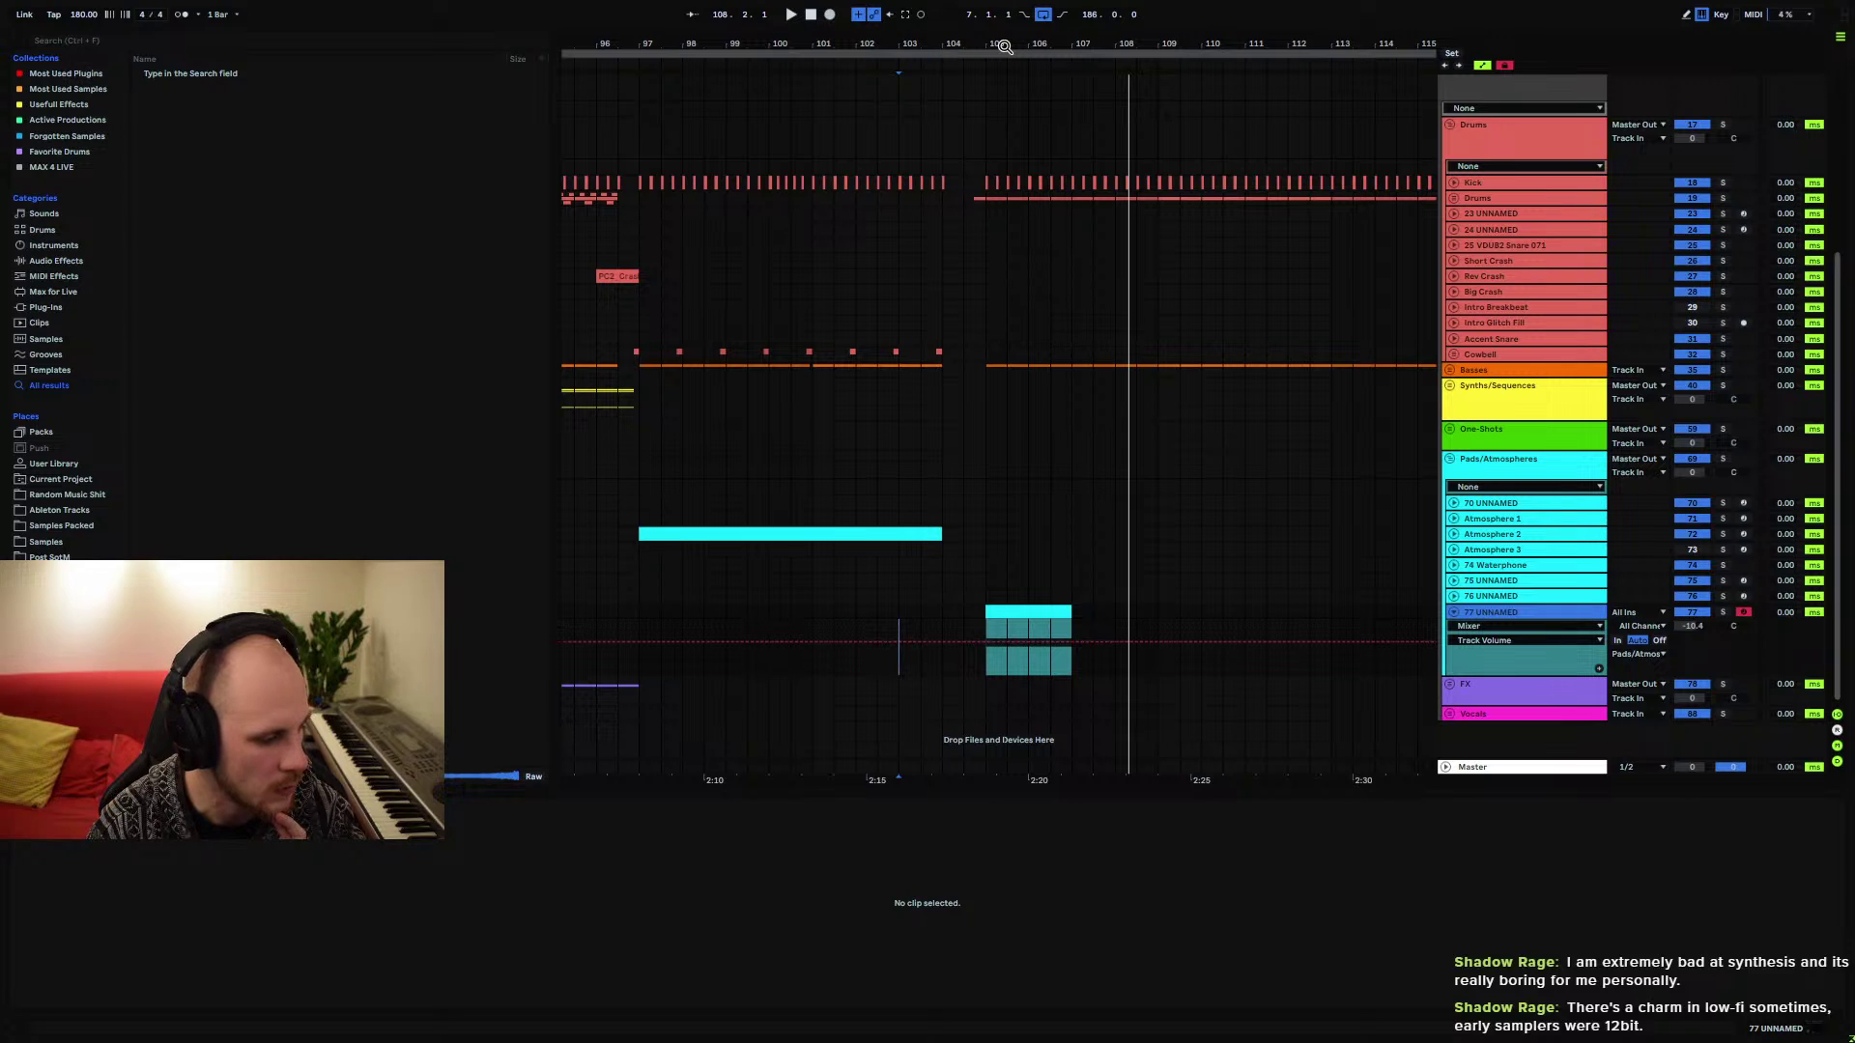
pyautogui.click(1019, 615)
pyautogui.moveTo(1020, 615); pyautogui.dragTo(862, 618)
pyautogui.click(638, 610)
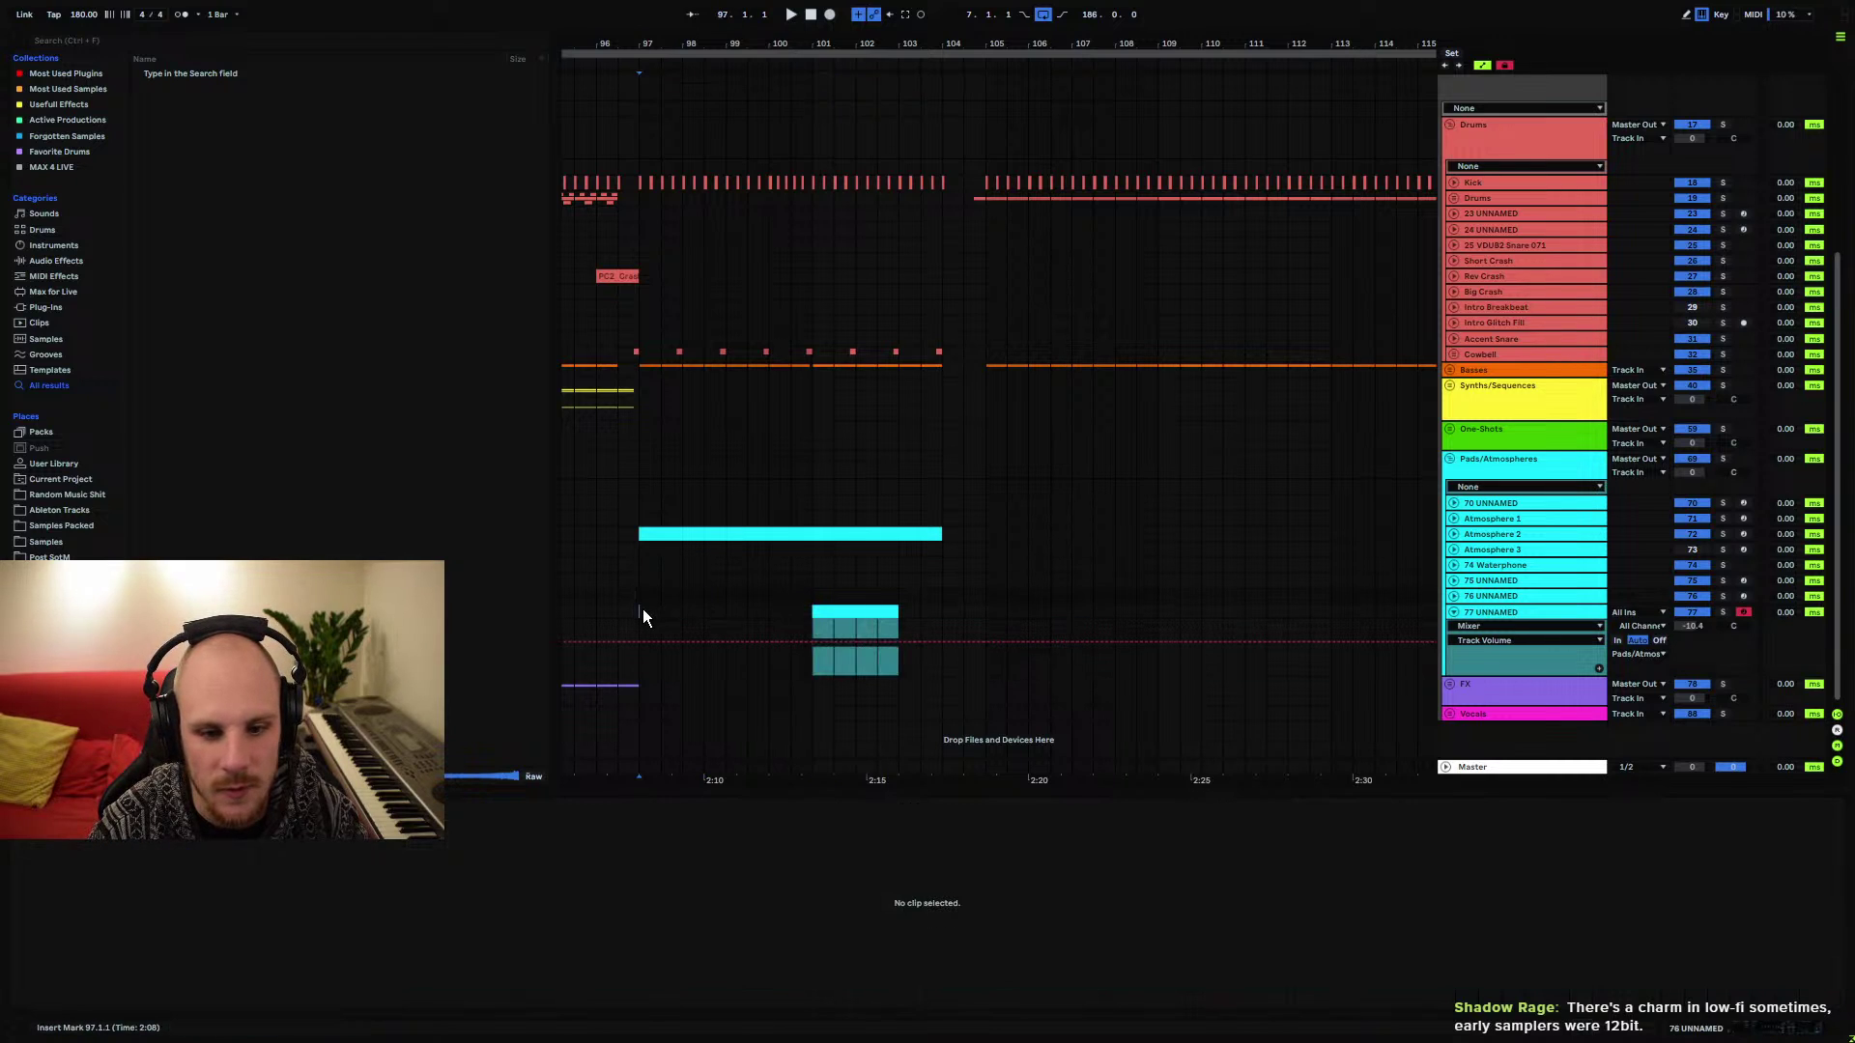
pyautogui.moveTo(952, 43); pyautogui.dragTo(937, 19)
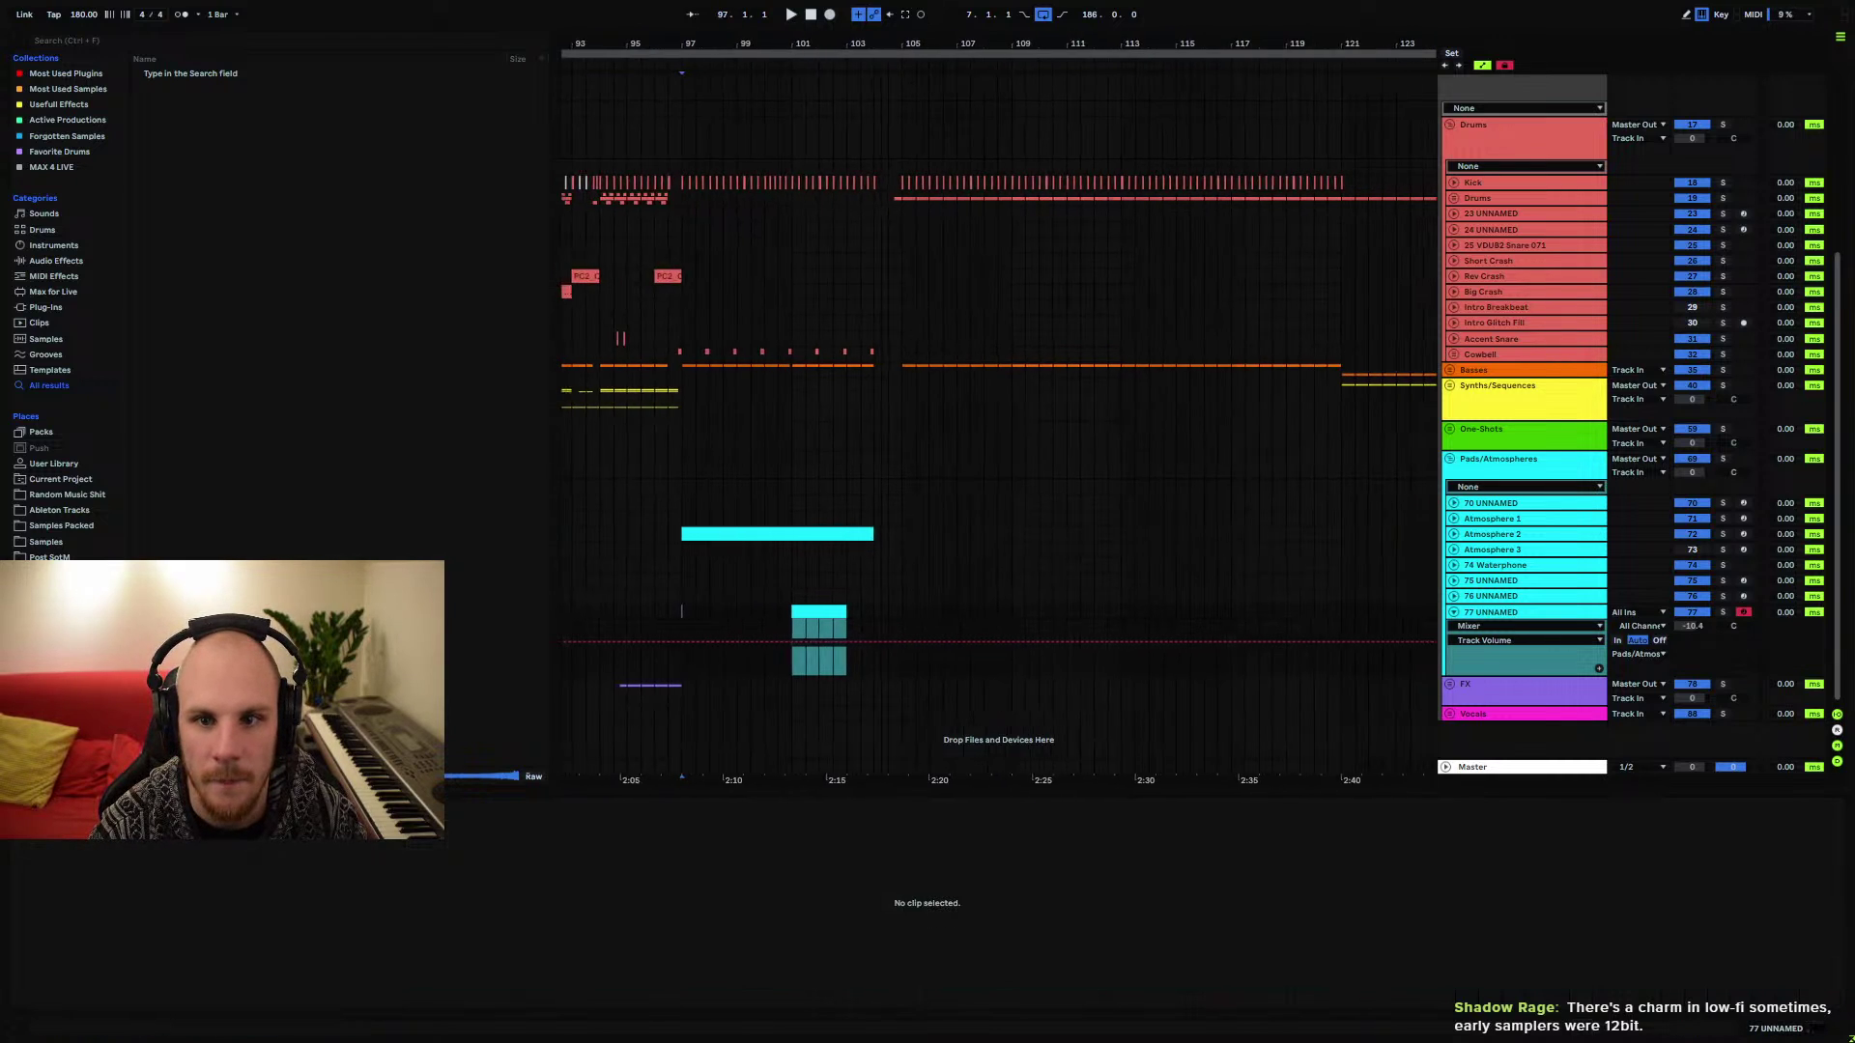
pyautogui.keyDown('shift'); pyautogui.click(903, 614); pyautogui.keyUp('shift')
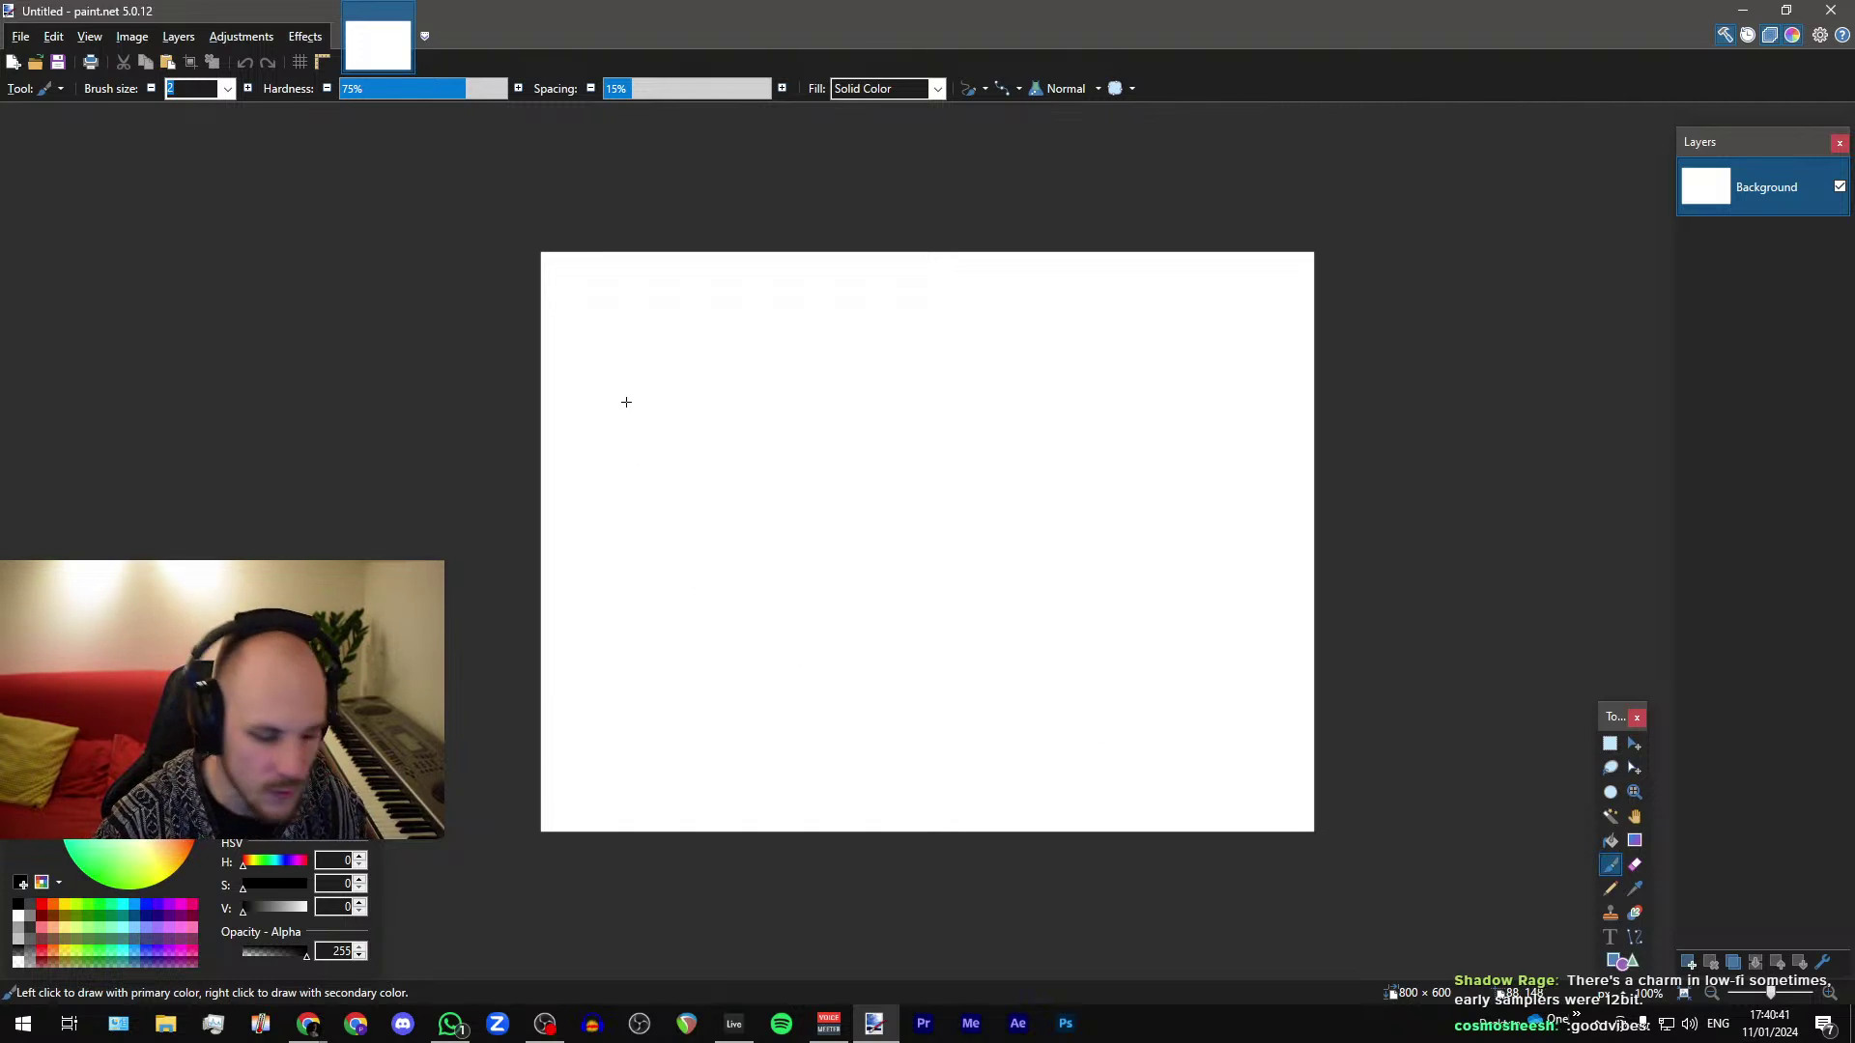
# Draw a vertical dimension line with end bars near the canvas's left edge and write 12 beside it
pyautogui.moveTo(597, 368); pyautogui.dragTo(651, 369)
pyautogui.moveTo(600, 488); pyautogui.dragTo(647, 486)
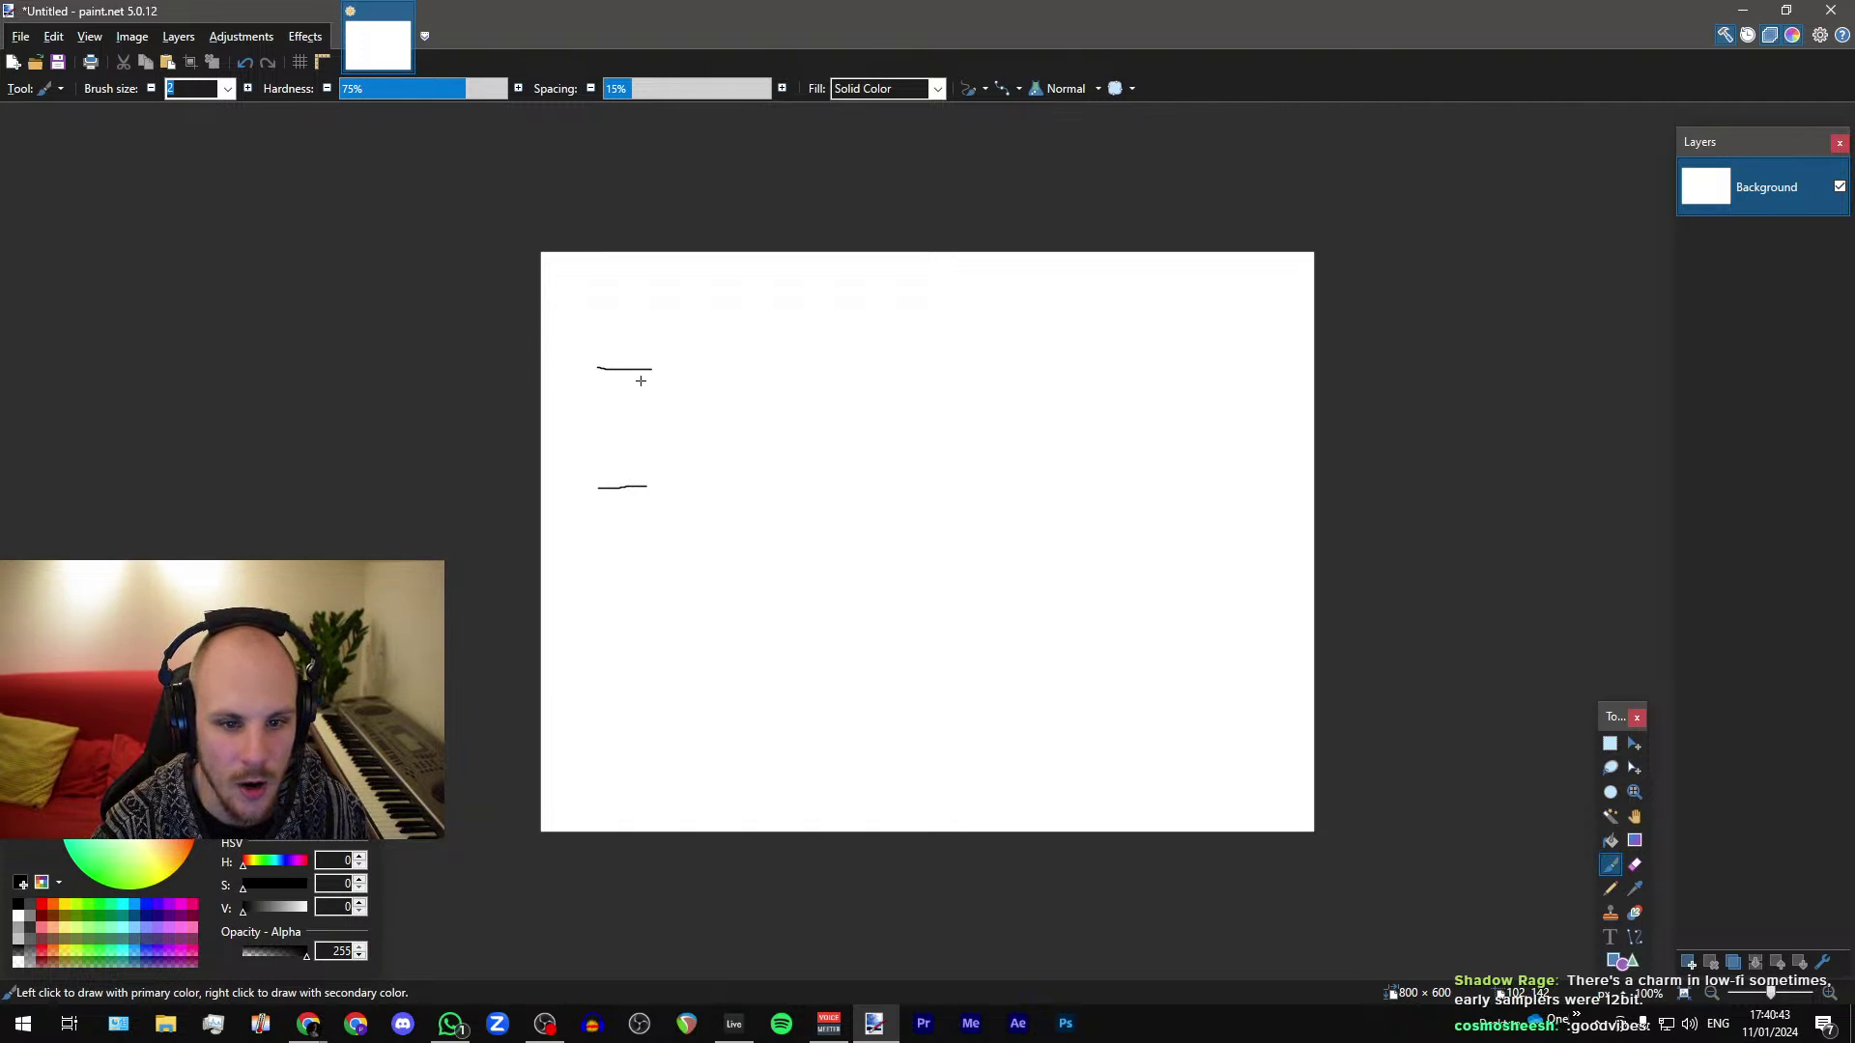
pyautogui.moveTo(630, 370); pyautogui.dragTo(625, 482)
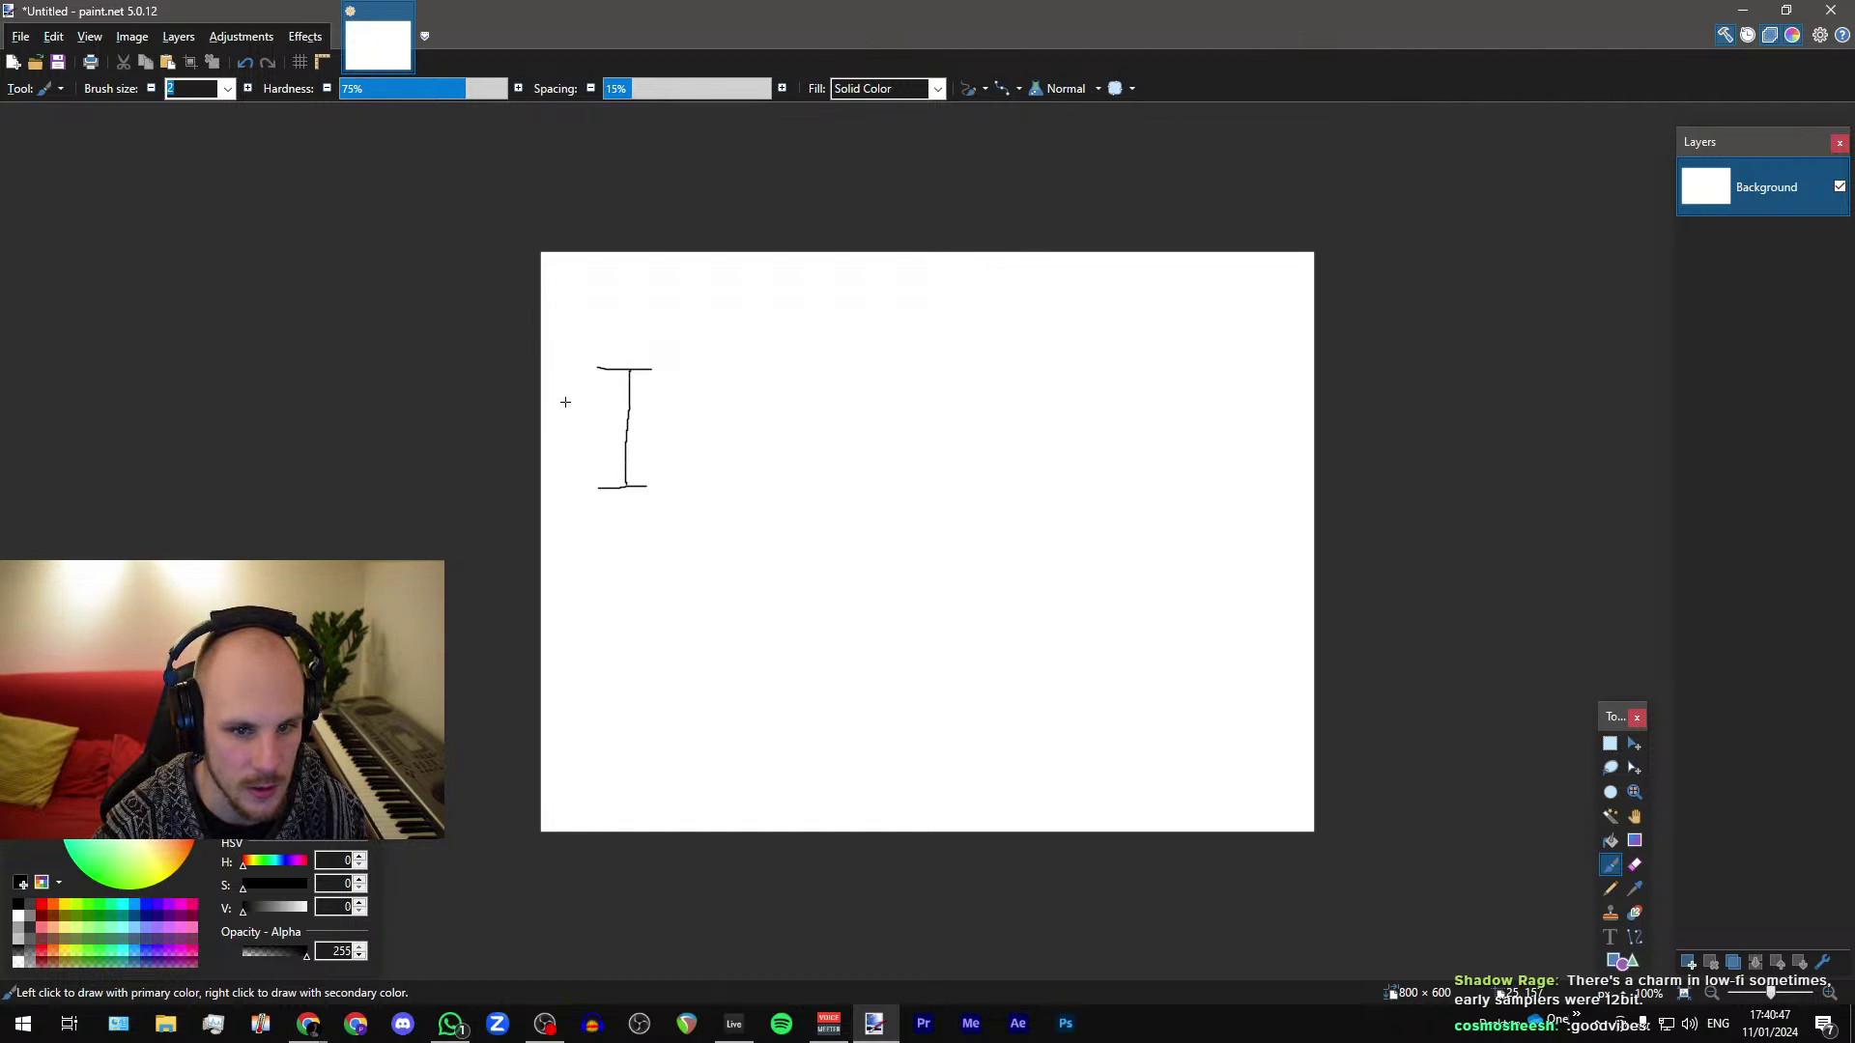
pyautogui.moveTo(564, 404)
pyautogui.mouseDown()
pyautogui.moveTo(562, 435)
pyautogui.moveTo(609, 431)
pyautogui.mouseUp()
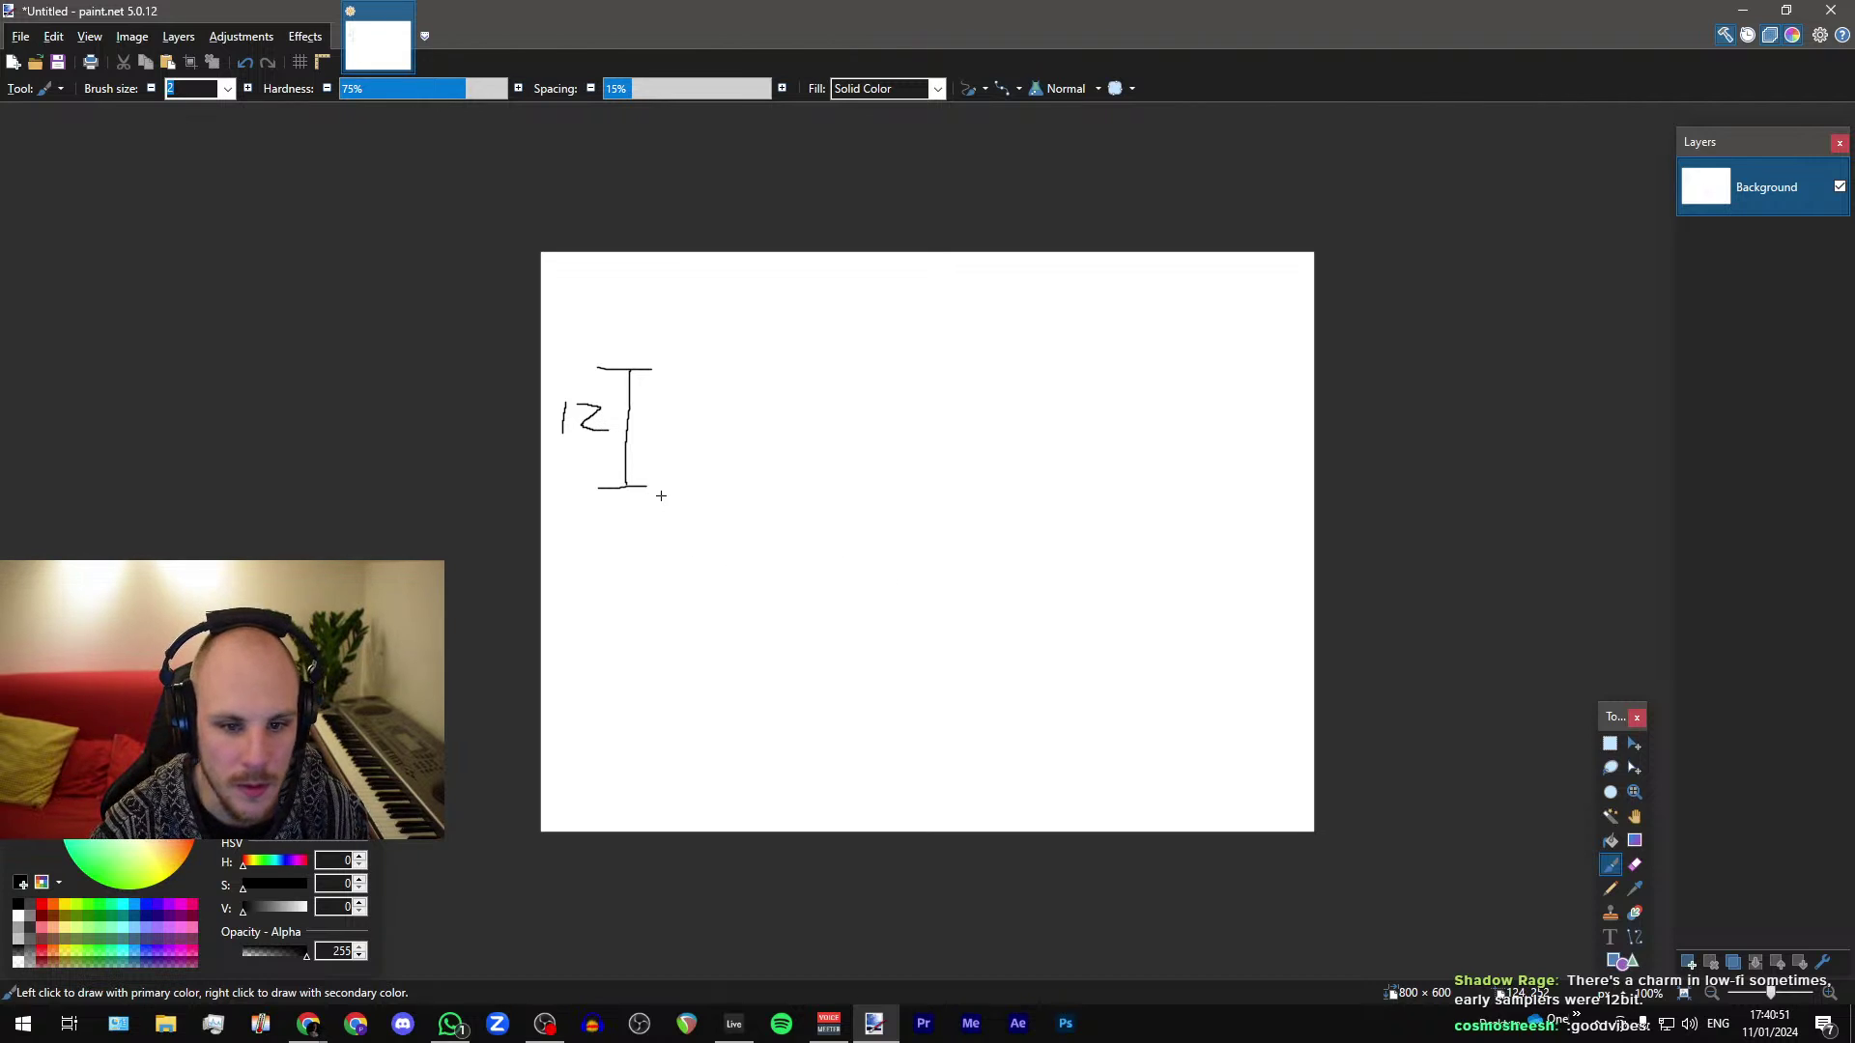
# Draw a wavy curve with a horizontal dimension line beneath it, labelled 15
pyautogui.moveTo(660, 496)
pyautogui.mouseDown()
pyautogui.moveTo(660, 543)
pyautogui.moveTo(1036, 504)
pyautogui.mouseUp()
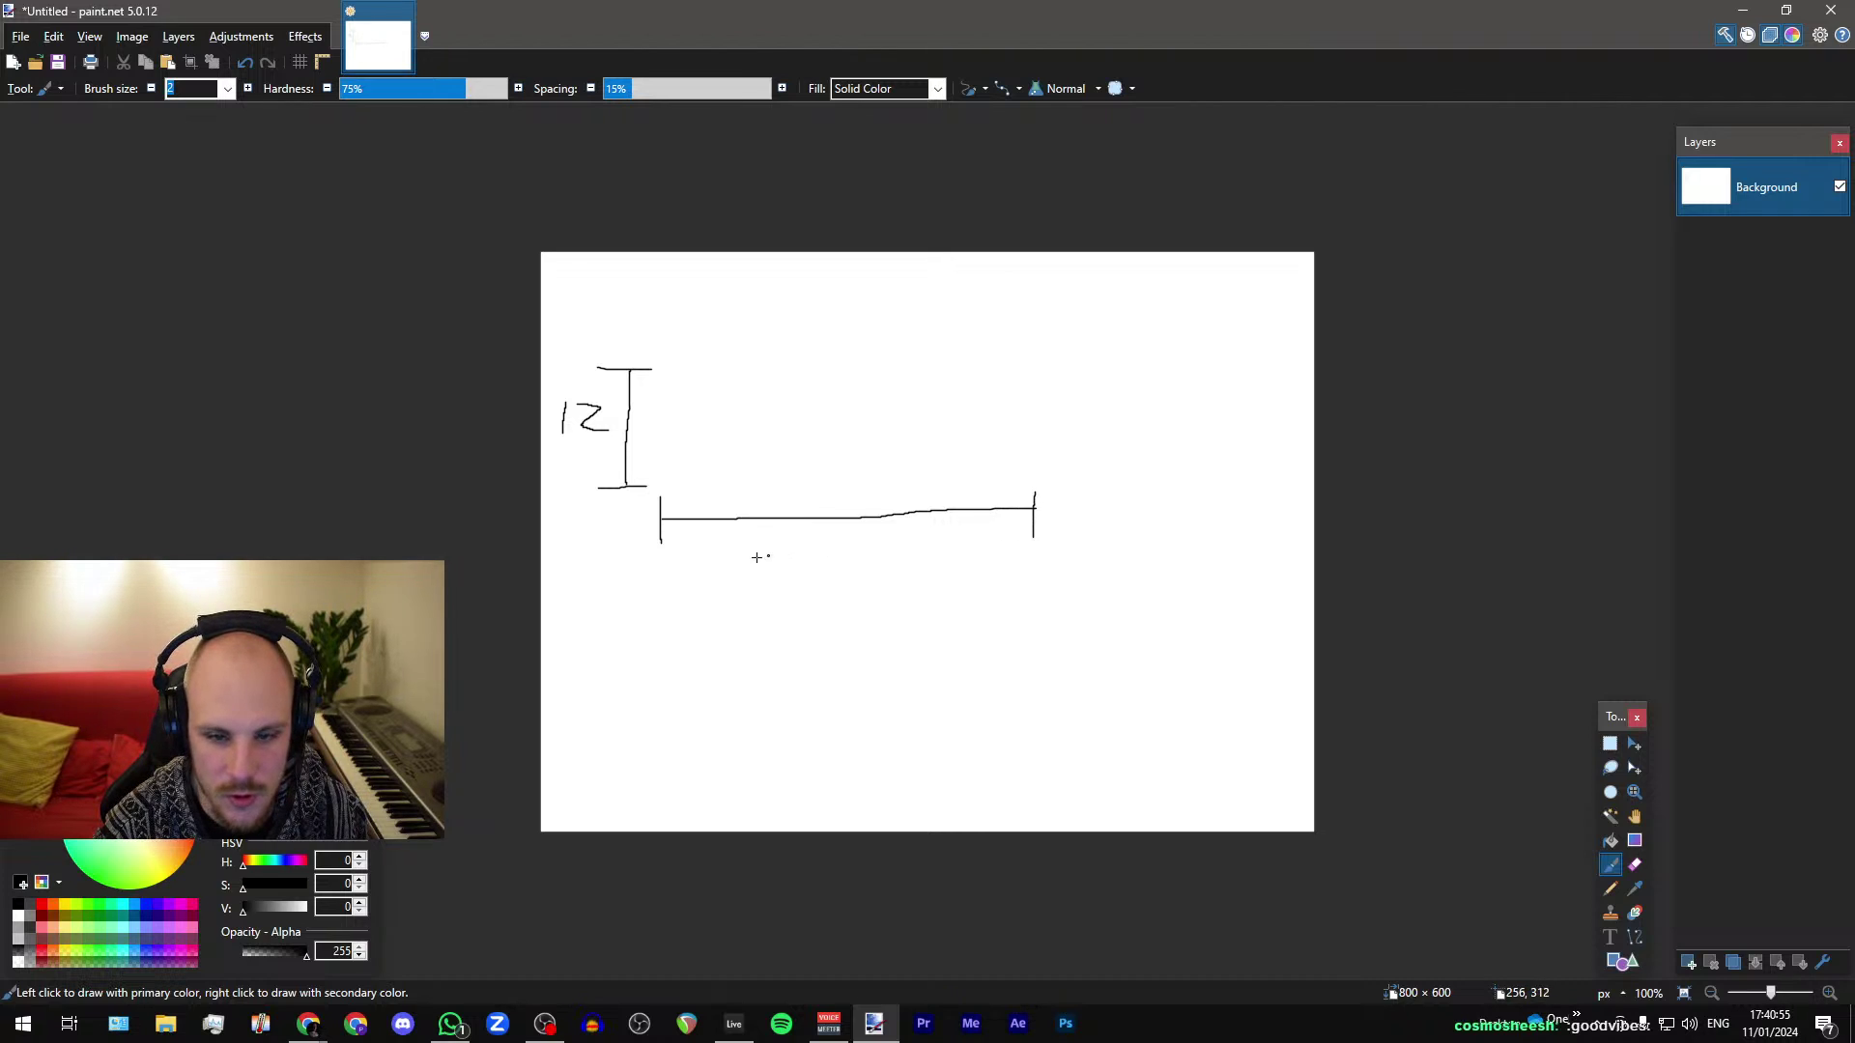
pyautogui.moveTo(655, 410)
pyautogui.mouseDown()
pyautogui.moveTo(998, 406)
pyautogui.moveTo(1063, 434)
pyautogui.mouseUp()
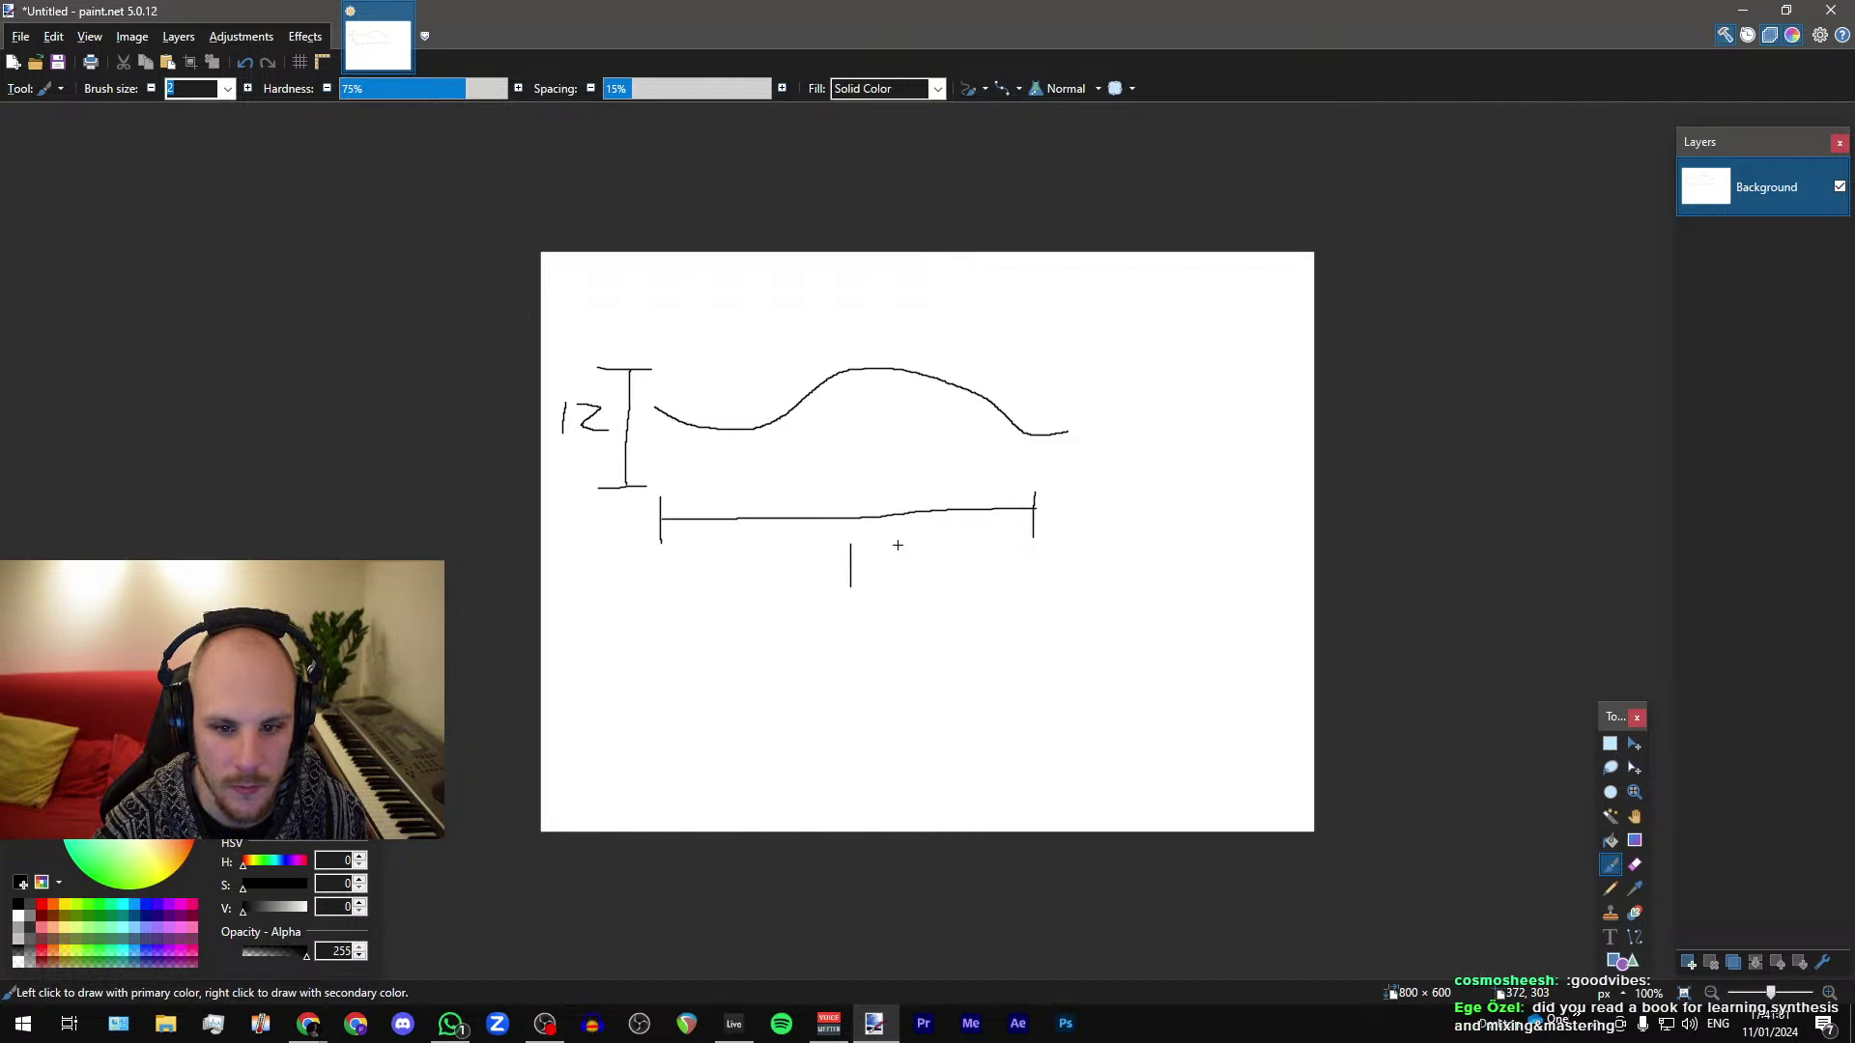
pyautogui.moveTo(895, 546); pyautogui.dragTo(889, 581)
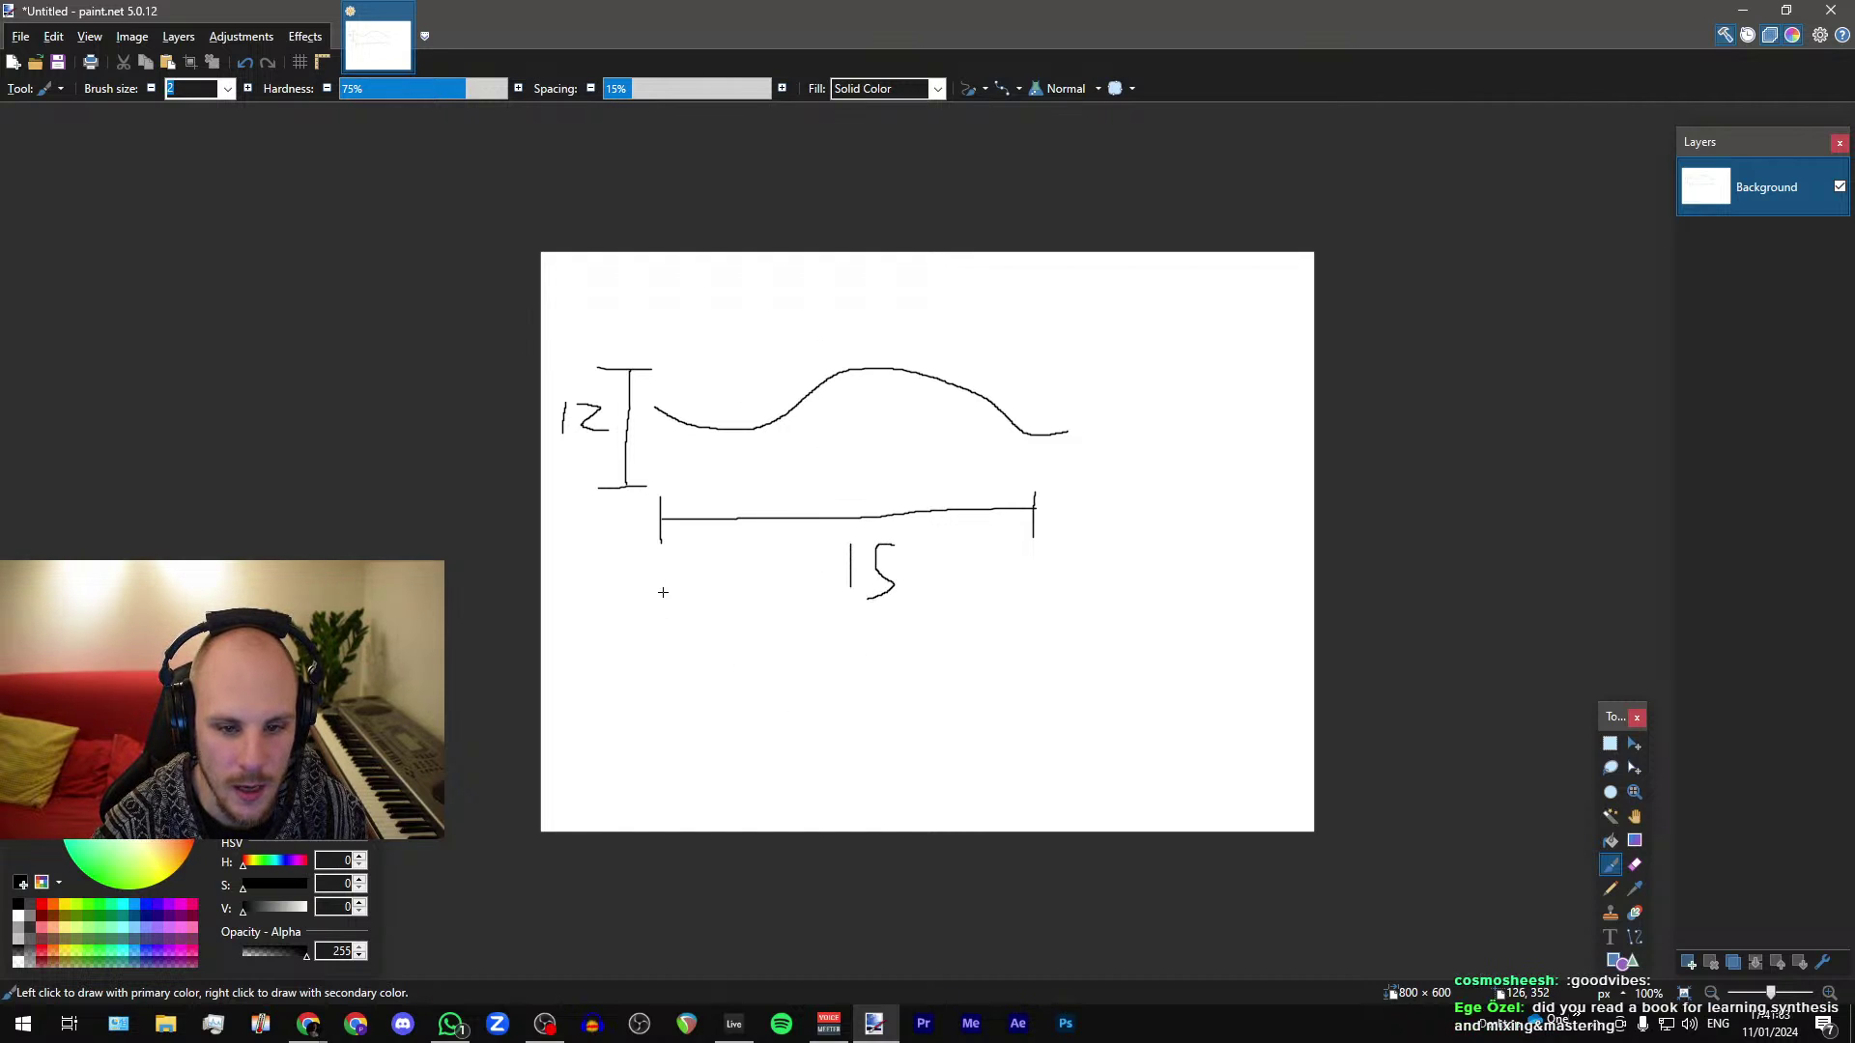
# Draw a curly brace under the 15, write 10.000K below it, and undo the last stray mark
pyautogui.moveTo(662, 621)
pyautogui.mouseDown()
pyautogui.moveTo(734, 628)
pyautogui.moveTo(802, 676)
pyautogui.moveTo(1030, 576)
pyautogui.mouseUp()
pyautogui.moveTo(759, 677)
pyautogui.mouseDown()
pyautogui.moveTo(752, 731)
pyautogui.moveTo(781, 688)
pyautogui.moveTo(859, 732)
pyautogui.moveTo(875, 692)
pyautogui.moveTo(894, 735)
pyautogui.moveTo(910, 691)
pyautogui.moveTo(923, 734)
pyautogui.moveTo(939, 692)
pyautogui.moveTo(960, 732)
pyautogui.moveTo(984, 695)
pyautogui.moveTo(984, 738)
pyautogui.mouseUp()
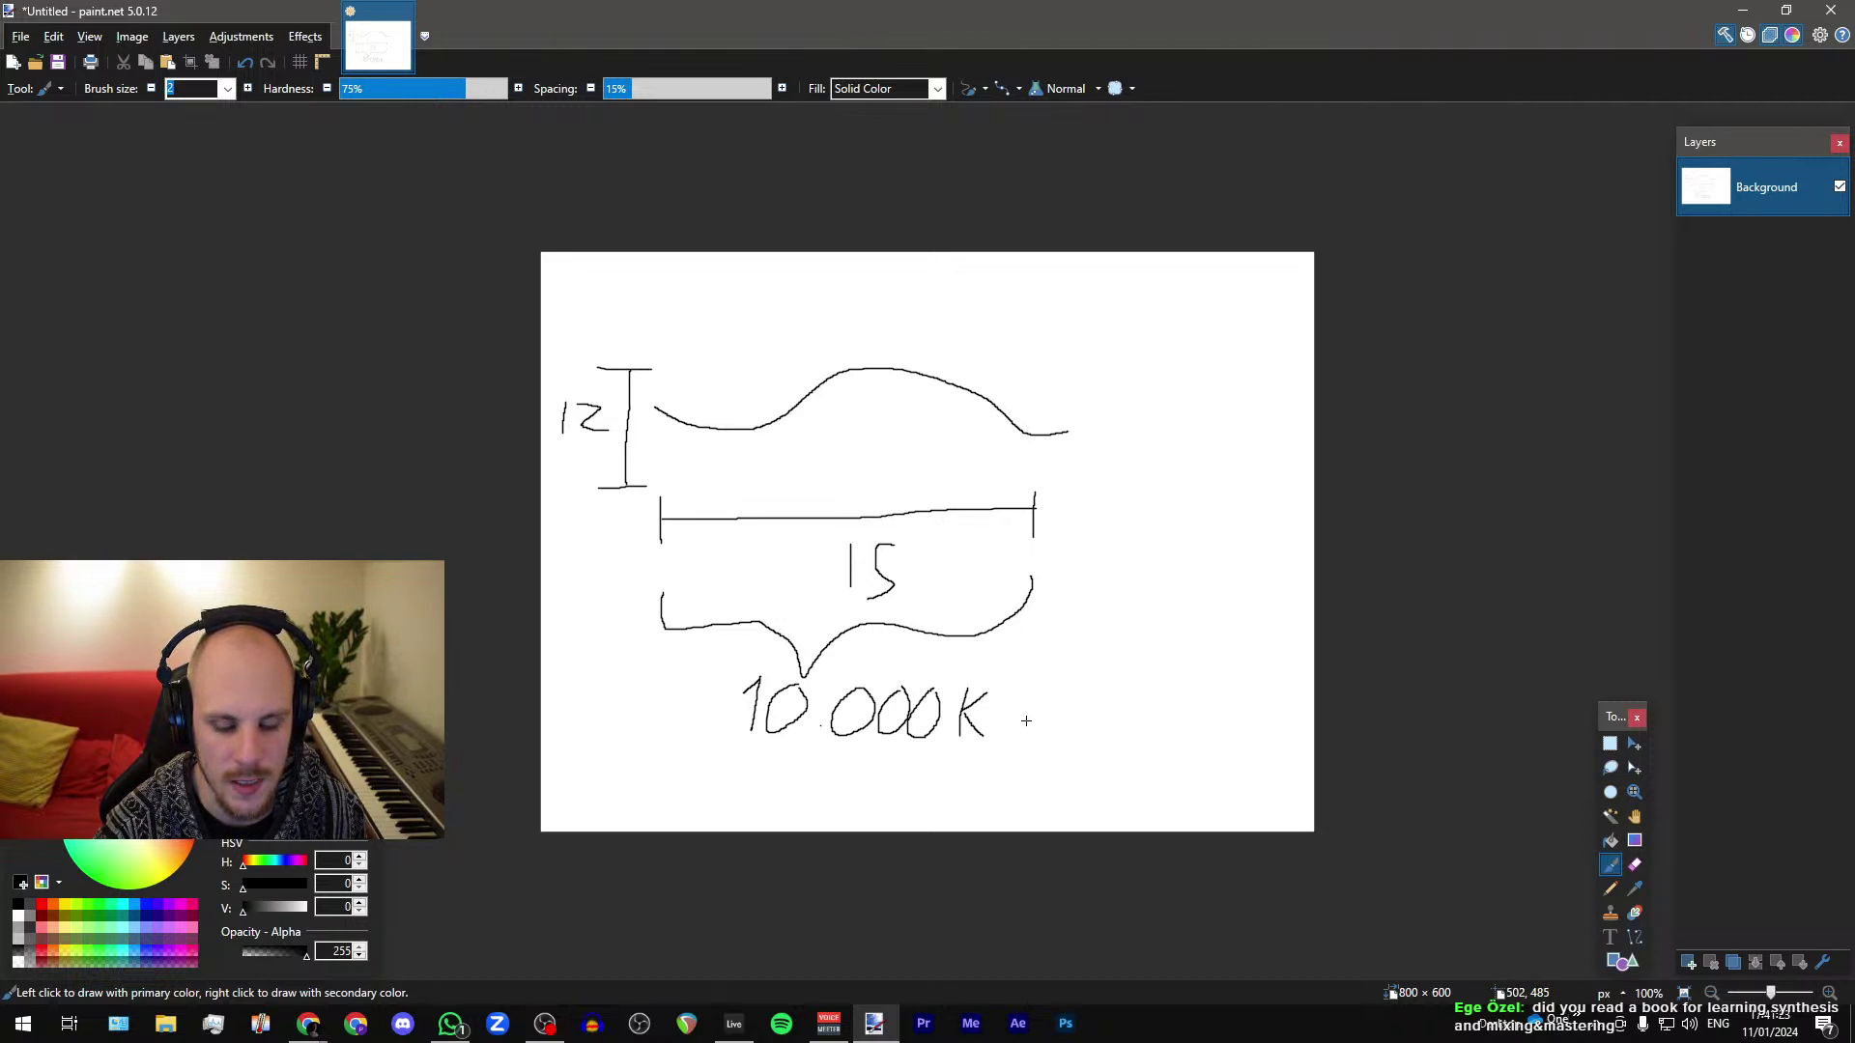
pyautogui.hotkey('ctrl', 'z')
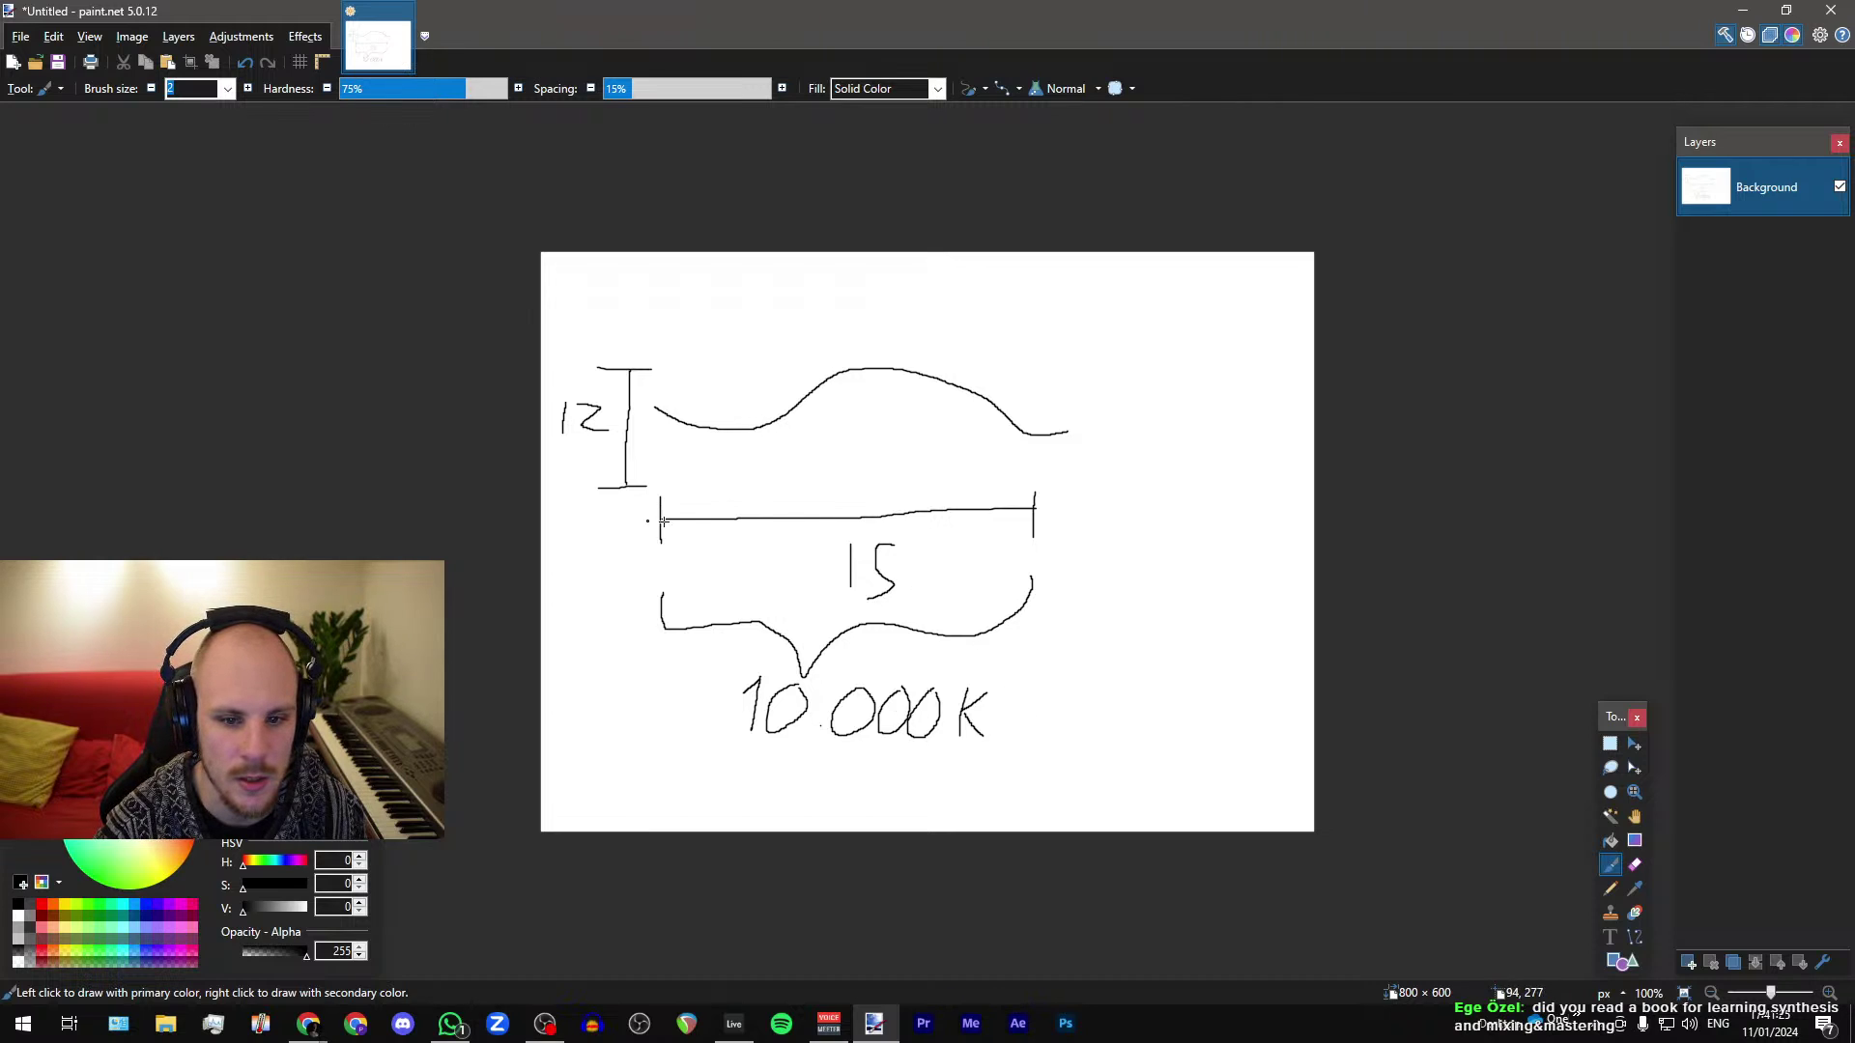
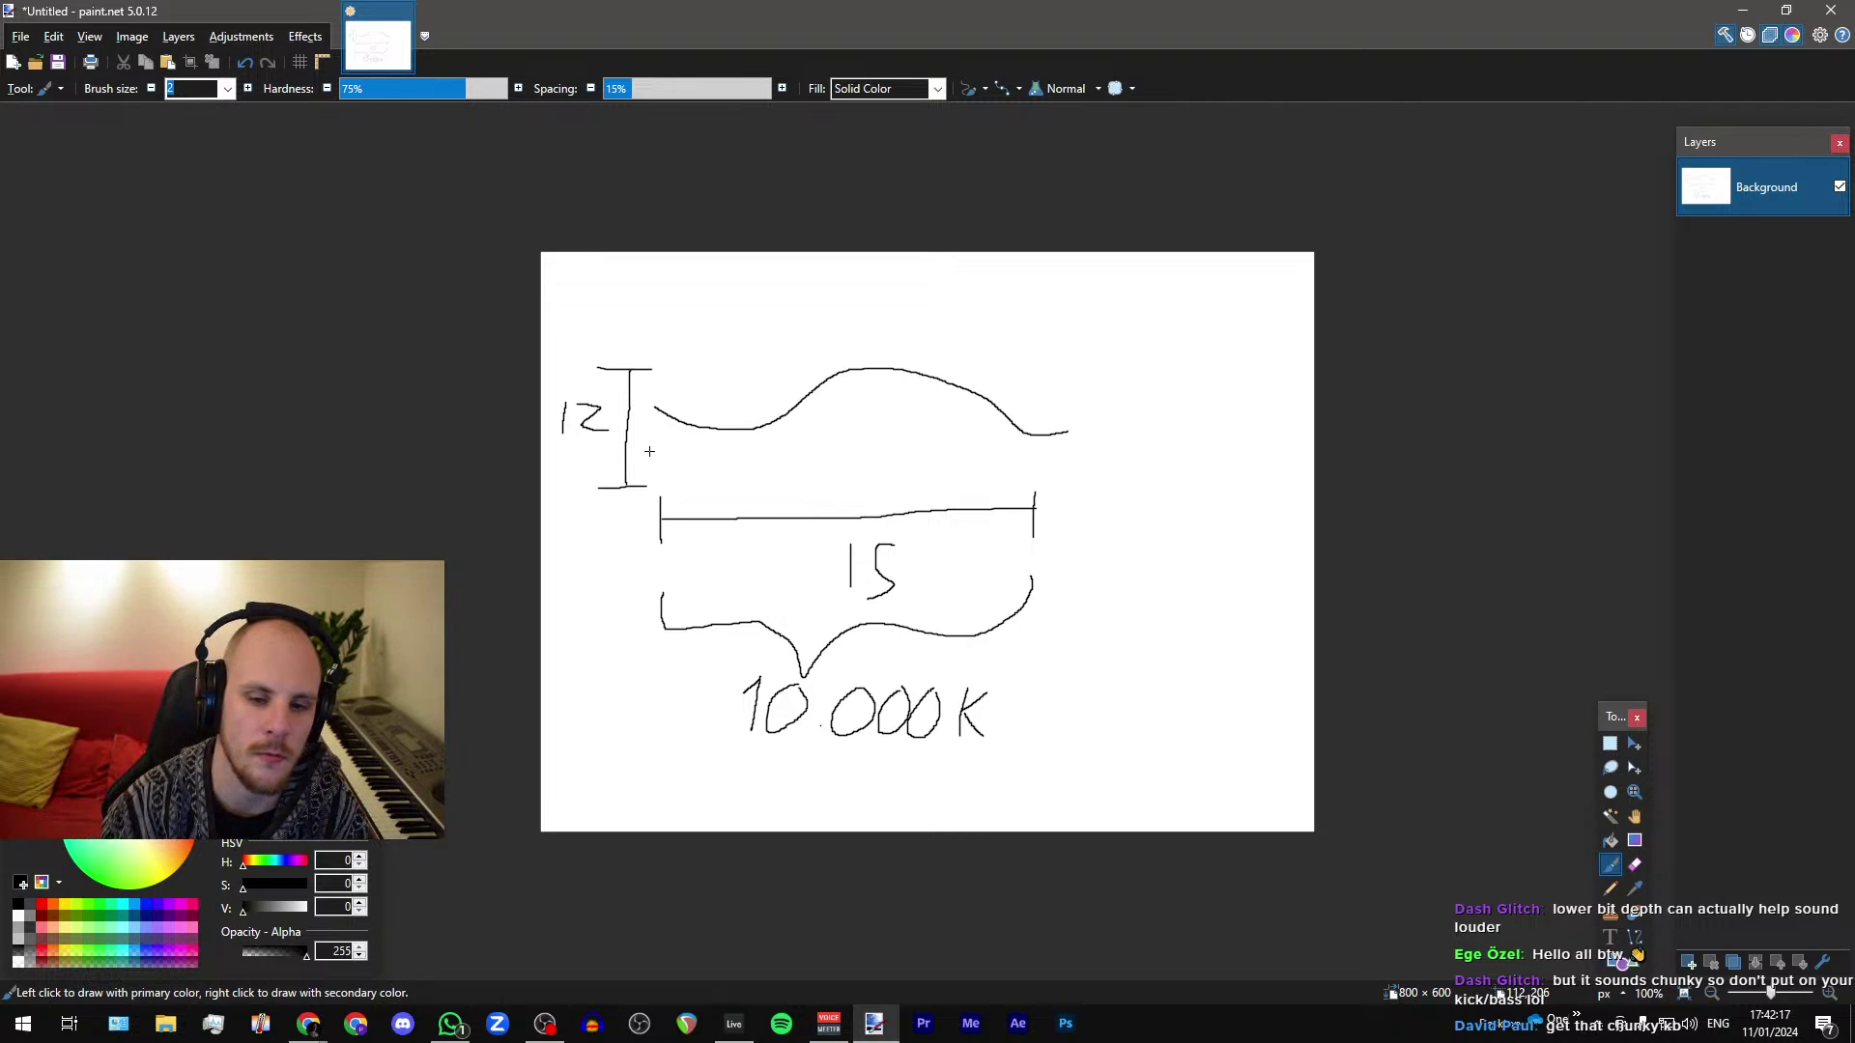
# Switch to Ableton Live and place the insert marker at bar 101 on track 77
pyautogui.click(1742, 10)
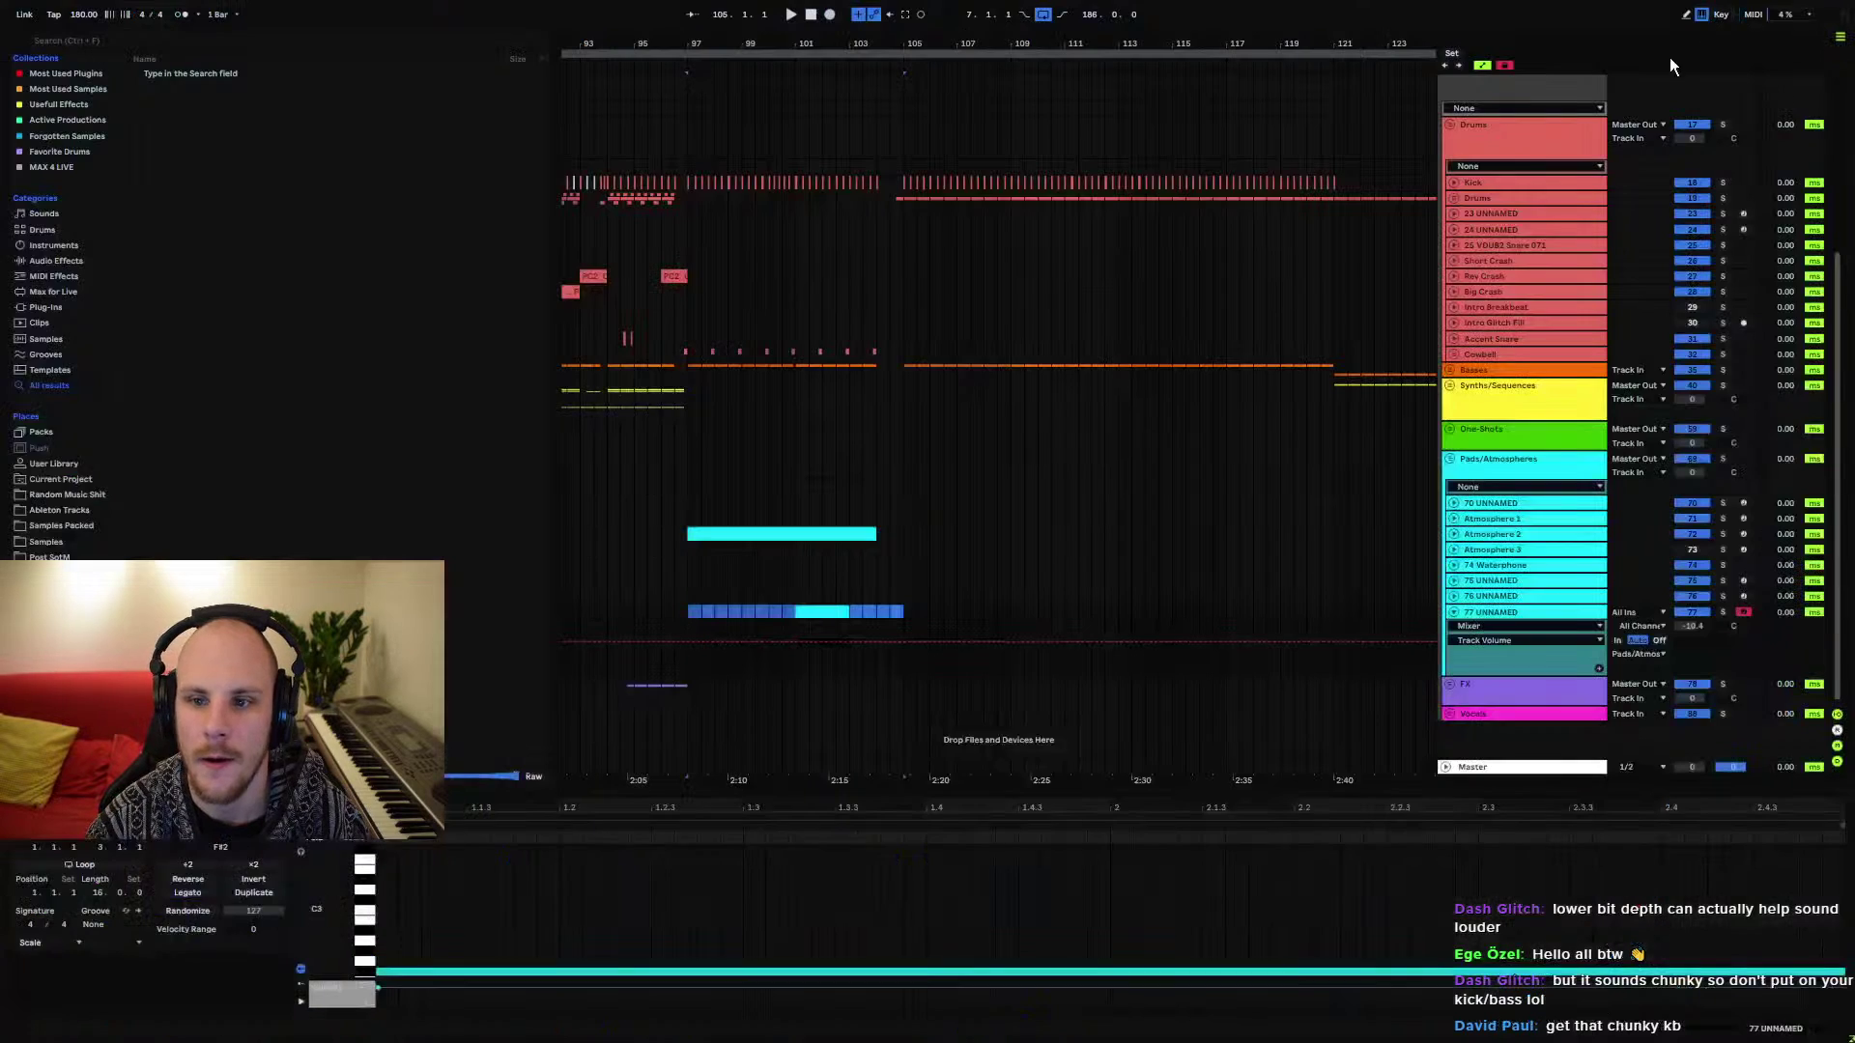
pyautogui.click(797, 640)
pyautogui.moveTo(791, 663); pyautogui.dragTo(836, 667)
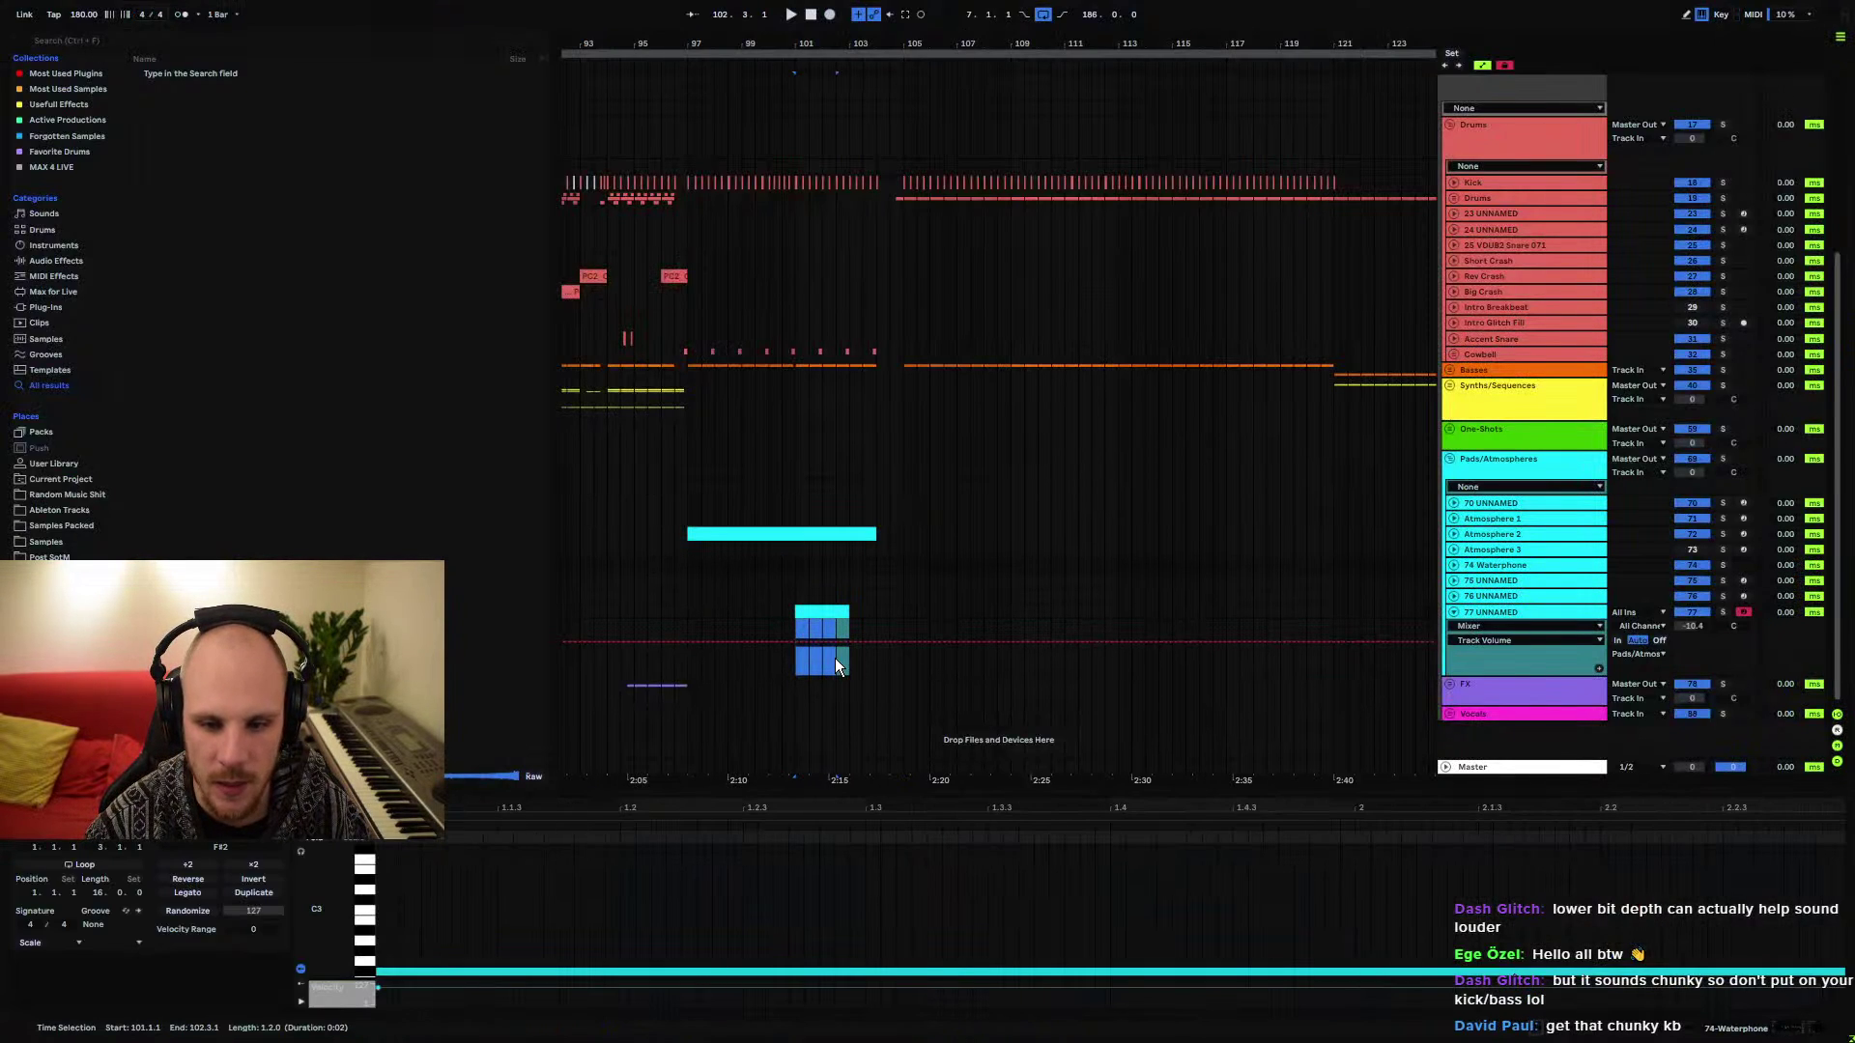
pyautogui.click(798, 668)
# Examine the track 76 clip that spans bars 65 to 73
pyautogui.hscroll(-10, 721, 564)
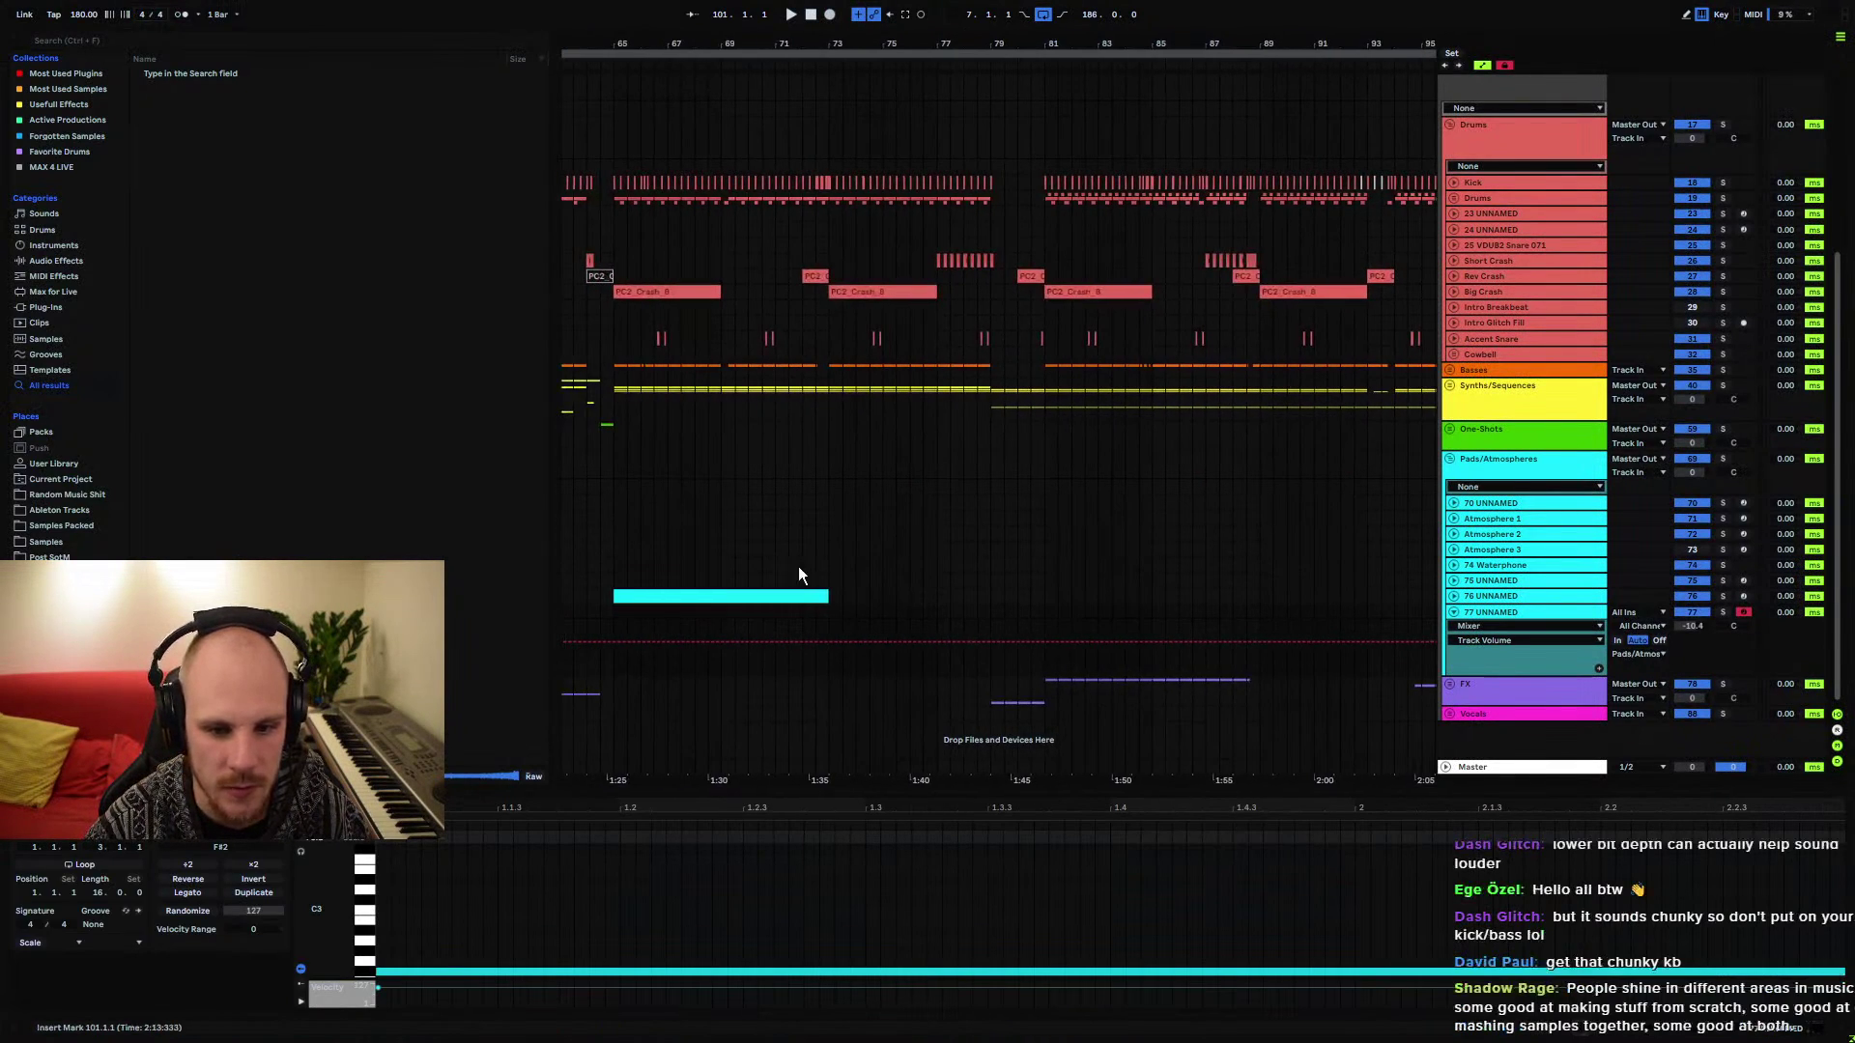
pyautogui.moveTo(618, 566); pyautogui.dragTo(851, 594)
pyautogui.click(742, 597)
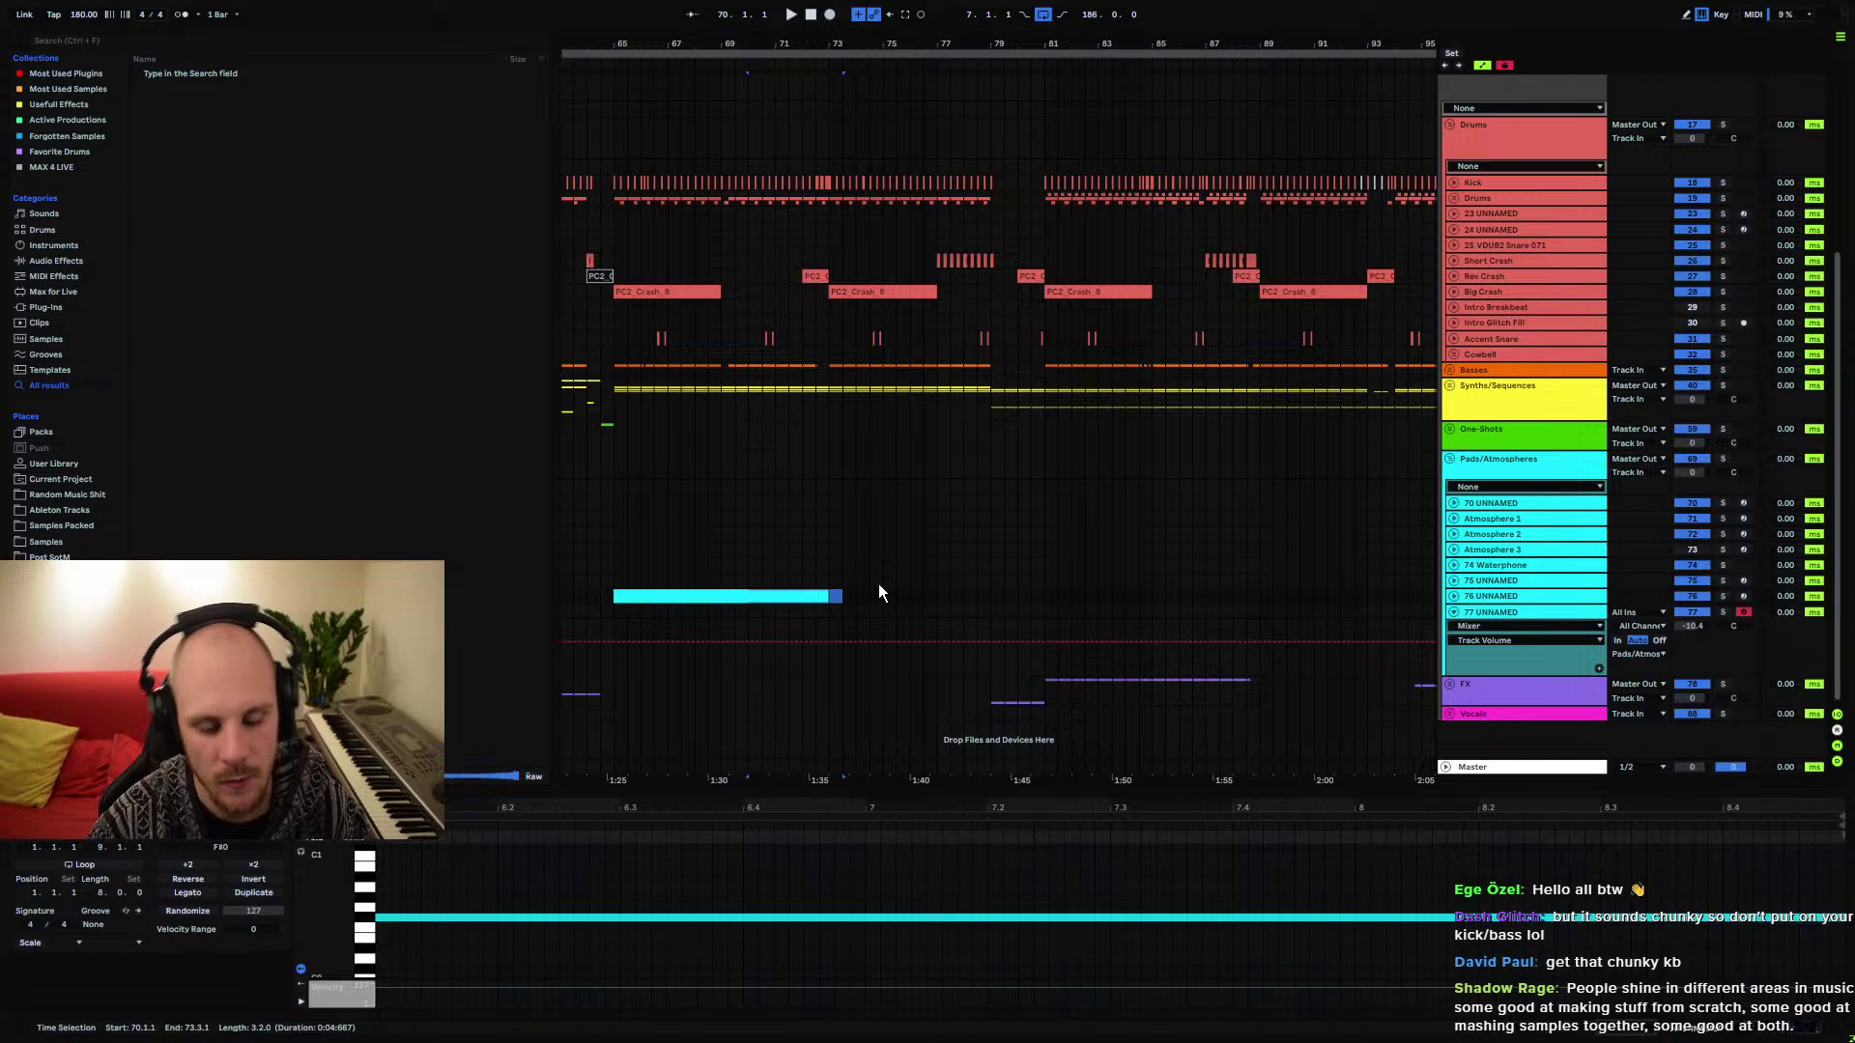
pyautogui.click(856, 593)
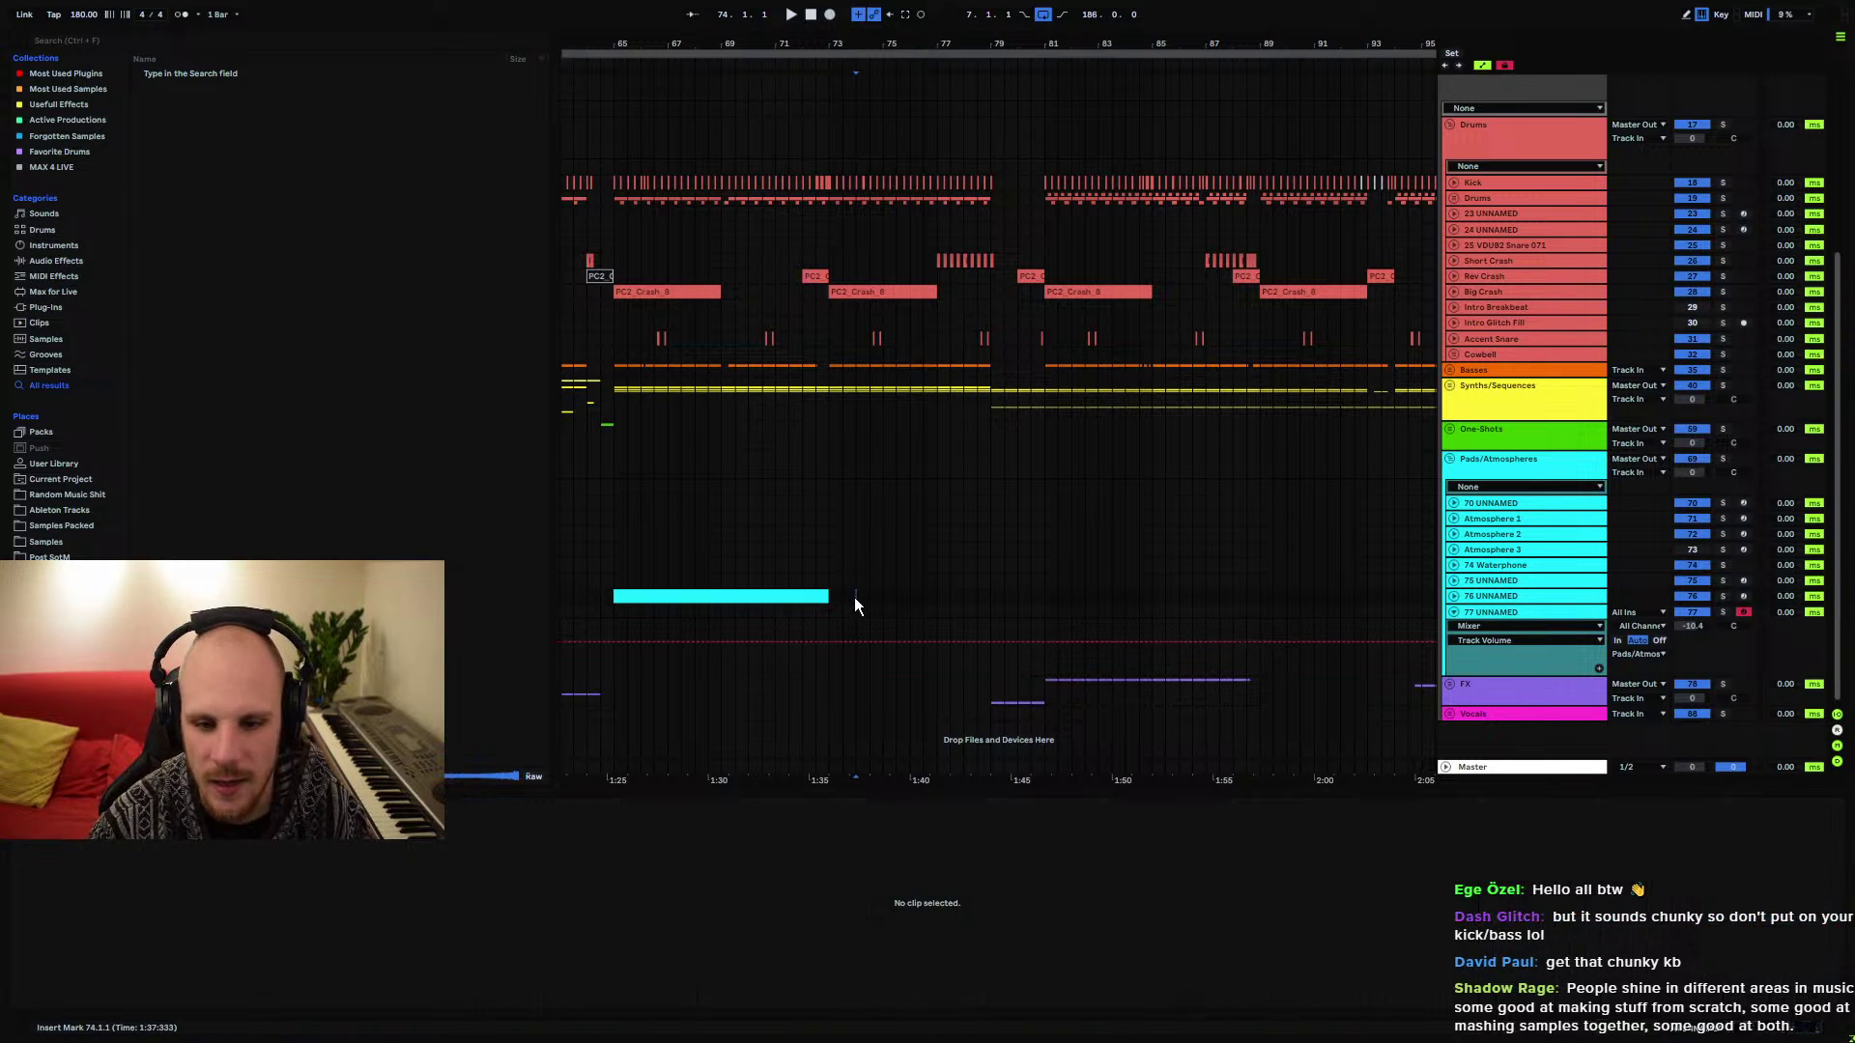
# Select bars 97 to 105 on track 77 and duplicate that stretch twice
pyautogui.click(1478, 617)
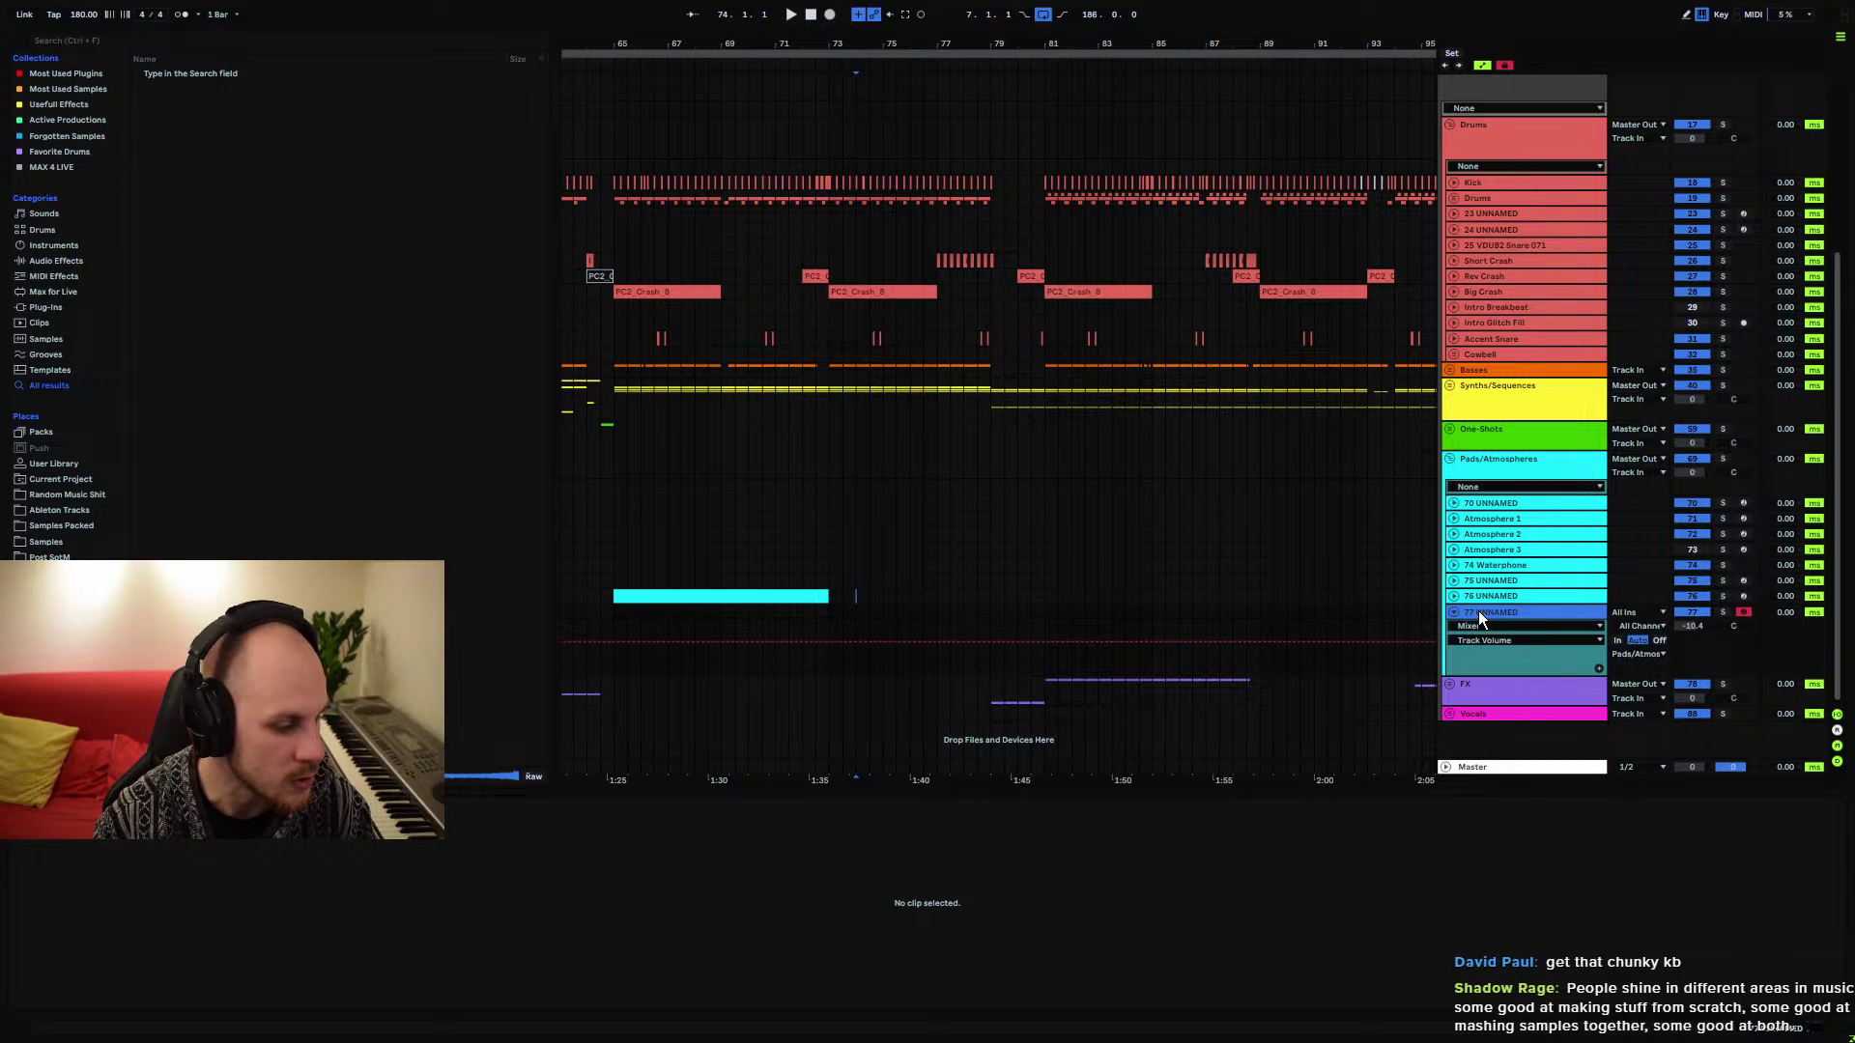
pyautogui.hscroll(10, 1111, 522)
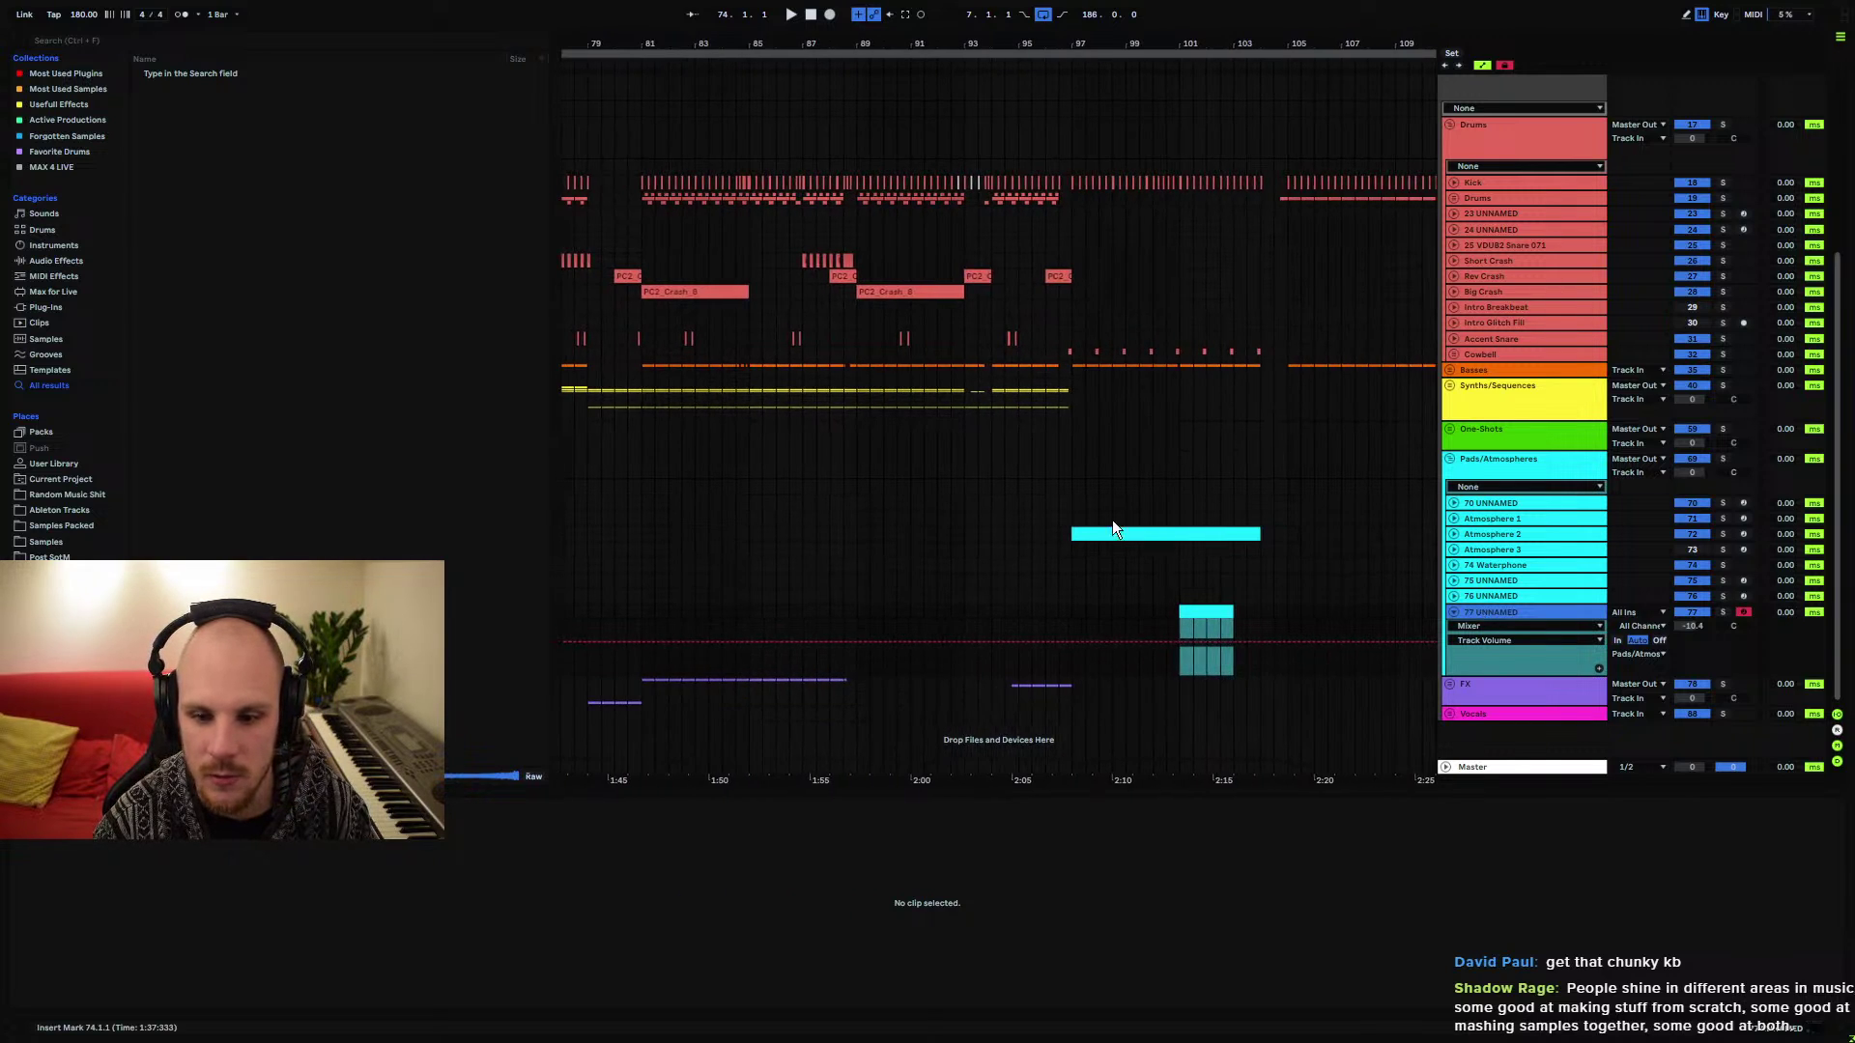
pyautogui.click(1506, 613)
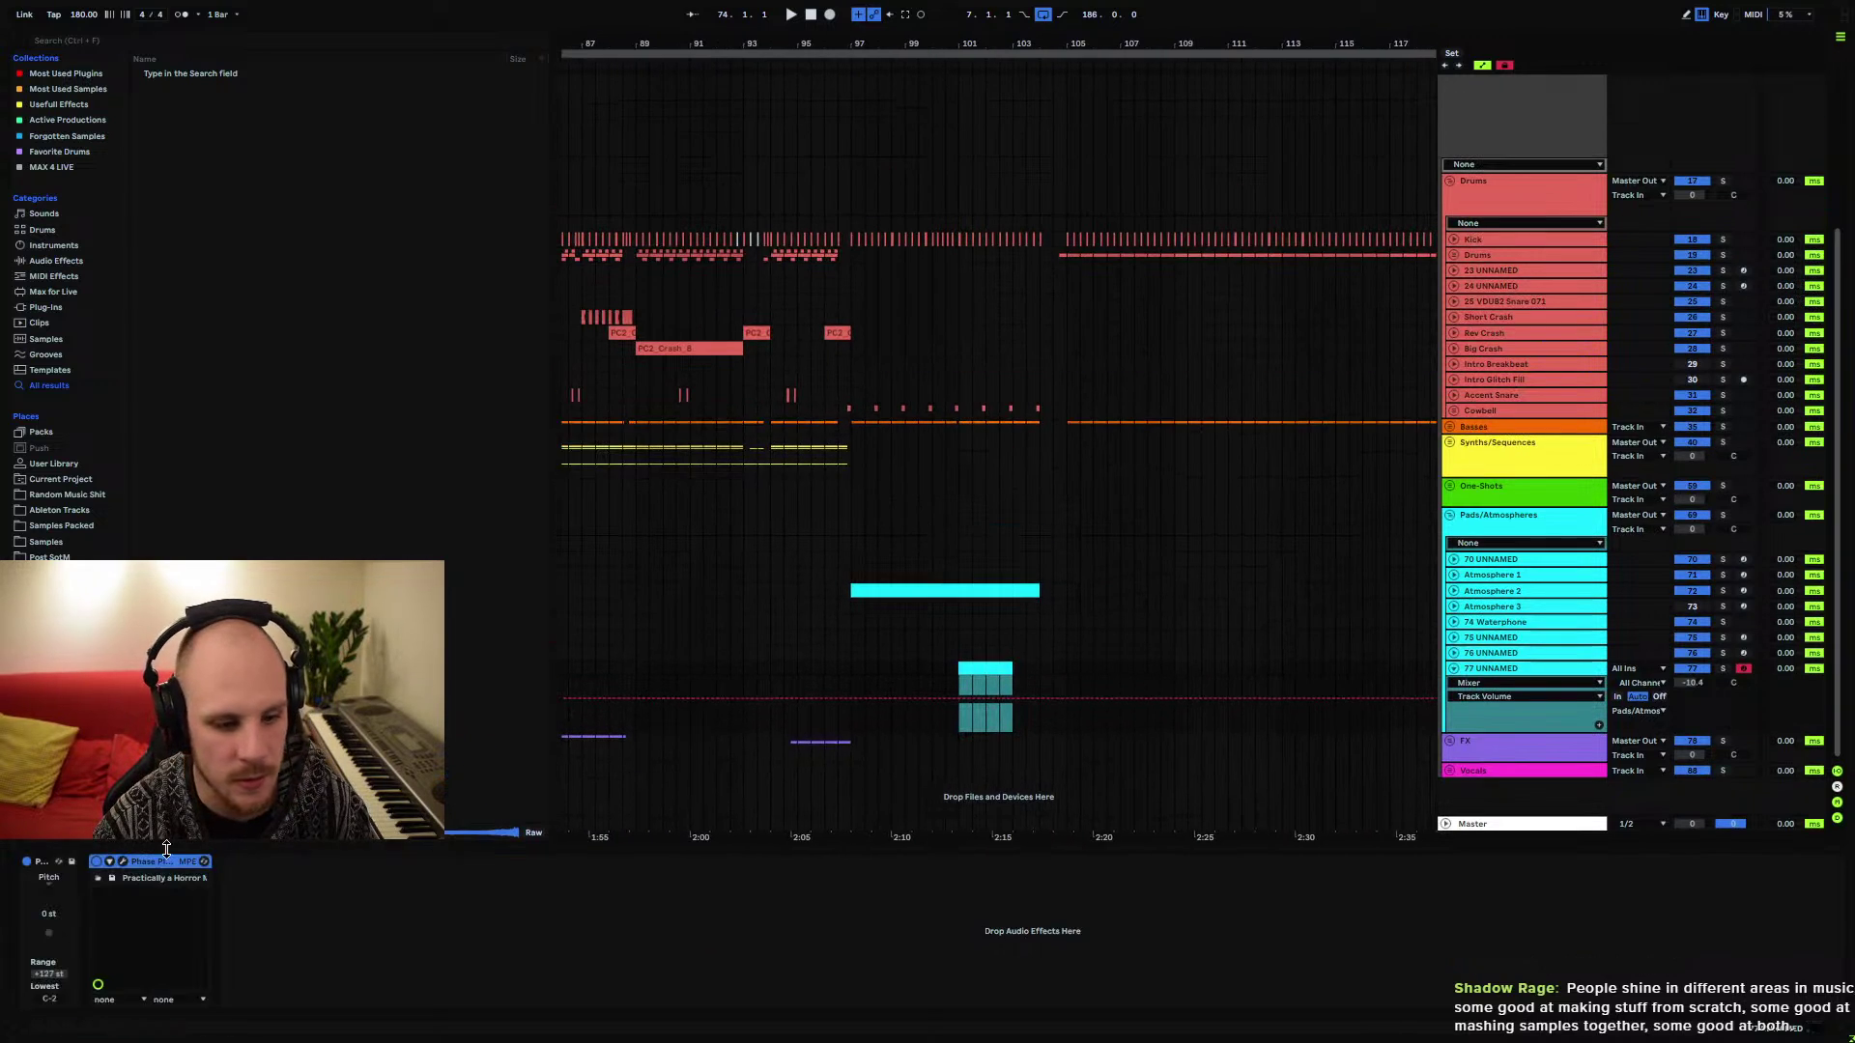
pyautogui.click(1470, 669)
pyautogui.hscroll(4, 1024, 607)
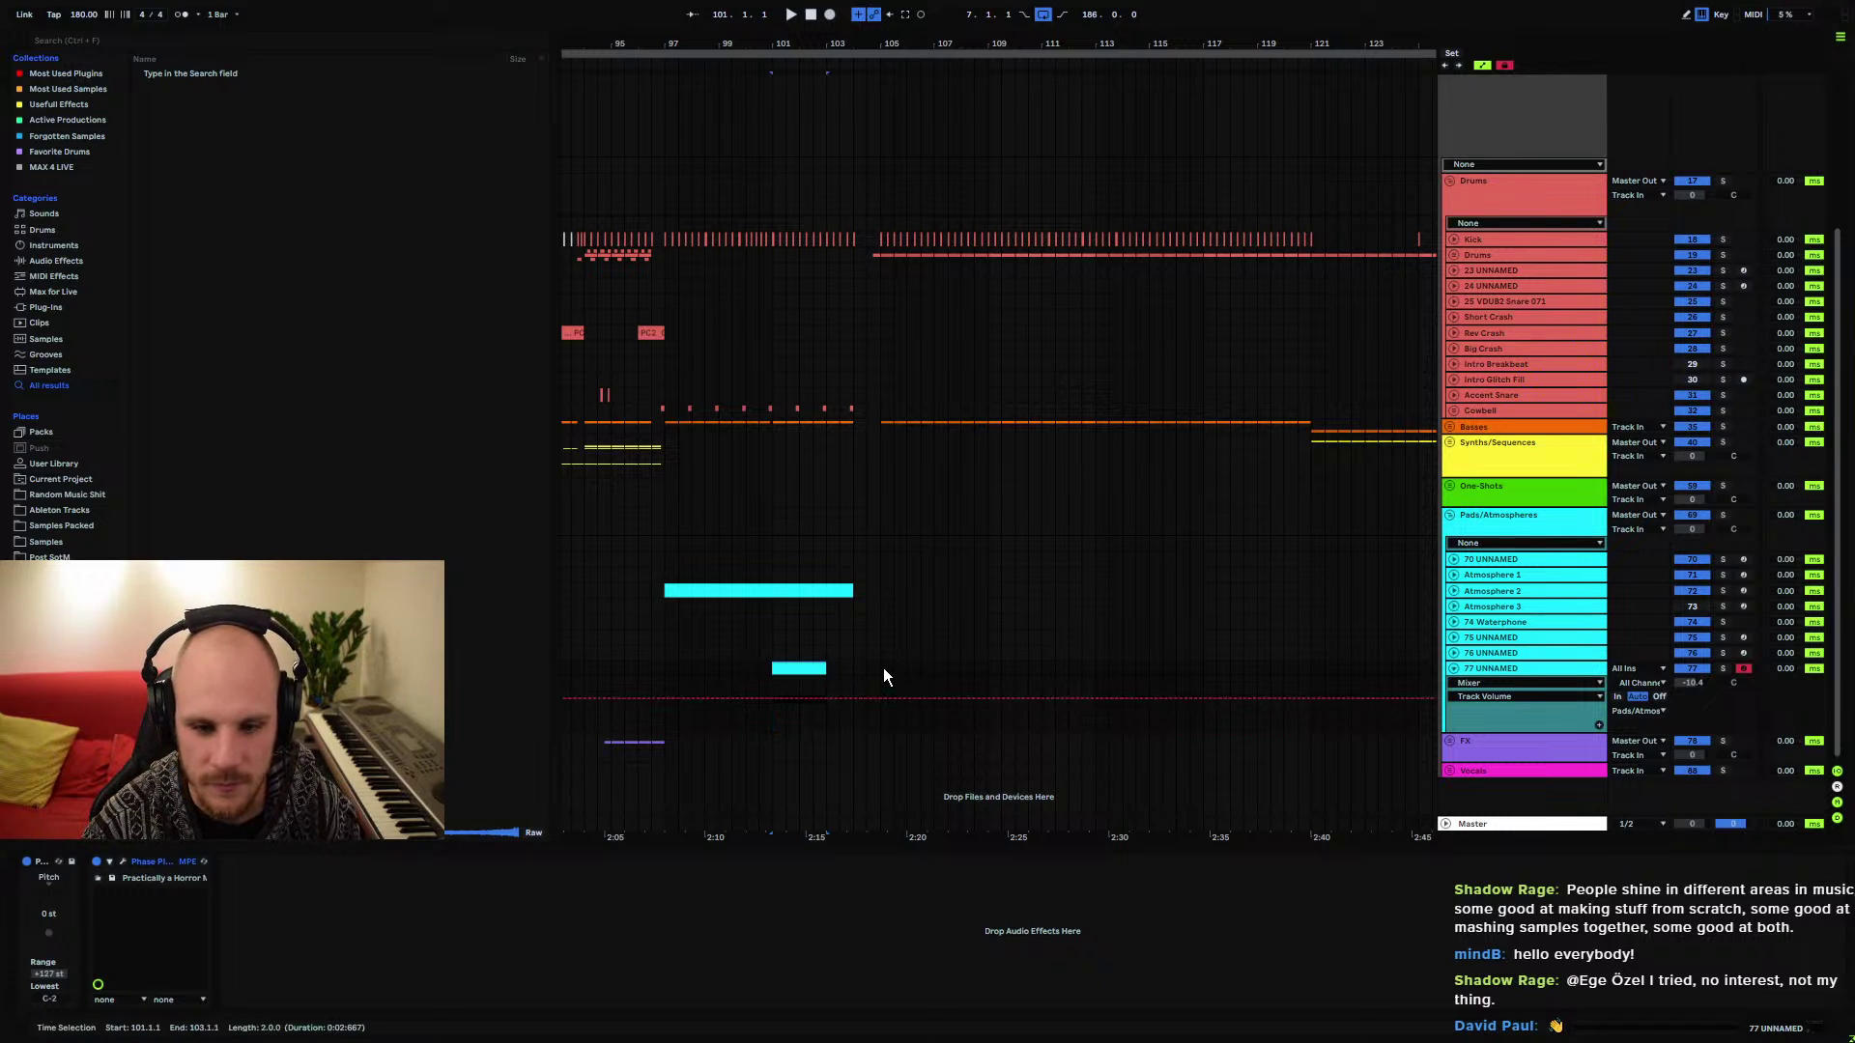
pyautogui.moveTo(881, 668); pyautogui.dragTo(662, 669)
pyautogui.hotkey('ctrl', 'd')
pyautogui.hotkey('ctrl', 'd')
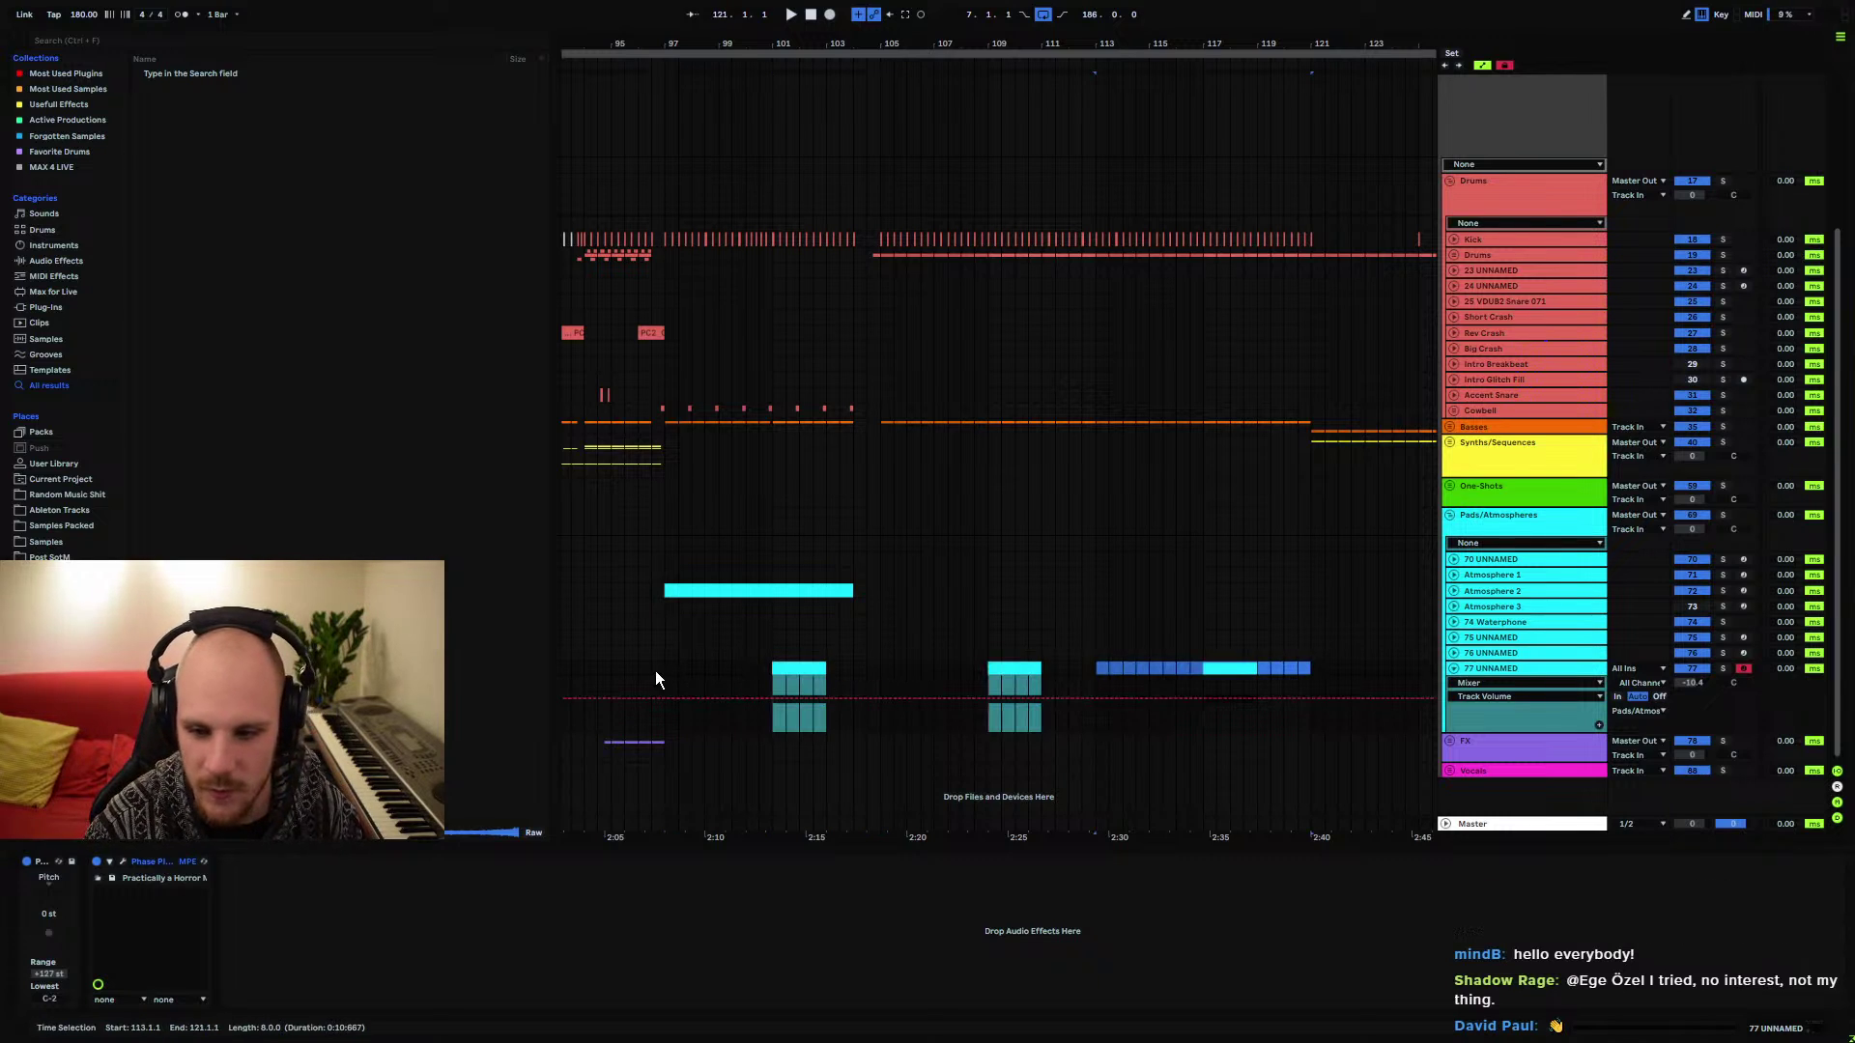
# Play the arrangement from bar 97 to hear the track 77 clip at bar 101
pyautogui.click(653, 669)
pyautogui.press('Right')
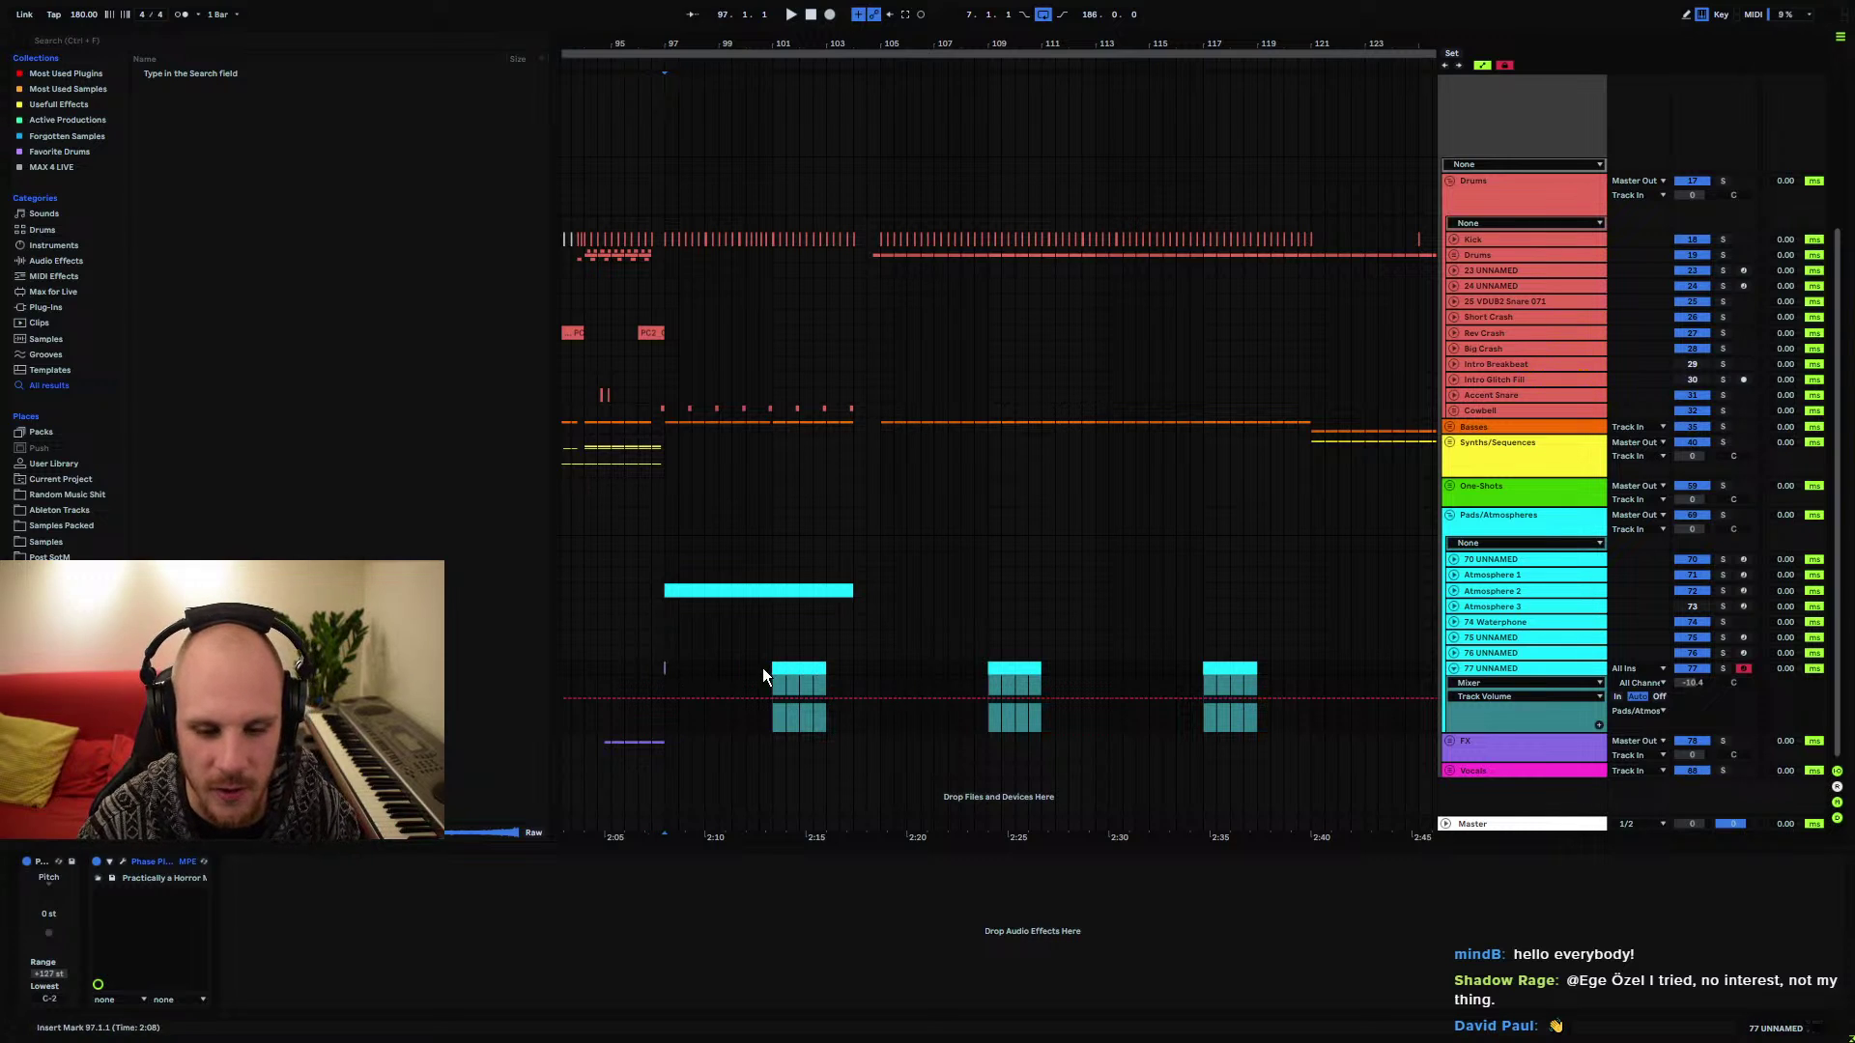
pyautogui.click(764, 670)
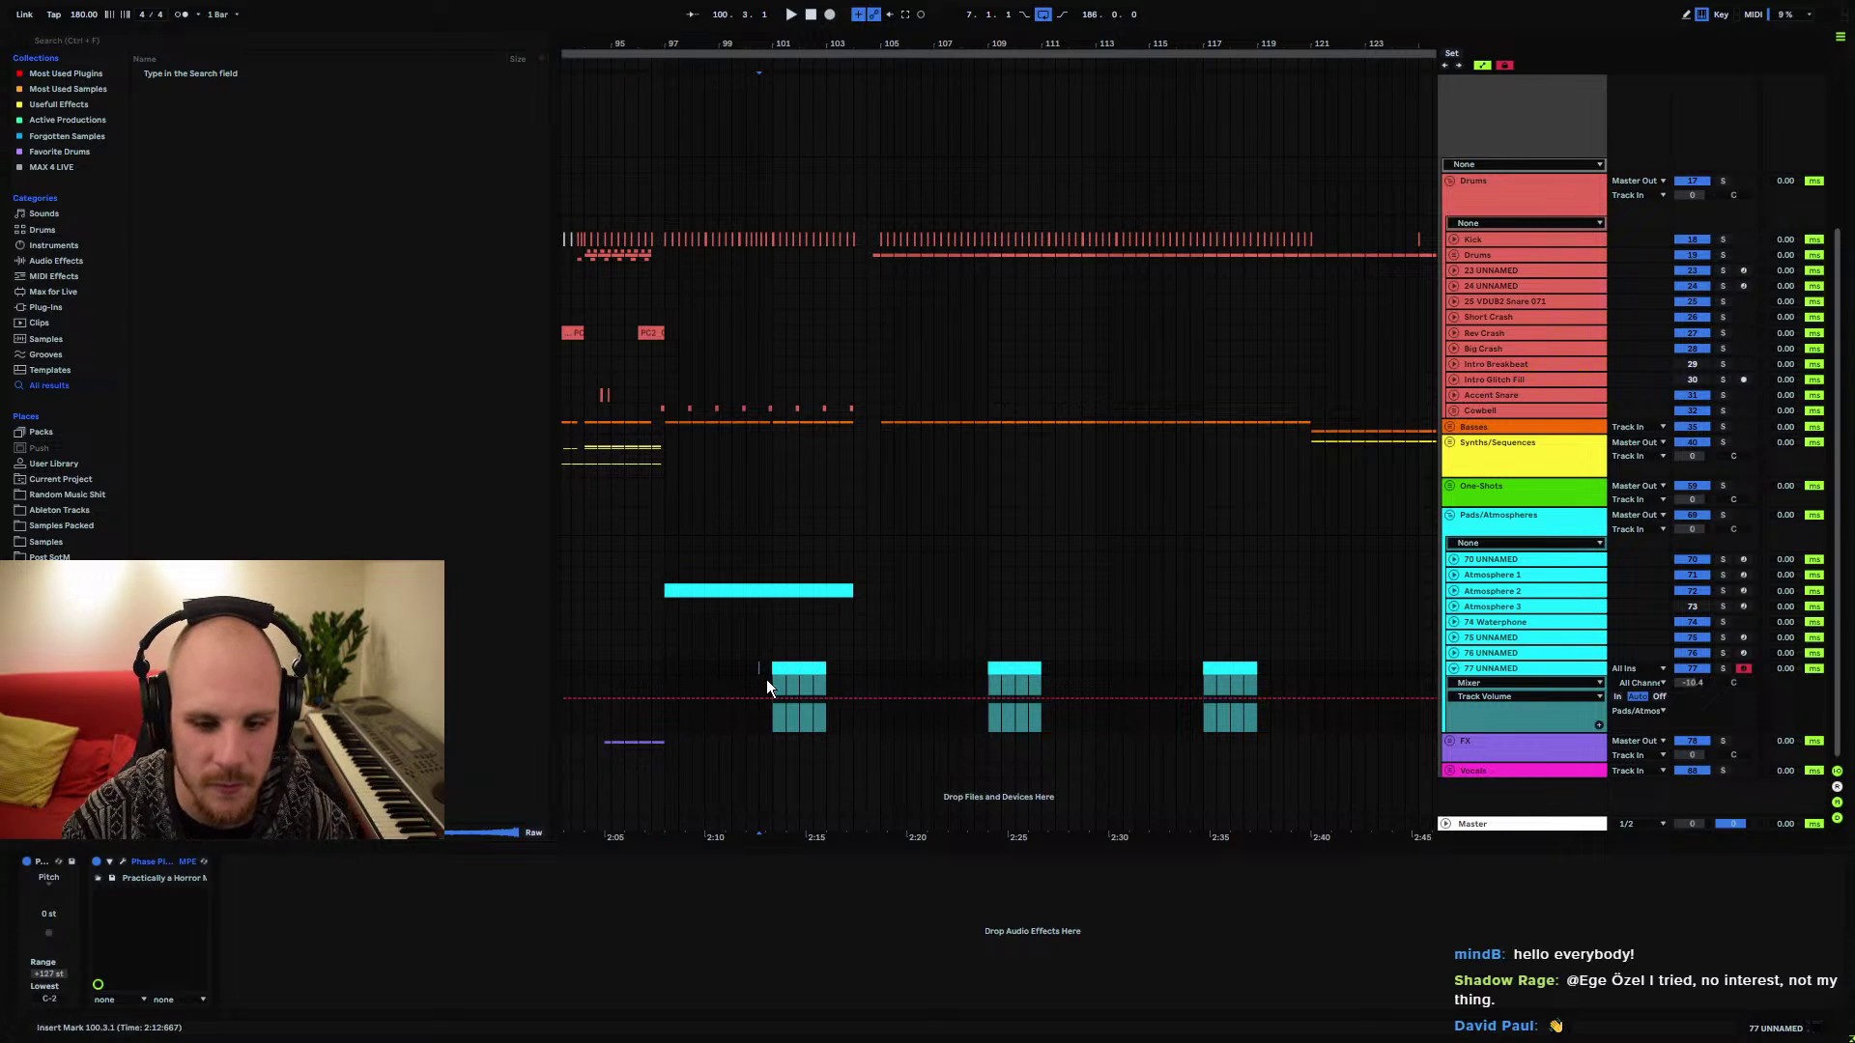
pyautogui.click(1499, 669)
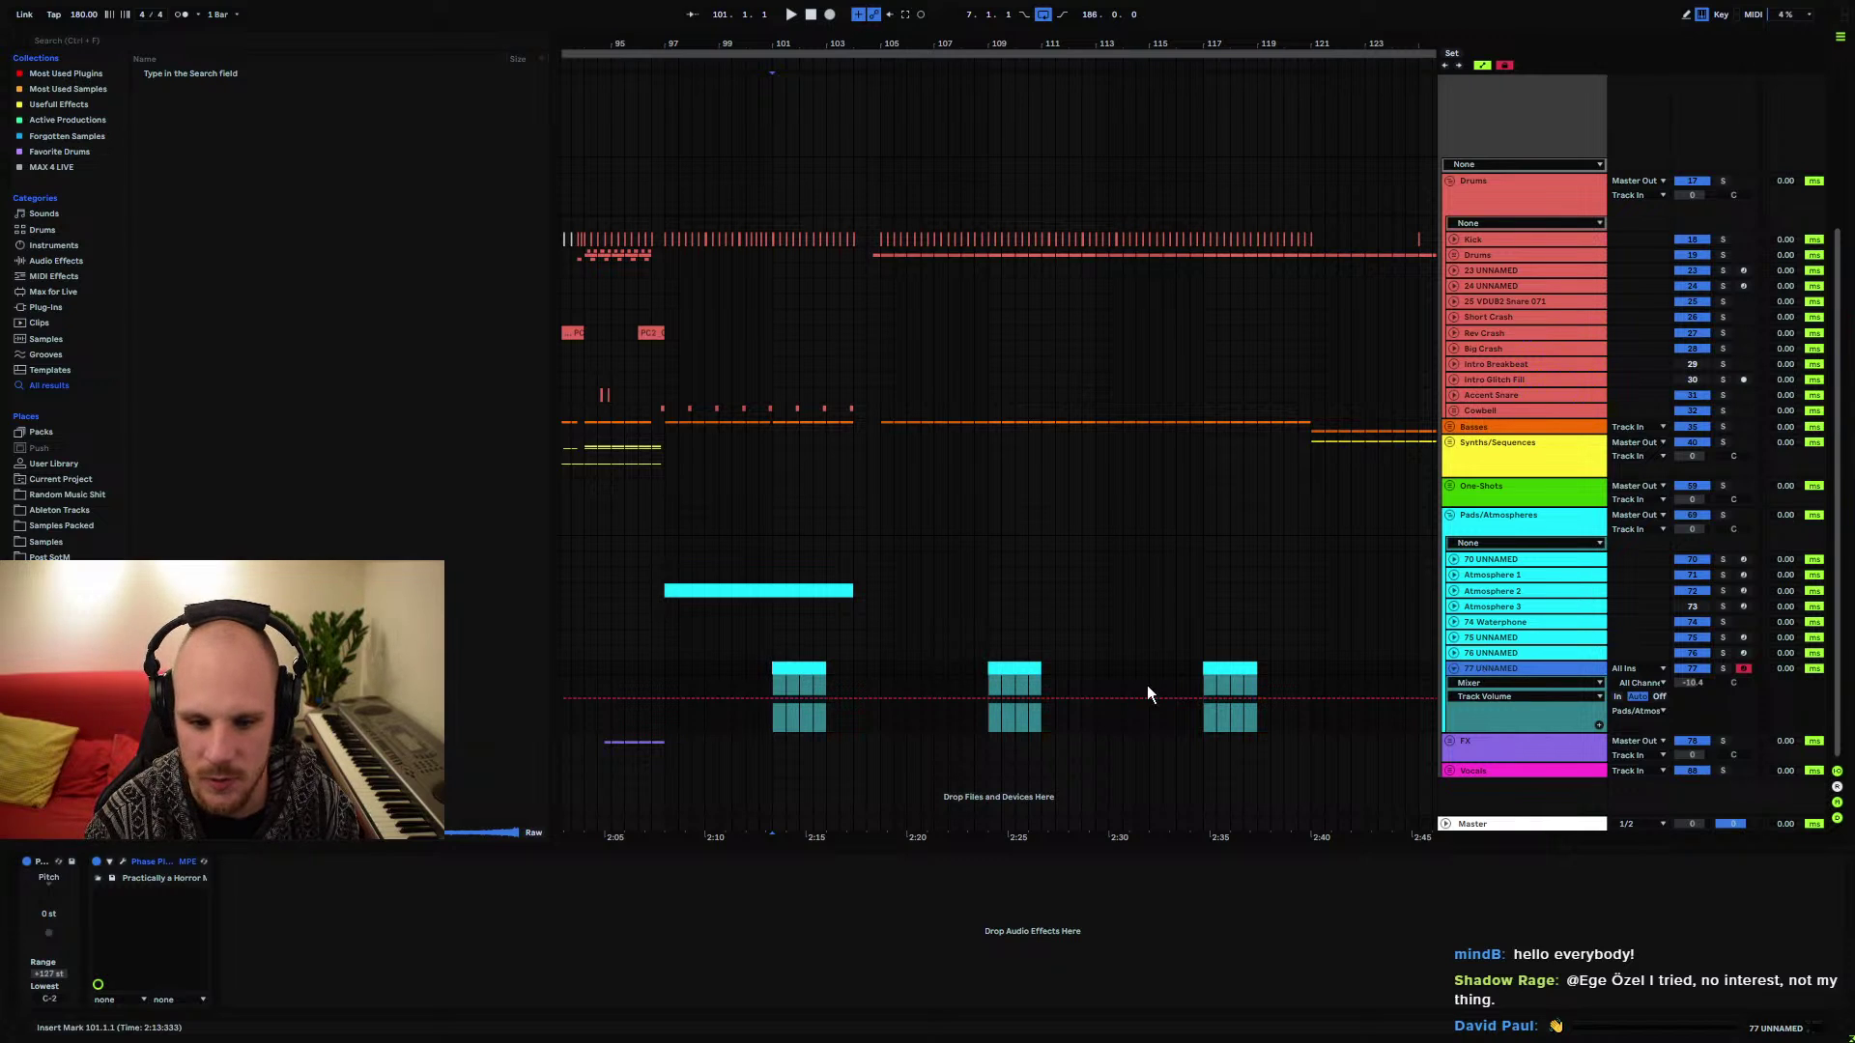
pyautogui.click(664, 667)
pyautogui.press('space')
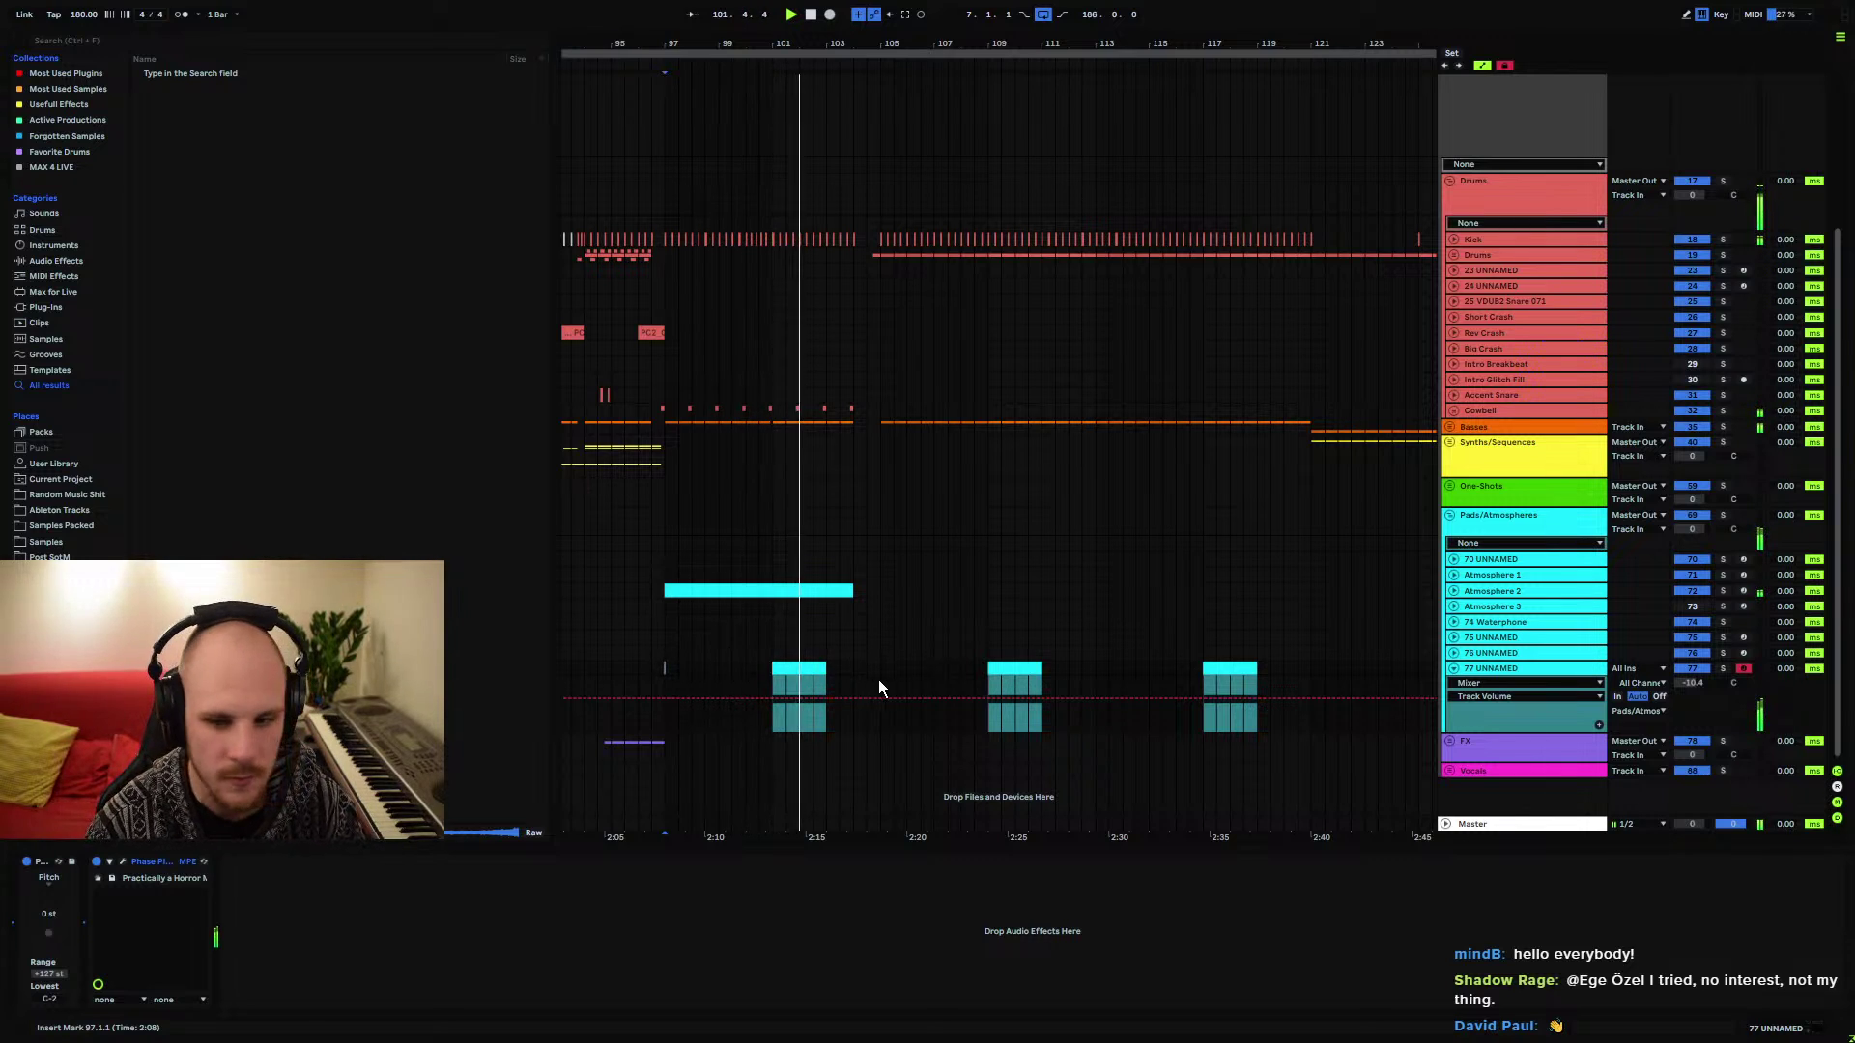
# Add an Auto Filter after Phase Plant in the device chain of track 77
pyautogui.click(745, 917)
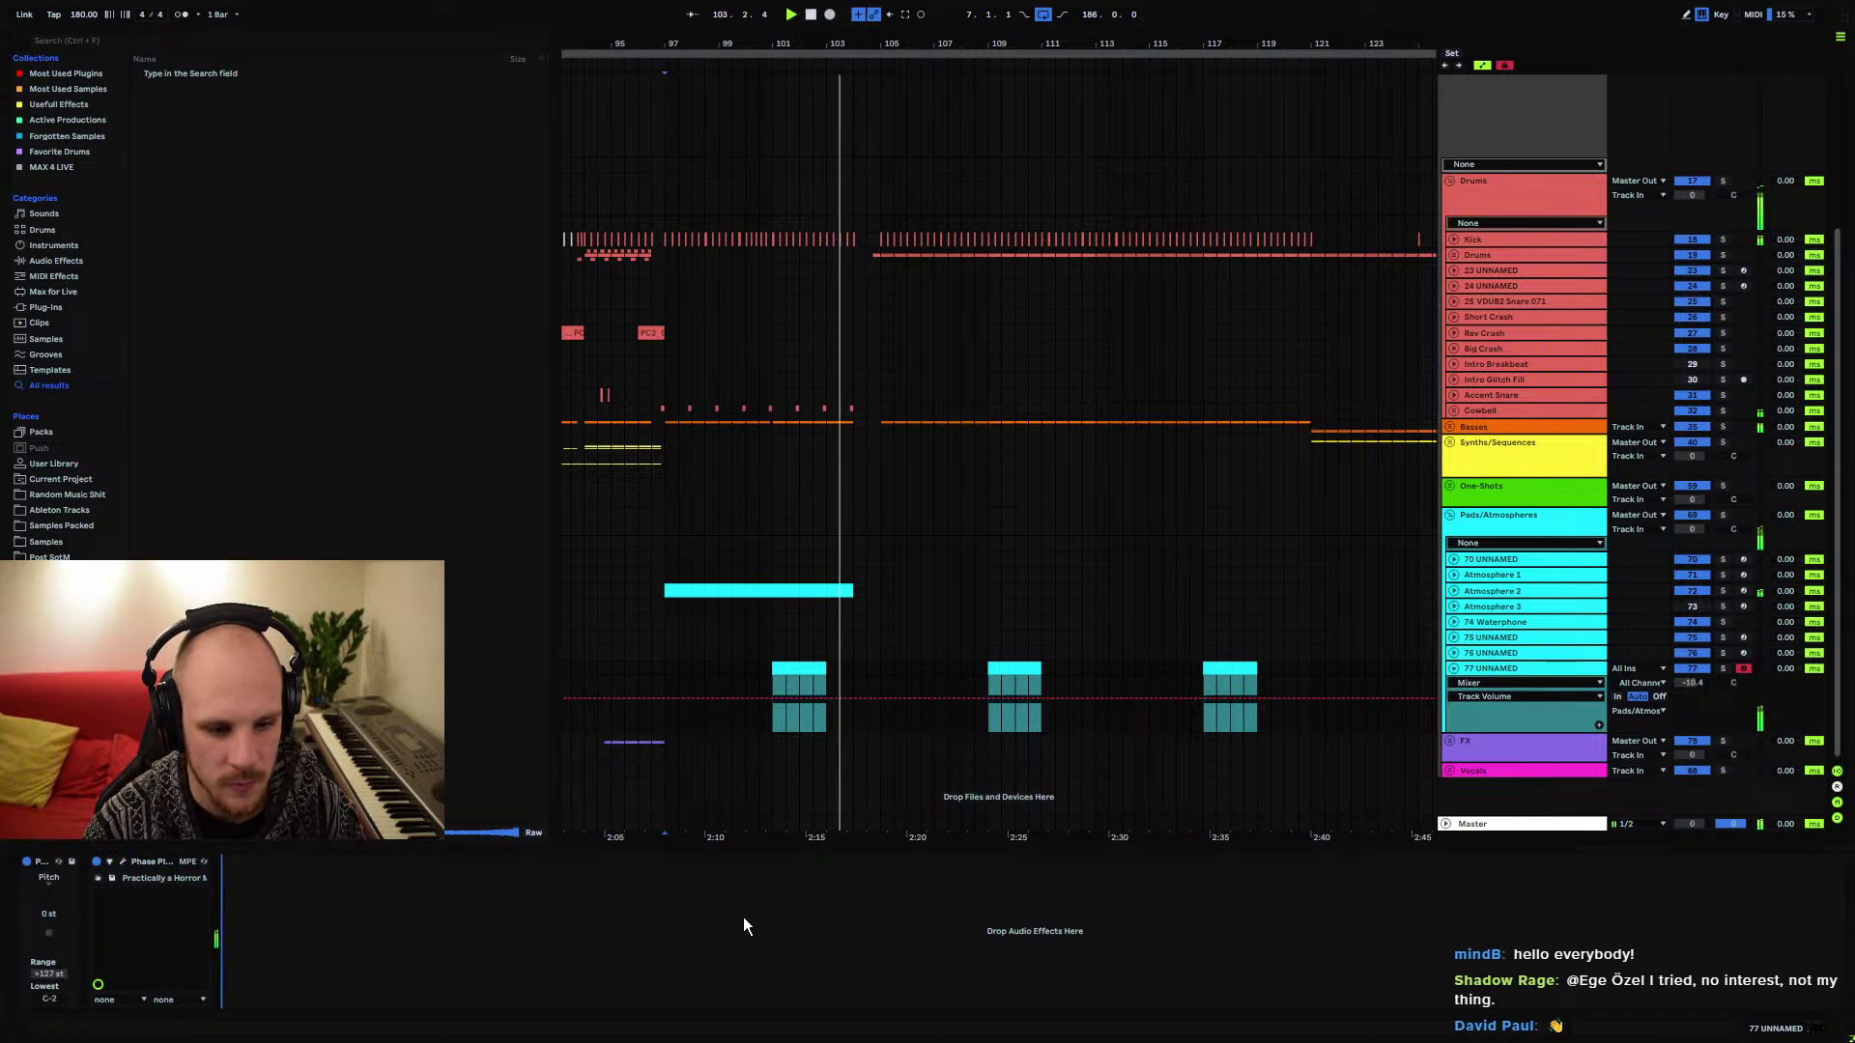
pyautogui.rightClick(746, 918)
pyautogui.click(811, 894)
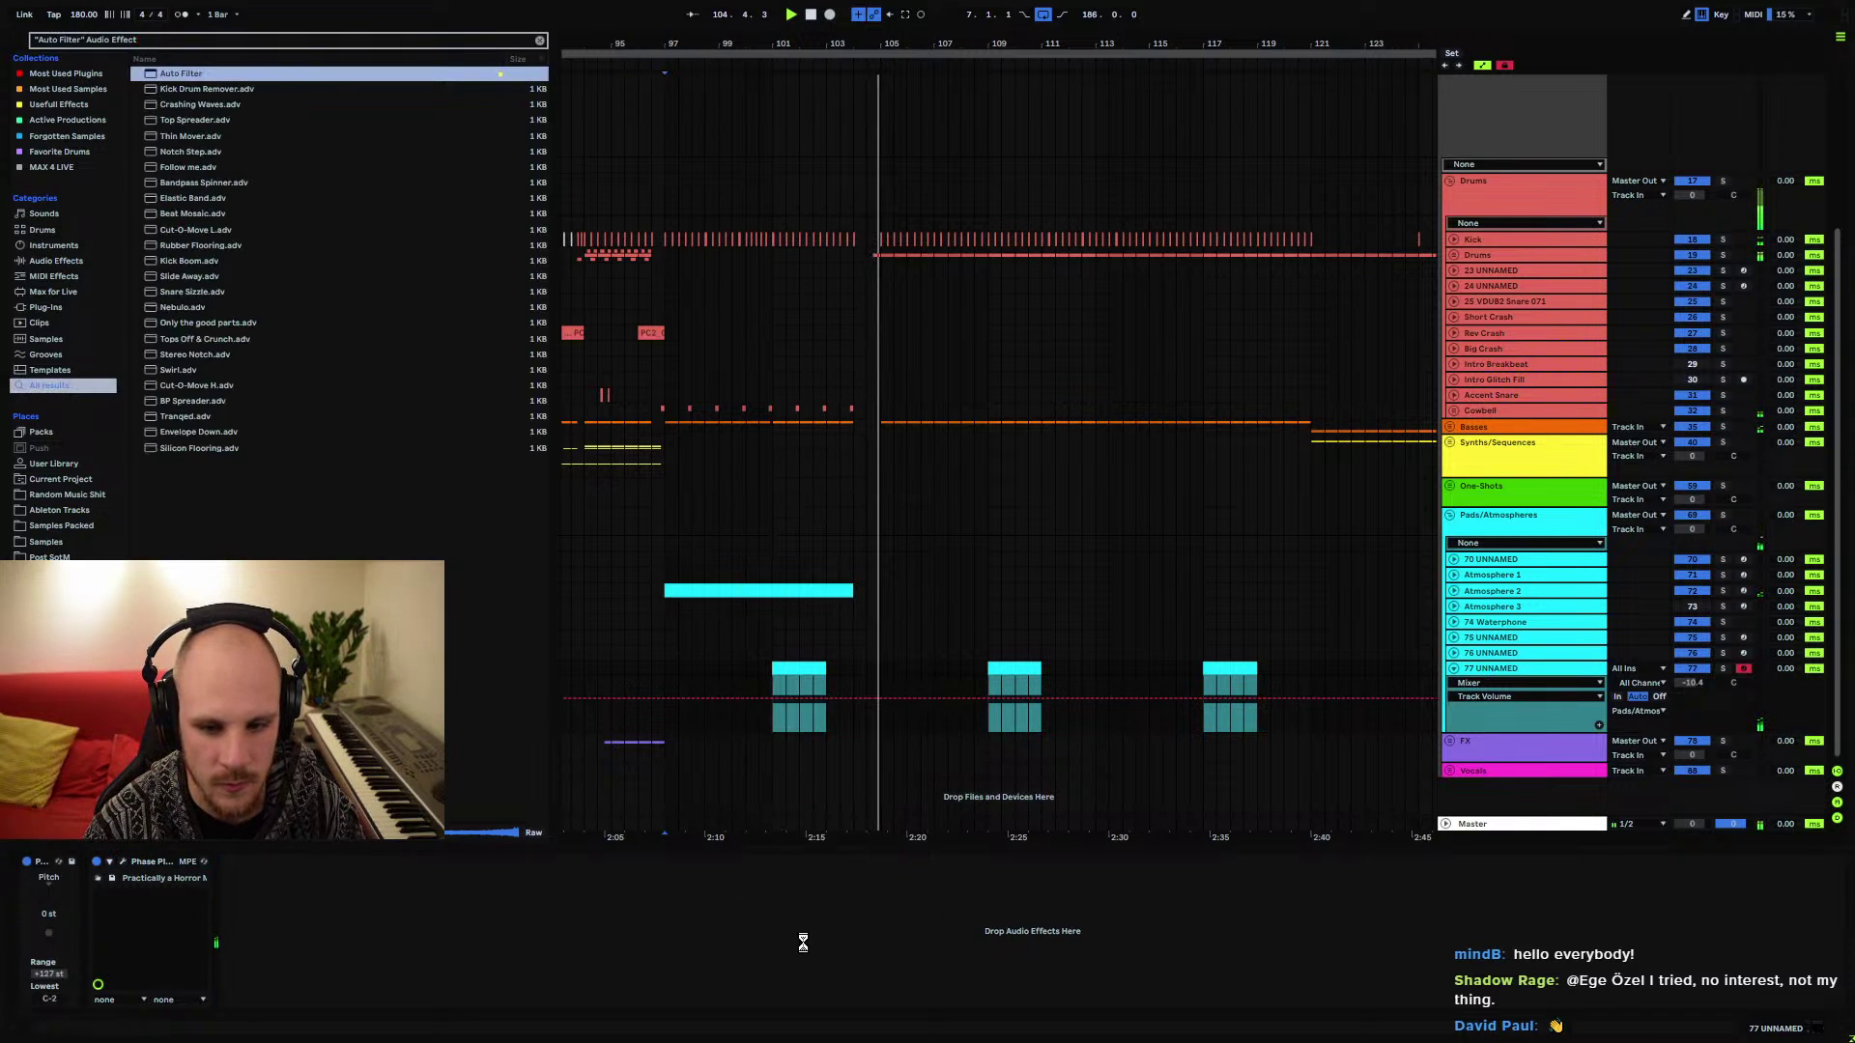
# Automate track 77's Auto Filter frequency in a curved rise from about 1.9 kHz at bar 101 to about 18.9 kHz at bar 105
pyautogui.click(880, 681)
pyautogui.moveTo(775, 681); pyautogui.dragTo(779, 704)
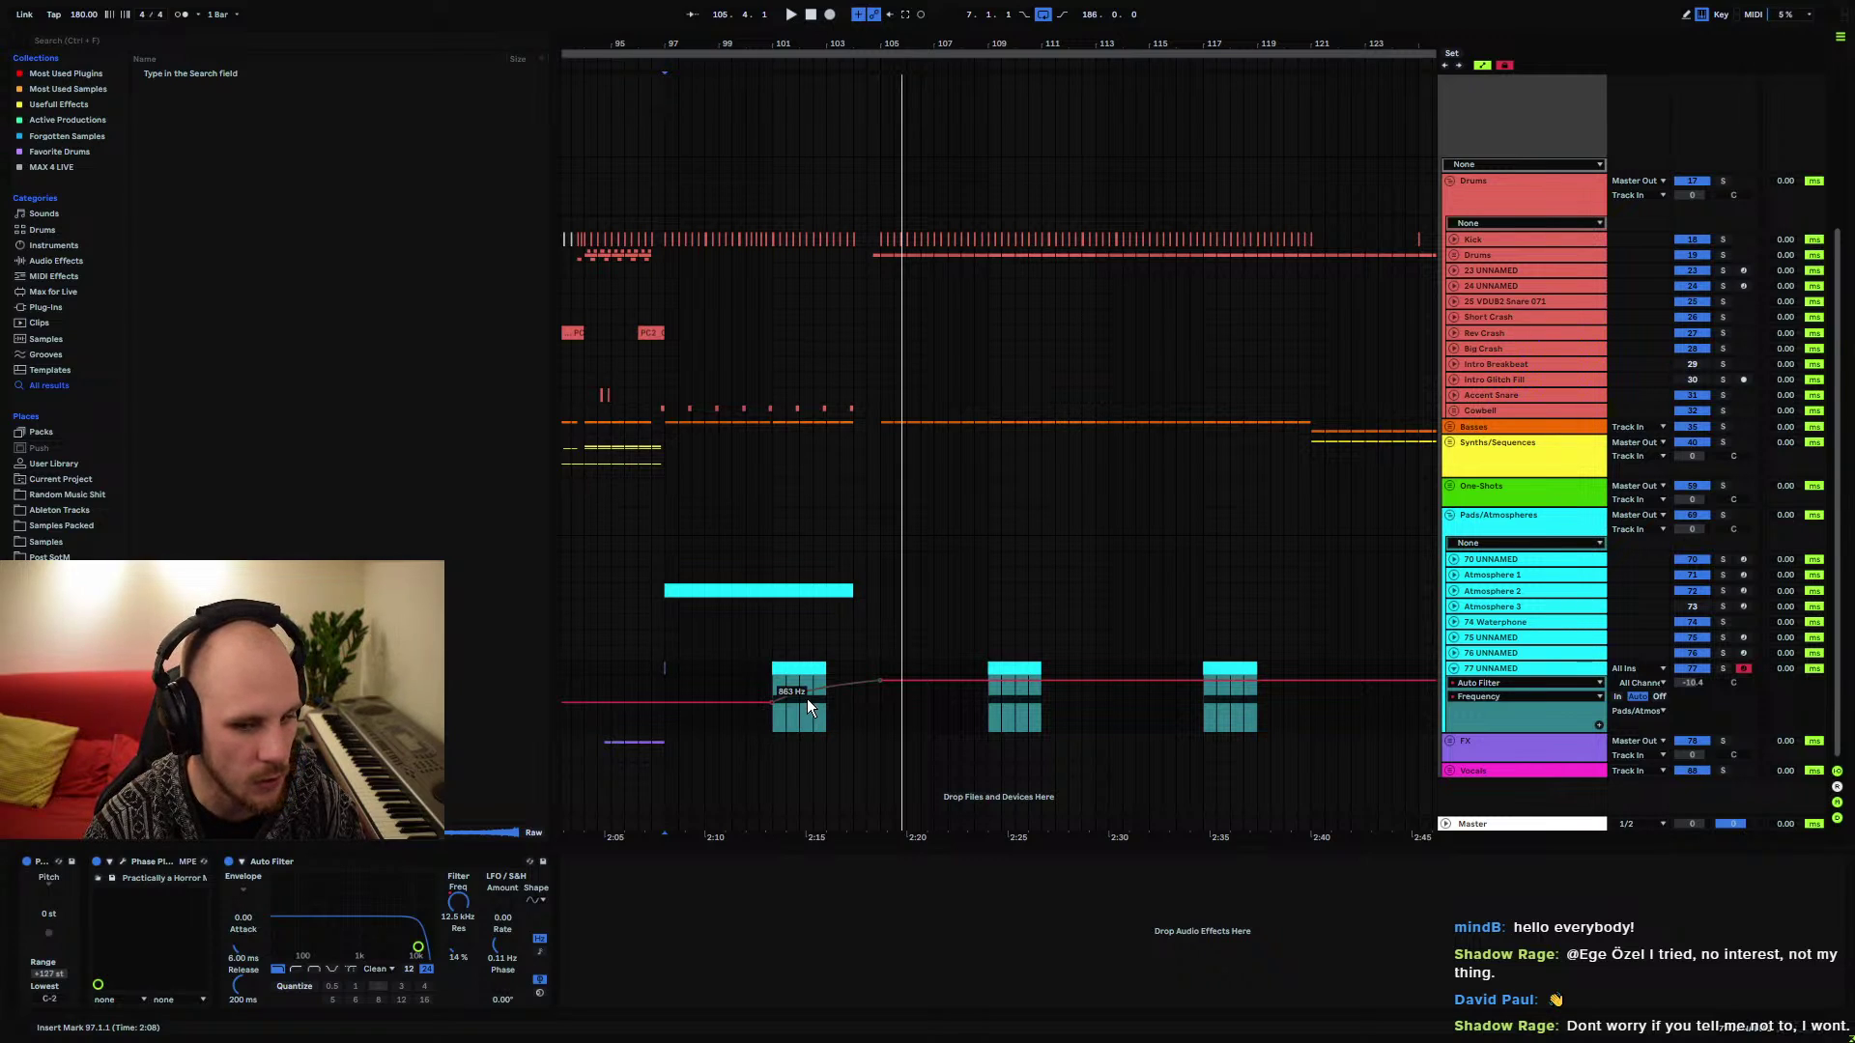
pyautogui.moveTo(808, 699); pyautogui.dragTo(879, 677)
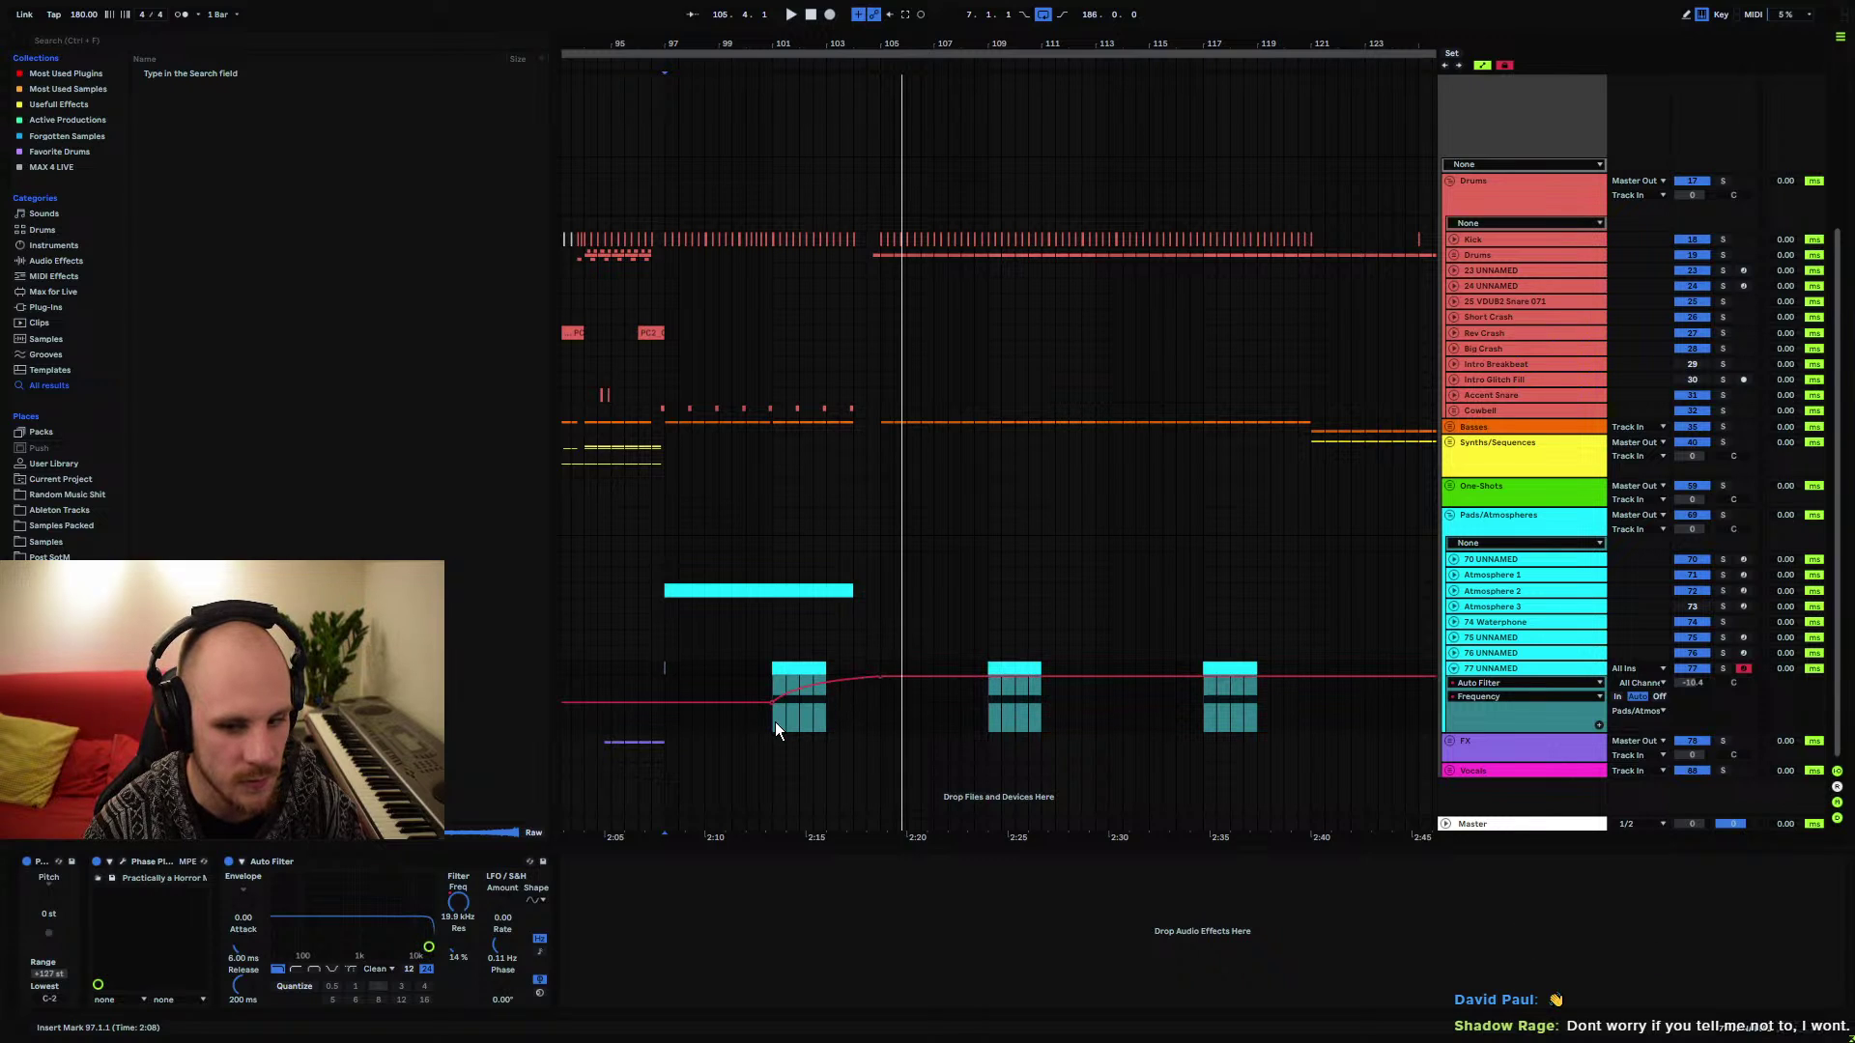
pyautogui.moveTo(774, 703); pyautogui.dragTo(779, 696)
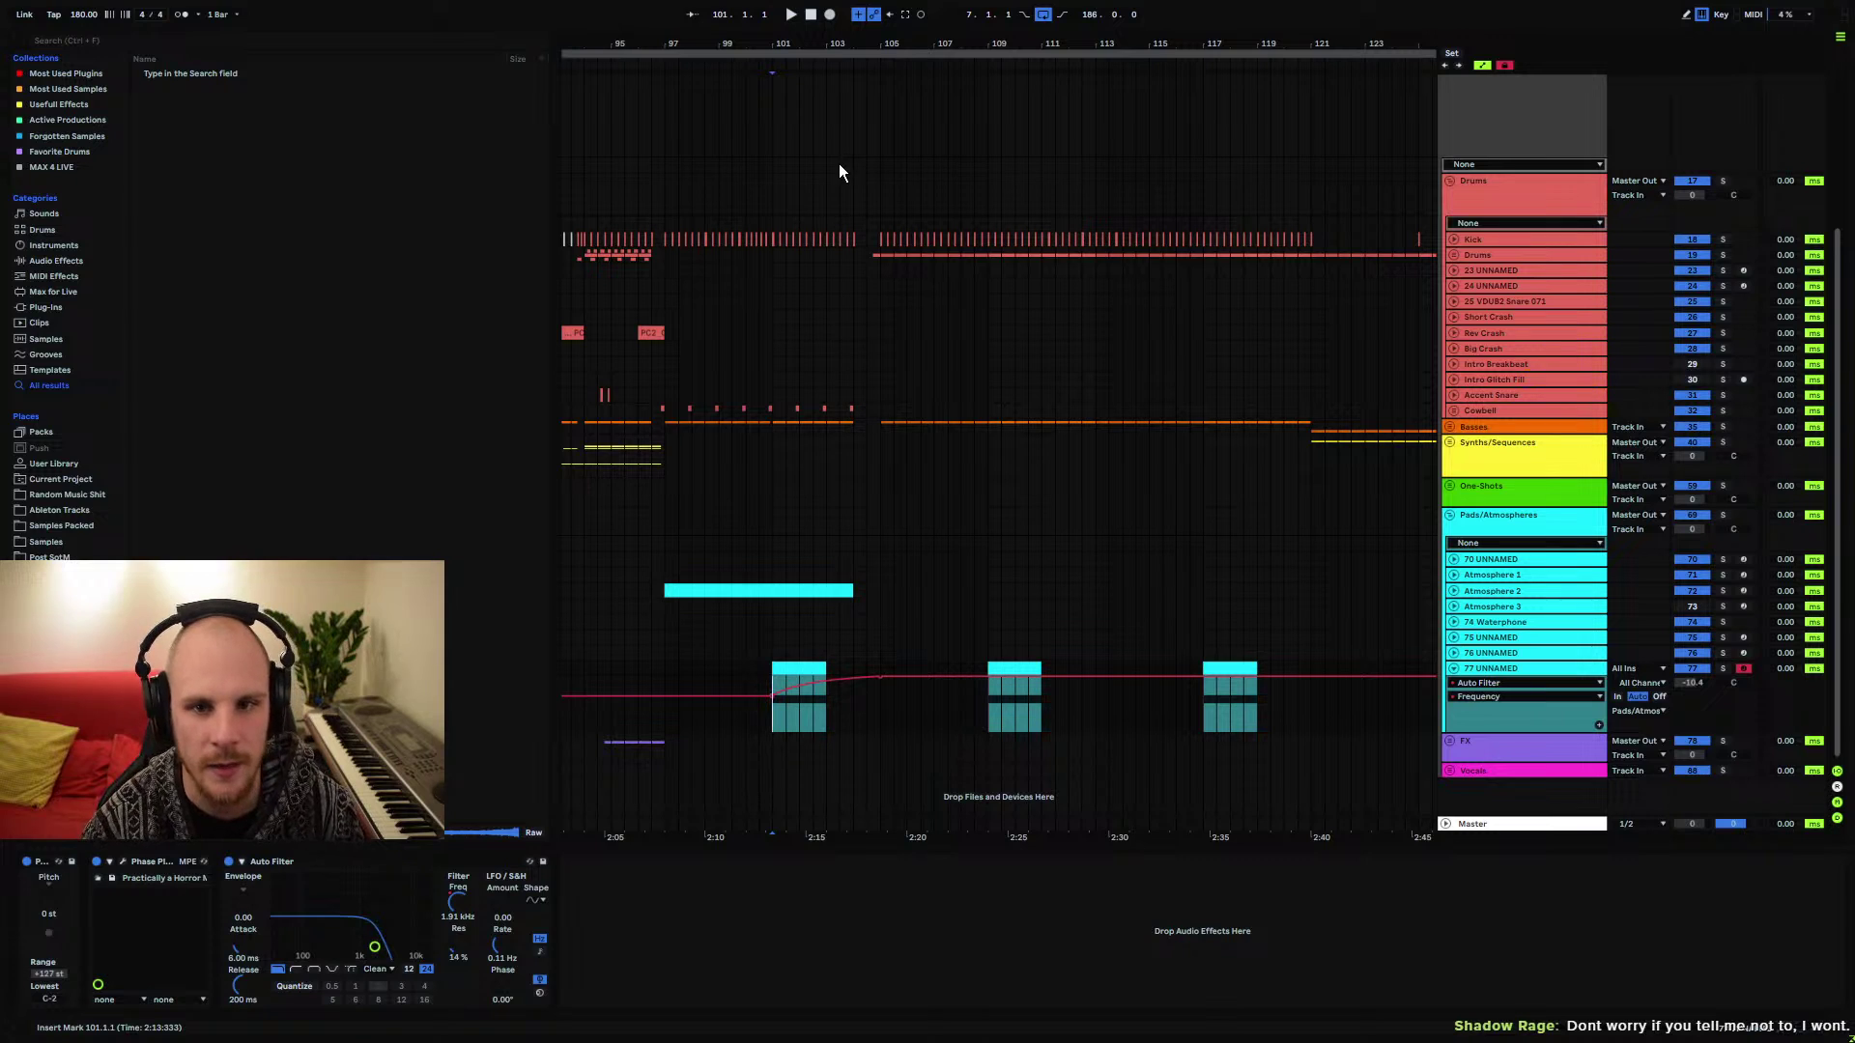
# Review the arrangement from the track 76 clip at bar 65 to the track 77 clips, and select track 77
pyautogui.moveTo(838, 50); pyautogui.dragTo(934, 20)
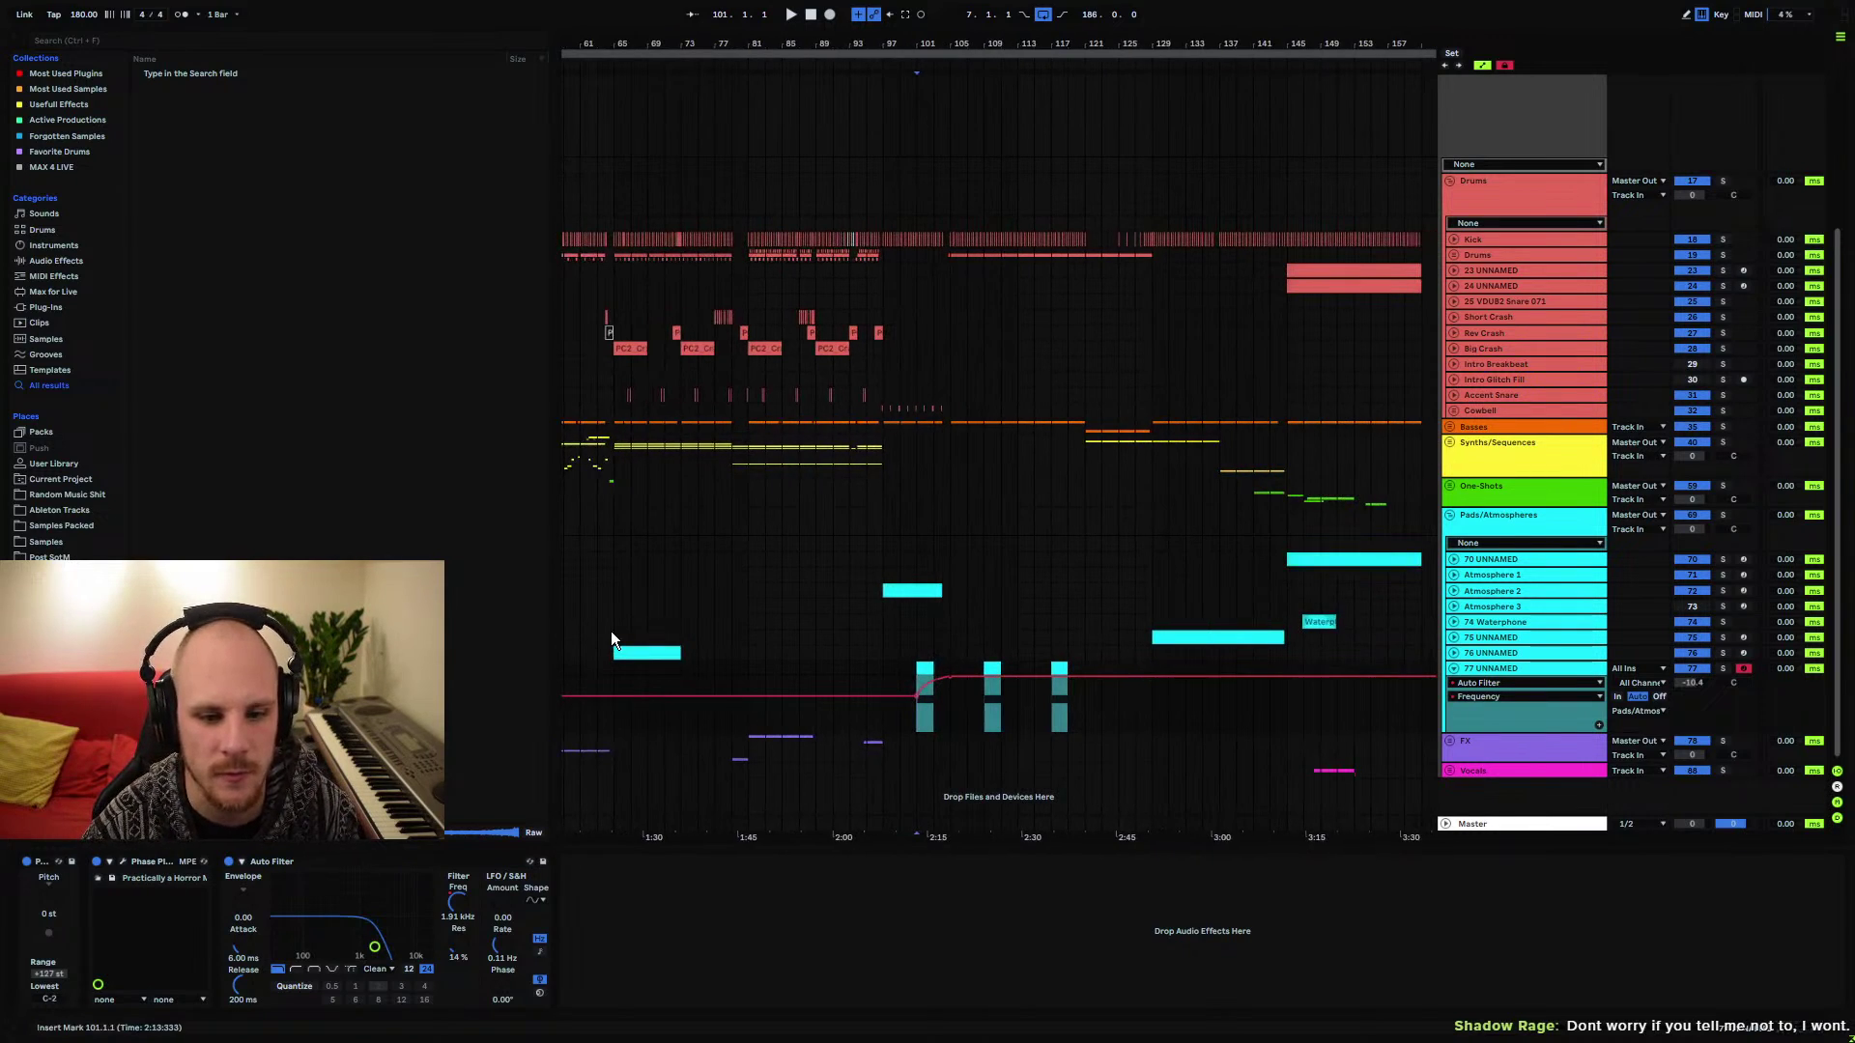
pyautogui.click(682, 645)
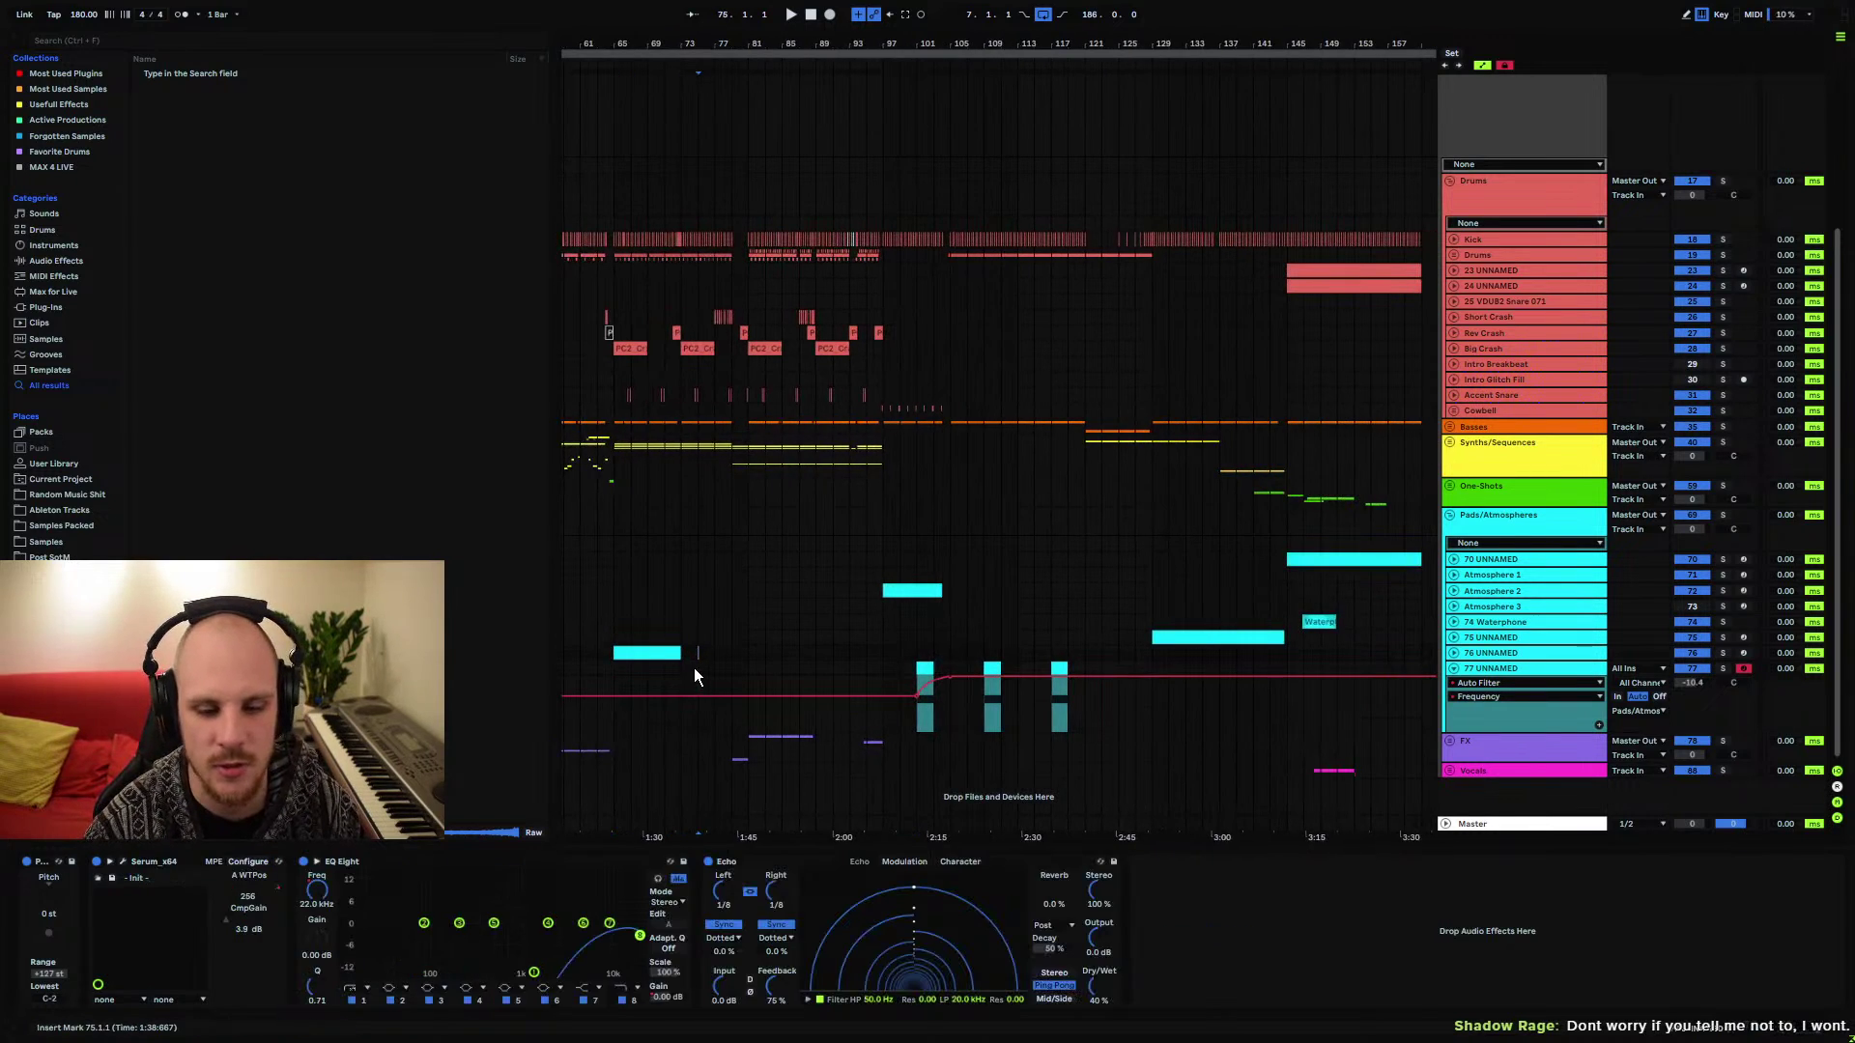
pyautogui.moveTo(614, 638); pyautogui.dragTo(712, 654)
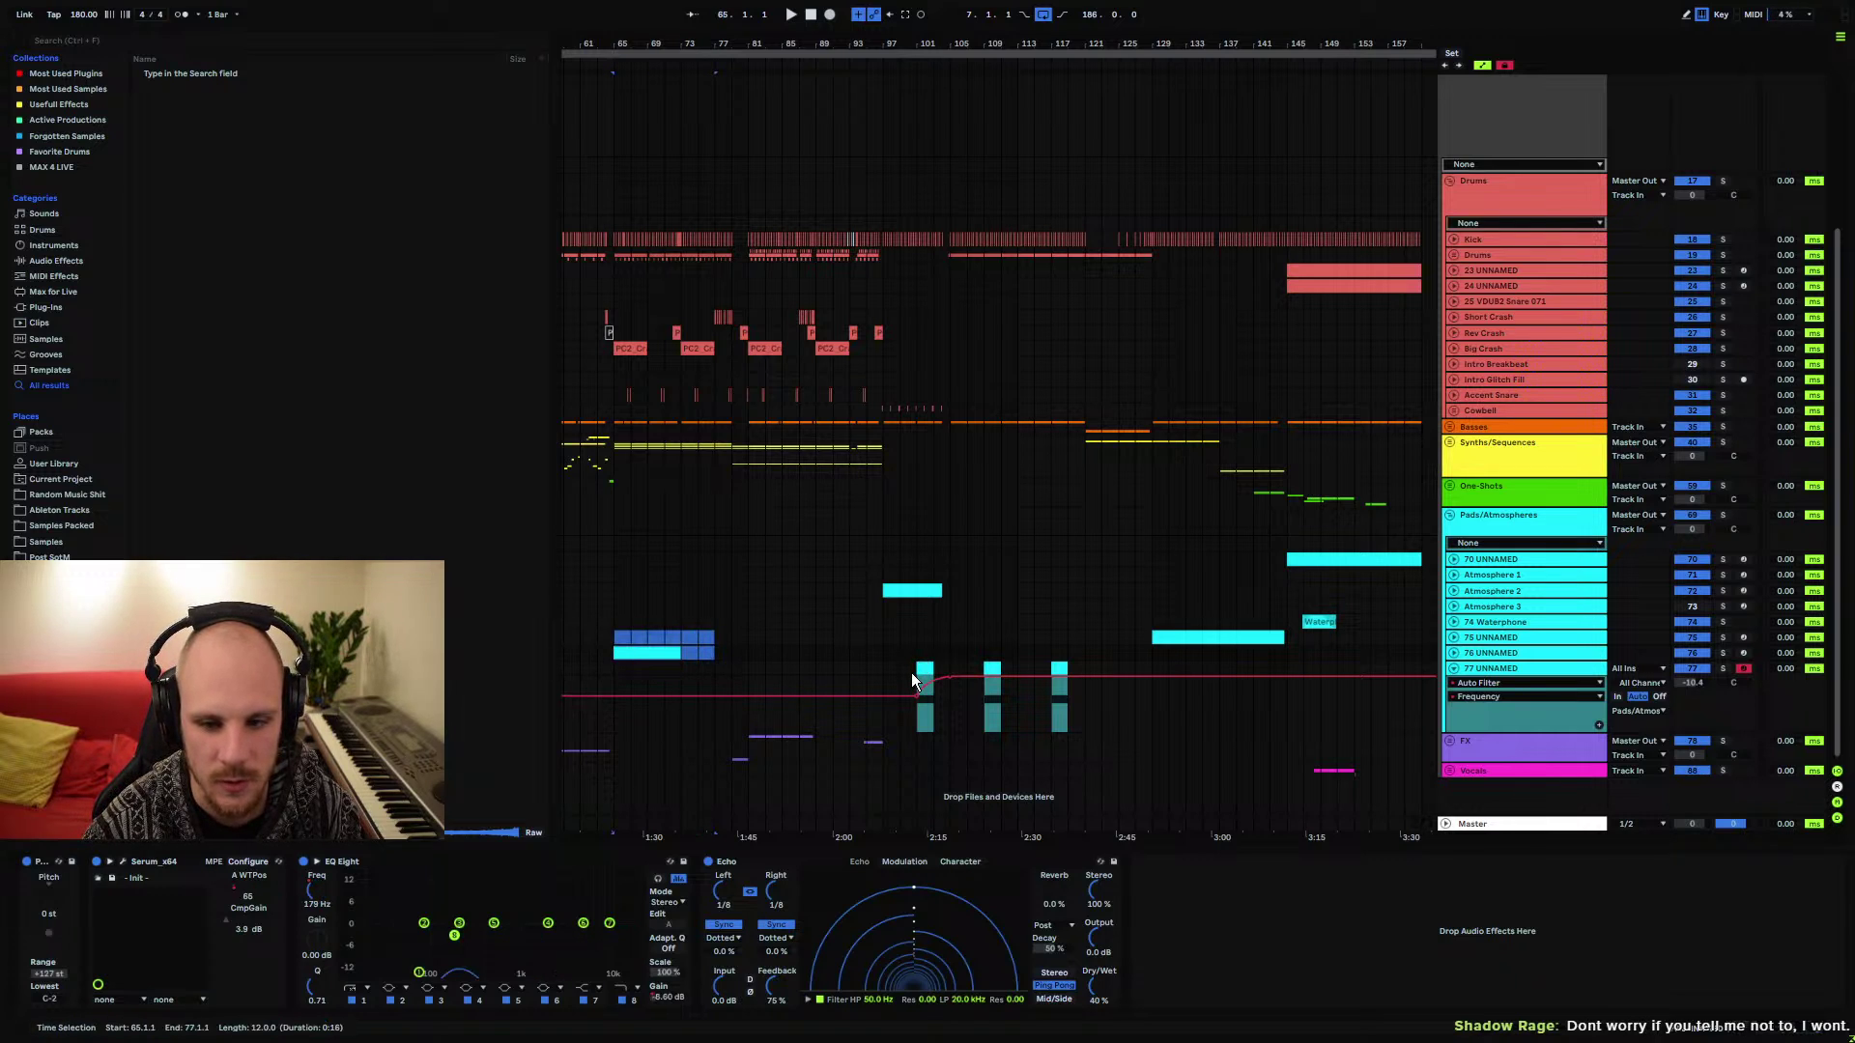
pyautogui.hscroll(-3, 863, 346)
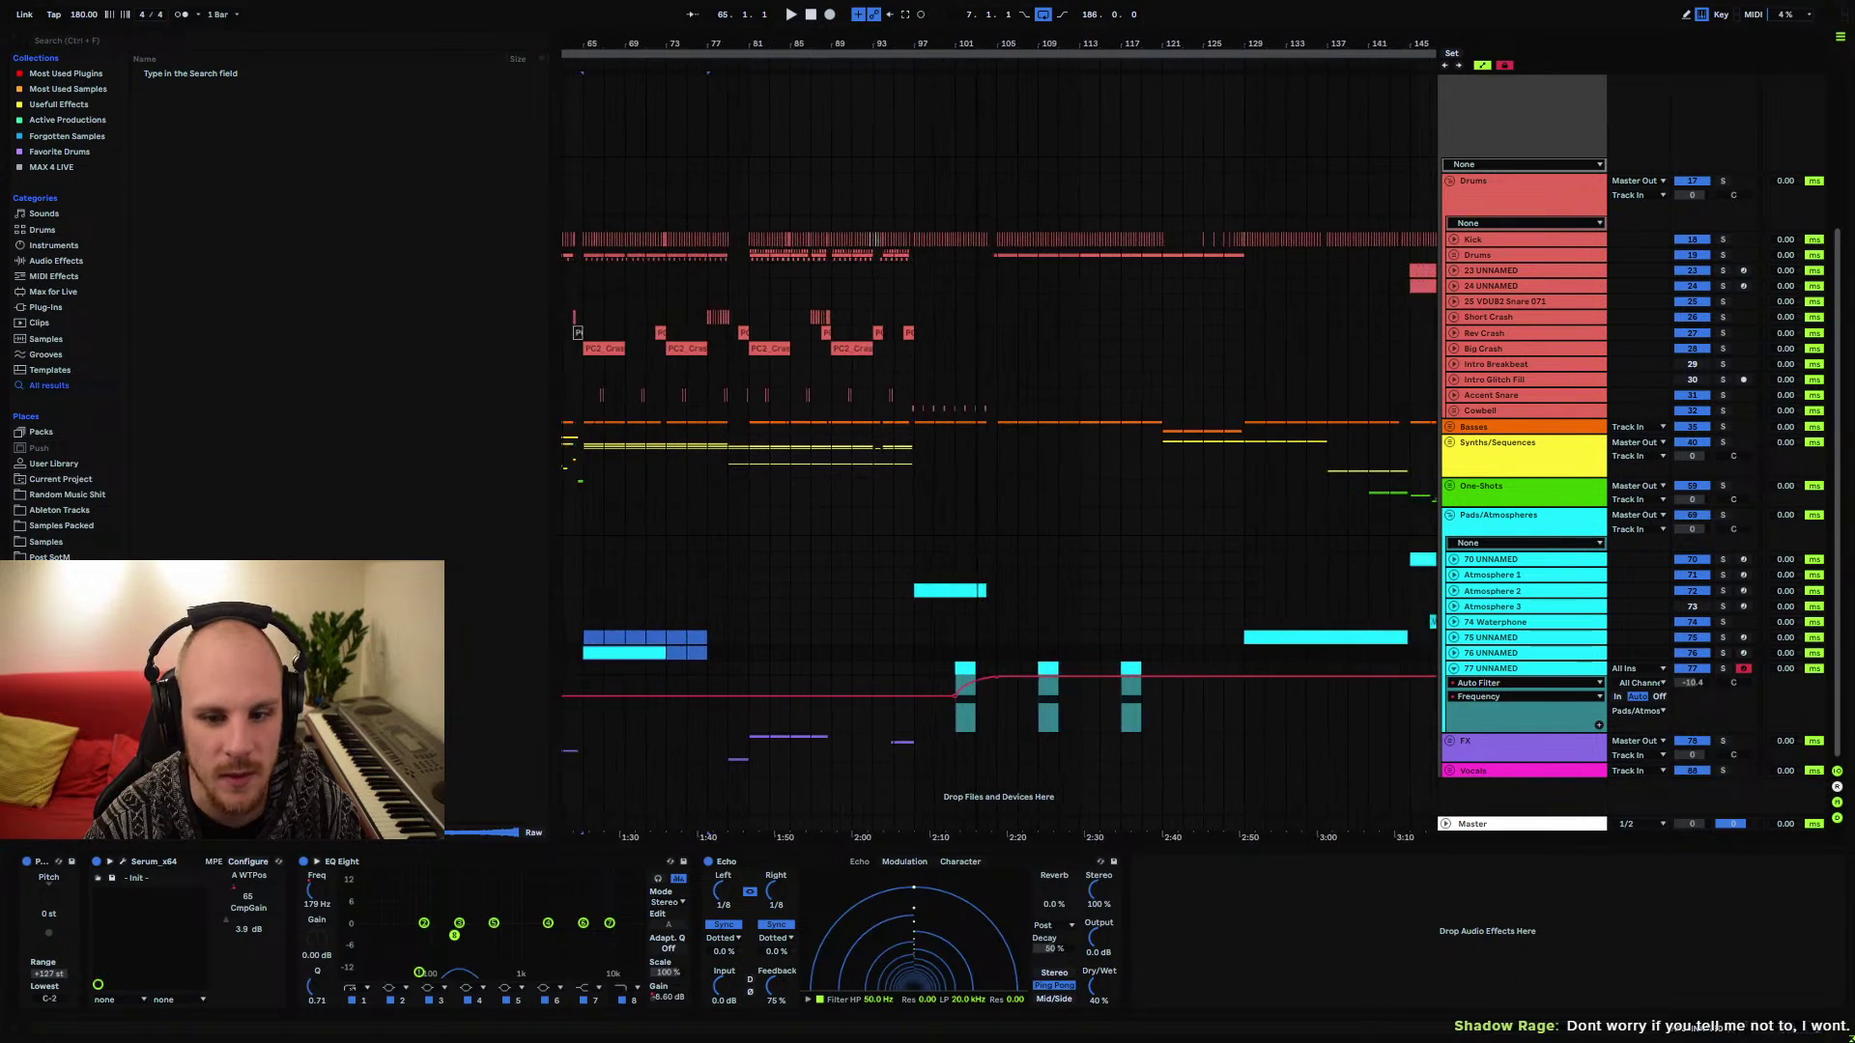
pyautogui.click(960, 672)
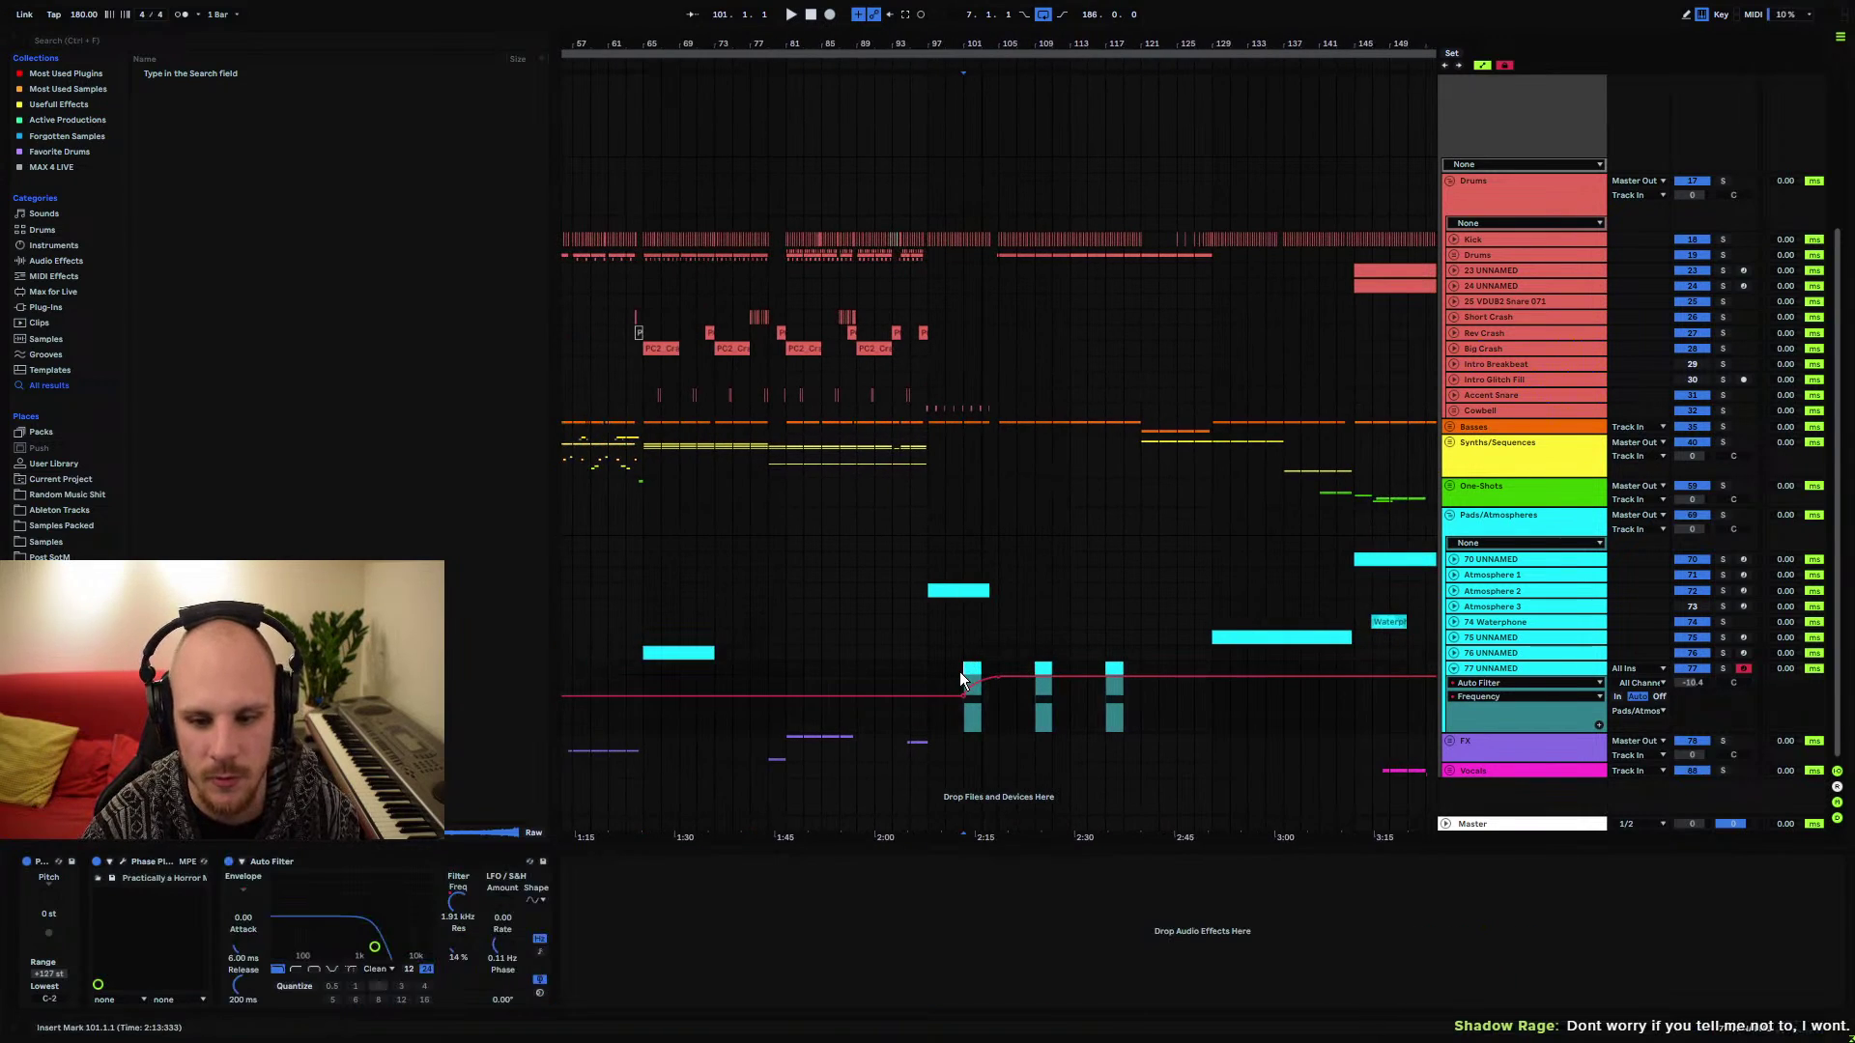
pyautogui.moveTo(987, 47); pyautogui.dragTo(977, 72)
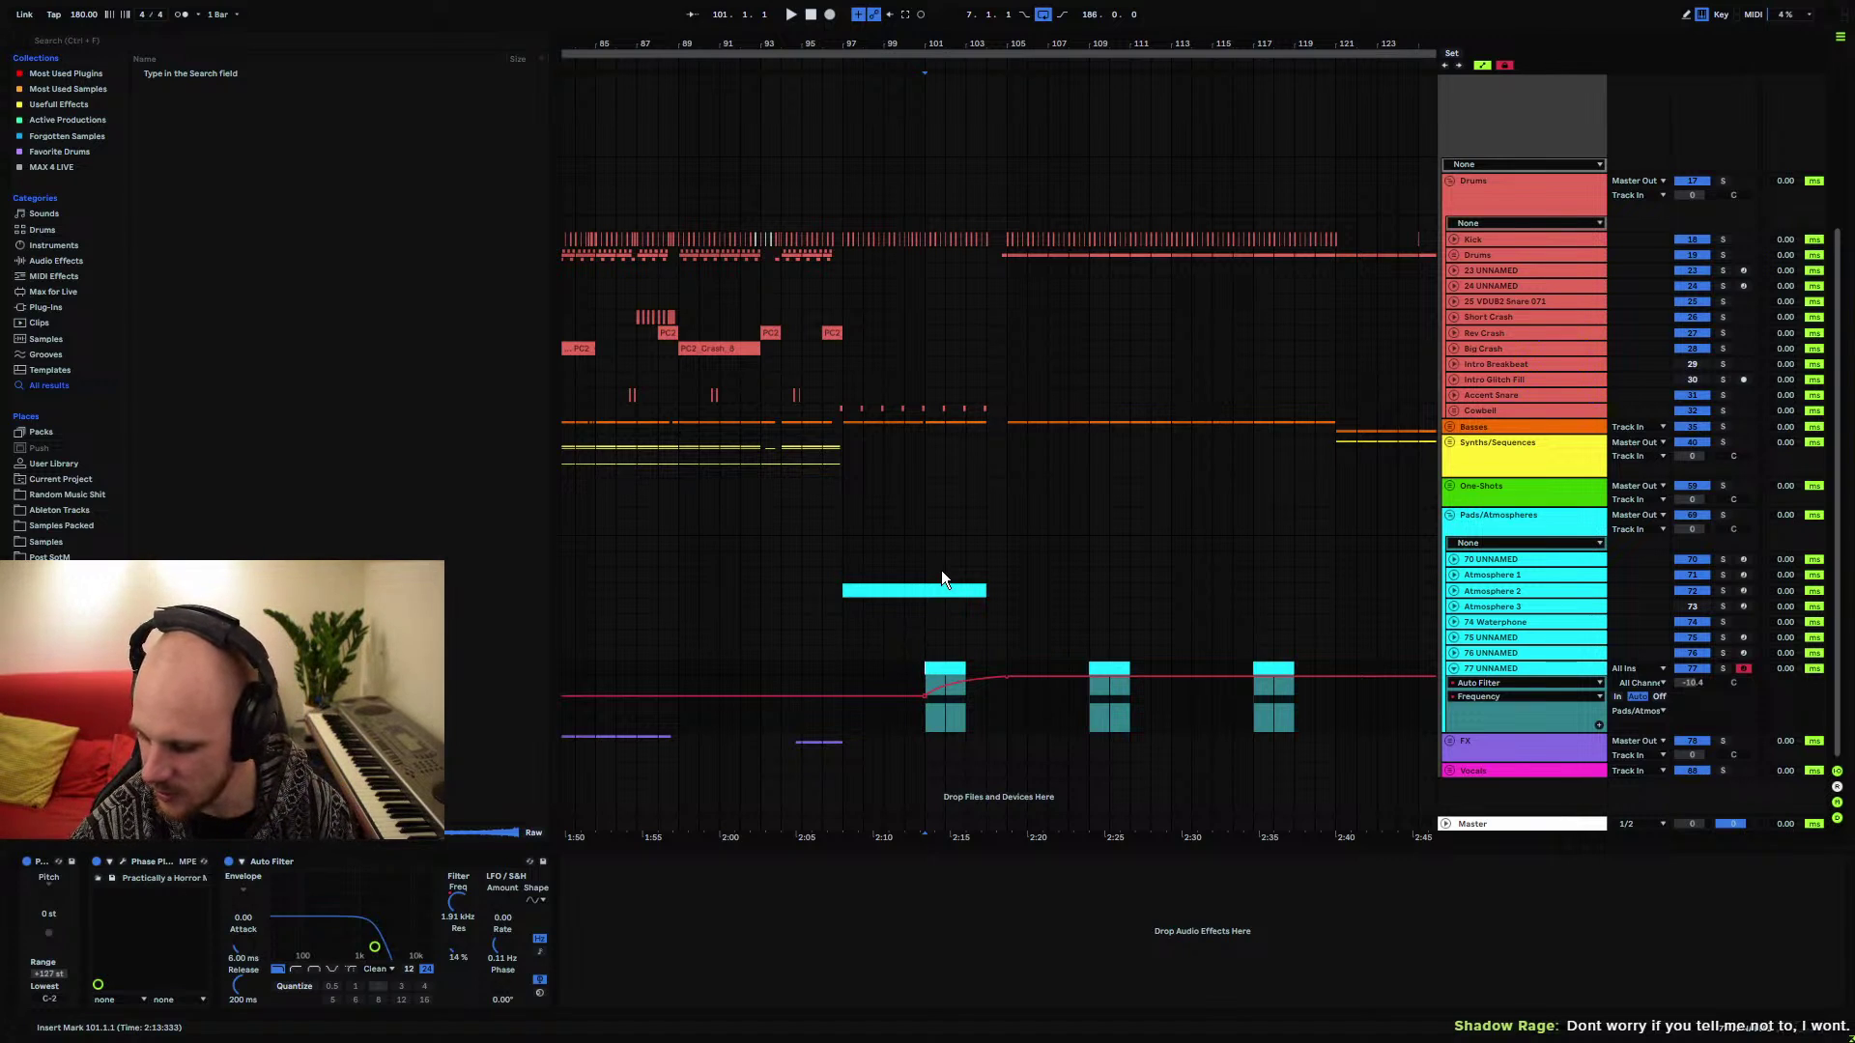
pyautogui.click(1482, 669)
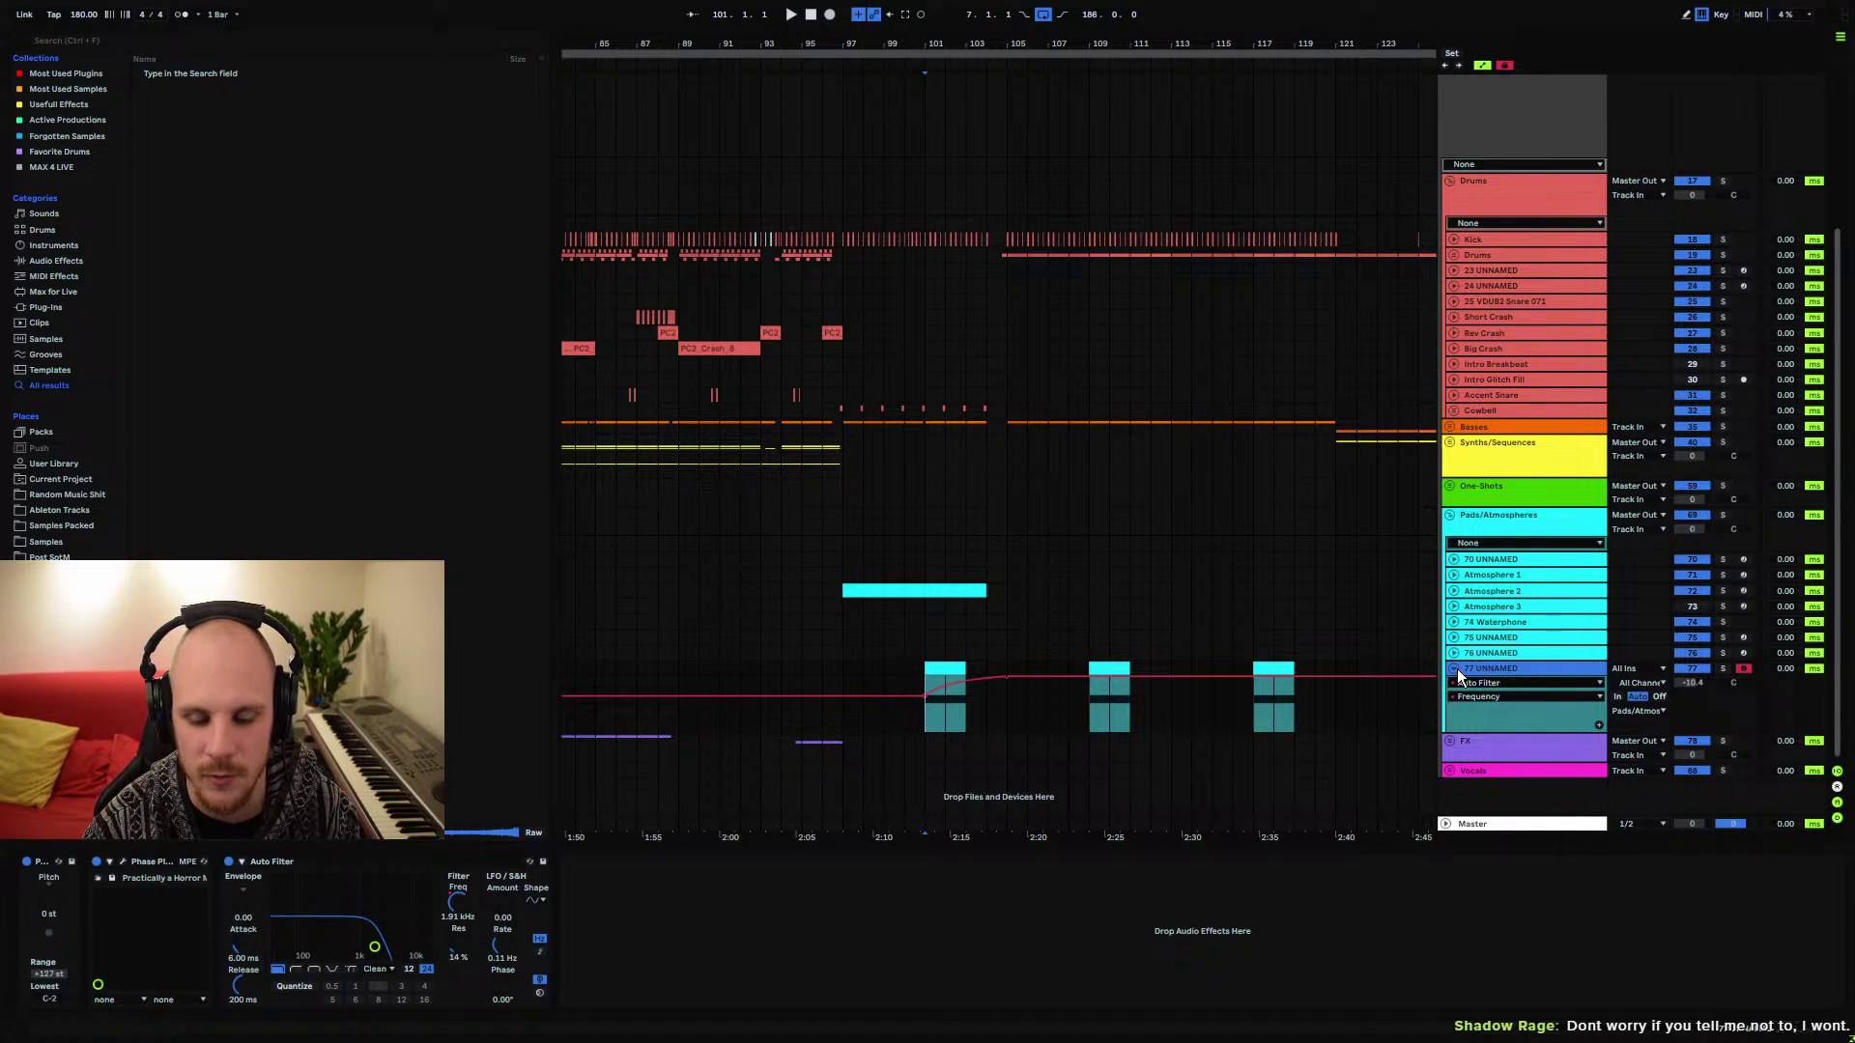
# Add a Utility after the Auto Filter on track 77 and automate its gain from -5.22 dB at bar 101 to 0 dB at bar 105
pyautogui.click(1457, 669)
pyautogui.click(1457, 668)
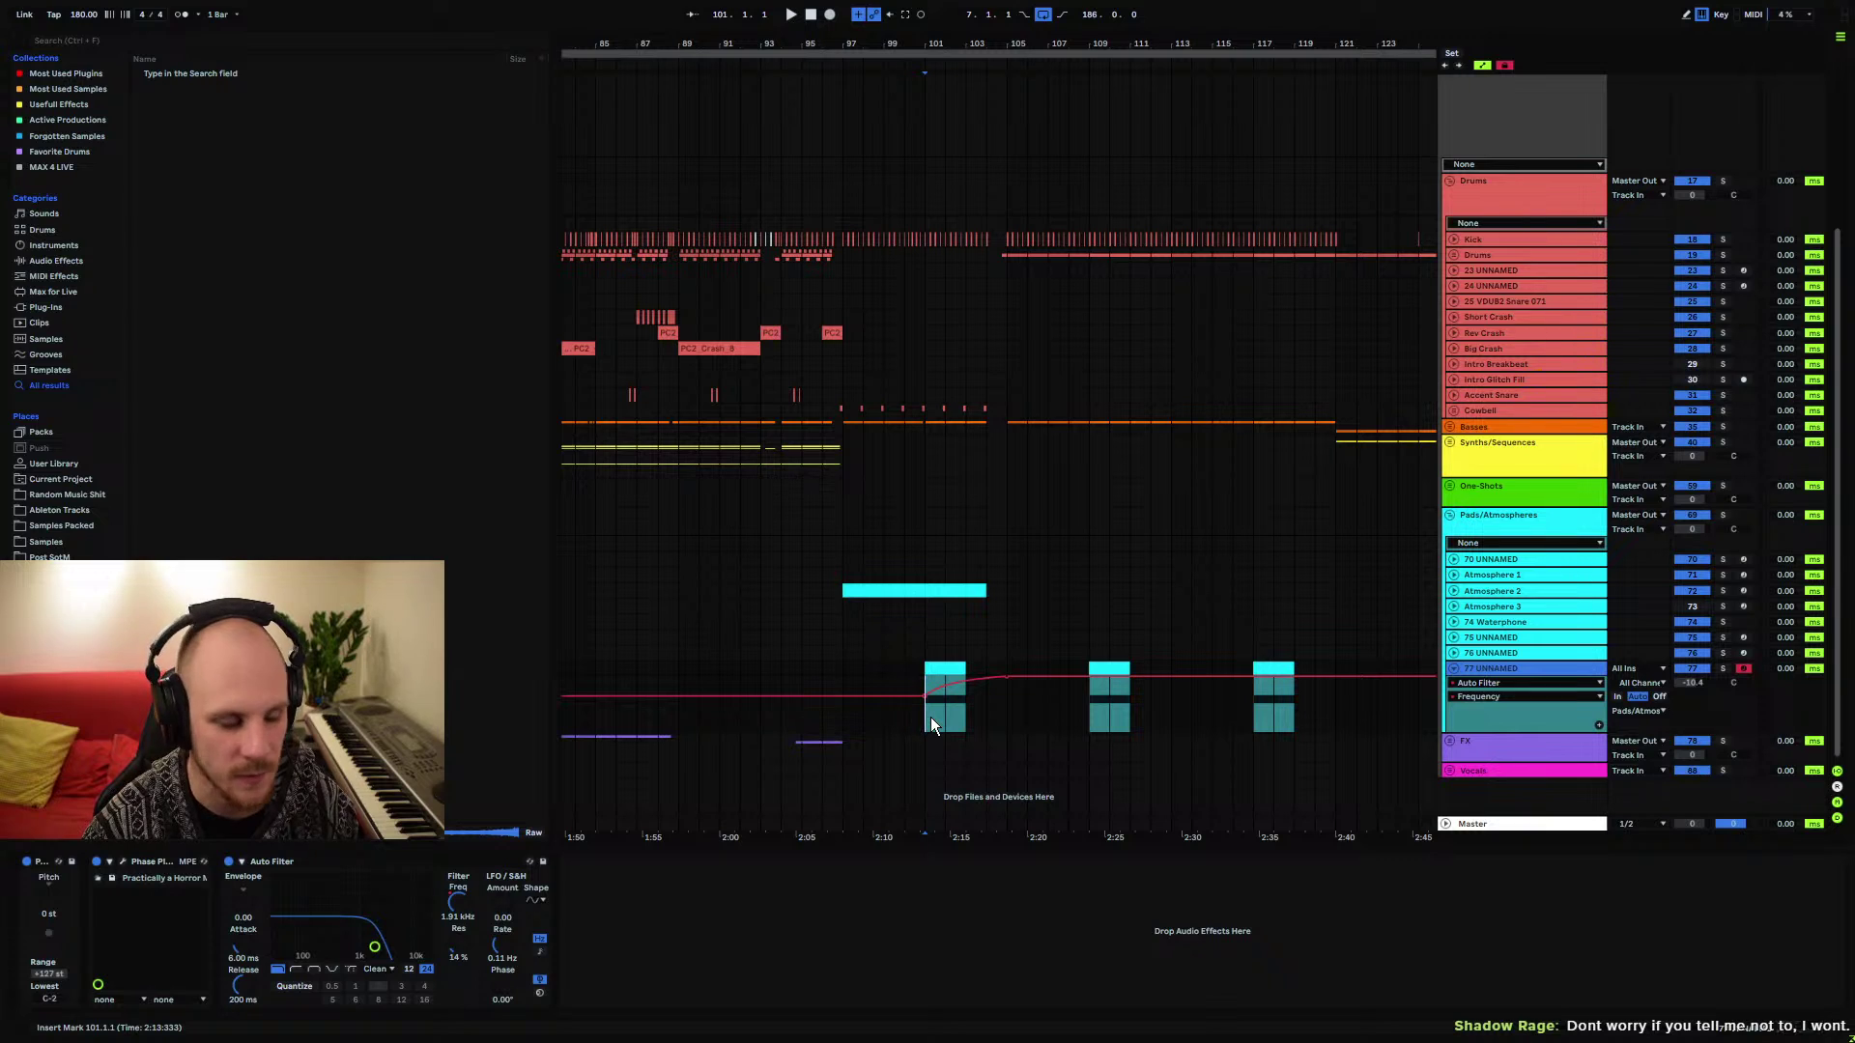
pyautogui.rightClick(769, 912)
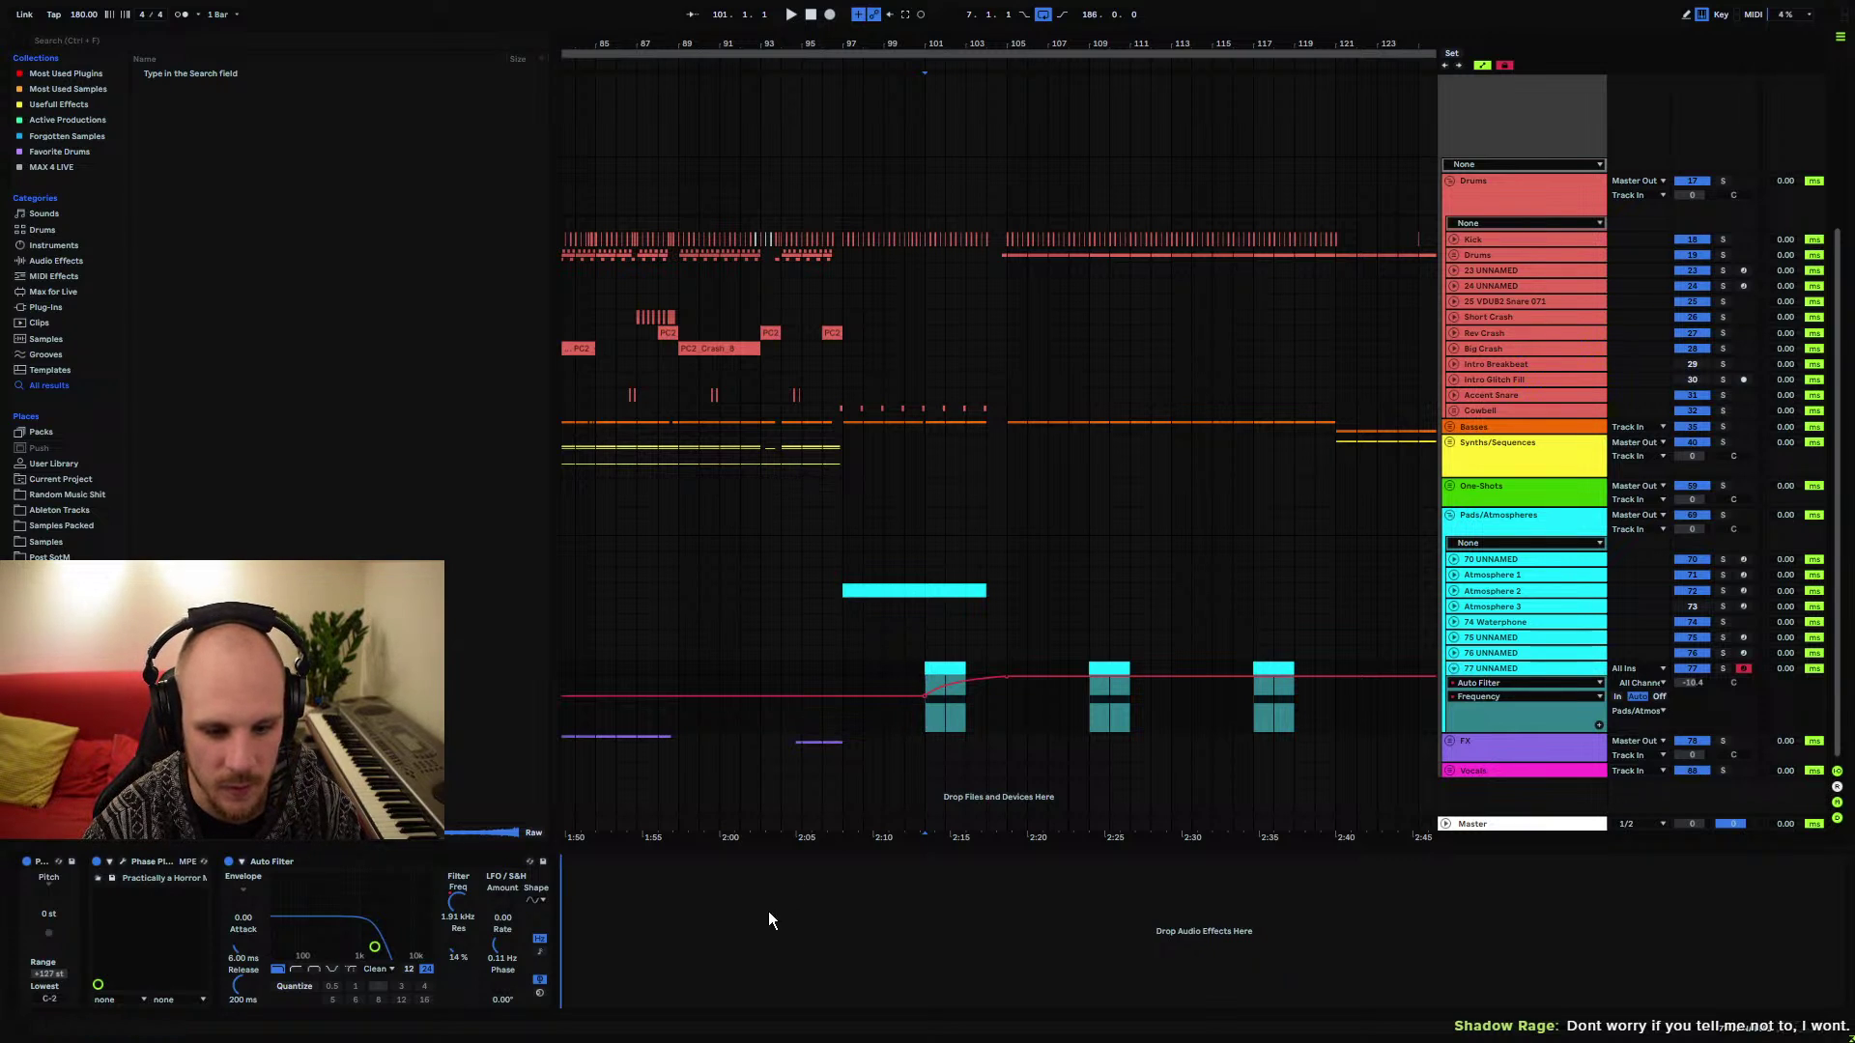
pyautogui.click(784, 887)
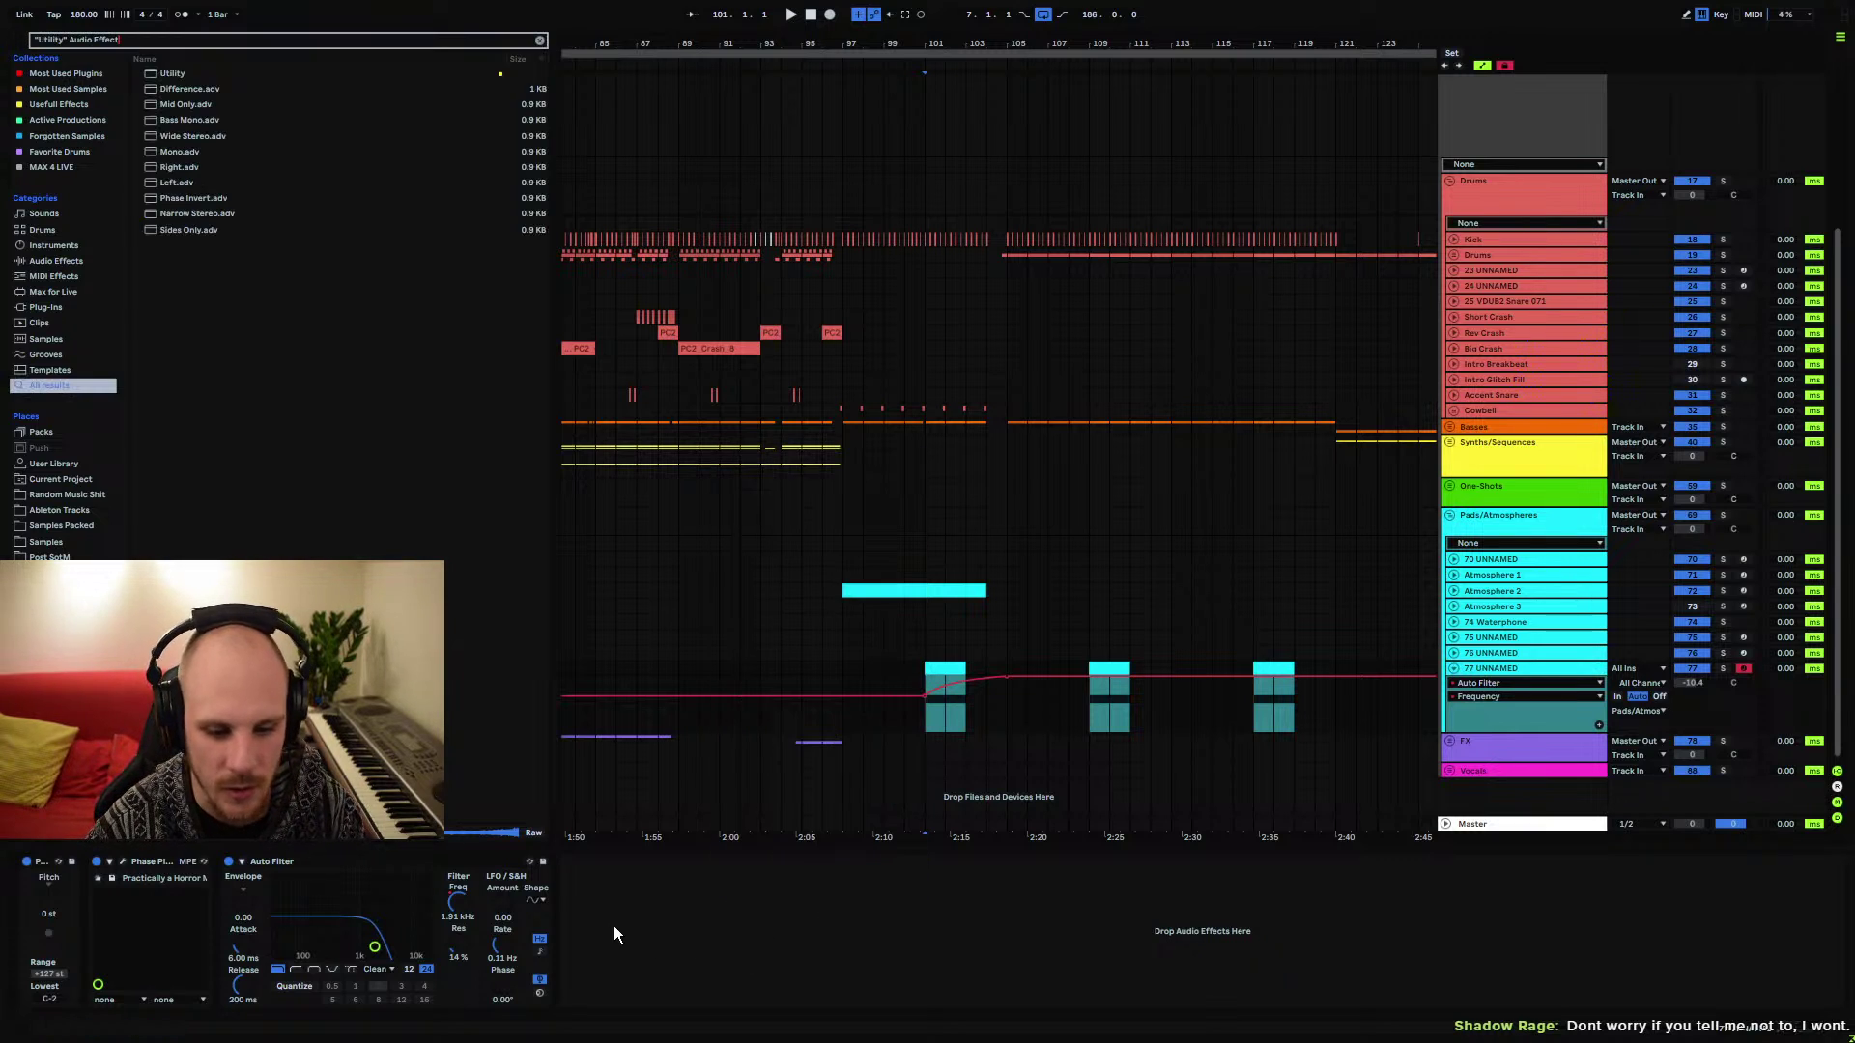
pyautogui.click(645, 923)
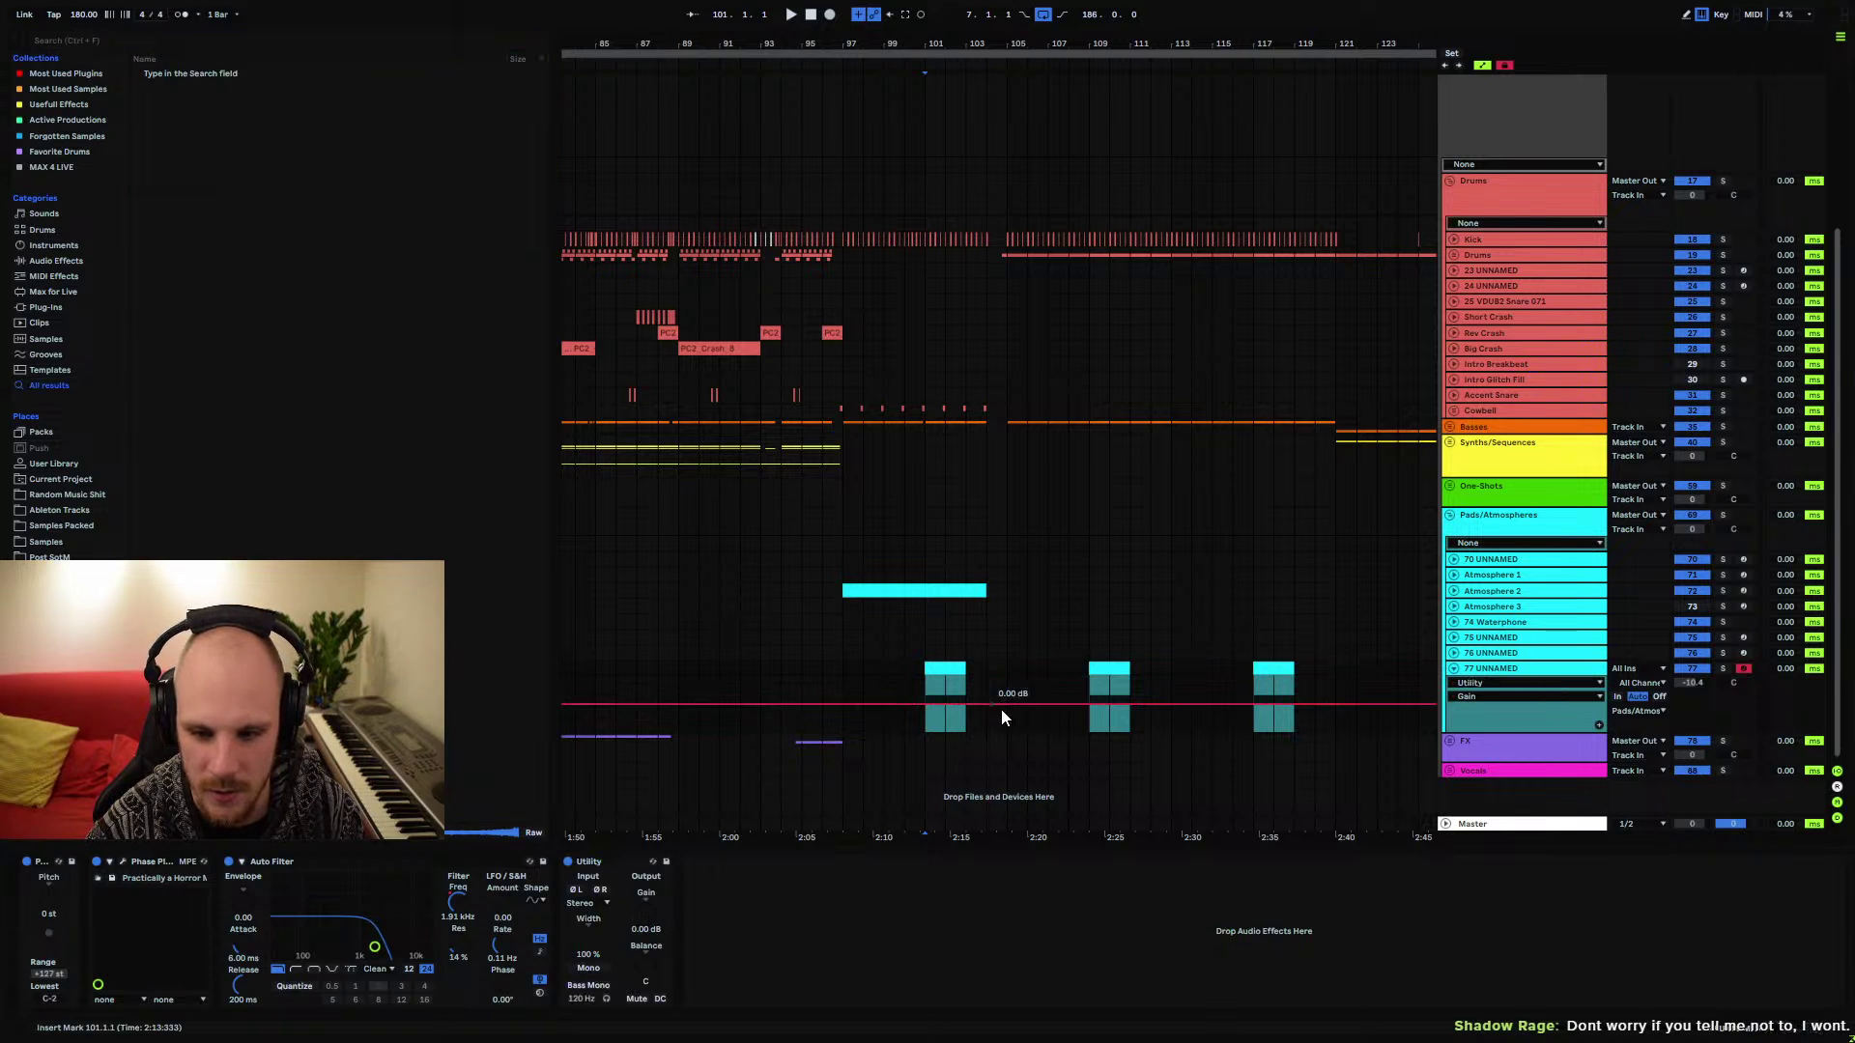
pyautogui.click(924, 706)
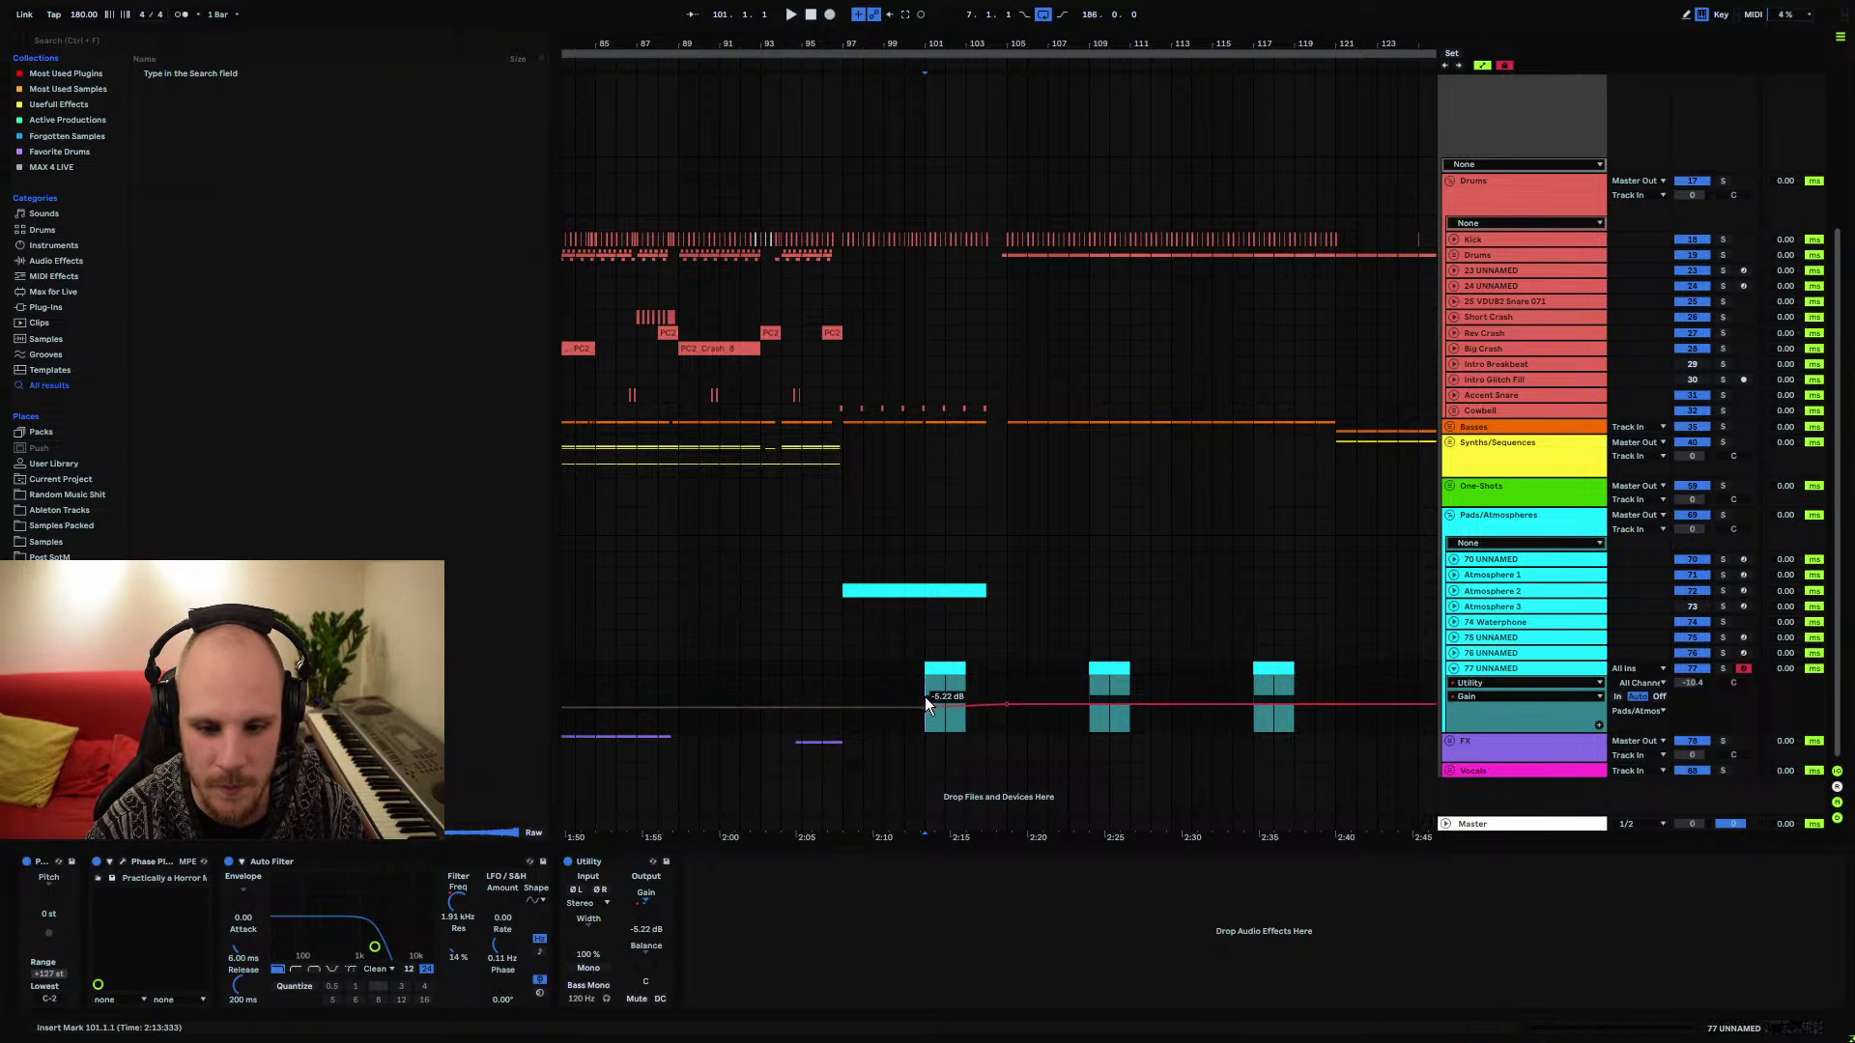
pyautogui.click(1453, 668)
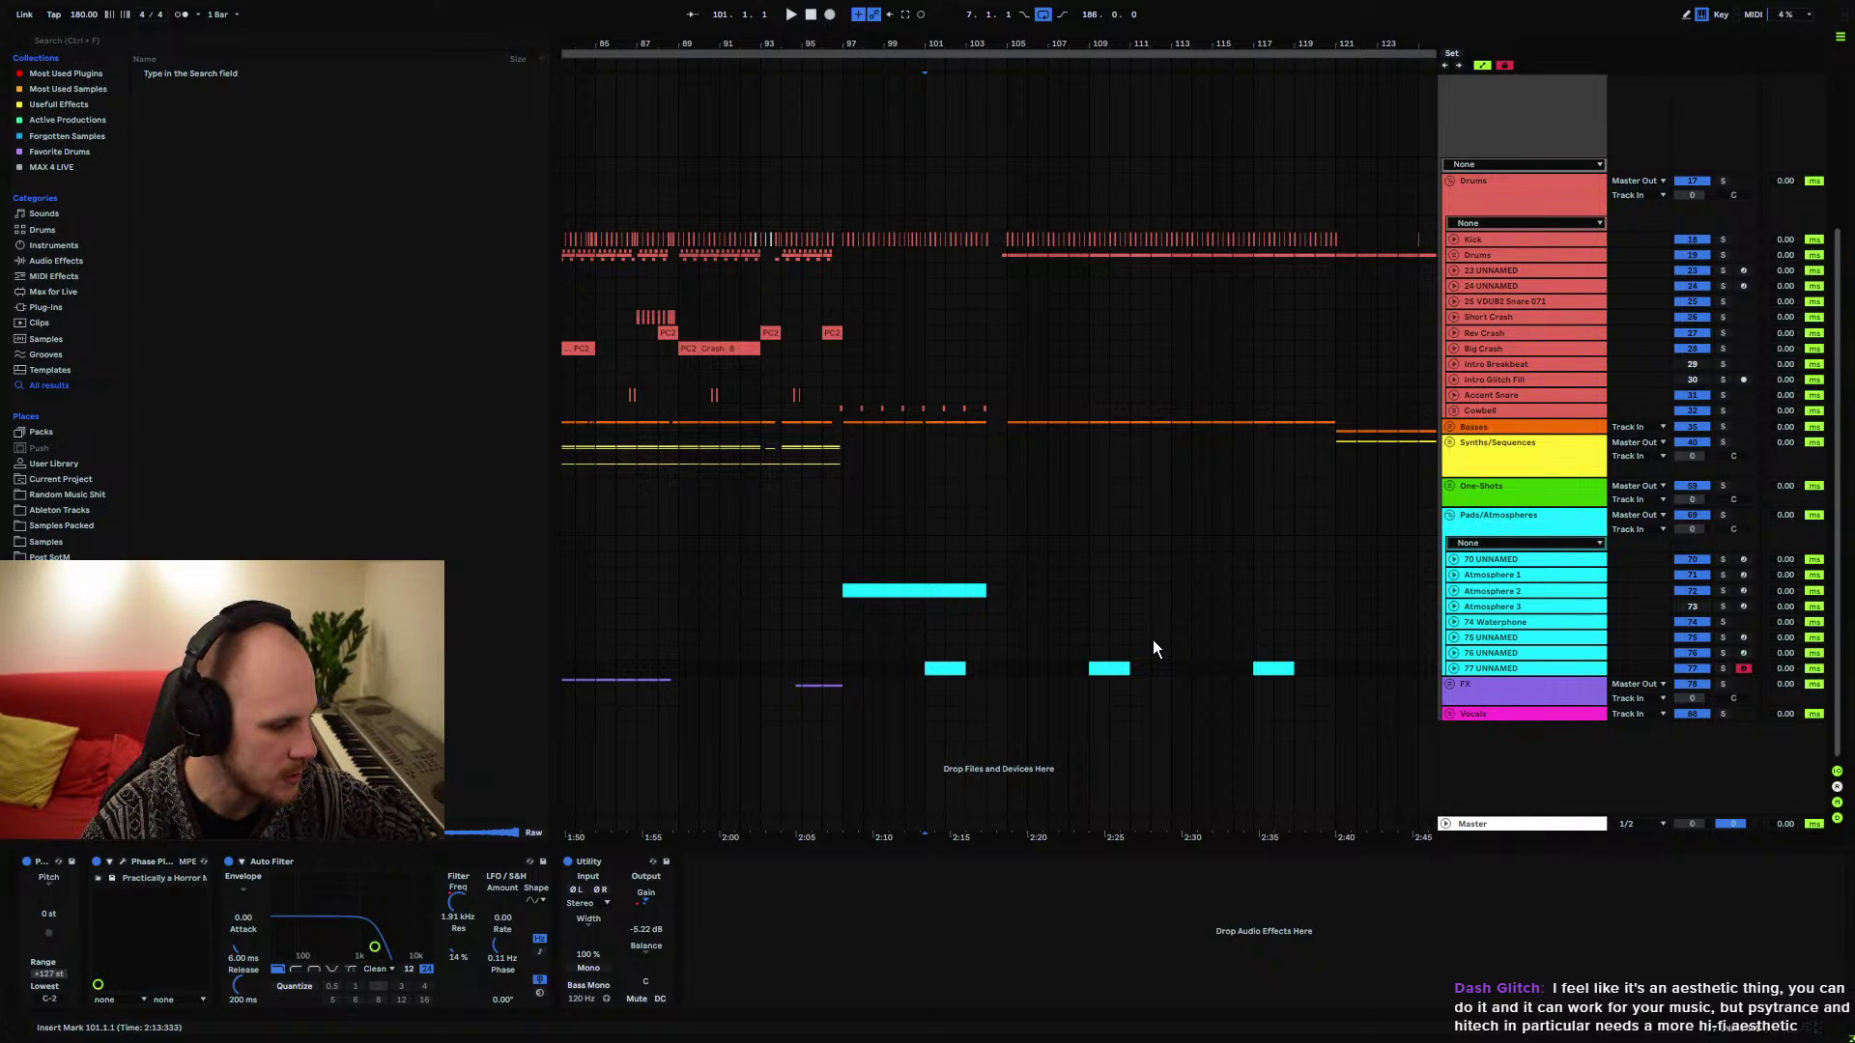
# Expand the Basses group, listen to the Bass track soloed from bar 105, and unsolo it
pyautogui.click(1006, 466)
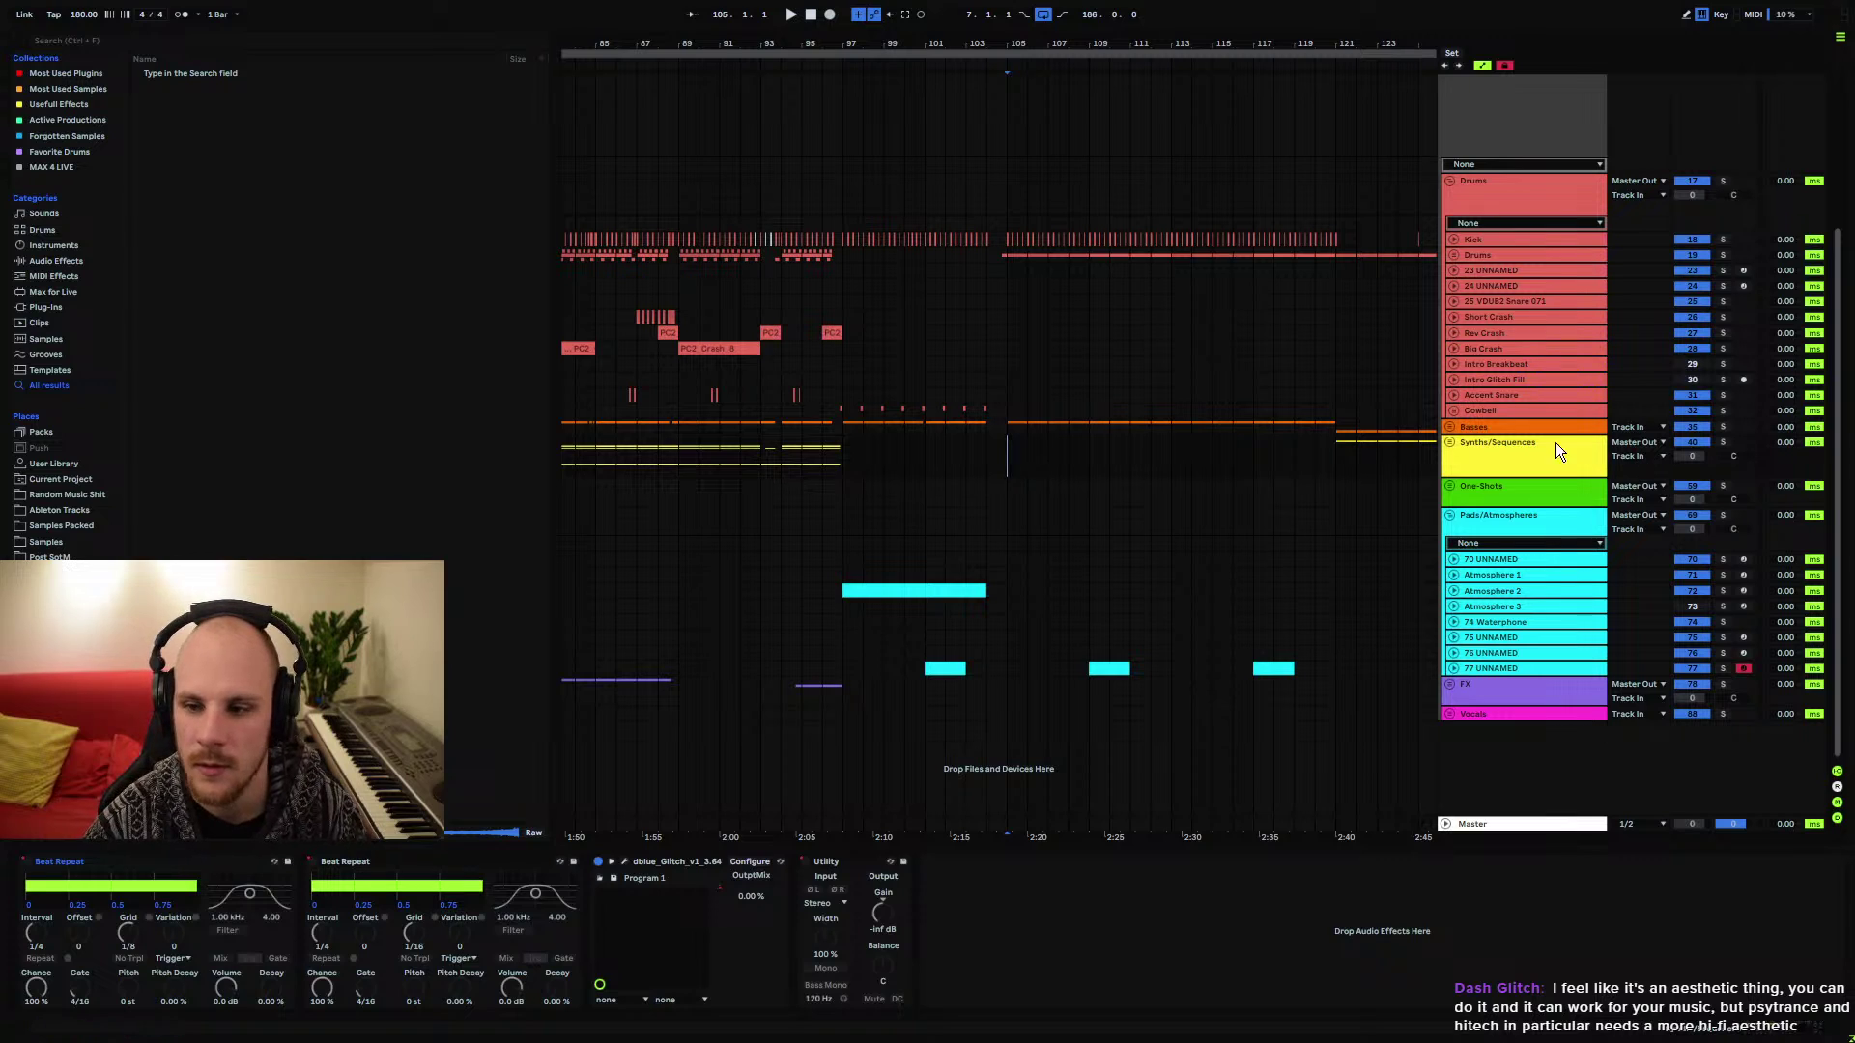
pyautogui.press('Up')
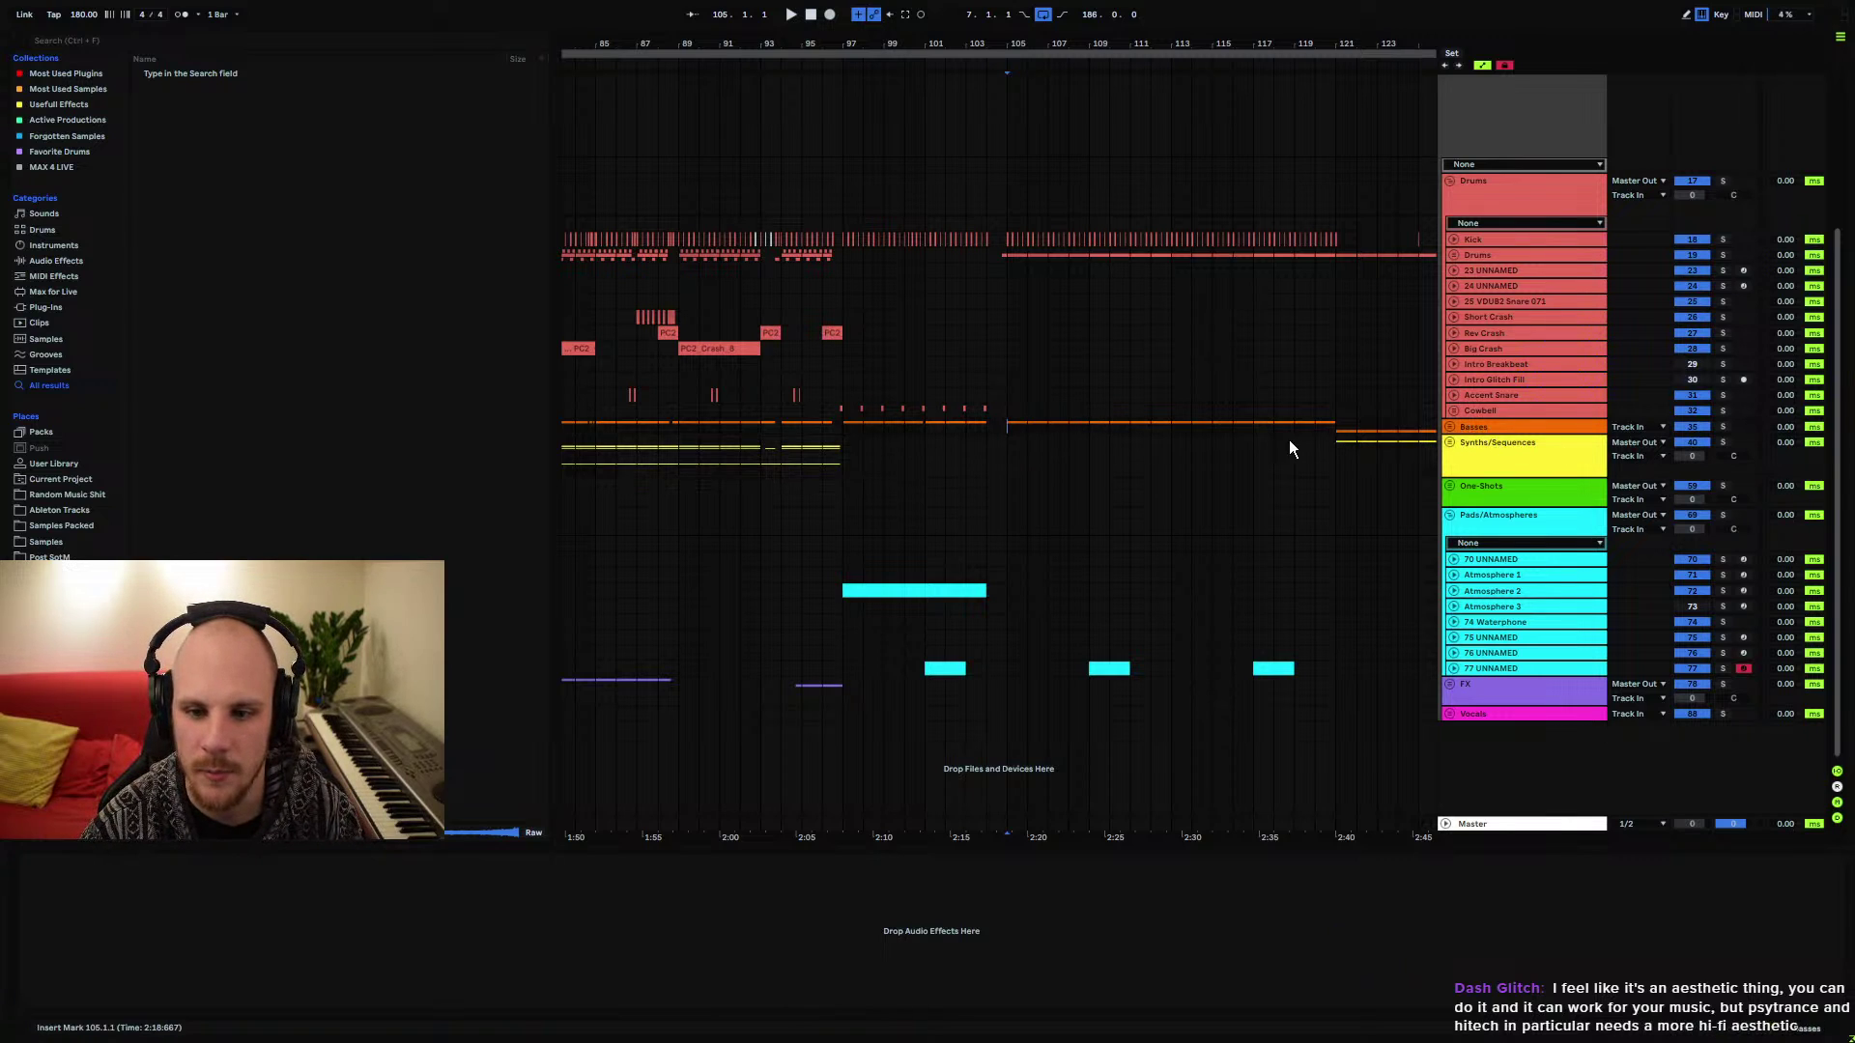
pyautogui.click(1449, 427)
pyautogui.click(1453, 456)
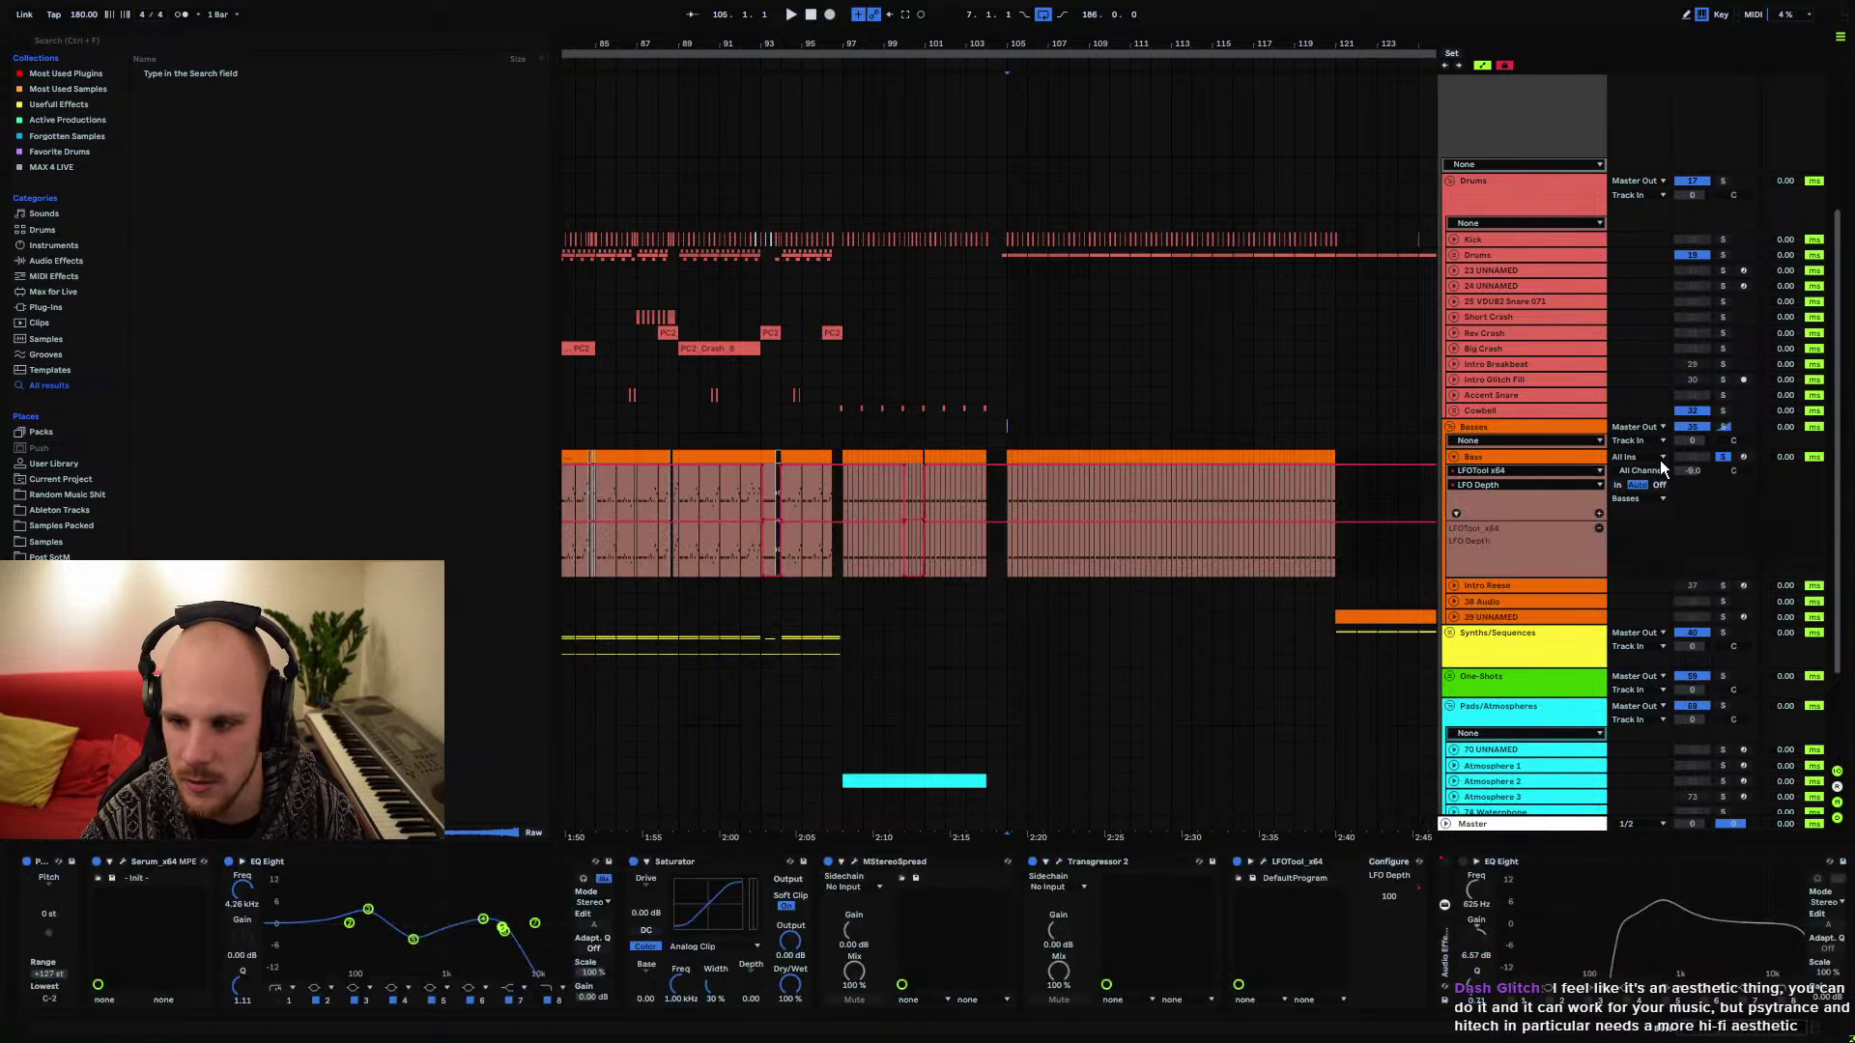
pyautogui.press('space')
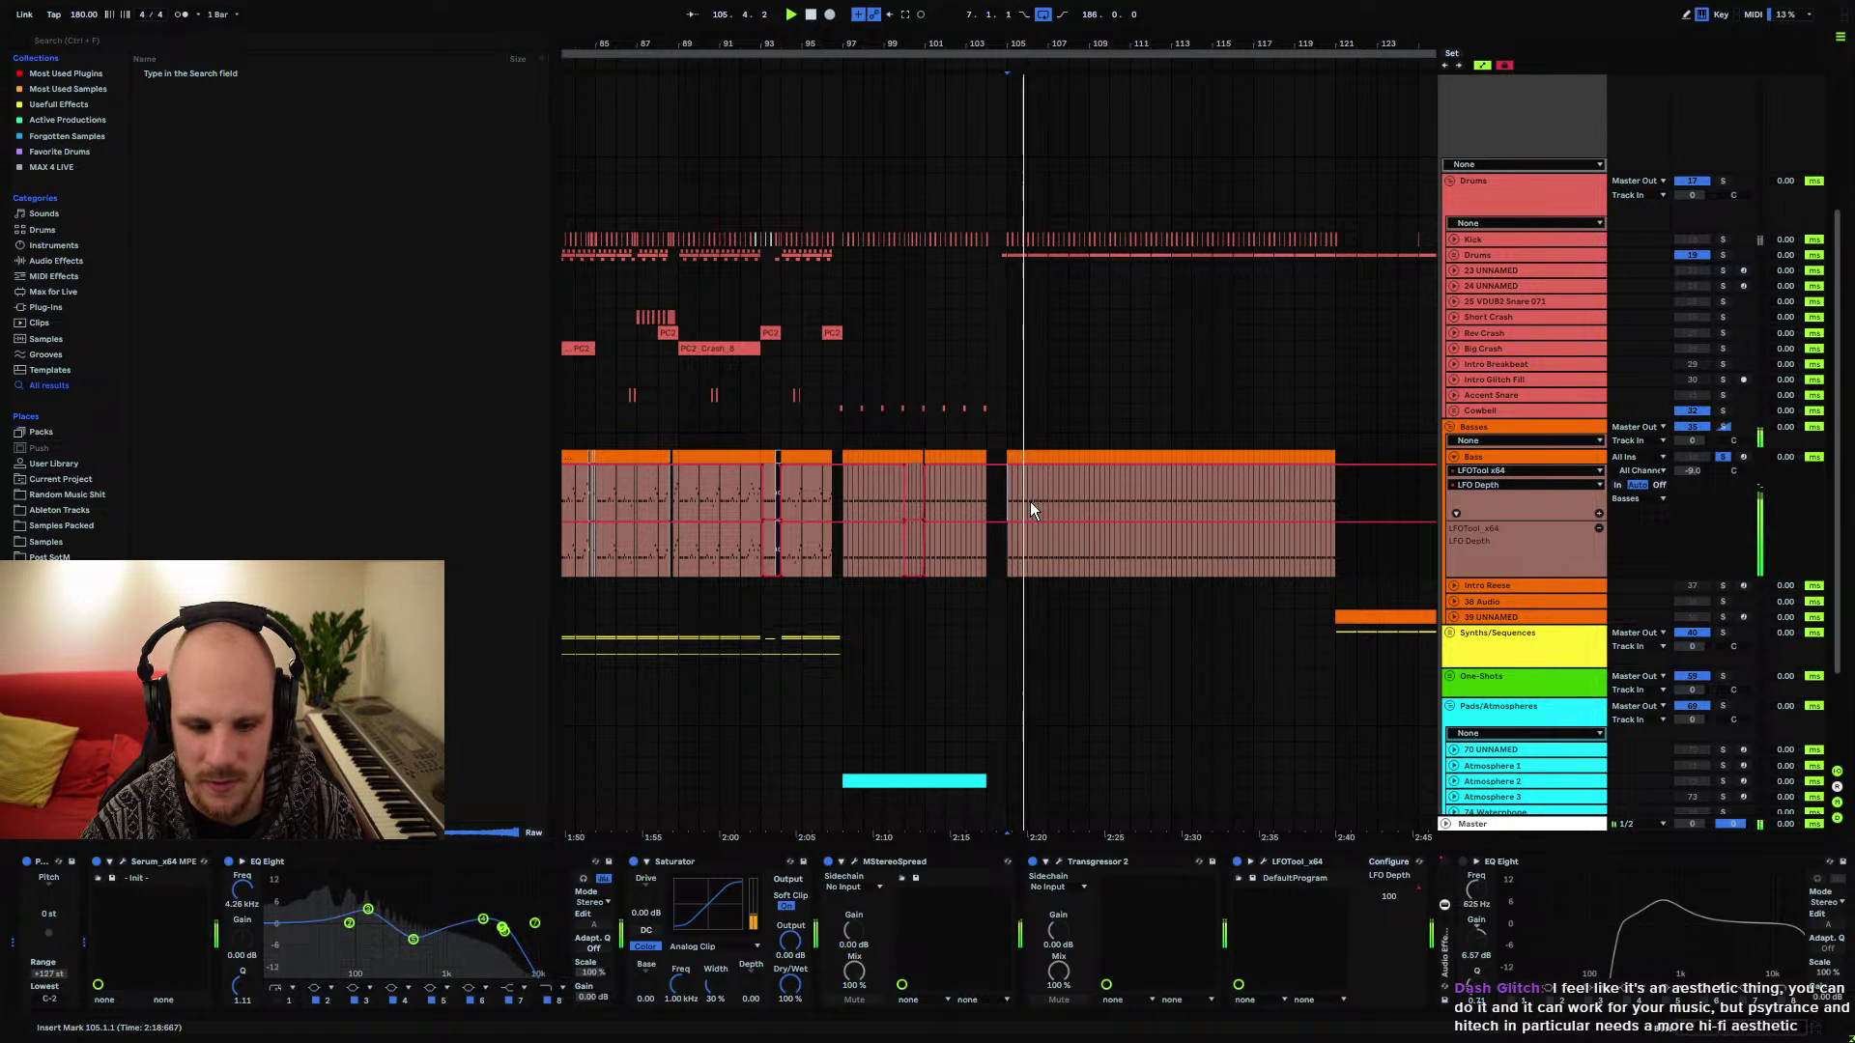
pyautogui.click(1725, 458)
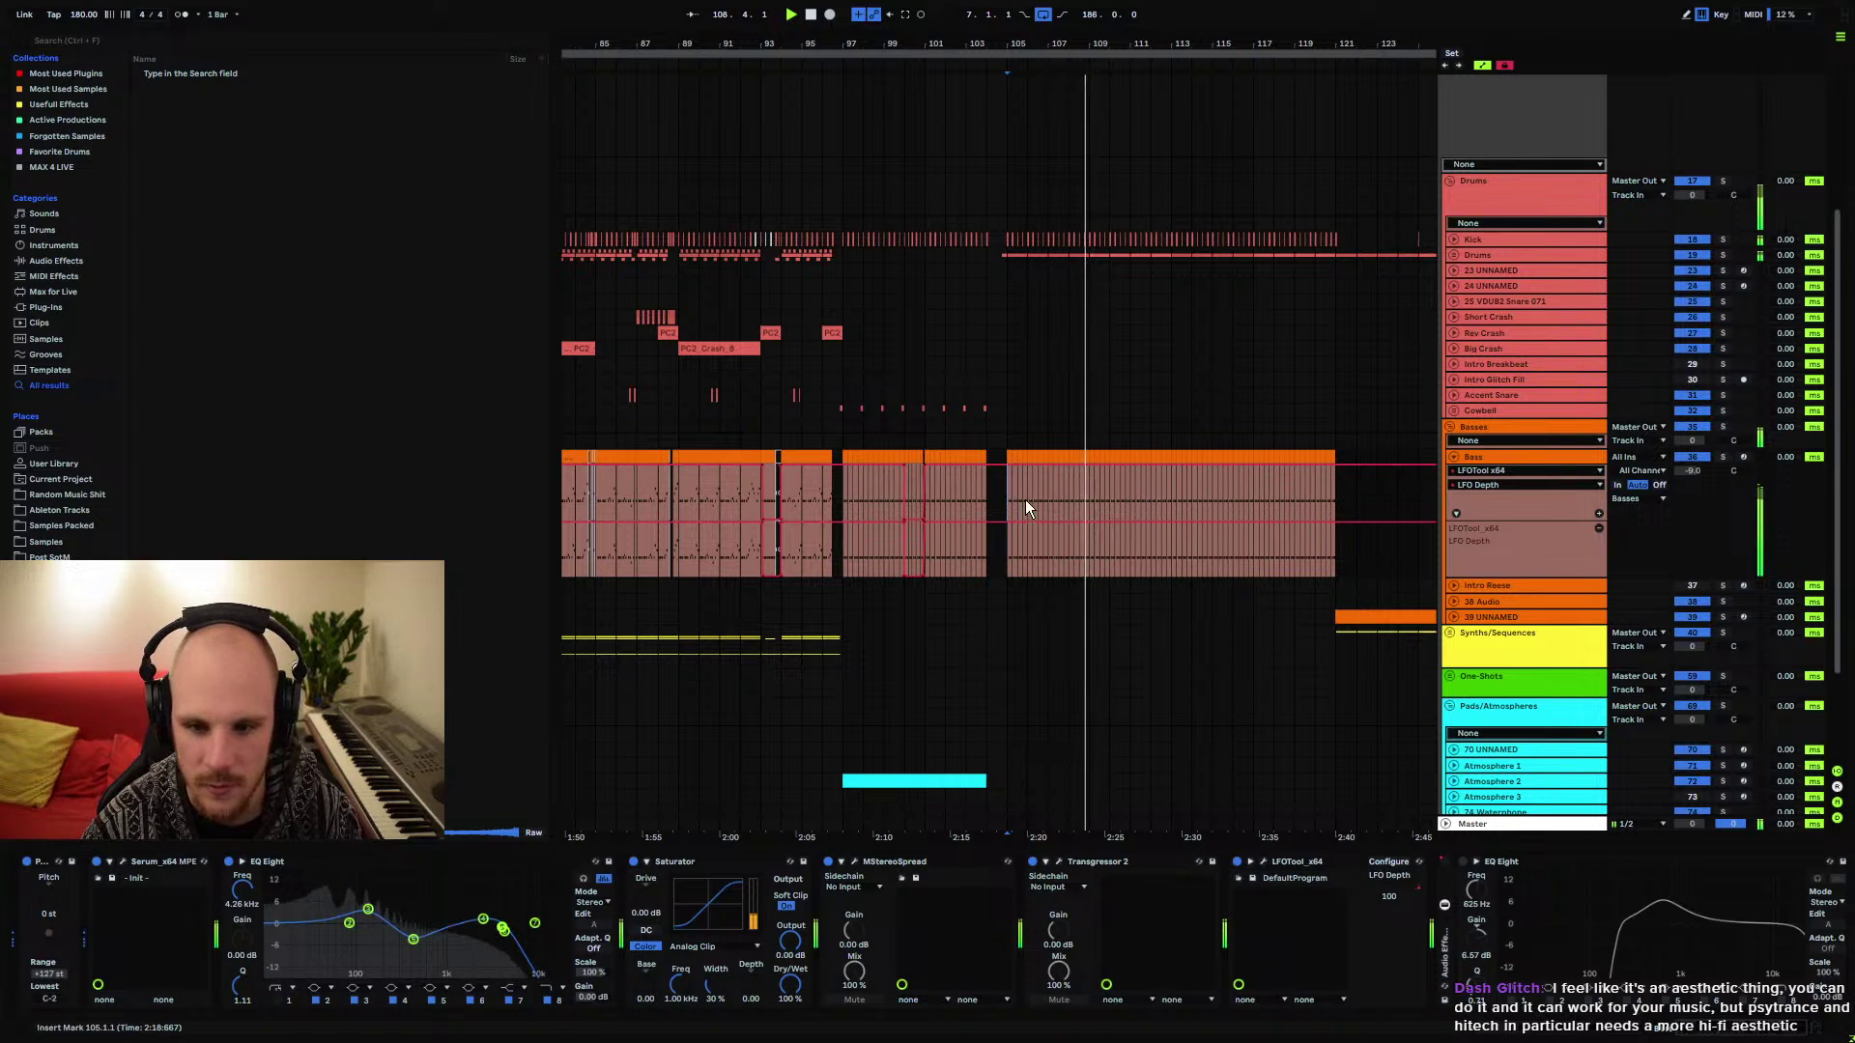
# Play the arrangement from bars 129 and 117 to compare how the two Bass sections sound
pyautogui.hscroll(10, 871, 485)
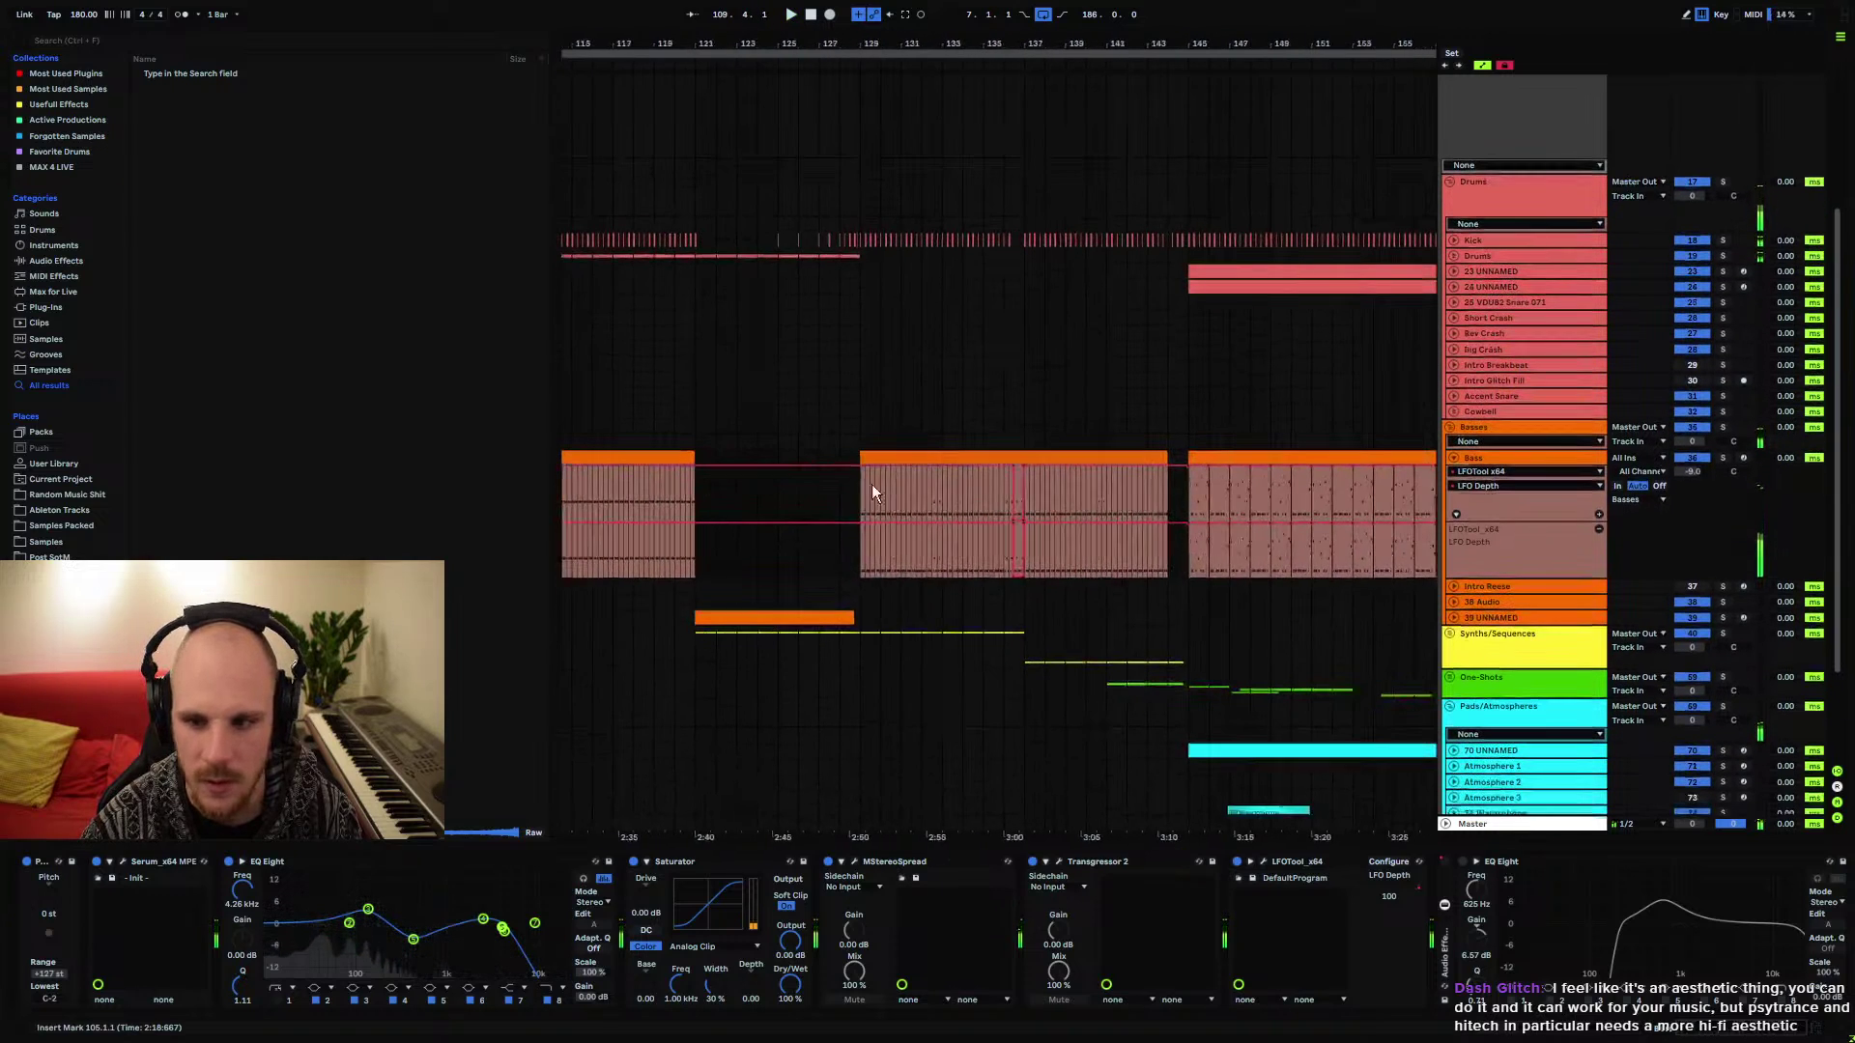
pyautogui.click(864, 496)
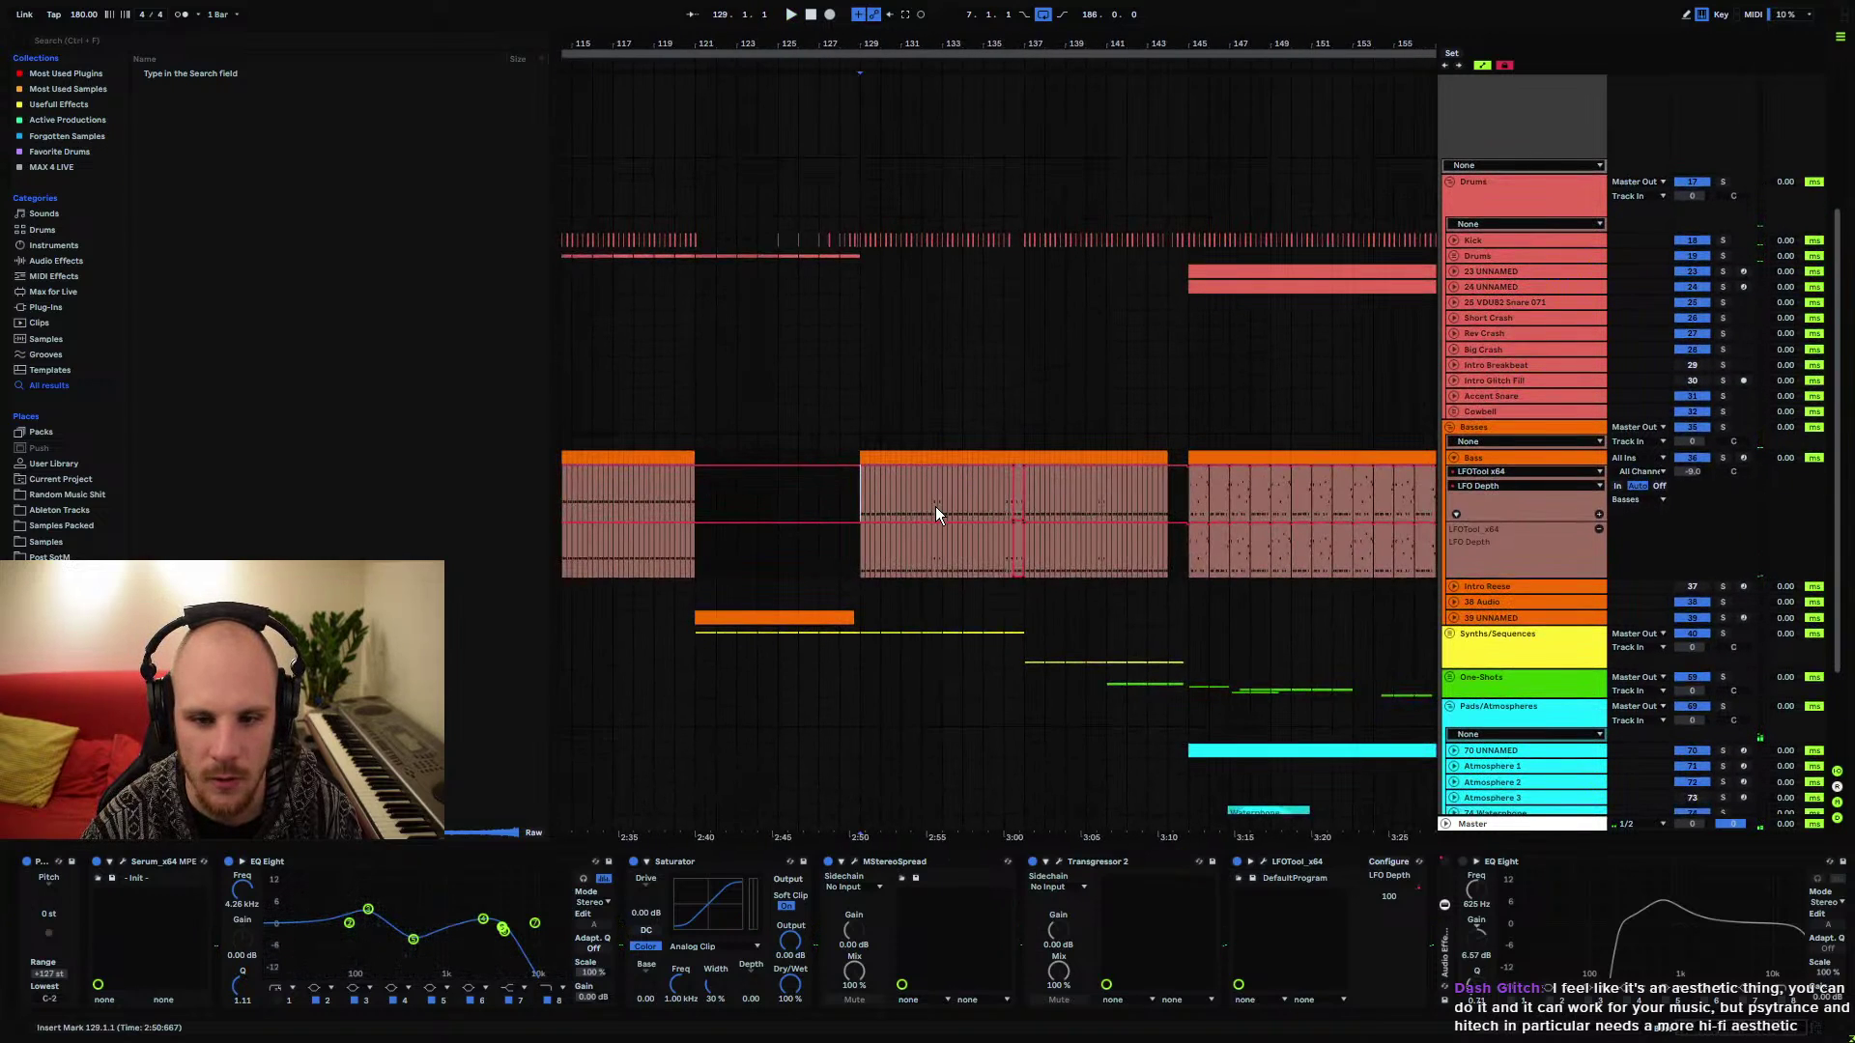
pyautogui.press('space')
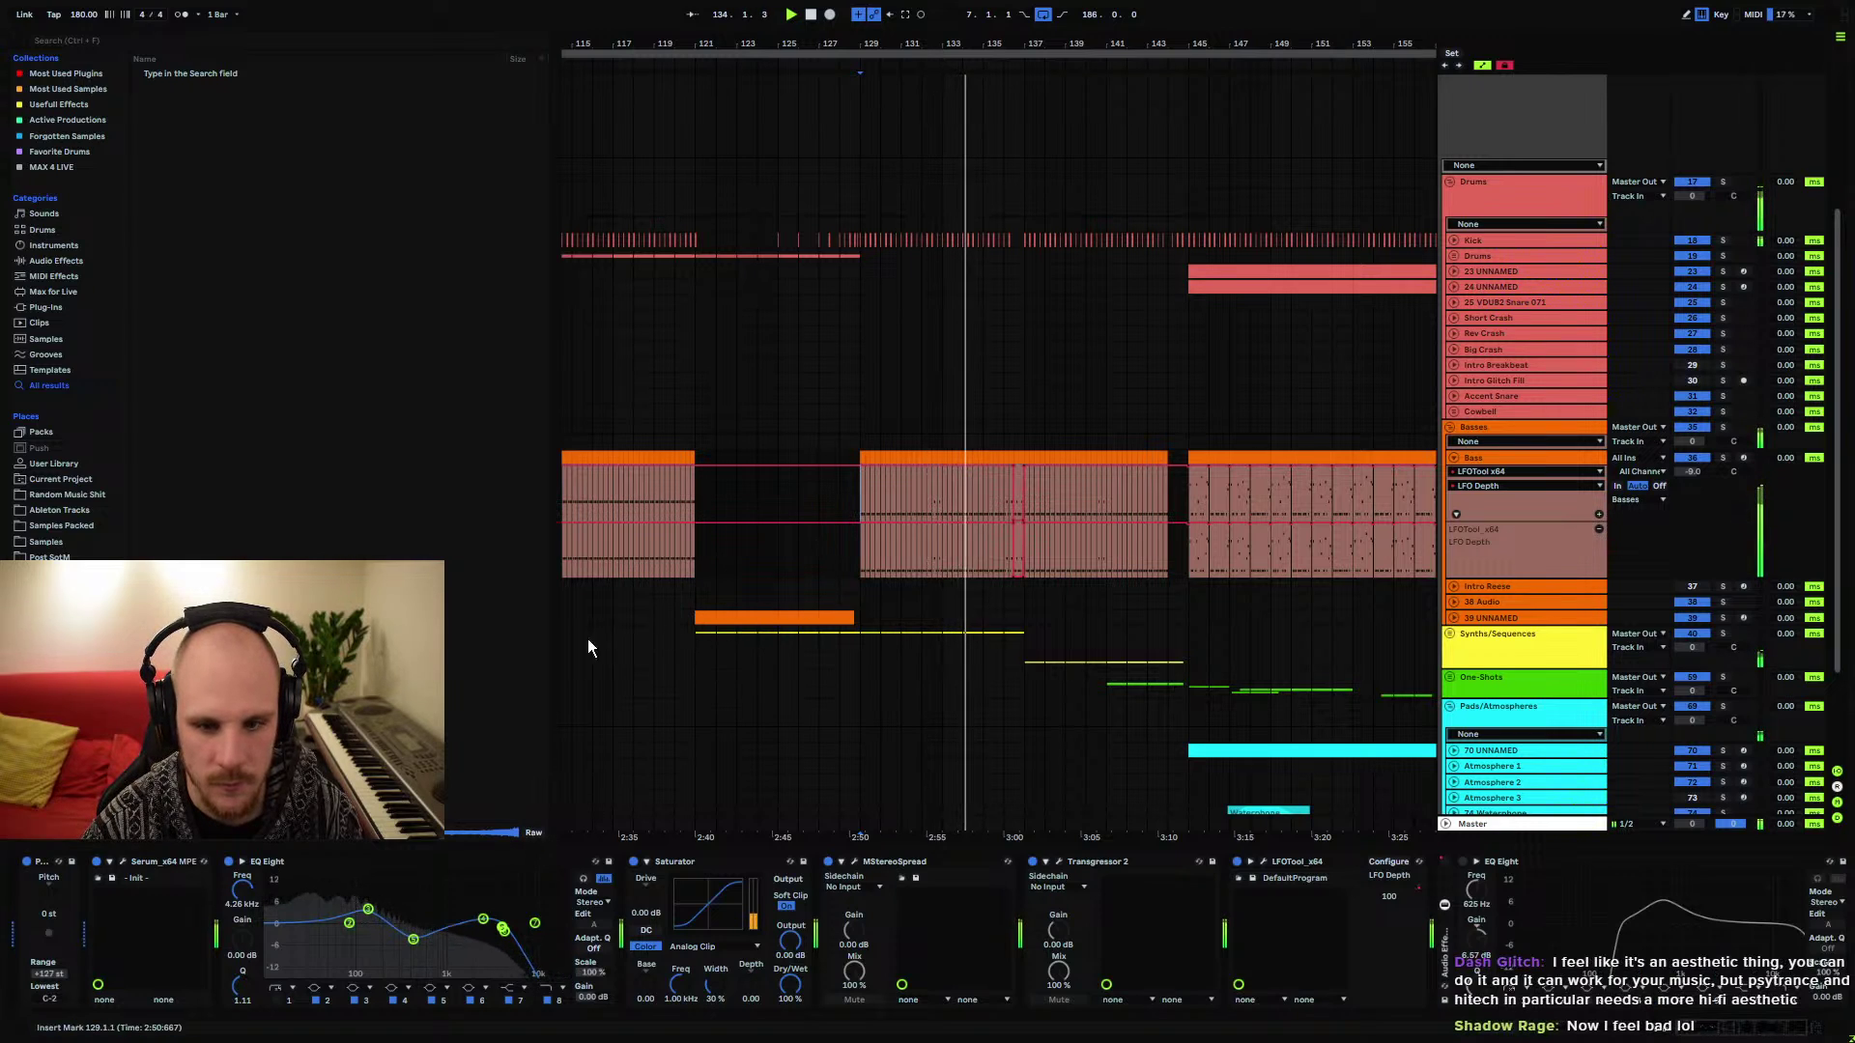
pyautogui.click(605, 491)
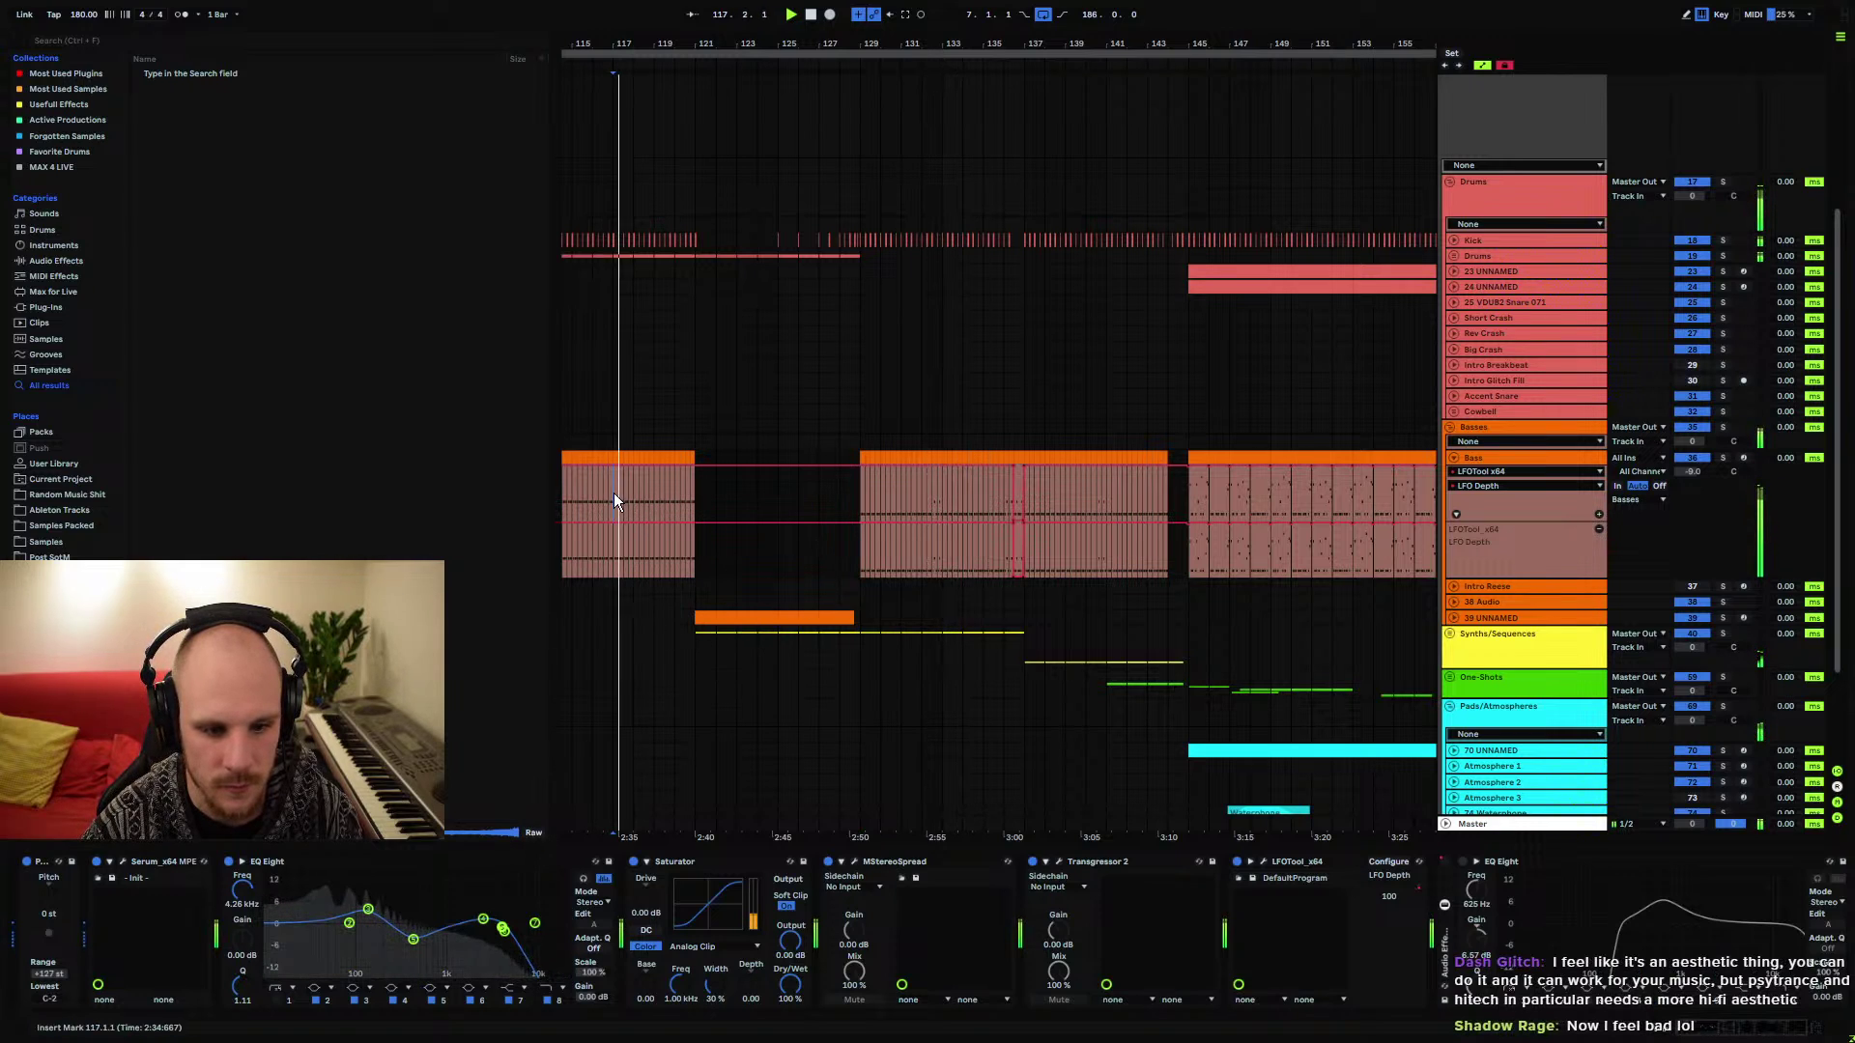
pyautogui.click(862, 485)
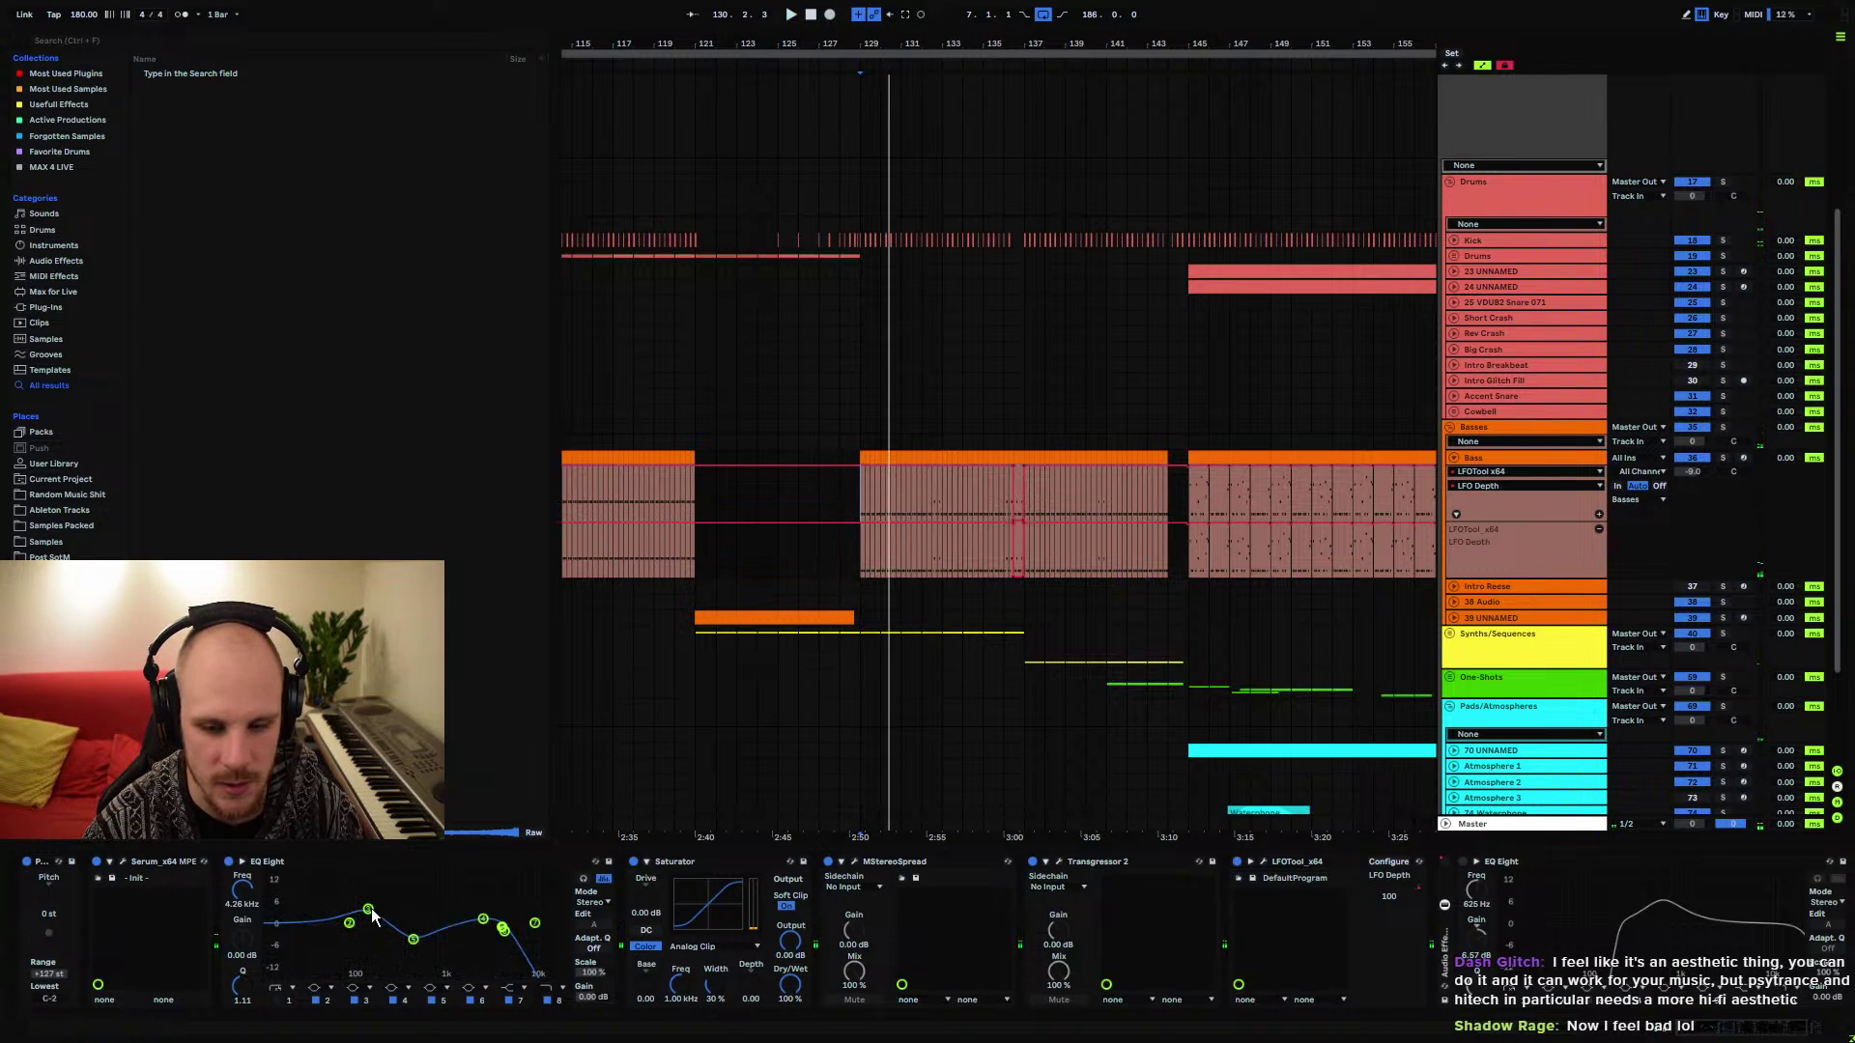
pyautogui.click(634, 490)
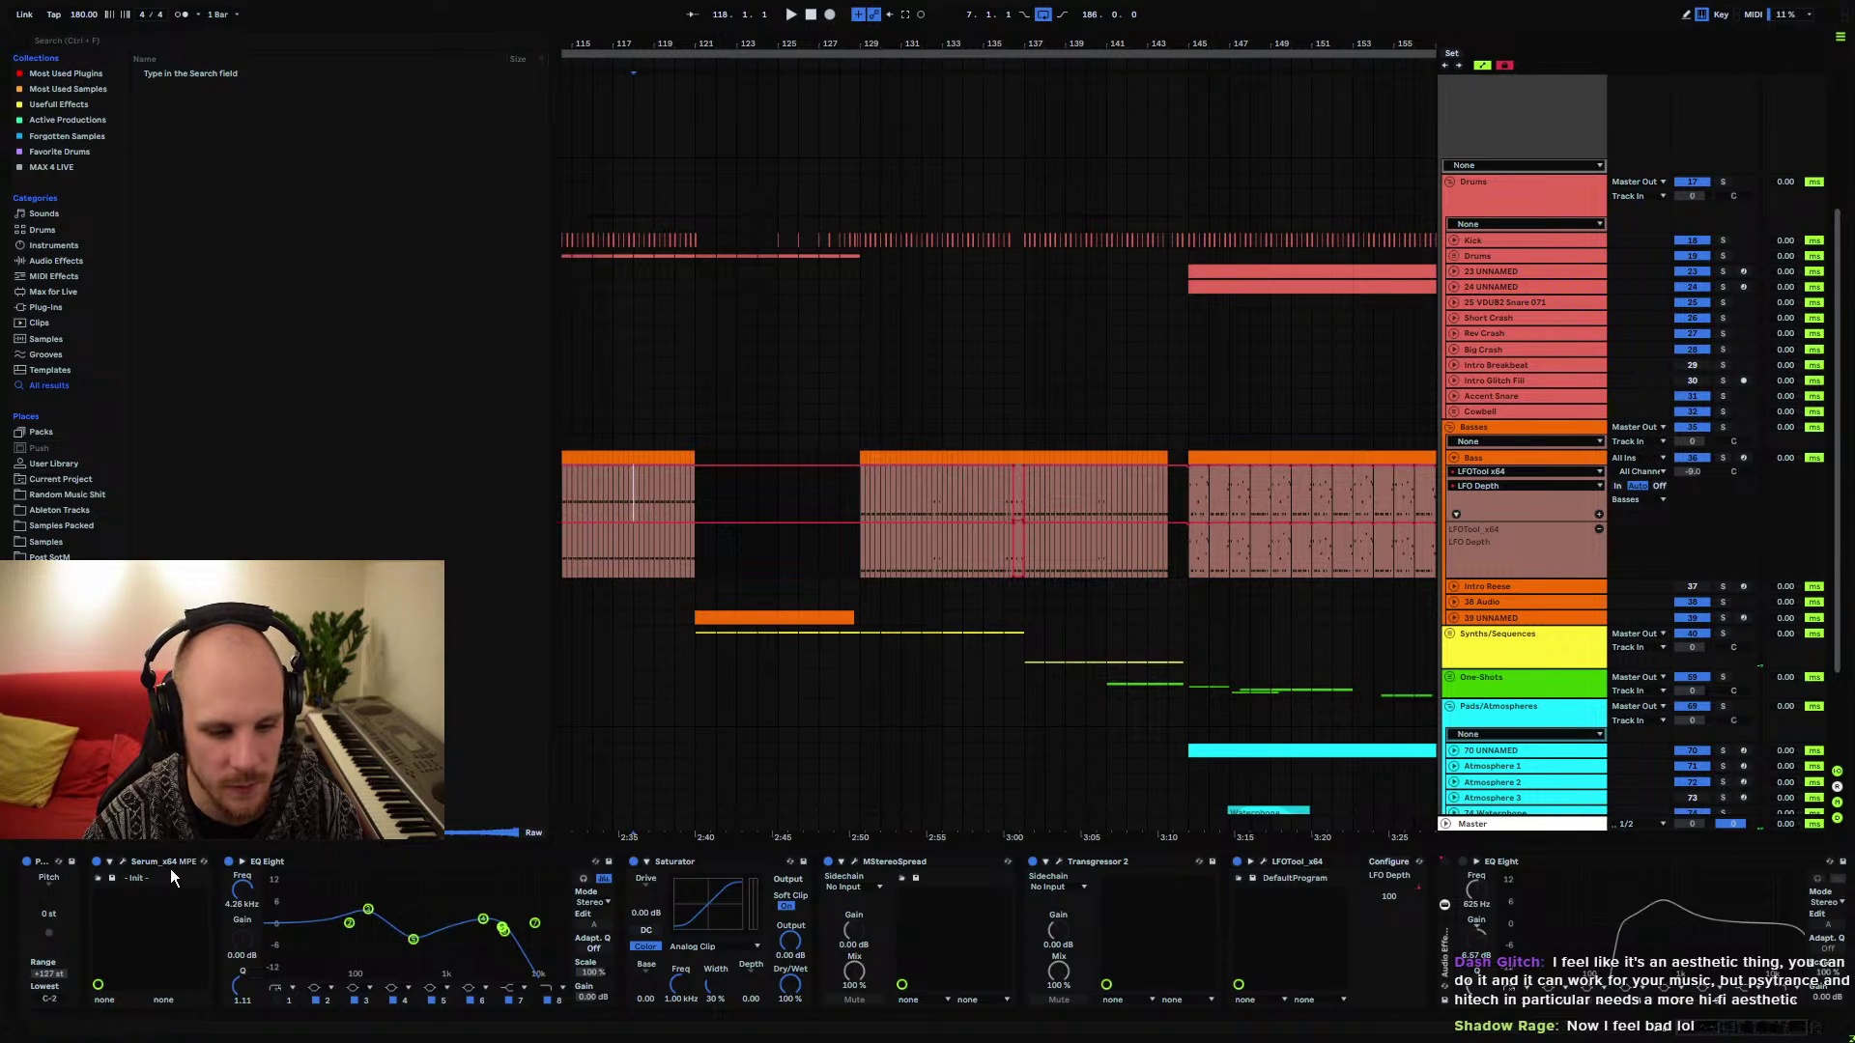
# Reset the gain of band 3 in the Bass track's EQ Eight to 0 dB
pyautogui.click(368, 1000)
pyautogui.click(244, 934)
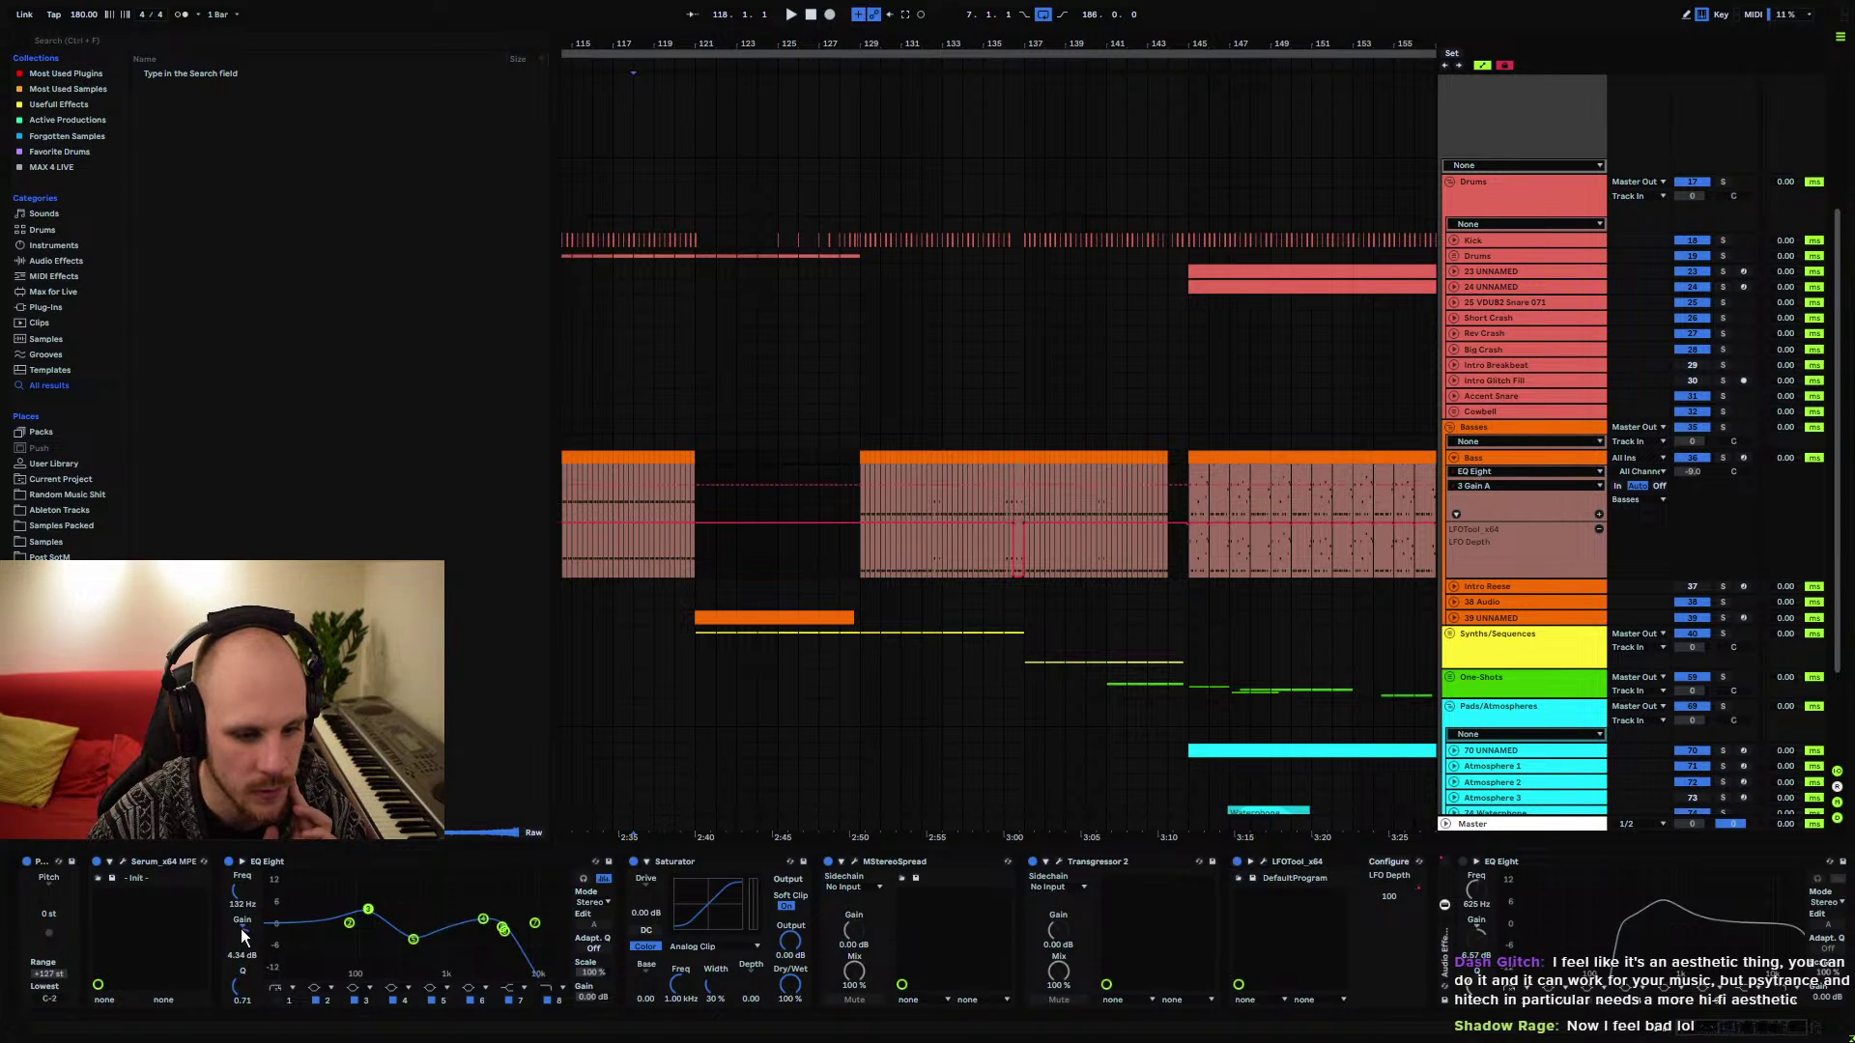
pyautogui.press('Delete')
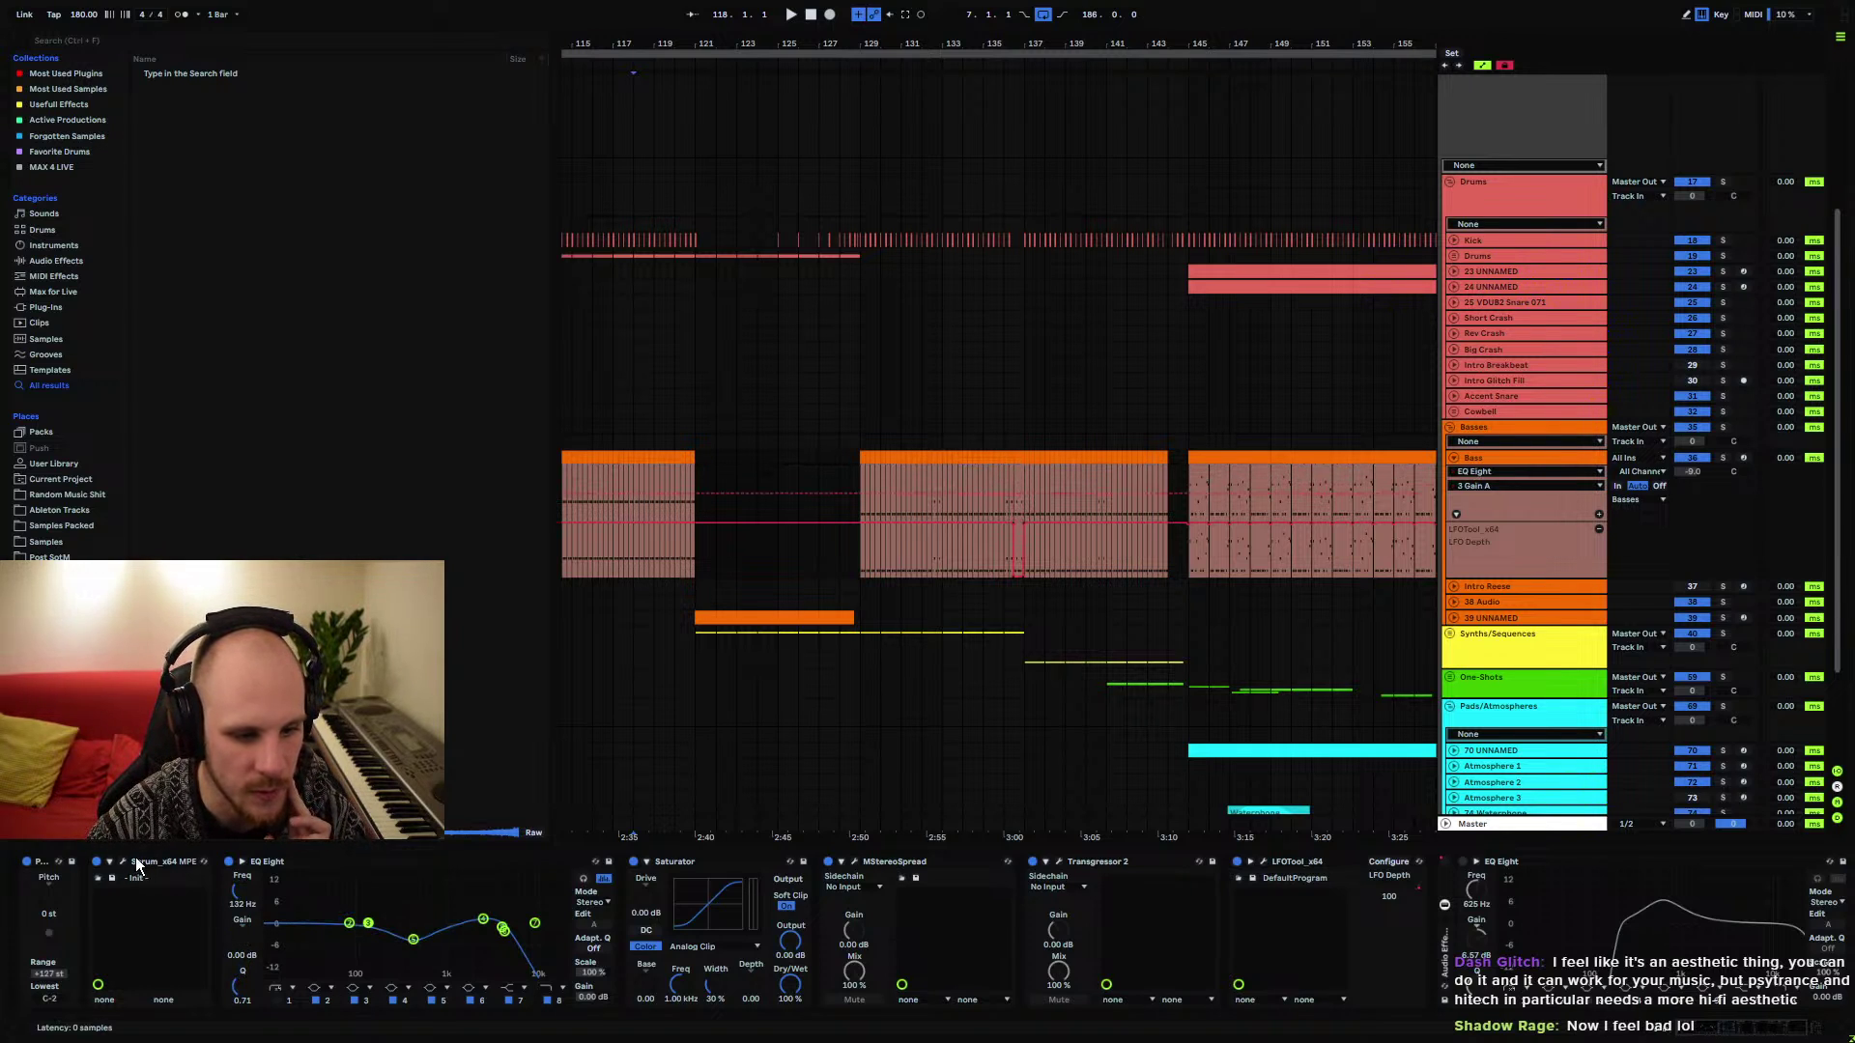
# Adjust harmonic bin 3 of frame 166 in Serum's Oscillator A wavetable during playback, and listen to the edited bass from bars 129 and 117
pyautogui.click(123, 861)
pyautogui.click(889, 293)
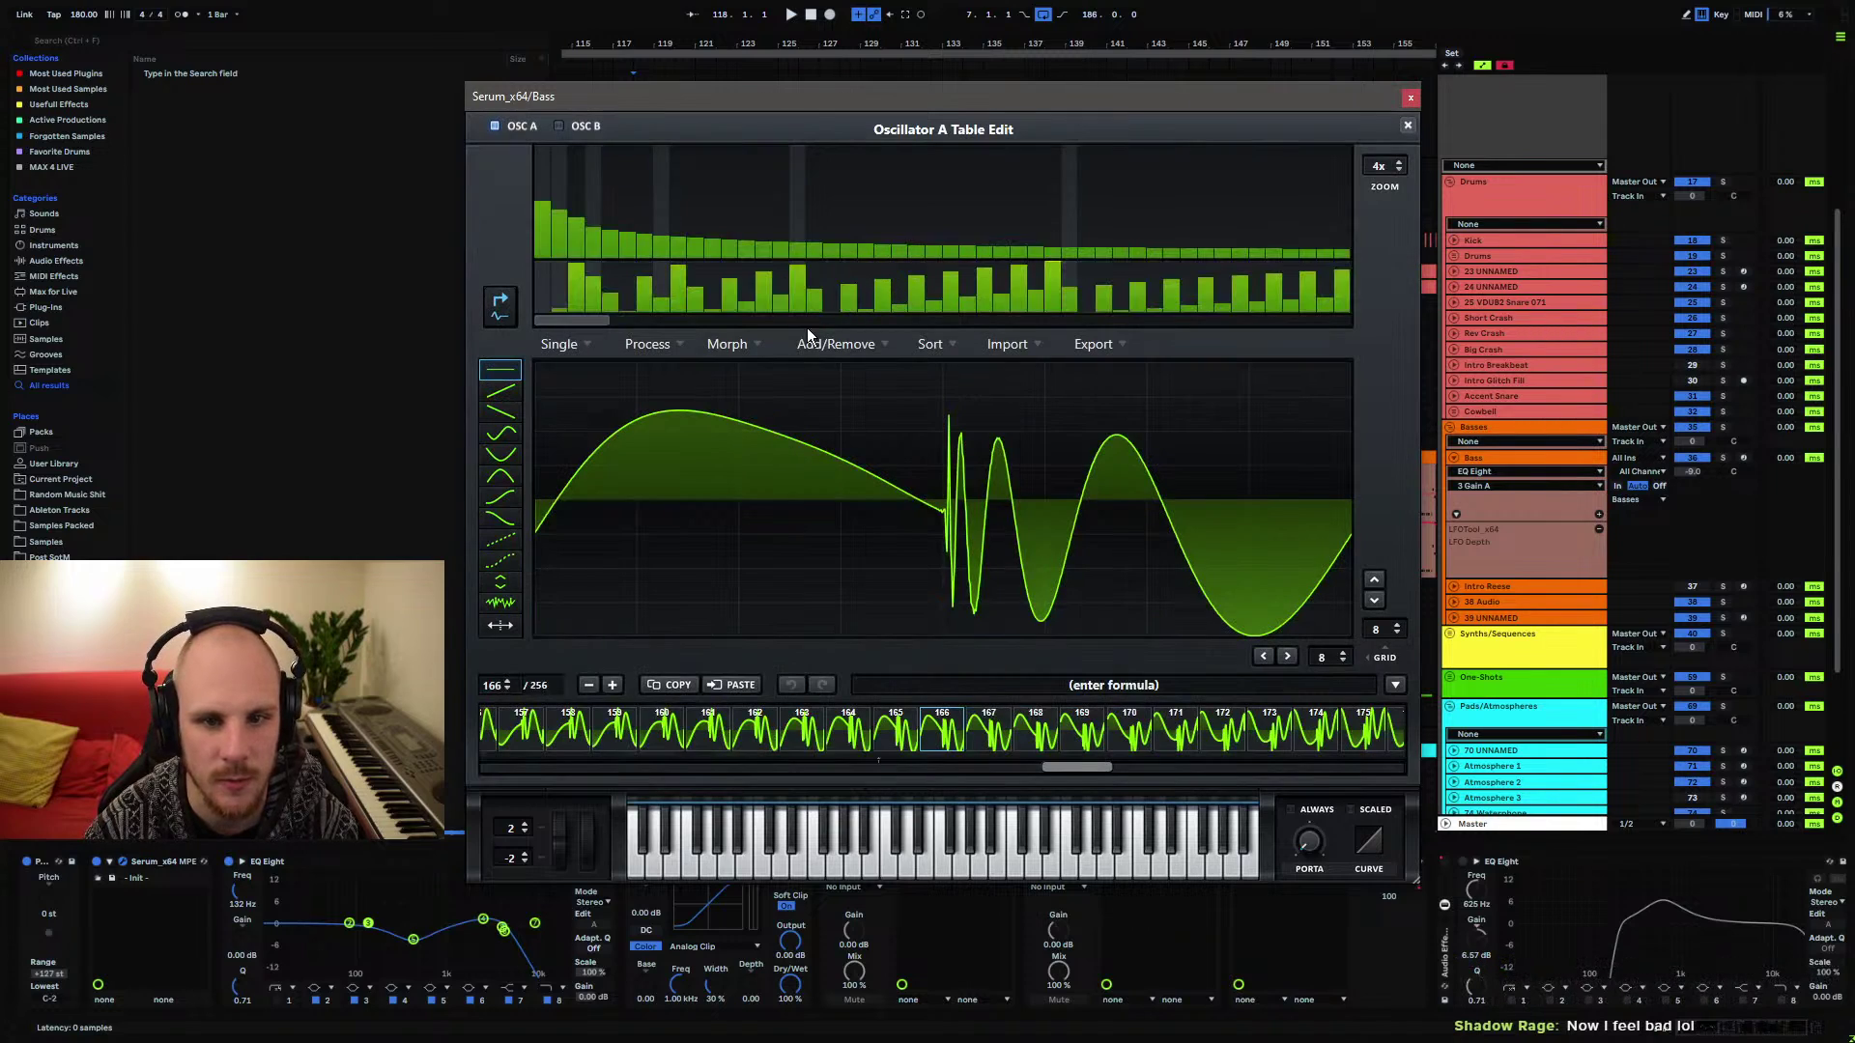
pyautogui.click(578, 211)
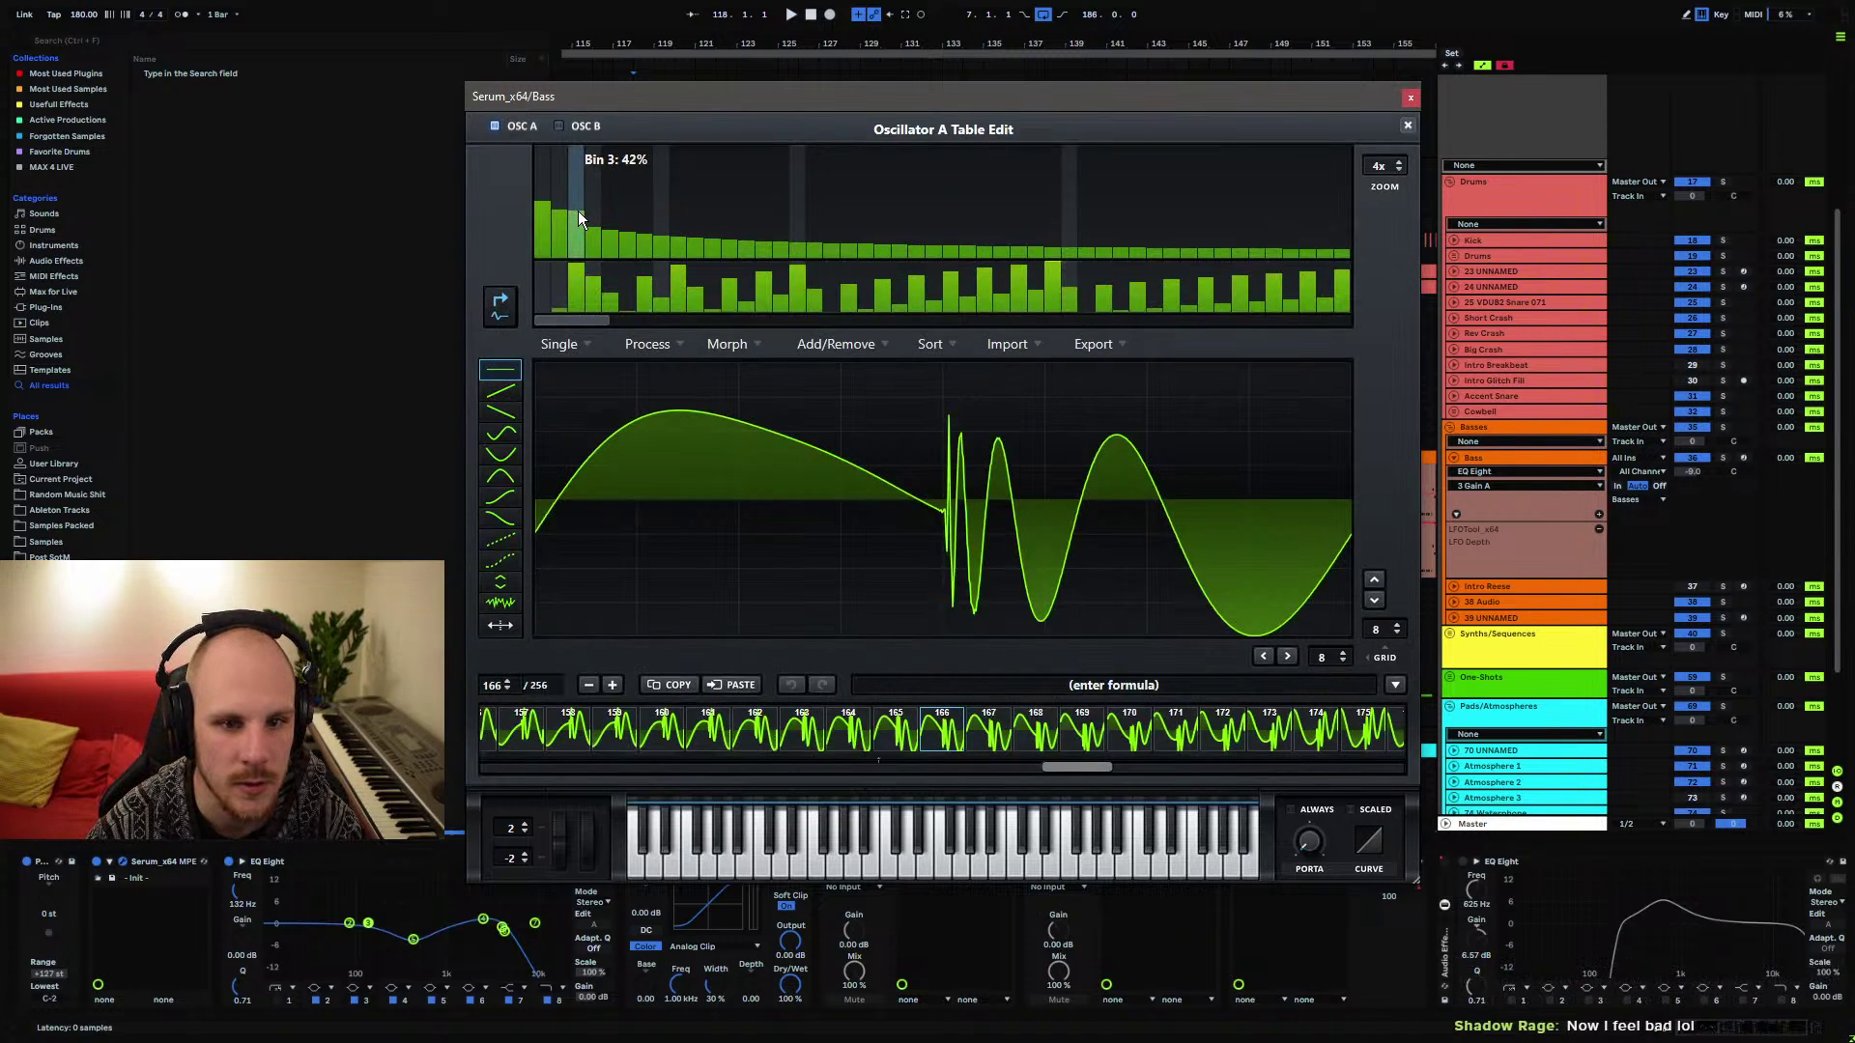
pyautogui.press('space')
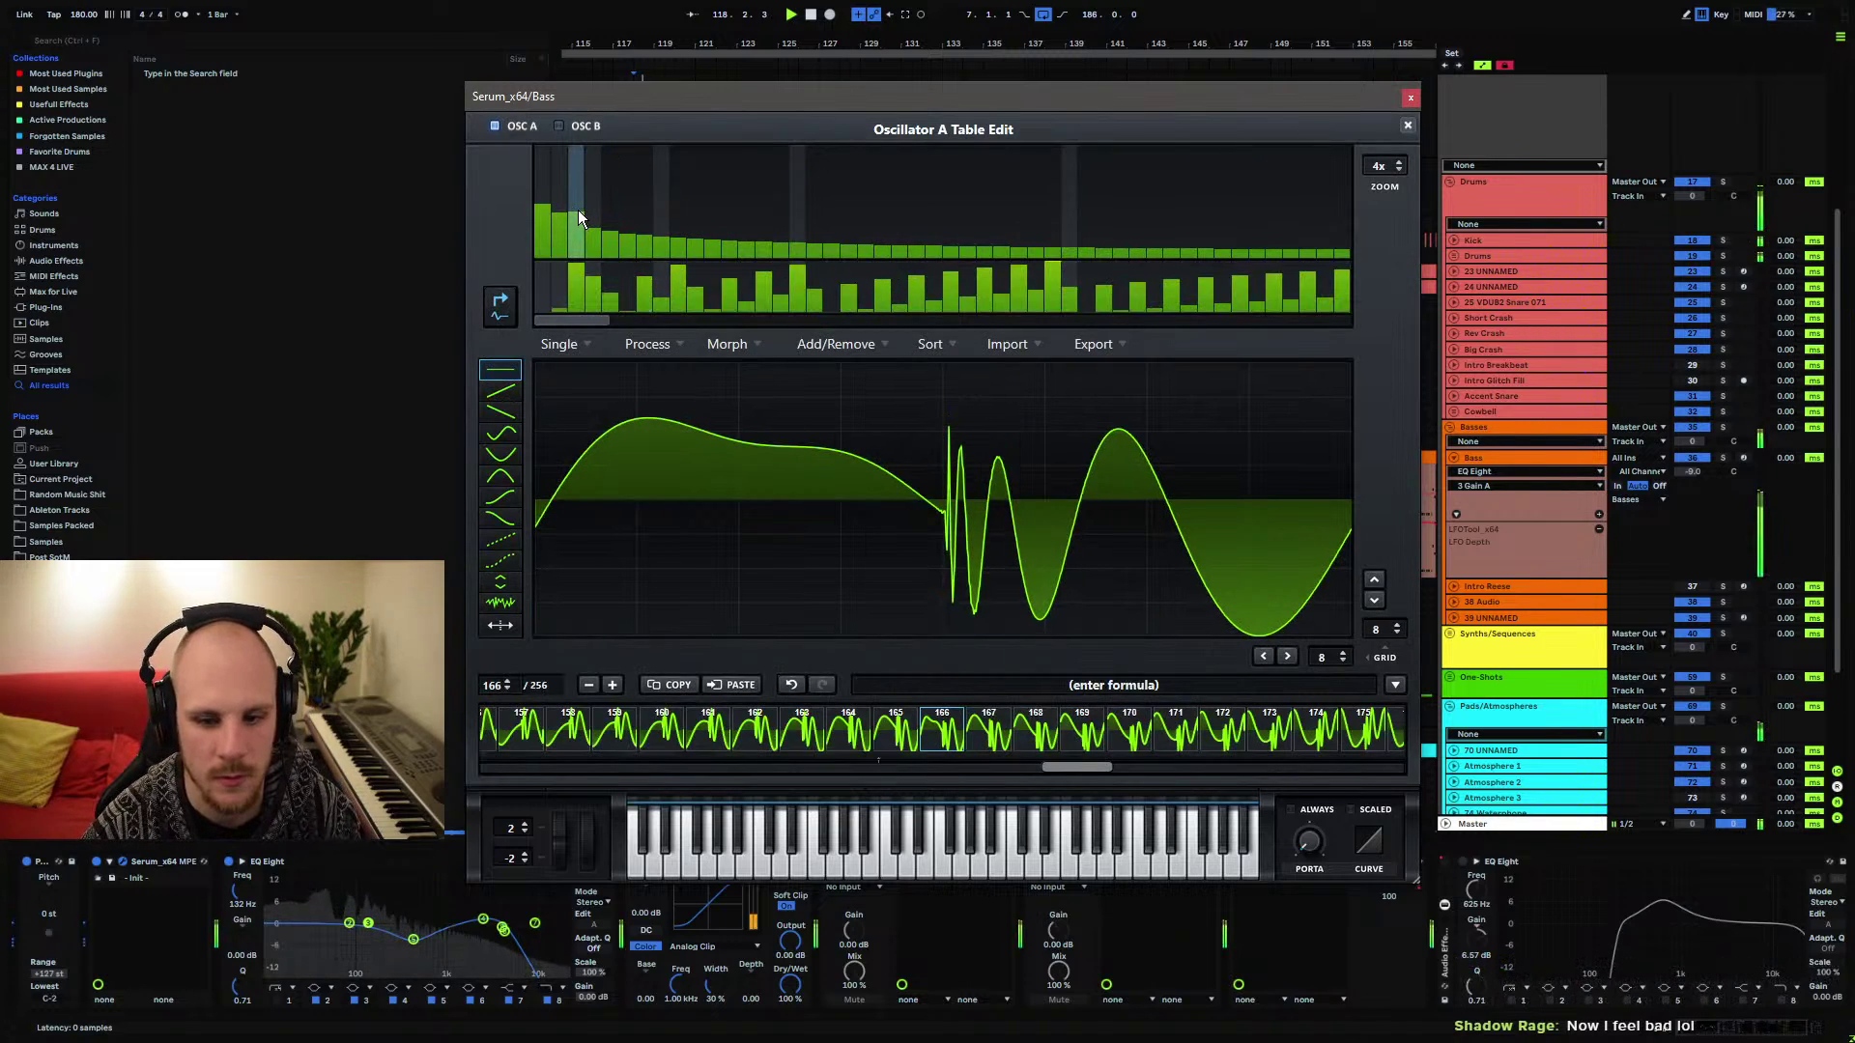
pyautogui.click(579, 217)
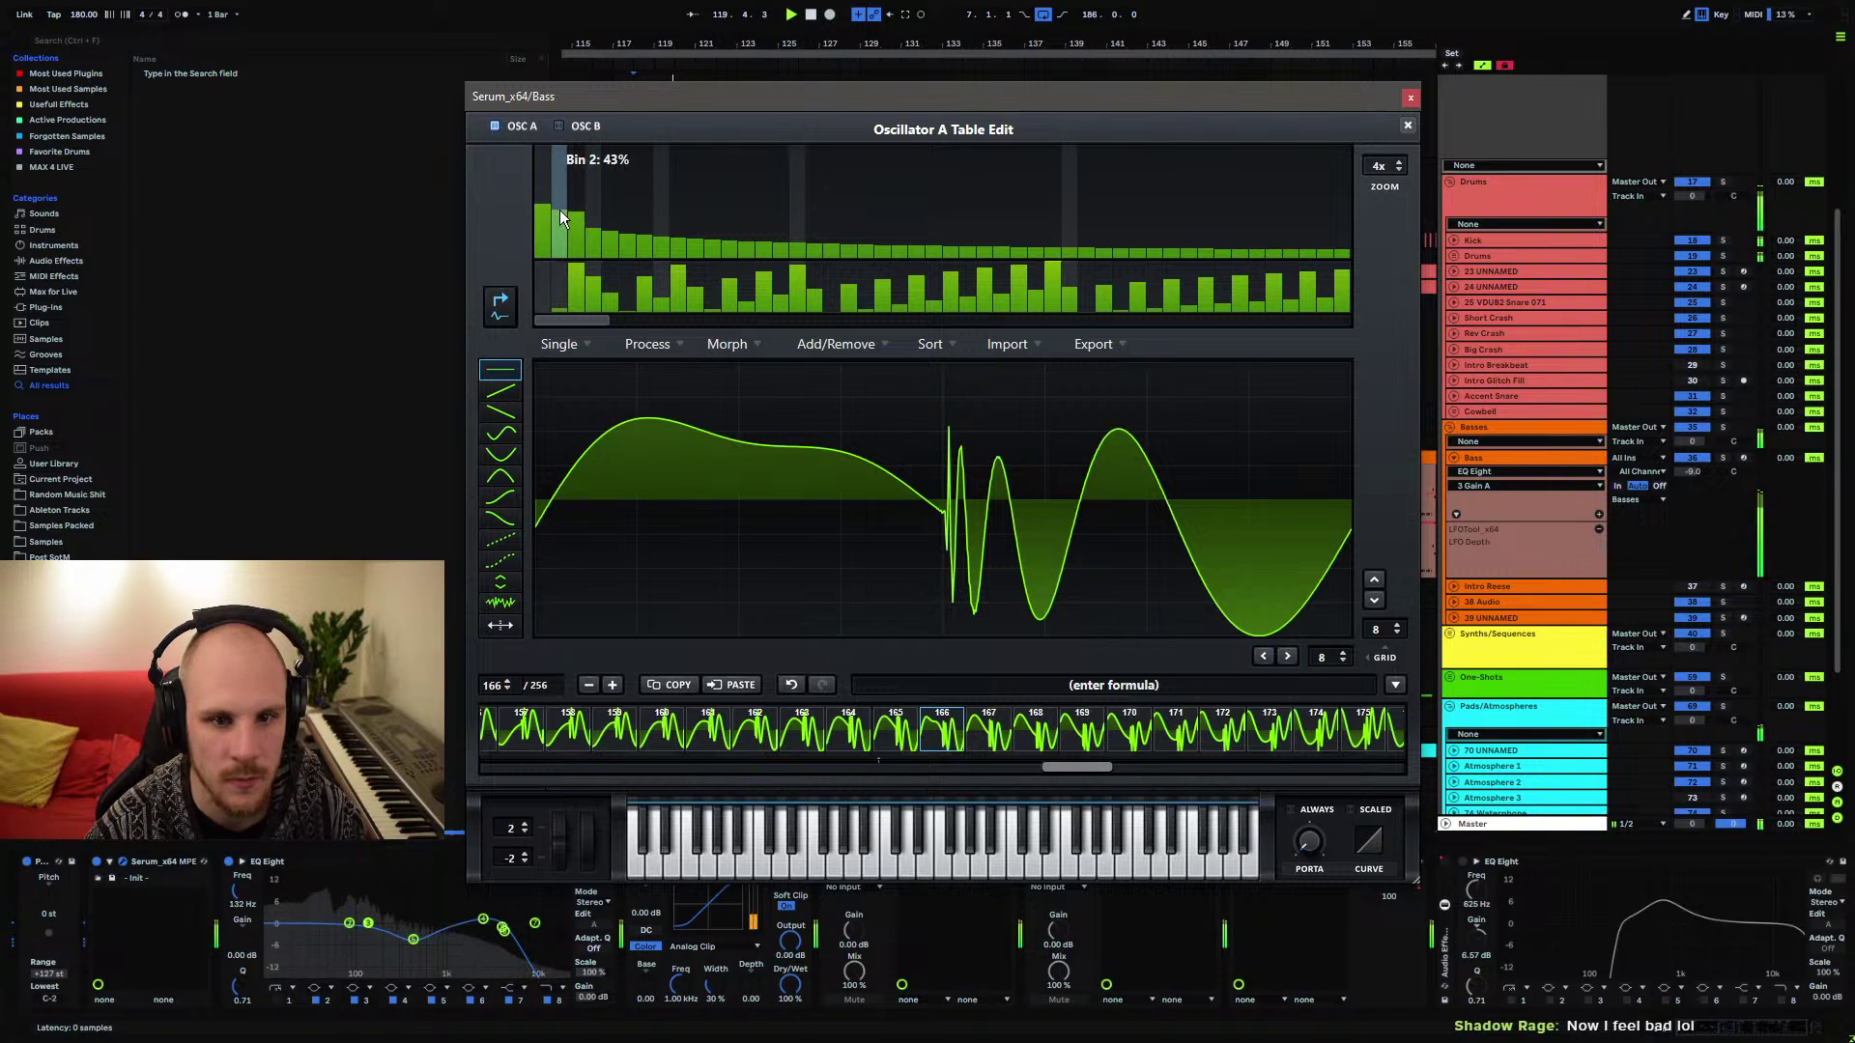
pyautogui.click(582, 218)
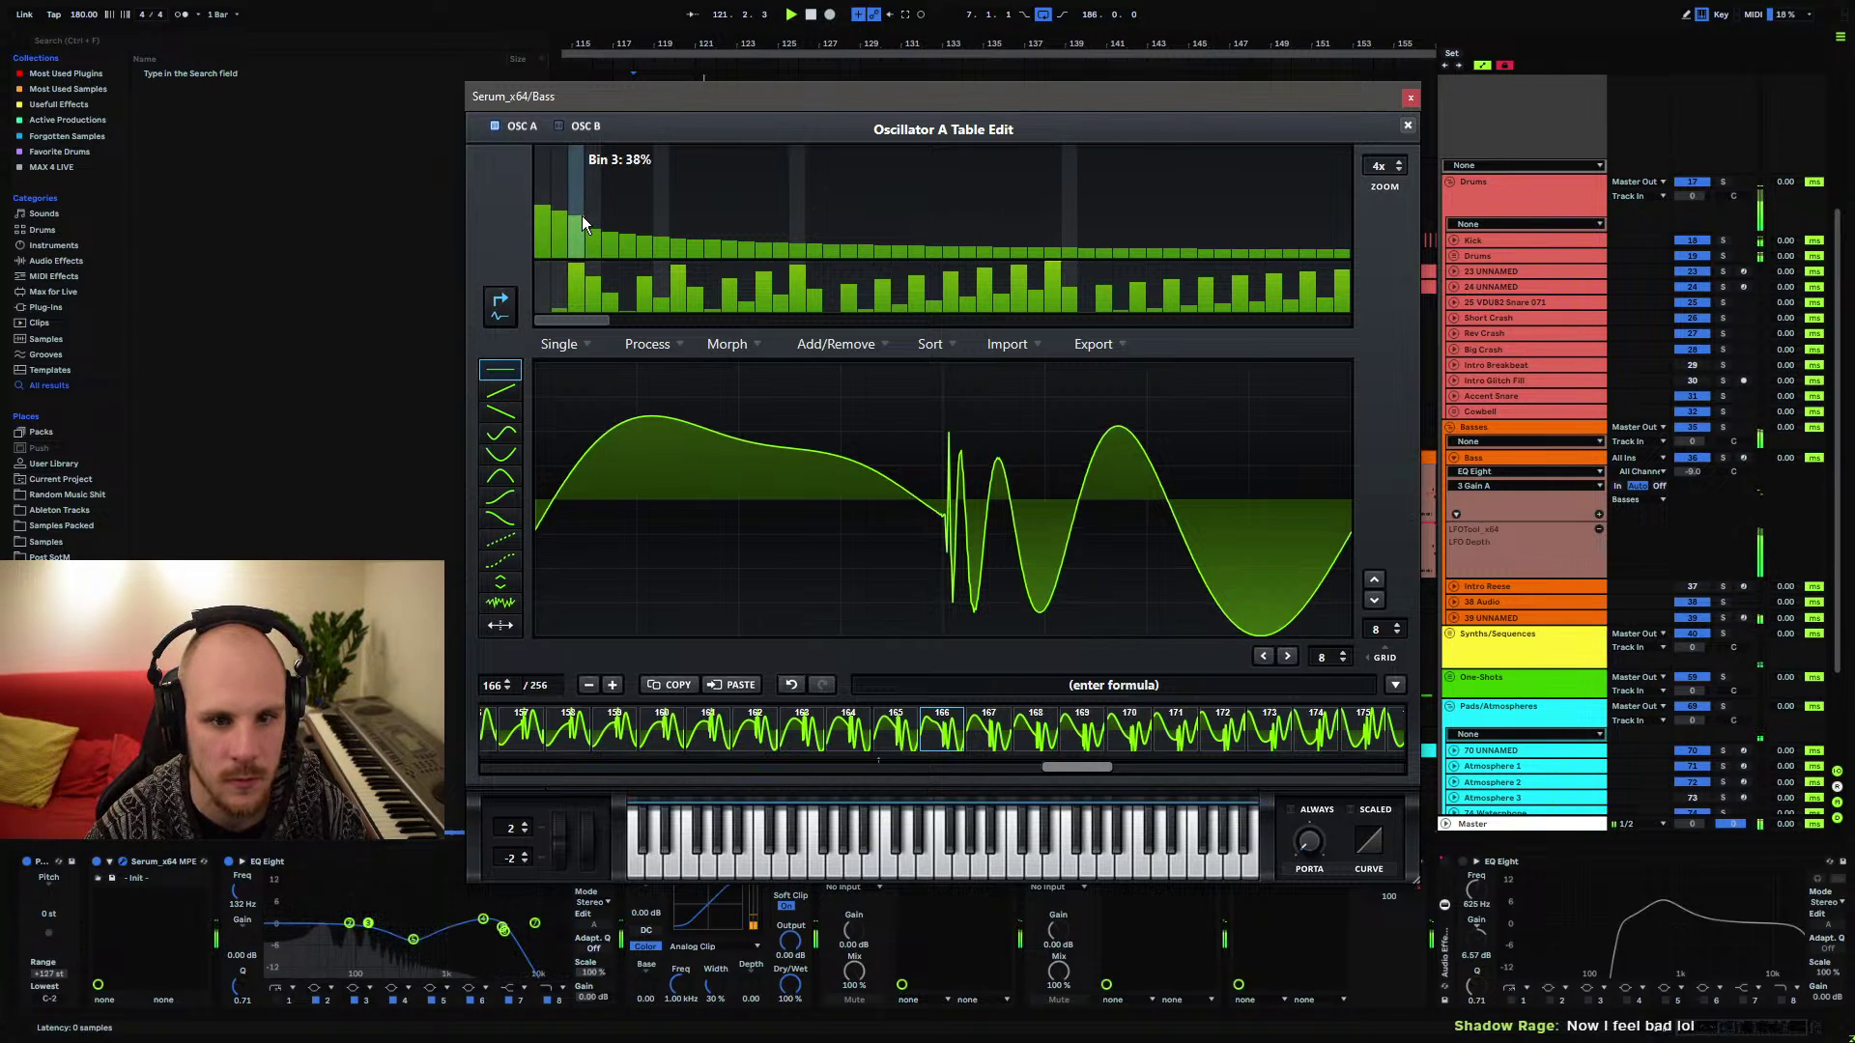
pyautogui.click(594, 226)
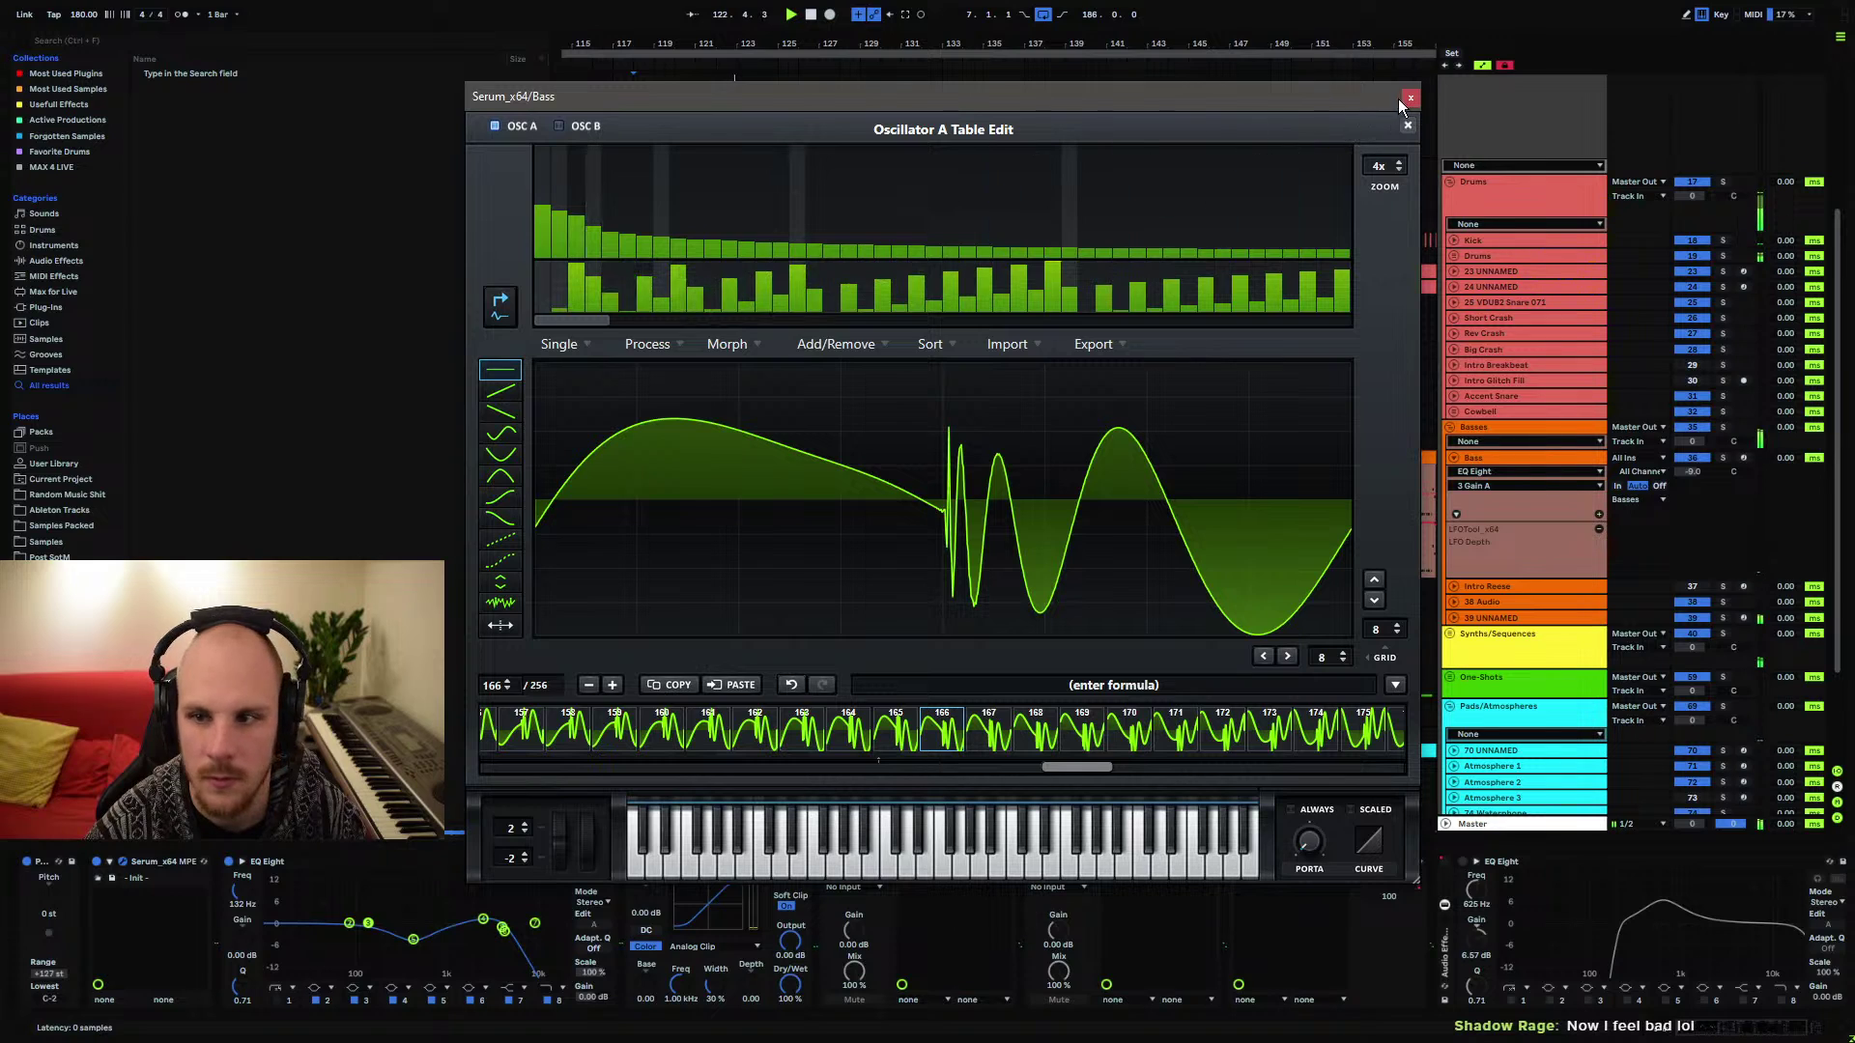
pyautogui.click(1409, 98)
pyautogui.click(860, 483)
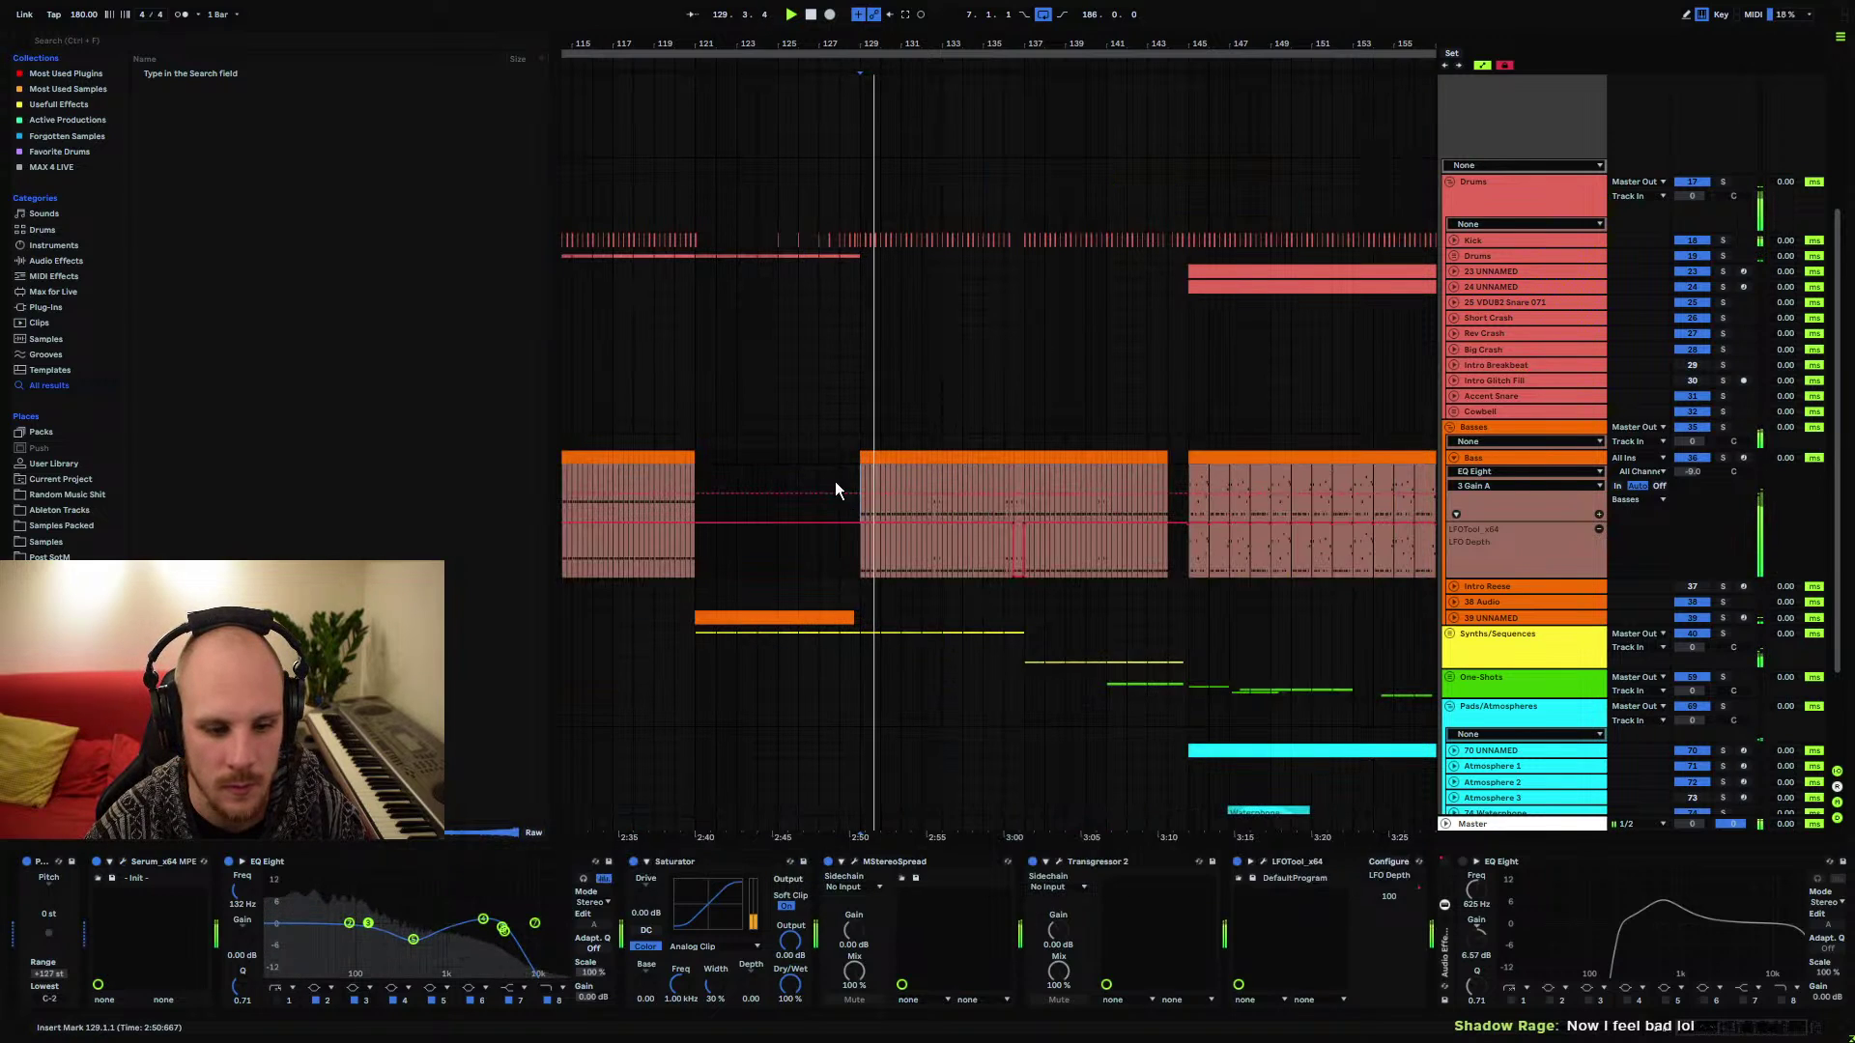
pyautogui.click(611, 474)
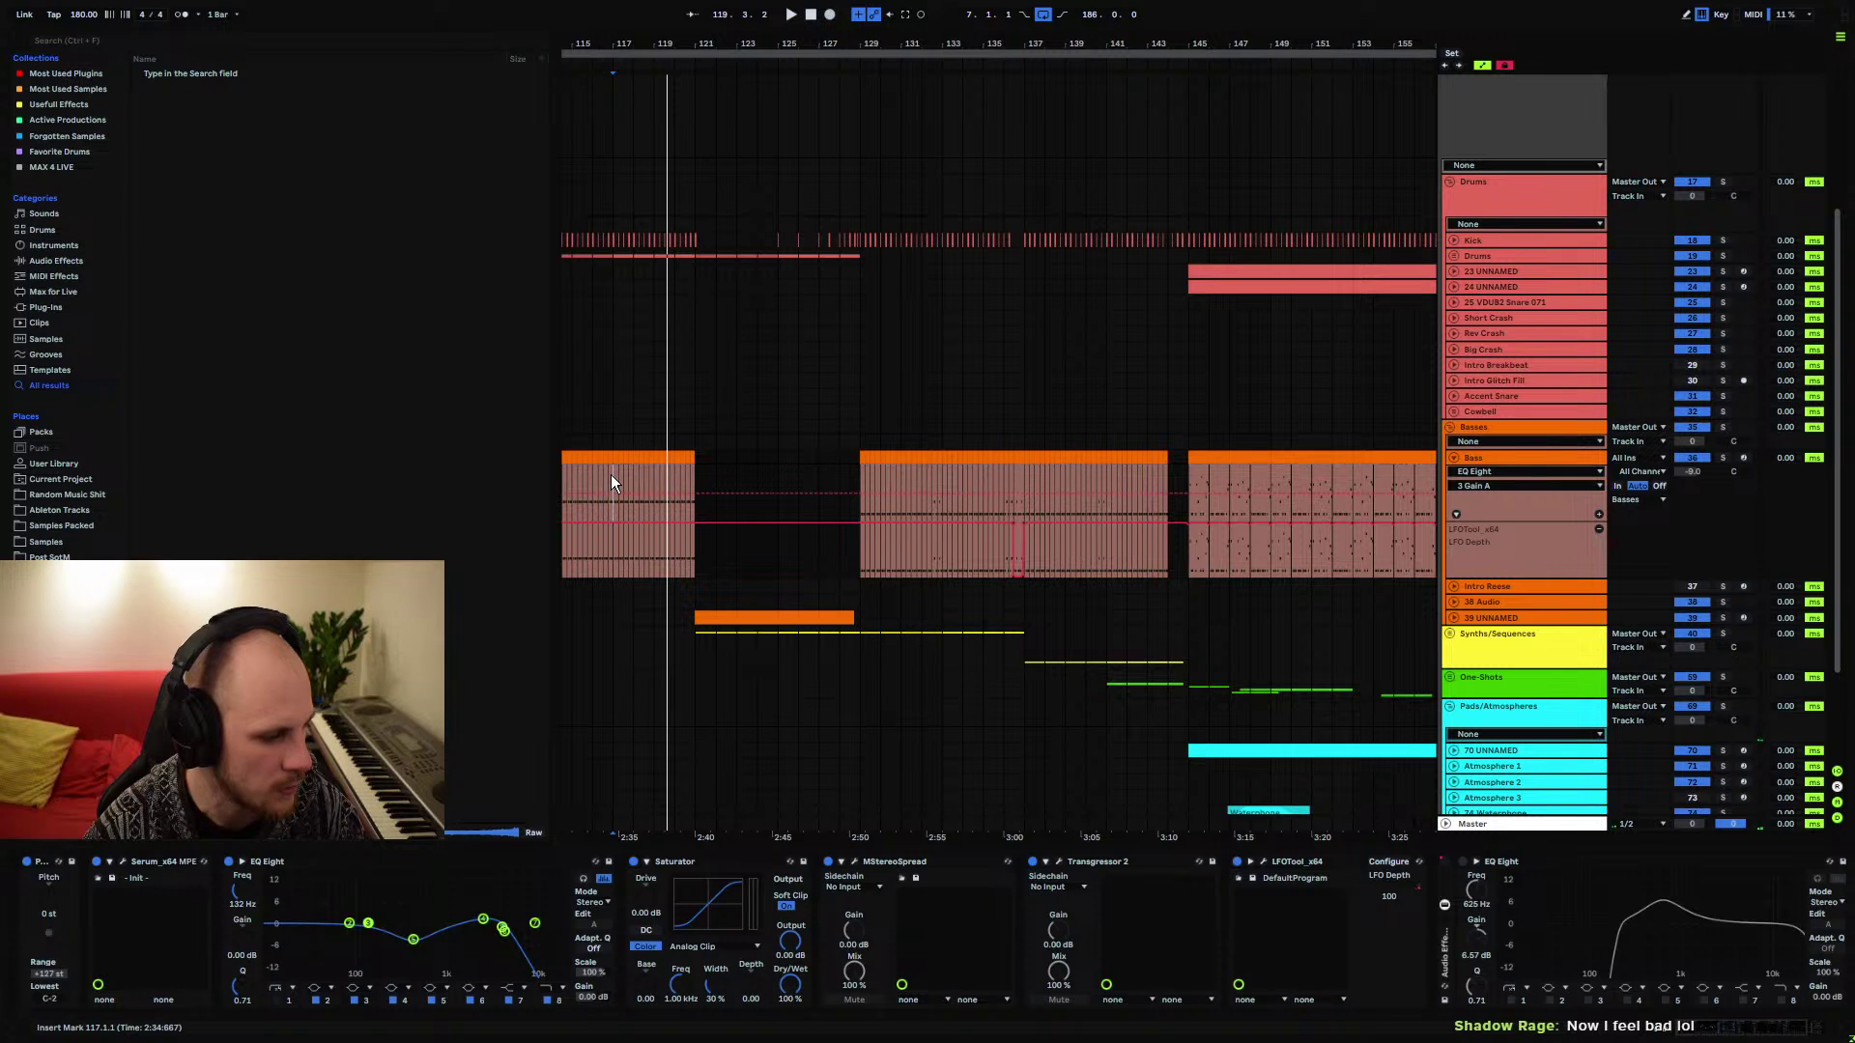
# Unfold track 77 and inspect its Utility gain automation and device settings at bar 101
pyautogui.hscroll(-10, 832, 455)
pyautogui.scroll(-3, 1086, 326)
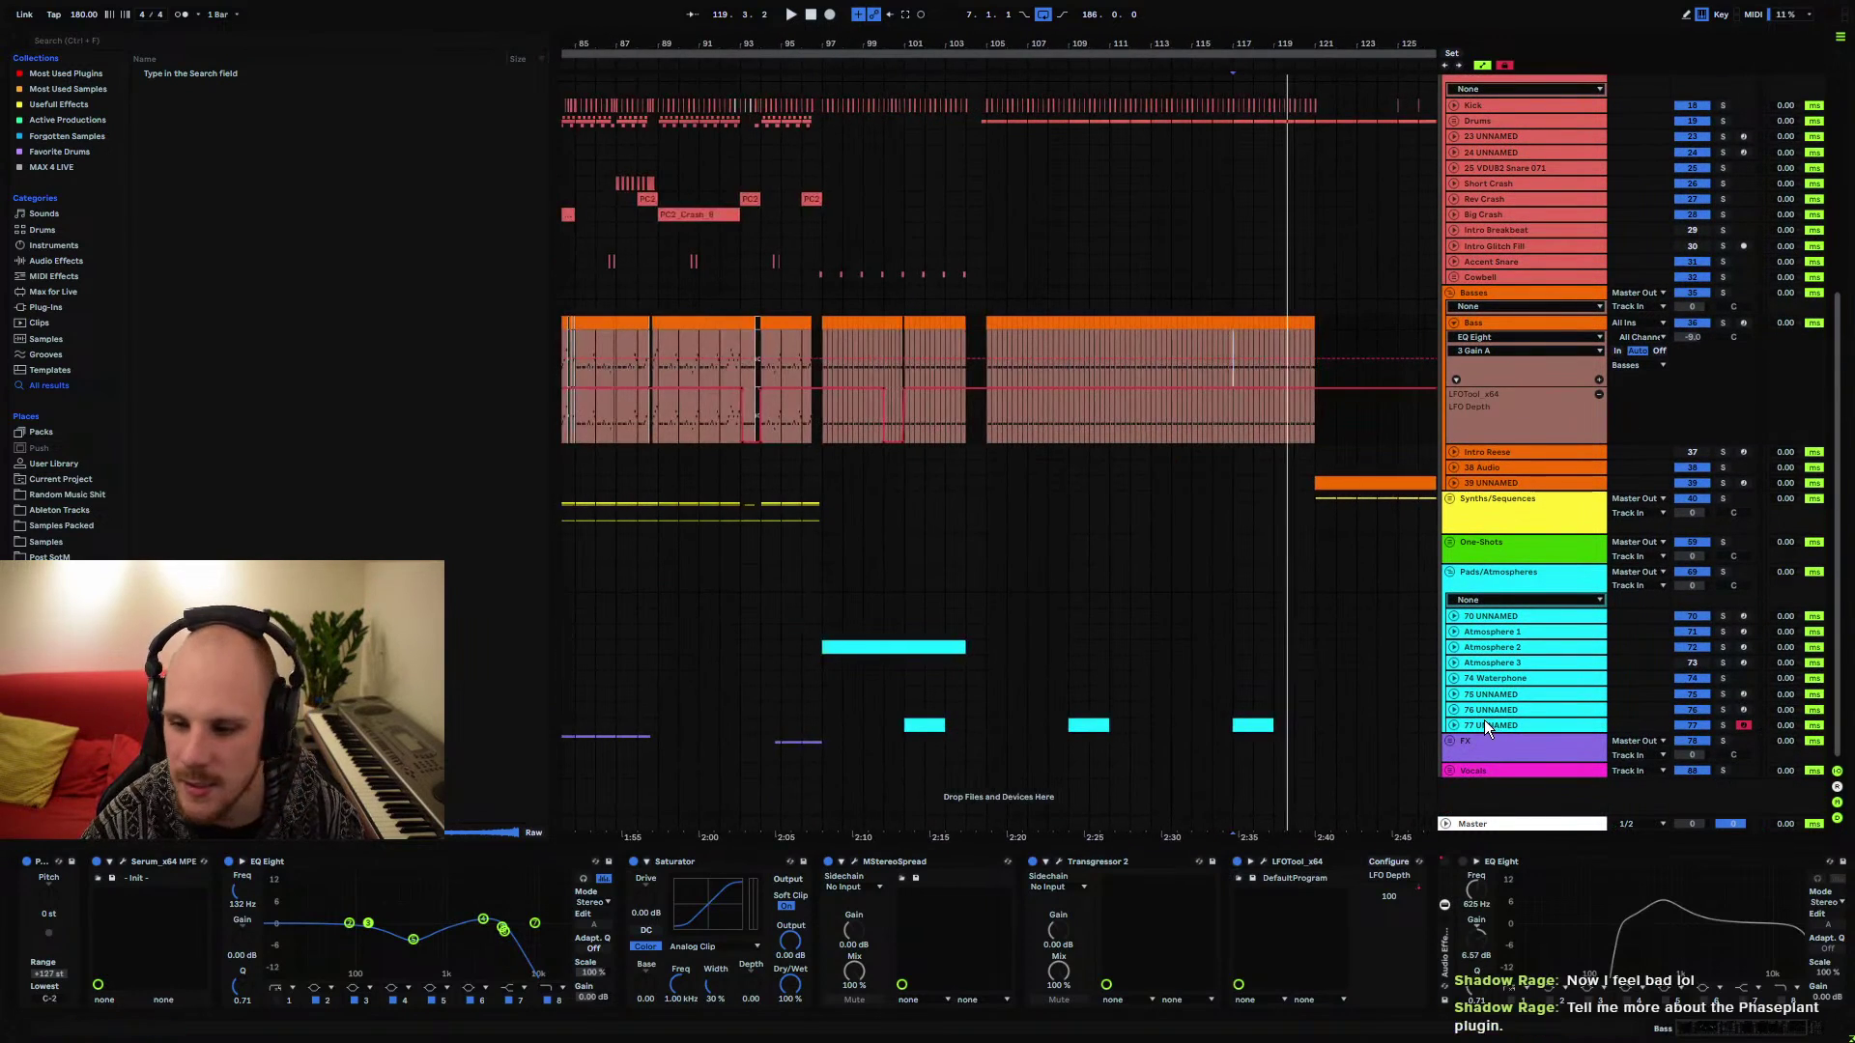
pyautogui.click(1455, 725)
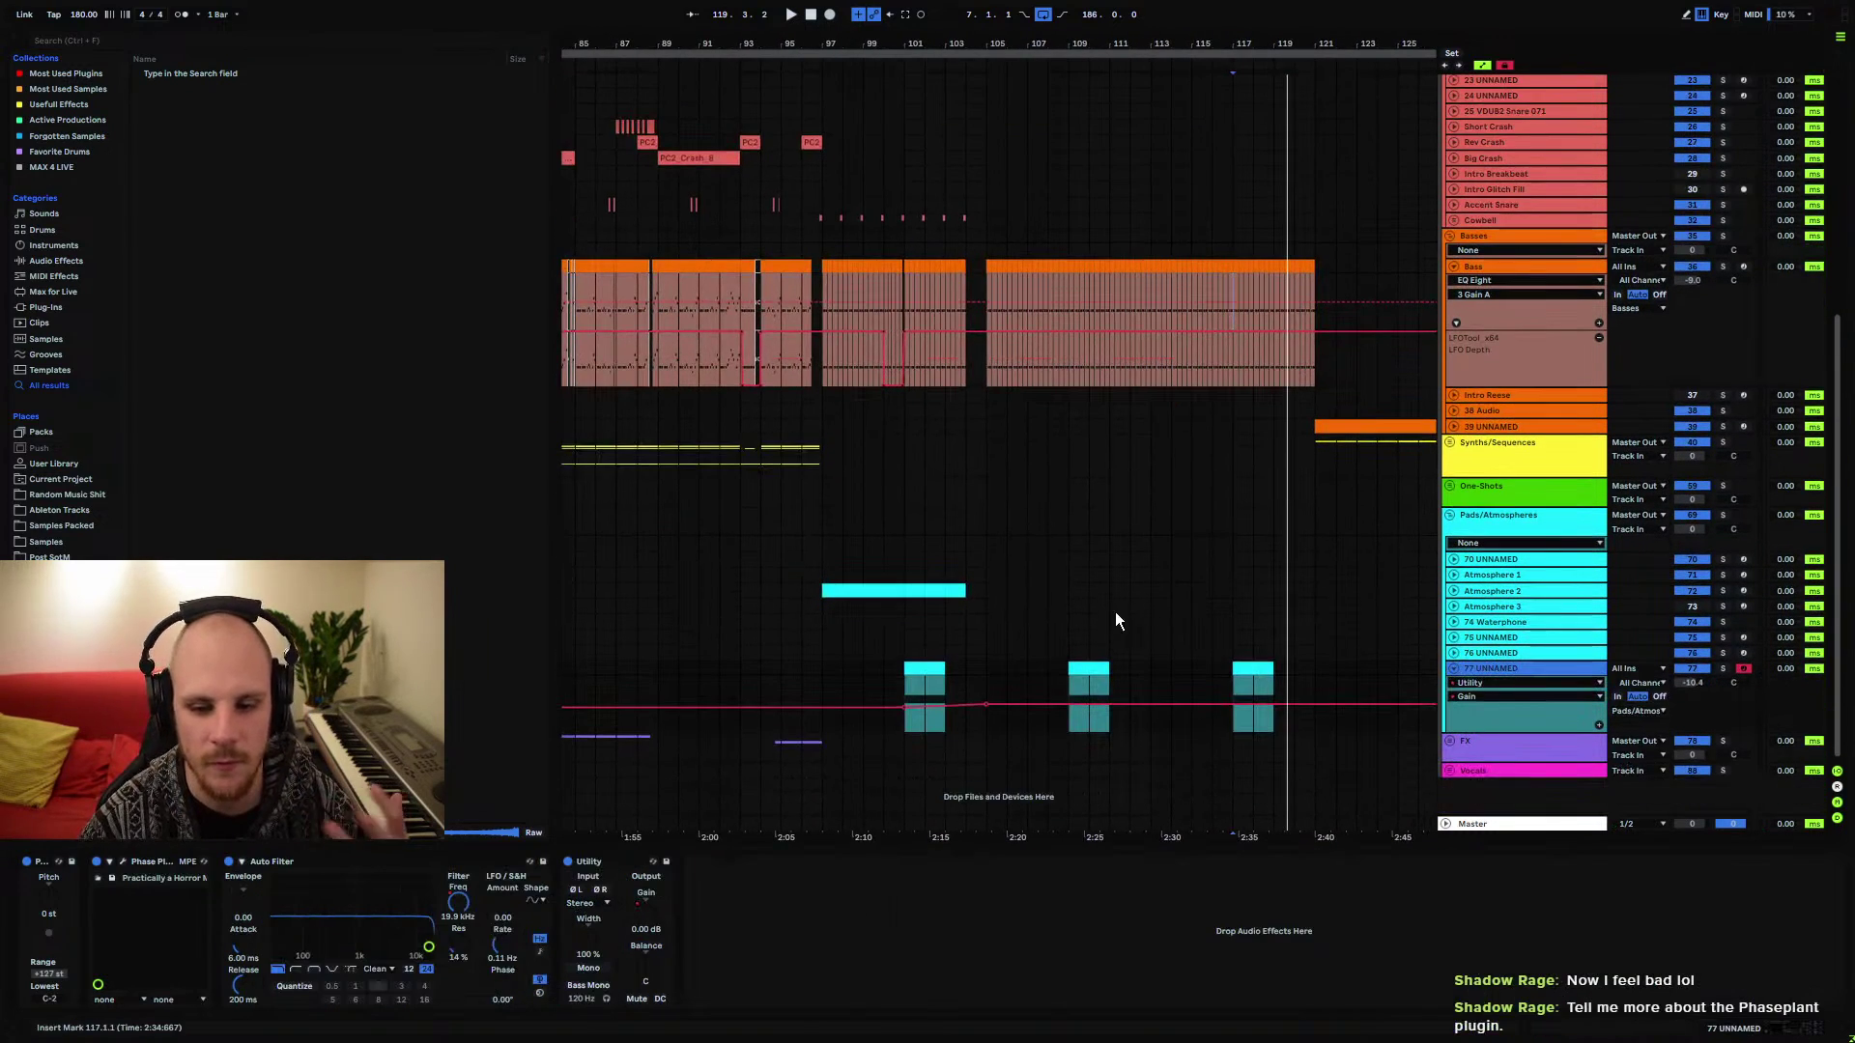
pyautogui.click(905, 684)
pyautogui.hscroll(2, 998, 522)
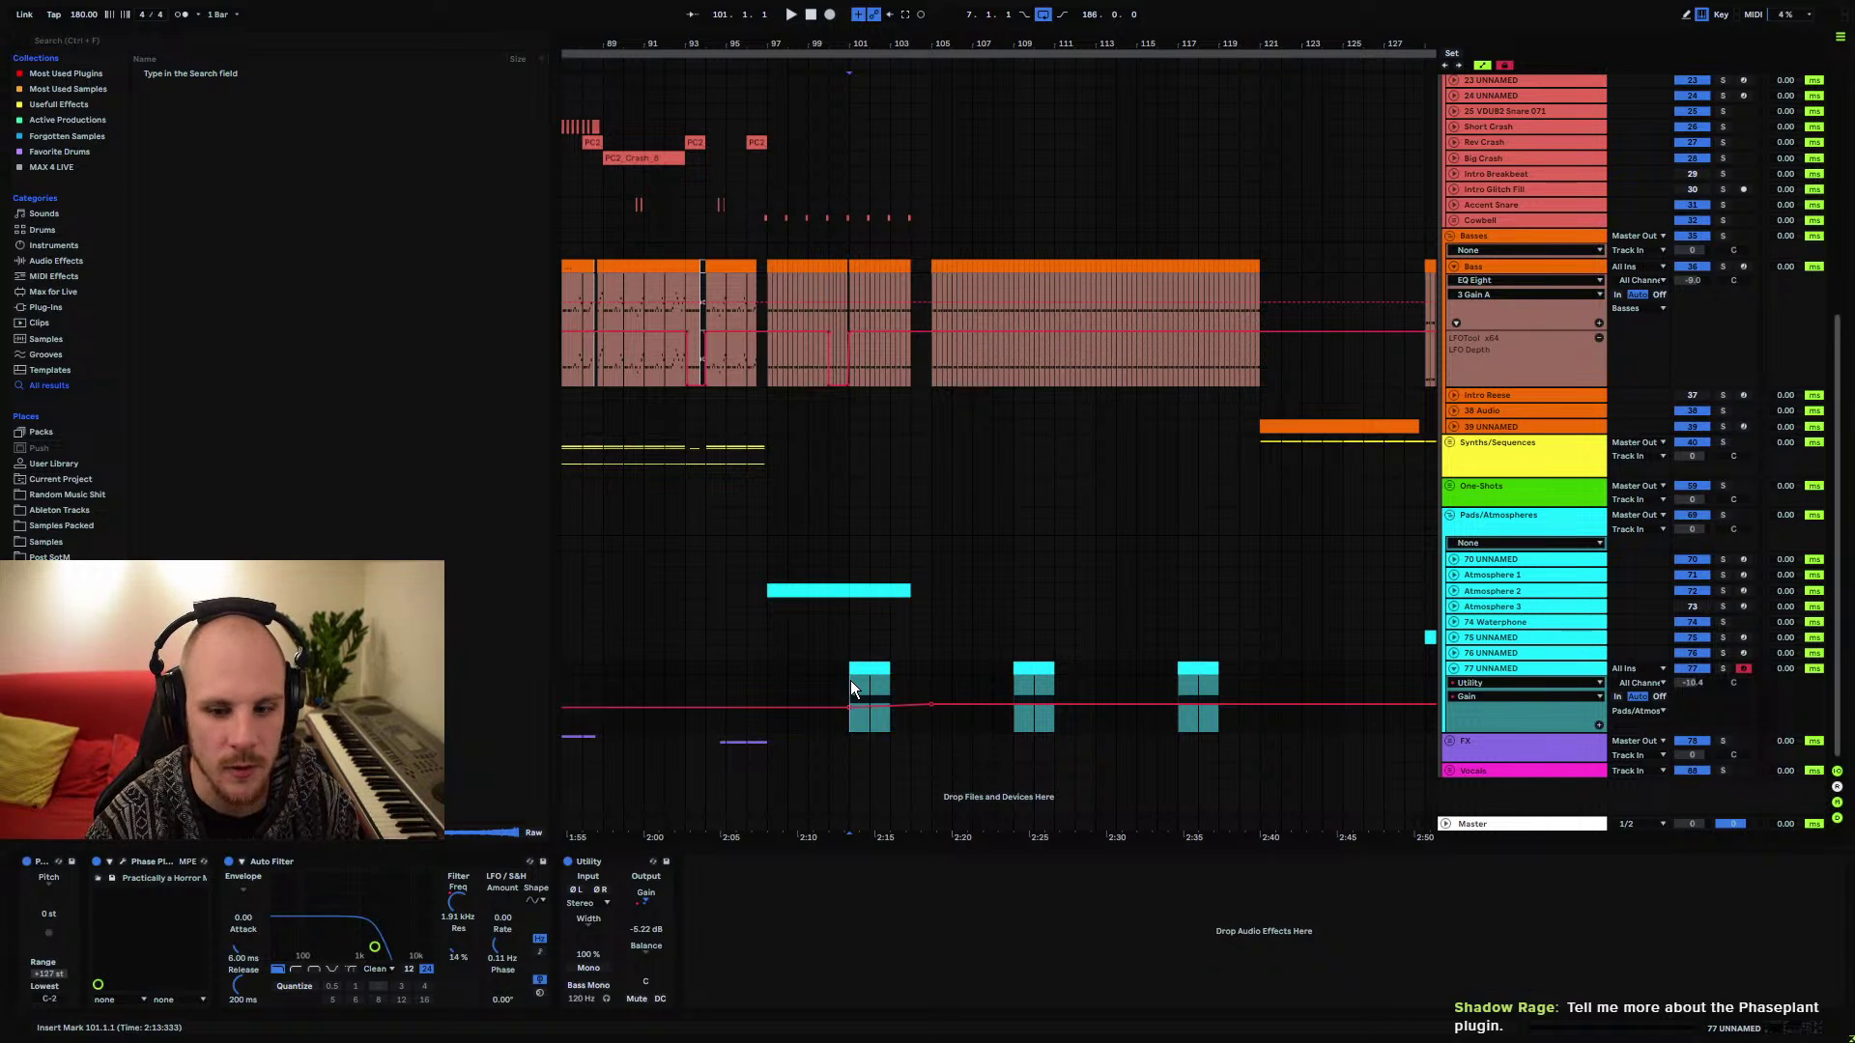
# Examine the atmosphere clip on track 76 and the range from bar 65 to bar 75 on tracks 75 and 76
pyautogui.hscroll(-15, 850, 686)
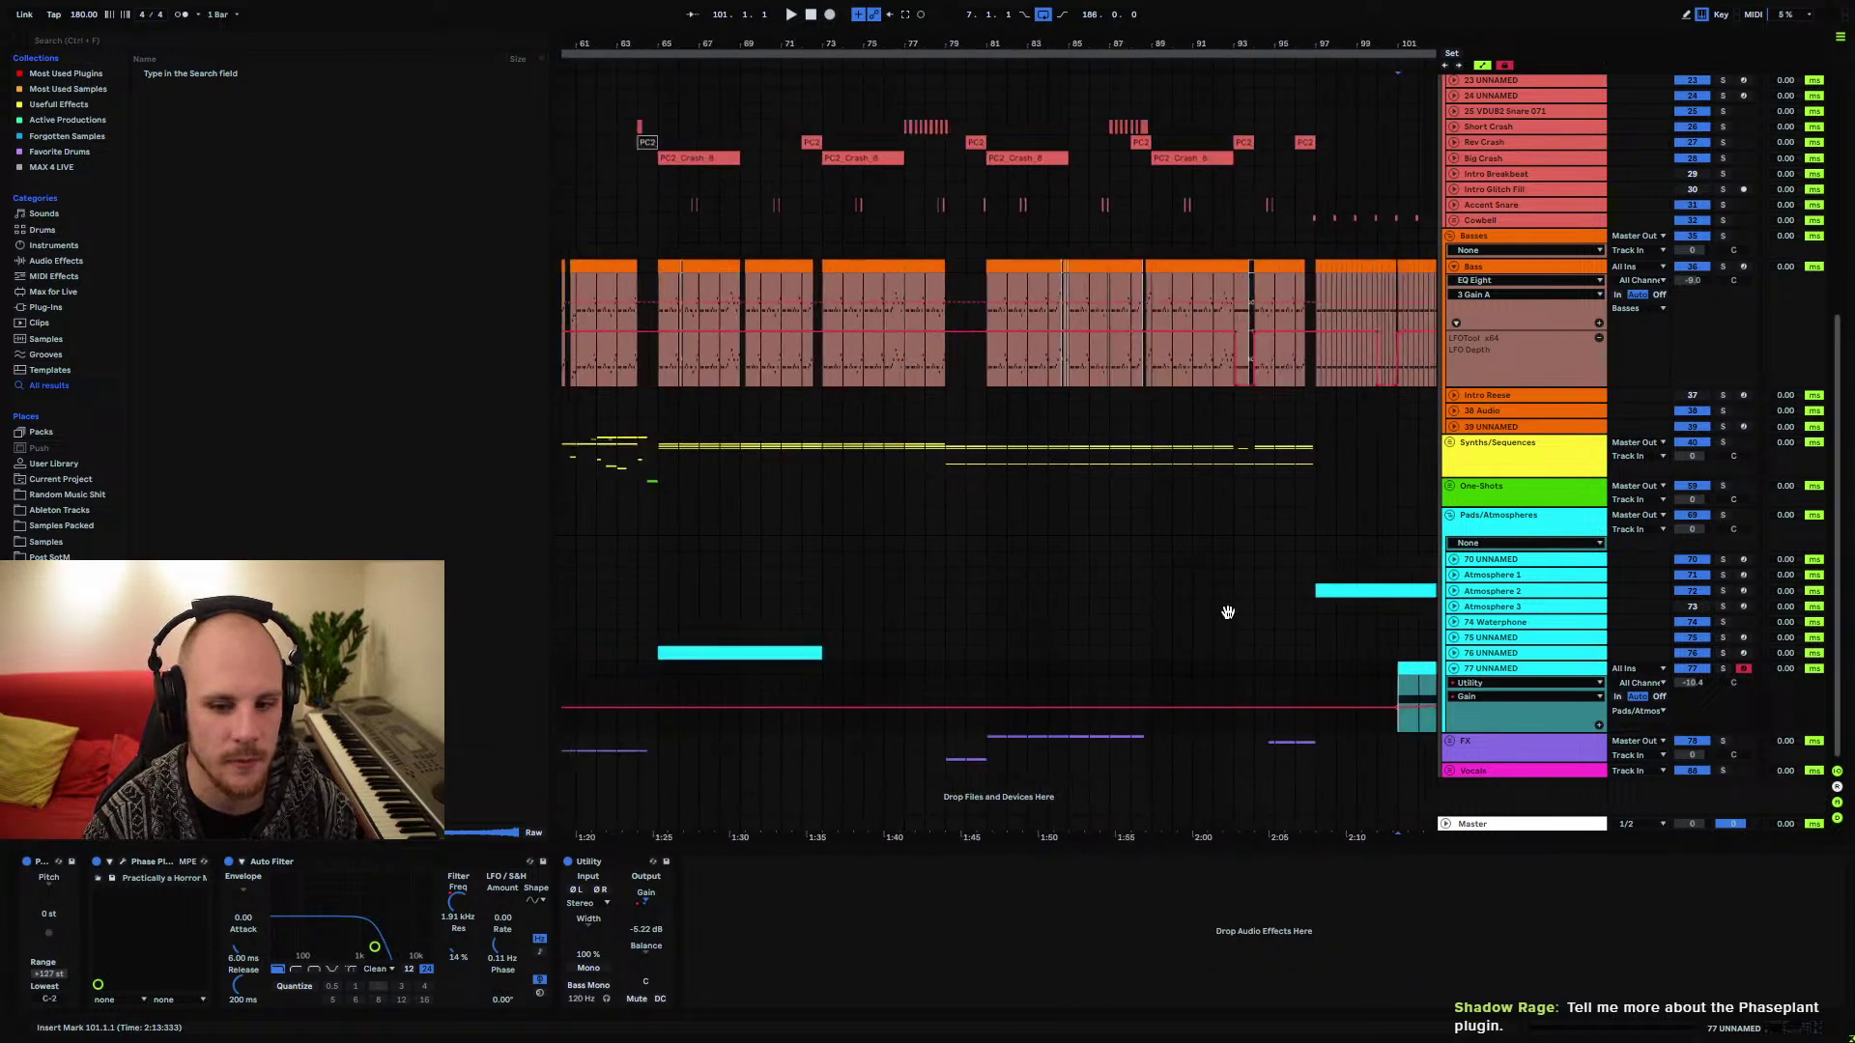
pyautogui.click(825, 645)
pyautogui.moveTo(814, 645); pyautogui.dragTo(1010, 647)
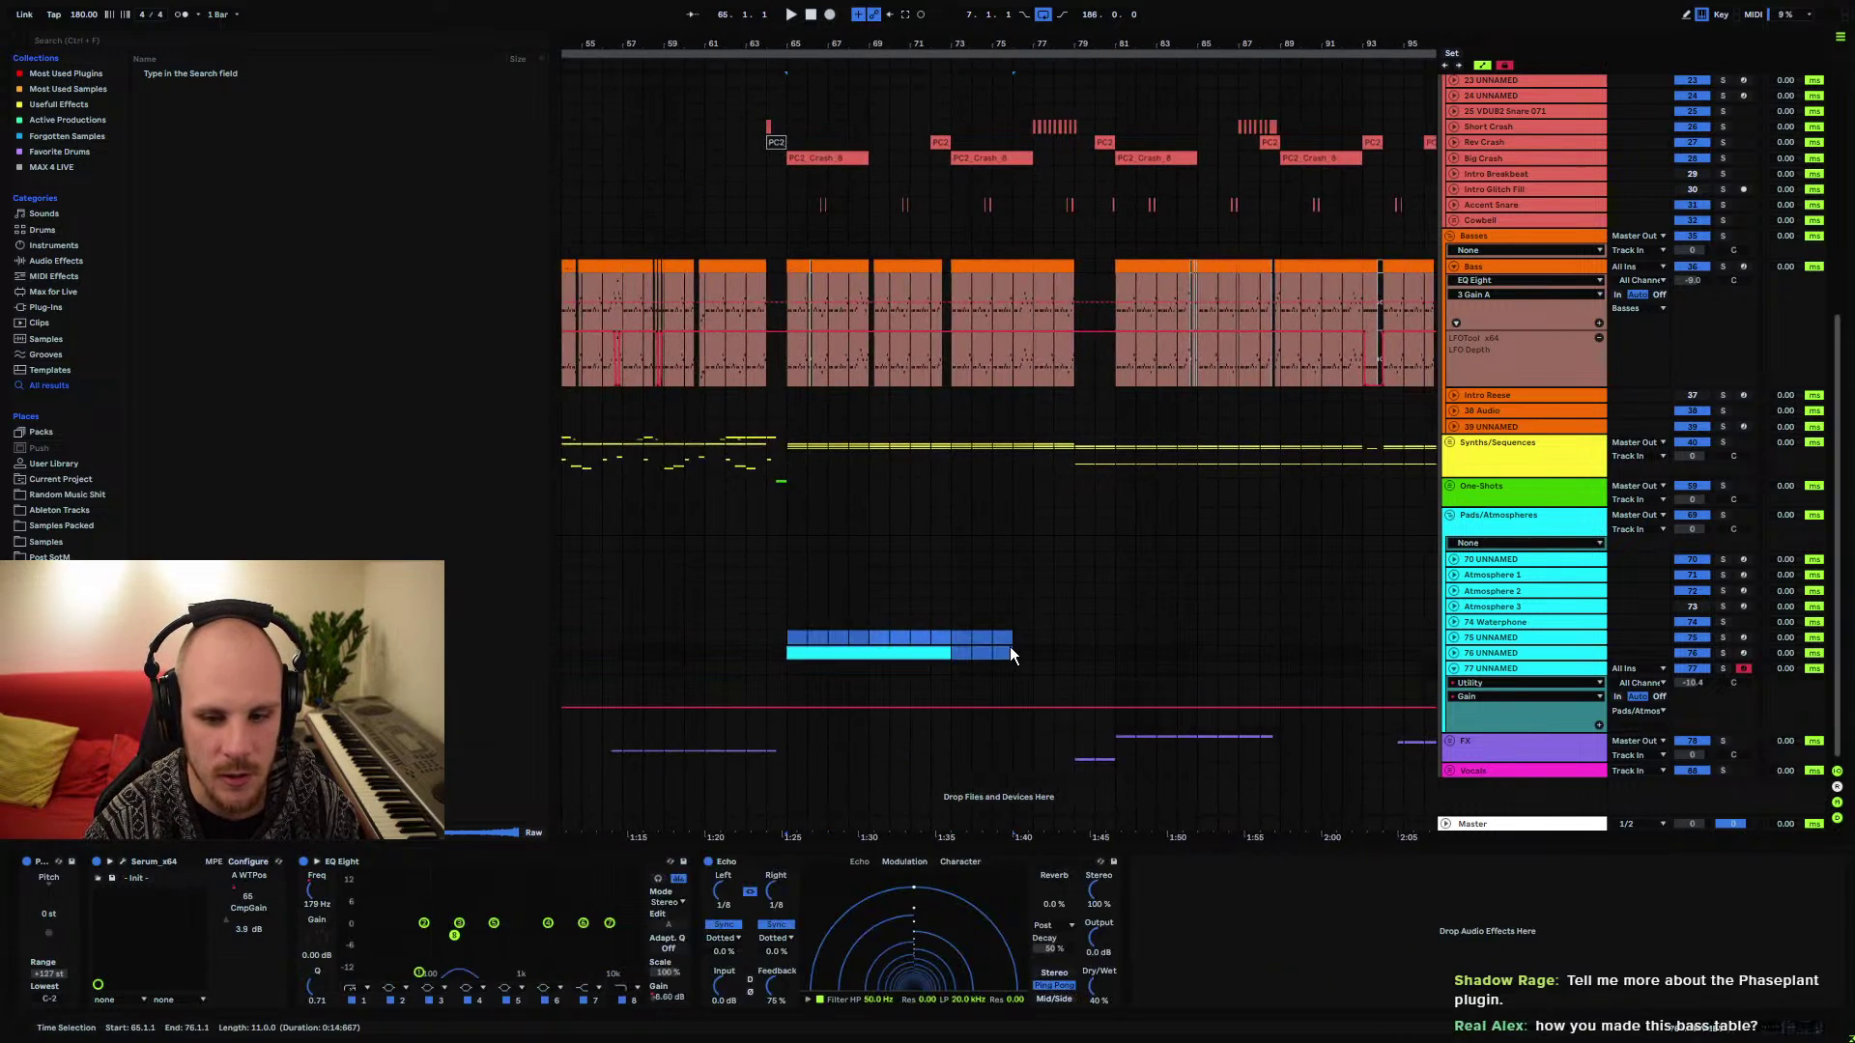
pyautogui.click(993, 653)
pyautogui.hscroll(15, 955, 657)
pyautogui.scroll(5, 911, 633)
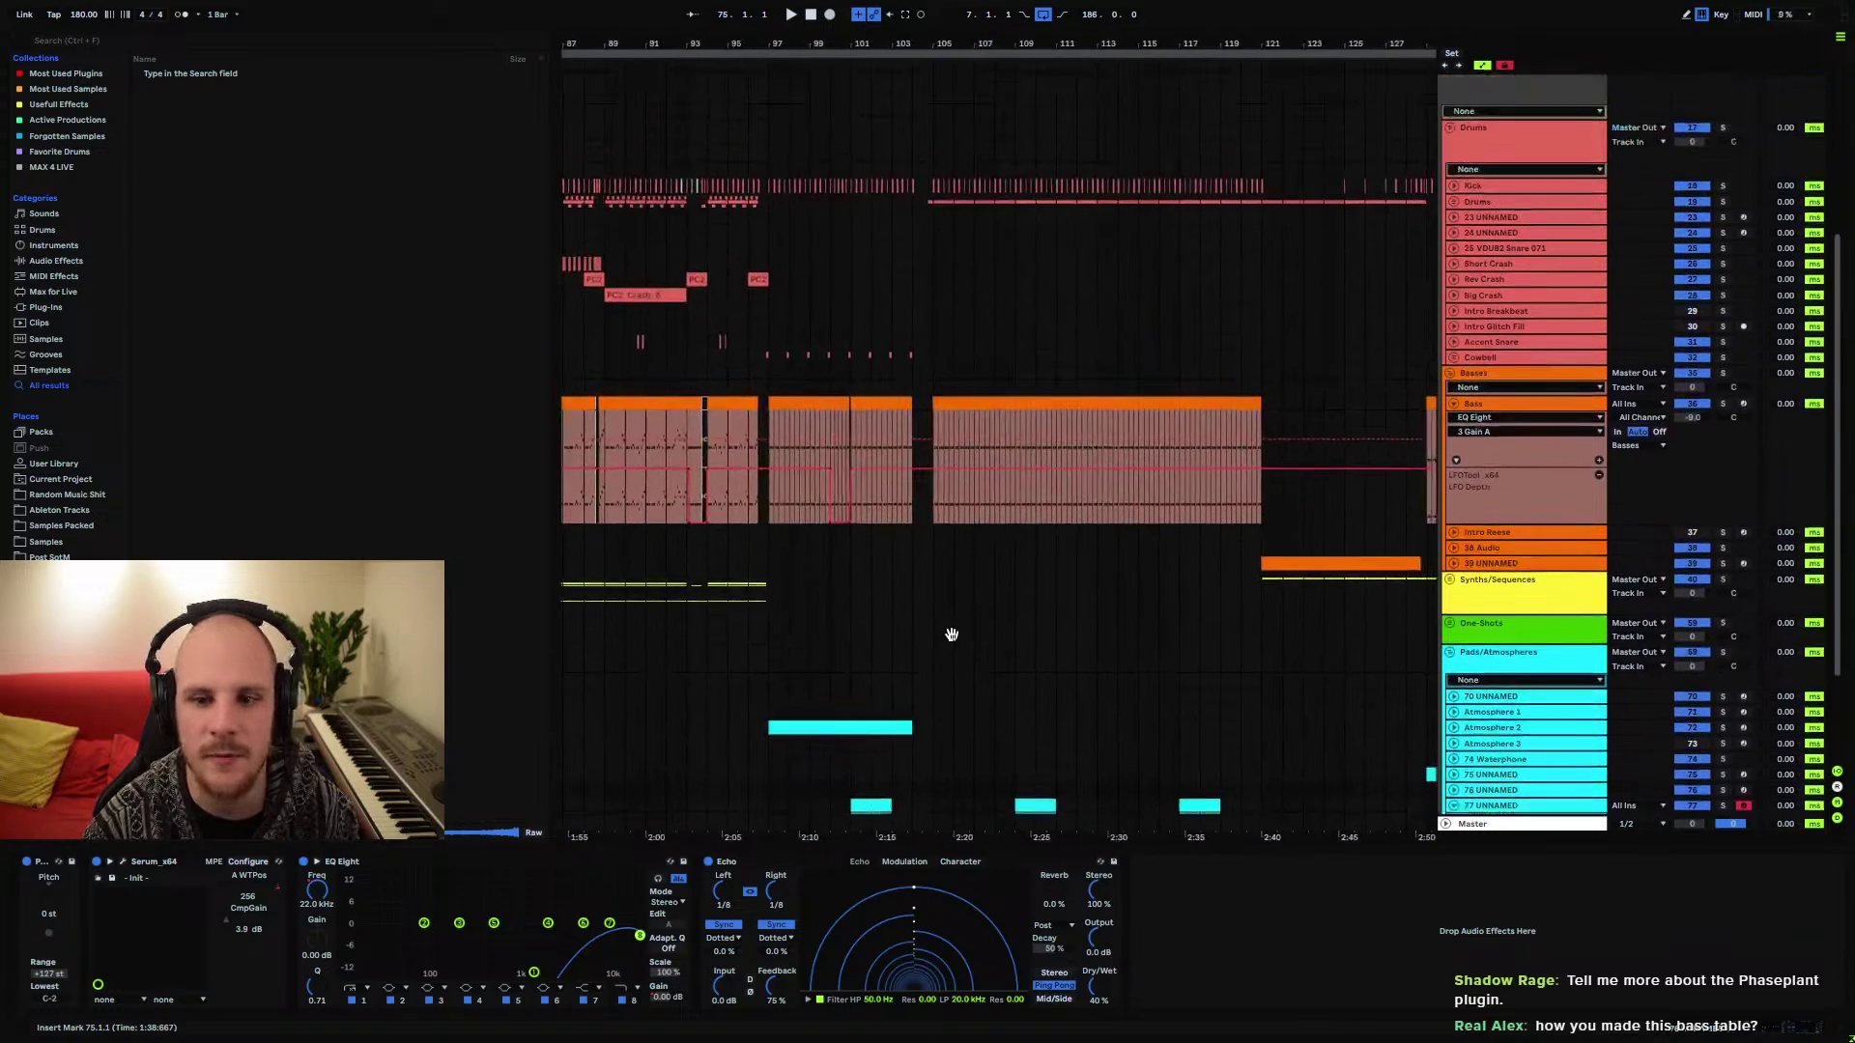
# Play the Kick and Bass tracks soloed from bar 105
pyautogui.click(934, 425)
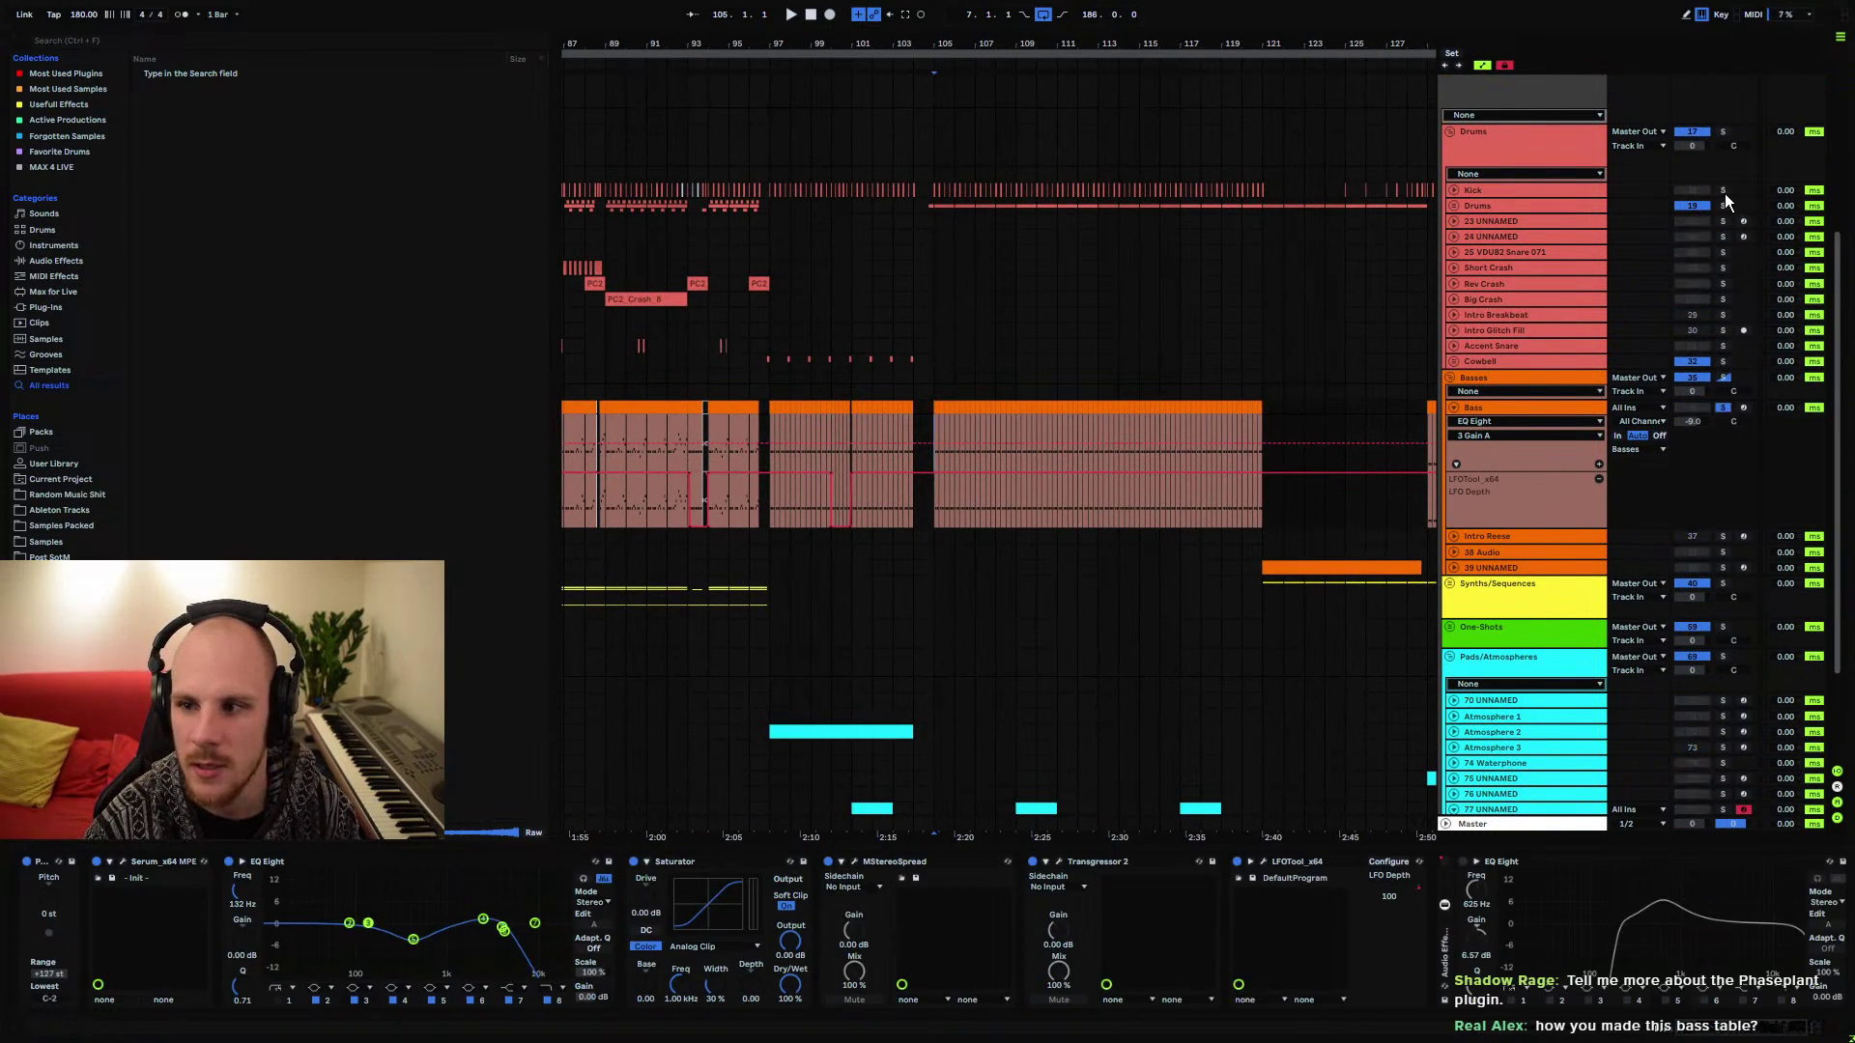
pyautogui.press('space')
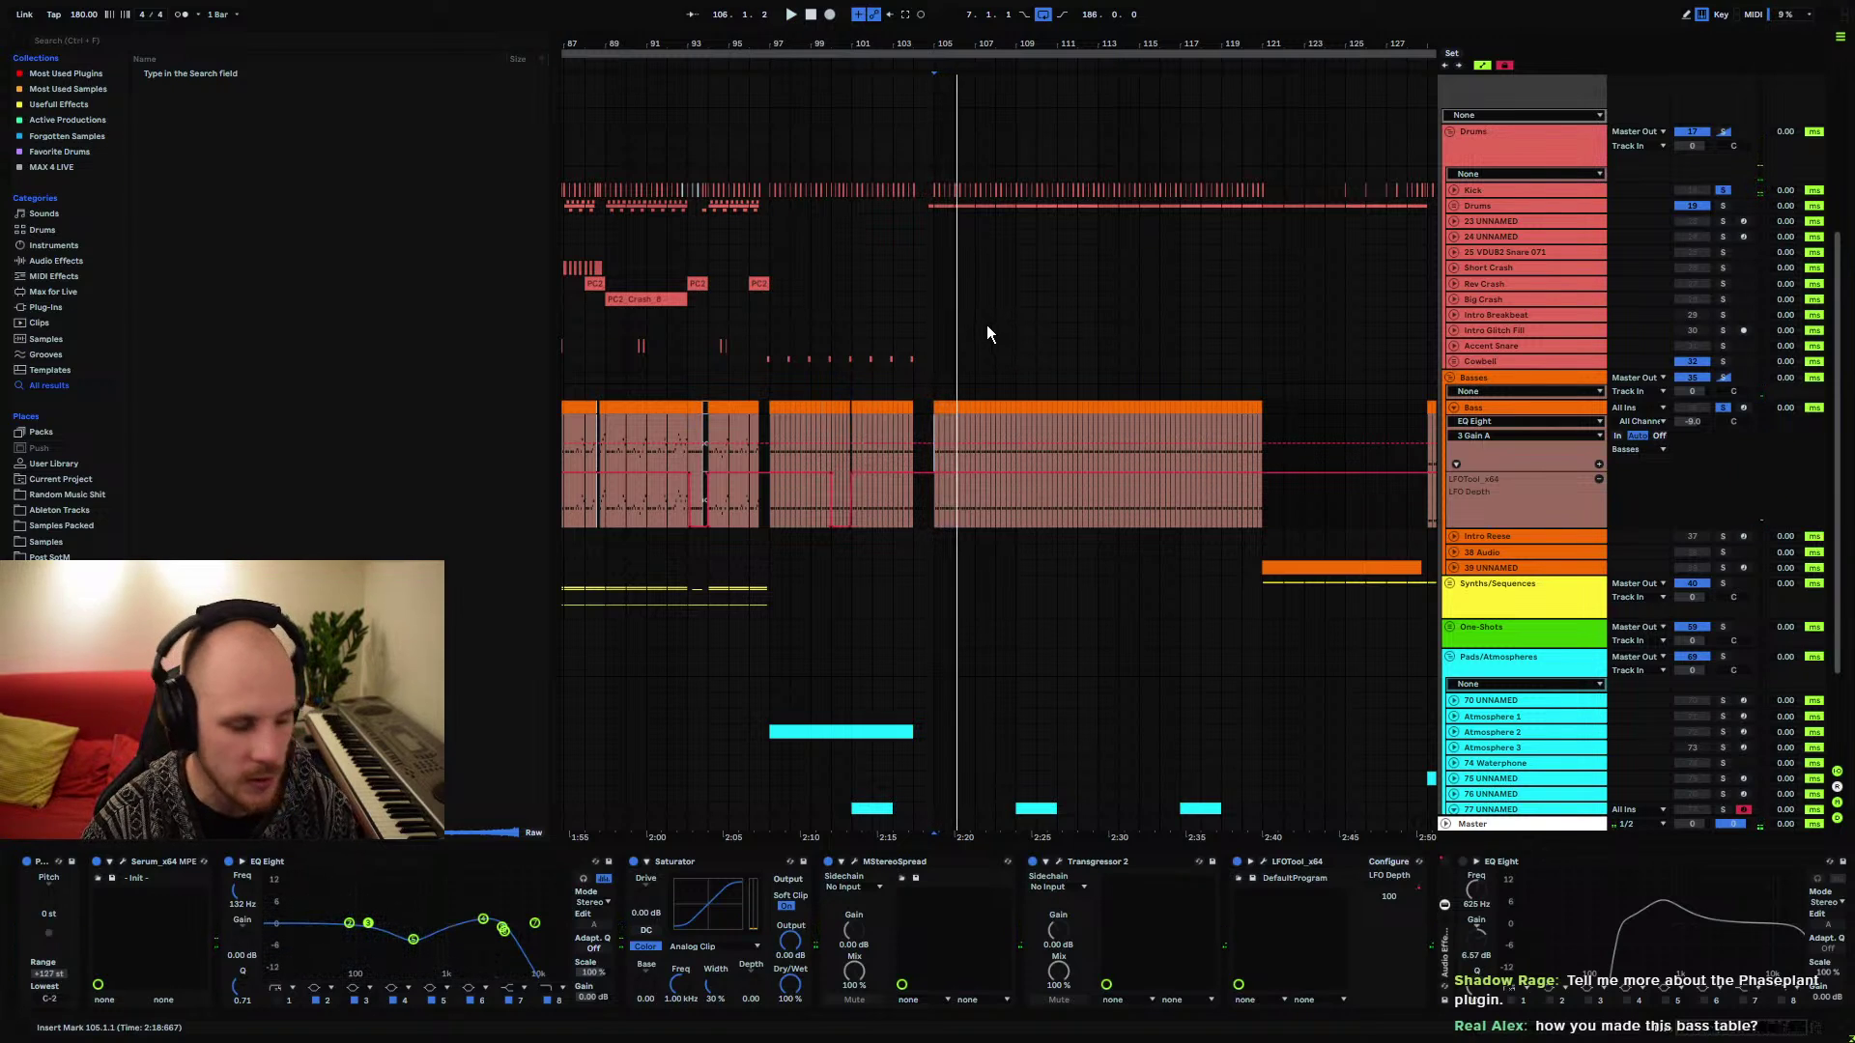
# Examine Oscillator A's wavetable in the Bass track's Serum, close the plugin, and fold the Bass track
pyautogui.scroll(-3, 978, 481)
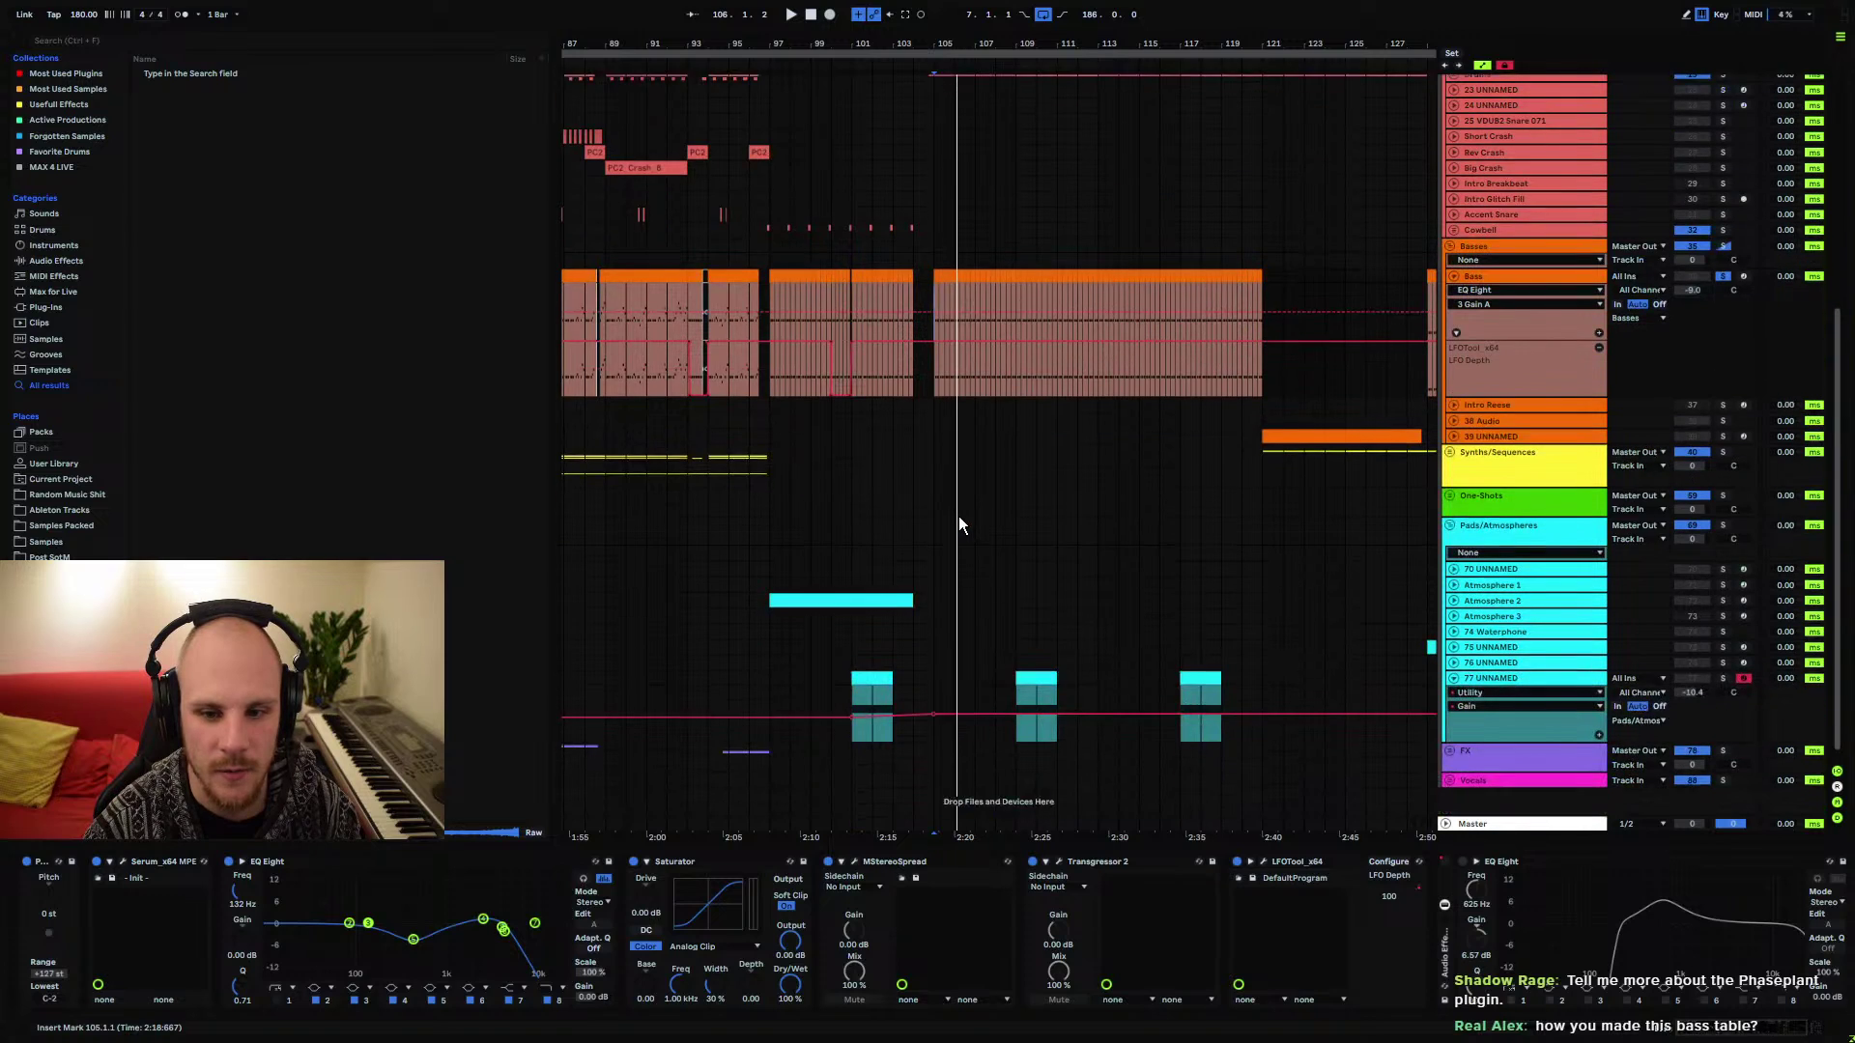
pyautogui.click(1486, 672)
pyautogui.click(1474, 280)
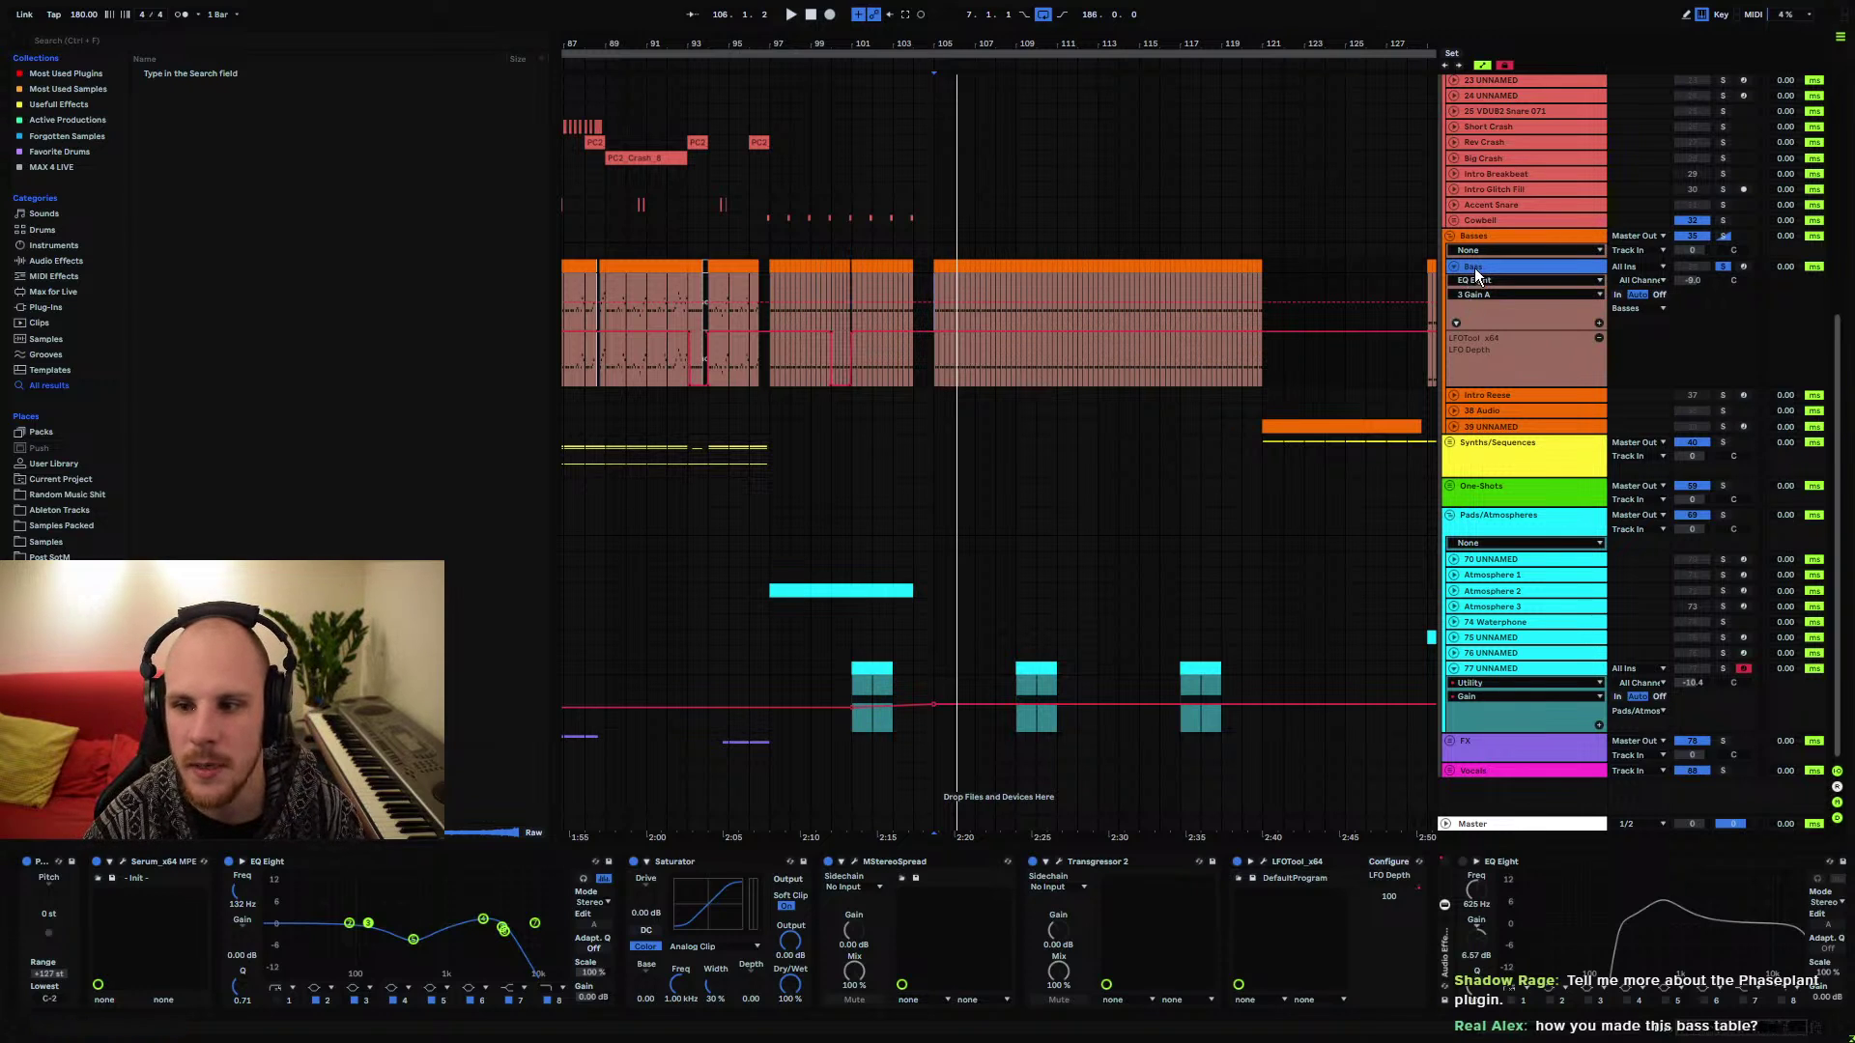
pyautogui.click(122, 861)
pyautogui.click(879, 305)
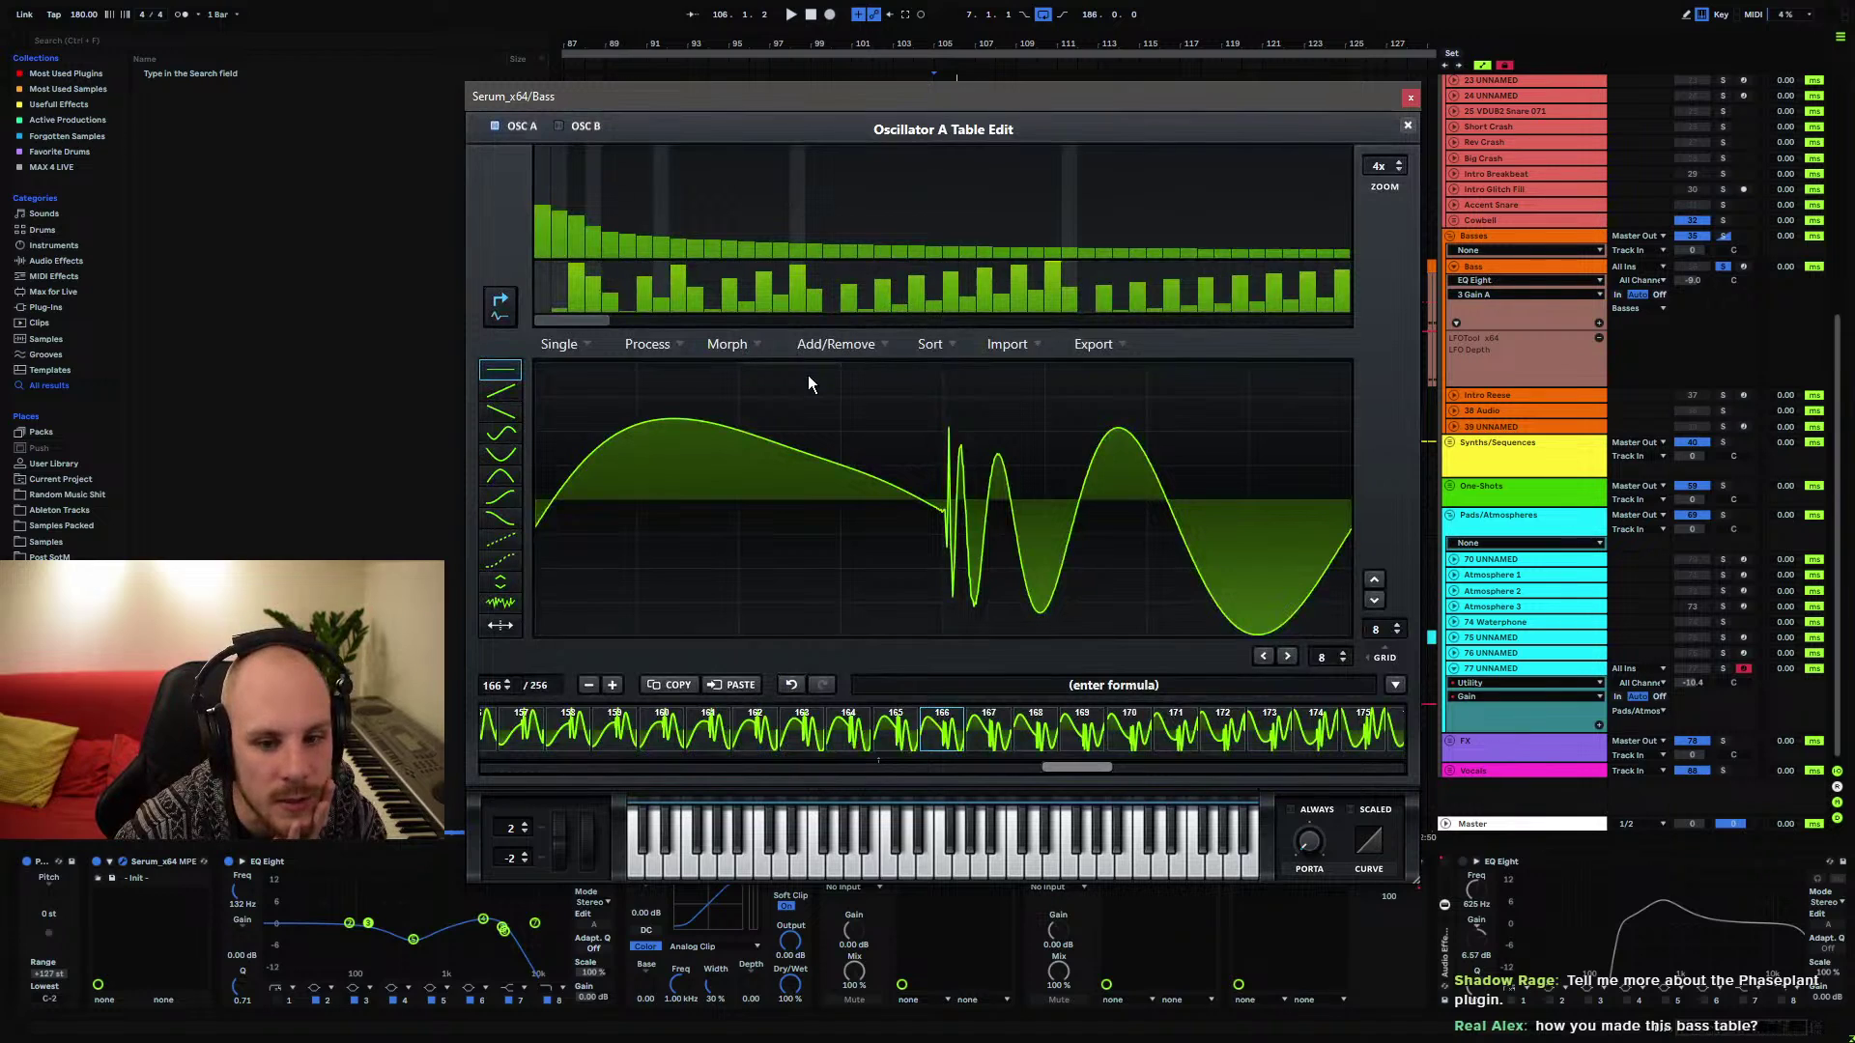
pyautogui.click(1408, 126)
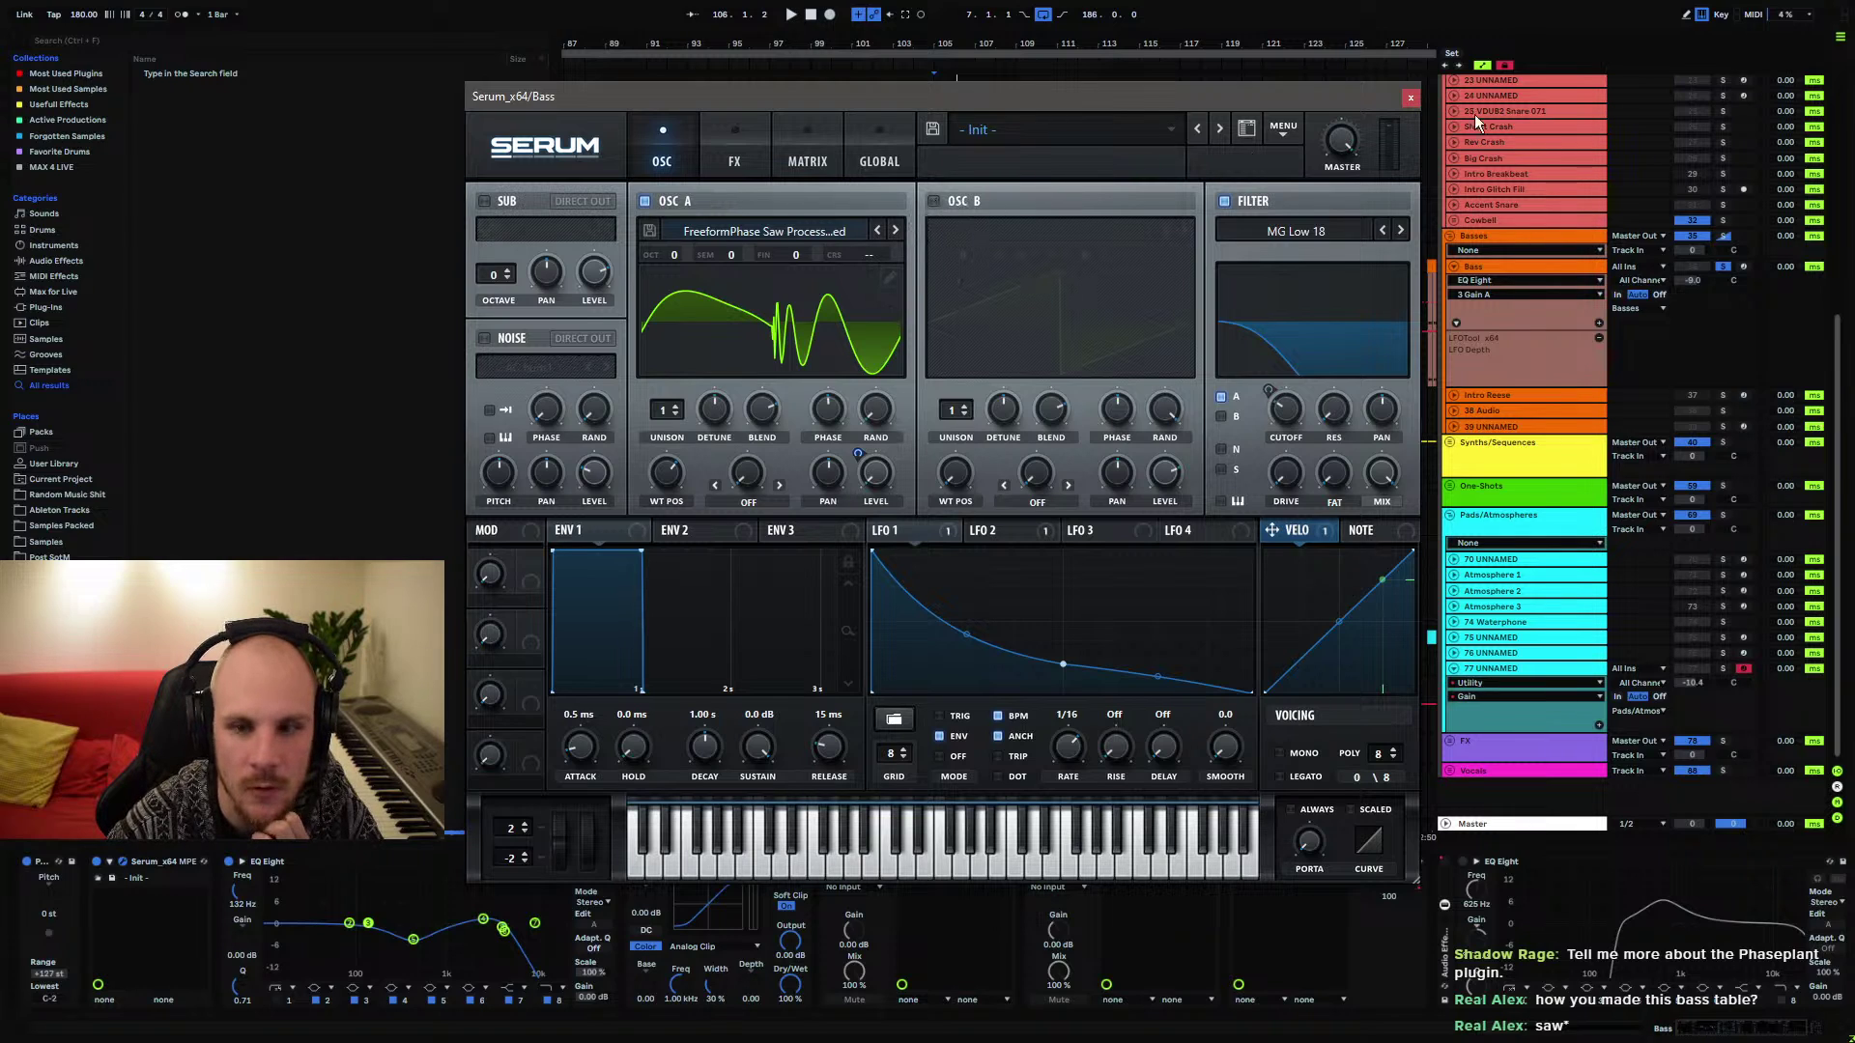
pyautogui.click(1410, 97)
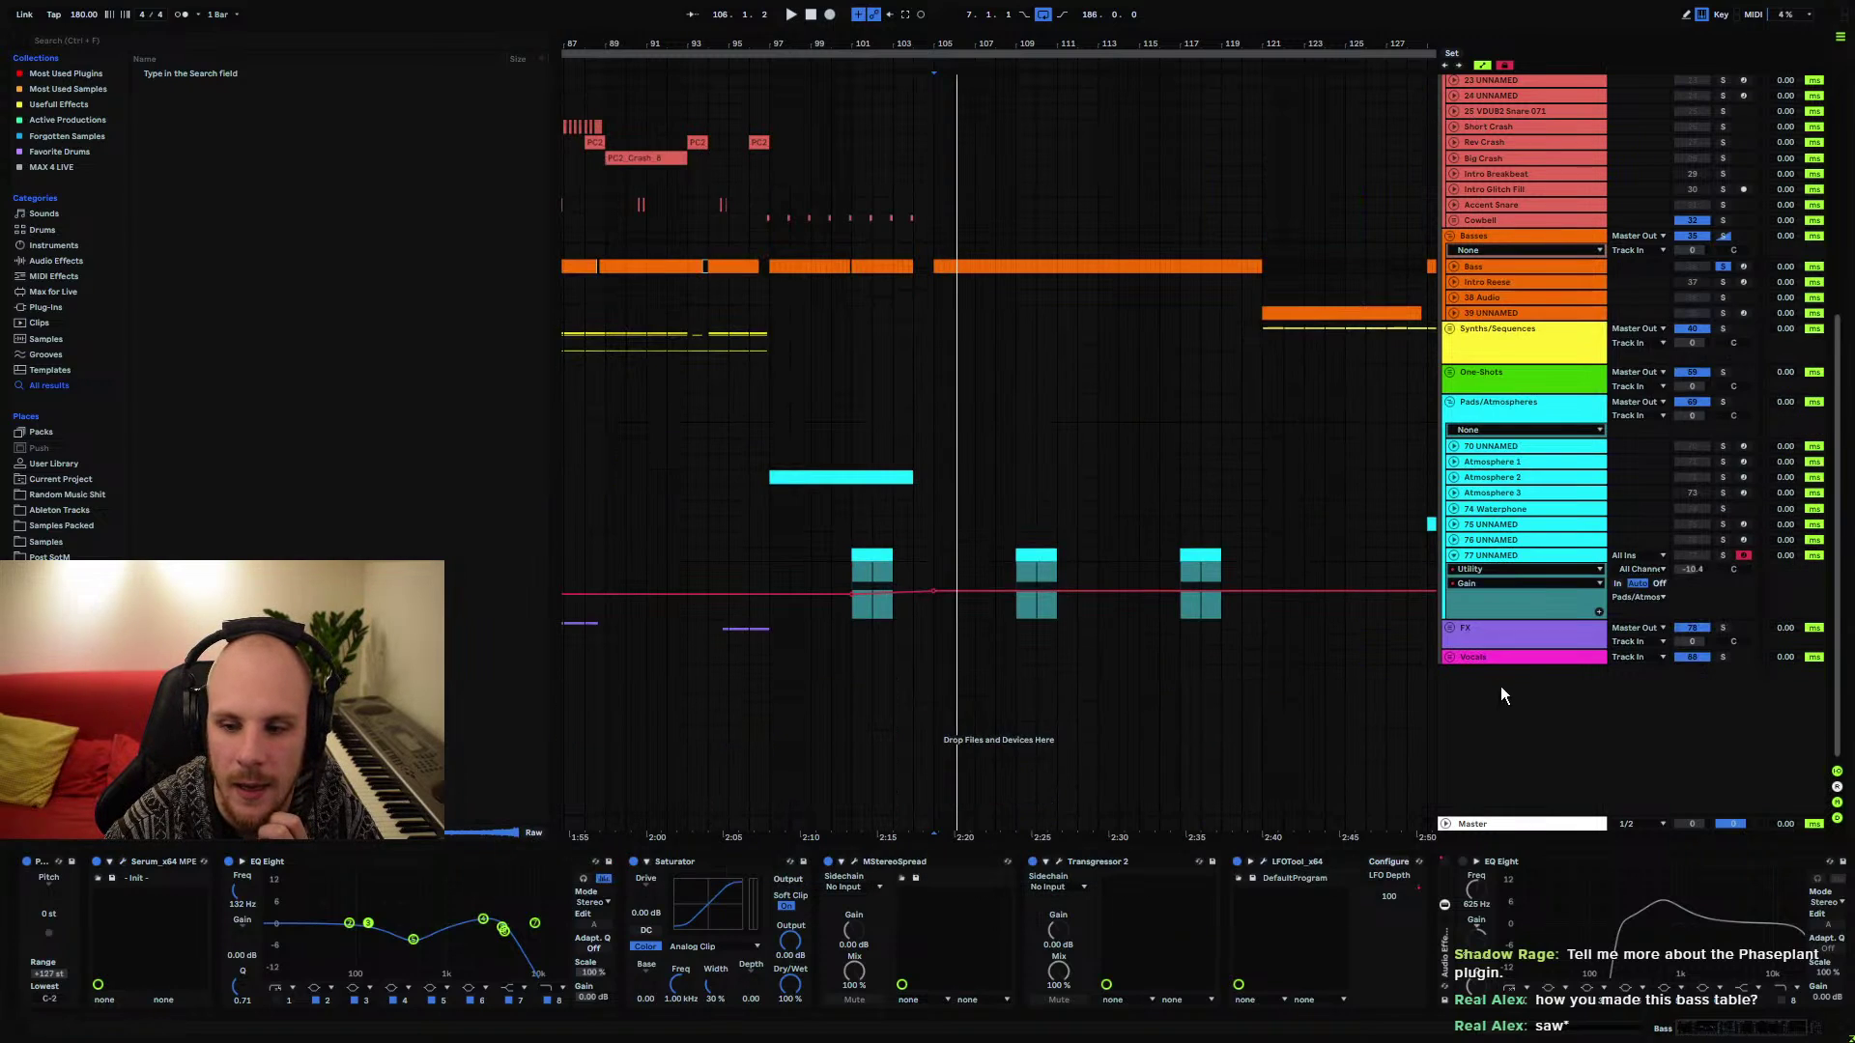
# Add a new MIDI track below the Vocals group and load a Serum instrument on it
pyautogui.rightClick(1531, 712)
pyautogui.click(1442, 722)
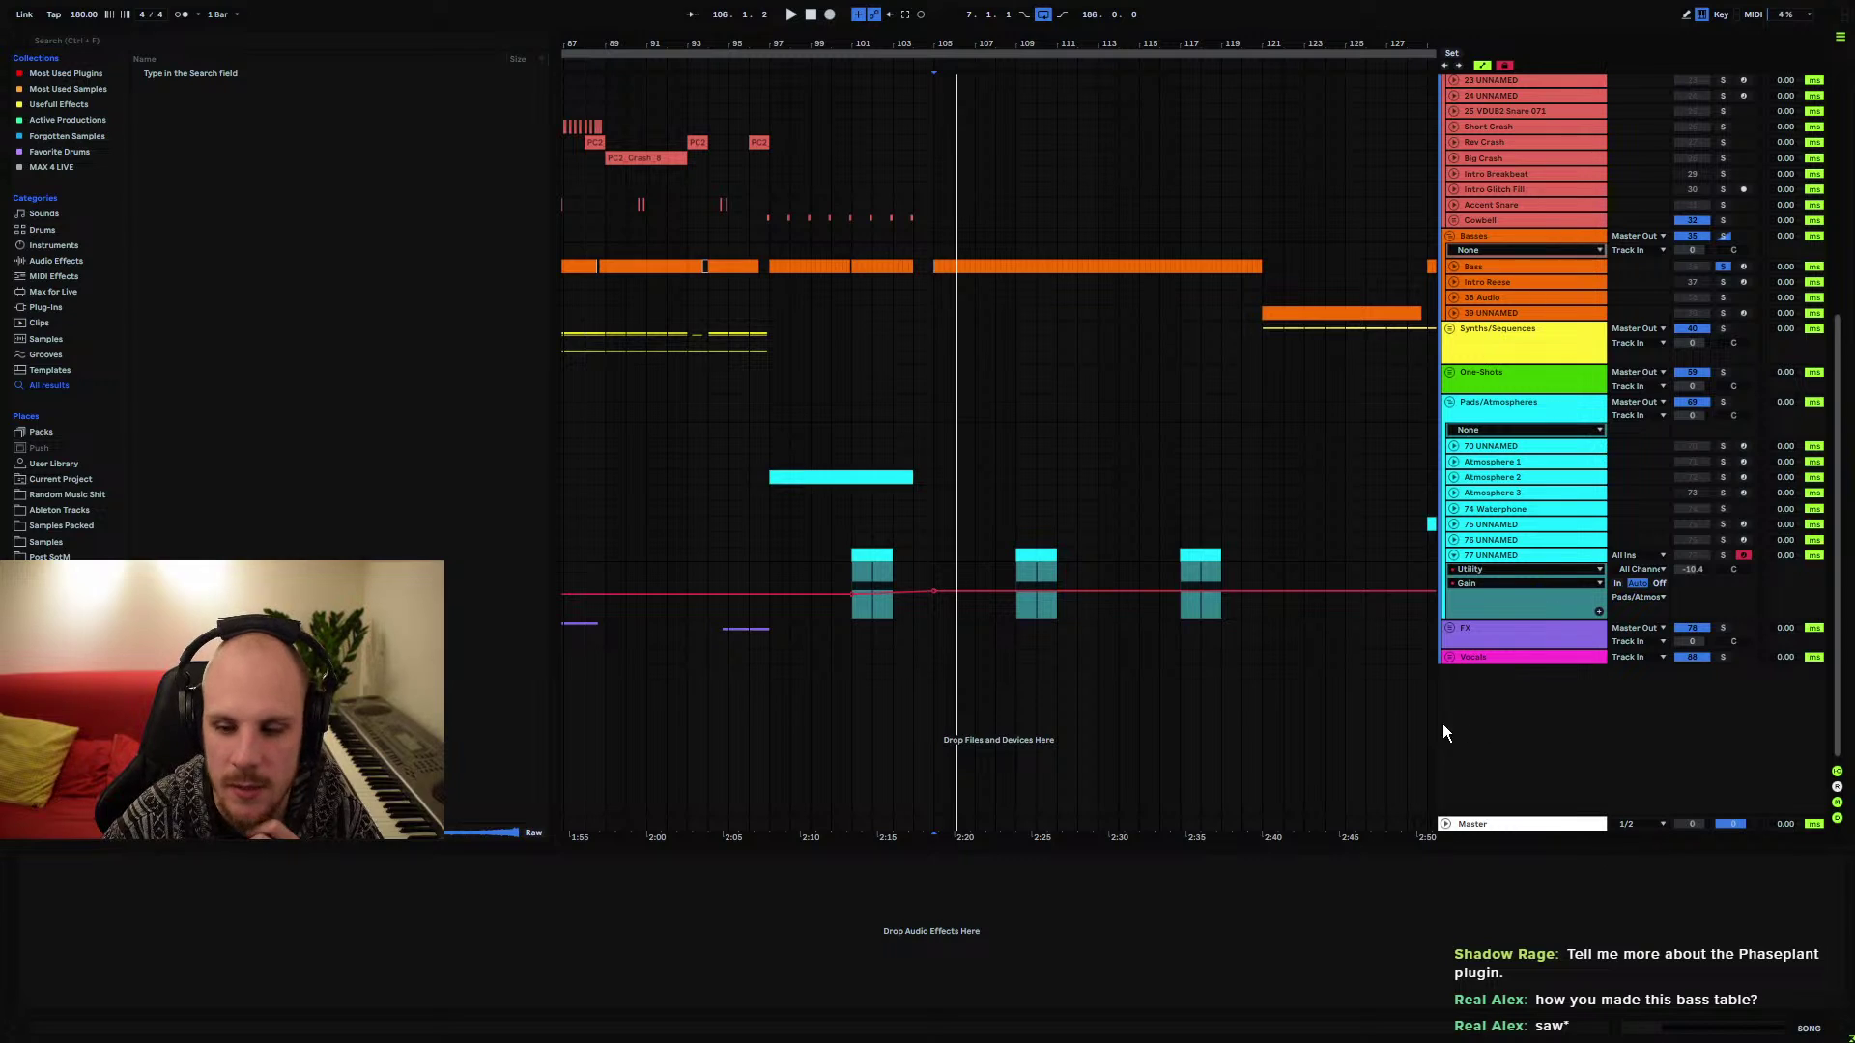
pyautogui.rightClick(1461, 734)
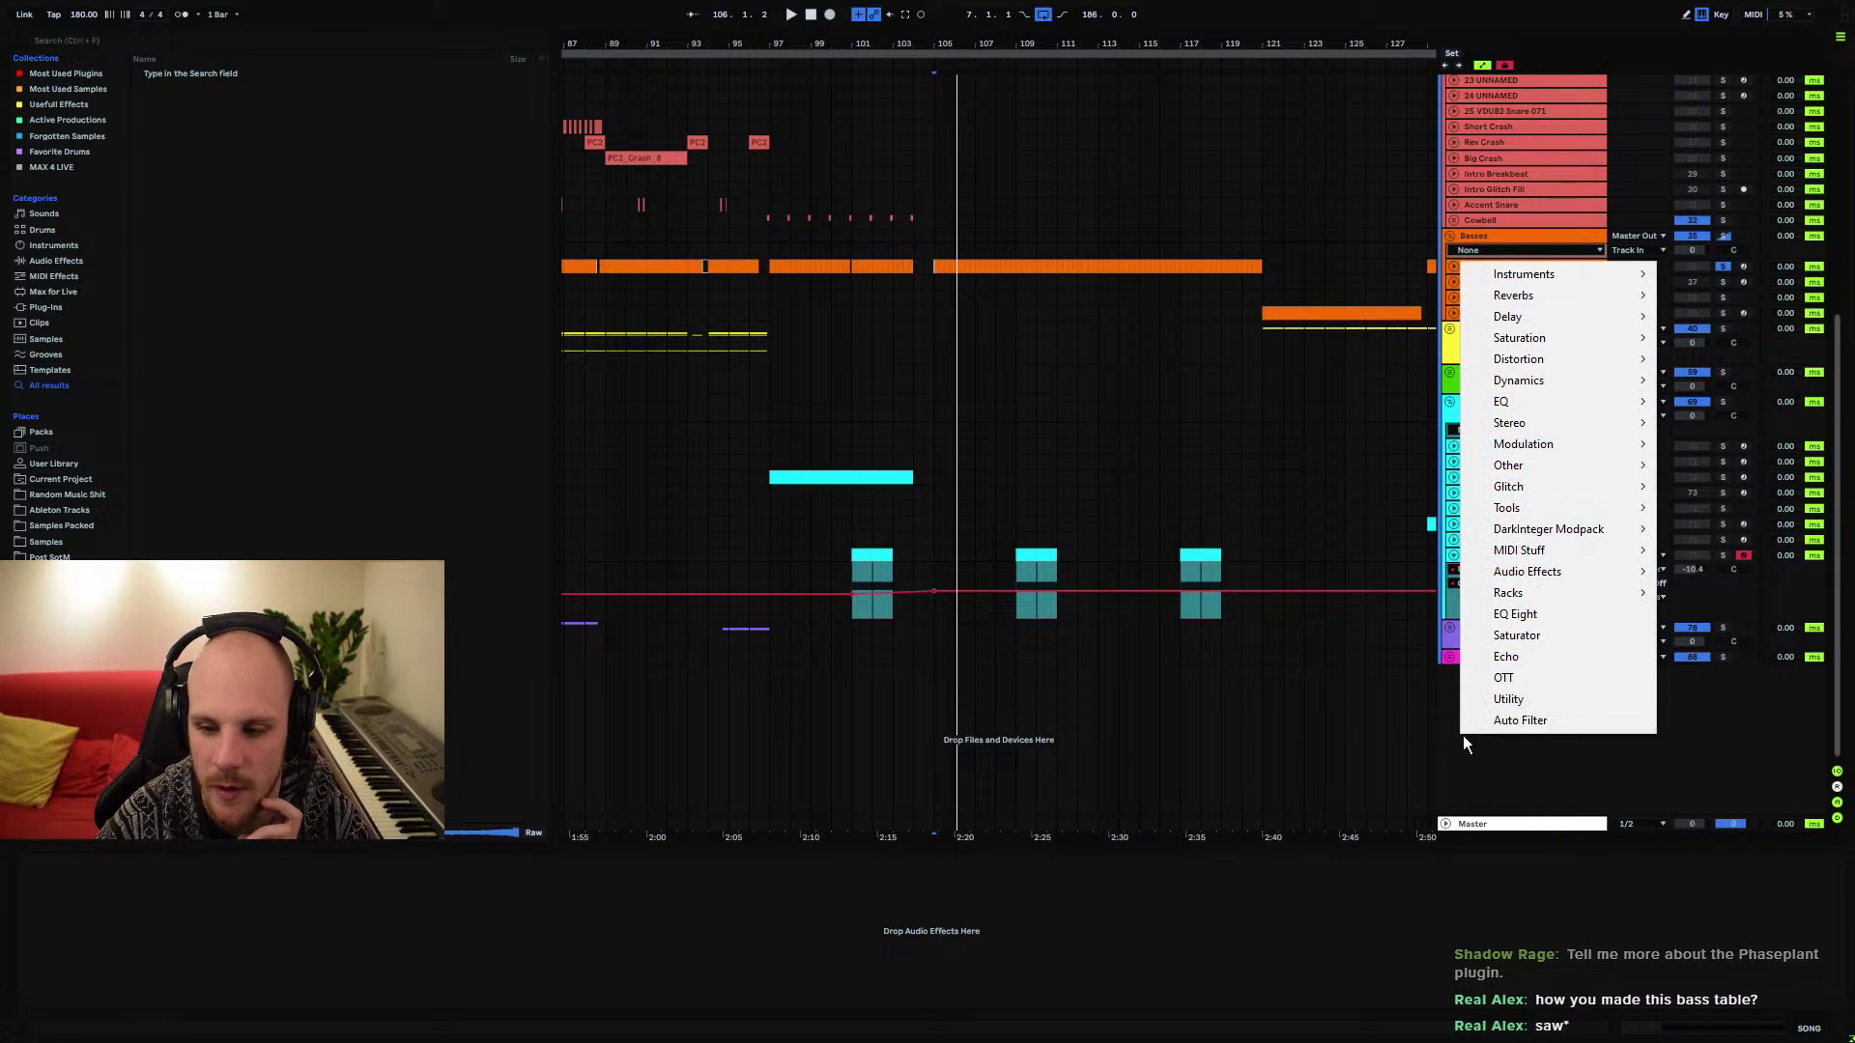
pyautogui.rightClick(1463, 771)
pyautogui.click(1517, 791)
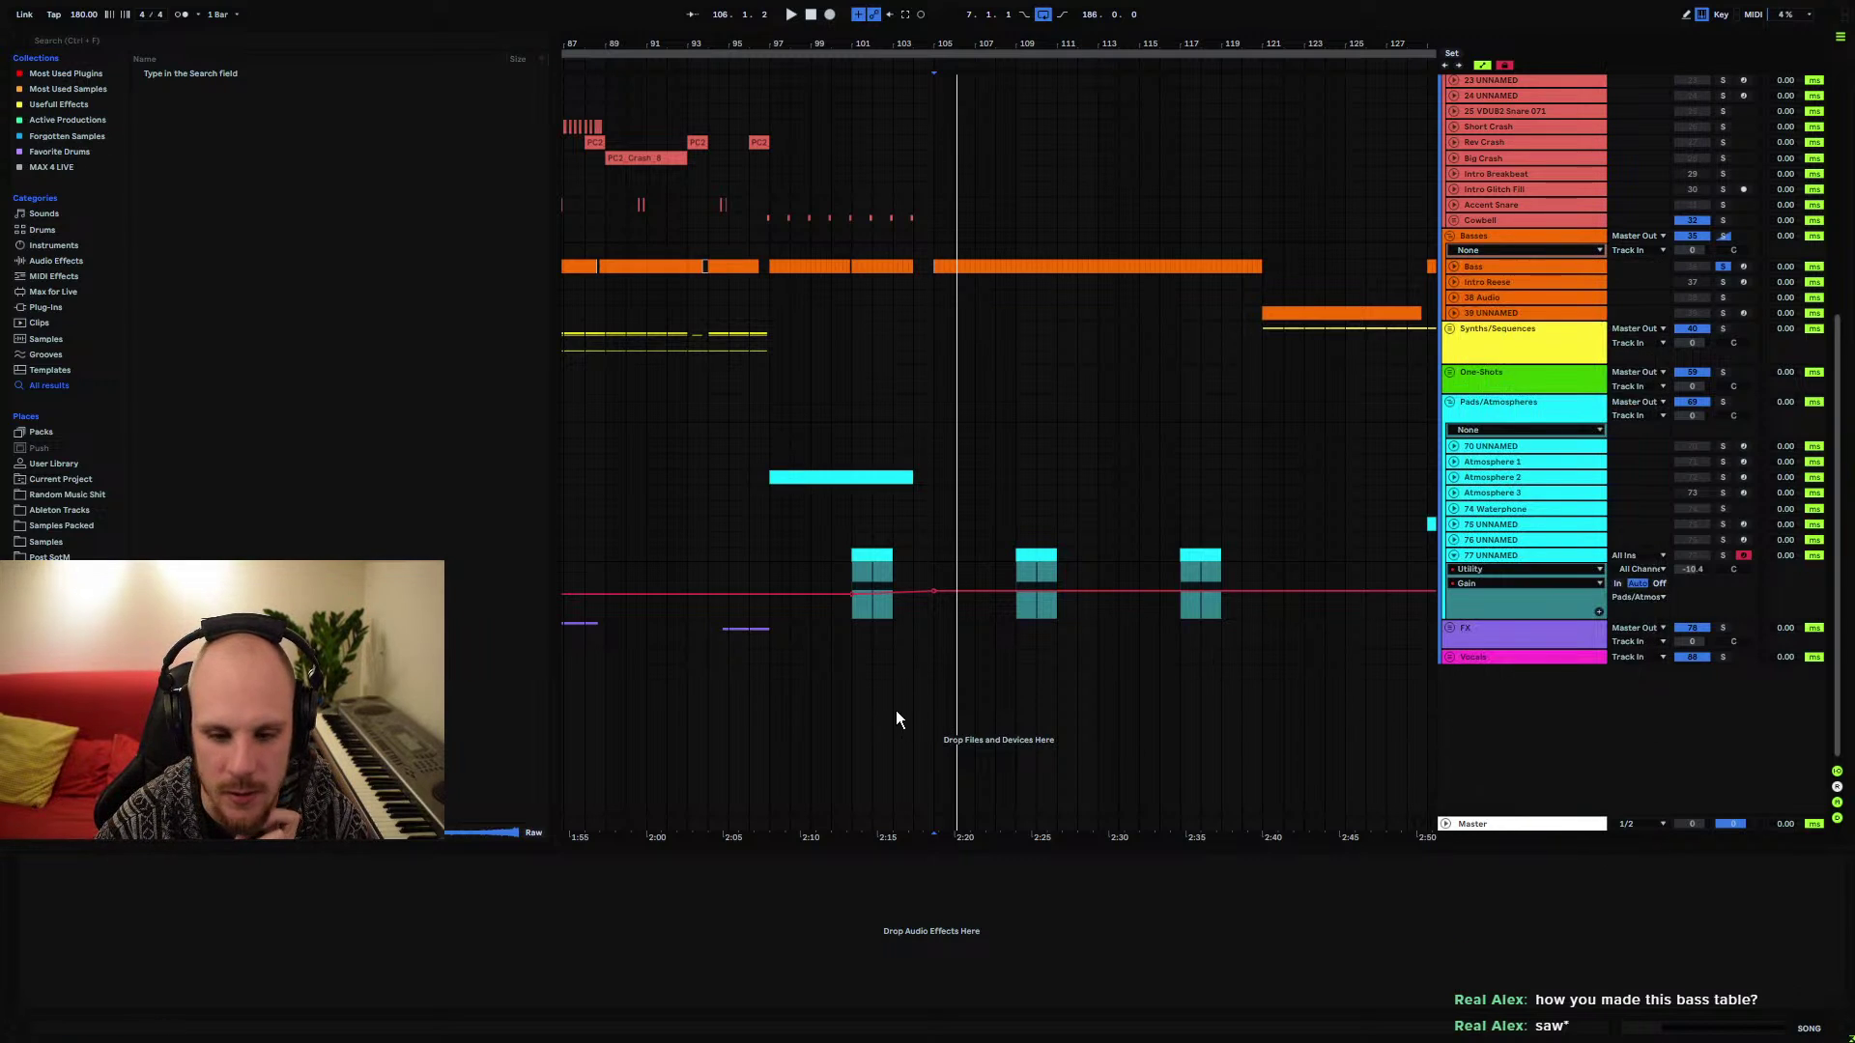
pyautogui.rightClick(944, 711)
pyautogui.moveTo(1055, 250)
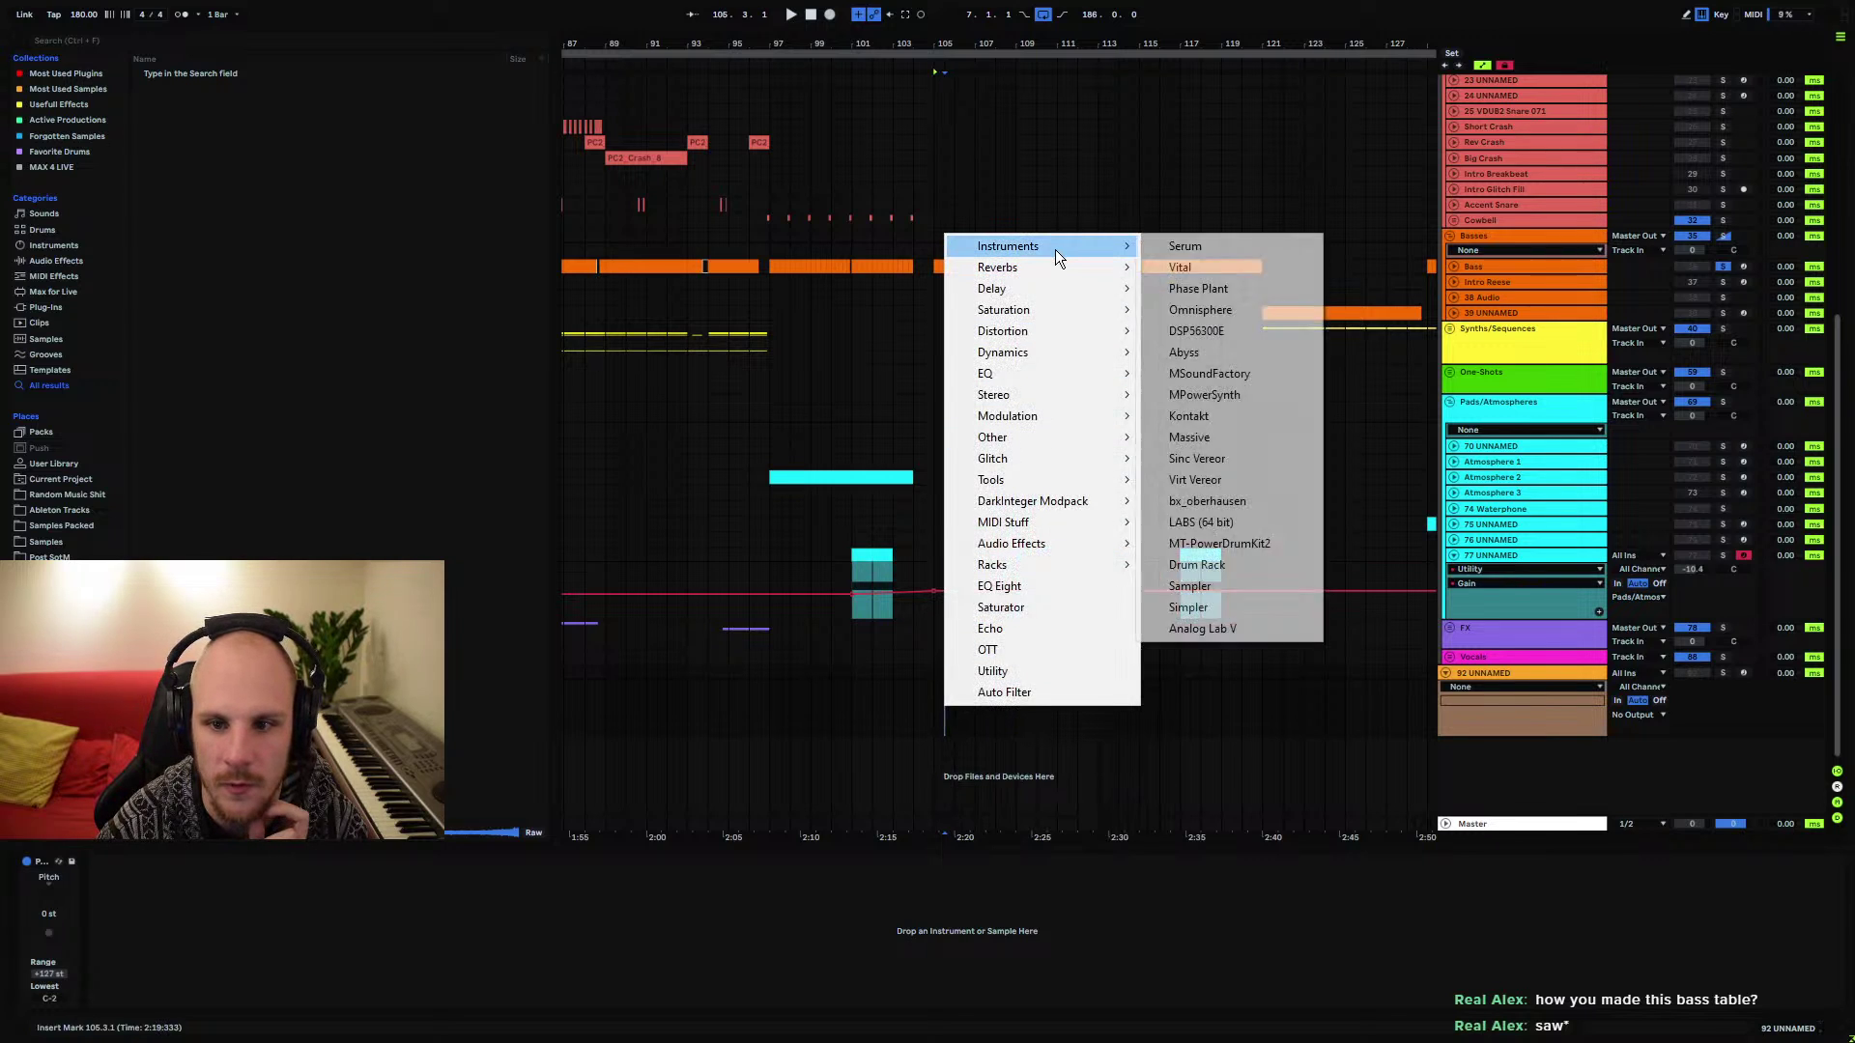
pyautogui.click(1168, 247)
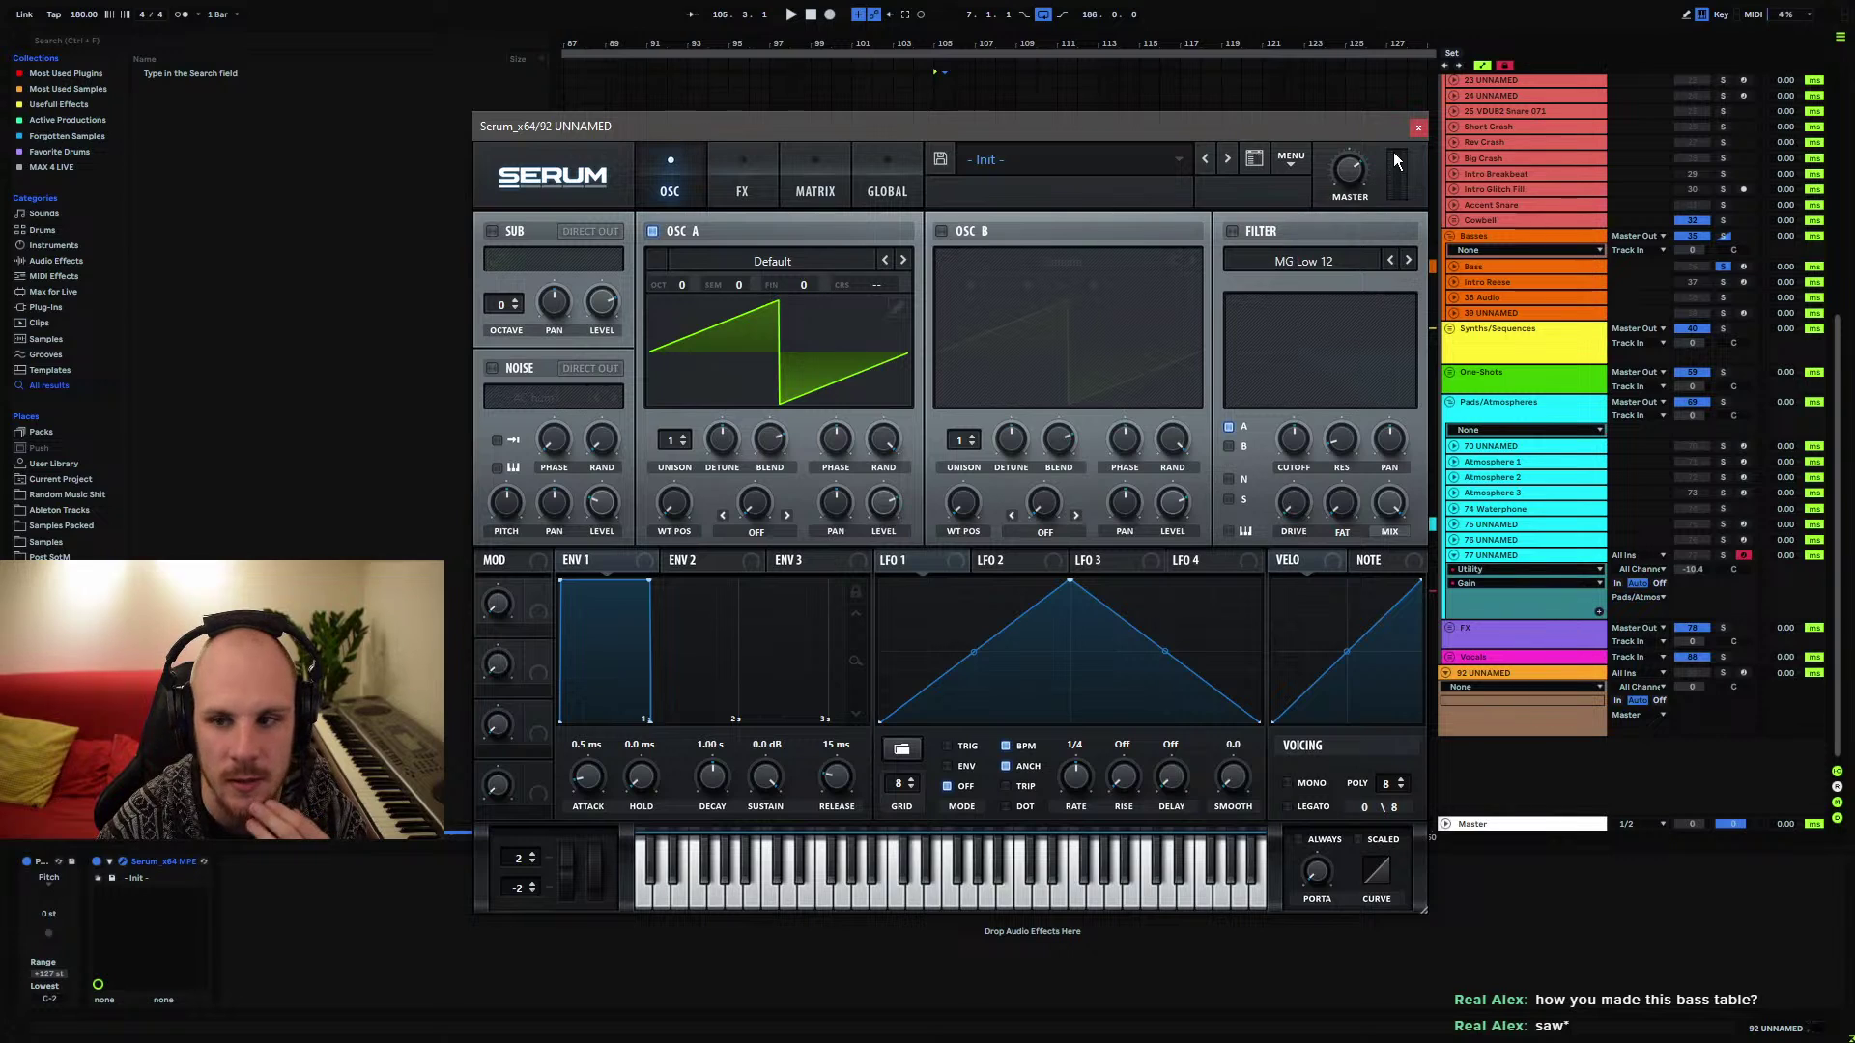
# Close Serum and add MFreeformPhase from the MeldaProduction VST Tools folder after it on track 92
pyautogui.click(1417, 127)
pyautogui.click(45, 307)
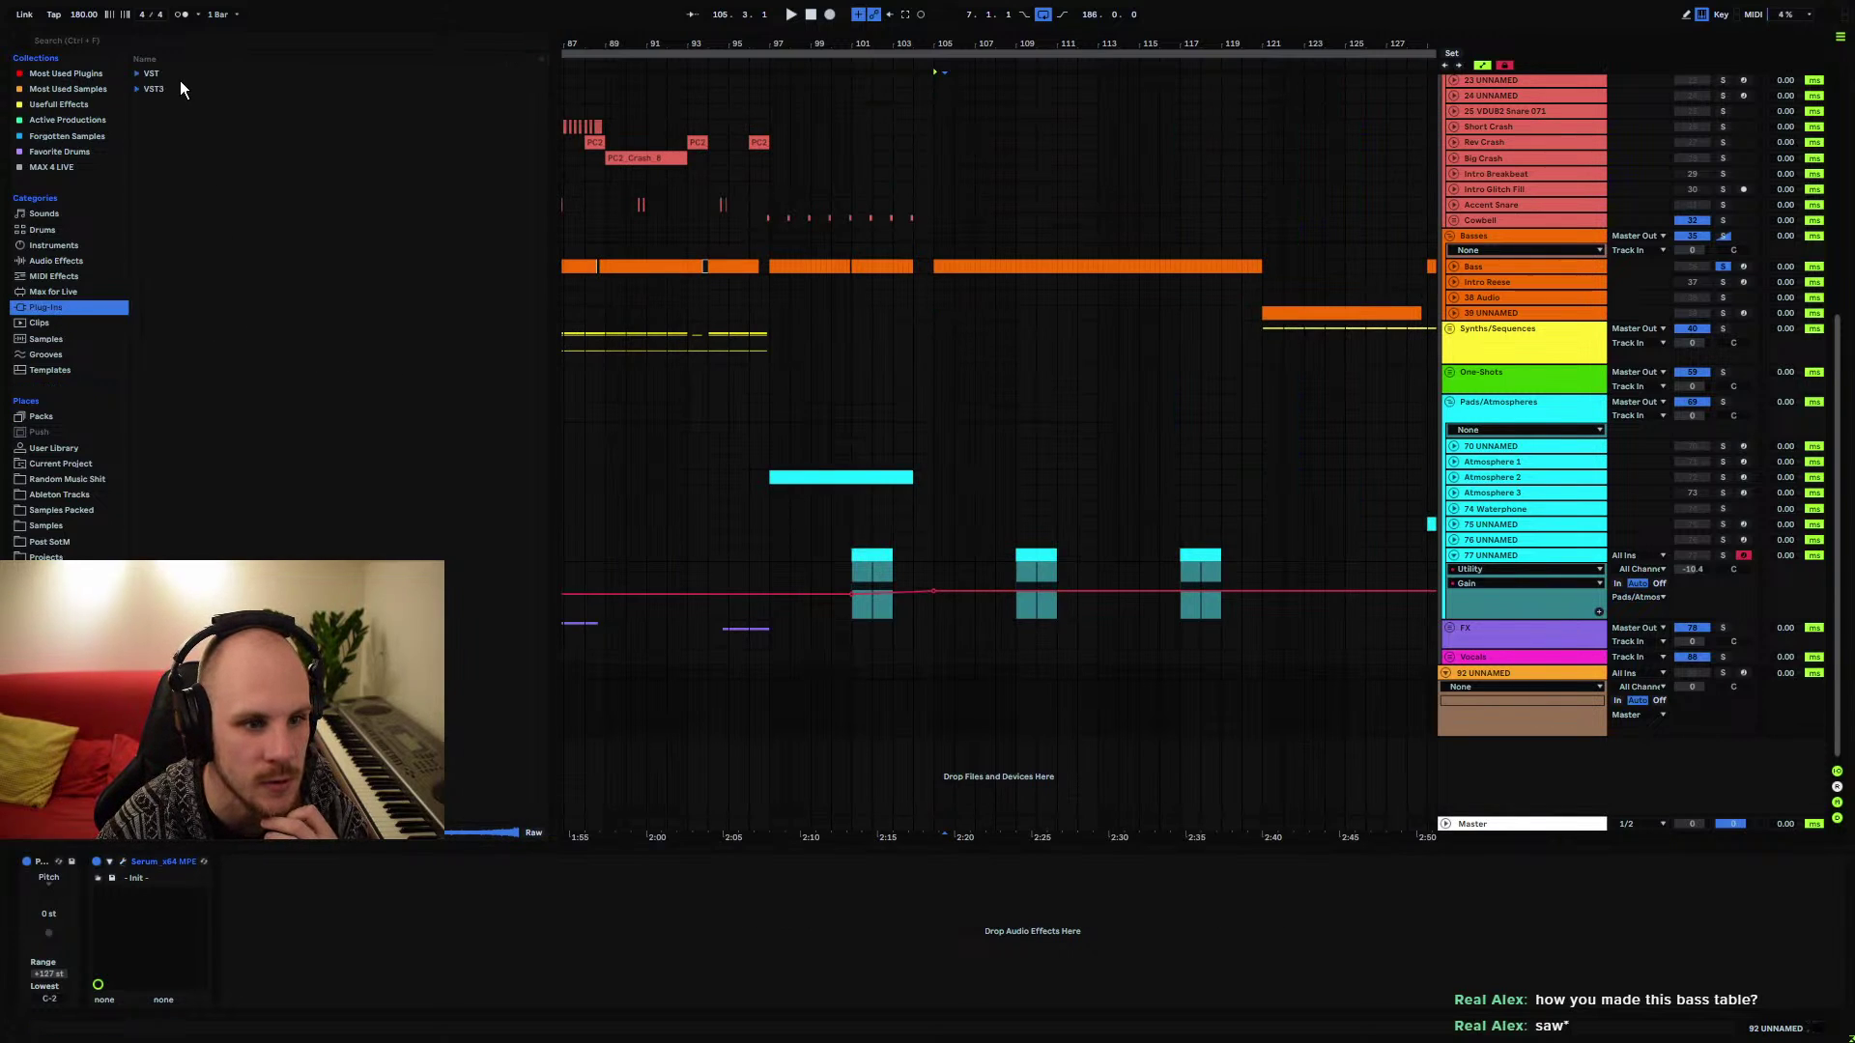
pyautogui.click(141, 75)
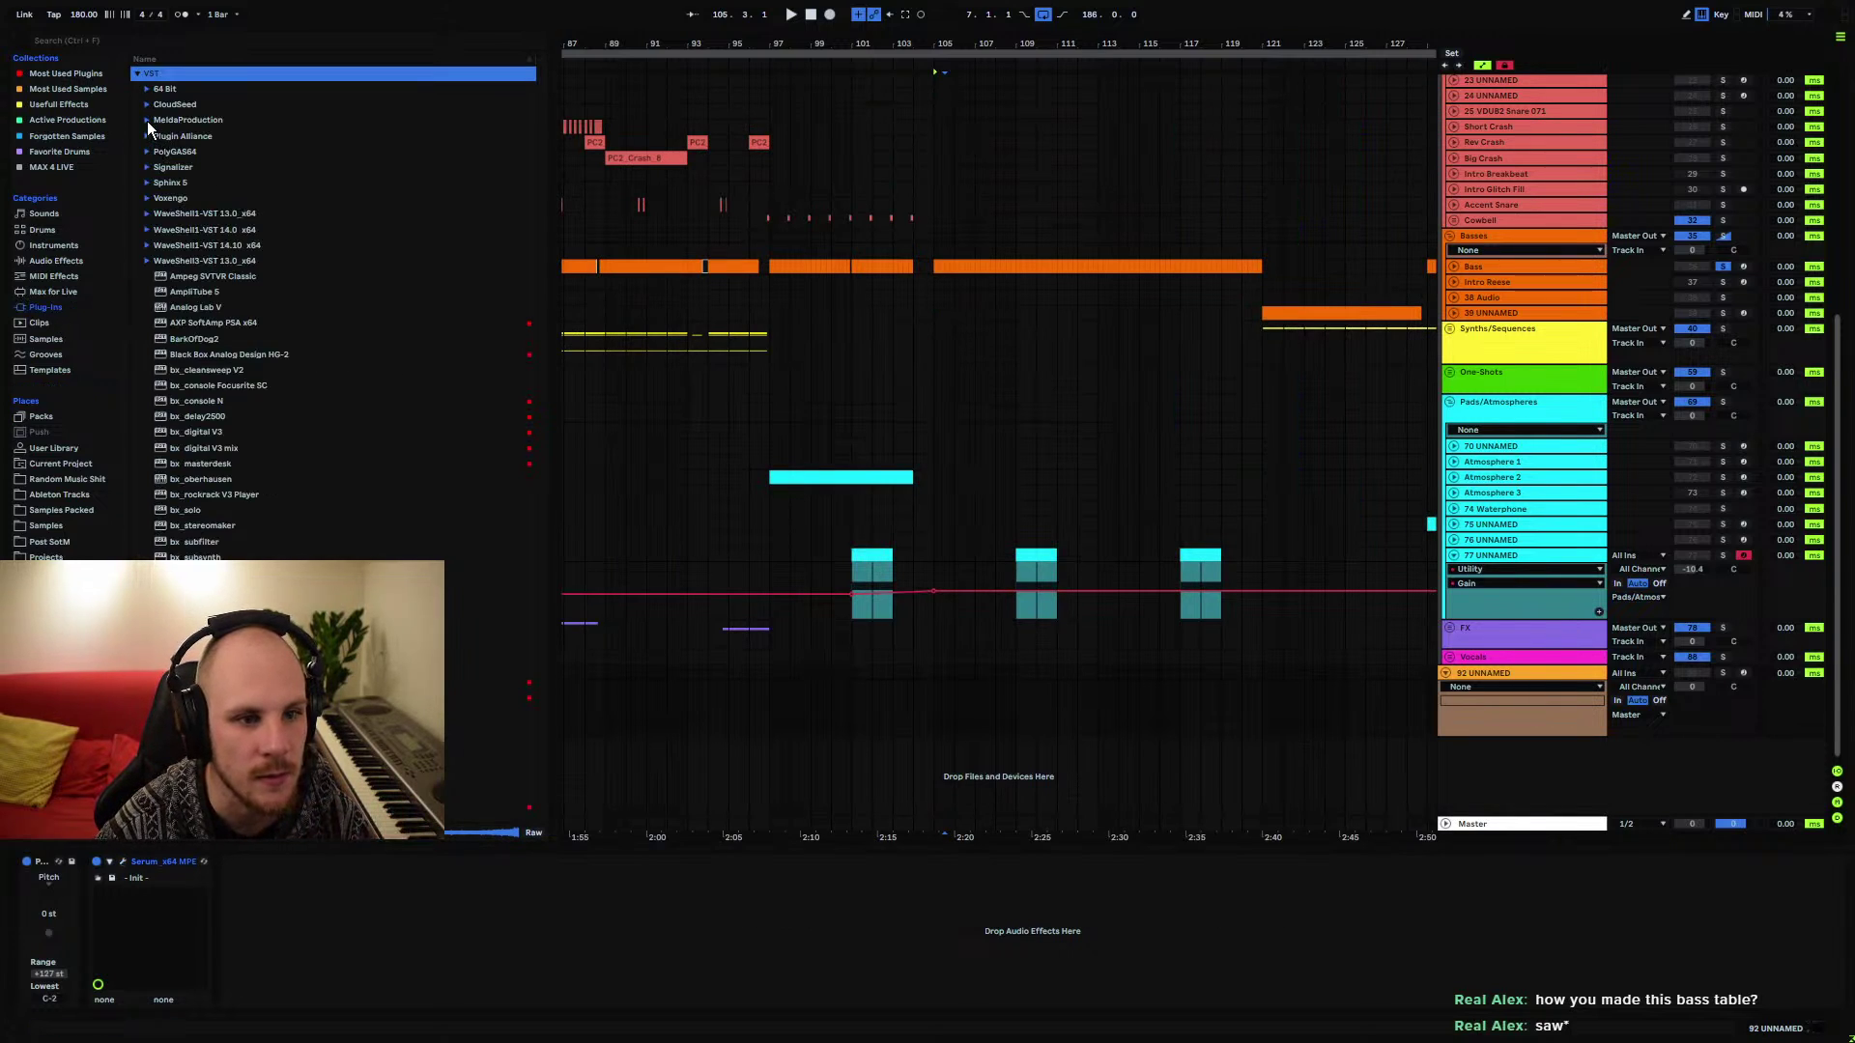
pyautogui.click(147, 120)
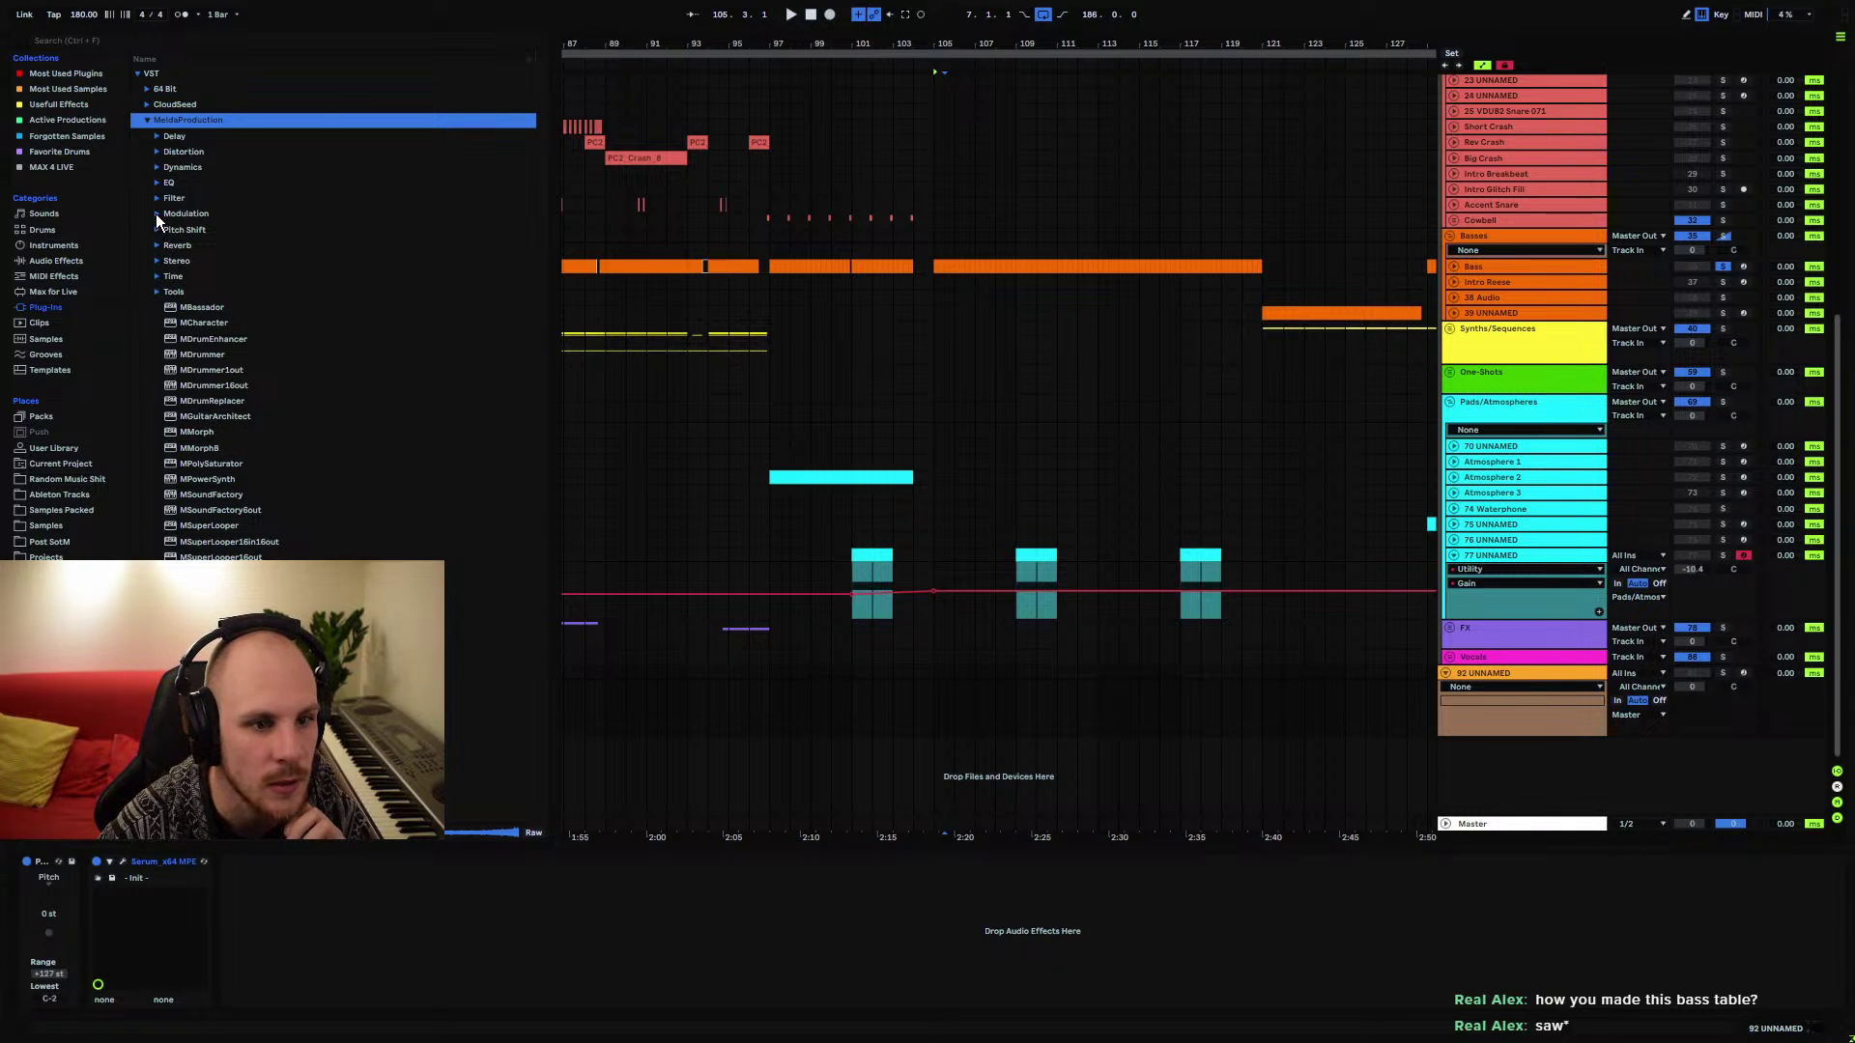
pyautogui.click(156, 183)
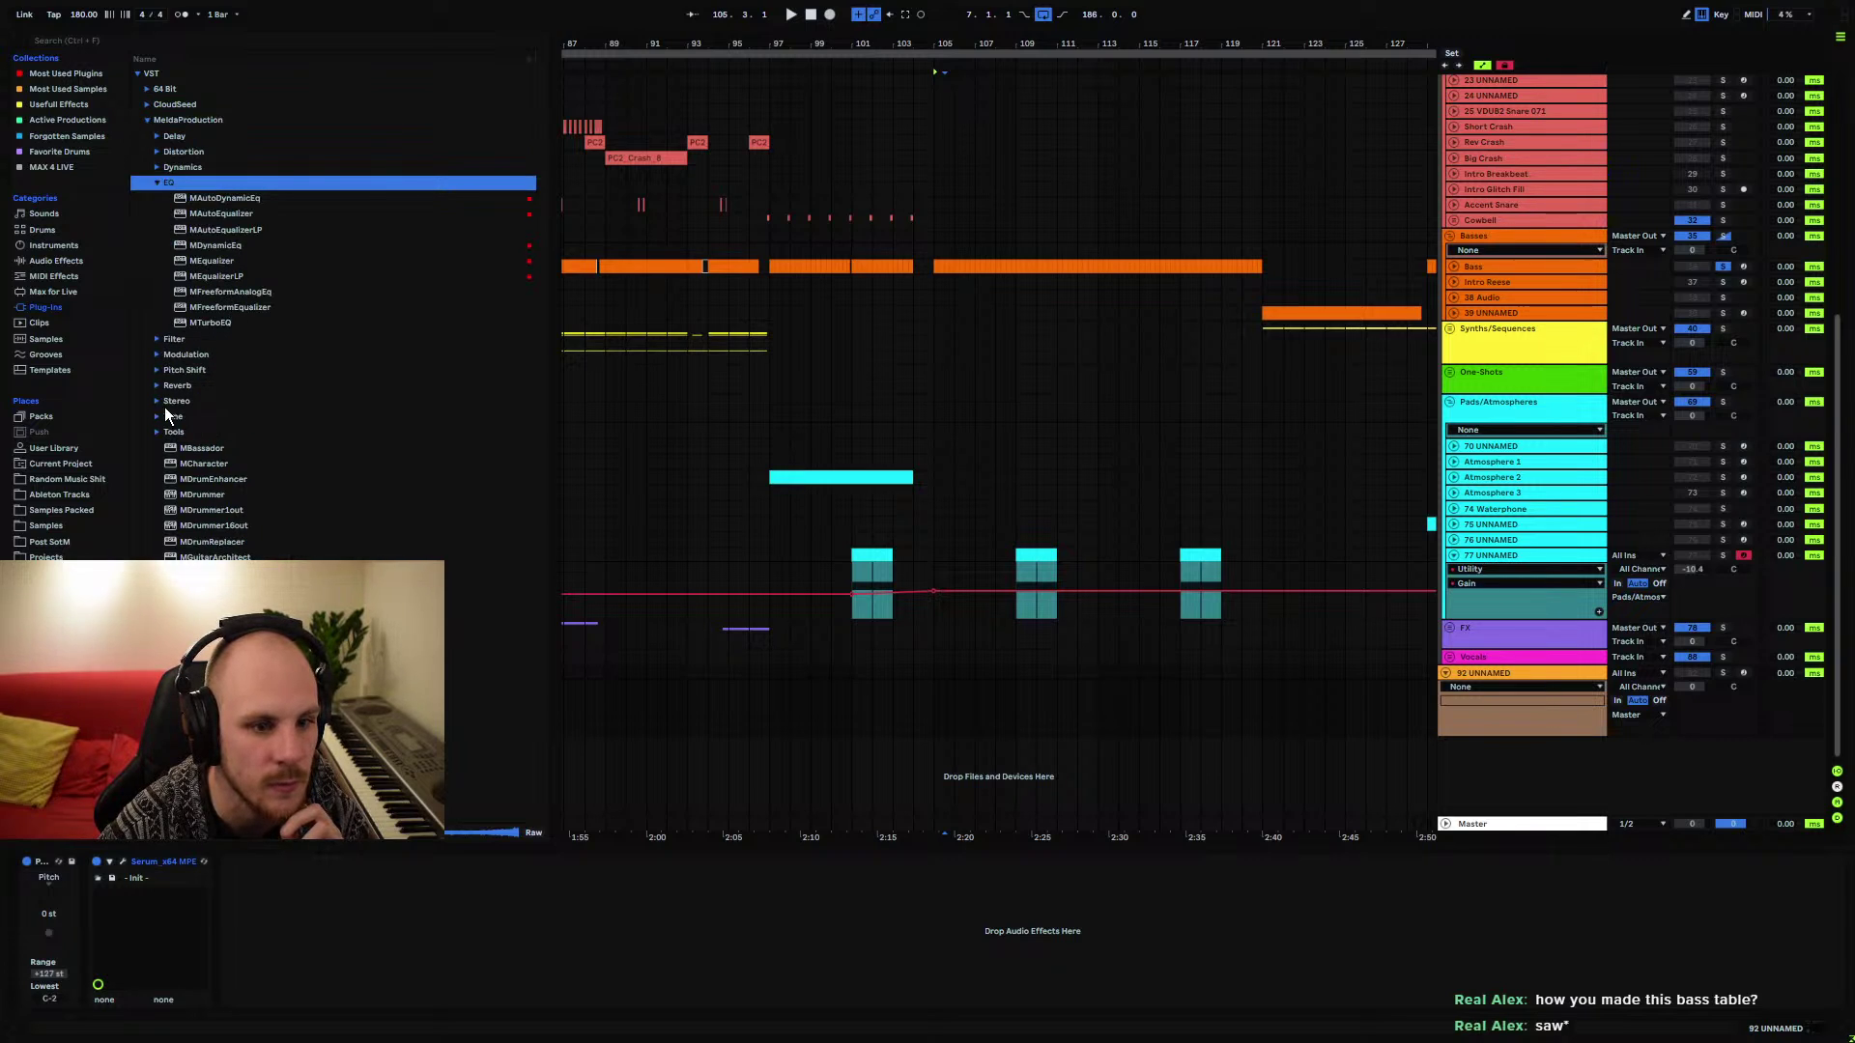
pyautogui.click(157, 432)
pyautogui.moveTo(224, 390); pyautogui.dragTo(473, 1000)
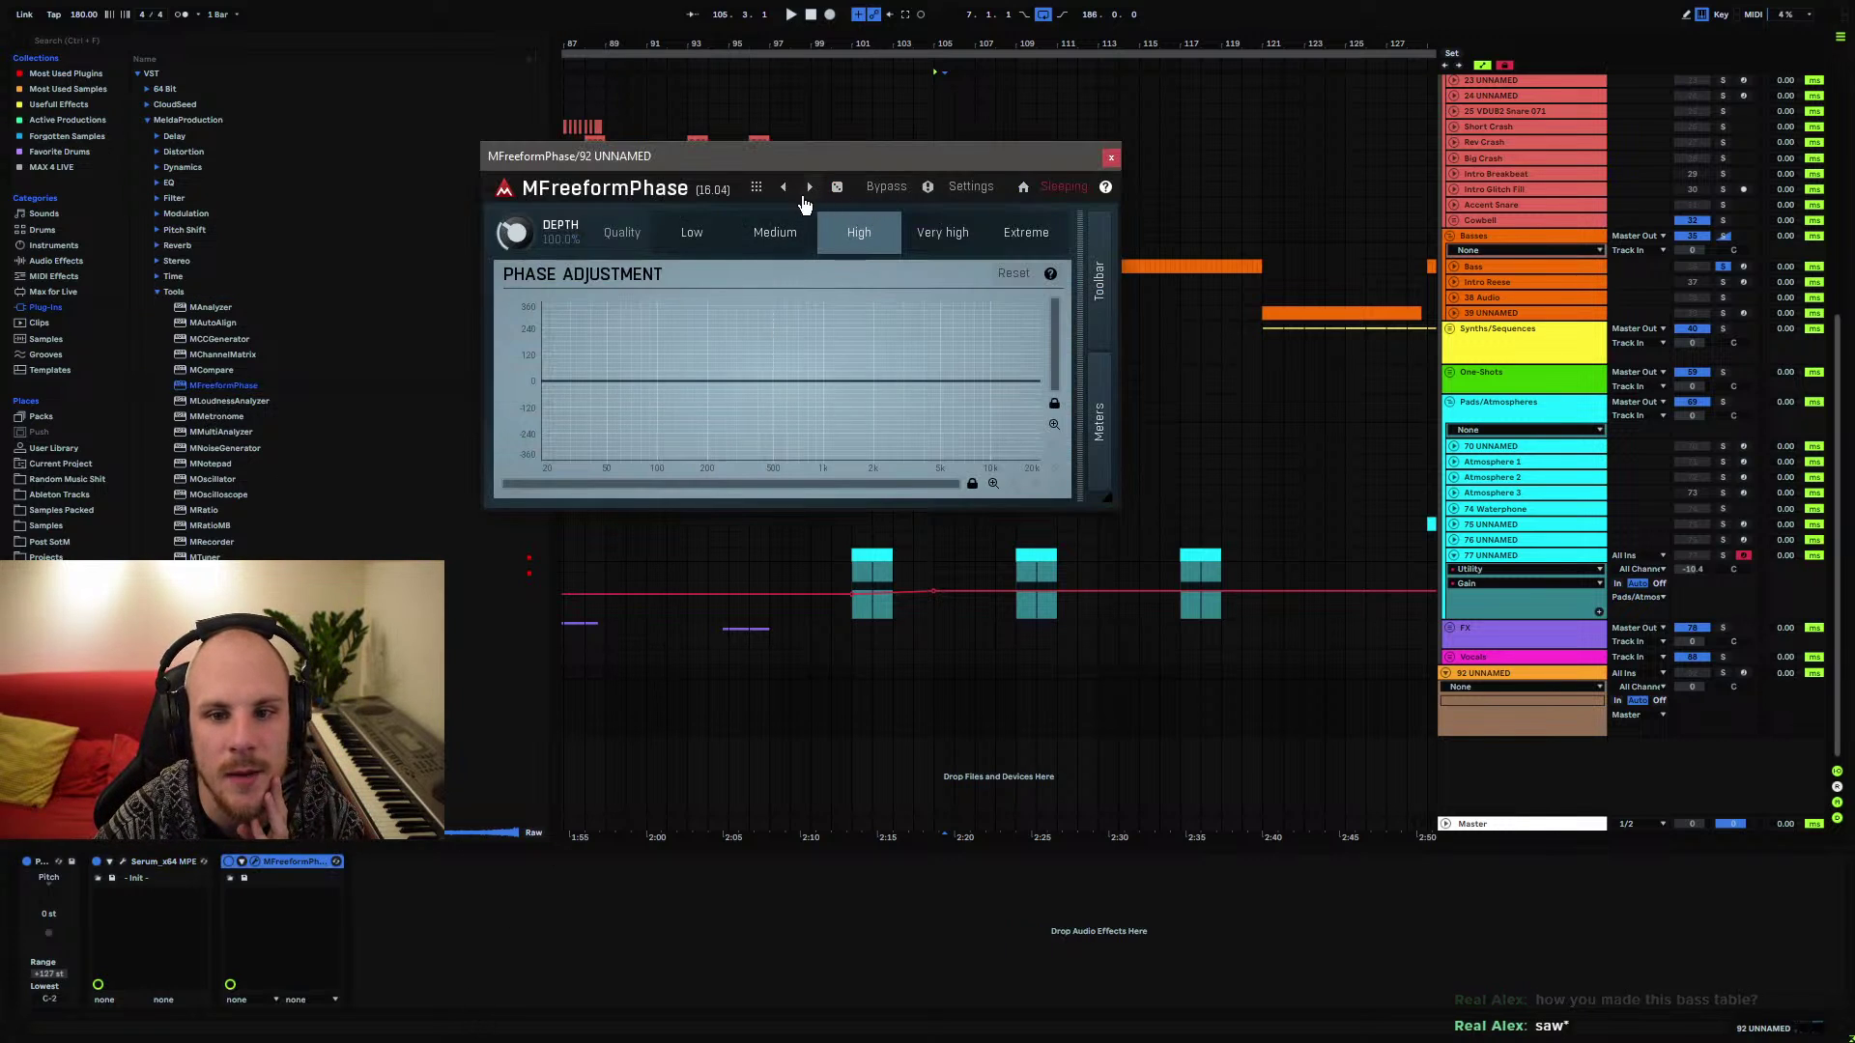
# Load the Phasing preset in MFreeformPhase and close the preset browser
pyautogui.click(721, 194)
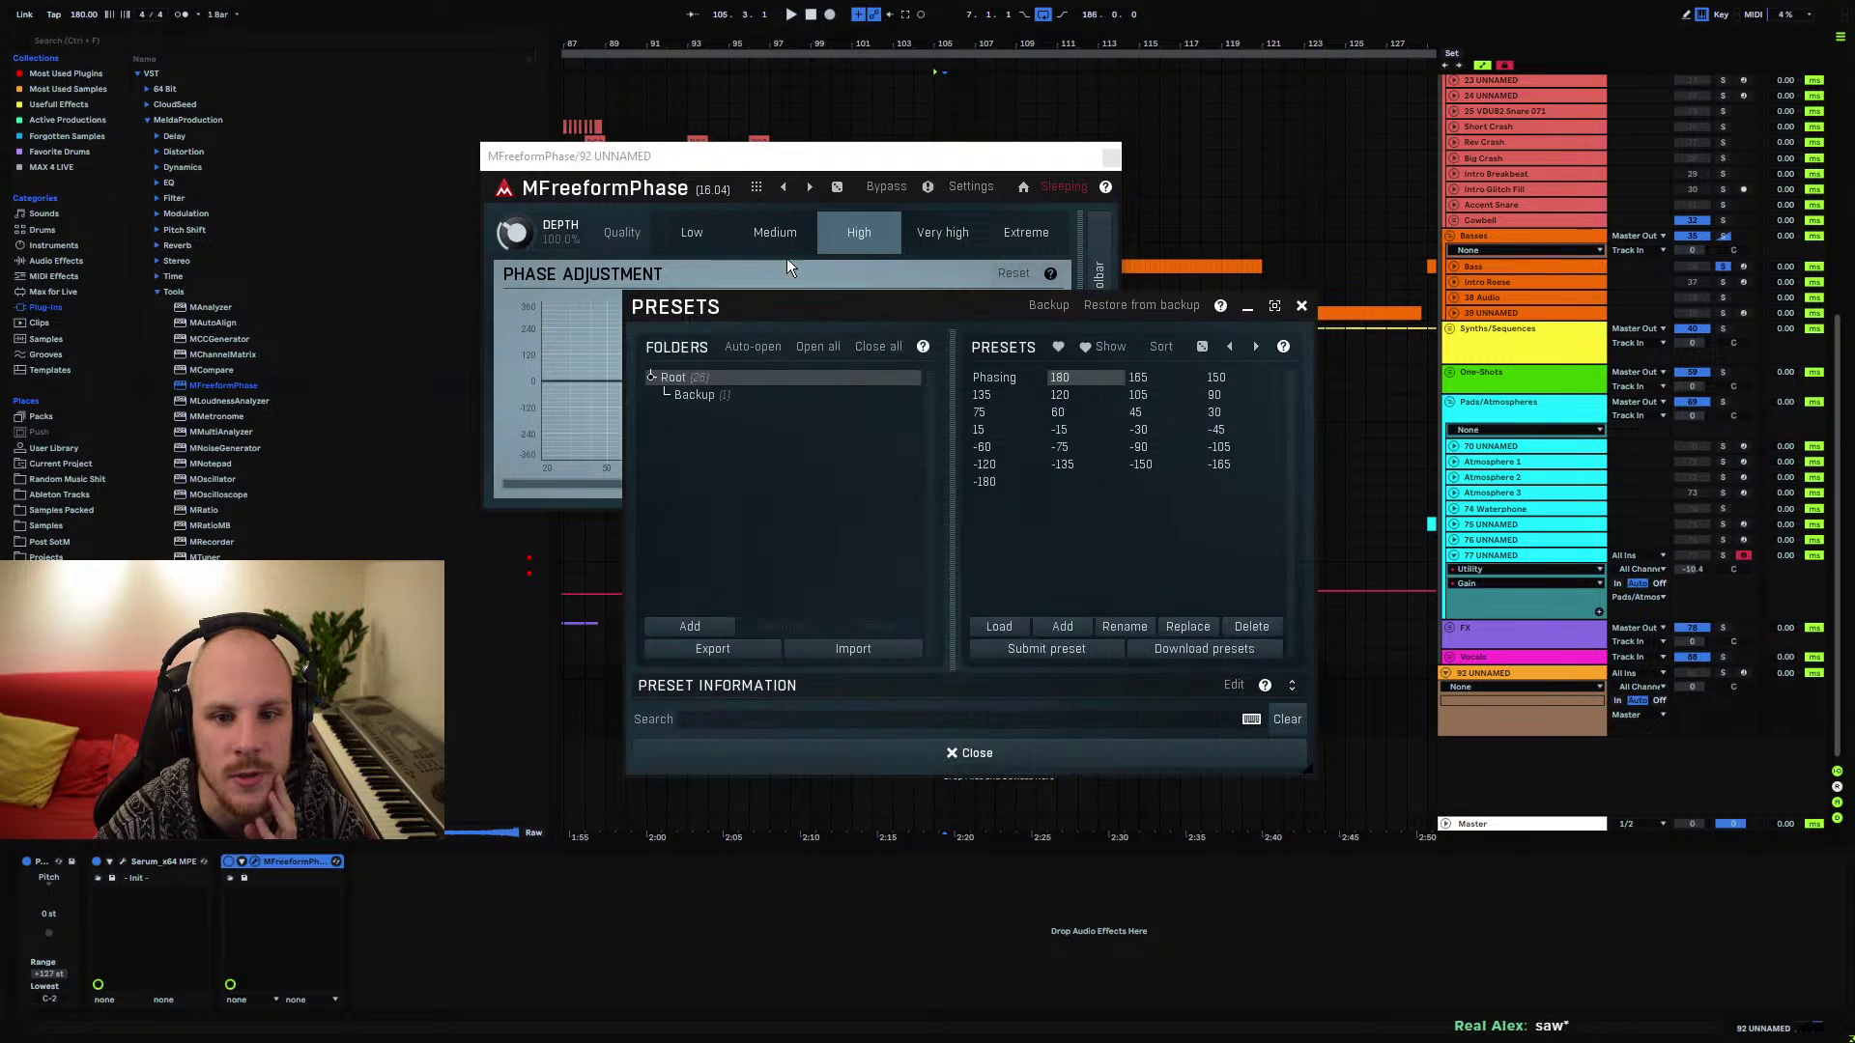
pyautogui.click(1301, 306)
pyautogui.click(753, 188)
pyautogui.click(993, 380)
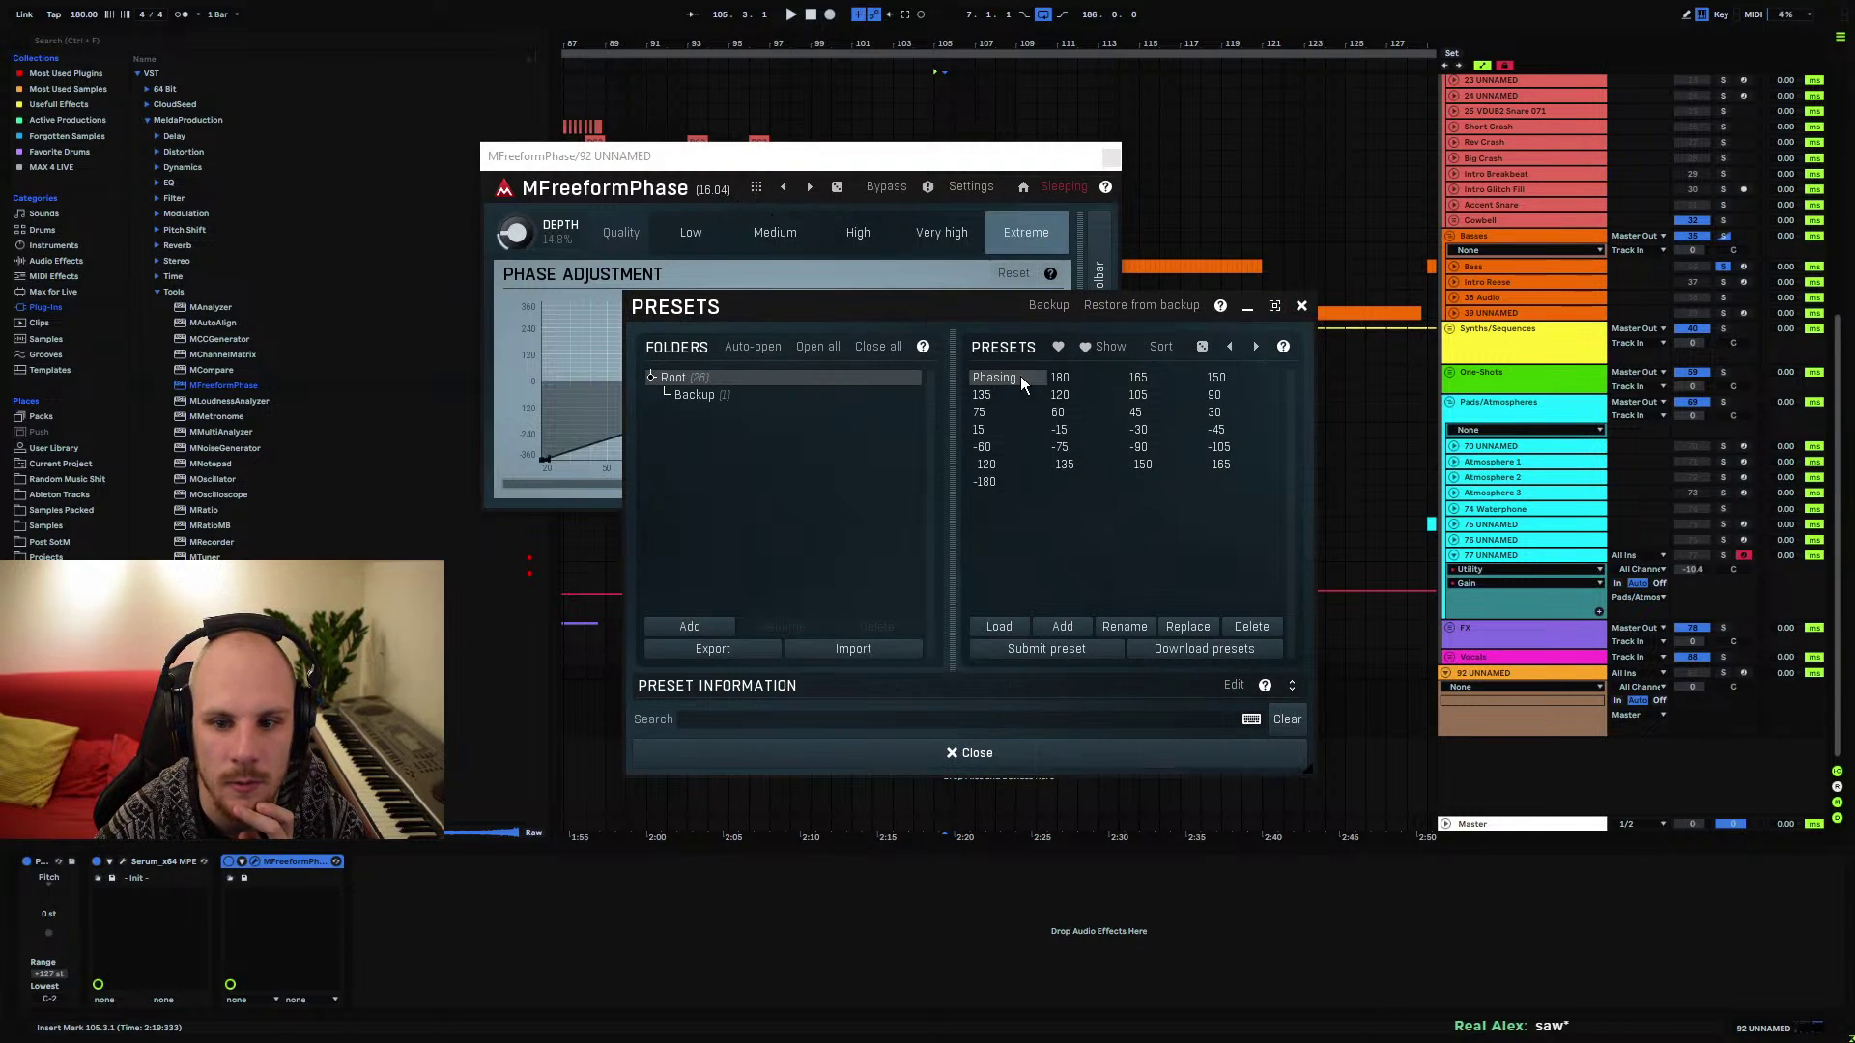
pyautogui.click(1302, 305)
# Sweep MFreeformPhase's Depth up to 10000% and bring it back to 0%, keeping the plugin window clear of the browser
pyautogui.moveTo(515, 233); pyautogui.dragTo(515, 281)
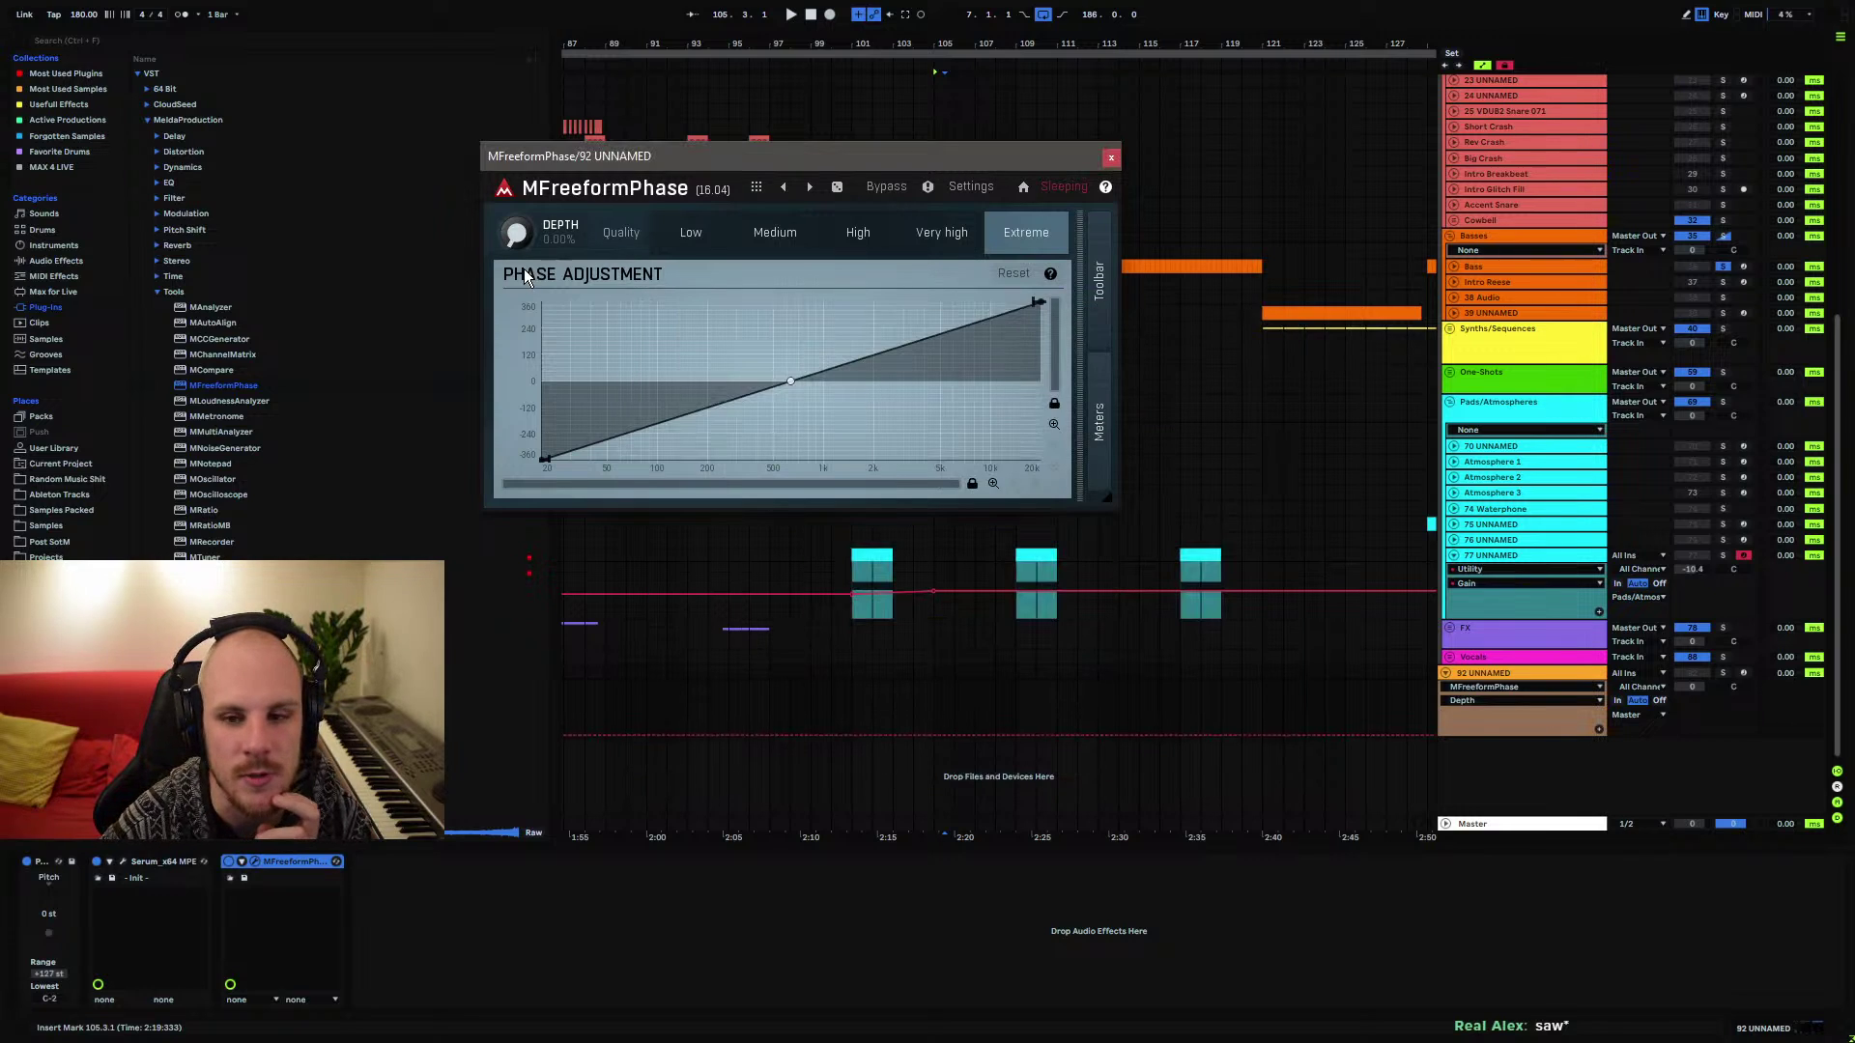
pyautogui.moveTo(642, 156); pyautogui.dragTo(721, 305)
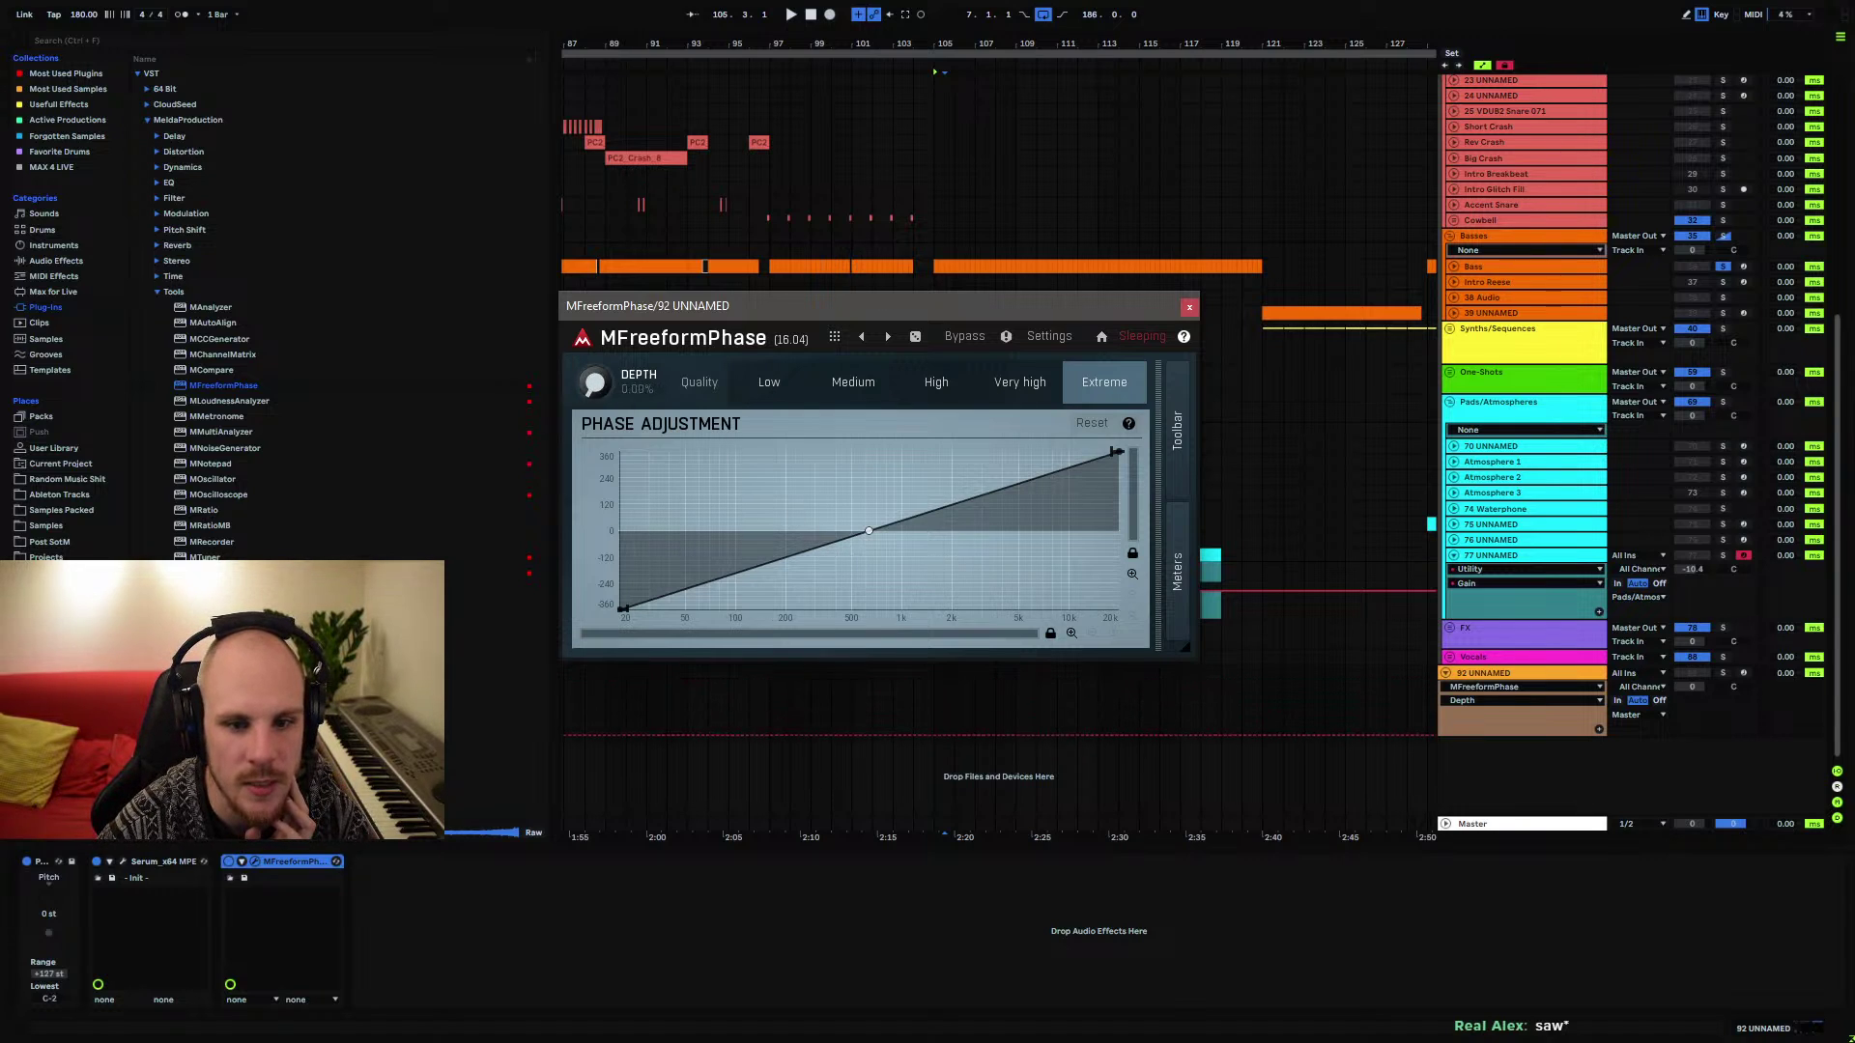
pyautogui.moveTo(590, 400); pyautogui.dragTo(591, 319)
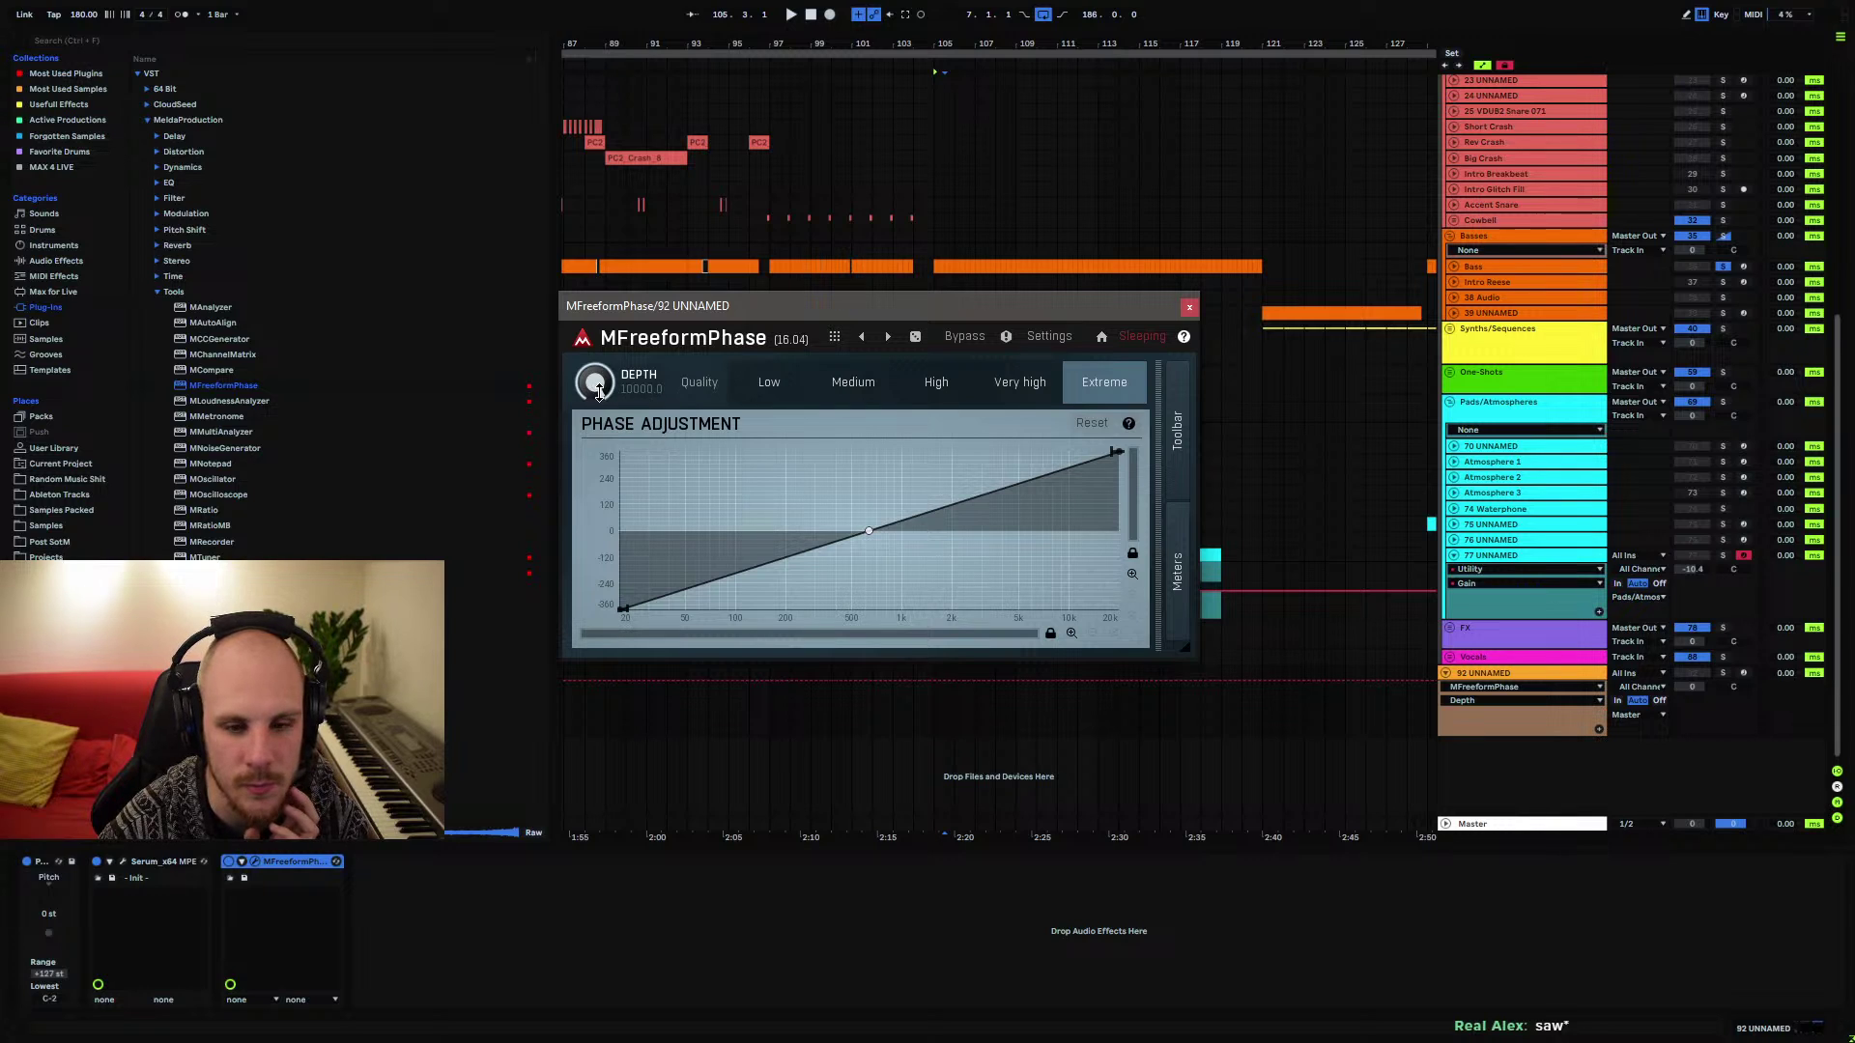
pyautogui.moveTo(598, 392); pyautogui.dragTo(652, 483)
pyautogui.moveTo(594, 382); pyautogui.dragTo(608, 417)
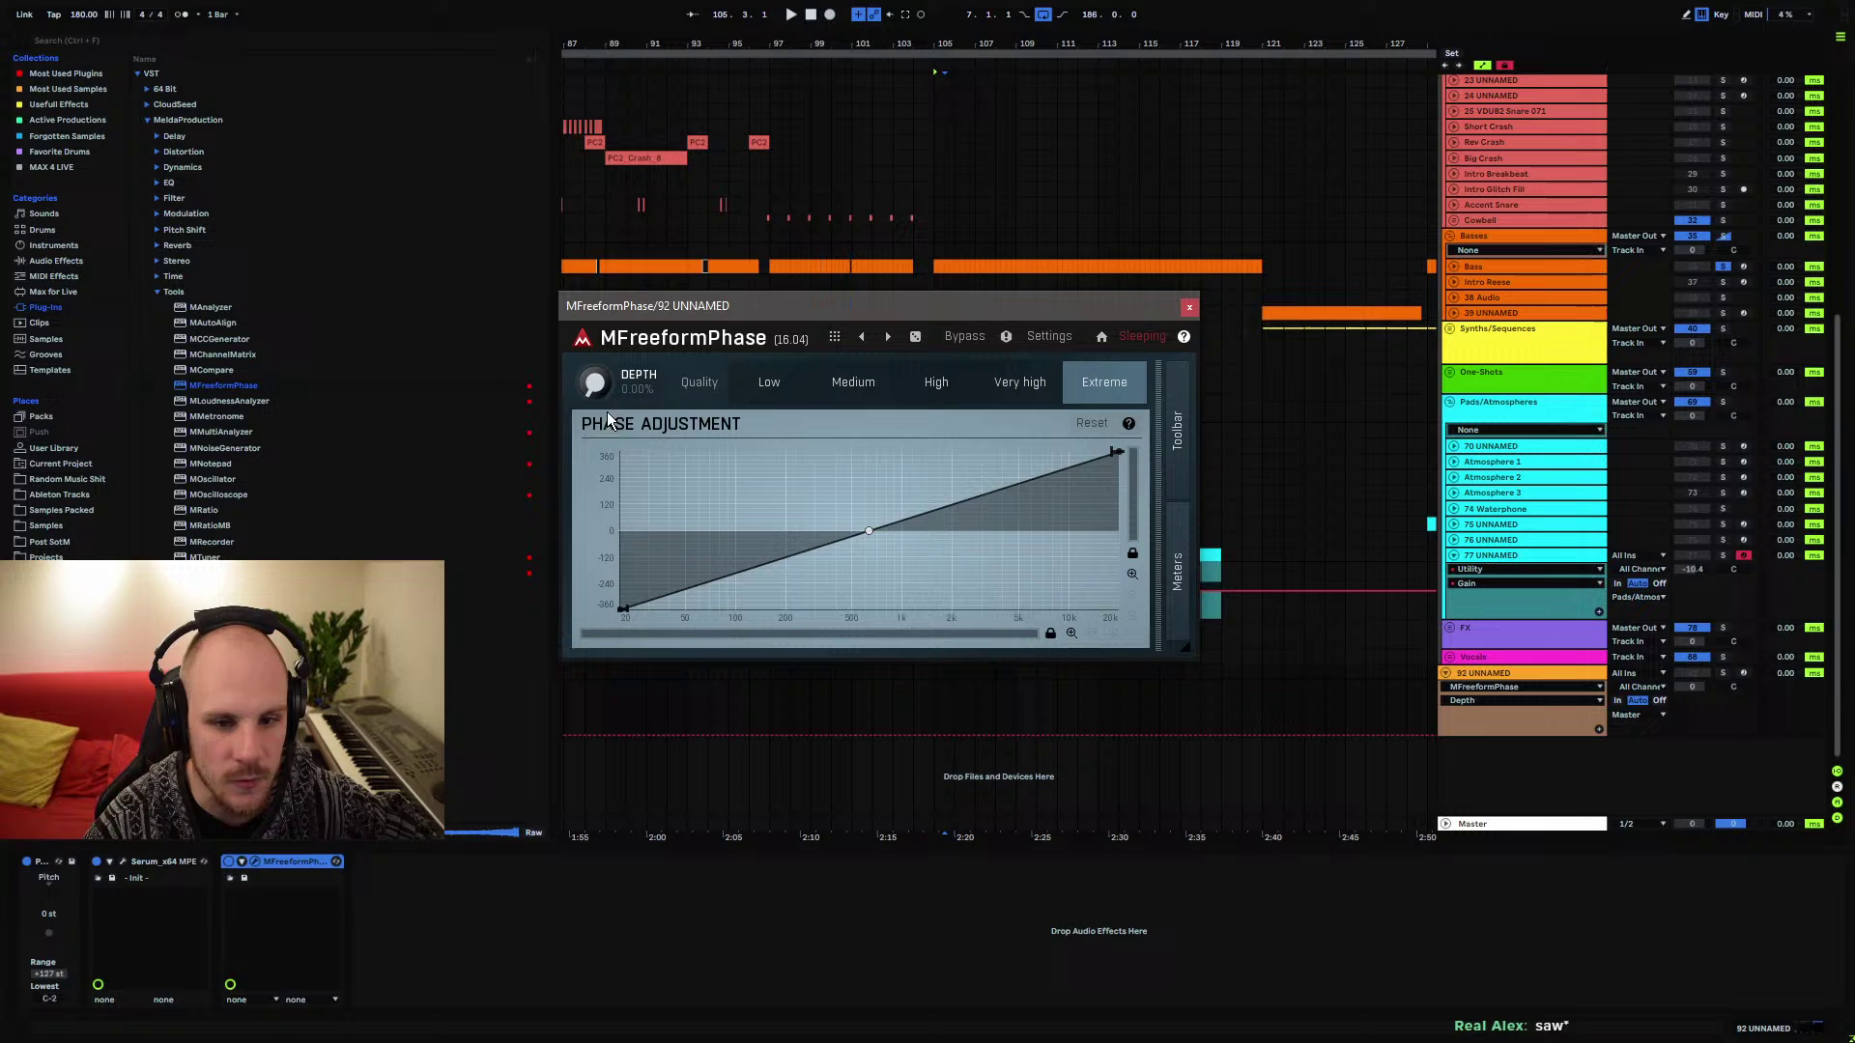
# Examine the default saw in the wavetable editor of track 92's Serum, and return to MFreeformPhase
pyautogui.click(149, 869)
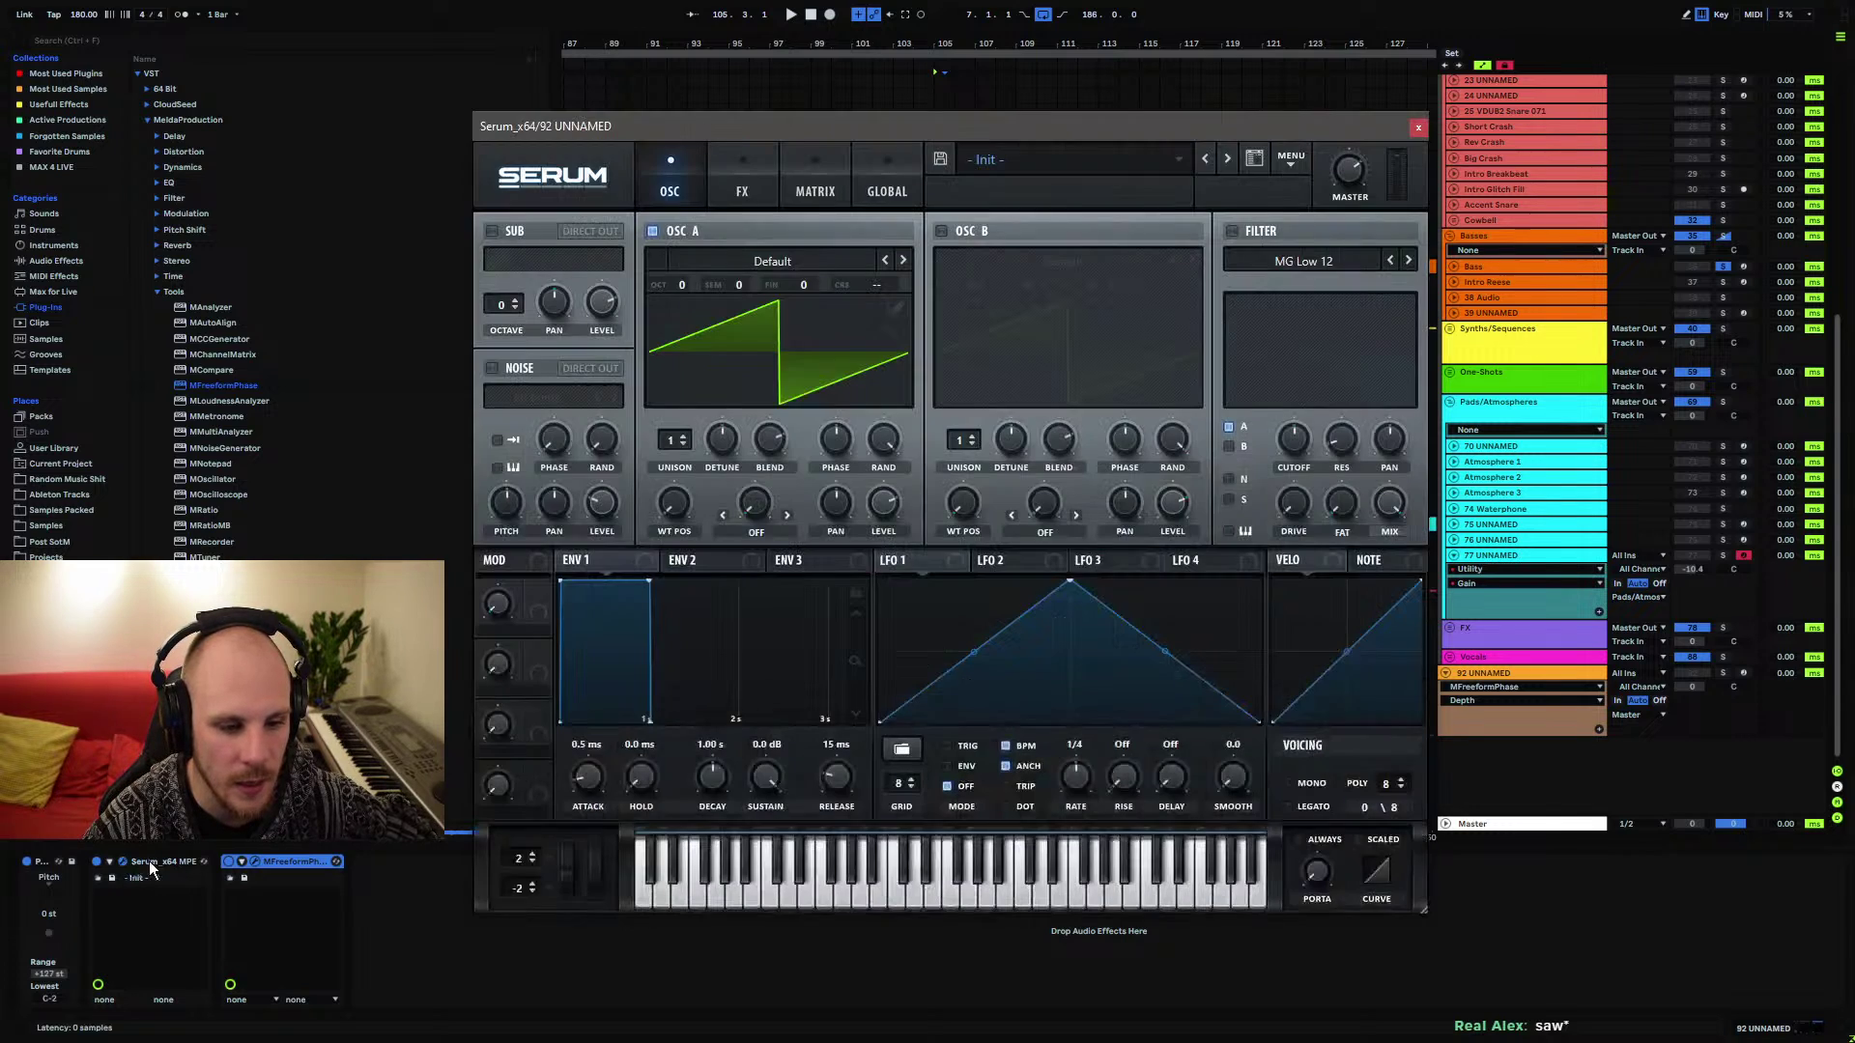
pyautogui.click(897, 312)
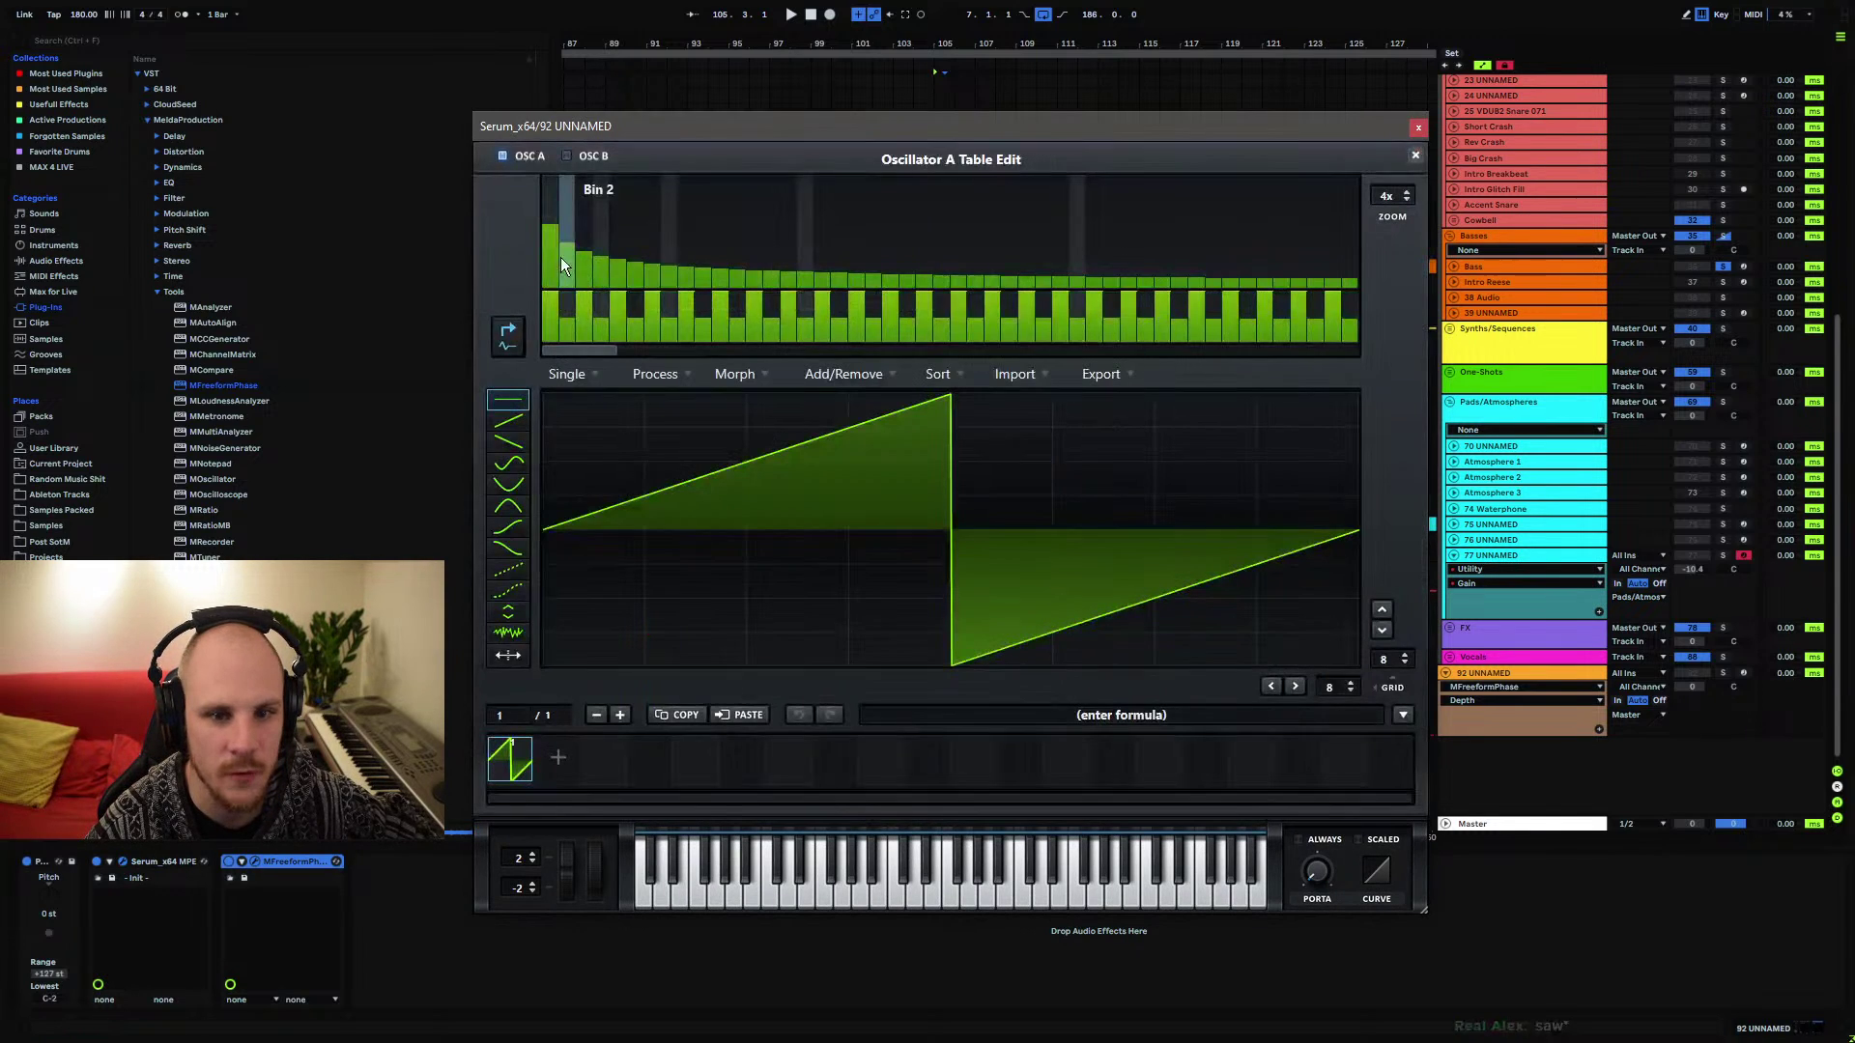
pyautogui.click(1418, 159)
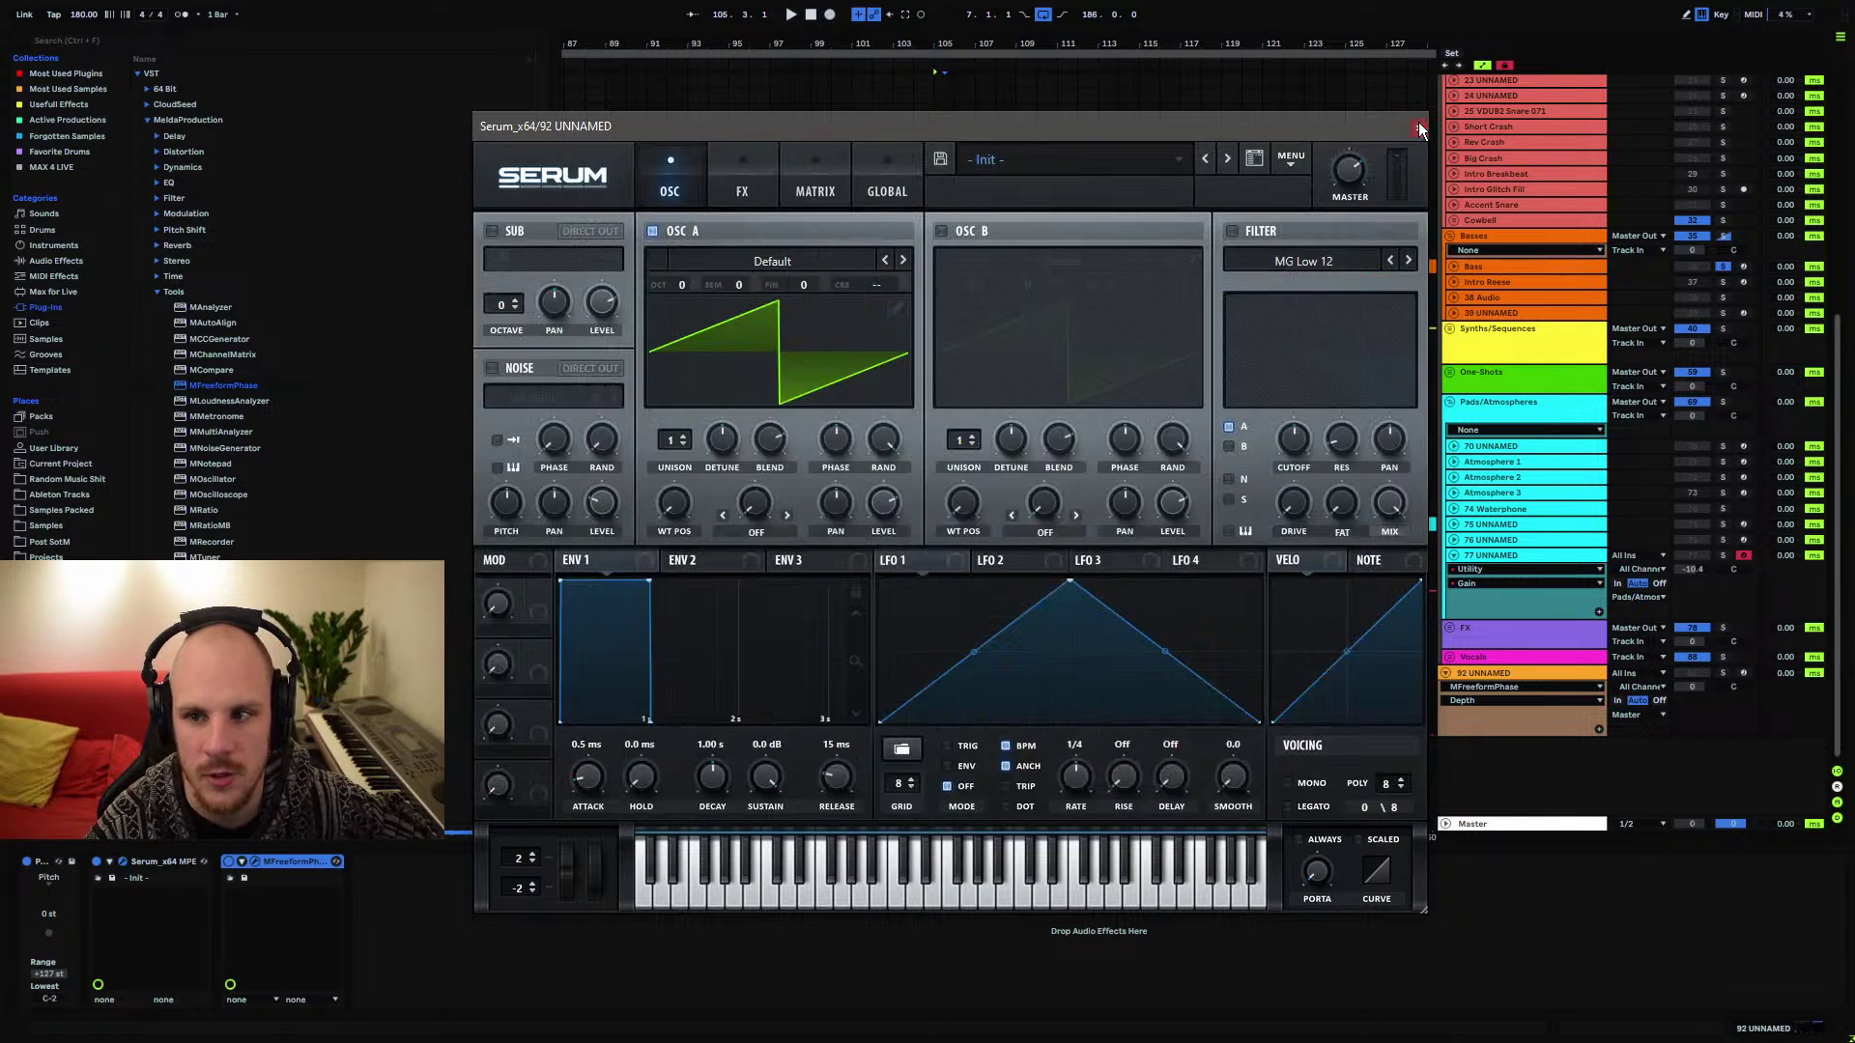
pyautogui.click(280, 861)
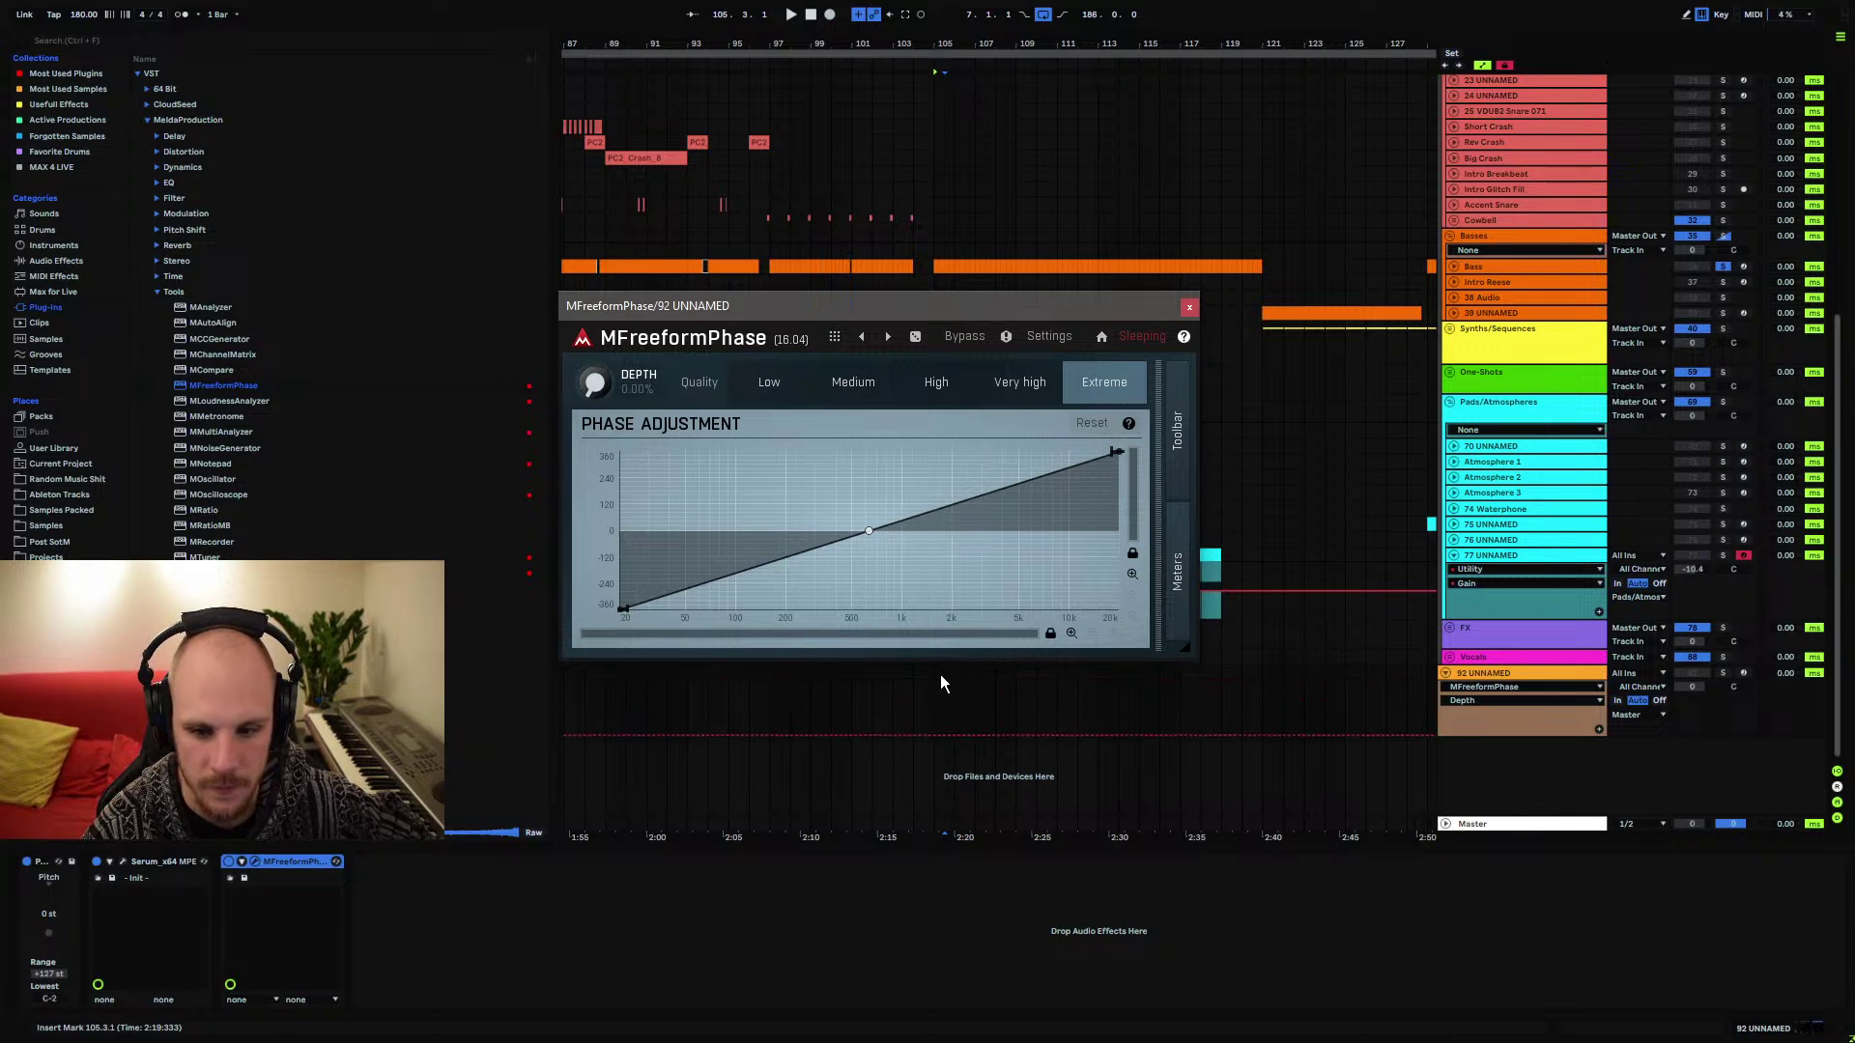
# Create a four-bar MIDI clip on track 92 from bar 105 to 109 with one sustained C1 note
pyautogui.moveTo(941, 674); pyautogui.dragTo(1012, 674)
pyautogui.hotkey('ctrl', 'shift', 'm')
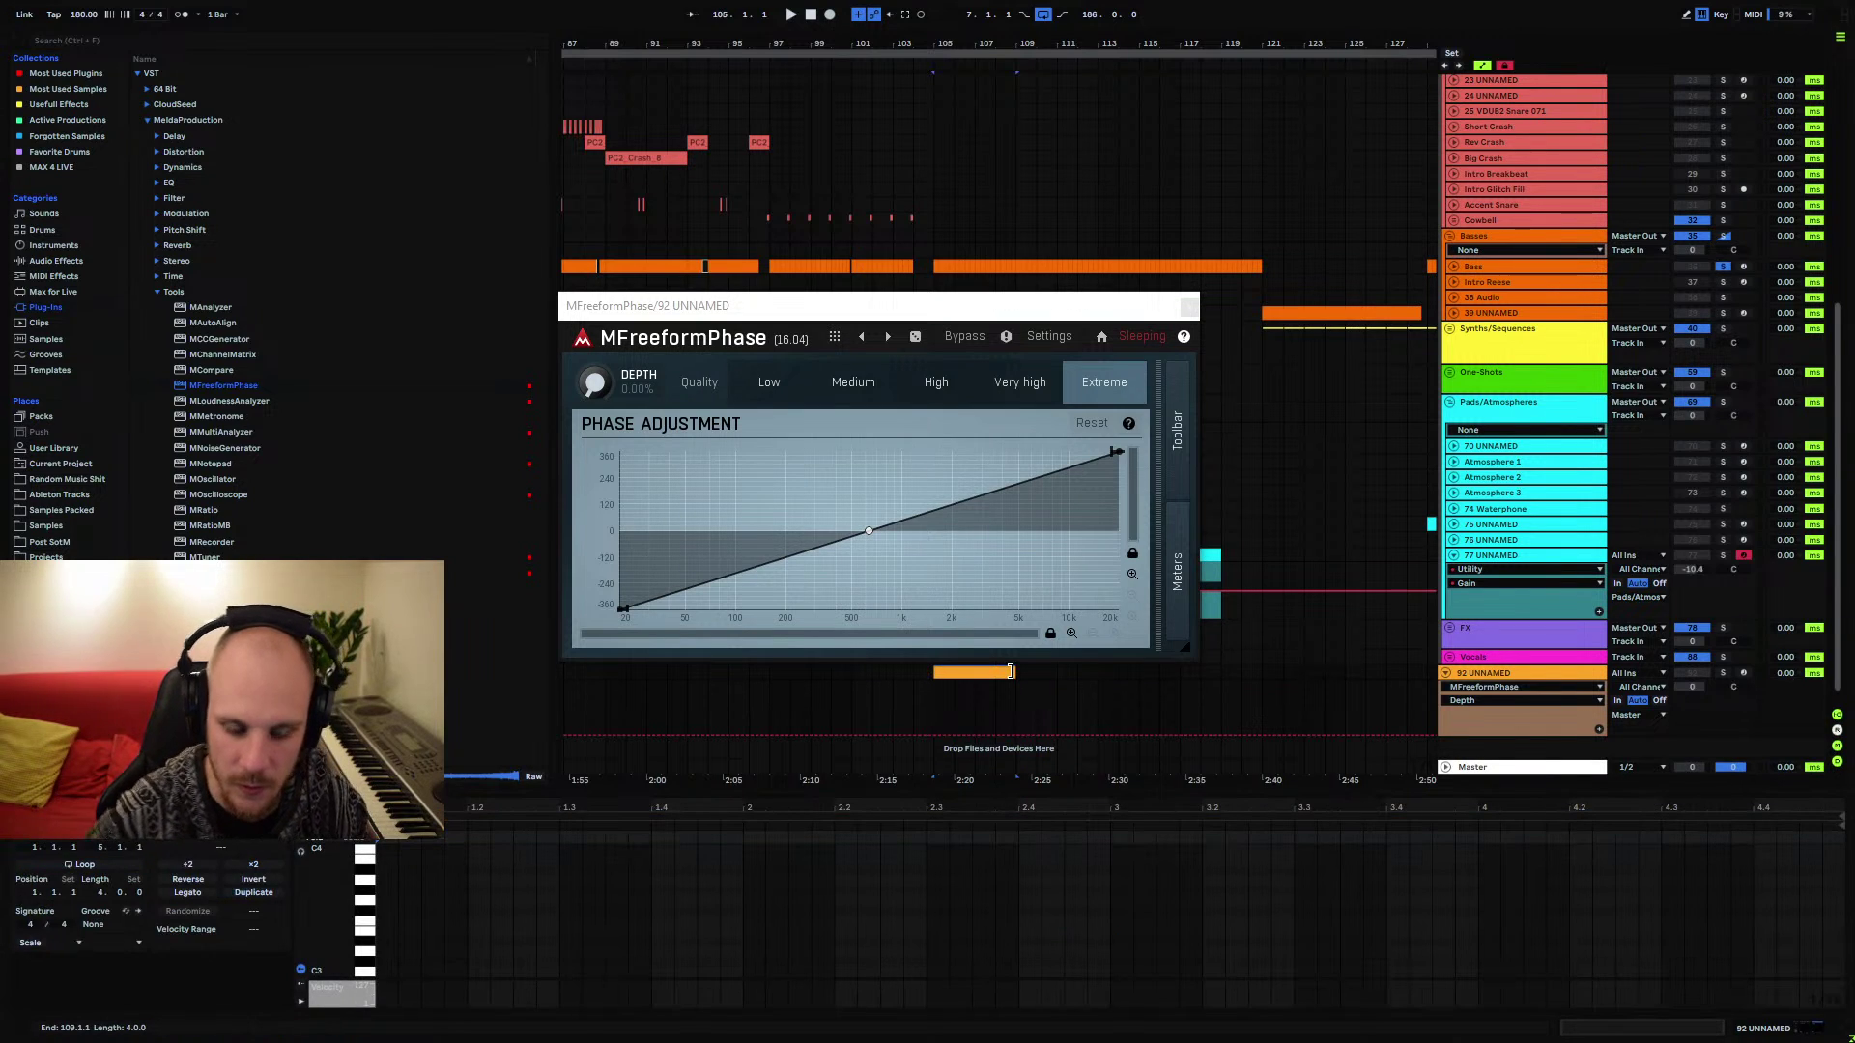
pyautogui.moveTo(387, 920)
pyautogui.mouseDown()
pyautogui.moveTo(1823, 910)
pyautogui.moveTo(1364, 942)
pyautogui.mouseUp()
pyautogui.press('Down')
pyautogui.press('Down')
pyautogui.press('Down')
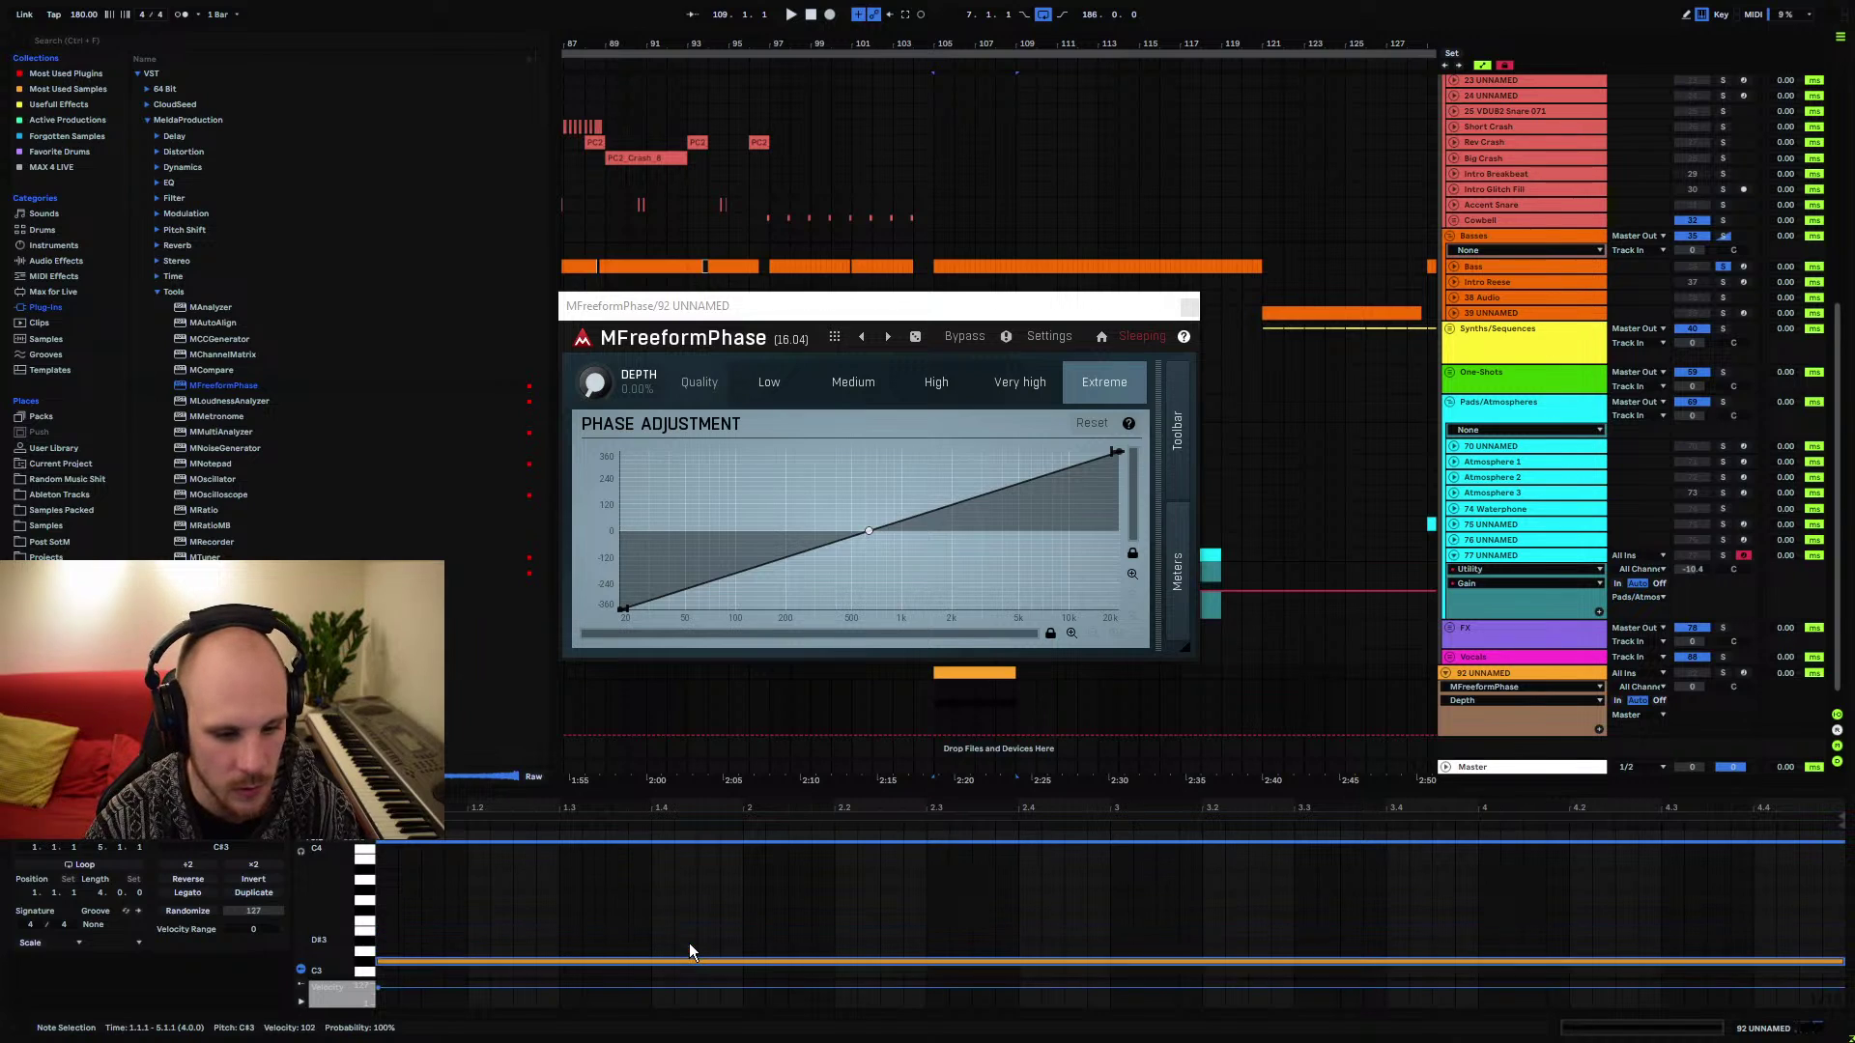
pyautogui.press('Down')
pyautogui.hotkey('shift', 'Down')
pyautogui.hotkey('shift', 'Down')
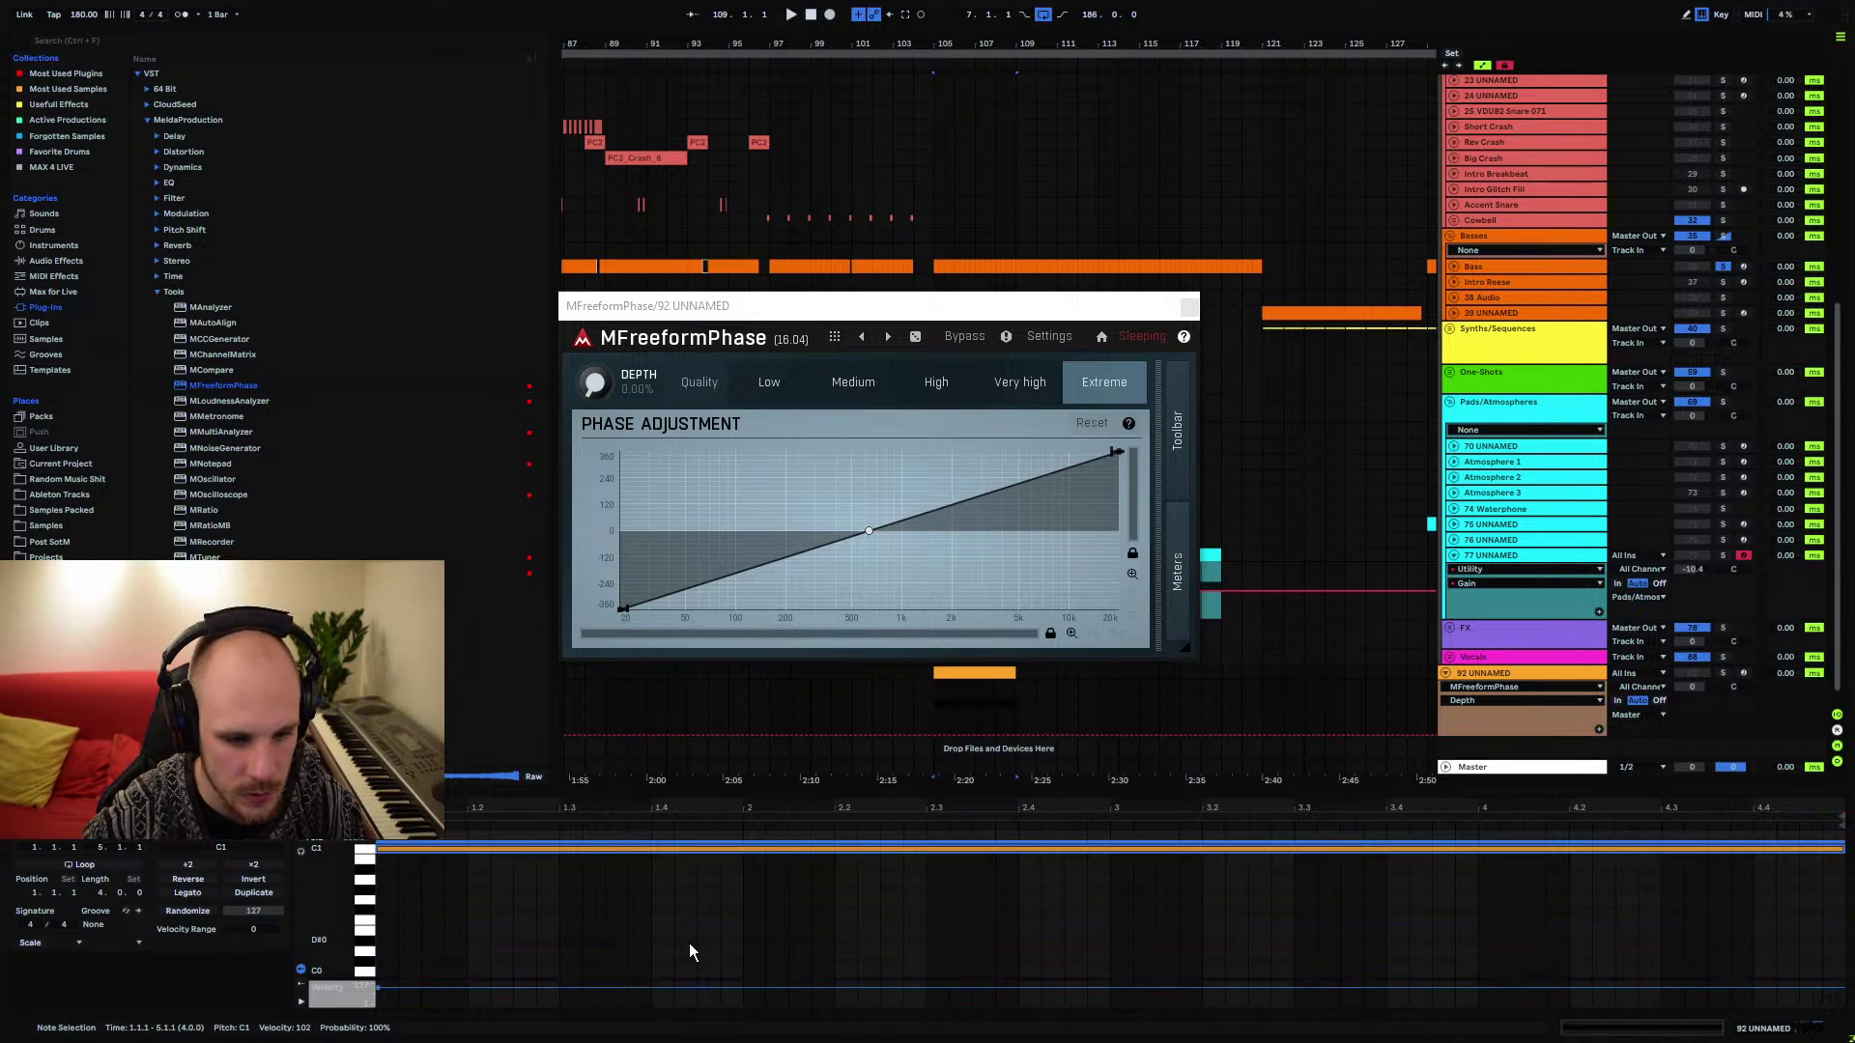
# Automate MFreeformPhase's Depth on track 92 to rise from zero at bar 105 to its maximum at bar 109
pyautogui.click(381, 856)
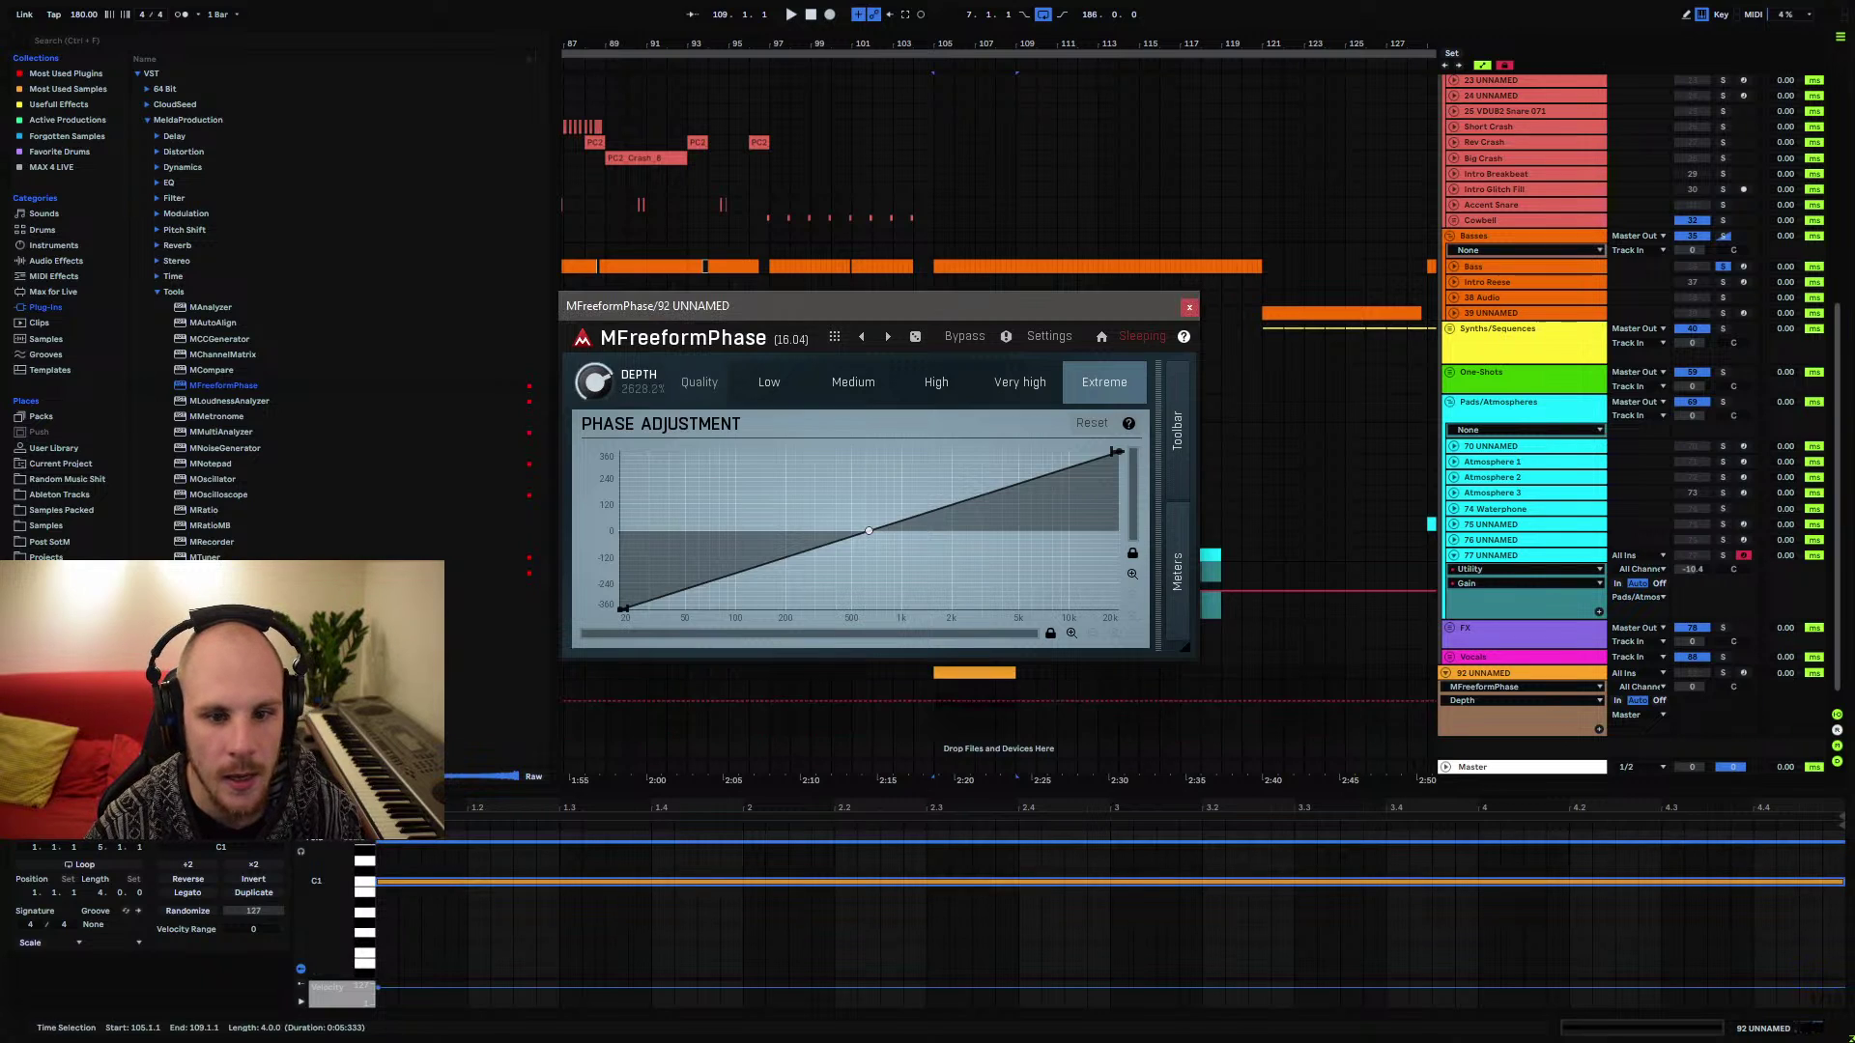
pyautogui.click(925, 732)
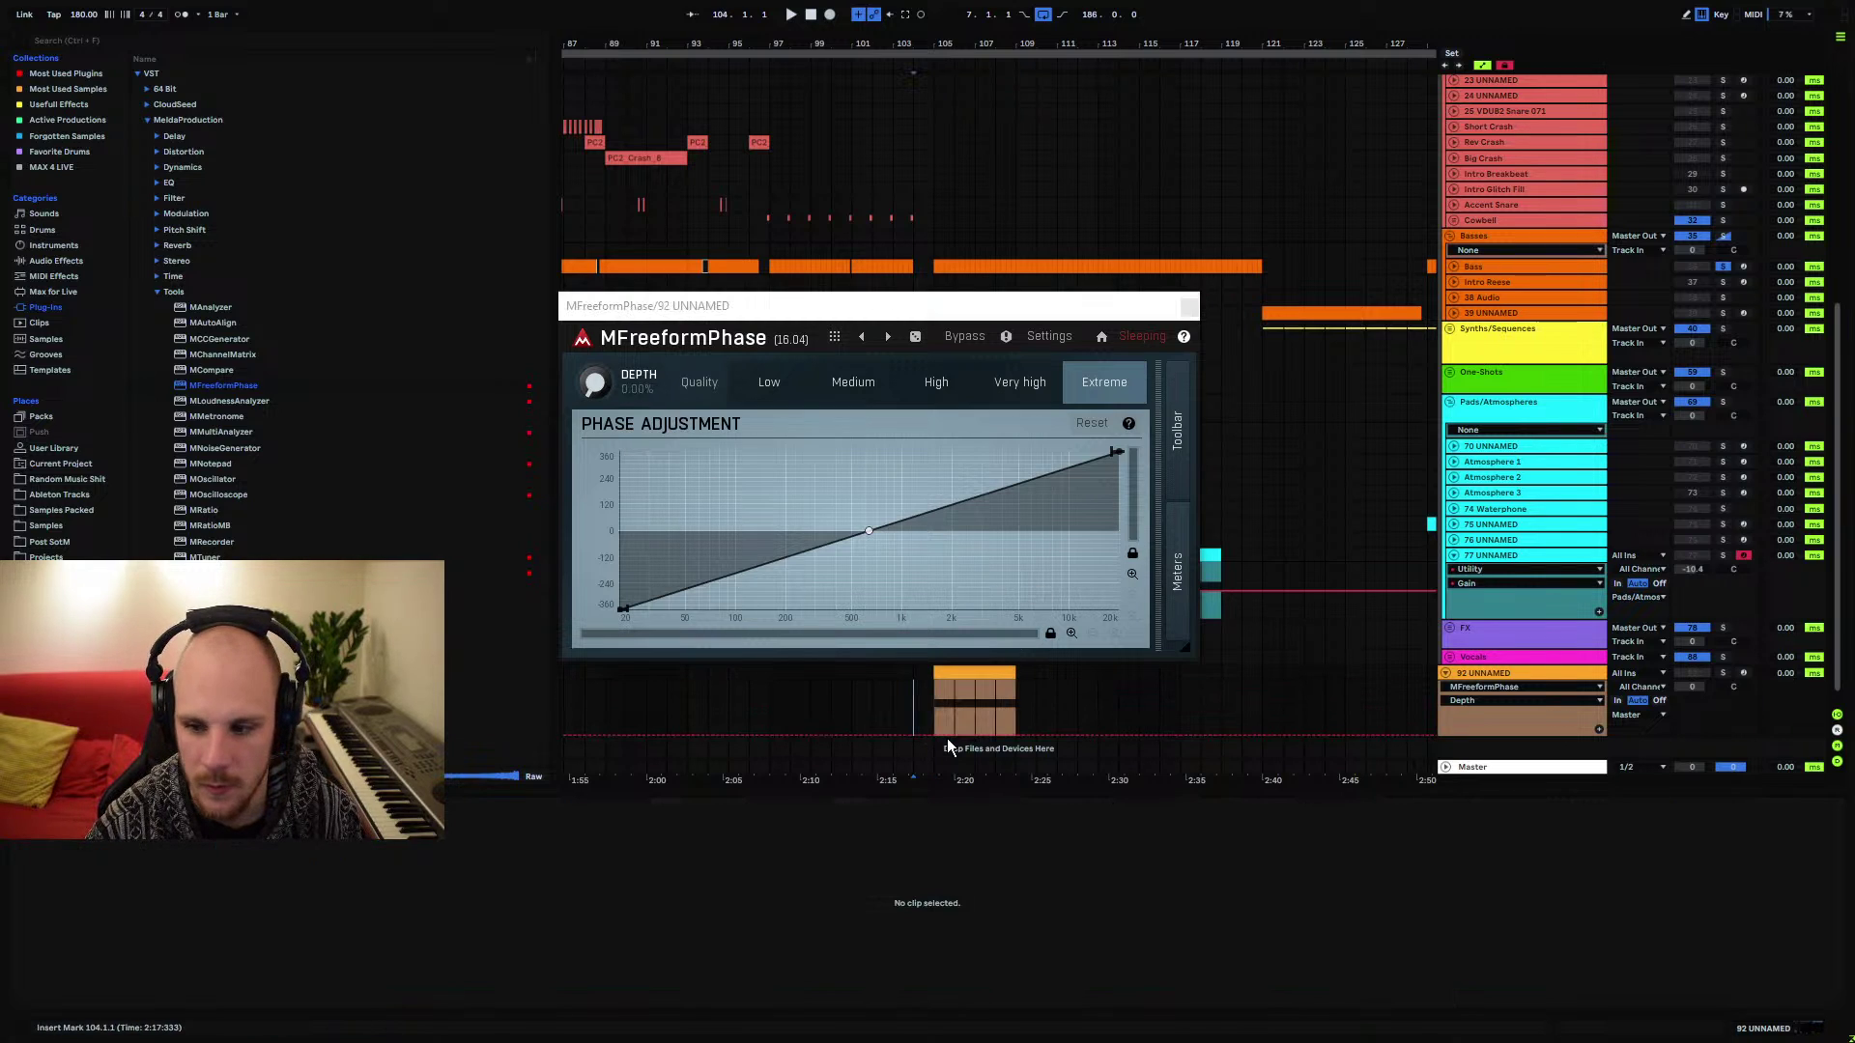
pyautogui.moveTo(1018, 734); pyautogui.dragTo(1016, 681)
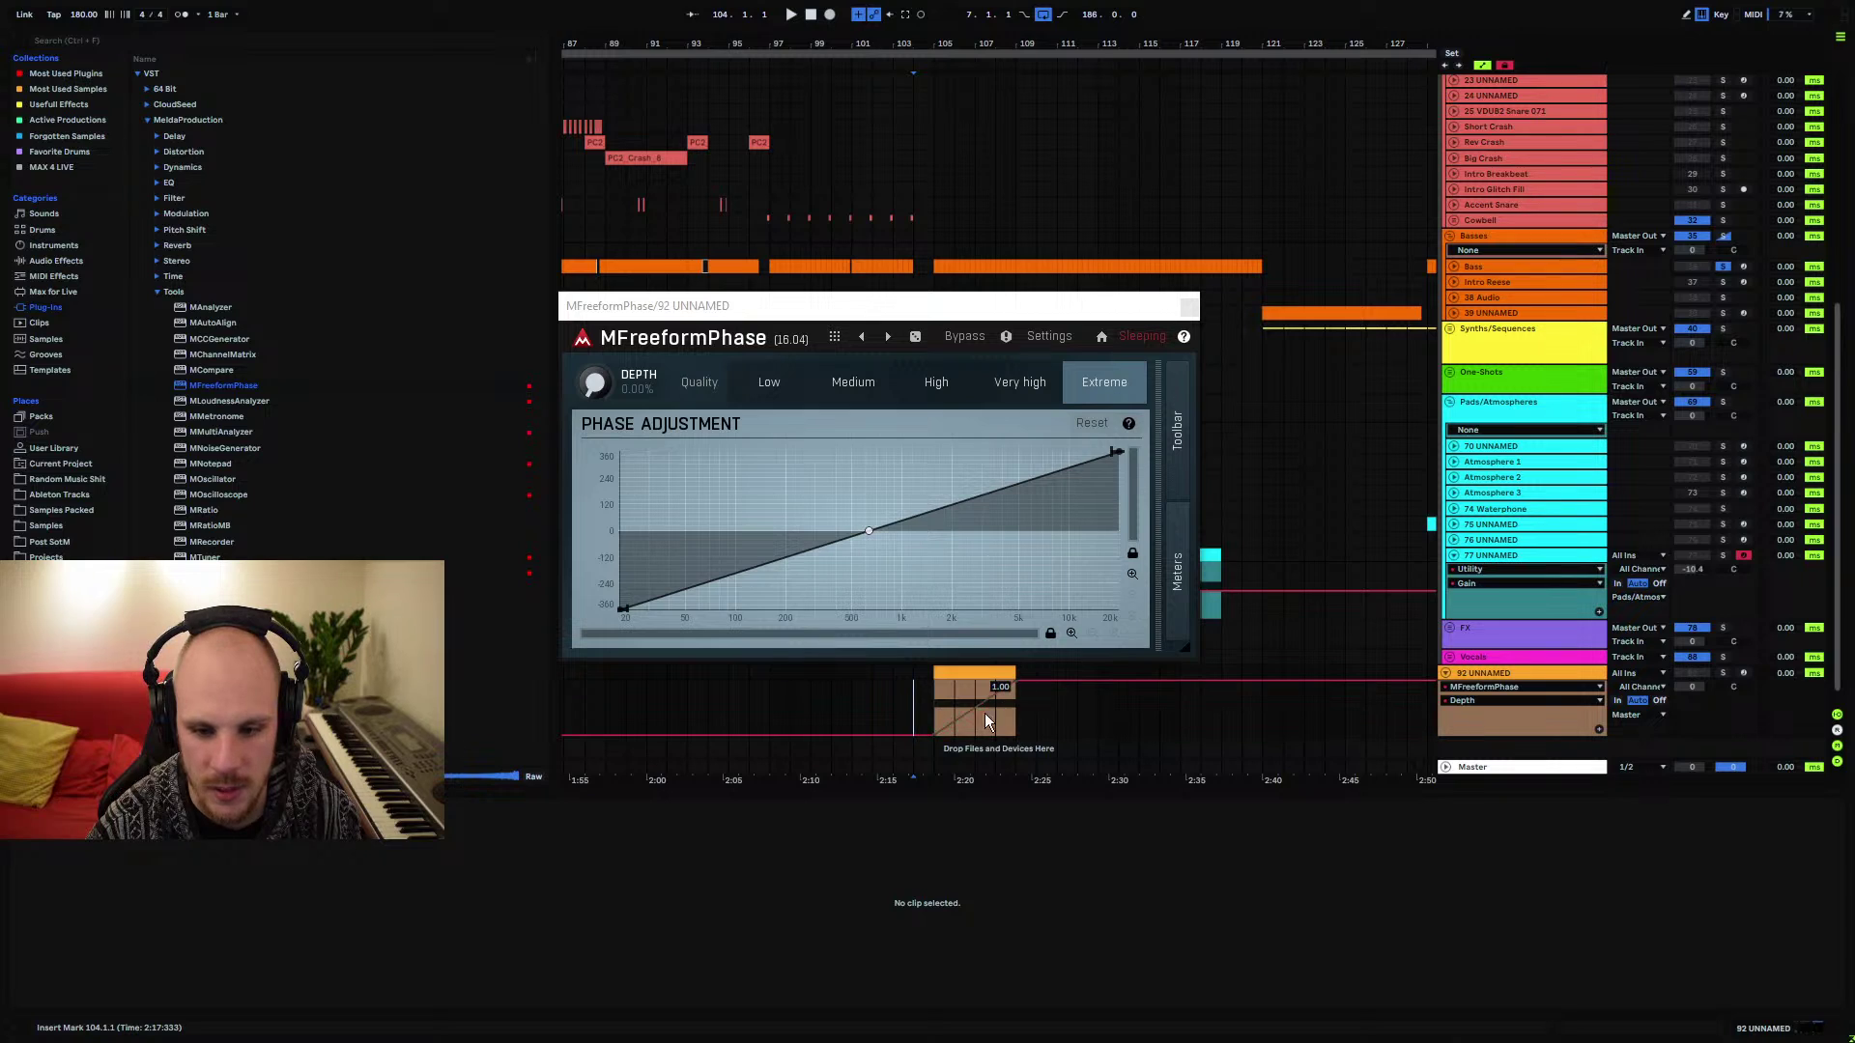
# Solo track 92 and play the automated phase sweep from bar 105
pyautogui.click(931, 709)
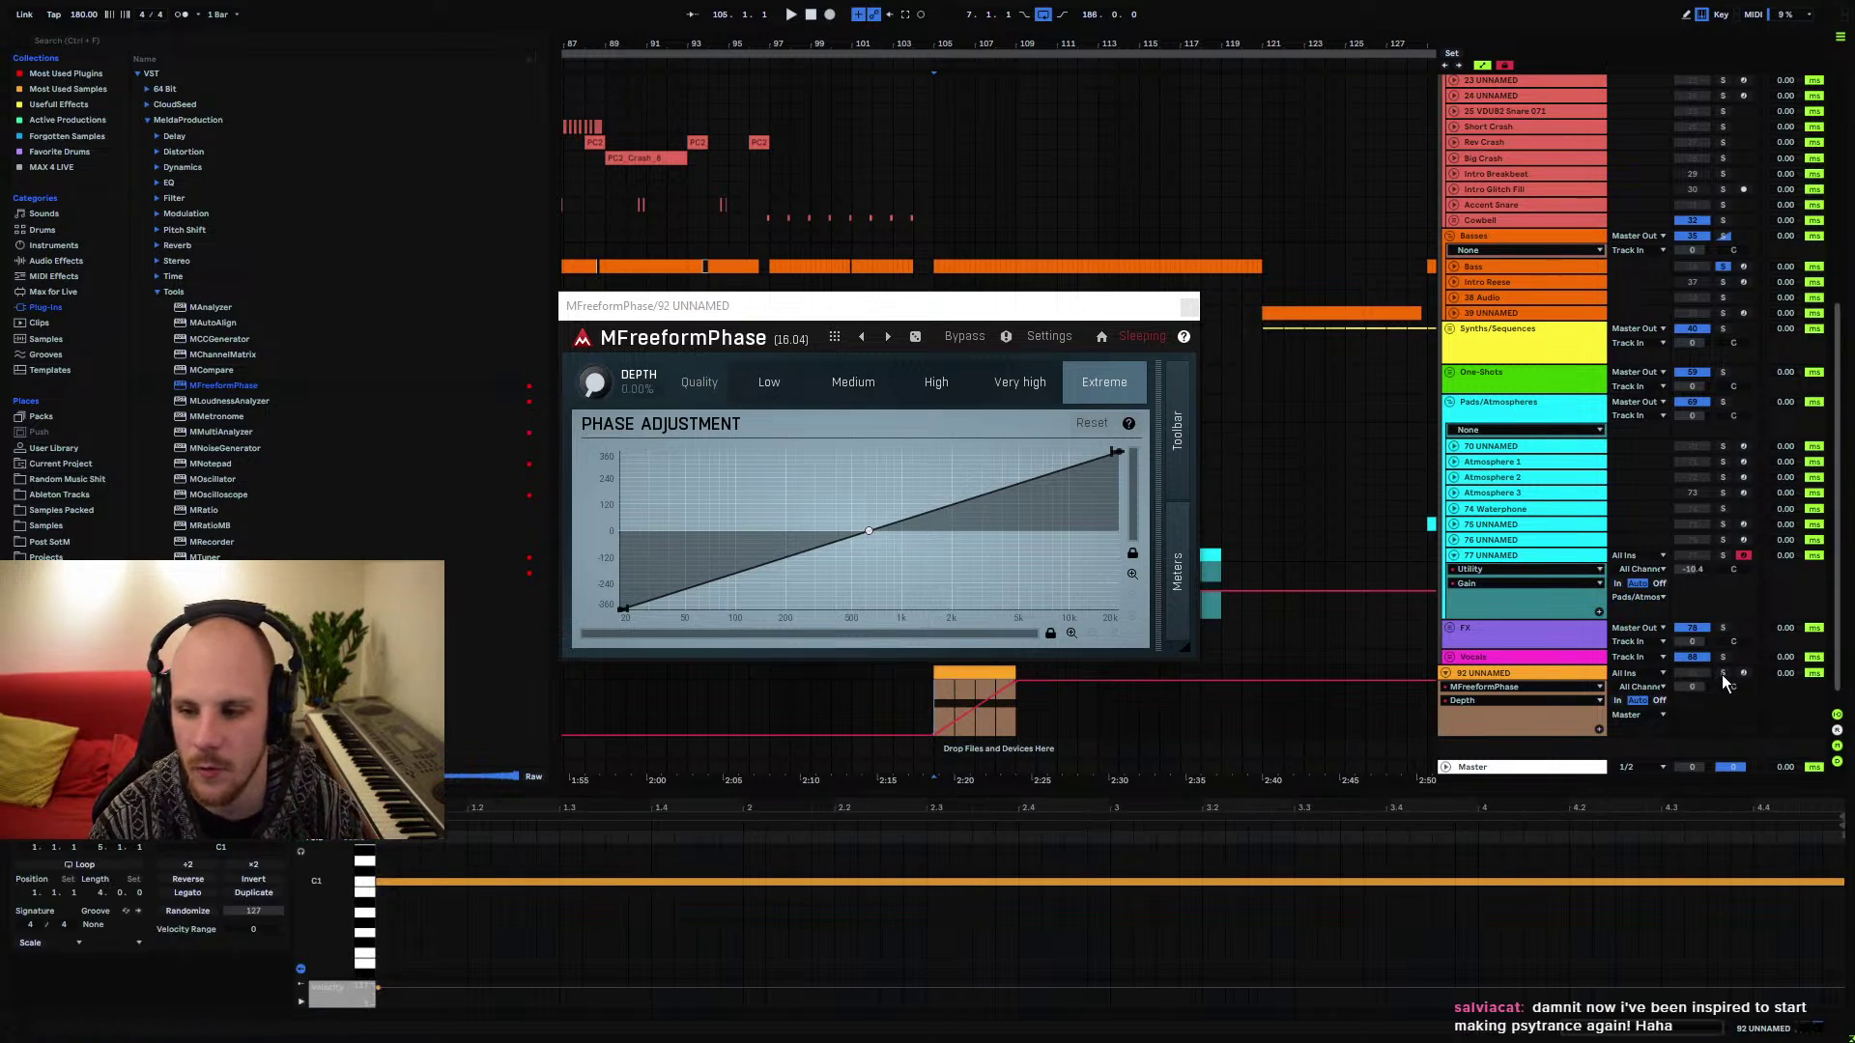
pyautogui.press('space')
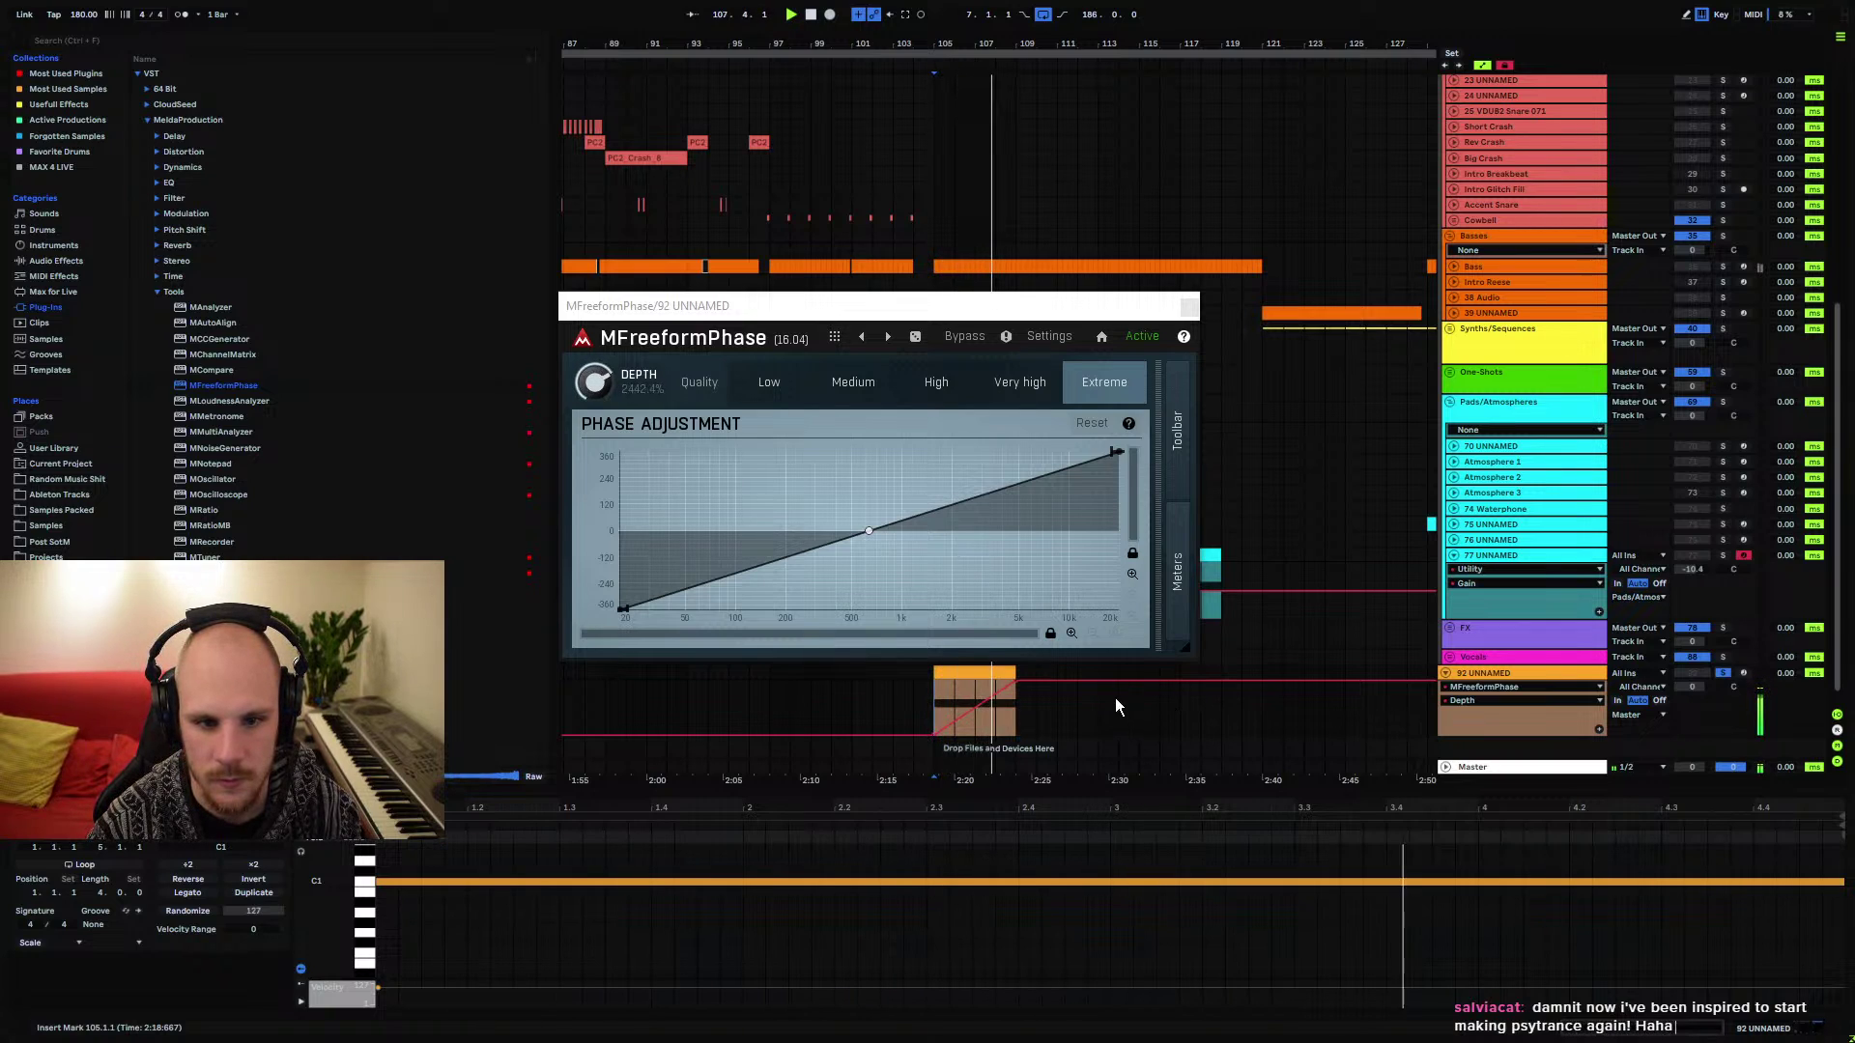
pyautogui.press('space')
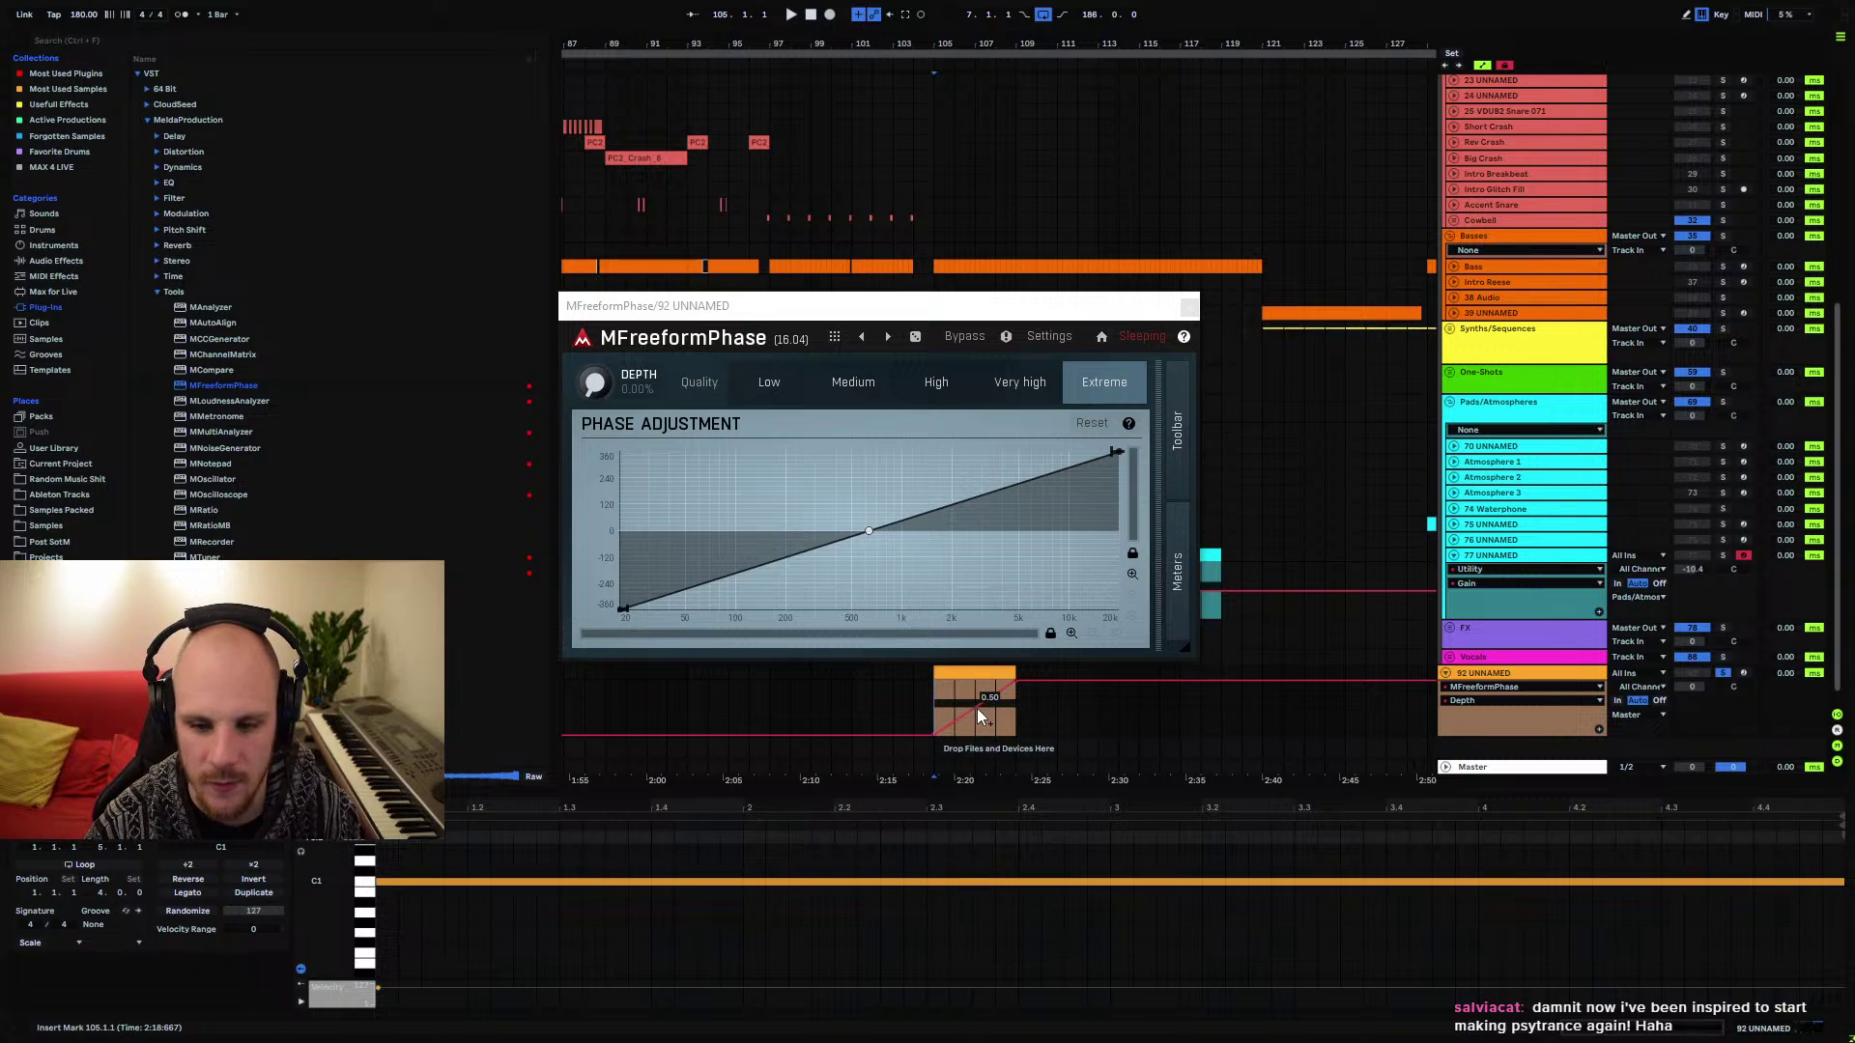
# Open Serum's oscillator A table editor on track 92 and clear the lowest harmonic bins of its saw wave
pyautogui.click(1483, 673)
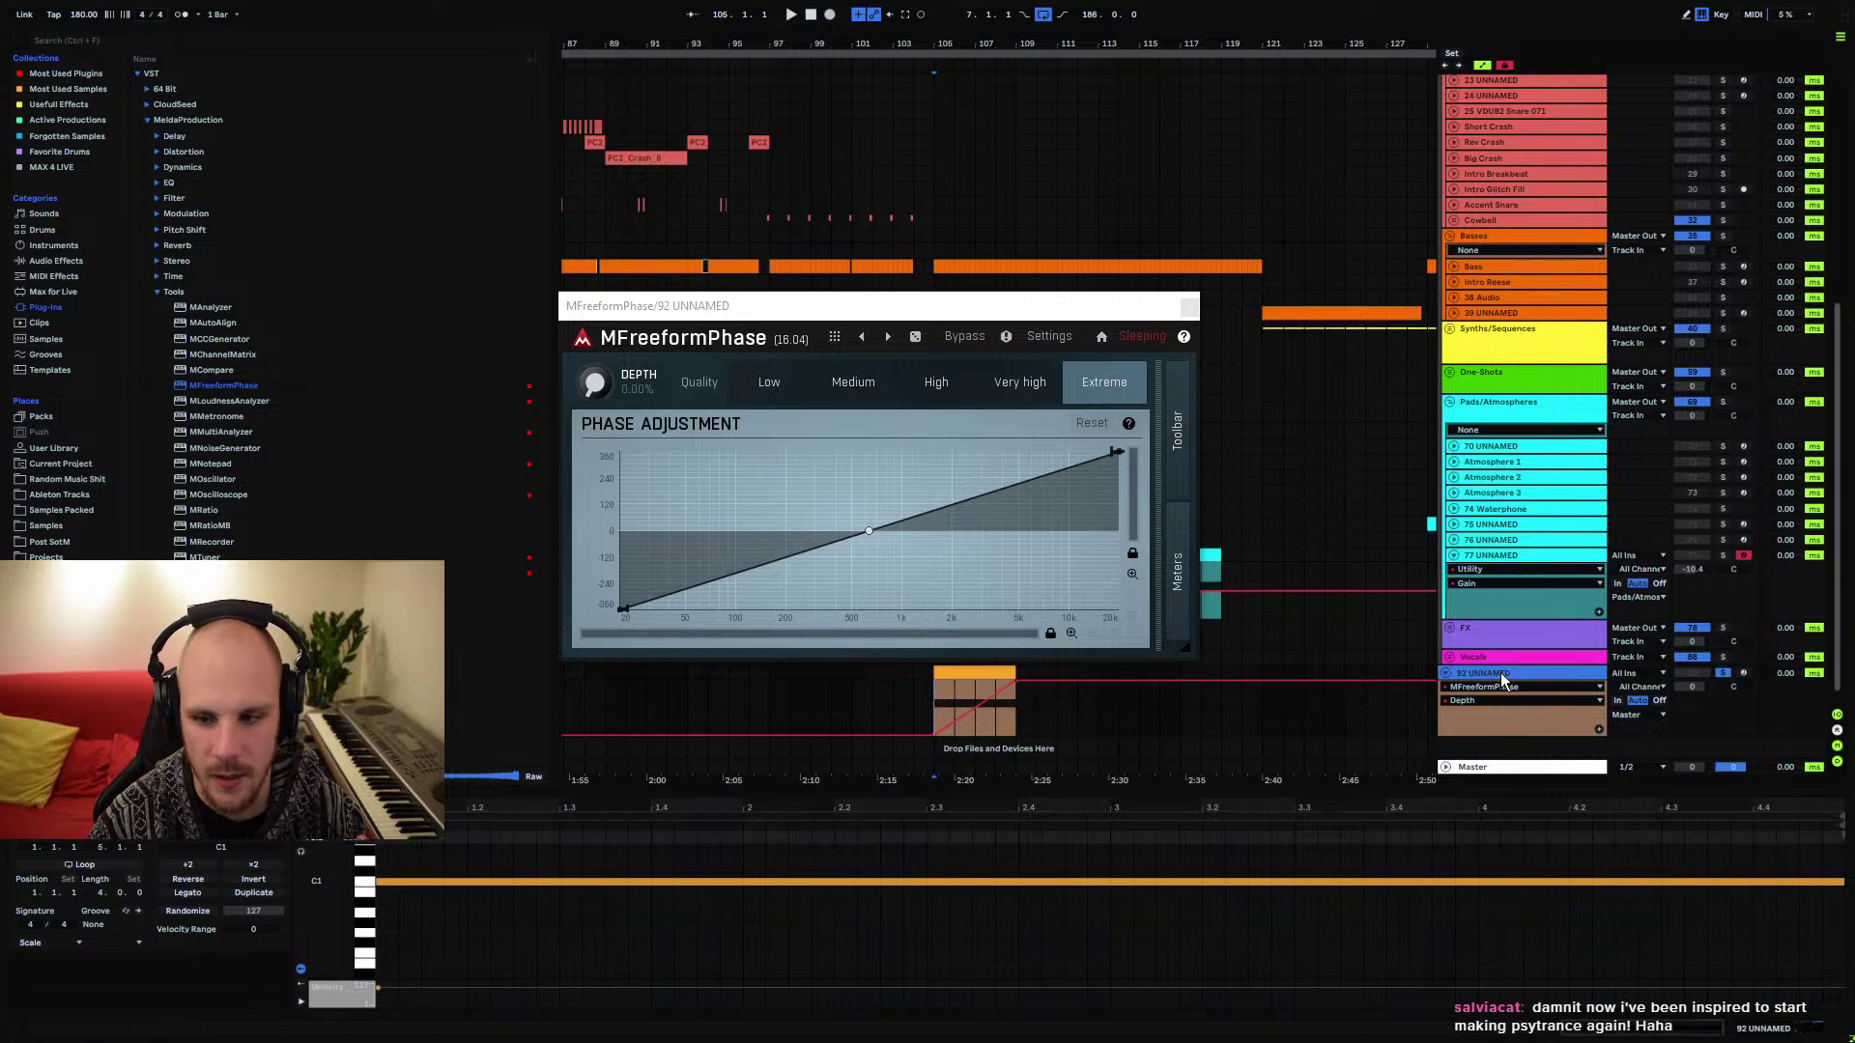
pyautogui.click(124, 861)
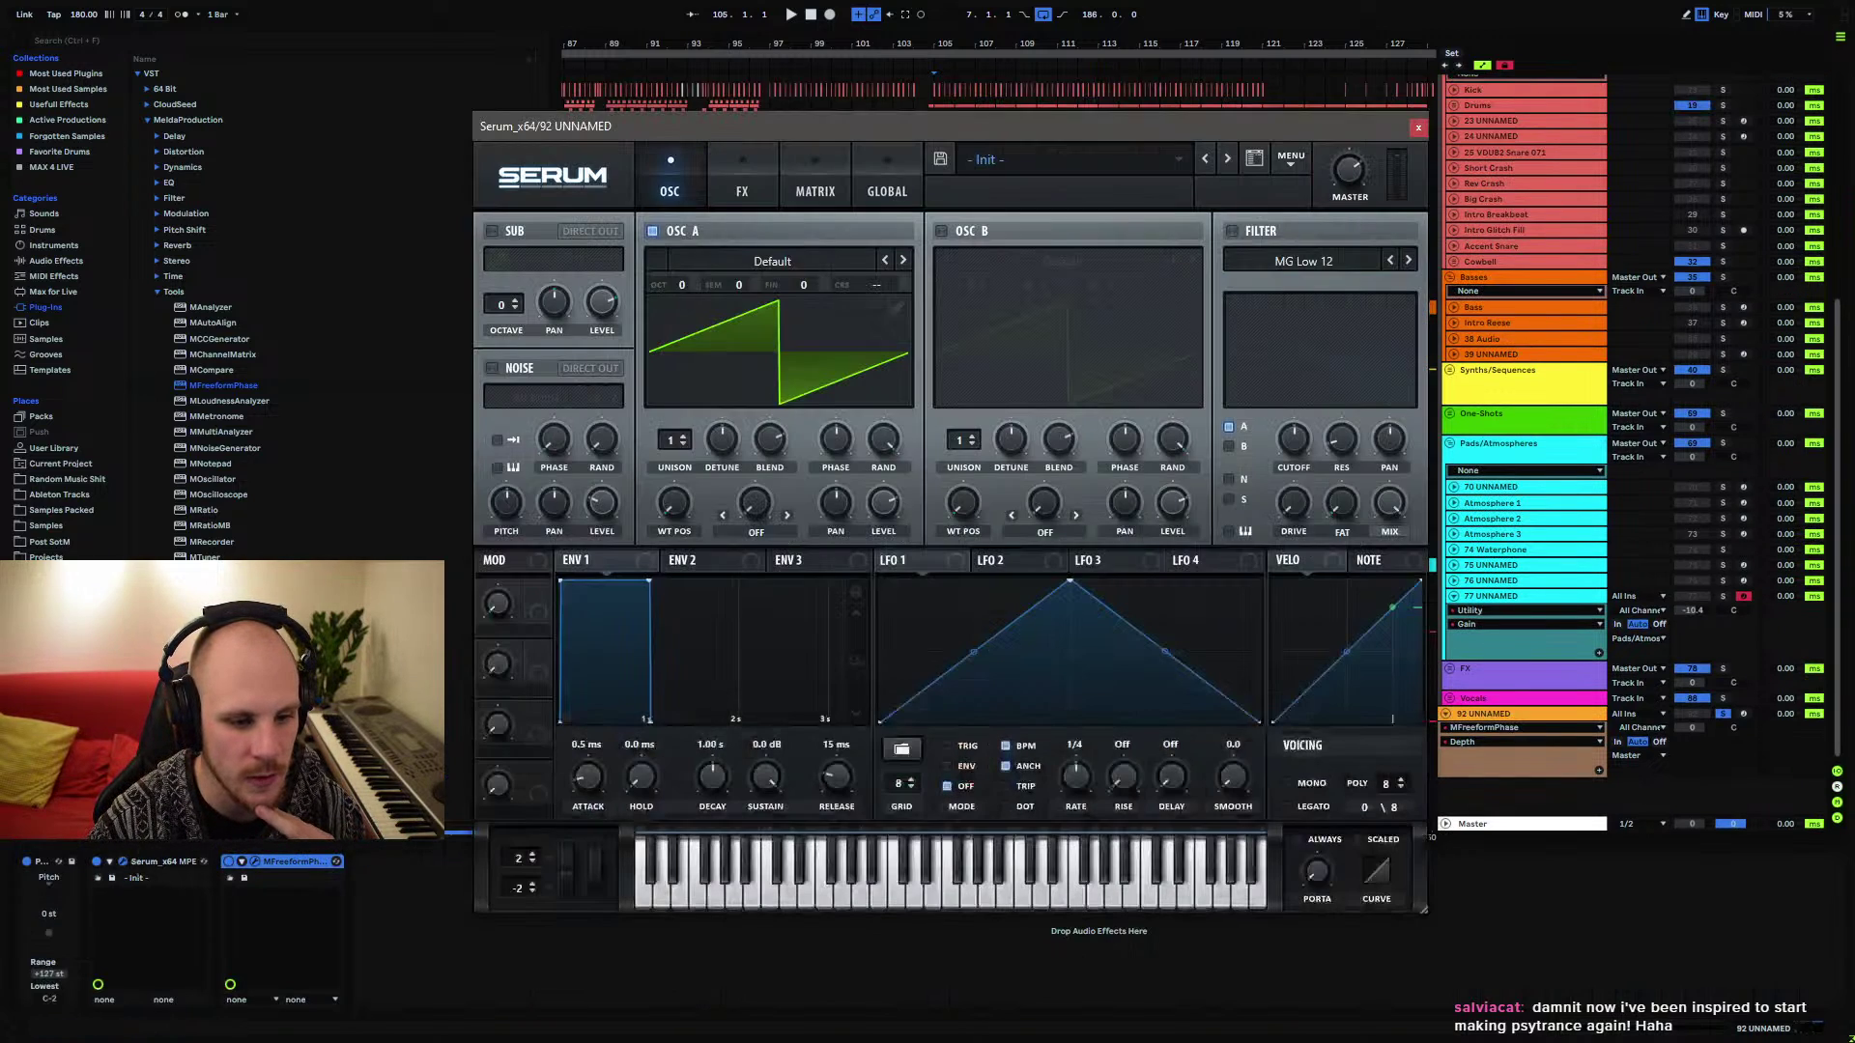
pyautogui.click(902, 300)
pyautogui.moveTo(545, 255)
pyautogui.mouseDown()
pyautogui.moveTo(550, 346)
pyautogui.moveTo(597, 356)
pyautogui.mouseUp()
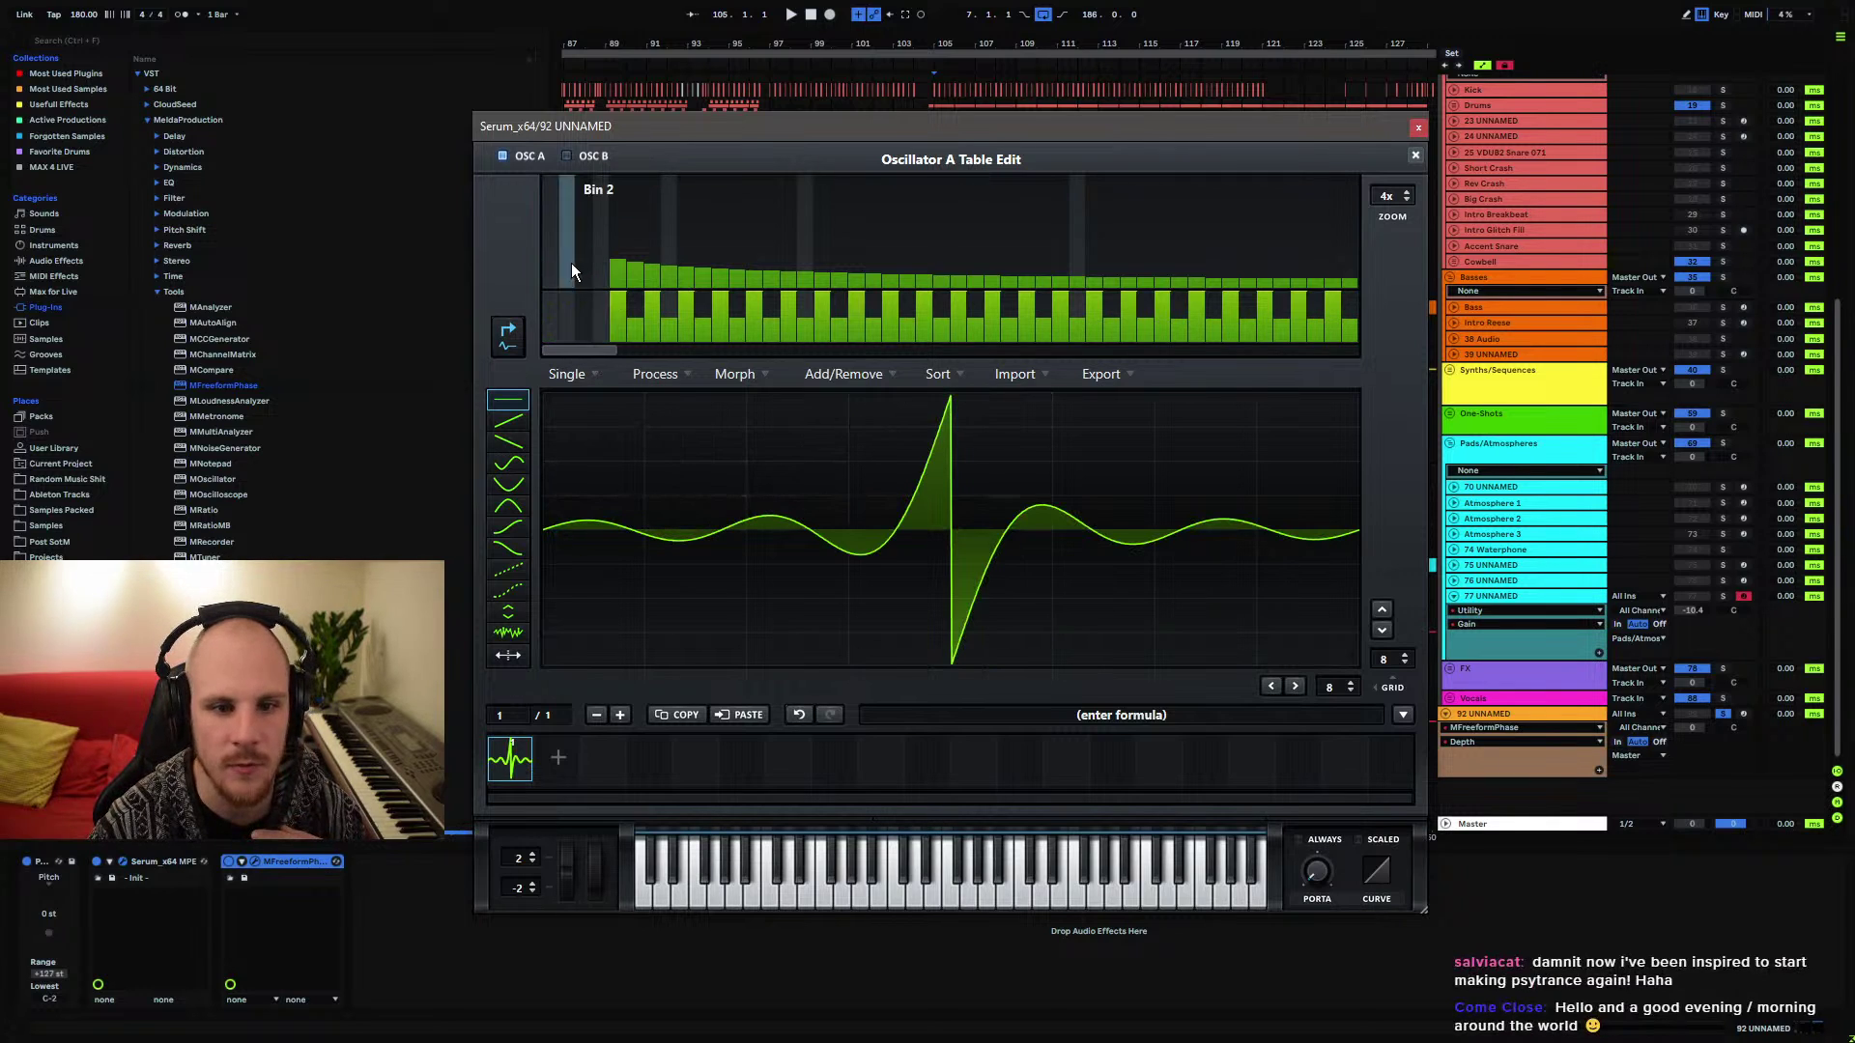
pyautogui.click(1417, 129)
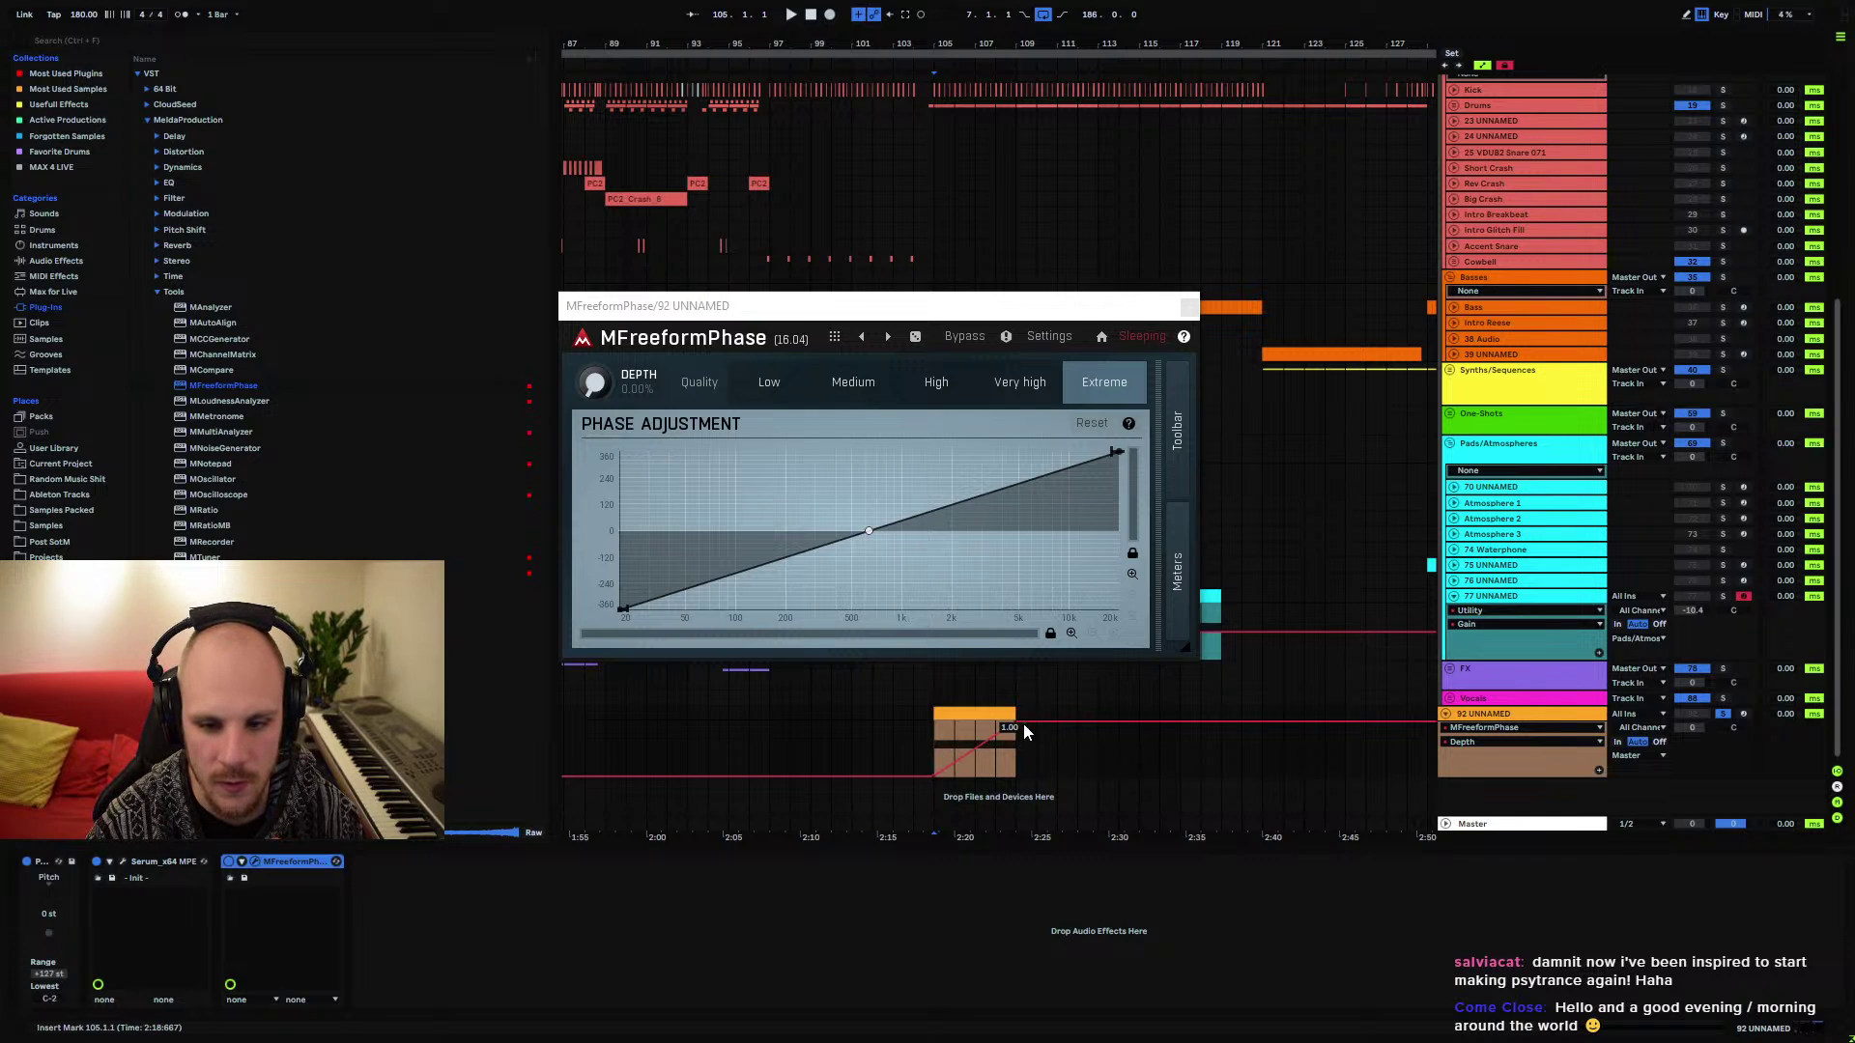
# Try lowering the end of track 92's Depth automation ramp to about 0.22, undo it and close MFreeformPhase
pyautogui.moveTo(1018, 723); pyautogui.dragTo(1019, 764)
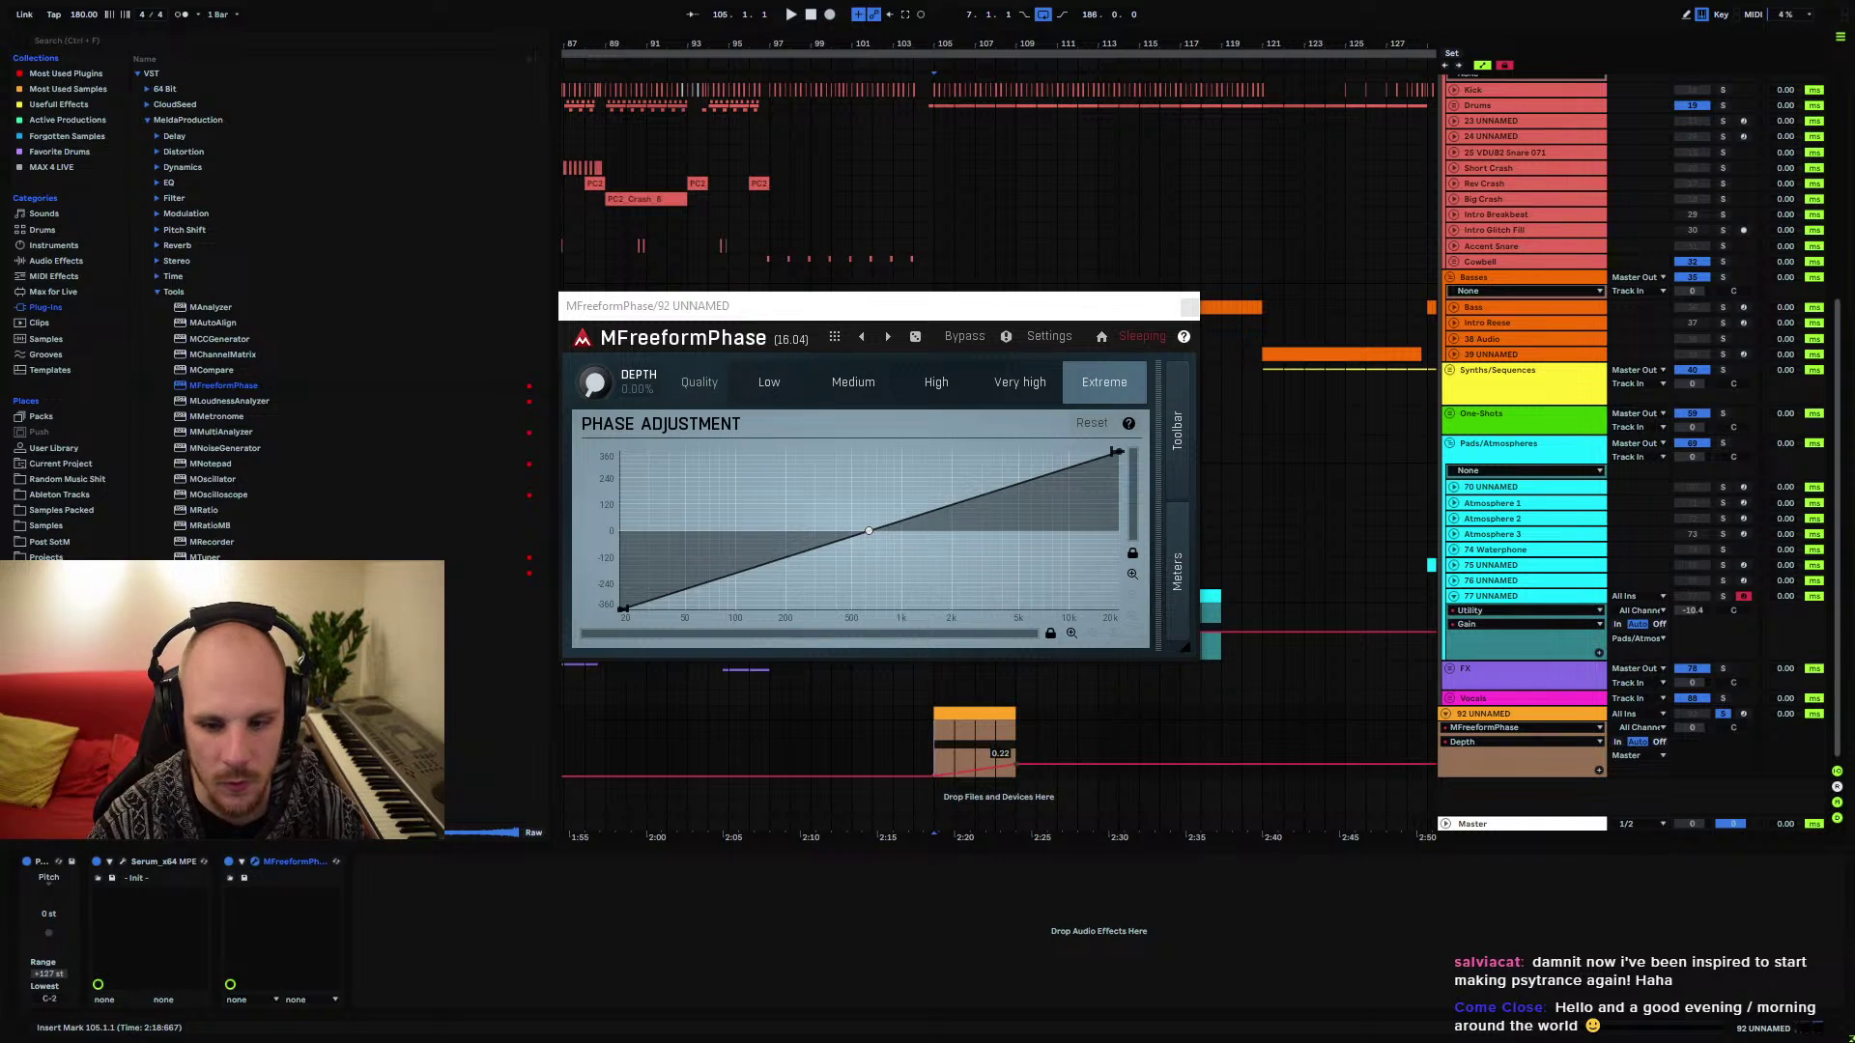
pyautogui.hotkey('ctrl', 'z')
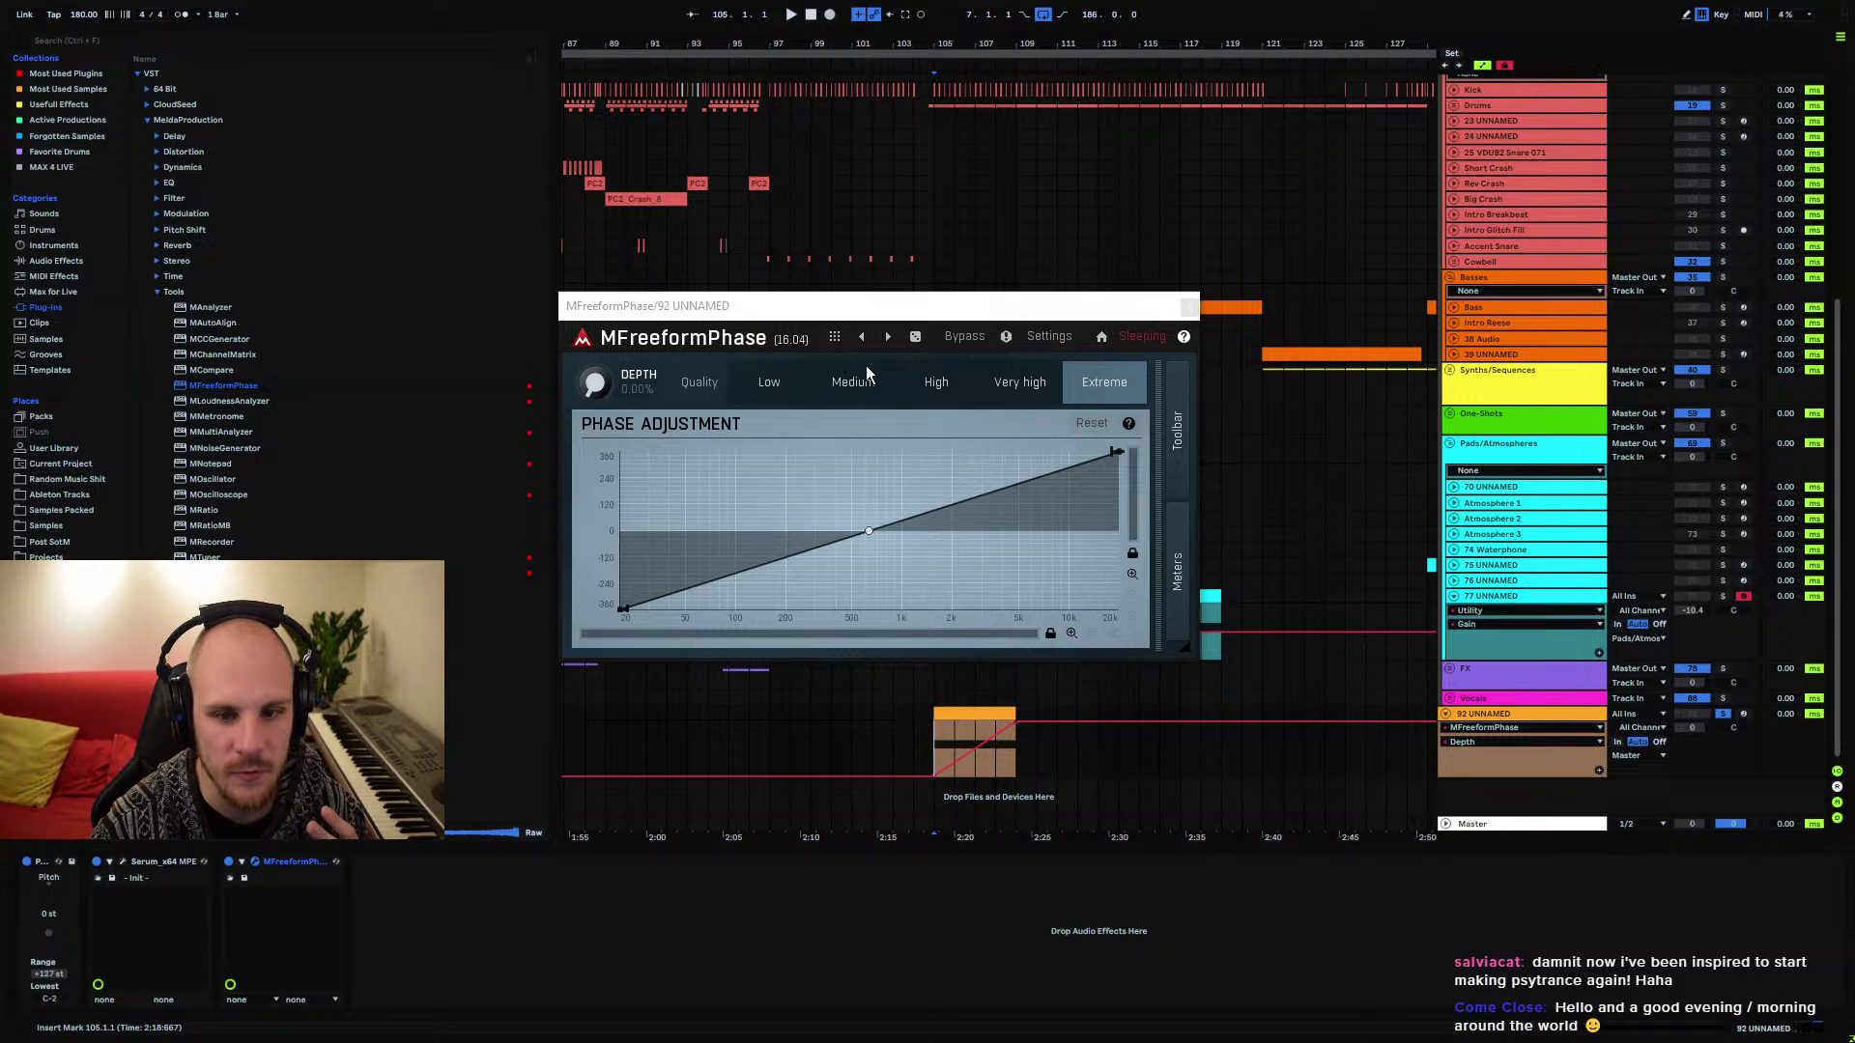
pyautogui.click(1188, 307)
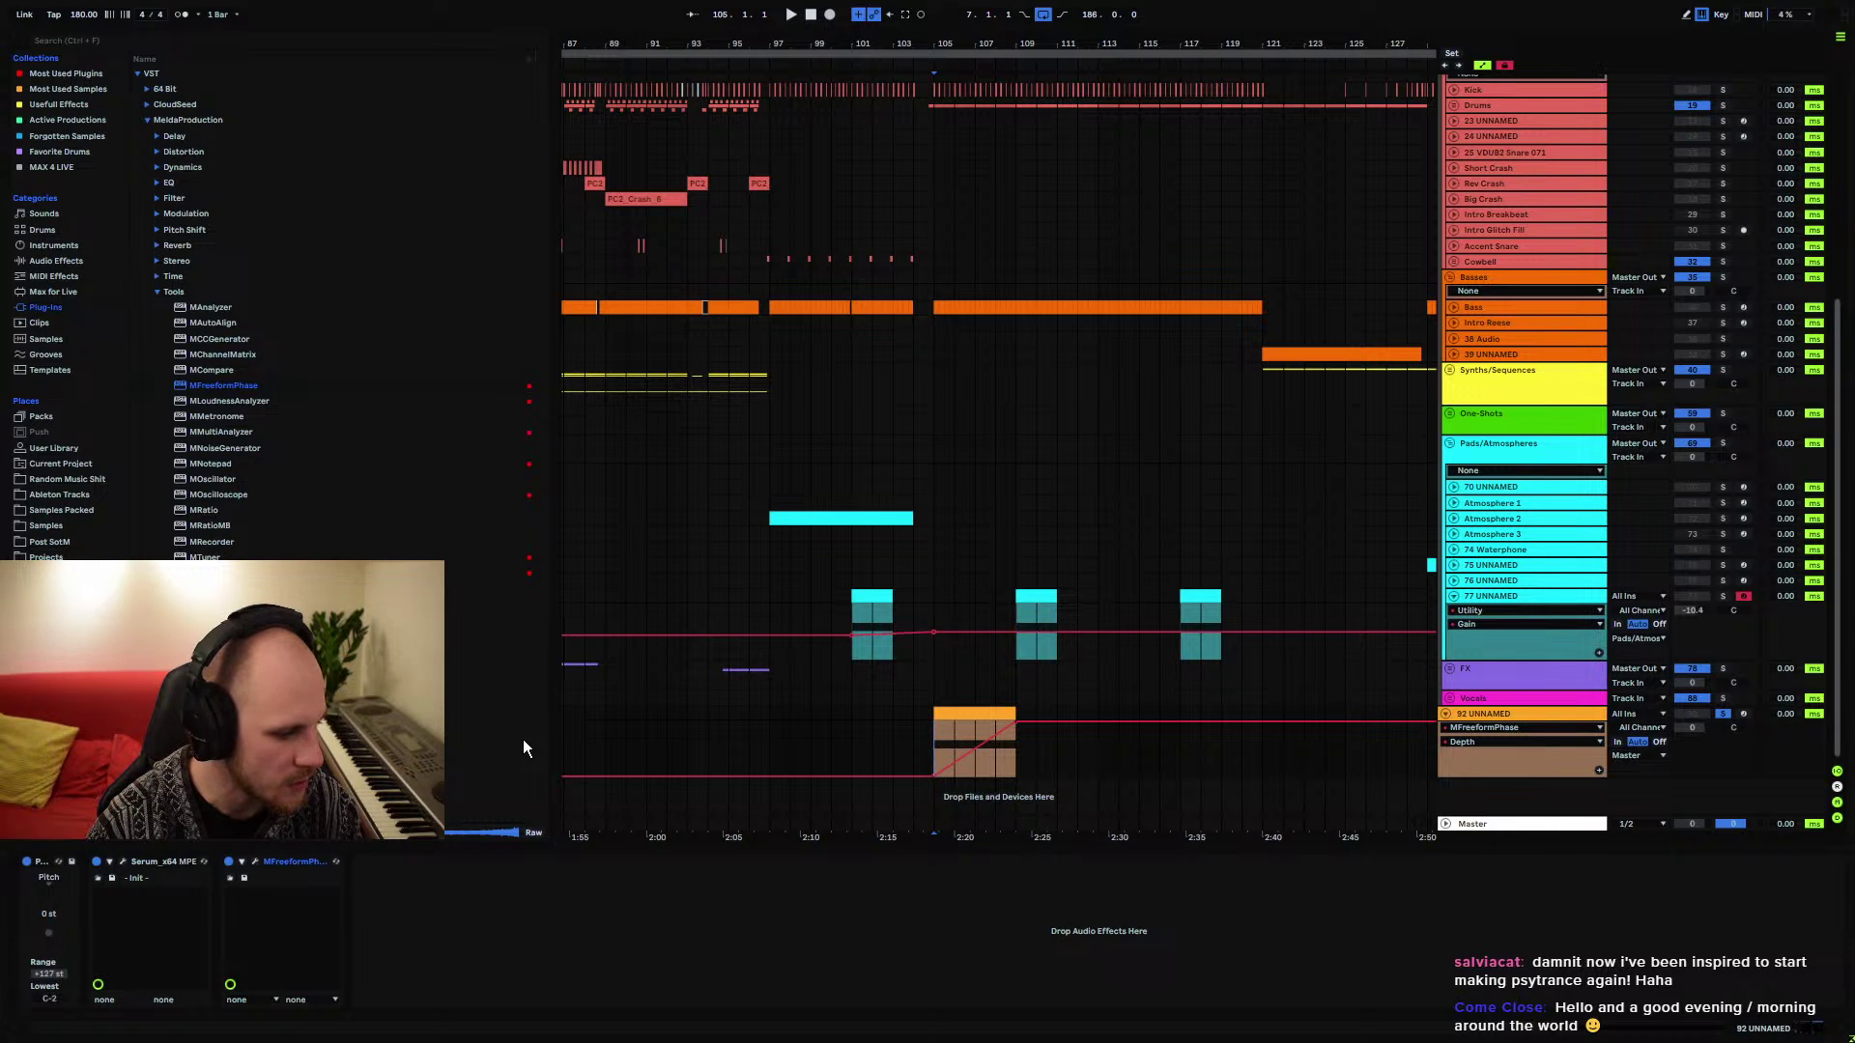
# Delete track 92 and collapse both the Drums group and the 77 UNNAMED track
pyautogui.click(1488, 714)
pyautogui.scroll(5, 982, 657)
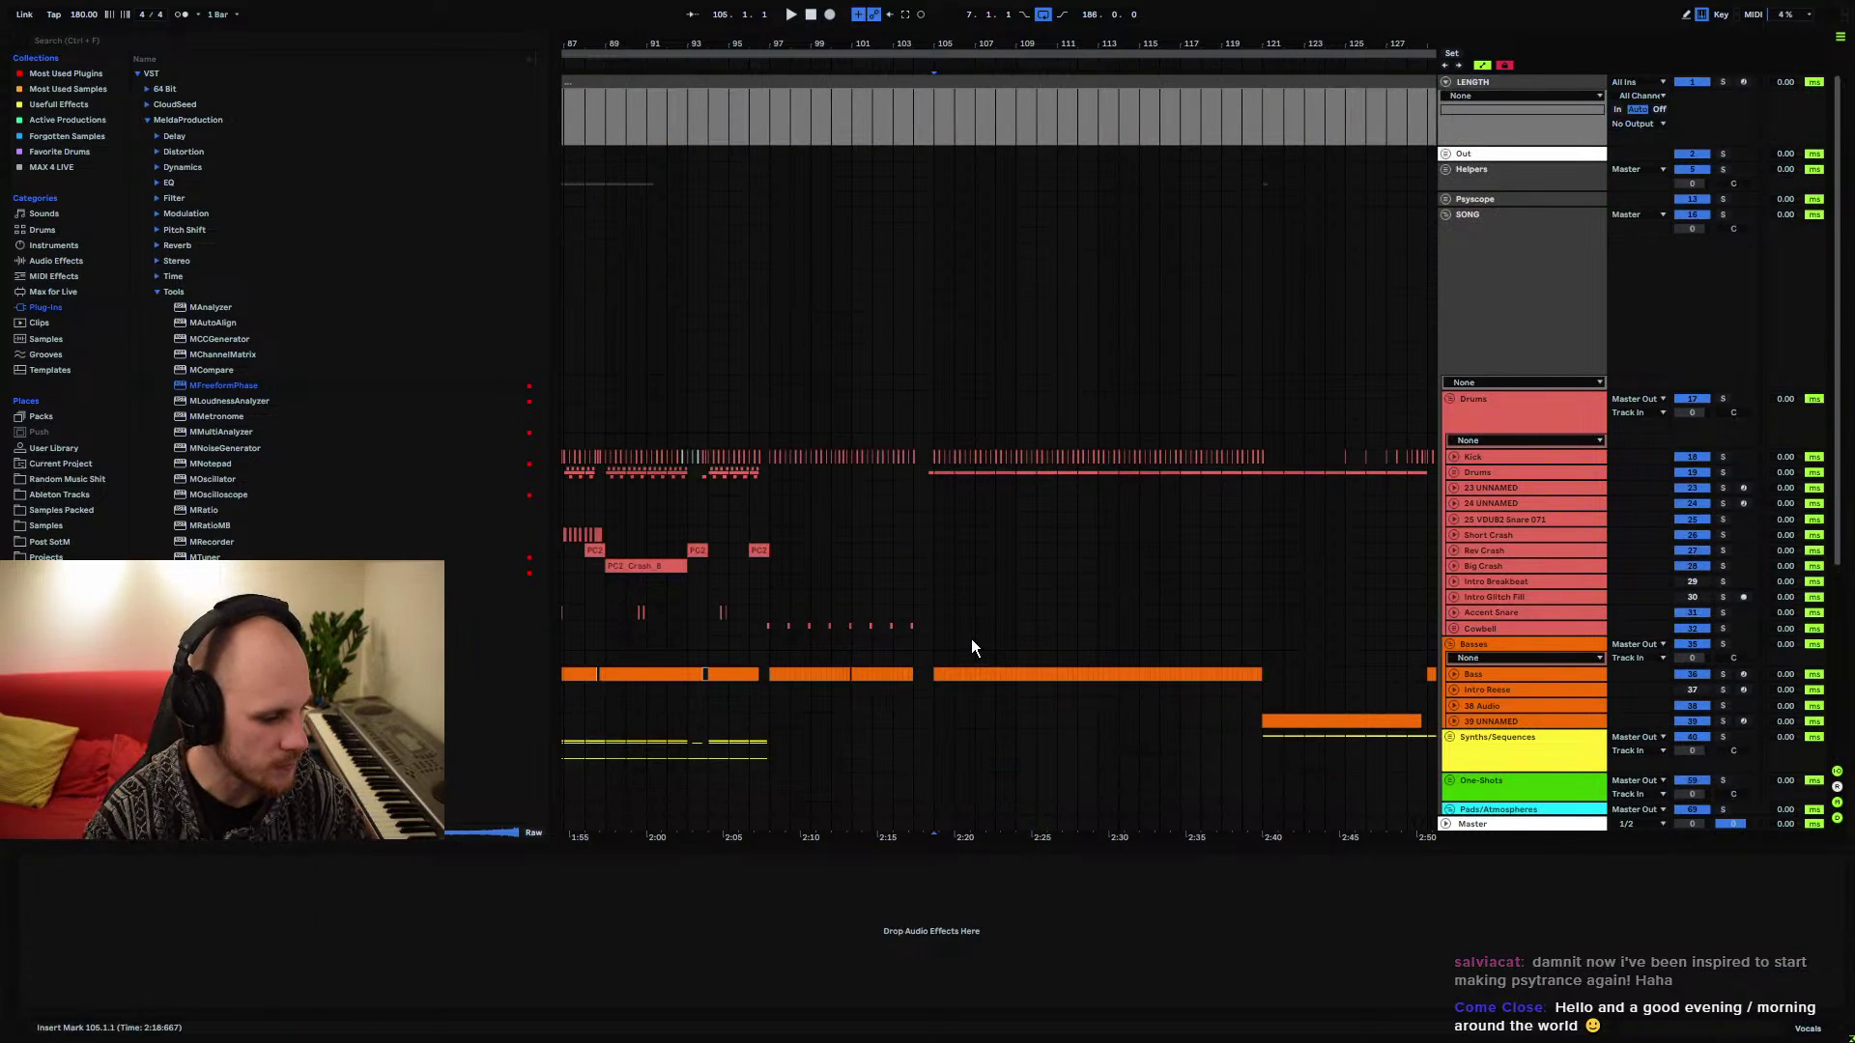
pyautogui.scroll(-4, 939, 476)
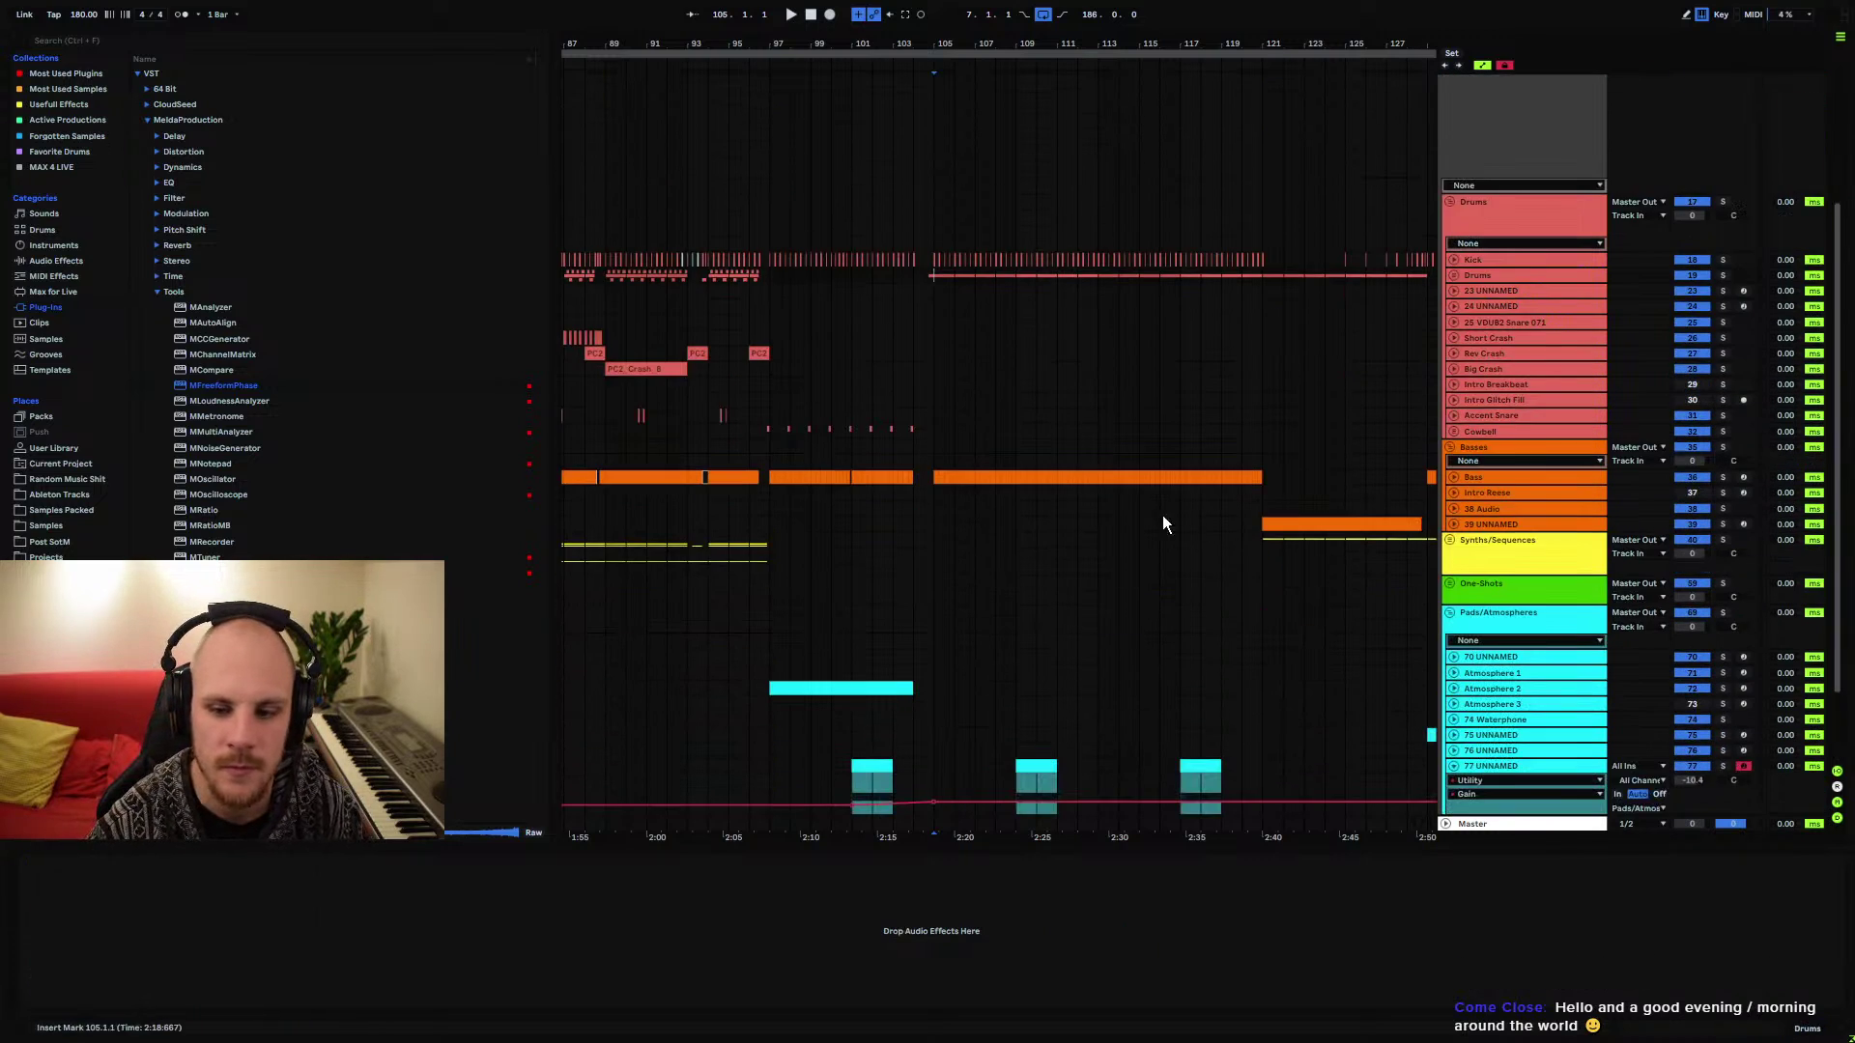
pyautogui.click(1453, 107)
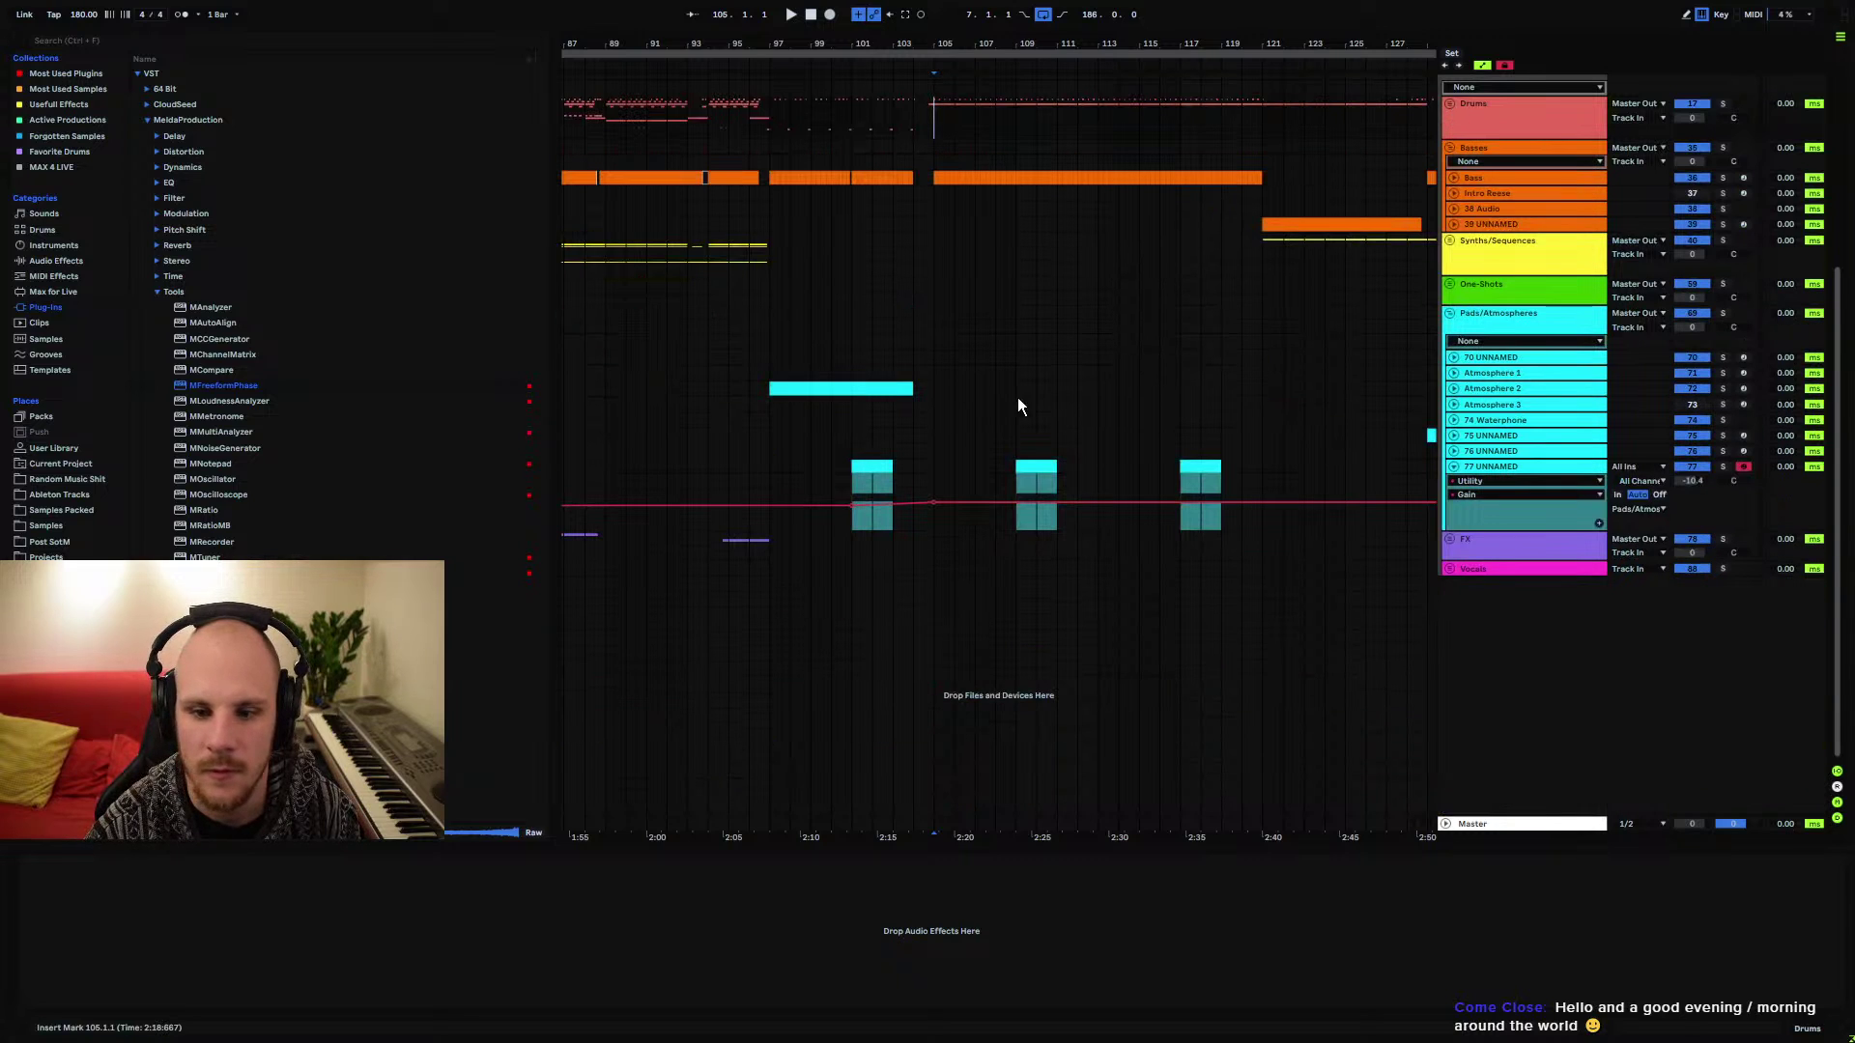
pyautogui.click(1454, 466)
# Audition the arrangement from bars 101 and 99, and place the insert marker at bar 105
pyautogui.click(849, 446)
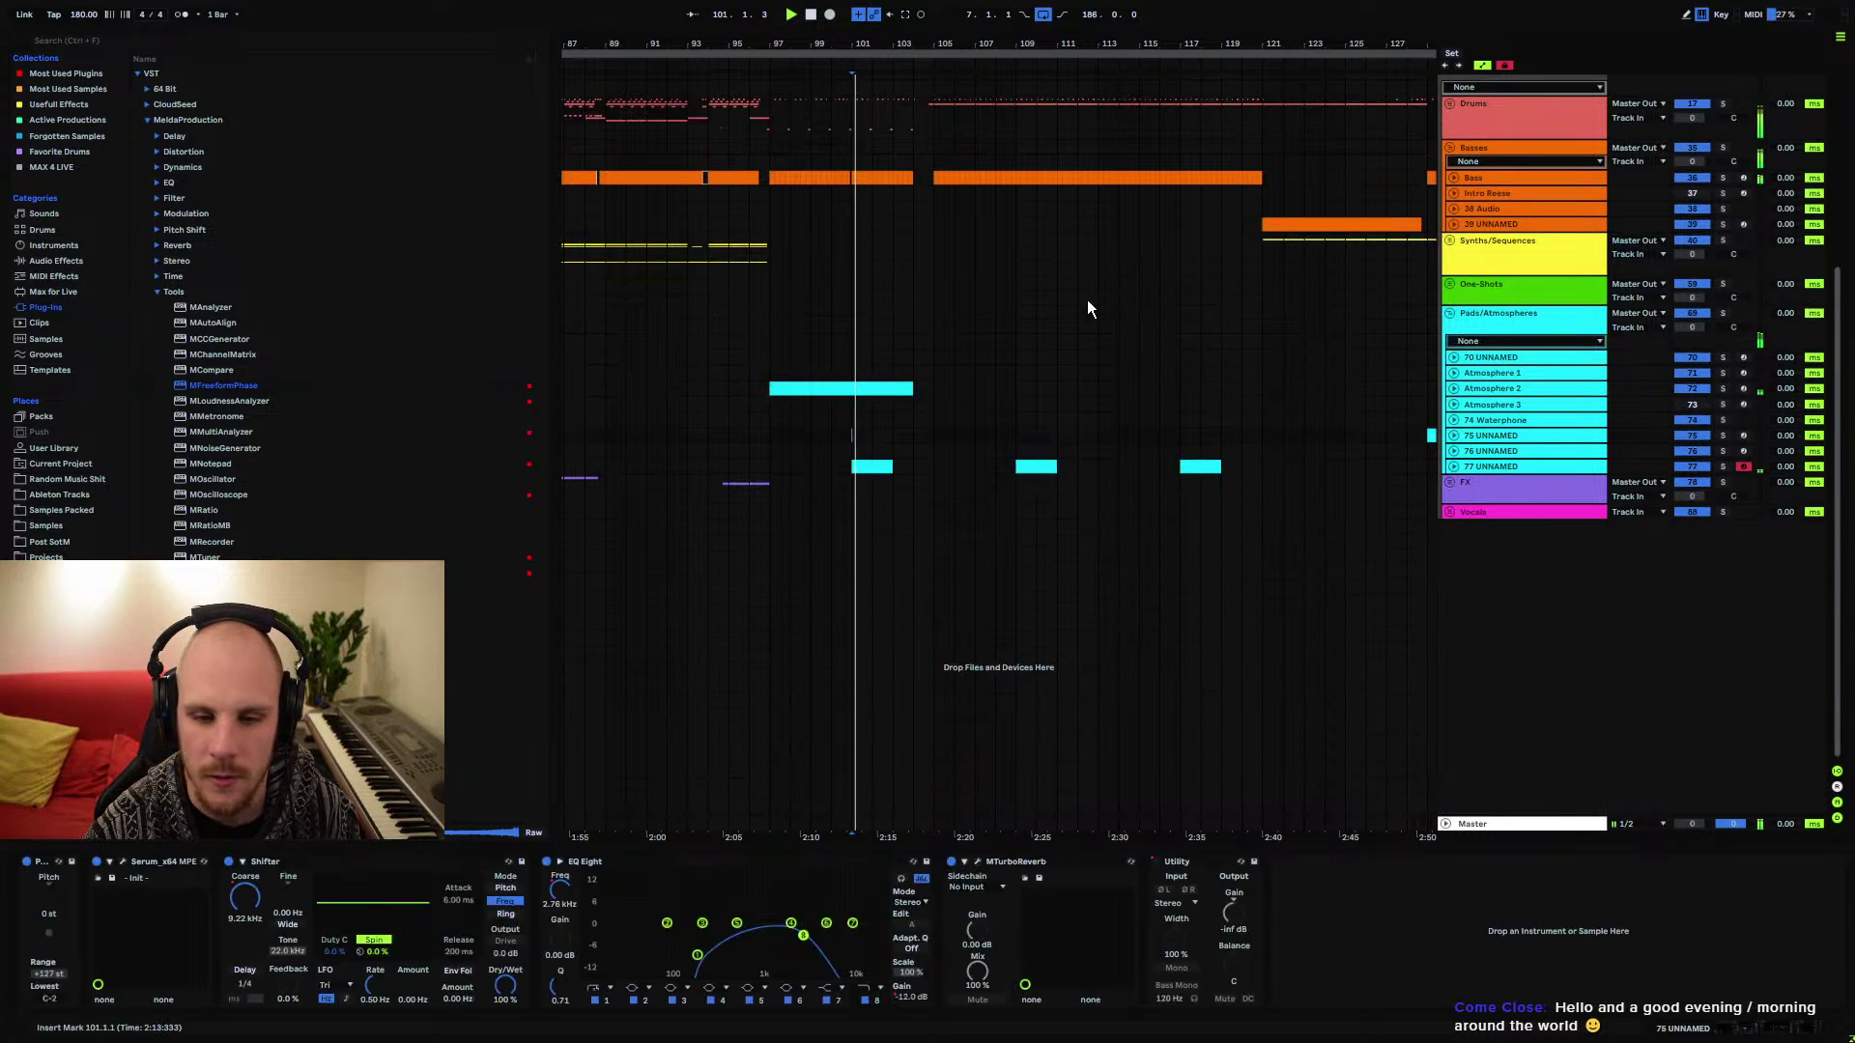
pyautogui.press('-')
pyautogui.click(907, 429)
pyautogui.click(850, 446)
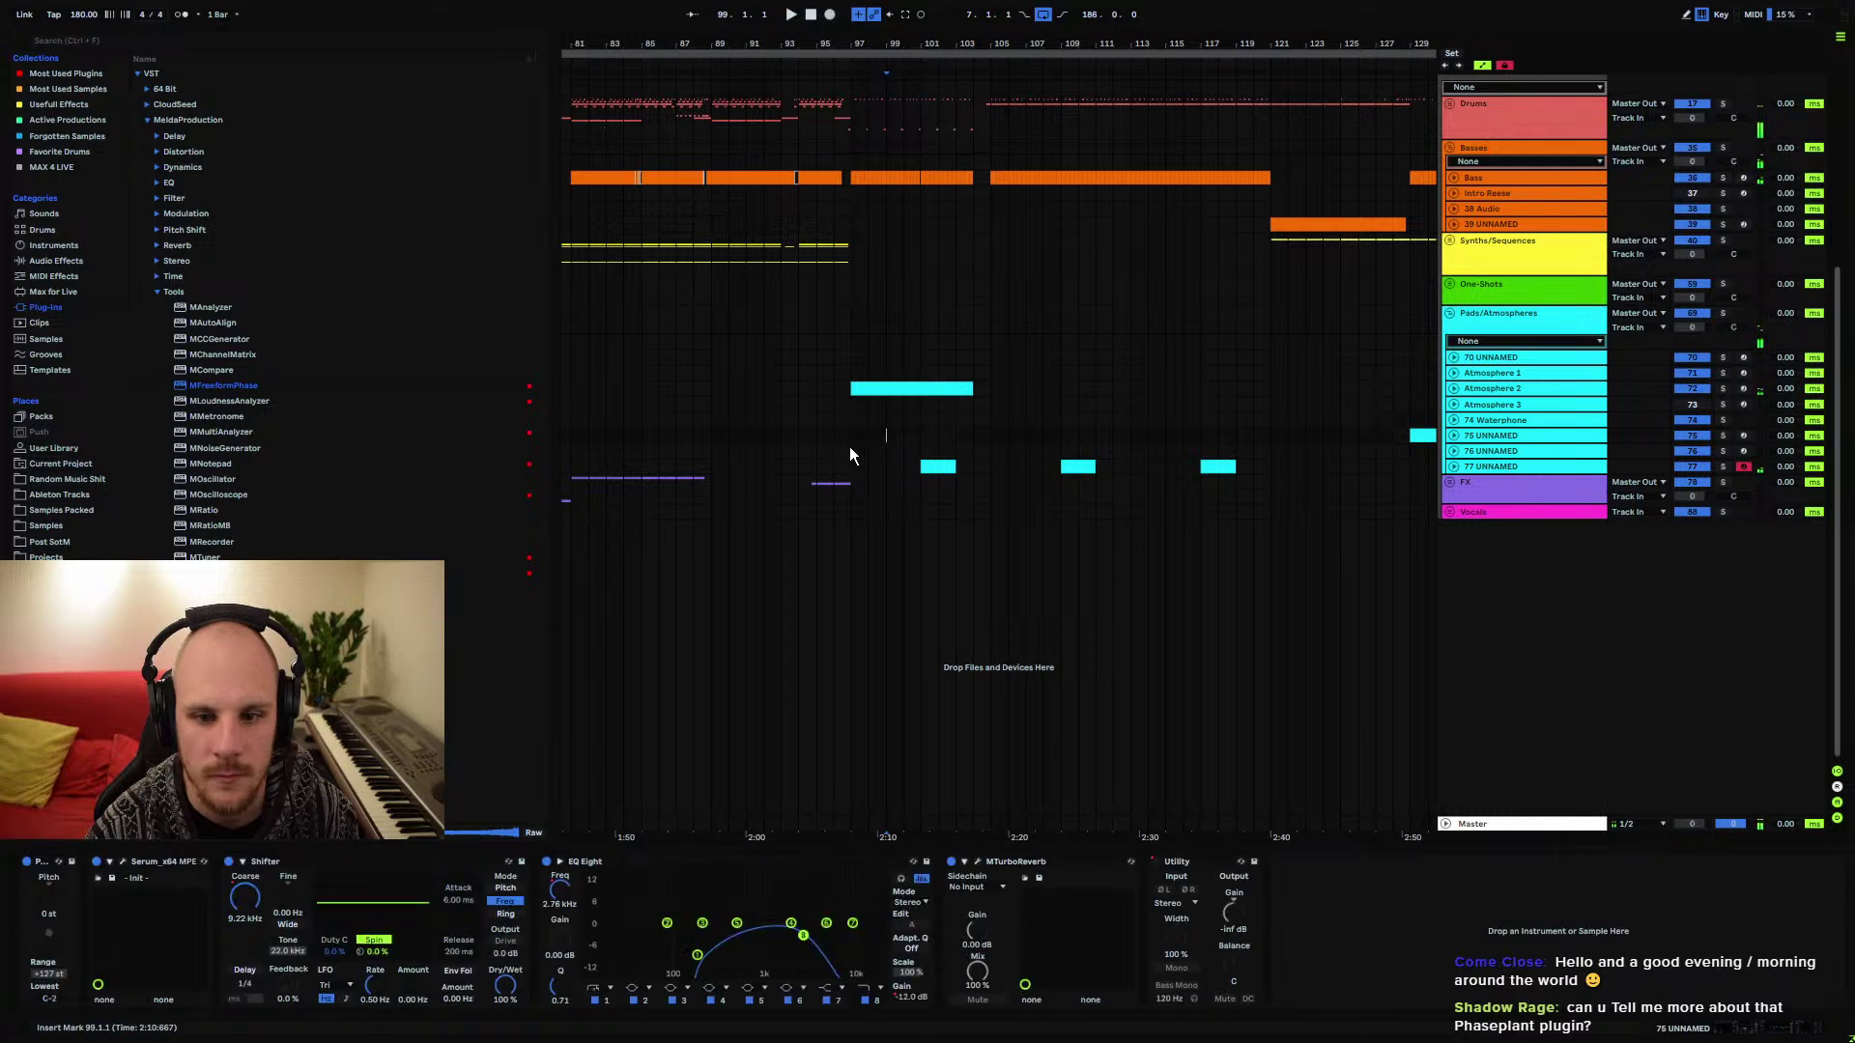
pyautogui.scroll(2, 1066, 340)
pyautogui.moveTo(1053, 549); pyautogui.dragTo(1272, 615)
pyautogui.click(1001, 604)
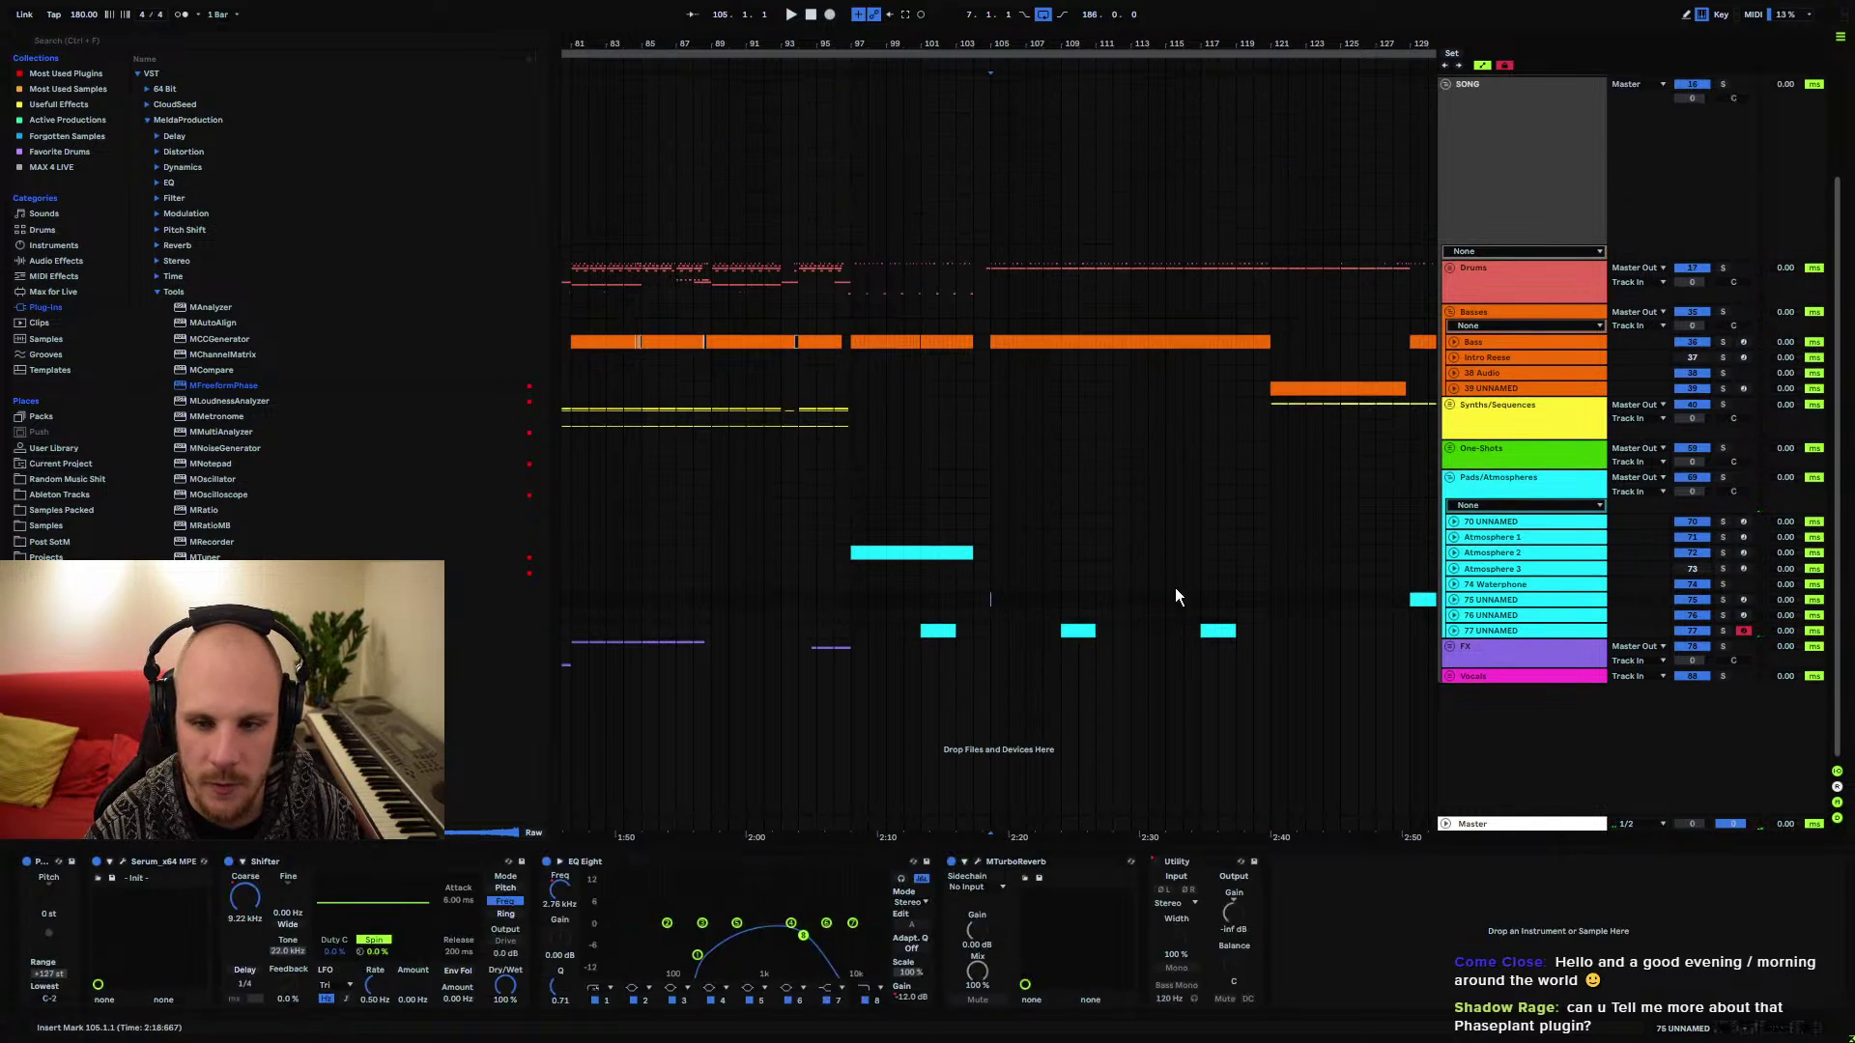
# Play the arrangement from bar 96 past bar 105, with the Drums group unfolded, to check the gap at bar 104
pyautogui.click(838, 276)
pyautogui.press('+')
pyautogui.press('space')
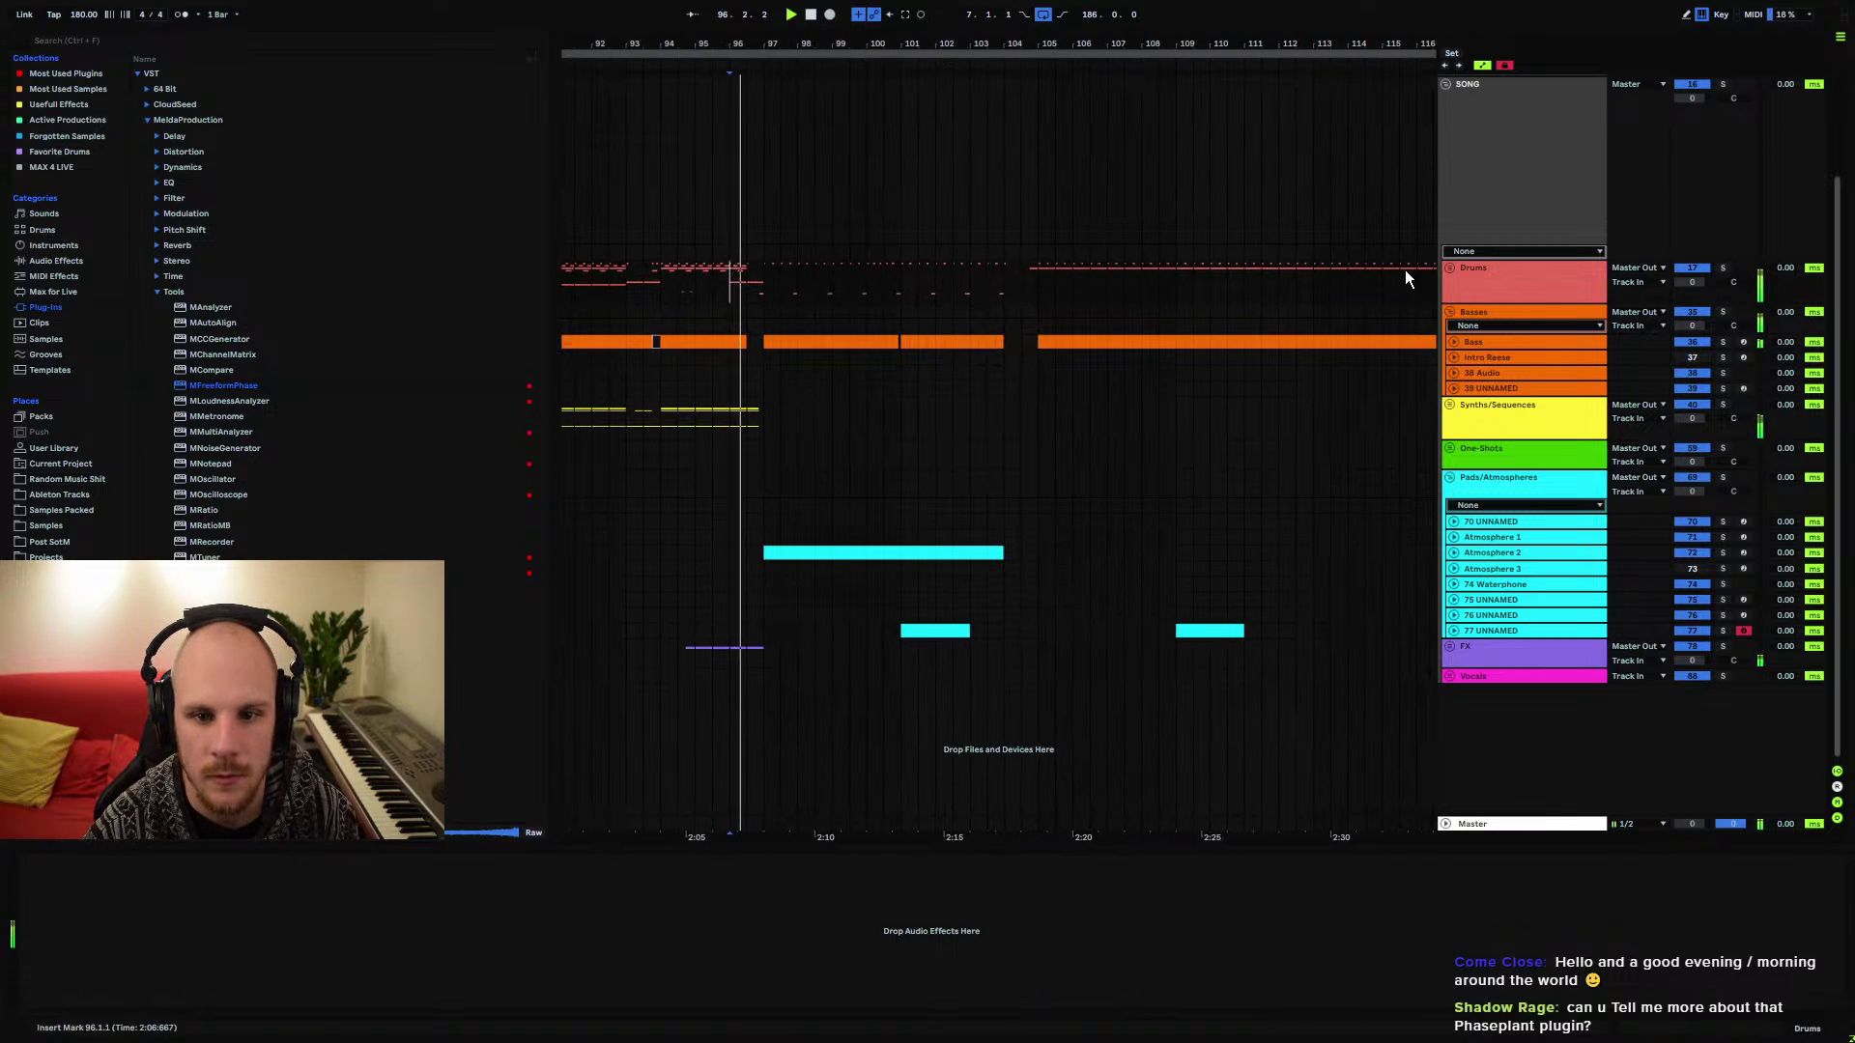
pyautogui.scroll(2, 1453, 478)
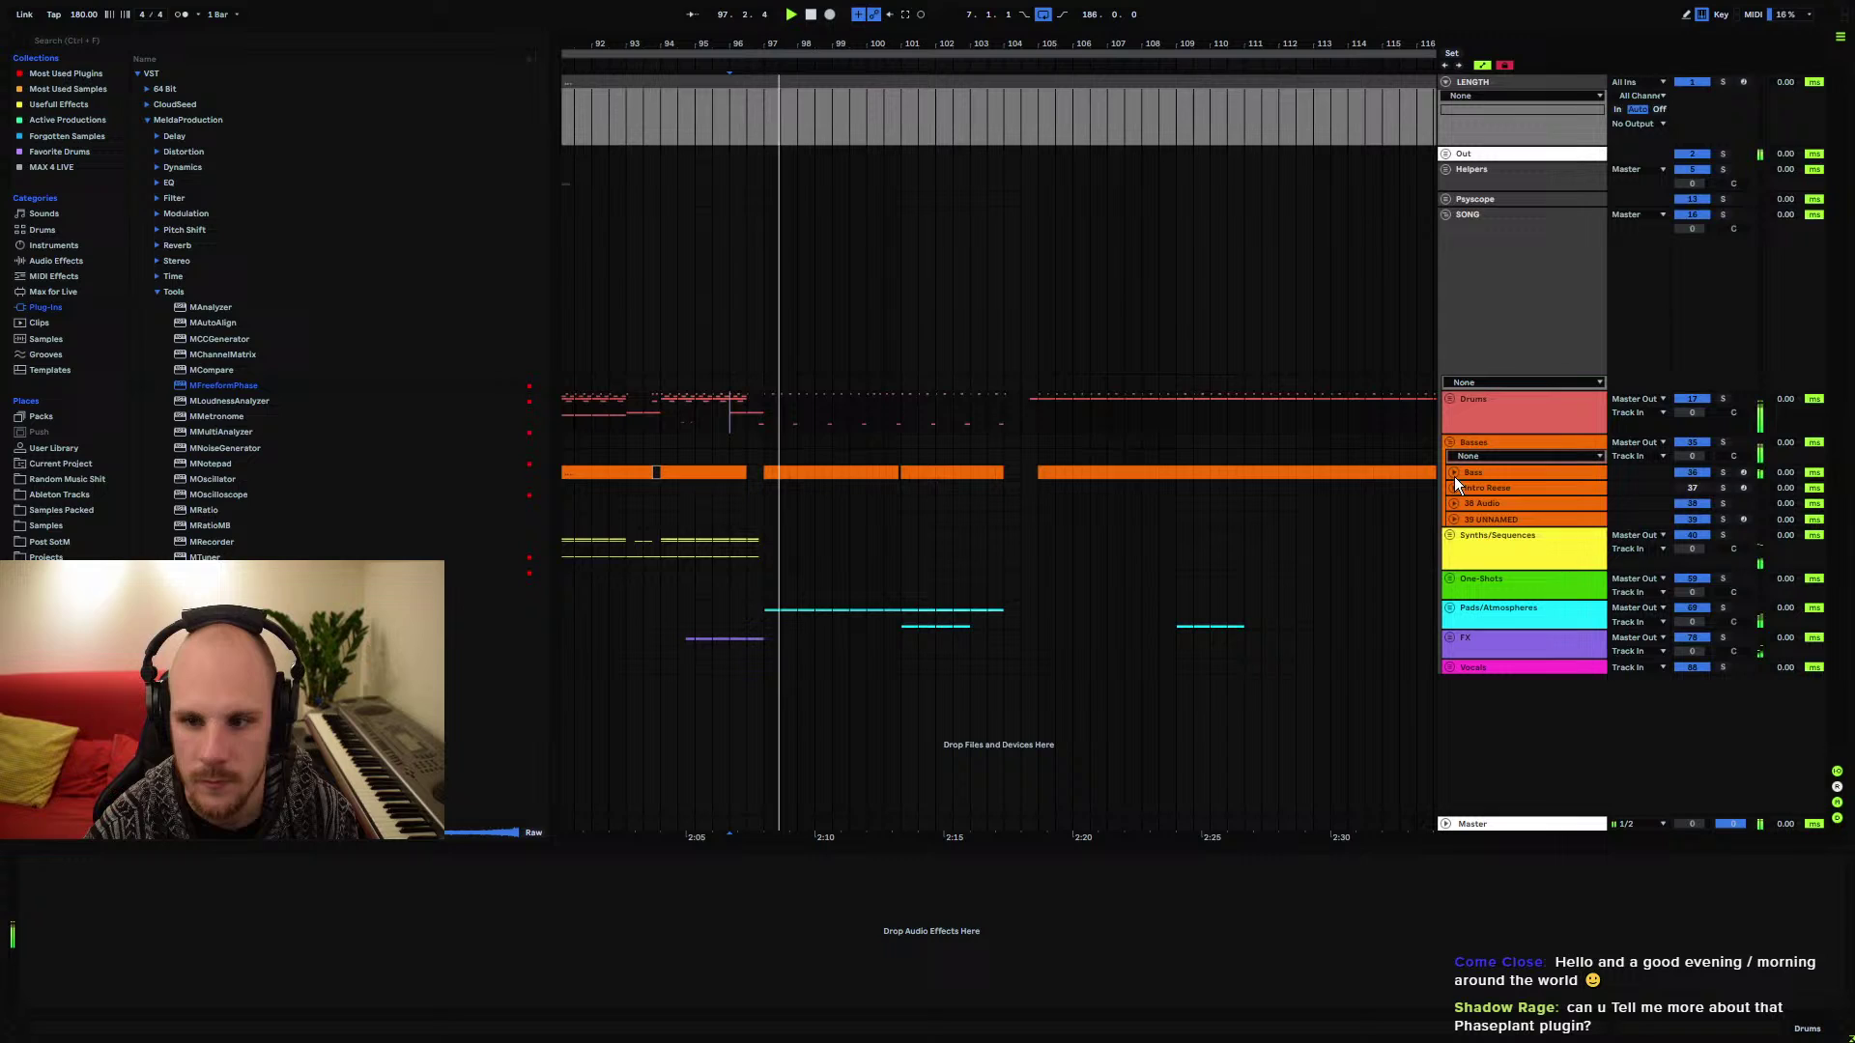
pyautogui.click(1447, 402)
pyautogui.scroll(-2, 1347, 495)
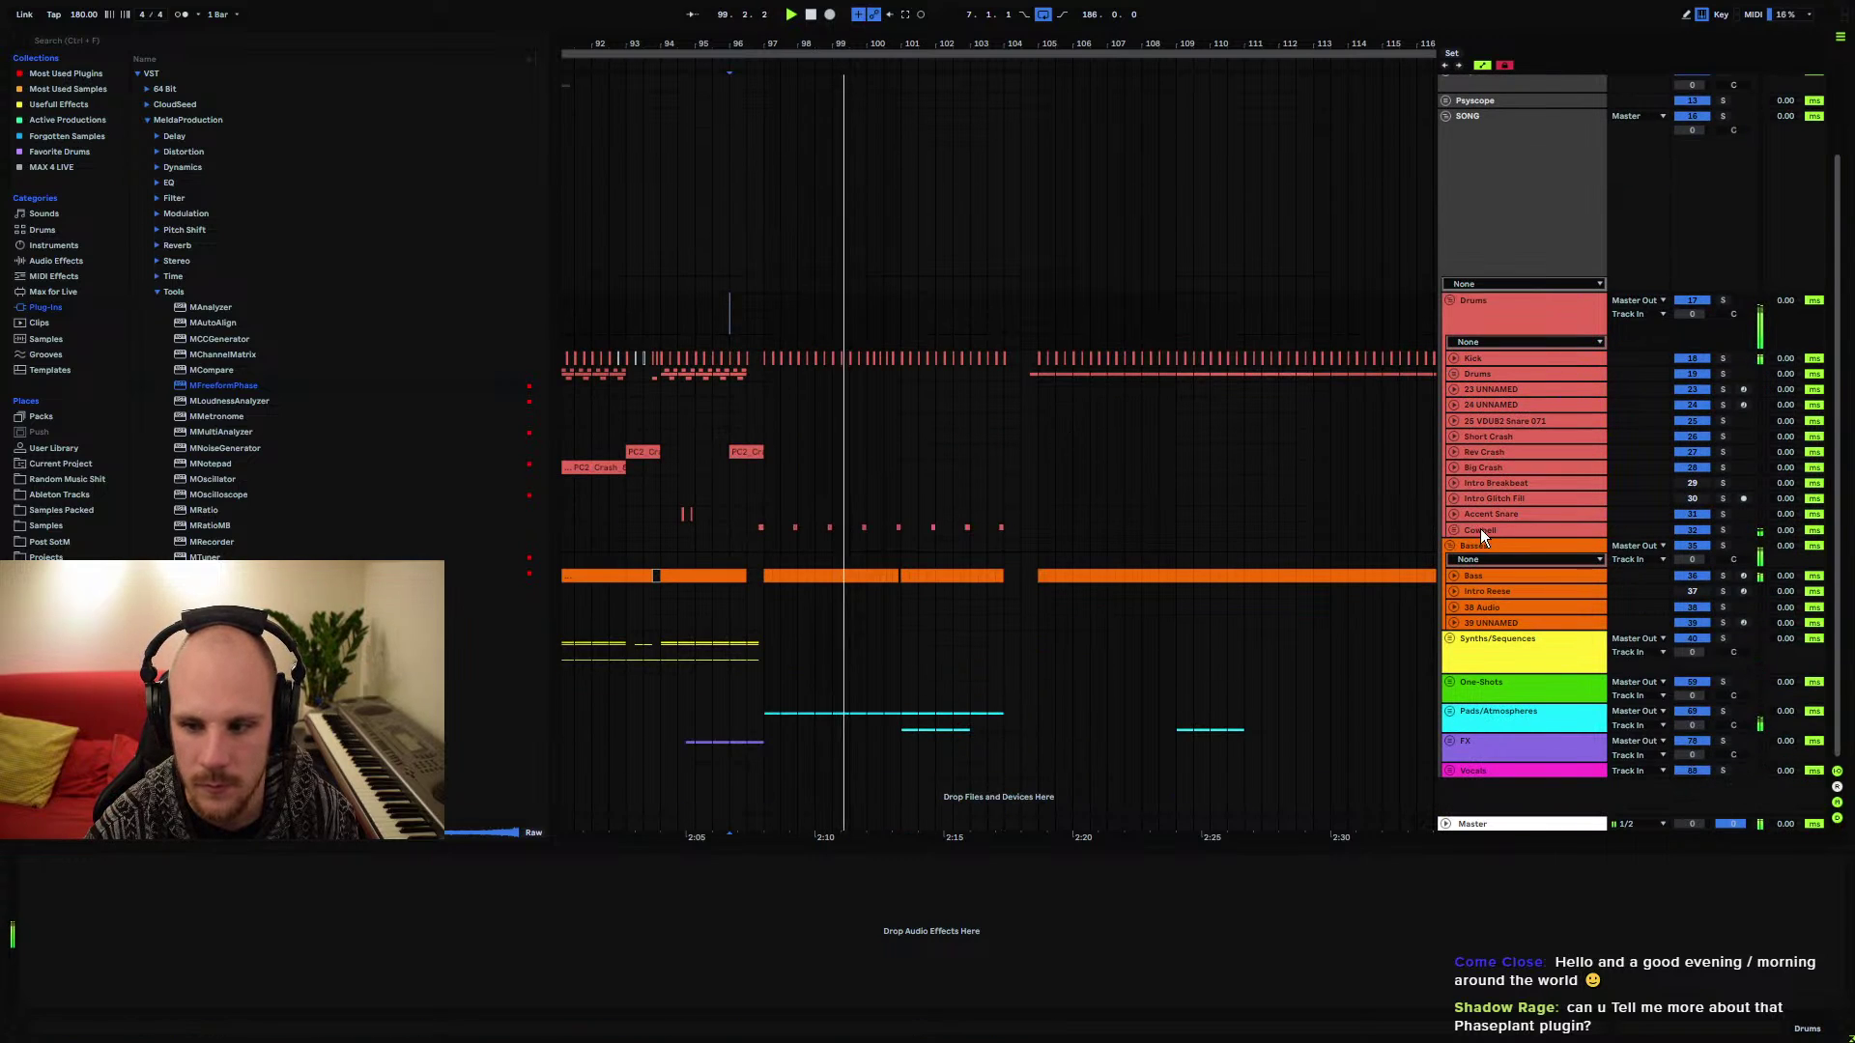
pyautogui.press('+')
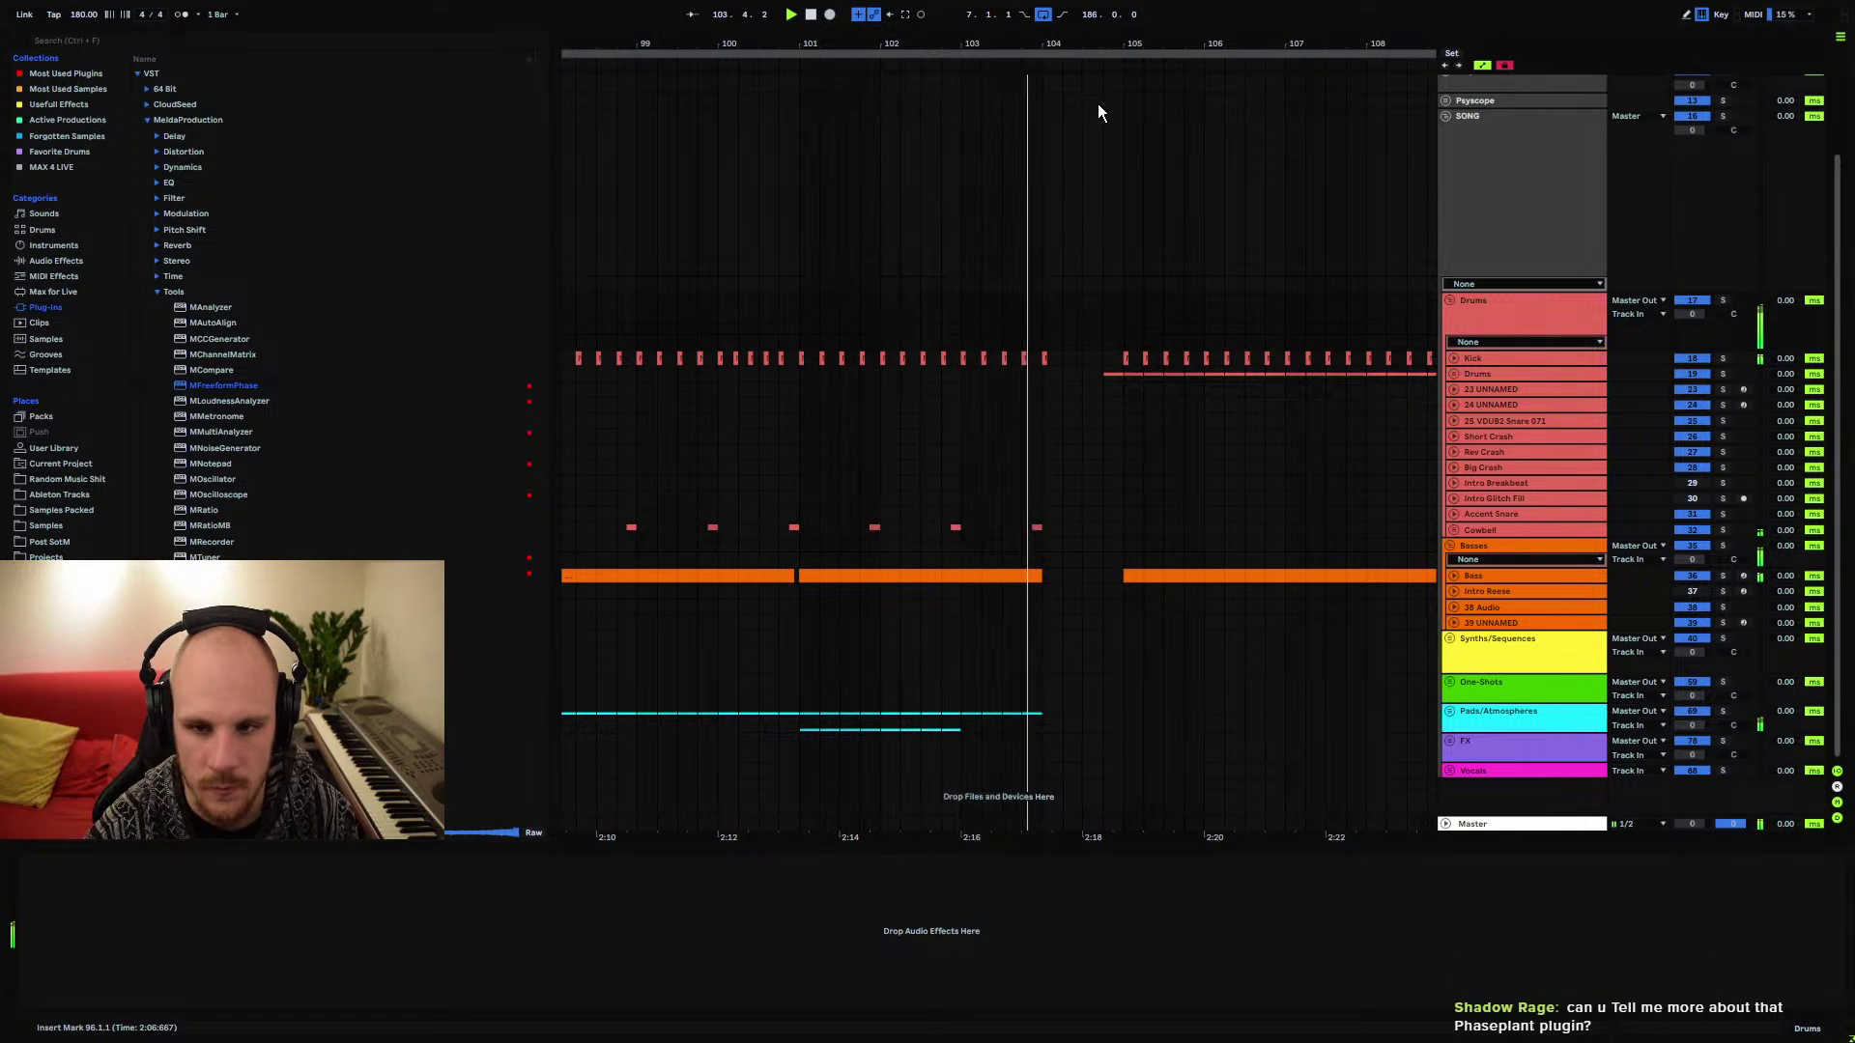
pyautogui.press('+')
pyautogui.press('+')
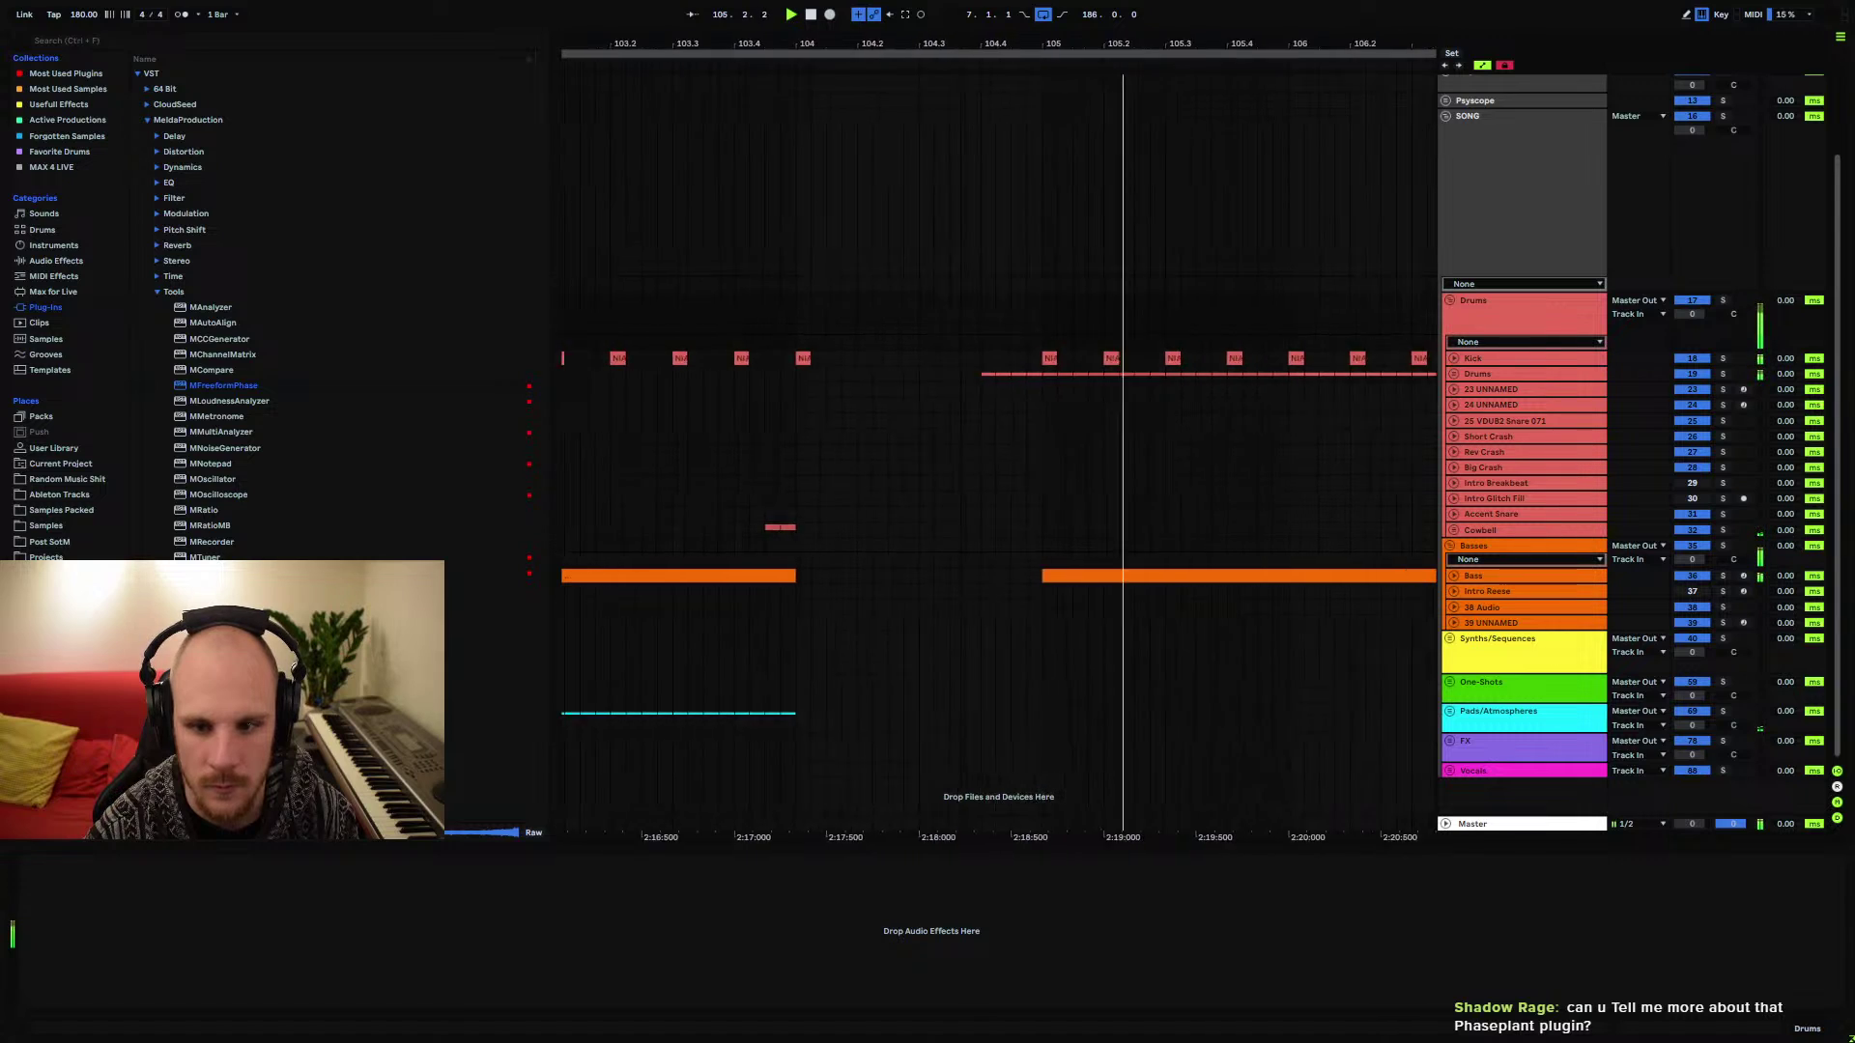
pyautogui.press('-')
pyautogui.press('-')
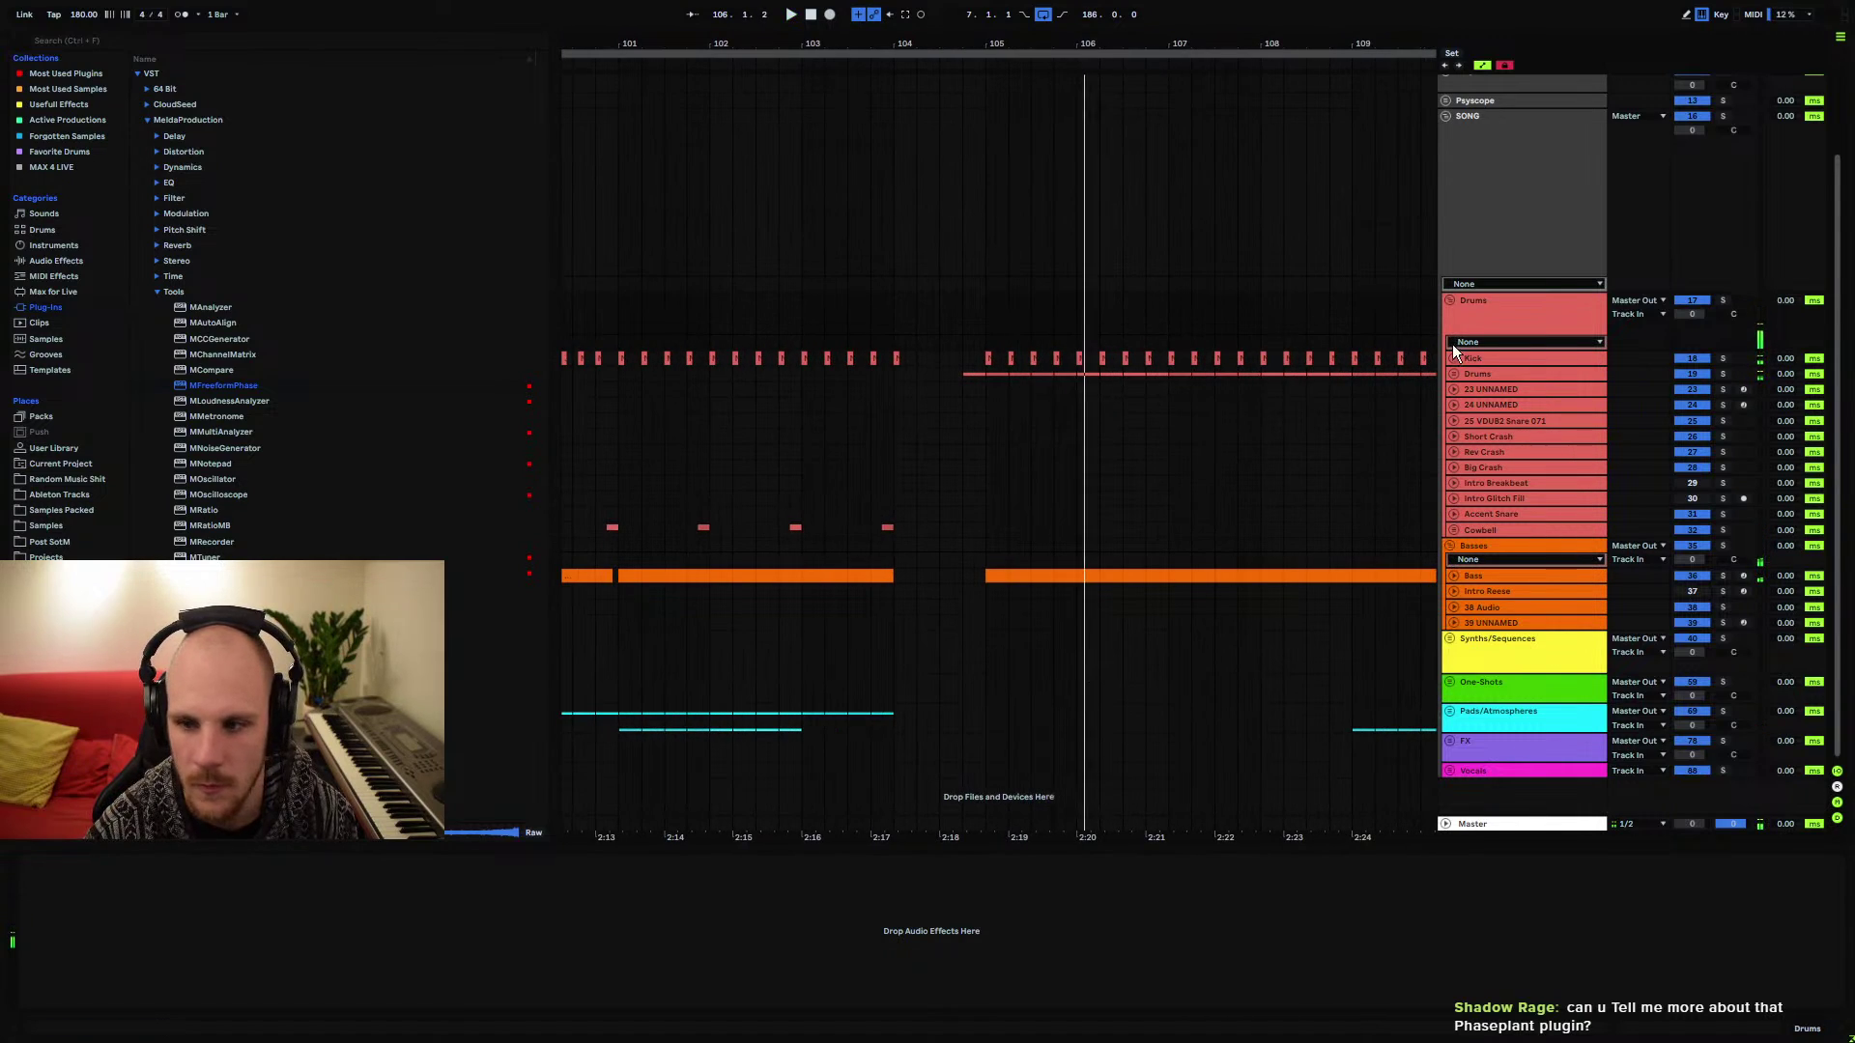
# Collapse the Drums and Basses groups, unfold One-Shots and insert a MIDI track below track 60
pyautogui.click(1449, 300)
pyautogui.click(1452, 443)
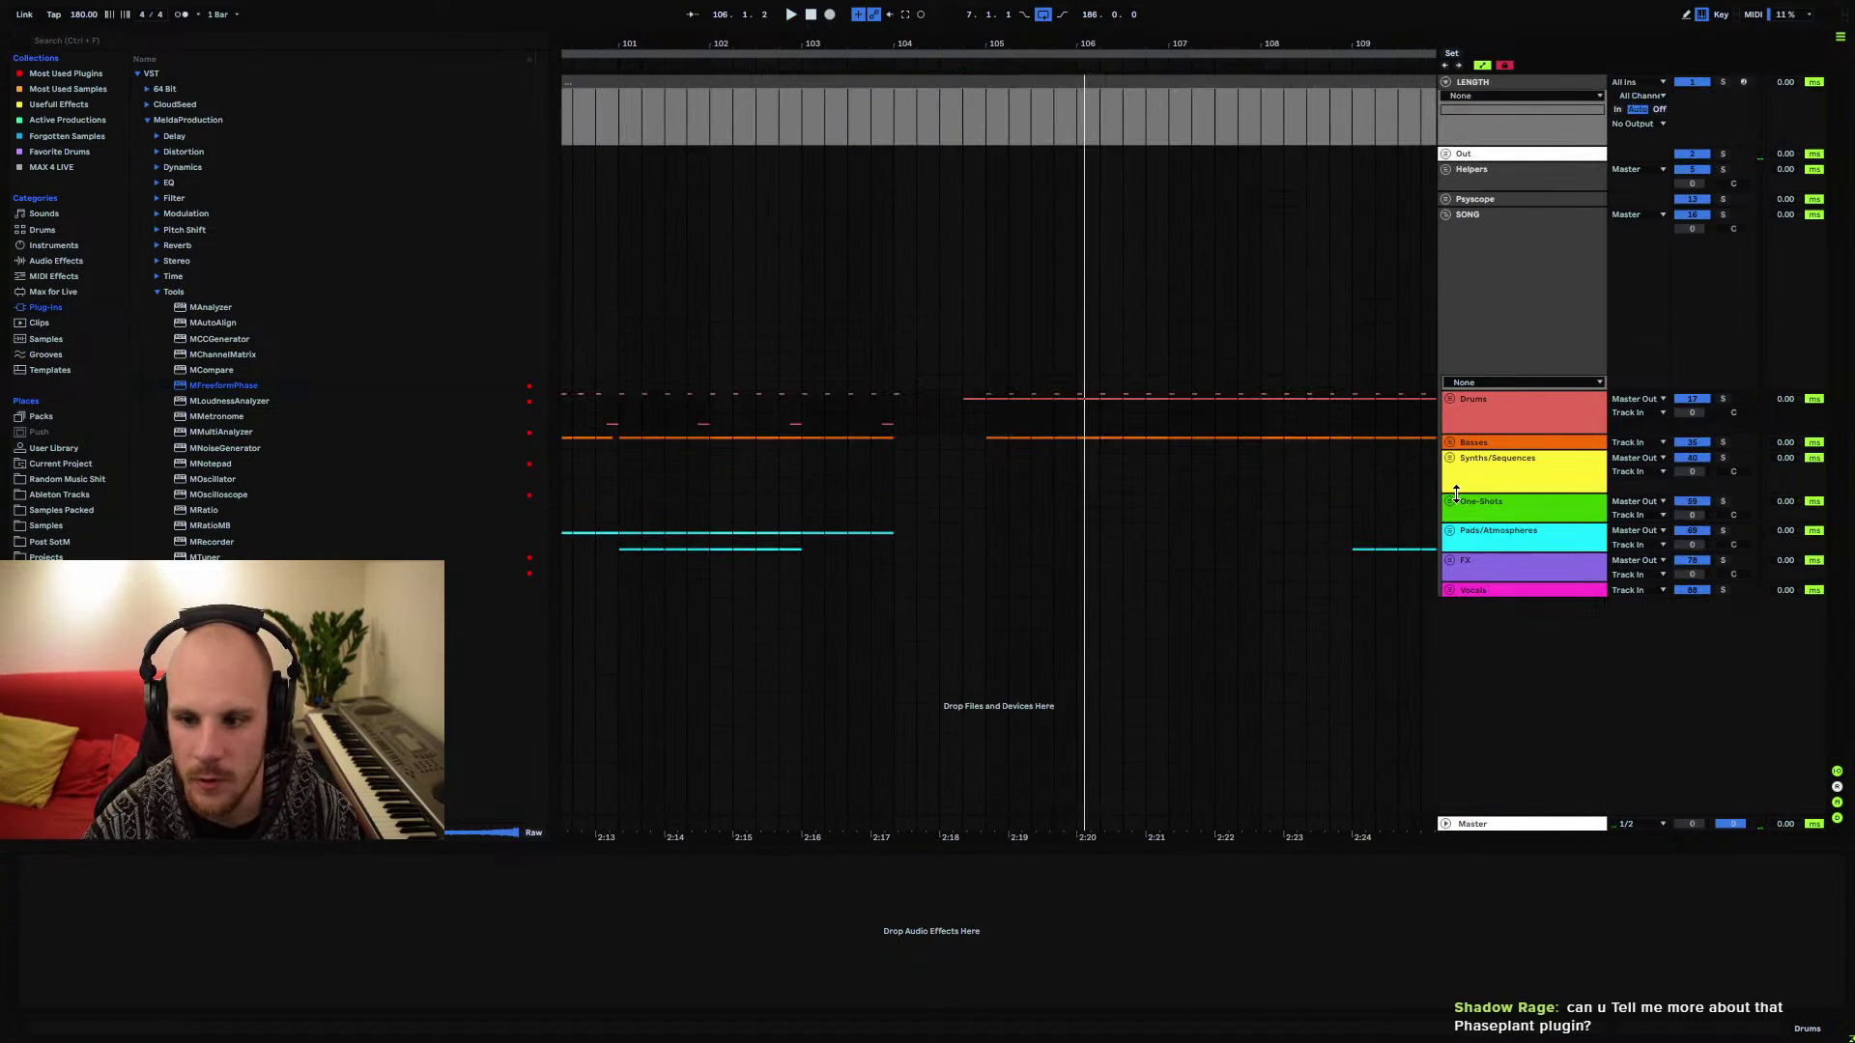
pyautogui.click(1451, 502)
pyautogui.click(1511, 545)
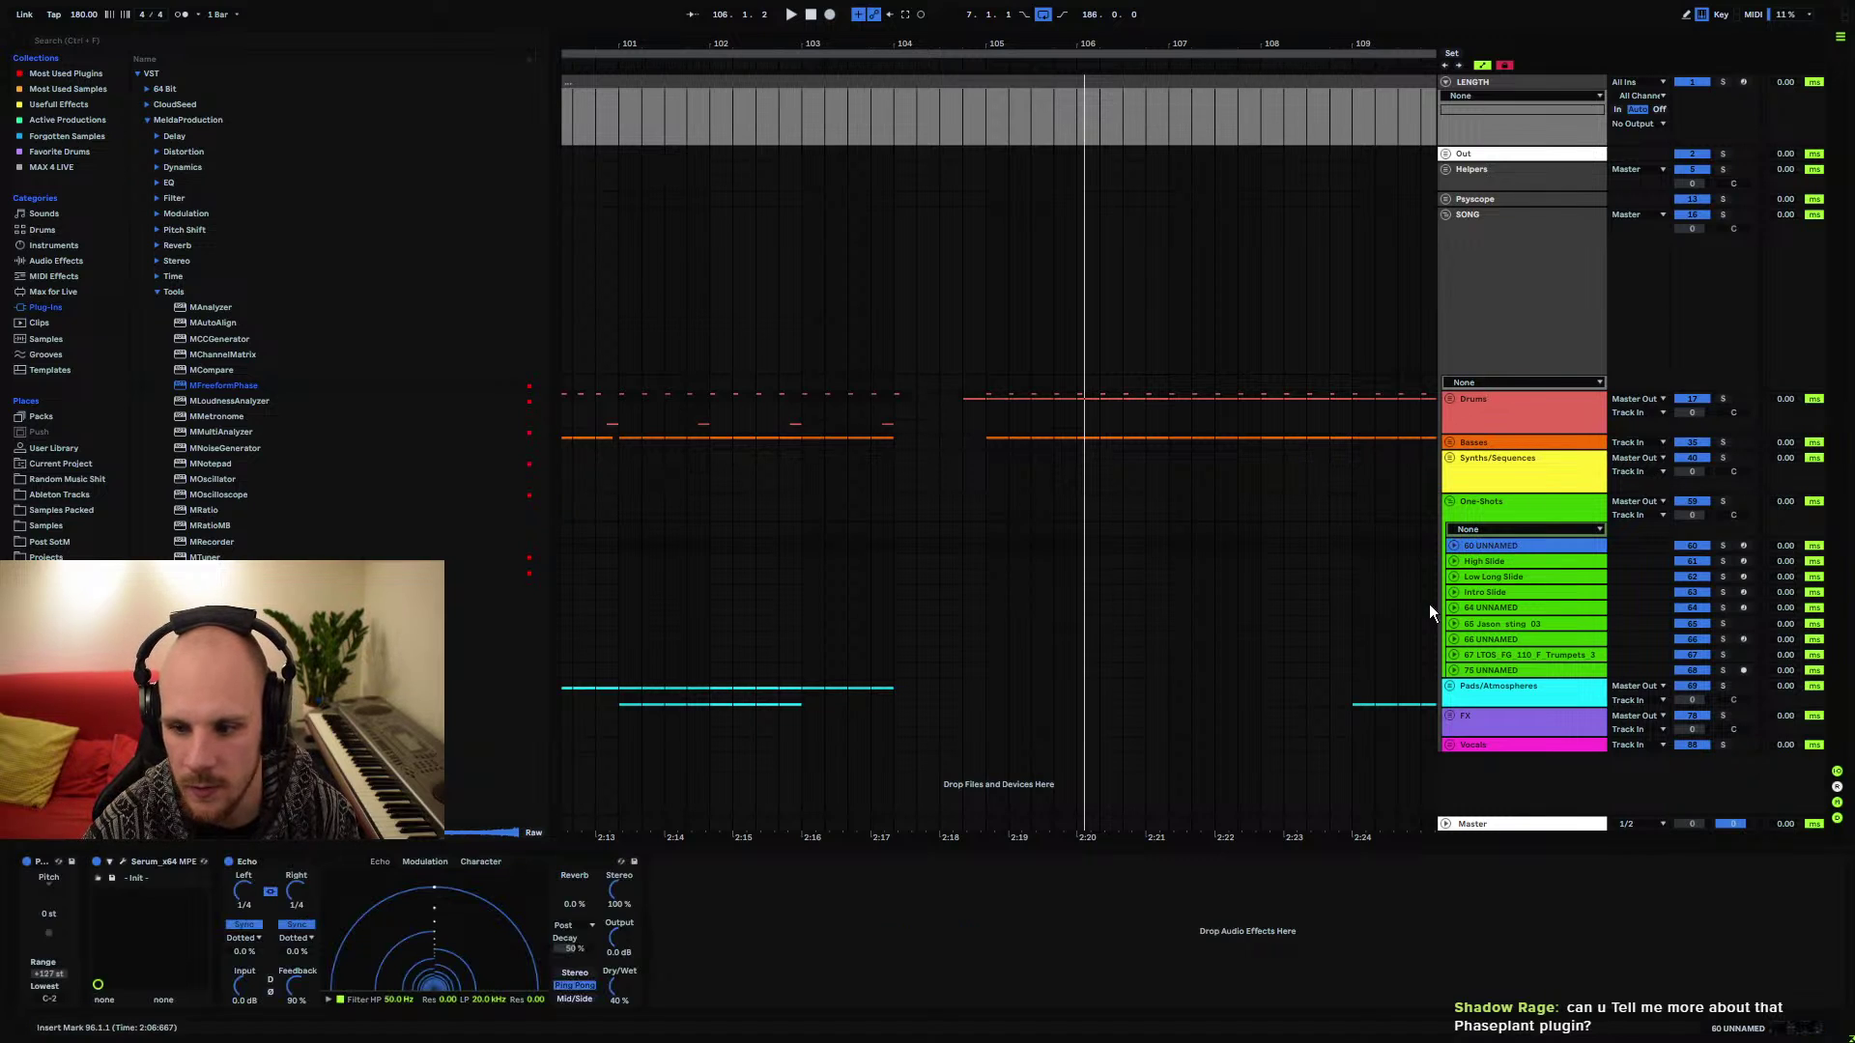
pyautogui.hotkey('ctrl', 'shift', 't')
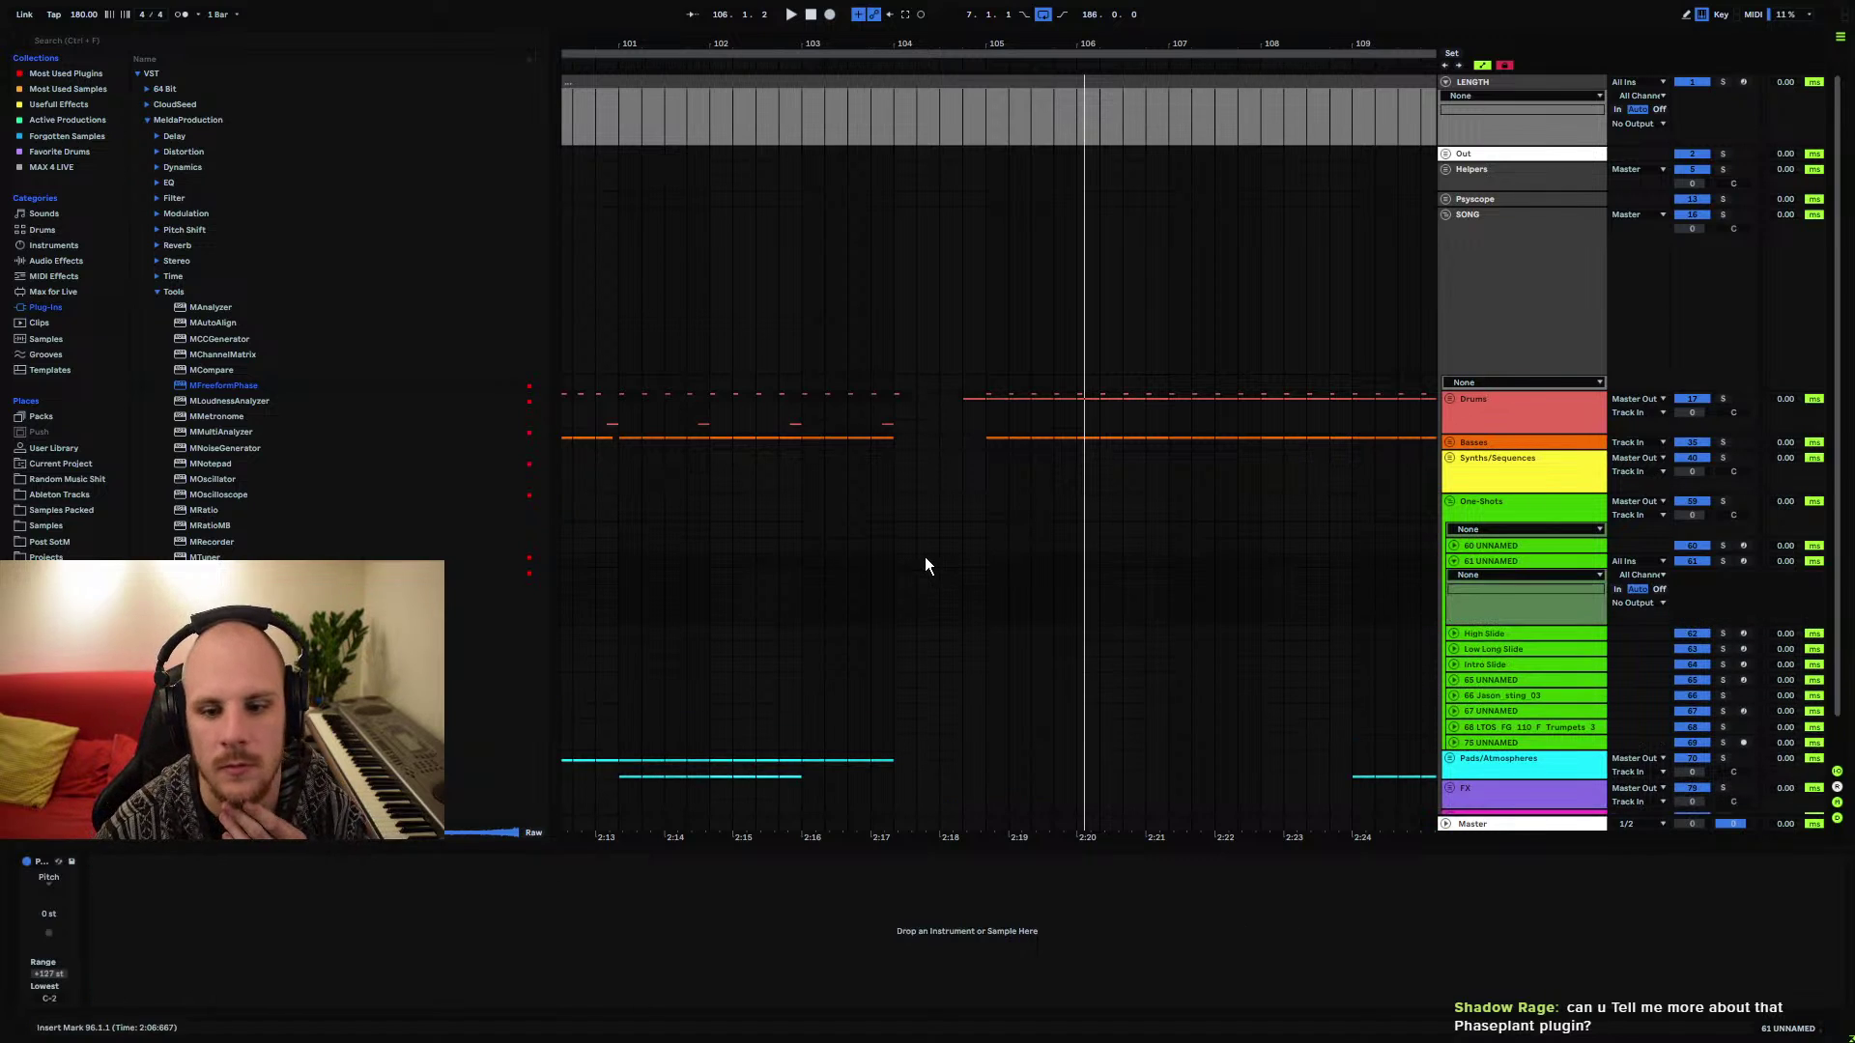
# Load Serum on the new track and set oscillator A to Combination Table 4 from Projektor Tones Pack Vol.2 Full Tables
pyautogui.rightClick(924, 559)
pyautogui.rightClick(925, 560)
pyautogui.moveTo(1076, 94)
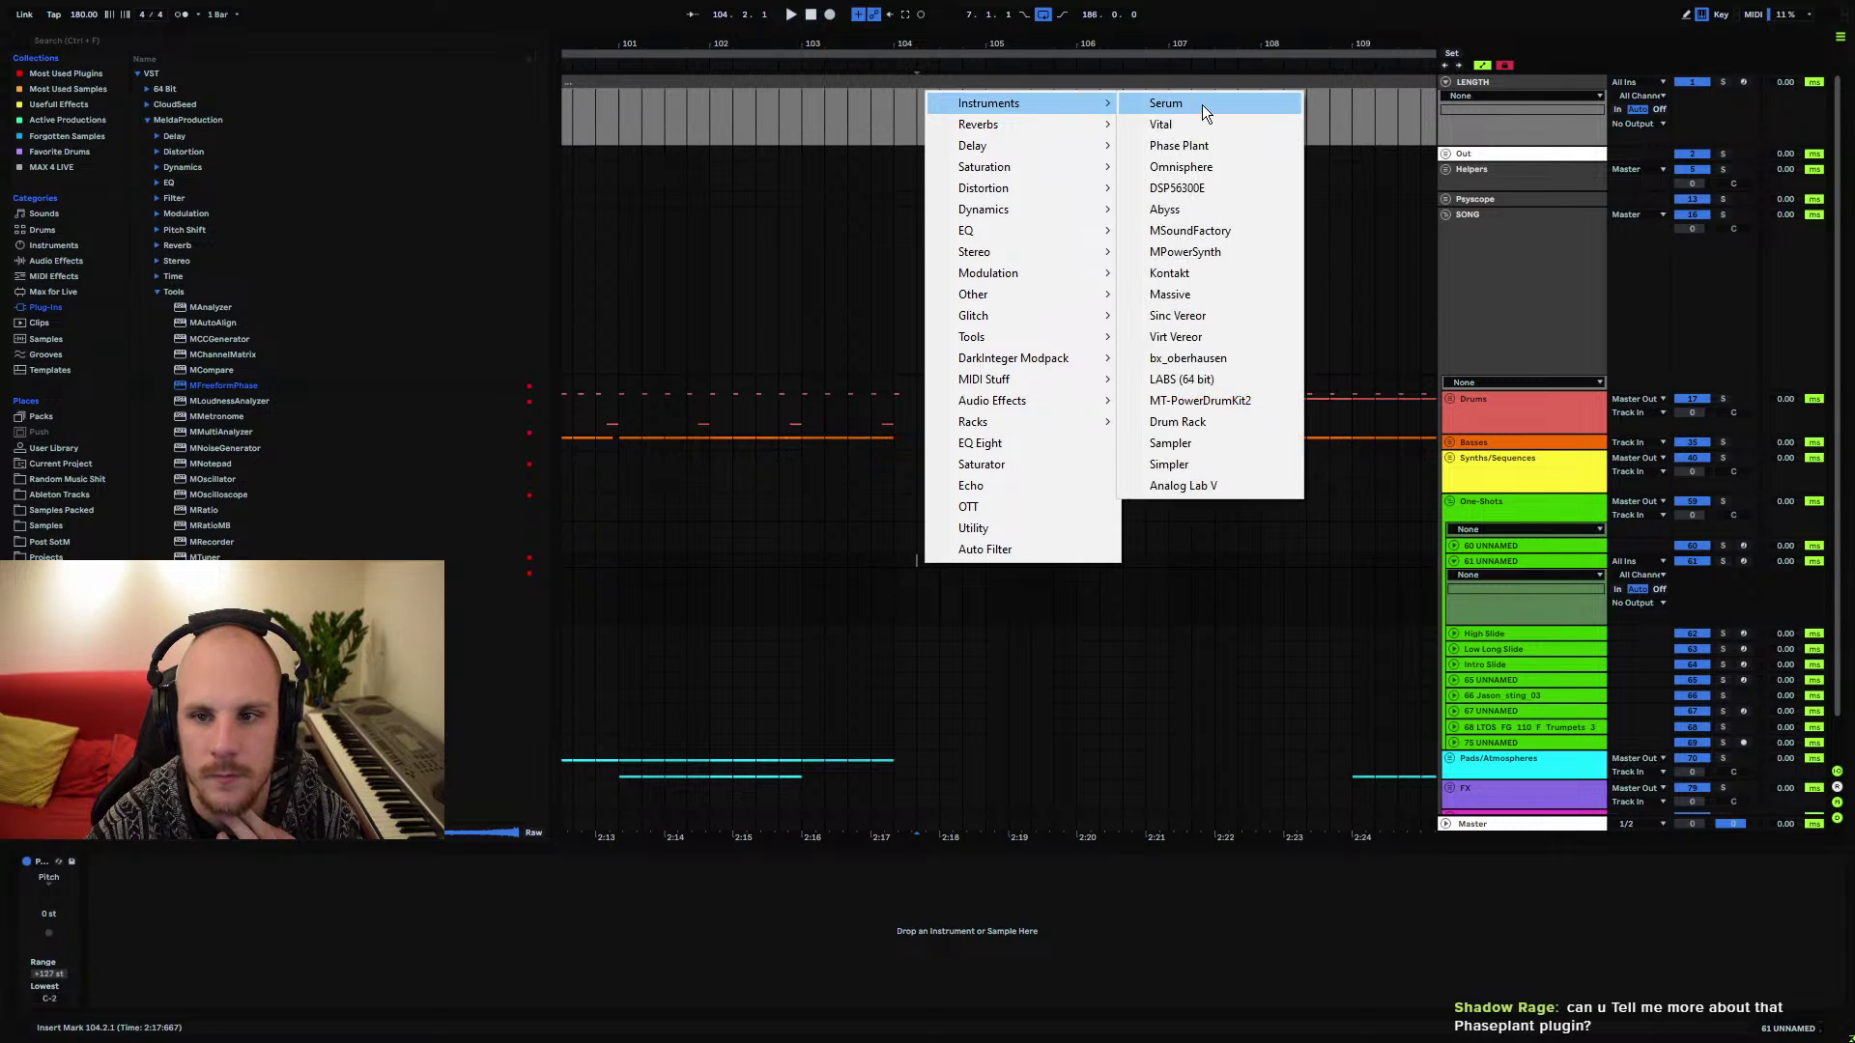
pyautogui.click(1202, 104)
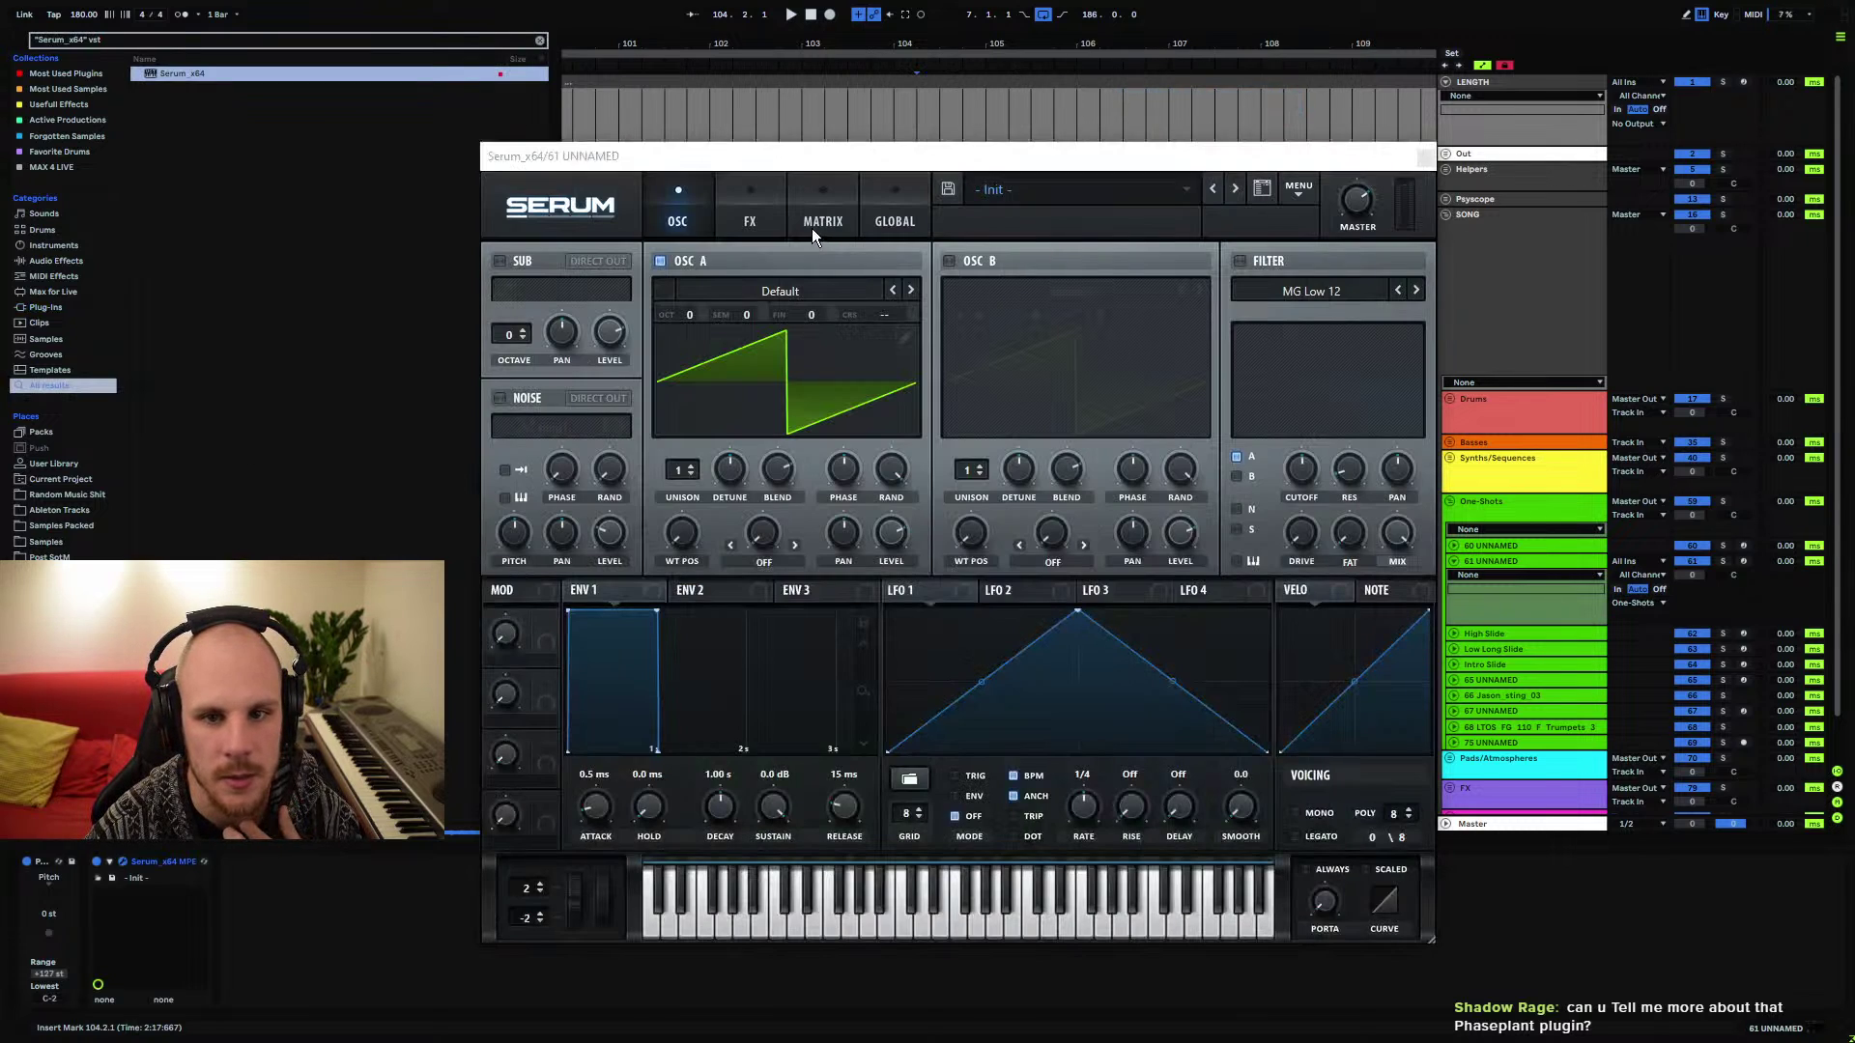
pyautogui.click(751, 282)
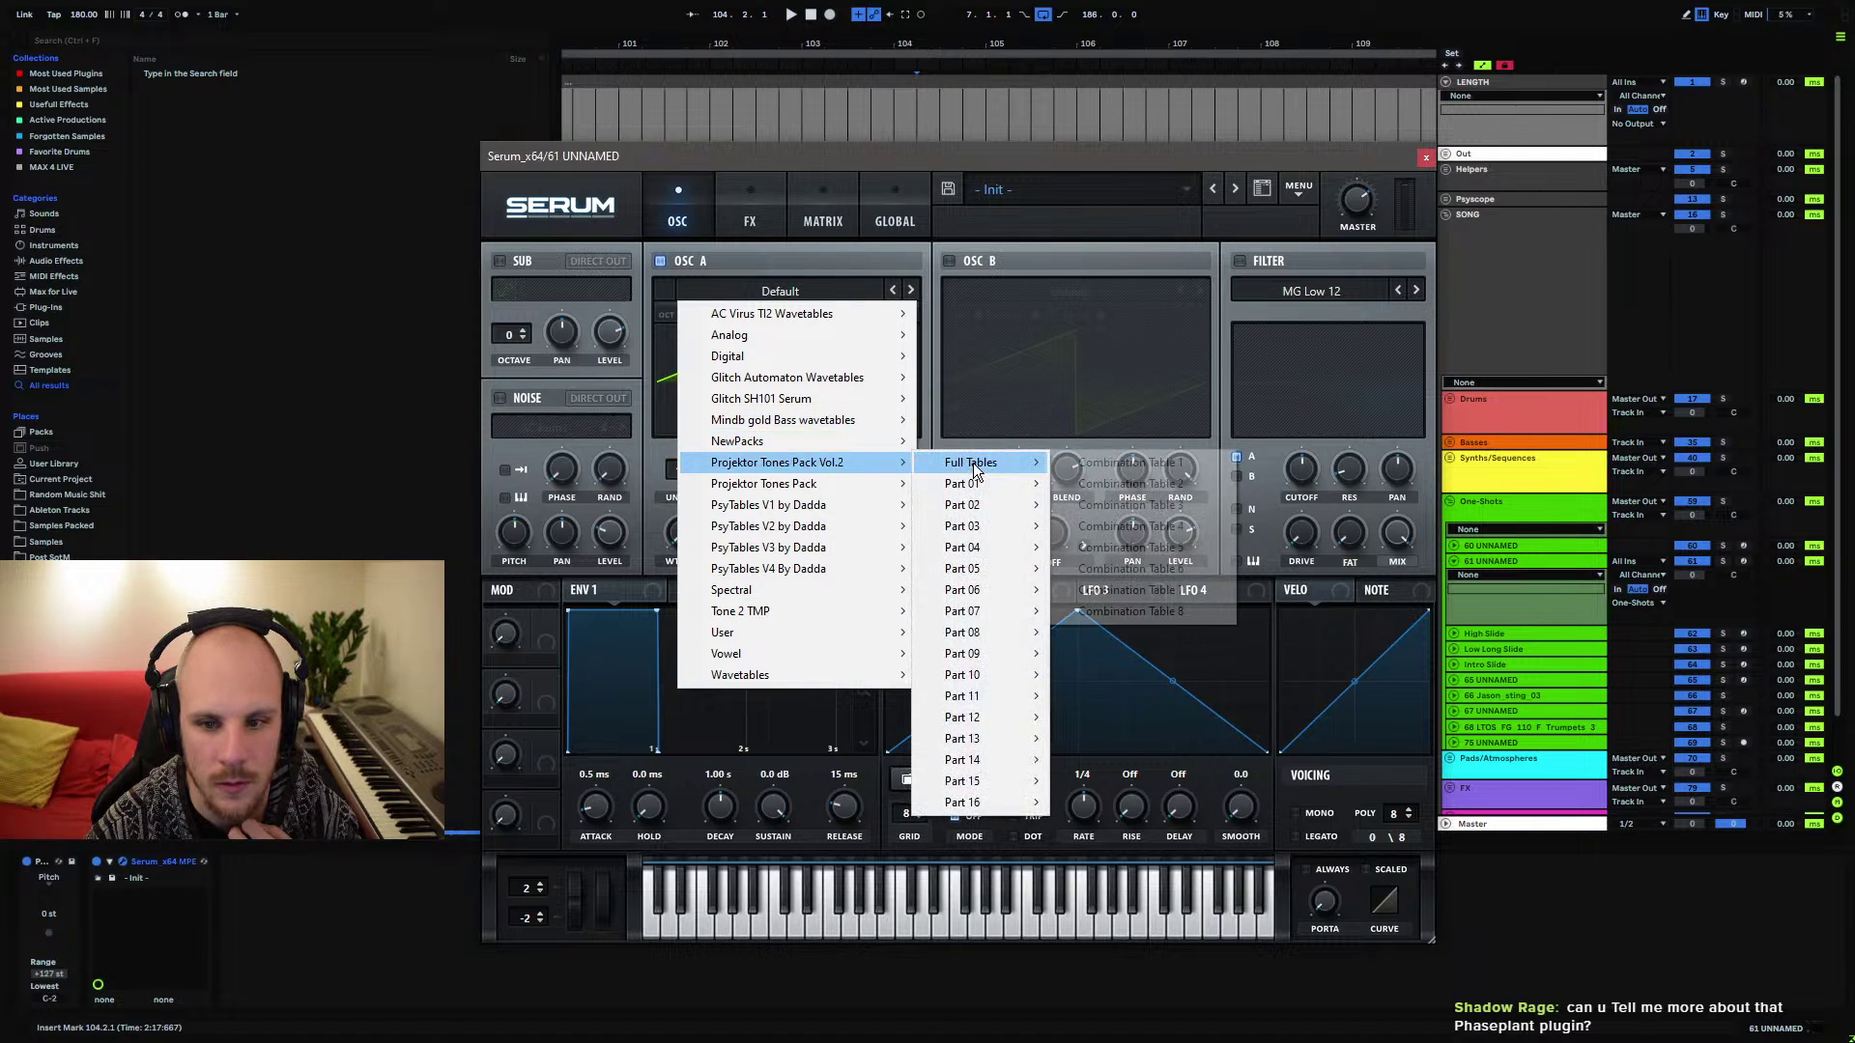
pyautogui.click(1135, 528)
pyautogui.click(1426, 157)
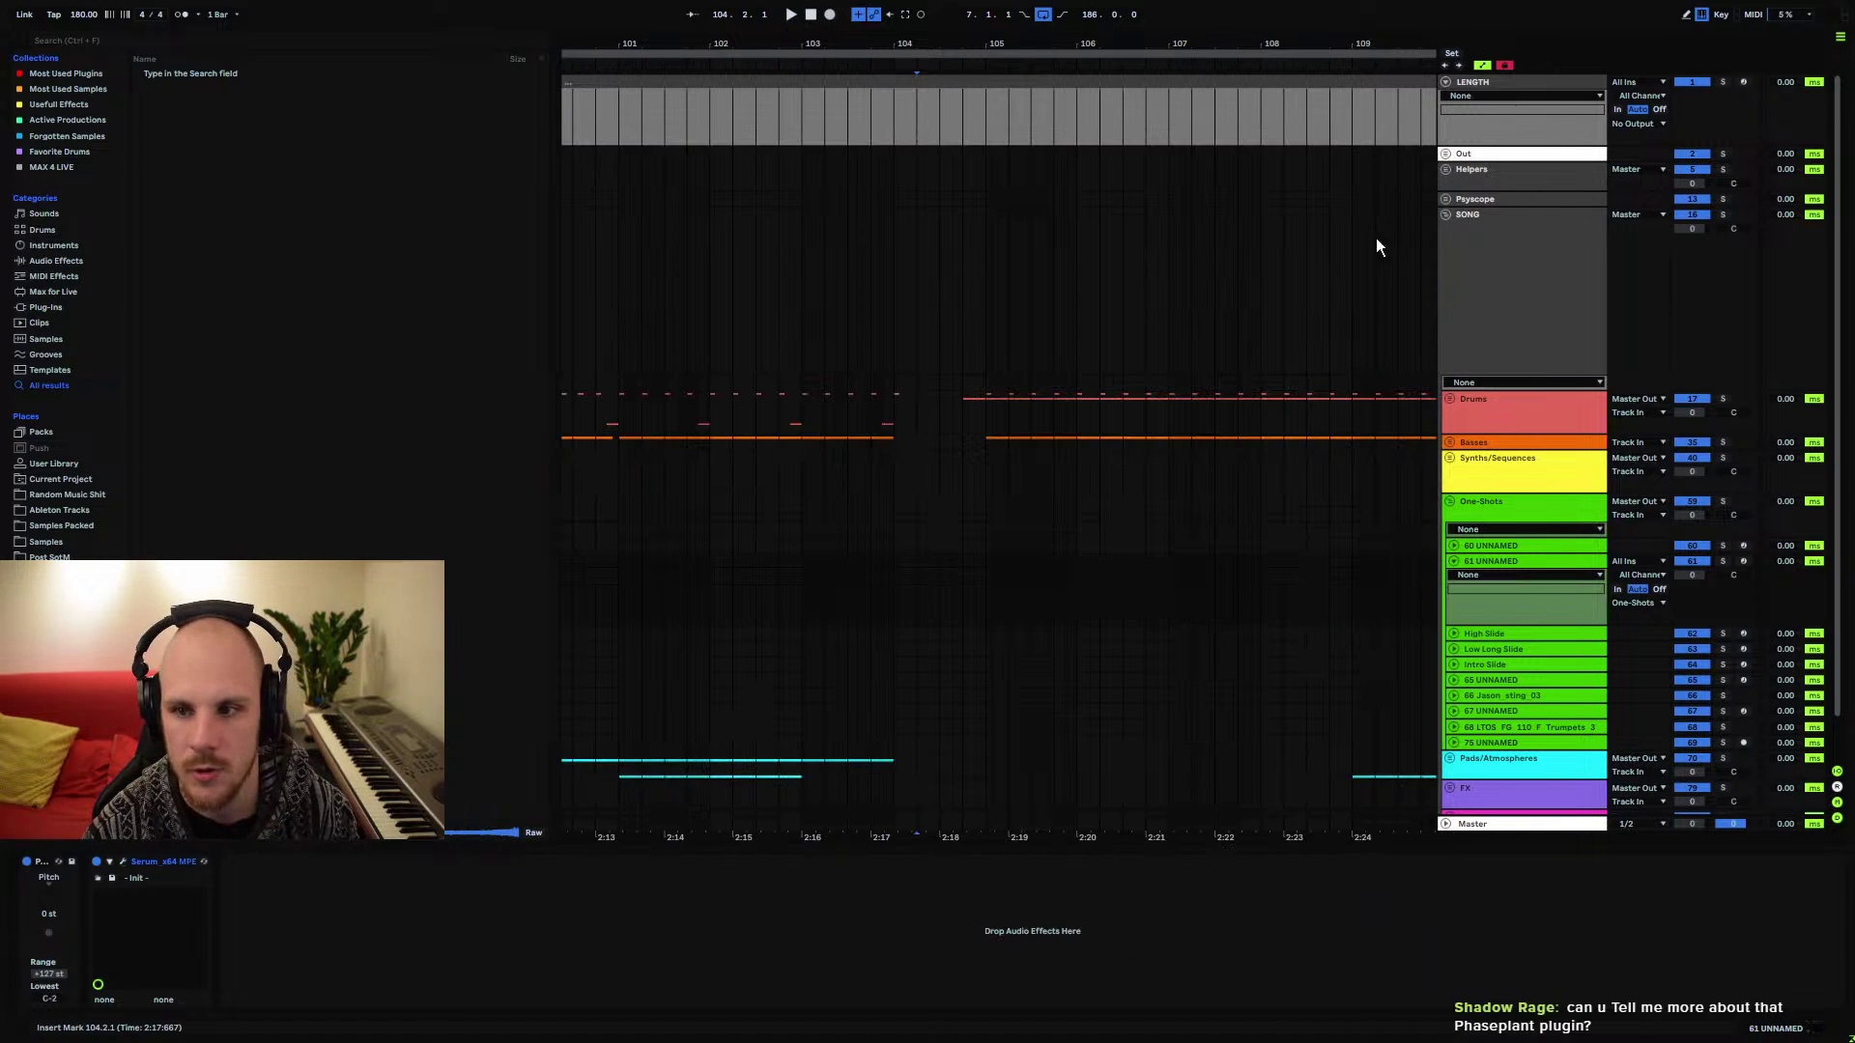
# Create a one-bar MIDI clip at bar 104 on the new Serum track and fill it with one sustained G#3 note
pyautogui.moveTo(903, 560); pyautogui.dragTo(990, 559)
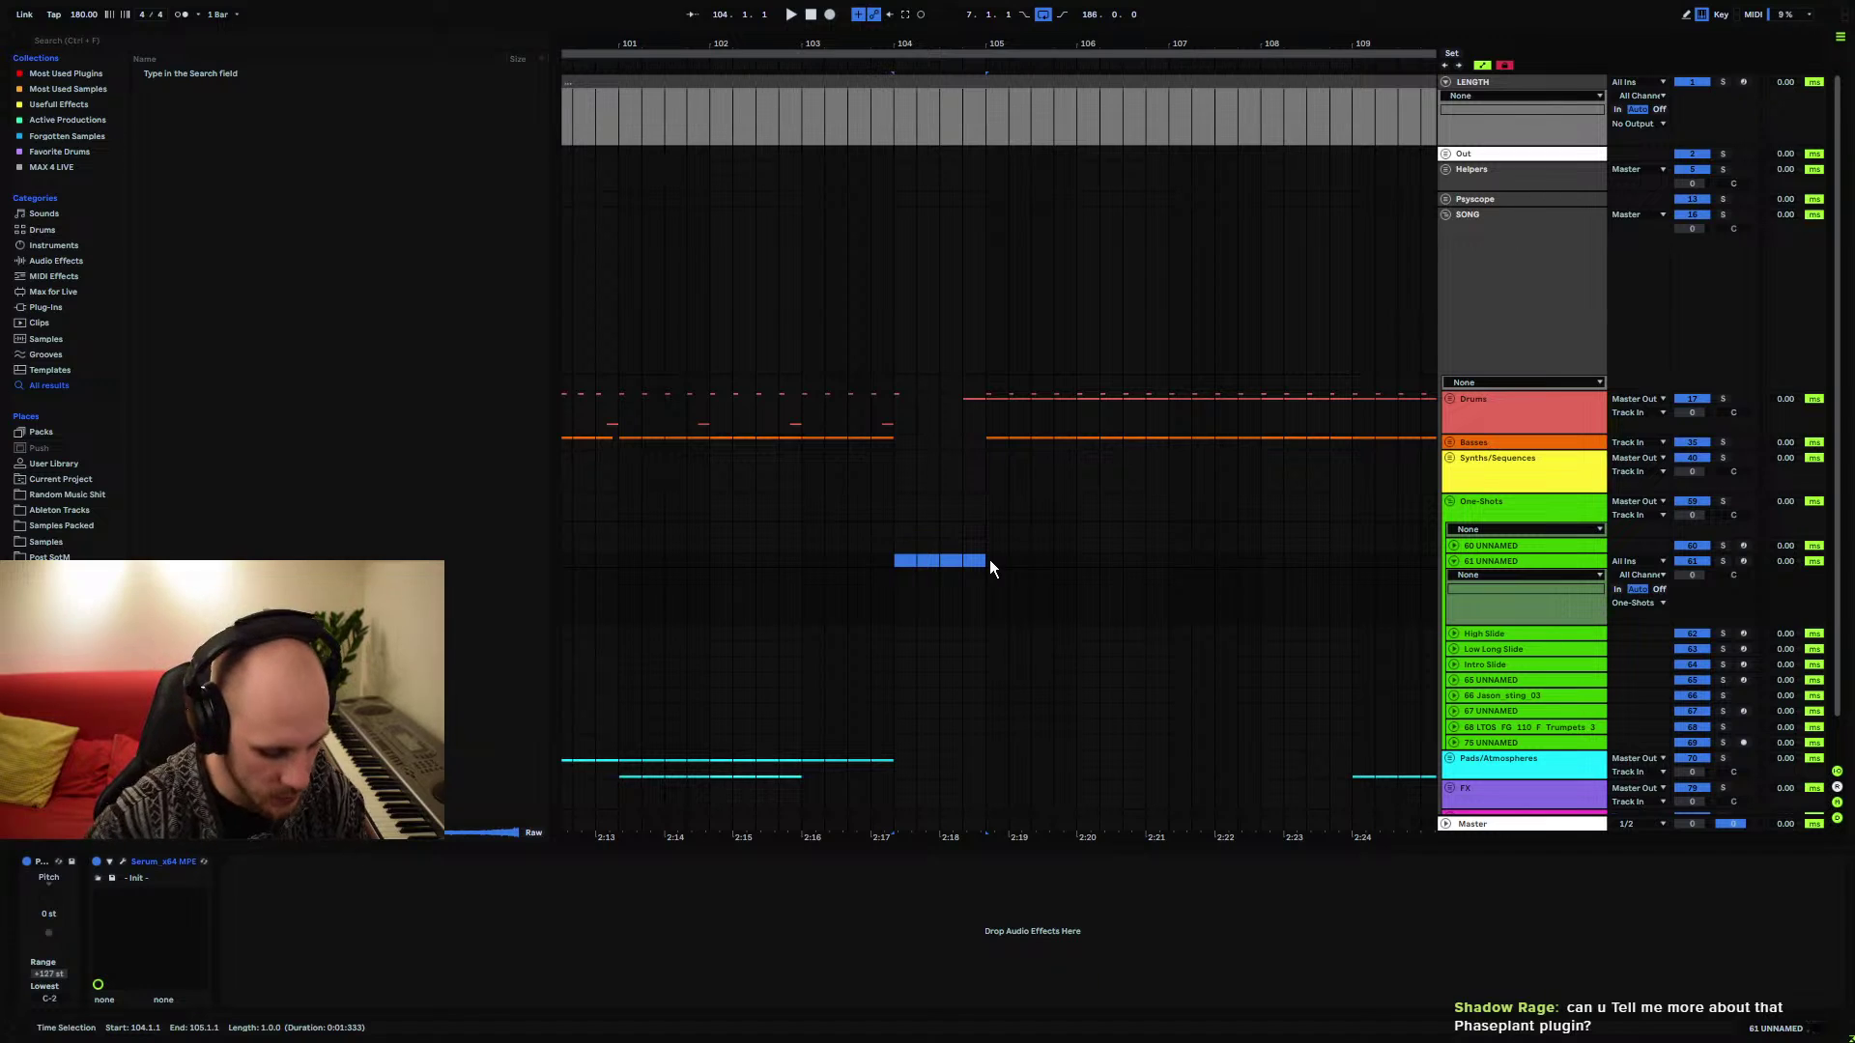
pyautogui.hotkey('ctrl', 'shift', 'm')
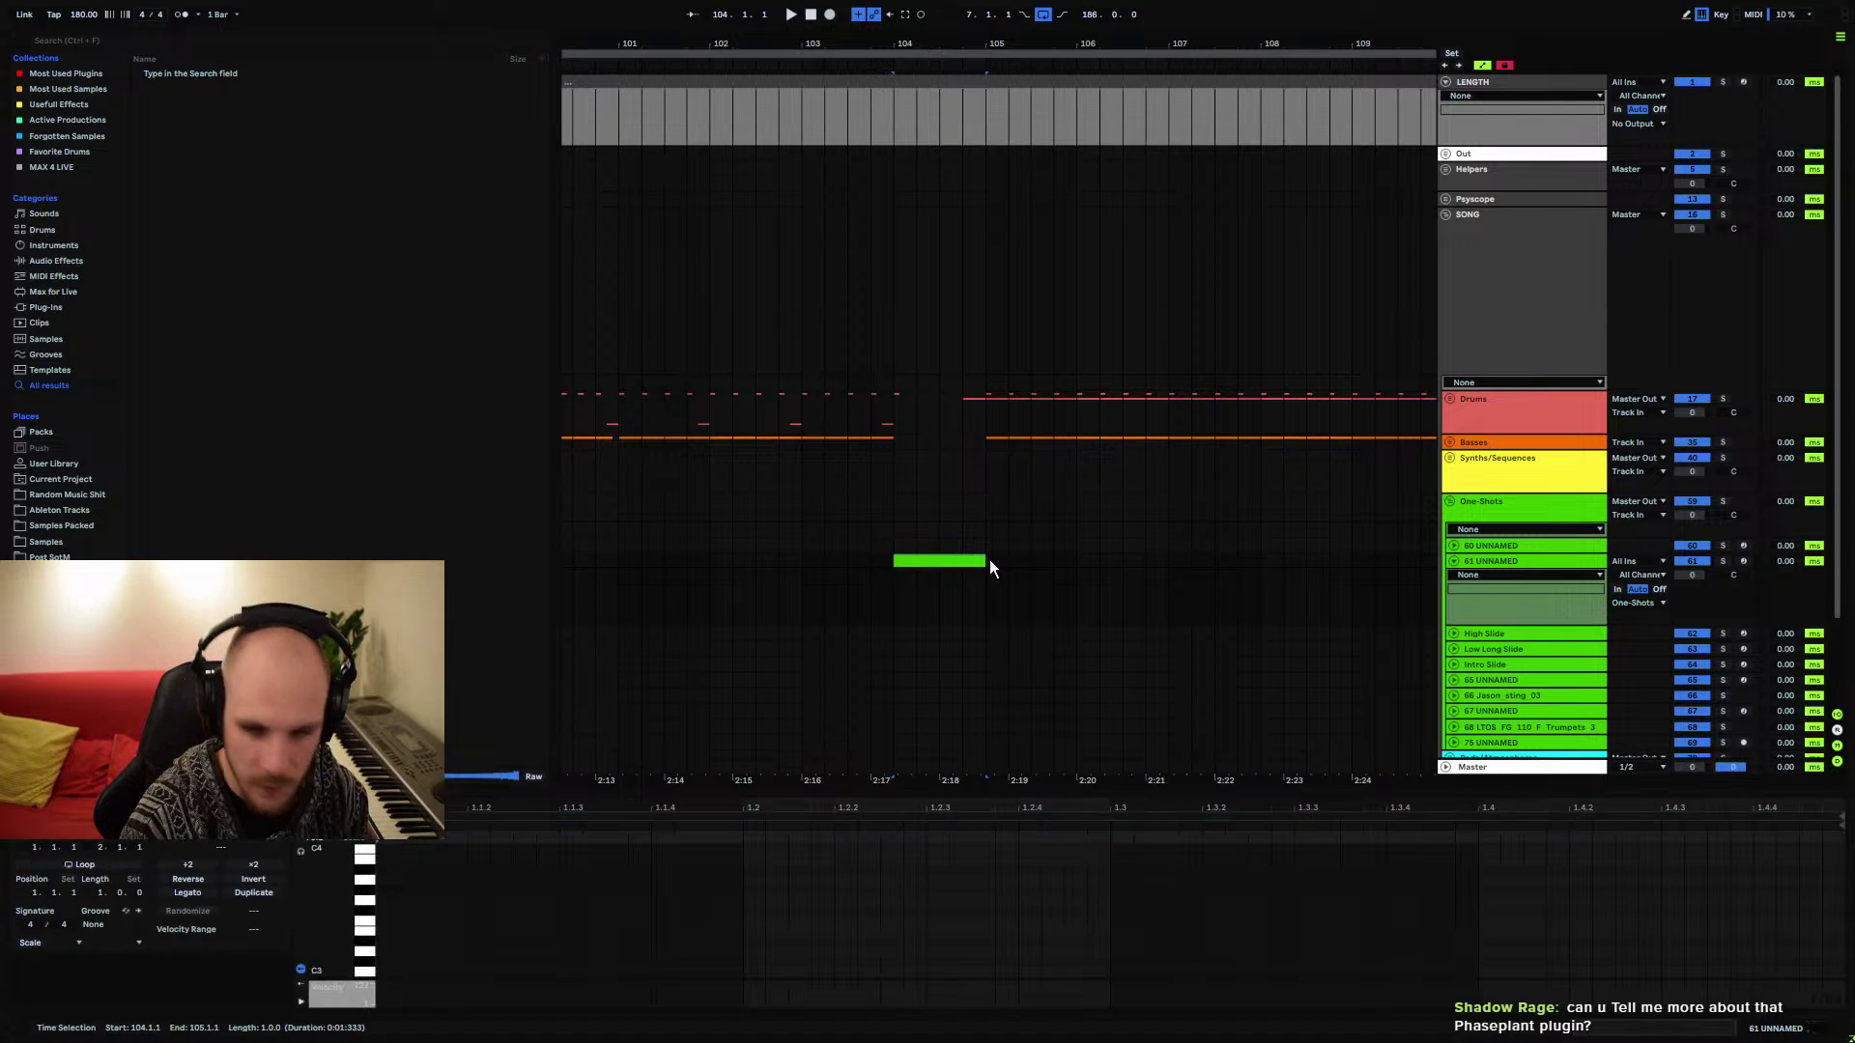
pyautogui.doubleClick(392, 890)
pyautogui.moveTo(396, 894); pyautogui.dragTo(1768, 919)
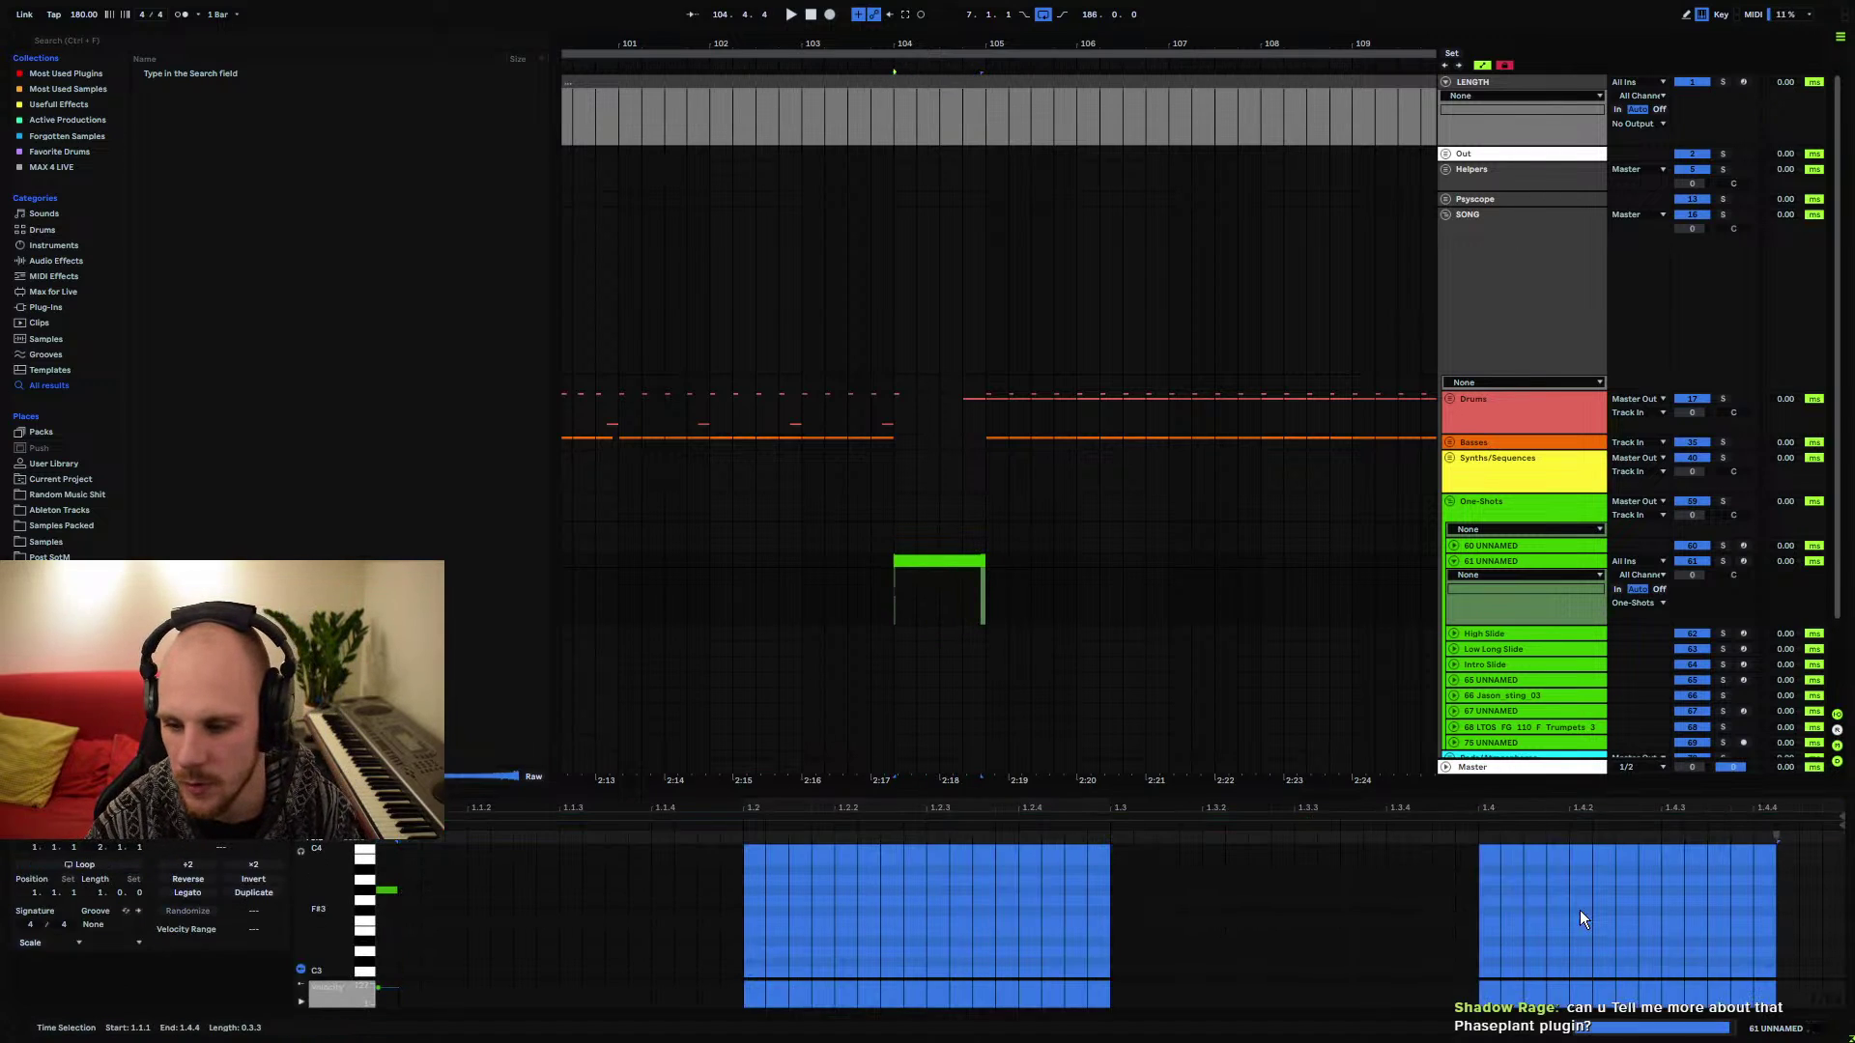
pyautogui.moveTo(393, 889); pyautogui.dragTo(1844, 890)
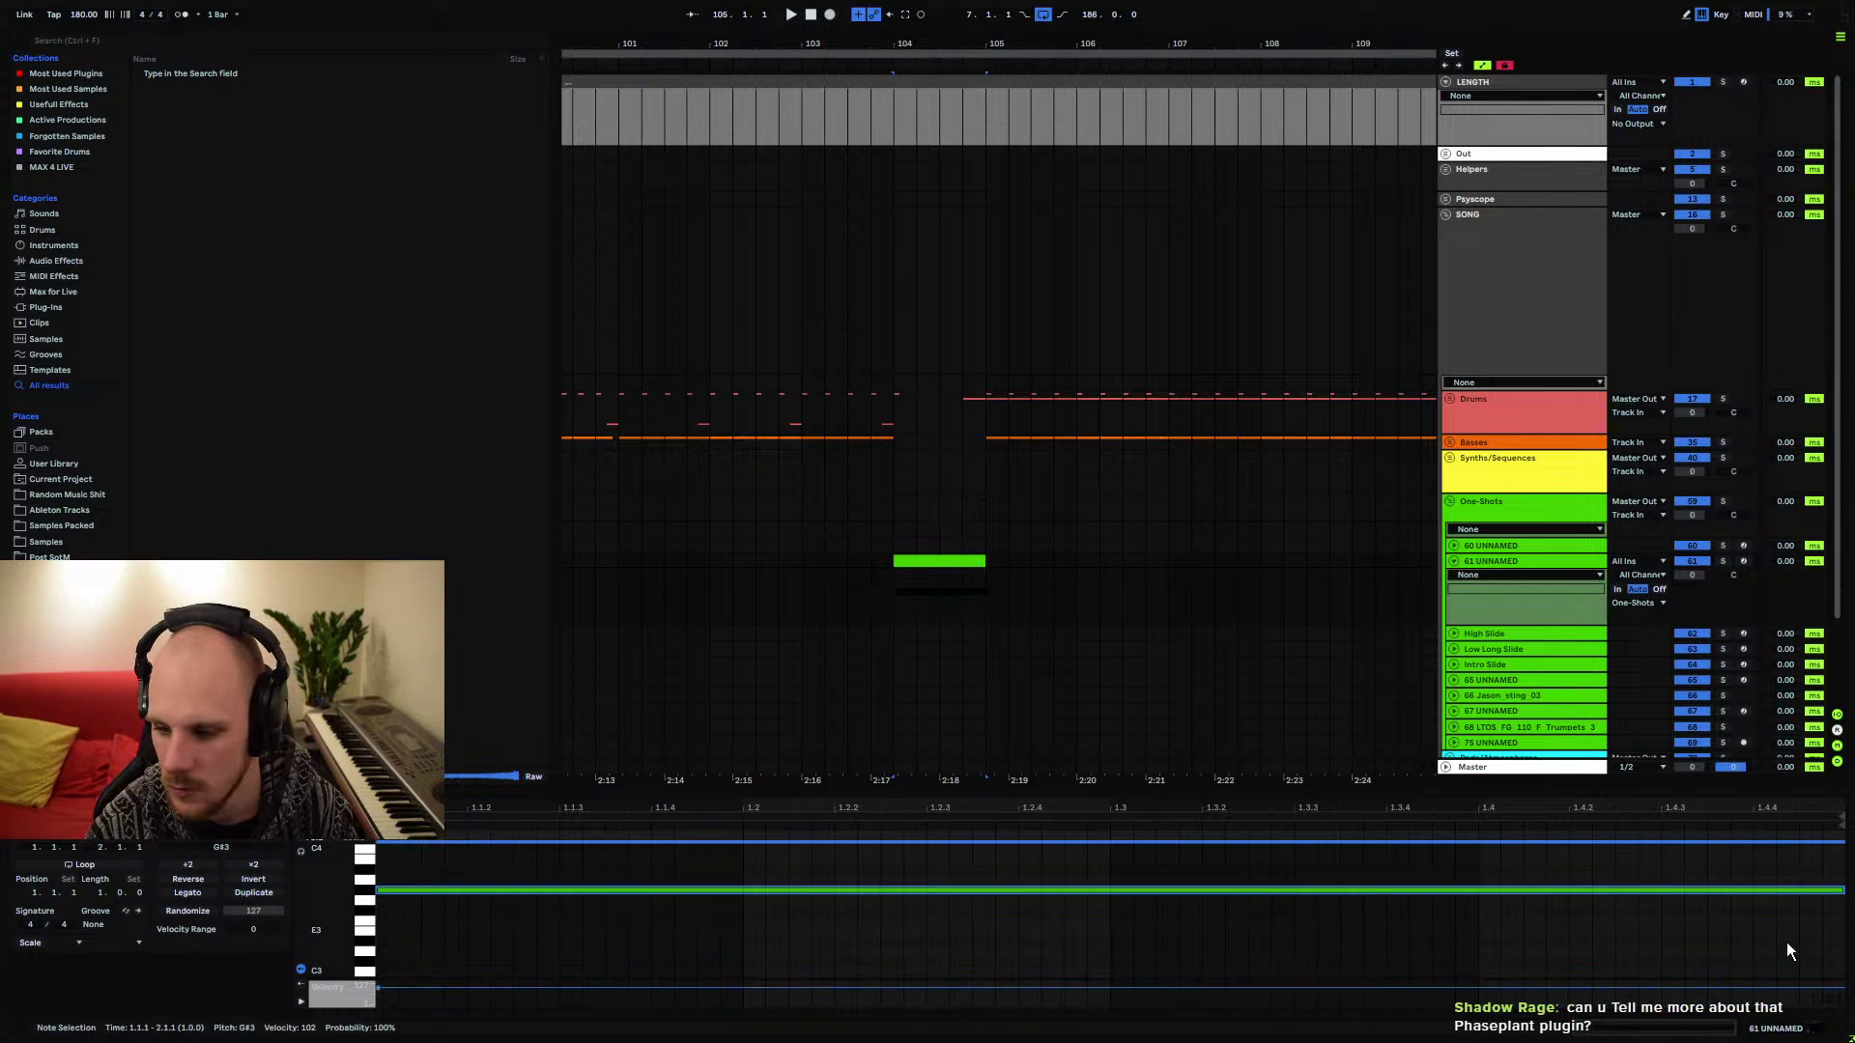
# Transpose the sustained note down two semitones and three octaves to F#0, and play the clip
pyautogui.press('Down')
pyautogui.press('Down')
pyautogui.hotkey('shift', 'Down')
pyautogui.hotkey('shift', 'Down')
pyautogui.hotkey('shift', 'Down')
pyautogui.press('space')
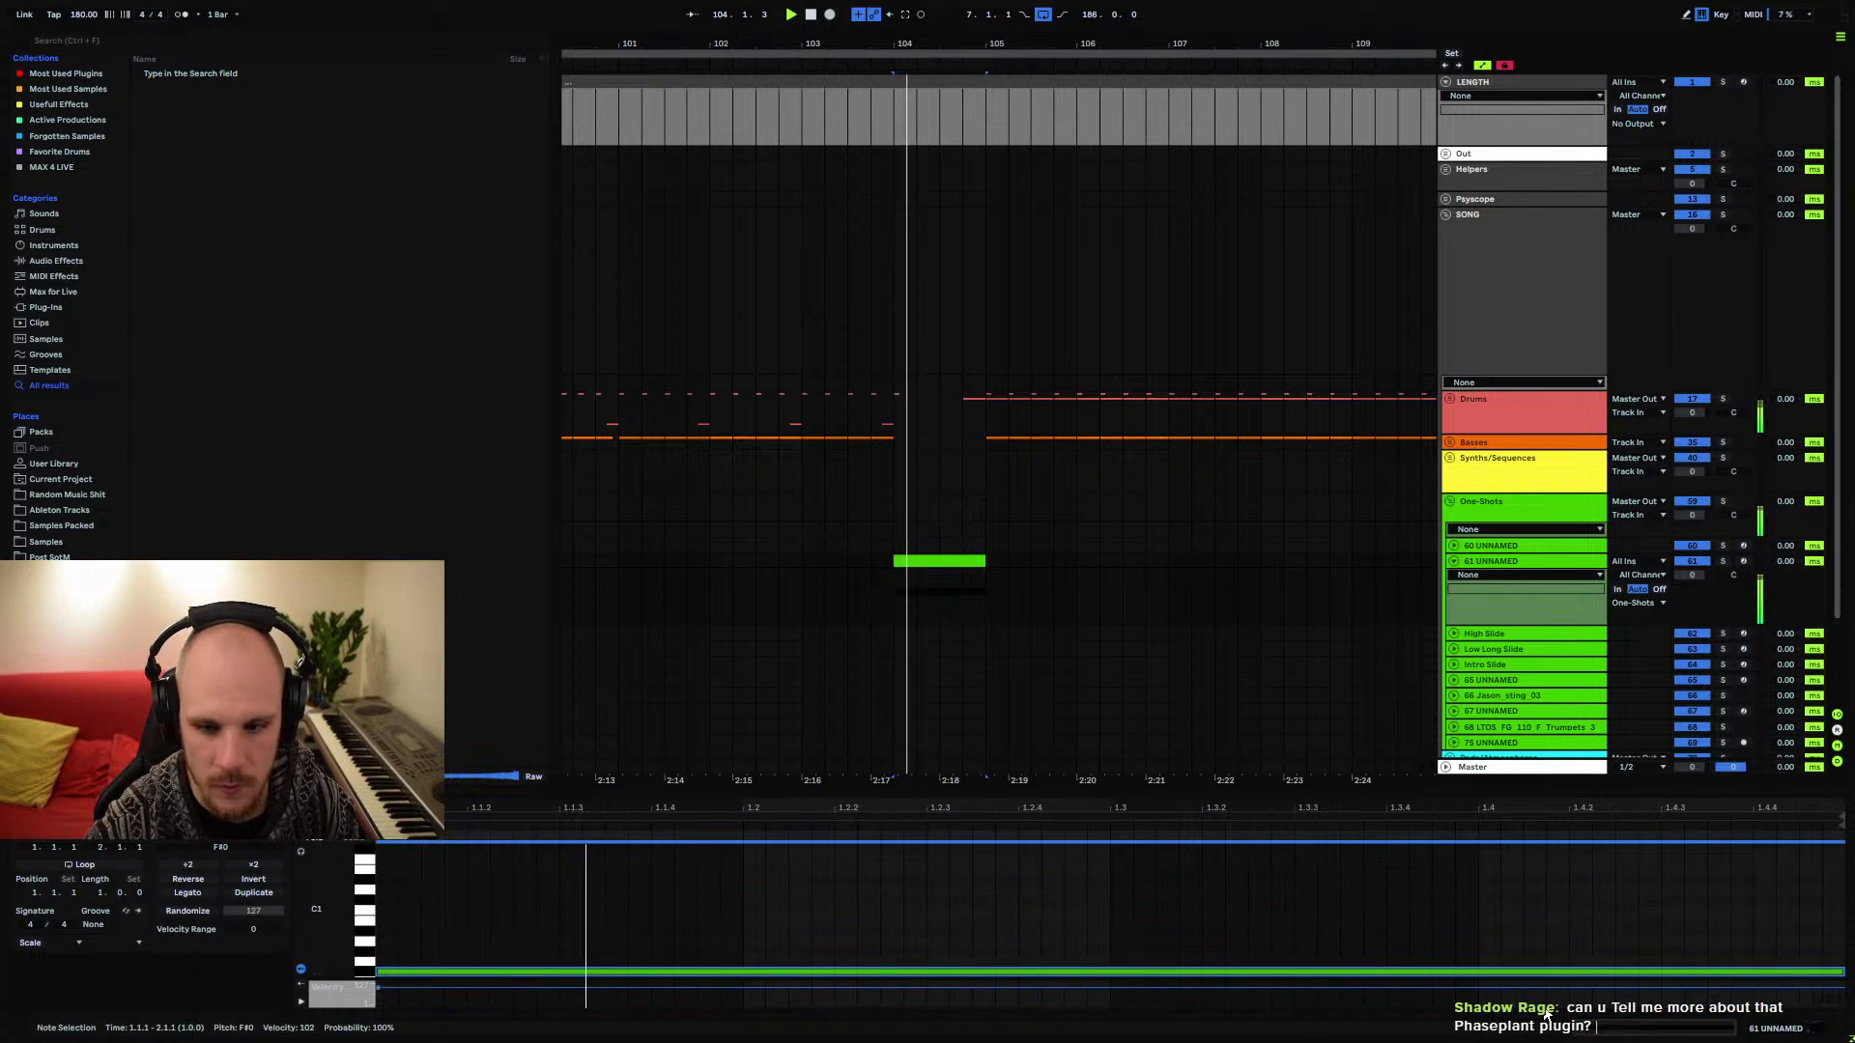
# Solo track 61 and browse the Projektor Tones Pack Vol.2 wavetables for oscillator A in its Serum
pyautogui.click(1507, 562)
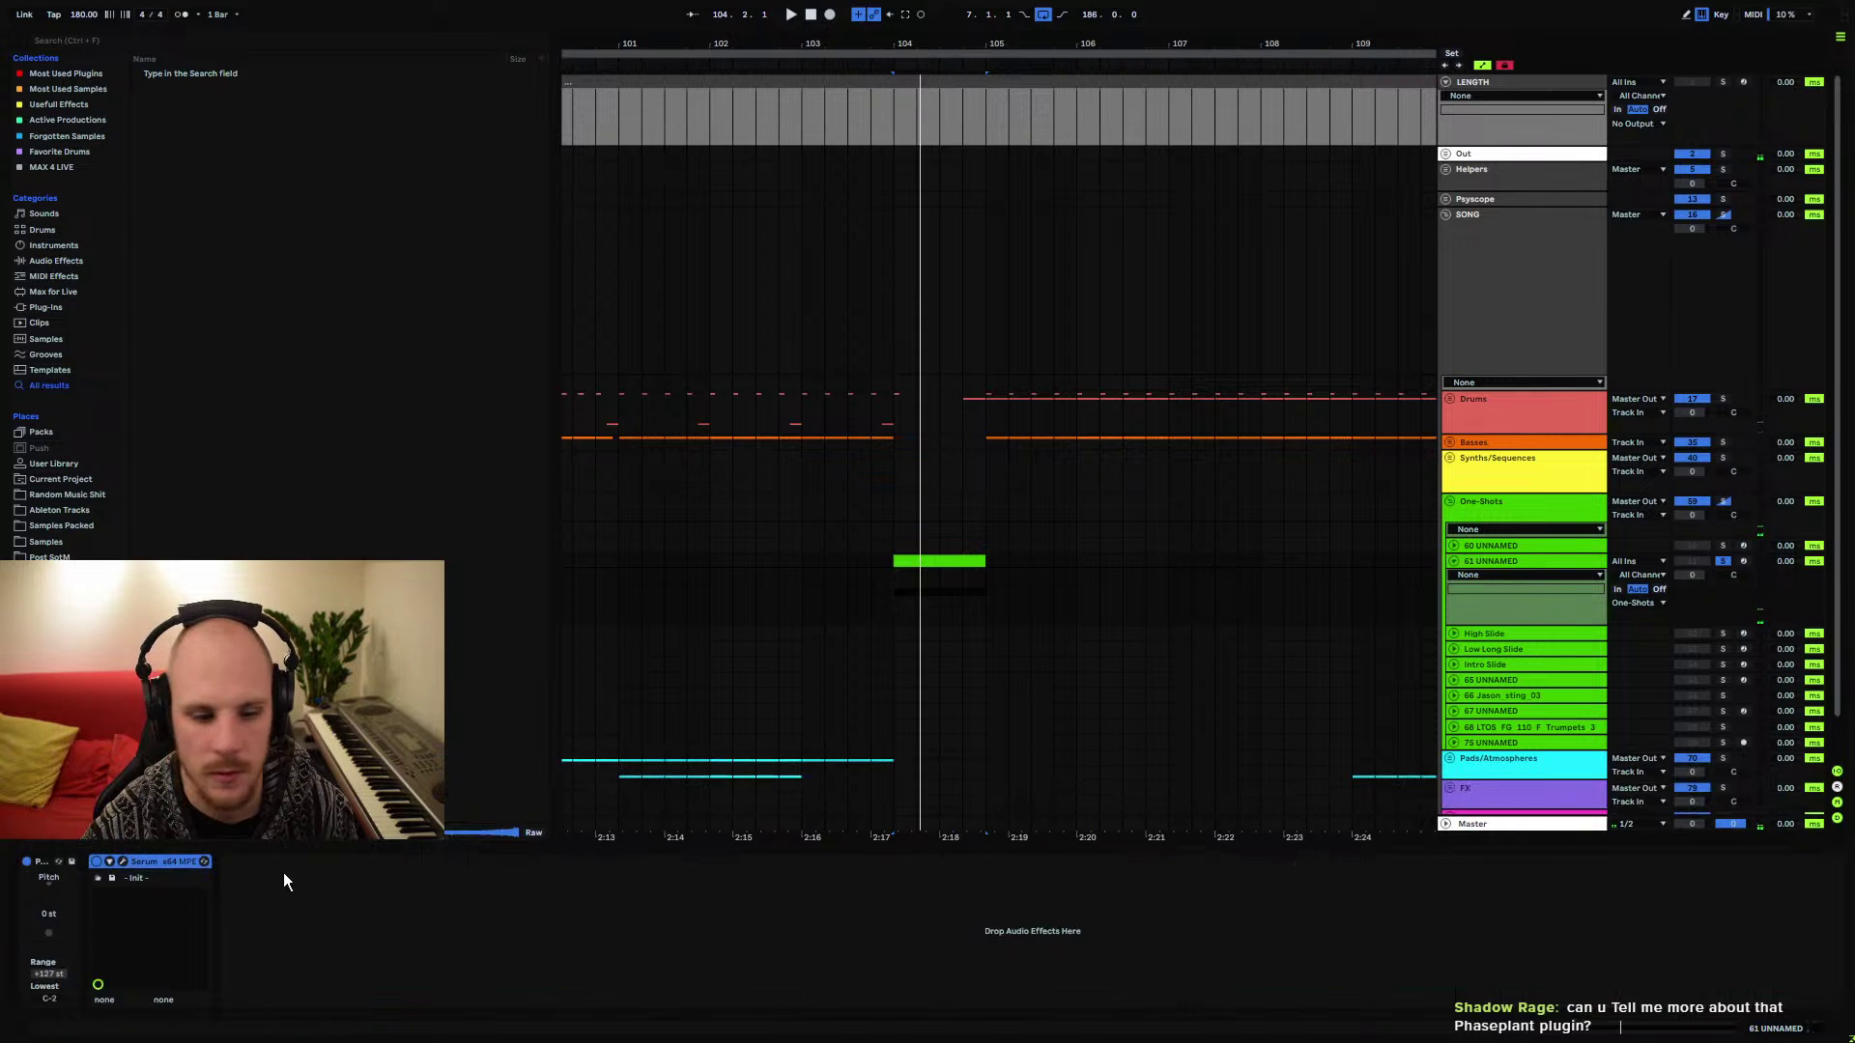
pyautogui.click(110, 861)
pyautogui.click(792, 290)
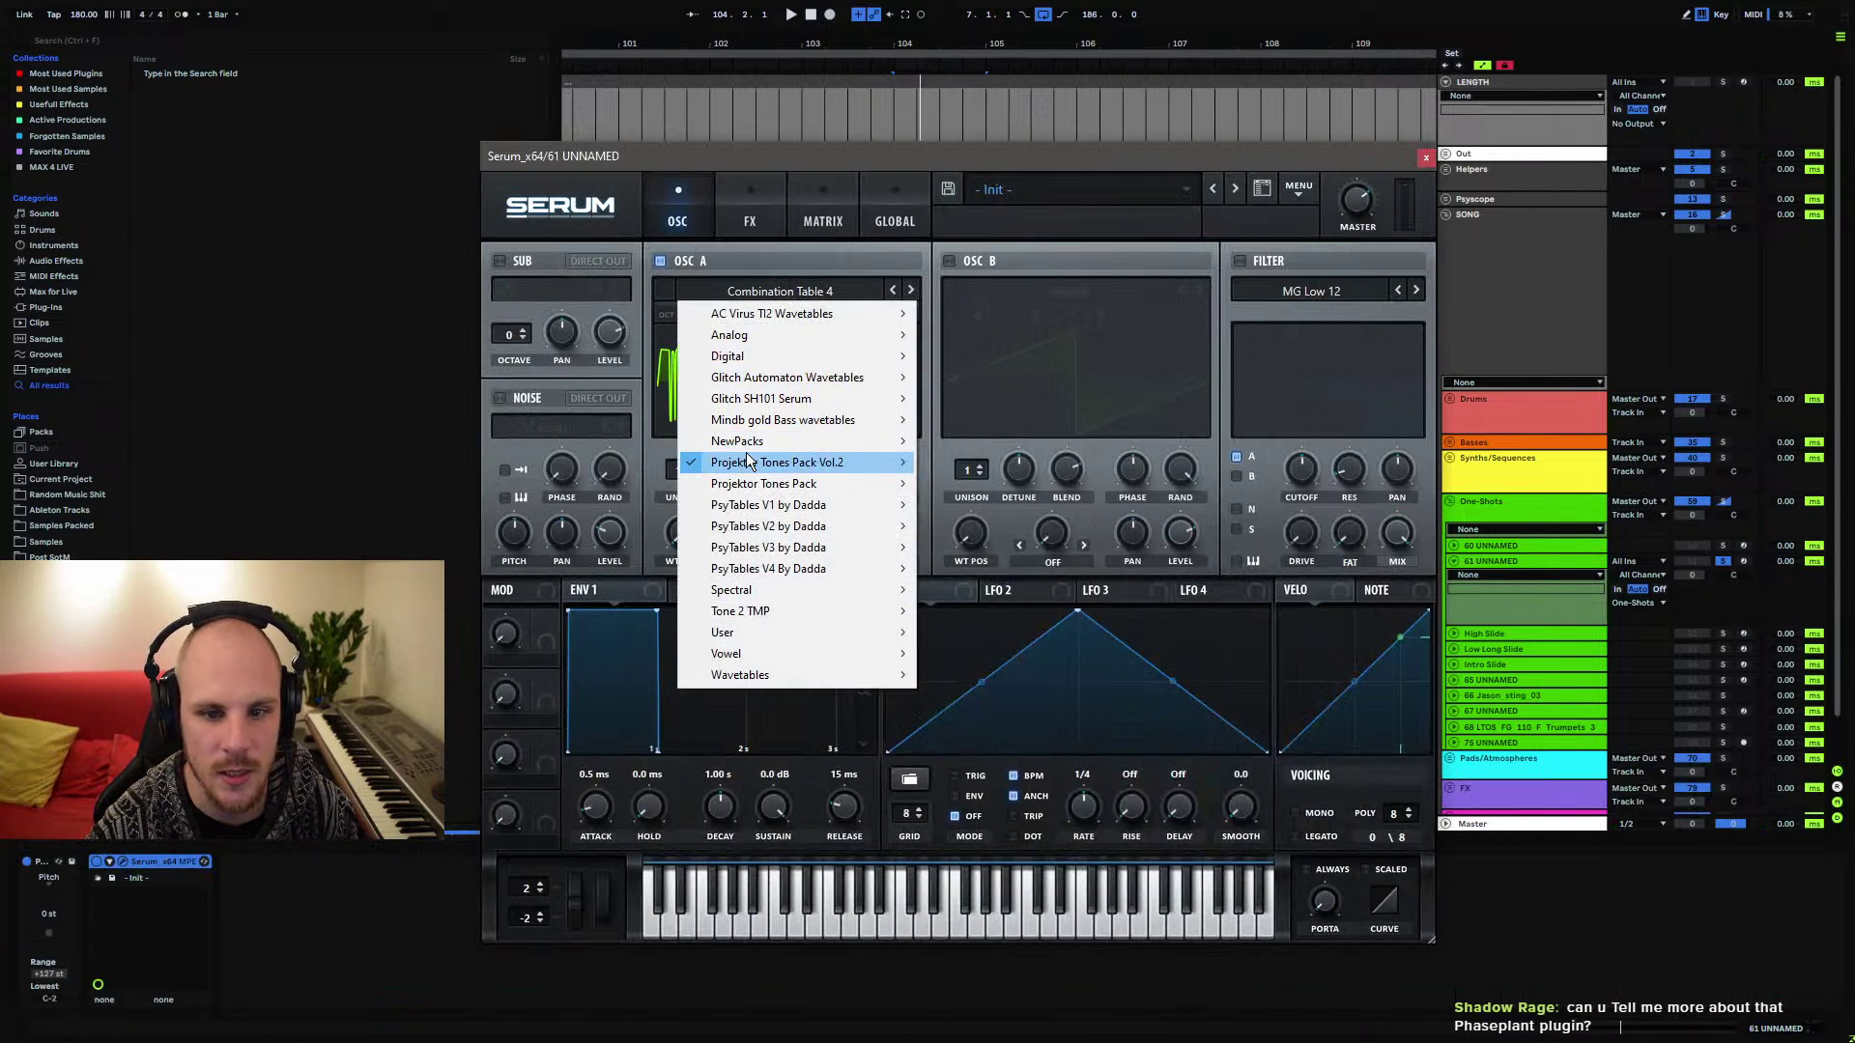
pyautogui.moveTo(750, 463)
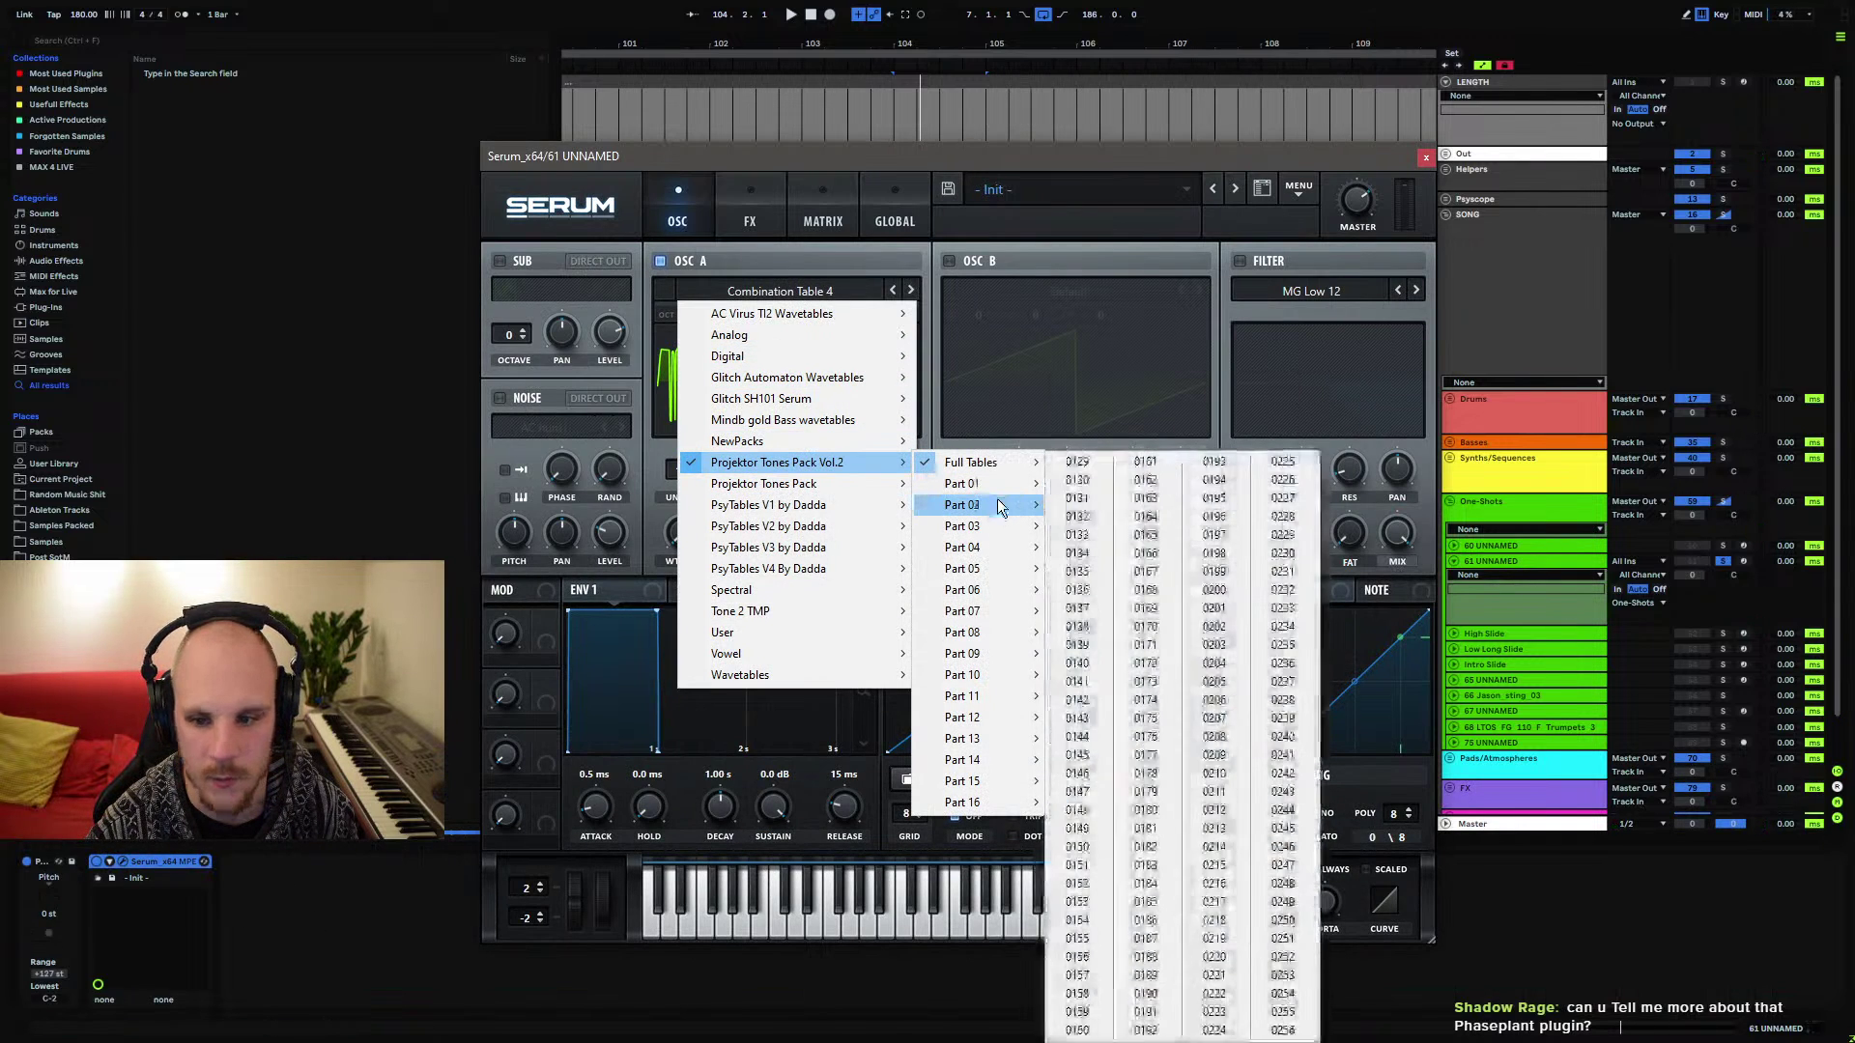
pyautogui.moveTo(999, 523)
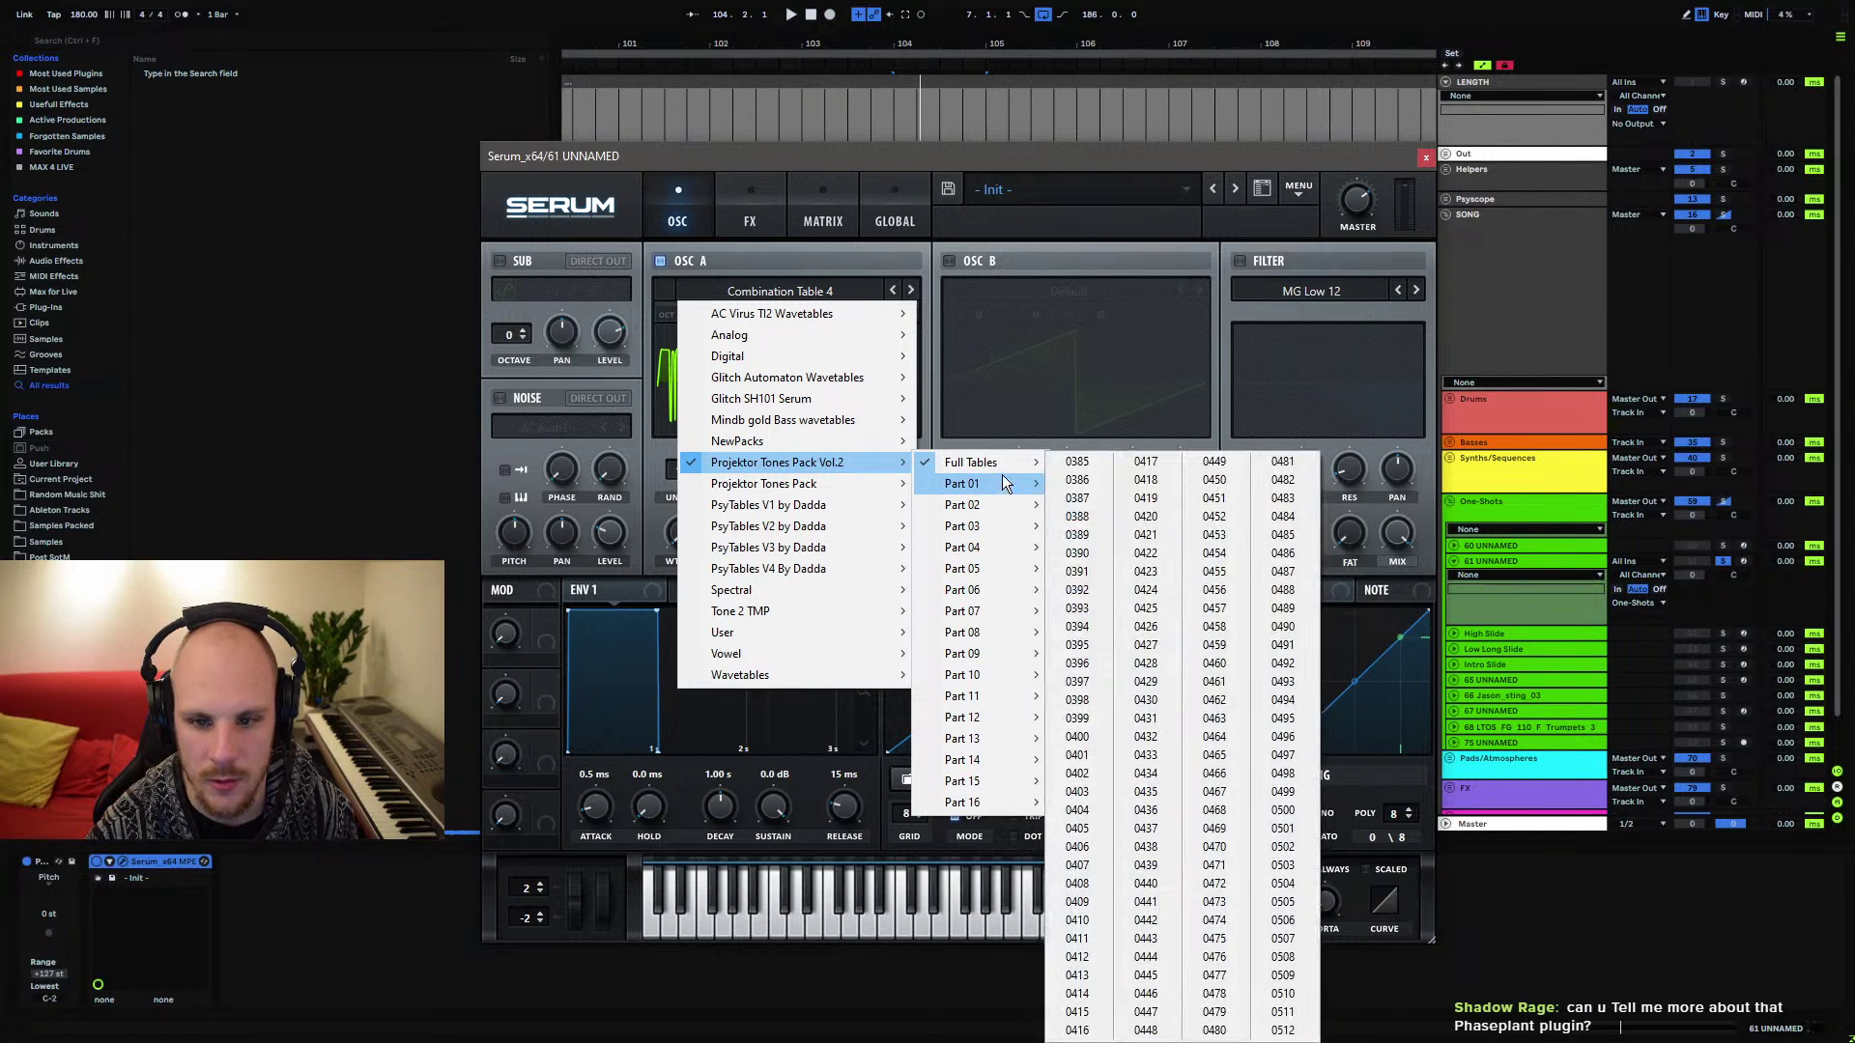
pyautogui.click(750, 198)
# Try to assign a modulation source to oscillator A's wavetable position, and close the Serum window
pyautogui.moveTo(702, 537); pyautogui.dragTo(908, 706)
pyautogui.rightClick(682, 533)
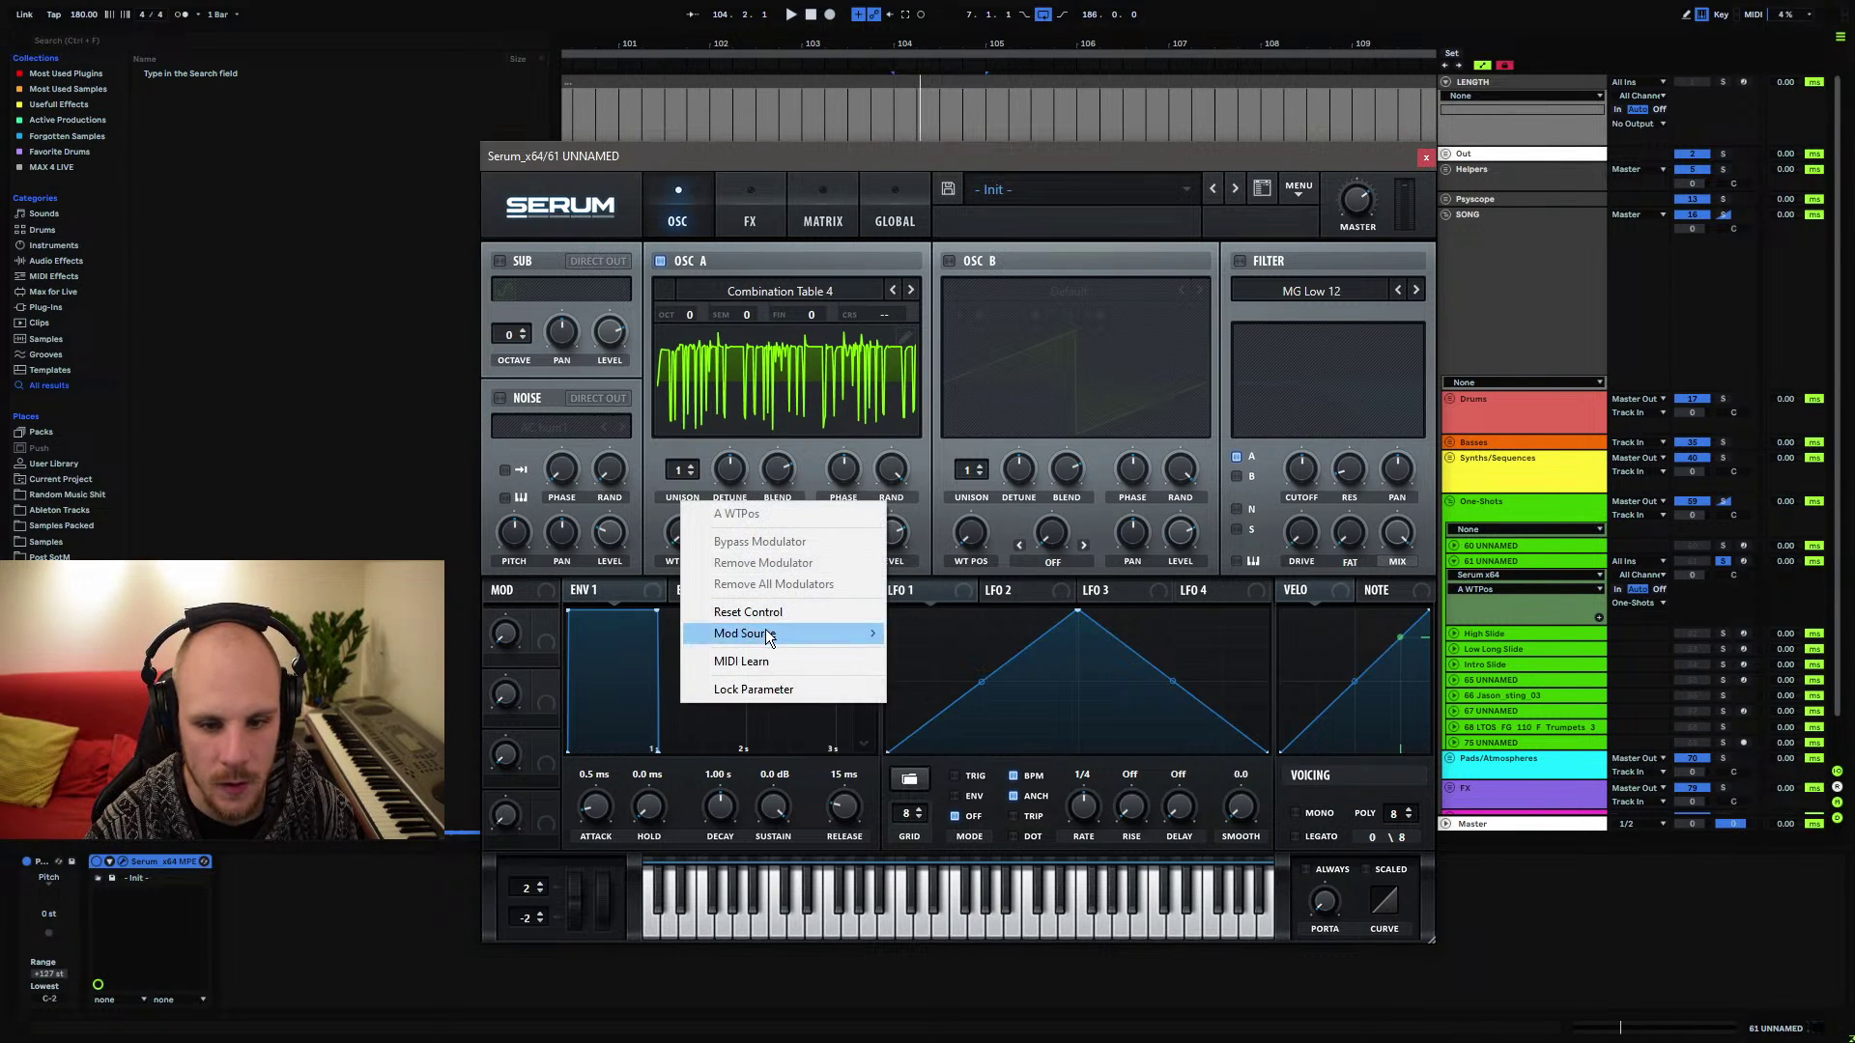
pyautogui.moveTo(850, 630)
pyautogui.click(978, 774)
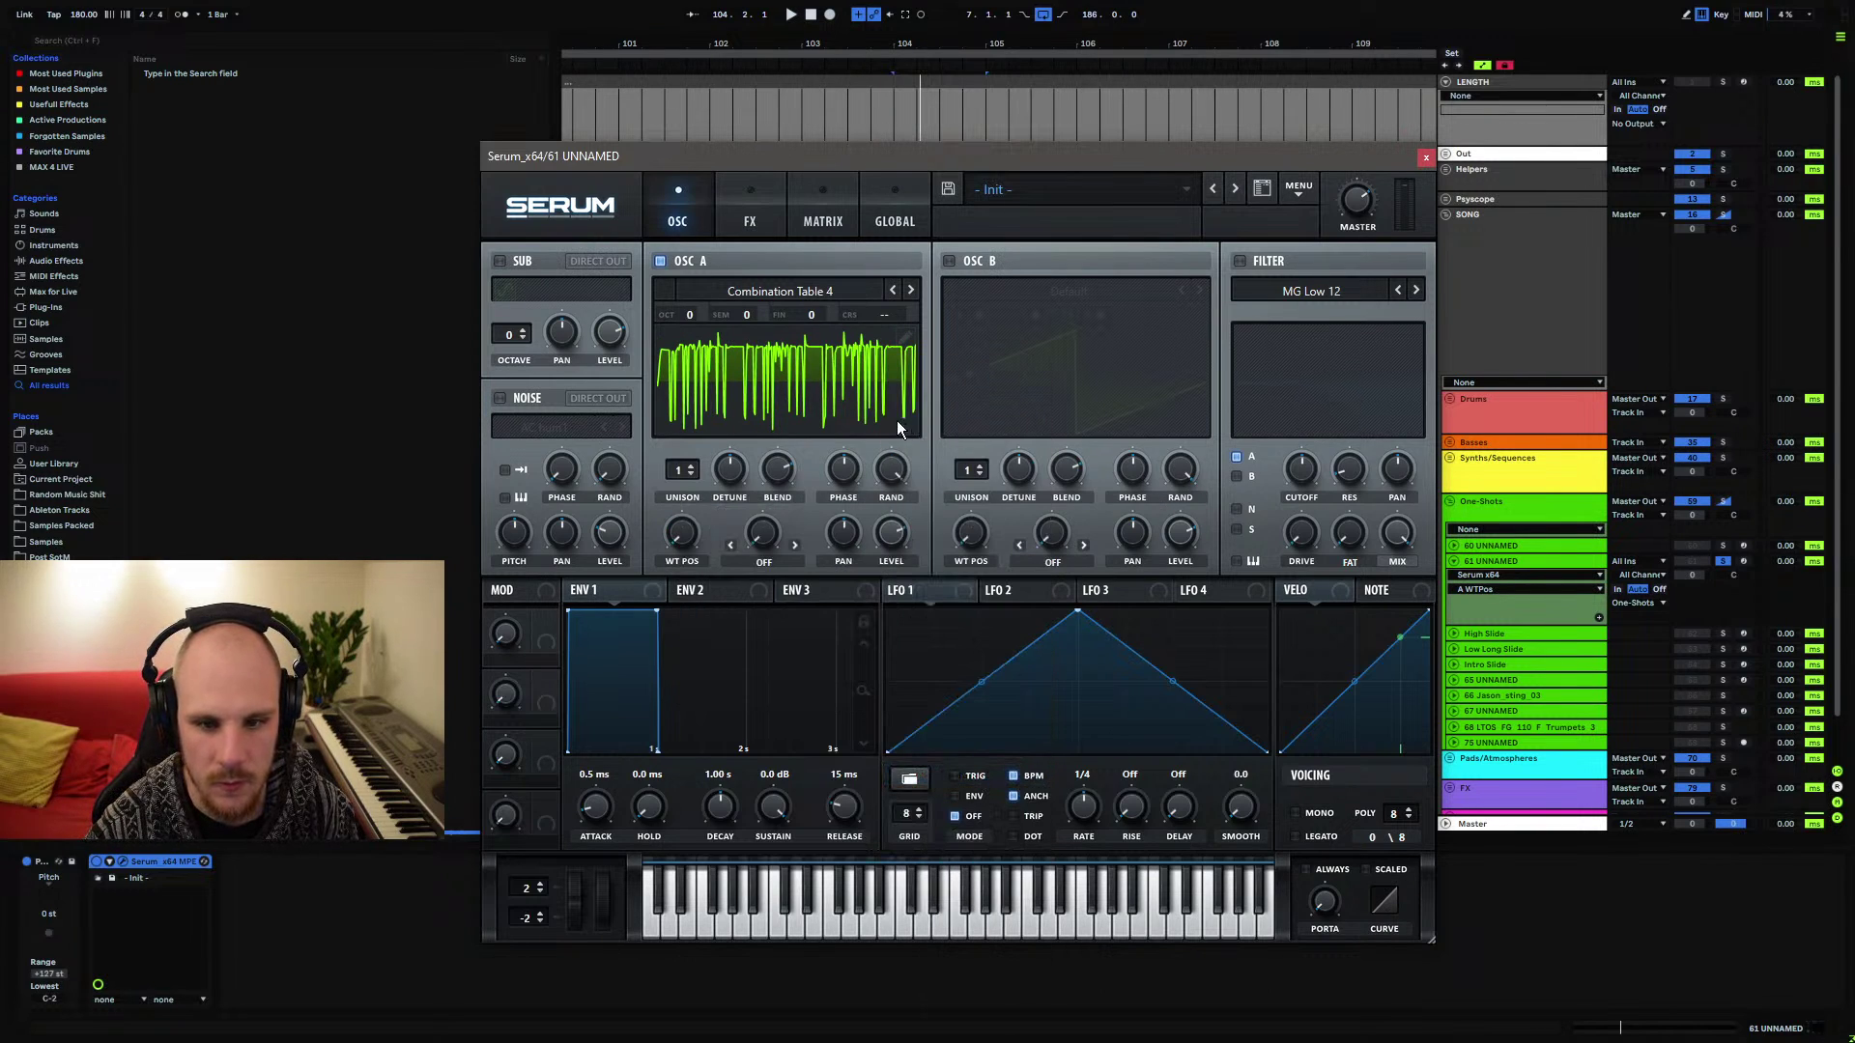
pyautogui.click(1425, 158)
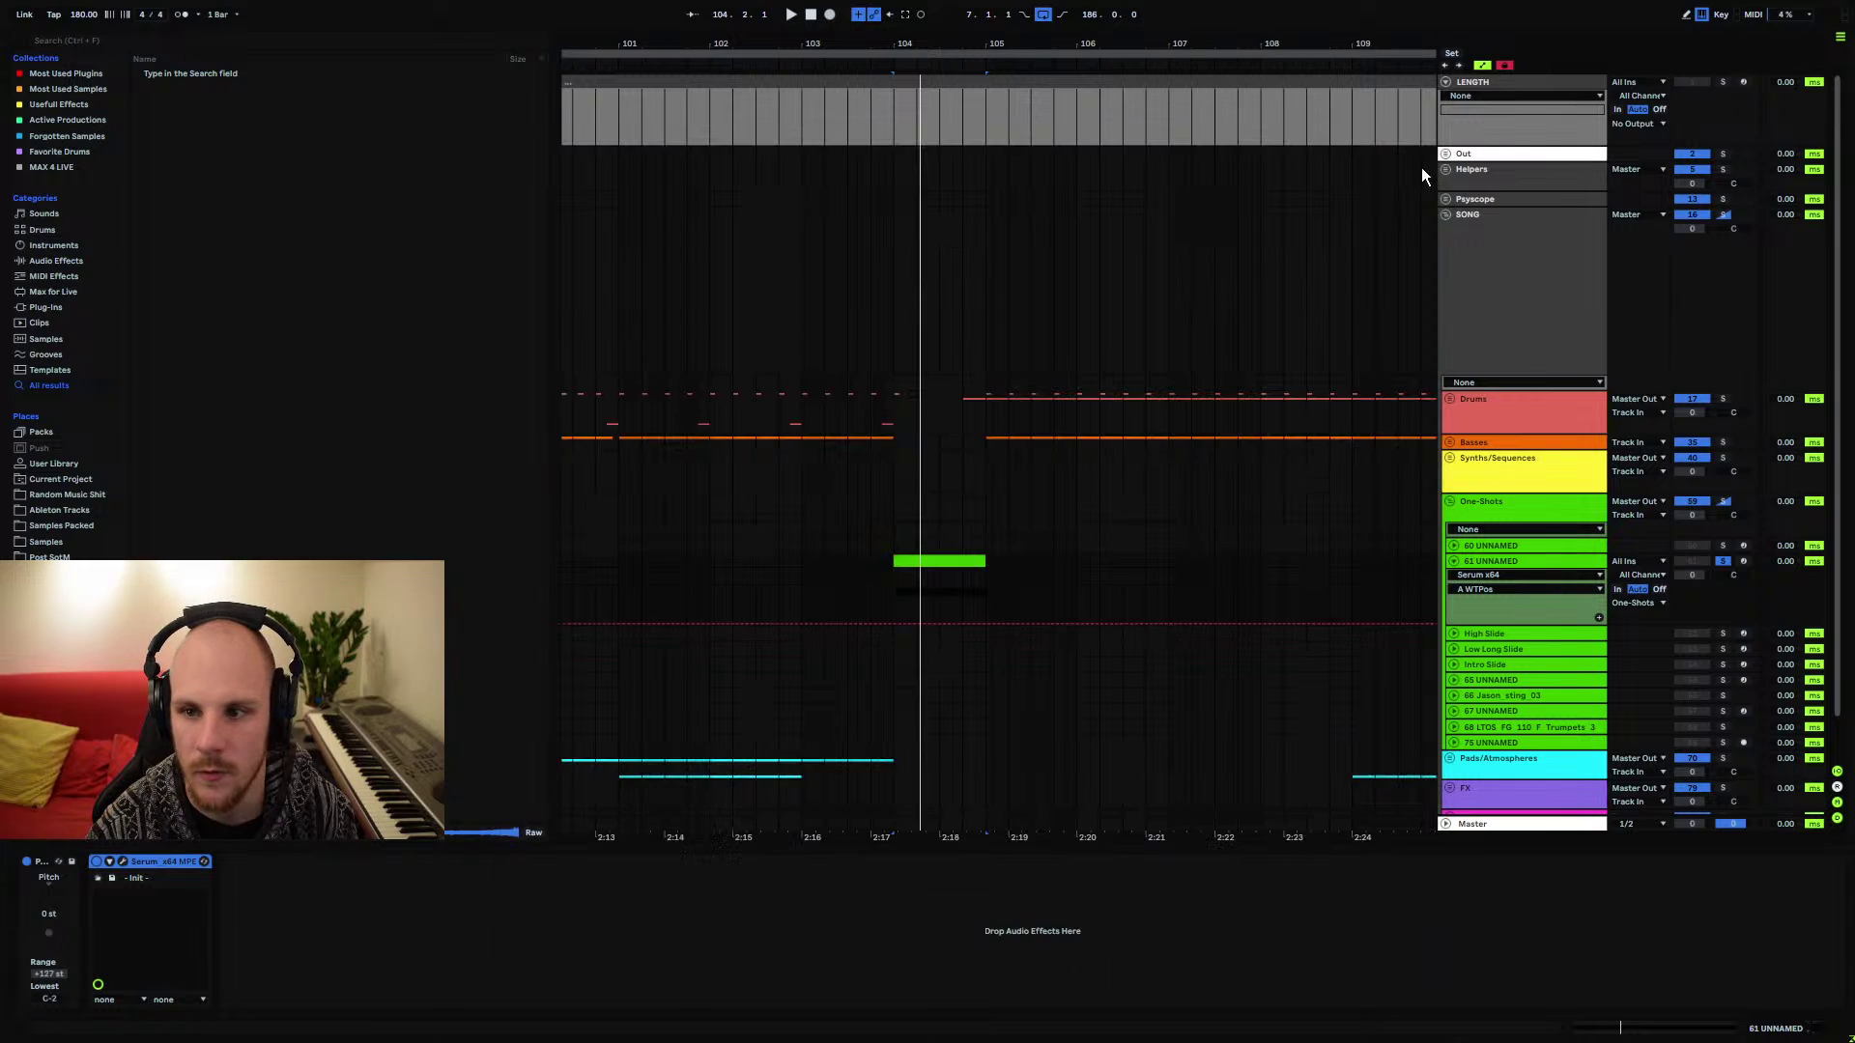
# Play the bar 104 clip, shorten its sustained F#0 note to a sixteenth and add another sixteenth F#0 note at 1.1.3
pyautogui.click(933, 562)
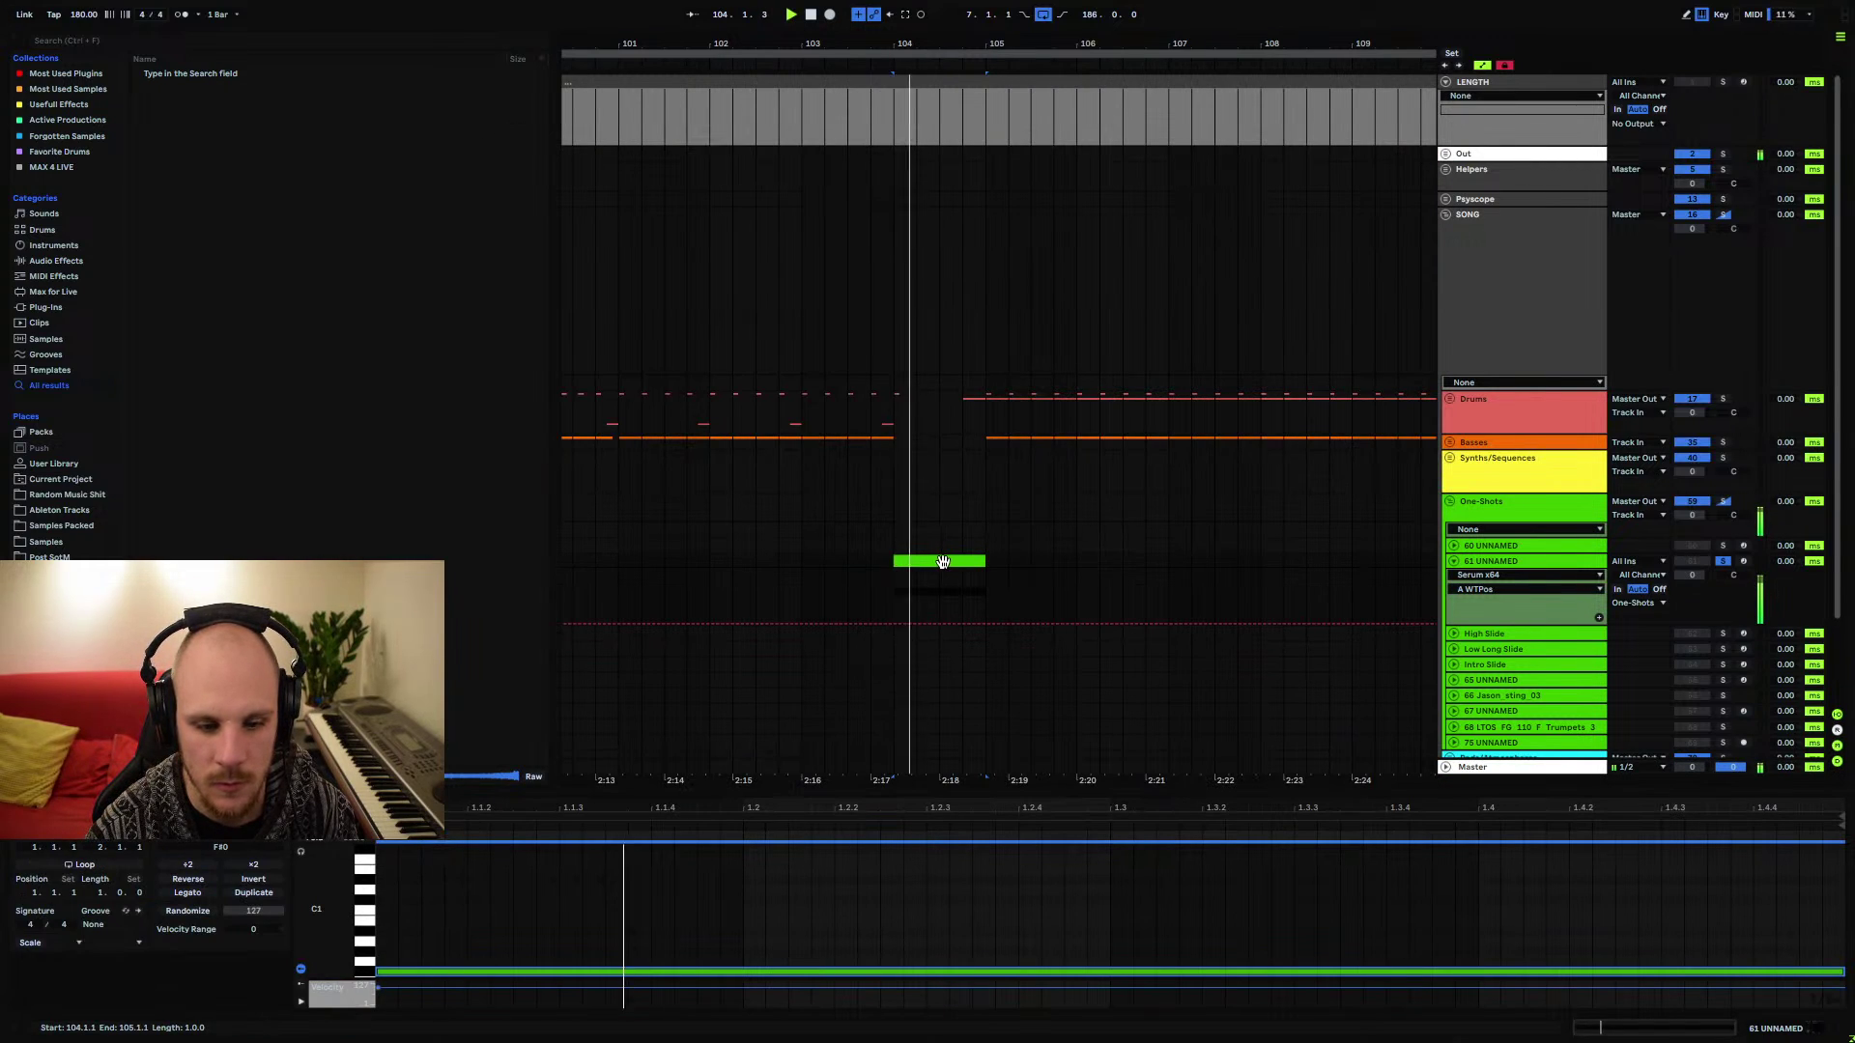
pyautogui.click(1208, 971)
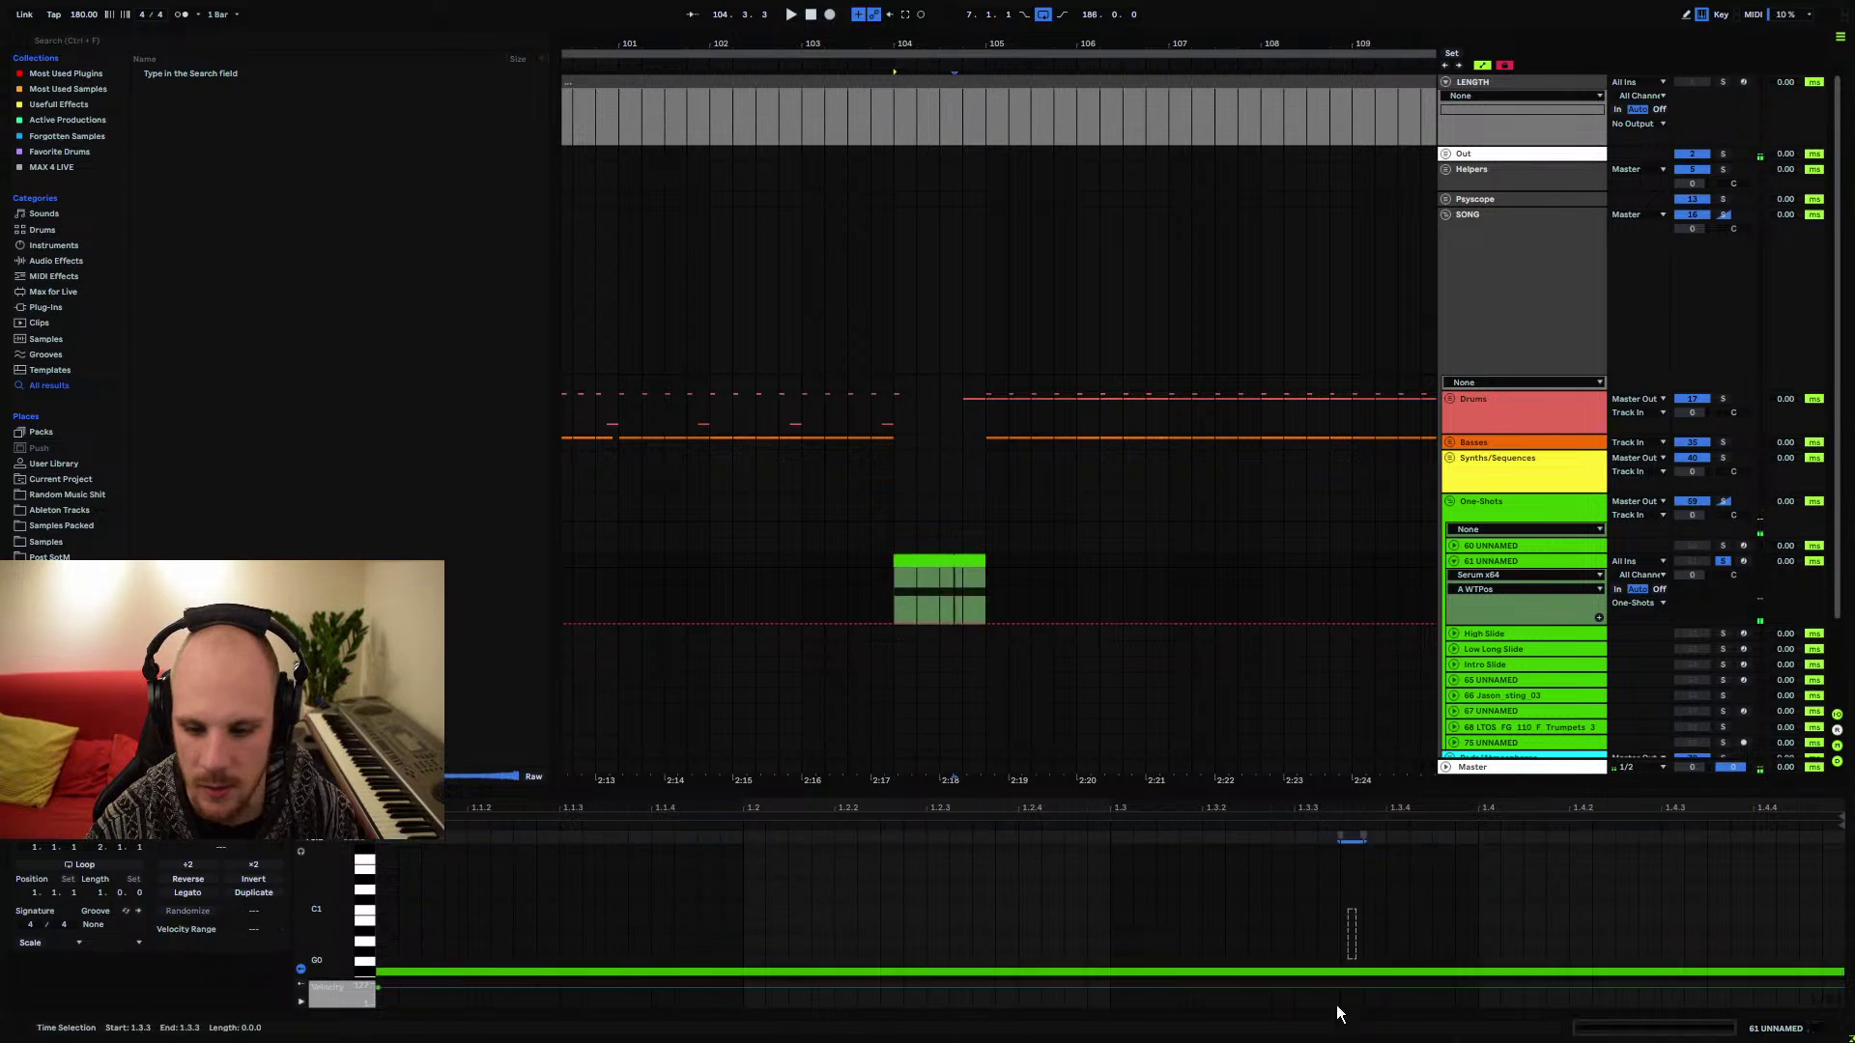
pyautogui.moveTo(1846, 974); pyautogui.dragTo(467, 999)
pyautogui.doubleClick(559, 970)
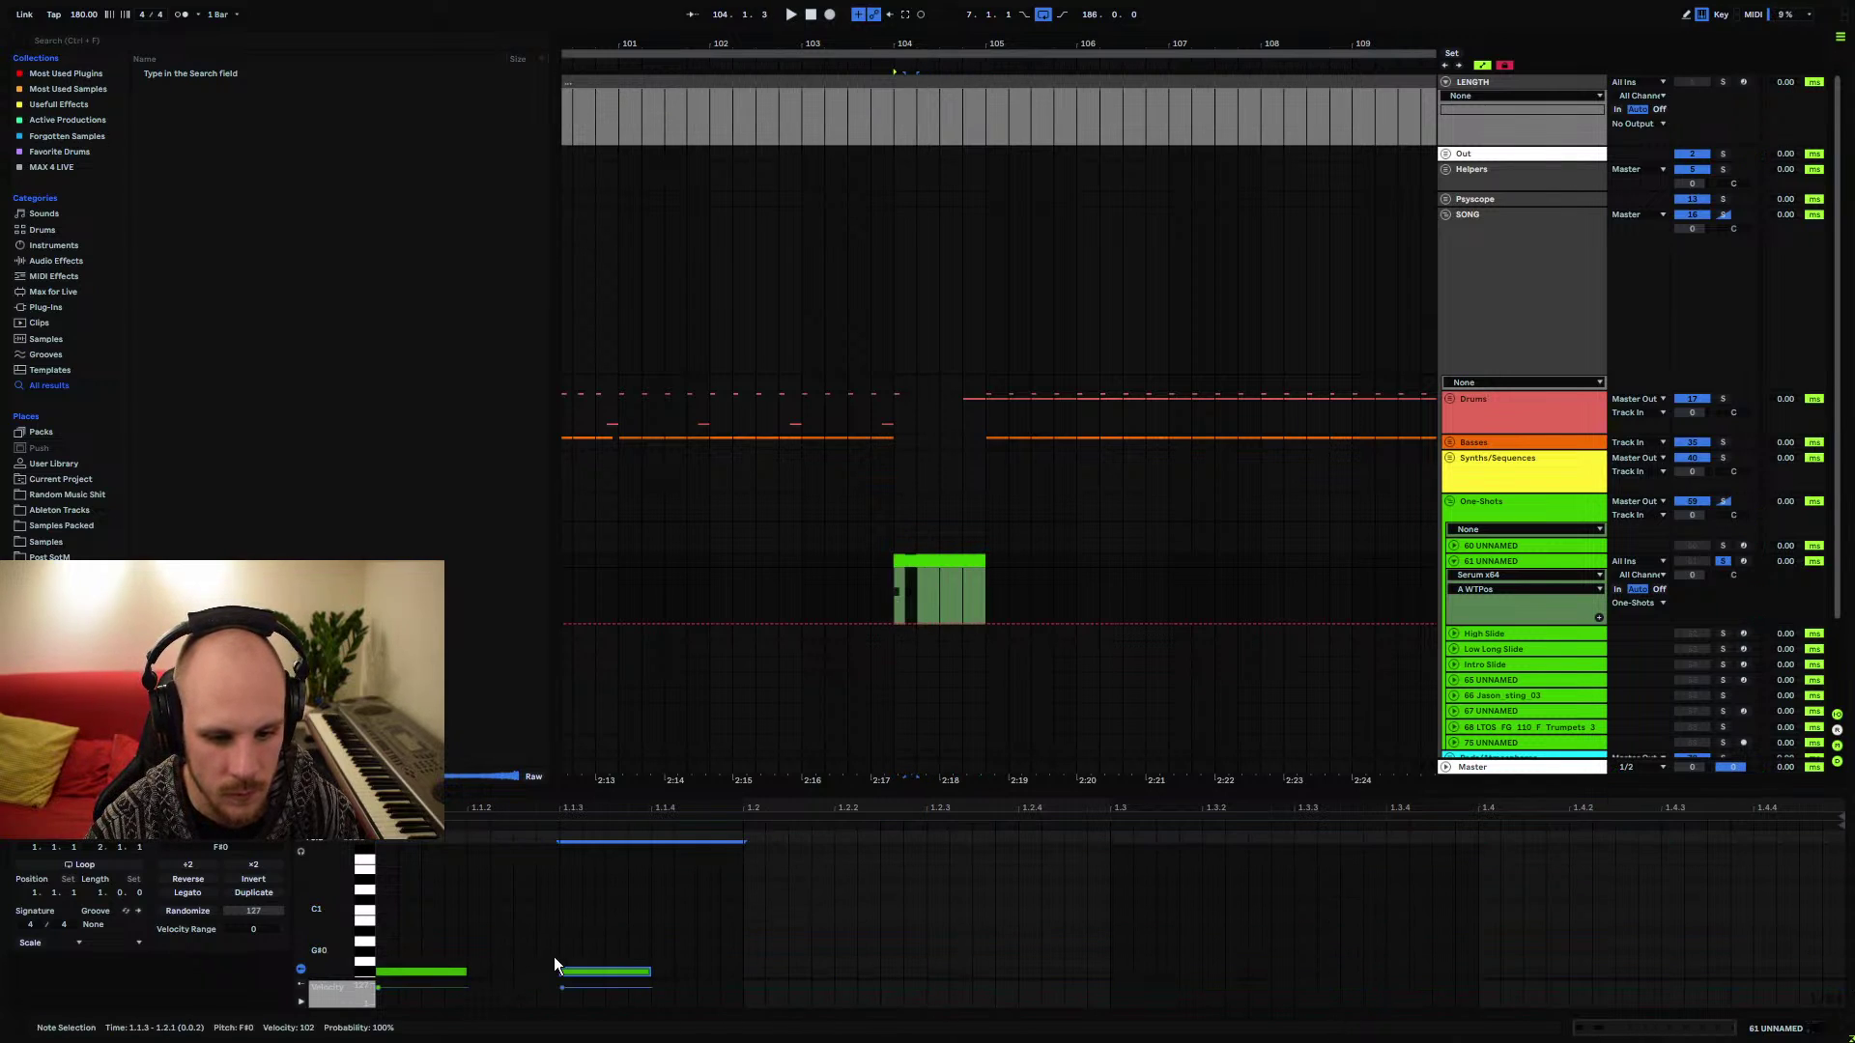
# Lengthen the second note to the end of the first beat and the first note to a dotted sixteenth while listening
pyautogui.press('space')
pyautogui.moveTo(655, 971); pyautogui.dragTo(740, 974)
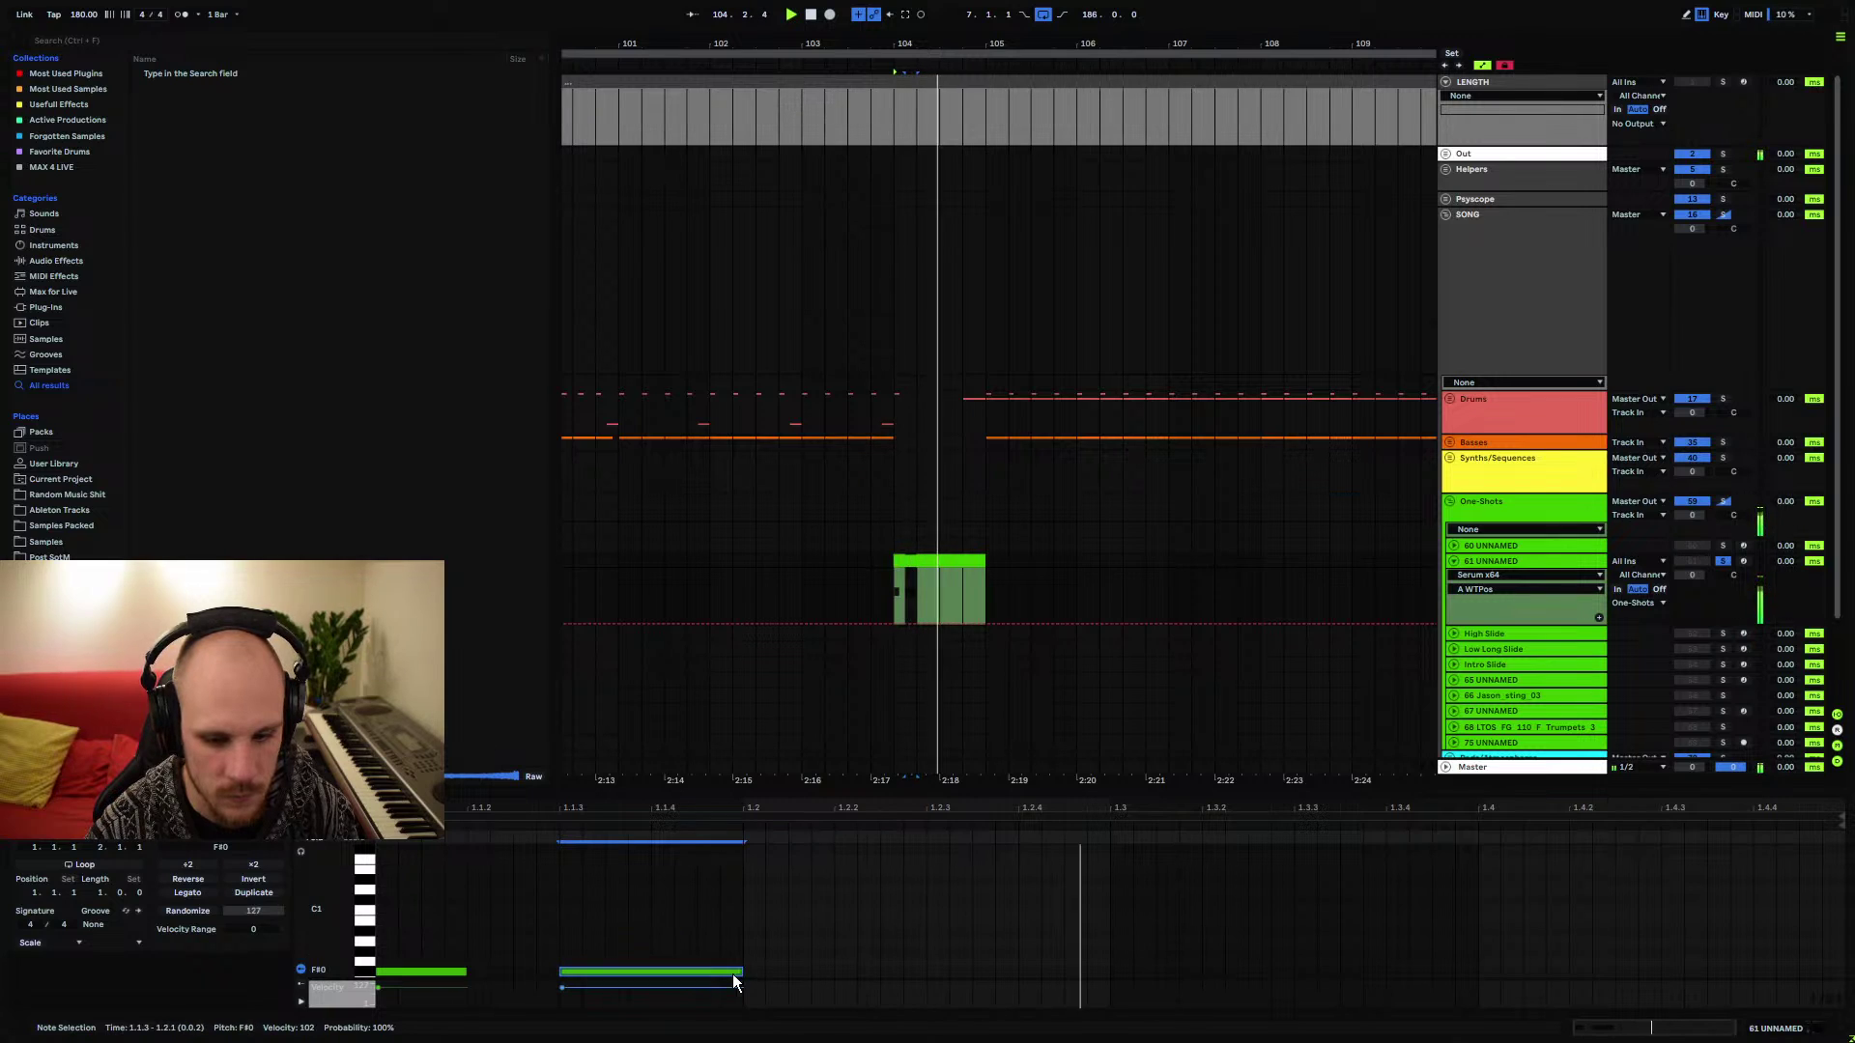
pyautogui.click(470, 972)
pyautogui.moveTo(473, 972); pyautogui.dragTo(513, 972)
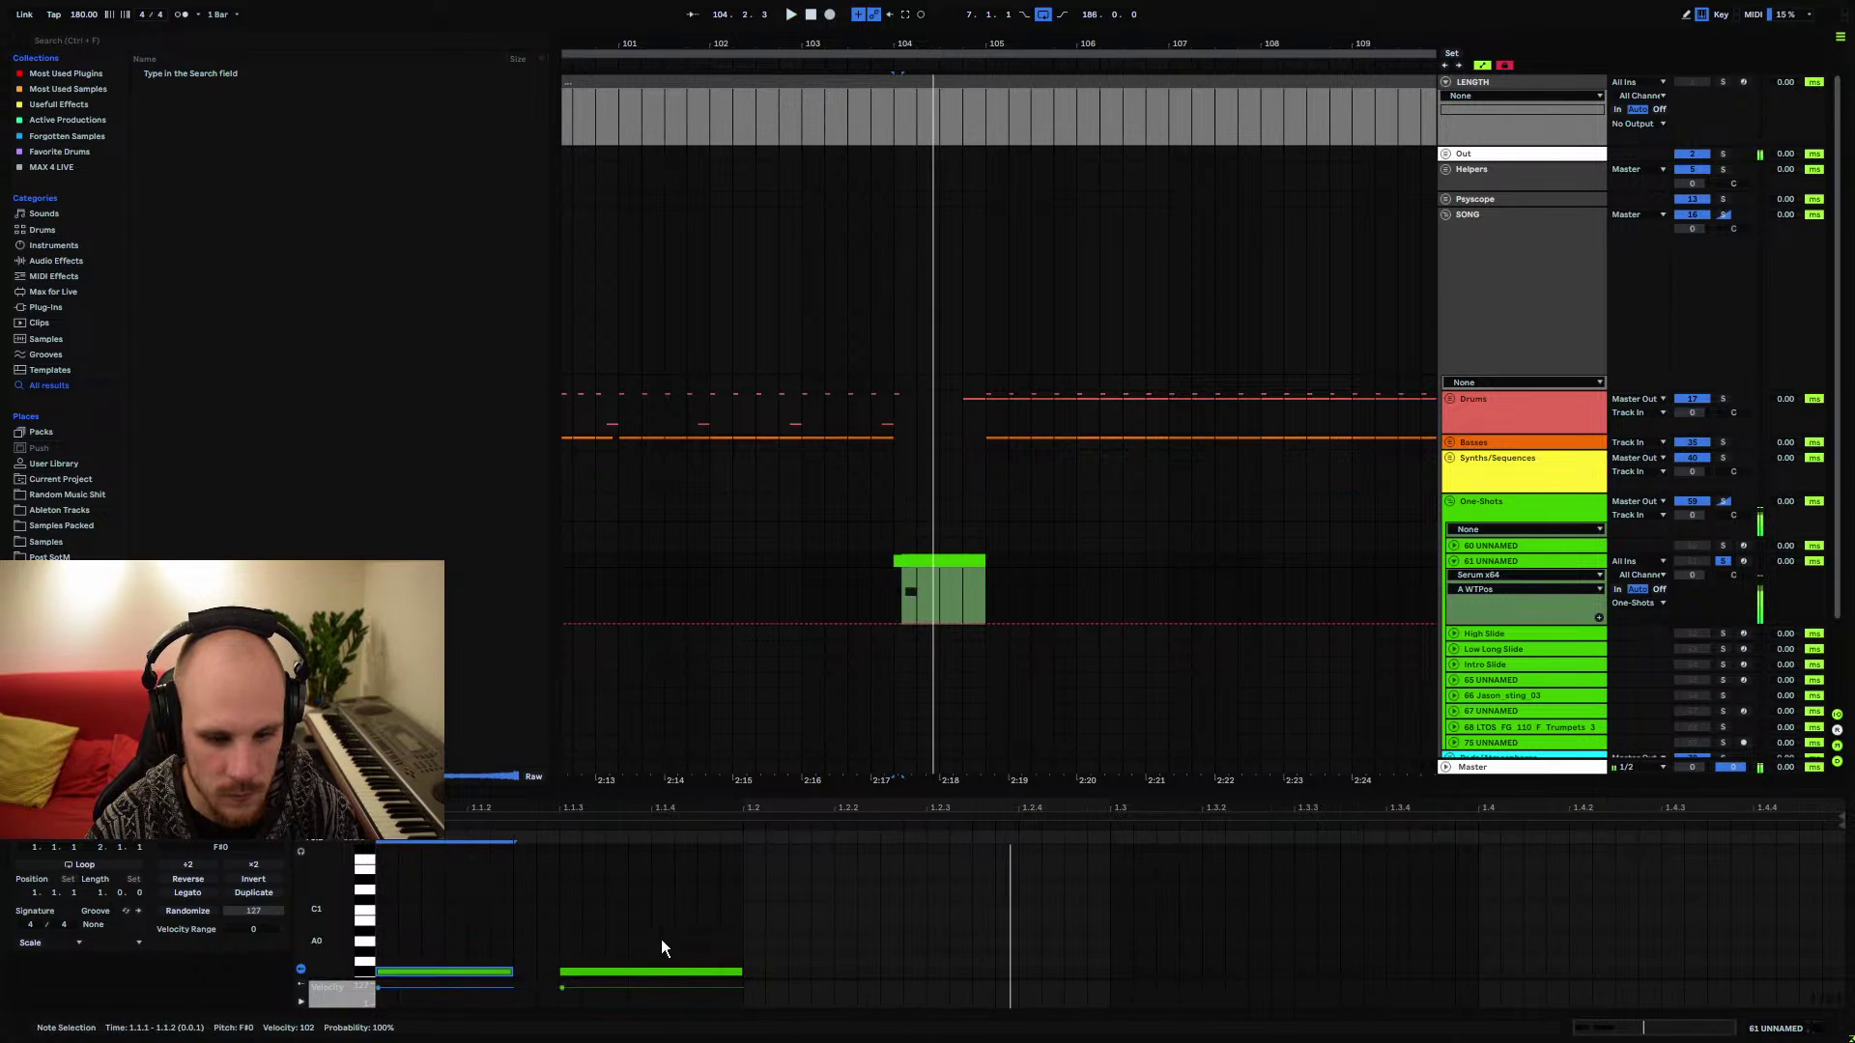
pyautogui.press('space')
# Duplicate the two-note pattern three times so it fills the whole bar, and play it
pyautogui.moveTo(661, 939); pyautogui.dragTo(440, 1000)
pyautogui.hotkey('ctrl', 'd')
pyautogui.hotkey('ctrl', 'd')
pyautogui.hotkey('ctrl', 'd')
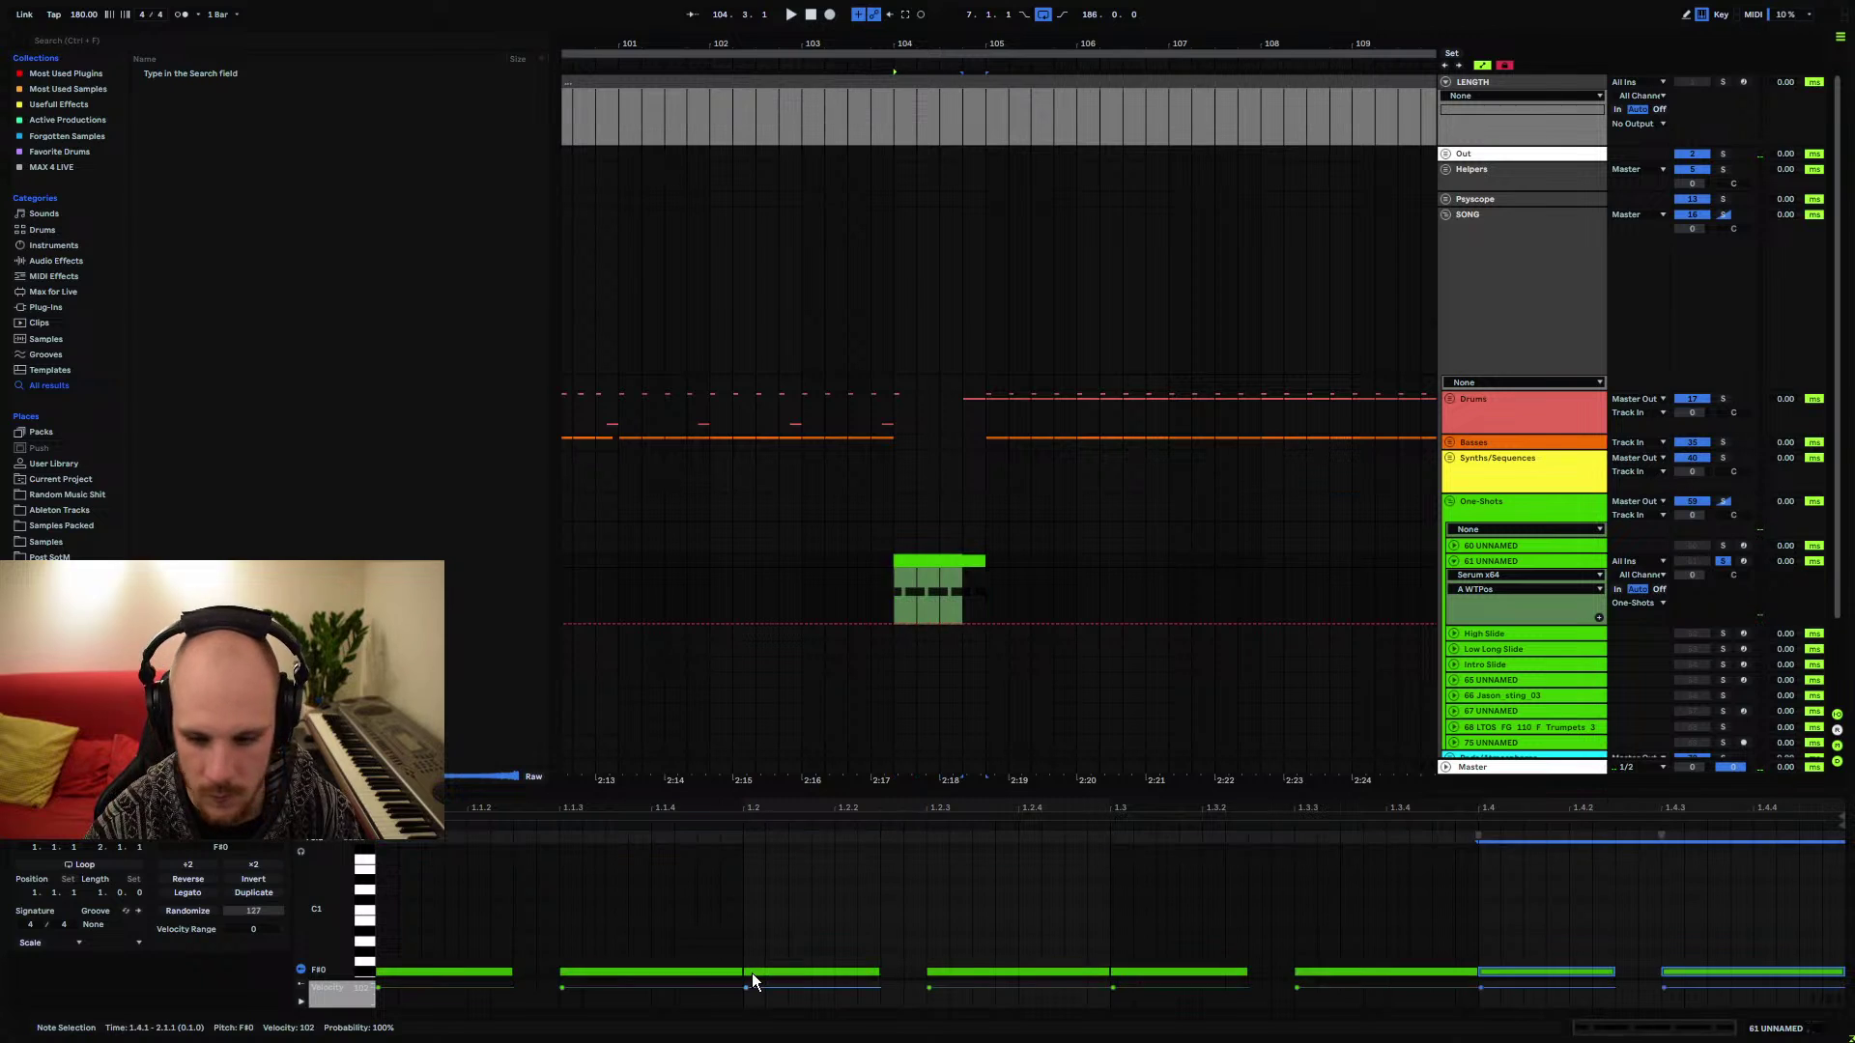
pyautogui.press('space')
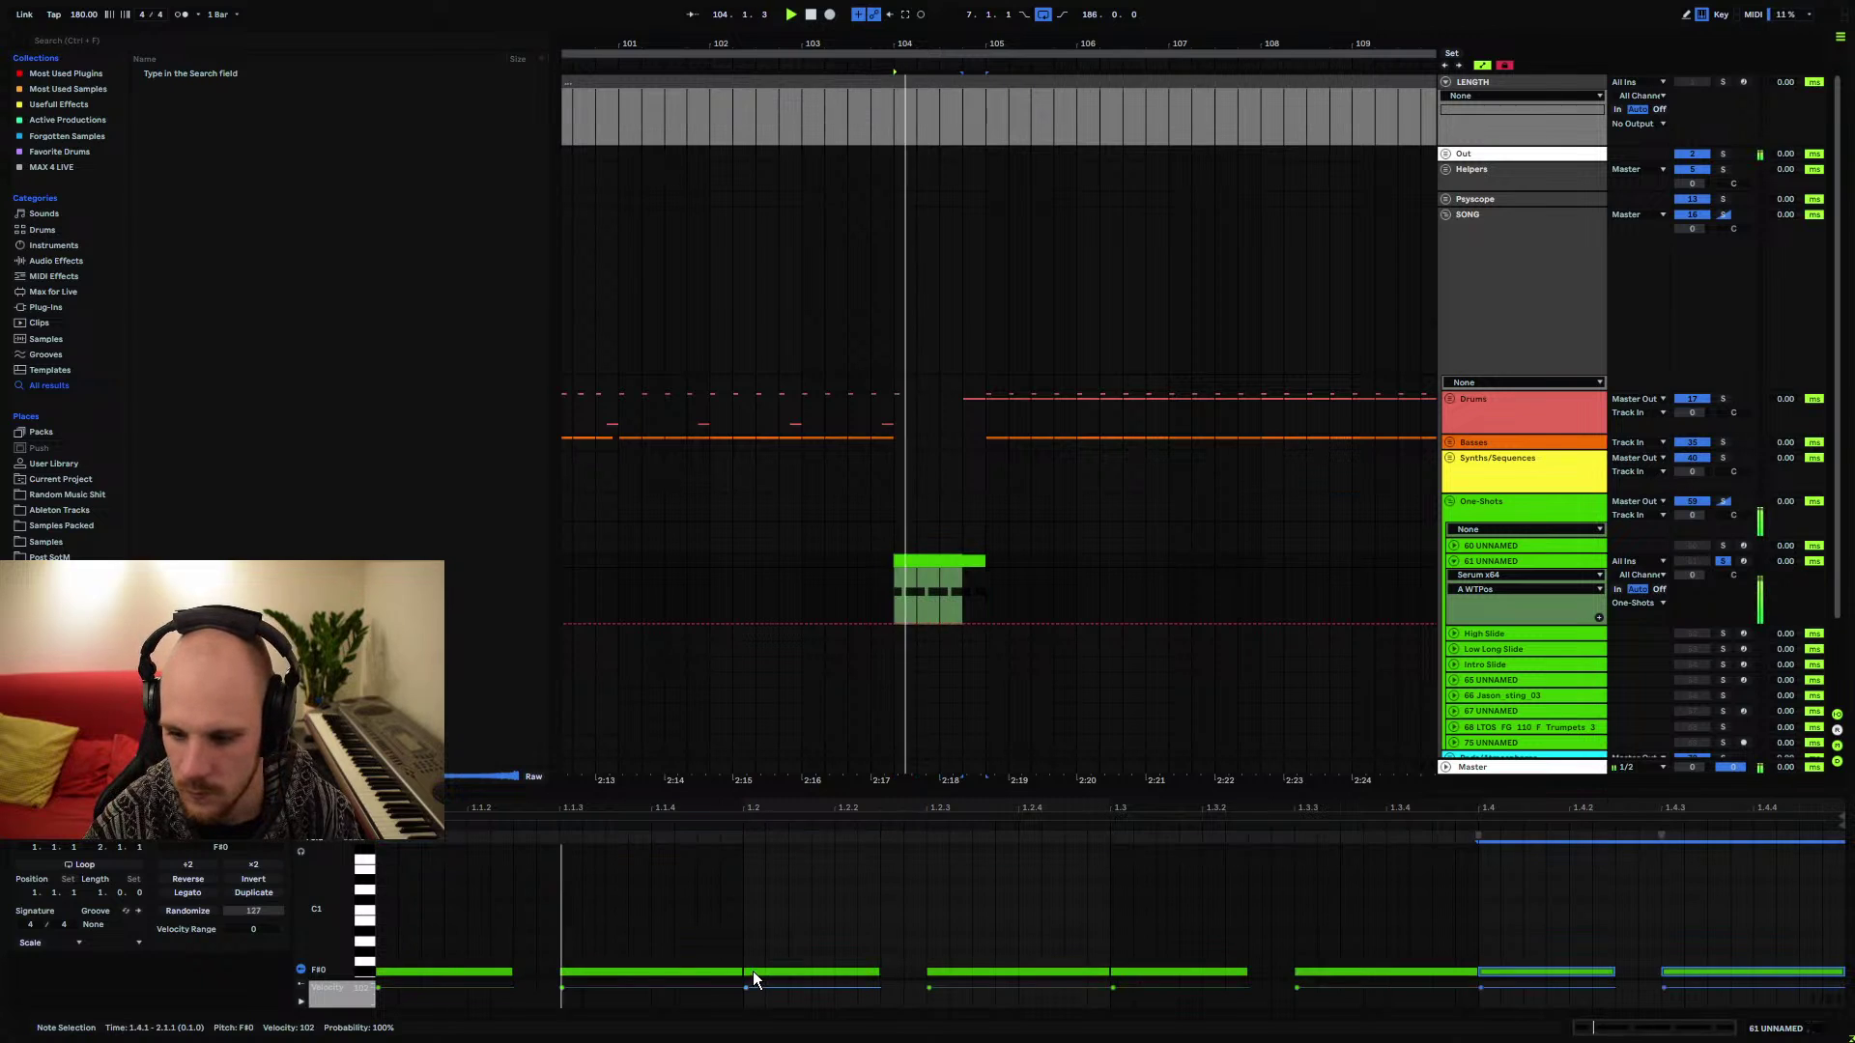
# Extend the first and third notes to full eighths, and duplicate the first half of the bar over the second half
pyautogui.click(788, 881)
pyautogui.rightClick(941, 578)
pyautogui.click(633, 913)
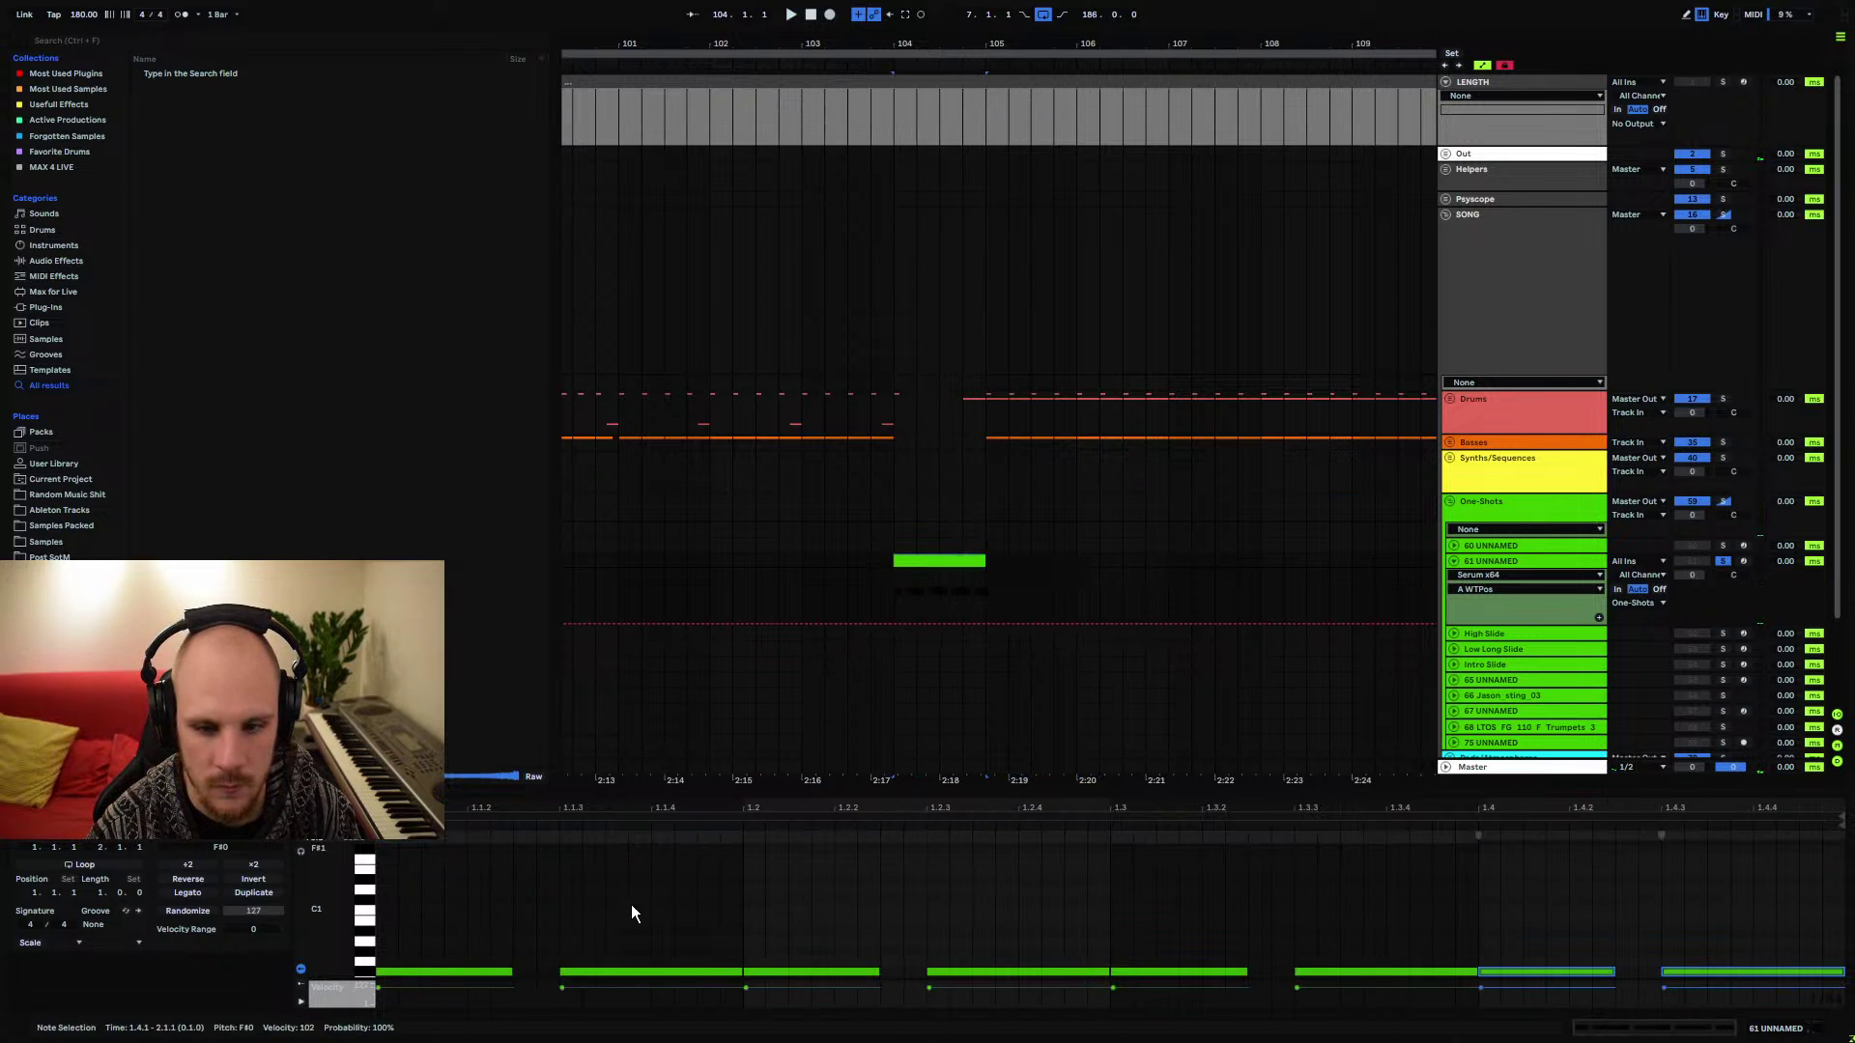
pyautogui.moveTo(513, 972); pyautogui.dragTo(542, 975)
pyautogui.click(555, 978)
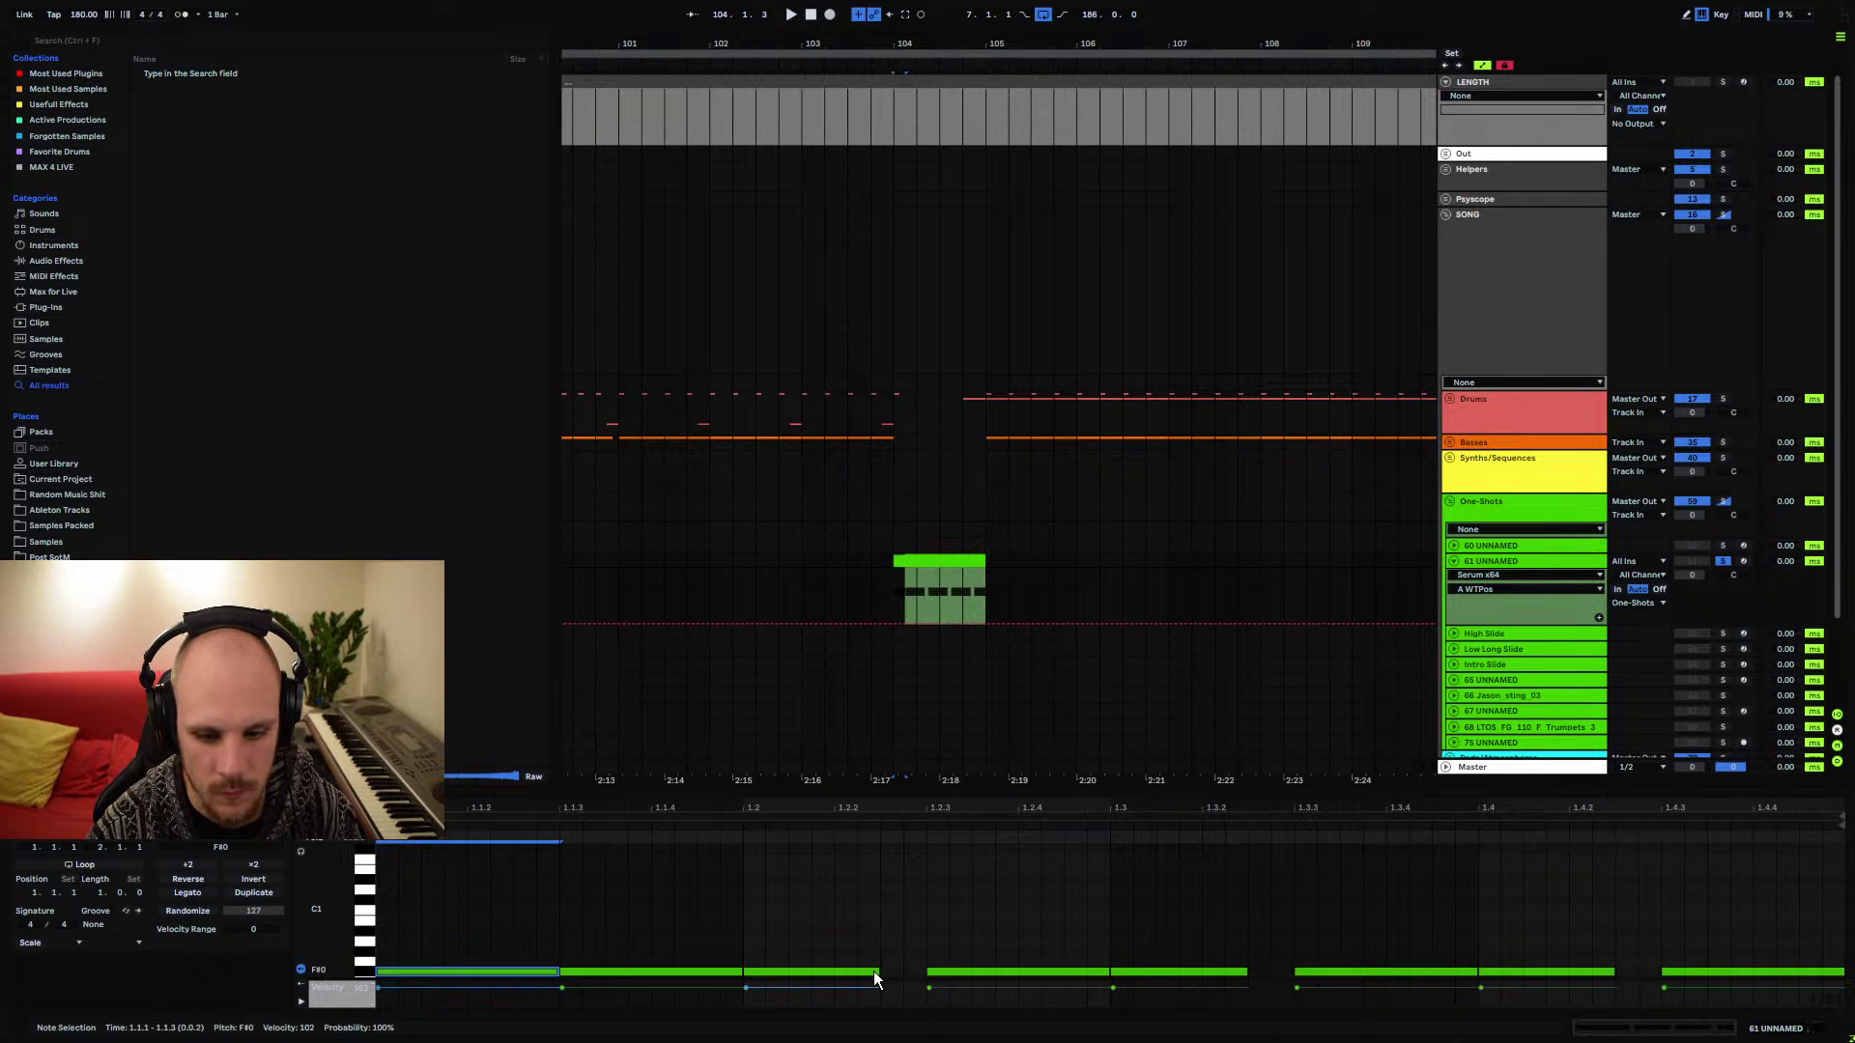
pyautogui.moveTo(877, 972); pyautogui.dragTo(911, 971)
pyautogui.moveTo(1039, 940); pyautogui.dragTo(506, 1034)
pyautogui.hotkey('ctrl', 'd')
pyautogui.click(911, 585)
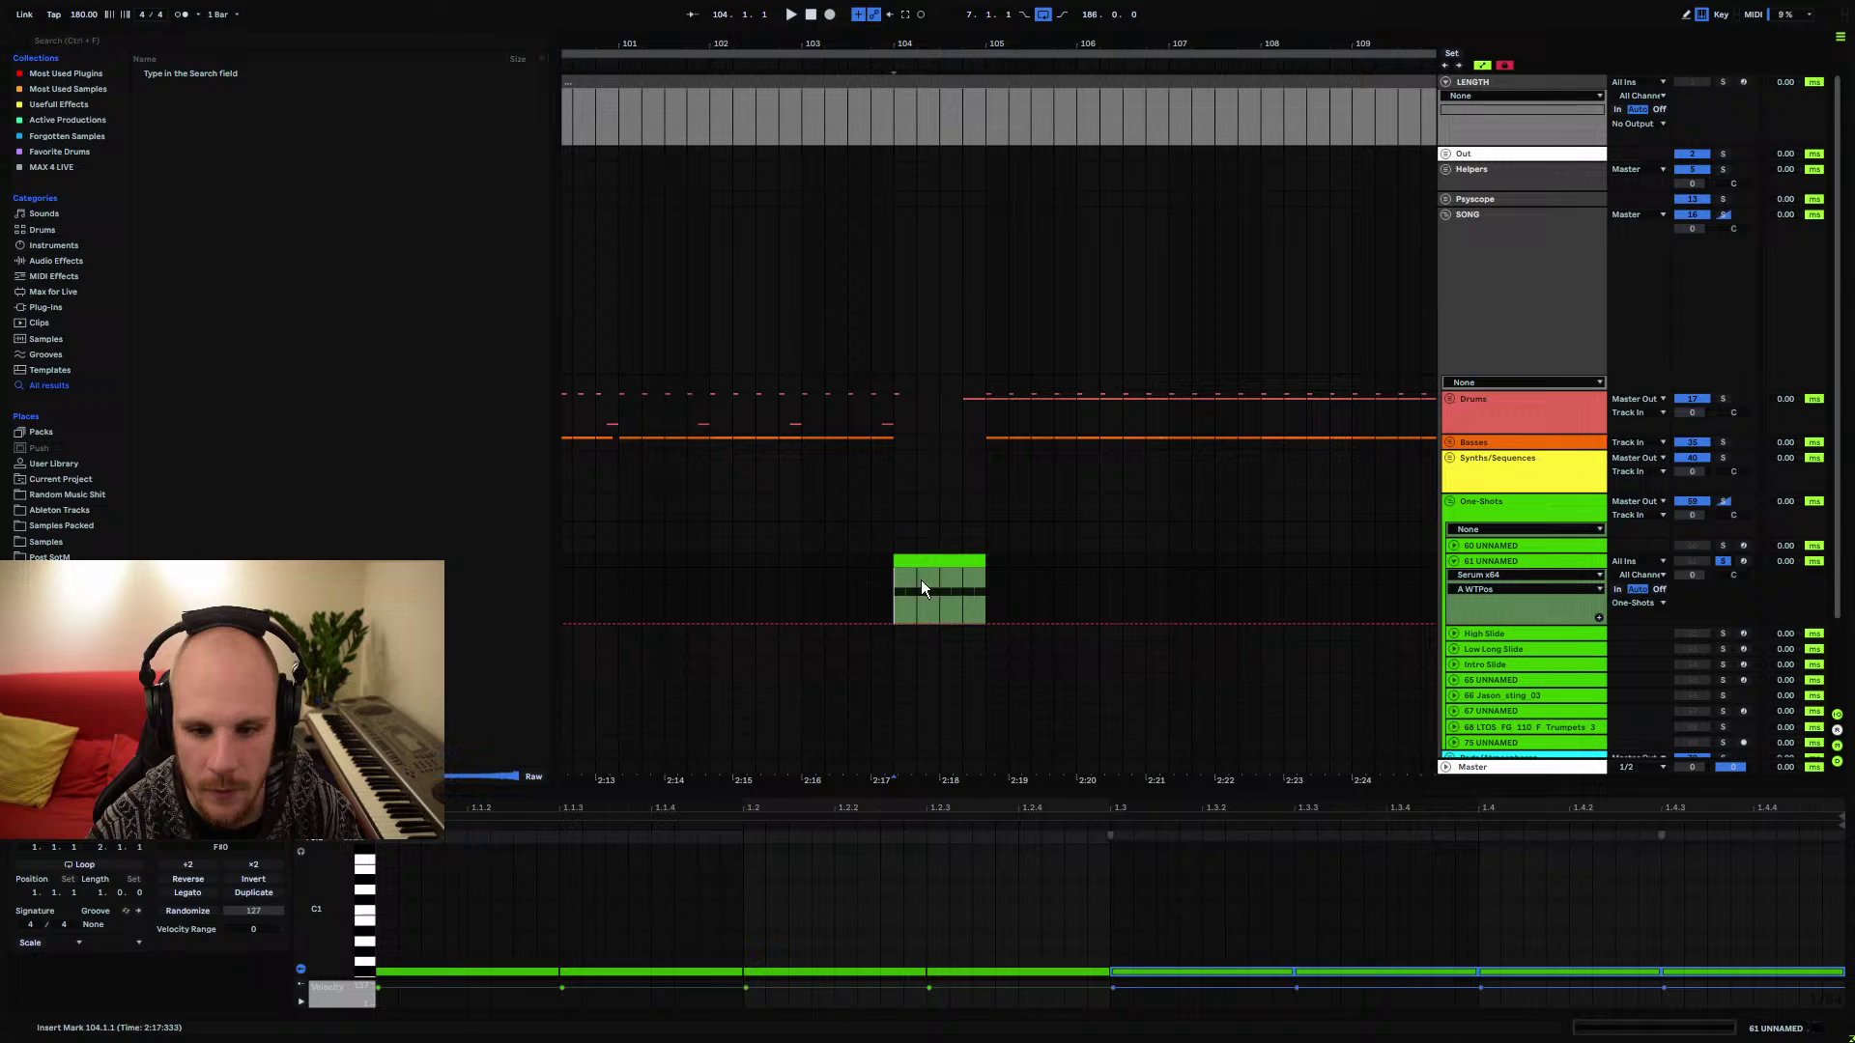
# Insert a Note Length MIDI effect before Serum on track 61 and set its length to about 182 ms during playback
pyautogui.click(1504, 562)
pyautogui.rightClick(634, 942)
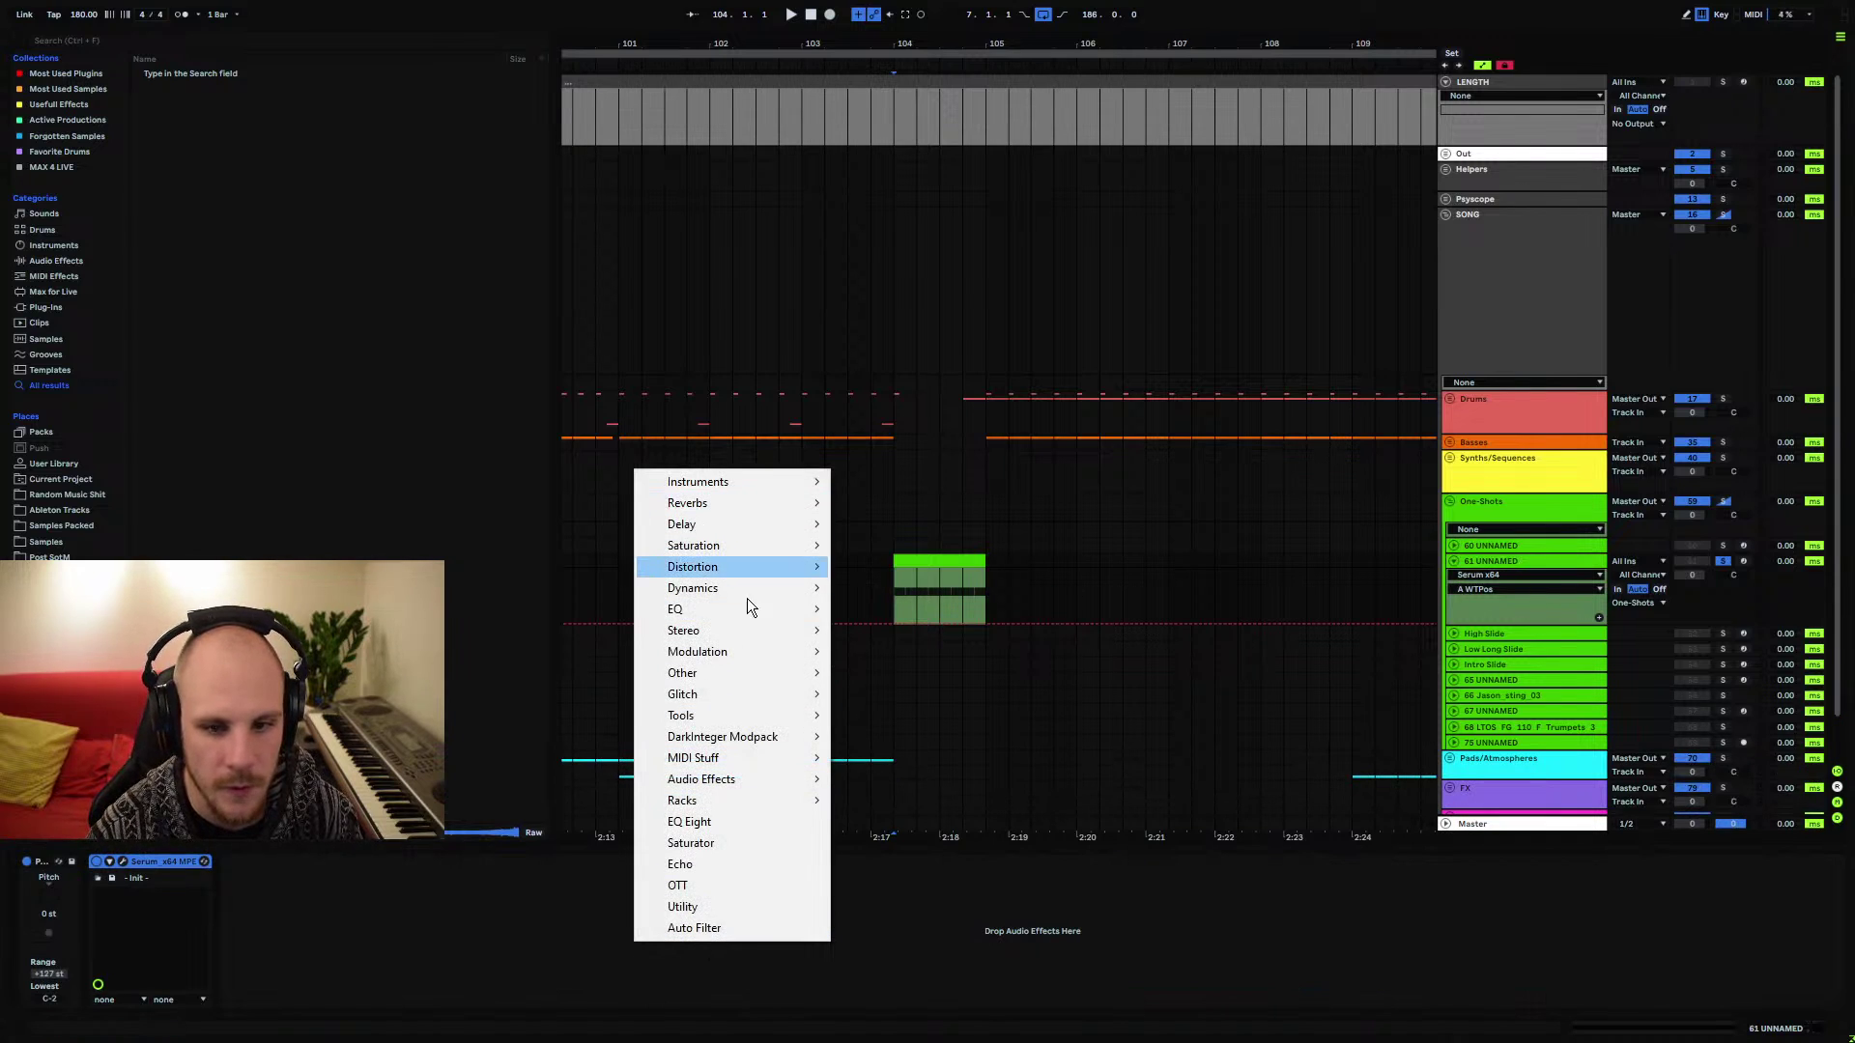
pyautogui.moveTo(750, 784)
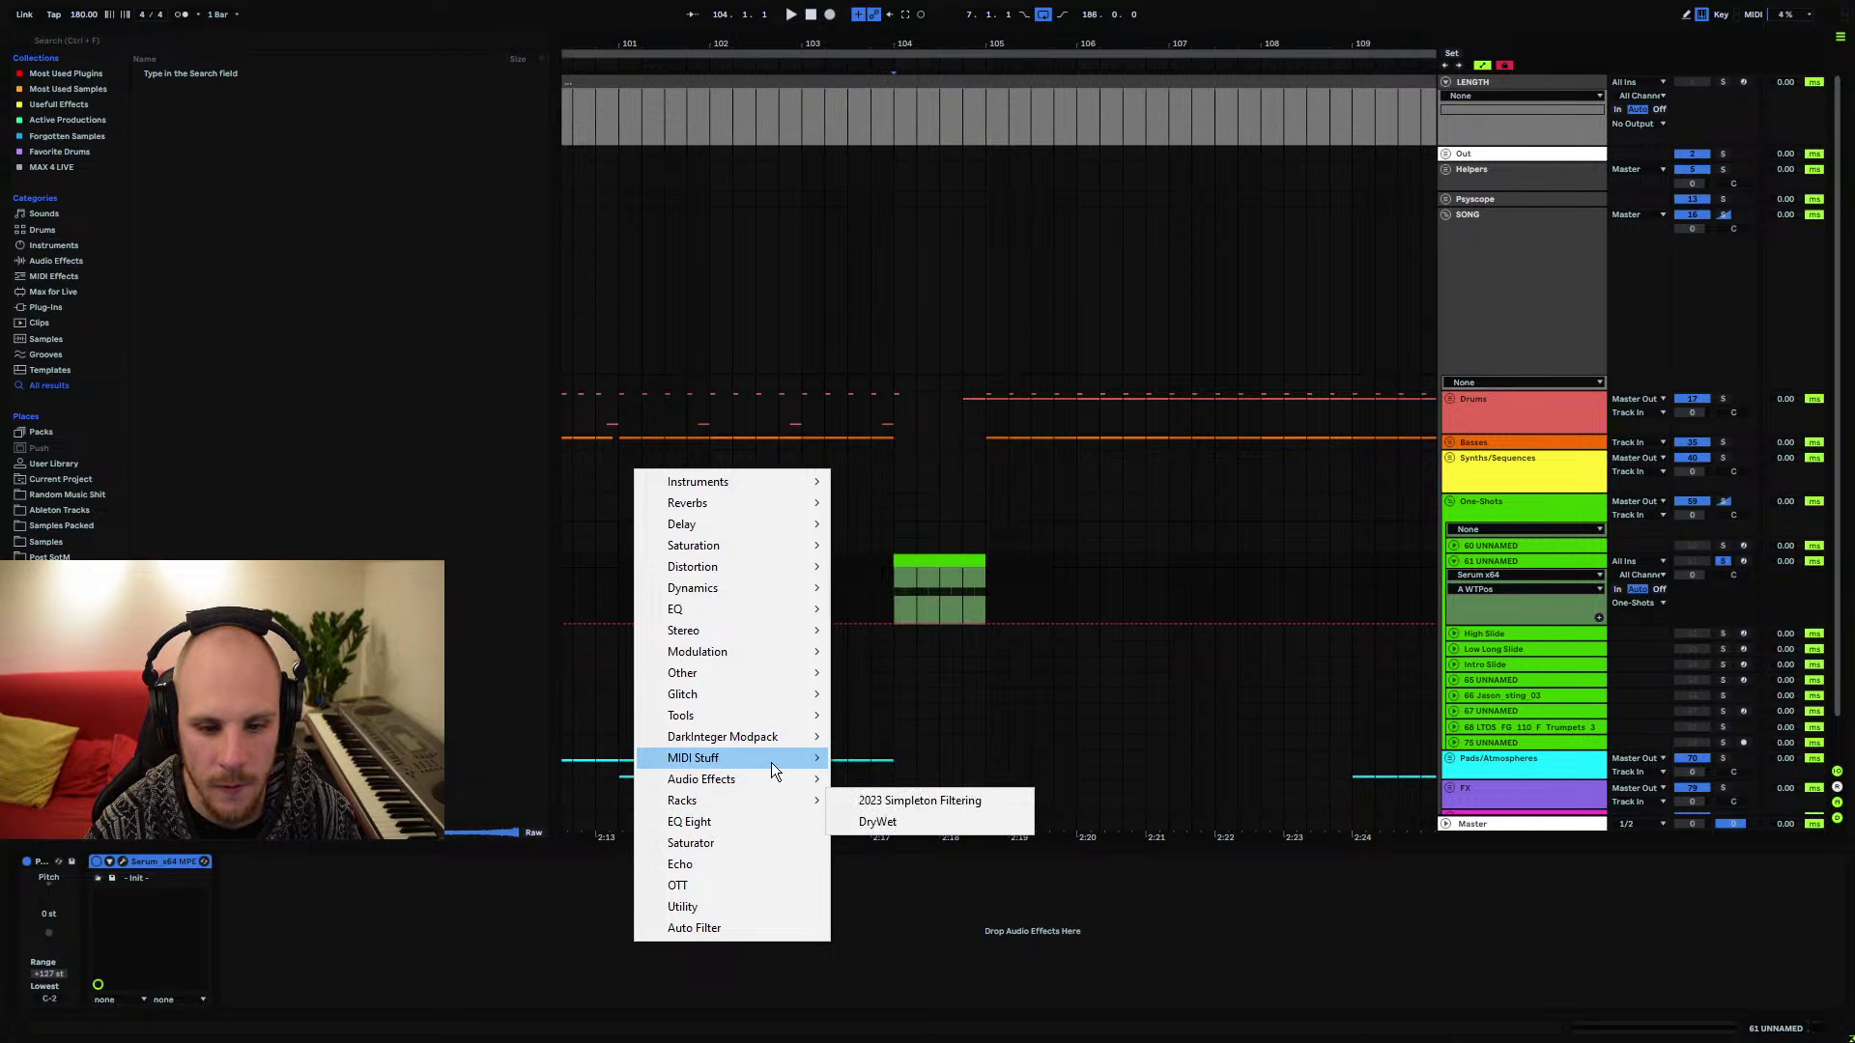
pyautogui.click(945, 522)
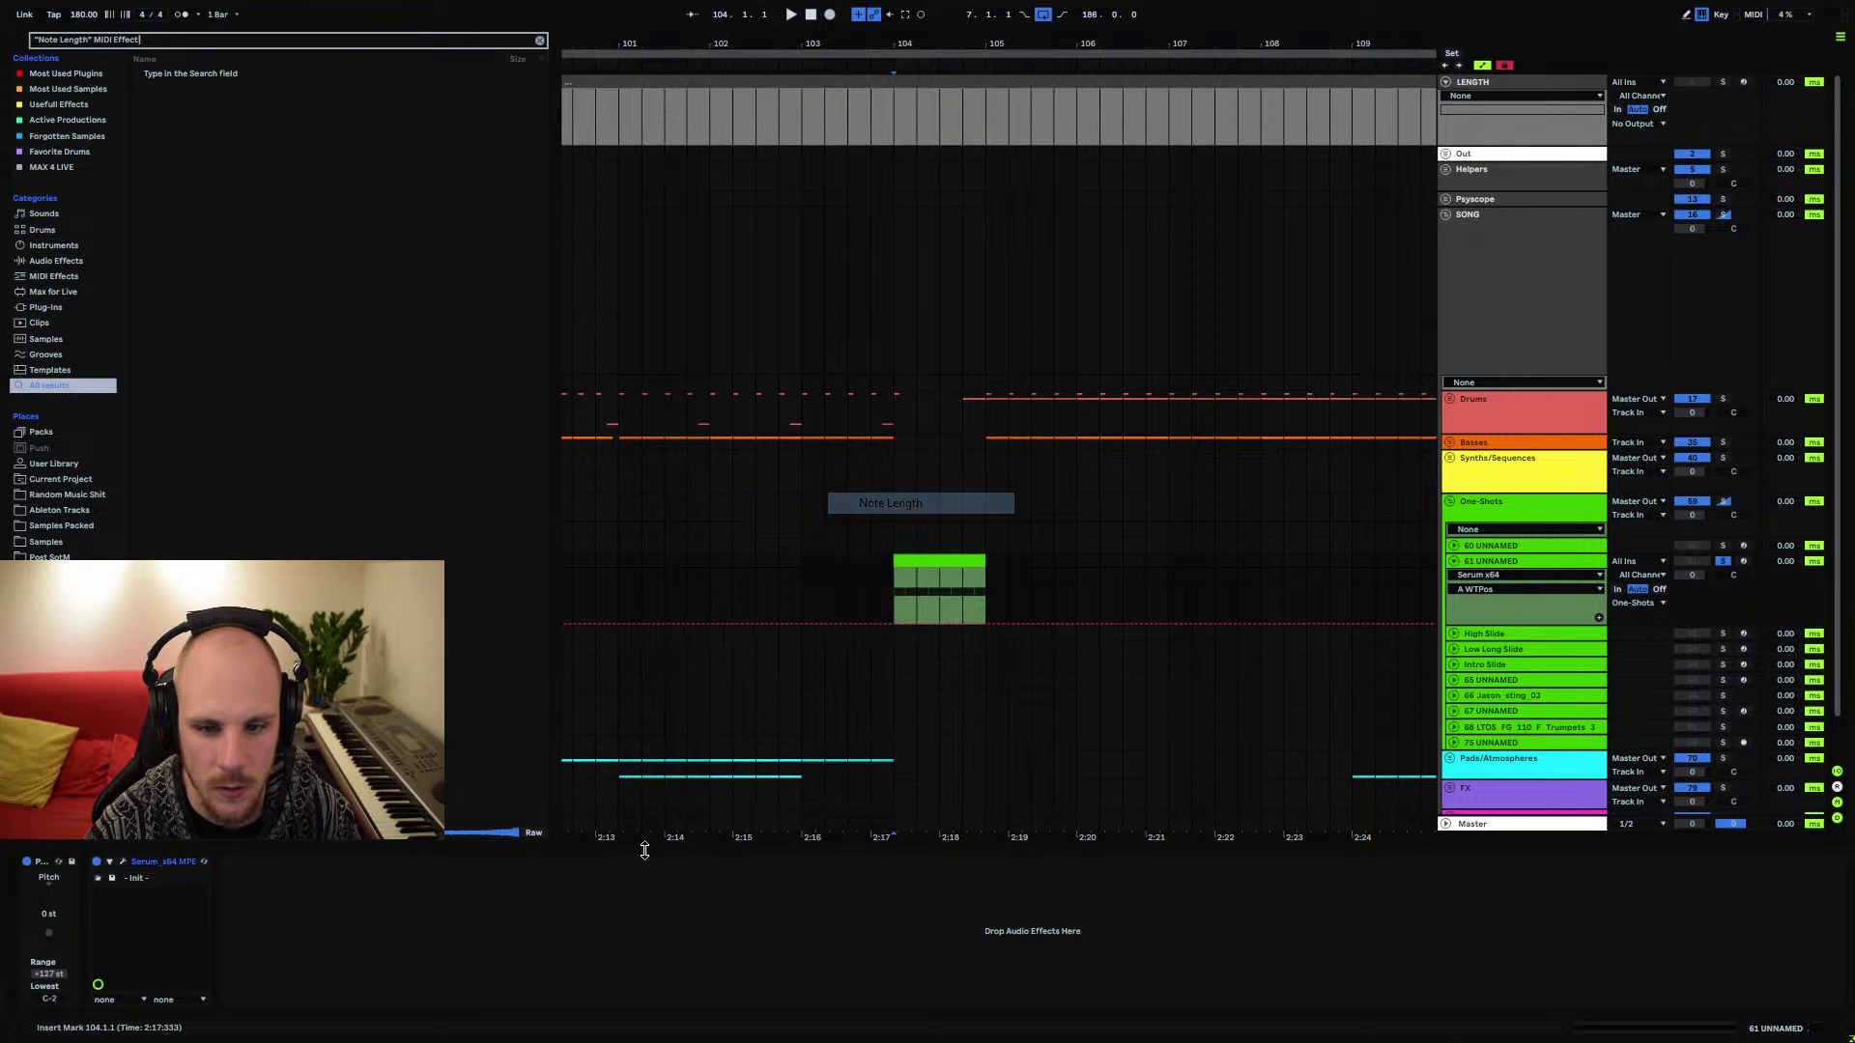
pyautogui.press('space')
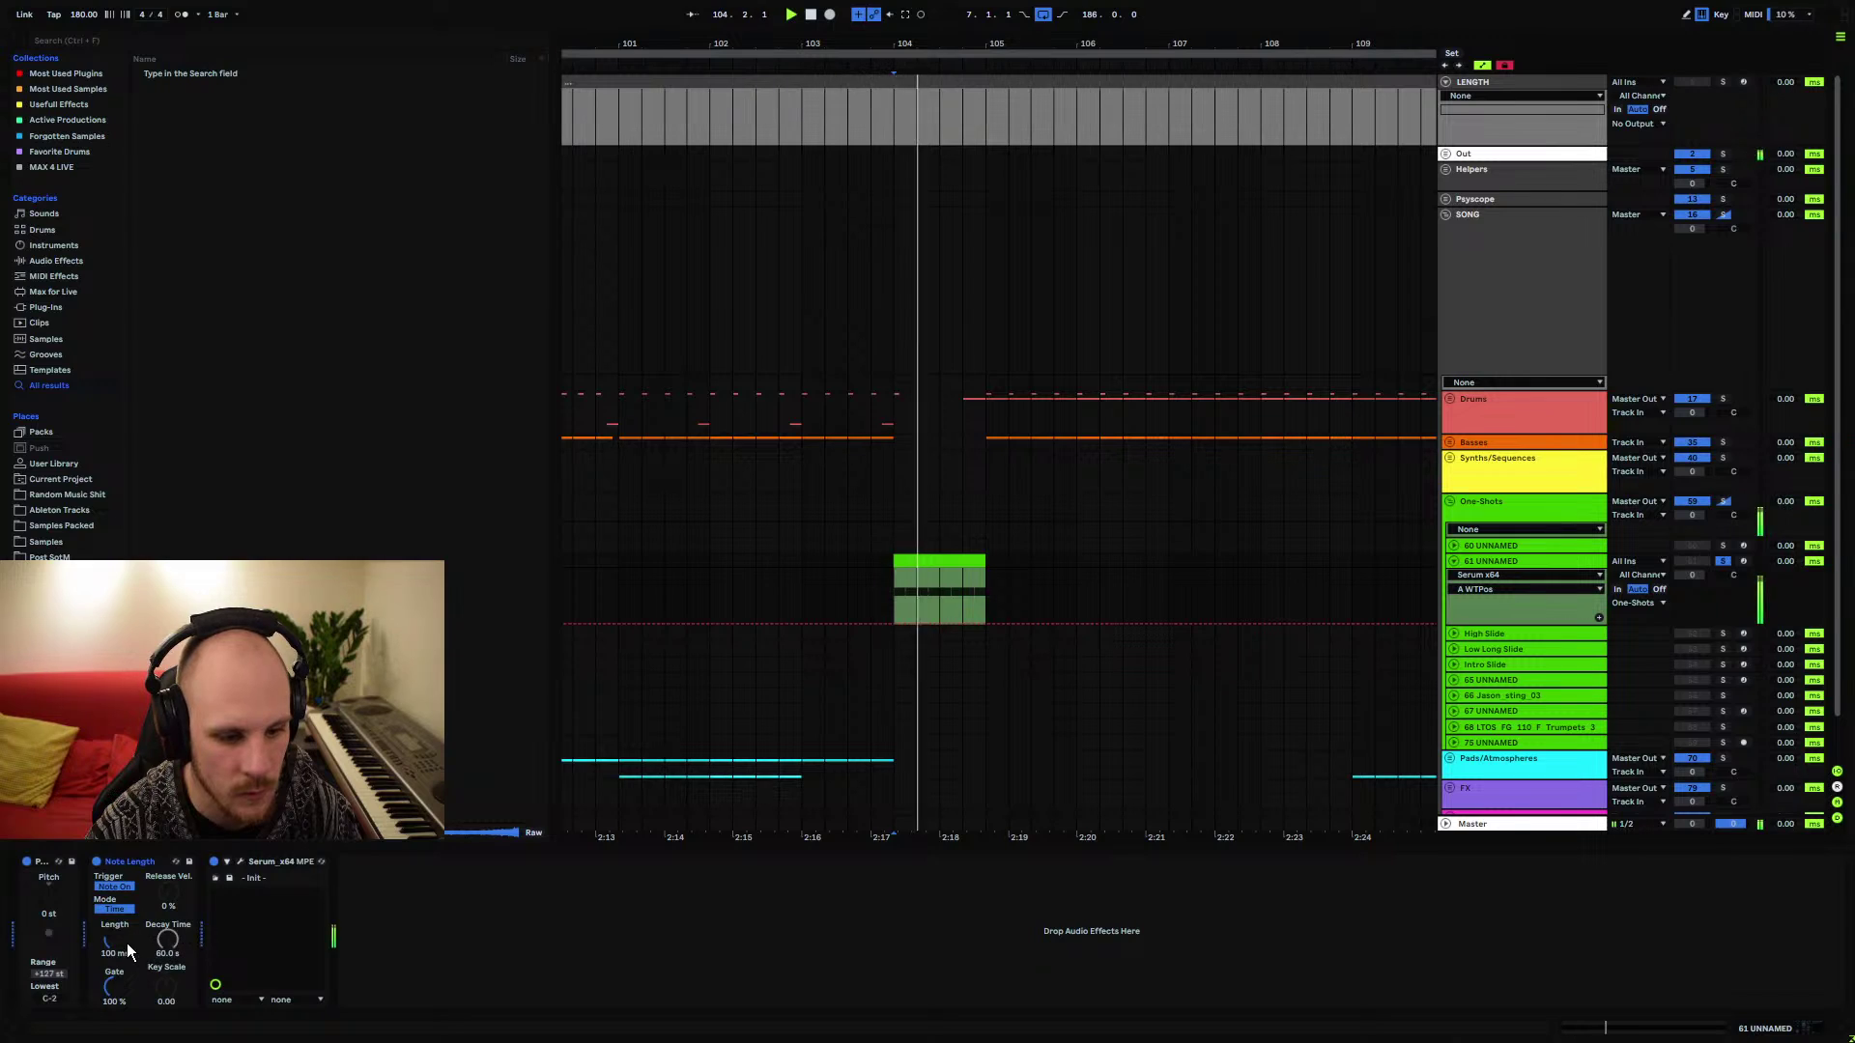
pyautogui.moveTo(114, 940)
pyautogui.mouseDown()
pyautogui.moveTo(114, 959)
pyautogui.moveTo(118, 945)
pyautogui.mouseUp()
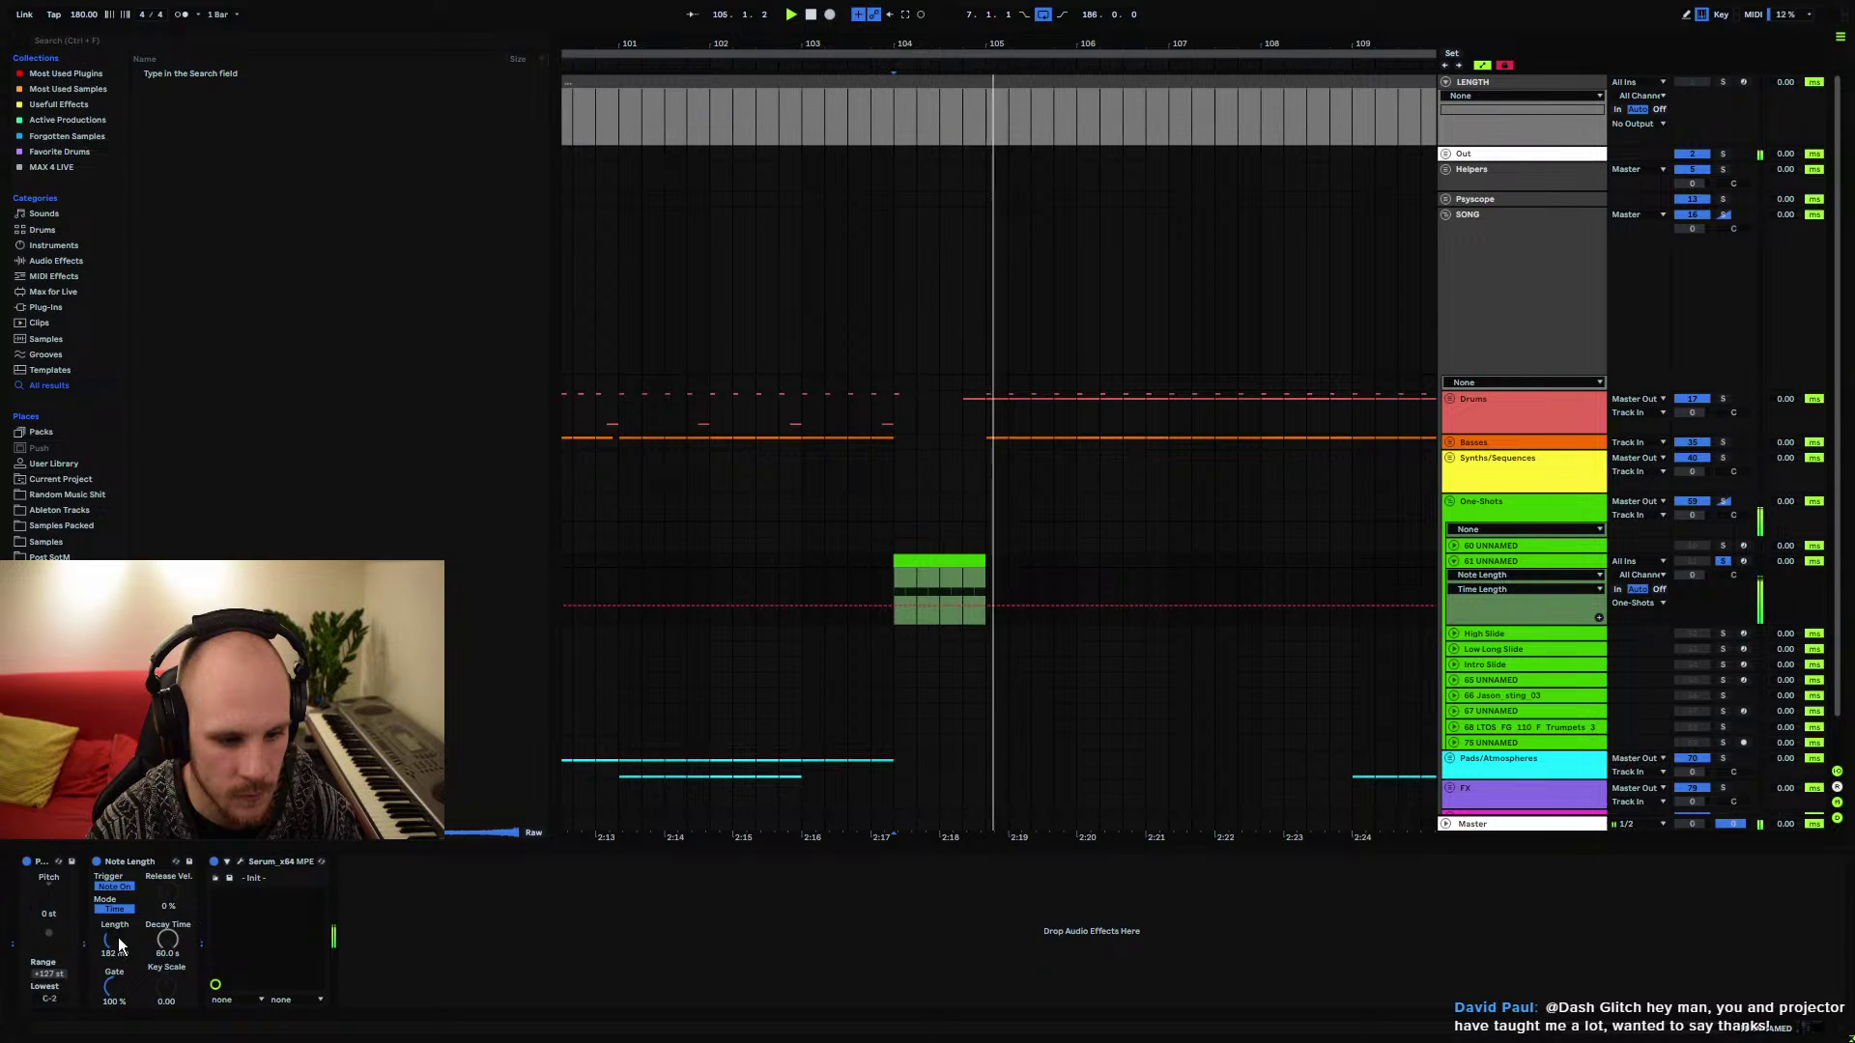
# Add an LFO device after Serum and map it to Note Length's Time Length
pyautogui.rightClick(454, 935)
pyautogui.moveTo(588, 779)
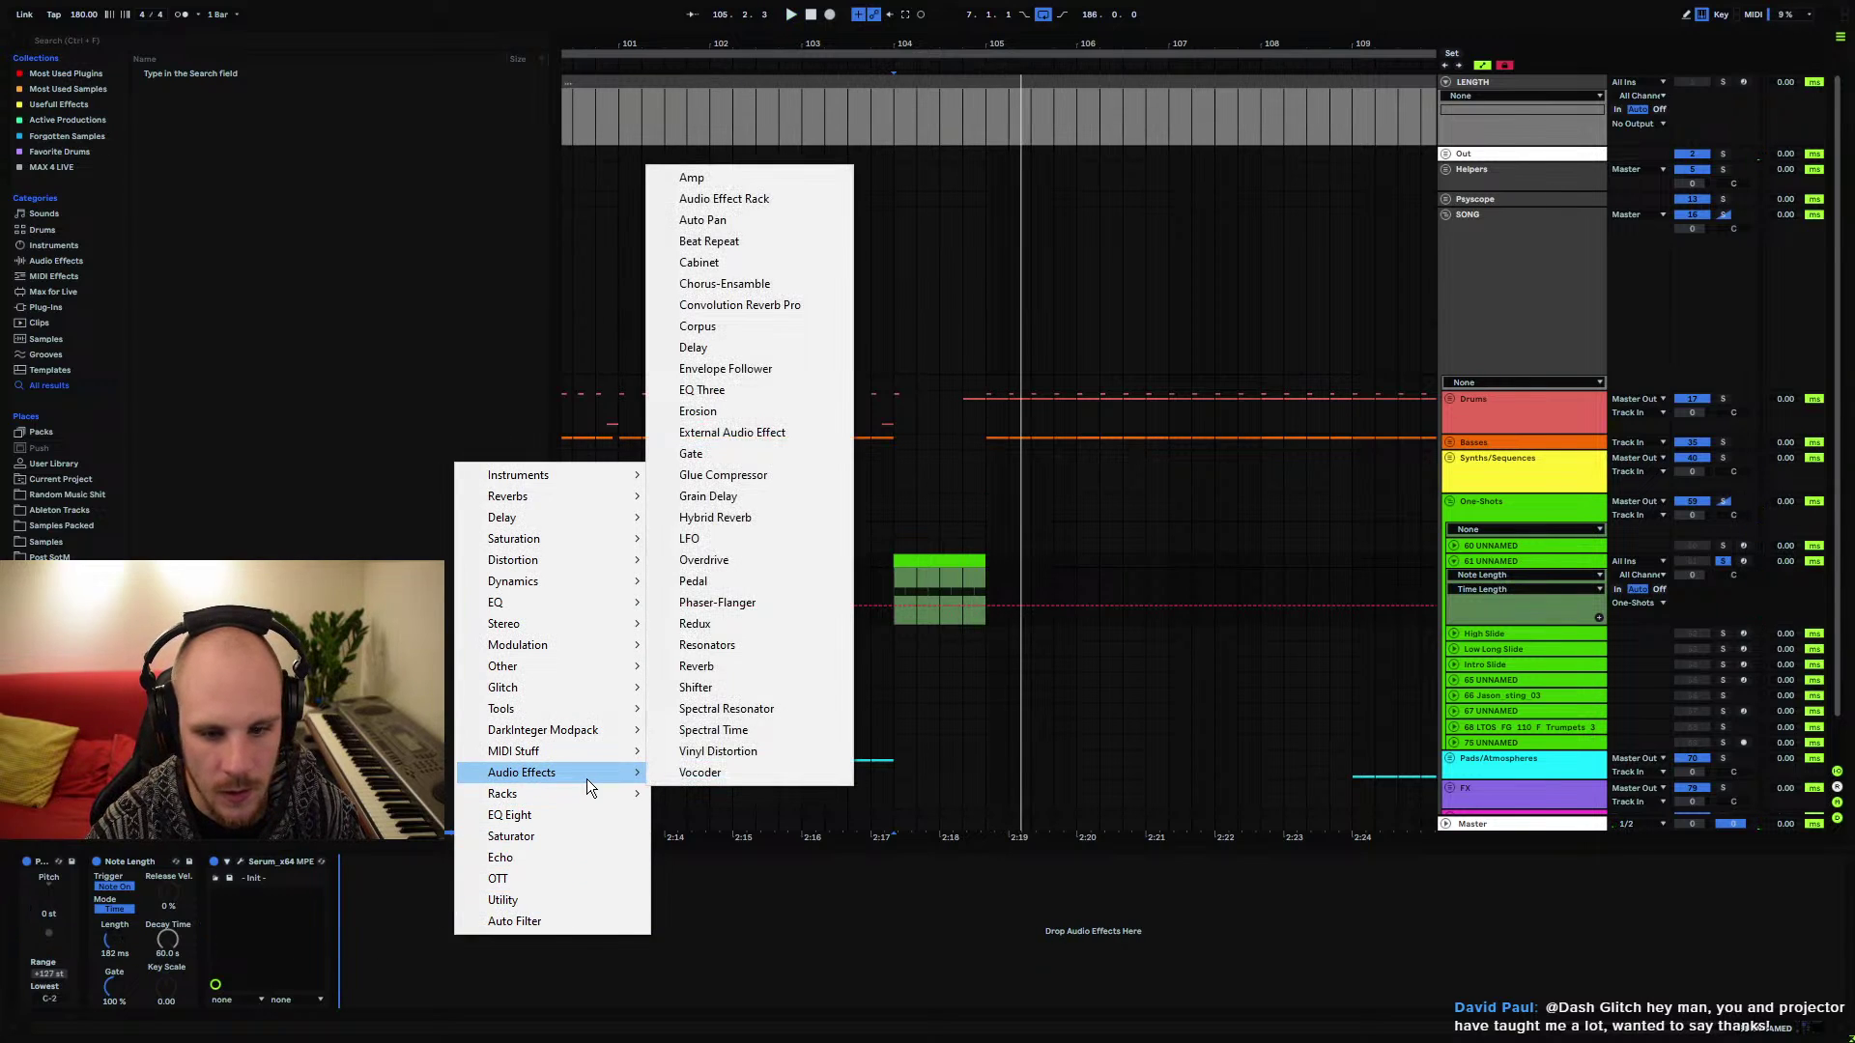
pyautogui.click(744, 538)
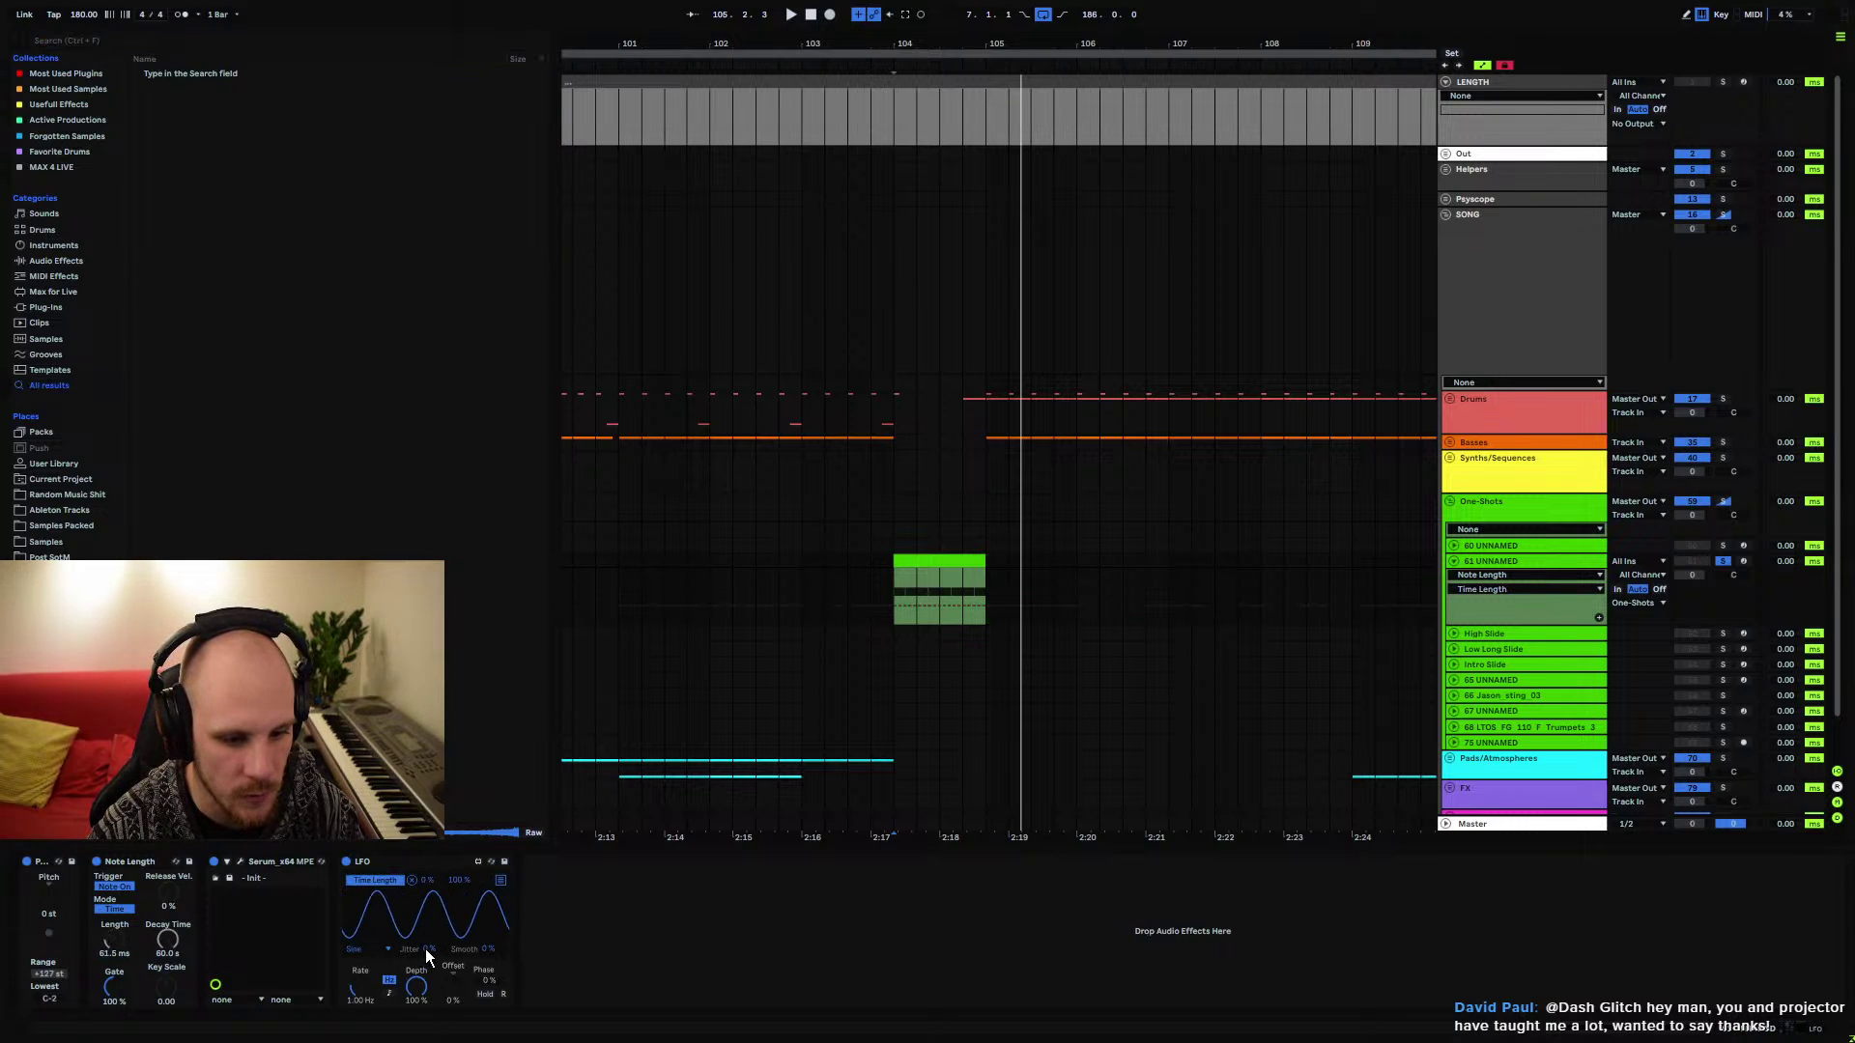
# Limit the LFO mapping's maximum to 33%, set depth to 0%, audition it with offset at 100% and return the offset to 0%
pyautogui.moveTo(459, 881); pyautogui.dragTo(459, 903)
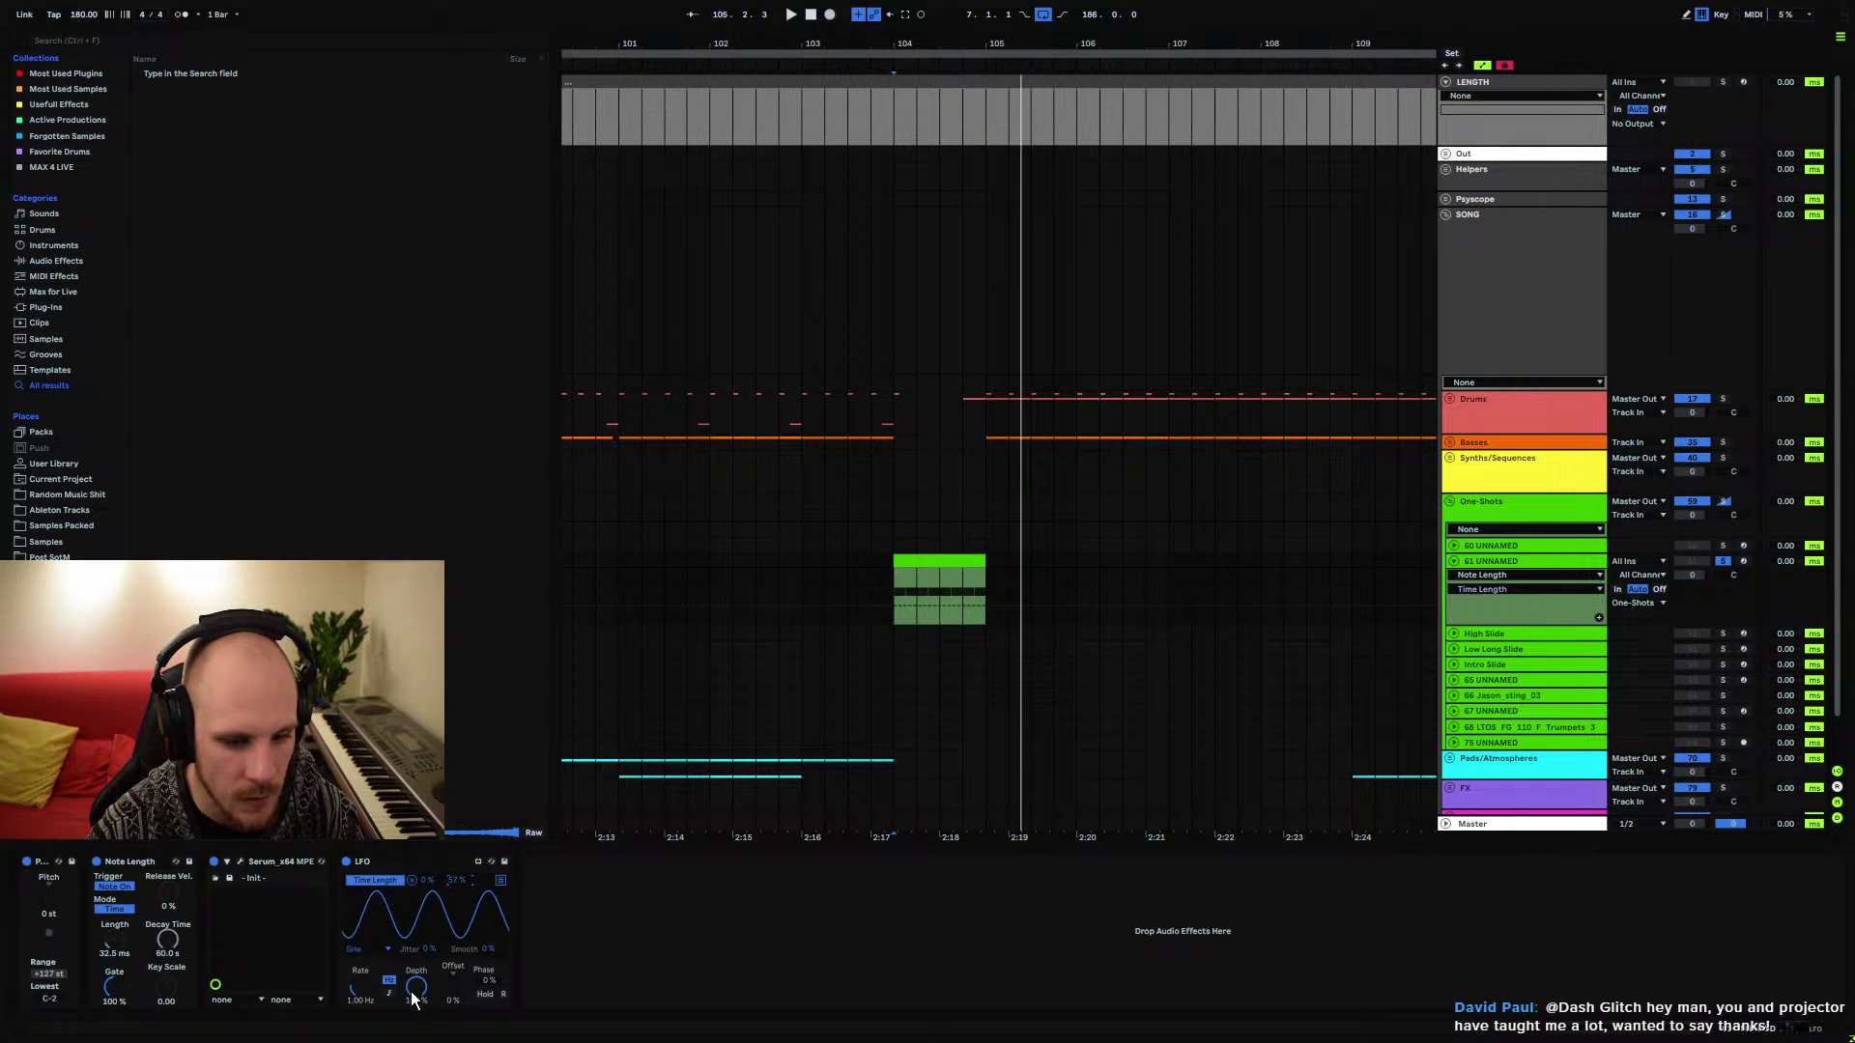
pyautogui.moveTo(419, 995); pyautogui.dragTo(452, 947)
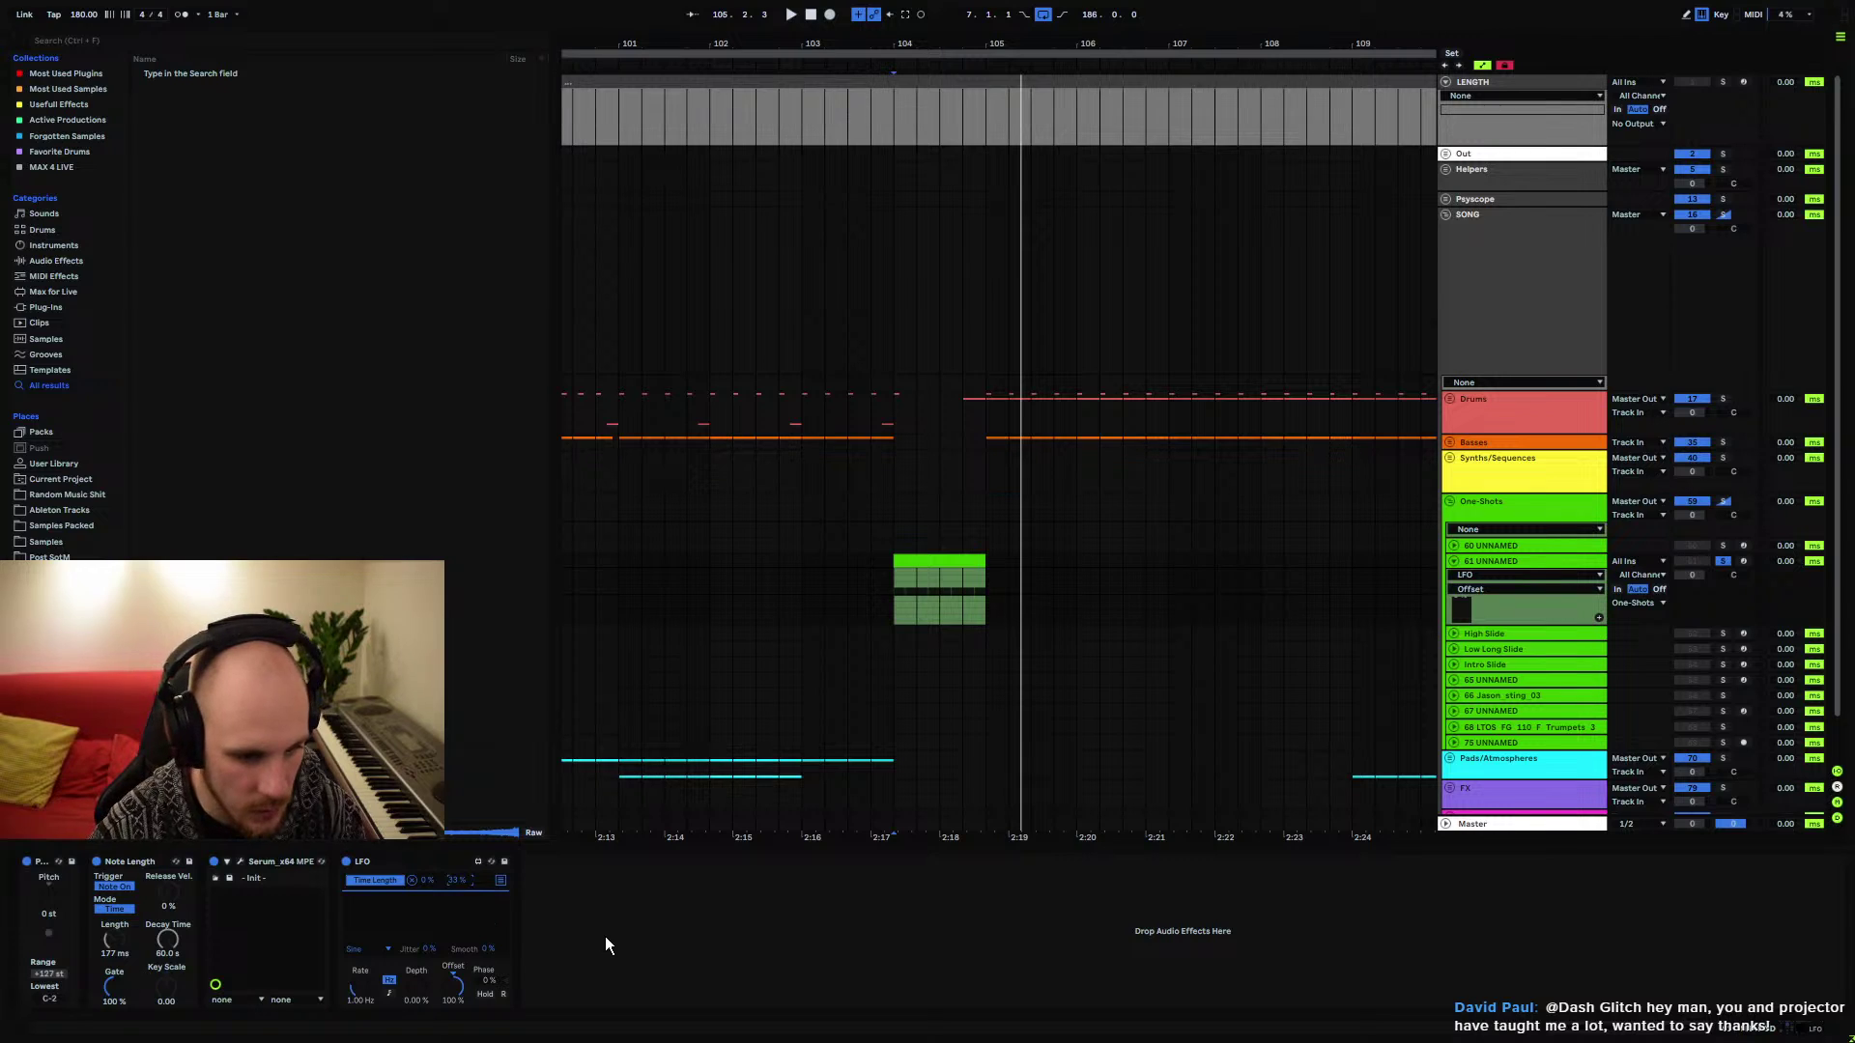
pyautogui.press('space')
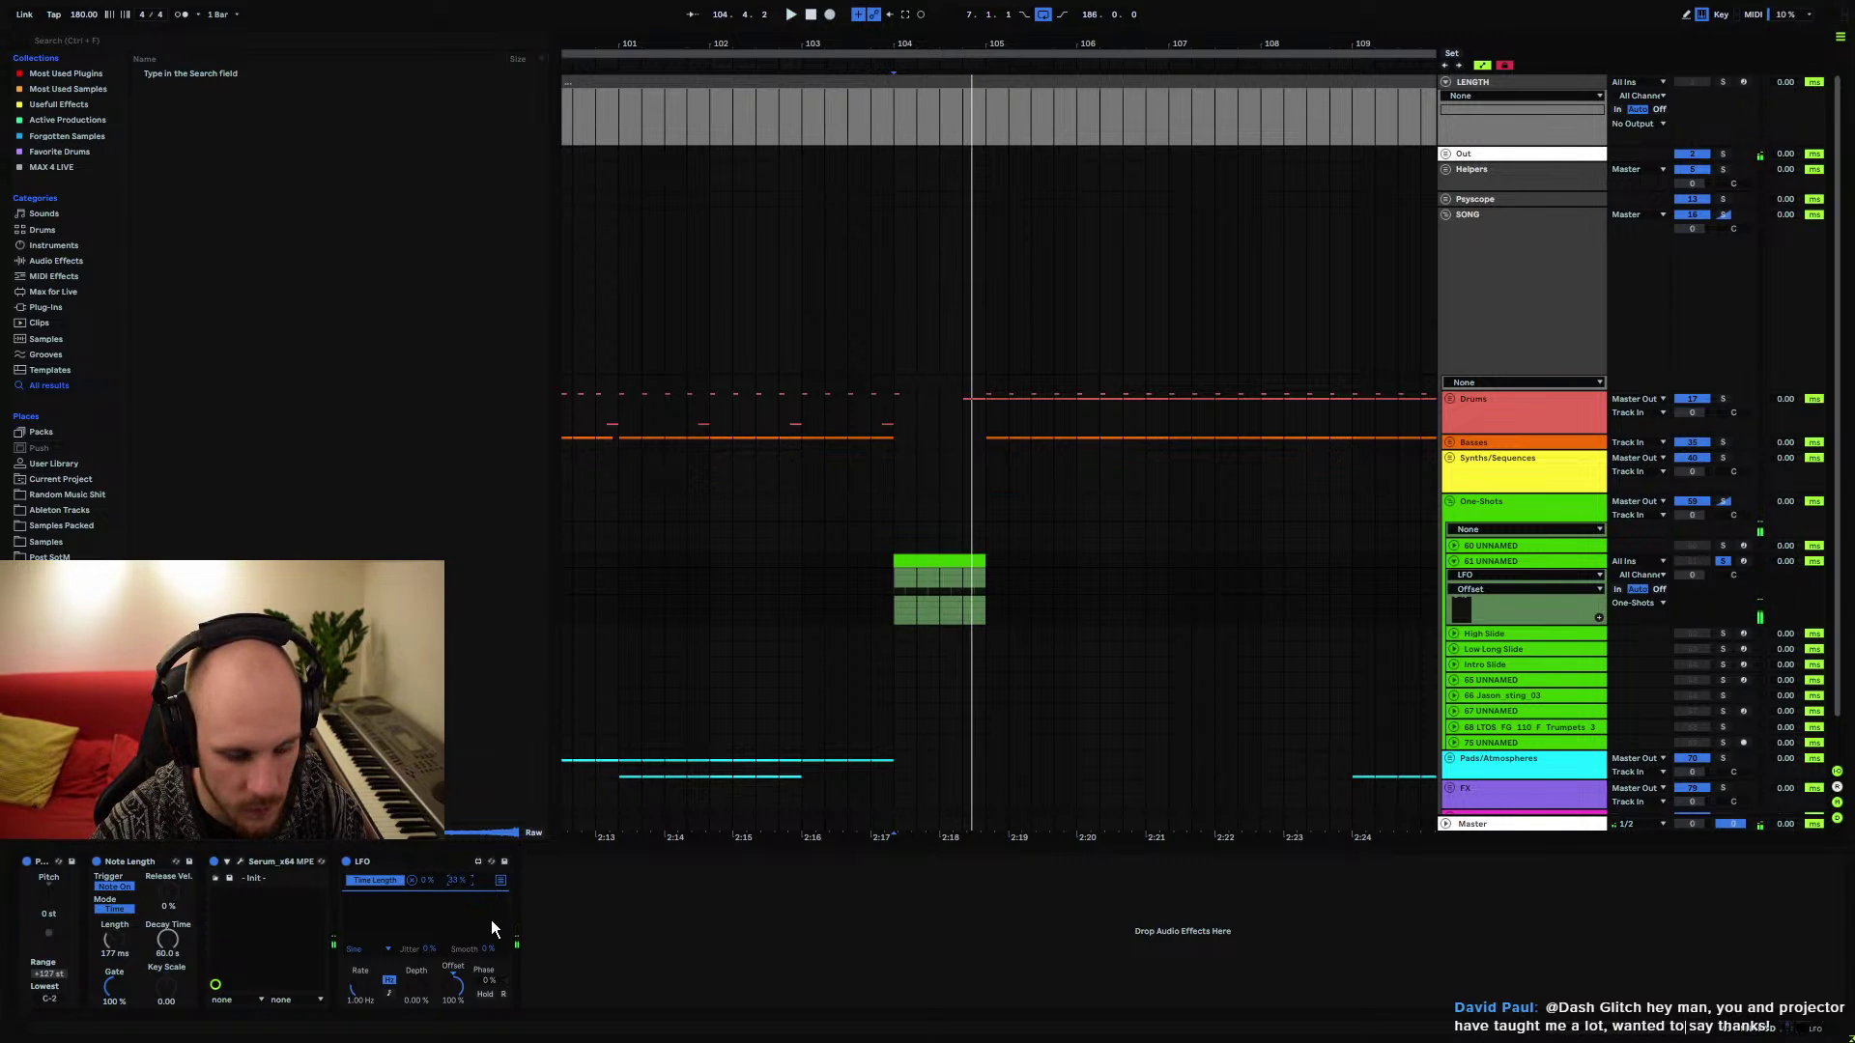
pyautogui.moveTo(453, 982); pyautogui.dragTo(456, 979)
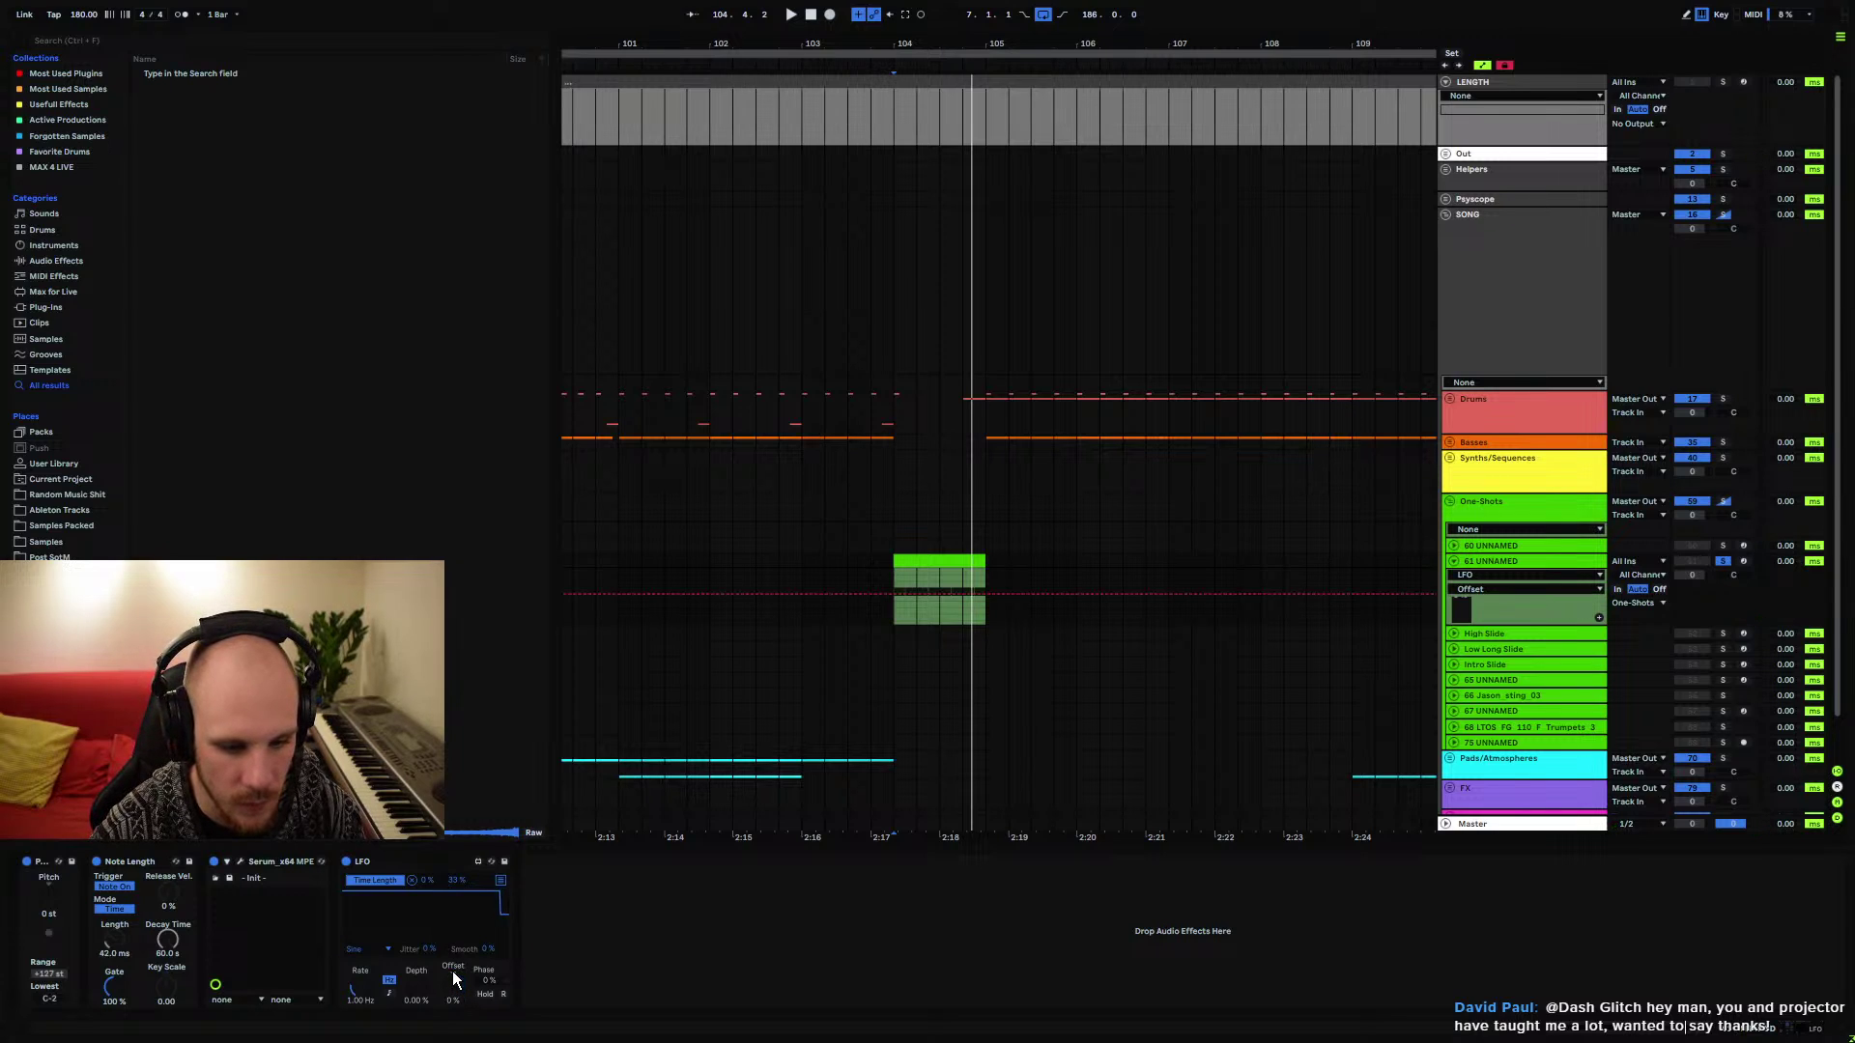
# Change the LFO shape to Random with a synced 1/8 rate, play the clip and set the depth to 100%
pyautogui.click(376, 951)
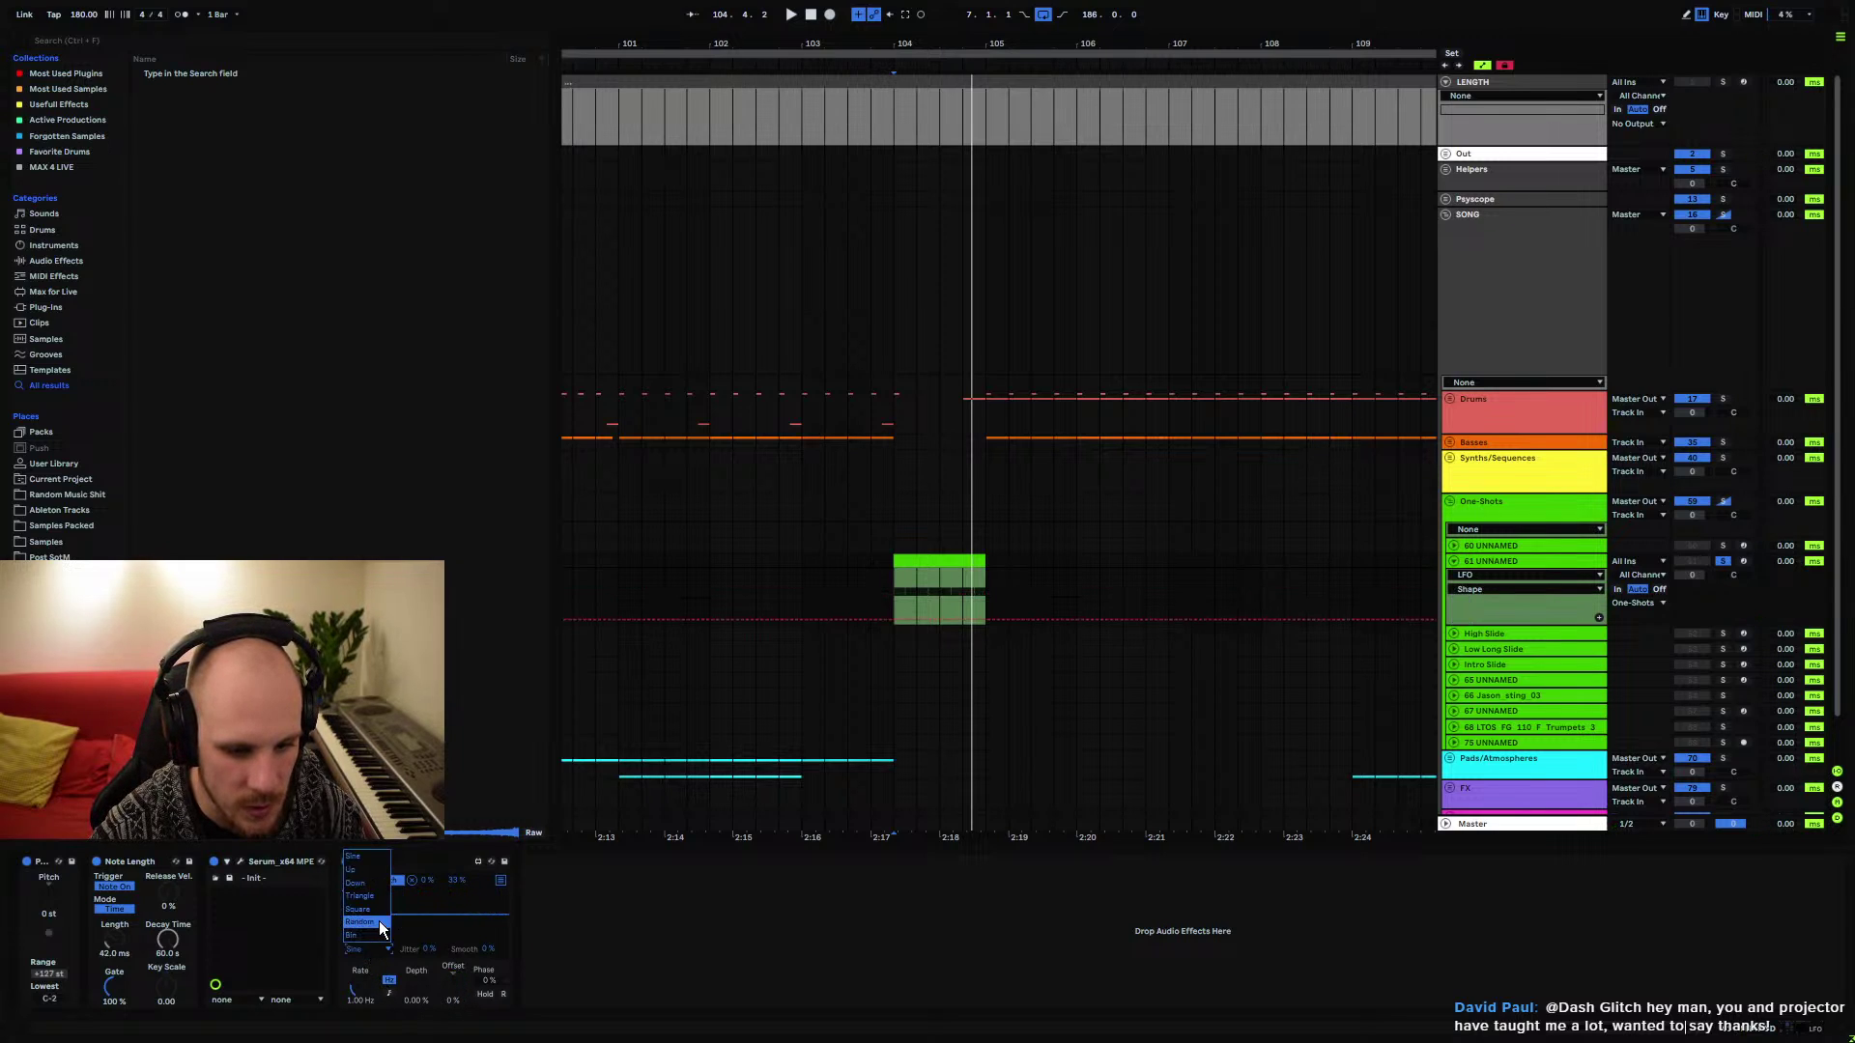
pyautogui.click(365, 923)
pyautogui.moveTo(375, 1001); pyautogui.dragTo(375, 1028)
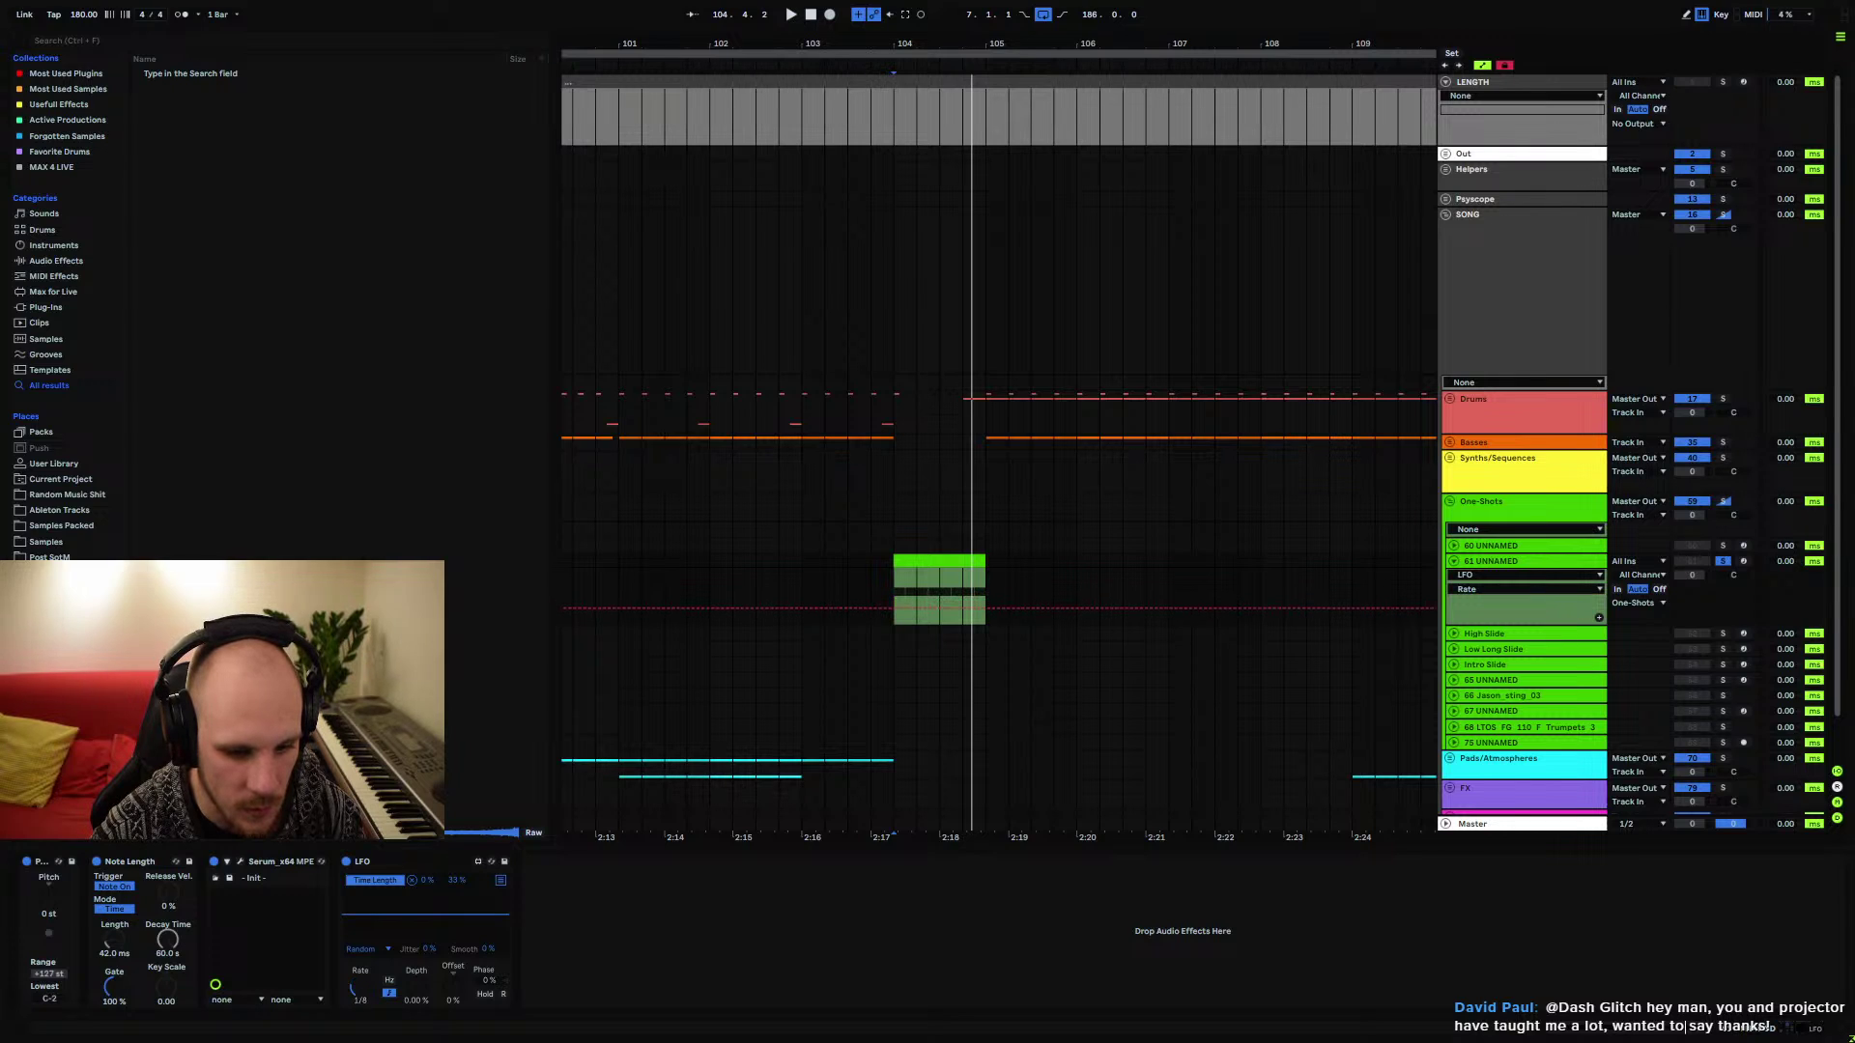
pyautogui.press('space')
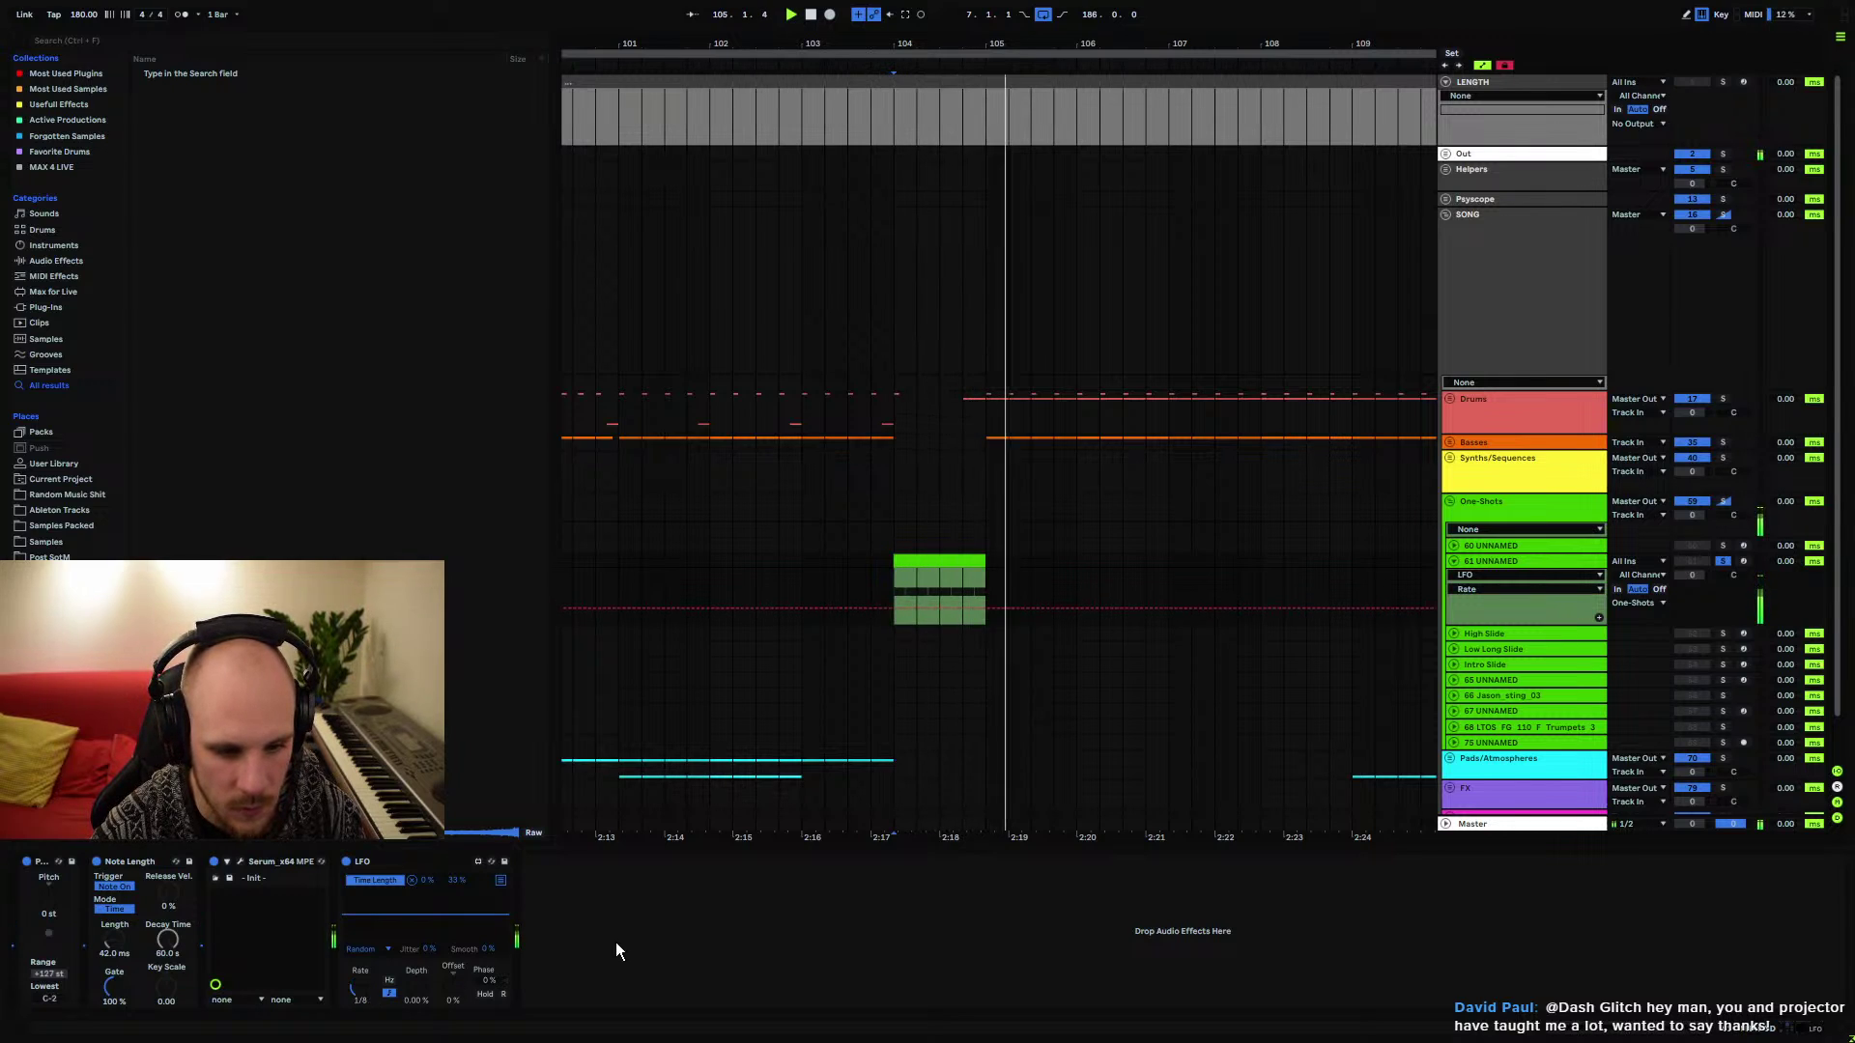
pyautogui.moveTo(425, 986); pyautogui.dragTo(426, 927)
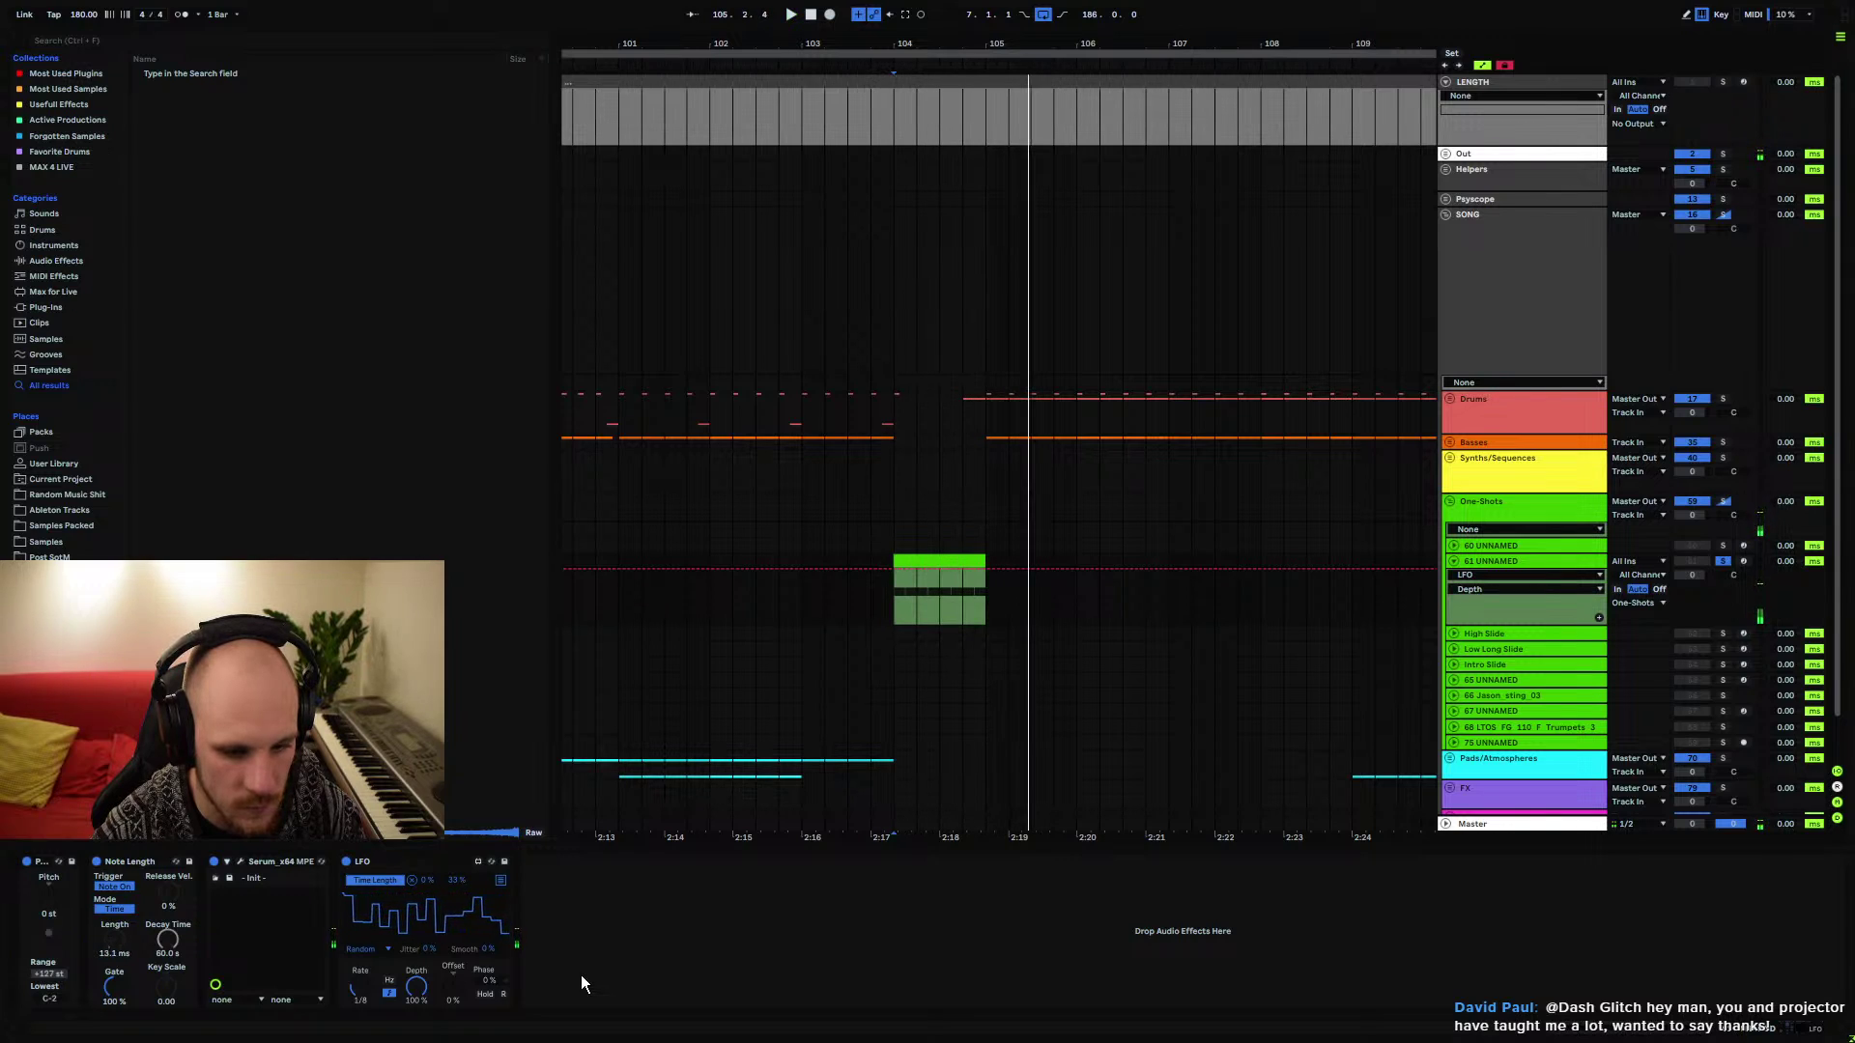
# Raise the LFO mapping's minimum to 13% and fold track 61
pyautogui.moveTo(428, 880)
pyautogui.mouseDown()
pyautogui.moveTo(428, 847)
pyautogui.moveTo(428, 902)
pyautogui.mouseUp()
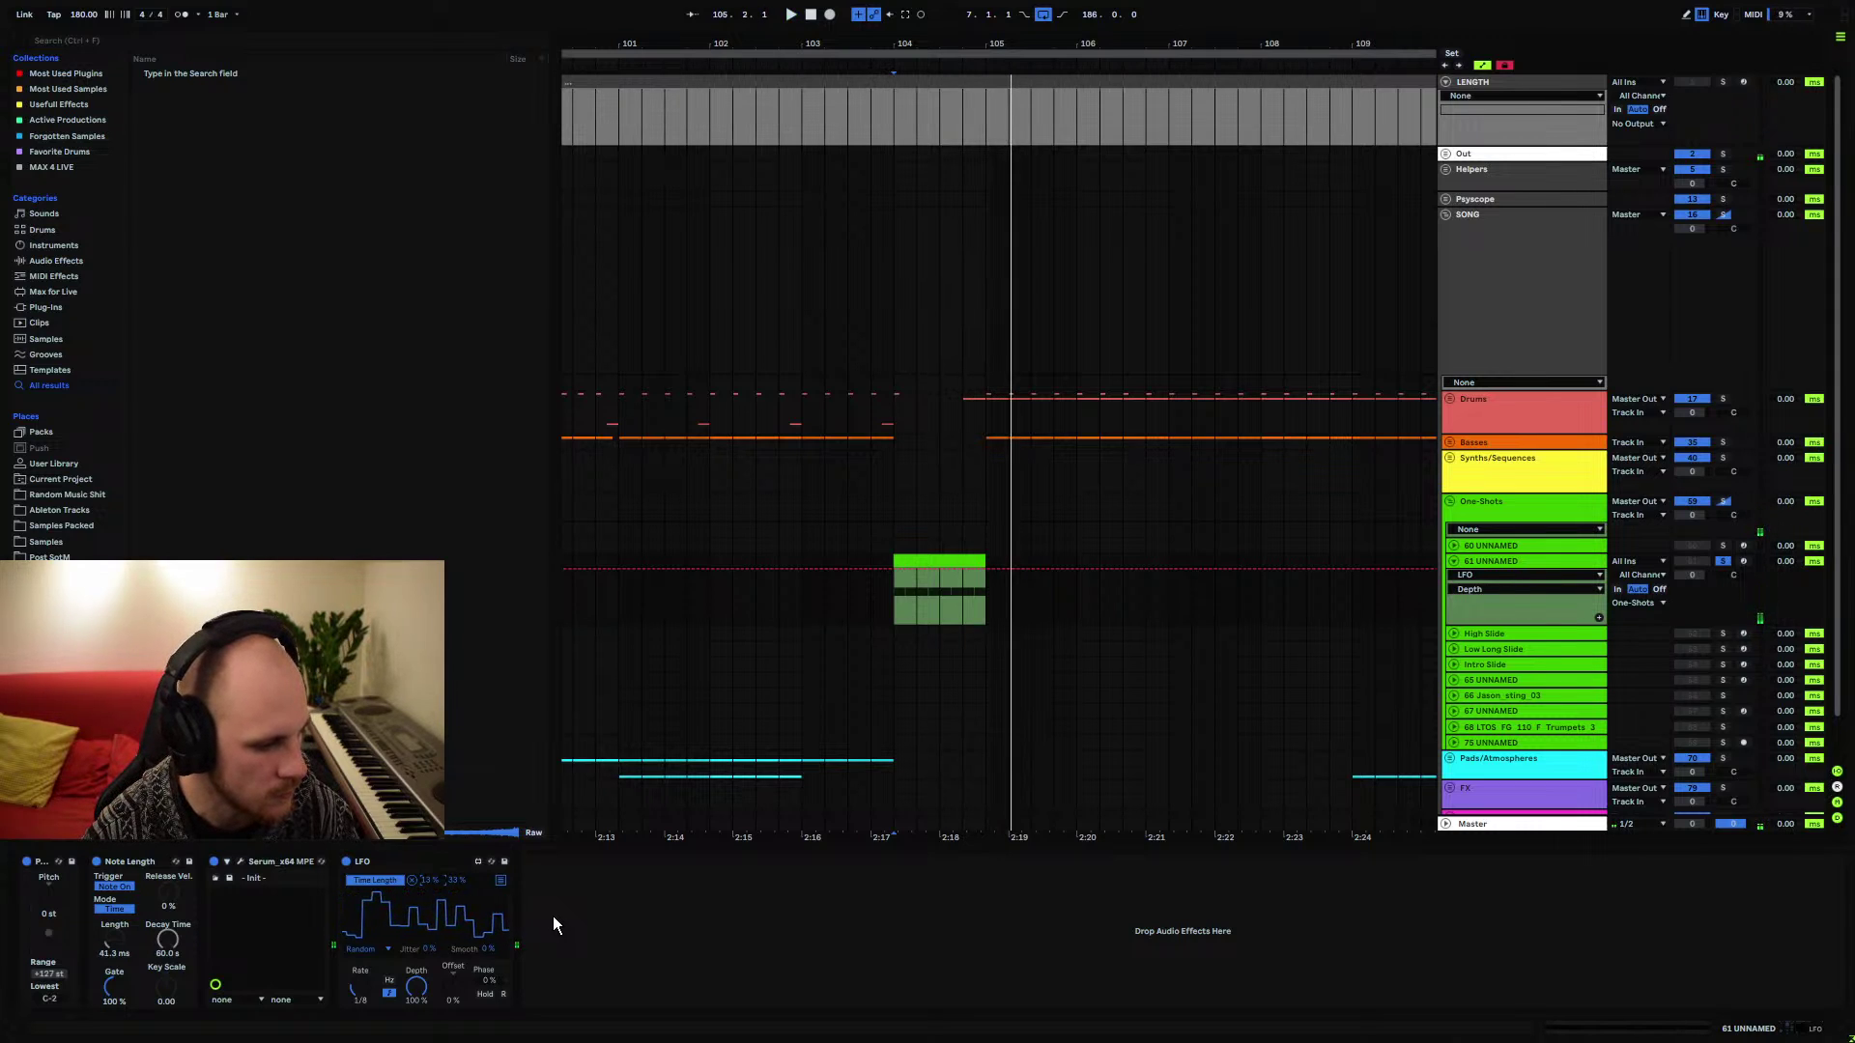
pyautogui.rightClick(671, 938)
pyautogui.click(628, 956)
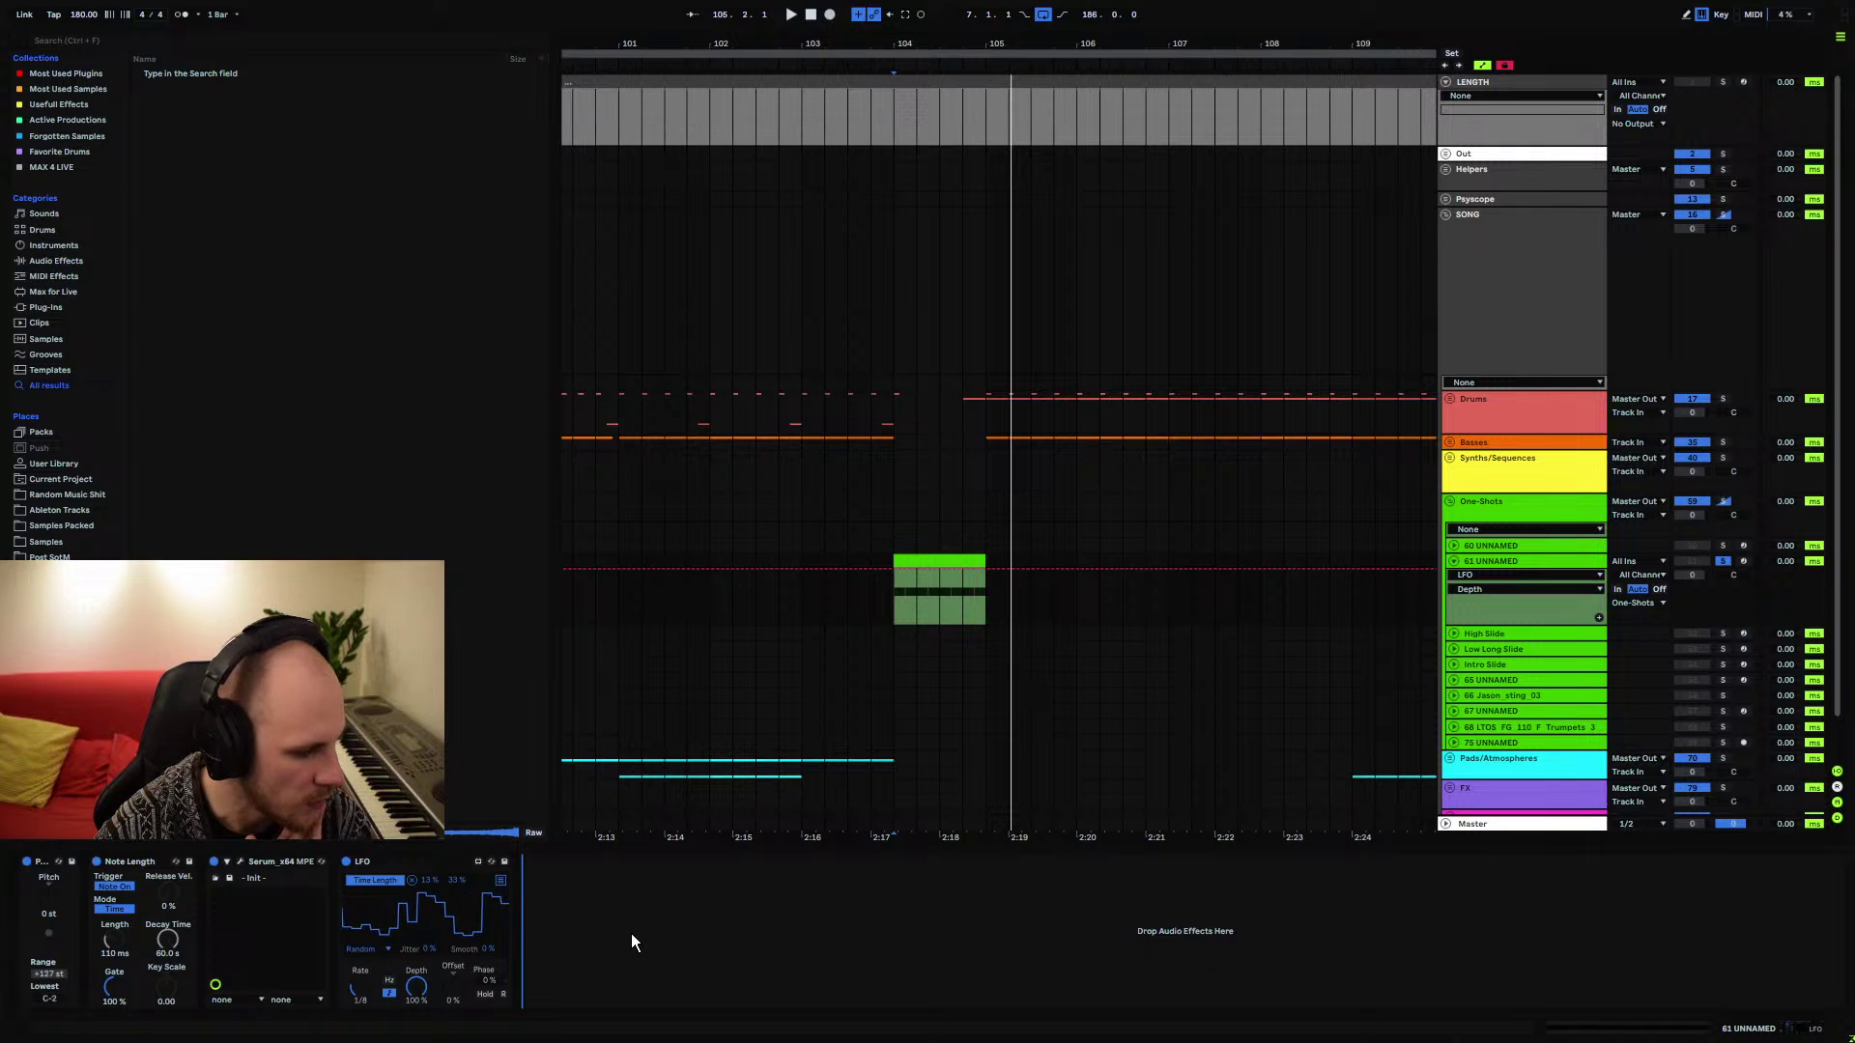
pyautogui.doubleClick(1488, 559)
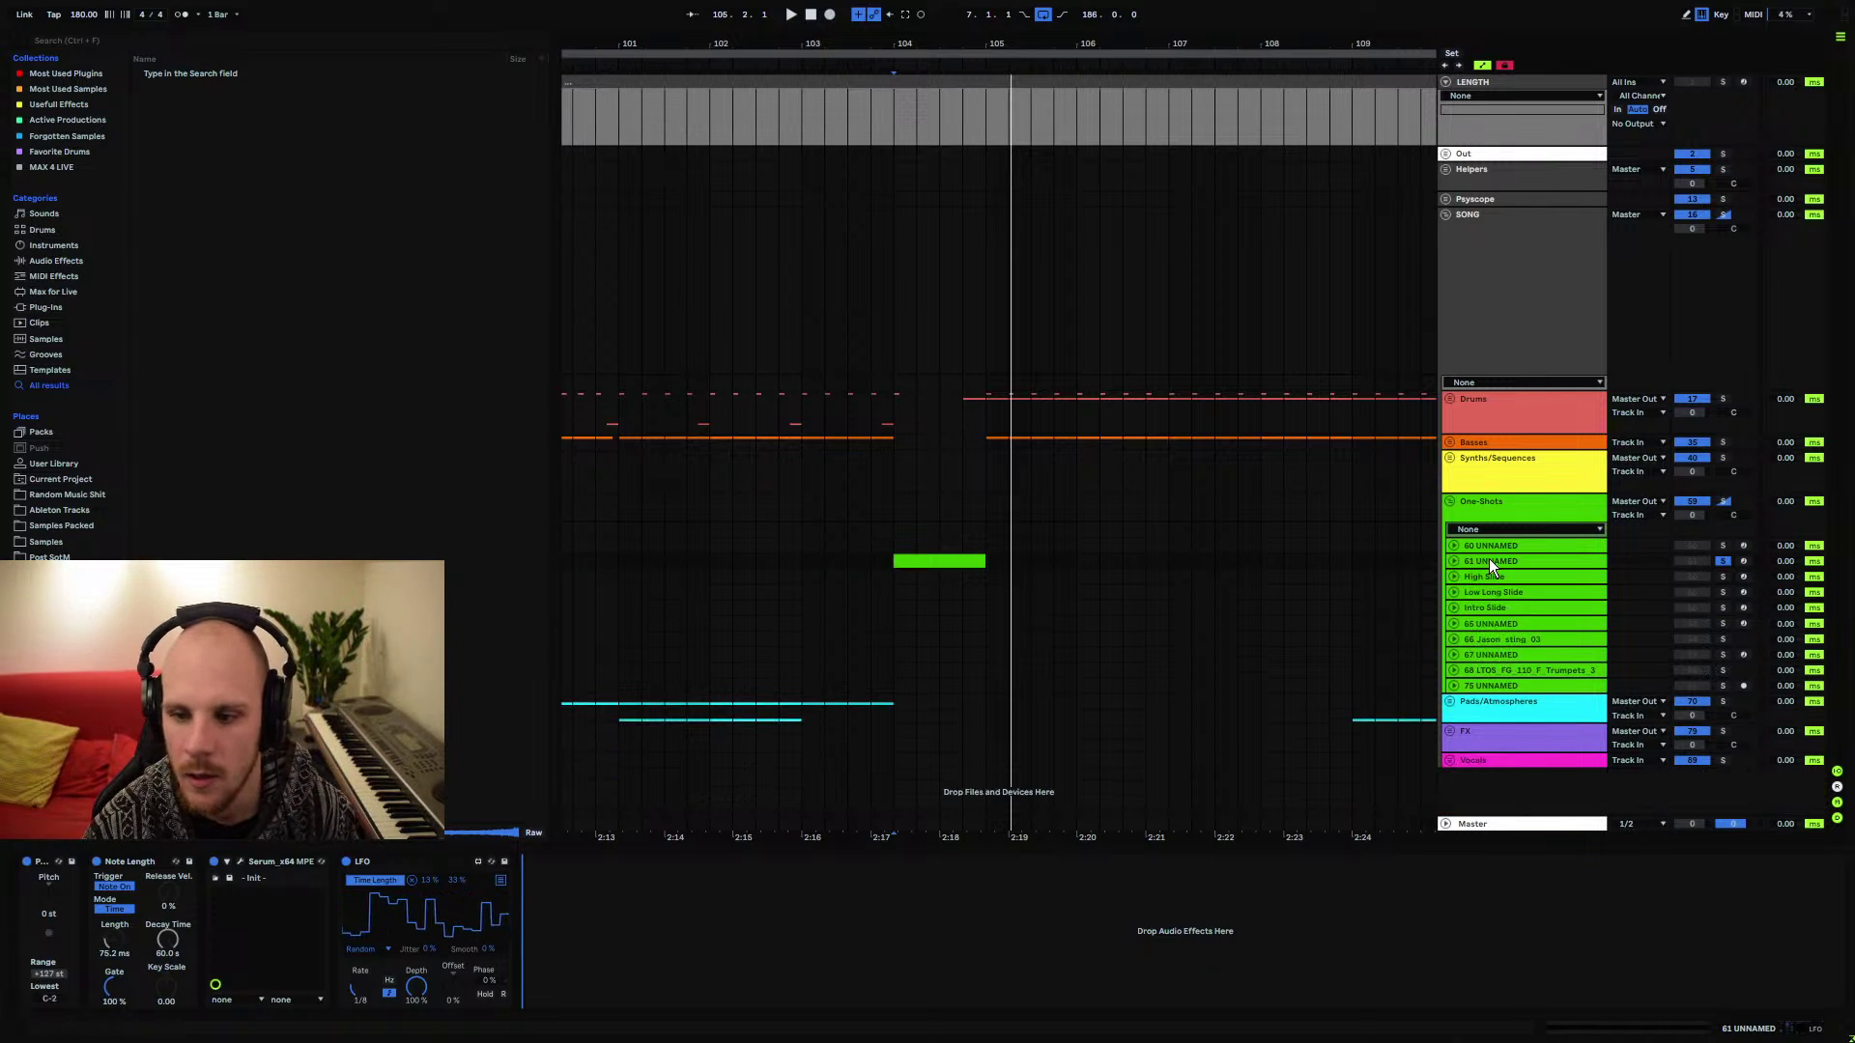
# Insert a new MIDI track below the last One-Shots track and load Phase Plant on it
pyautogui.click(1506, 686)
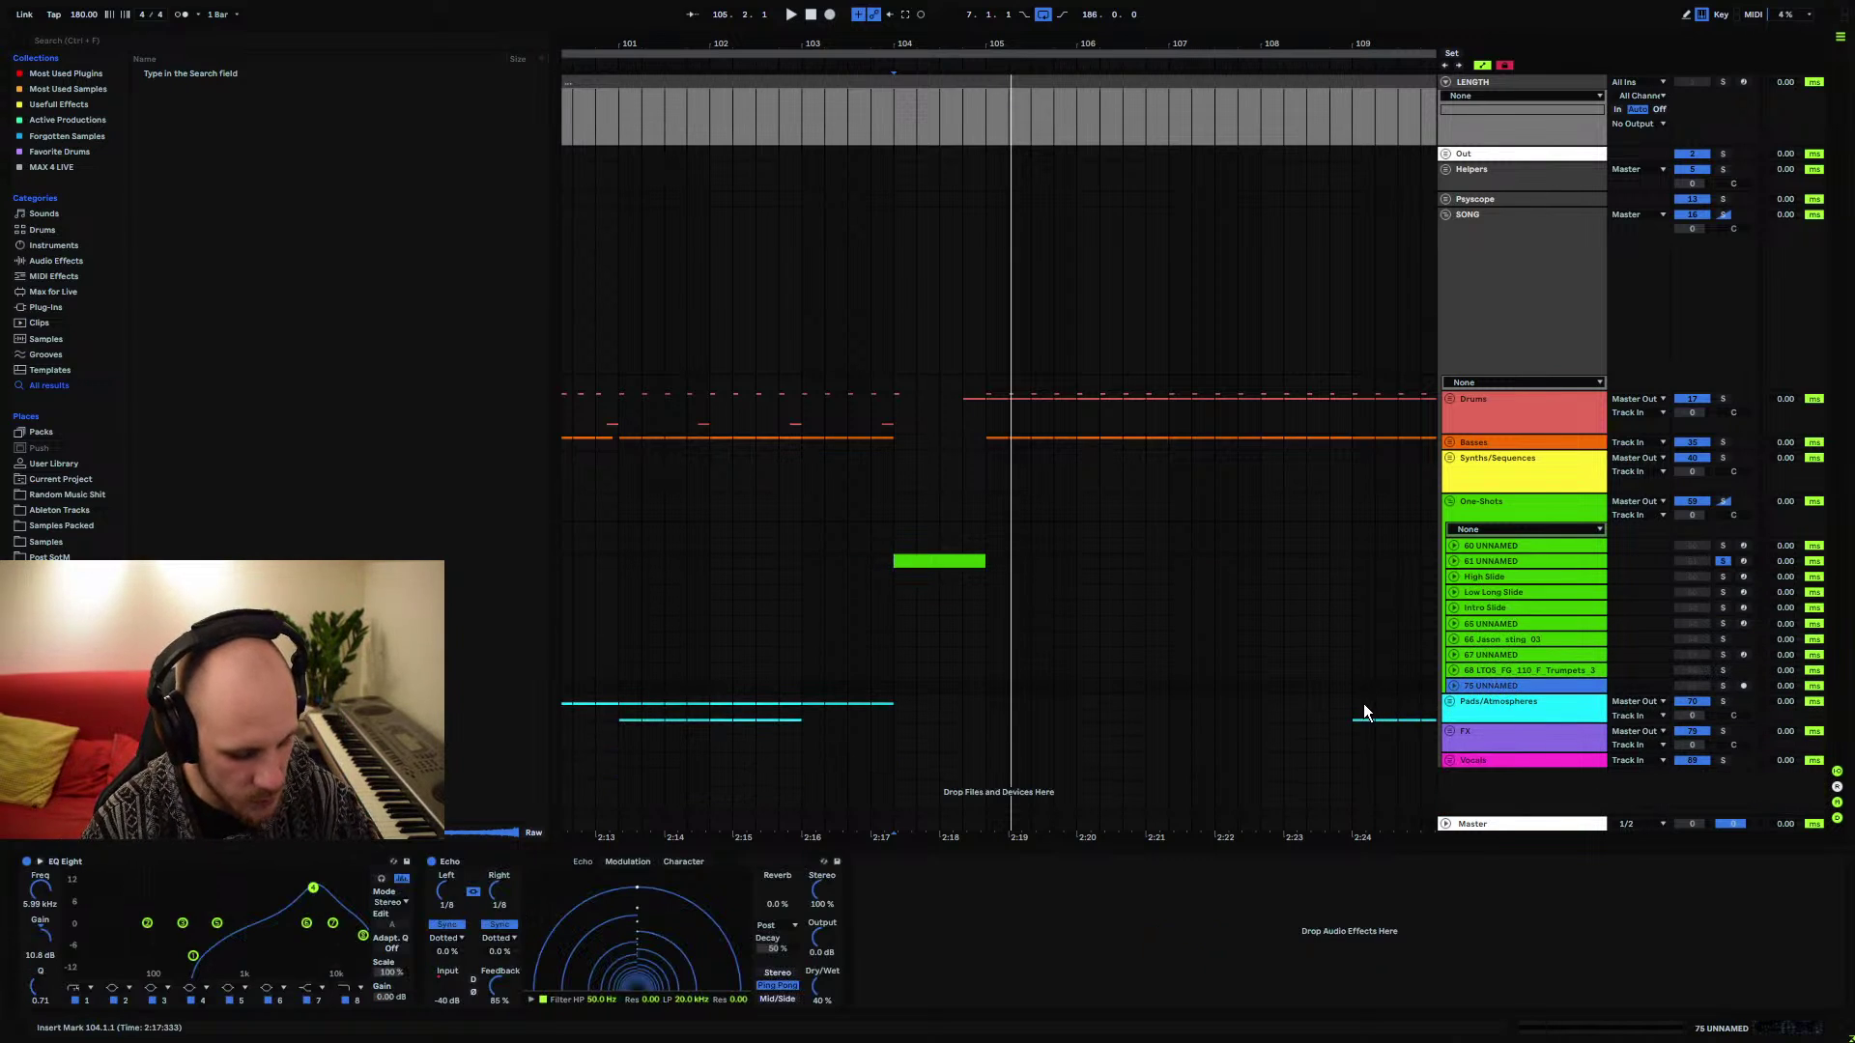
pyautogui.hotkey('ctrl', 'shift', 't')
pyautogui.rightClick(894, 725)
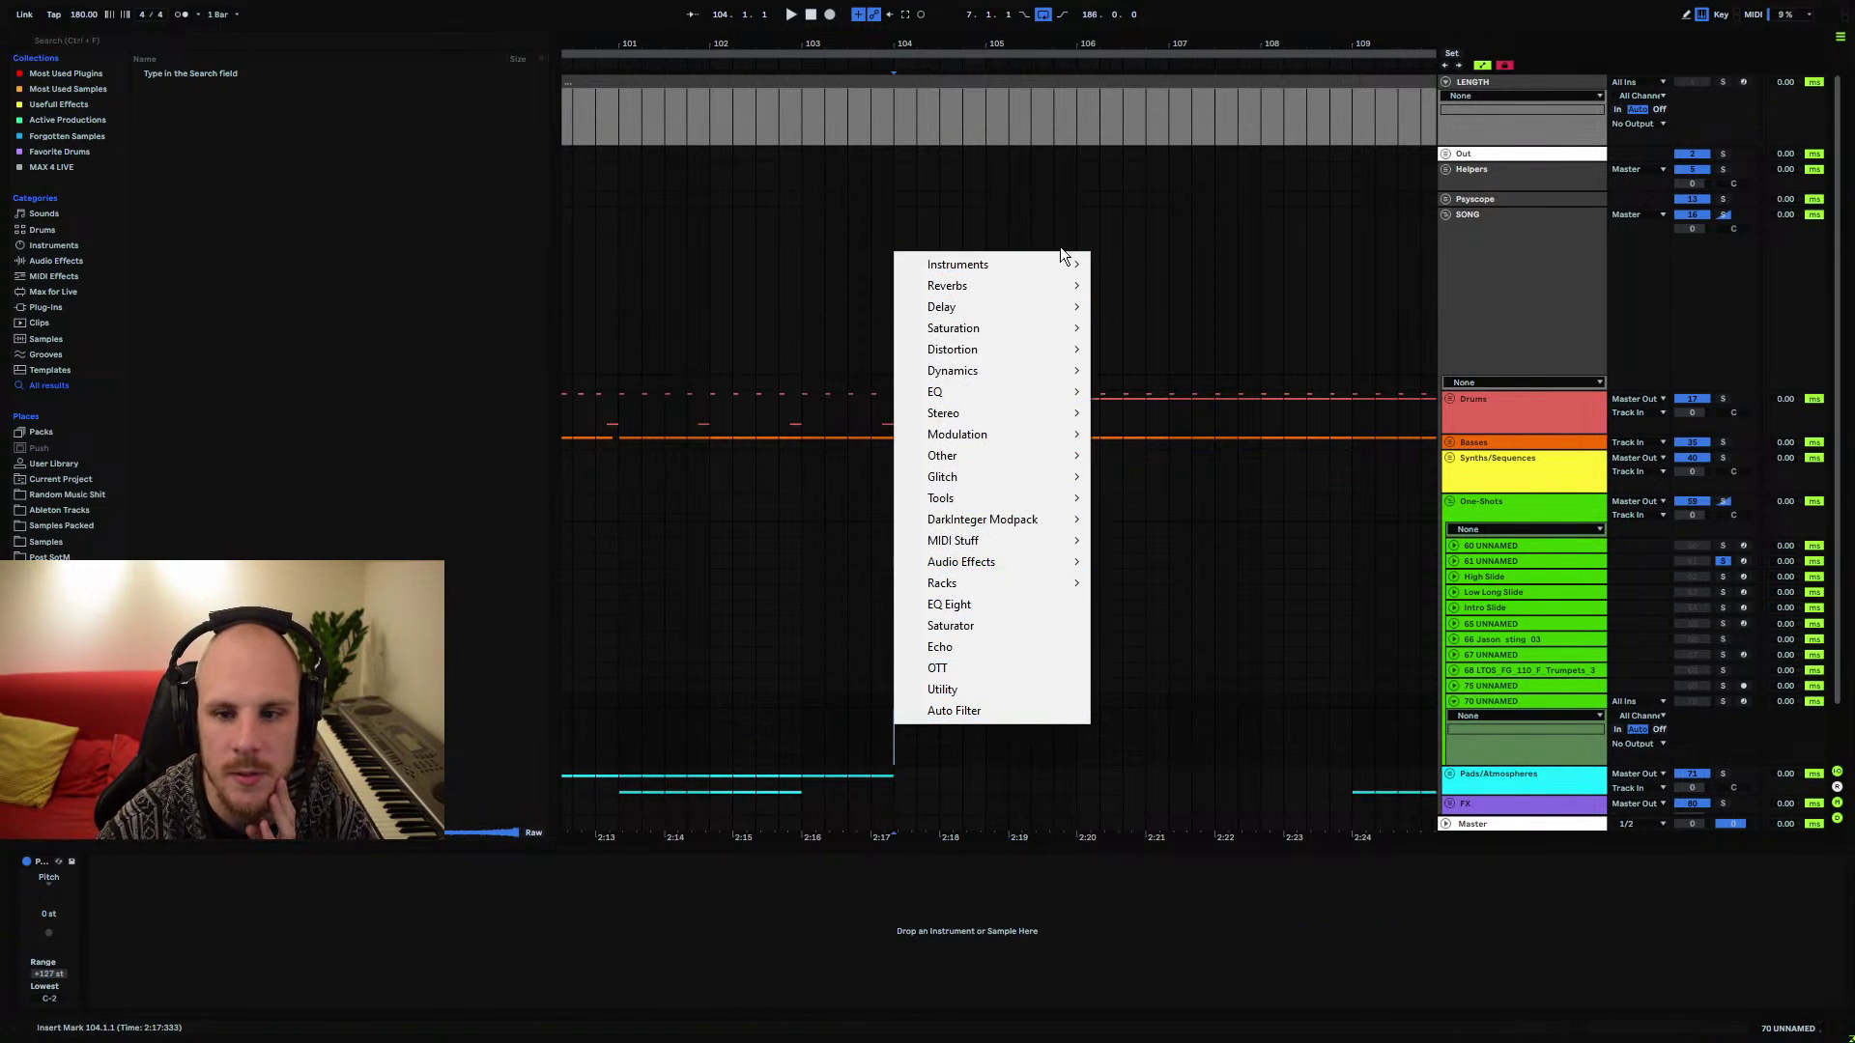
pyautogui.moveTo(1060, 263)
pyautogui.click(1155, 307)
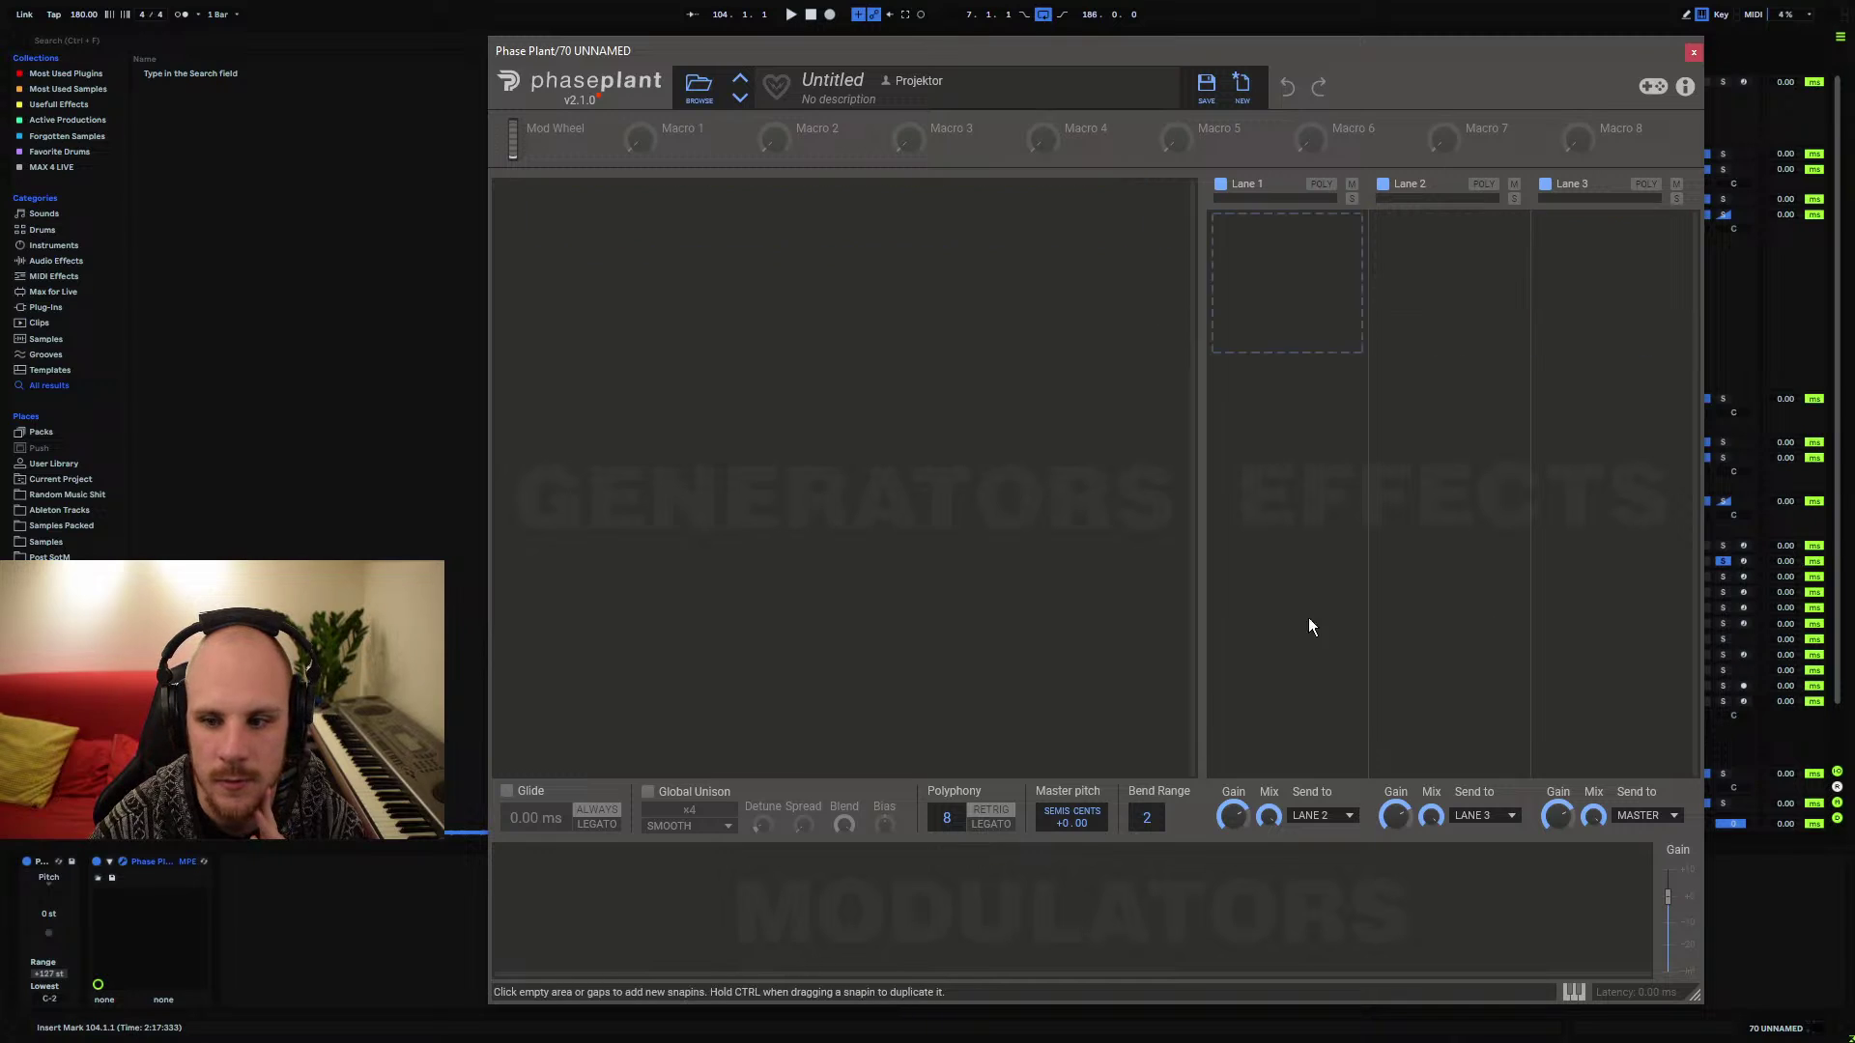
pyautogui.moveTo(1026, 87); pyautogui.dragTo(752, 76)
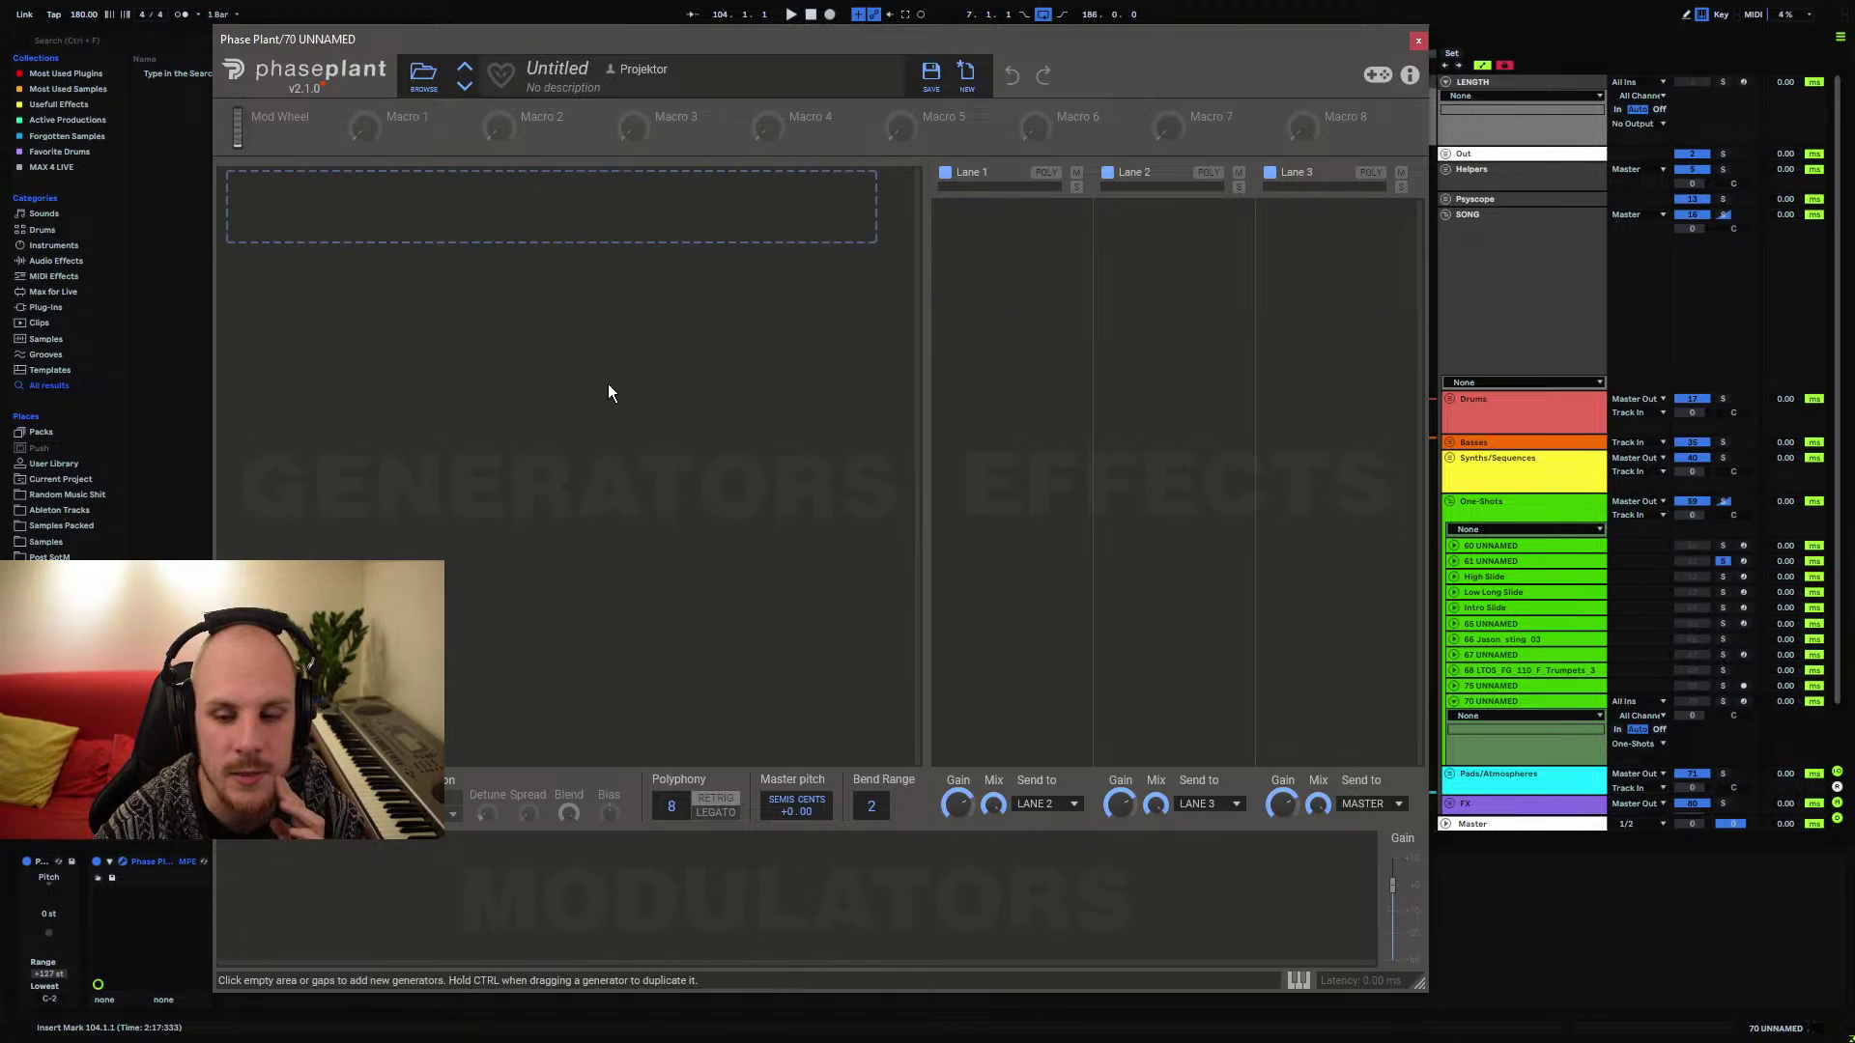
# Add a sawtooth and a sine Analog generator, move the sine below the first group and remove the emptied second group
pyautogui.click(633, 226)
pyautogui.click(681, 279)
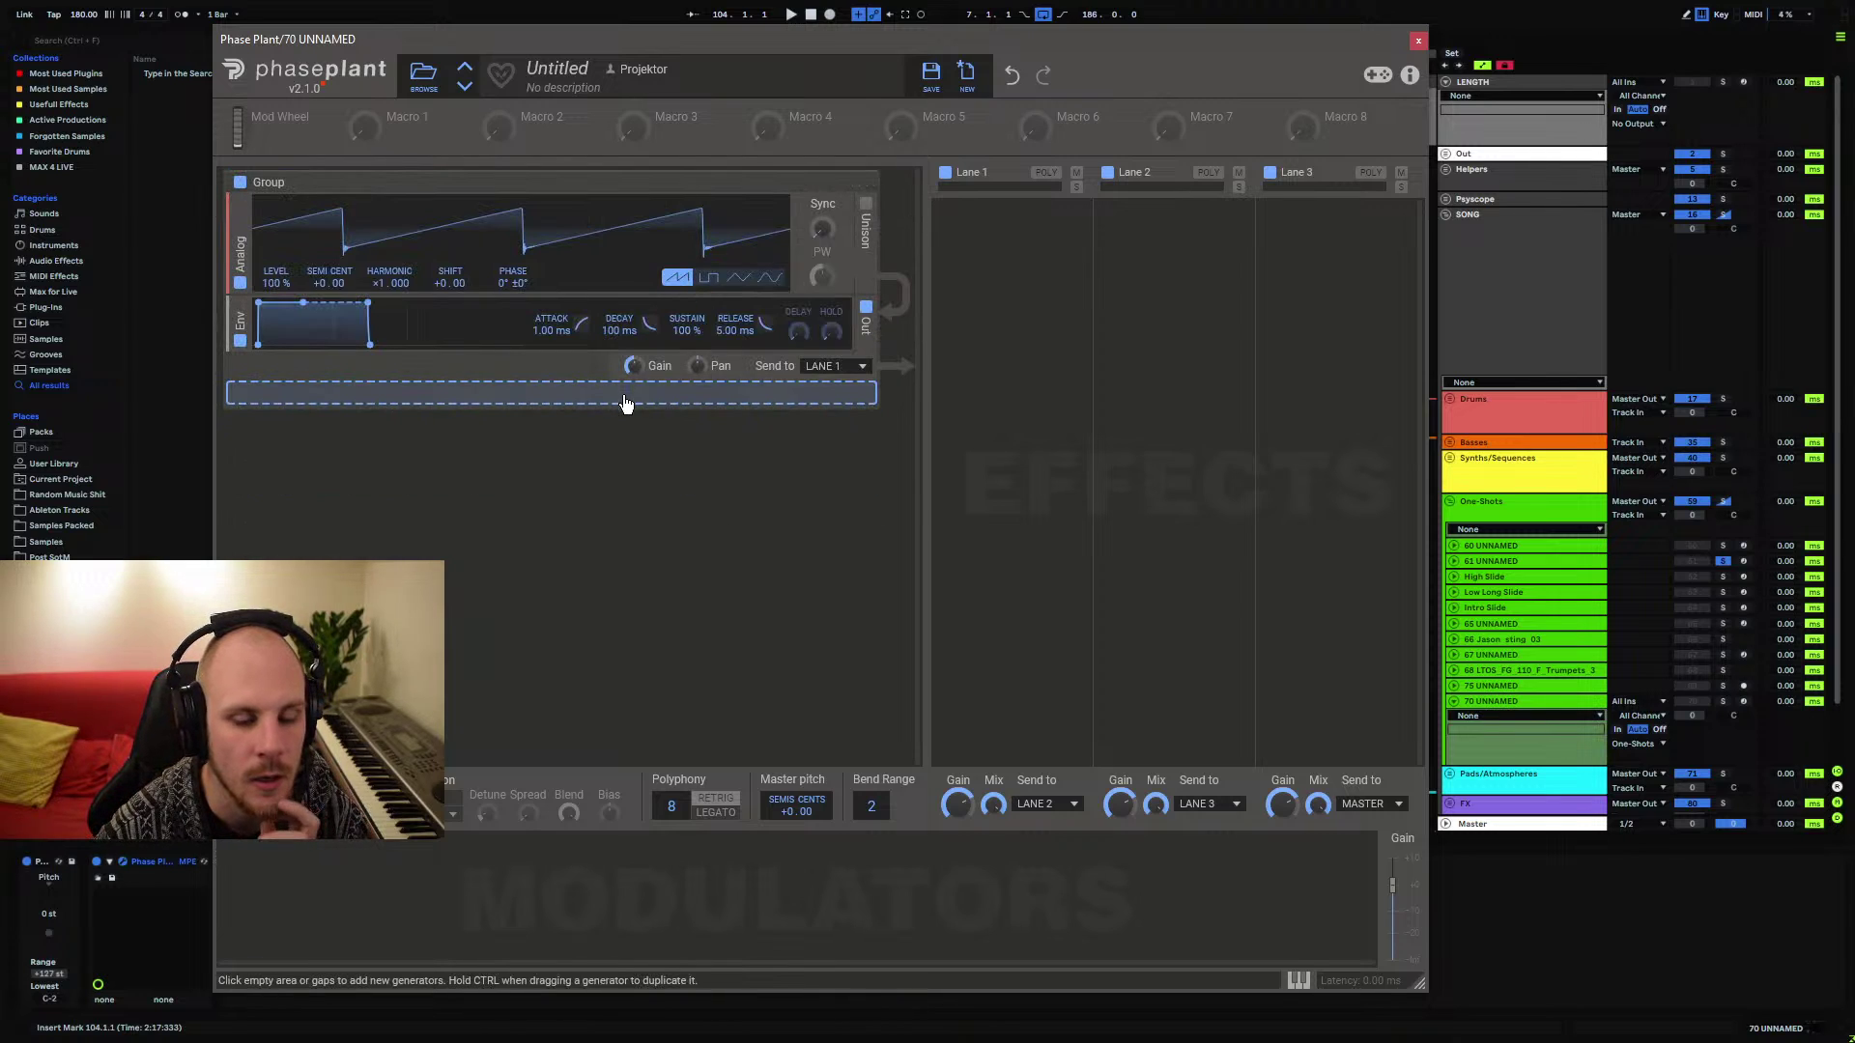
pyautogui.click(615, 426)
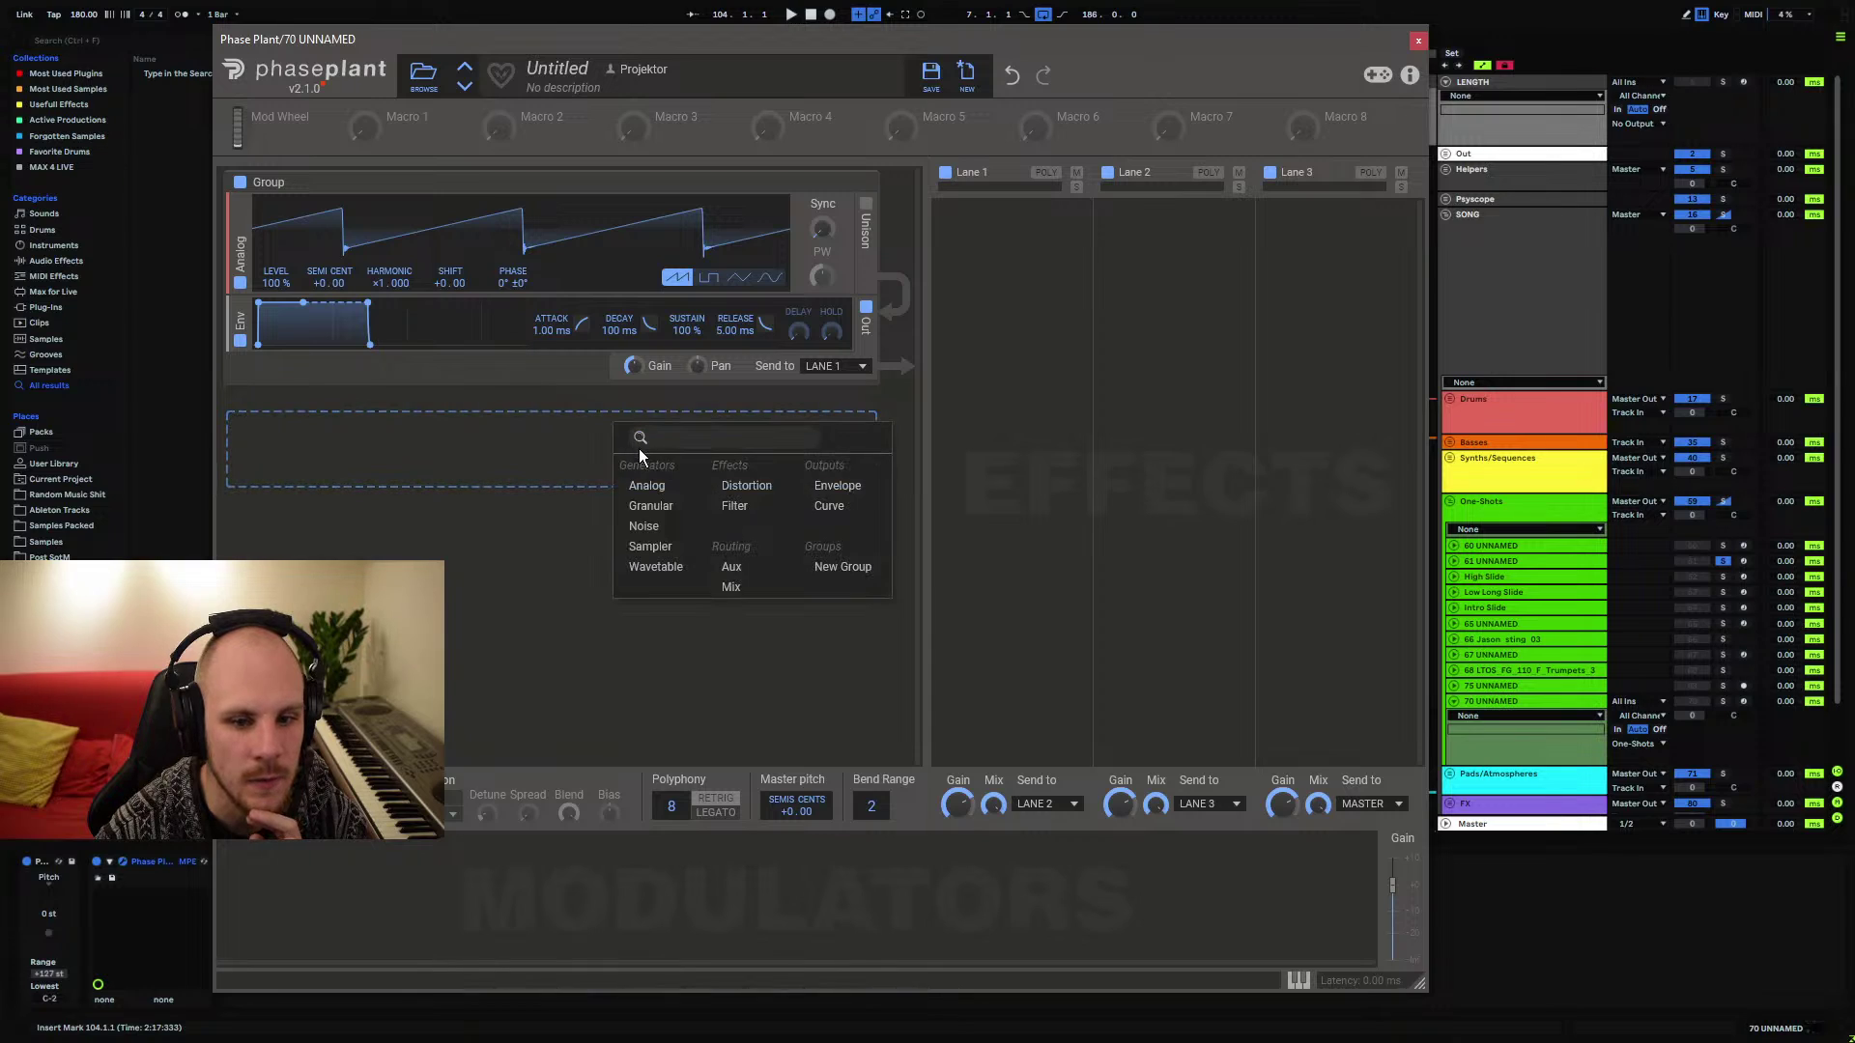
pyautogui.click(671, 488)
pyautogui.click(771, 521)
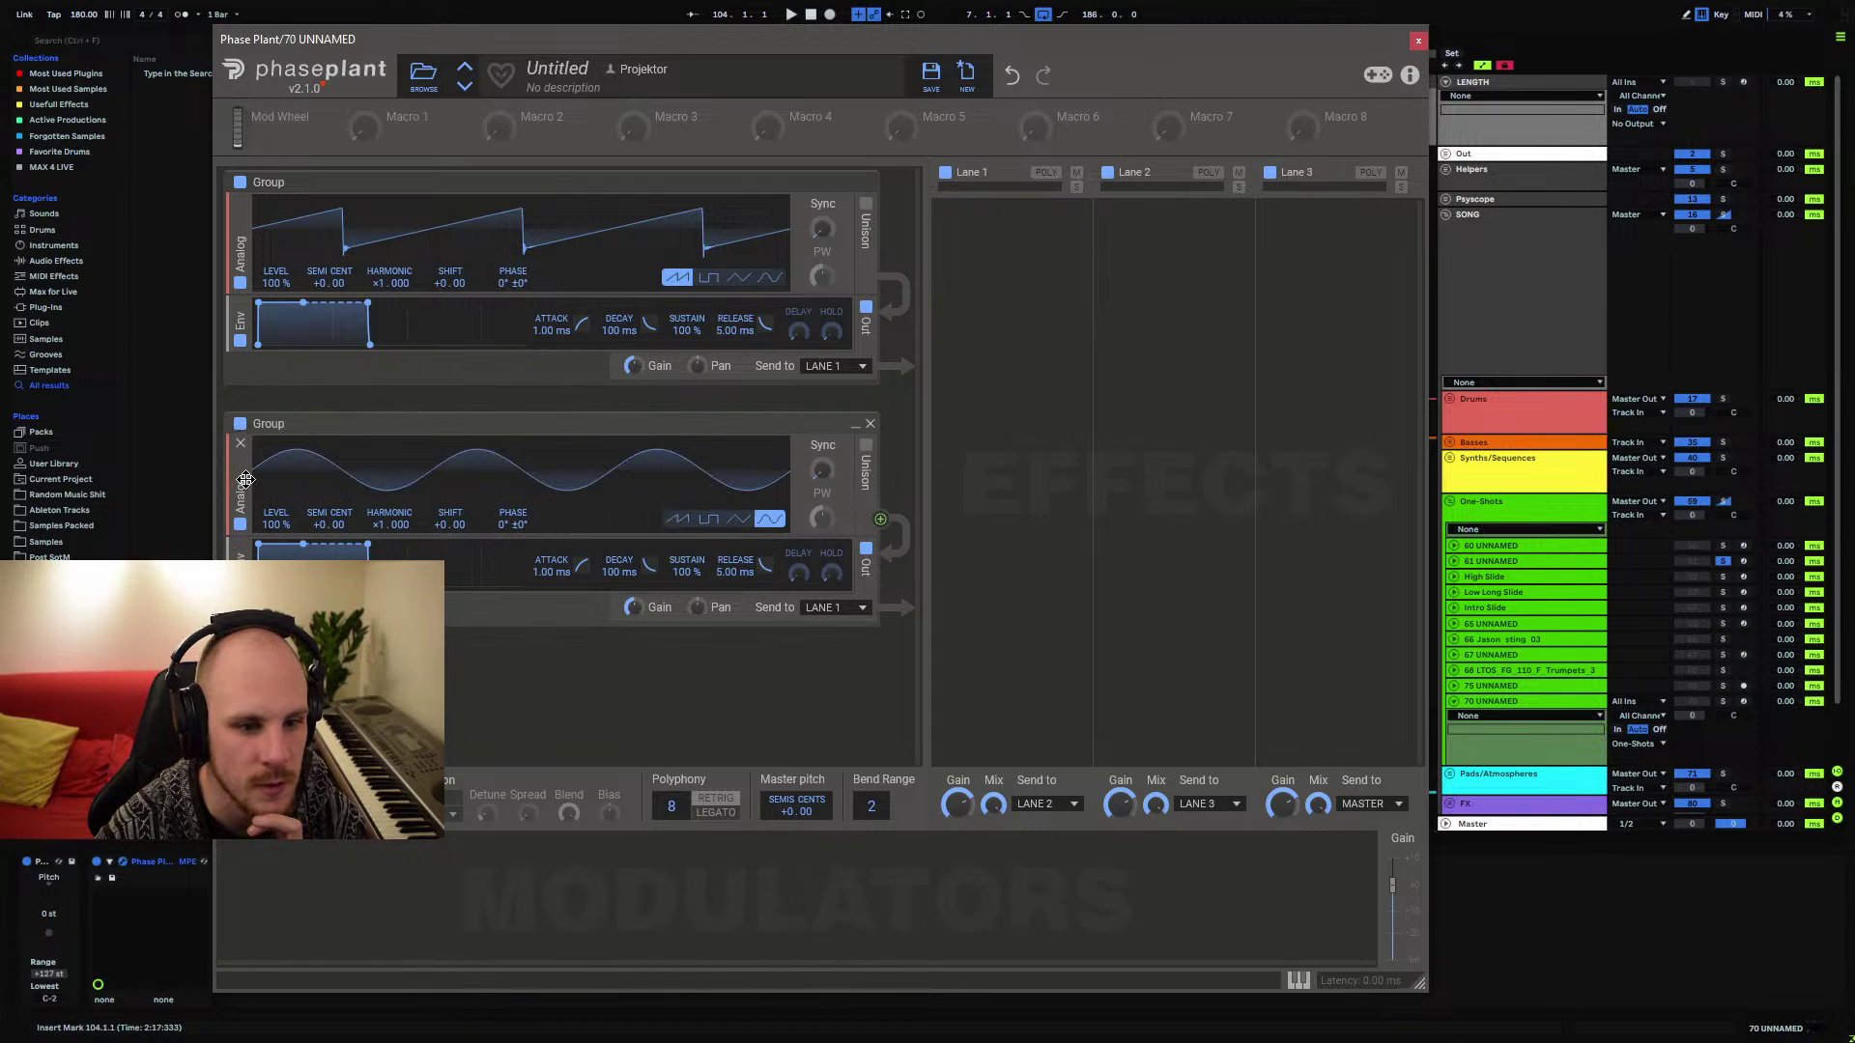
pyautogui.moveTo(245, 480); pyautogui.dragTo(246, 430)
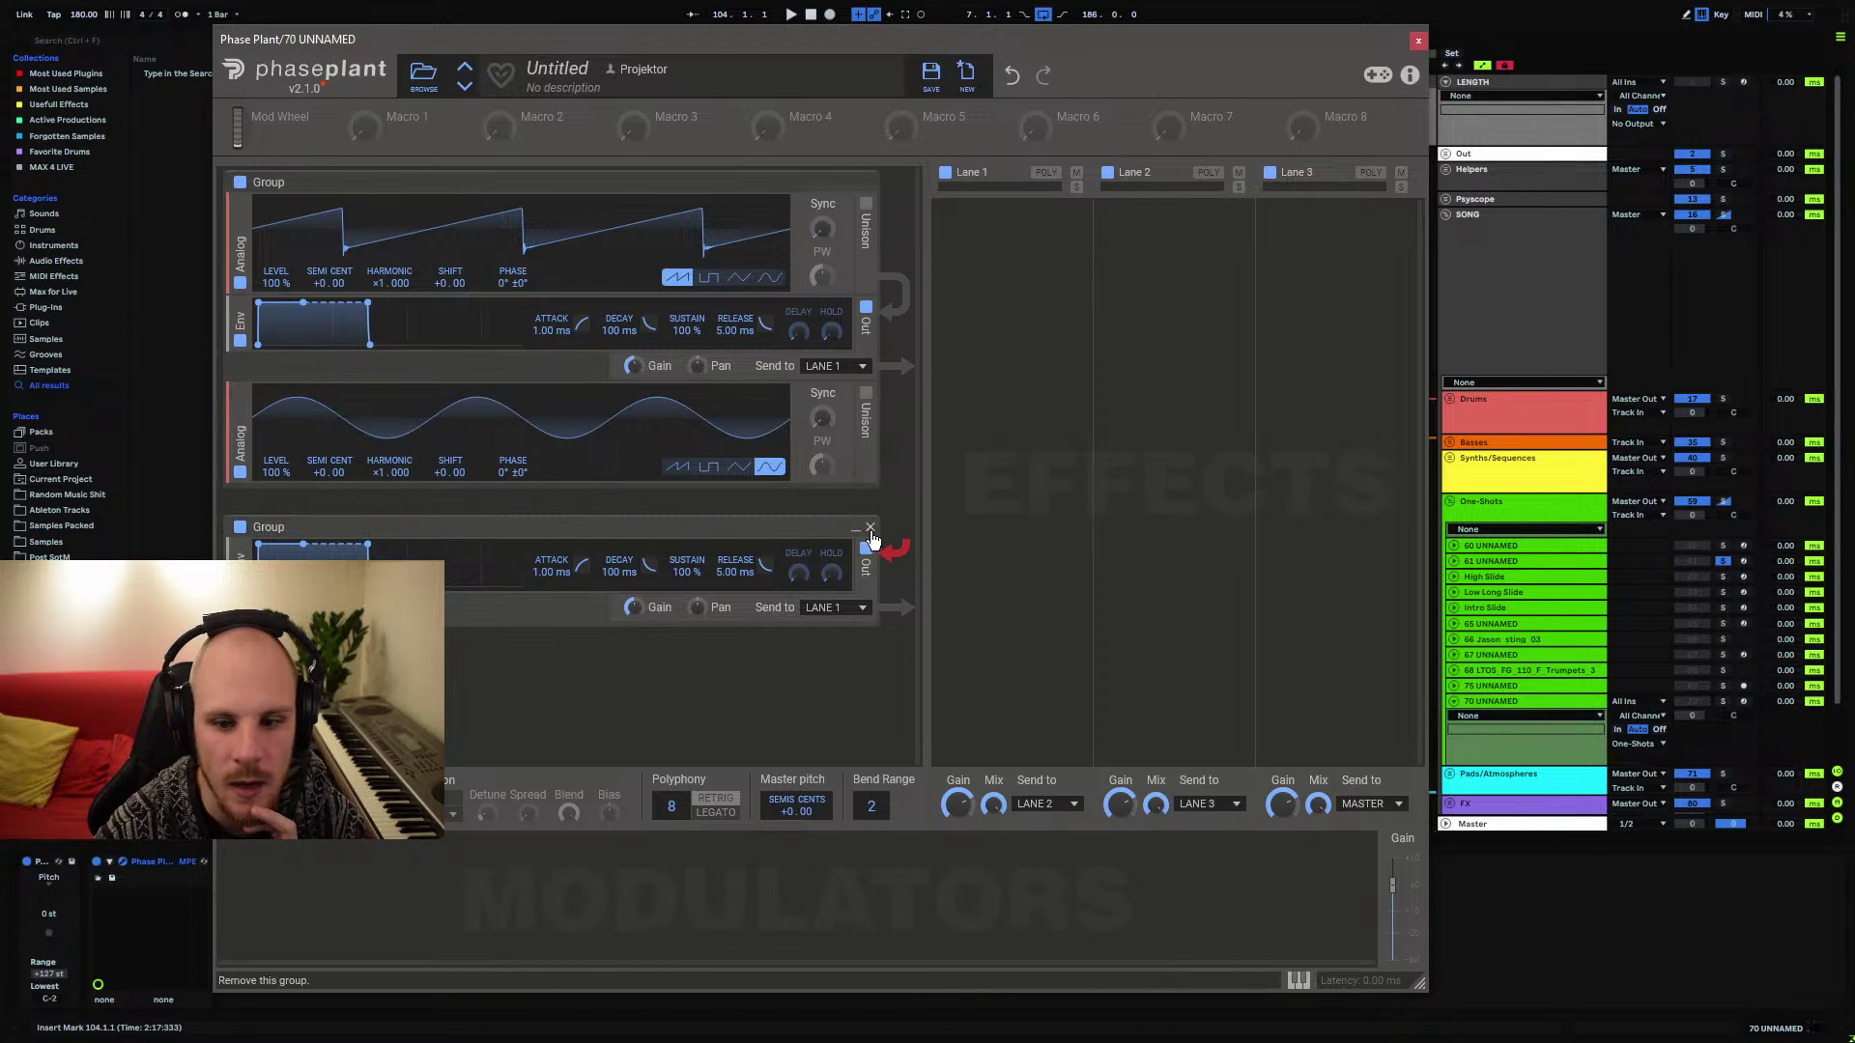
pyautogui.click(870, 530)
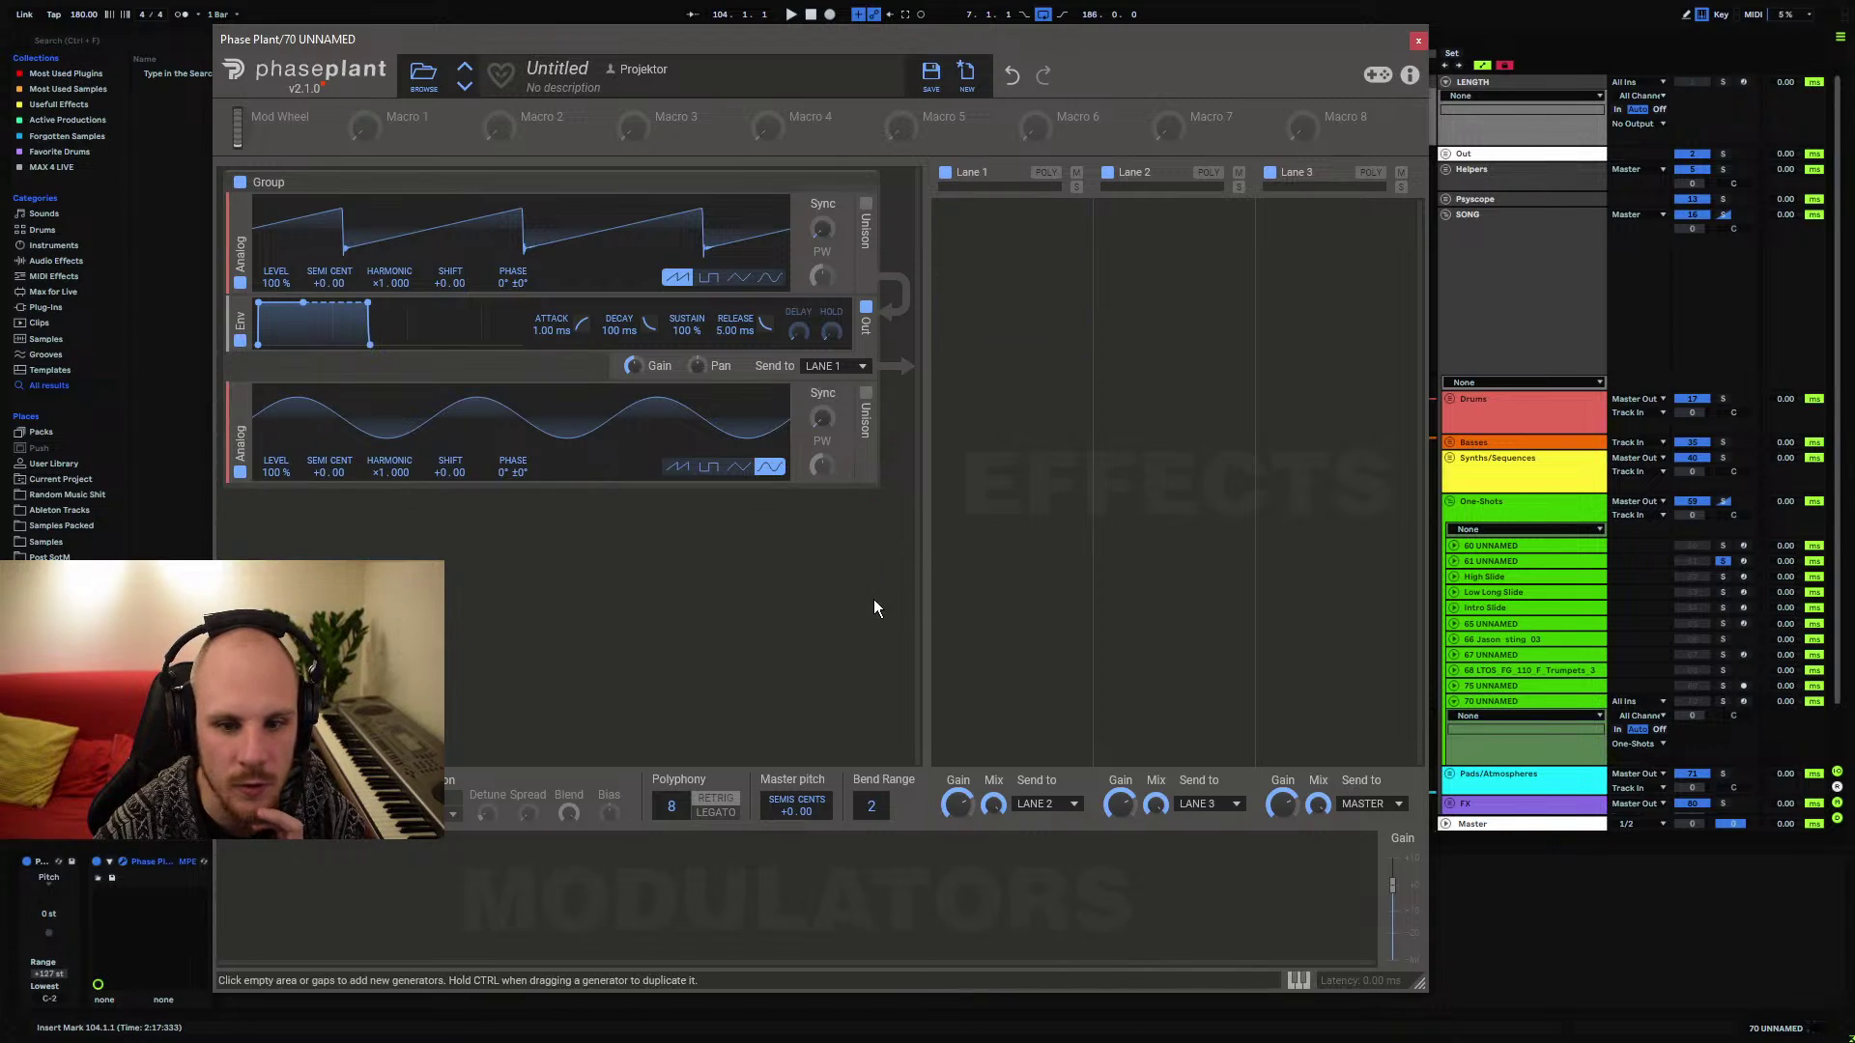
# Look at the Serum oscillator view on track 61, and return to Phase Plant on the new track
pyautogui.click(1418, 44)
pyautogui.click(1509, 561)
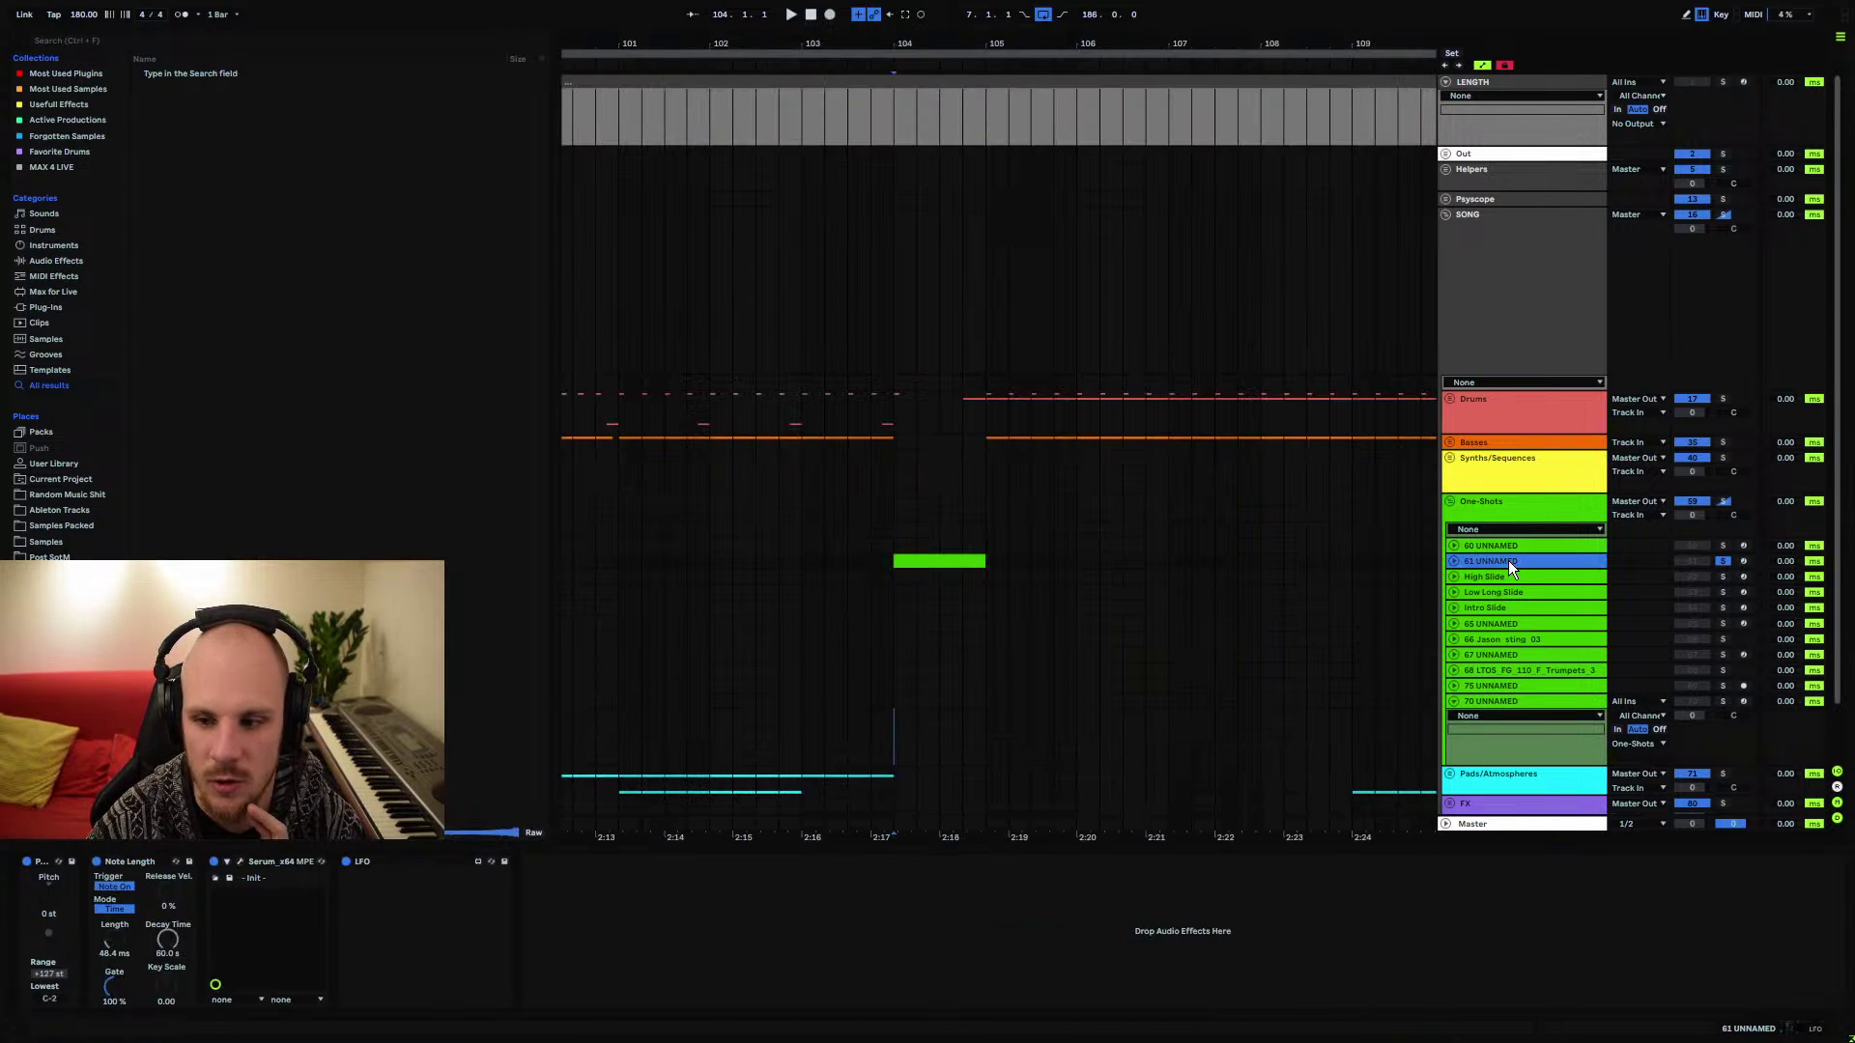
pyautogui.click(238, 862)
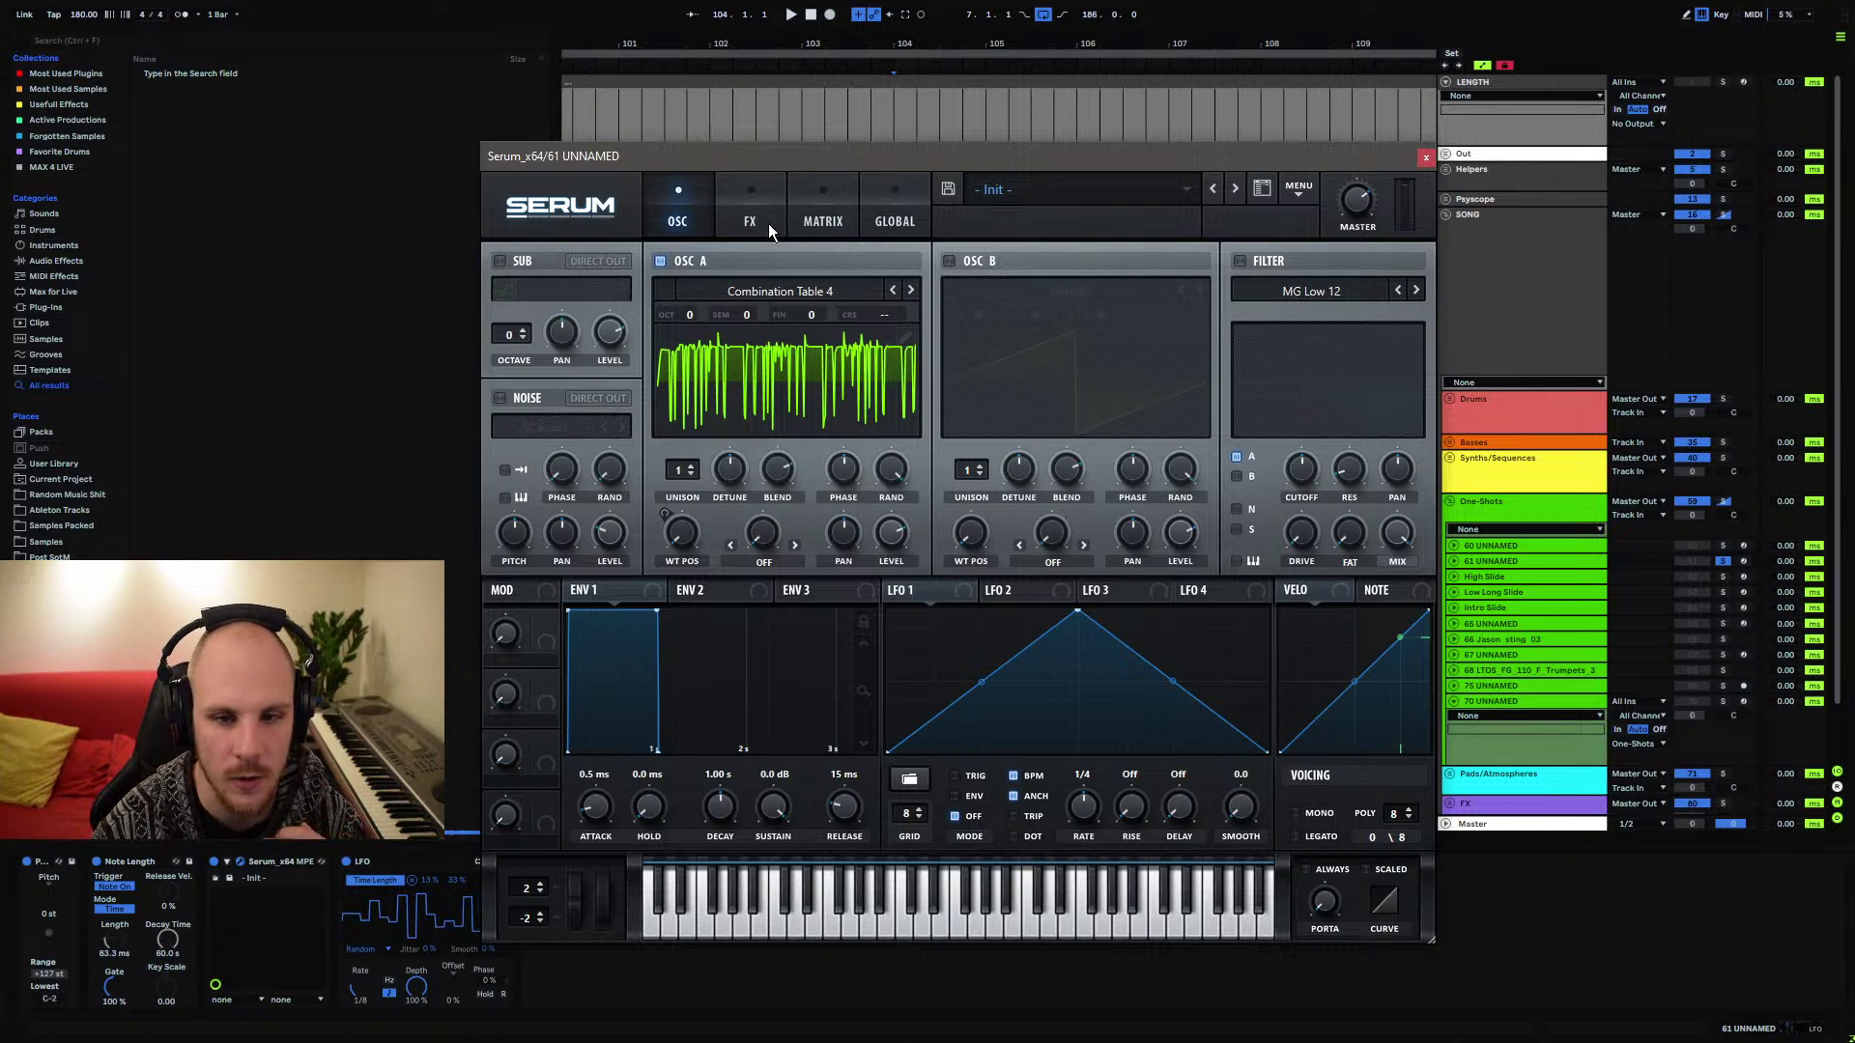
pyautogui.click(1425, 157)
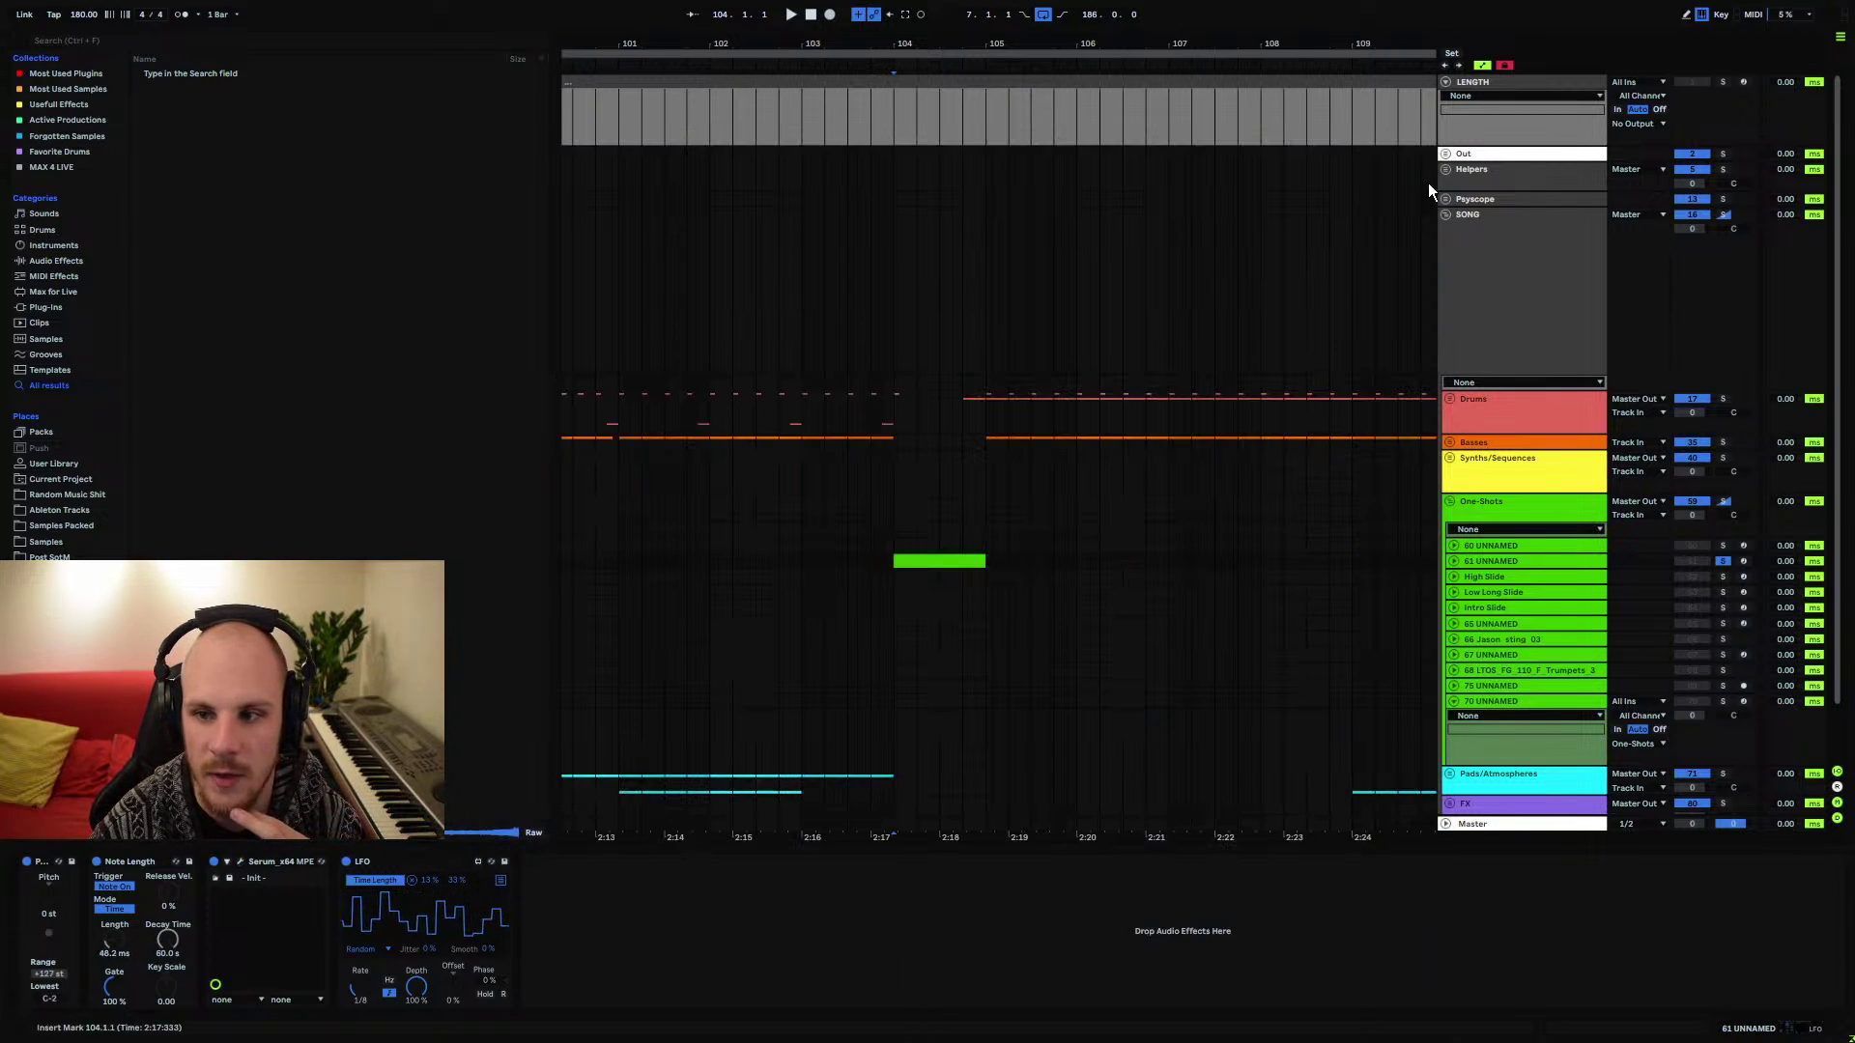
pyautogui.click(1492, 697)
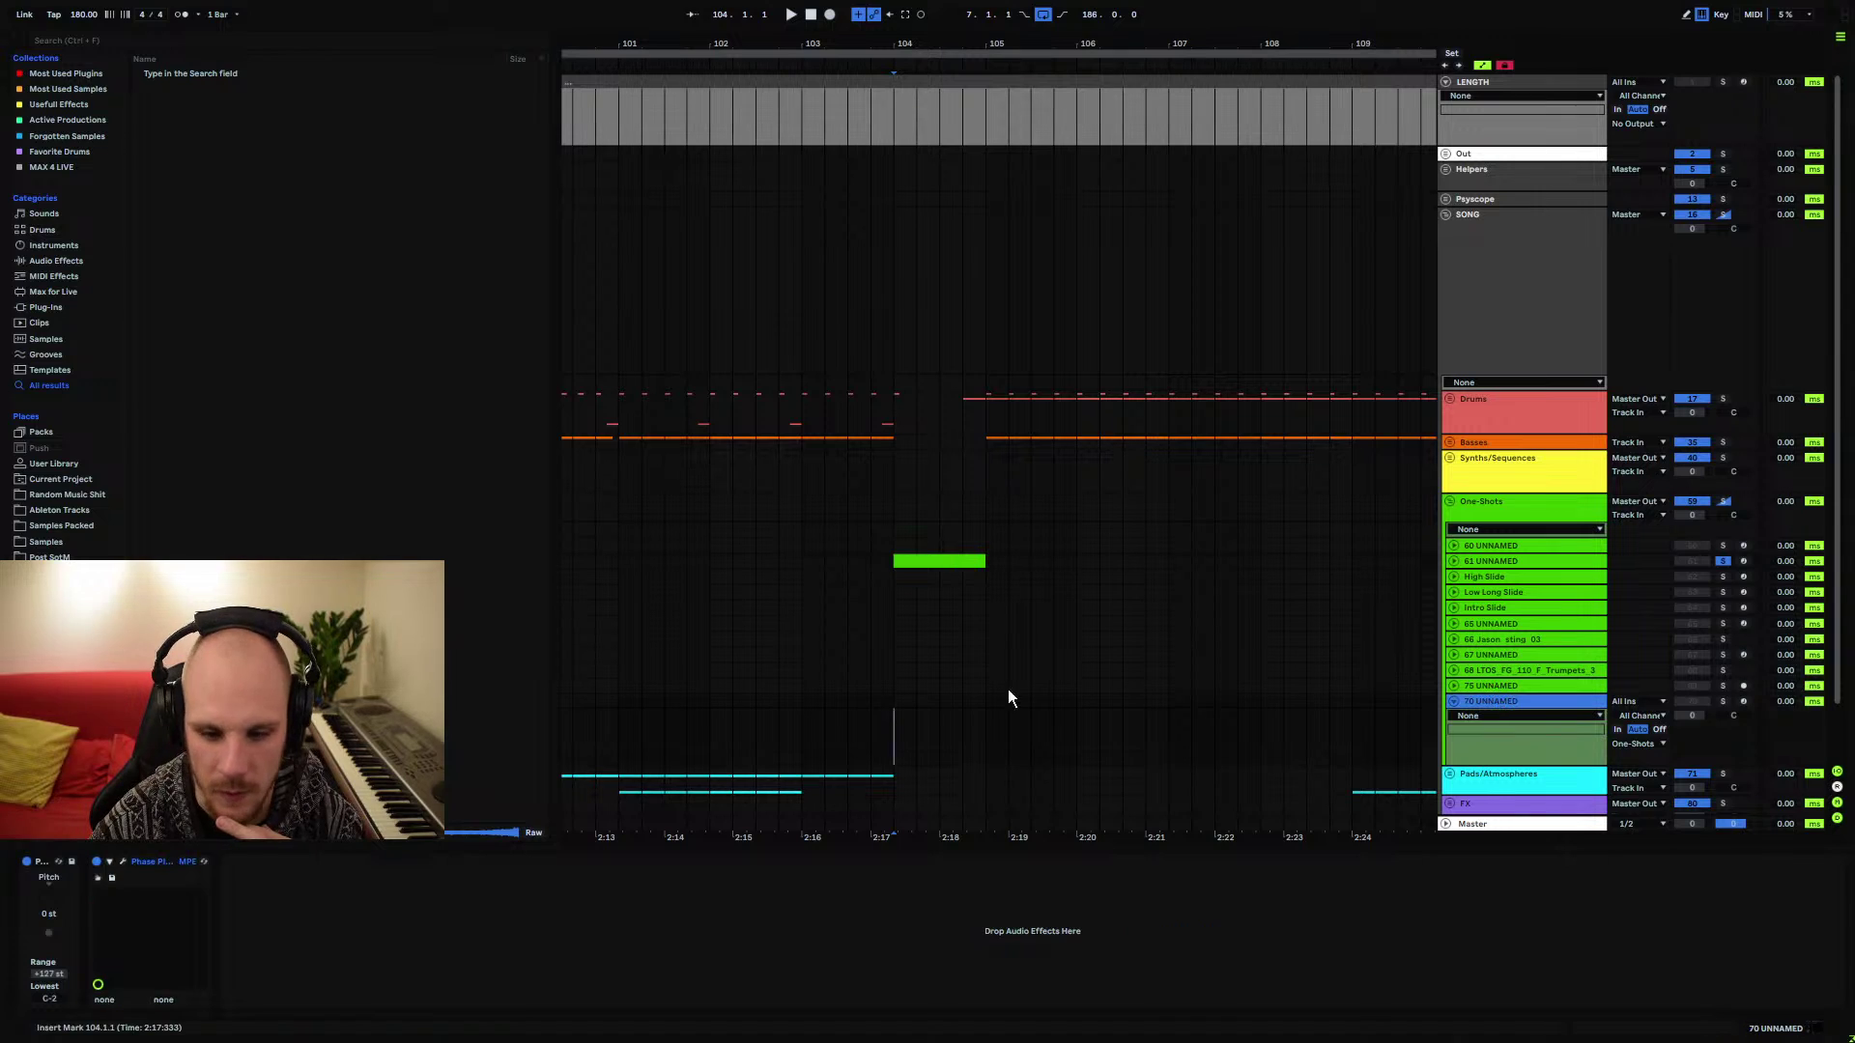
pyautogui.click(124, 863)
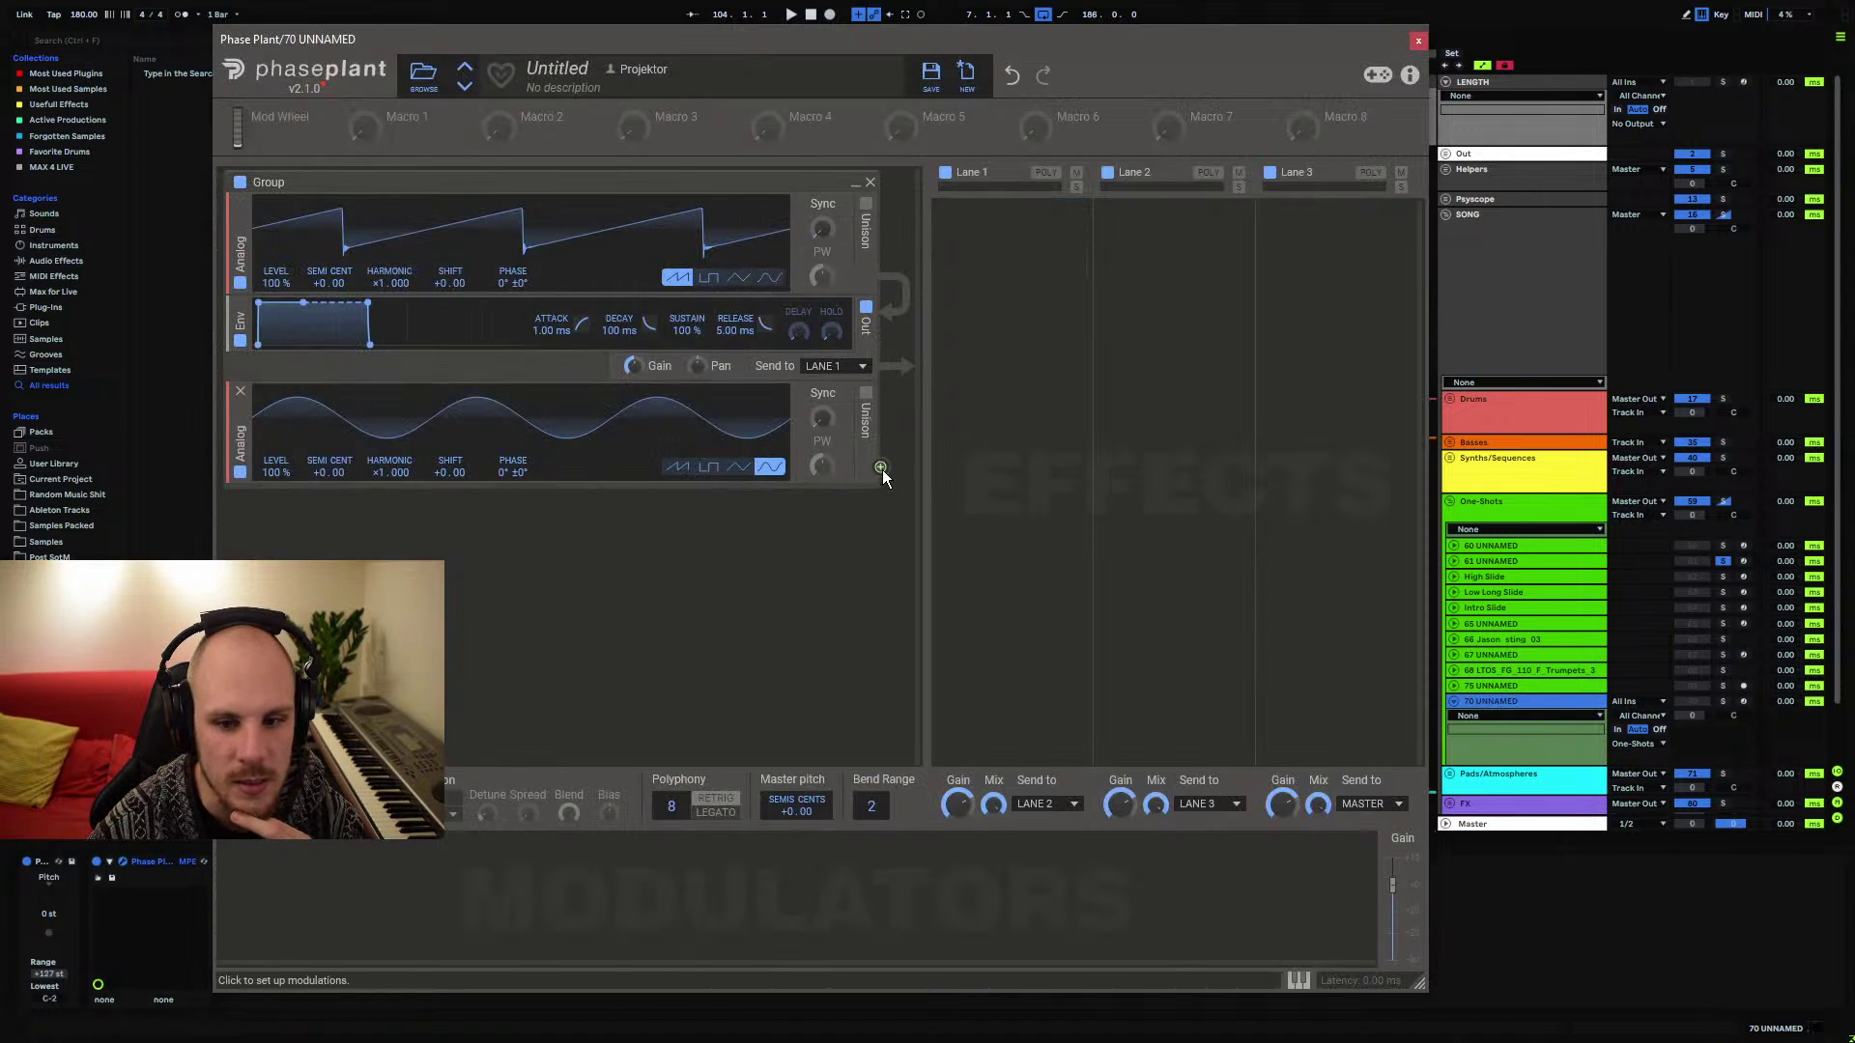
# Modulate the sawtooth oscillator's phase with the sine oscillator, and add a Filter to the group, sweeping its cutoff up and back down
pyautogui.moveTo(883, 469); pyautogui.dragTo(564, 574)
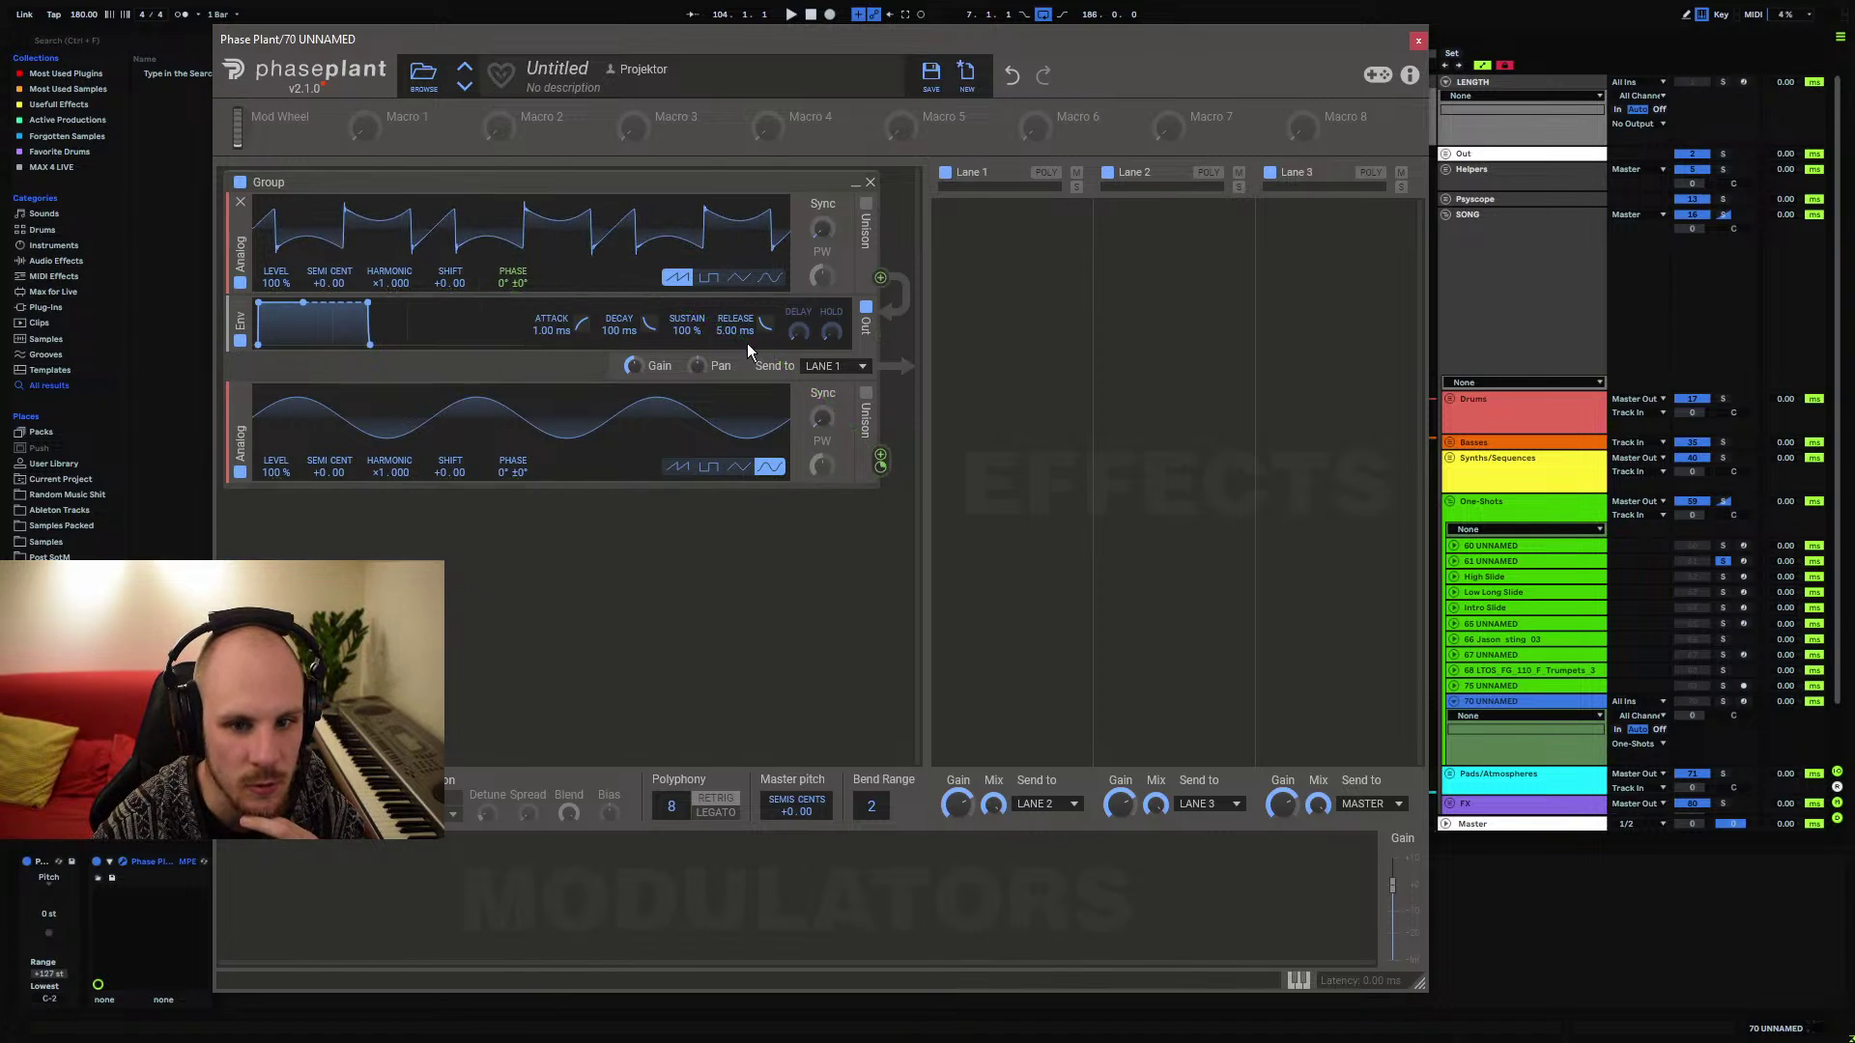
pyautogui.moveTo(882, 466)
pyautogui.mouseDown()
pyautogui.moveTo(882, 430)
pyautogui.moveTo(876, 473)
pyautogui.mouseUp()
pyautogui.click(506, 501)
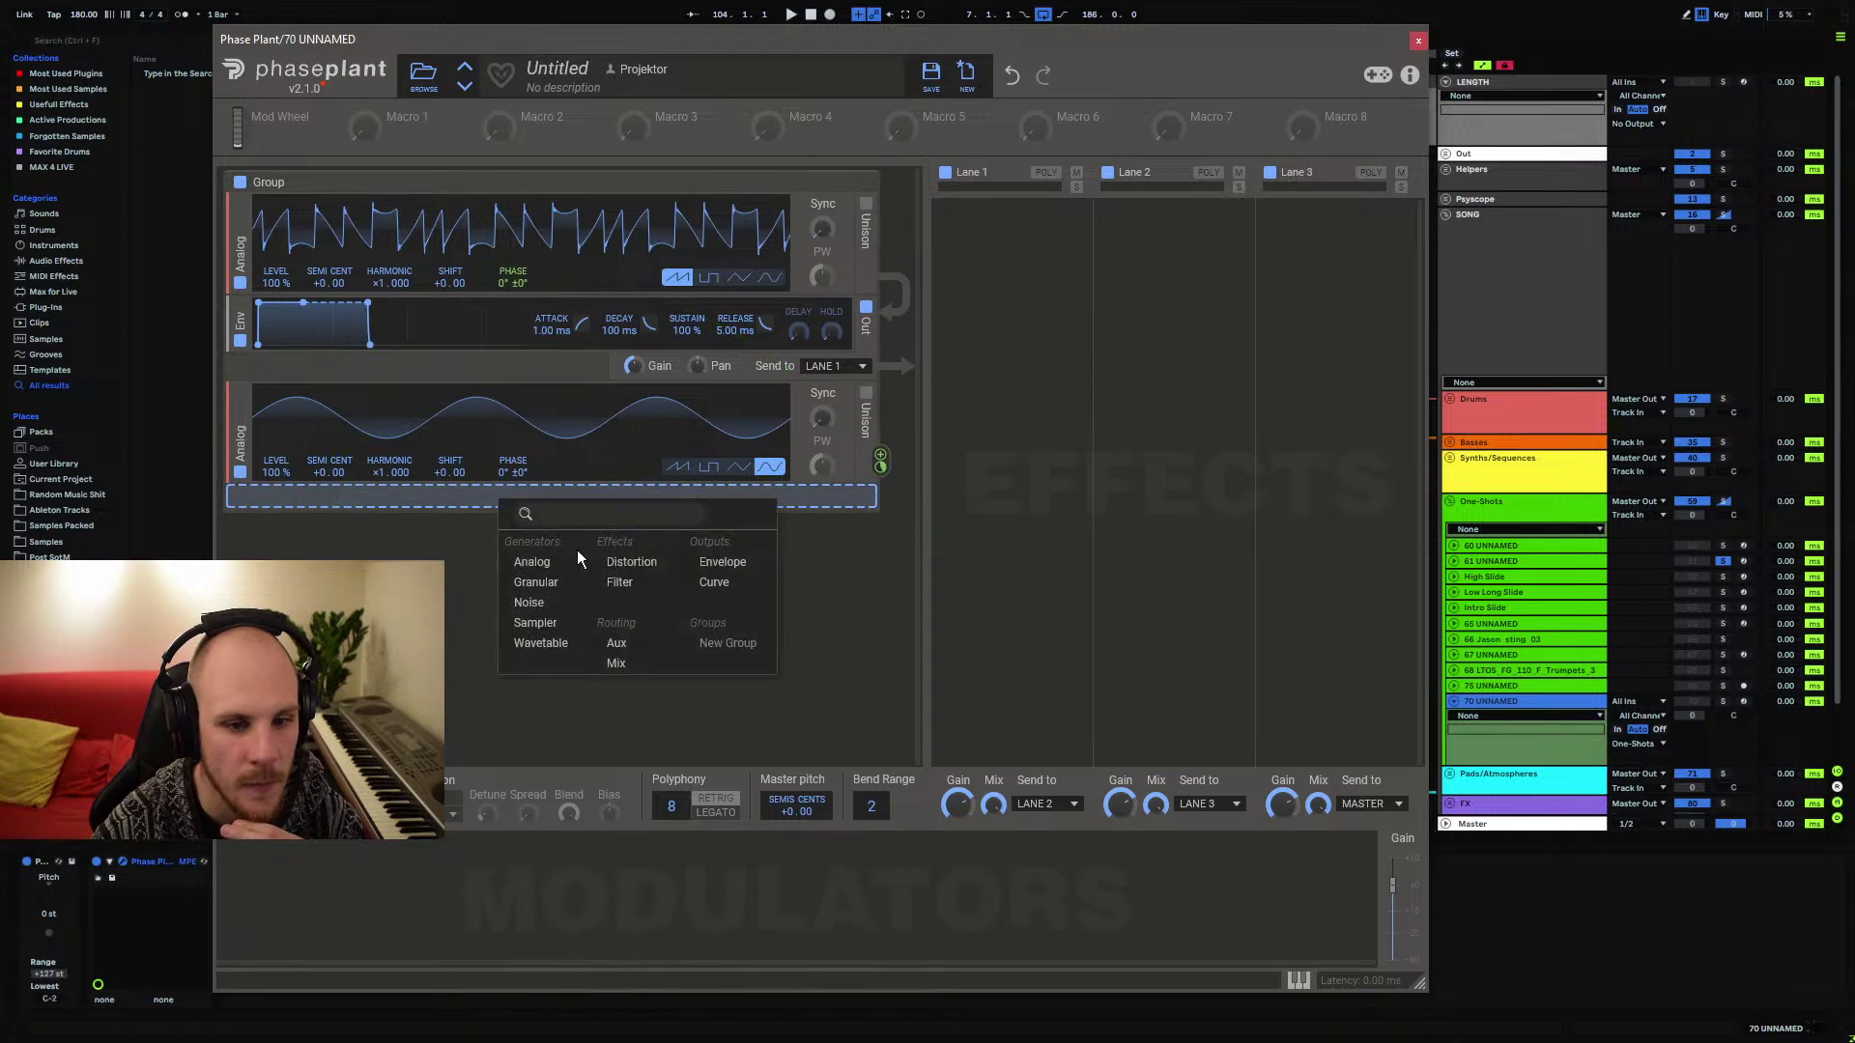
pyautogui.click(622, 584)
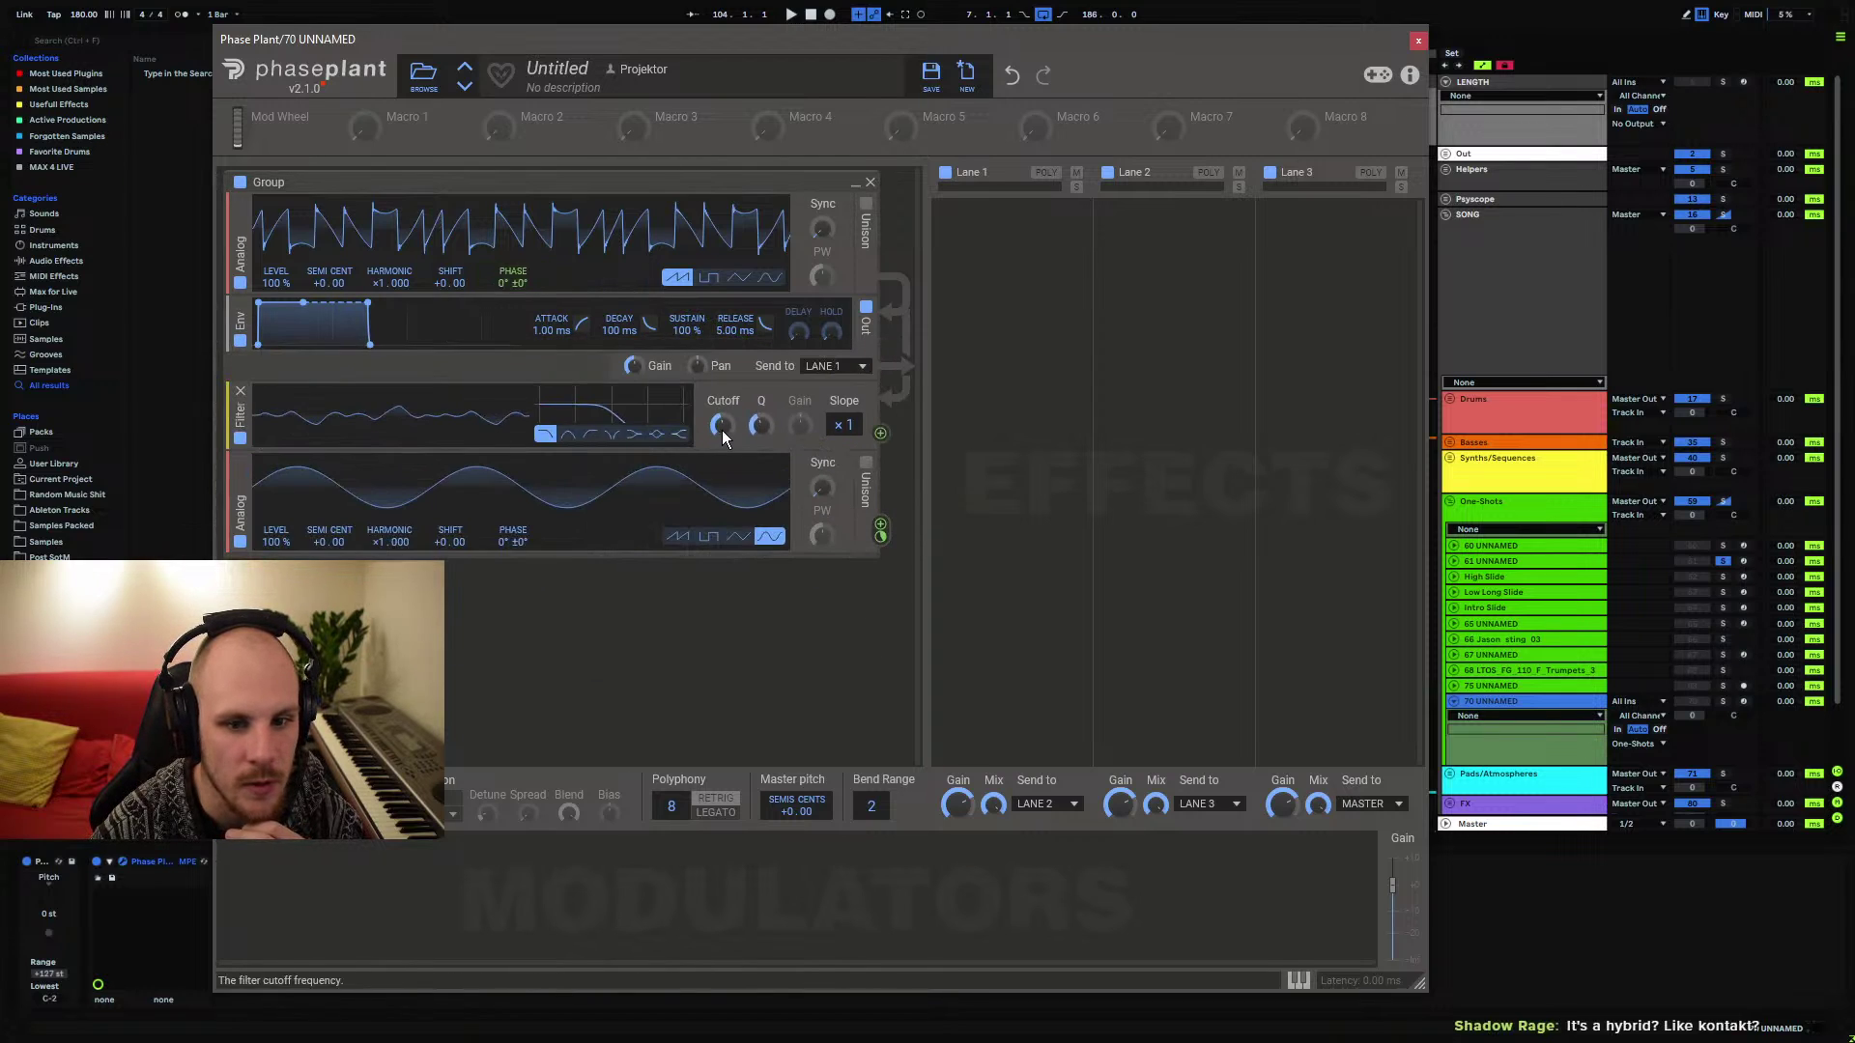
pyautogui.moveTo(723, 437); pyautogui.dragTo(723, 392)
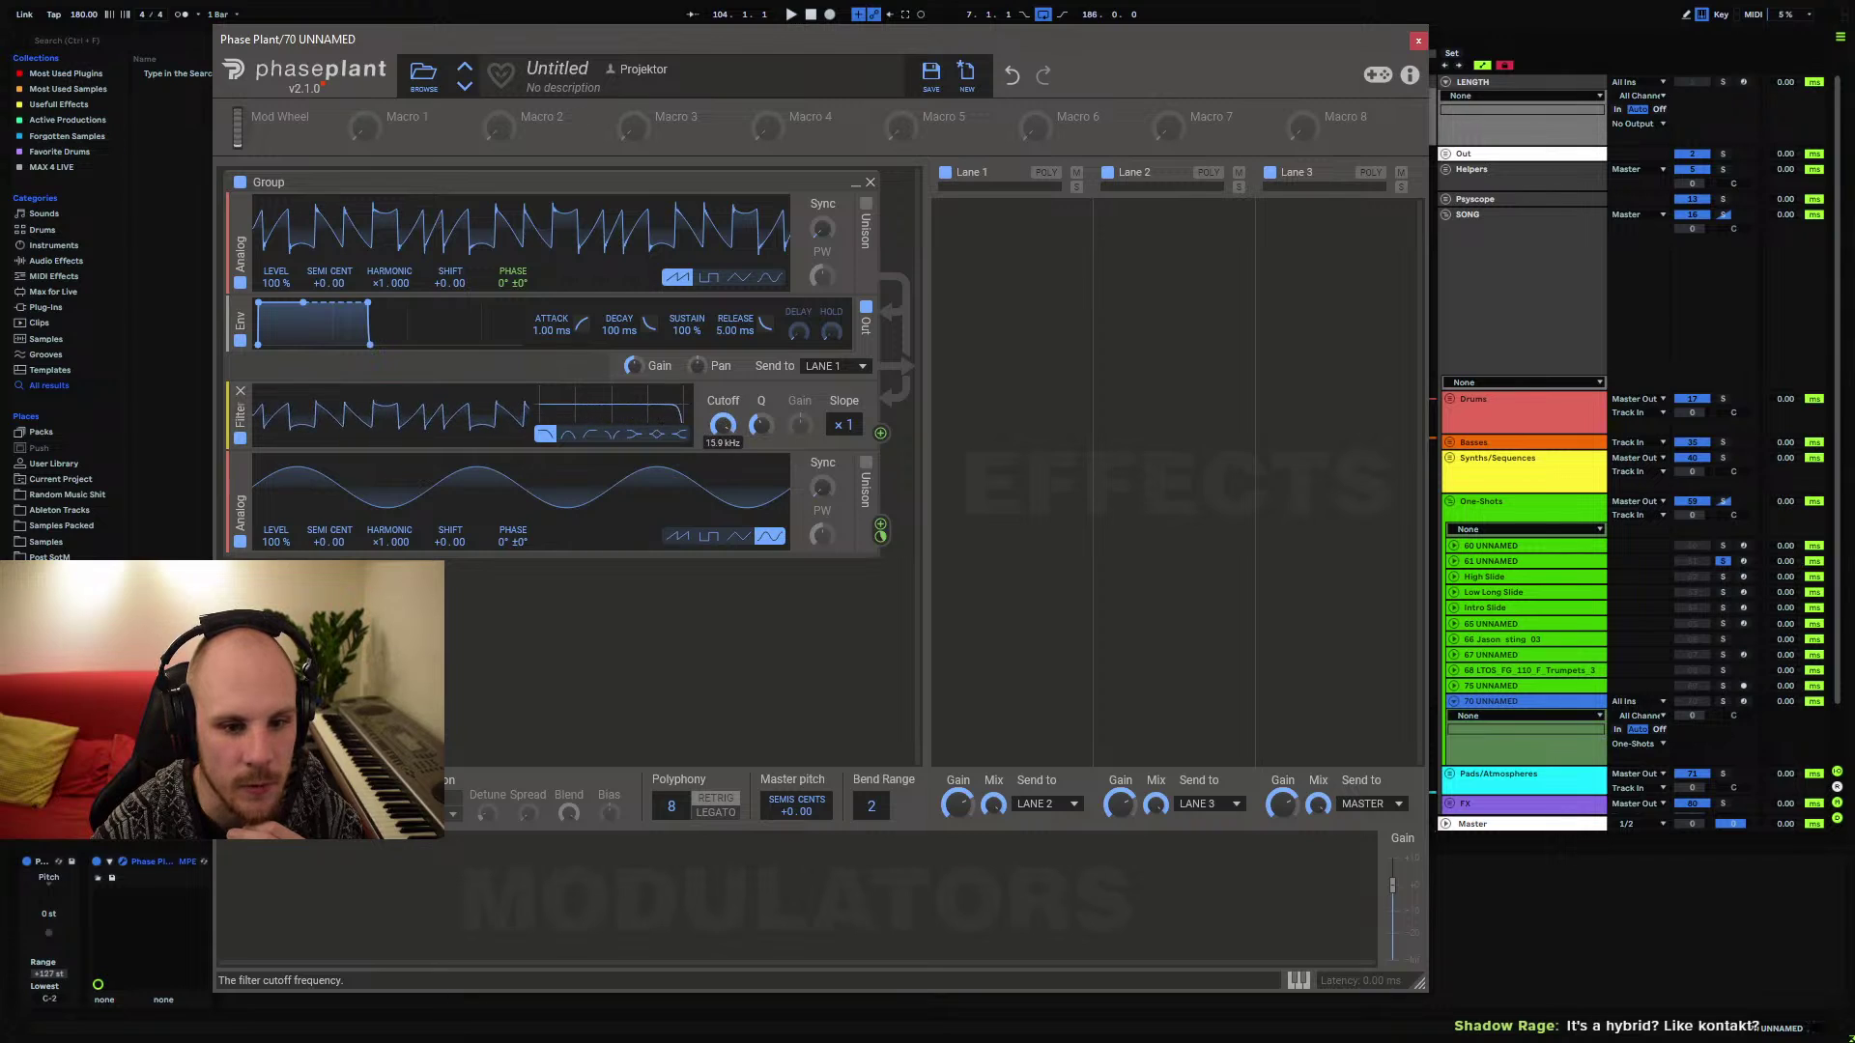
pyautogui.moveTo(723, 454); pyautogui.dragTo(723, 502)
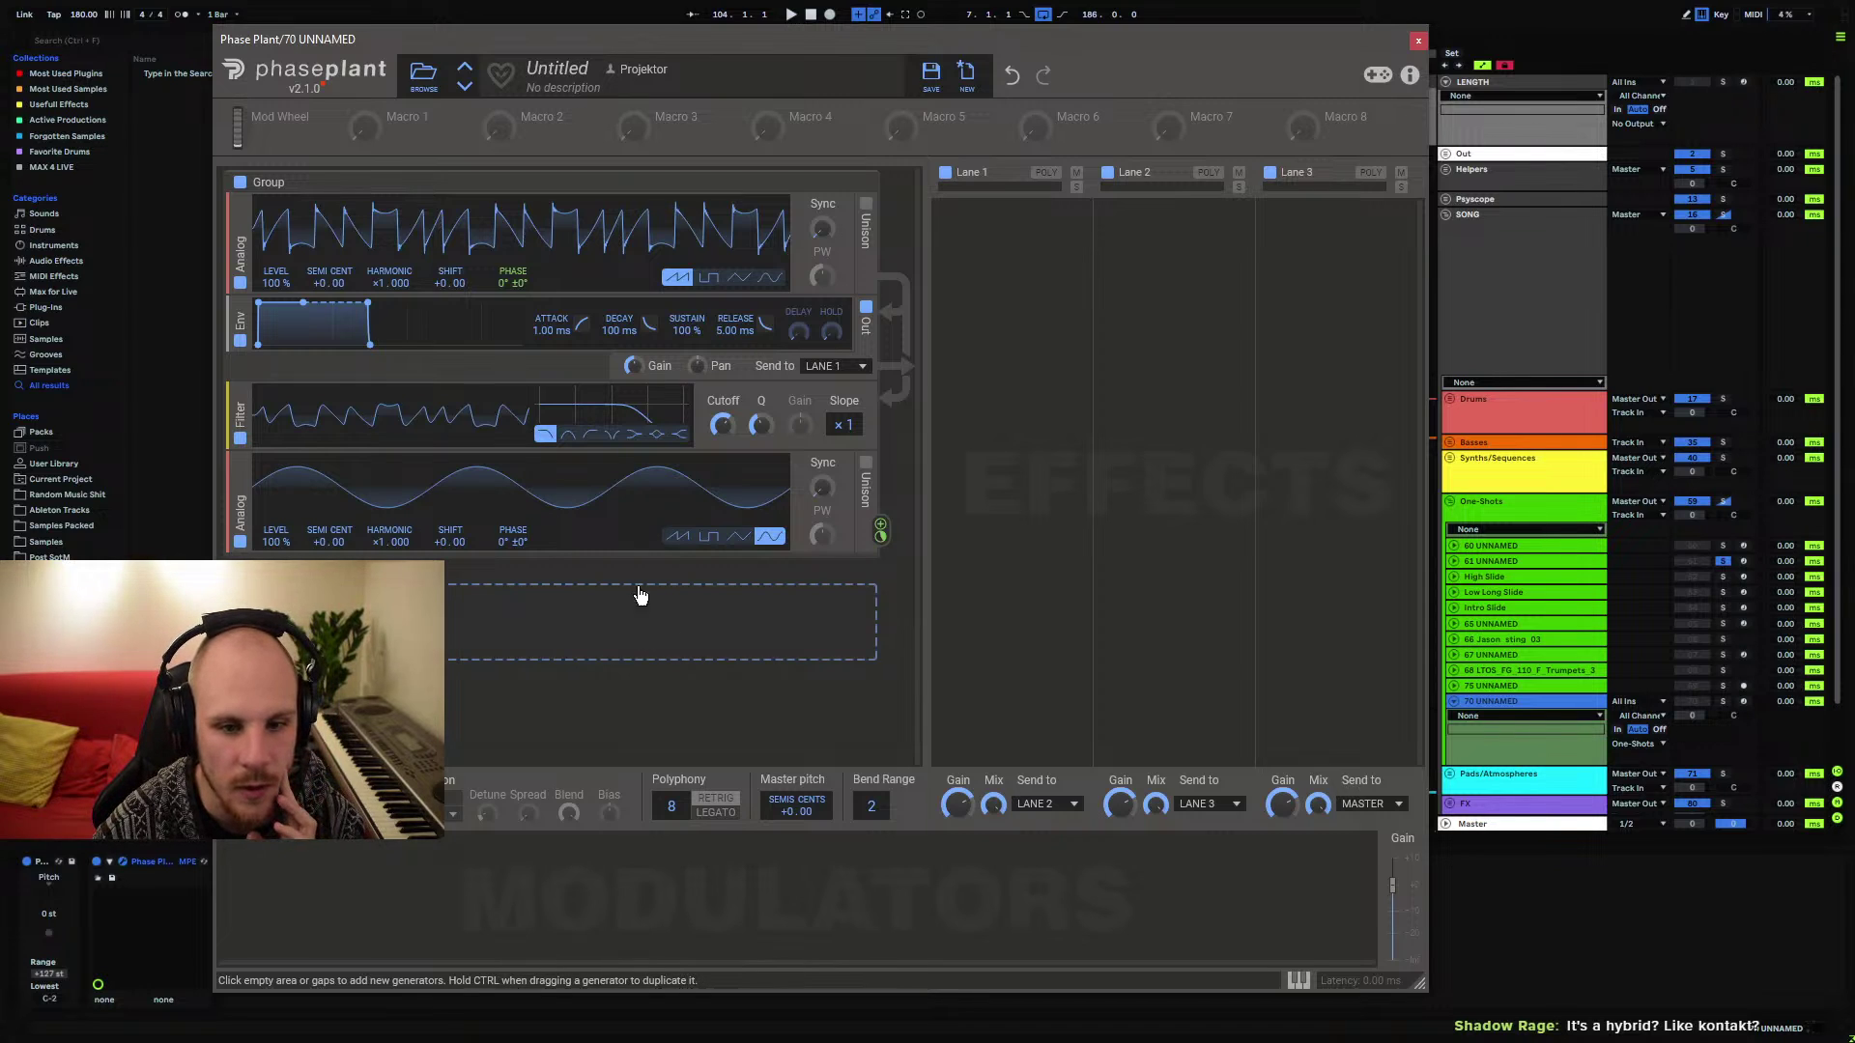
# Try out a Sampler generator and a Note modulator in the patch, removing each again
pyautogui.click(636, 655)
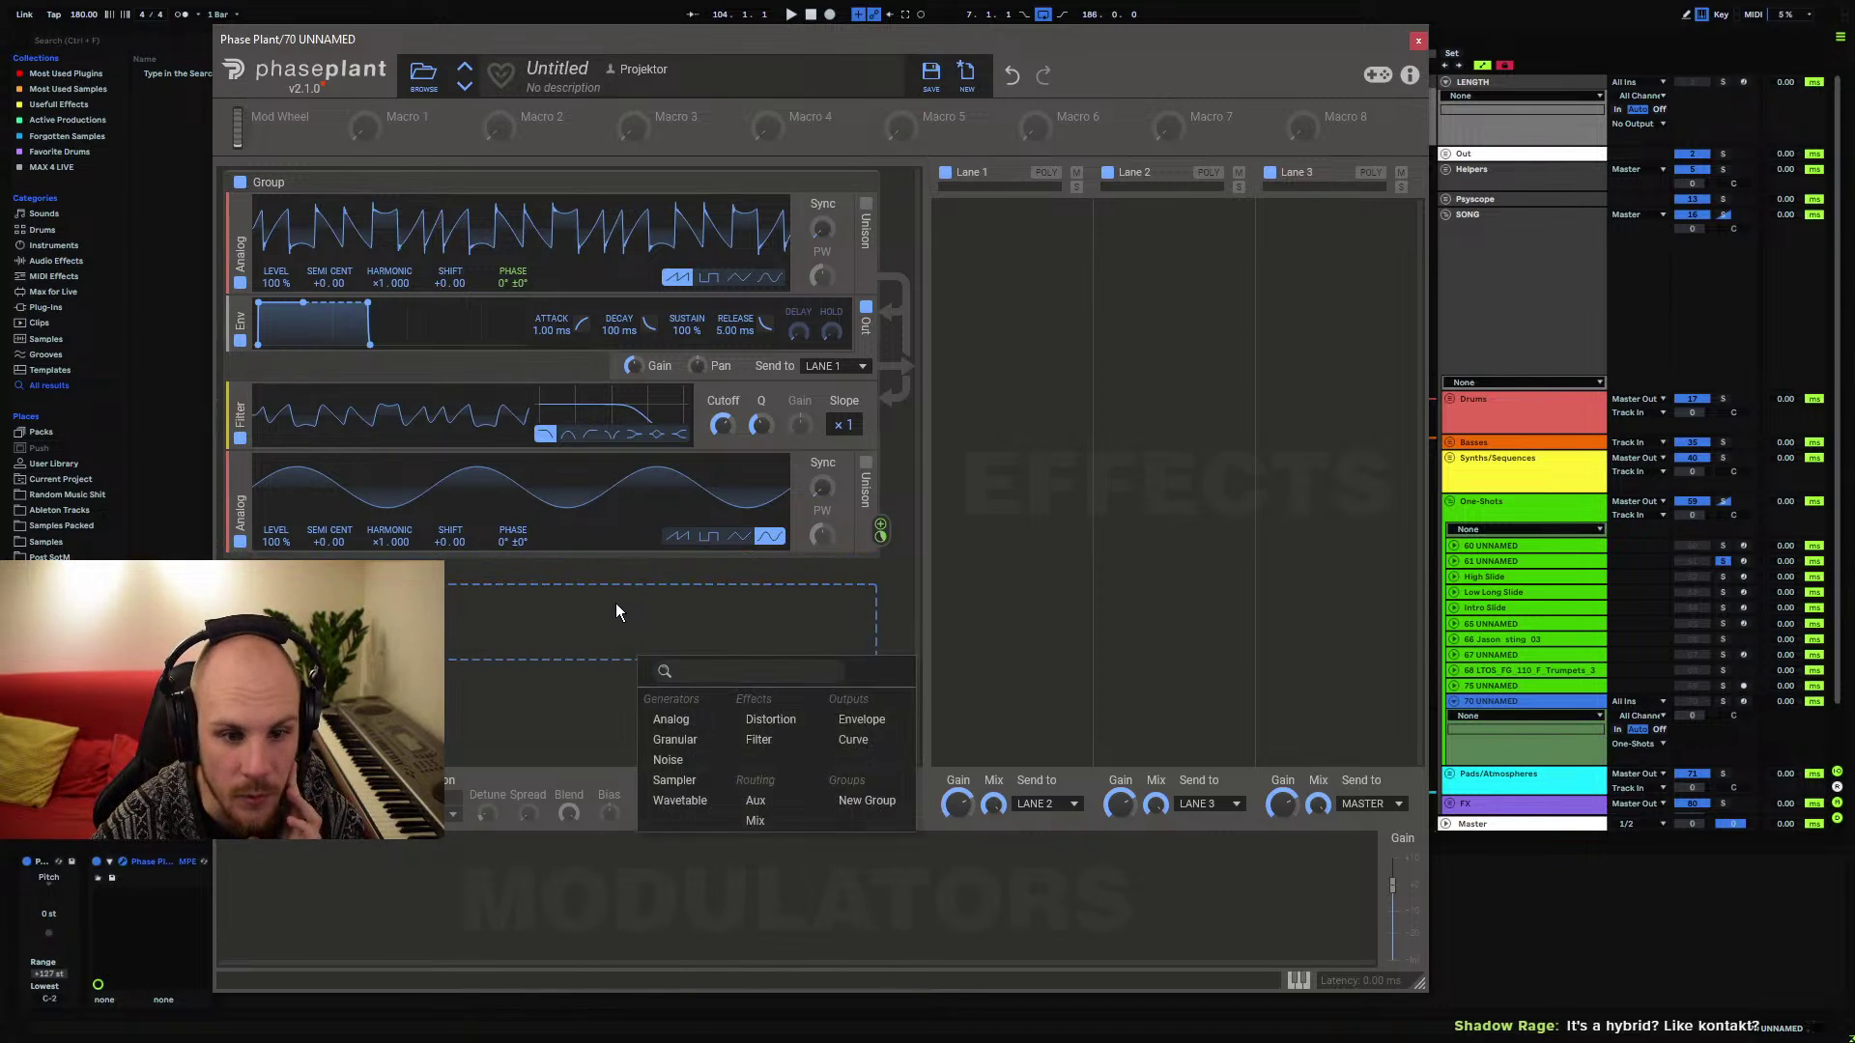
pyautogui.click(676, 779)
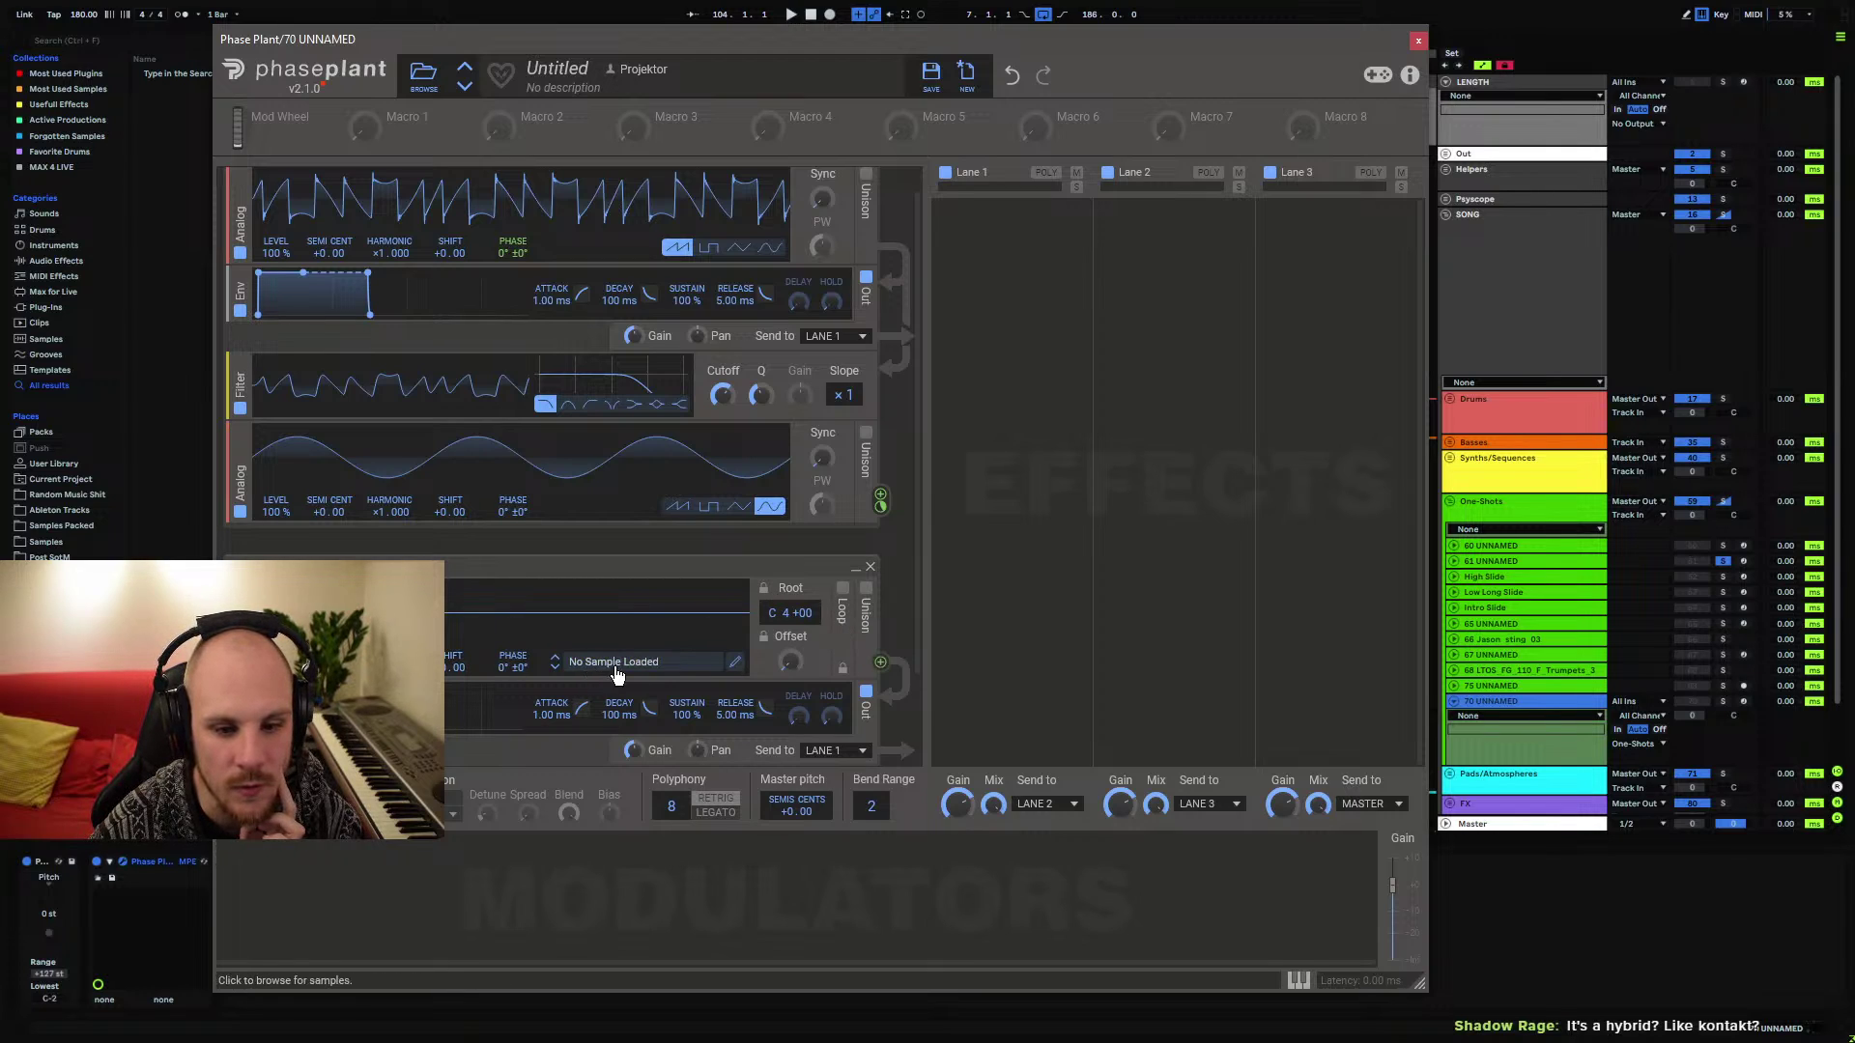
pyautogui.click(869, 568)
pyautogui.click(280, 894)
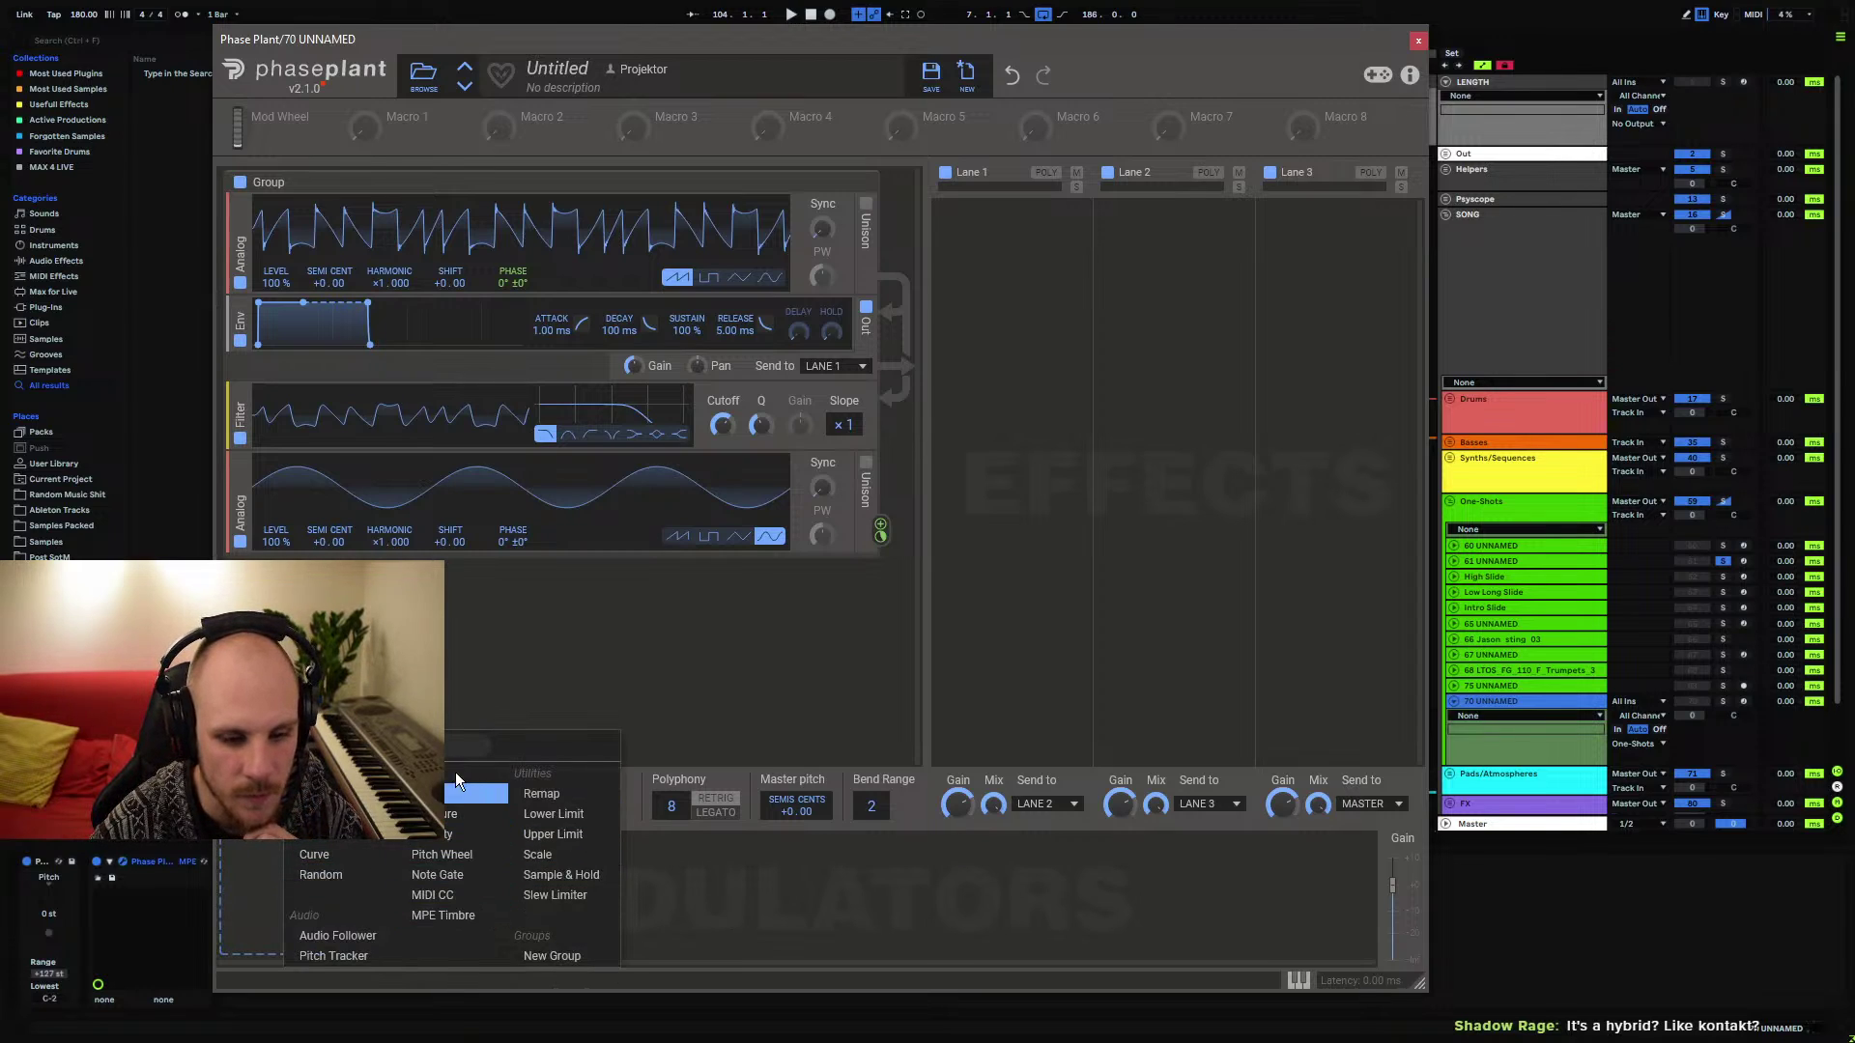
pyautogui.click(445, 805)
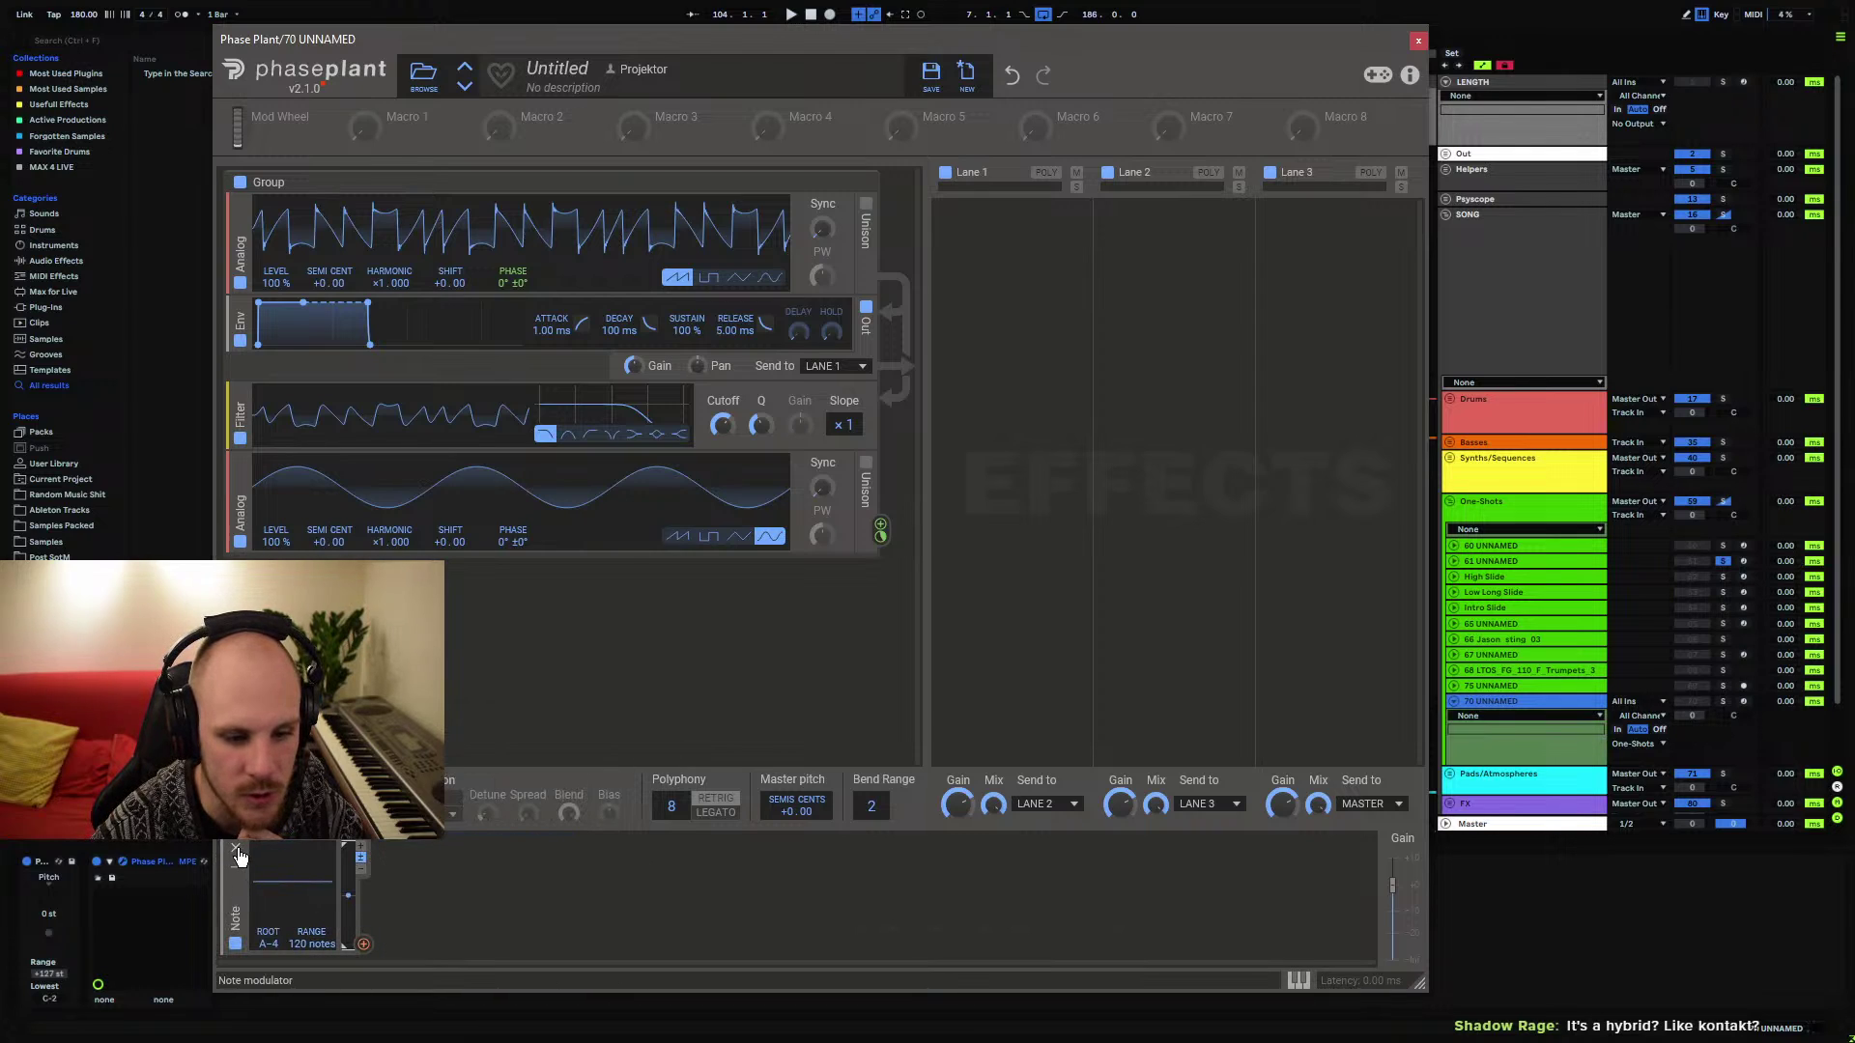
pyautogui.click(237, 850)
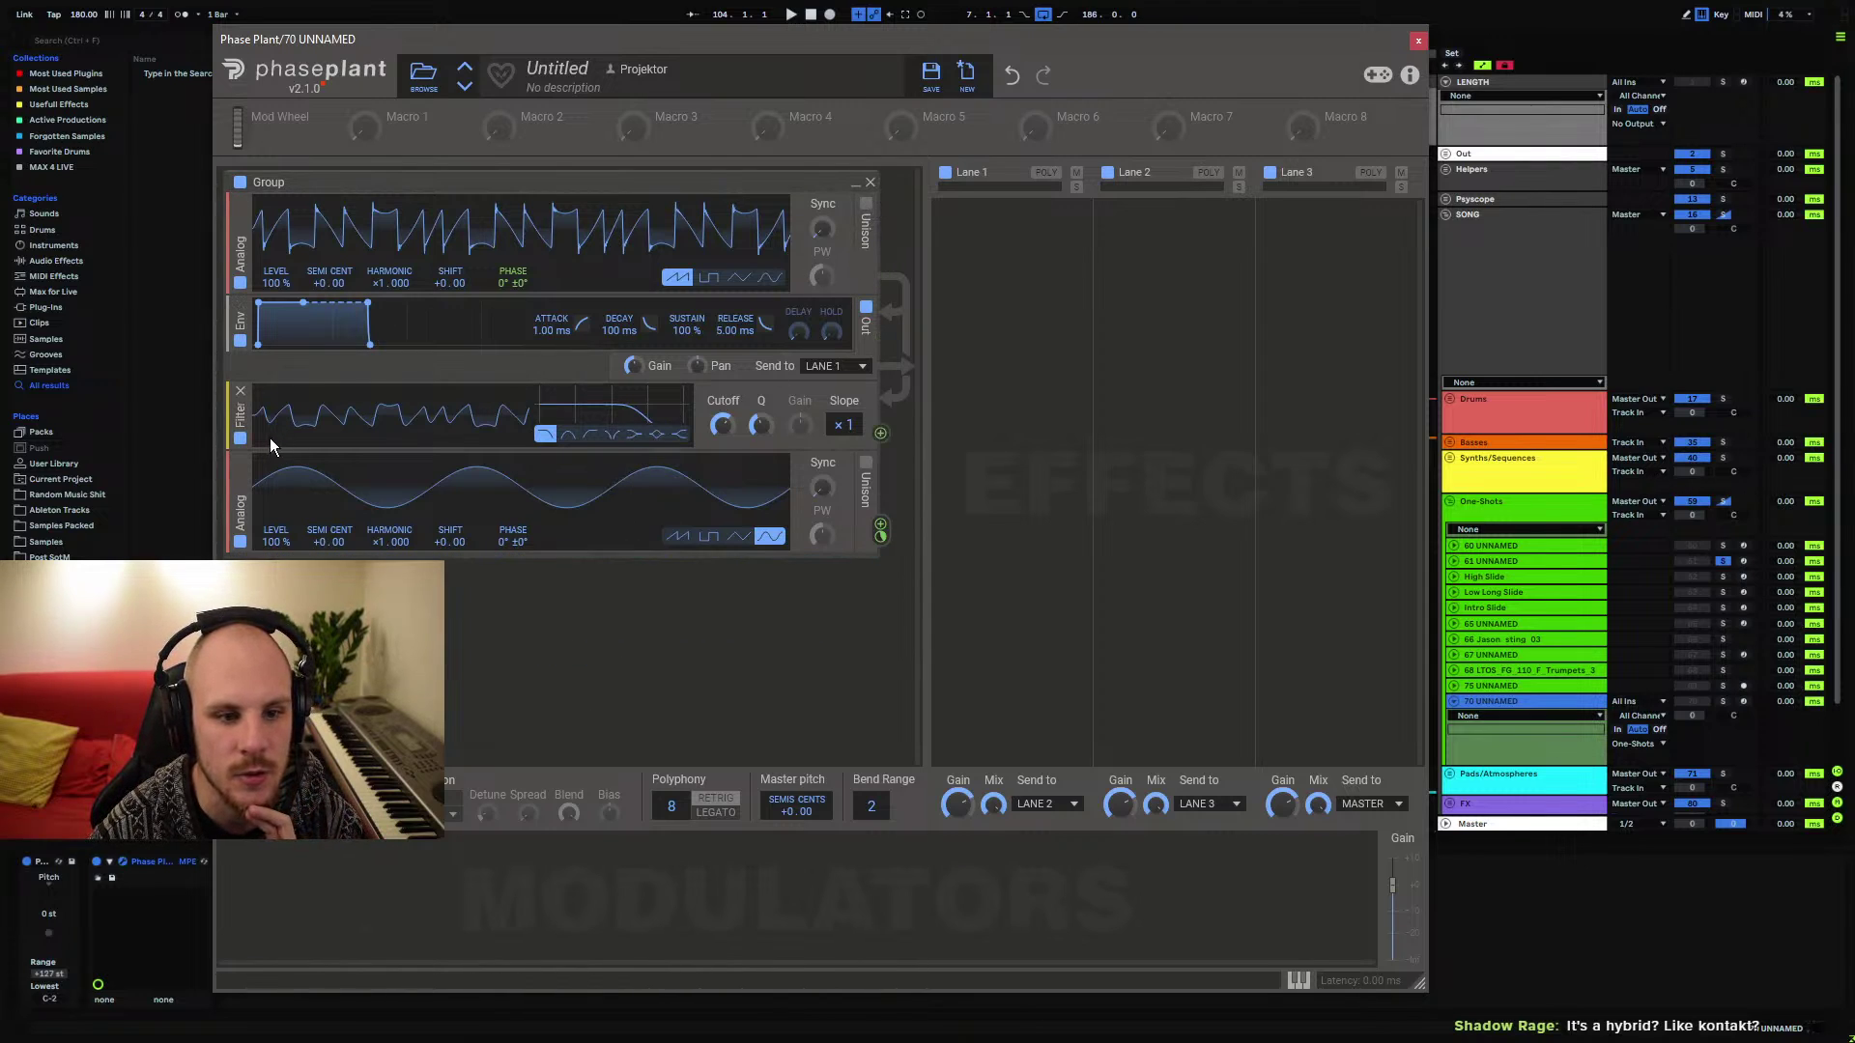
# Clear the Phase Plant patch by removing the sine oscillator, the filter and the remaining generator group
pyautogui.click(240, 461)
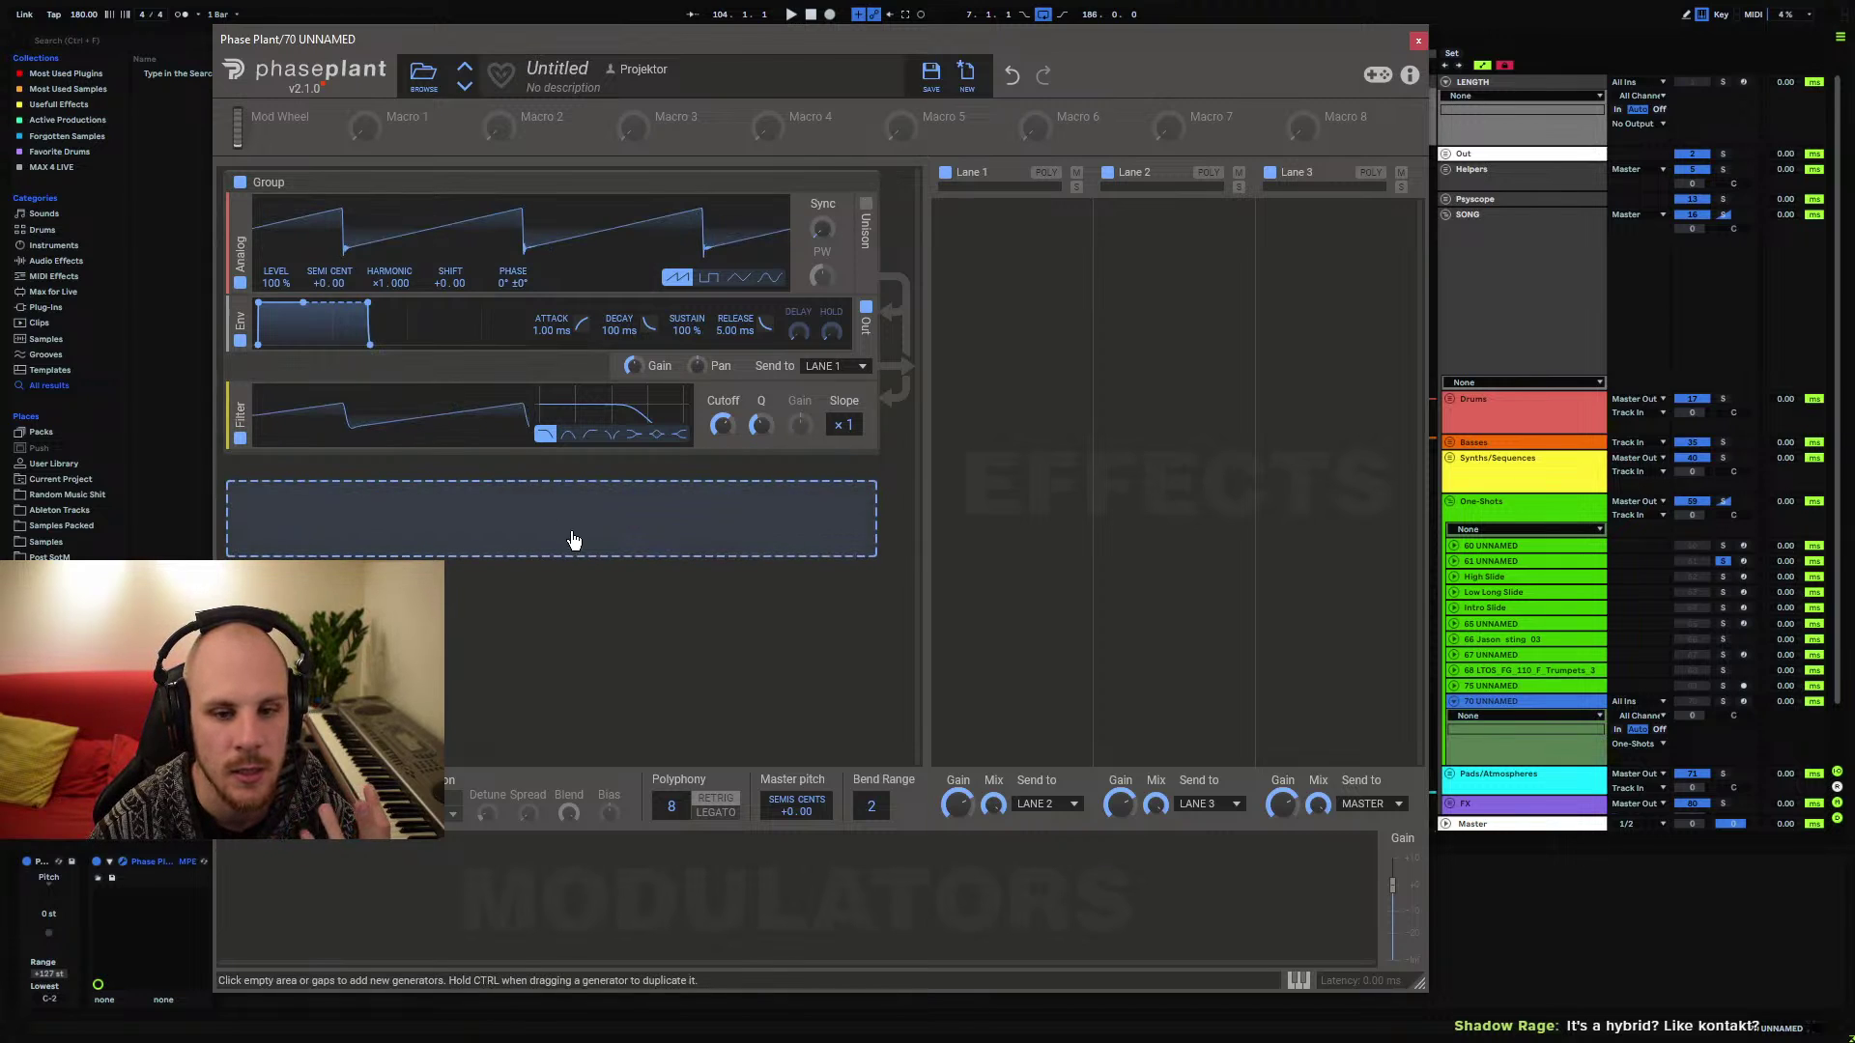
pyautogui.click(241, 395)
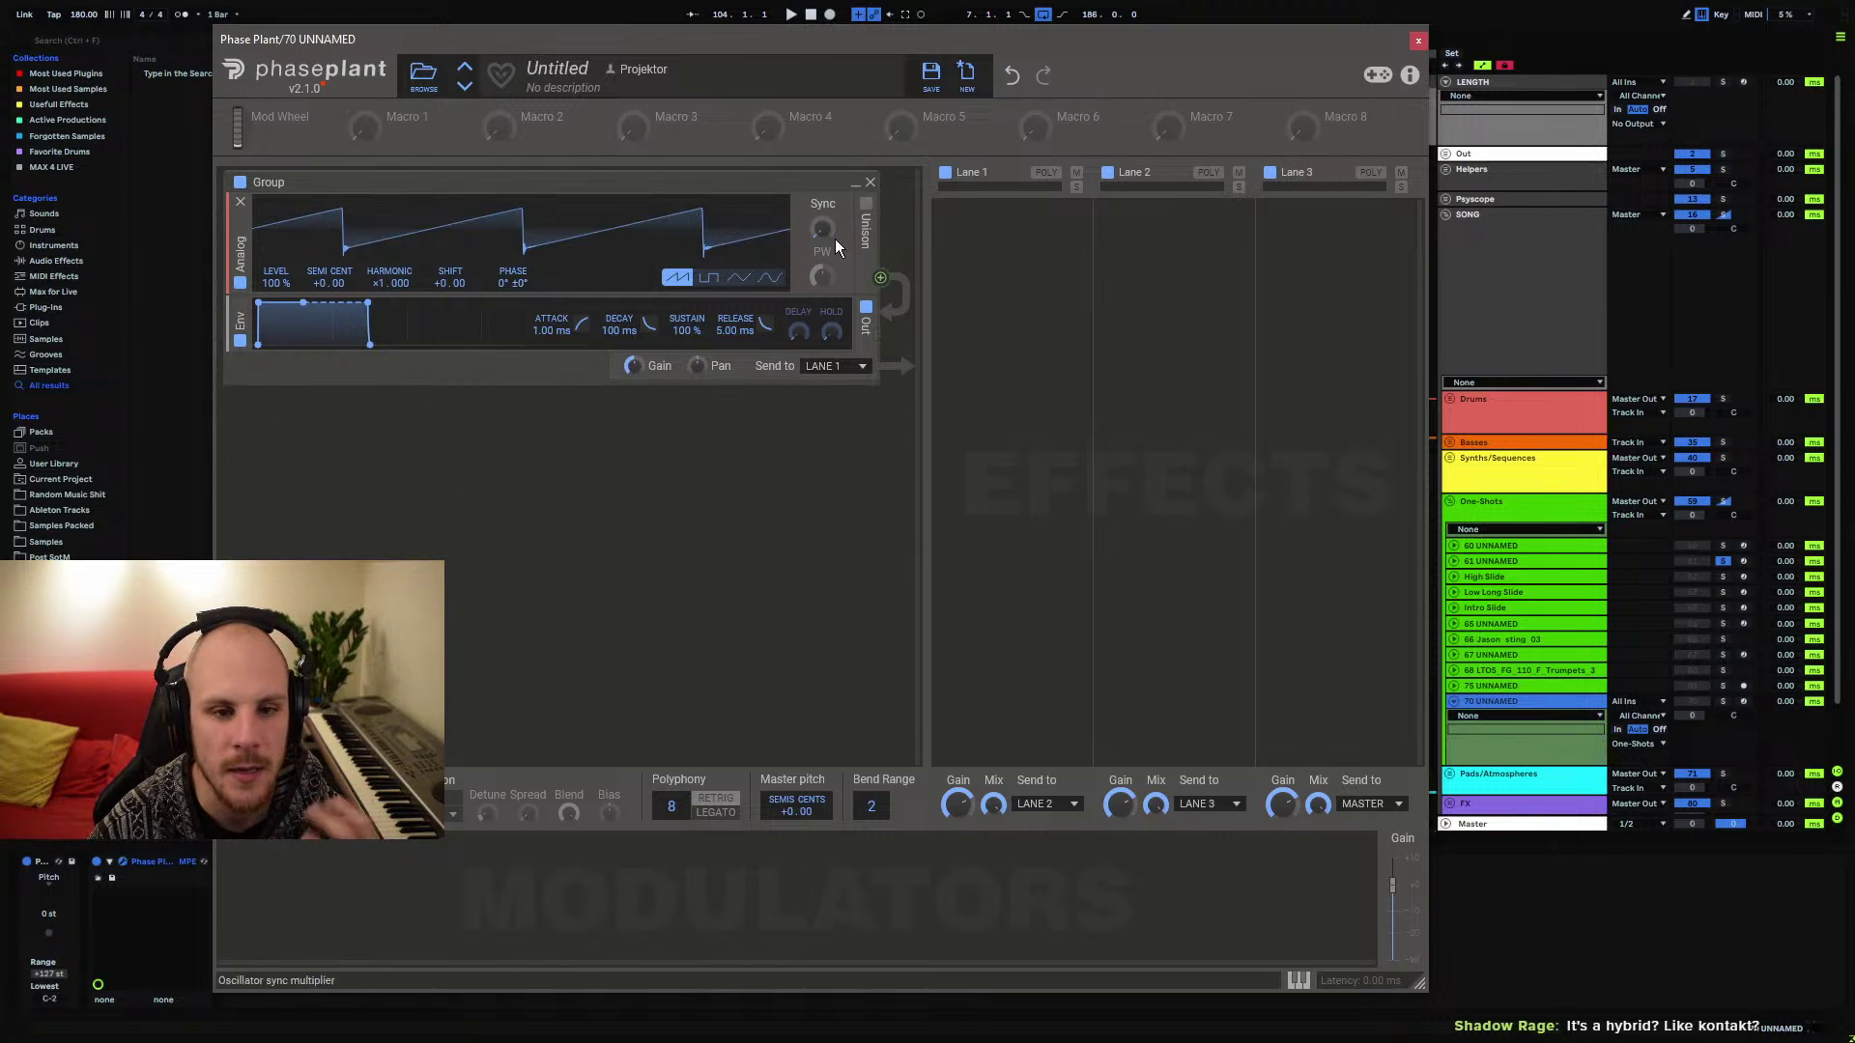
pyautogui.click(870, 182)
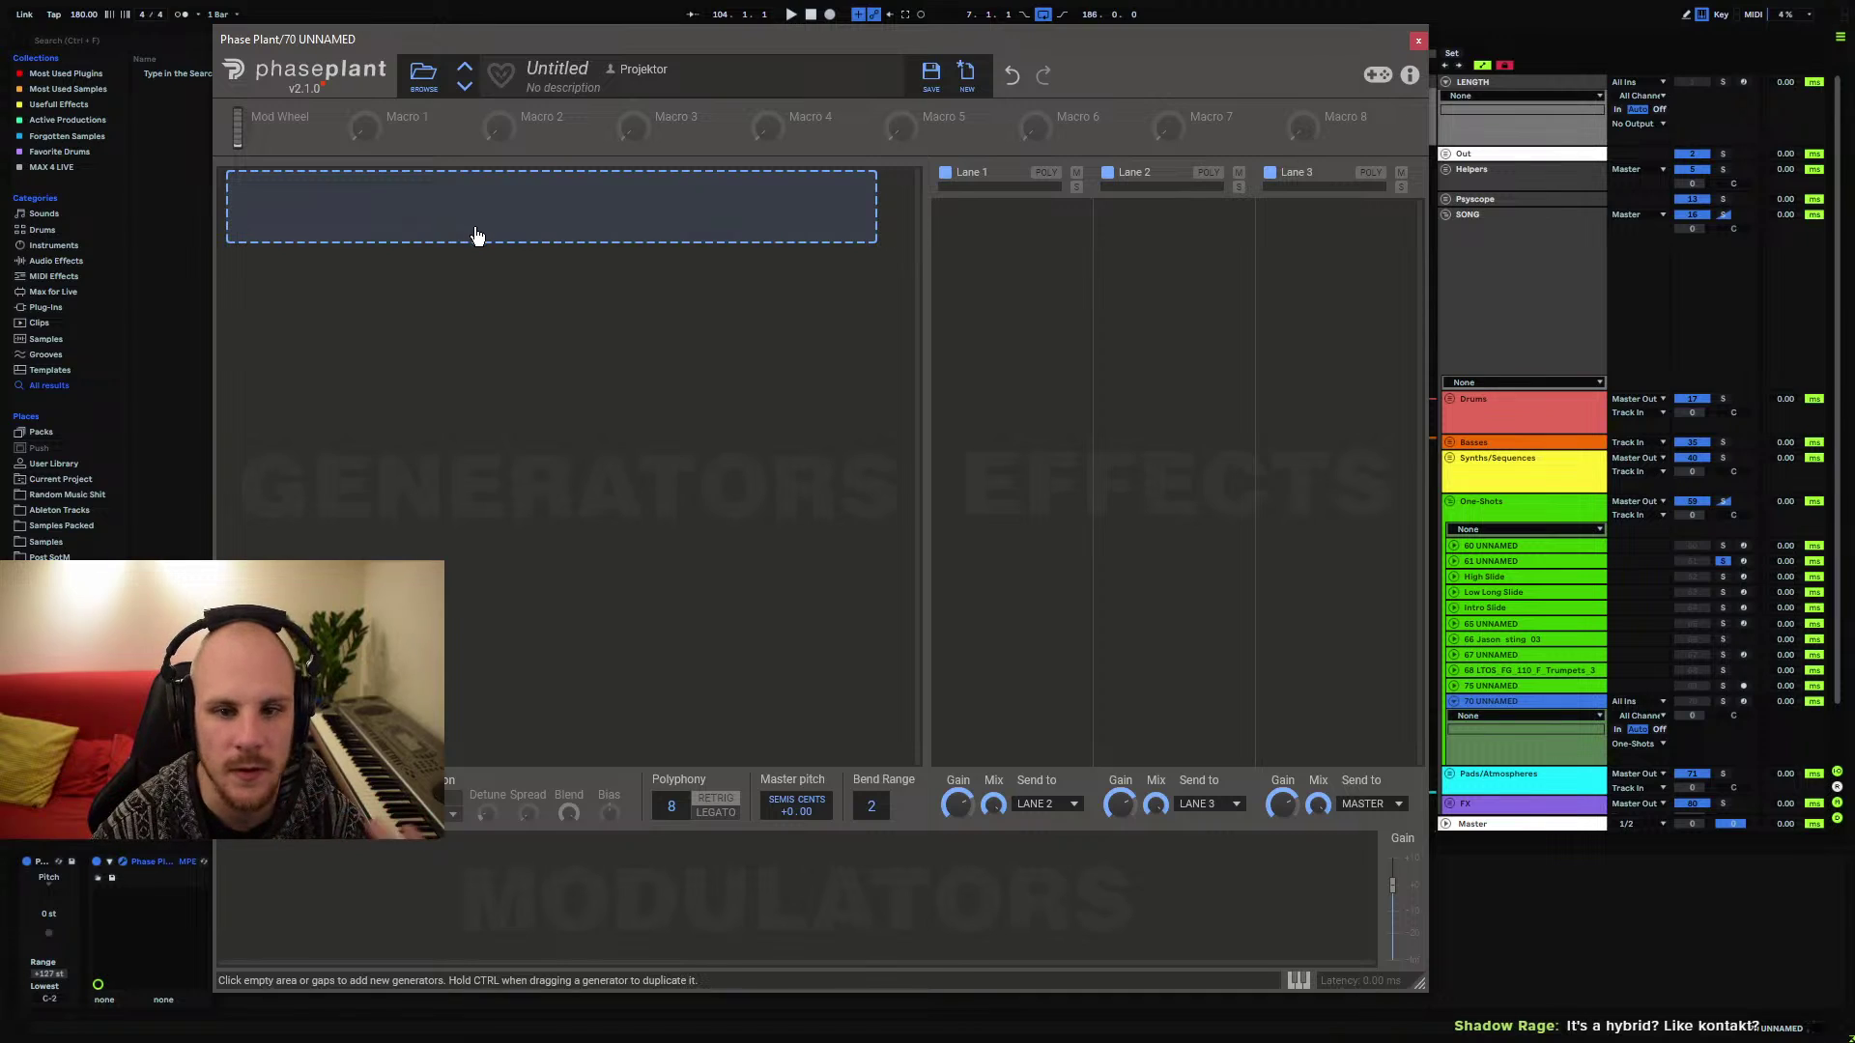
# Browse Phase Plant's modulator and effect choices, try out a Sampler generator, remove its group and close the plugin
pyautogui.click(380, 862)
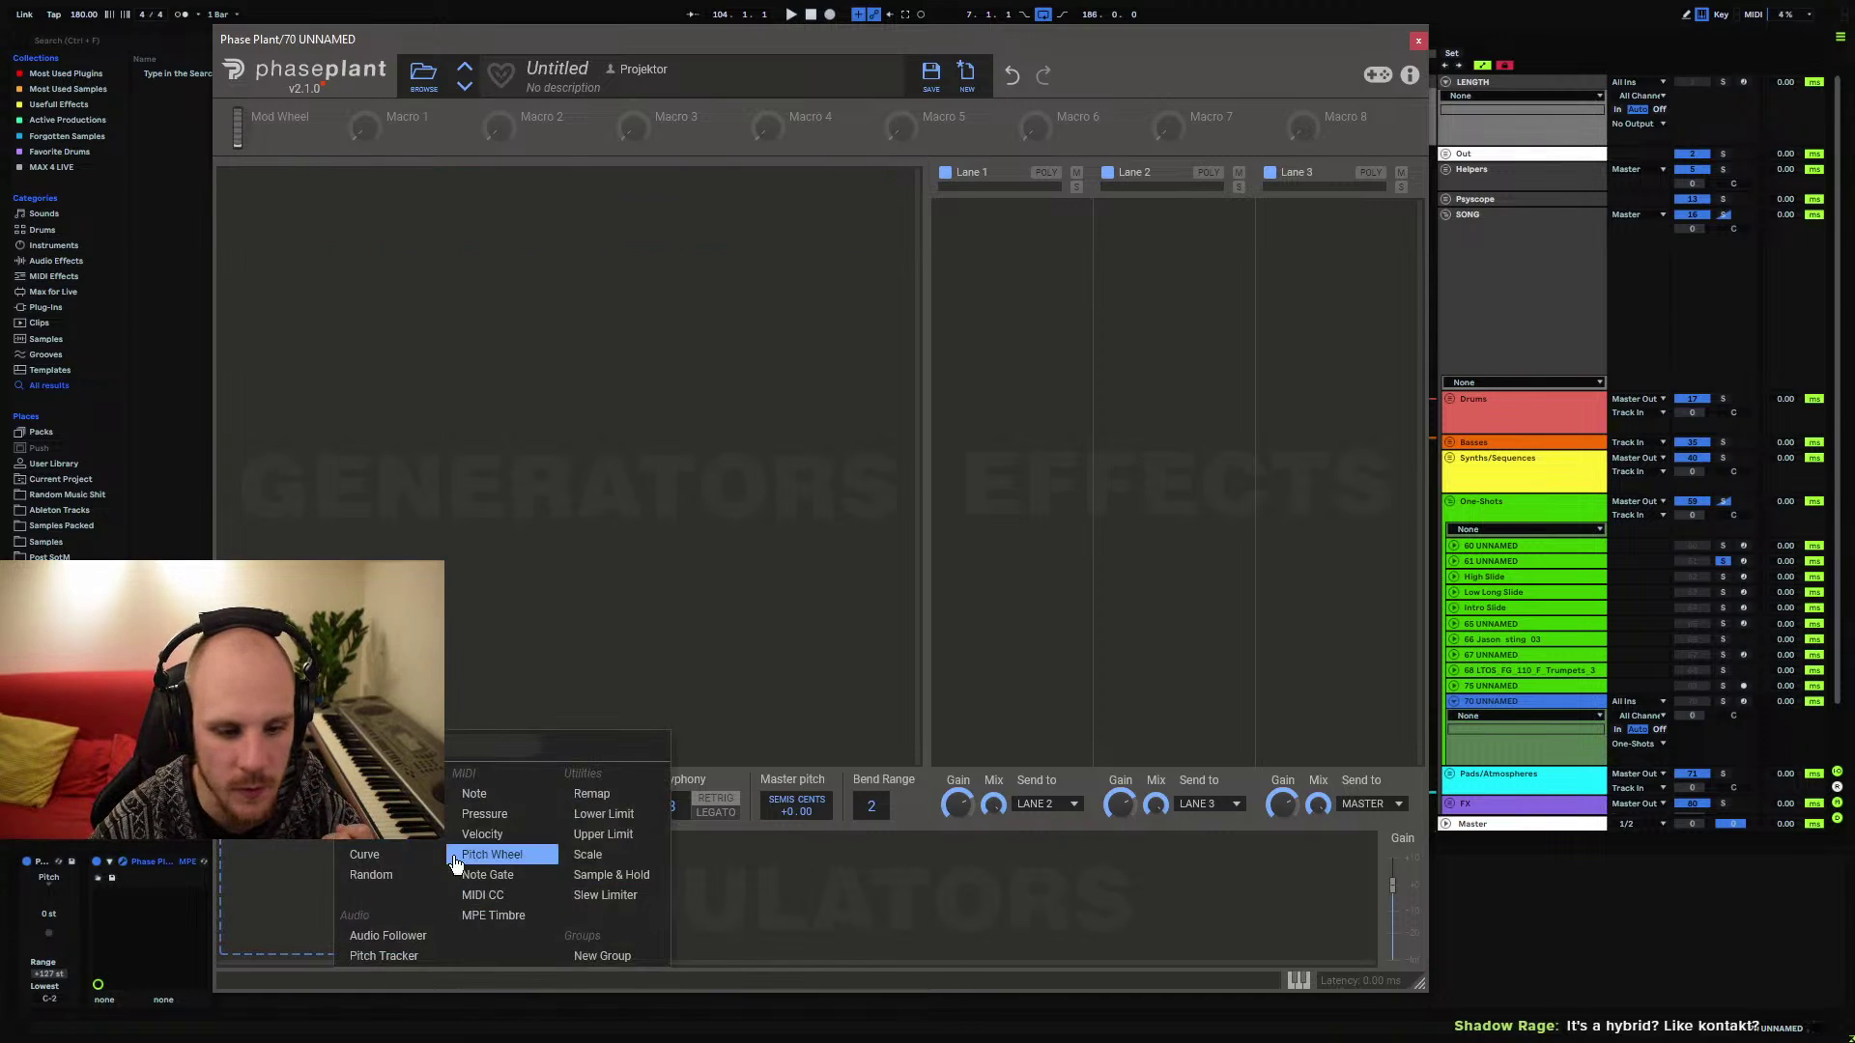
pyautogui.click(741, 422)
pyautogui.click(1015, 252)
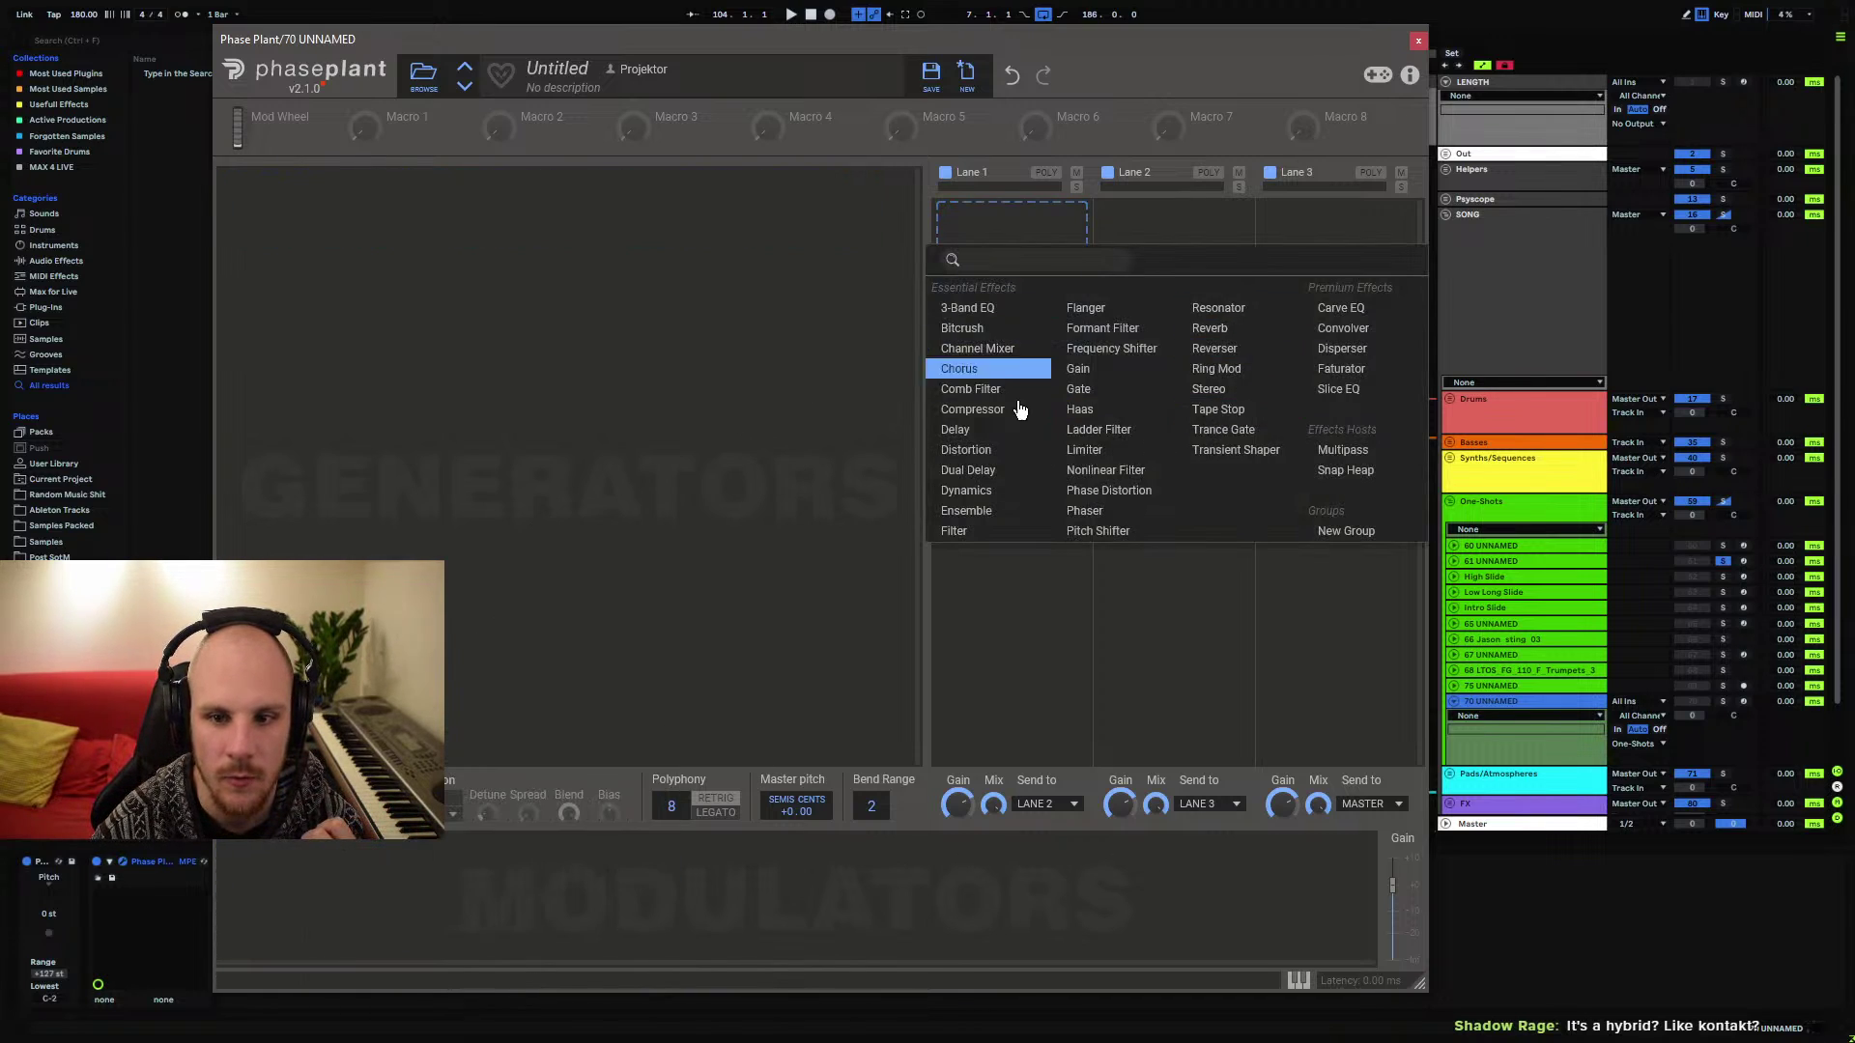
pyautogui.click(475, 345)
pyautogui.click(475, 344)
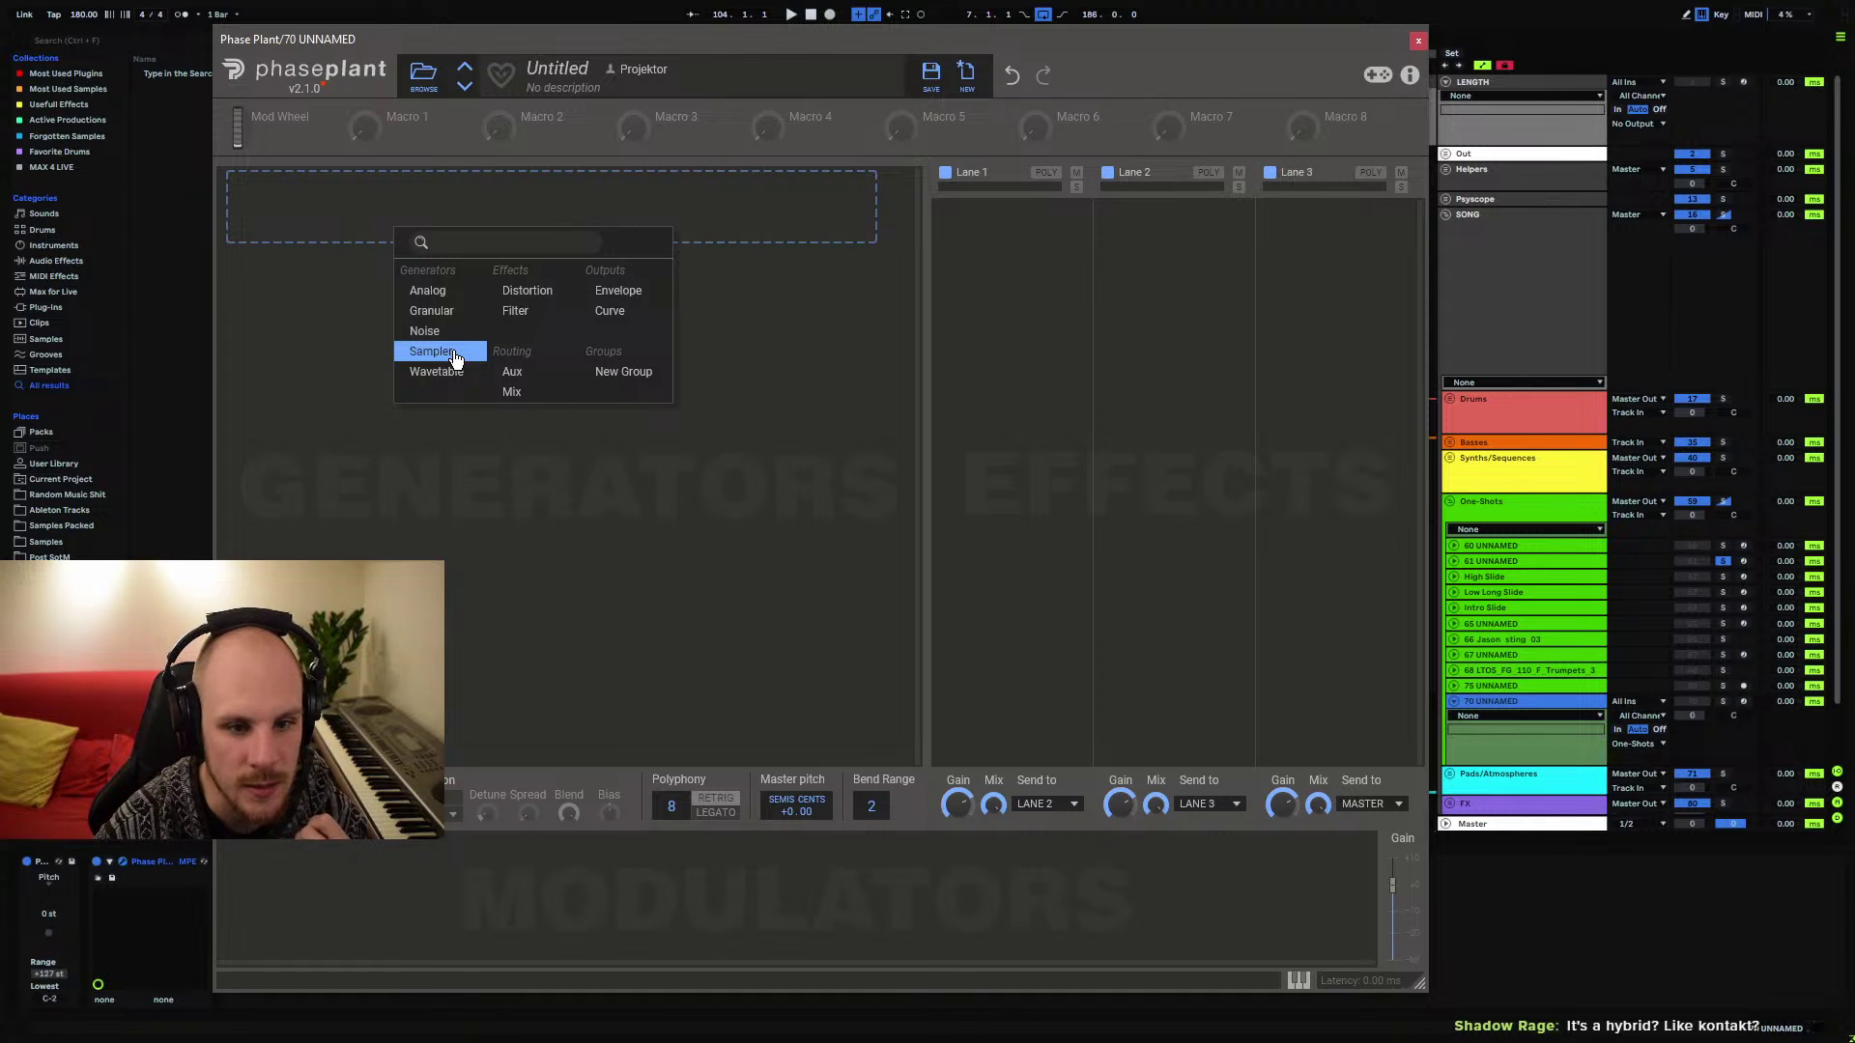
pyautogui.click(432, 352)
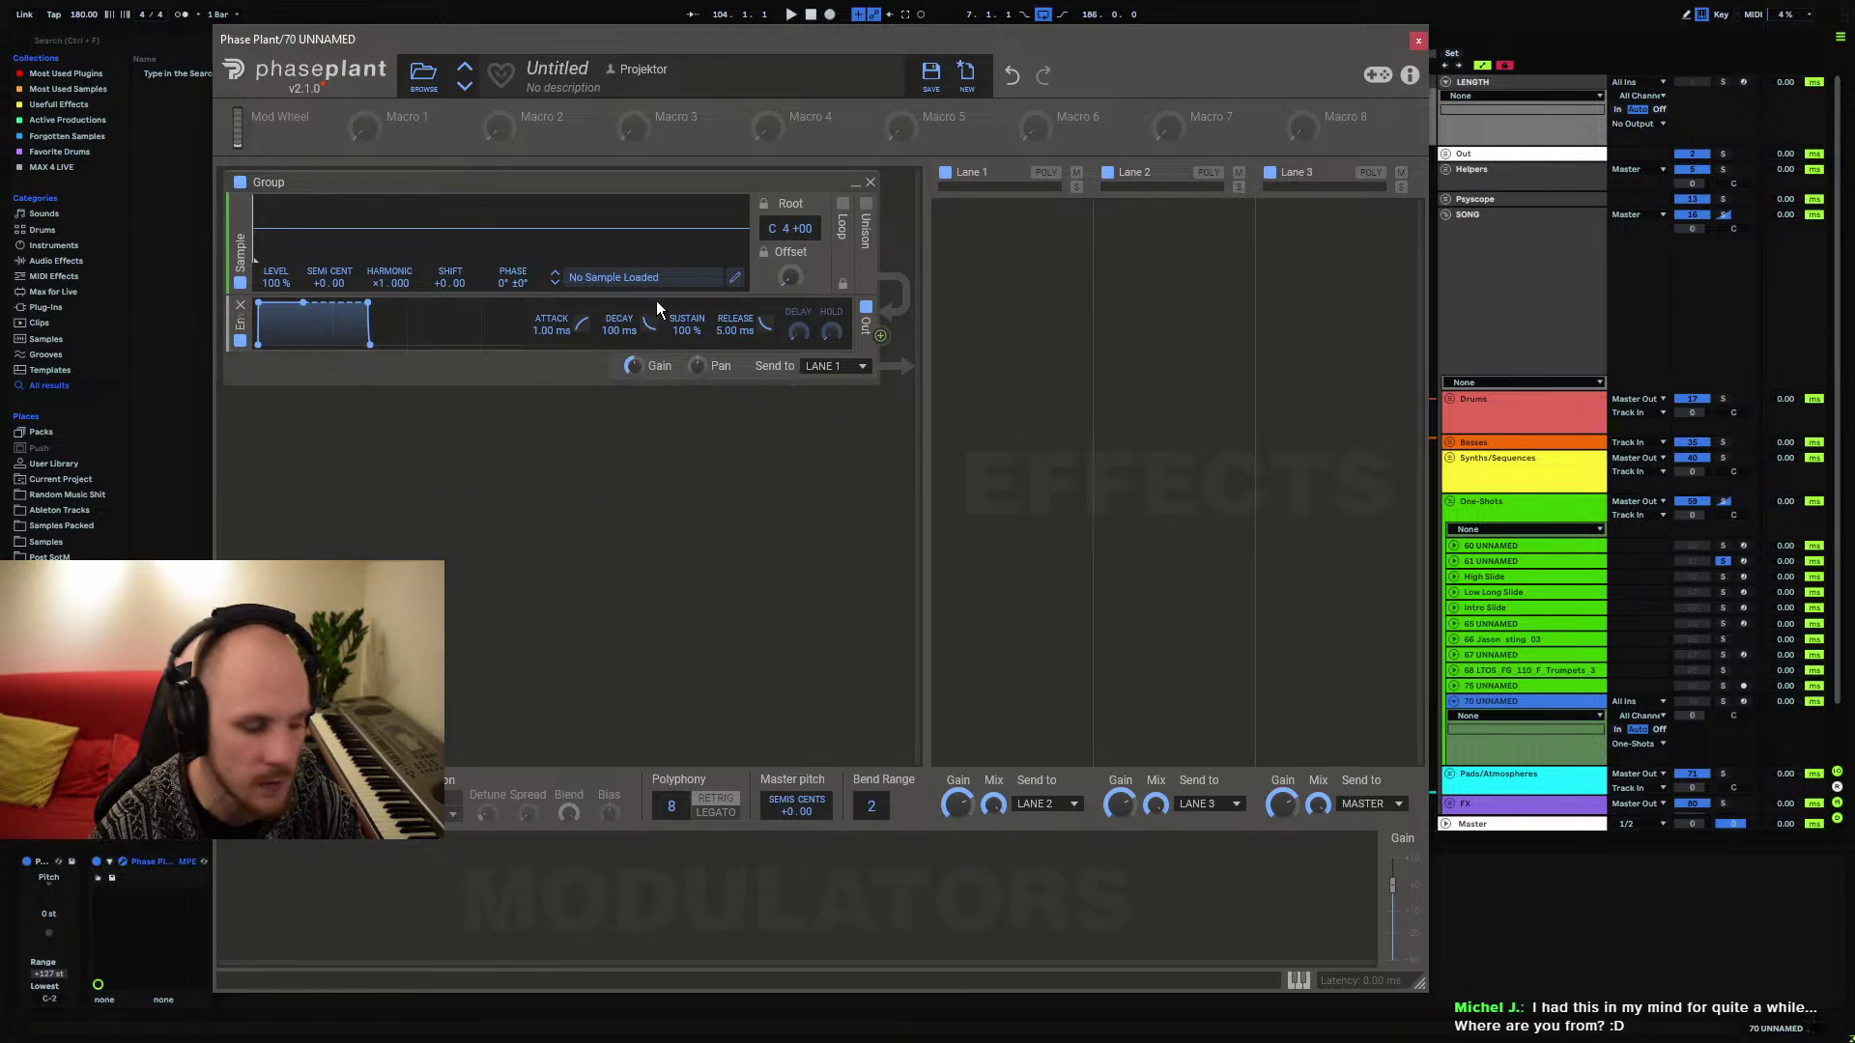
pyautogui.click(869, 184)
pyautogui.click(1422, 42)
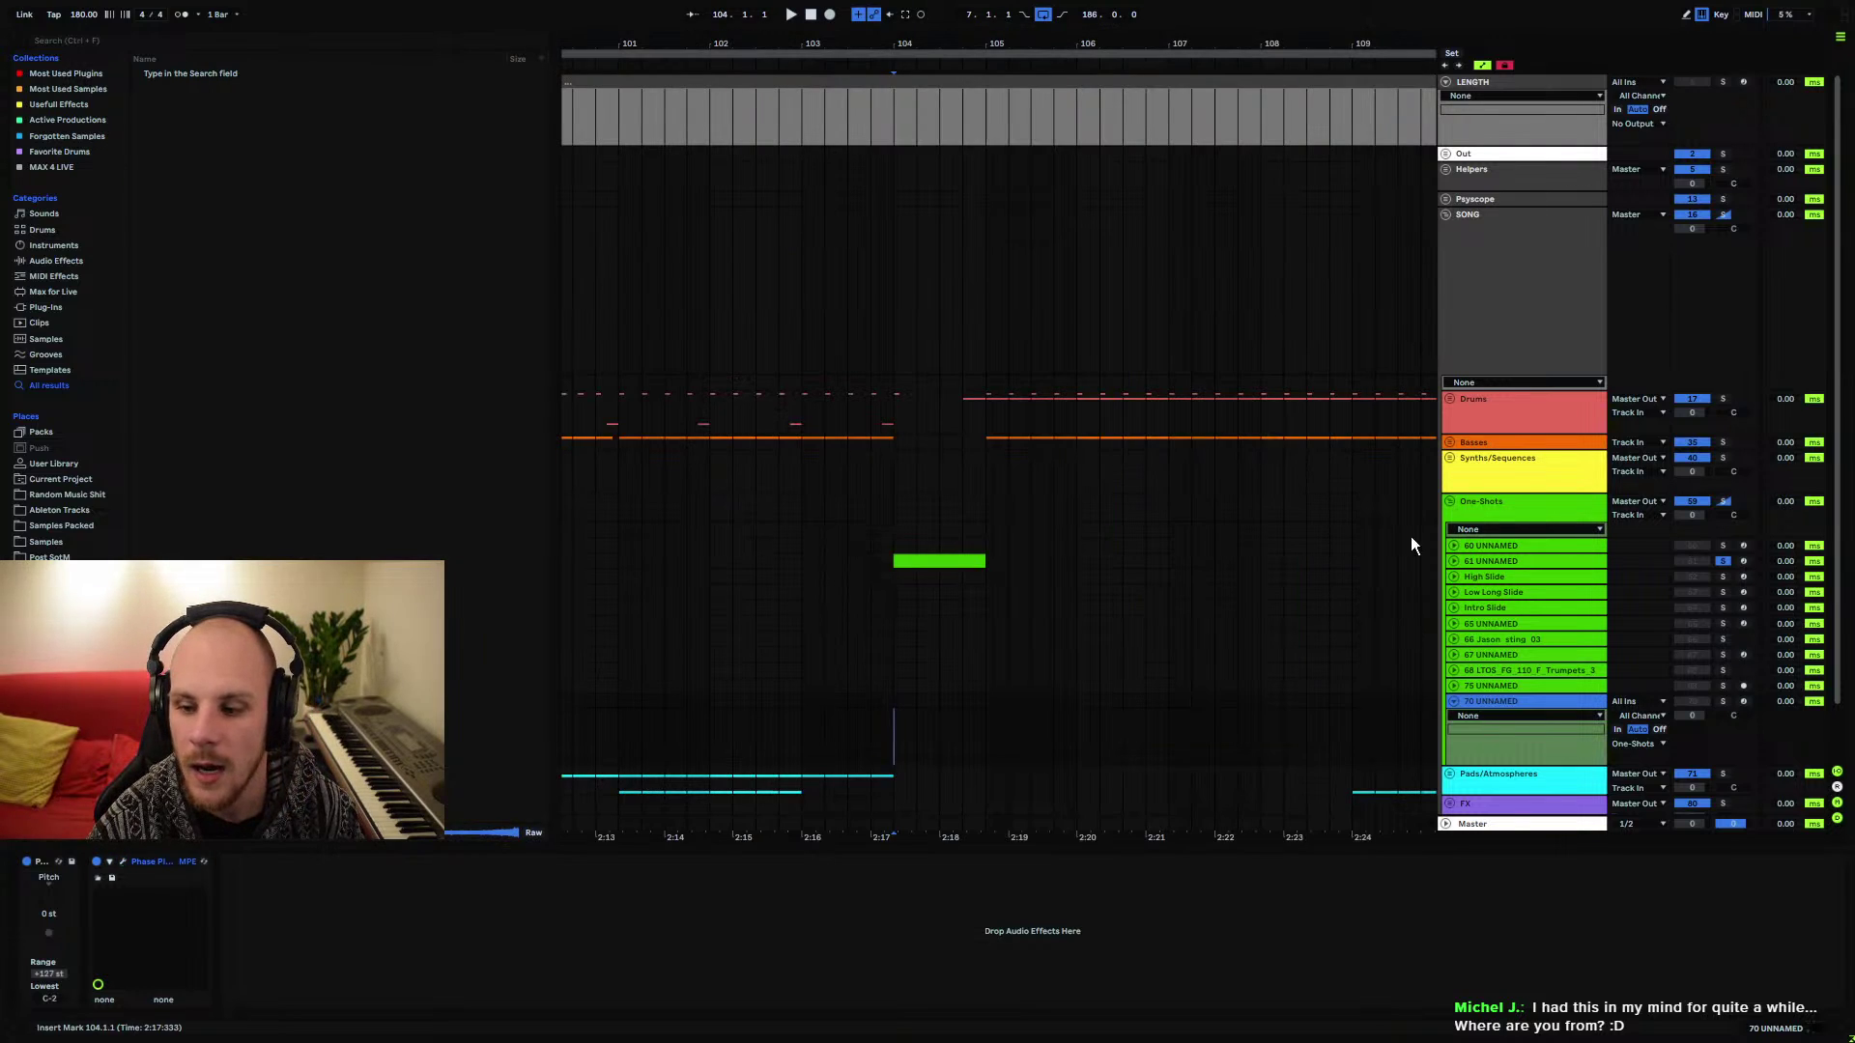
# Add the dblue_Glitch_v1_3.64 effect to track 61, select pattern 2 in its pattern bank and close the plugin
pyautogui.click(1486, 560)
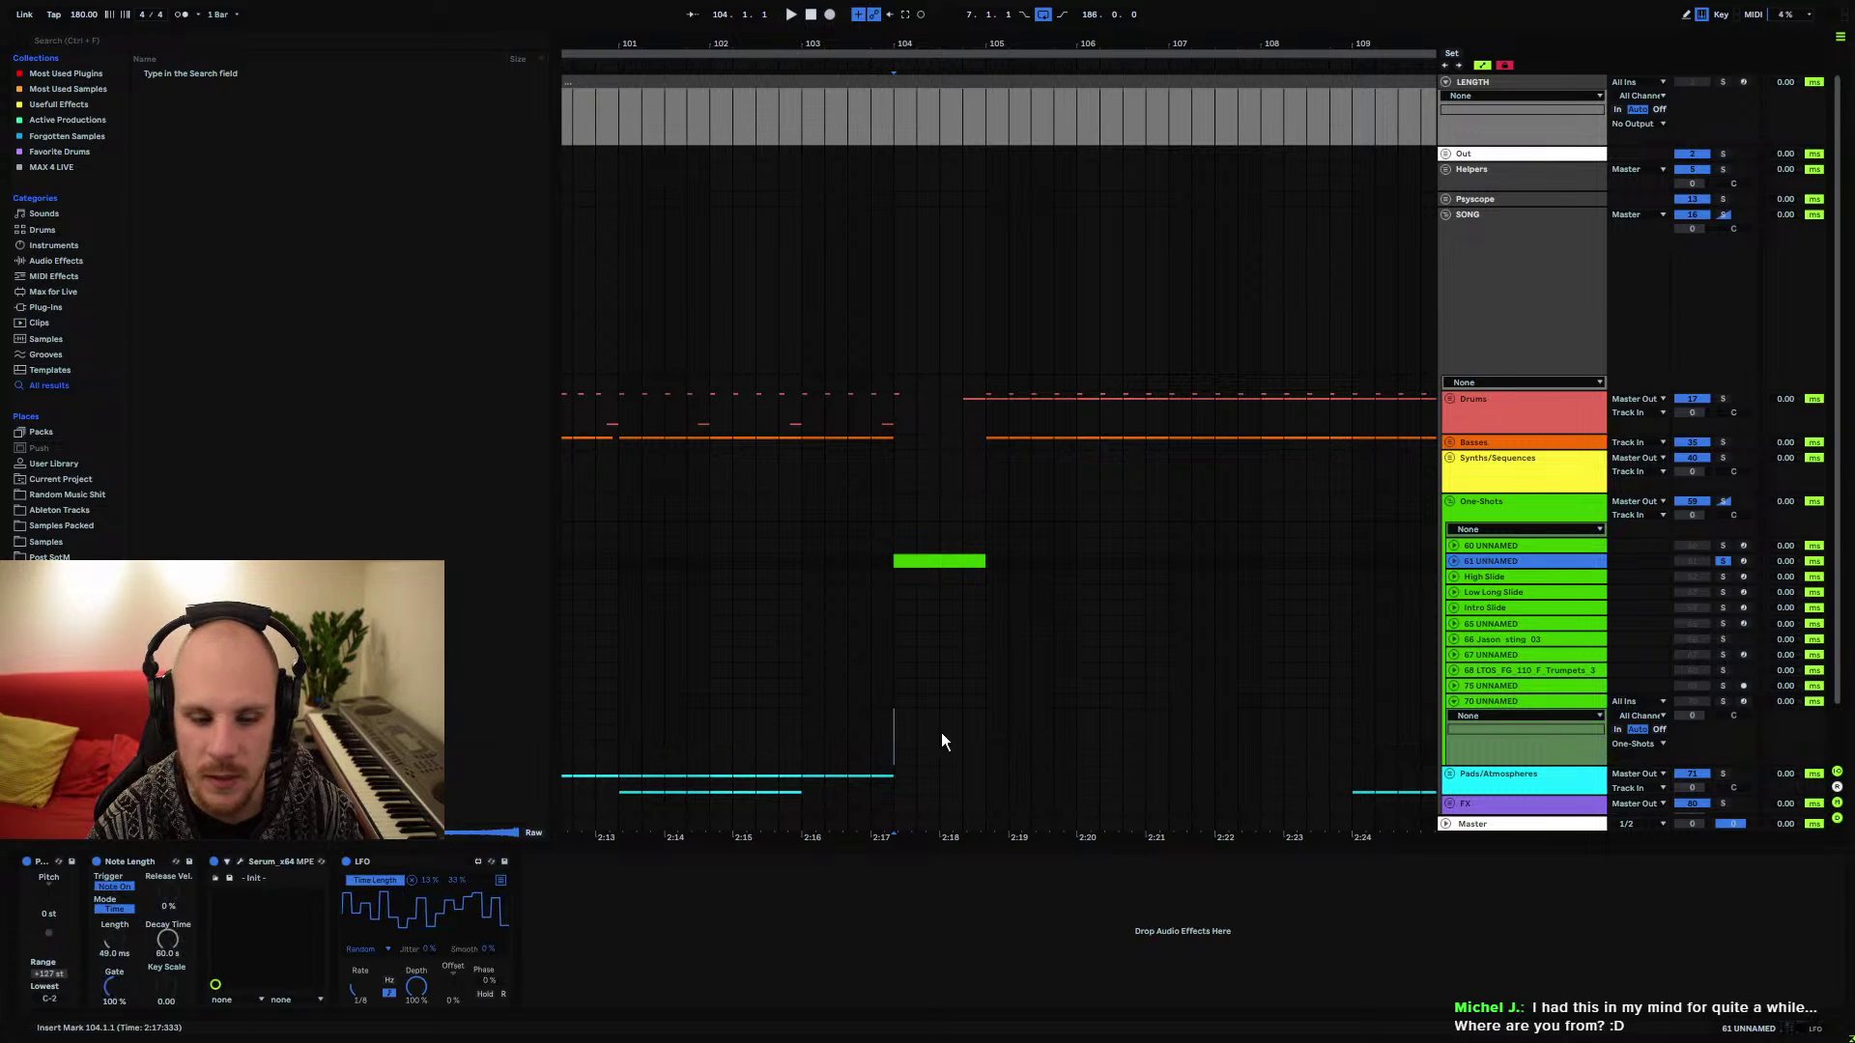
pyautogui.click(682, 926)
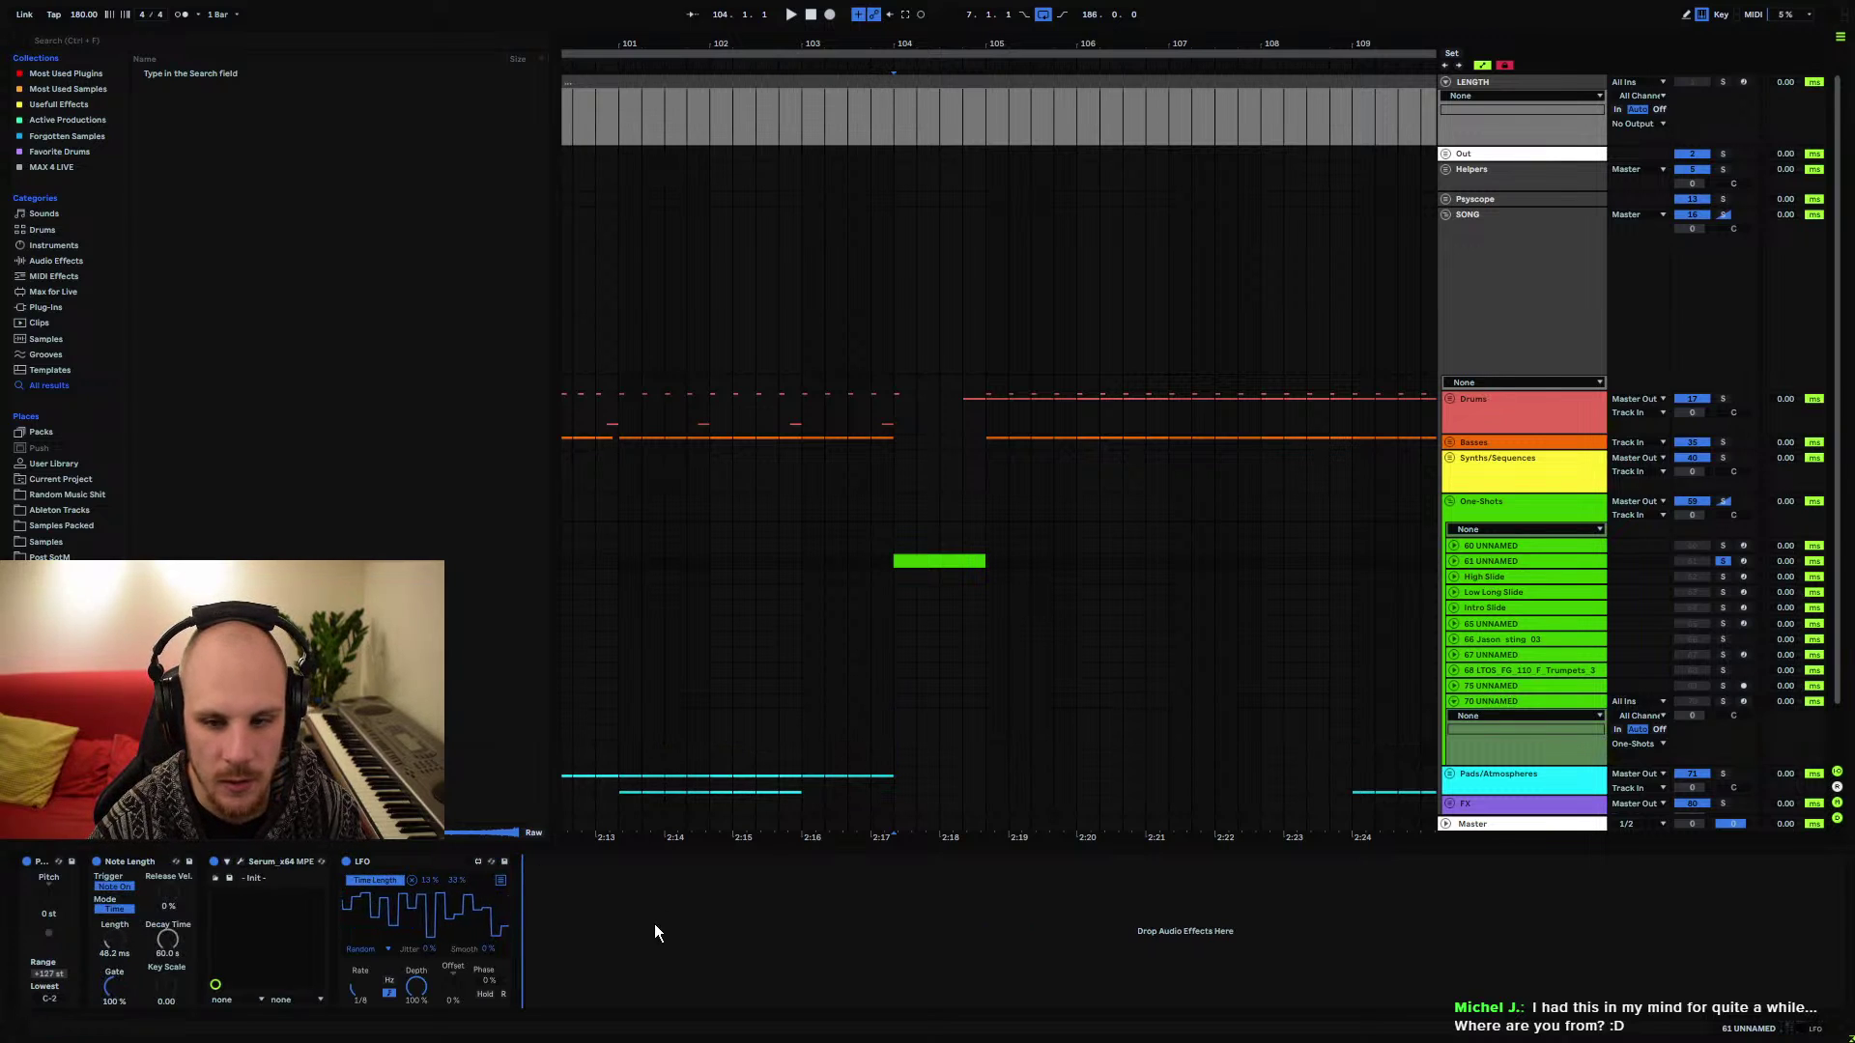
pyautogui.rightClick(653, 923)
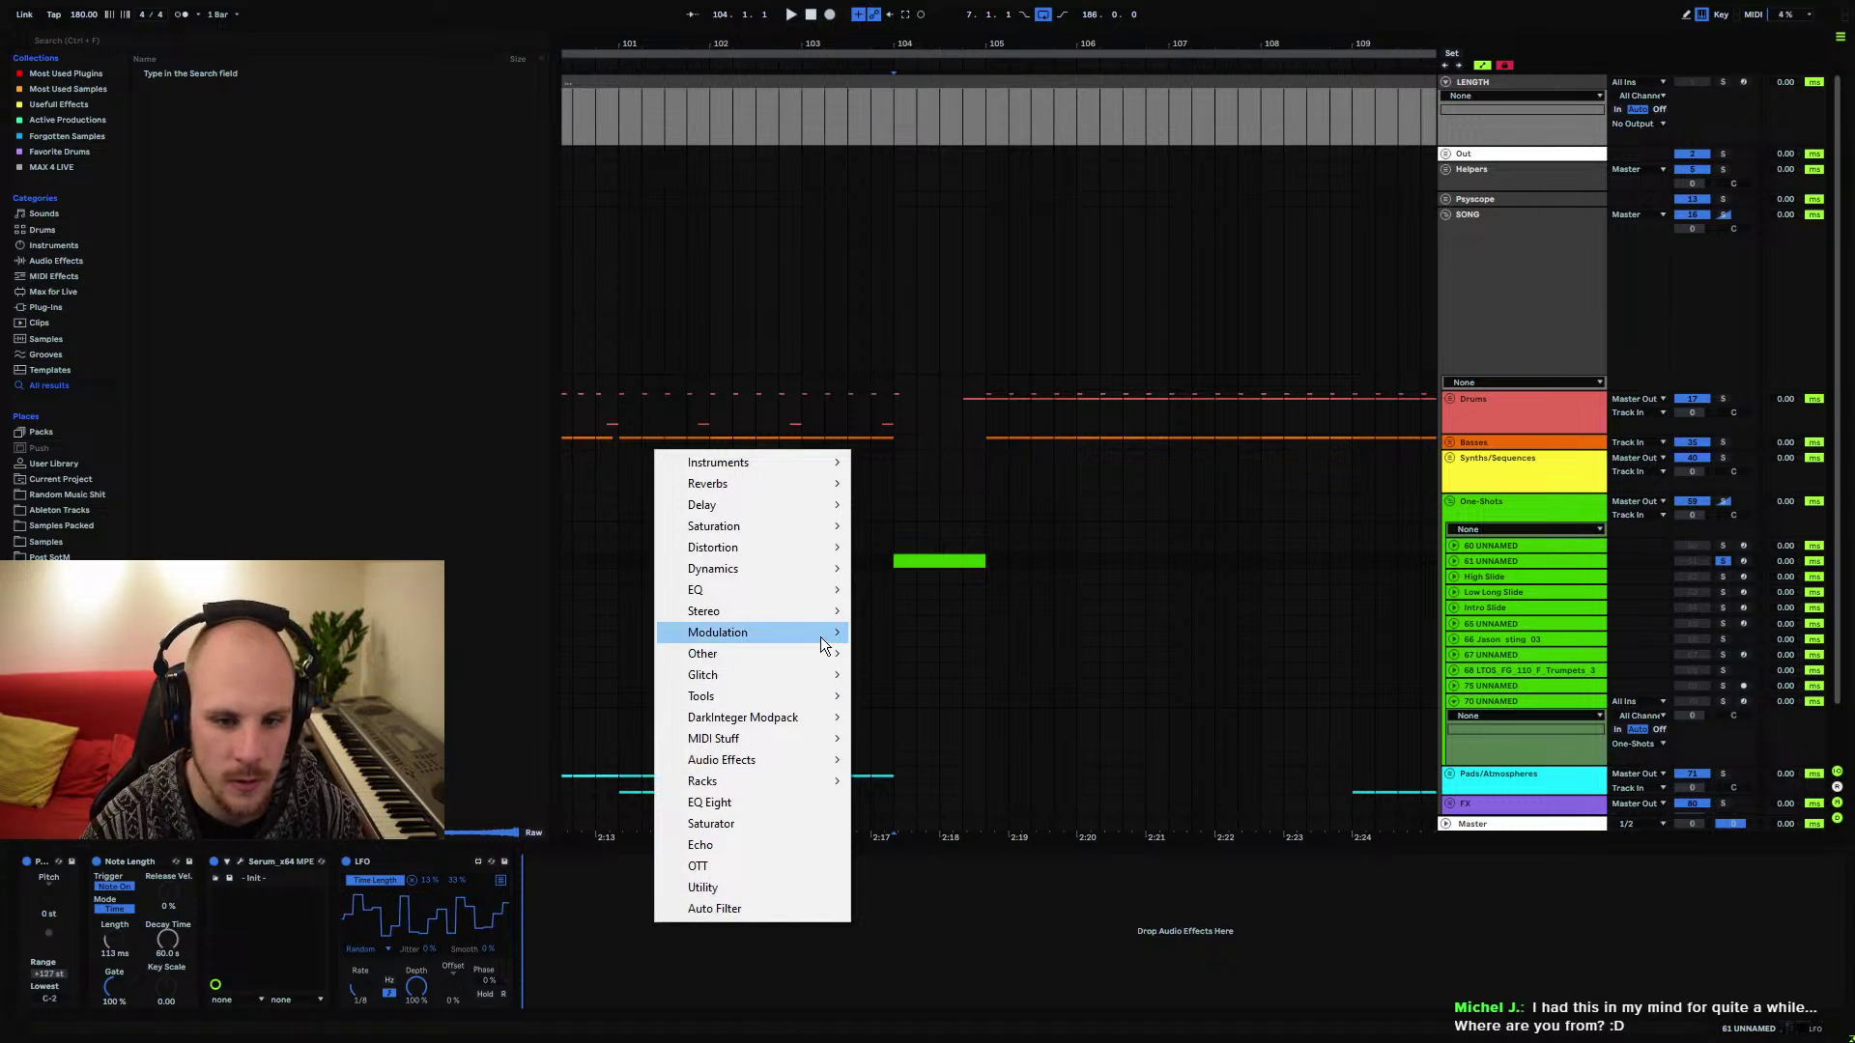
pyautogui.moveTo(798, 653)
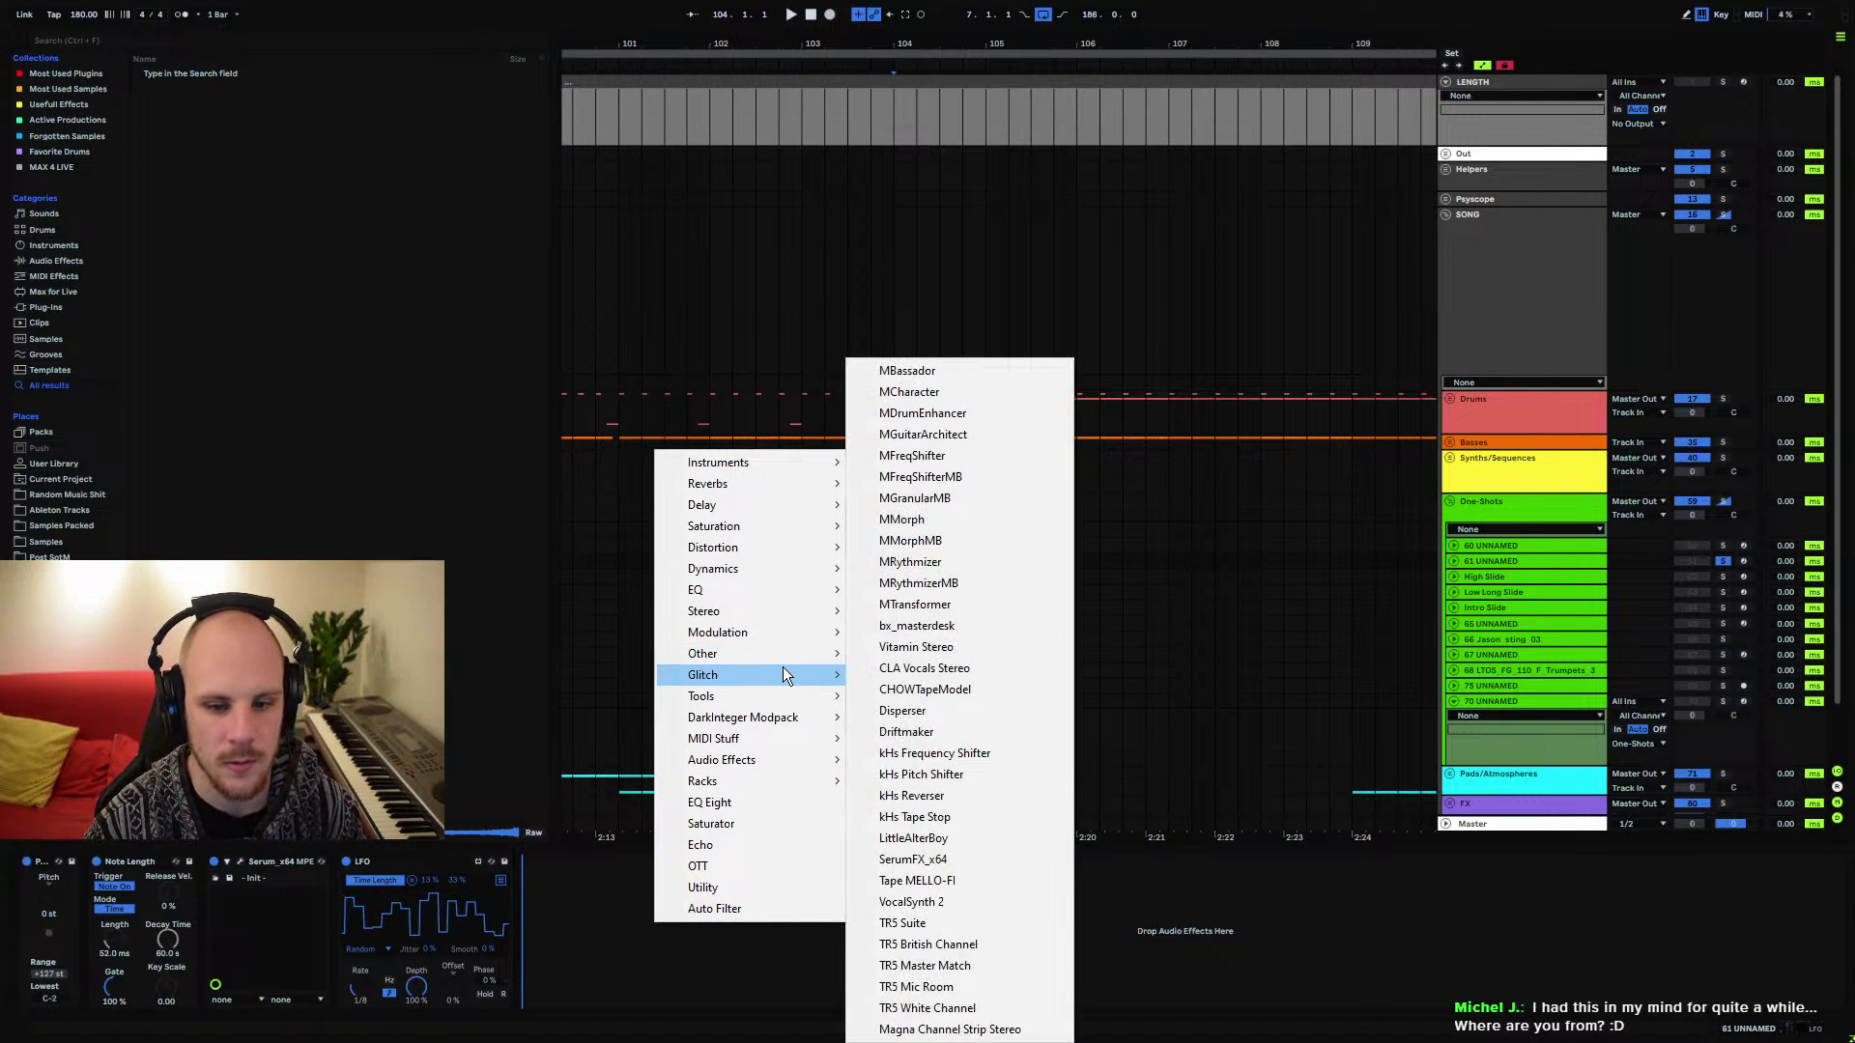
pyautogui.click(927, 676)
pyautogui.press('Down')
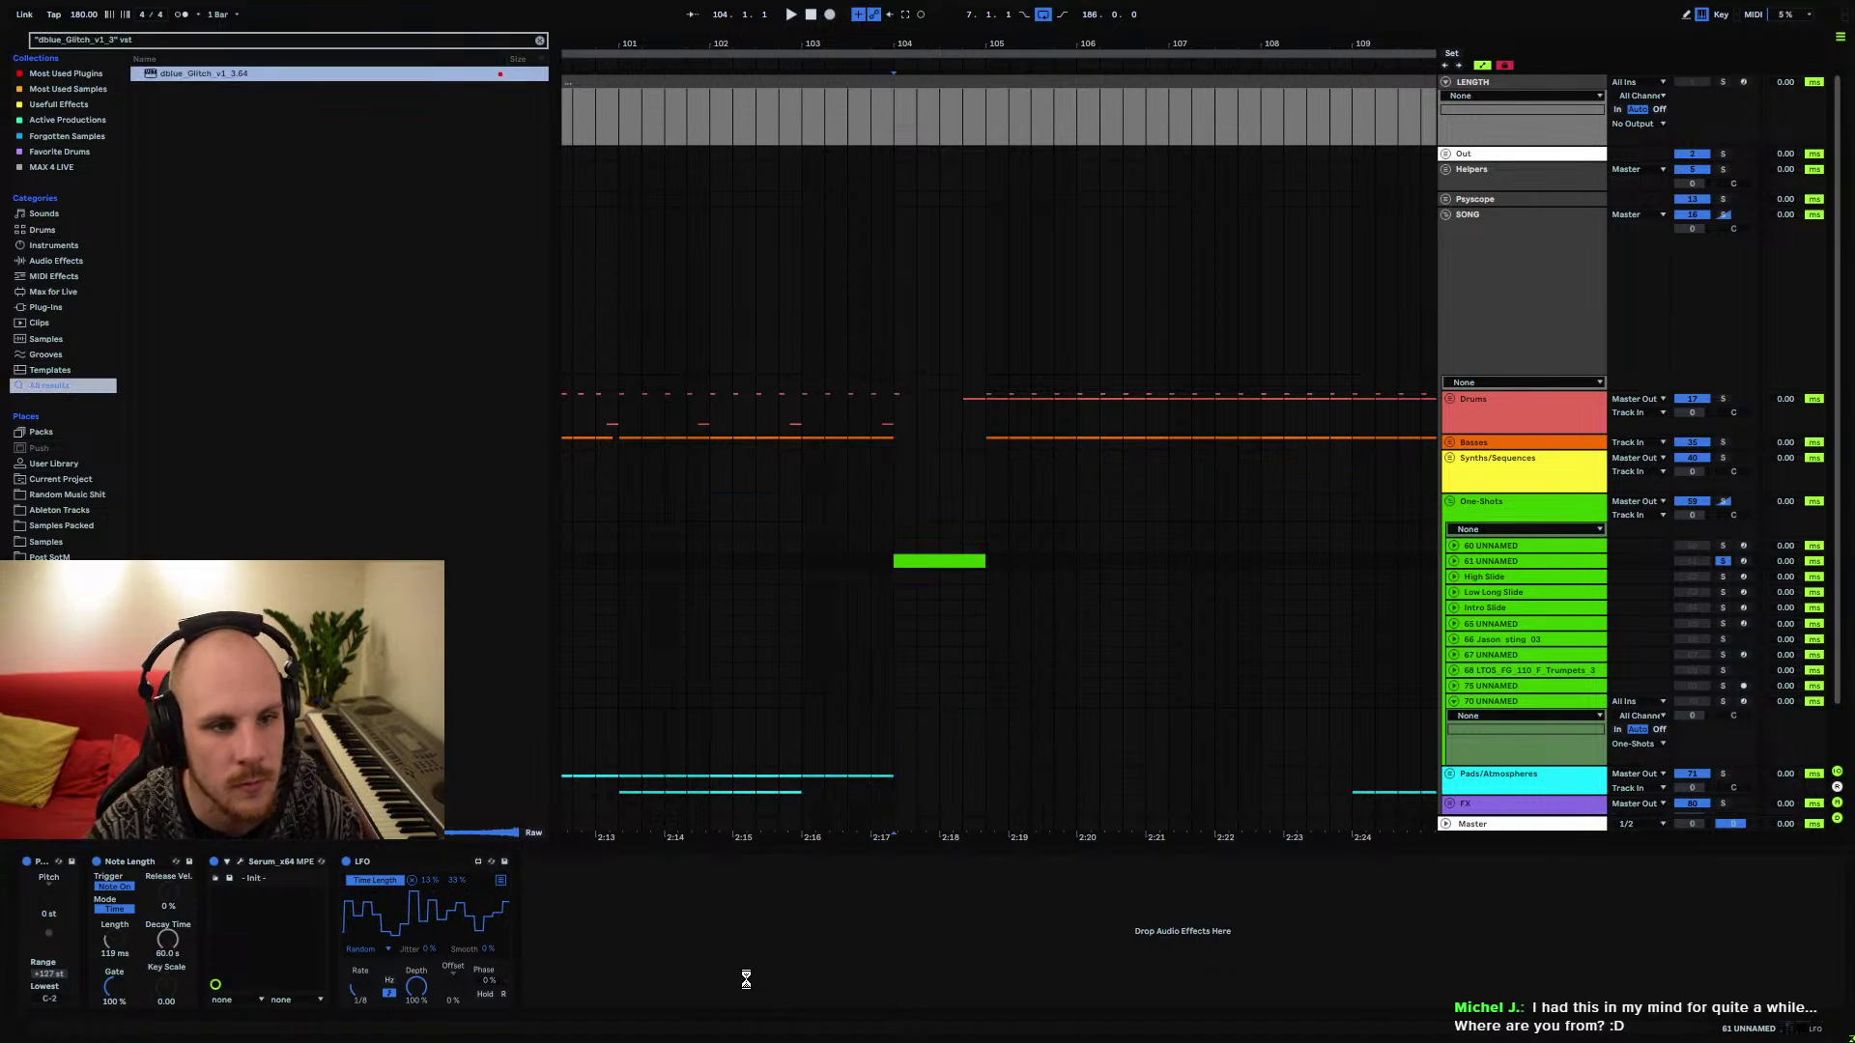
pyautogui.press('Return')
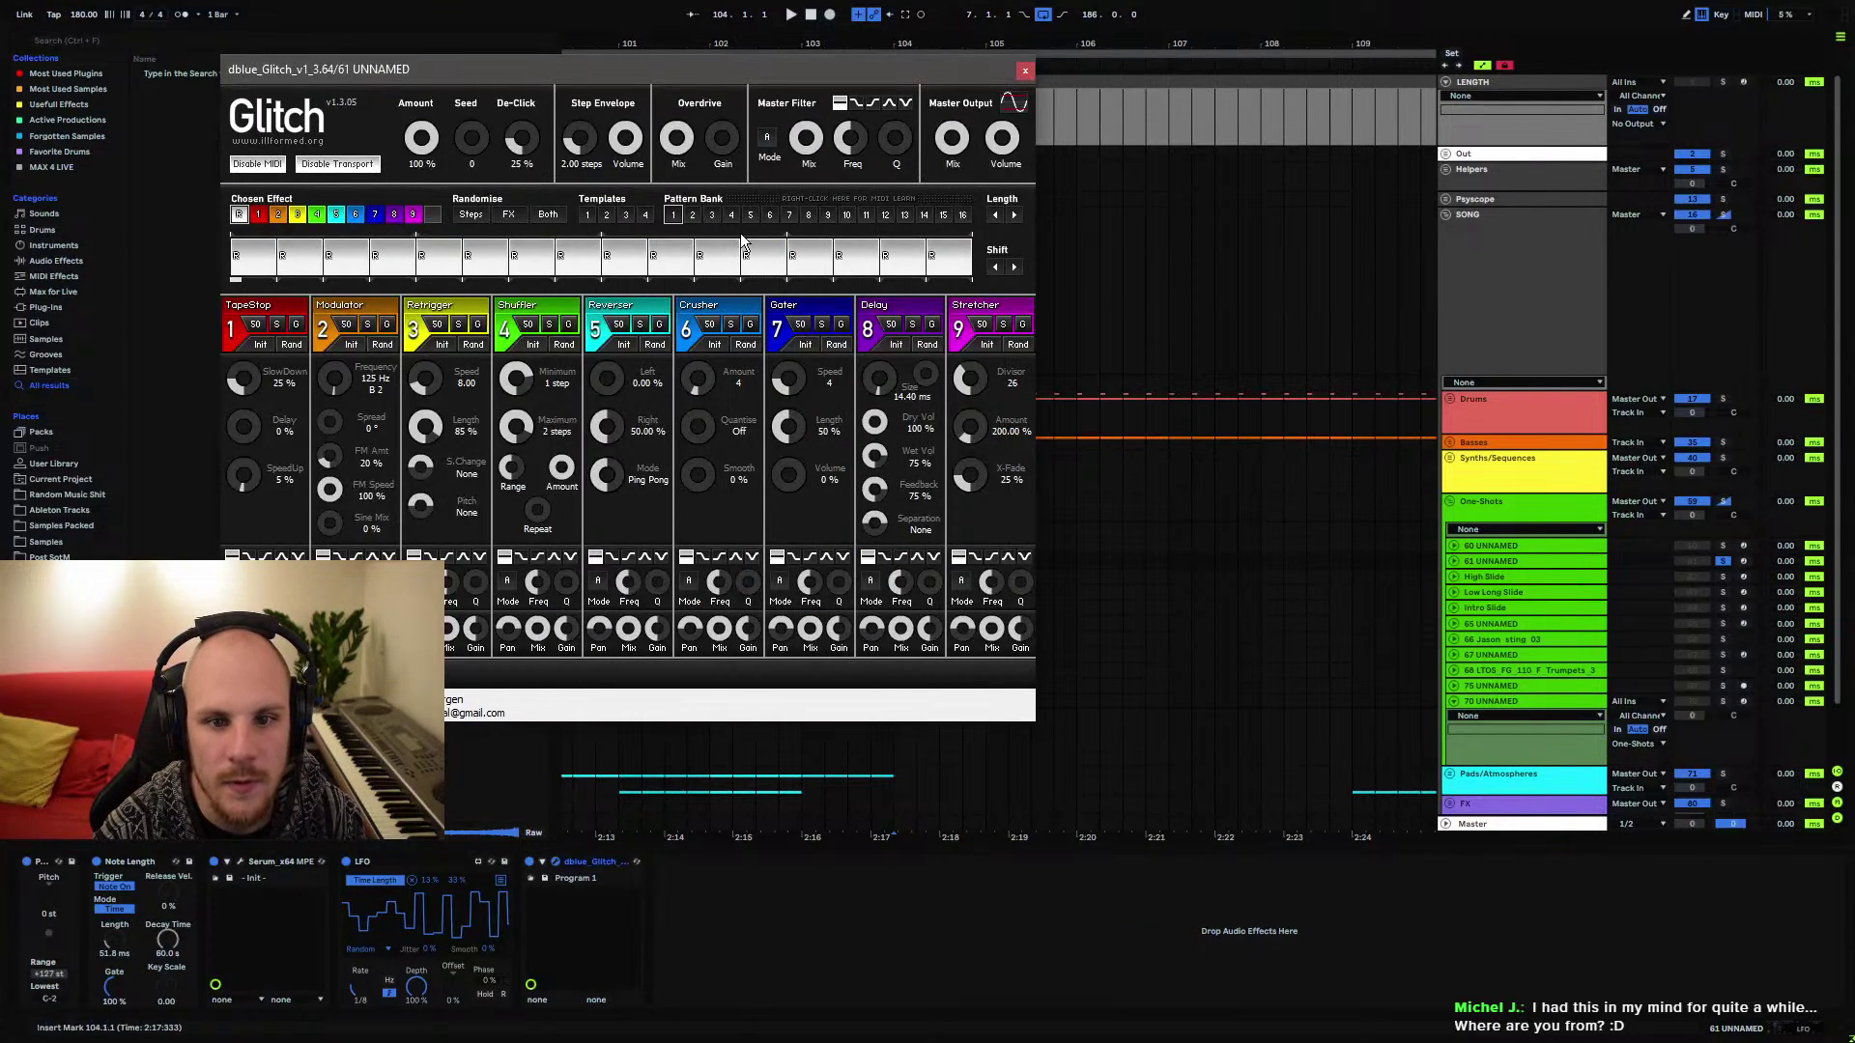
pyautogui.click(693, 215)
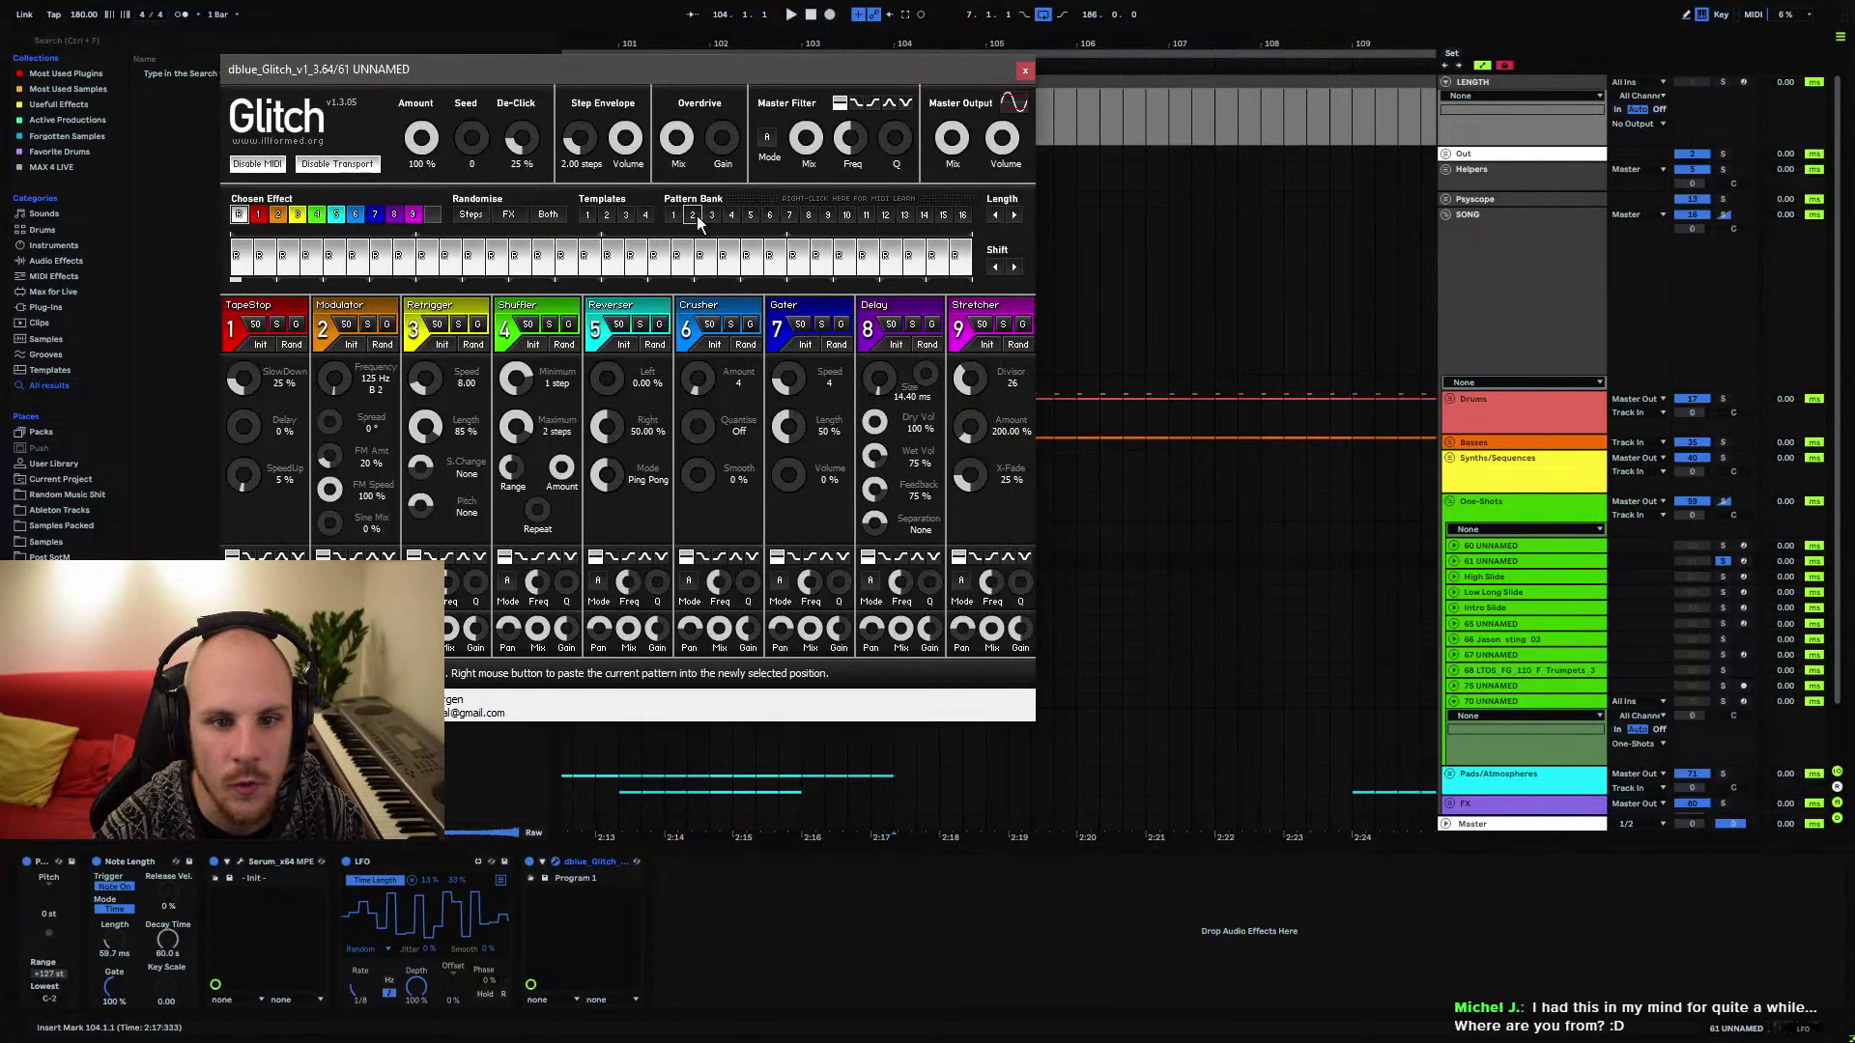
pyautogui.click(1025, 71)
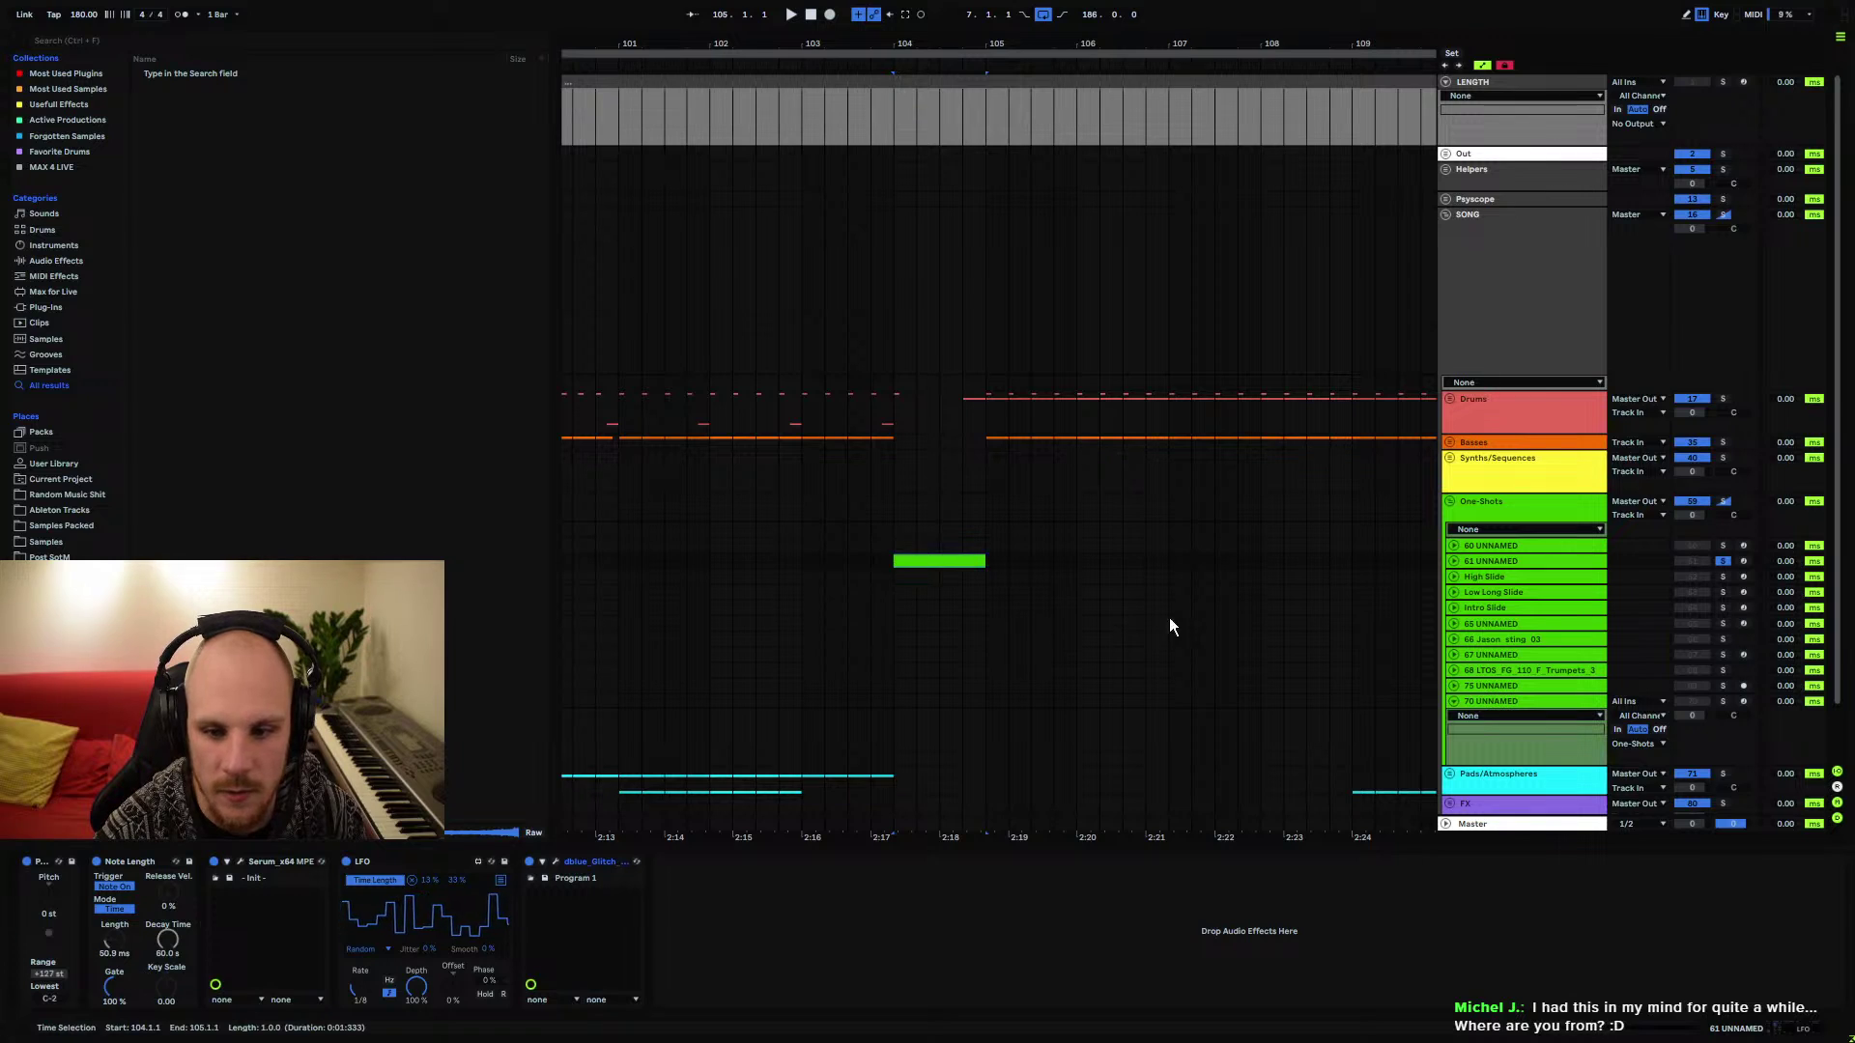
# Add EQ Eight after Glitch, cutting the lows around 77 Hz and boosting around 3.52 kHz while auditioning the clip at bar 104
pyautogui.press('space')
pyautogui.click(1453, 561)
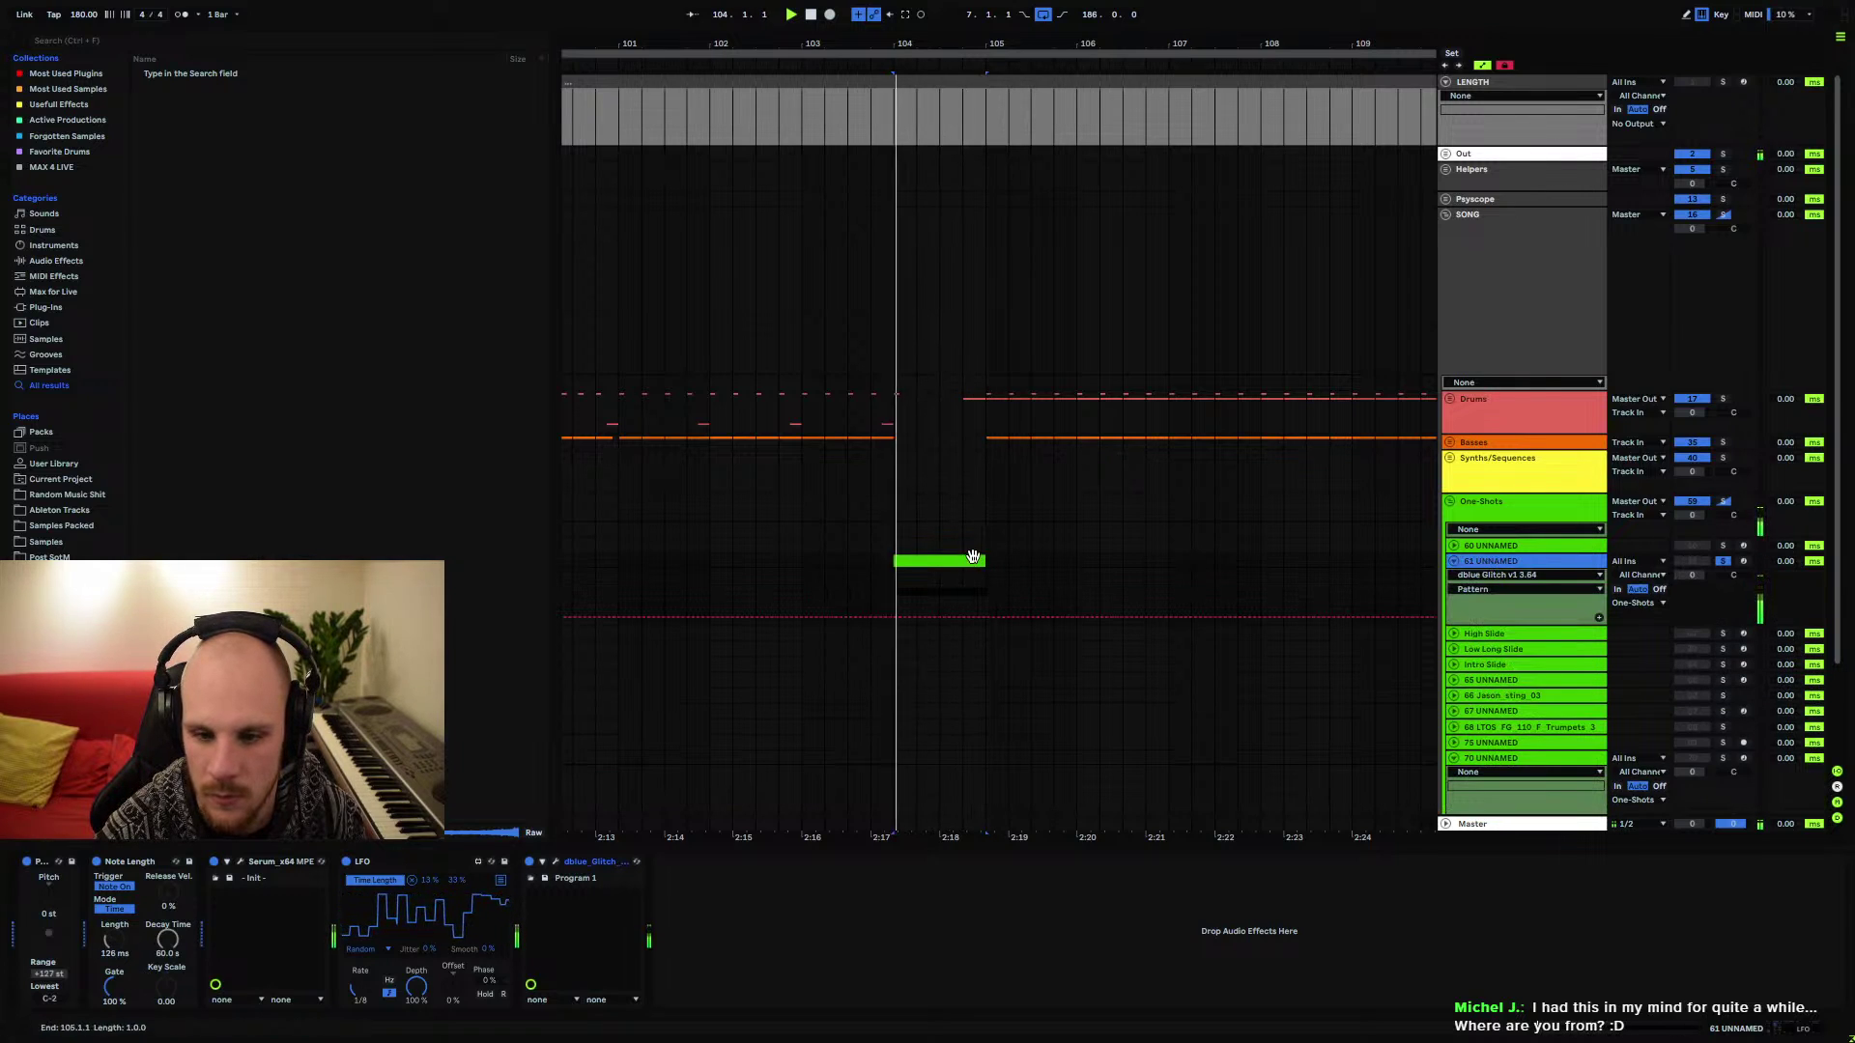
pyautogui.press('space')
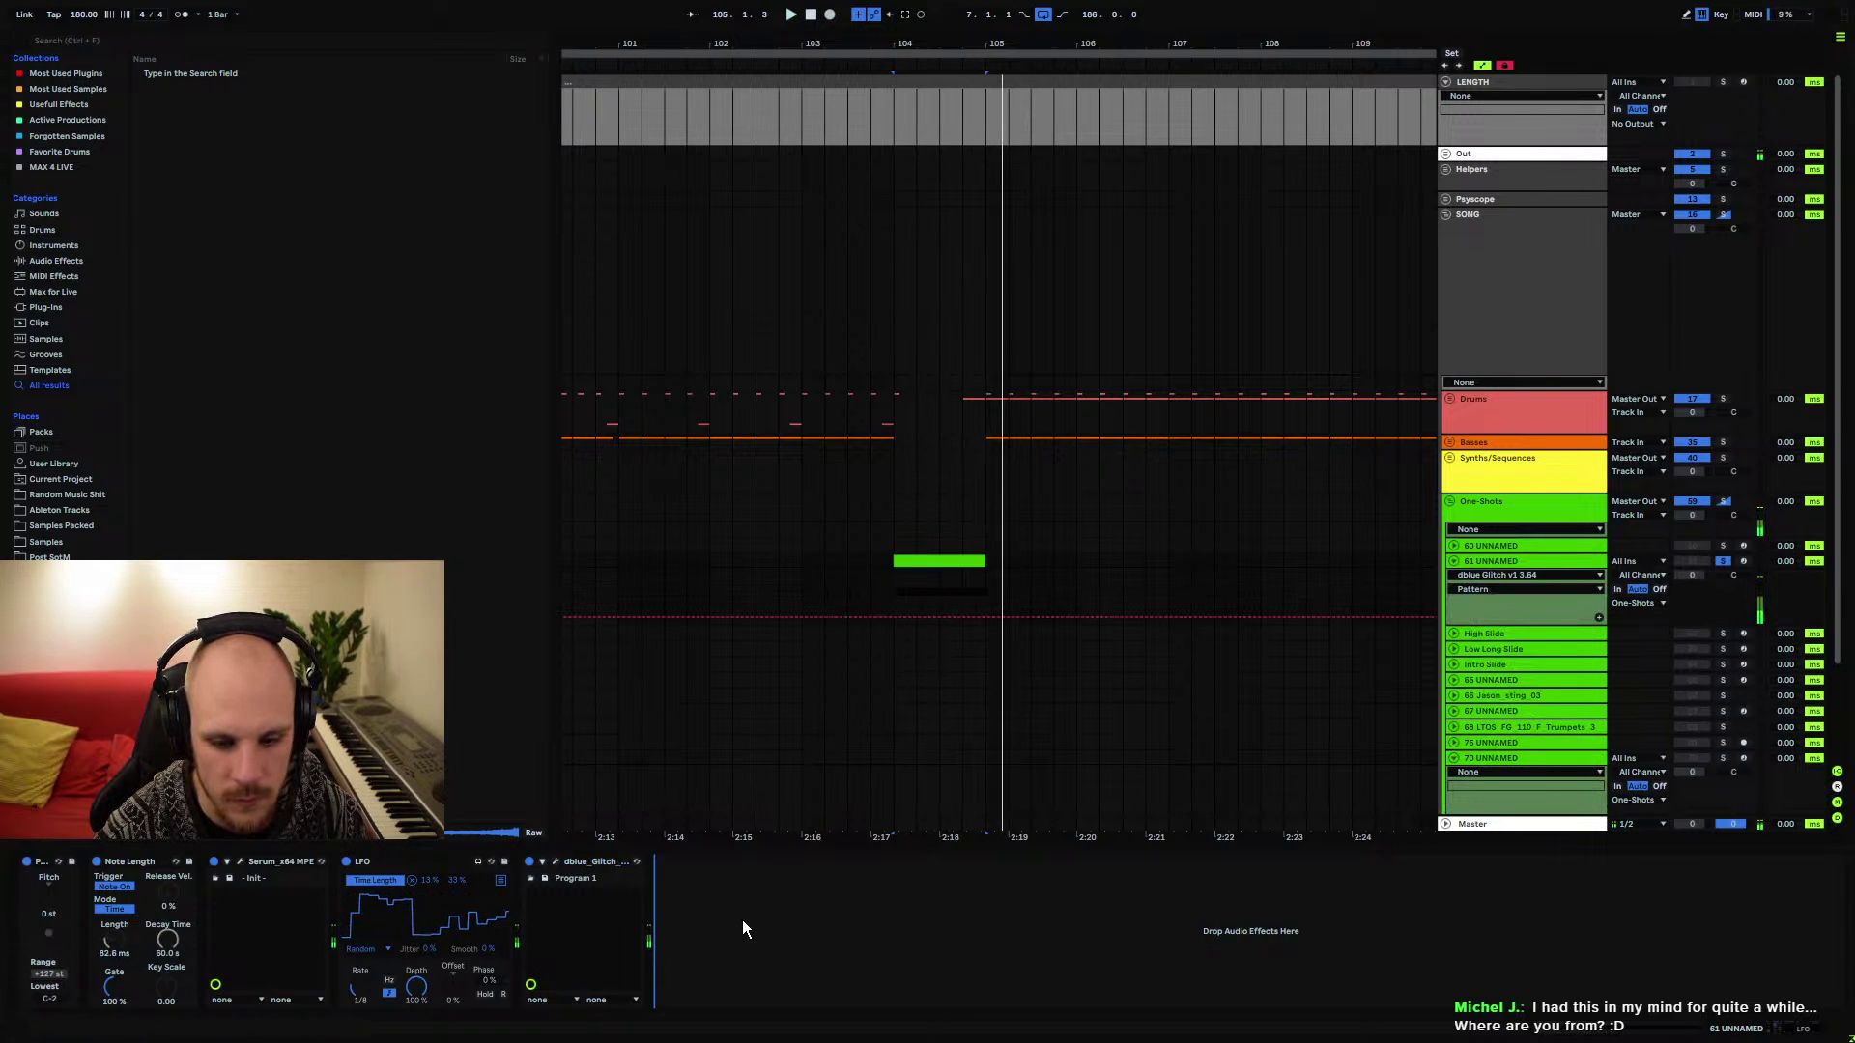
pyautogui.rightClick(719, 931)
pyautogui.click(785, 812)
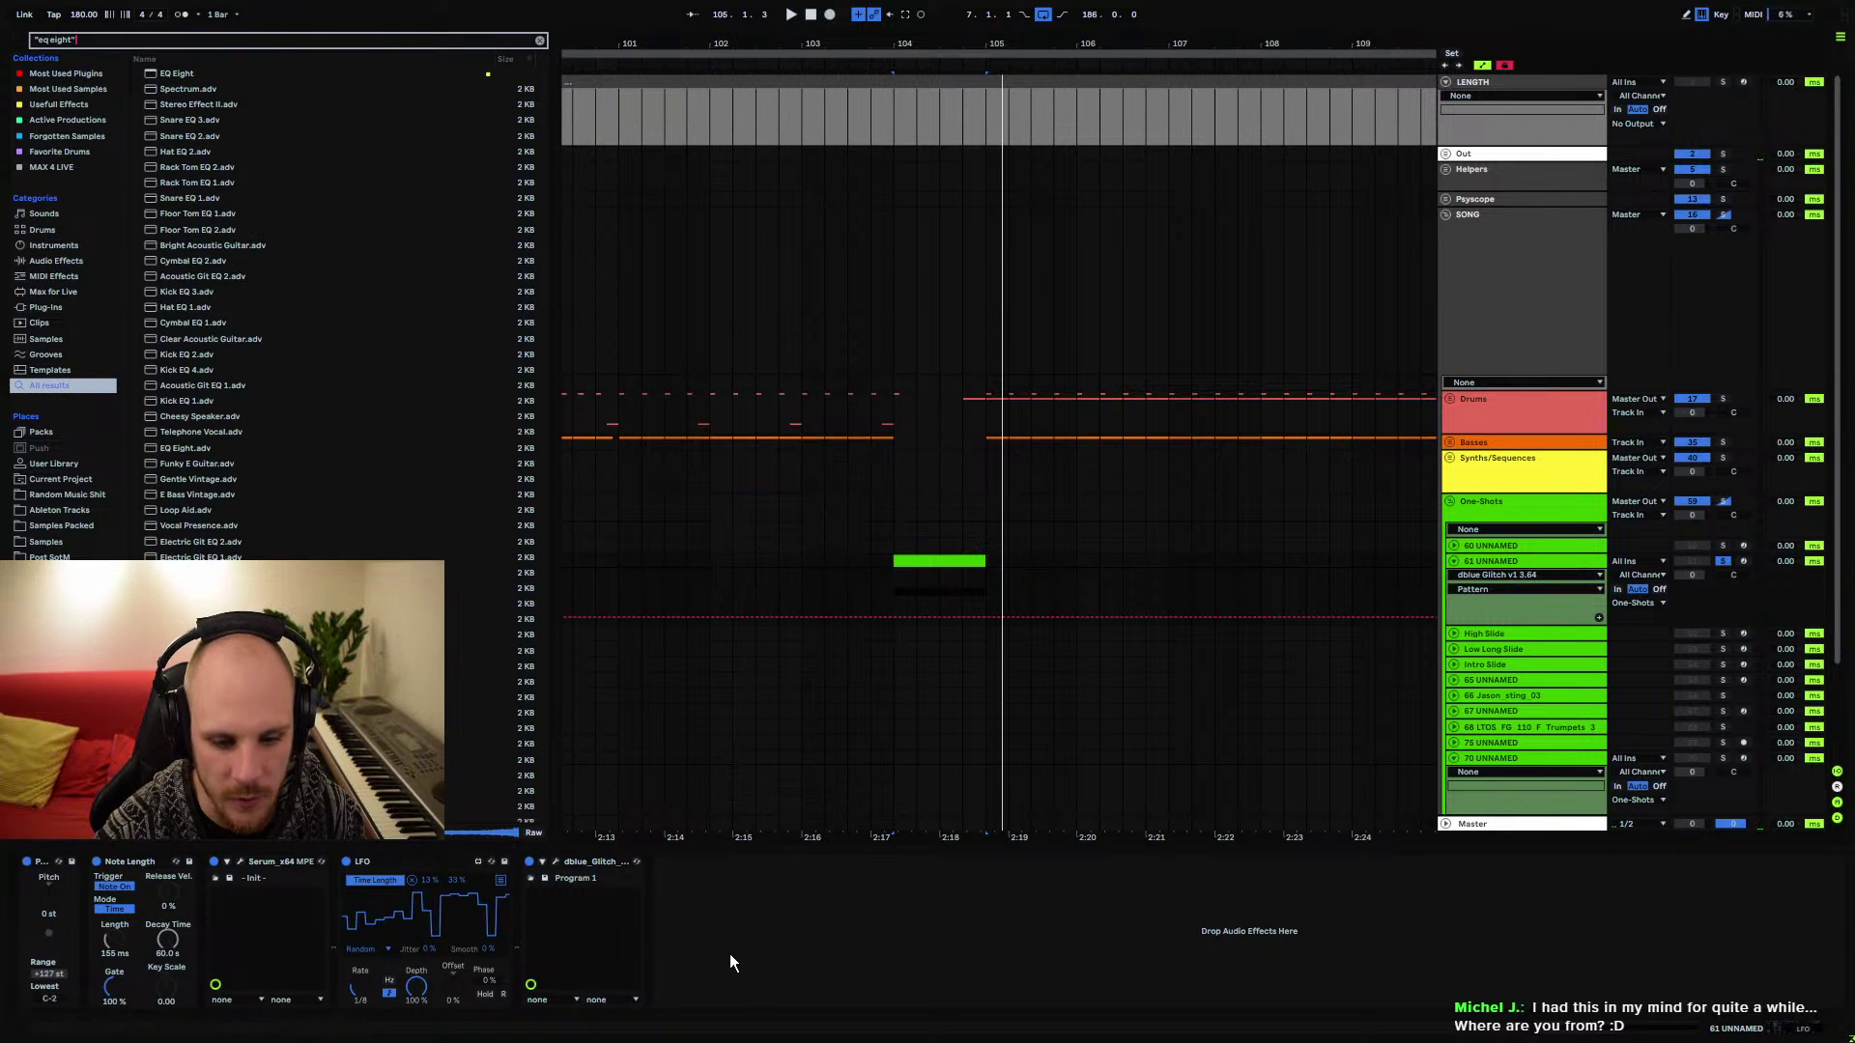
pyautogui.click(710, 1001)
pyautogui.press('space')
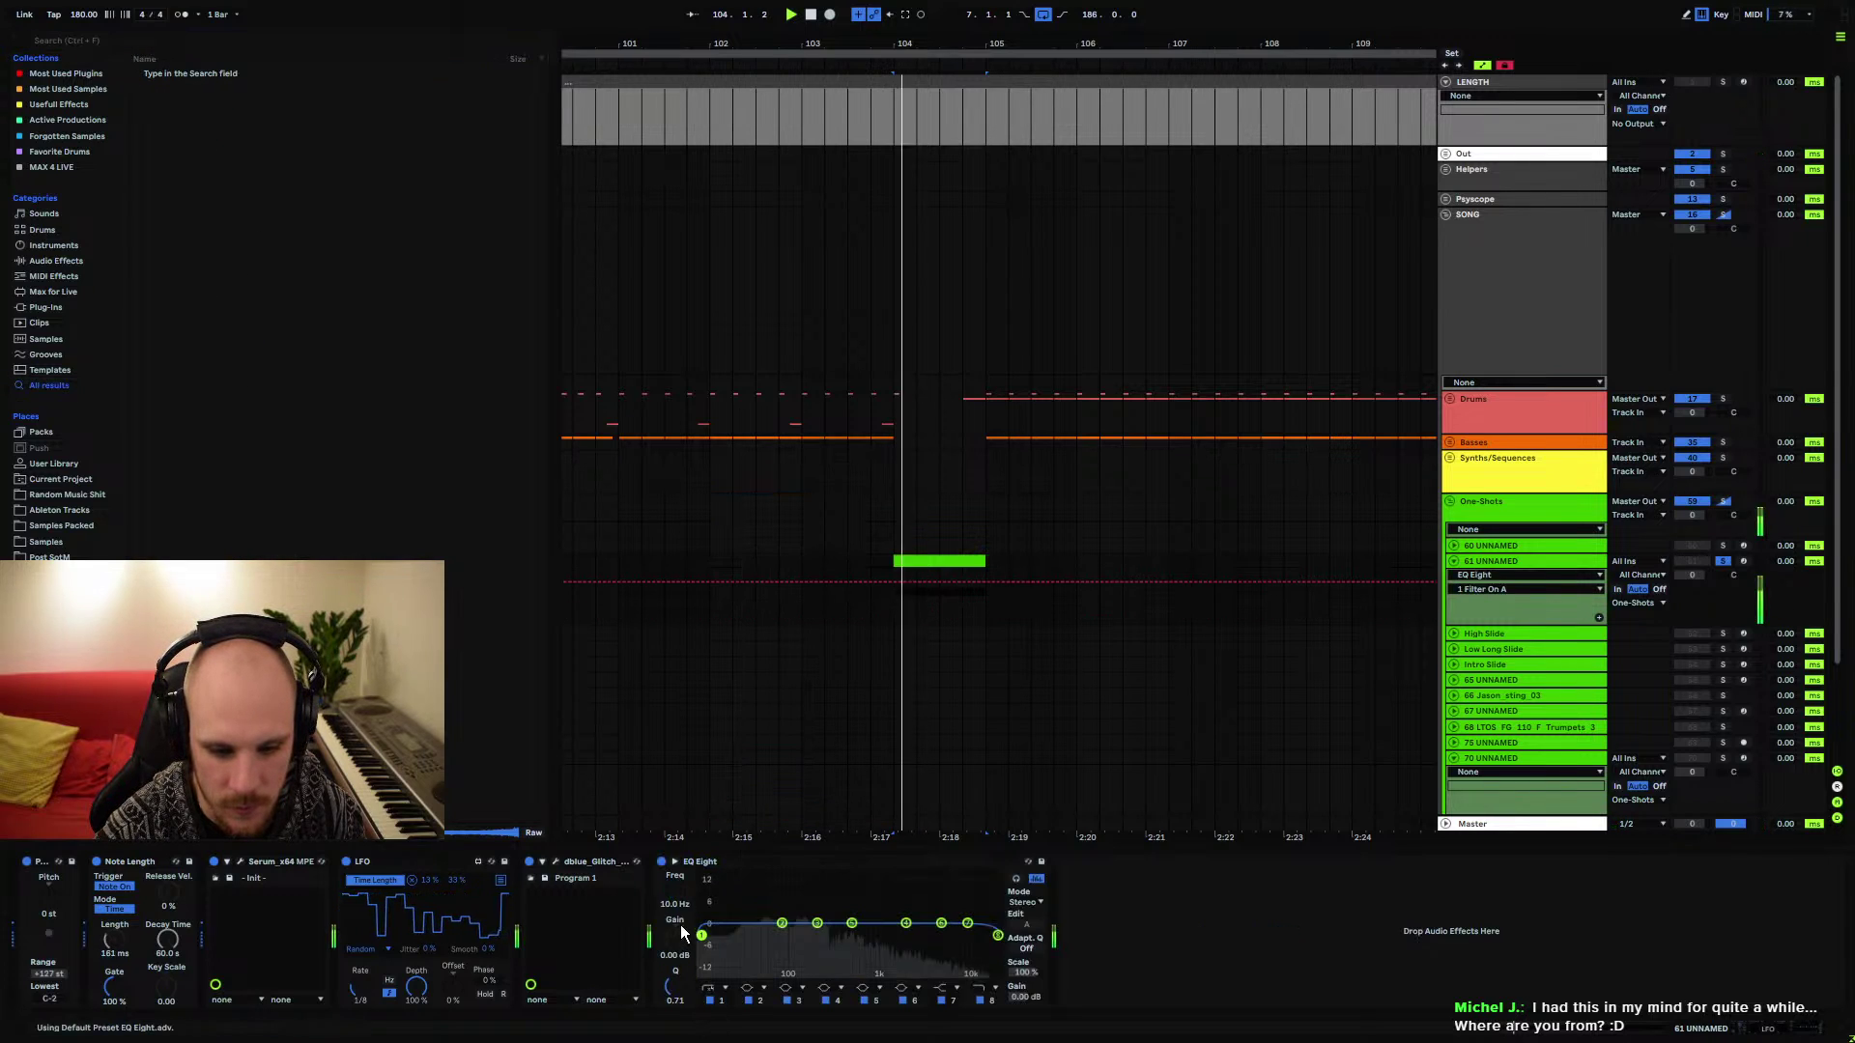
pyautogui.moveTo(710, 924); pyautogui.dragTo(788, 945)
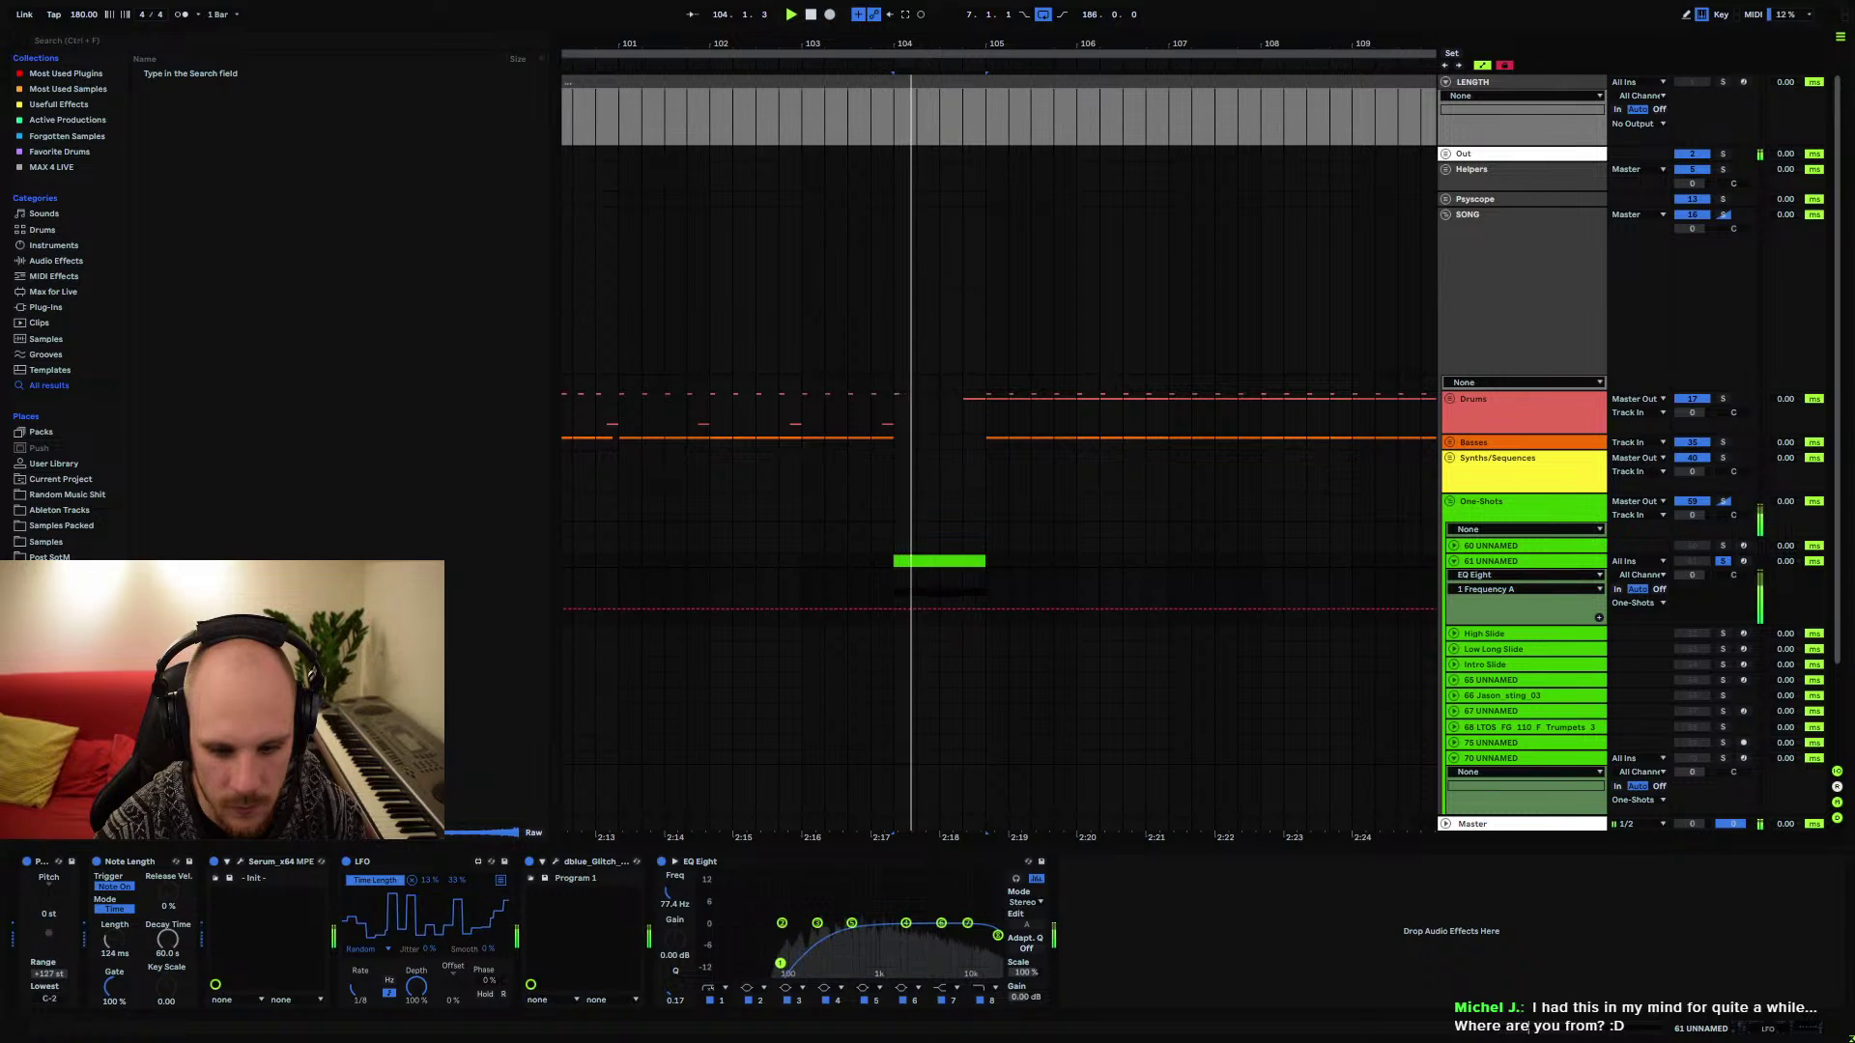
pyautogui.moveTo(905, 923); pyautogui.dragTo(928, 892)
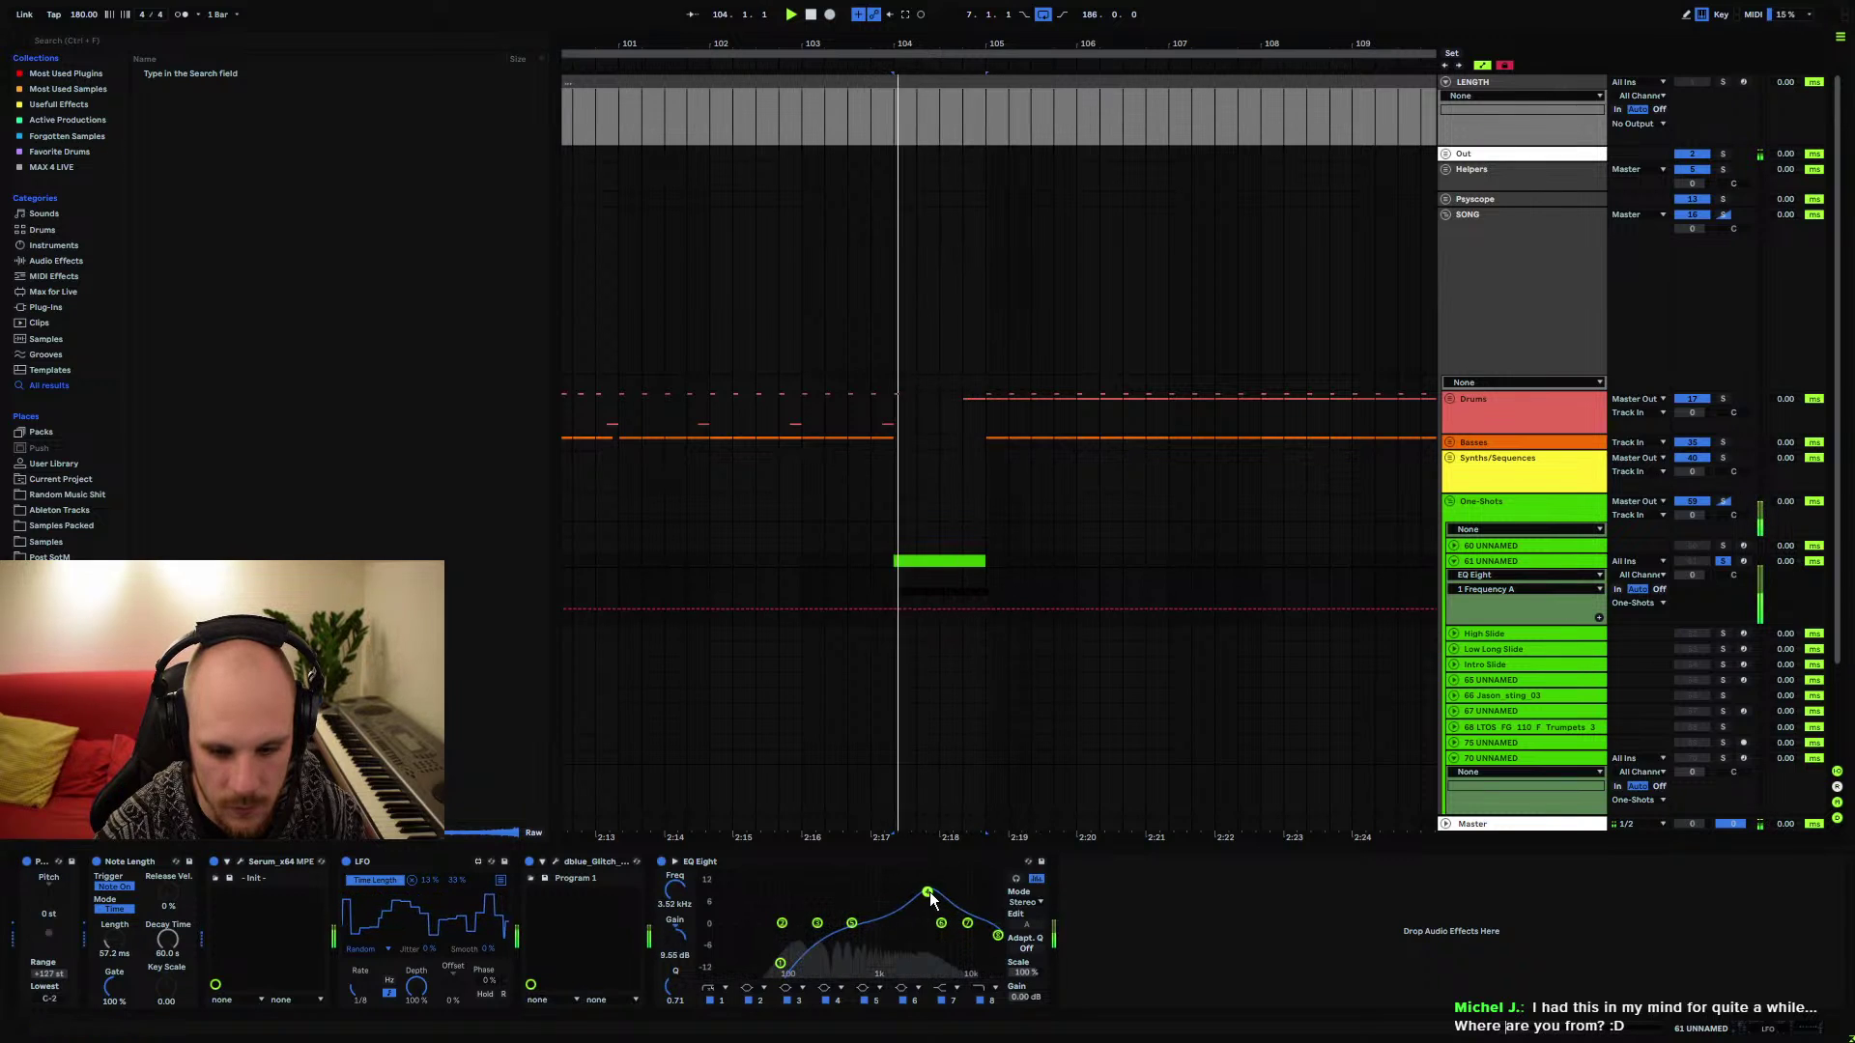
# Audition different Seed values in the Glitch plugin and add its RandSeed parameter to the device's configurable parameters
pyautogui.click(557, 862)
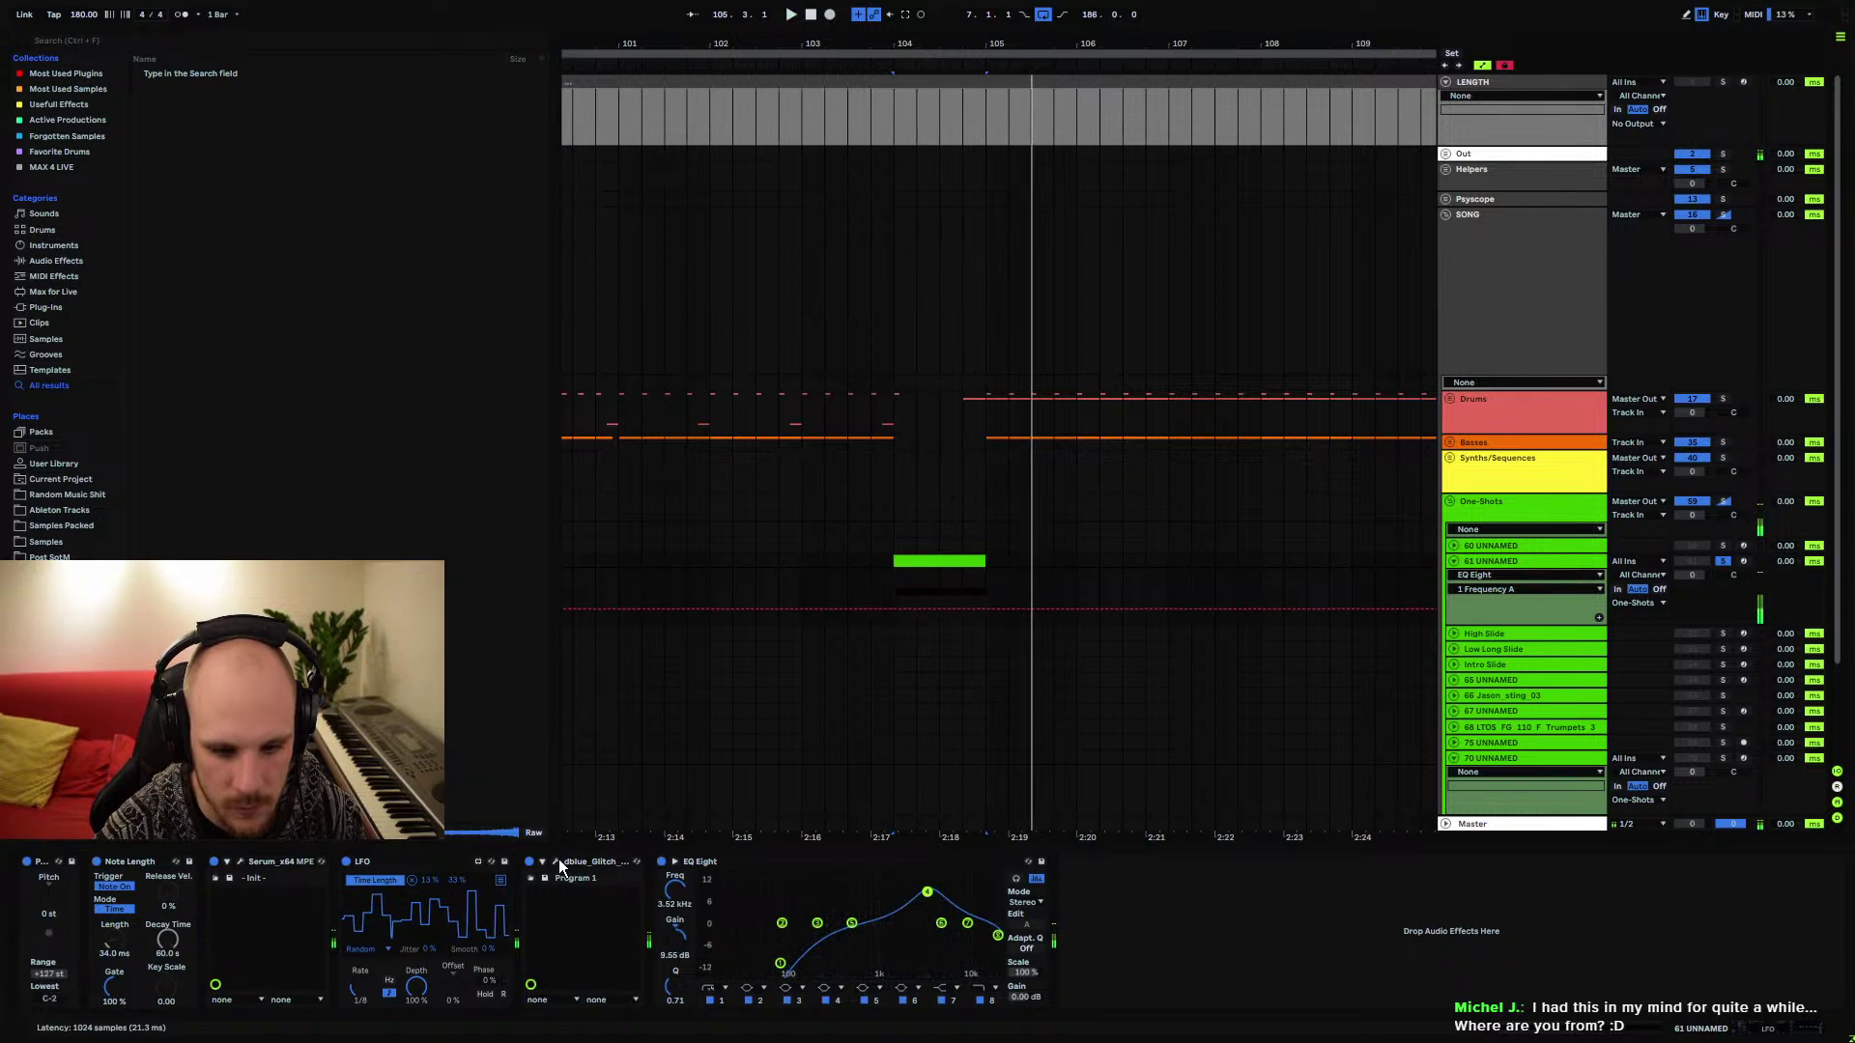
pyautogui.press('space')
pyautogui.moveTo(472, 138); pyautogui.dragTo(472, 133)
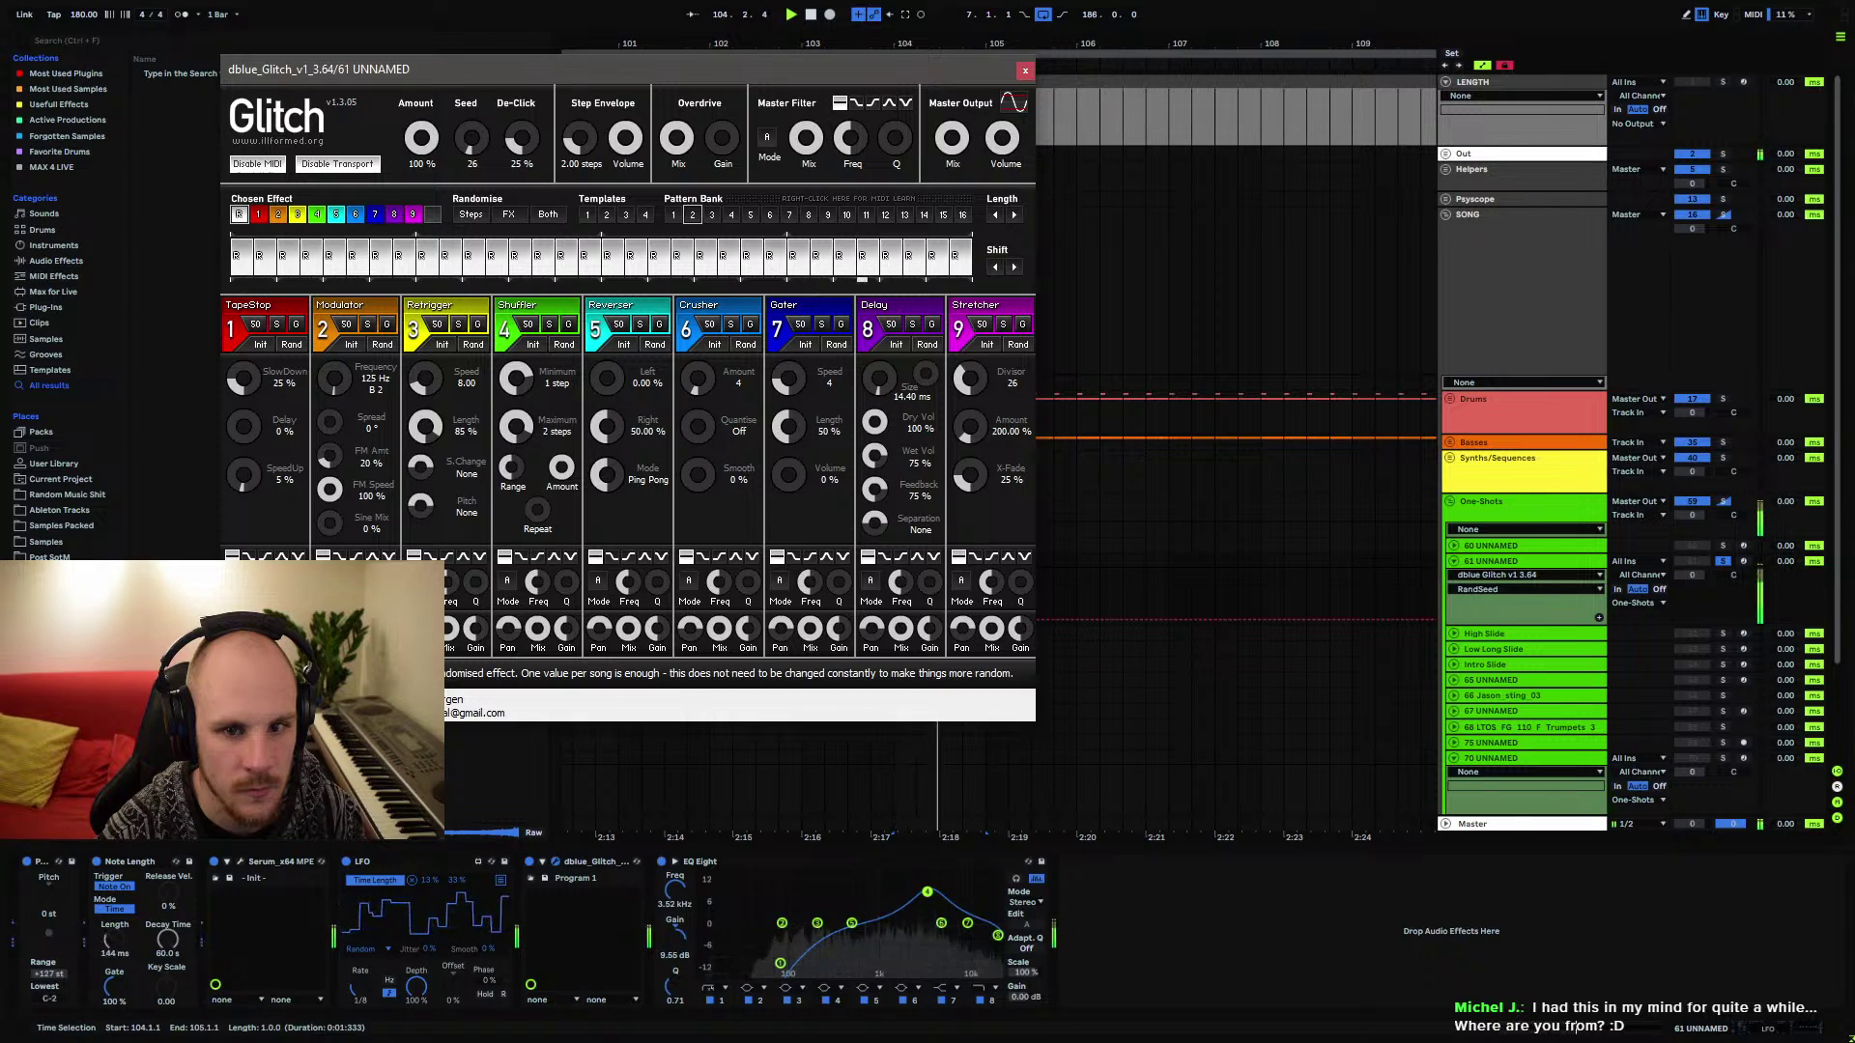
pyautogui.moveTo(472, 138); pyautogui.dragTo(471, 153)
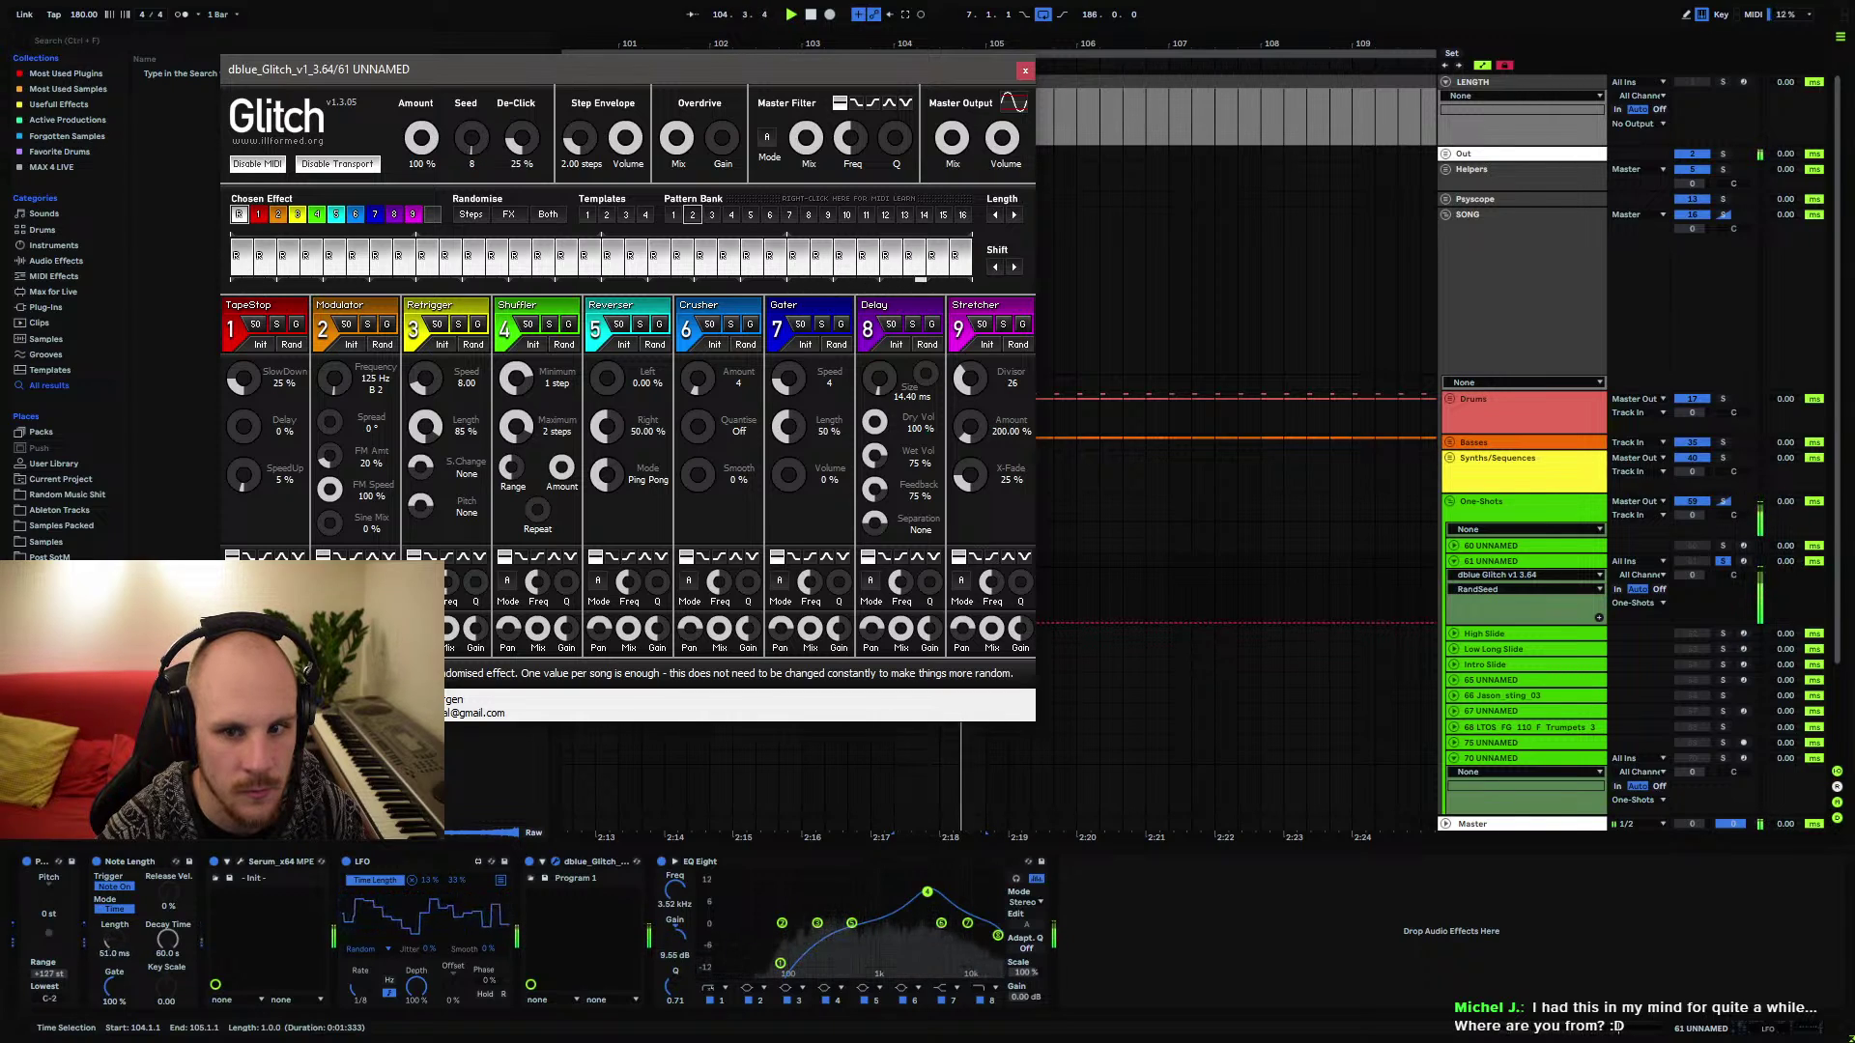
pyautogui.moveTo(471, 138); pyautogui.dragTo(471, 131)
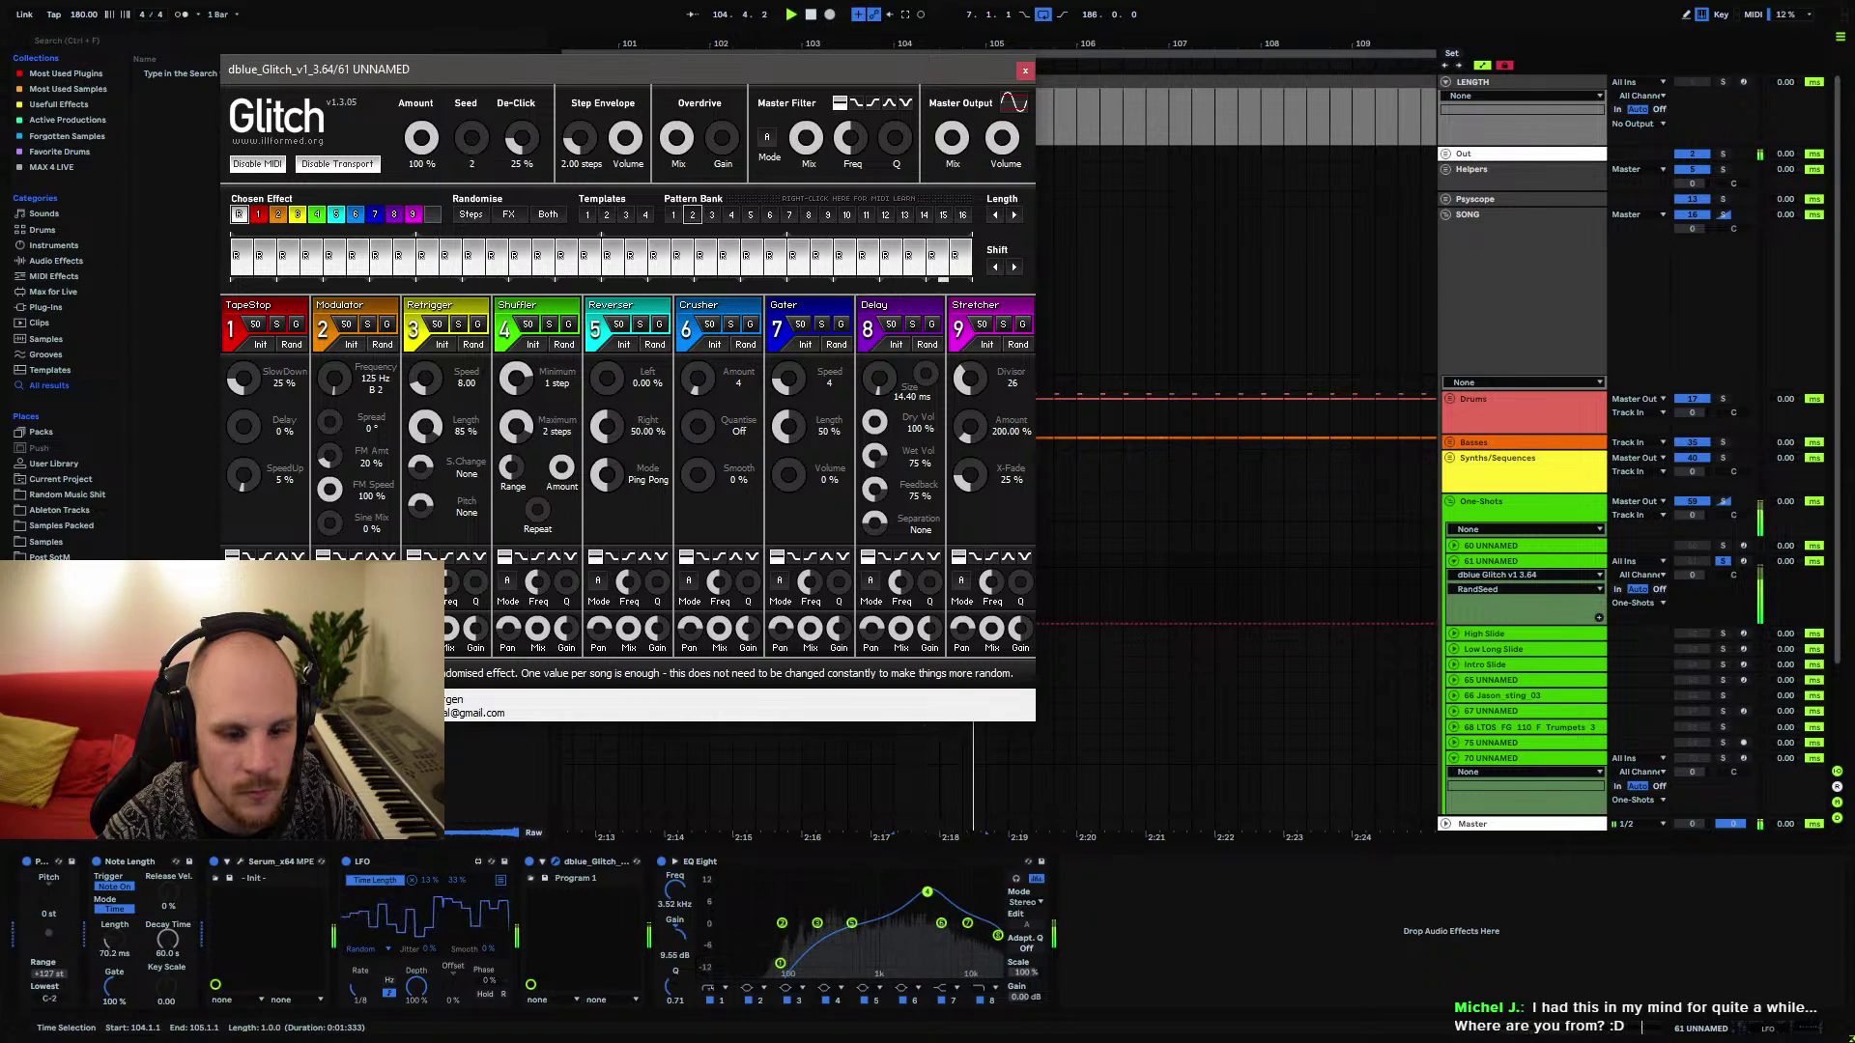
pyautogui.click(544, 865)
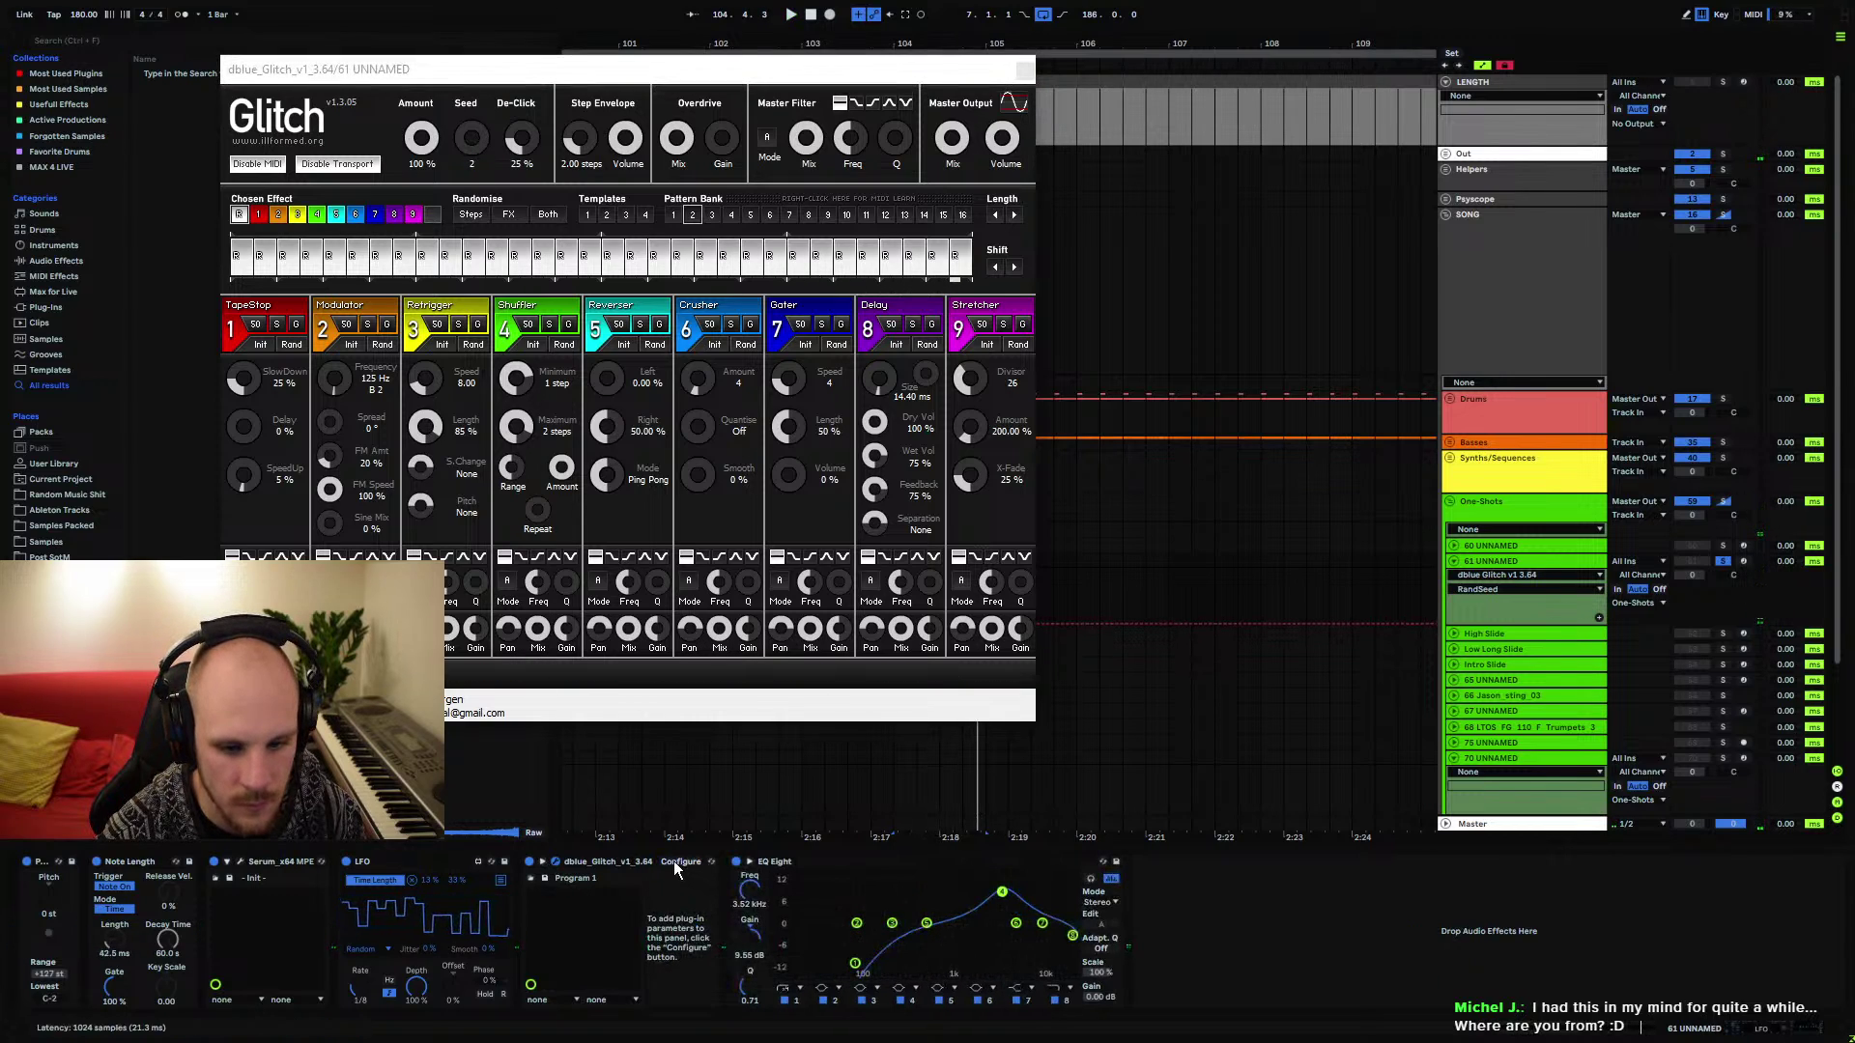
pyautogui.moveTo(471, 139); pyautogui.dragTo(471, 124)
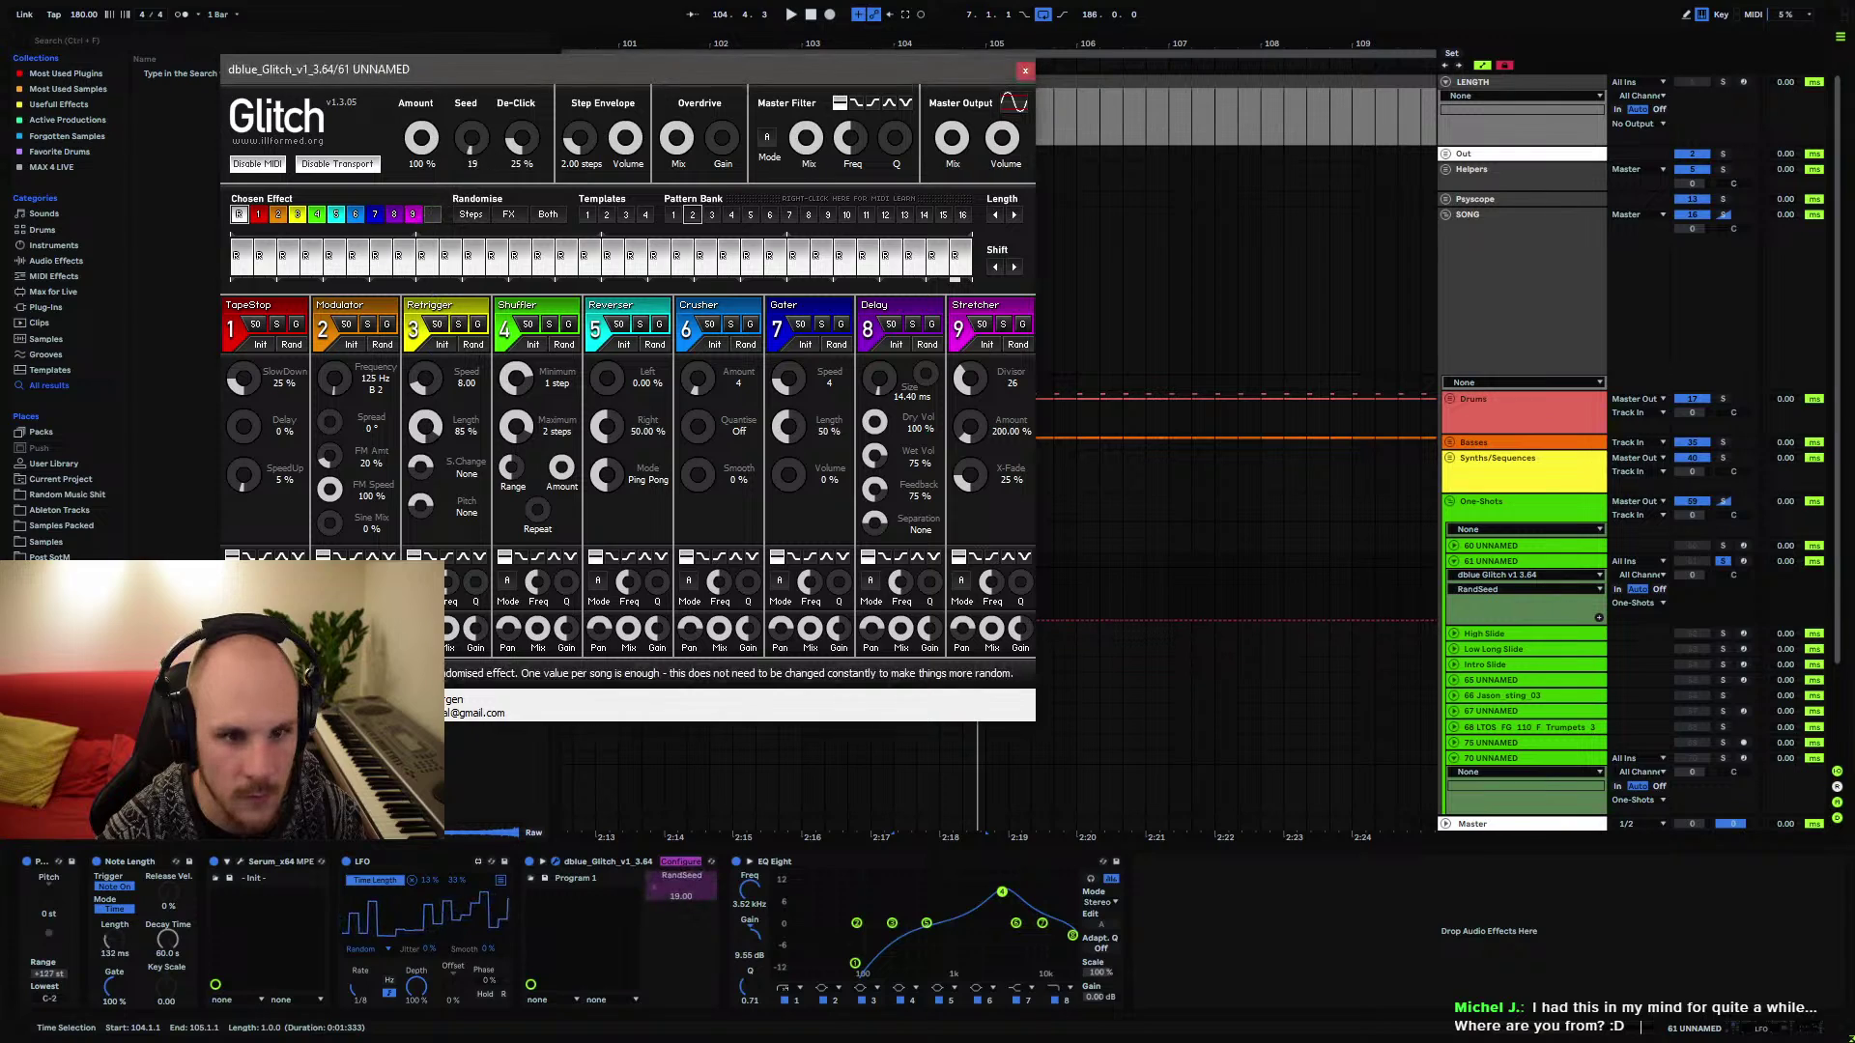
pyautogui.click(682, 863)
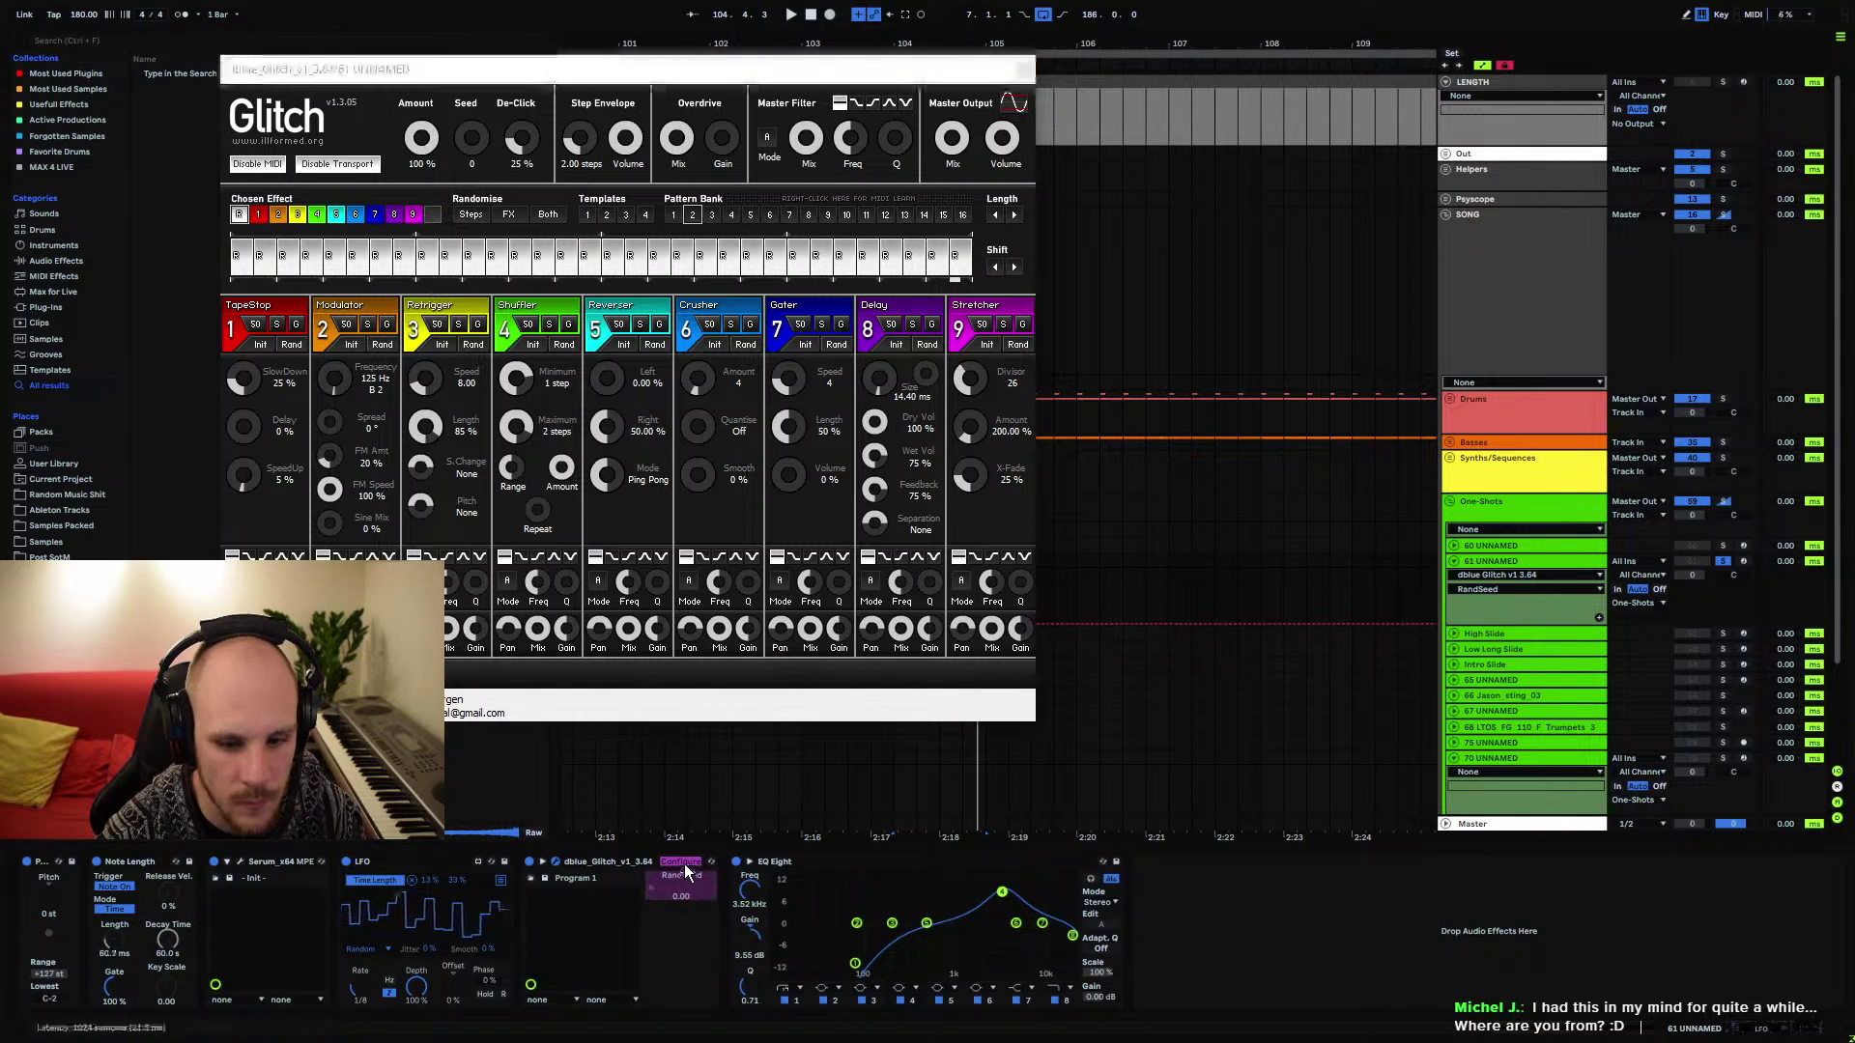
# Add an LFO with the Random shape to track 61, map it to Glitch's RandSeed, audition it and close the plugin
pyautogui.rightClick(1171, 932)
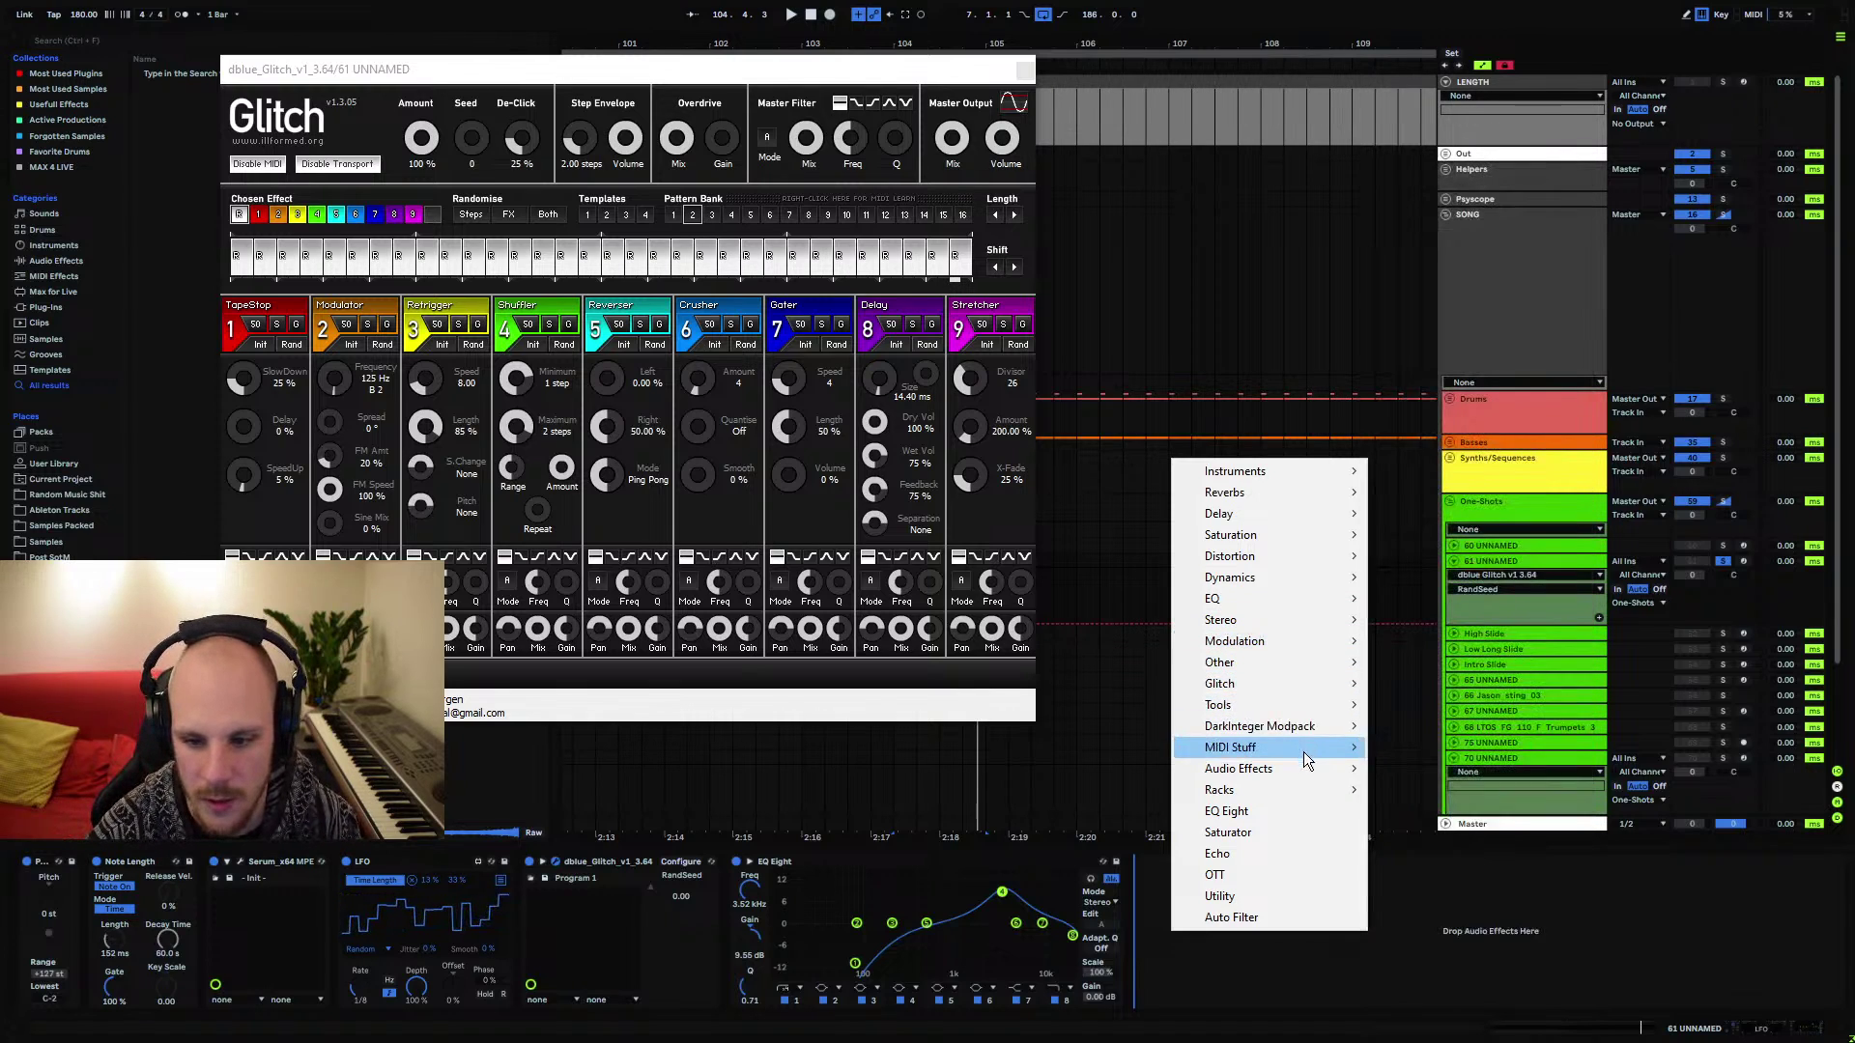
pyautogui.moveTo(1301, 766)
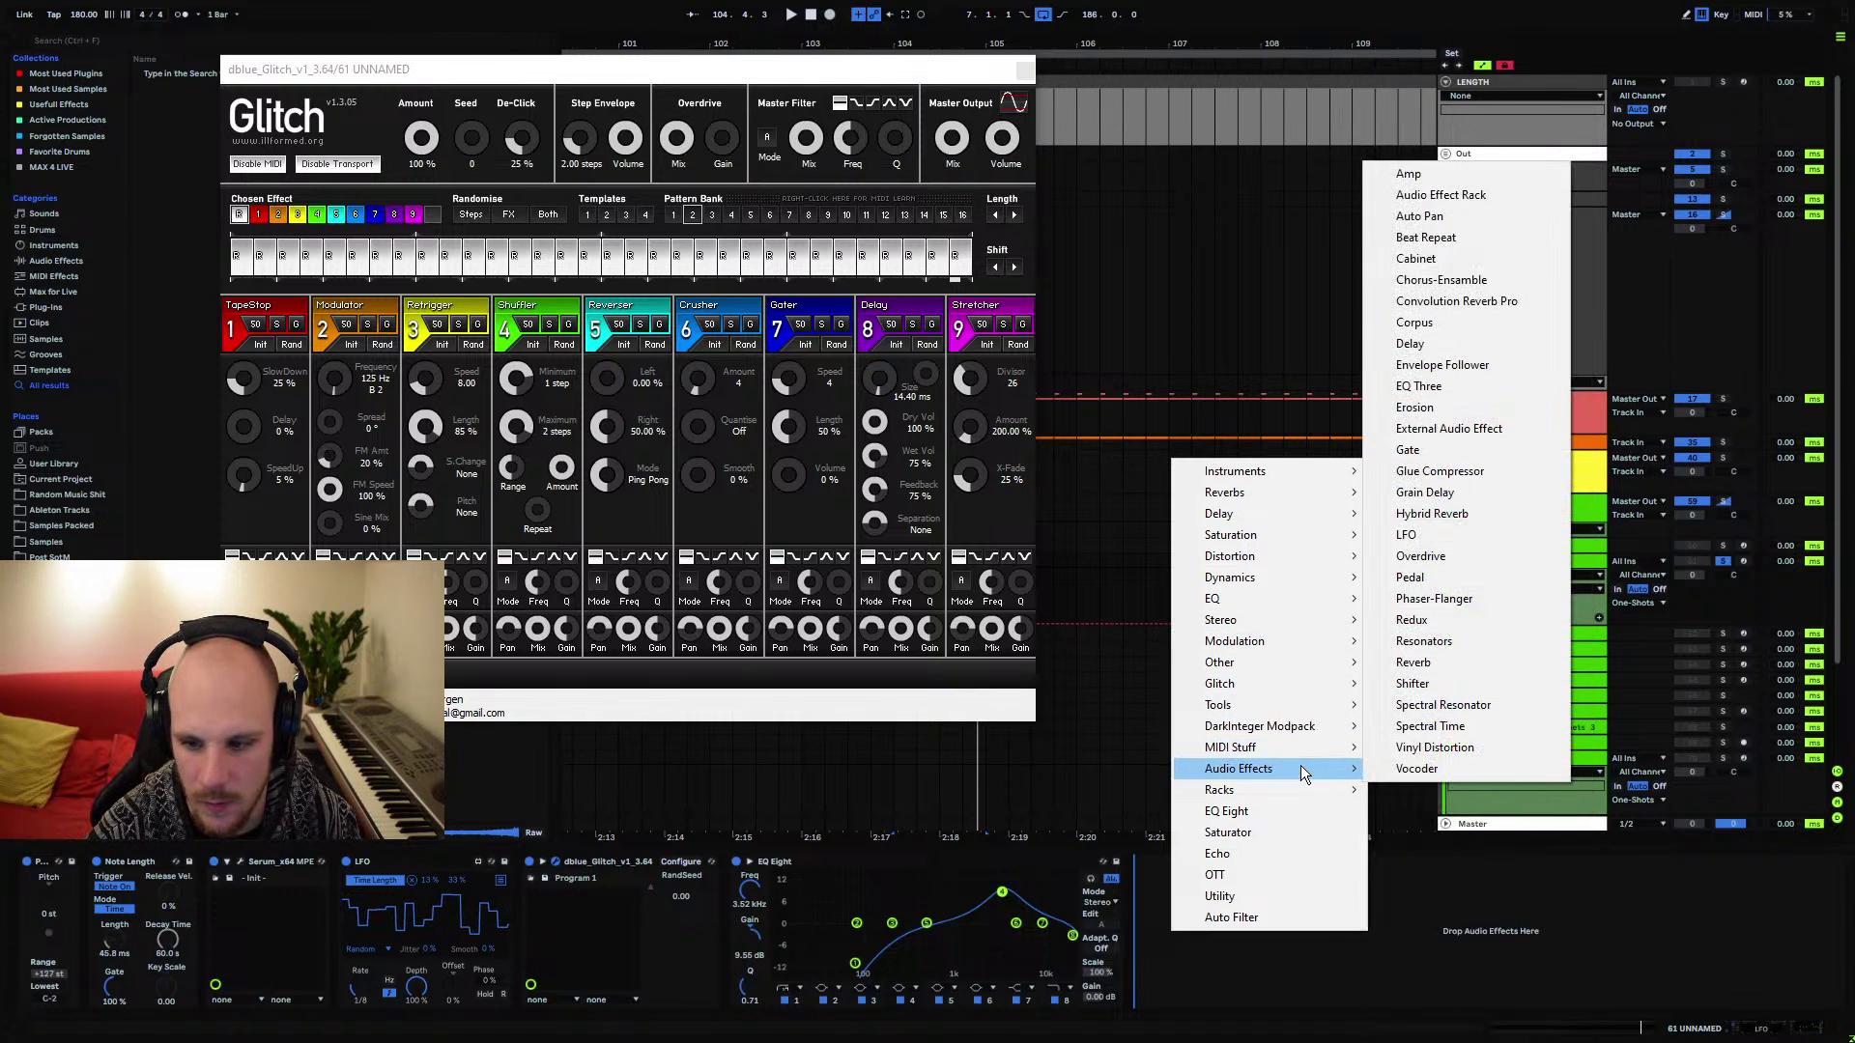
pyautogui.click(1407, 535)
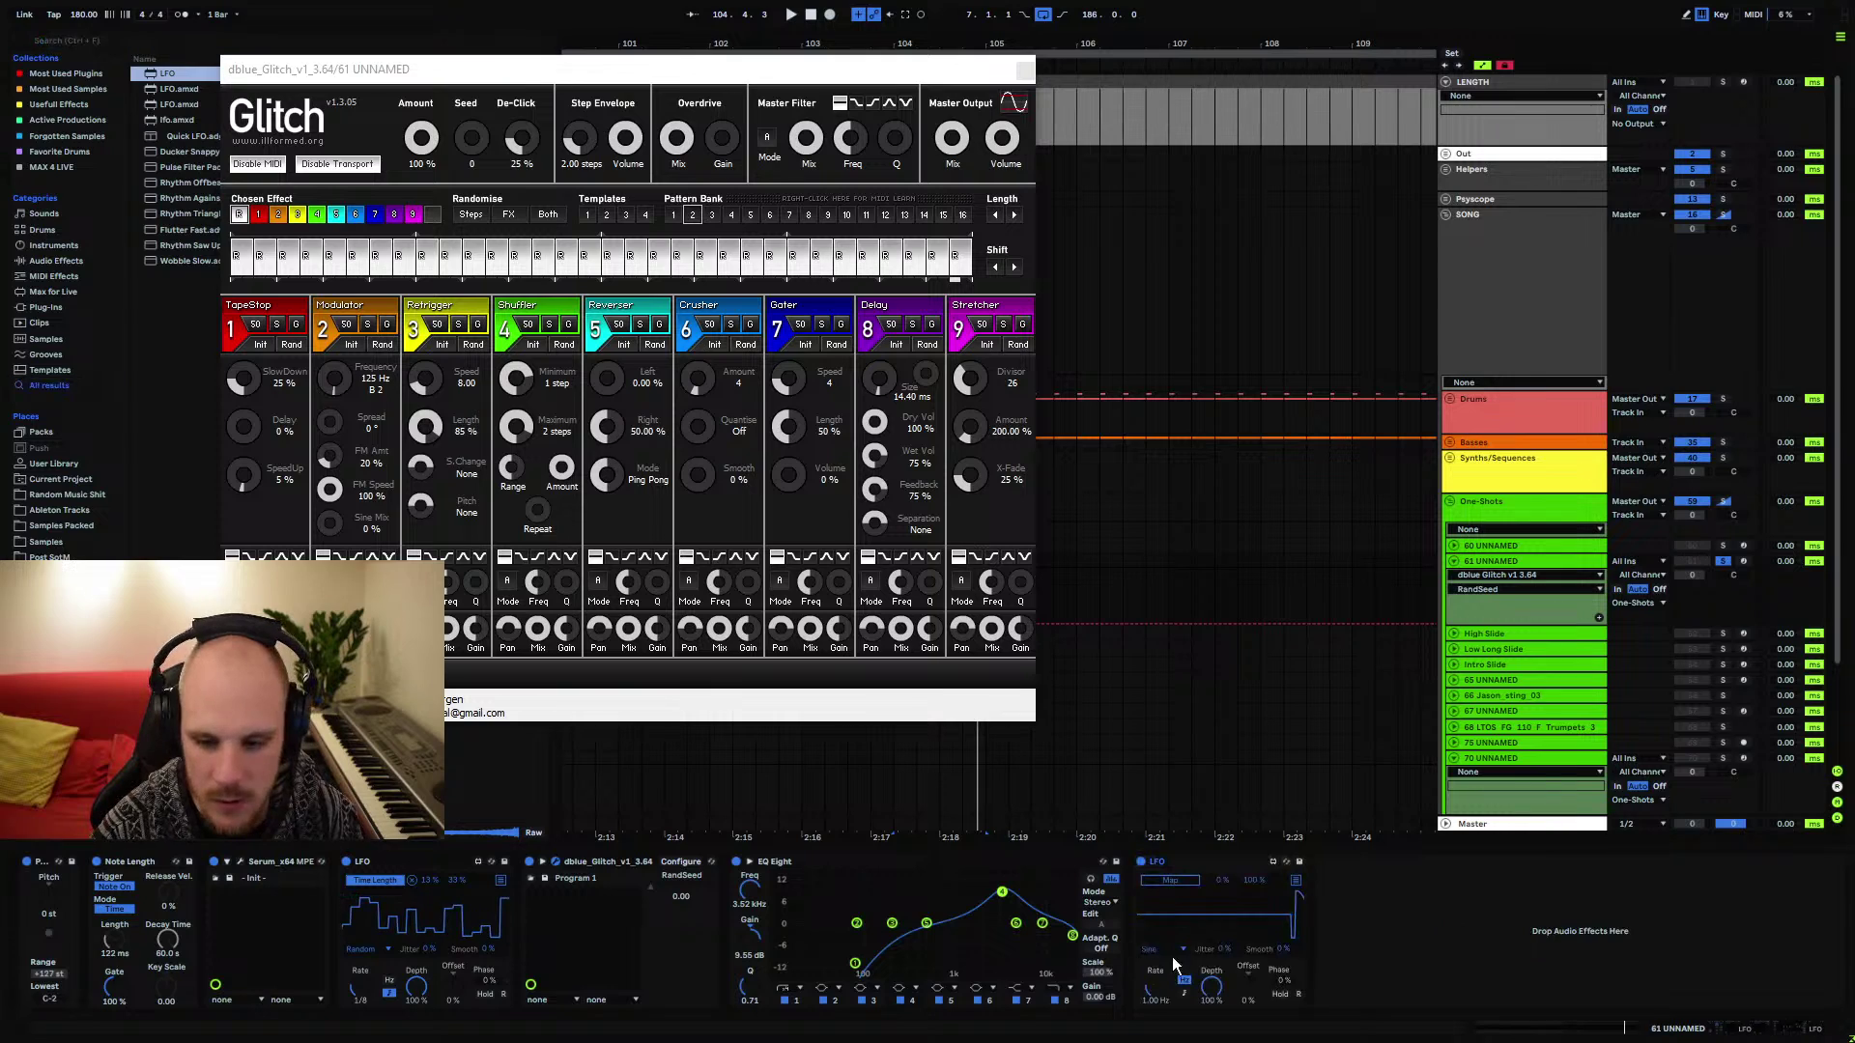
pyautogui.click(1174, 952)
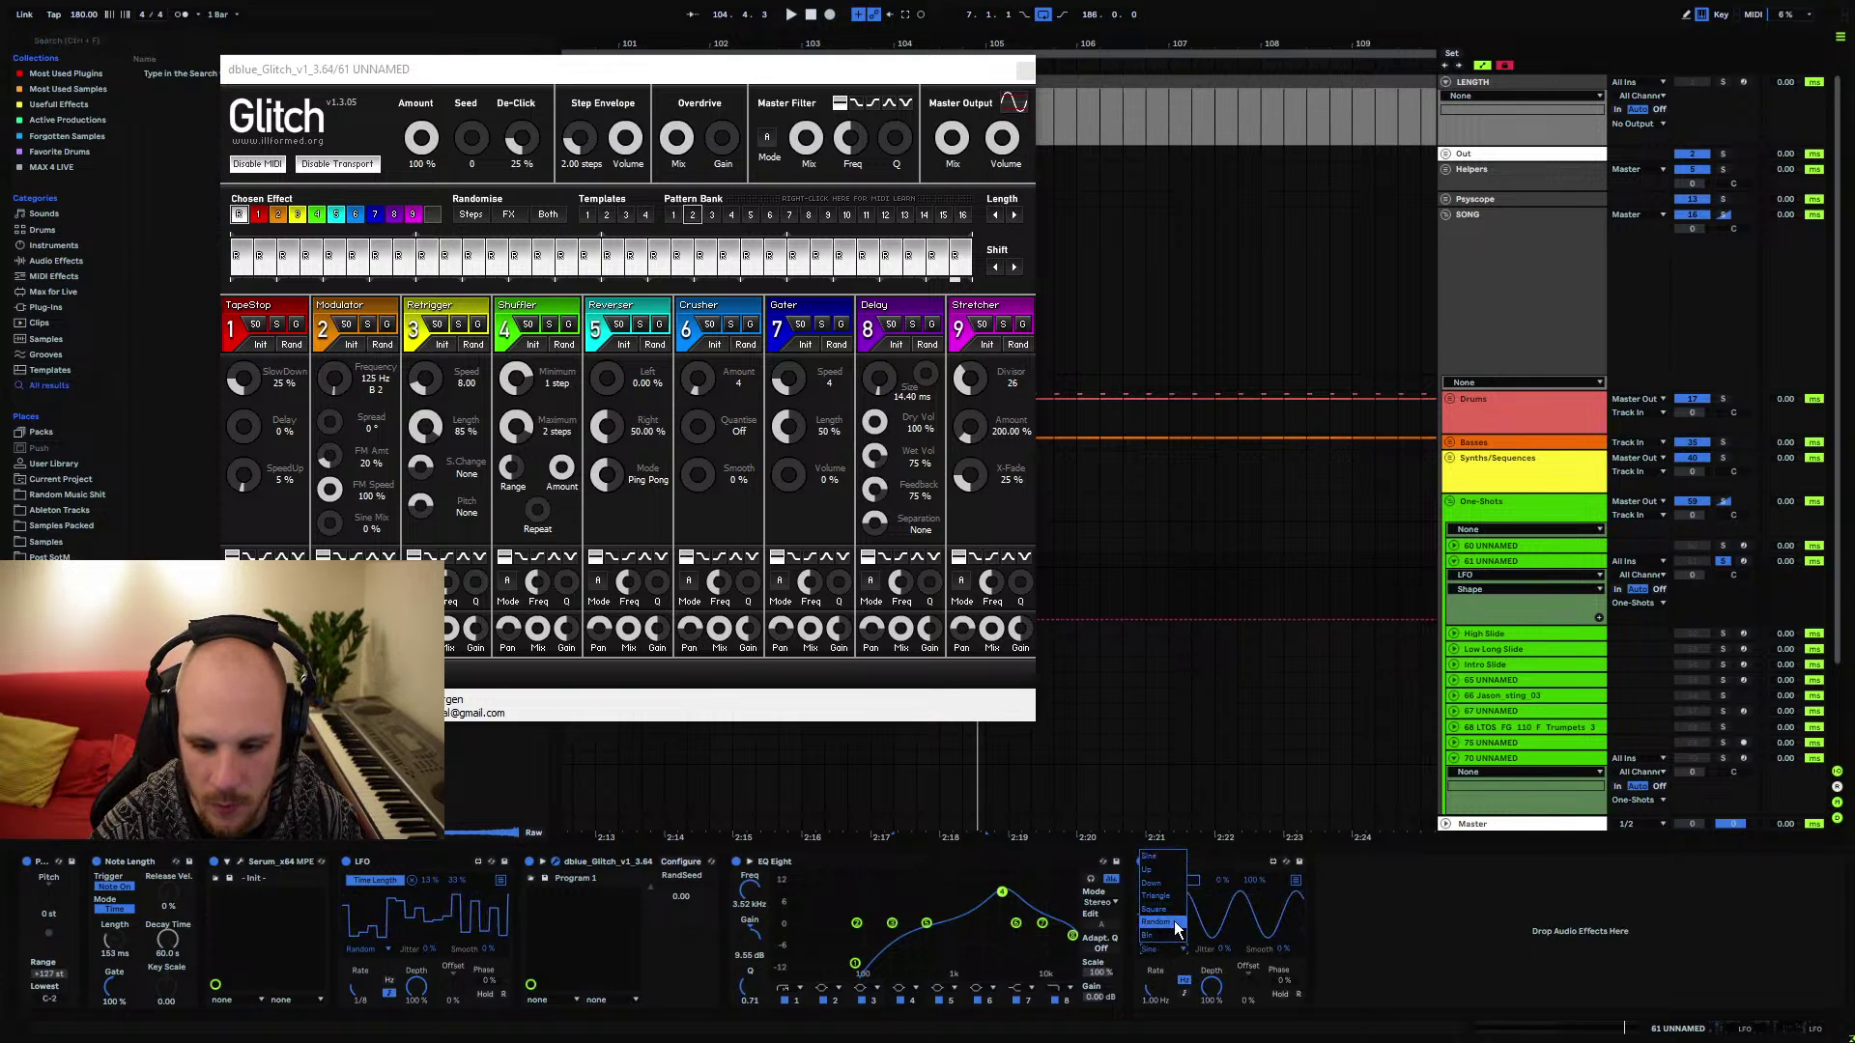
pyautogui.click(1176, 924)
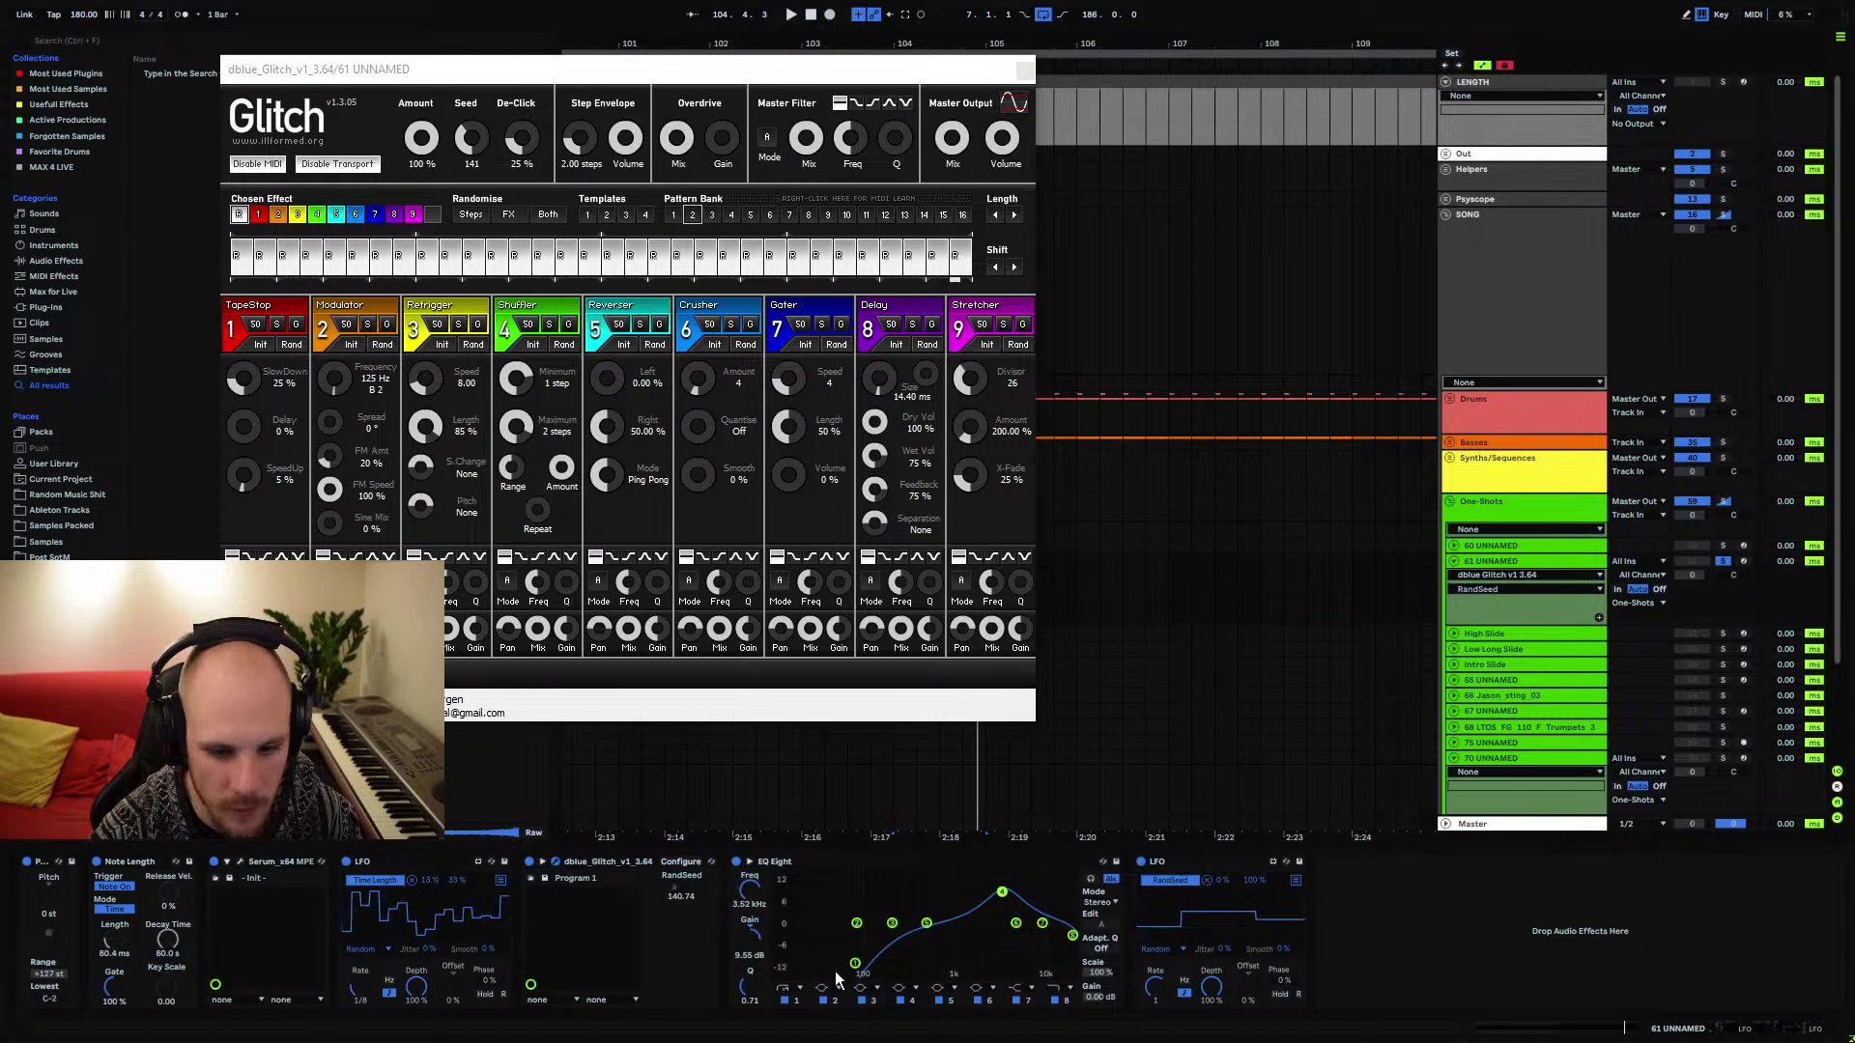
pyautogui.click(682, 879)
pyautogui.press('space')
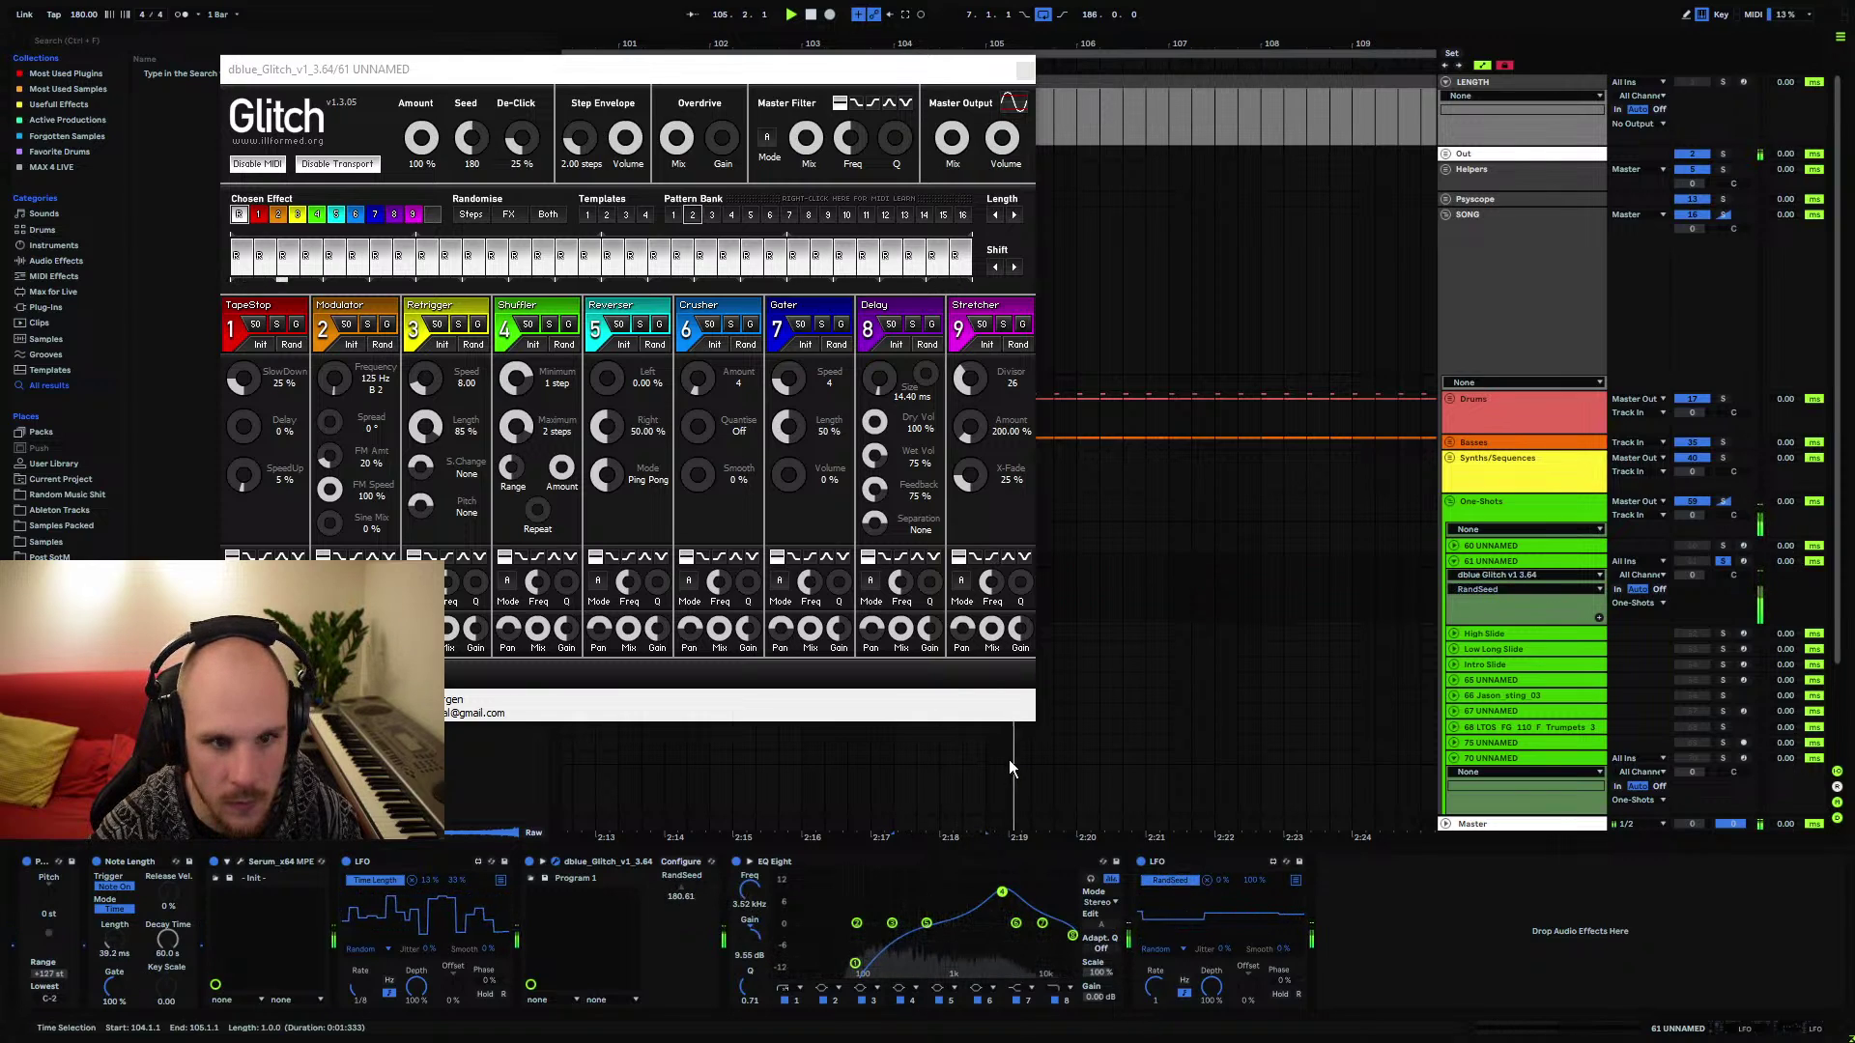
pyautogui.click(1024, 71)
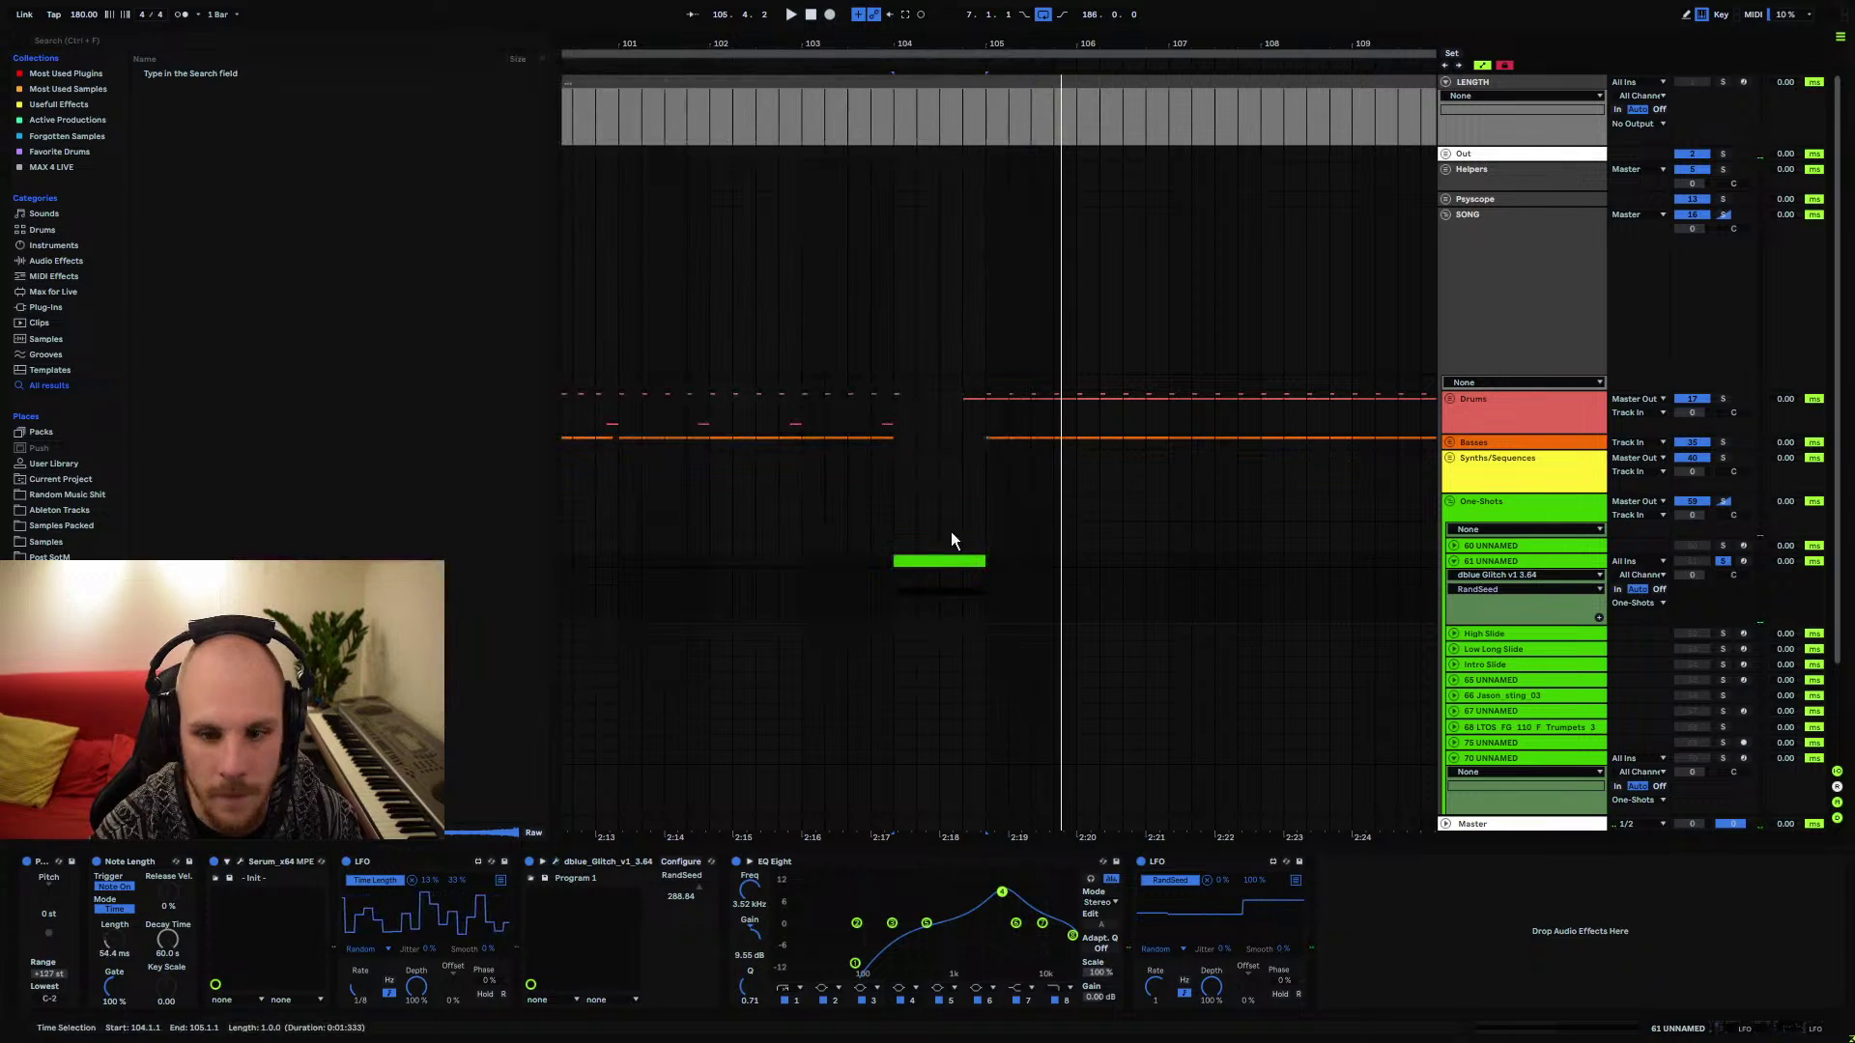
# Set the loop from bar 104 to bar 106 and insert a new audio track below track 61
pyautogui.hotkey('ctrl', 'l')
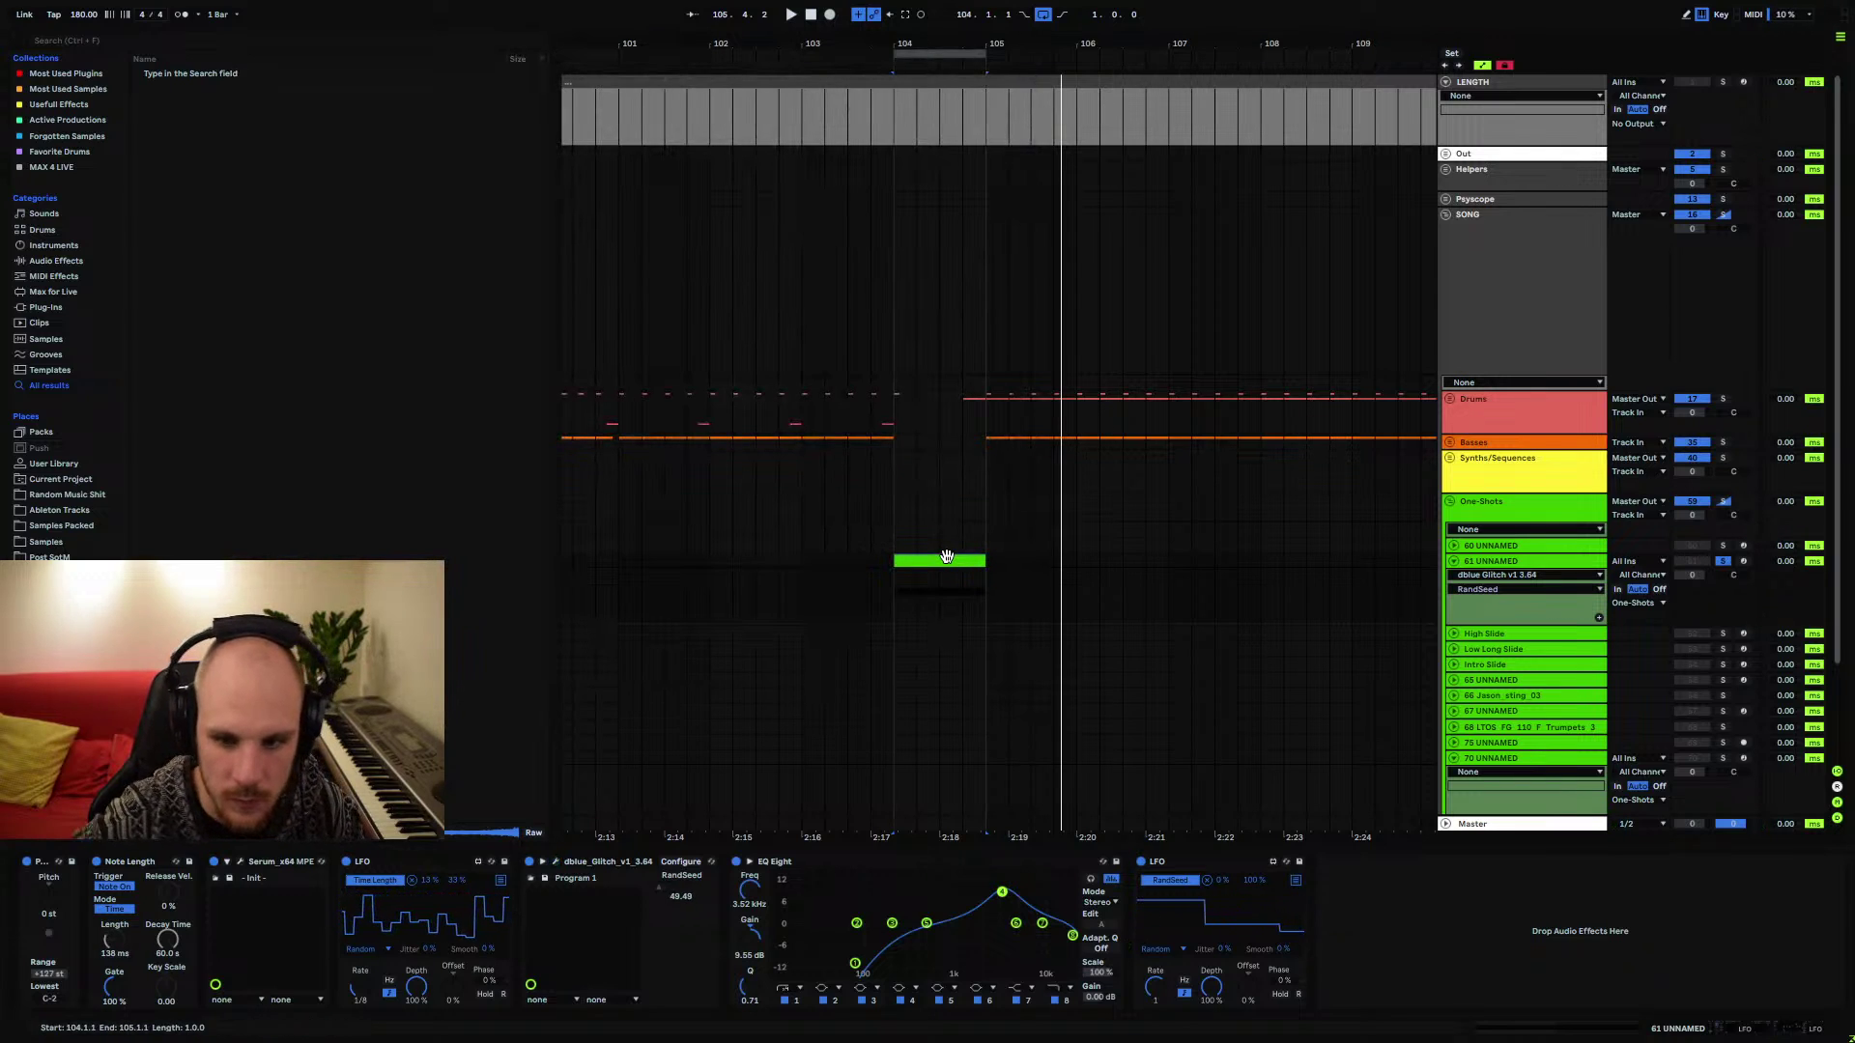
pyautogui.moveTo(981, 53); pyautogui.dragTo(1076, 53)
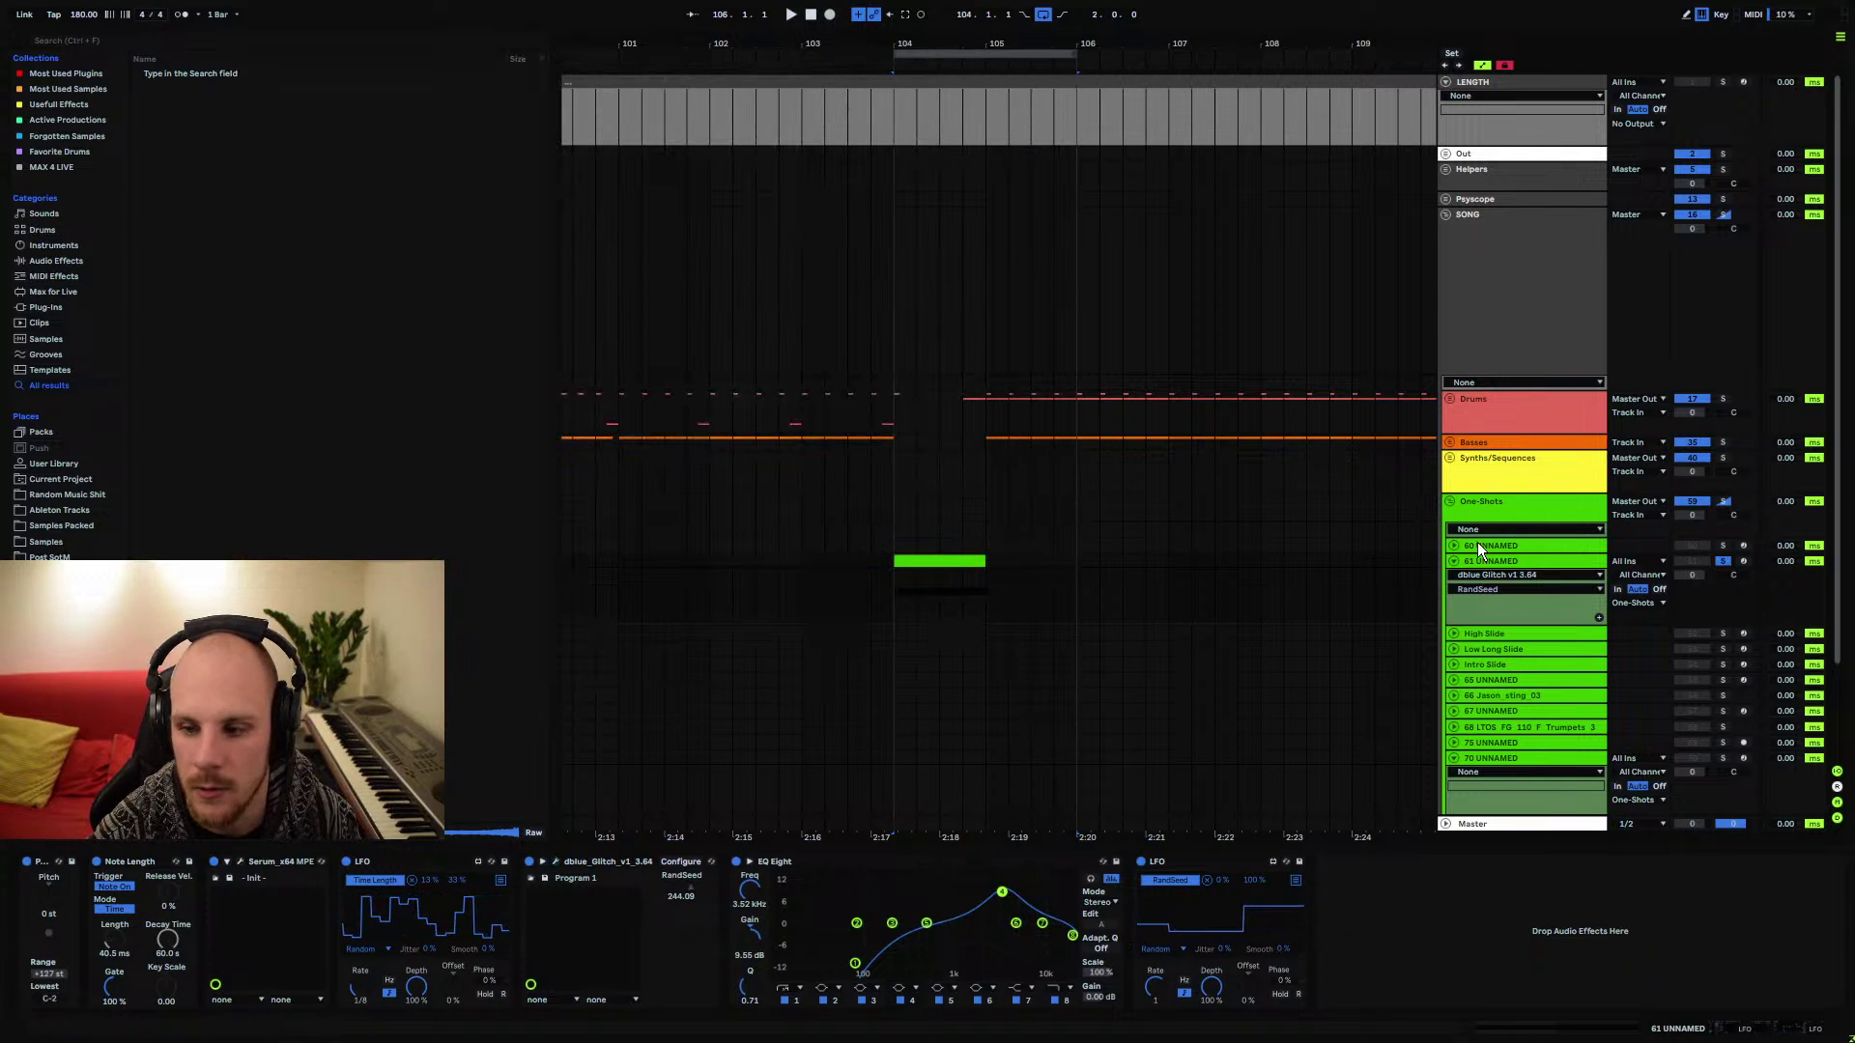
pyautogui.hotkey('ctrl', 'alt', 'b')
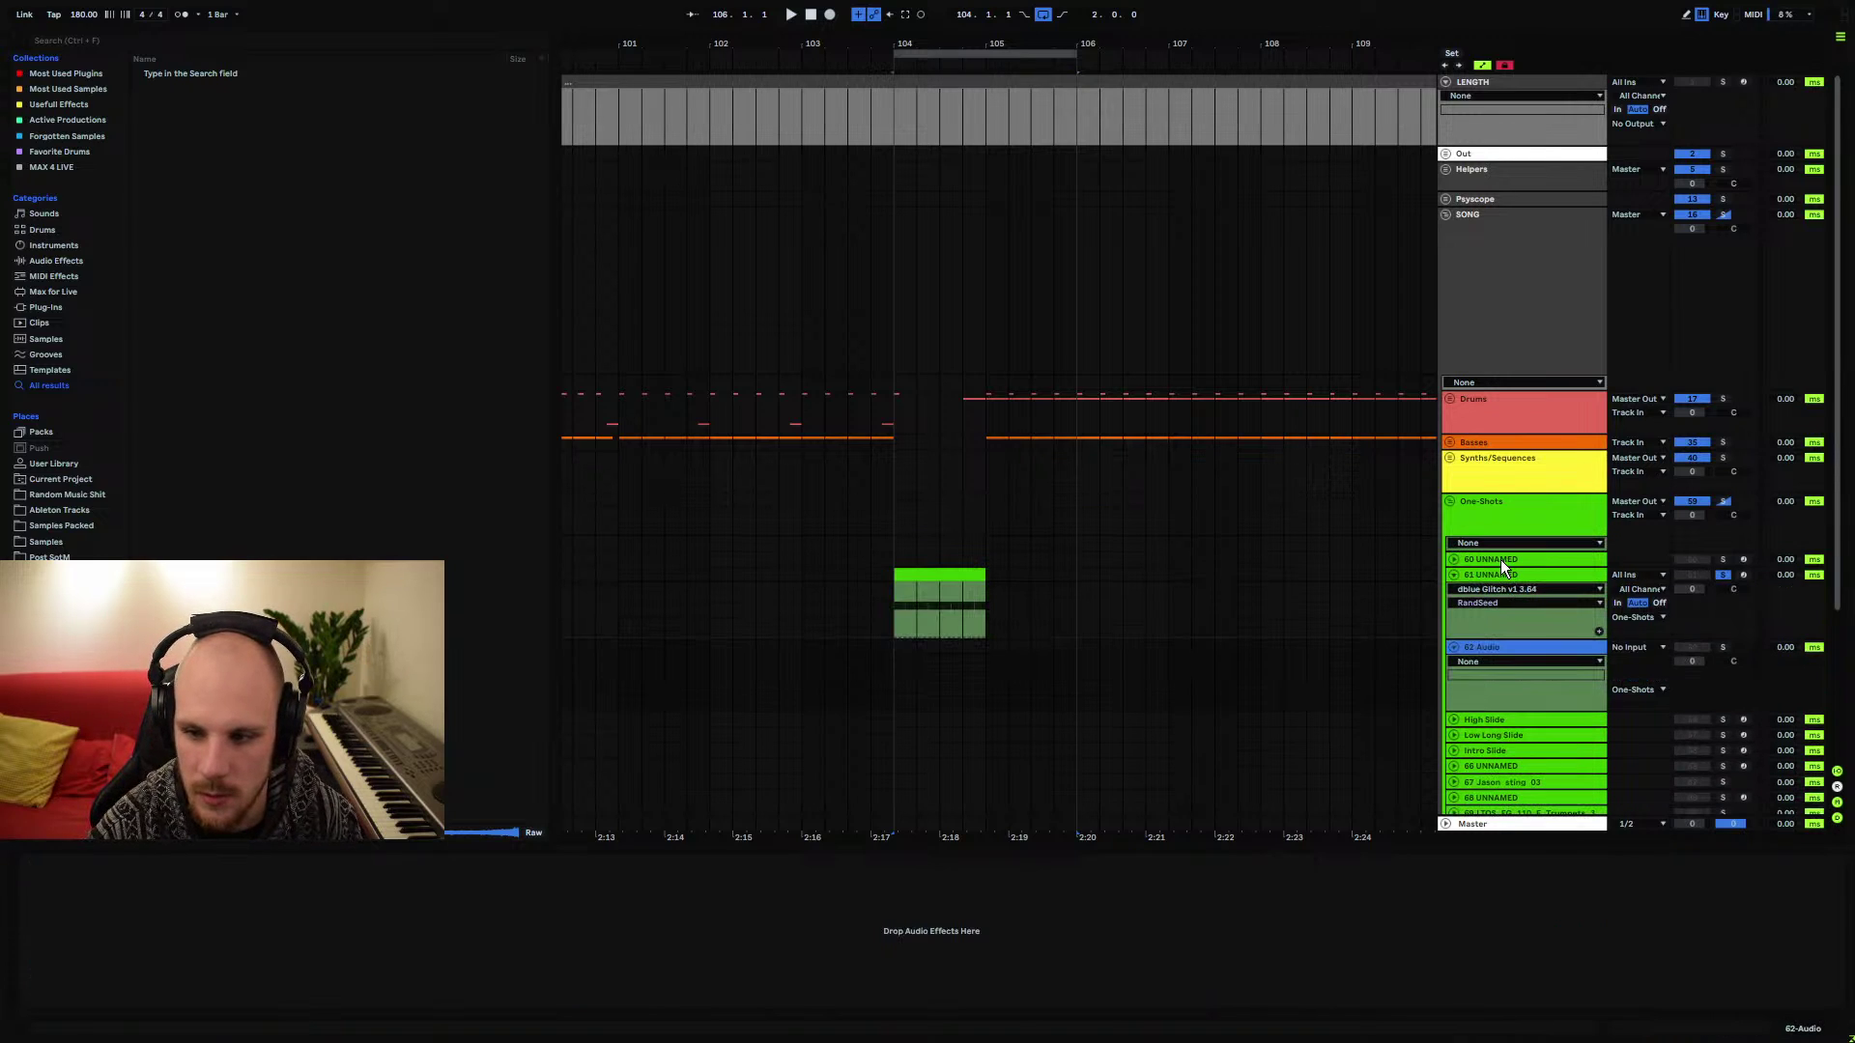
# Set oscillator A's unison to 2 voices in Serum on track 61, start playback and close the plugin
pyautogui.click(228, 861)
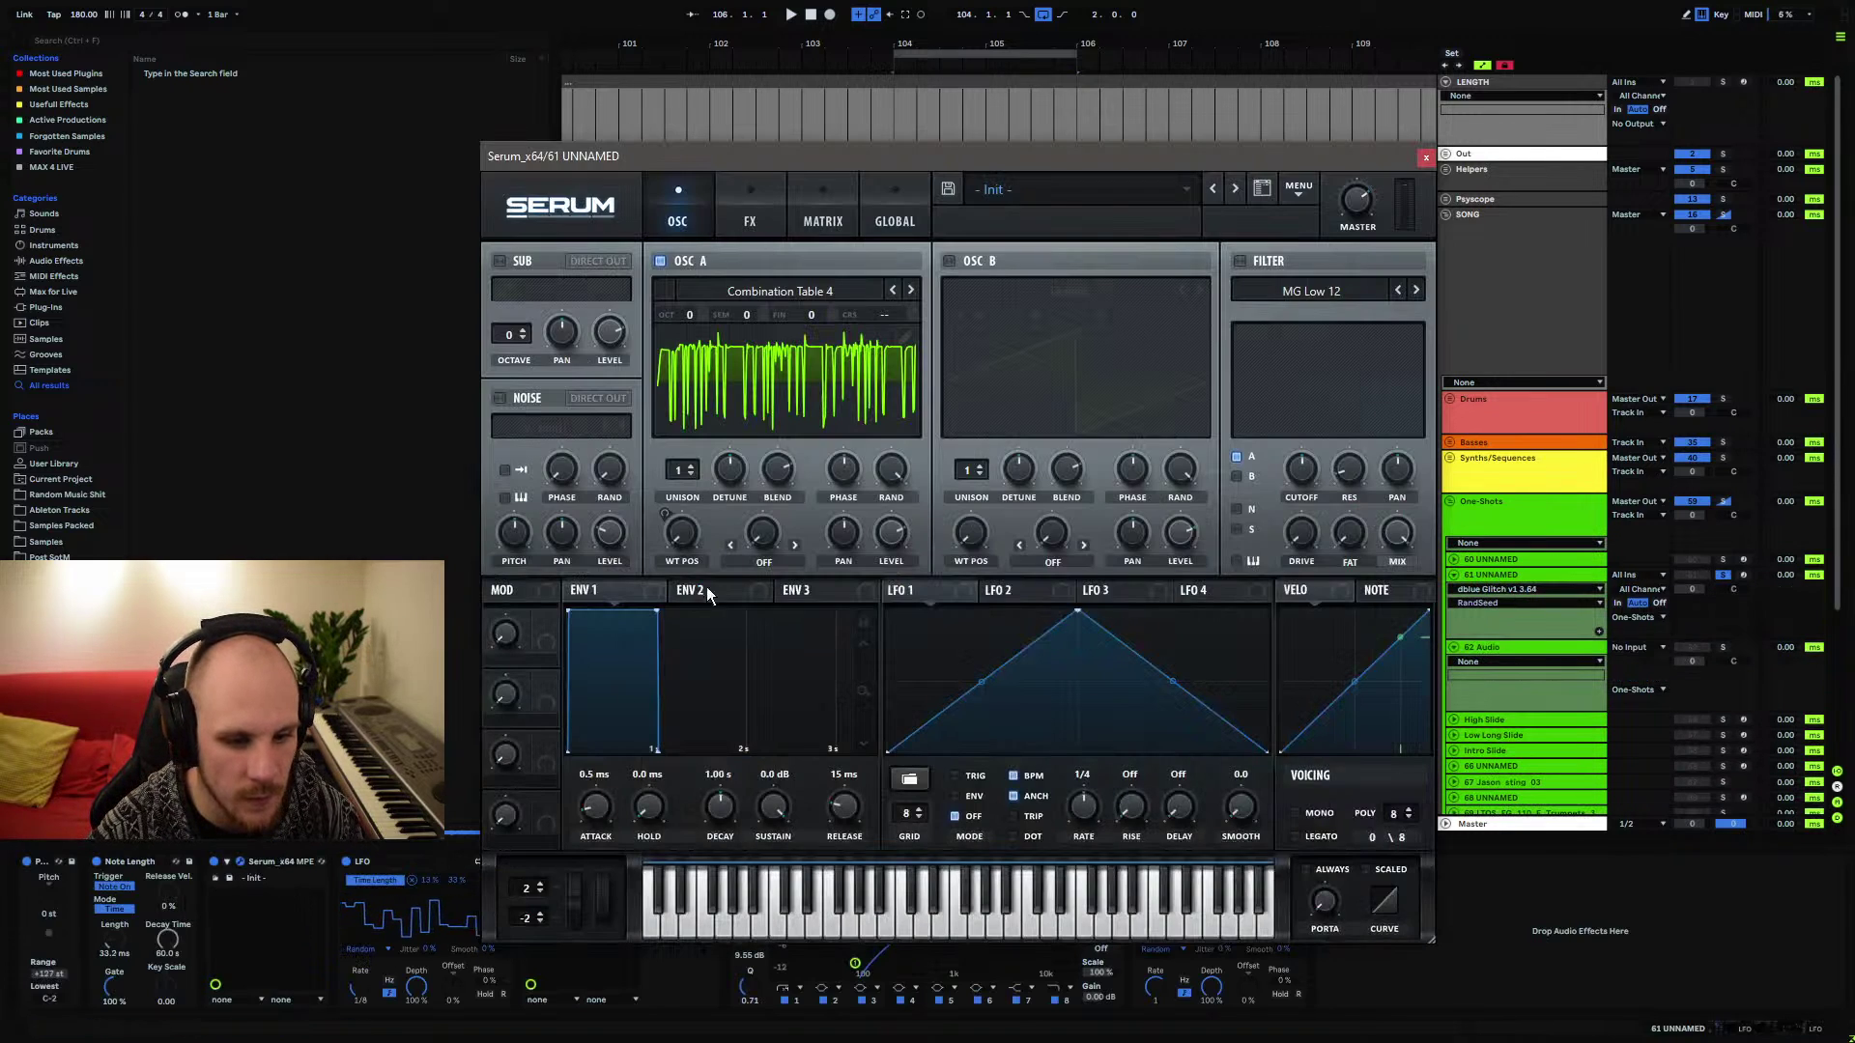
pyautogui.click(691, 467)
pyautogui.press('space')
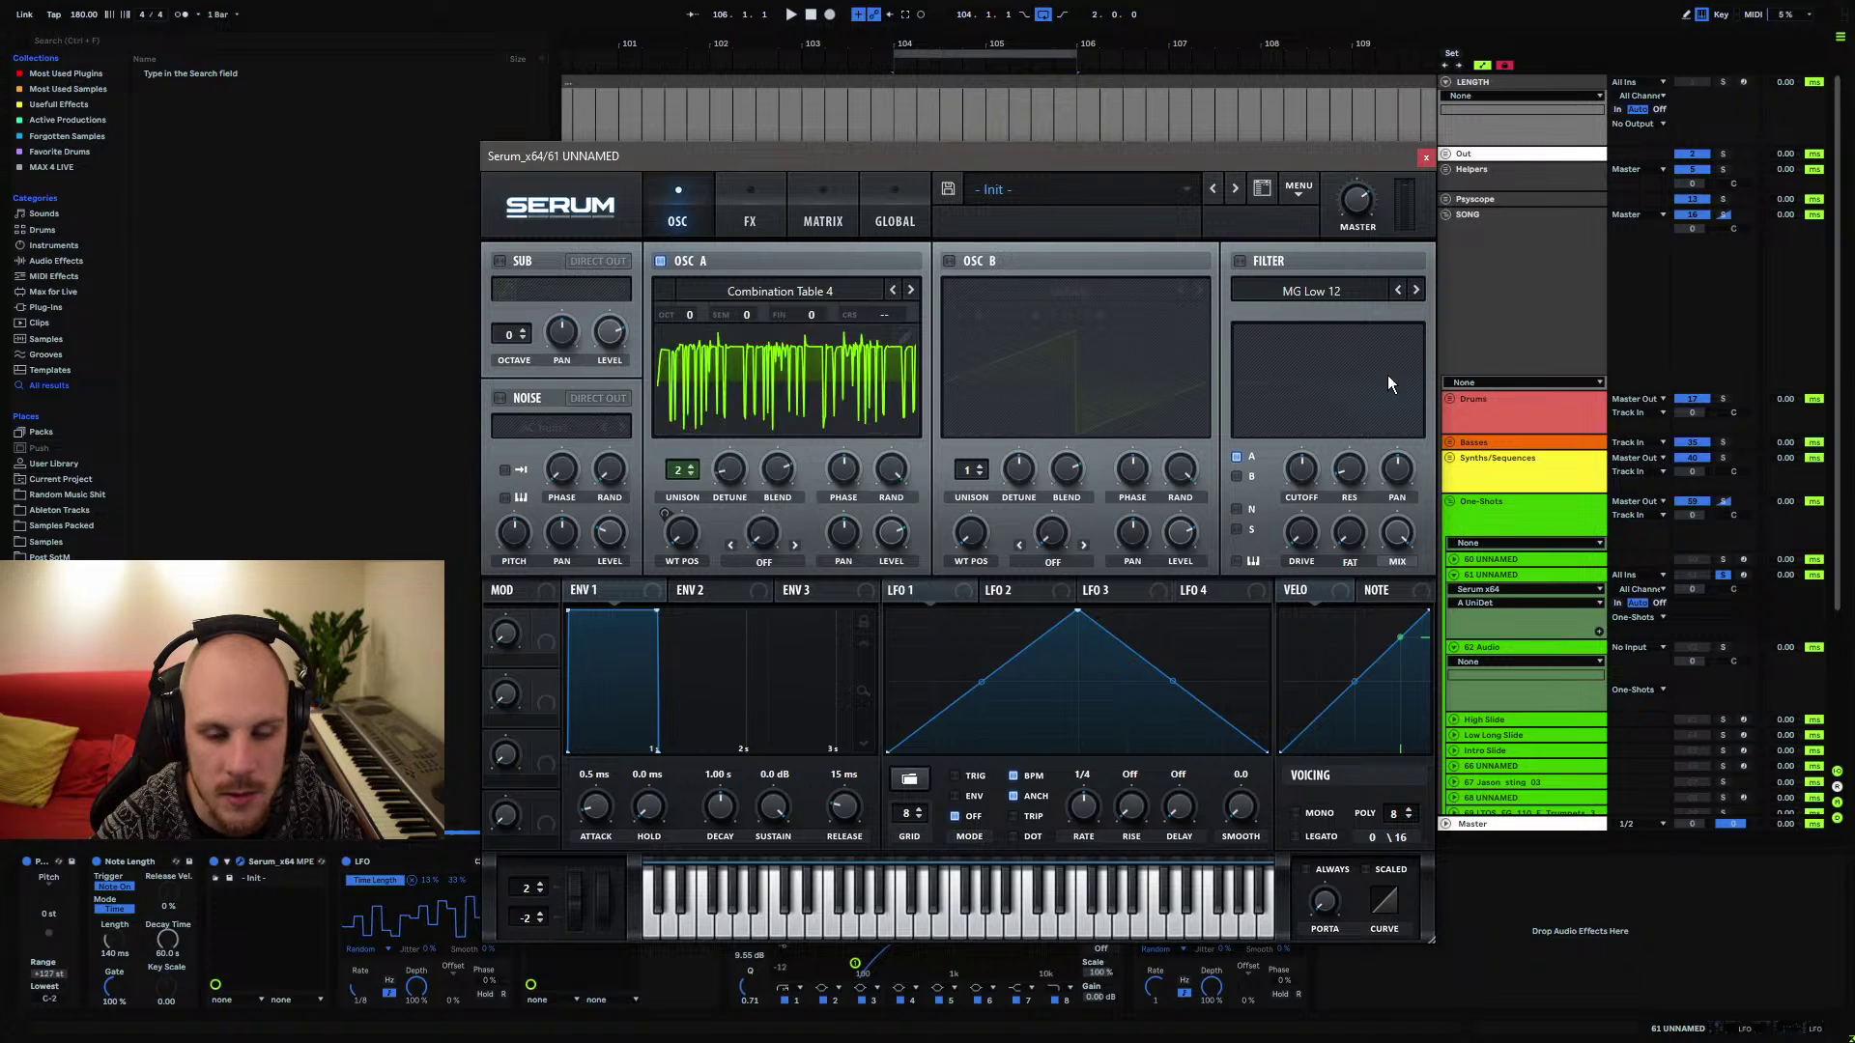
pyautogui.click(1425, 156)
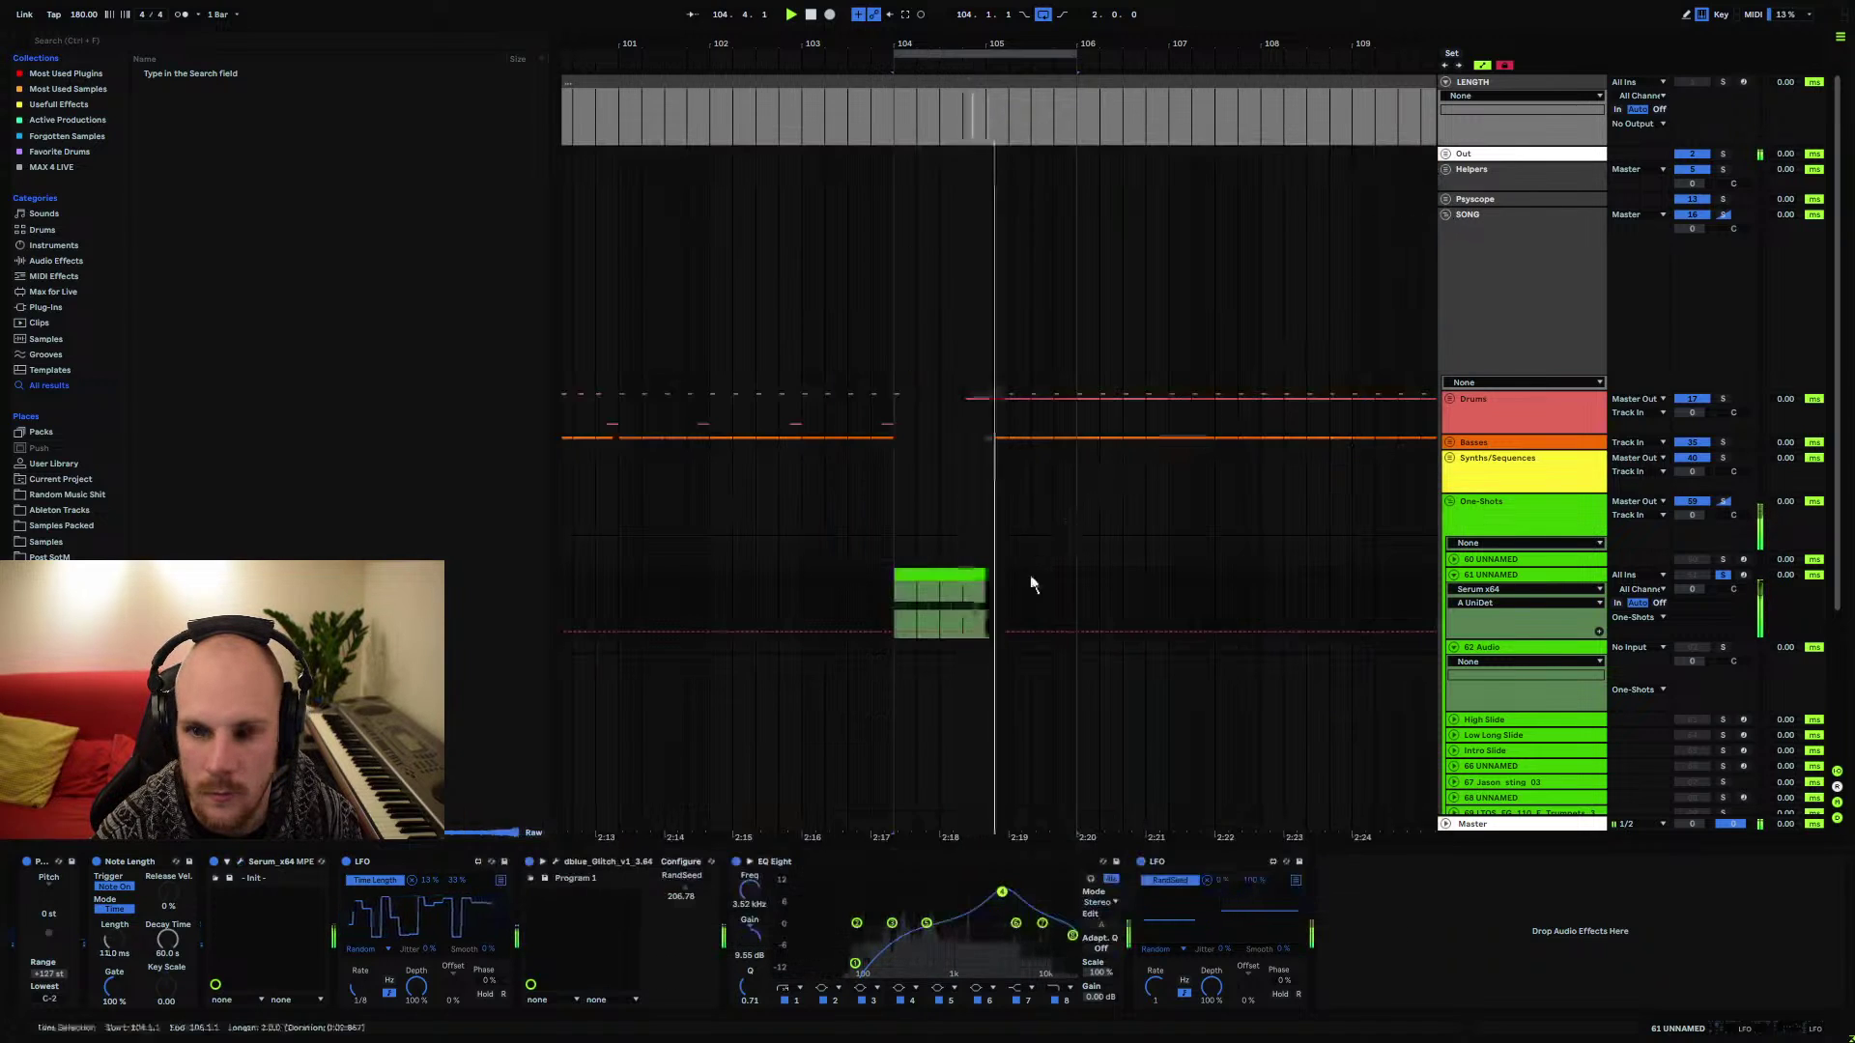
# Stop playback, set the 62 Audio track's input to 61 UNNAMED and arm the track for recording
pyautogui.click(903, 653)
pyautogui.press('space')
pyautogui.click(1649, 647)
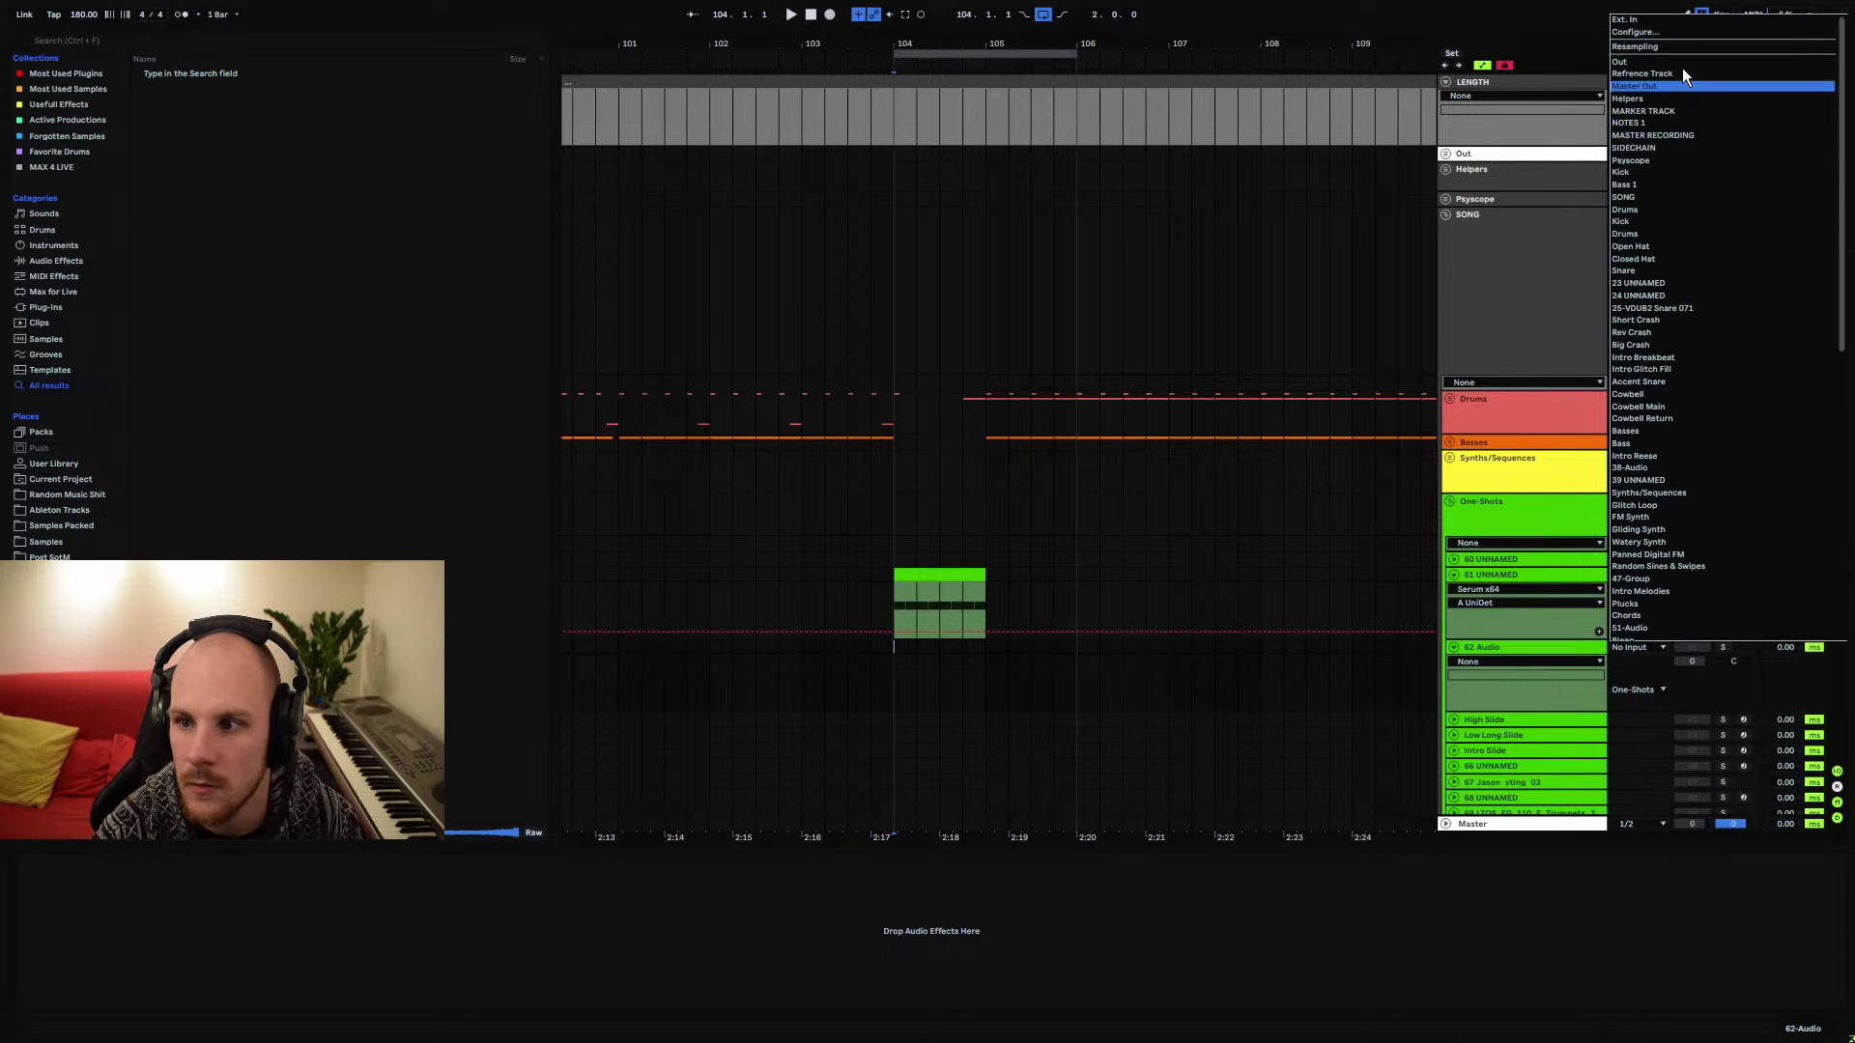
pyautogui.scroll(-3, 1679, 442)
pyautogui.scroll(-3, 1685, 454)
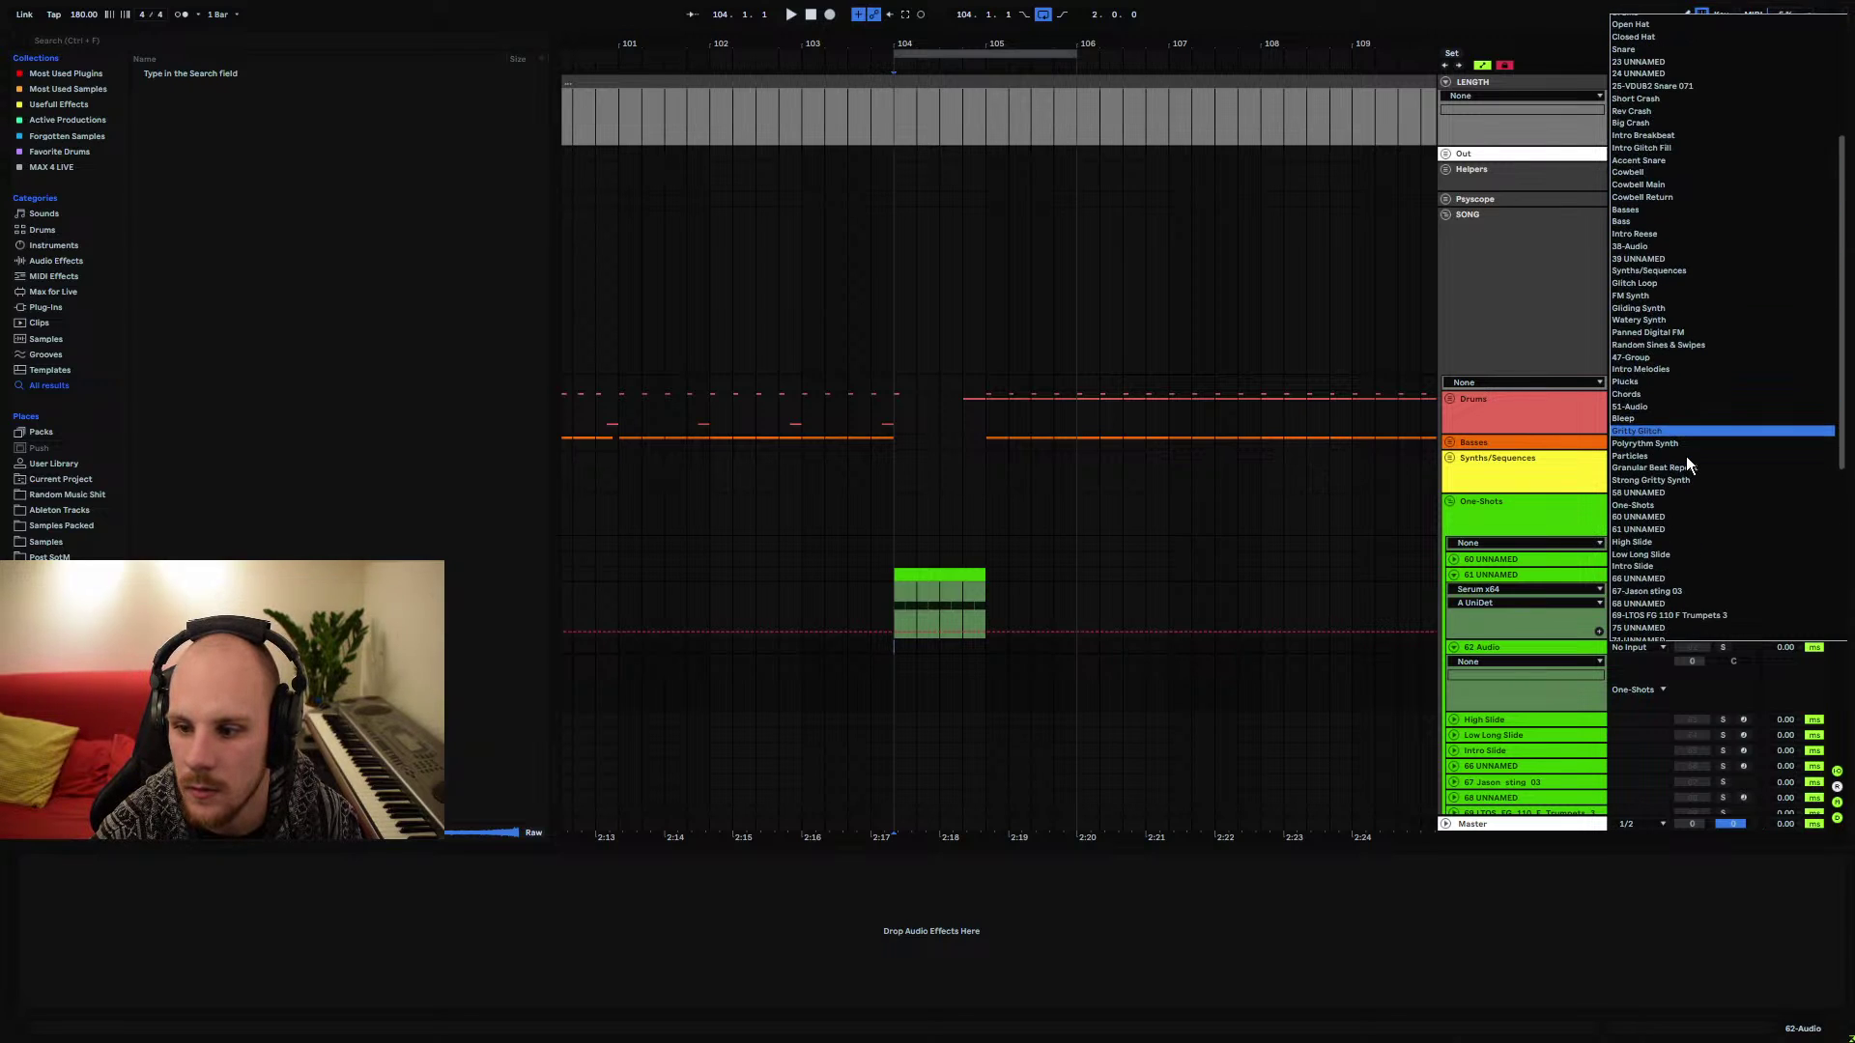
pyautogui.click(1656, 526)
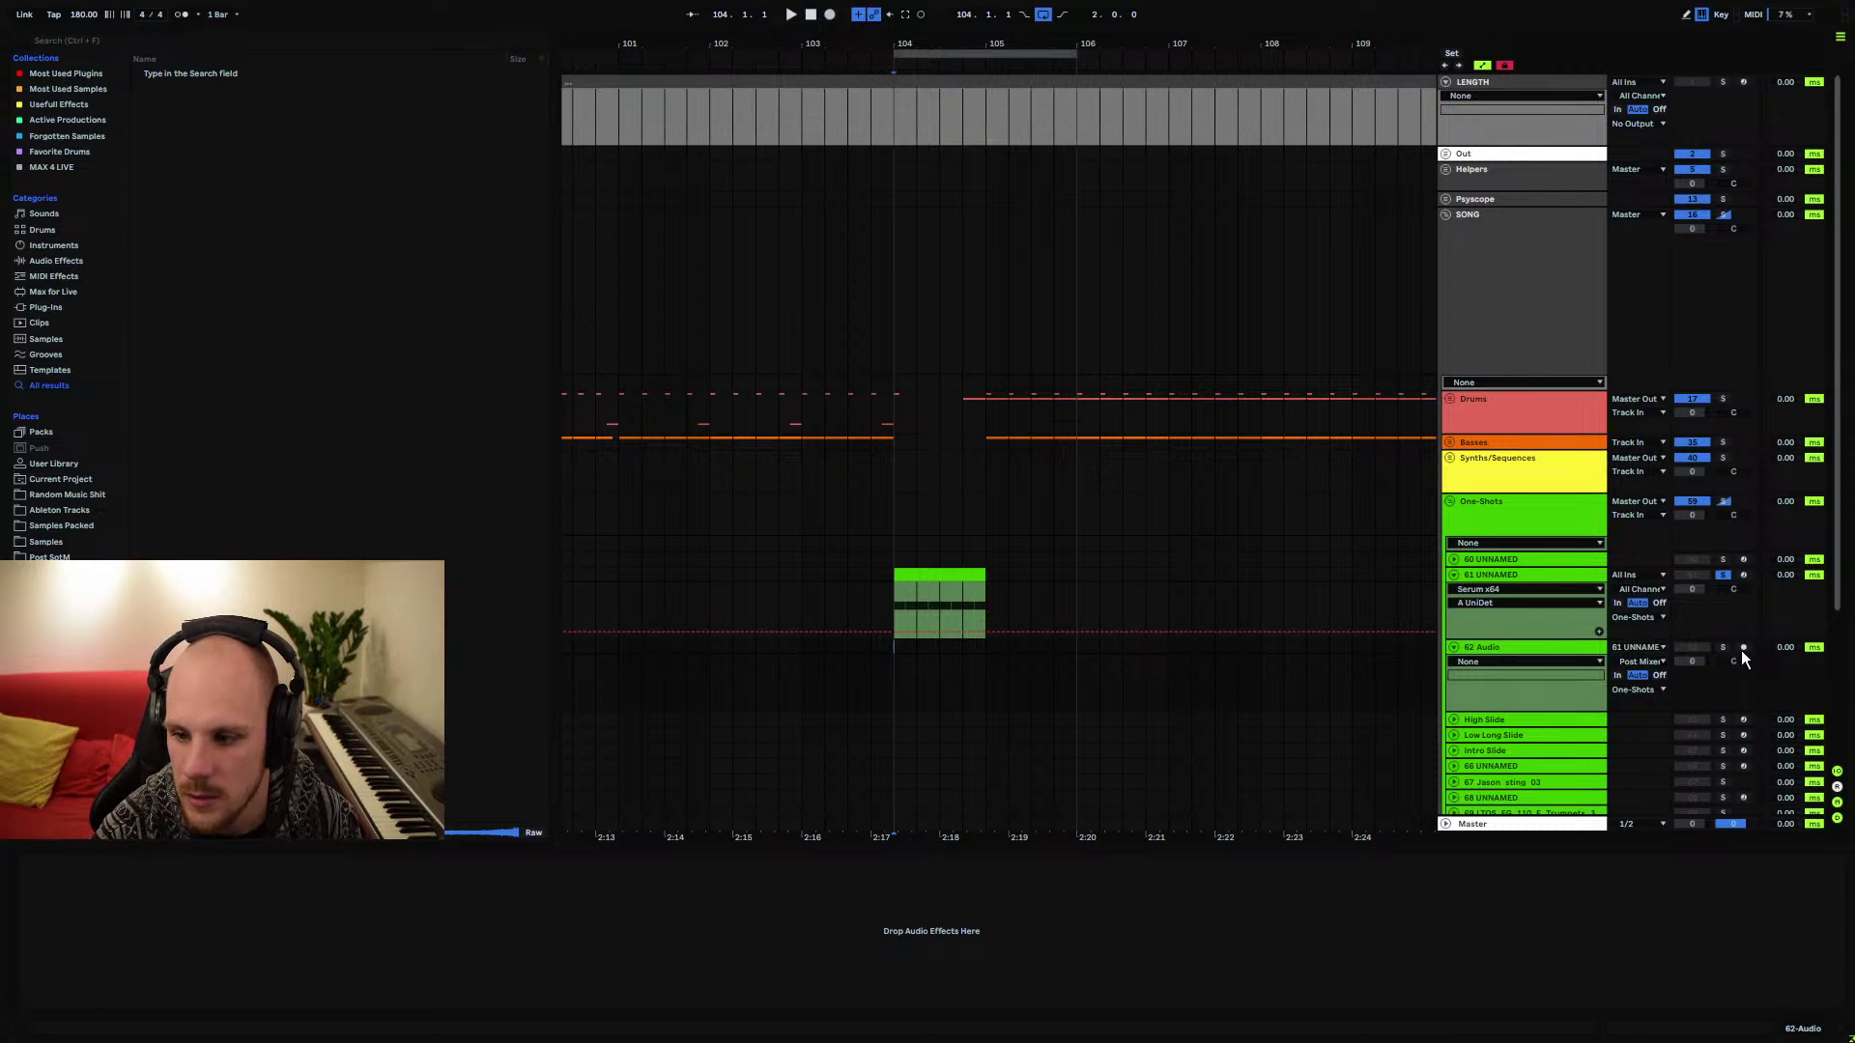
# Hide automation in the arrangement and show the take lanes of the 62 Audio track
pyautogui.rightClick(1514, 654)
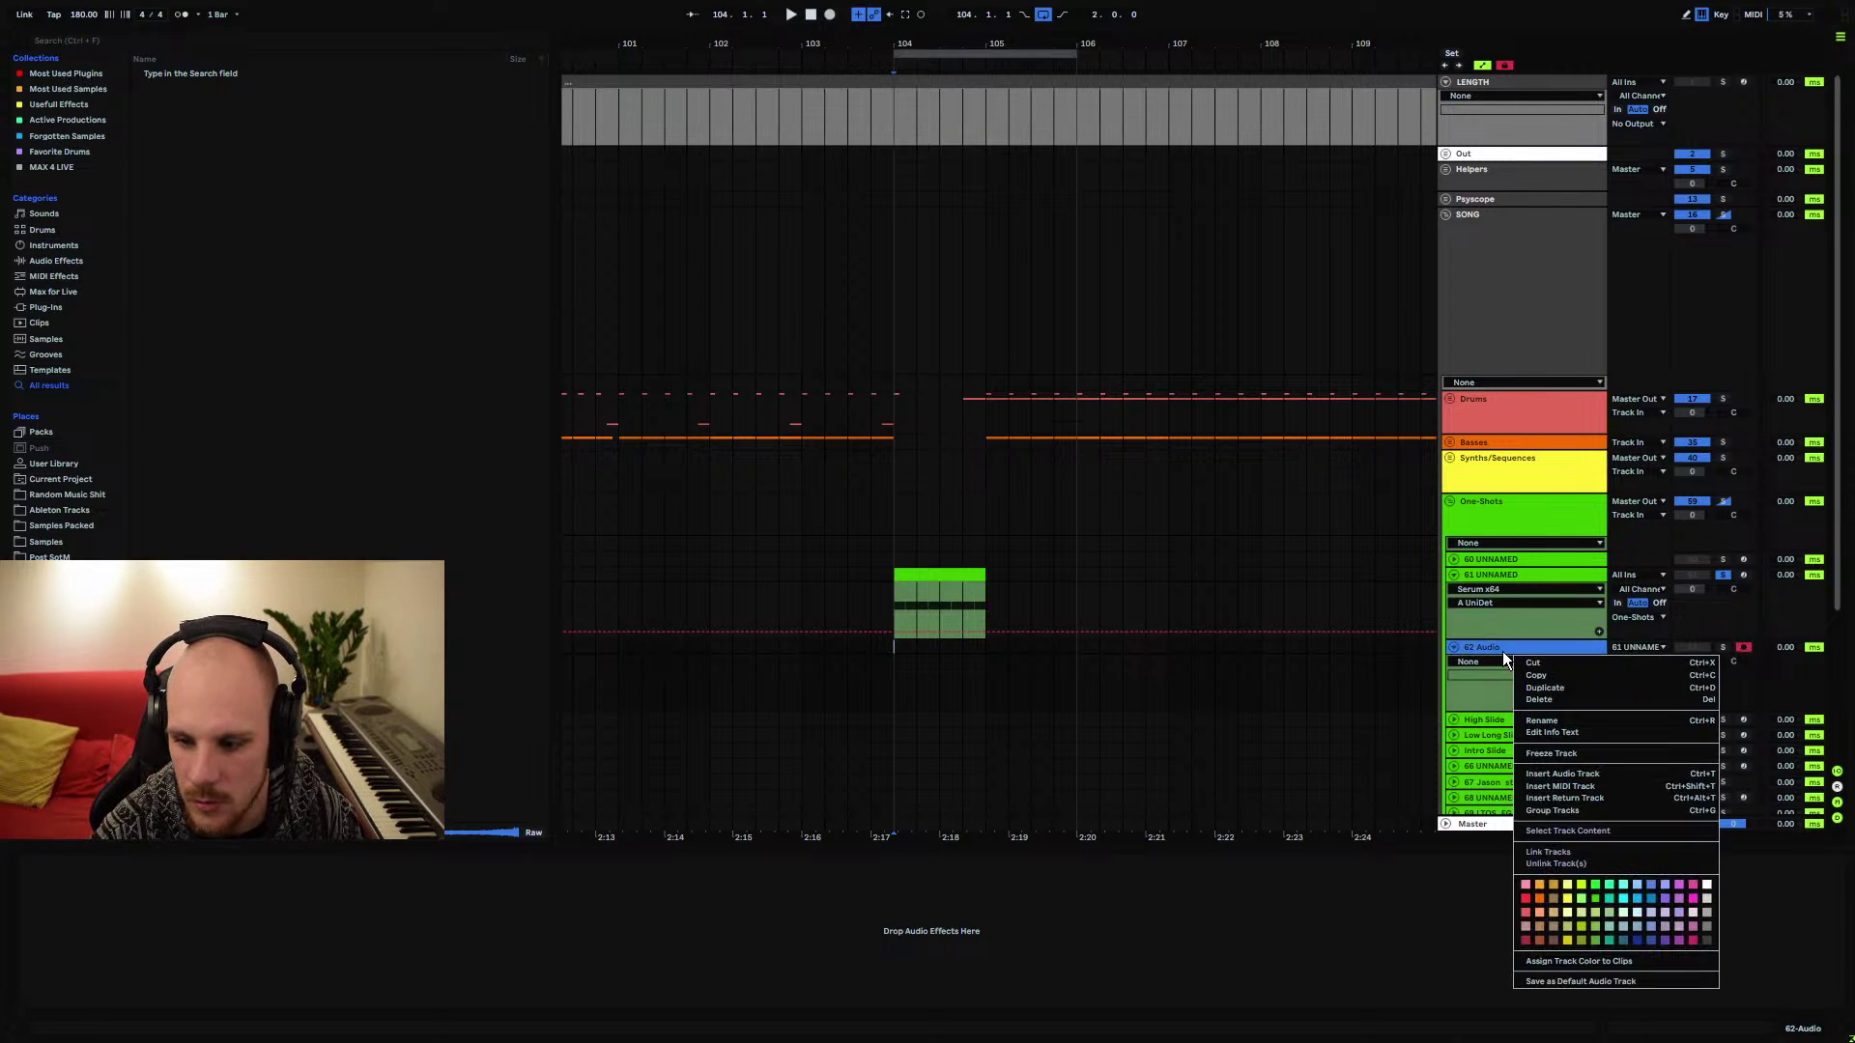
pyautogui.click(1503, 652)
pyautogui.press('a')
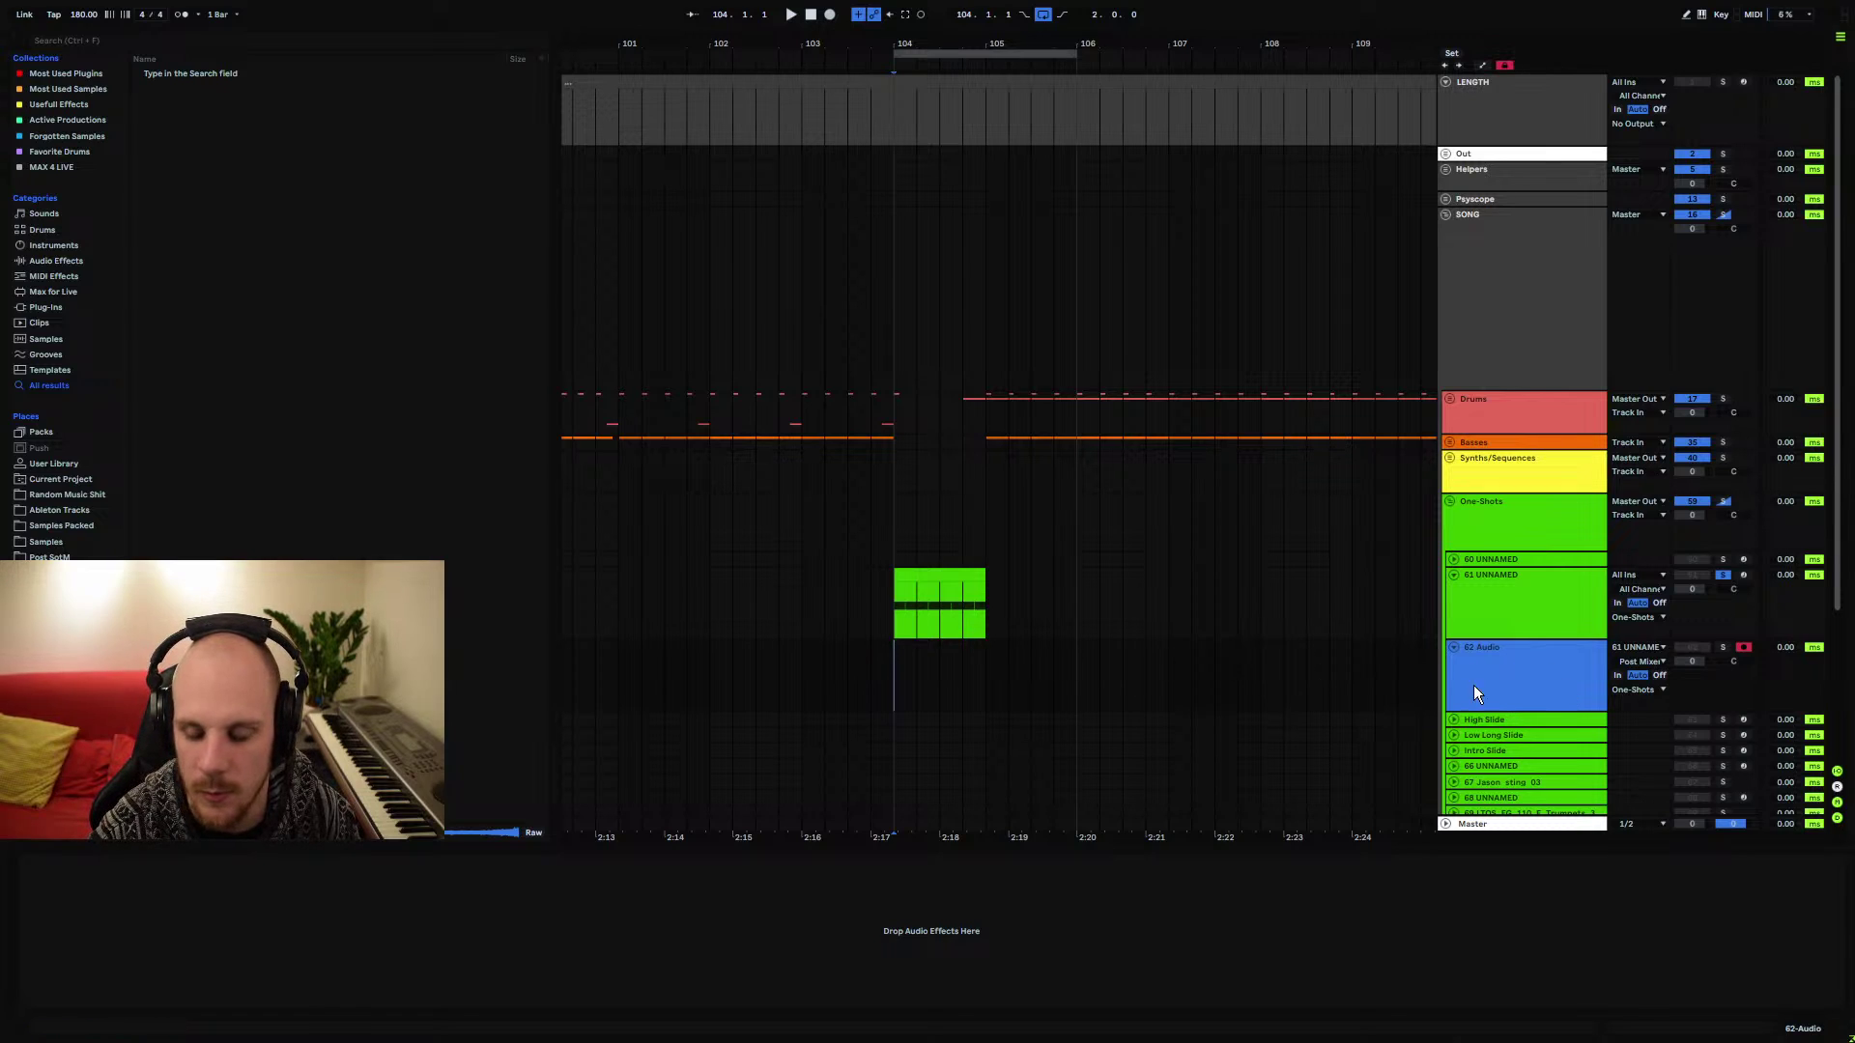
pyautogui.rightClick(1508, 670)
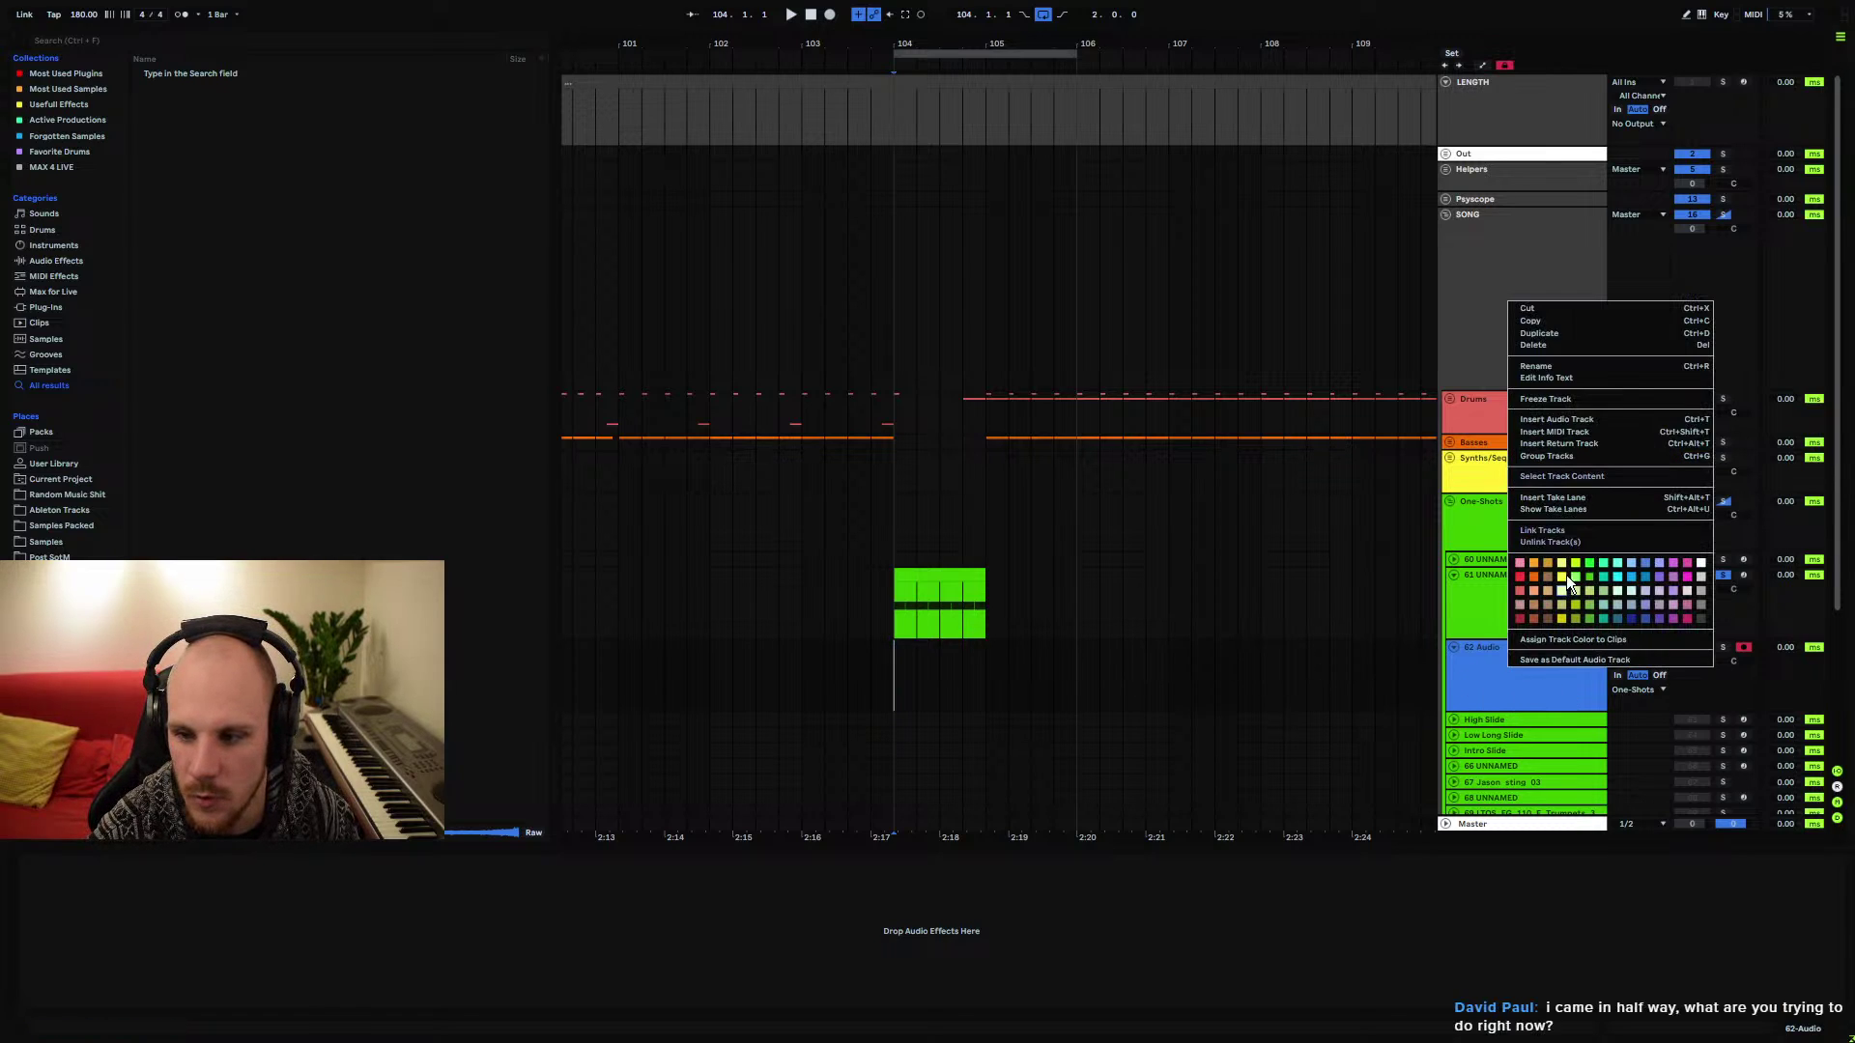
pyautogui.click(1575, 510)
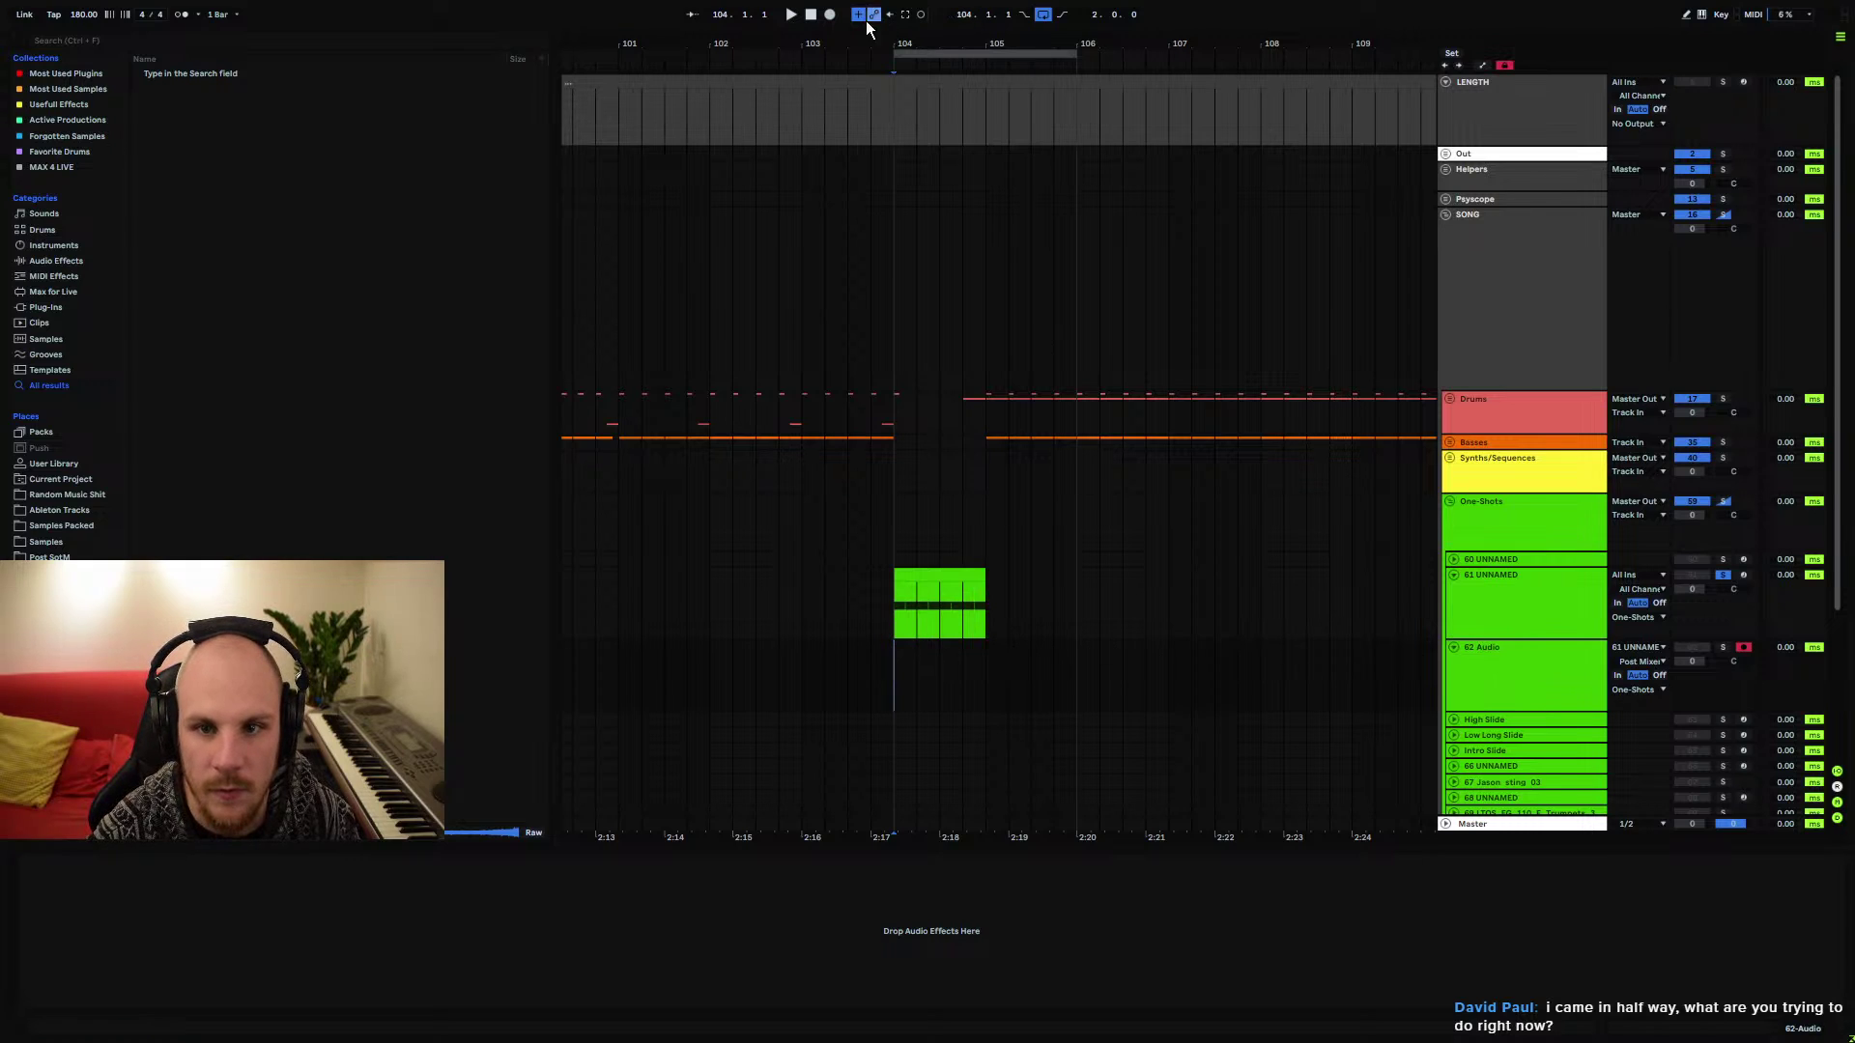
# Record seven looped takes of bars 104 to 106 onto the 62 Audio track and stop recording
pyautogui.click(829, 15)
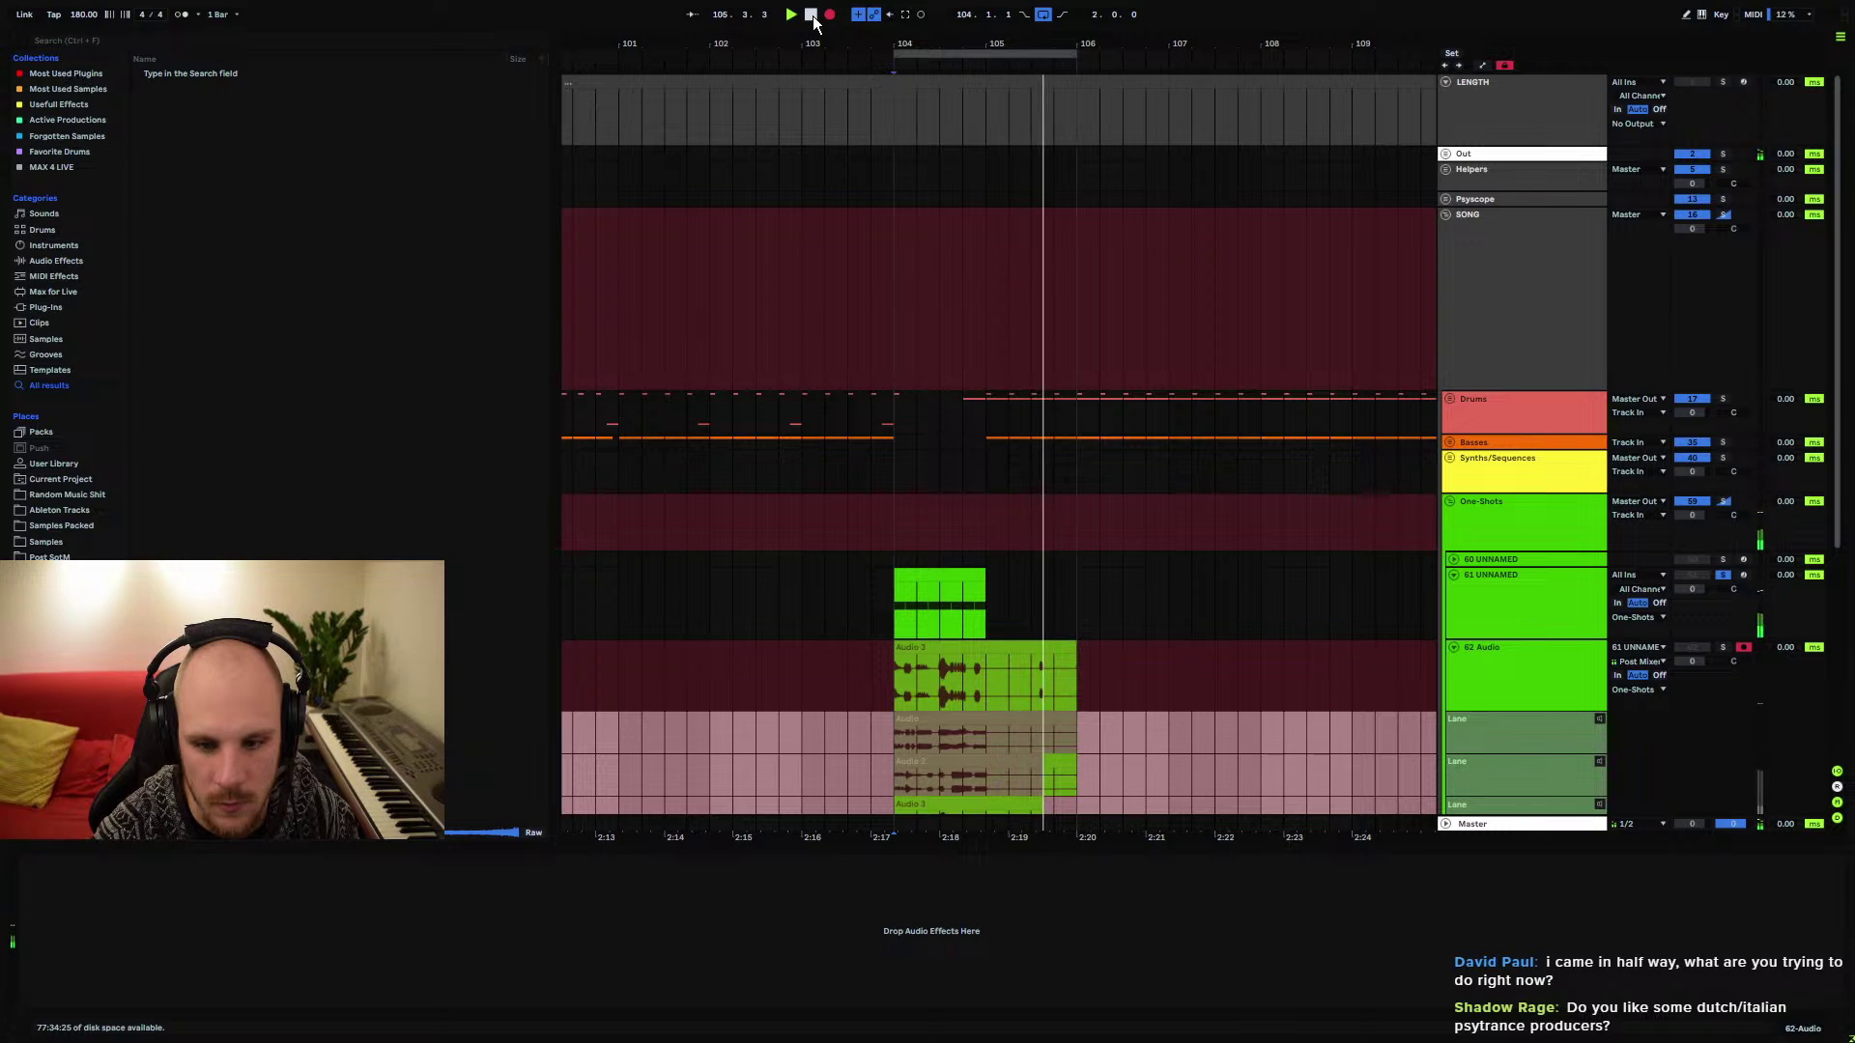
pyautogui.scroll(-3, 966, 401)
pyautogui.scroll(-2, 973, 407)
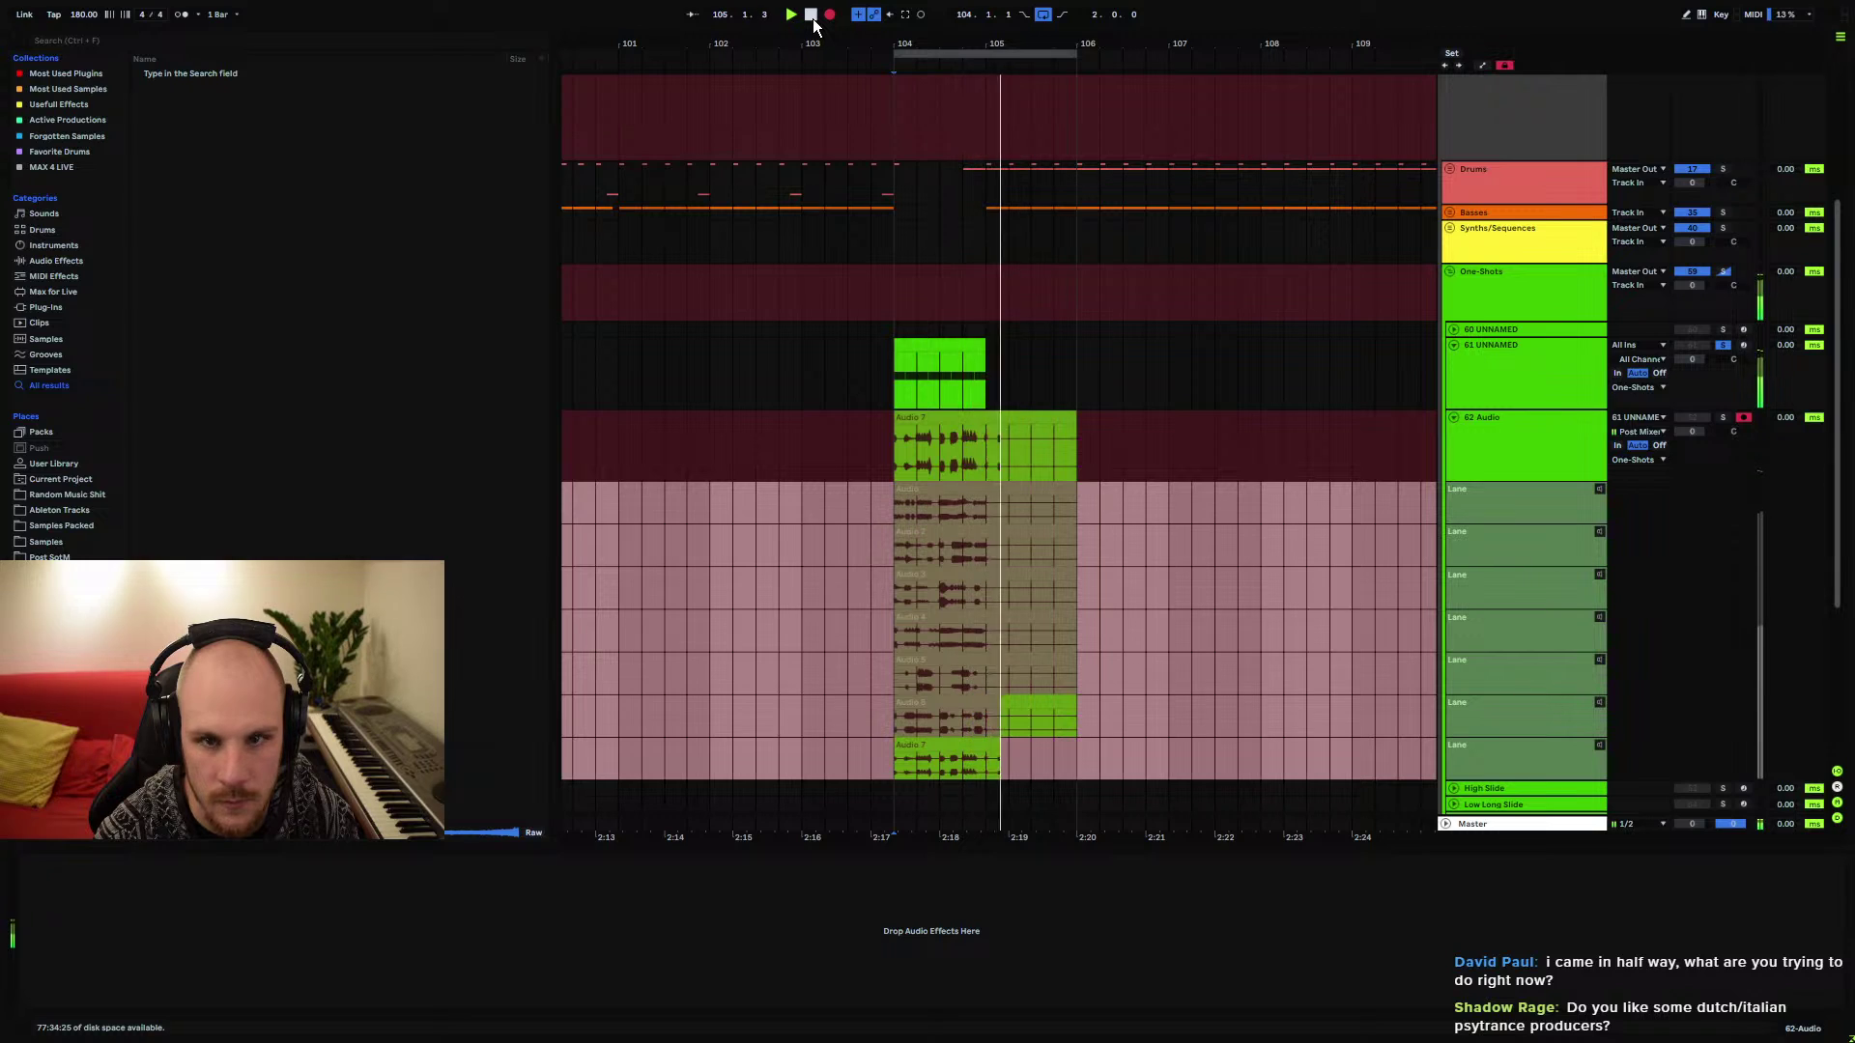
pyautogui.click(814, 19)
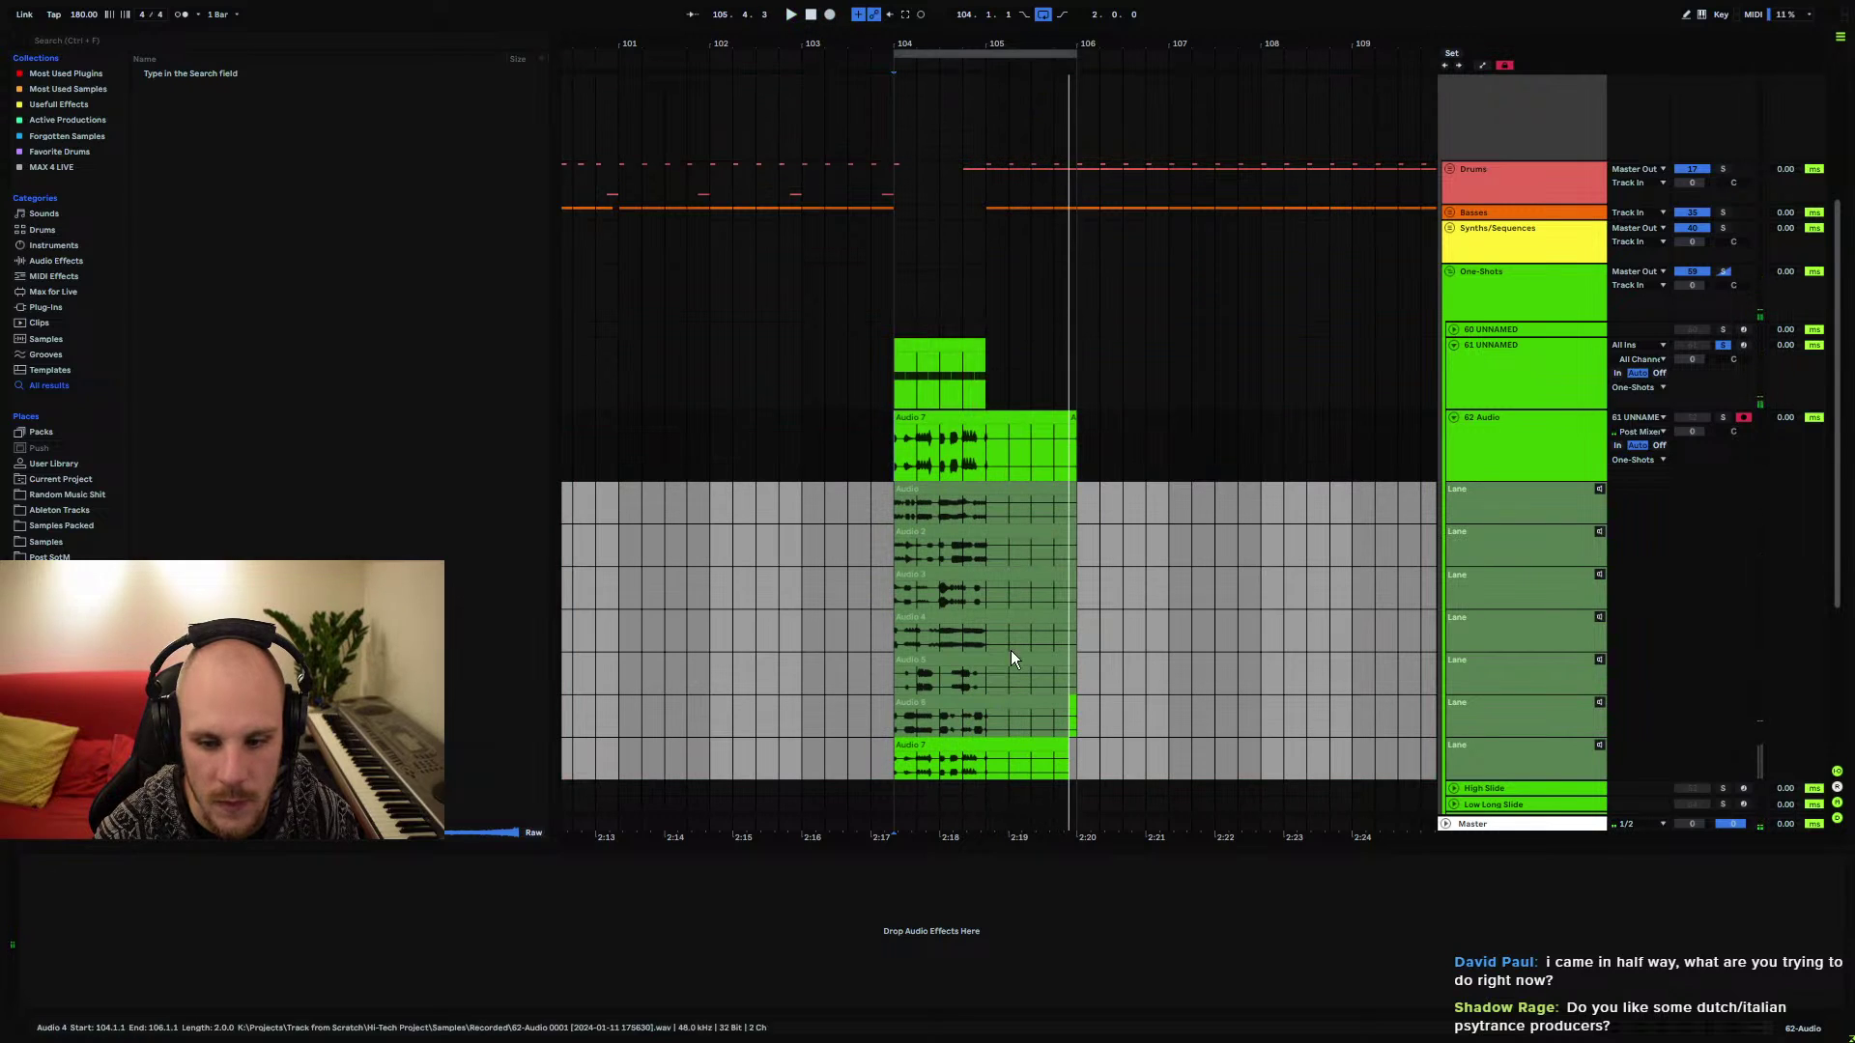
# Try the Audio 4 take and the Audio 3 take for the first half of bar 104 in the comp
pyautogui.click(906, 758)
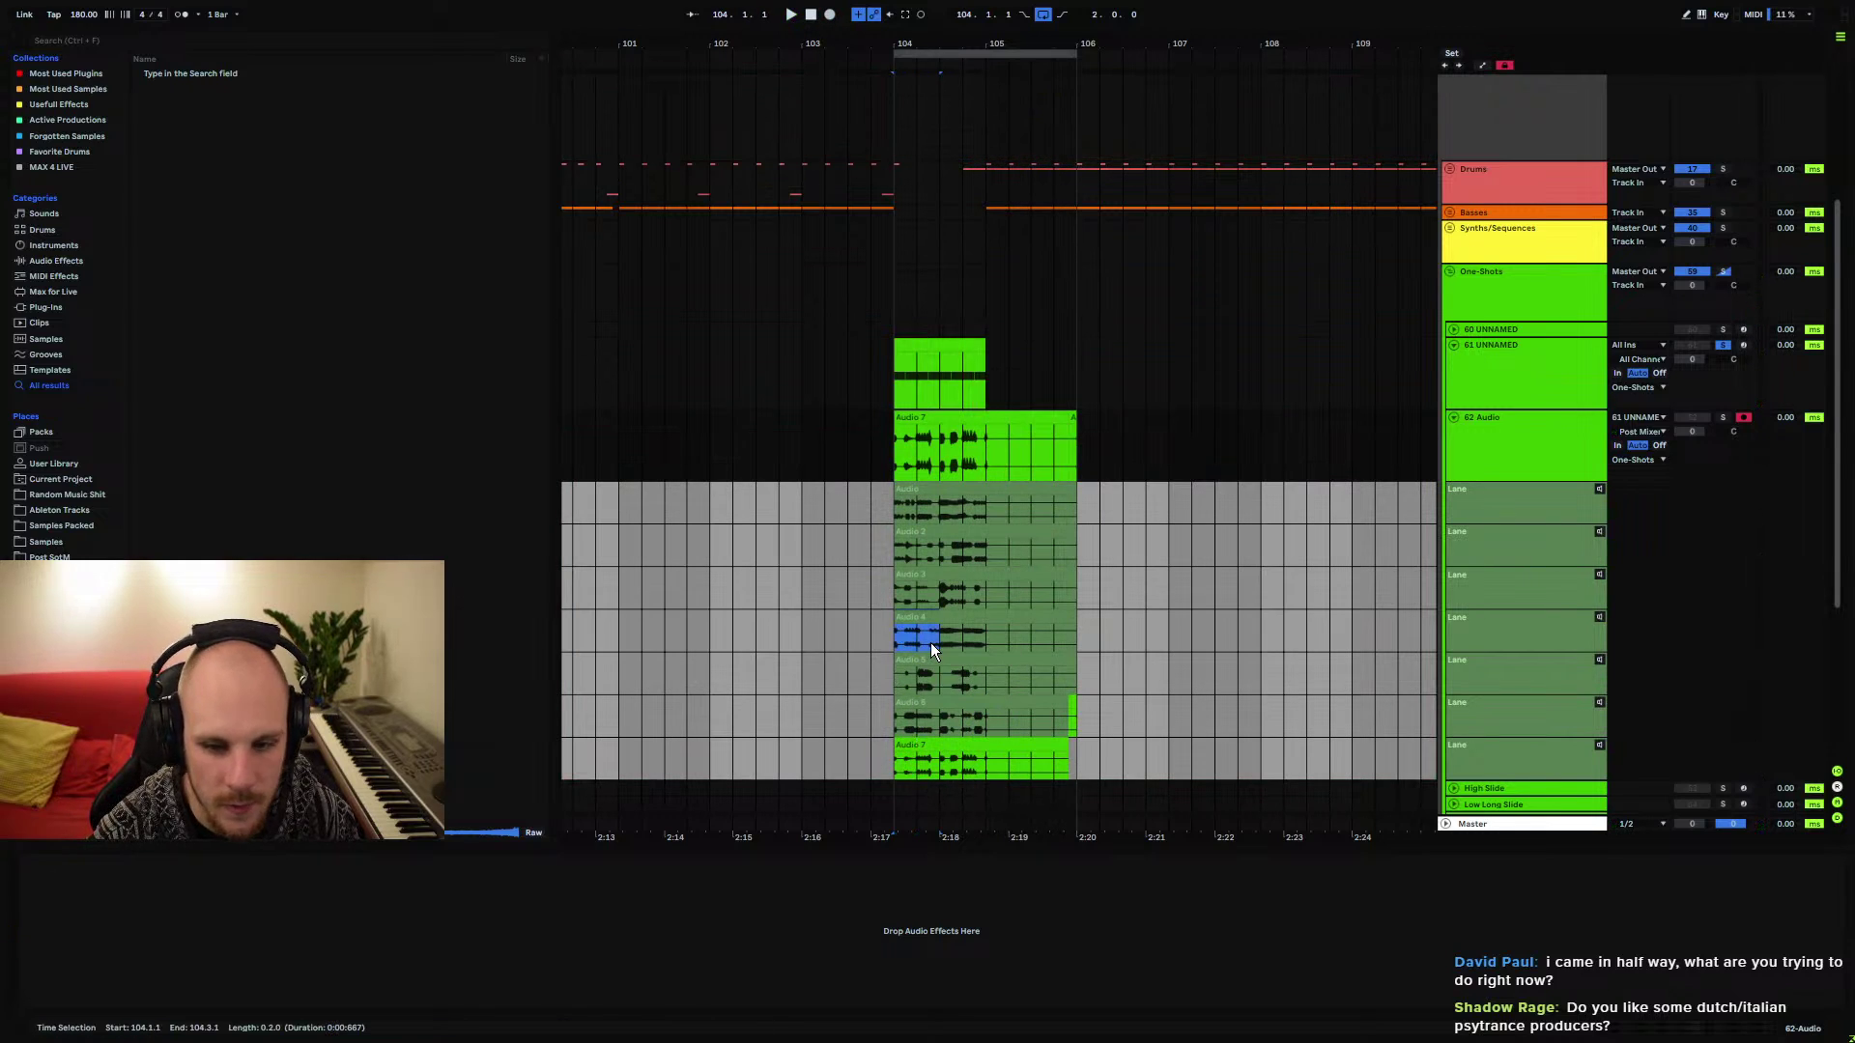
pyautogui.press('Return')
pyautogui.press('space')
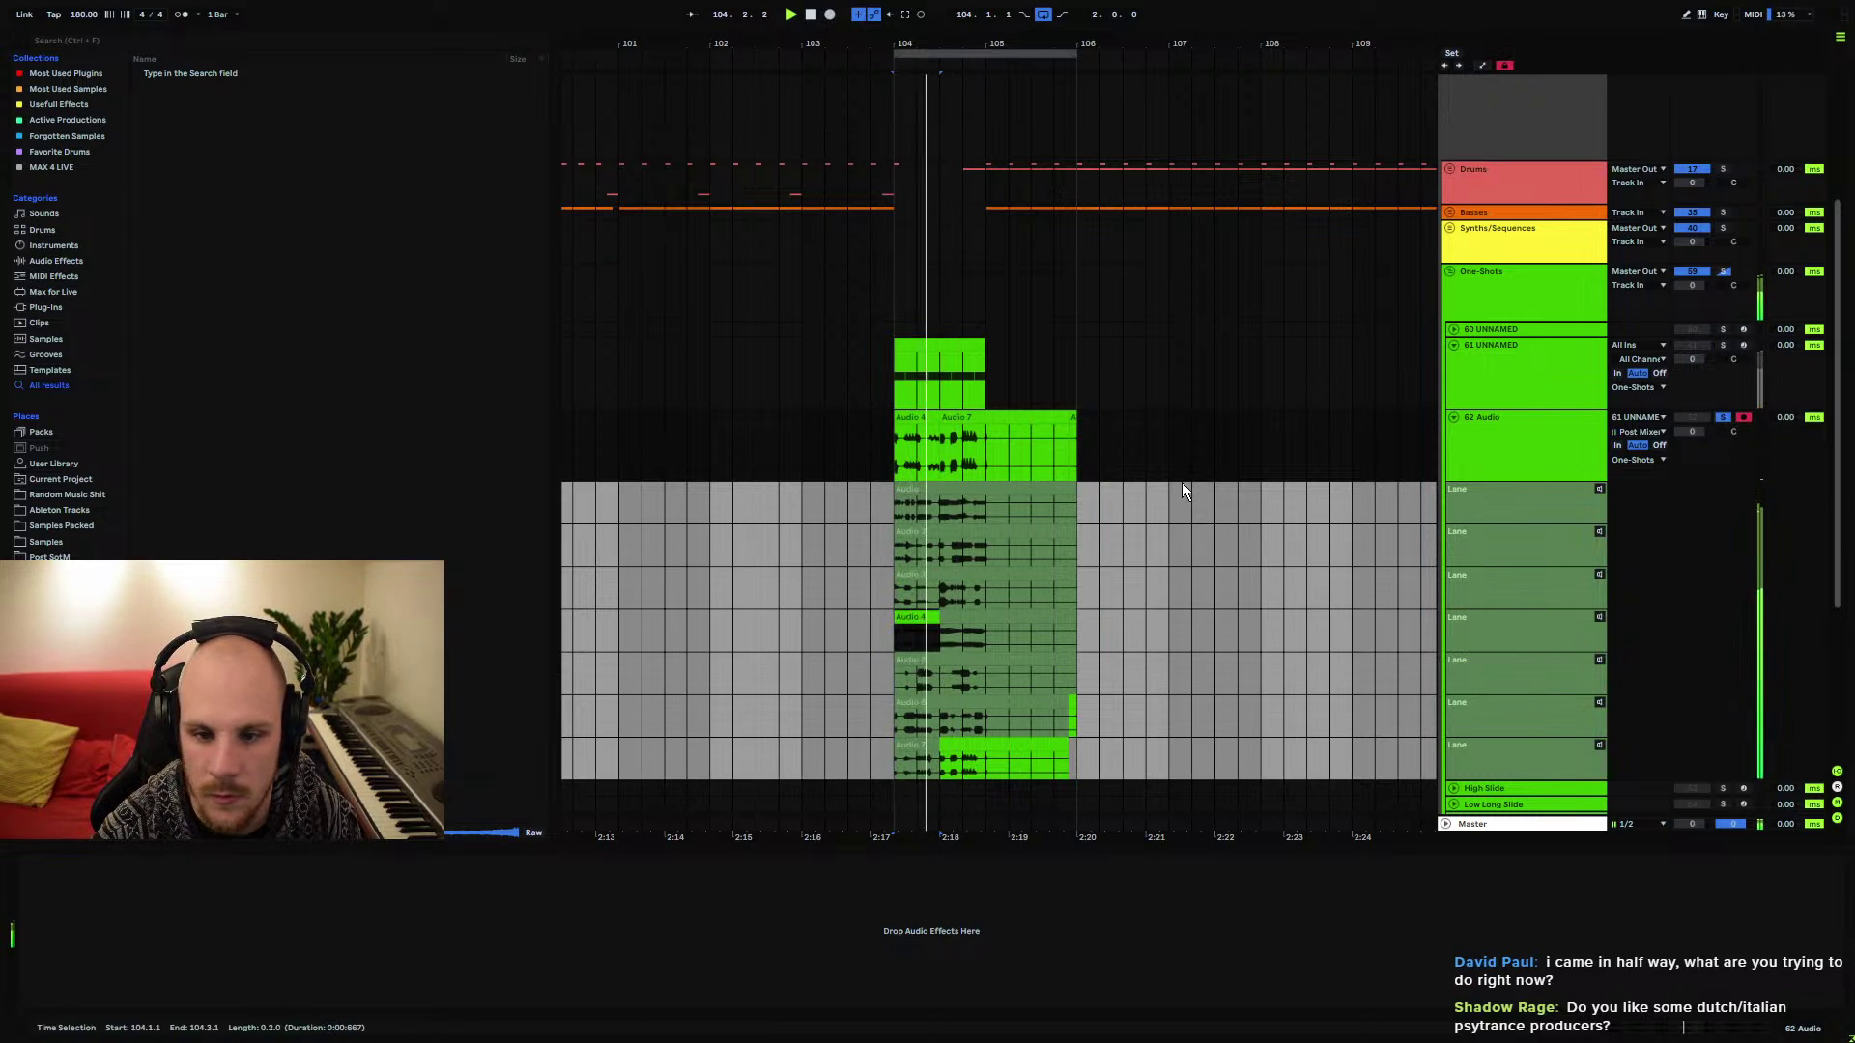
pyautogui.moveTo(896, 595); pyautogui.dragTo(916, 599)
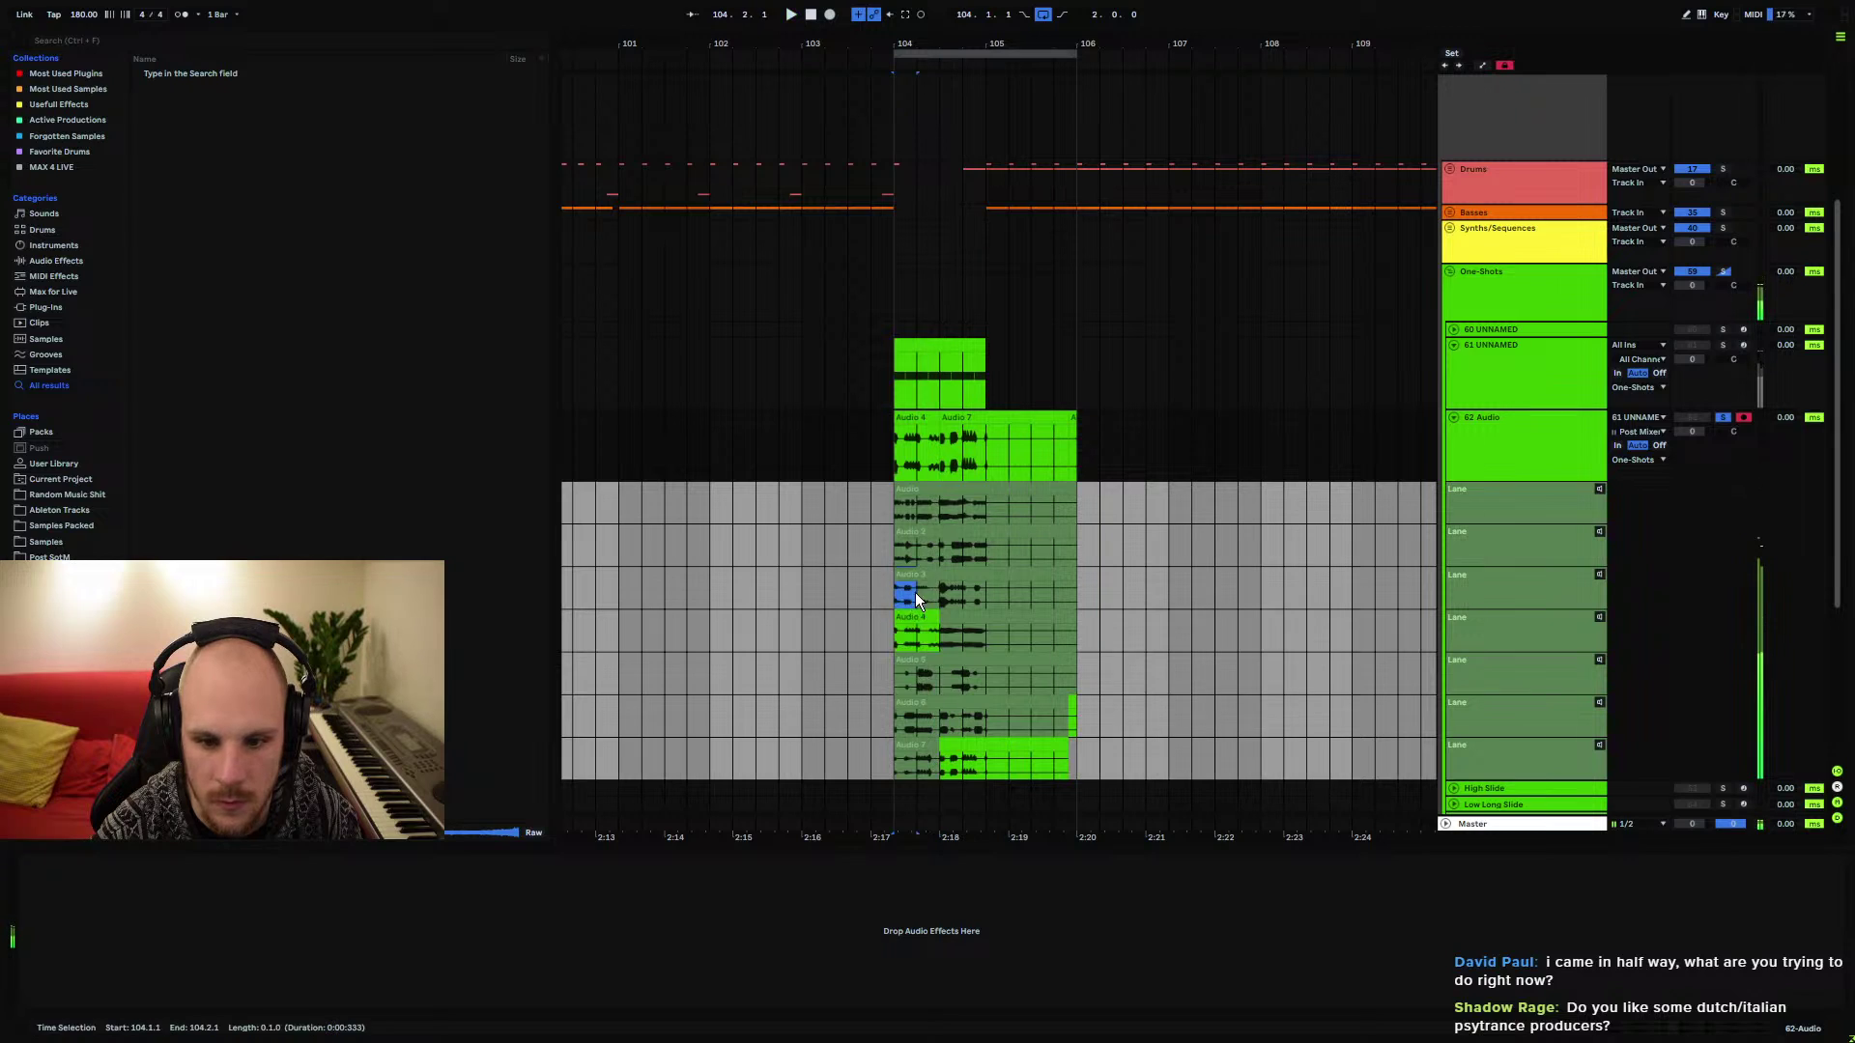
pyautogui.press('Return')
pyautogui.press('space')
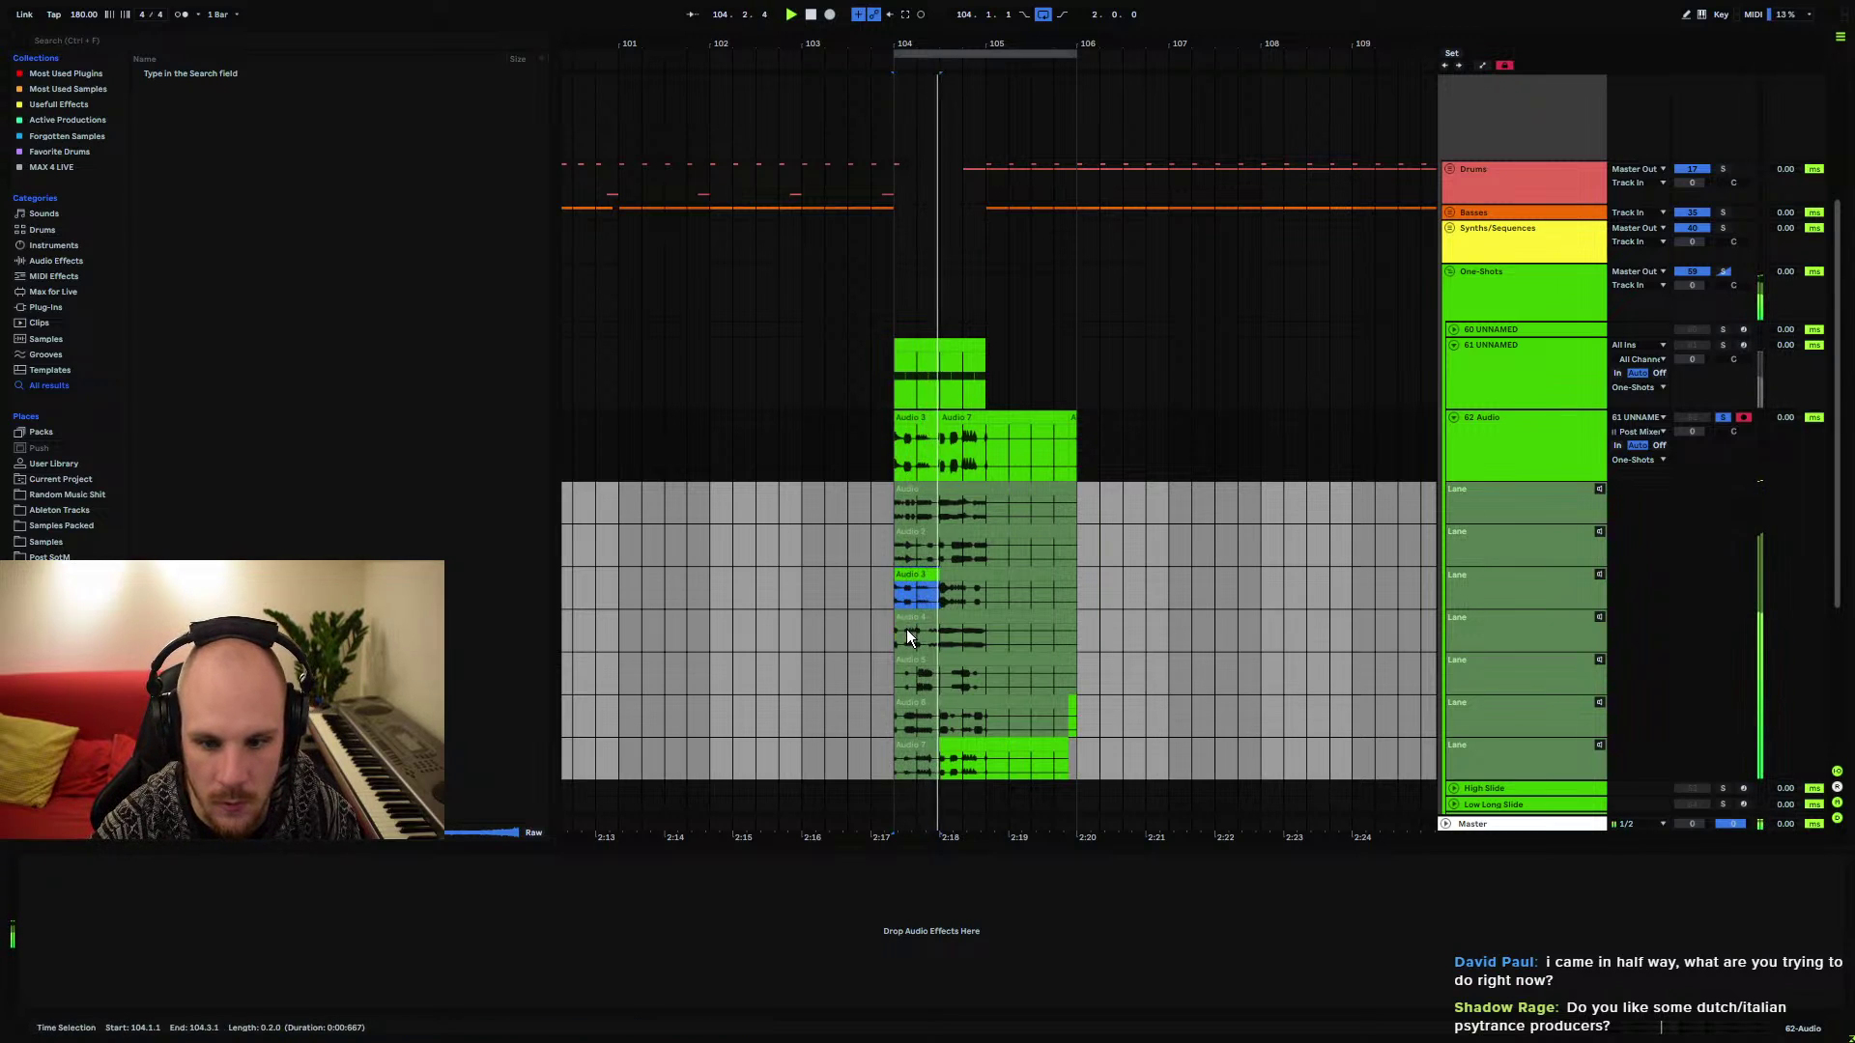
# Comp the second half of bar 104, from 104.3.1 to 105.1.1, from the Audio 4 take and audition it
pyautogui.click(897, 675)
pyautogui.moveTo(940, 640); pyautogui.dragTo(962, 641)
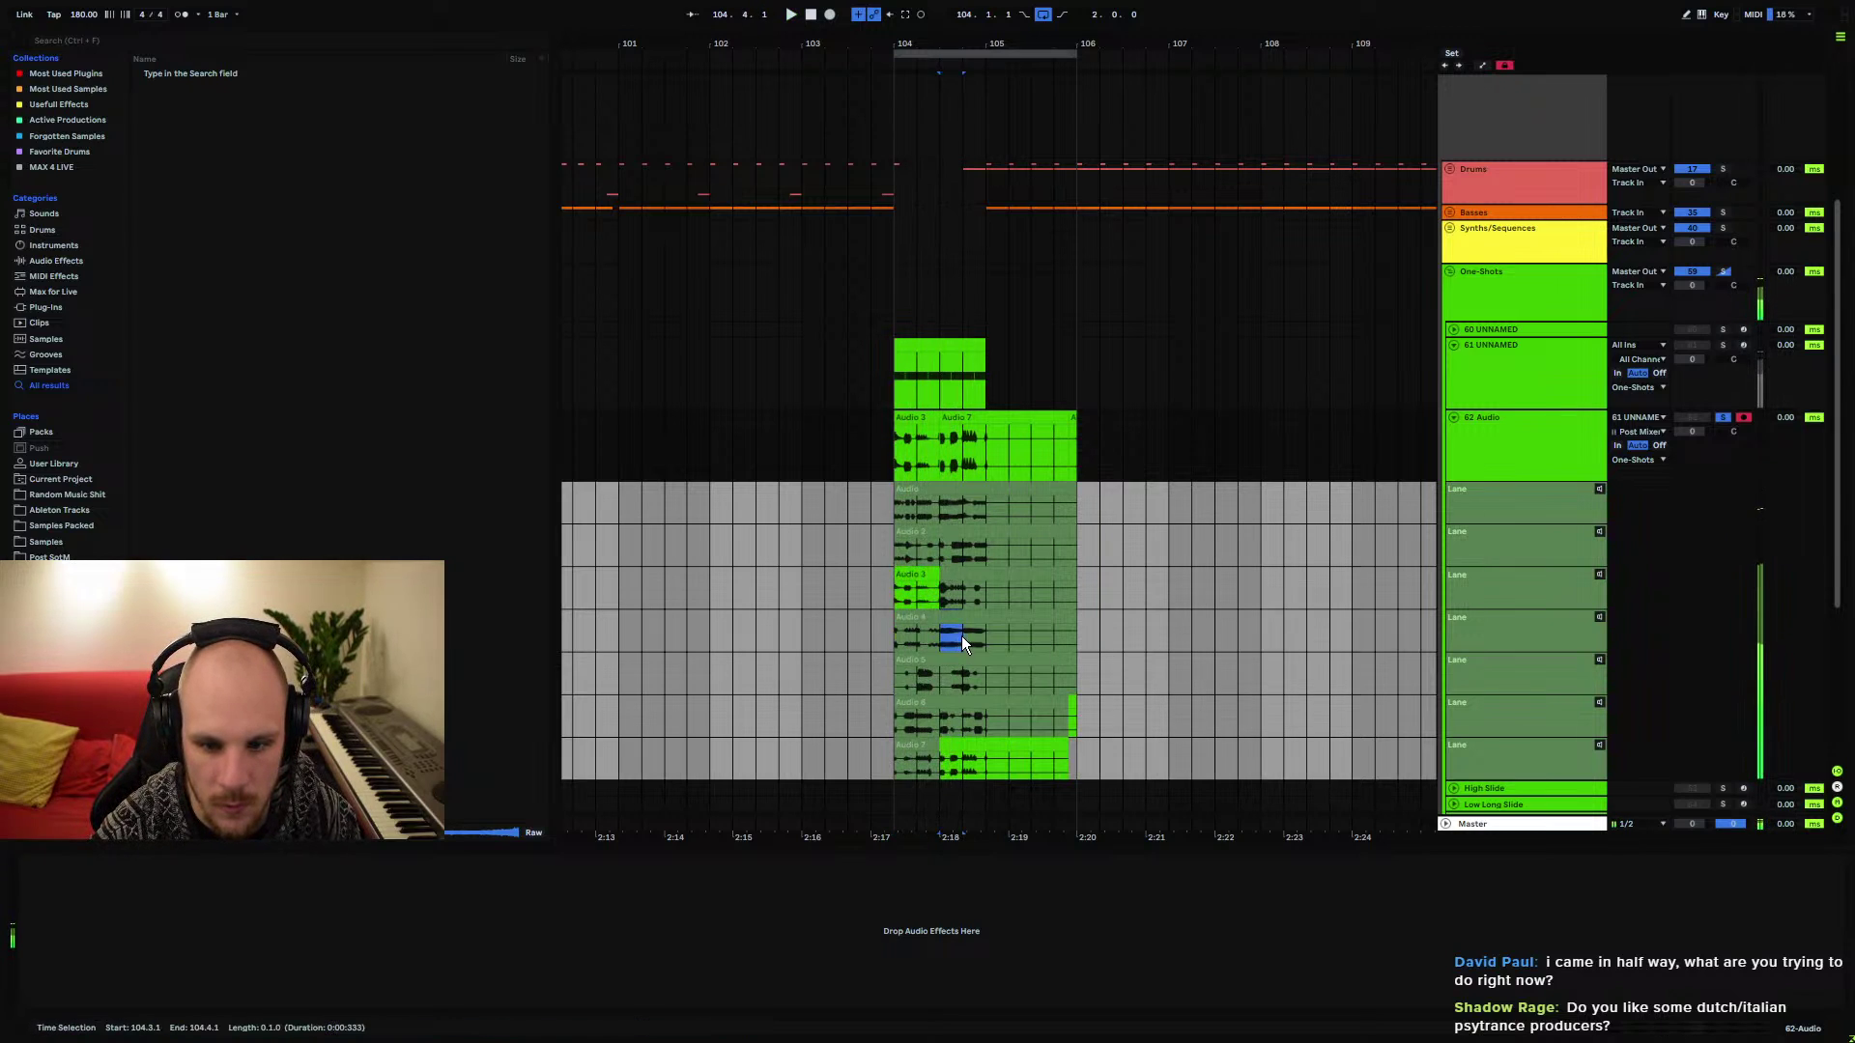
pyautogui.press('Return')
pyautogui.press('space')
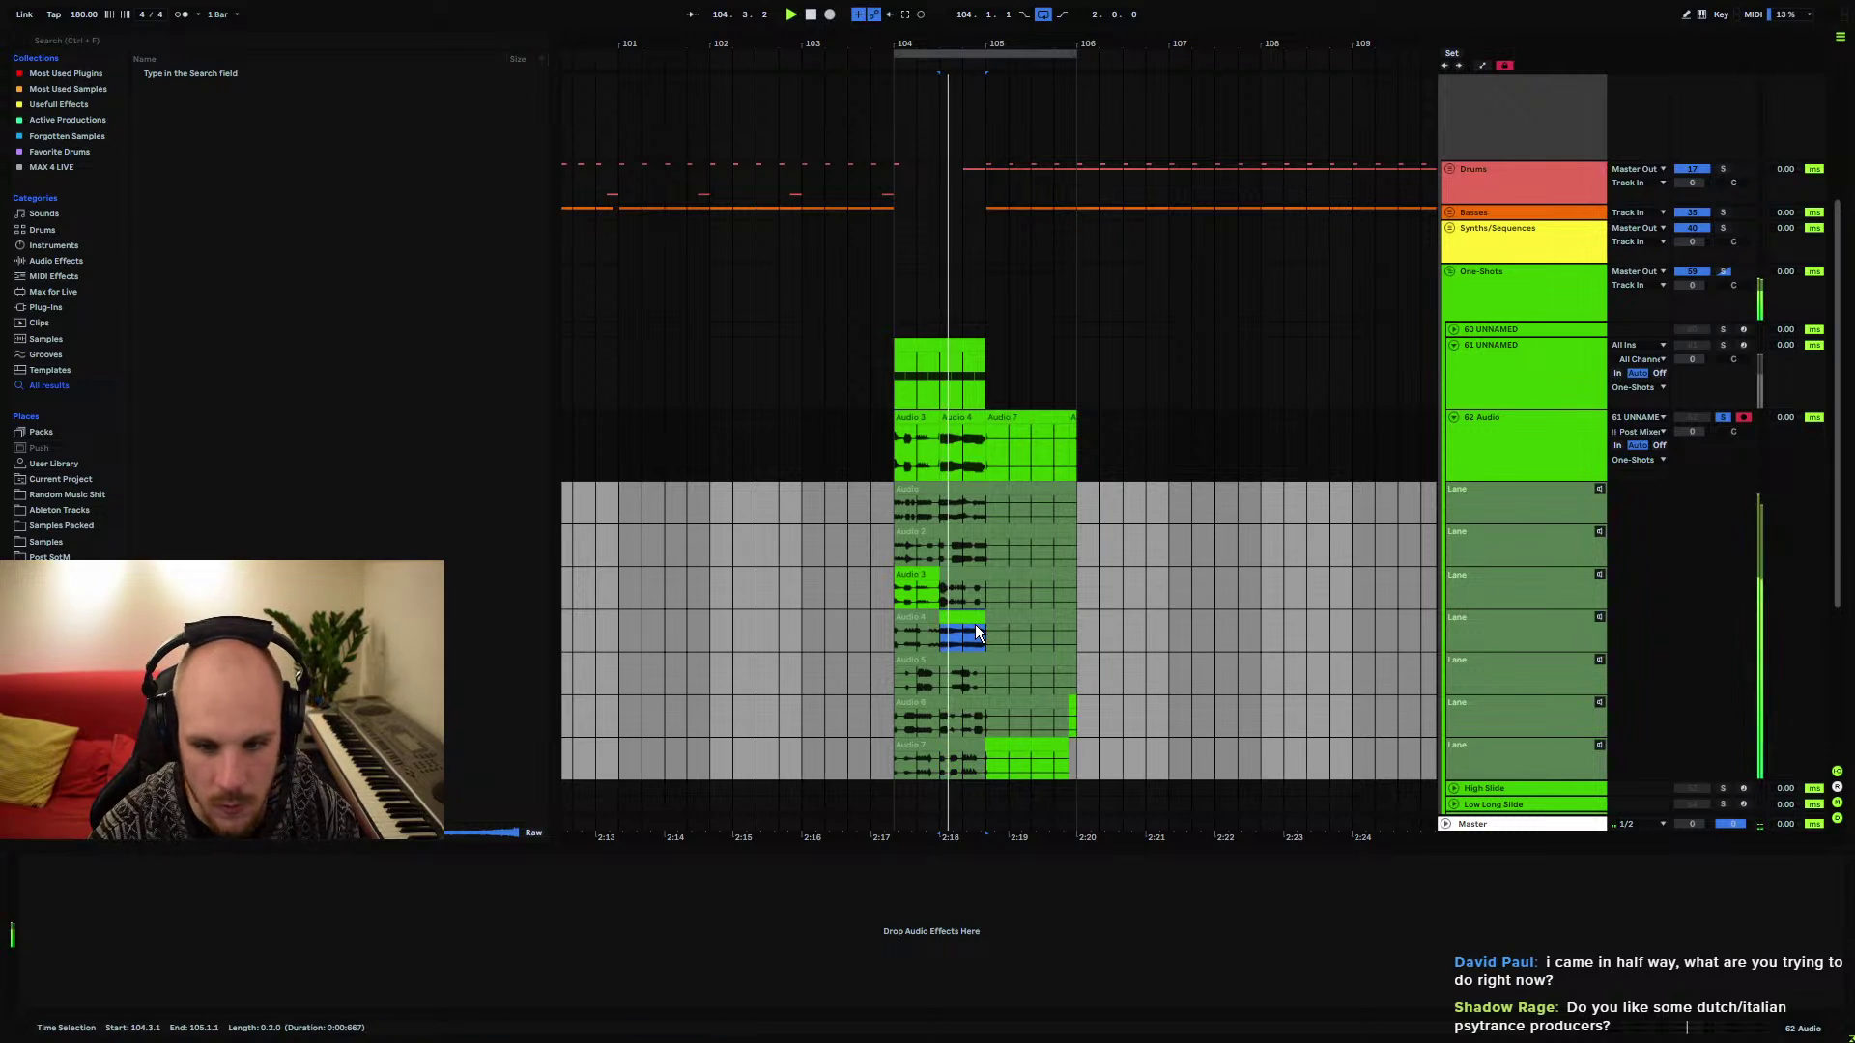
pyautogui.click(889, 608)
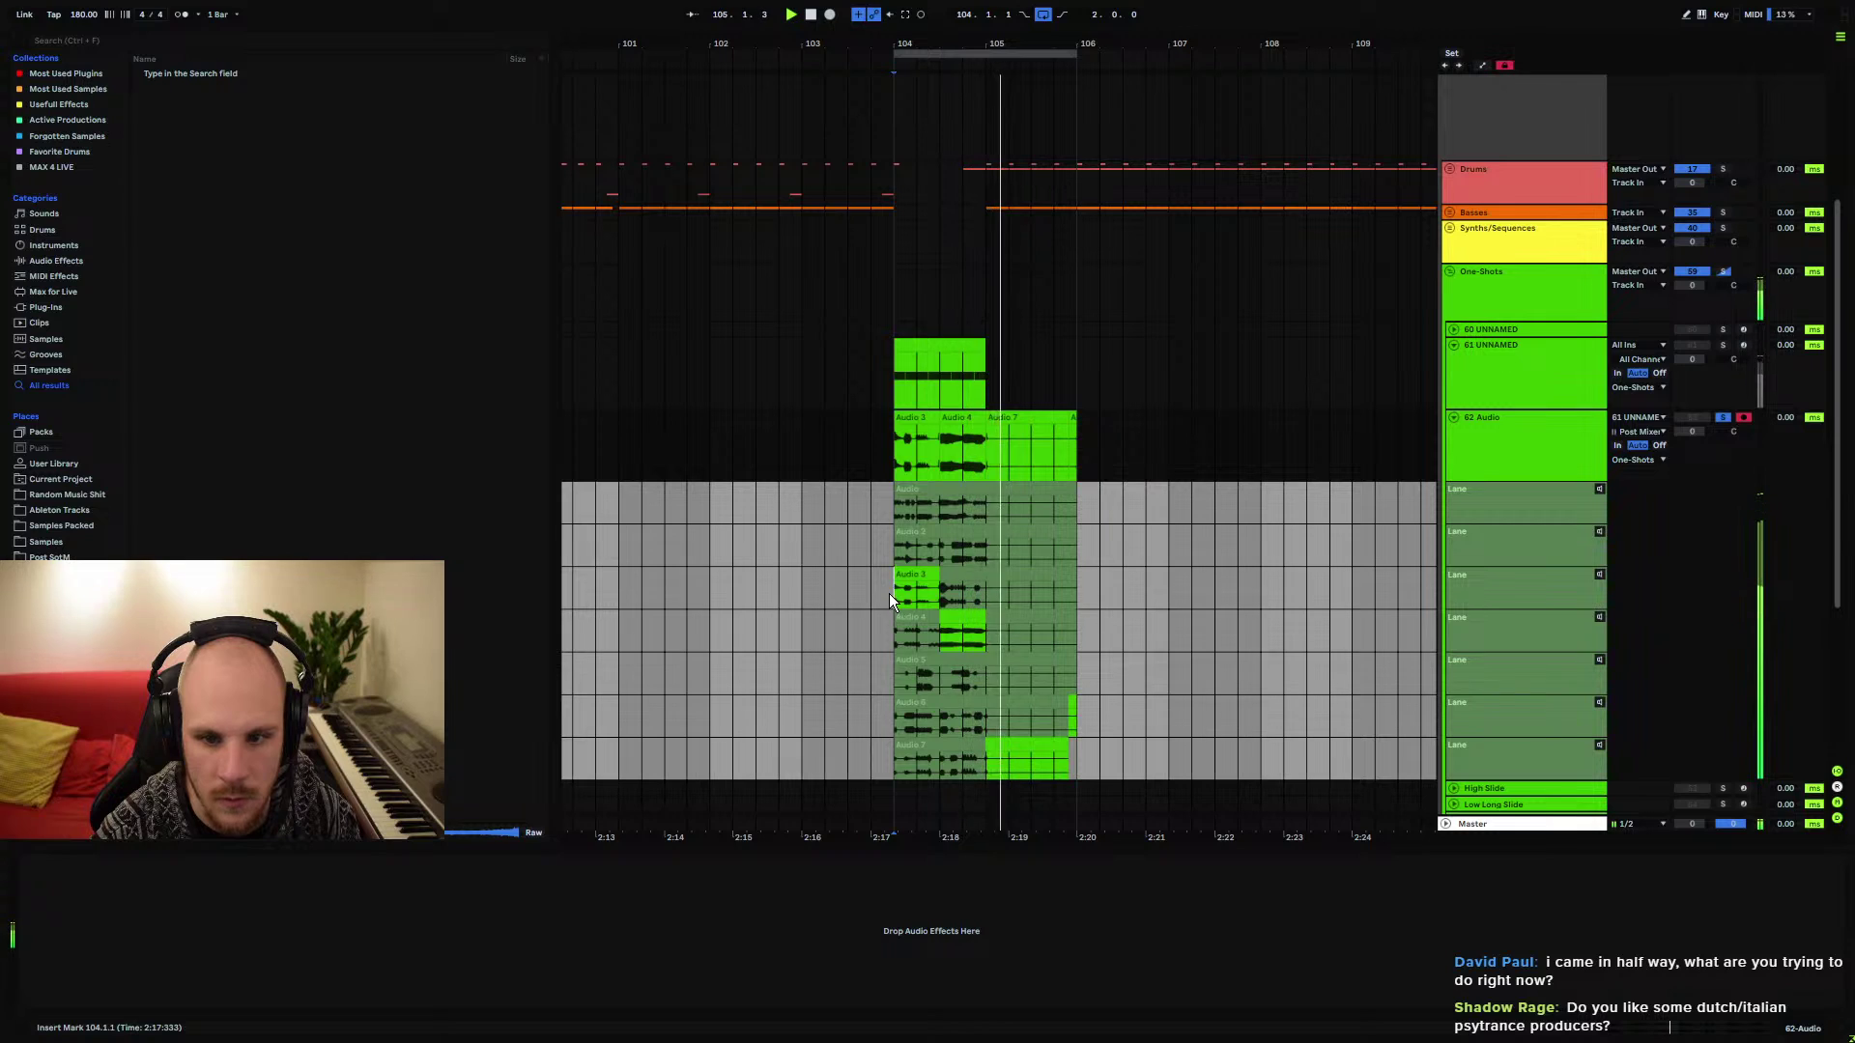
# Try the Audio 6 take for the first half of bar 104, replace it with the first take and audition the comp
pyautogui.moveTo(896, 721); pyautogui.dragTo(933, 727)
pyautogui.press('Return')
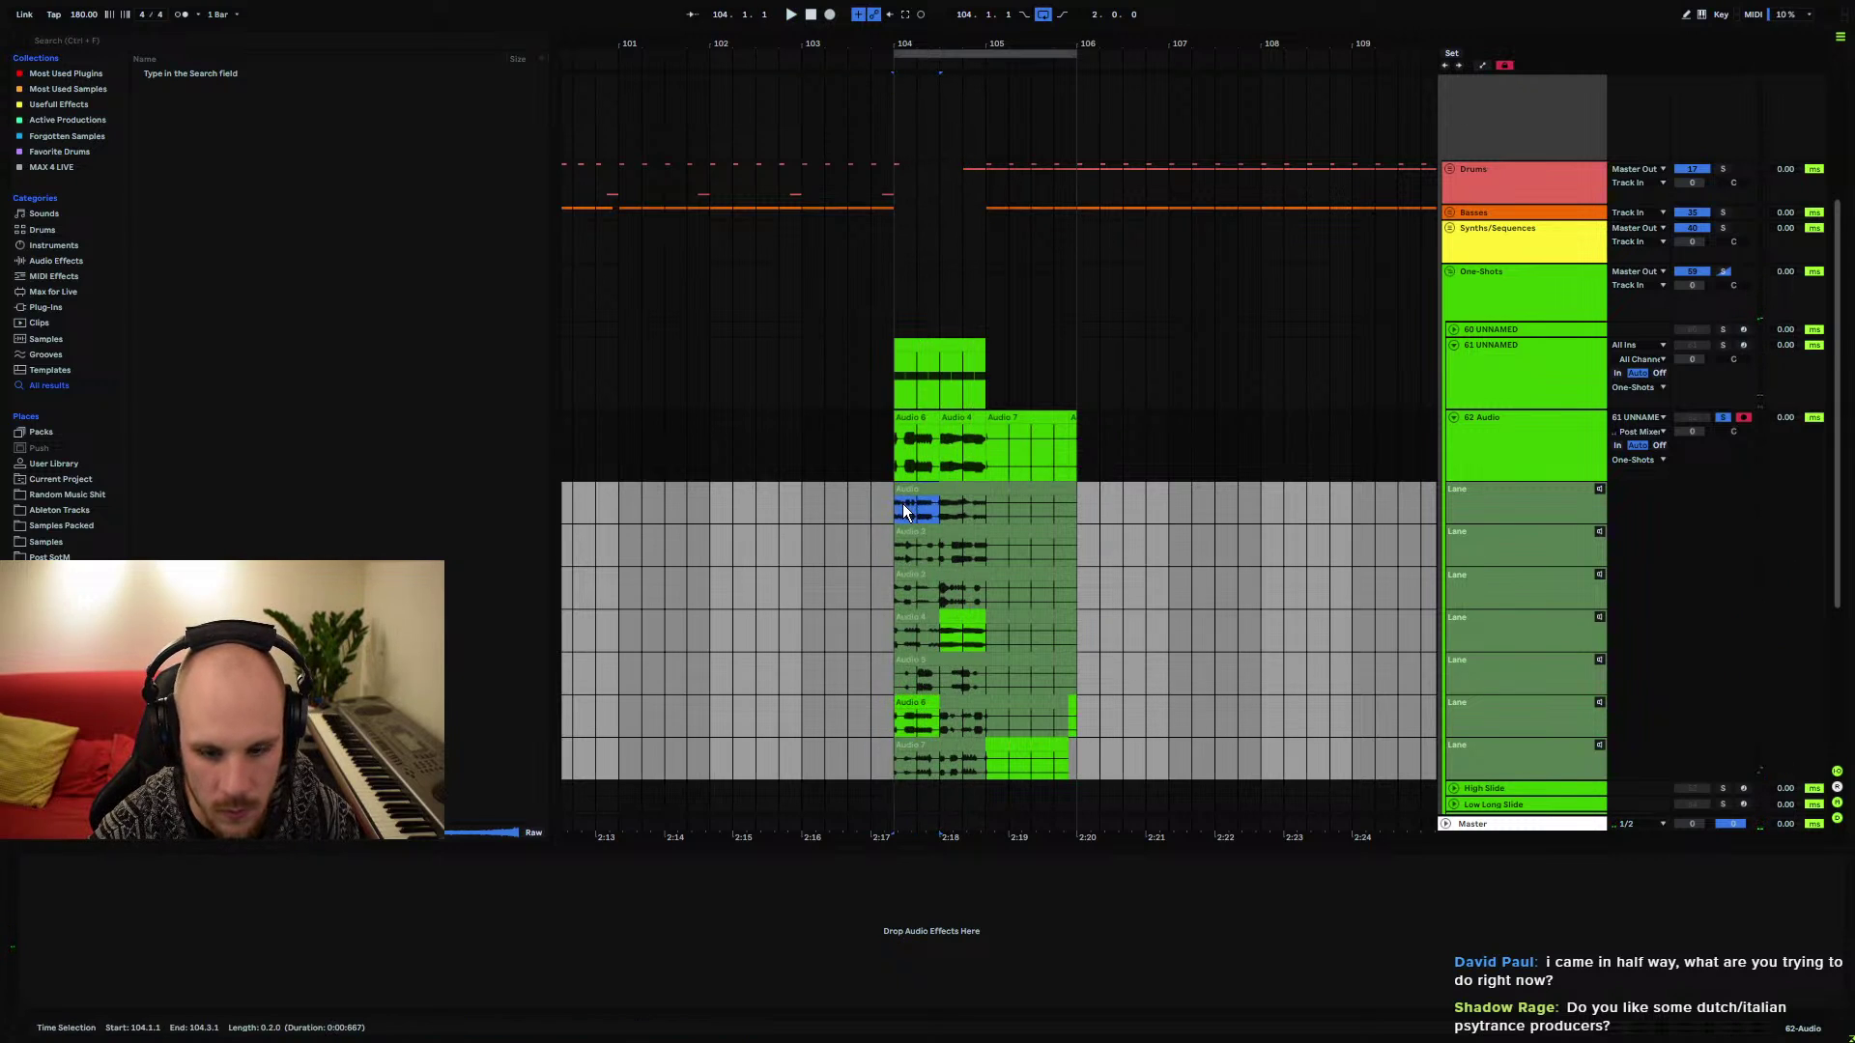
pyautogui.press('Return')
pyautogui.press('space')
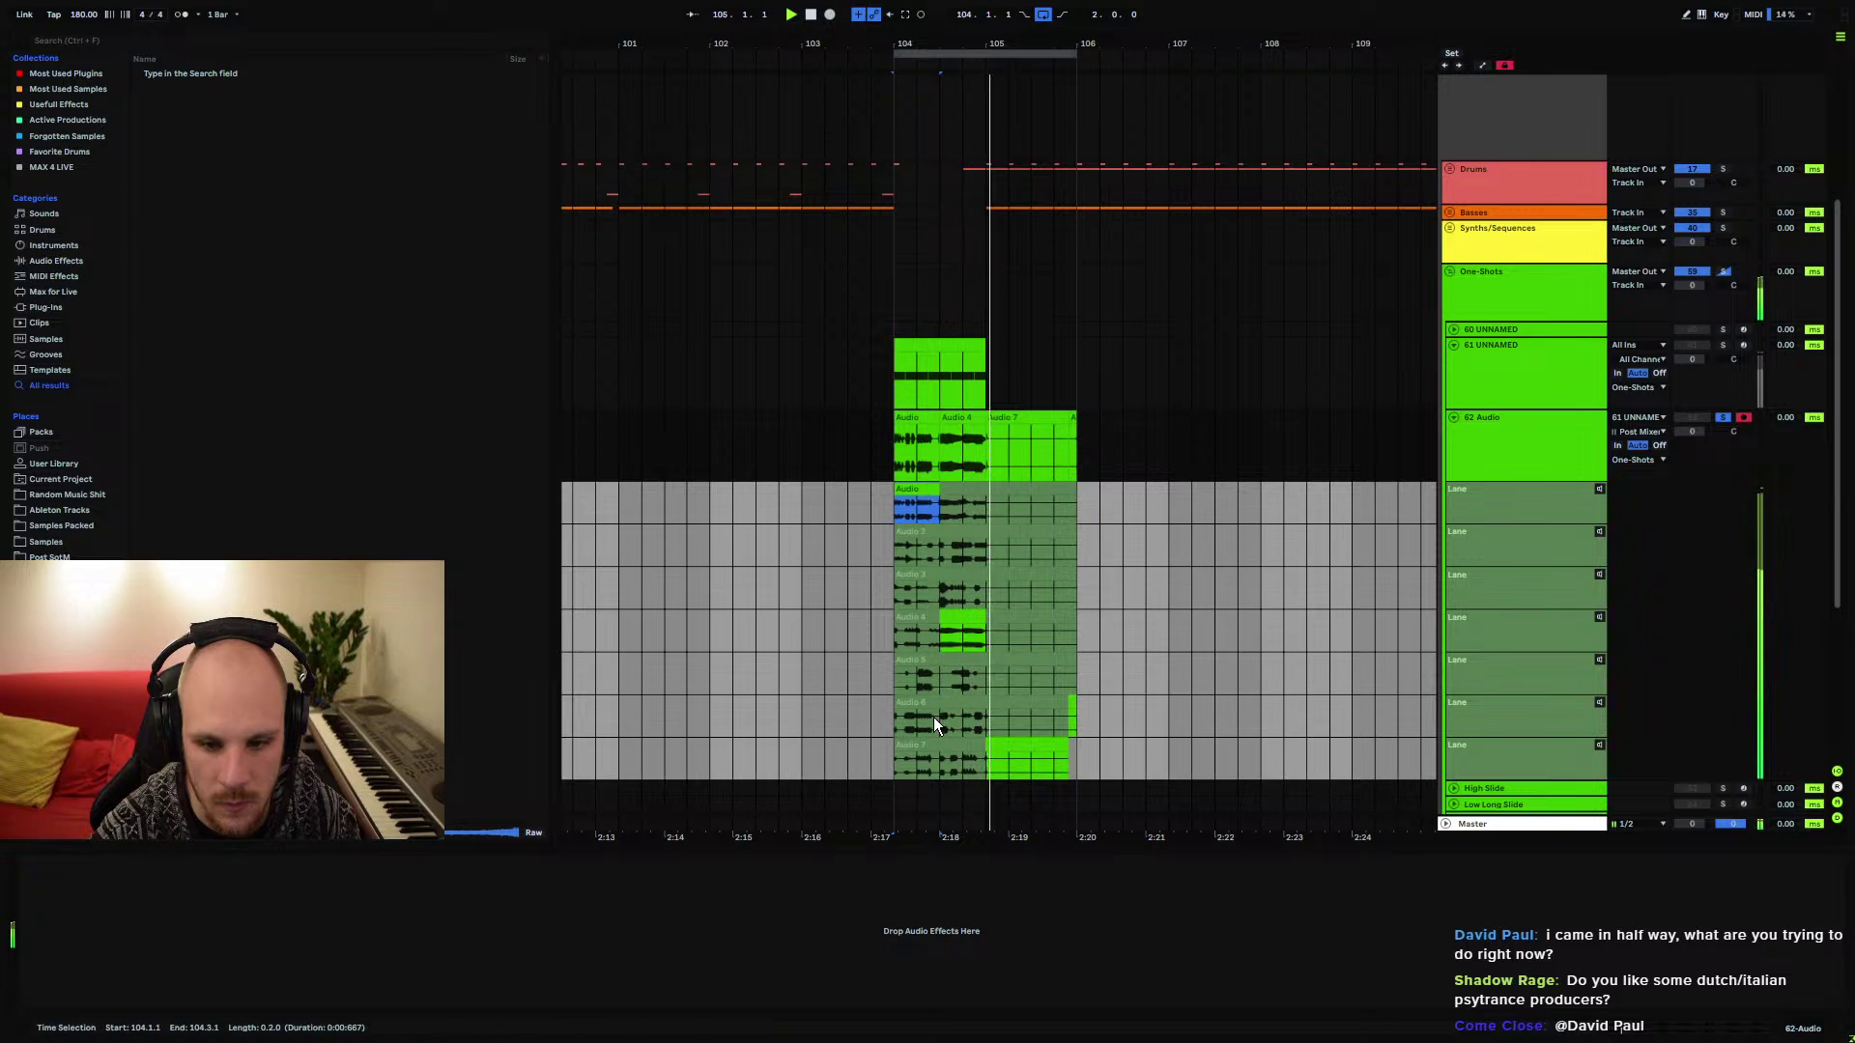
pyautogui.press('space')
pyautogui.press('space')
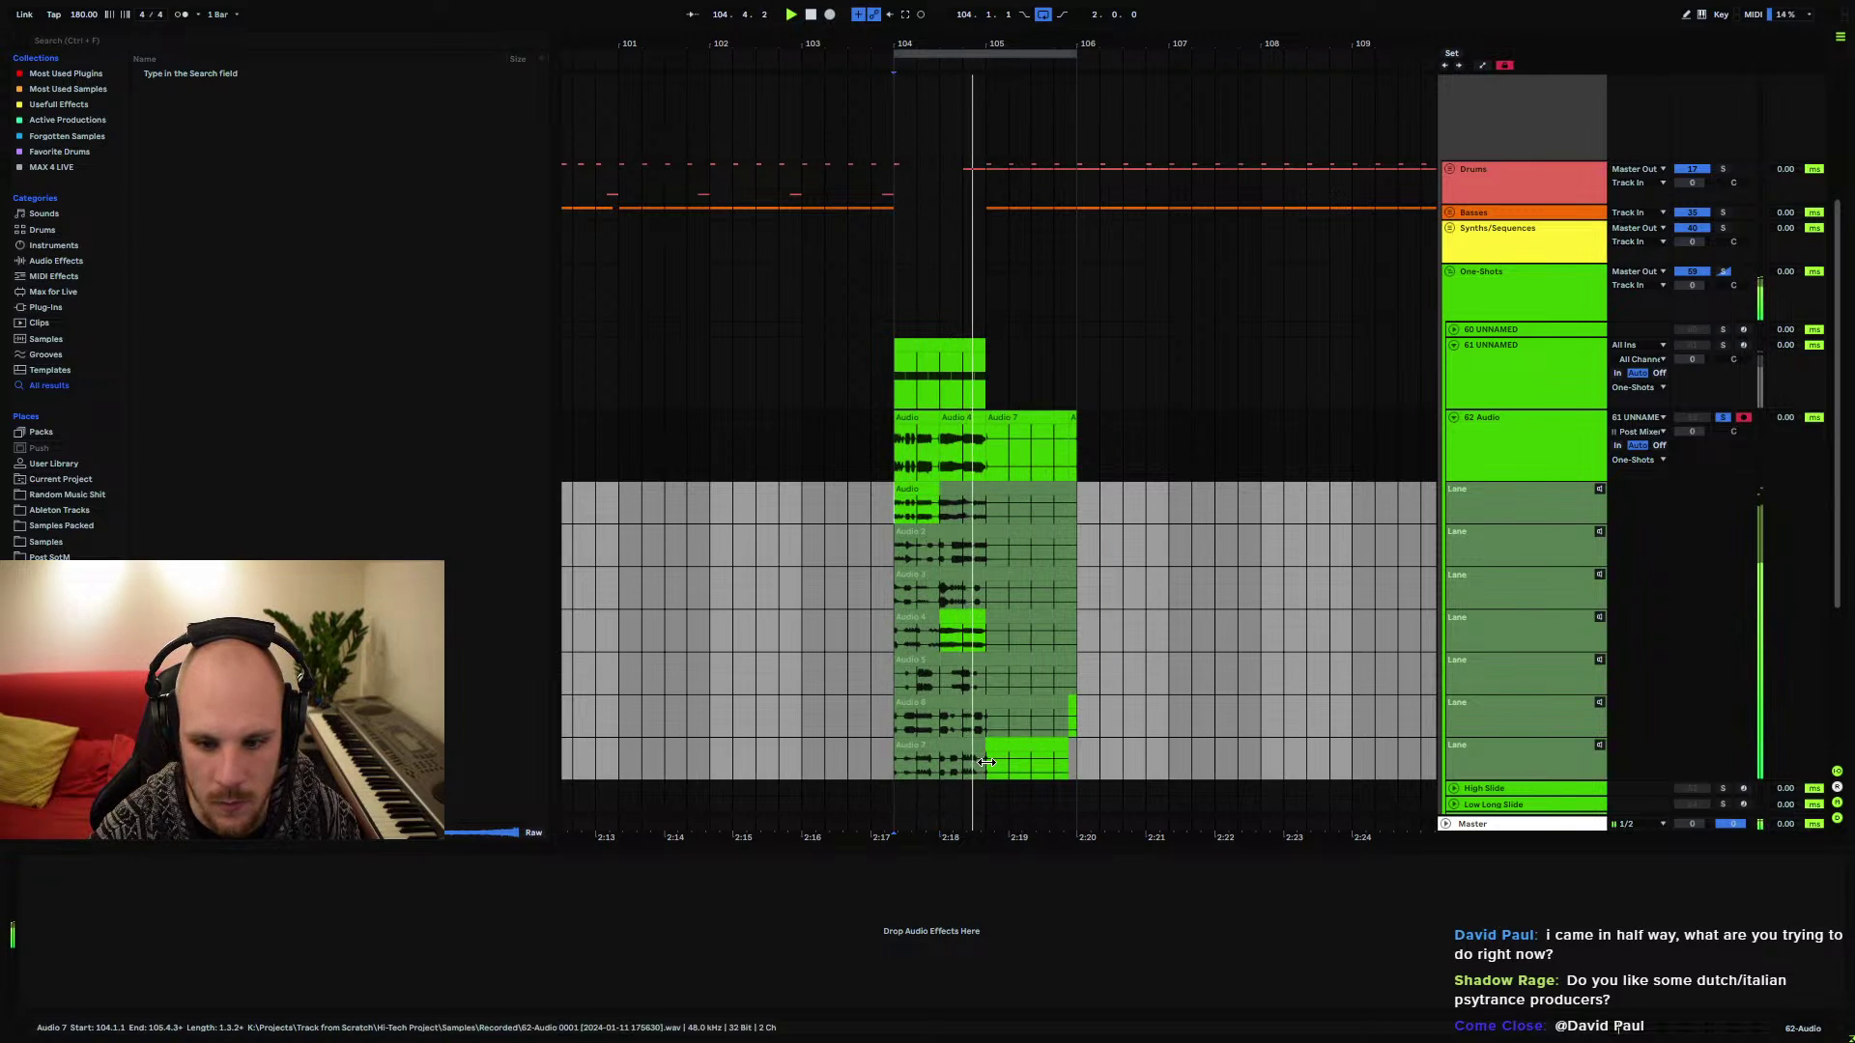
# Delete the recorded audio between 105.1.1 and 106.1.1 from the 62 Audio track's comp and replay from bar 104
pyautogui.moveTo(986, 764); pyautogui.dragTo(1075, 742)
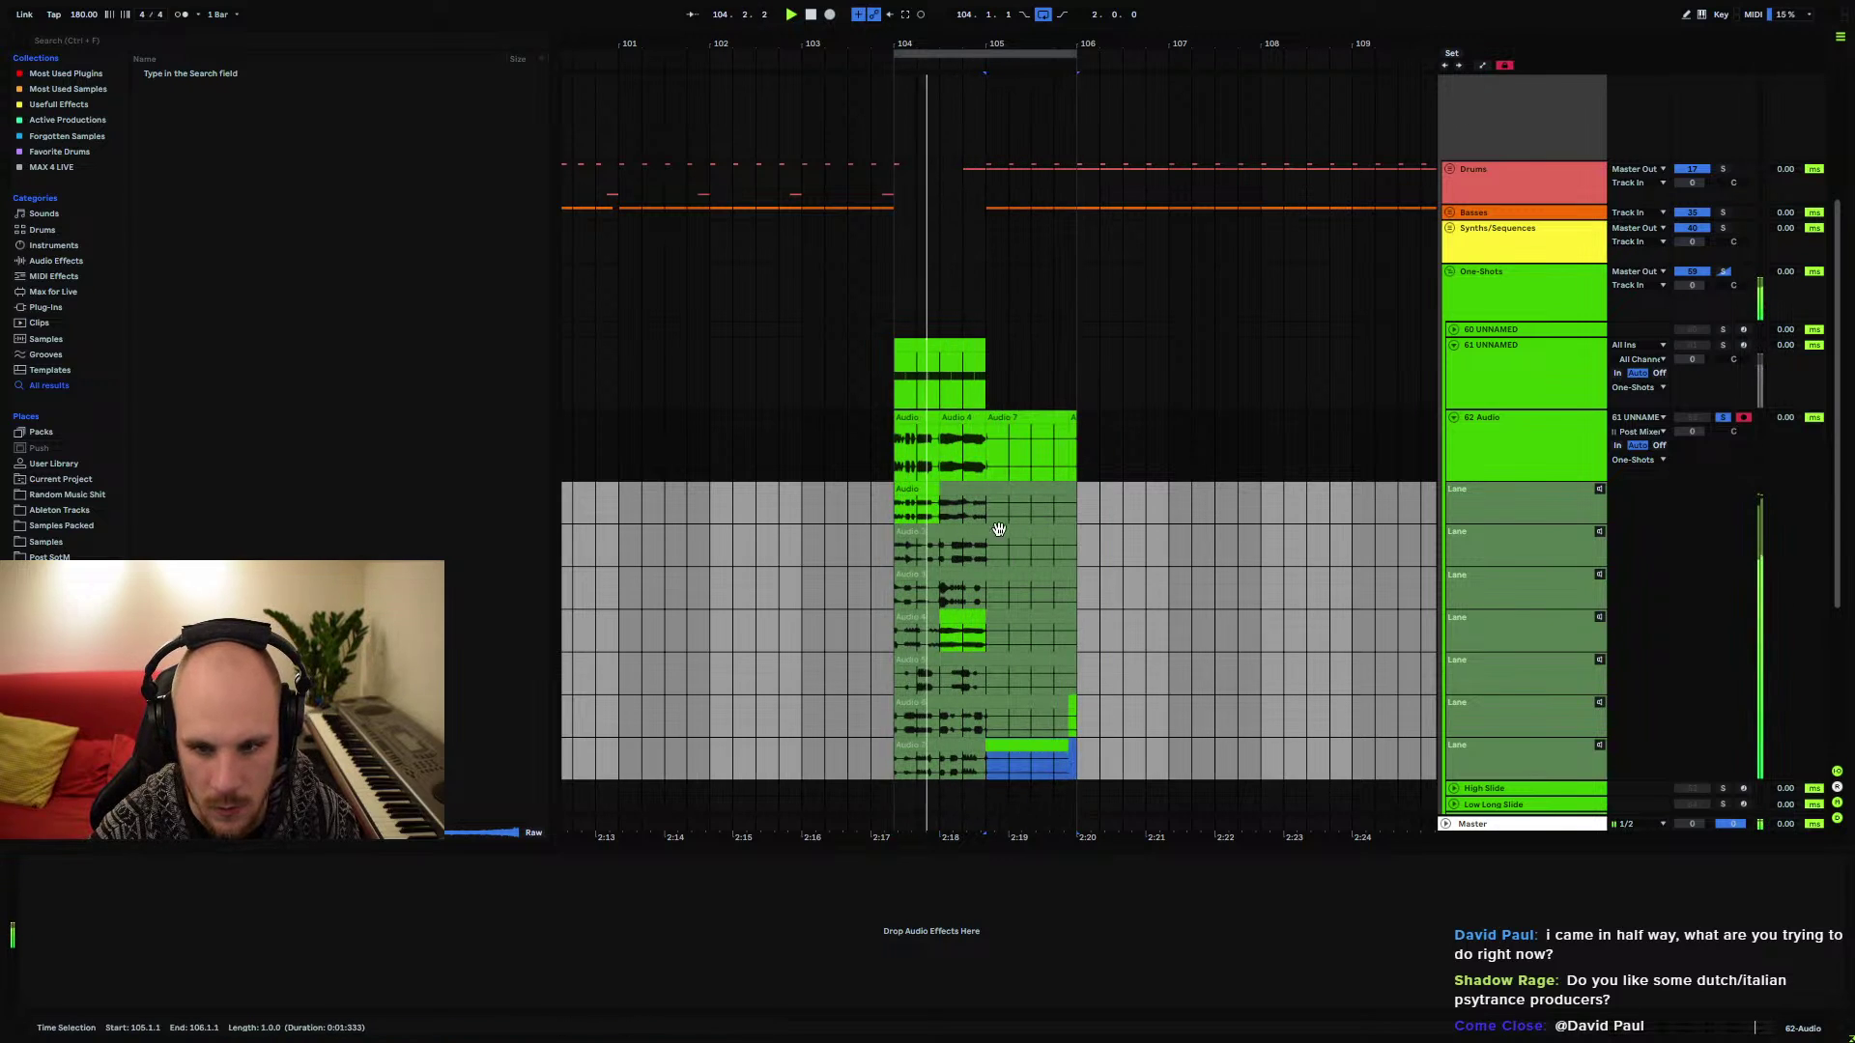
pyautogui.press('Return')
pyautogui.press('Delete')
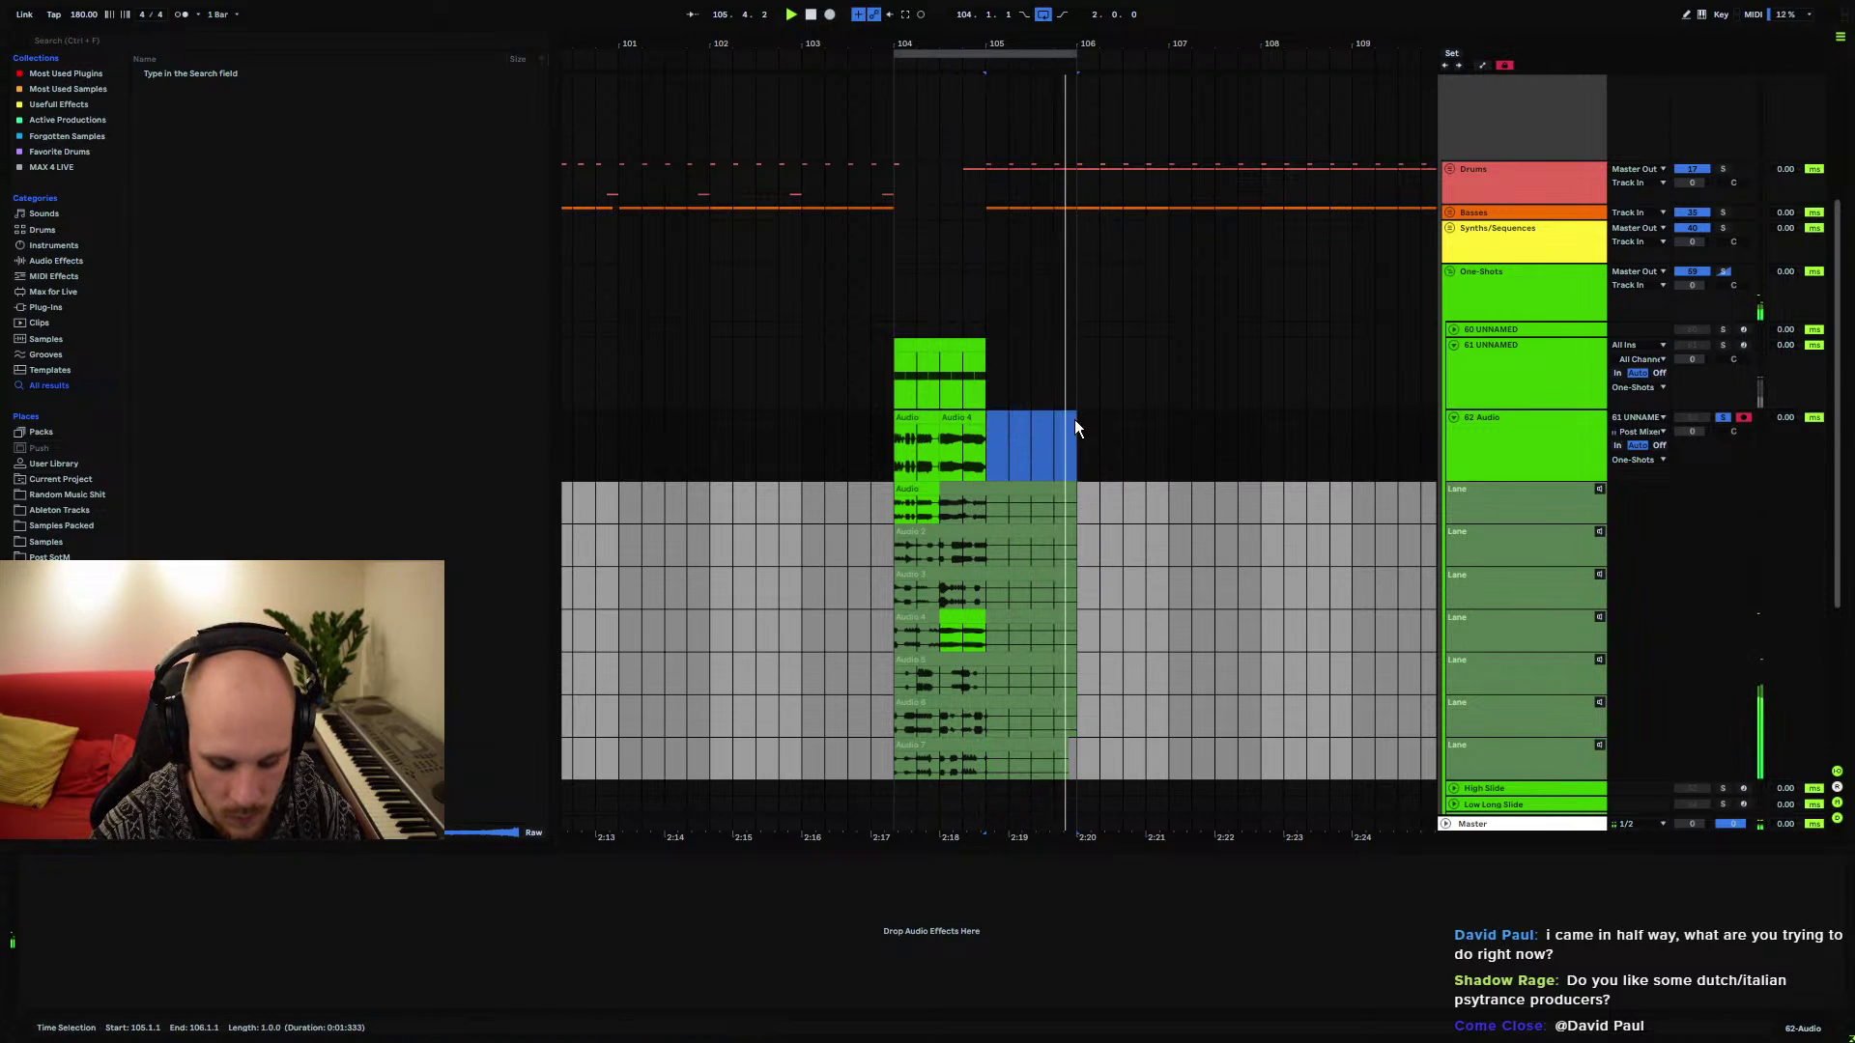
pyautogui.click(893, 449)
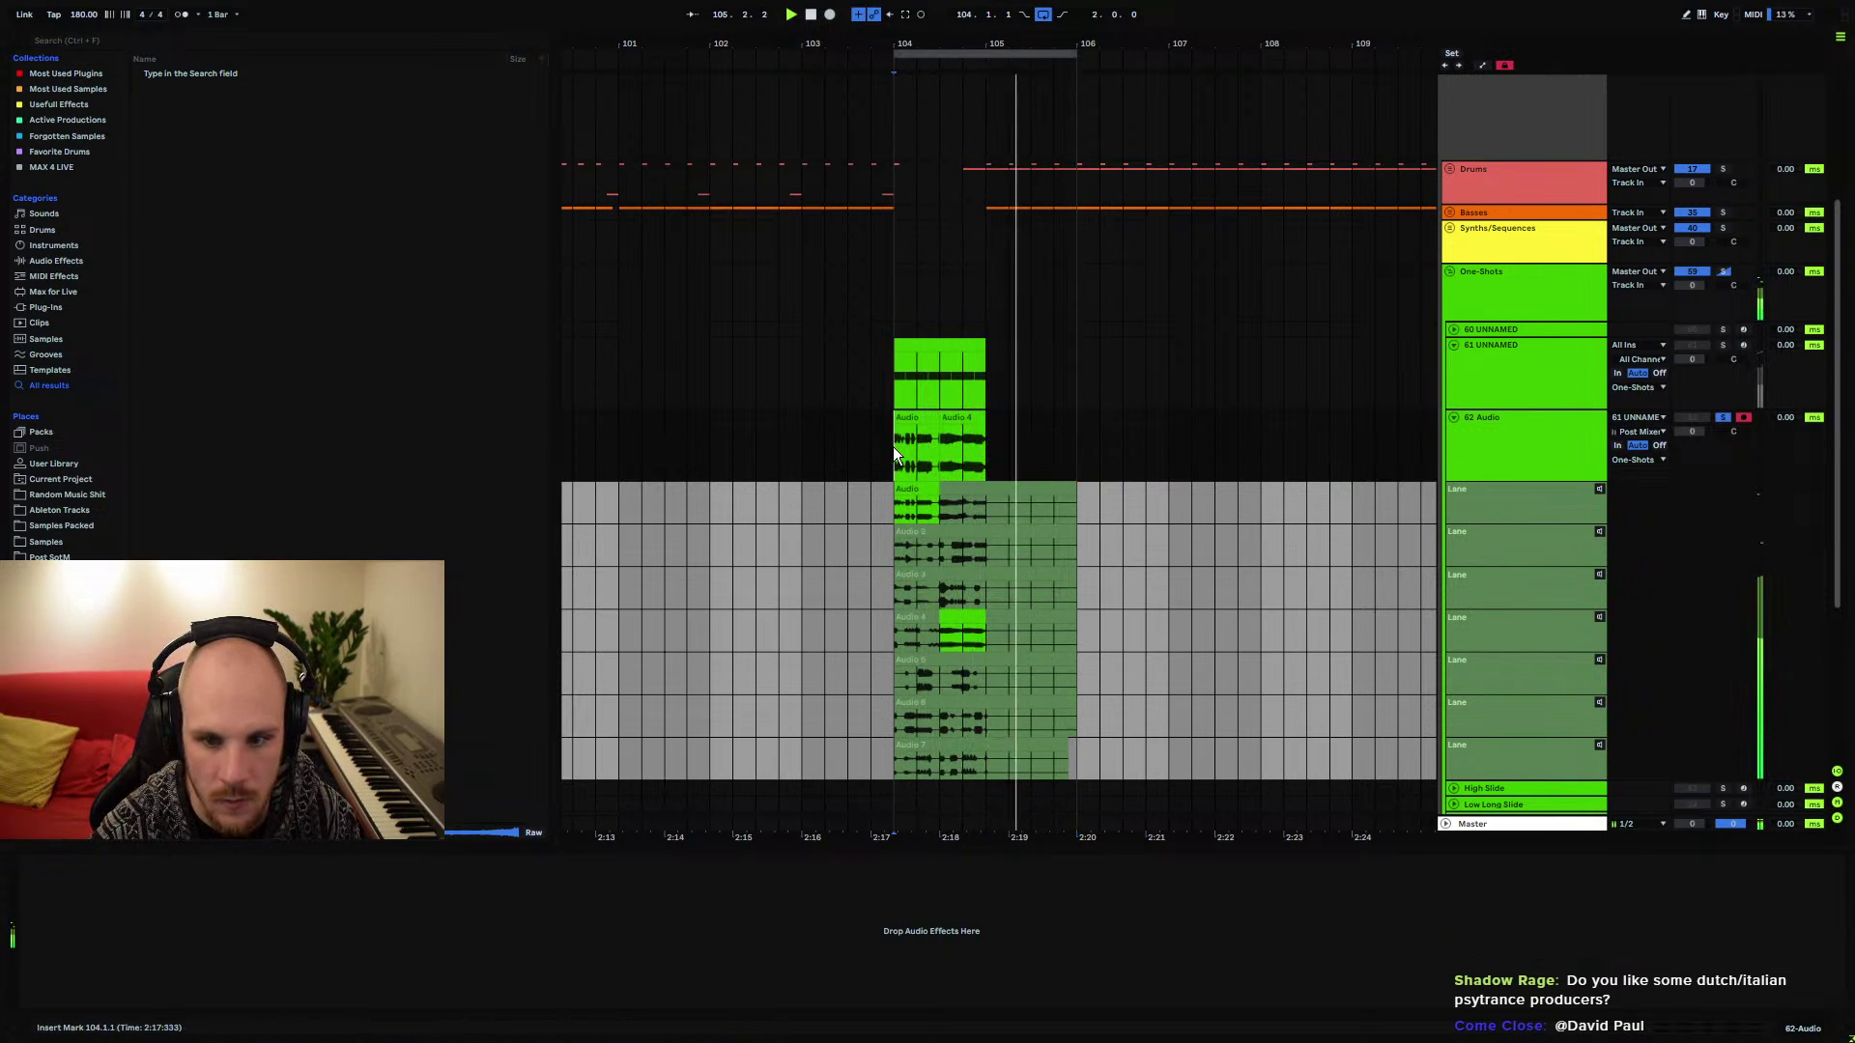
# Delete the 61 UNNAMED Serum track and fold the recorded audio track
pyautogui.click(1517, 379)
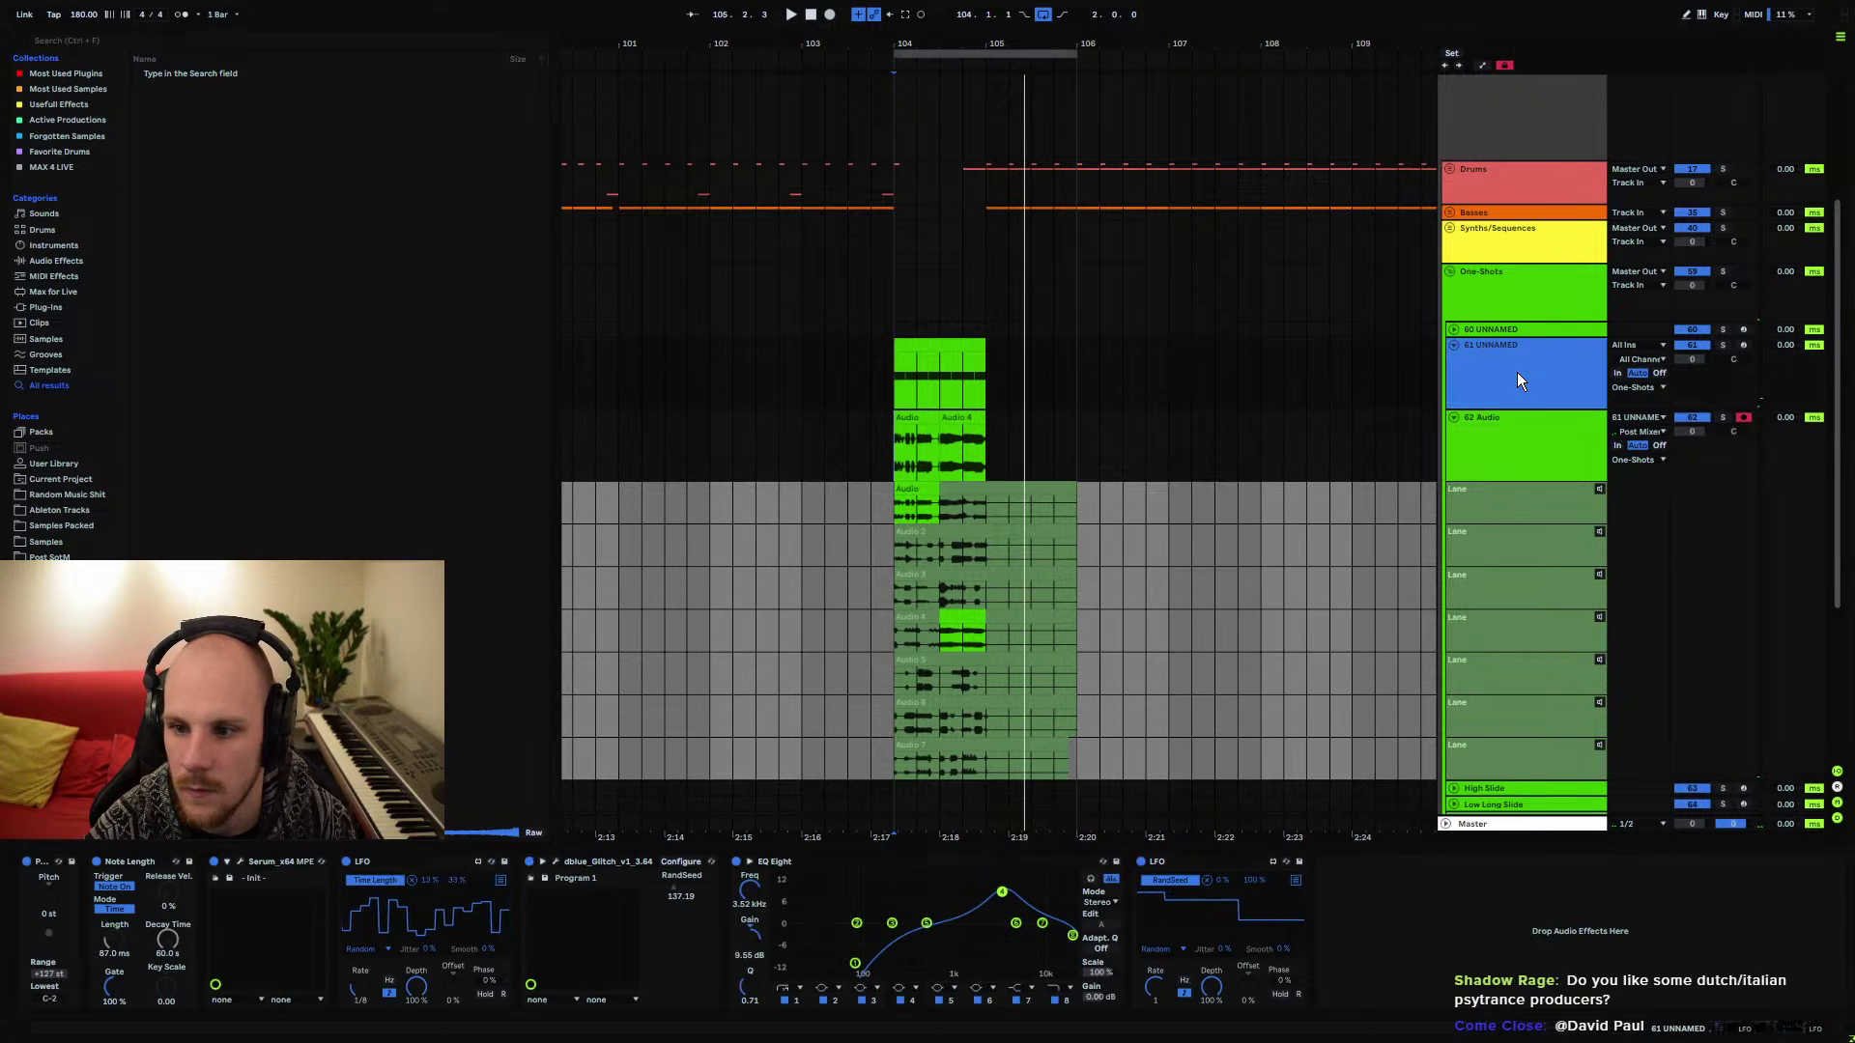
pyautogui.press('Delete')
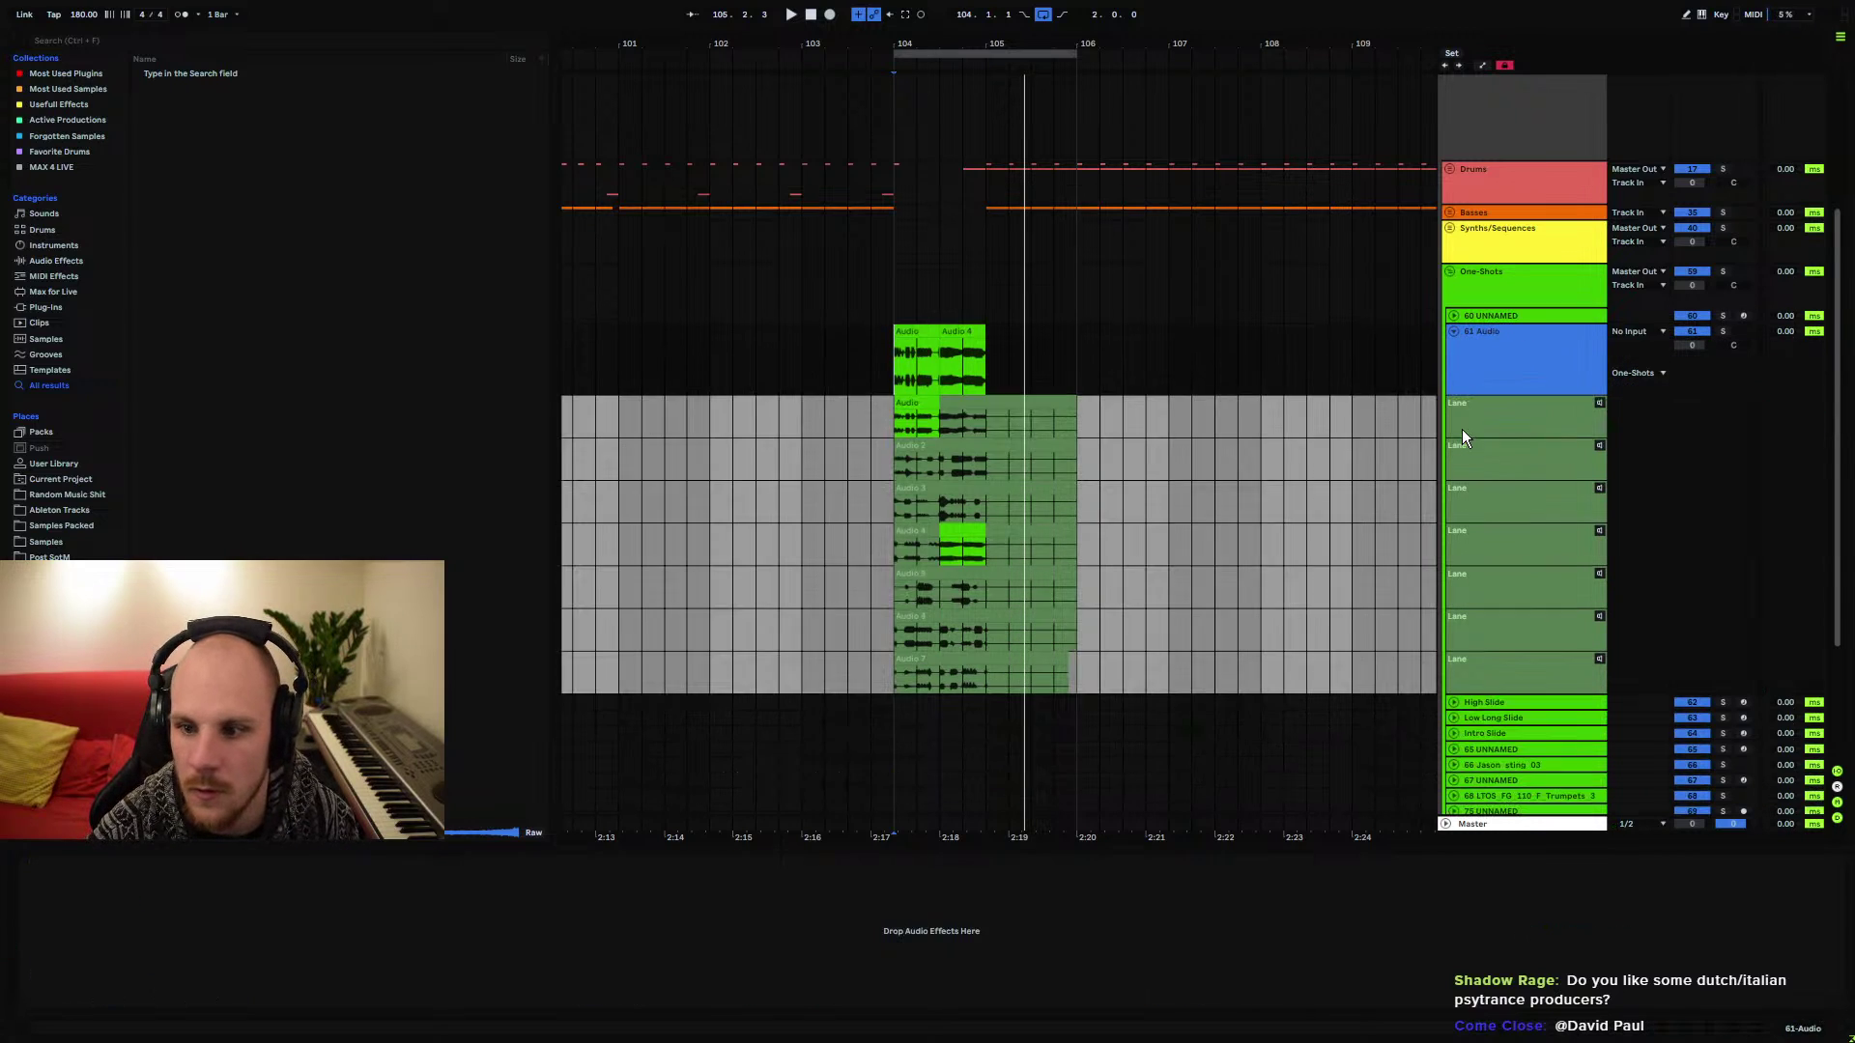
pyautogui.click(1453, 334)
# Play the arrangement from bar 104 and set the loop from bar 97 to bar 129
pyautogui.press('space')
pyautogui.click(893, 293)
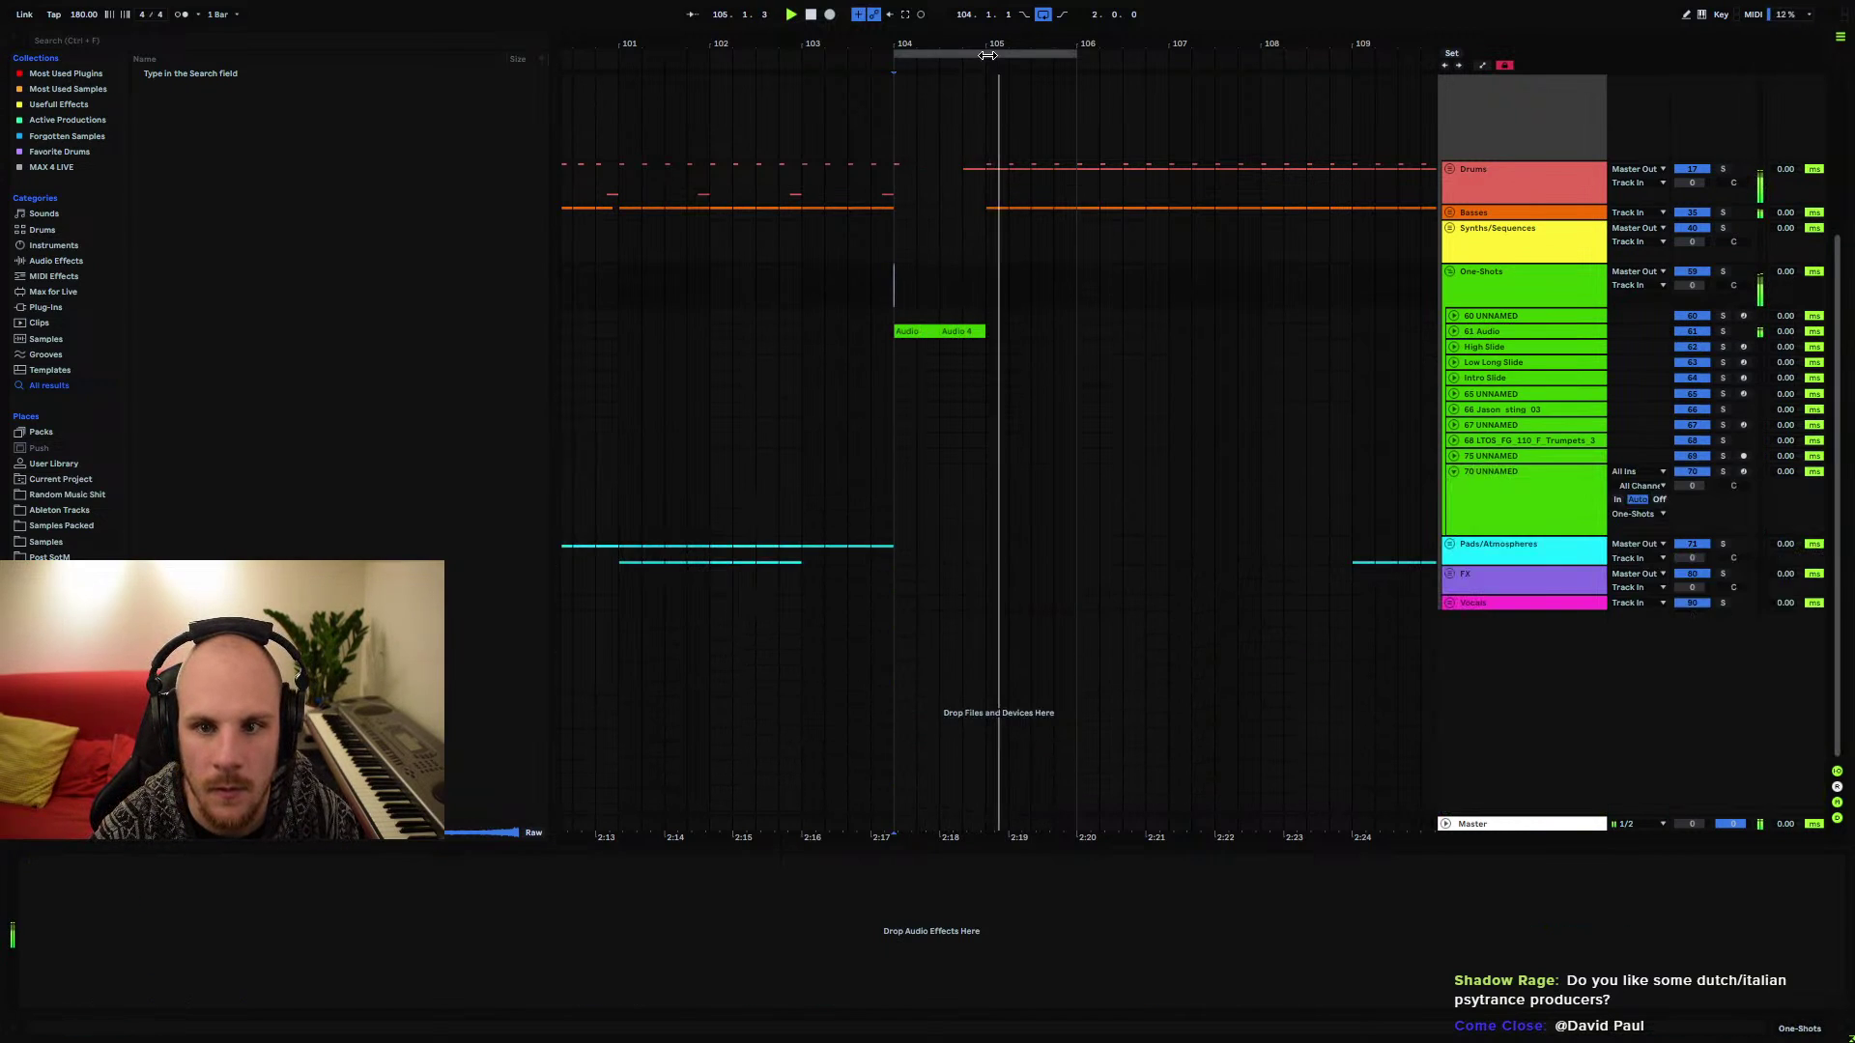
pyautogui.moveTo(988, 55); pyautogui.dragTo(648, 99)
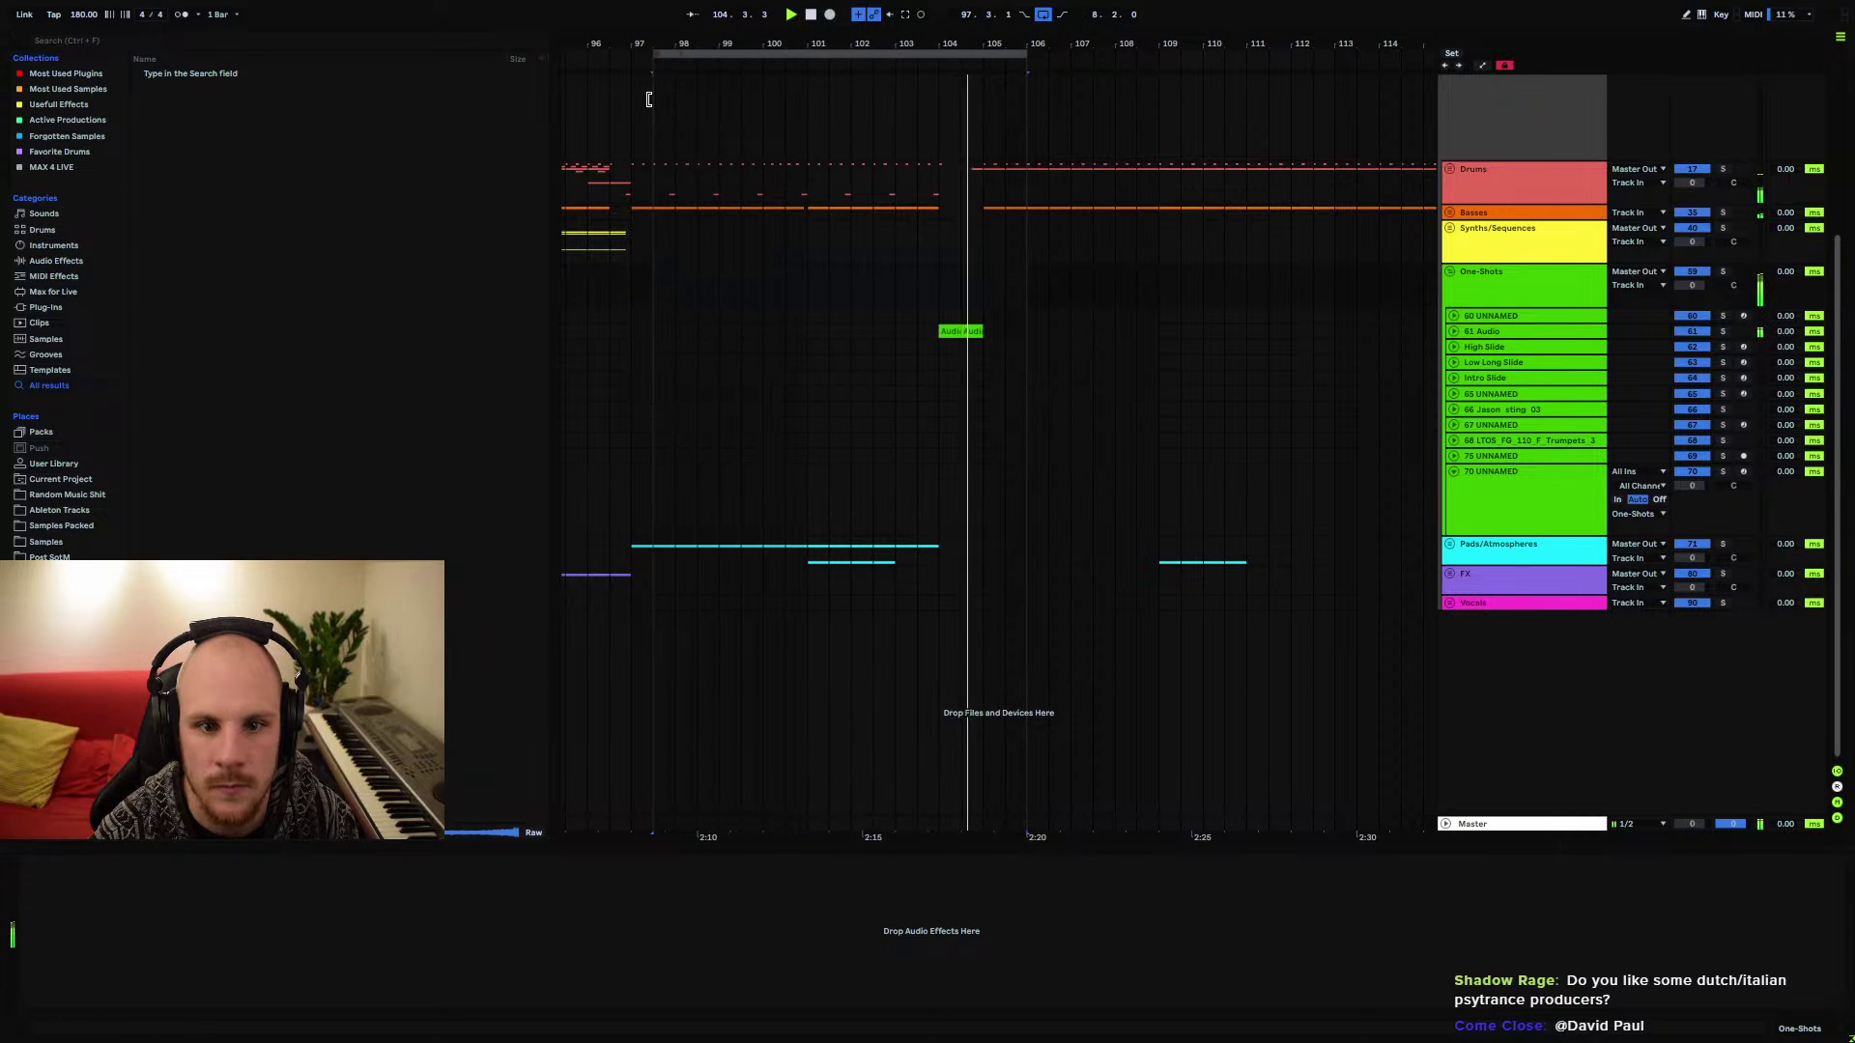
pyautogui.moveTo(831, 60); pyautogui.dragTo(1172, 56)
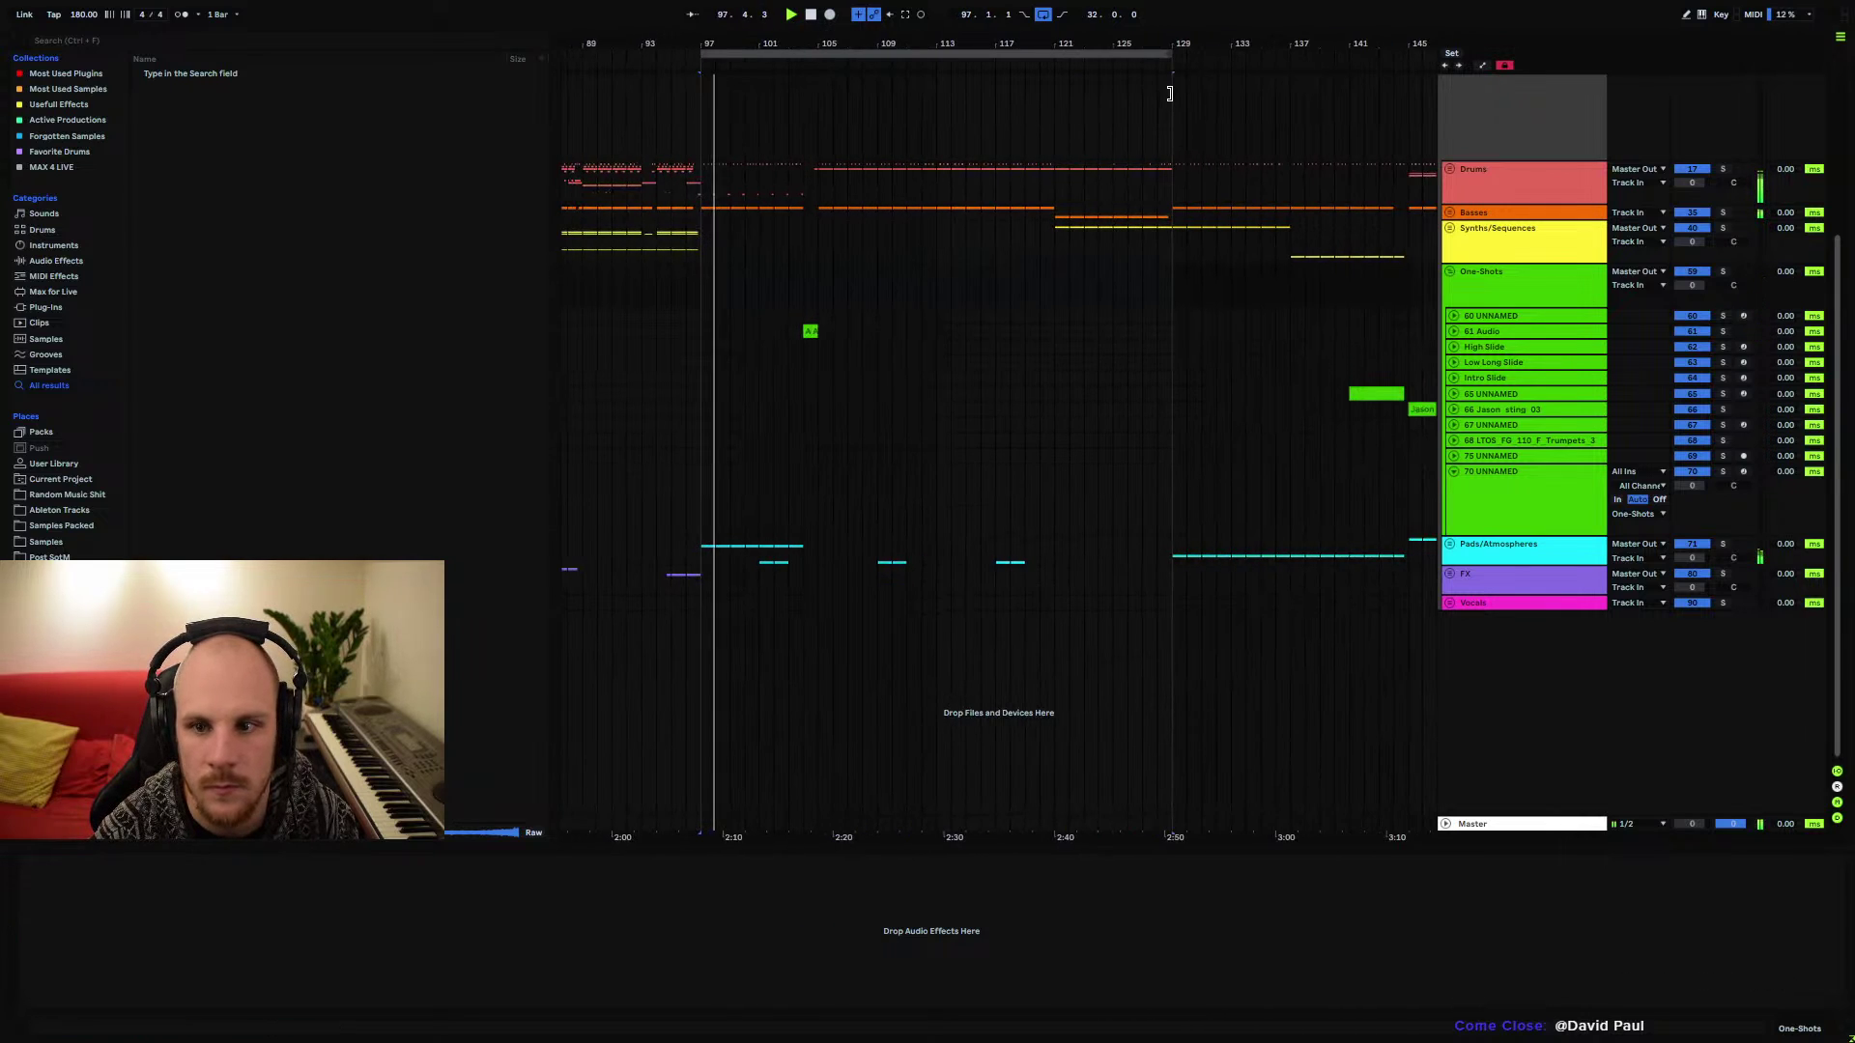
# Unfold the 61 Audio track, lower its volume while the loop plays and fold it again
pyautogui.click(1454, 332)
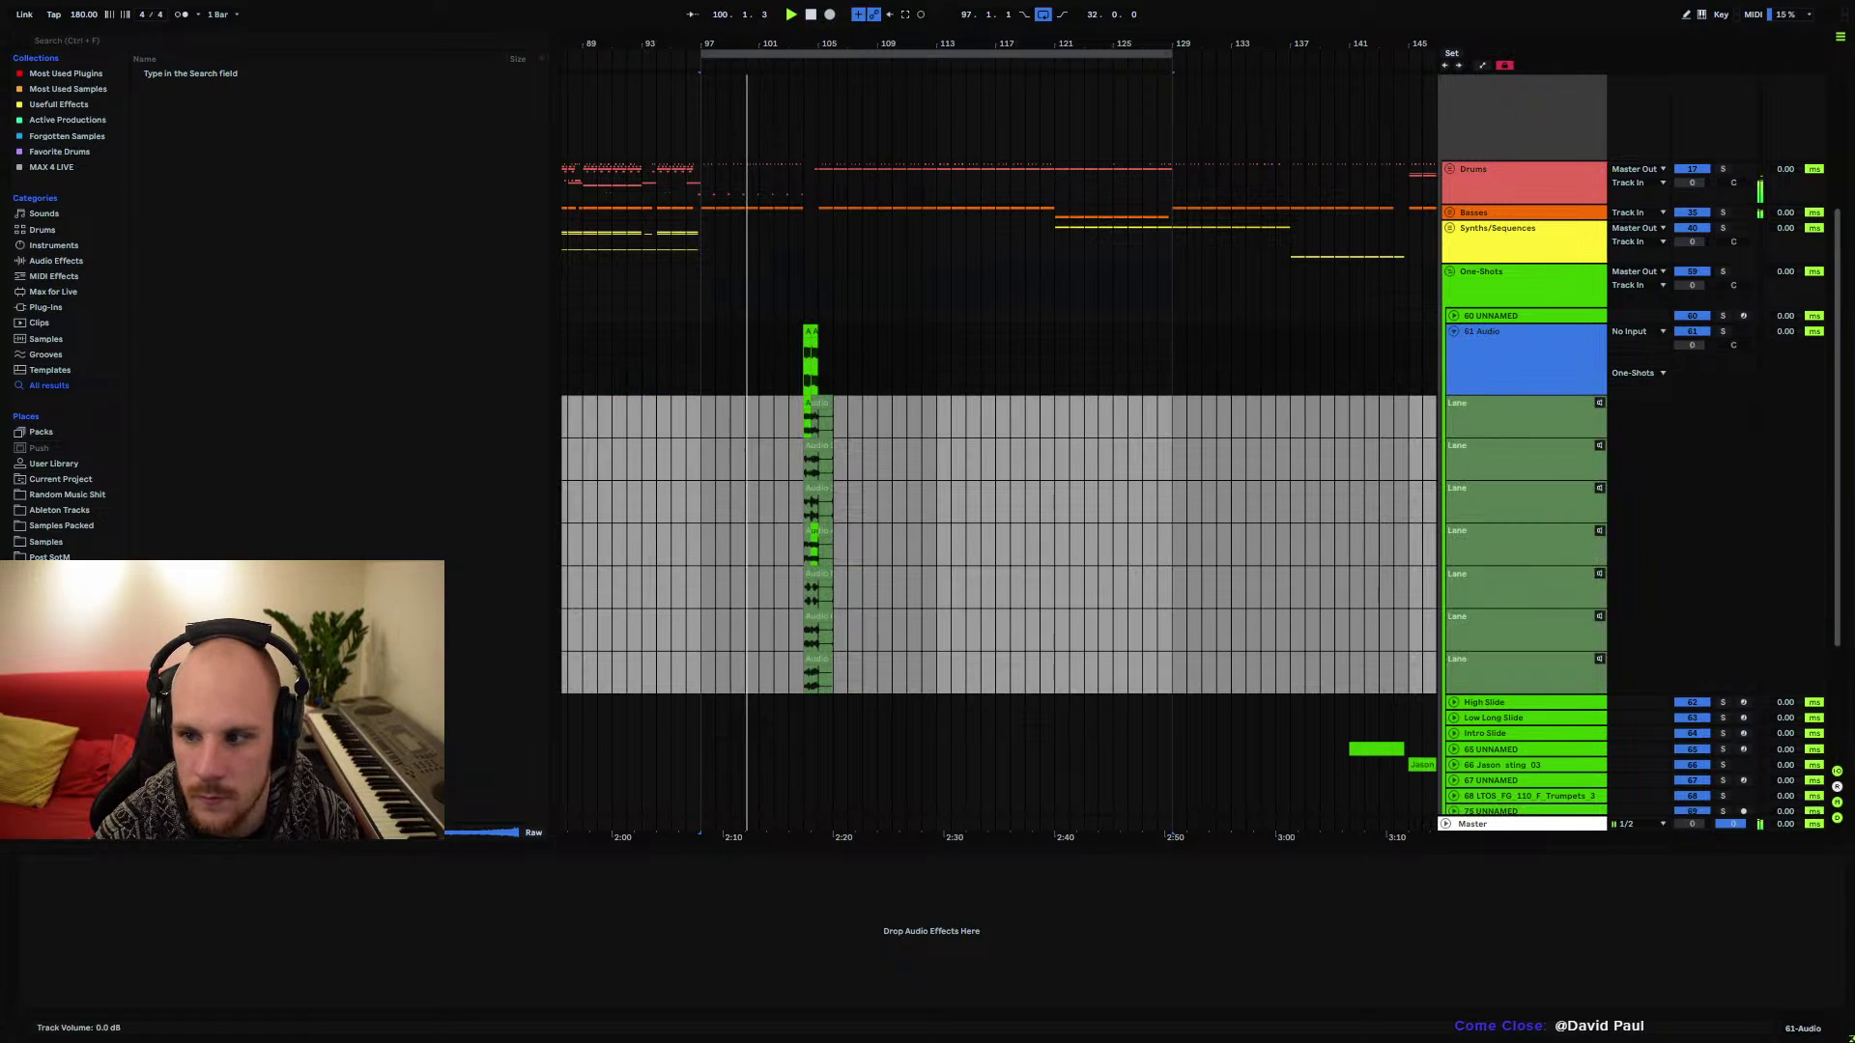
pyautogui.moveTo(1692, 345); pyautogui.dragTo(1692, 362)
pyautogui.click(1455, 332)
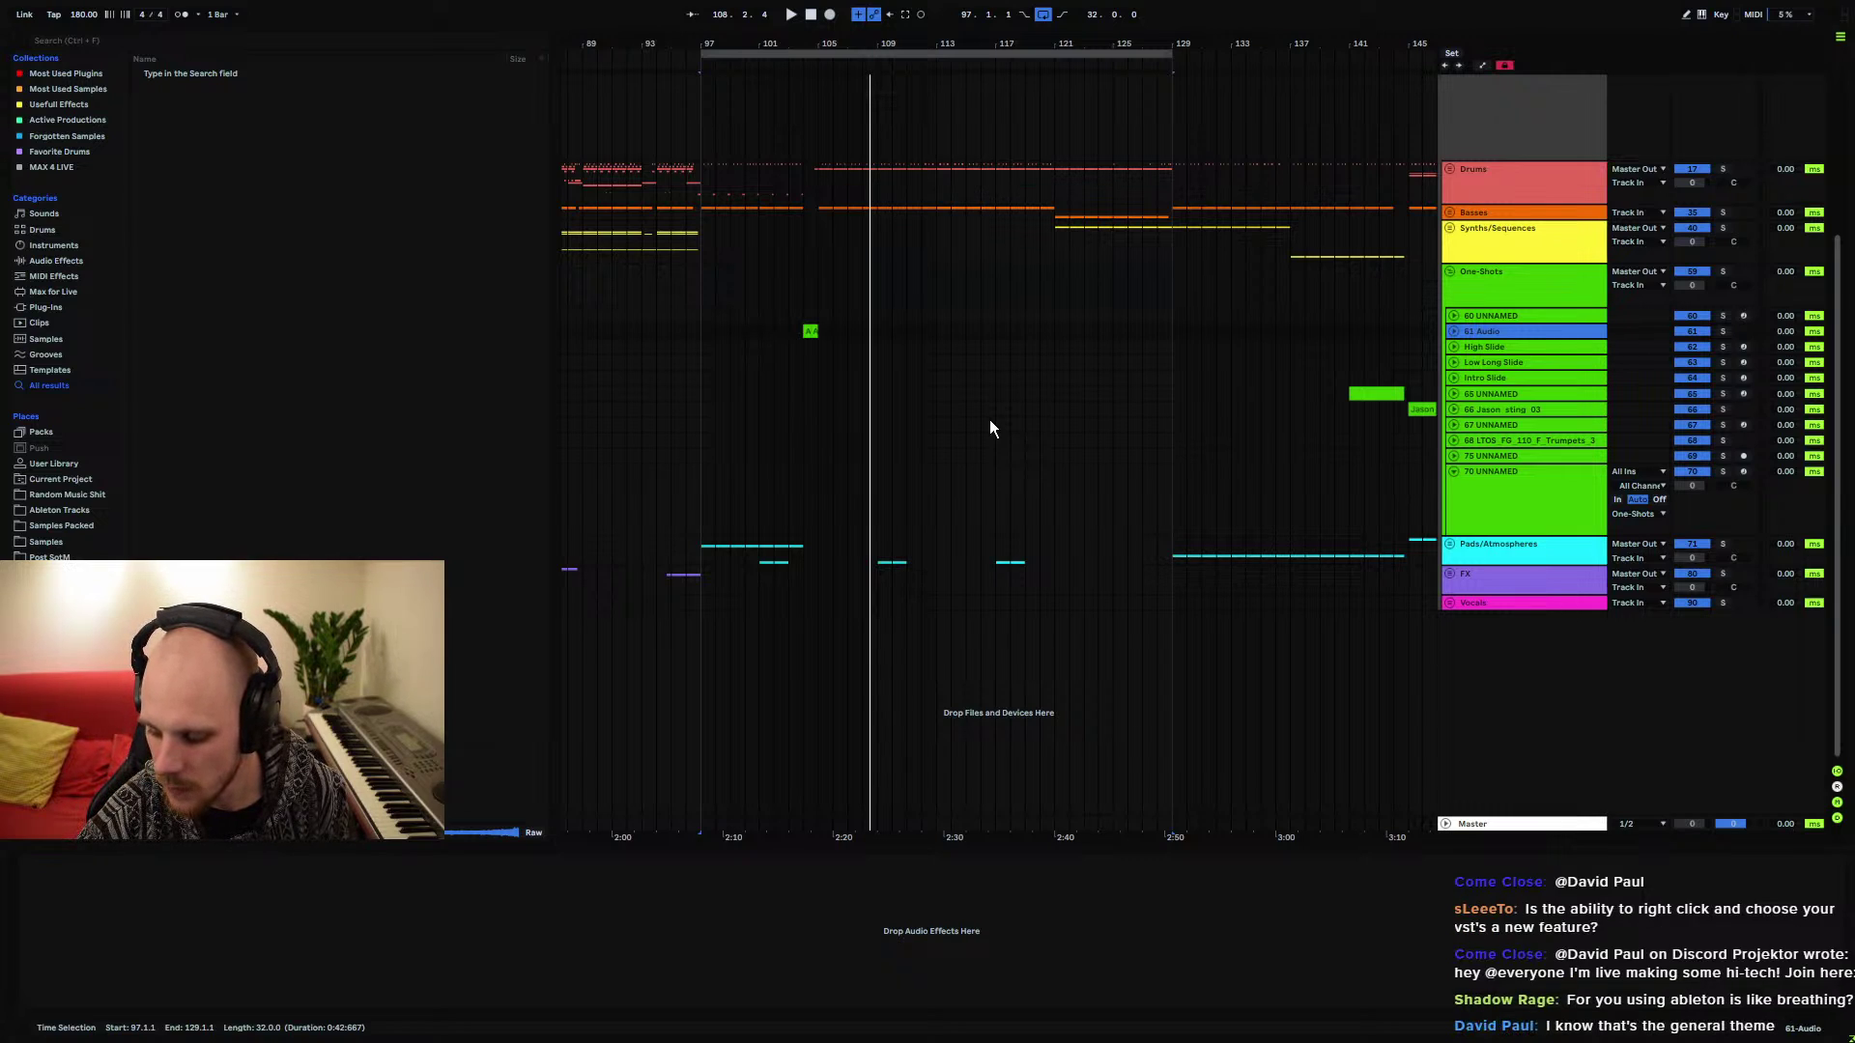
# Place the insert marker at bar 104 and add an Echo effect to the 61 Audio track
pyautogui.click(800, 295)
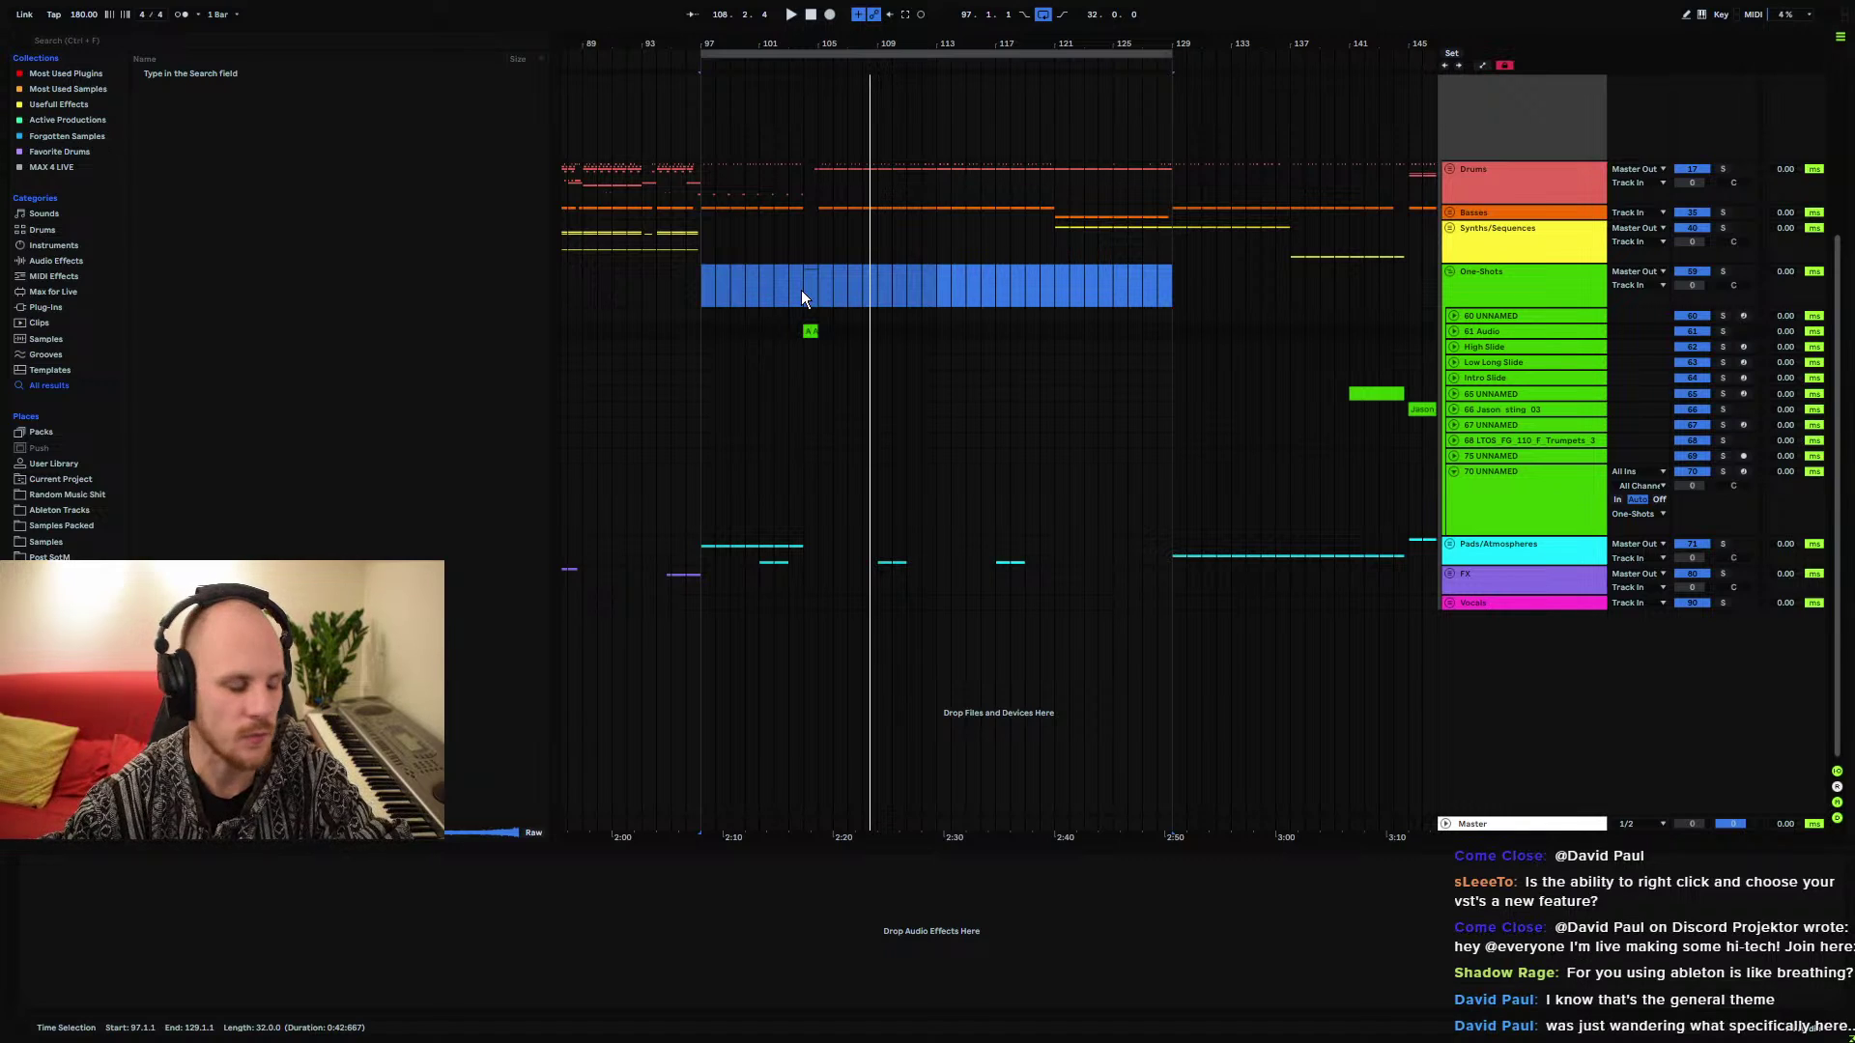
pyautogui.click(803, 292)
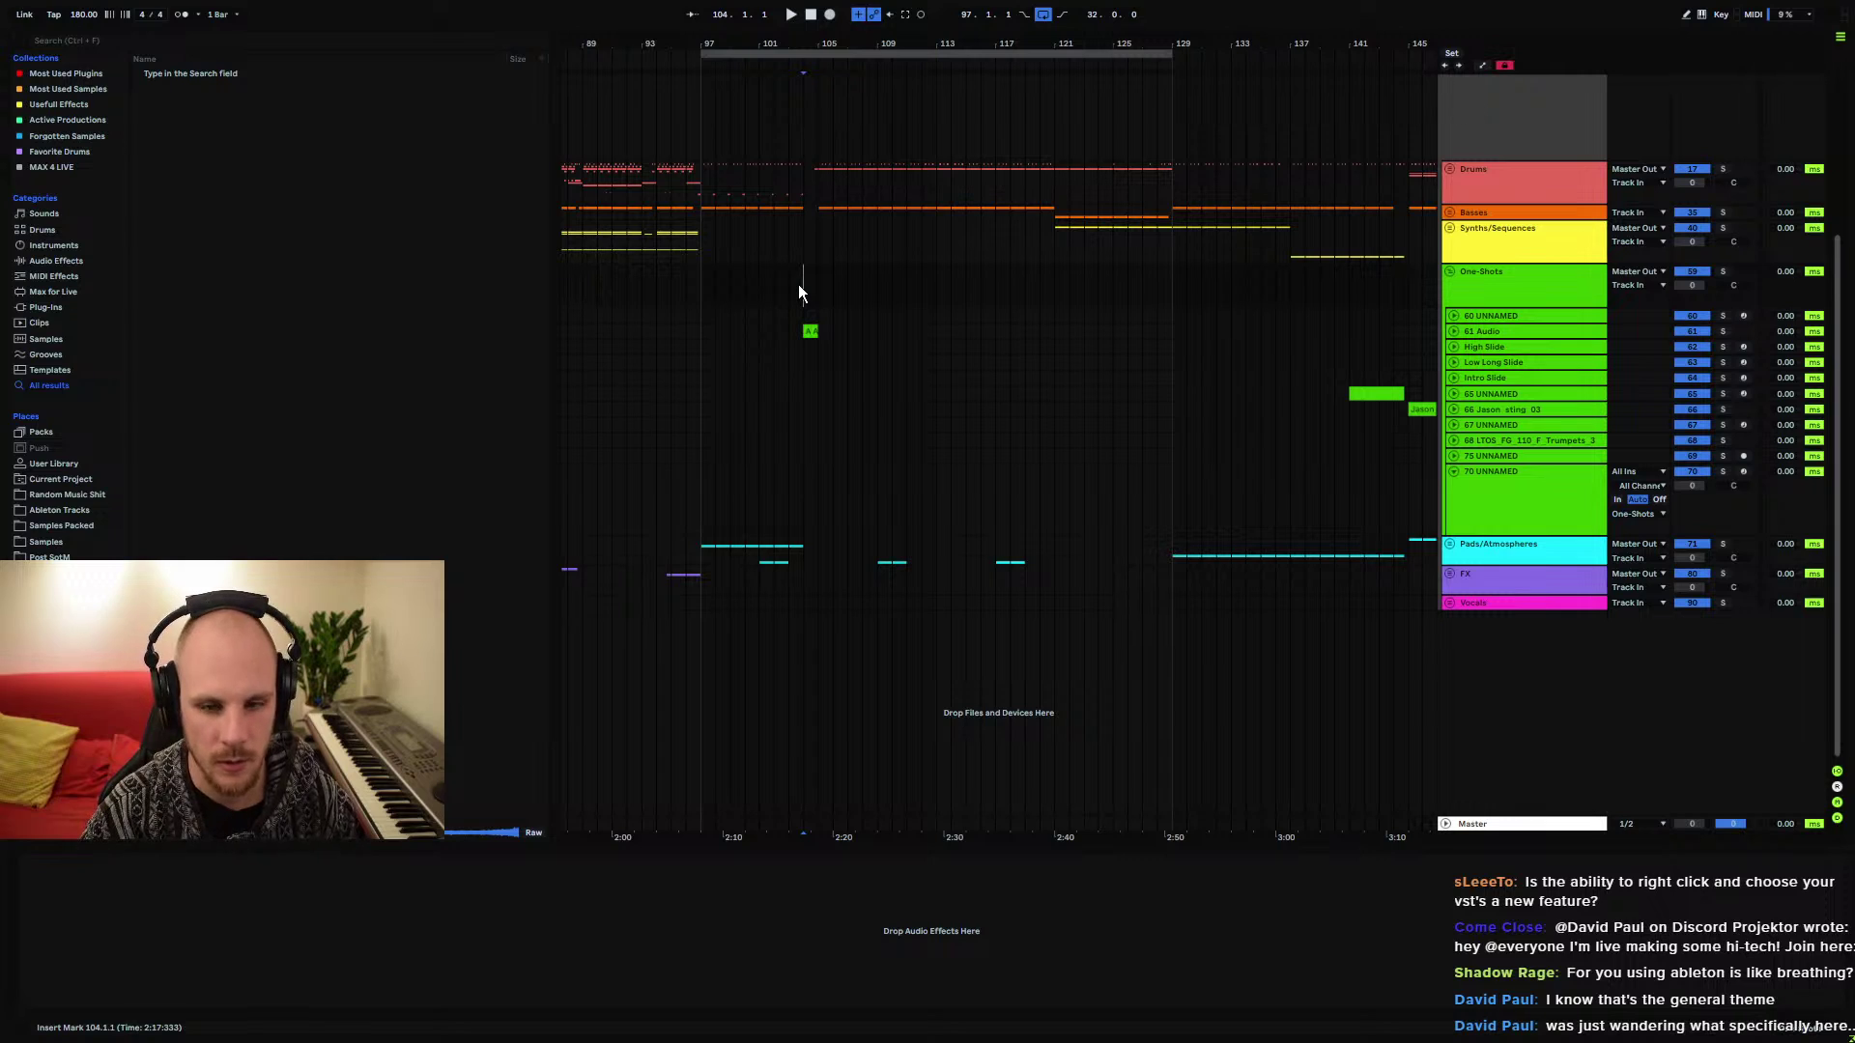
pyautogui.click(1490, 333)
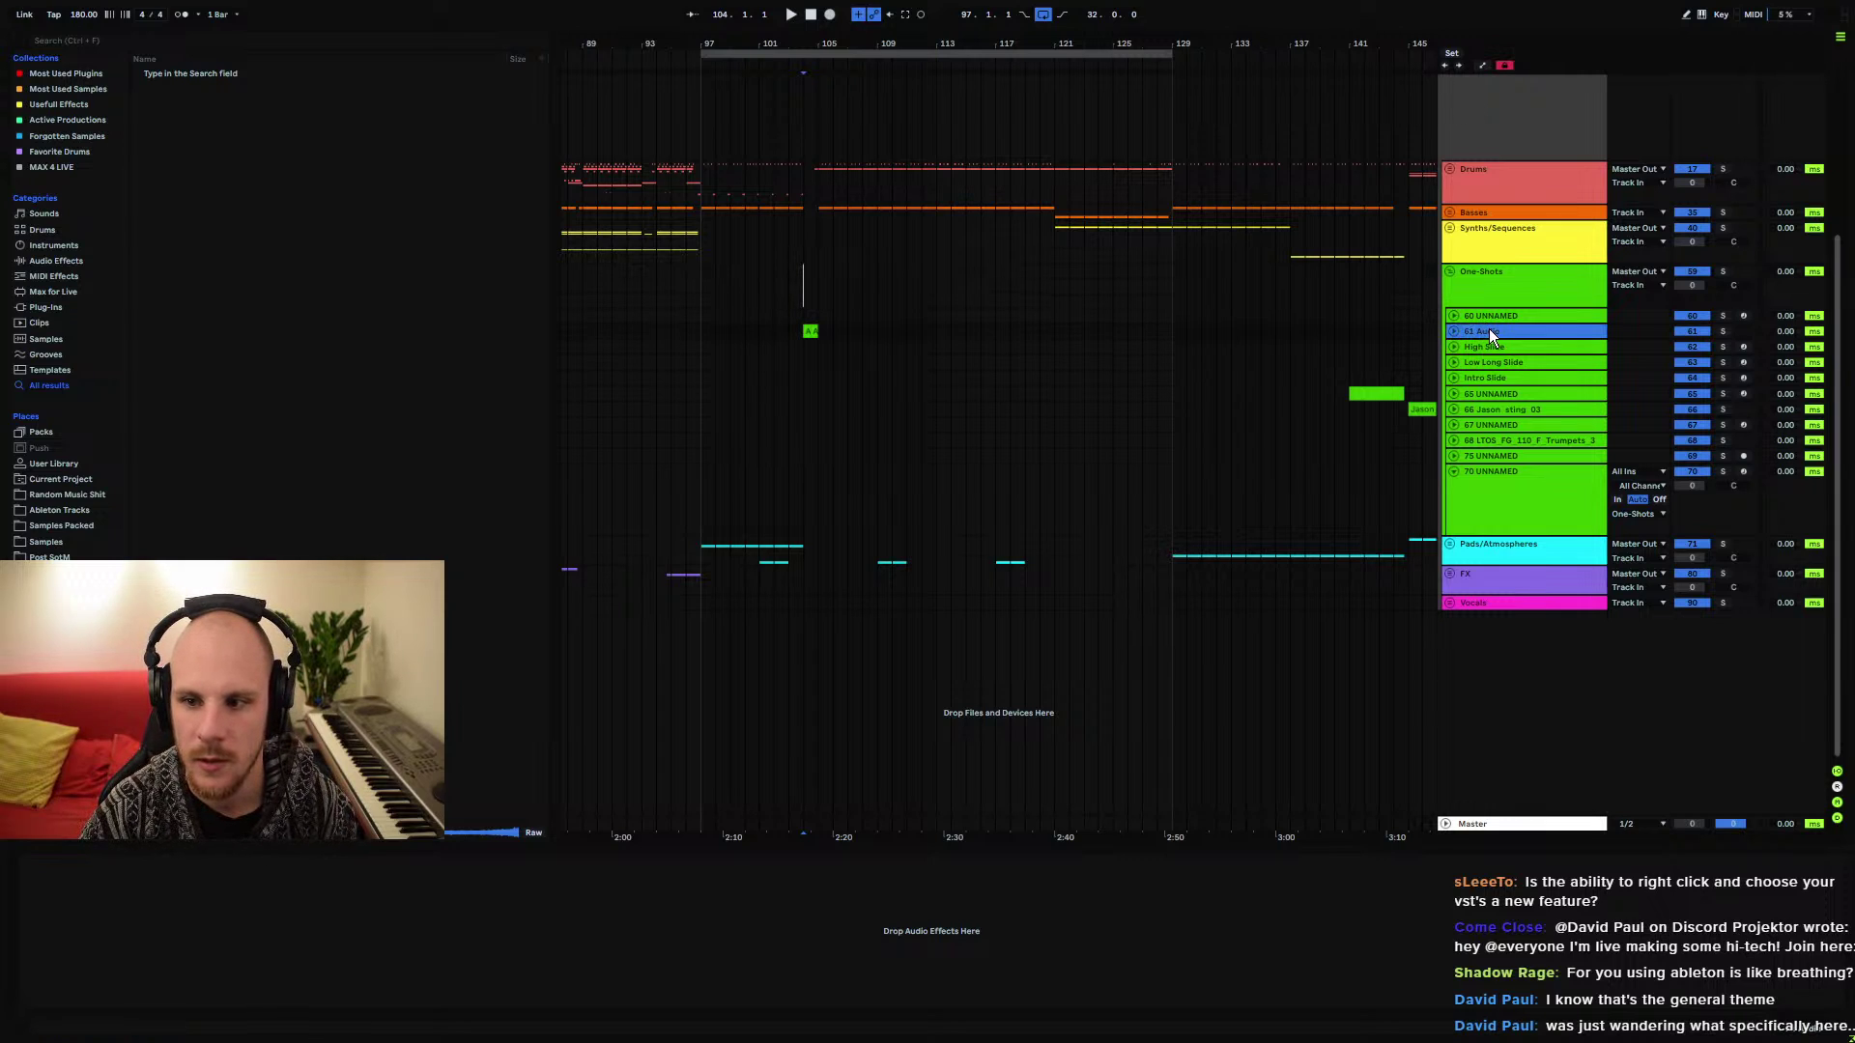
pyautogui.press('Escape')
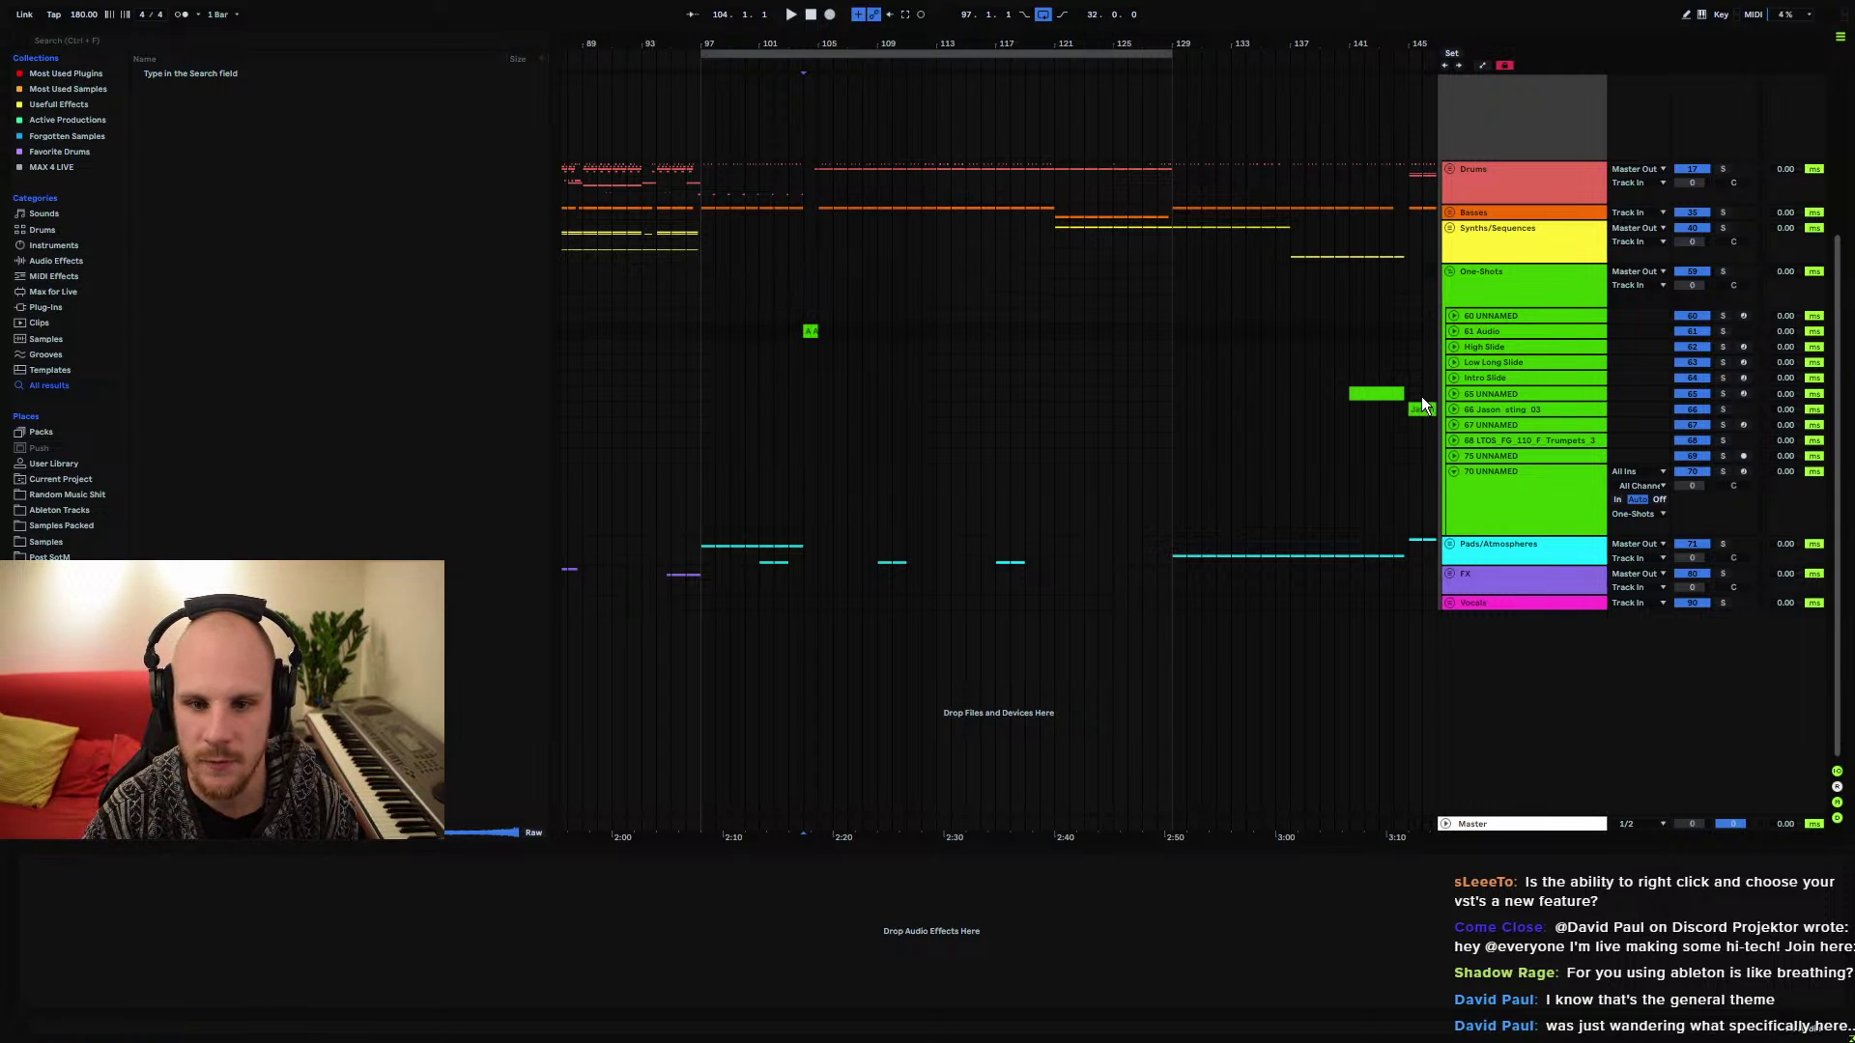
pyautogui.rightClick(769, 907)
pyautogui.click(849, 848)
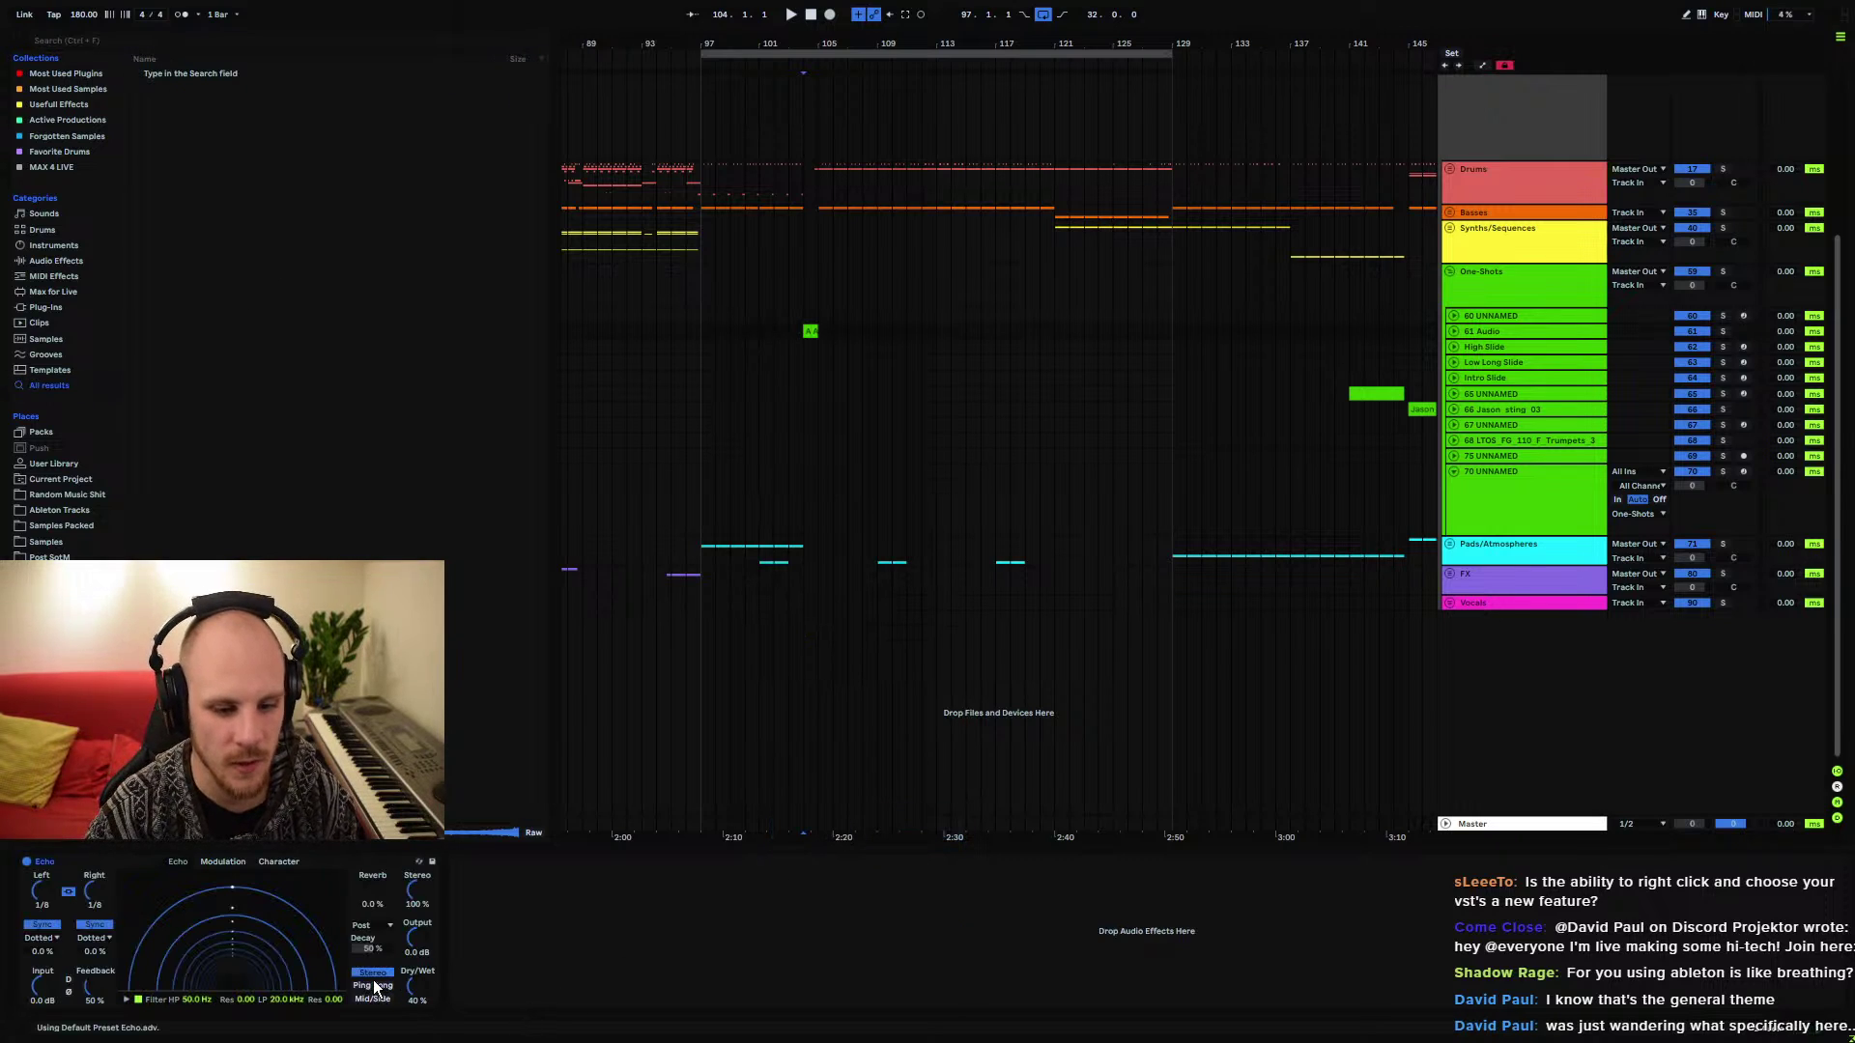
# Switch the Echo to Ping Pong mode with 80 % feedback and unfold the 61 Audio track
pyautogui.click(376, 986)
pyautogui.moveTo(92, 986); pyautogui.dragTo(92, 976)
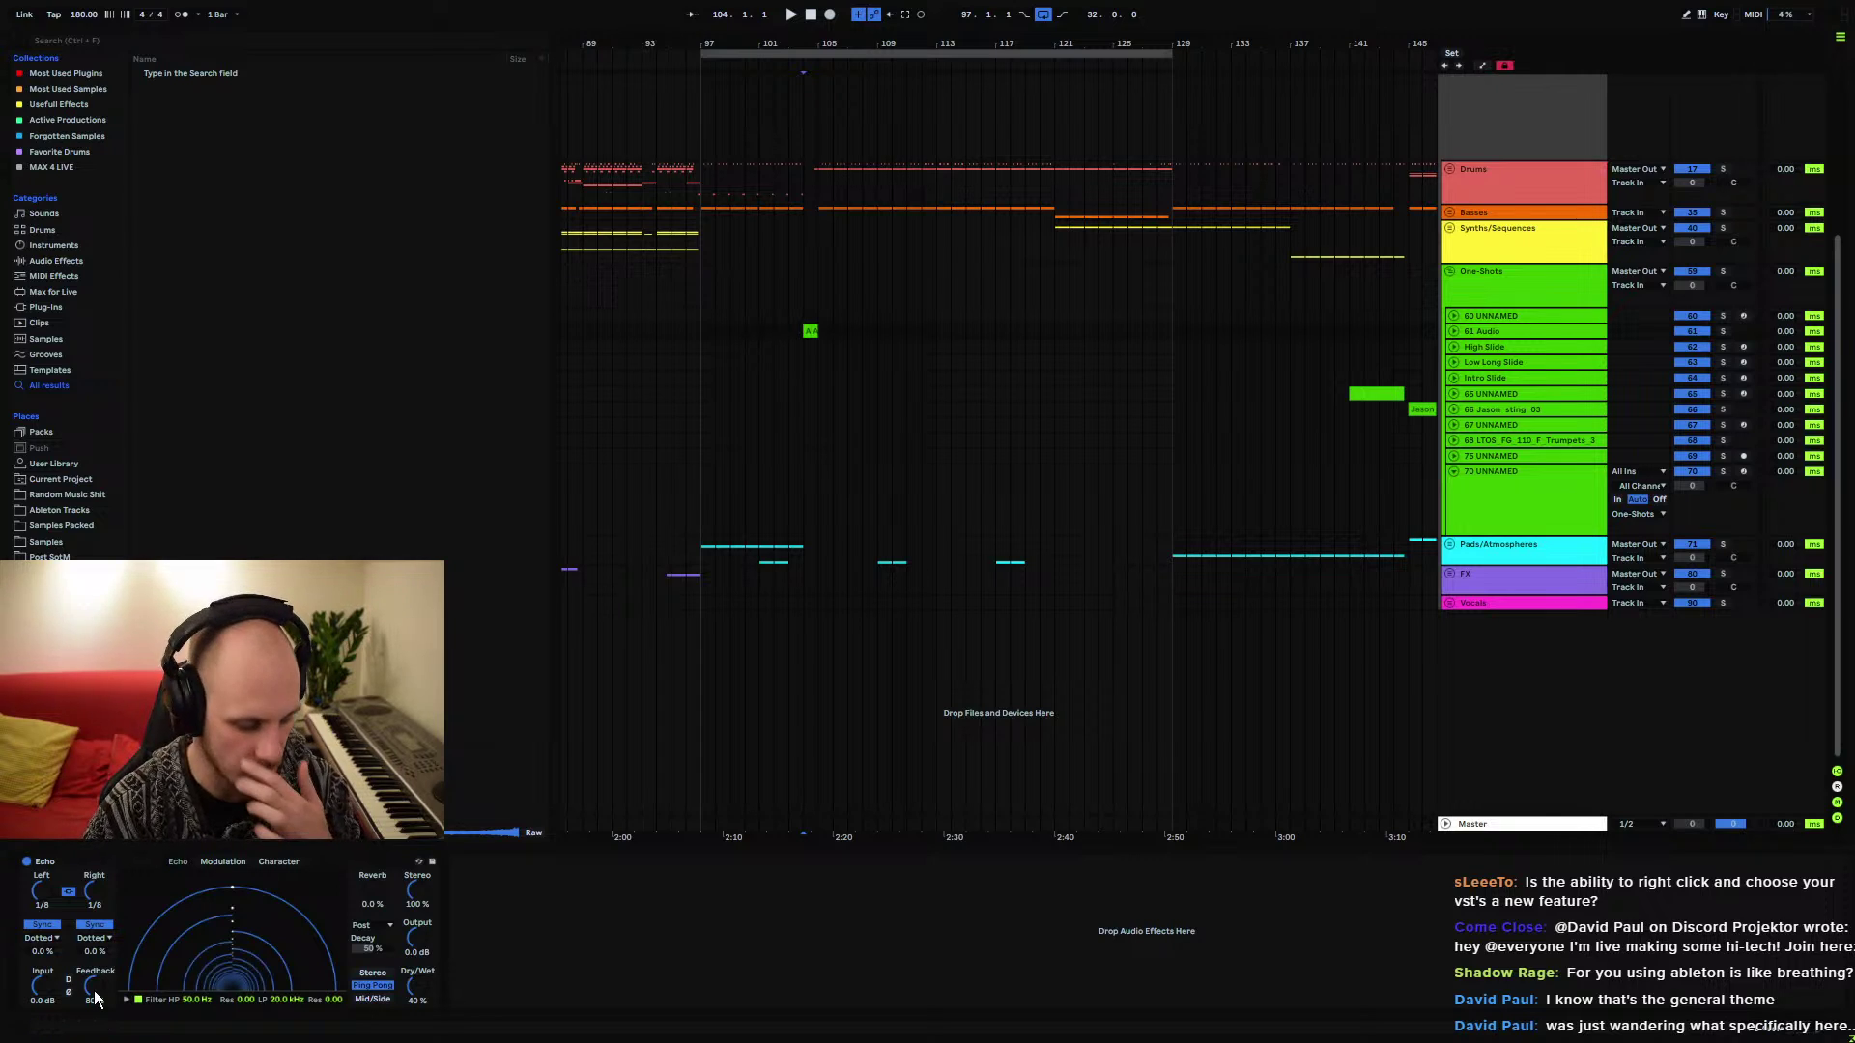
pyautogui.click(1453, 332)
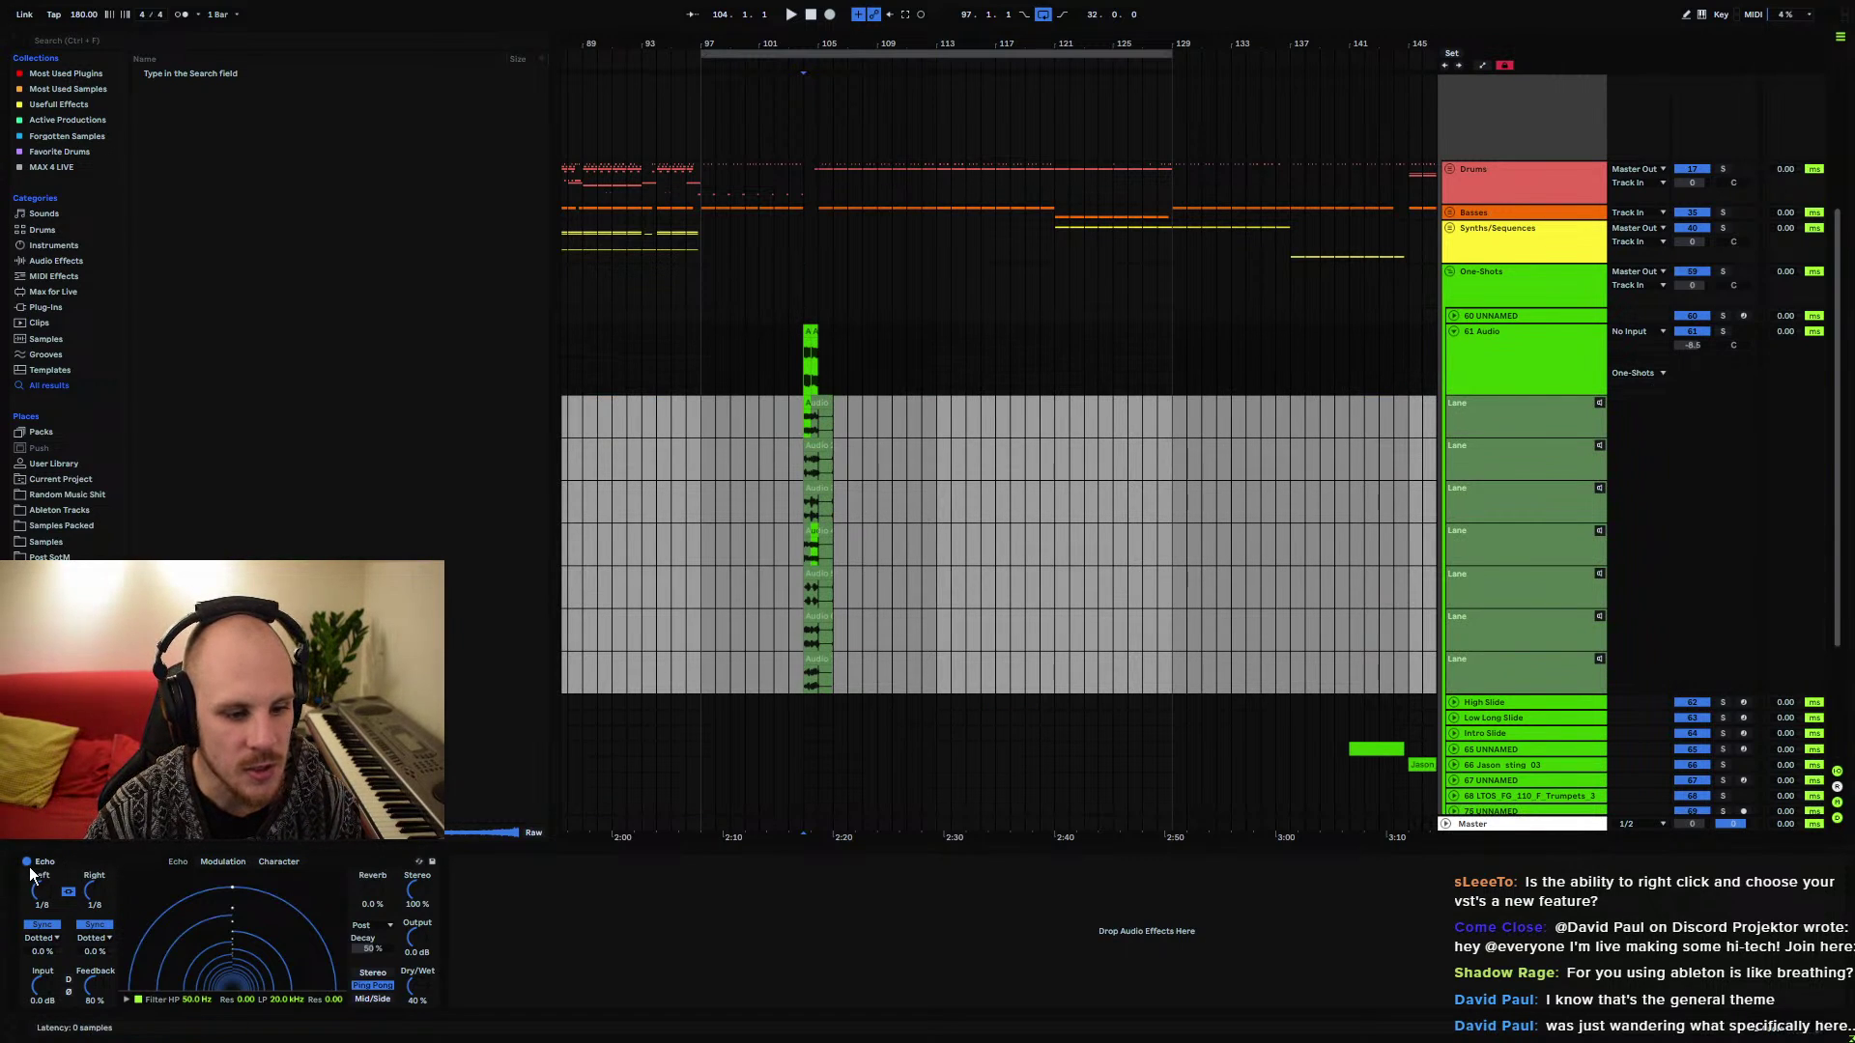
pyautogui.click(812, 362)
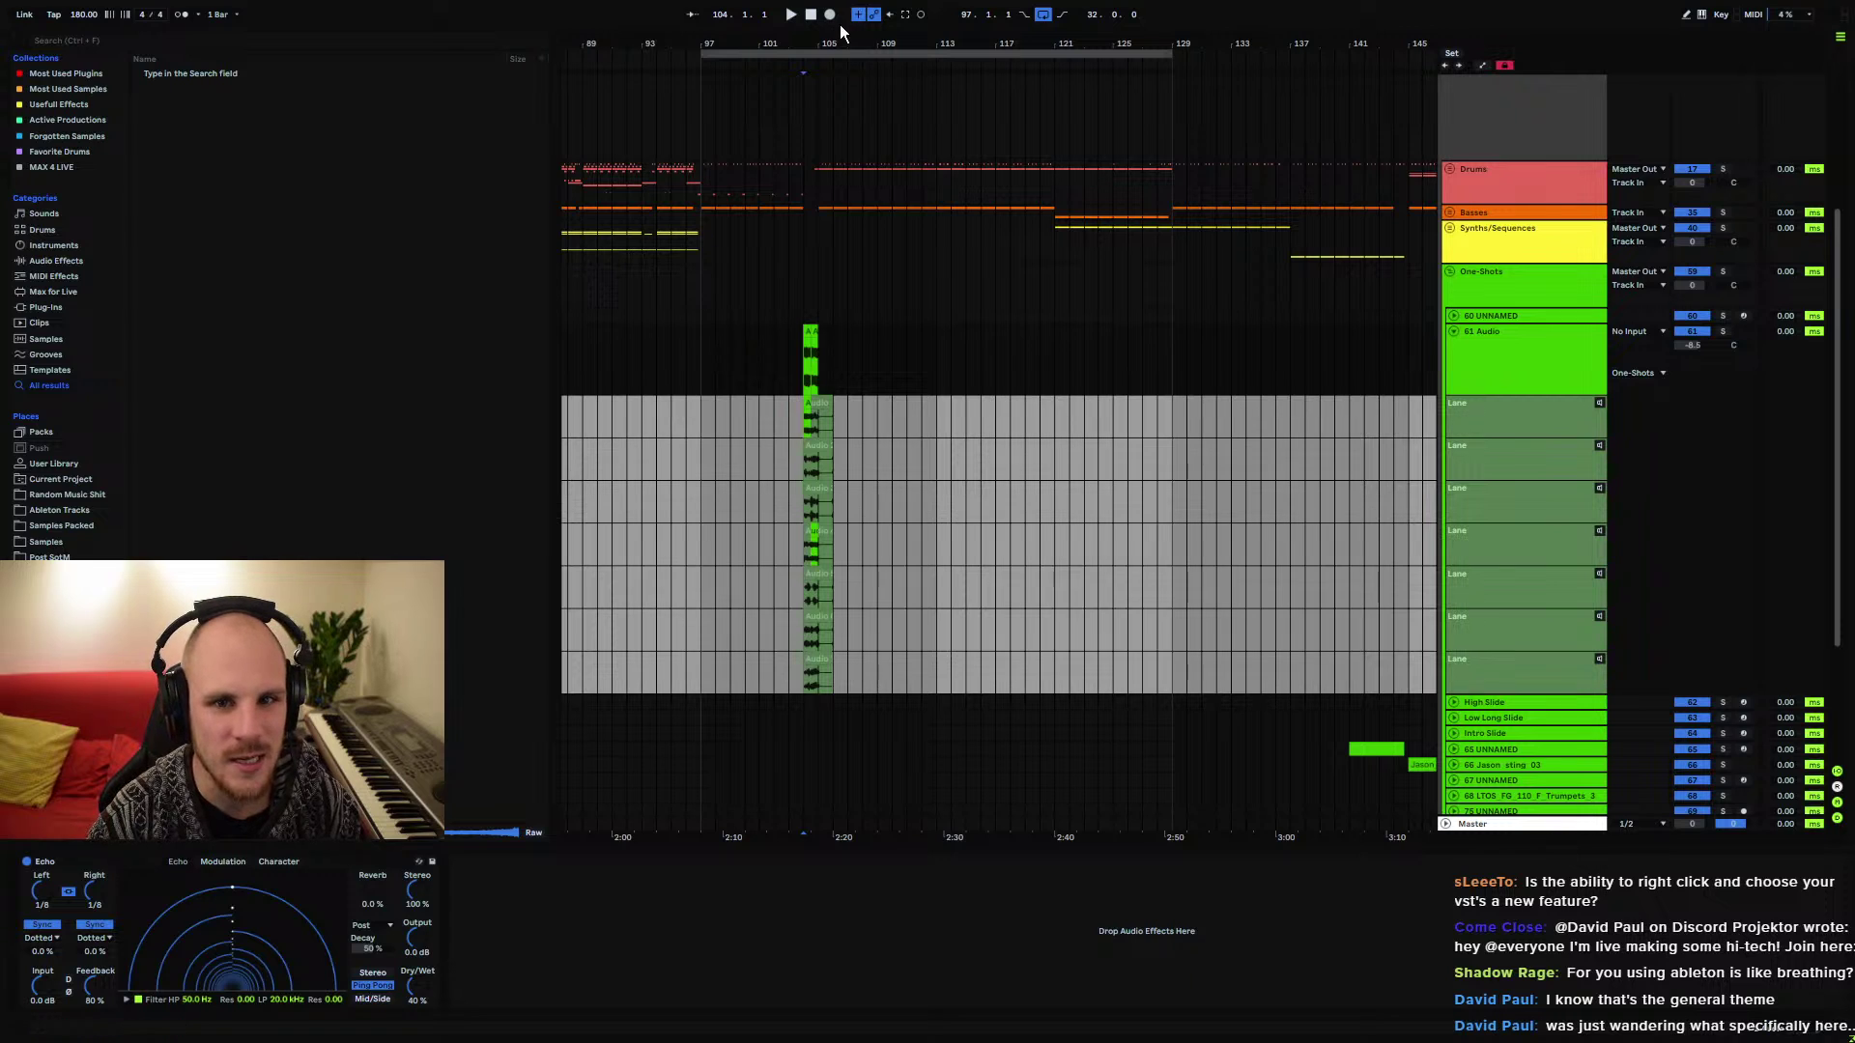
pyautogui.press('z')
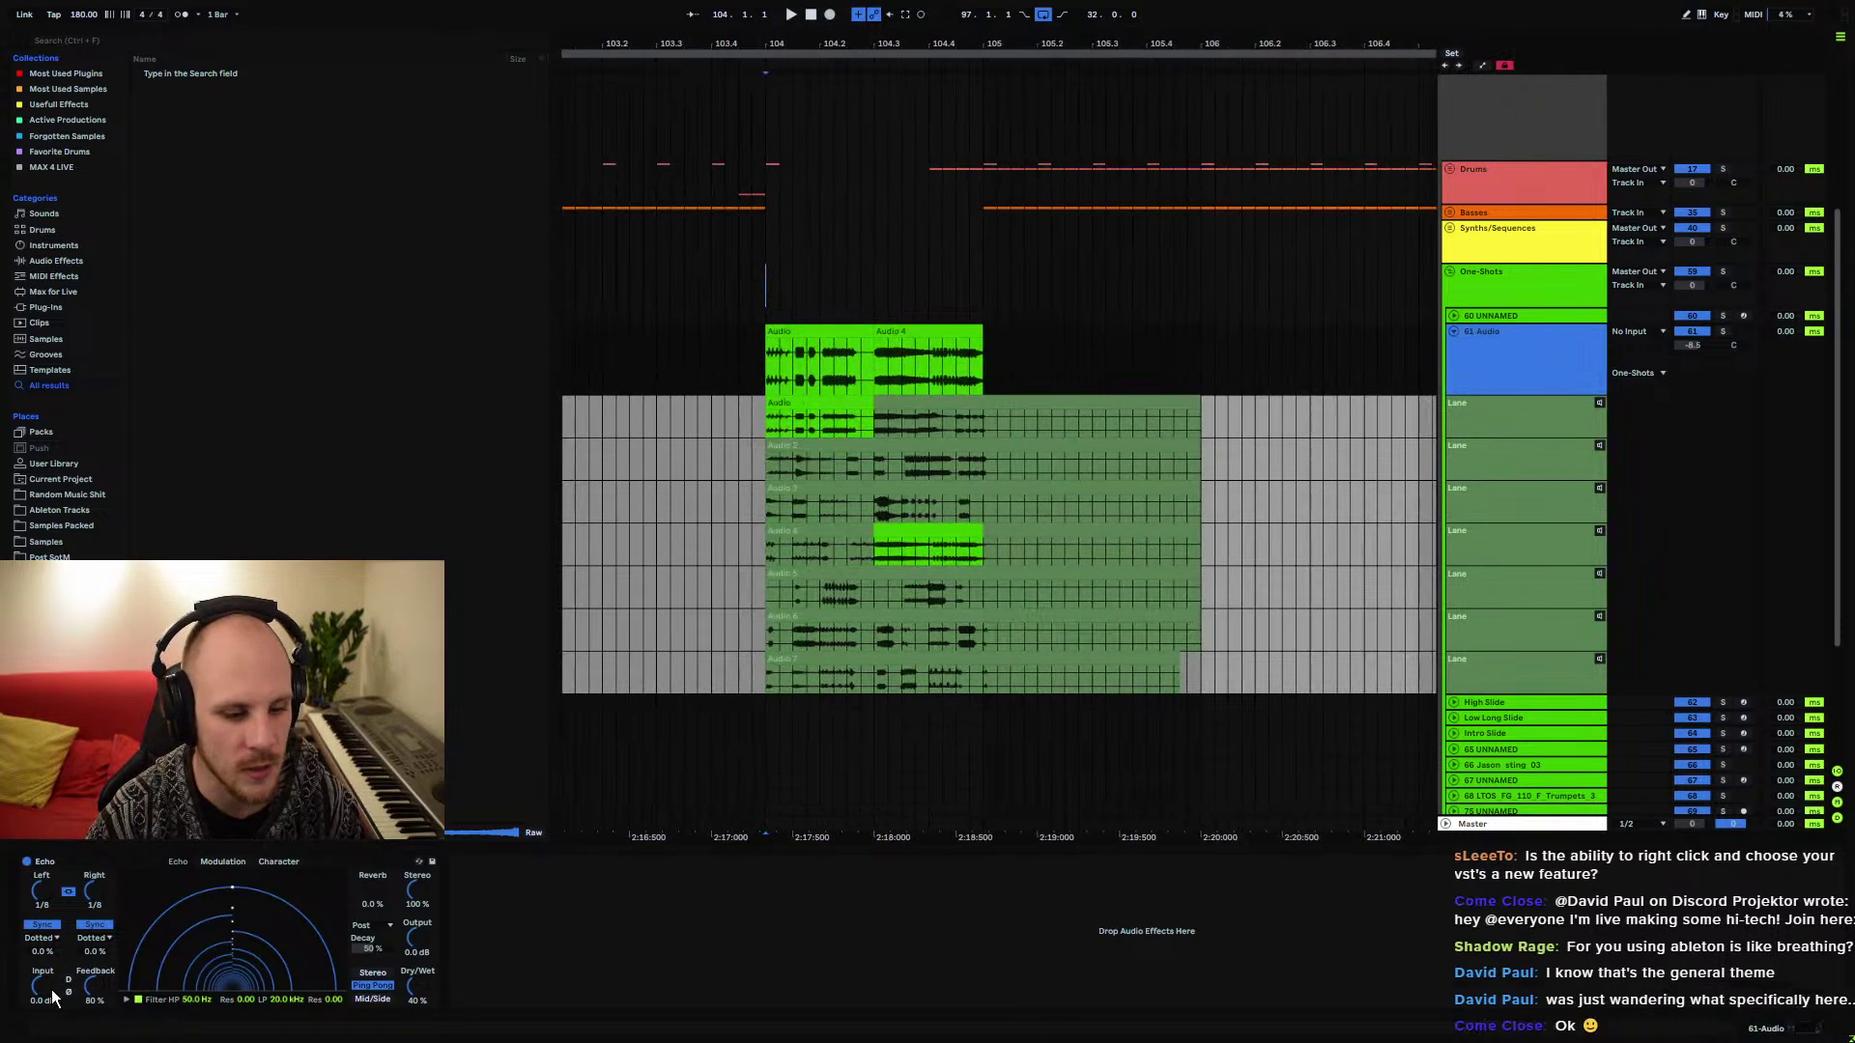
pyautogui.click(756, 719)
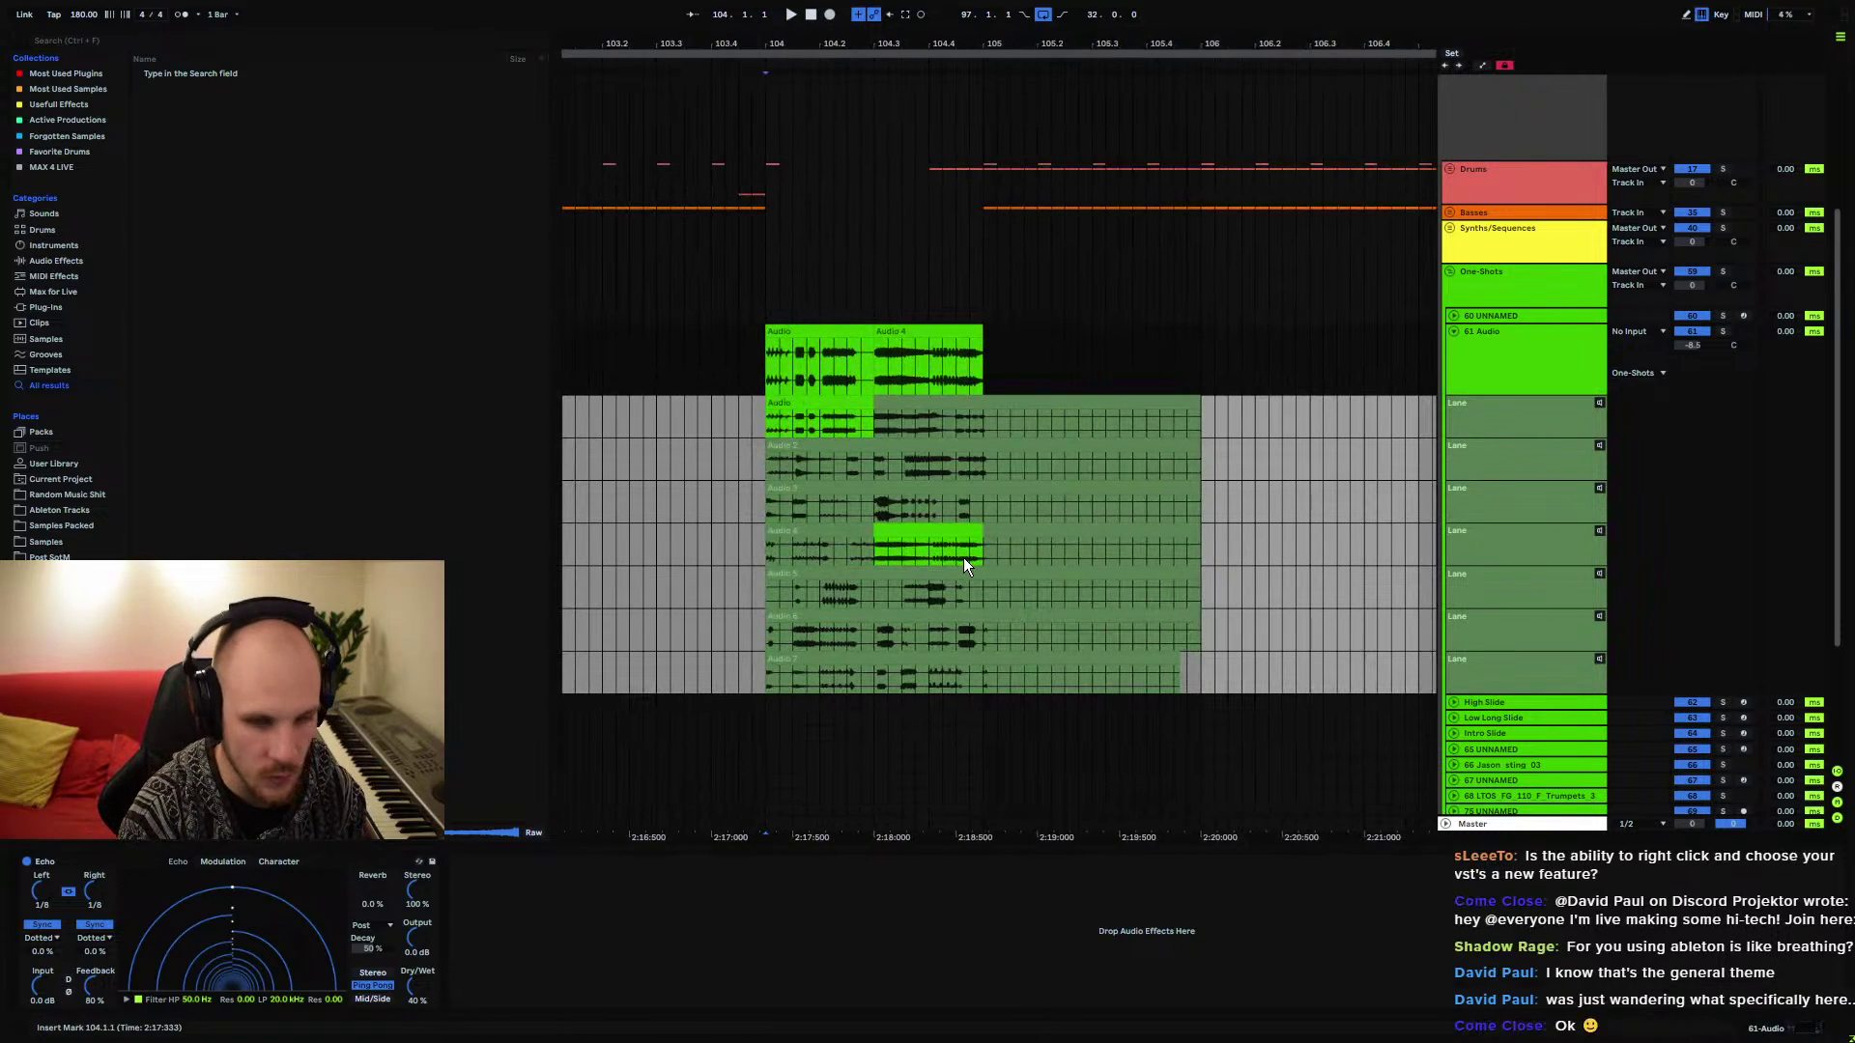
# Show the track automation and lower the Echo's Input Gain to -40 dB up to beat 104.4
pyautogui.press('a')
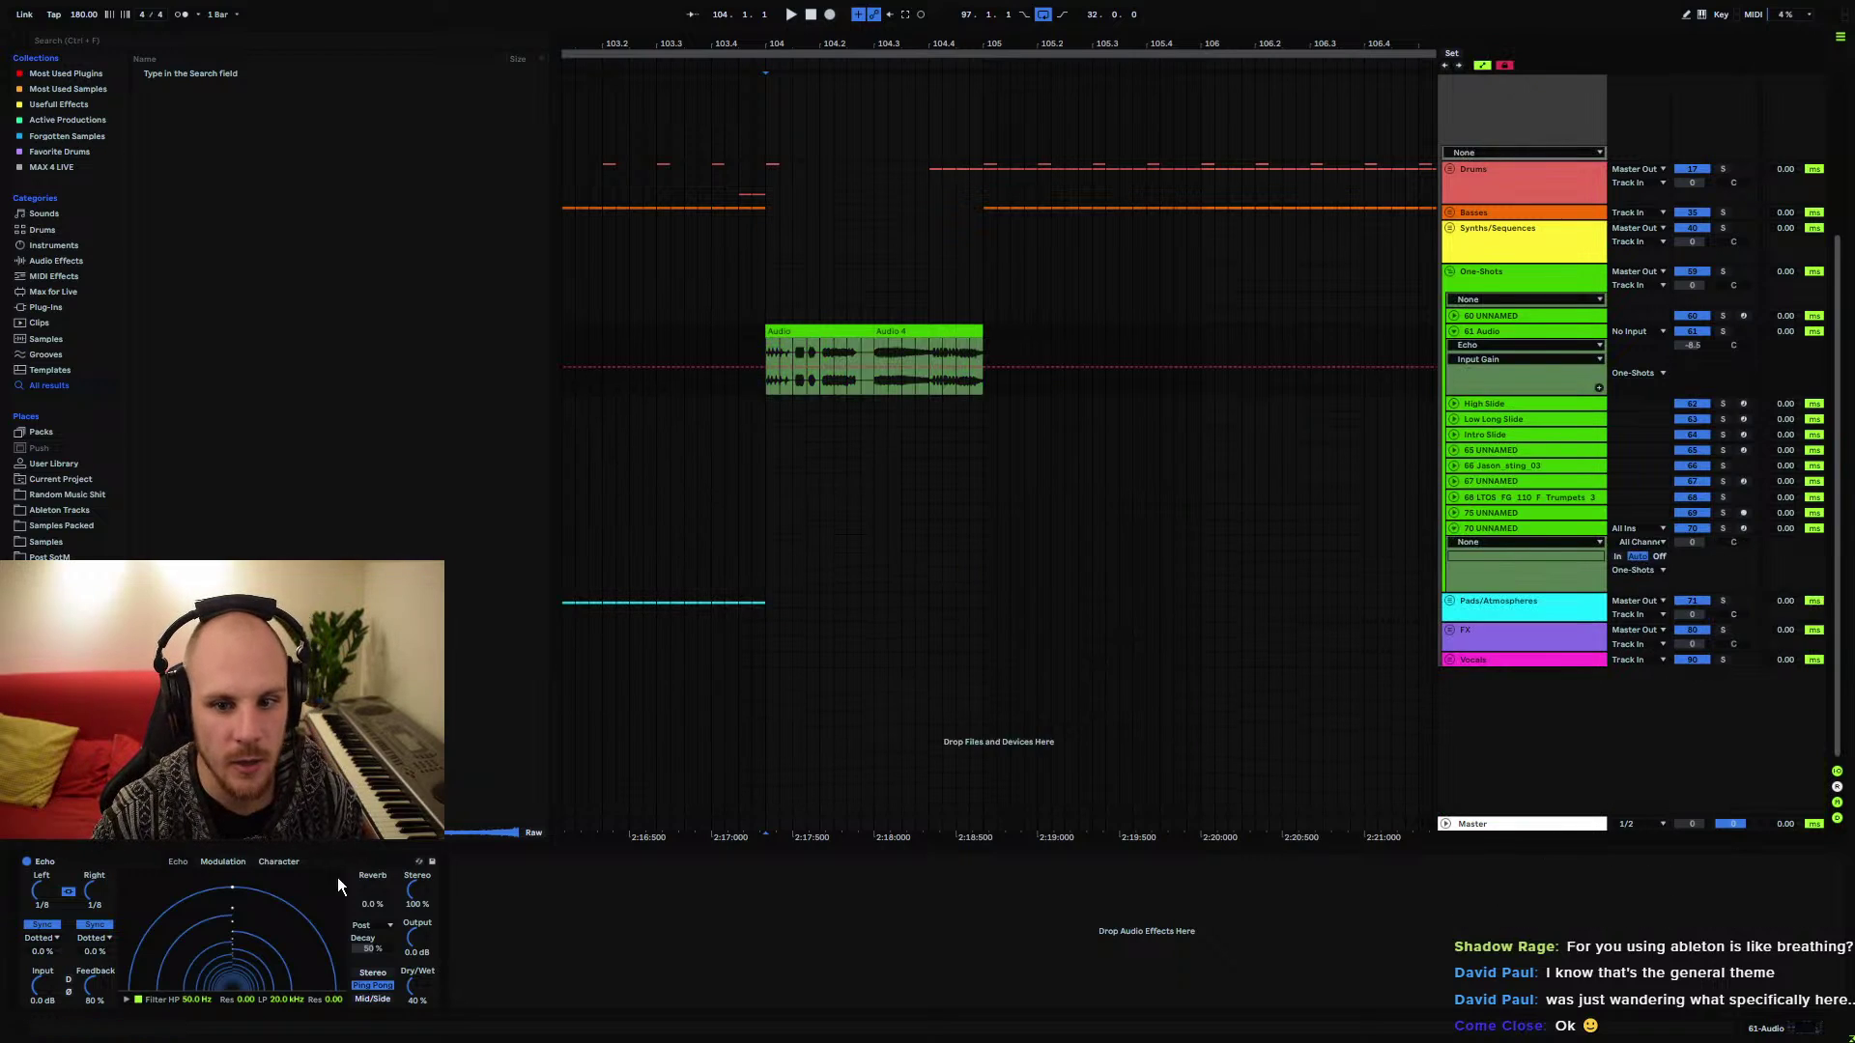
pyautogui.click(930, 368)
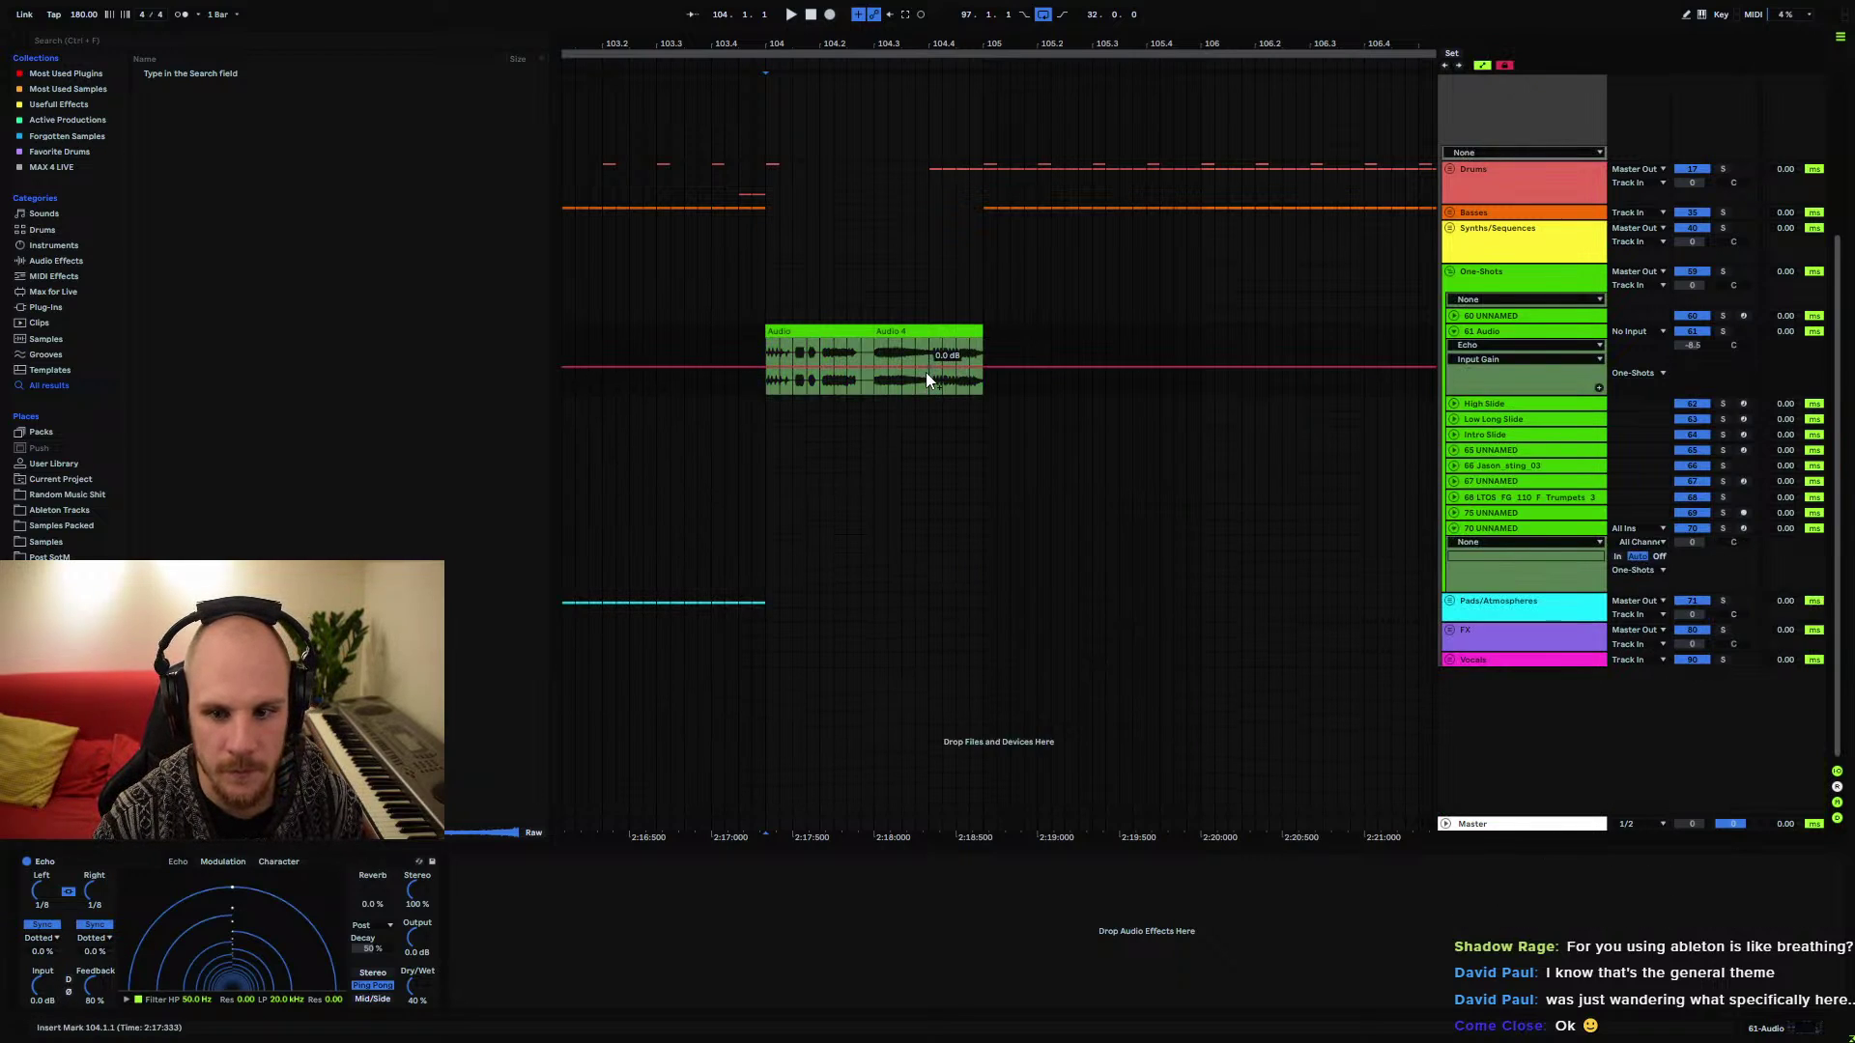
pyautogui.moveTo(913, 369); pyautogui.dragTo(913, 393)
pyautogui.scroll(3, 670, 356)
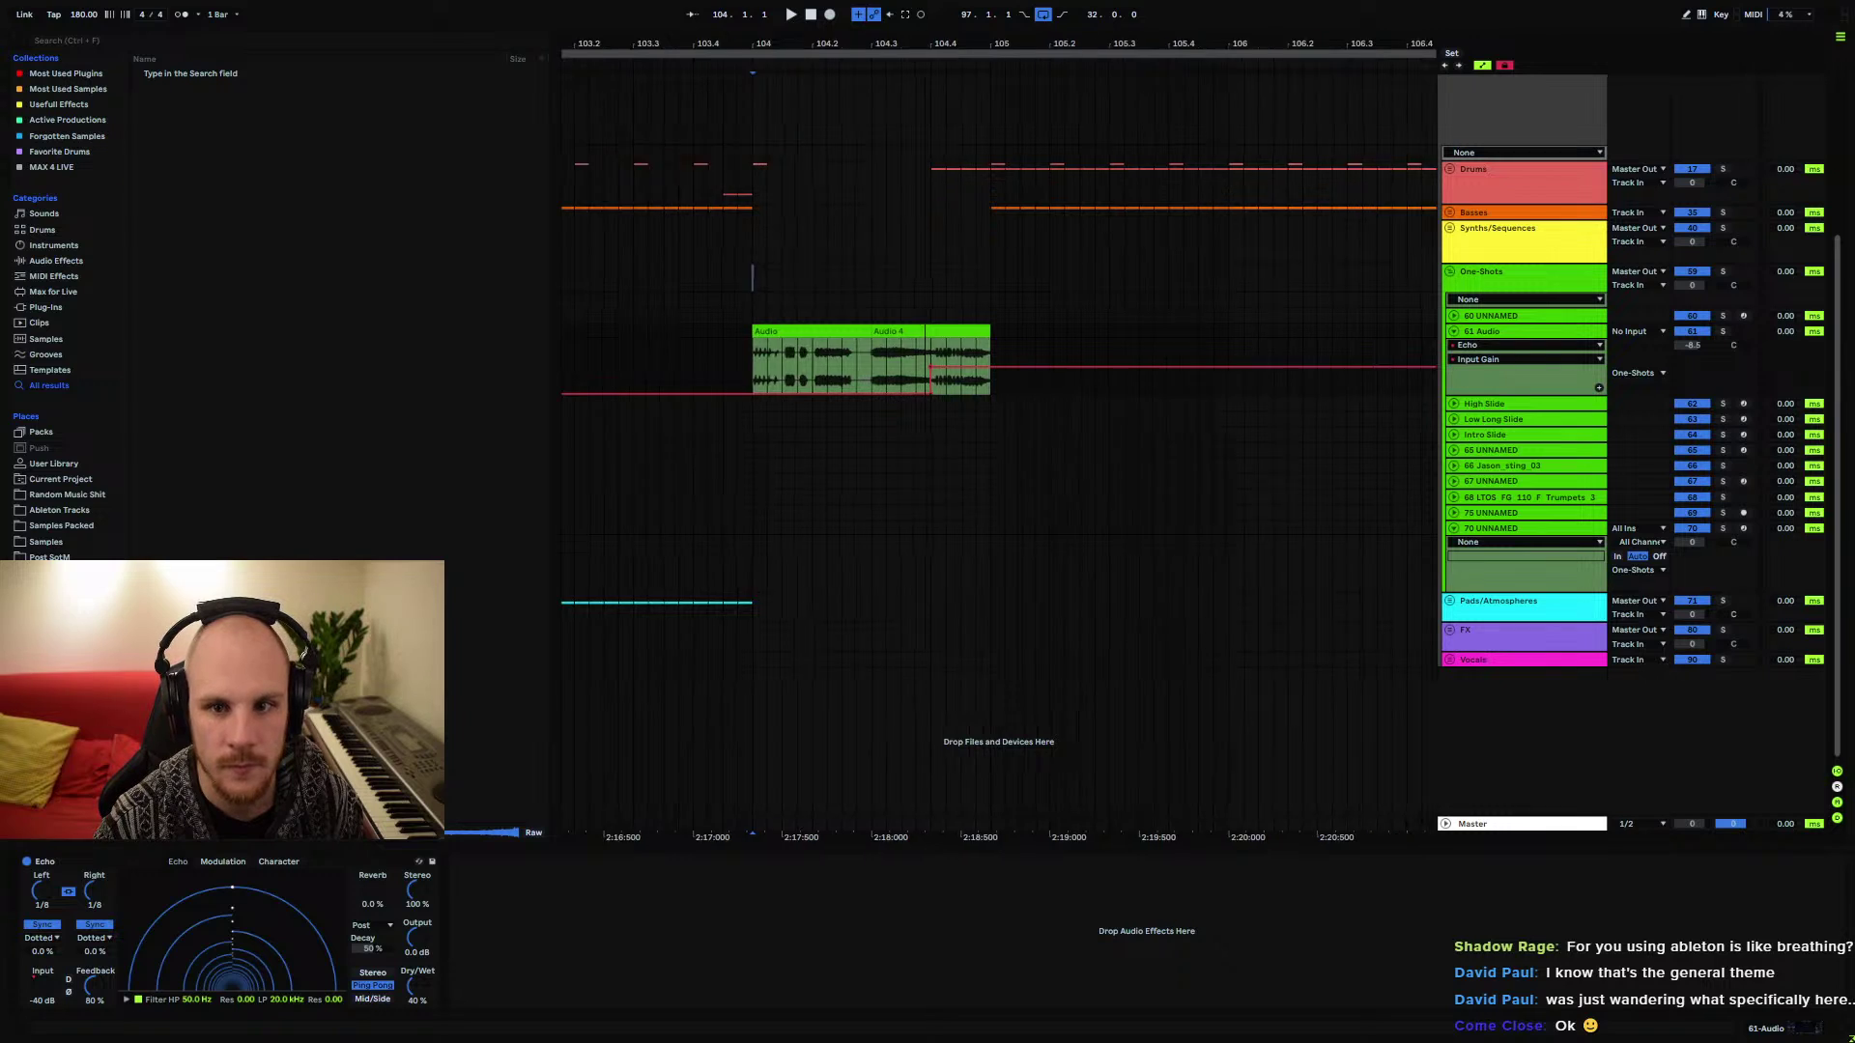
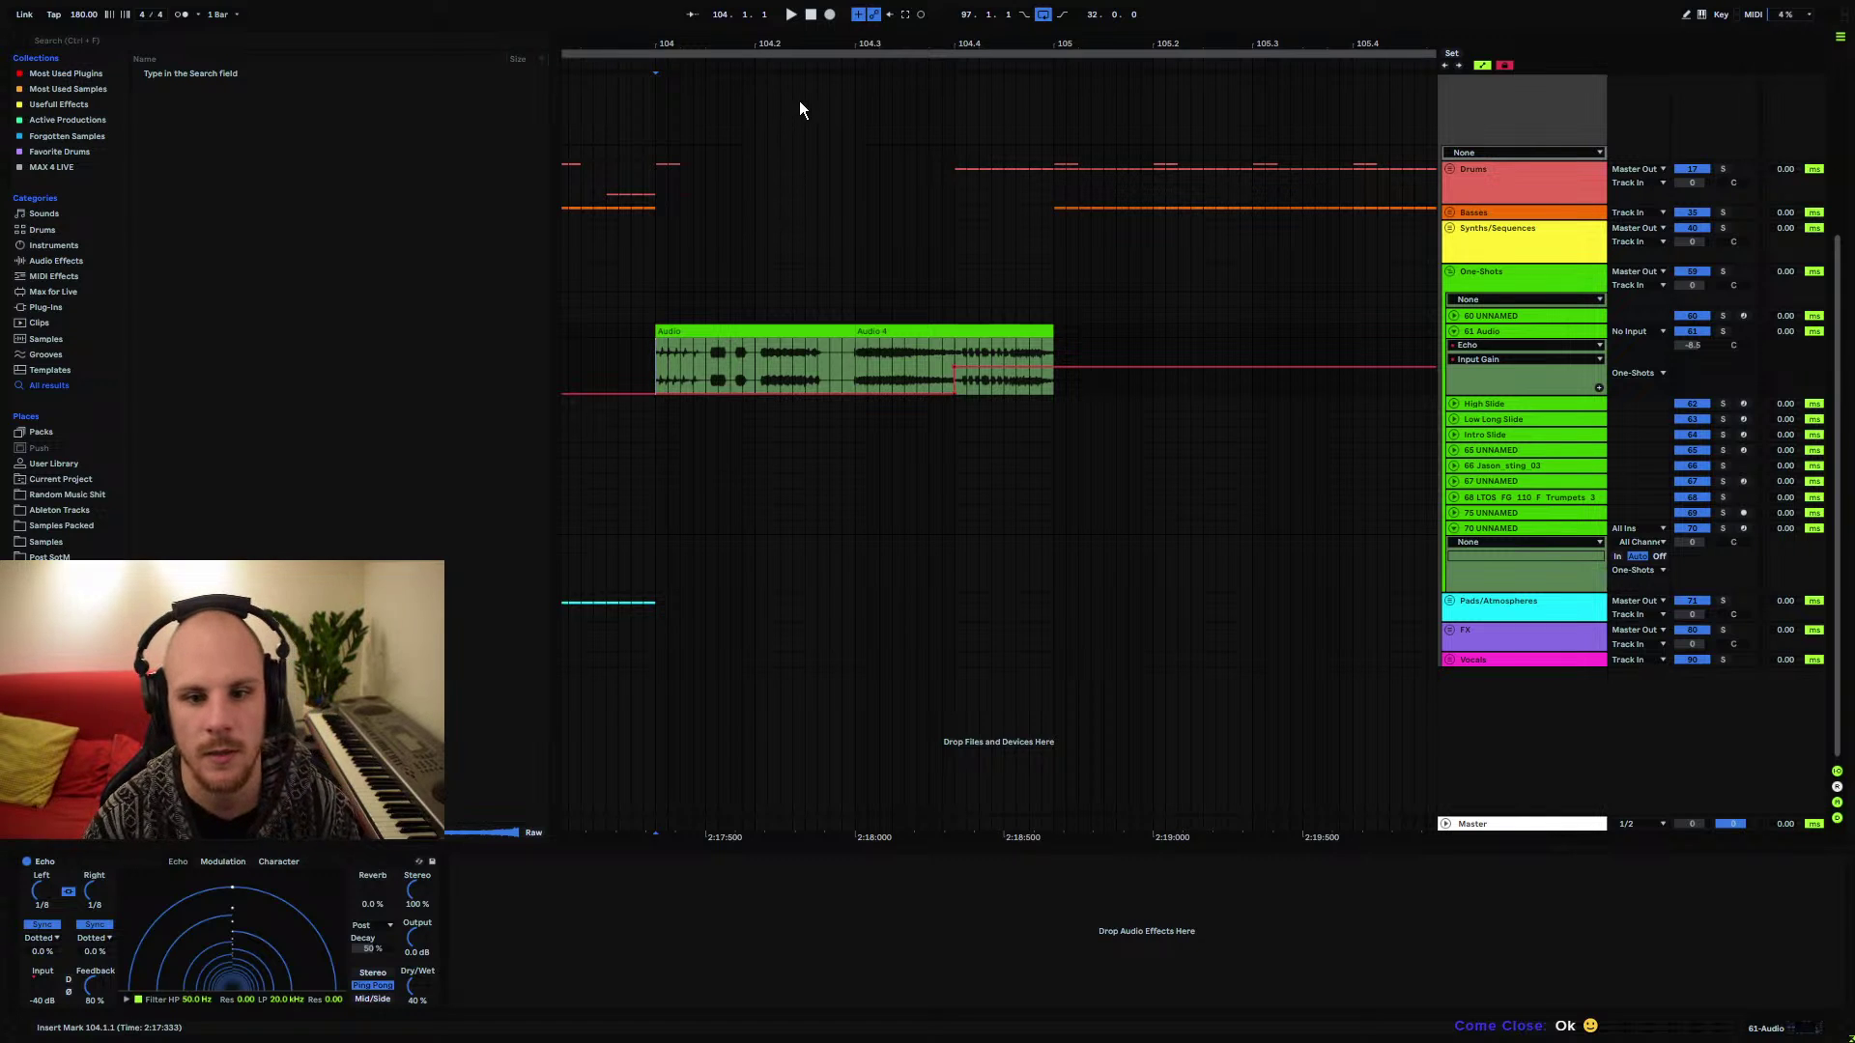
# Play from bar 104 and set the Echo's low-pass filter to 8.90 kHz and its feedback to 86 %
pyautogui.scroll(-5, 839, 187)
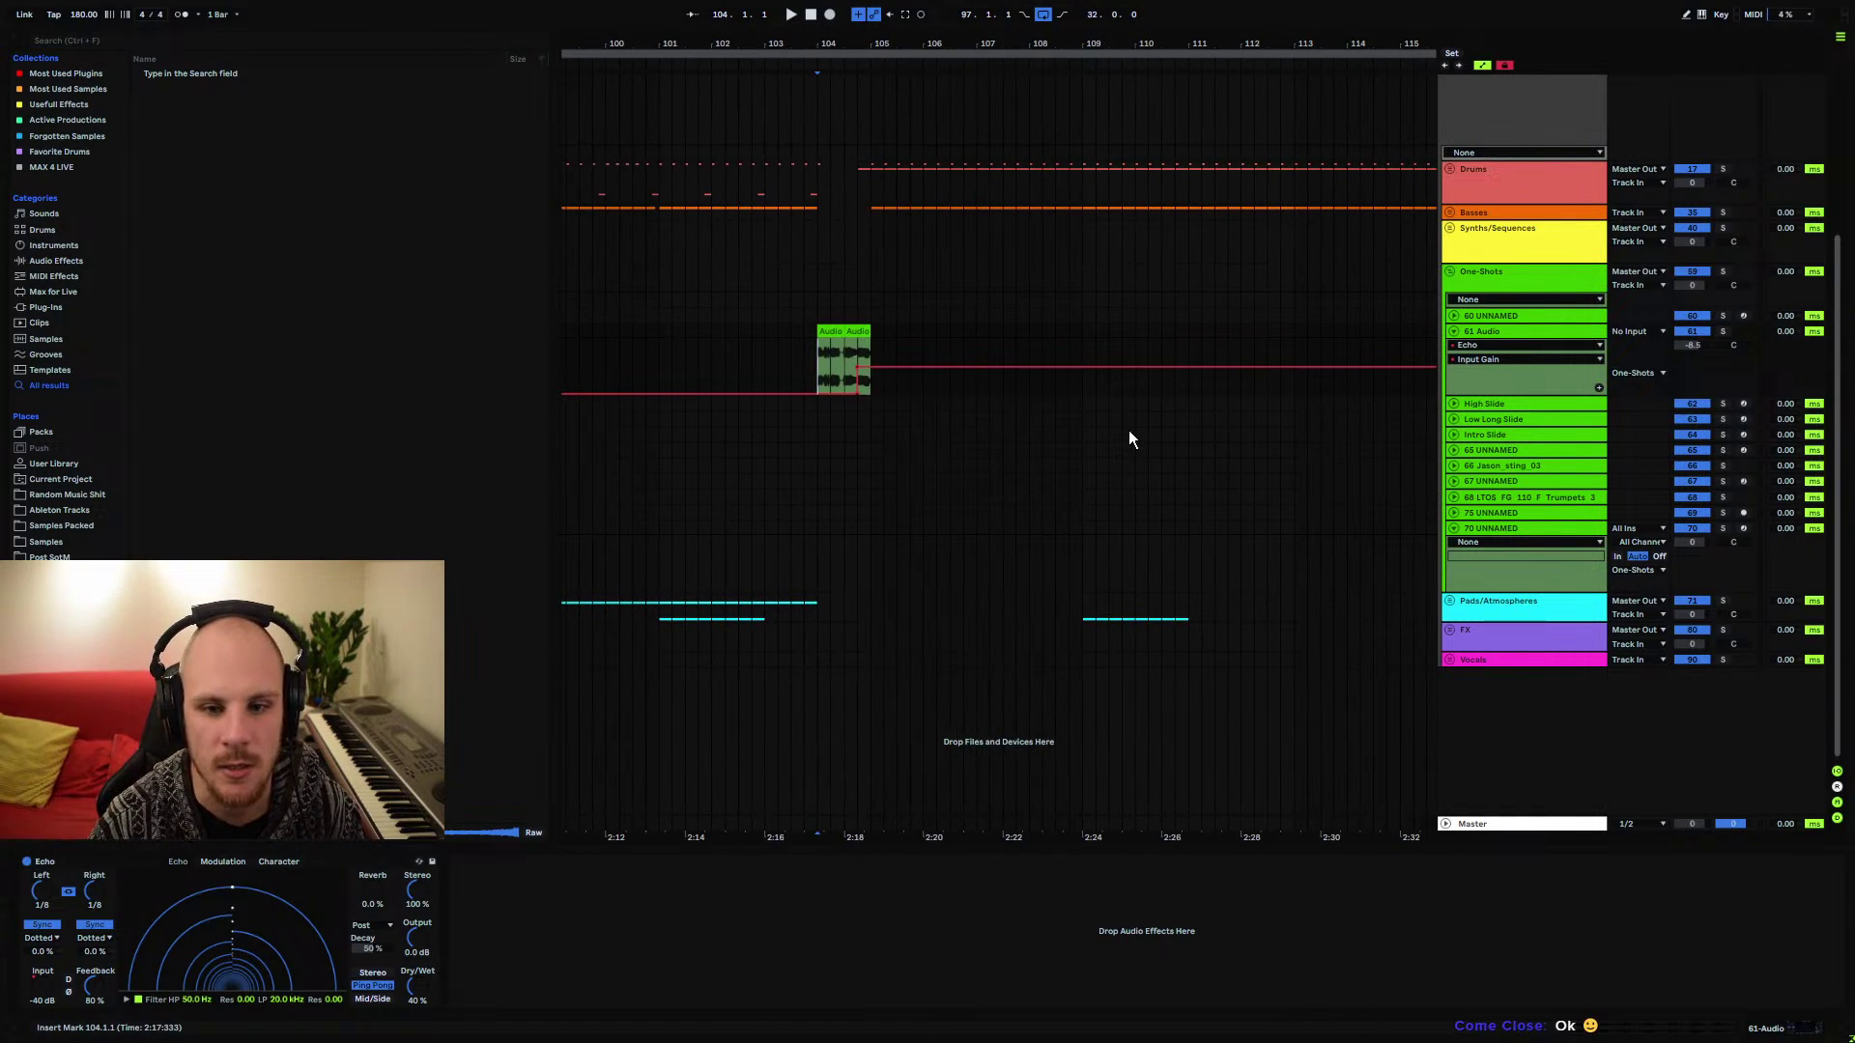
pyautogui.press('space')
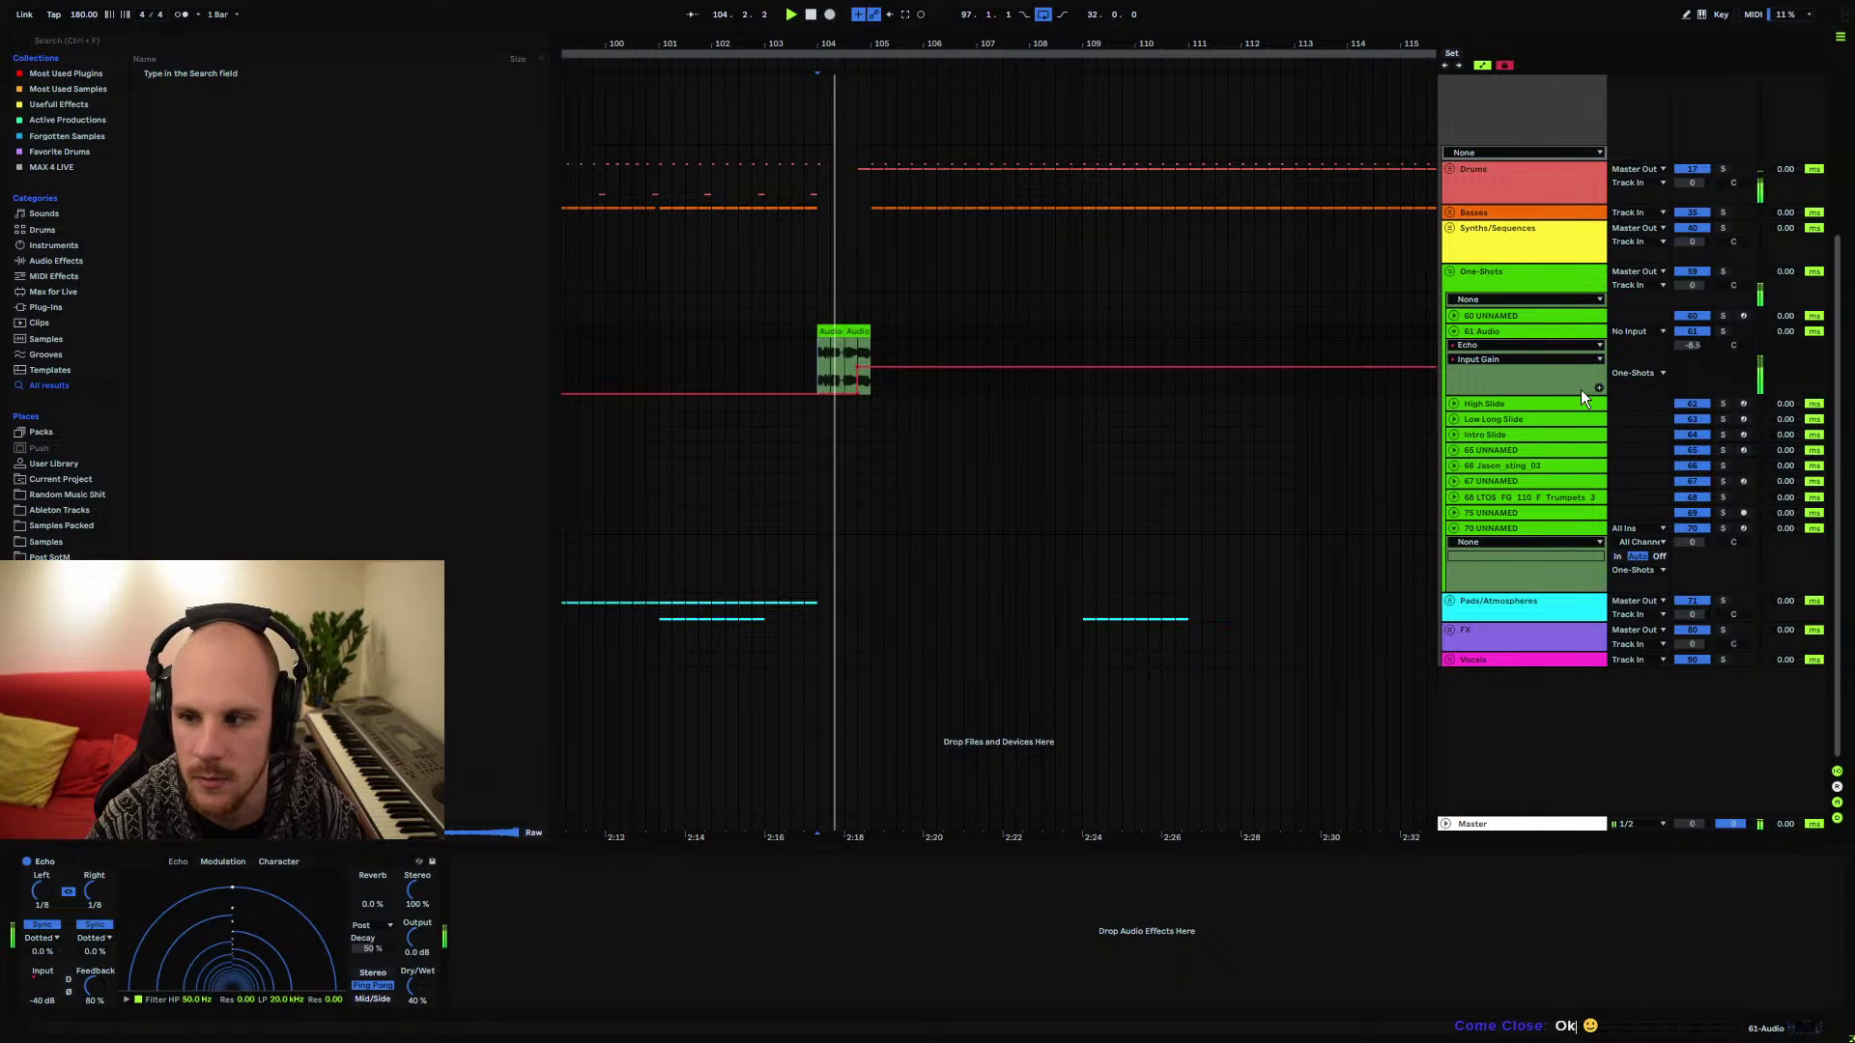
pyautogui.press('+')
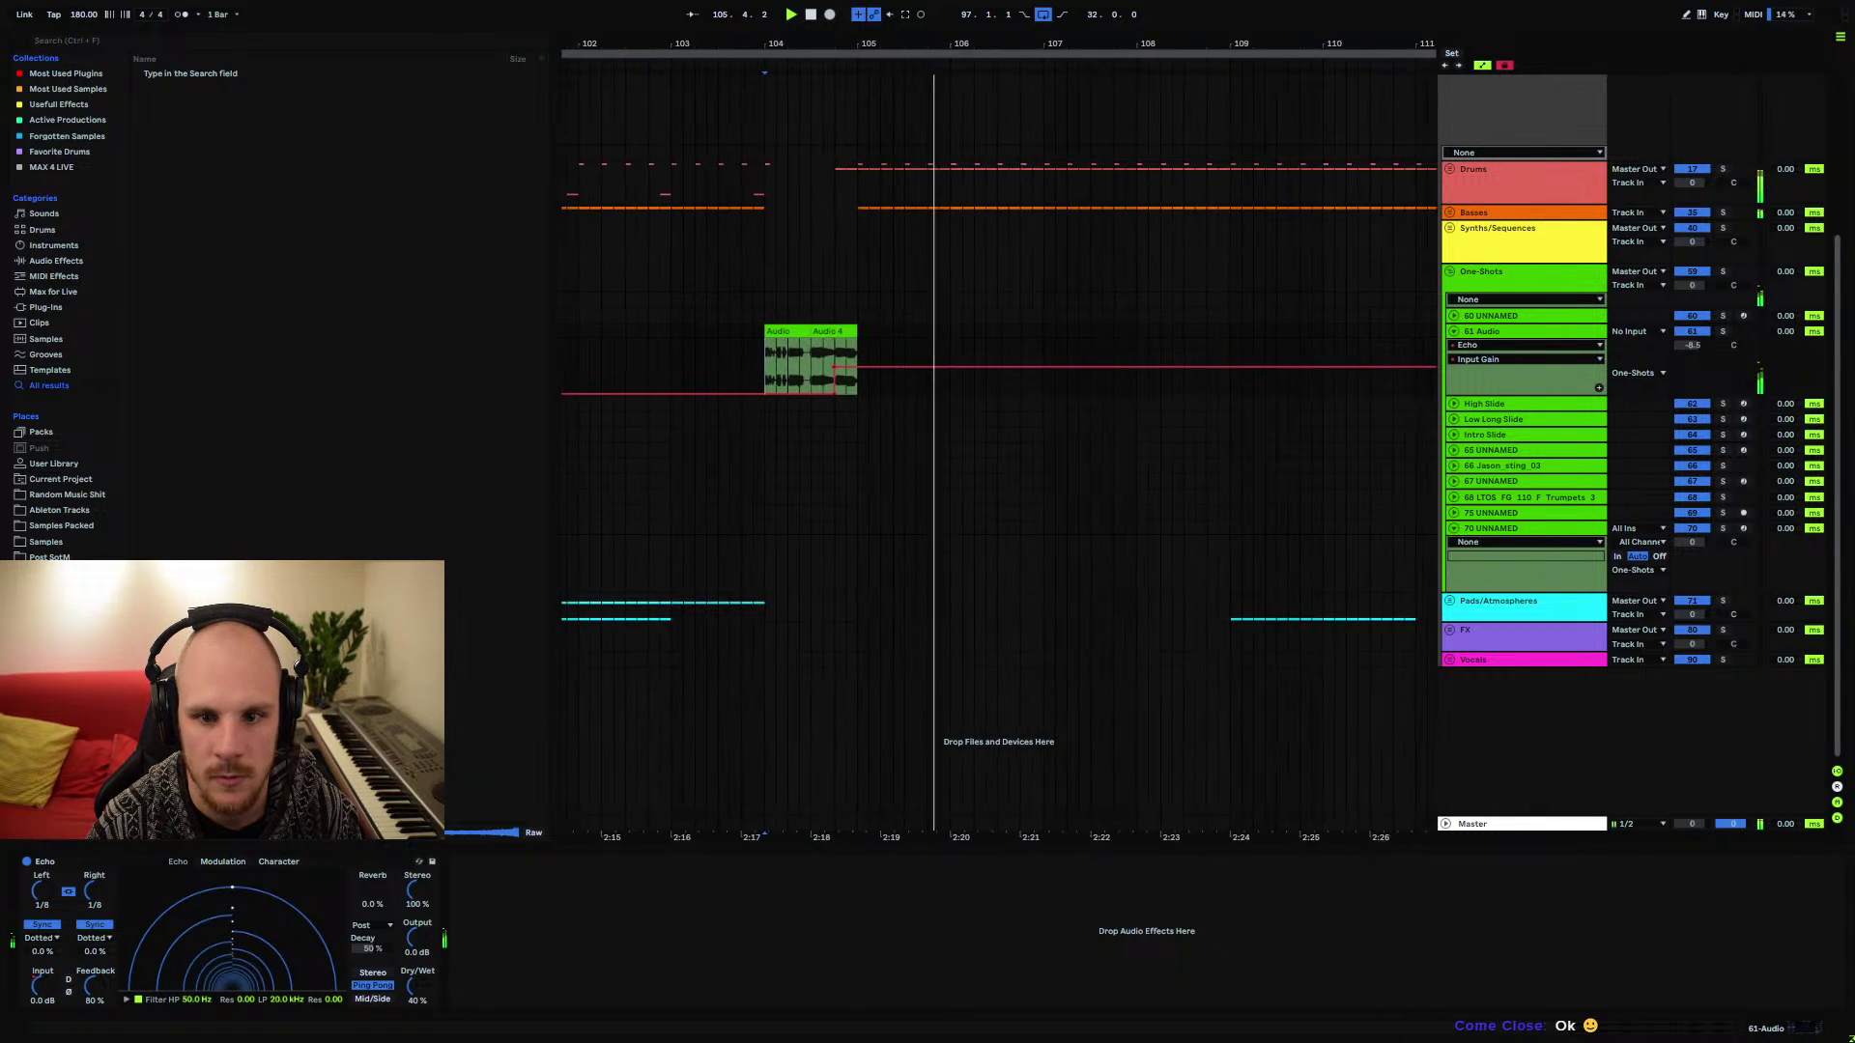
pyautogui.press('+')
pyautogui.press('+')
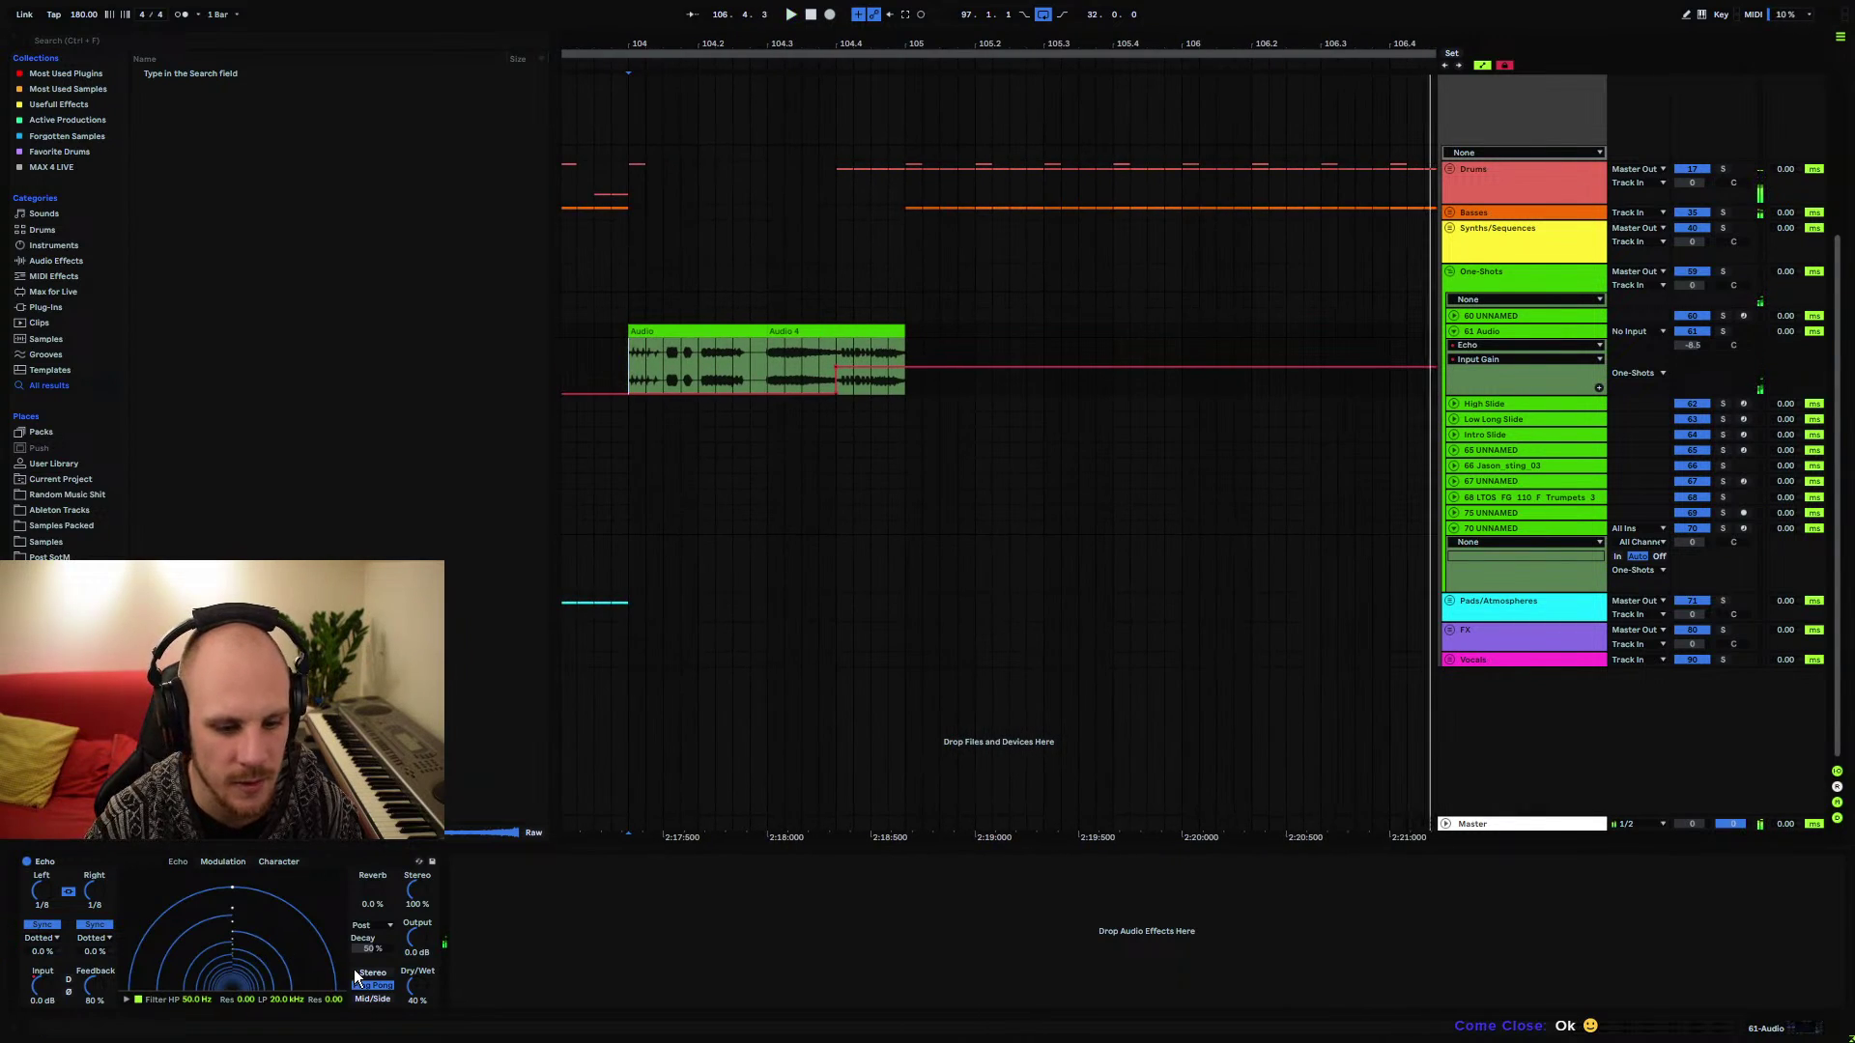
pyautogui.moveTo(287, 999)
pyautogui.mouseDown()
pyautogui.moveTo(287, 1025)
pyautogui.moveTo(287, 1005)
pyautogui.mouseUp()
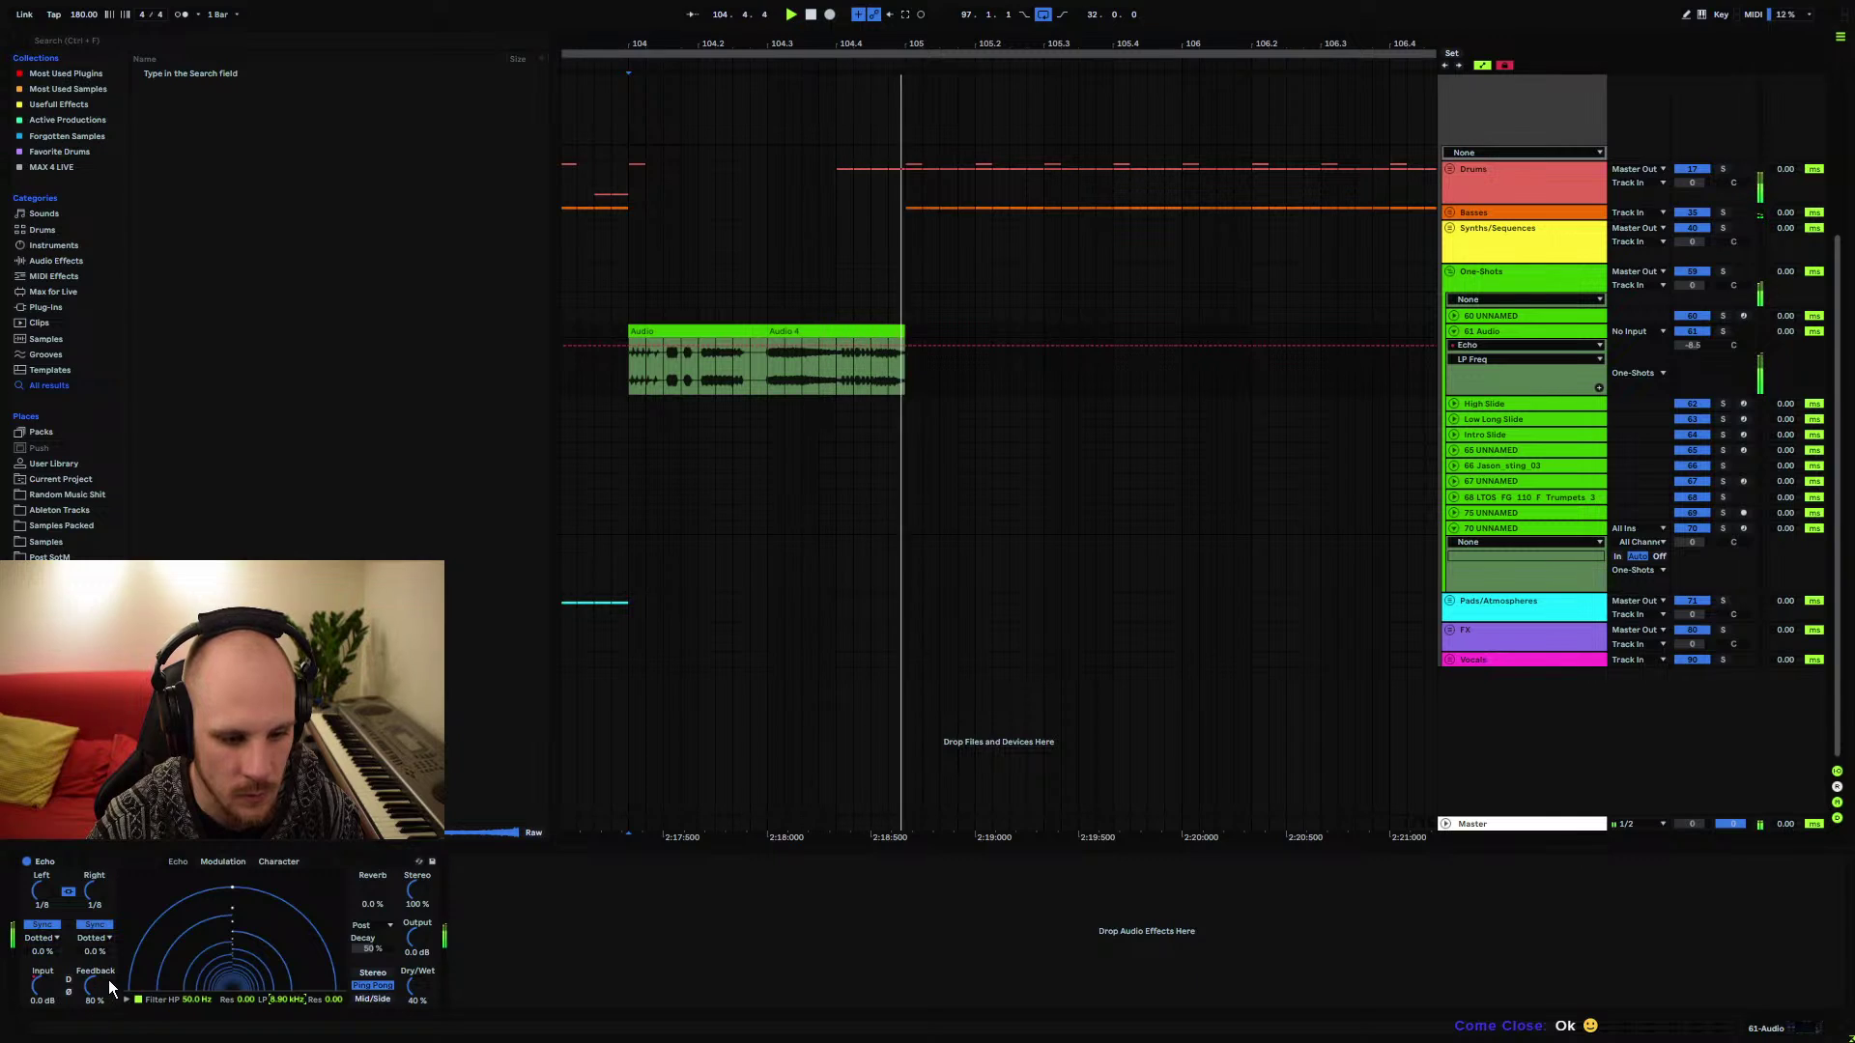
pyautogui.moveTo(110, 987); pyautogui.dragTo(108, 966)
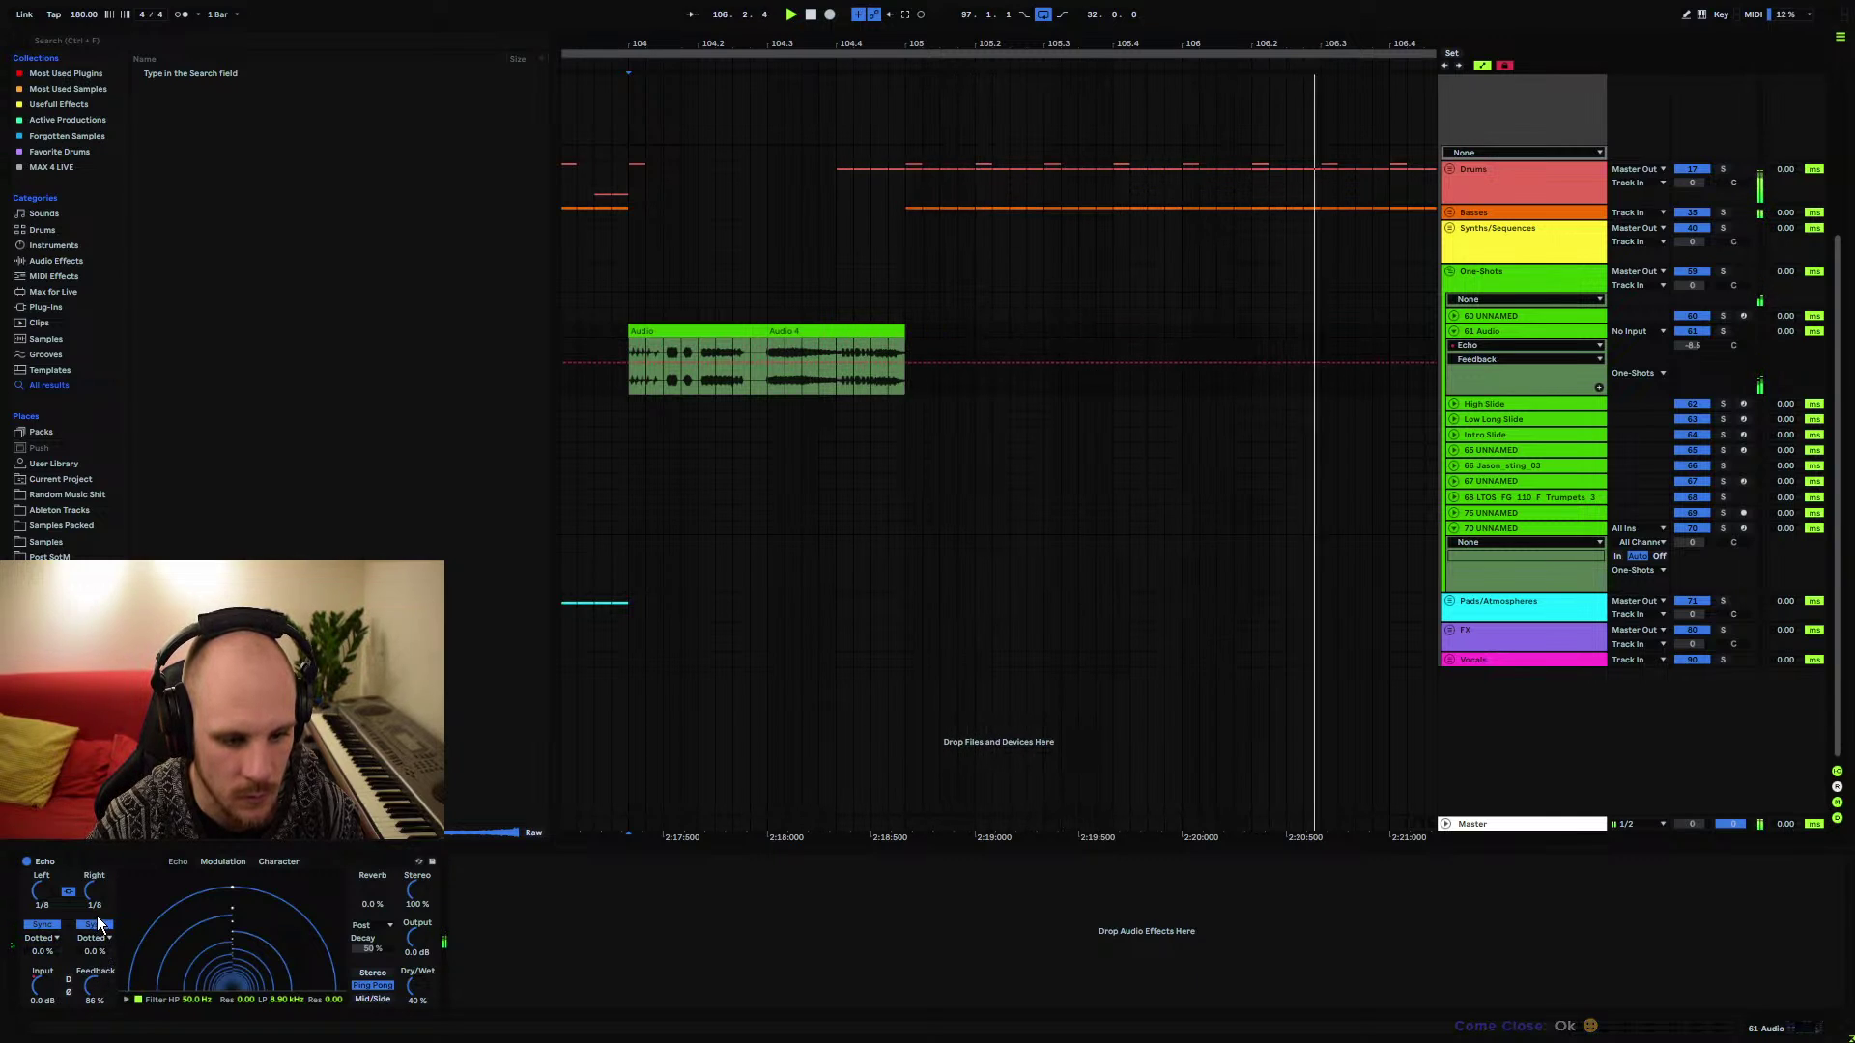
# Move the Echo's Input Gain rise slightly past beat 104.4 and play from that beat
pyautogui.click(39, 985)
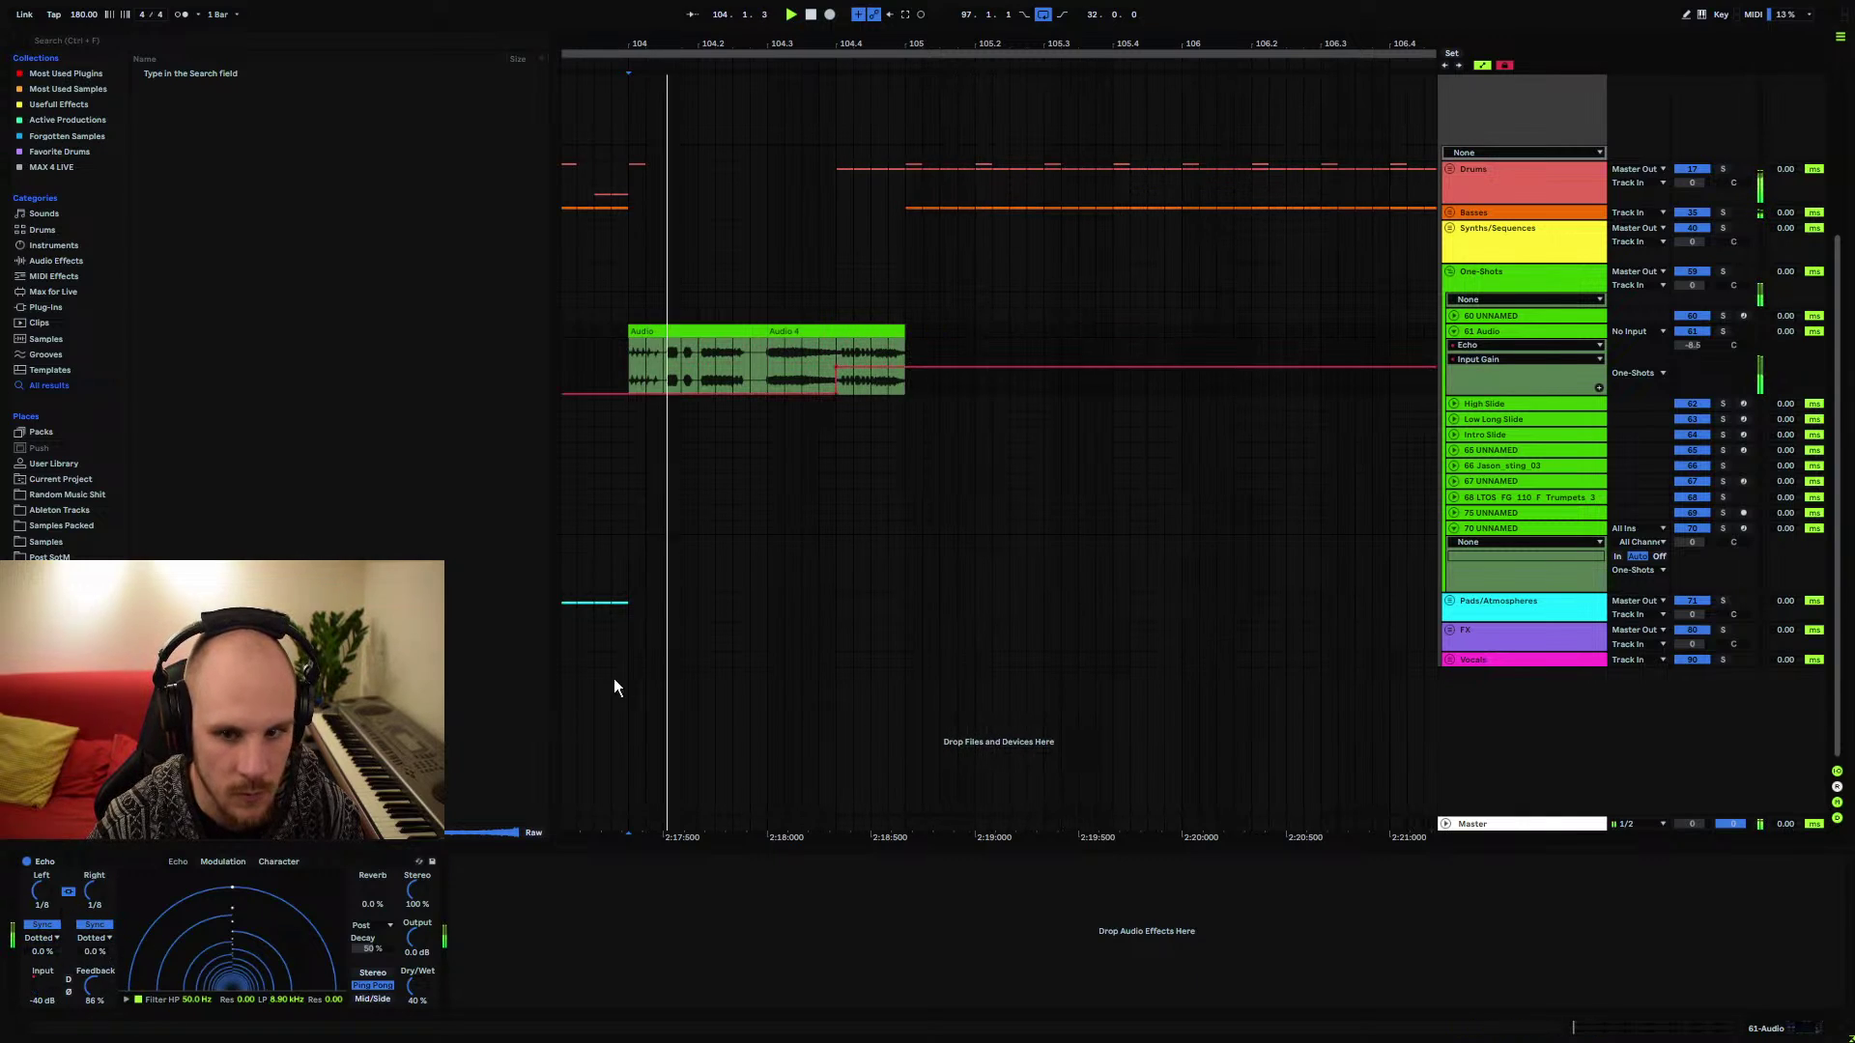
pyautogui.click(836, 344)
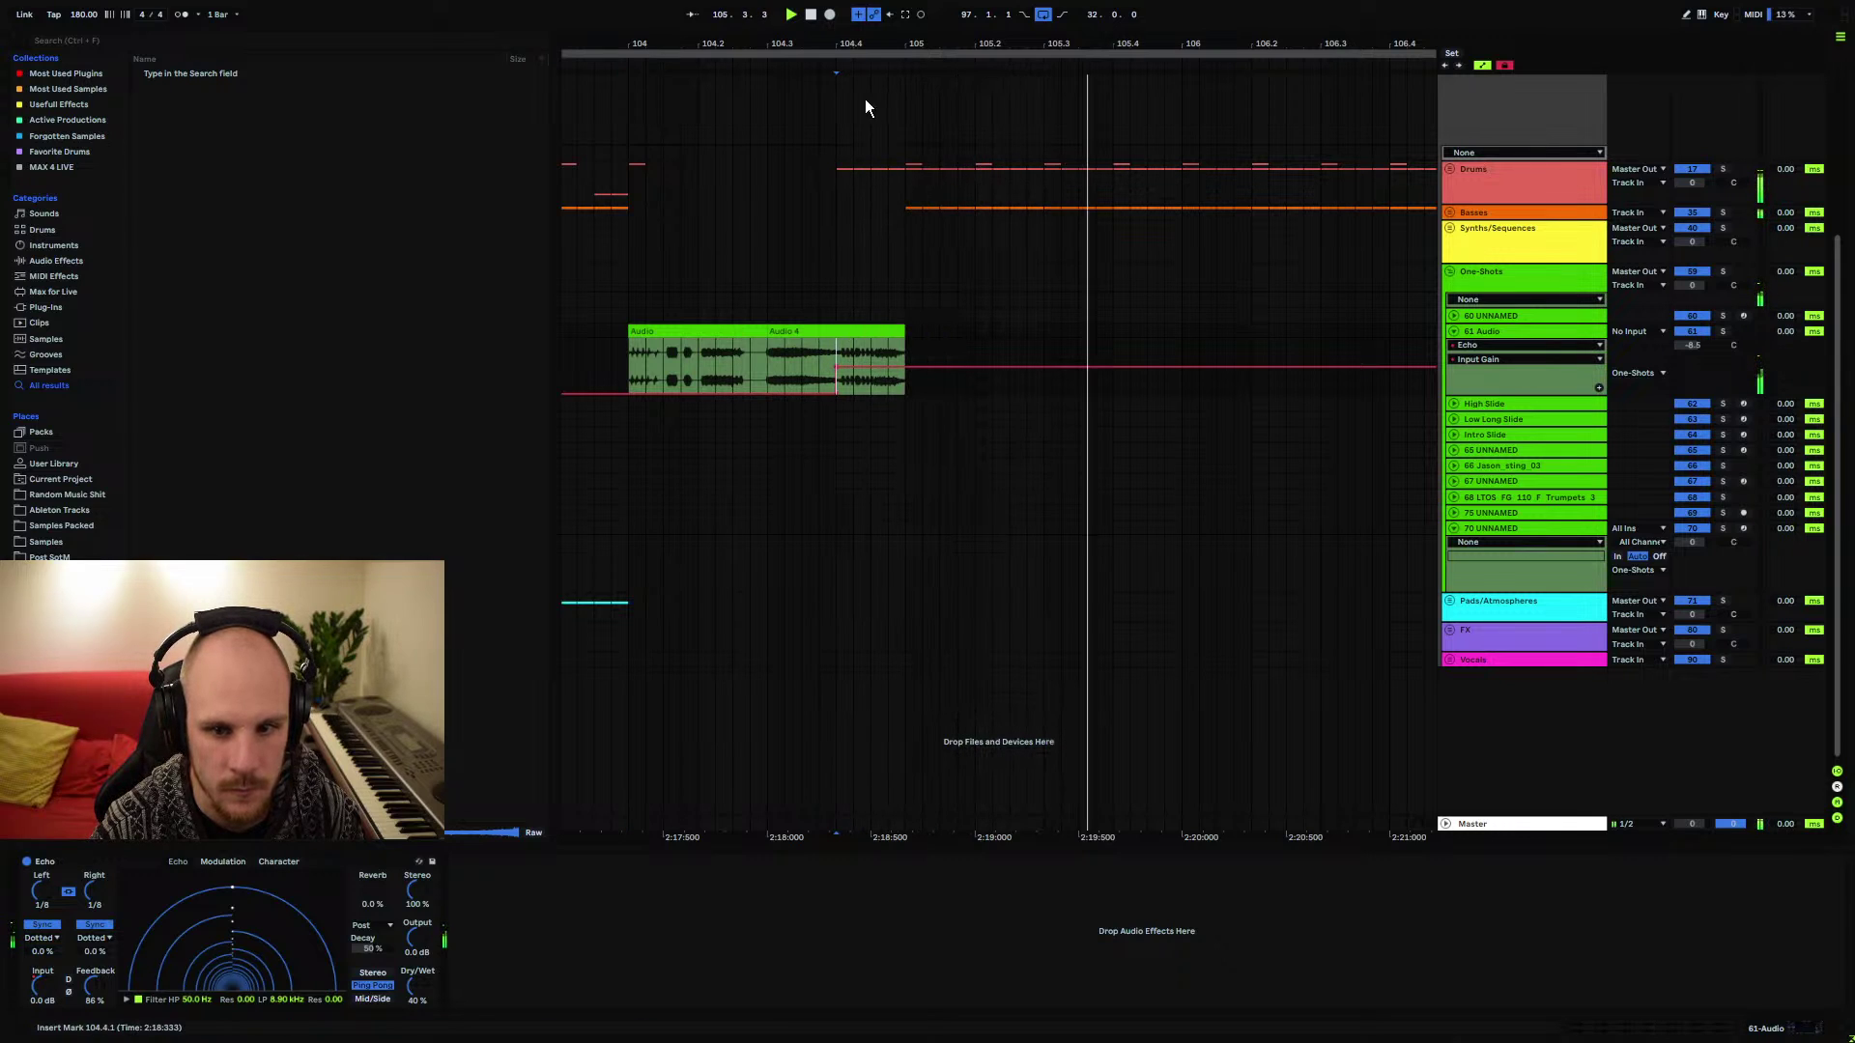
pyautogui.press('+')
pyautogui.press('+')
pyautogui.press('space')
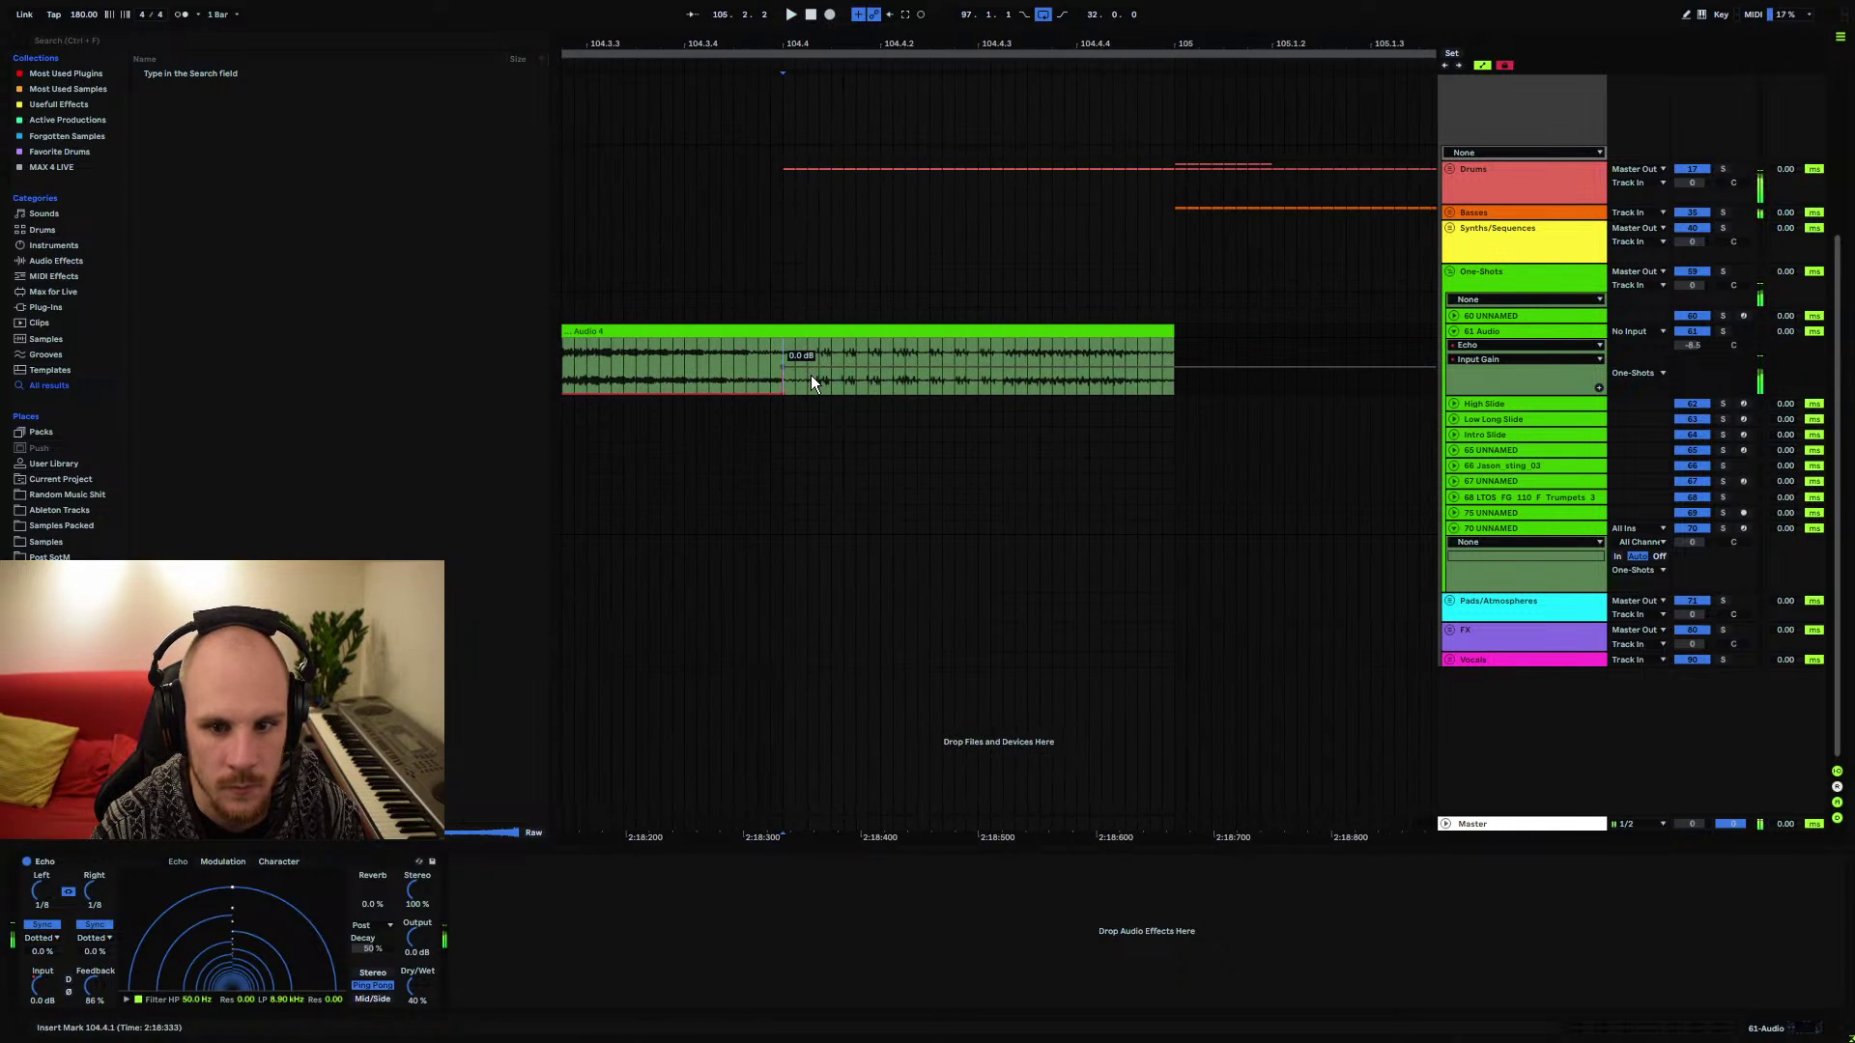
pyautogui.moveTo(784, 369); pyautogui.dragTo(819, 391)
pyautogui.press('space')
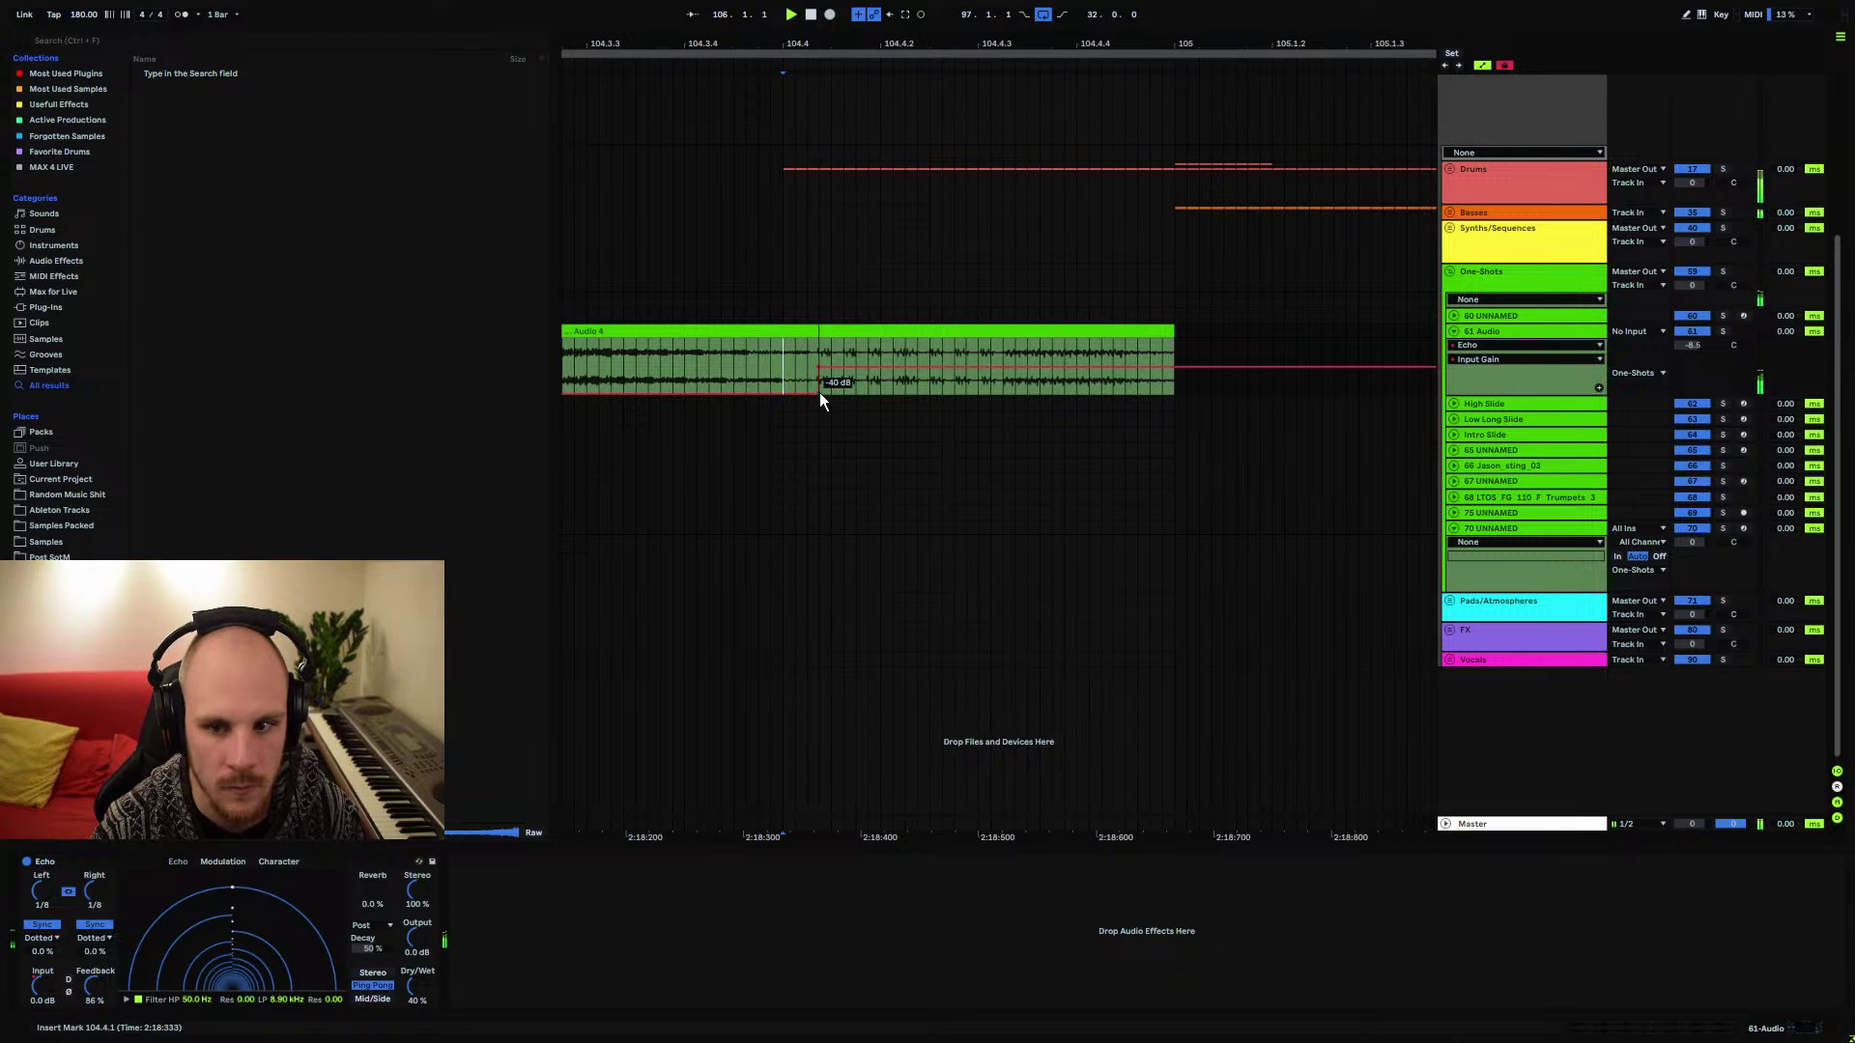
# Replace the Echo on the 61 Audio track with the EchoBoyJr delay
pyautogui.click(135, 858)
pyautogui.press('Delete')
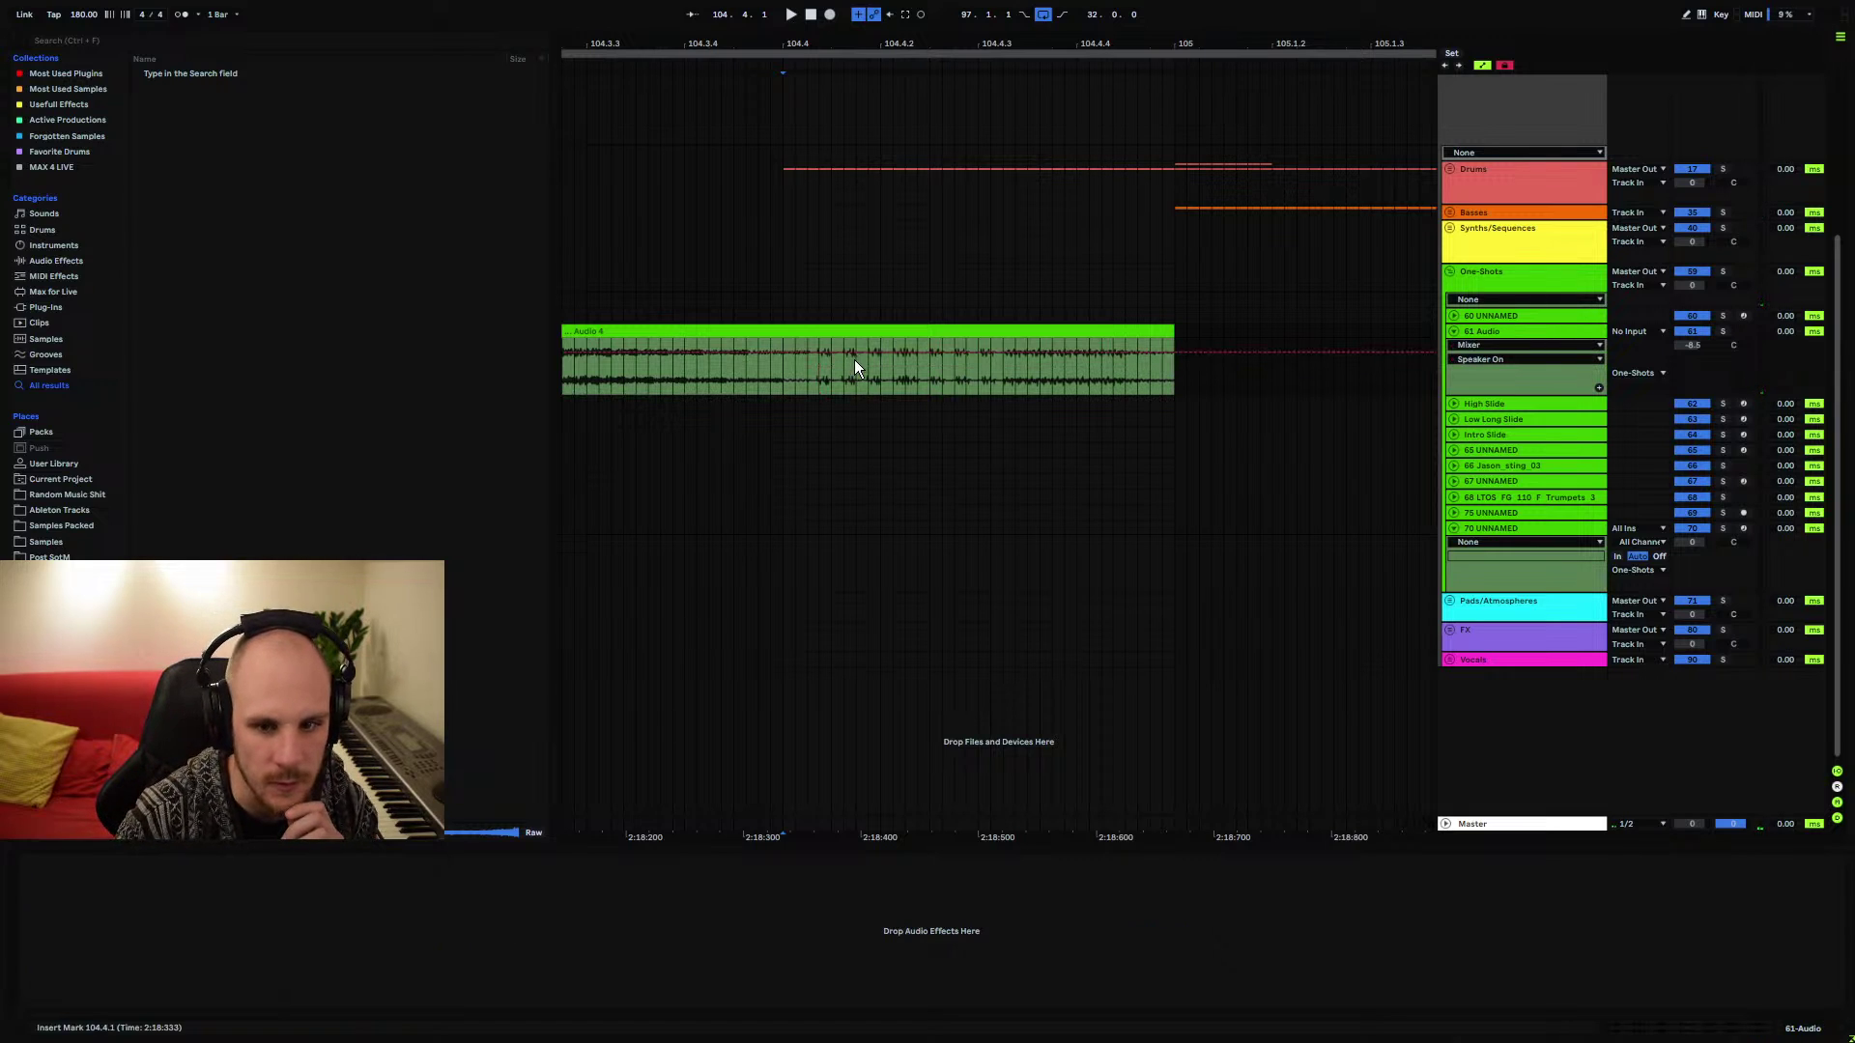
pyautogui.rightClick(831, 379)
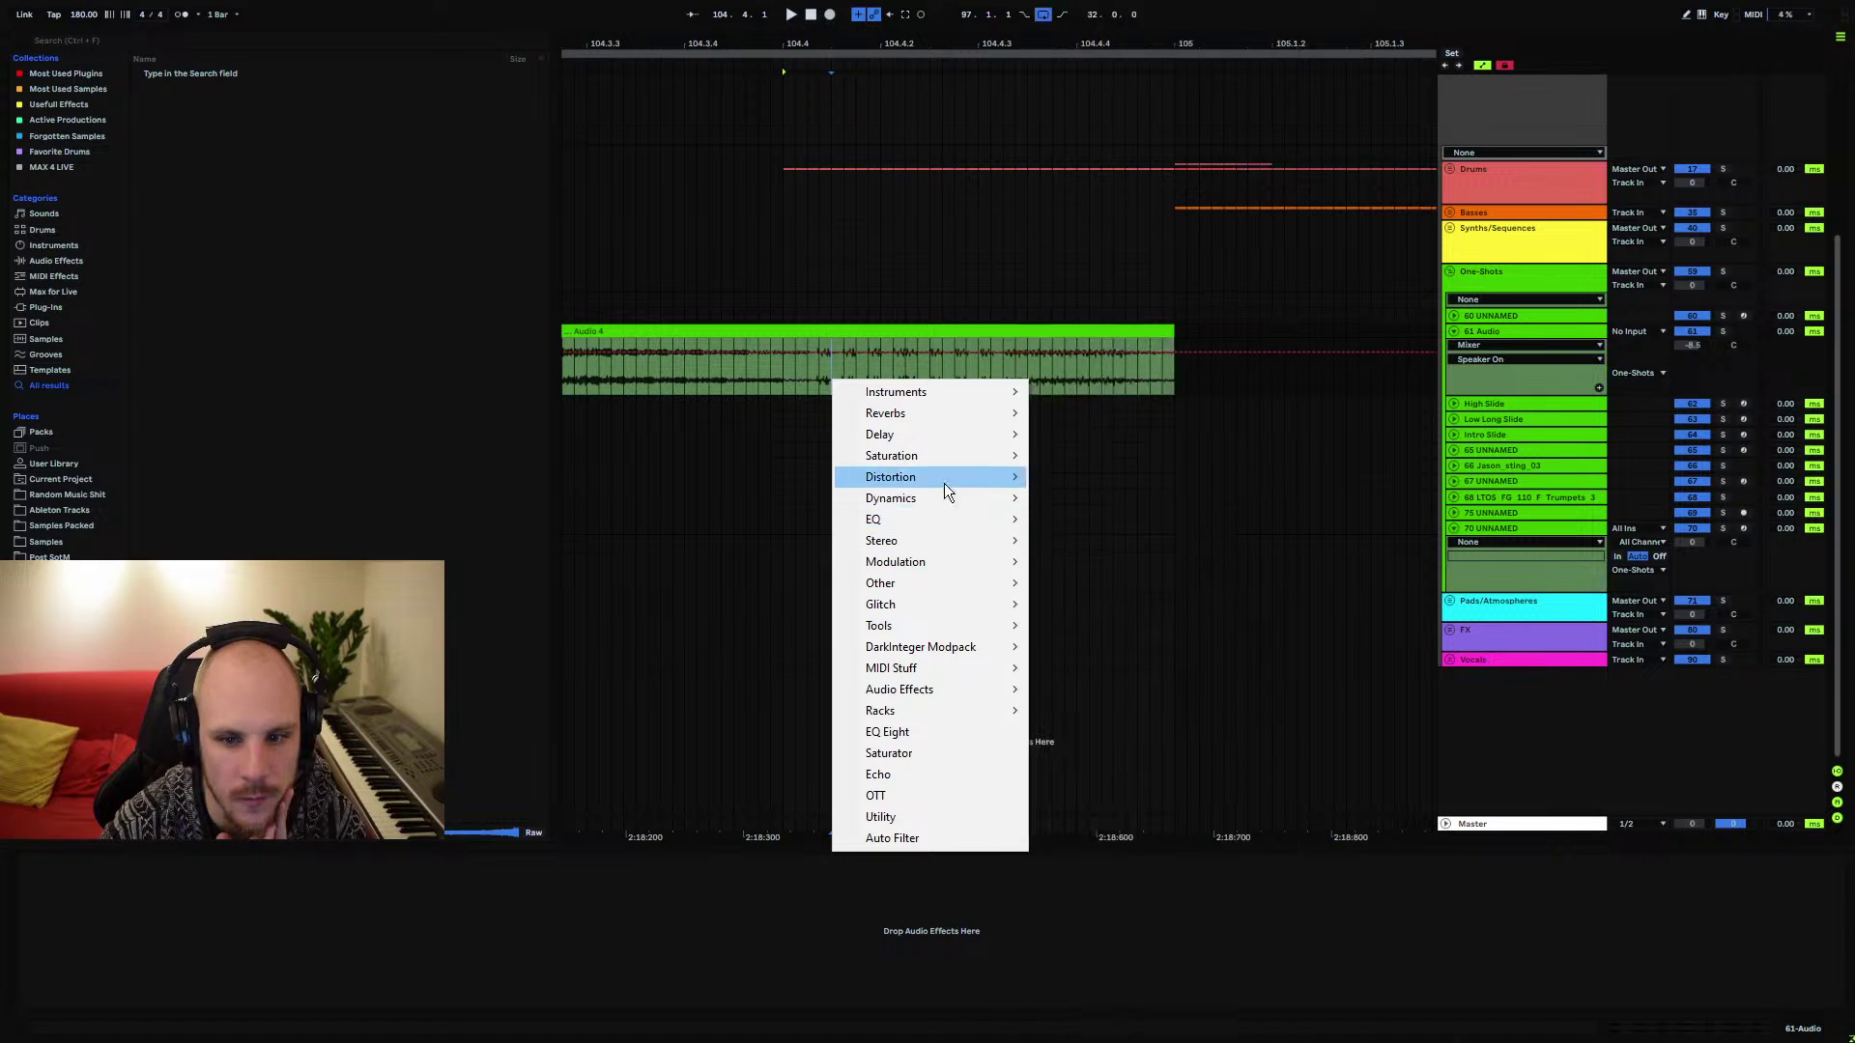
pyautogui.moveTo(936, 501)
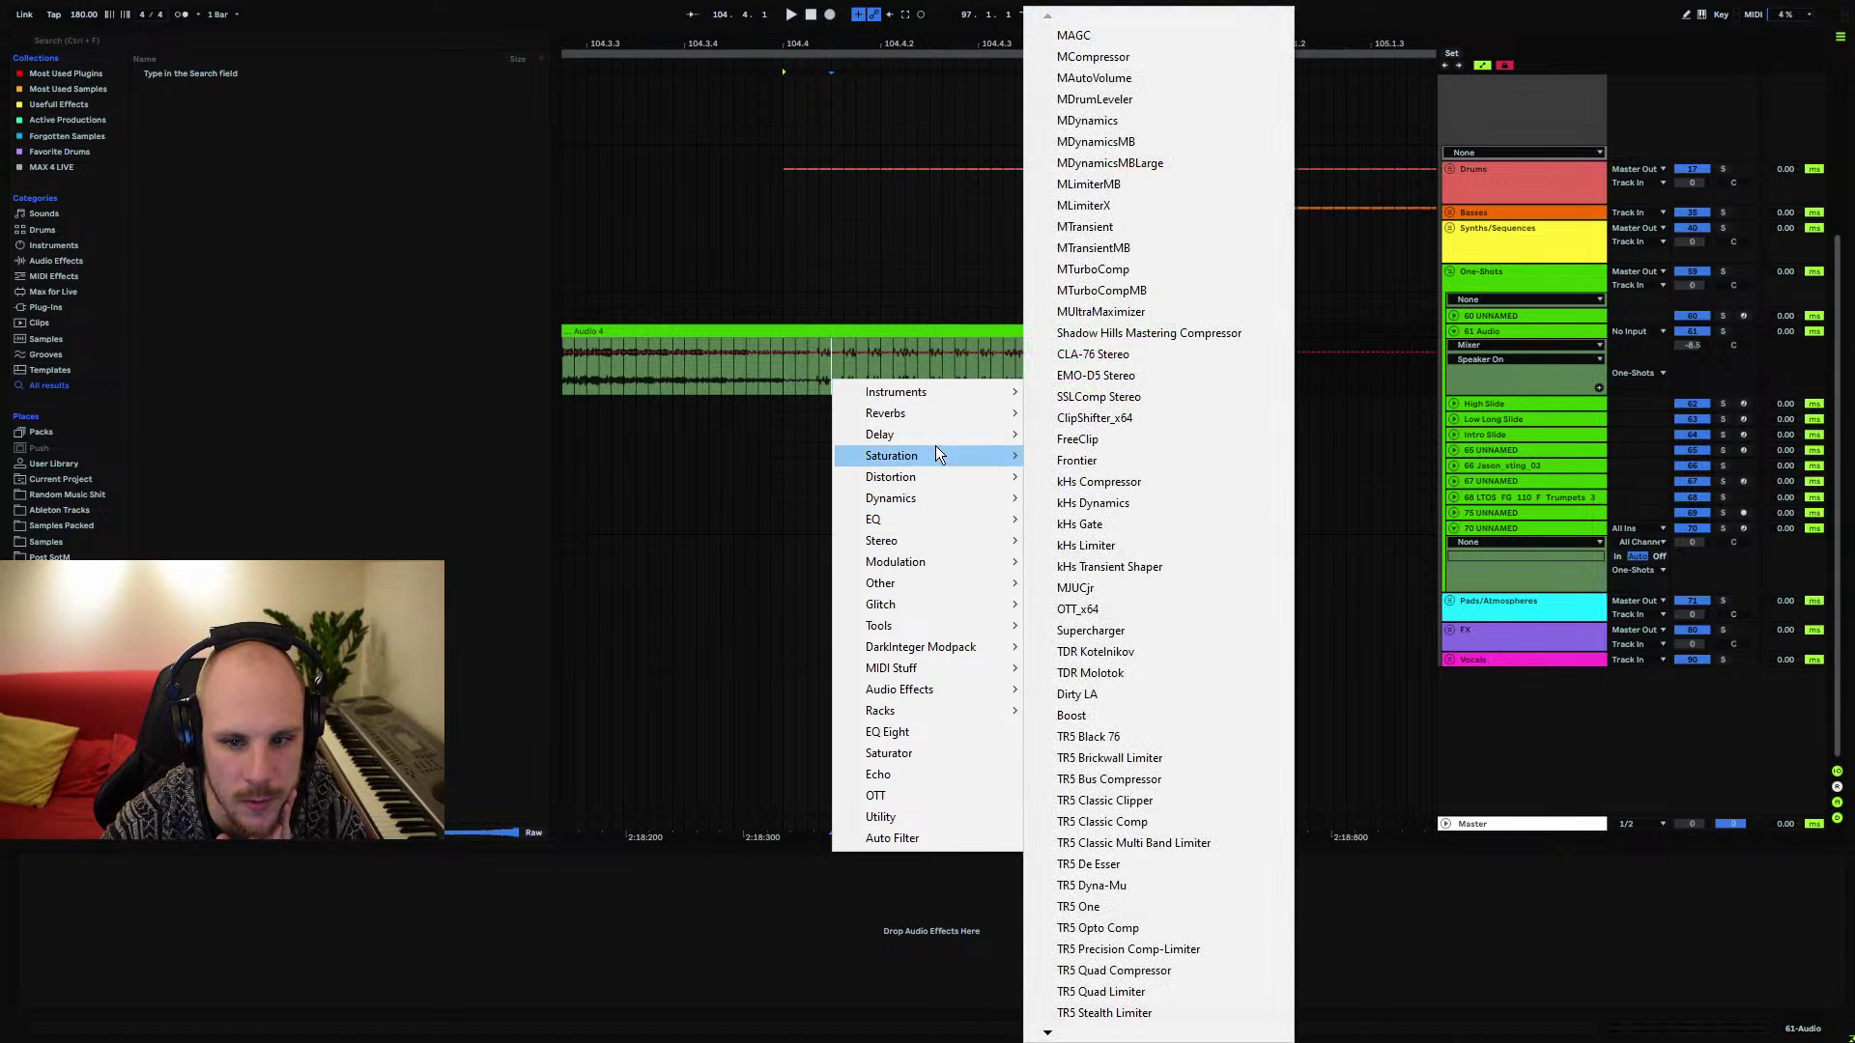
pyautogui.click(1083, 582)
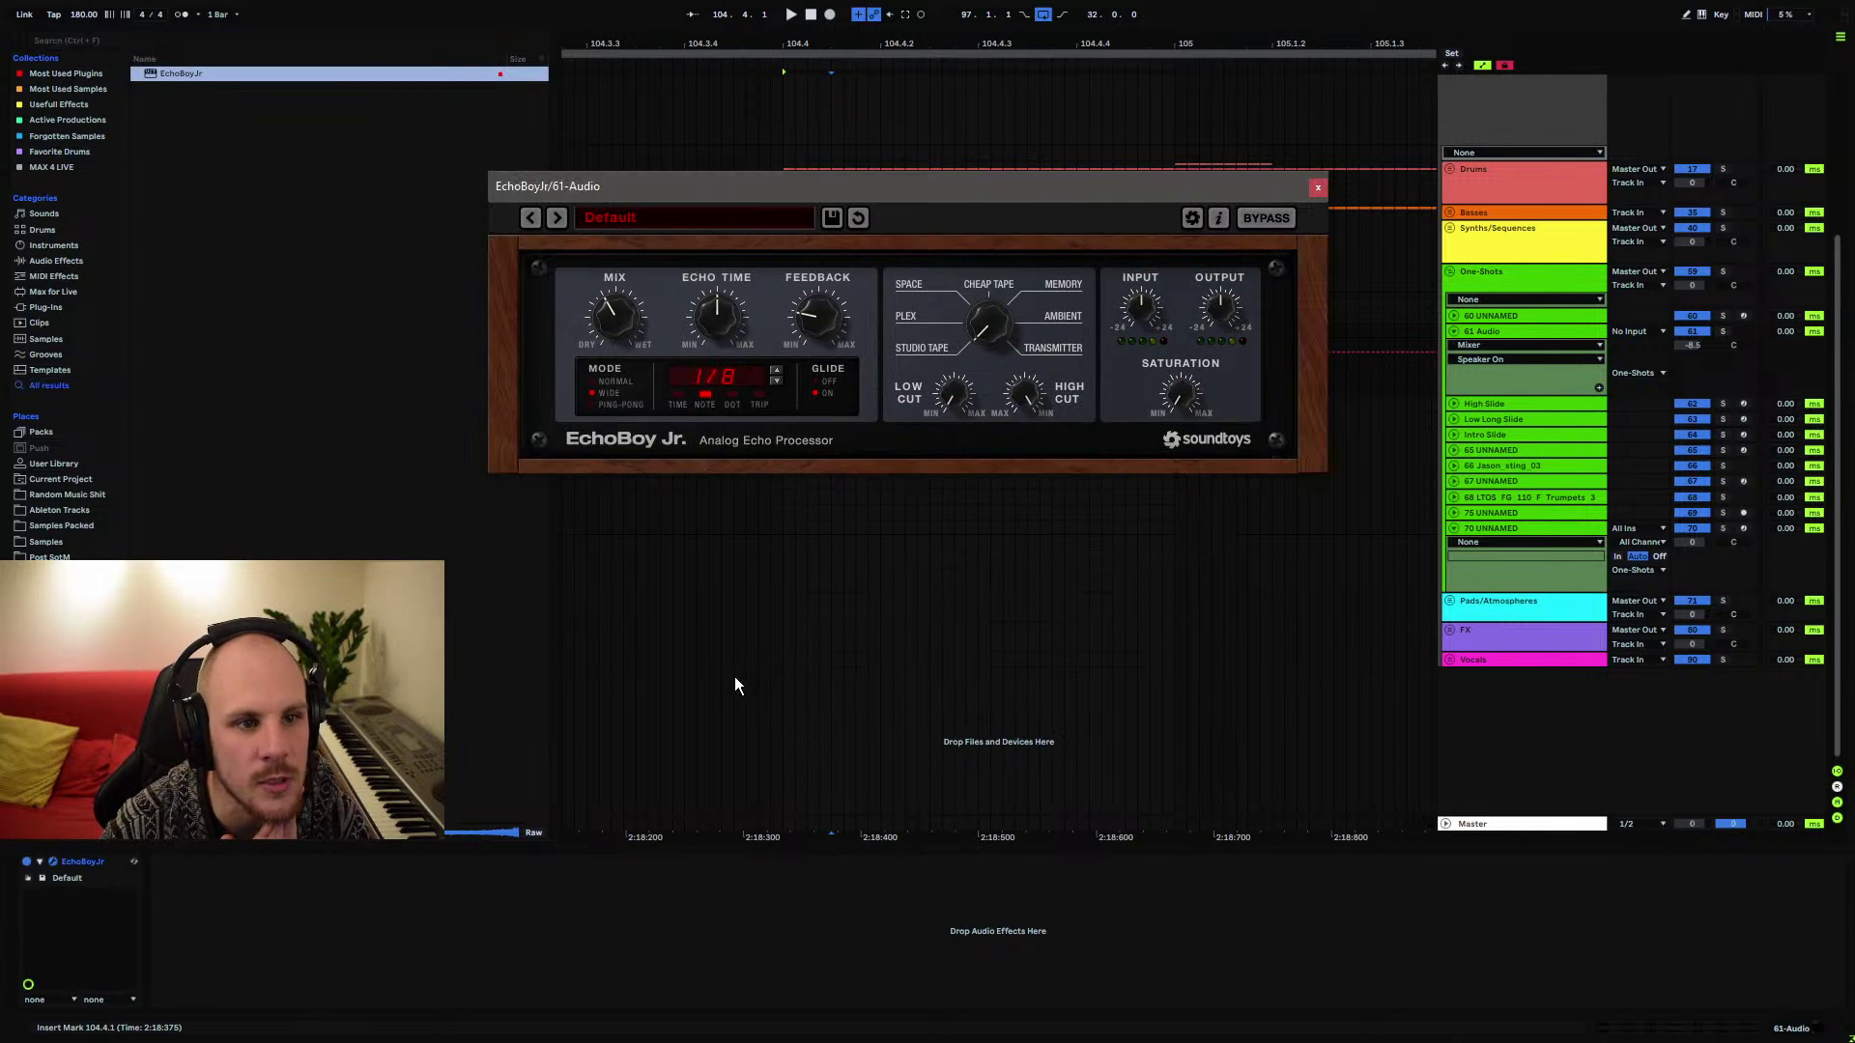
pyautogui.click(1318, 187)
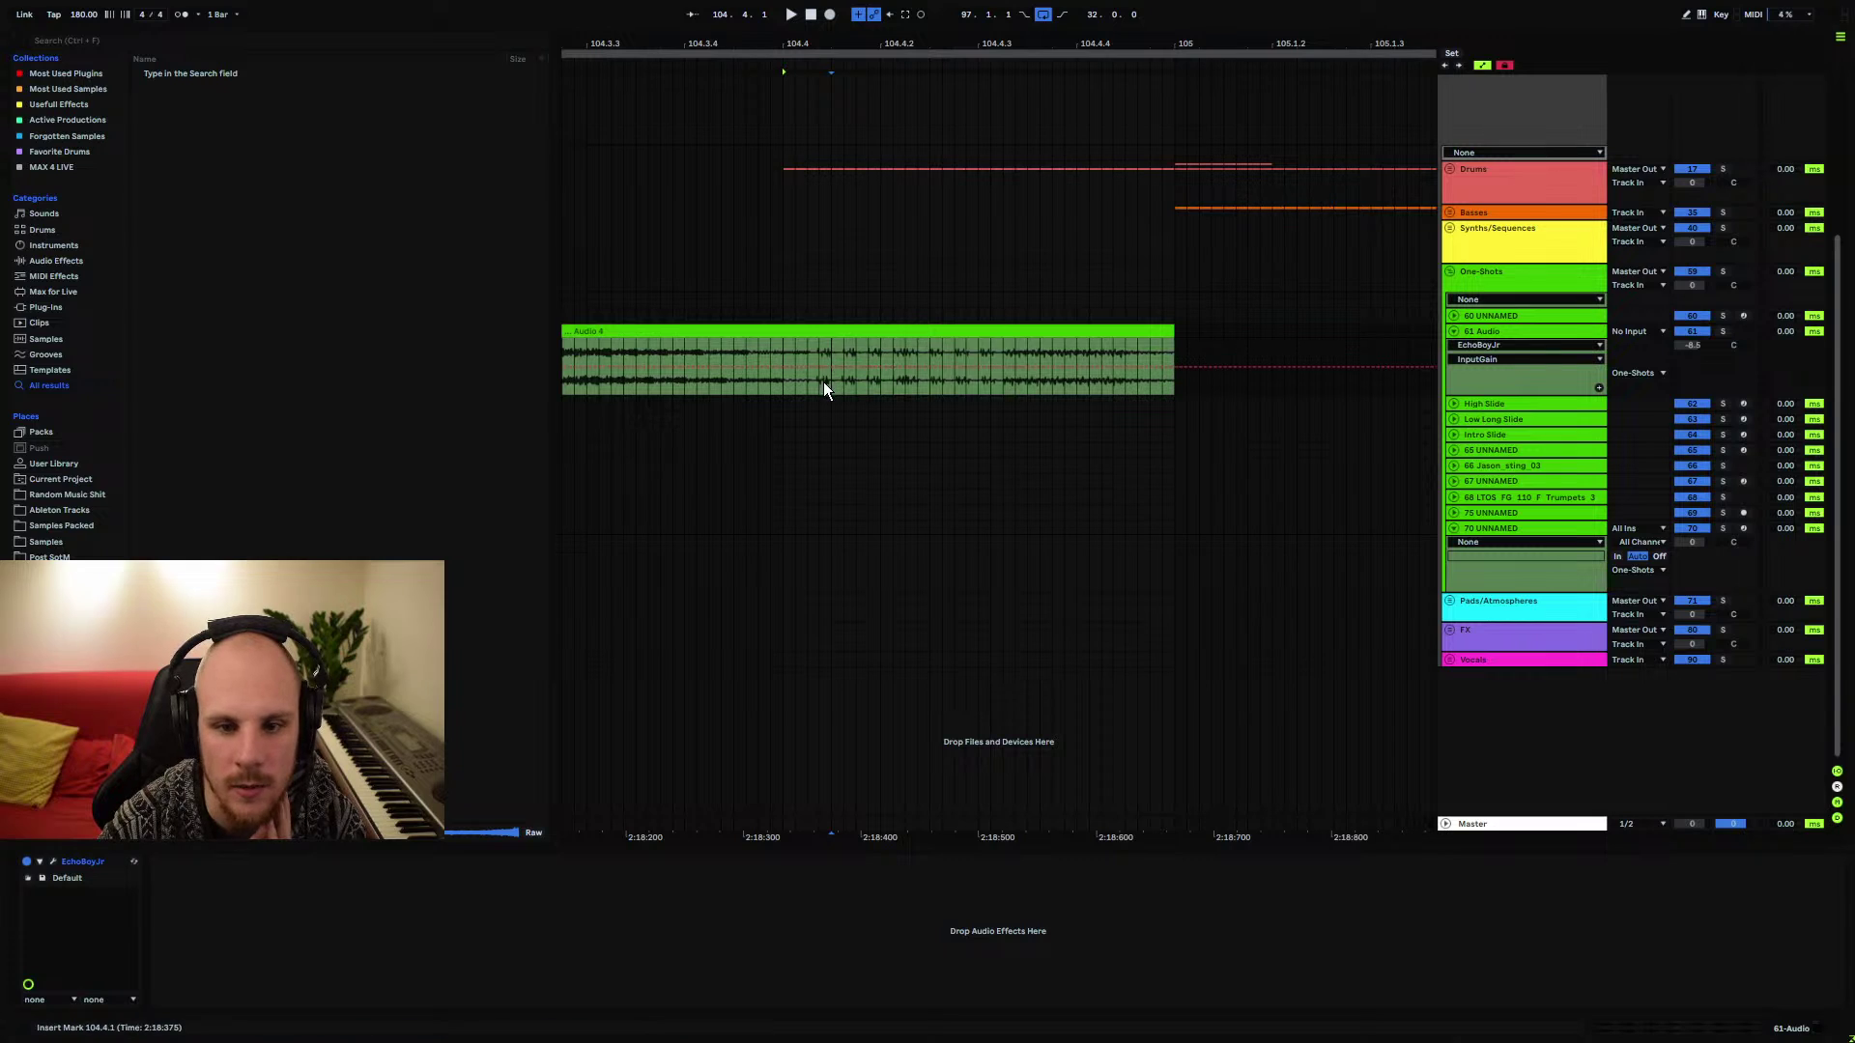
# Automate EchoBoyJr's InputGain to minimum until just after beat 104.4 and play from that beat
pyautogui.moveTo(813, 368); pyautogui.dragTo(814, 394)
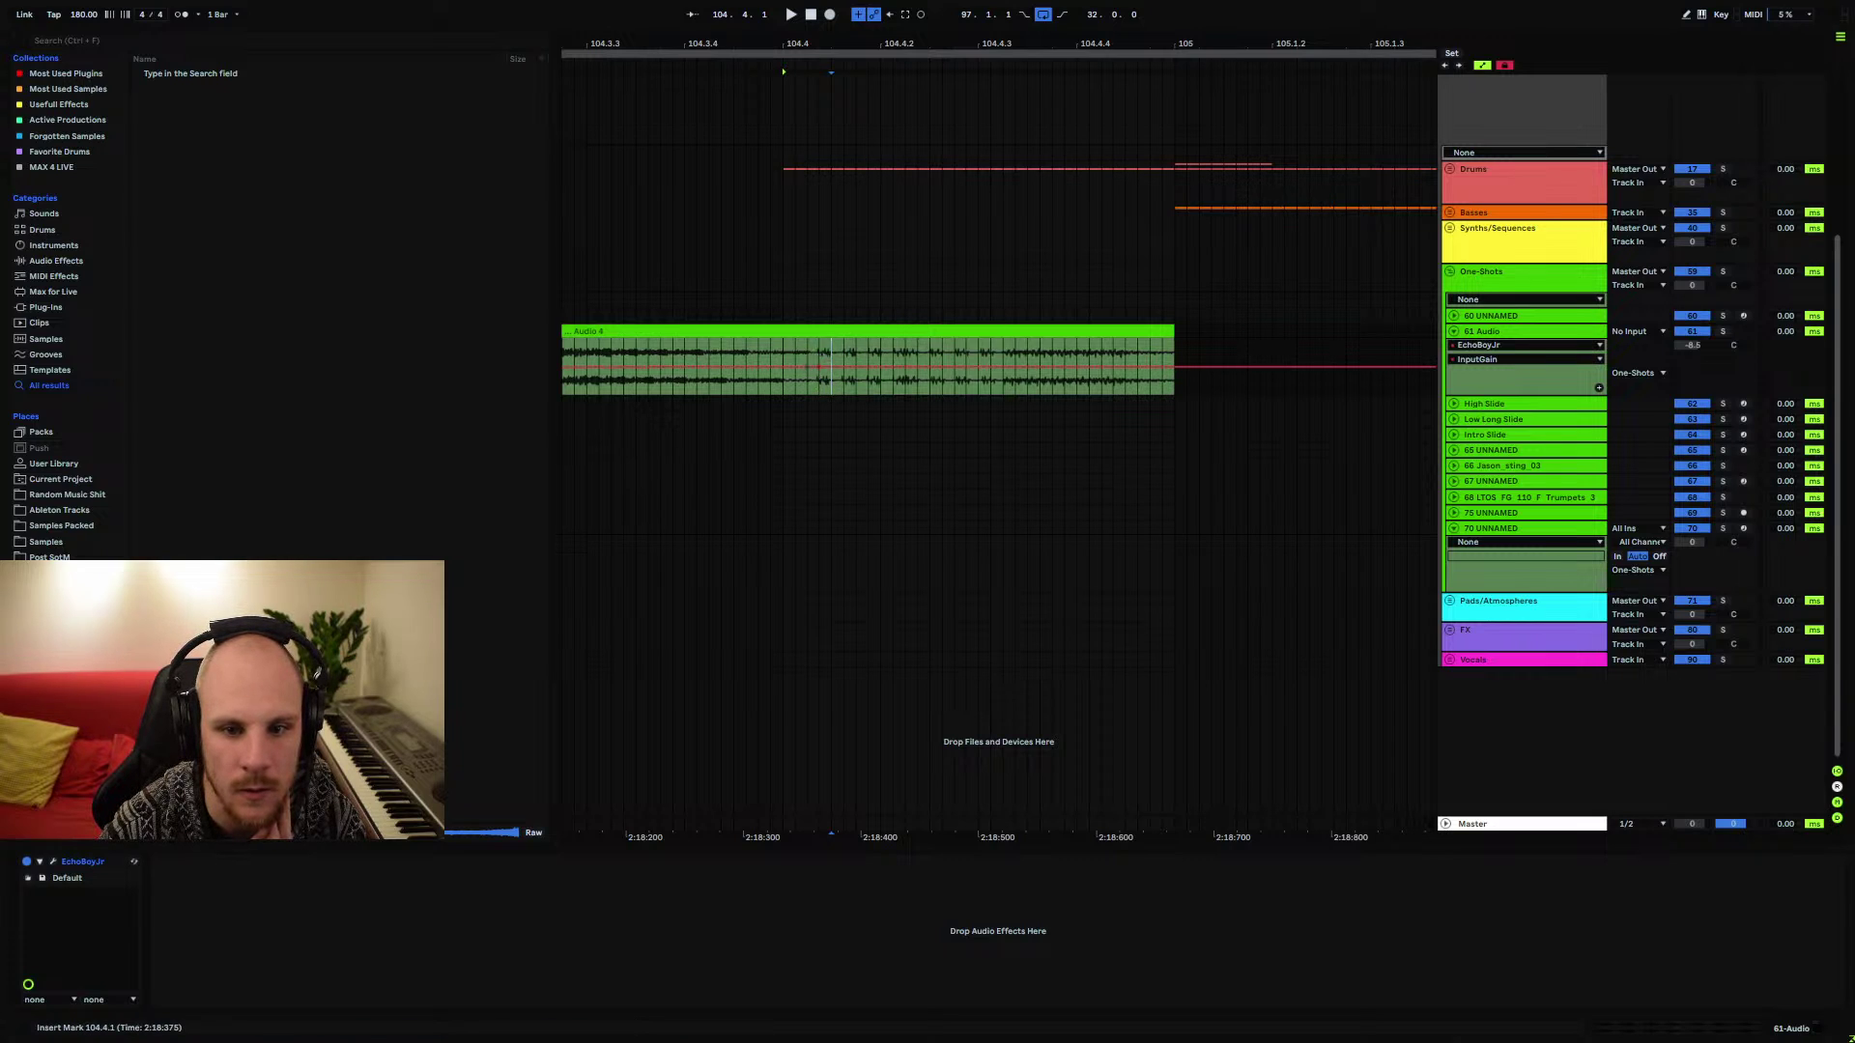
pyautogui.click(782, 355)
pyautogui.press('space')
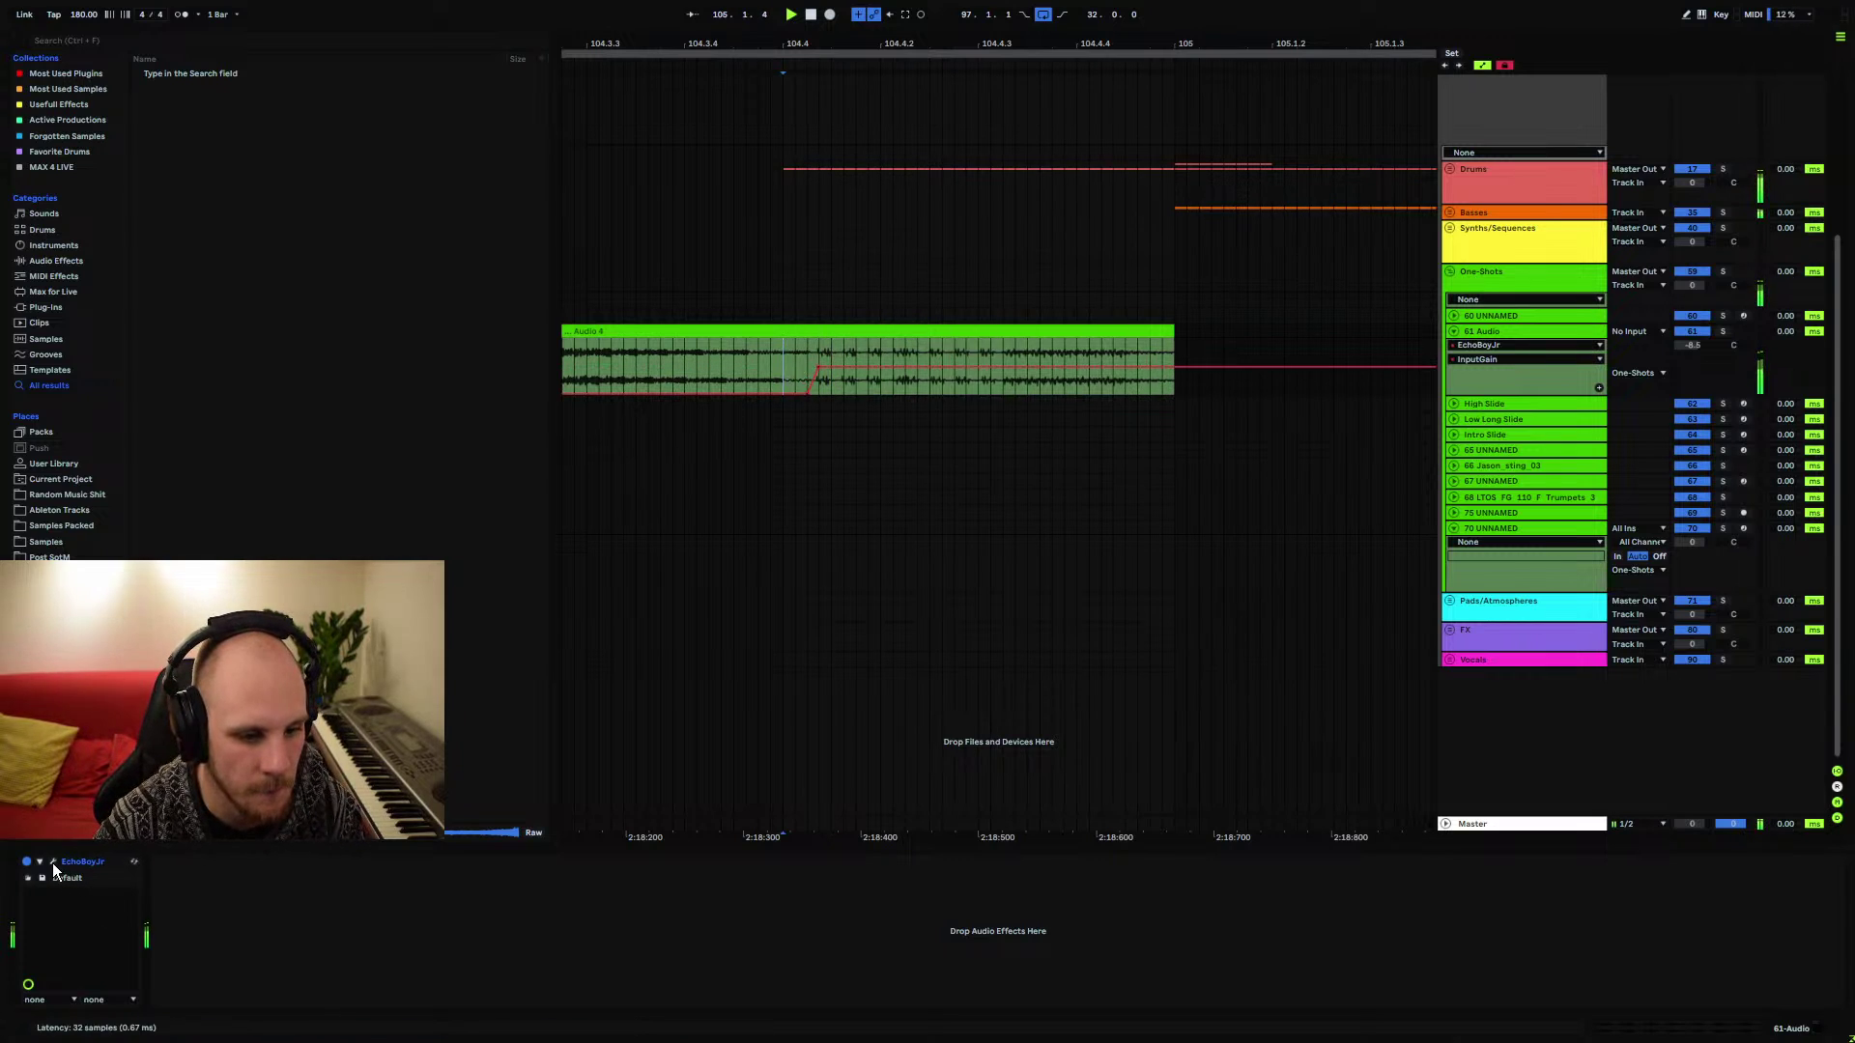
# Set EchoBoyJr's echo time to a dotted 1/4 note and raise its feedback during playback
pyautogui.click(54, 861)
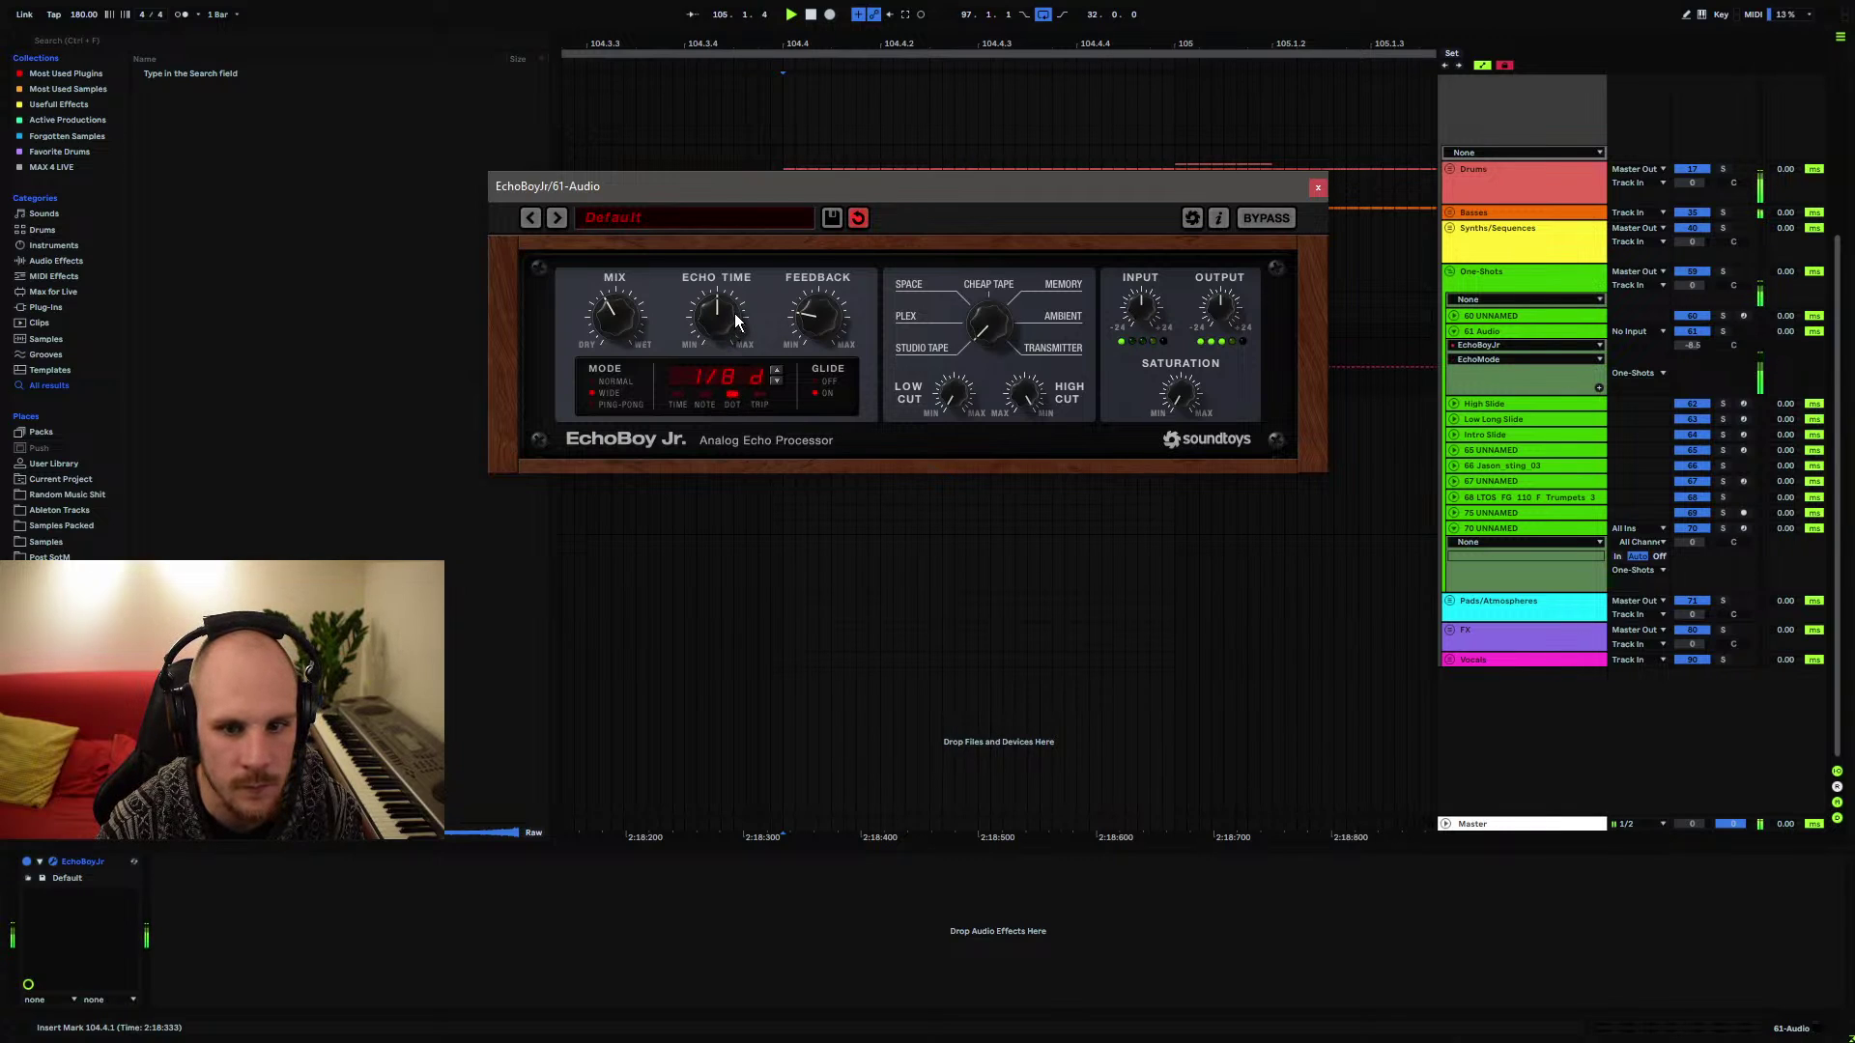
pyautogui.moveTo(818, 319); pyautogui.dragTo(704, 334)
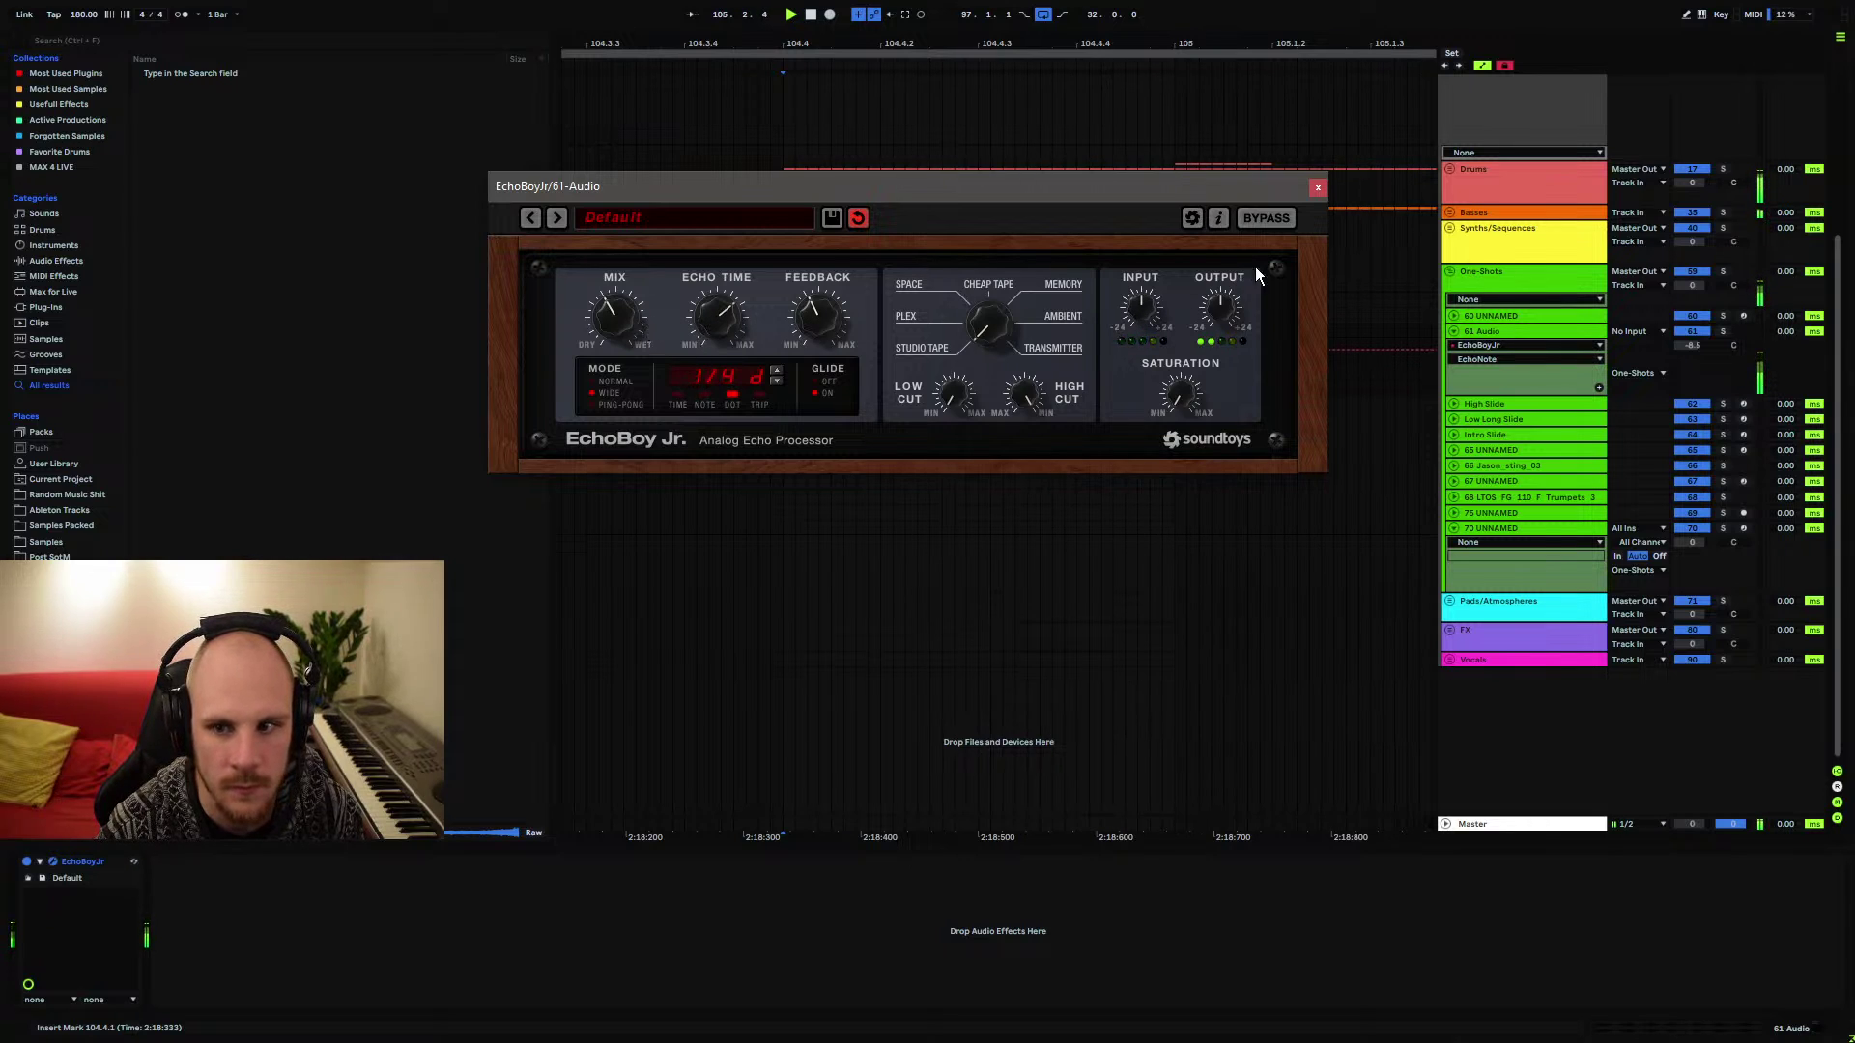
pyautogui.click(1319, 187)
# Place the insert marker at bar 104 and stop the playback
pyautogui.scroll(-5, 736, 380)
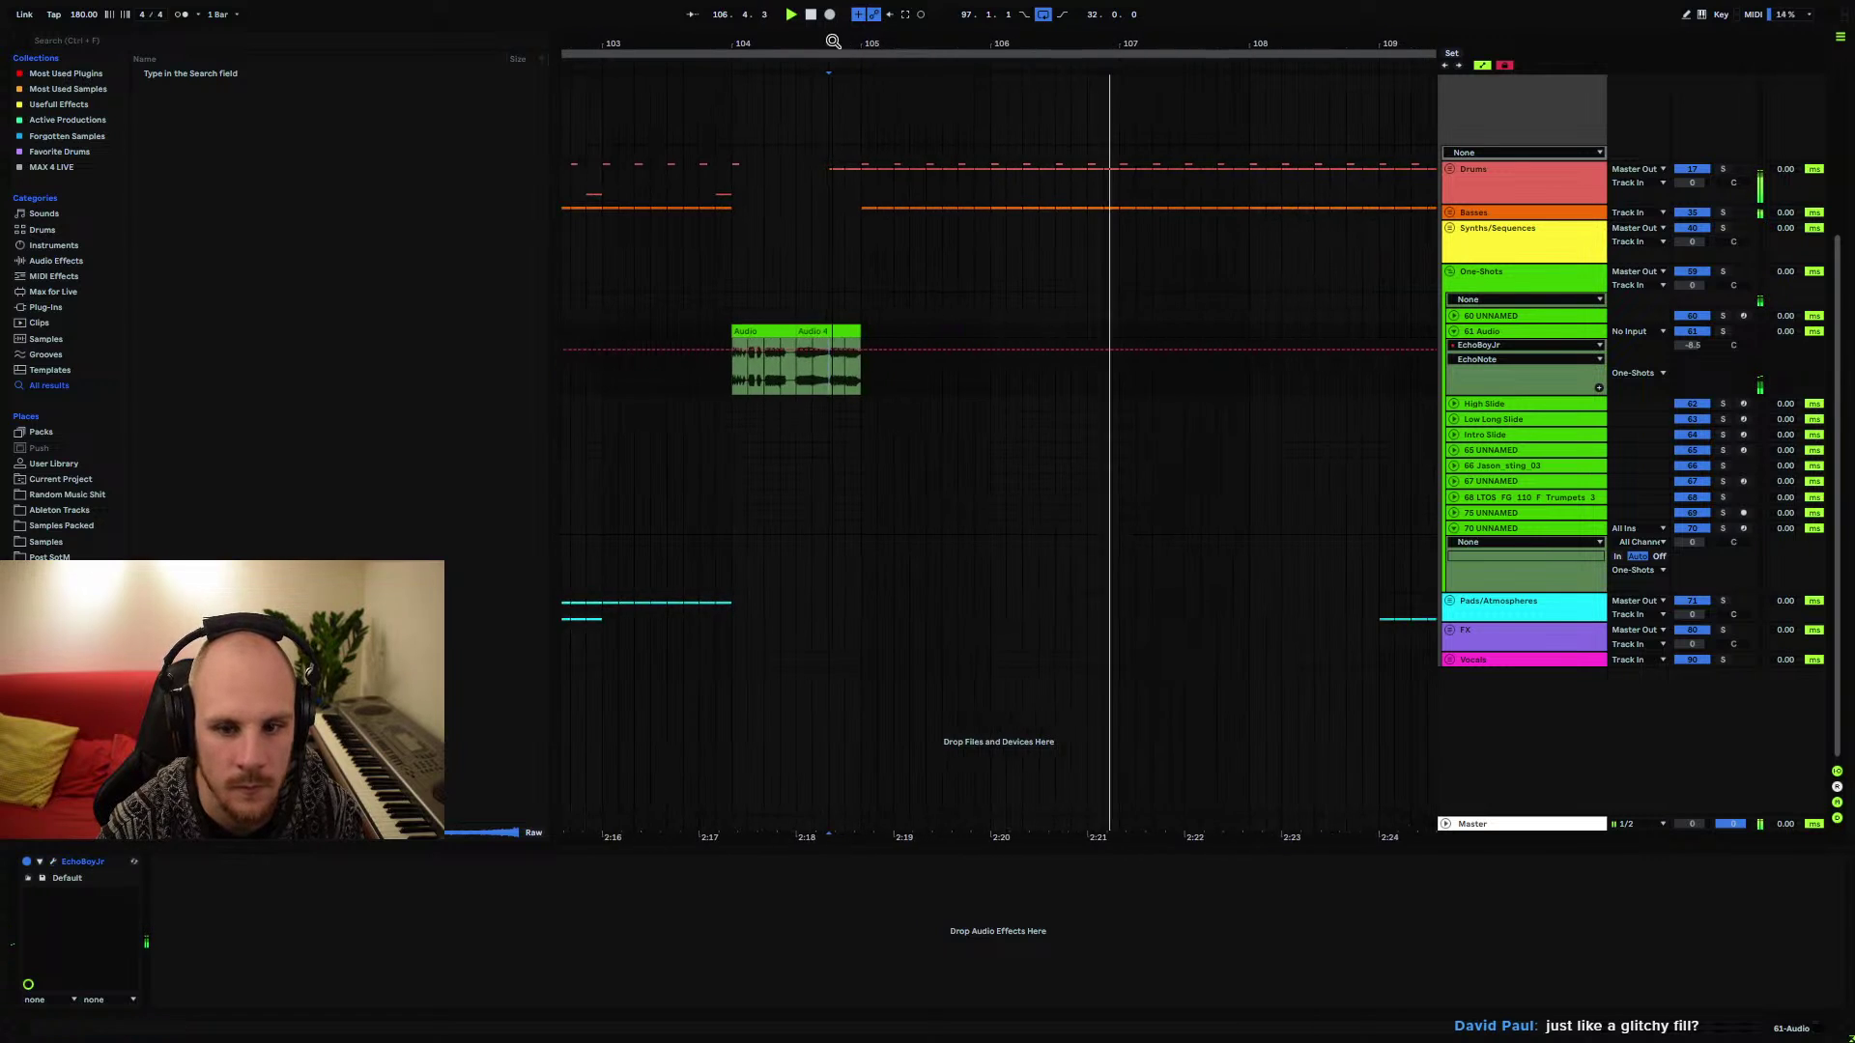
pyautogui.click(727, 500)
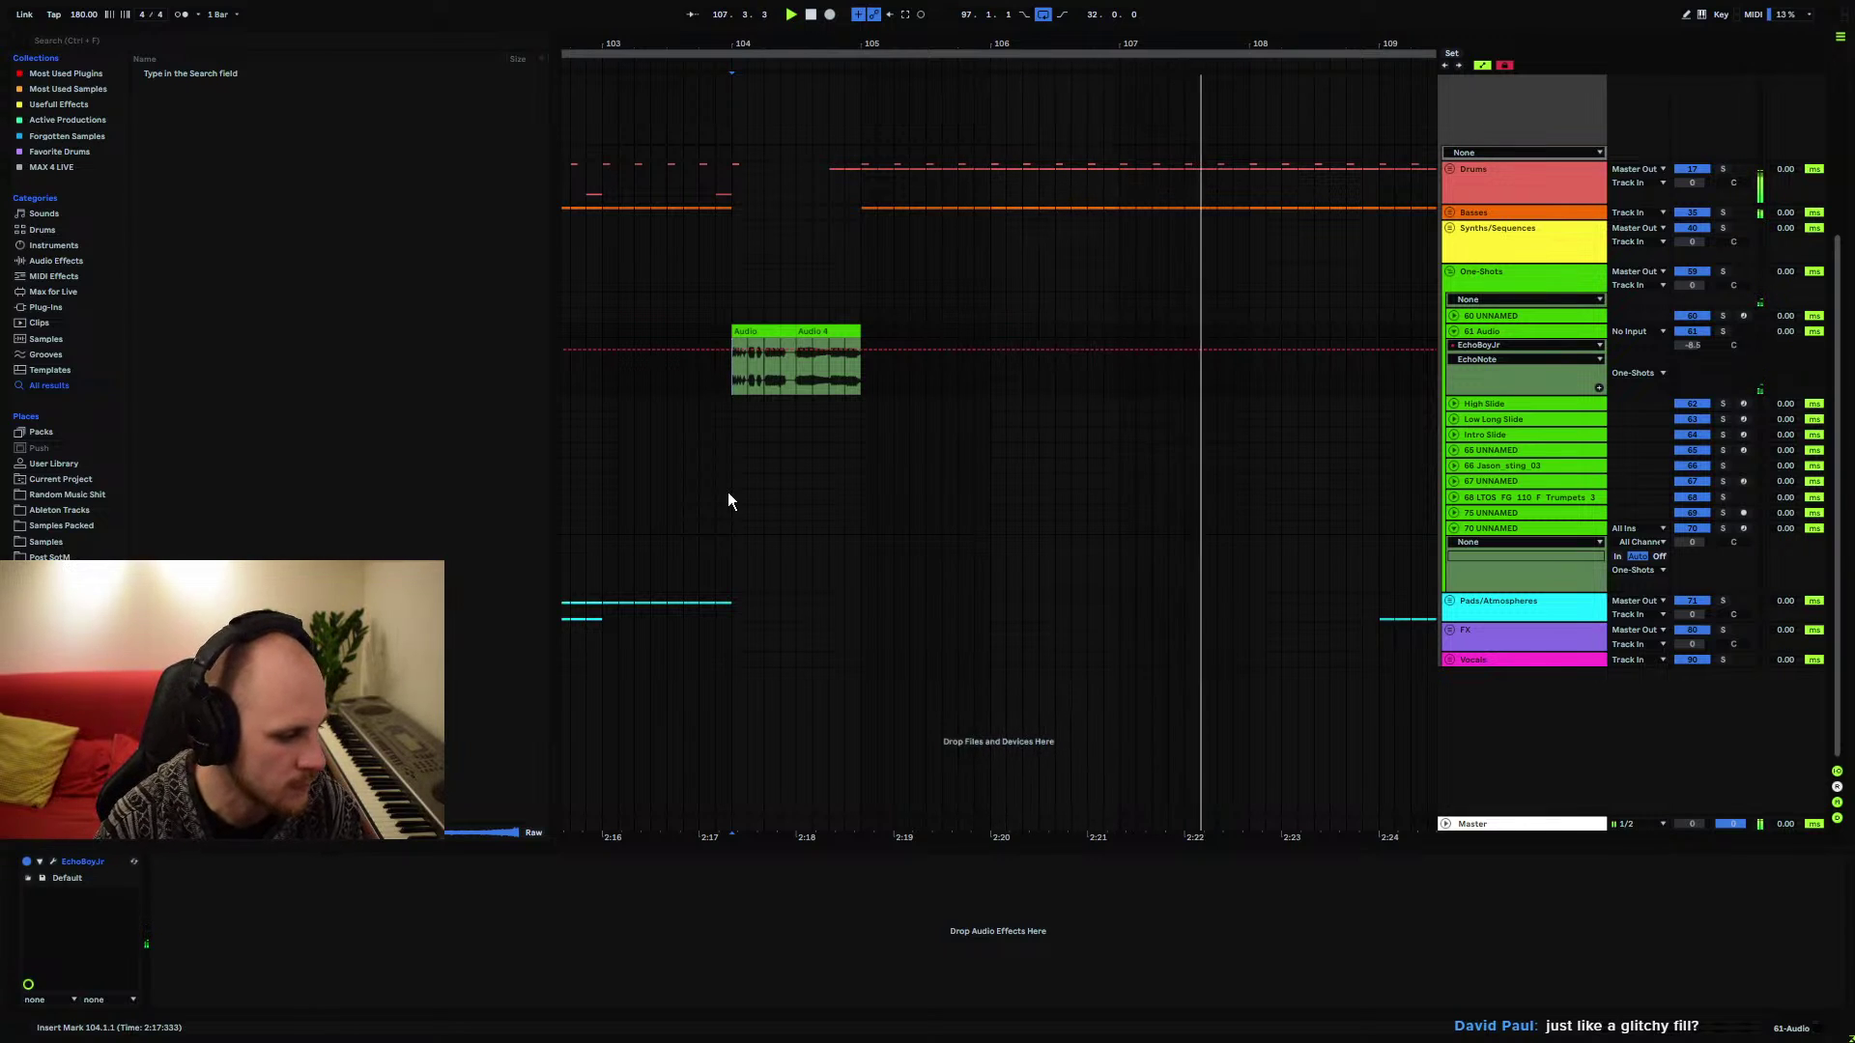
pyautogui.press('space')
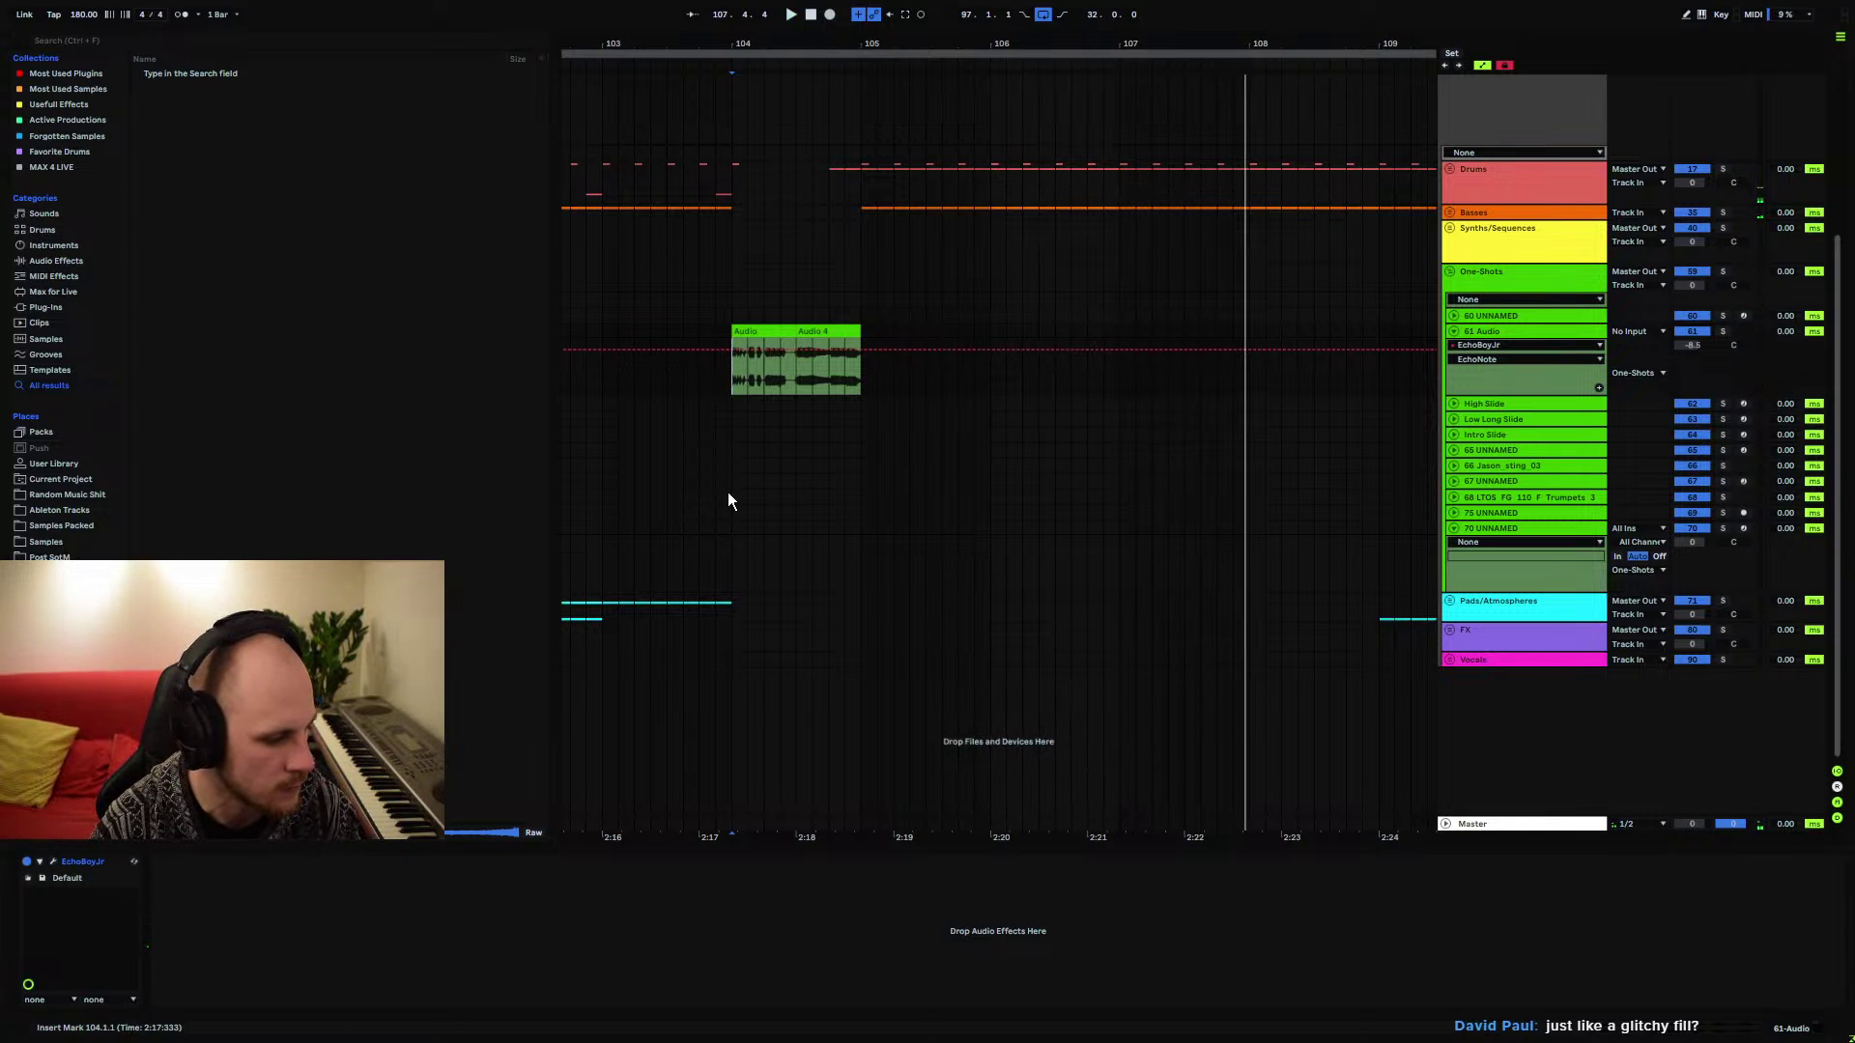
# Try adding the dblue_Glitch_v1_3.64 effect to the 61 Audio track and remove it again
pyautogui.rightClick(900, 369)
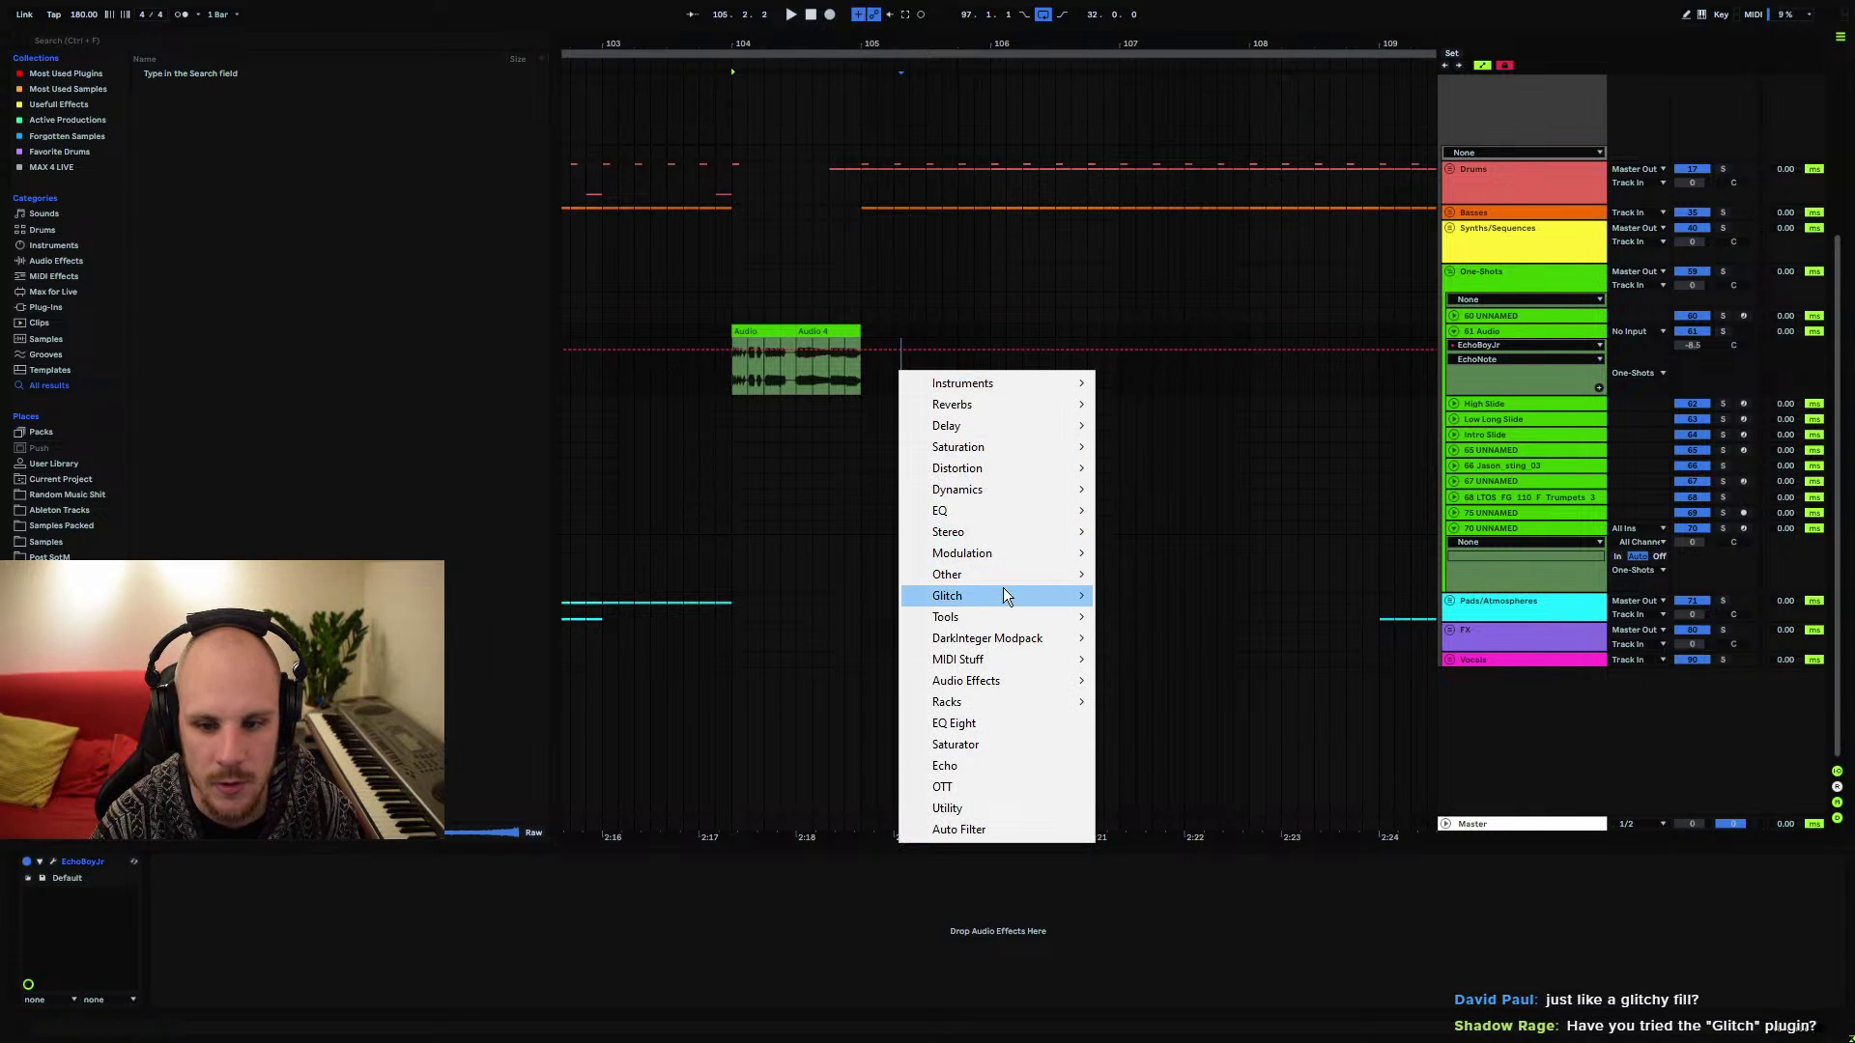
pyautogui.moveTo(1003, 593)
pyautogui.click(1155, 598)
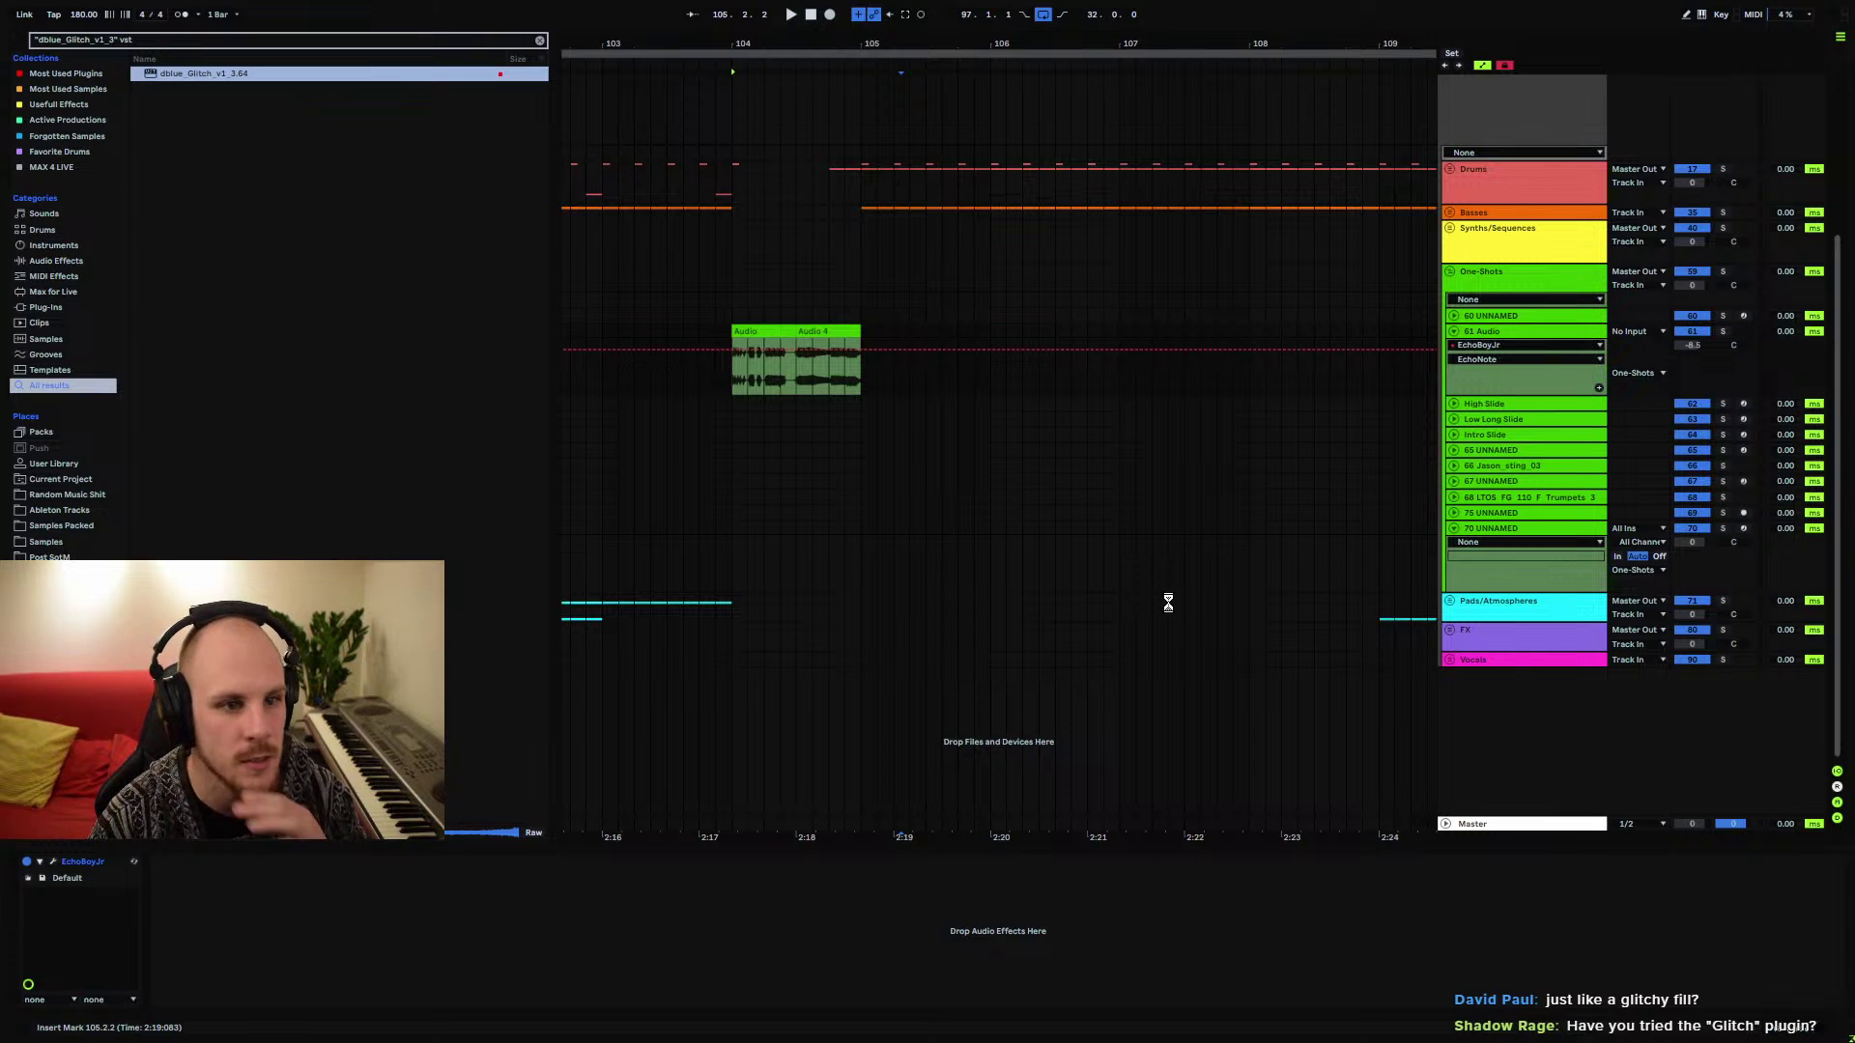
pyautogui.click(214, 860)
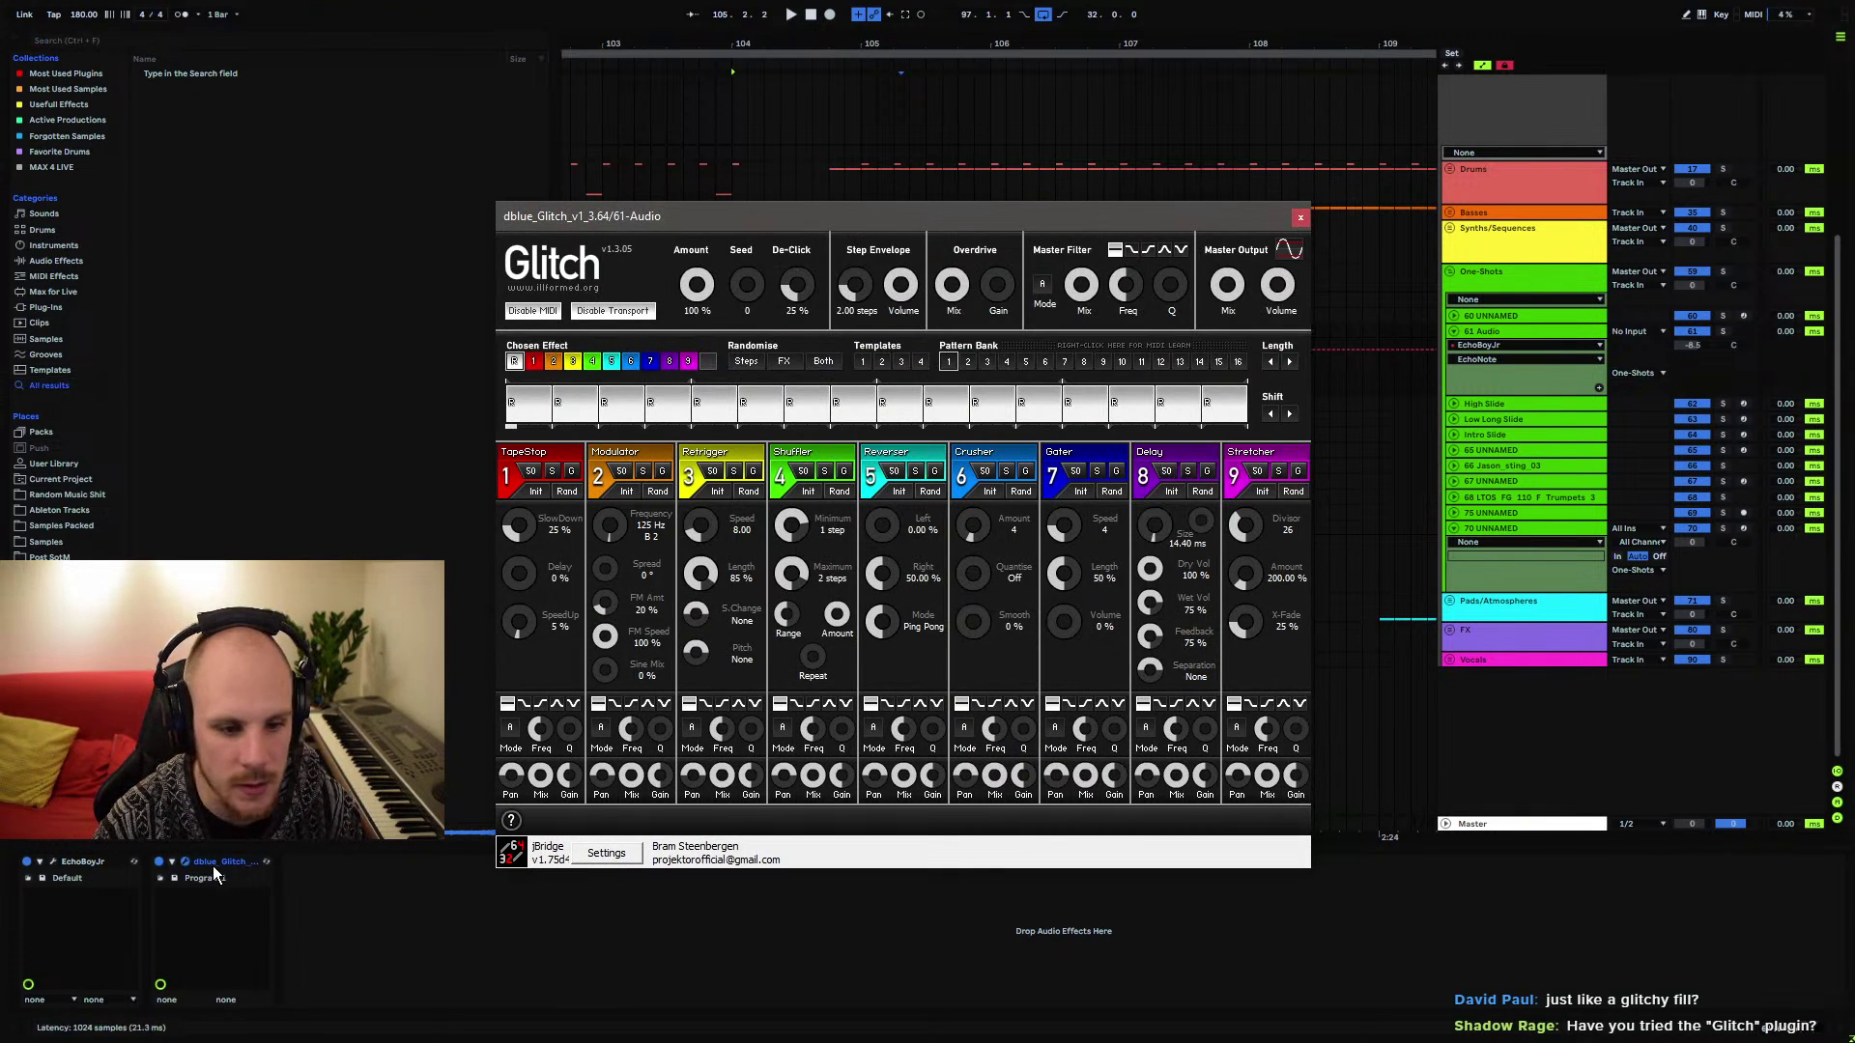
pyautogui.click(212, 863)
pyautogui.press('Delete')
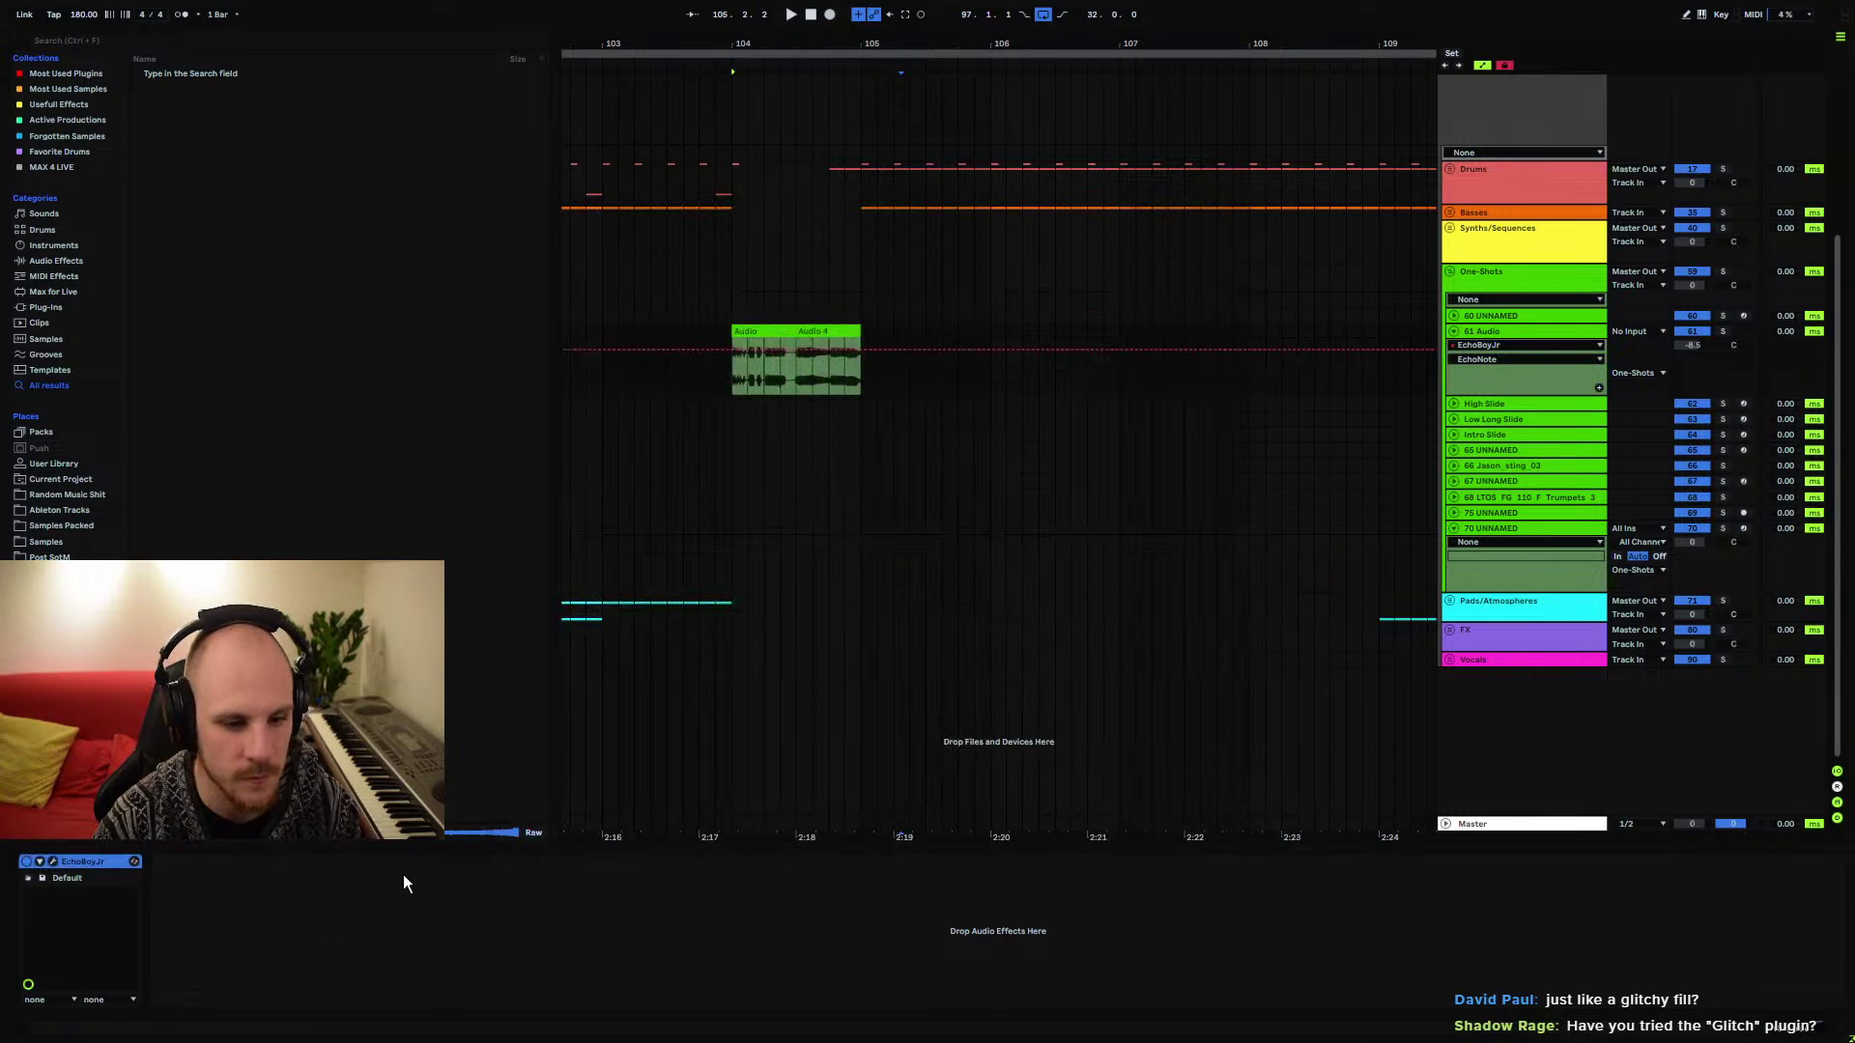
# Try adding the chrisGlitch effect to the 61 Audio track and remove it again
pyautogui.rightClick(877, 380)
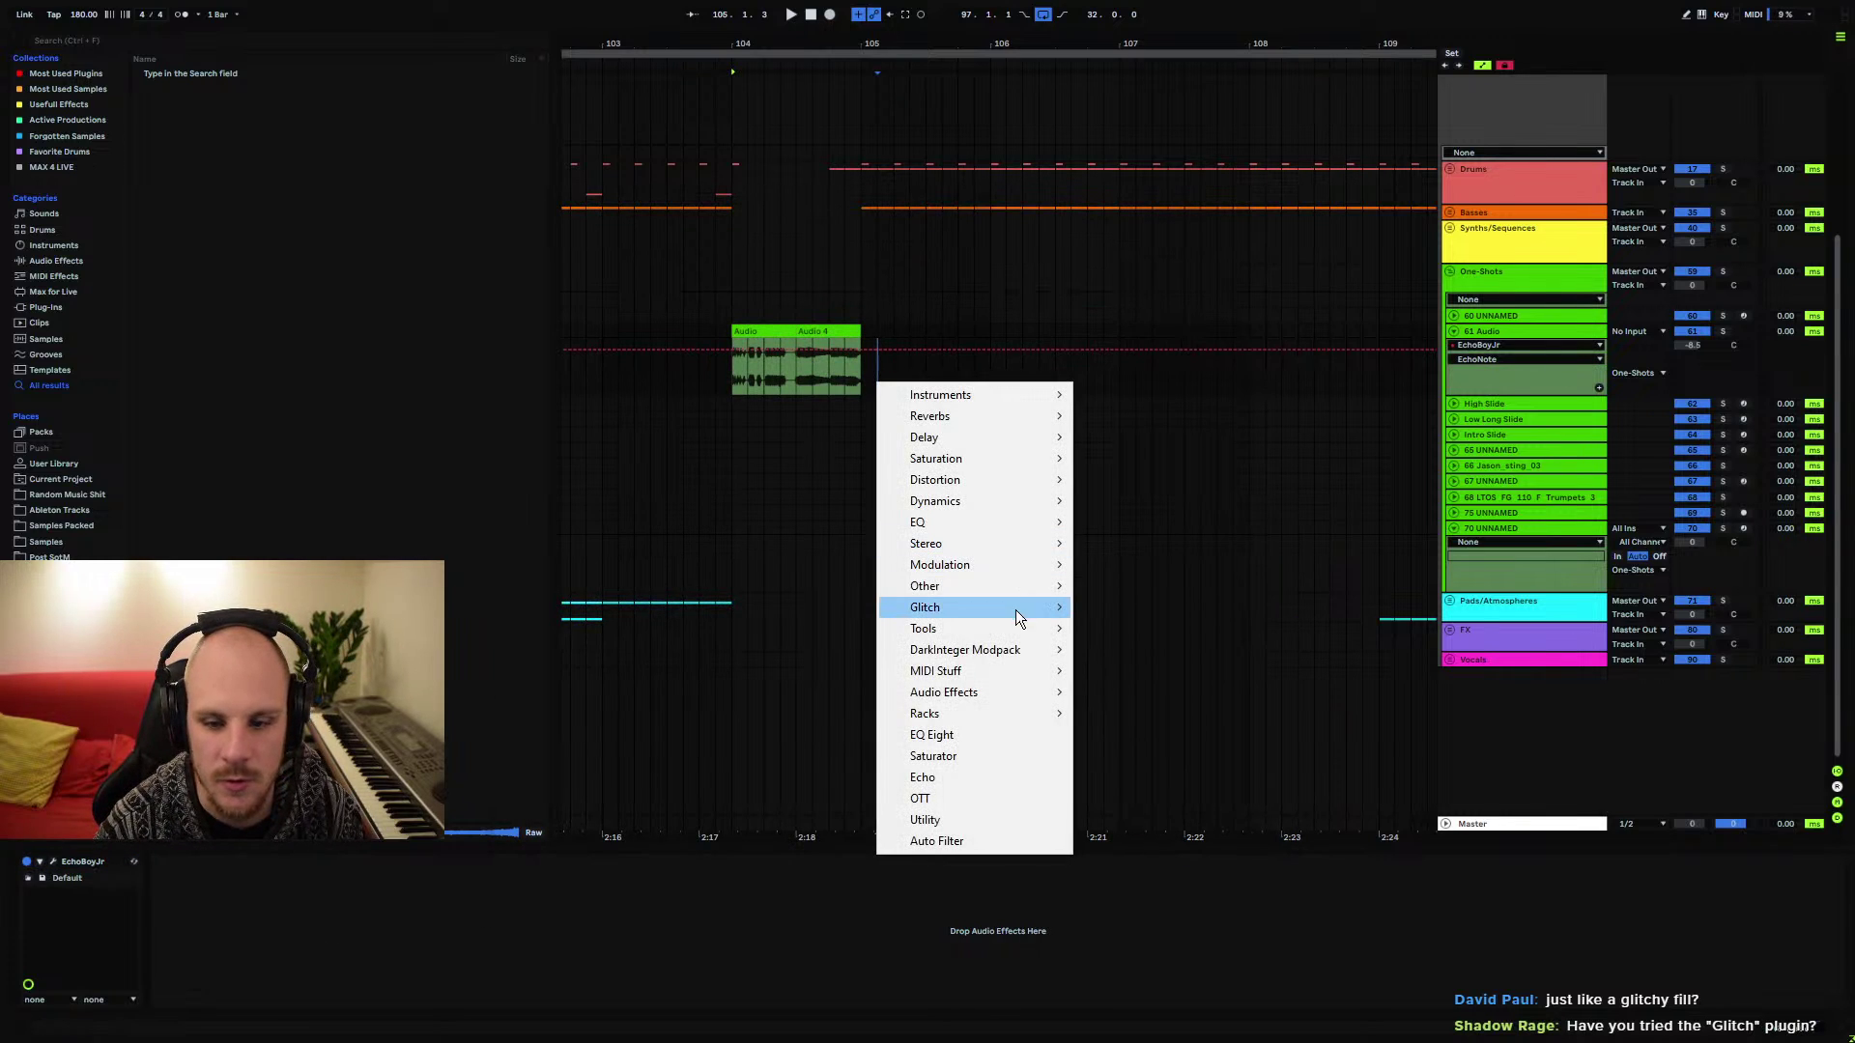
pyautogui.moveTo(979, 614)
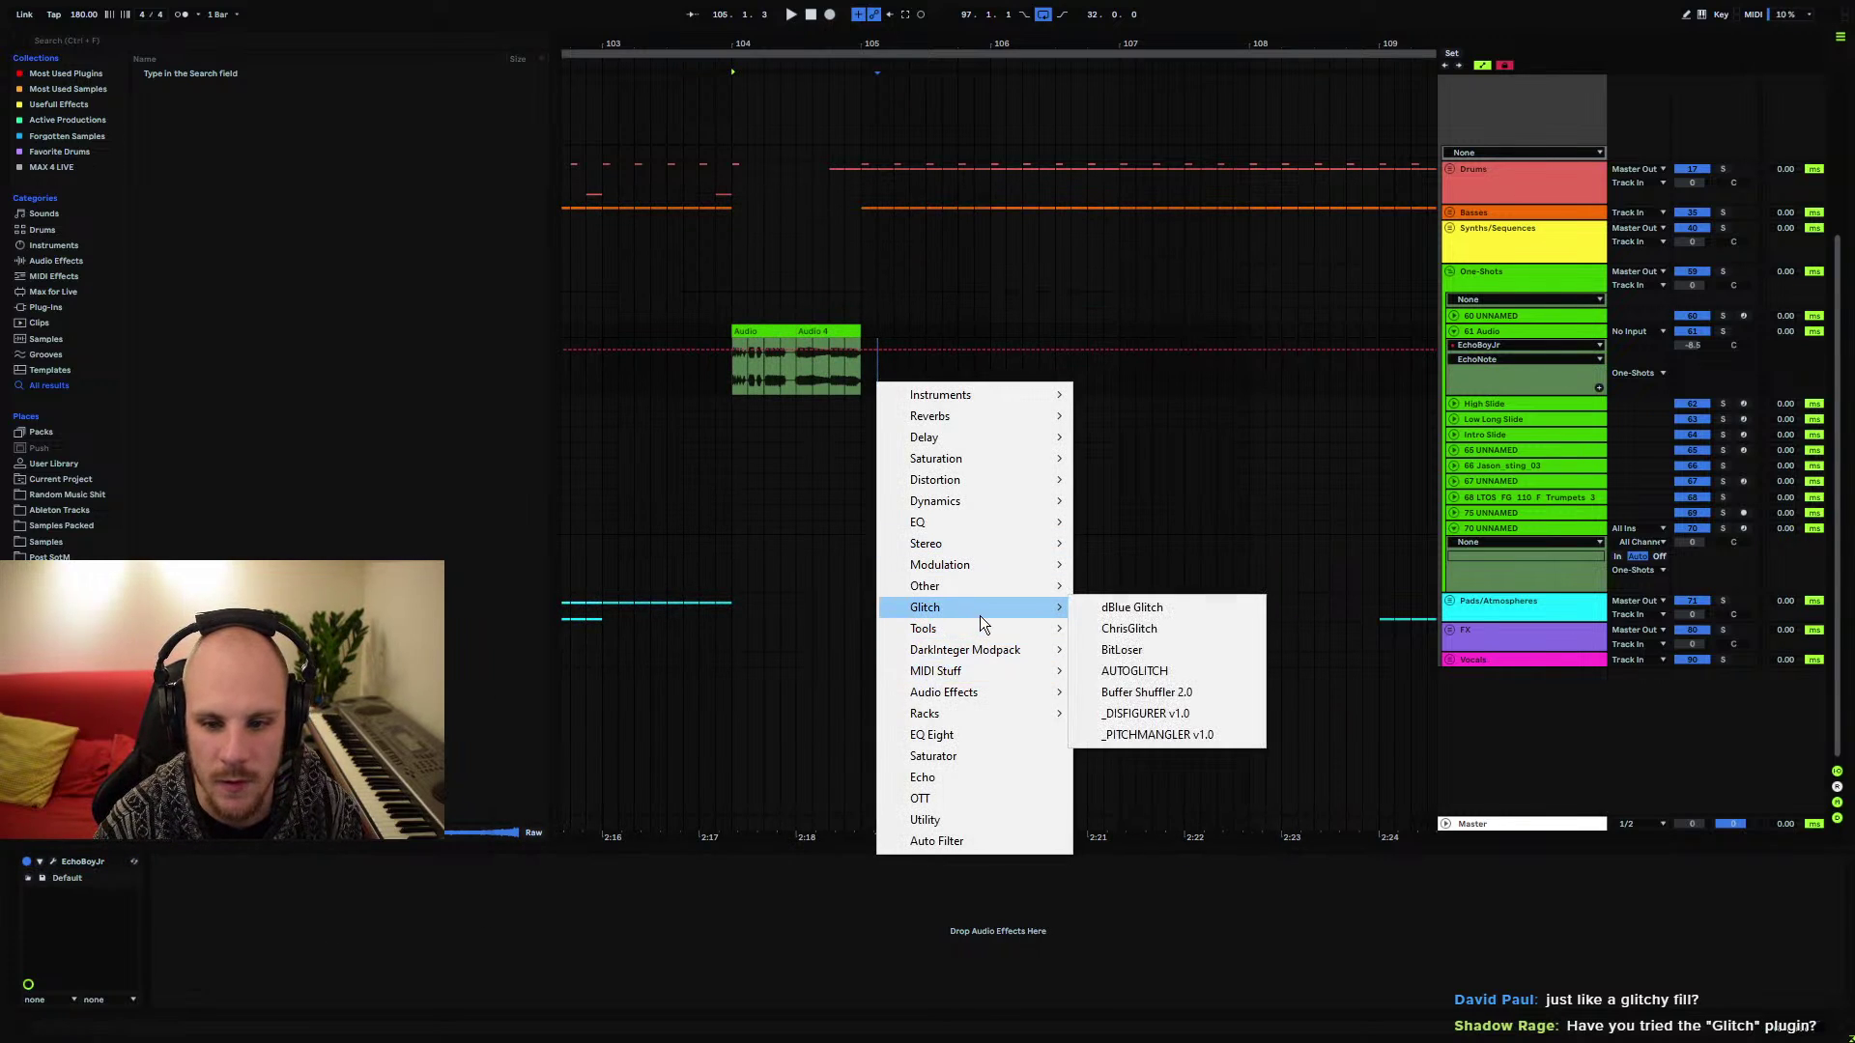
pyautogui.click(1159, 629)
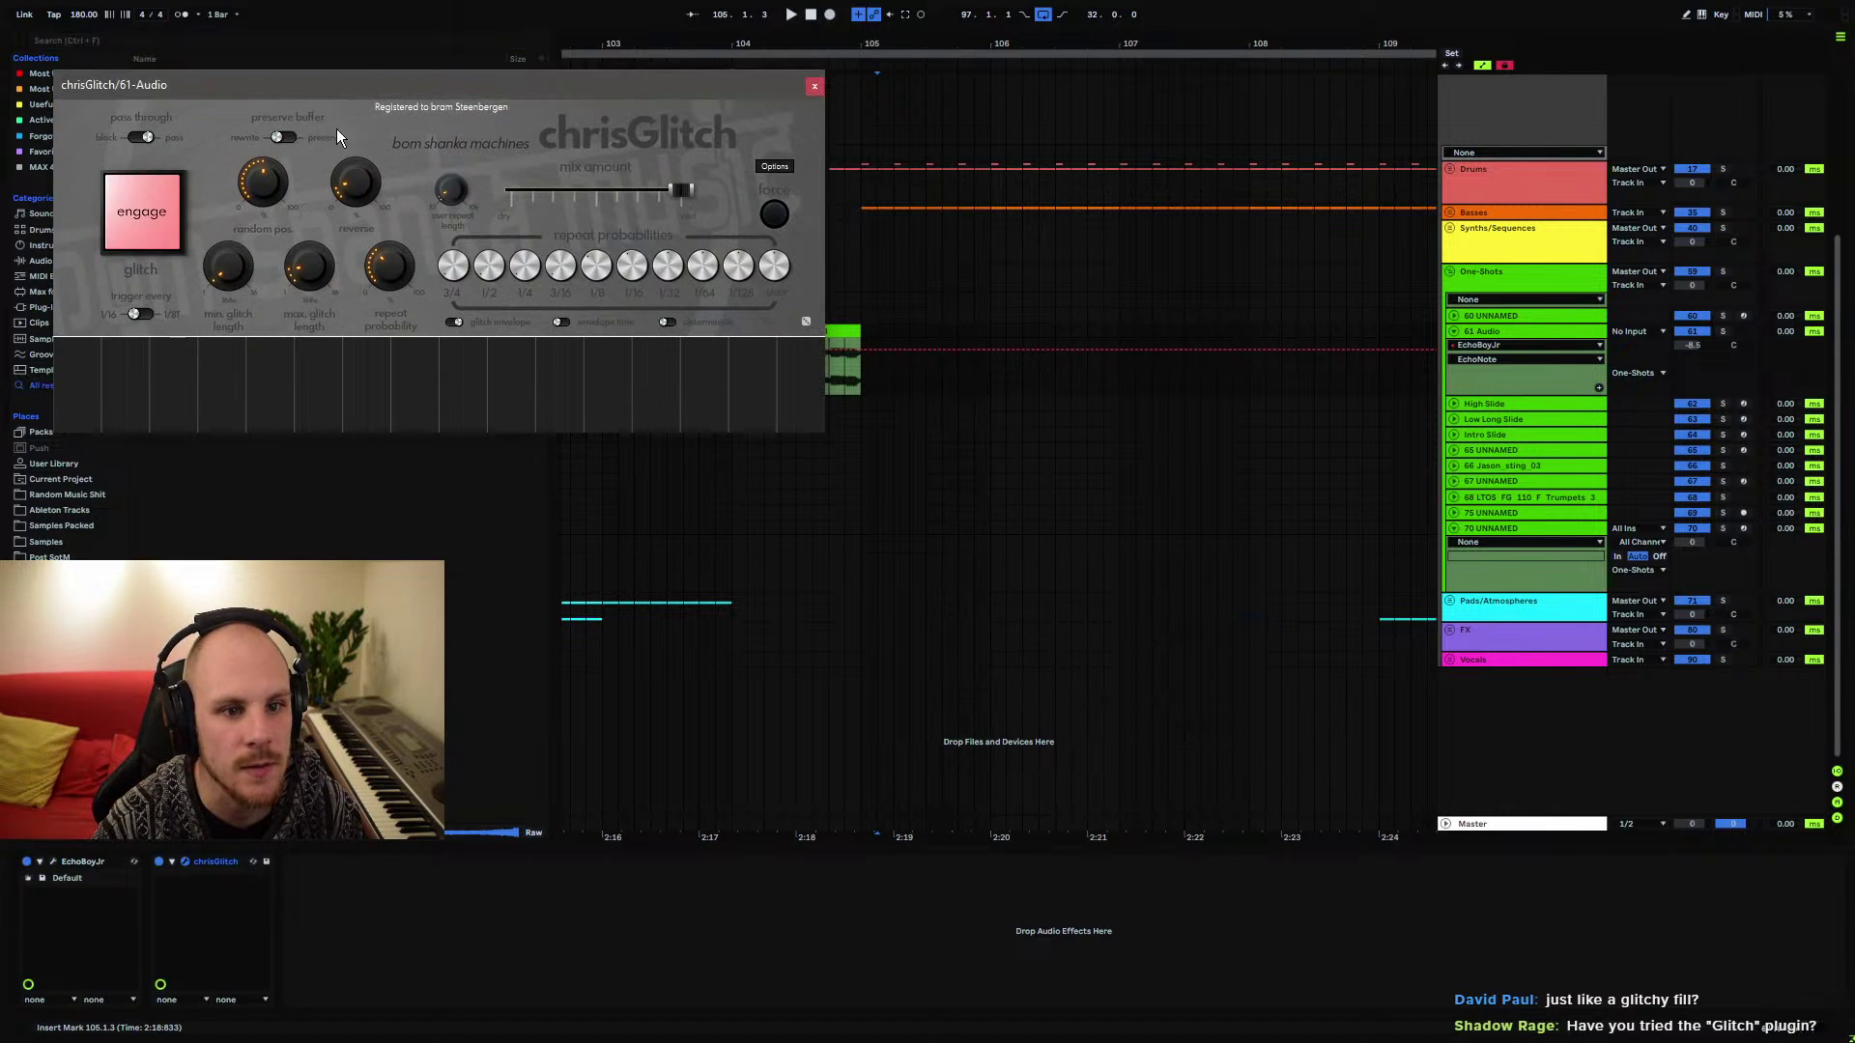
pyautogui.moveTo(375, 87); pyautogui.dragTo(829, 191)
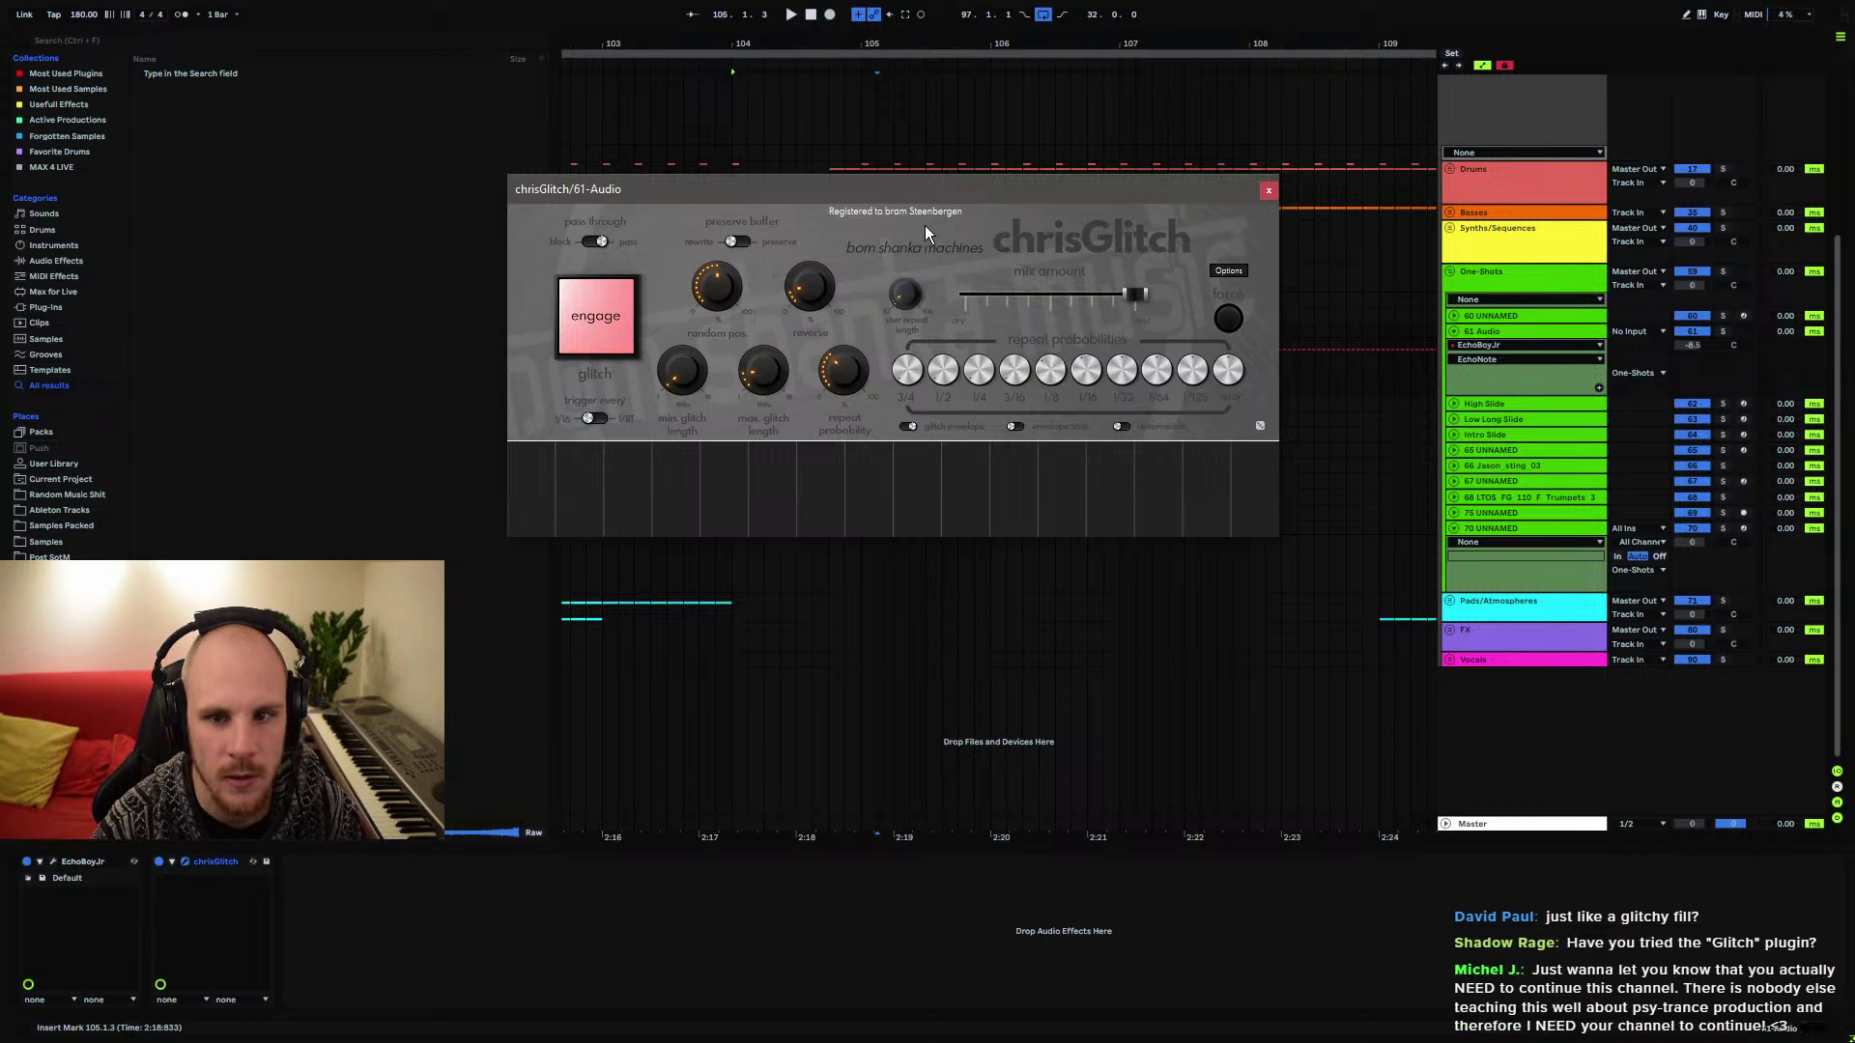
pyautogui.click(1270, 192)
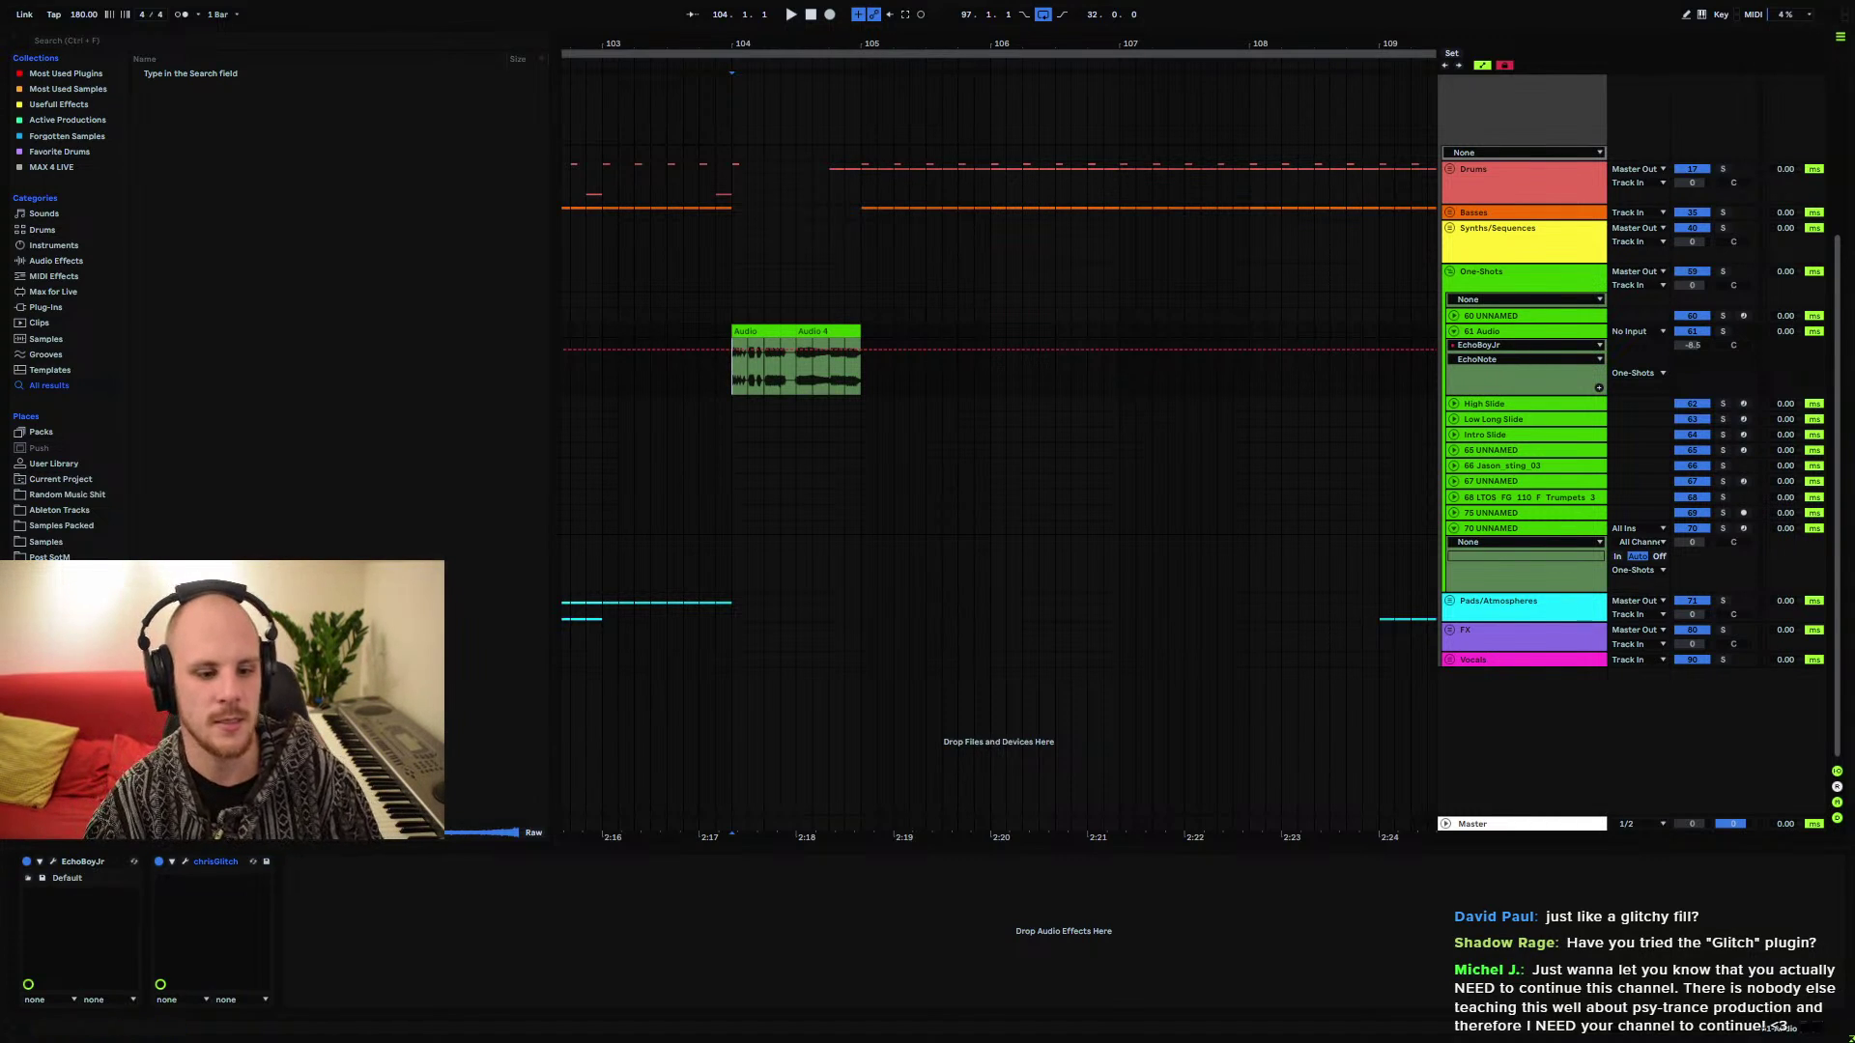
pyautogui.click(214, 862)
pyautogui.press('Delete')
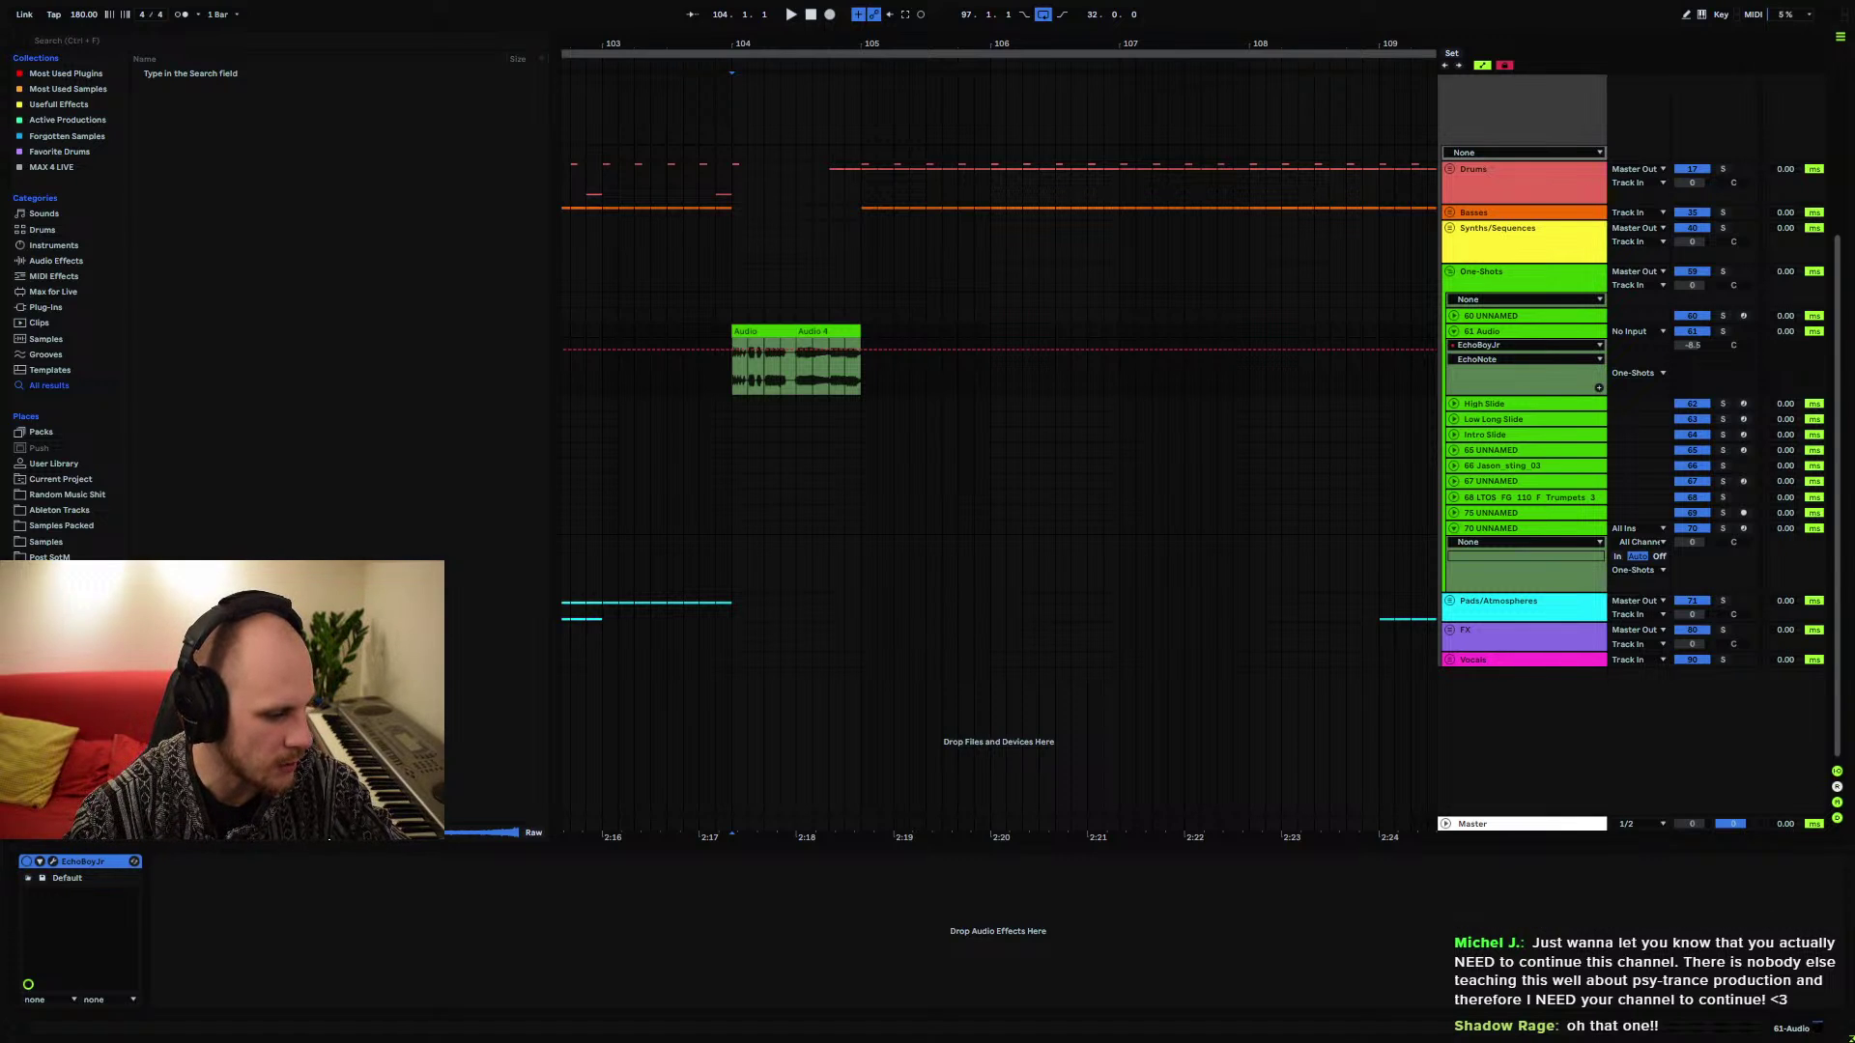
# Fold the 61 Audio and 70 UNNAMED tracks and play the arrangement from bar 101
pyautogui.click(1453, 332)
pyautogui.moveTo(778, 49); pyautogui.dragTo(446, 87)
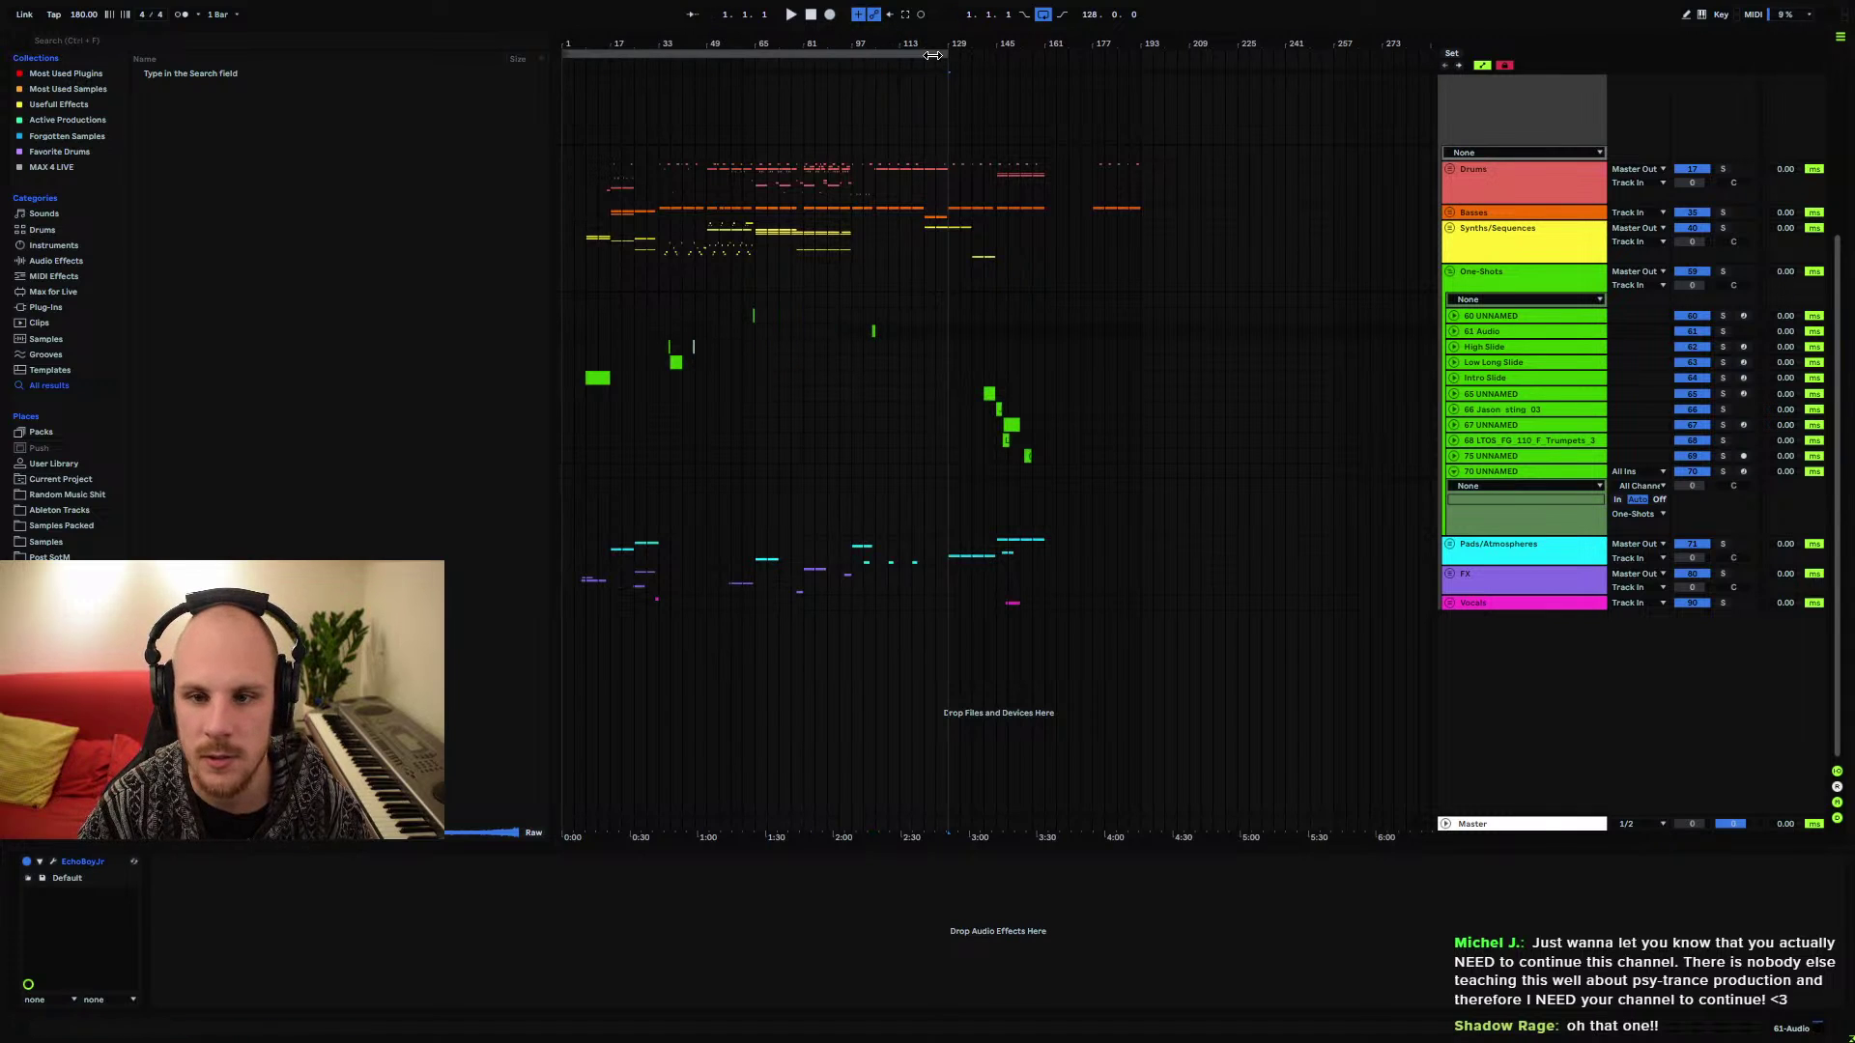
pyautogui.moveTo(879, 44); pyautogui.dragTo(883, 331)
pyautogui.click(882, 332)
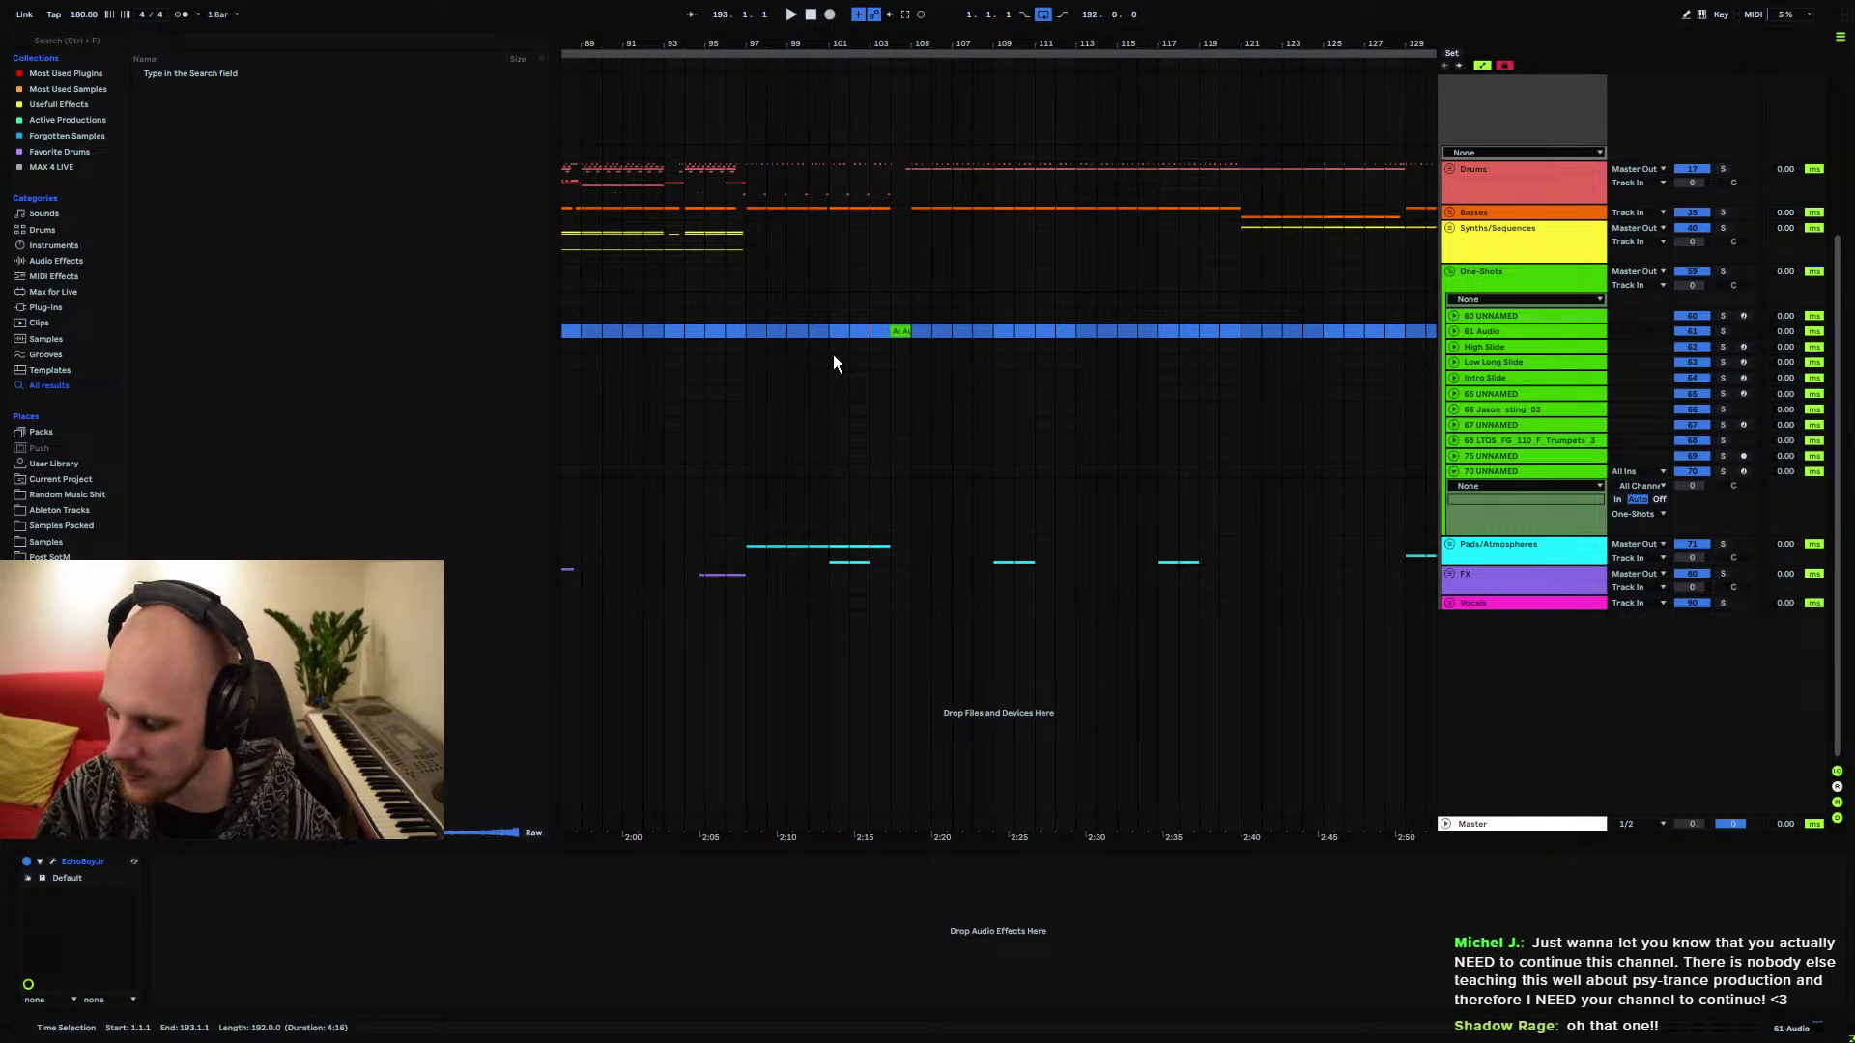
pyautogui.click(887, 338)
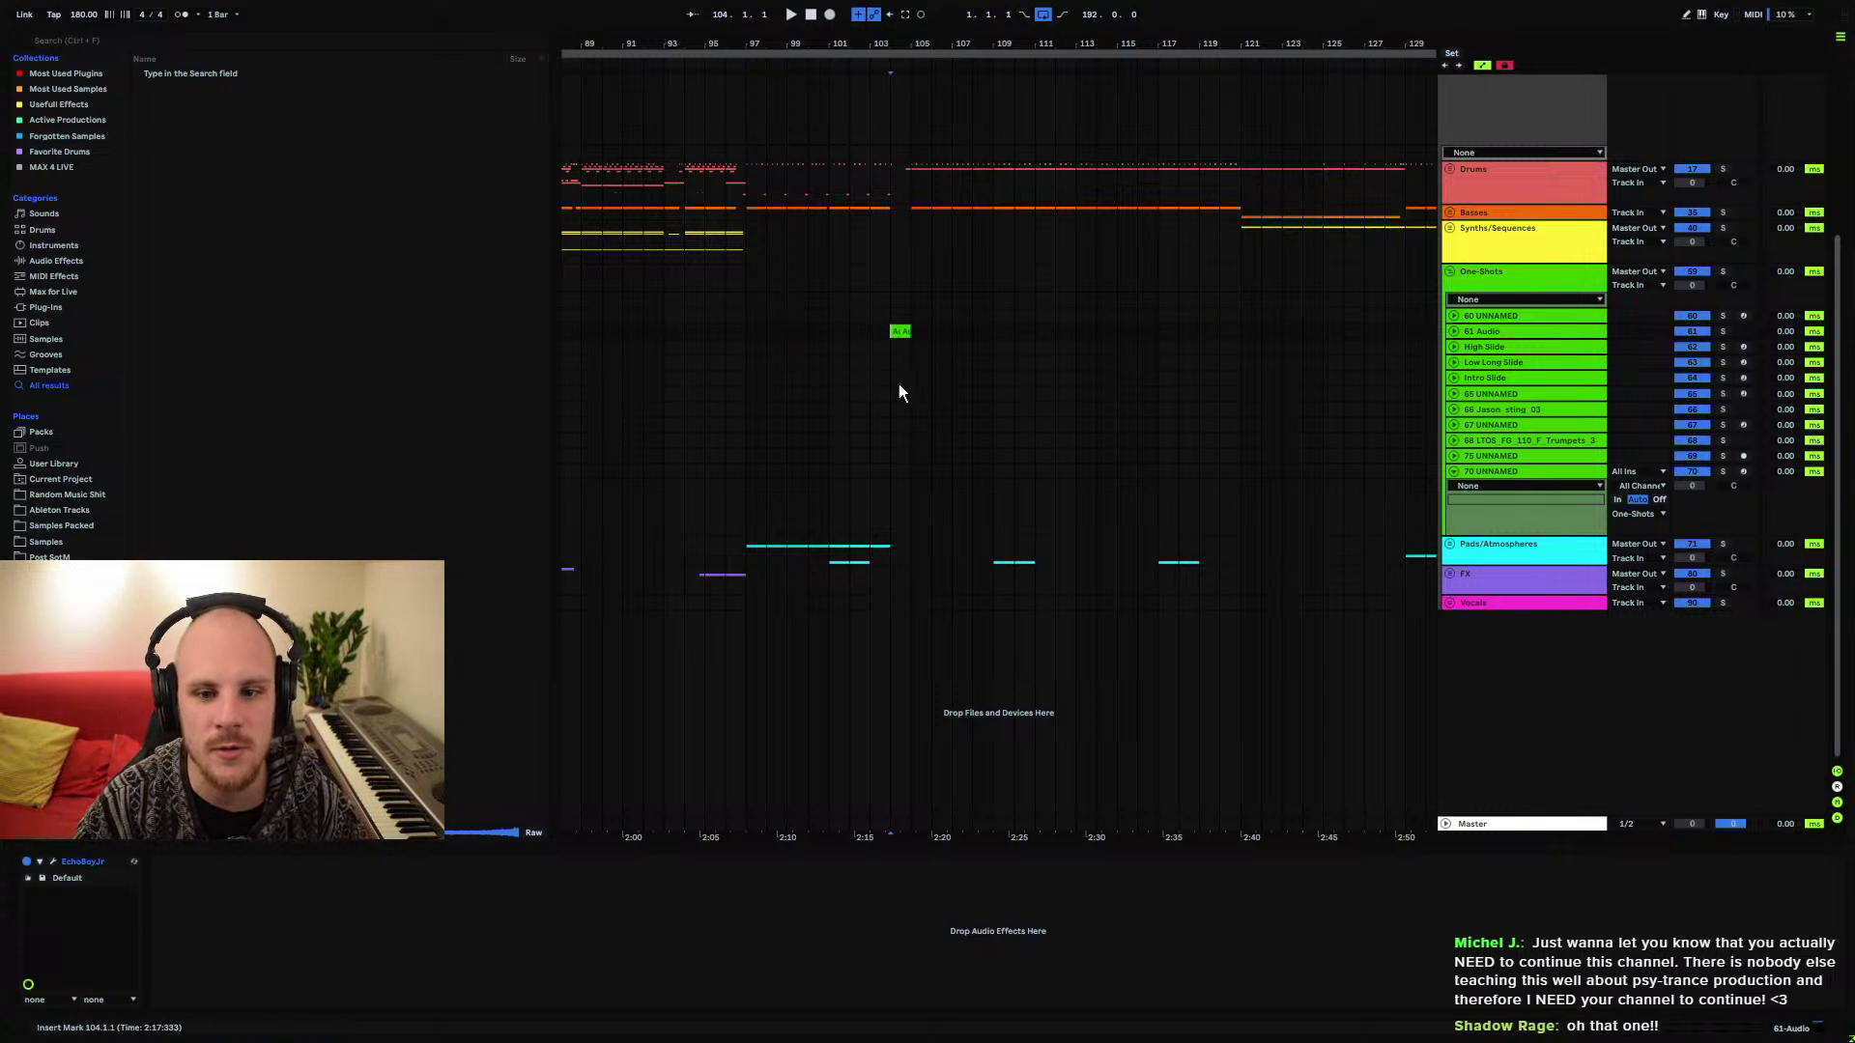
pyautogui.moveTo(887, 48); pyautogui.dragTo(841, 350)
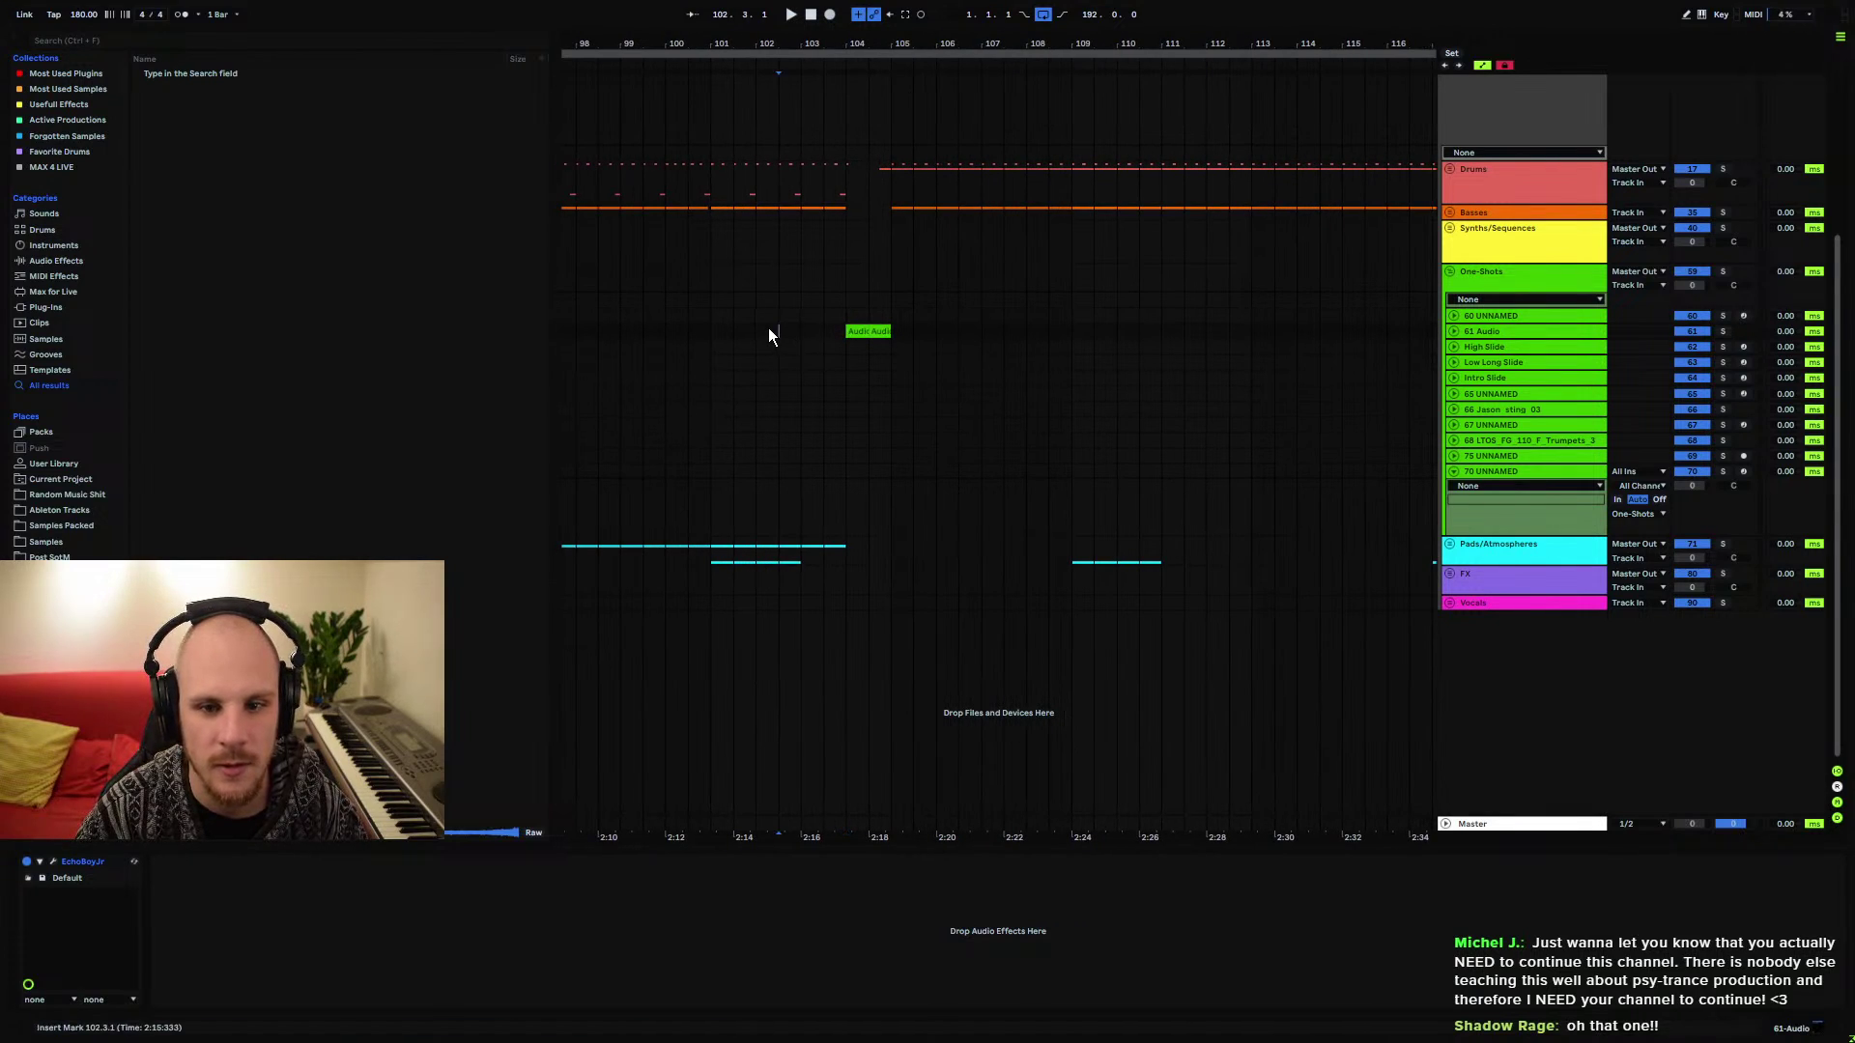
pyautogui.scroll(1, 742, 79)
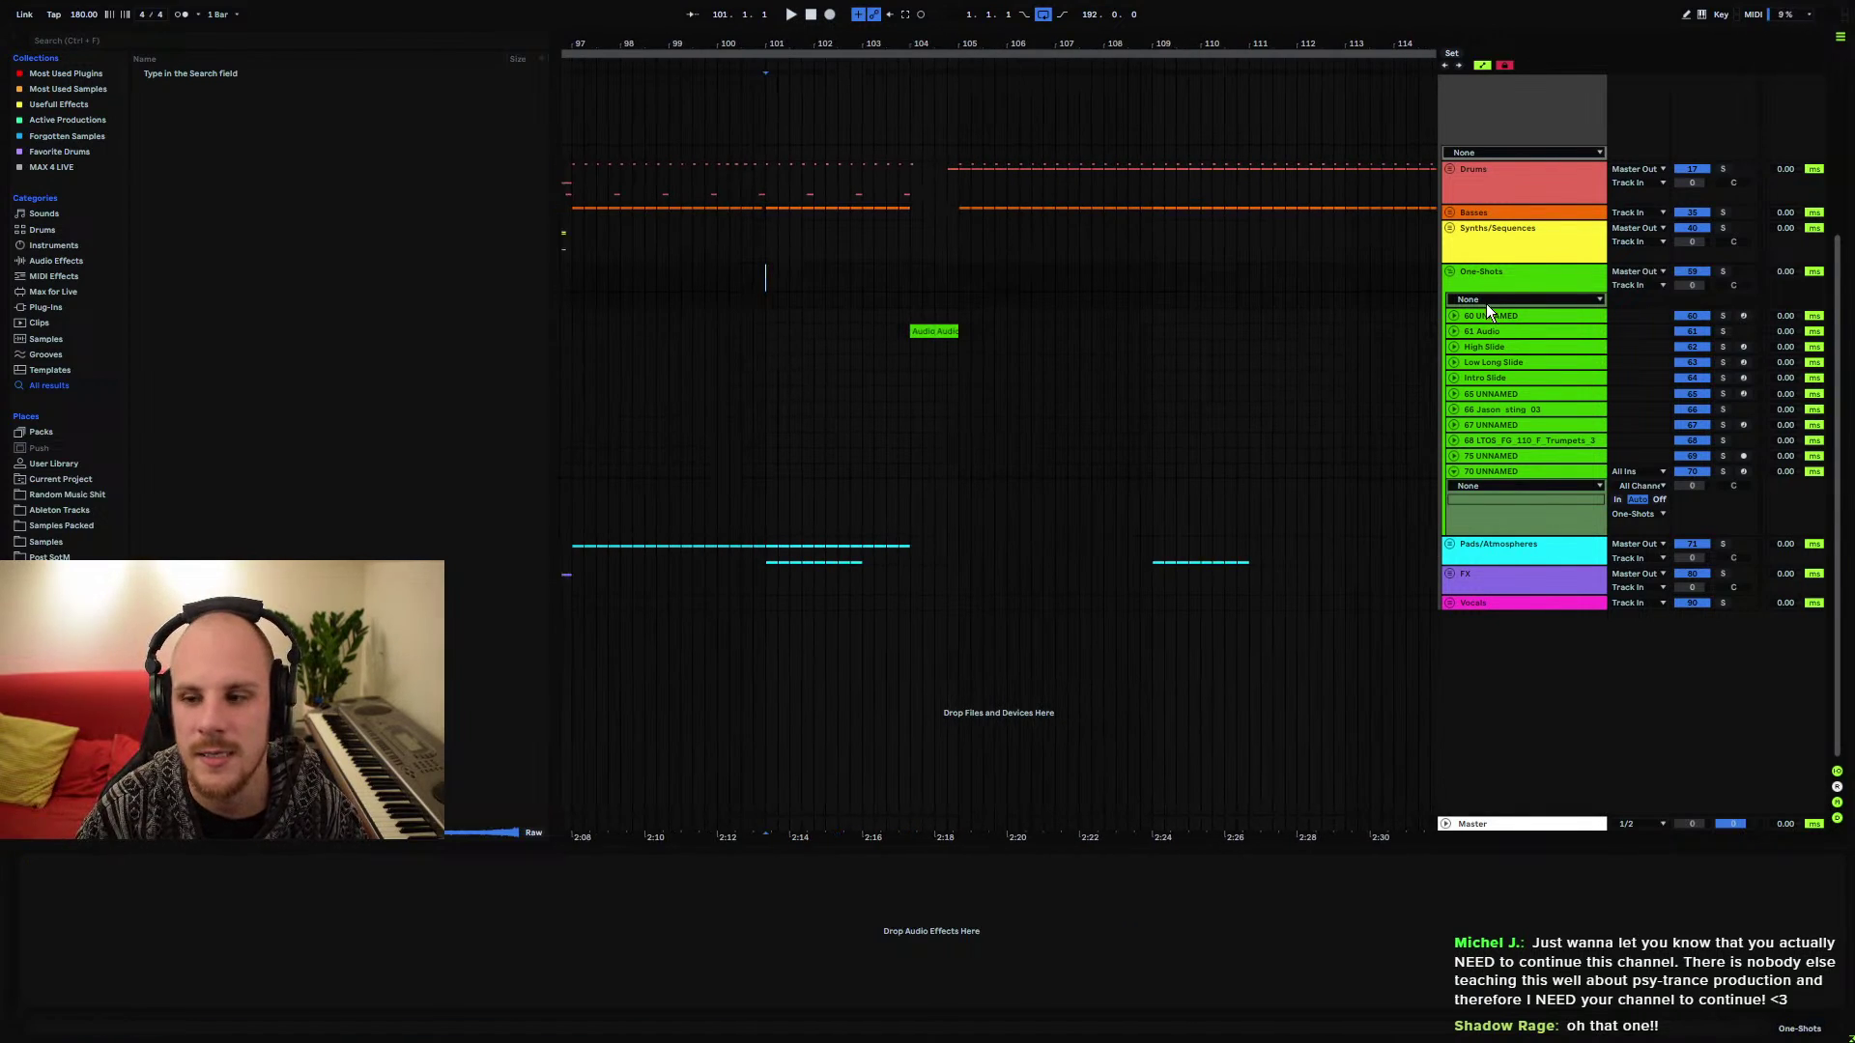
pyautogui.click(1457, 473)
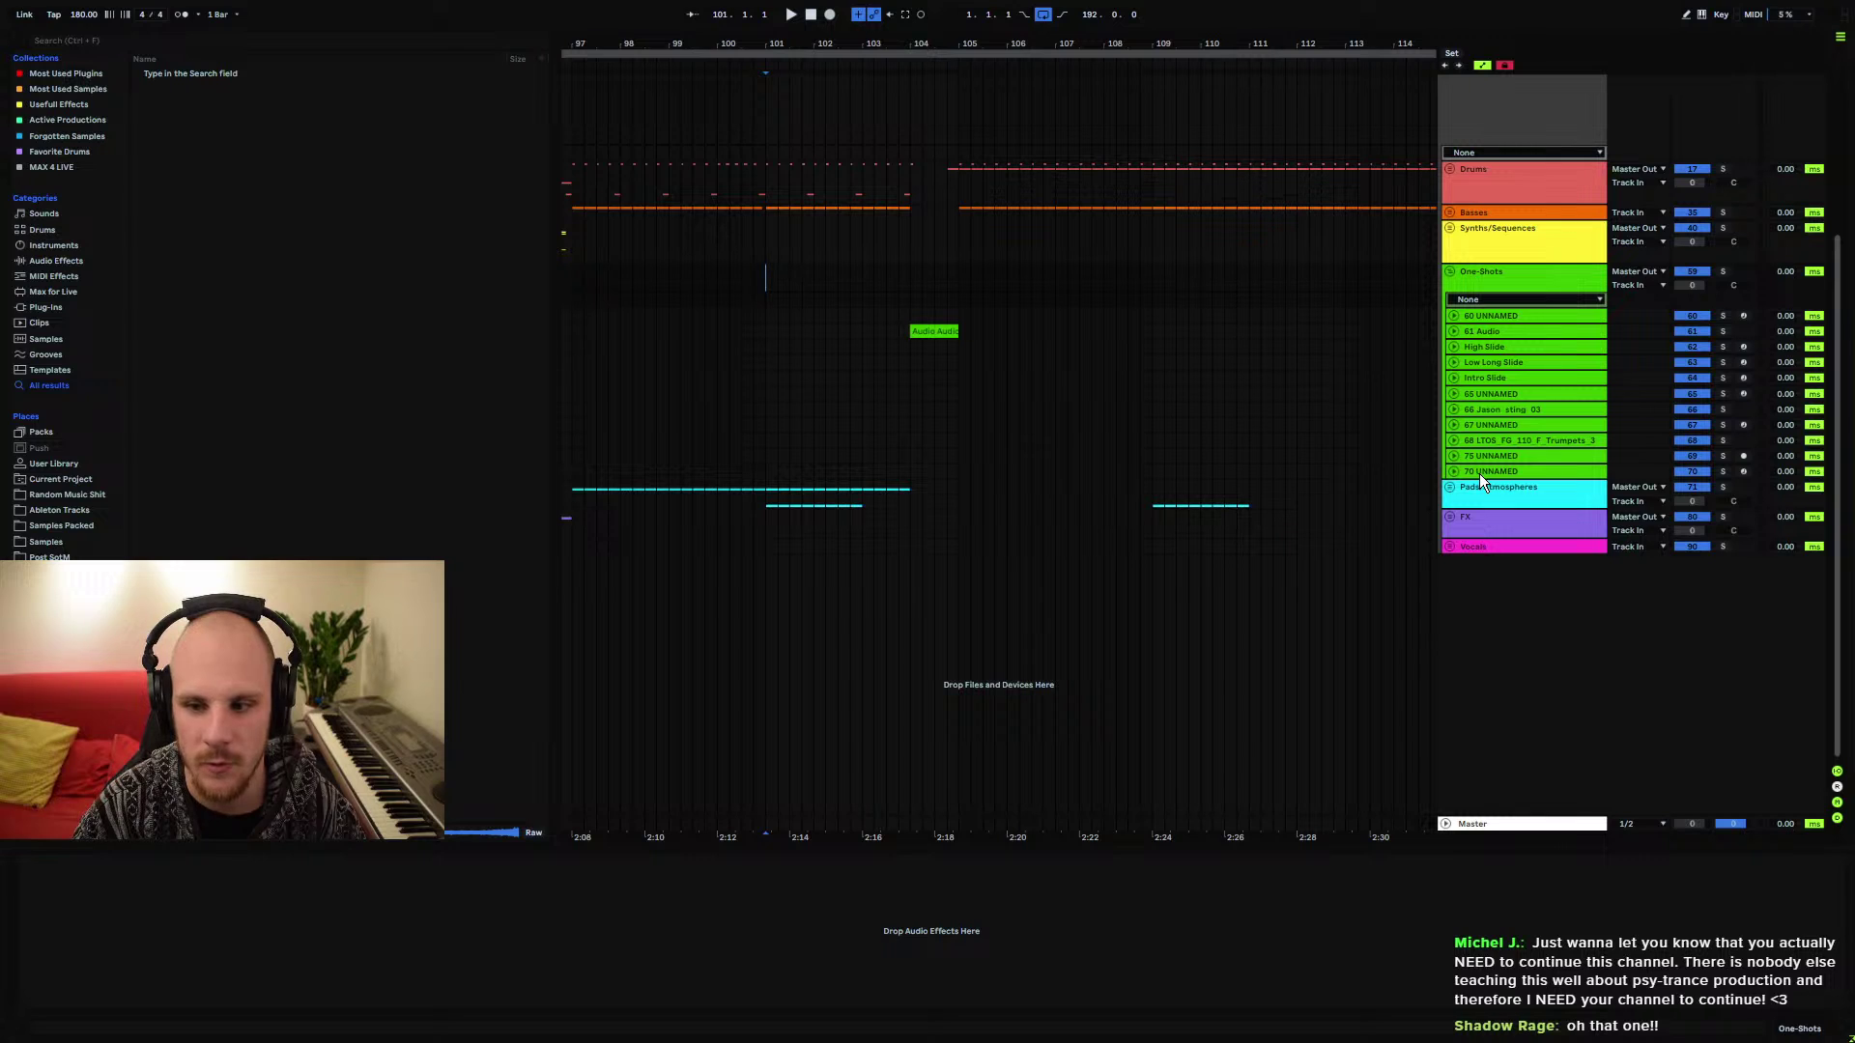
pyautogui.scroll(-3, 831, 80)
pyautogui.press('space')
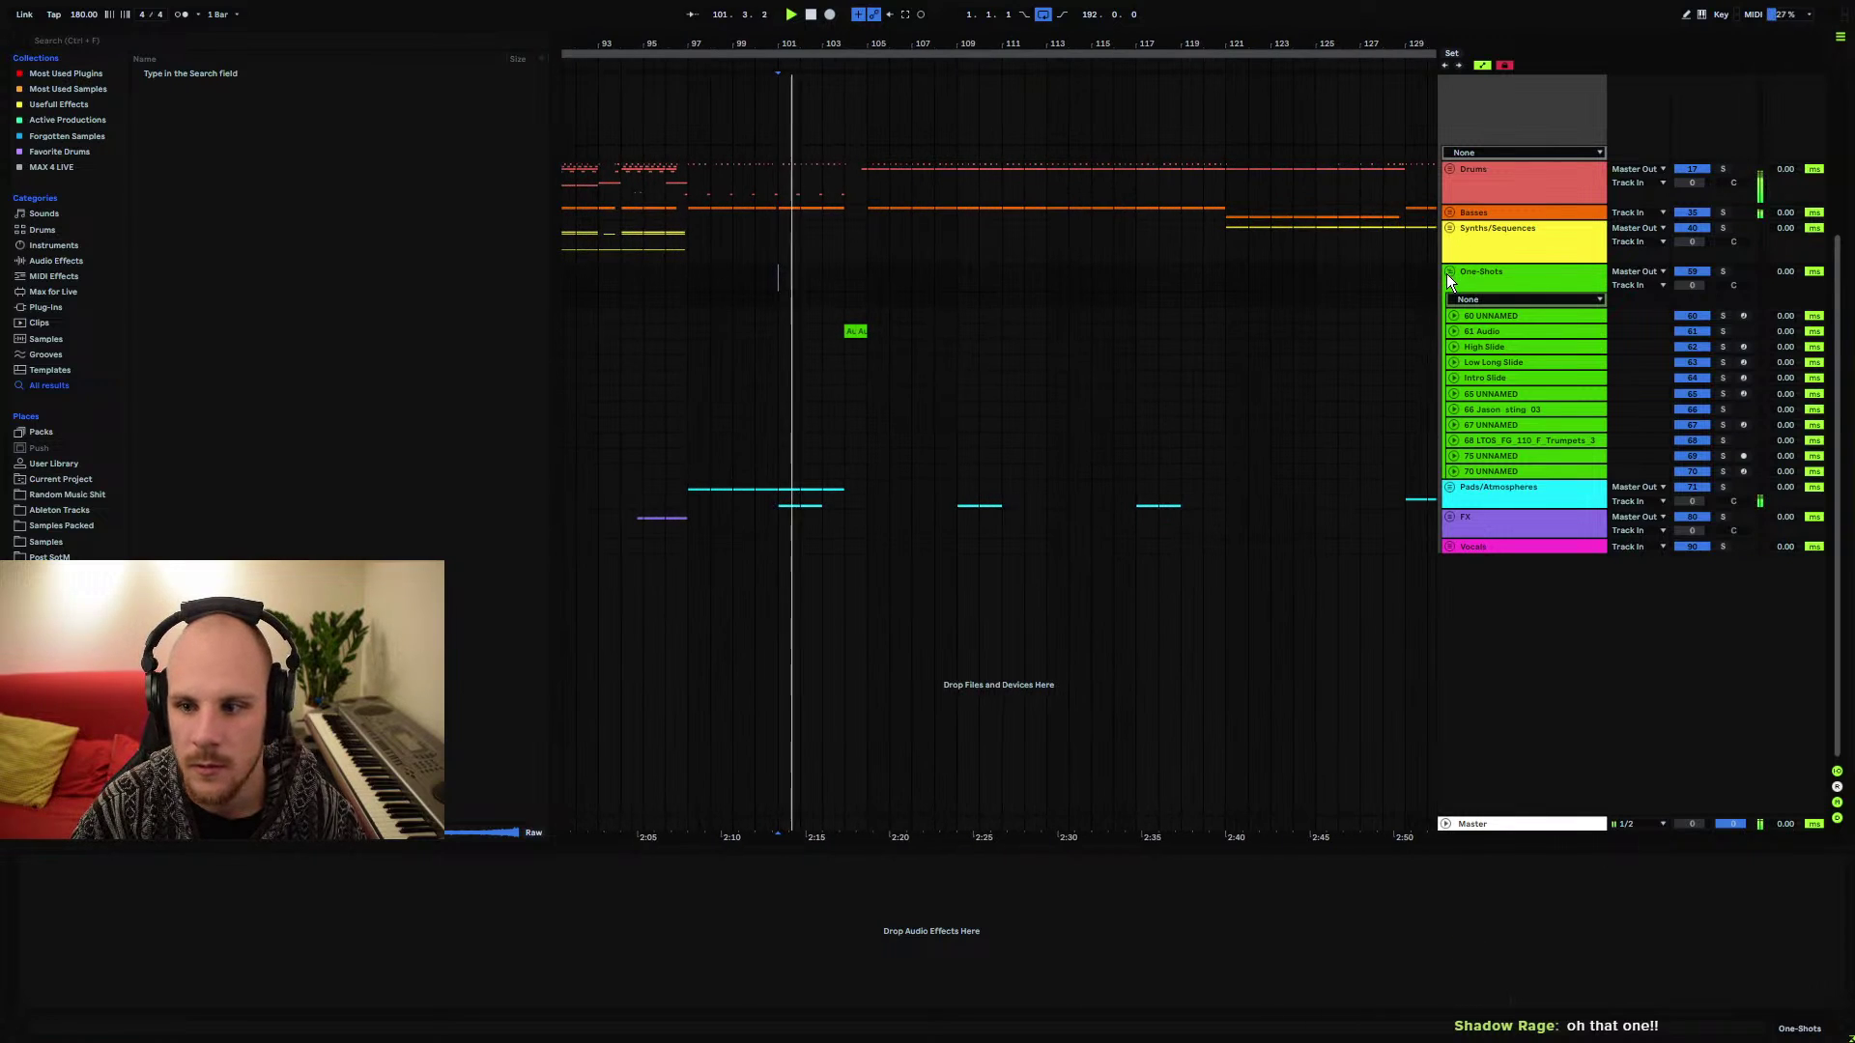
# Swap the unfolded group from One-Shots to Pads/Atmospheres and insert a new MIDI track below 79 UNNAMED
pyautogui.click(1449, 275)
pyautogui.click(1450, 531)
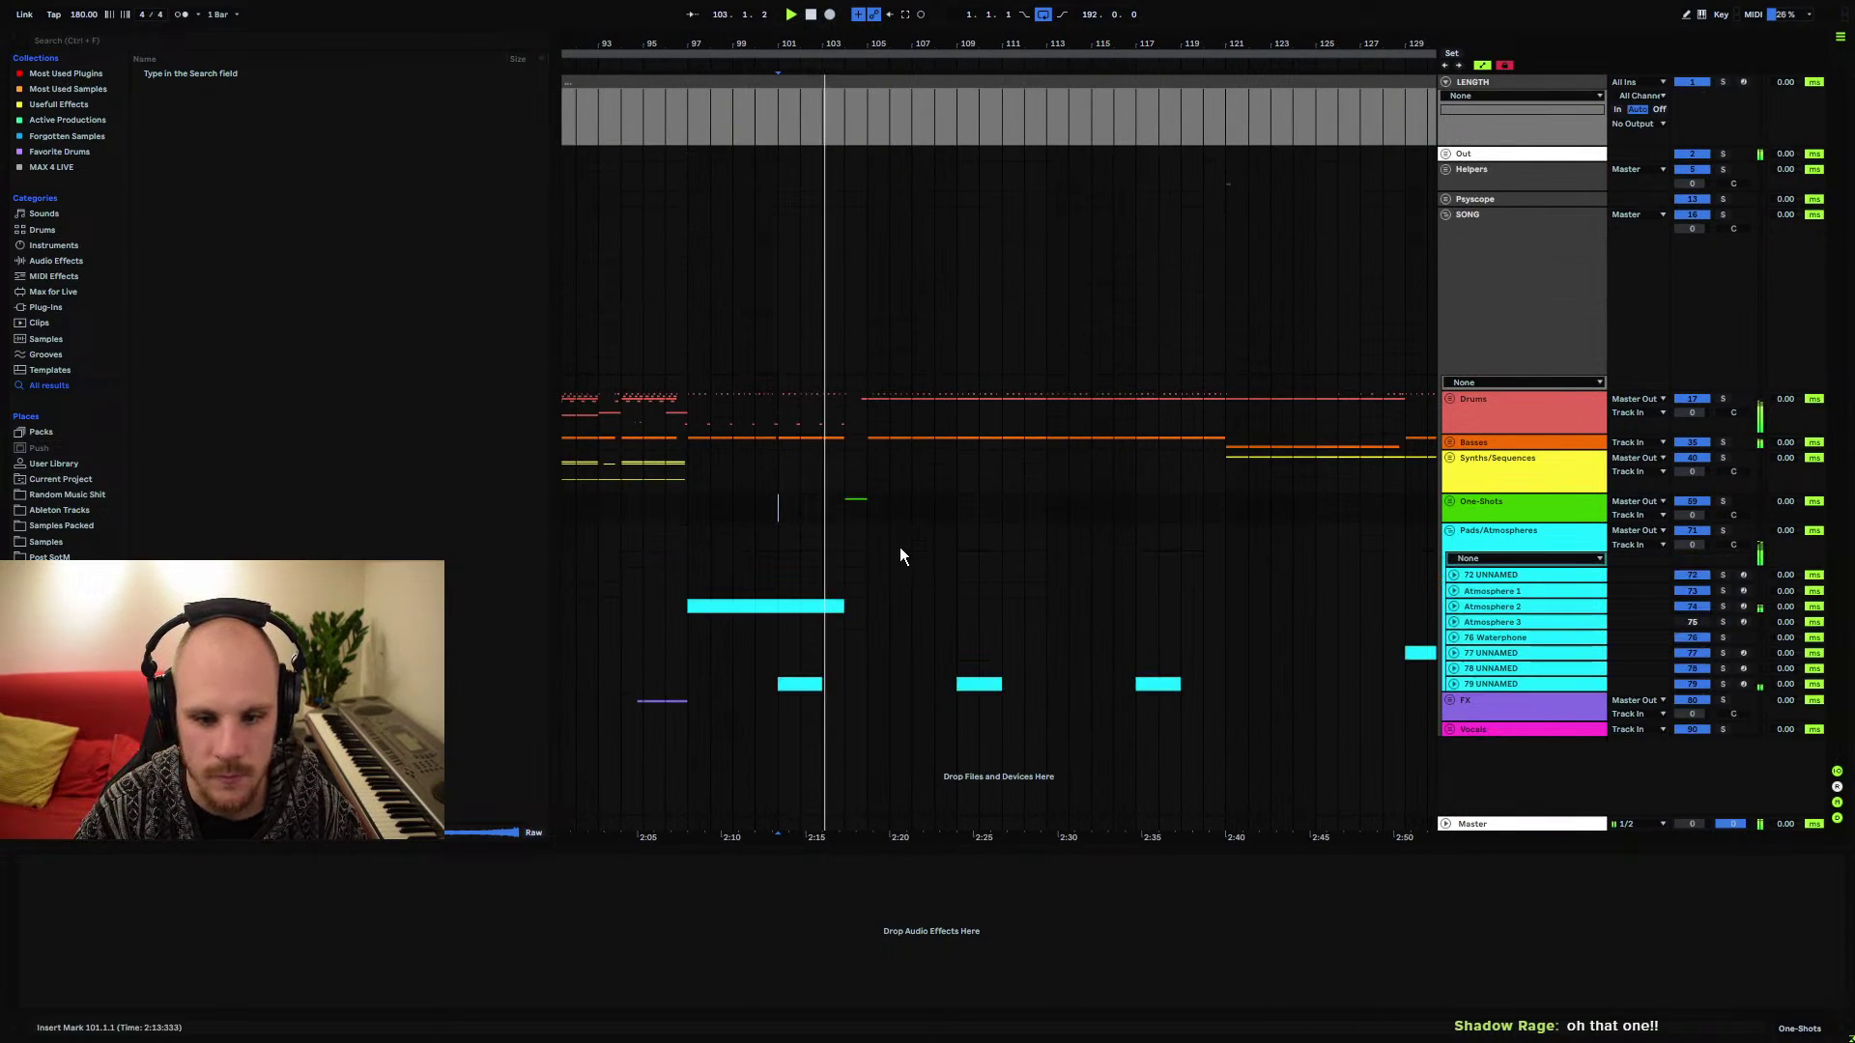
pyautogui.moveTo(840, 43); pyautogui.dragTo(841, 126)
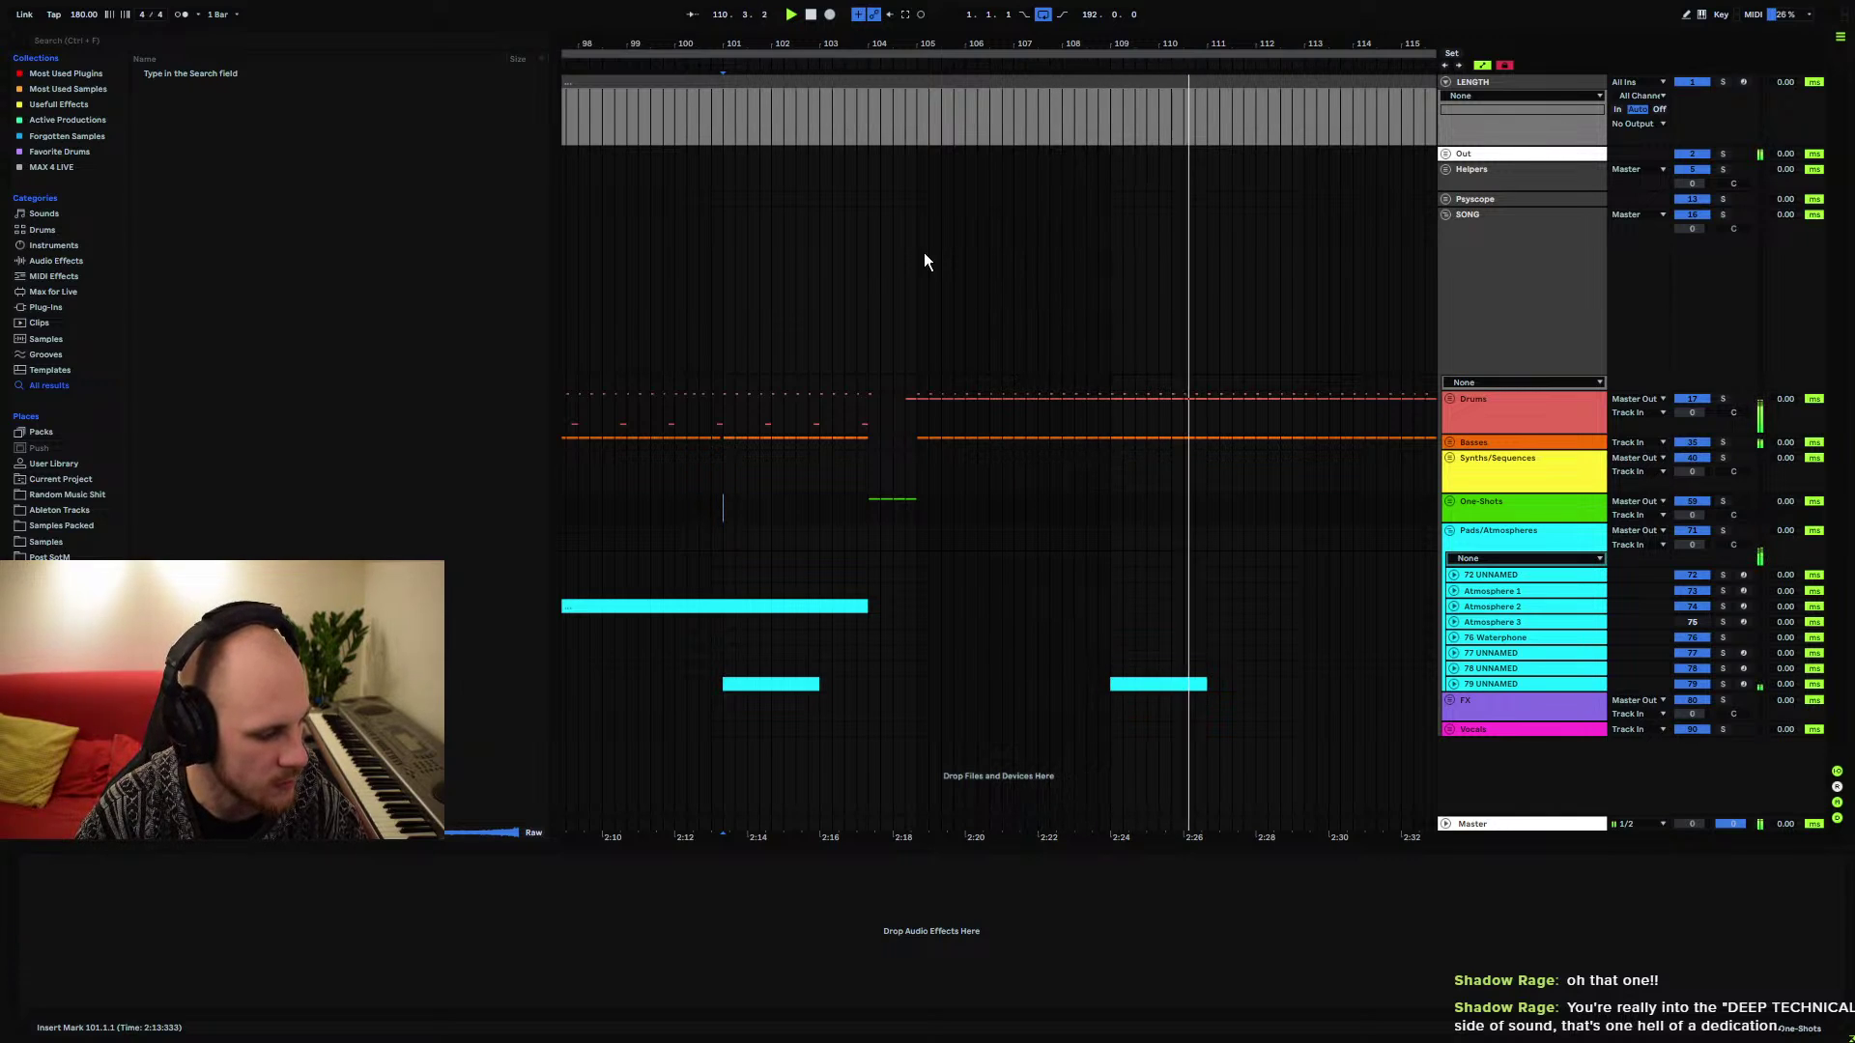
pyautogui.moveTo(1106, 70); pyautogui.dragTo(1105, 37)
pyautogui.click(1454, 683)
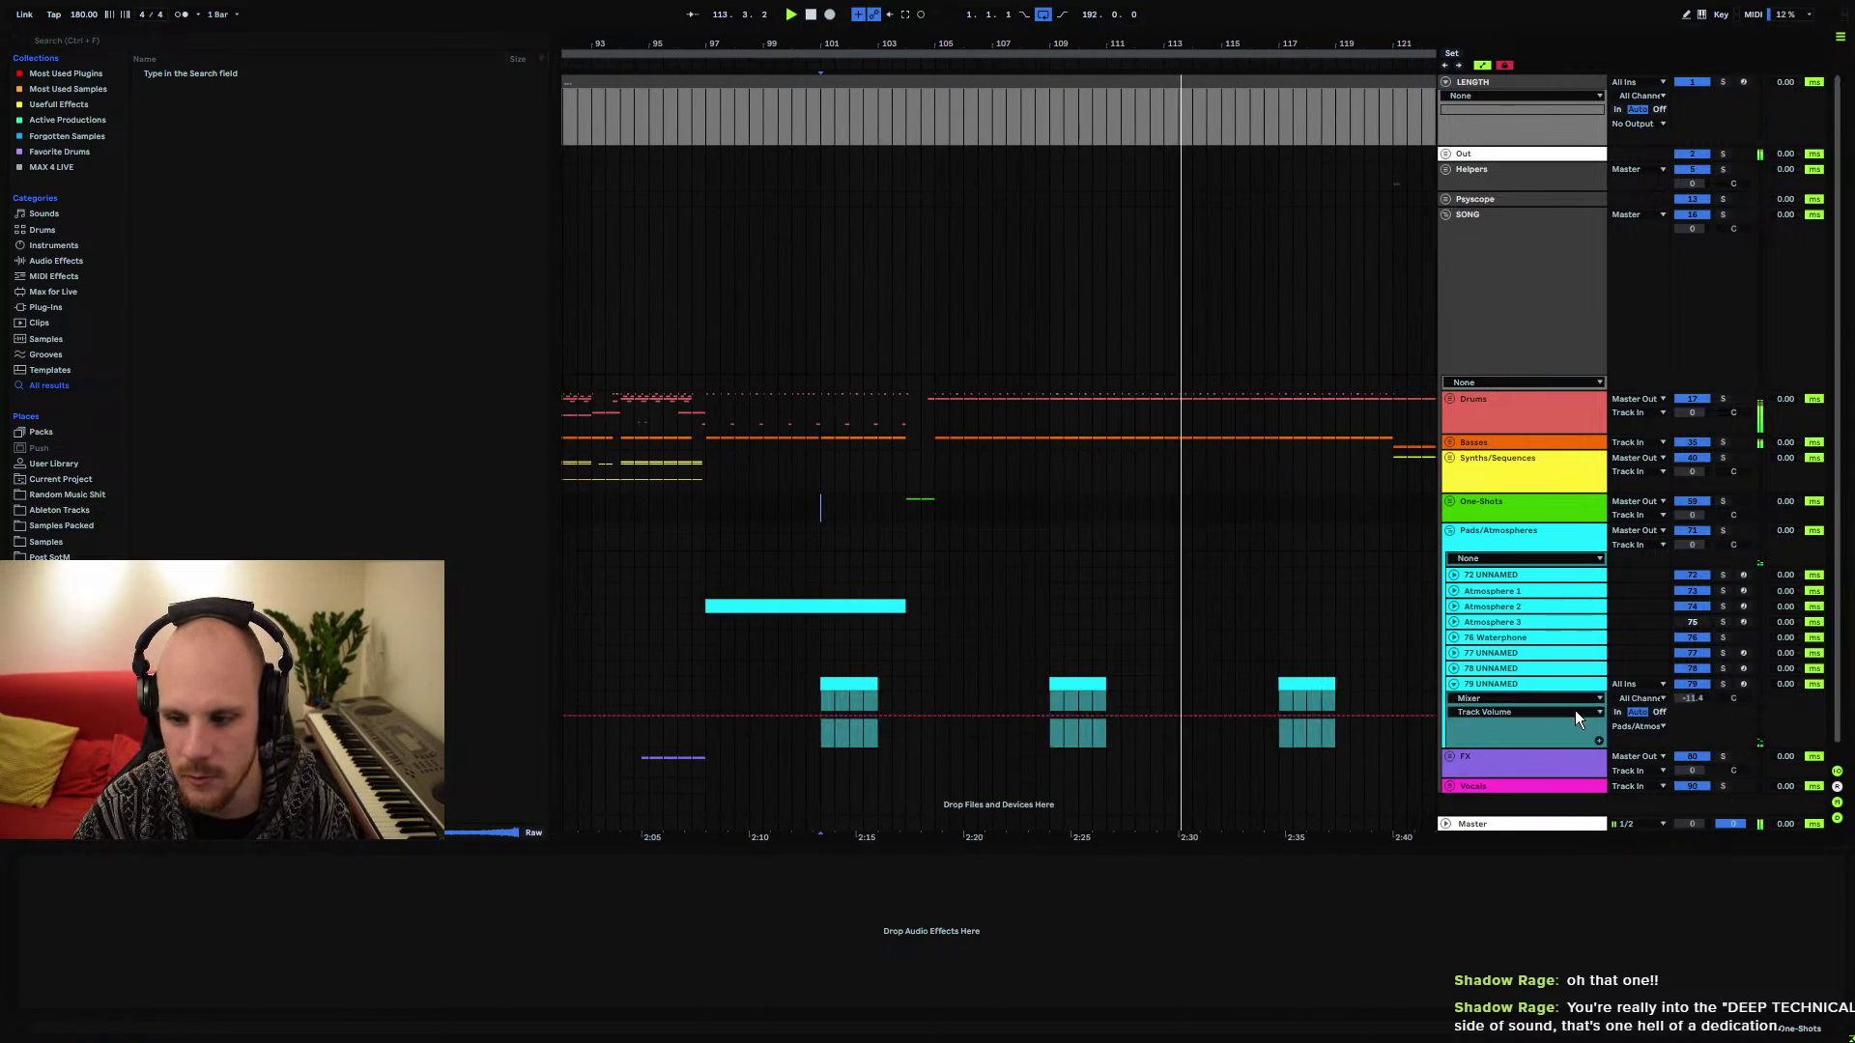
pyautogui.click(1454, 684)
pyautogui.click(1484, 681)
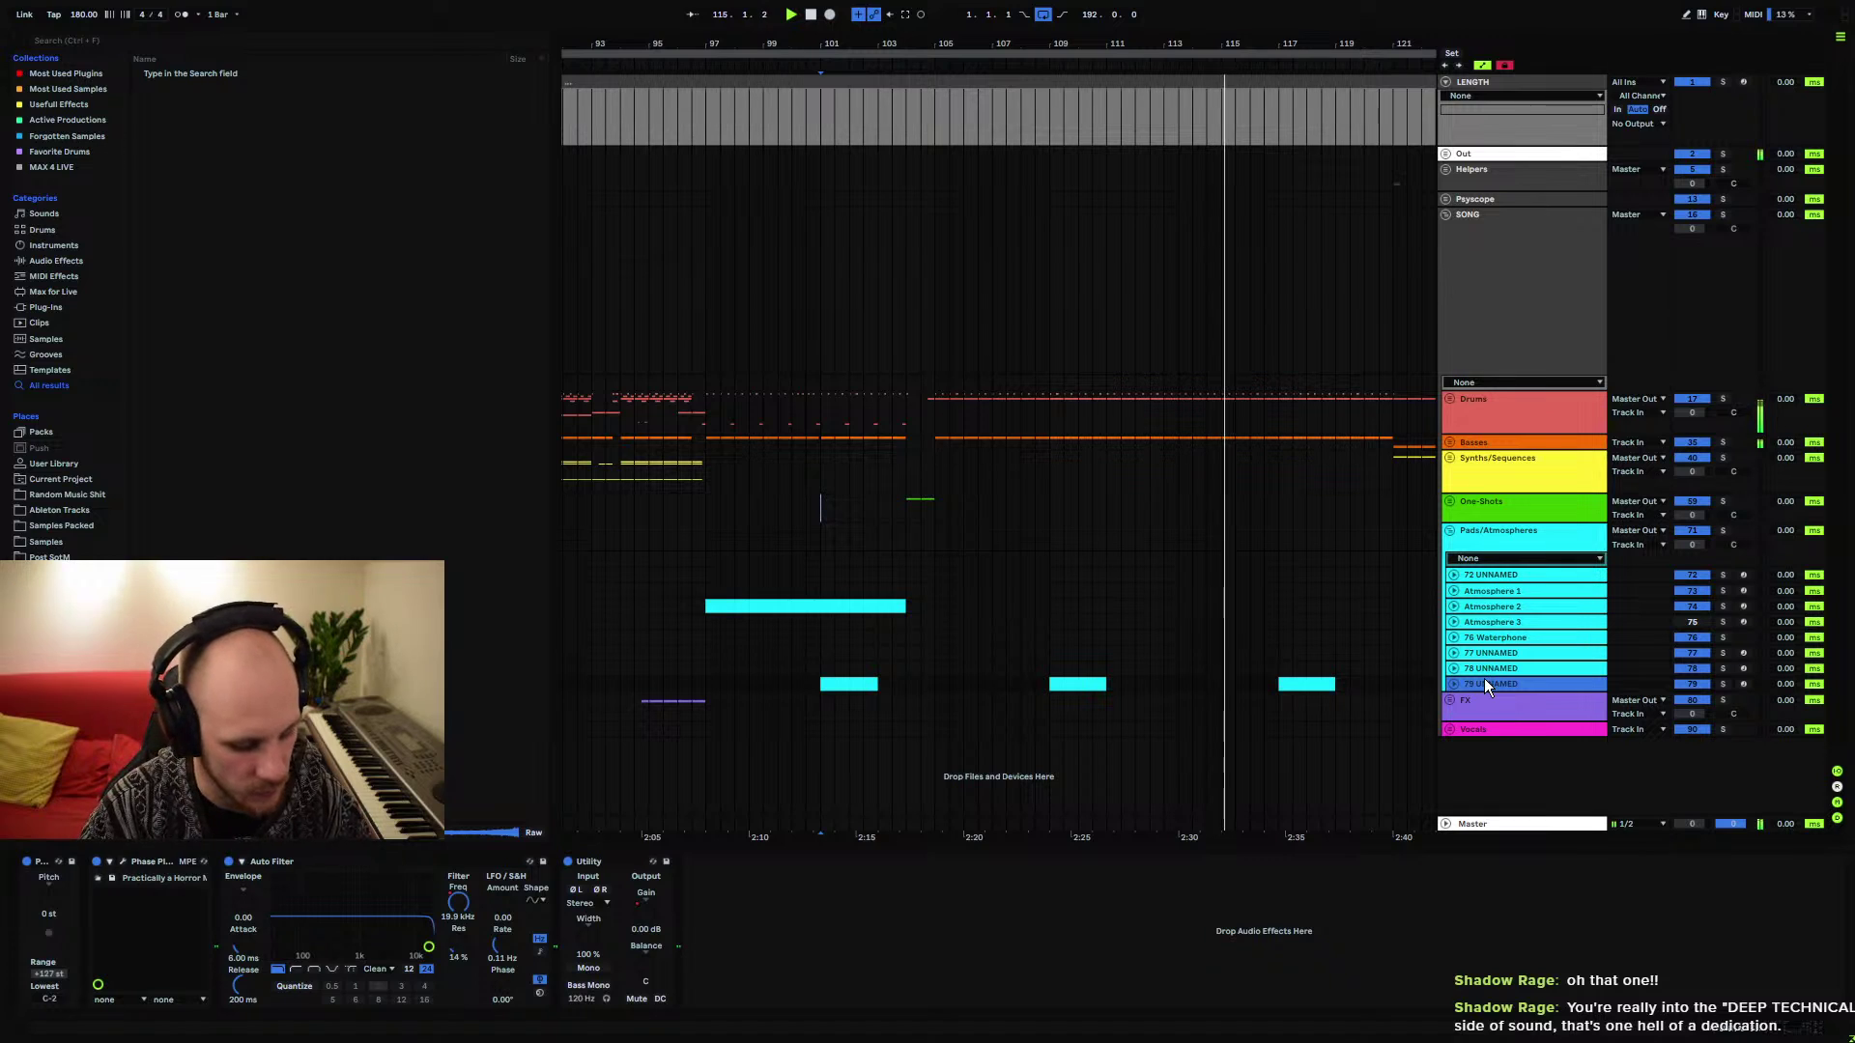
pyautogui.hotkey('ctrl', 'shift', 't')
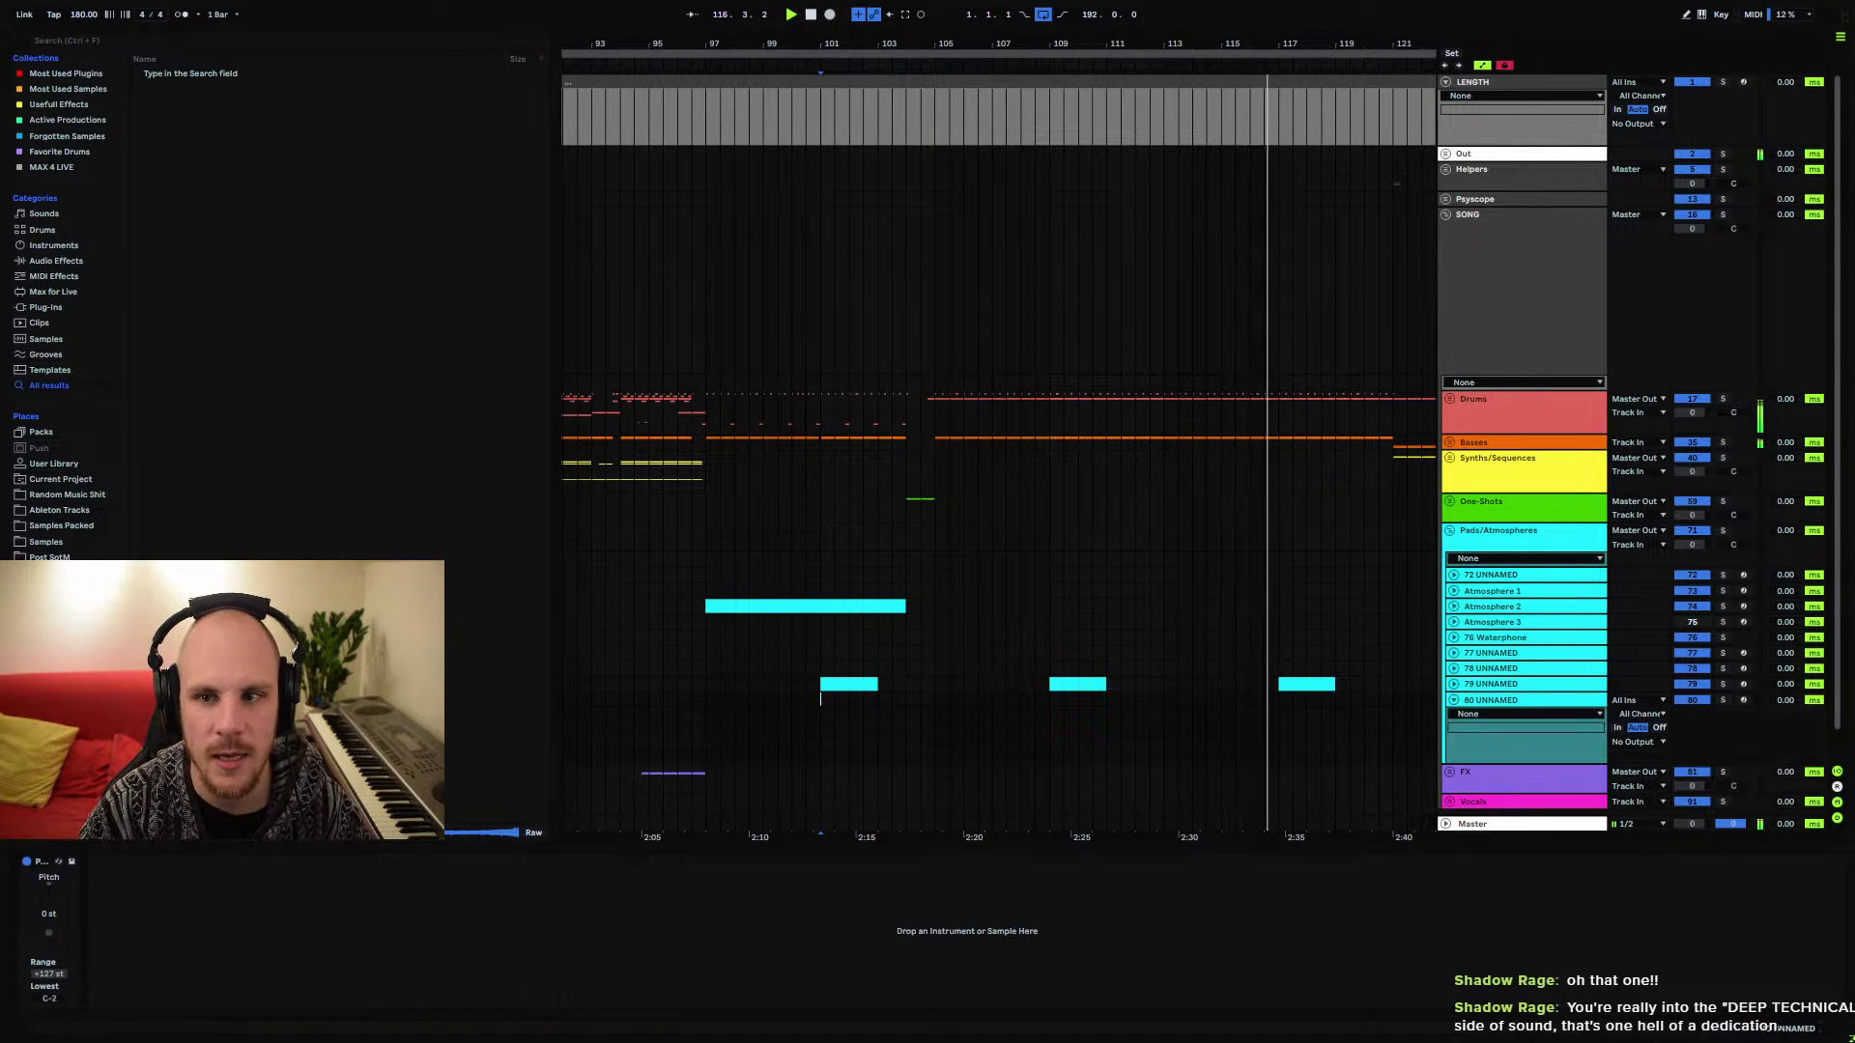
# Load the Phase Plant instrument on the 80 UNNAMED track with the Abstract Piano preset from its favorites
pyautogui.scroll(2, 1084, 422)
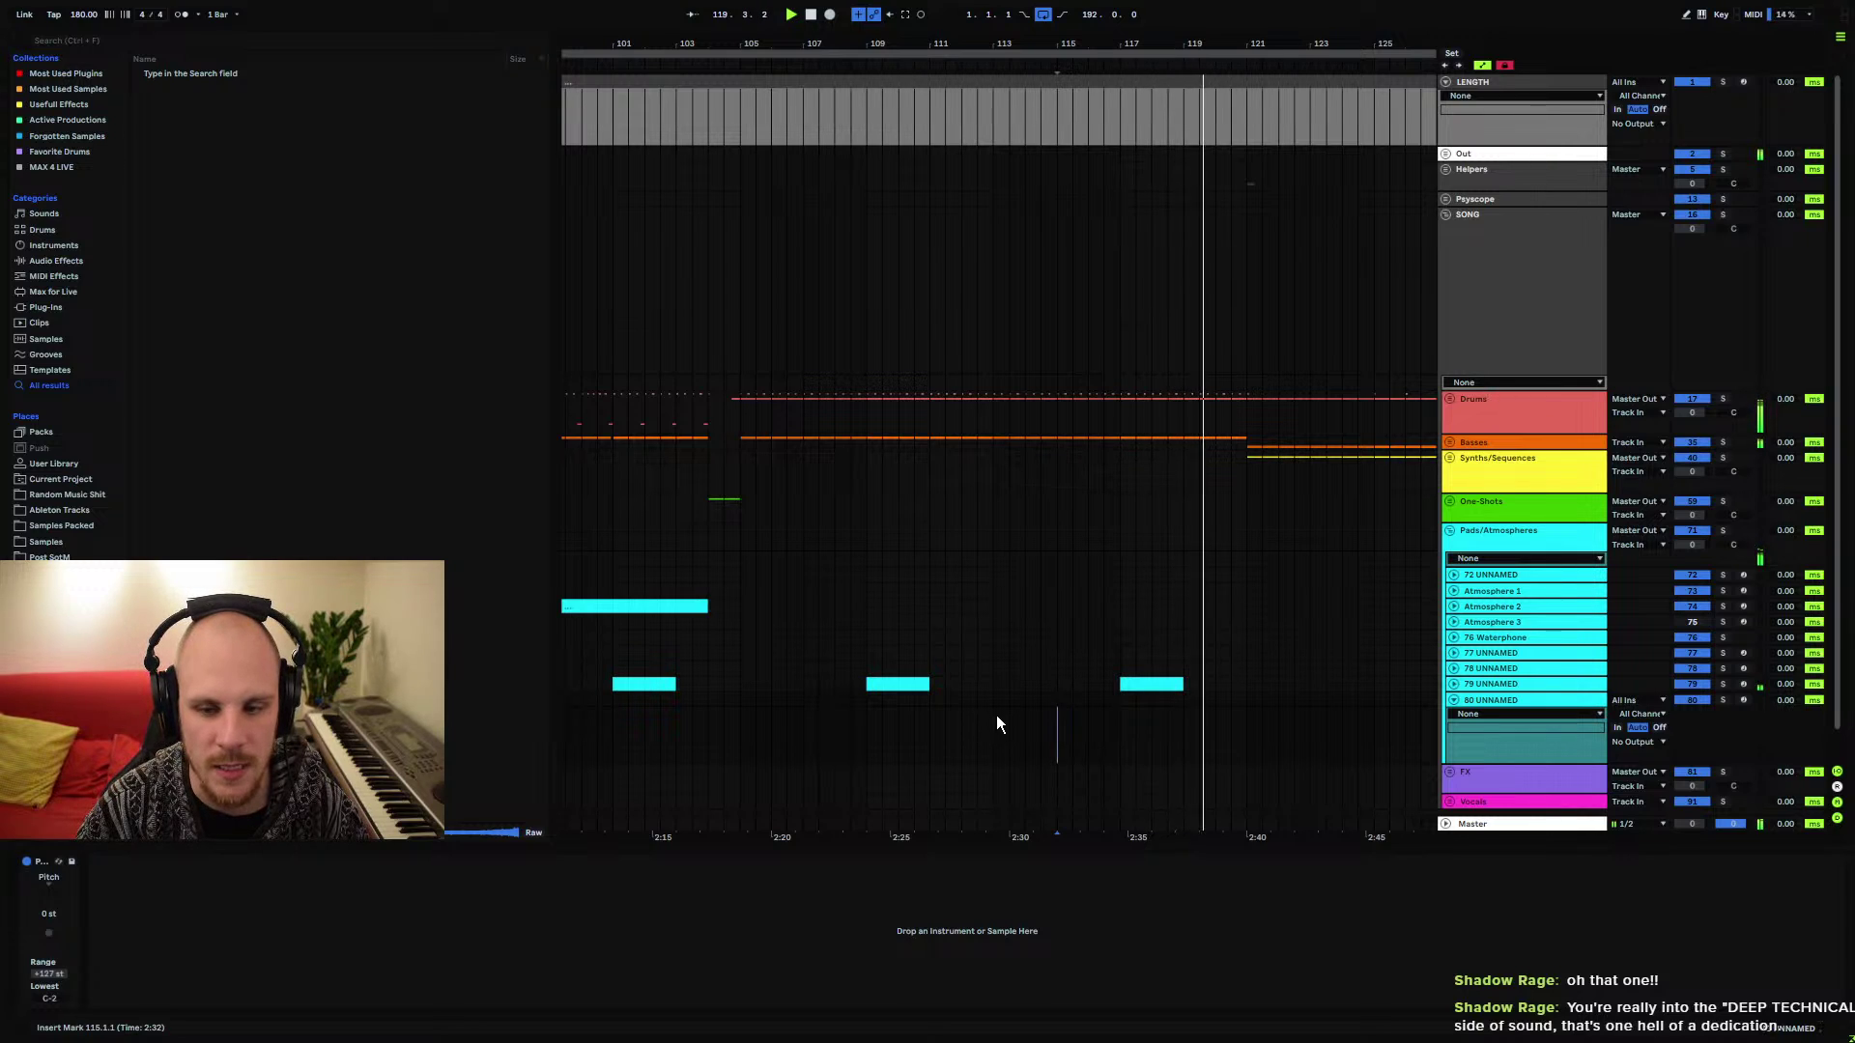
pyautogui.click(957, 717)
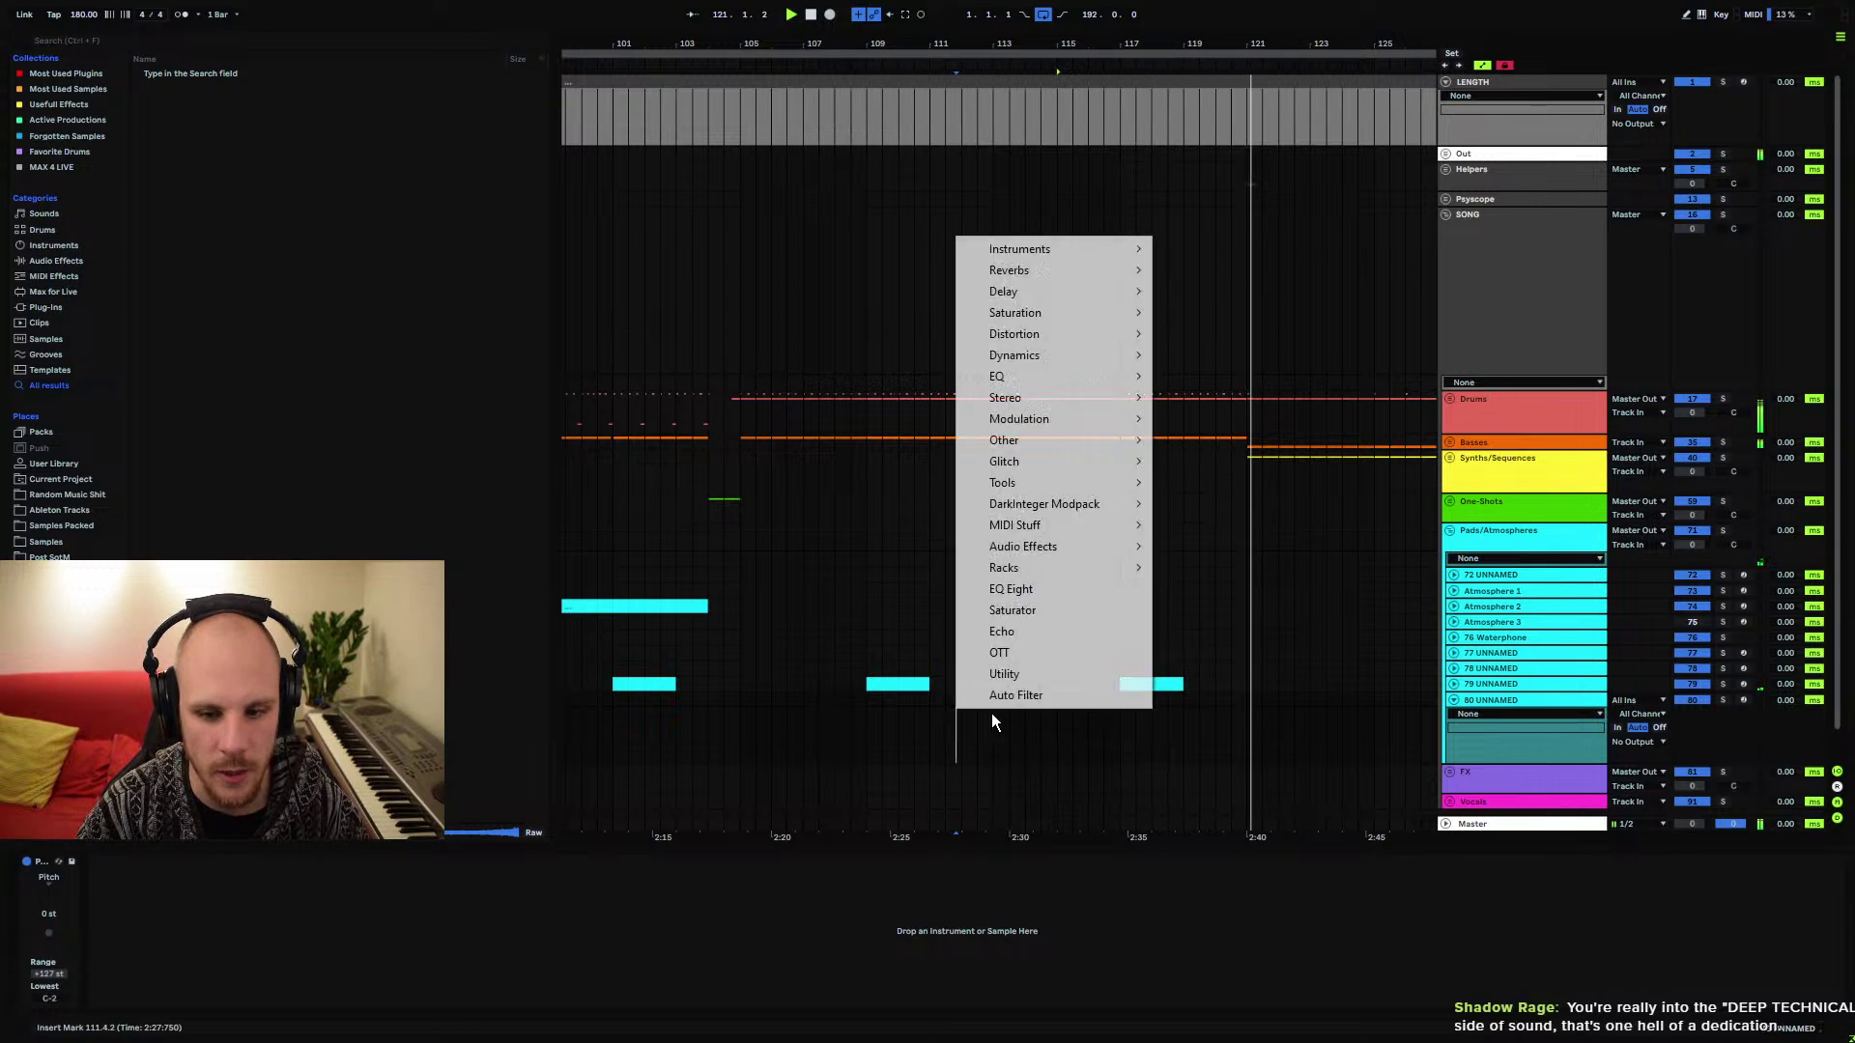
pyautogui.moveTo(1104, 248)
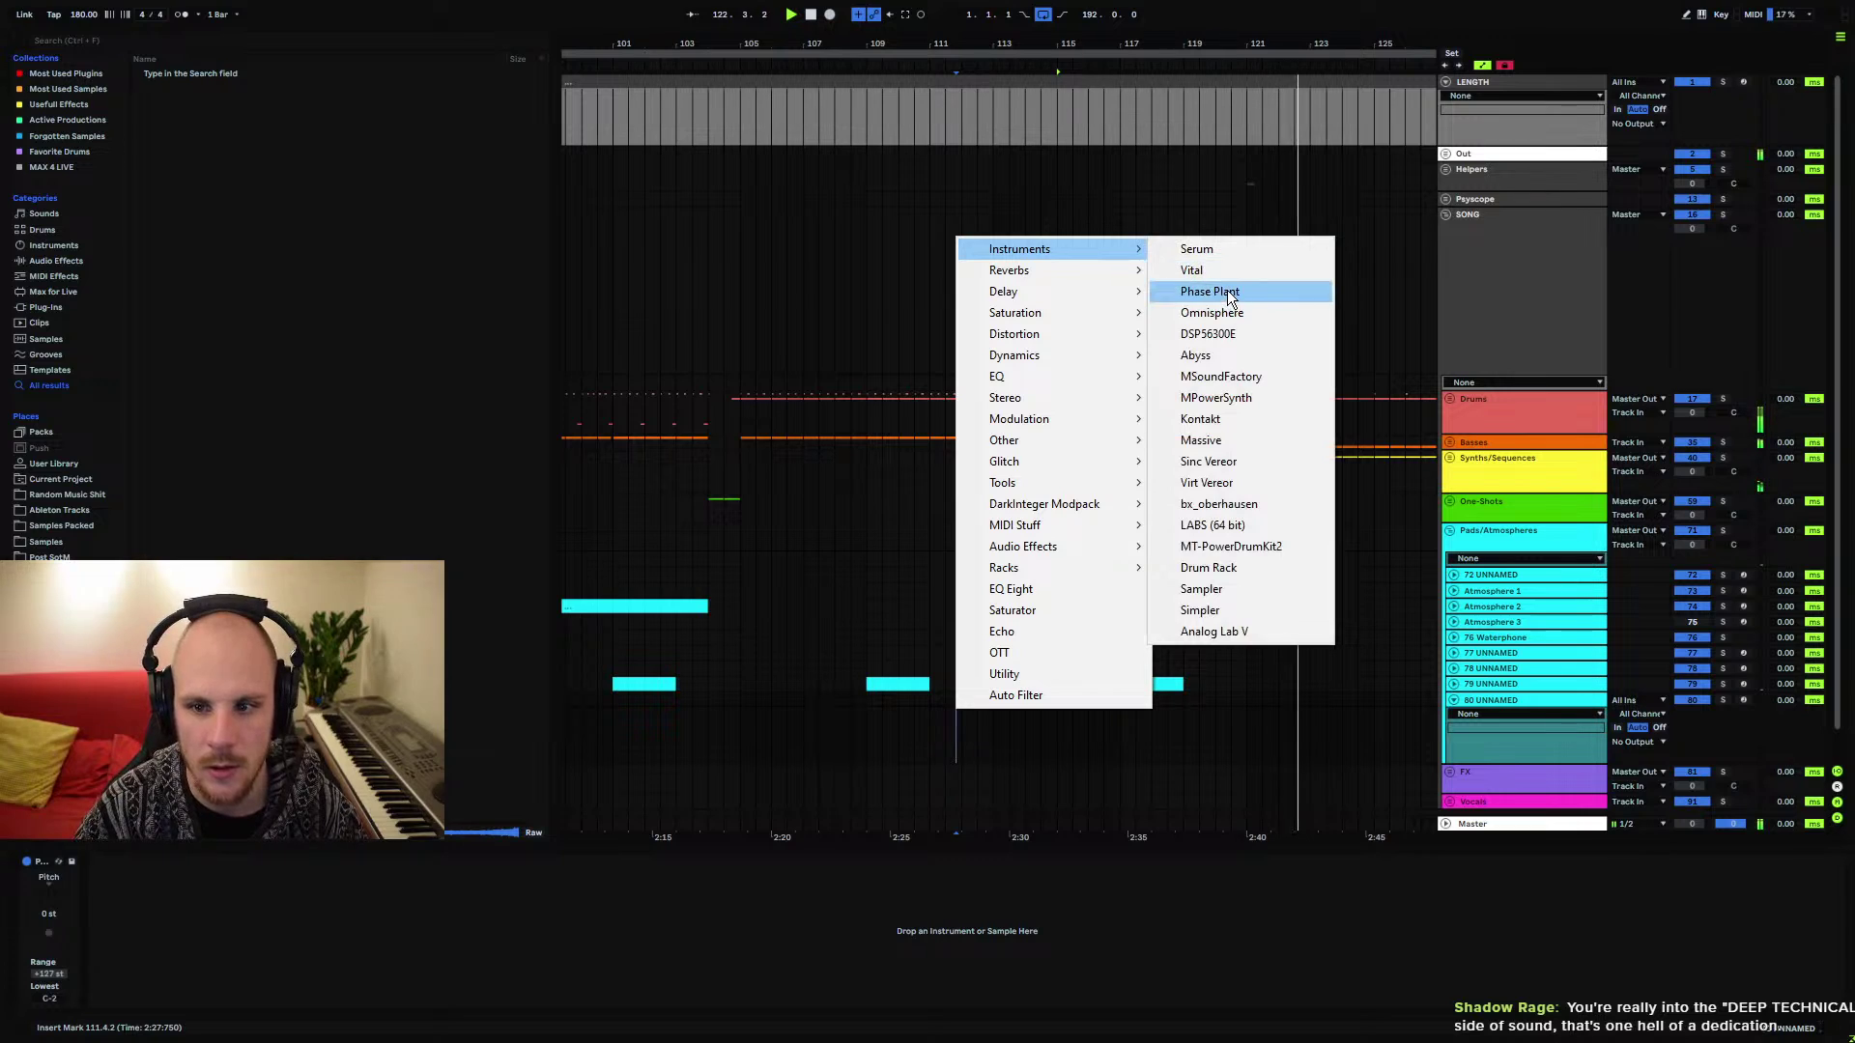
pyautogui.click(1208, 292)
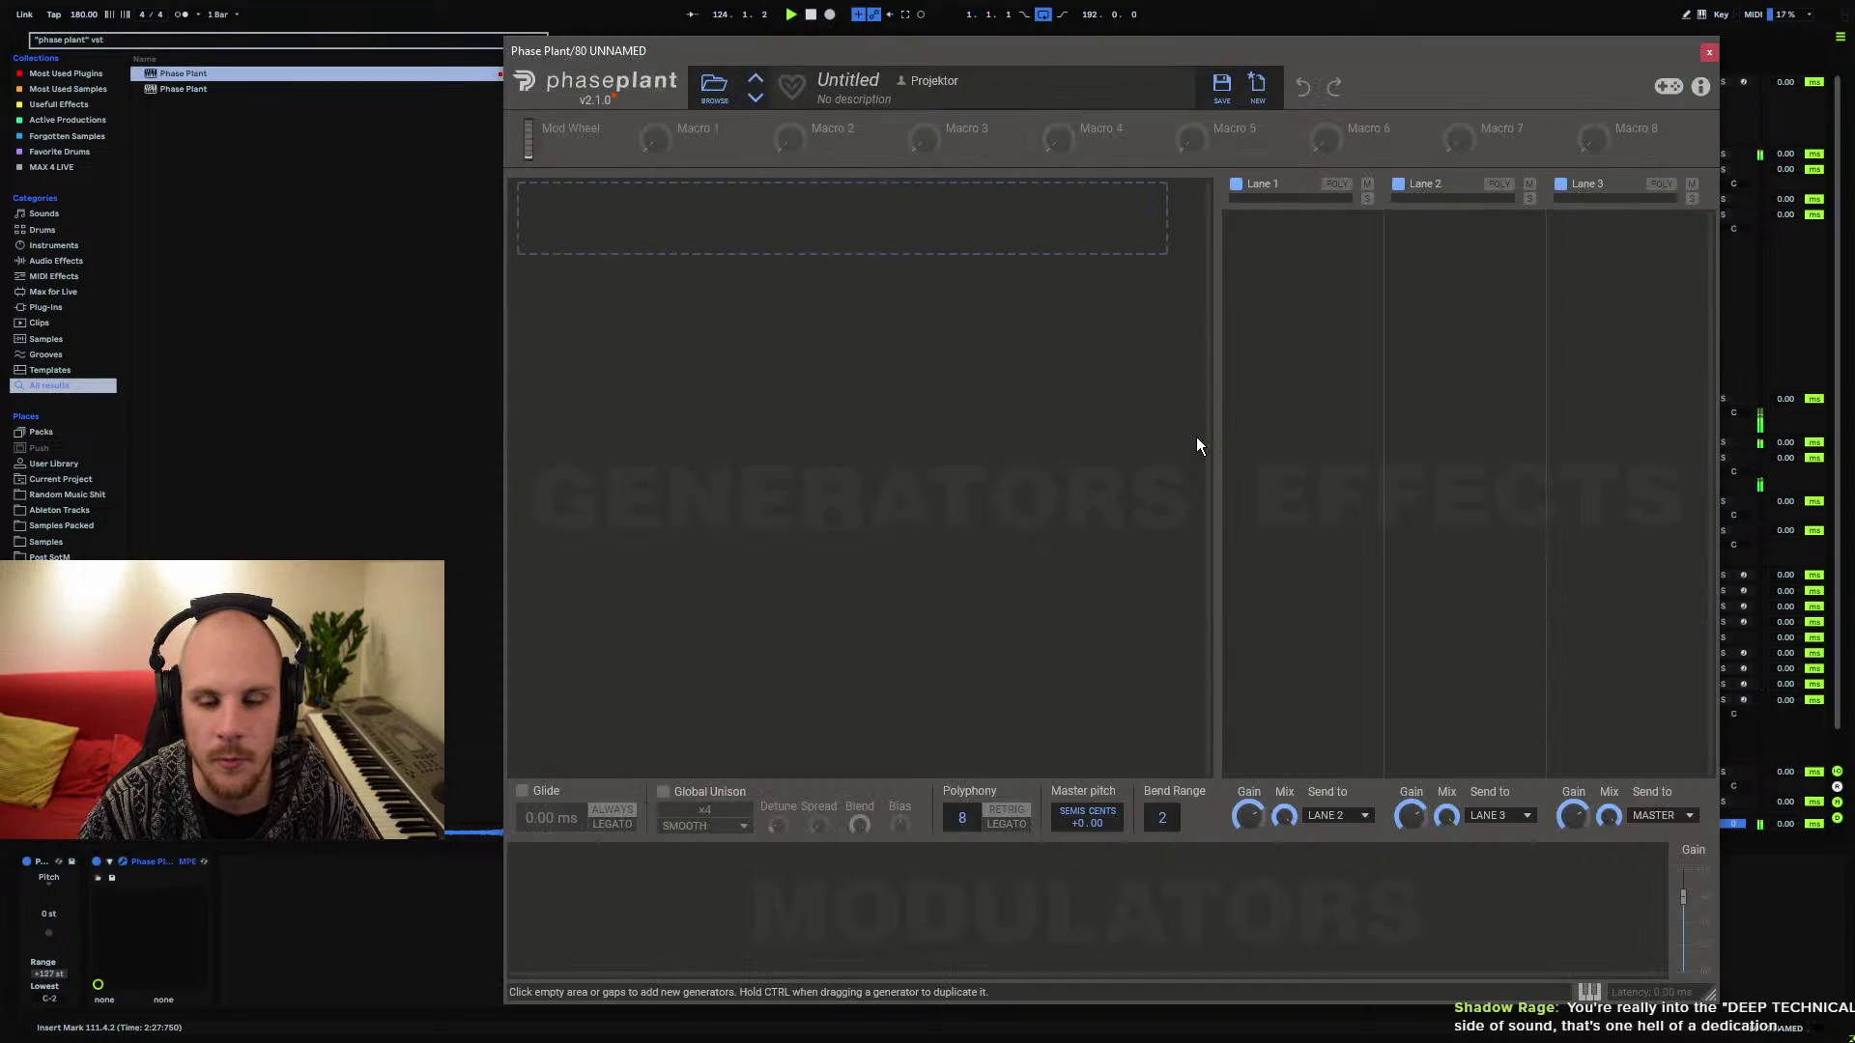
pyautogui.click(716, 88)
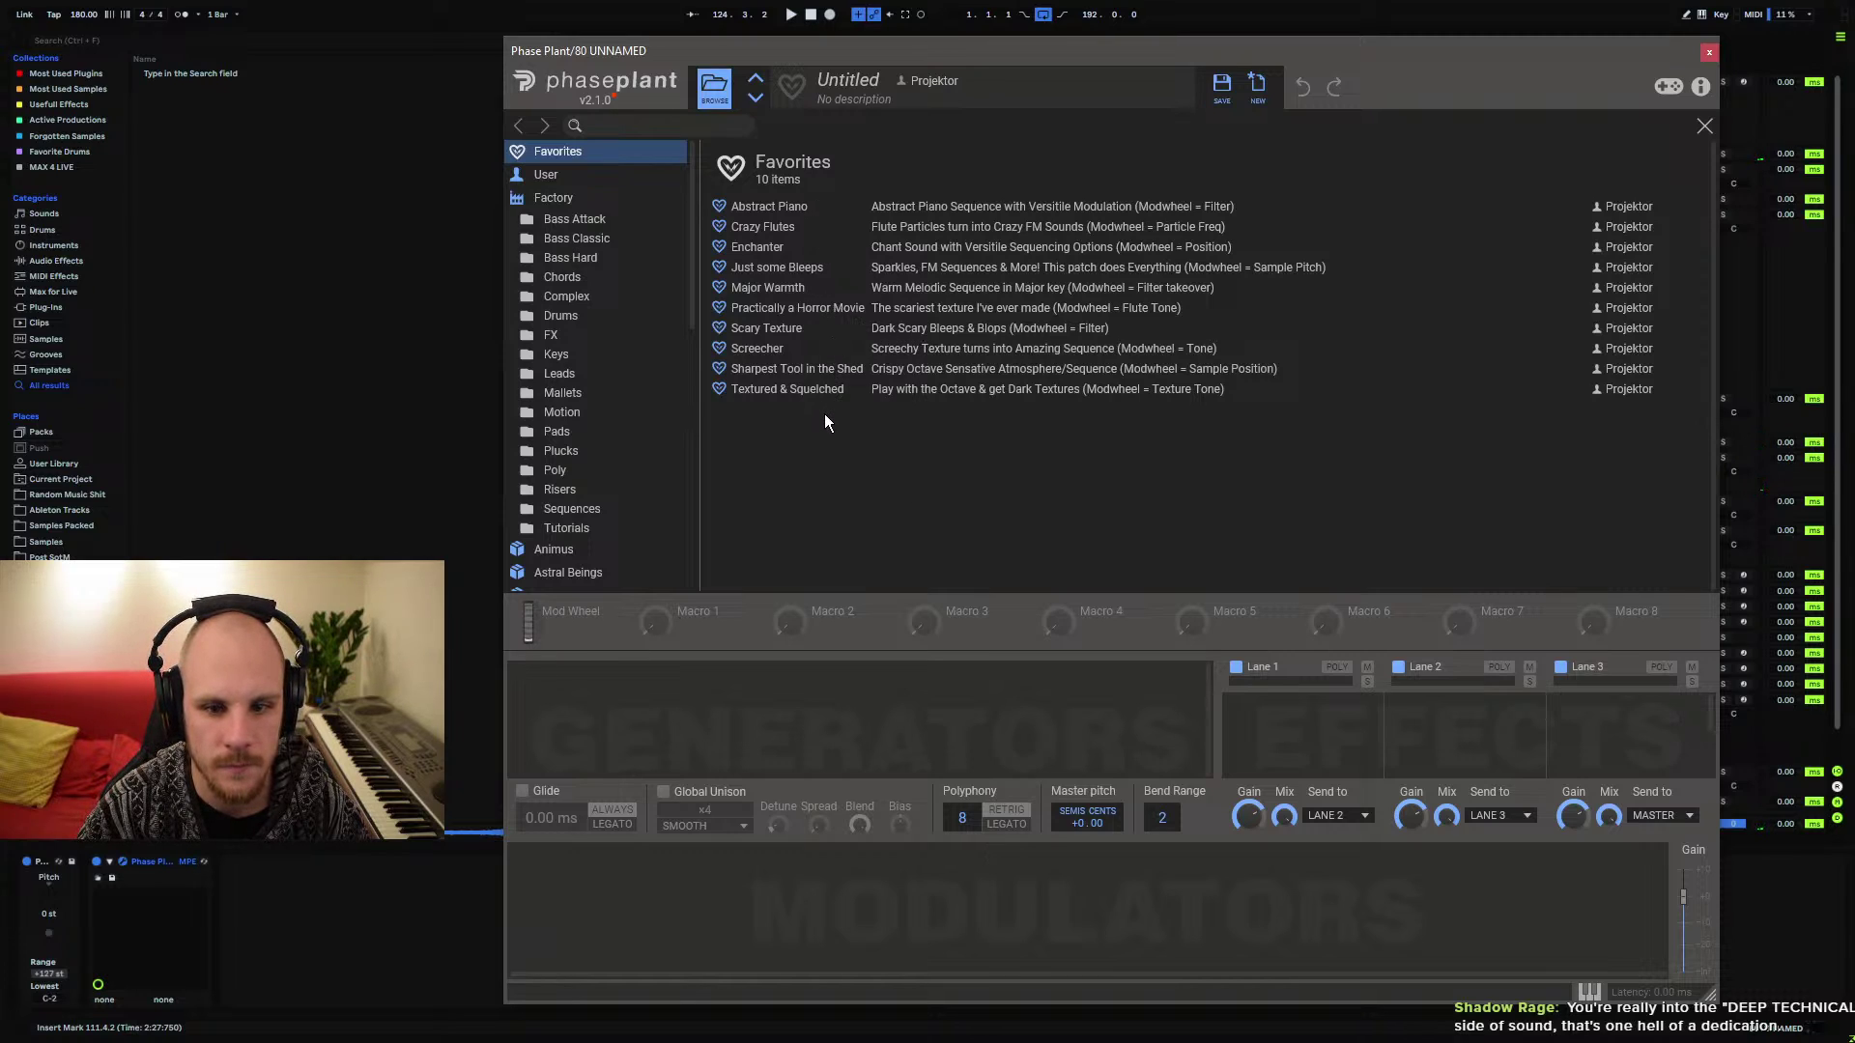
pyautogui.click(775, 205)
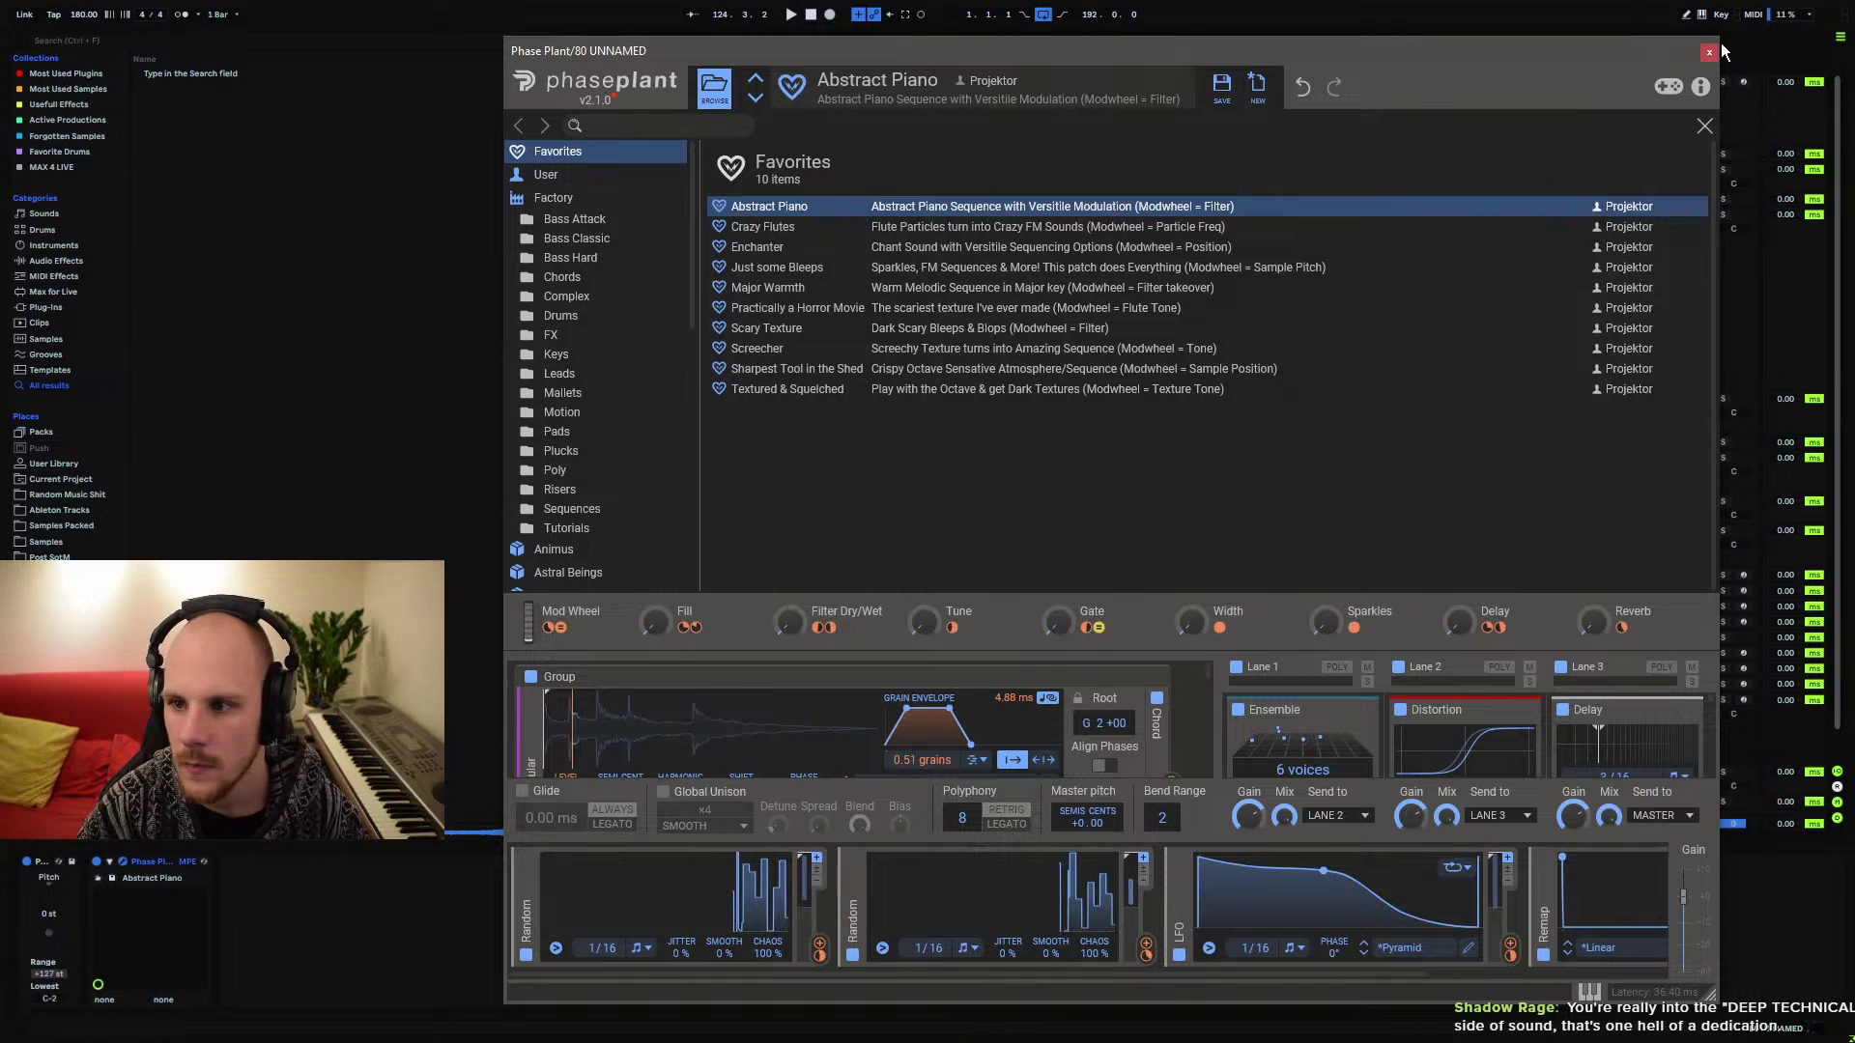
pyautogui.click(1704, 126)
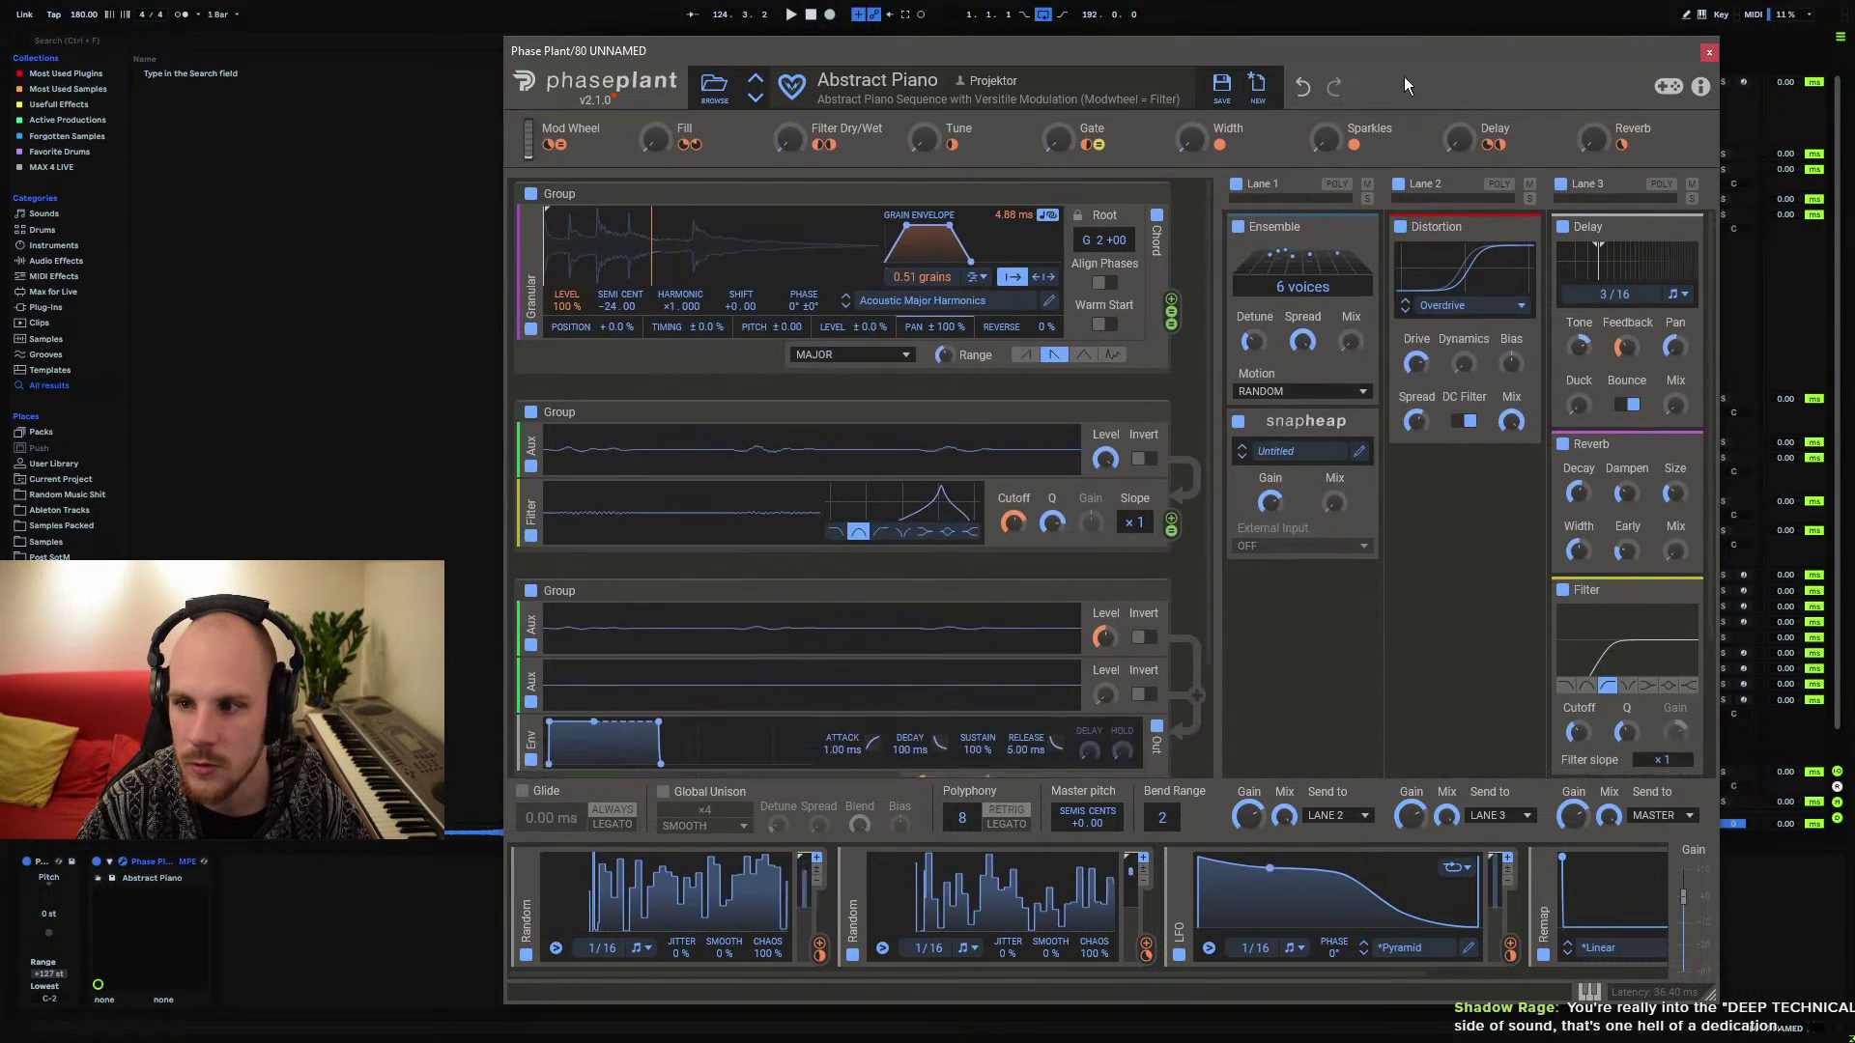
# Arm the 80 UNNAMED track to audition the preset, turn Phase Plant's Tune macro down to minimum and close the plugin window
pyautogui.moveTo(1405, 54); pyautogui.dragTo(1073, 18)
pyautogui.click(1747, 710)
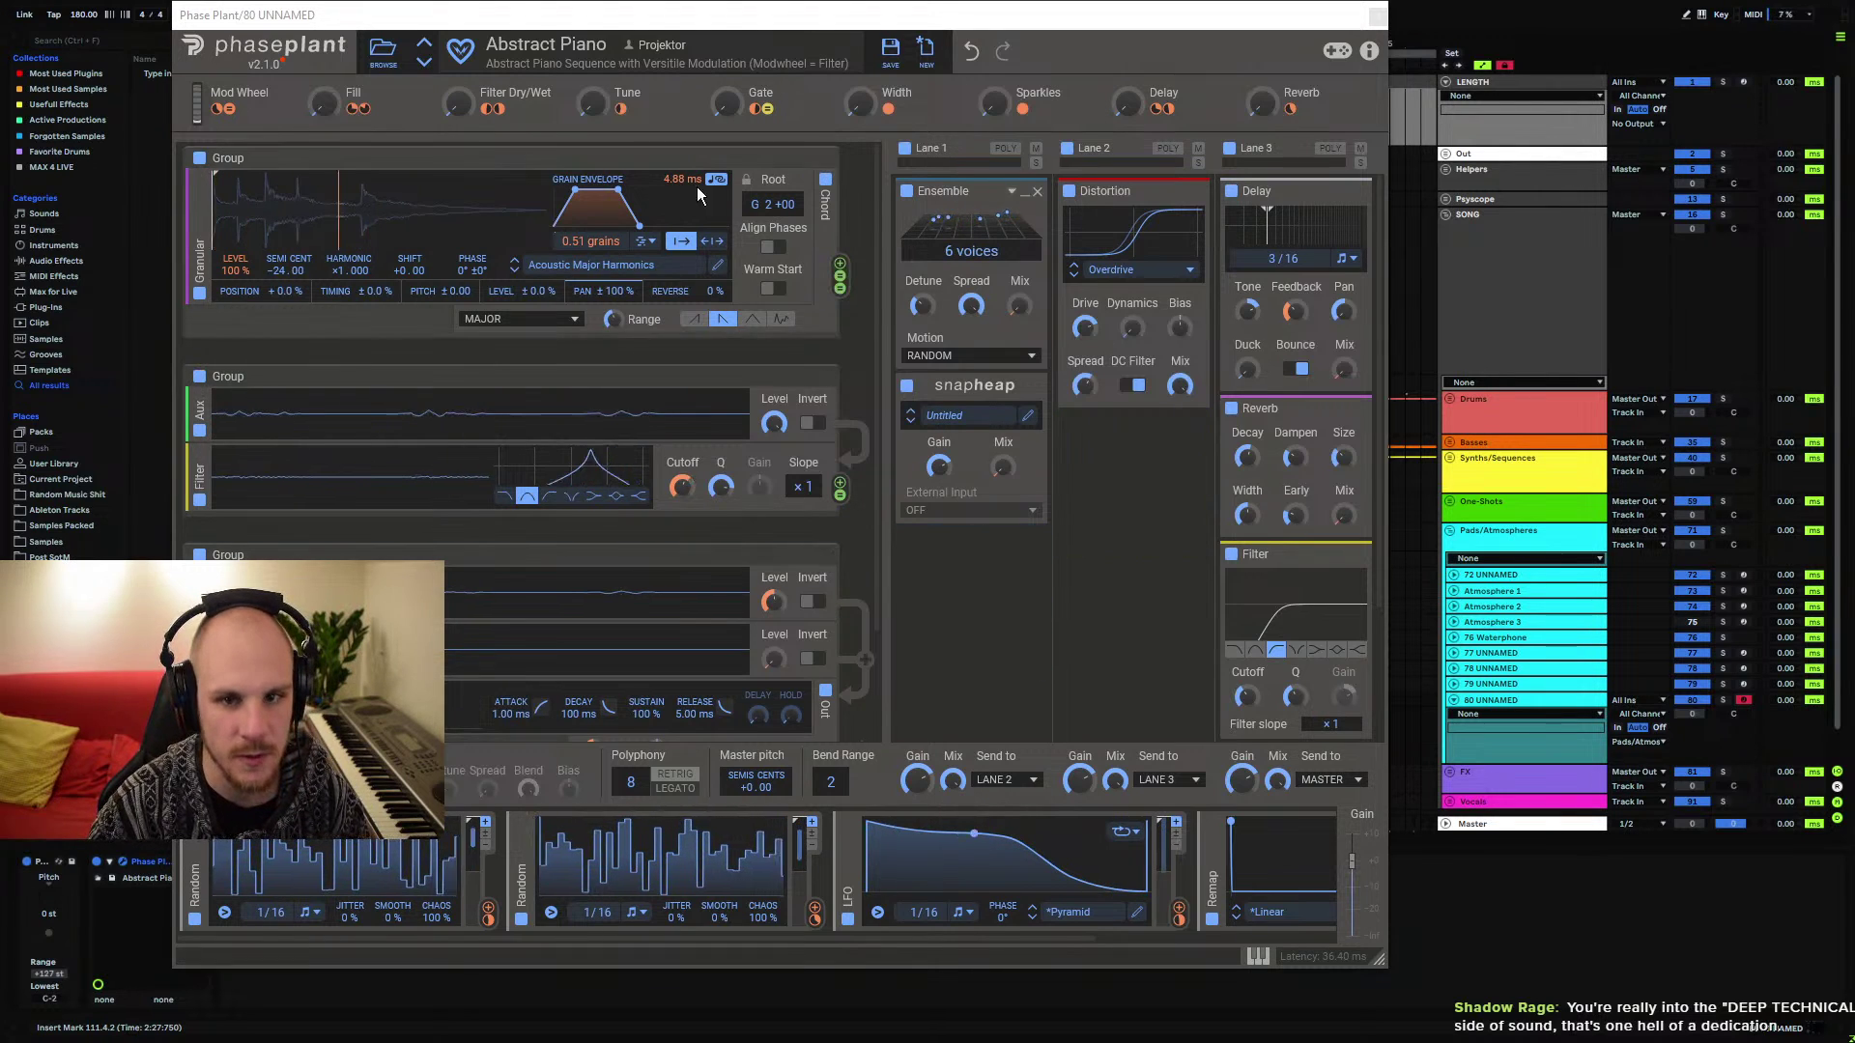
pyautogui.moveTo(361, 25); pyautogui.dragTo(525, 25)
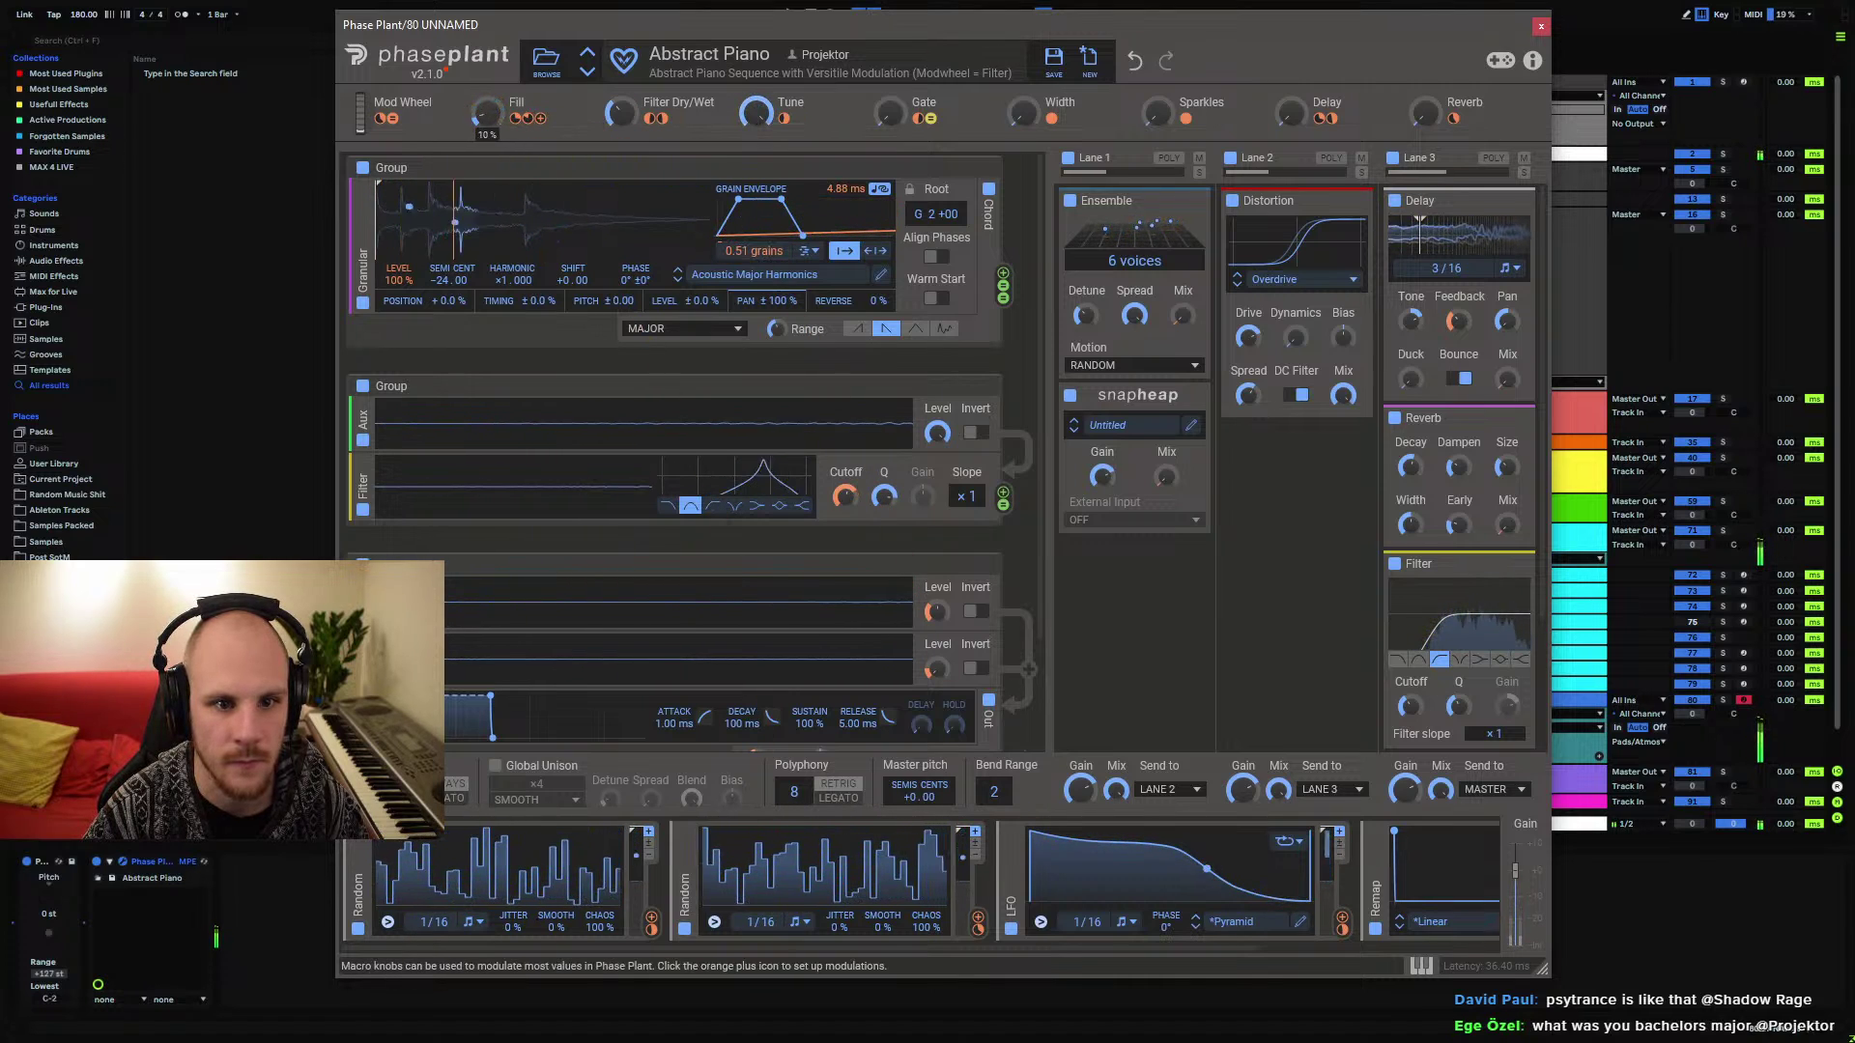
pyautogui.moveTo(757, 113); pyautogui.dragTo(757, 159)
pyautogui.click(1541, 27)
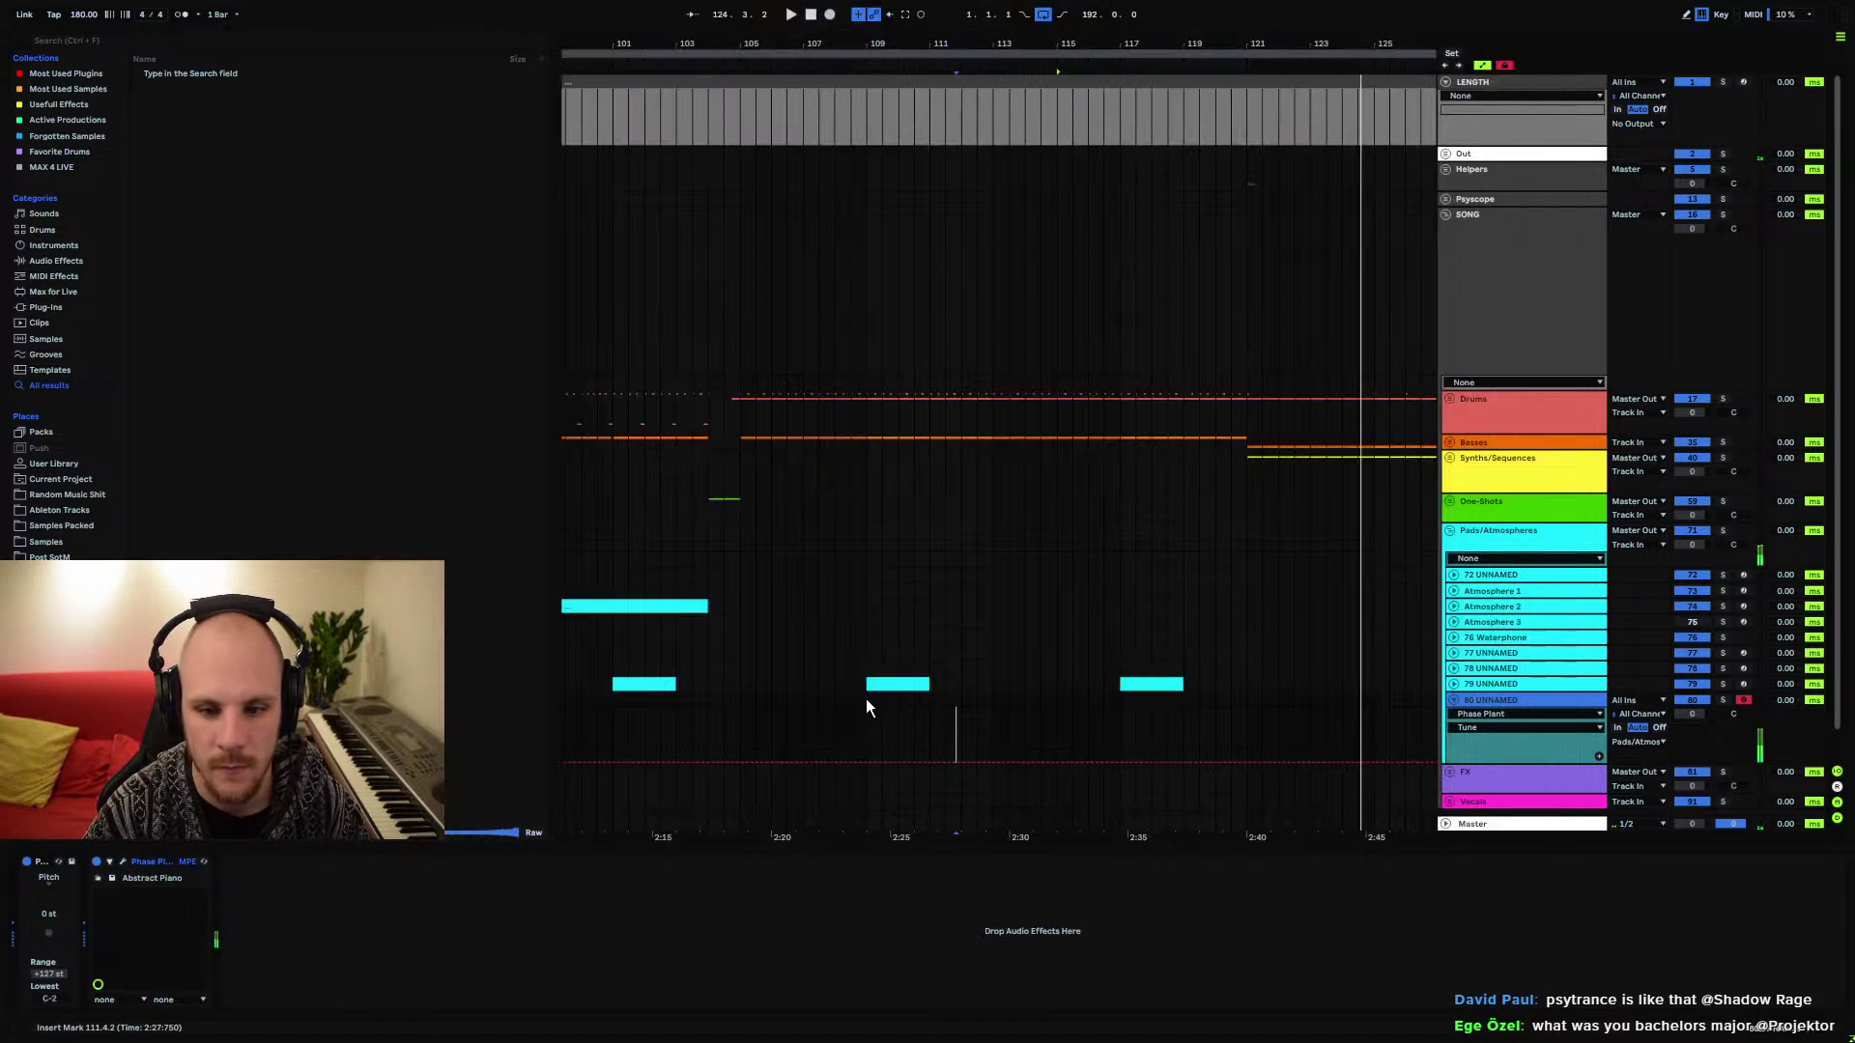
# Create an empty MIDI clip on the 80 UNNAMED track from bar 113 to bar 121
pyautogui.scroll(-1, 821, 676)
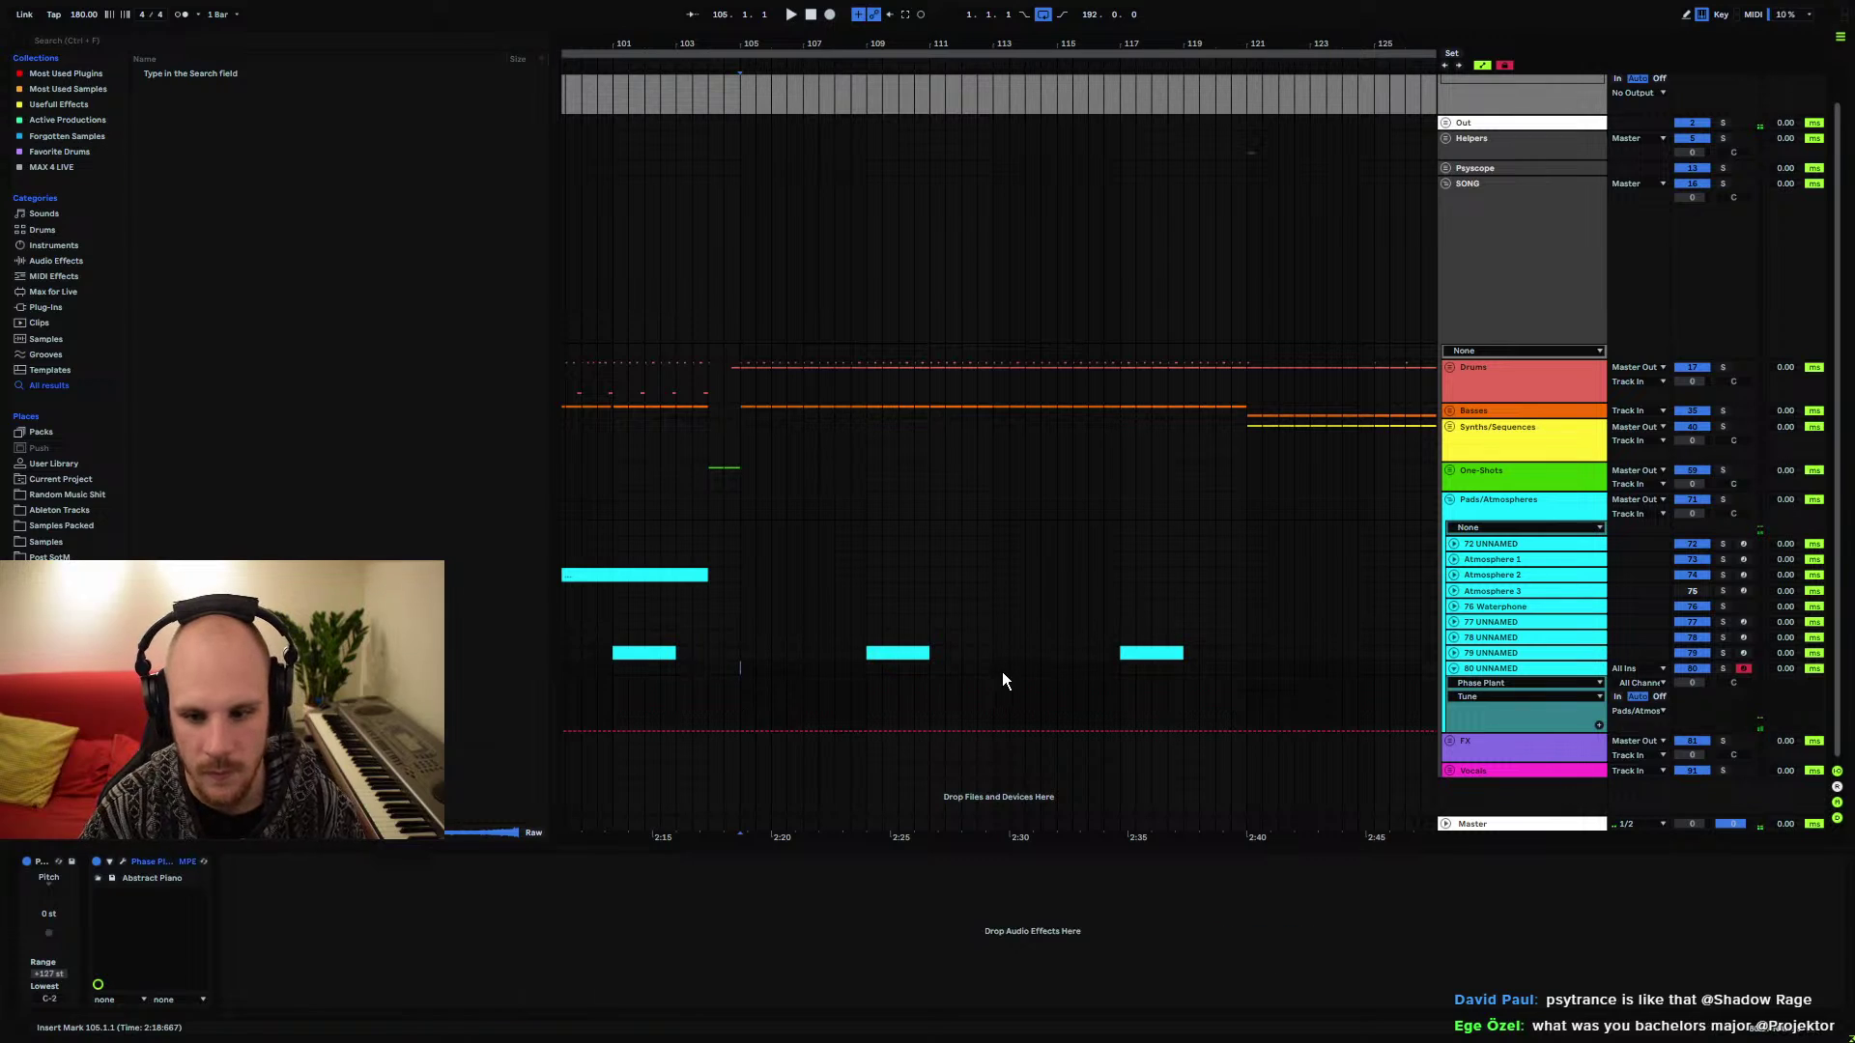
pyautogui.moveTo(995, 668); pyautogui.dragTo(1248, 671)
pyautogui.hotkey('ctrl', 'shift', 'm')
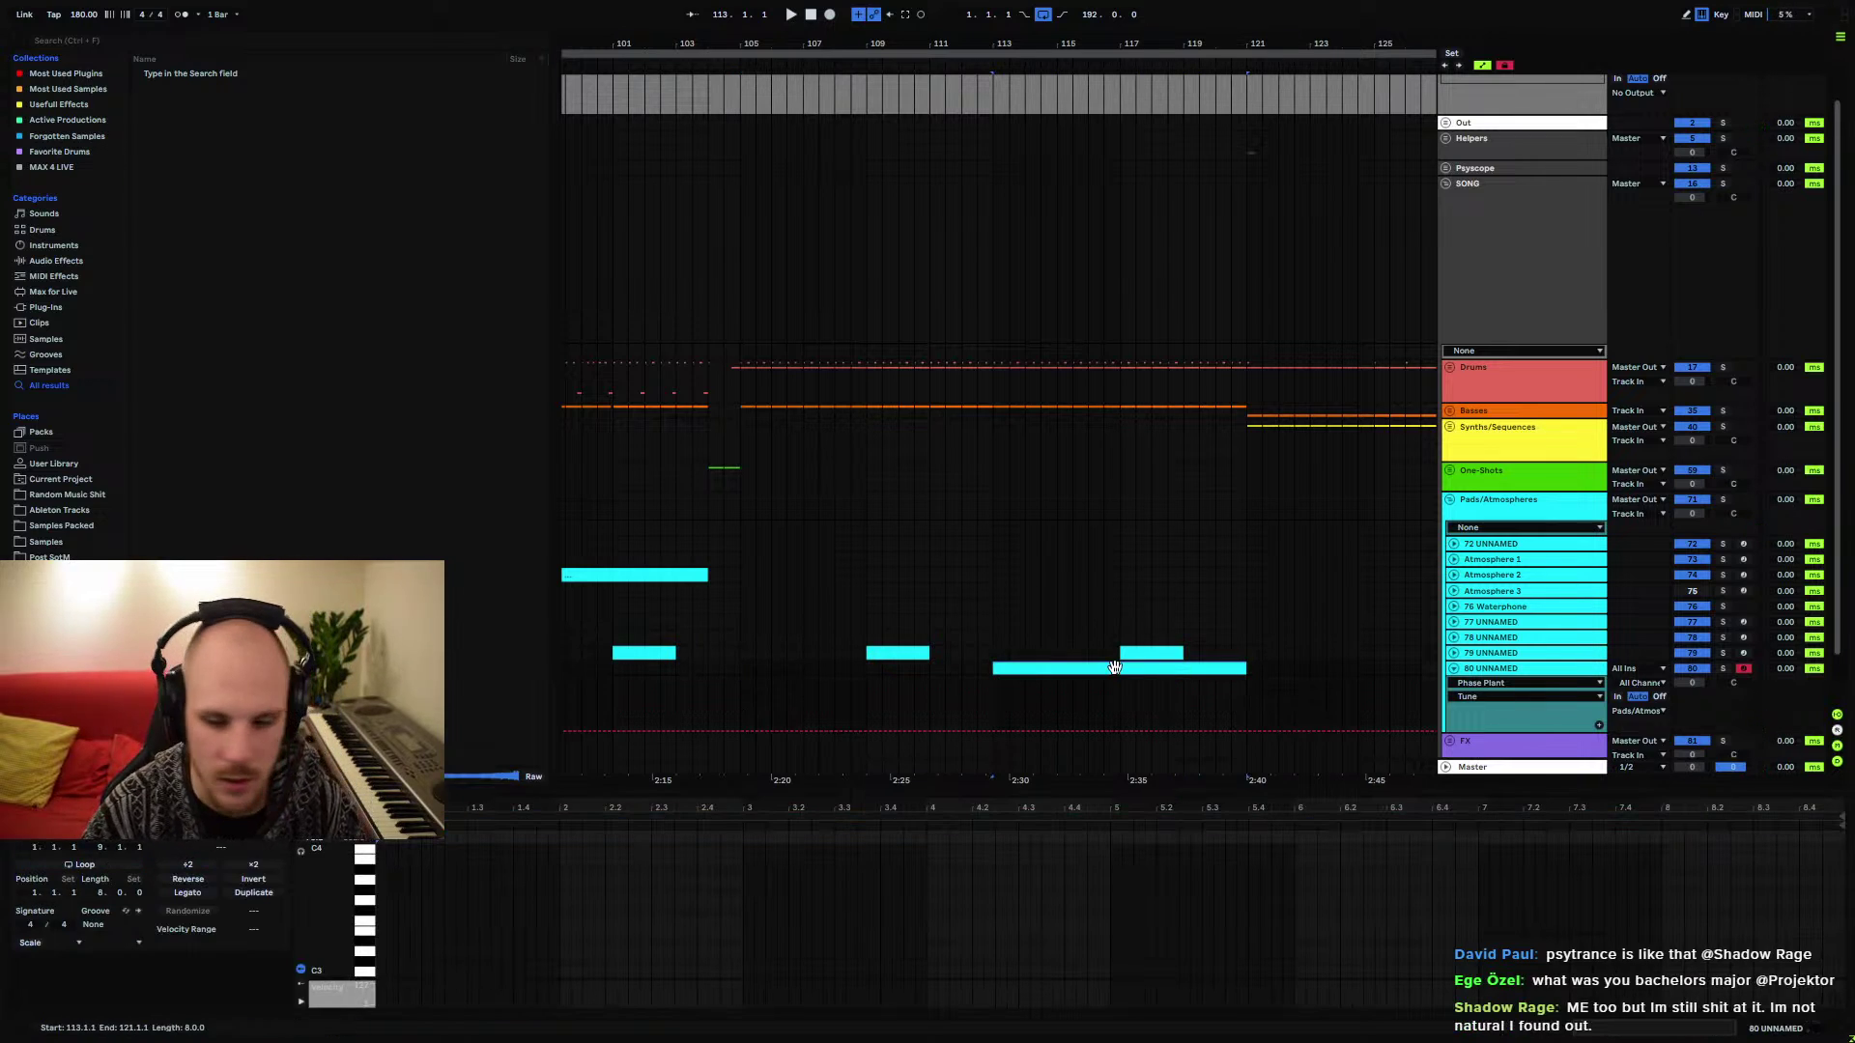
# Add an F#2 note at the start of the clip and stretch it across all 8 bars
pyautogui.scroll(-3, 454, 918)
pyautogui.click(406, 942)
pyautogui.doubleClick(390, 869)
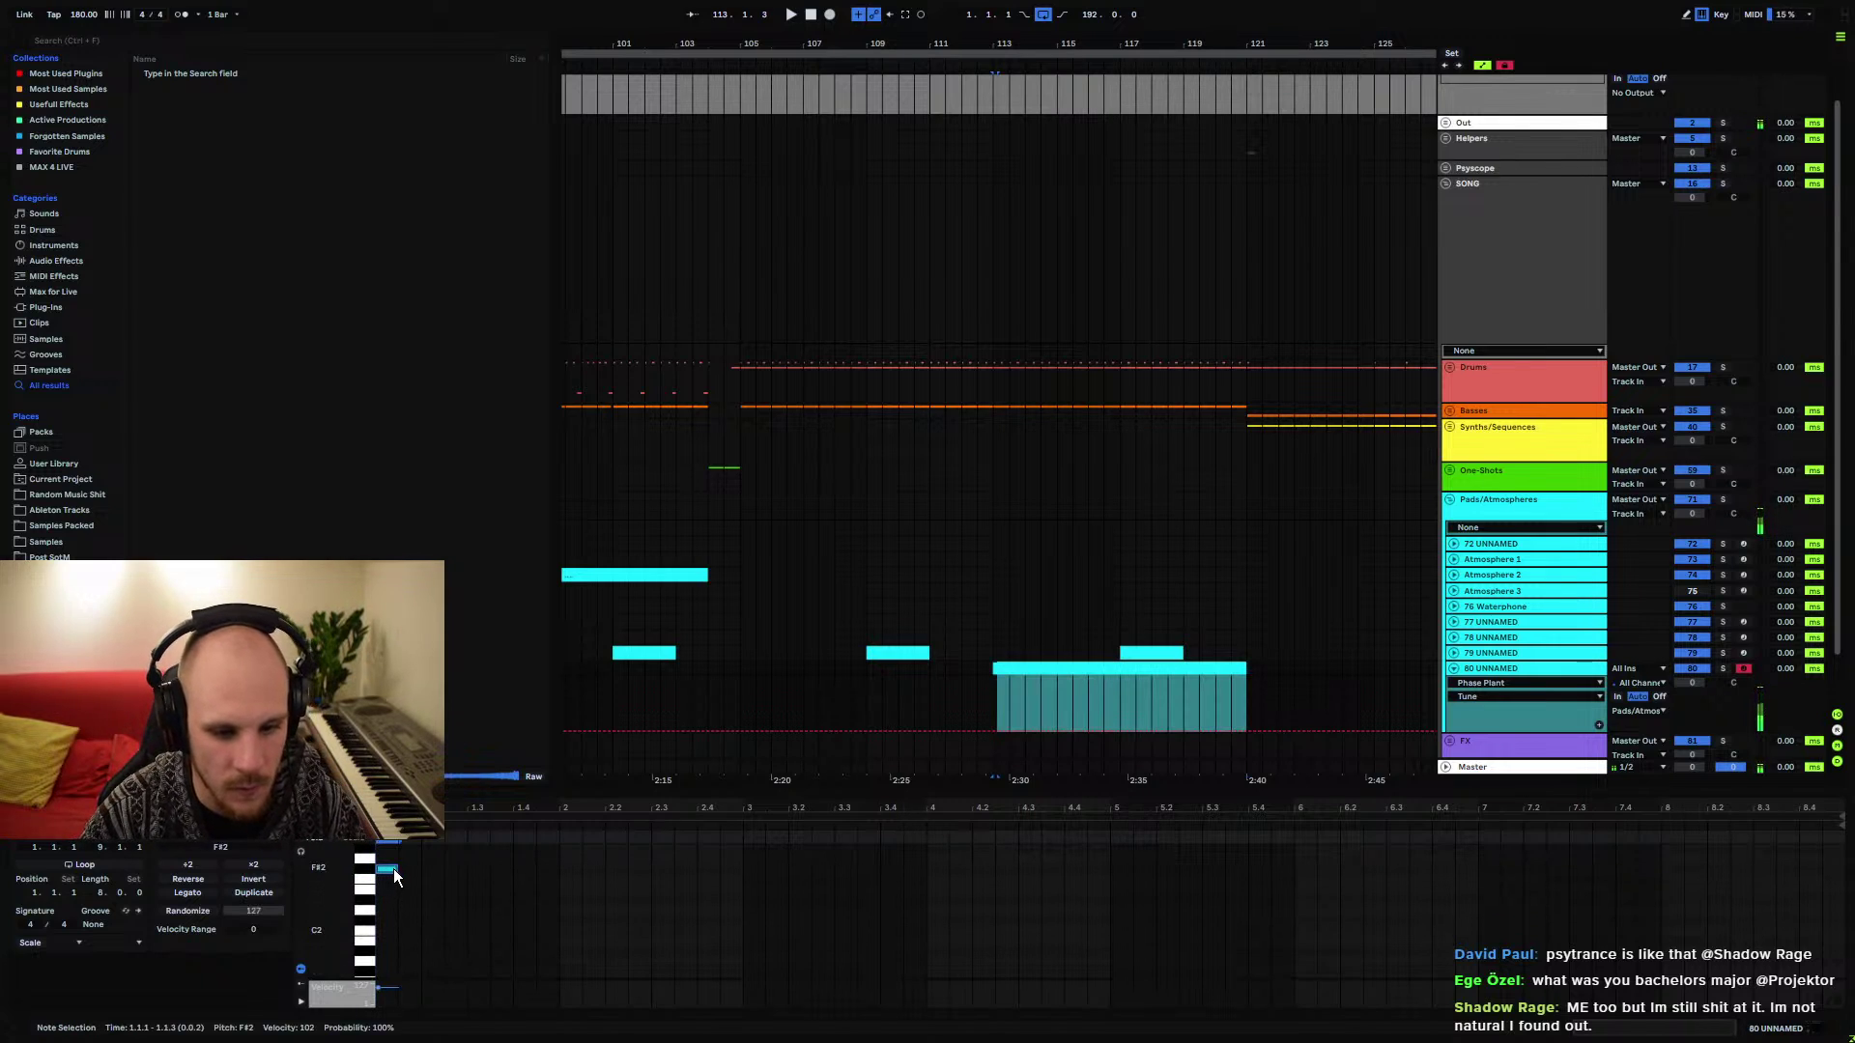
pyautogui.press('space')
pyautogui.moveTo(392, 868); pyautogui.dragTo(1766, 896)
# Automate Phase Plant's Tune macro to curve down from 0.84 at bar 113 to minimum at bar 121 during playback
pyautogui.click(994, 697)
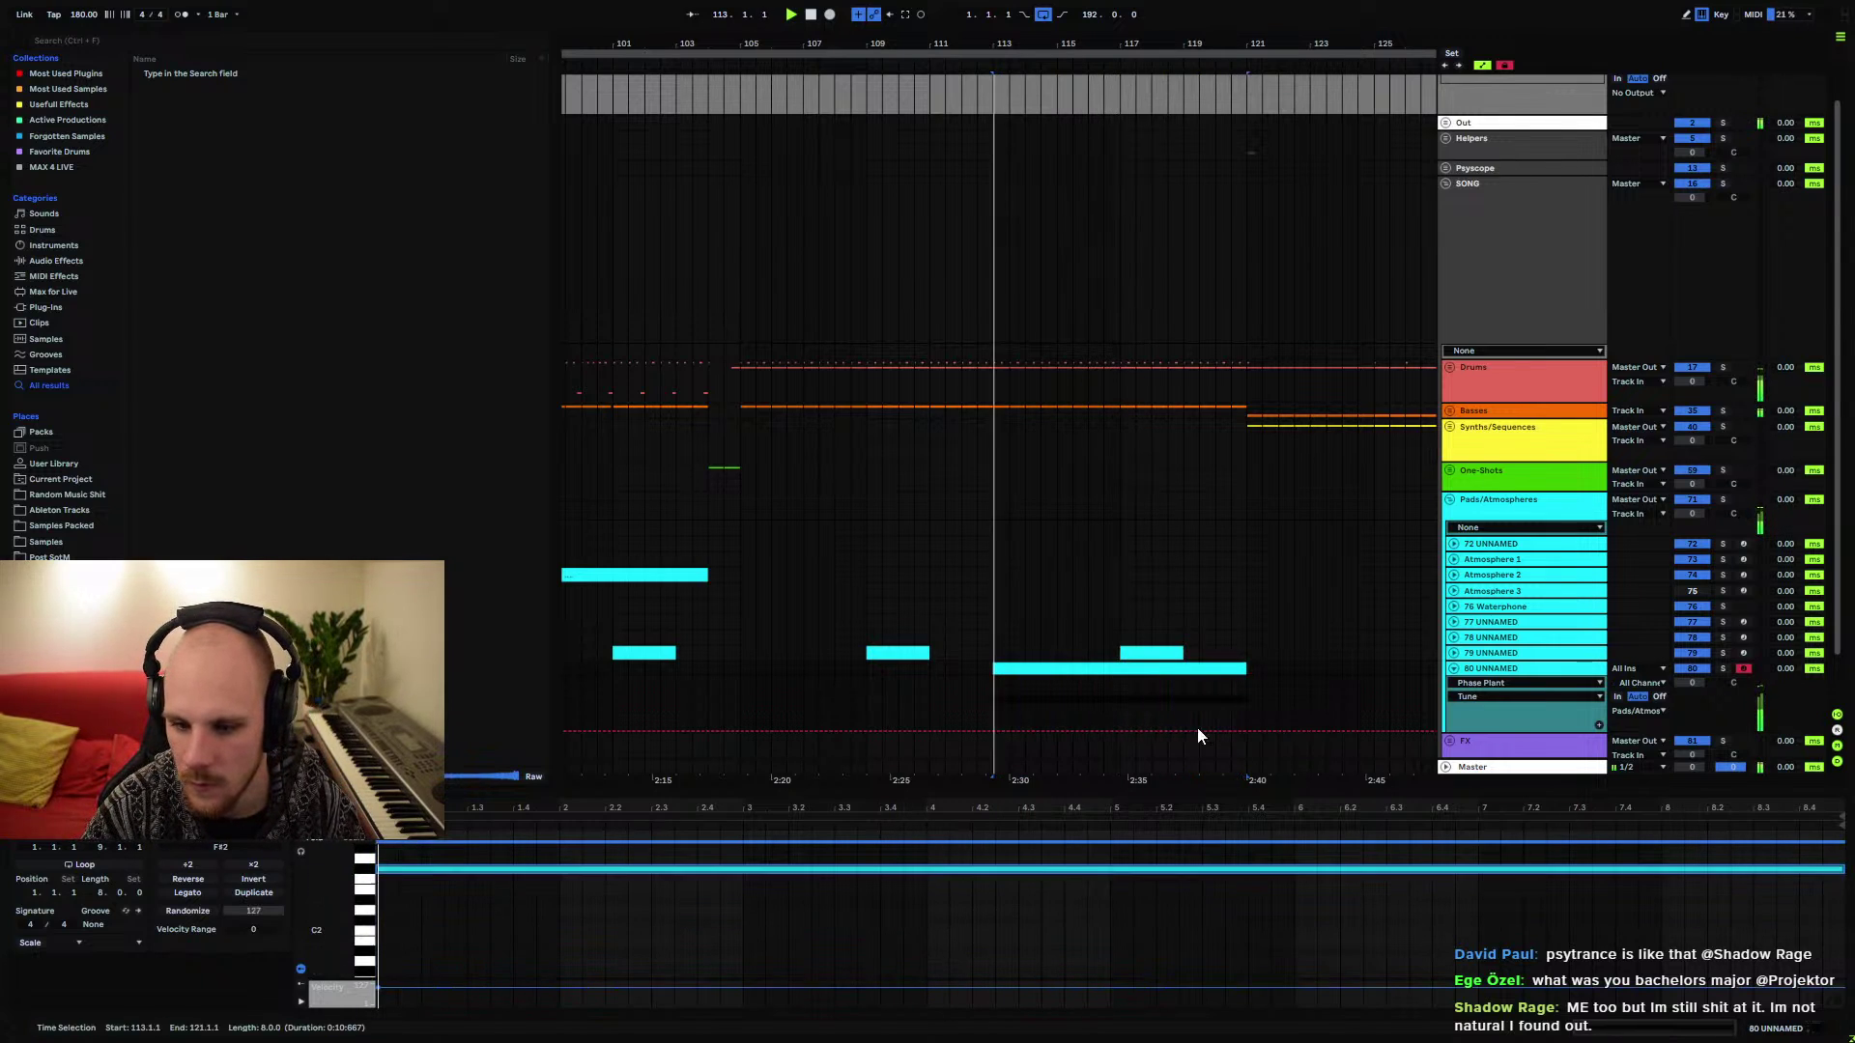
pyautogui.moveTo(995, 732); pyautogui.dragTo(997, 677)
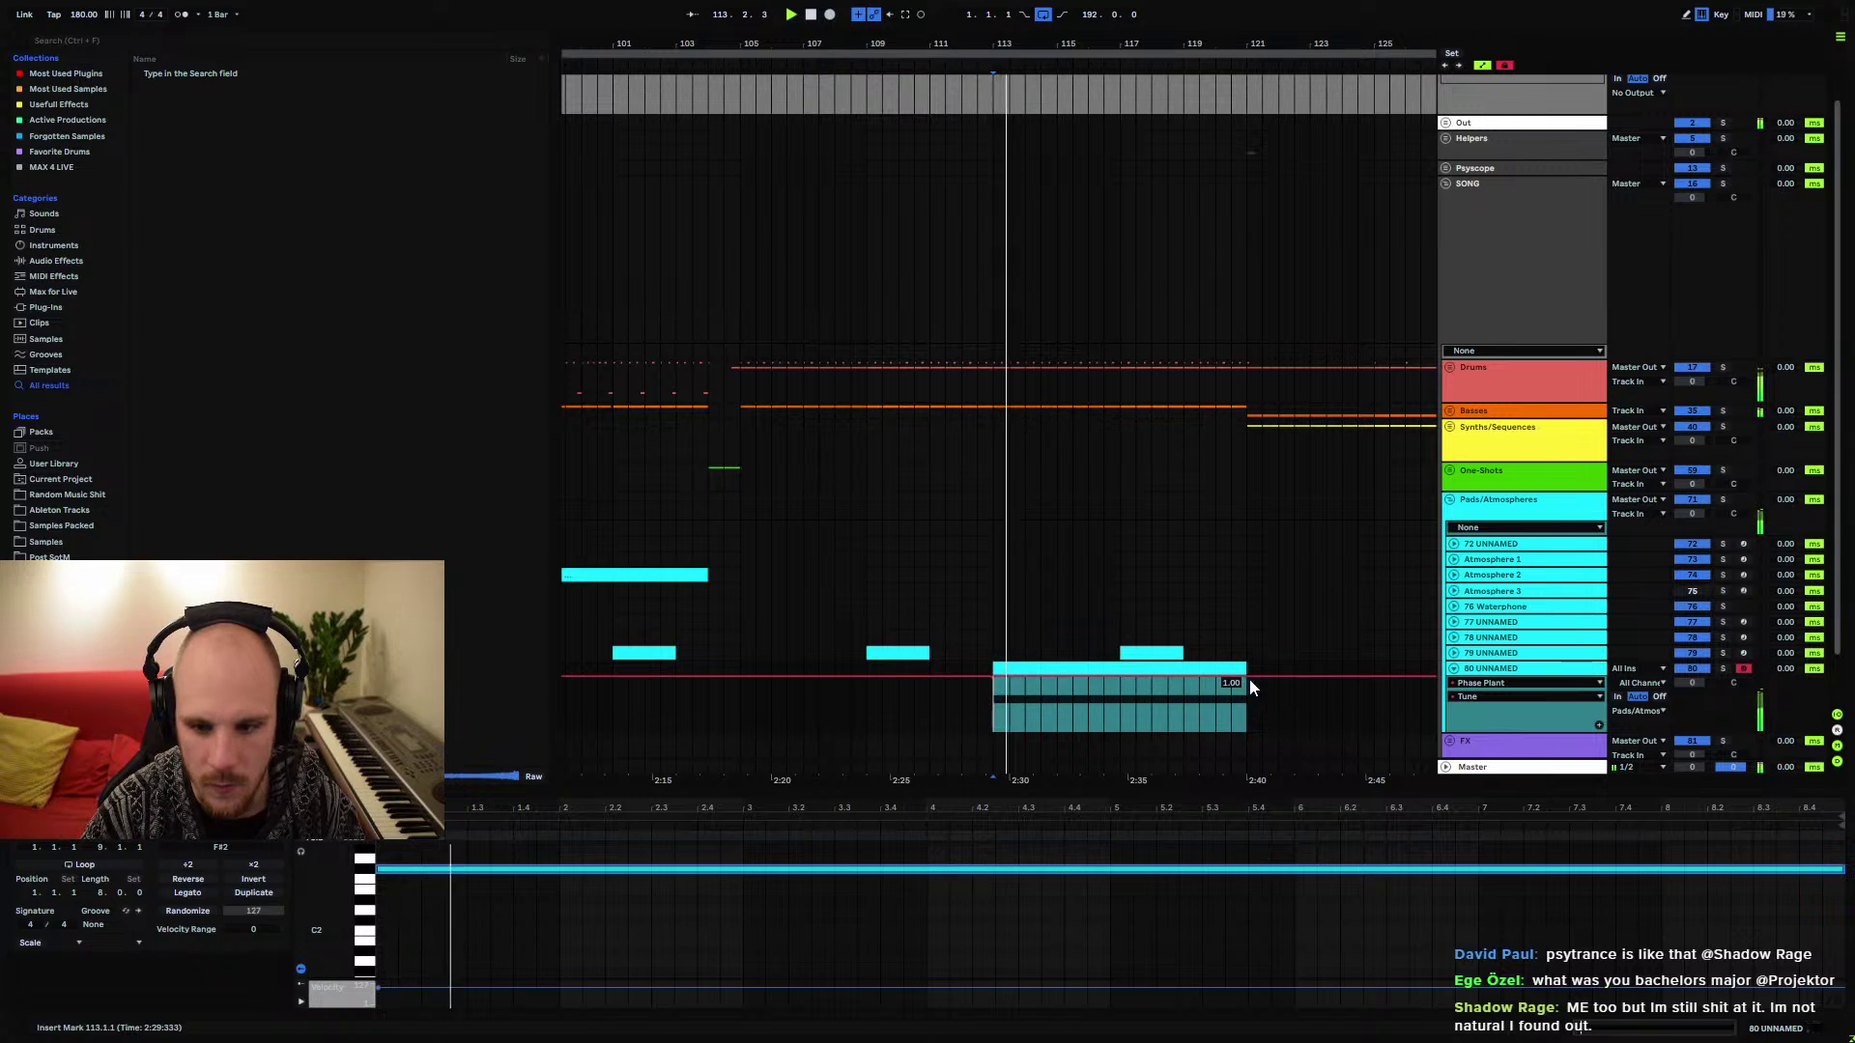
pyautogui.moveTo(1250, 679); pyautogui.dragTo(1246, 731)
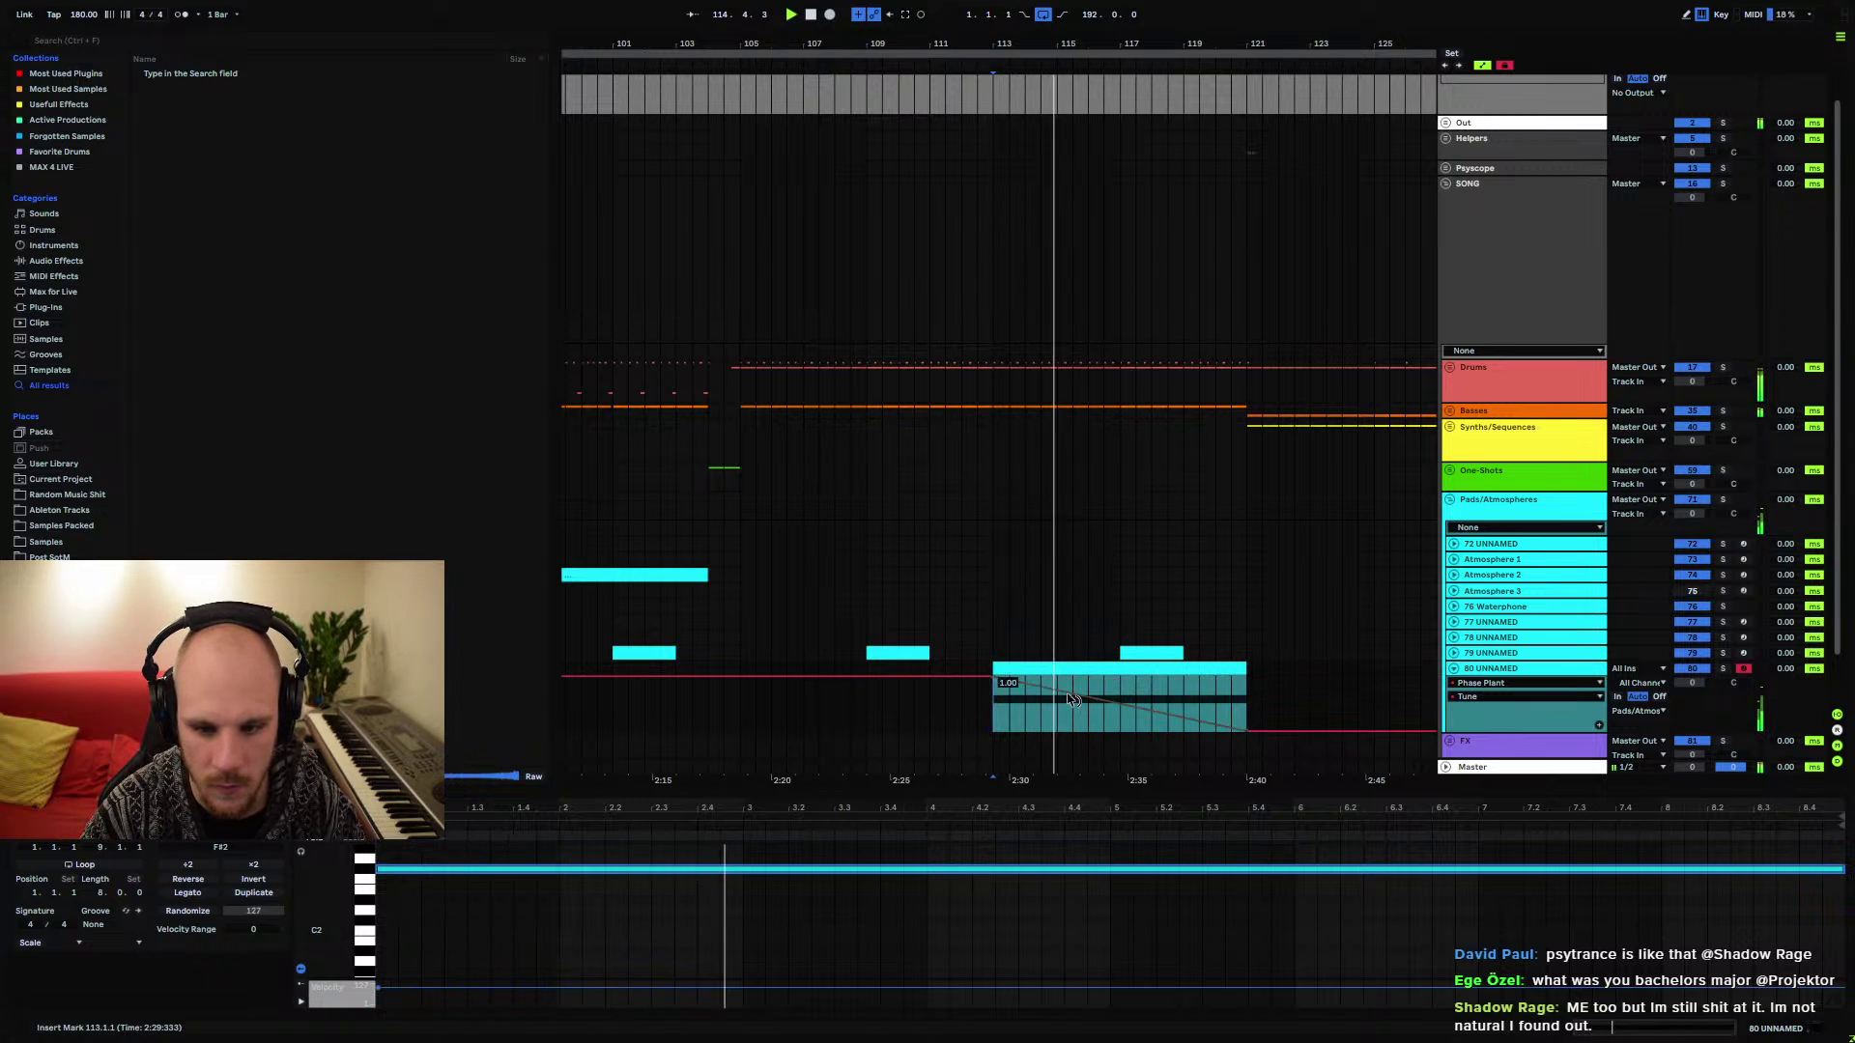
pyautogui.moveTo(1068, 702); pyautogui.dragTo(994, 685)
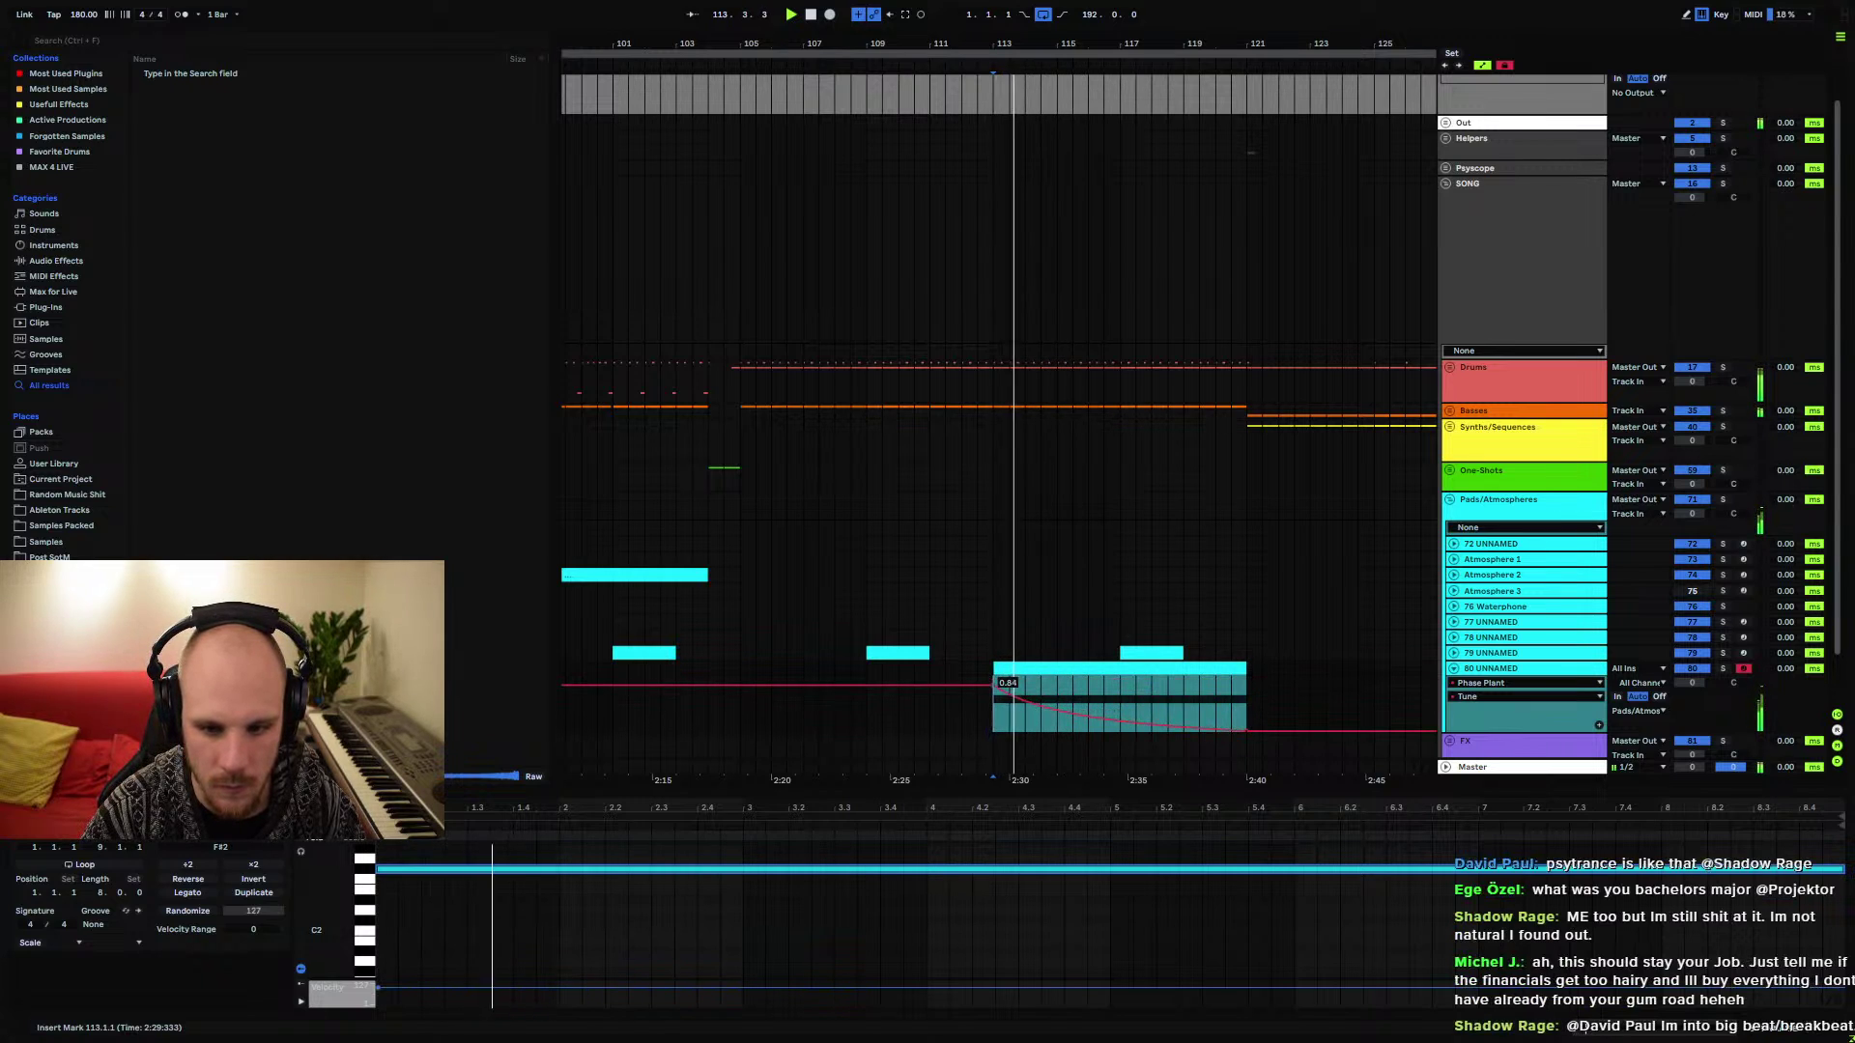
# Automate Phase Plant's Fill macro on the 80 UNNAMED track to peak near bar 116, dip near bar 119 and rise again toward bar 121
pyautogui.click(1499, 667)
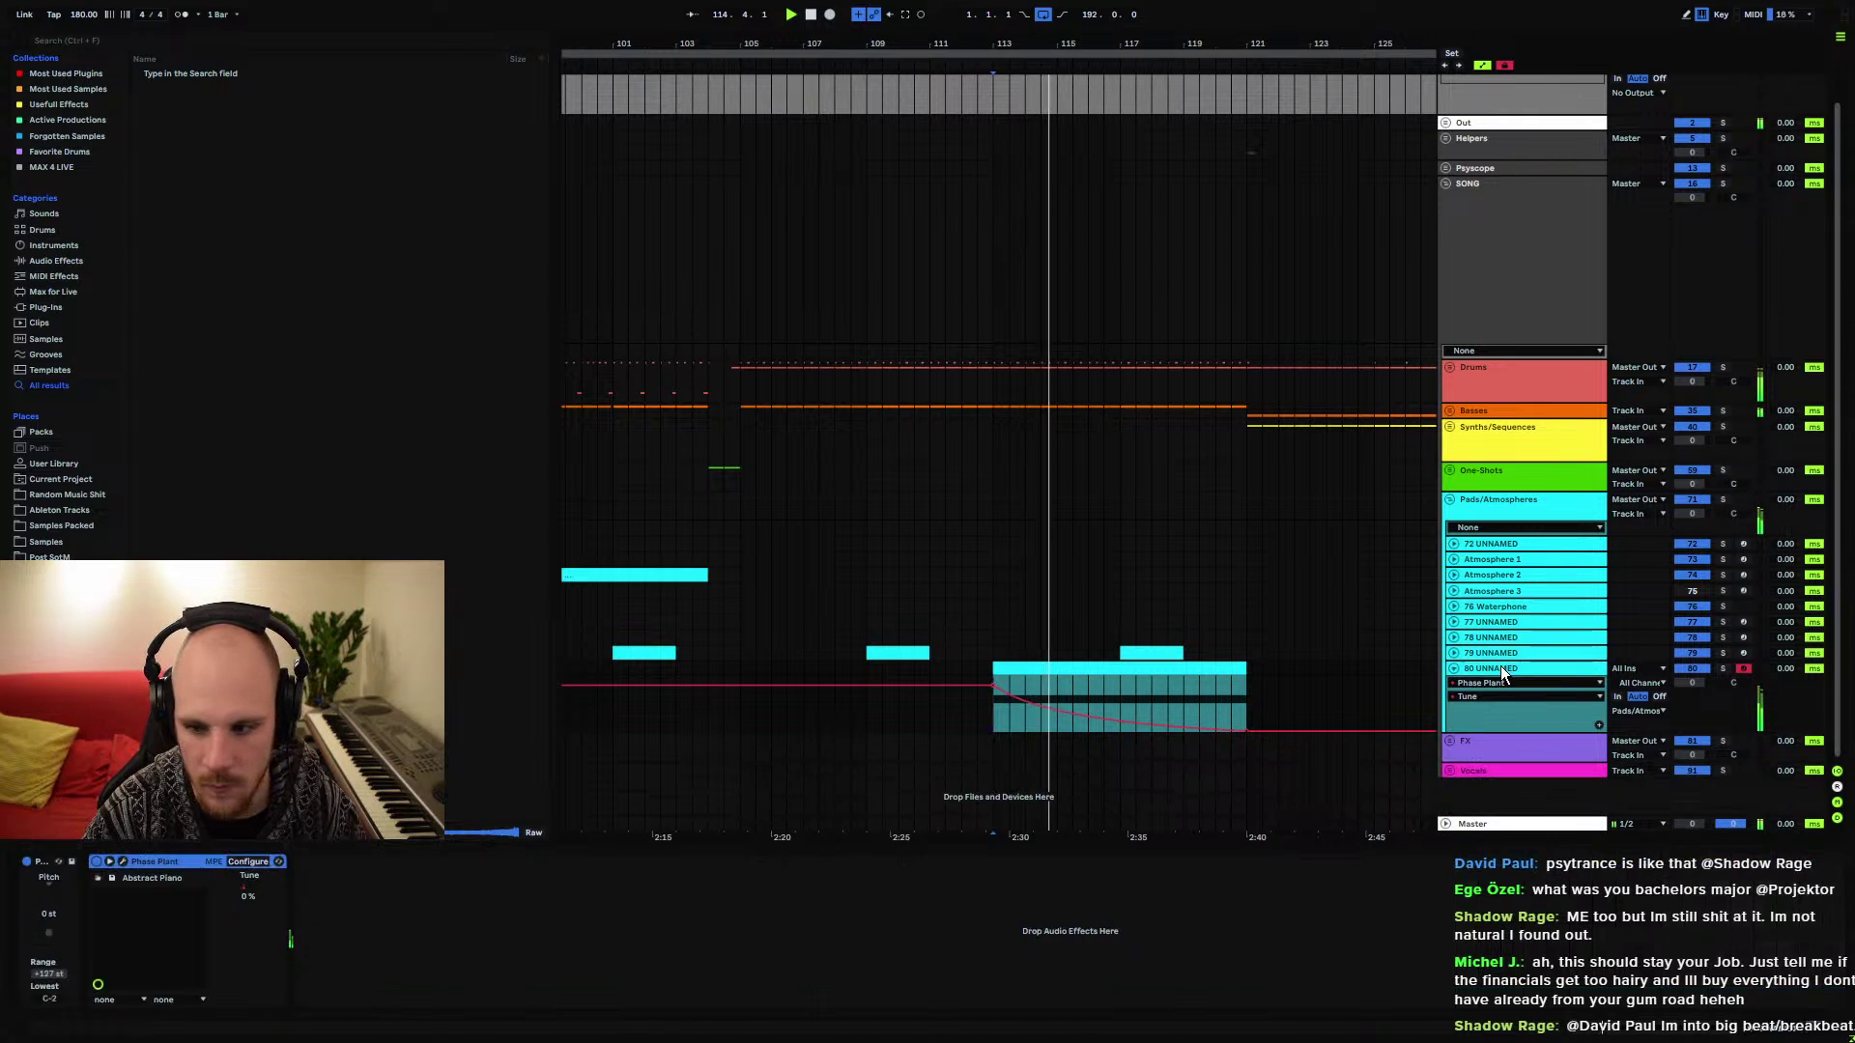
pyautogui.click(125, 860)
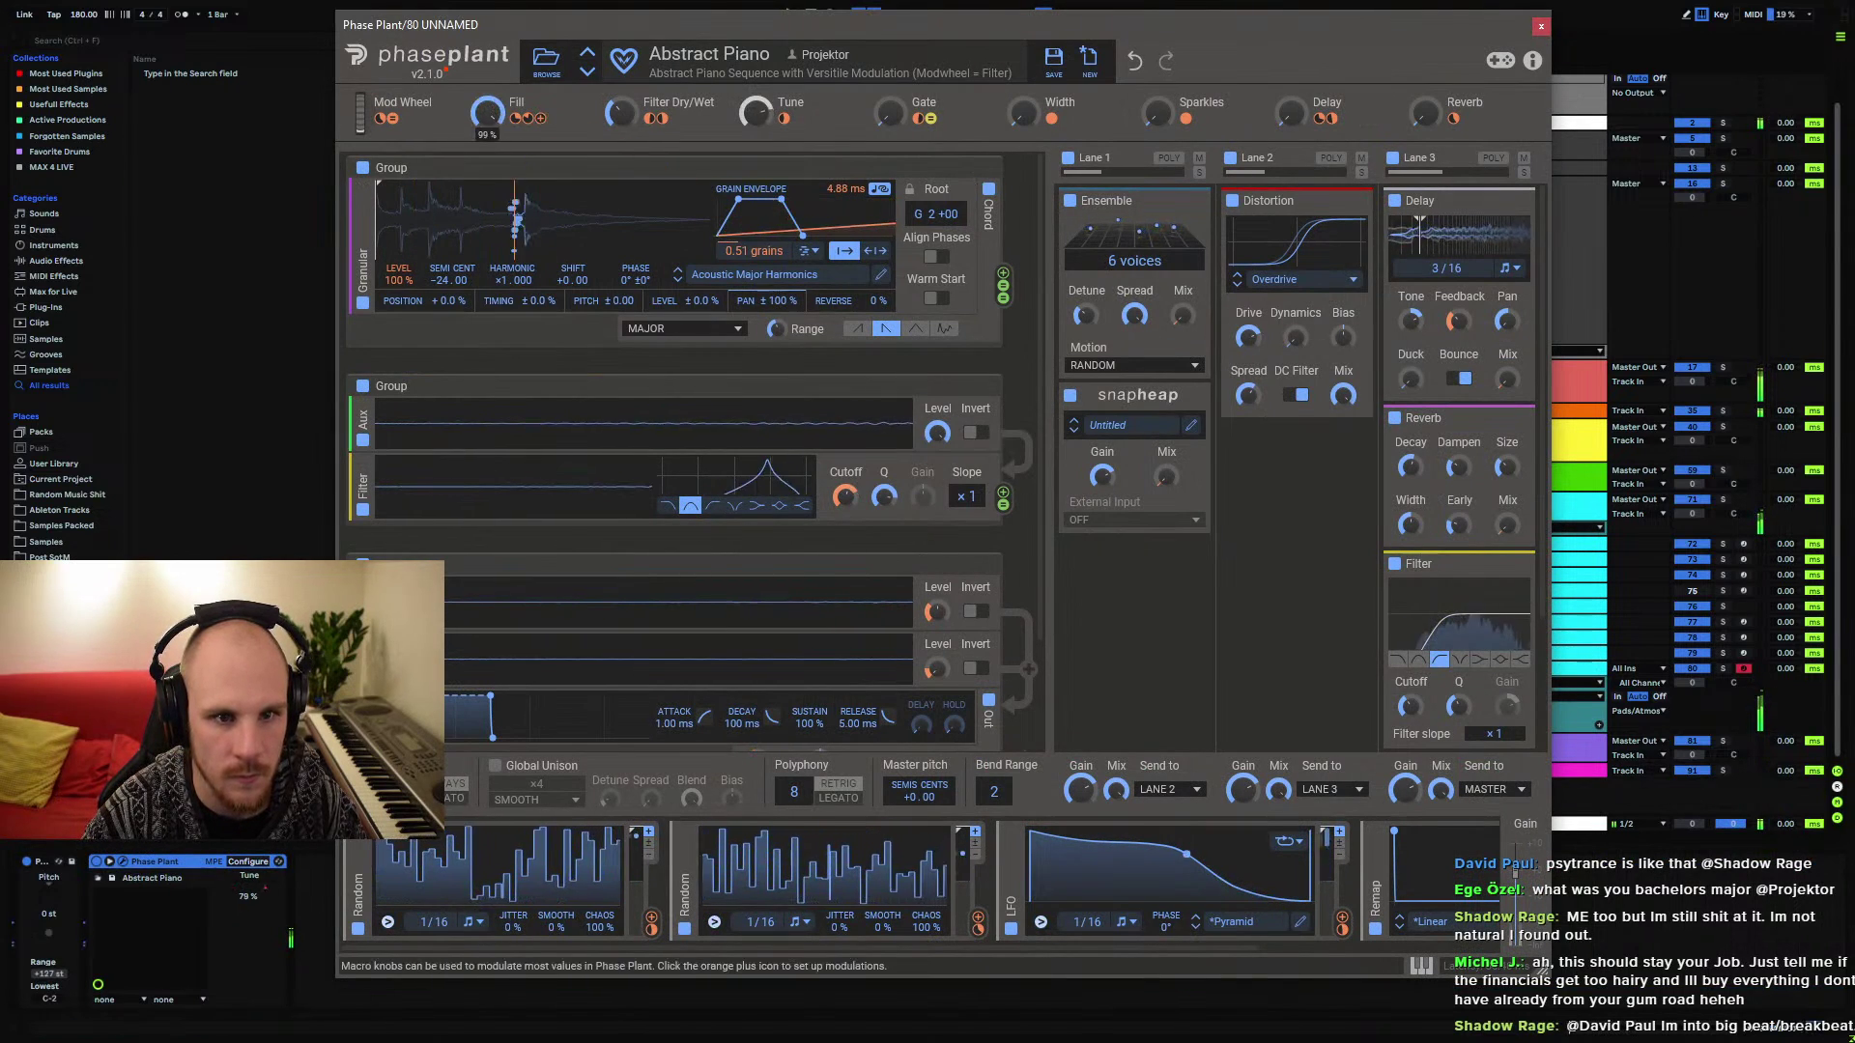
pyautogui.hotkey('ctrl', 'alt', 'p')
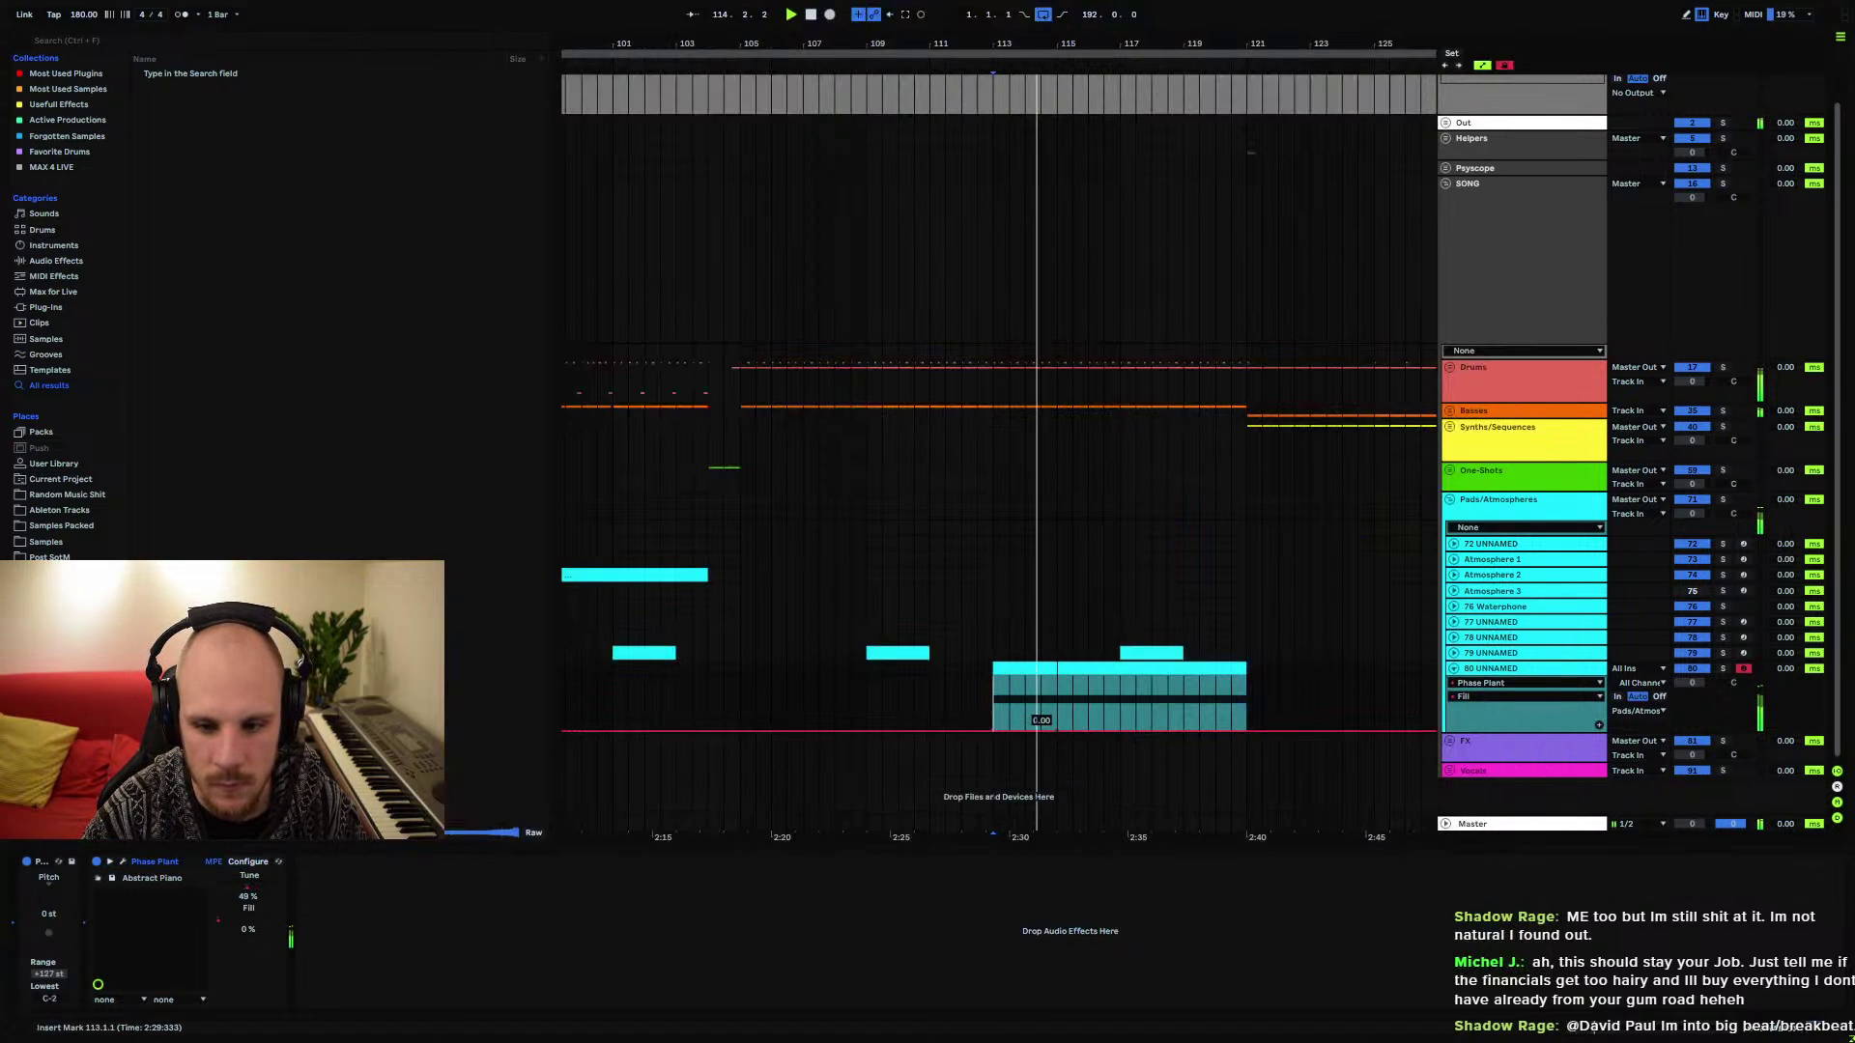
pyautogui.moveTo(1074, 728); pyautogui.dragTo(1244, 678)
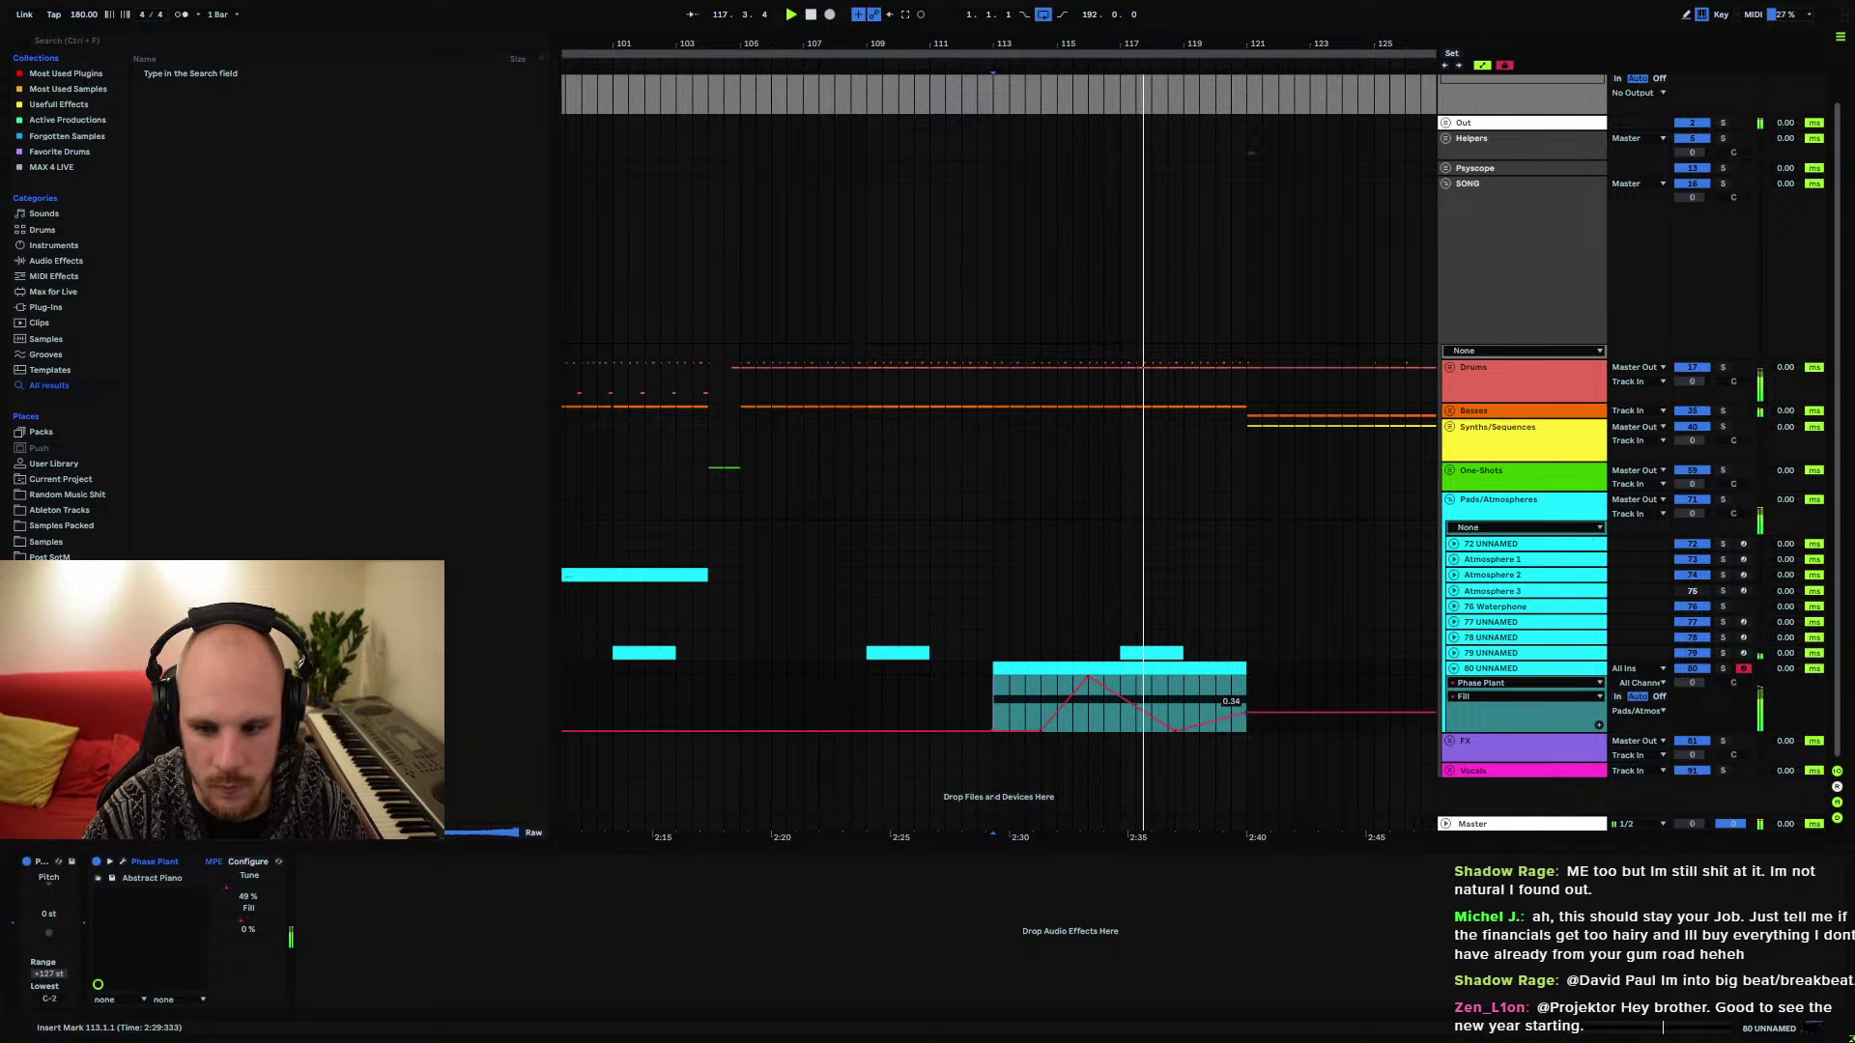
# Automate Phase Plant's Width macro on the 80 UNNAMED track to curve up from minimum to maximum by about bar 117
pyautogui.click(124, 861)
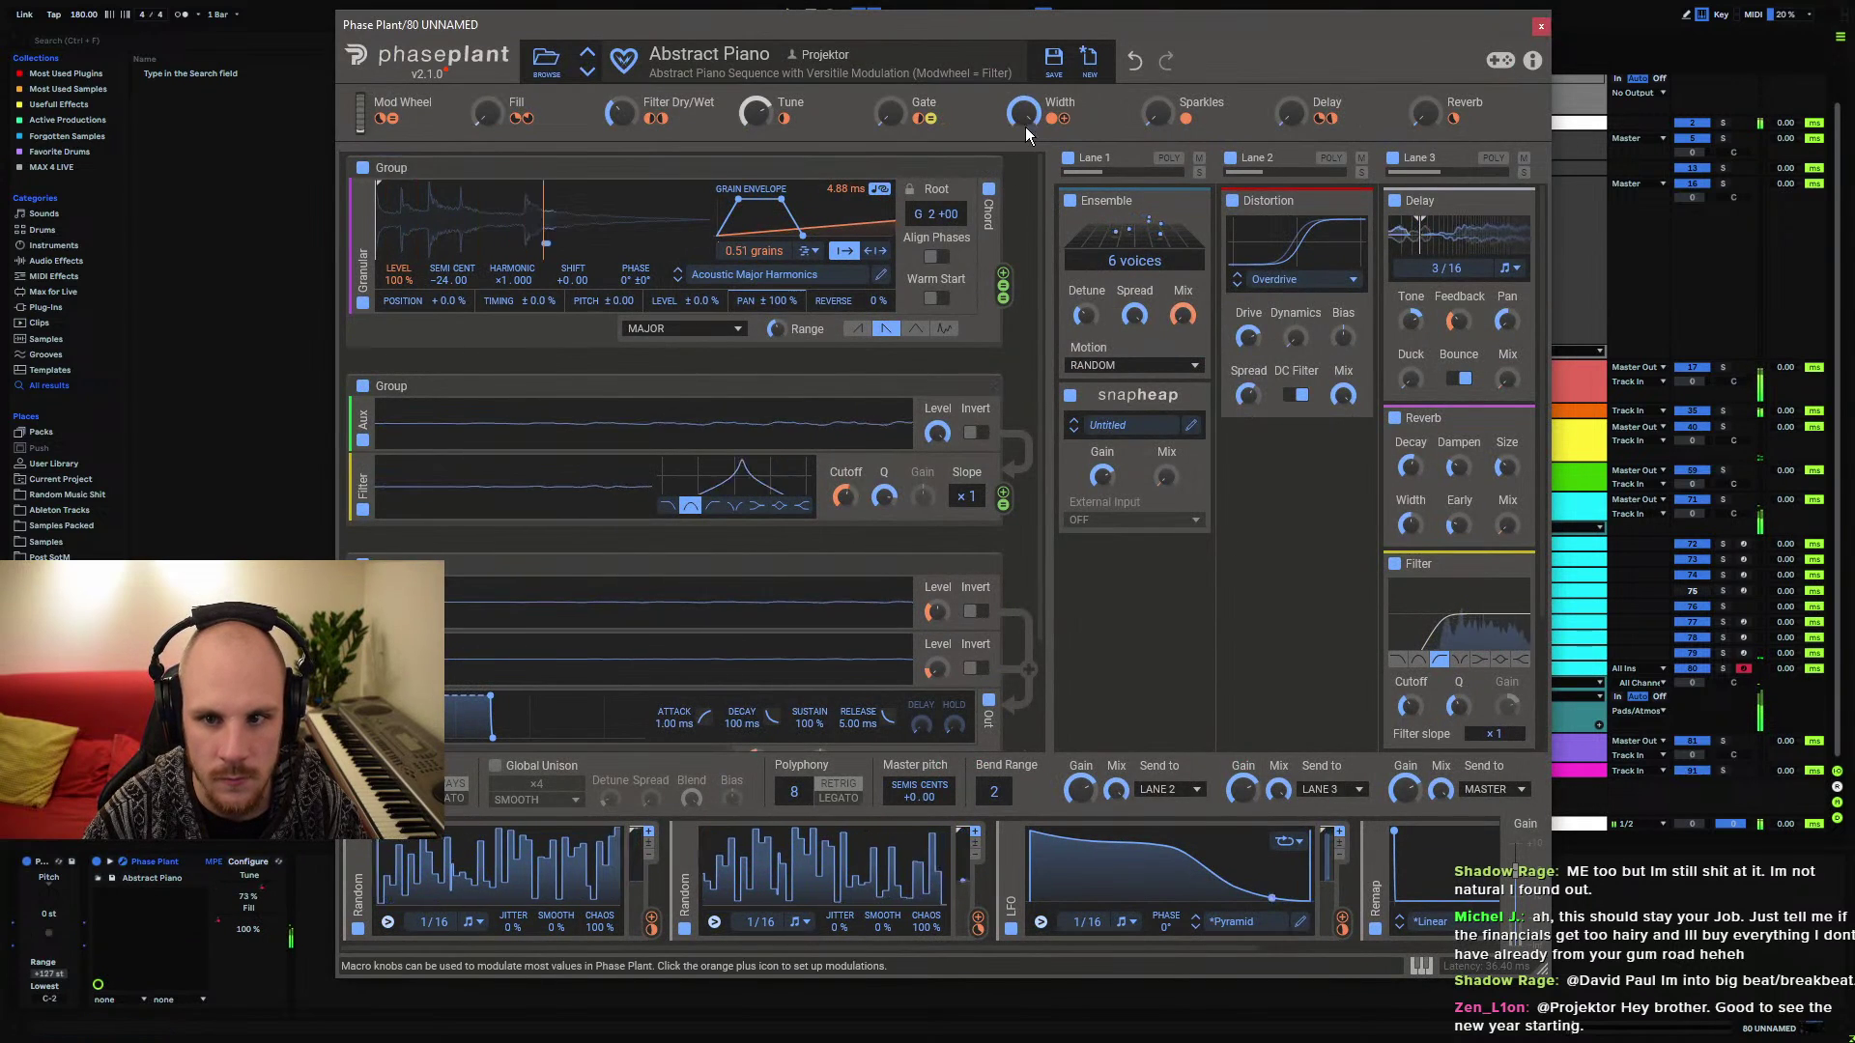
pyautogui.click(1541, 26)
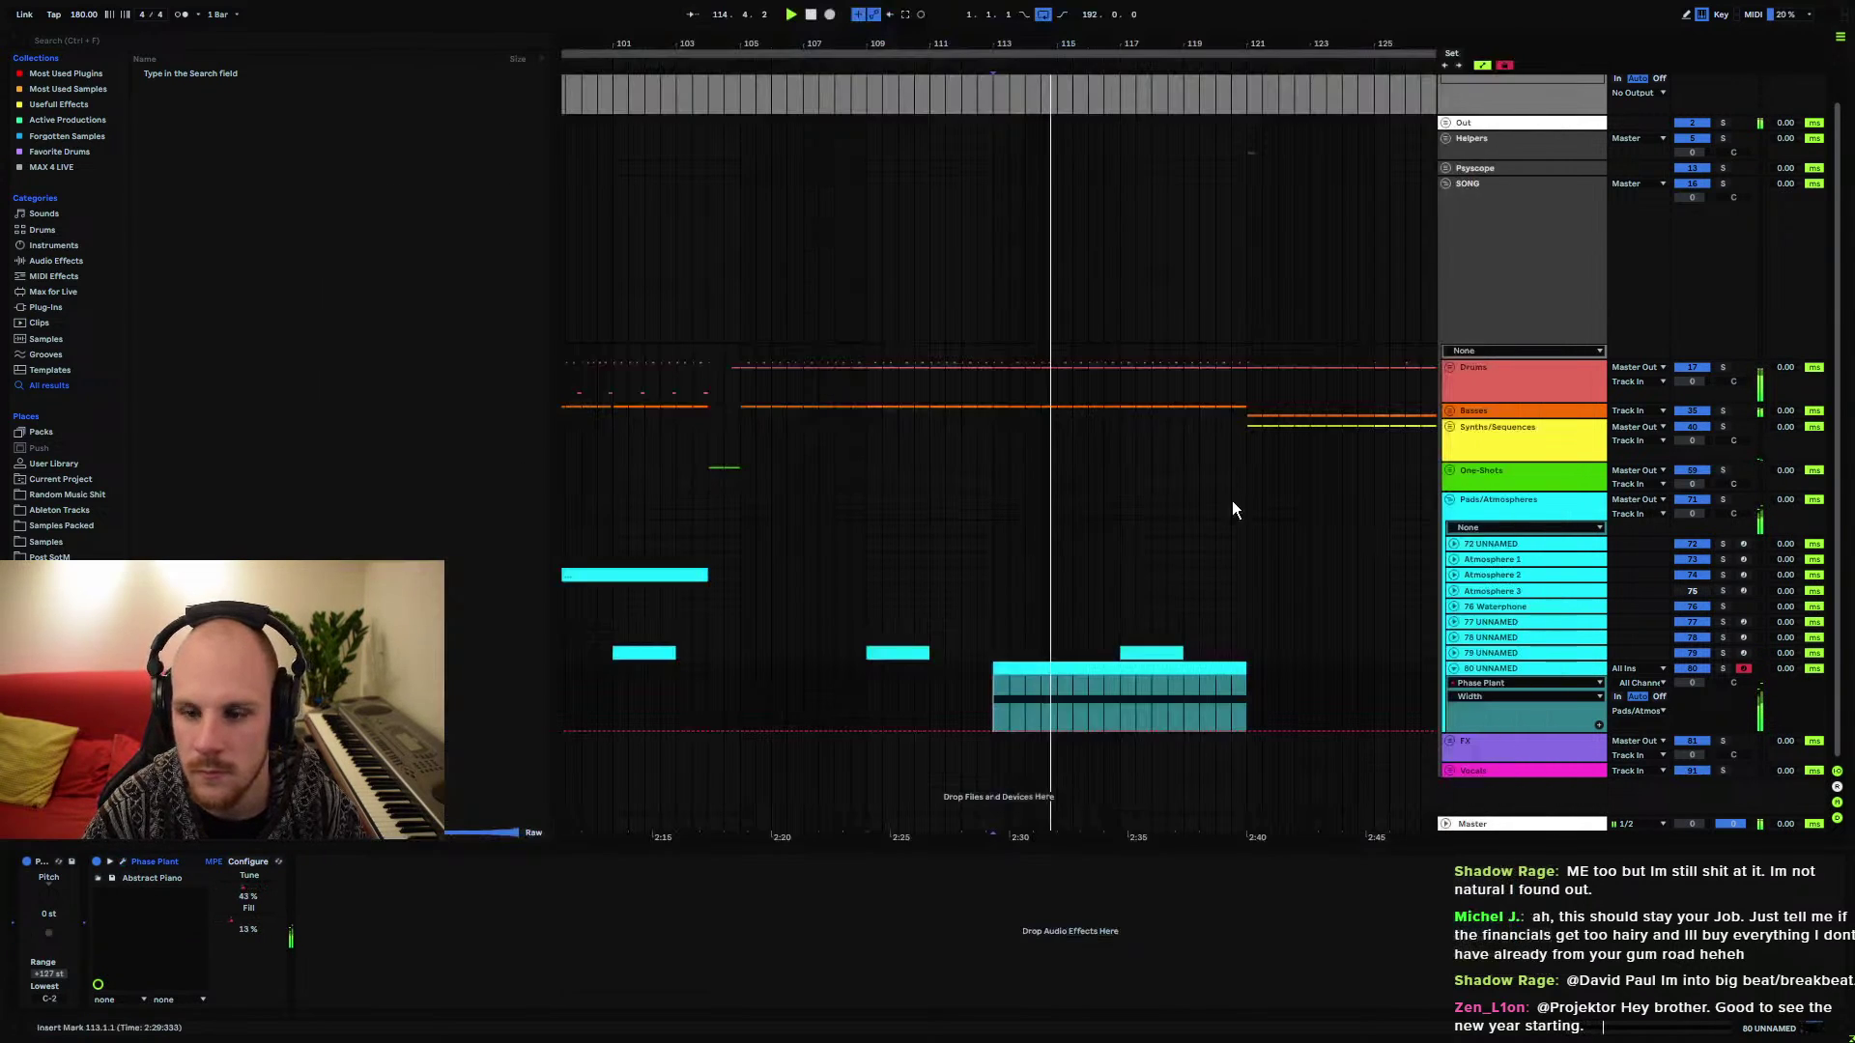
pyautogui.click(1042, 731)
pyautogui.moveTo(1139, 732); pyautogui.dragTo(1135, 679)
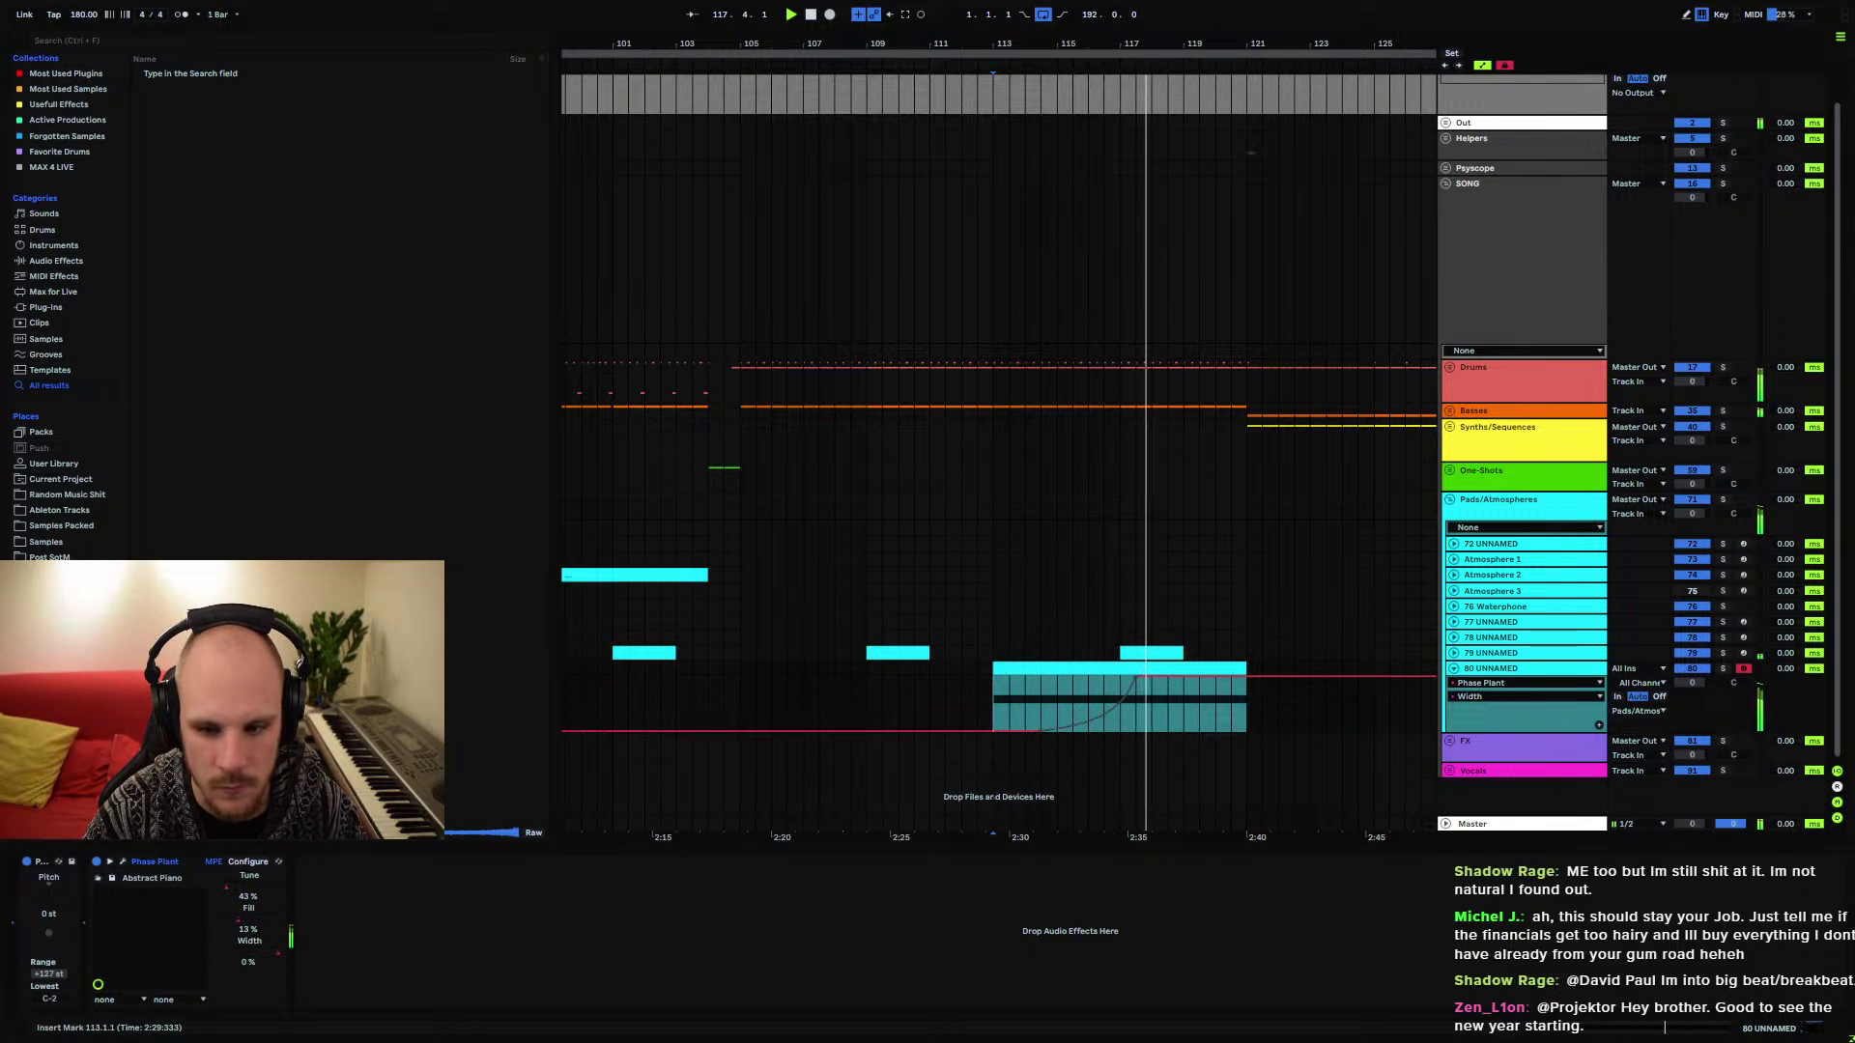
# Automate the Sparkles macro to curve from maximum at bar 113 down to minimum mid-clip and back to maximum at bar 121
pyautogui.hotkey('ctrl', 'alt', 'p')
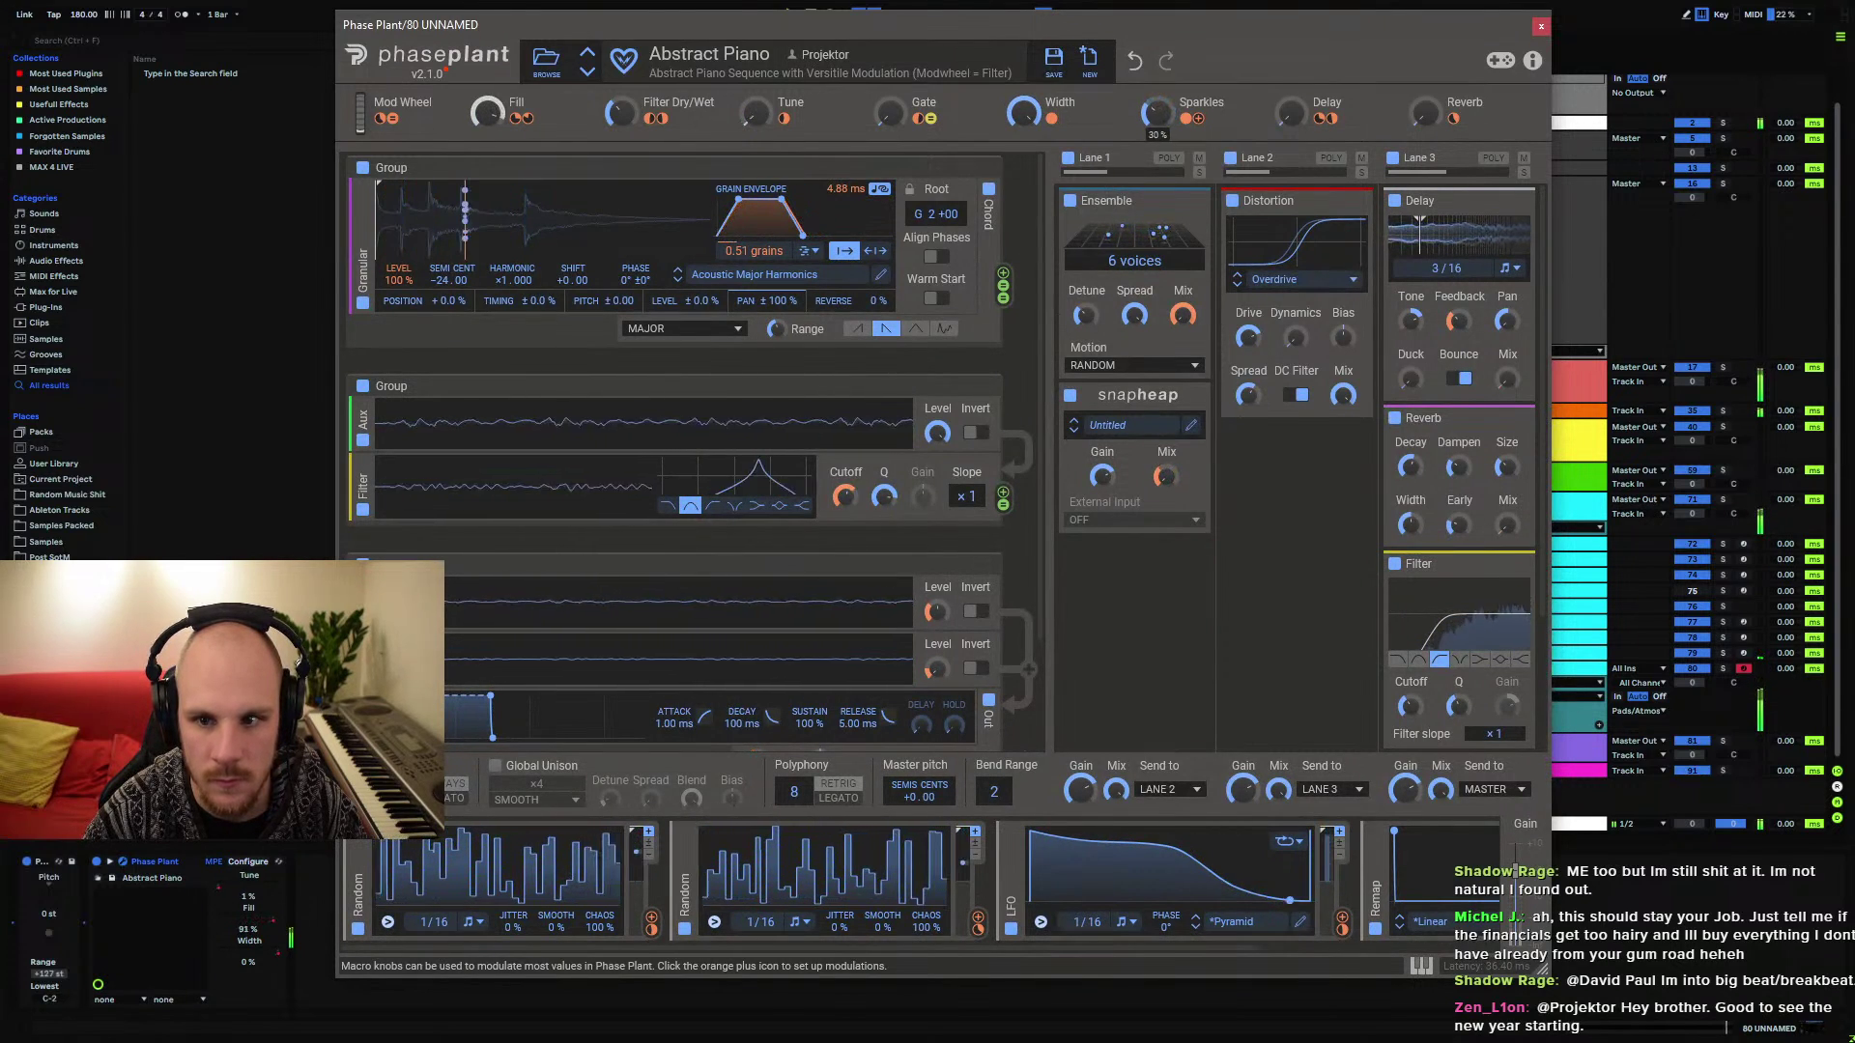
pyautogui.click(1541, 26)
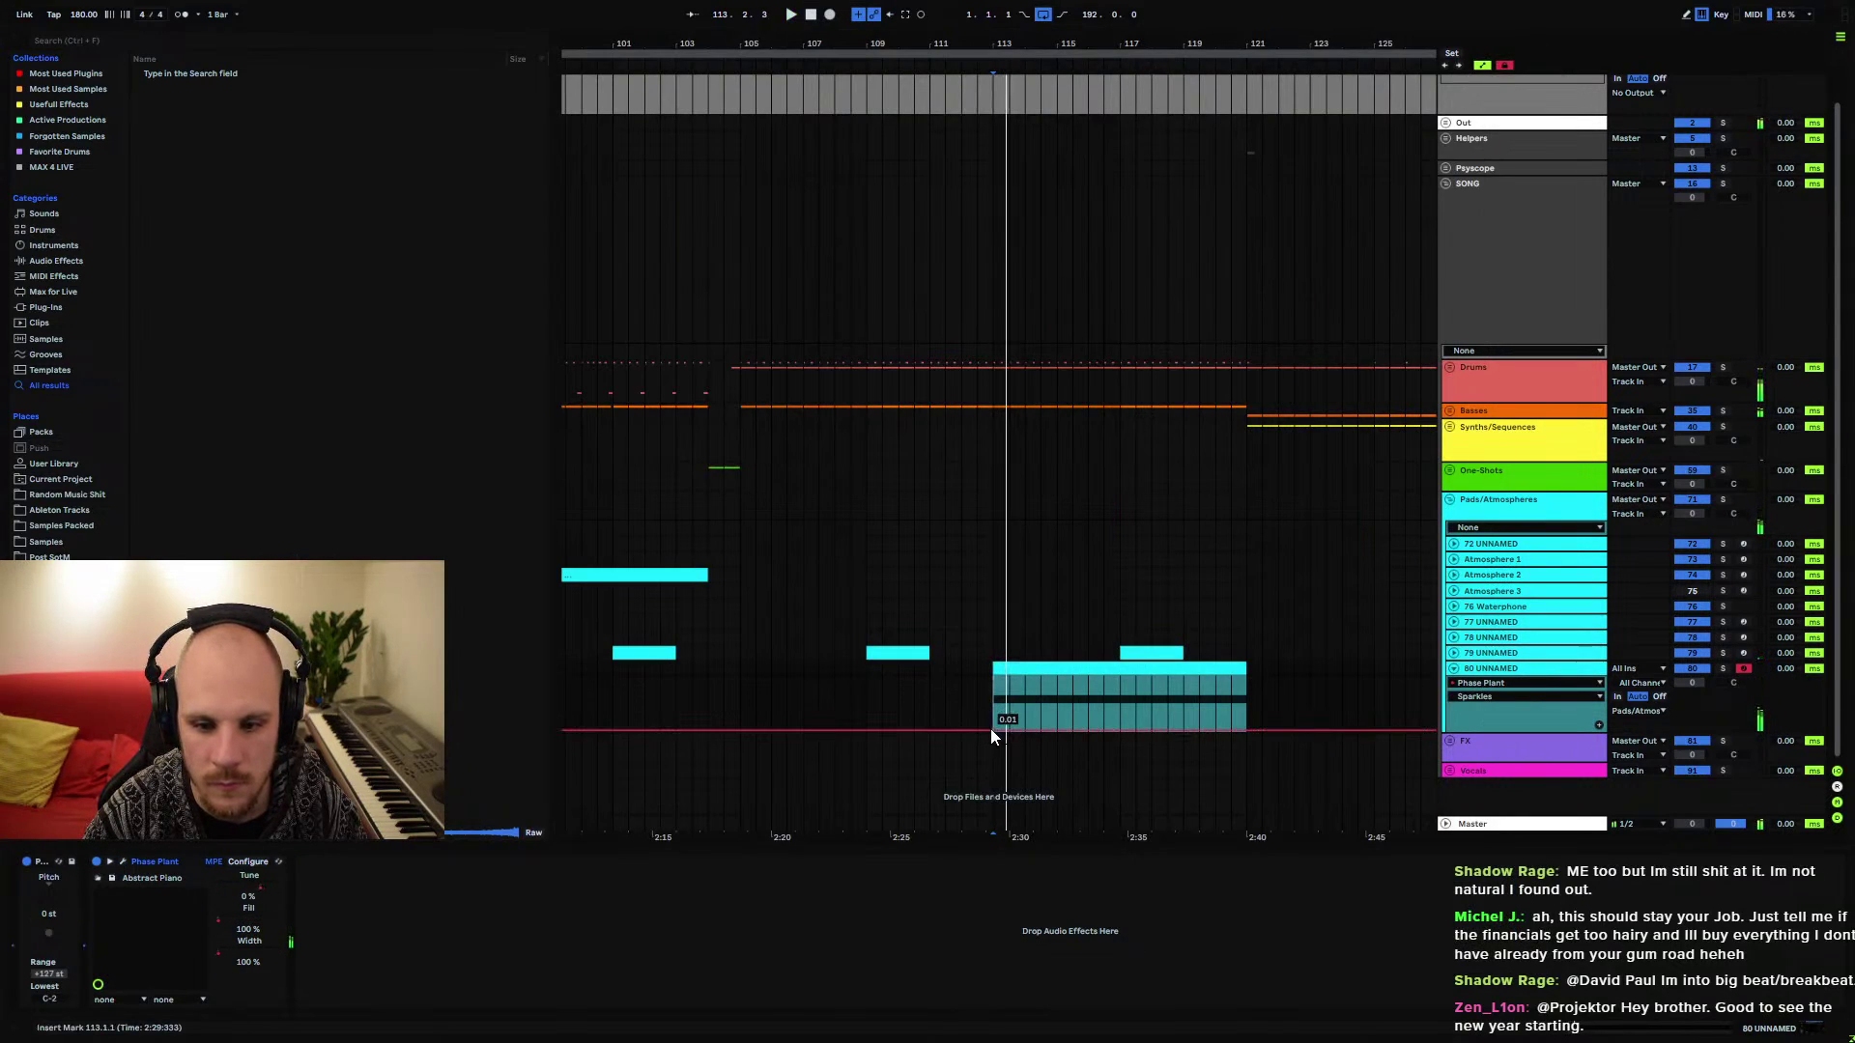
pyautogui.moveTo(989, 728); pyautogui.dragTo(1066, 730)
pyautogui.moveTo(1245, 733); pyautogui.dragTo(1246, 676)
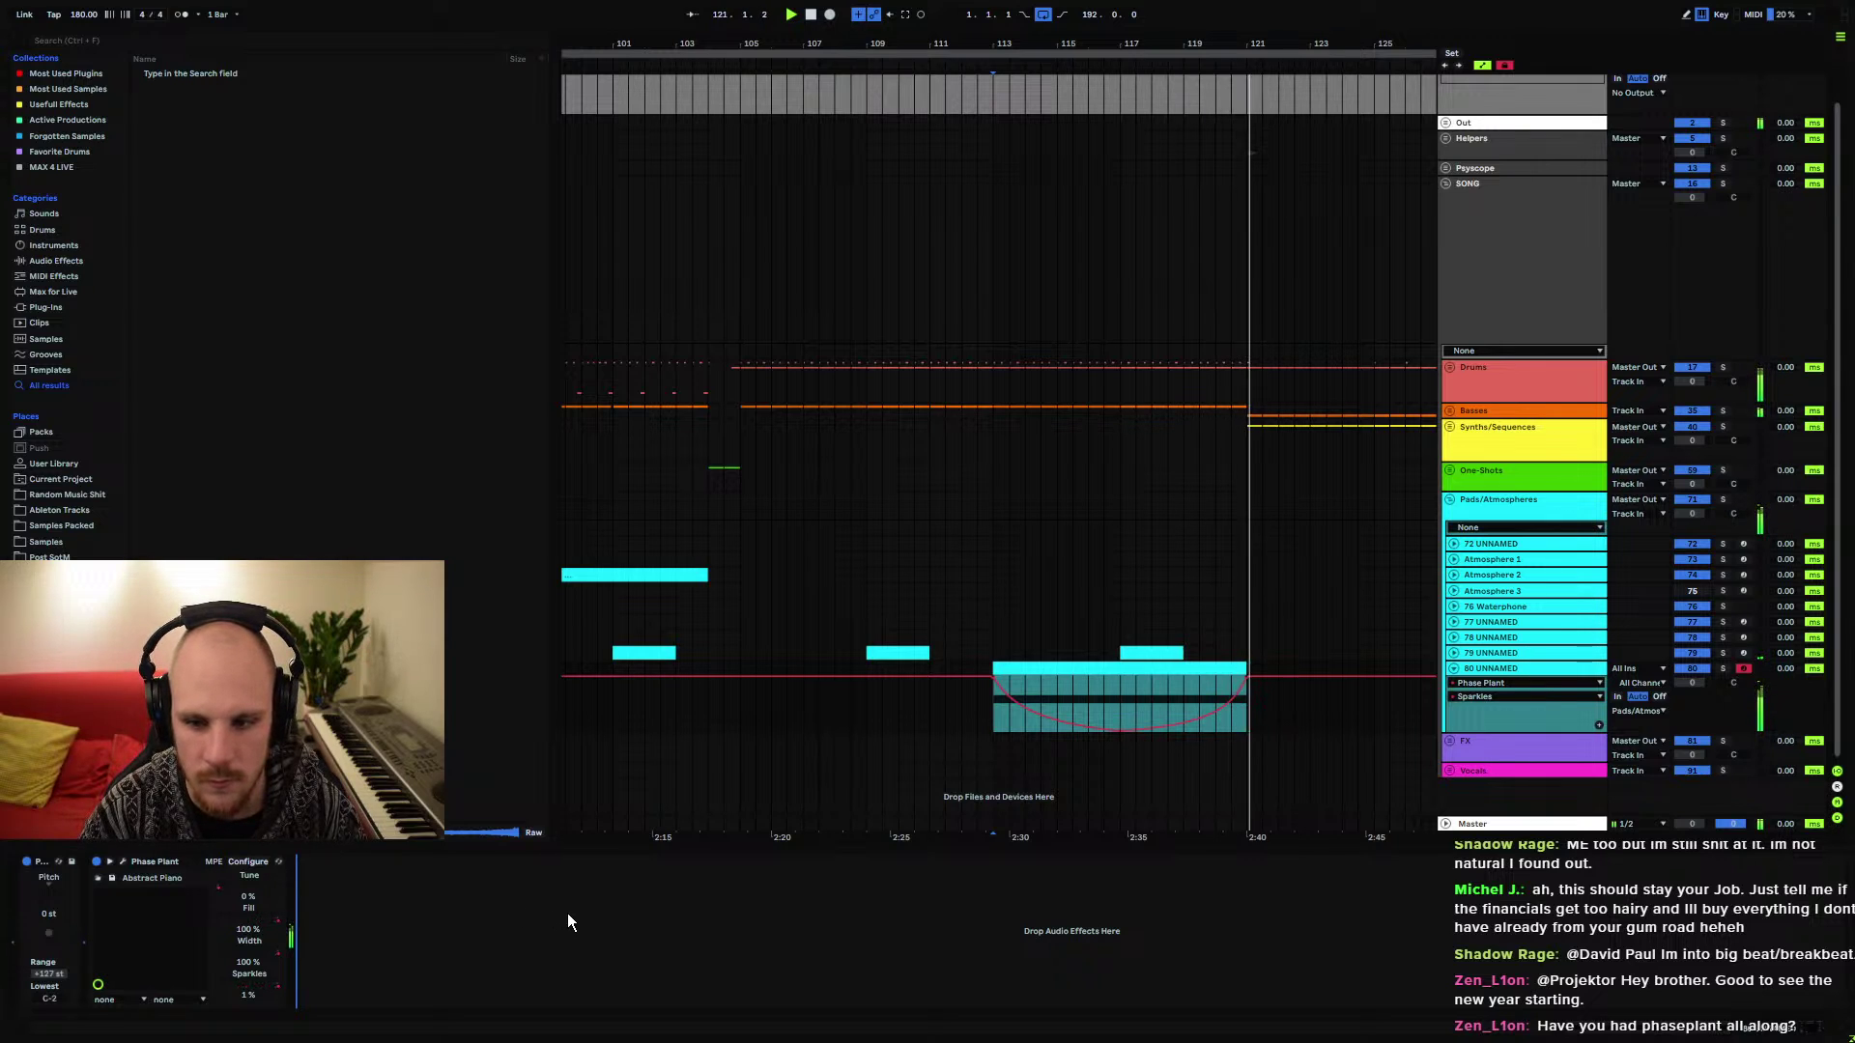
# Examine Phase Plant's Sparkles routing and the effects inside its Snap Heap module, then close the plugin windows
pyautogui.click(119, 861)
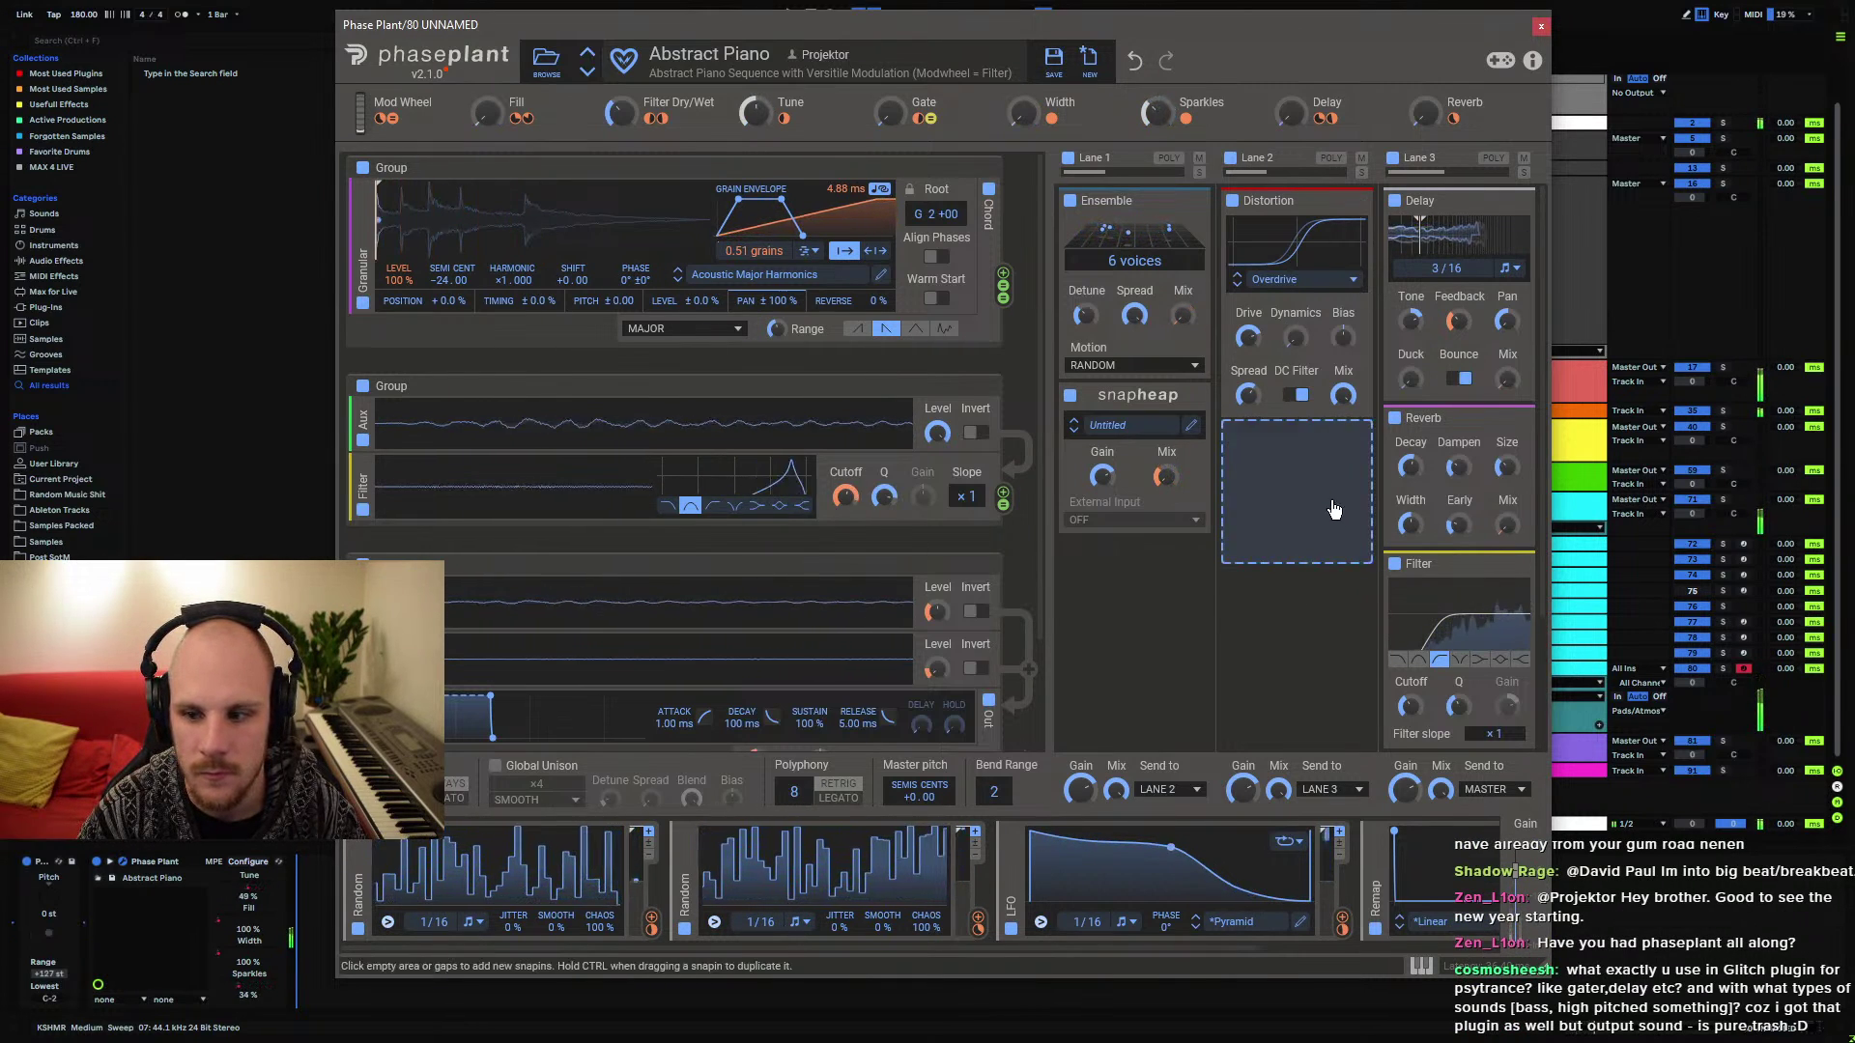
pyautogui.moveTo(1185, 117)
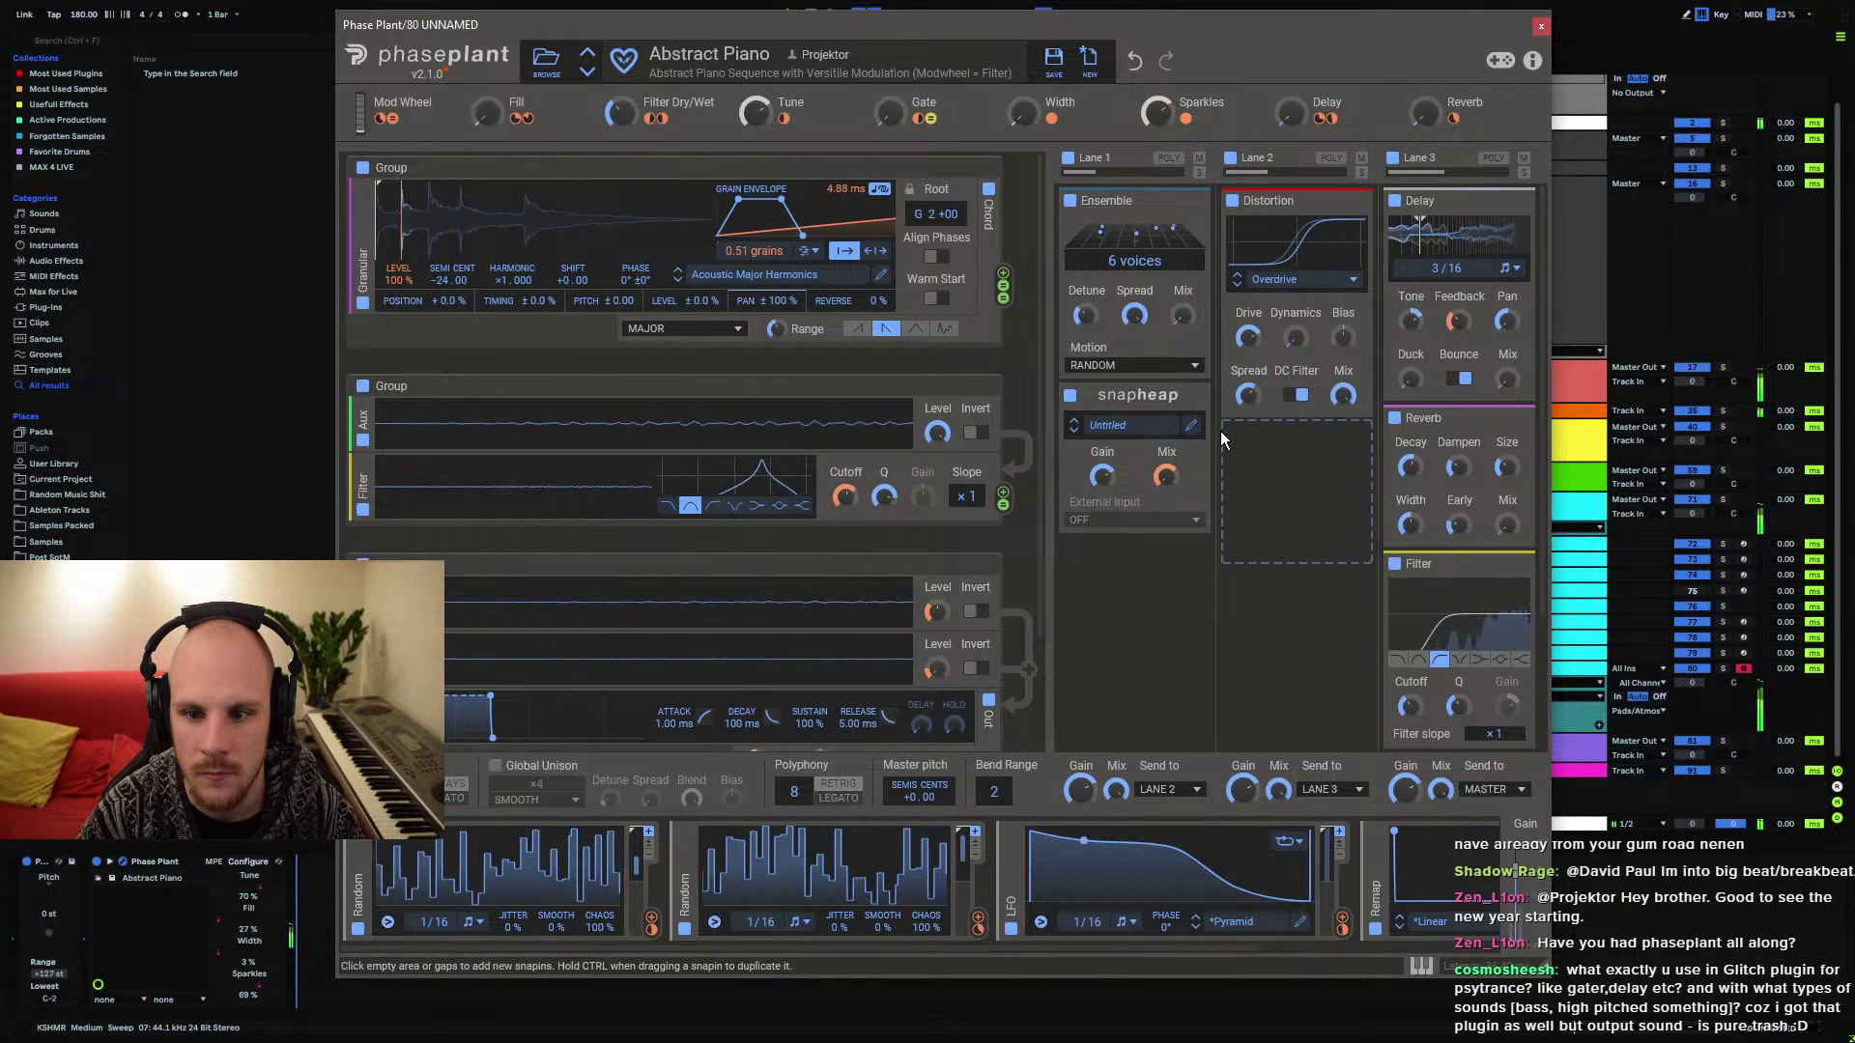
pyautogui.click(1220, 431)
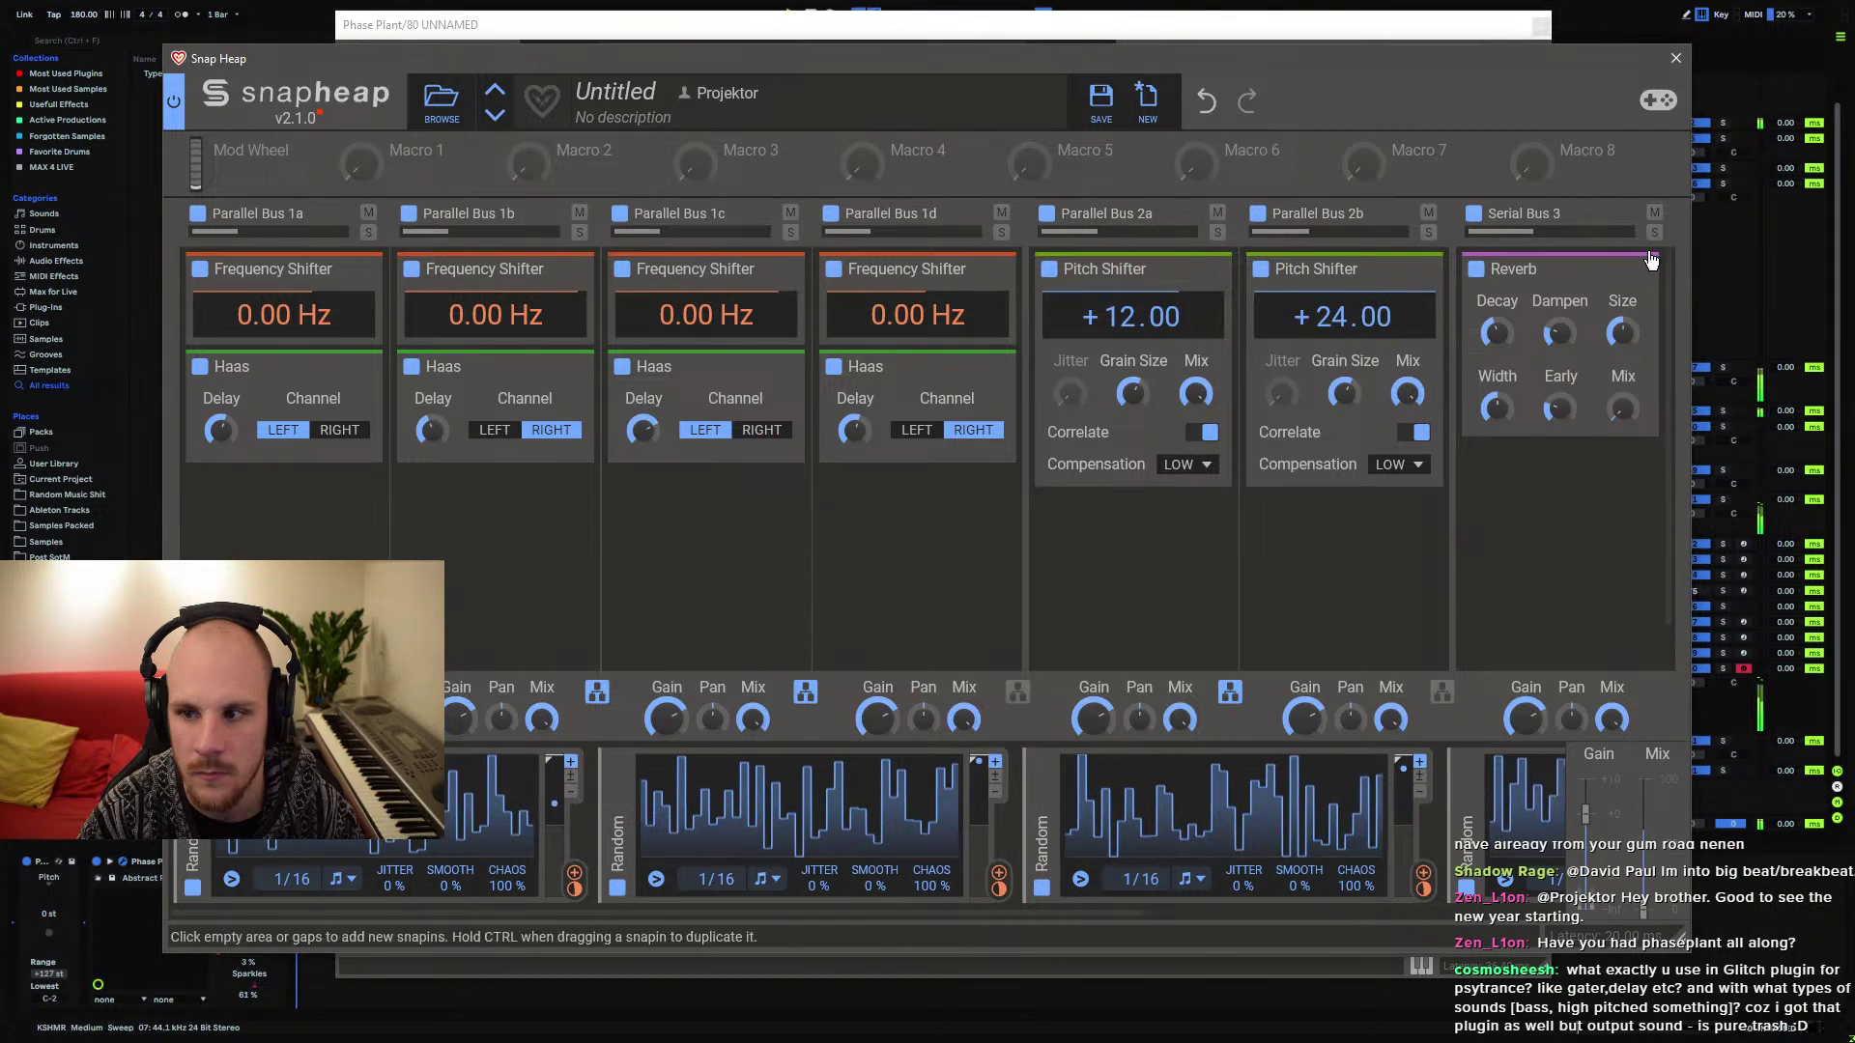
pyautogui.click(1676, 58)
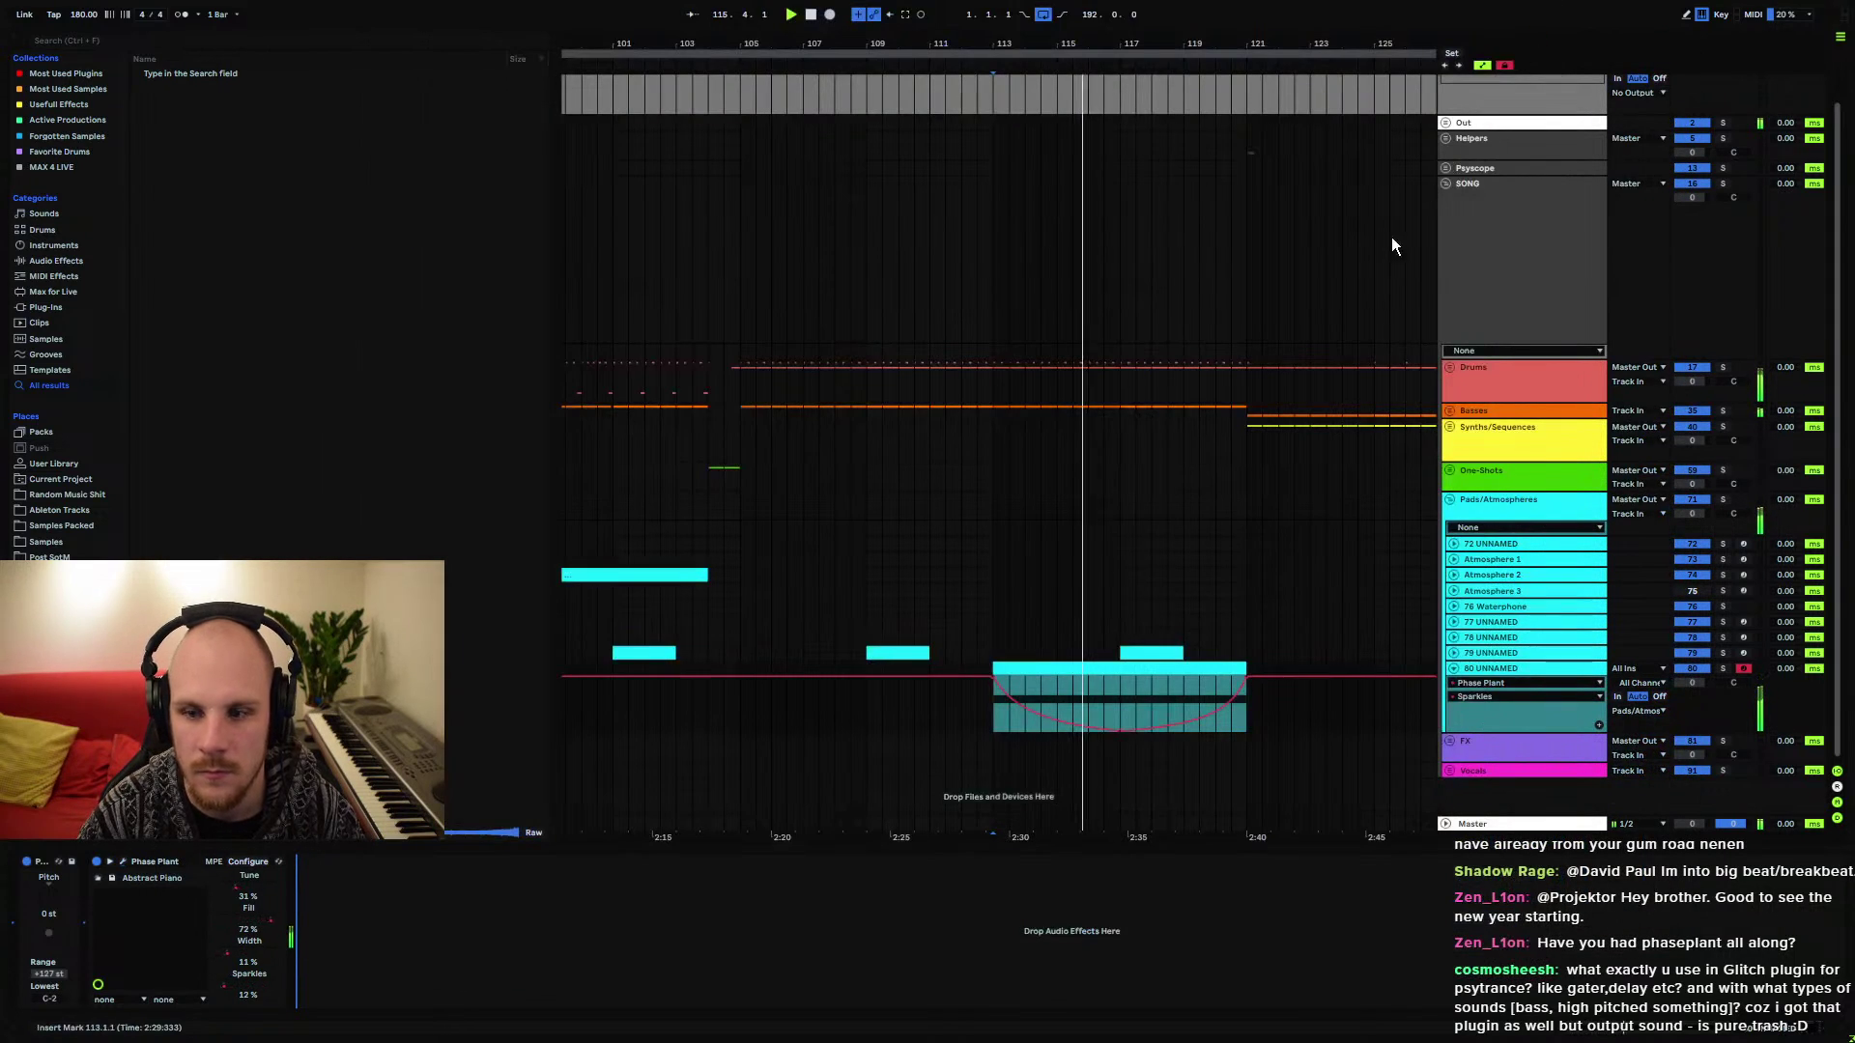
pyautogui.click(1541, 26)
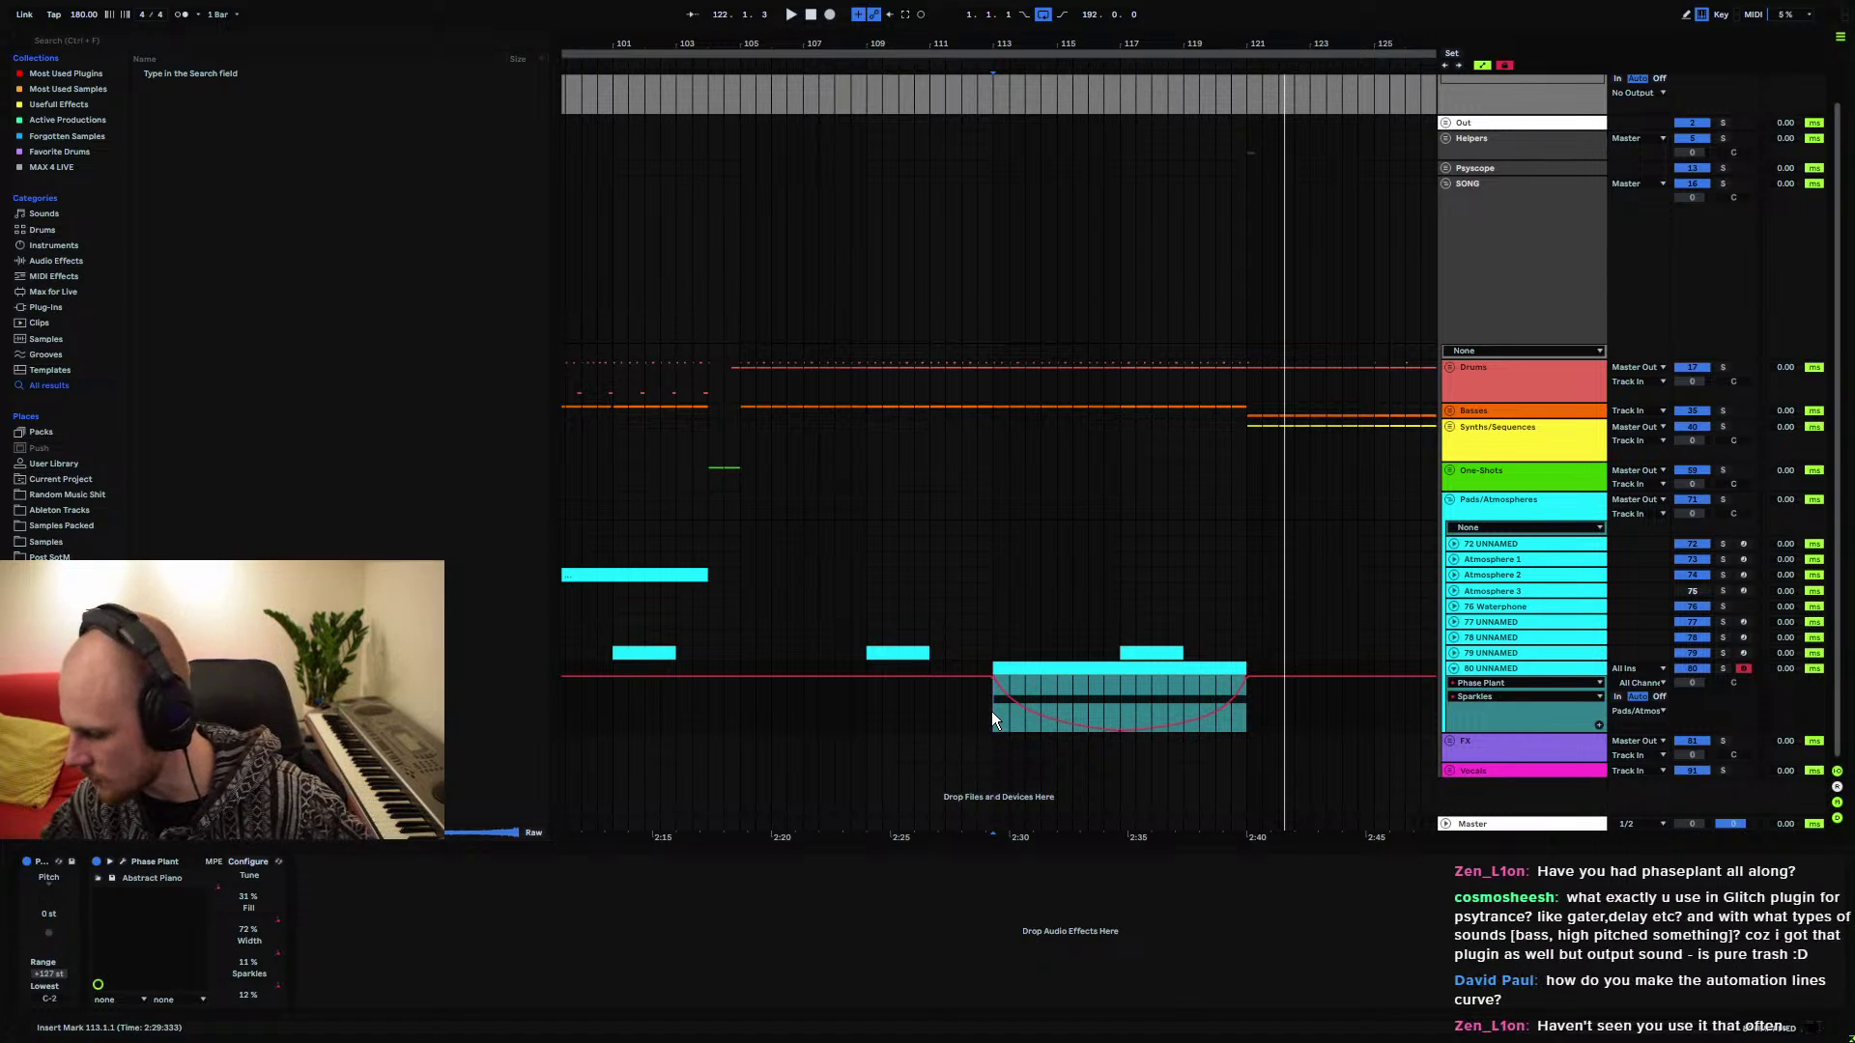
# Solo the 80 UNNAMED track and audition the end of its clip from bar 120
pyautogui.rightClick(1179, 692)
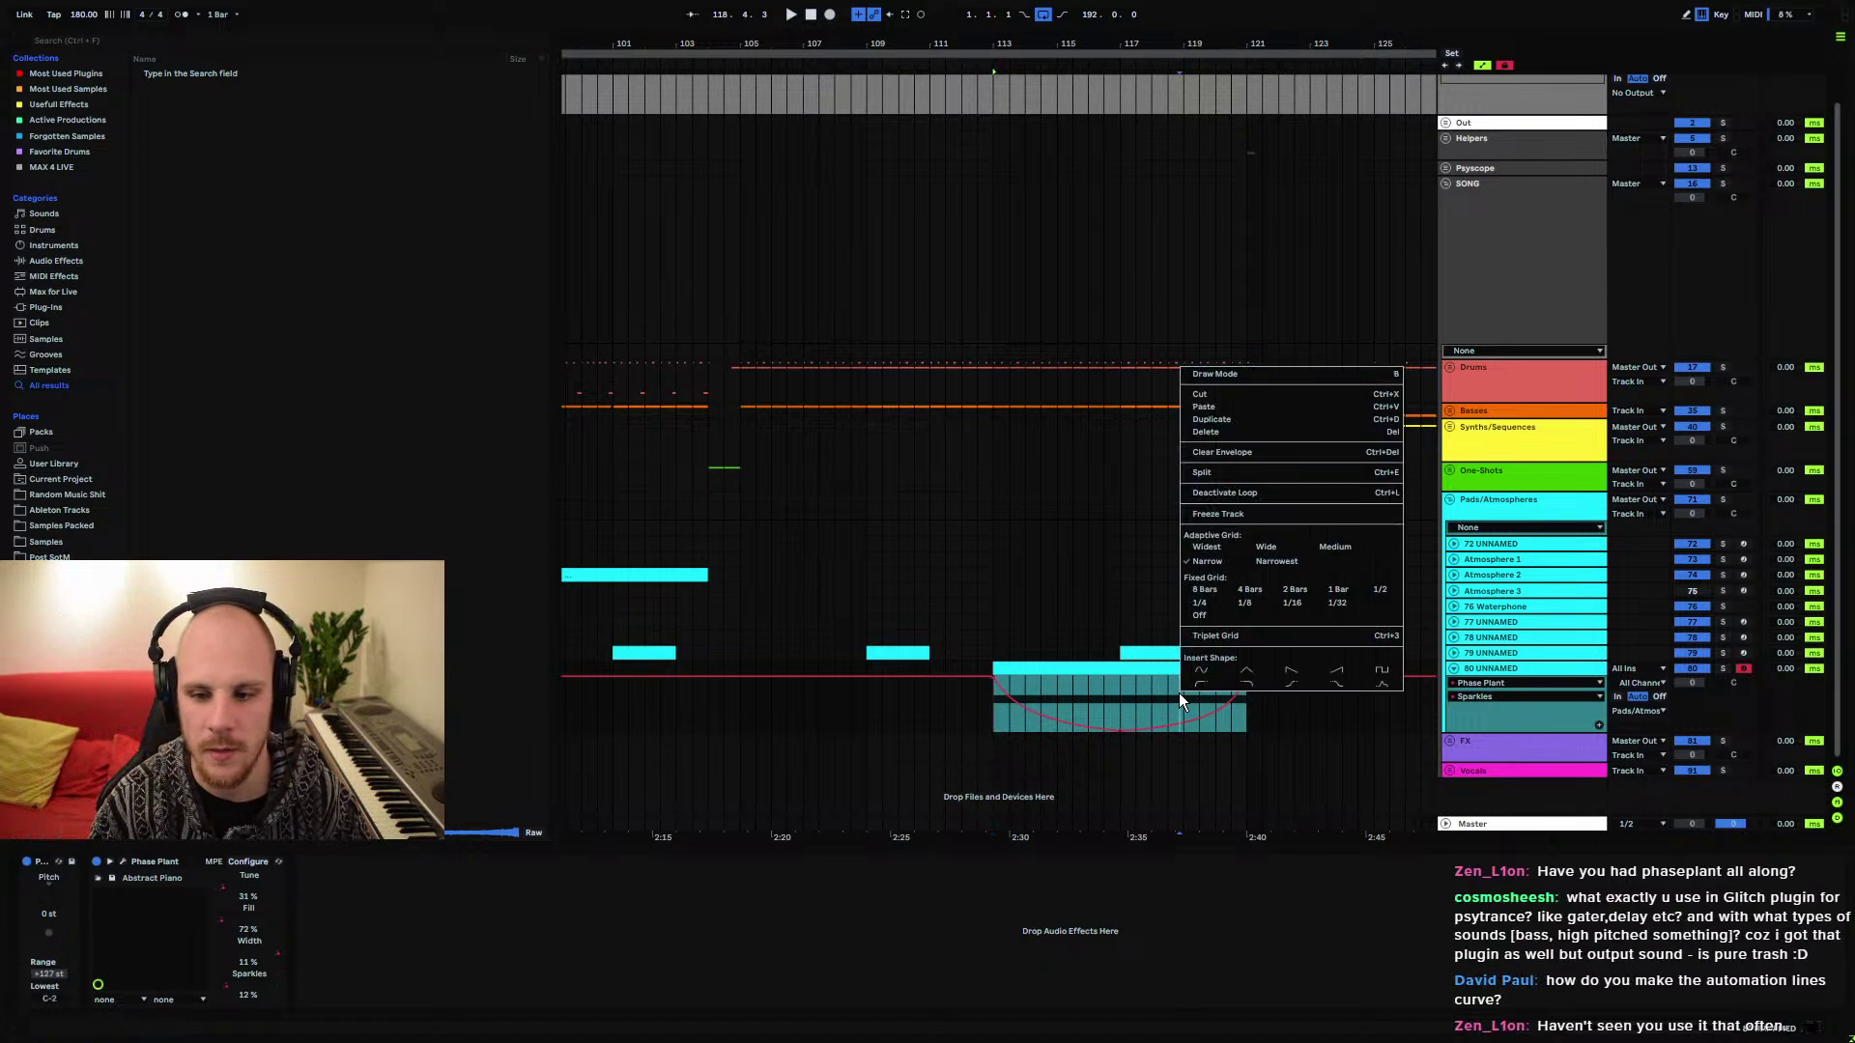
pyautogui.rightClick(1179, 693)
pyautogui.click(1089, 666)
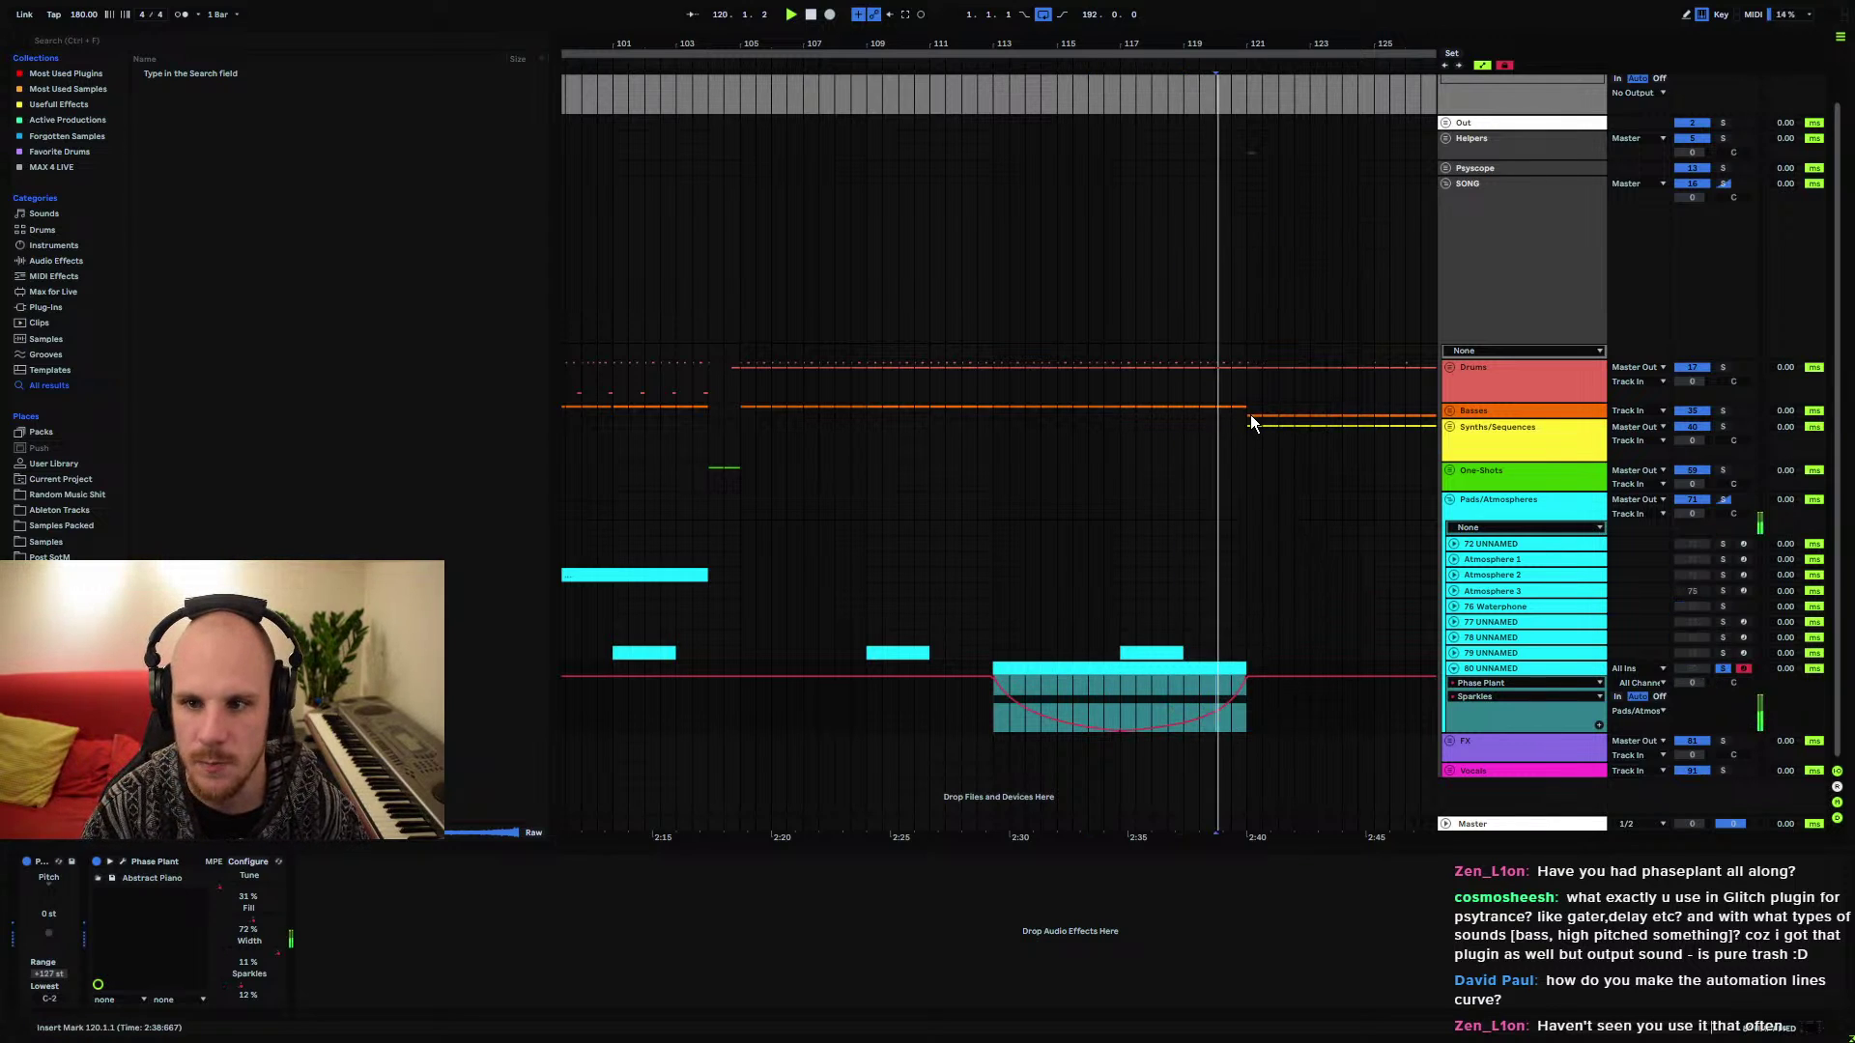
pyautogui.moveTo(1237, 84); pyautogui.dragTo(1206, 80)
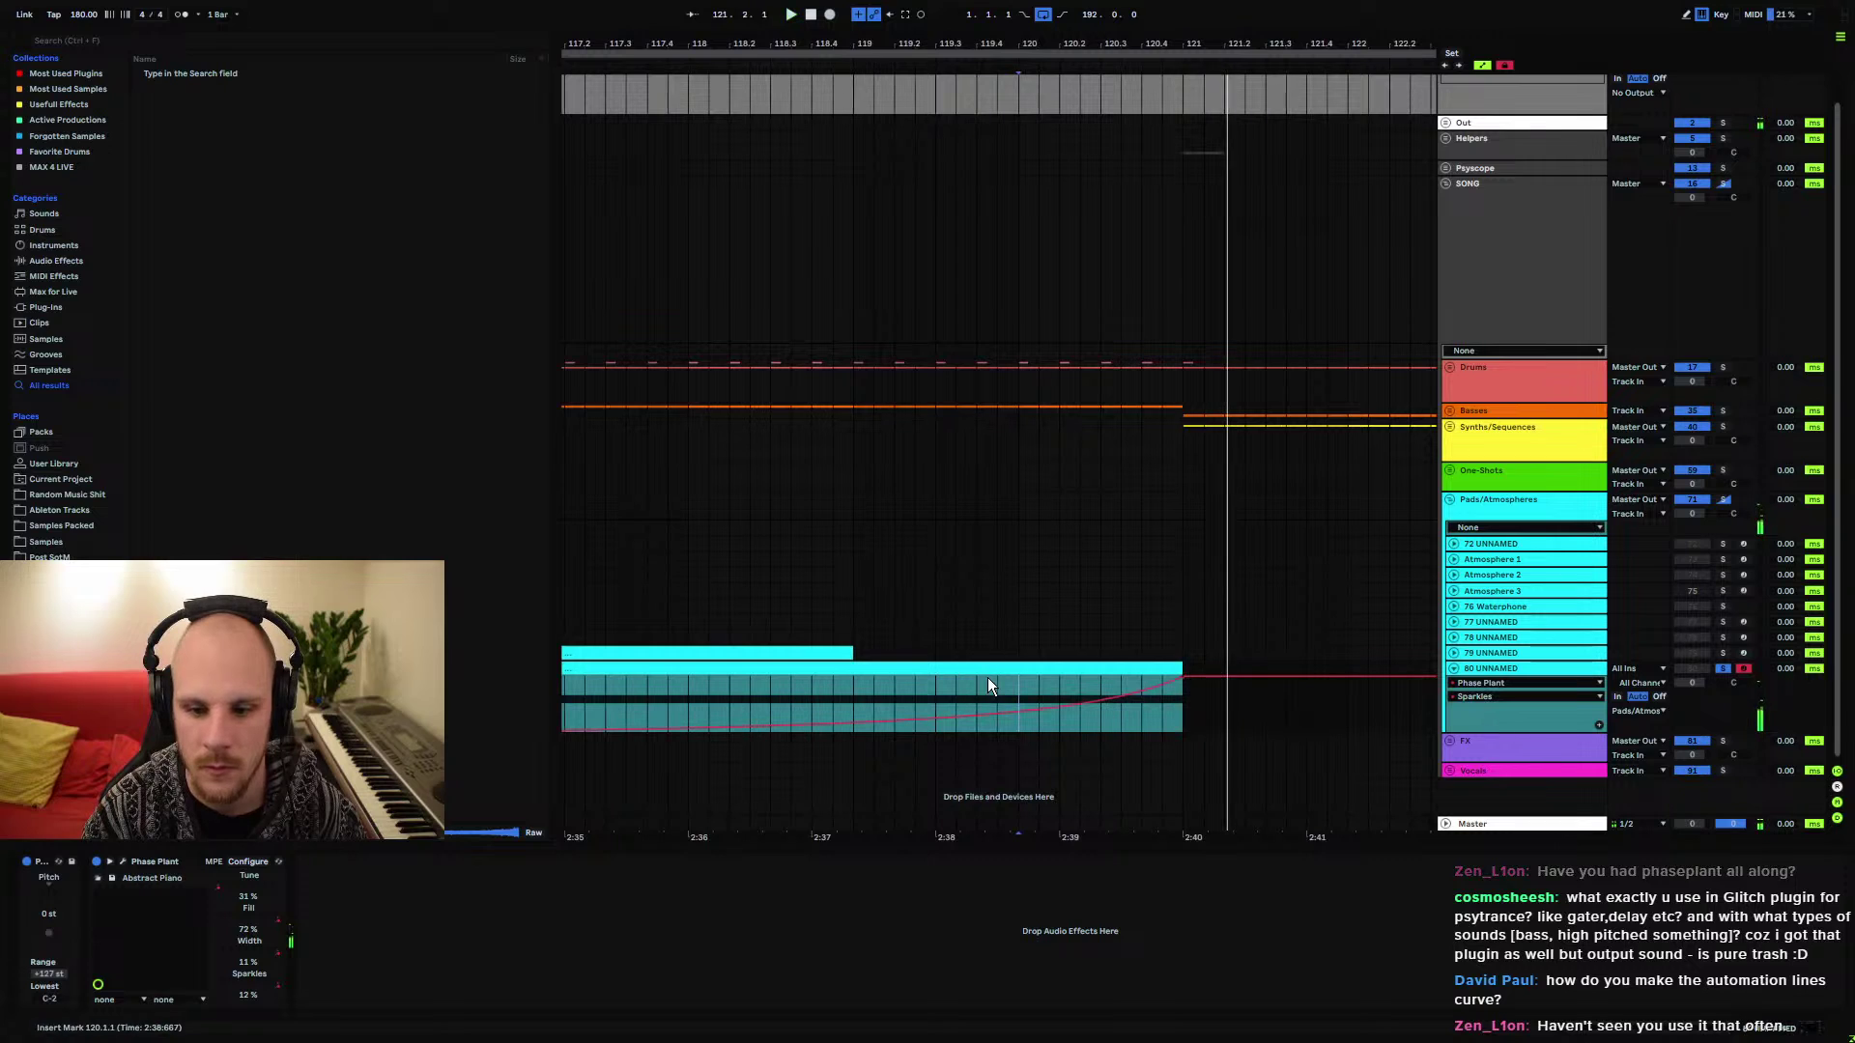
# Add the dBlue Glitch plugin to the 80 UNNAMED track after Phase Plant
pyautogui.rightClick(1012, 689)
pyautogui.rightClick(1012, 689)
pyautogui.moveTo(1098, 442)
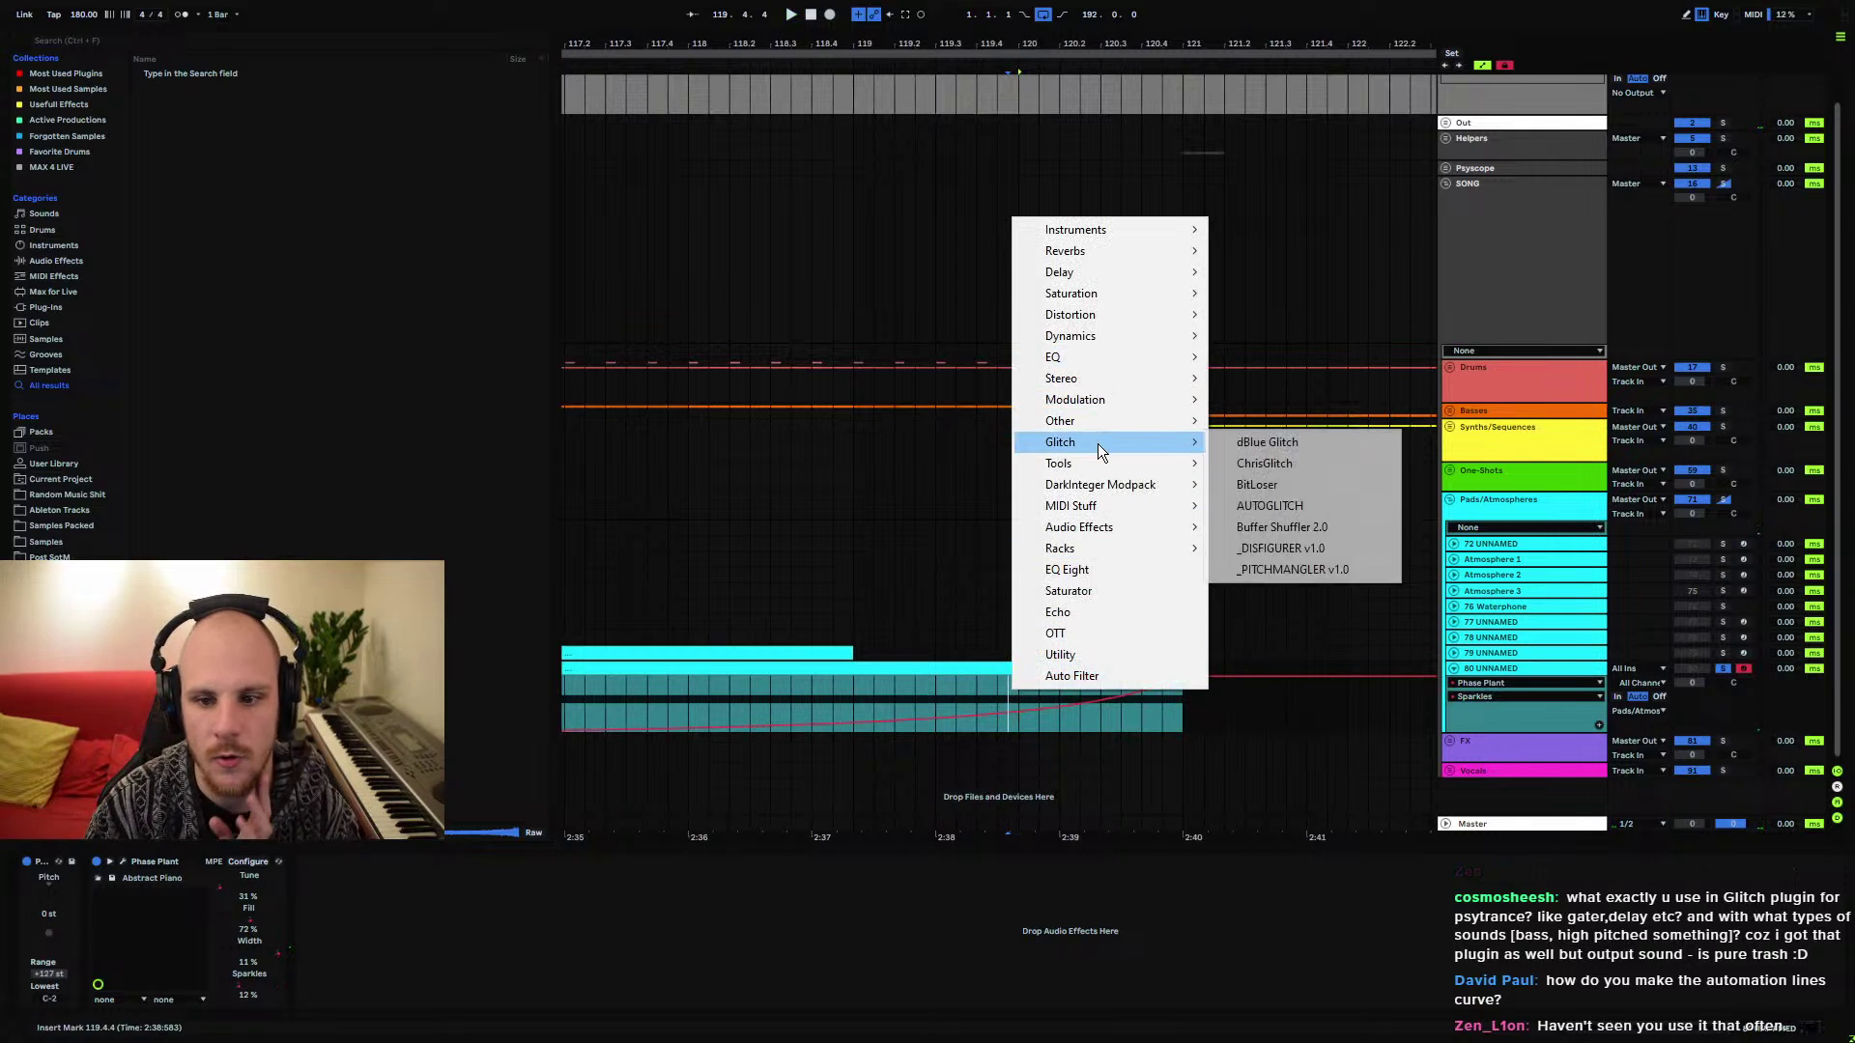
pyautogui.click(1285, 447)
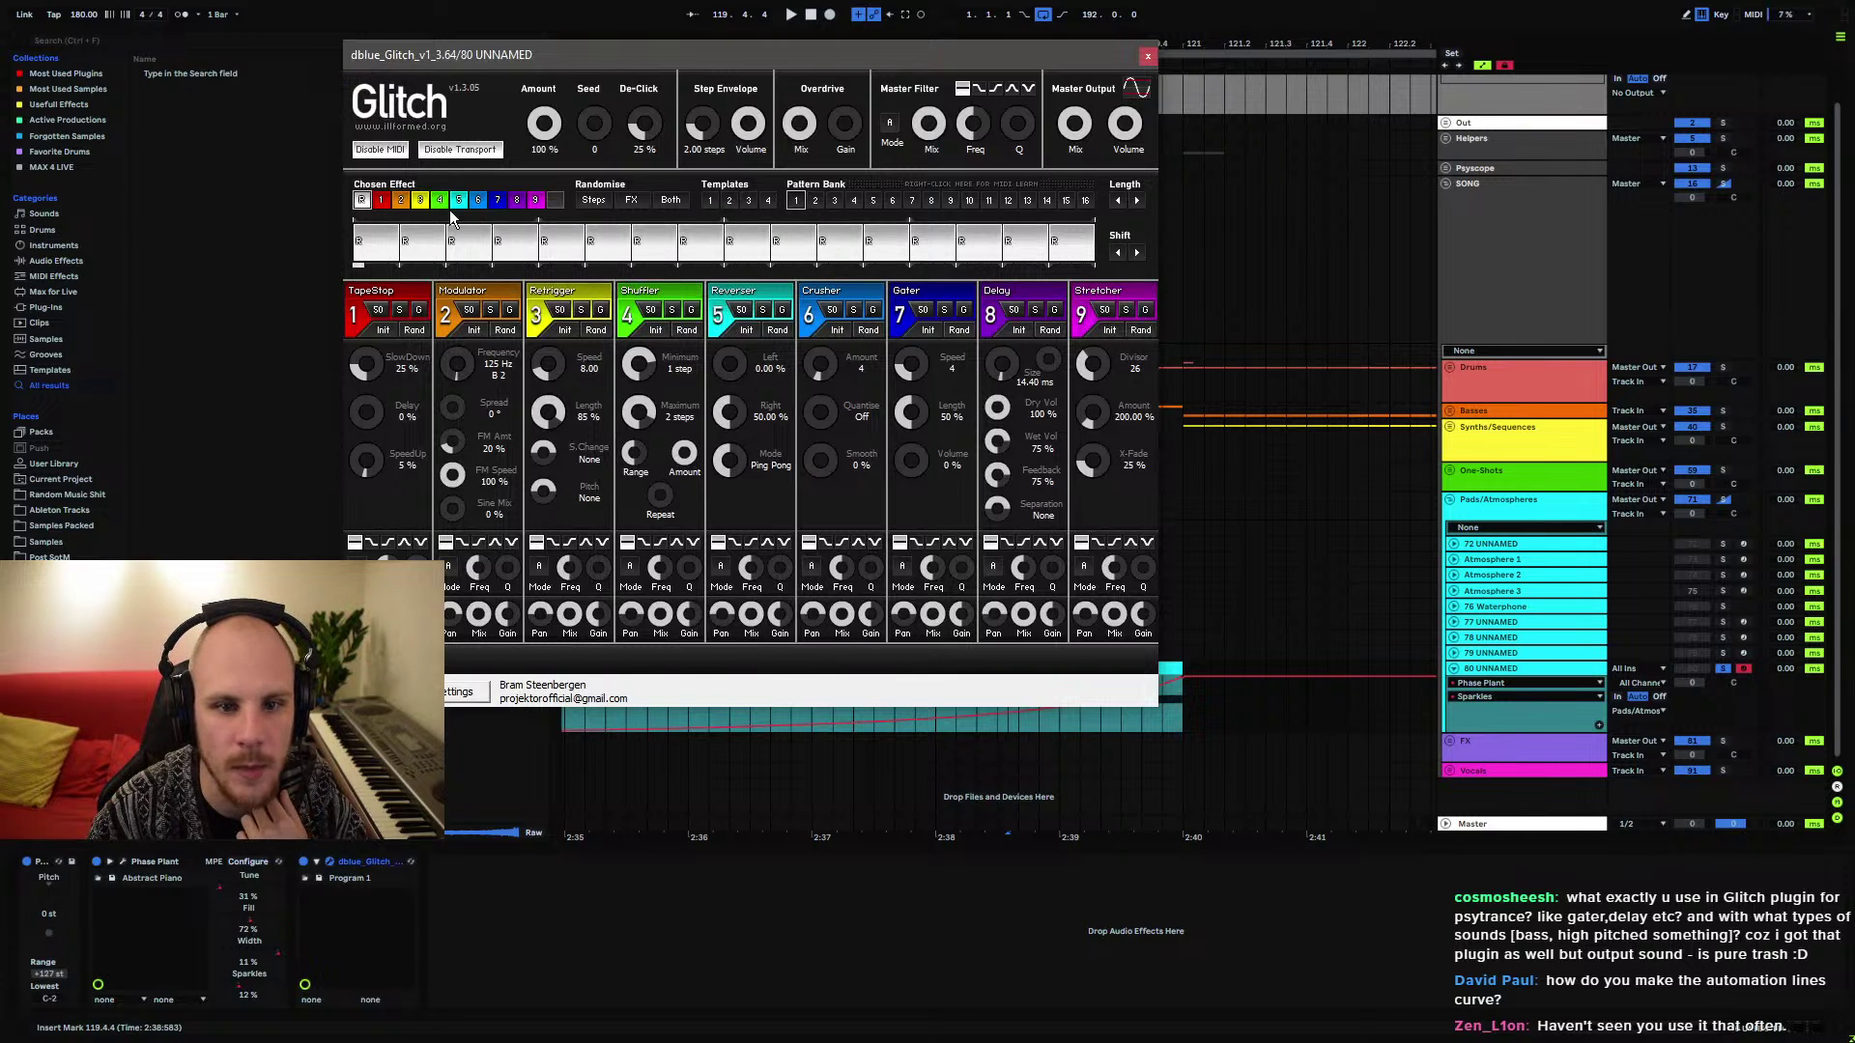
# Step through several slots of Glitch's pattern bank and select pattern 2
pyautogui.click(816, 202)
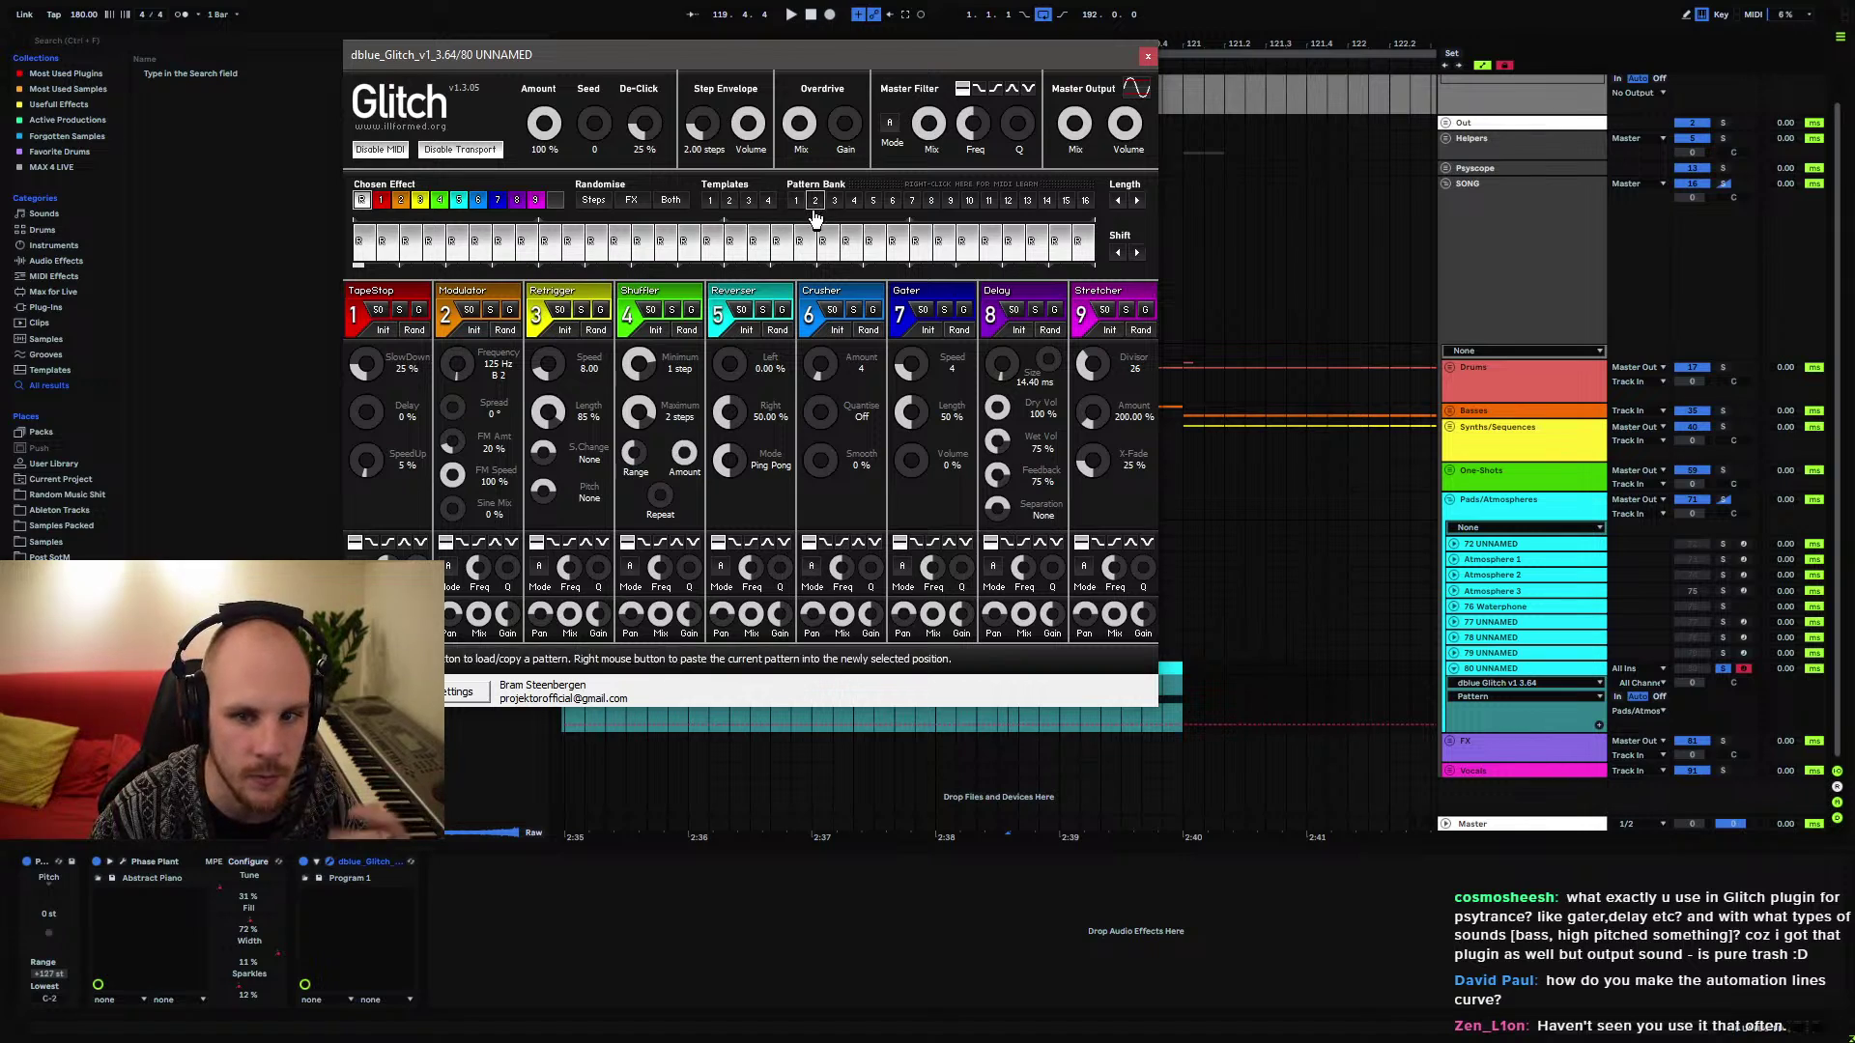
pyautogui.click(914, 203)
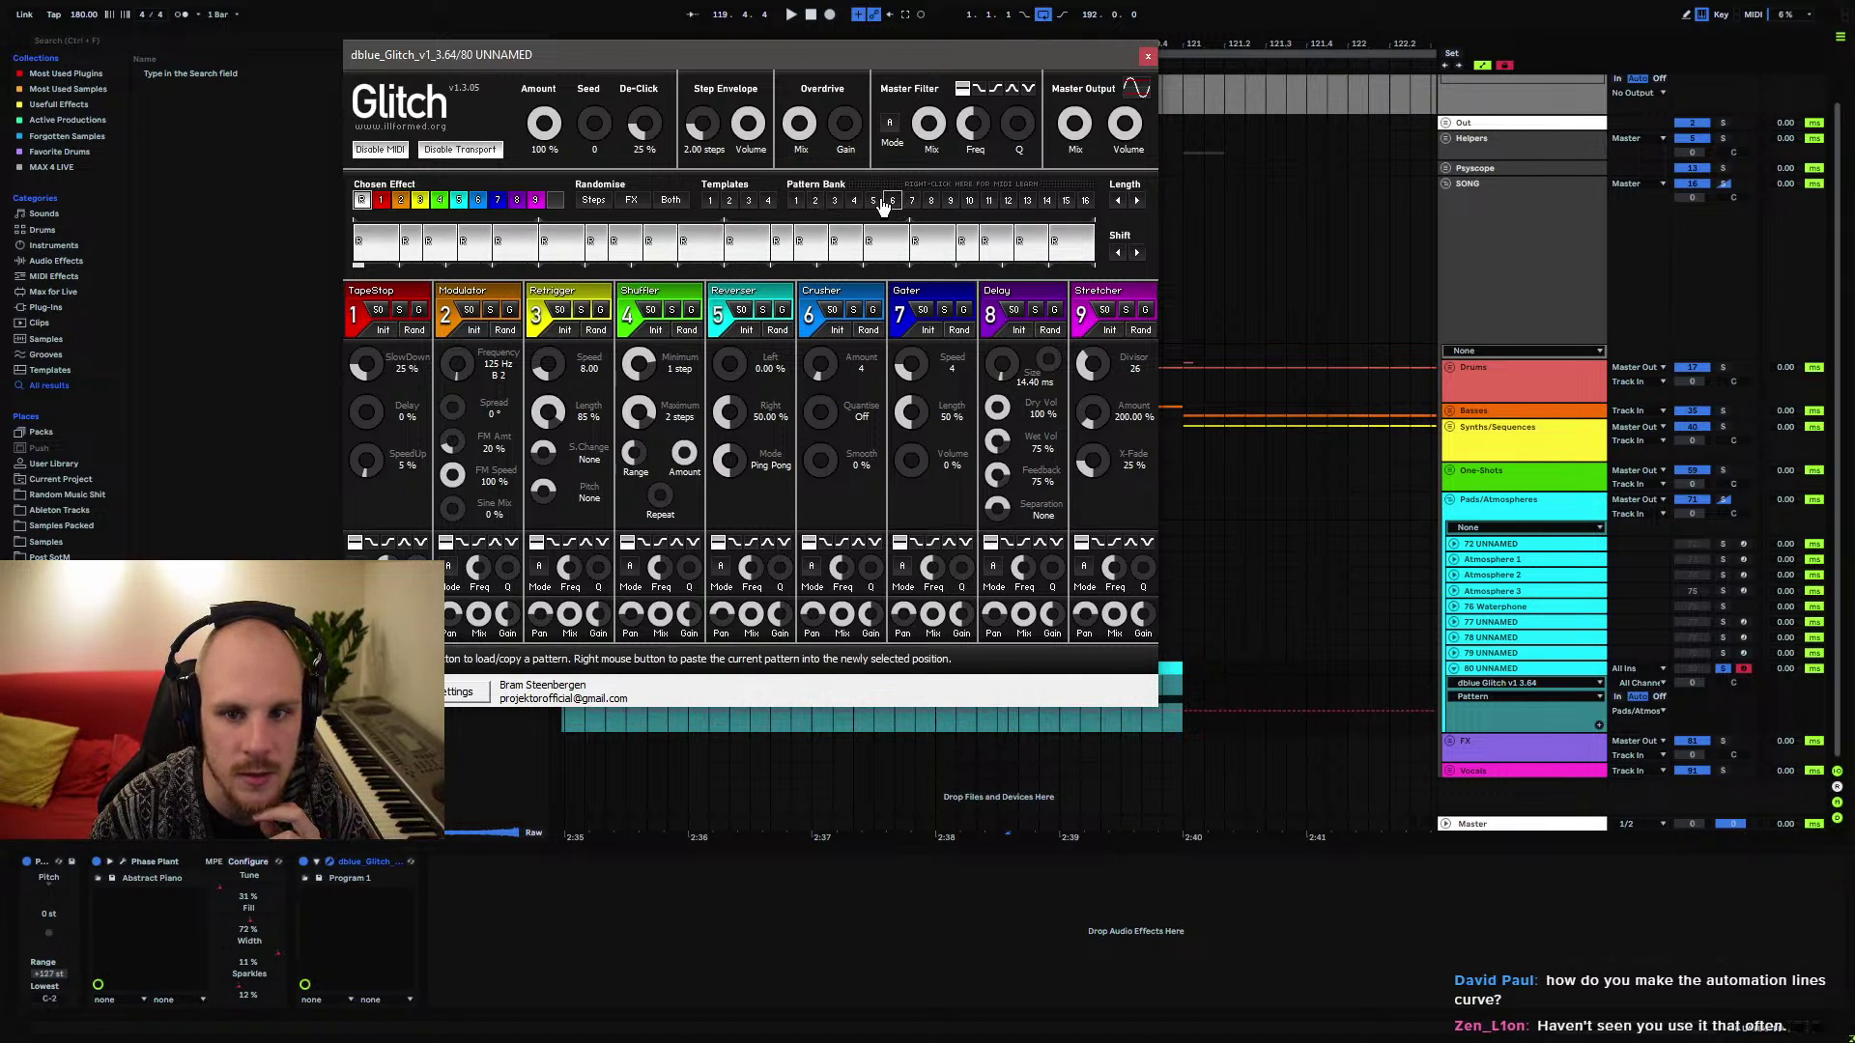
pyautogui.click(951, 202)
pyautogui.click(1085, 201)
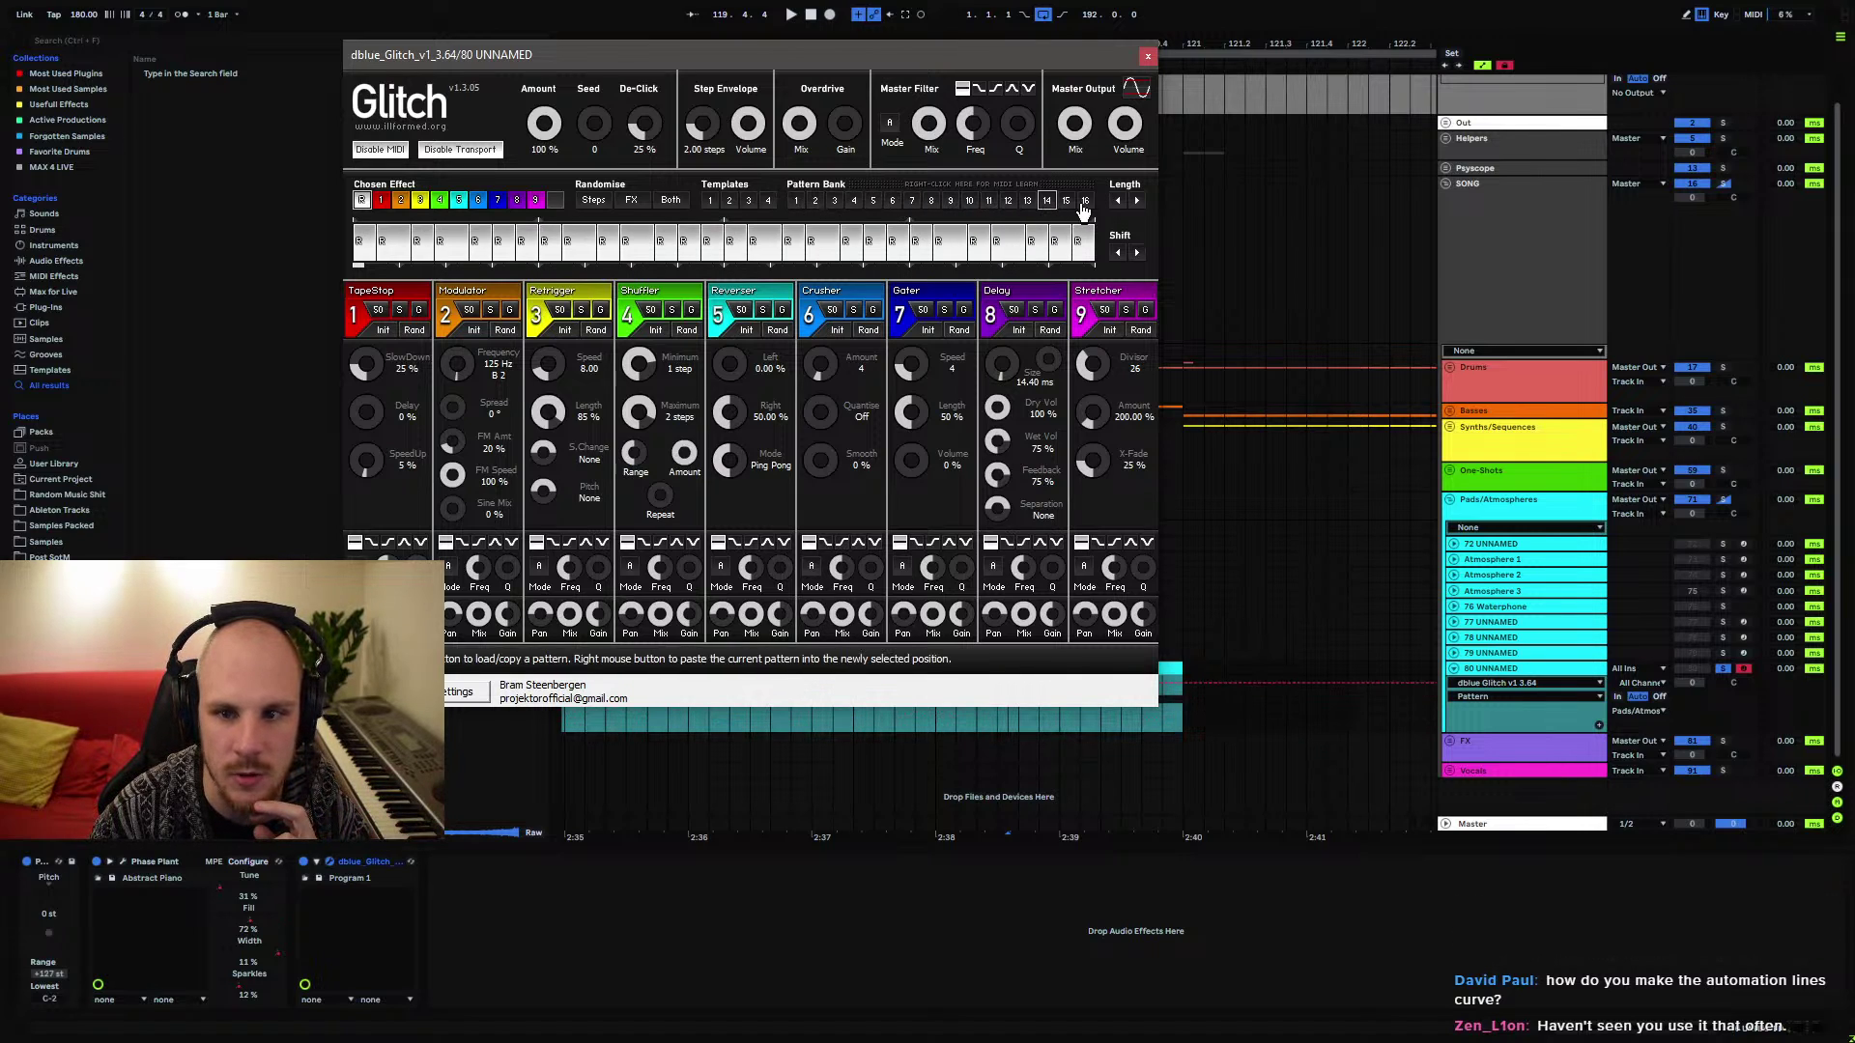
pyautogui.click(794, 203)
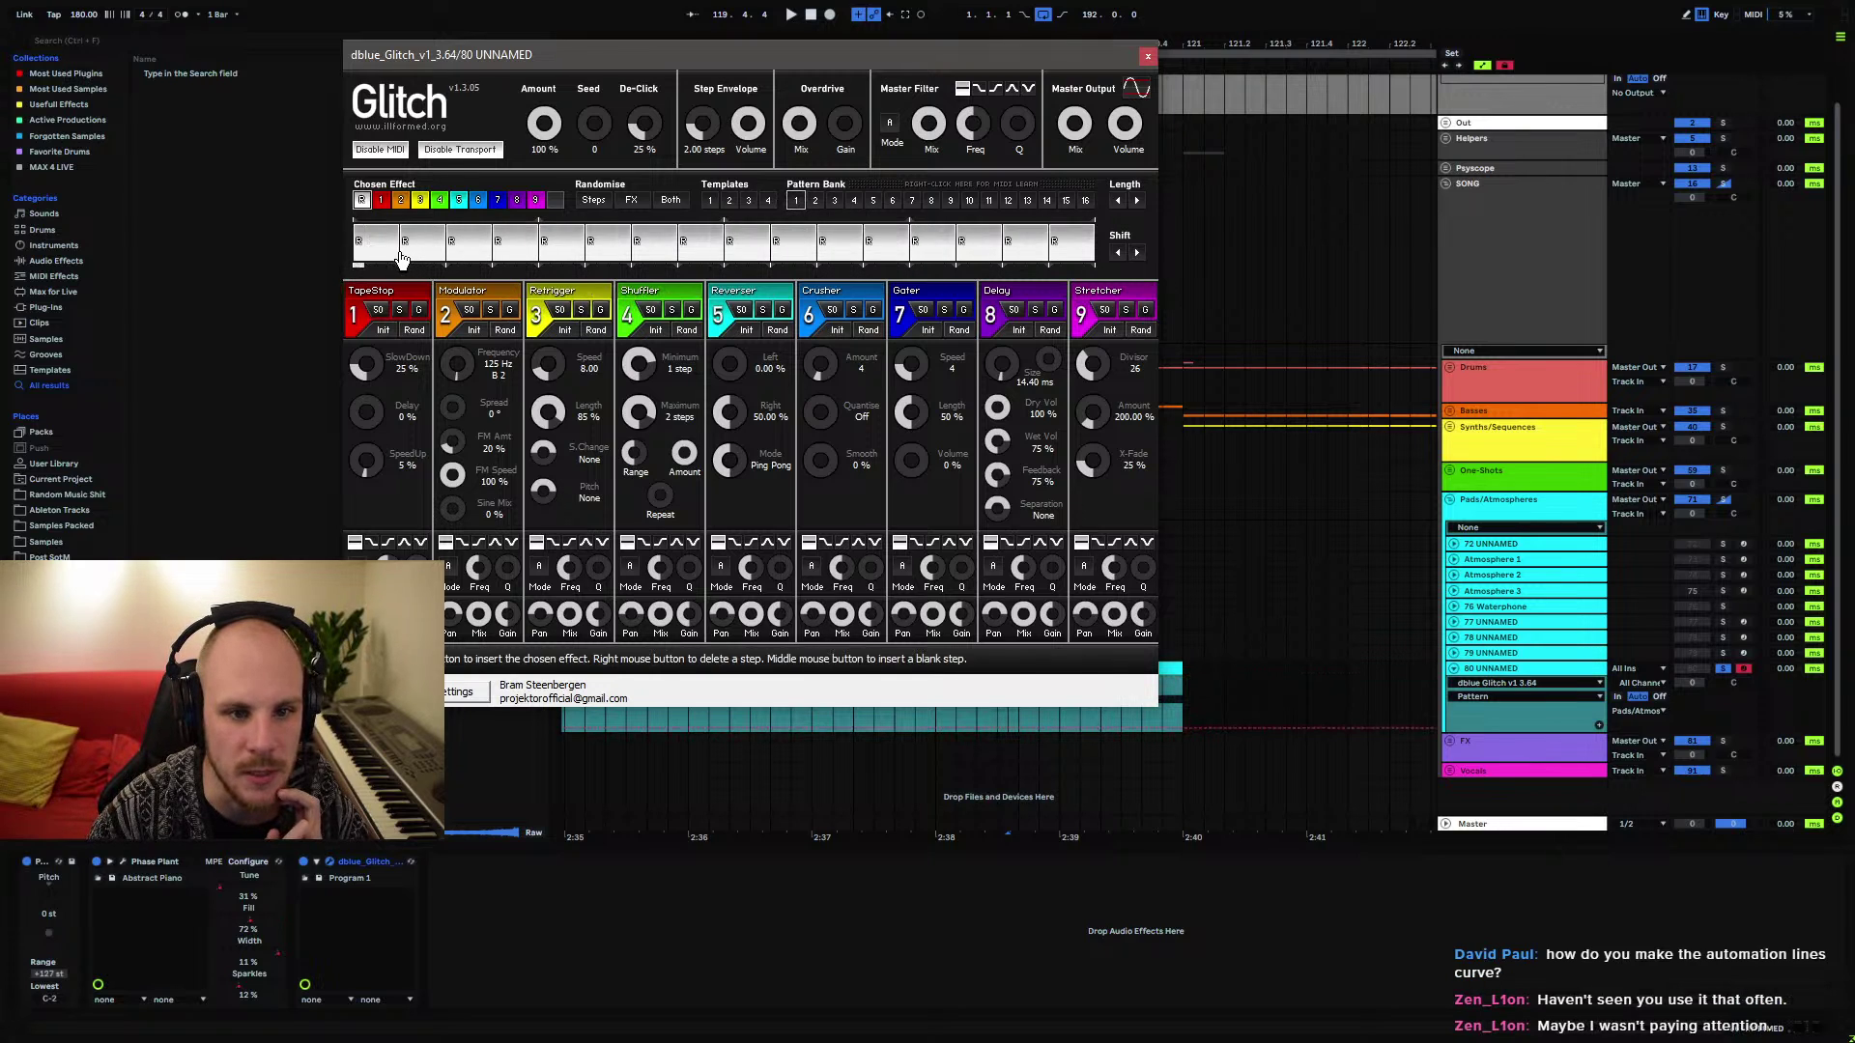
pyautogui.click(816, 201)
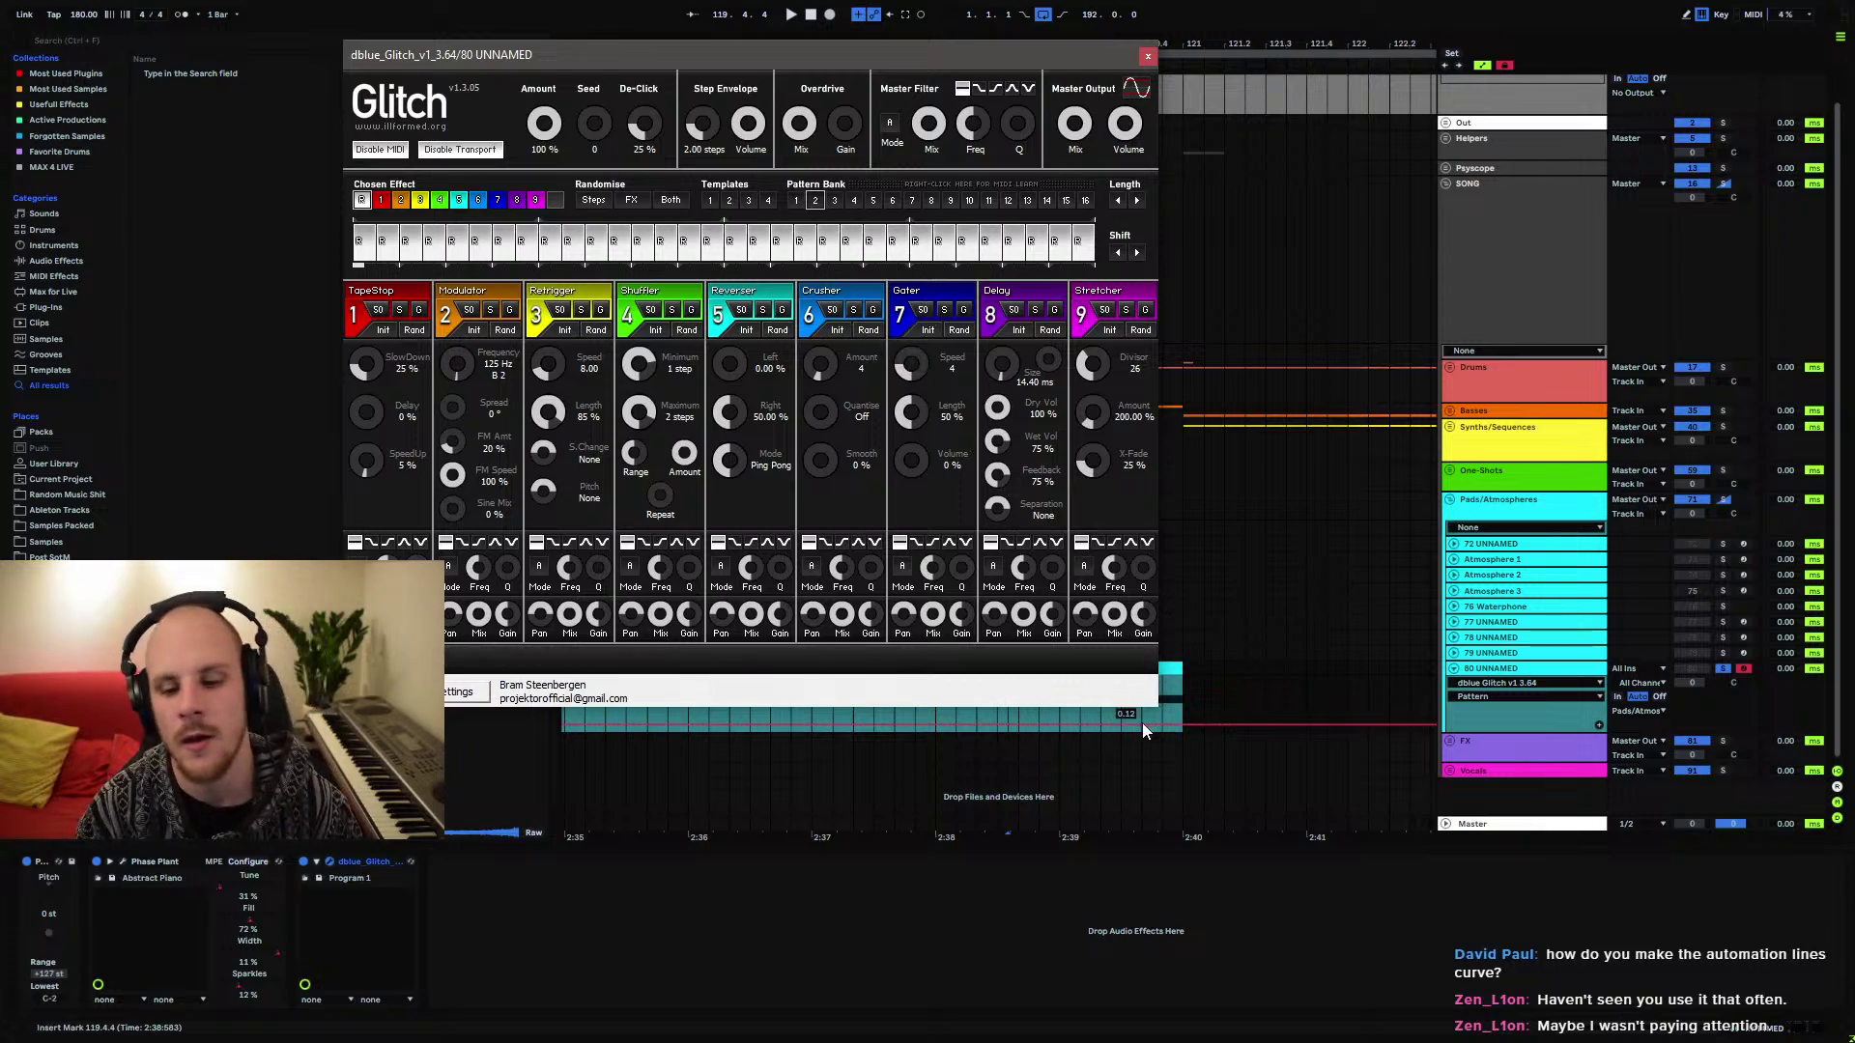
# Loop bar 120 to bar 121 and audition it with the Glitch window moved clear of the timeline
pyautogui.moveTo(1022, 56); pyautogui.dragTo(1226, 2)
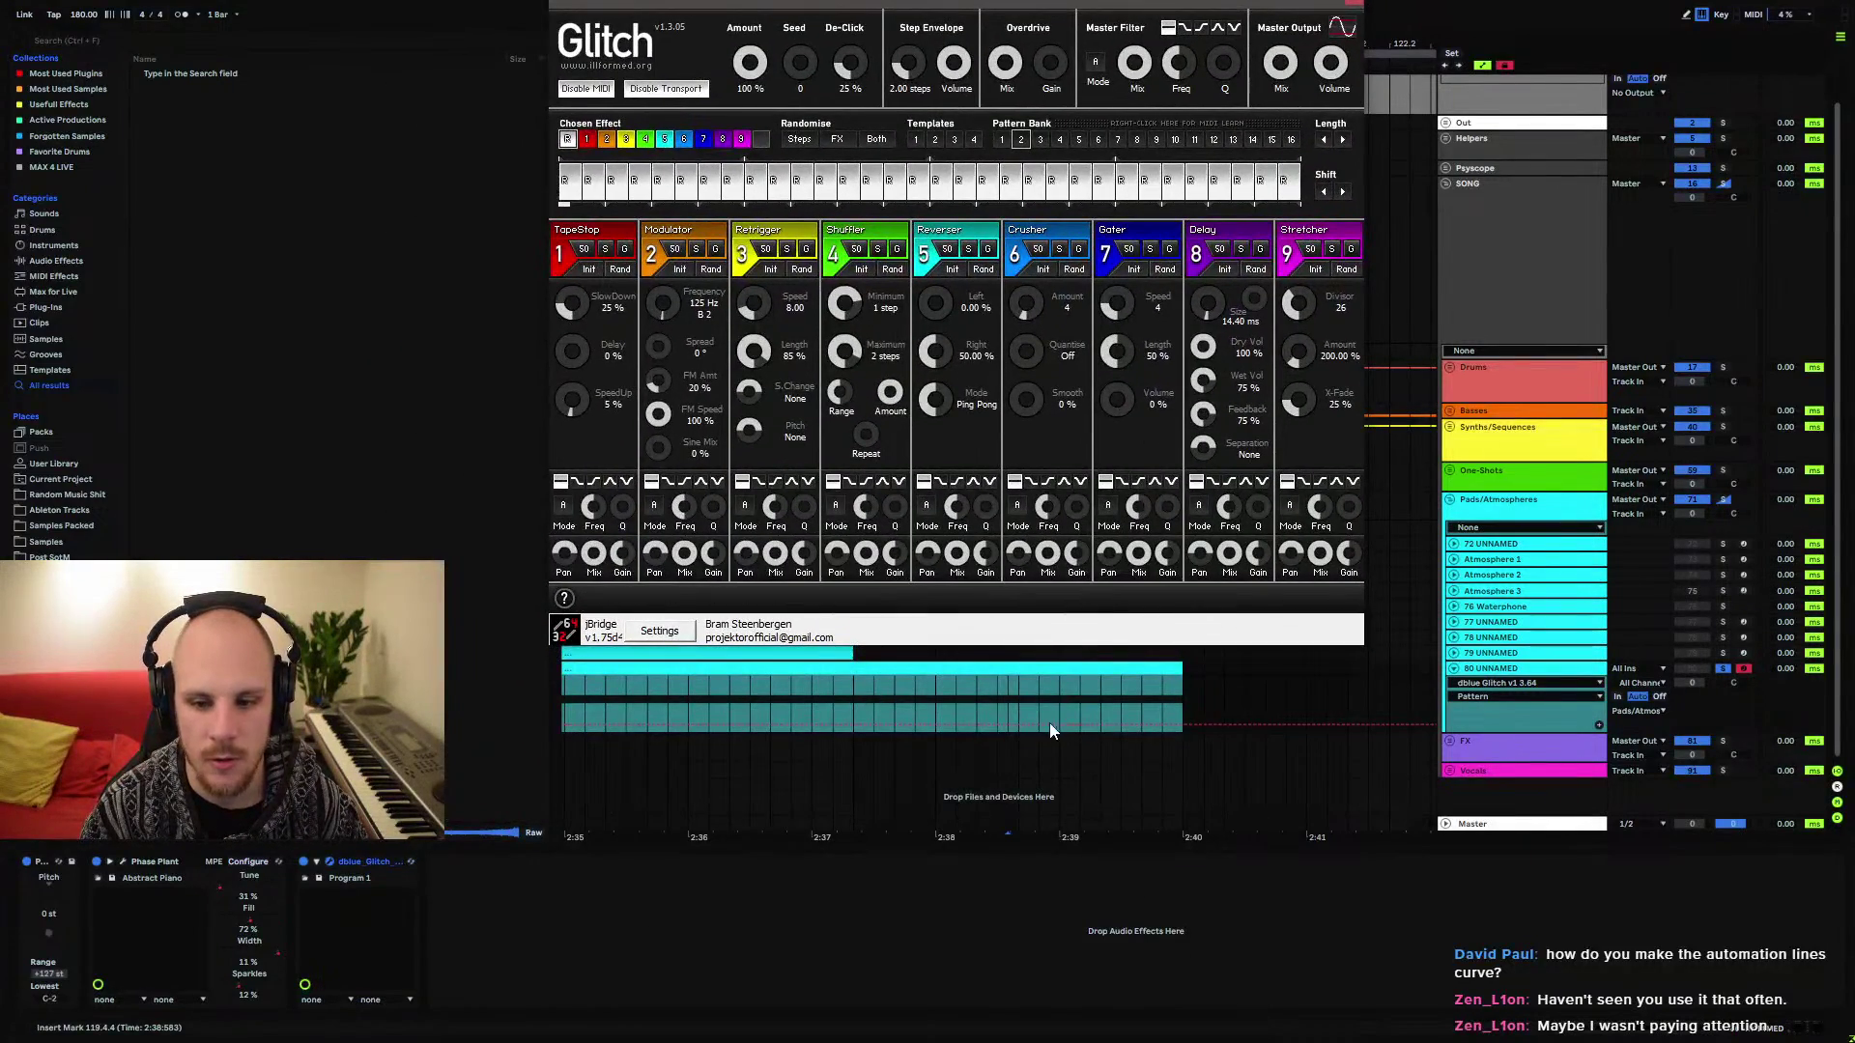
pyautogui.moveTo(1106, 4); pyautogui.dragTo(1139, 449)
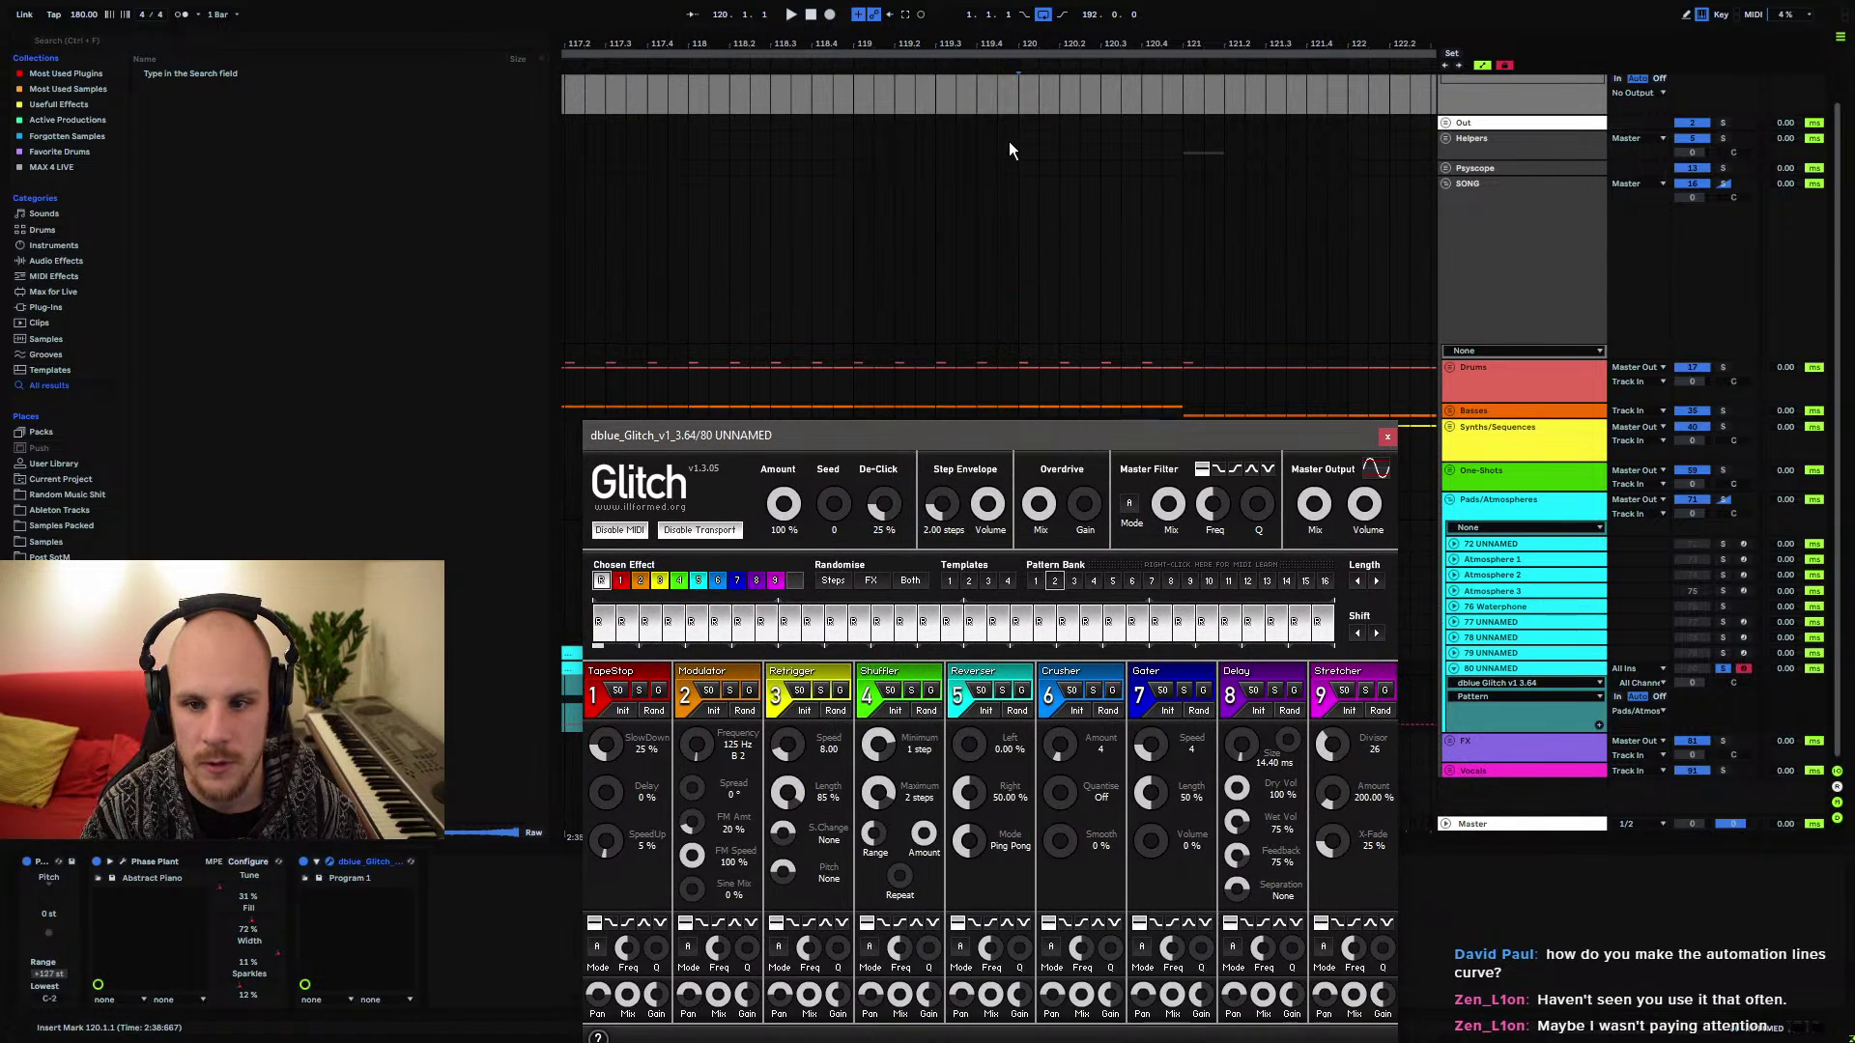
pyautogui.moveTo(1018, 141); pyautogui.dragTo(1176, 164)
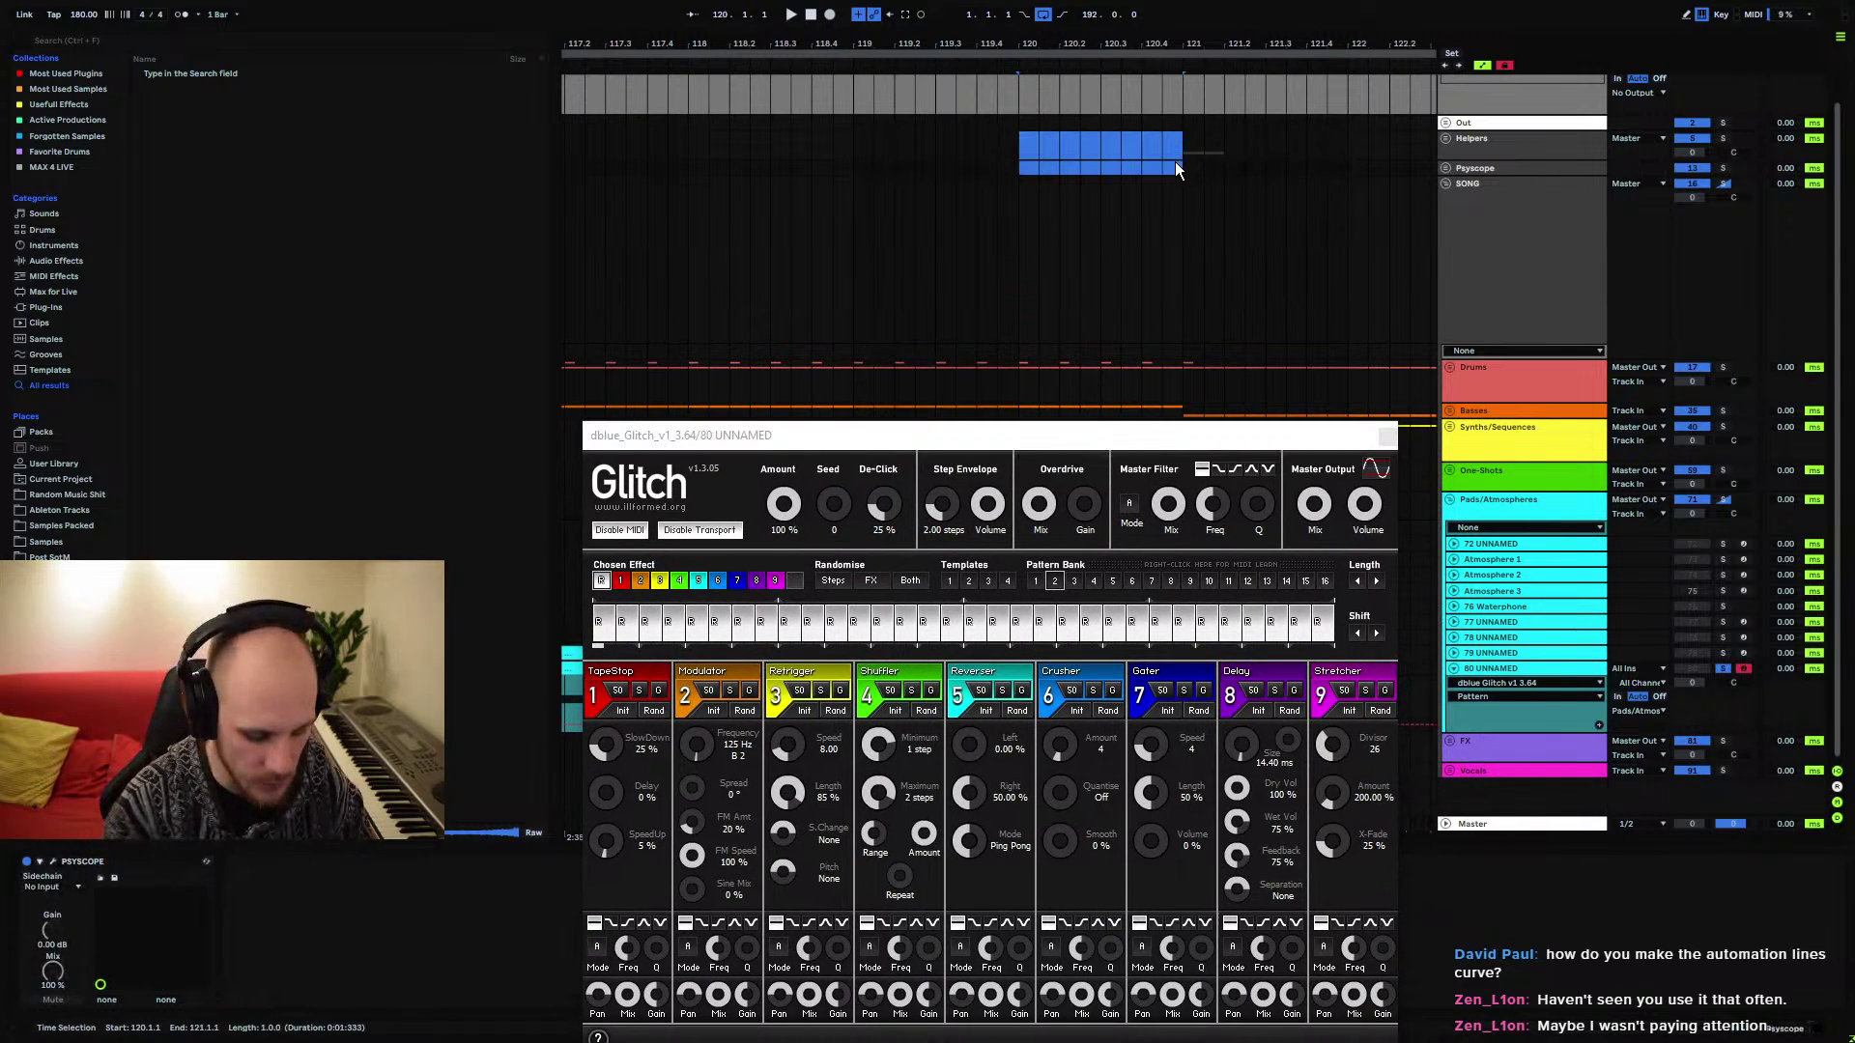
pyautogui.hotkey('ctrl', 'l')
pyautogui.moveTo(931, 439); pyautogui.dragTo(902, 124)
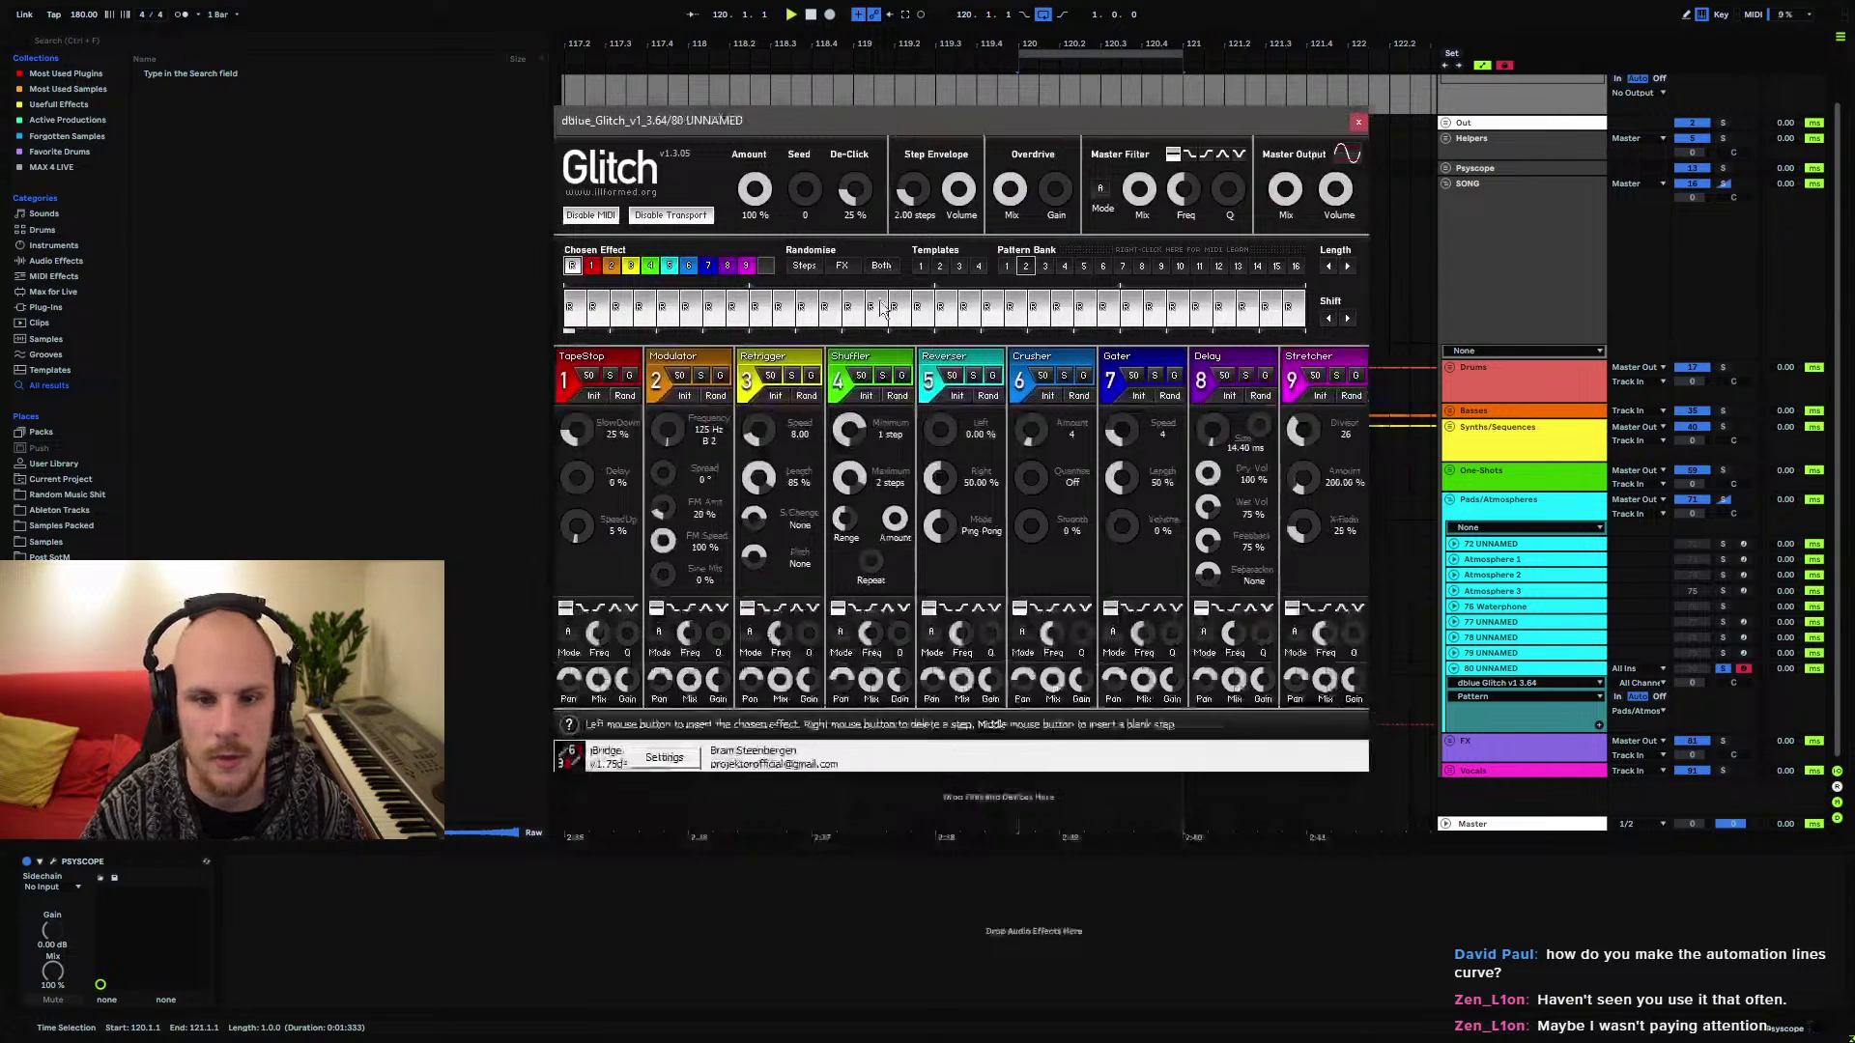
pyautogui.press('space')
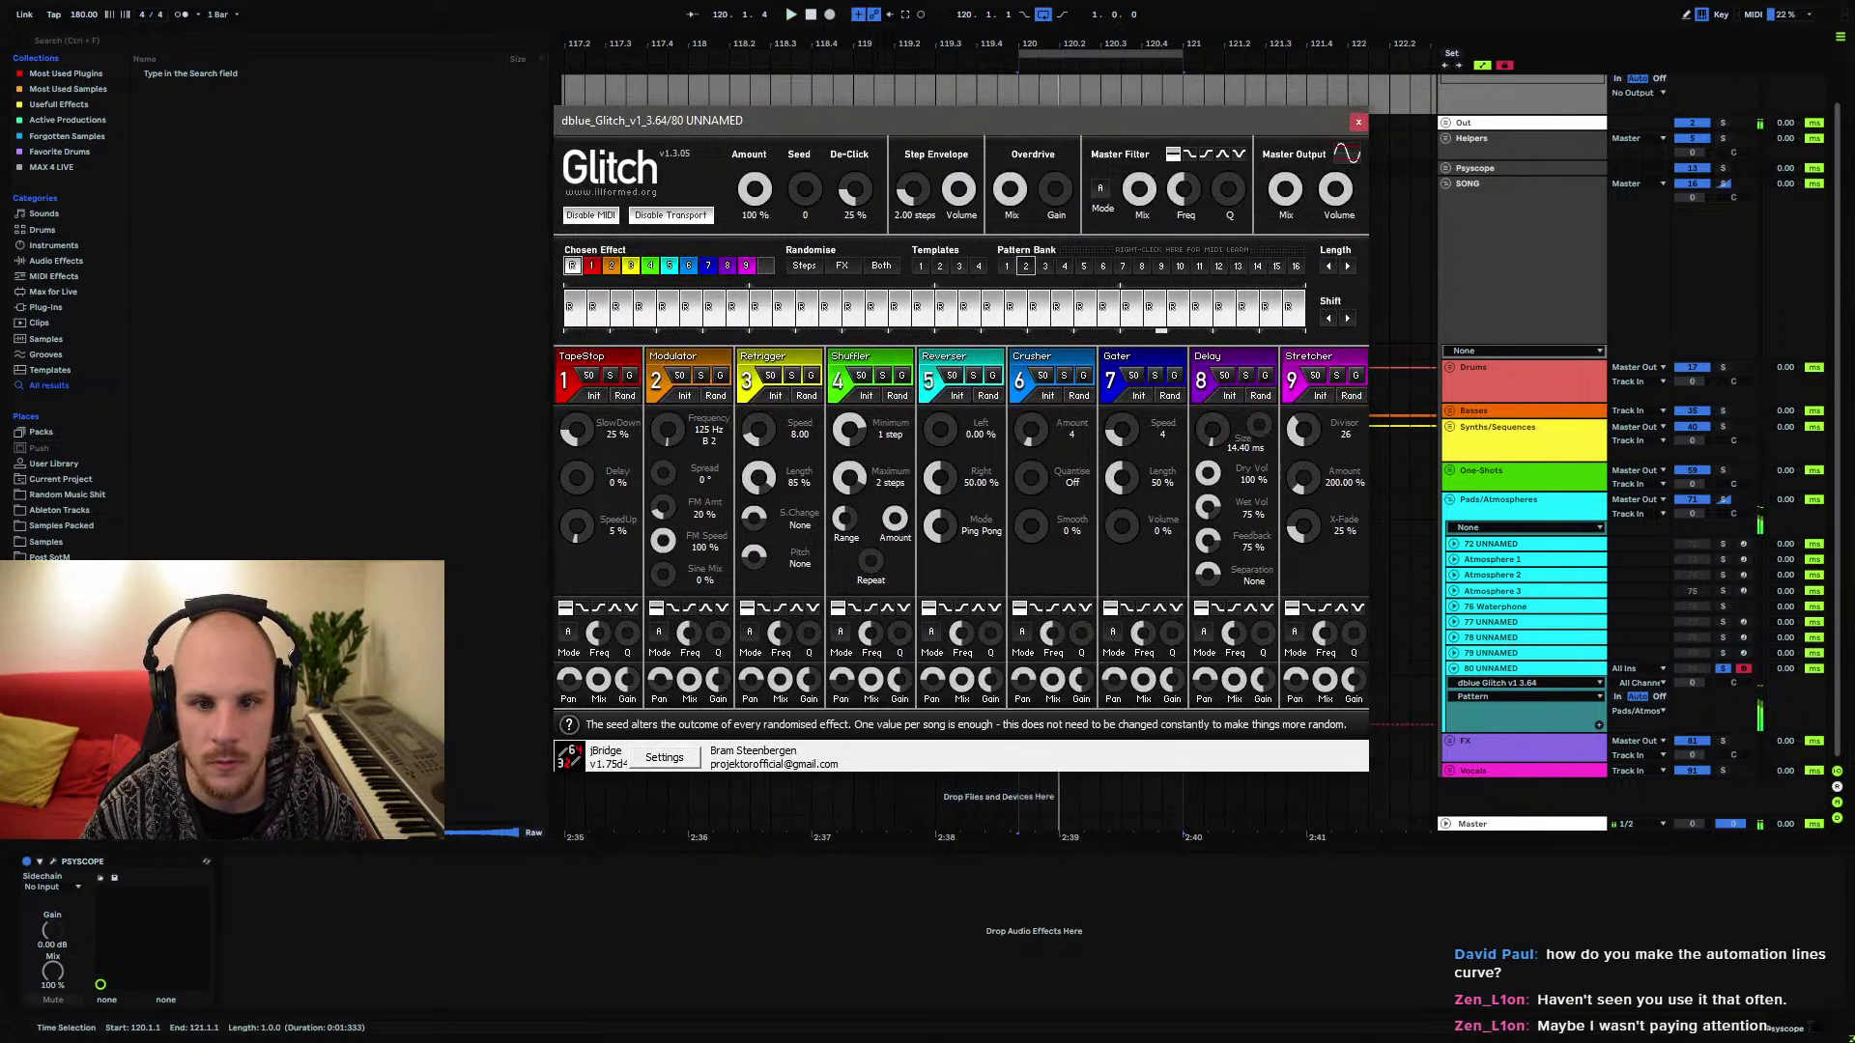
# Set Glitch's Seed to 6 and randomise the effects of pattern 2 twice
pyautogui.moveTo(823, 215); pyautogui.dragTo(823, 199)
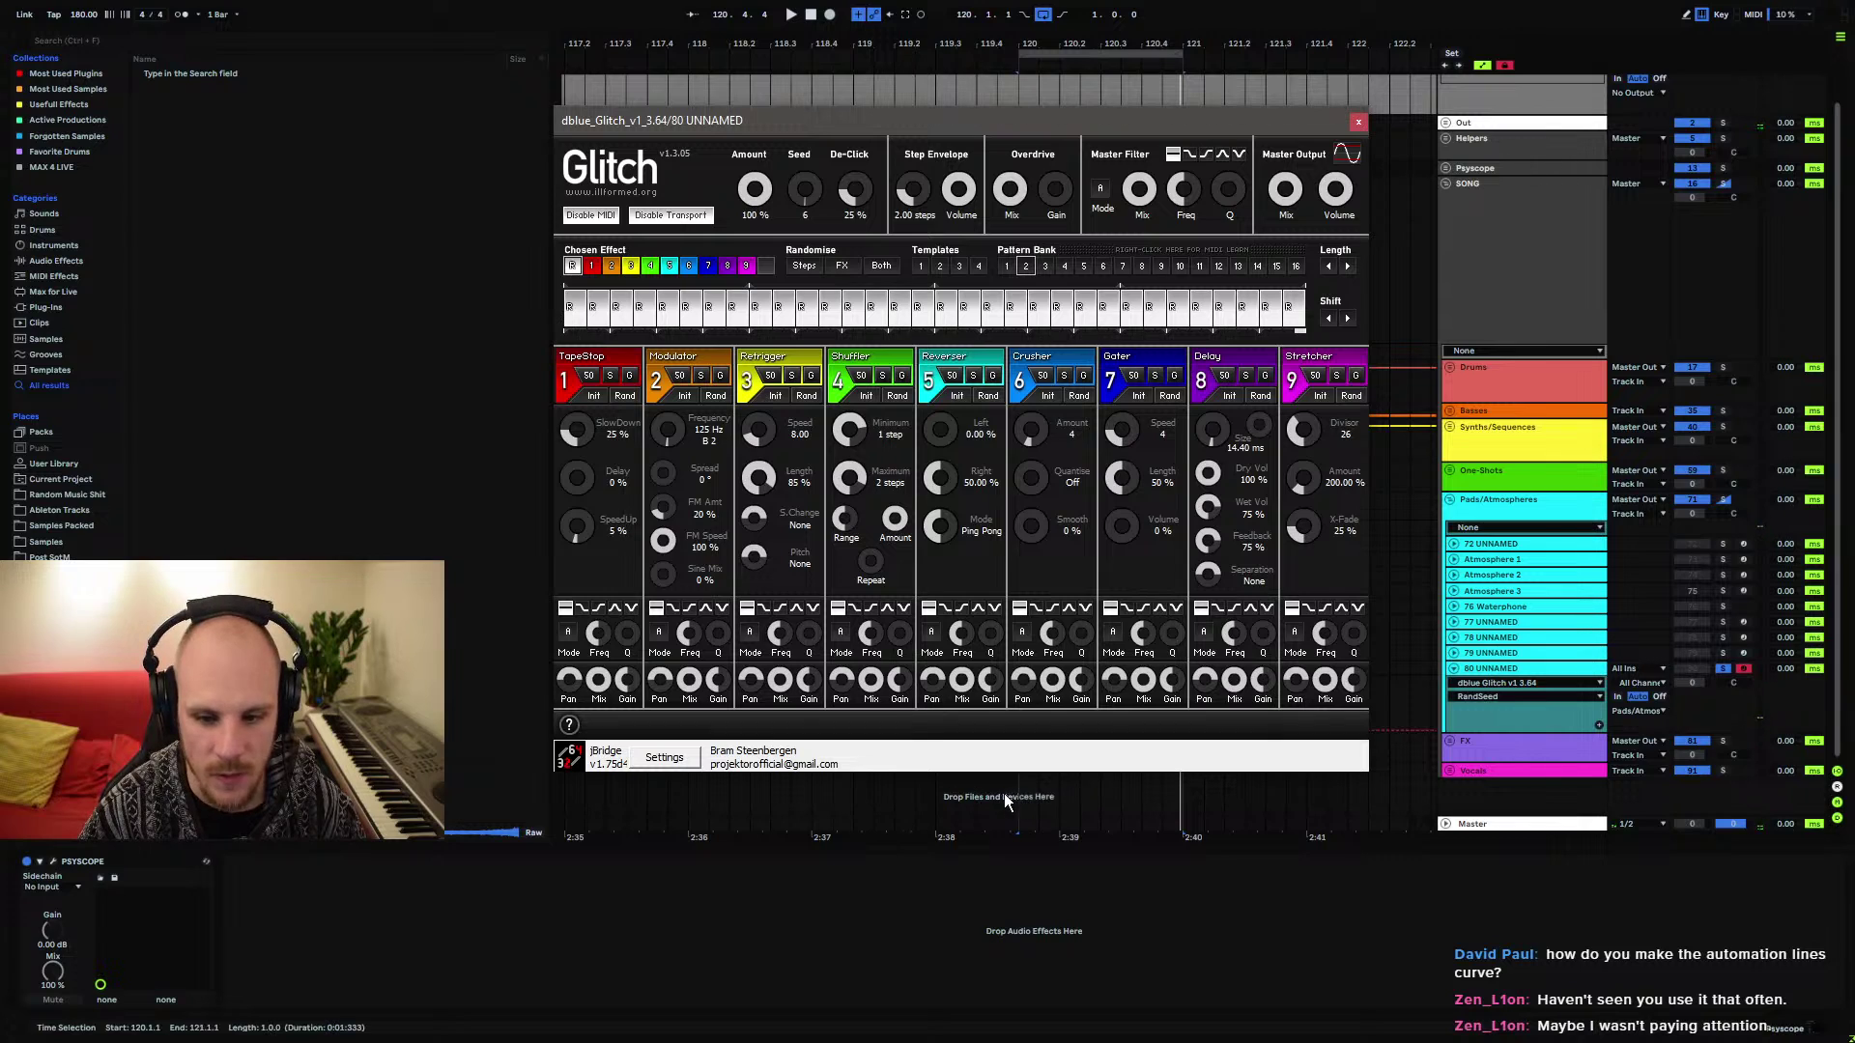
pyautogui.click(843, 266)
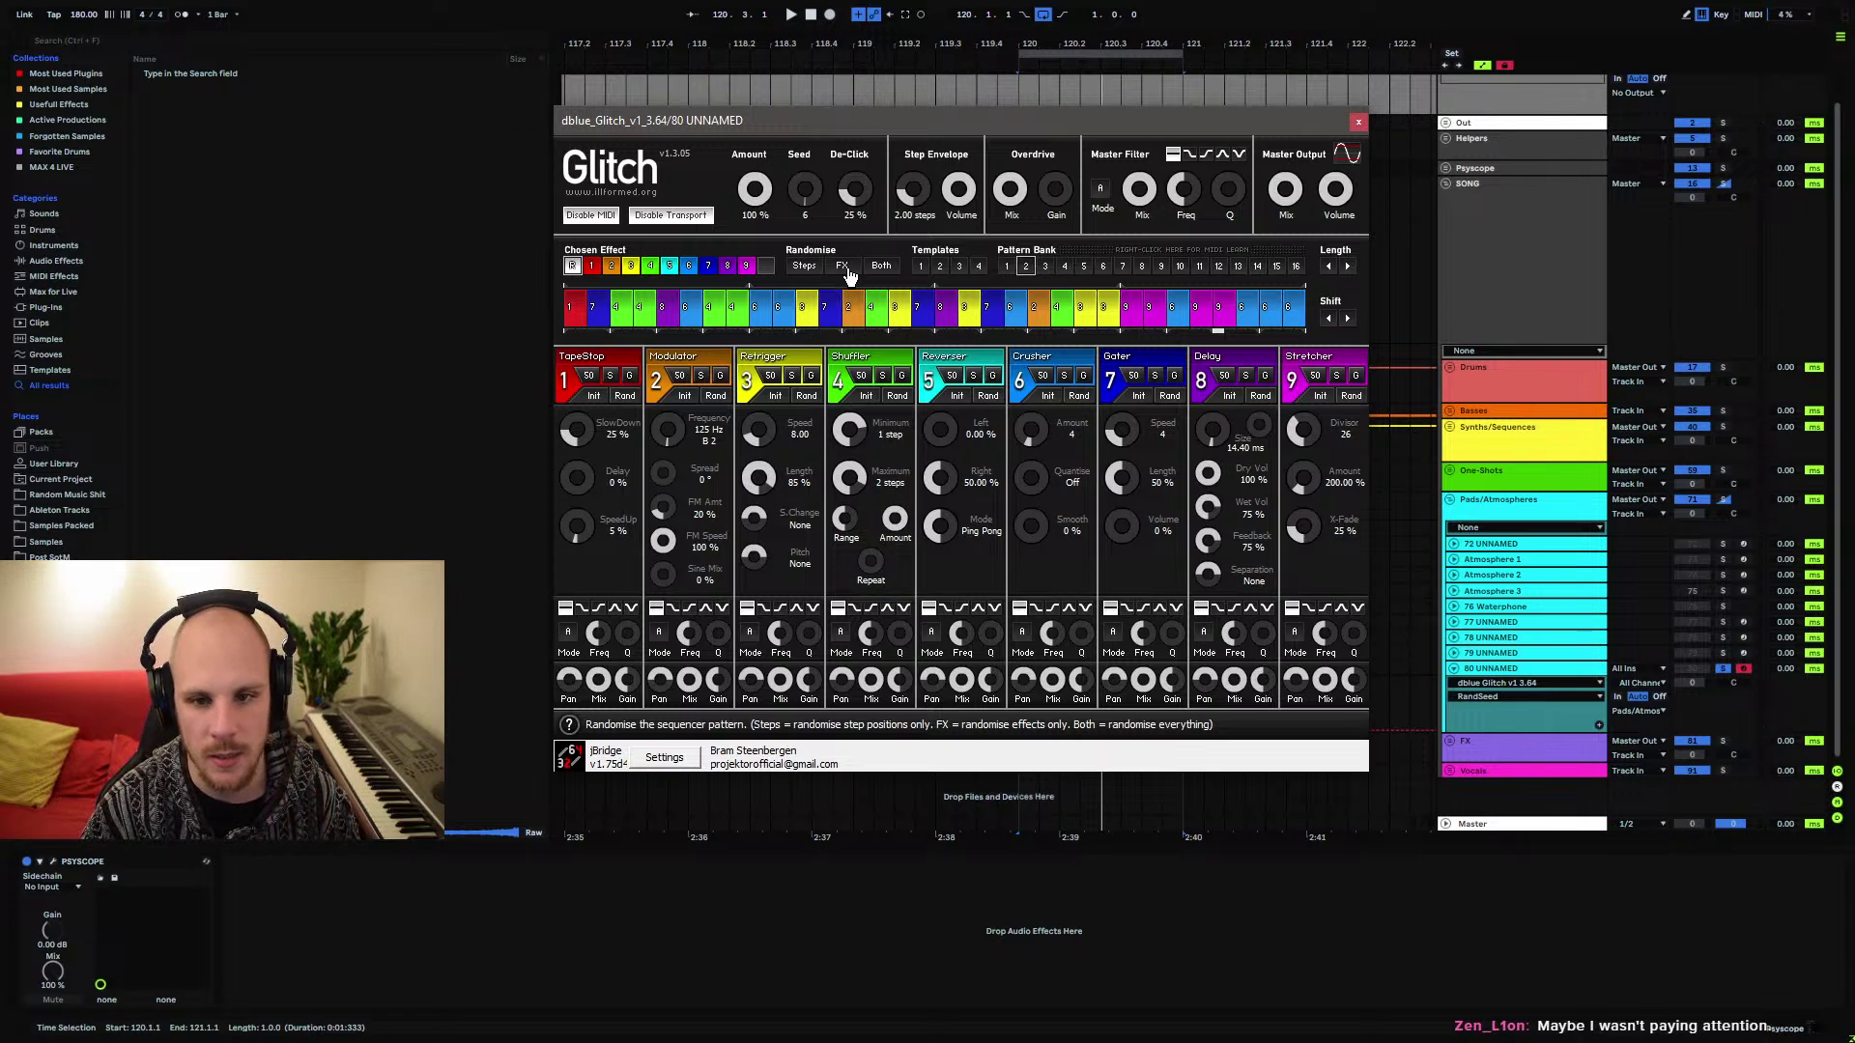
pyautogui.click(842, 268)
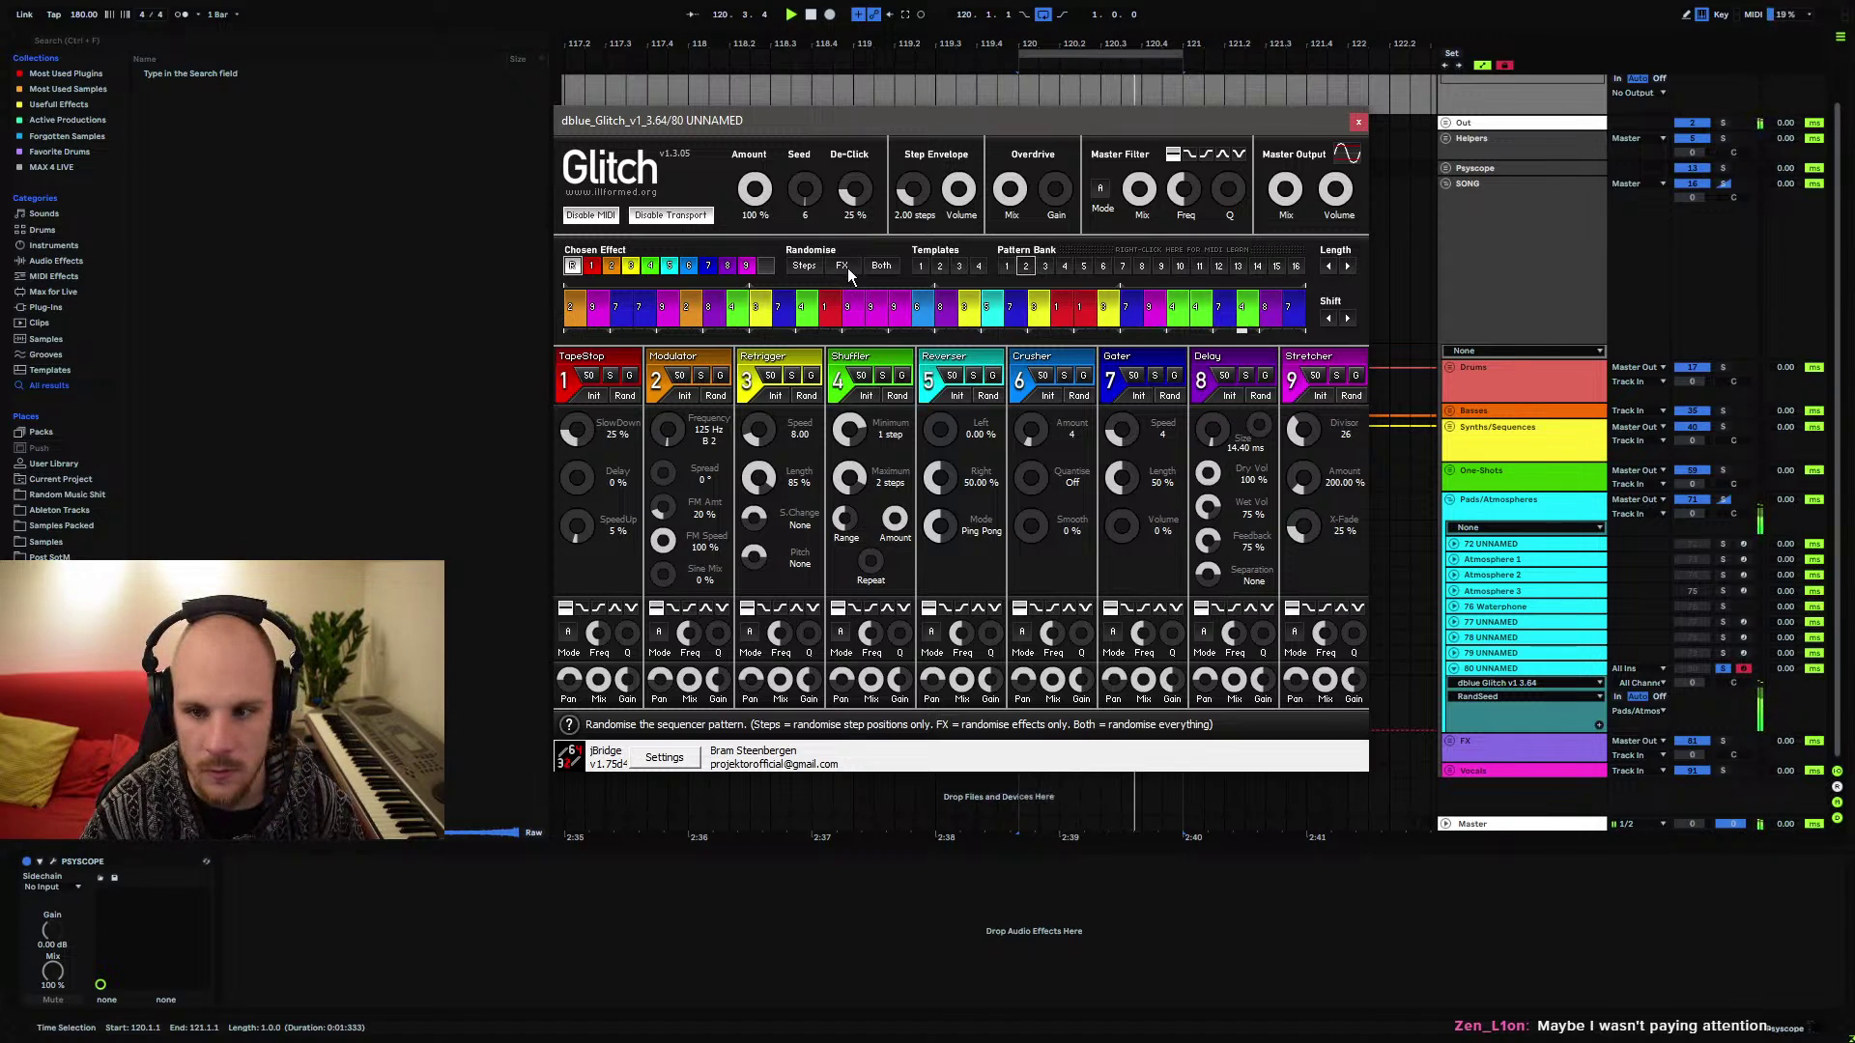
# Close the Glitch window and place the insert marker at bar 120 in the 80 UNNAMED automation lane
pyautogui.click(1360, 124)
pyautogui.click(1018, 707)
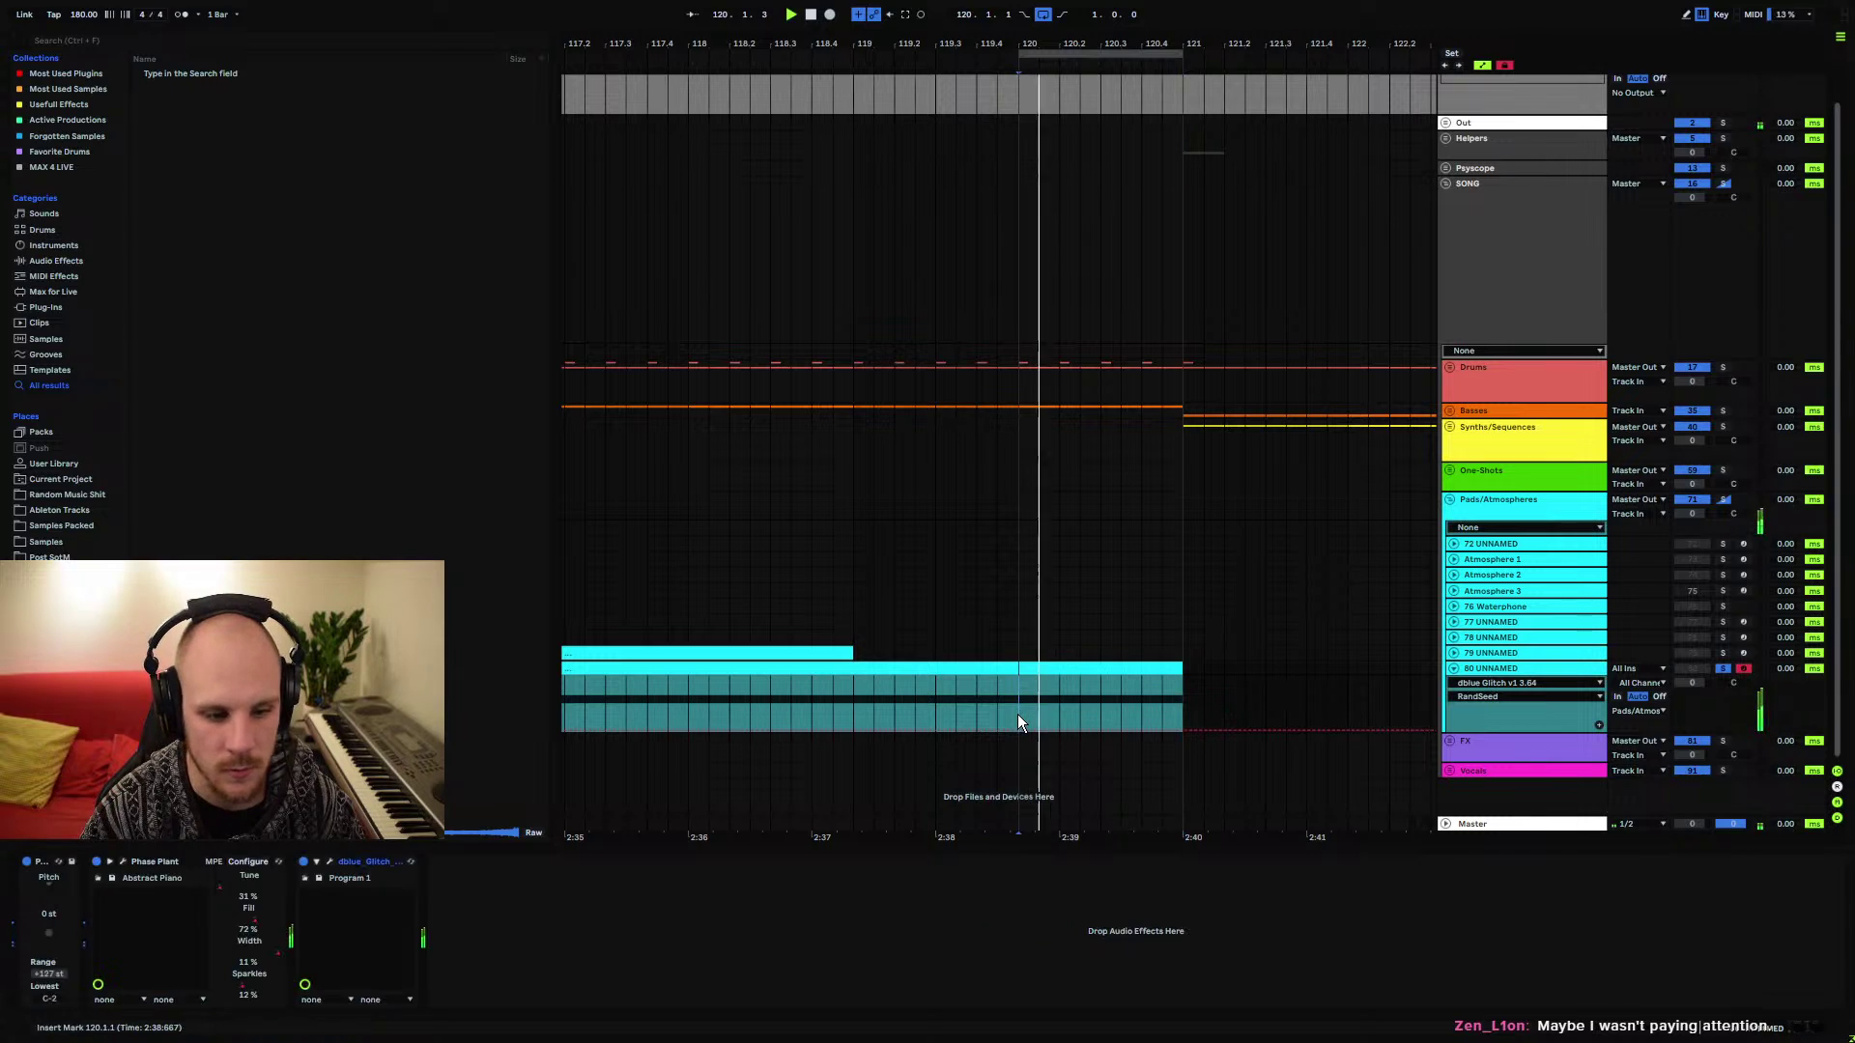
pyautogui.moveTo(1073, 43); pyautogui.dragTo(1072, 17)
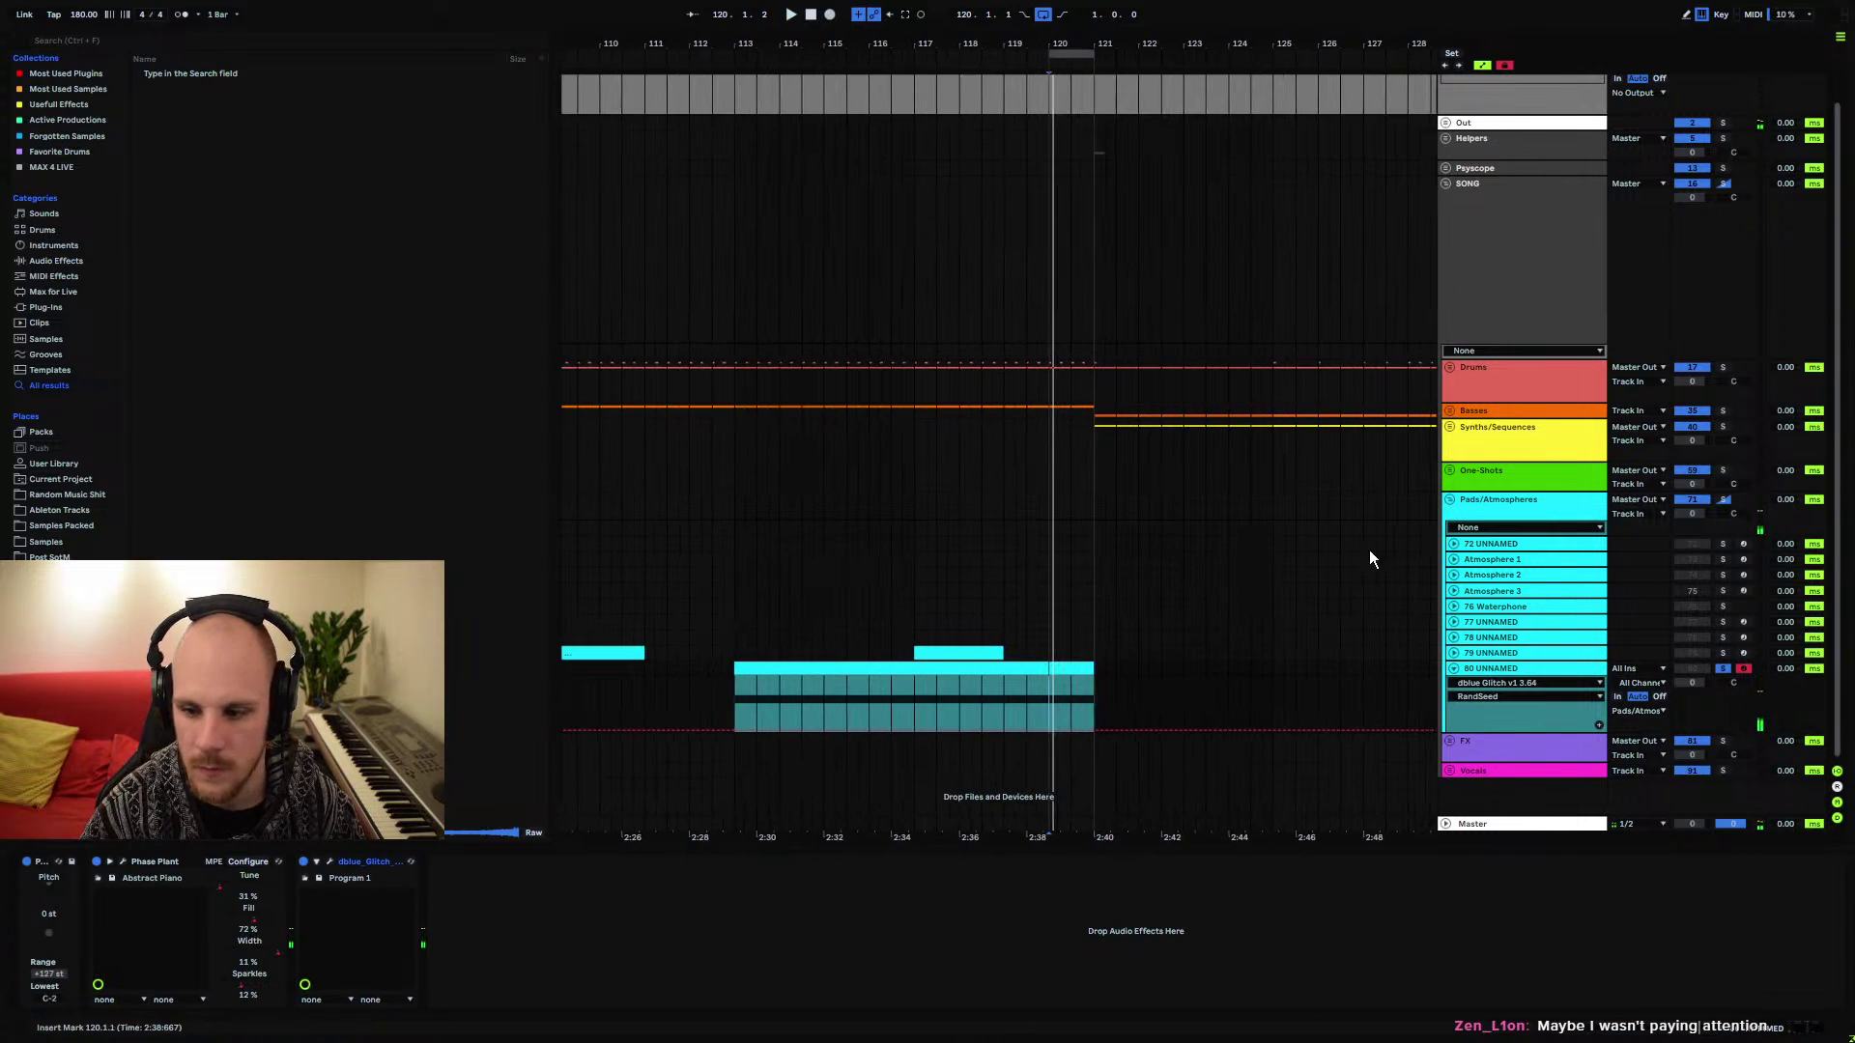
# Automate Glitch's output mix at 0 until bar 120 and 1.00 from there, and audition it with bars 113 to 121 looped
pyautogui.click(326, 862)
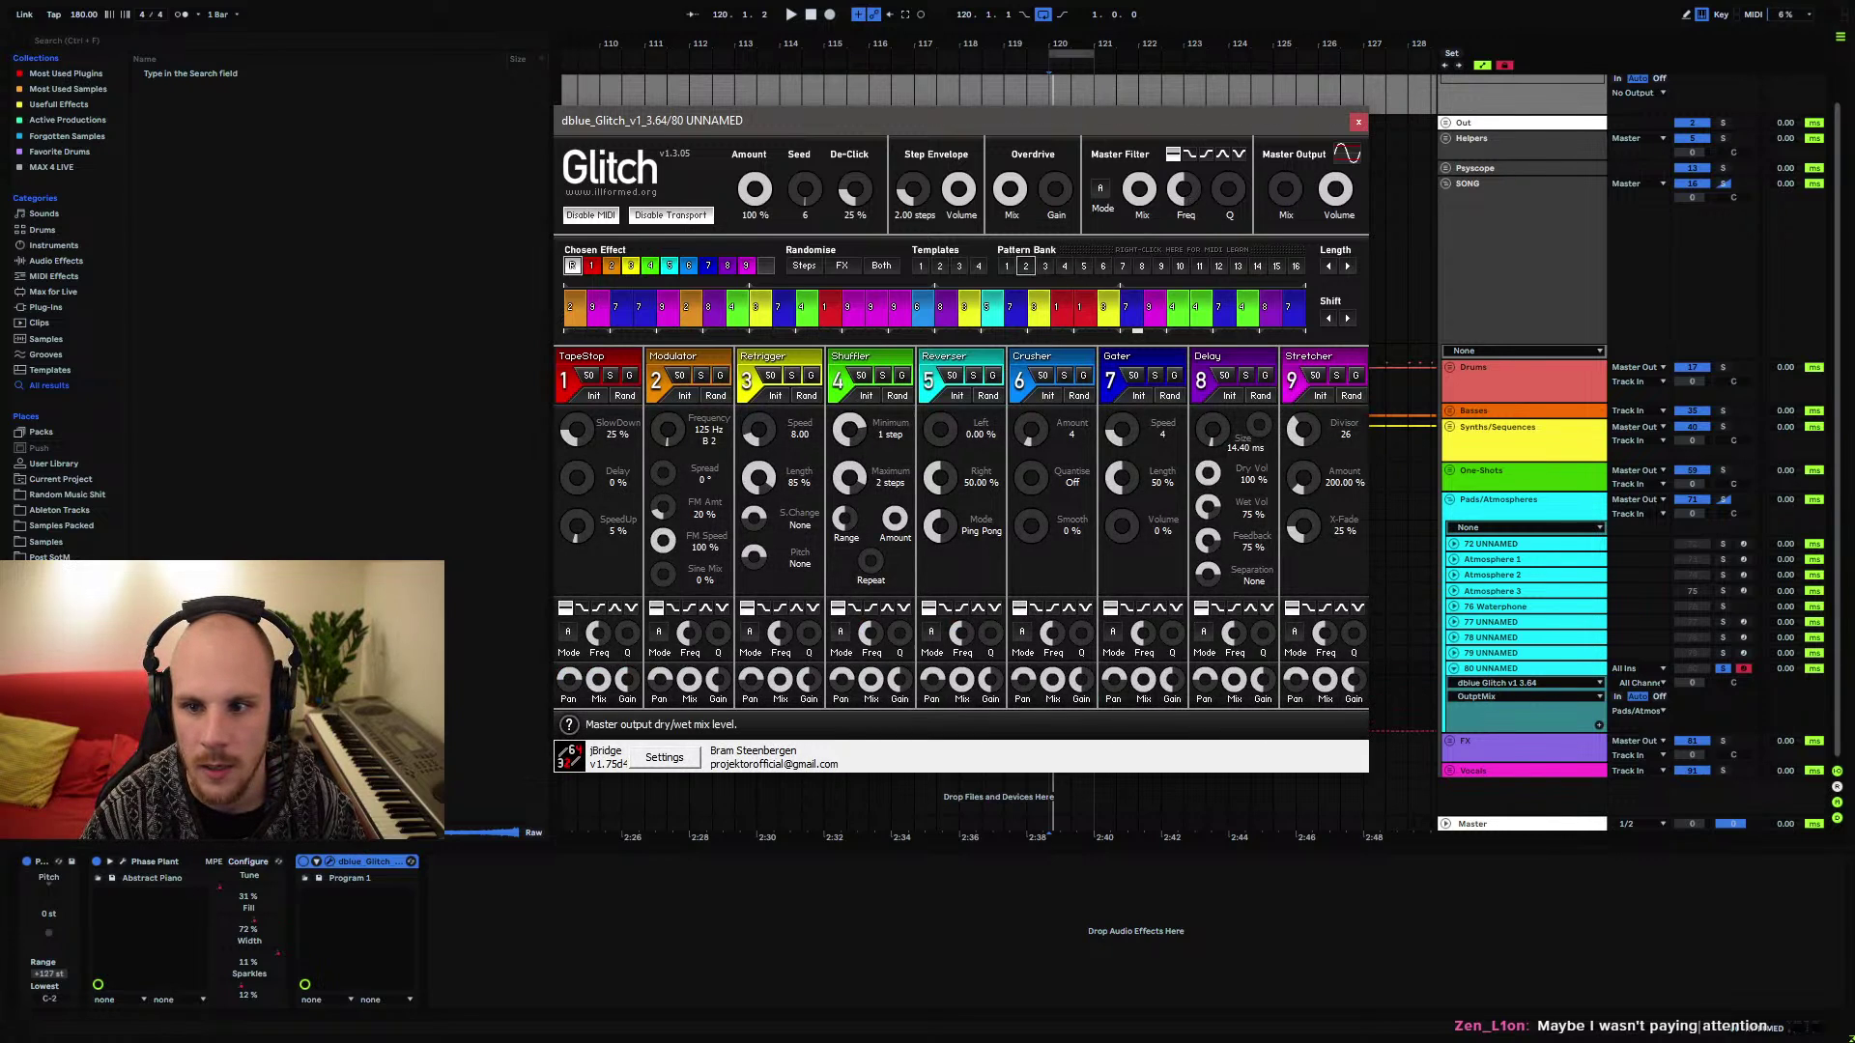
pyautogui.click(1359, 121)
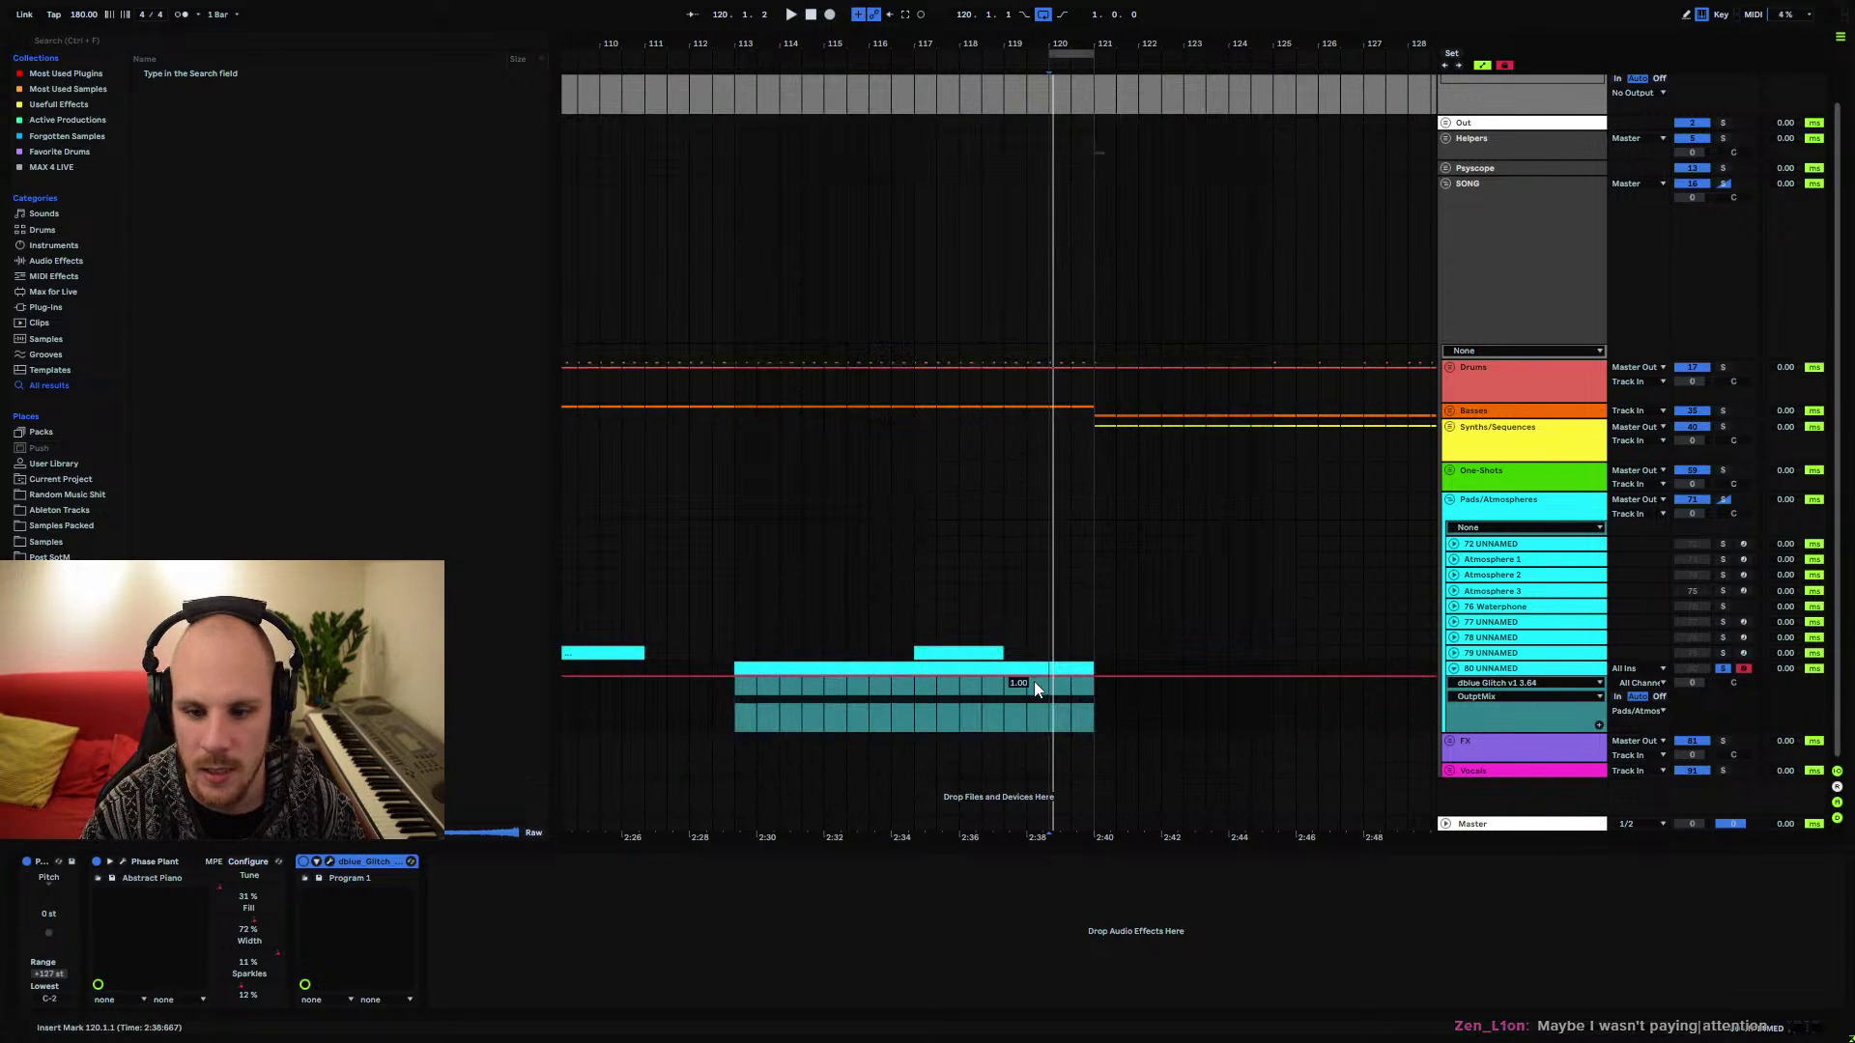
pyautogui.moveTo(1041, 678); pyautogui.dragTo(1042, 731)
pyautogui.click(732, 682)
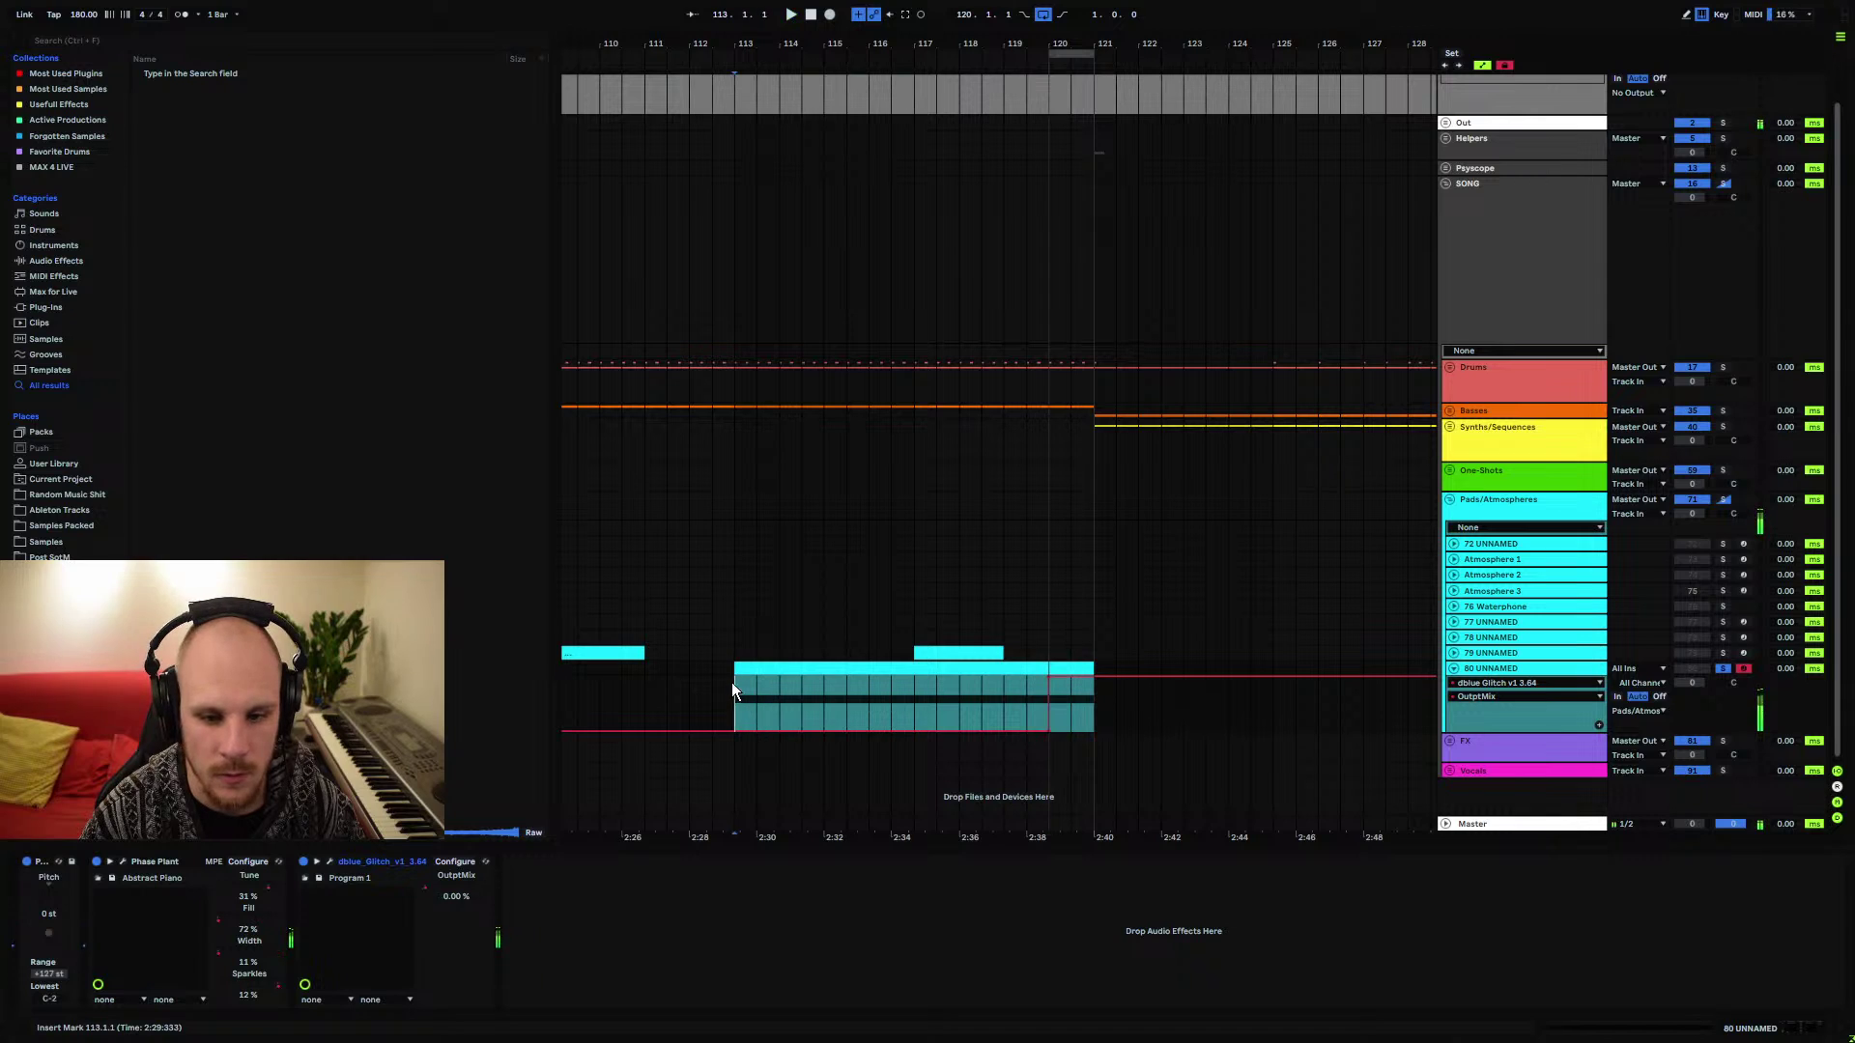
pyautogui.press('space')
pyautogui.moveTo(1063, 54); pyautogui.dragTo(737, 53)
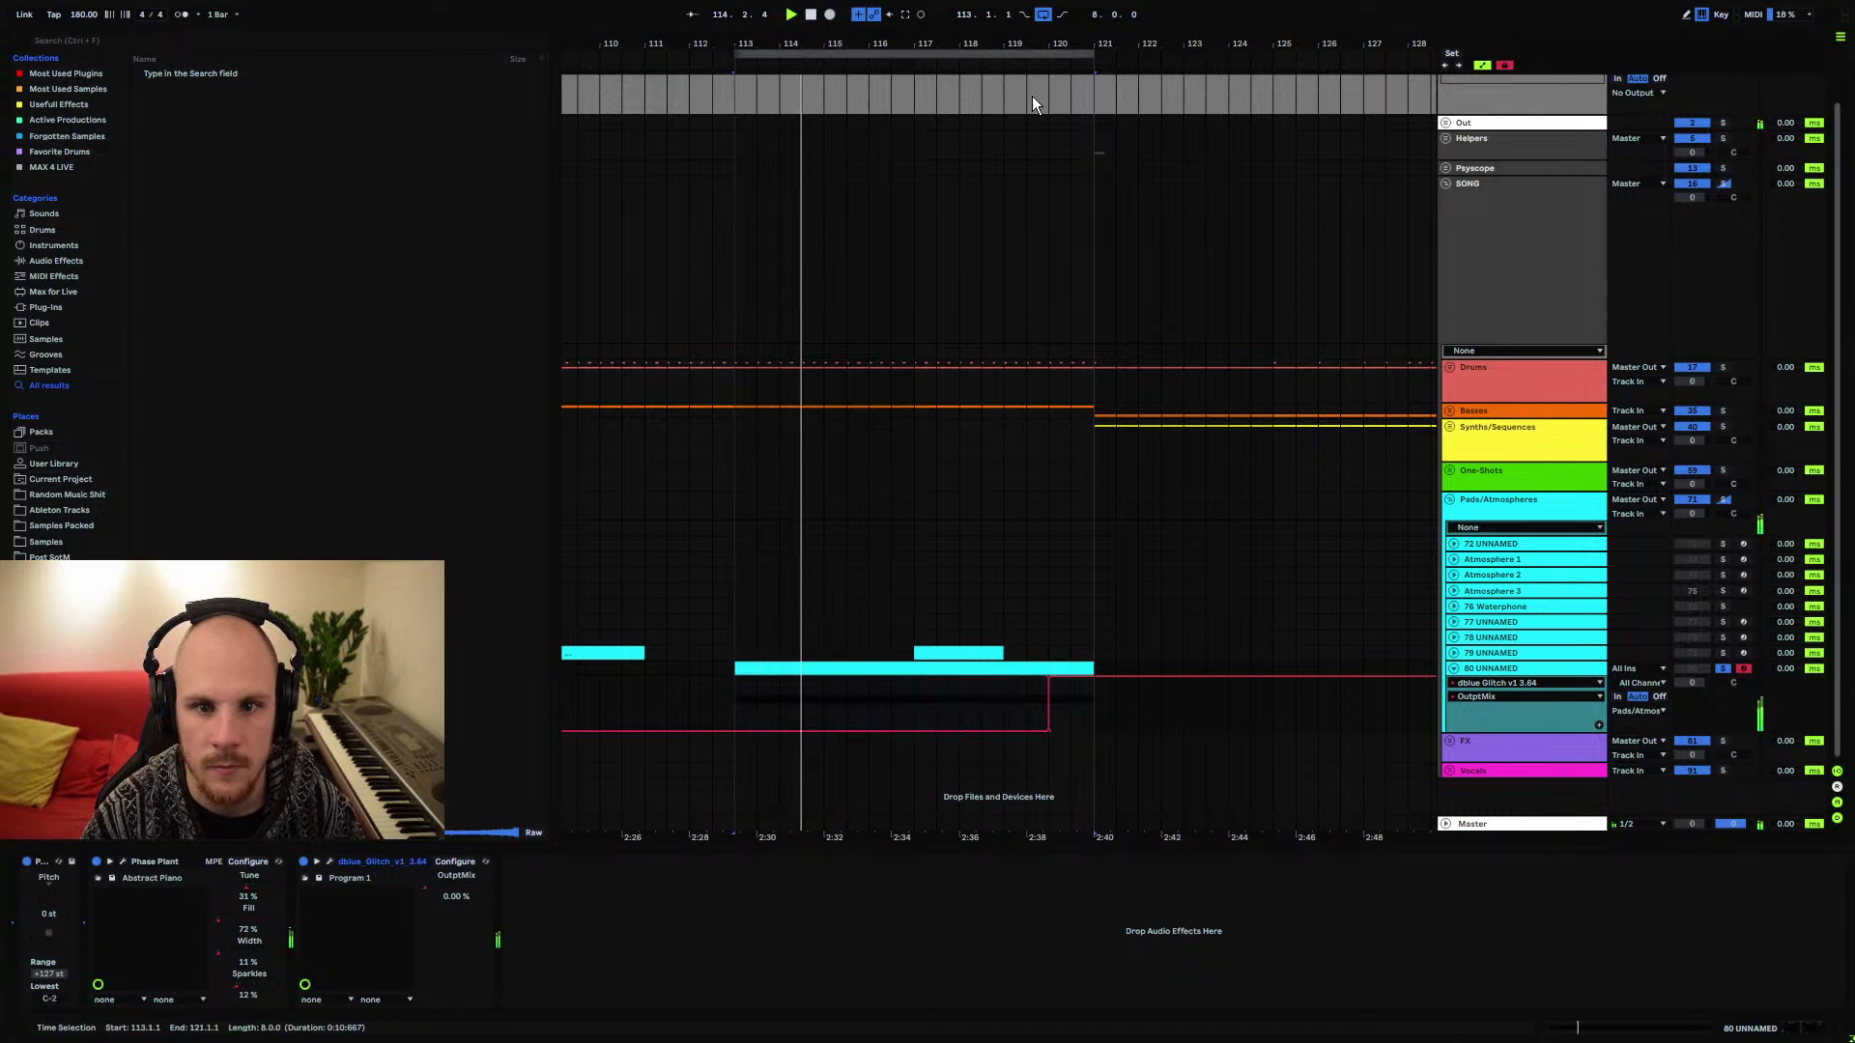
# Add an EQ Eight after Glitch on the 80 UNNAMED track
pyautogui.rightClick(727, 931)
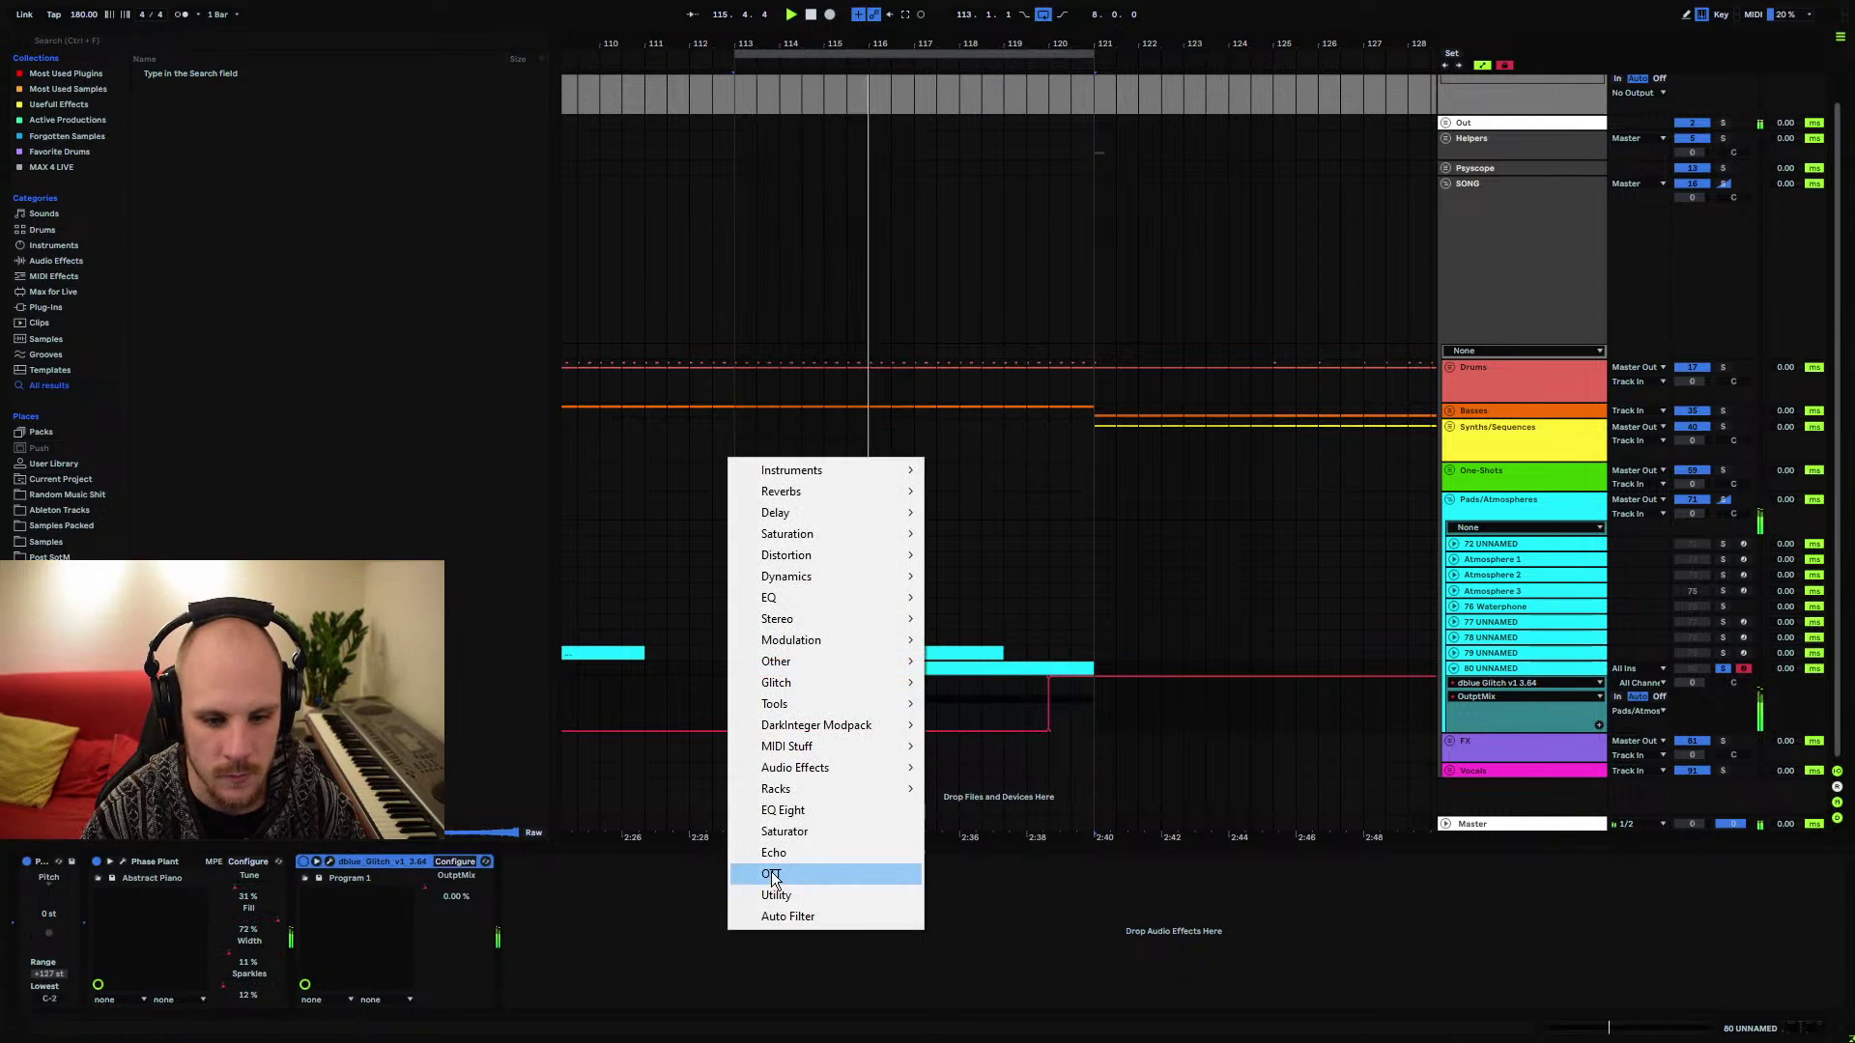
pyautogui.click(802, 812)
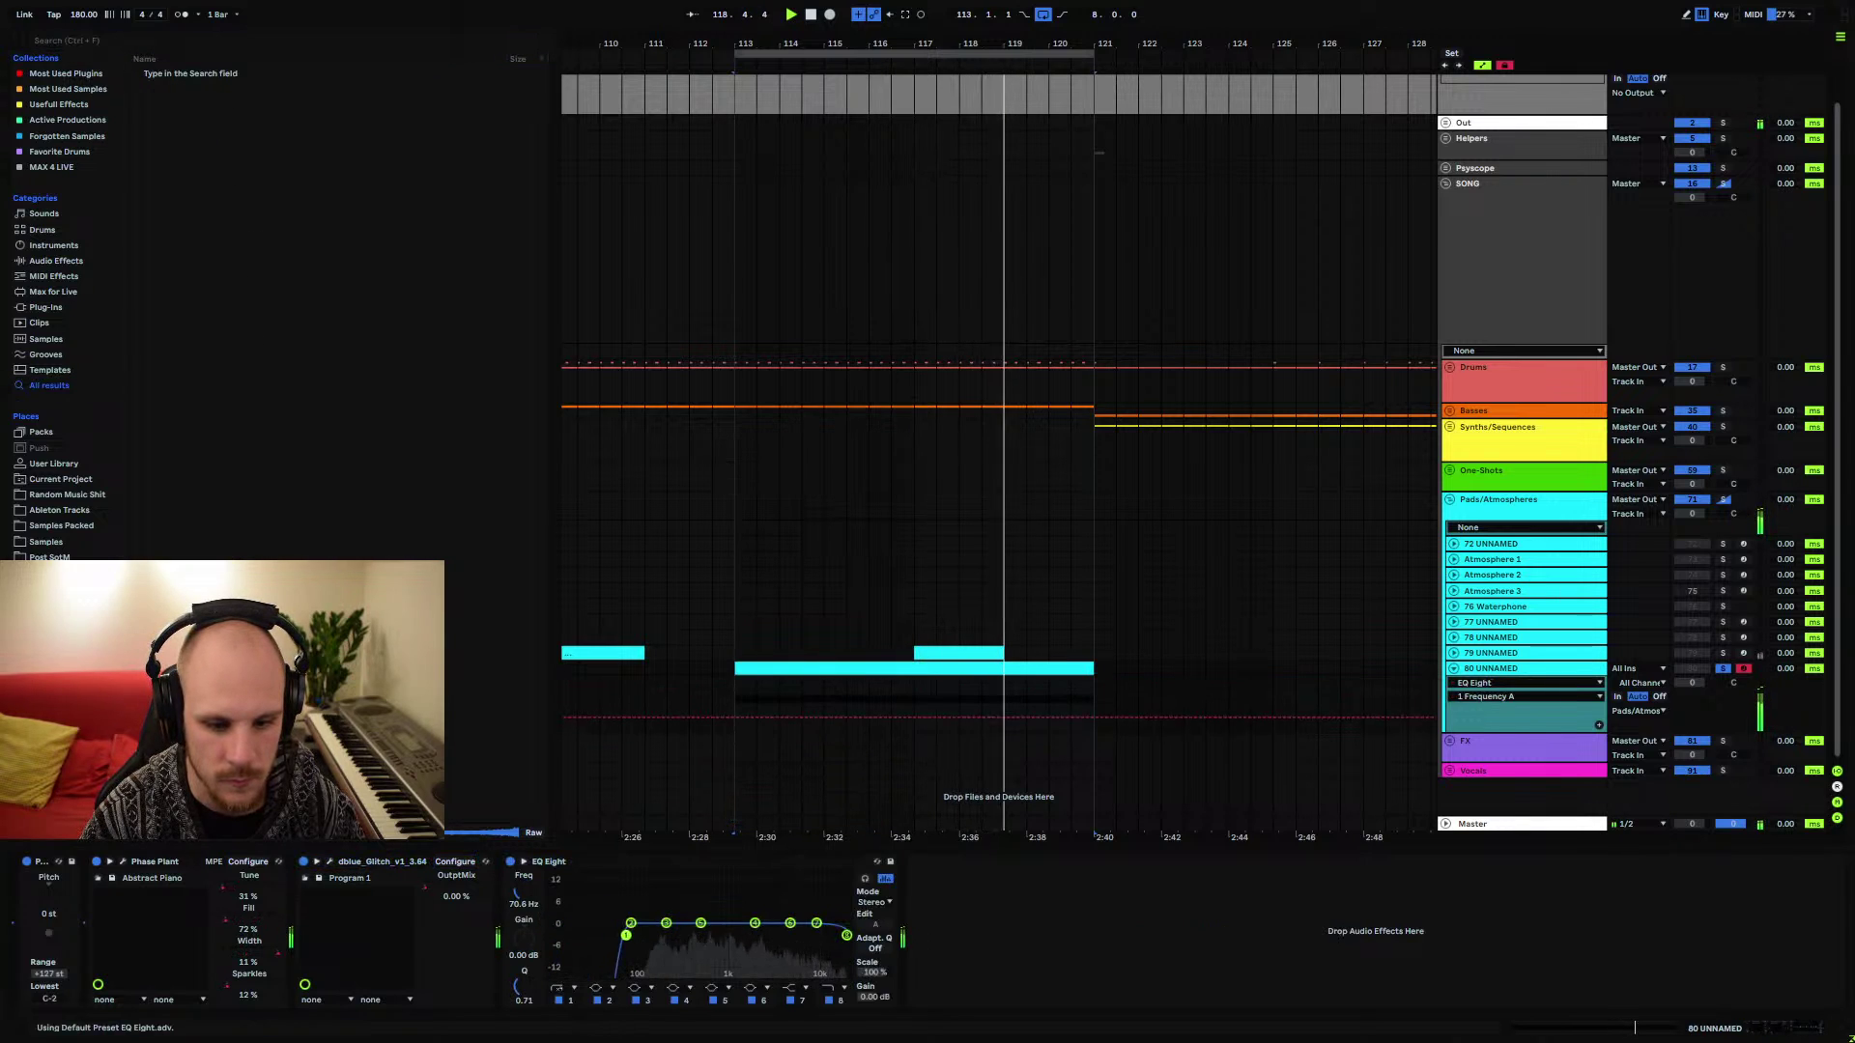
# Add an Overdrive distortion in Phase Plant and move it into the last group, between the Aux modules and the output envelope
pyautogui.click(124, 861)
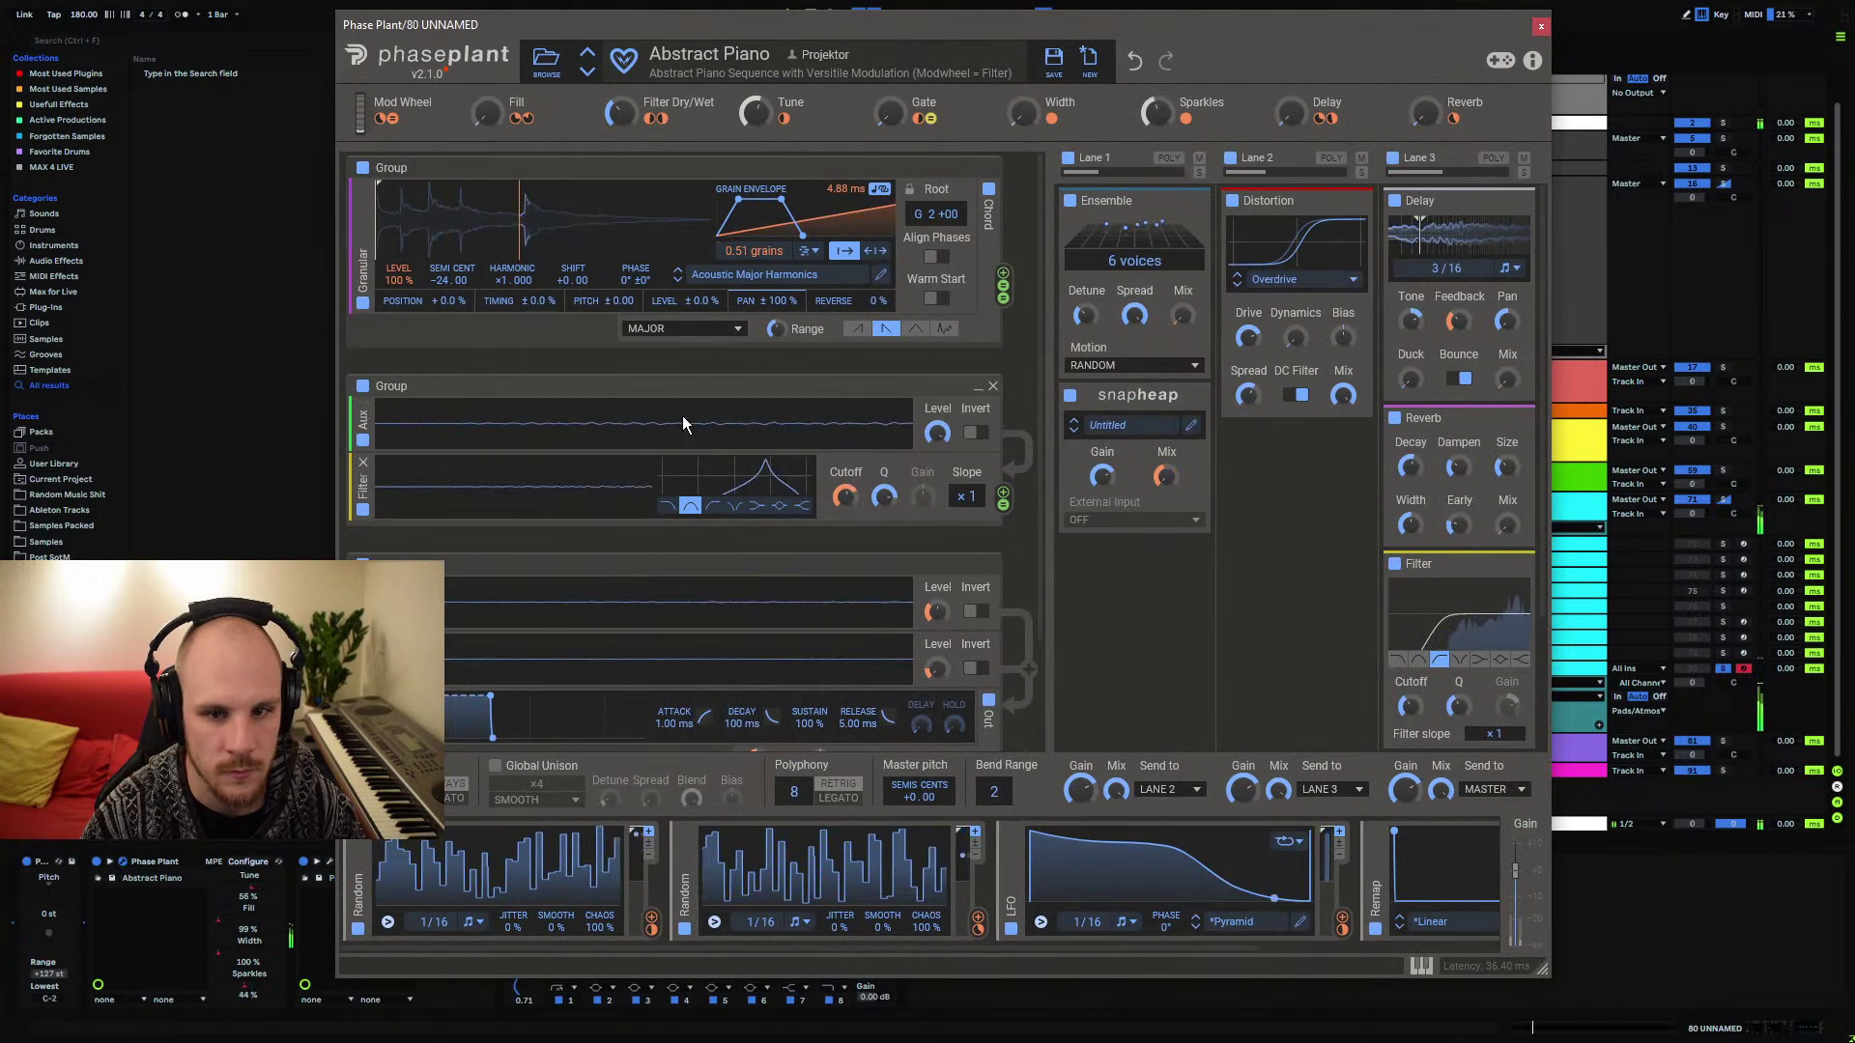
pyautogui.click(683, 352)
pyautogui.click(806, 414)
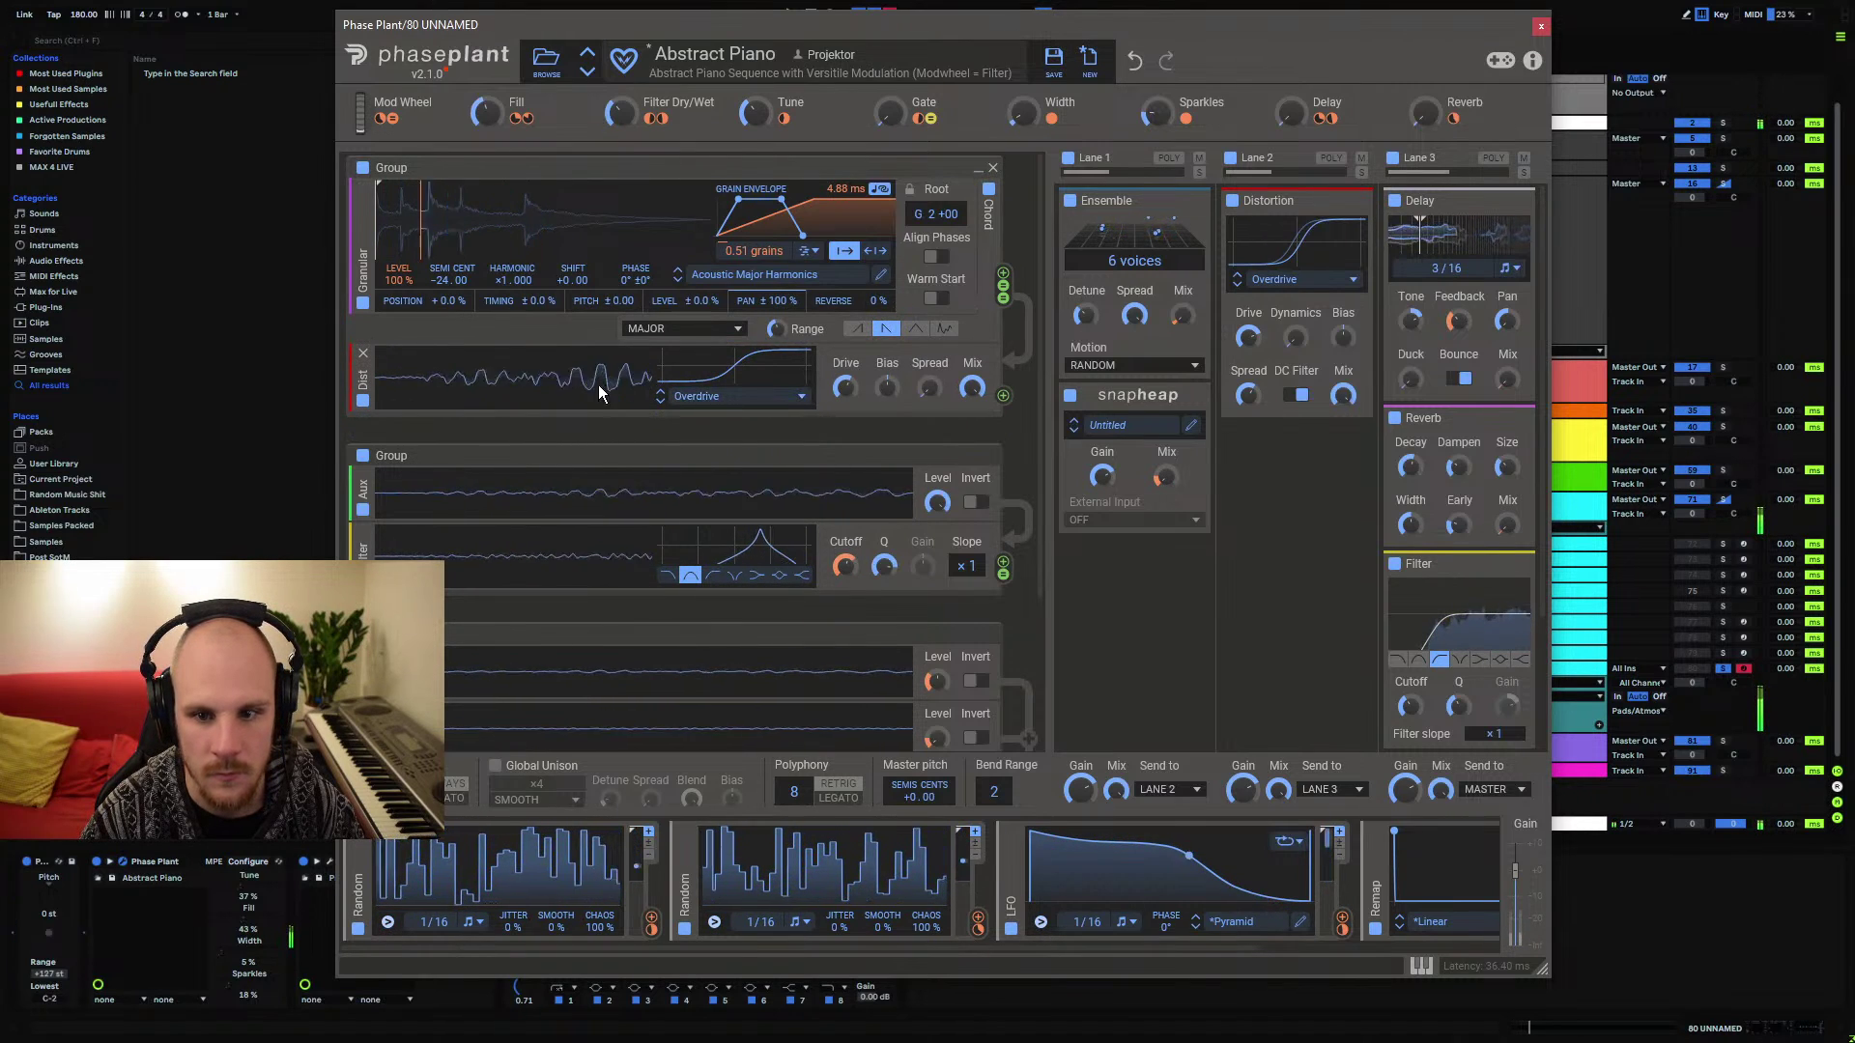
pyautogui.moveTo(363, 379); pyautogui.dragTo(454, 570)
pyautogui.scroll(-1, 837, 547)
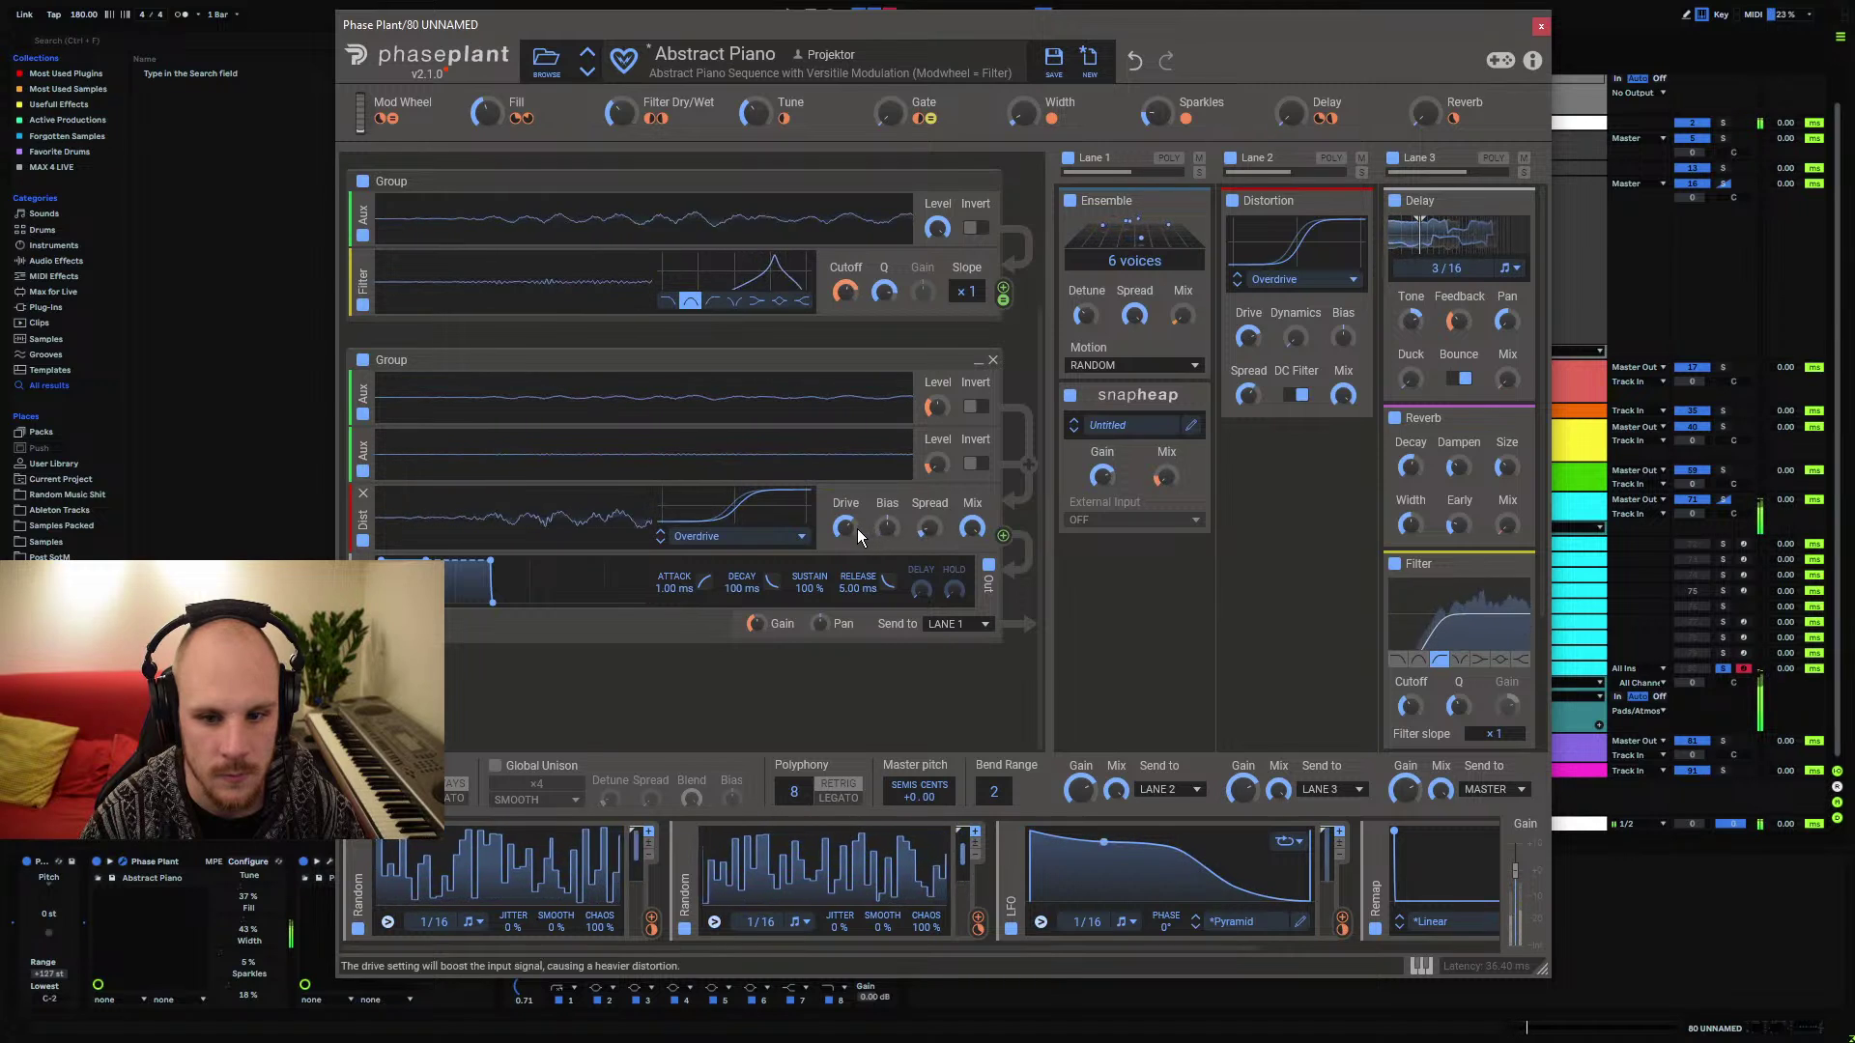
pyautogui.moveTo(399, 526)
pyautogui.mouseDown()
pyautogui.moveTo(398, 180)
pyautogui.moveTo(416, 568)
pyautogui.moveTo(397, 541)
pyautogui.mouseUp()
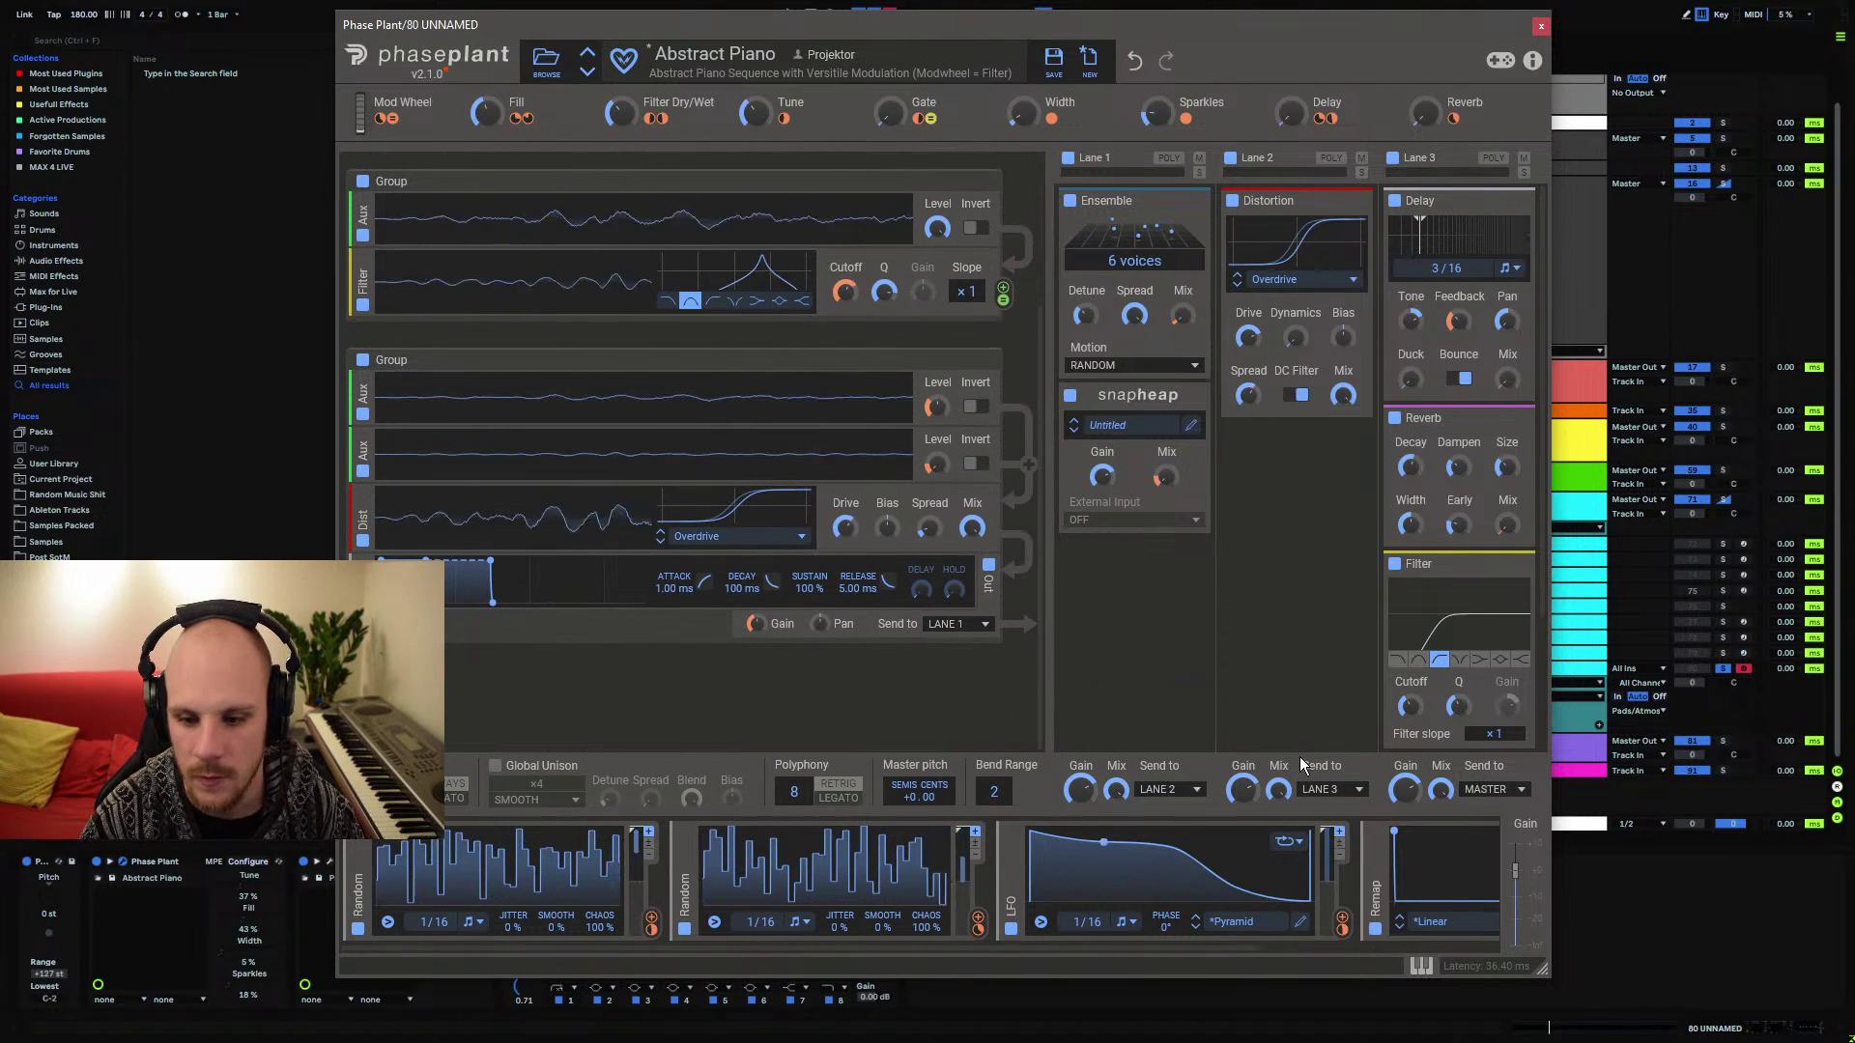
# Set the 80 UNNAMED track volume to -12.6 dB, hide Phase Plant and audition the track from bar 113
pyautogui.click(1691, 688)
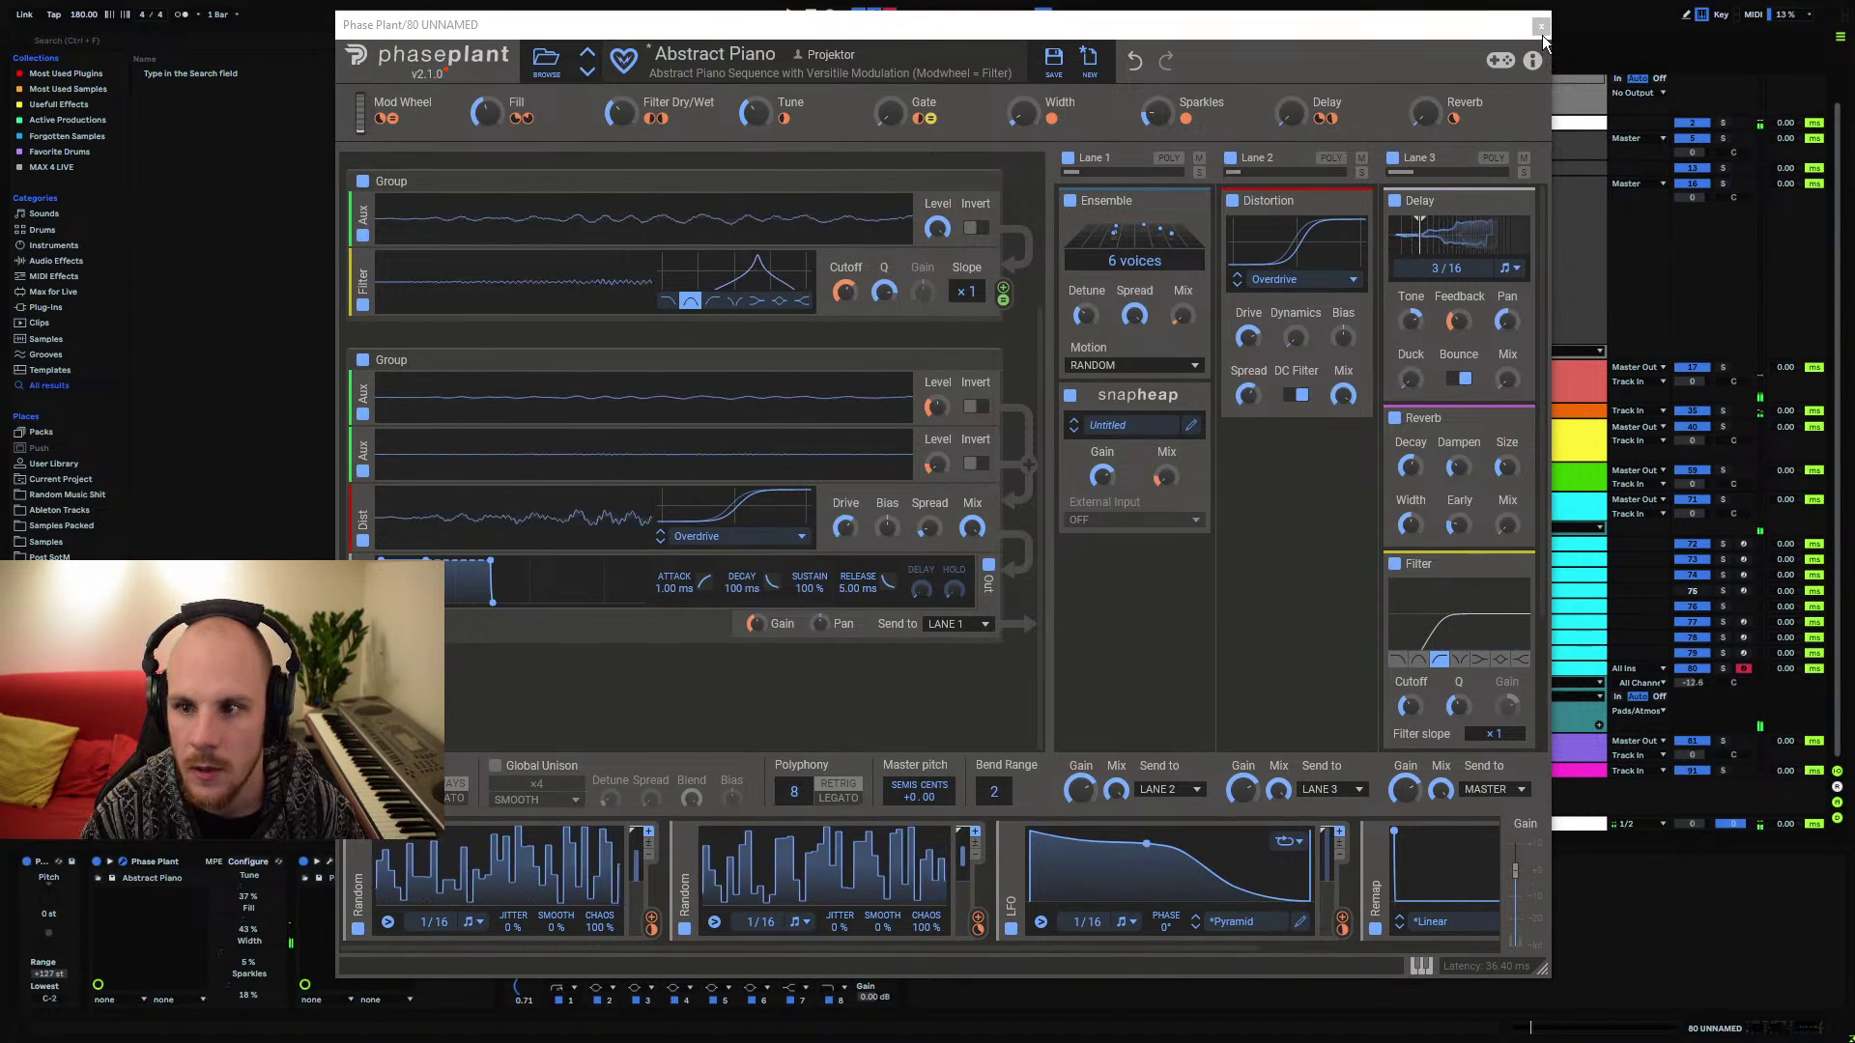
pyautogui.hotkey('ctrl', 'alt', 'p')
pyautogui.click(733, 683)
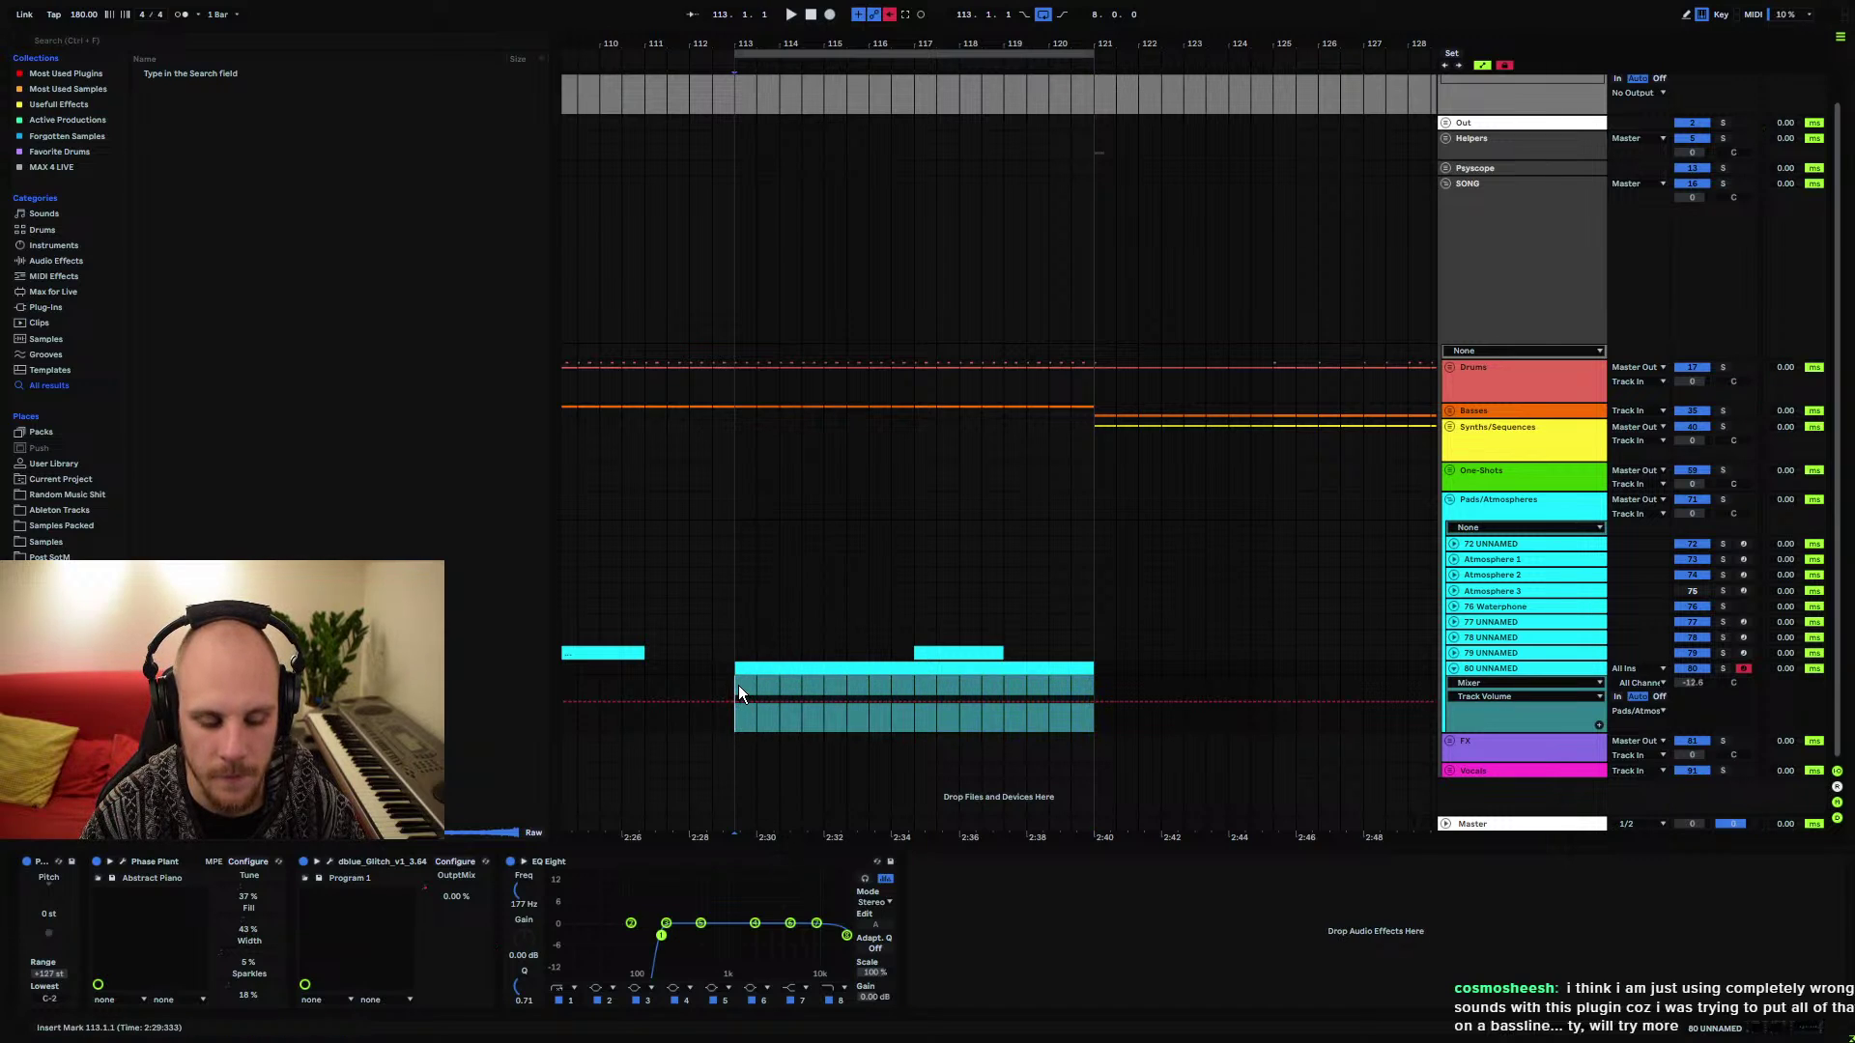
pyautogui.press('space')
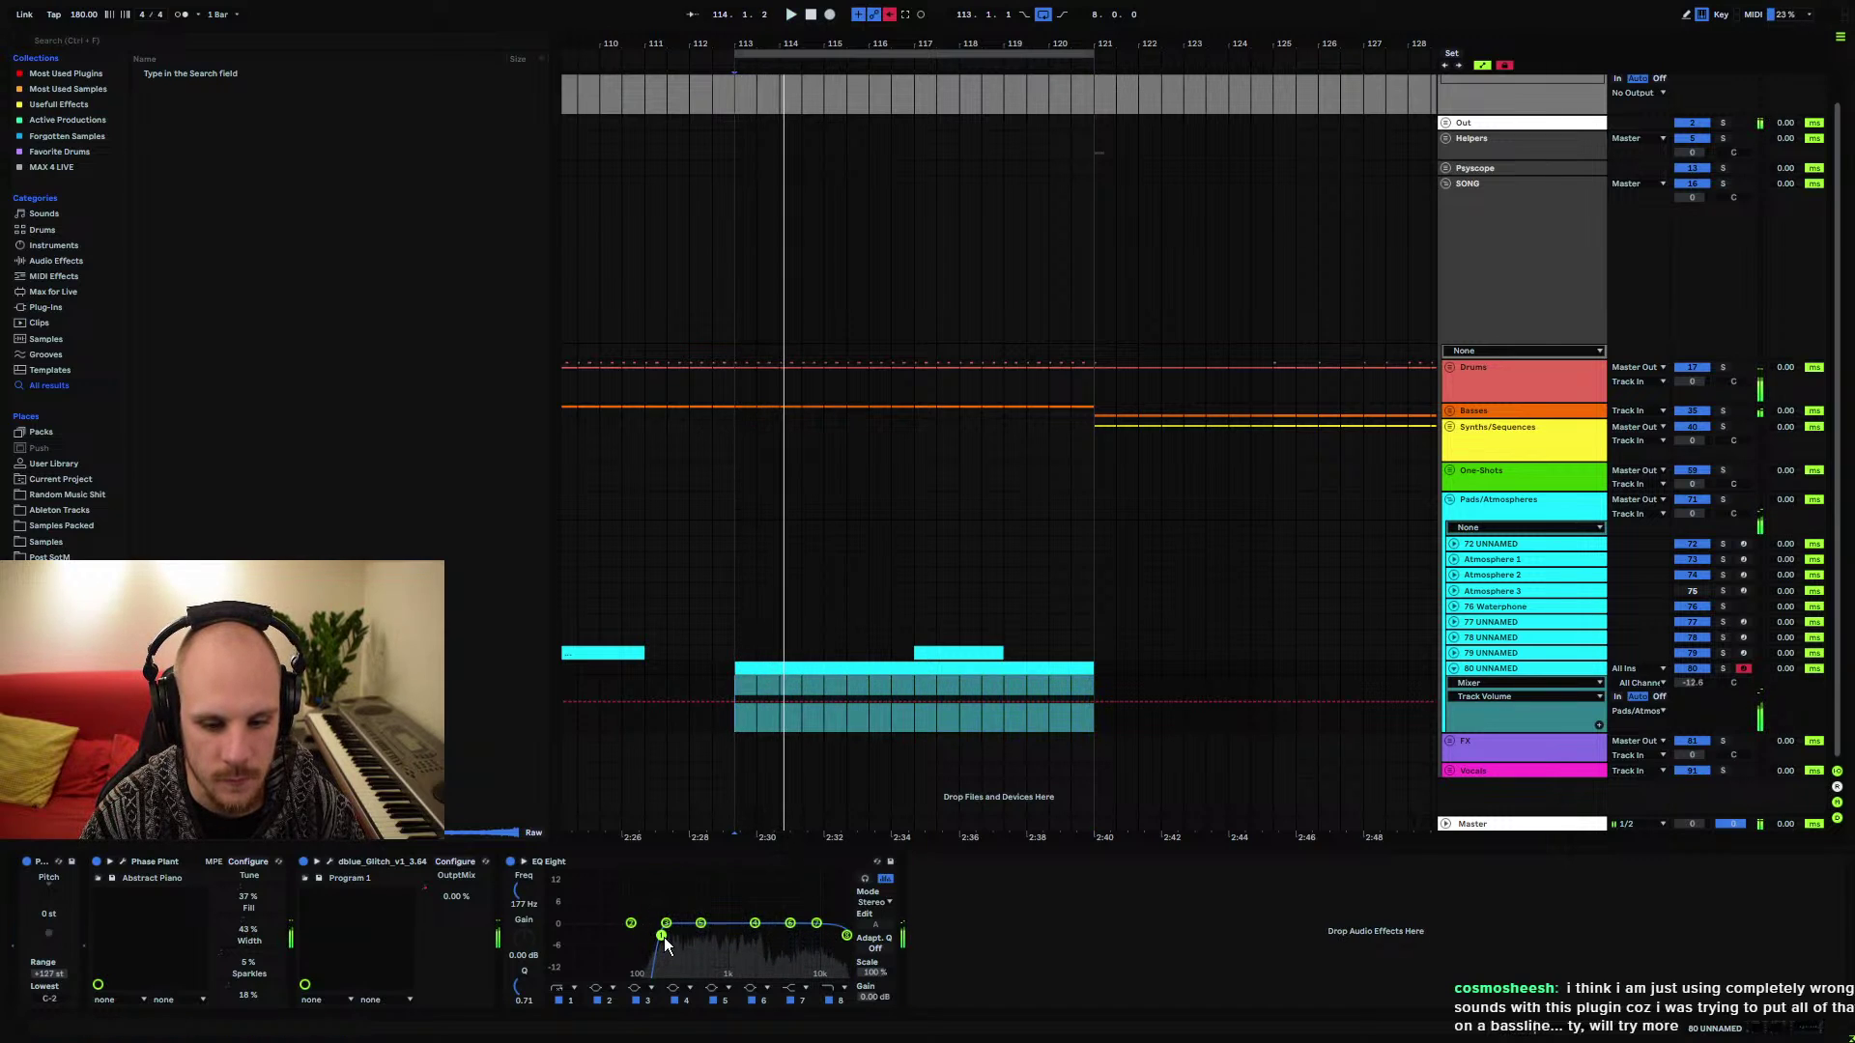
# Automate EQ Eight's band 1 frequency to sweep down from 16.2 kHz at bar 113 to the end of the clip, and play it back
pyautogui.press('space')
pyautogui.press('space')
pyautogui.press('space')
pyautogui.press('space')
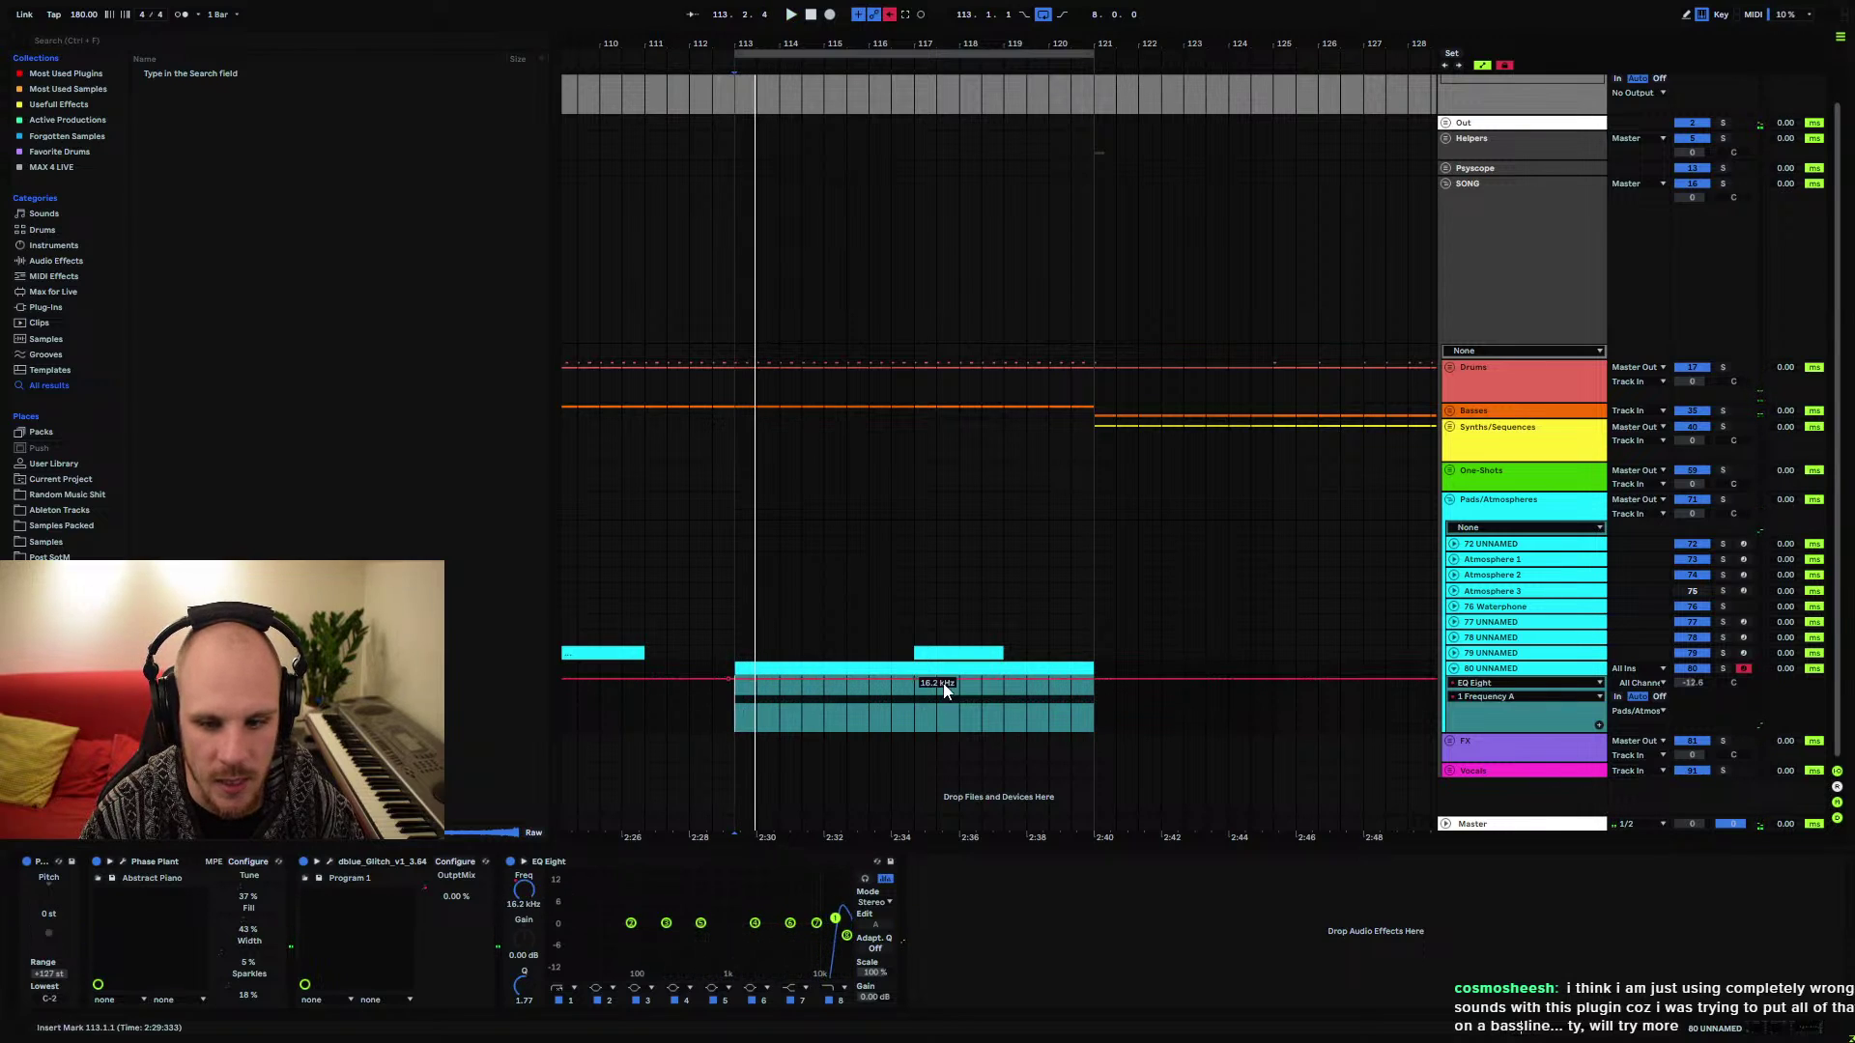
pyautogui.moveTo(1046, 680); pyautogui.dragTo(1045, 712)
pyautogui.press('space')
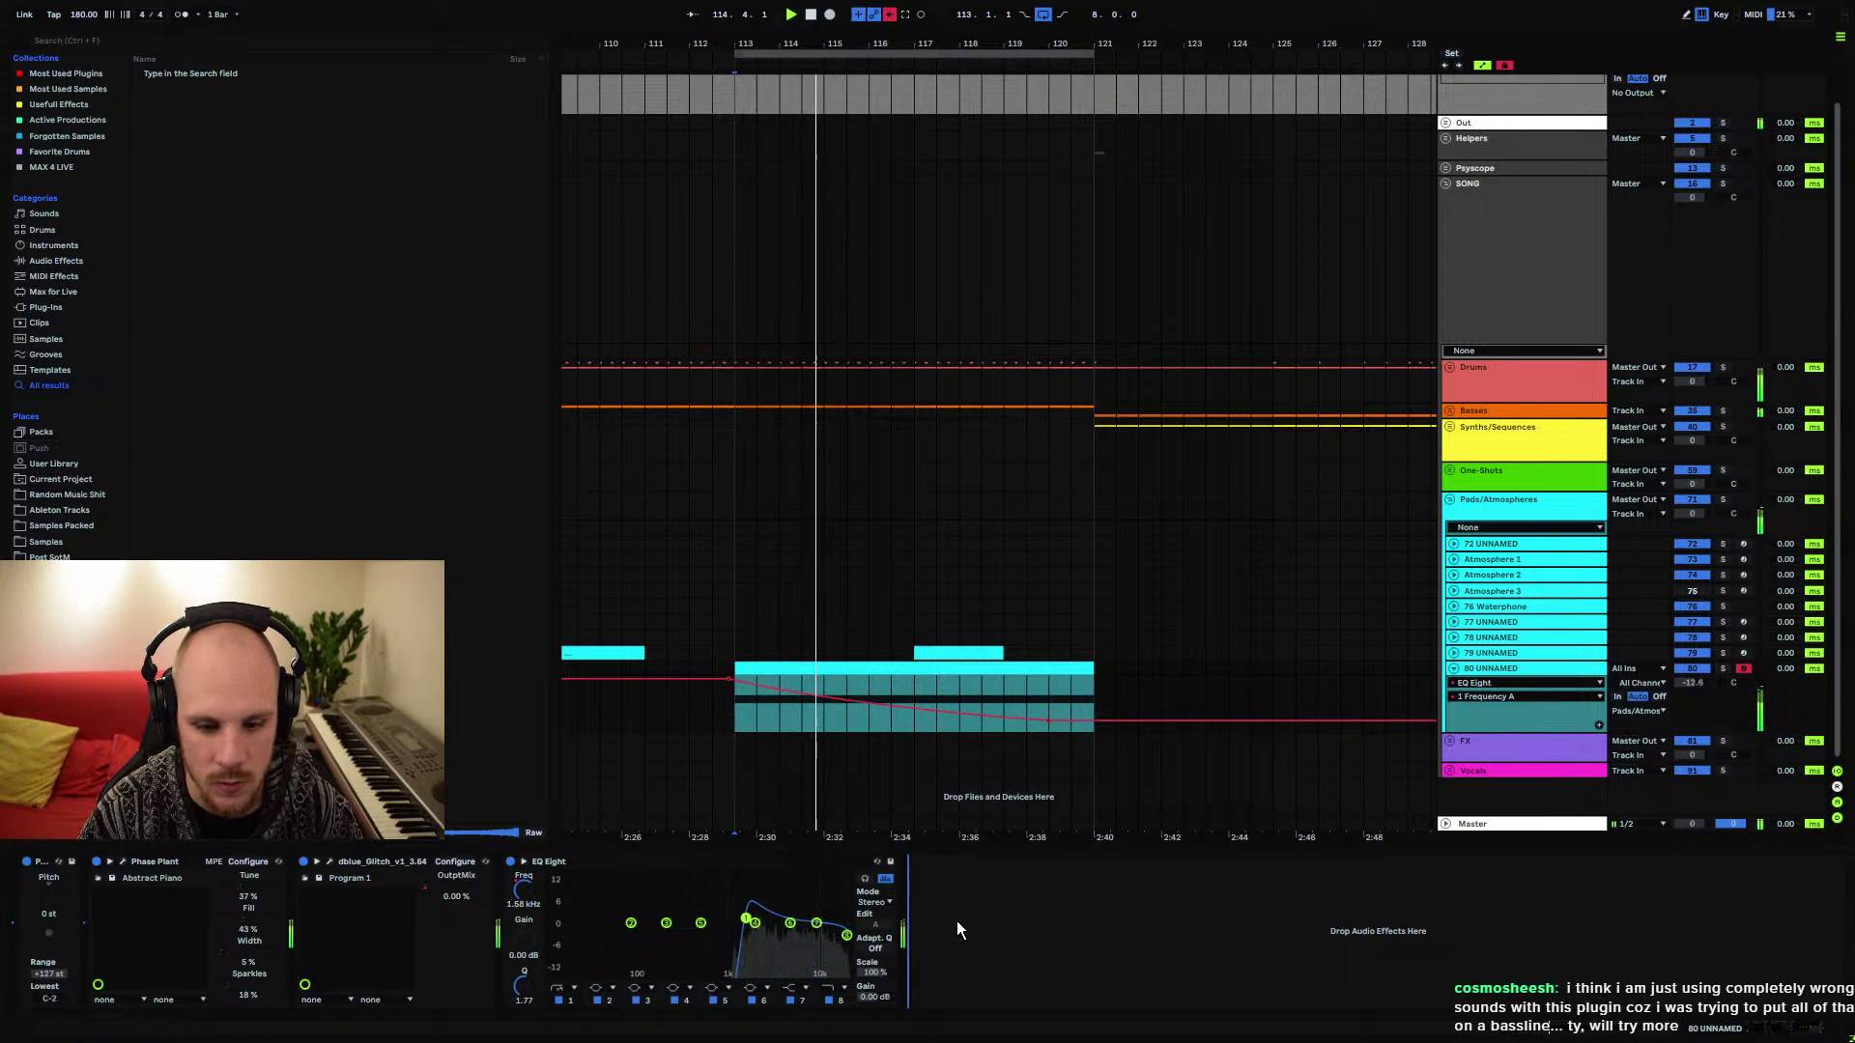
# Add an Echo after EQ Eight and raise its Feedback to 77 %
pyautogui.rightClick(987, 916)
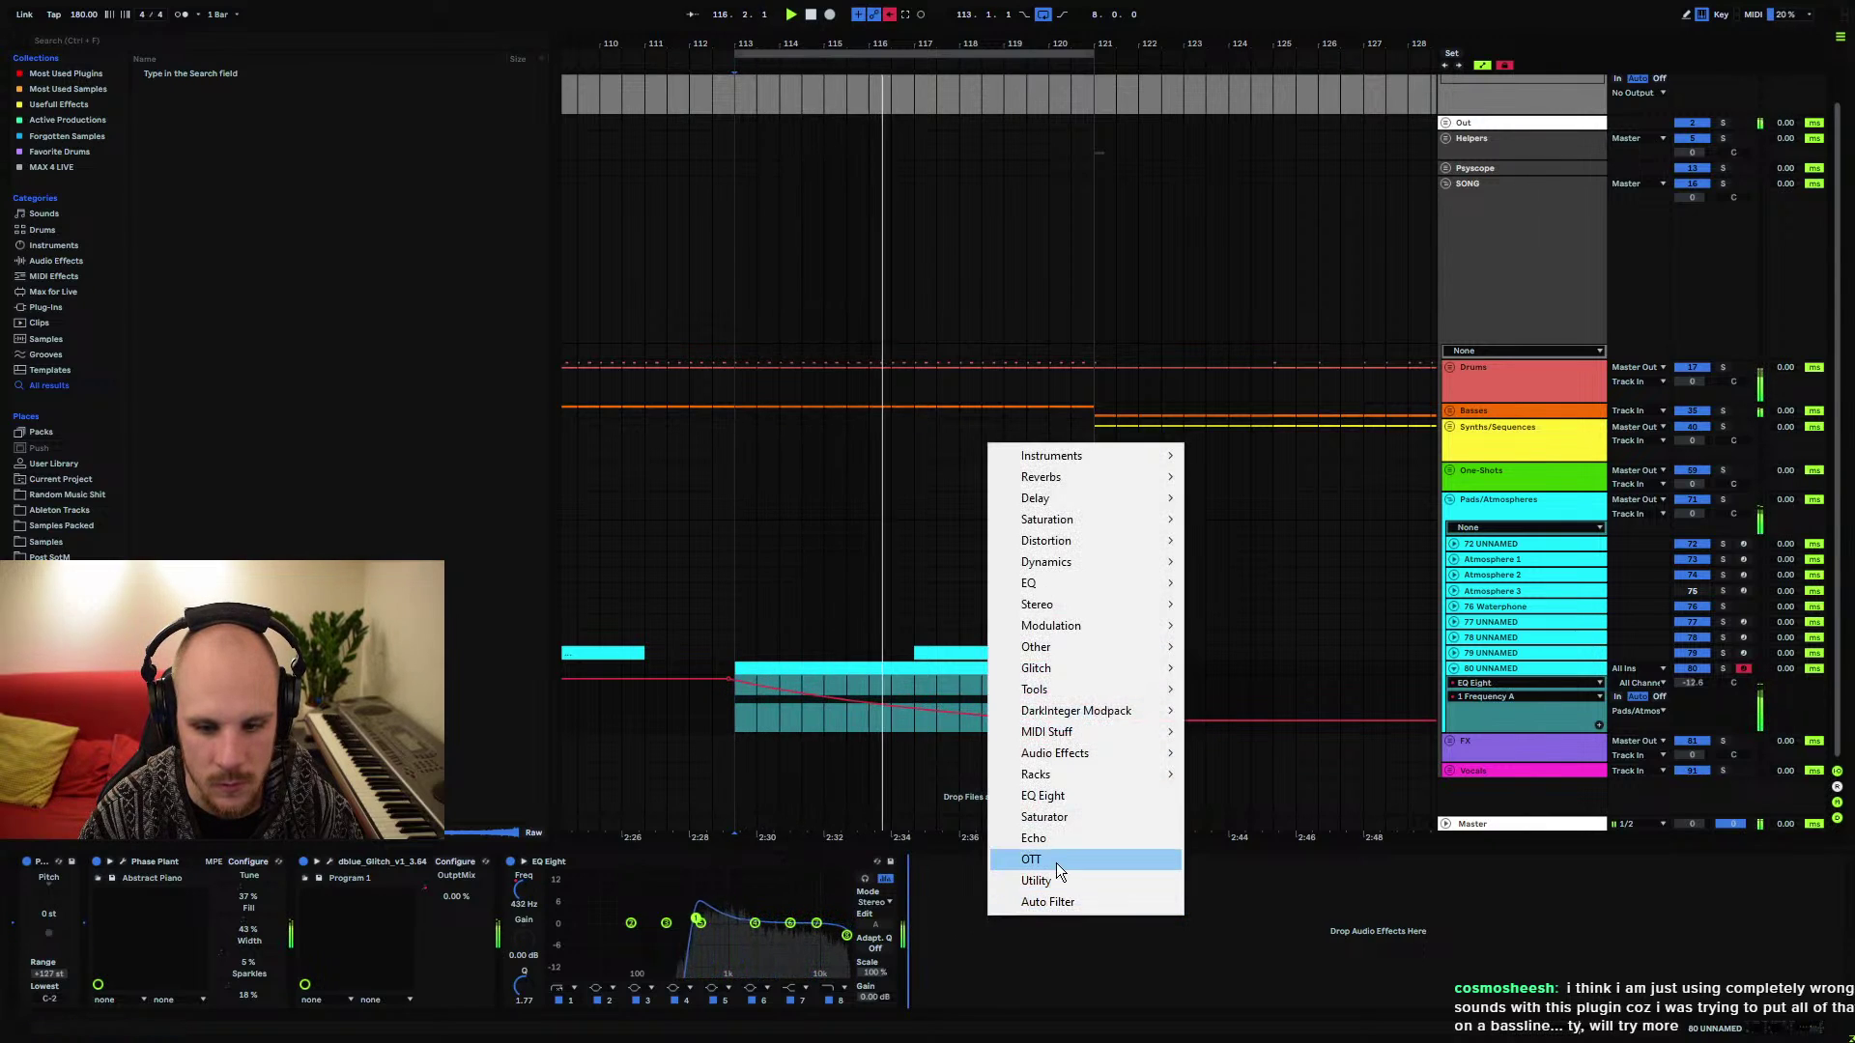
pyautogui.click(1052, 841)
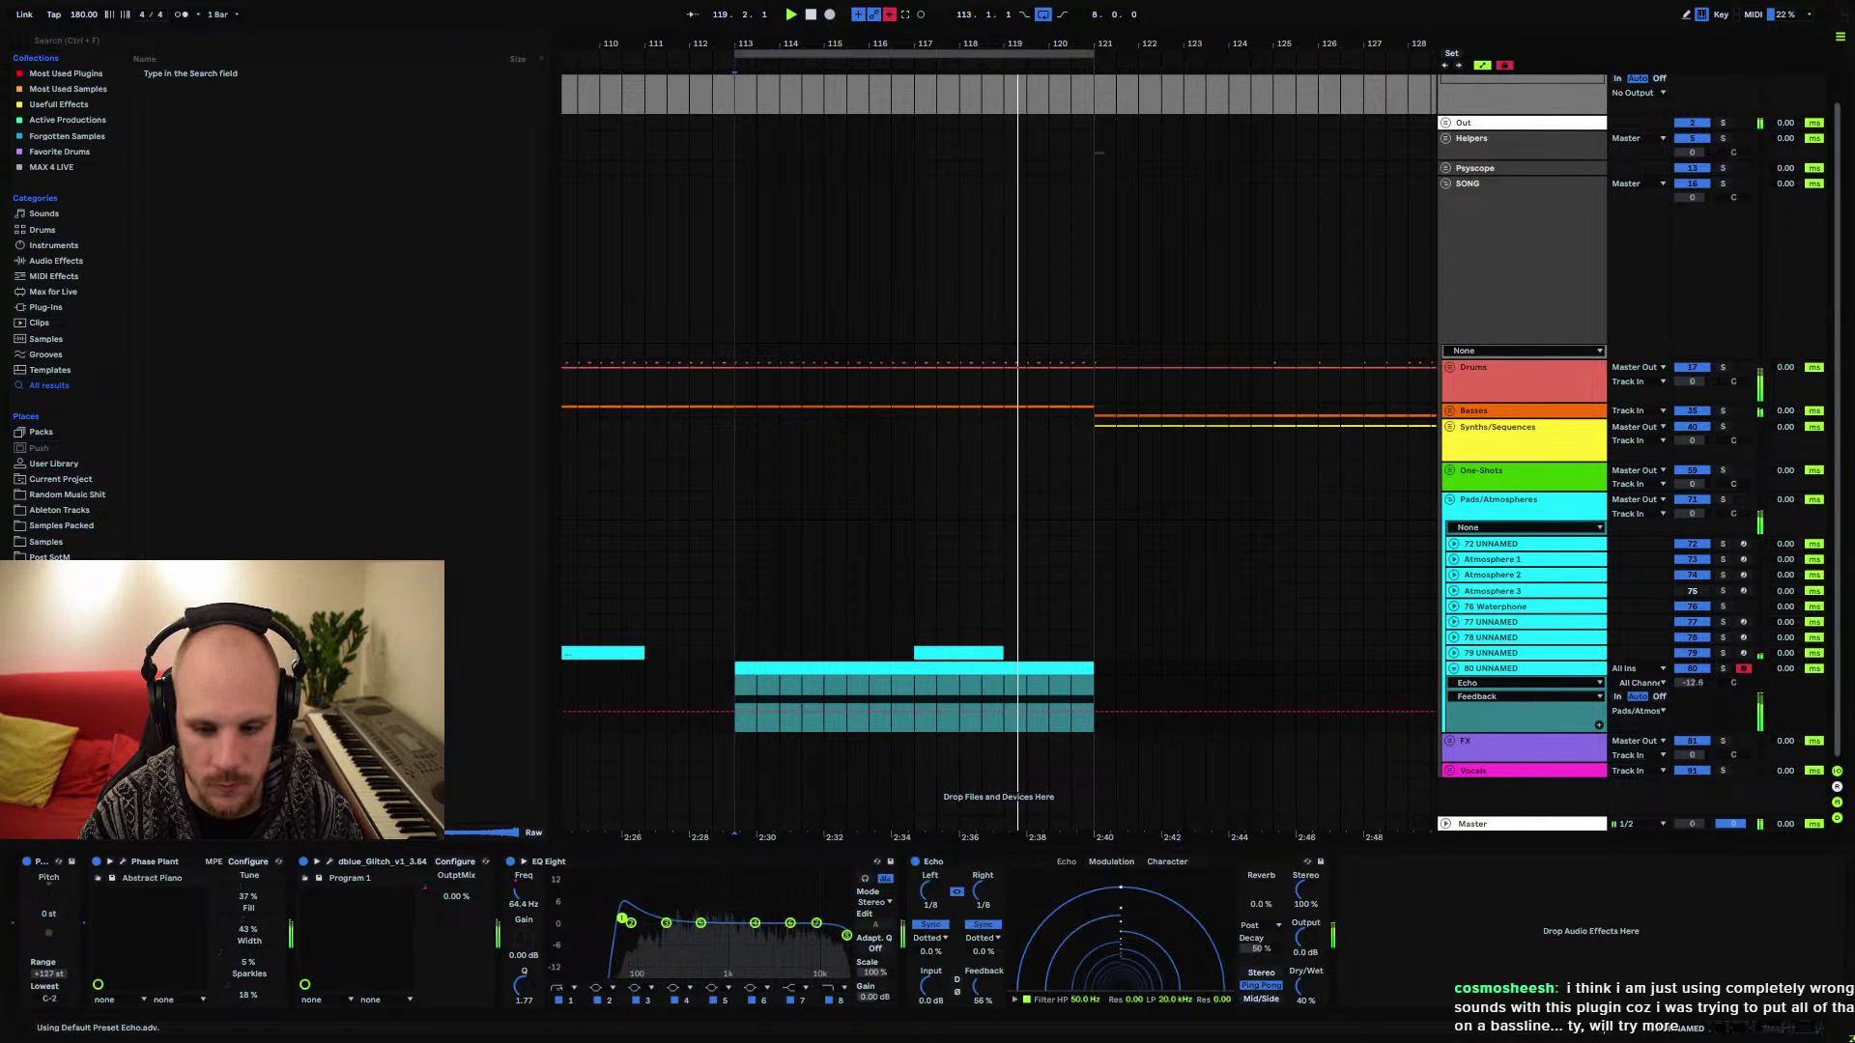
pyautogui.moveTo(978, 986); pyautogui.dragTo(990, 983)
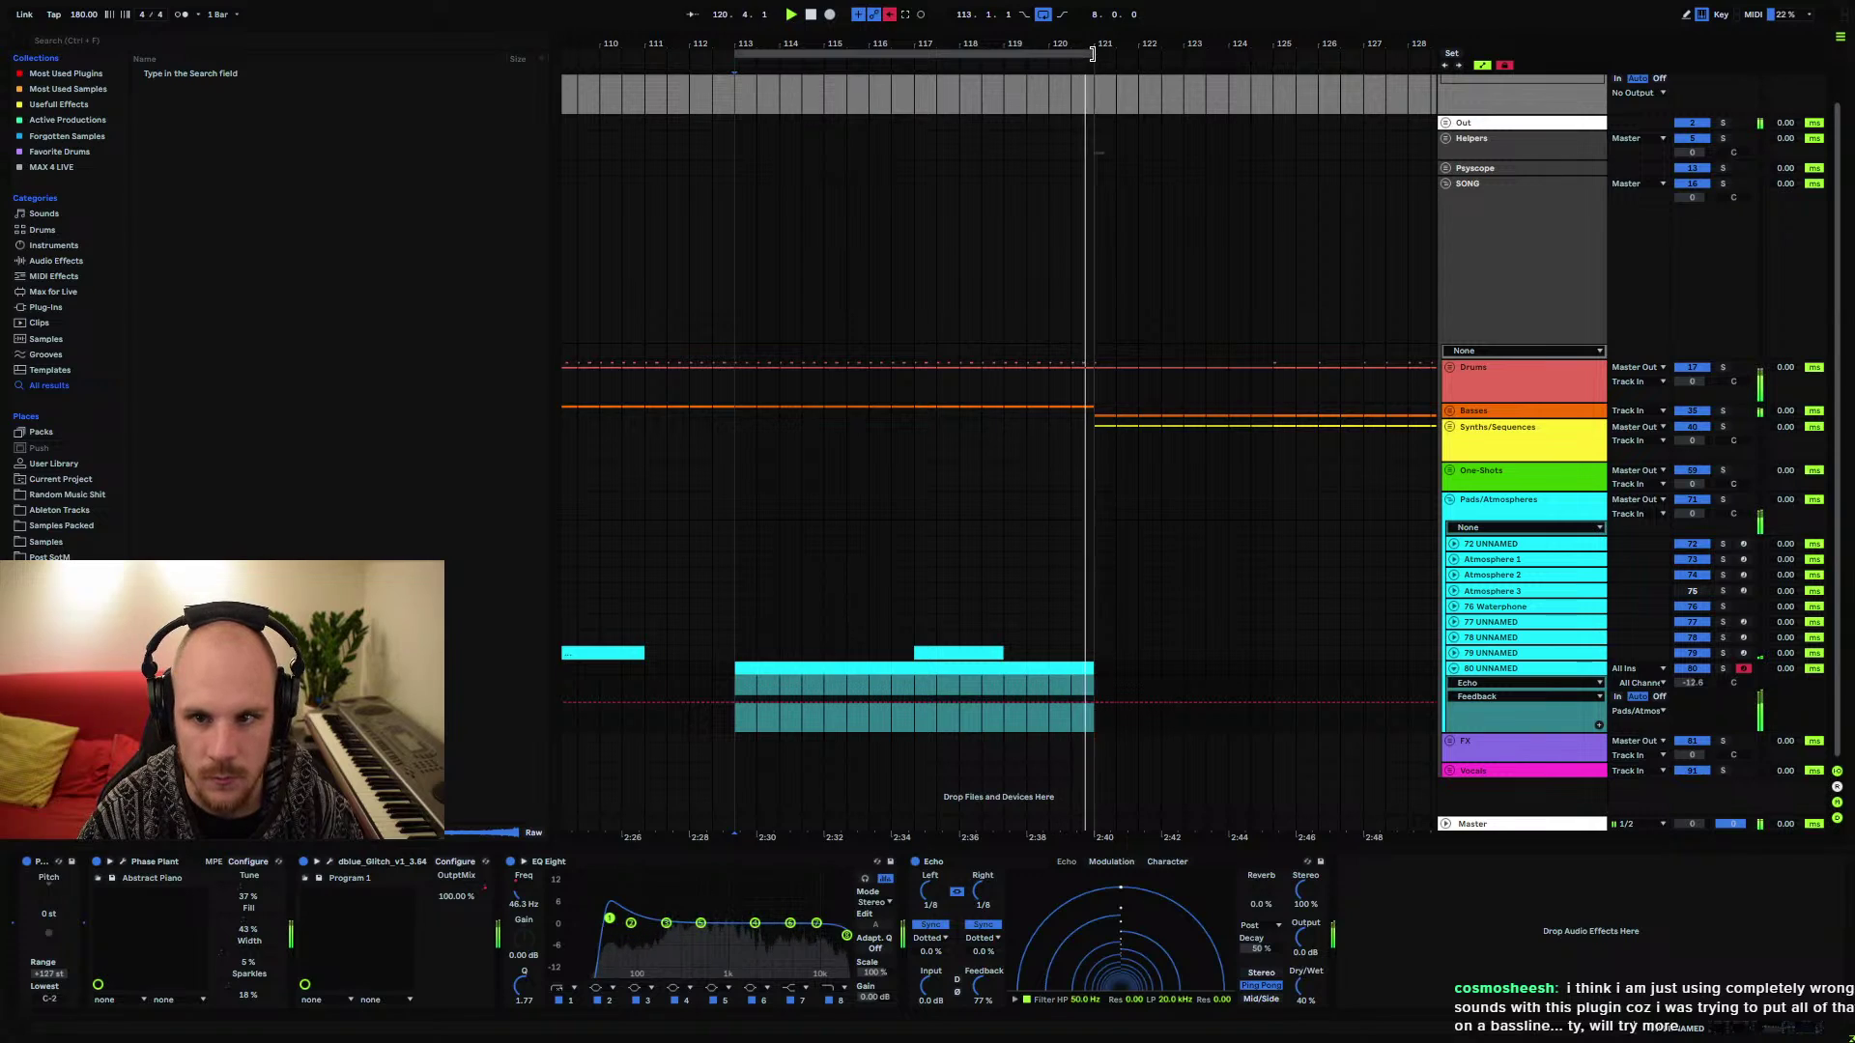
# Extend the loop to bar 126.3, replay from bar 113 and set the 80 UNNAMED track volume to -13.6 dB
pyautogui.moveTo(1093, 53); pyautogui.dragTo(1341, 53)
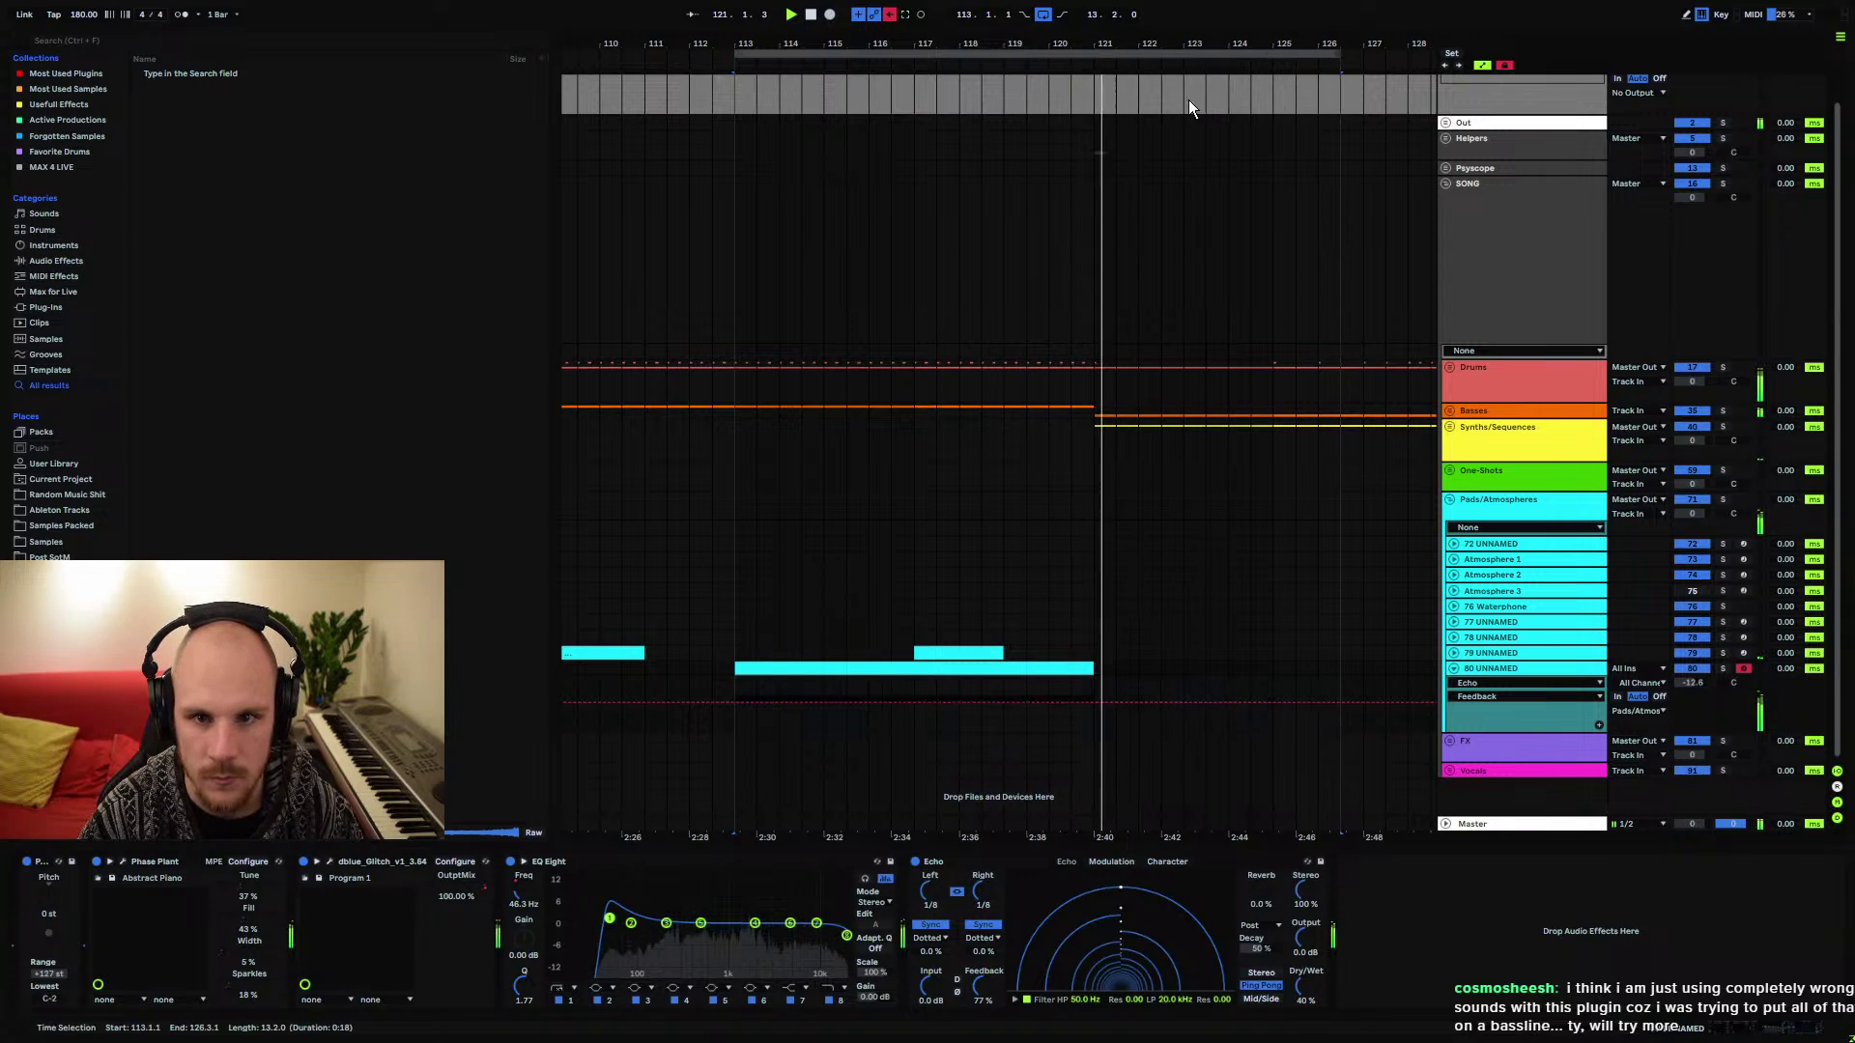
pyautogui.click(733, 683)
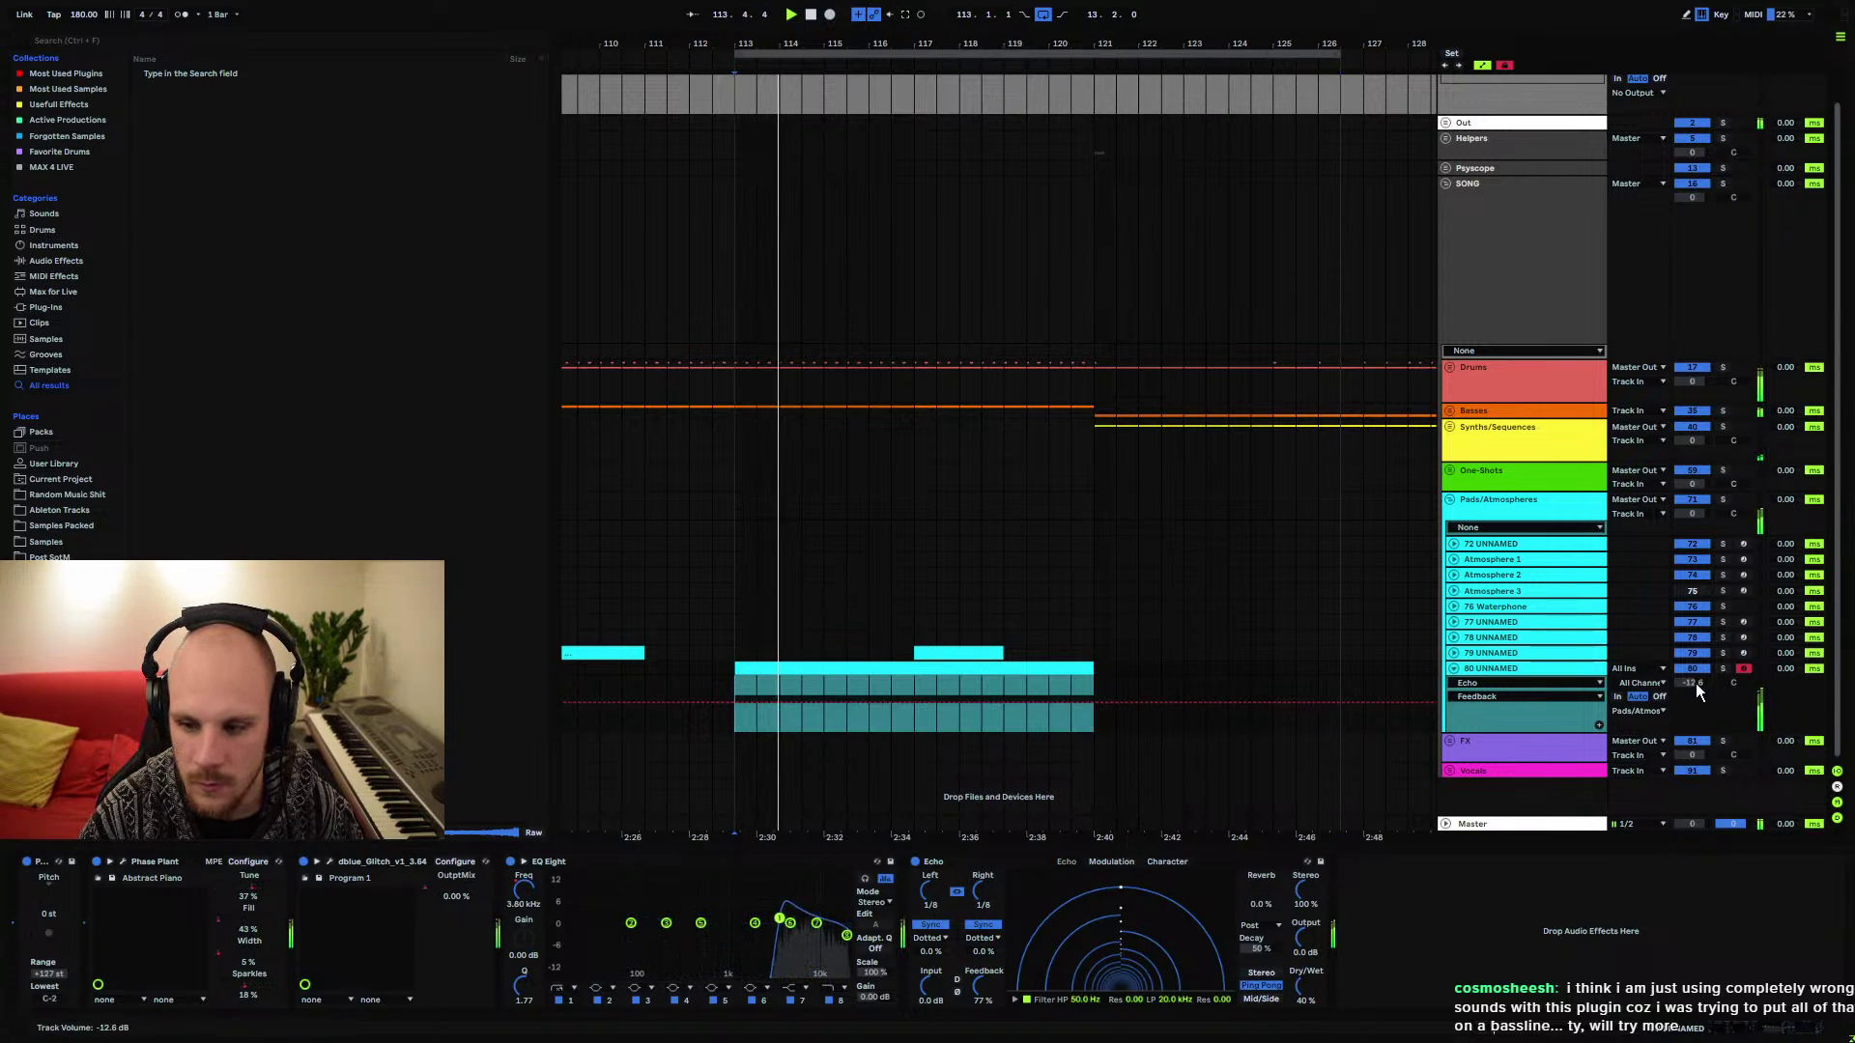
pyautogui.moveTo(1695, 682); pyautogui.dragTo(1696, 688)
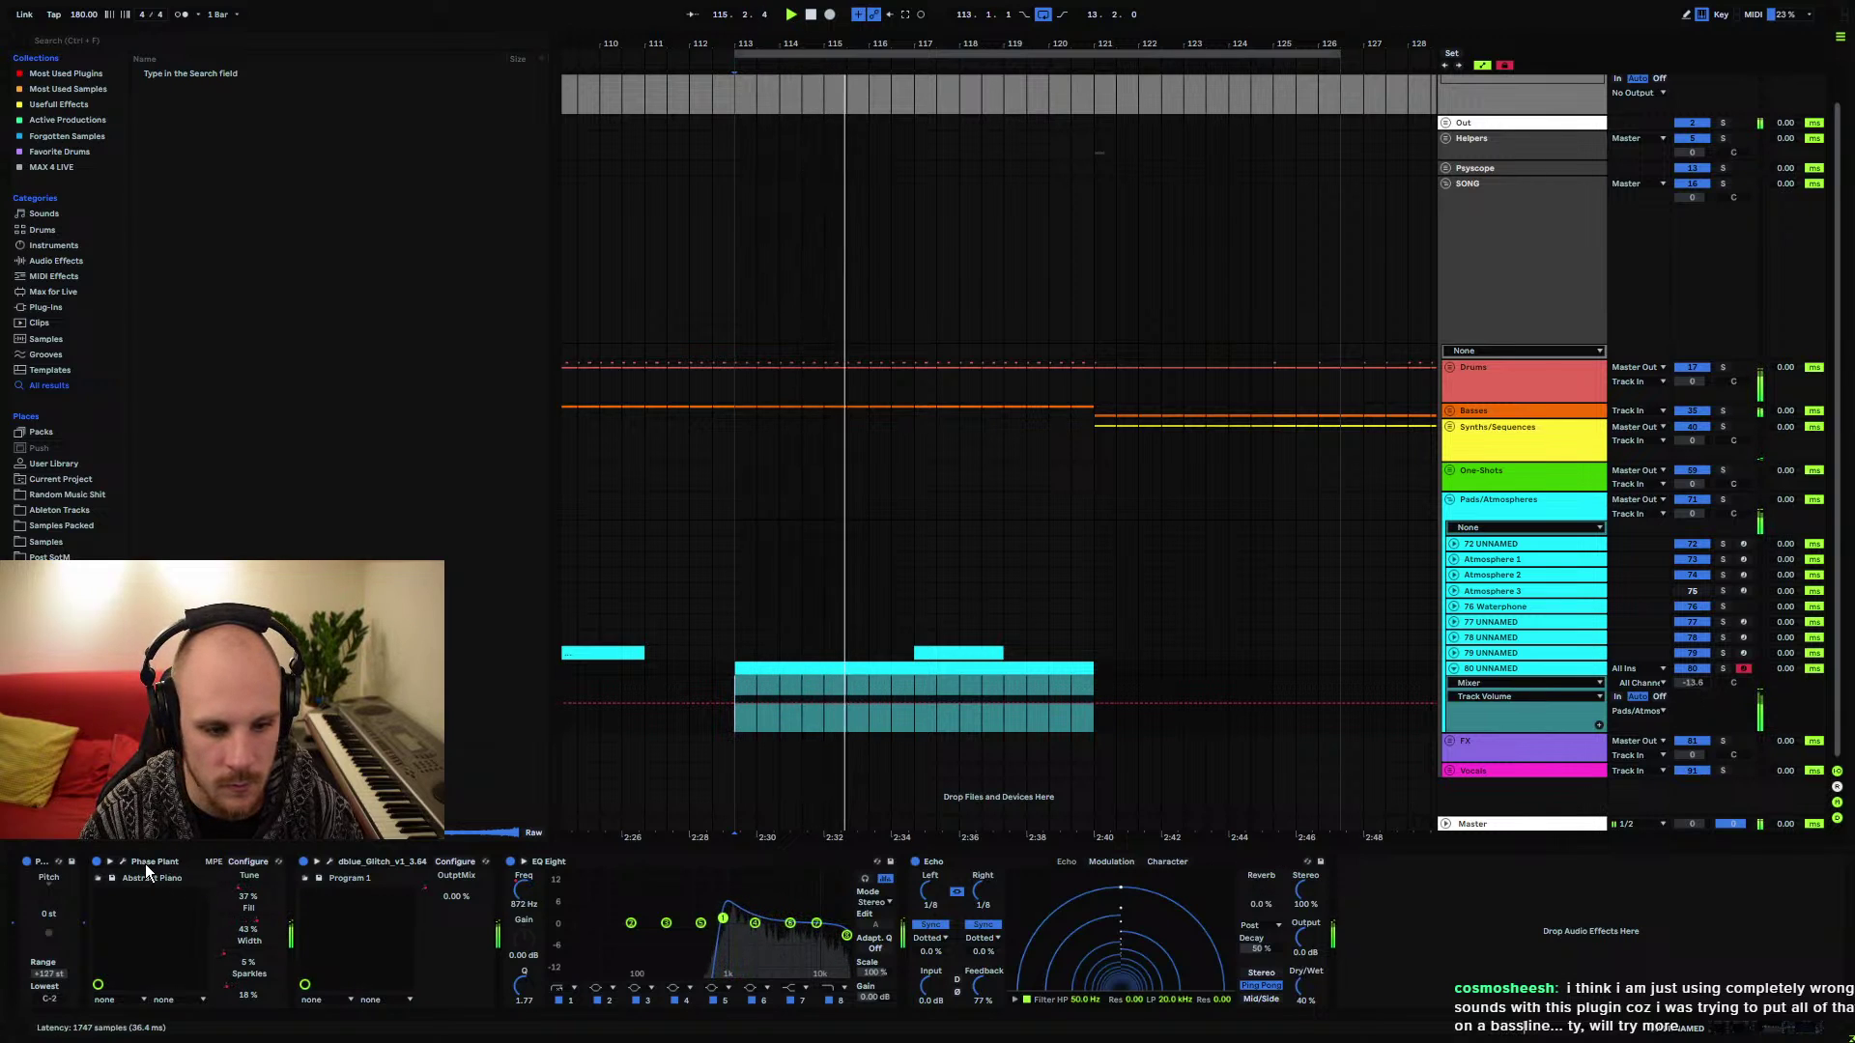
# Set Phase Plant's Filter Dry/Wet macro to 100 % and automate it rising from 0 at about bar 115 to 1.00 at about bar 119.3
pyautogui.click(119, 863)
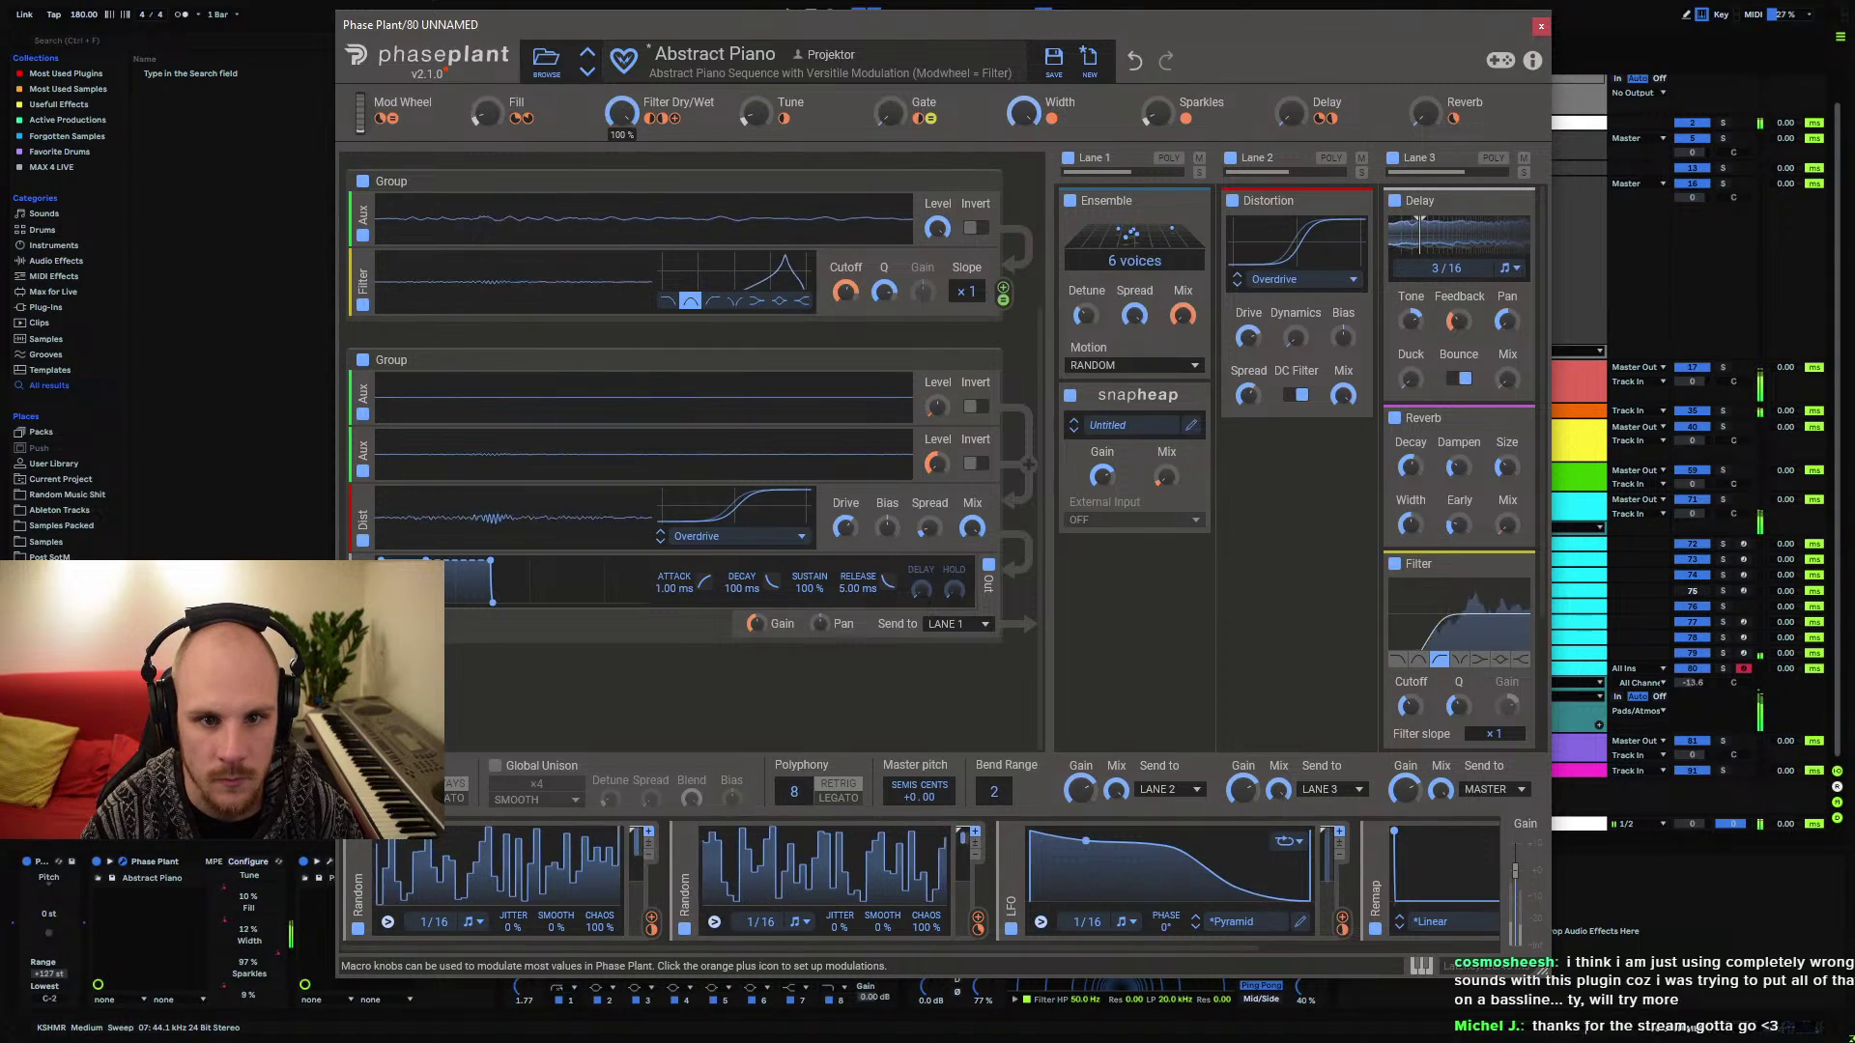
pyautogui.hotkey('ctrl', 'alt', 'p')
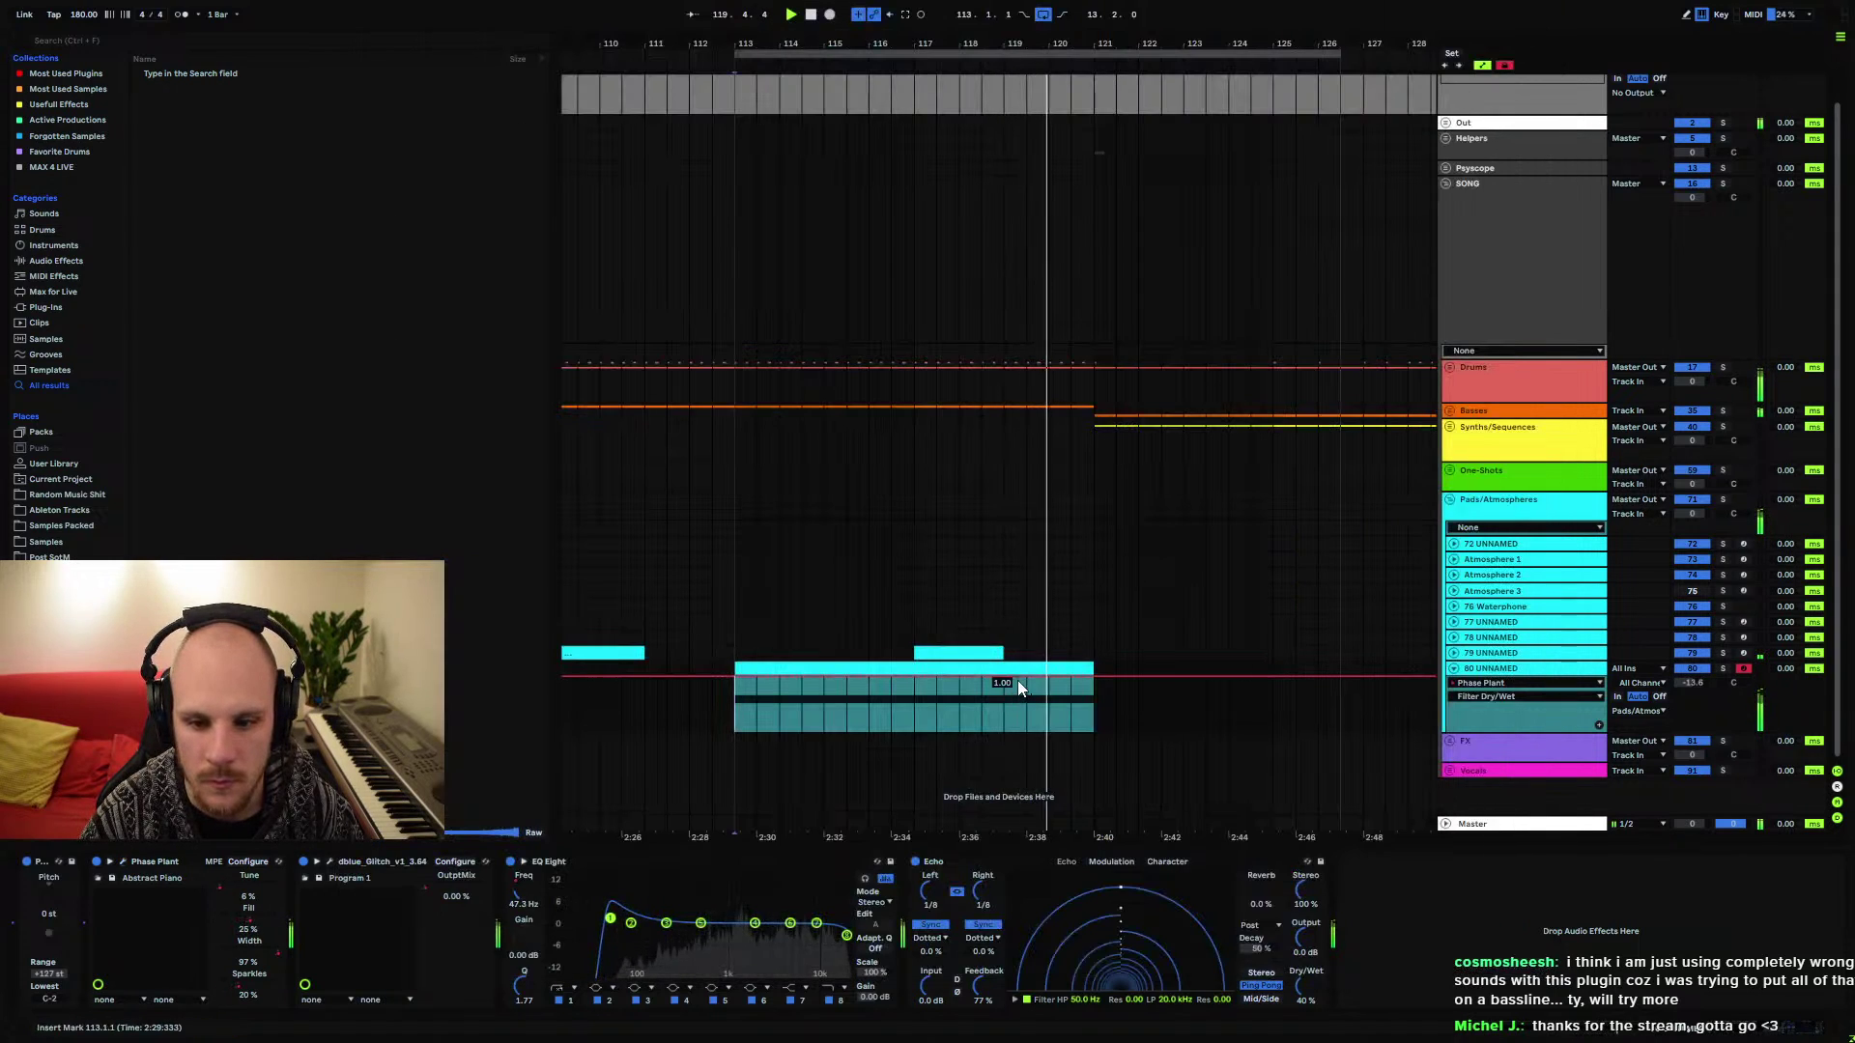
pyautogui.click(1024, 681)
pyautogui.moveTo(826, 683); pyautogui.dragTo(823, 731)
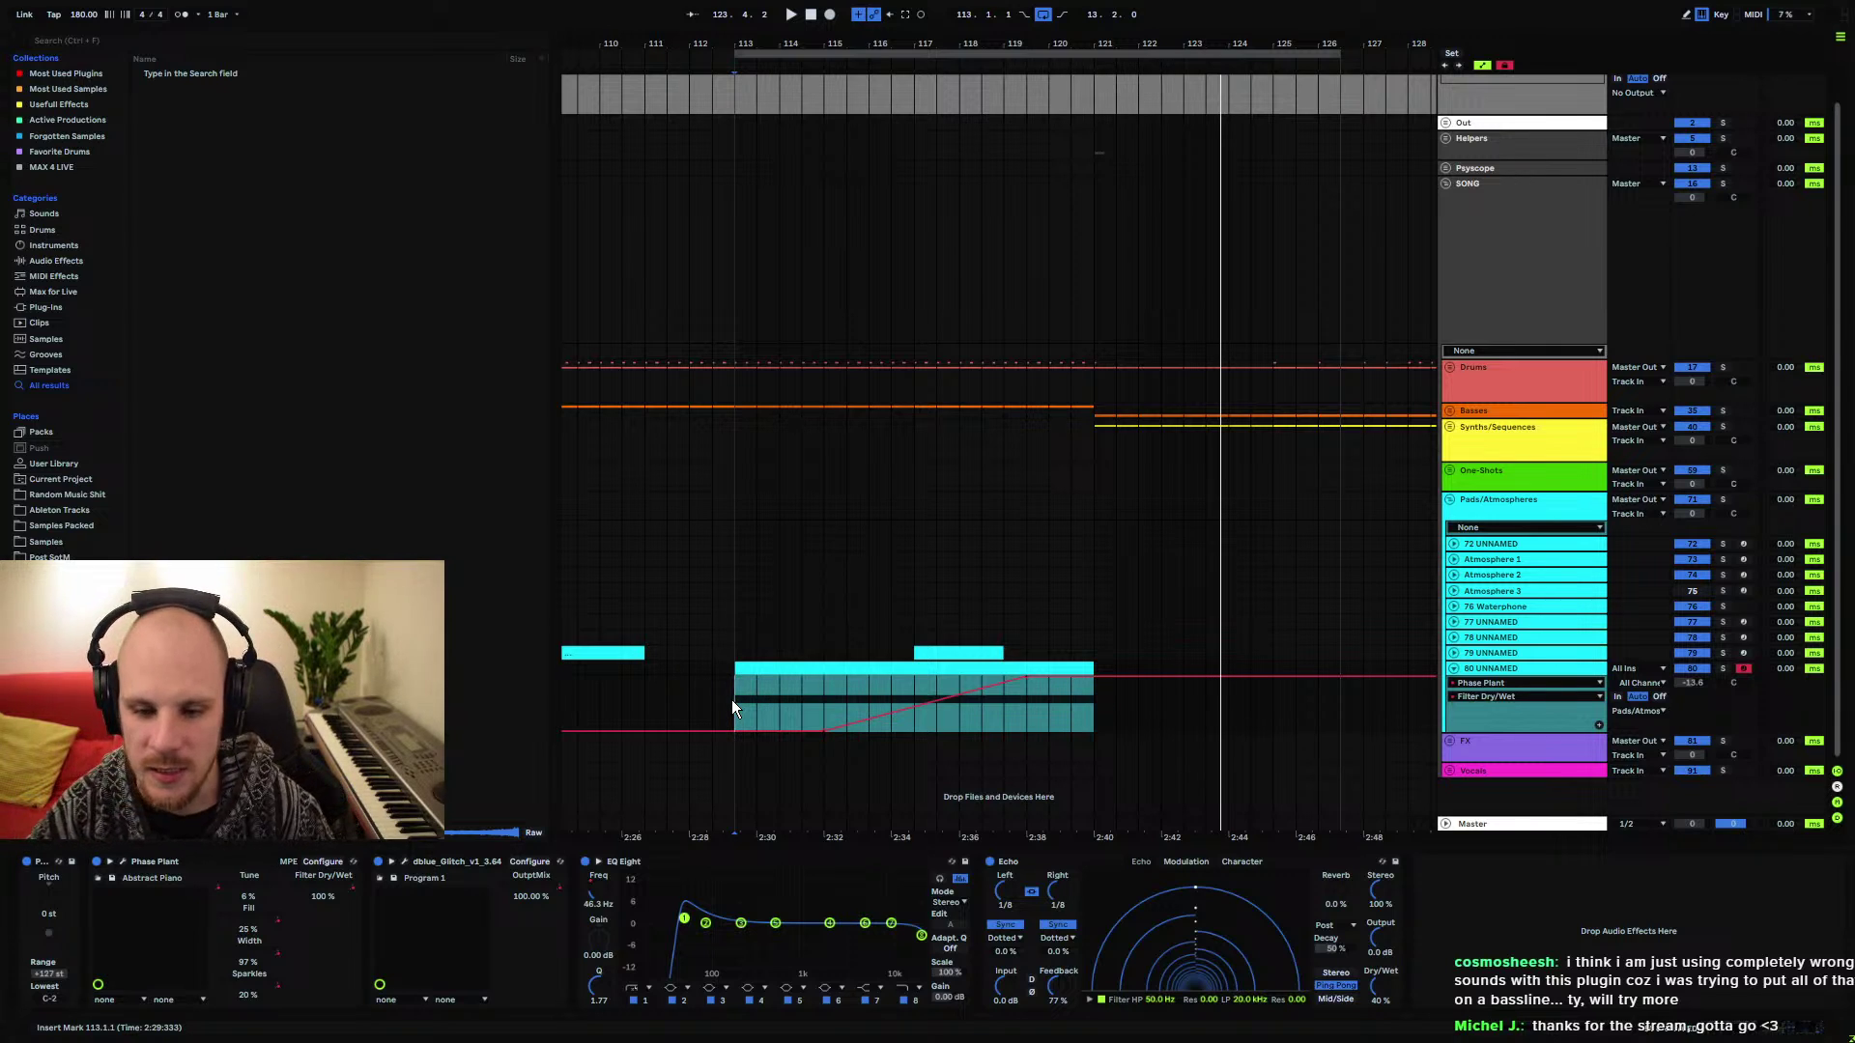
pyautogui.click(1455, 669)
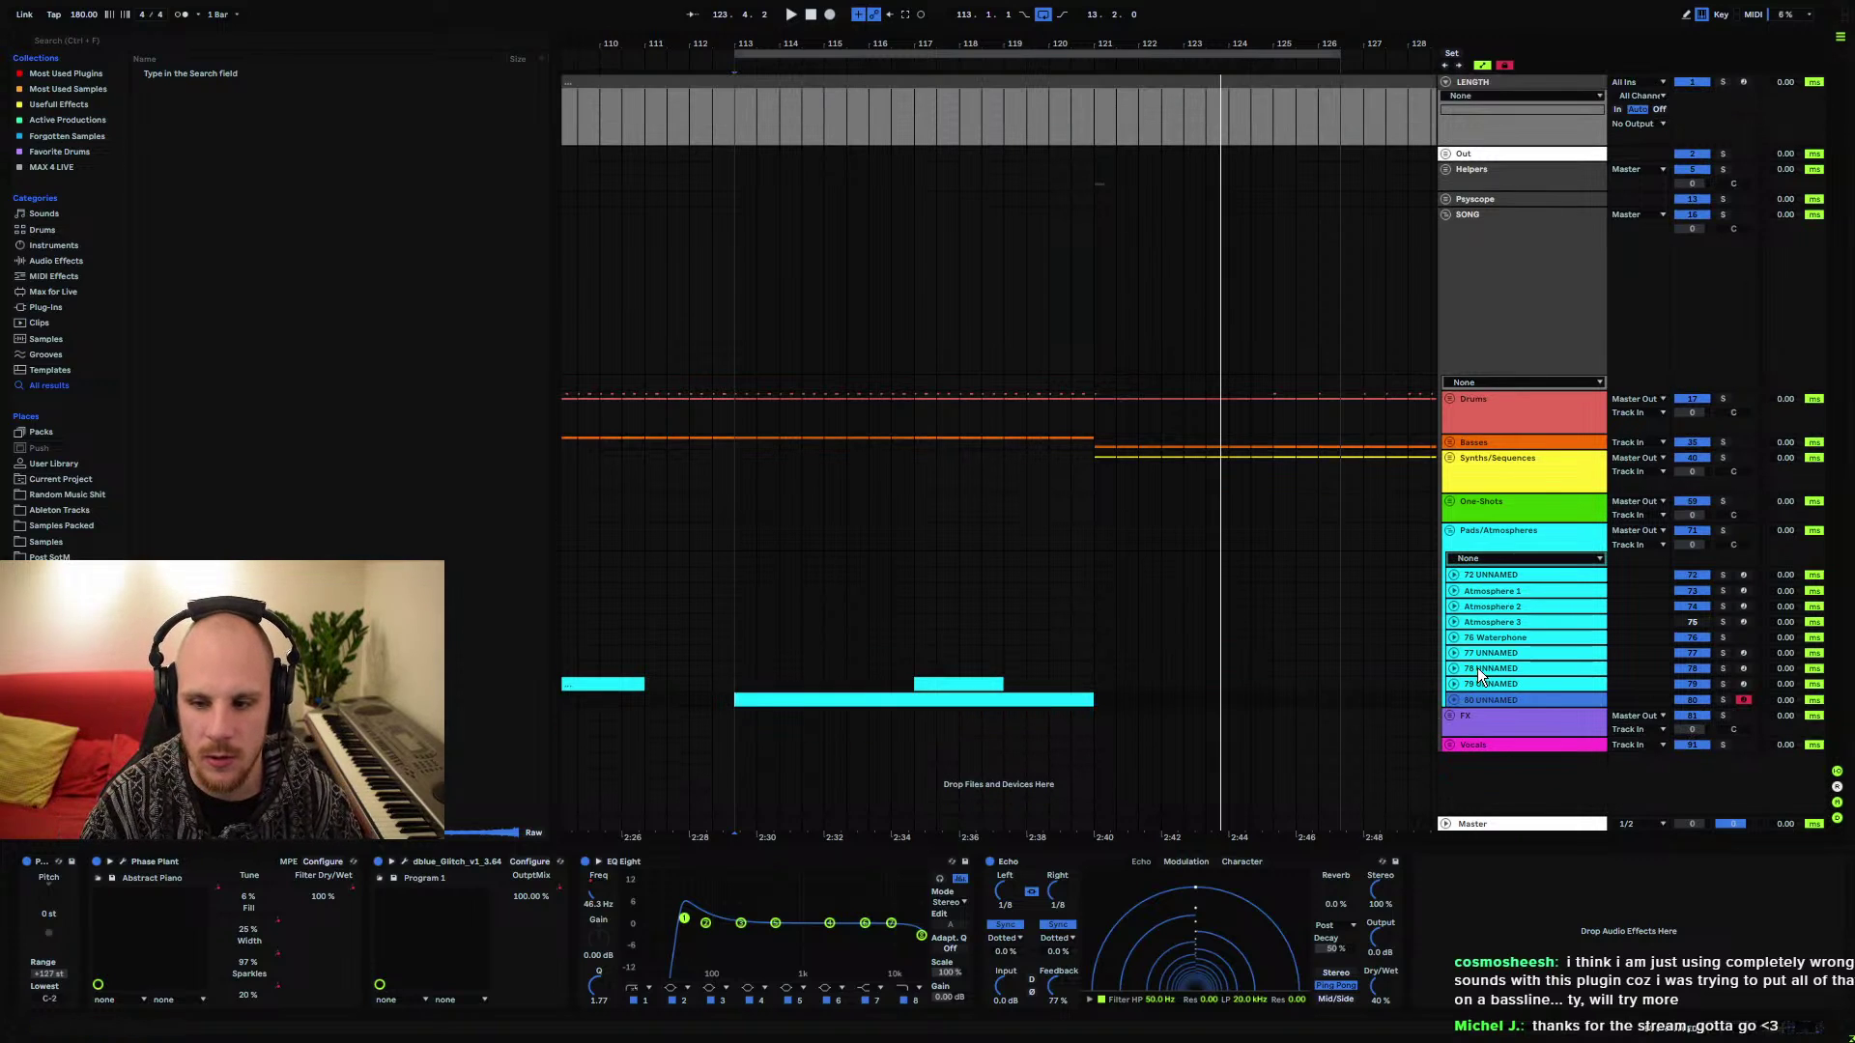
pyautogui.click(1503, 532)
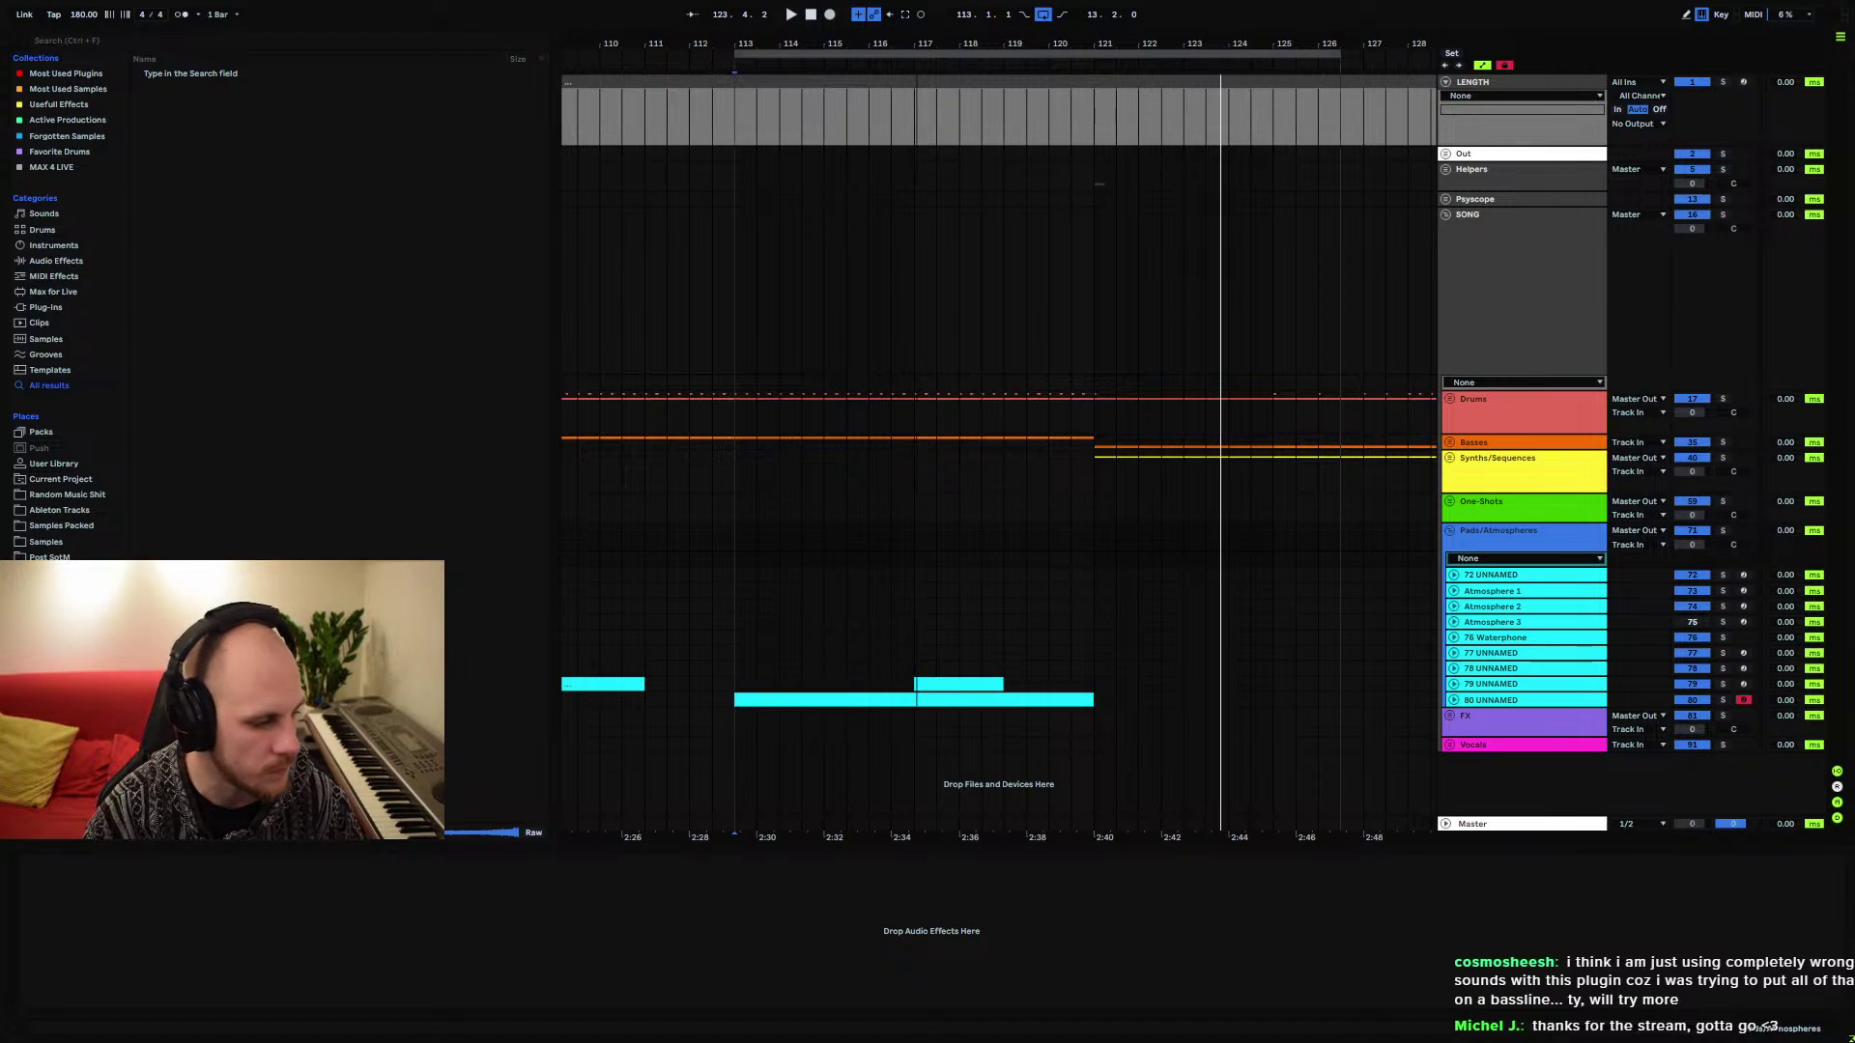
pyautogui.scroll(-1, 919, 53)
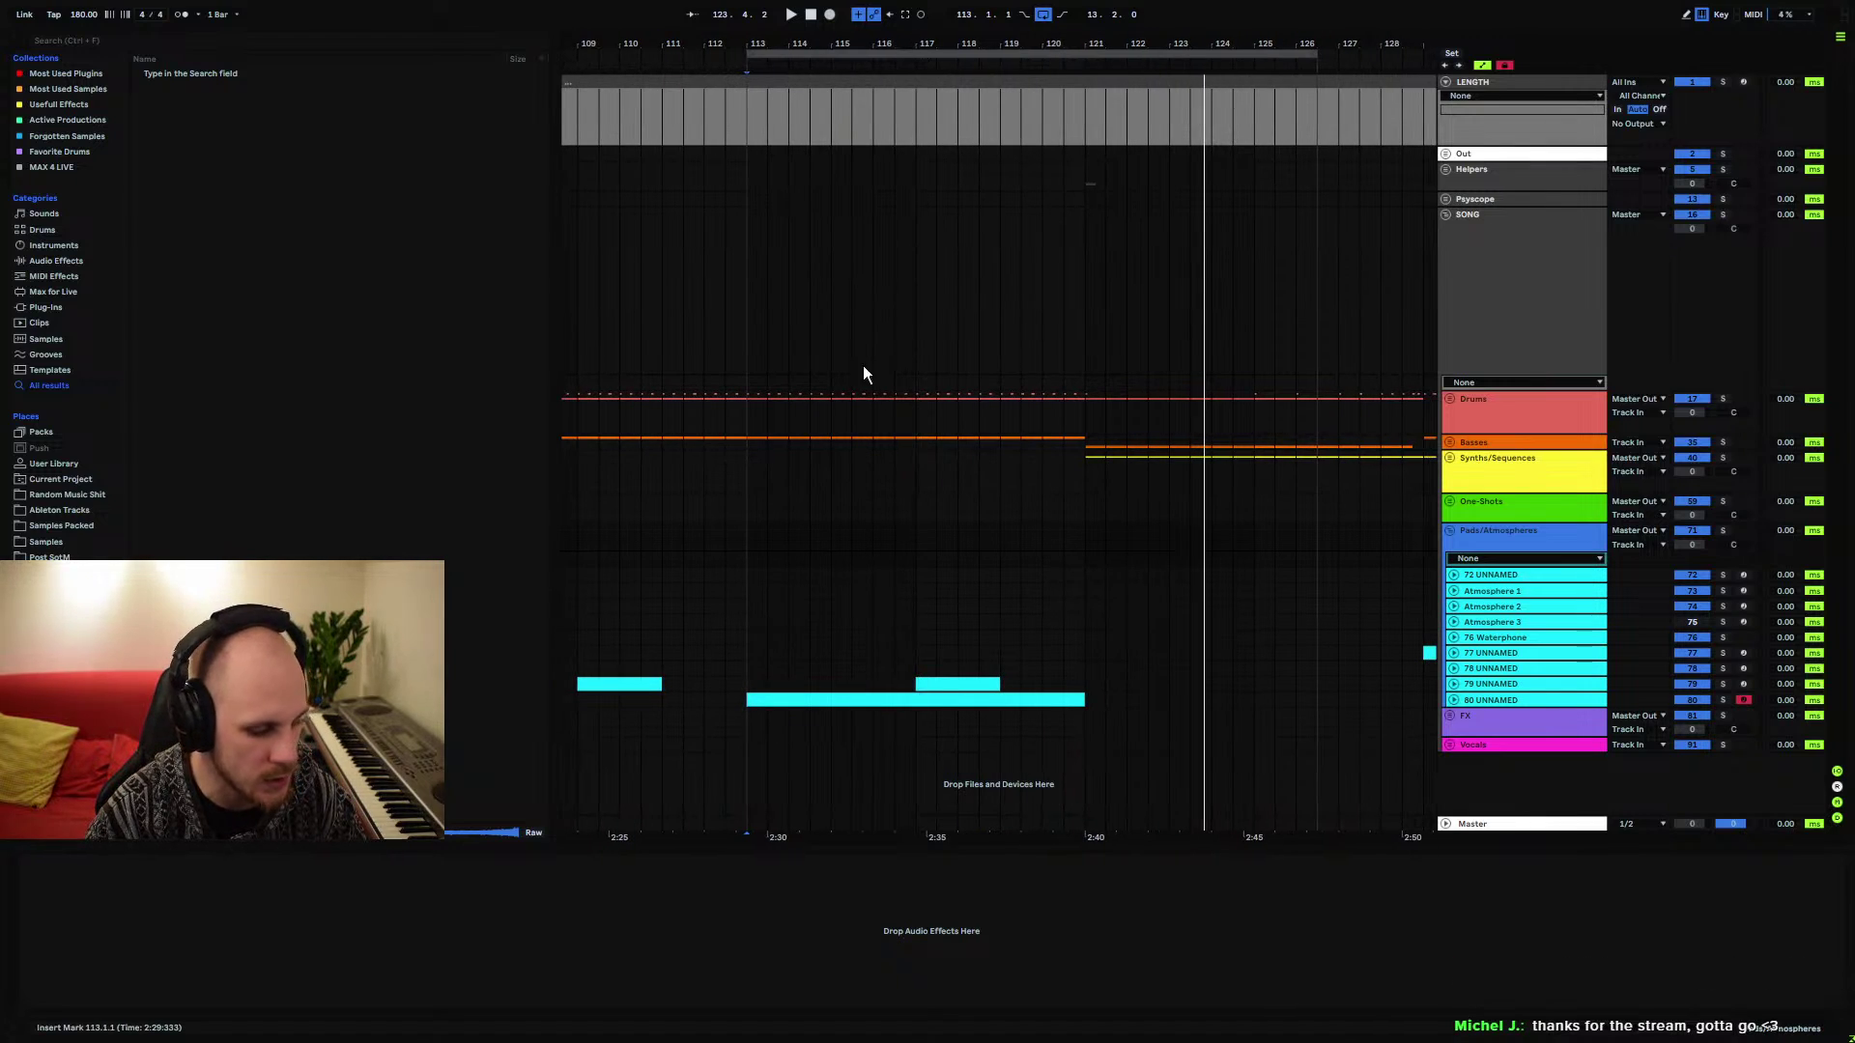
pyautogui.click(1453, 700)
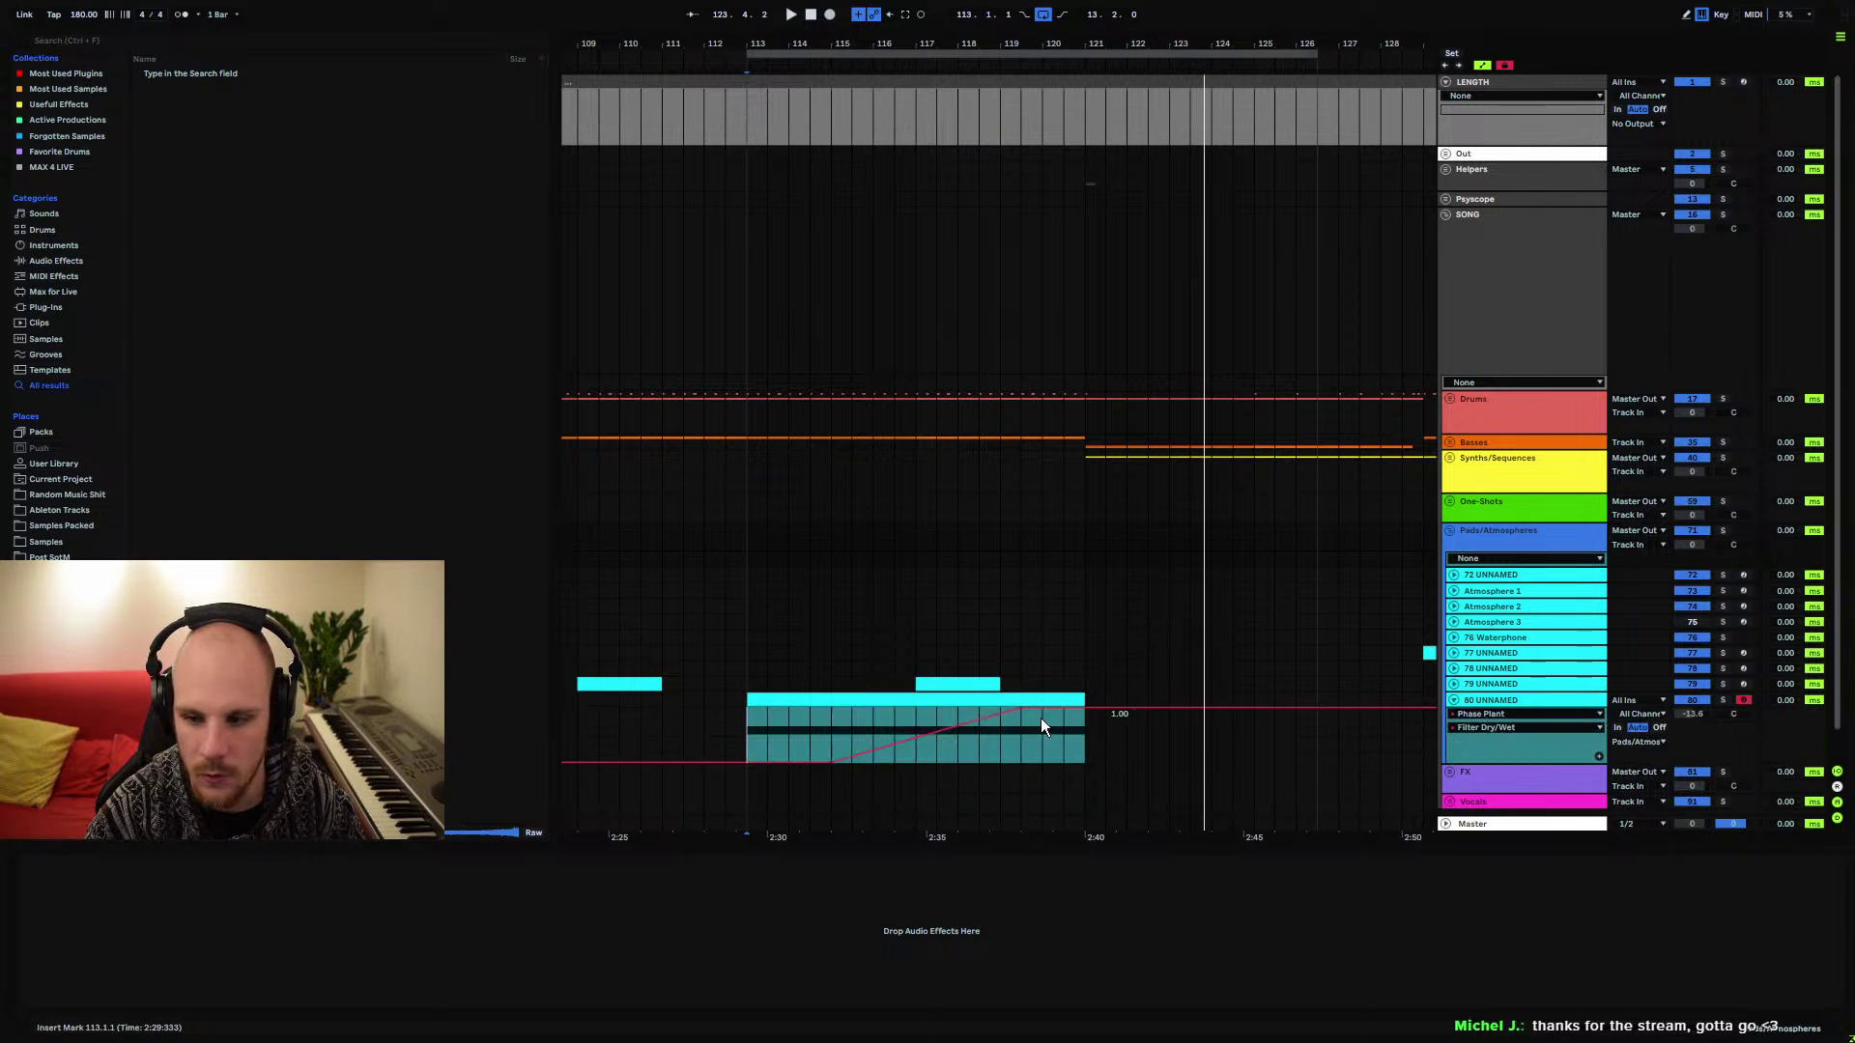
# Bend the Filter Dry/Wet rise into an accelerating curve and insert a second ramp that restarts from 0 at bar 119.3
pyautogui.click(951, 736)
pyautogui.moveTo(951, 758); pyautogui.dragTo(952, 732)
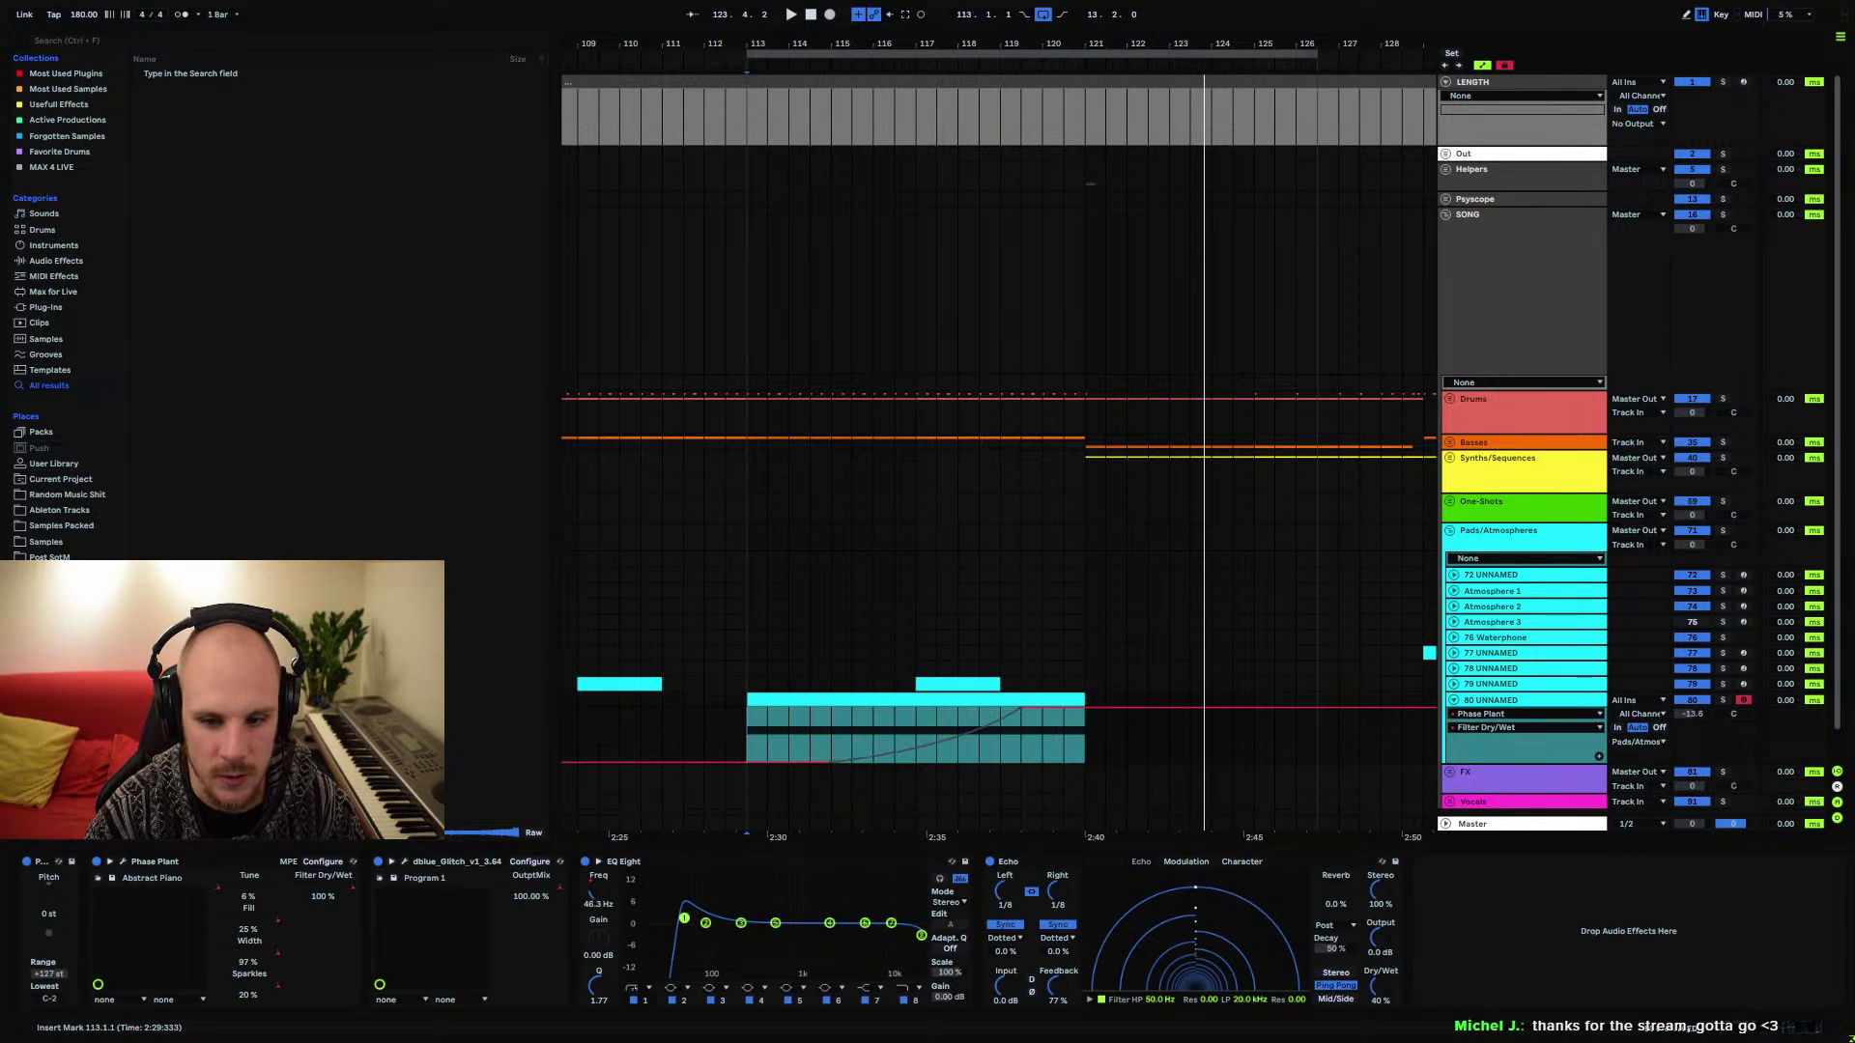
pyautogui.rightClick(1022, 710)
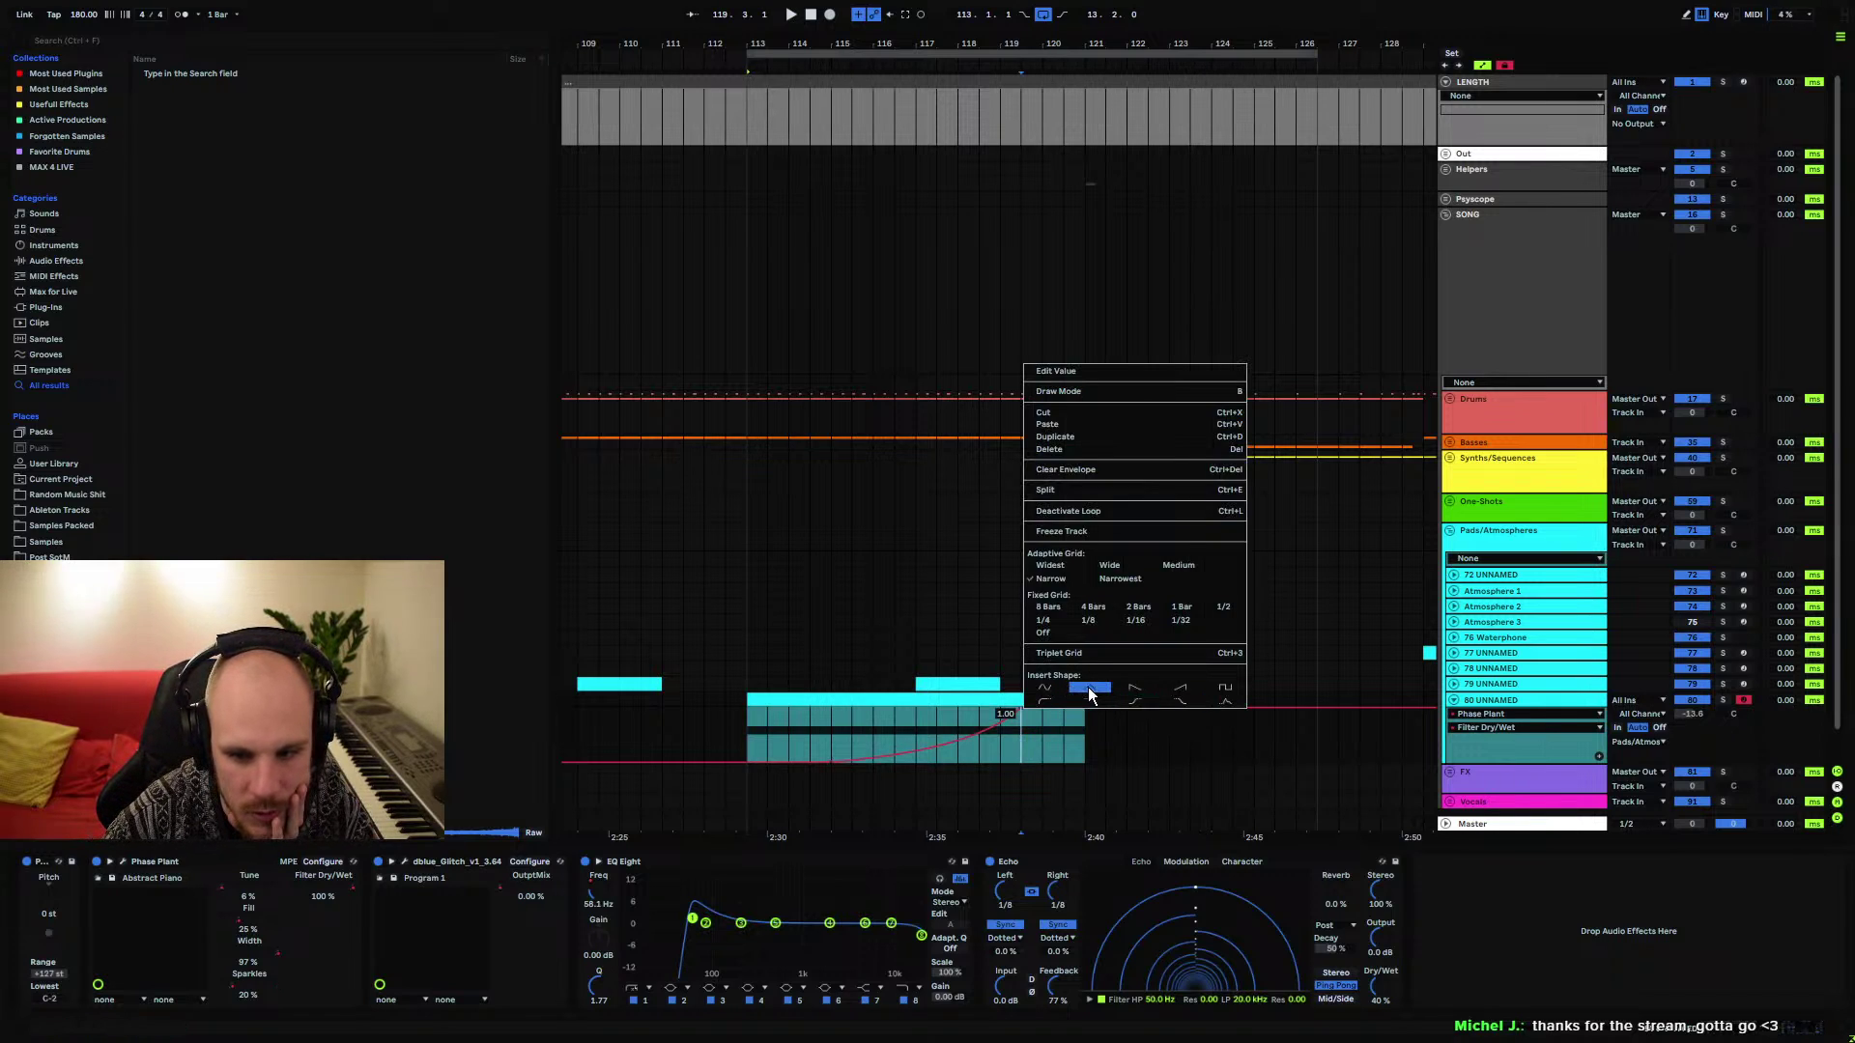
pyautogui.click(1139, 702)
pyautogui.moveTo(1024, 762)
pyautogui.mouseDown()
pyautogui.moveTo(1034, 742)
pyautogui.moveTo(1029, 761)
pyautogui.mouseUp()
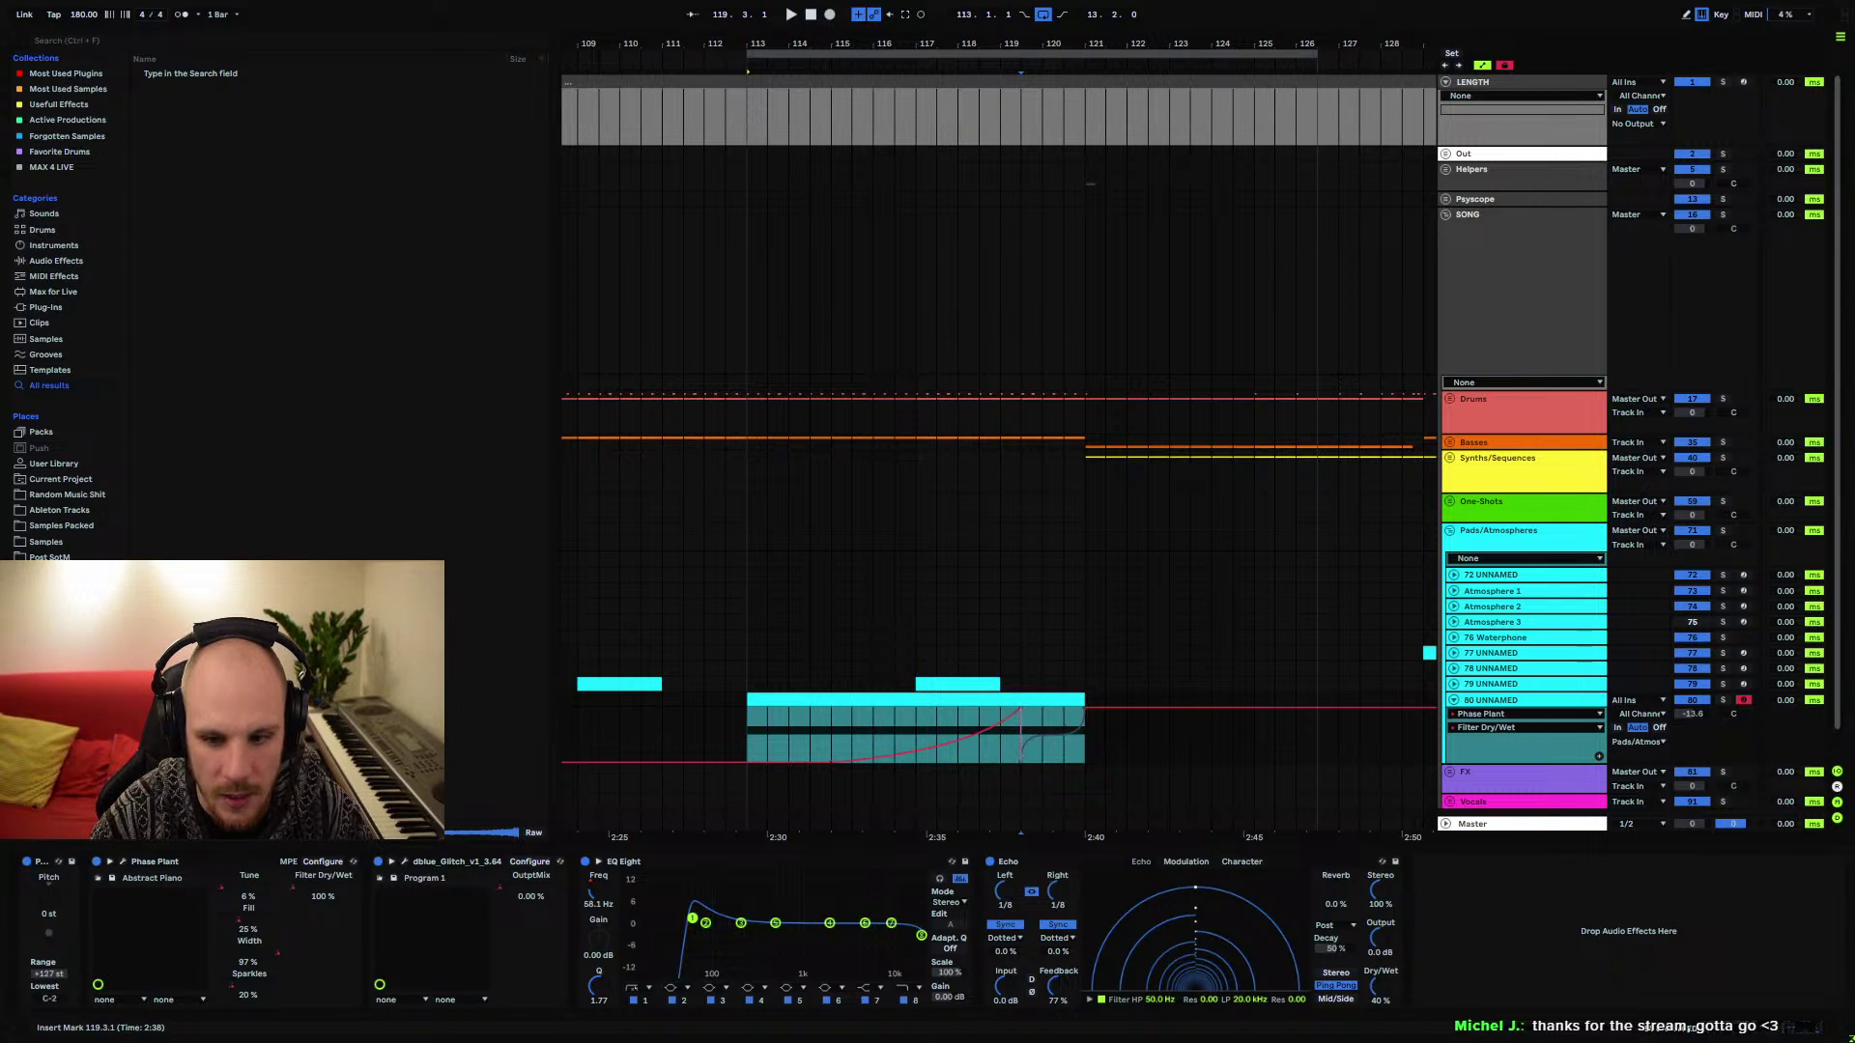
pyautogui.moveTo(932, 744); pyautogui.dragTo(933, 744)
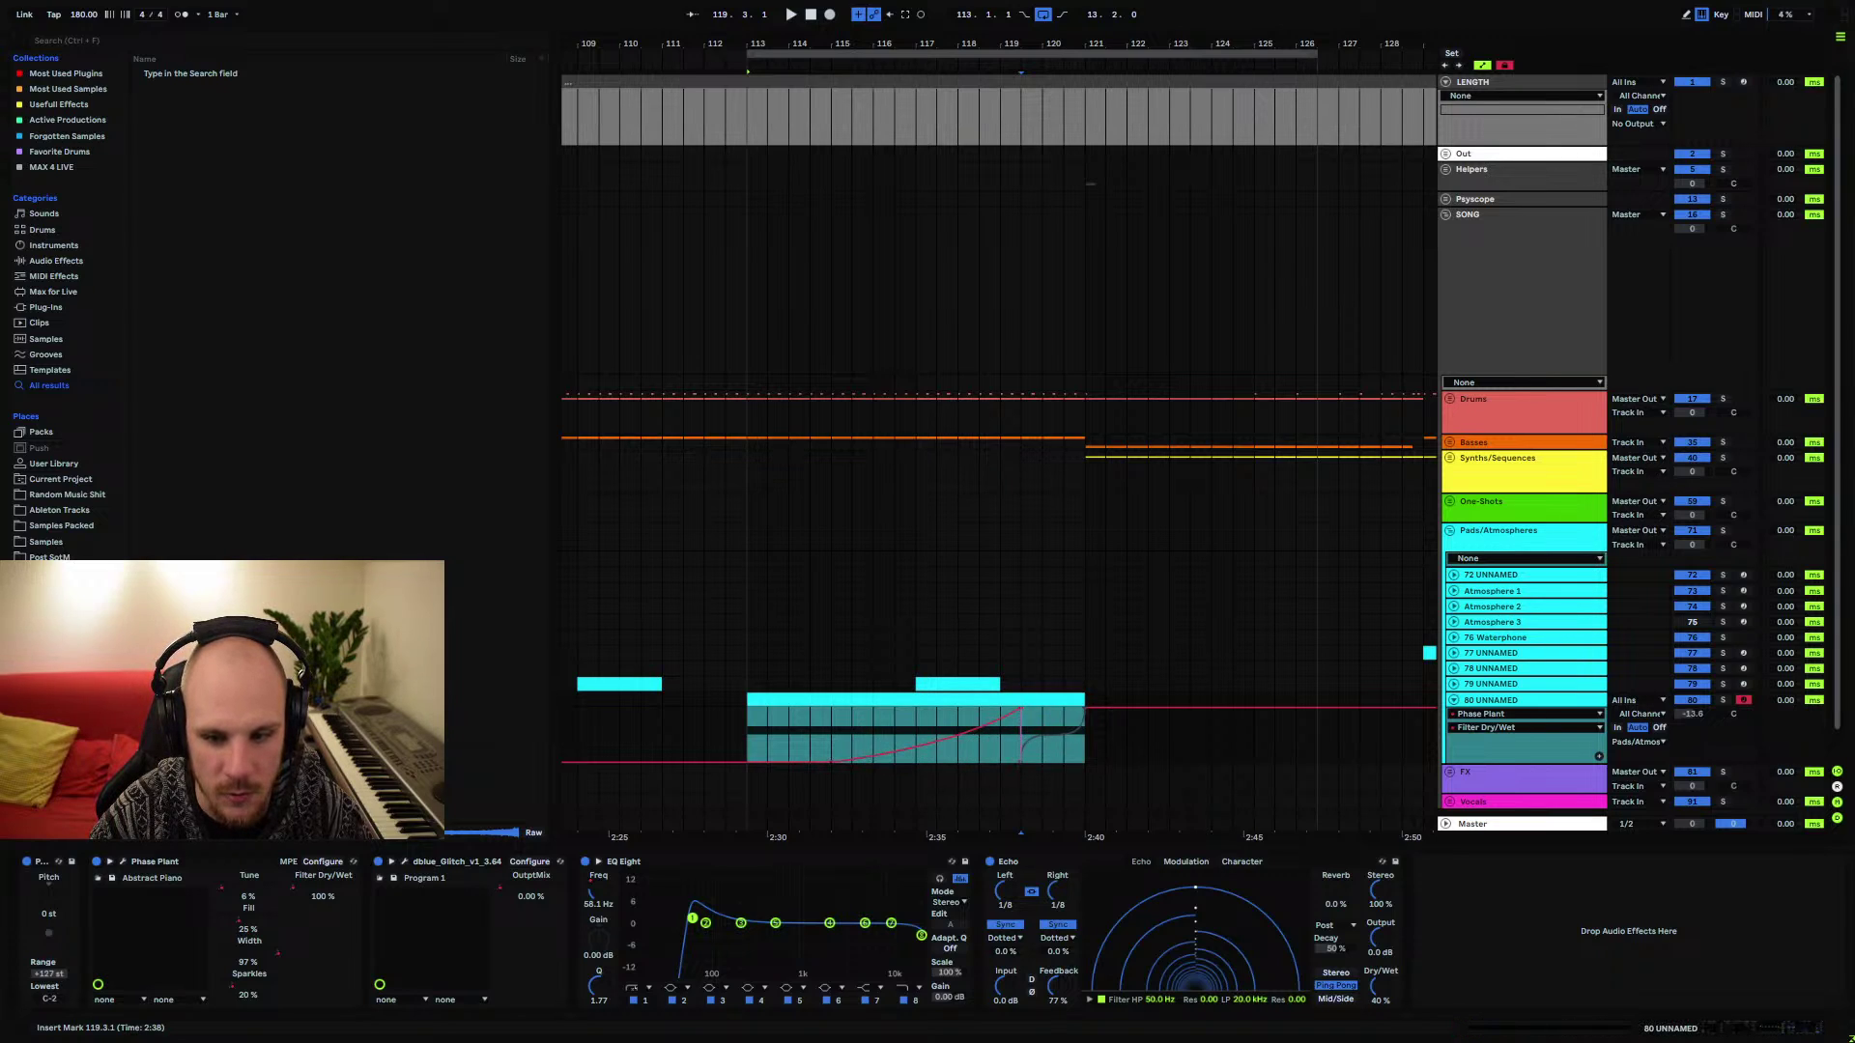
# Insert an automation shape at bar 121 in the Filter Dry/Wet lane and pull its end breakpoint back to bar 121
pyautogui.rightClick(1084, 711)
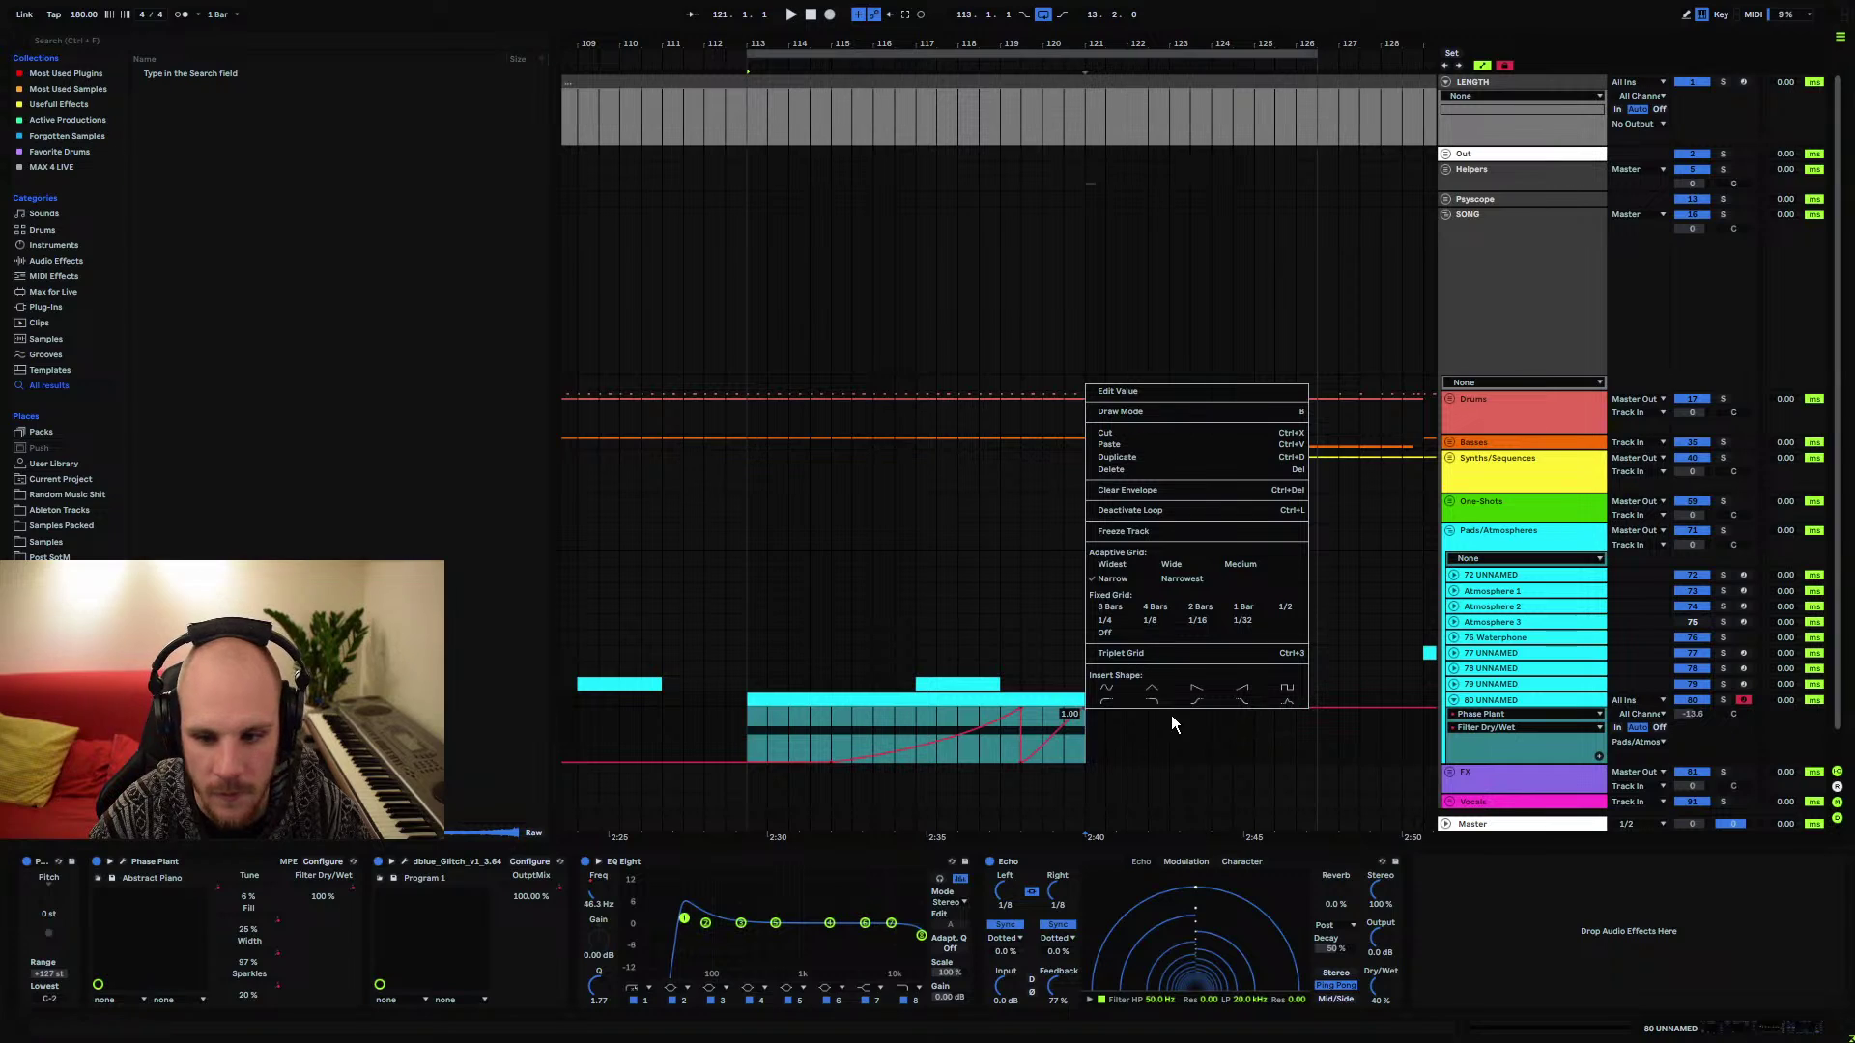
pyautogui.click(1246, 702)
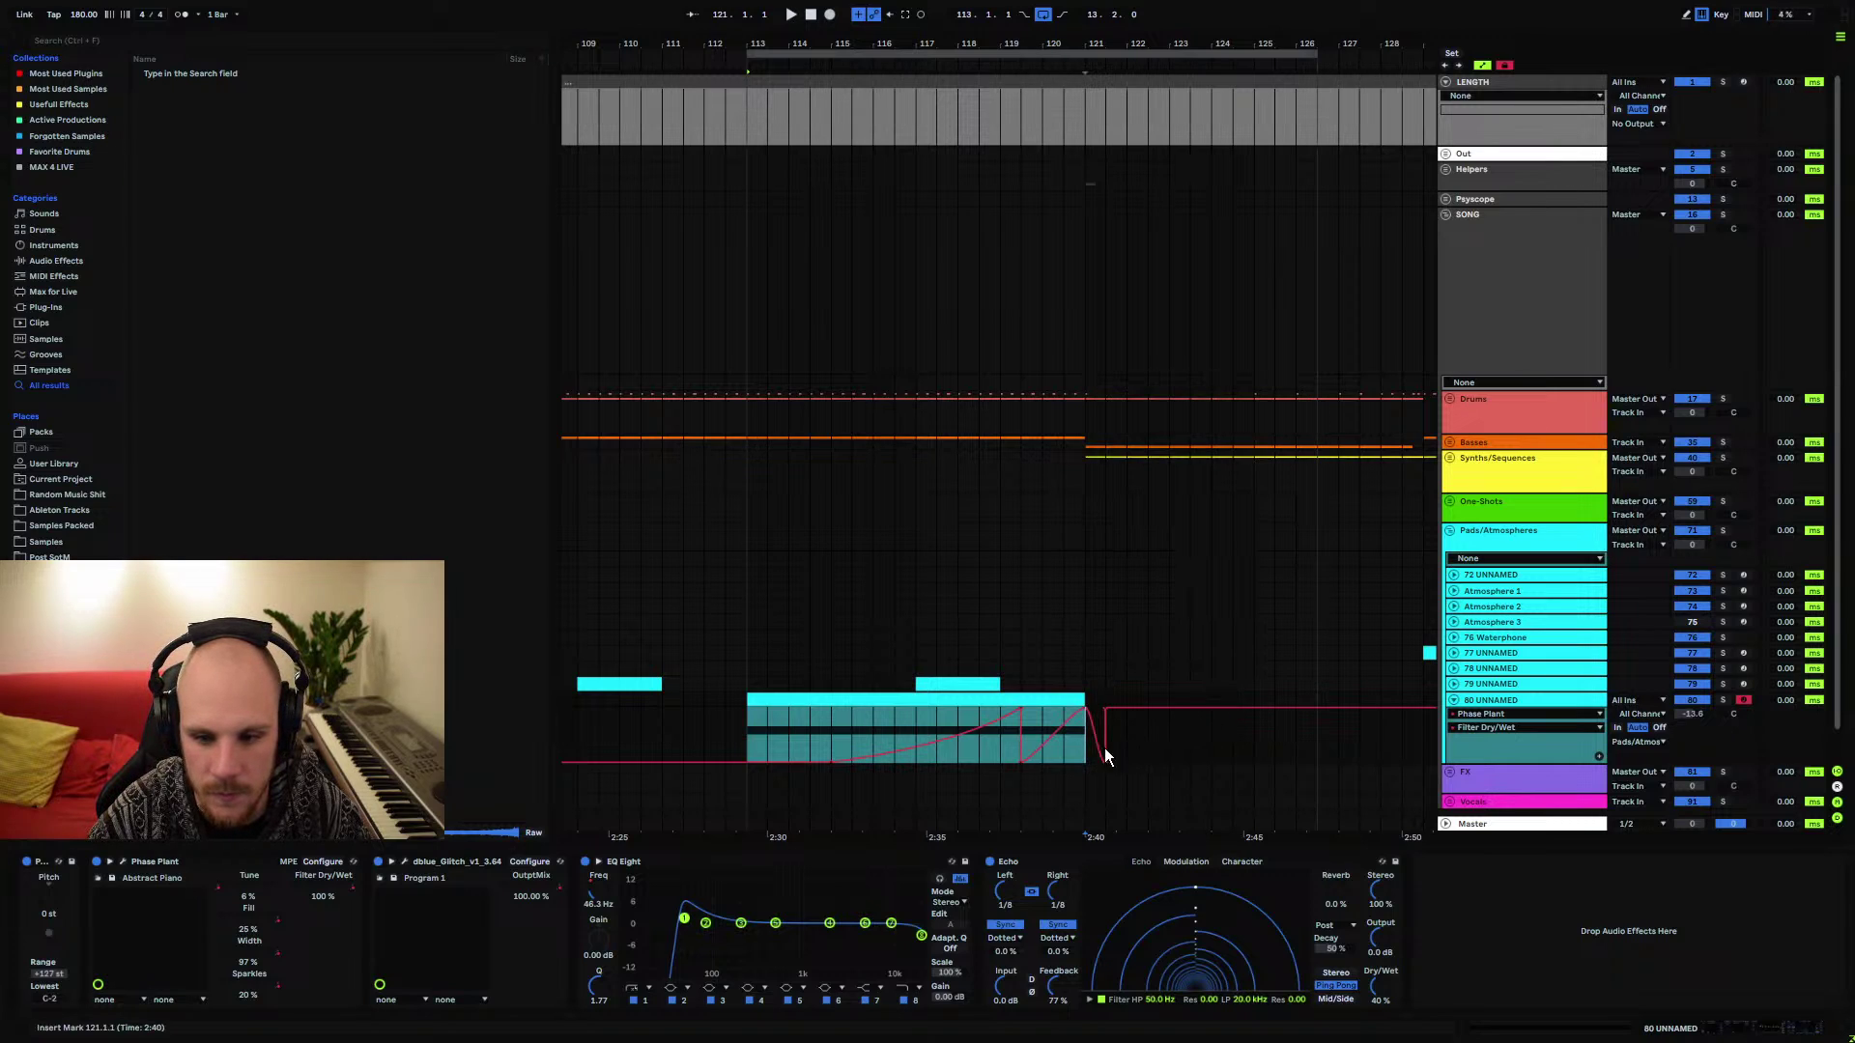
pyautogui.moveTo(1105, 709)
pyautogui.mouseDown()
pyautogui.moveTo(1106, 769)
pyautogui.moveTo(1086, 711)
pyautogui.mouseUp()
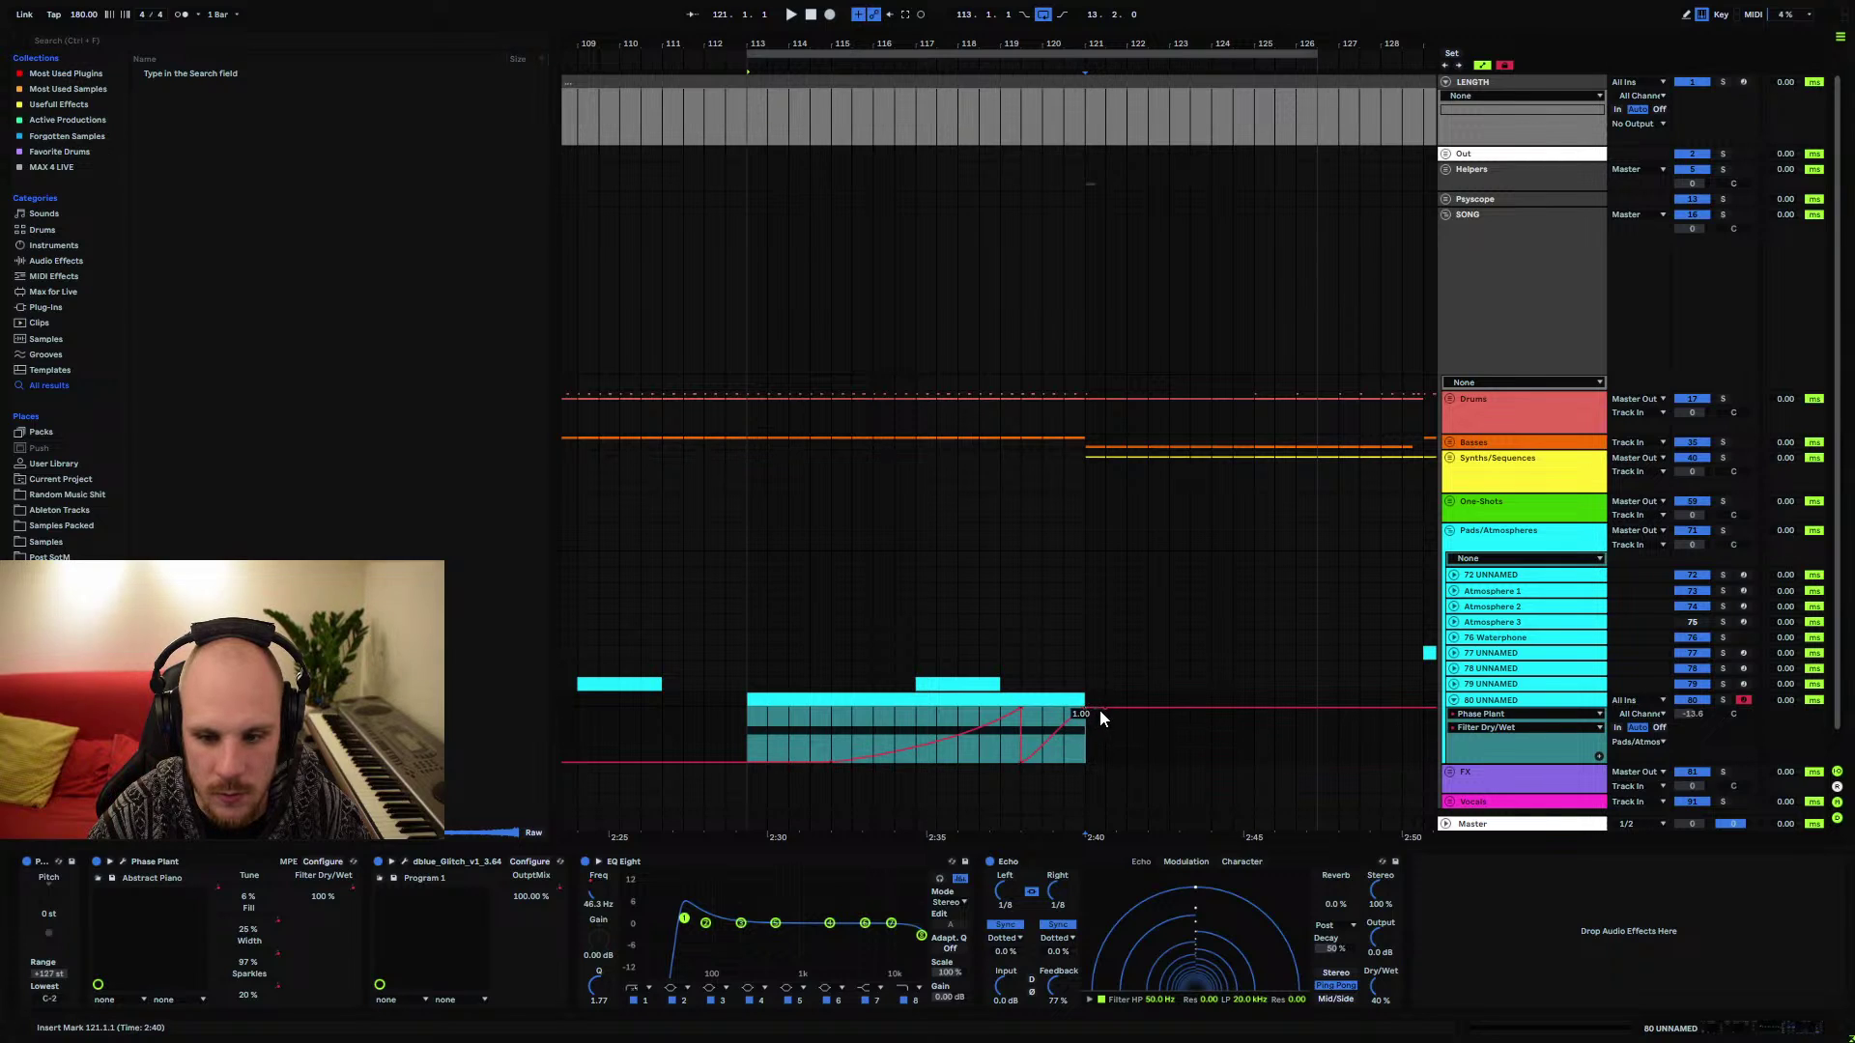
# Try inserting preset automation shapes at about bar 119.3 in the Filter Dry/Wet lane
pyautogui.rightClick(1019, 759)
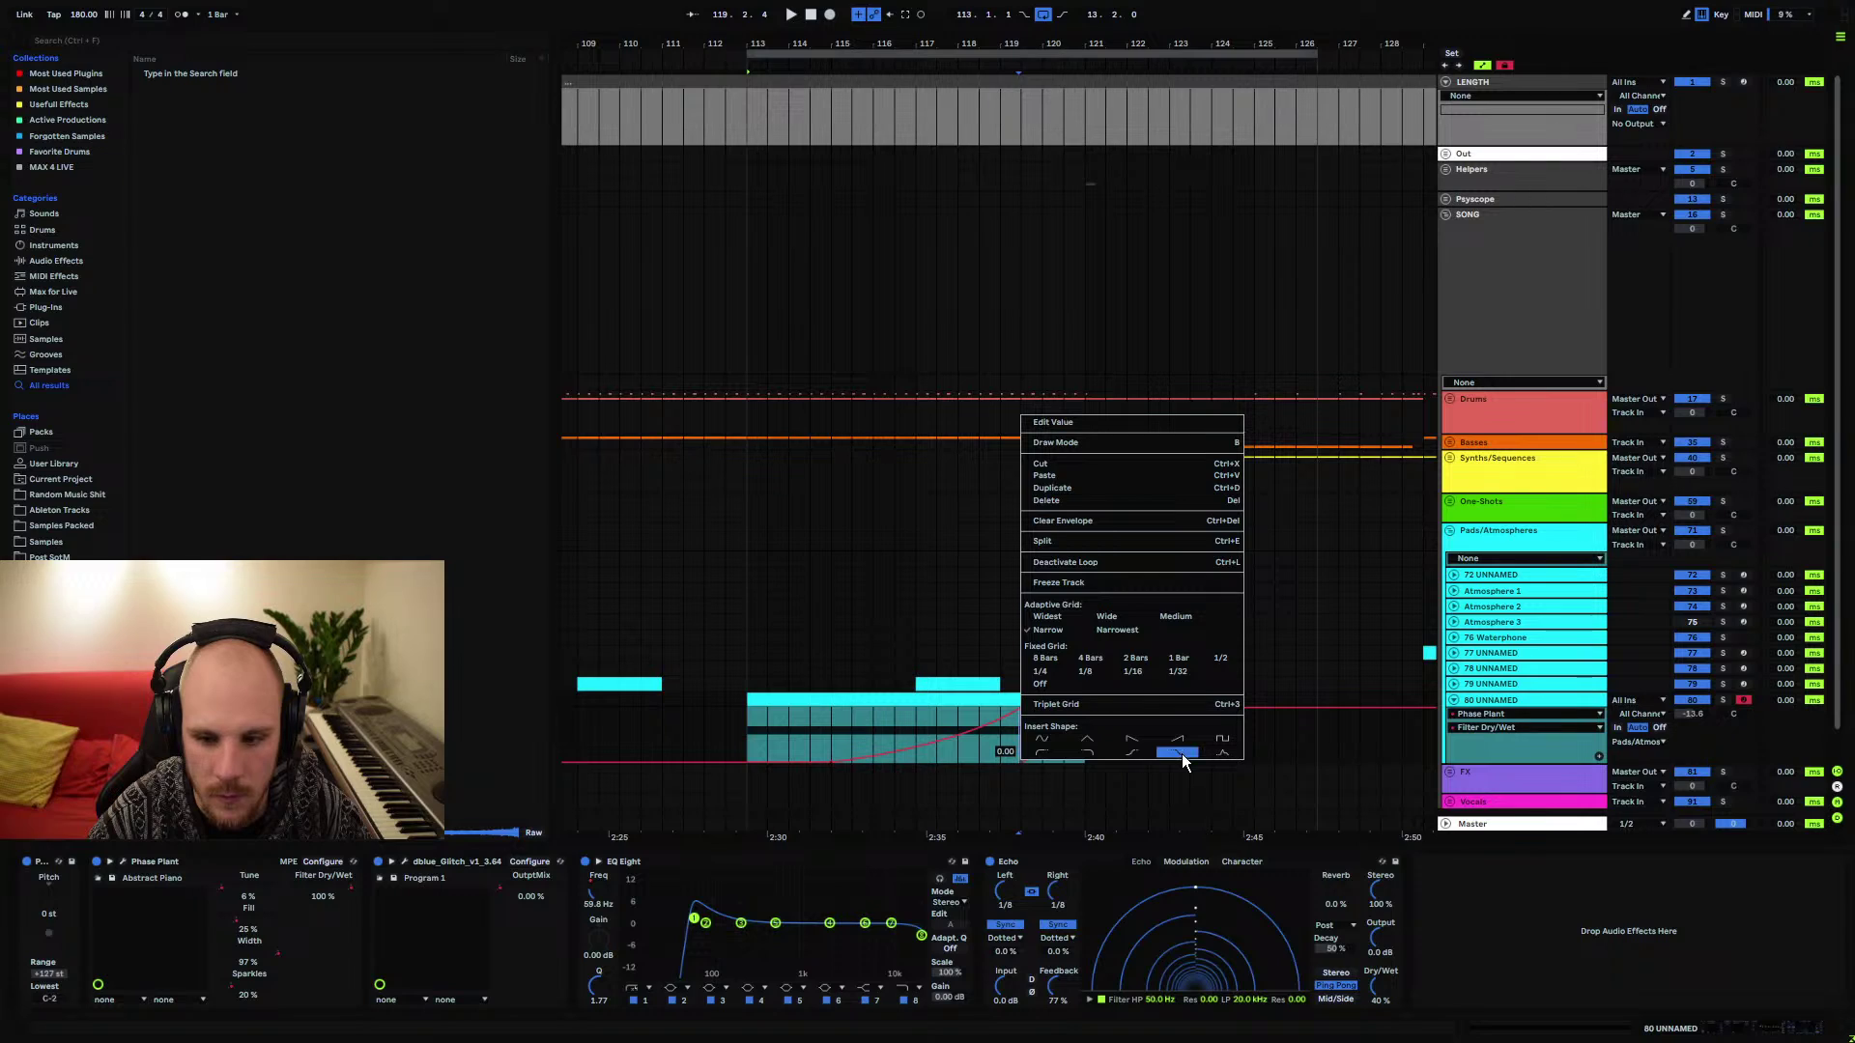
pyautogui.click(1220, 754)
pyautogui.click(1009, 752)
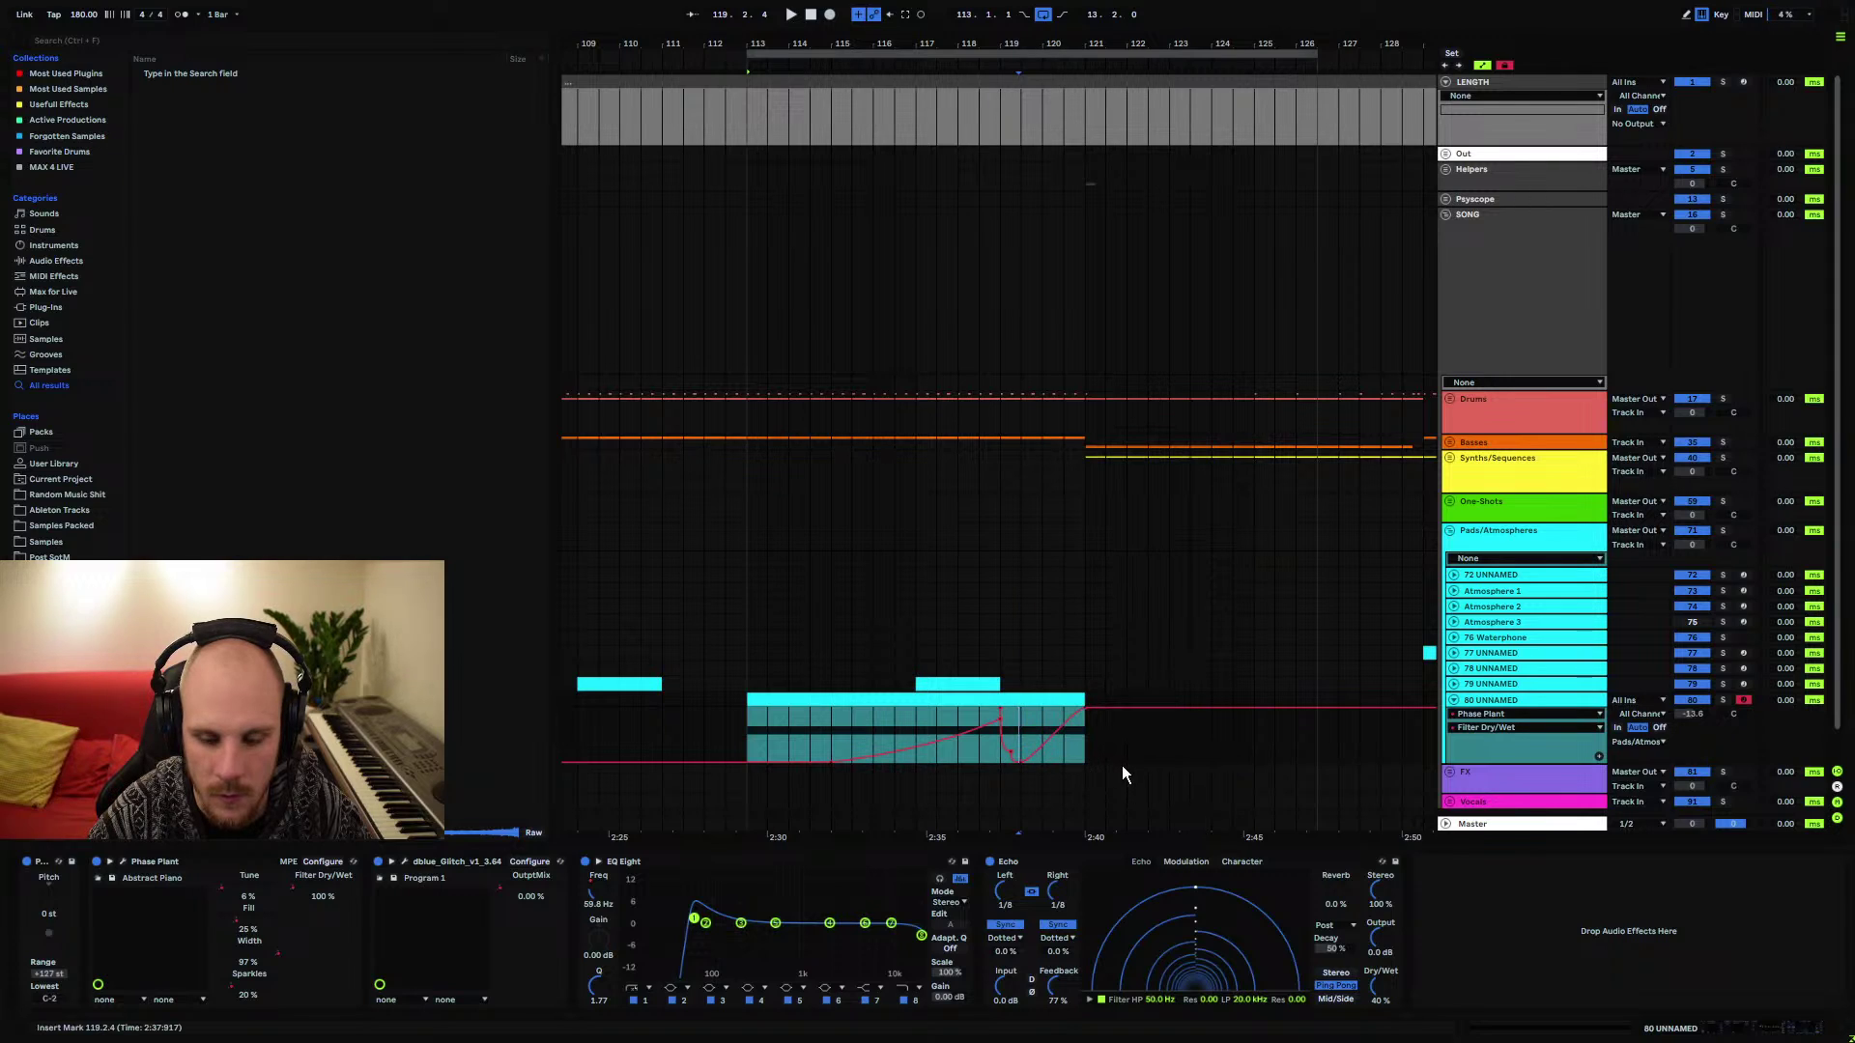
pyautogui.rightClick(1024, 759)
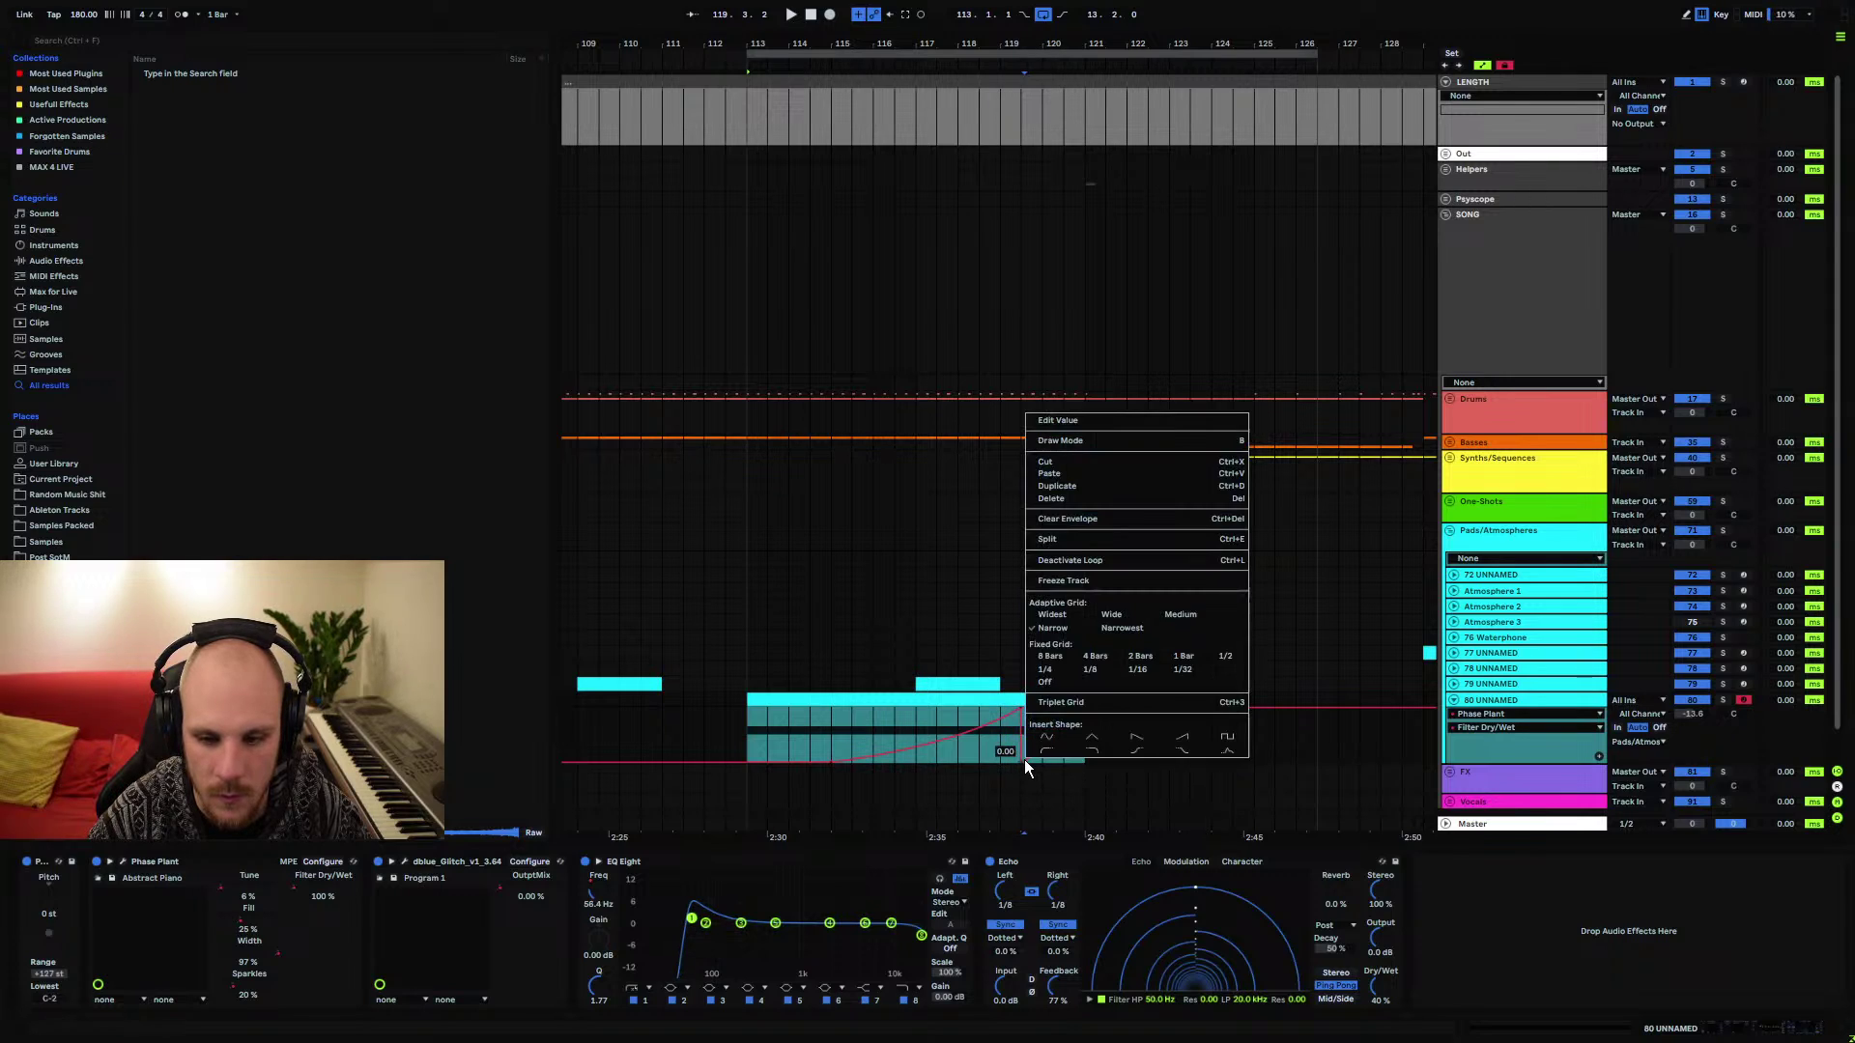
pyautogui.click(1170, 762)
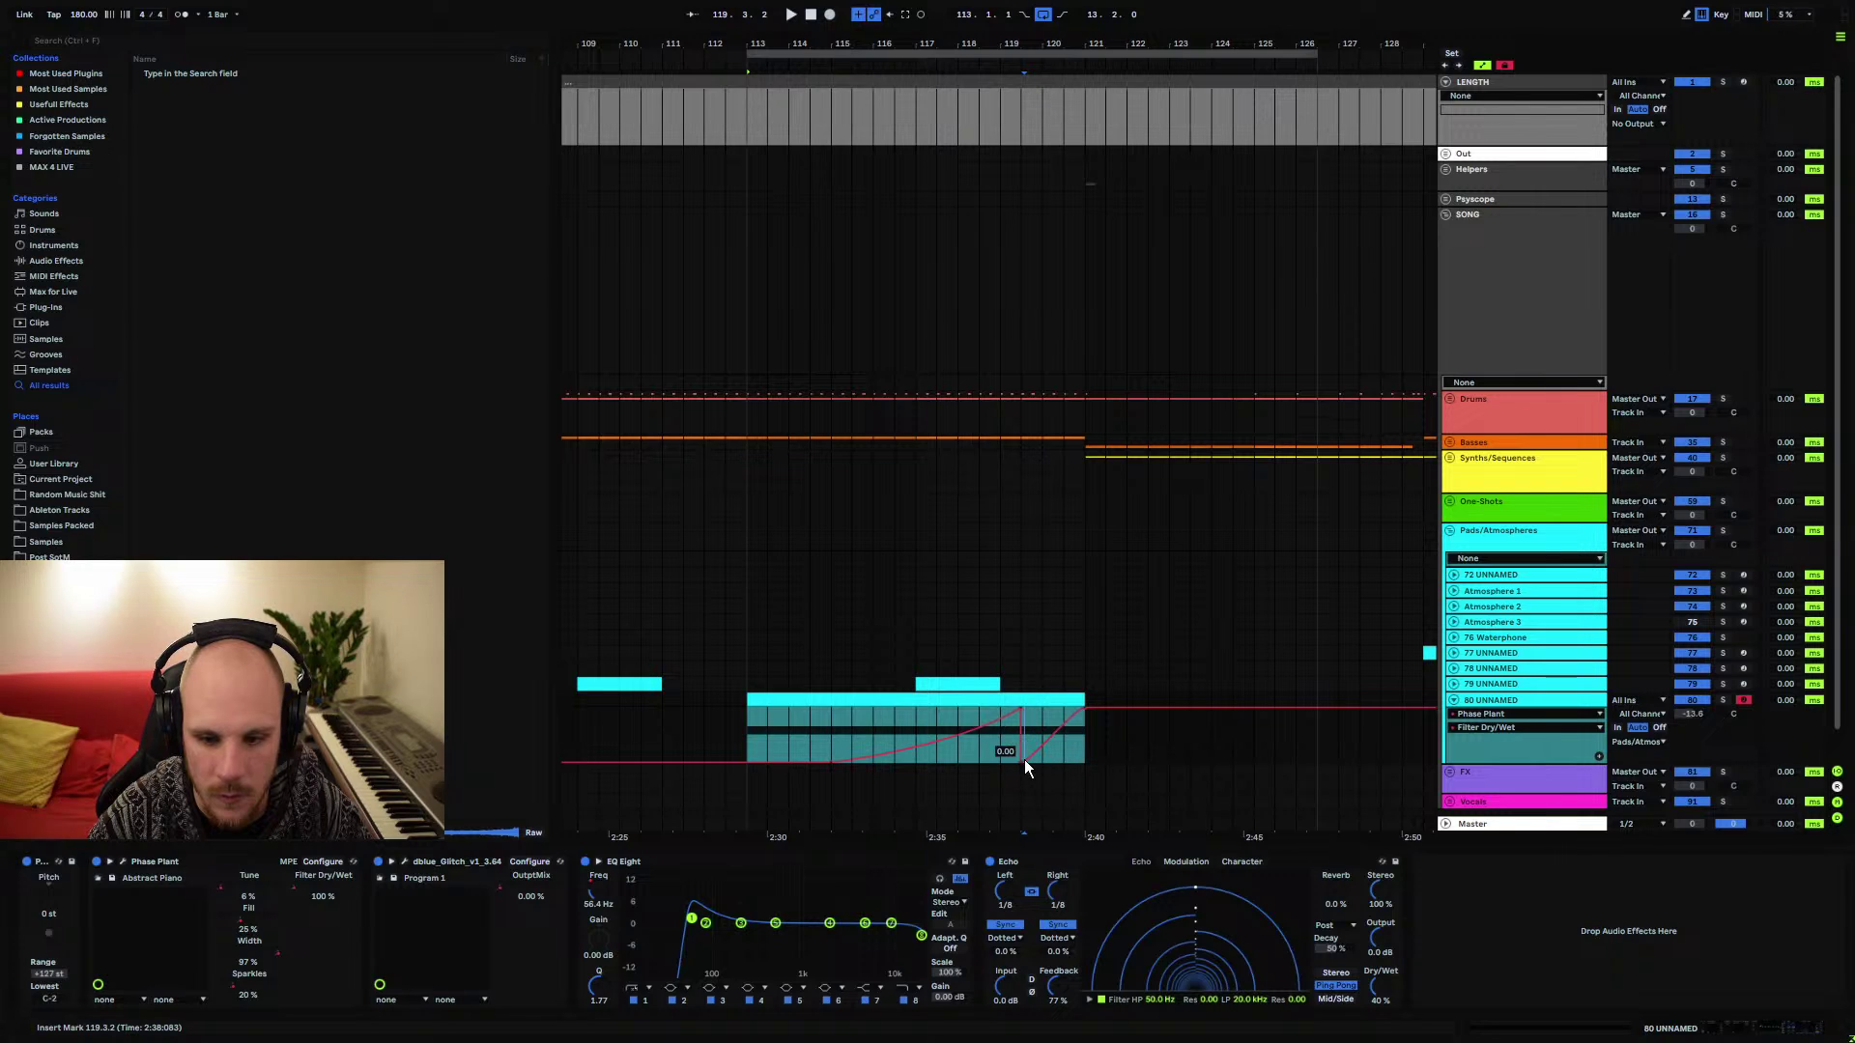
pyautogui.rightClick(1024, 760)
pyautogui.click(1130, 755)
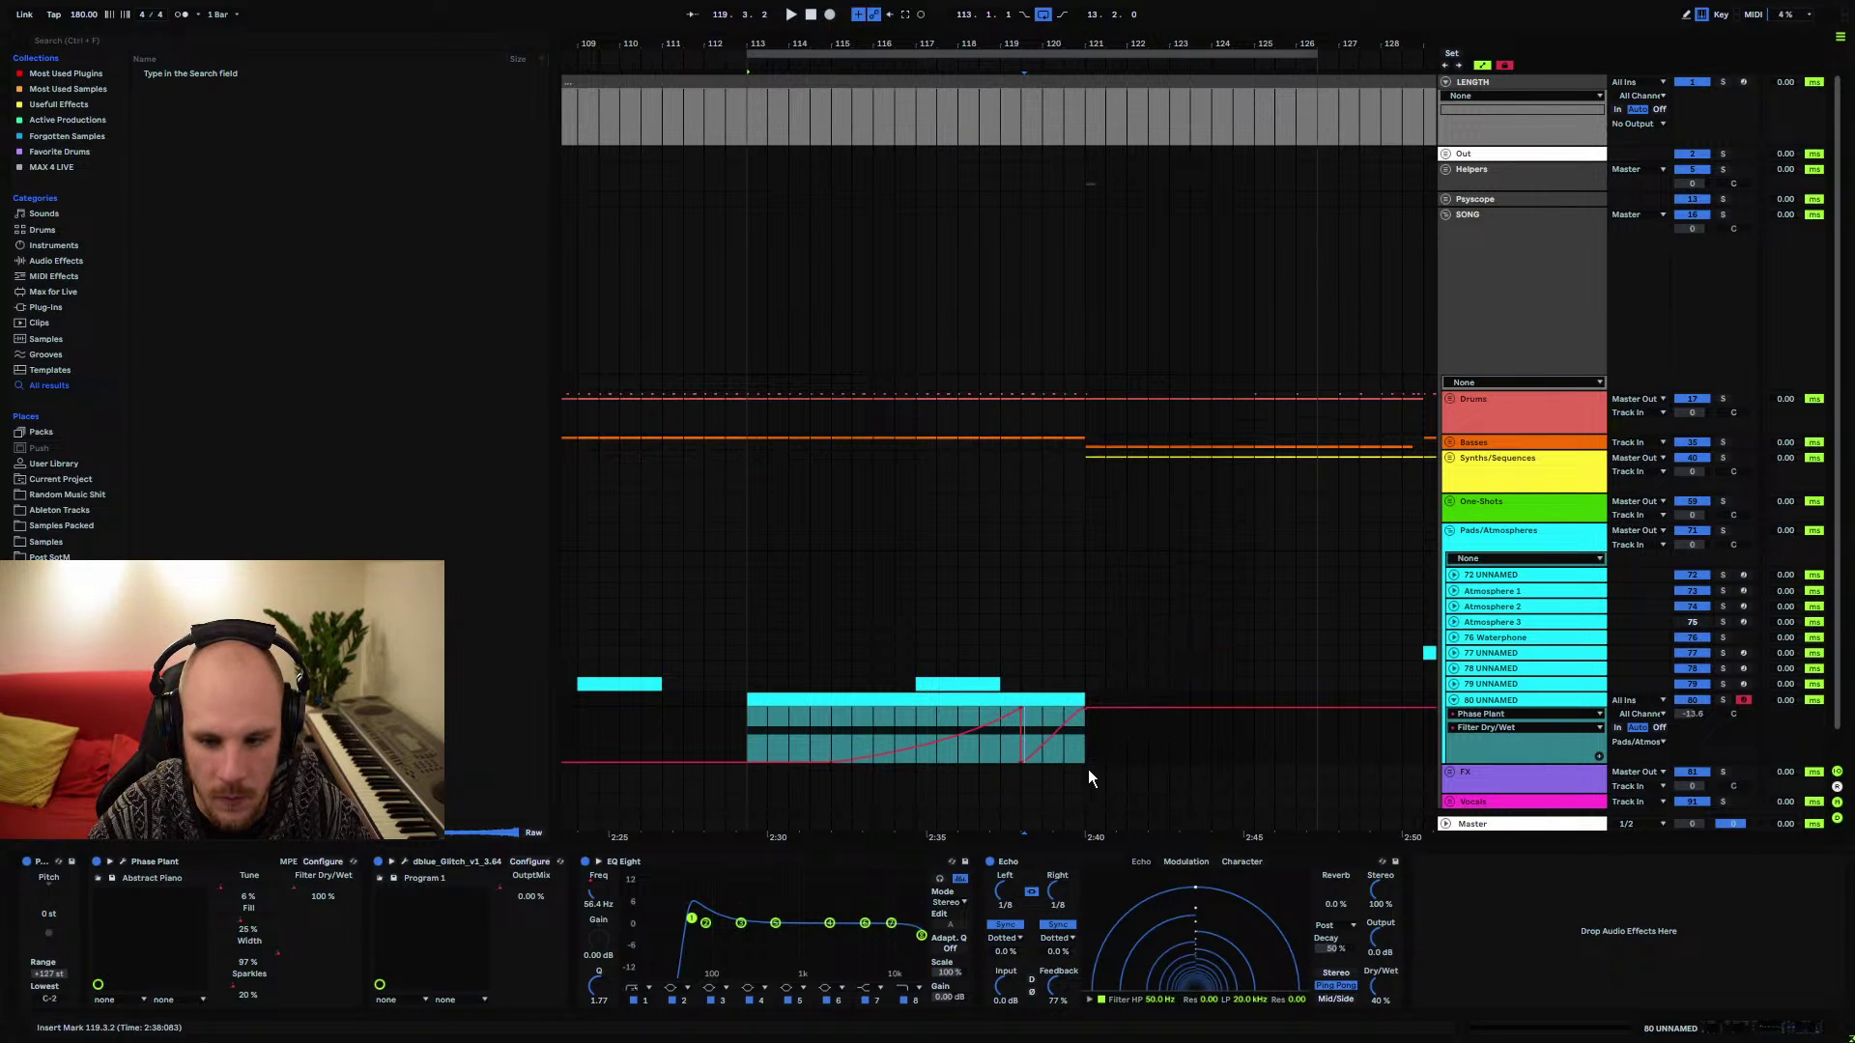
# Insert a falling S-curve shape between bars 121.3 and 123.3 in the Filter Dry/Wet lane and adjust its bend
pyautogui.rightClick(1111, 745)
pyautogui.click(1110, 745)
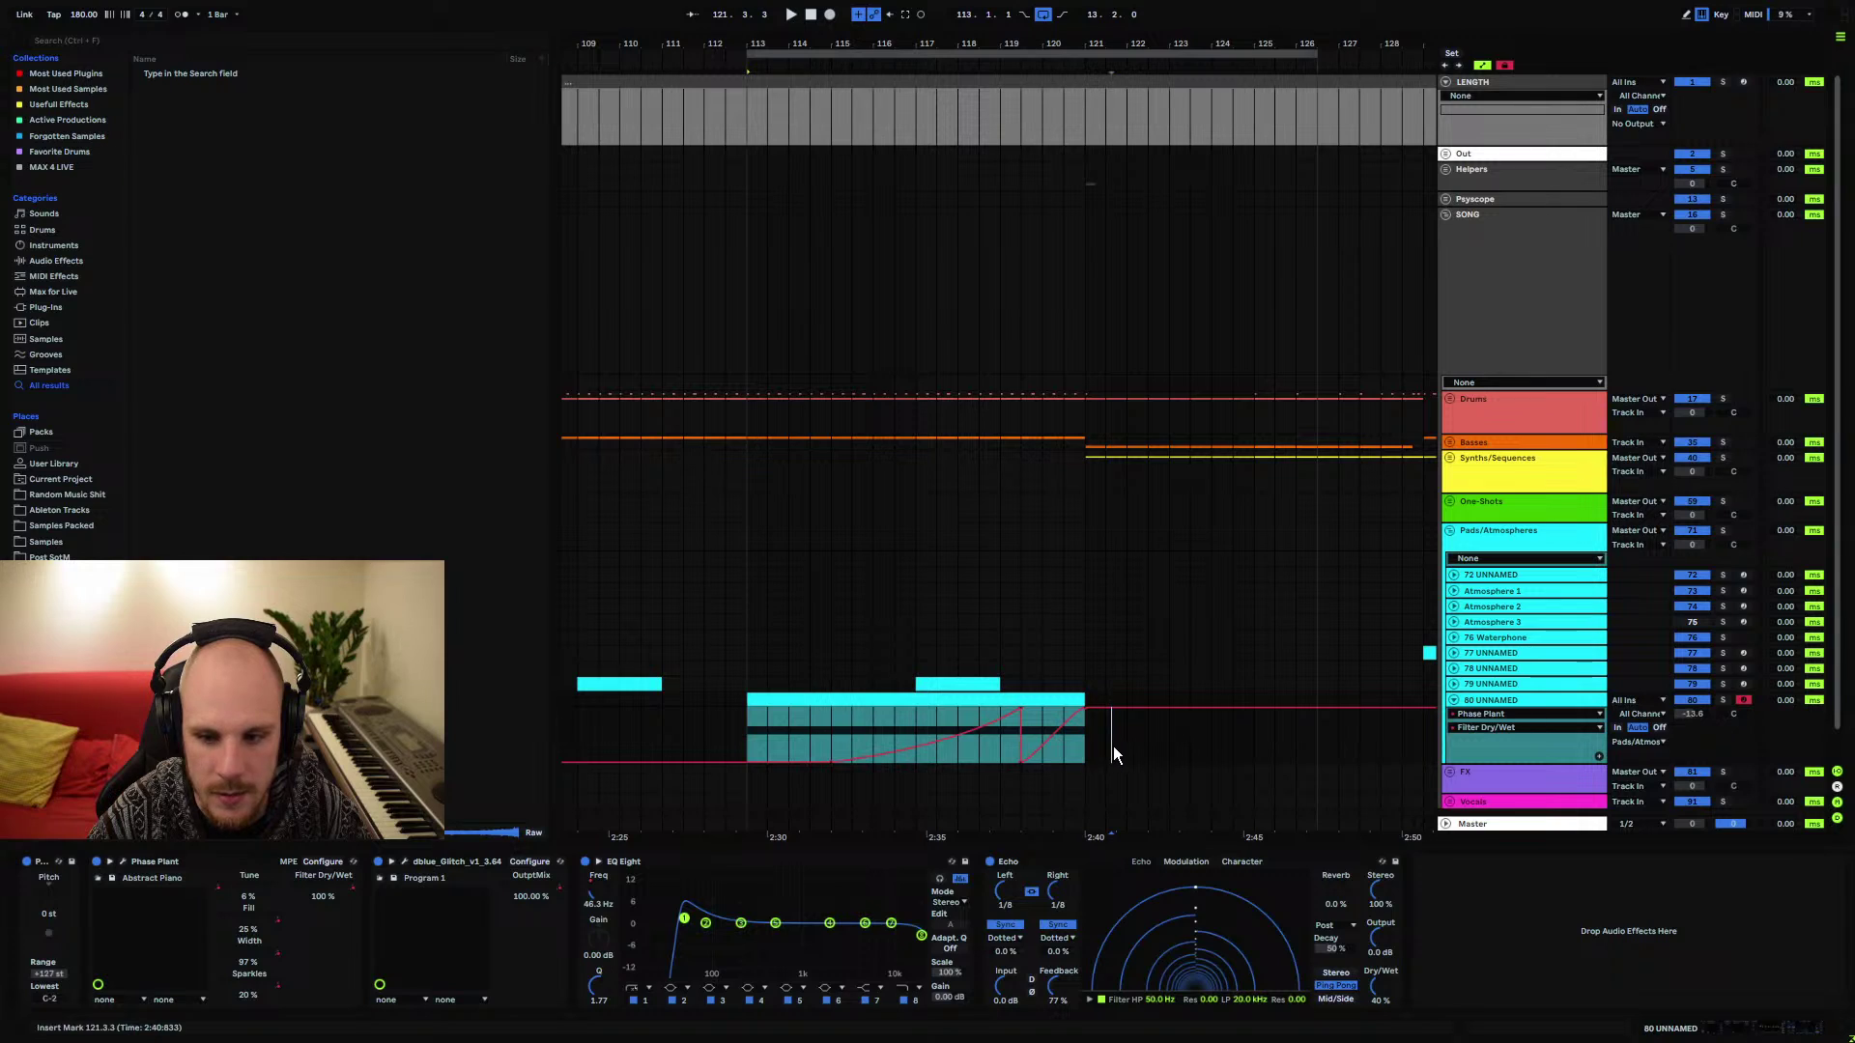
pyautogui.moveTo(1107, 745); pyautogui.dragTo(1191, 746)
pyautogui.rightClick(1185, 746)
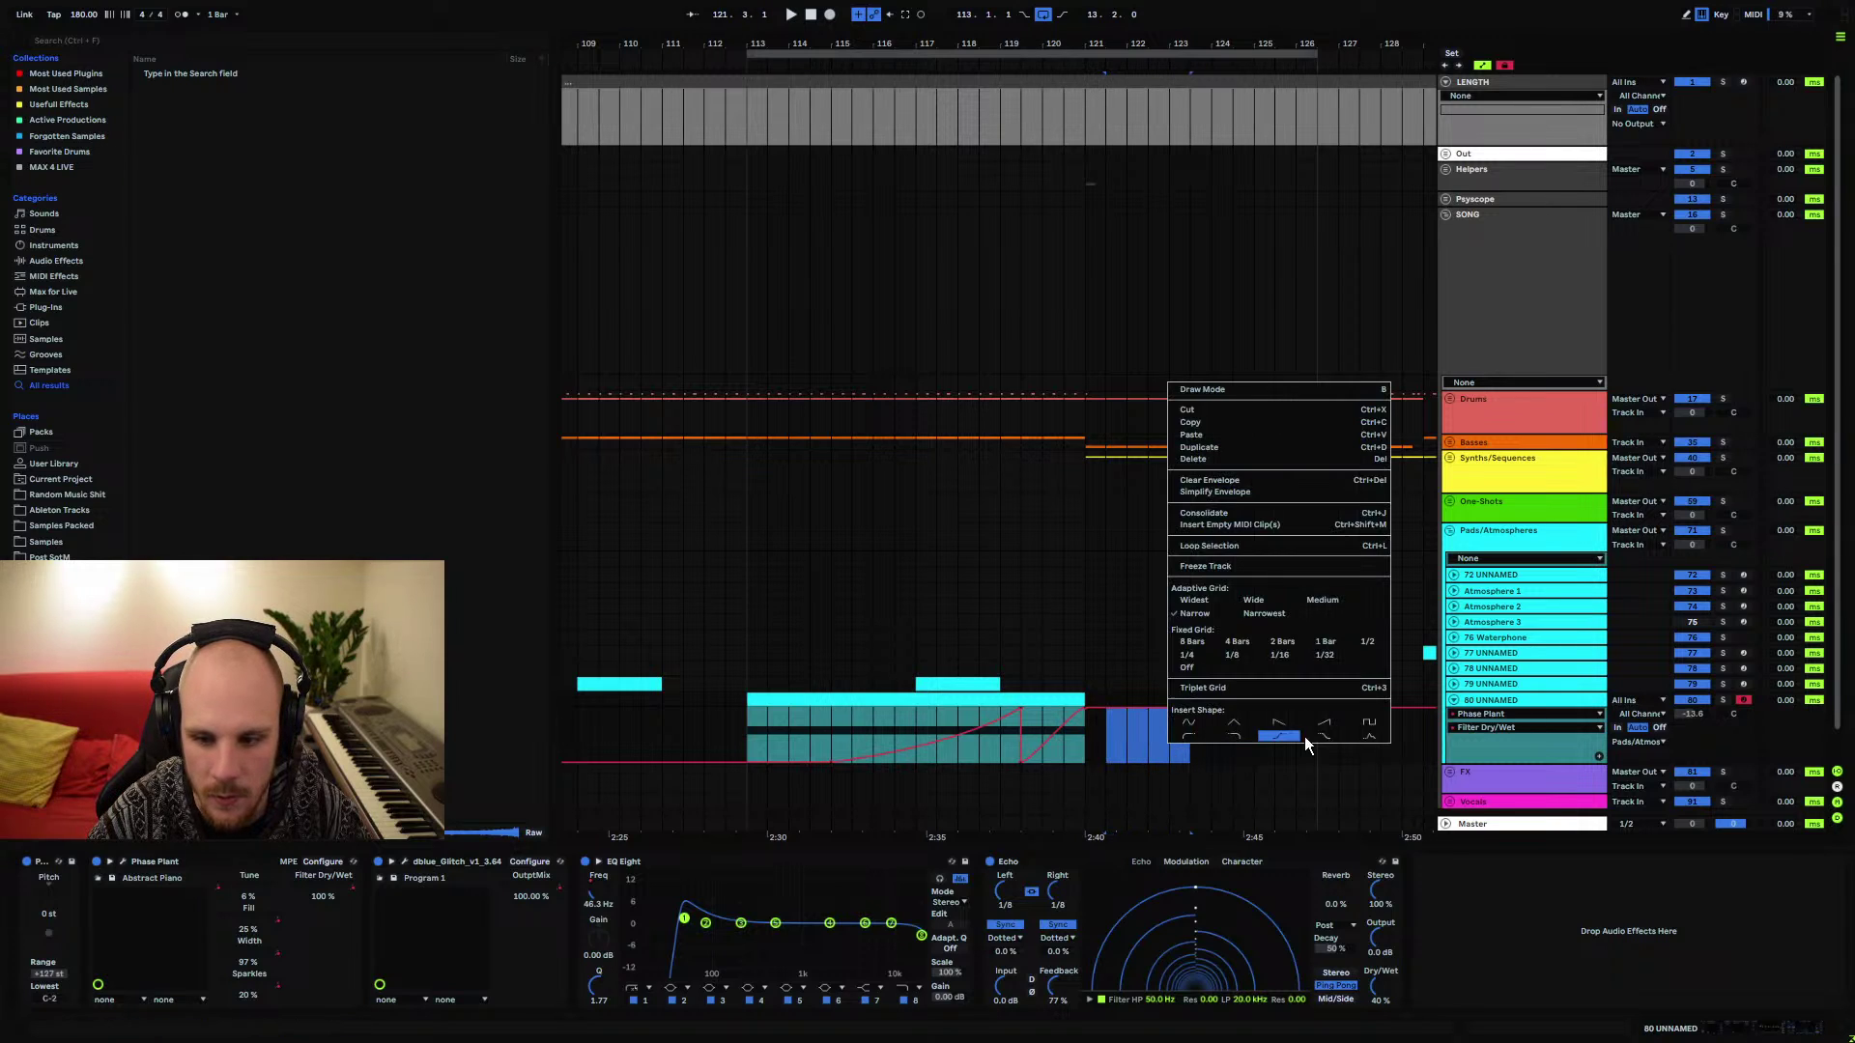
pyautogui.click(1322, 736)
pyautogui.click(1197, 715)
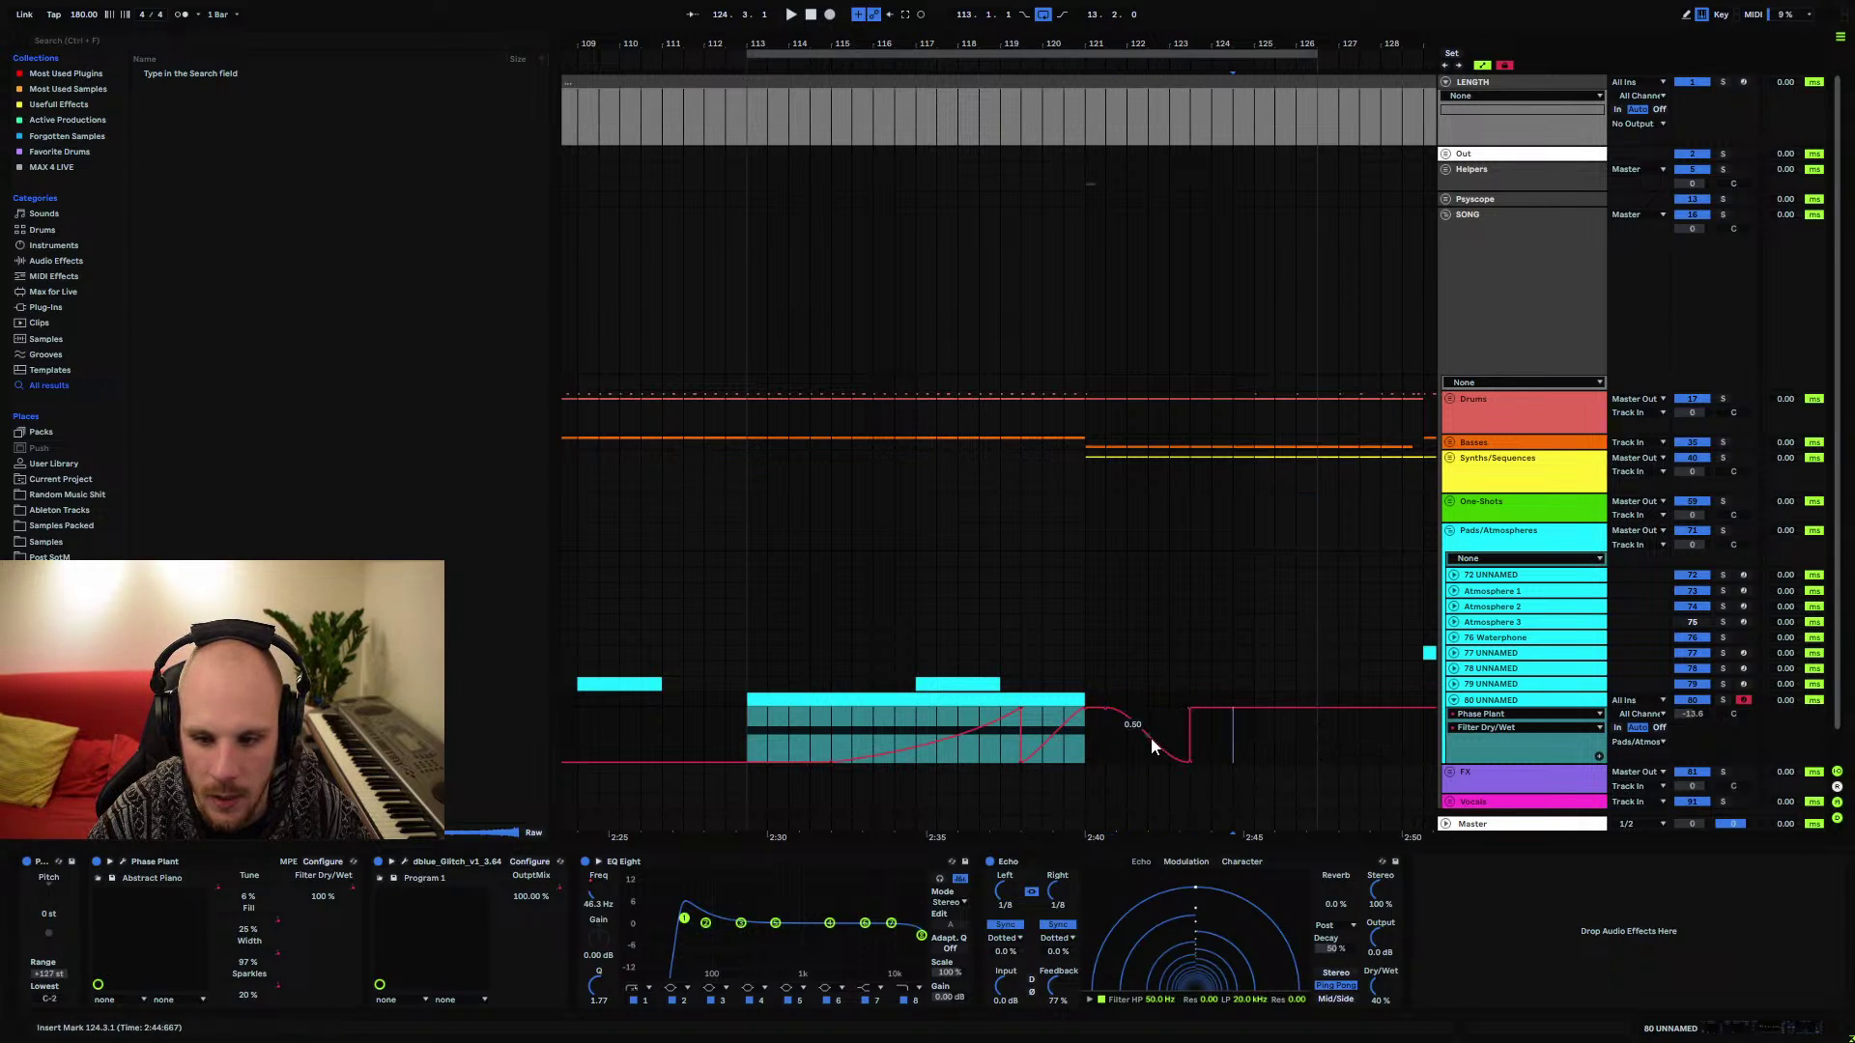
pyautogui.moveTo(1150, 739); pyautogui.dragTo(1150, 739)
pyautogui.rightClick(987, 722)
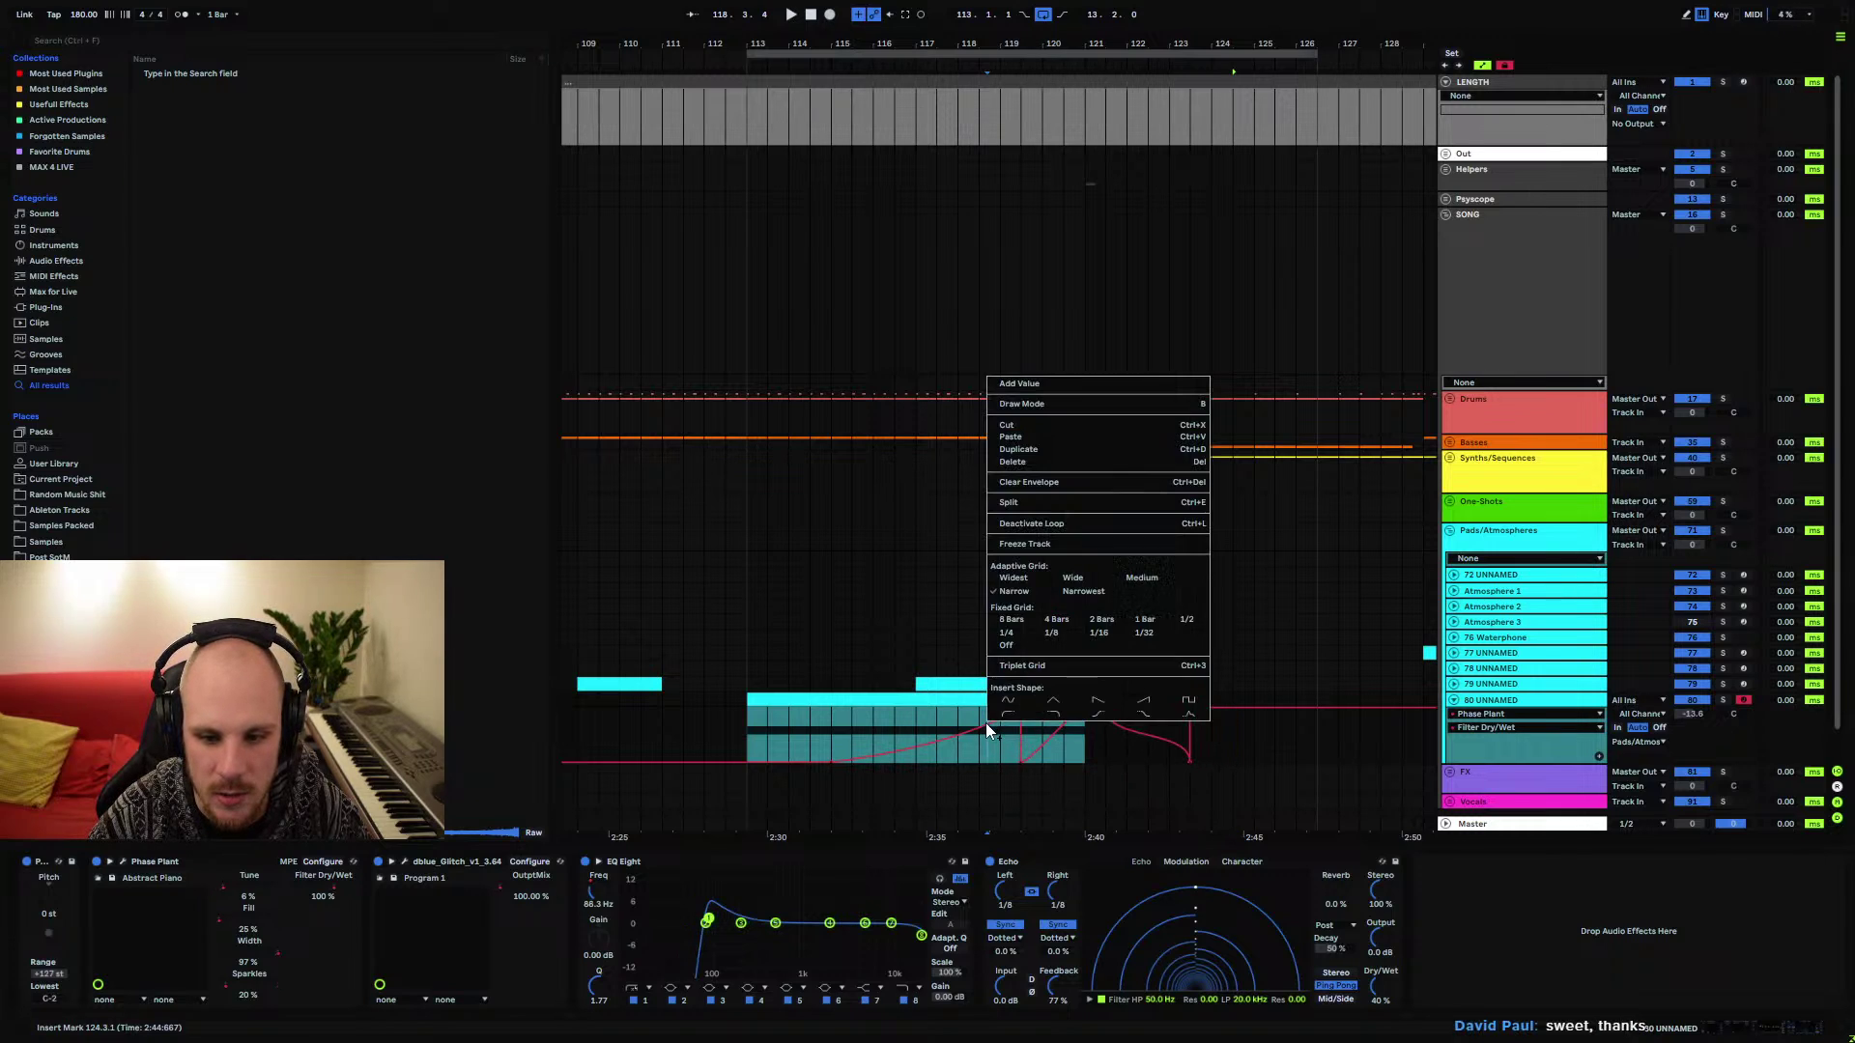
pyautogui.click(1311, 761)
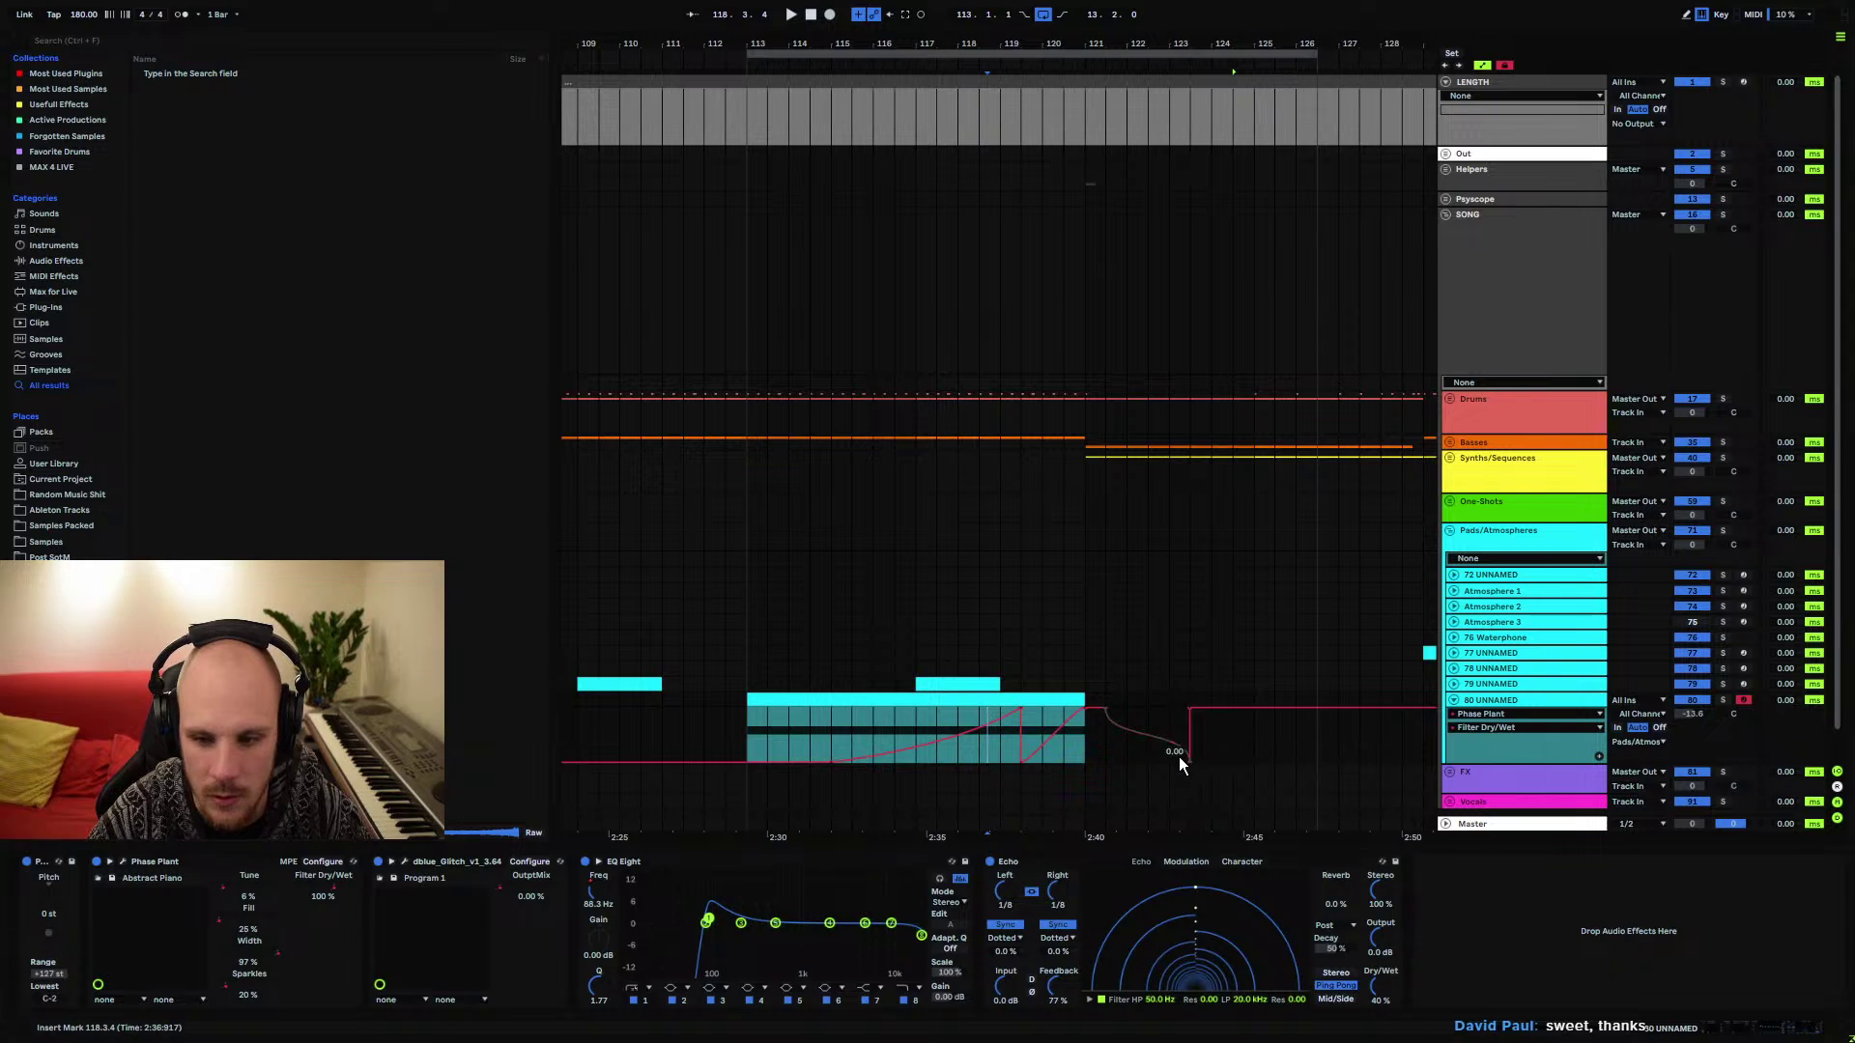
pyautogui.moveTo(1146, 744); pyautogui.dragTo(1153, 729)
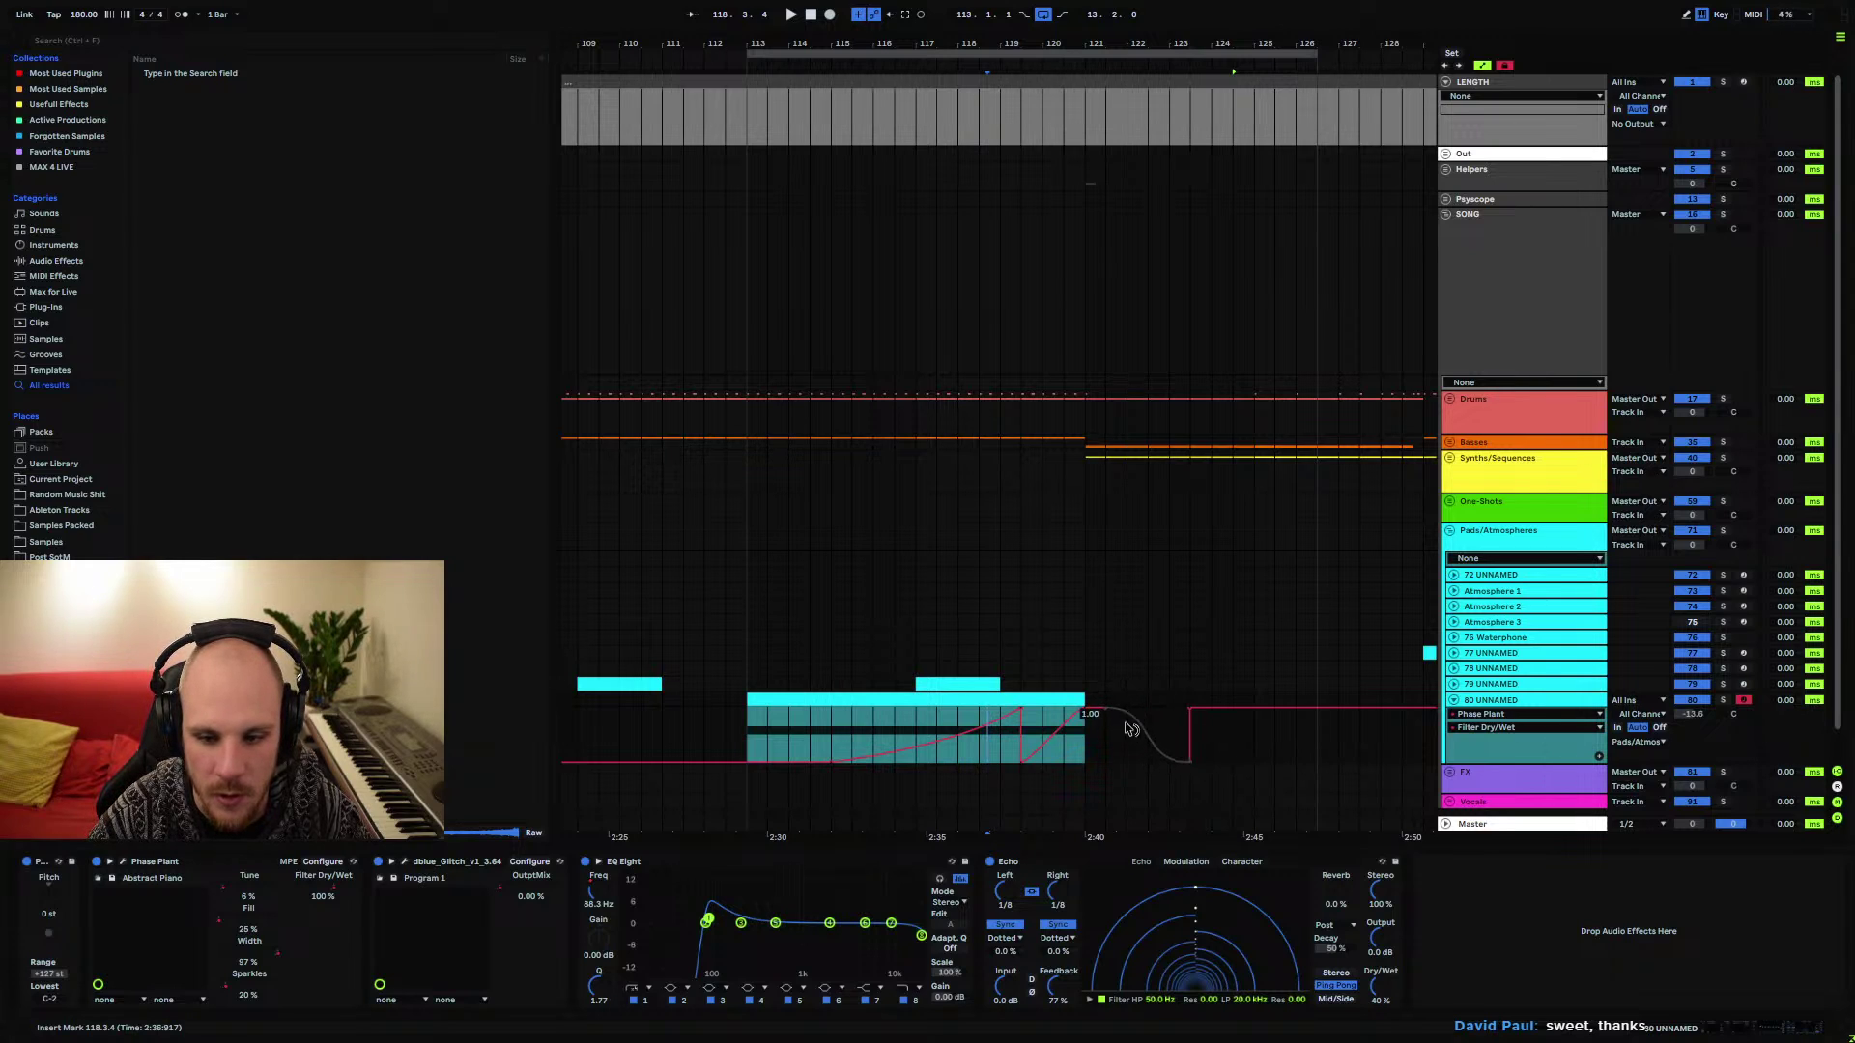
# Steepen the Filter Dry/Wet rise and replace the second ramp and the extra falling shape with a curved drop to 0 at bar 121
pyautogui.moveTo(925, 744); pyautogui.dragTo(926, 744)
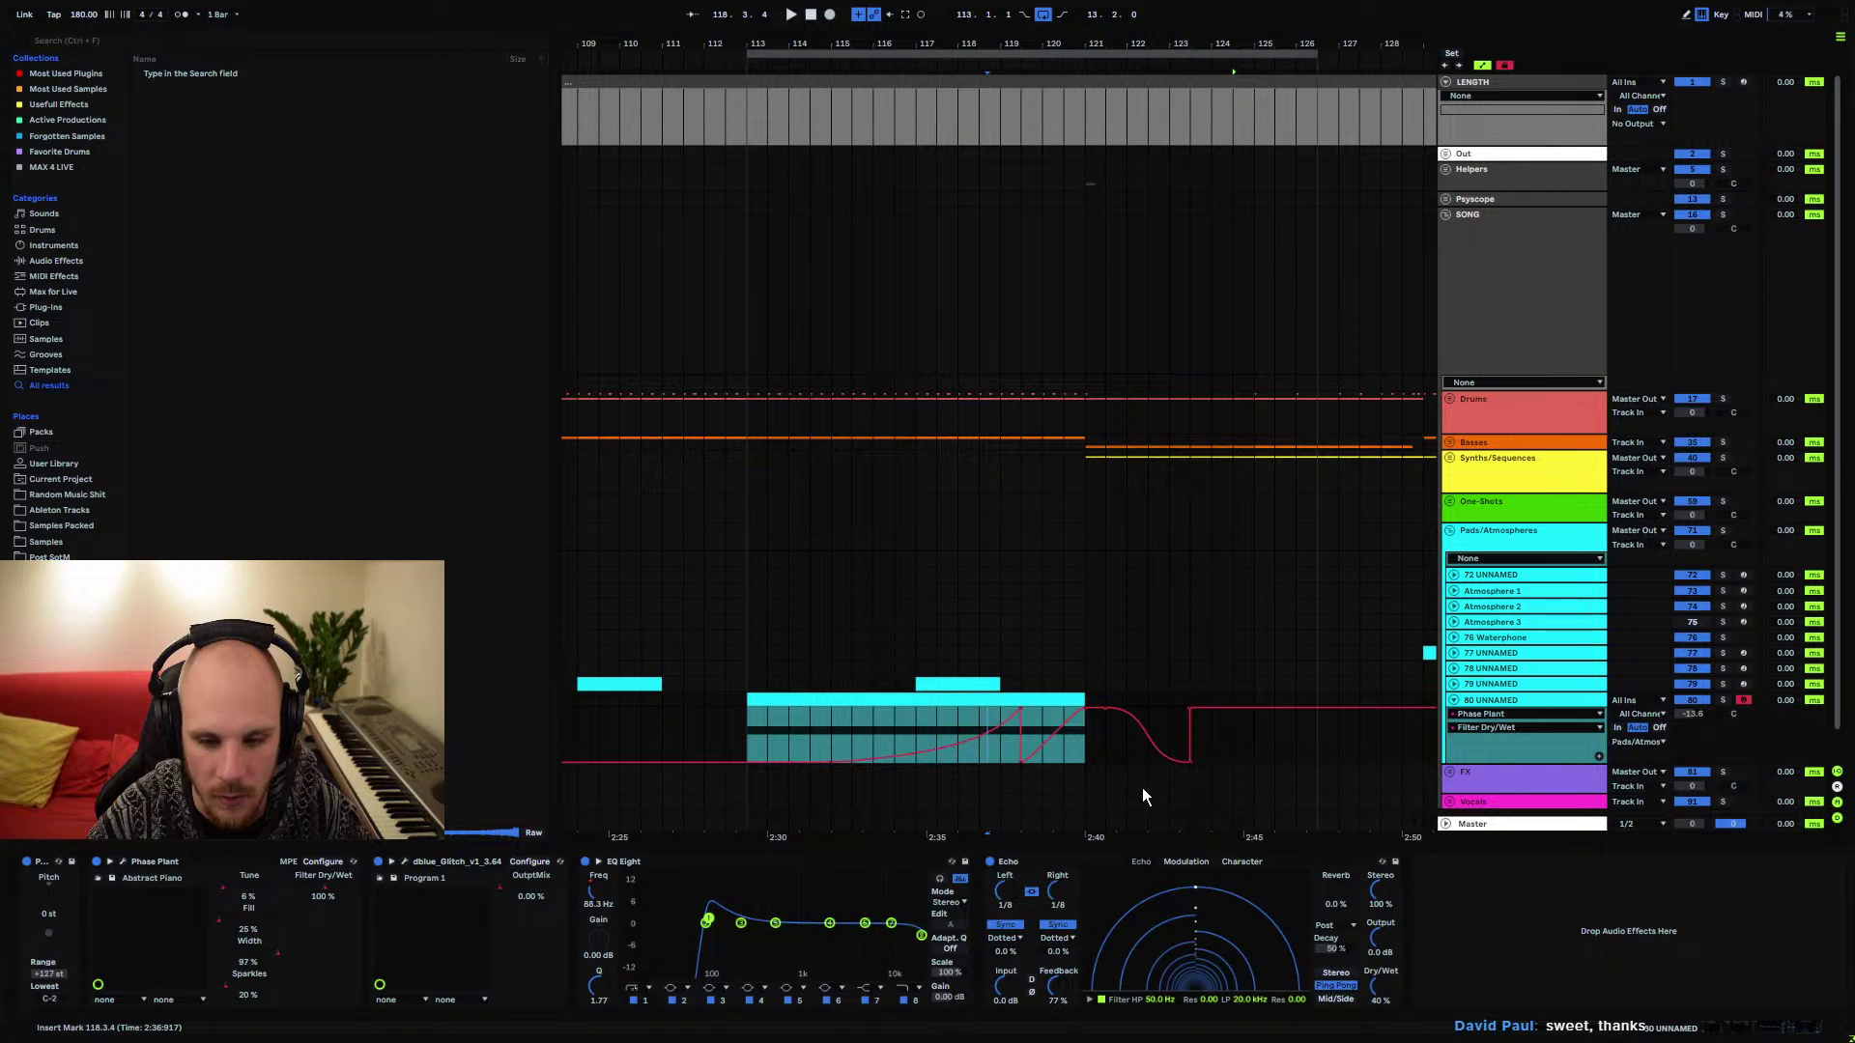
pyautogui.click(1192, 762)
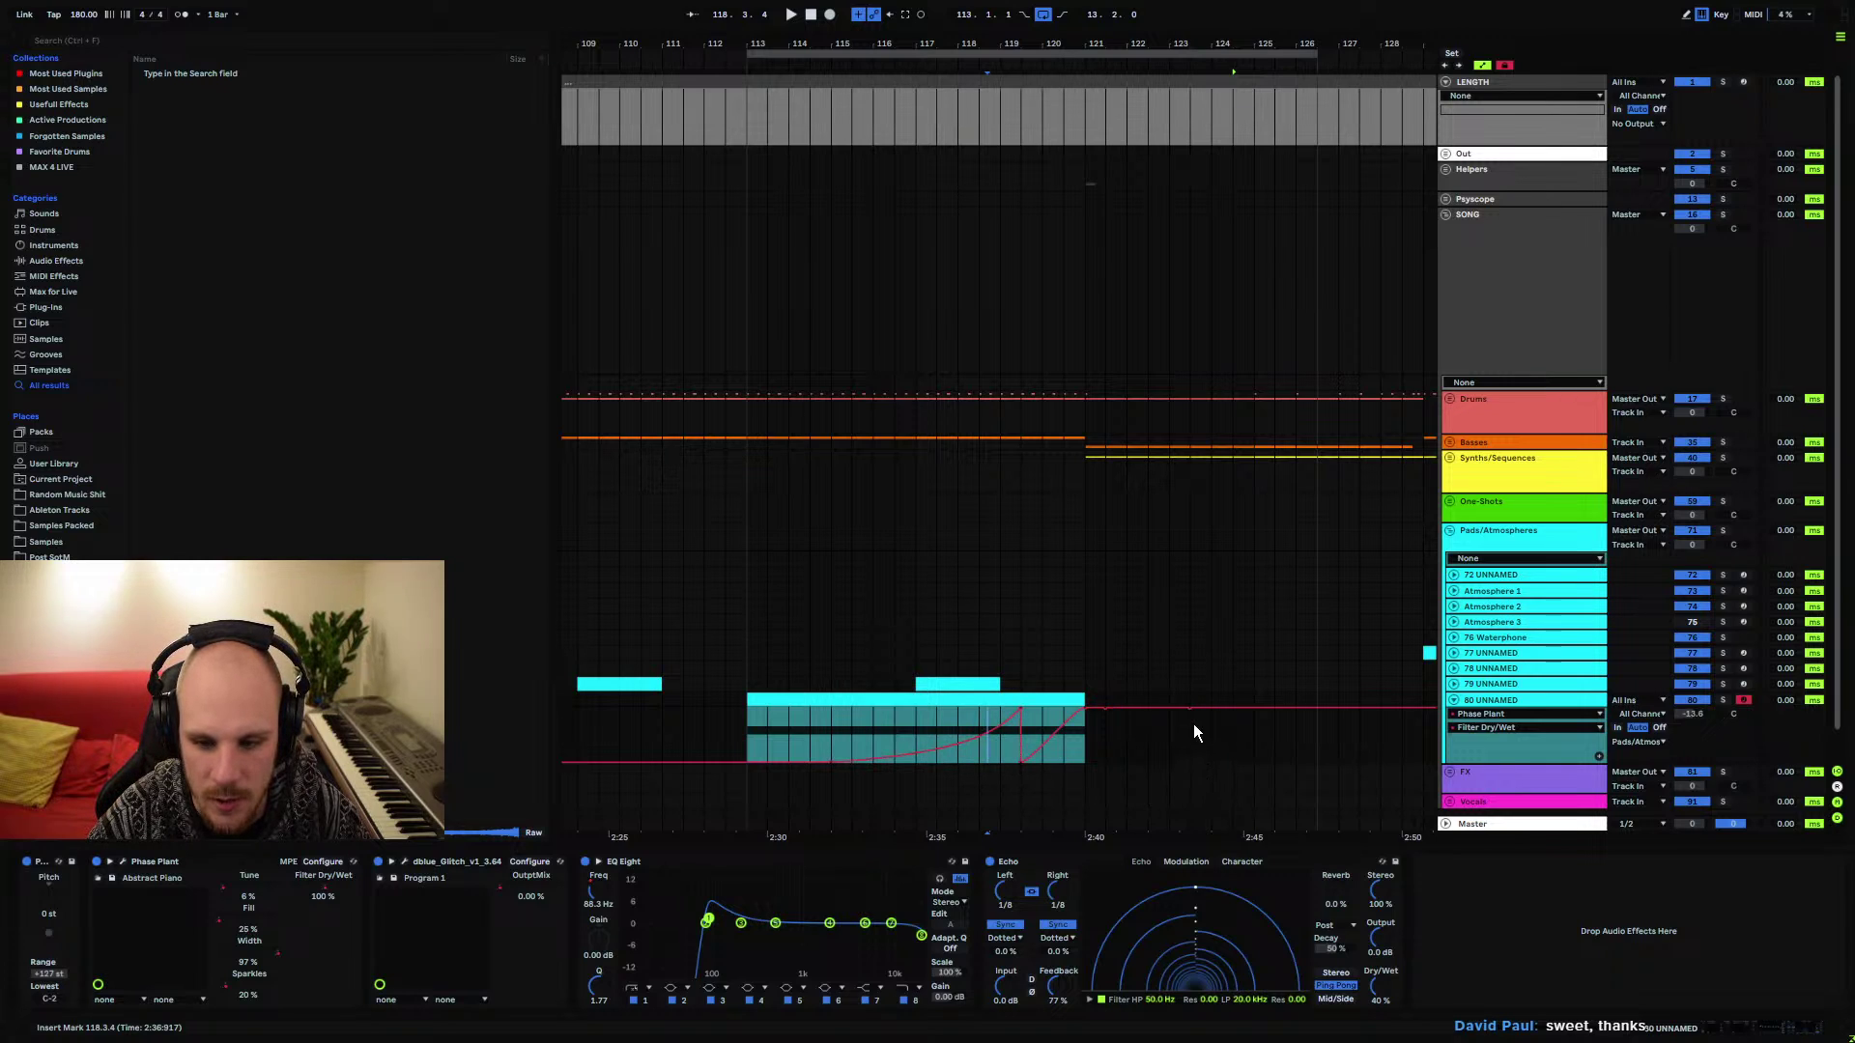
pyautogui.click(1086, 709)
pyautogui.moveTo(1020, 761); pyautogui.dragTo(1082, 761)
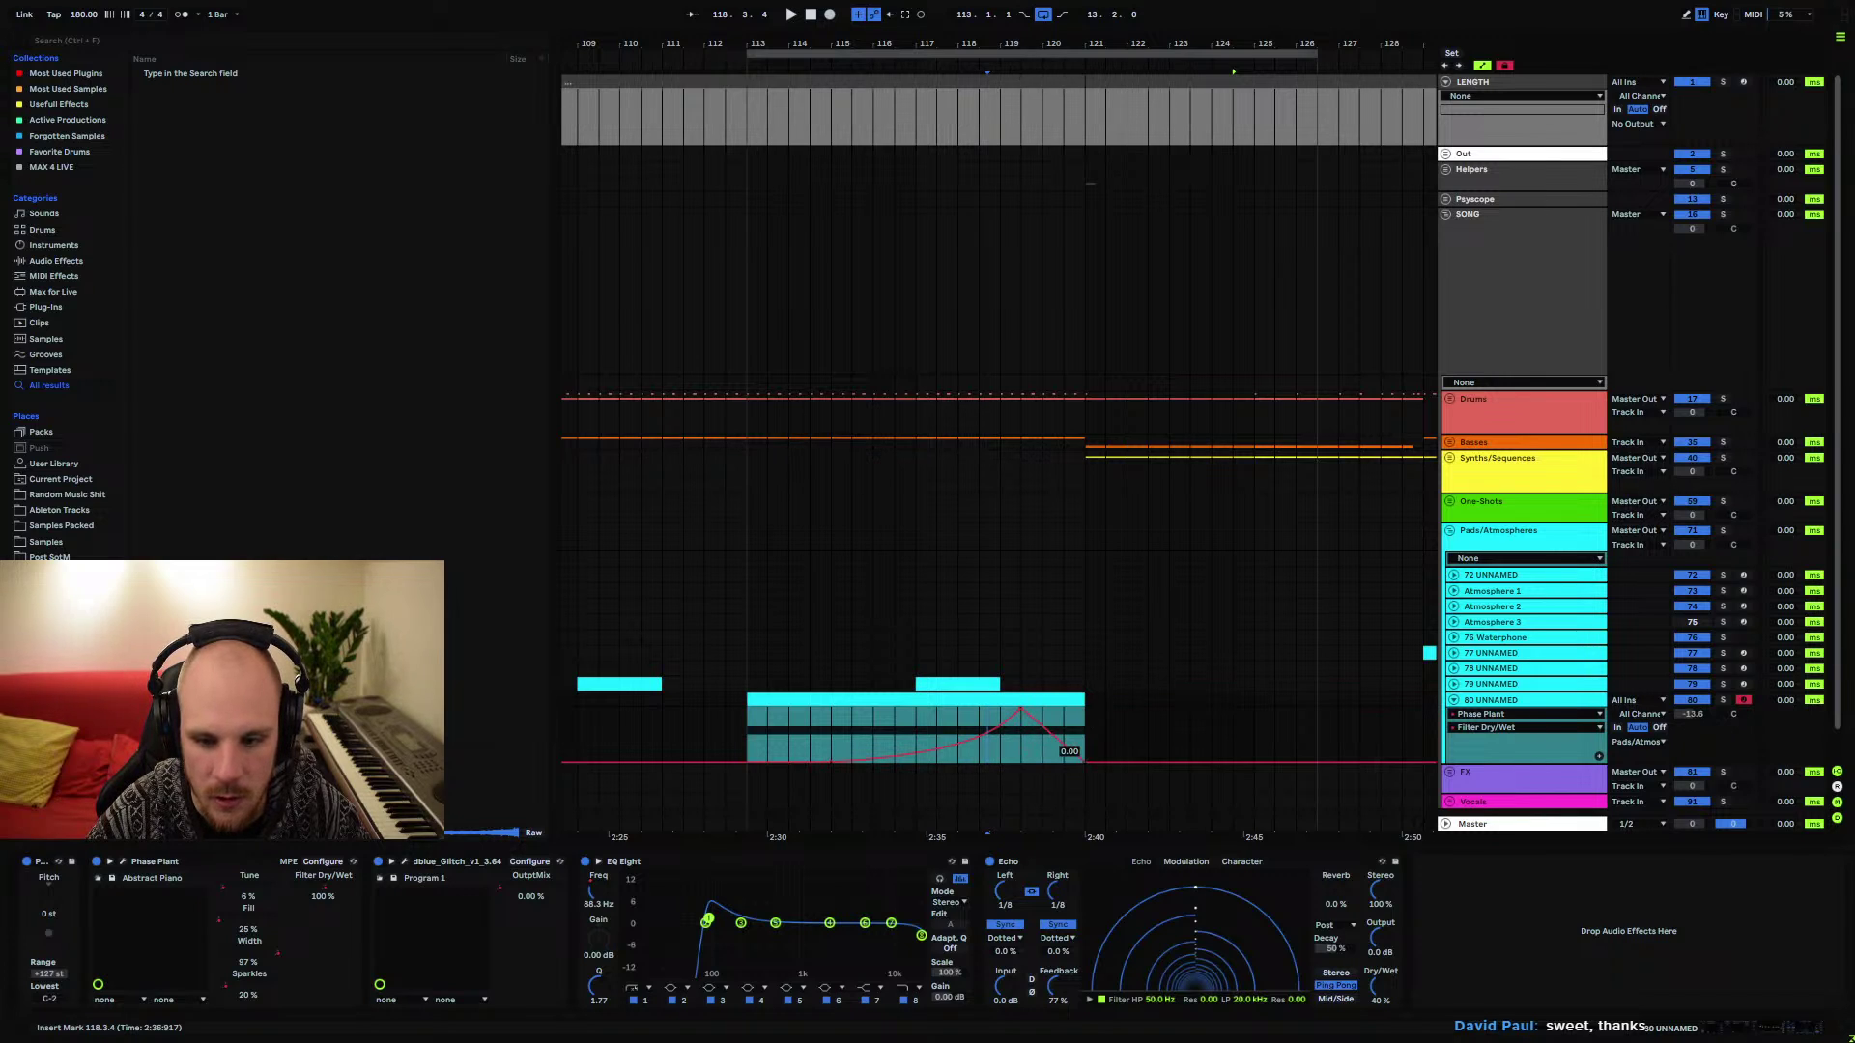
pyautogui.click(1072, 730)
pyautogui.click(979, 747)
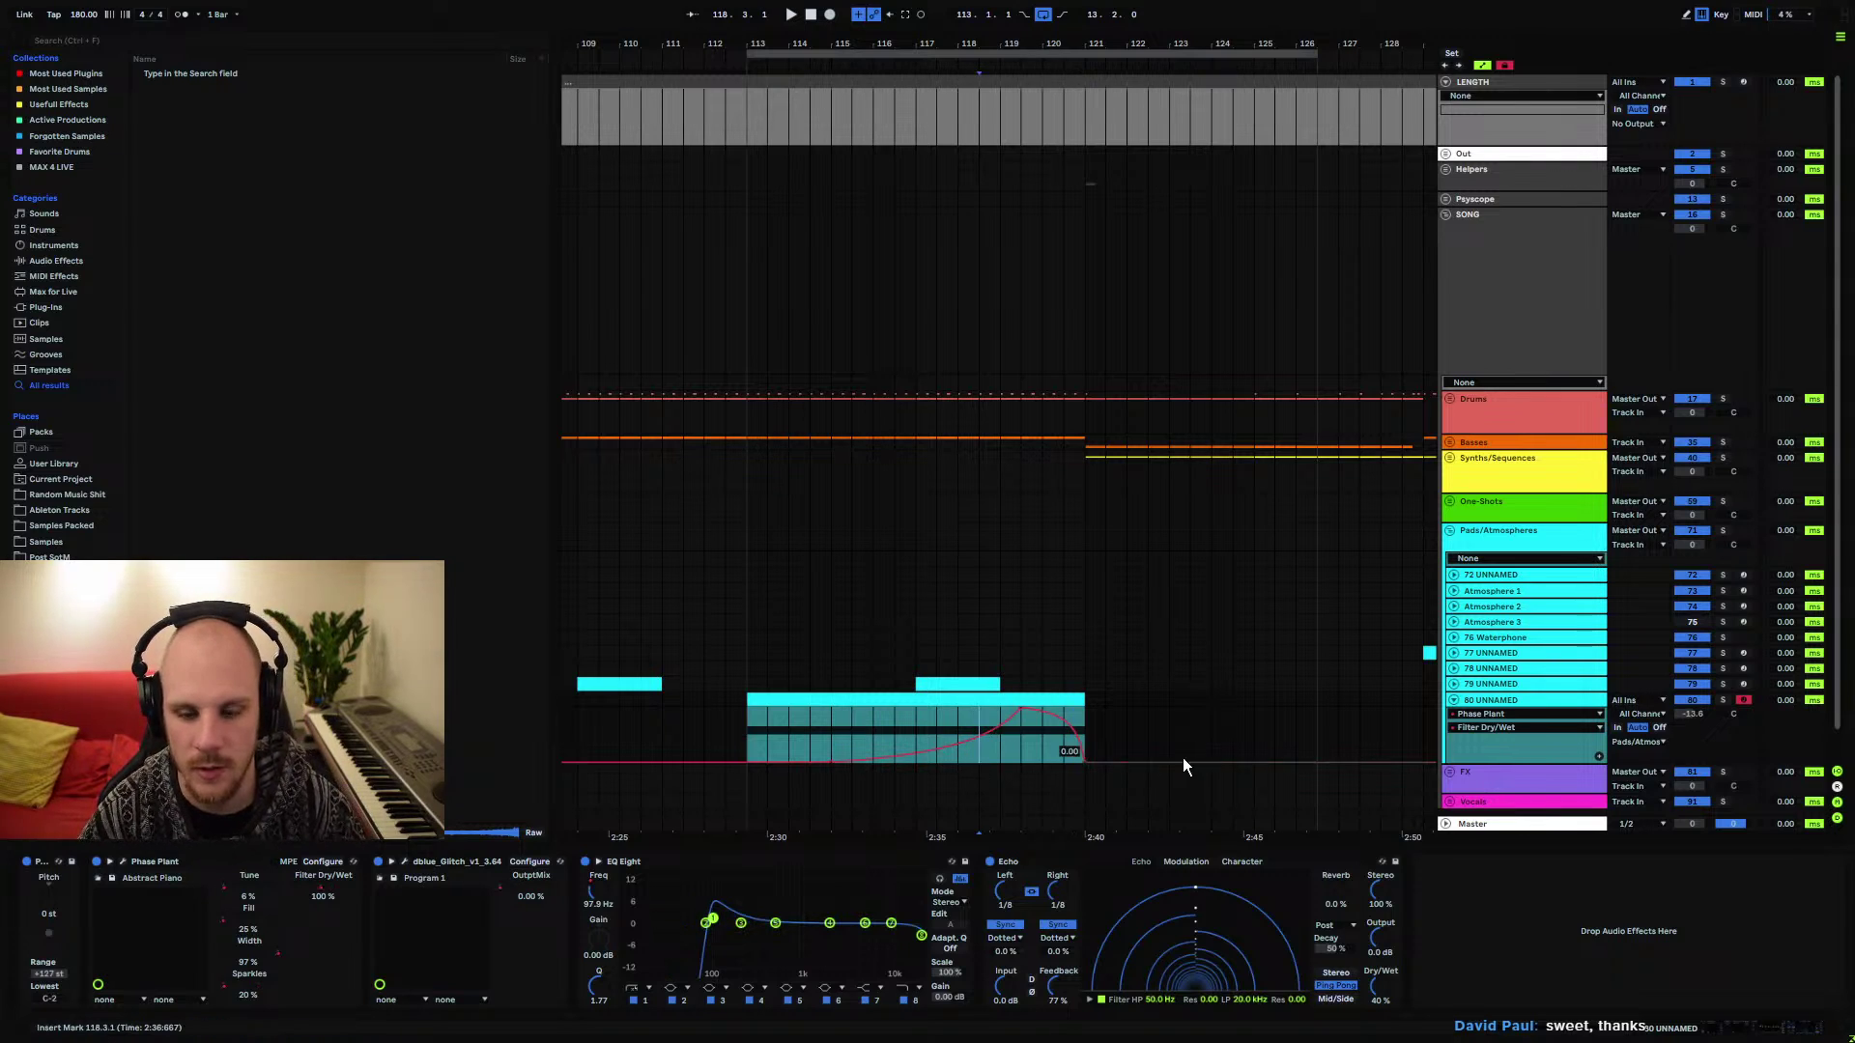
# Listen to the reshaped atmosphere in the mix, restarting playback from bar 113 with the 80 UNNAMED lane unfolded
pyautogui.click(1453, 699)
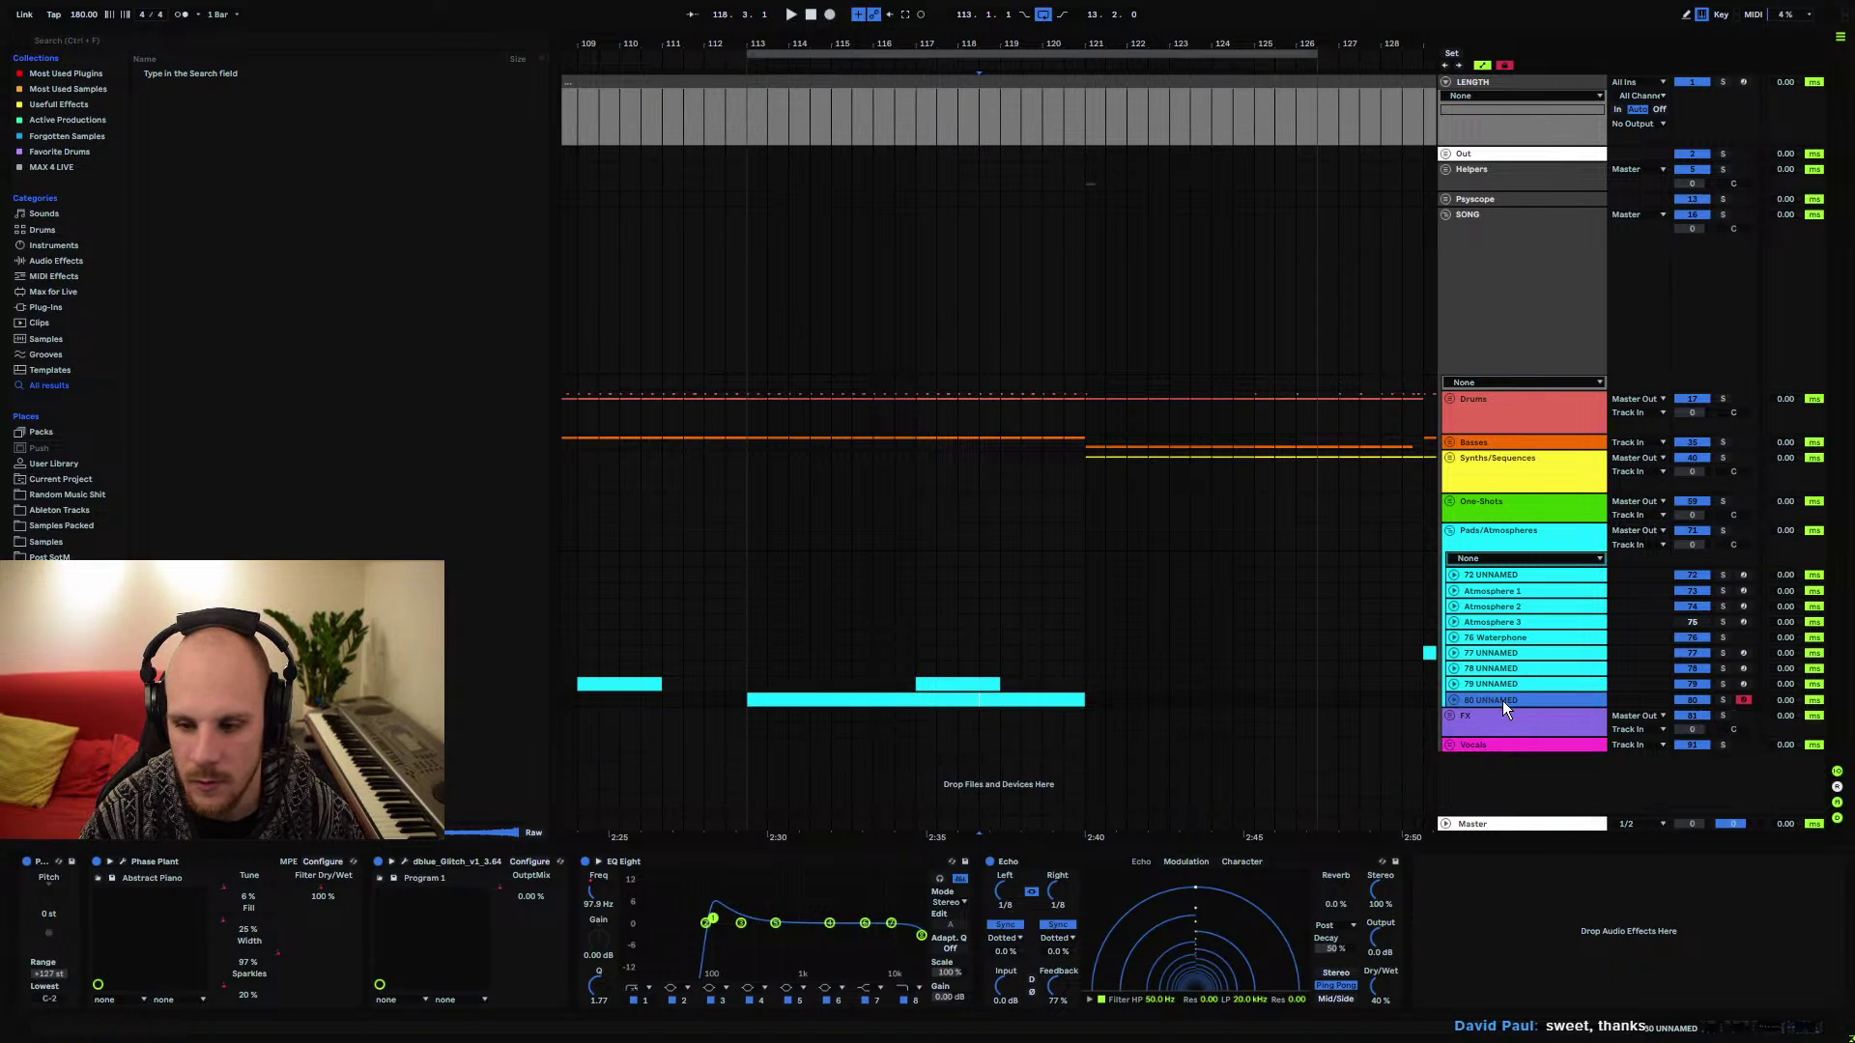
pyautogui.press('space')
pyautogui.hscroll(3, 1148, 693)
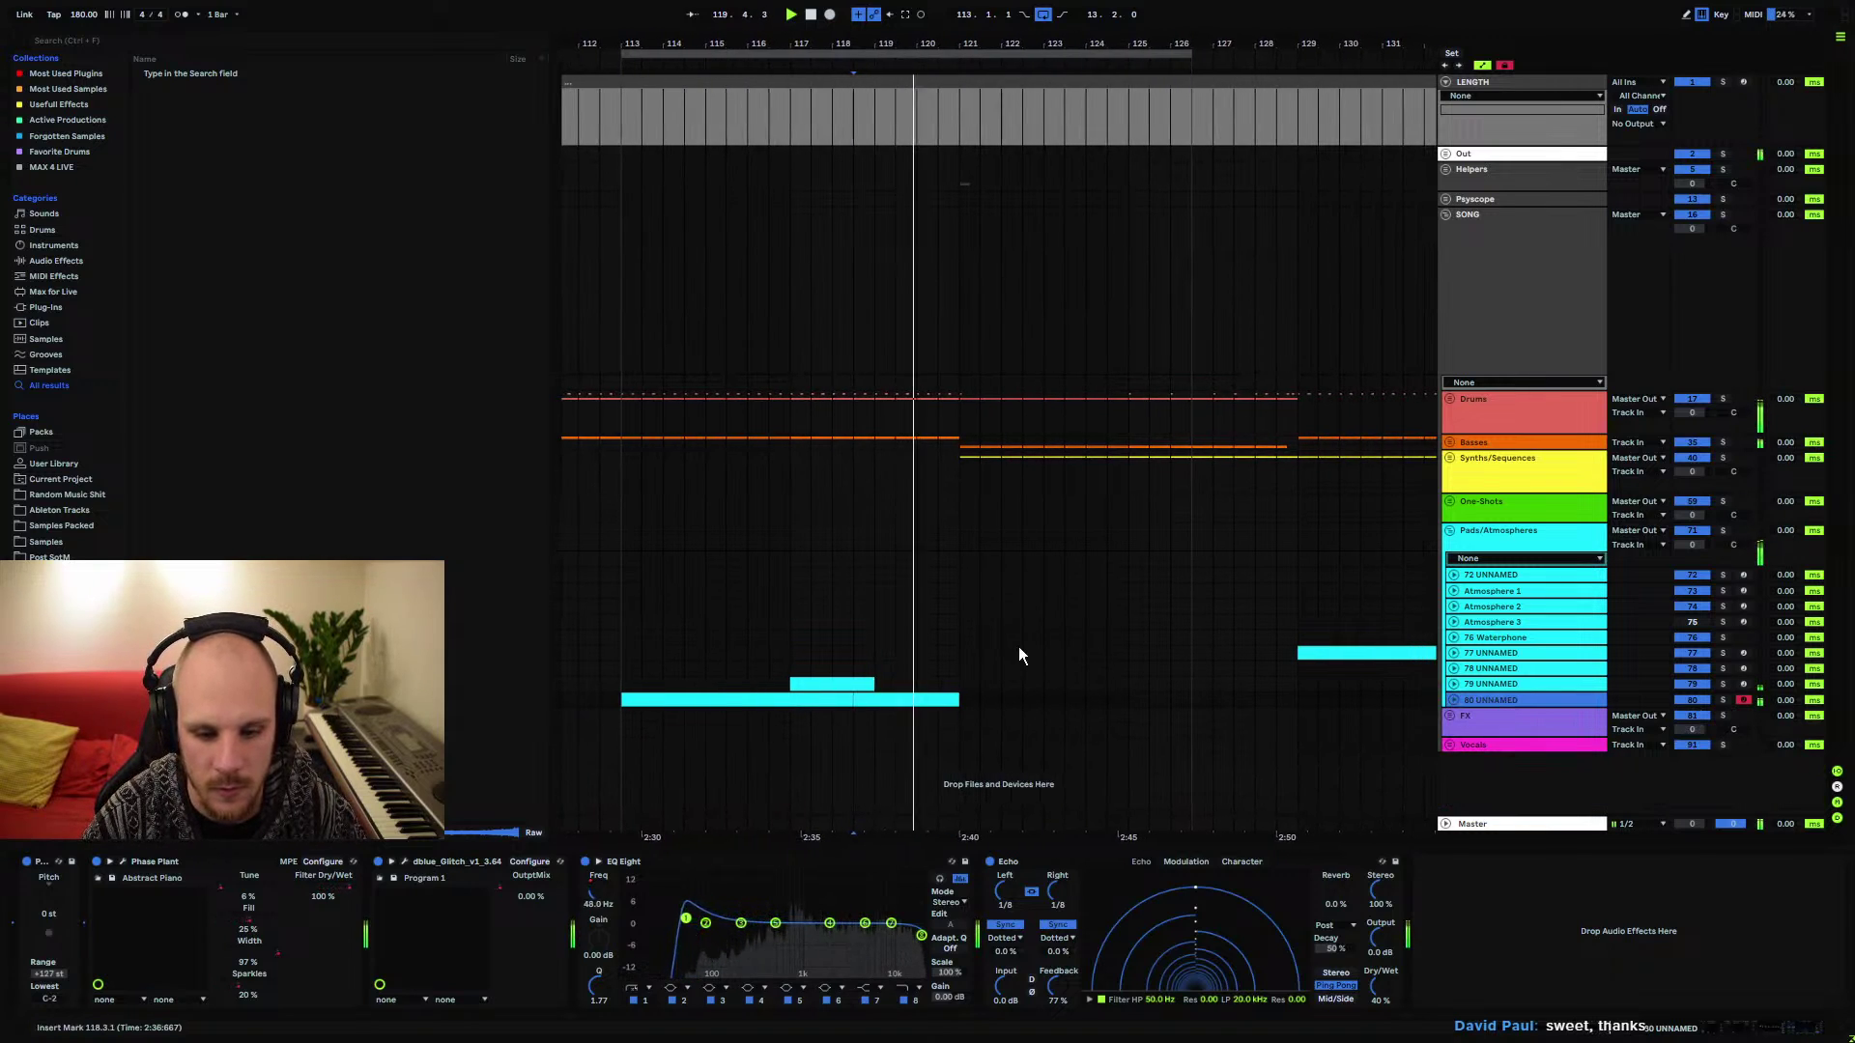
pyautogui.click(1453, 700)
pyautogui.press('space')
pyautogui.press('space')
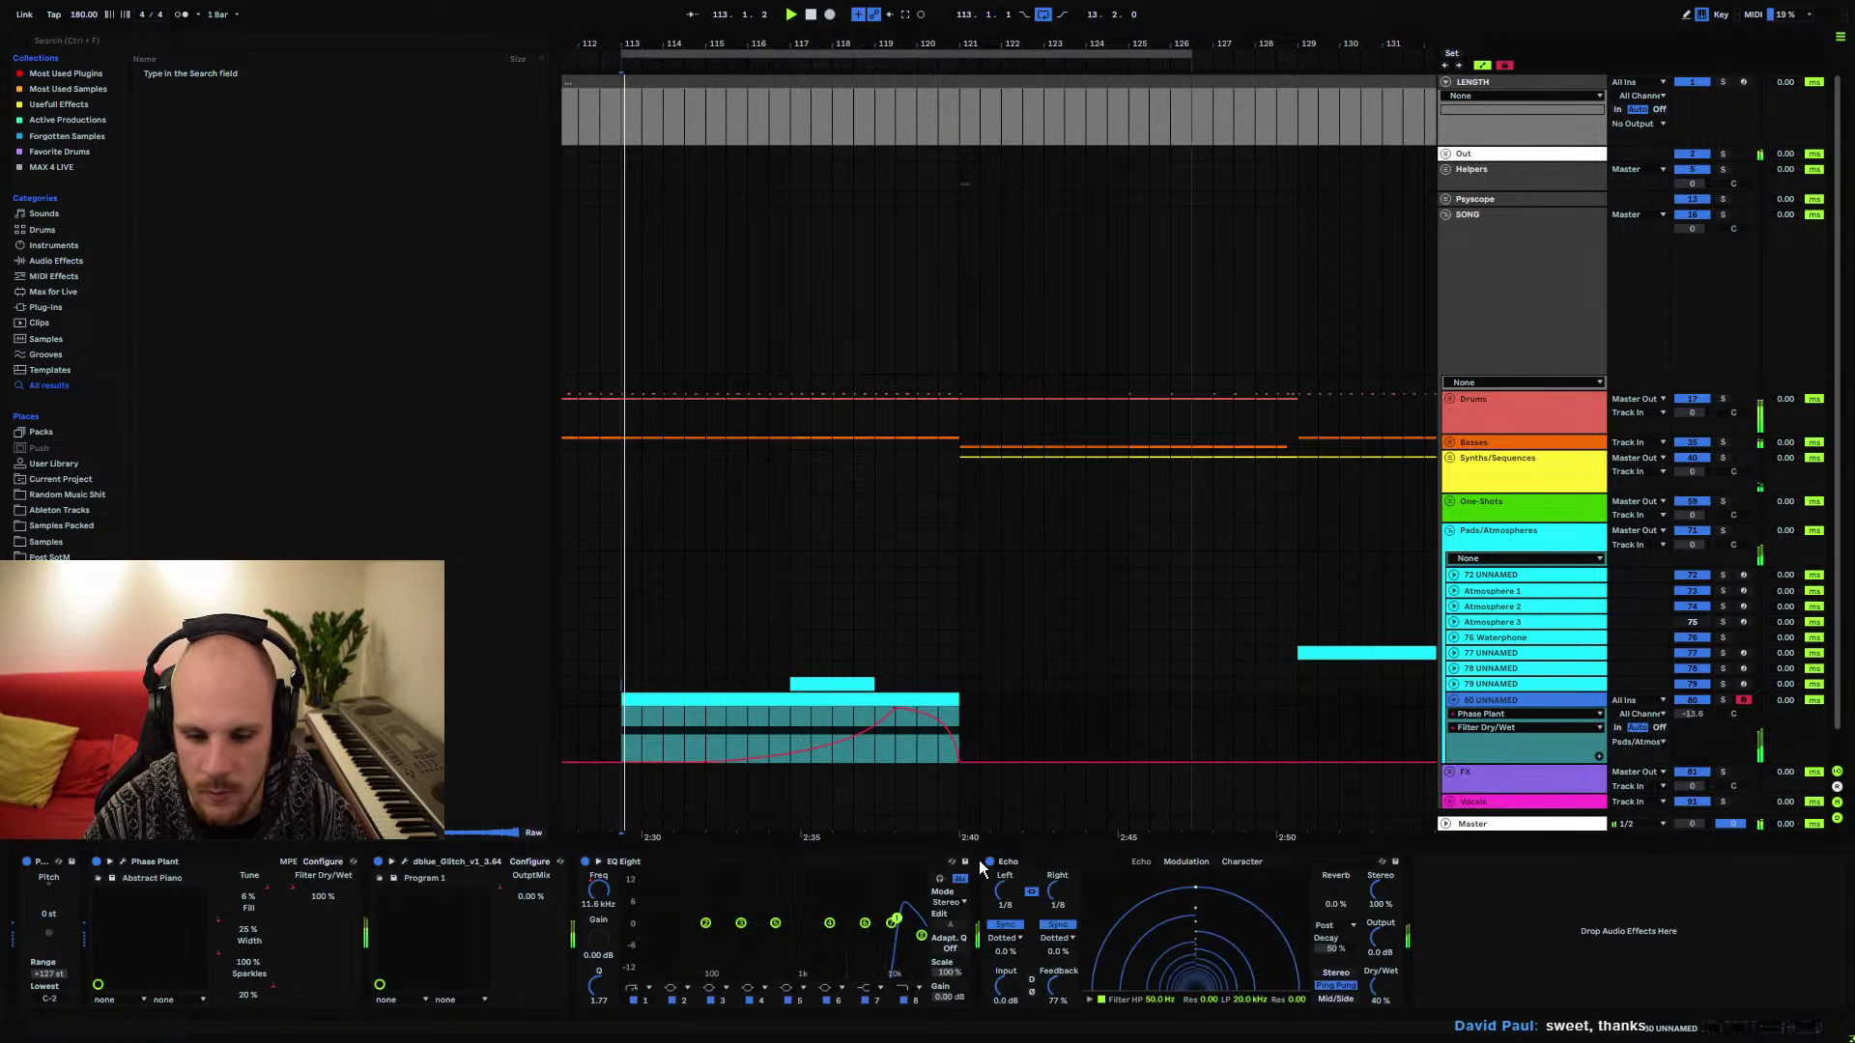
# Raise the end of EQ Eight's 1 Frequency A automation to about 22 kHz at bar 121, forming a dip across the clip
pyautogui.click(645, 1000)
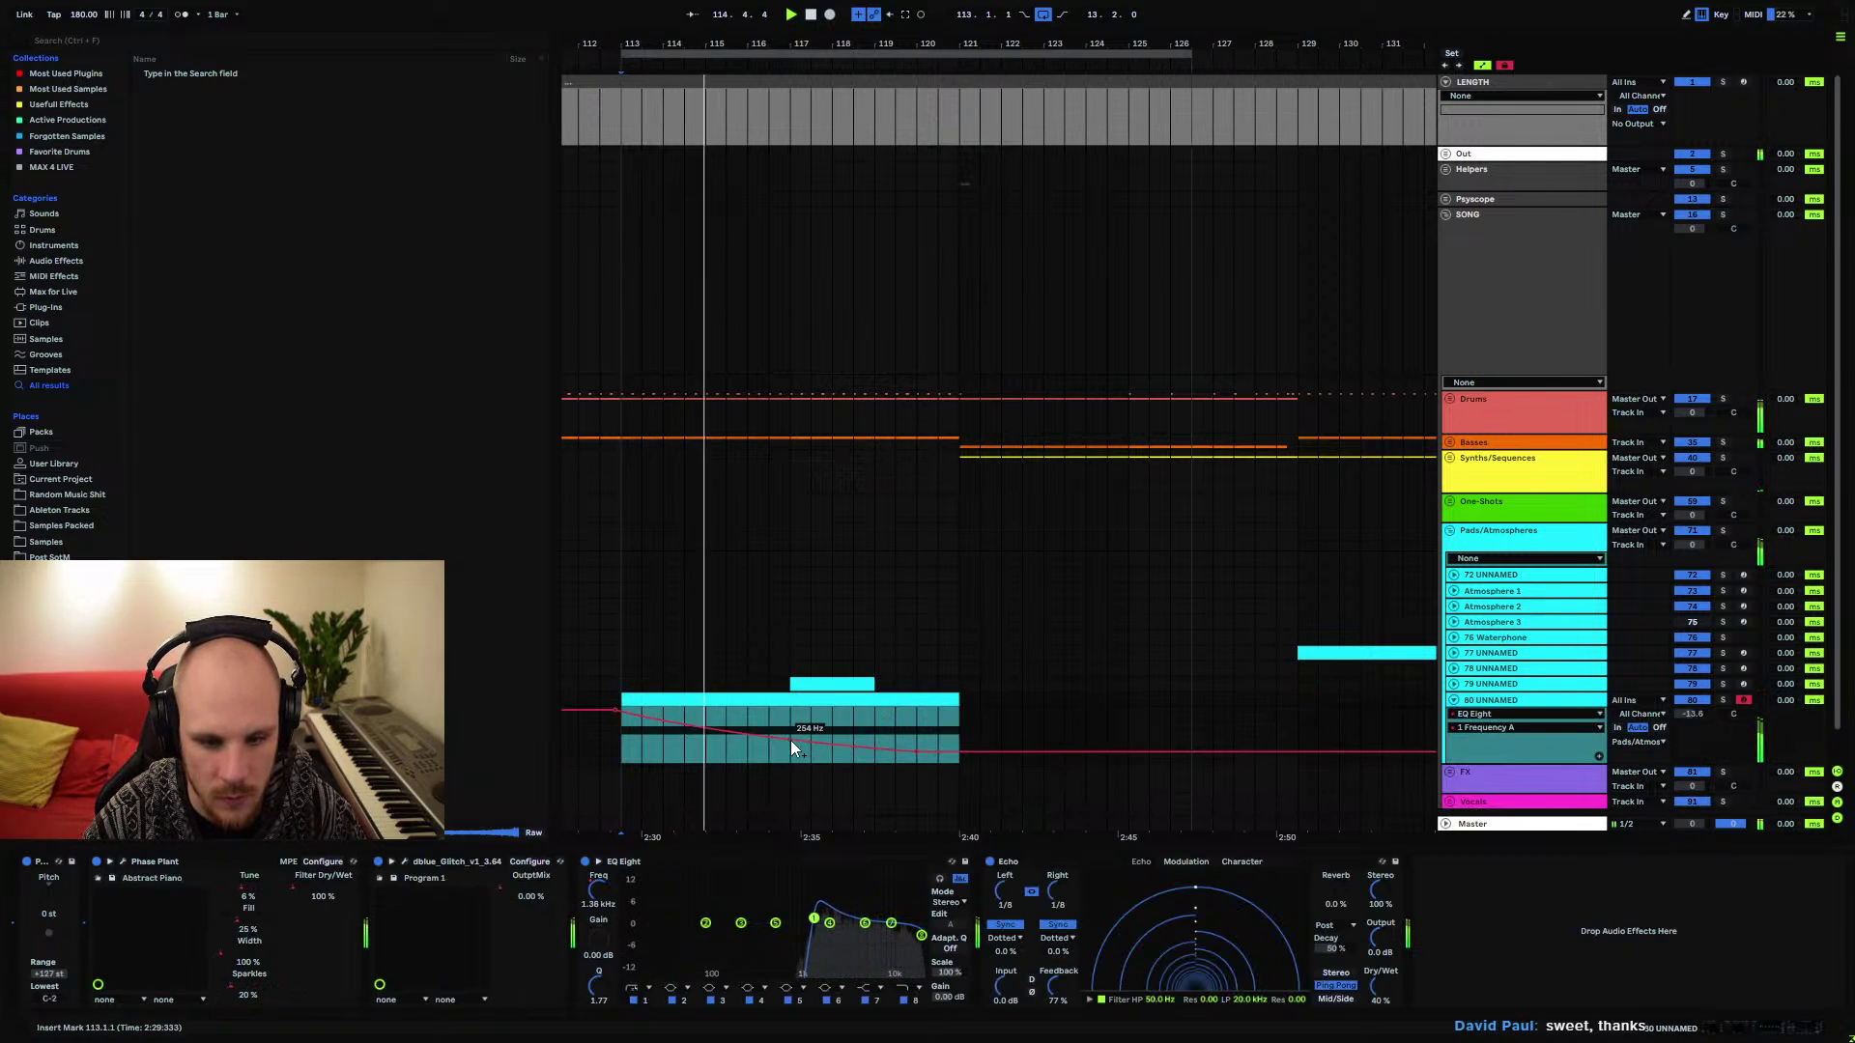
pyautogui.moveTo(918, 750)
pyautogui.moveTo(920, 750); pyautogui.dragTo(958, 709)
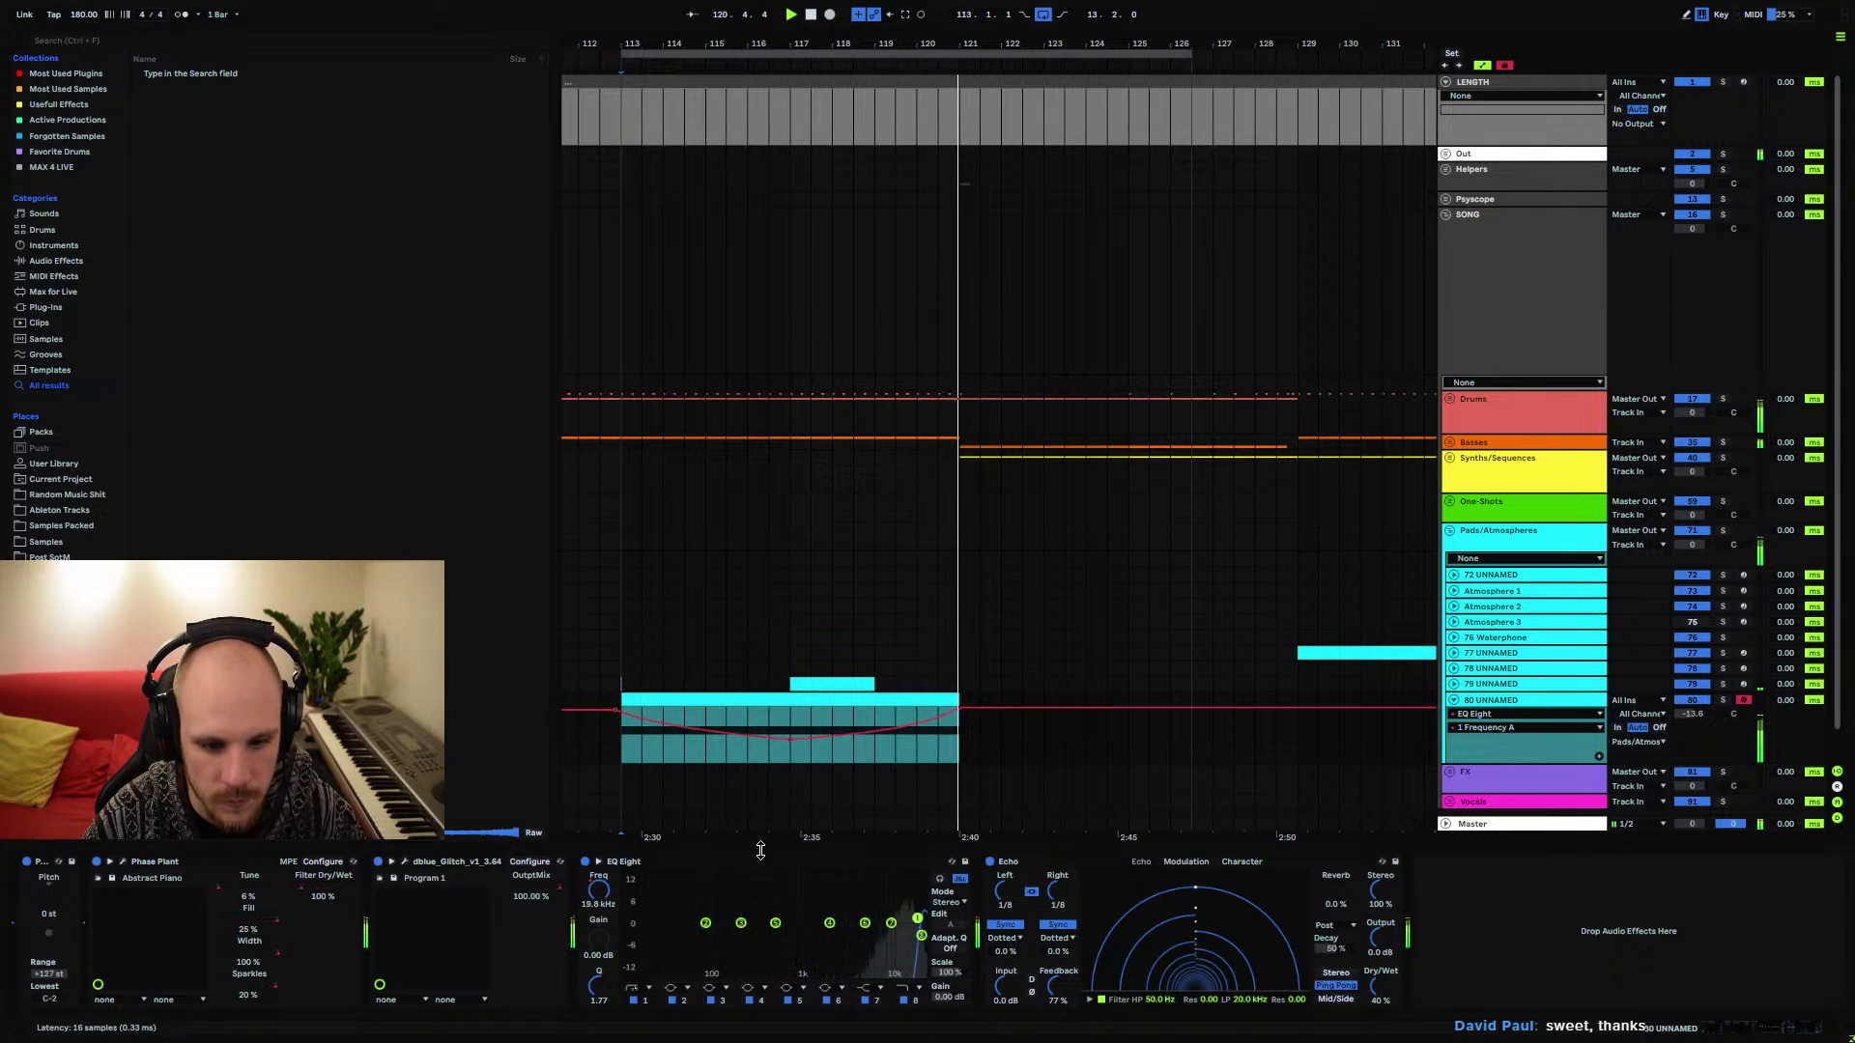
# Lower the 80 UNNAMED track volume to -18.0 dB and replay from bar 113
pyautogui.click(1686, 722)
pyautogui.press('space')
pyautogui.press('space')
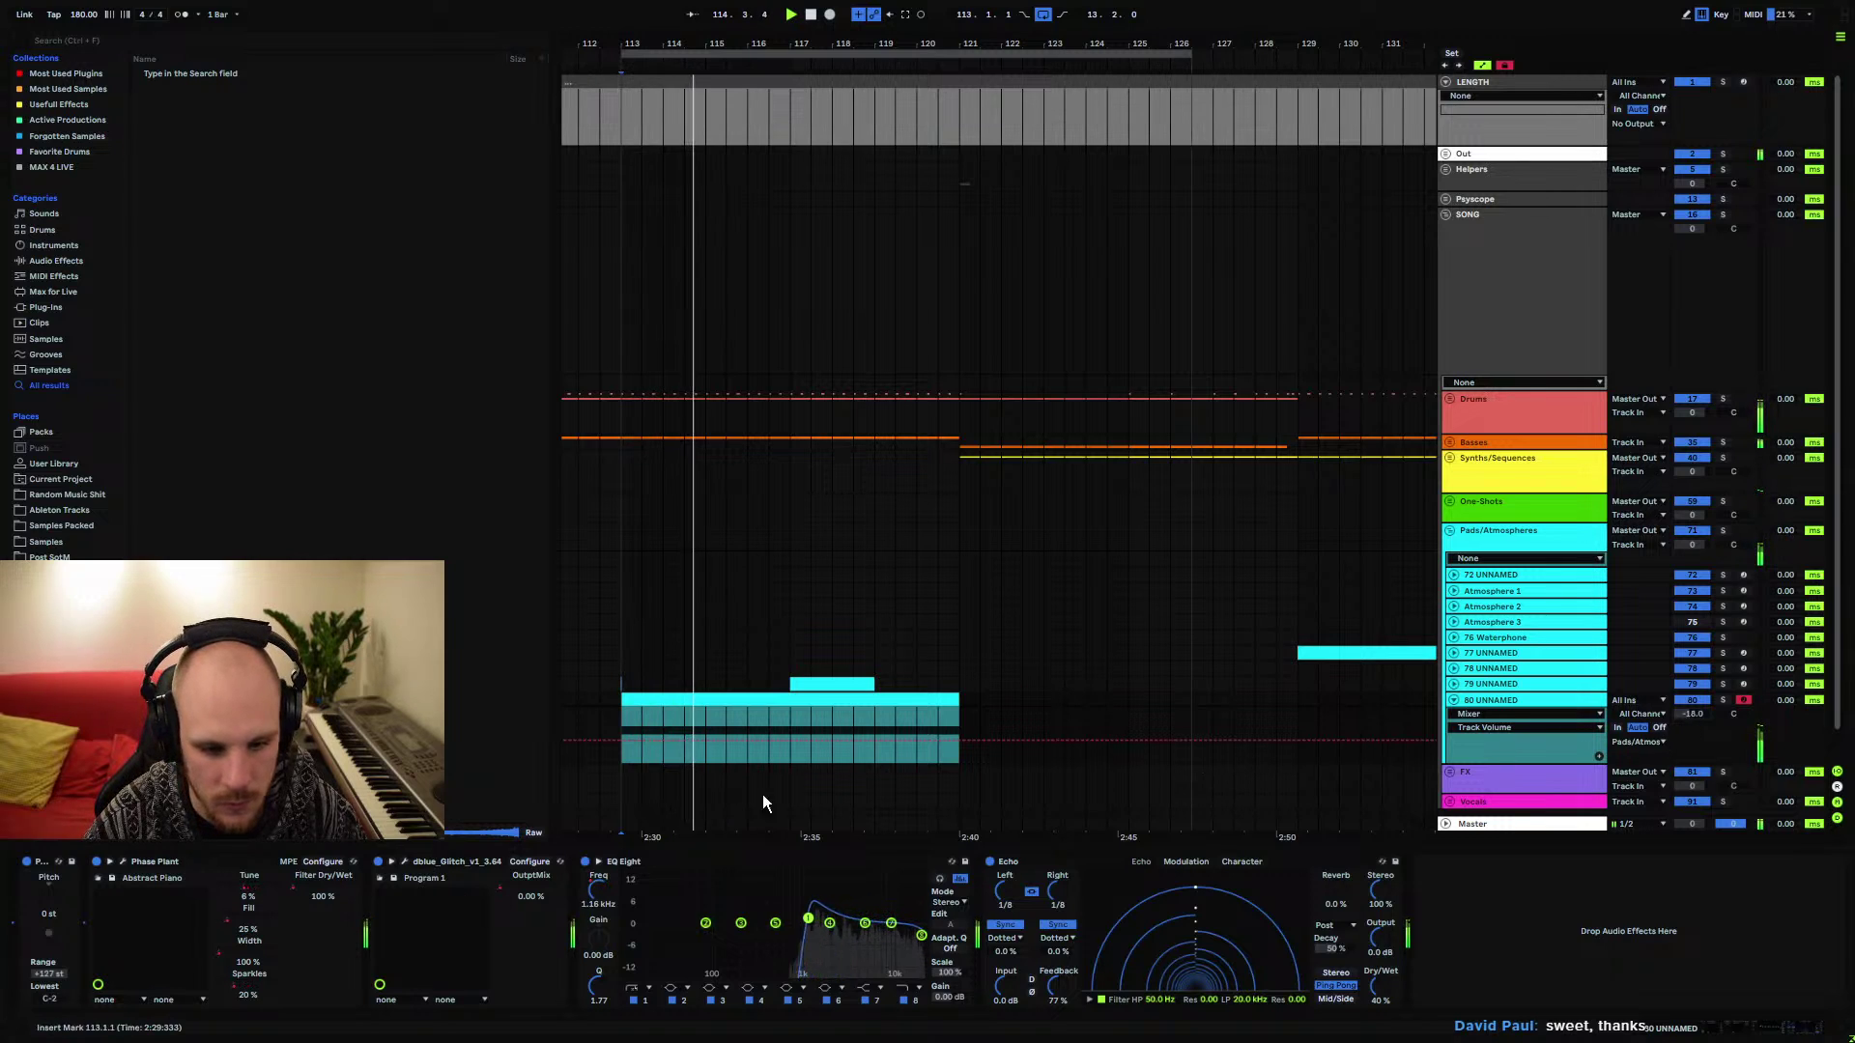
# Raise the middle point of EQ Eight's 1 Frequency A automation for a shallower dip and replay from bar 113
pyautogui.click(608, 889)
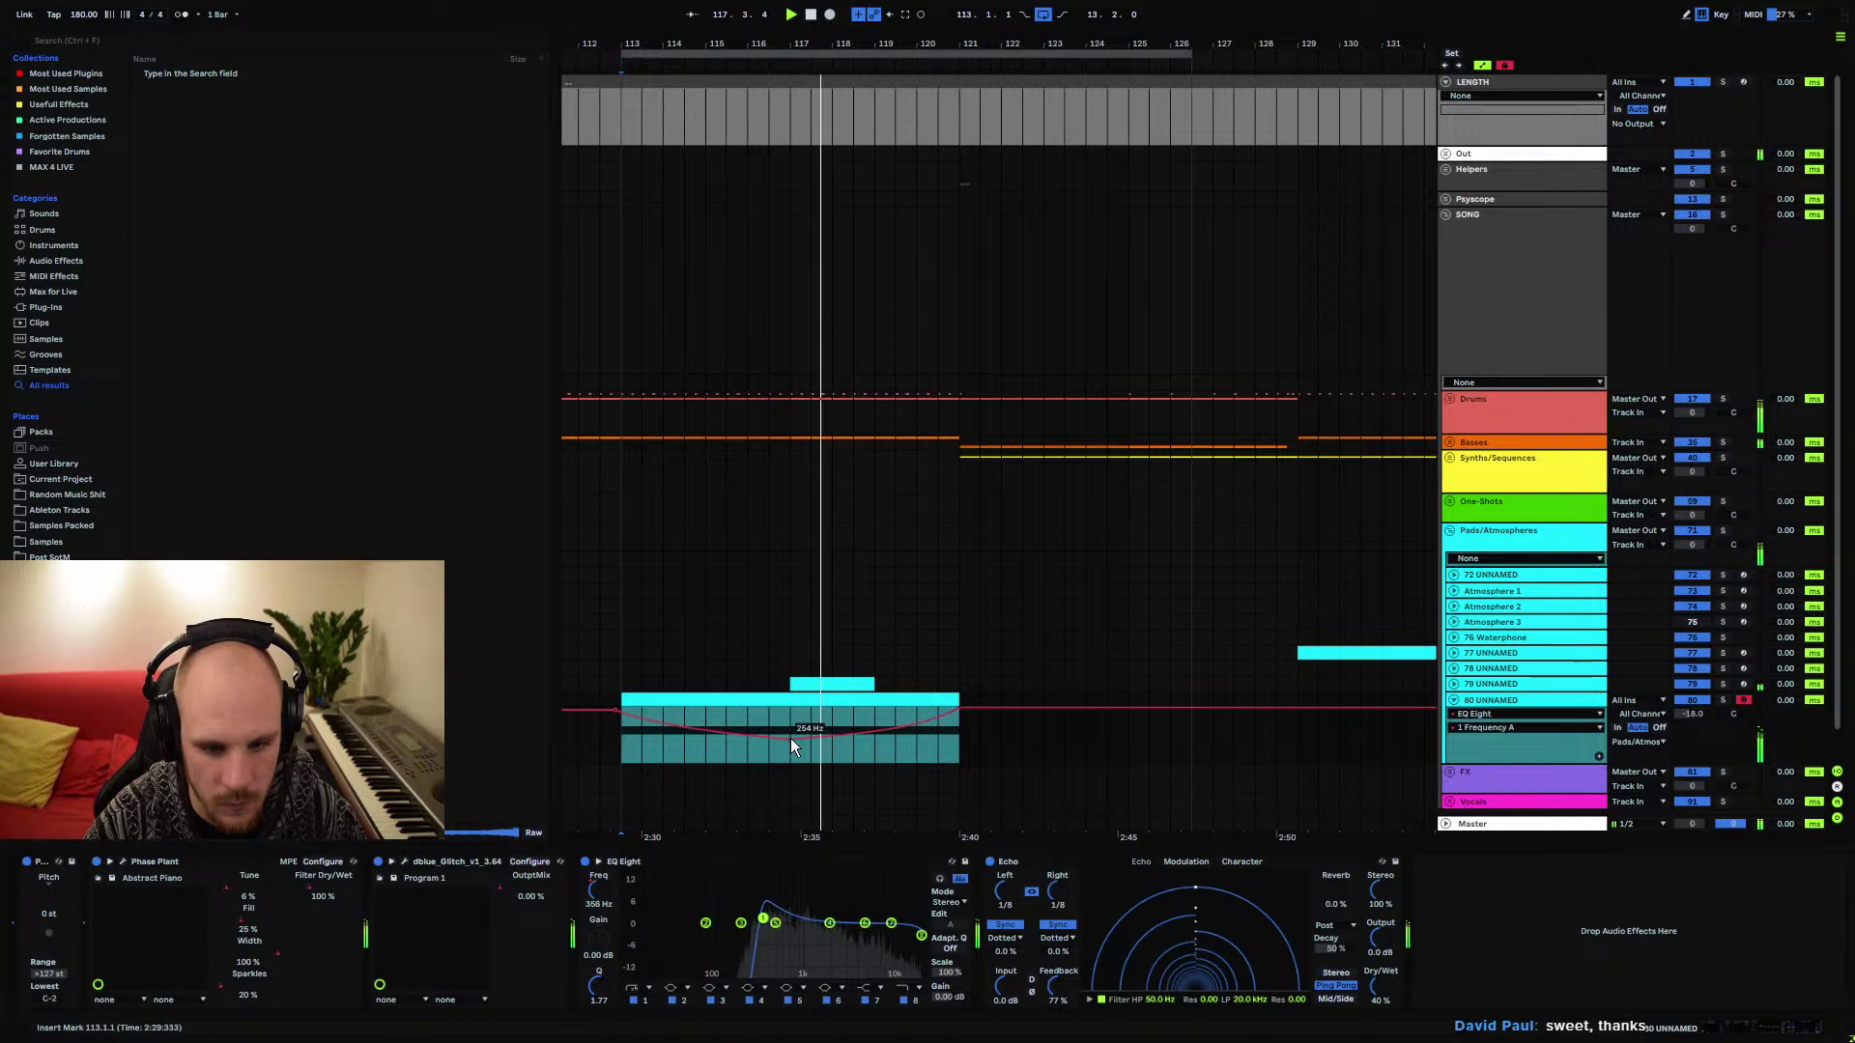
pyautogui.press('space')
pyautogui.press('space')
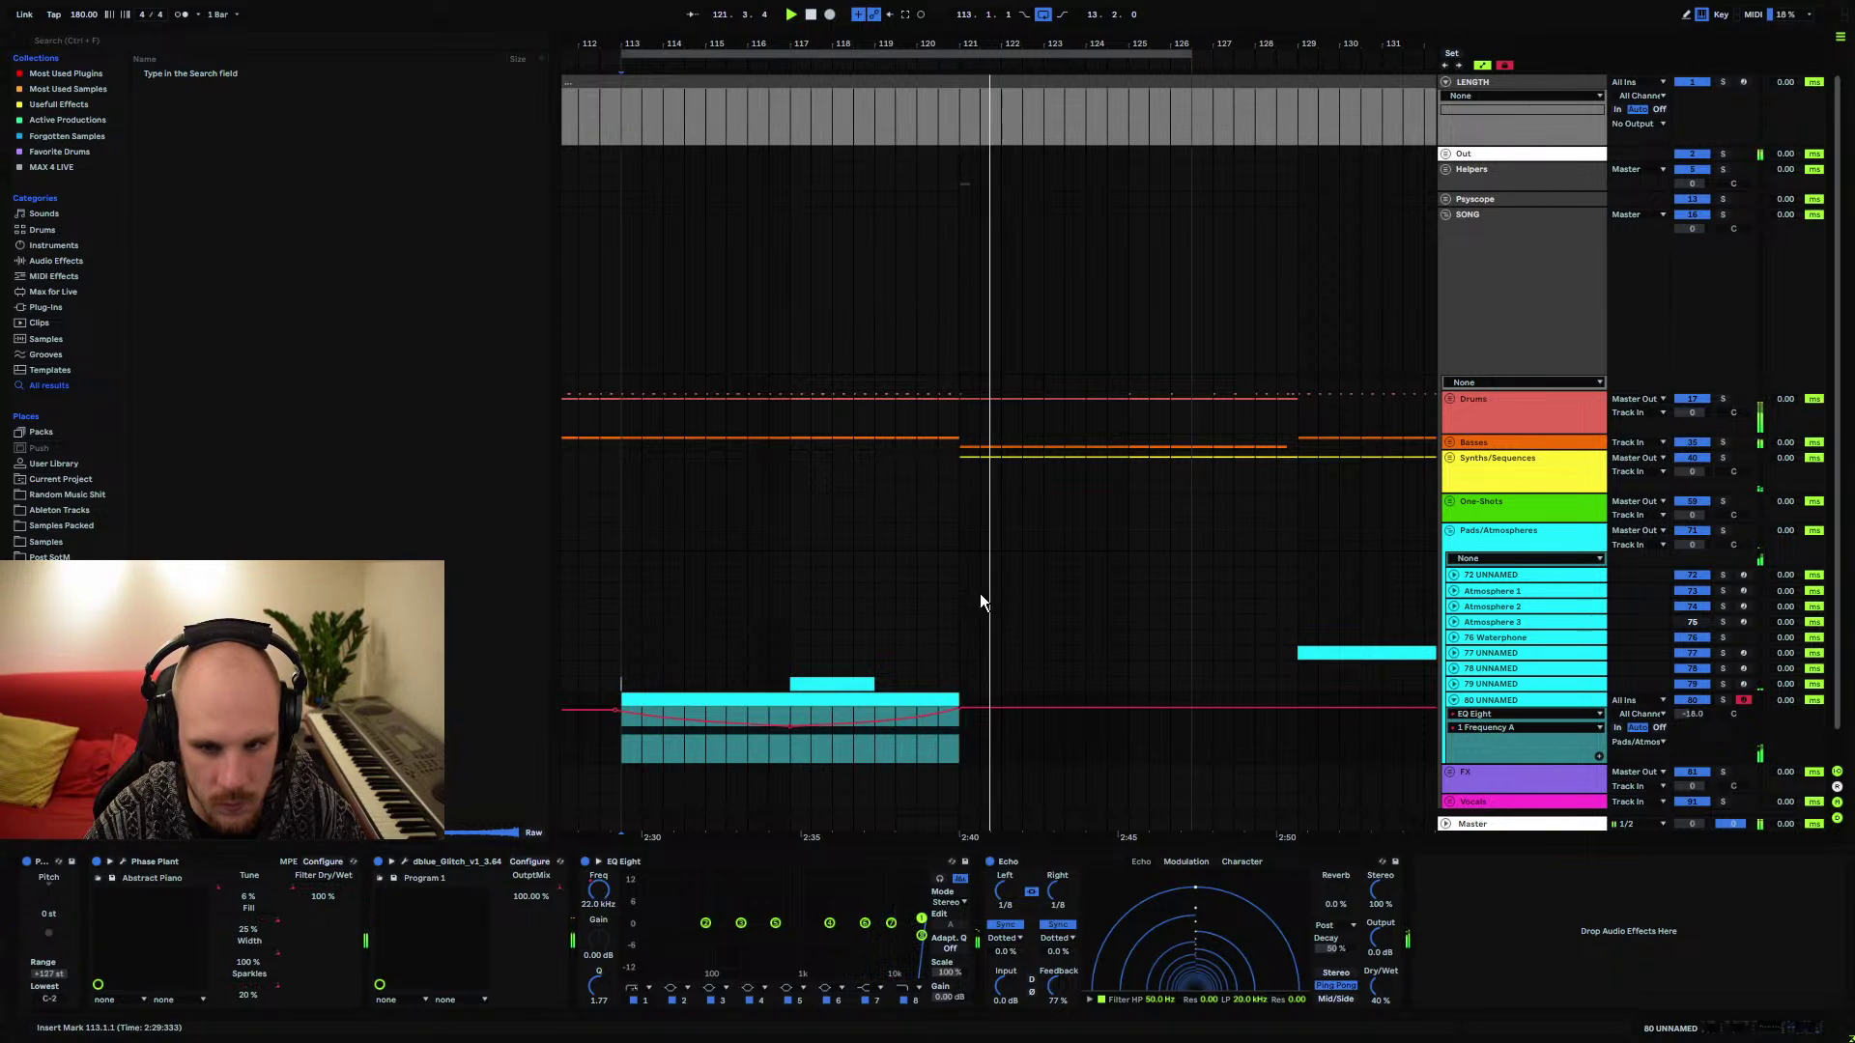
# Lower the 80 UNNAMED track volume to -22.0 dB and restart playback from bar 113
pyautogui.moveTo(940, 49); pyautogui.dragTo(939, 38)
pyautogui.press('-')
pyautogui.press('-')
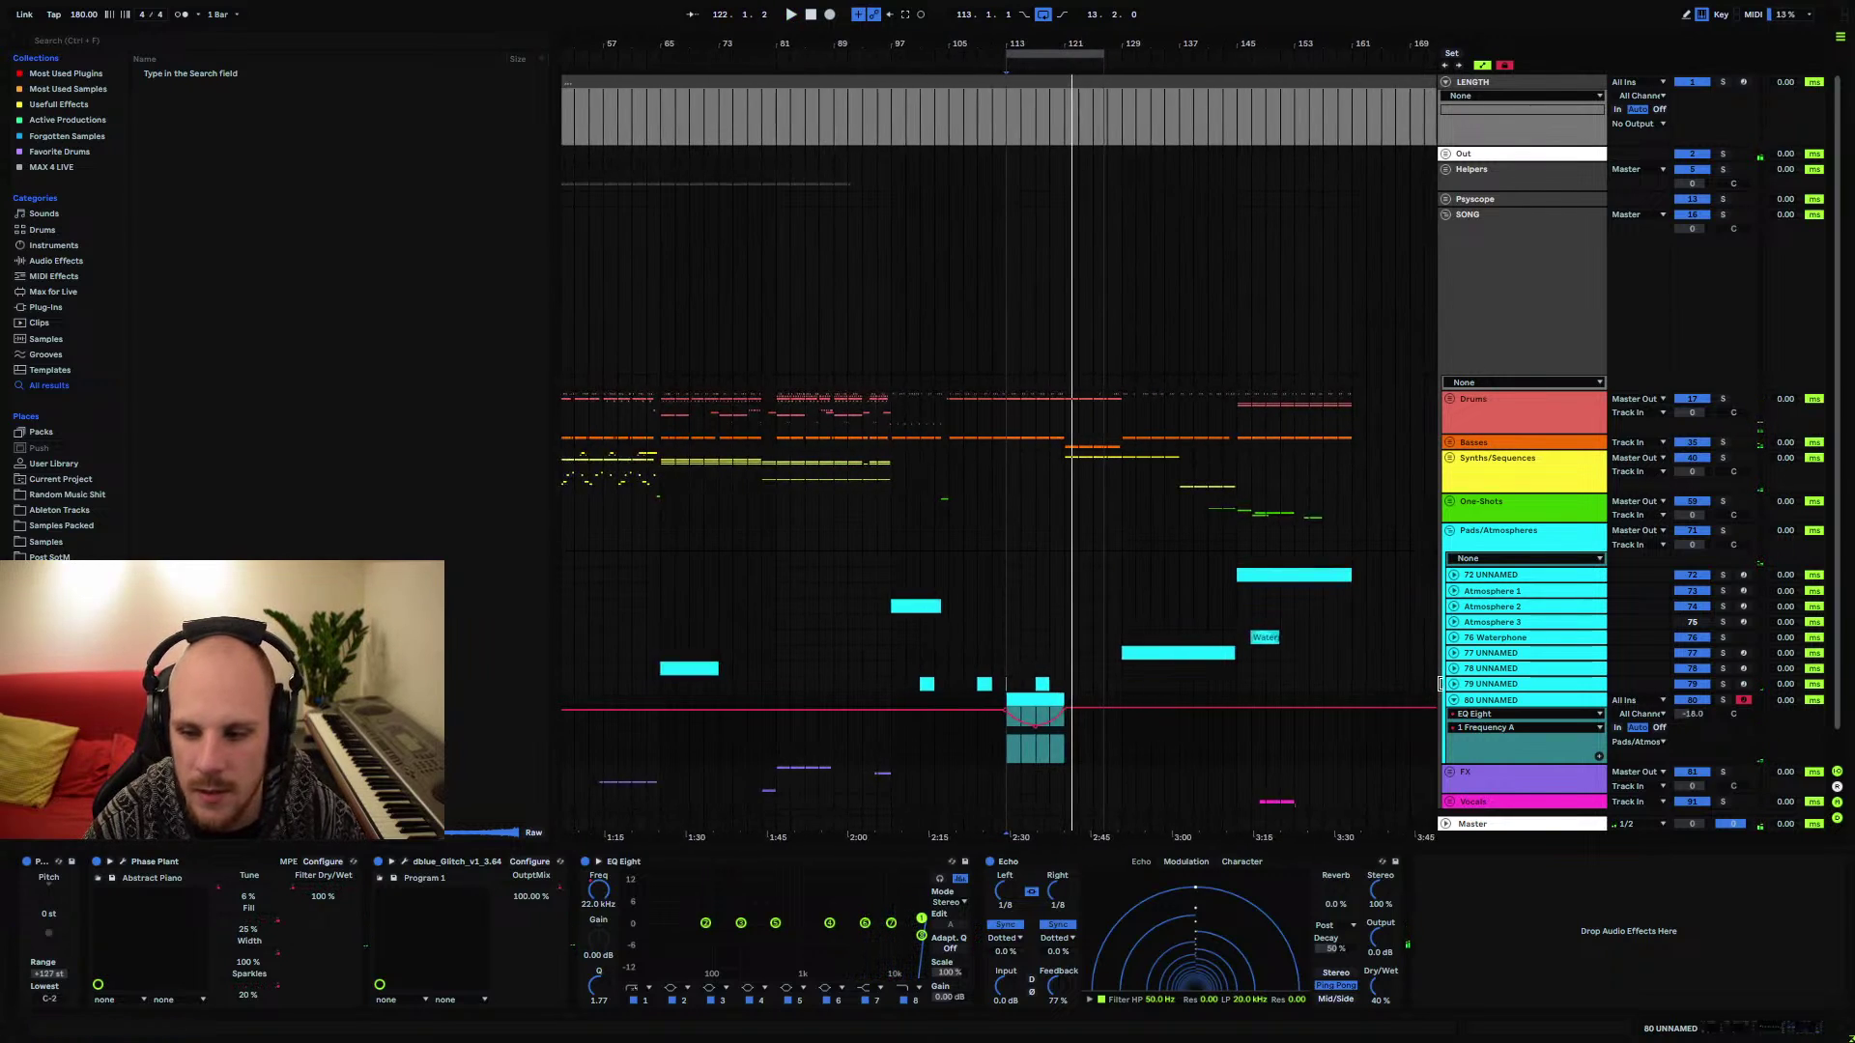
pyautogui.click(1693, 713)
pyautogui.moveTo(1693, 713); pyautogui.dragTo(1693, 721)
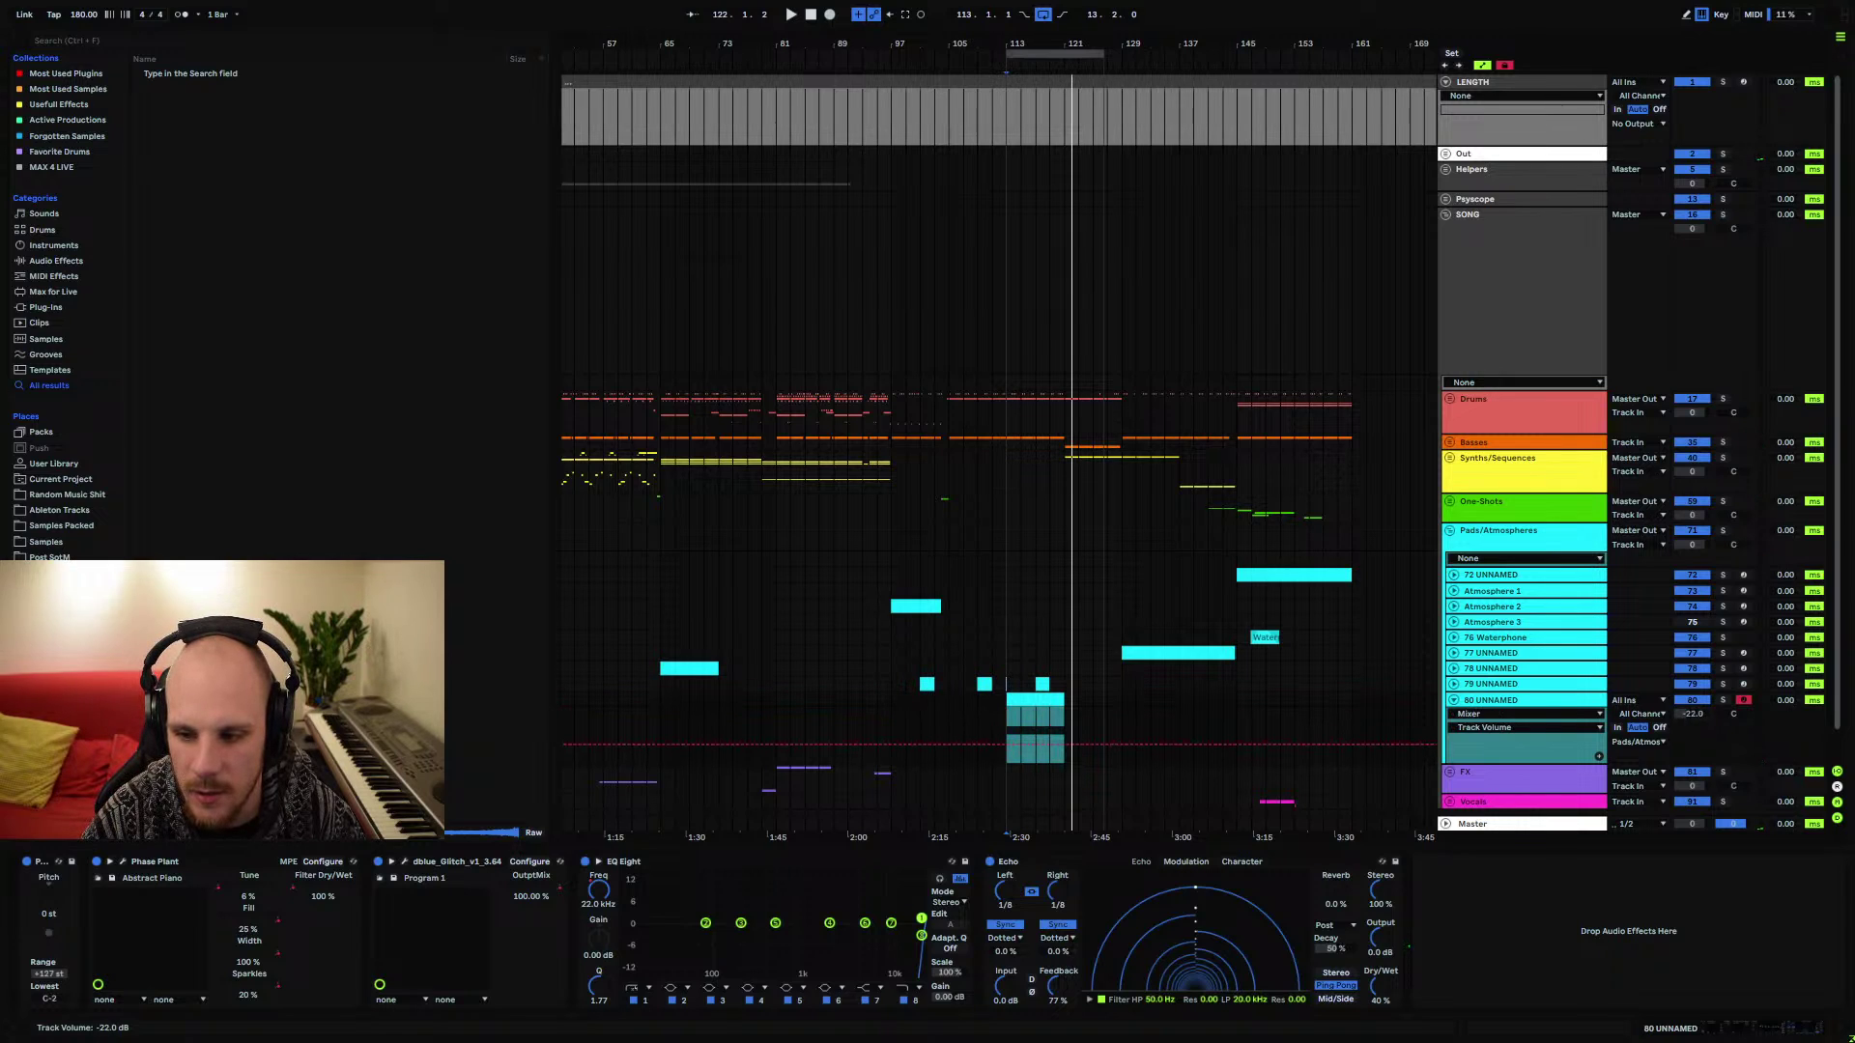
pyautogui.press('space')
# Fold the 80 UNNAMED track and extend the loop start back to bar 99
pyautogui.doubleClick(1489, 699)
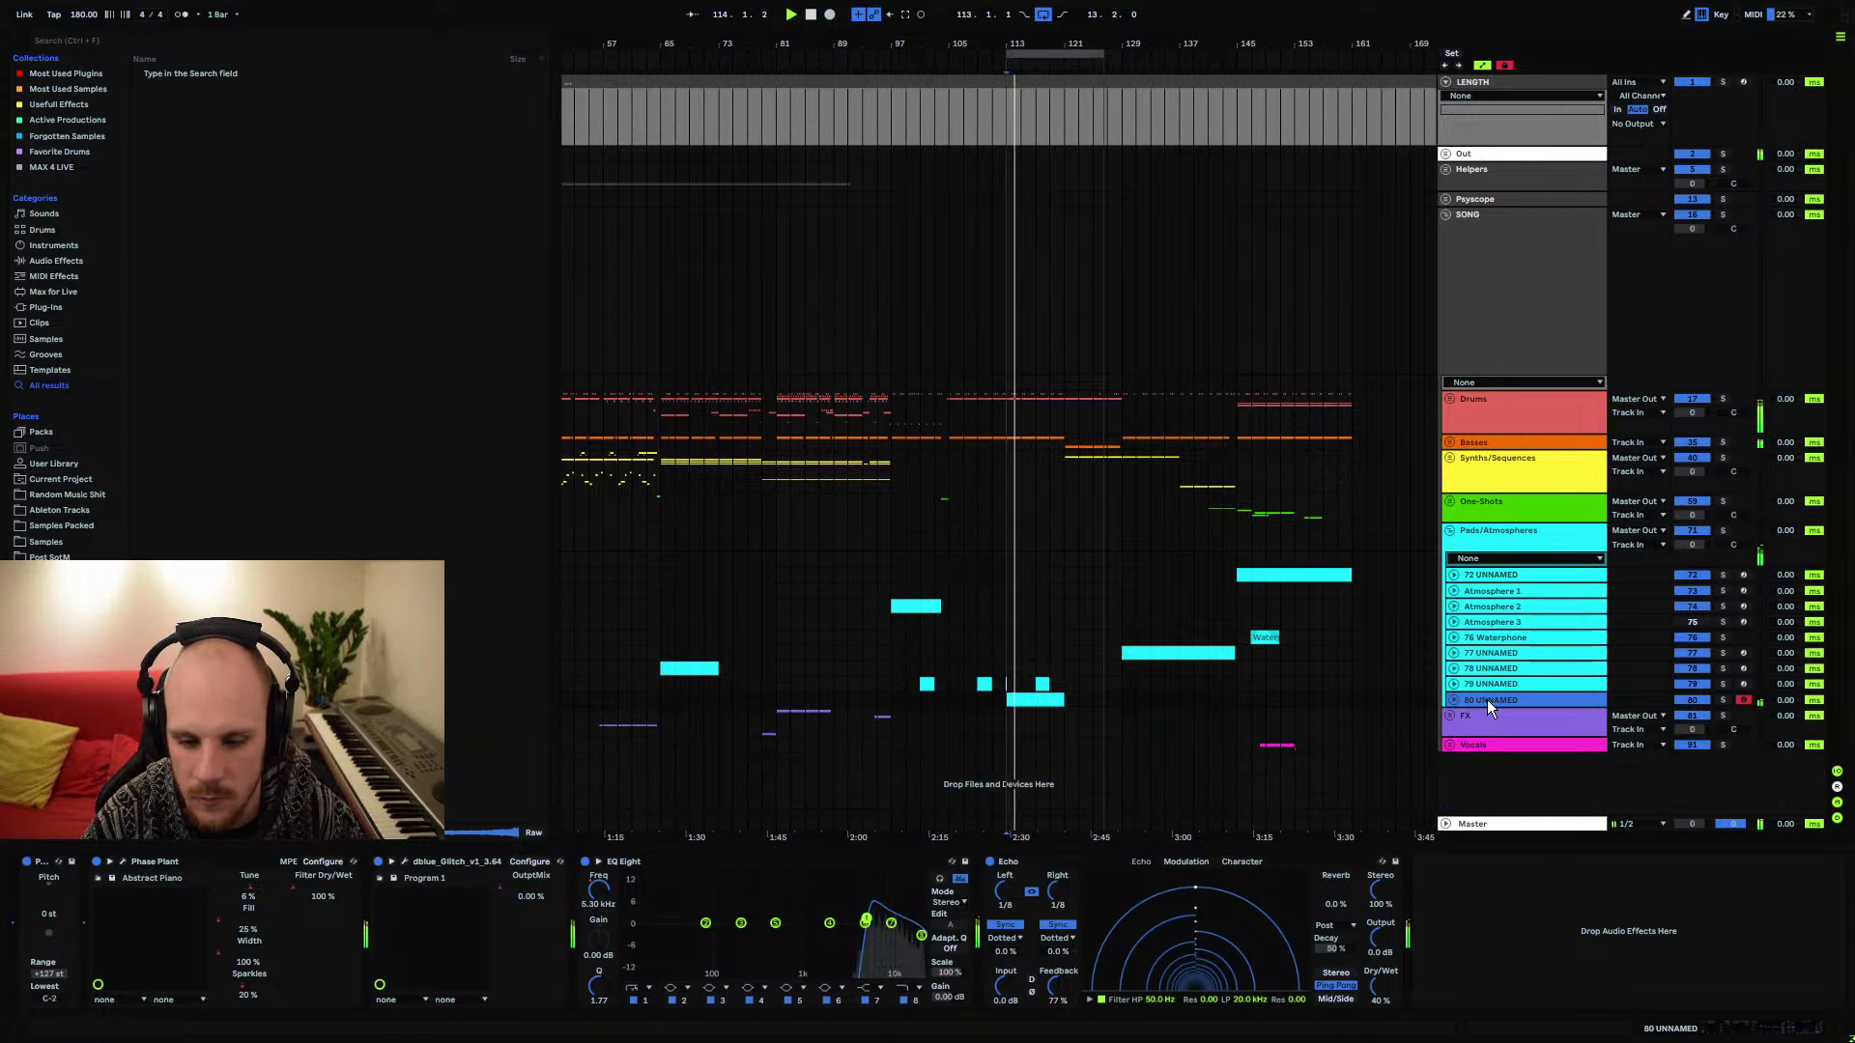
pyautogui.moveTo(1008, 55); pyautogui.dragTo(906, 65)
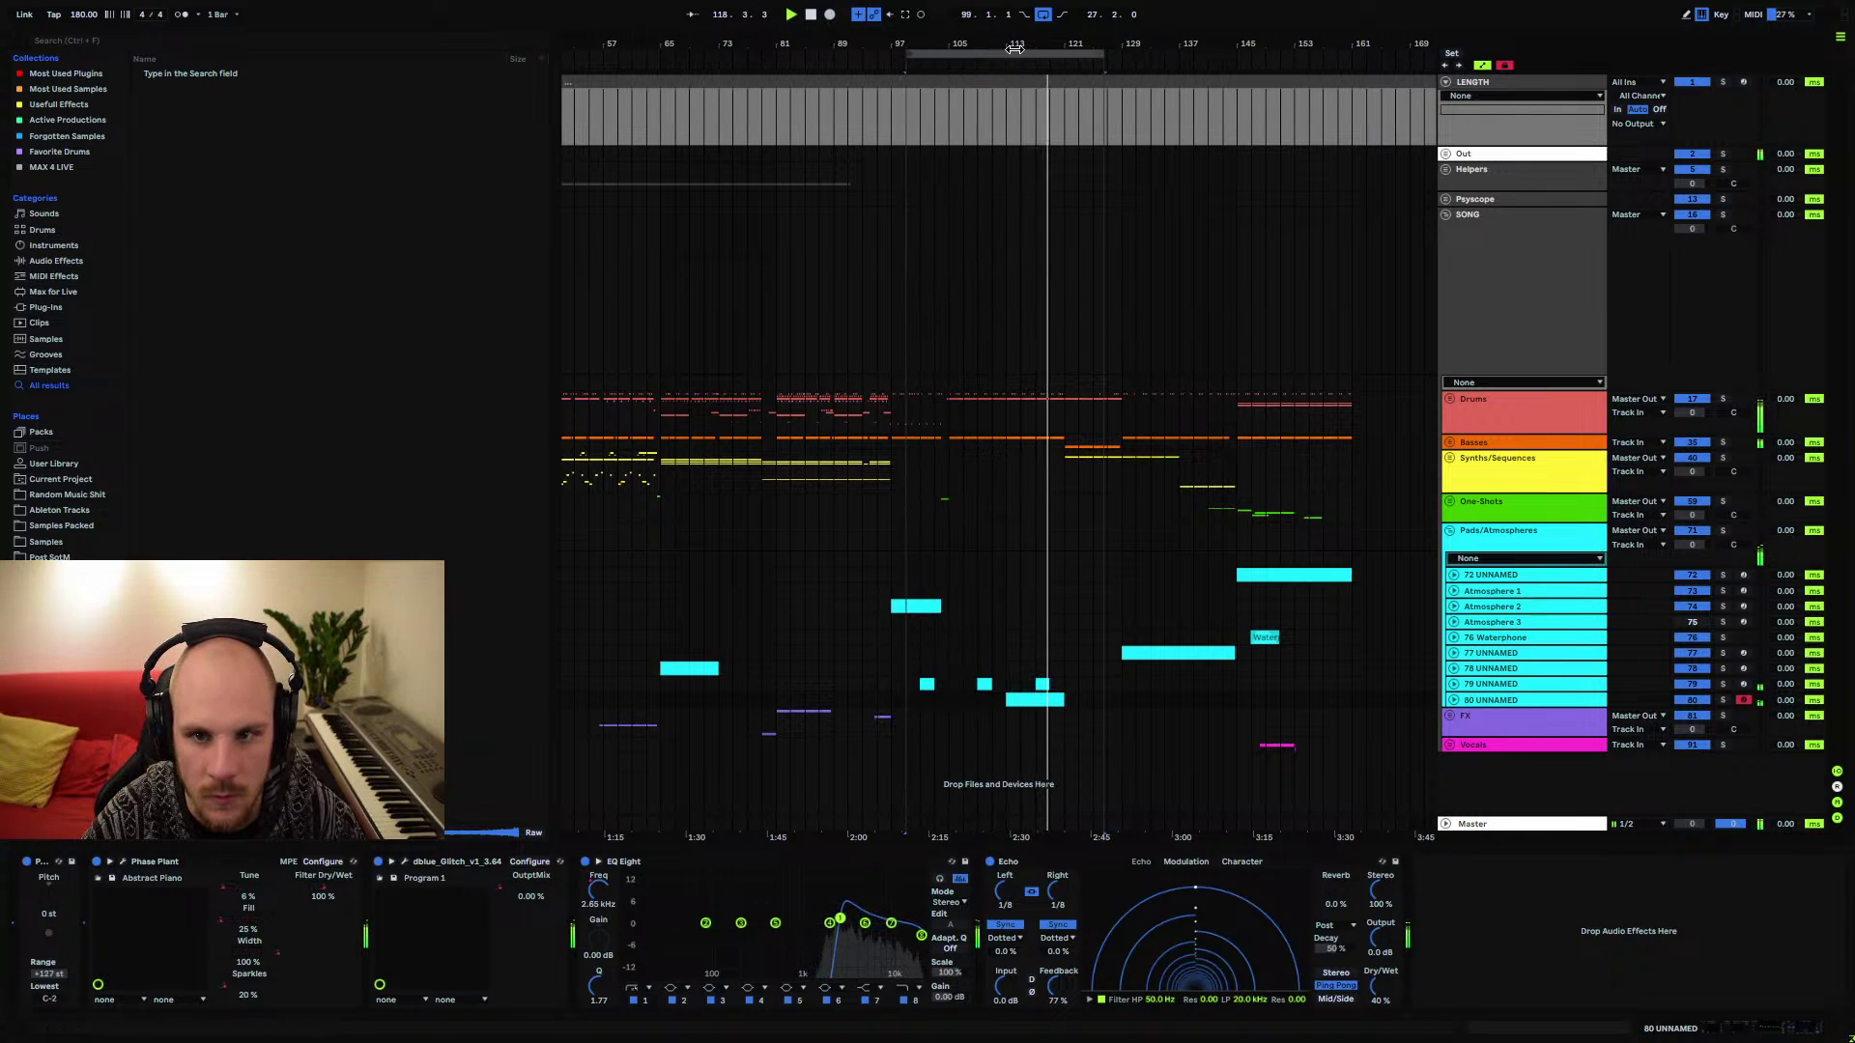
pyautogui.moveTo(1015, 49); pyautogui.dragTo(969, 186)
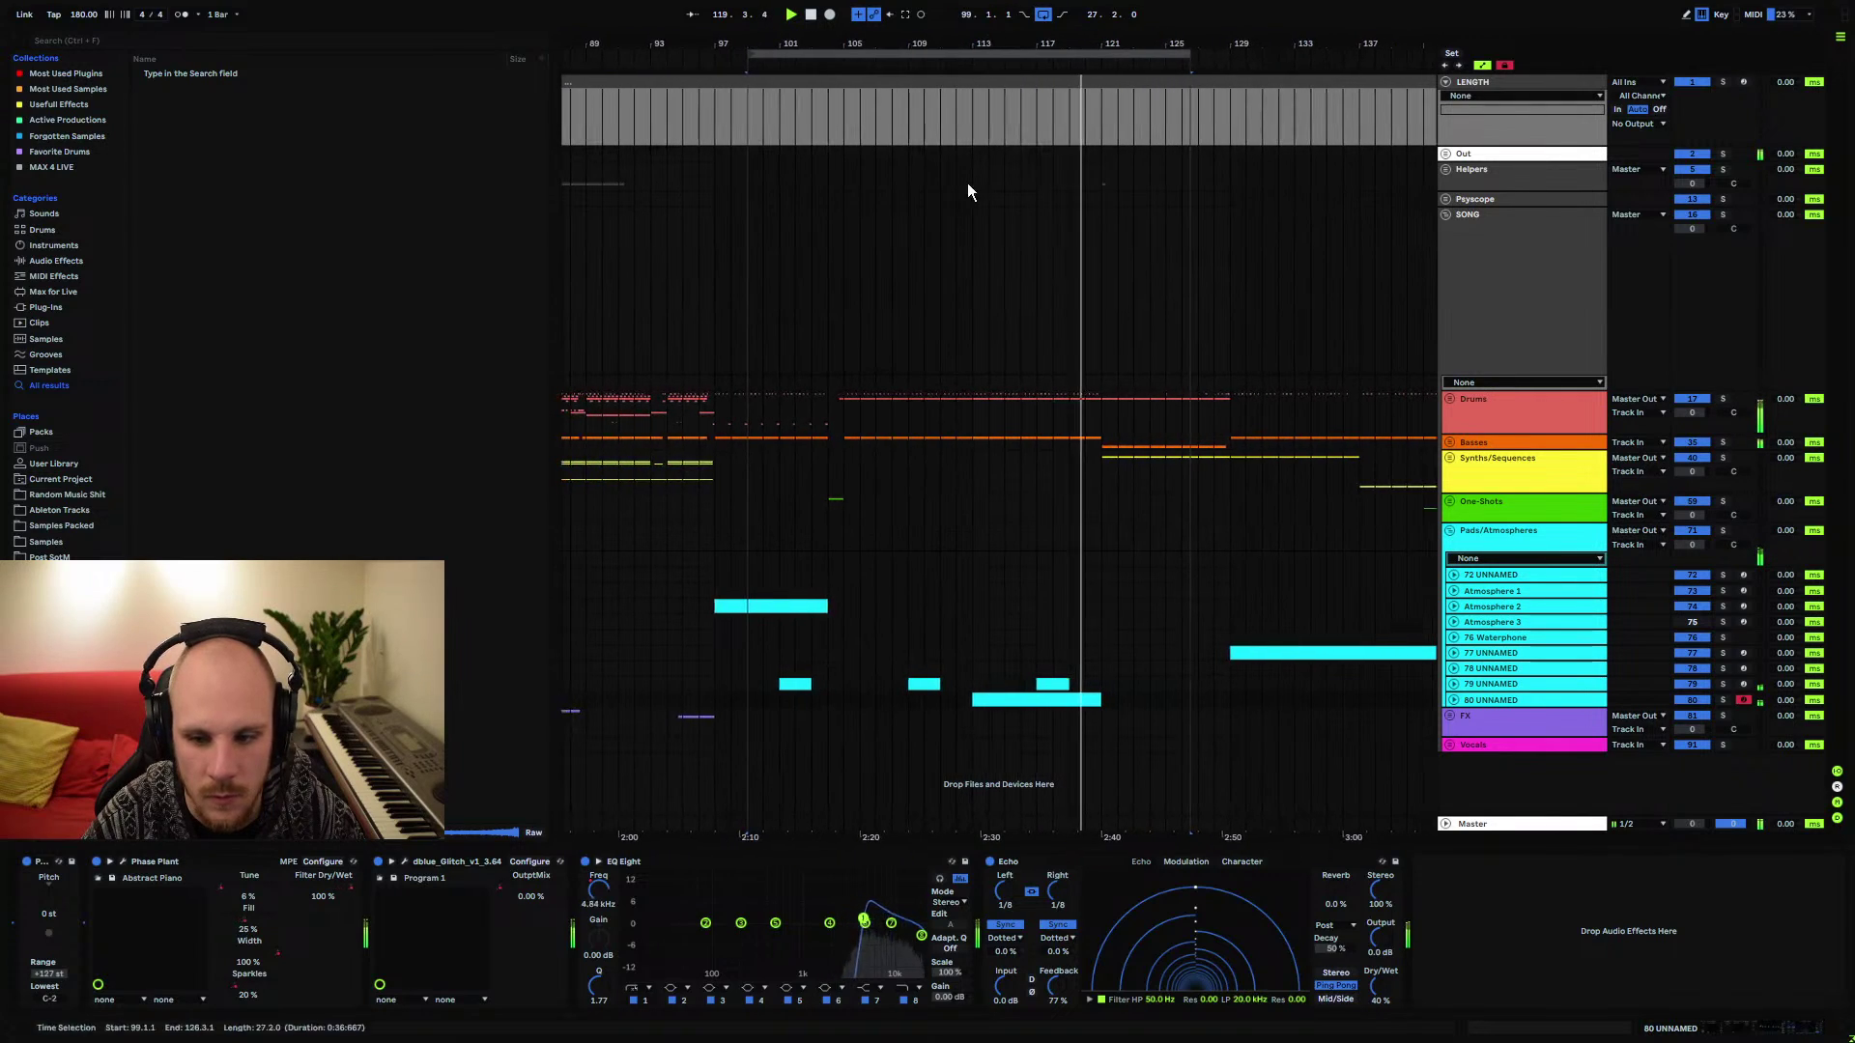
# Fold the Pads/Atmospheres group, unfold One-Shots and select the 61 Audio track holding the clip at bar 104
pyautogui.click(824, 500)
pyautogui.click(1449, 532)
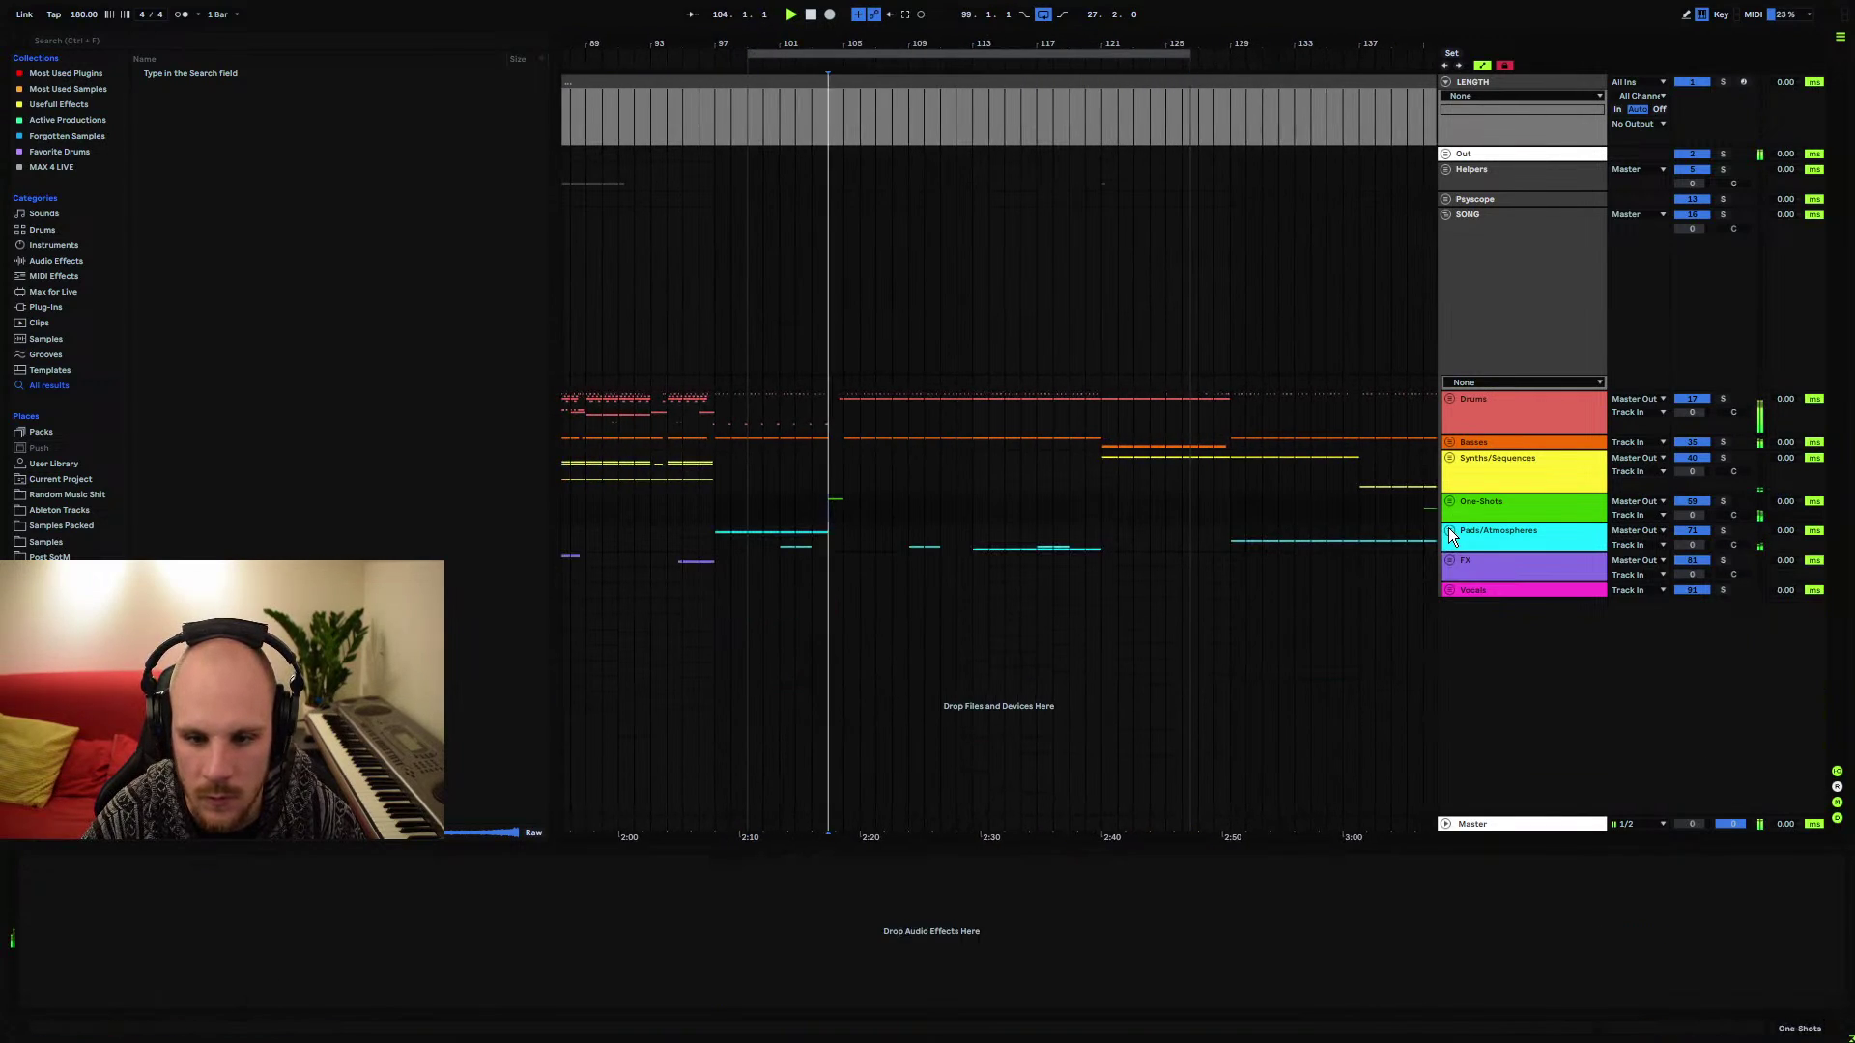
pyautogui.click(1449, 501)
pyautogui.moveTo(923, 48); pyautogui.dragTo(1249, 375)
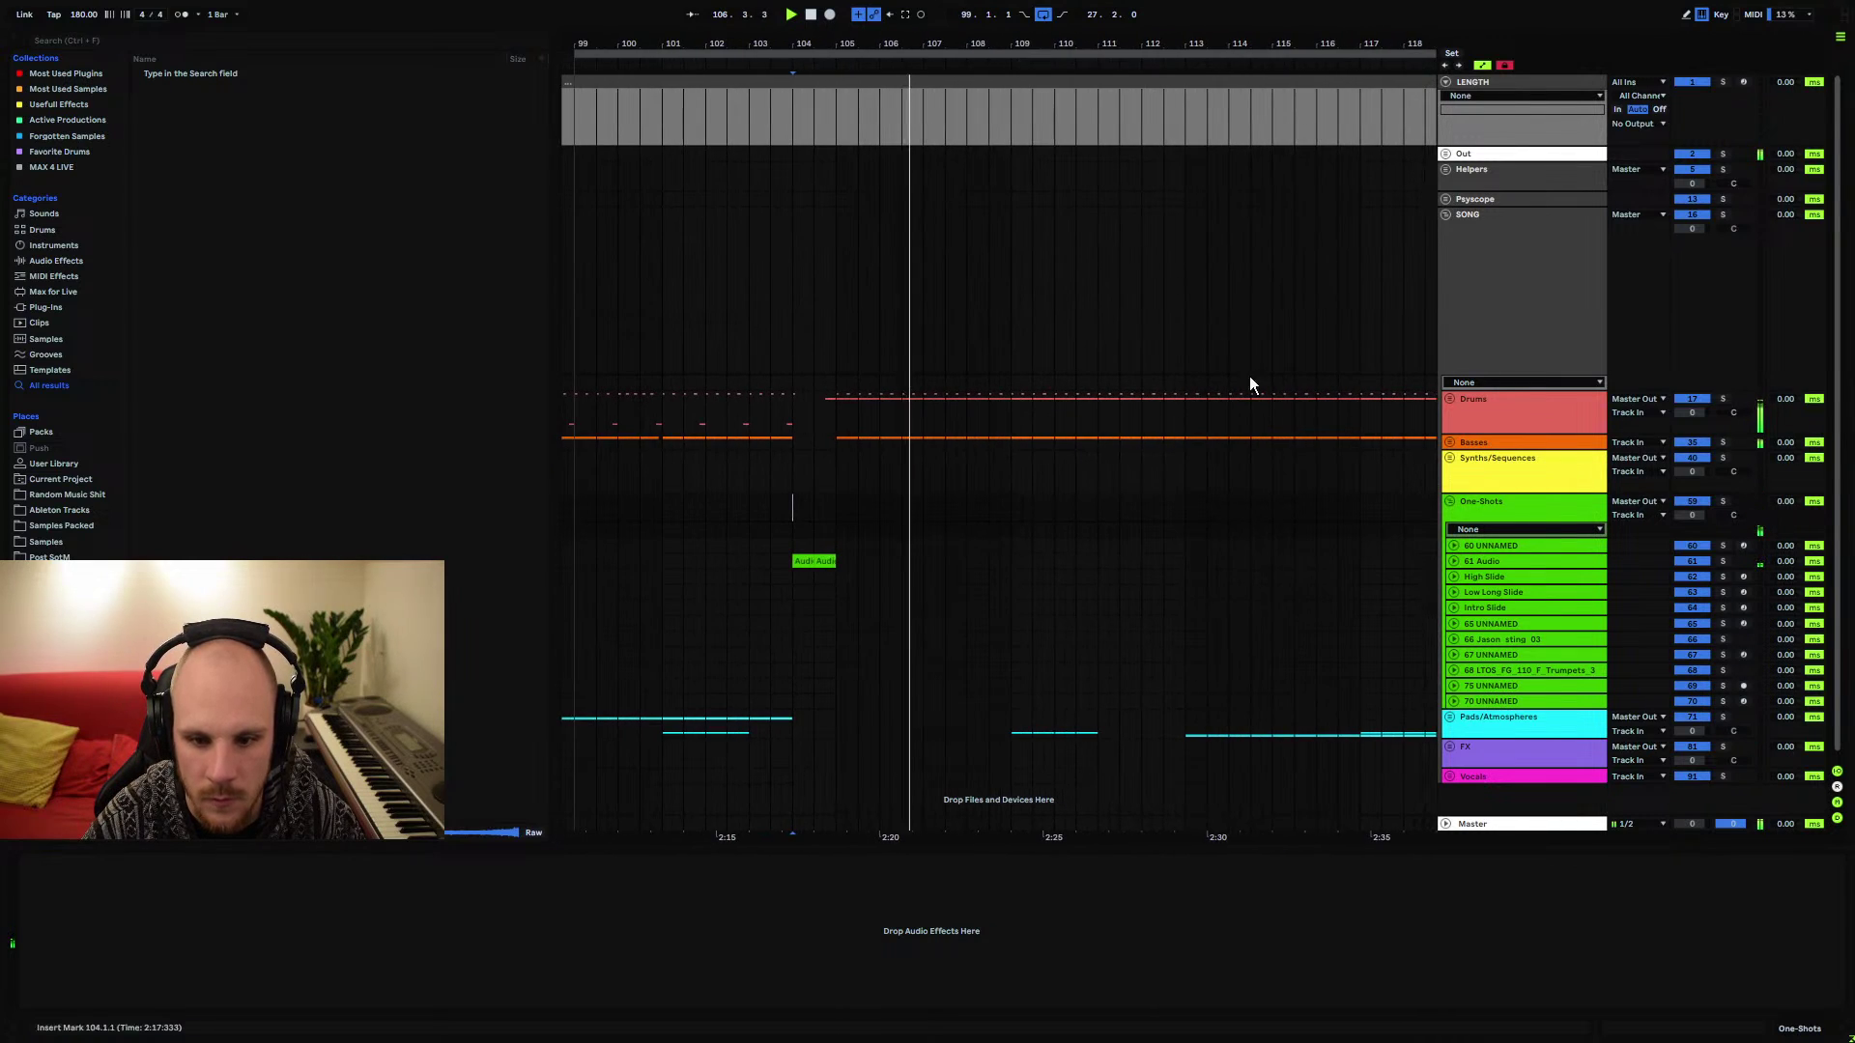
pyautogui.click(1493, 564)
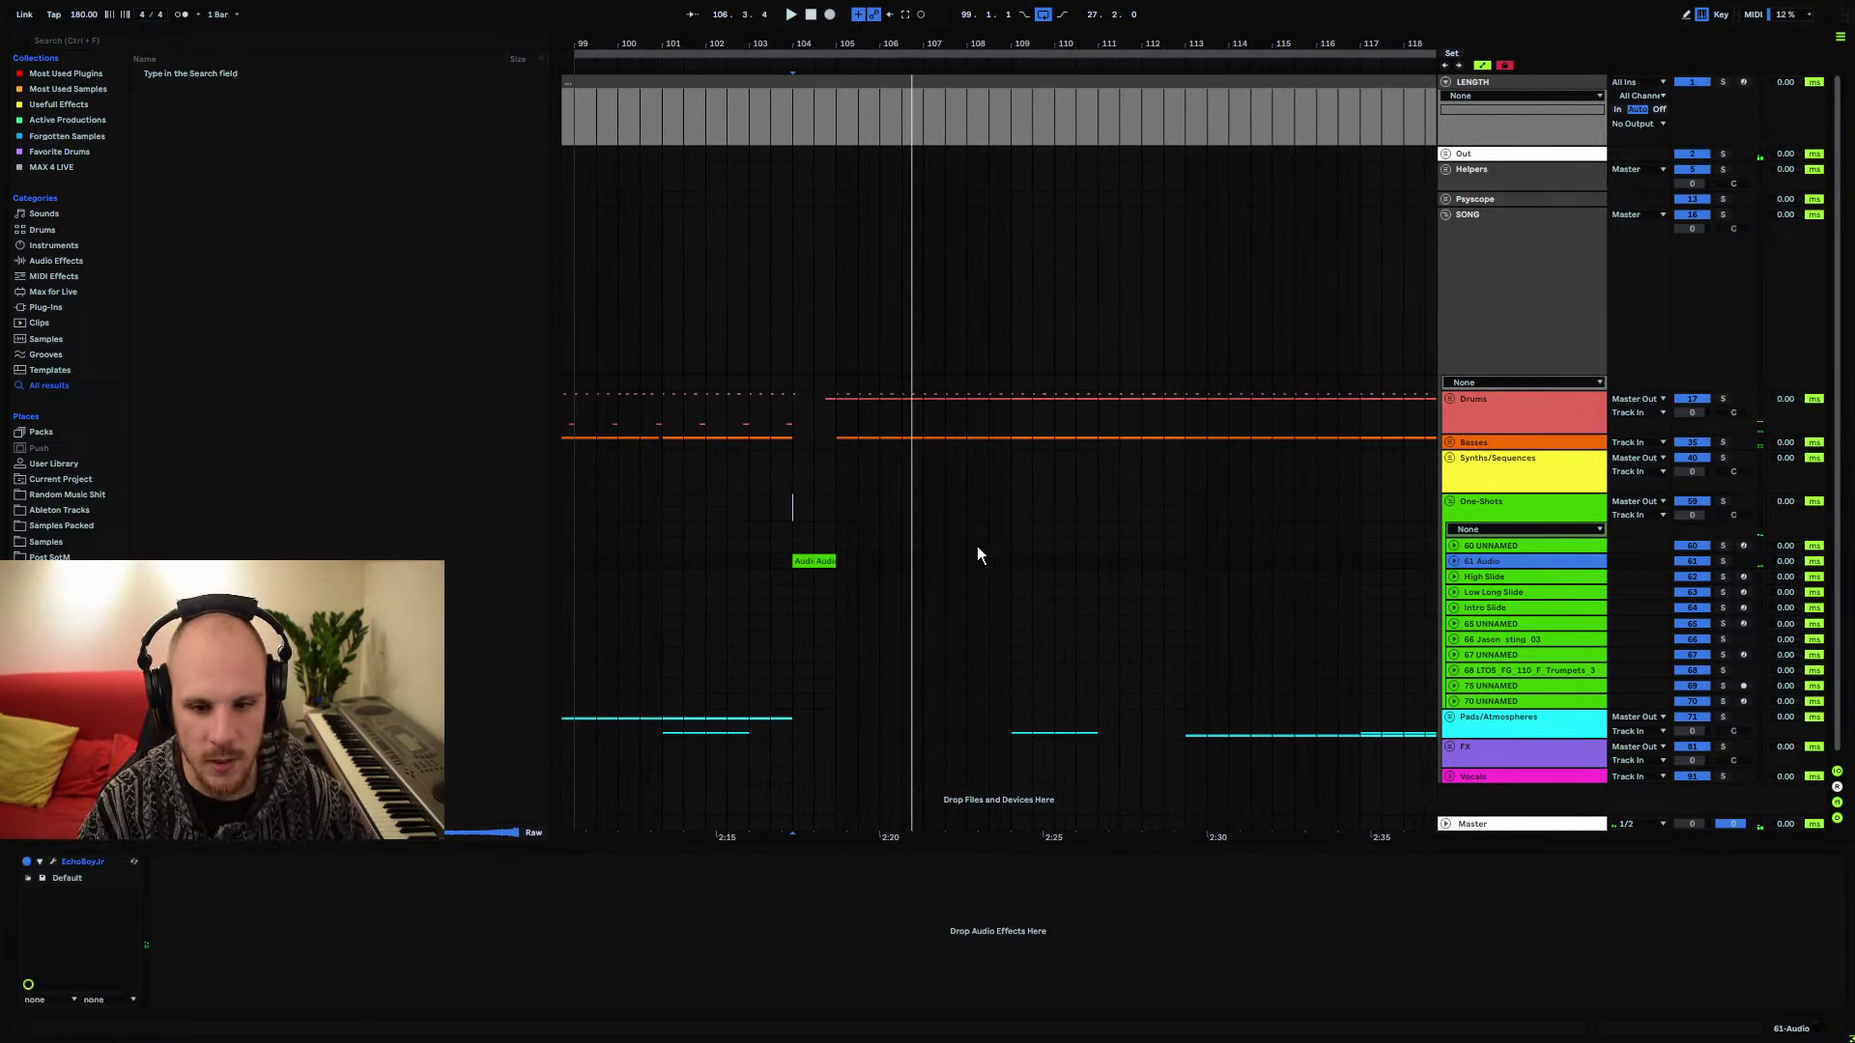
# Insert a new MIDI track below 61 Audio in the One-Shots group and load Serum on it
pyautogui.hotkey('ctrl', 'shift', 't')
pyautogui.rightClick(926, 601)
pyautogui.rightClick(926, 601)
pyautogui.moveTo(1022, 141)
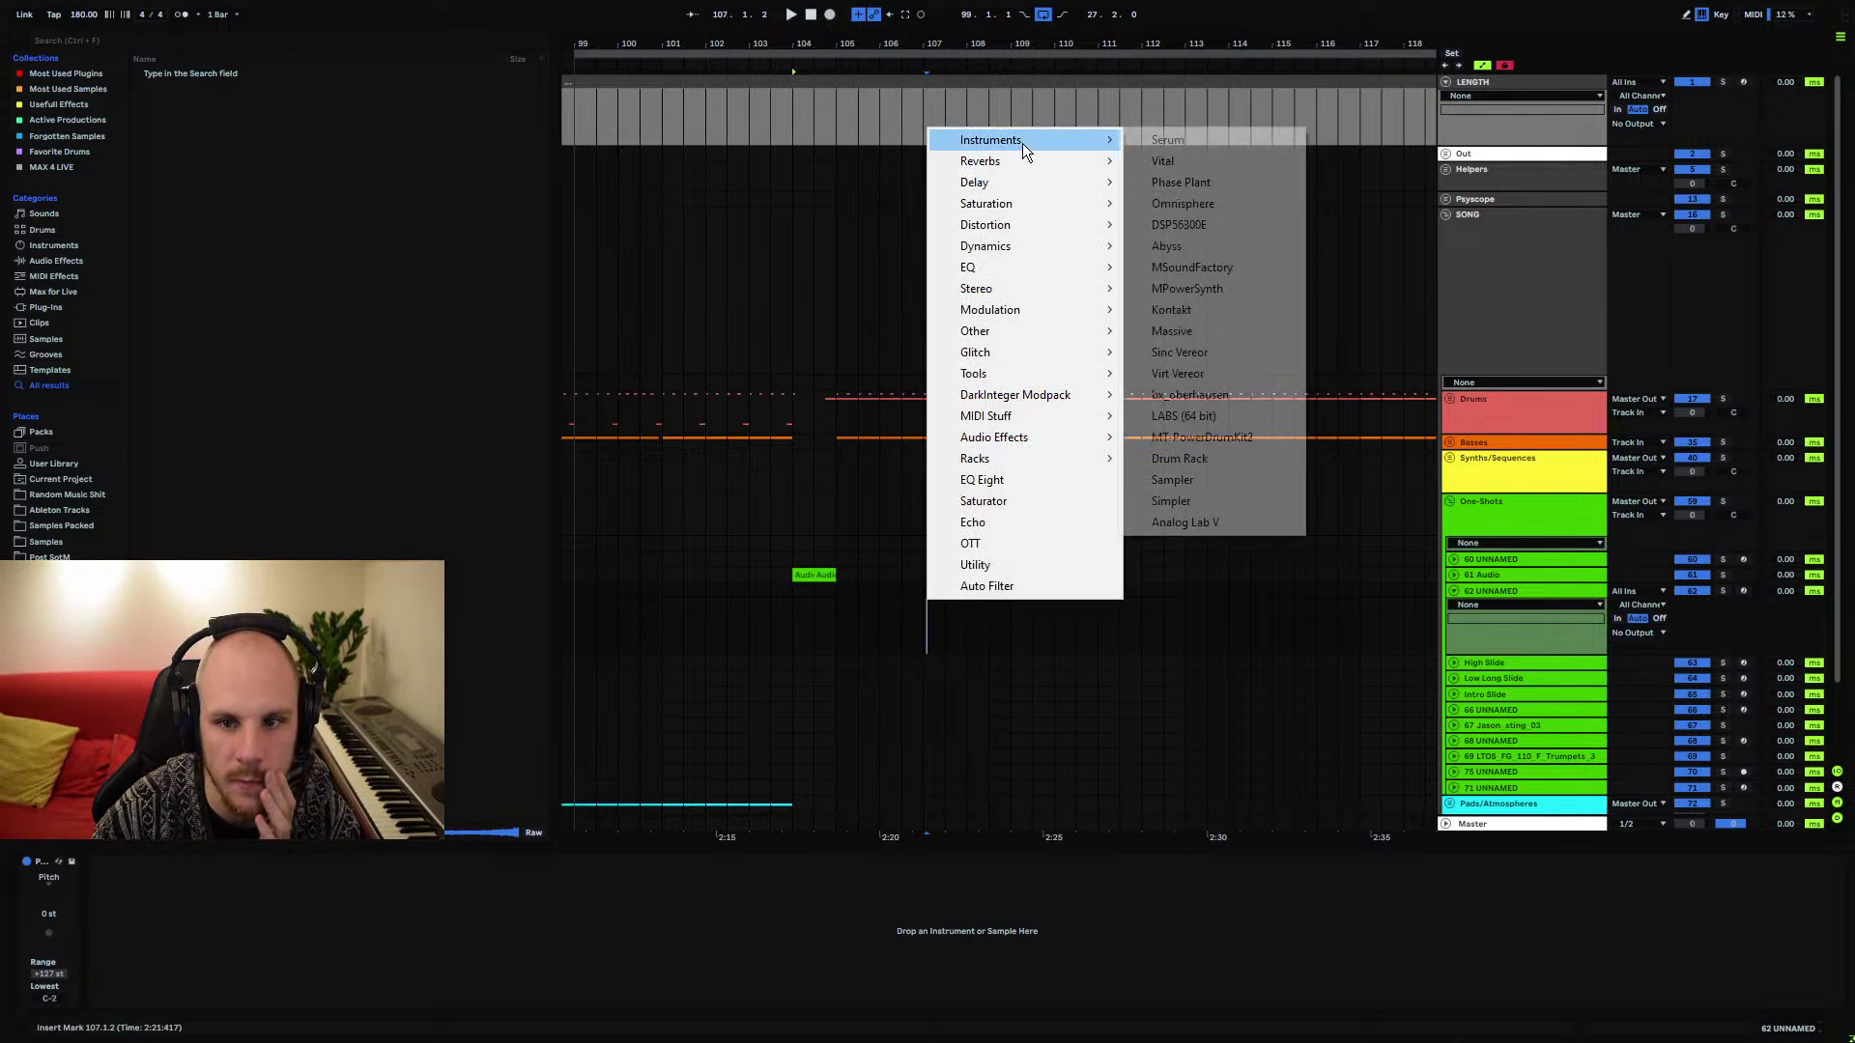
pyautogui.click(1185, 141)
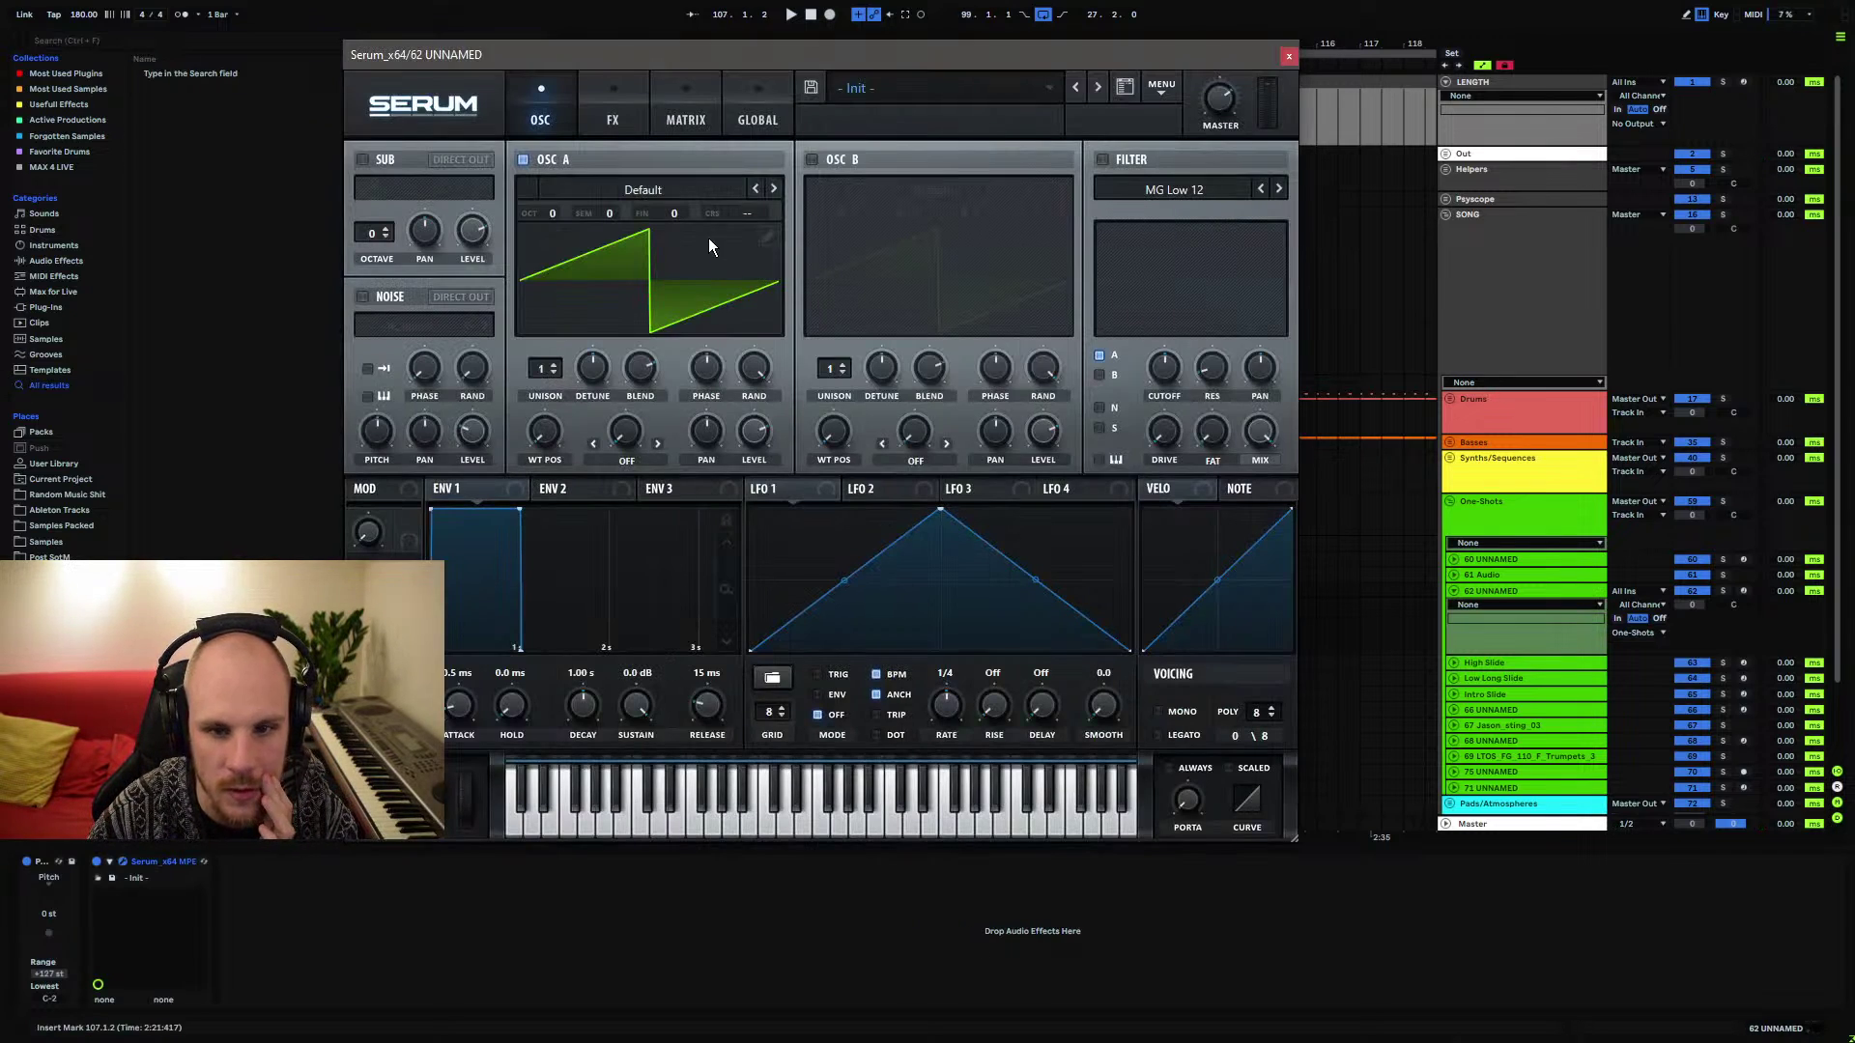
# Load the Analog wavetable Basic Shapes in Serum's oscillator A and modulate its coarse pitch with LFO 1
pyautogui.click(666, 189)
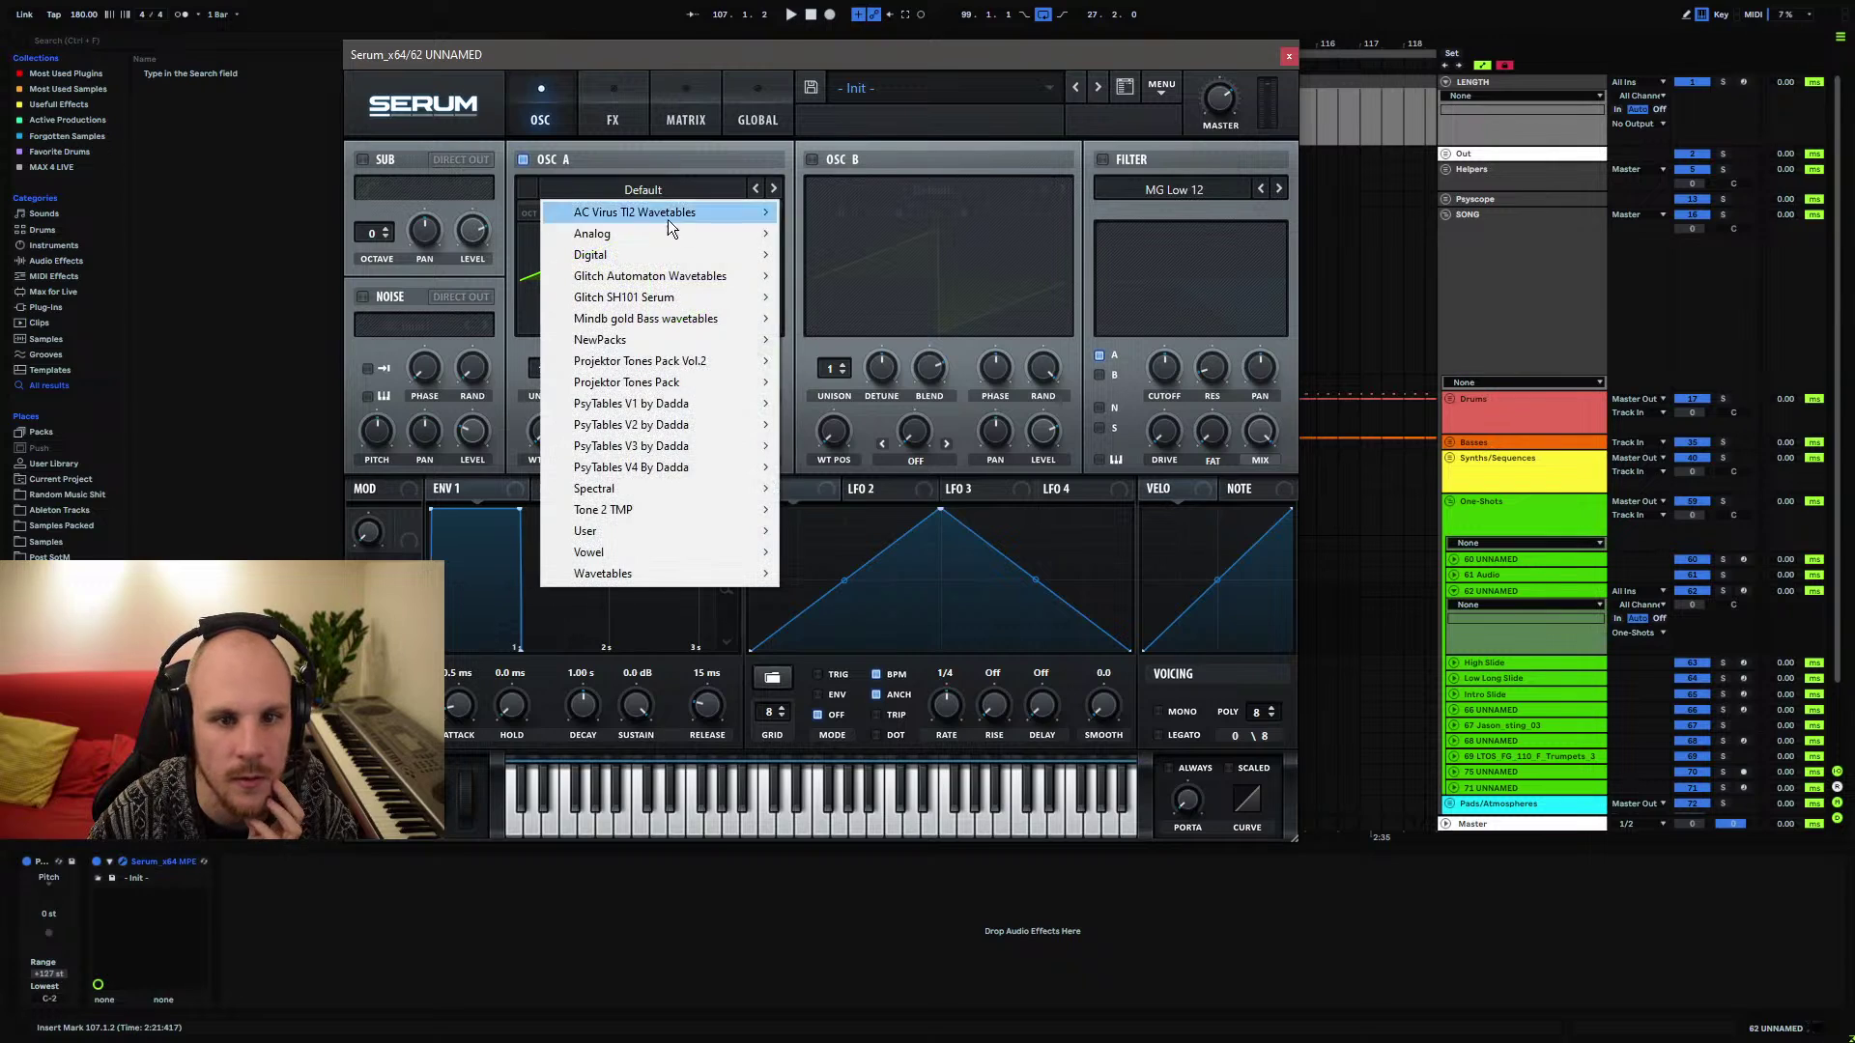
pyautogui.moveTo(674, 230)
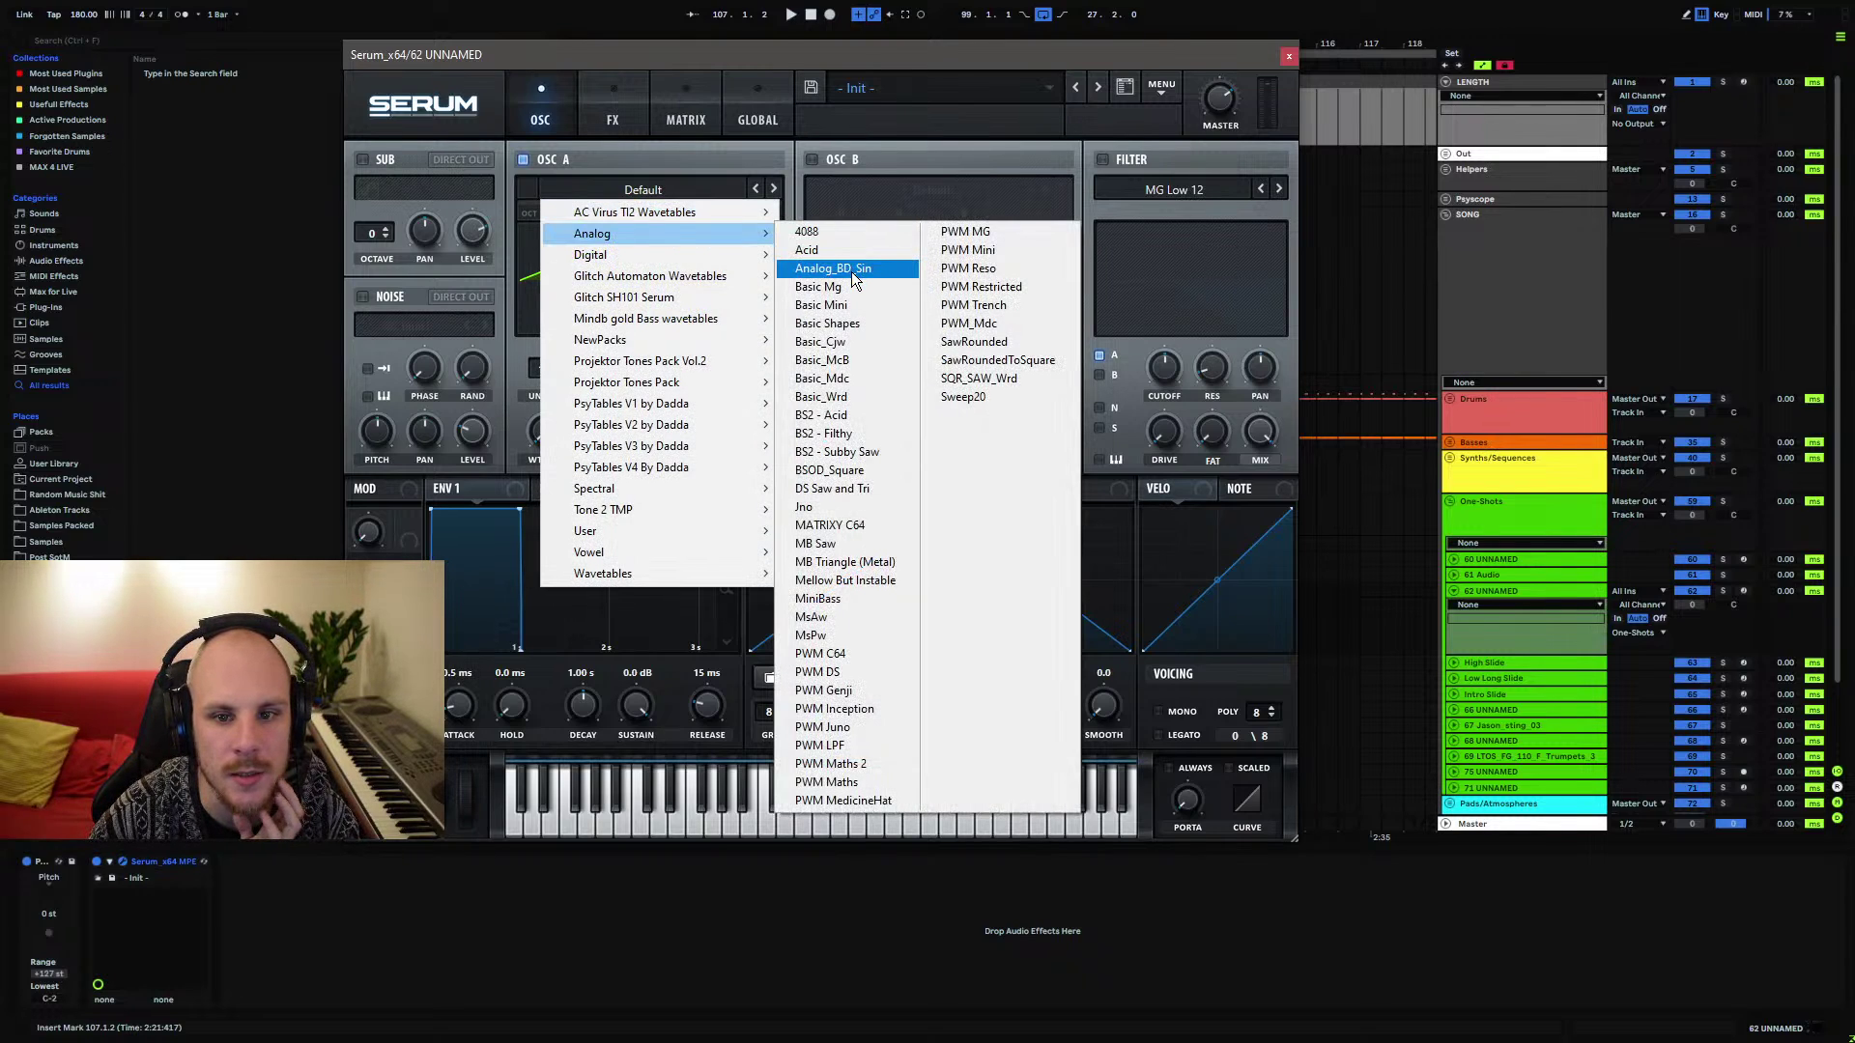
pyautogui.click(856, 322)
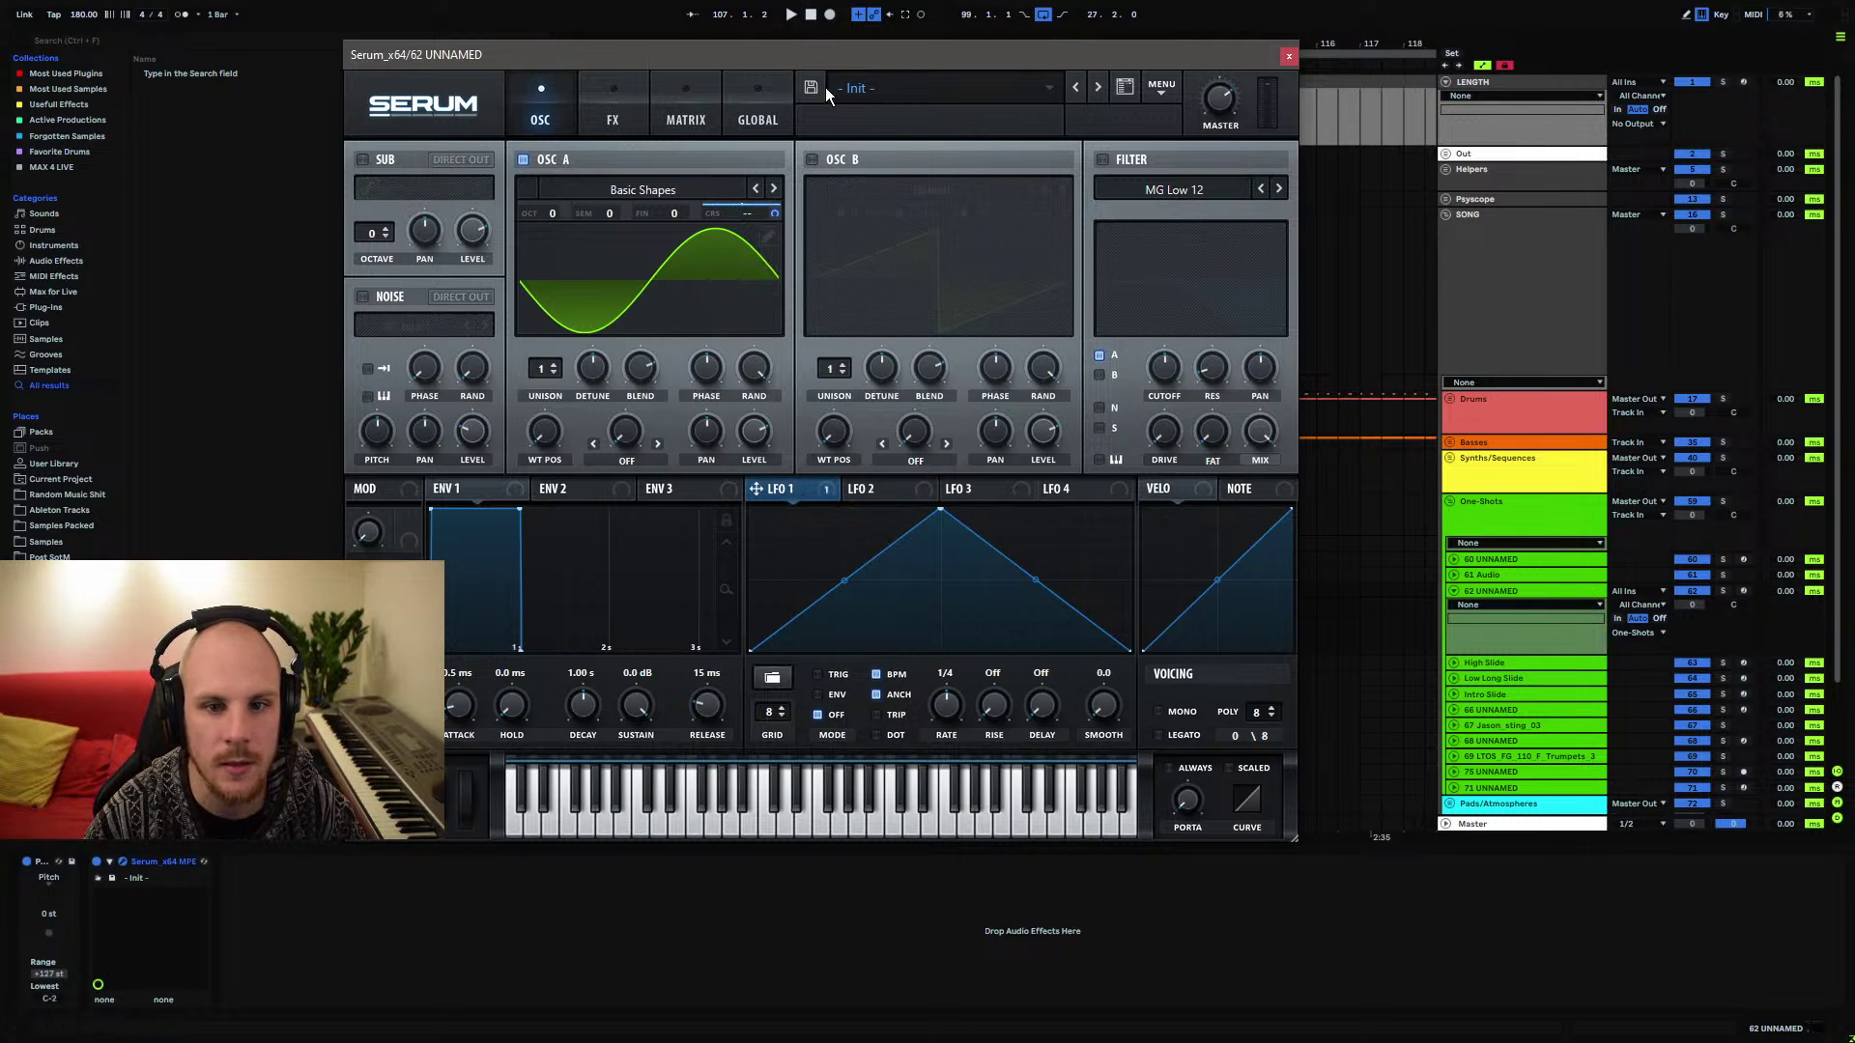
# Set LFO 1's rate to 1/2 and assign NoteOn Rand1 as its modulation source
pyautogui.moveTo(967, 695)
pyautogui.mouseDown()
pyautogui.moveTo(952, 740)
pyautogui.moveTo(957, 696)
pyautogui.mouseUp()
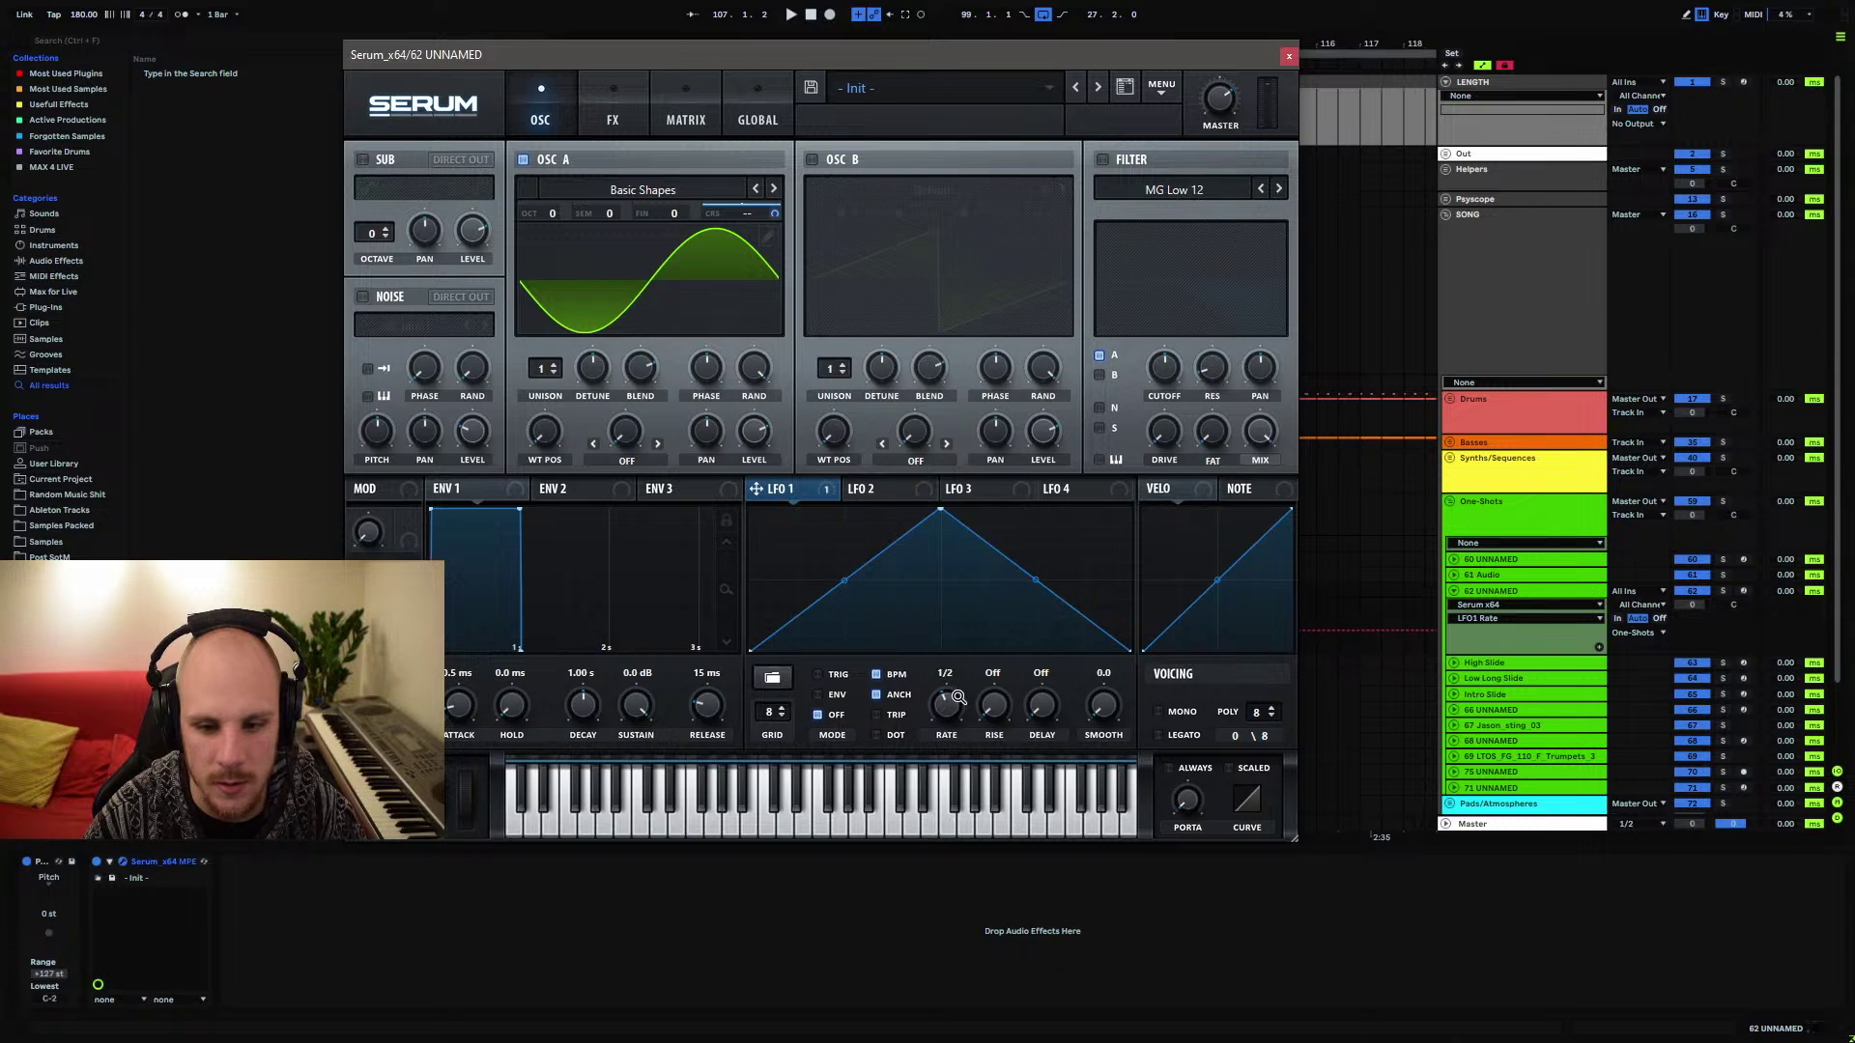
pyautogui.rightClick(947, 705)
pyautogui.moveTo(726, 663)
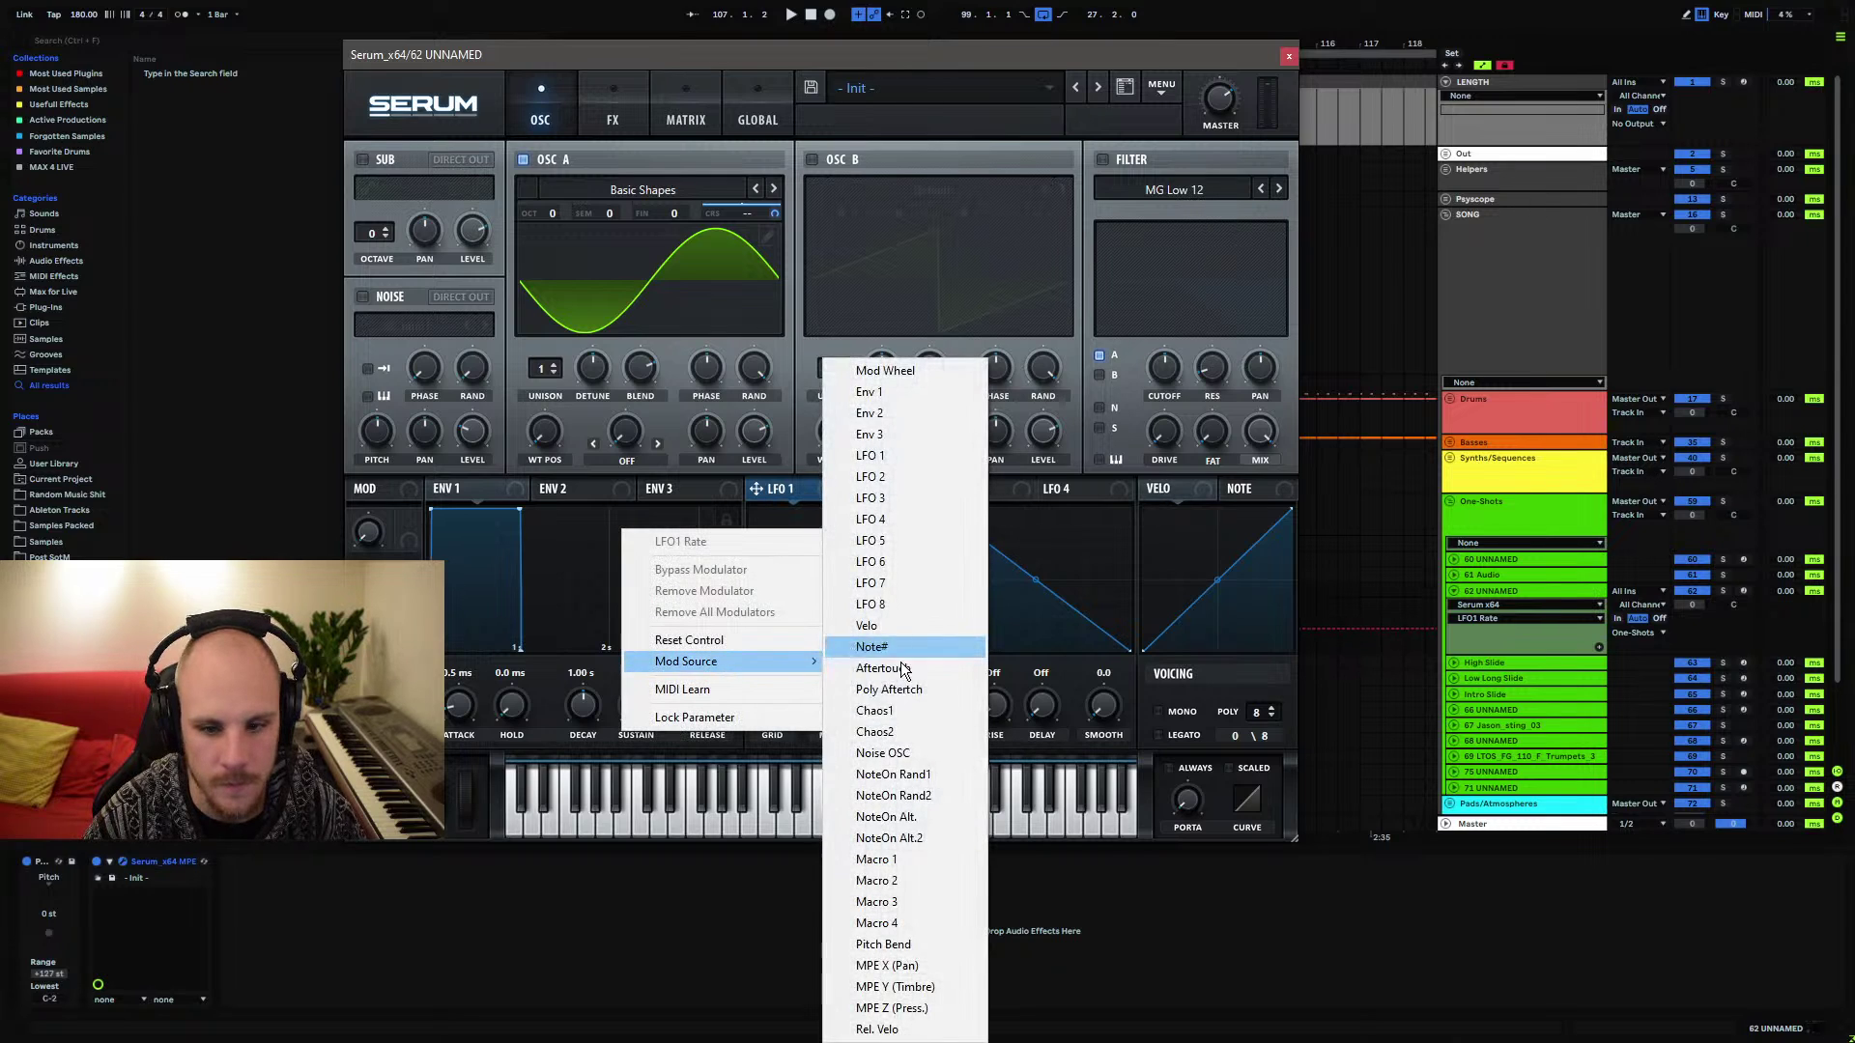
pyautogui.click(931, 775)
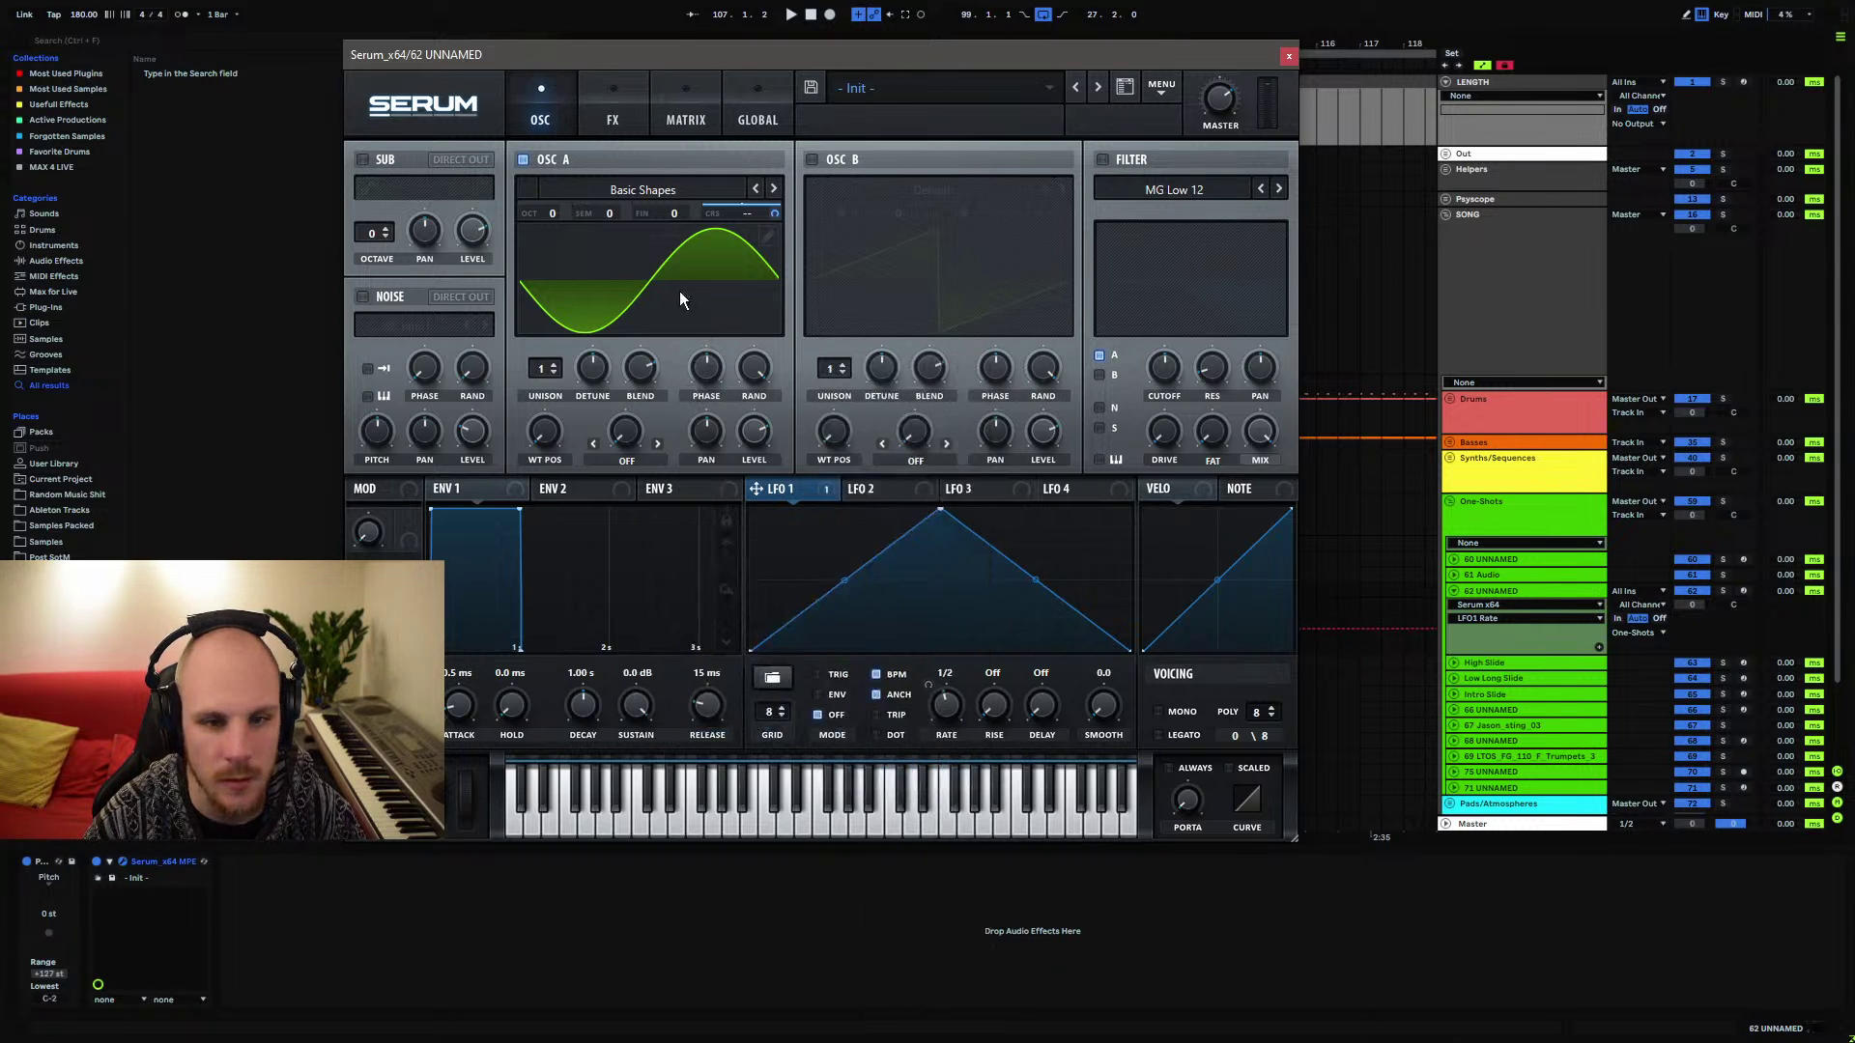
# Arm the 62 UNNAMED track and enable Serum's Hyper/Dimension effect, adjusting its Hyper mix and Dimension size
pyautogui.click(1744, 590)
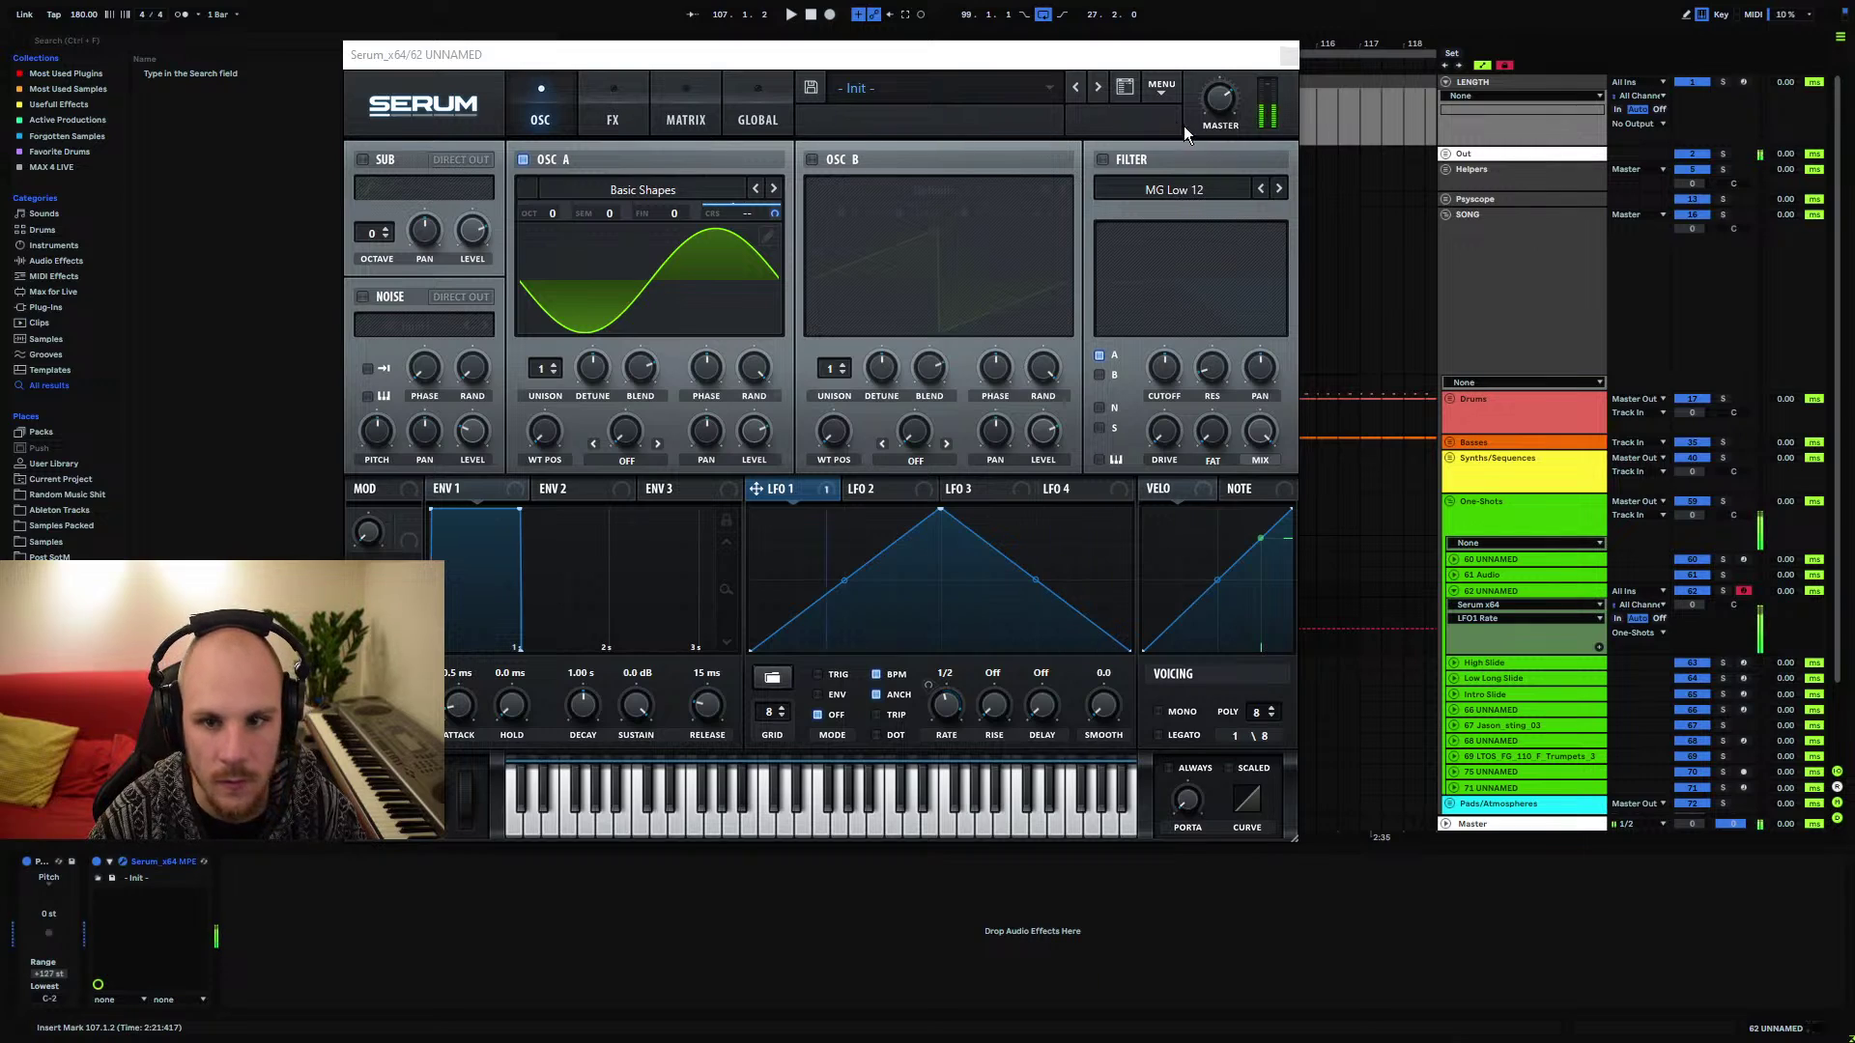
pyautogui.click(618, 126)
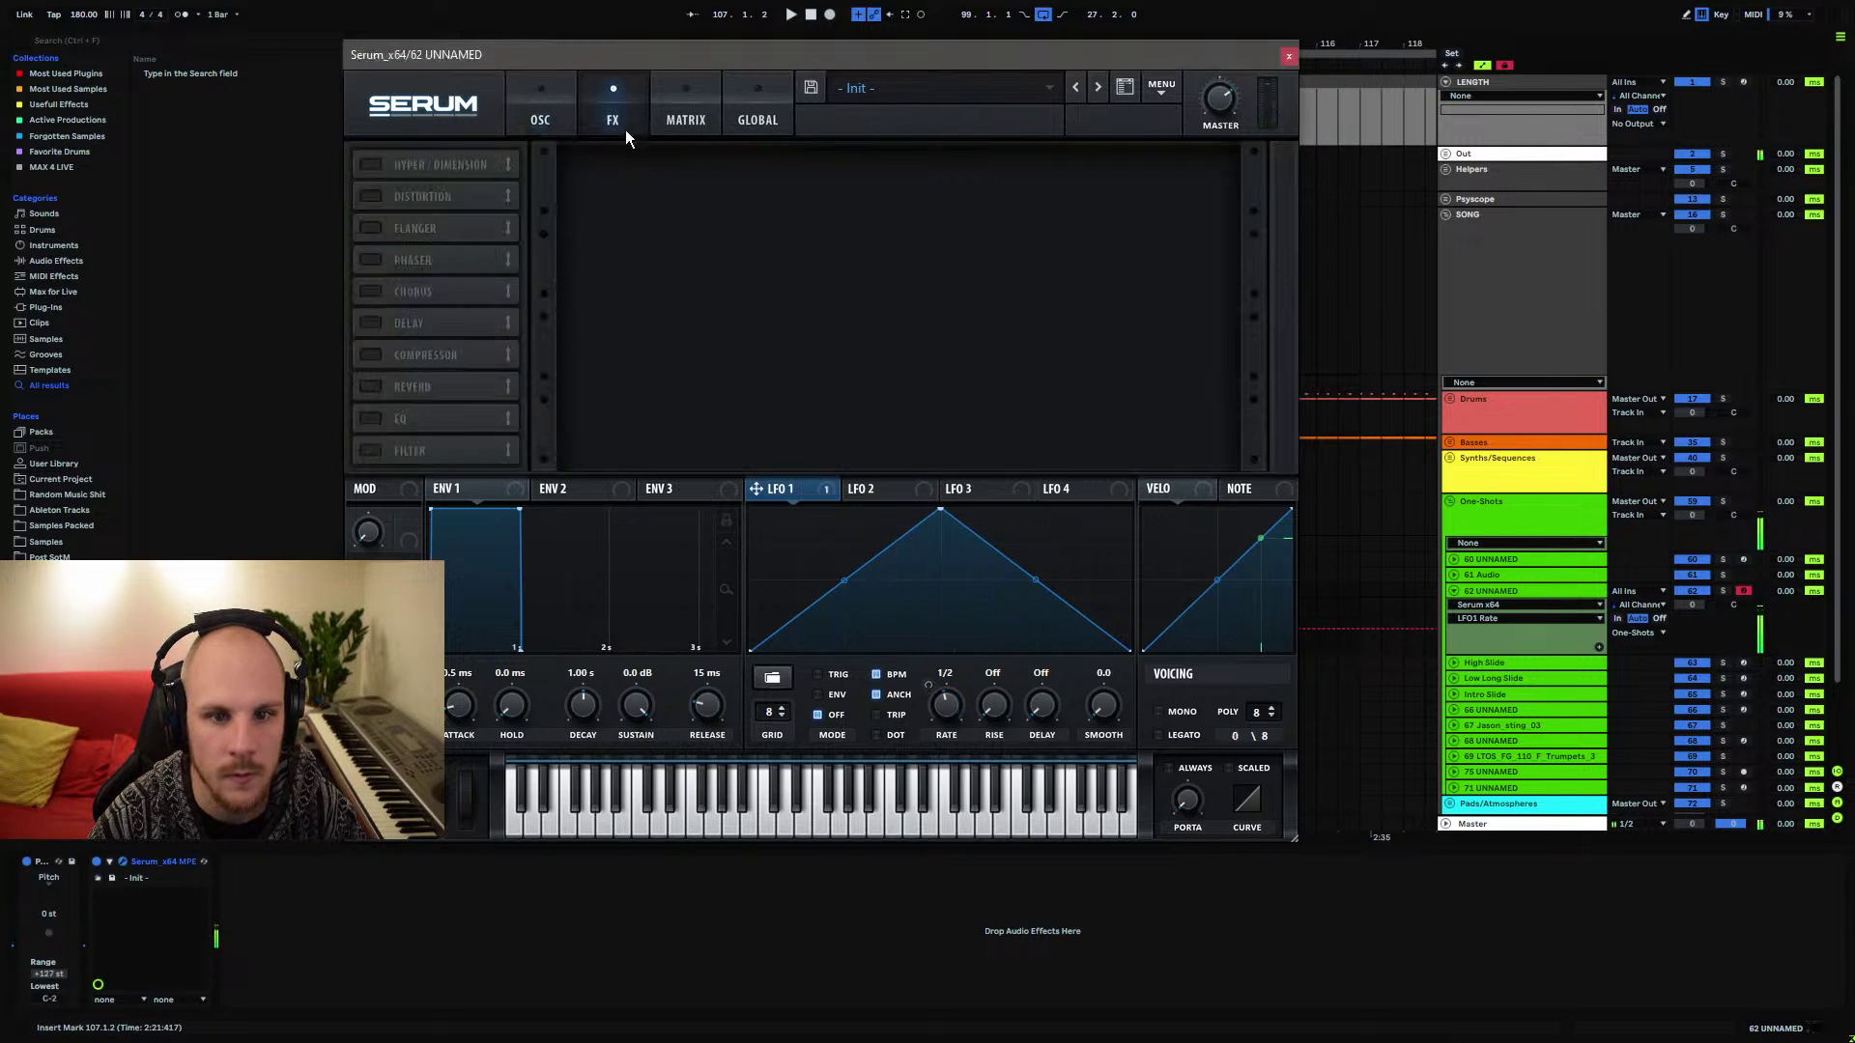
pyautogui.click(370, 164)
pyautogui.moveTo(926, 184); pyautogui.dragTo(927, 265)
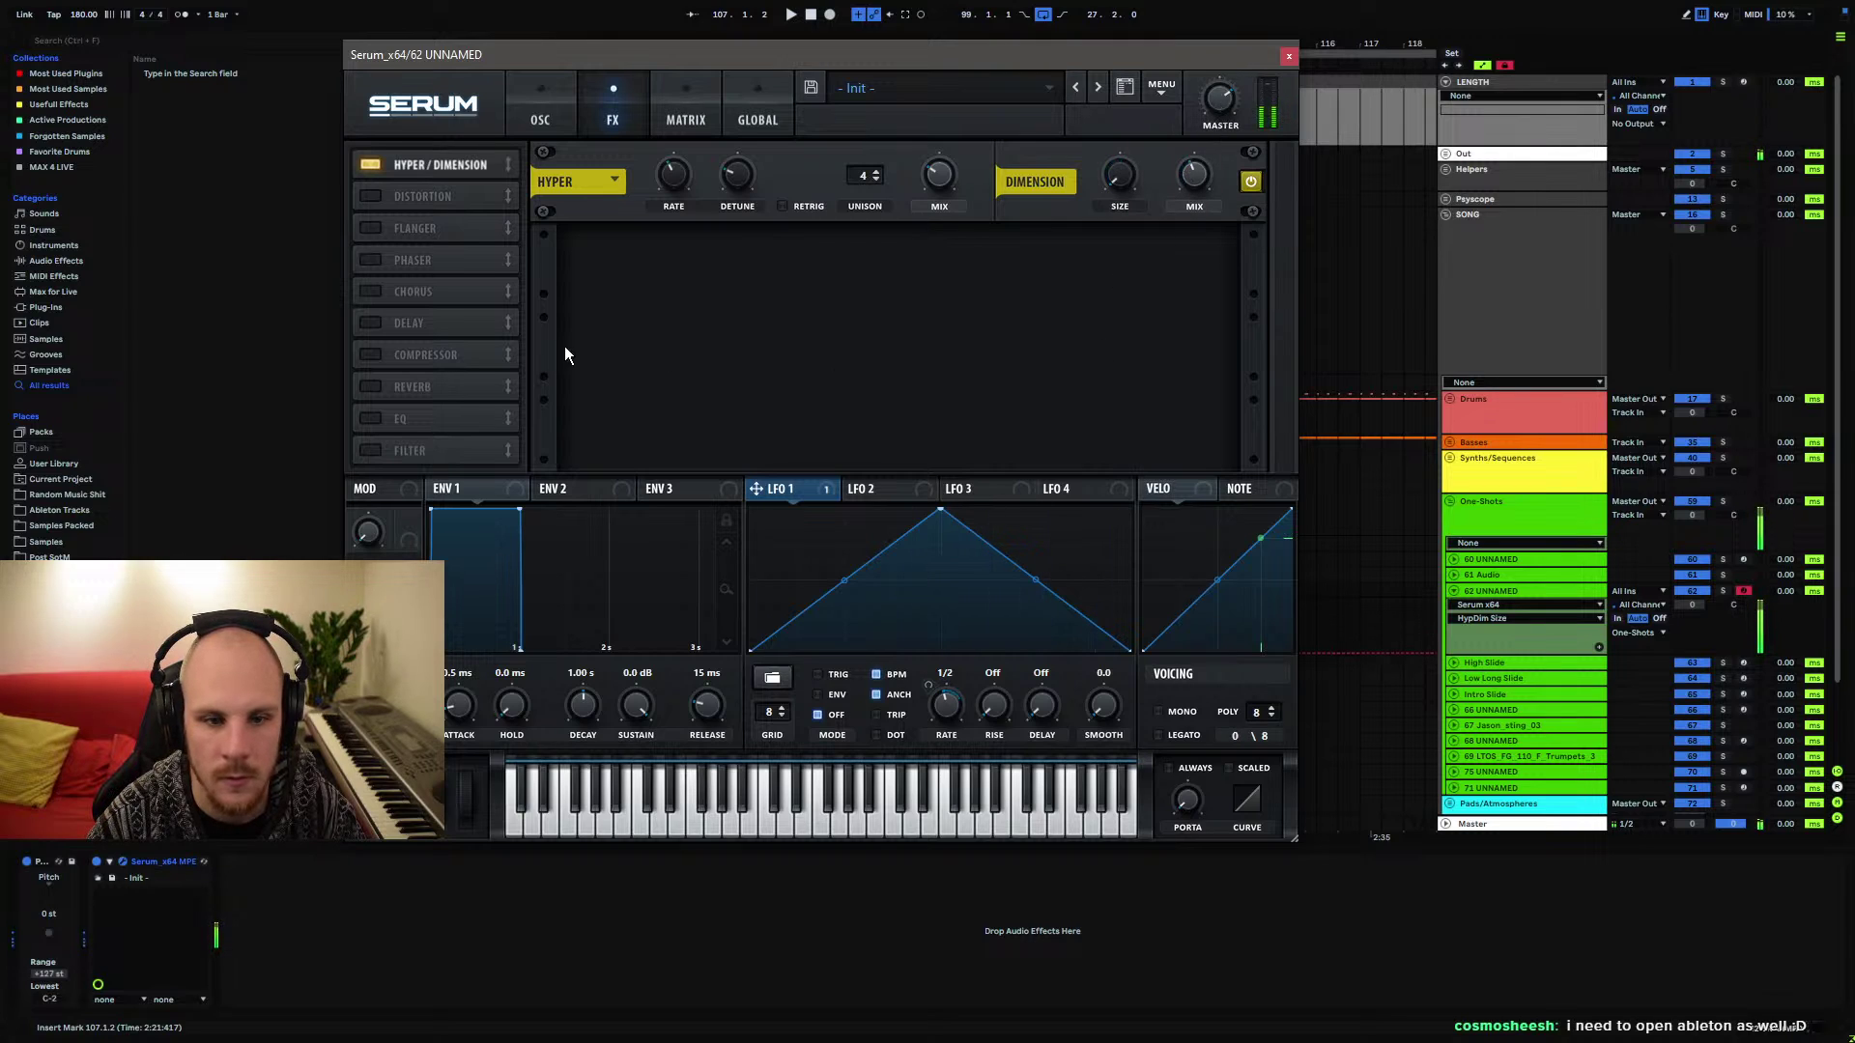
# Enable Serum's compressor in multiband mode, set its gain to 13.1 dB and adjust its attack
pyautogui.click(370, 355)
pyautogui.moveTo(932, 261); pyautogui.dragTo(947, 208)
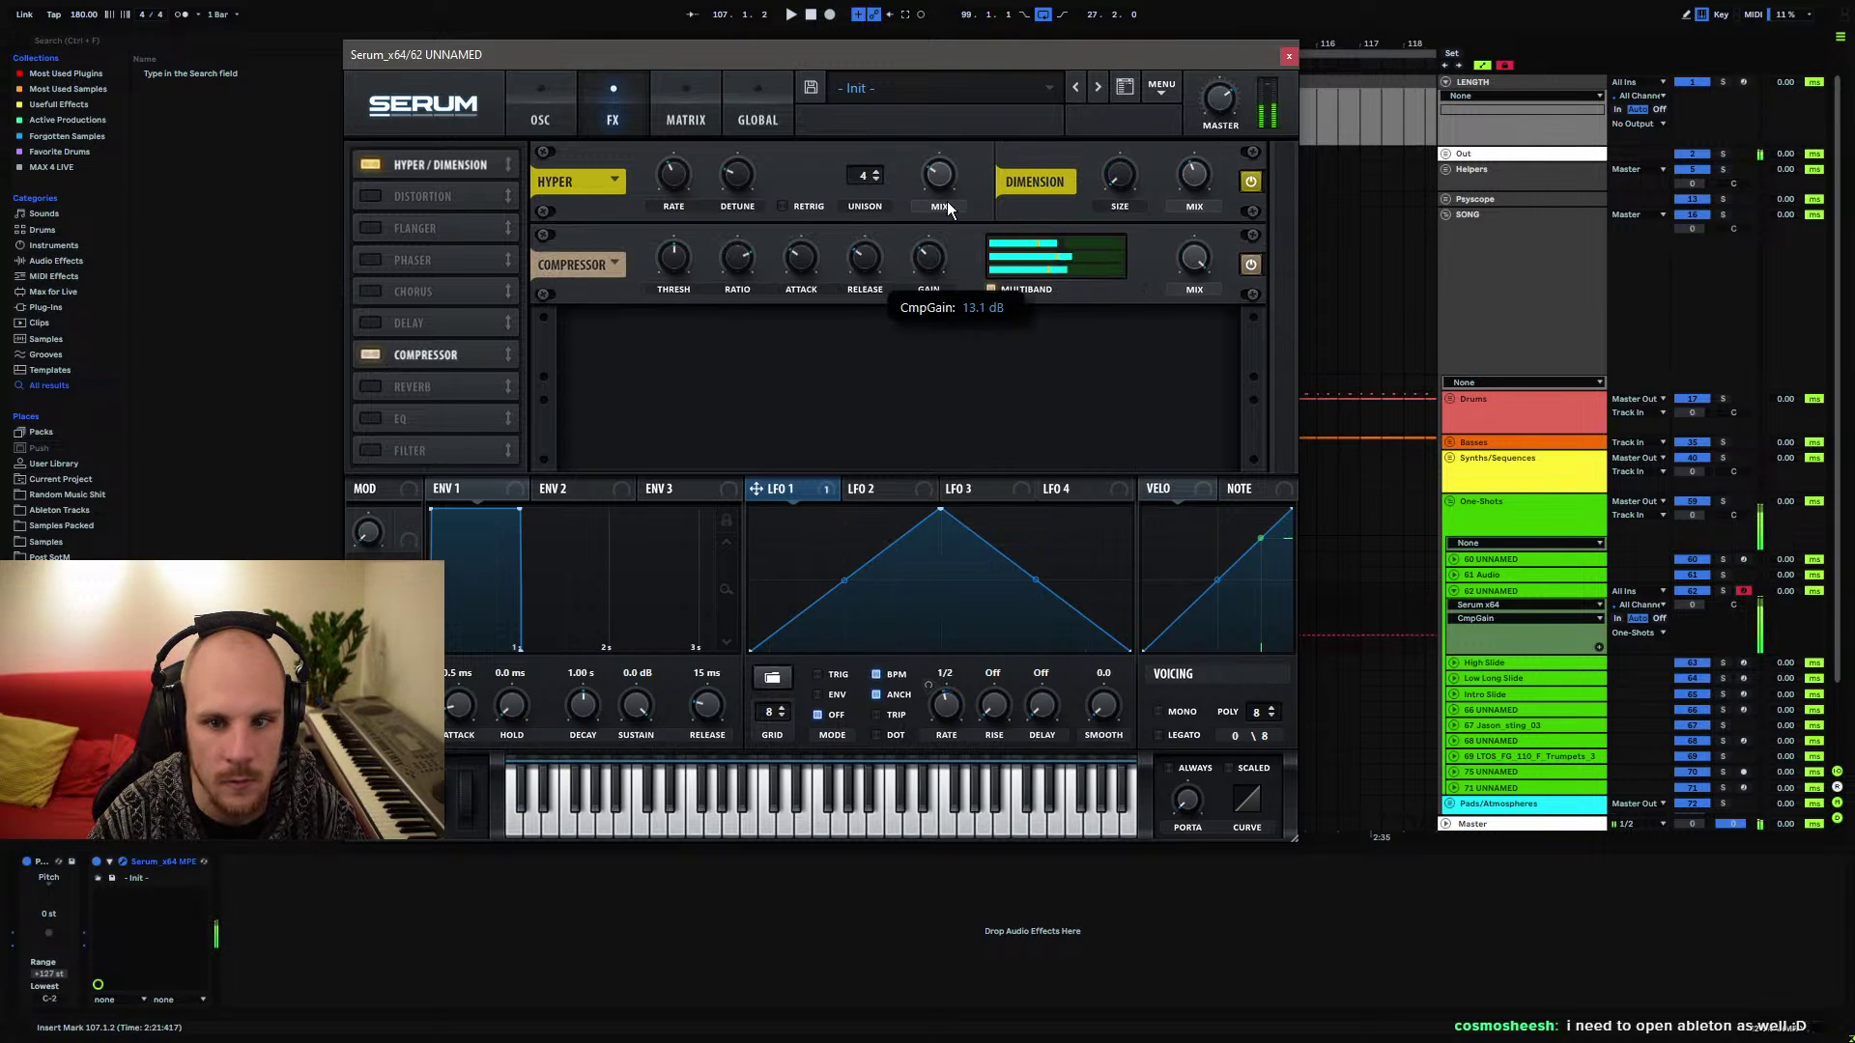
pyautogui.click(801, 256)
# Modulate oscillator A's wavetable position with NoteOn Rand2, adjust Serum's master volume and hide the plug-in window
pyautogui.click(540, 114)
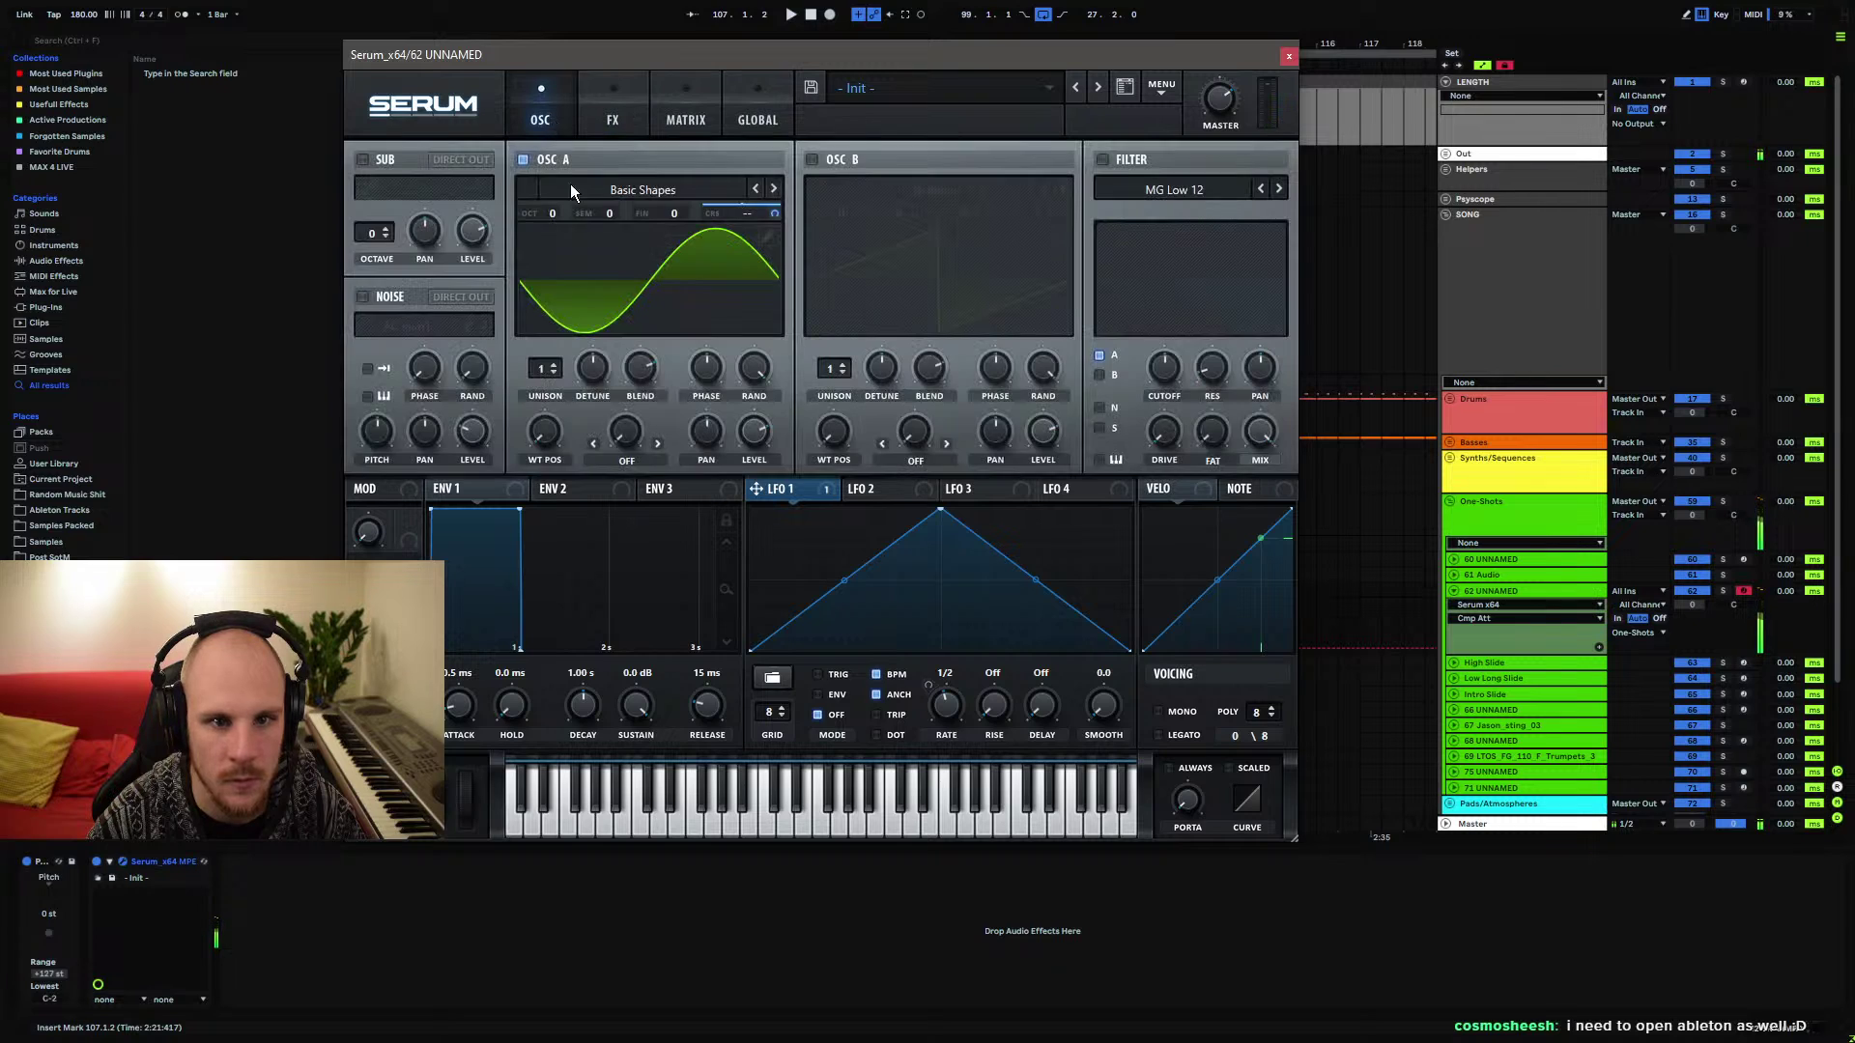
pyautogui.moveTo(553, 450); pyautogui.dragTo(620, 248)
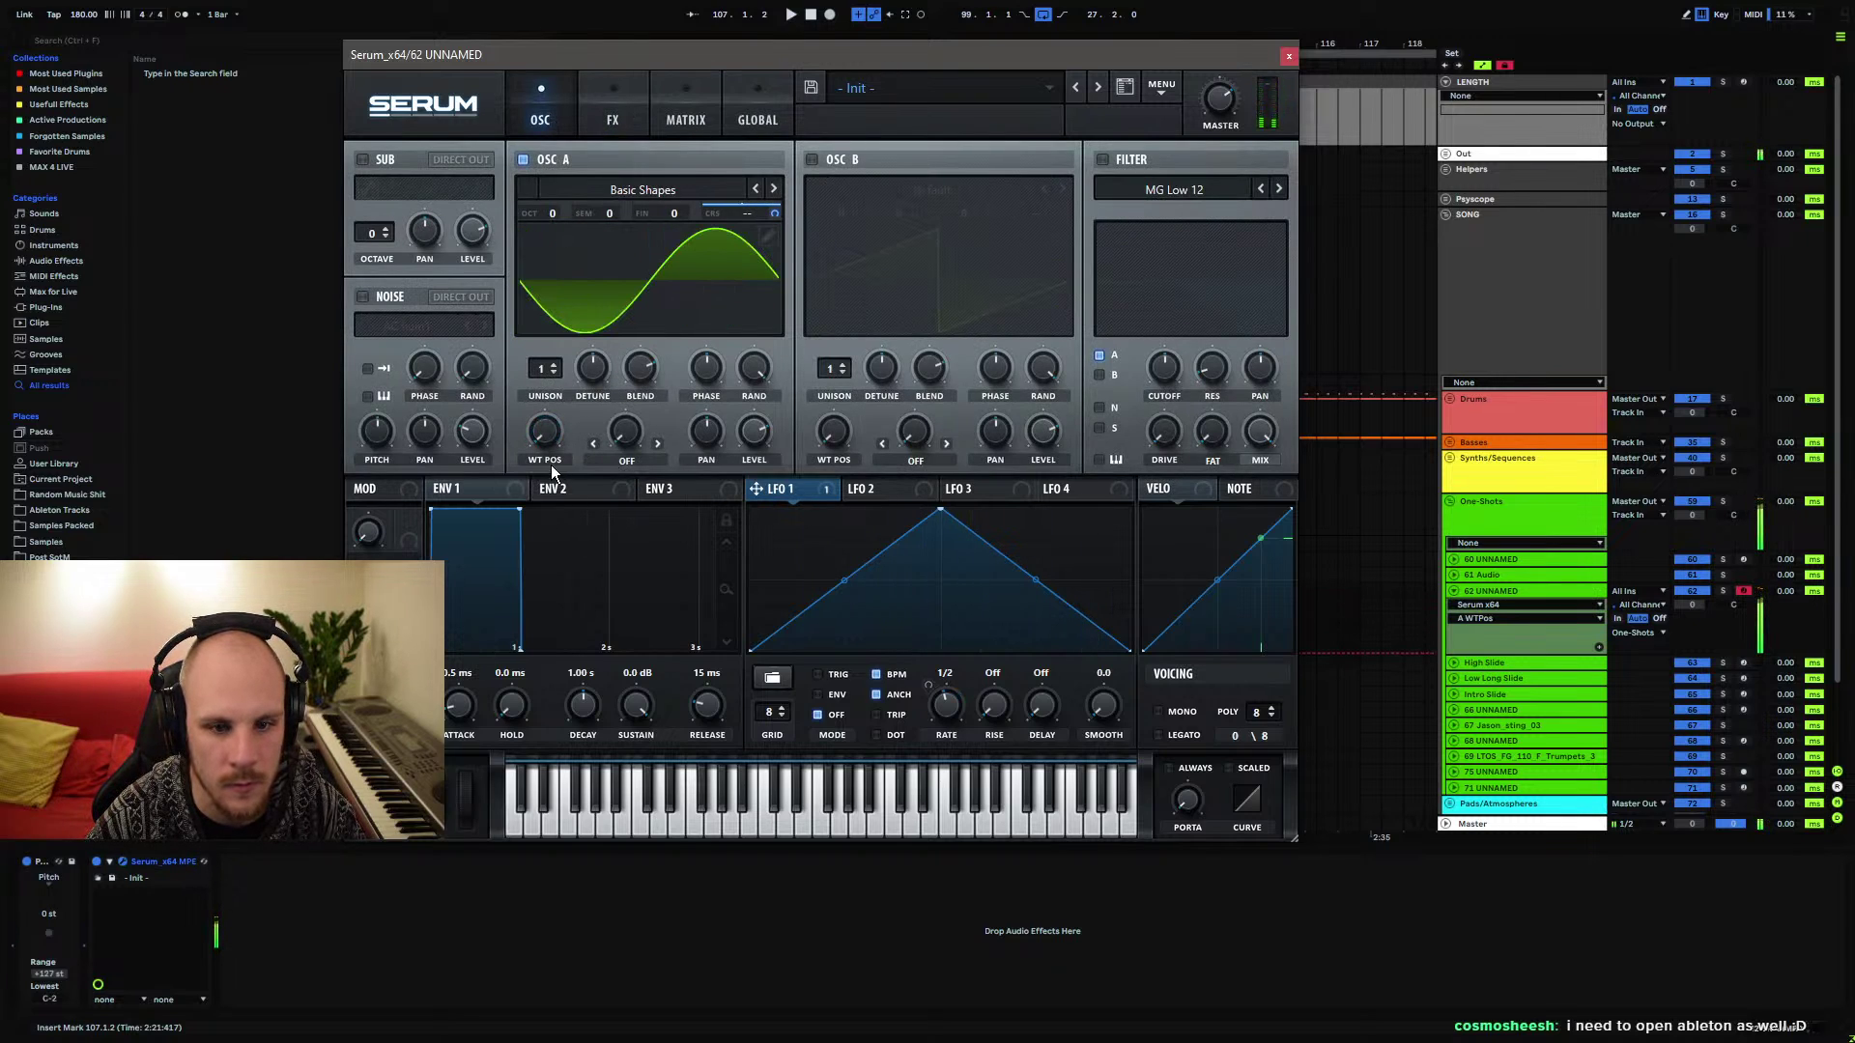
pyautogui.rightClick(547, 437)
pyautogui.moveTo(644, 537)
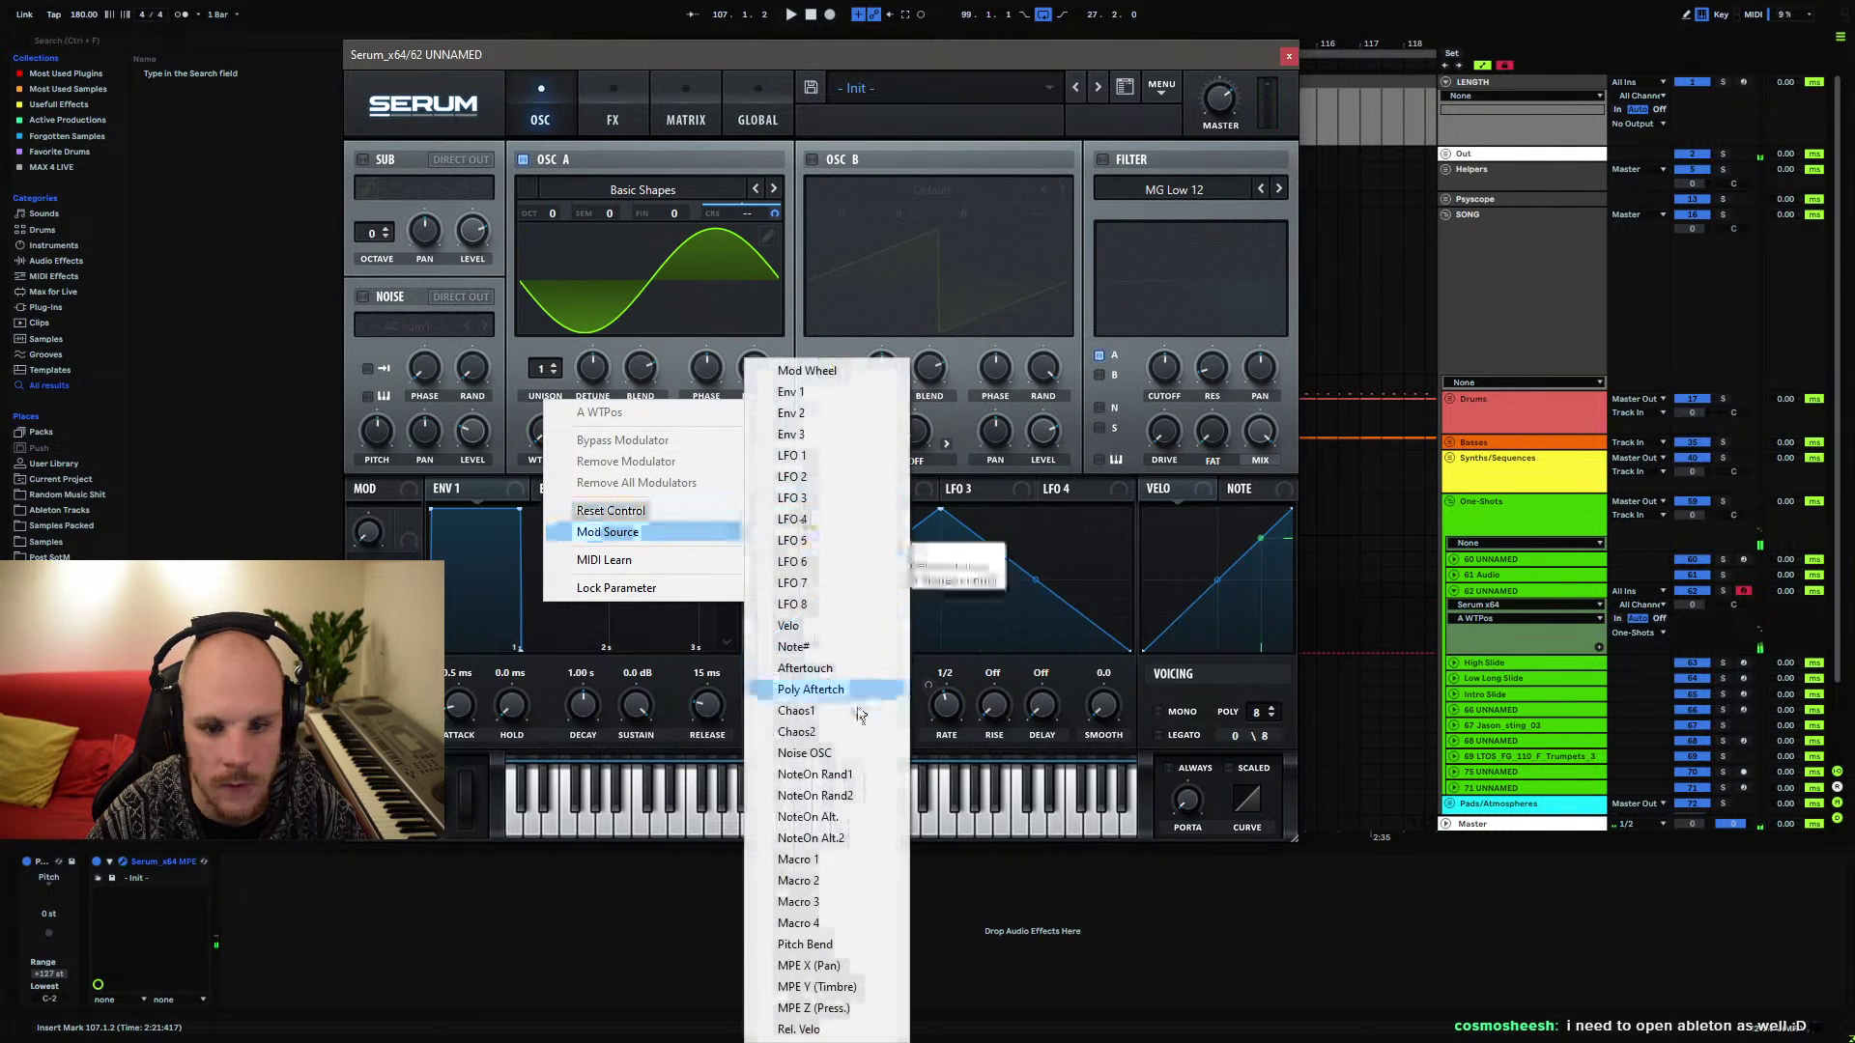
pyautogui.click(850, 792)
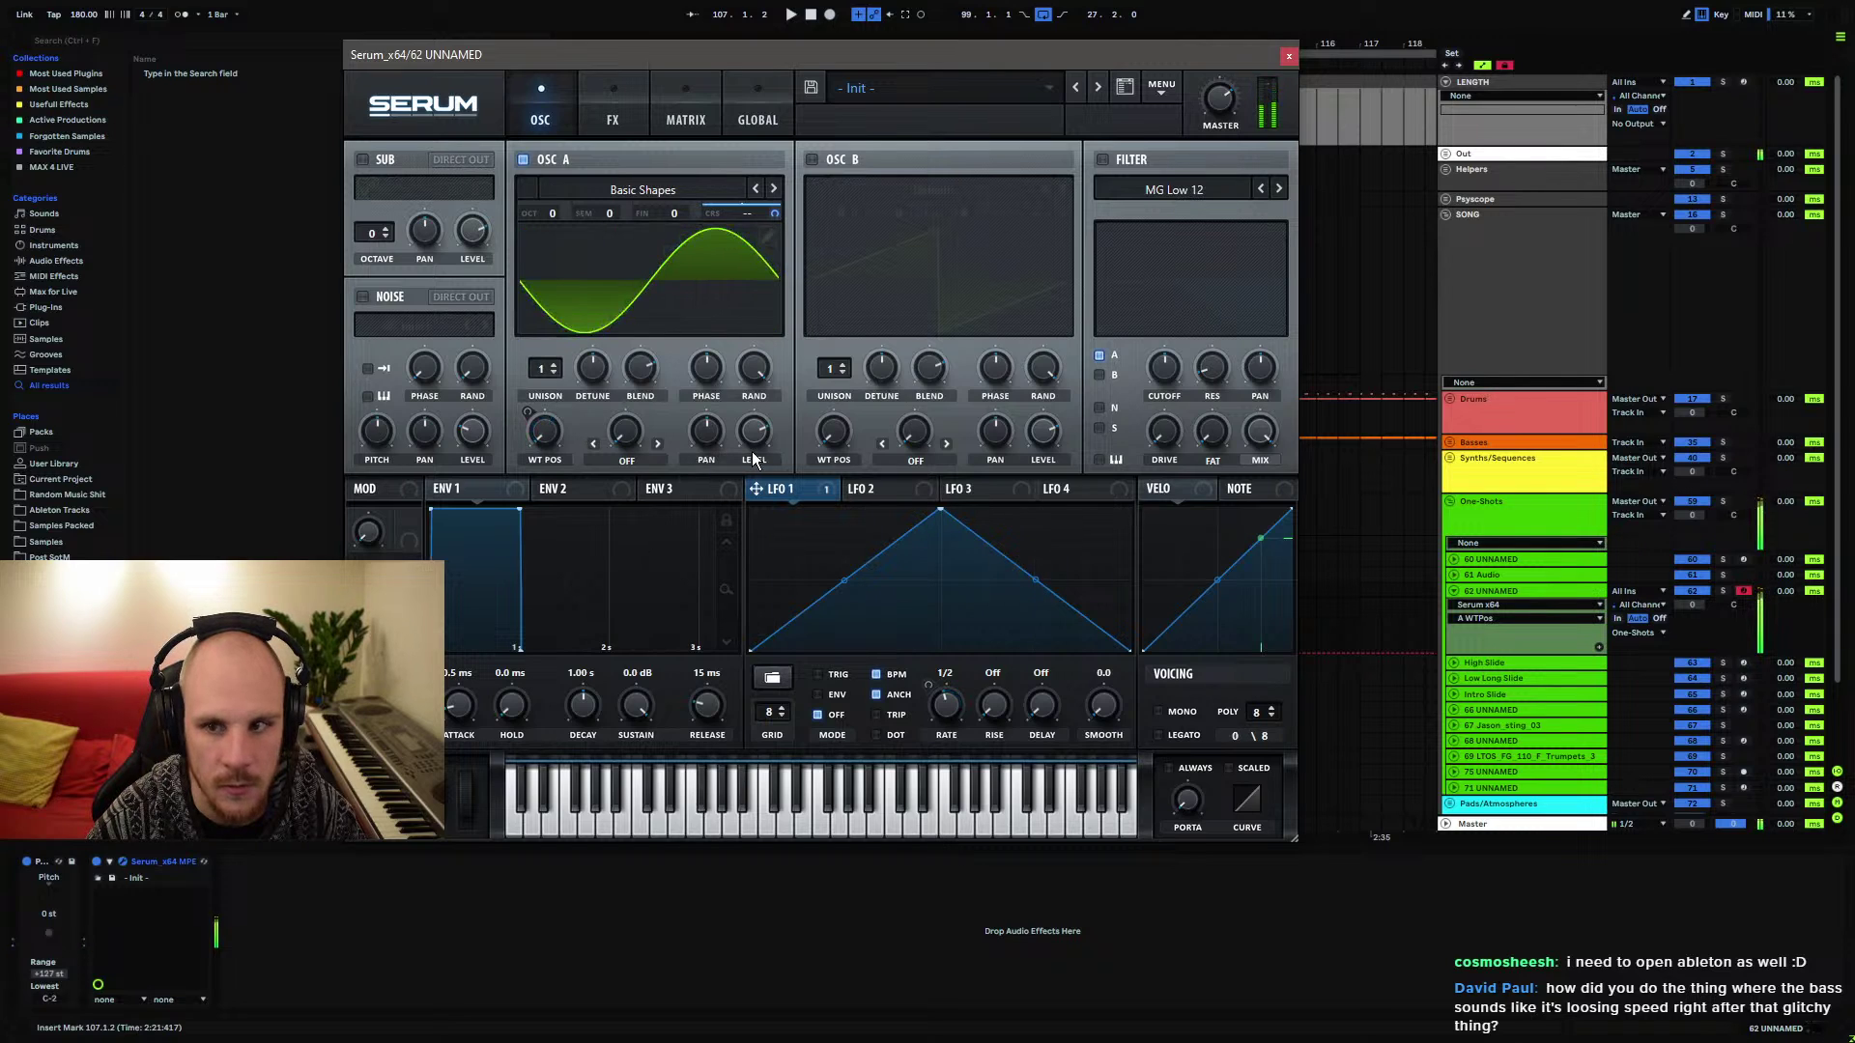
pyautogui.click(1216, 111)
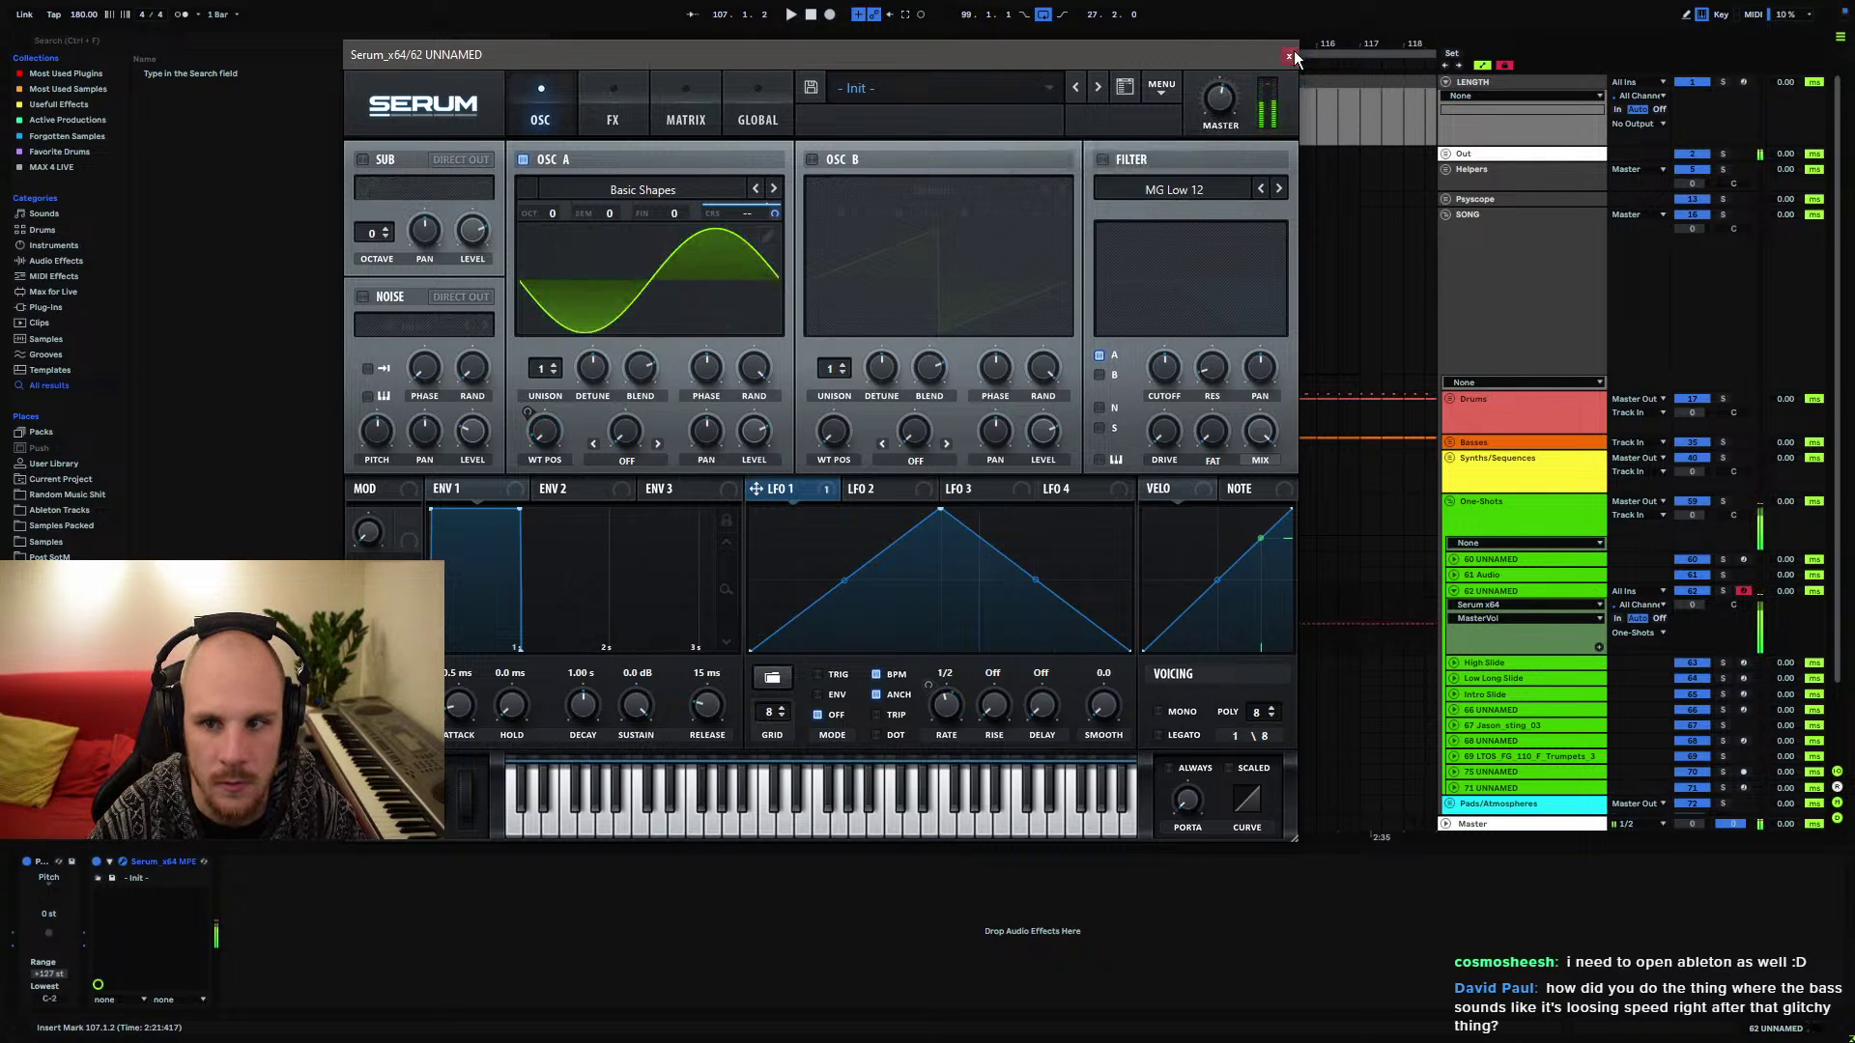
pyautogui.hotkey('ctrl', 'alt', 'p')
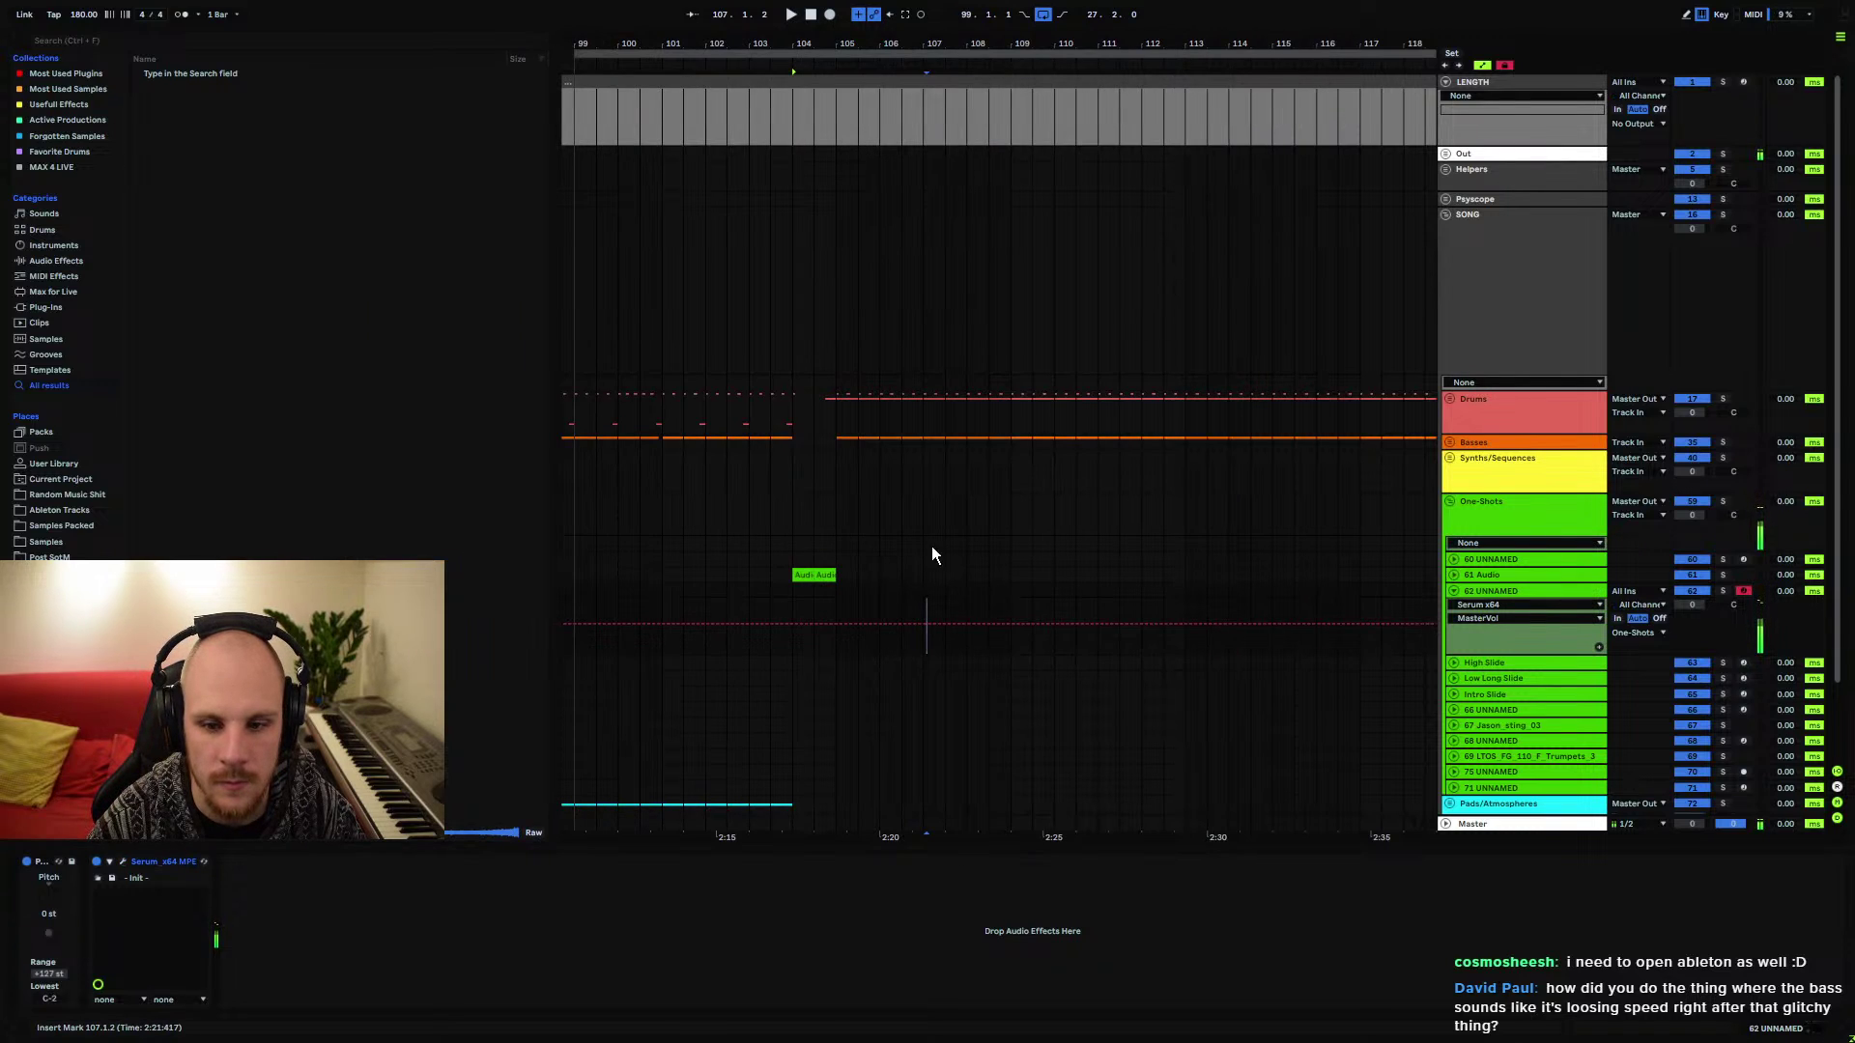
# Create a MIDI clip from 106.3.1 to 107.1.1 on 62 UNNAMED, fill it with one F#3 note and play it
pyautogui.click(900, 593)
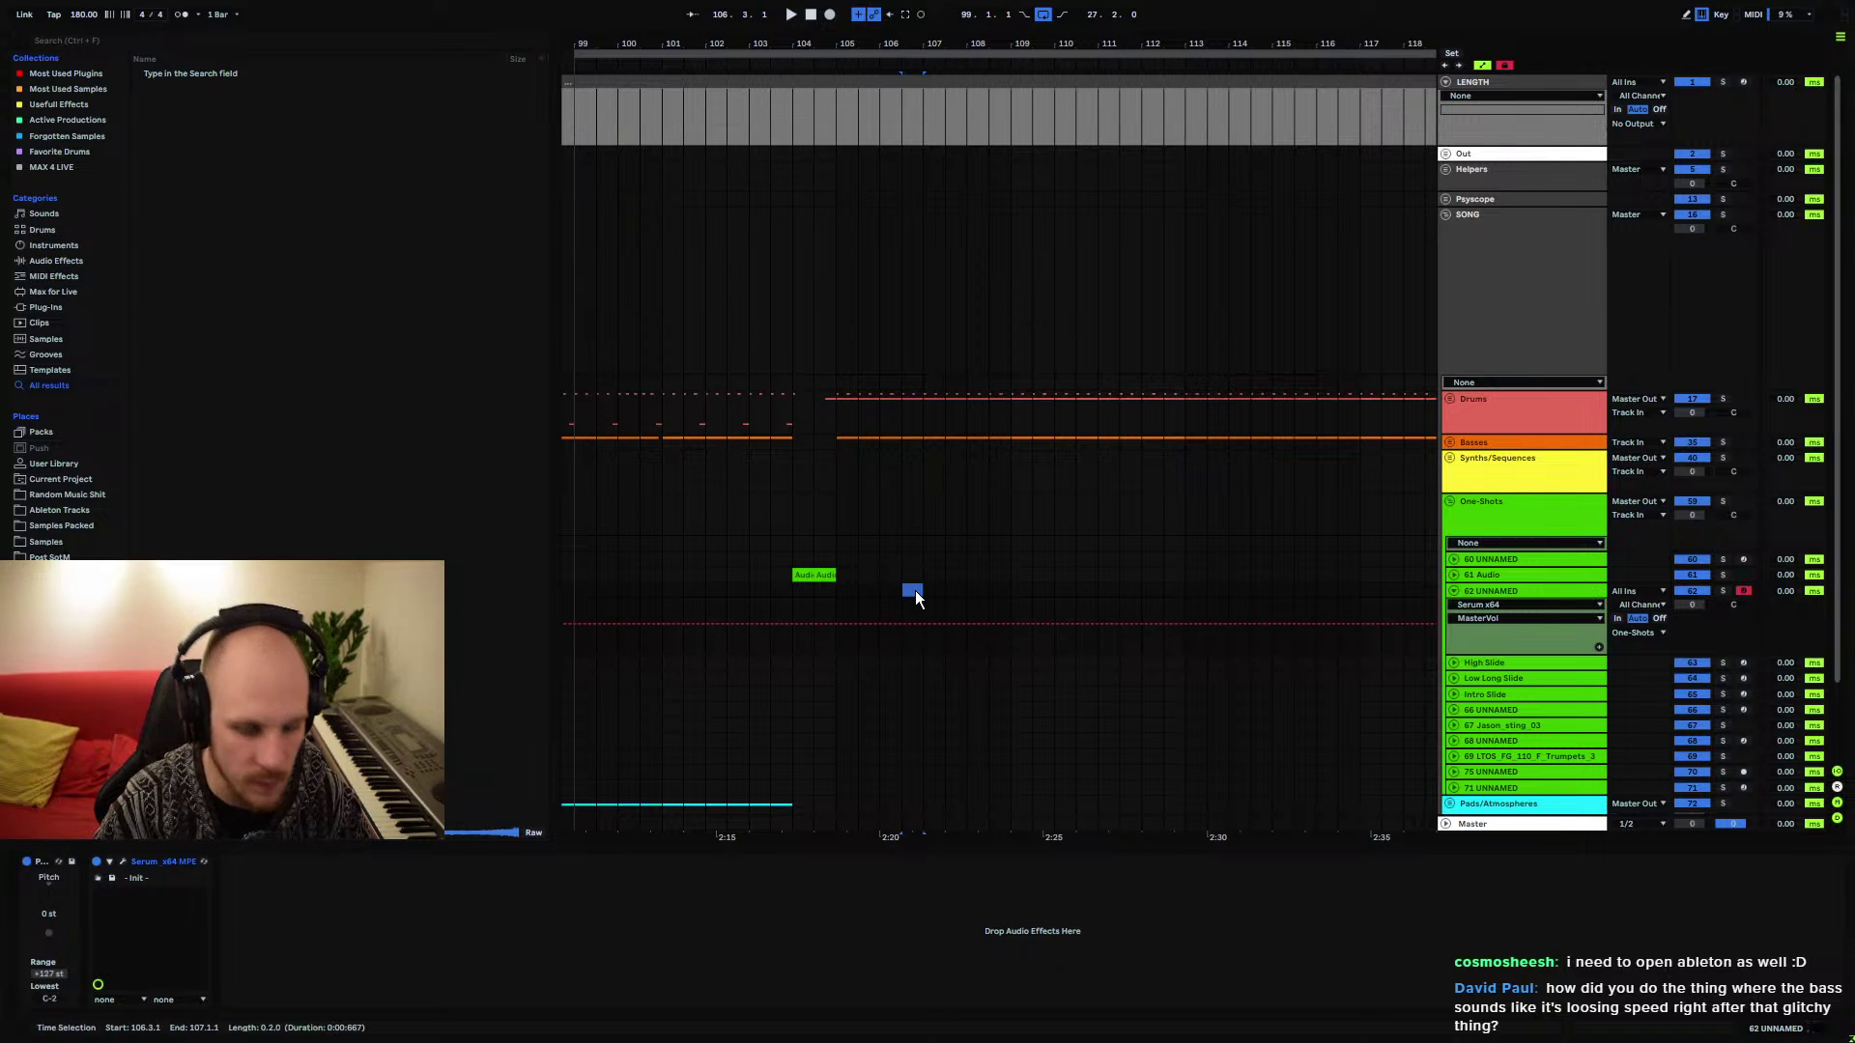
pyautogui.hotkey('ctrl', 'shift', 'm')
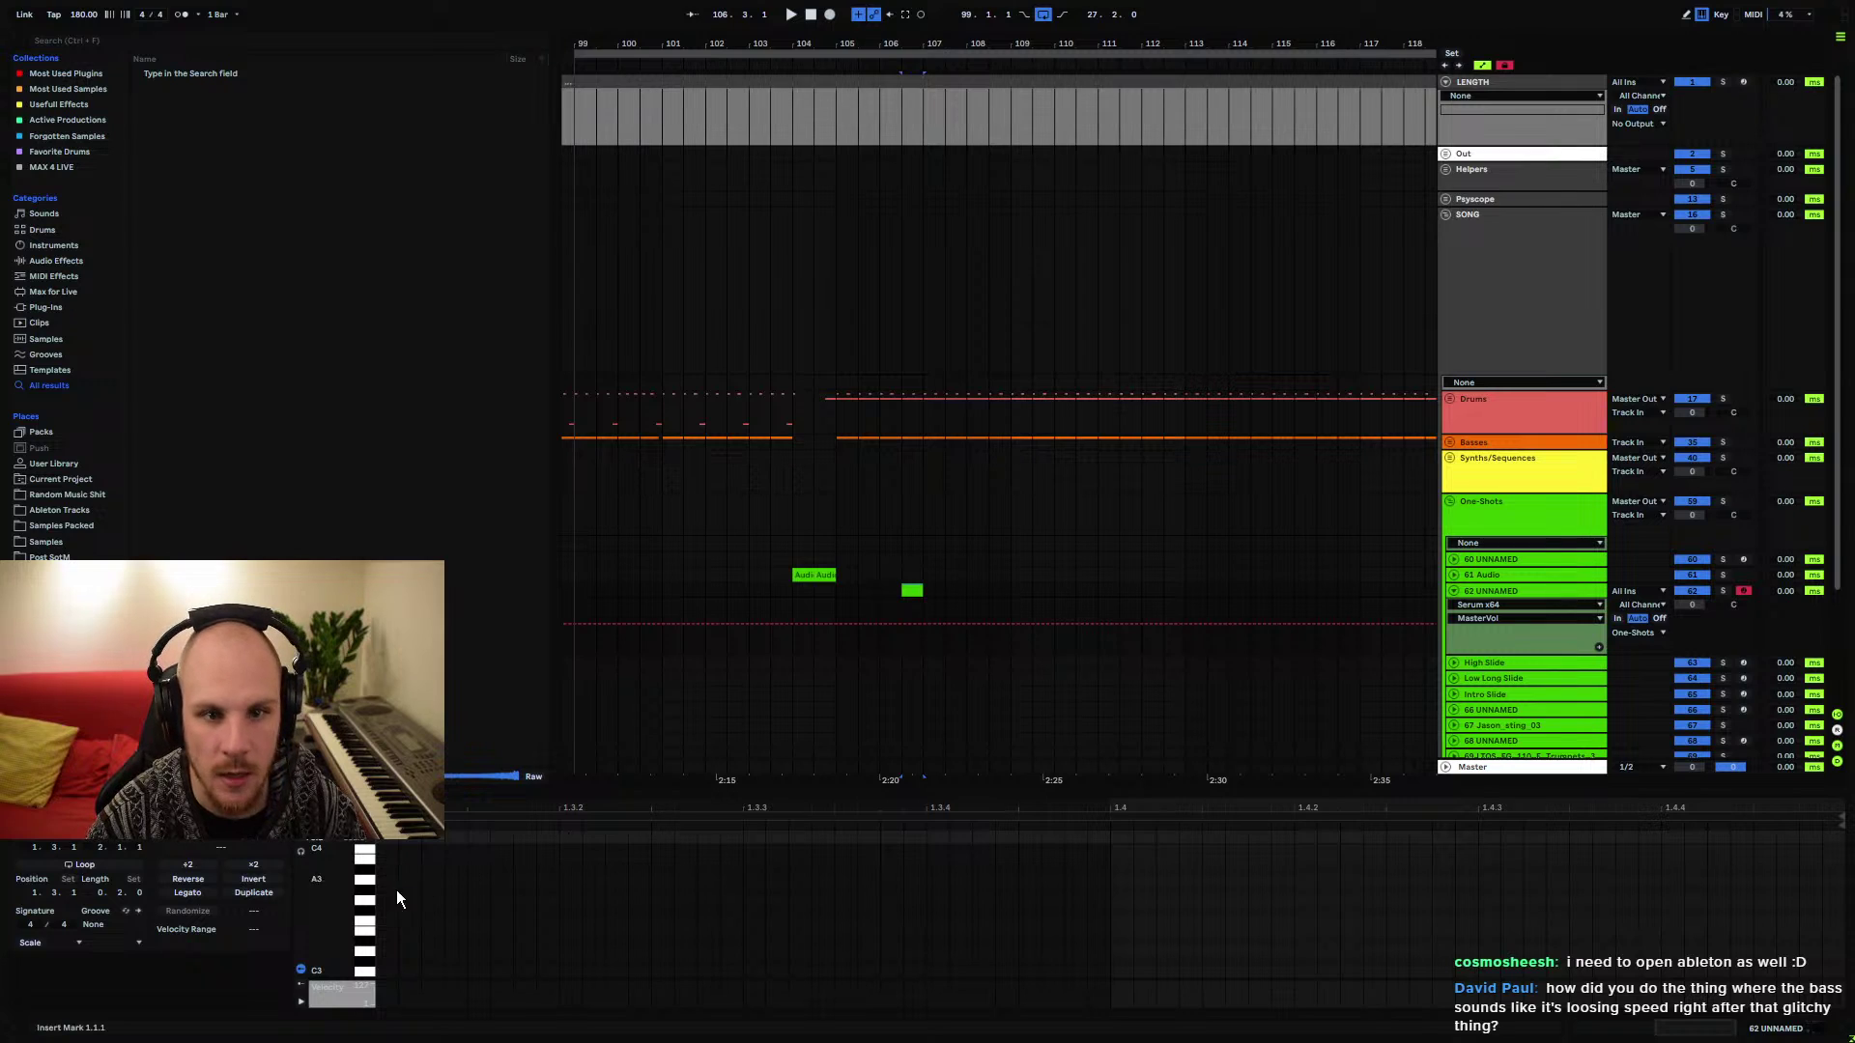
pyautogui.click(406, 952)
pyautogui.moveTo(387, 910); pyautogui.dragTo(1642, 899)
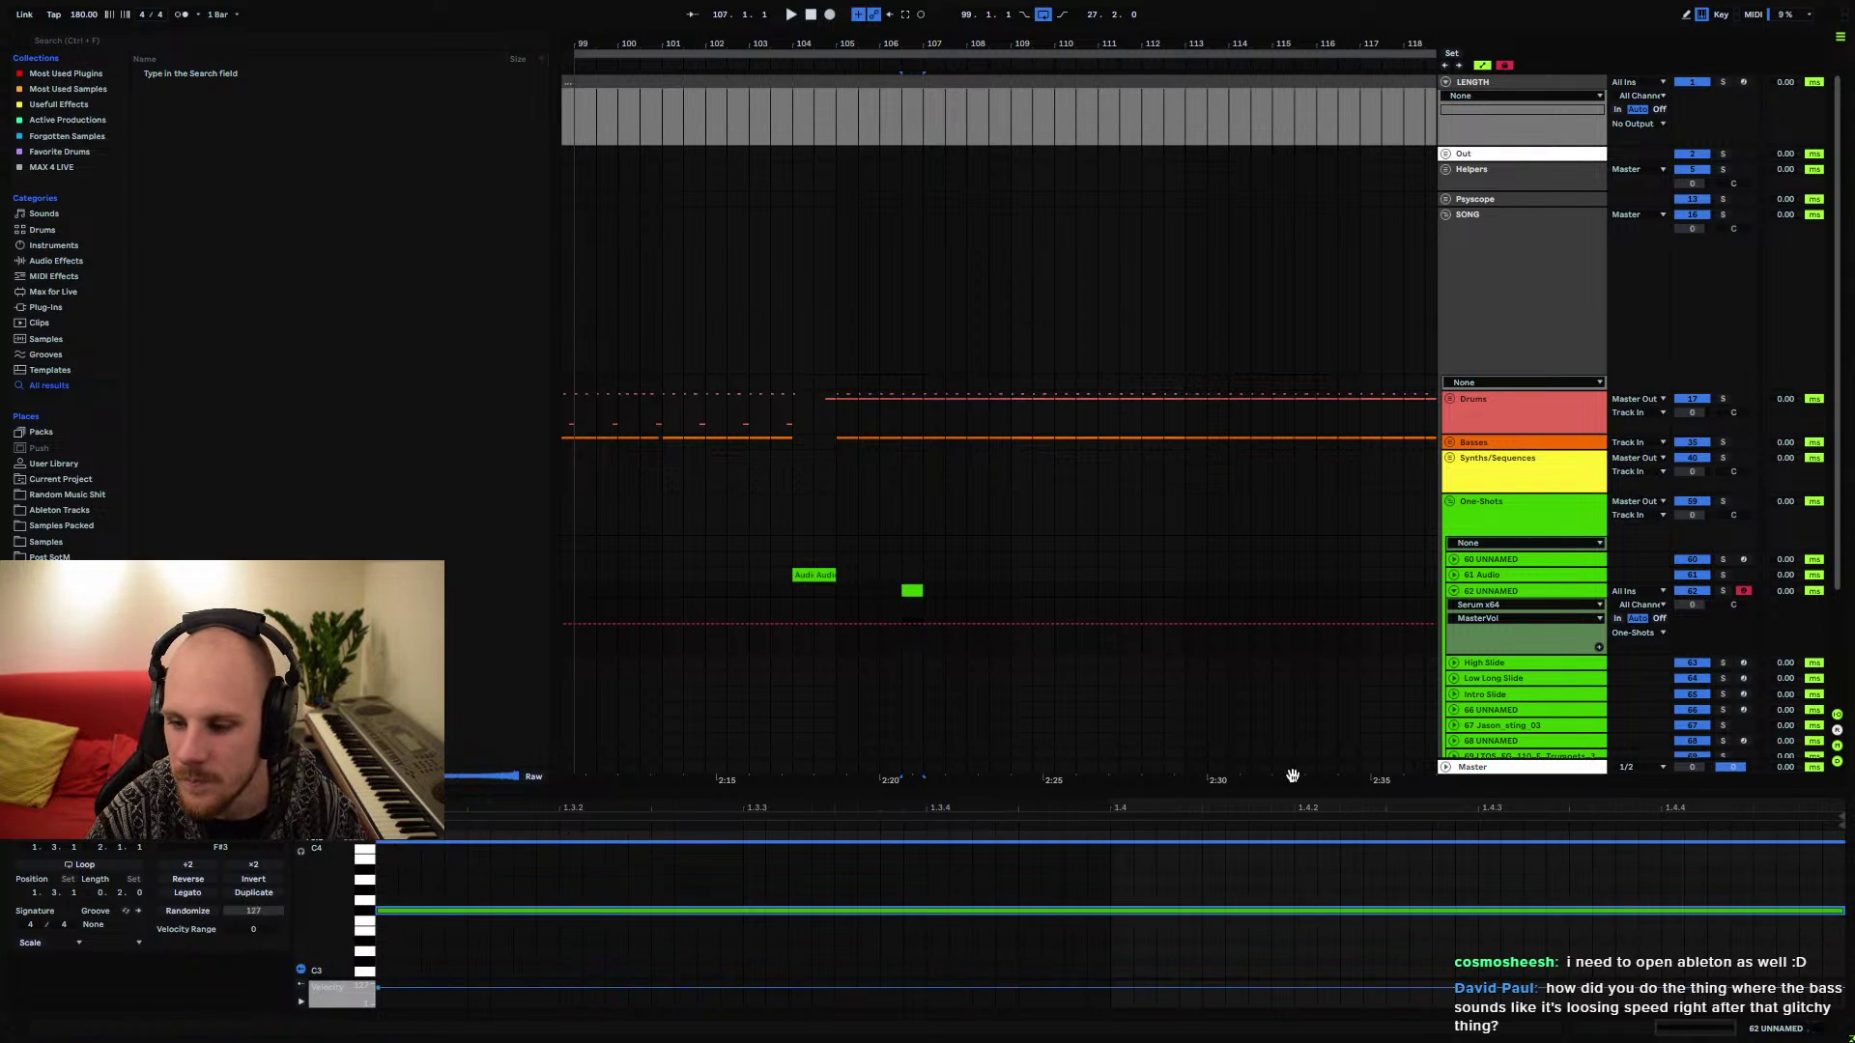
pyautogui.click(916, 645)
pyautogui.press('space')
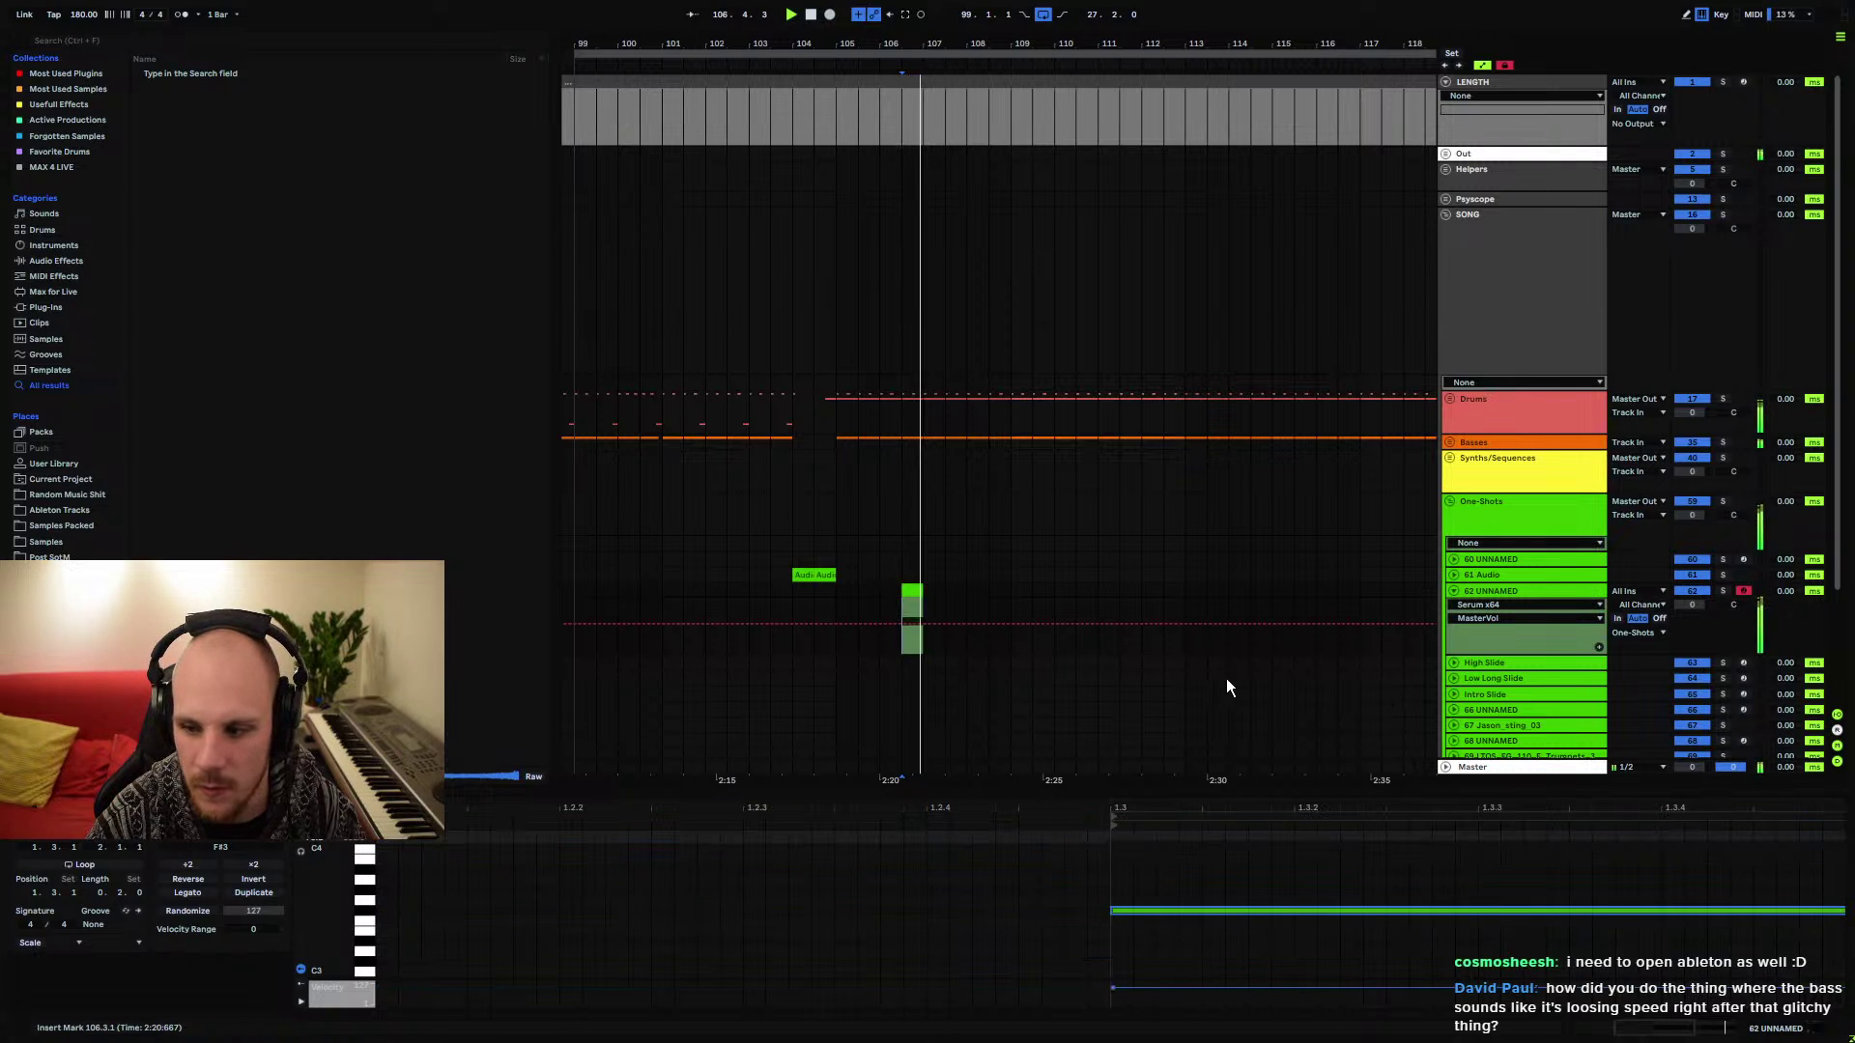
# Rework the clip's F#3 note into an eighth note, two sixteenths and a note held from 1.4.1 to 2.1.1
pyautogui.click(970, 606)
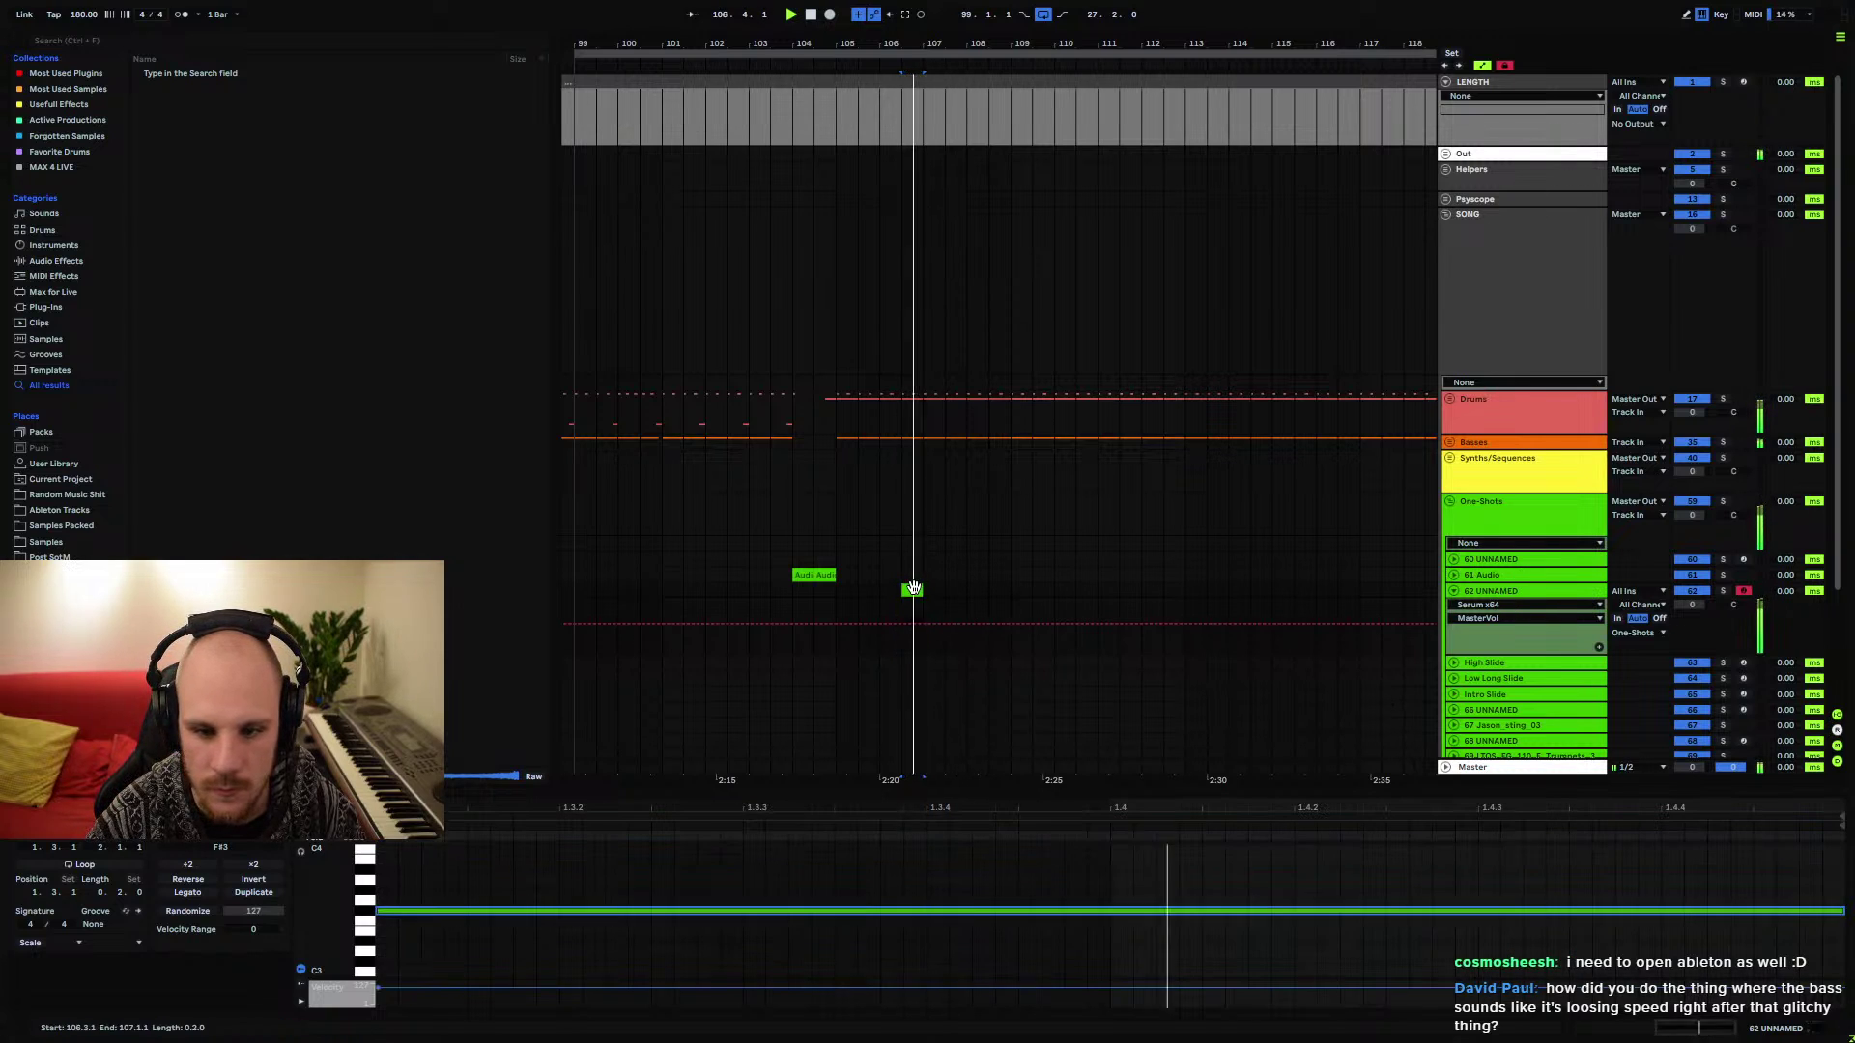
pyautogui.click(1754, 912)
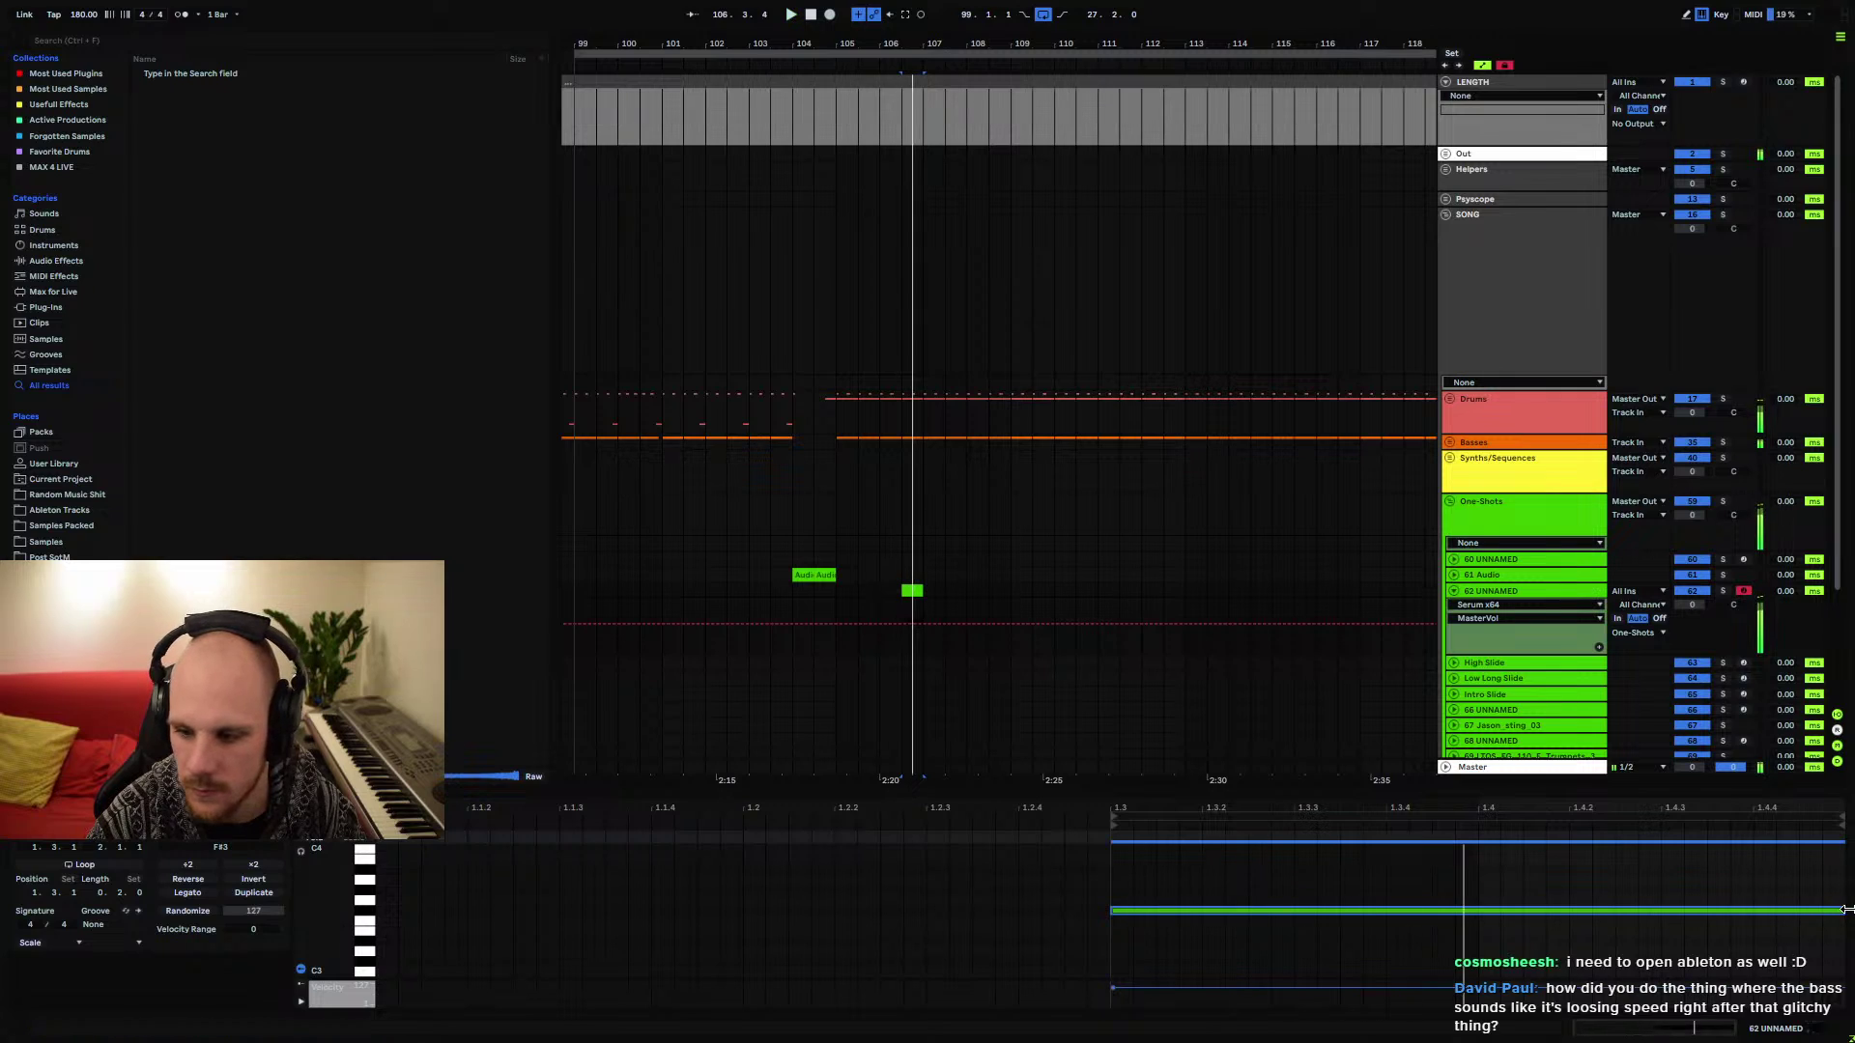
pyautogui.moveTo(1841, 911); pyautogui.dragTo(1292, 888)
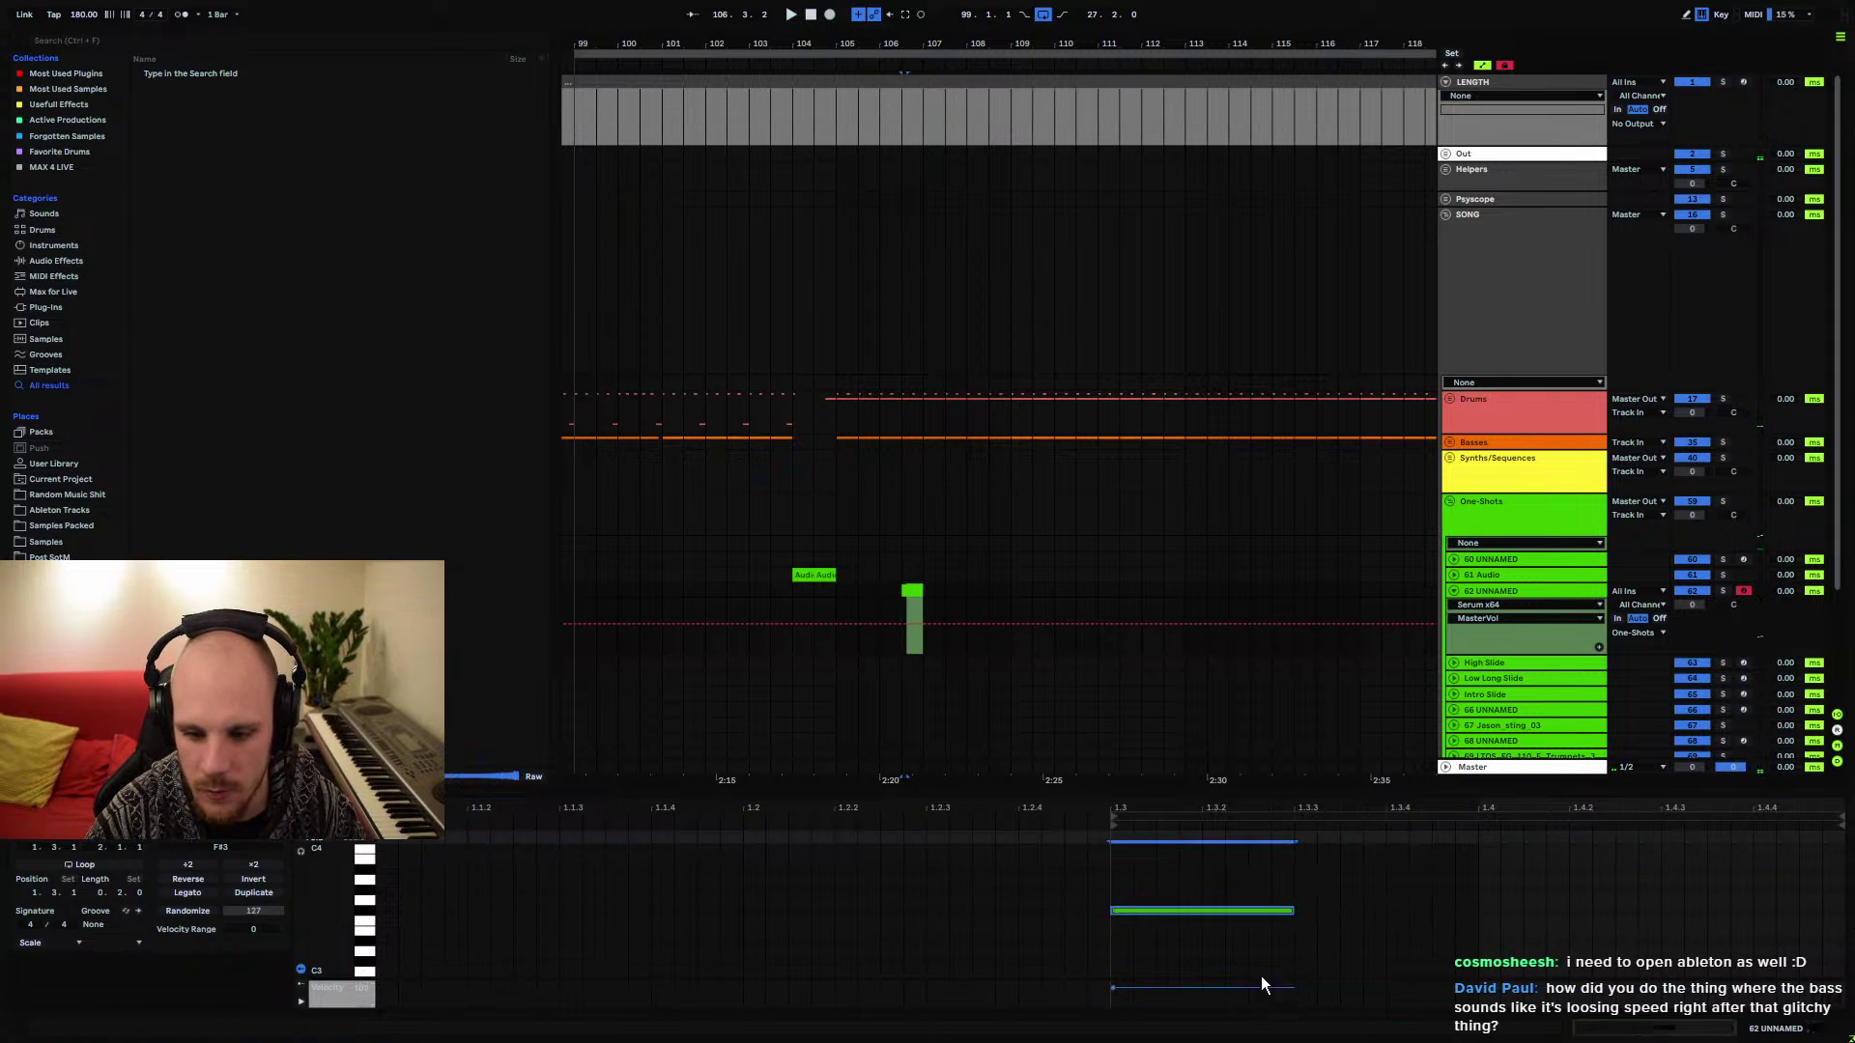
pyautogui.hotkey('ctrl', 'd')
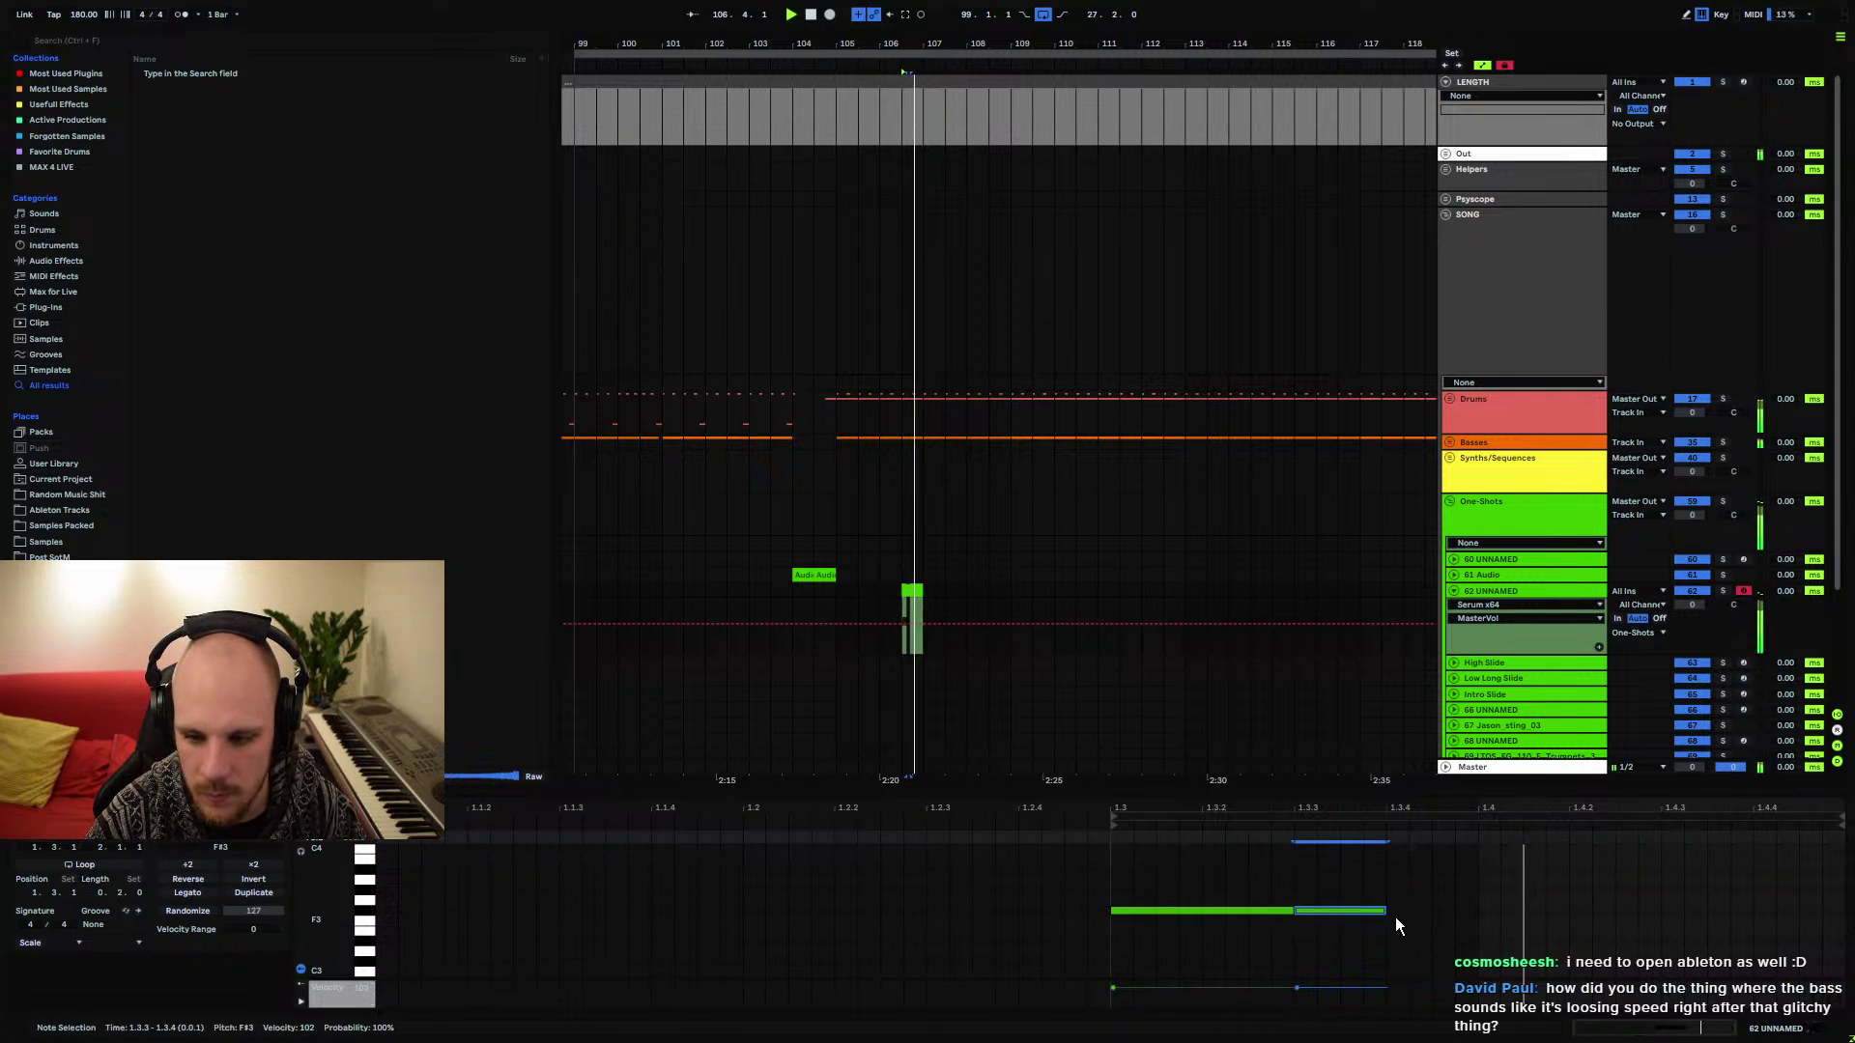
pyautogui.hotkey('ctrl', 'd')
pyautogui.hotkey('ctrl', 'd')
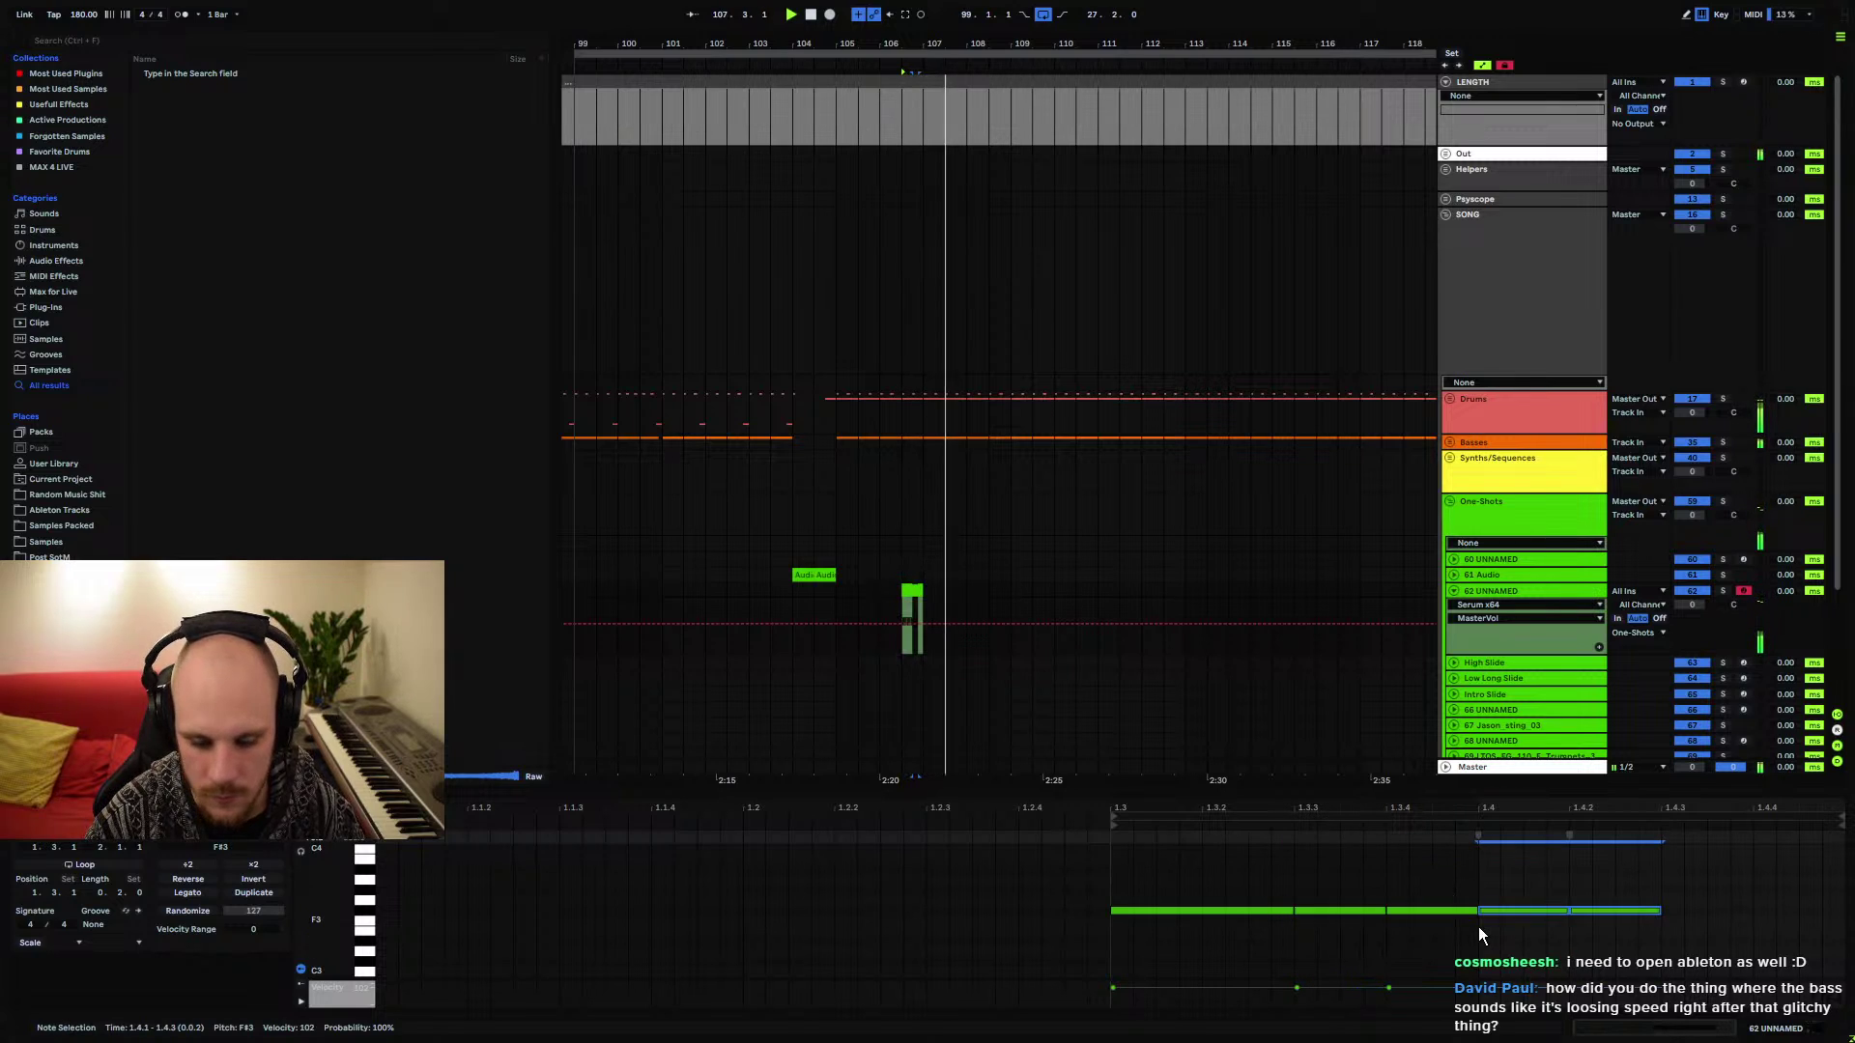
pyautogui.hotkey('ctrl', 'd')
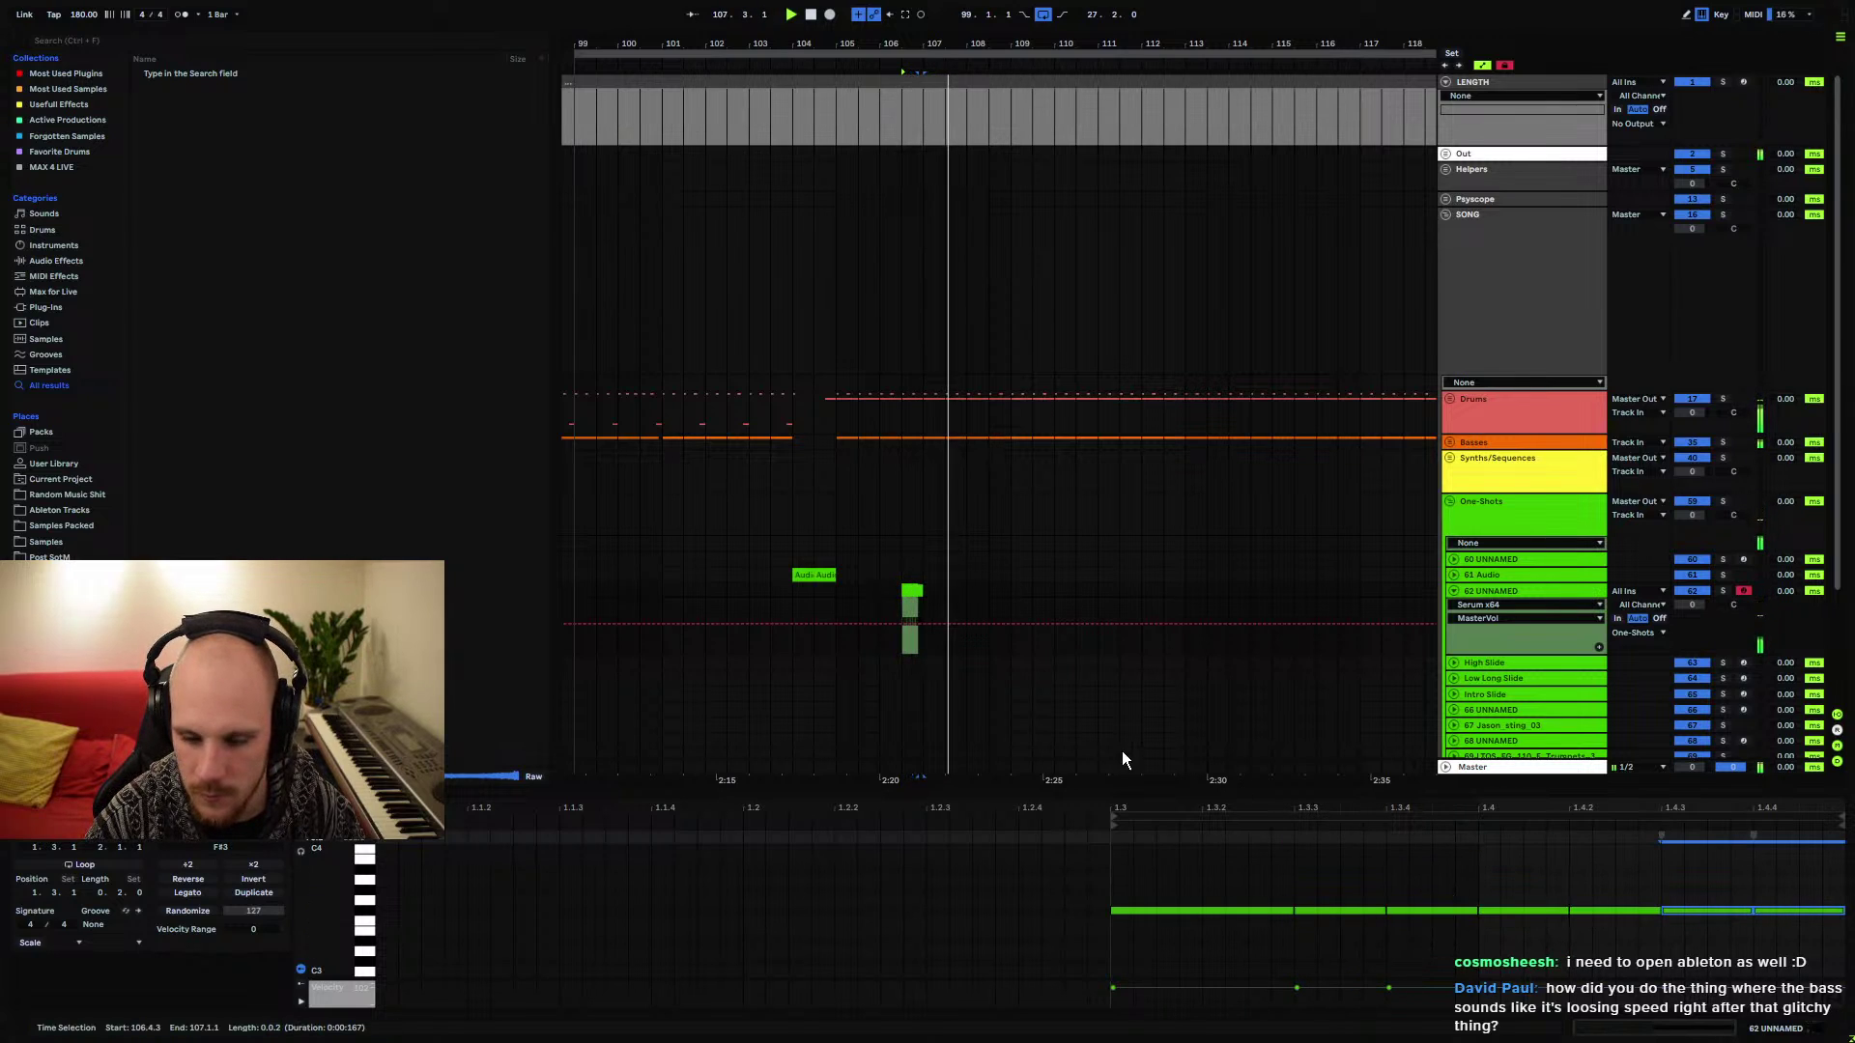
pyautogui.click(1567, 914)
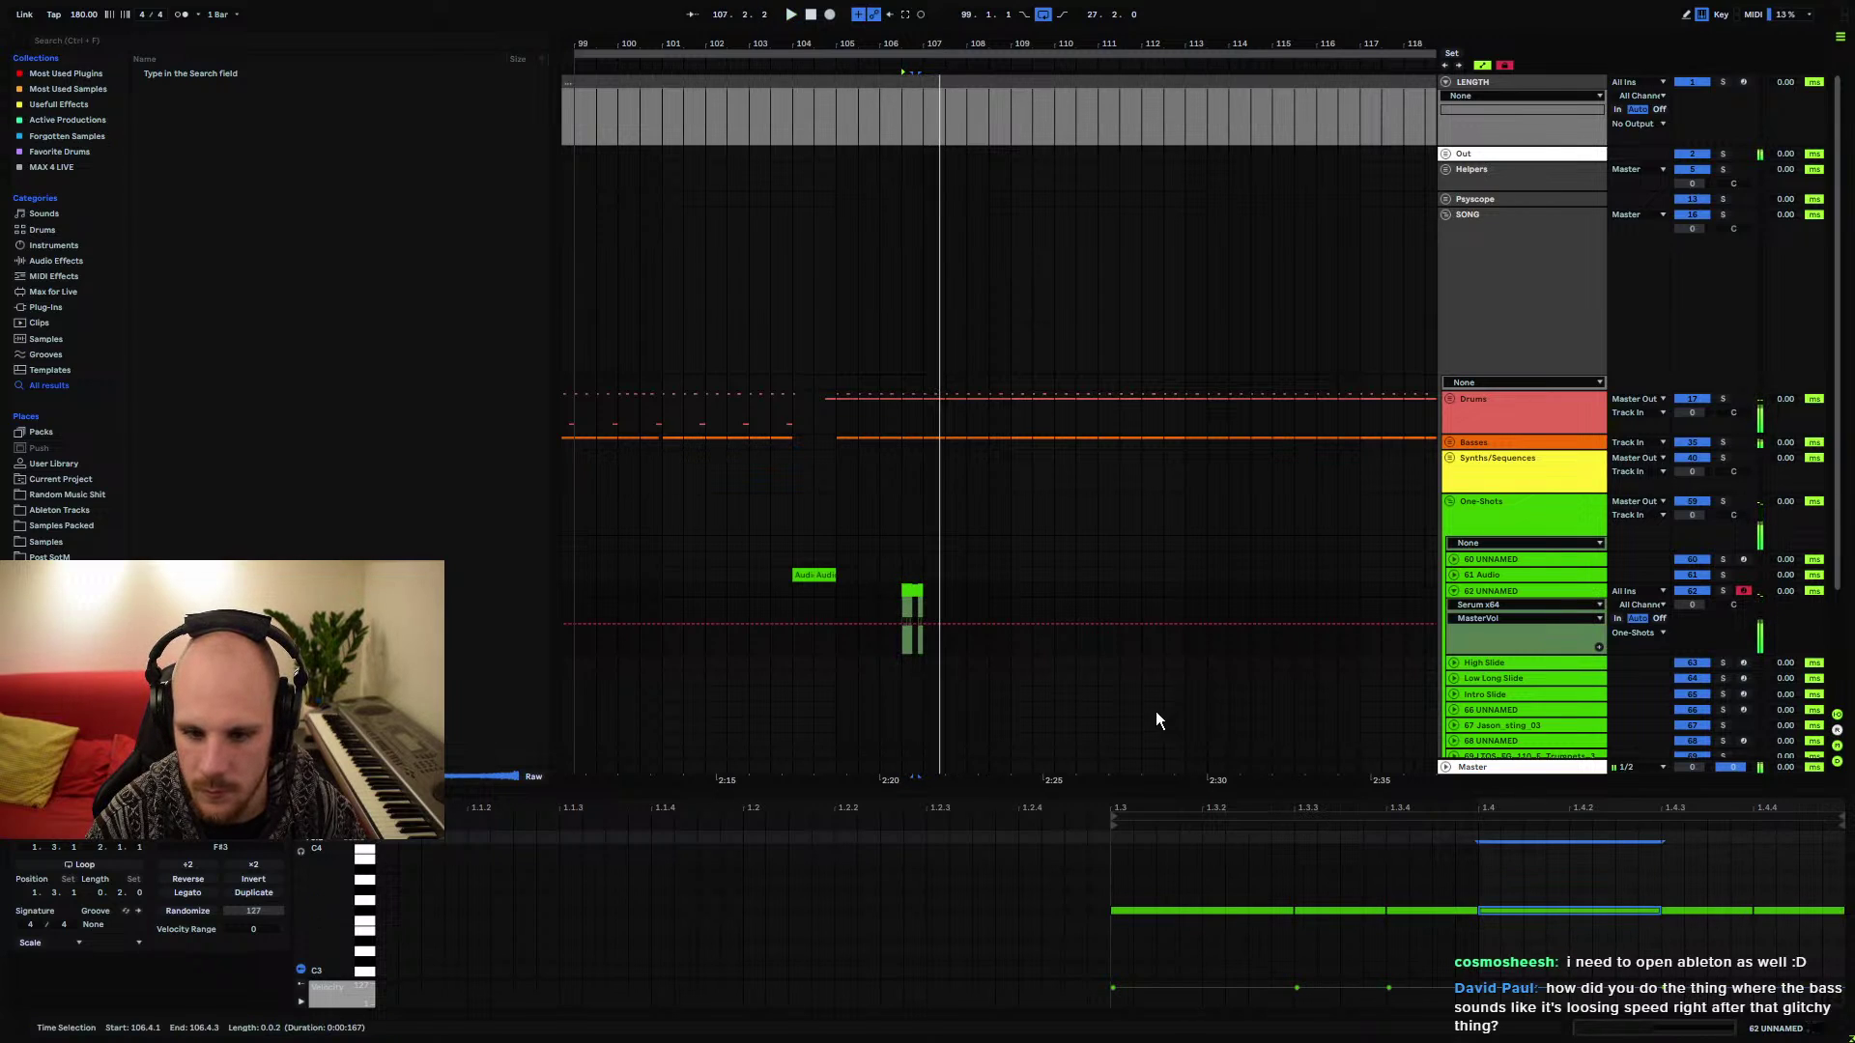
pyautogui.moveTo(1658, 908); pyautogui.dragTo(1797, 898)
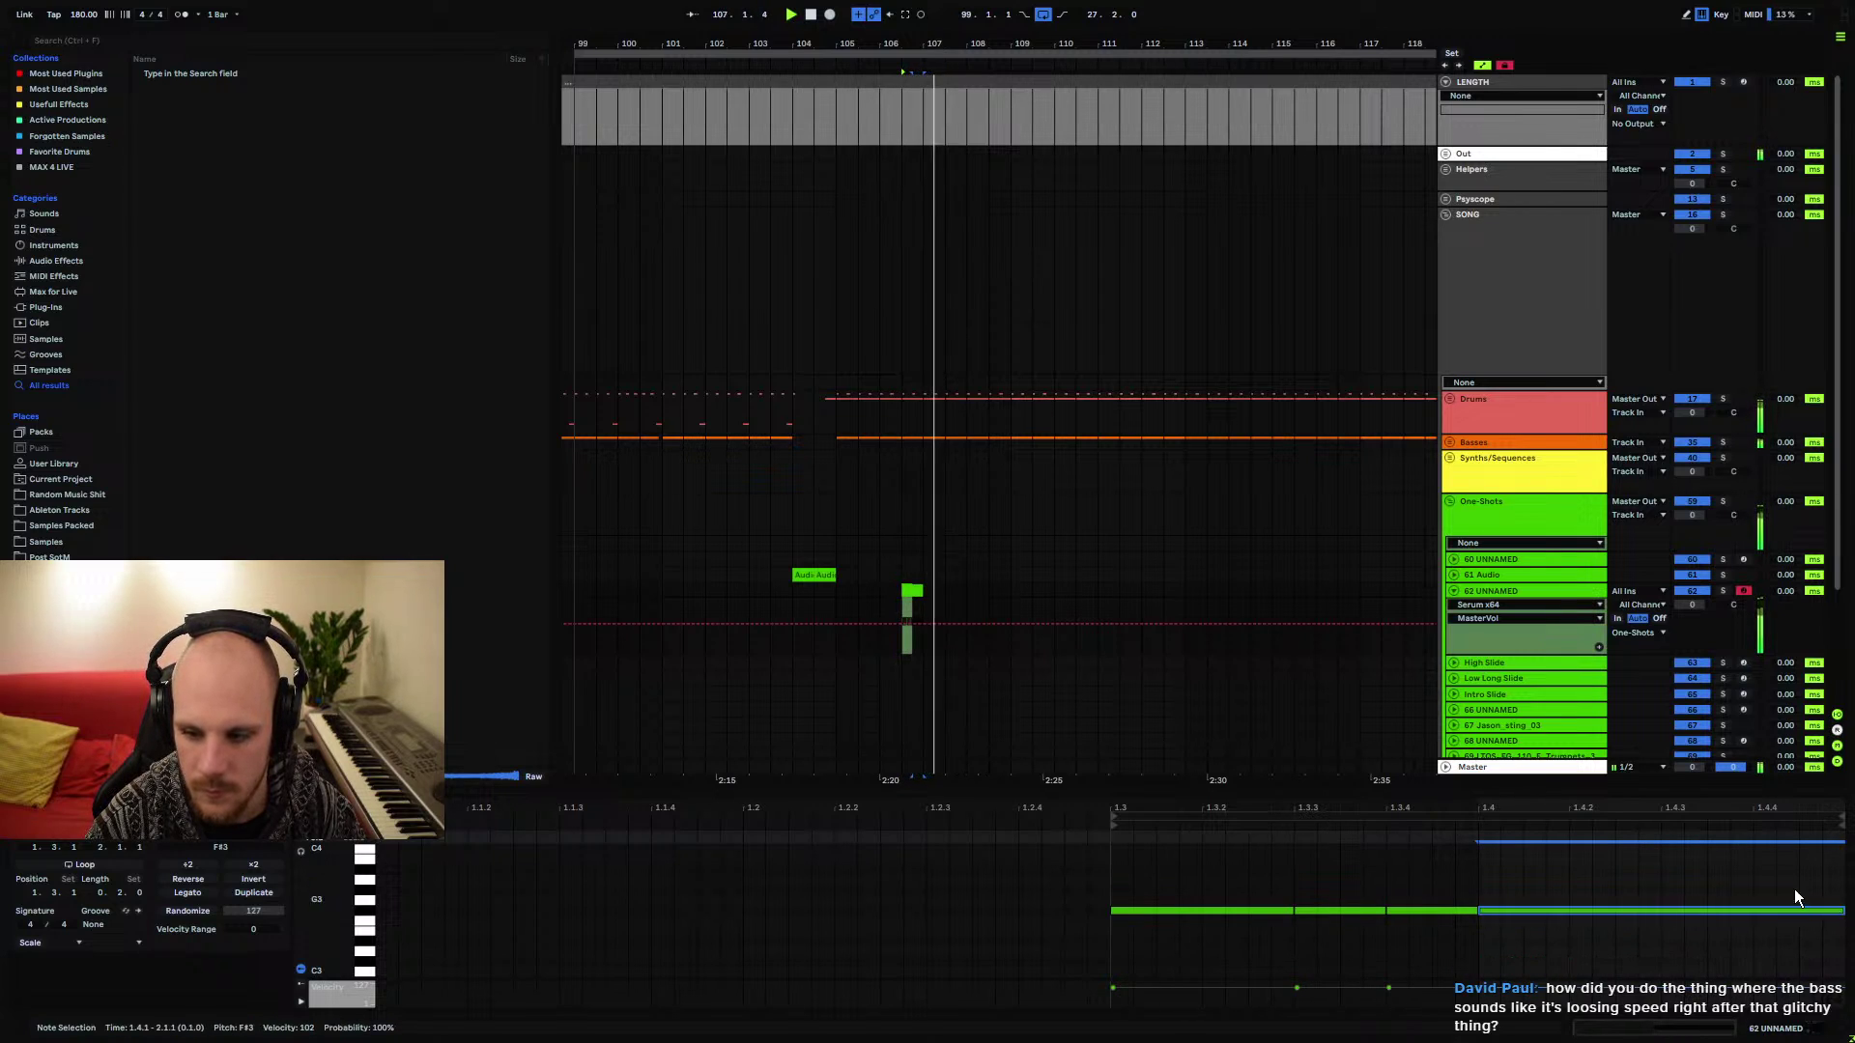
# Insert the ChrisGlitch effect after Serum on 62 UNNAMED and move its window lower
pyautogui.click(1490, 592)
pyautogui.rightClick(554, 929)
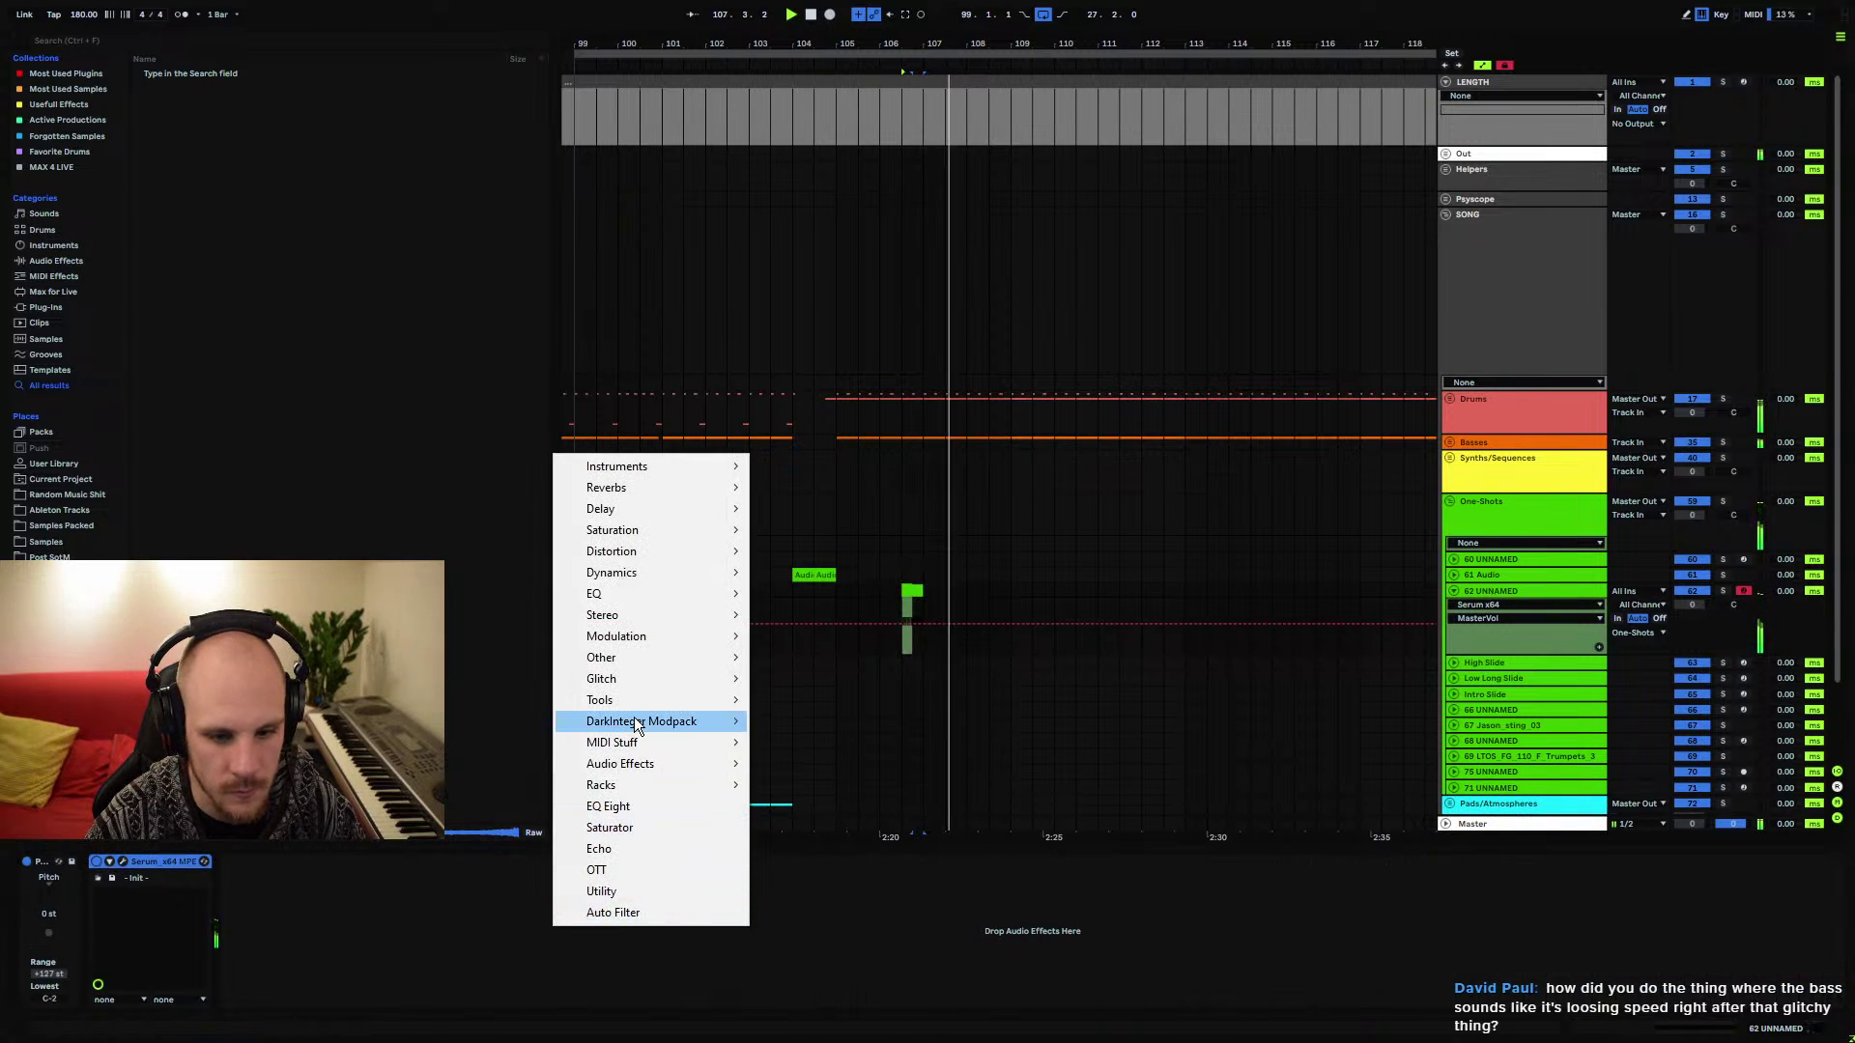
pyautogui.moveTo(639, 688)
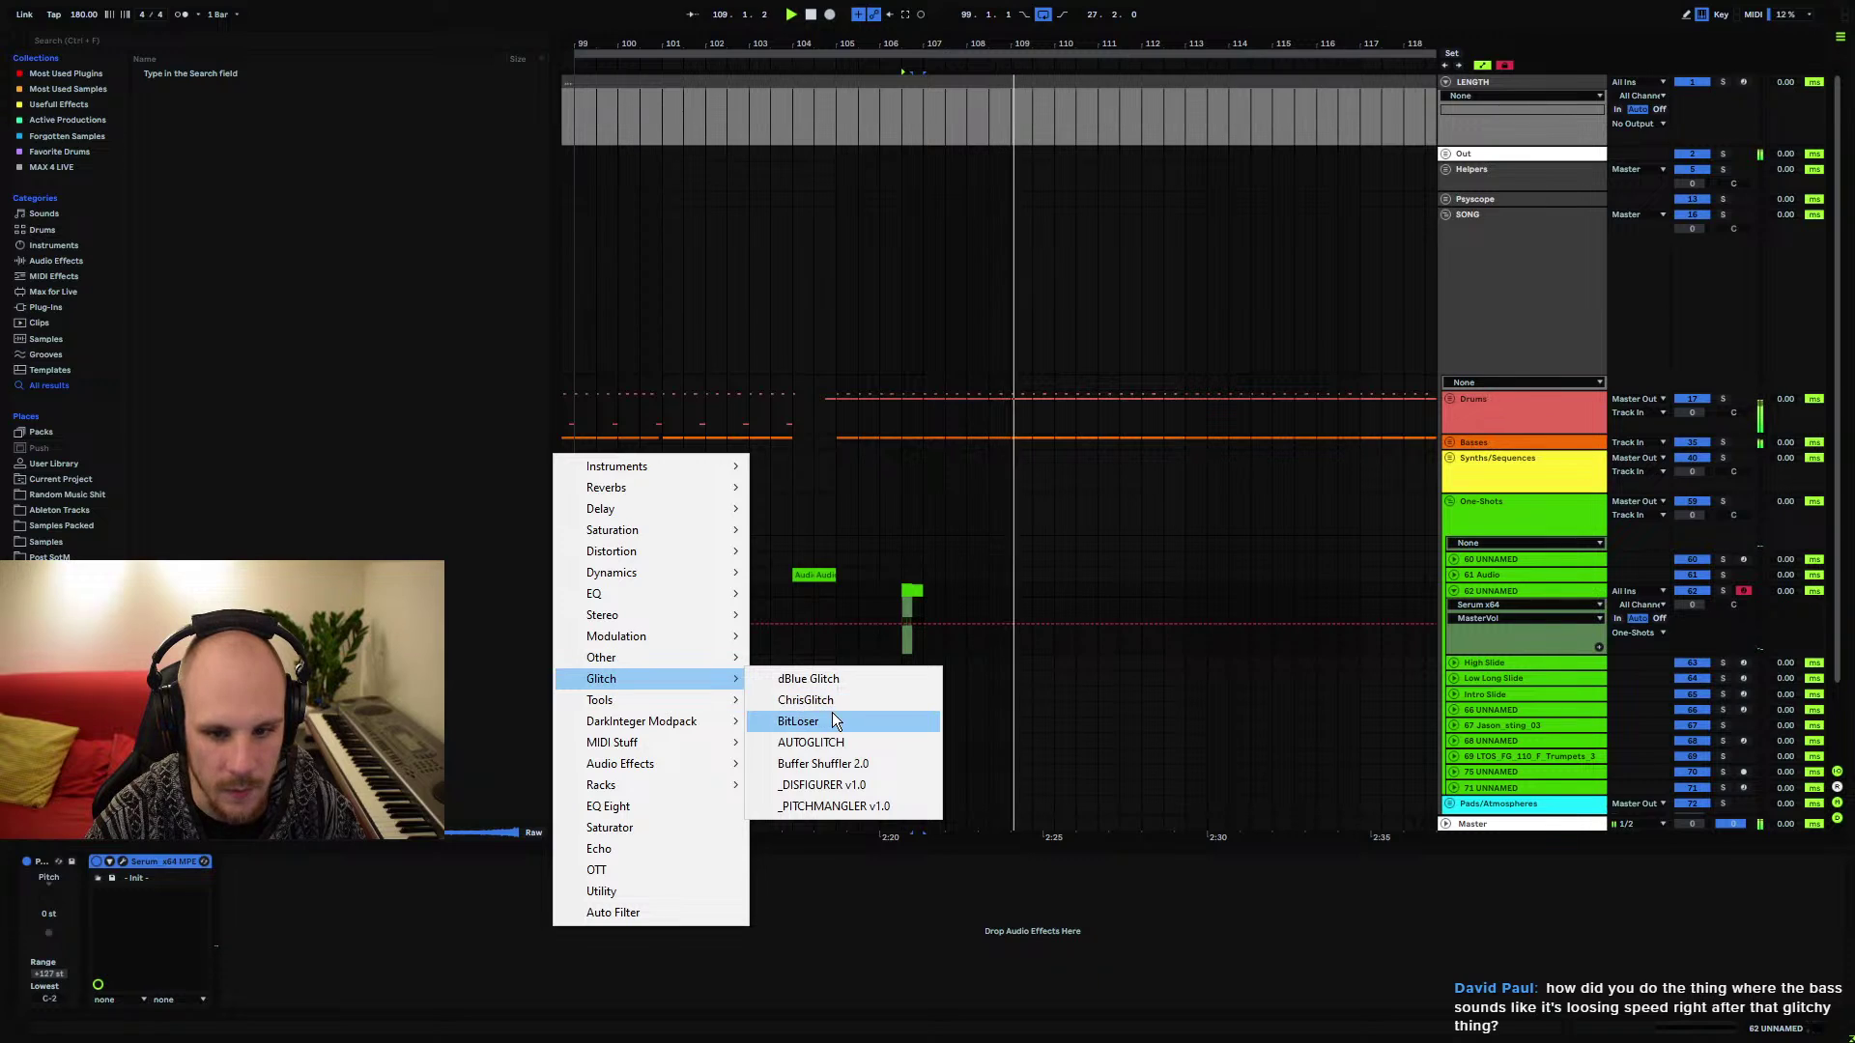
pyautogui.click(835, 707)
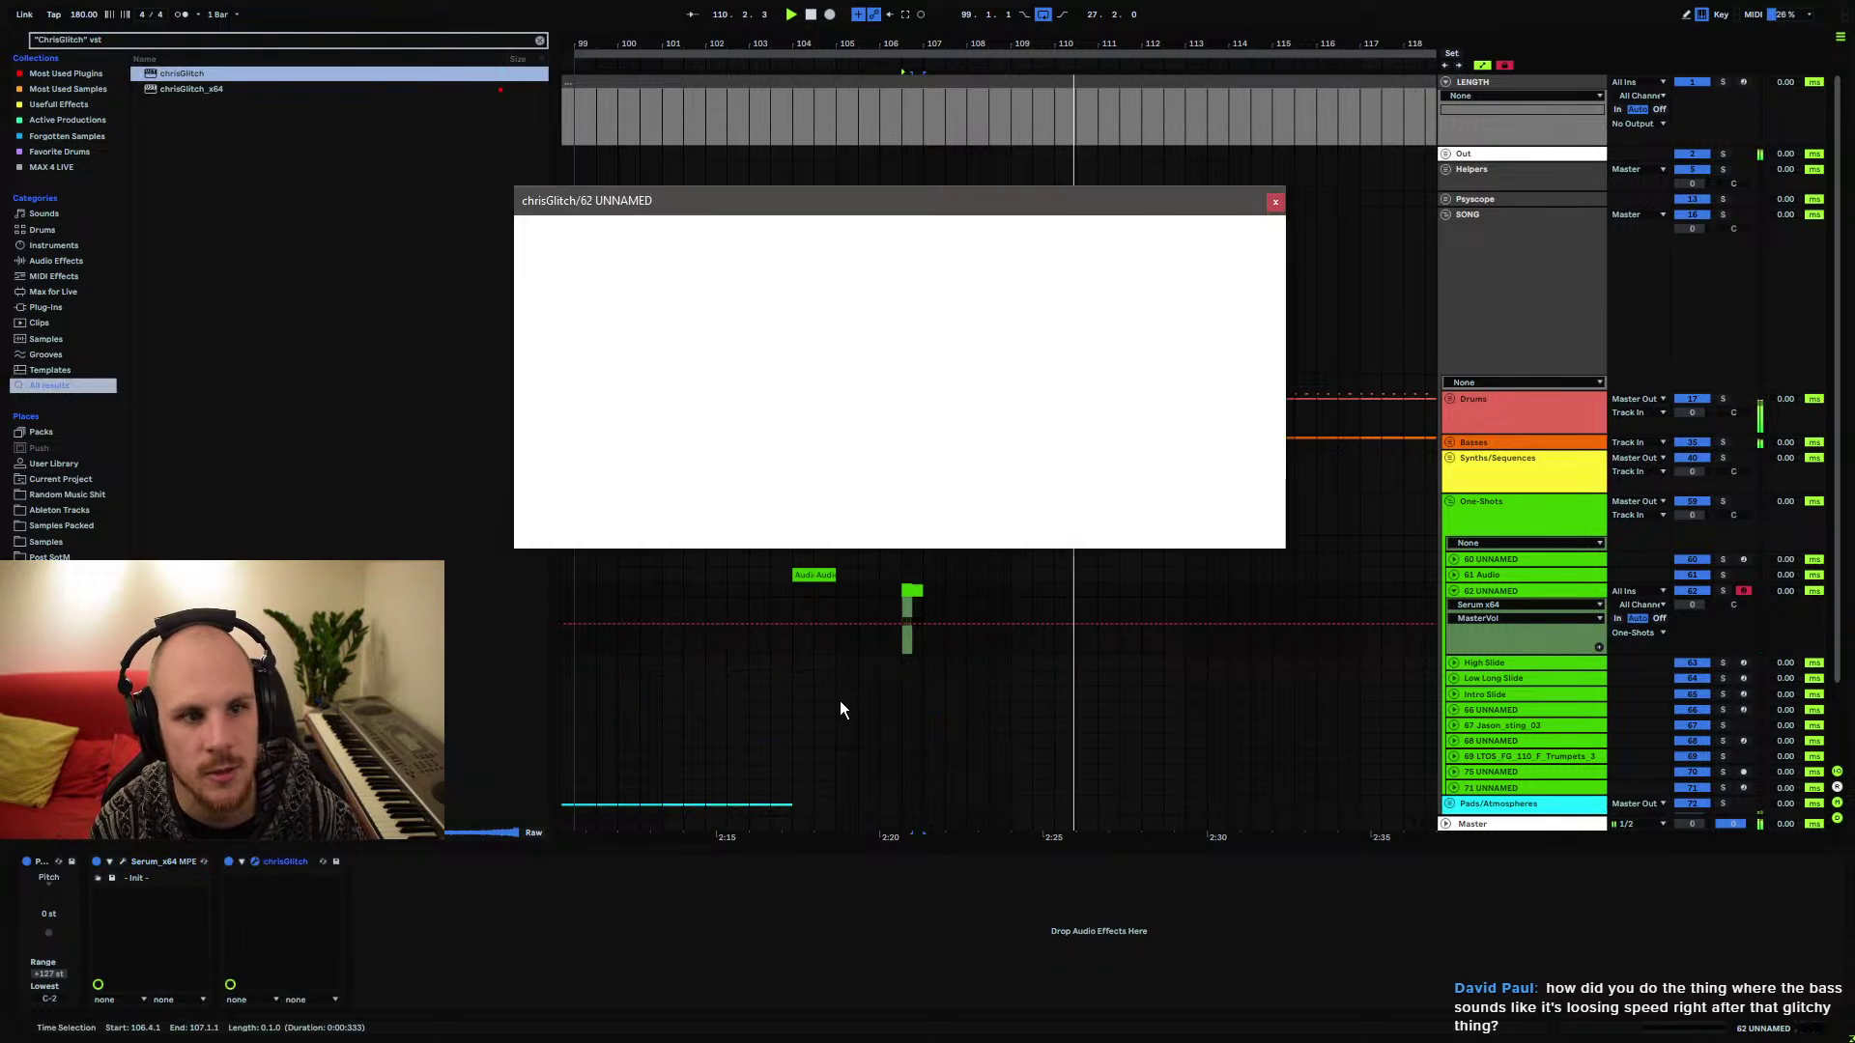
pyautogui.moveTo(729, 208); pyautogui.dragTo(705, 320)
# Load the Asimilon preset Beat the Repeats in chrisGlitch, start playback from 106.3.1 and solo 62 UNNAMED
pyautogui.click(1208, 396)
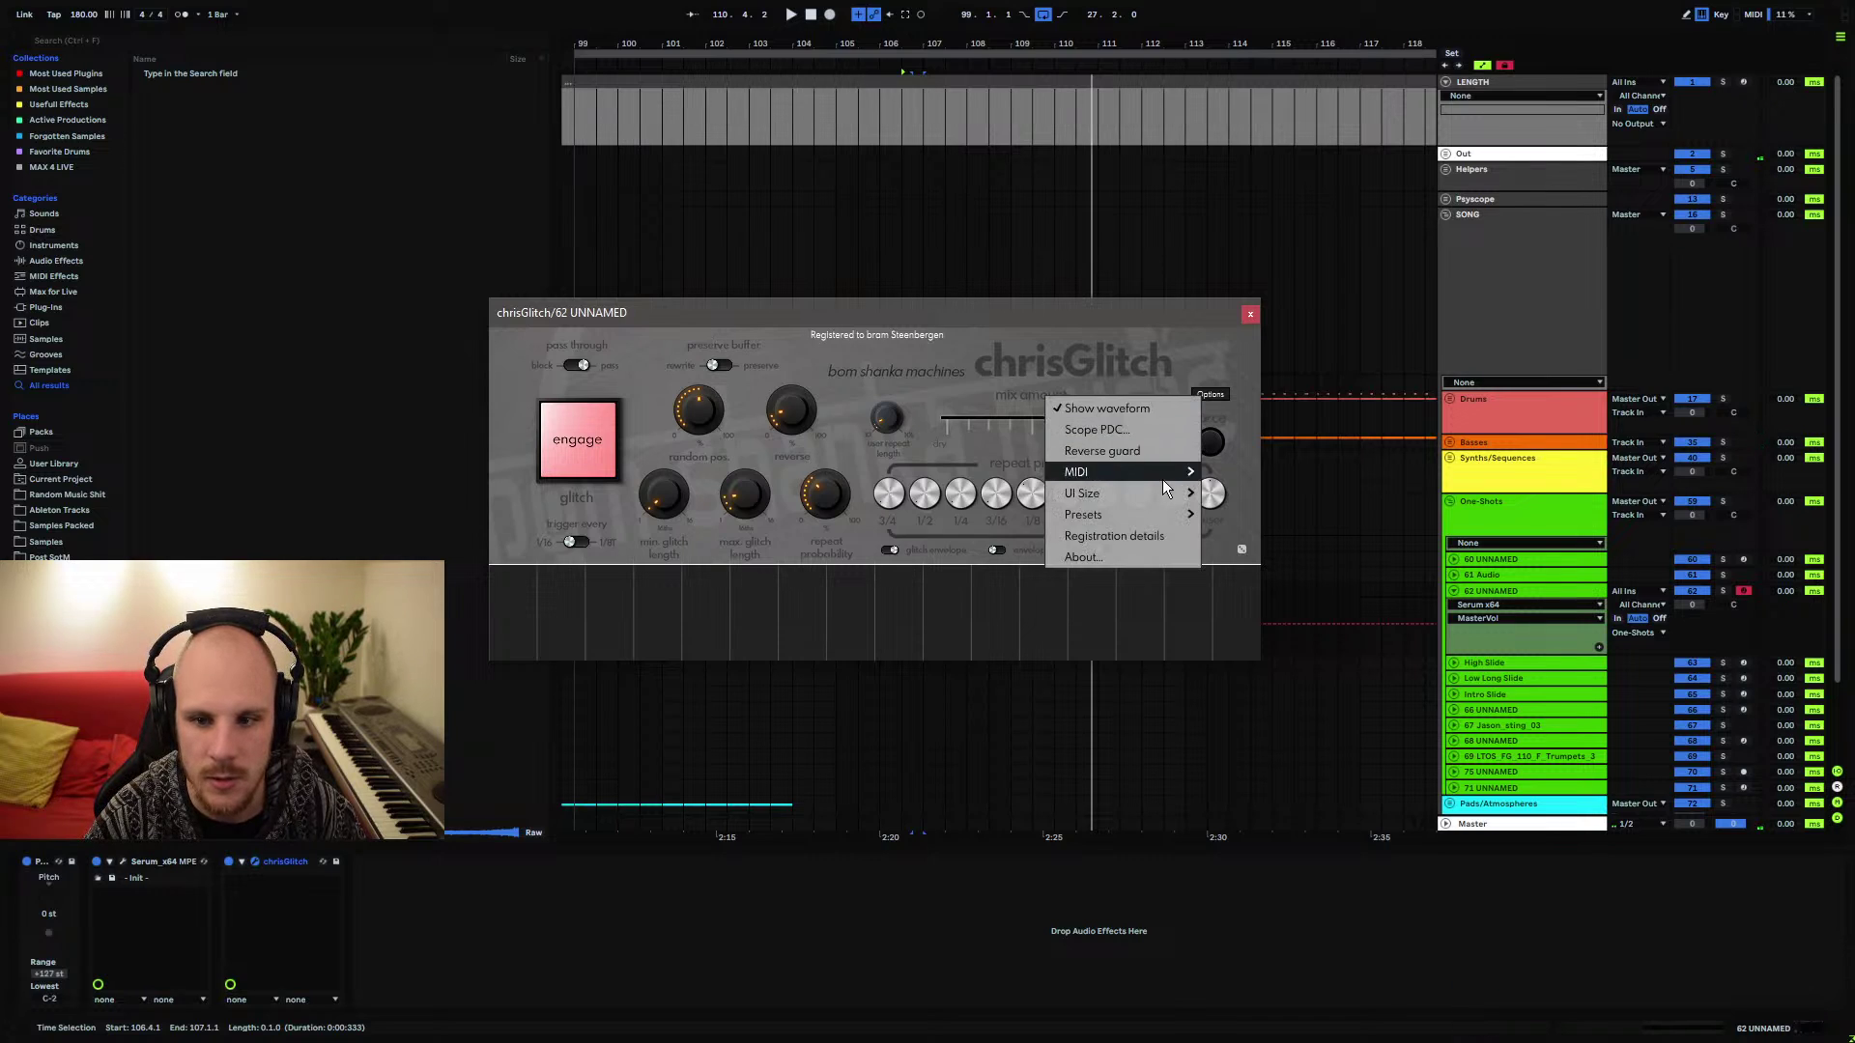
pyautogui.moveTo(1121, 515)
pyautogui.moveTo(1007, 420)
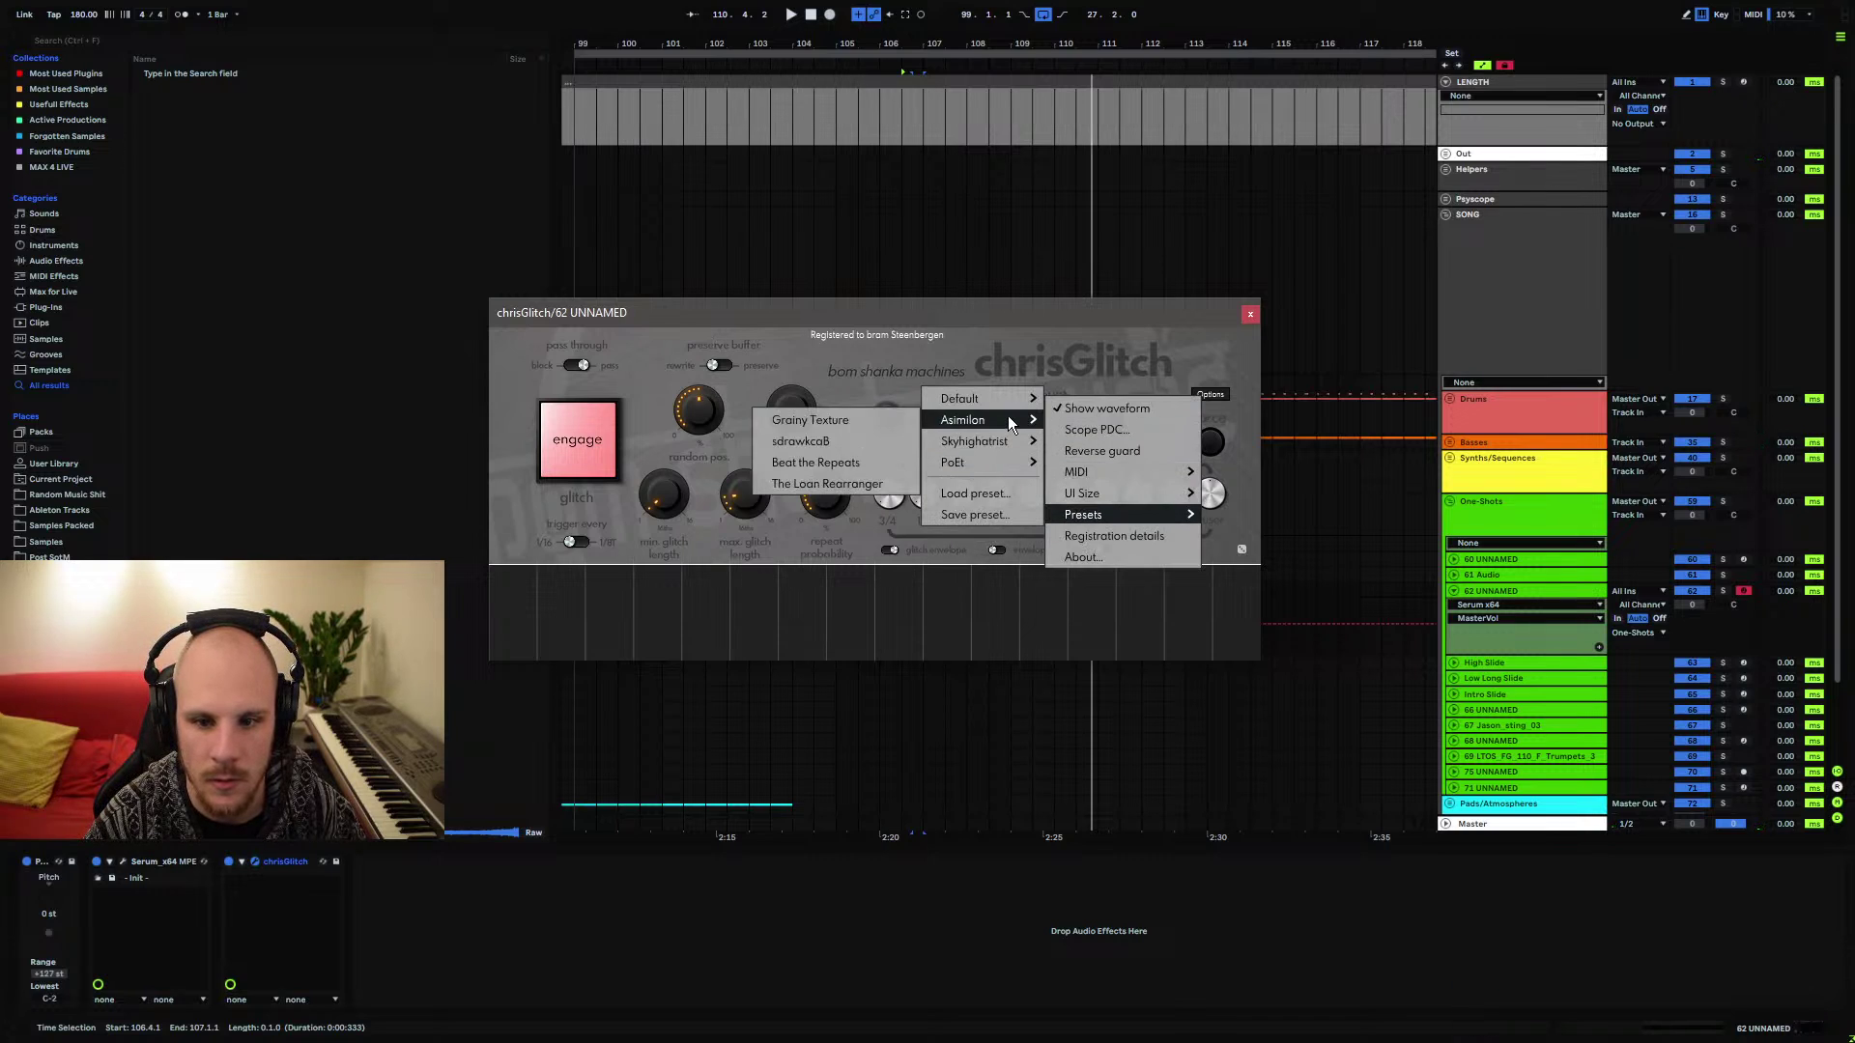
pyautogui.click(810, 458)
pyautogui.press('space')
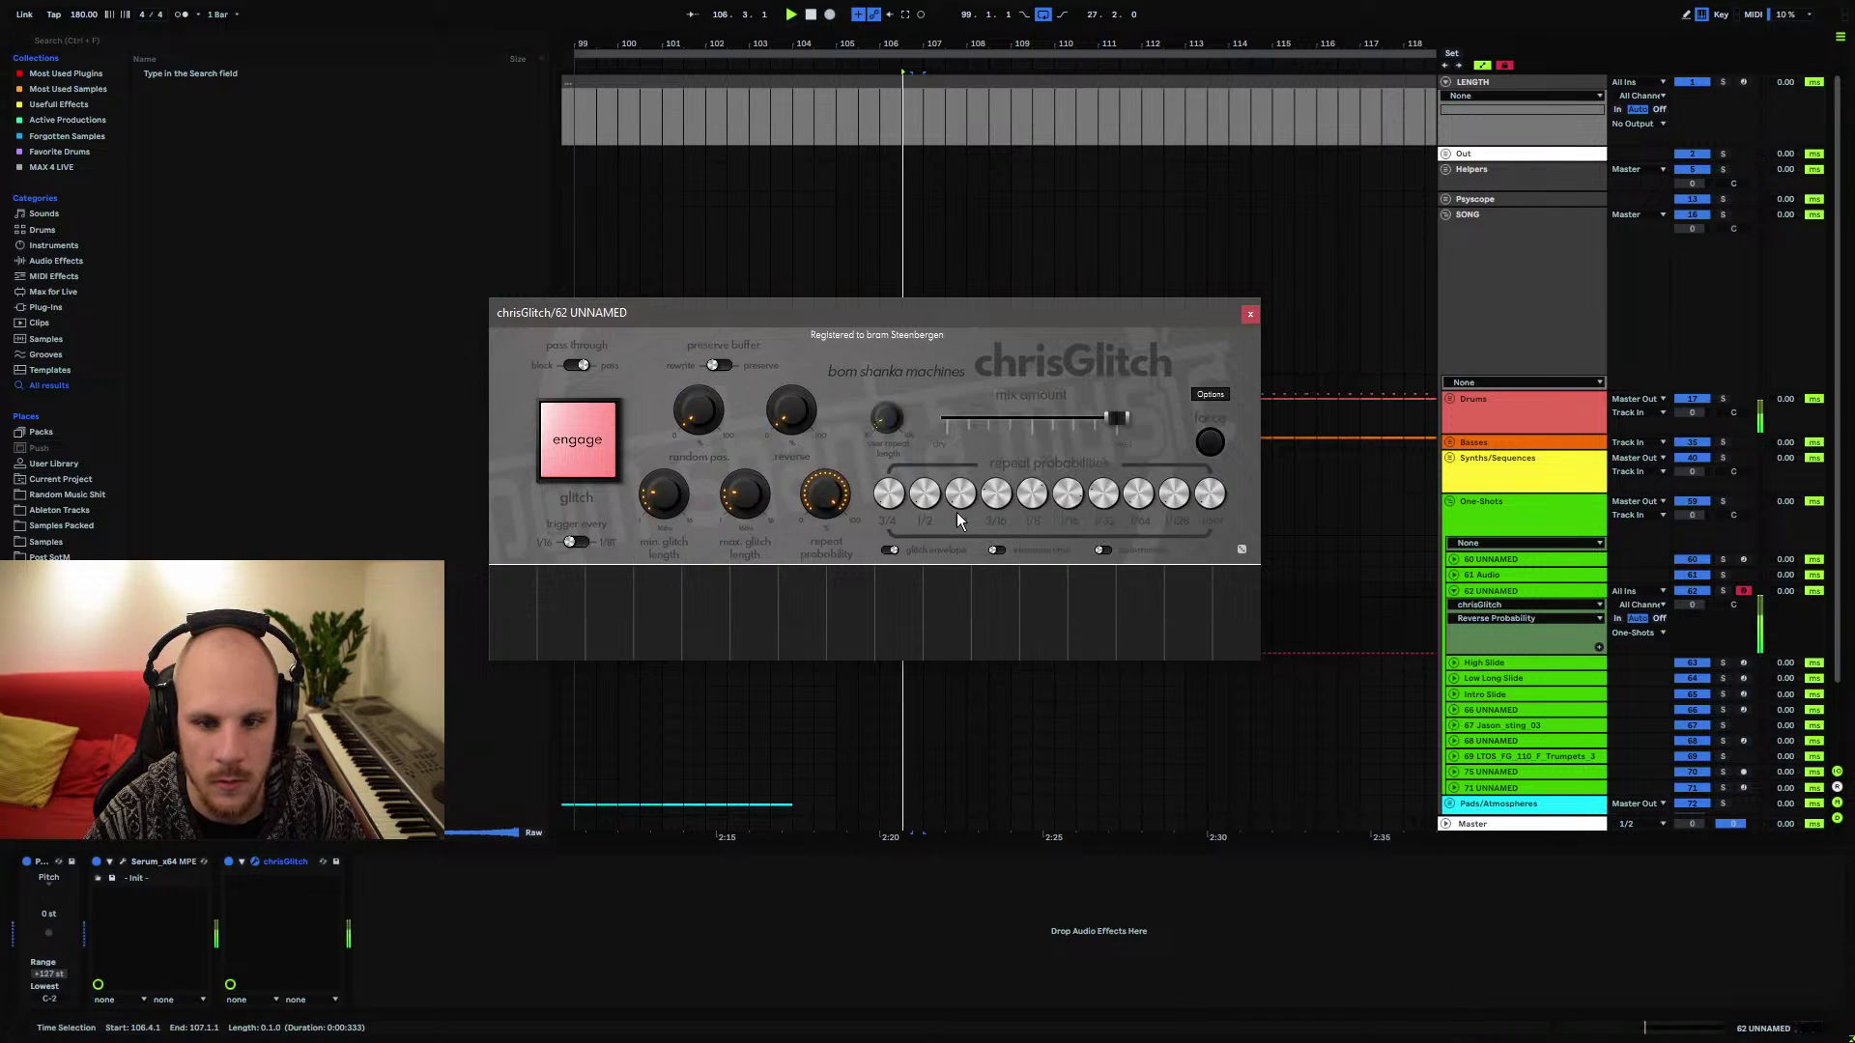
pyautogui.click(1723, 590)
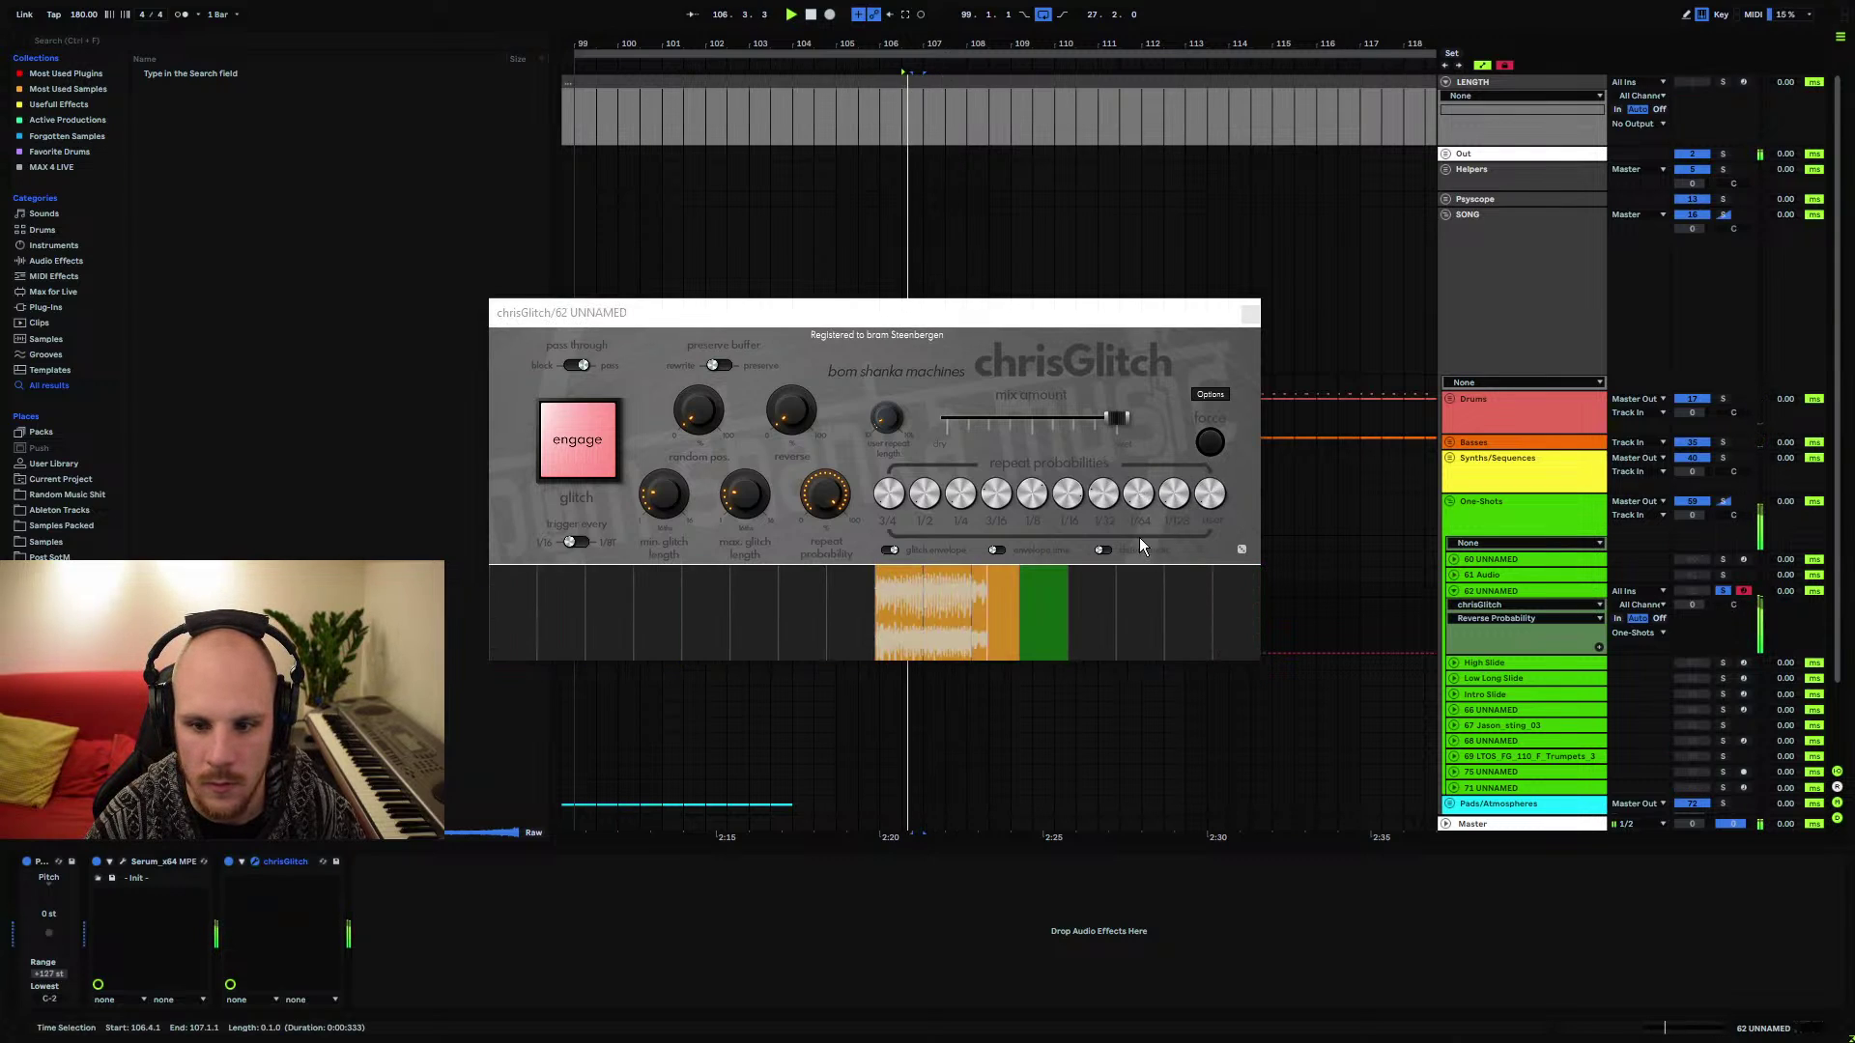
# Try the sdrawkcaB preset from chrisGlitch's Asimilon preset group
pyautogui.click(1210, 394)
pyautogui.moveTo(1150, 491)
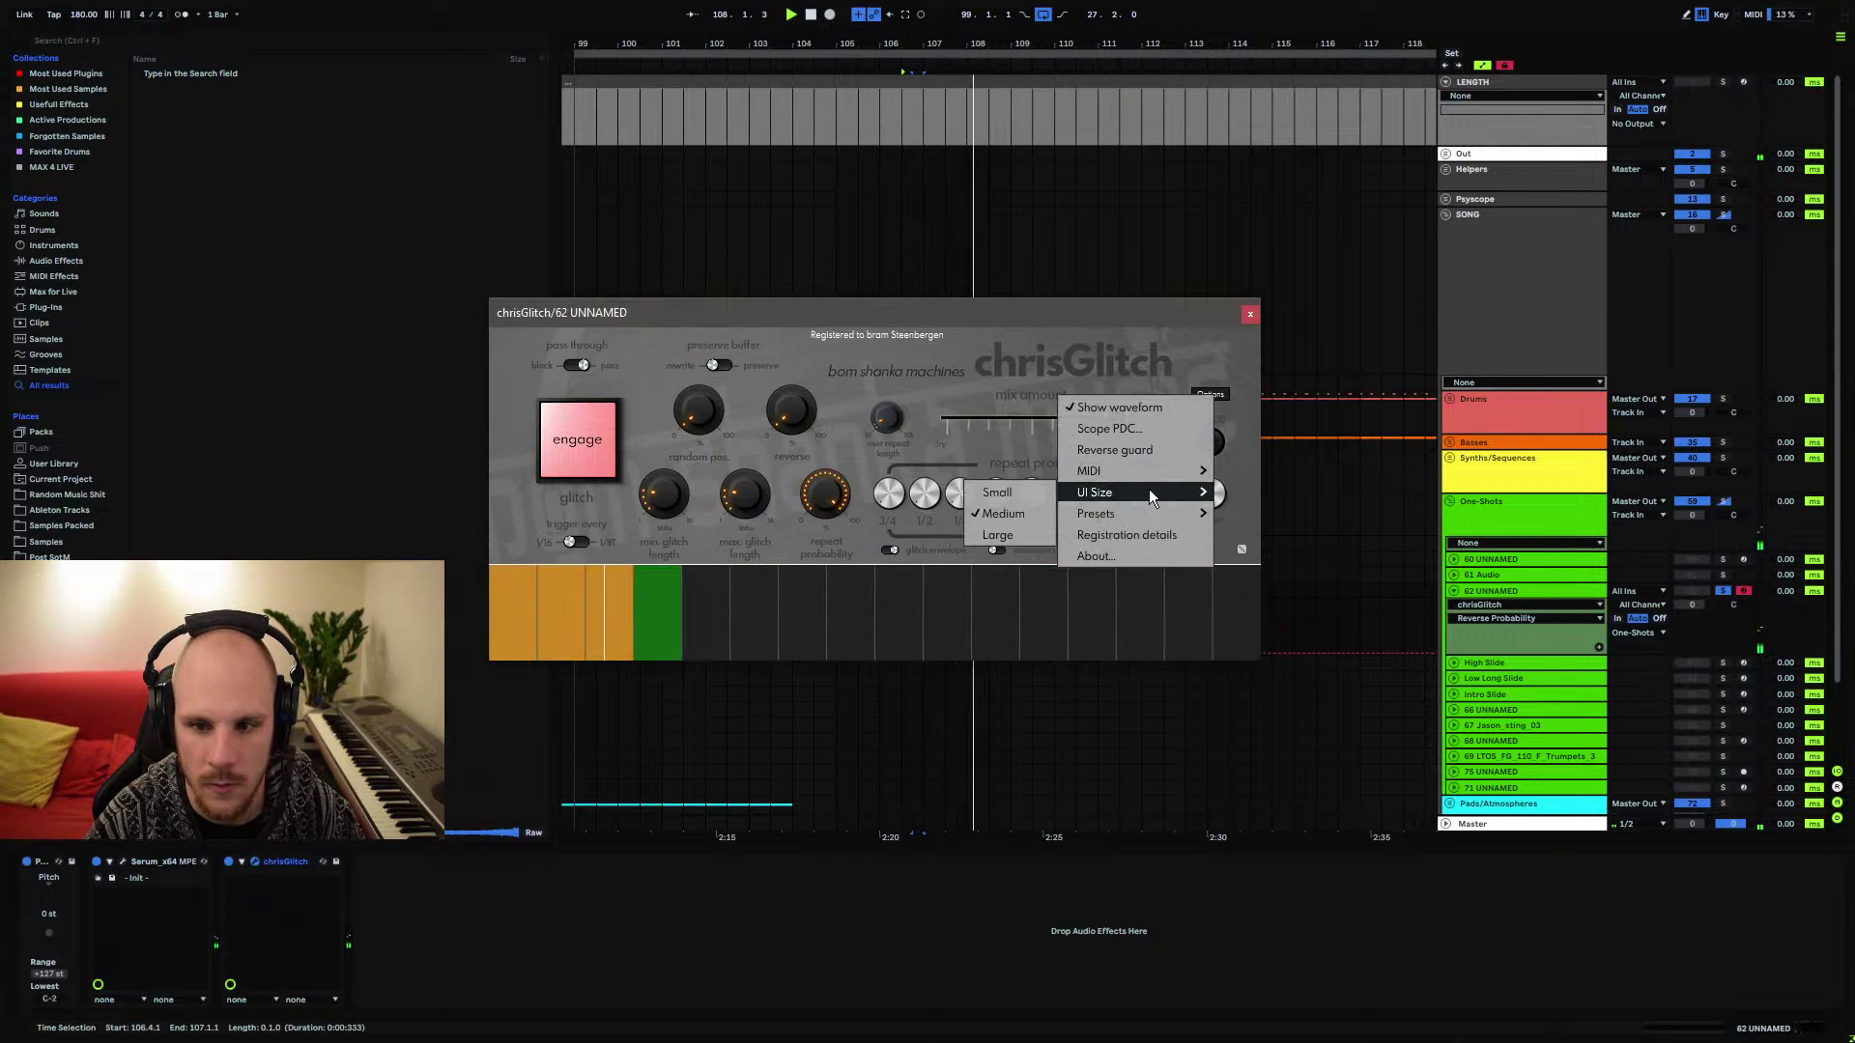
pyautogui.moveTo(1005, 402)
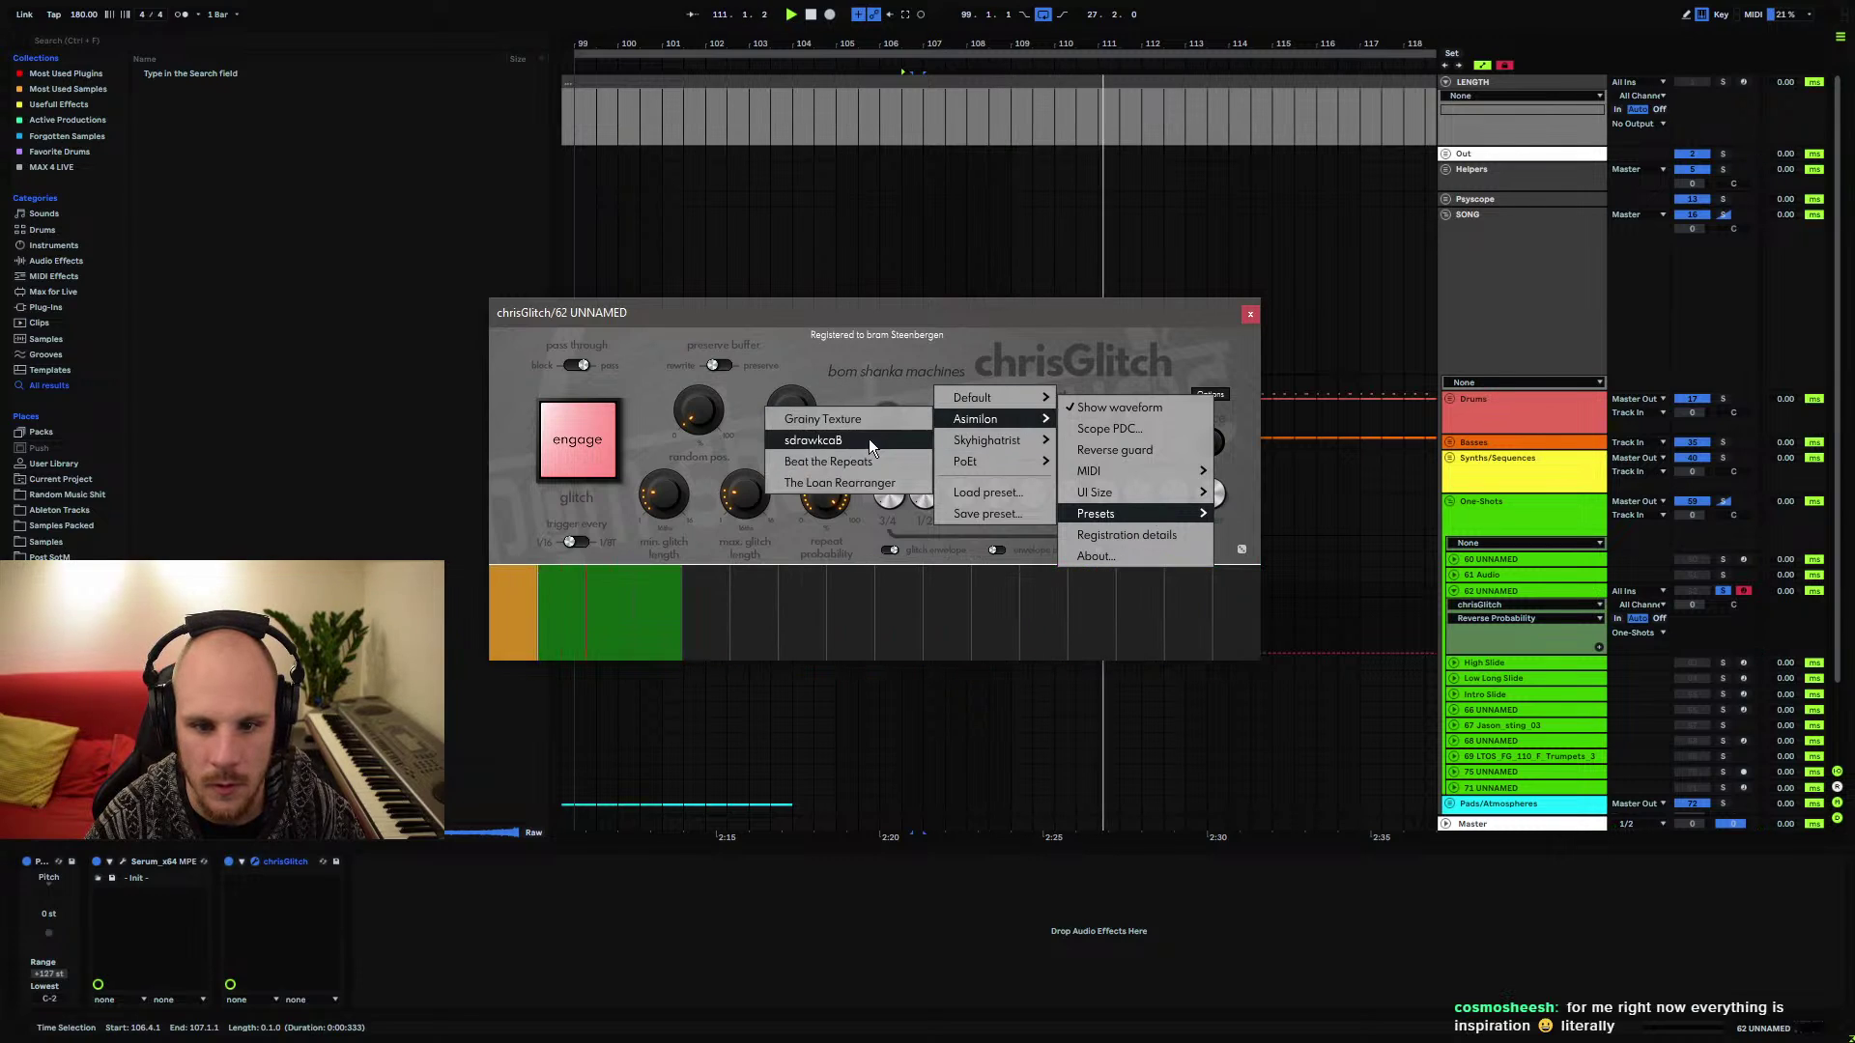
pyautogui.click(868, 441)
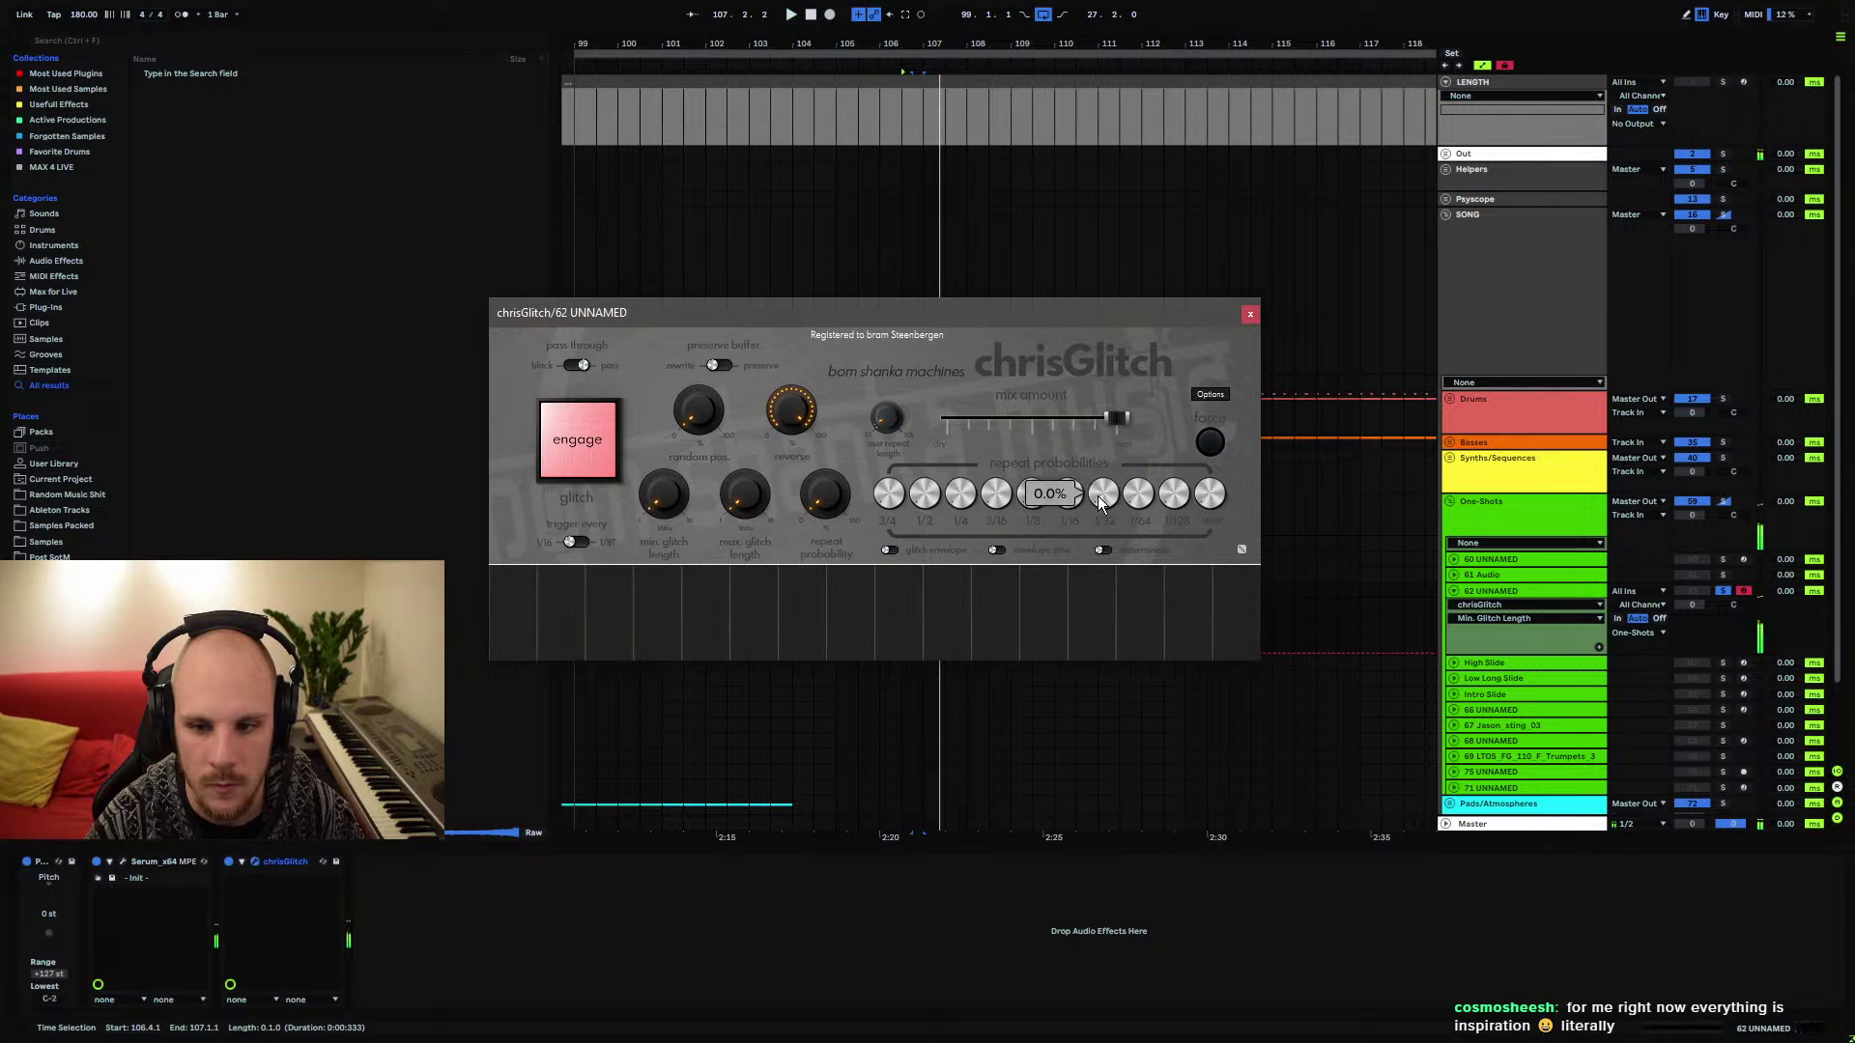
# Try a preset from chrisGlitch's PoEt preset group
pyautogui.click(1209, 395)
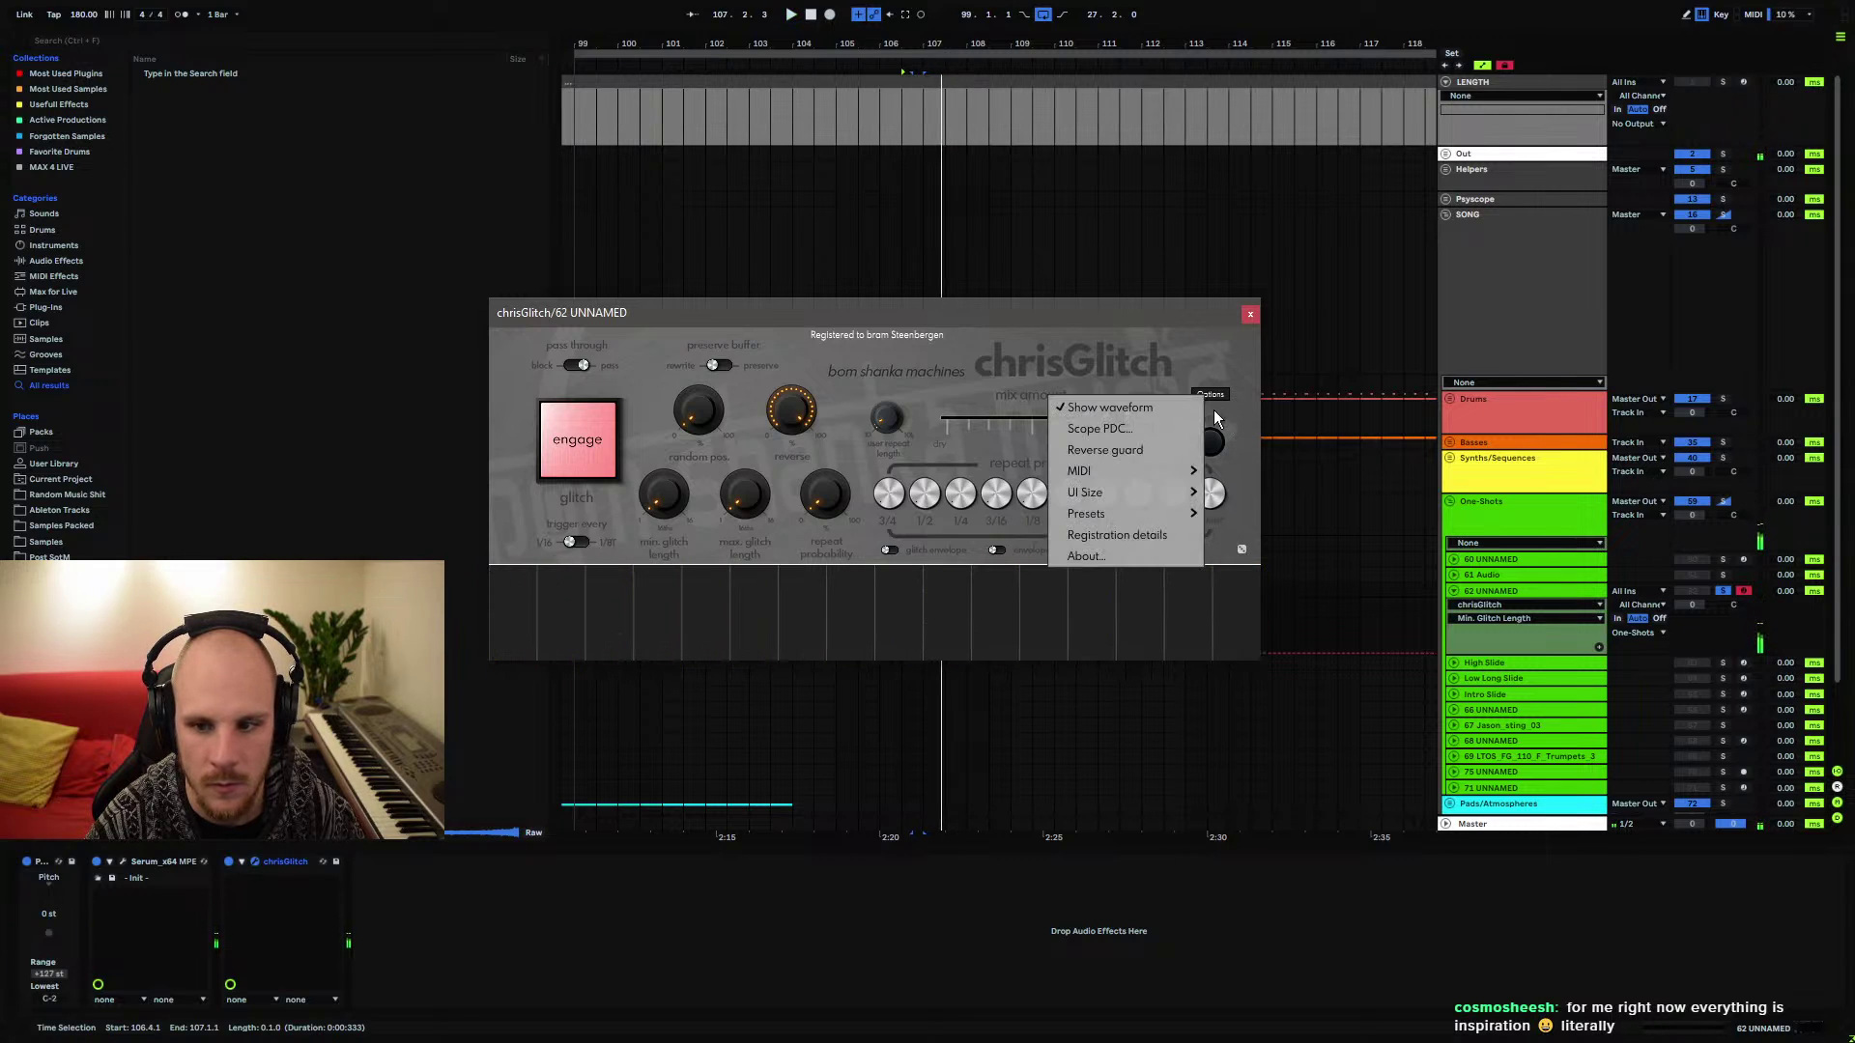
pyautogui.moveTo(1155, 510)
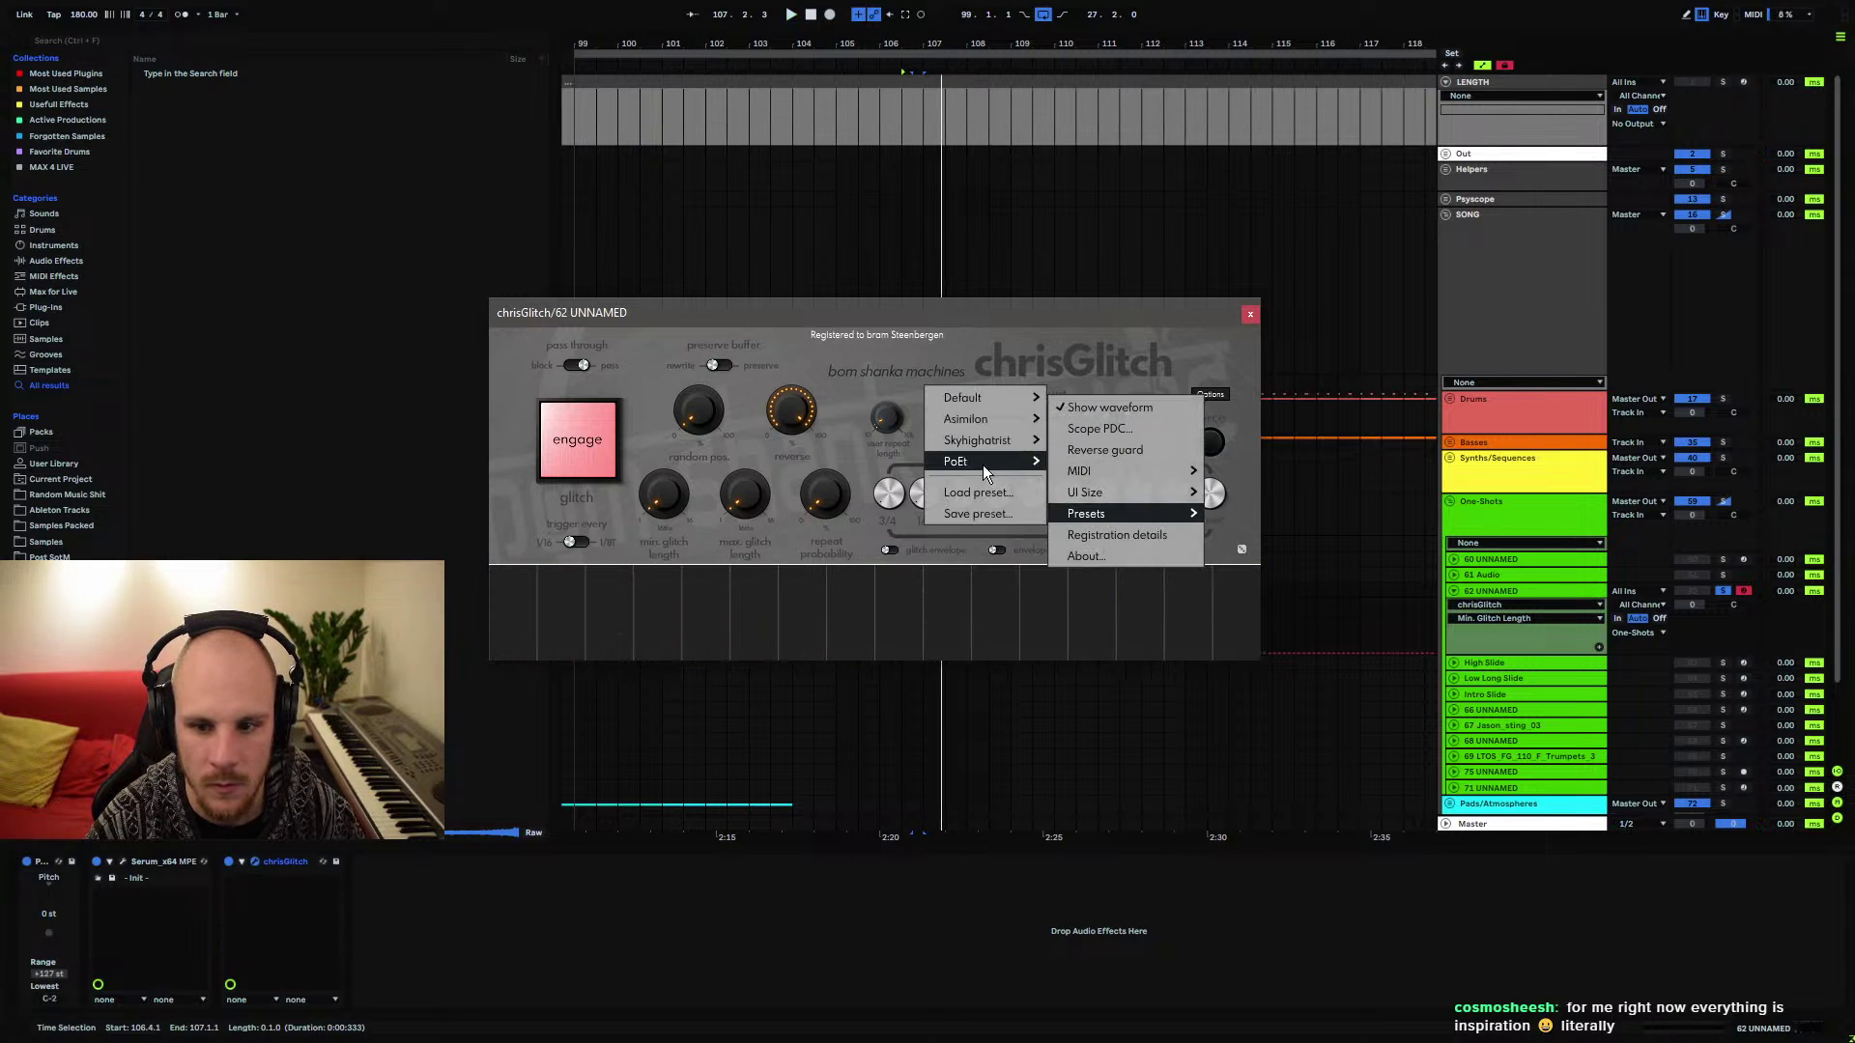
pyautogui.moveTo(980, 466)
pyautogui.click(827, 483)
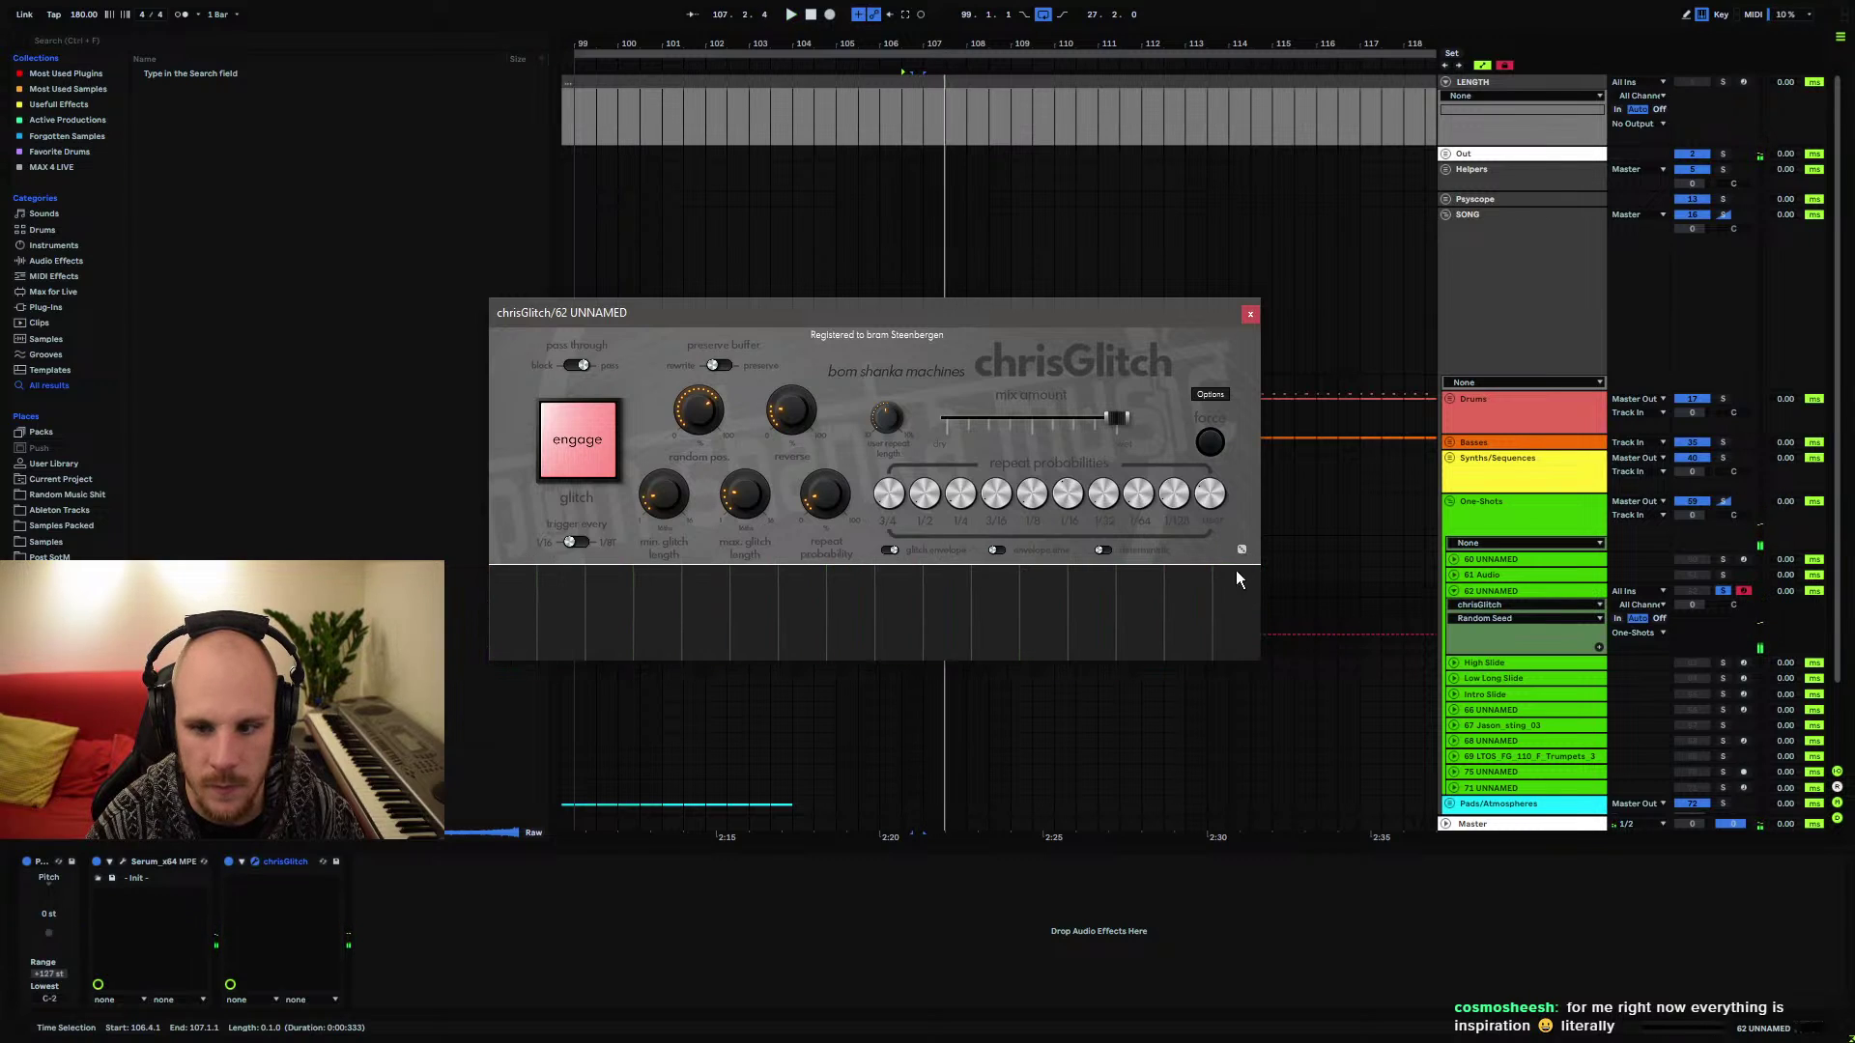
# Load a preset from chrisGlitch's Skyhighatrist group, audition it and close the plugin window
pyautogui.click(1210, 395)
pyautogui.moveTo(1157, 512)
pyautogui.moveTo(1034, 436)
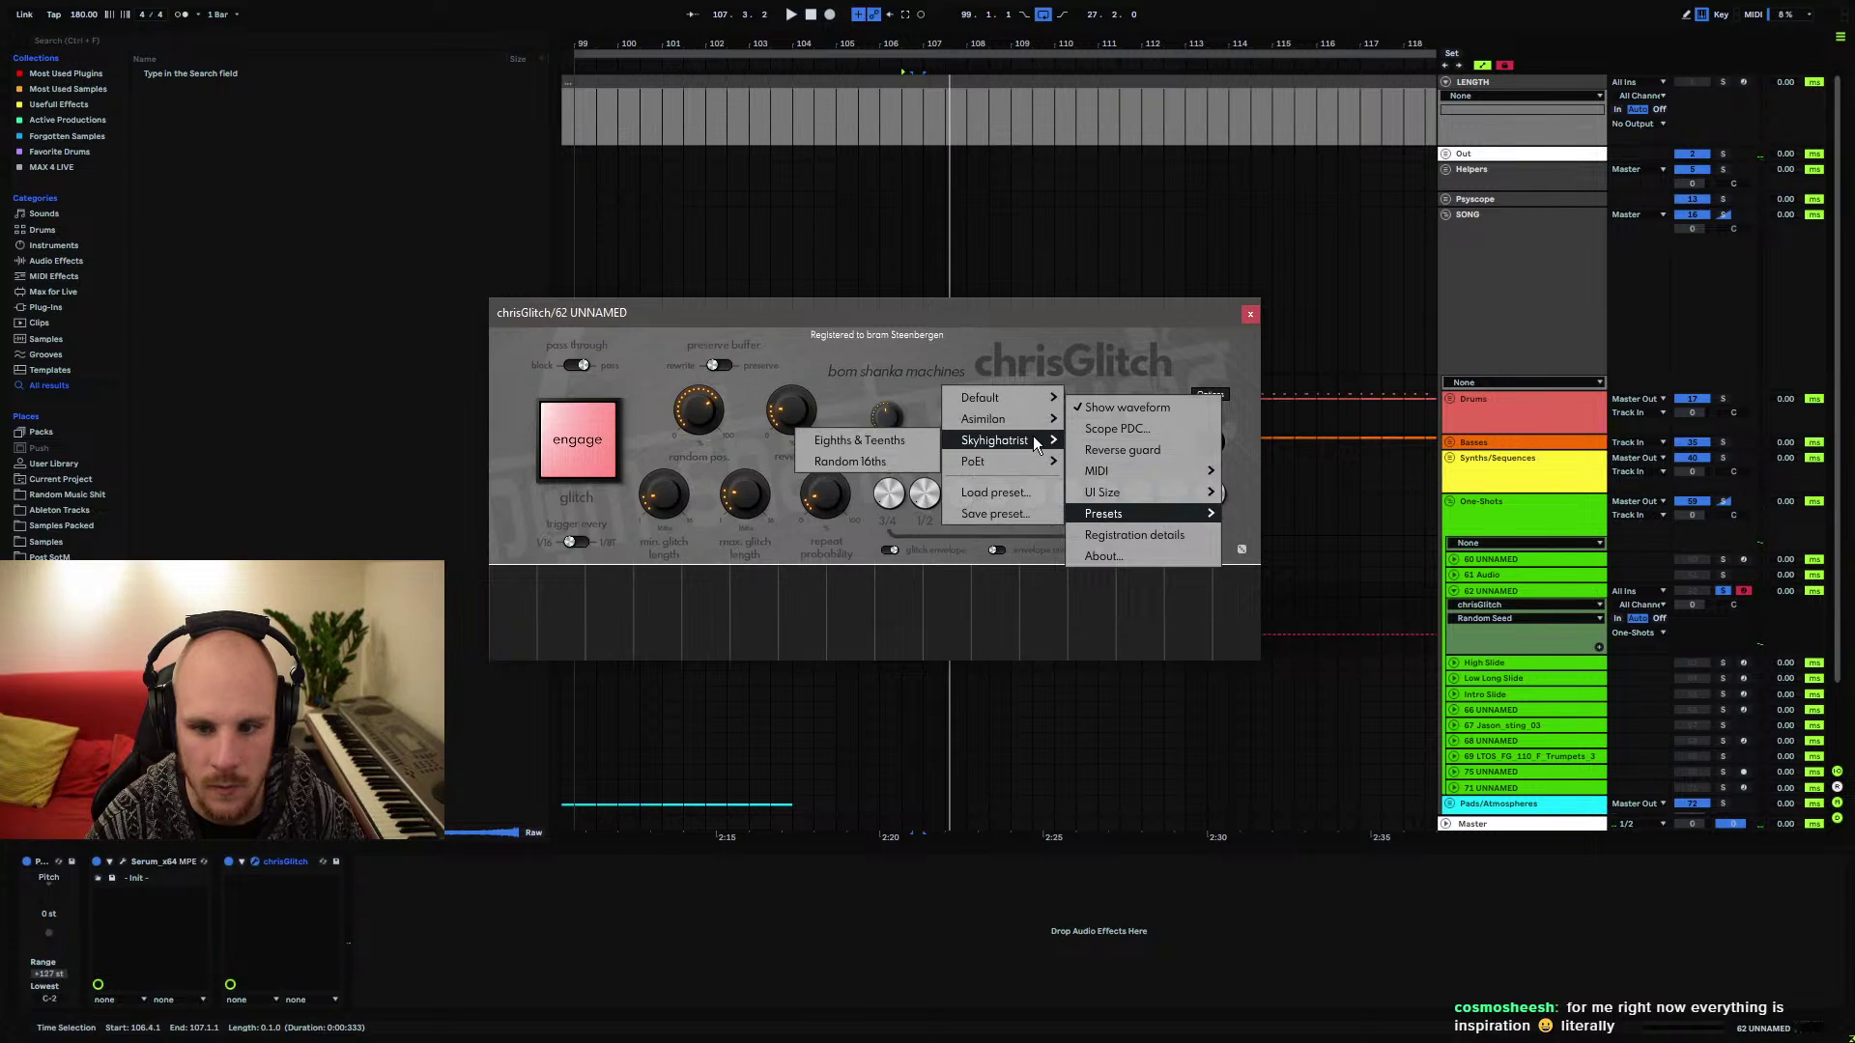
pyautogui.click(874, 449)
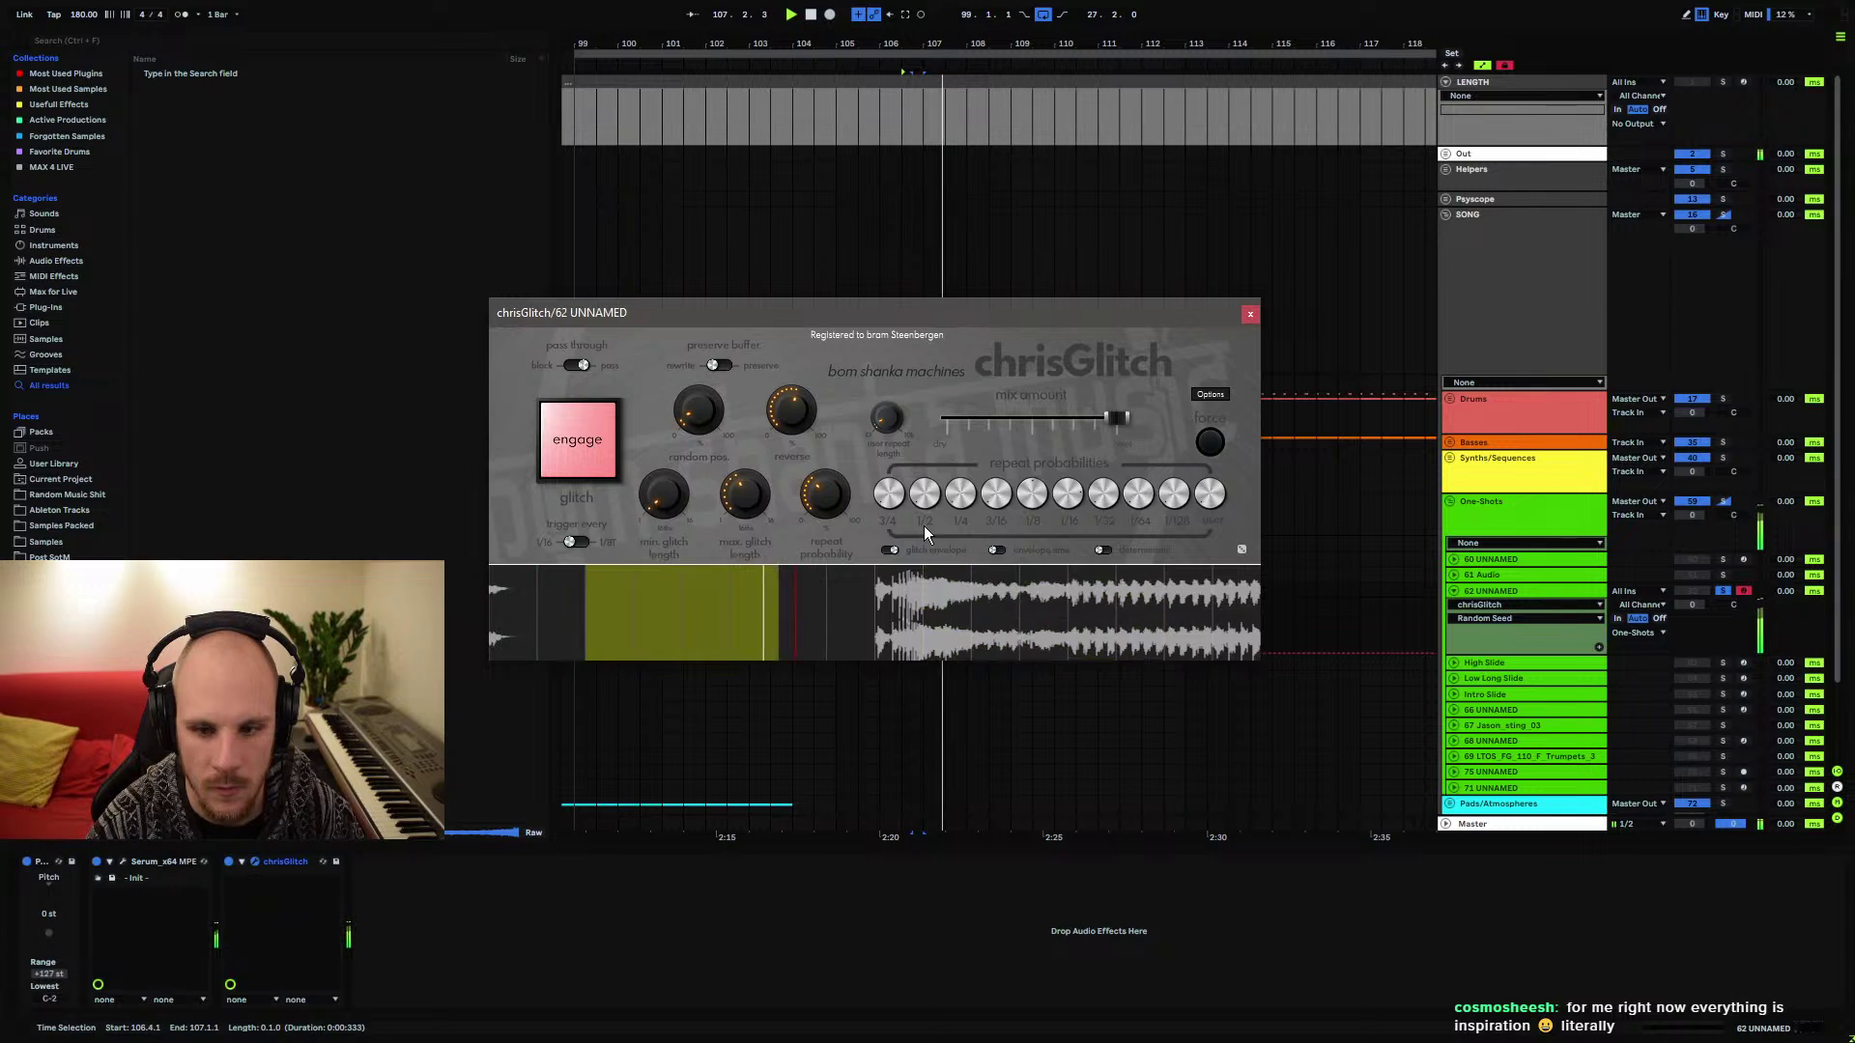
pyautogui.click(1249, 316)
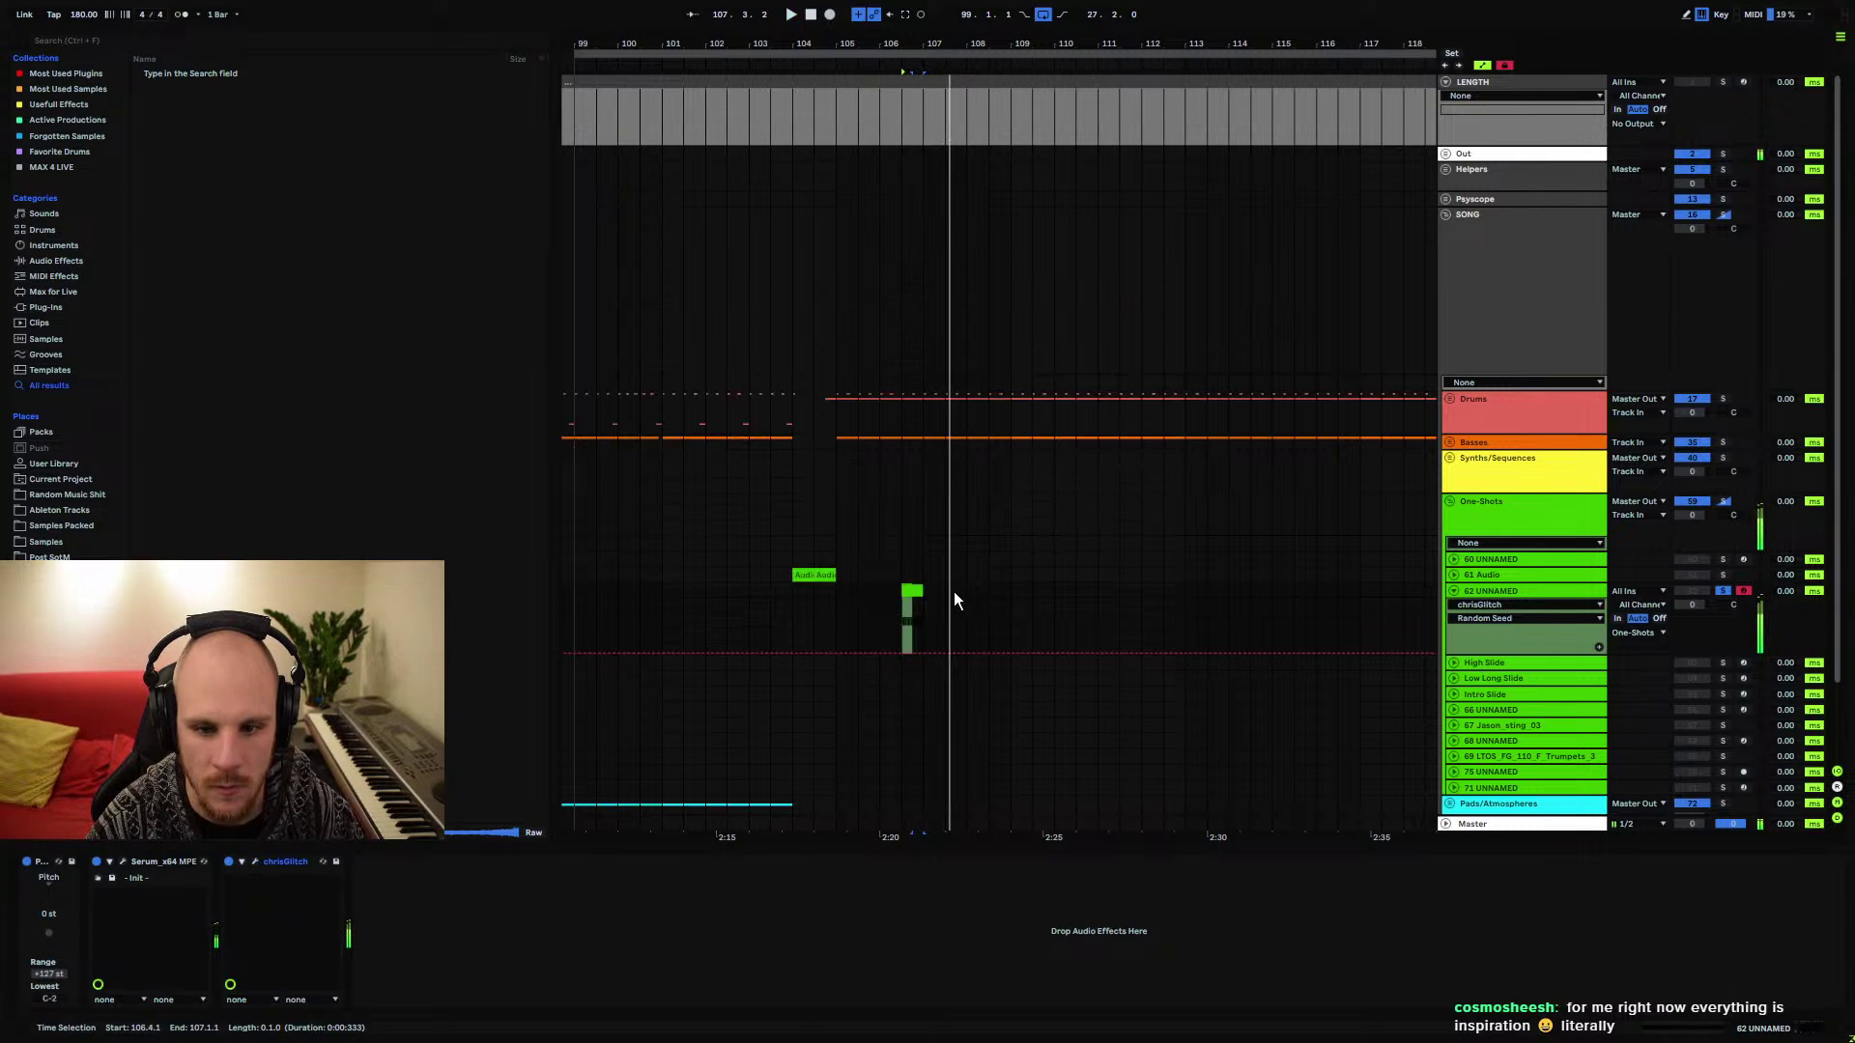
# Insert an audio track below 62 UNNAMED and loop the two bars from 106.3.1 to 108.3.1
pyautogui.click(901, 630)
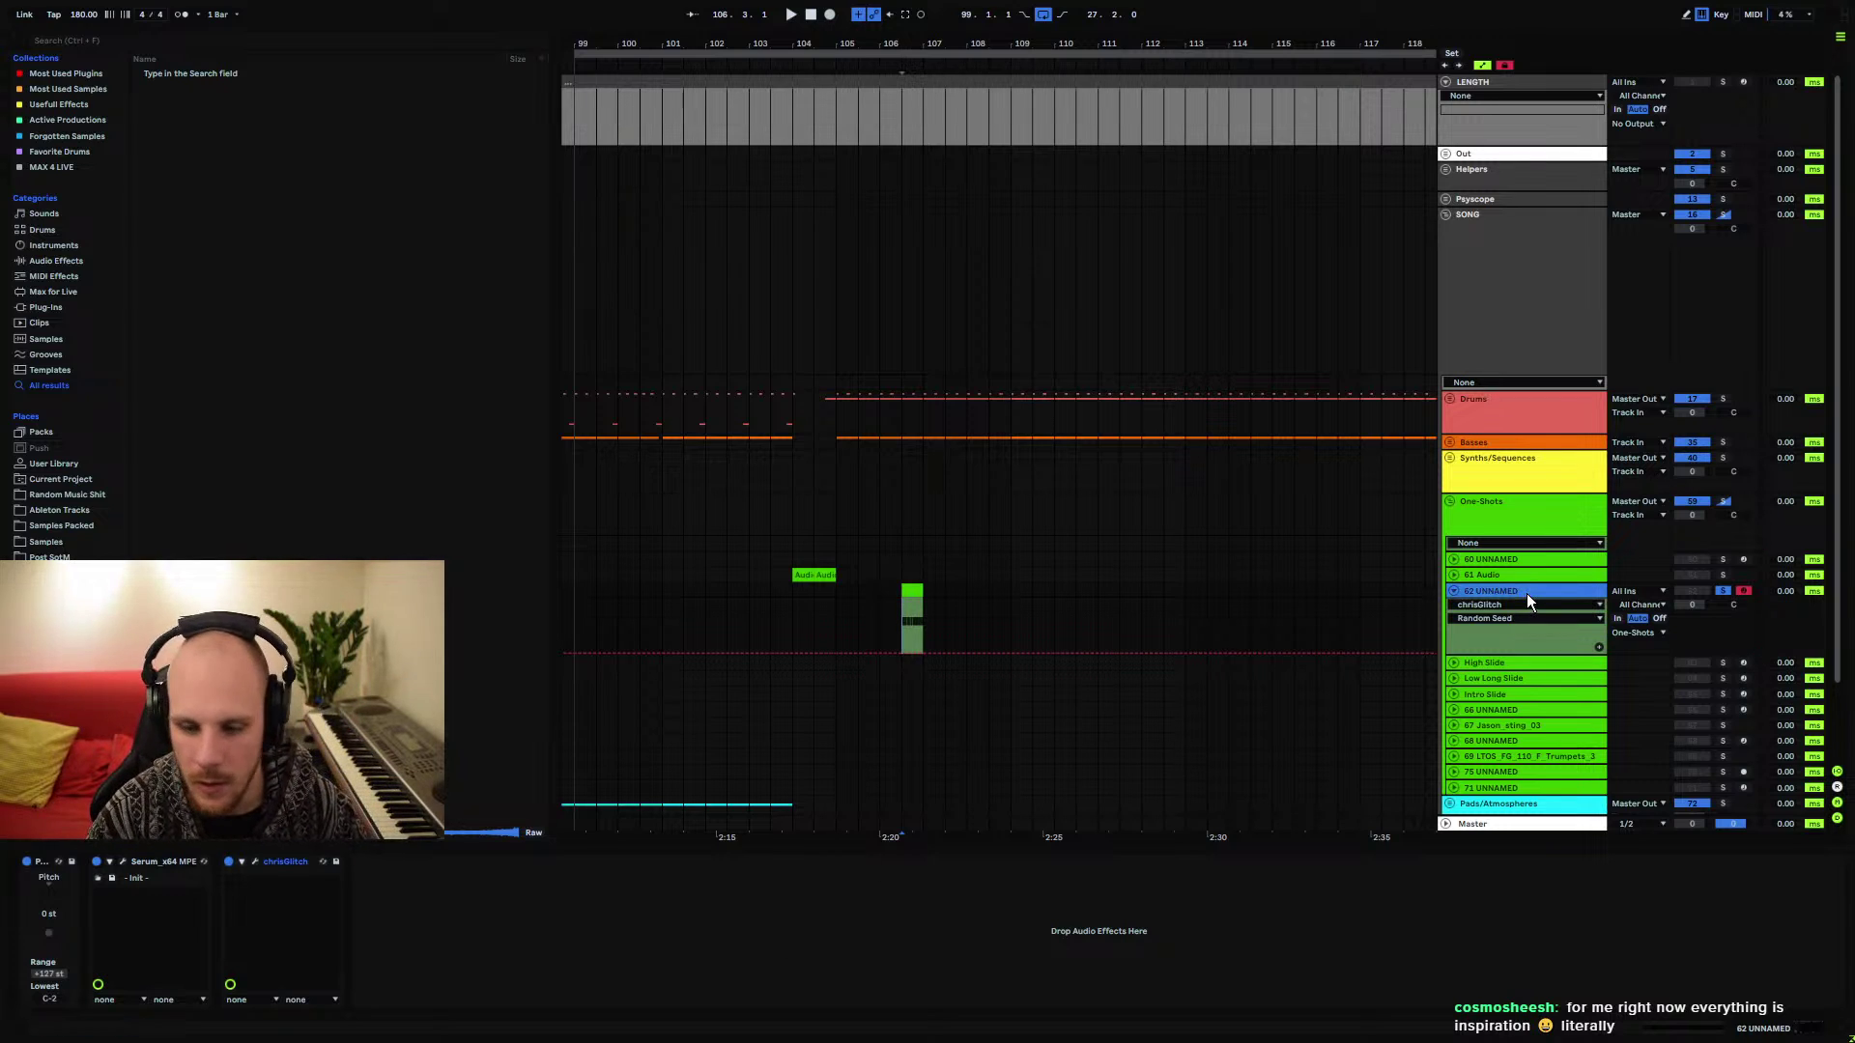
pyautogui.hotkey('ctrl', 't')
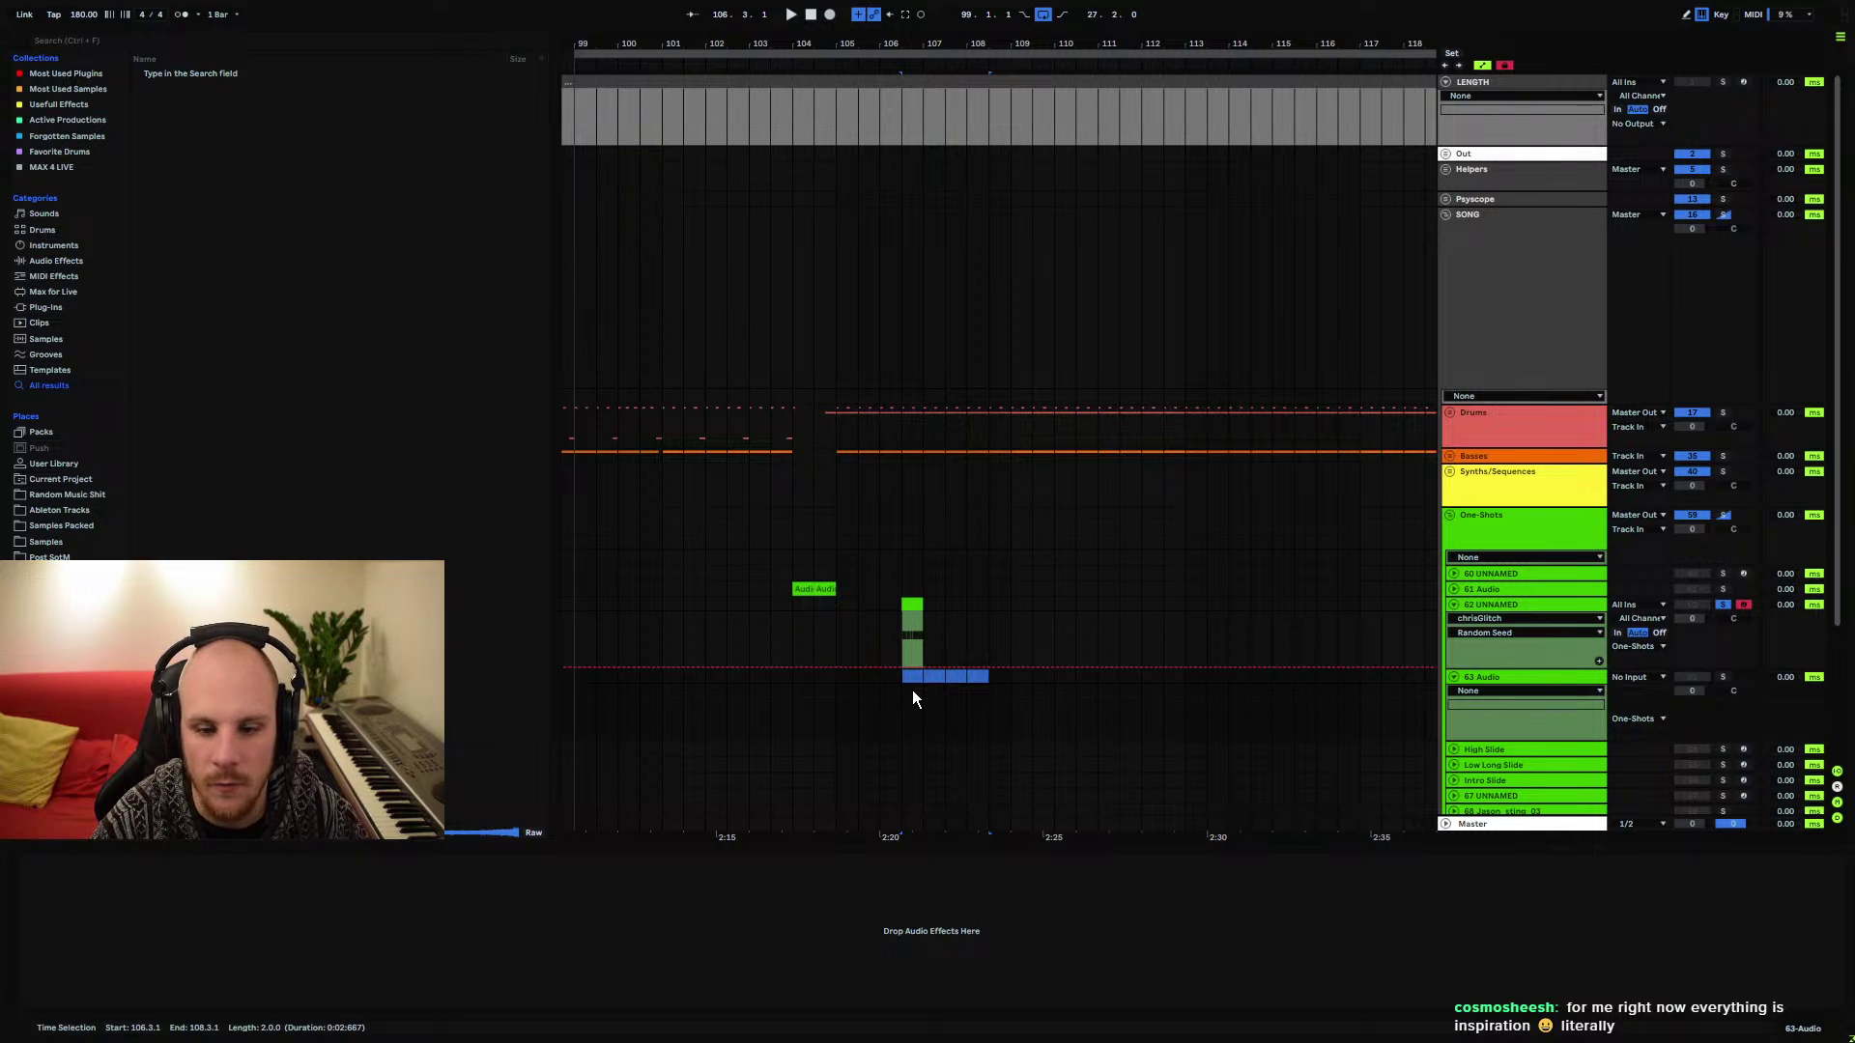
pyautogui.hotkey('ctrl', 'l')
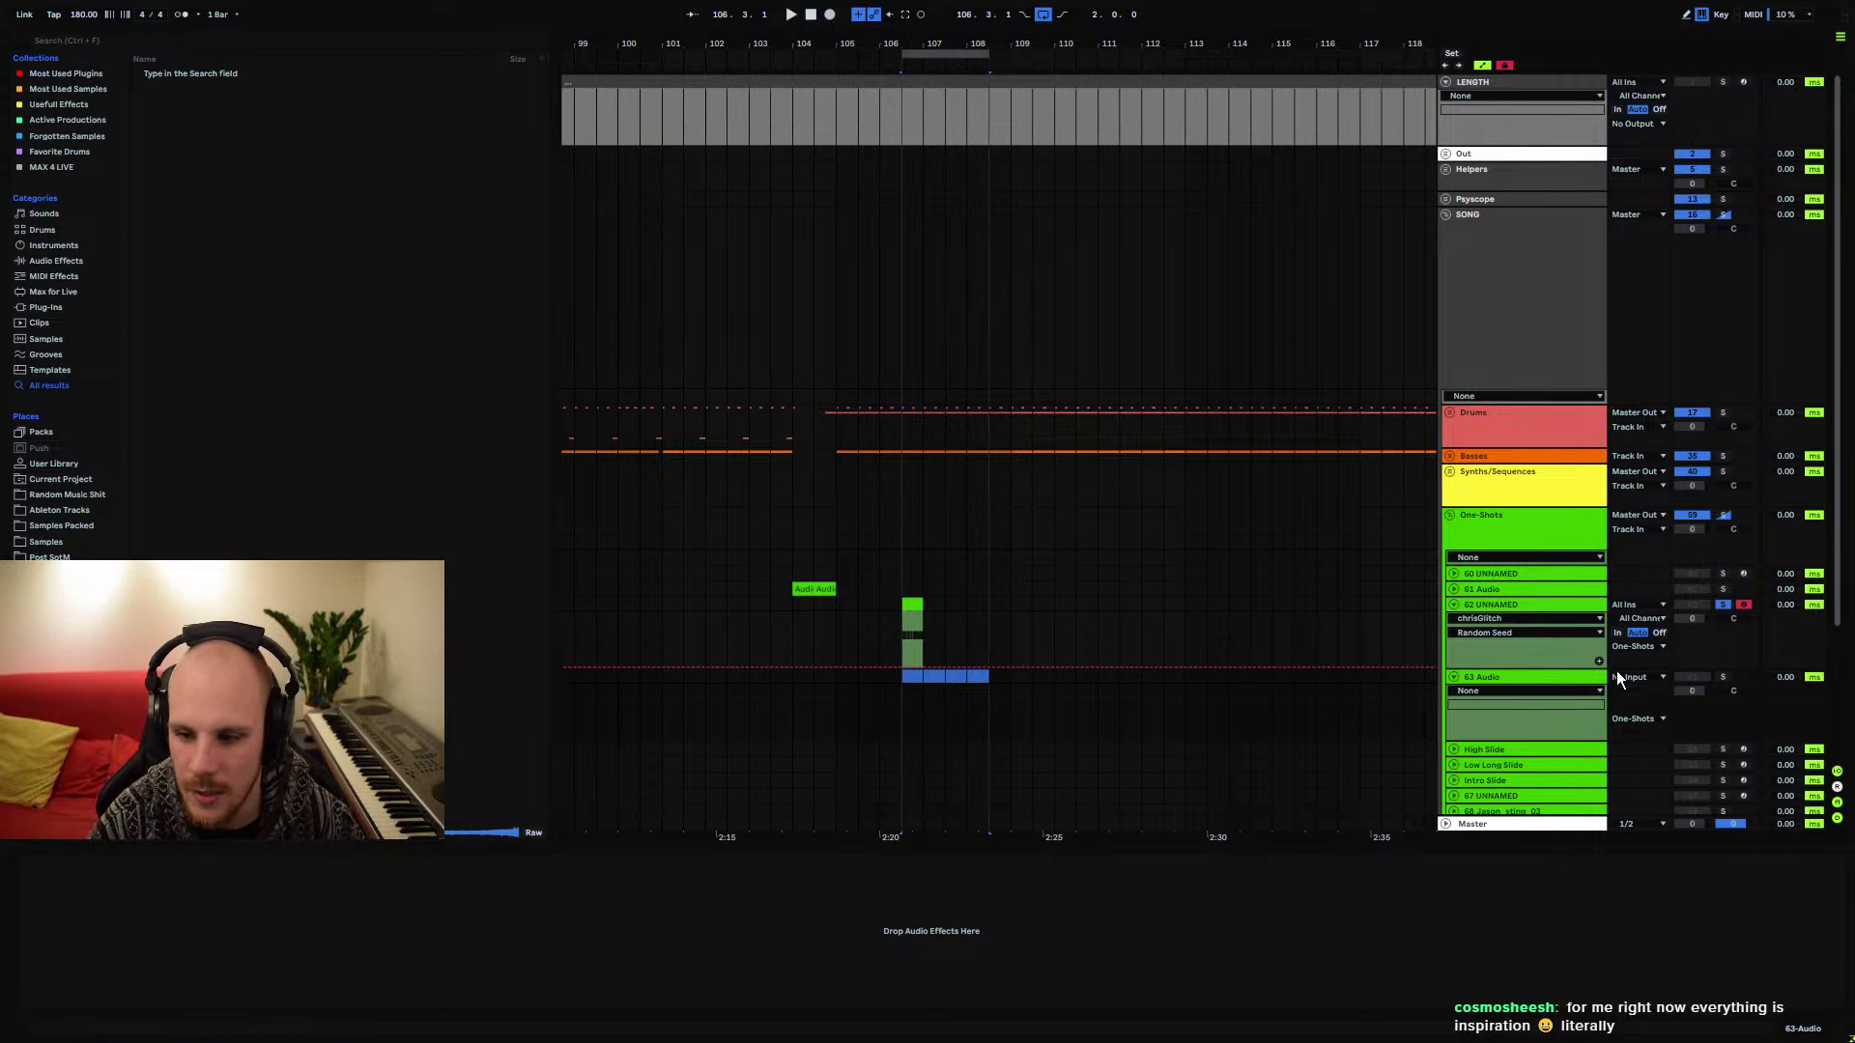
# Set the new audio track's input to 62 UNNAMED, Post Mixer, and arm the track for recording
pyautogui.click(1655, 676)
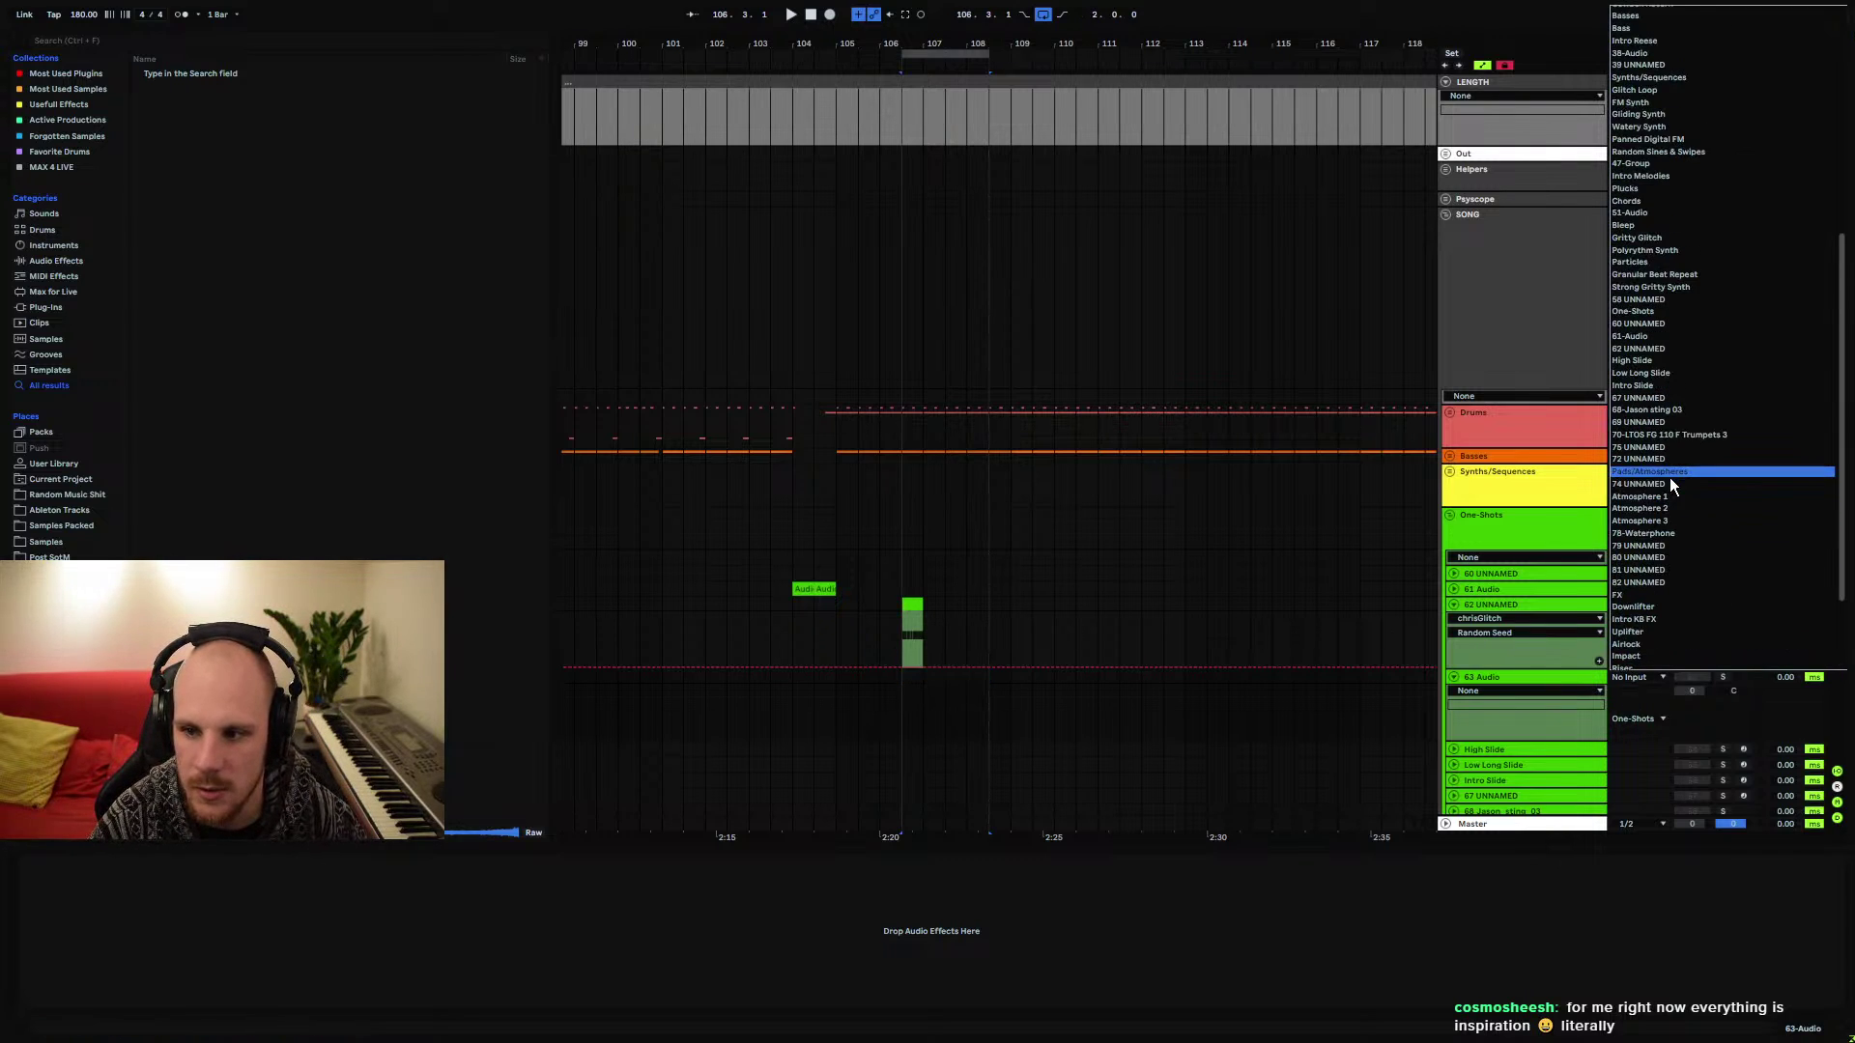
pyautogui.click(1660, 471)
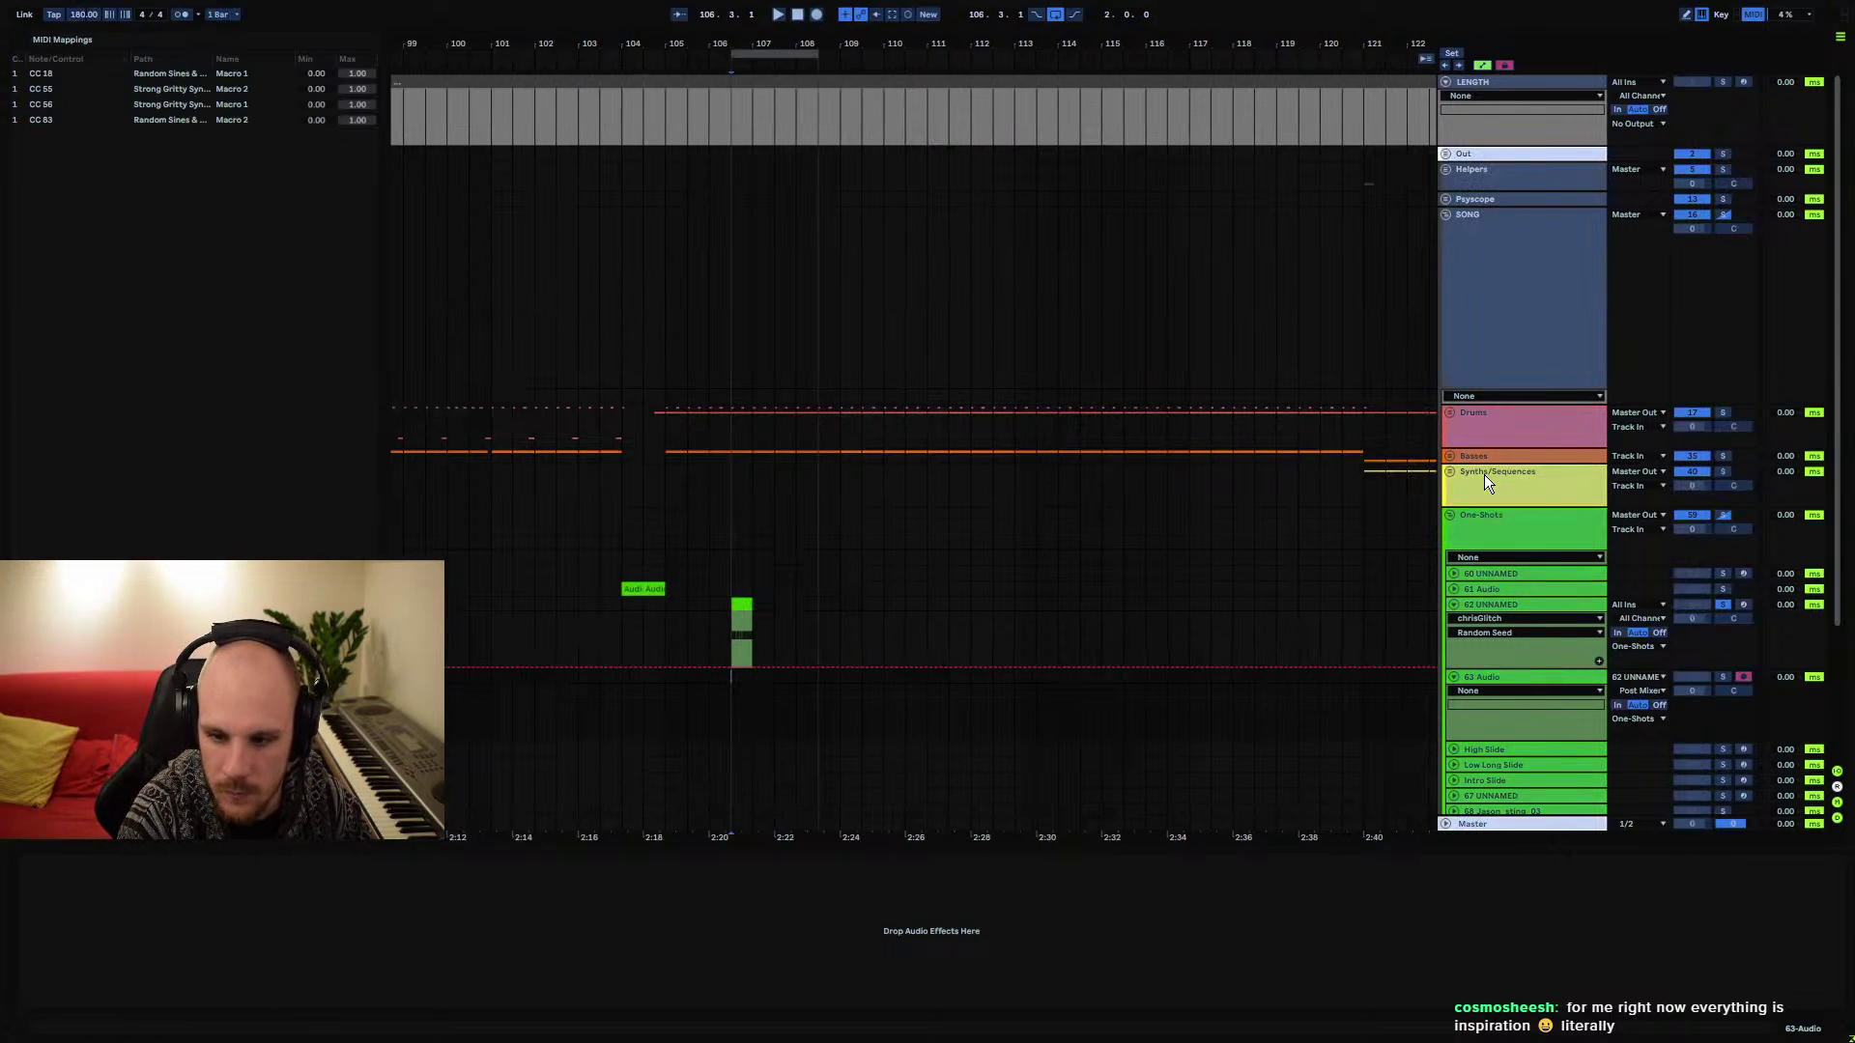
pyautogui.hotkey('ctrl', 'a')
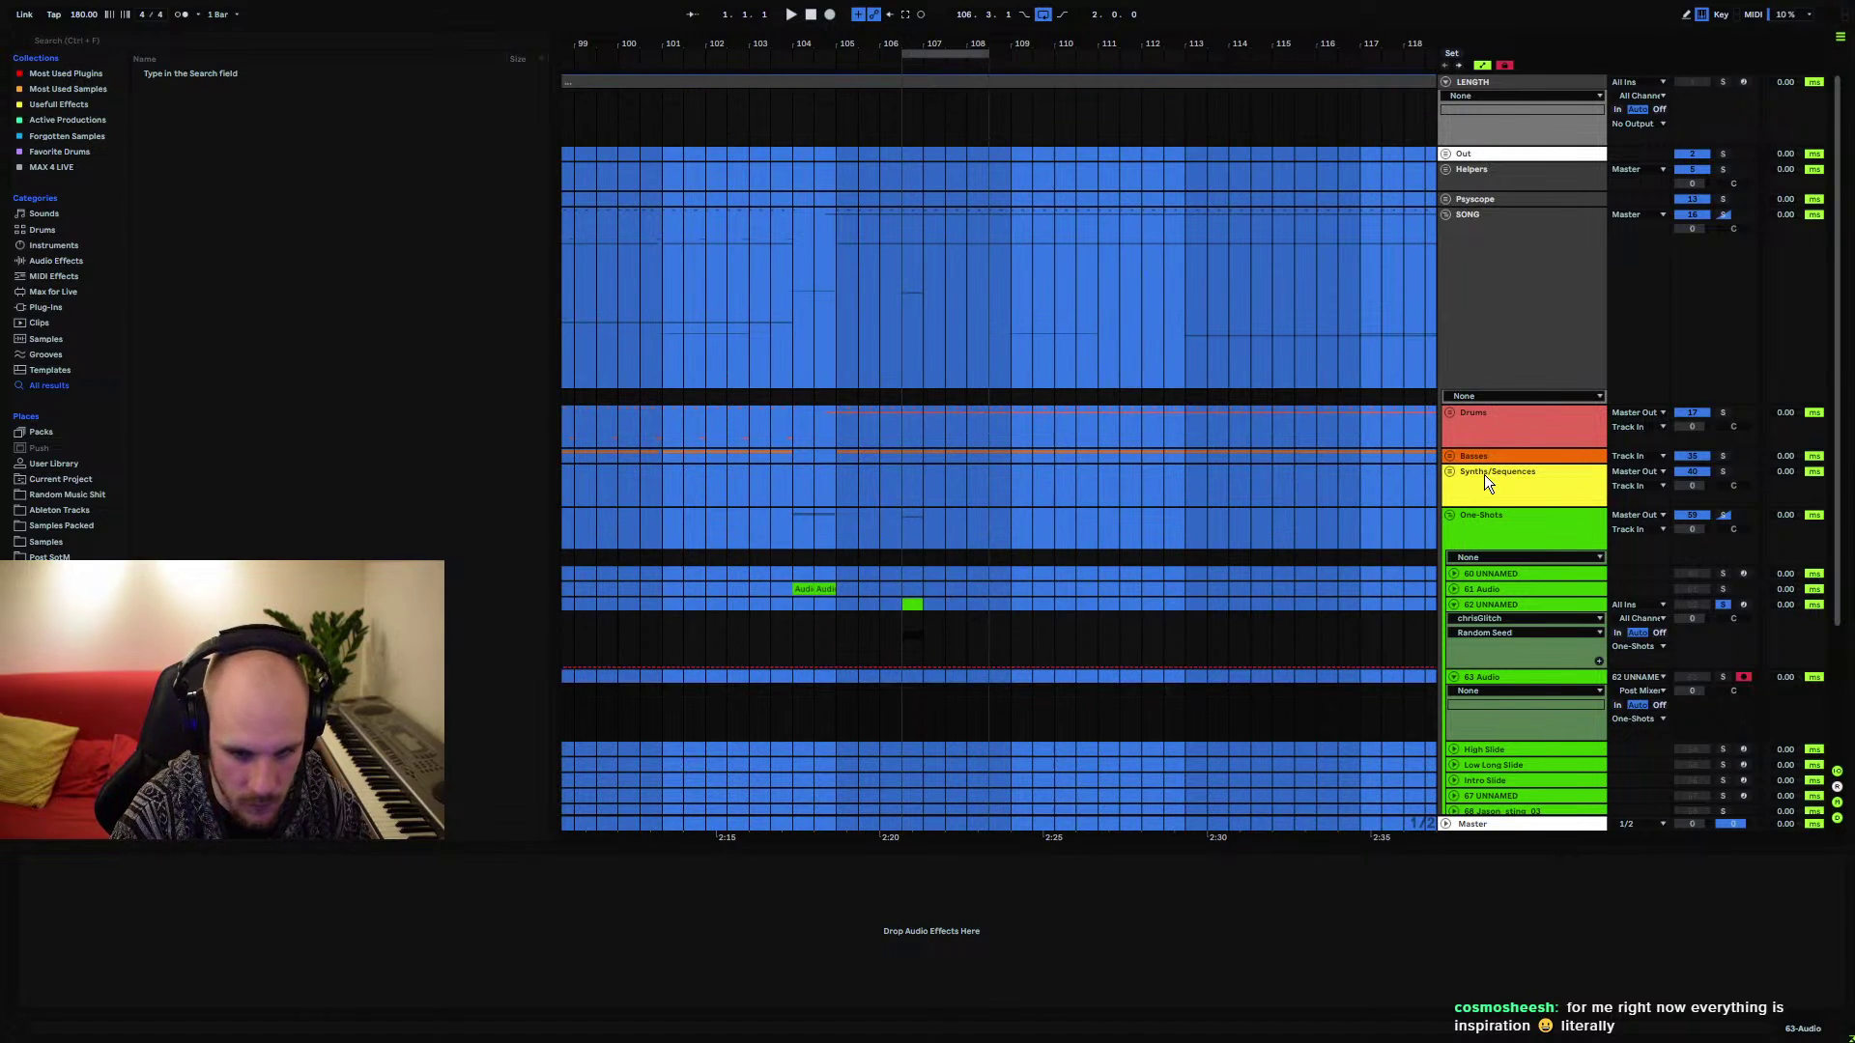
pyautogui.click(924, 678)
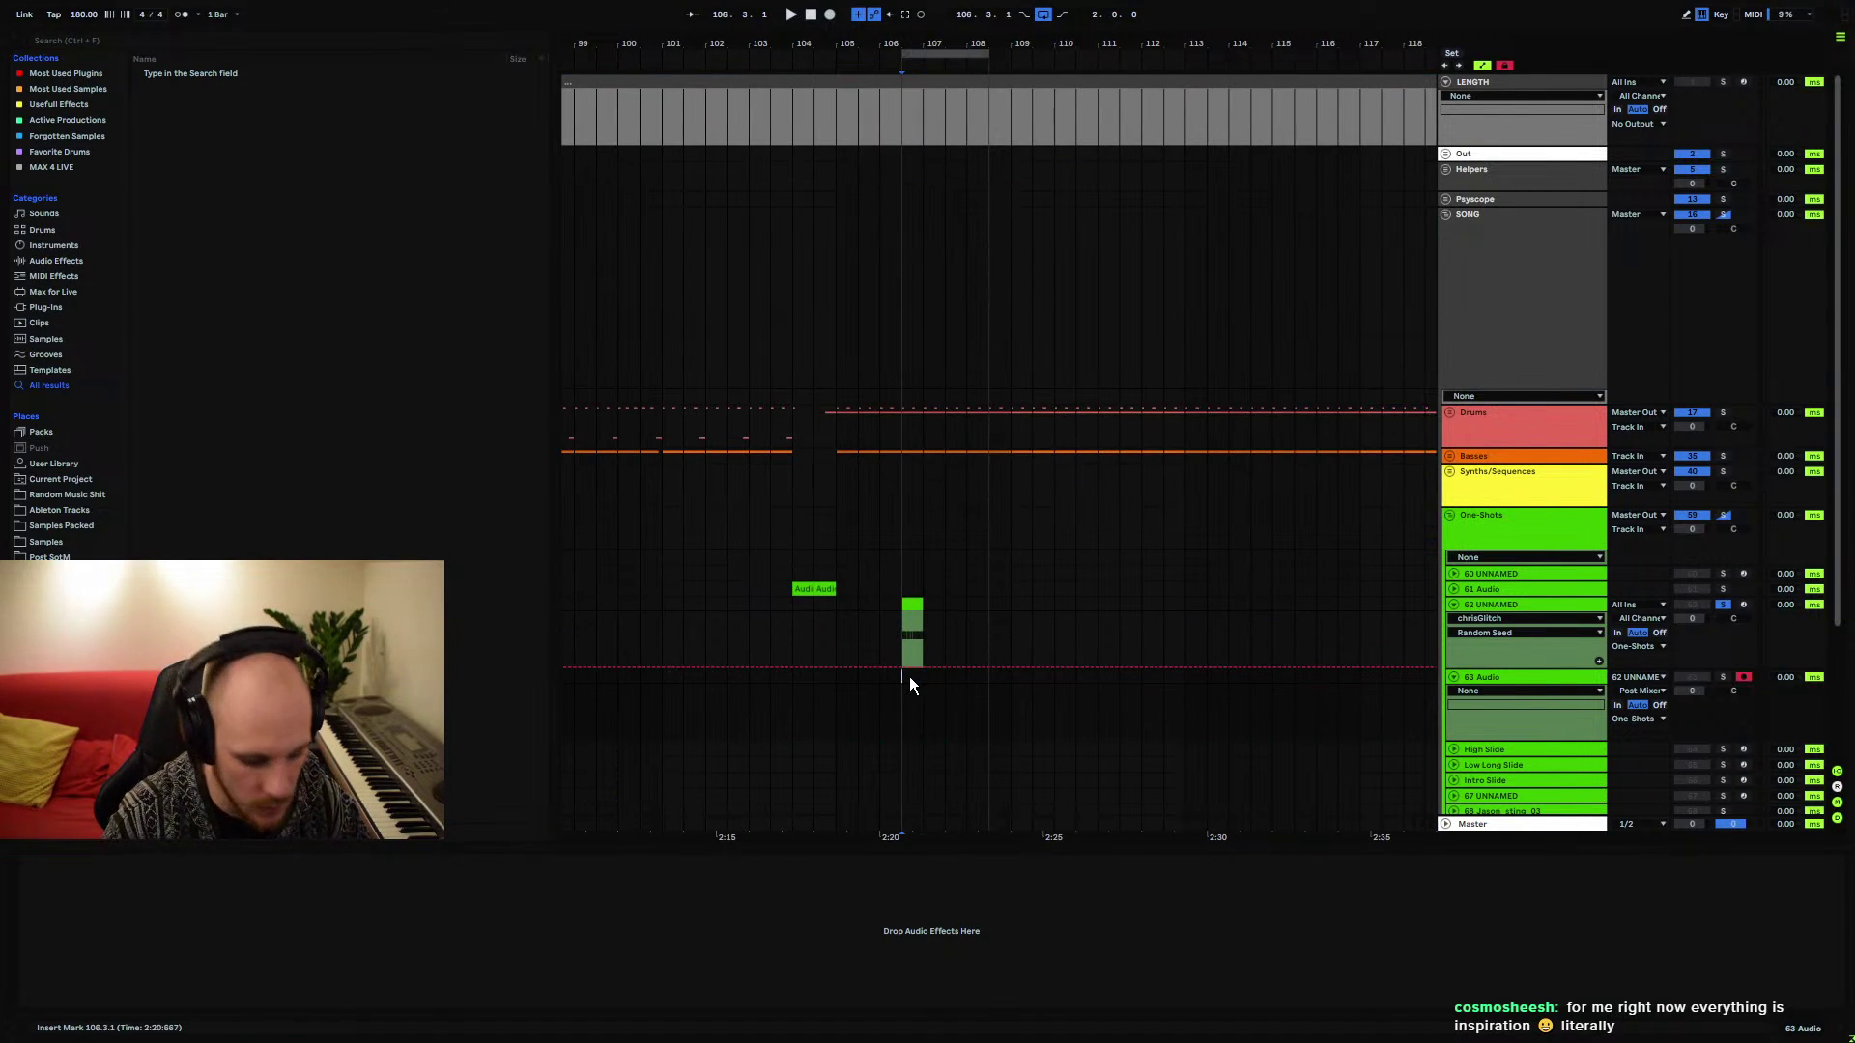
pyautogui.hotkey('ctrl', 'm')
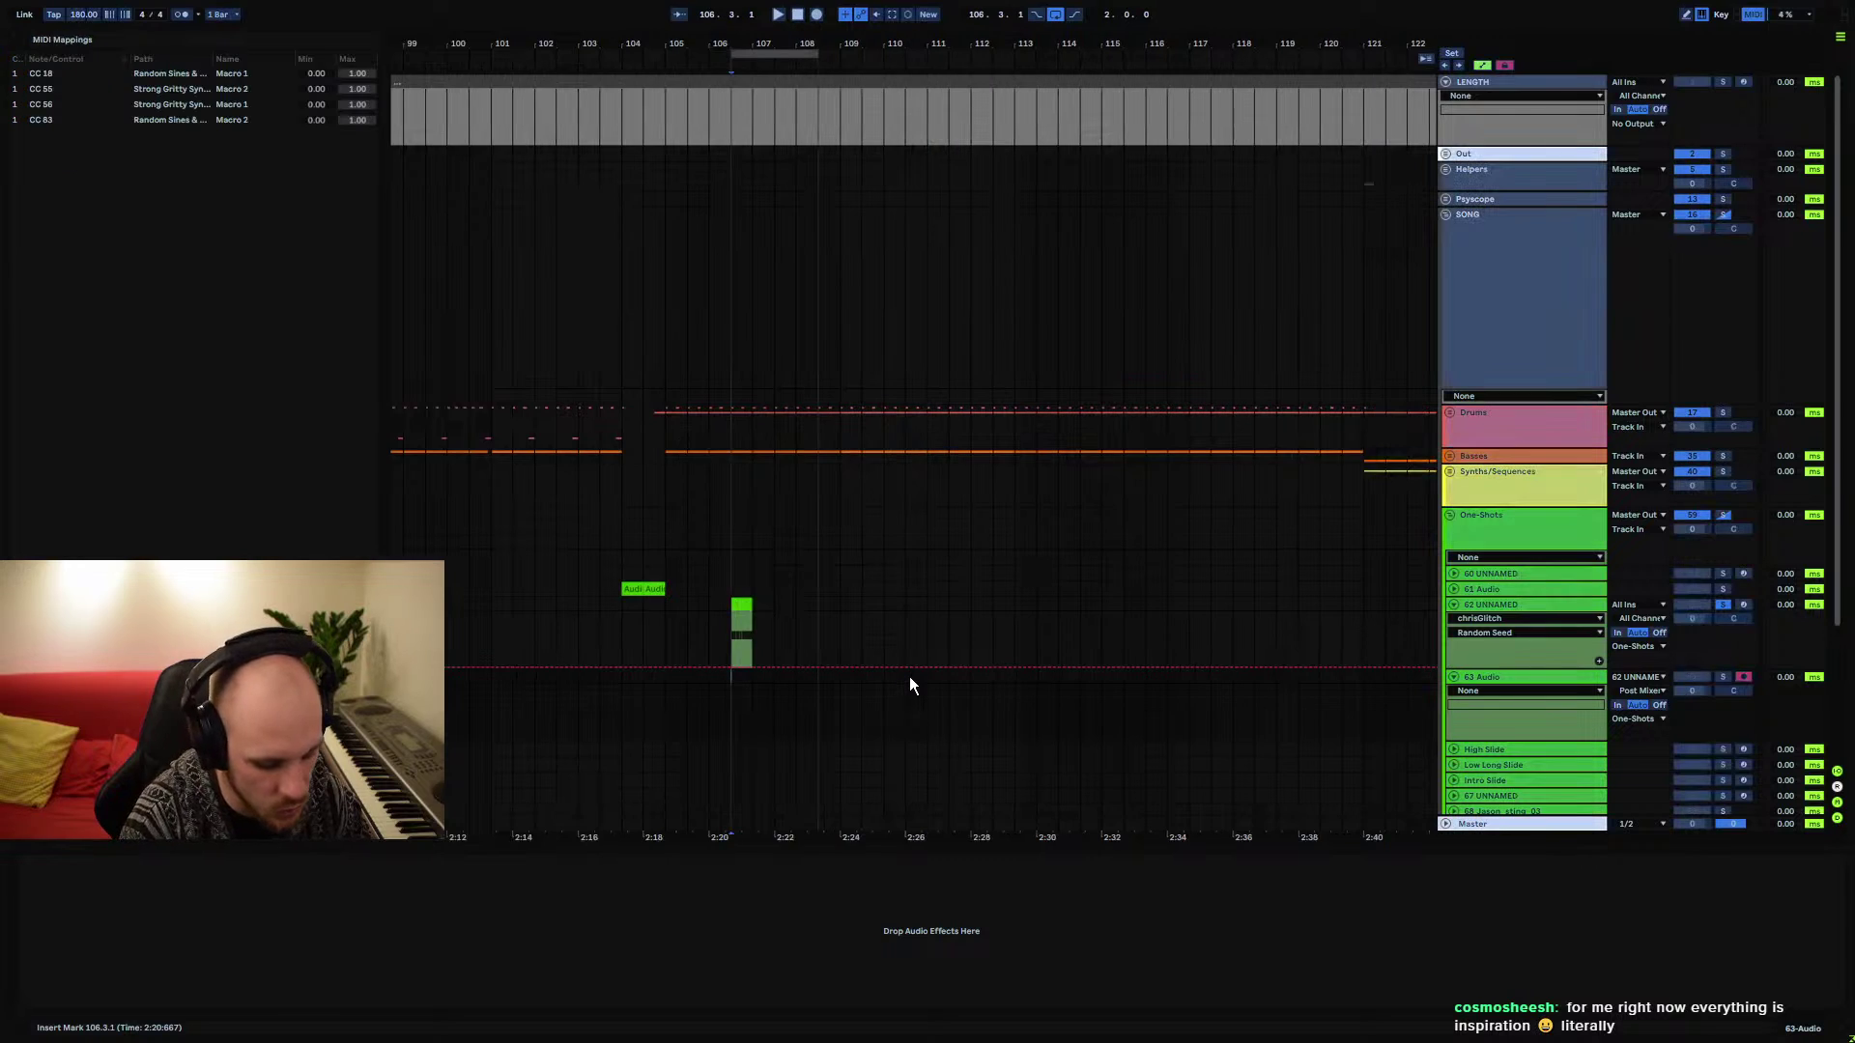
pyautogui.hotkey('ctrl', 'm')
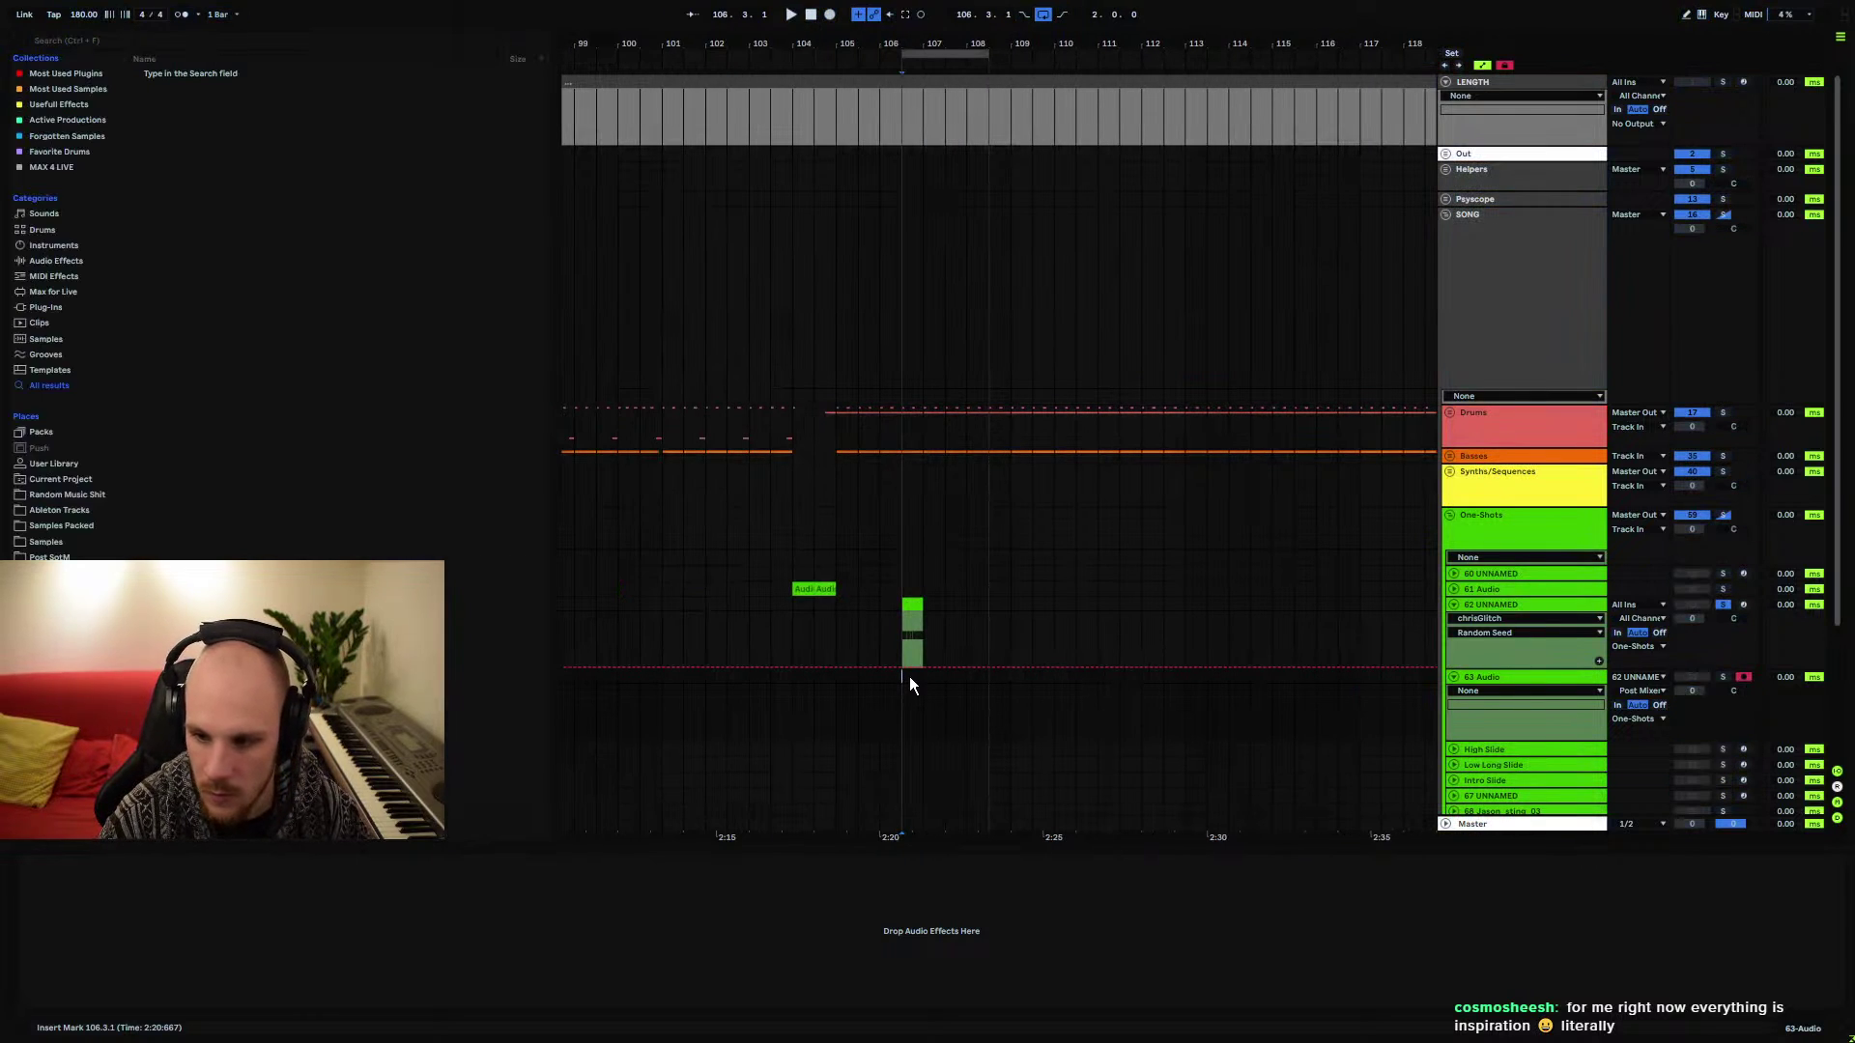
# Hide the automation lanes and show the take lanes of the 63 Audio track
pyautogui.press('space')
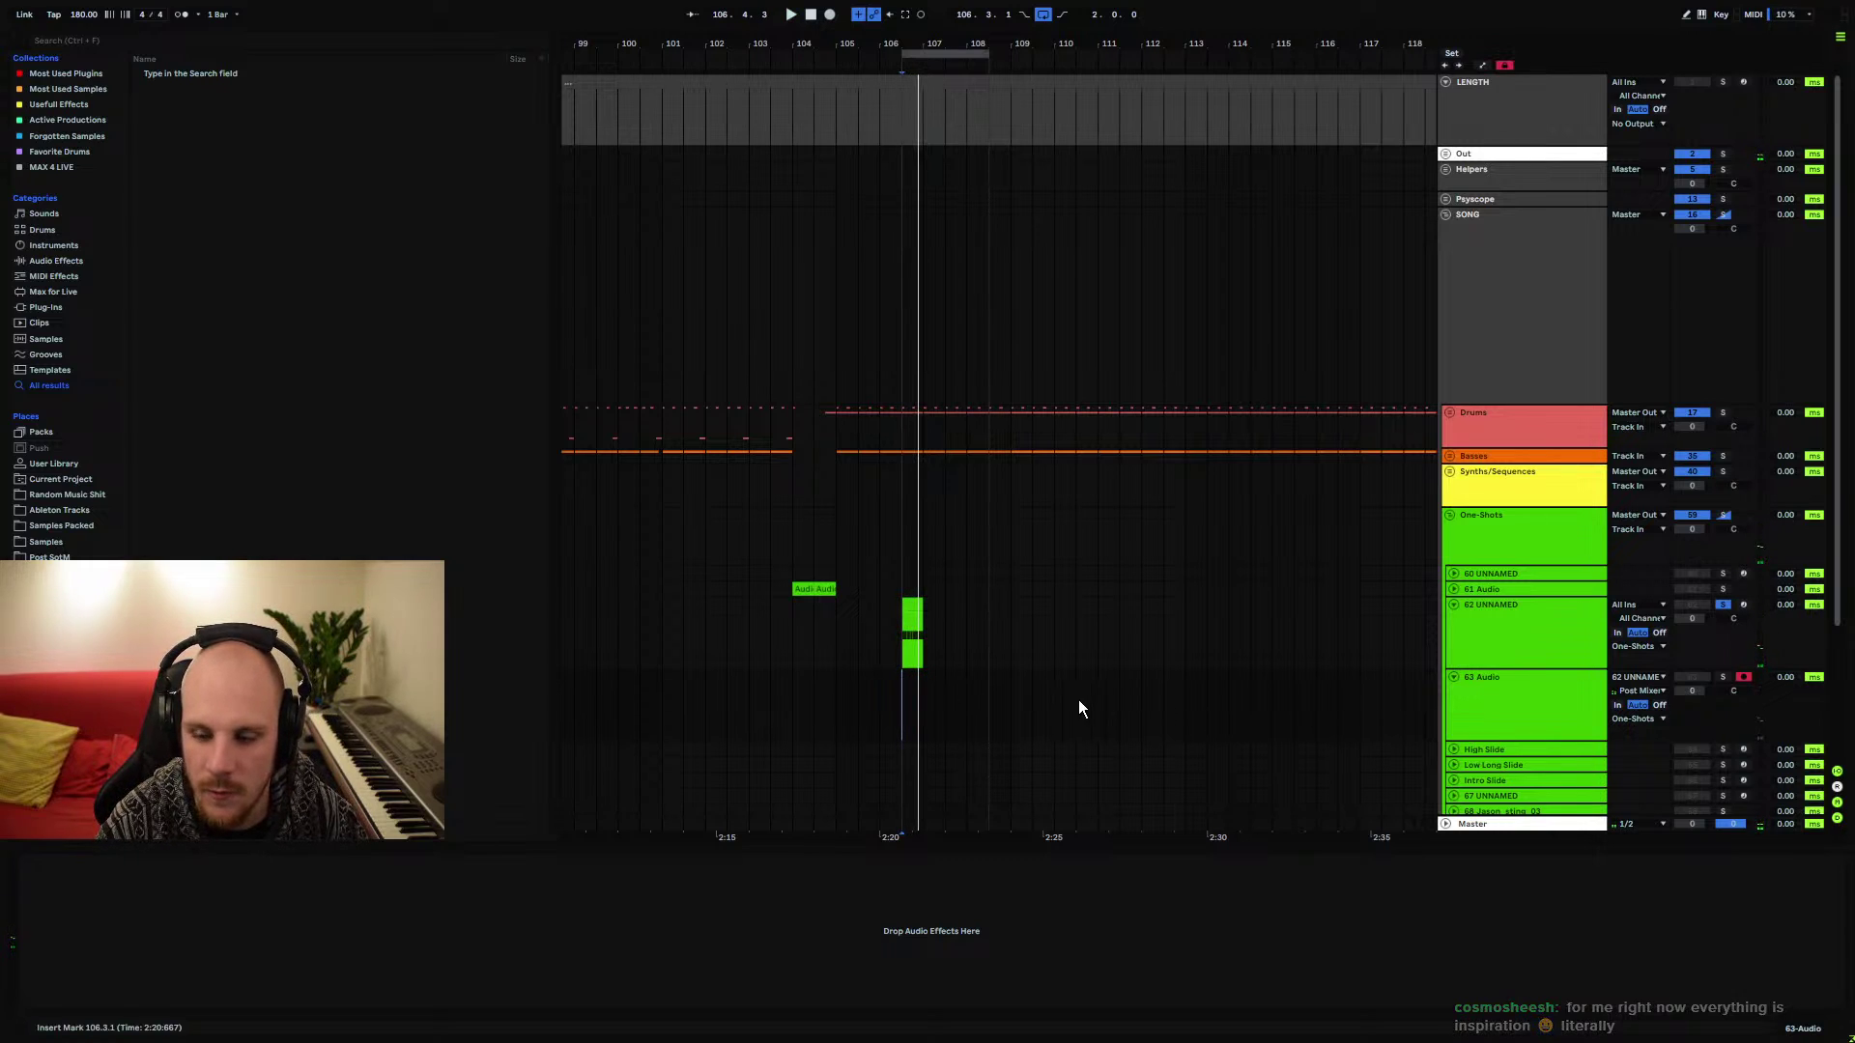
pyautogui.click(1550, 723)
pyautogui.rightClick(1530, 707)
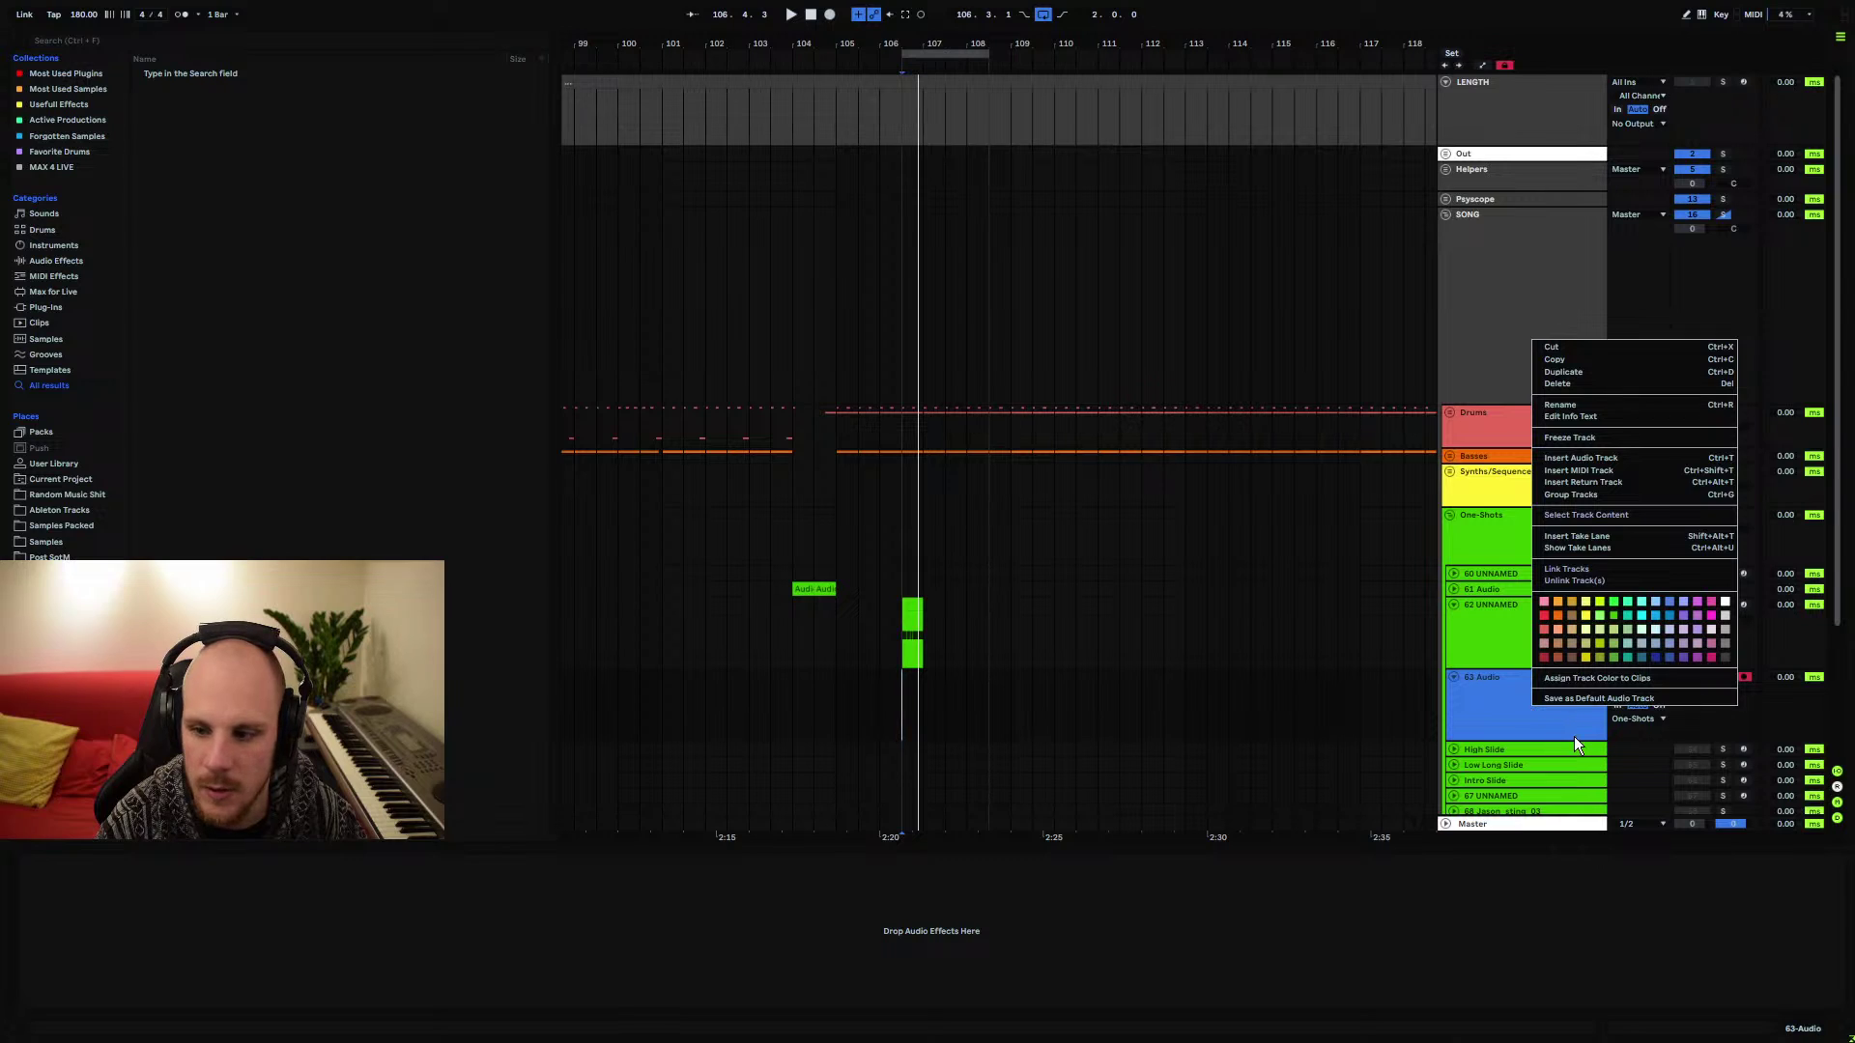
pyautogui.click(1591, 547)
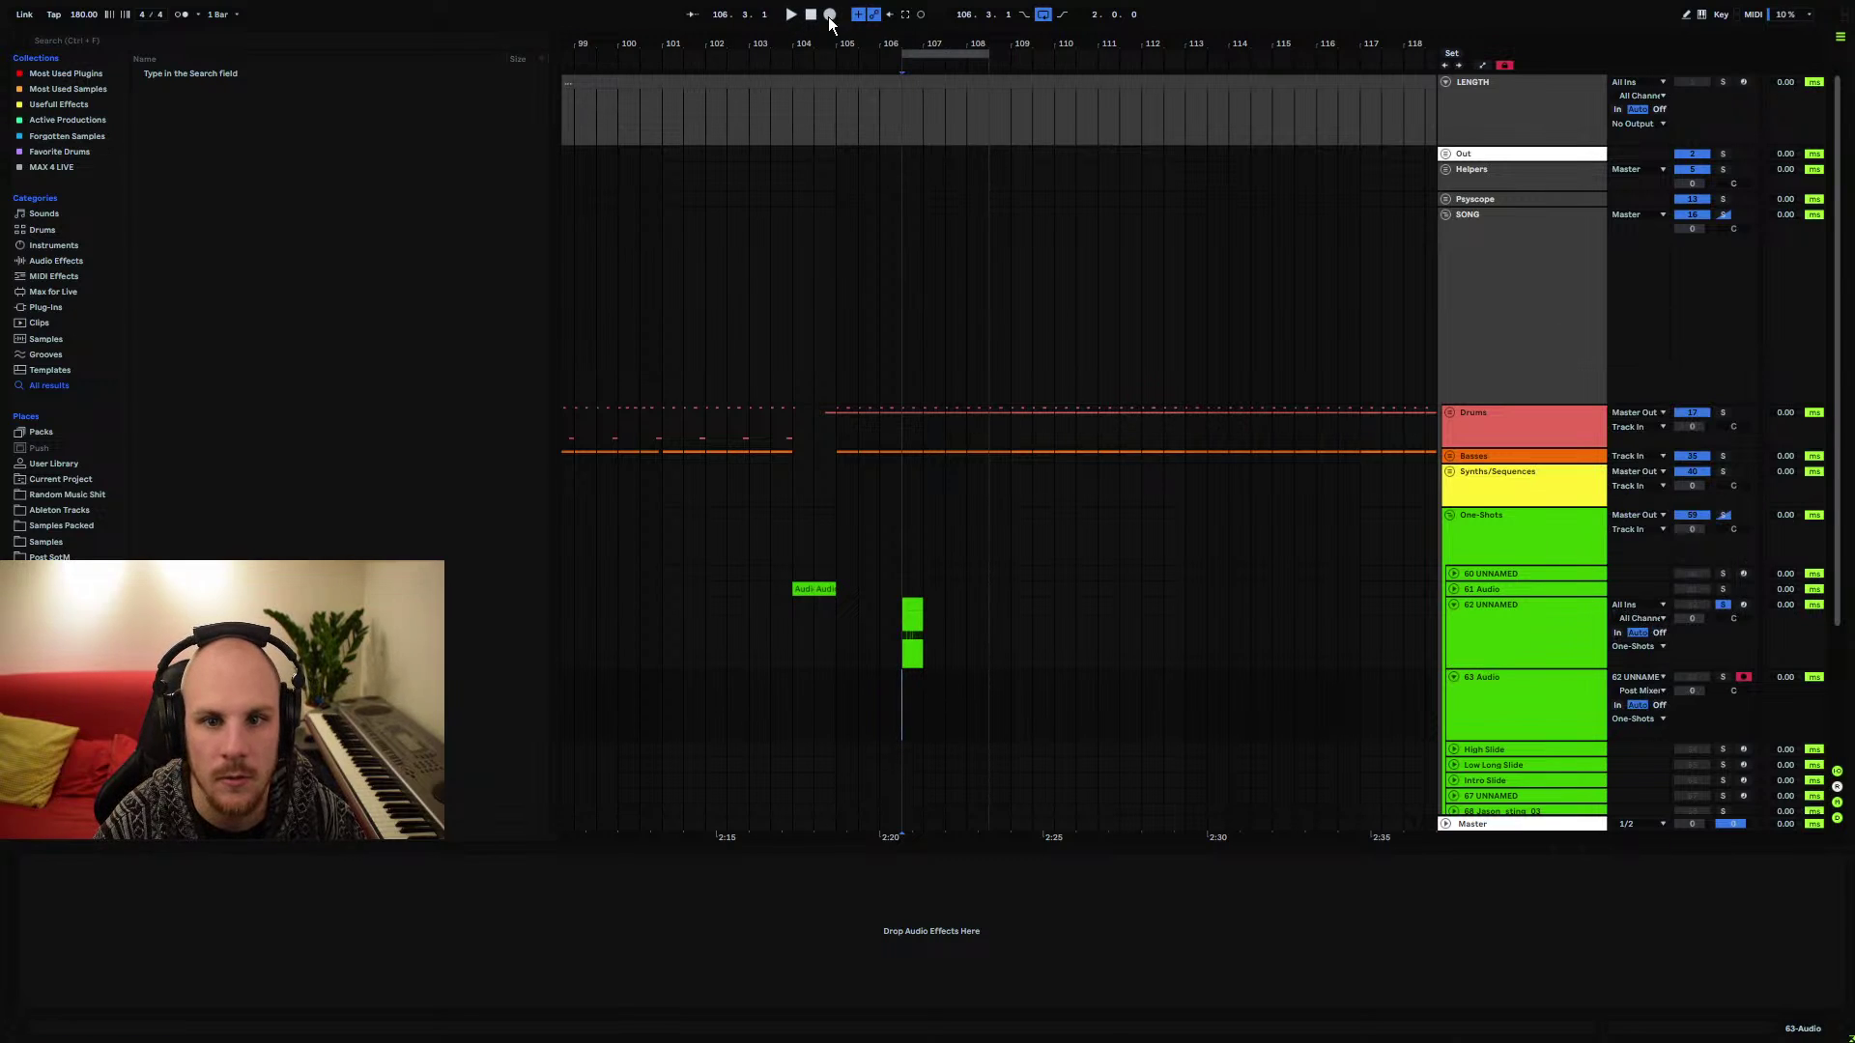
# Record repeated looped takes of the glitched sound onto the 63 Audio track's take lanes, and stop after about thirteen takes
pyautogui.click(829, 16)
pyautogui.scroll(-3, 1010, 416)
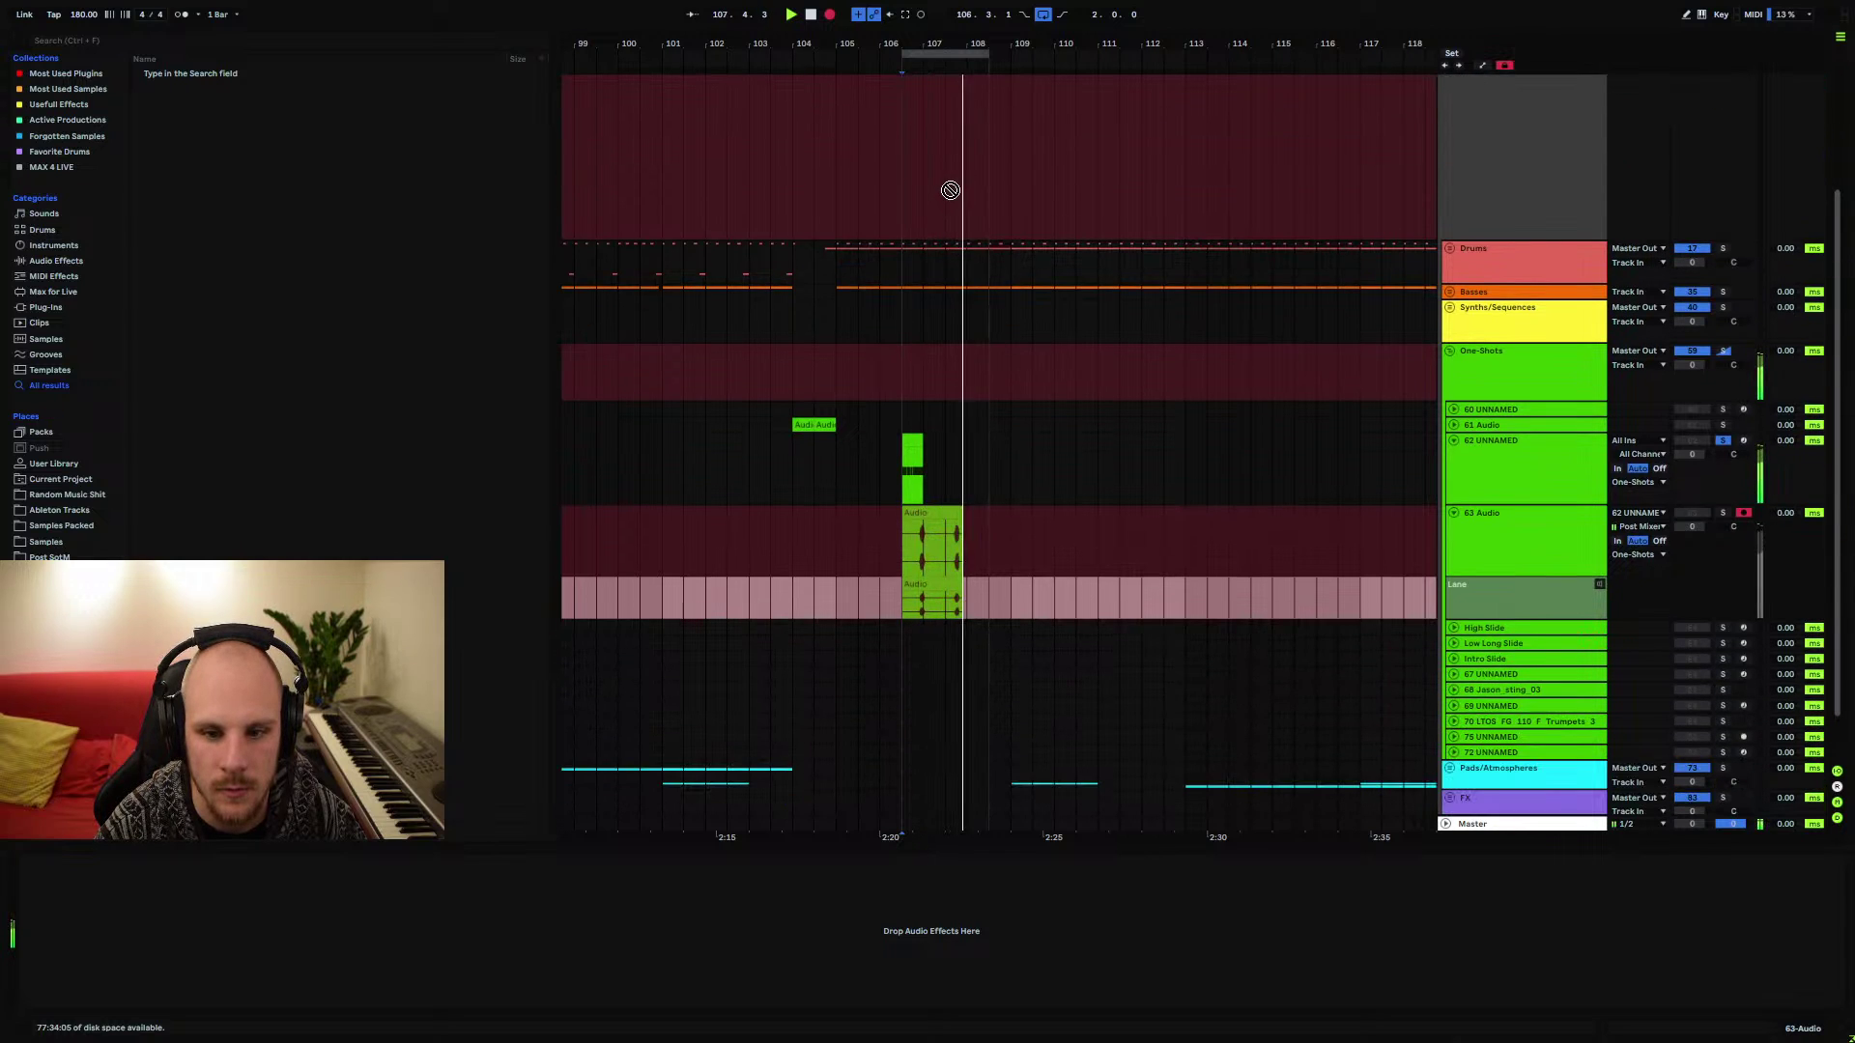
pyautogui.scroll(5, 944, 136)
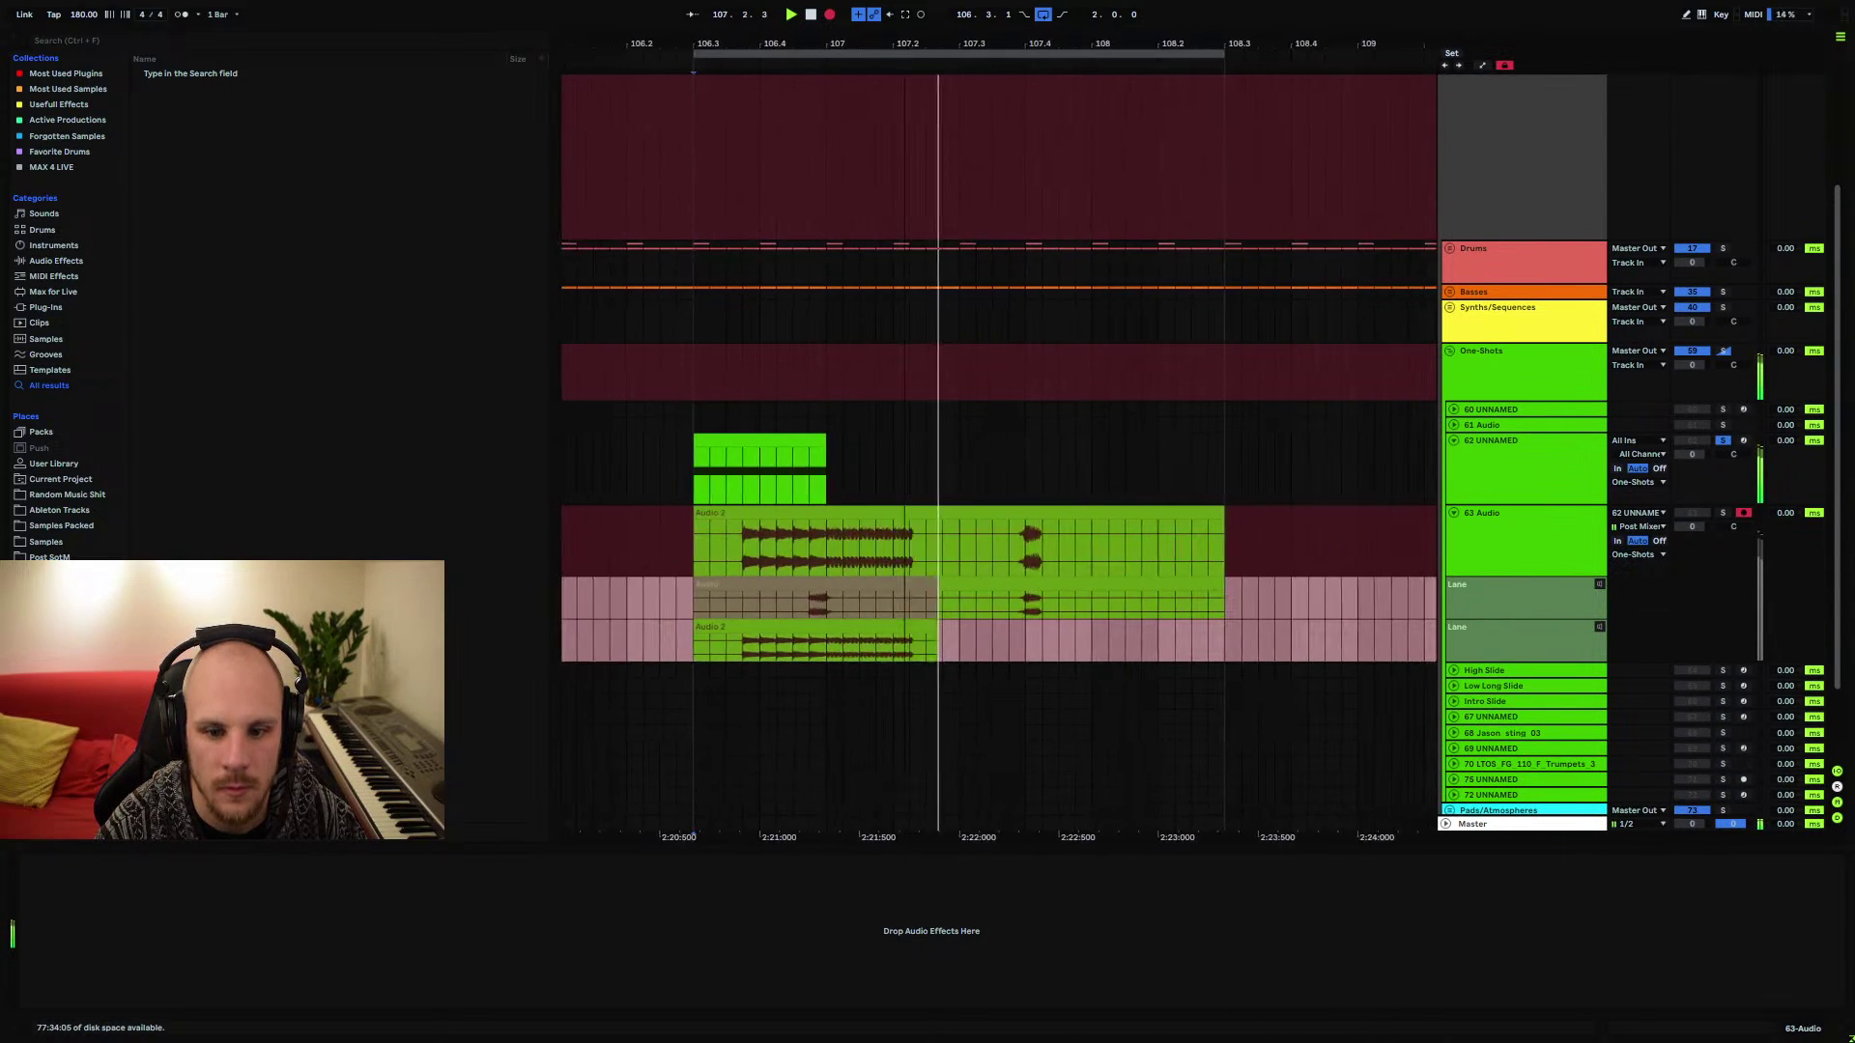
pyautogui.scroll(-2, 944, 137)
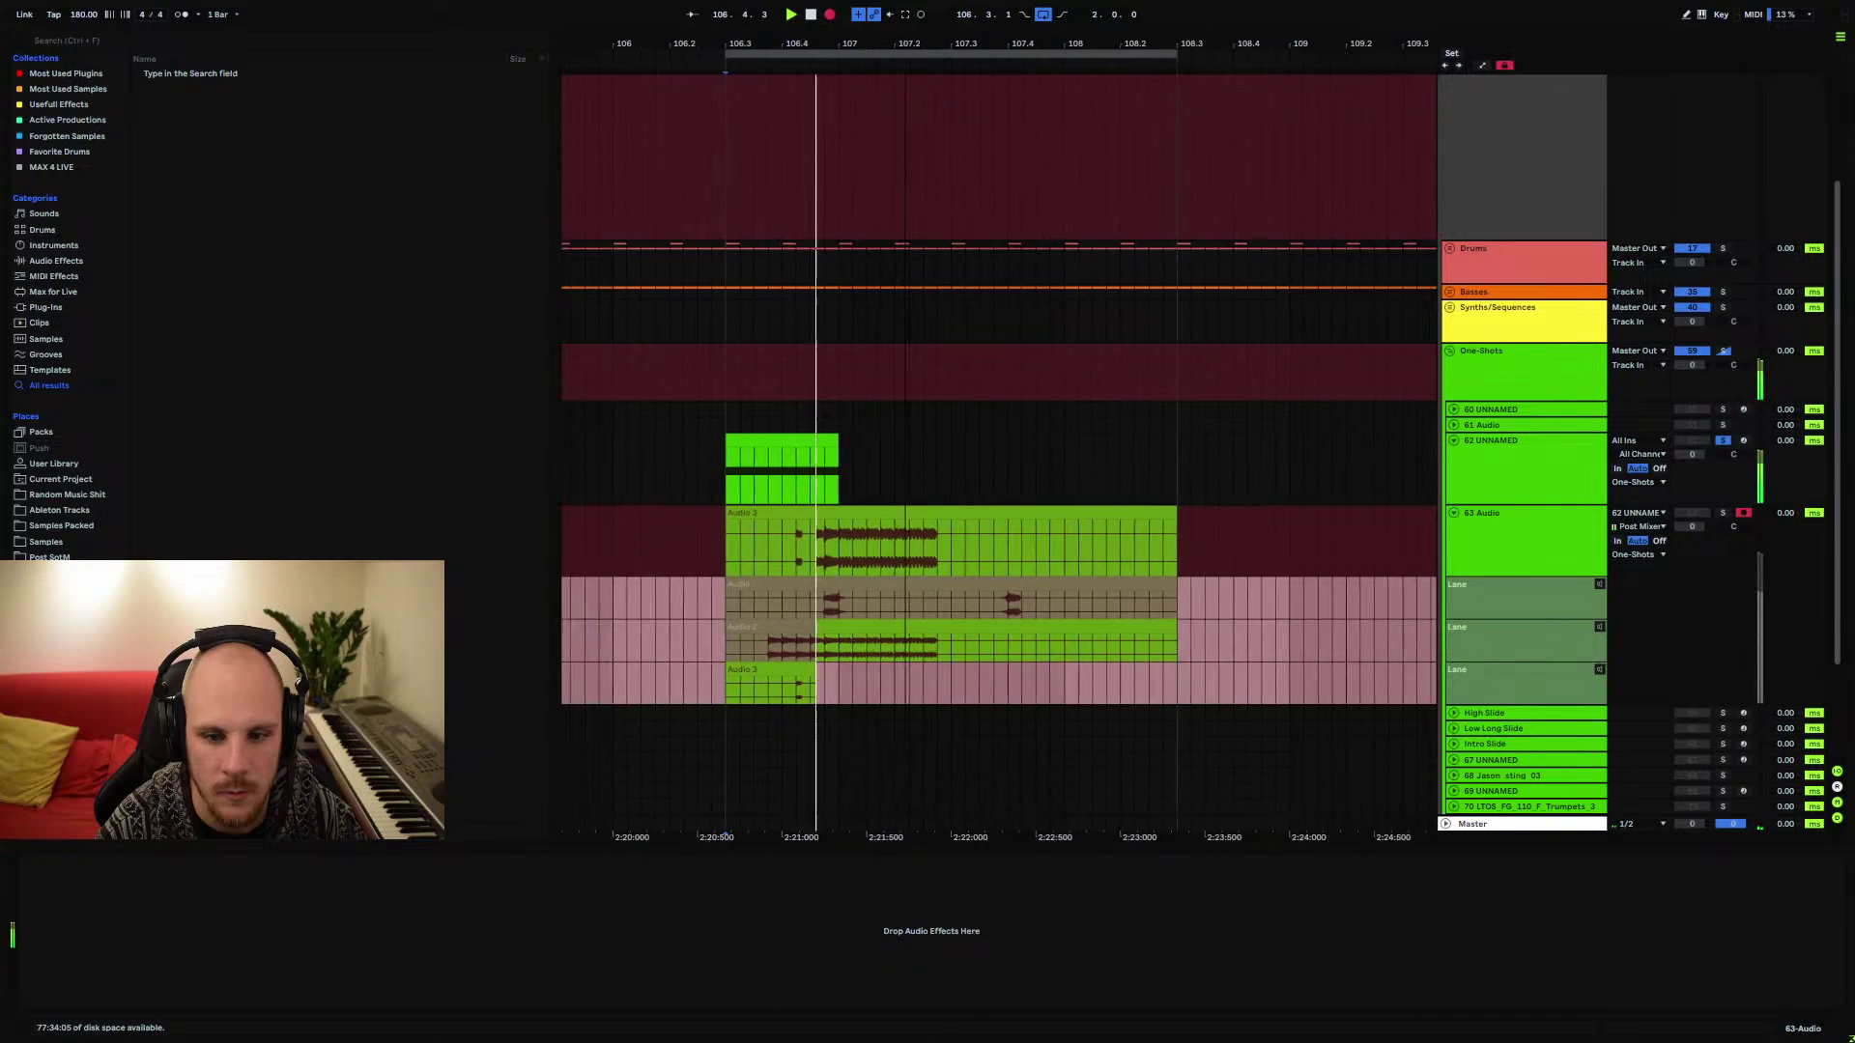
pyautogui.scroll(-3, 944, 136)
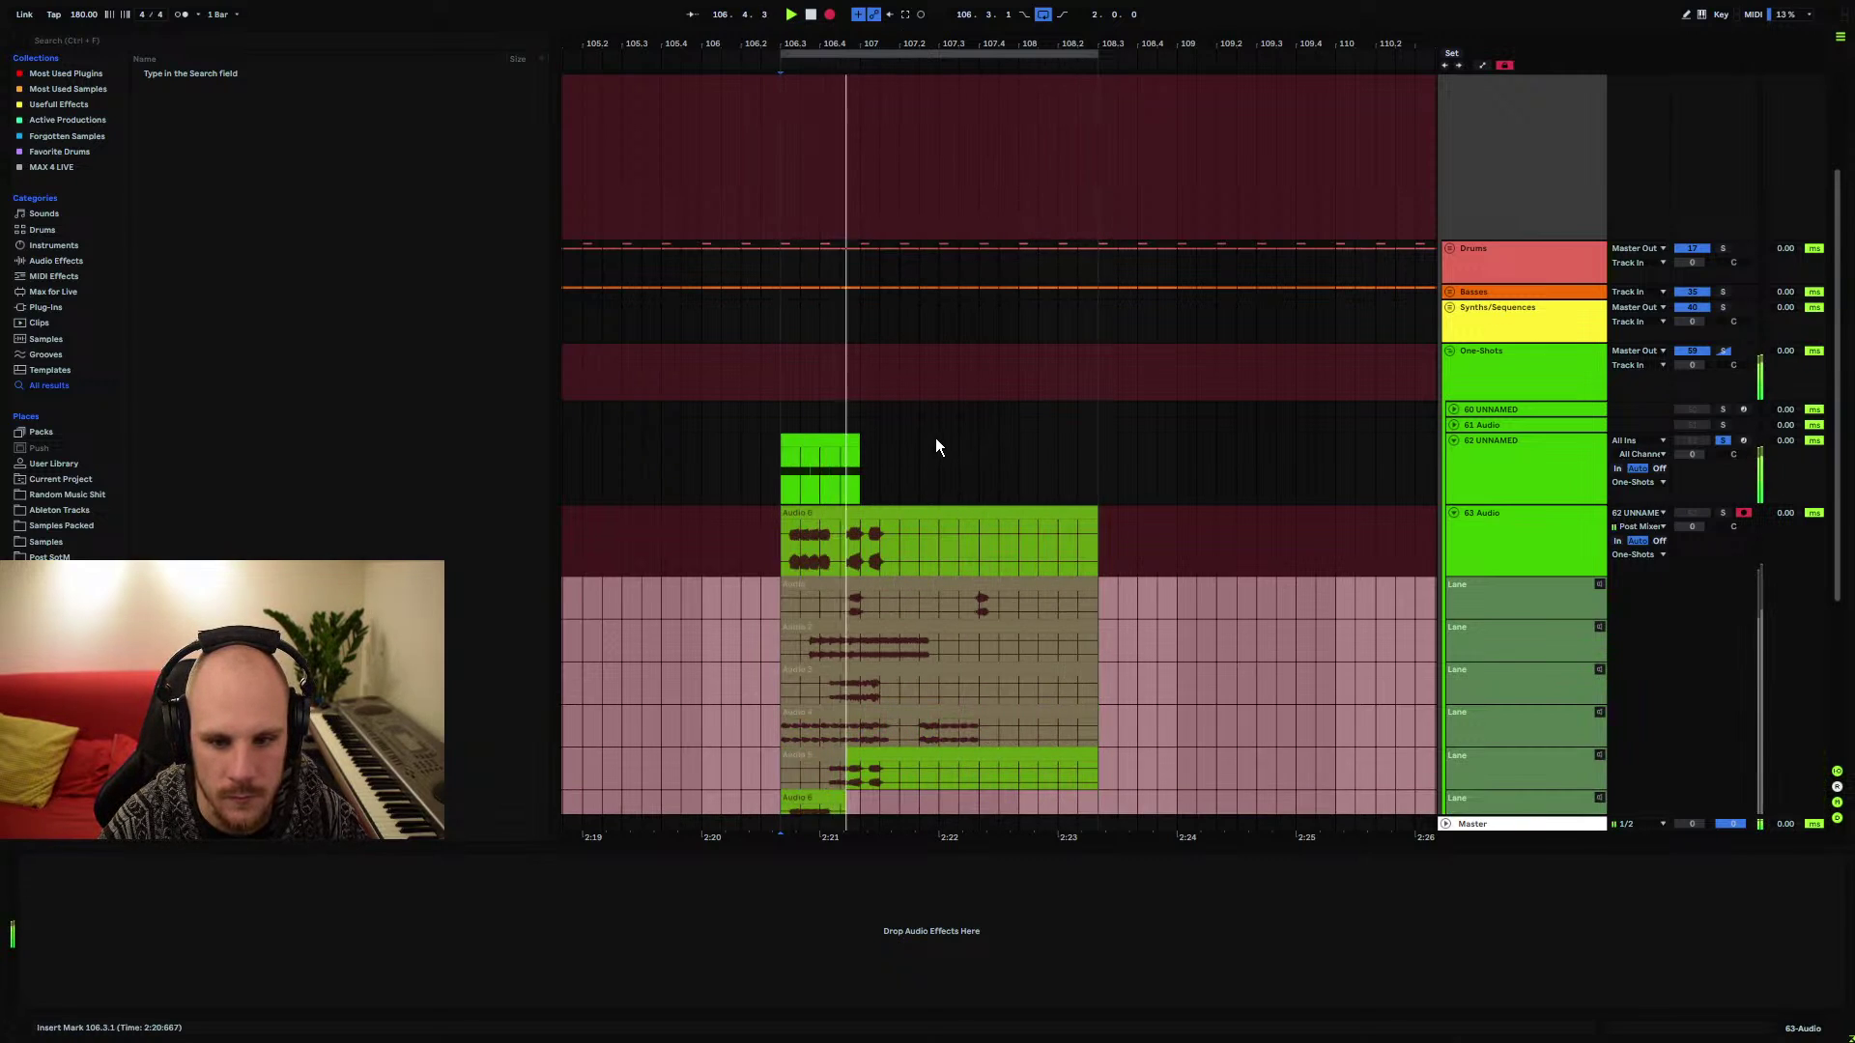
pyautogui.scroll(-2, 935, 438)
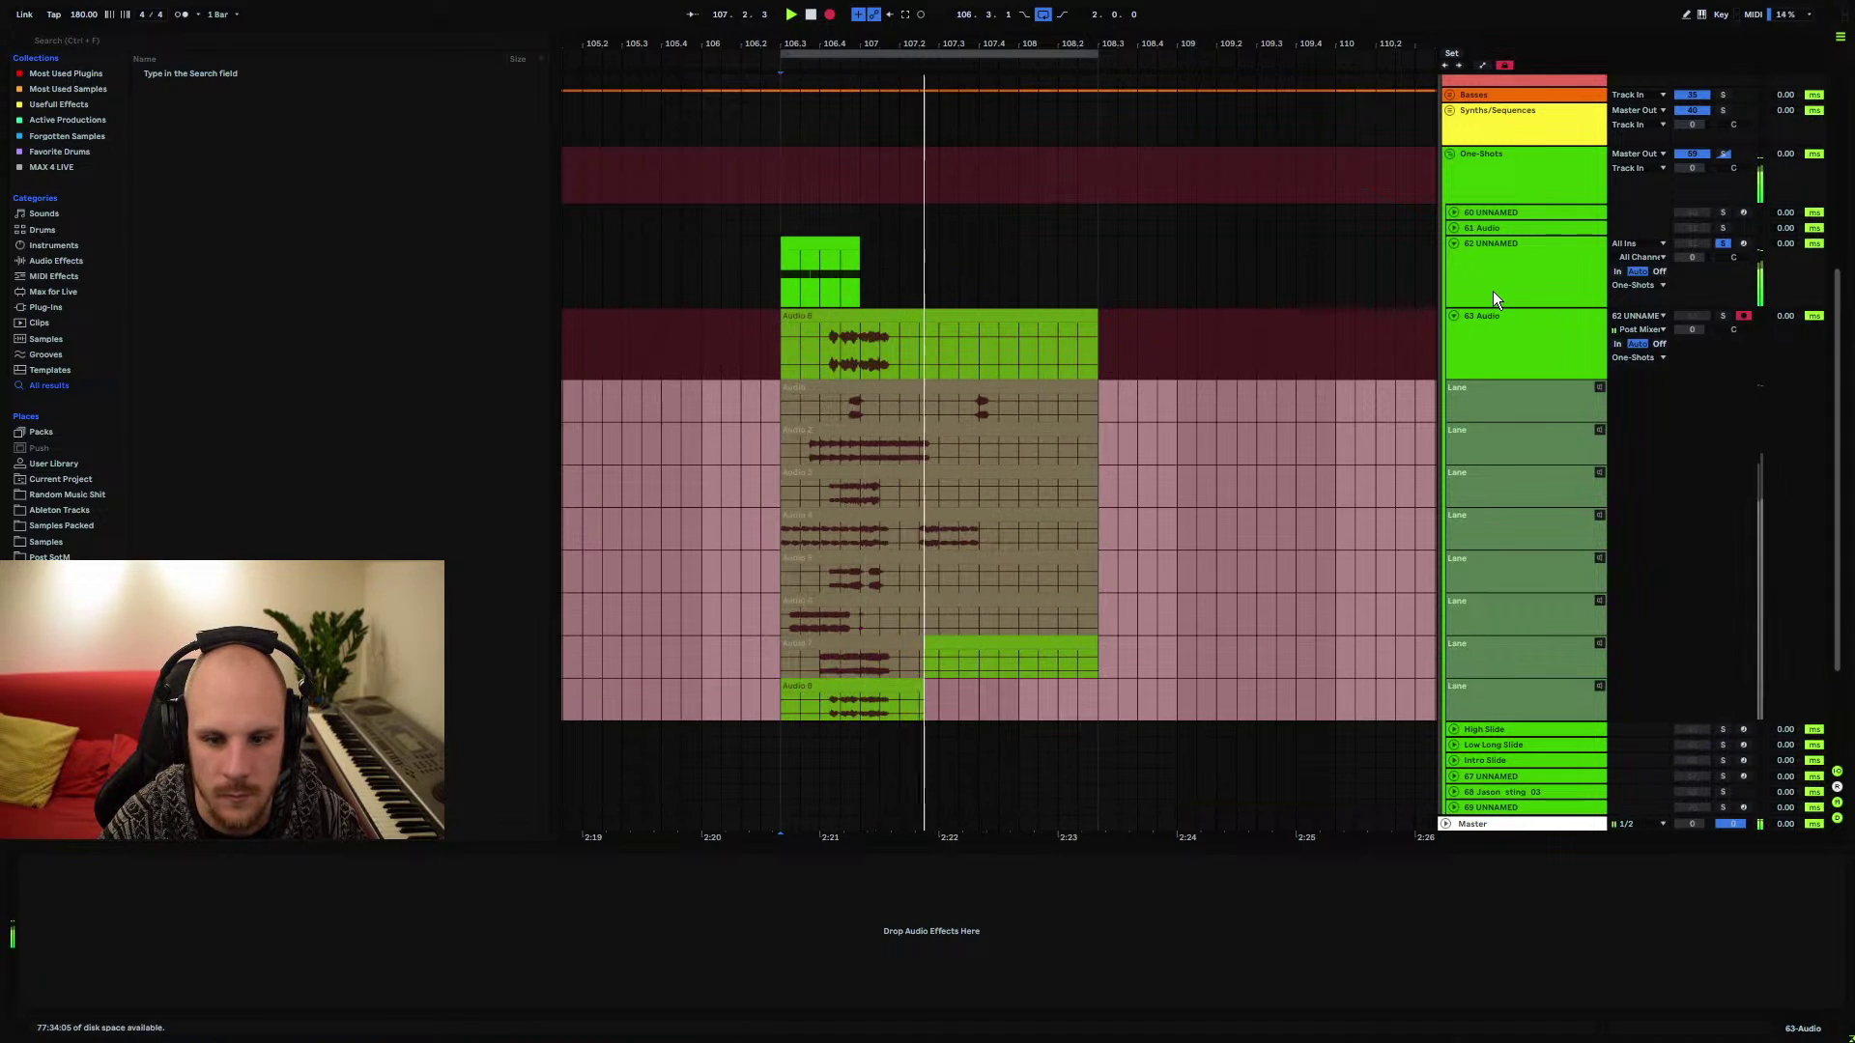
pyautogui.scroll(-1, 1343, 367)
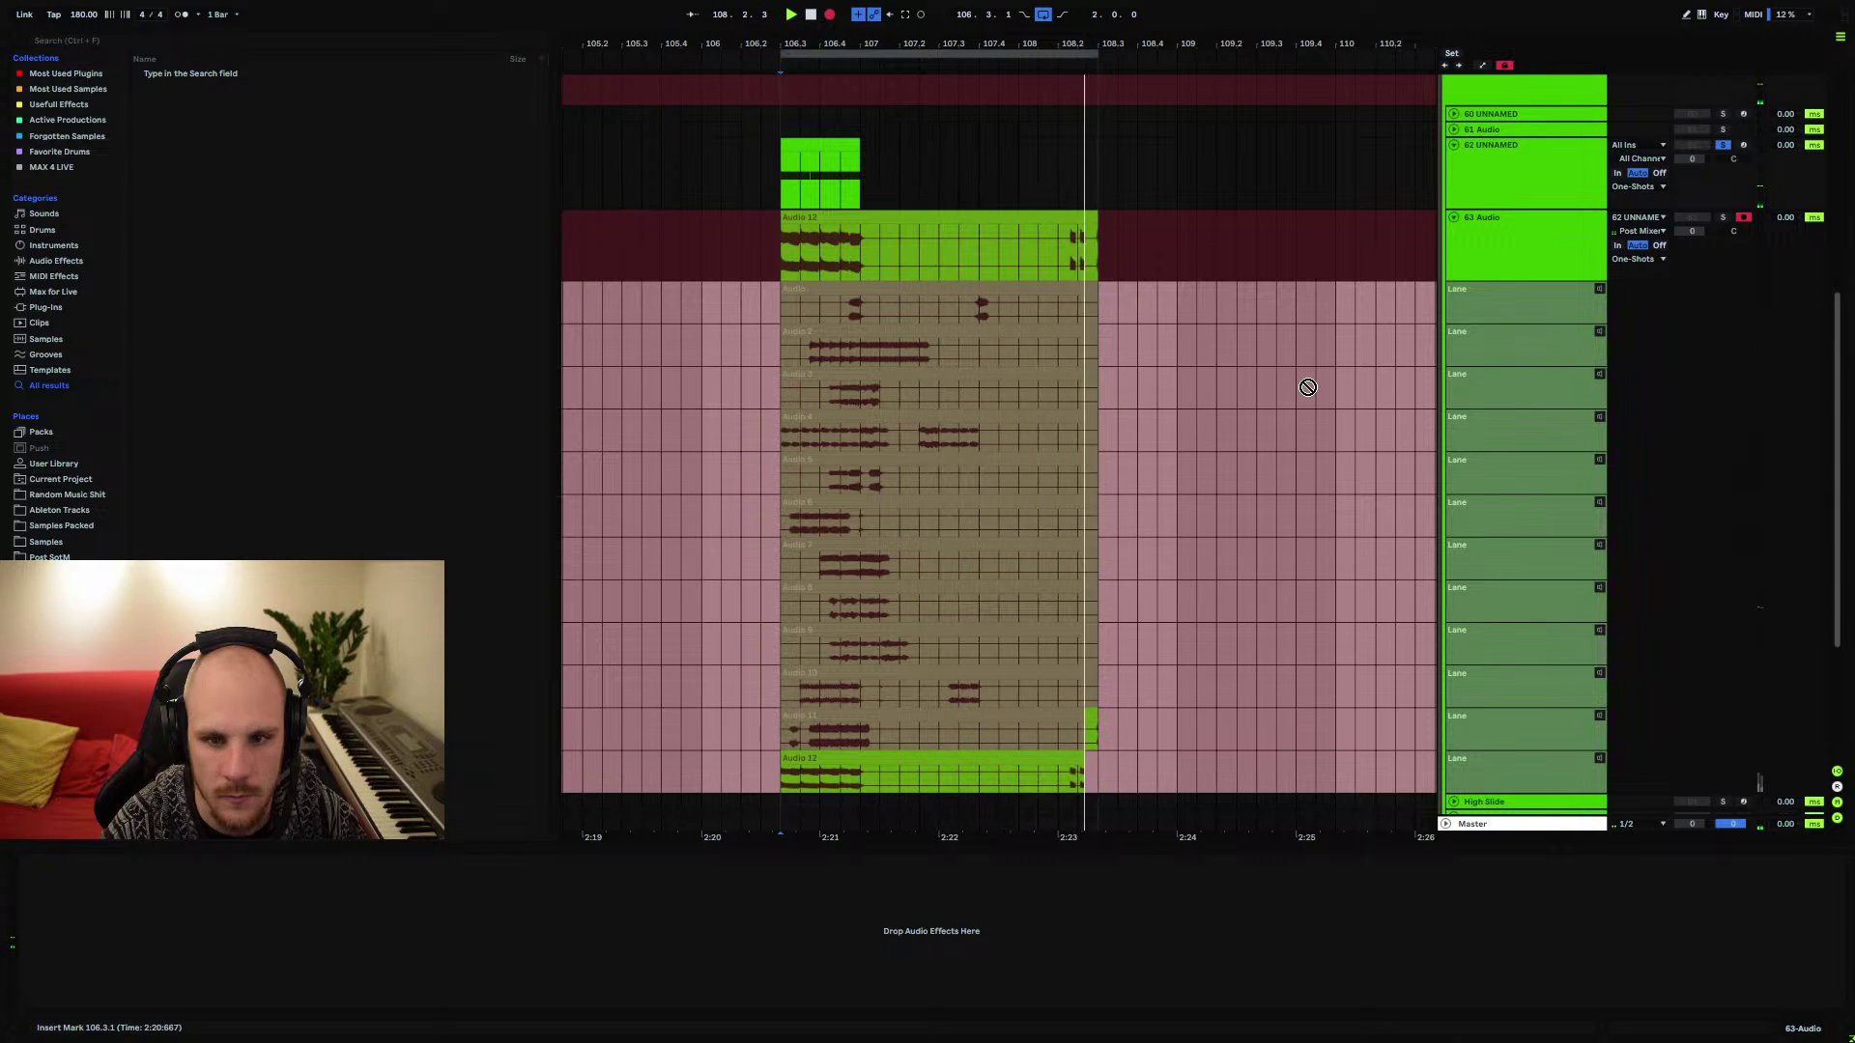
pyautogui.press('space')
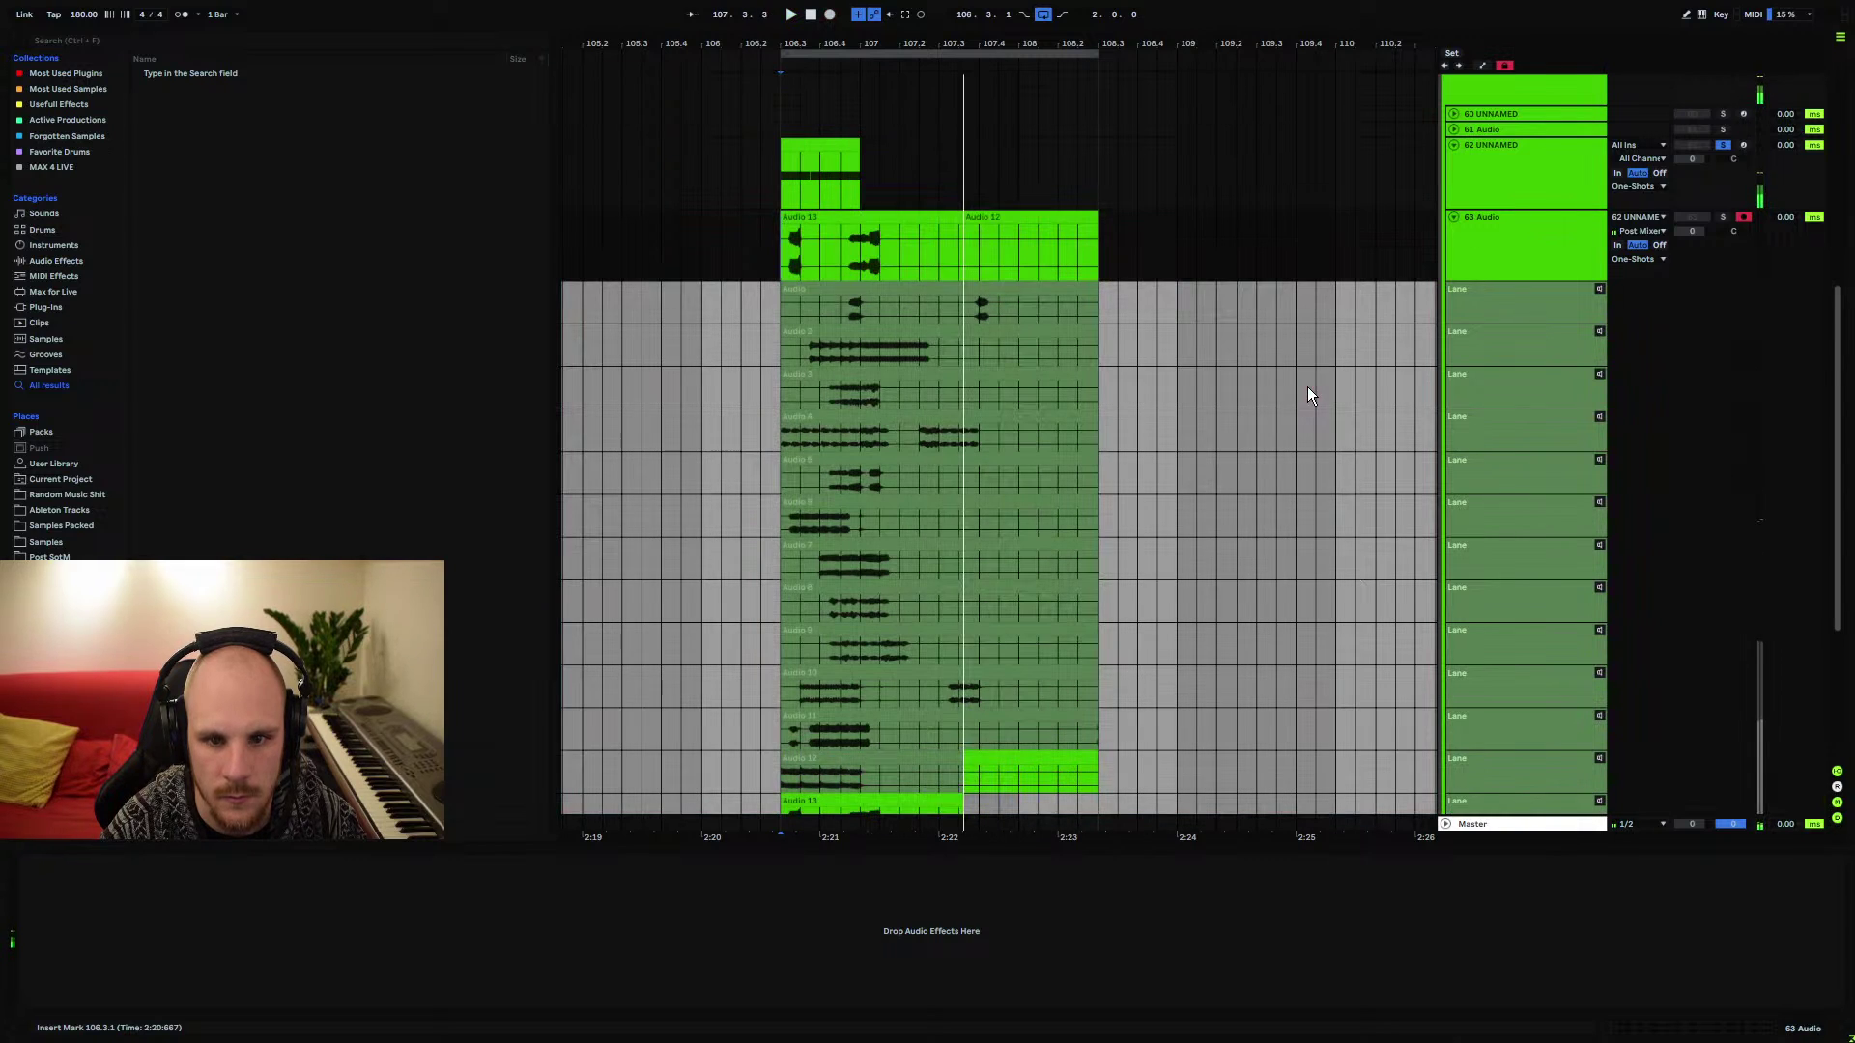
# Inspect the recorded takes and audition the Audio 5 take lane on the 63 Audio track
pyautogui.click(814, 238)
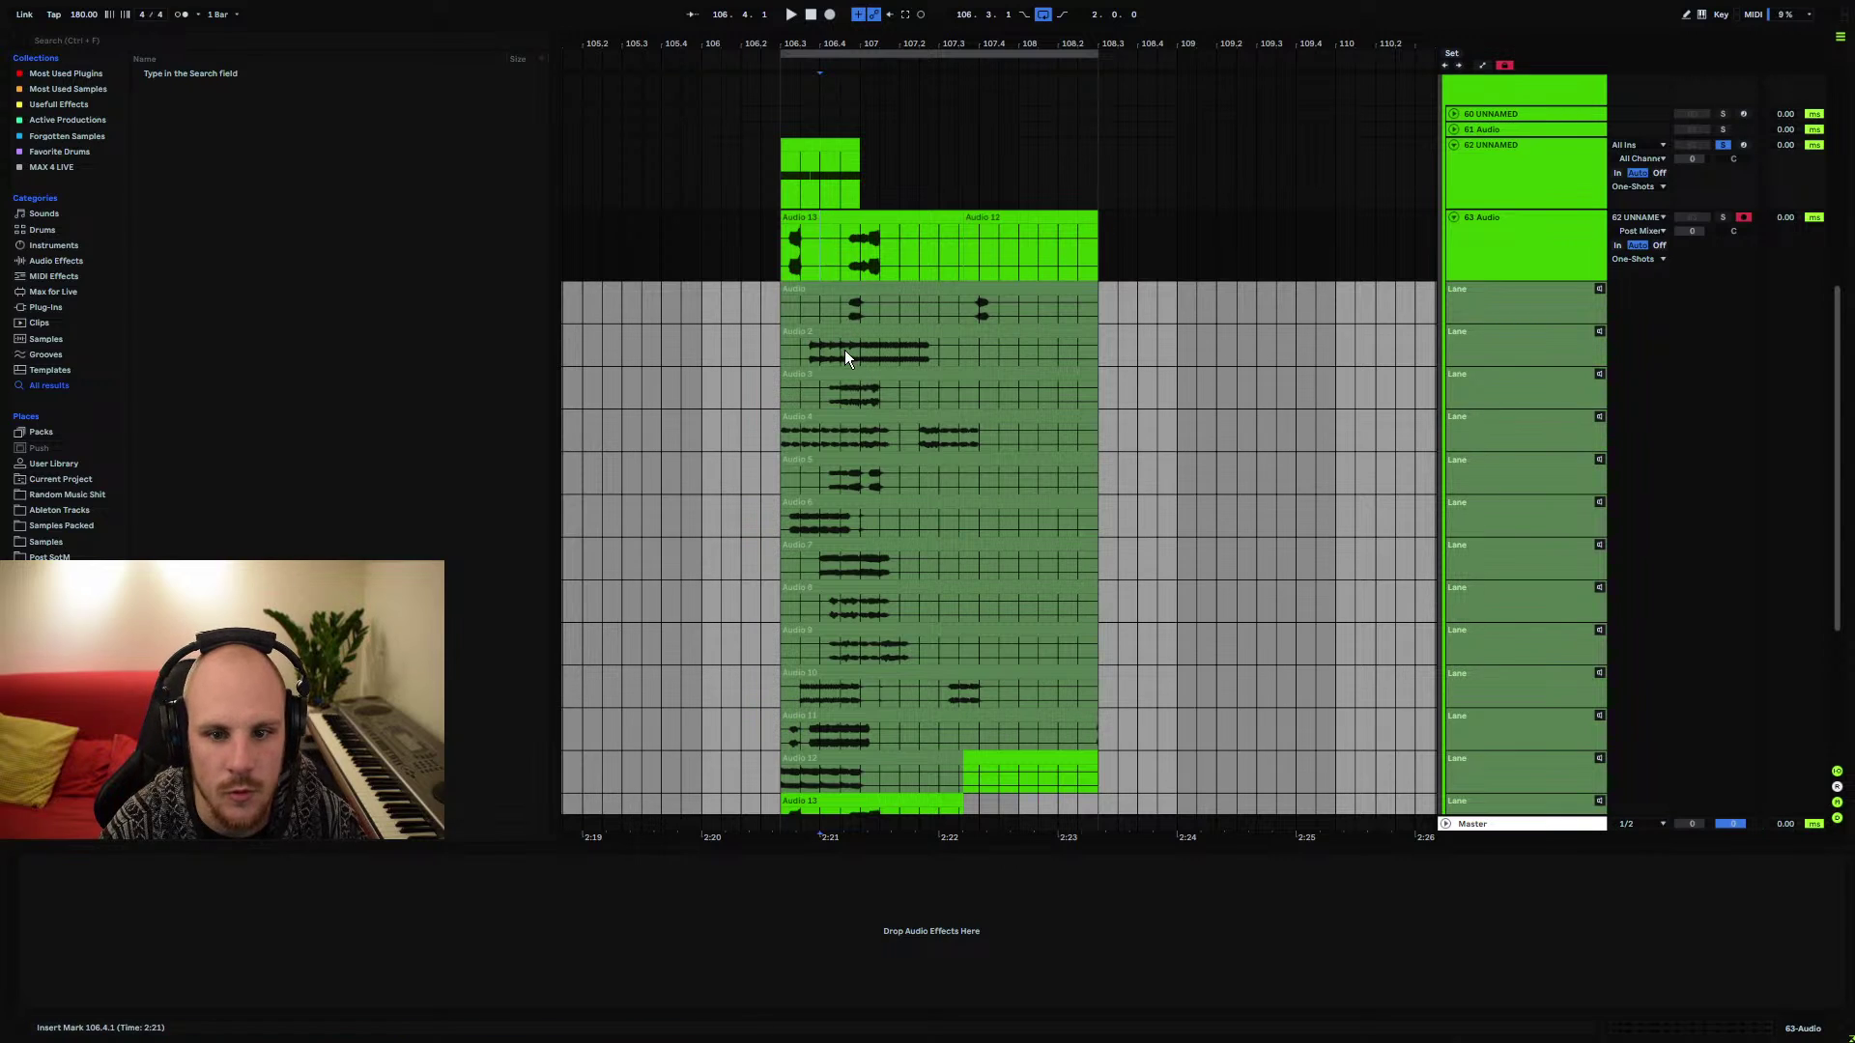
pyautogui.click(814, 348)
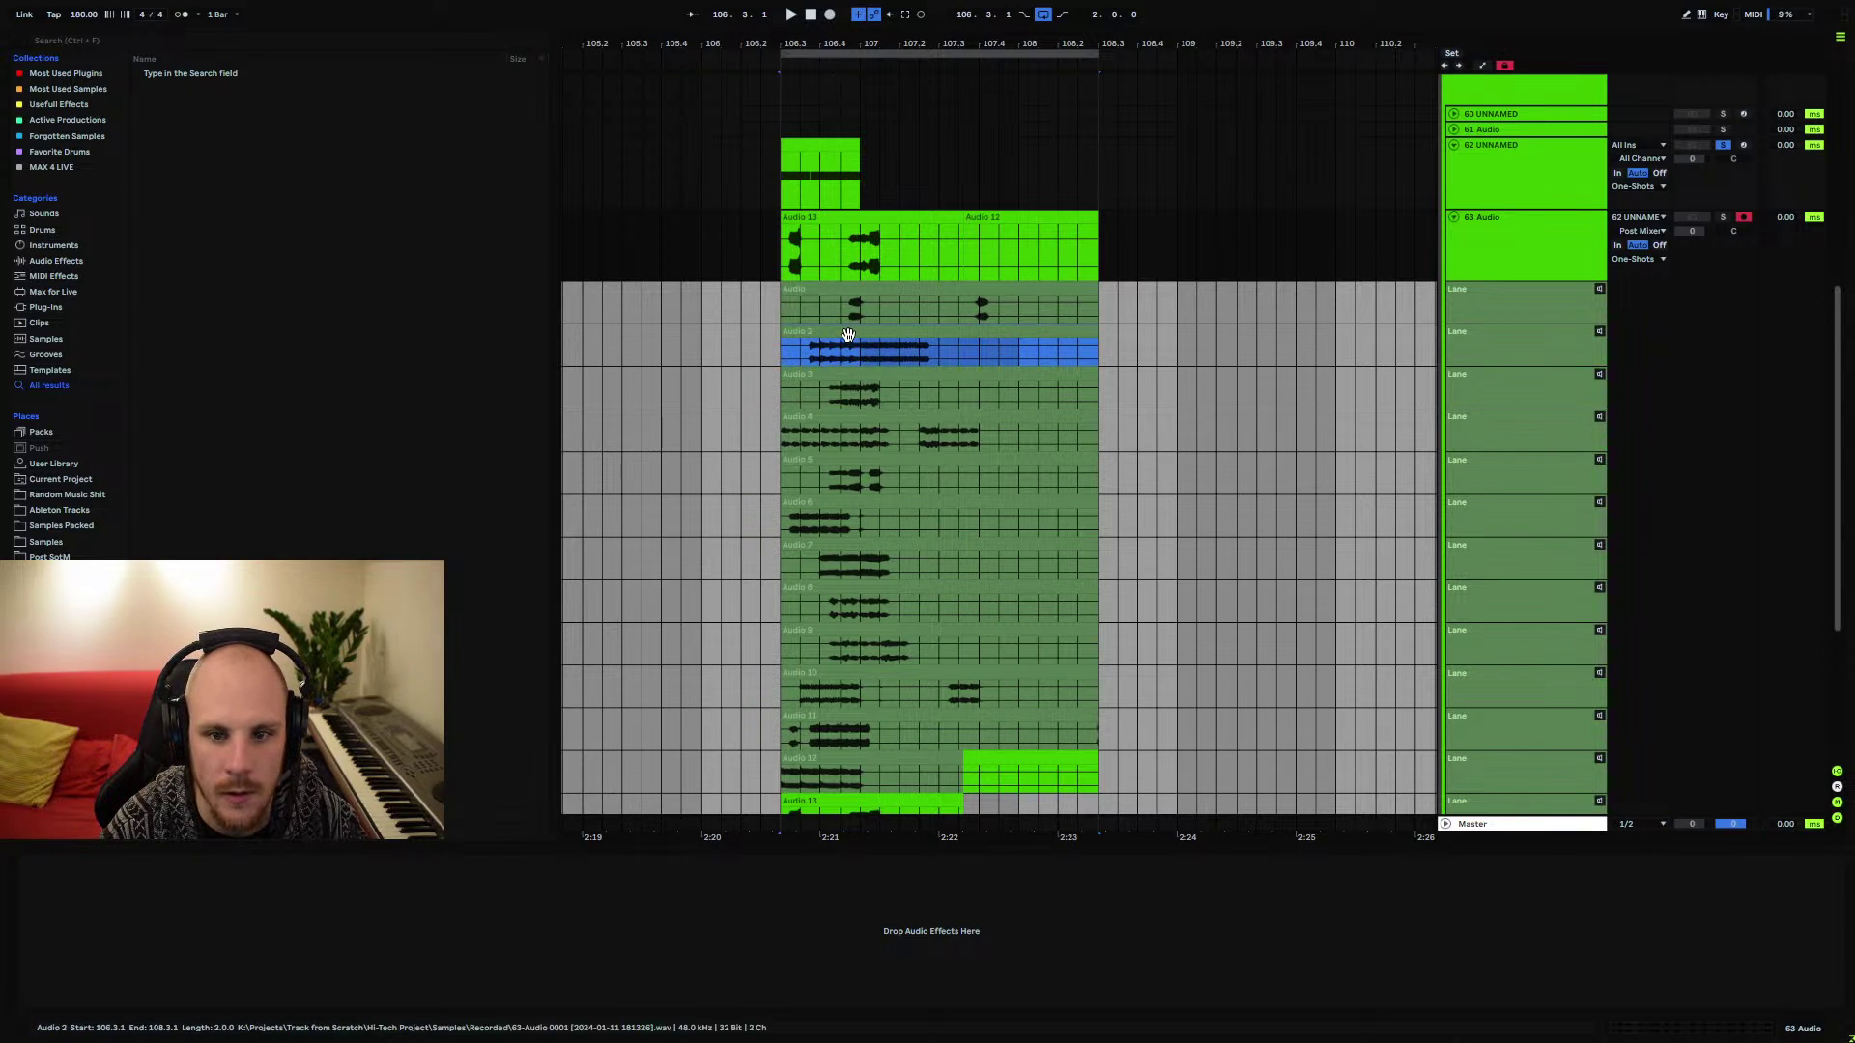
pyautogui.scroll(-3, 924, 253)
pyautogui.scroll(3, 923, 253)
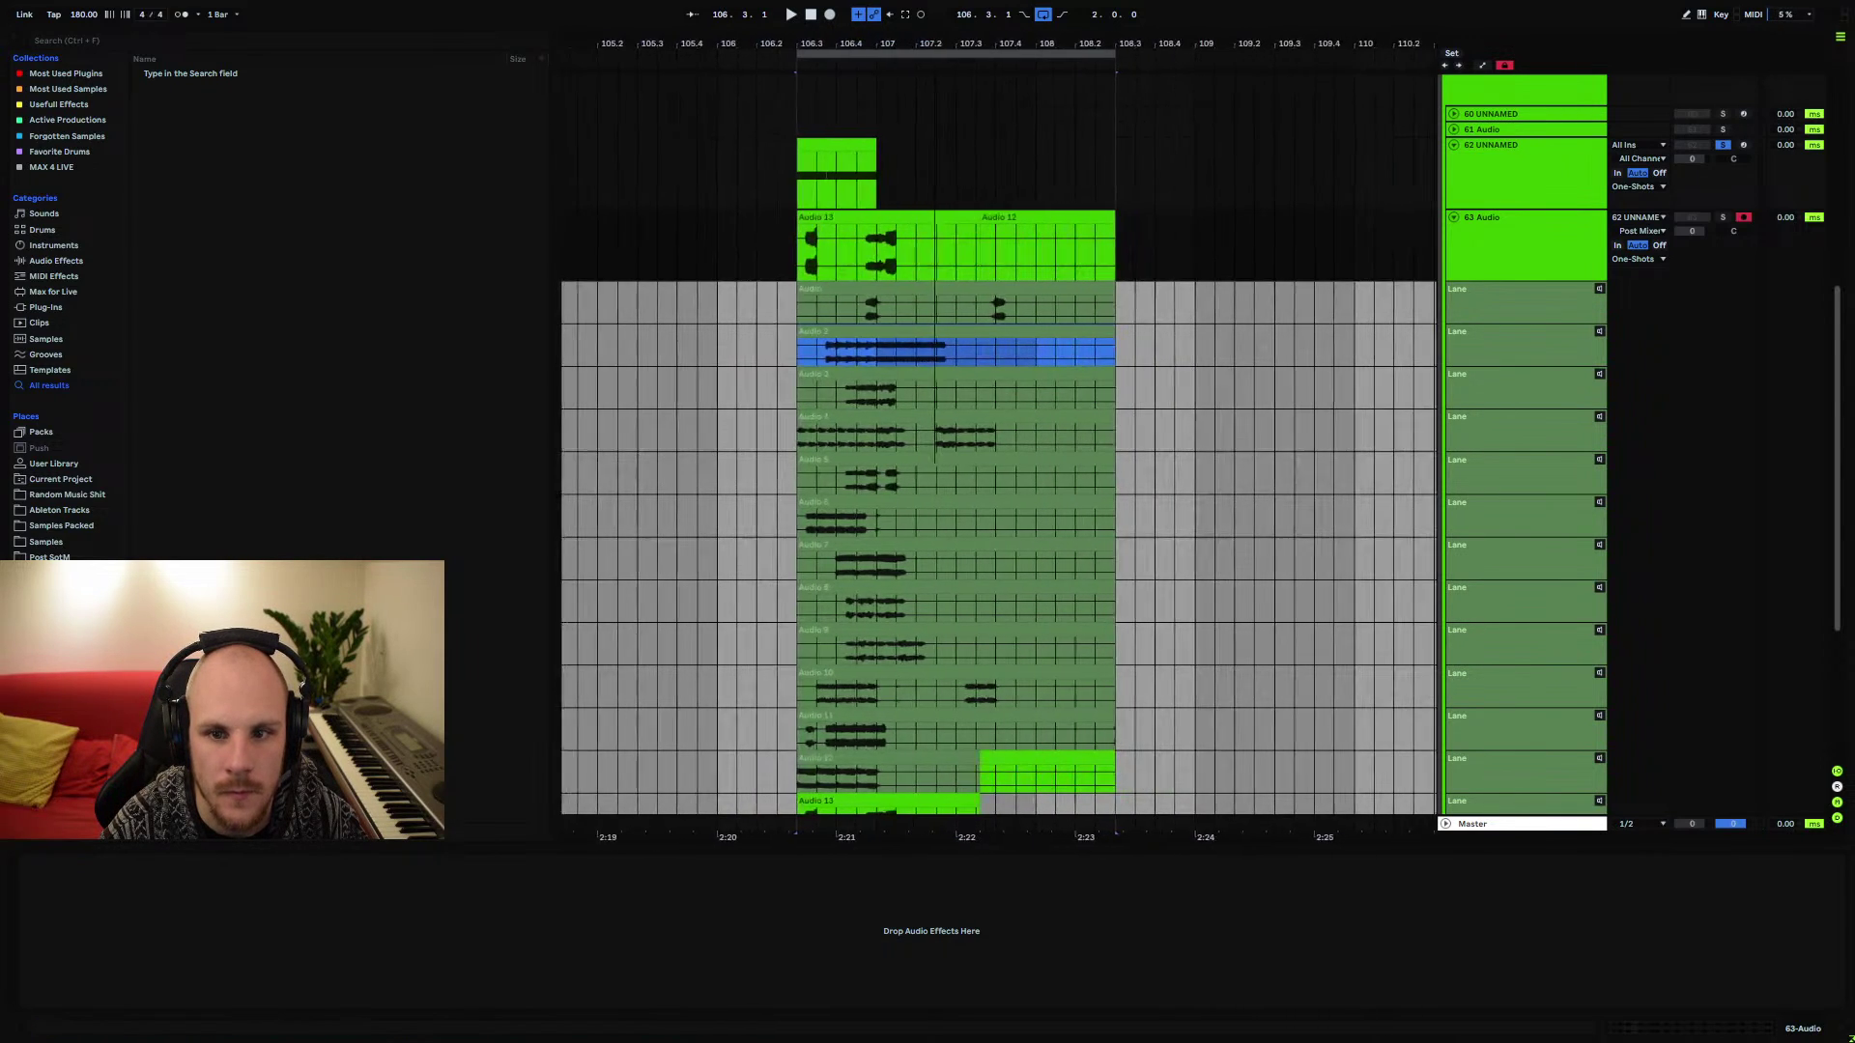
pyautogui.click(923, 253)
pyautogui.click(819, 478)
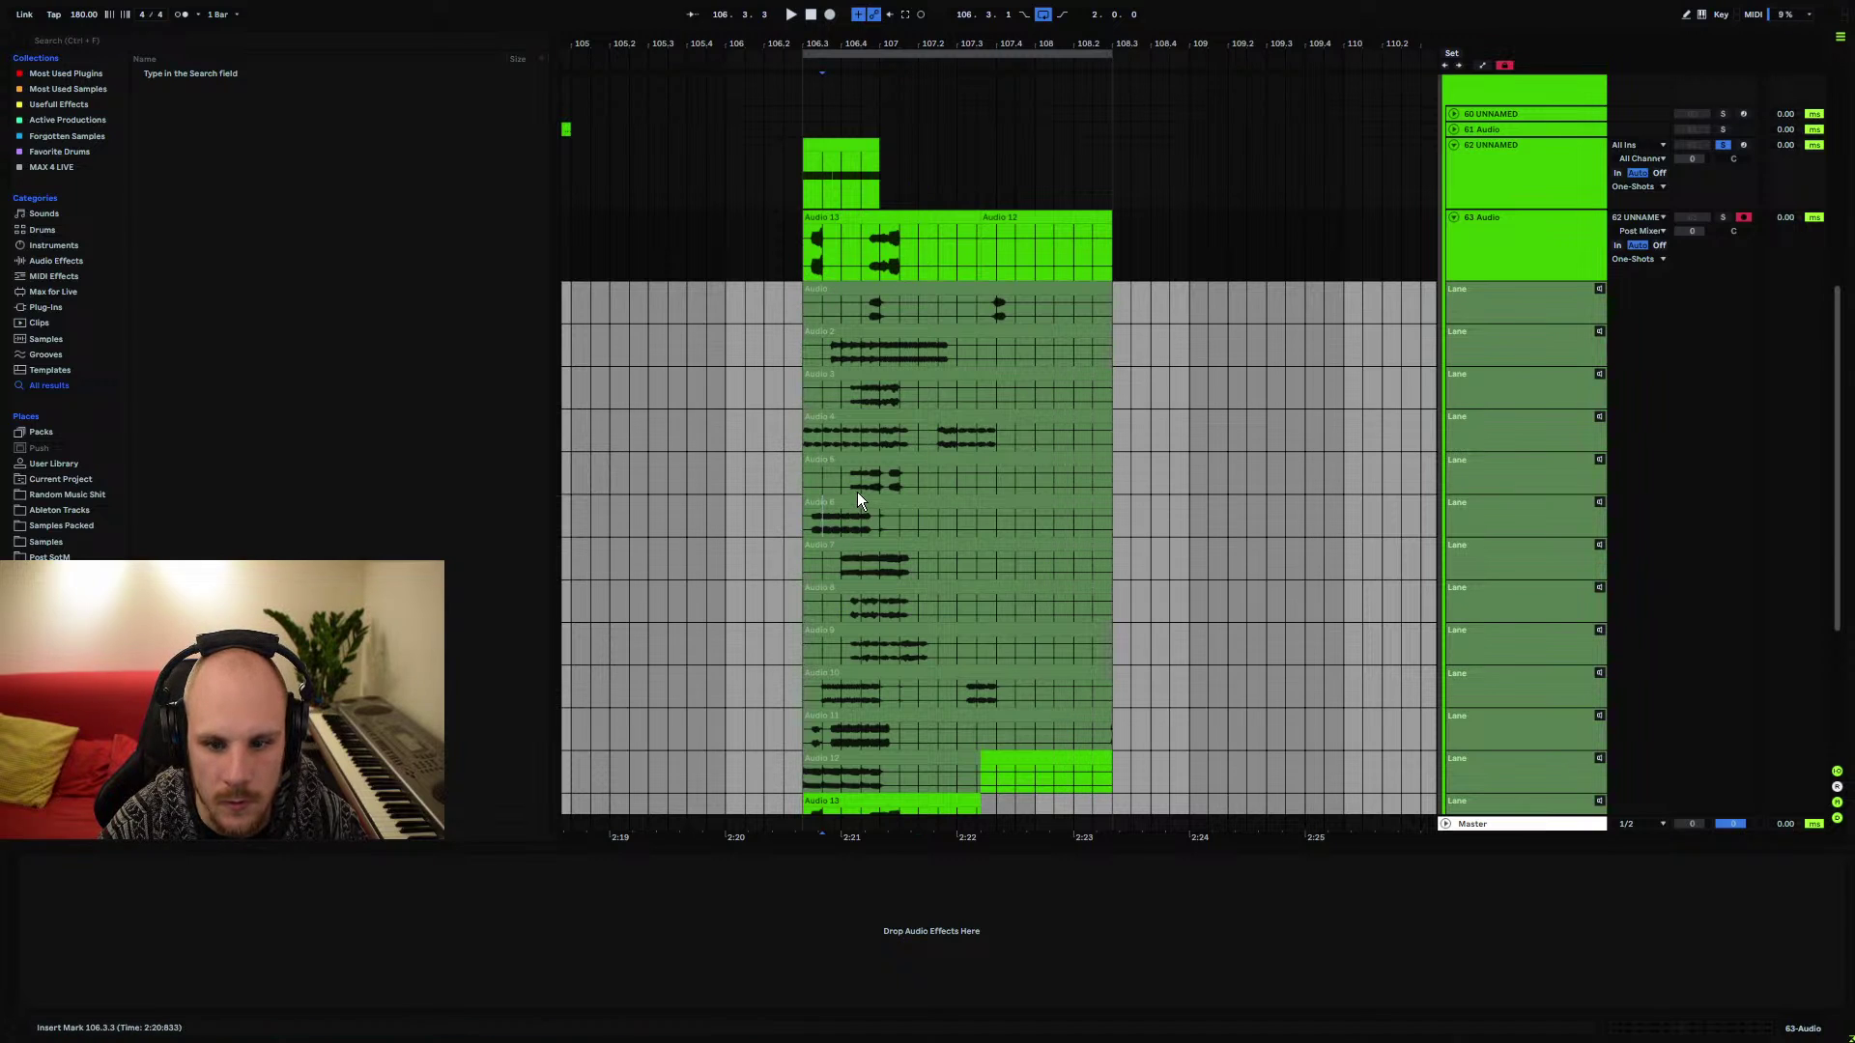
pyautogui.click(1599, 464)
pyautogui.press('space')
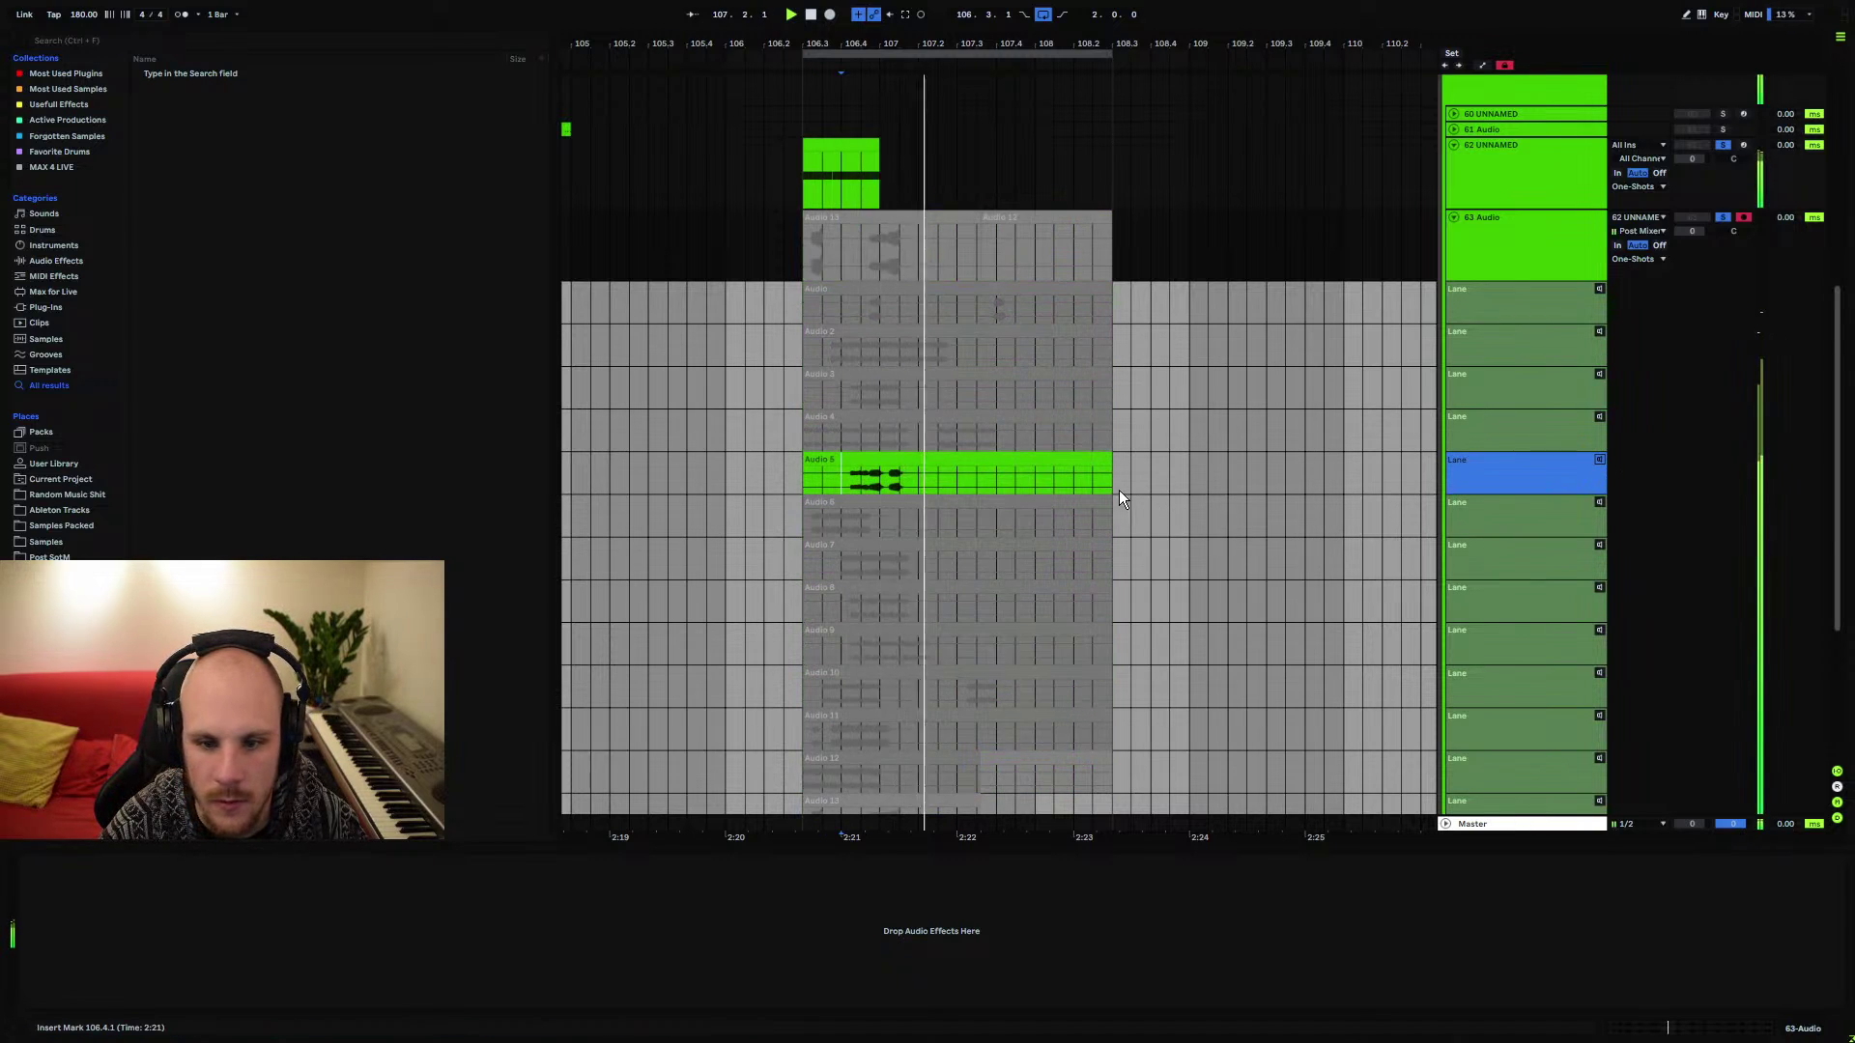
# Make 63 Audio the only soloed track and play its Audio 5 take again
pyautogui.click(894, 477)
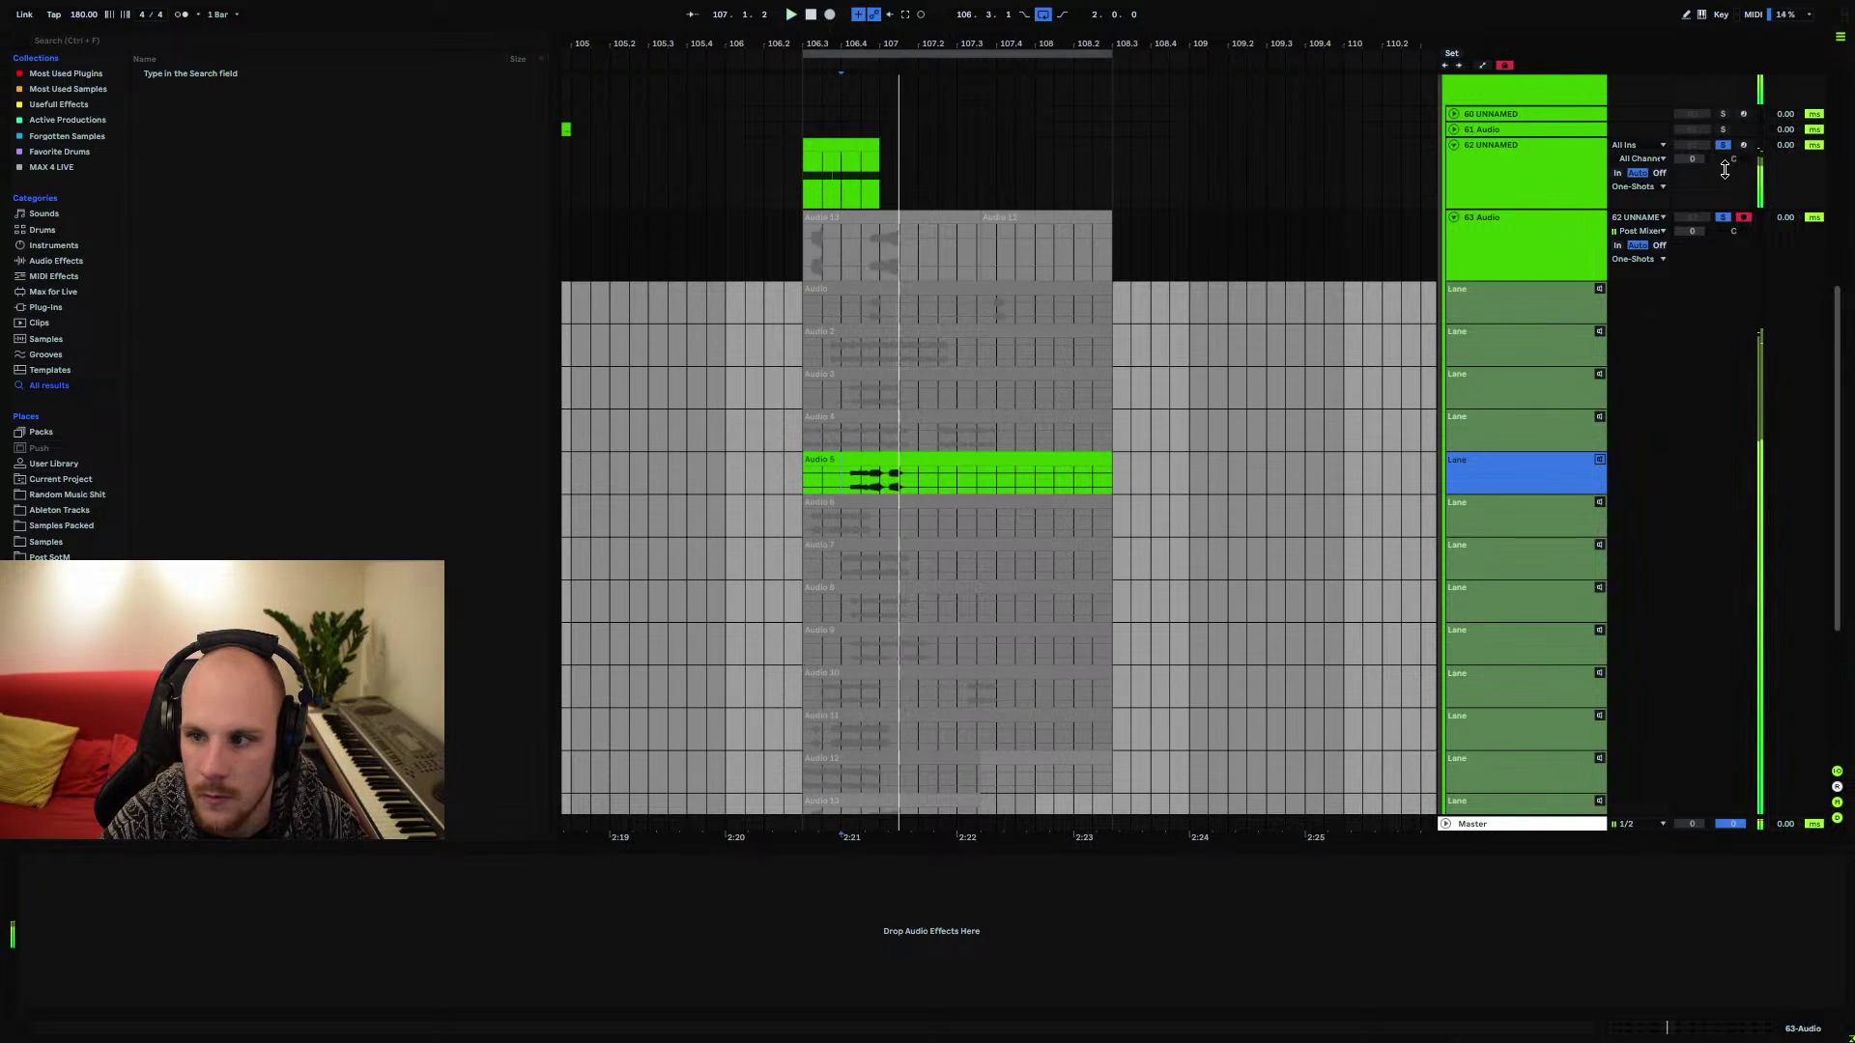
pyautogui.click(1723, 219)
pyautogui.click(1723, 219)
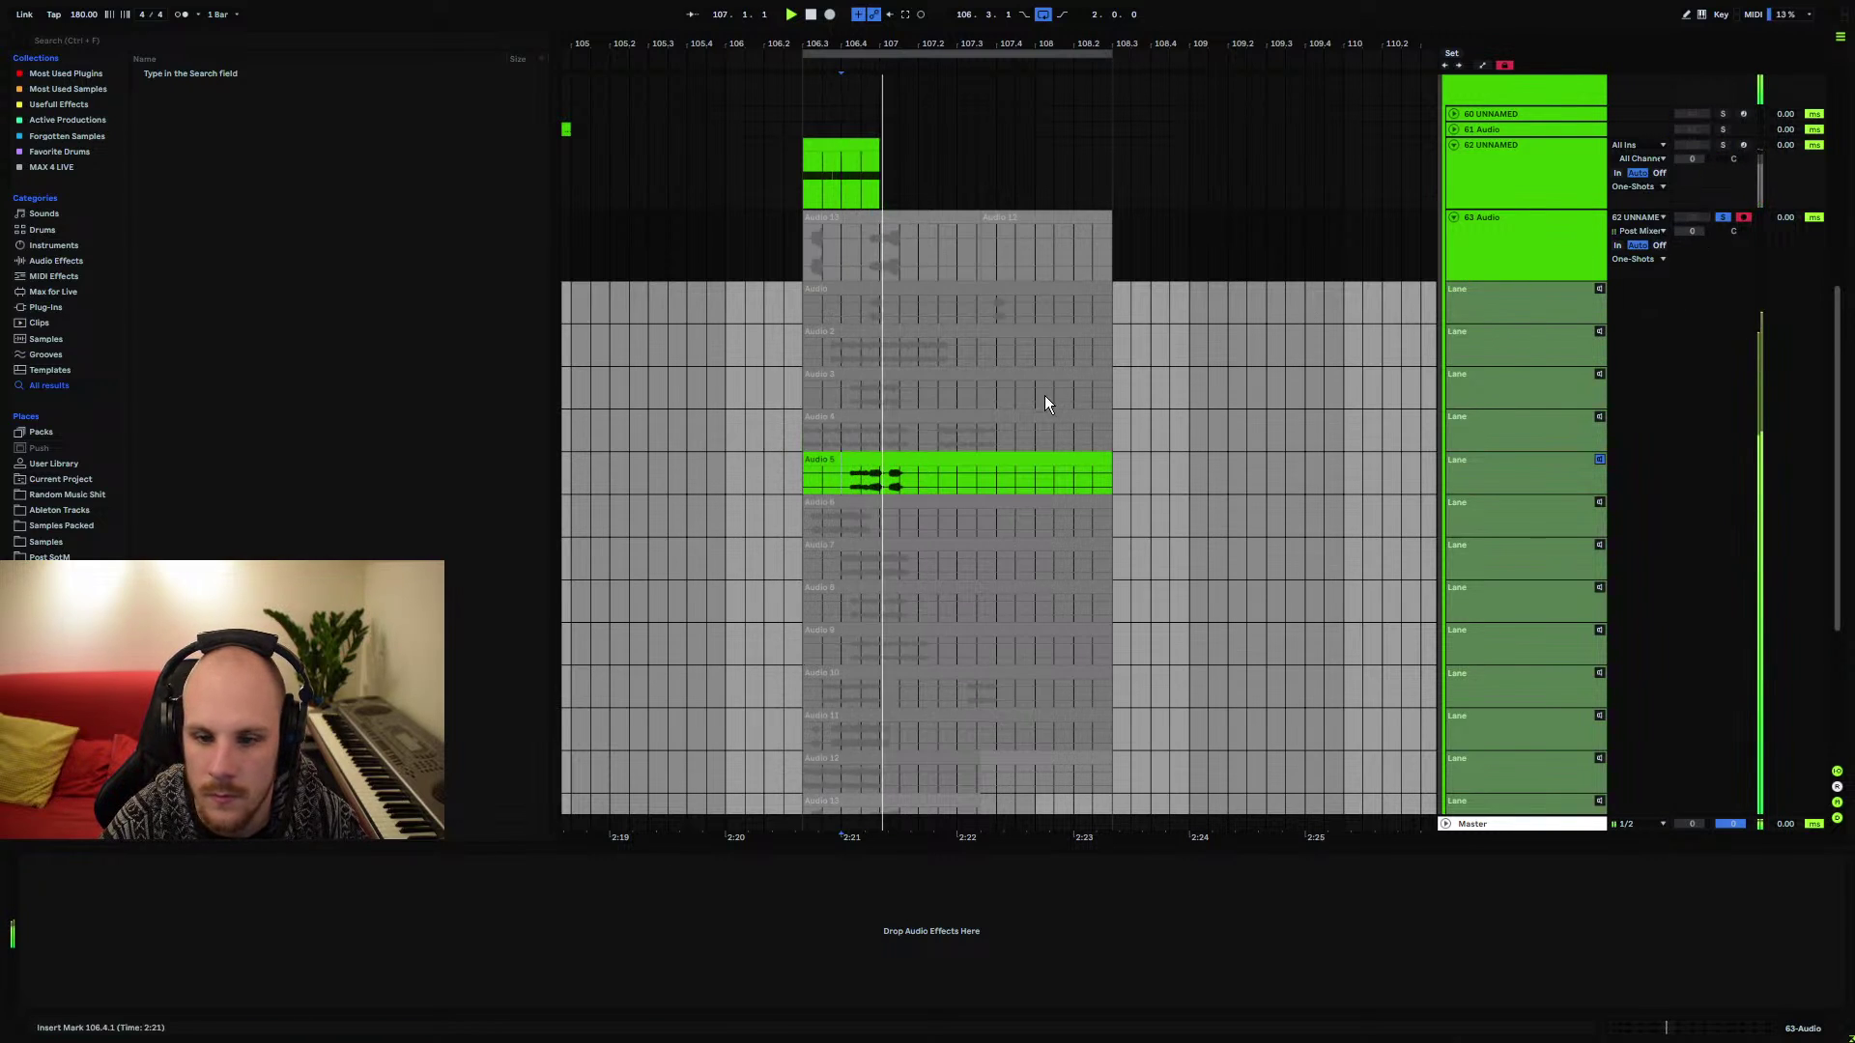
# Bring the Audio 3 take's section from 106.4.1 to 107.1.3 into the 63 Audio main lane and stop auditioning the Audio 5 lane
pyautogui.click(856, 398)
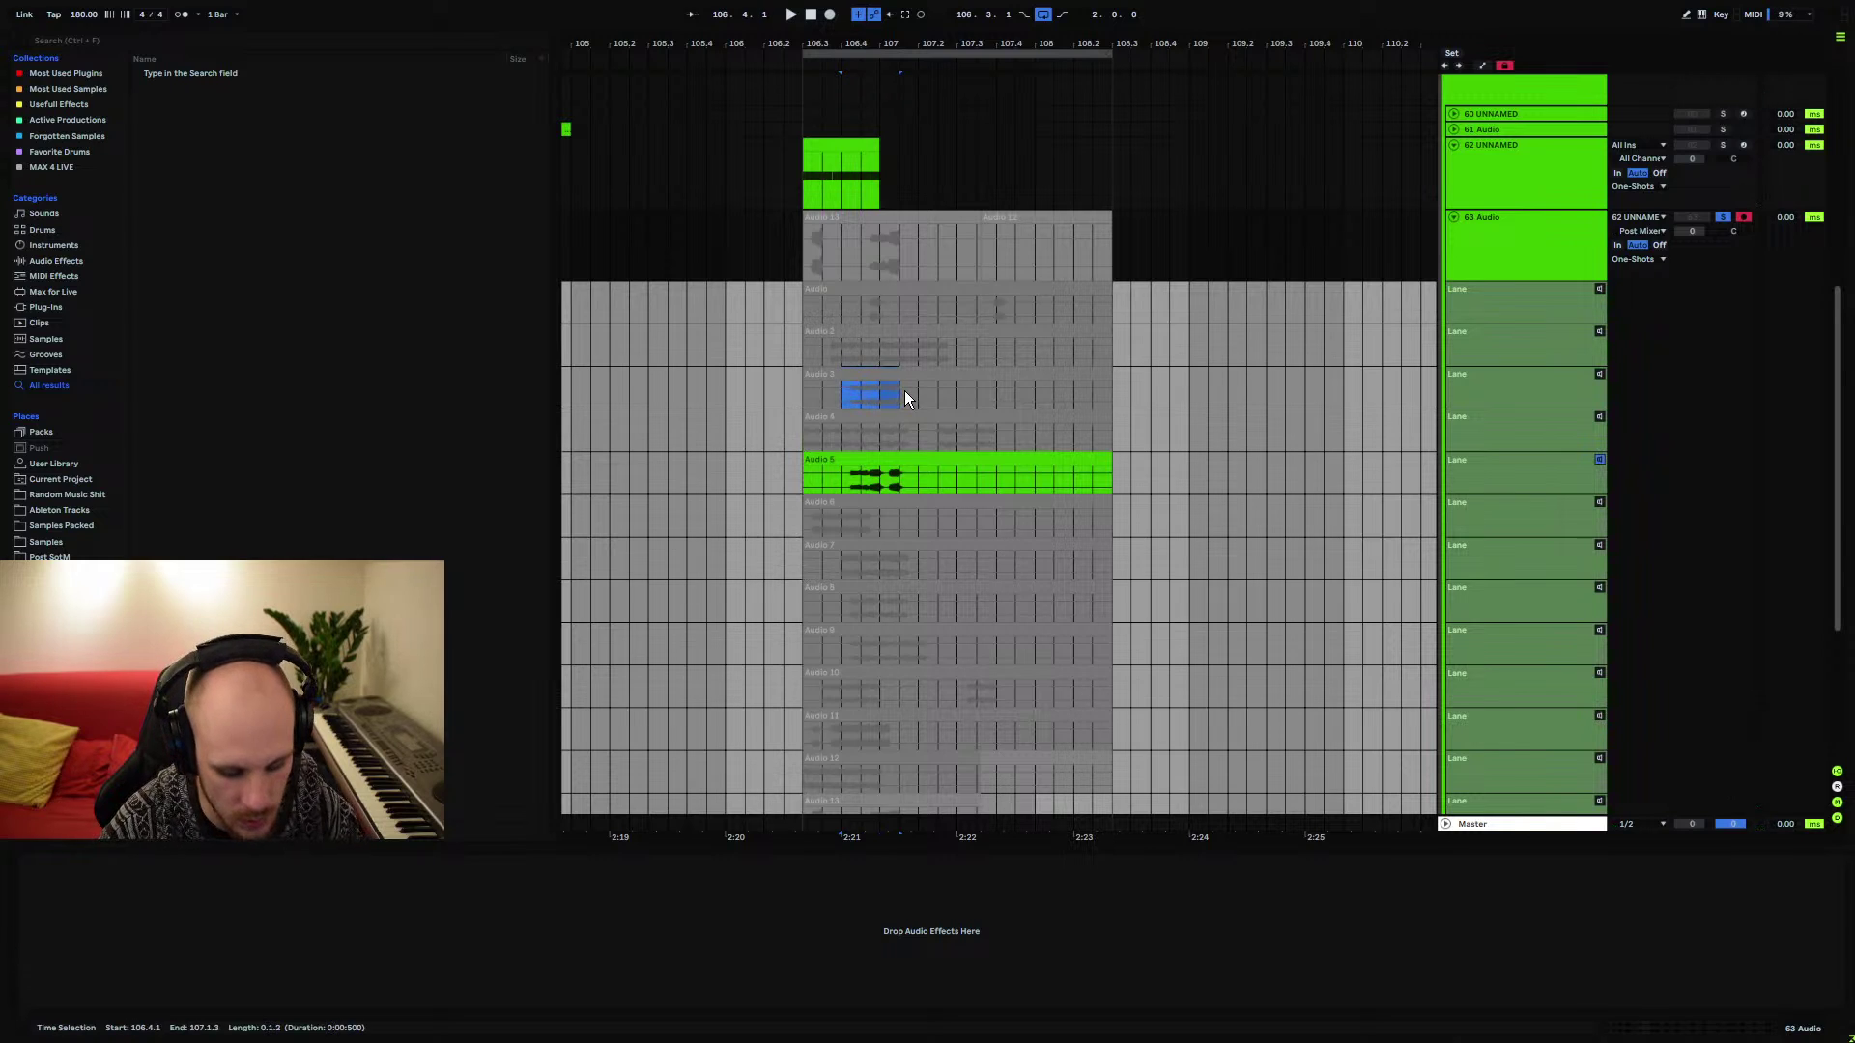
pyautogui.press('space')
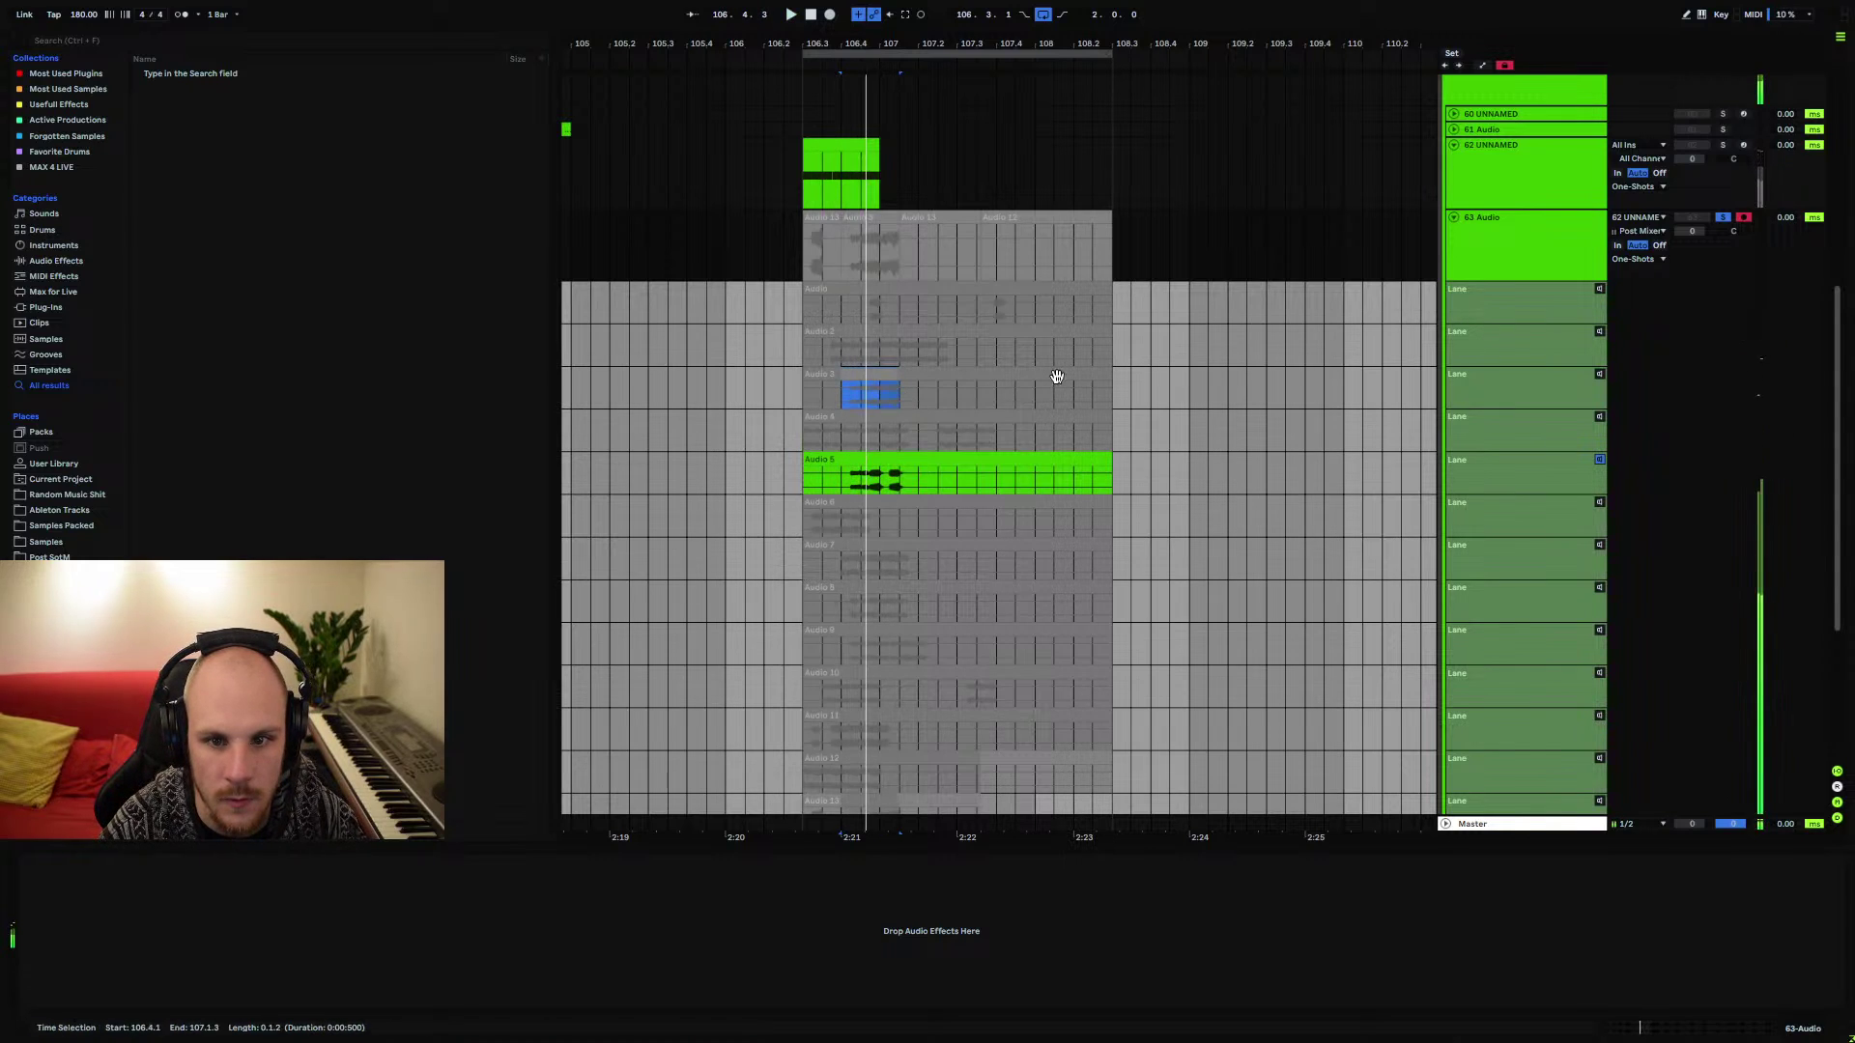
pyautogui.click(1601, 460)
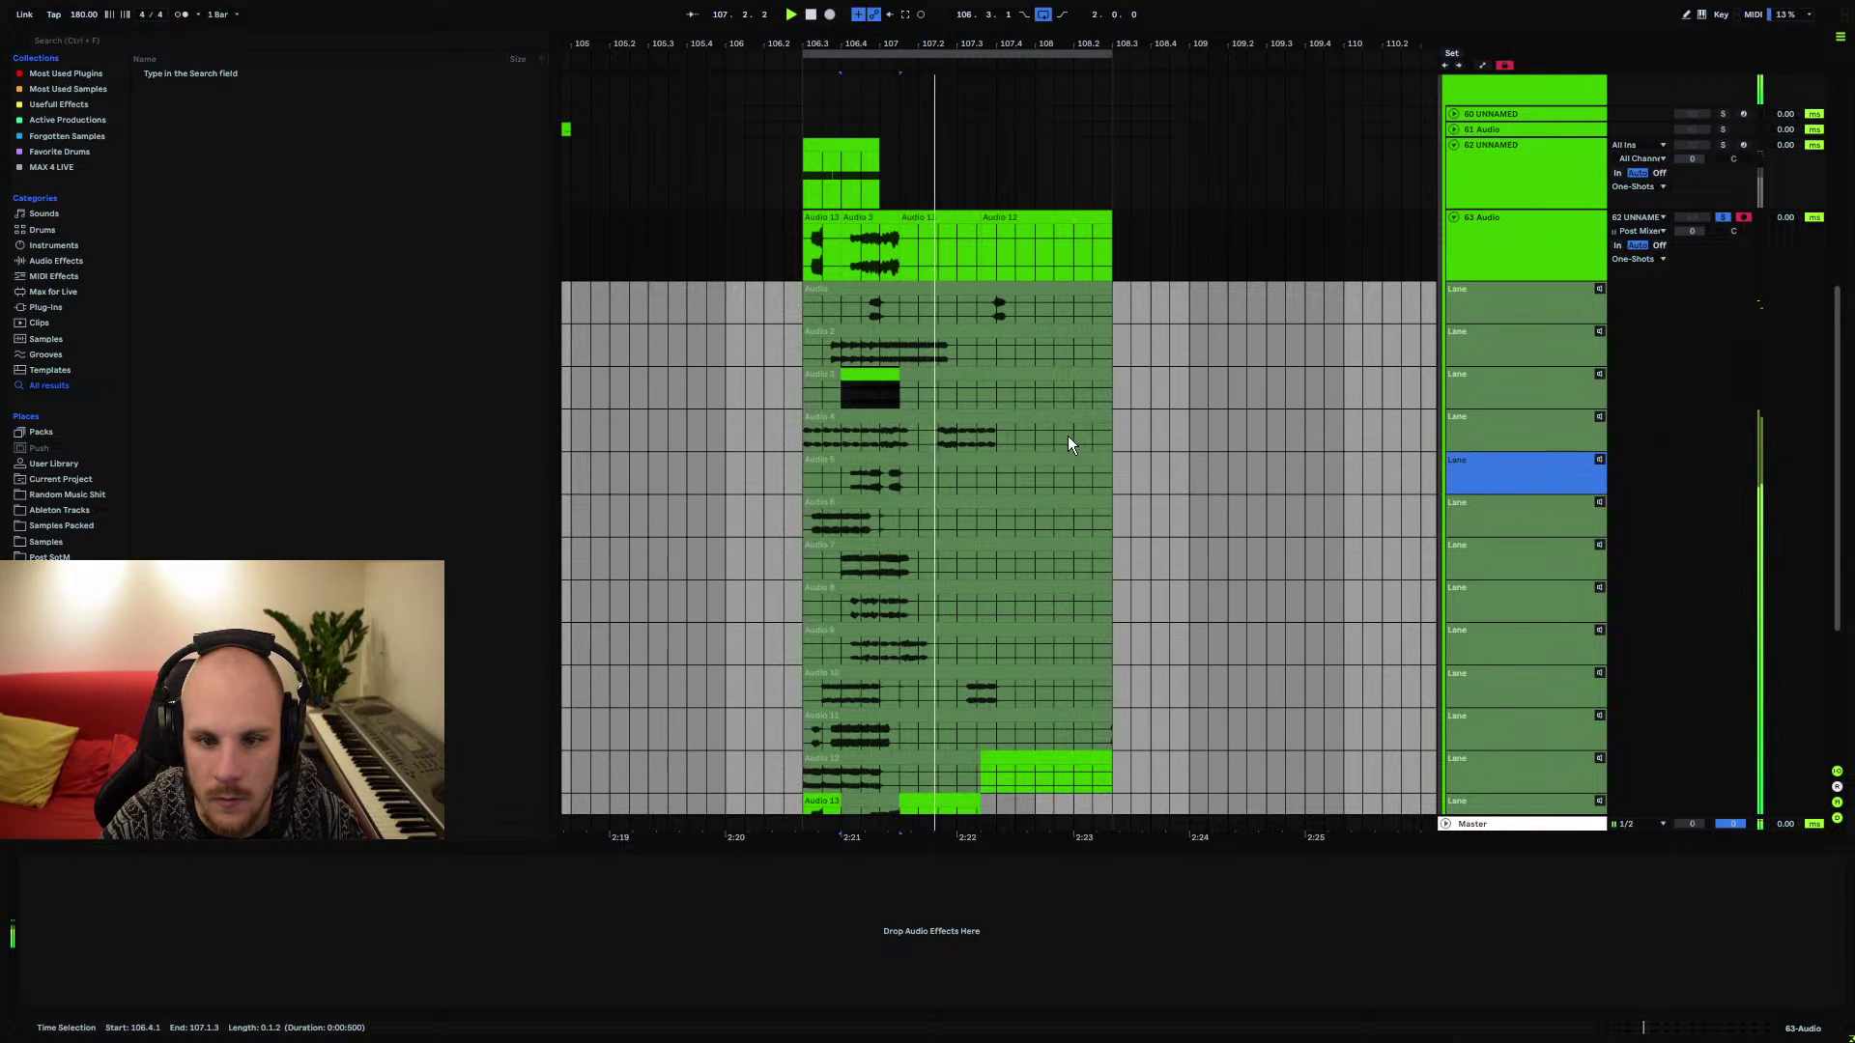
# Deactivate the Audio 13 clip from 106.3.1 to 106.4.1 on the 63 Audio main lane and listen to the result
pyautogui.click(804, 256)
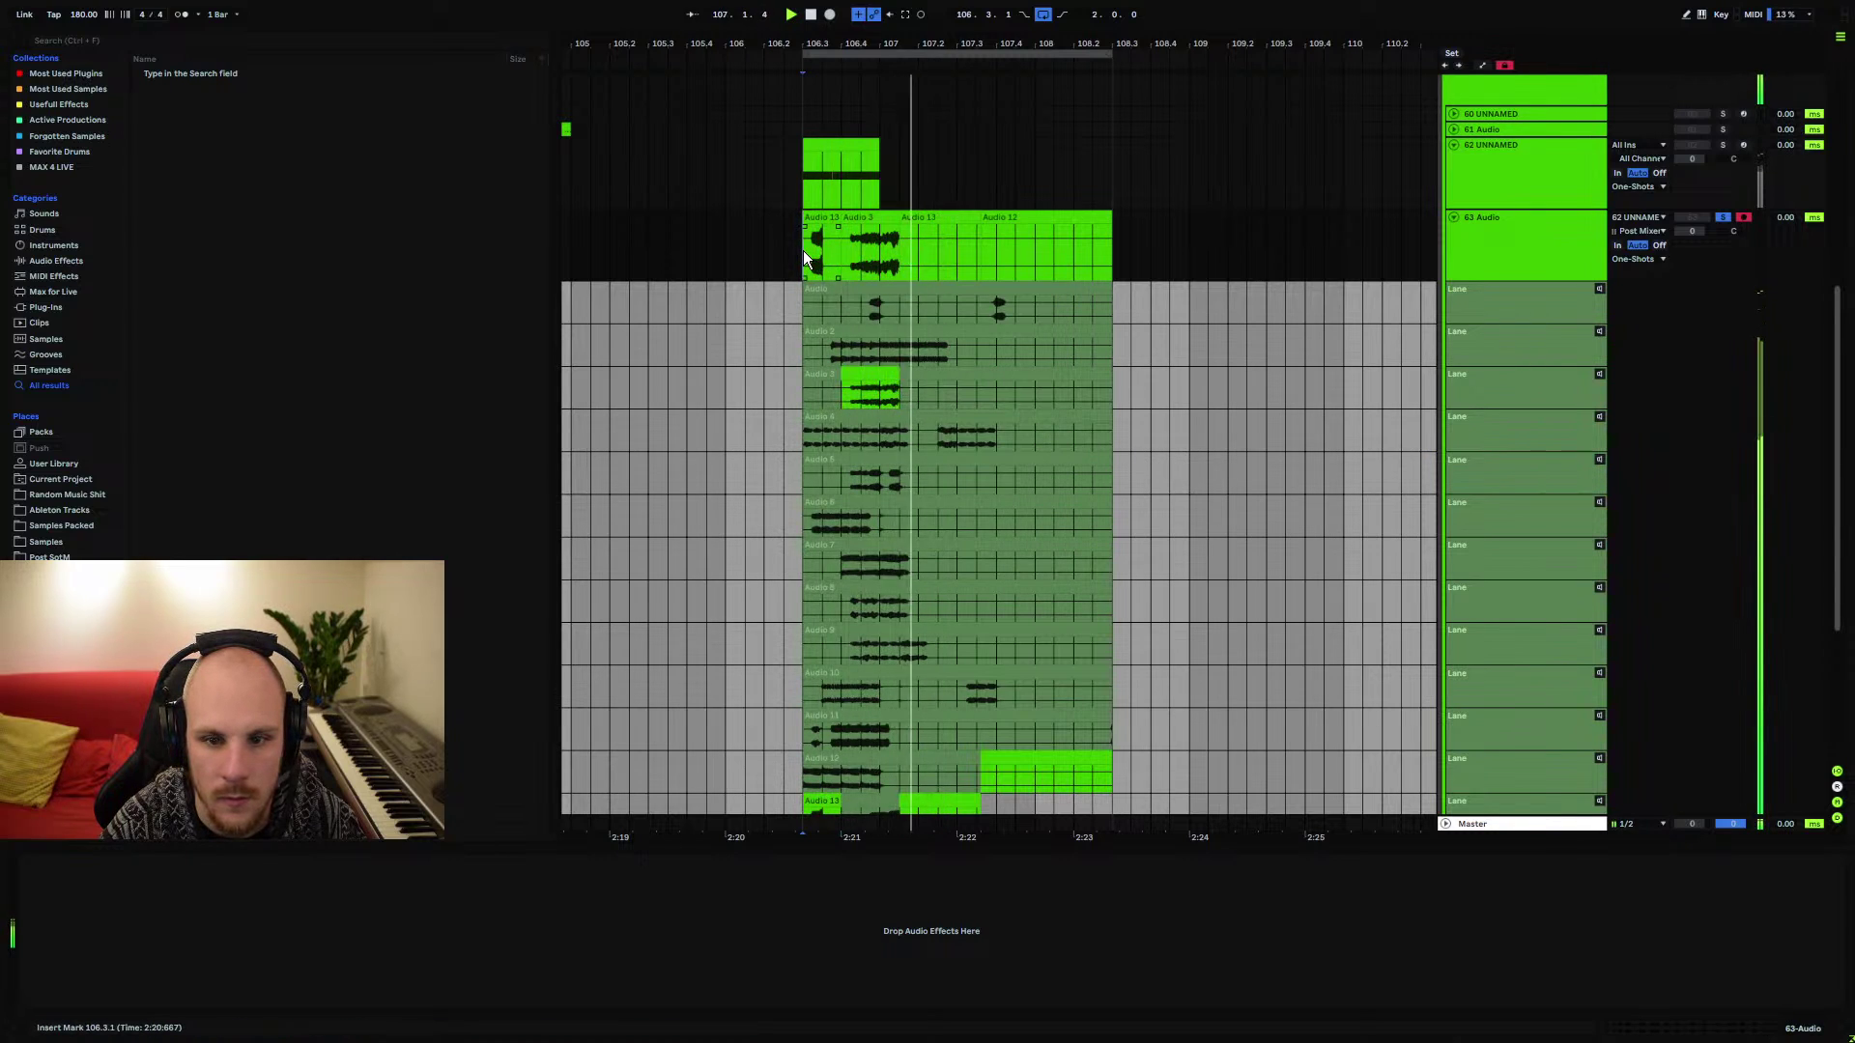
pyautogui.click(821, 212)
pyautogui.press('space')
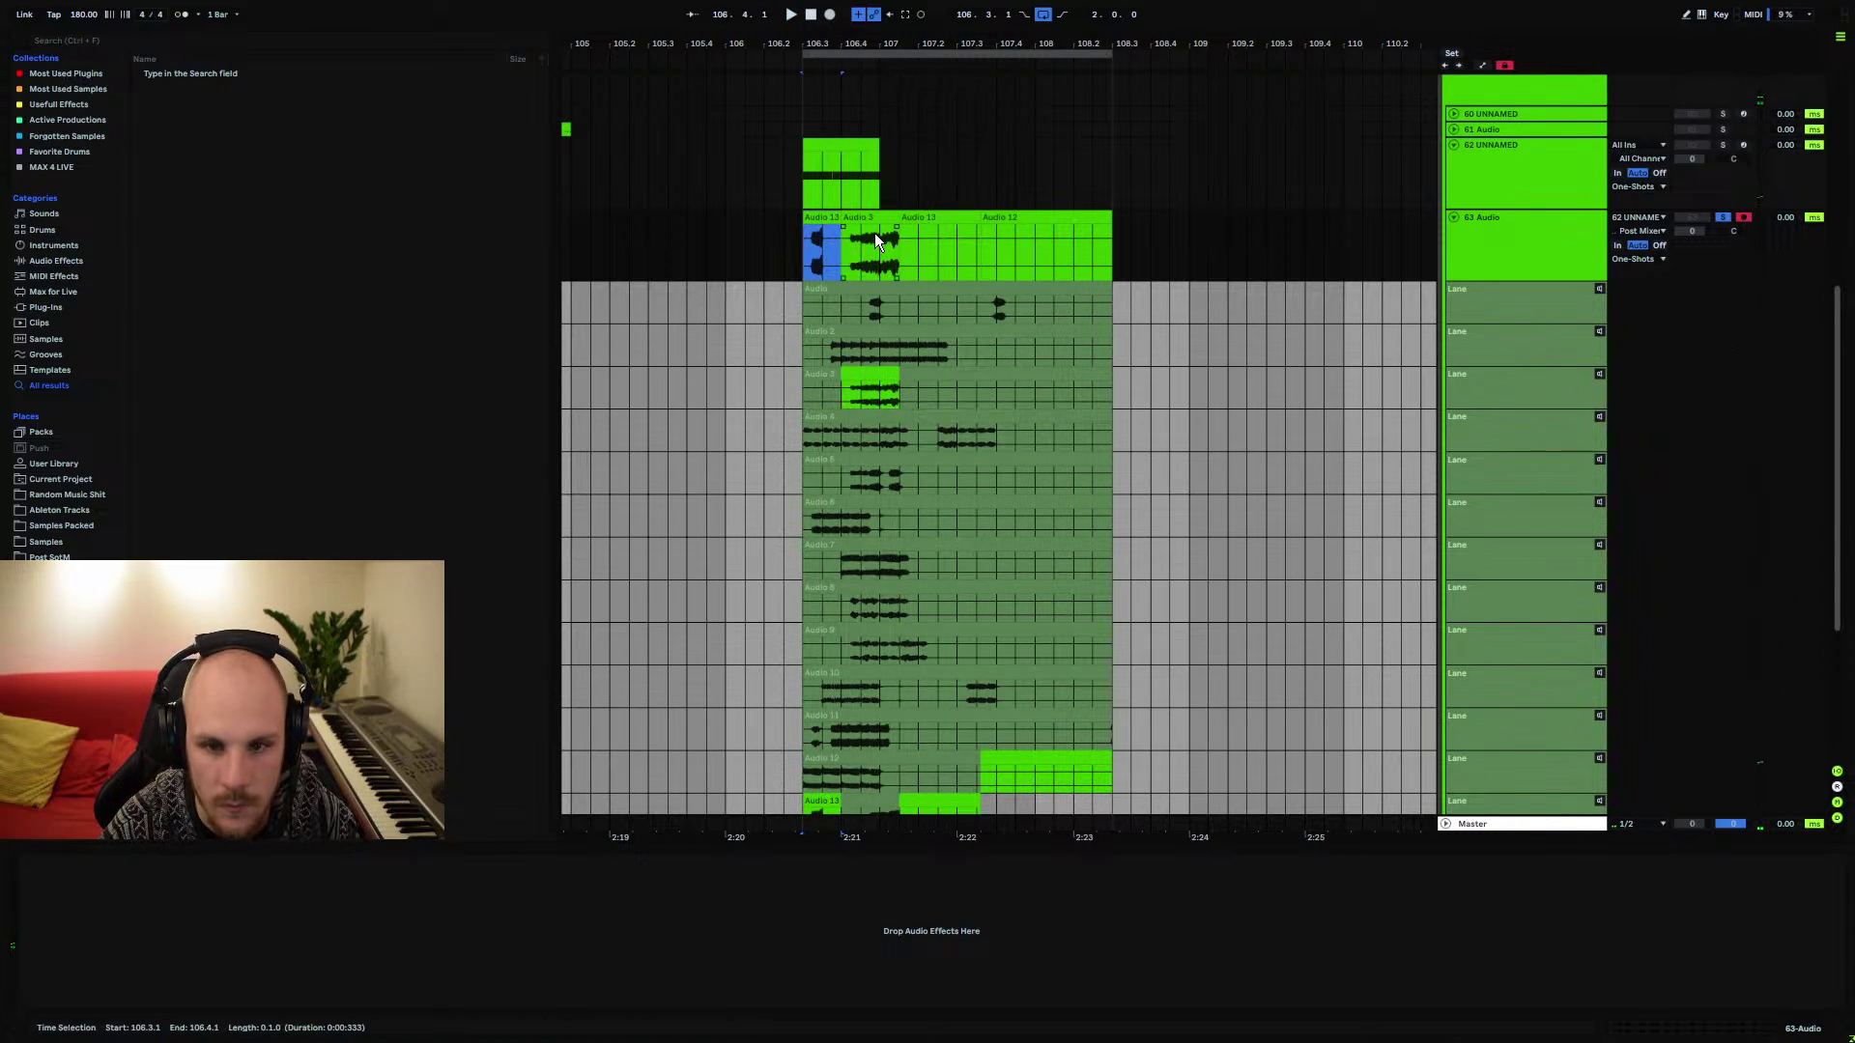
pyautogui.press('0')
pyautogui.press('space')
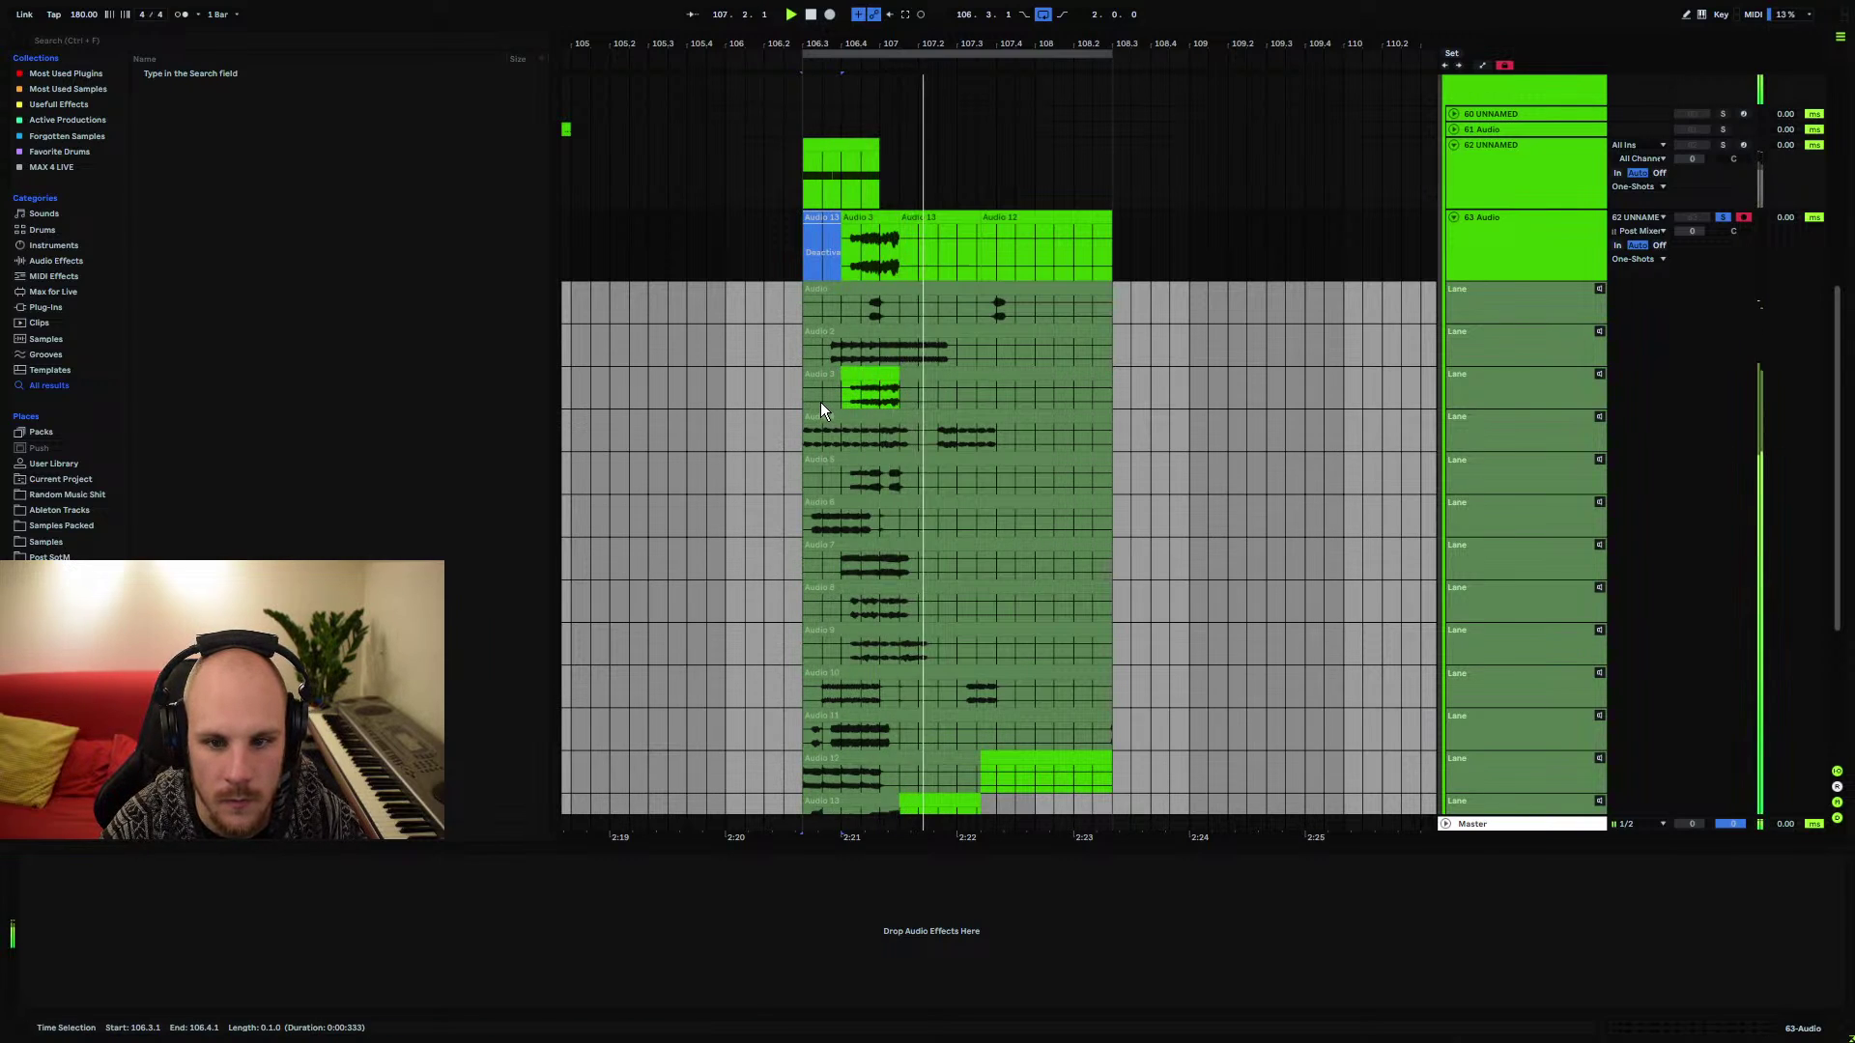
pyautogui.press('space')
# Move the Audio 3 clip on the main lane to start at 106.2.3, unsolo 63 Audio and play it in context
pyautogui.click(841, 244)
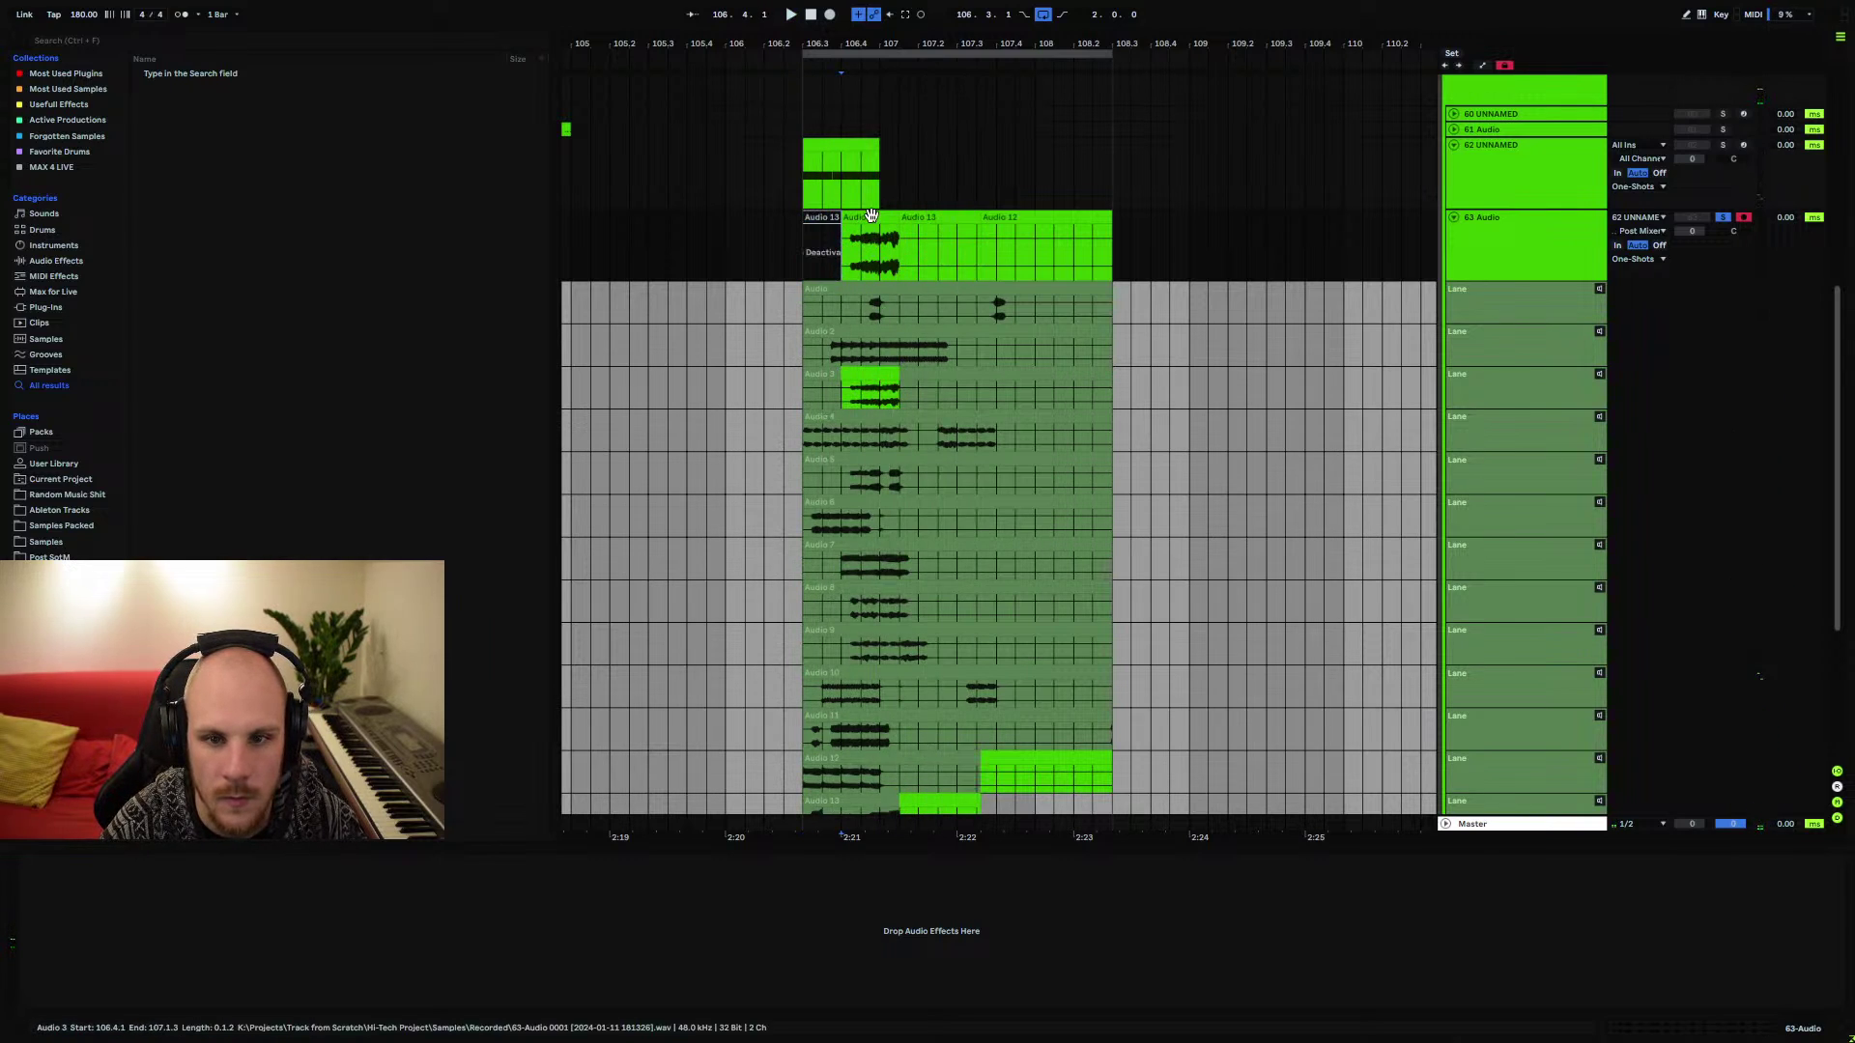
pyautogui.moveTo(846, 254)
pyautogui.mouseDown()
pyautogui.moveTo(790, 241)
pyautogui.moveTo(816, 233)
pyautogui.mouseUp()
pyautogui.press('space')
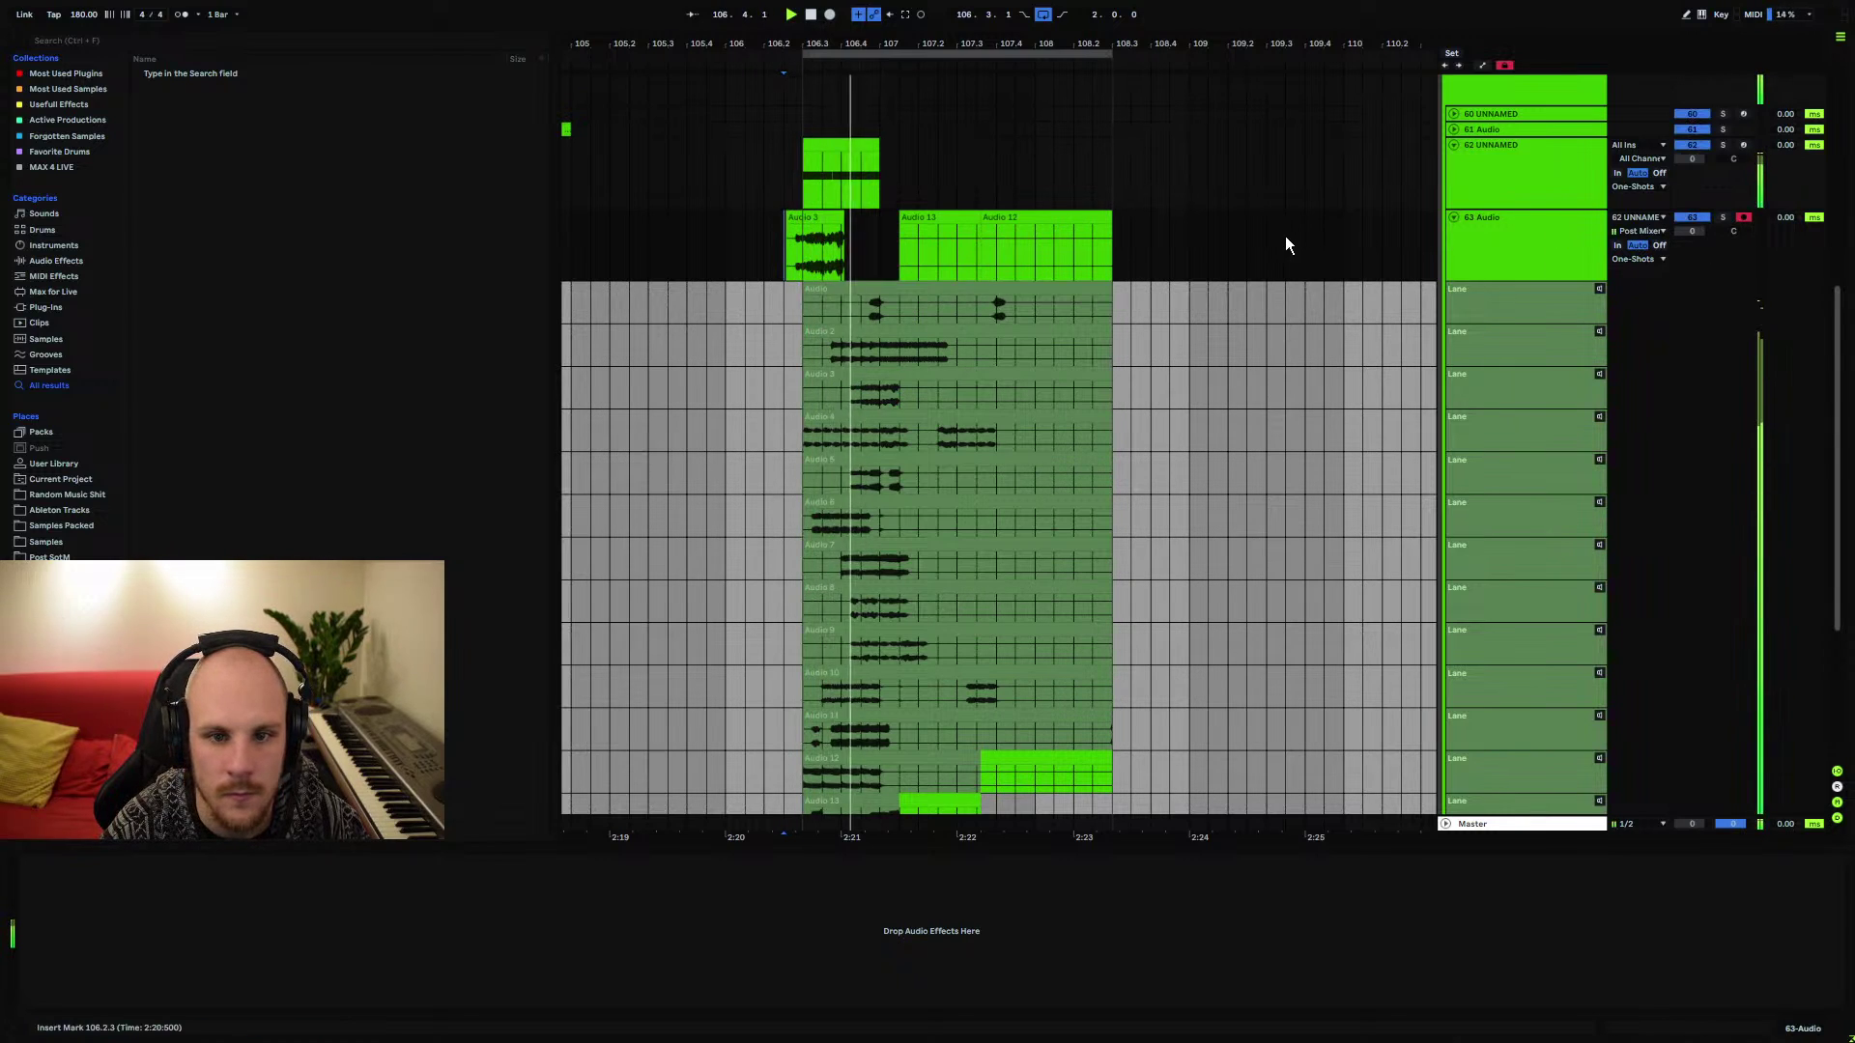
# Lower the 63 Audio track volume to -11.0 dB, mute the 62 UNNAMED track and replay the section
pyautogui.moveTo(1693, 231); pyautogui.dragTo(1693, 271)
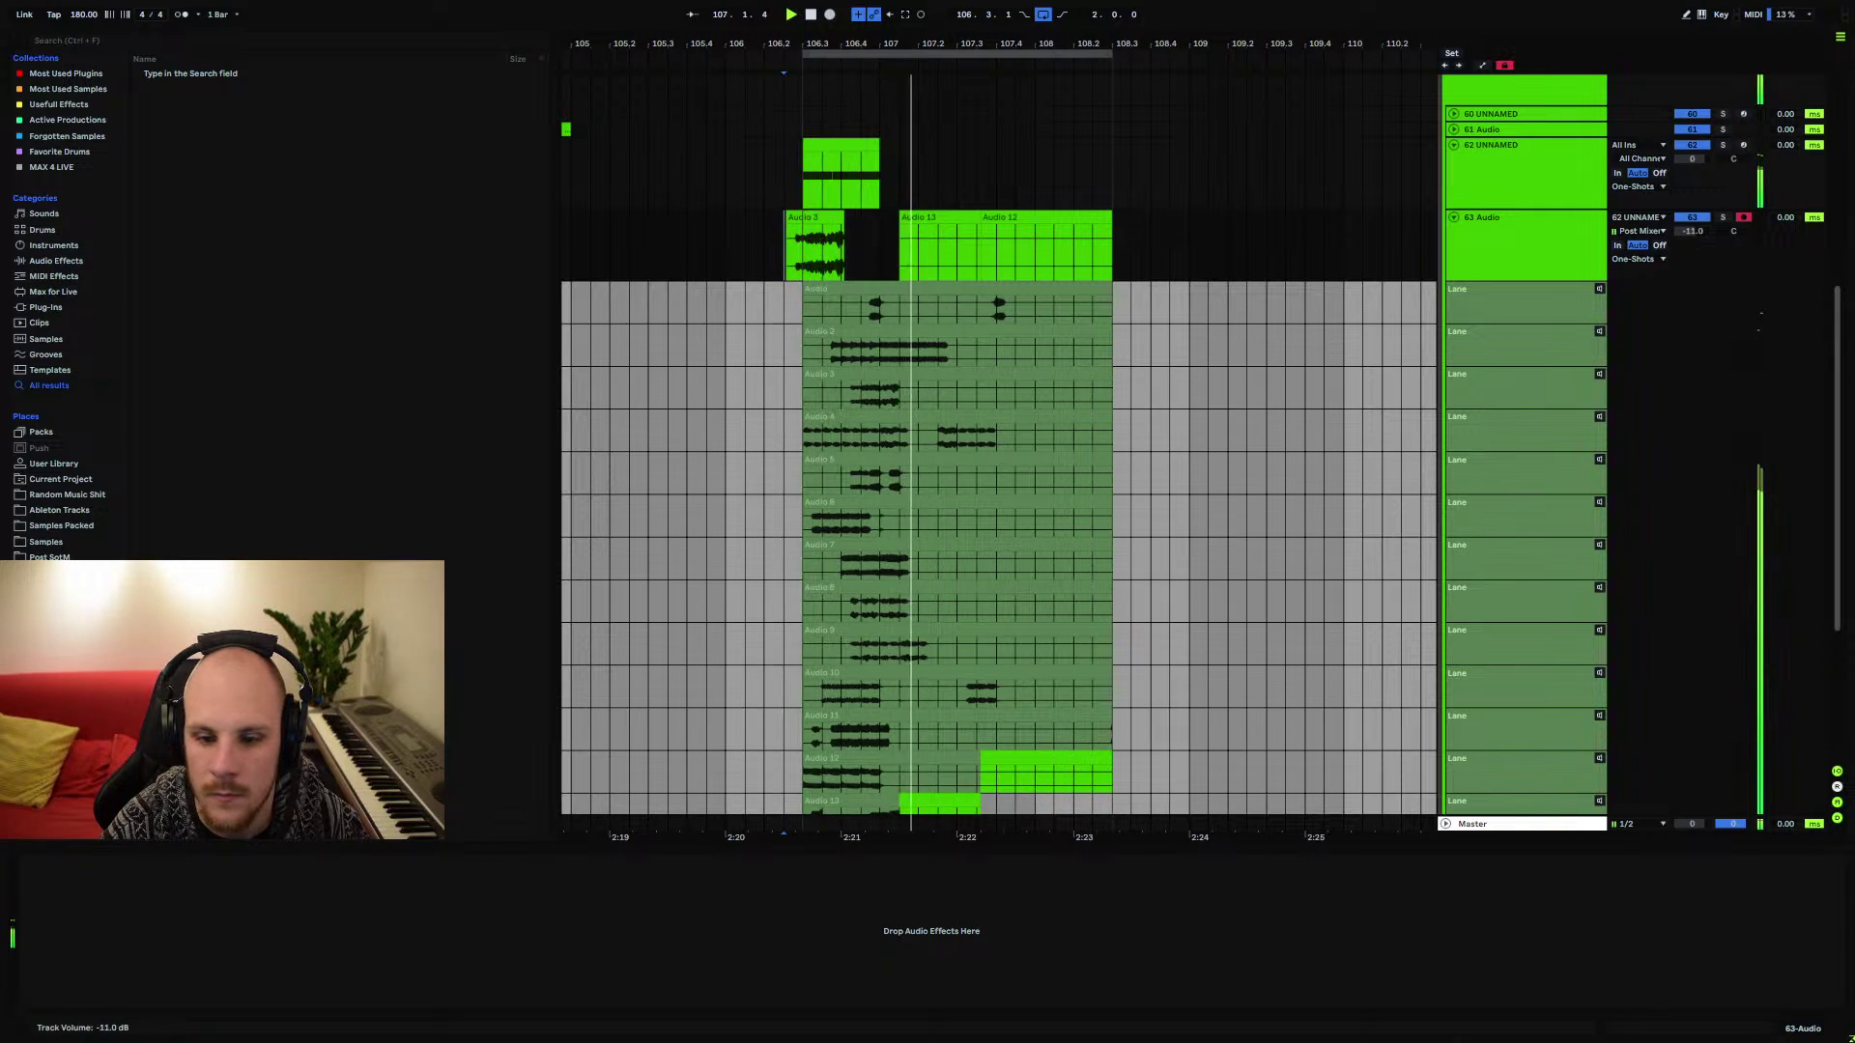
pyautogui.press('space')
pyautogui.press('space')
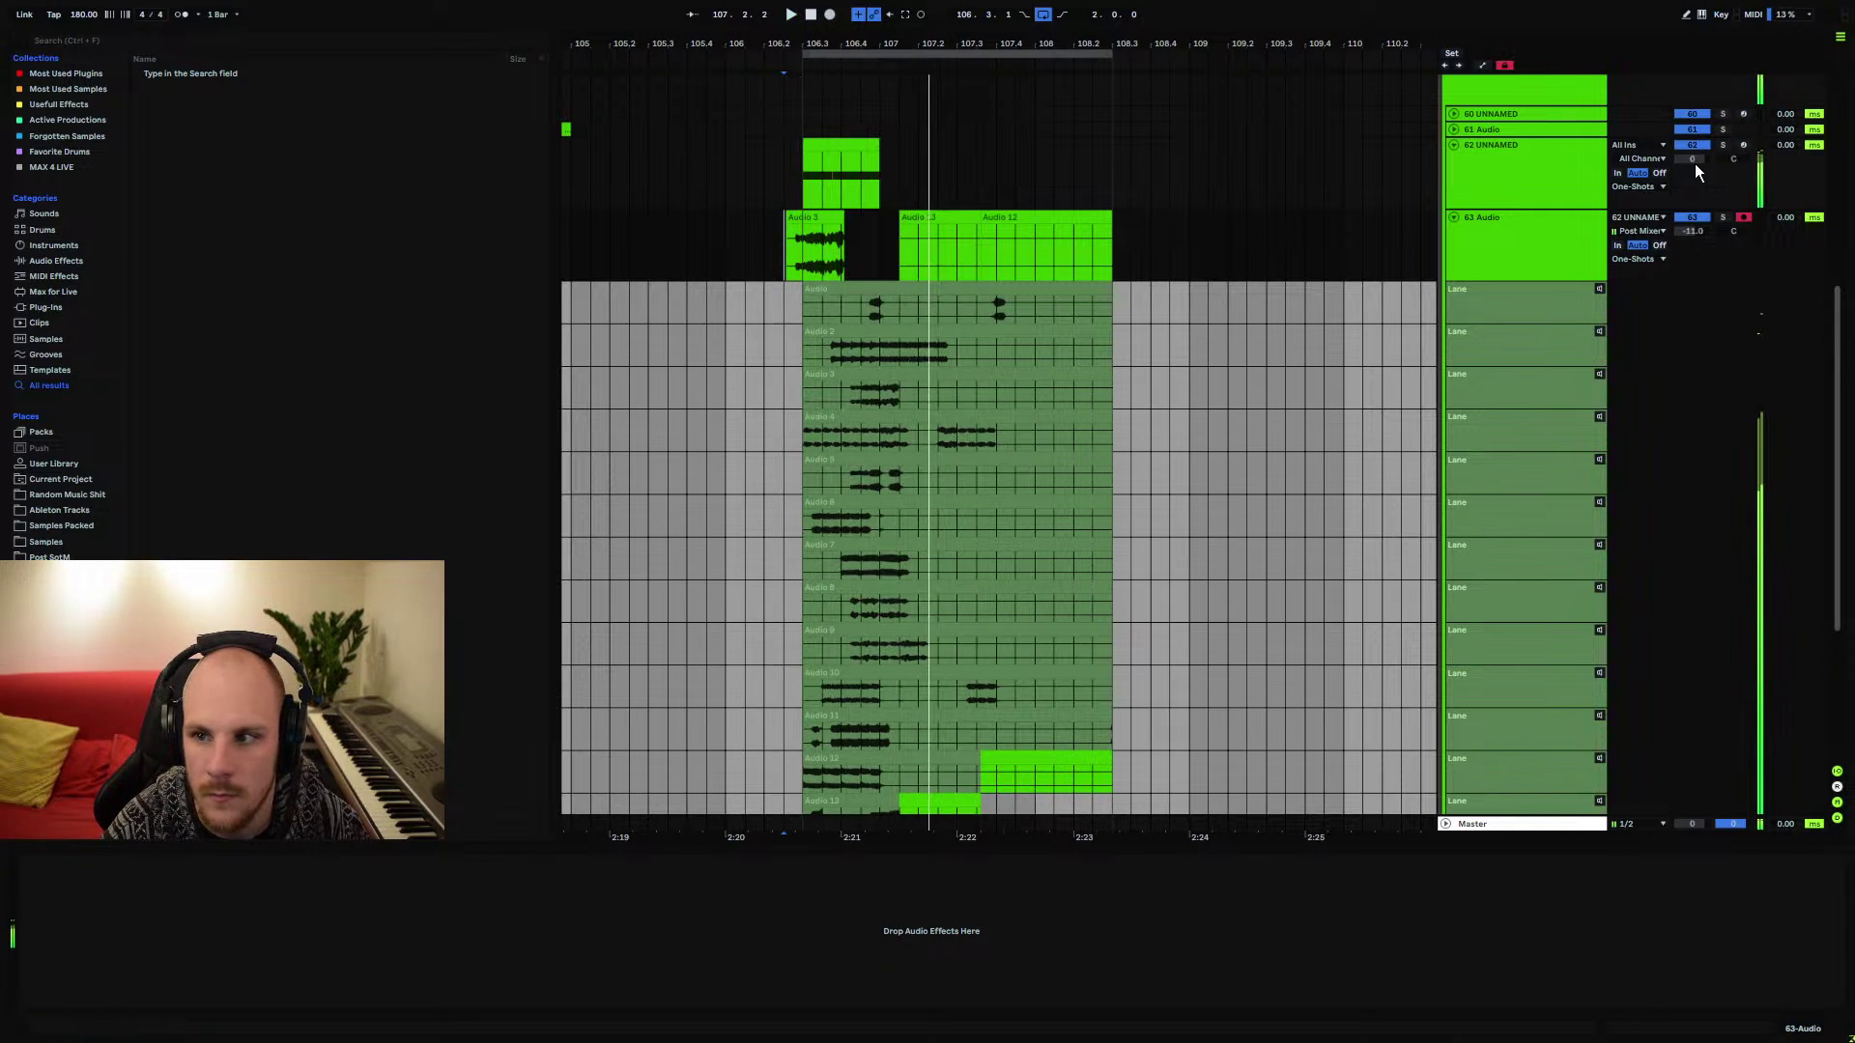
pyautogui.press('space')
pyautogui.press('space')
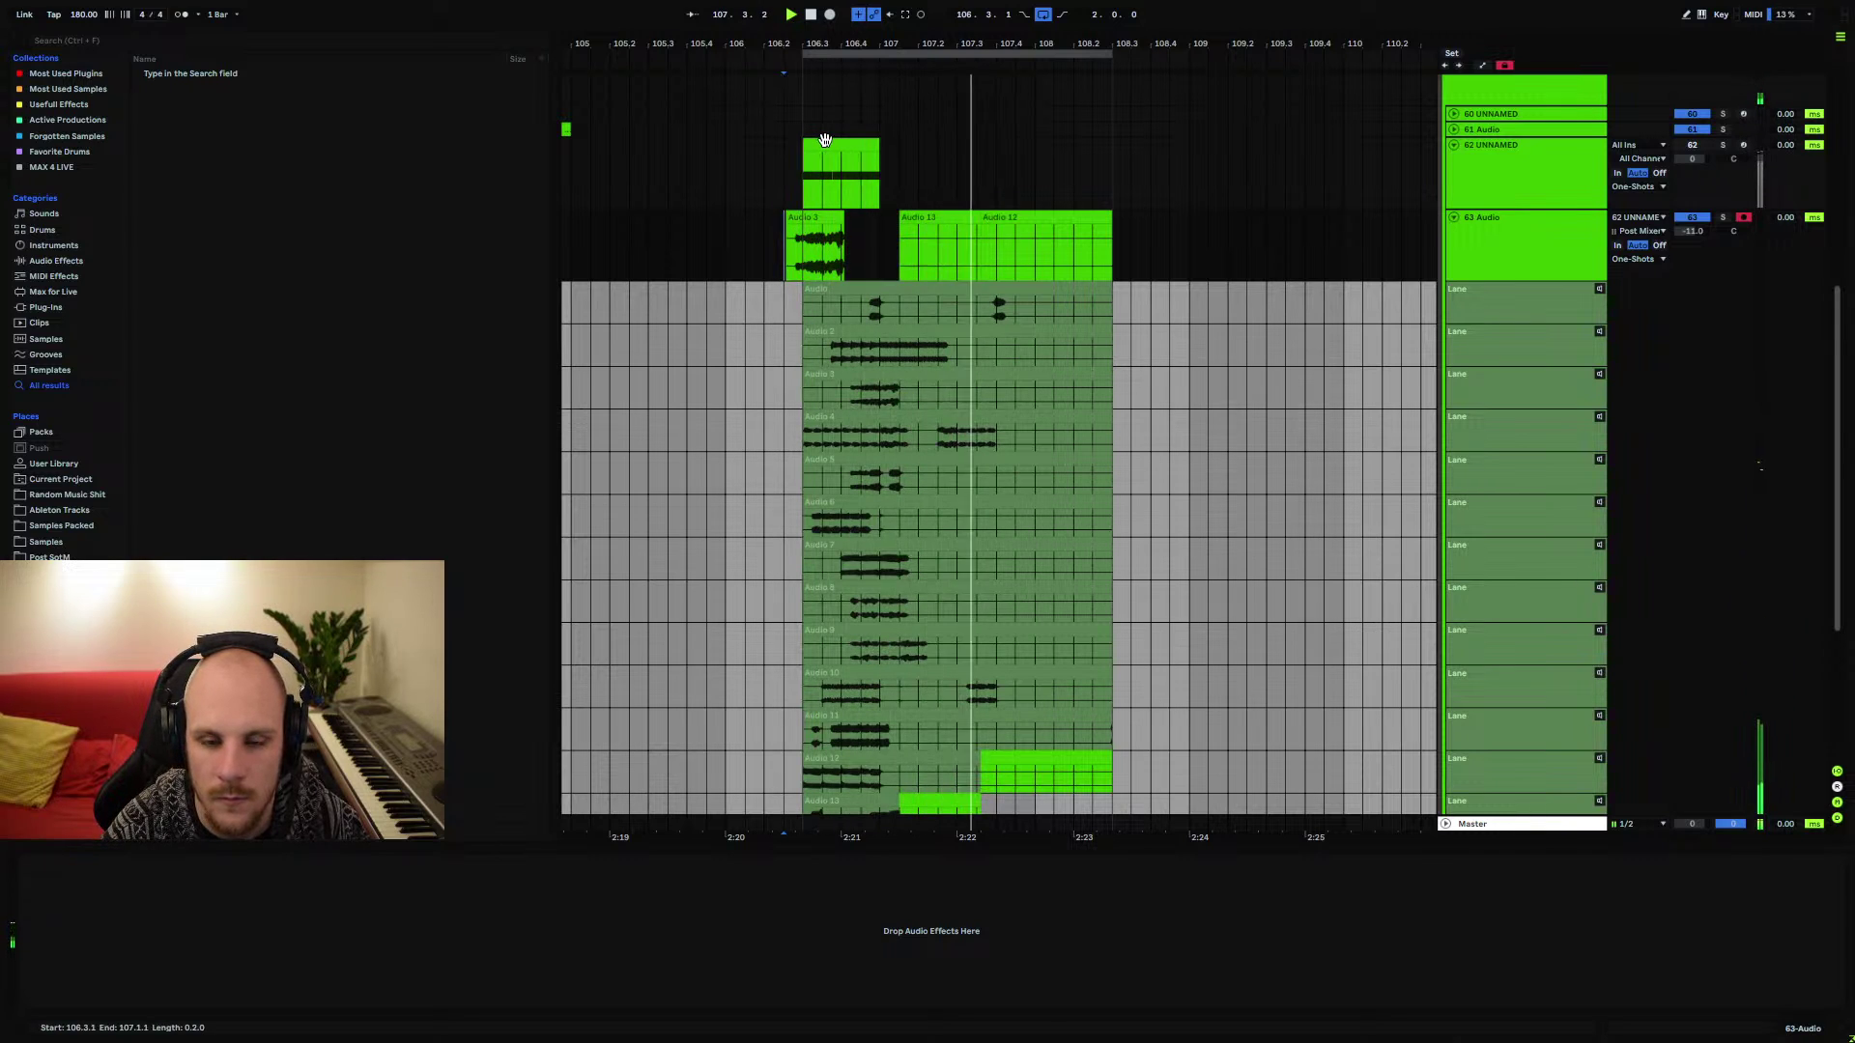
# Split the Audio 2 take where its sound begins and move that part onto the 63 Audio main lane at 107.1.1
pyautogui.moveTo(860, 48)
pyautogui.mouseDown()
pyautogui.moveTo(848, 101)
pyautogui.moveTo(875, 214)
pyautogui.mouseUp()
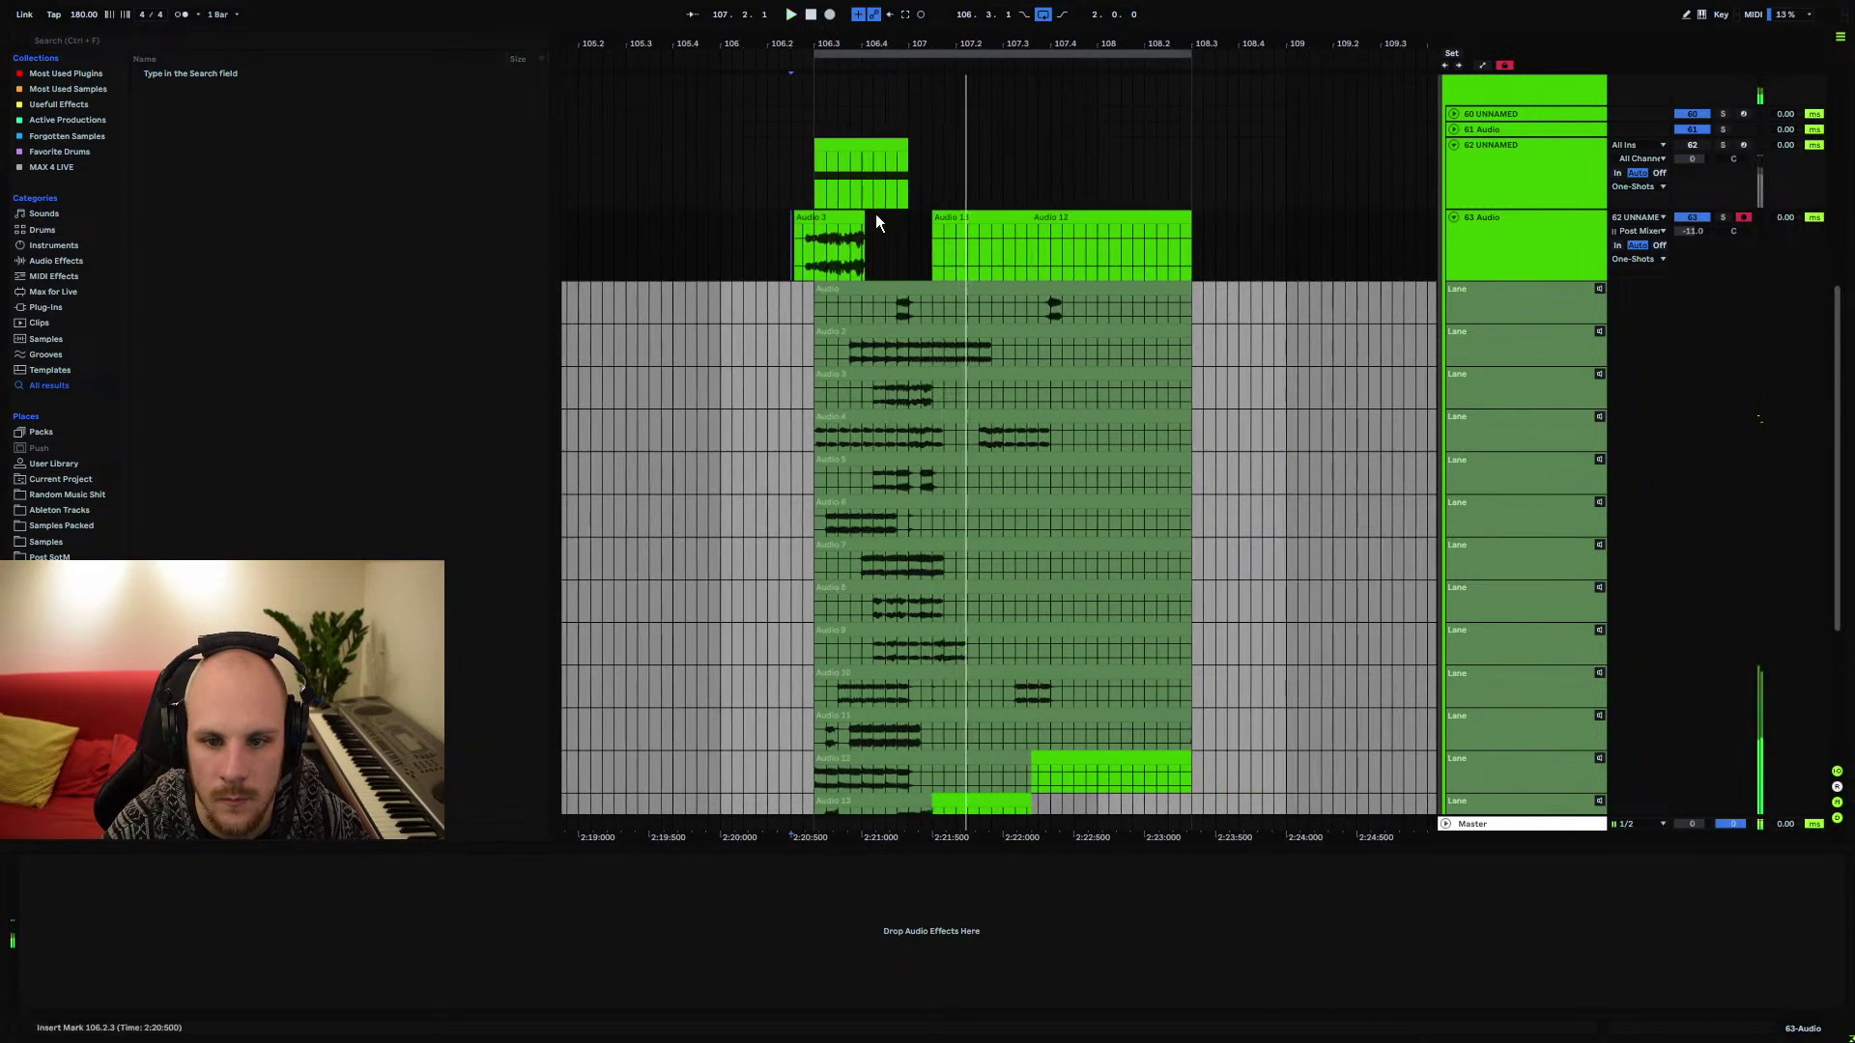
pyautogui.click(850, 353)
pyautogui.moveTo(874, 339); pyautogui.dragTo(971, 230)
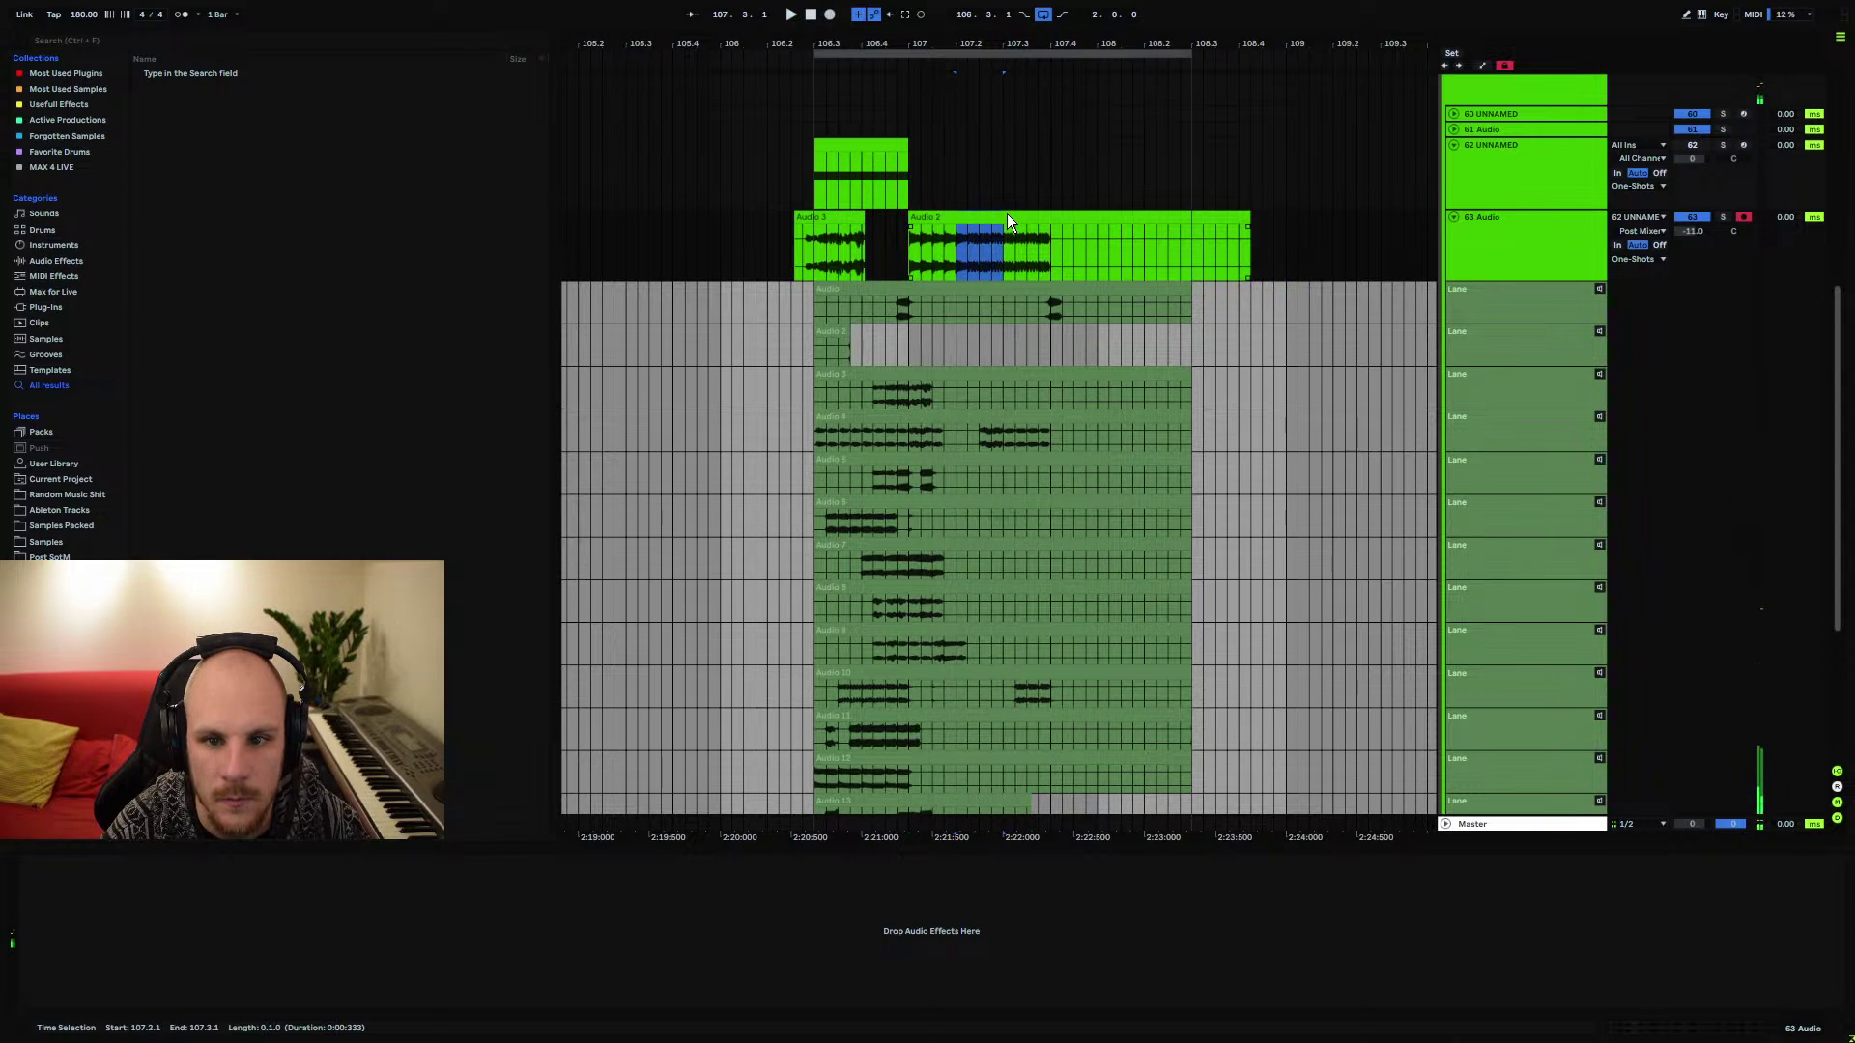
# Split the Audio 2 clip on the main lane and shift its second piece back to start at 107.2.1
pyautogui.hotkey('ctrl', 'e')
pyautogui.click(993, 218)
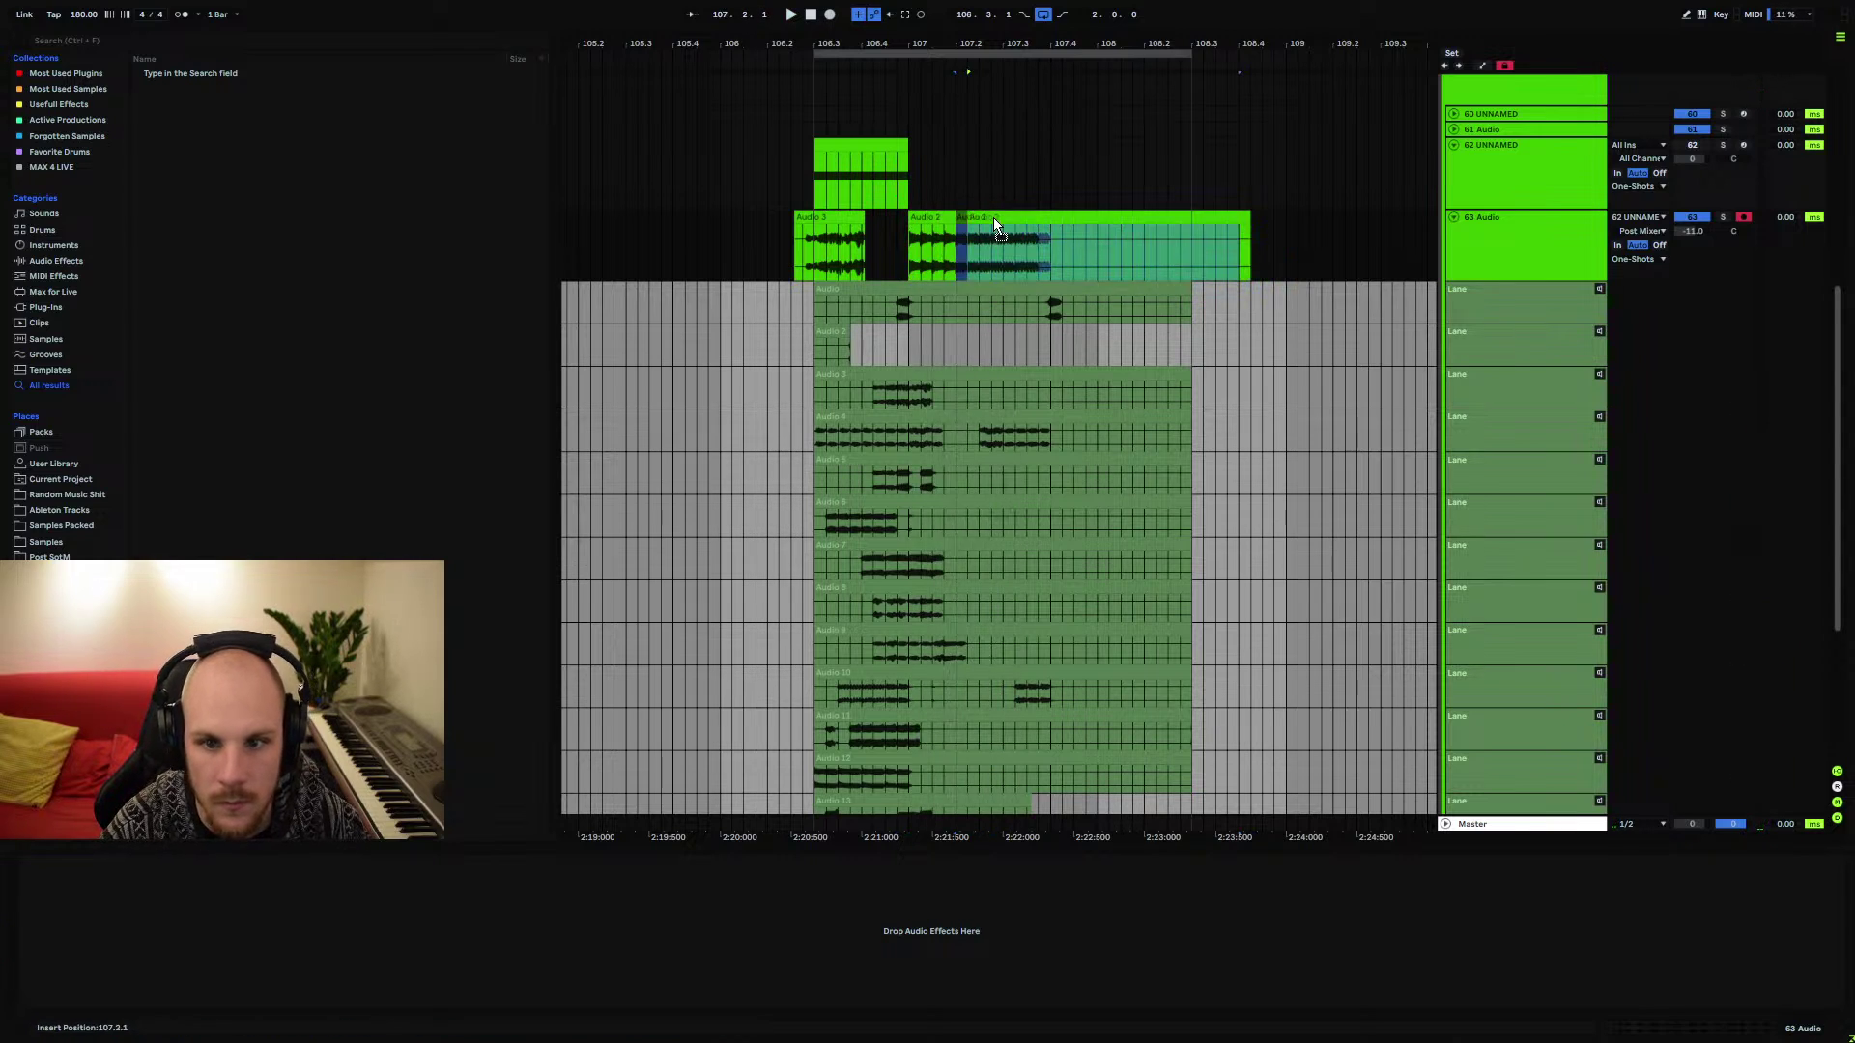
pyautogui.press('space')
# Split the second Audio 2 clip at 107.3.1 and delete the remainder up to 108.4.1
pyautogui.click(1001, 241)
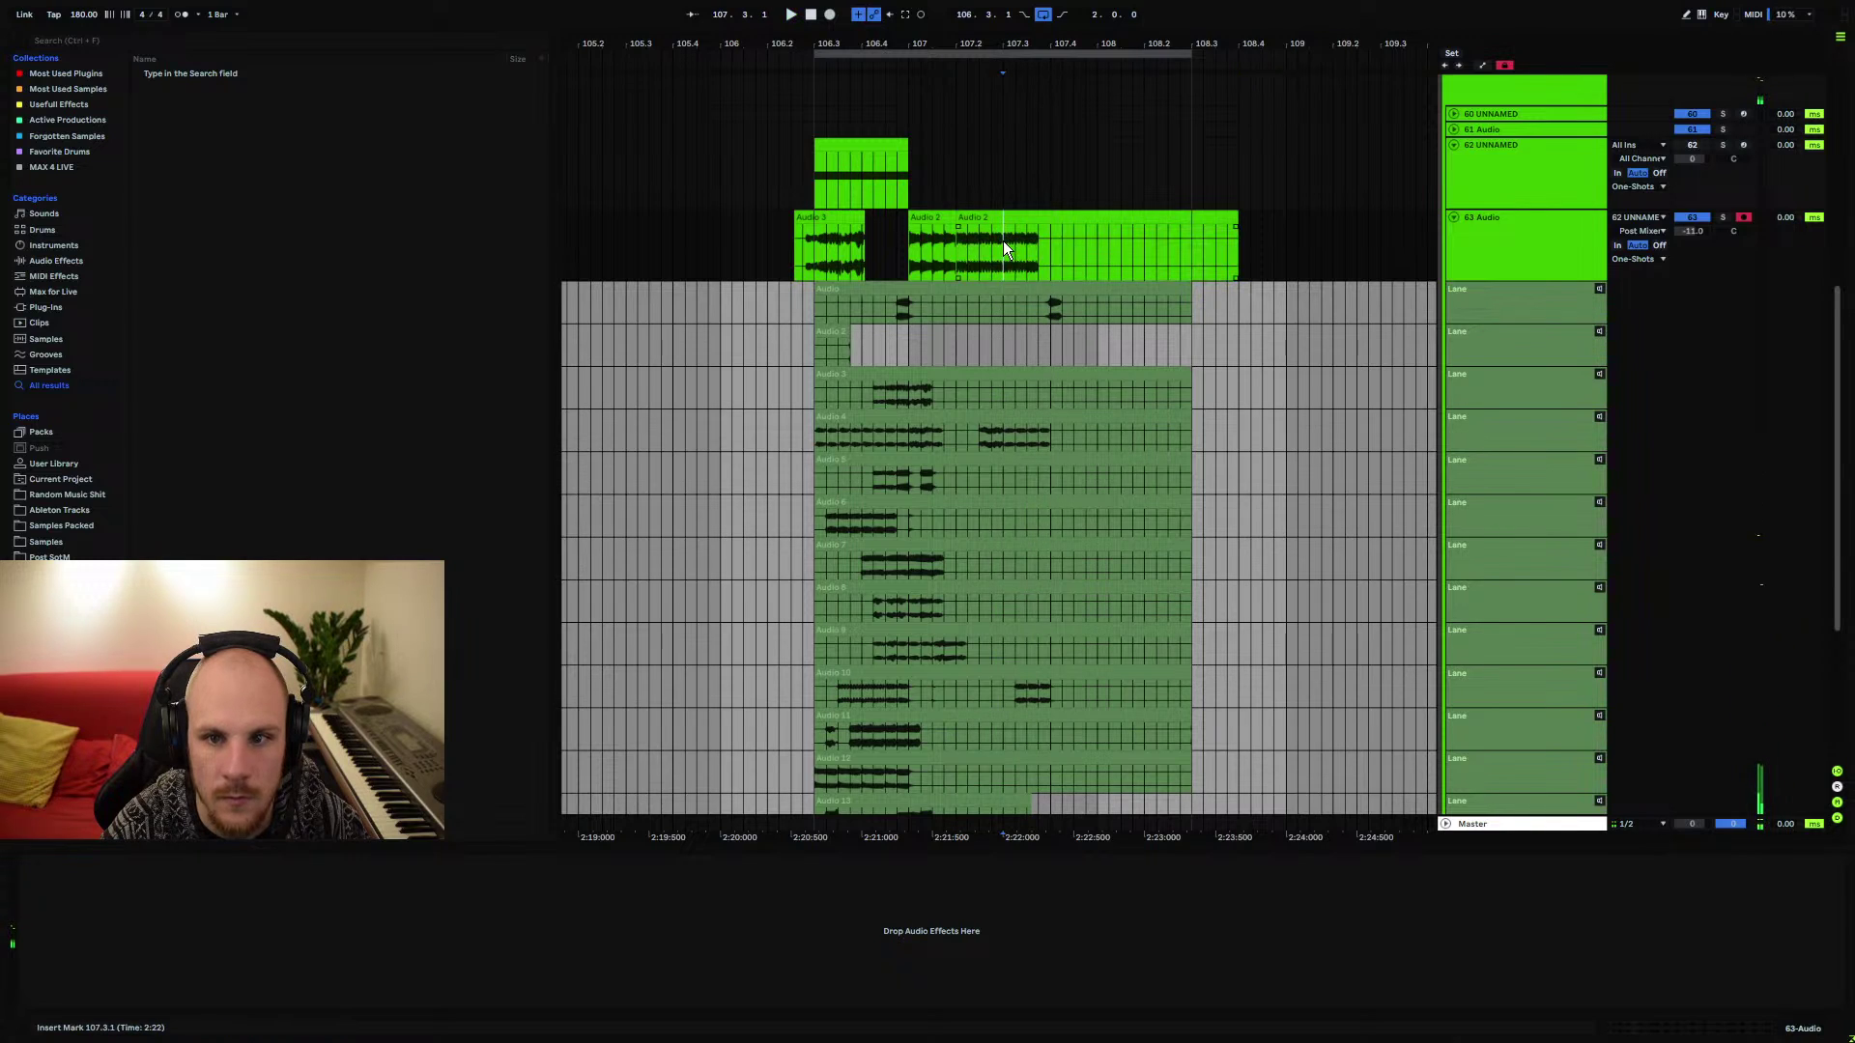
pyautogui.hotkey('ctrl', 'e')
pyautogui.click(1046, 218)
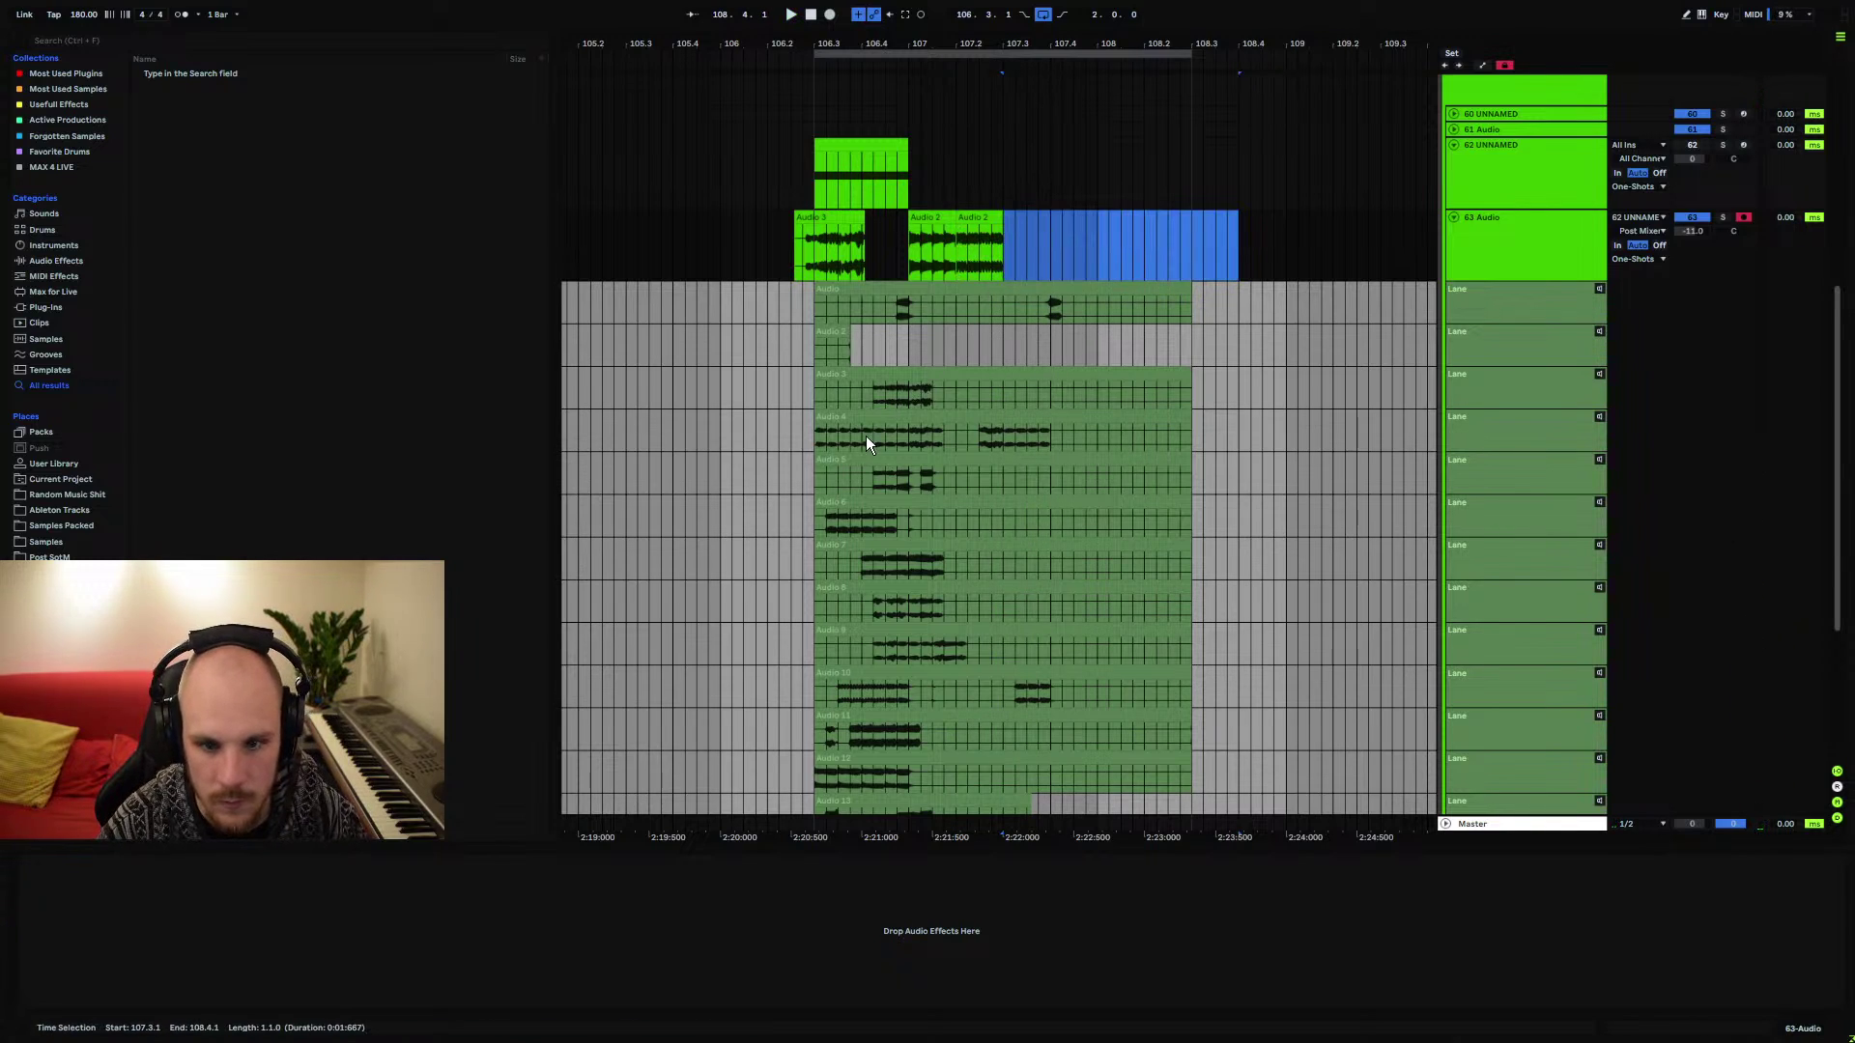
pyautogui.press('Delete')
# Play the edited clips and audition the Audio 4 take lane with 63 Audio soloed
pyautogui.press('space')
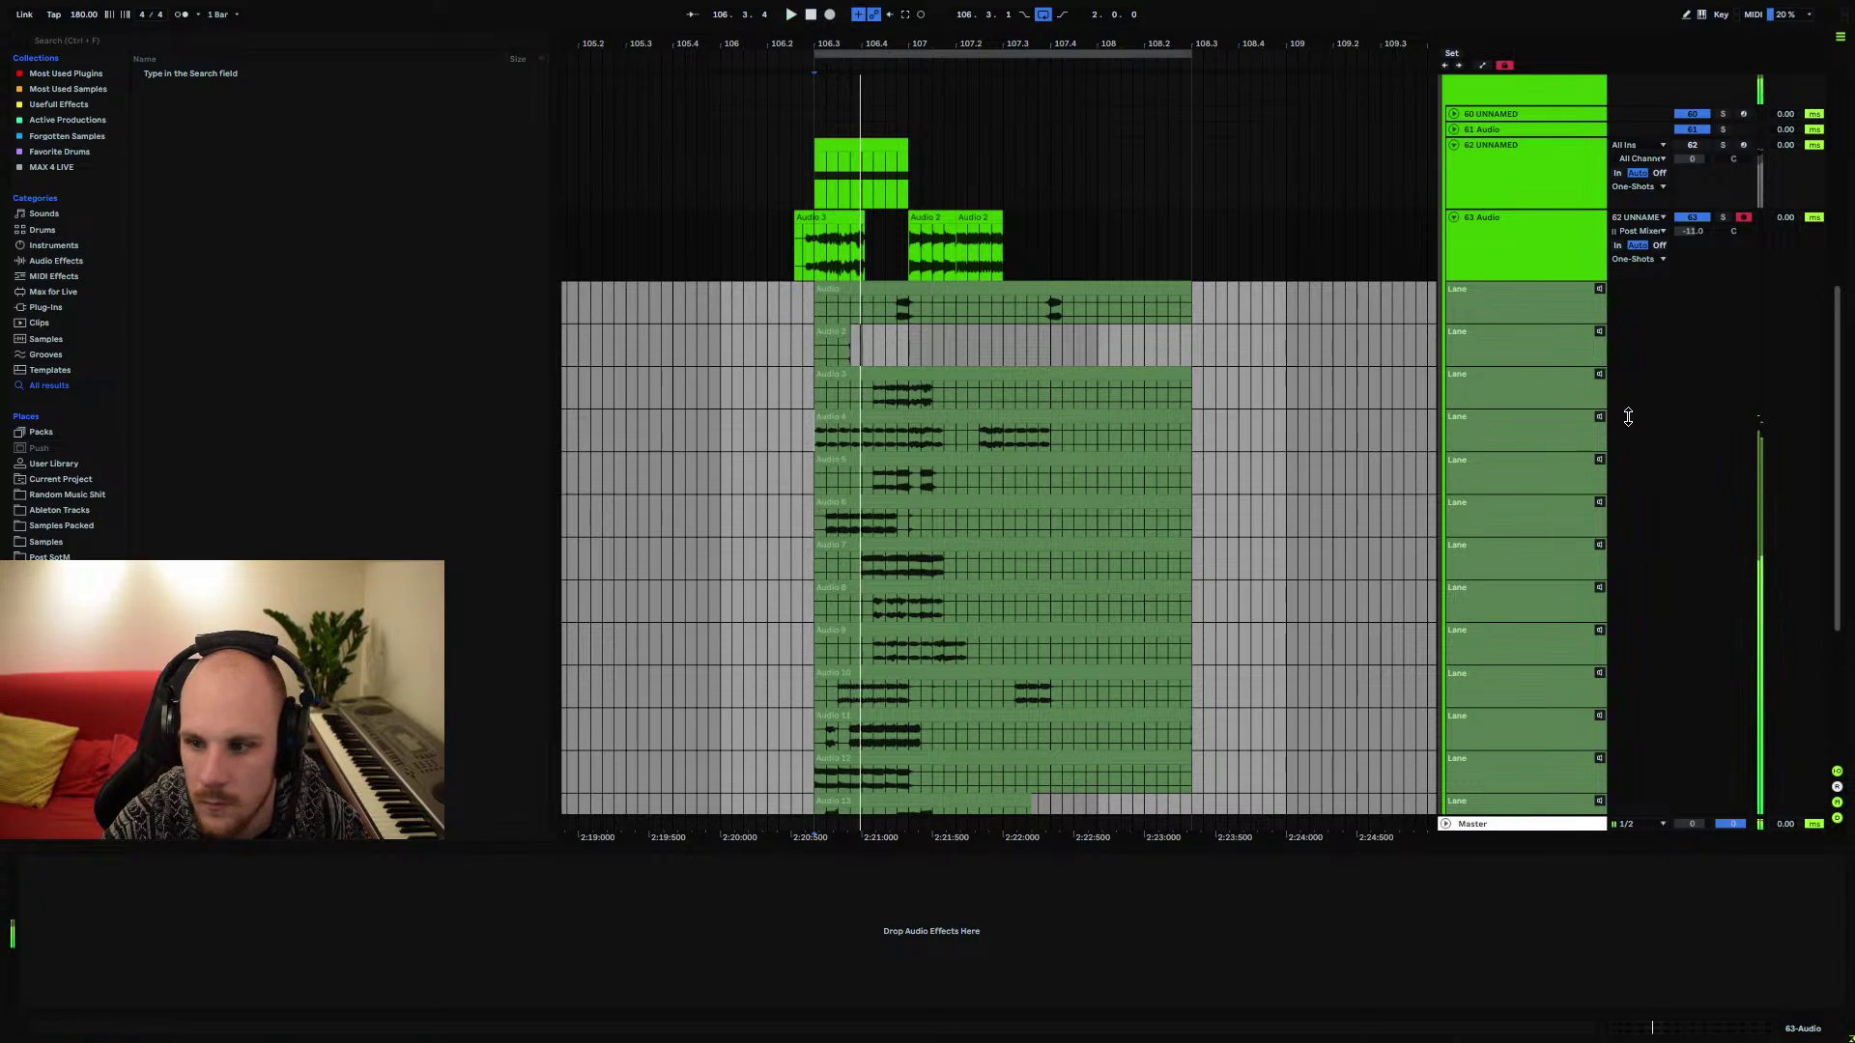
pyautogui.click(1604, 417)
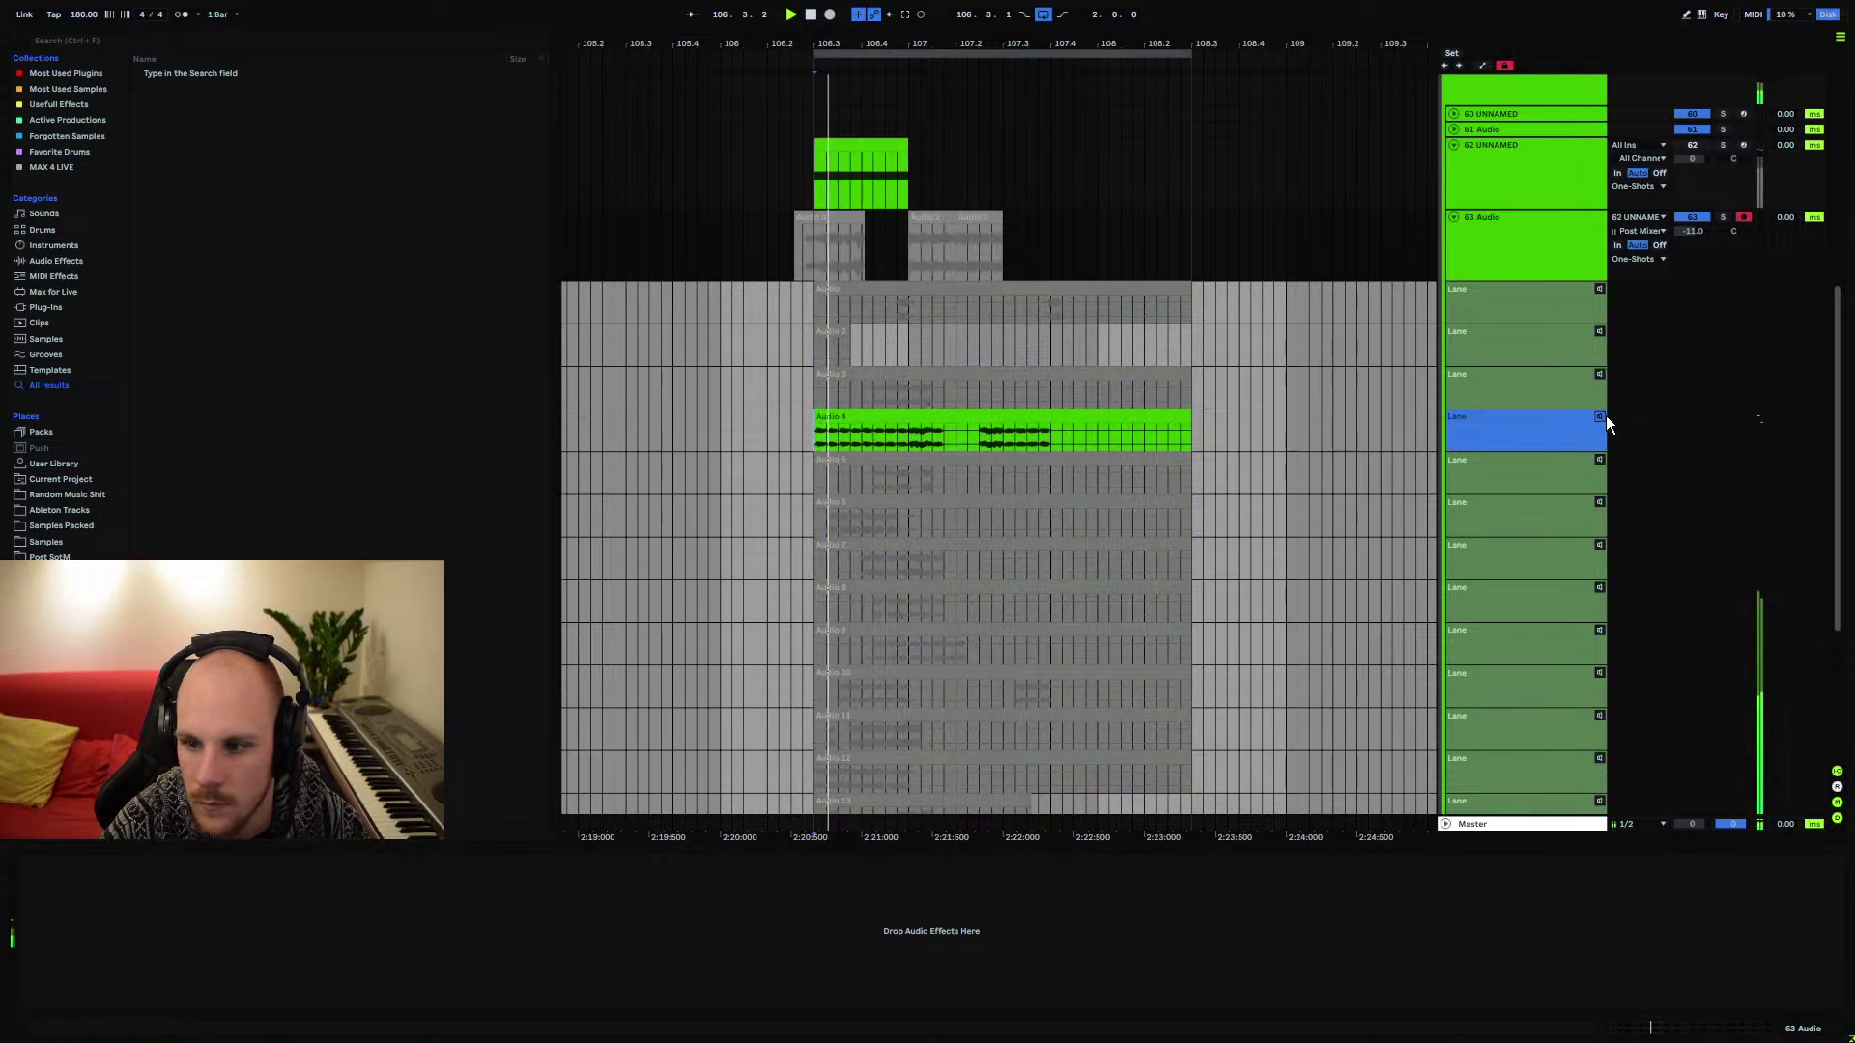
pyautogui.click(1725, 217)
# Copy the Audio 4 take's section from 106.3.1 to 107.1.1 onto the 63 Audio main lane at 107.3.1
pyautogui.click(821, 437)
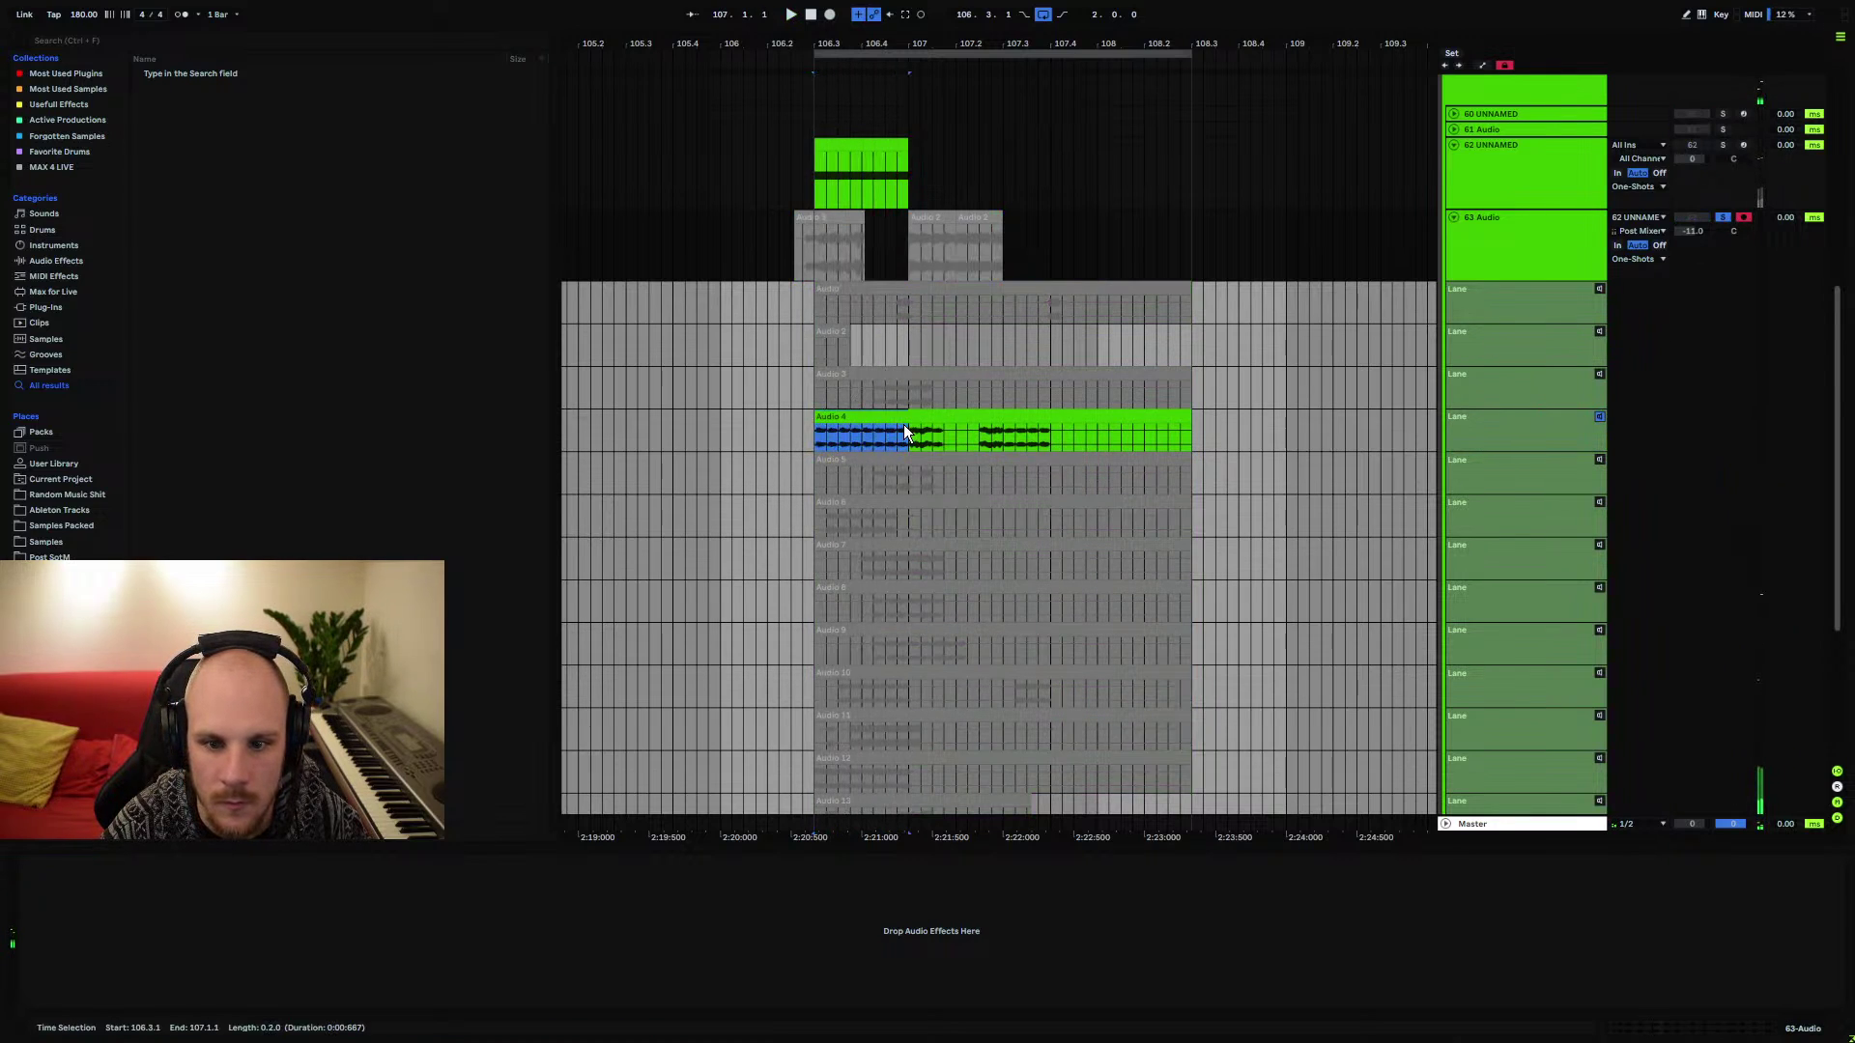
pyautogui.click(1009, 218)
pyautogui.hotkey('ctrl', 'v')
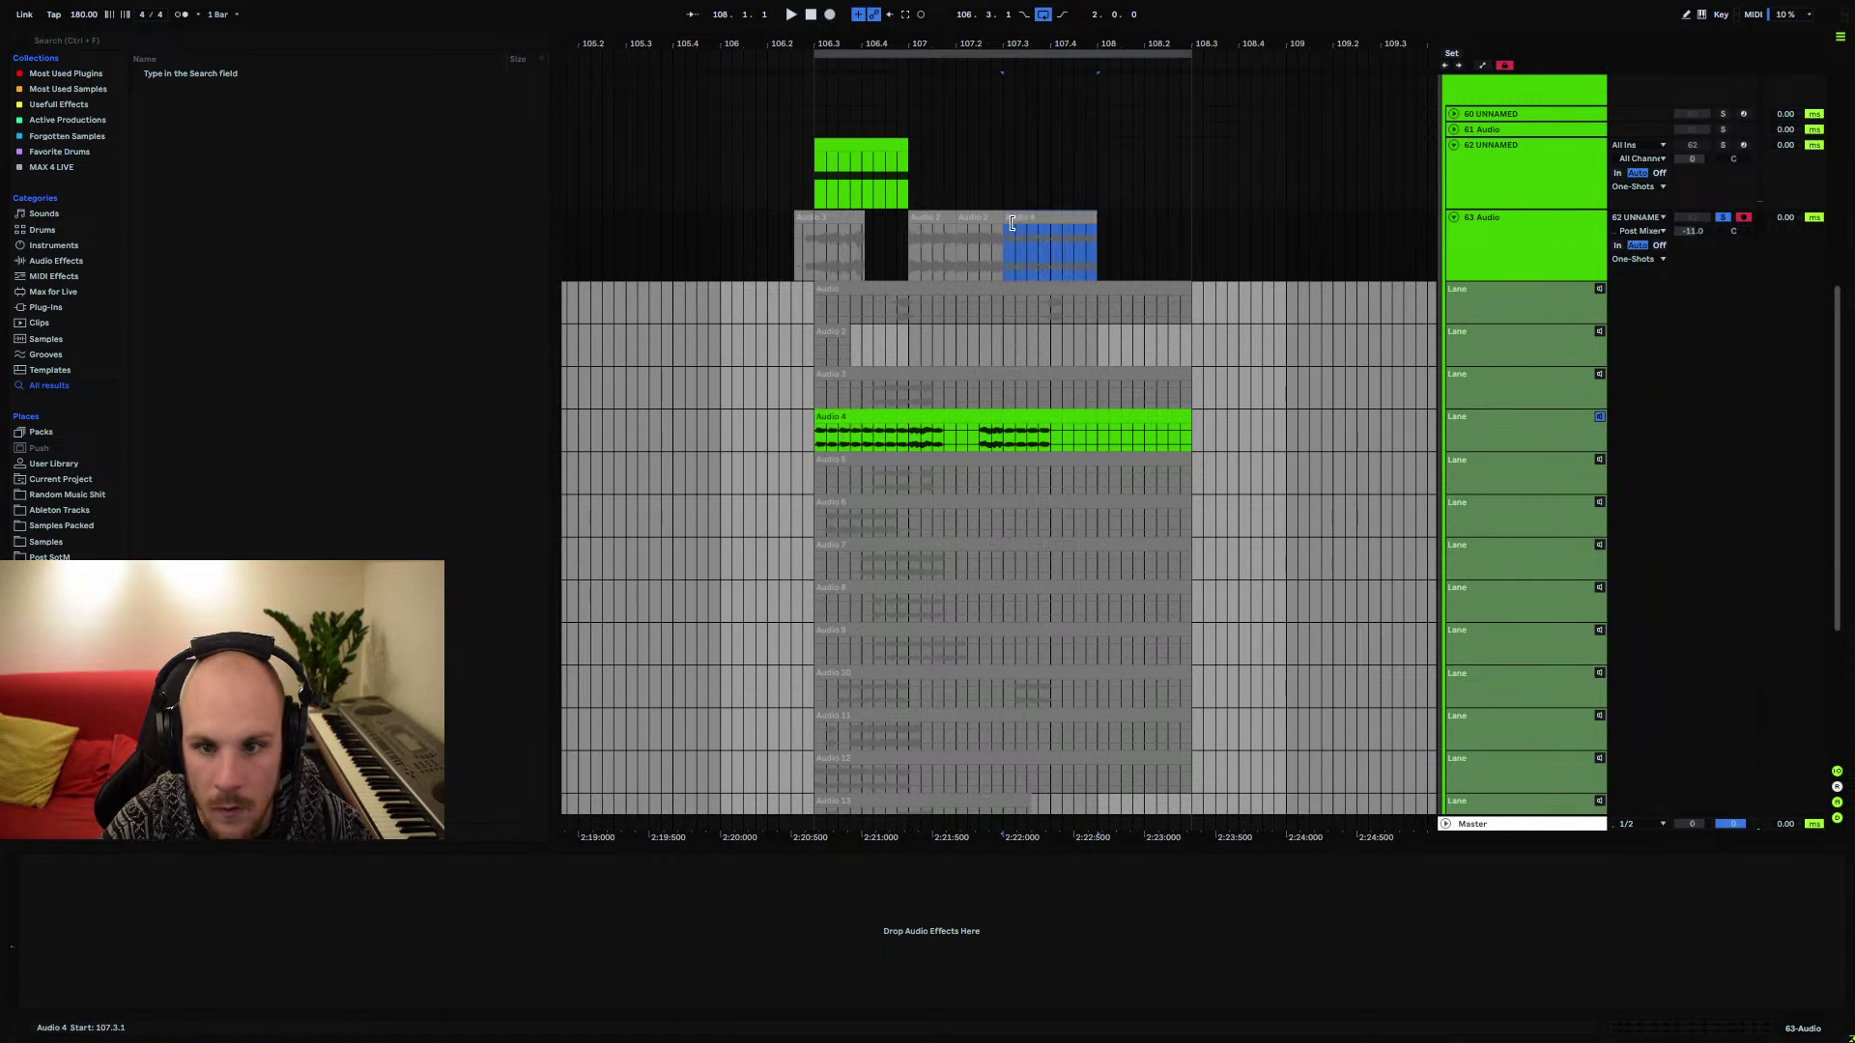
# Unsolo 63 Audio, stop auditioning the Audio 4 lane and play the assembled clips with the full mix
pyautogui.click(839, 232)
pyautogui.click(1722, 218)
pyautogui.press('space')
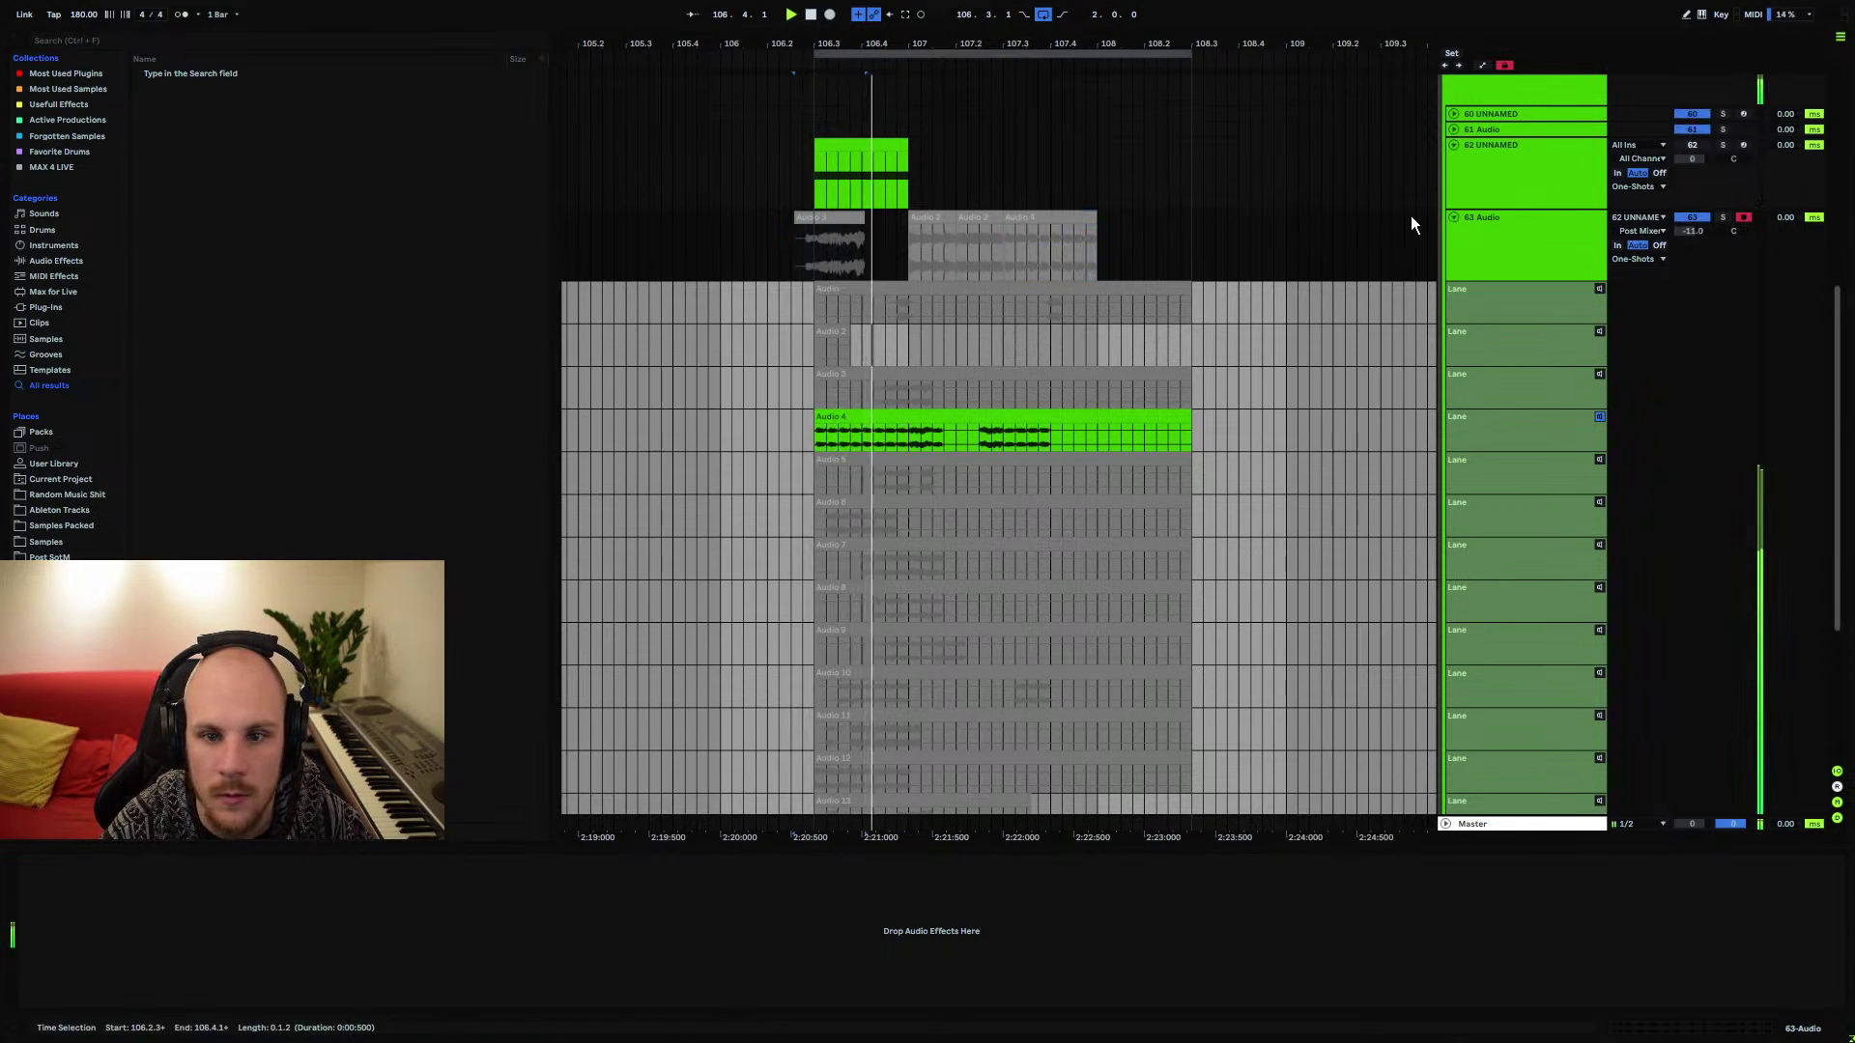
pyautogui.click(1599, 423)
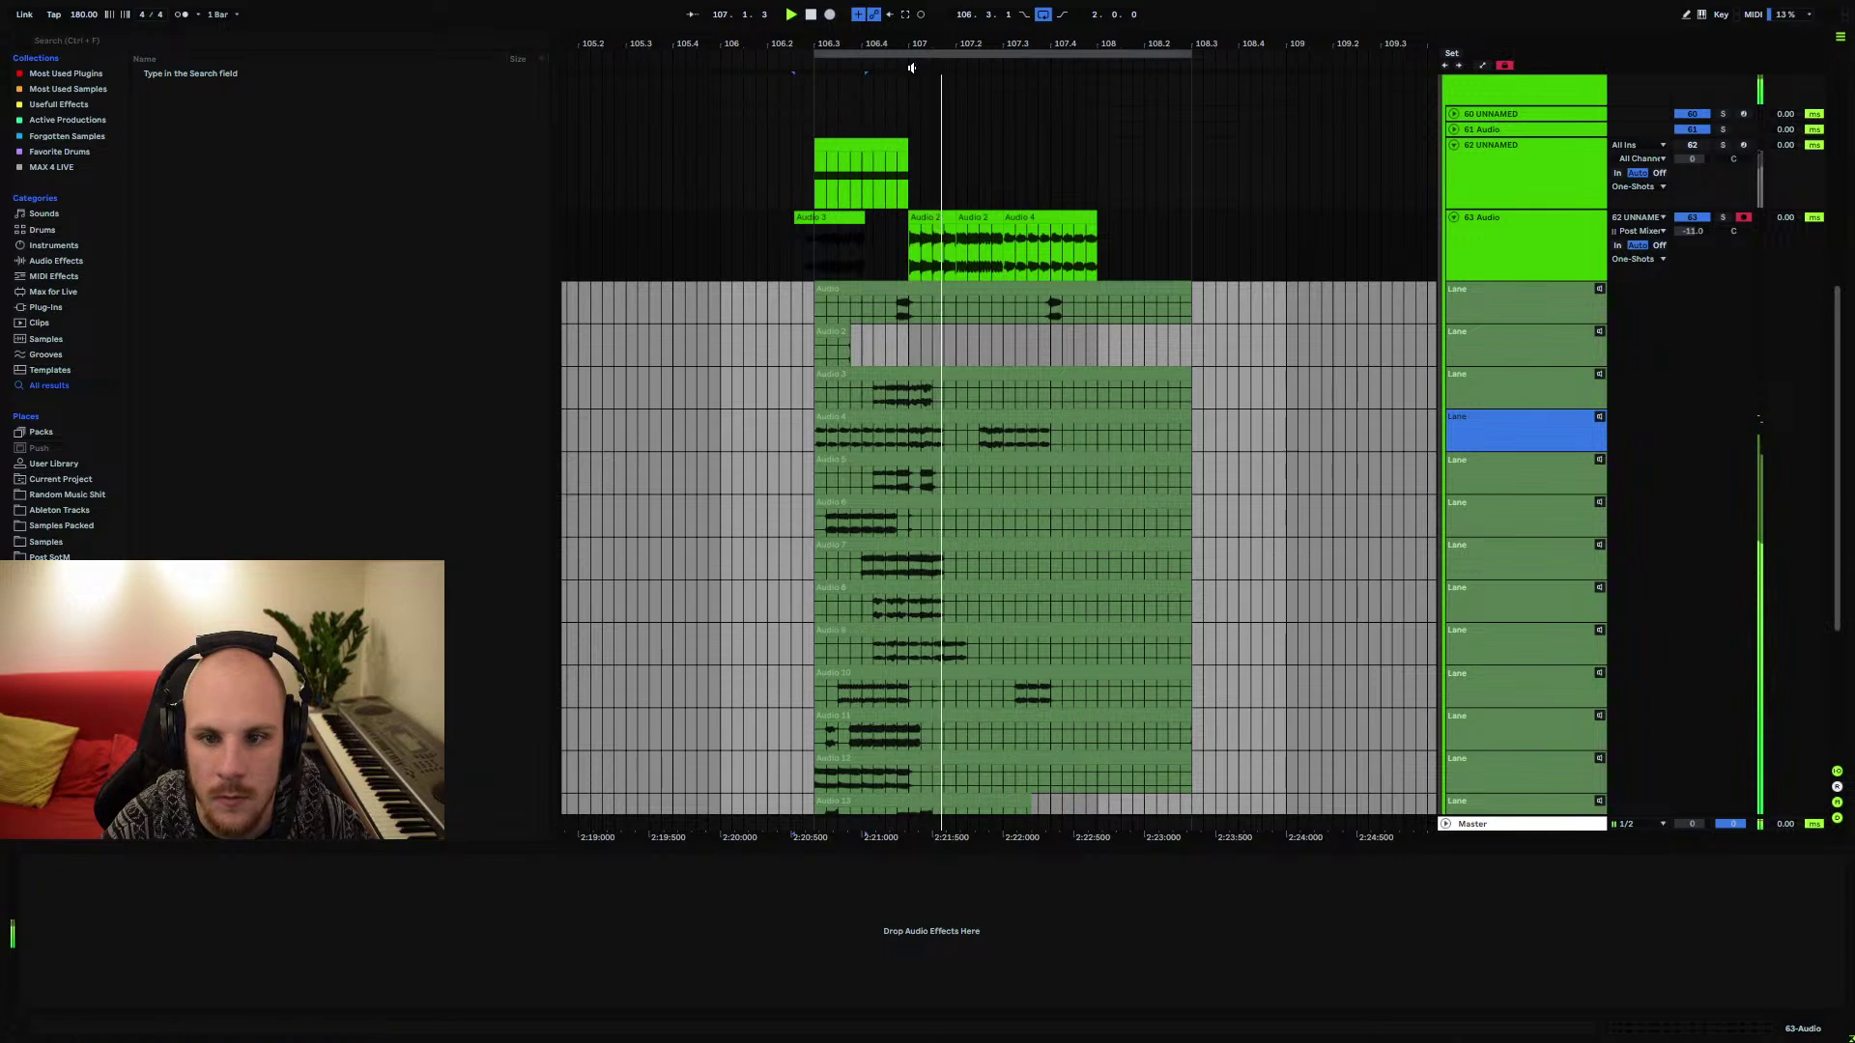
# Extend the loop's start back to bar 101 and play the arrangement from bar 104
pyautogui.scroll(-5, 887, 118)
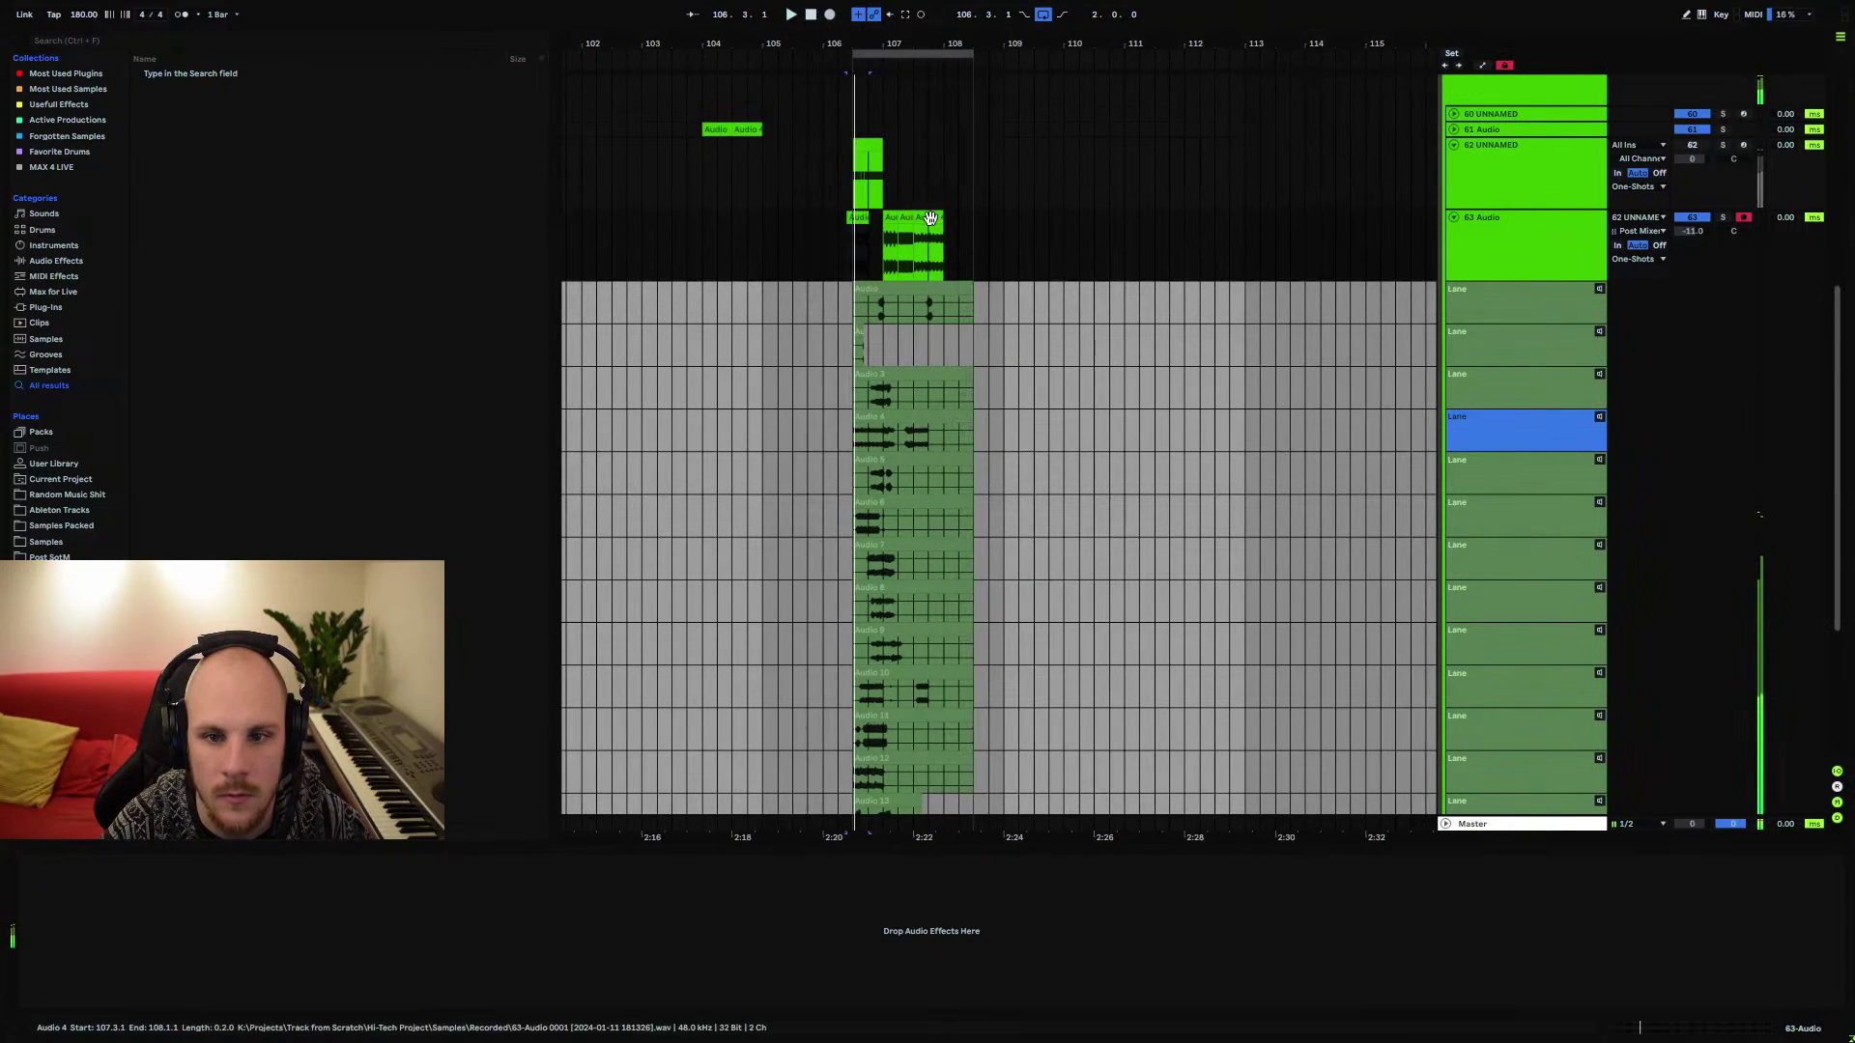
pyautogui.click(928, 263)
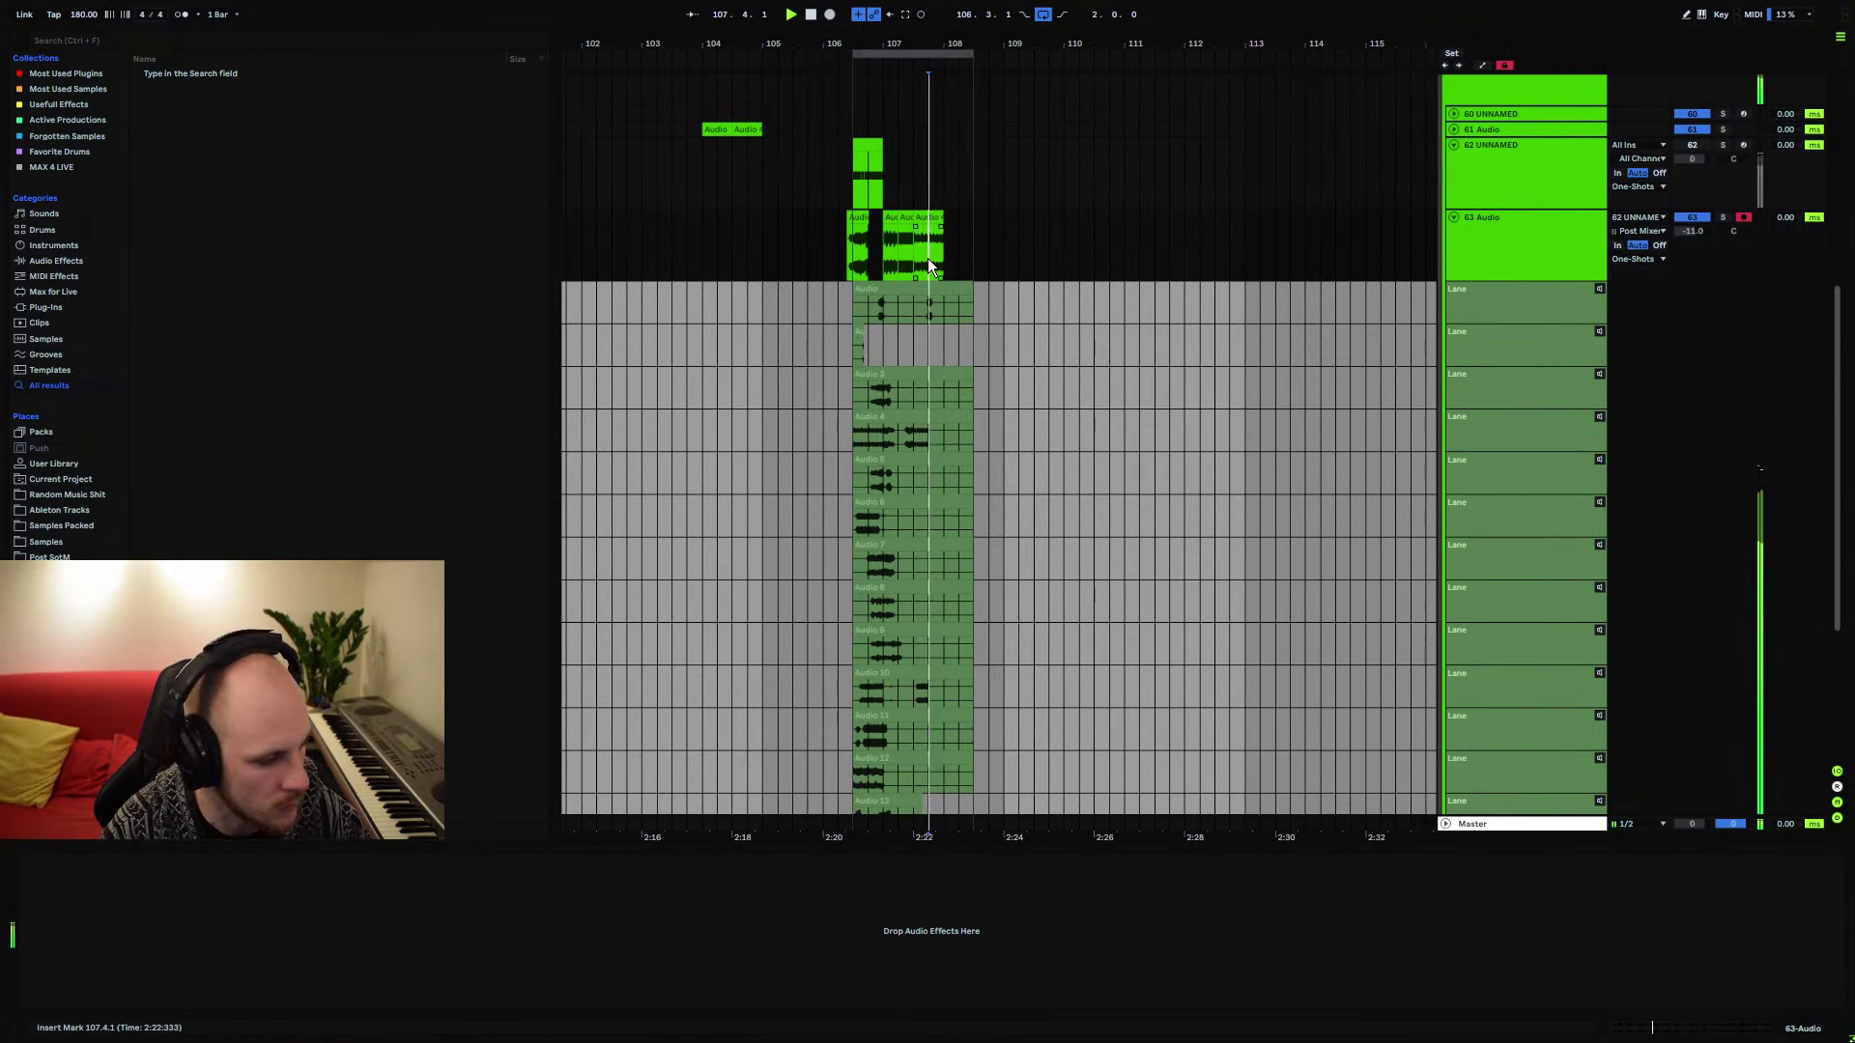
pyautogui.scroll(-5, 918, 51)
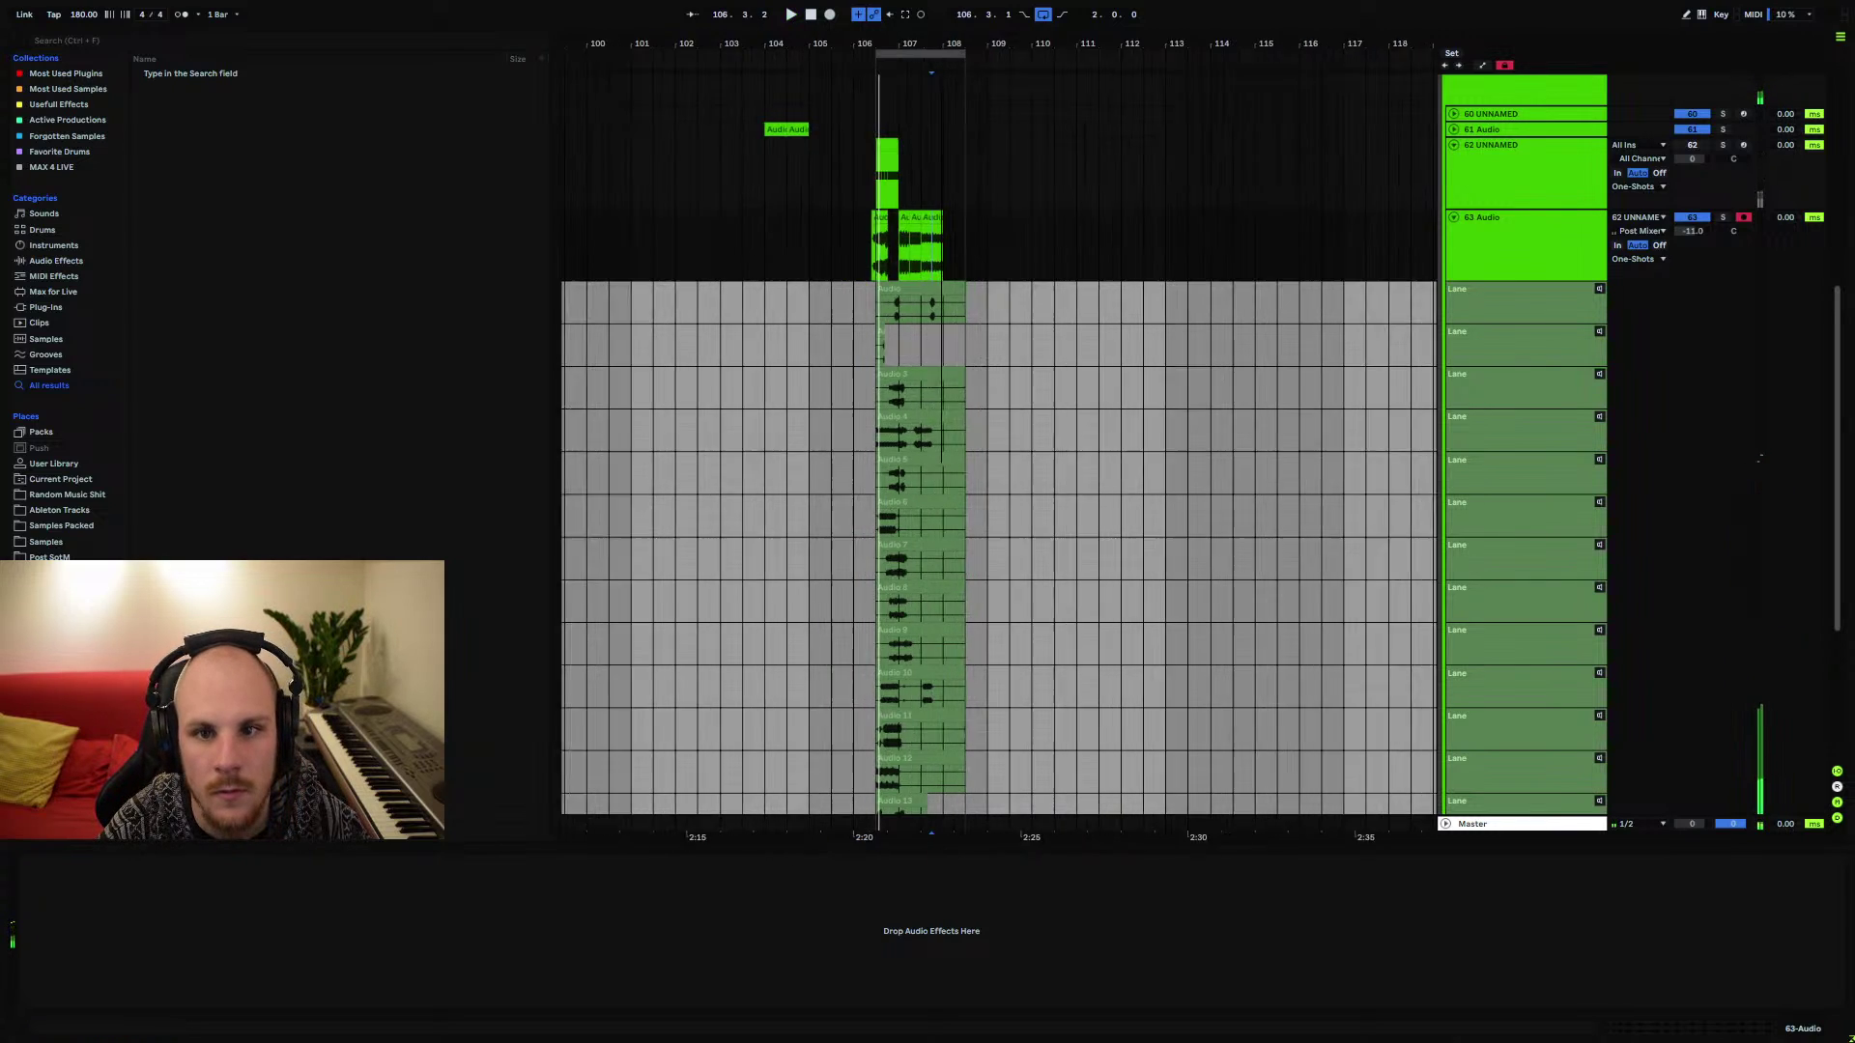
pyautogui.moveTo(910, 51); pyautogui.dragTo(796, 51)
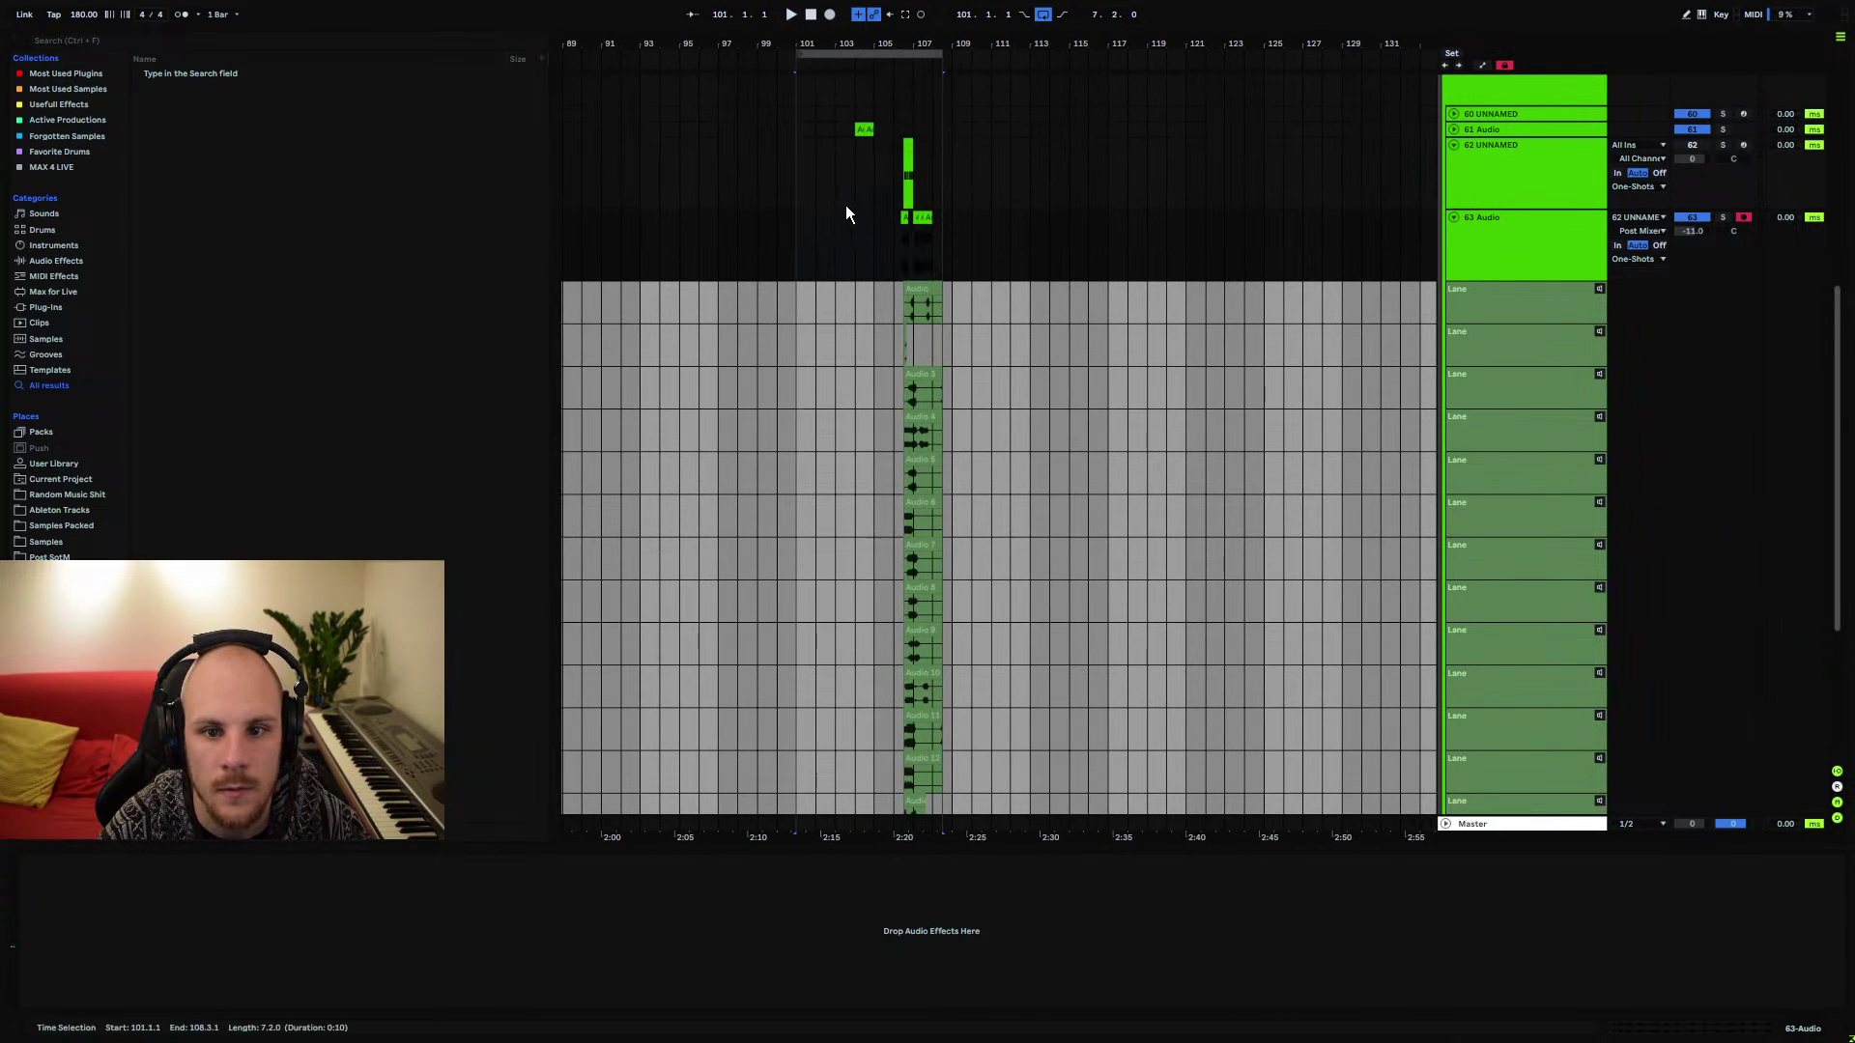
pyautogui.click(857, 228)
# Fold and unfold the 63 Audio track, and extend the loop's end to bar 112 during playback
pyautogui.click(1453, 217)
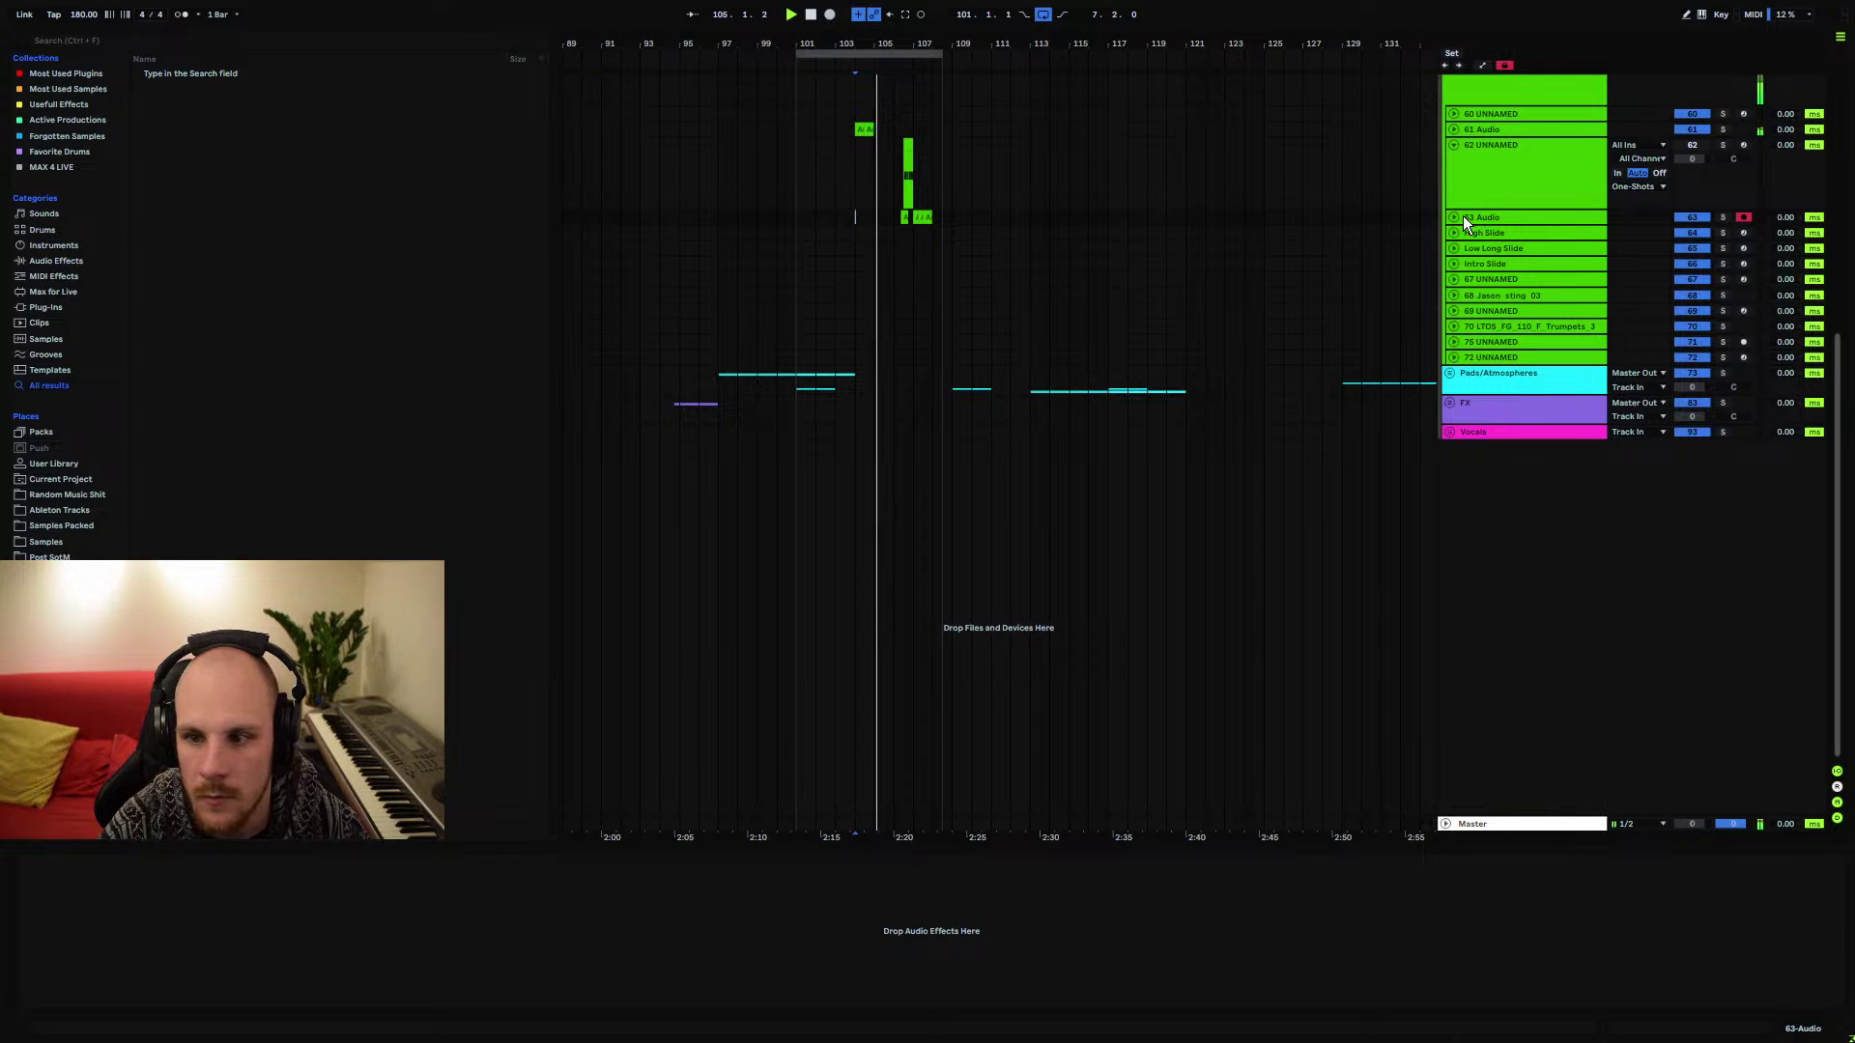
pyautogui.click(1453, 217)
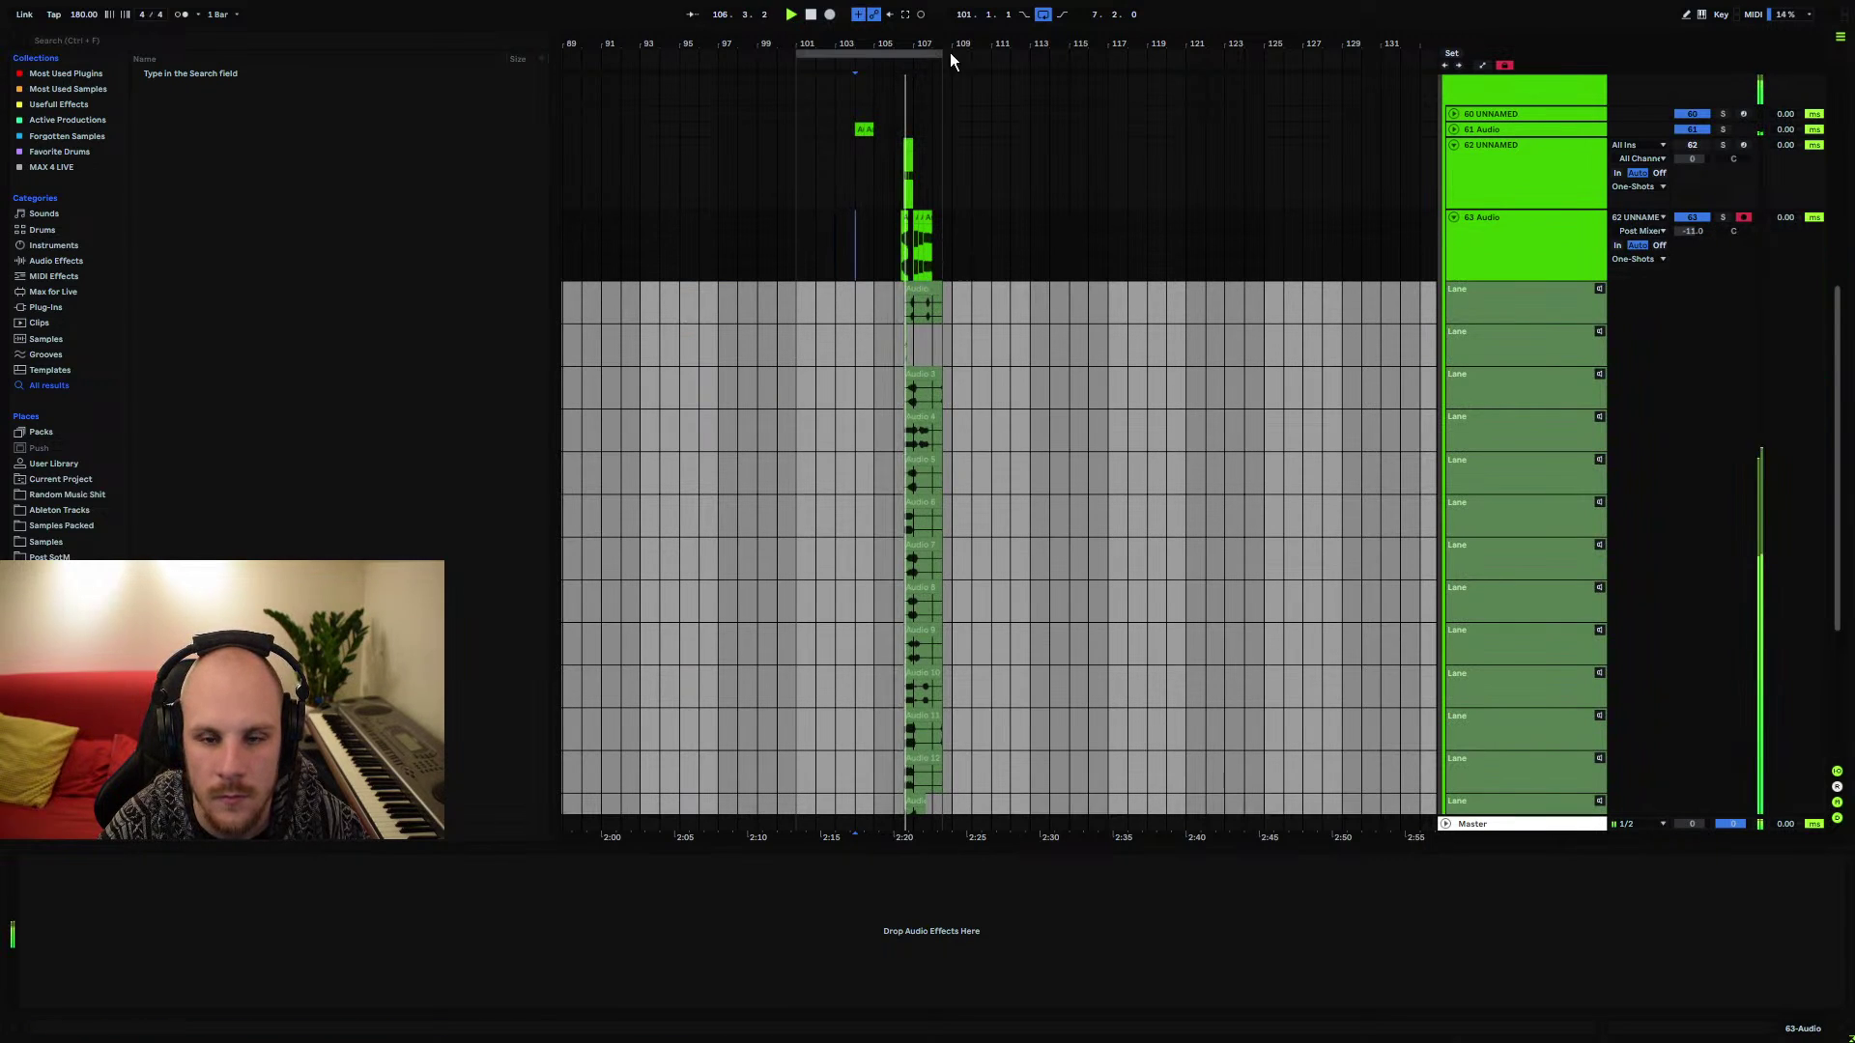
pyautogui.moveTo(945, 52); pyautogui.dragTo(1012, 54)
pyautogui.scroll(6, 913, 88)
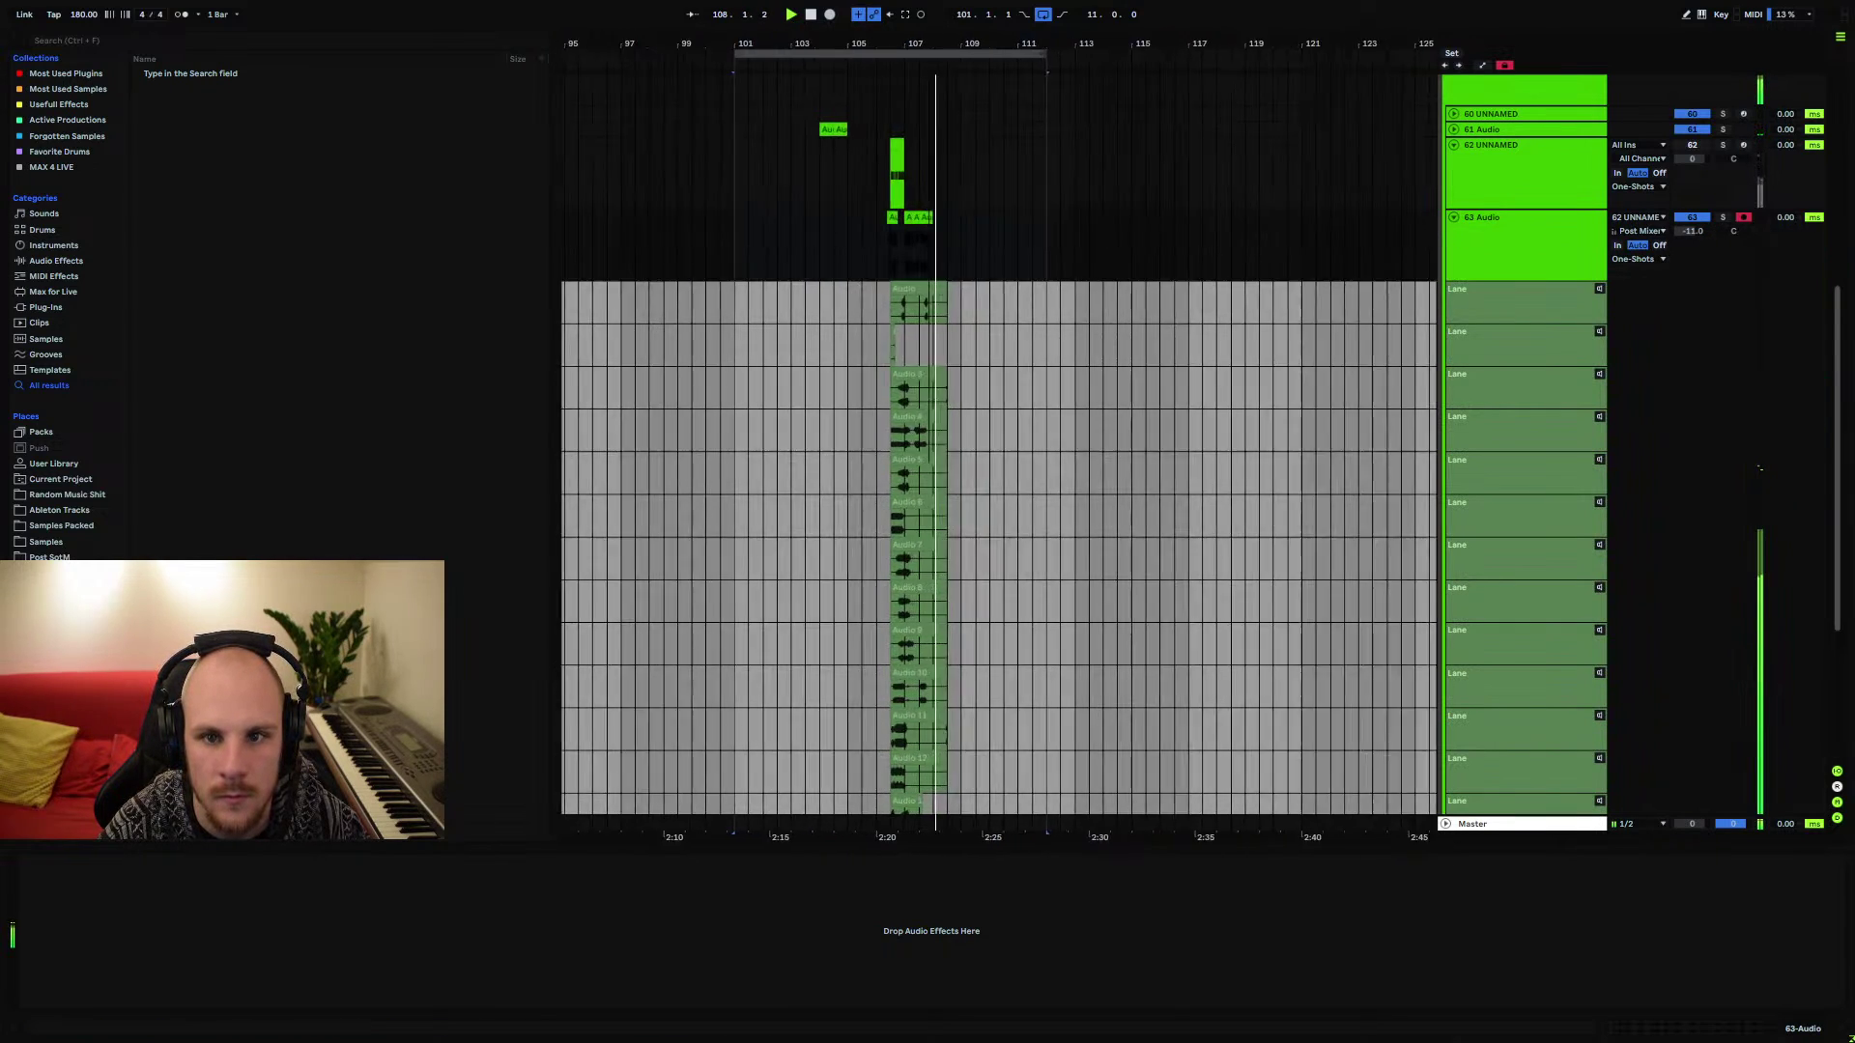
pyautogui.scroll(-5, 912, 88)
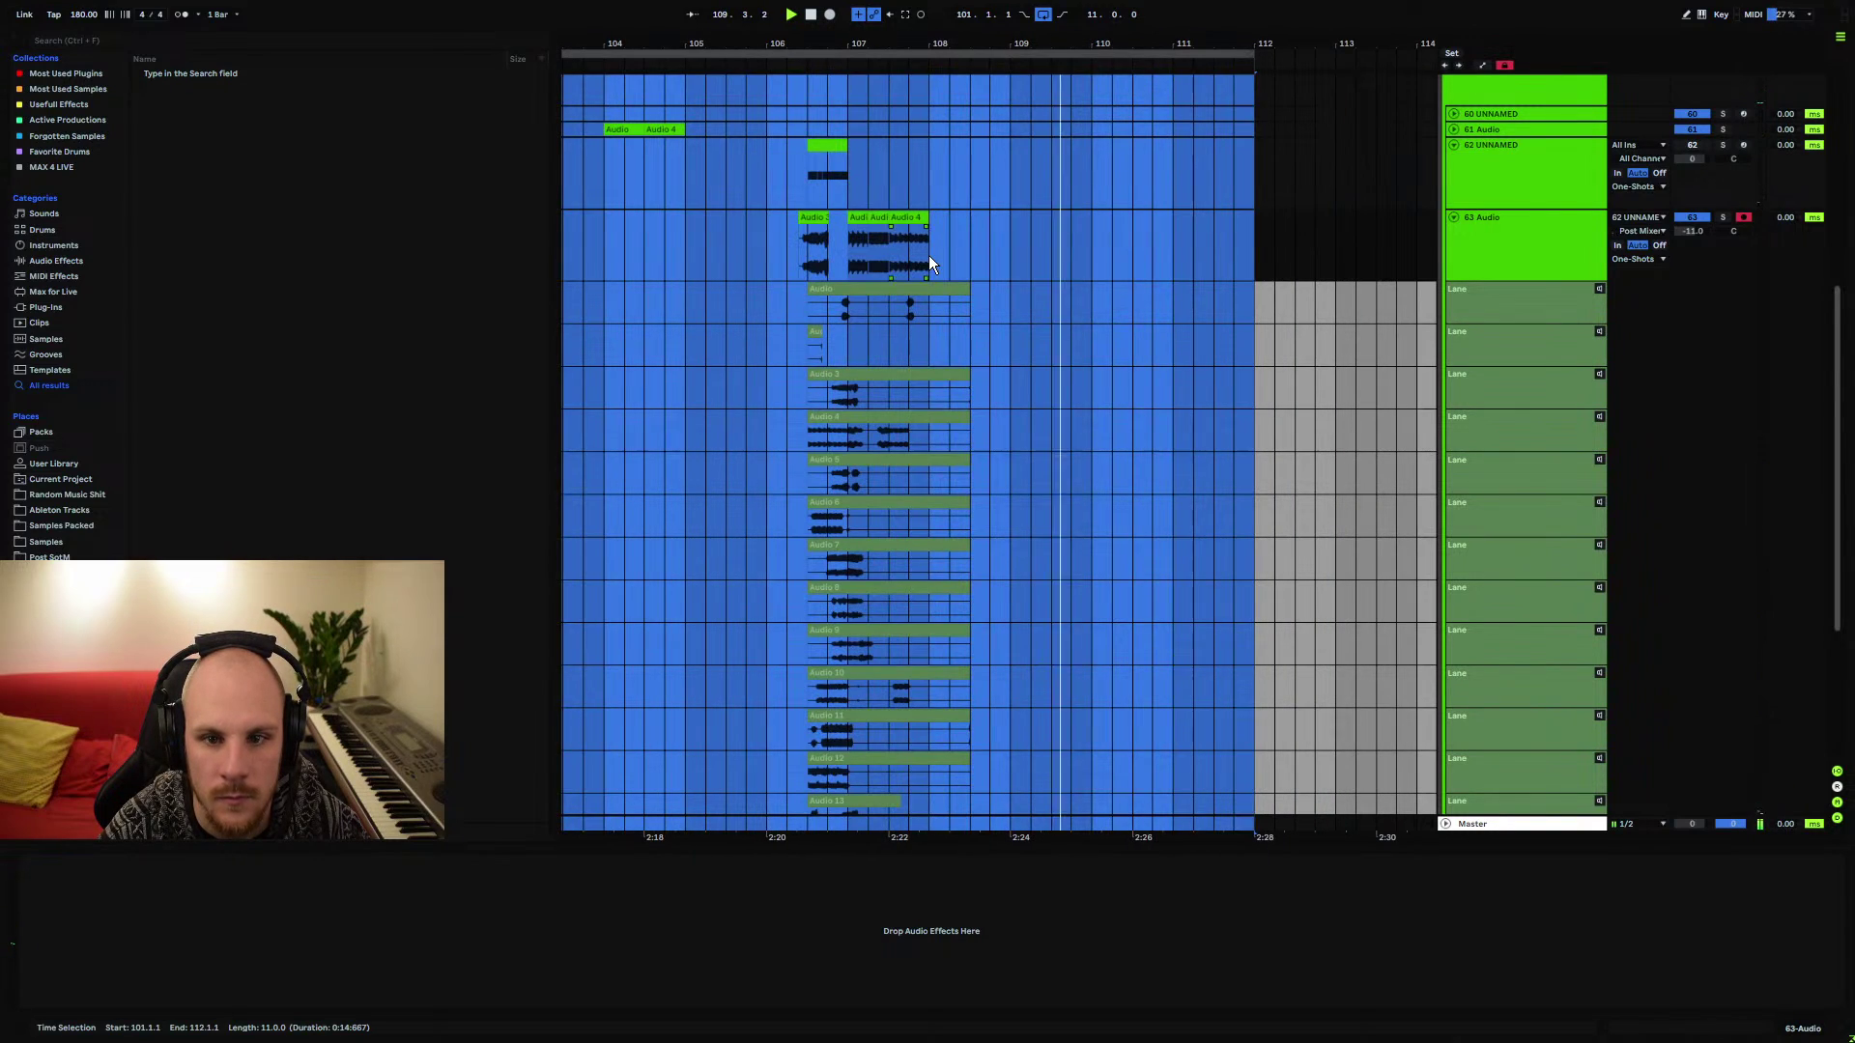
# Copy the Audio 7 take's section from 106.4.1 to 107.2.1 onto the 63 Audio main lane at 111.3.1
pyautogui.click(930, 255)
pyautogui.scroll(-2, 912, 370)
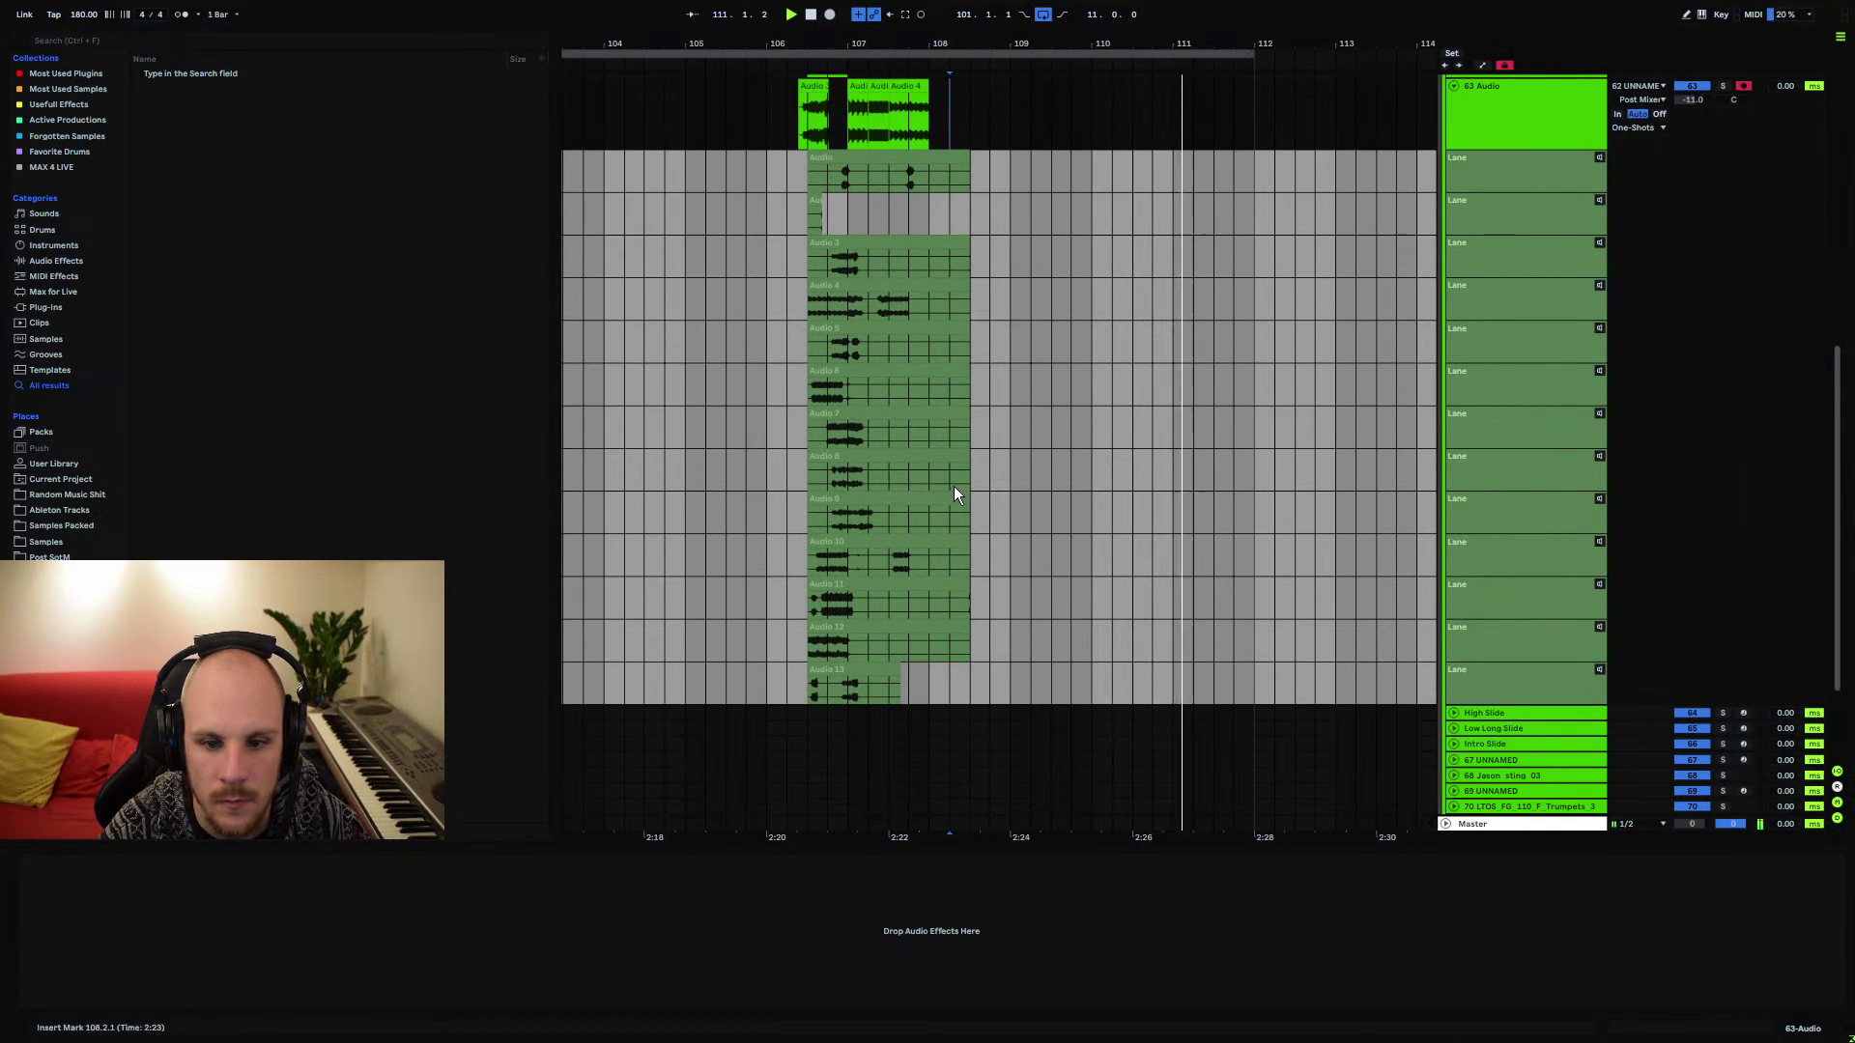
pyautogui.scroll(3, 953, 485)
pyautogui.click(1036, 276)
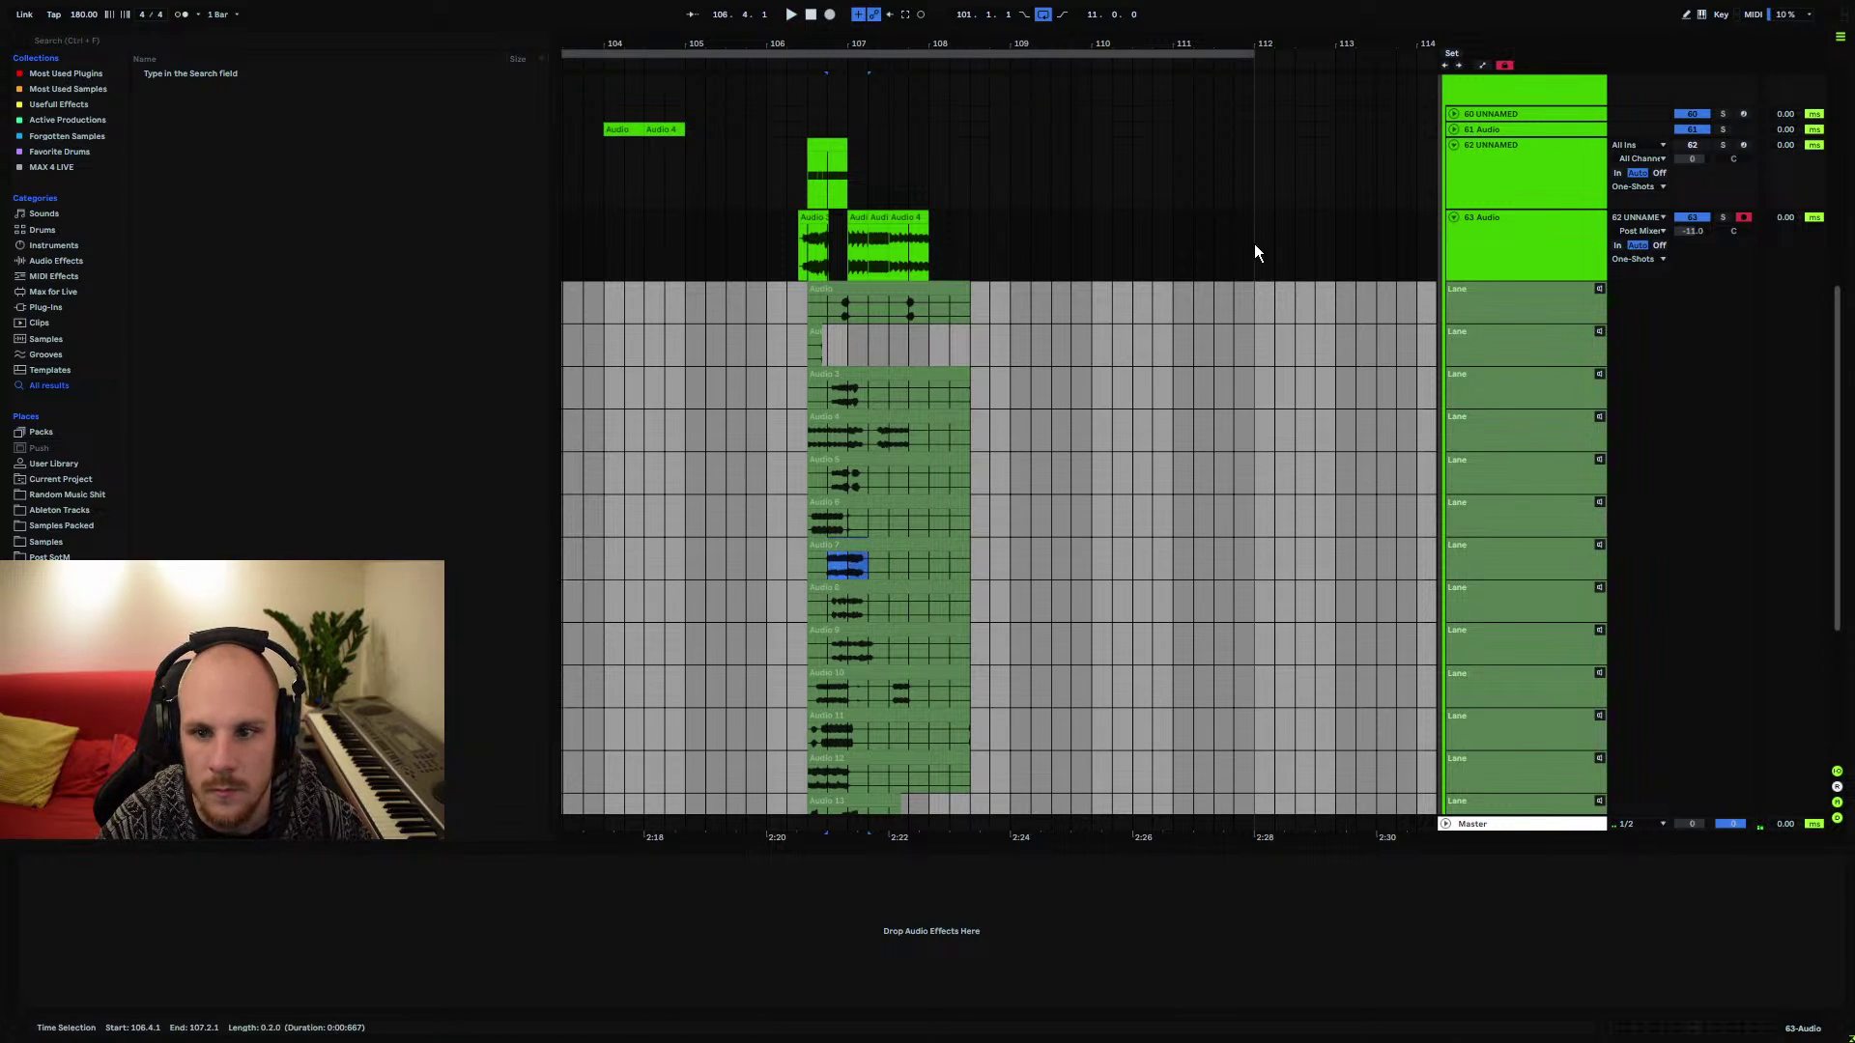
pyautogui.click(1214, 232)
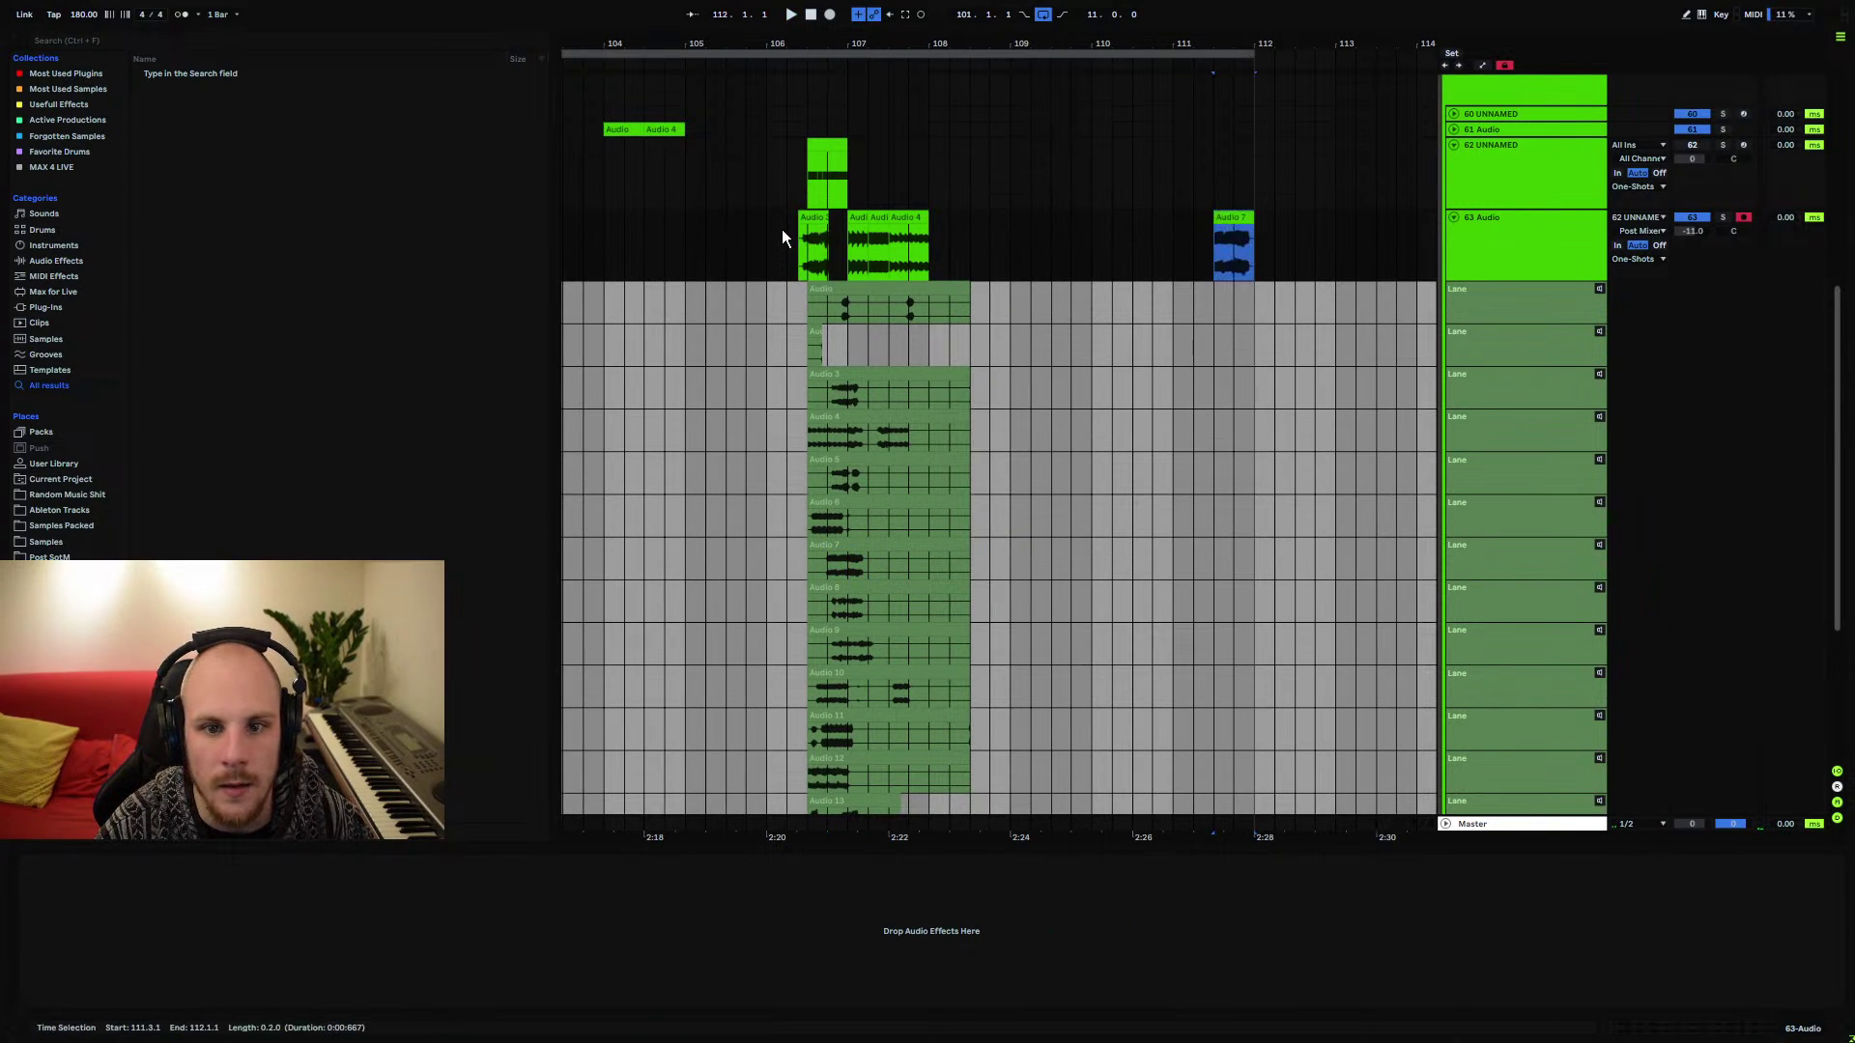
# Move the Audio 7 clip on the 63 Audio main lane from 111.3.1 to start at 110.2.1
pyautogui.click(769, 230)
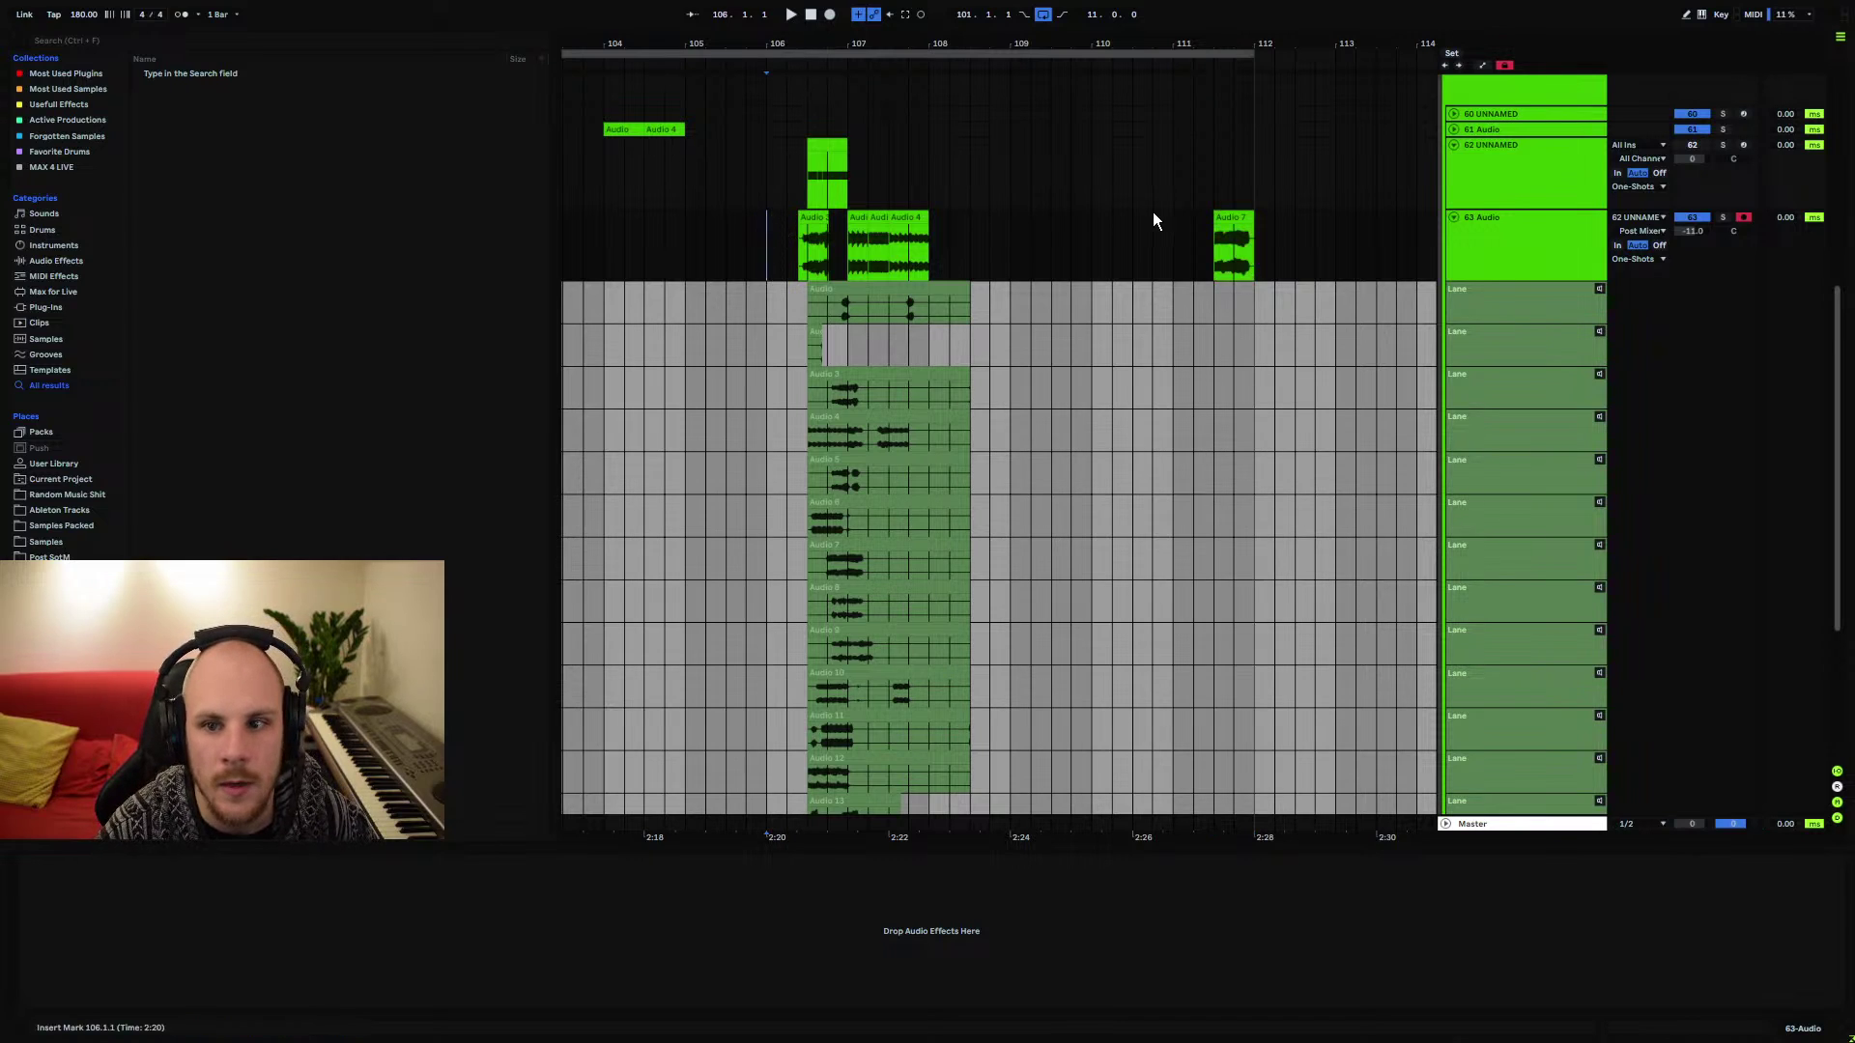
pyautogui.click(1127, 232)
pyautogui.hotkey('ctrl', 'v')
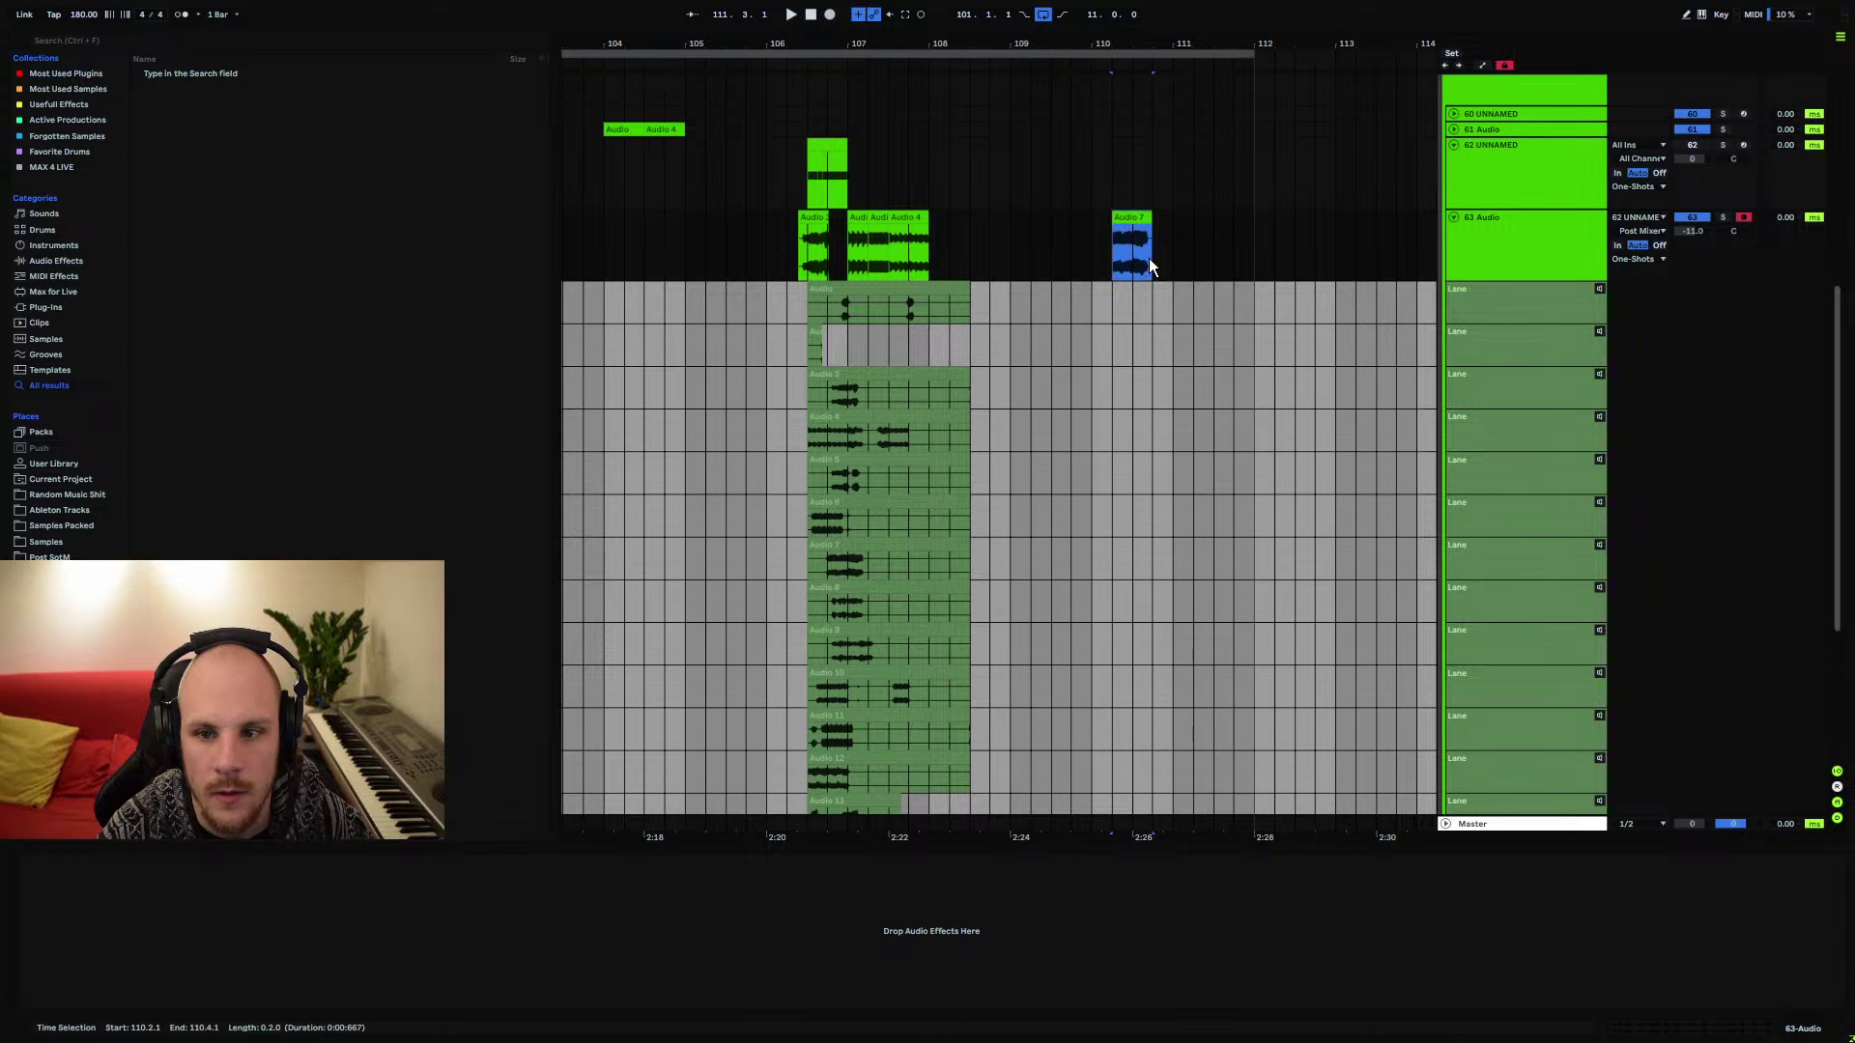
# Audition the Audio 7 clip on the 63 Audio main lane by playing from just before 110.2.1
pyautogui.press('z')
pyautogui.moveTo(1122, 229); pyautogui.dragTo(1138, 229)
pyautogui.click(1019, 251)
pyautogui.press('space')
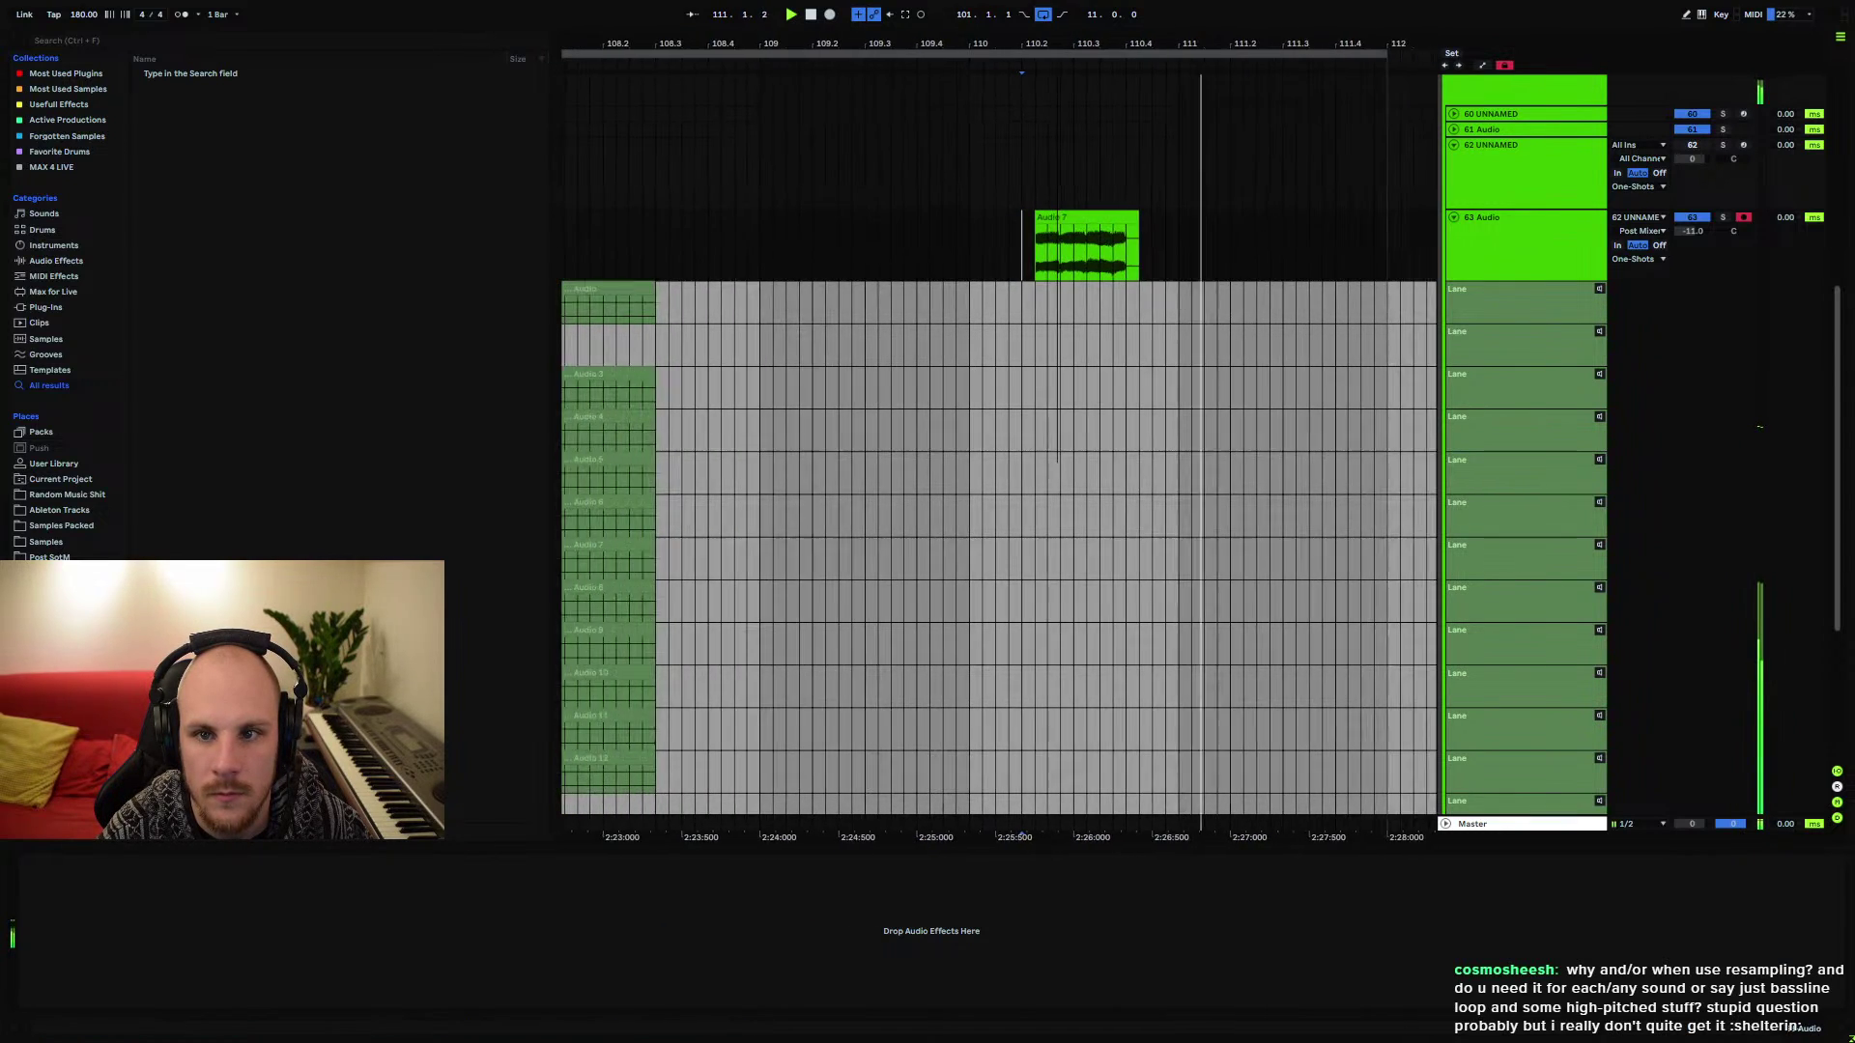
pyautogui.scroll(2, 1058, 145)
pyautogui.click(1065, 226)
pyautogui.moveTo(1065, 228); pyautogui.dragTo(1044, 240)
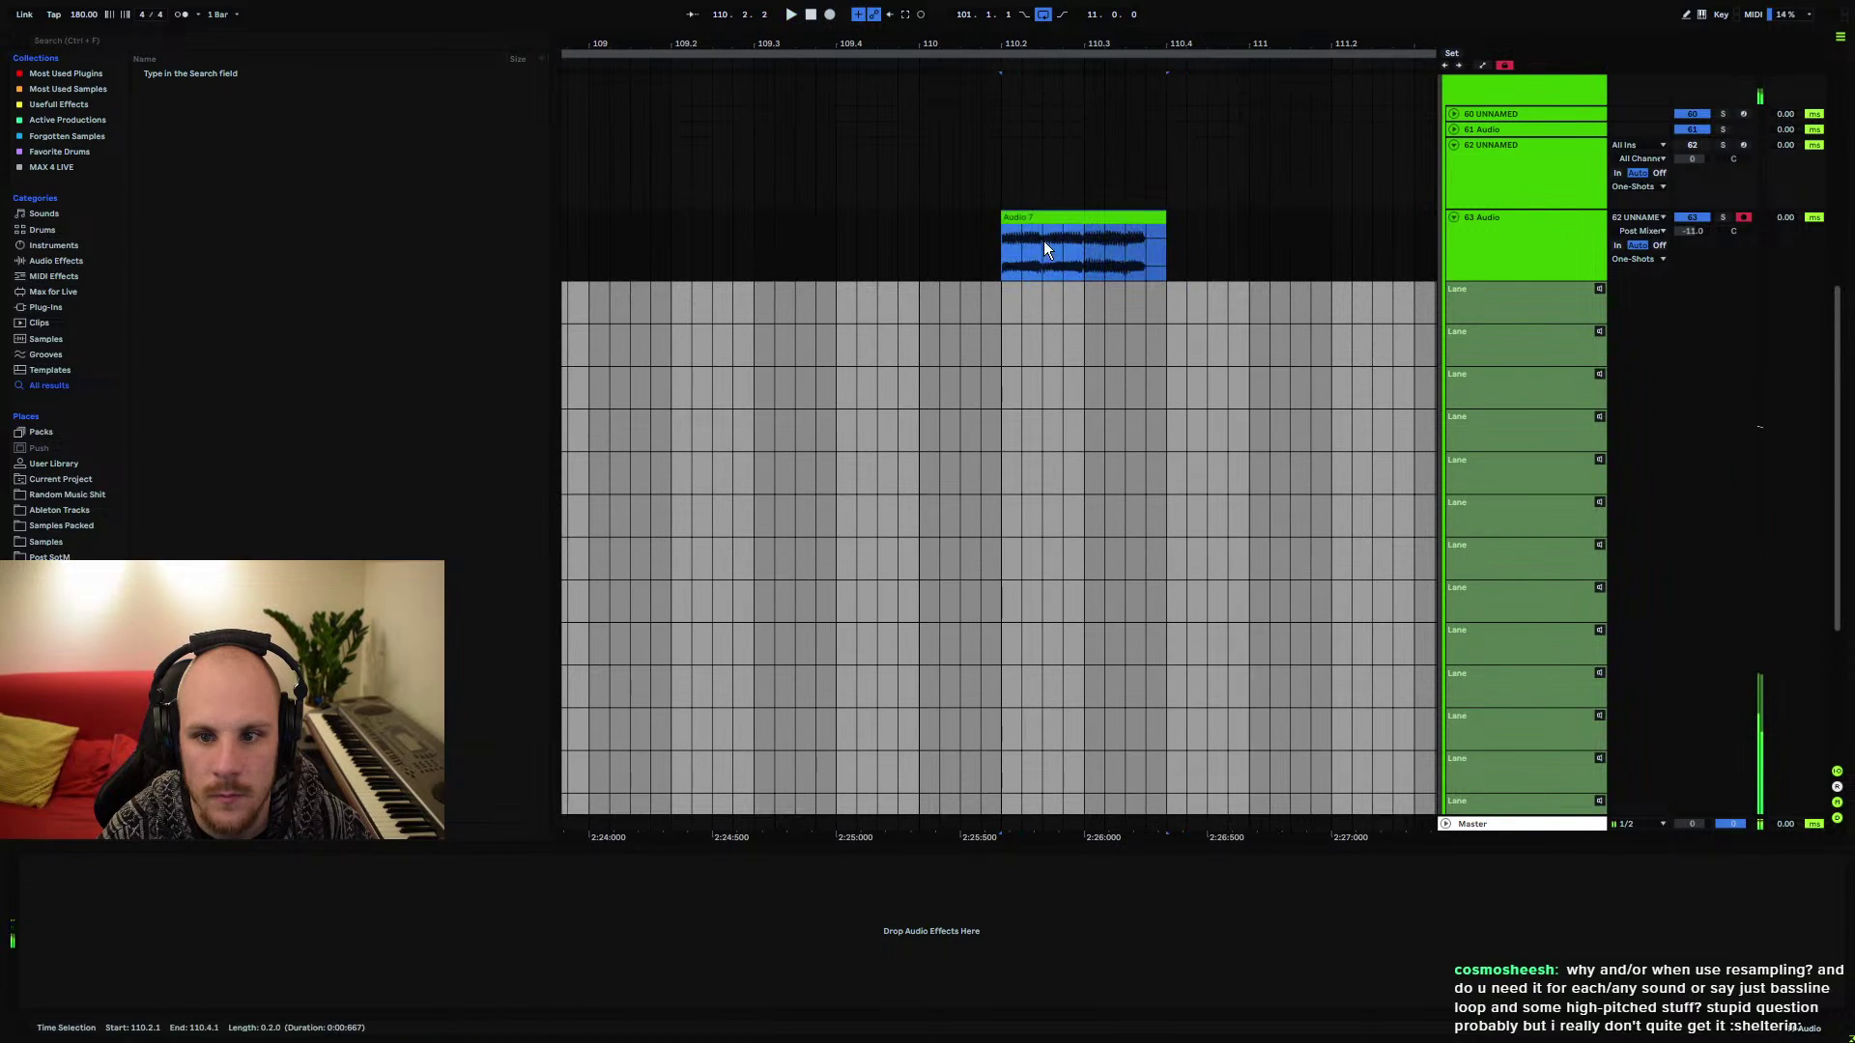
# Solo 63 Audio and audition its Audio 4 take lane from 107.2.3
pyautogui.moveTo(1058, 50); pyautogui.dragTo(859, 416)
pyautogui.click(855, 442)
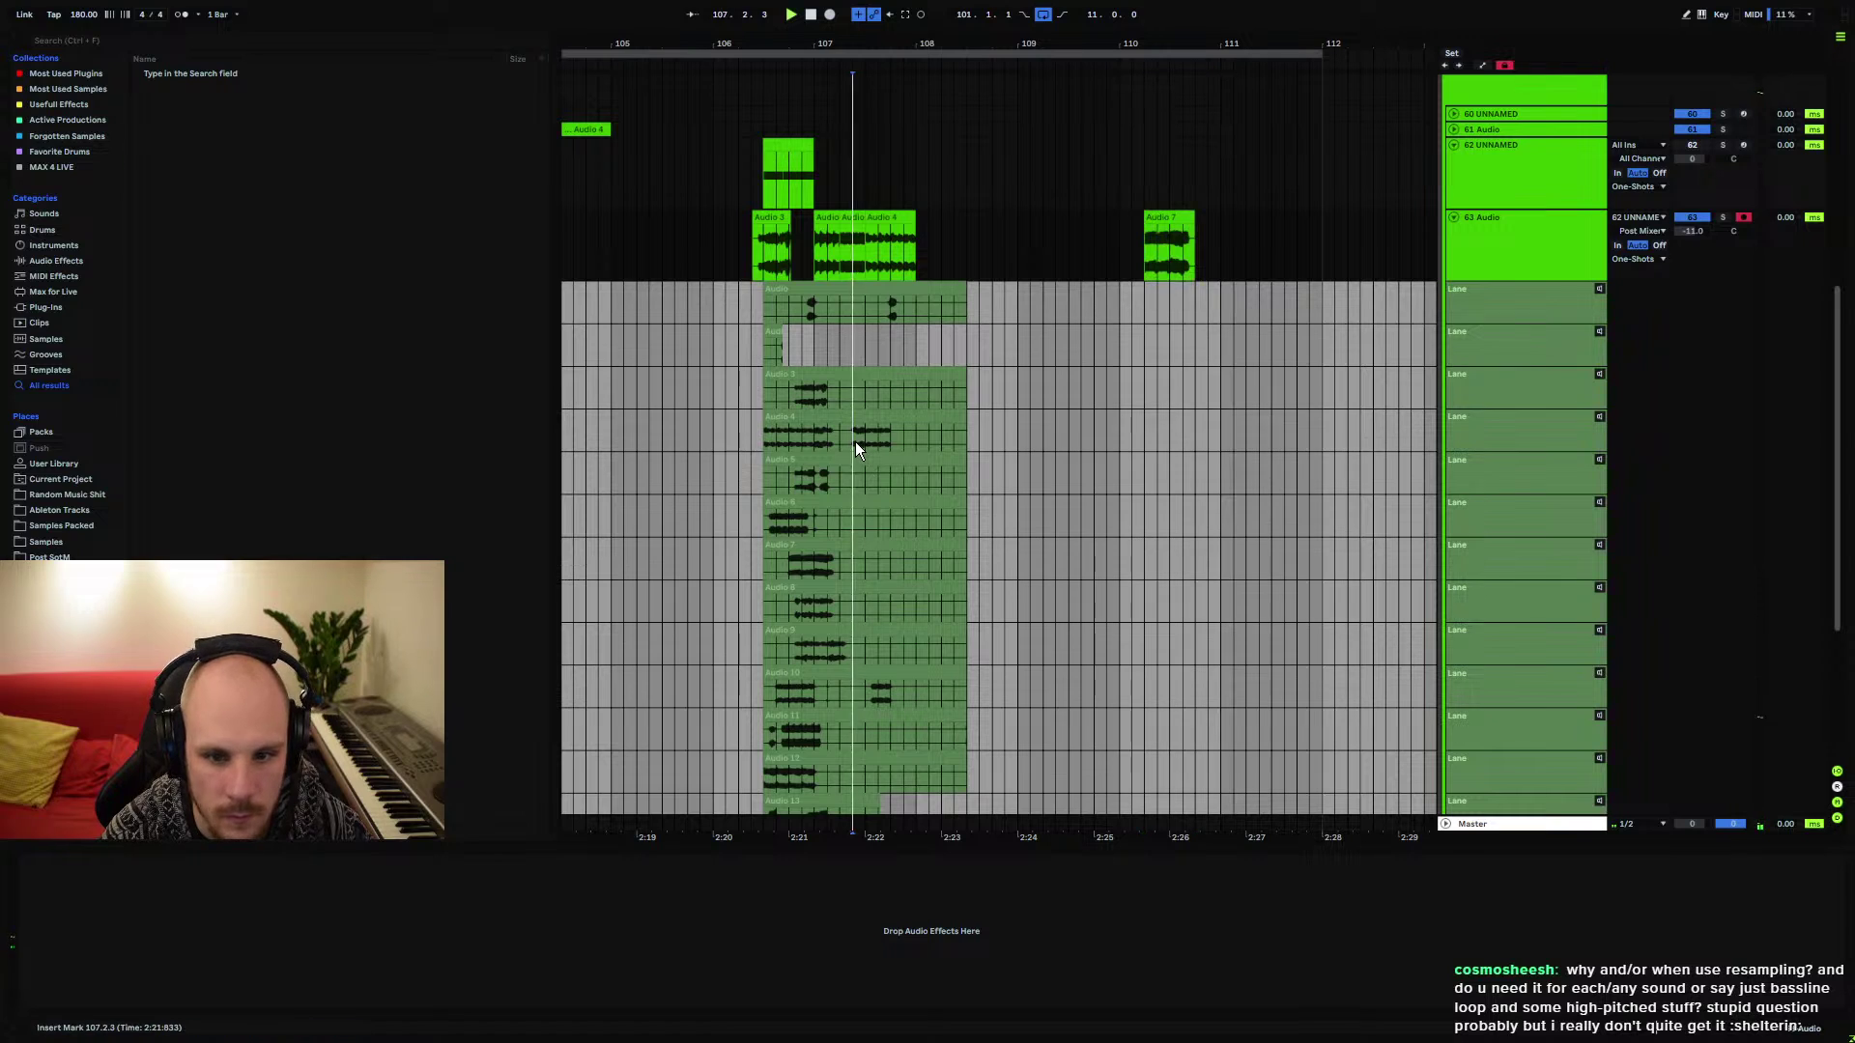
pyautogui.press('space')
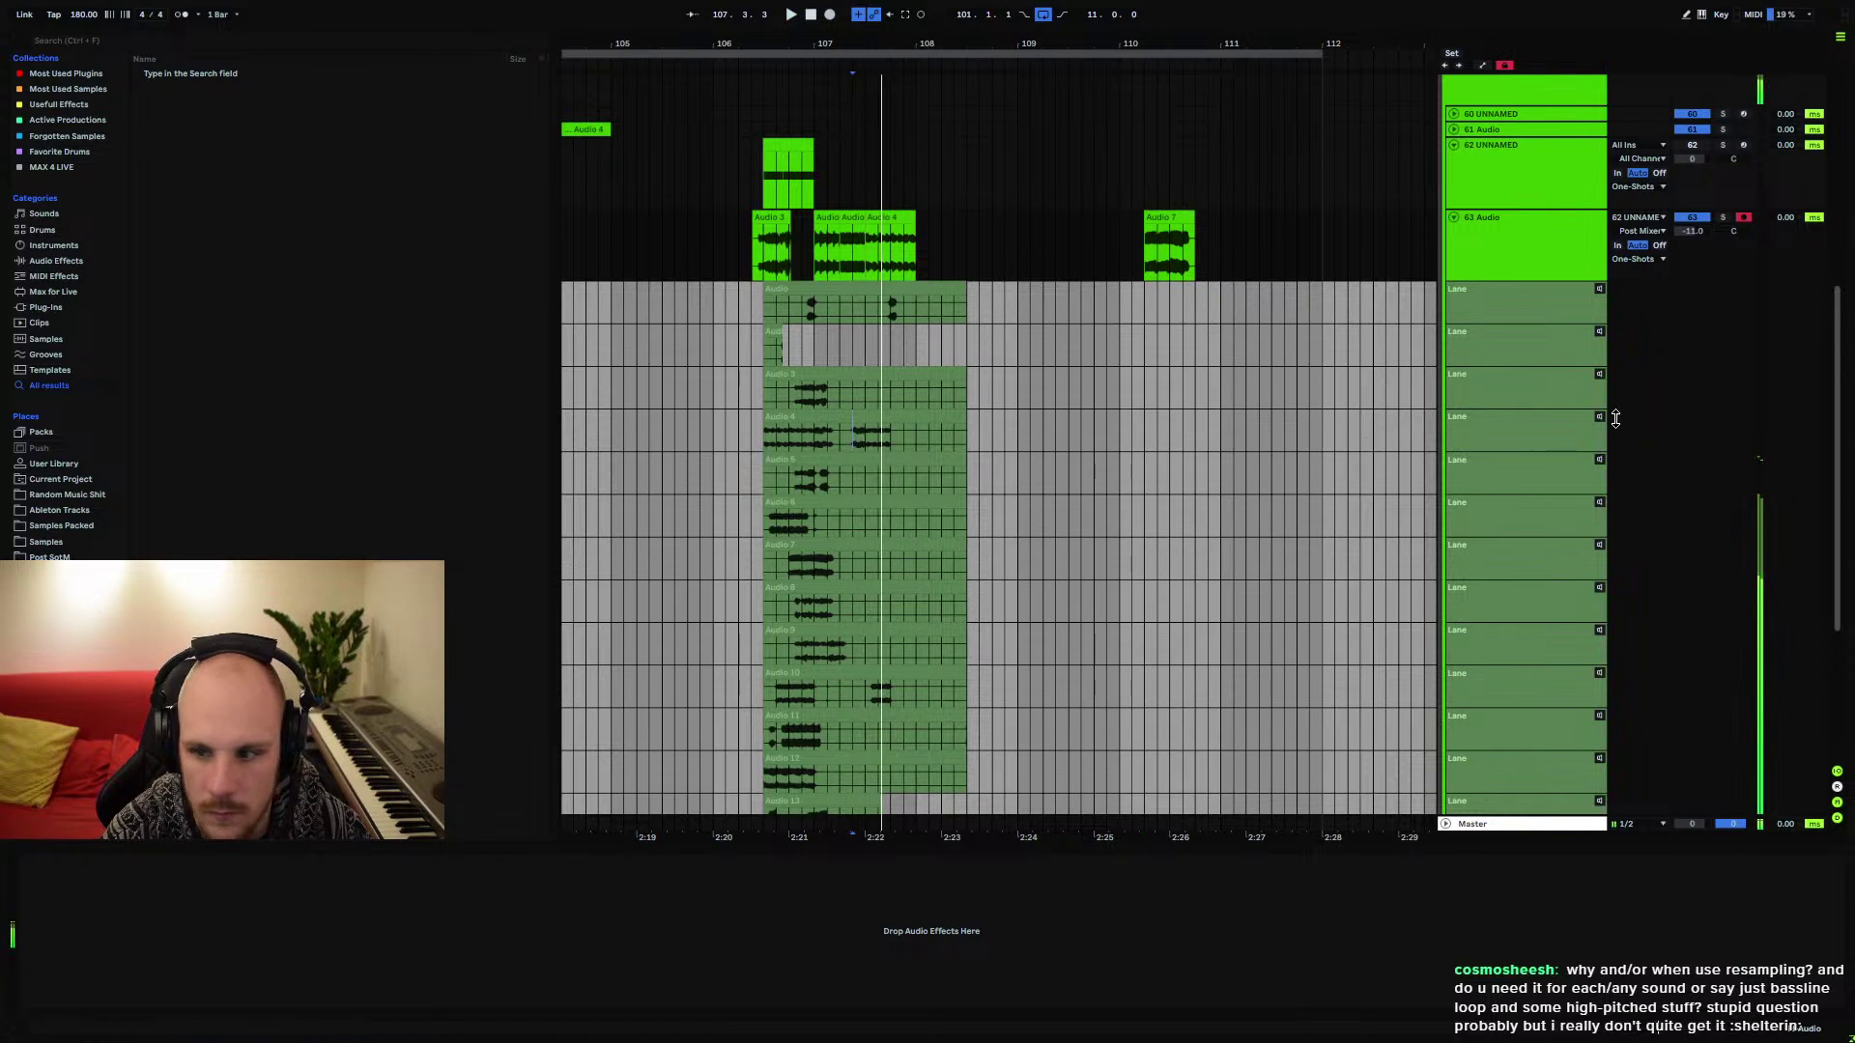
pyautogui.click(1723, 219)
pyautogui.click(1600, 419)
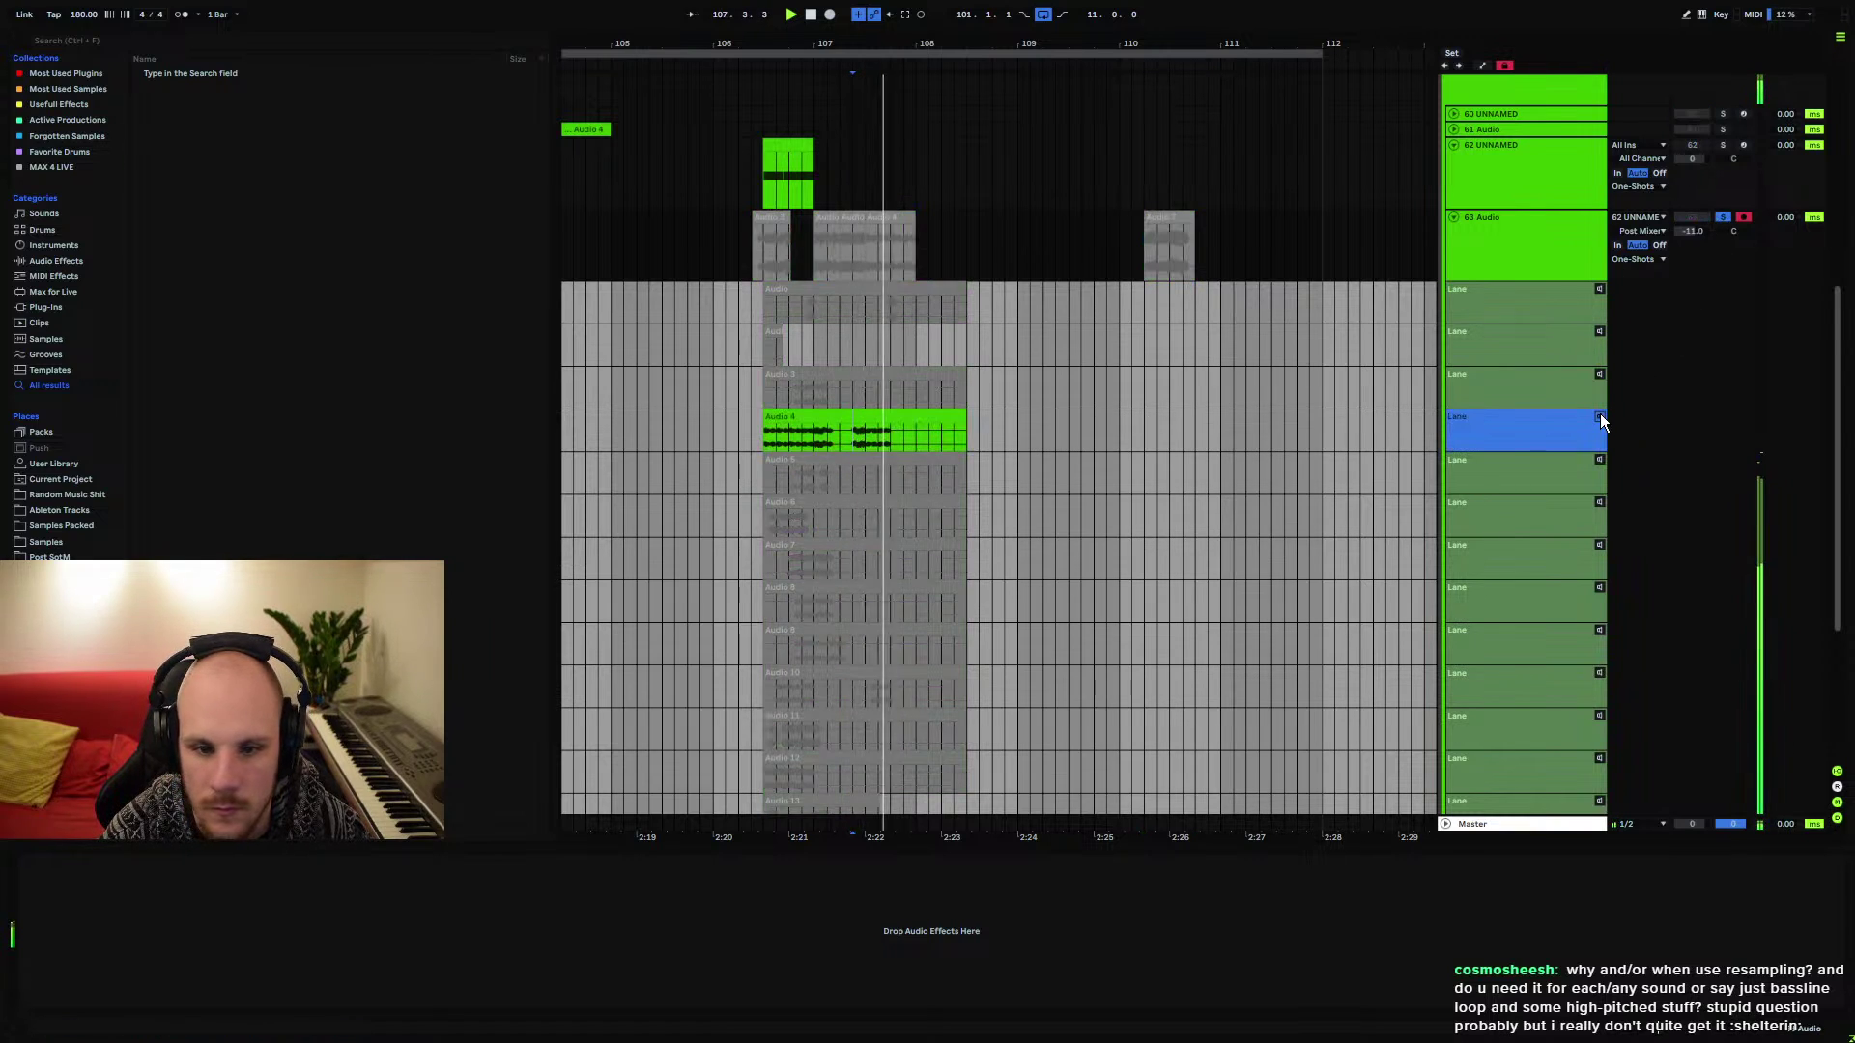
# Copy the Audio 4 take's 0.1.2-long section from 107.2.3 onto the 63 Audio main lane at 110.4.1 and unsolo the track
pyautogui.moveTo(879, 432); pyautogui.dragTo(893, 419)
pyautogui.hotkey('ctrl', 'c')
pyautogui.click(1200, 244)
pyautogui.hotkey('ctrl', 'v')
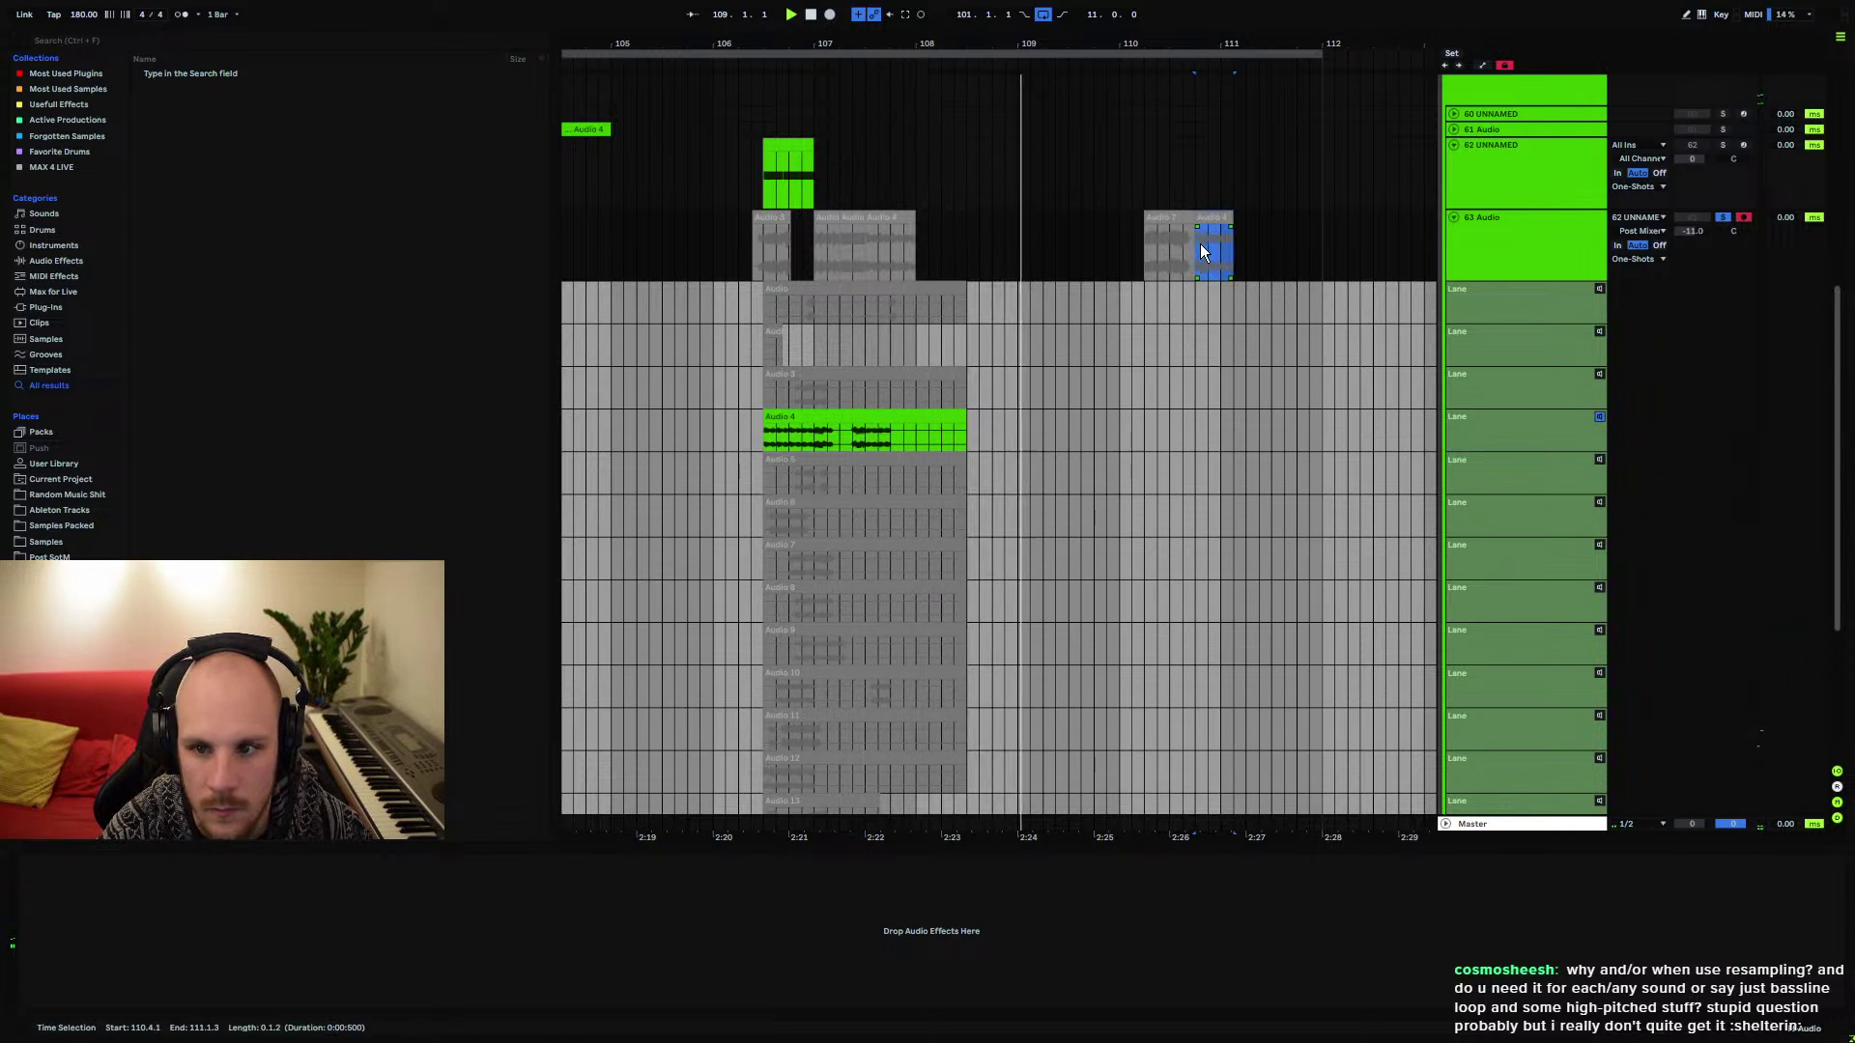
pyautogui.click(1722, 217)
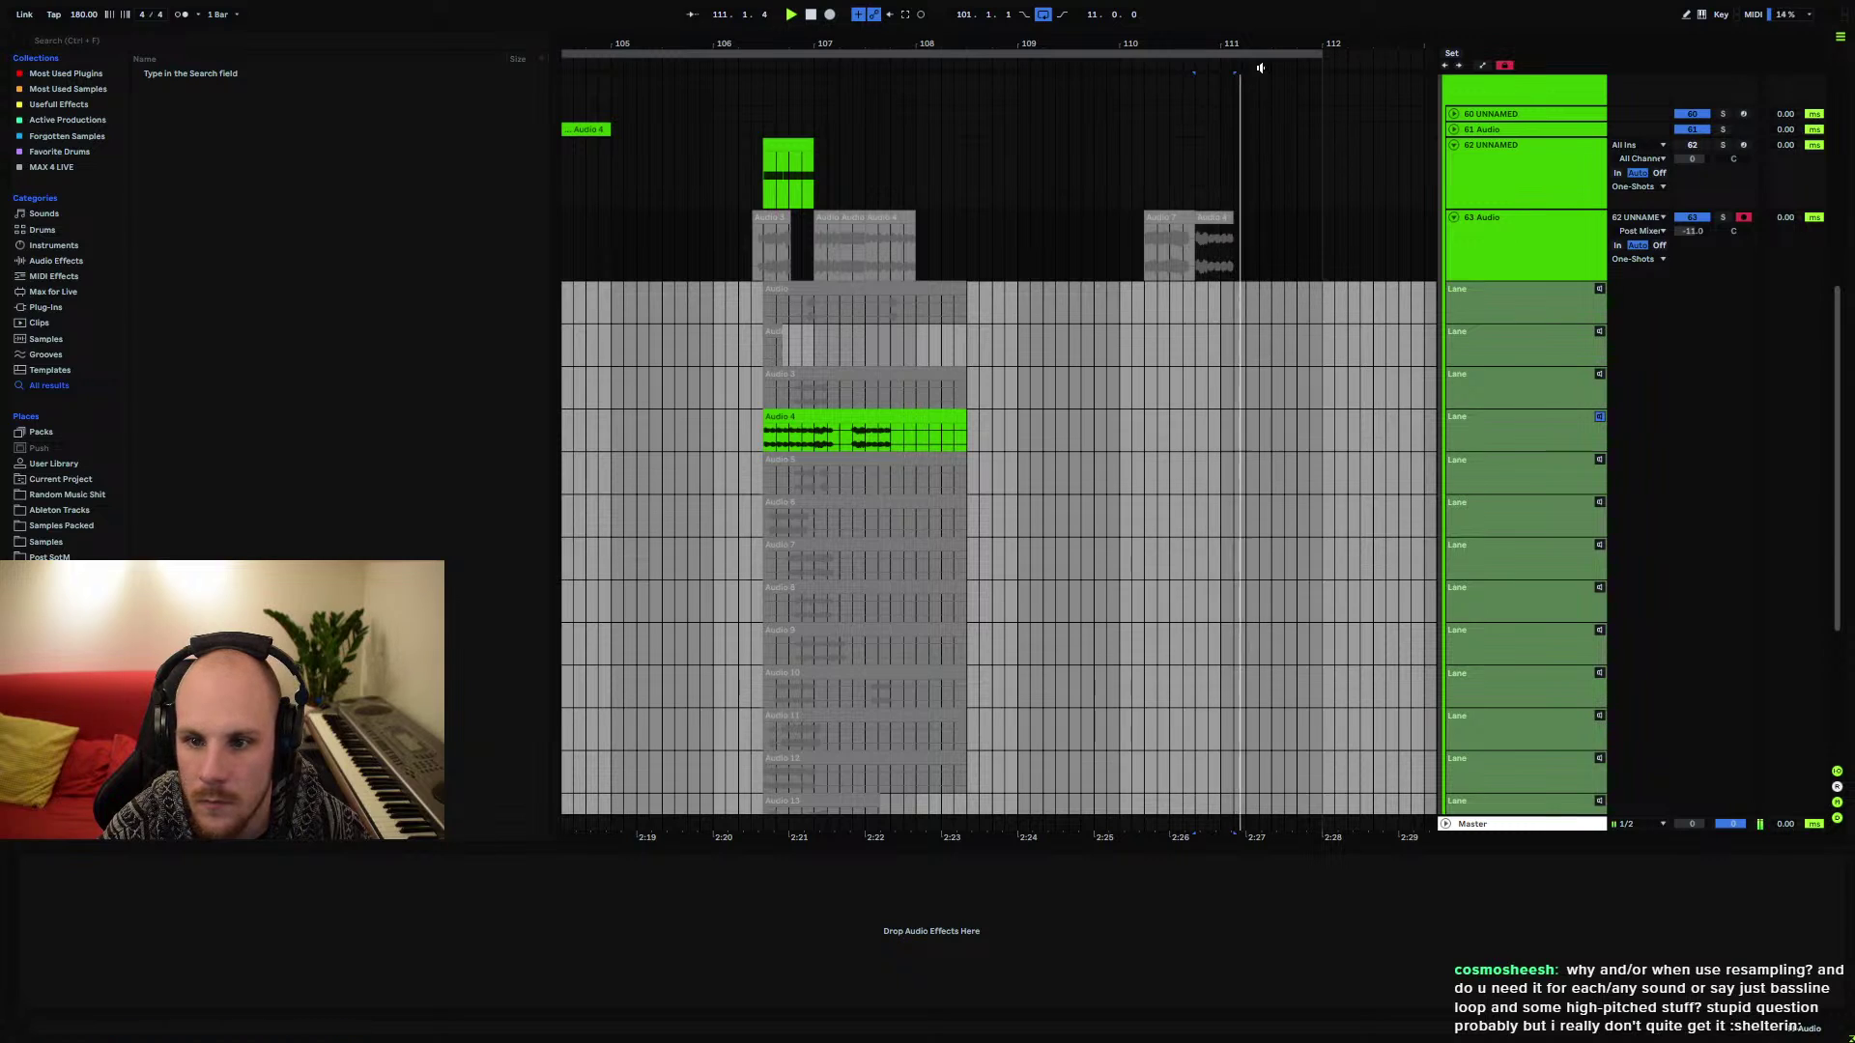
pyautogui.click(1197, 417)
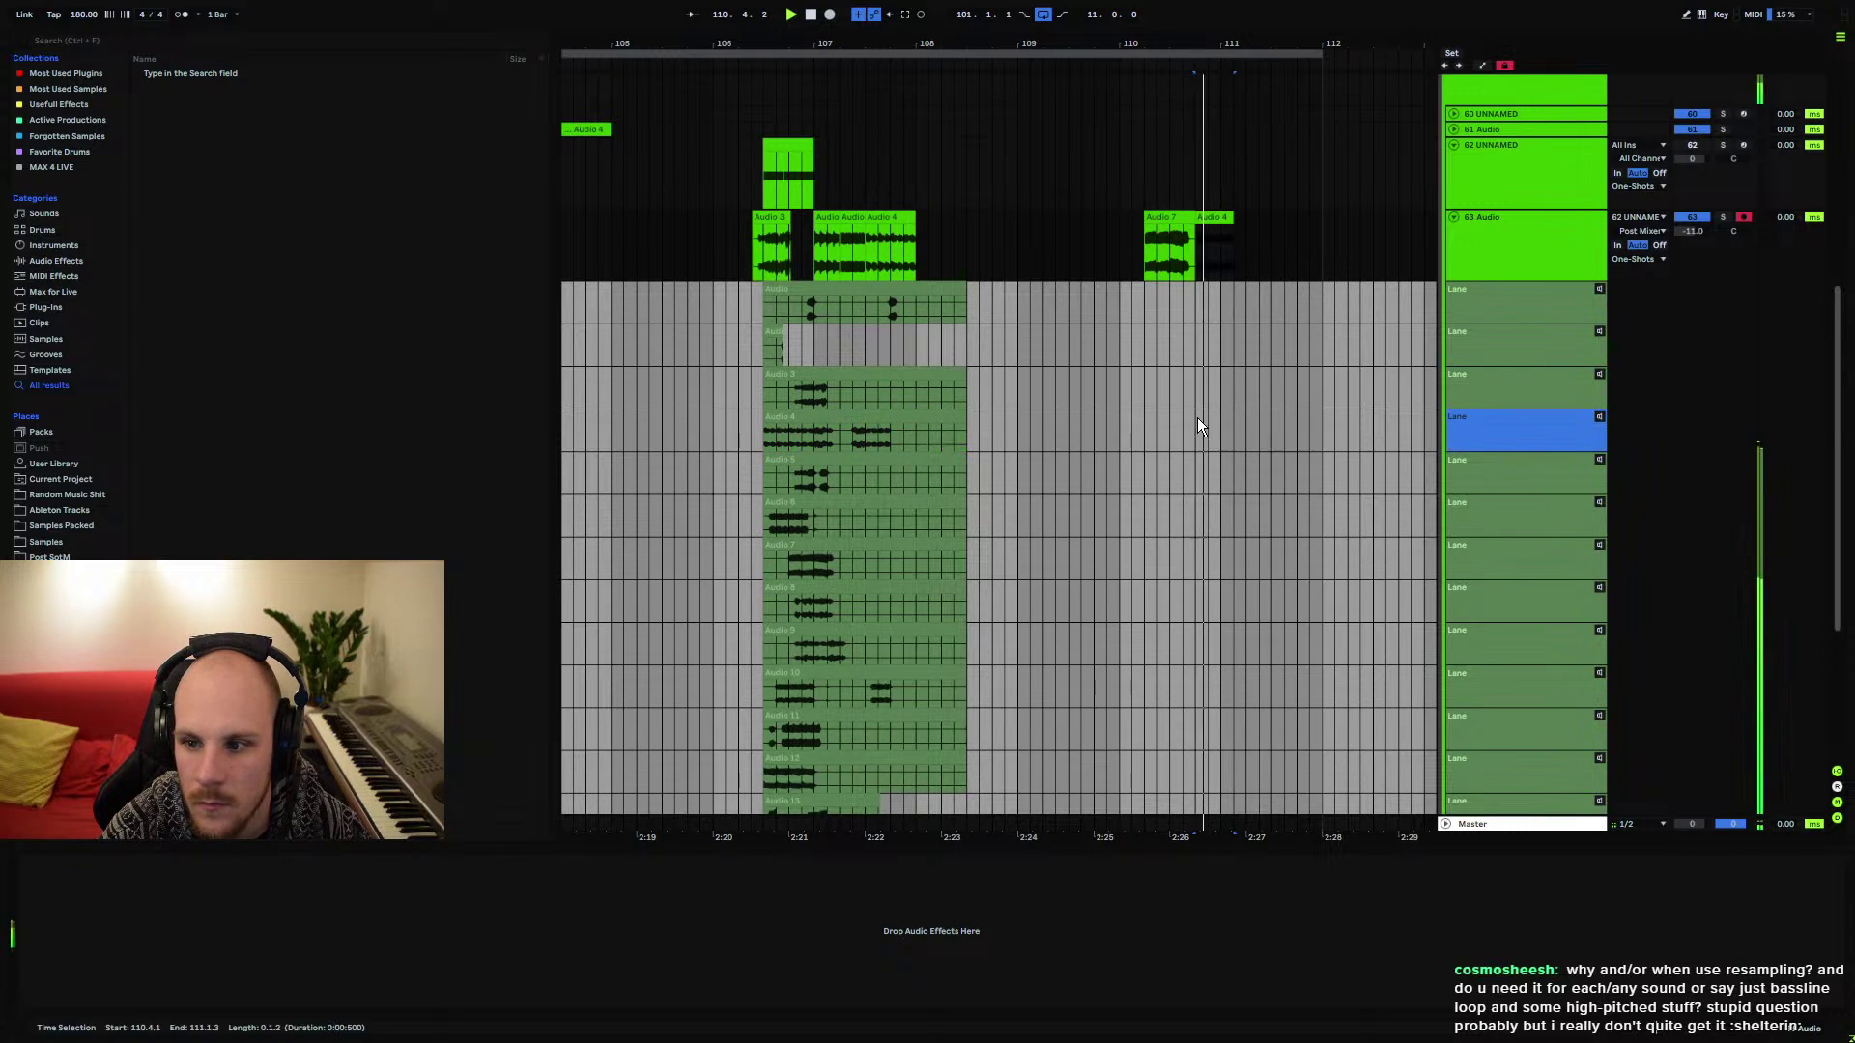
# Move the Audio 4 clip on the 63 Audio main lane to start at 110.4.3 and play the result
pyautogui.click(1142, 250)
pyautogui.moveTo(1232, 45); pyautogui.dragTo(1222, 82)
pyautogui.moveTo(1069, 212); pyautogui.dragTo(1104, 219)
pyautogui.click(1062, 267)
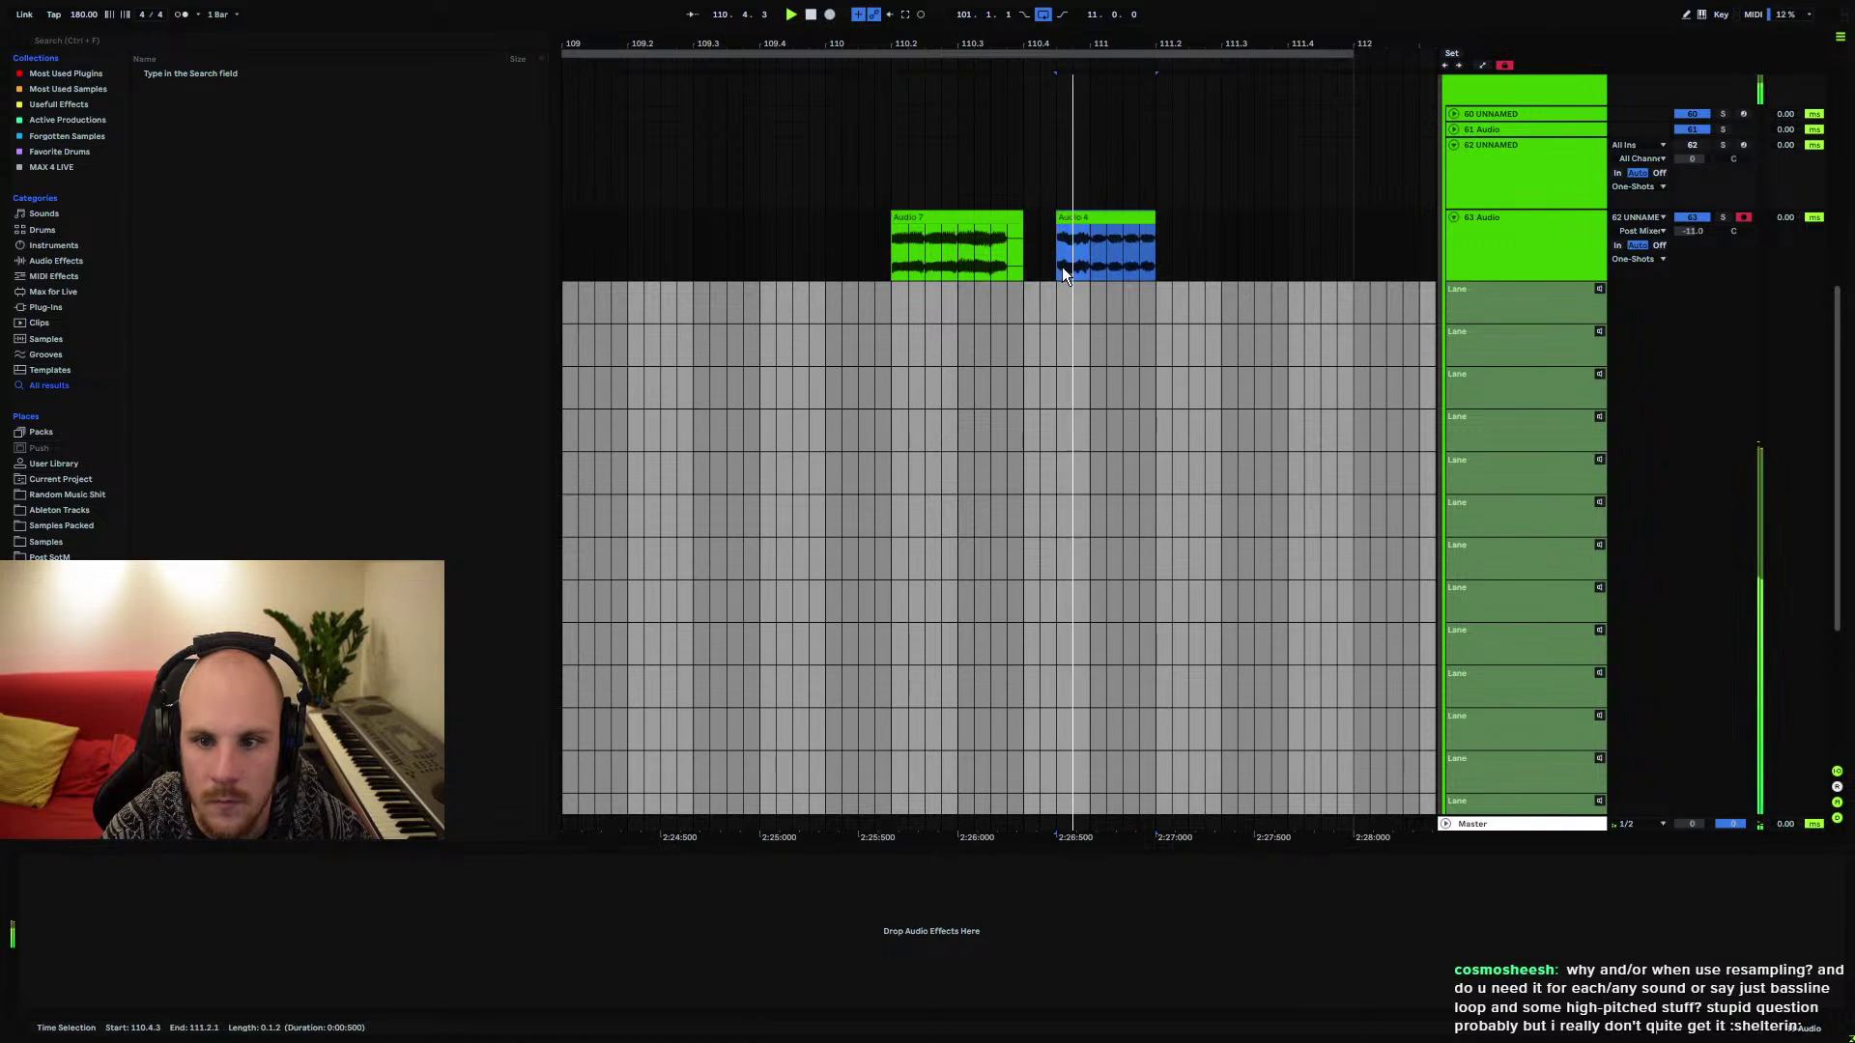
pyautogui.moveTo(1091, 68); pyautogui.dragTo(1091, 49)
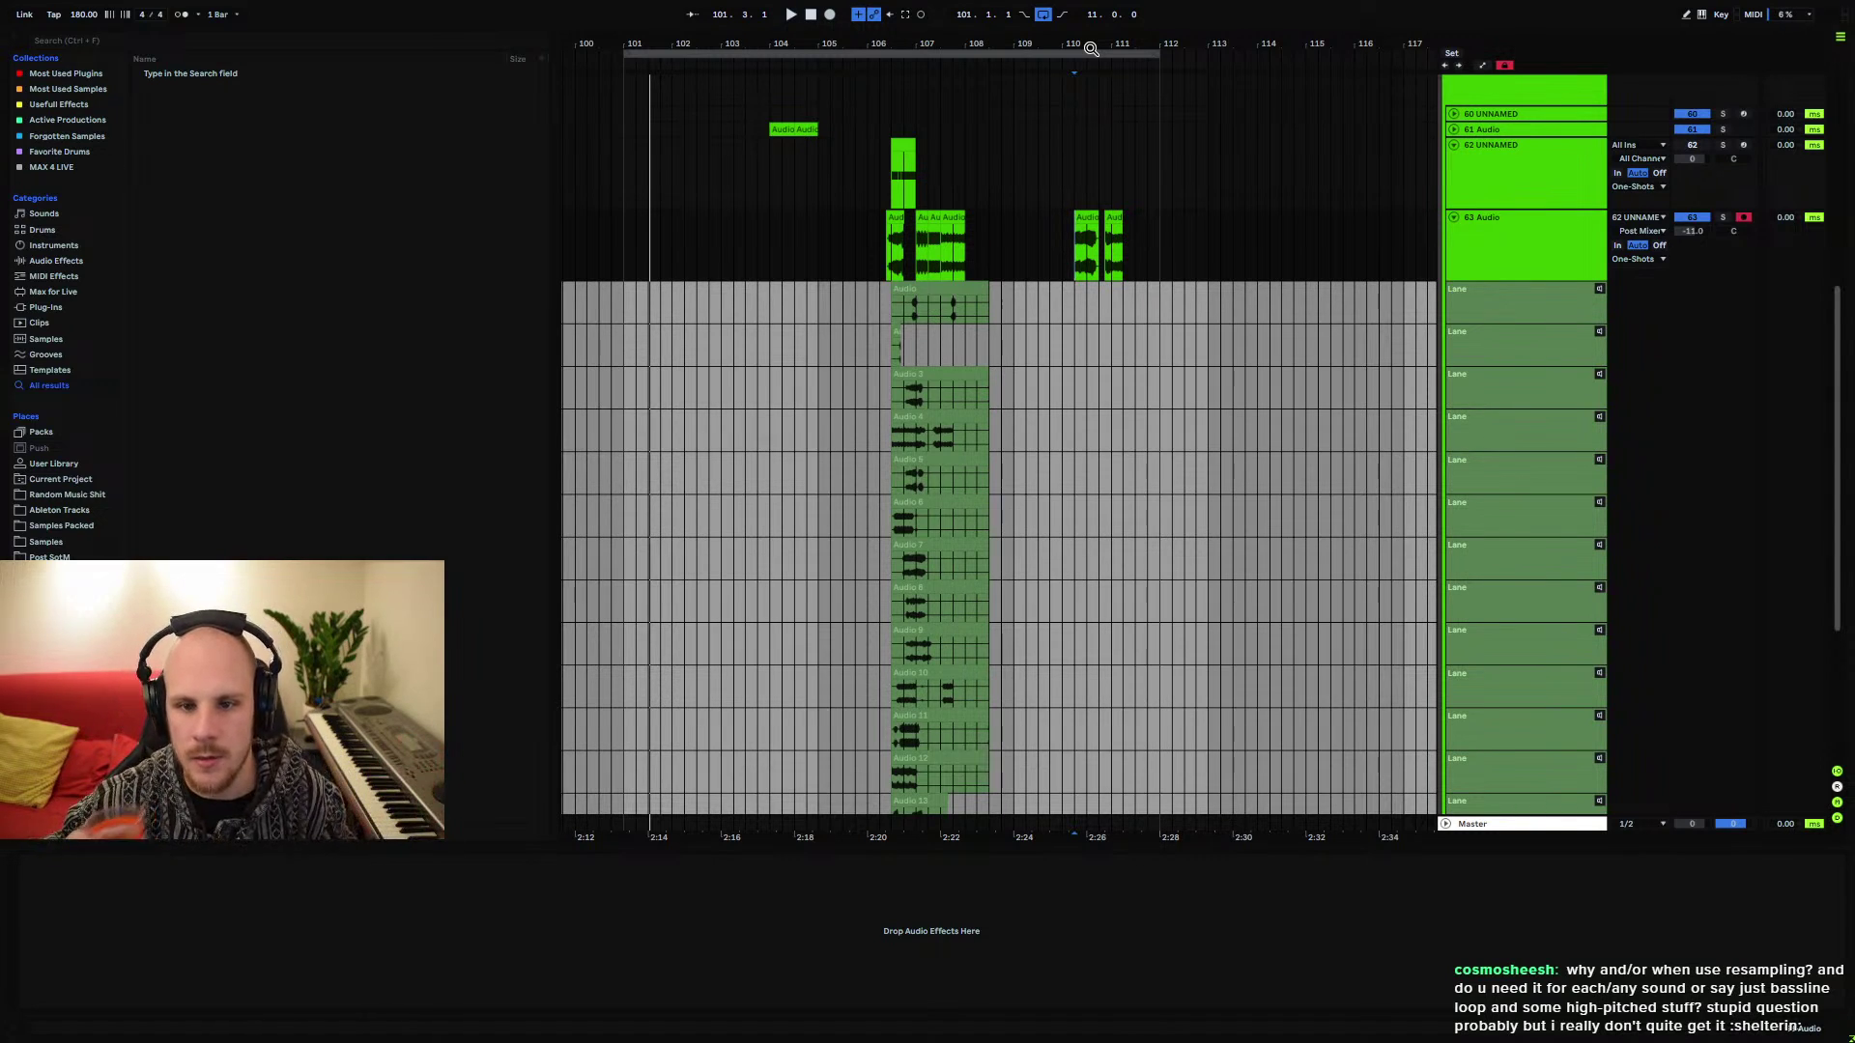
# Inspect Serum's modulation matrix and the chrisGlitch settings on the 62 UNNAMED track
pyautogui.press('Up')
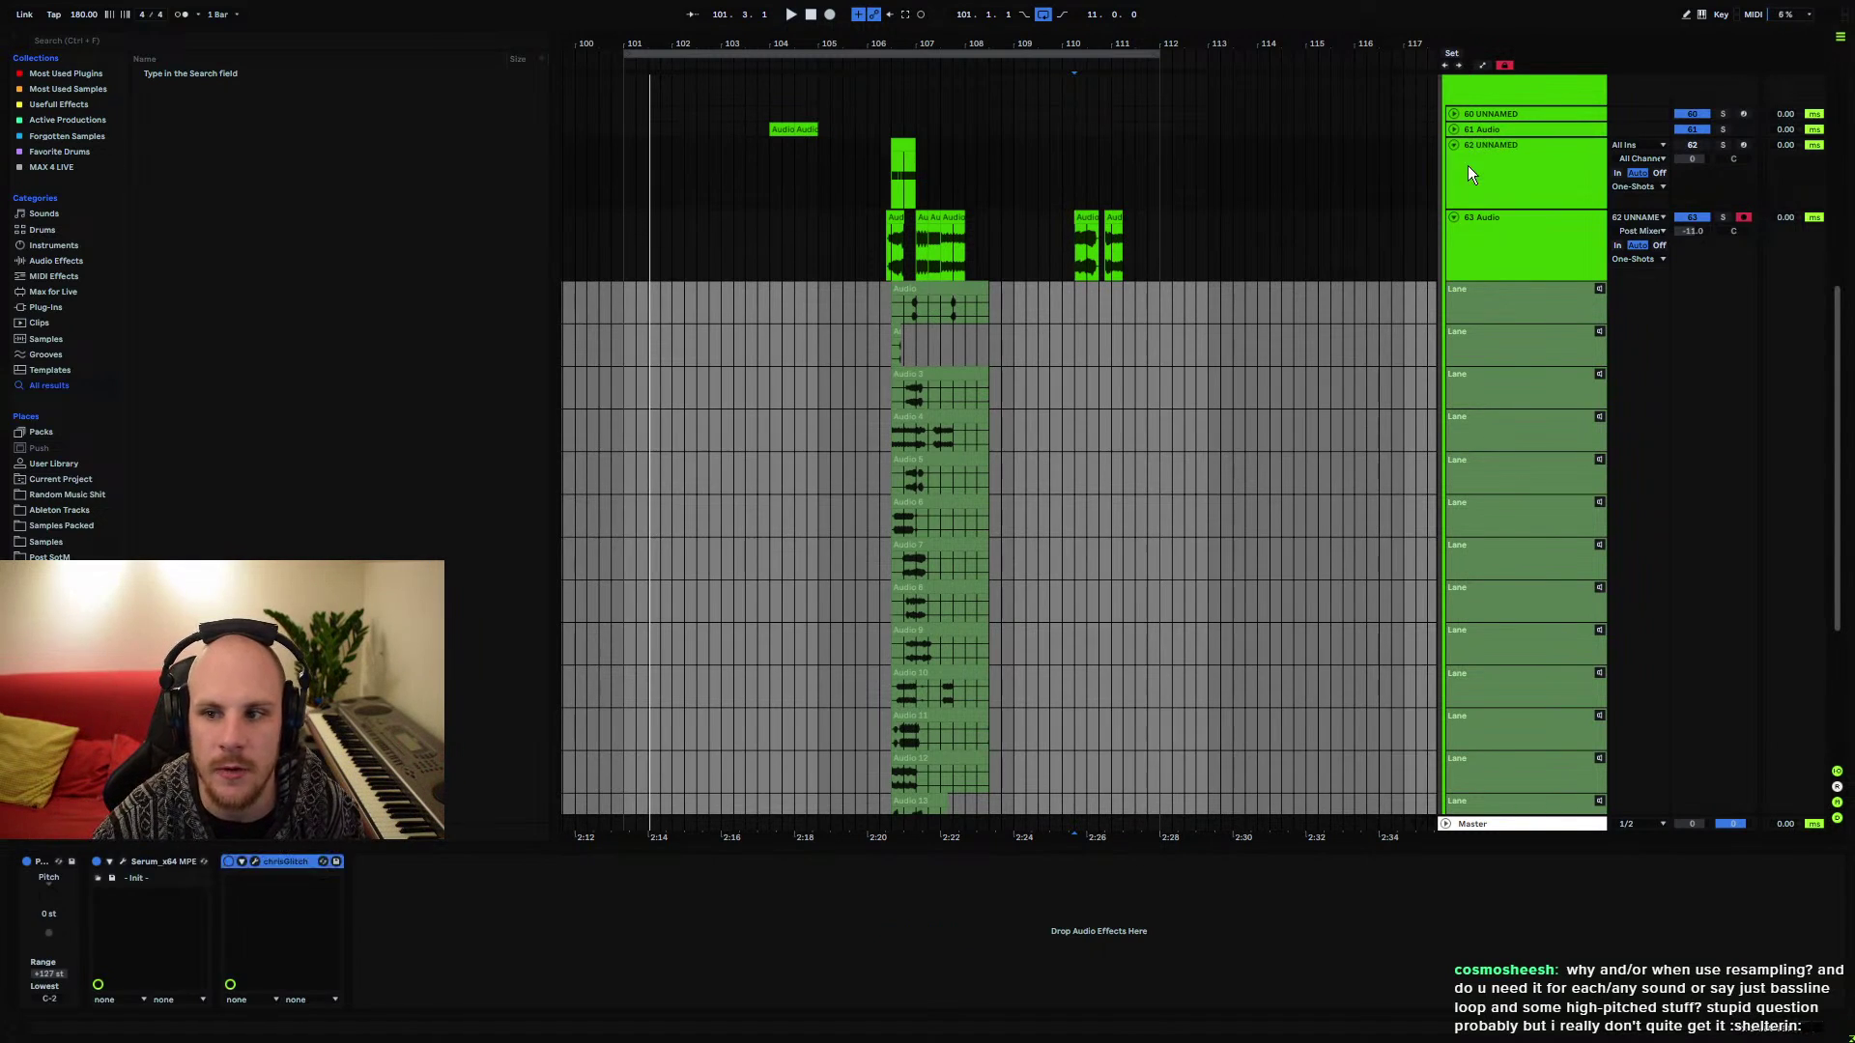
pyautogui.click(121, 862)
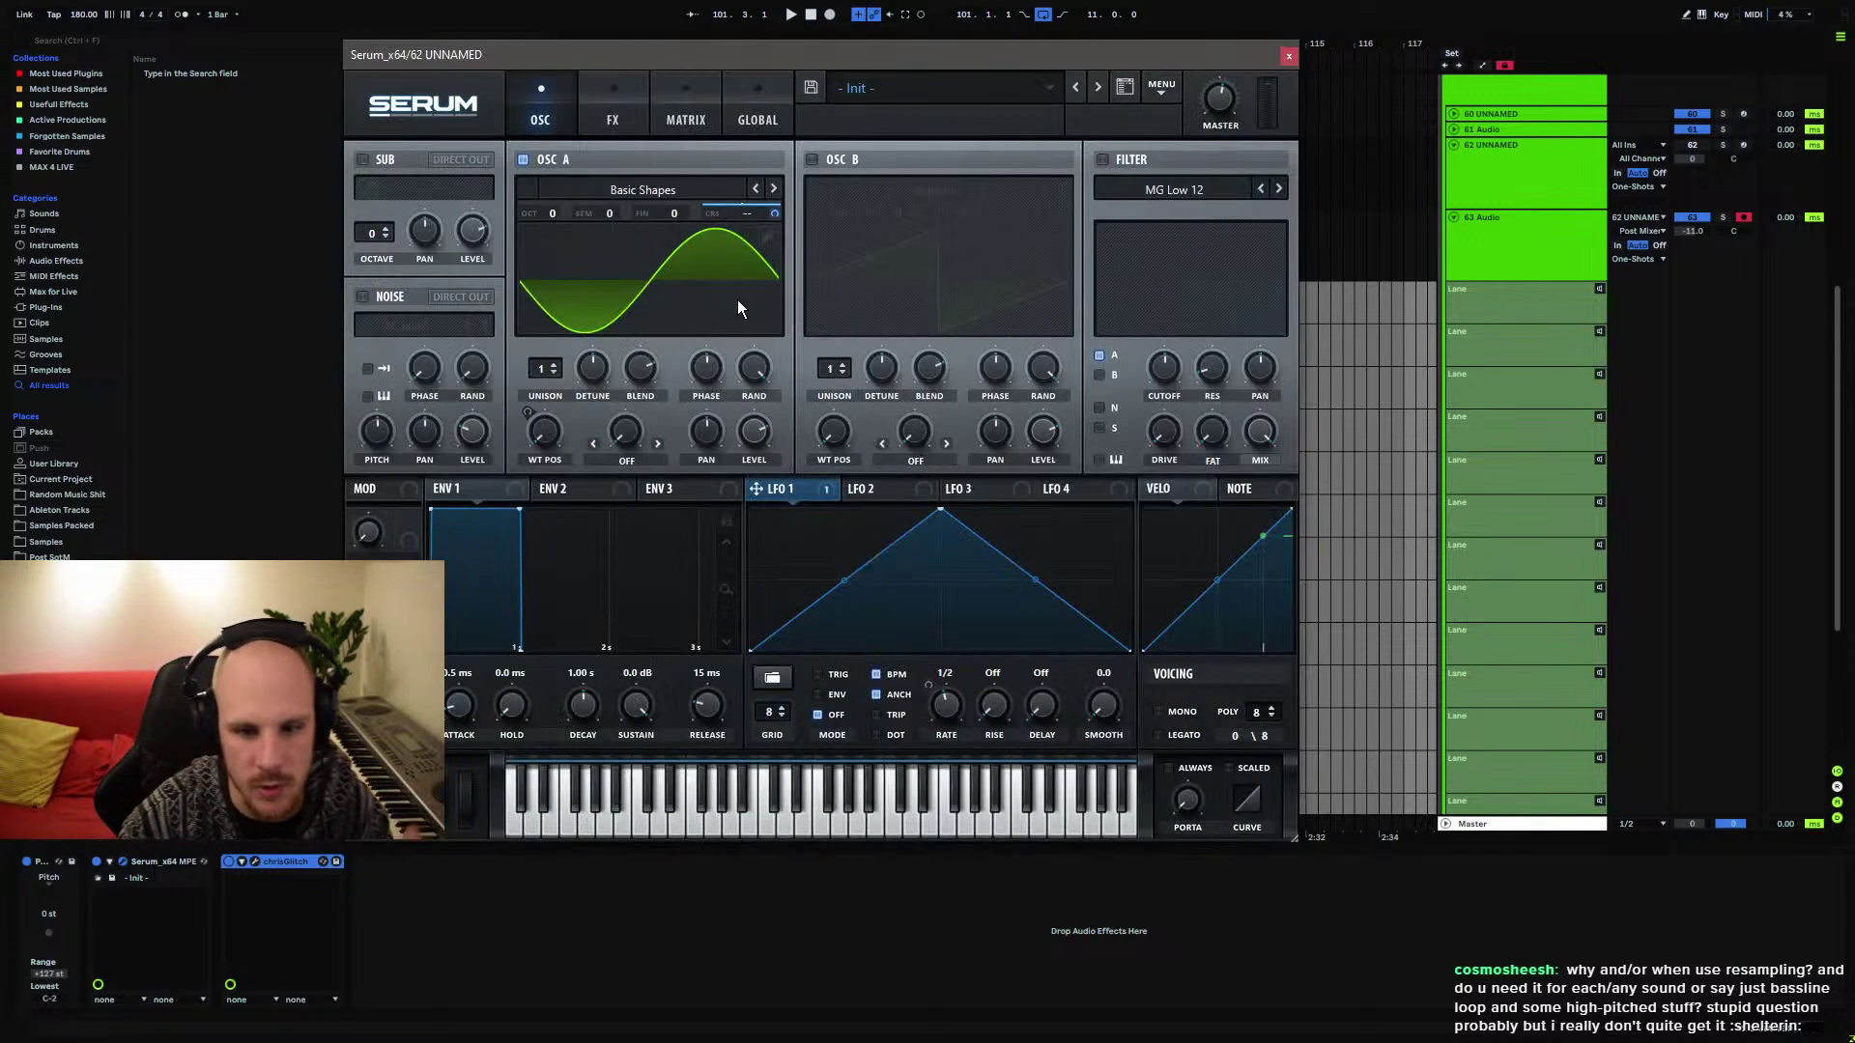
pyautogui.click(686, 114)
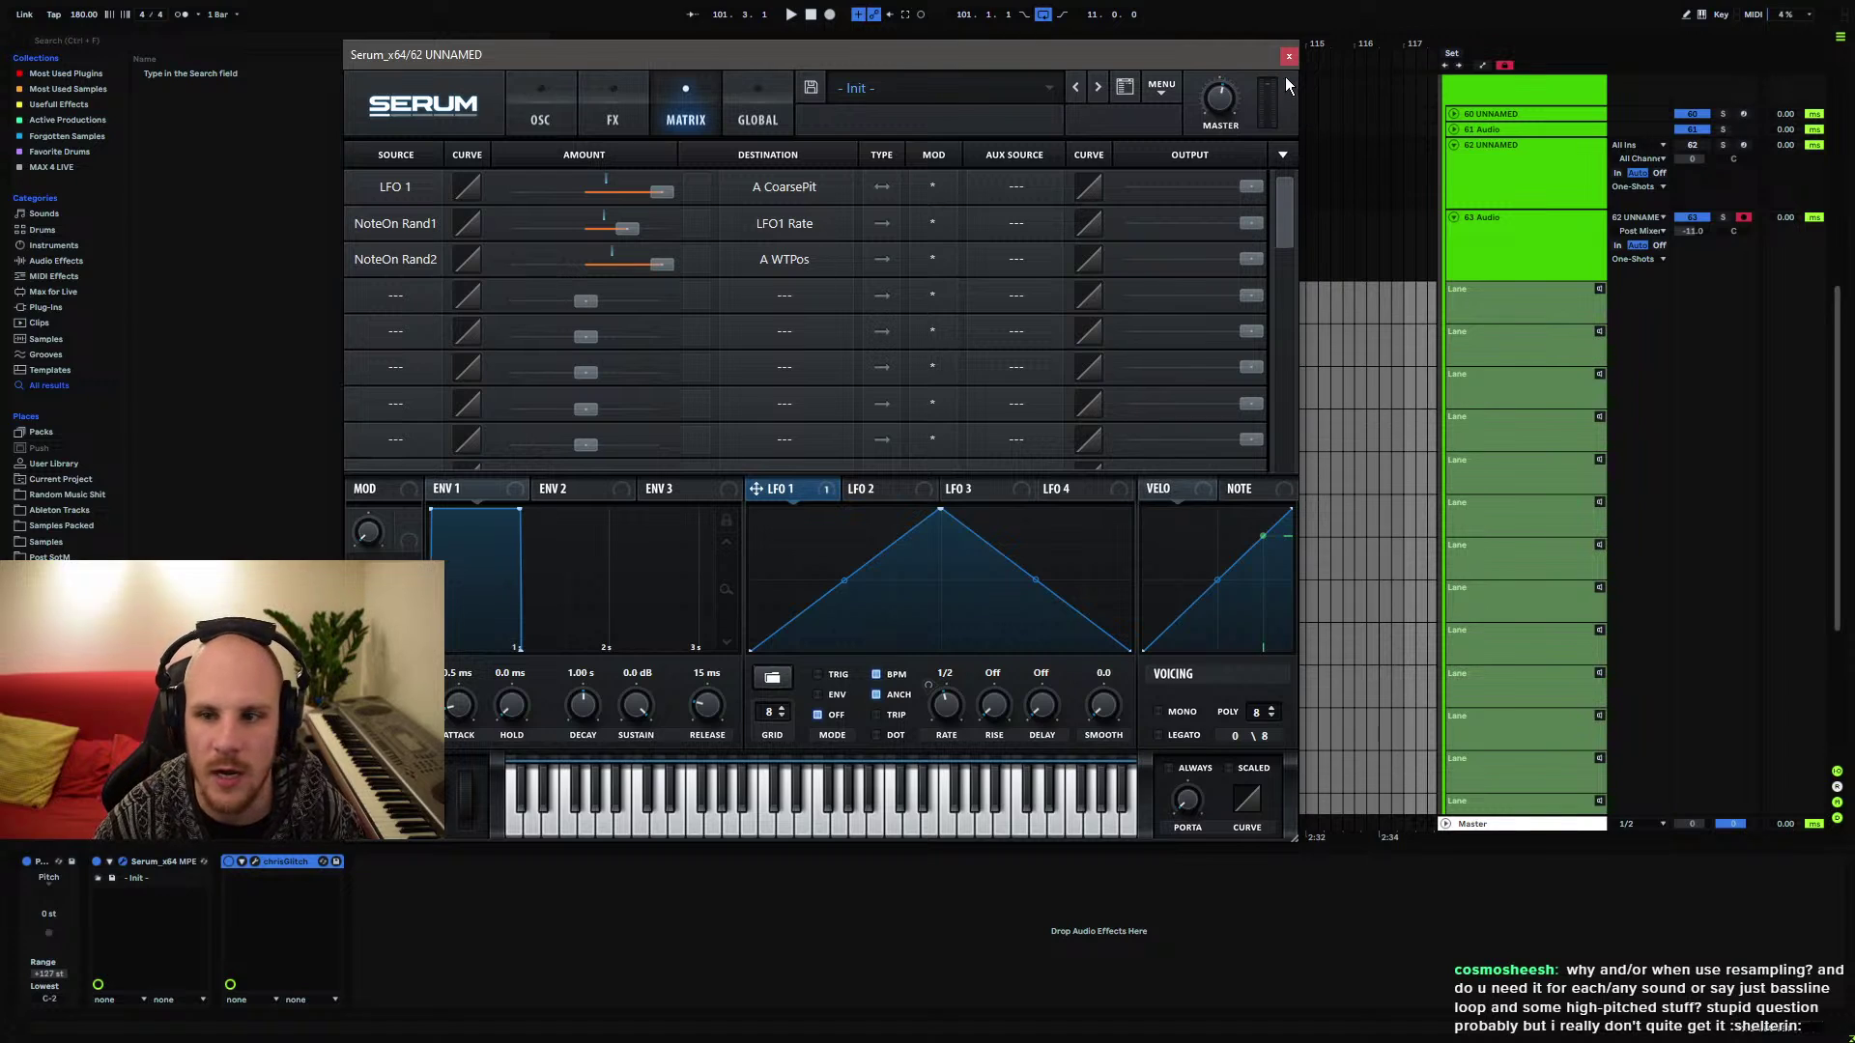
pyautogui.hotkey('ctrl', 'alt', 'p')
pyautogui.click(253, 861)
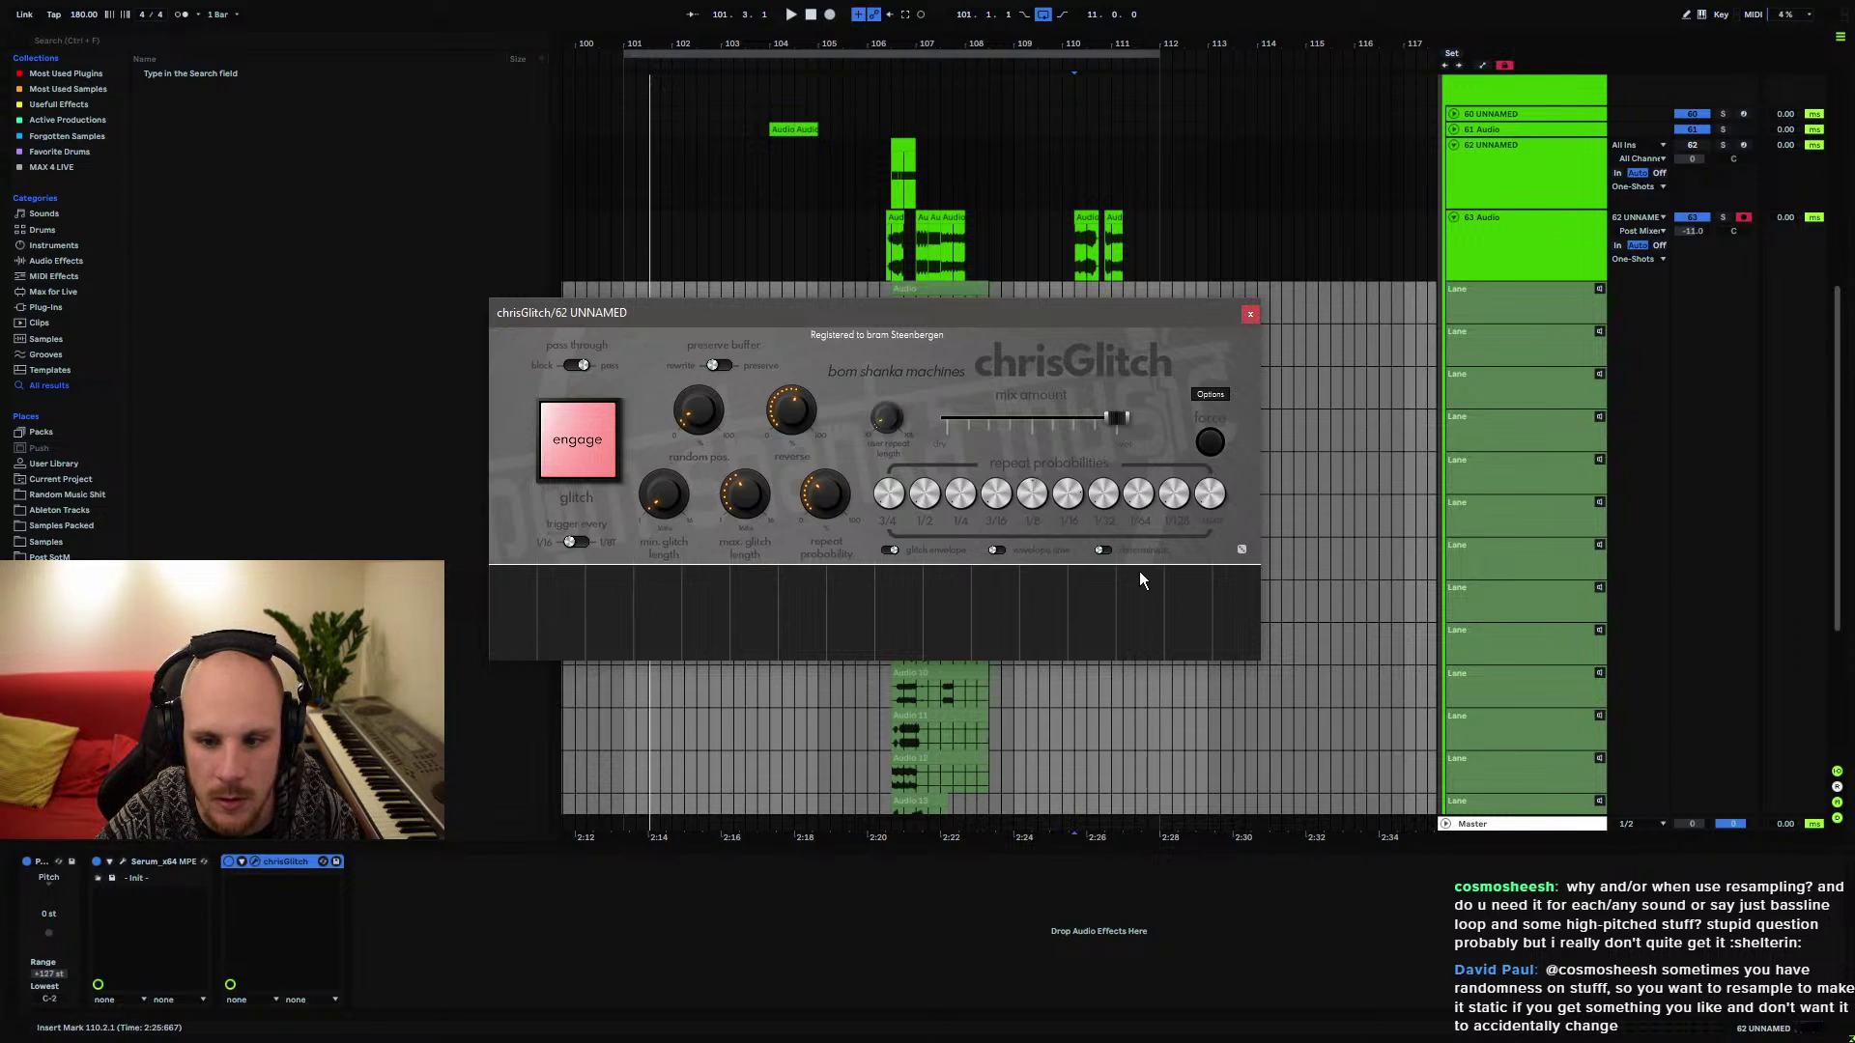
pyautogui.click(1250, 314)
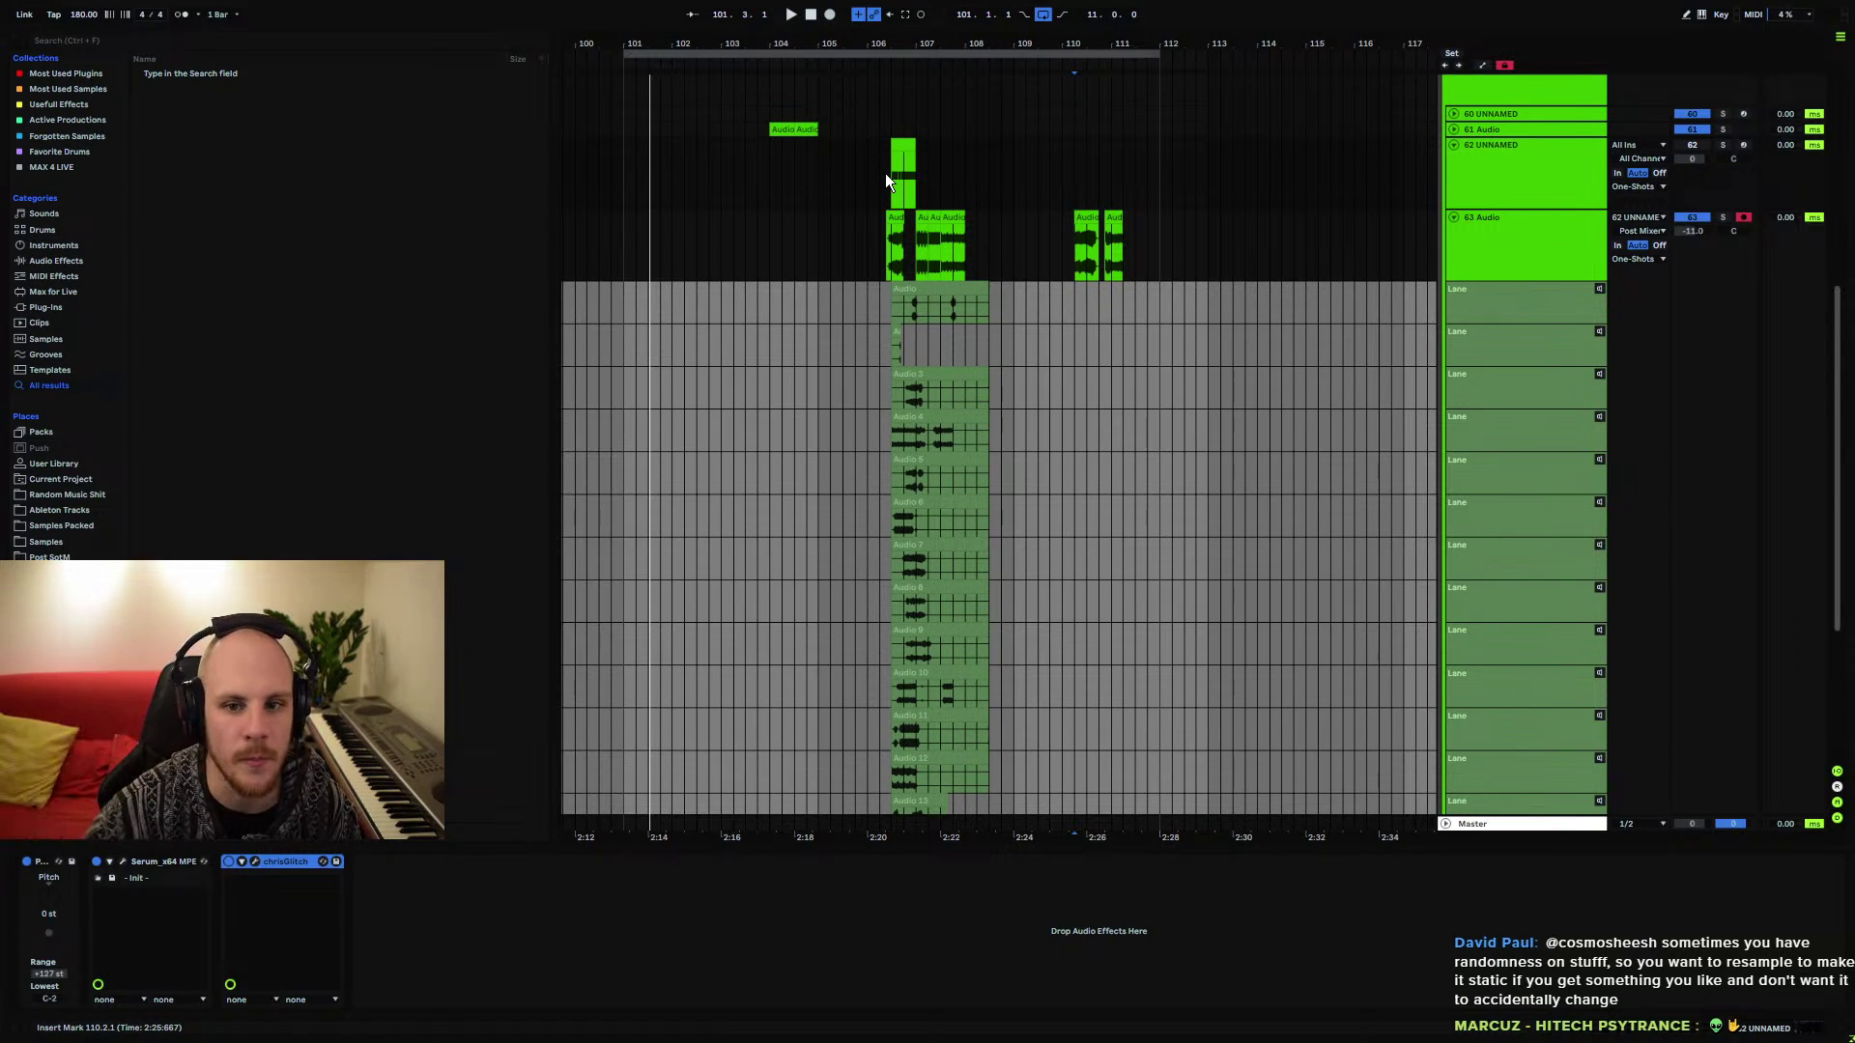
# Move the Audio 9 take's three-beat section from 106.4.1 onto the 63 Audio main lane at 111.3.1
pyautogui.click(916, 251)
pyautogui.click(910, 252)
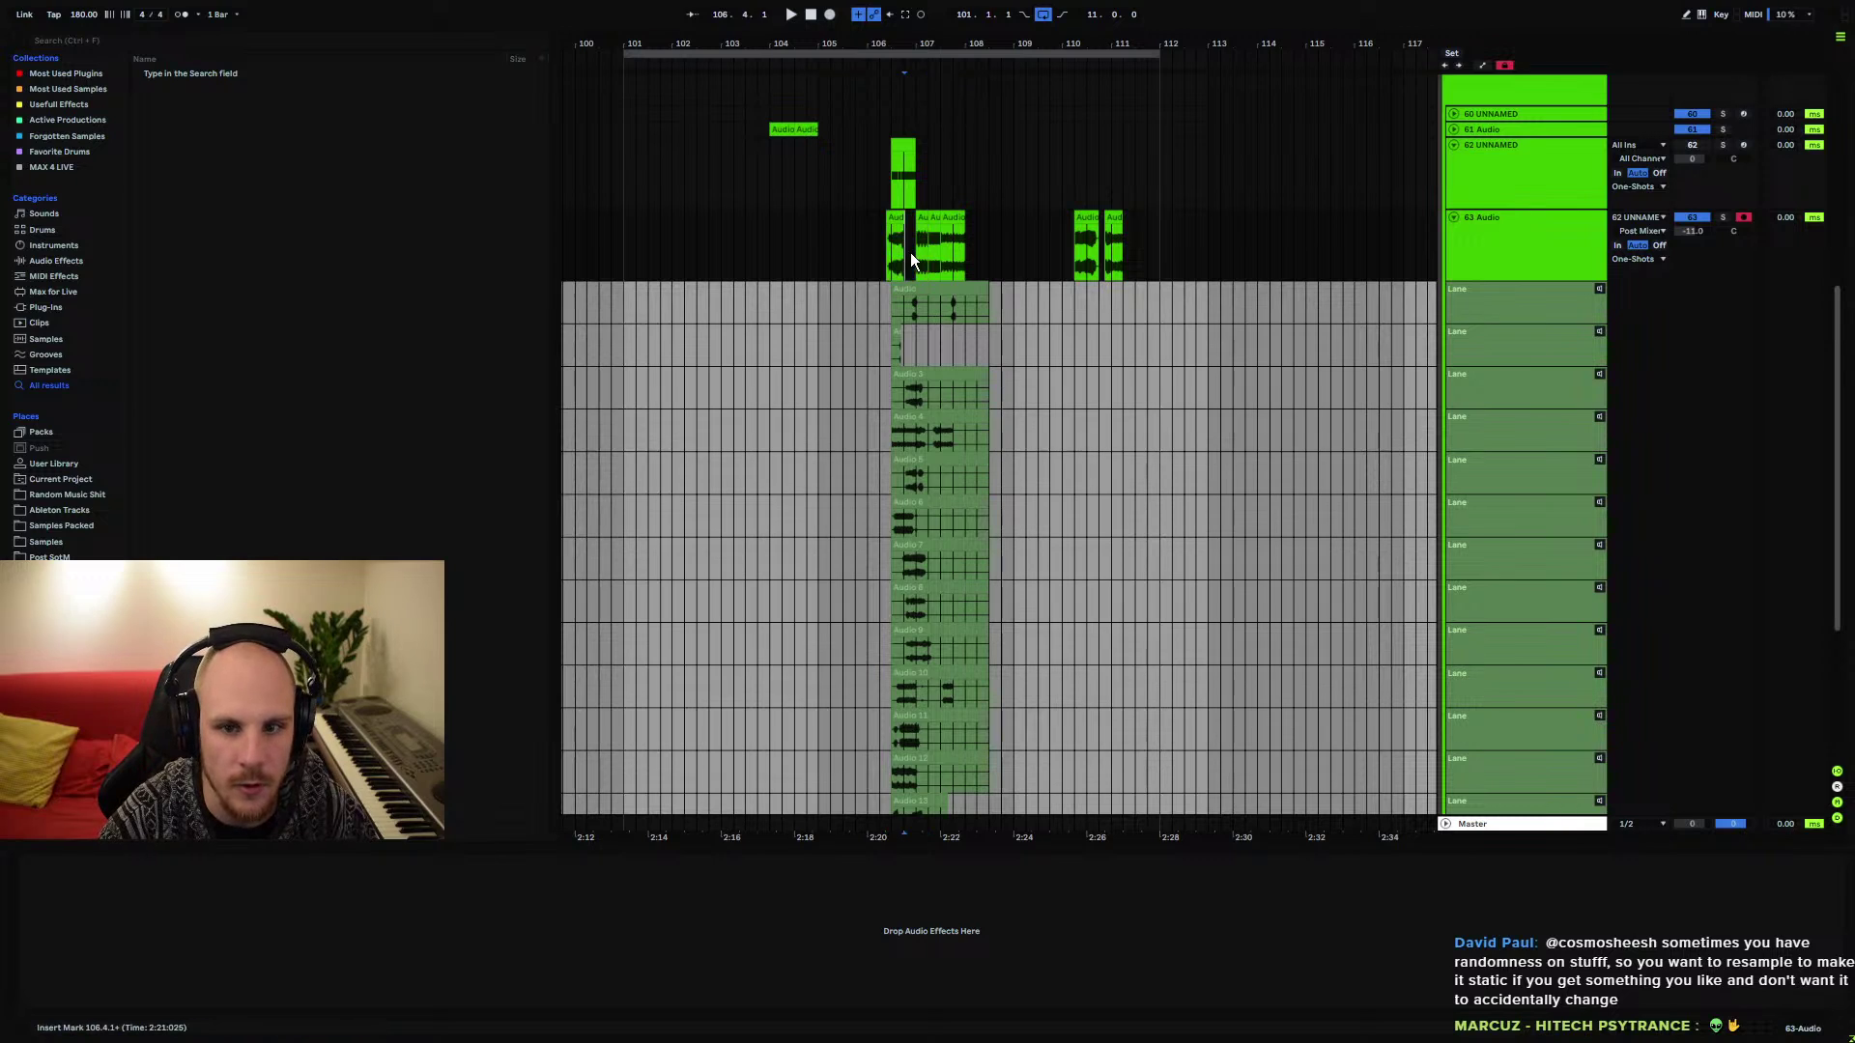
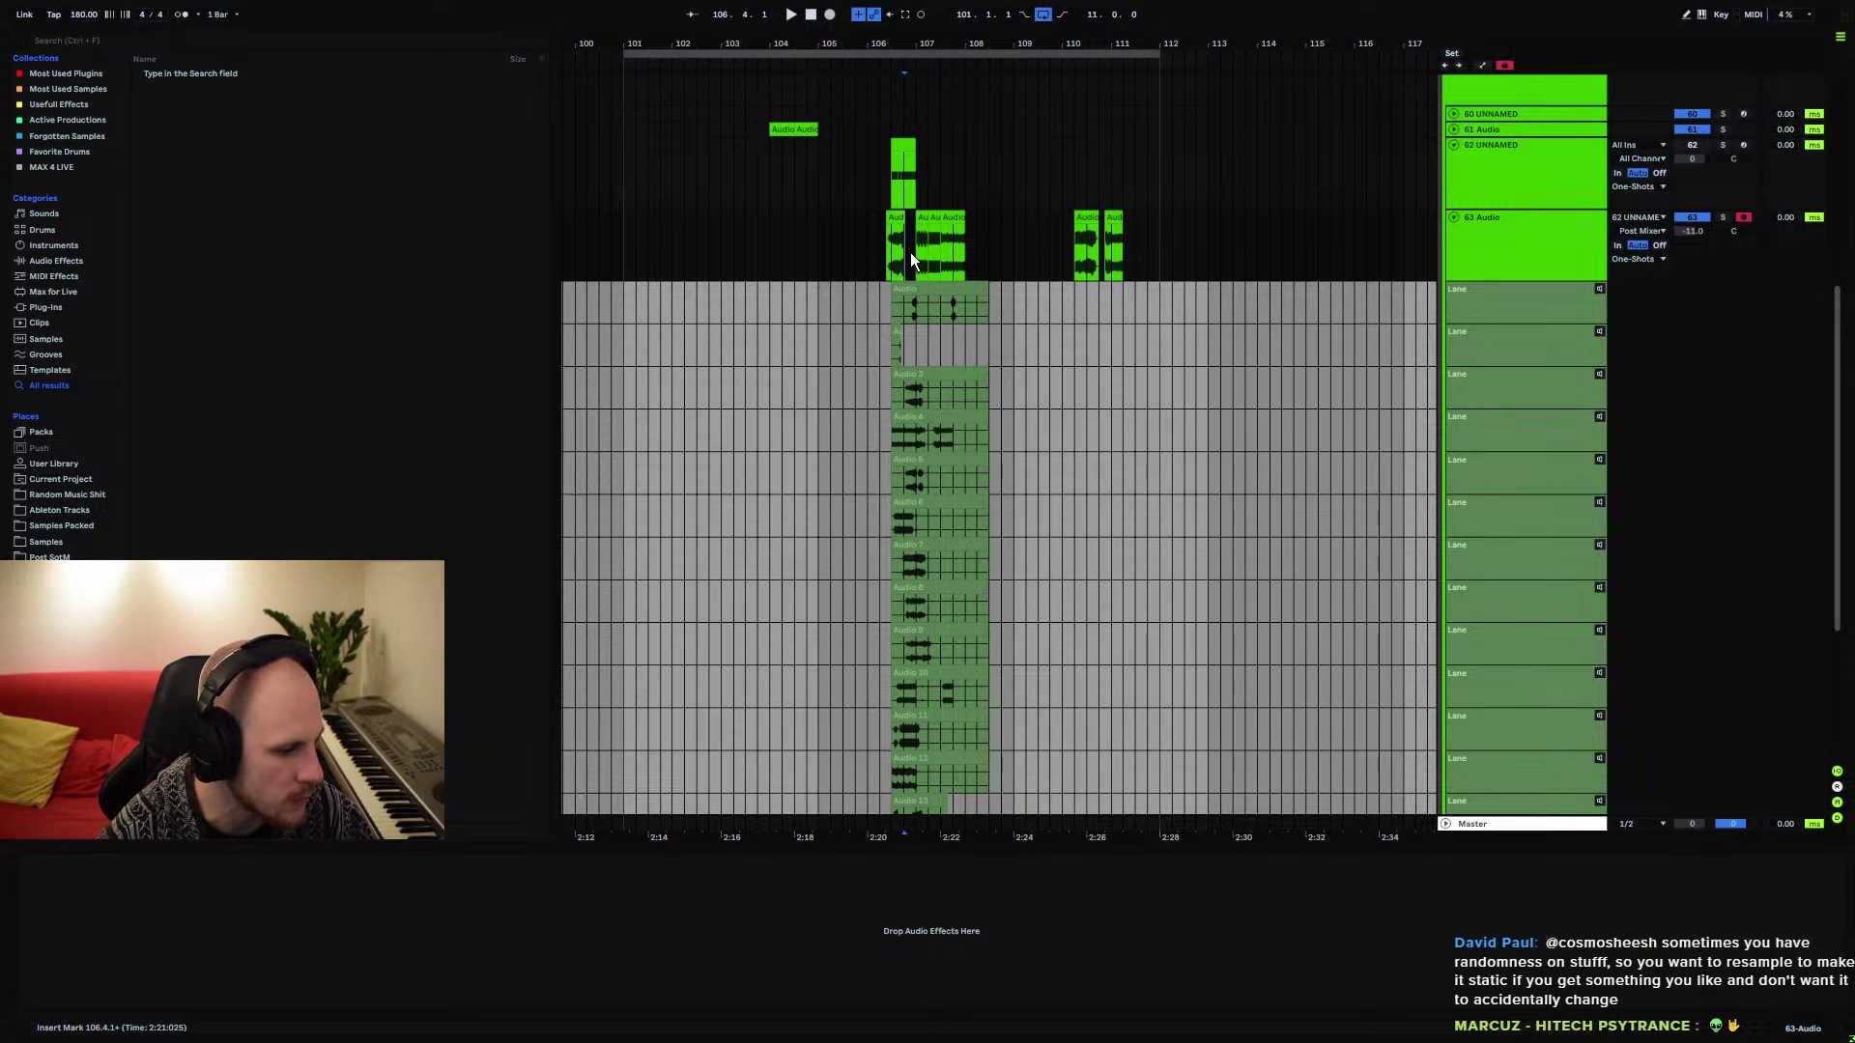
pyautogui.moveTo(986, 35); pyautogui.dragTo(990, 143)
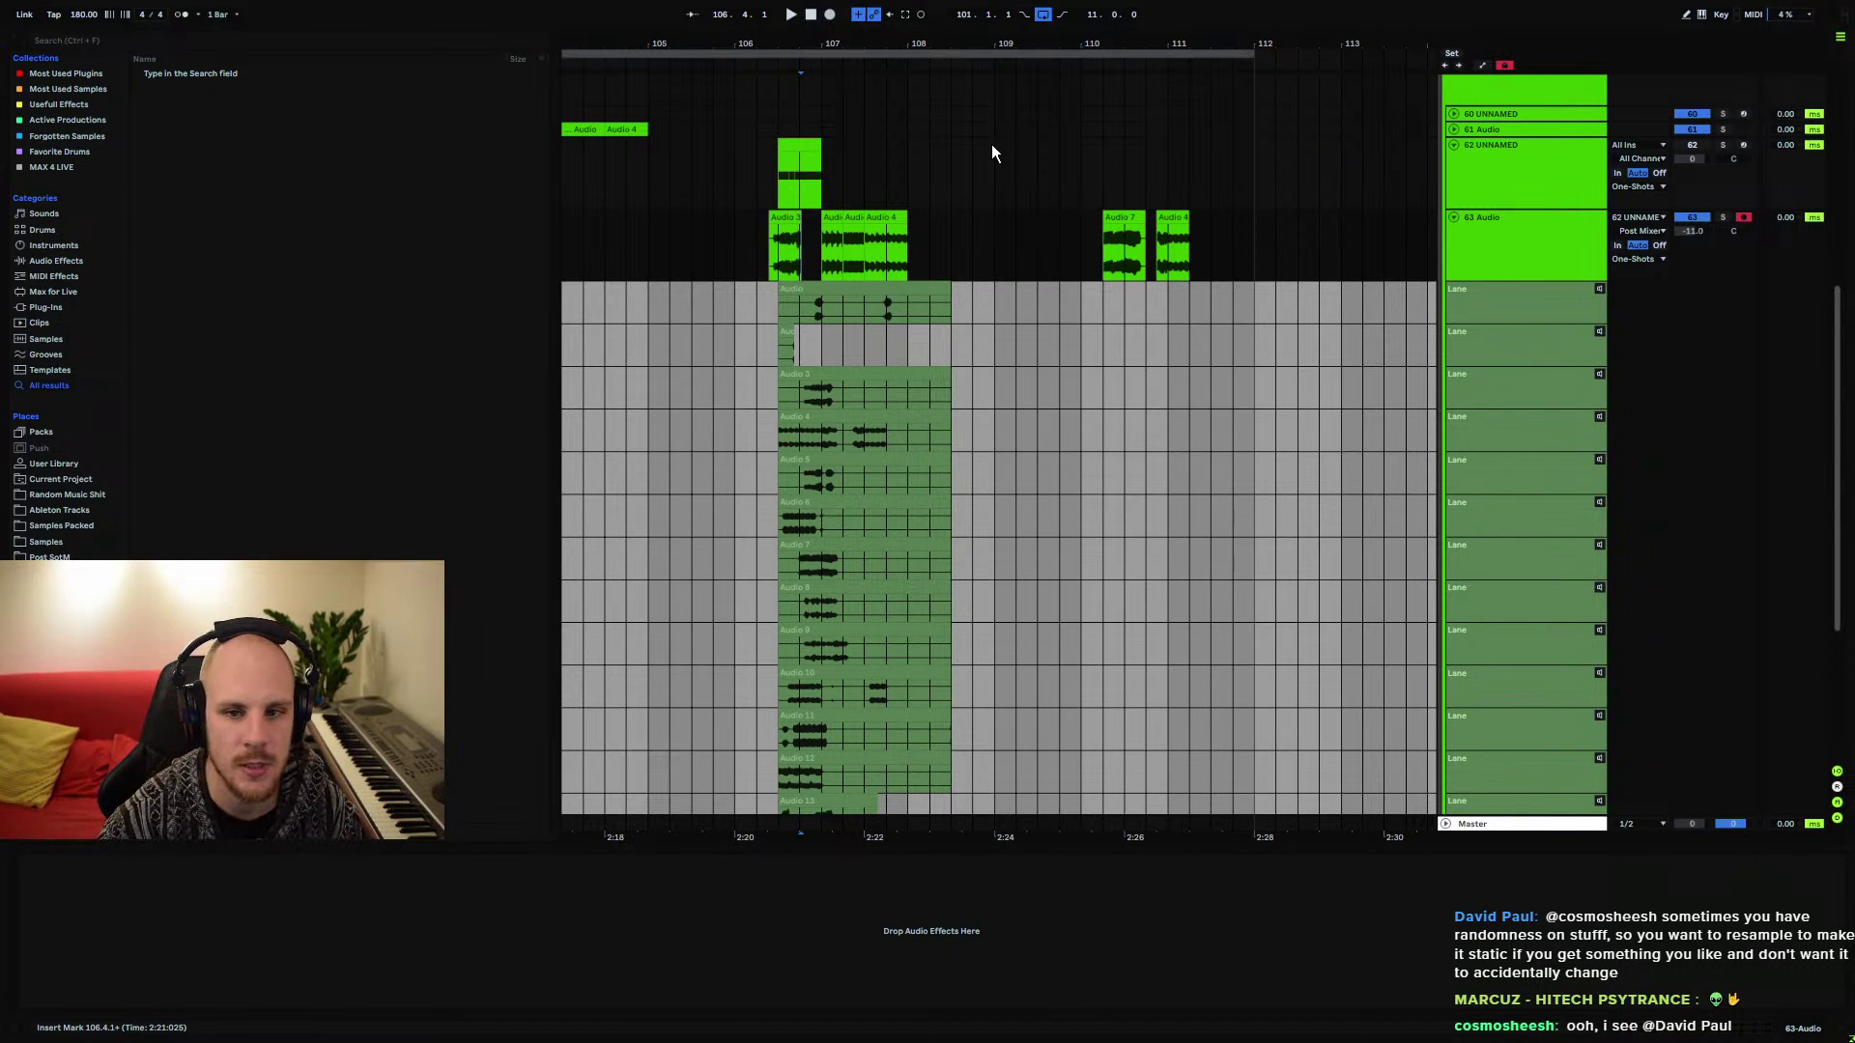
pyautogui.scroll(-3, 858, 473)
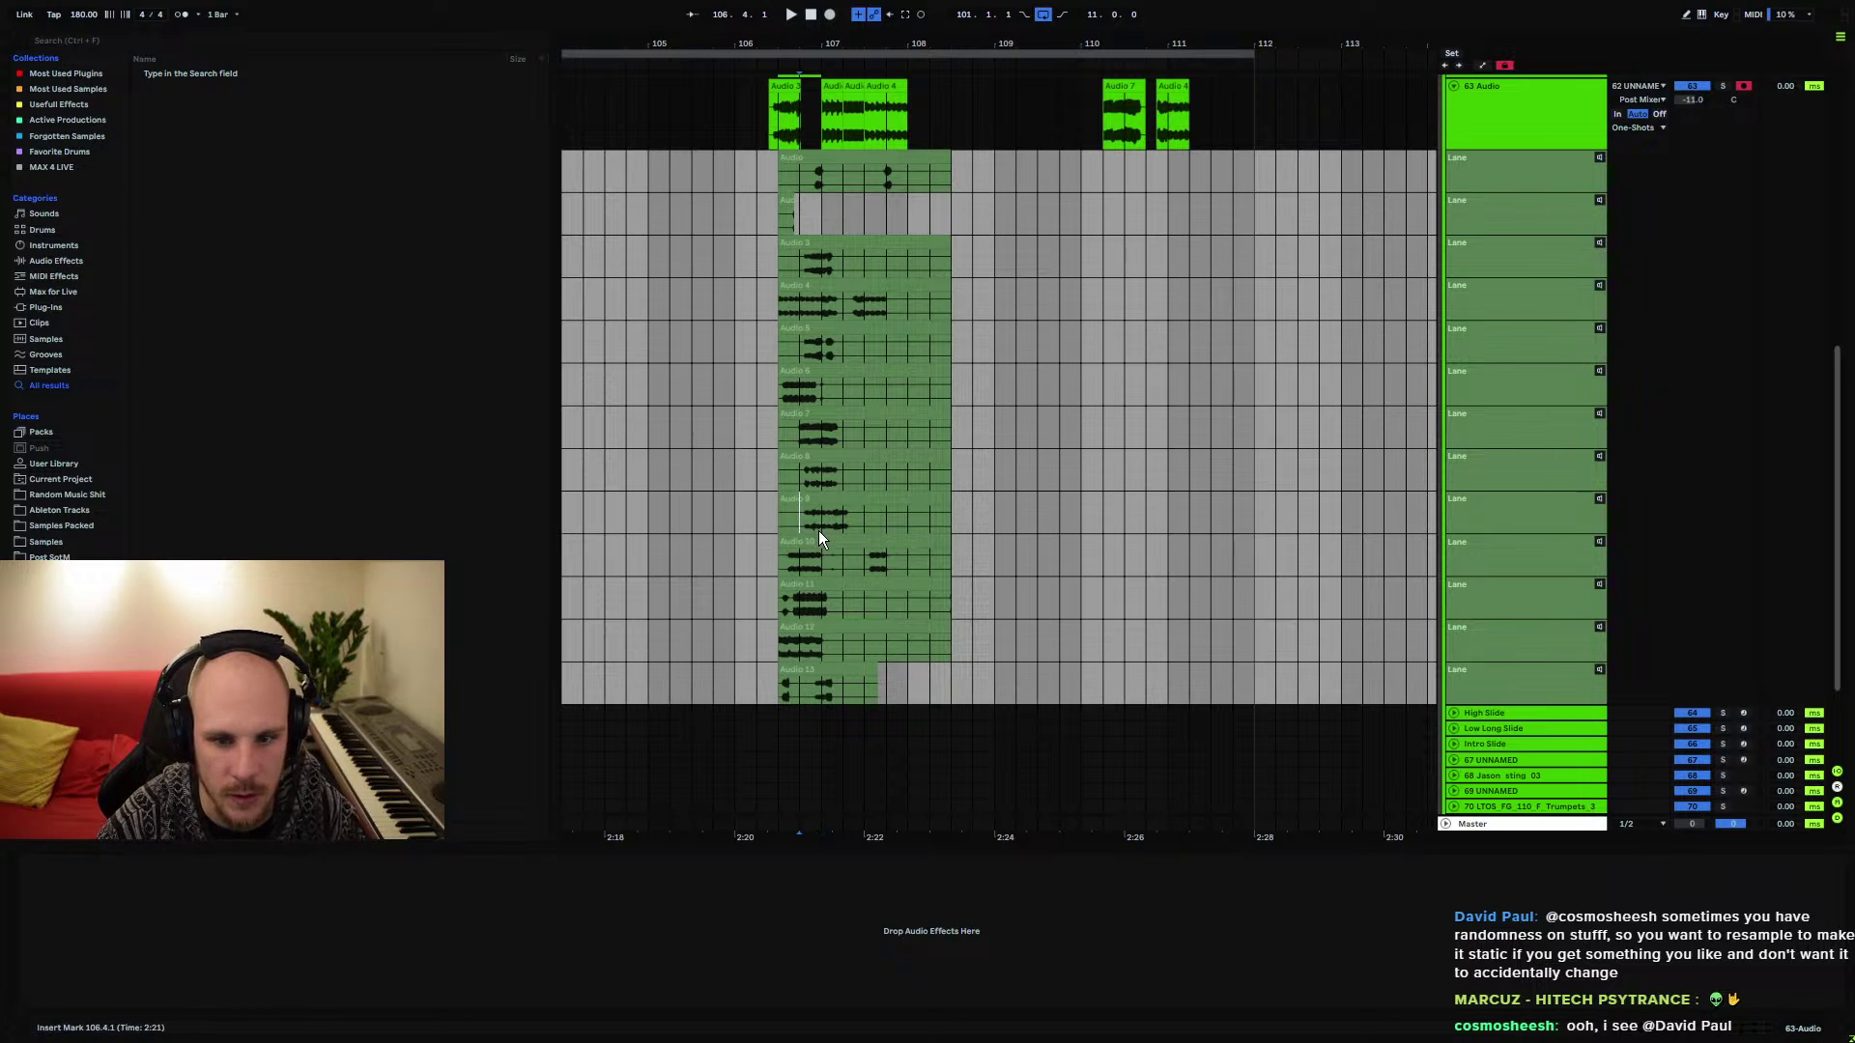
pyautogui.scroll(2, 918, 502)
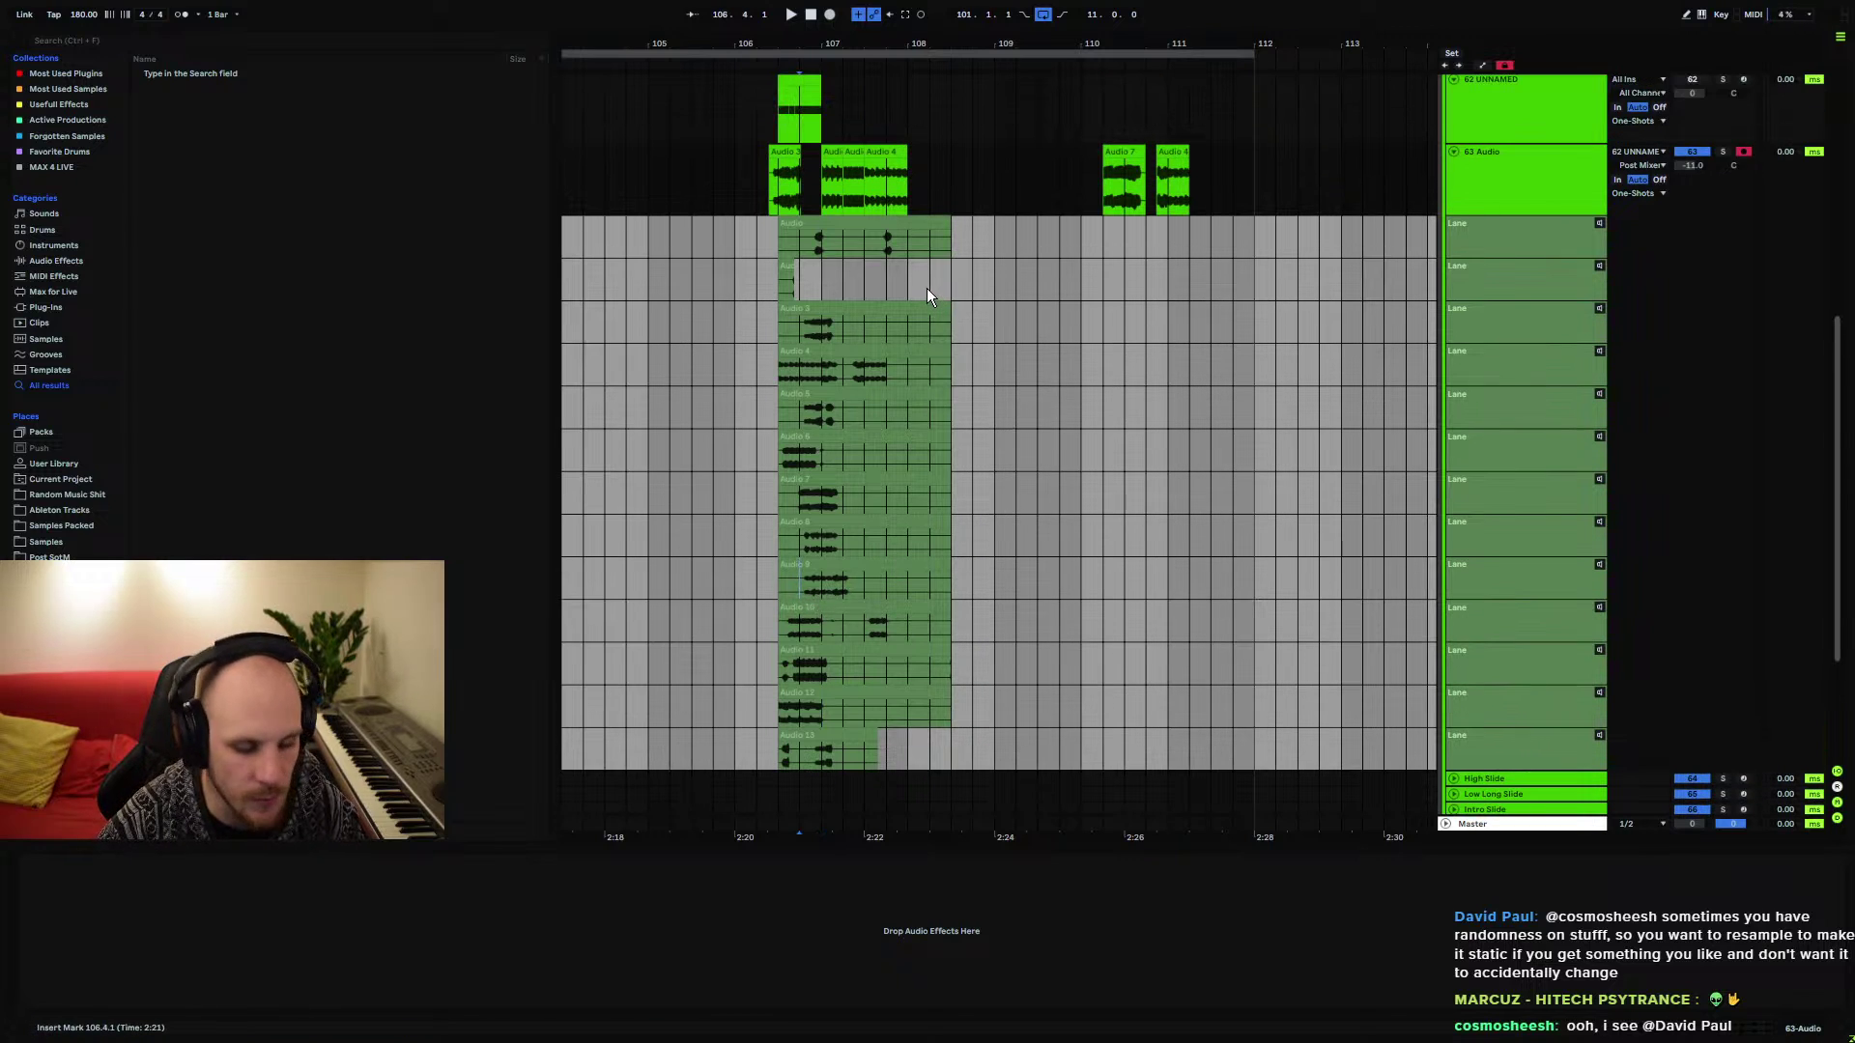
pyautogui.click(836, 578)
pyautogui.moveTo(837, 578); pyautogui.dragTo(1239, 177)
pyautogui.scroll(4, 1239, 176)
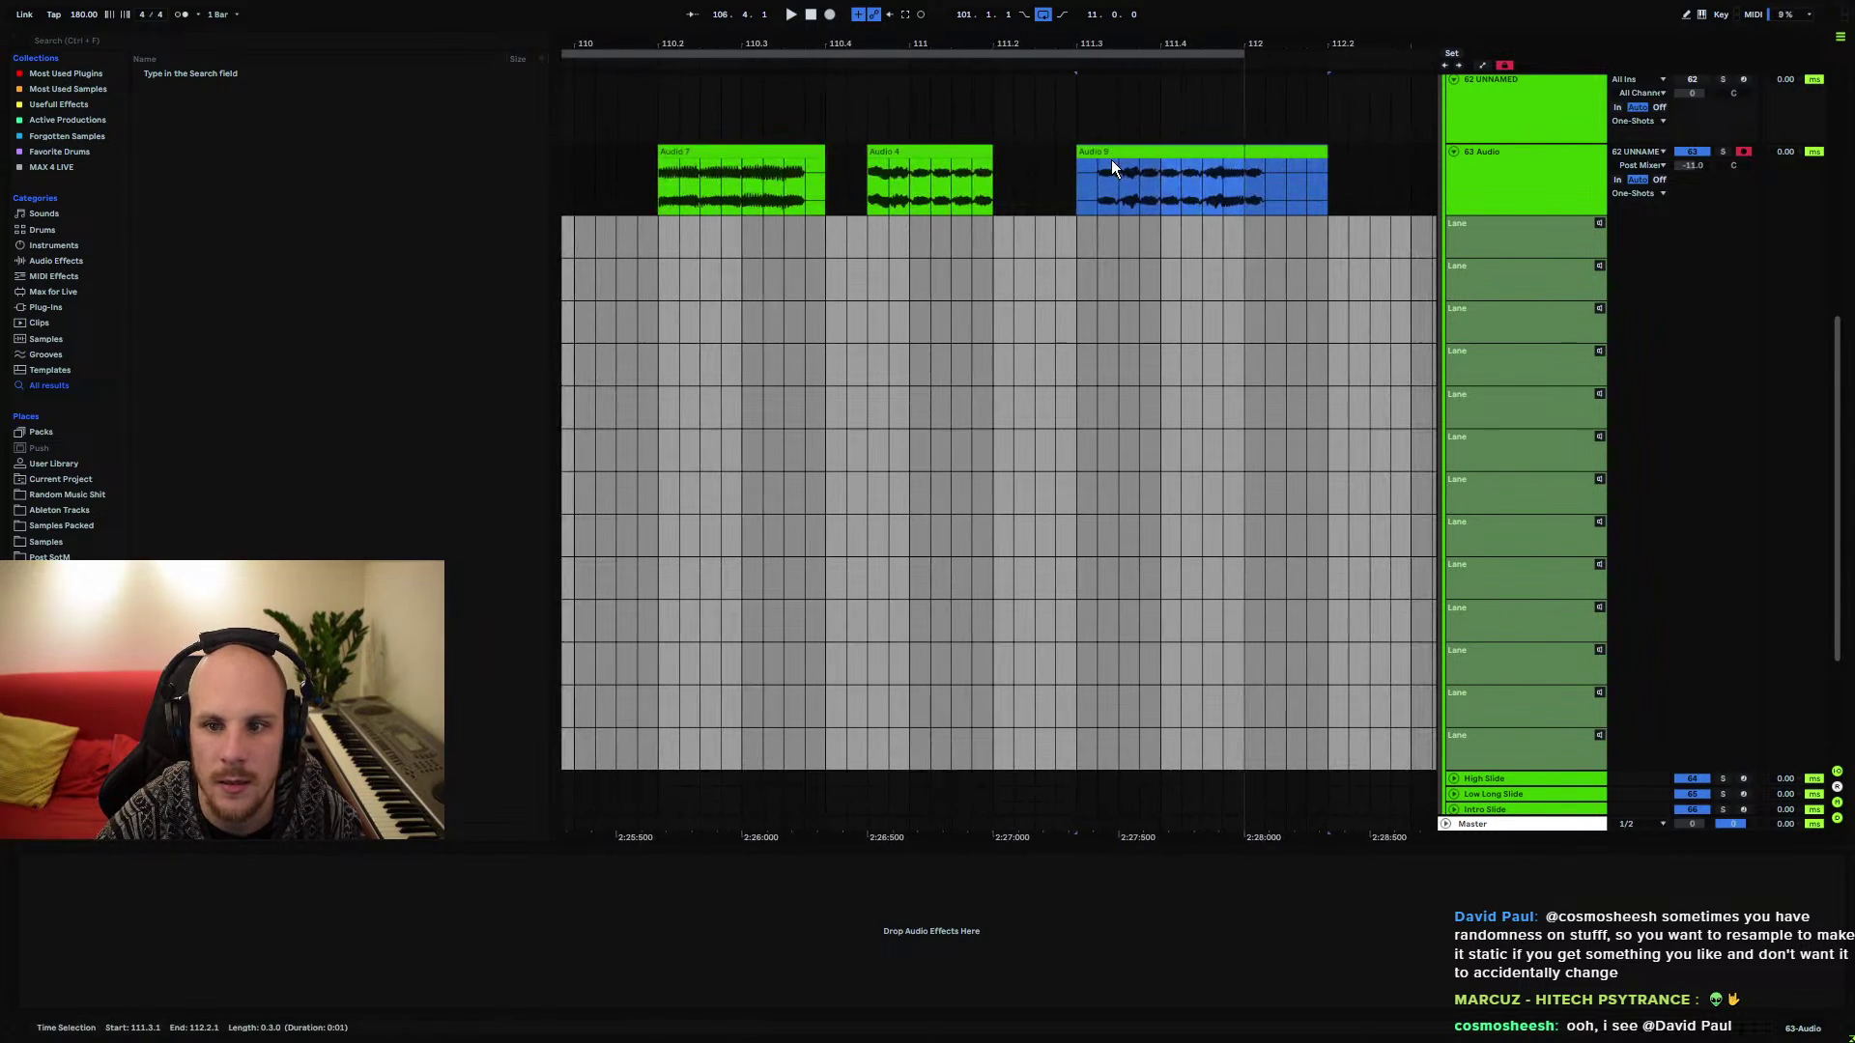
# Shift the Audio 9 clip one sixteenth earlier and trim its start to 111.3.1
pyautogui.click(1077, 180)
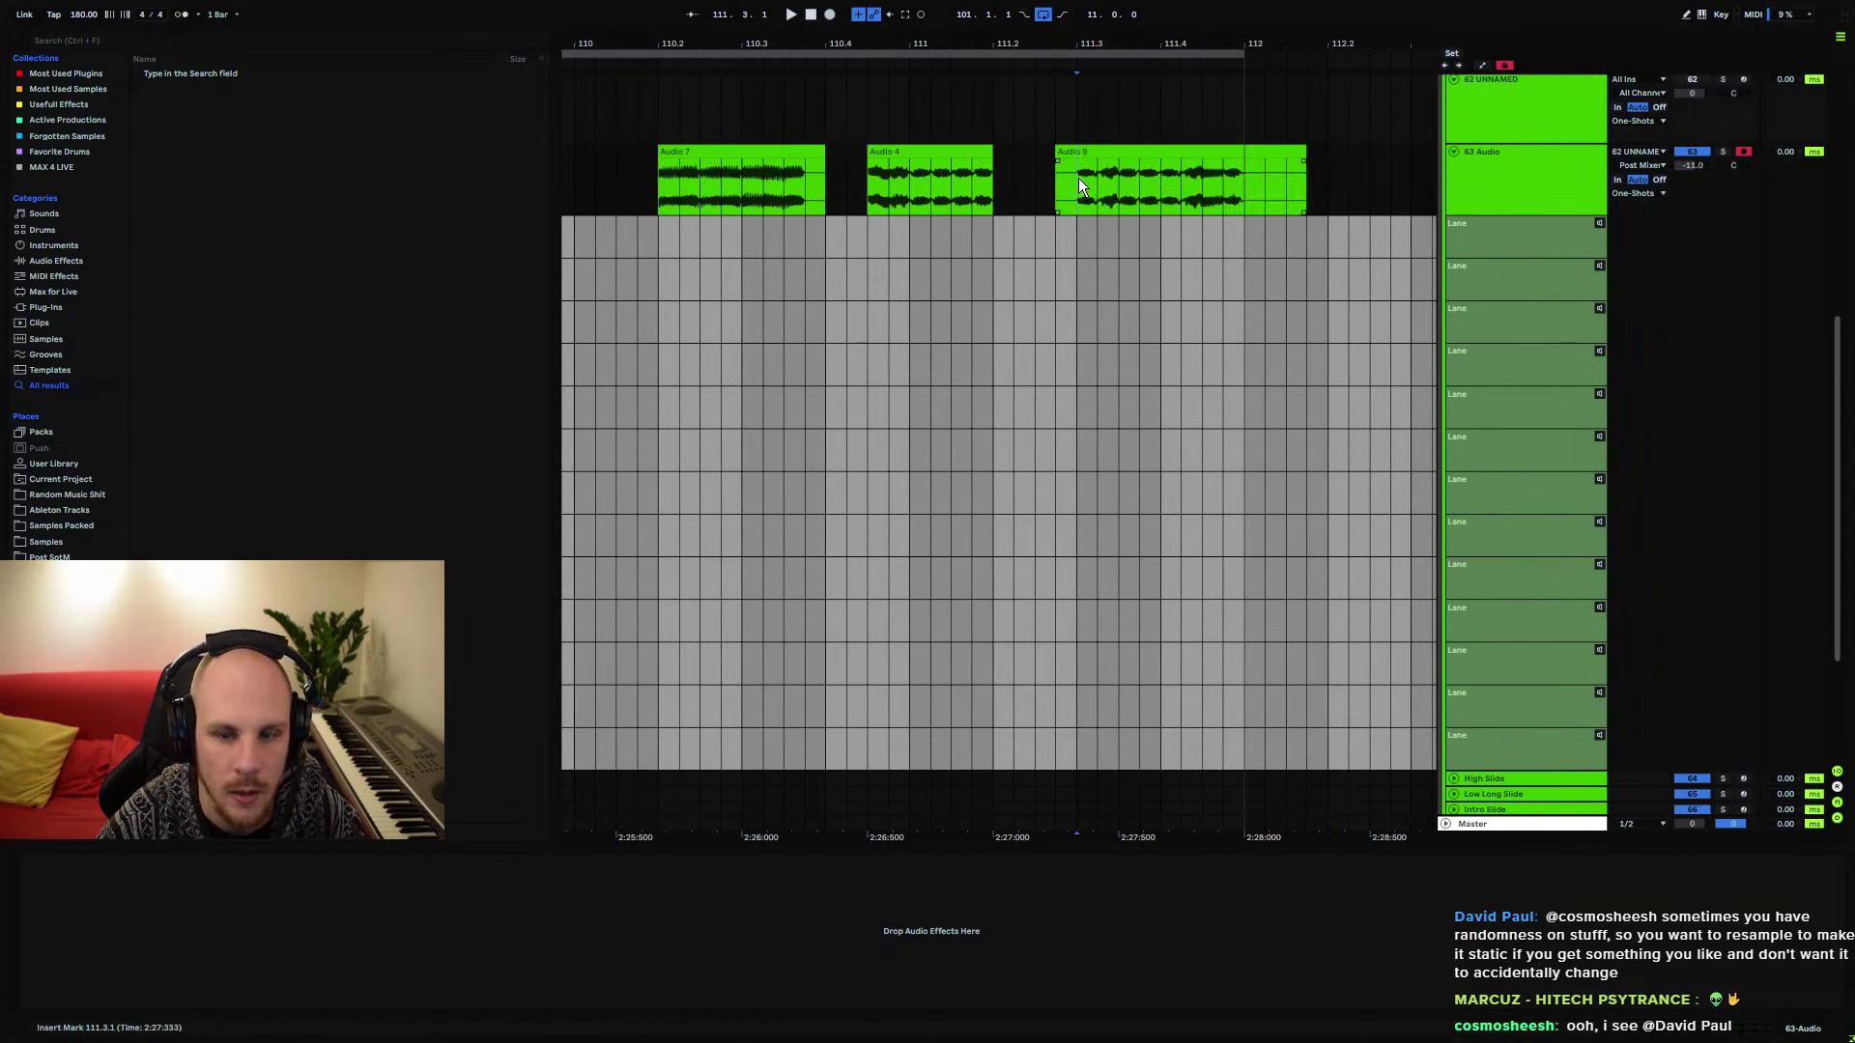
pyautogui.moveTo(1079, 178); pyautogui.dragTo(1063, 178)
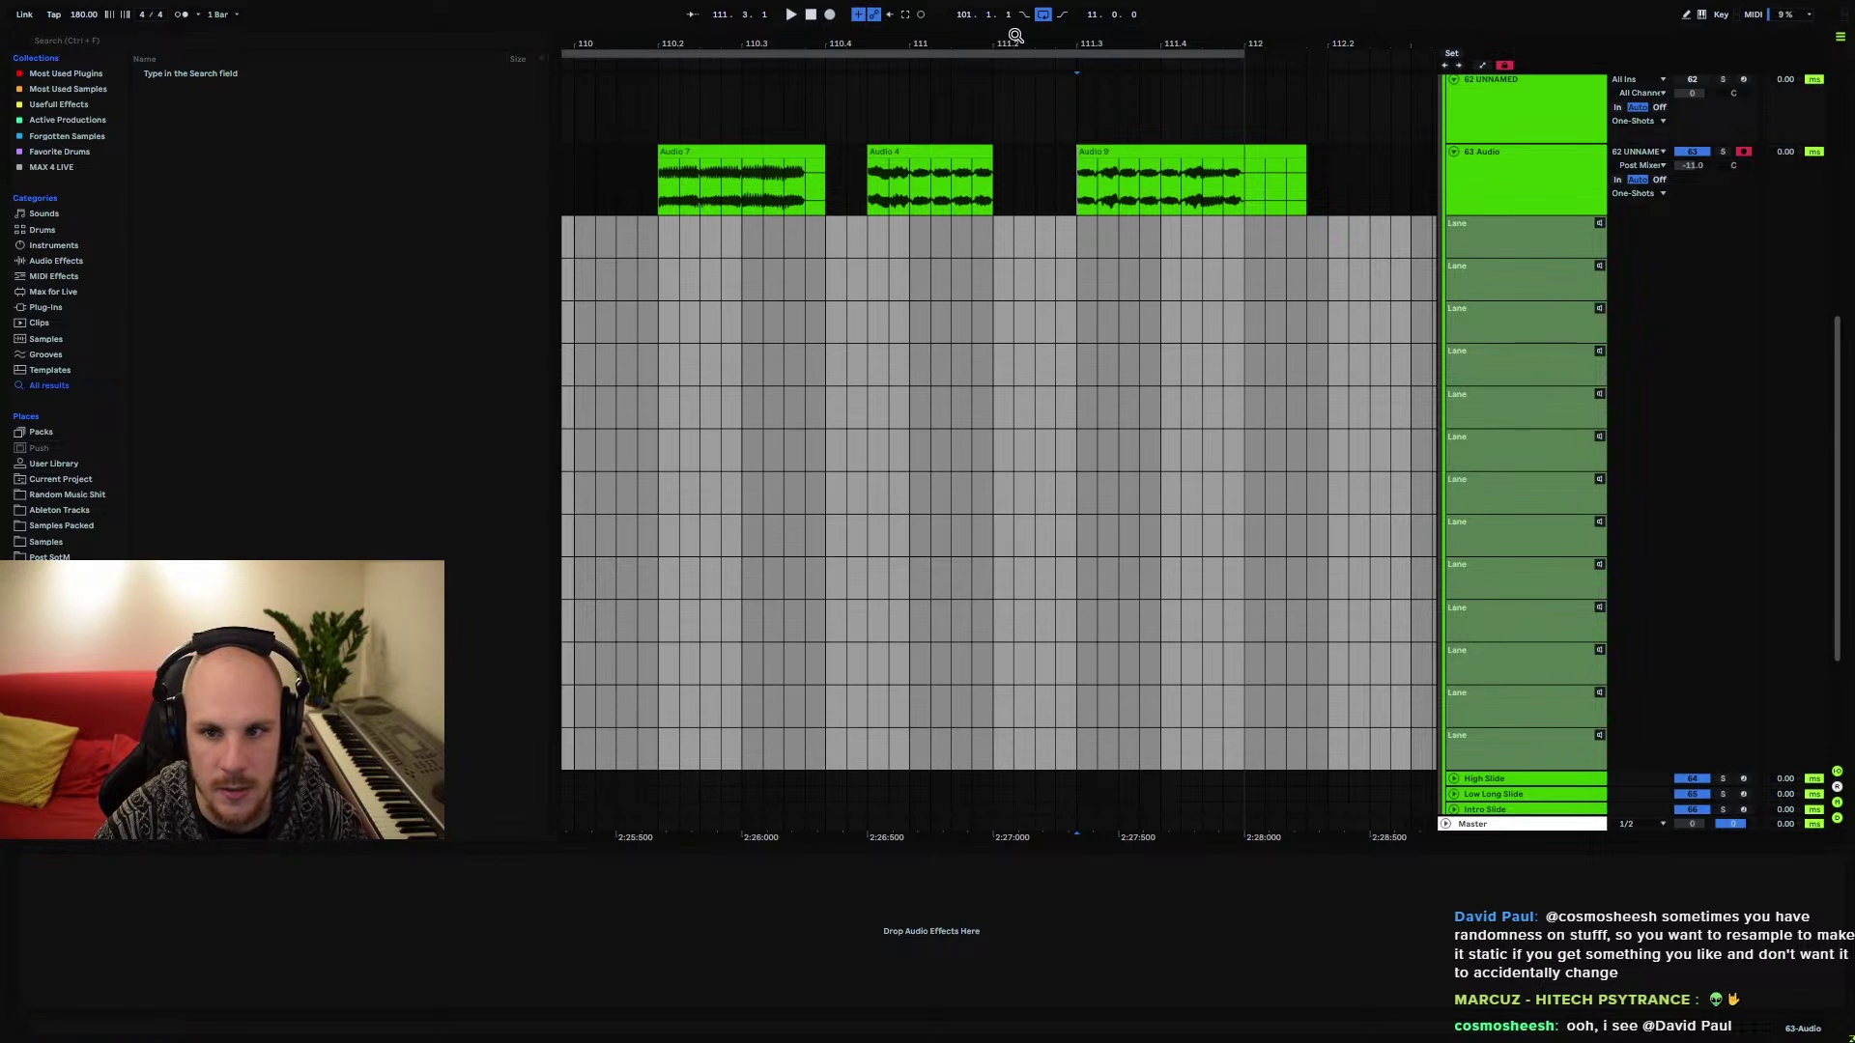
pyautogui.moveTo(1015, 36)
pyautogui.mouseDown()
pyautogui.moveTo(1014, 19)
pyautogui.moveTo(1025, 45)
pyautogui.mouseUp()
# Play the three placed glitch clips from 110.2.1 with 63 Audio soloed
pyautogui.click(936, 193)
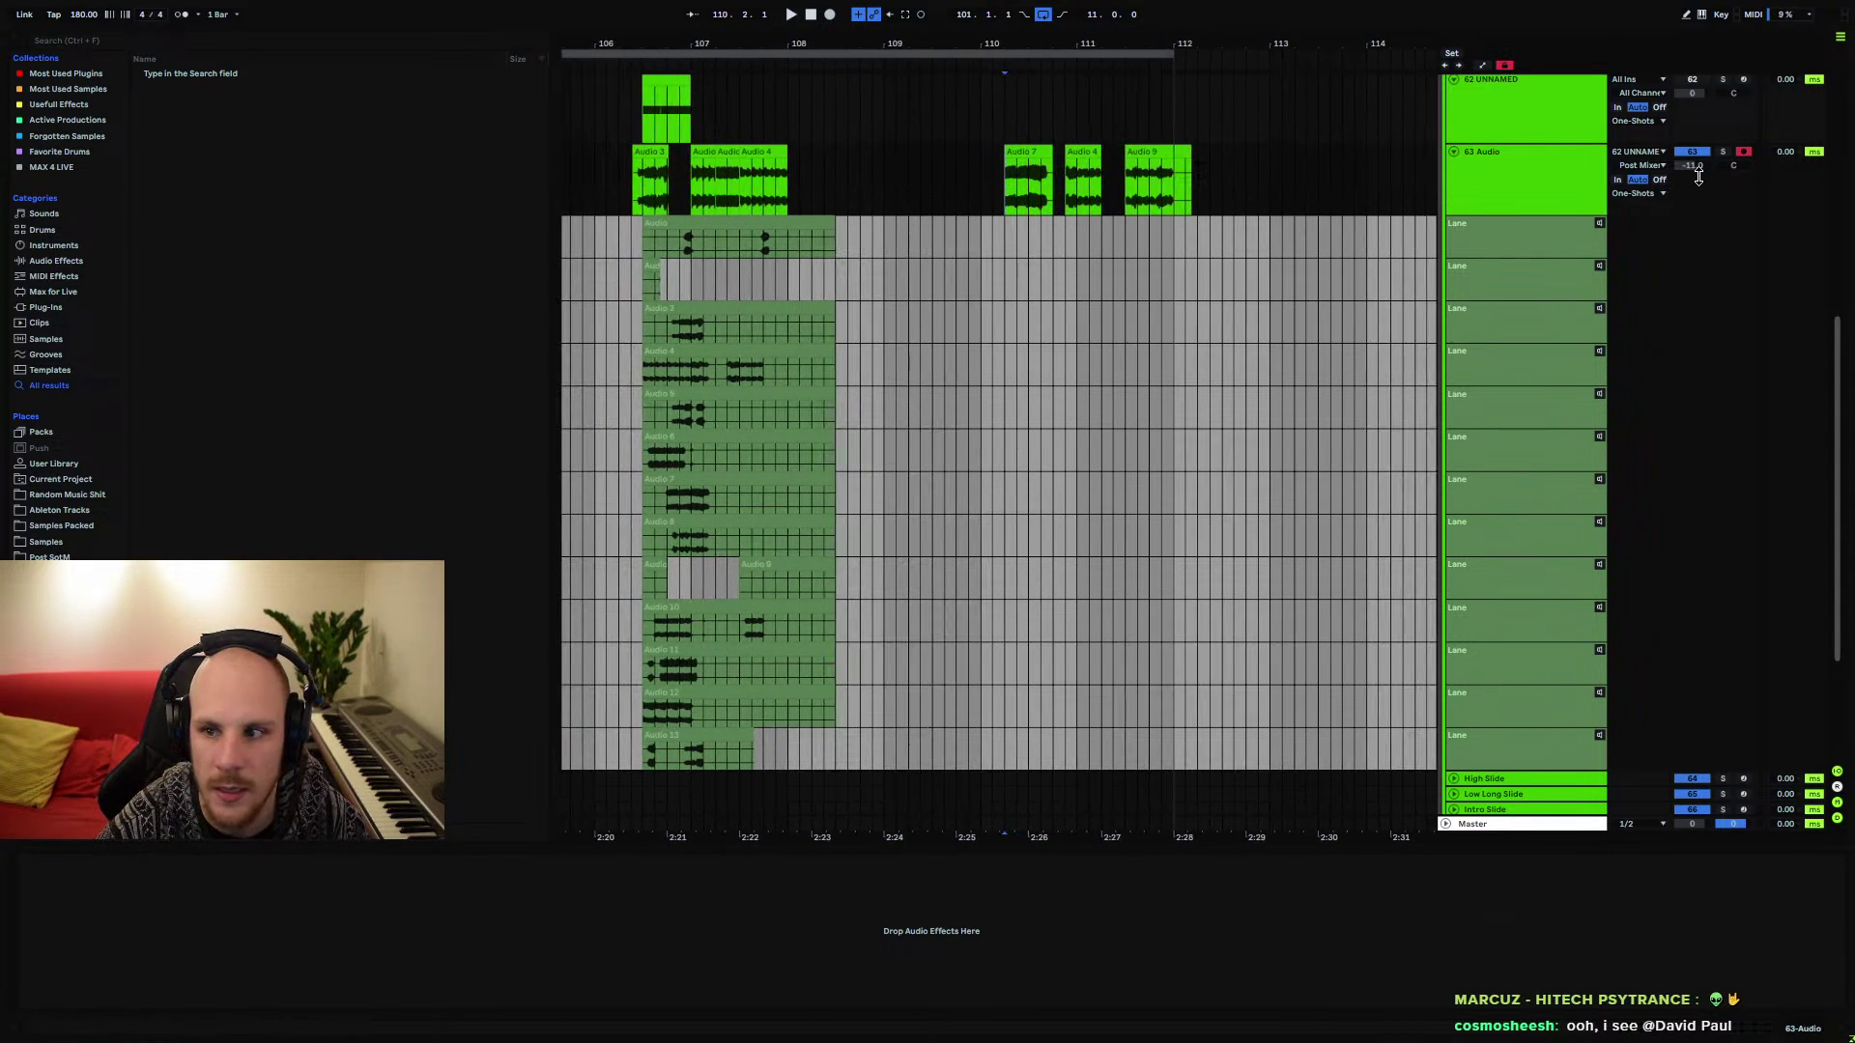
pyautogui.press('space')
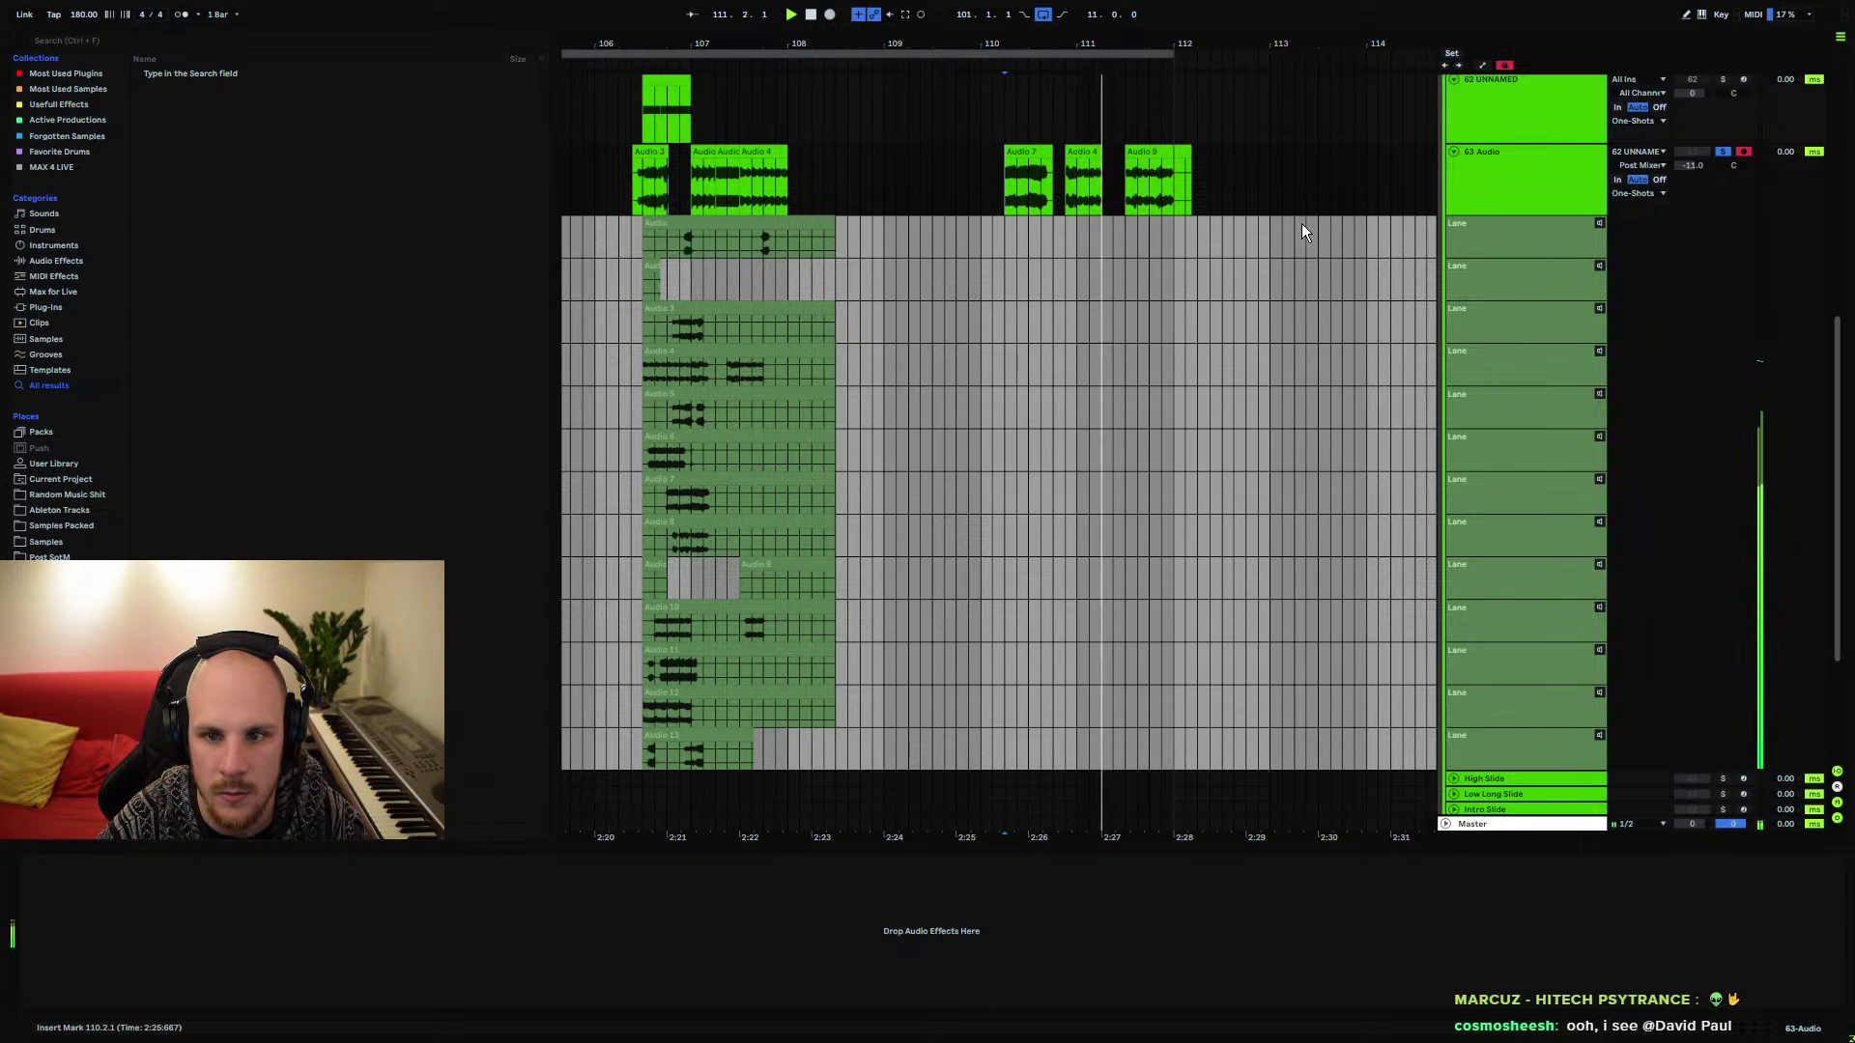
pyautogui.press('space')
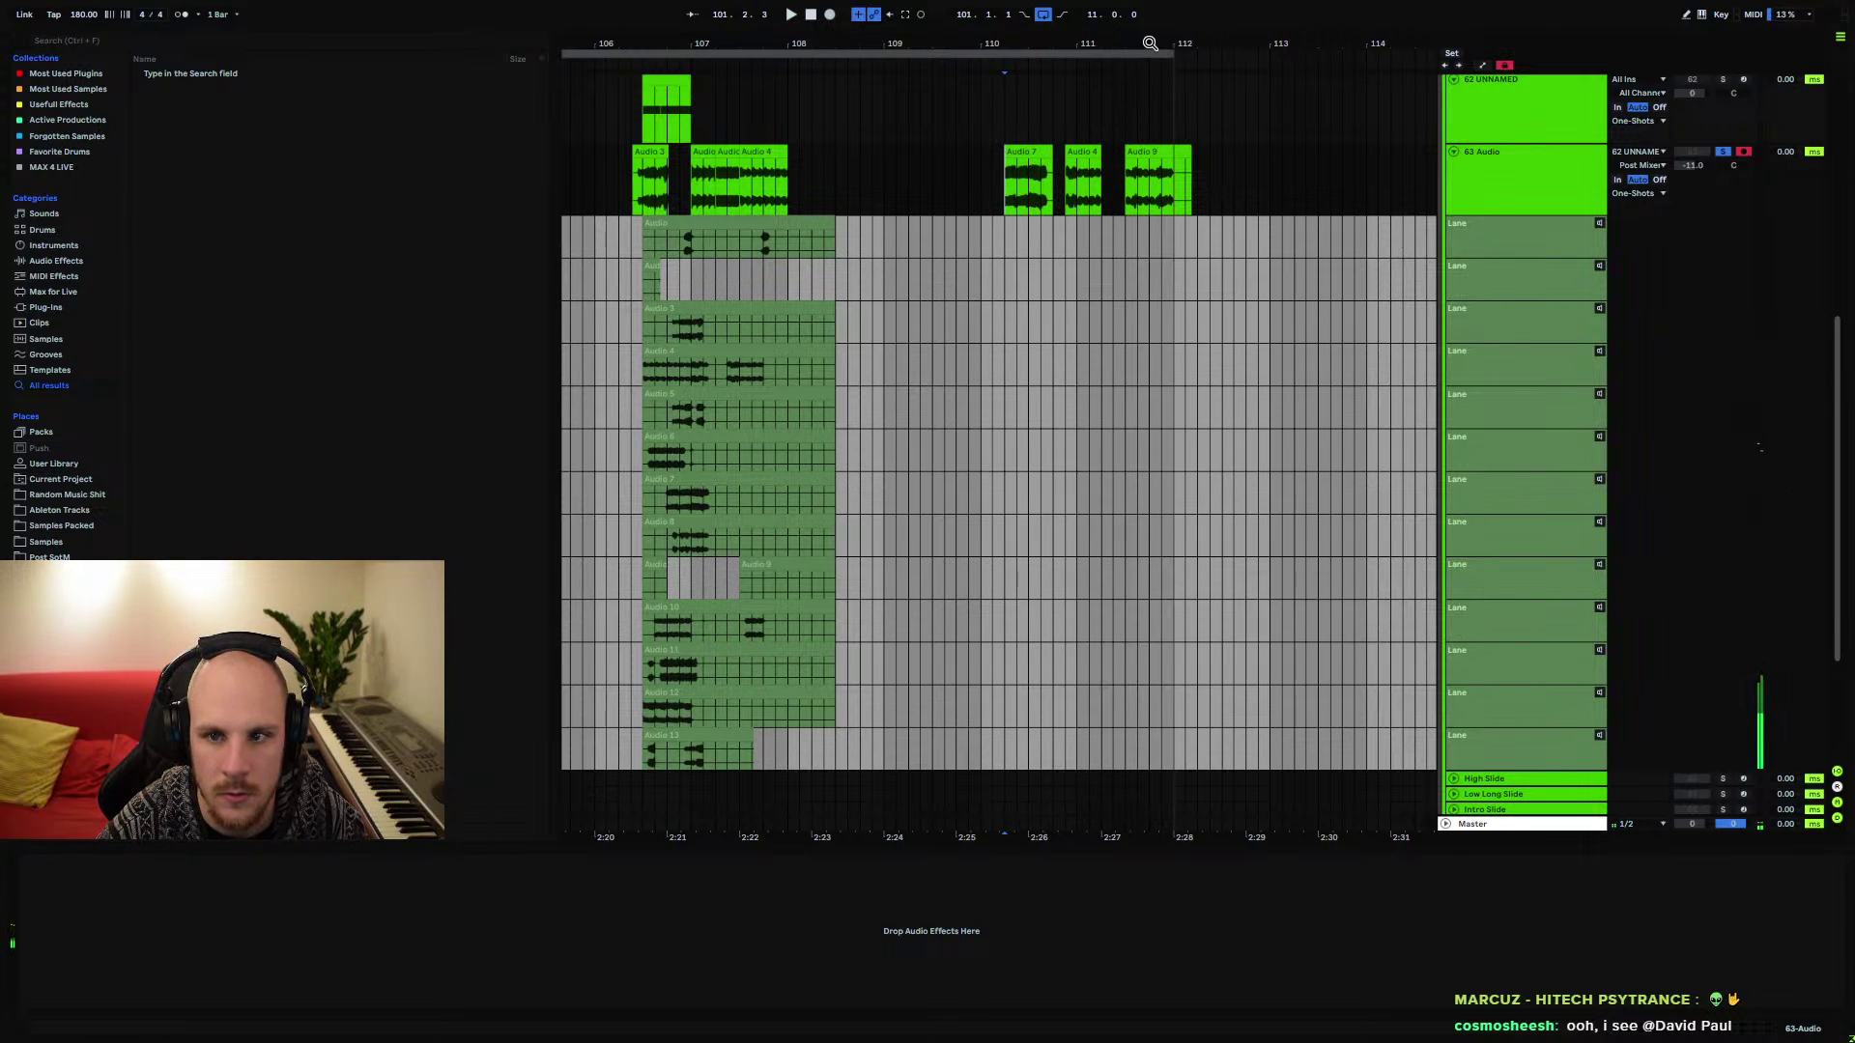
# Move the Audio 9 clip earlier against the Audio 4 clip and play the combination from 110.4.3
pyautogui.moveTo(1152, 43)
pyautogui.mouseDown()
pyautogui.moveTo(1152, 72)
pyautogui.moveTo(1163, 56)
pyautogui.mouseUp()
pyautogui.moveTo(1163, 152); pyautogui.dragTo(1045, 153)
pyautogui.click(1010, 168)
pyautogui.press('space')
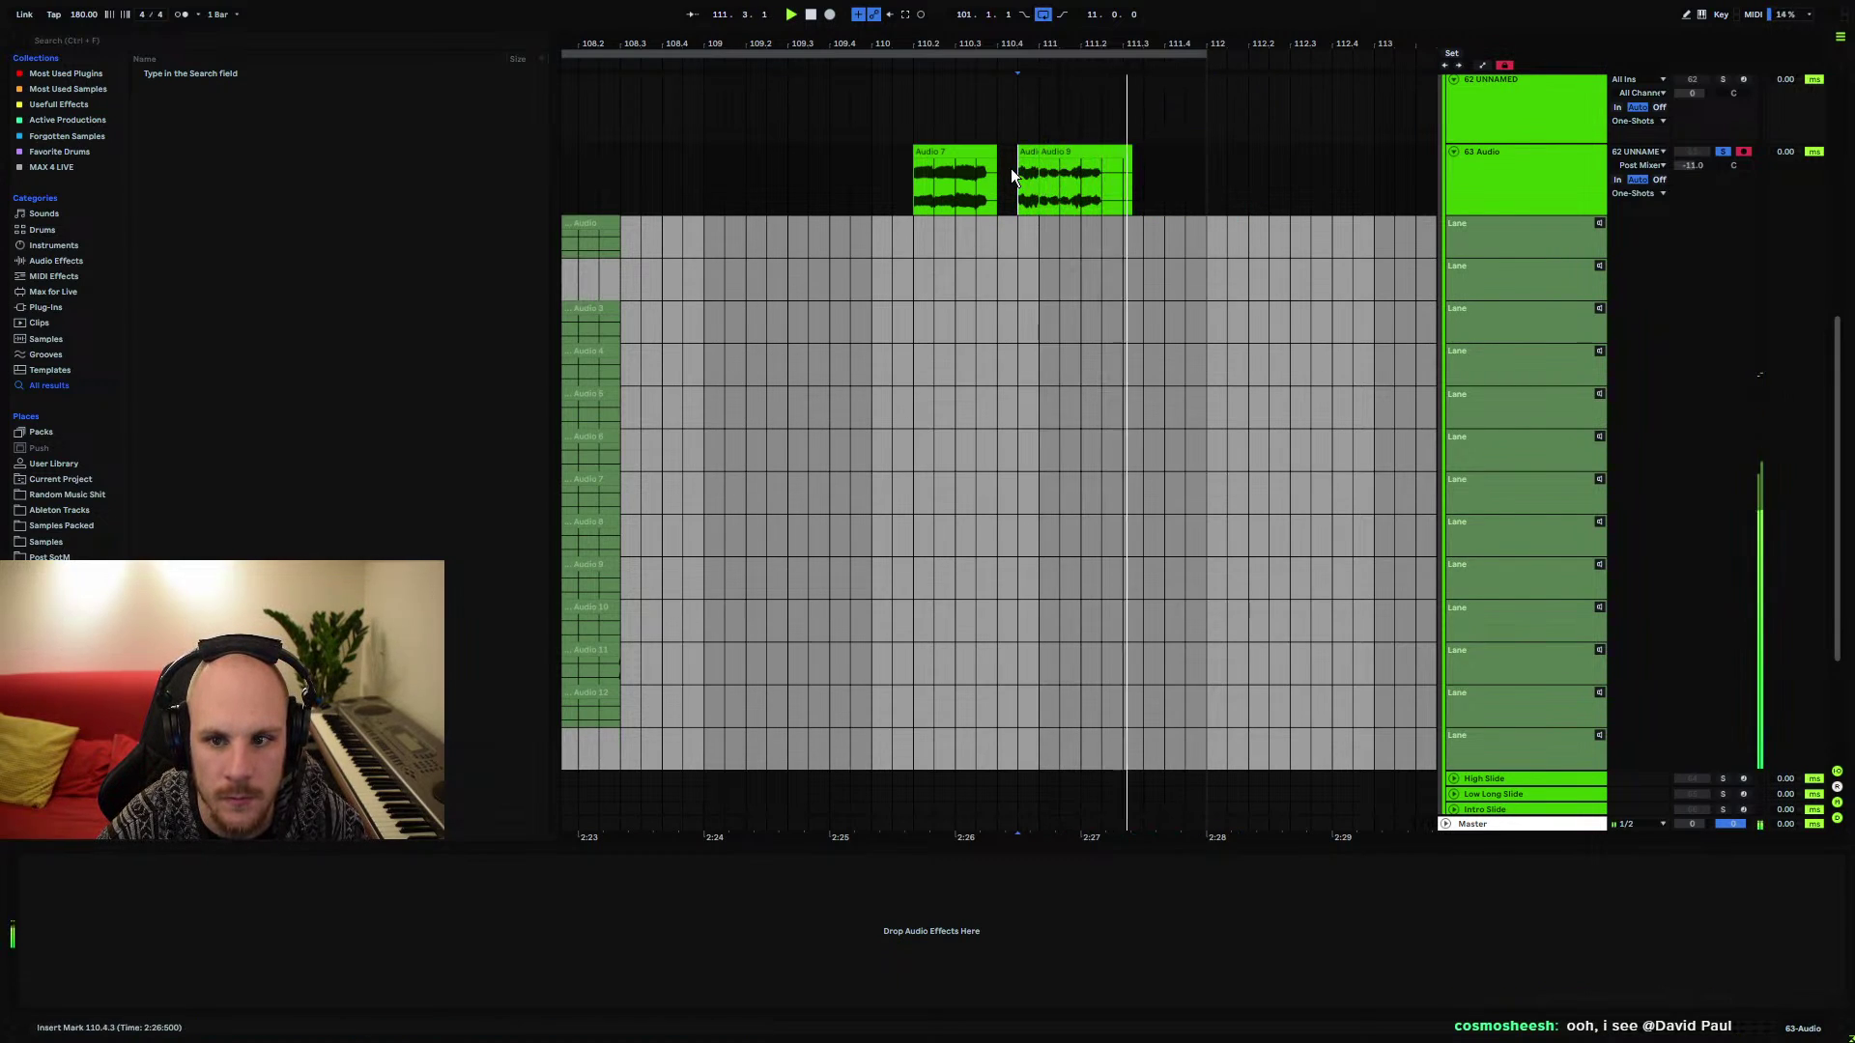
pyautogui.moveTo(1003, 68)
pyautogui.mouseDown()
pyautogui.moveTo(1003, 34)
pyautogui.moveTo(1002, 78)
pyautogui.mouseUp()
pyautogui.press('space')
# Play the soloed 63 Audio track from 106.4.1 to check the first glitch fill
pyautogui.click(839, 453)
pyautogui.press('space')
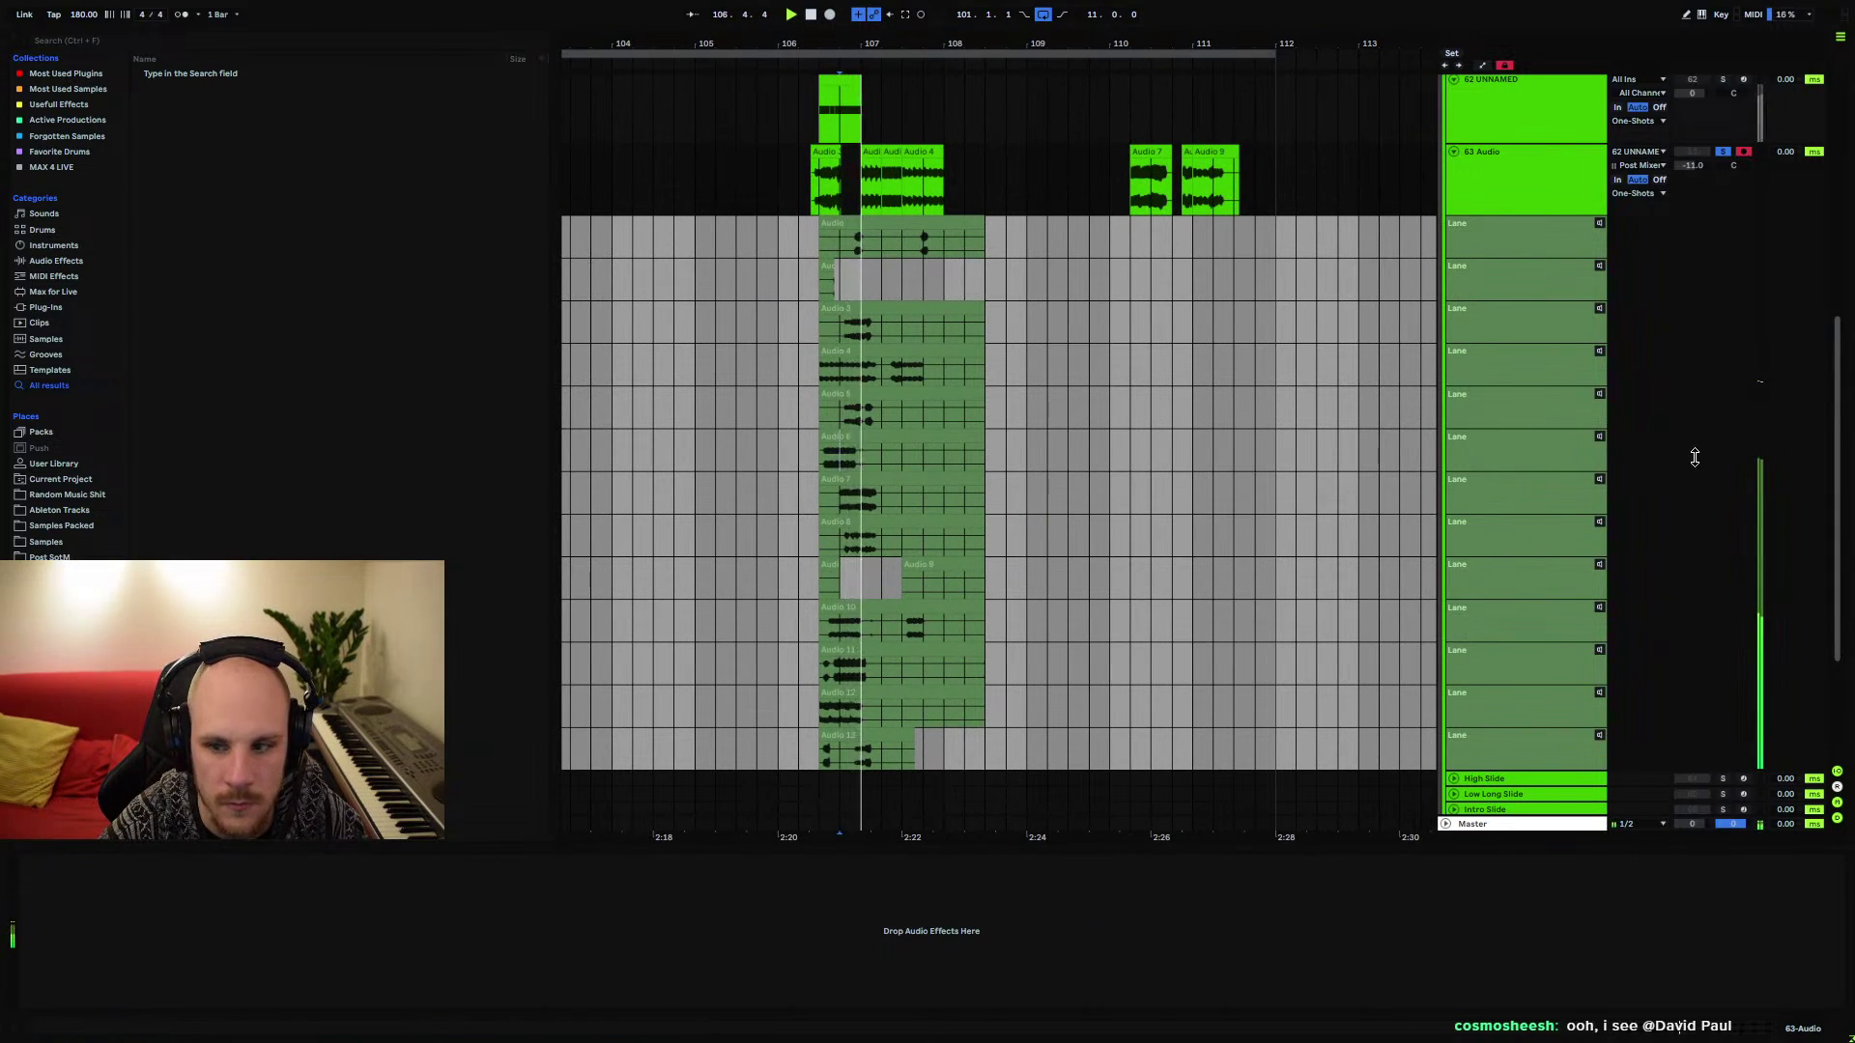
pyautogui.press('space')
pyautogui.press('space')
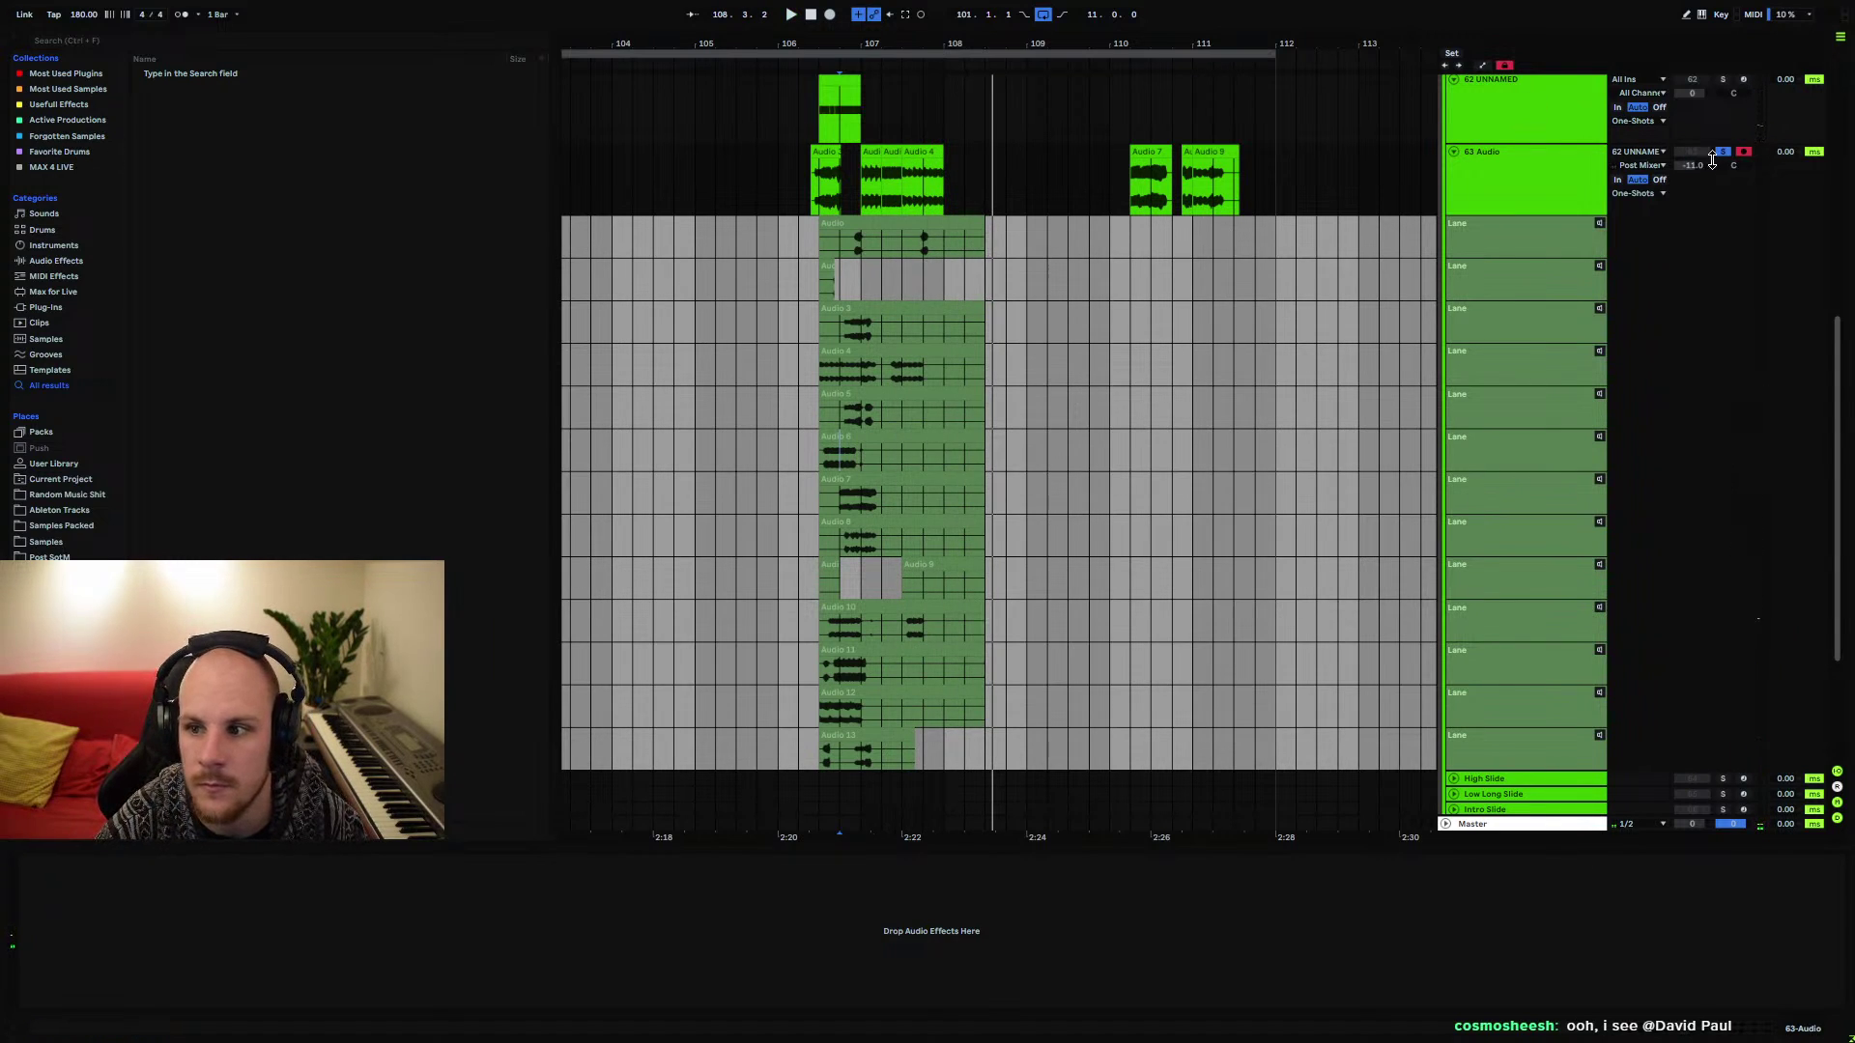
pyautogui.press('space')
pyautogui.press('space')
# Extend the loop to a length of 20 bars and lower the 63 Audio volume to -14.4 dB
pyautogui.moveTo(936, 75); pyautogui.dragTo(1248, 85)
pyautogui.scroll(5, 1029, 290)
pyautogui.click(1050, 270)
pyautogui.moveTo(1693, 327); pyautogui.dragTo(1690, 338)
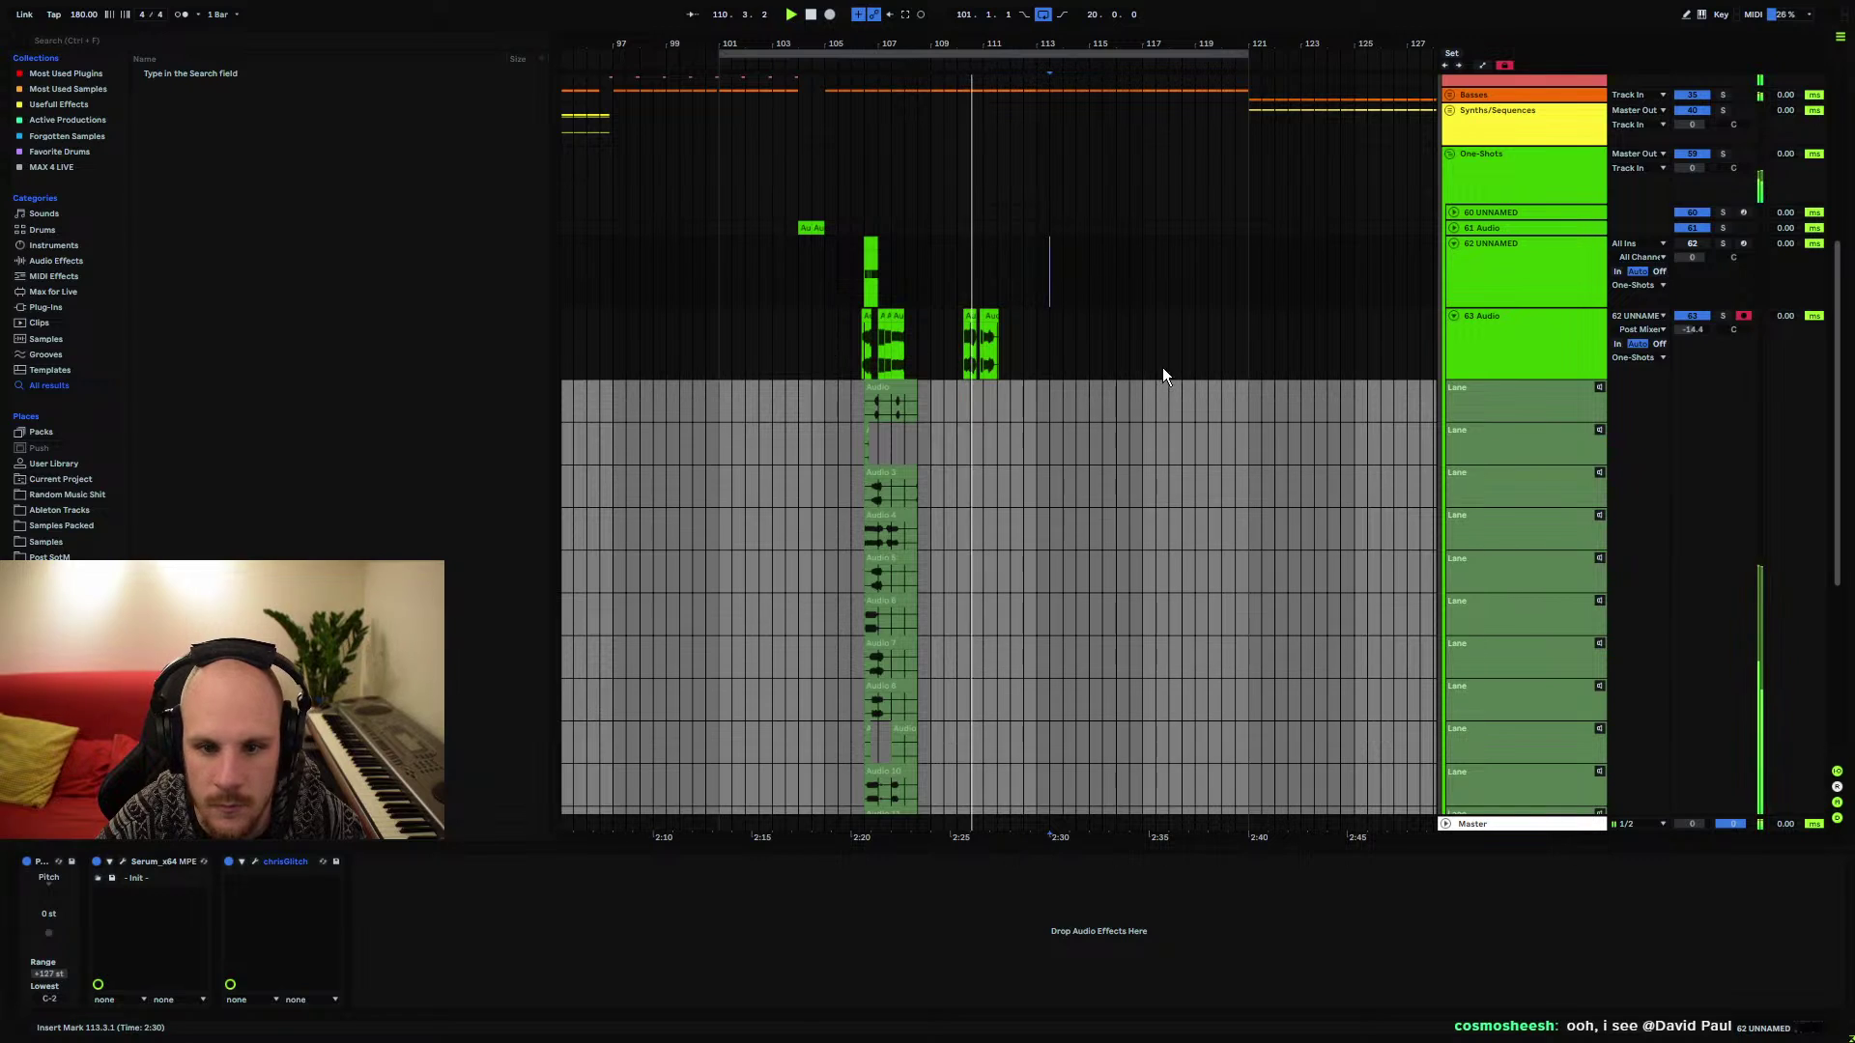
# Add an Echo to the 63 Audio track, set it to Ping Pong mode and raise its feedback to 81%
pyautogui.click(1517, 353)
pyautogui.rightClick(1539, 349)
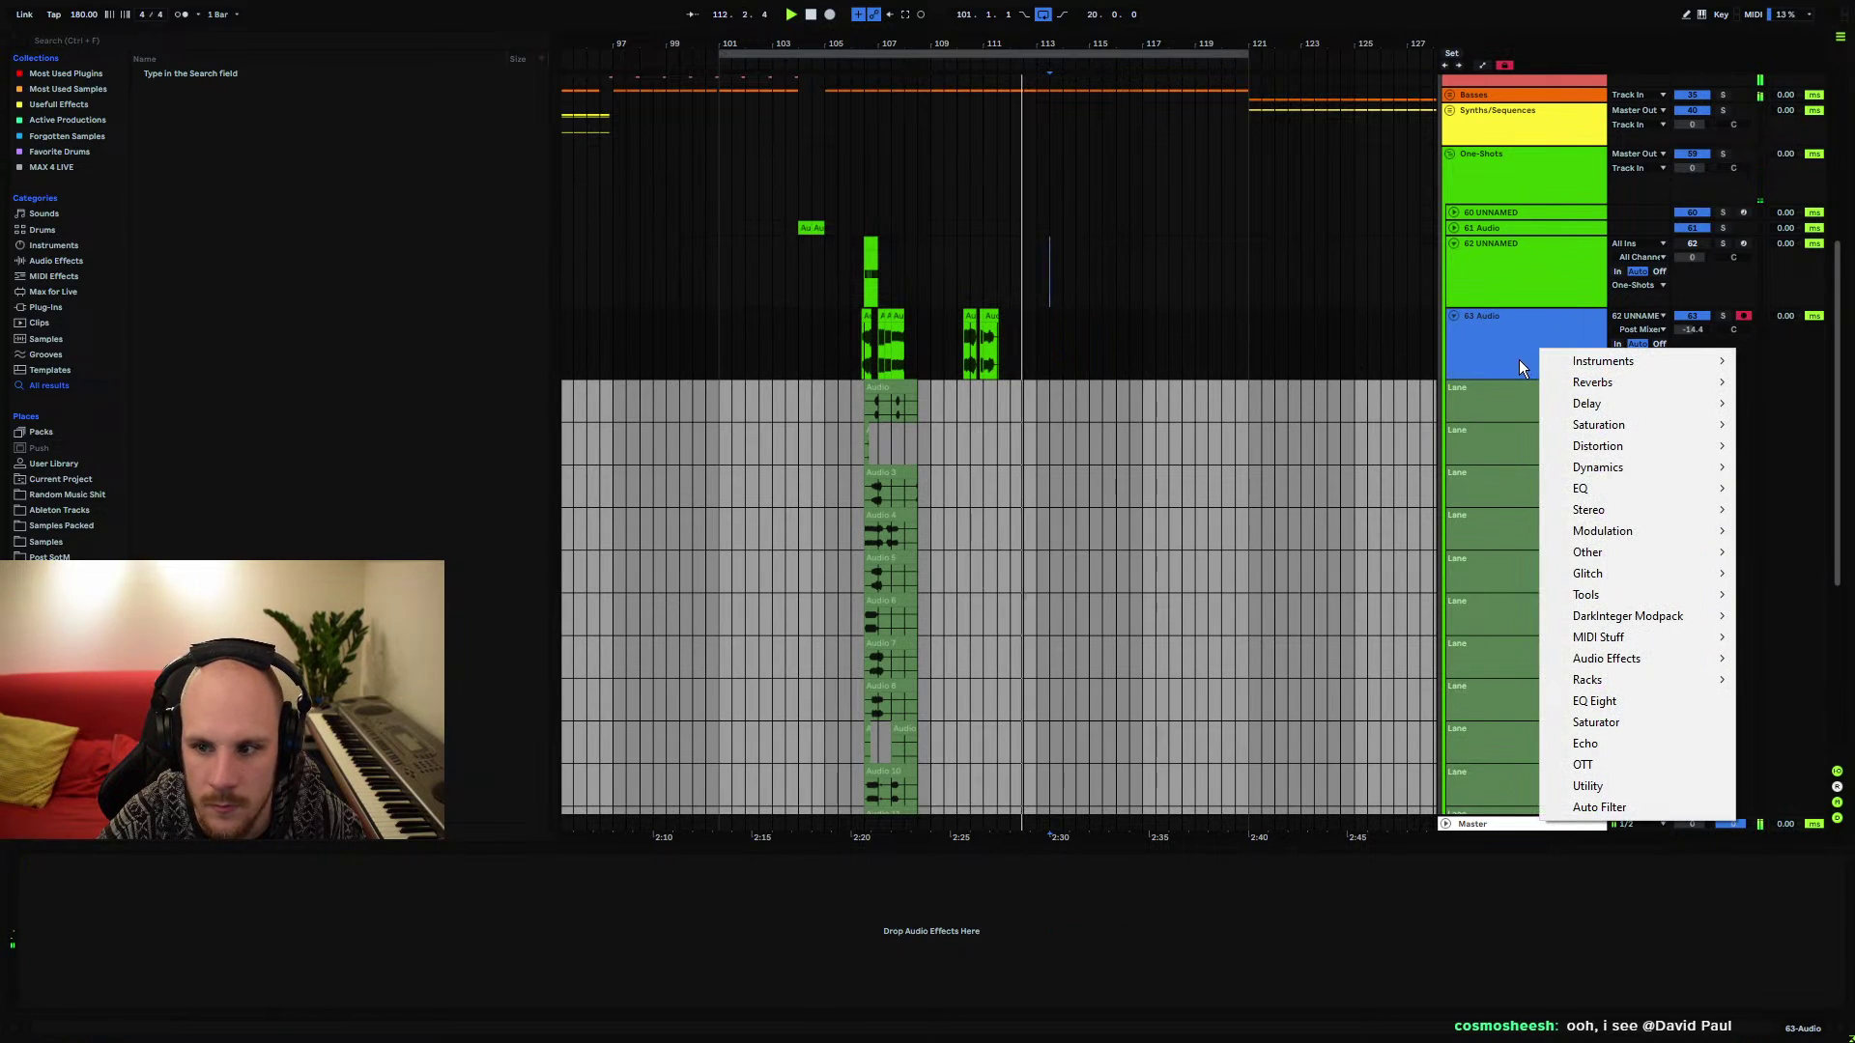
pyautogui.click(1591, 750)
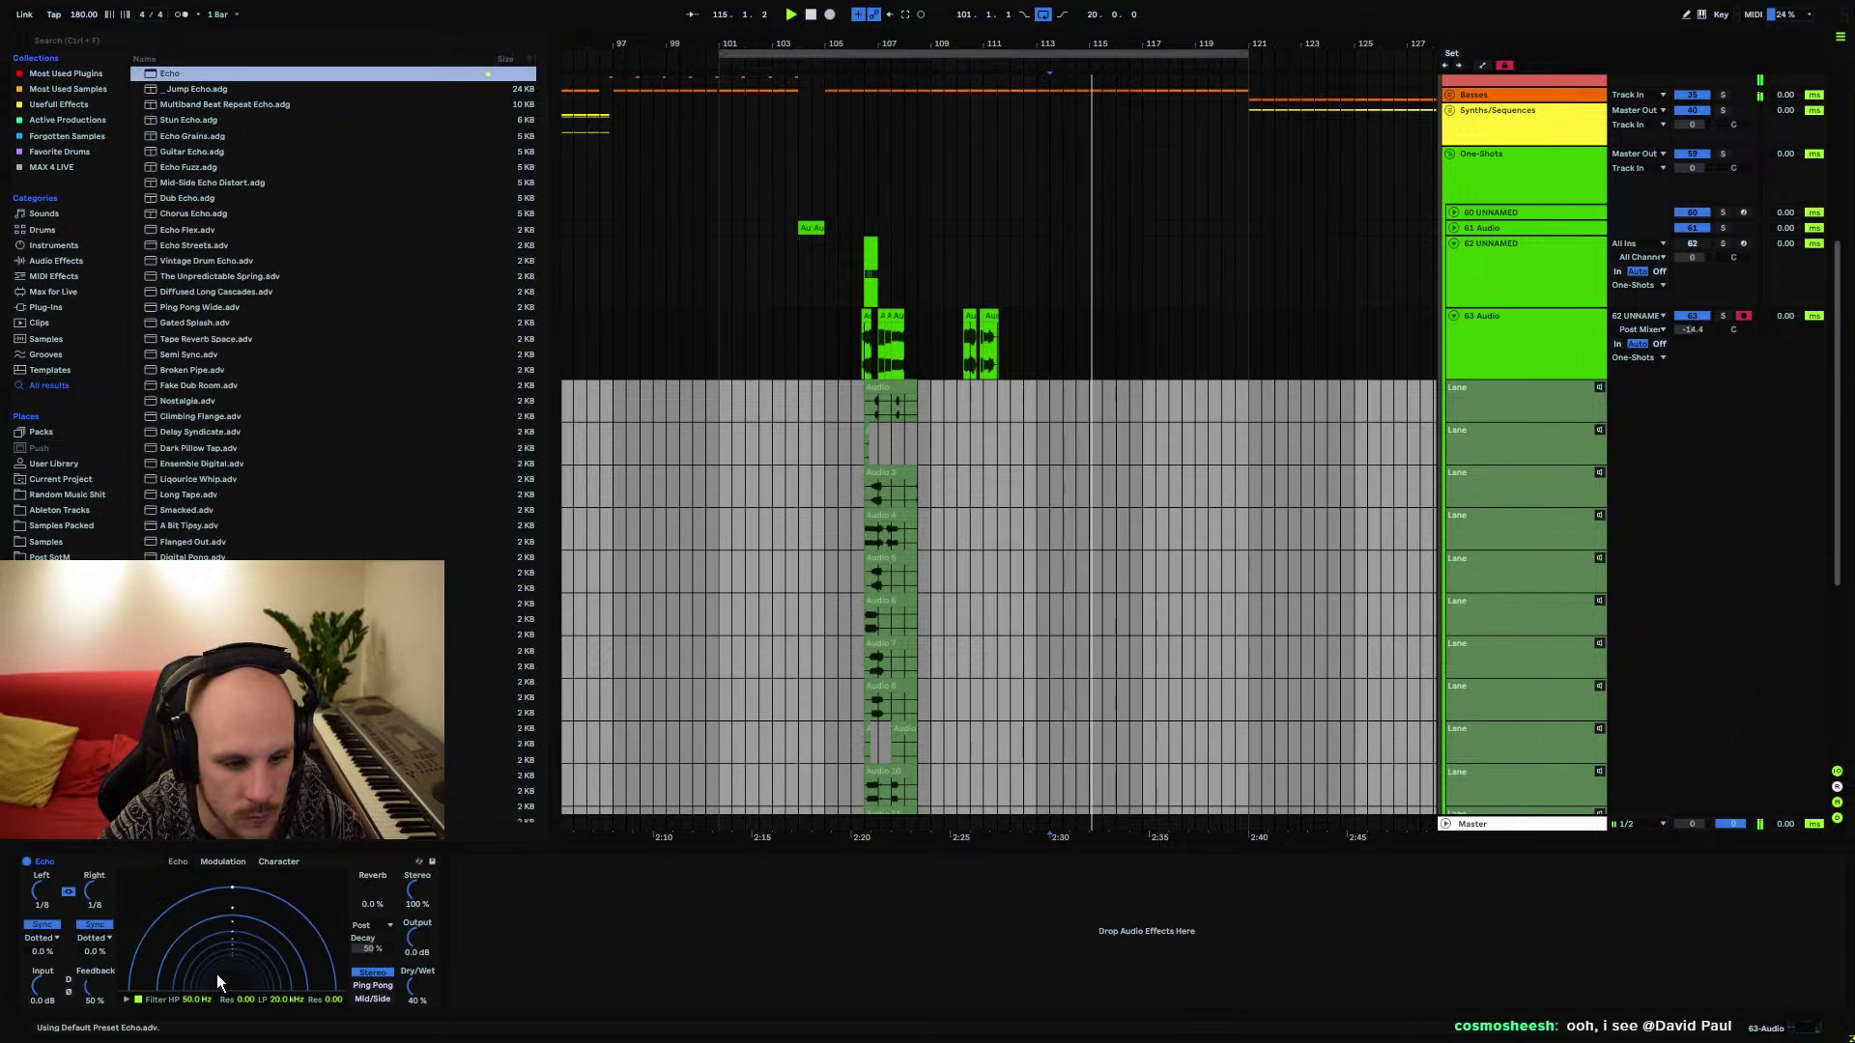
pyautogui.click(372, 987)
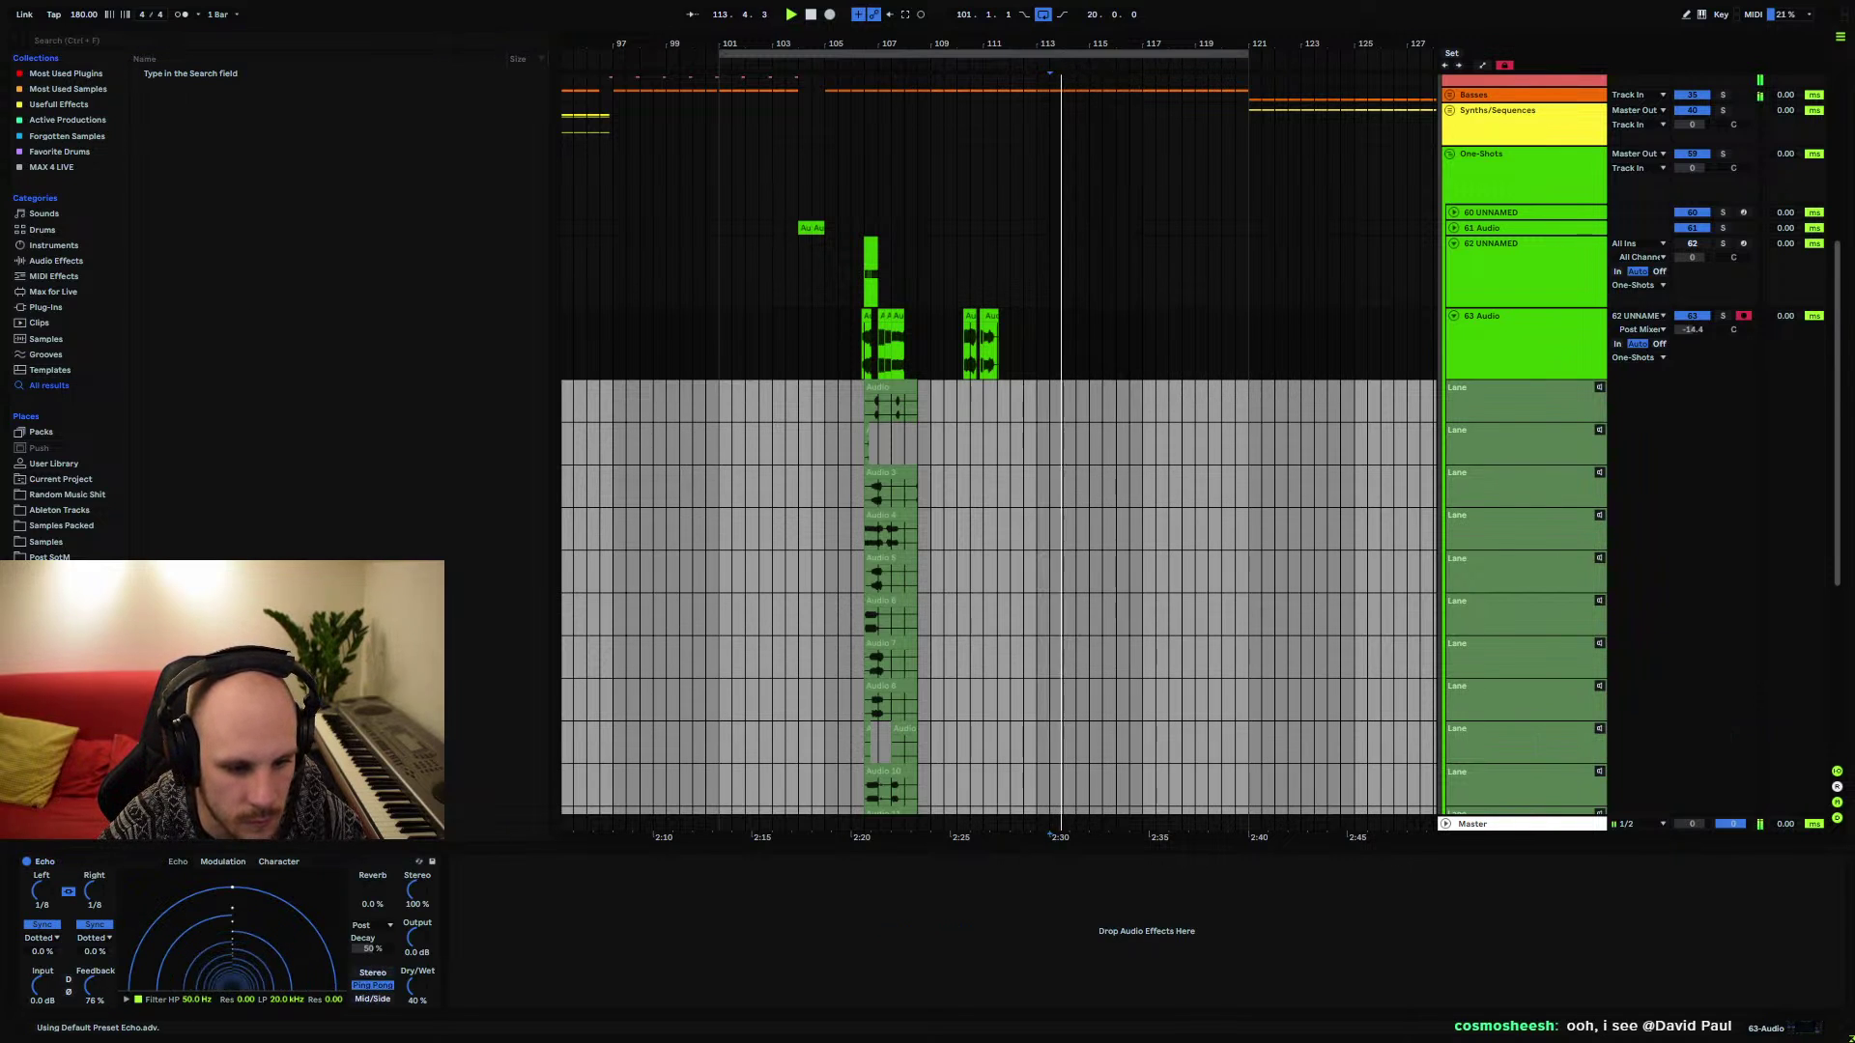
# Copy the 106.4.1–107.1.1 piece of the Audio 10 take to 116.2.1 on the main 63 Audio lane
pyautogui.click(825, 318)
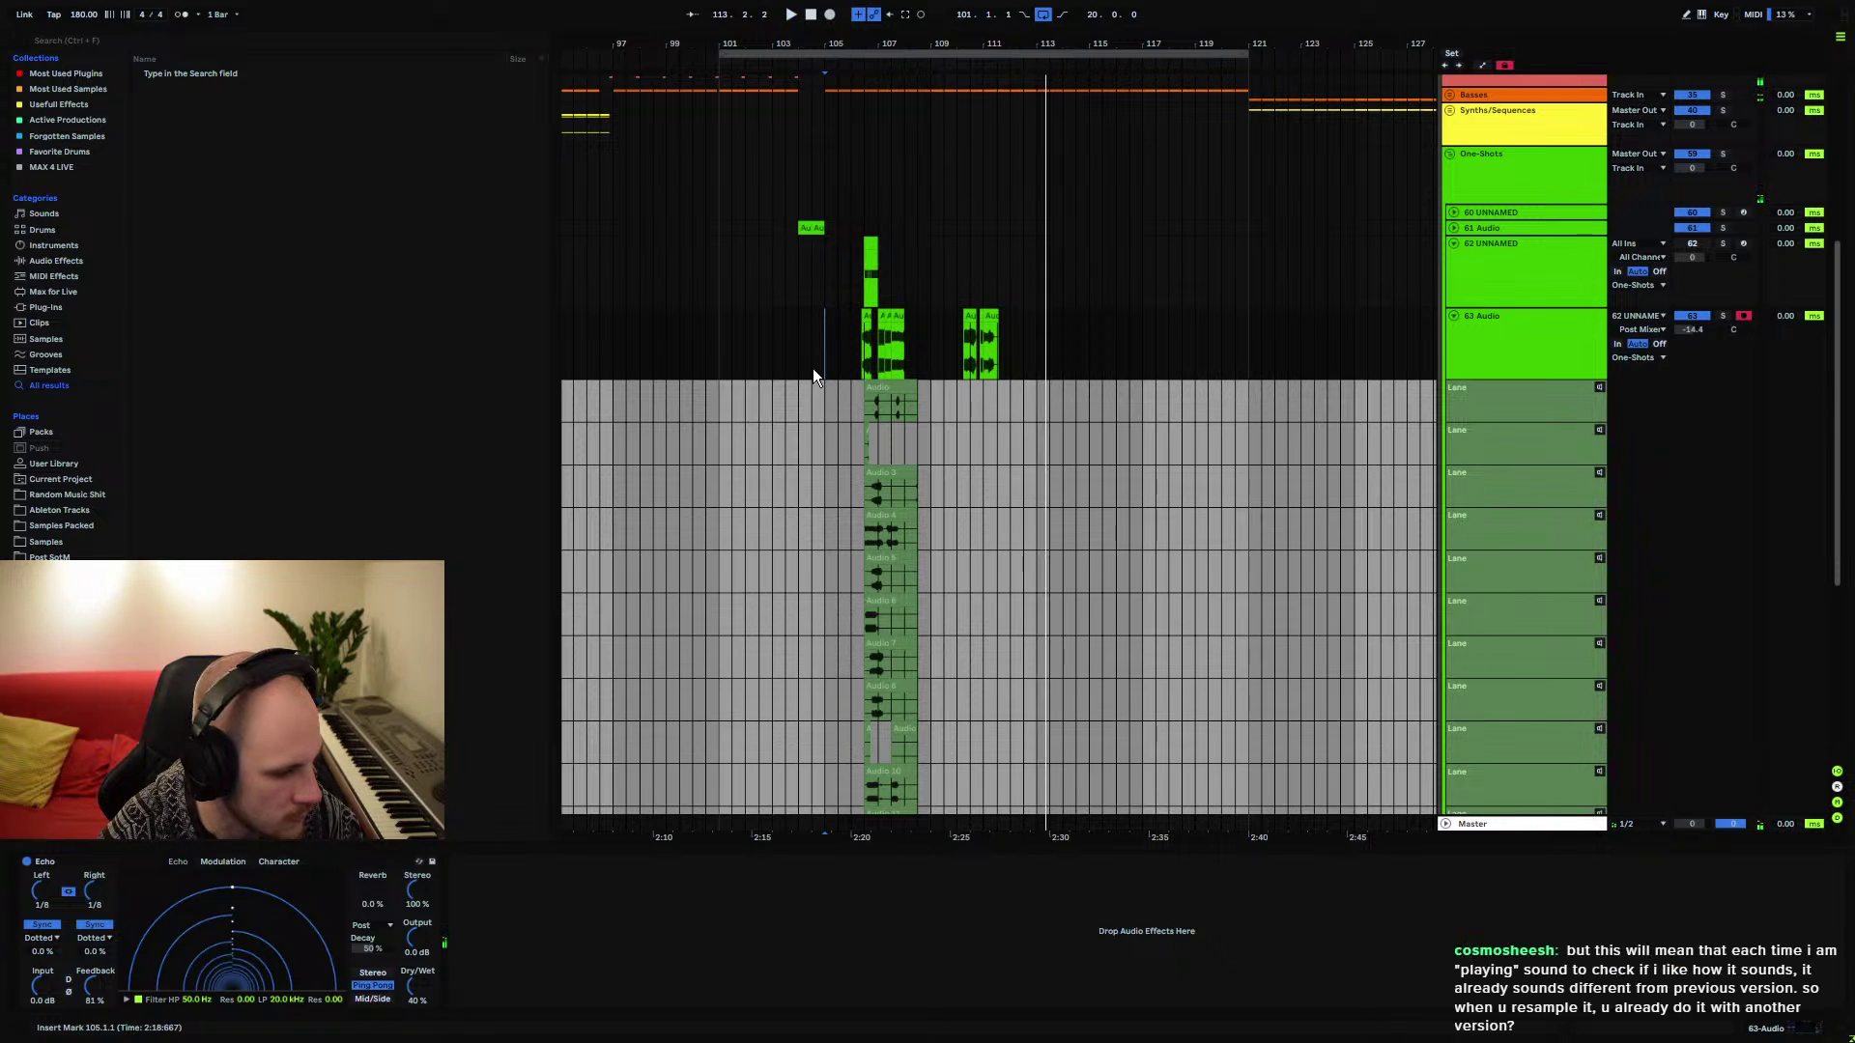
pyautogui.scroll(-6, 933, 295)
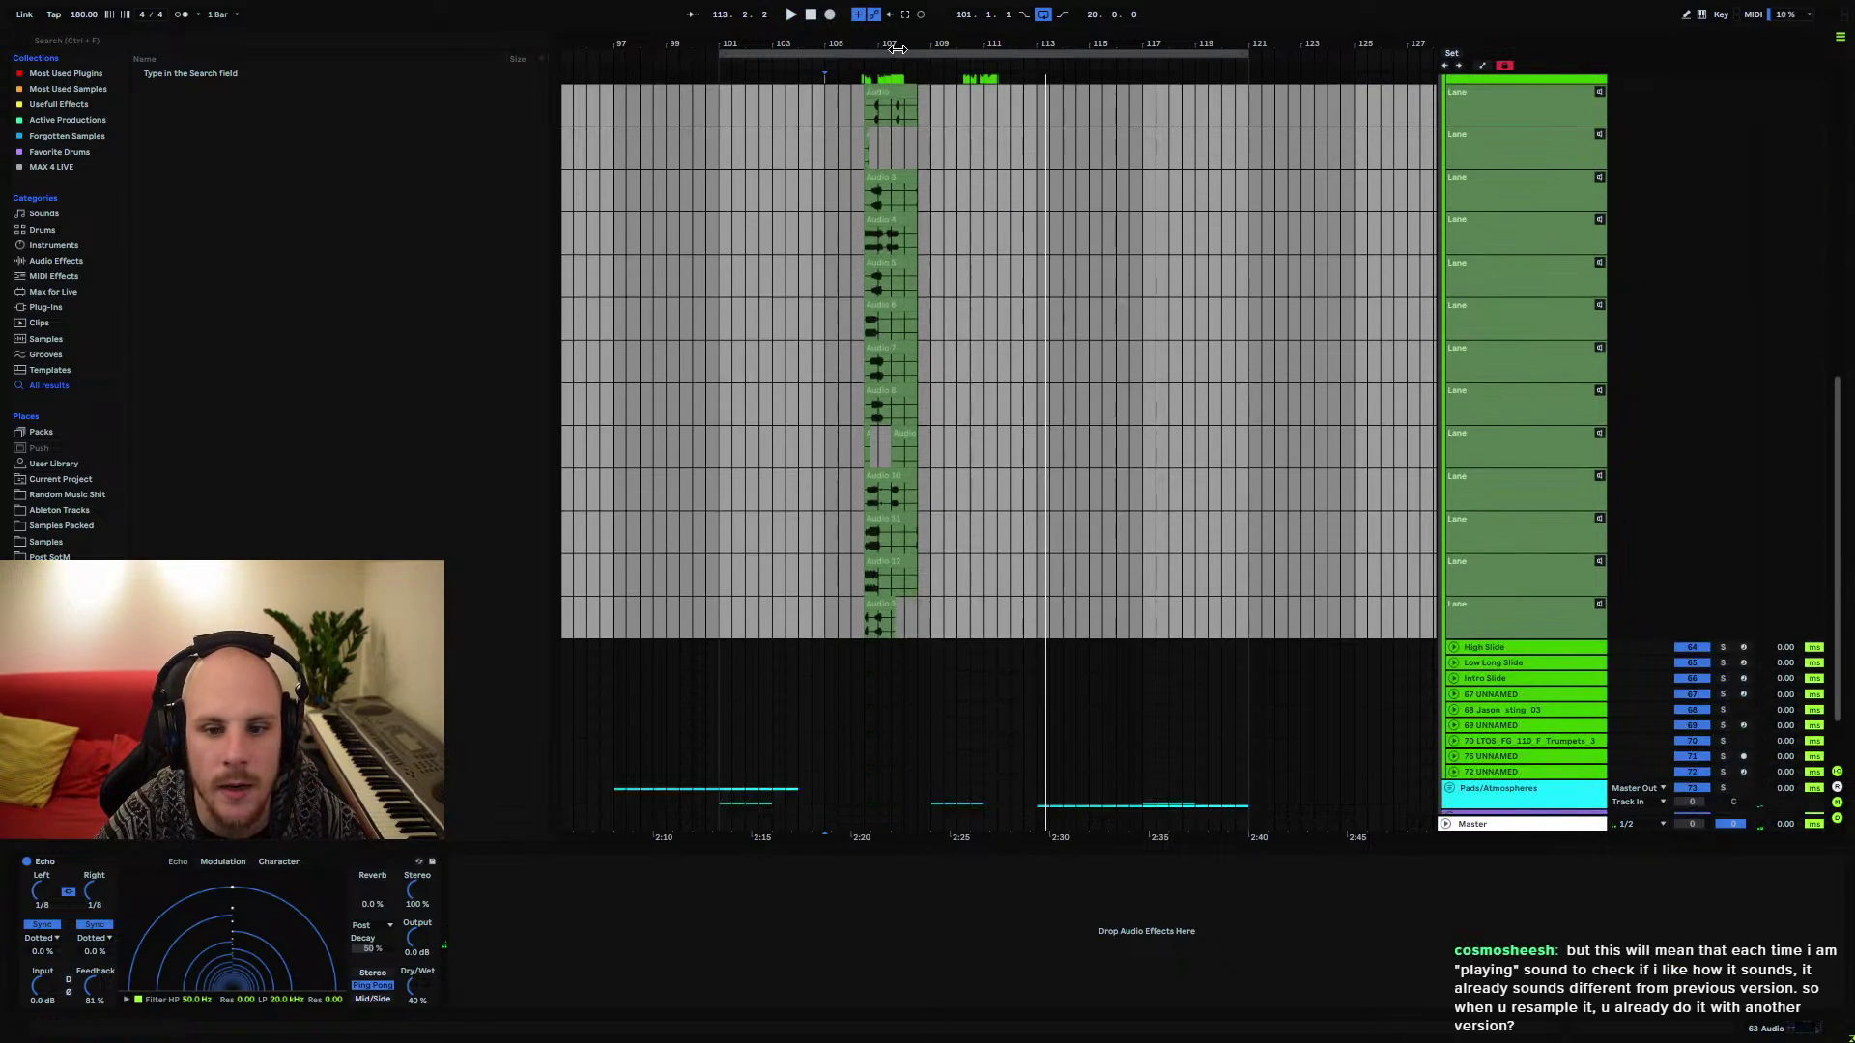
pyautogui.keyDown('ctrl'); pyautogui.scroll(3, 920, 292); pyautogui.keyUp('ctrl')
pyautogui.keyDown('ctrl'); pyautogui.scroll(2, 906, 329); pyautogui.keyUp('ctrl')
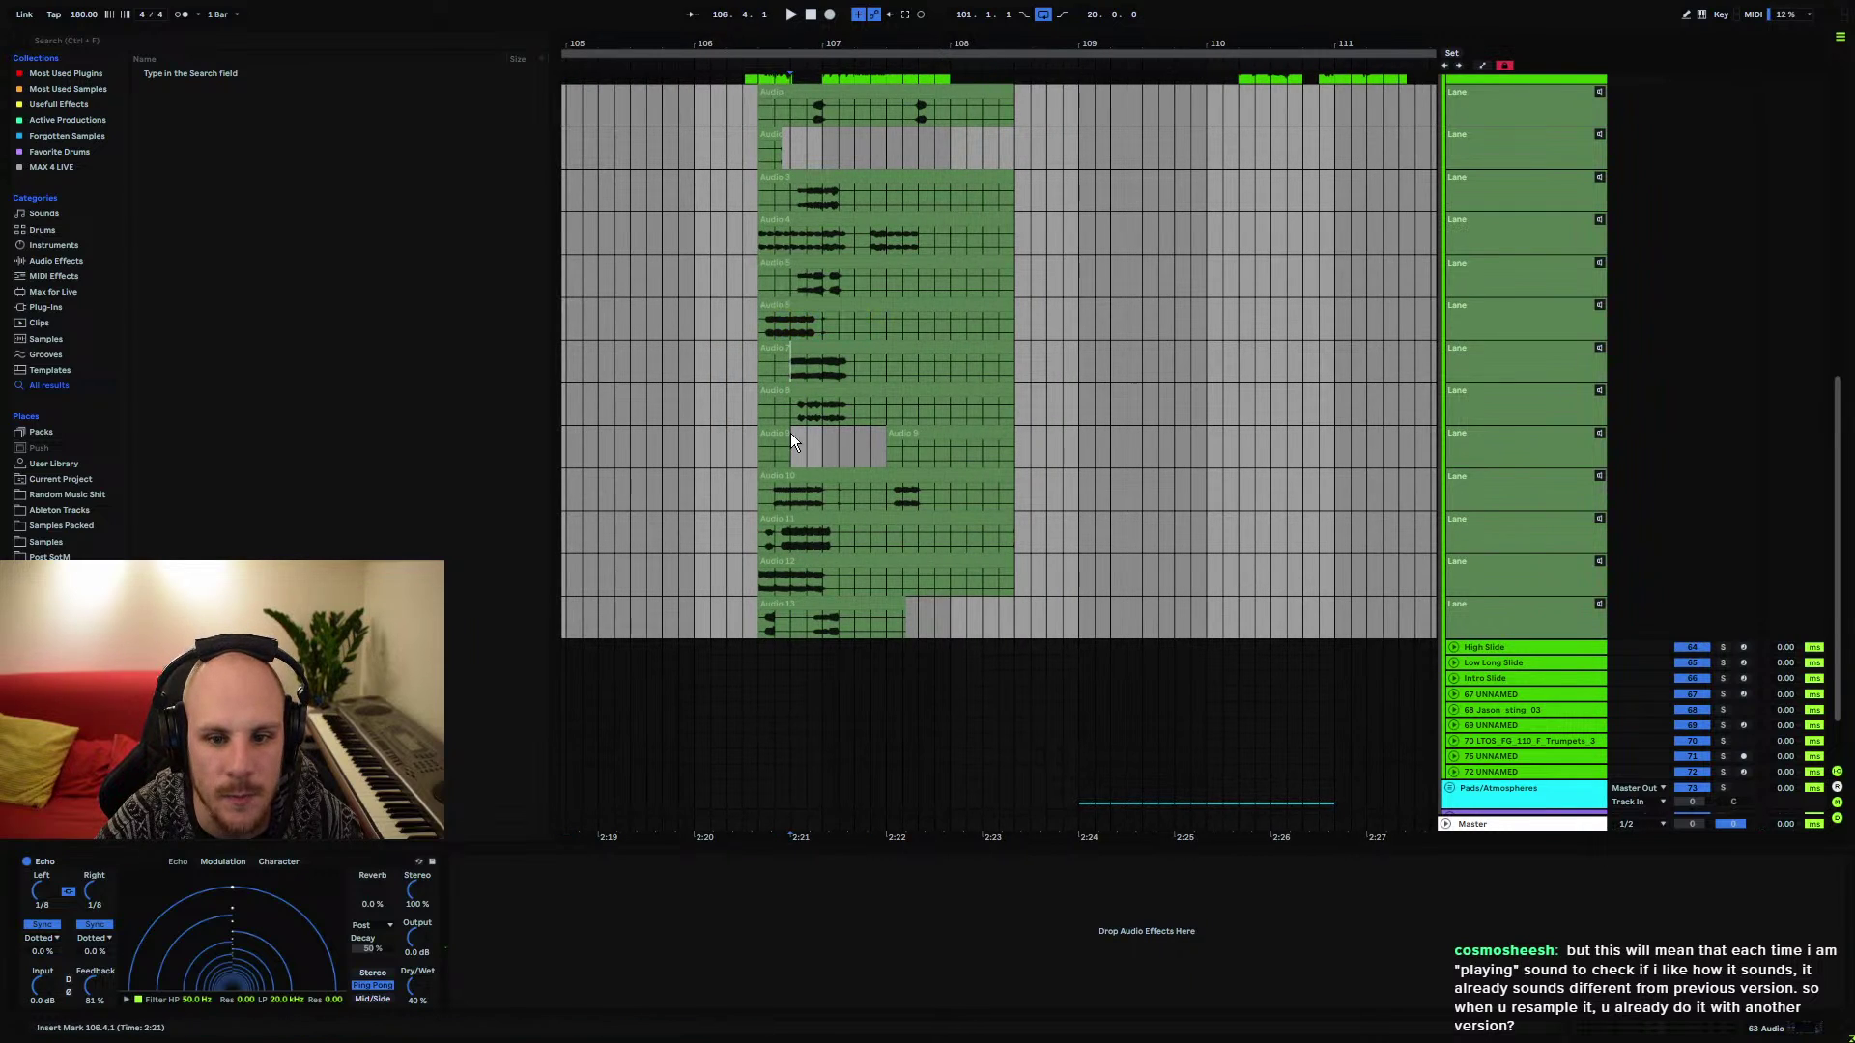
pyautogui.click(802, 496)
pyautogui.moveTo(793, 495); pyautogui.dragTo(820, 486)
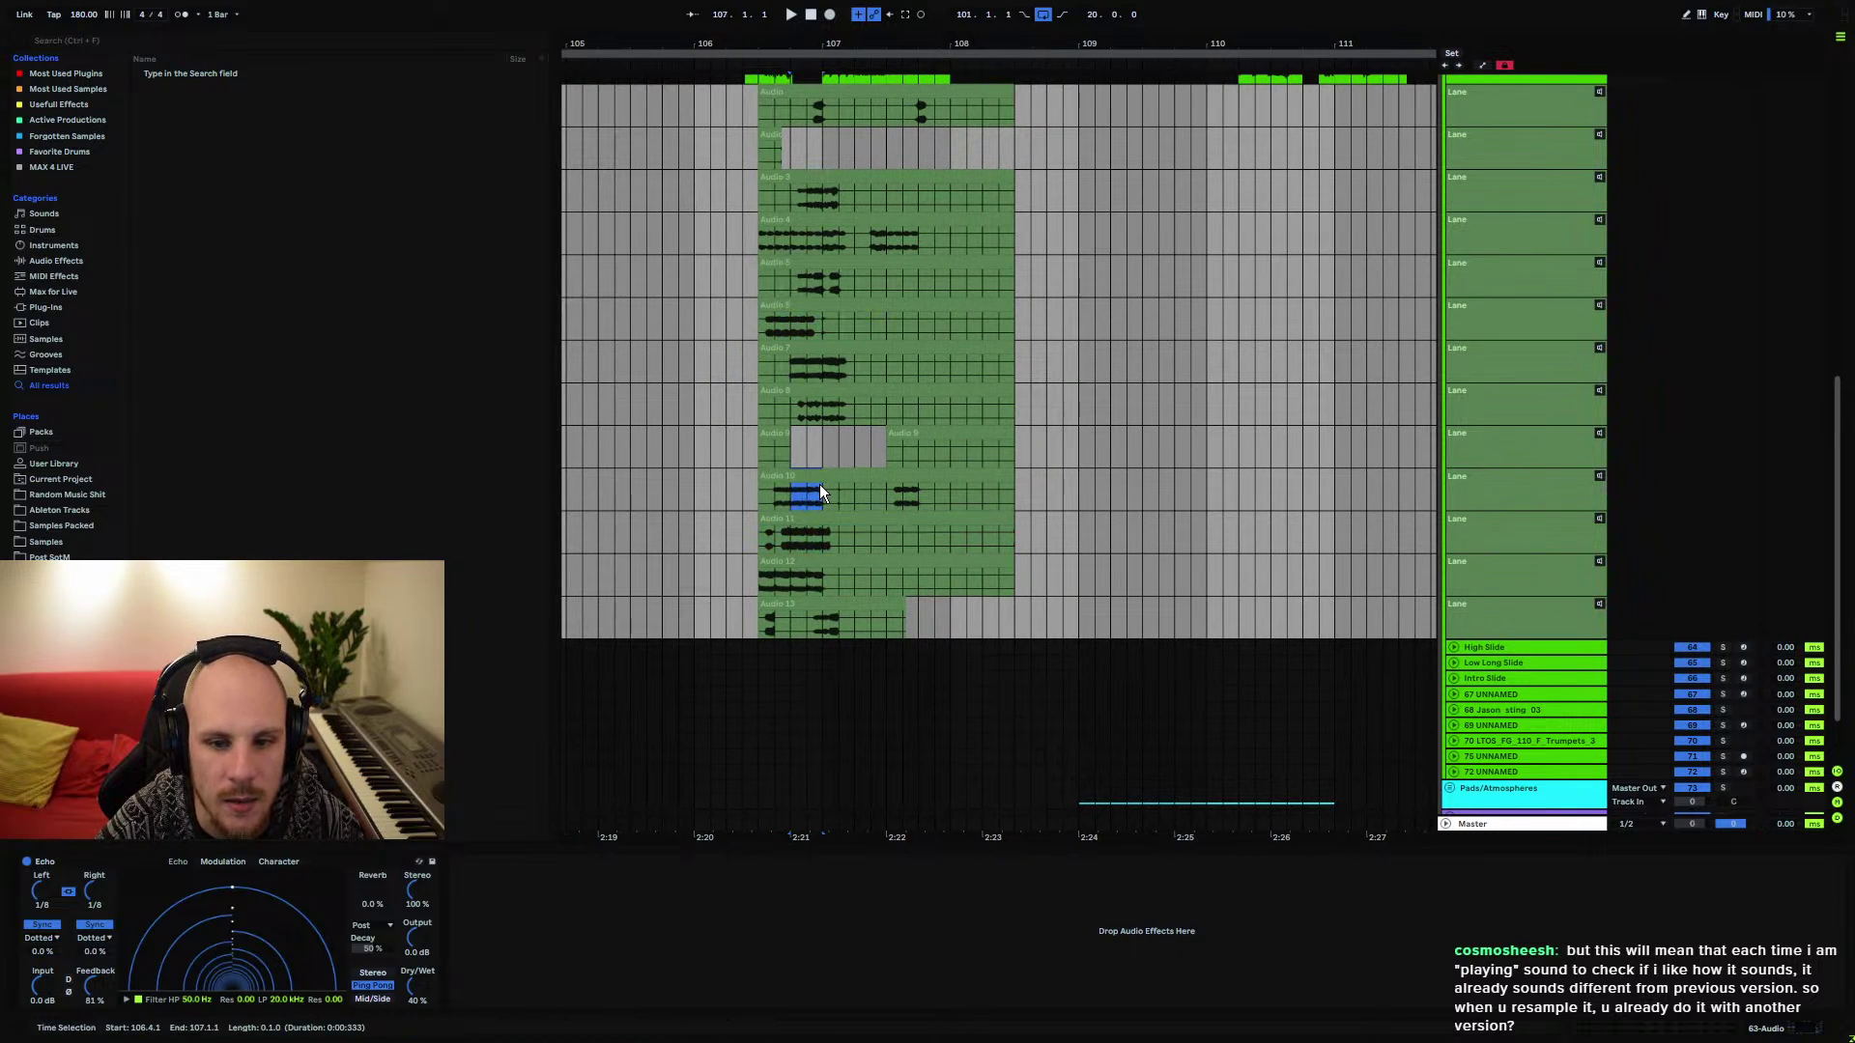
pyautogui.scroll(3, 1111, 329)
pyautogui.hscroll(3, 1111, 329)
pyautogui.hscroll(4, 1079, 356)
pyautogui.scroll(1, 1078, 355)
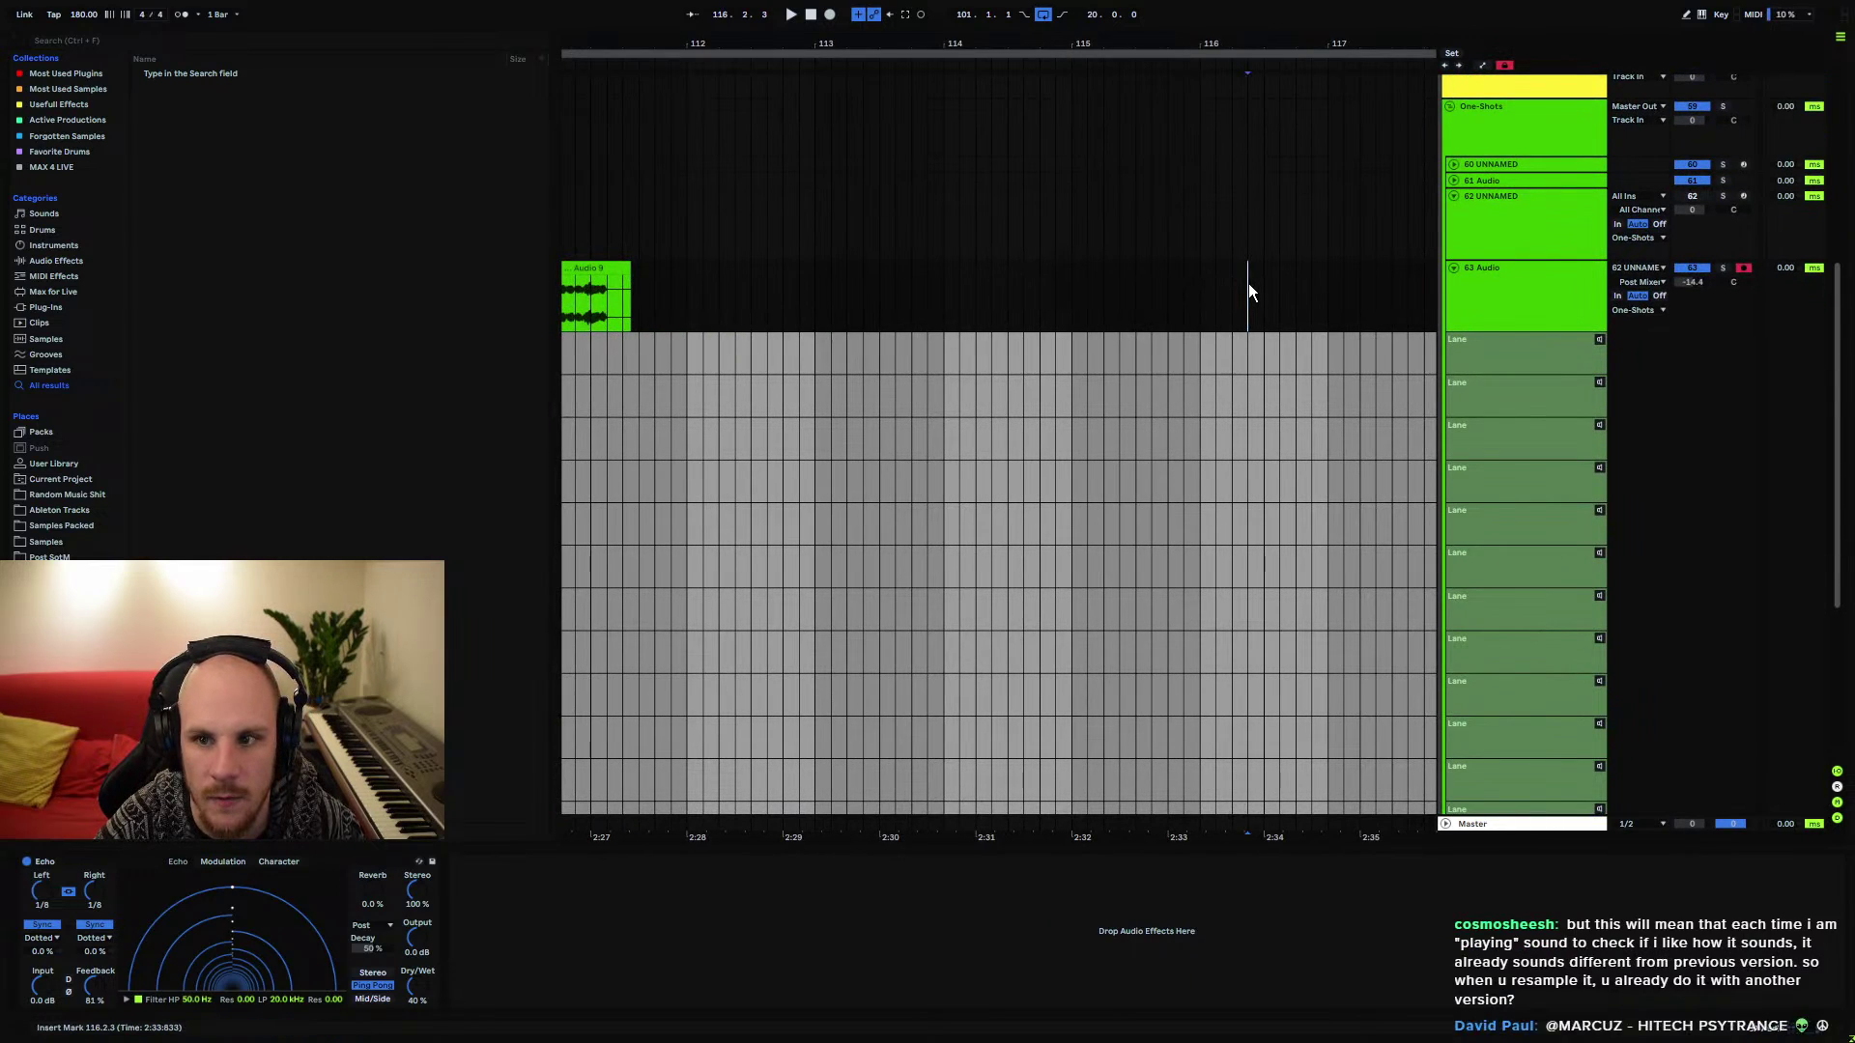
pyautogui.moveTo(1231, 286); pyautogui.dragTo(1261, 288)
# Copy the 106.4.3–107.2.1 piece of the Audio 8 take to 116.3.3 on the main 63 Audio lane
pyautogui.hscroll(-3, 935, 302)
pyautogui.scroll(-1, 935, 302)
pyautogui.hscroll(-3, 957, 383)
pyautogui.scroll(-1, 957, 383)
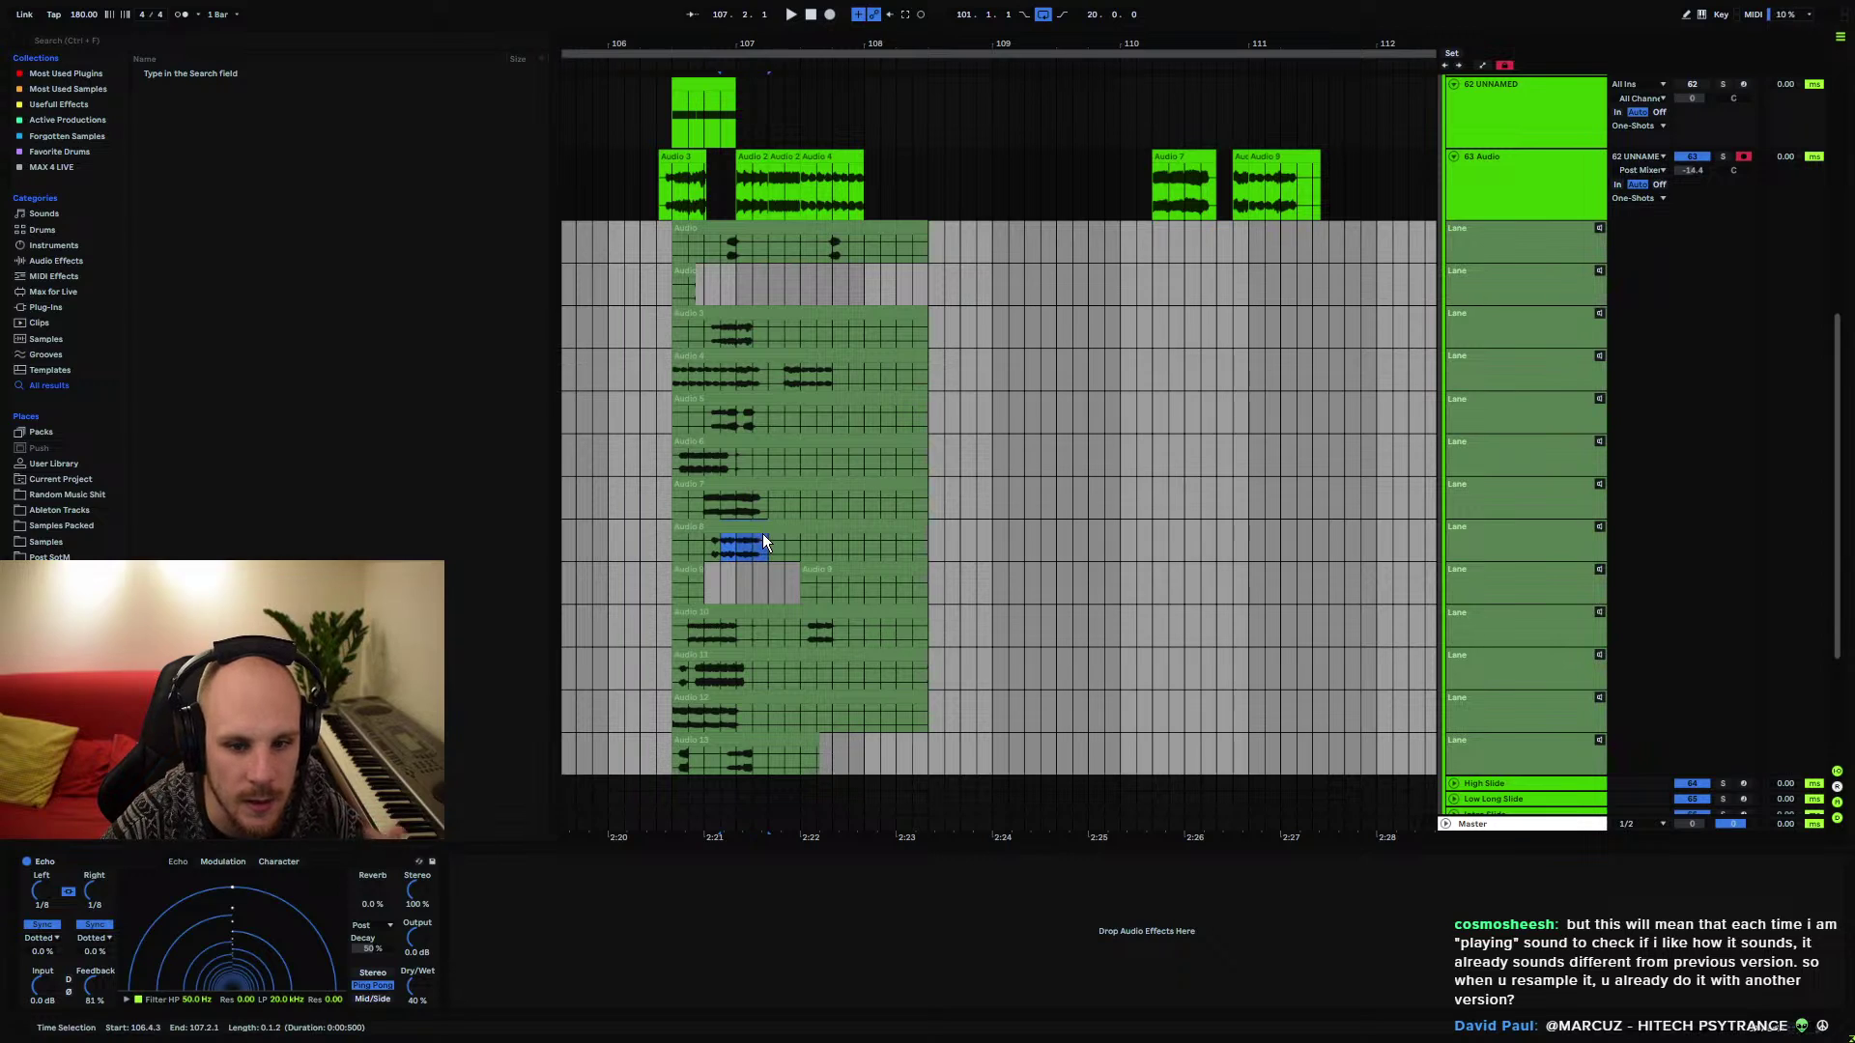
pyautogui.scroll(3, 933, 460)
pyautogui.hscroll(4, 933, 460)
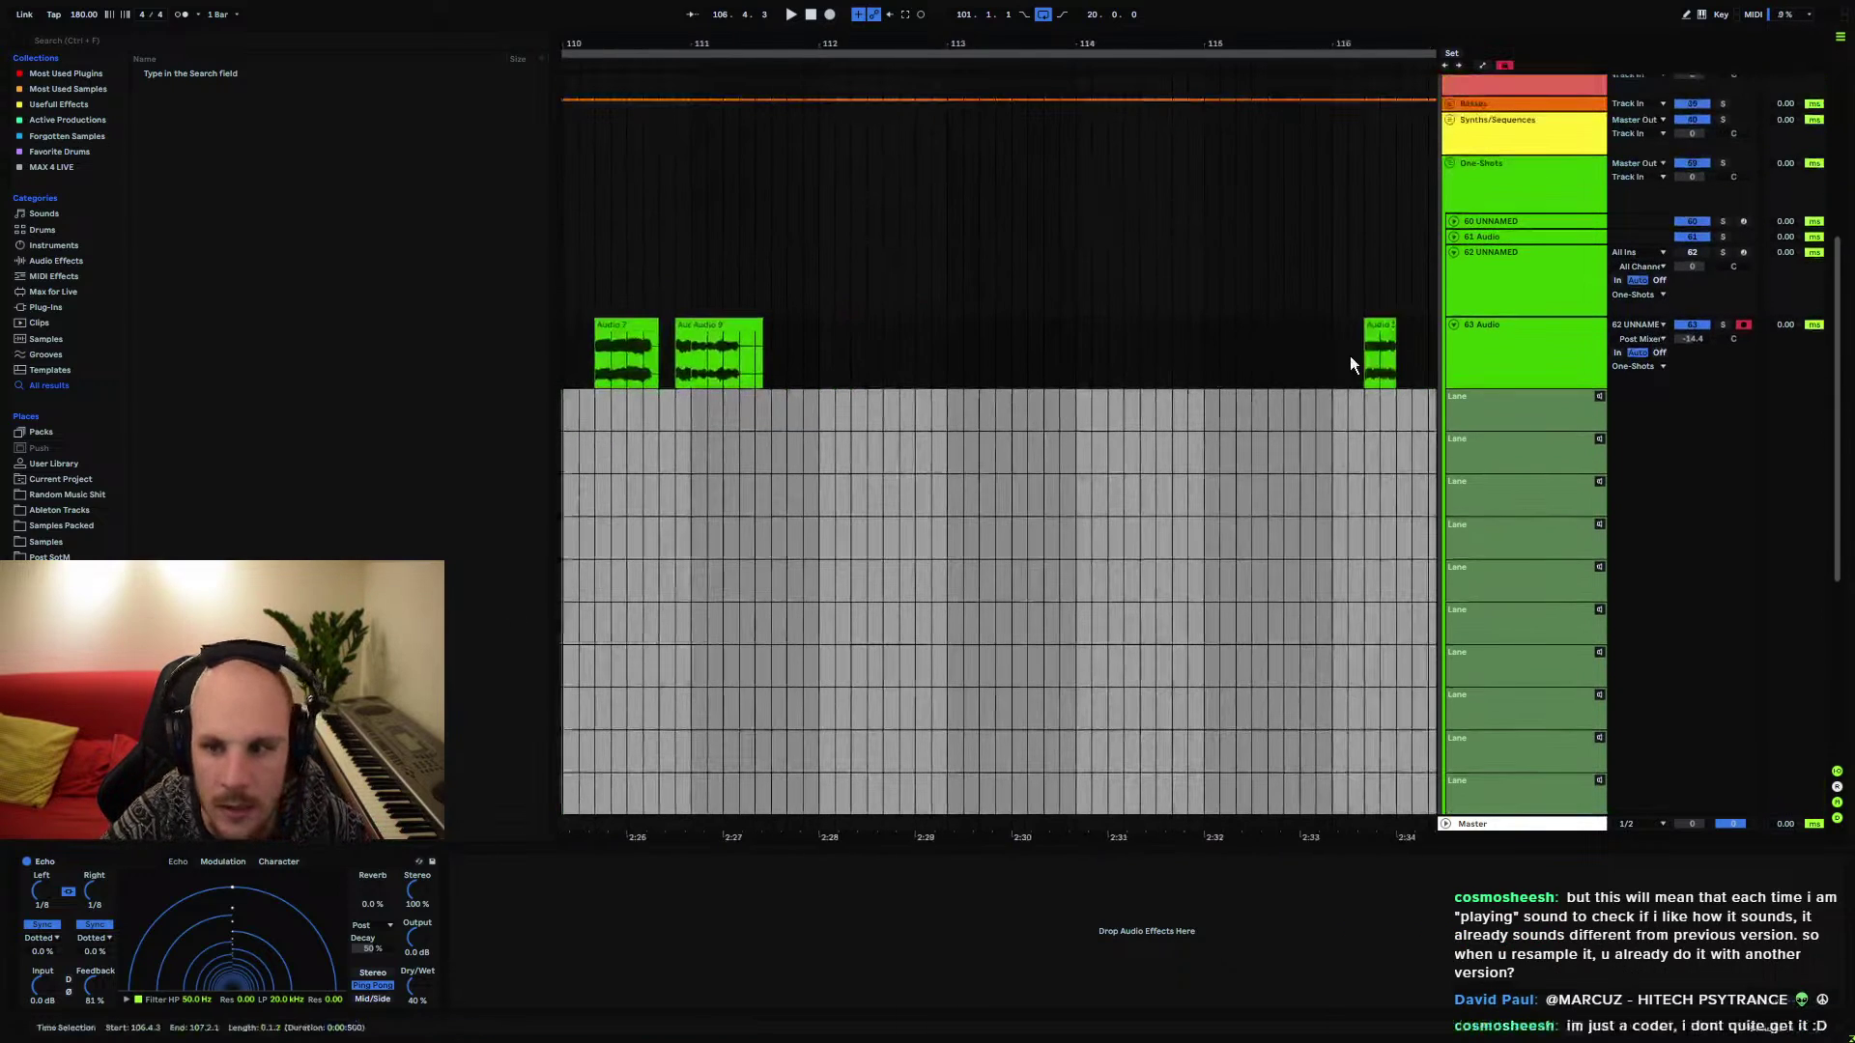
pyautogui.hotkey('ctrl', 'v')
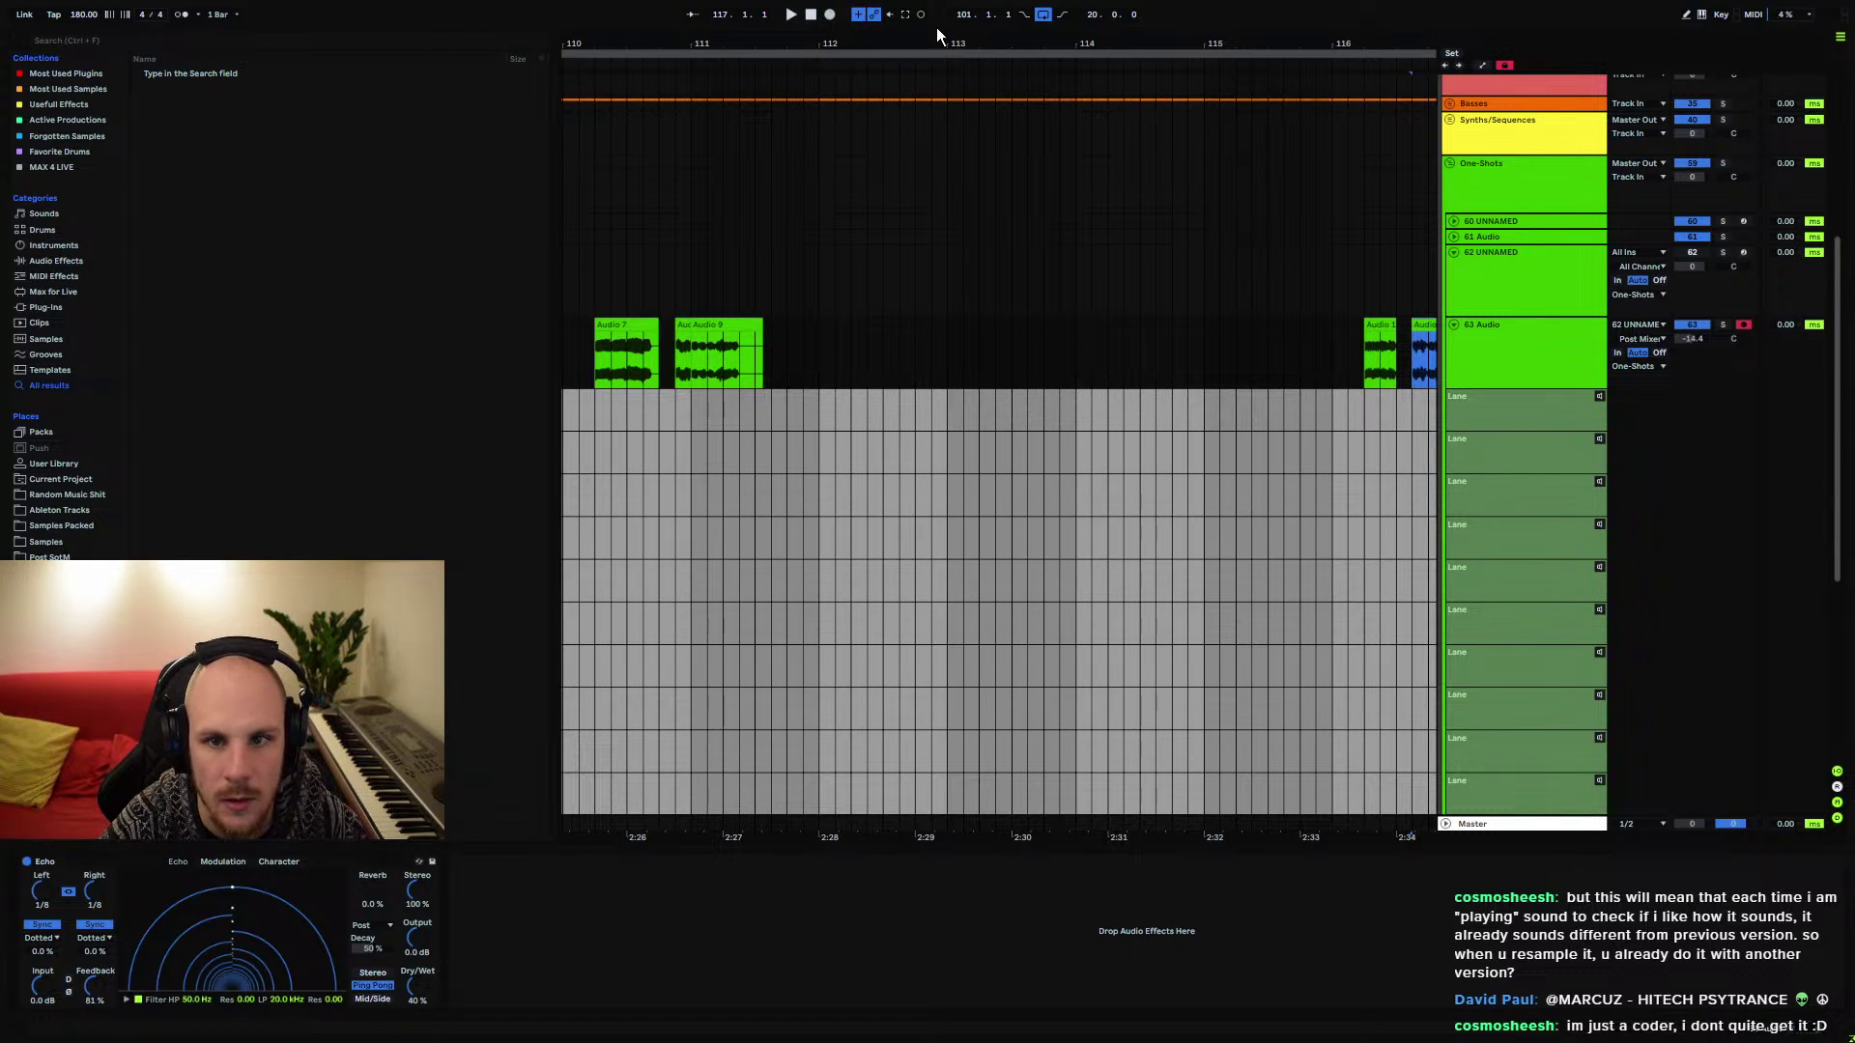
# Copy the one-beat piece of the Audio 6 take from 106.3.3 to 117.2.1 on the main 63 Audio lane
pyautogui.moveTo(887, 44); pyautogui.dragTo(891, 20)
pyautogui.scroll(-6, 734, 543)
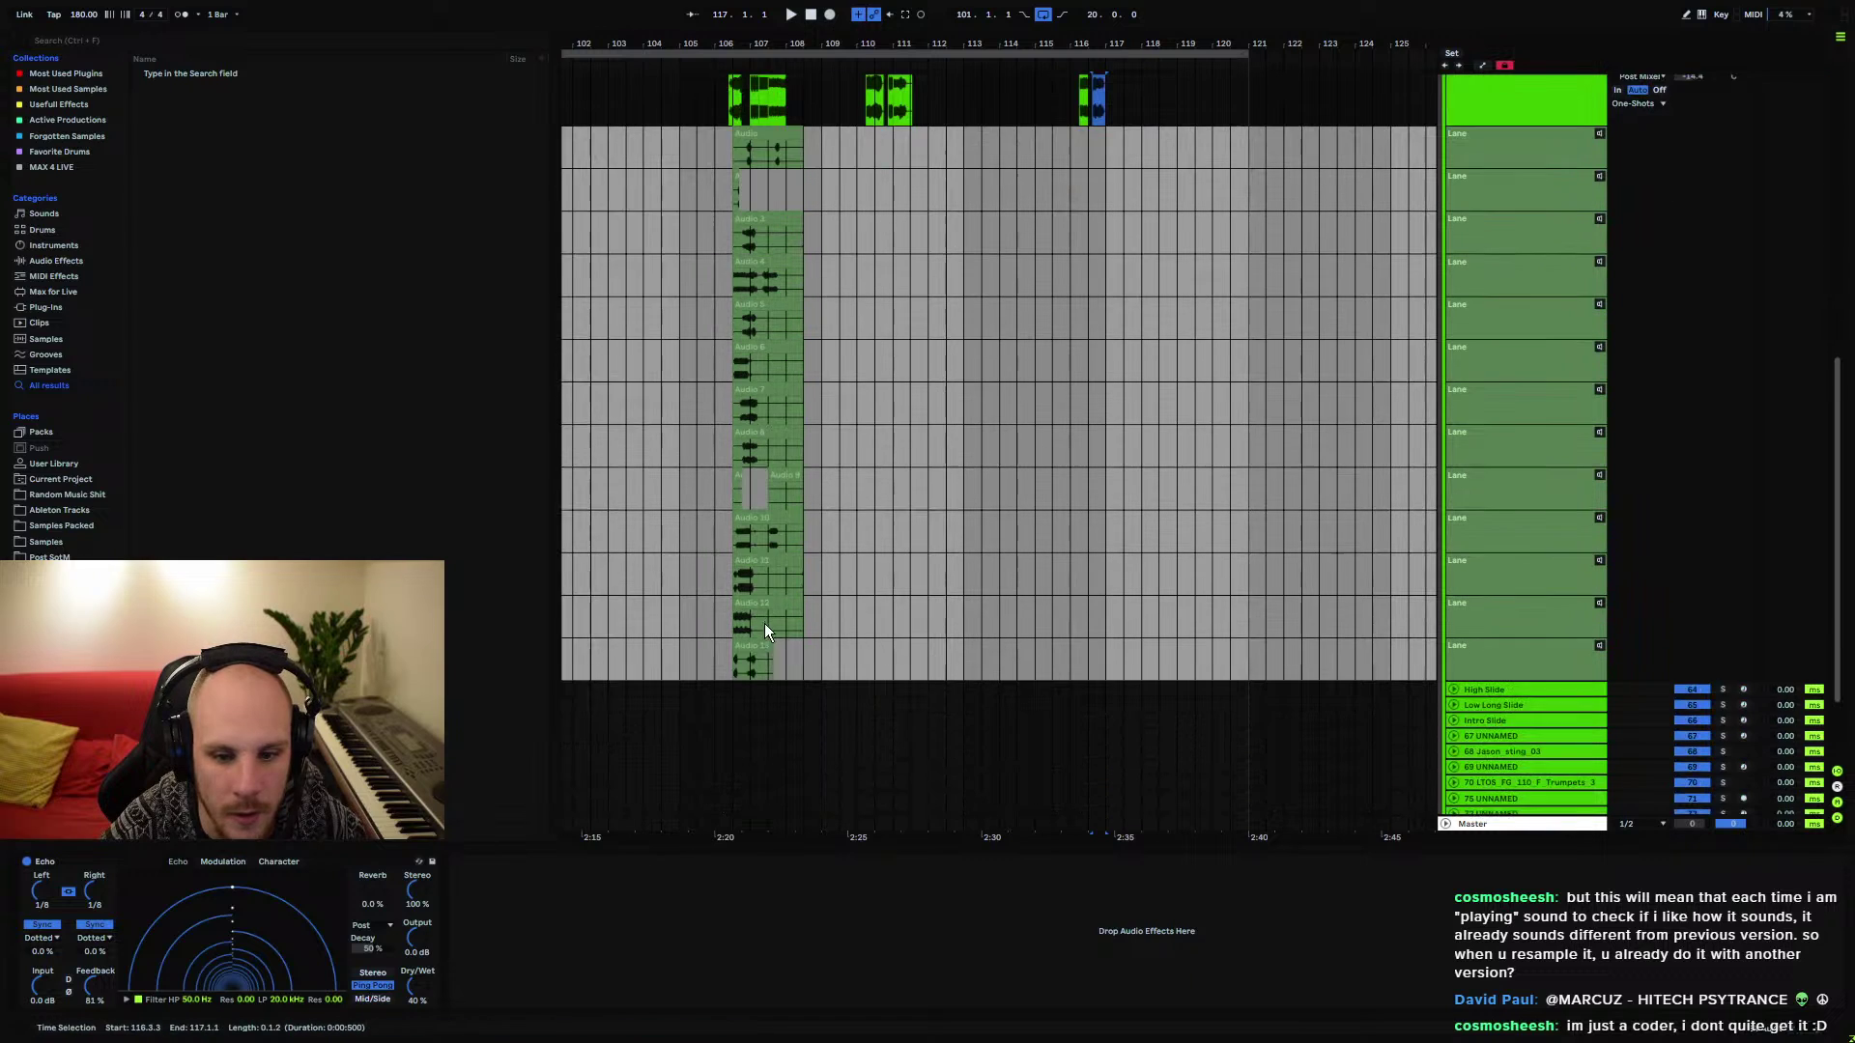
pyautogui.moveTo(759, 39); pyautogui.dragTo(714, 386)
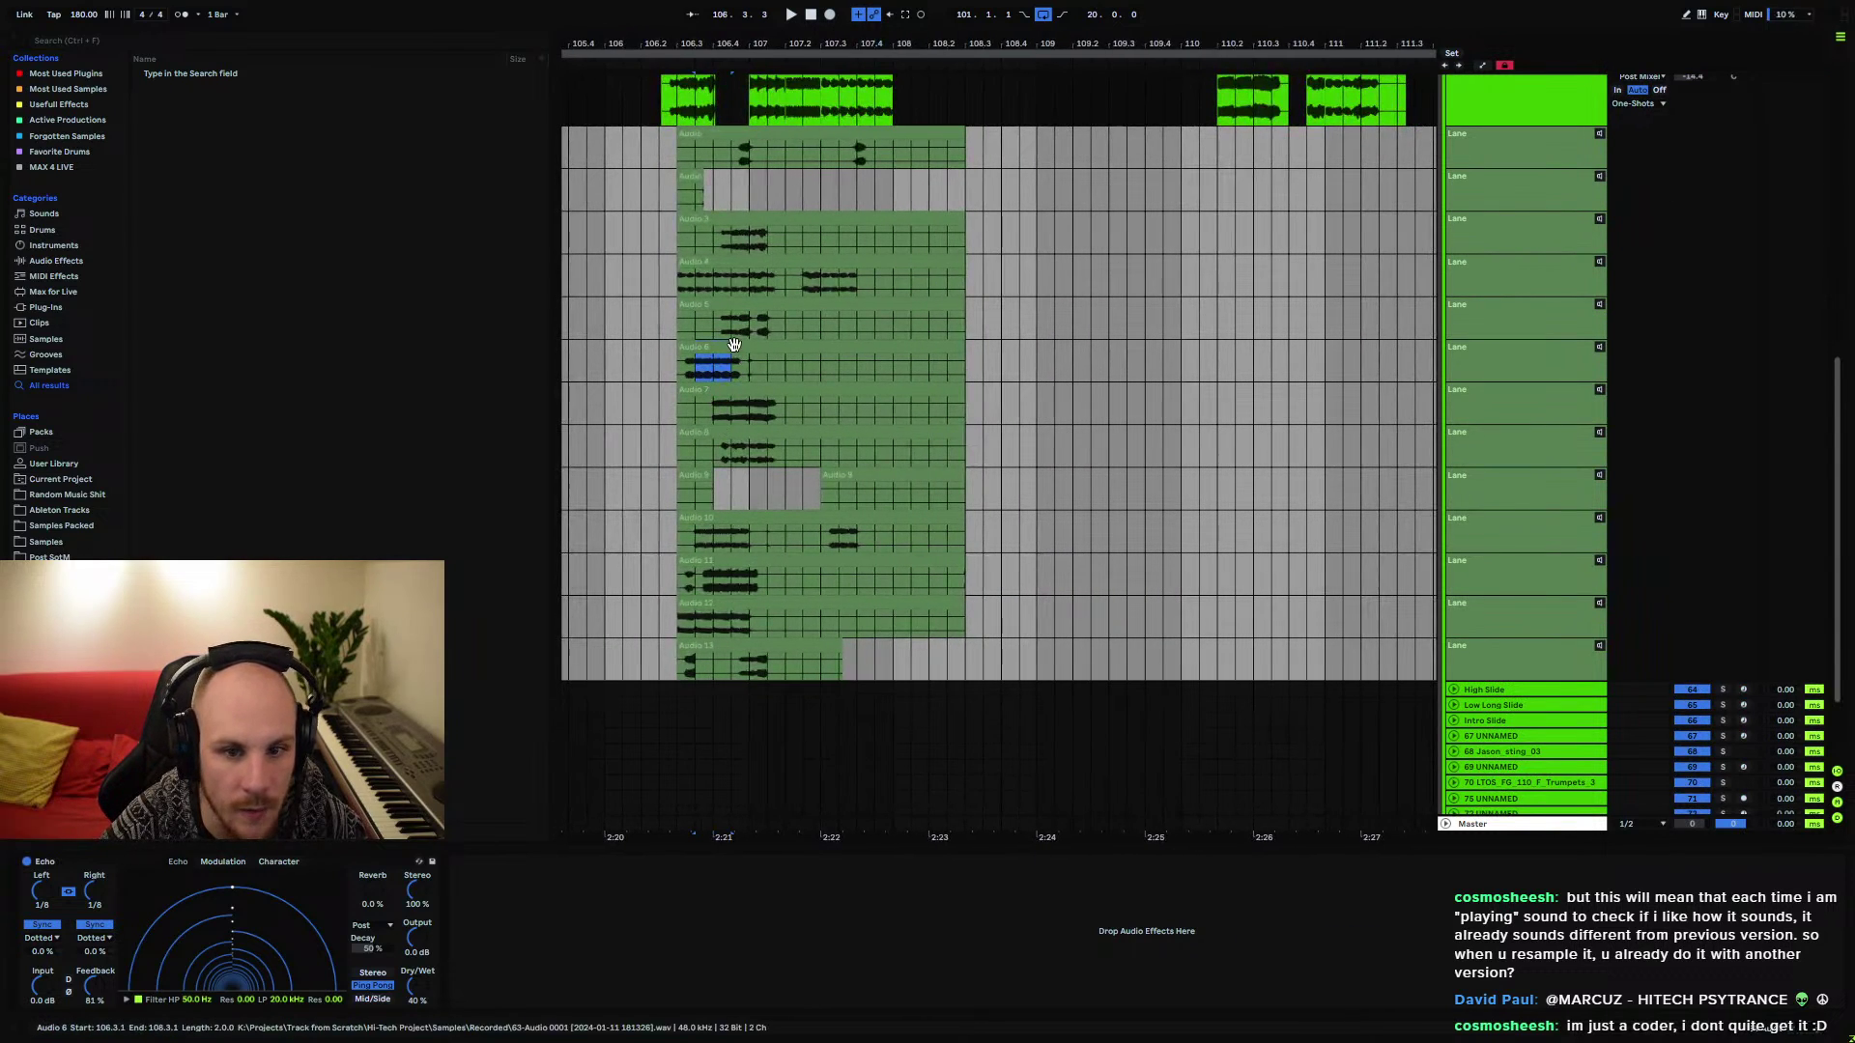
pyautogui.hscroll(10, 1082, 311)
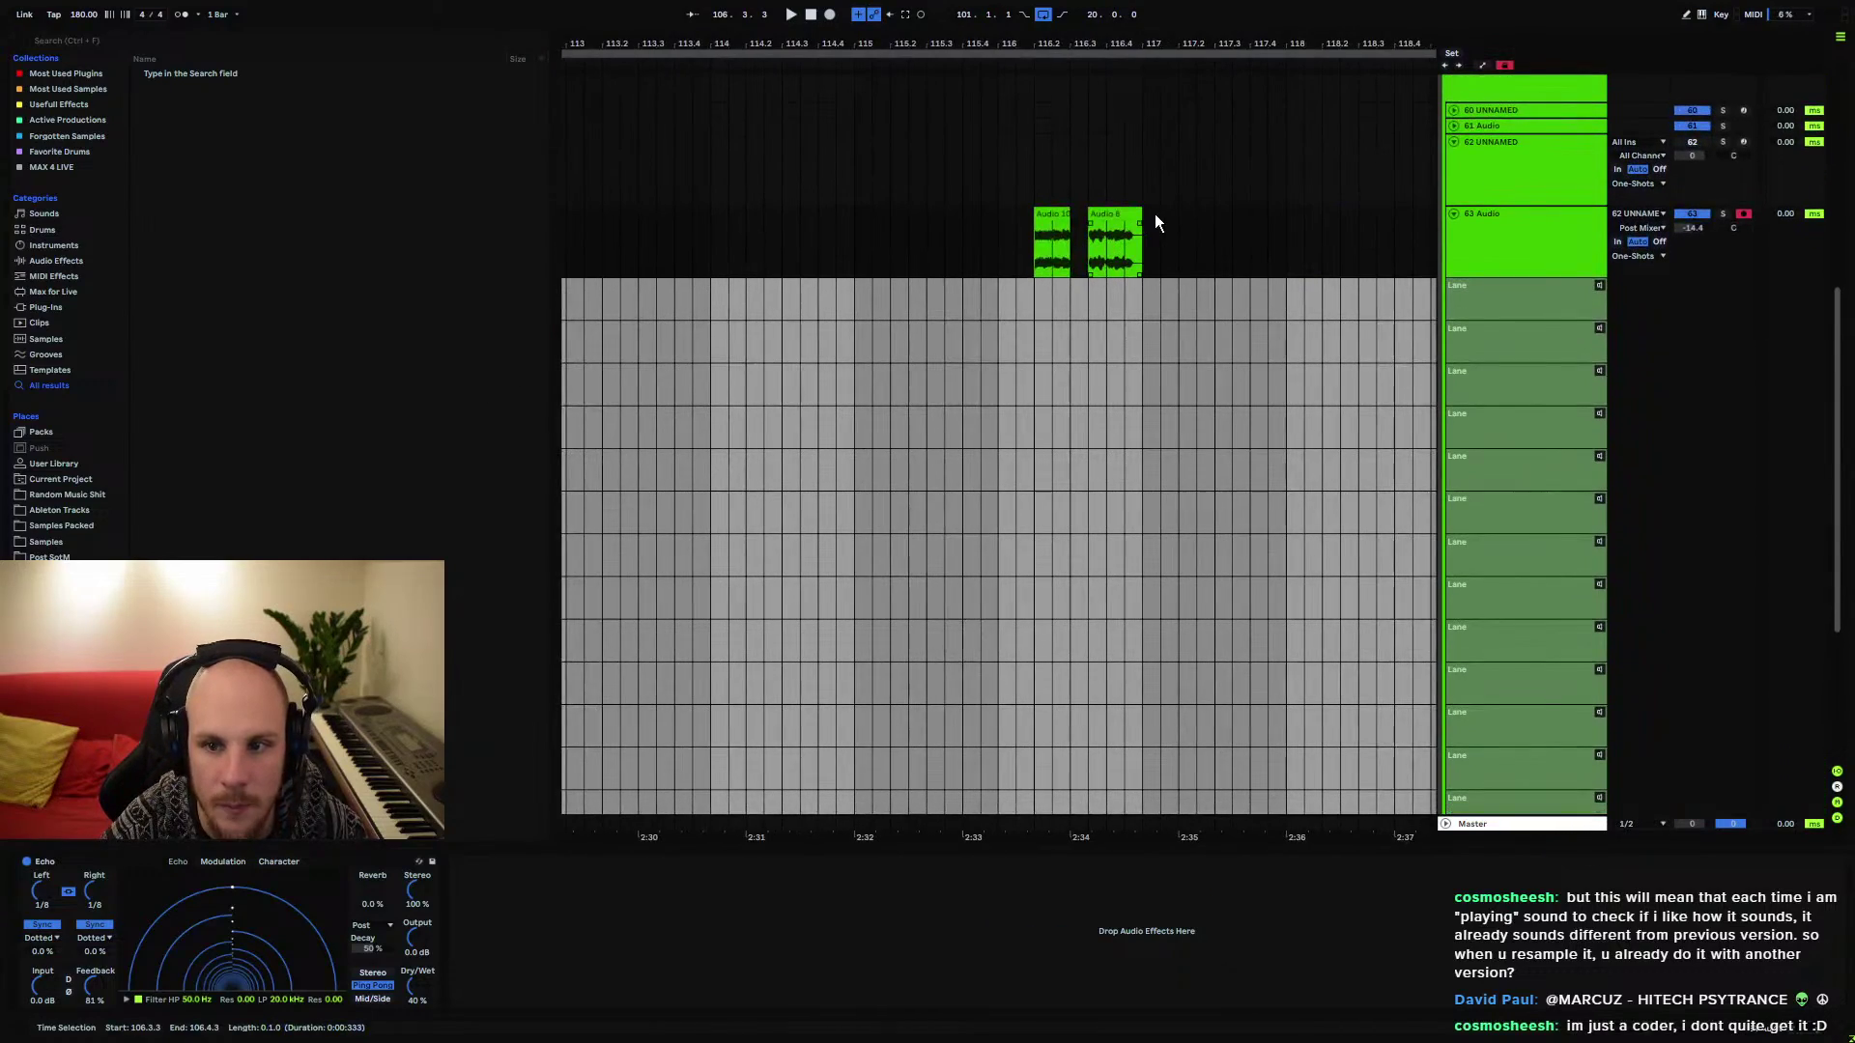
# Copy the 106.3.1–107.1.1 piece of the Audio 12 take directly behind the Audio 6 clip at 117.3.1
pyautogui.hscroll(-9, 1115, 255)
pyautogui.scroll(-6, 1401, 220)
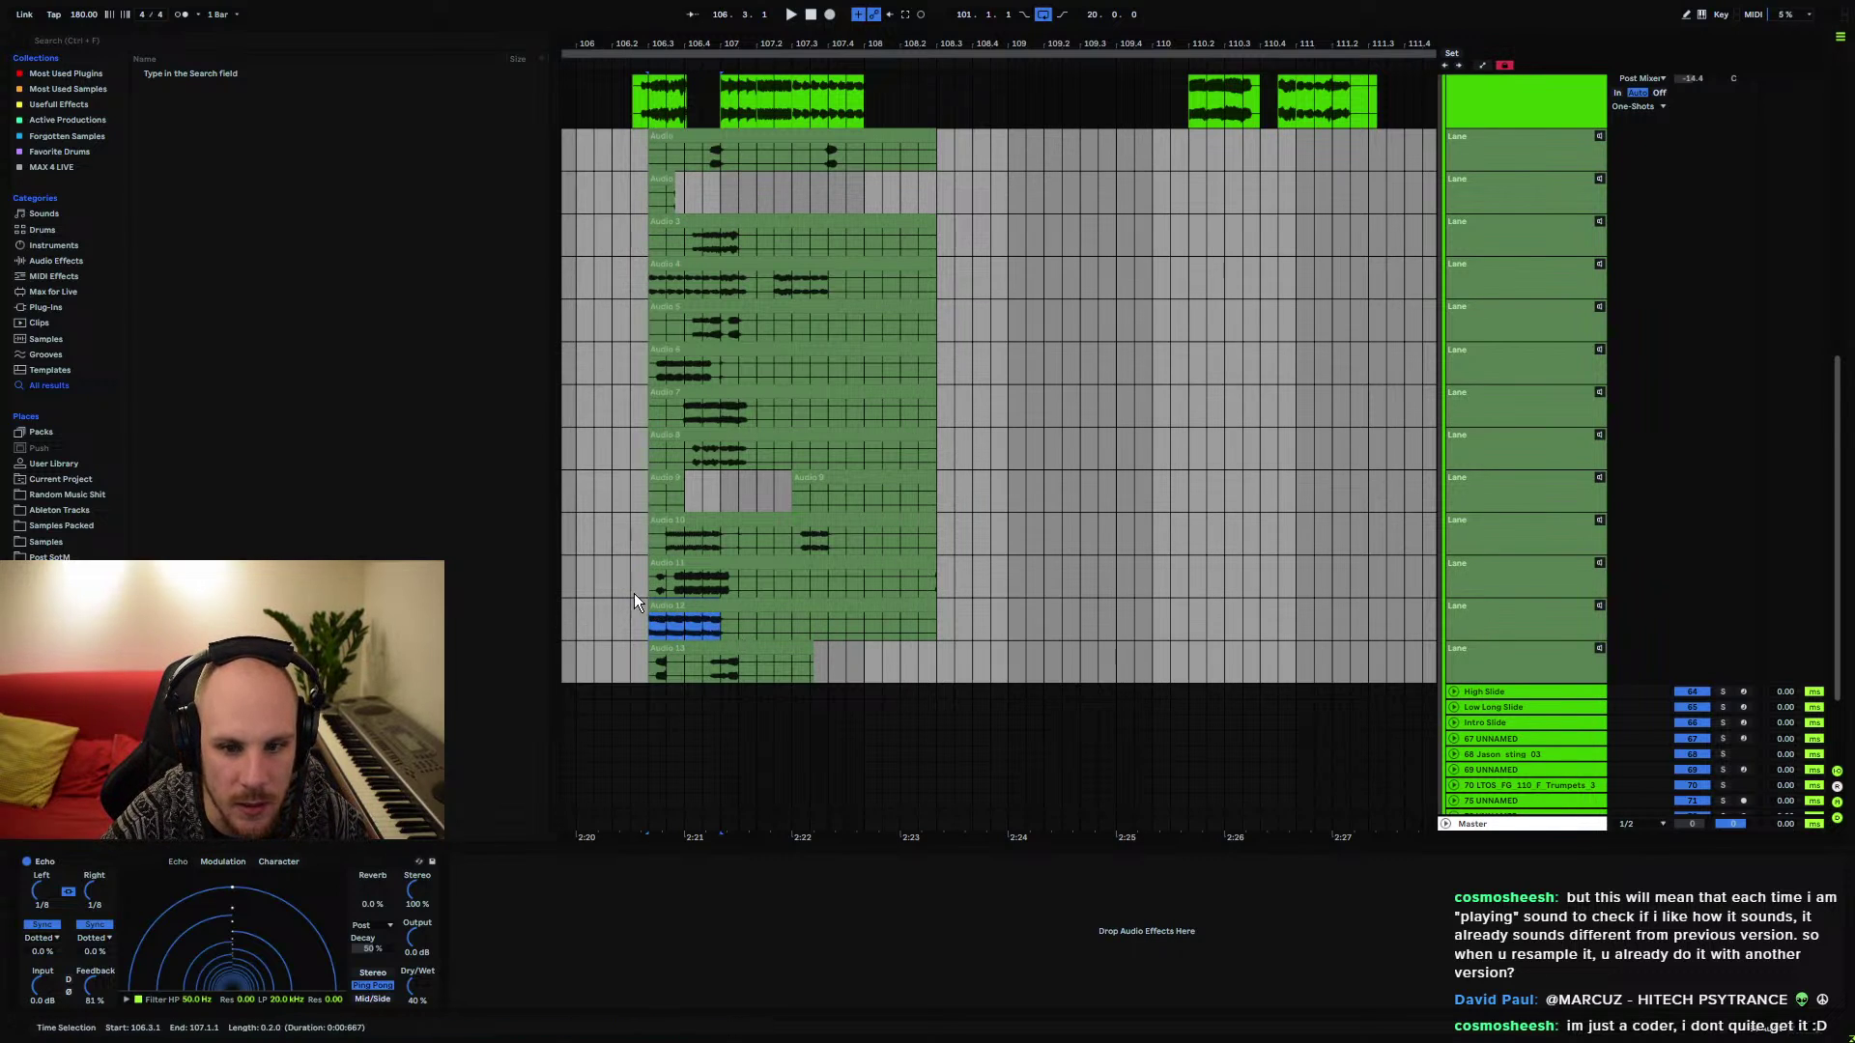
pyautogui.scroll(10, 870, 406)
pyautogui.hscroll(5, 1059, 344)
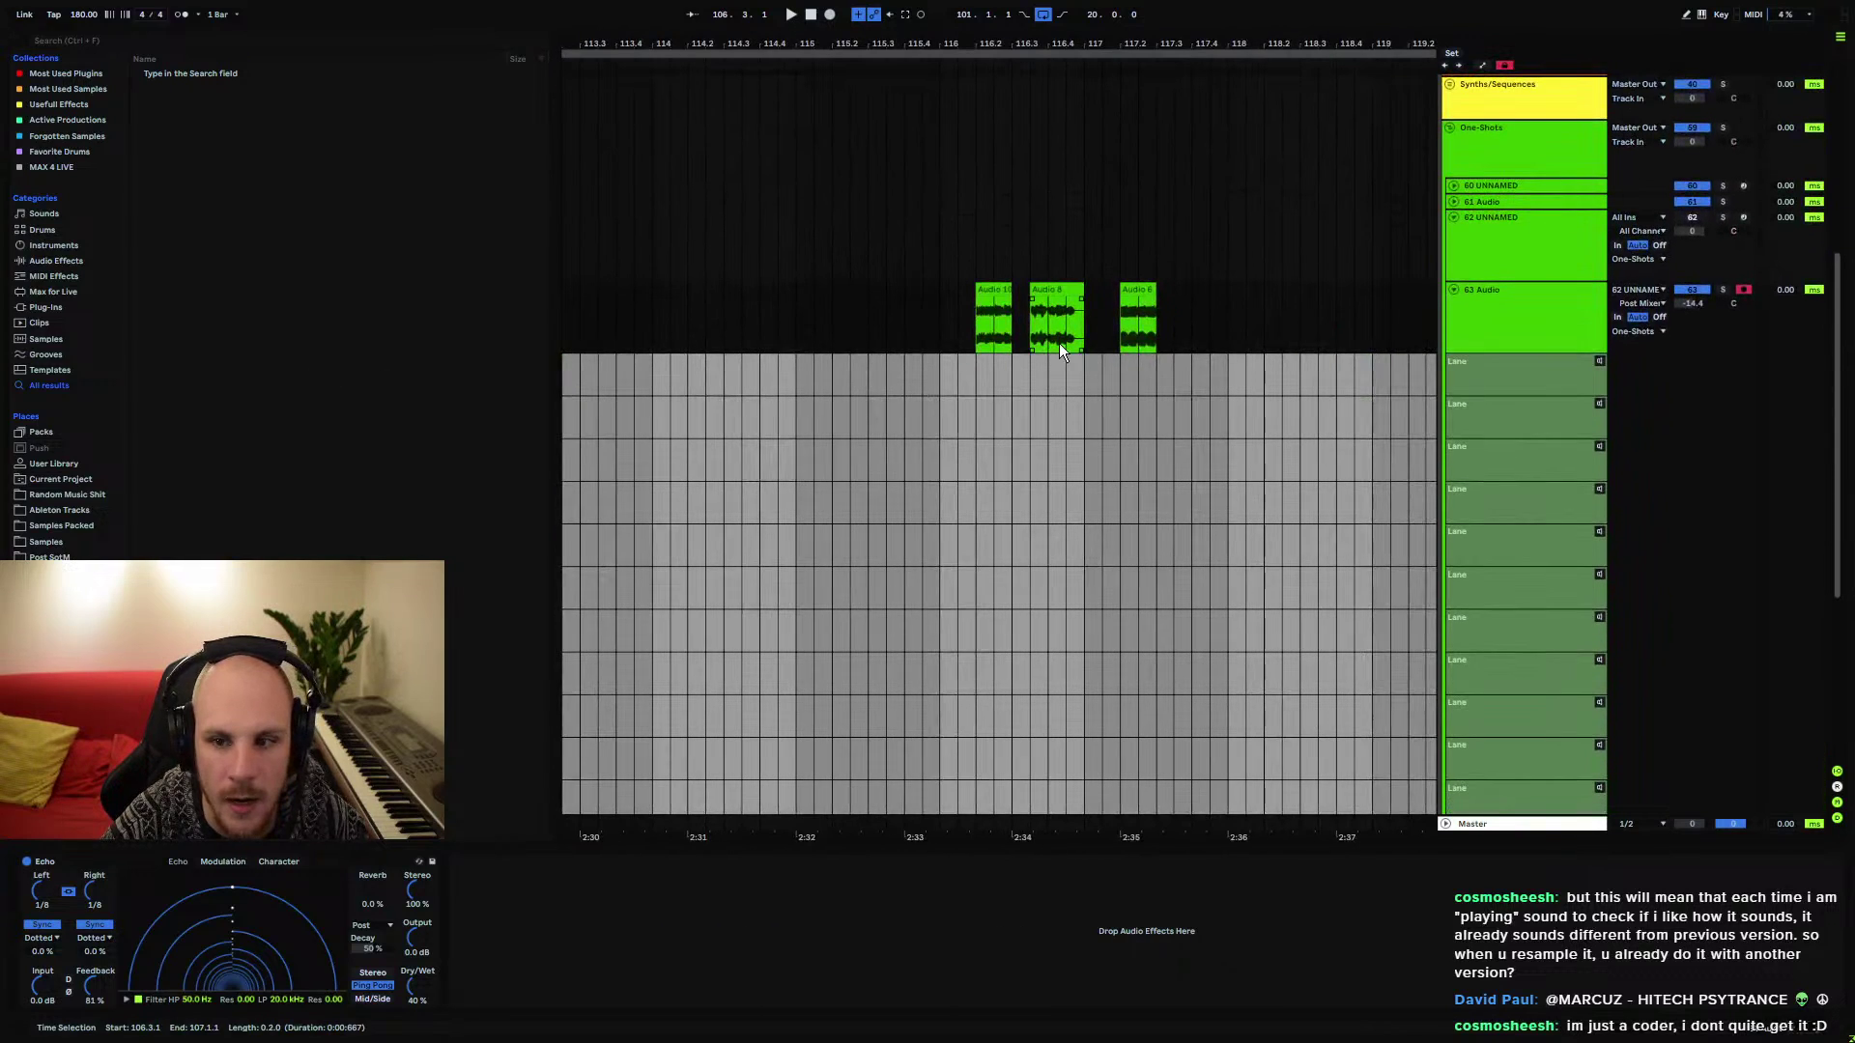
pyautogui.hotkey('ctrl', 'v')
# Play the new glitch fill from 116.2.1 to check how its pieces work together
pyautogui.click(972, 339)
pyautogui.press('space')
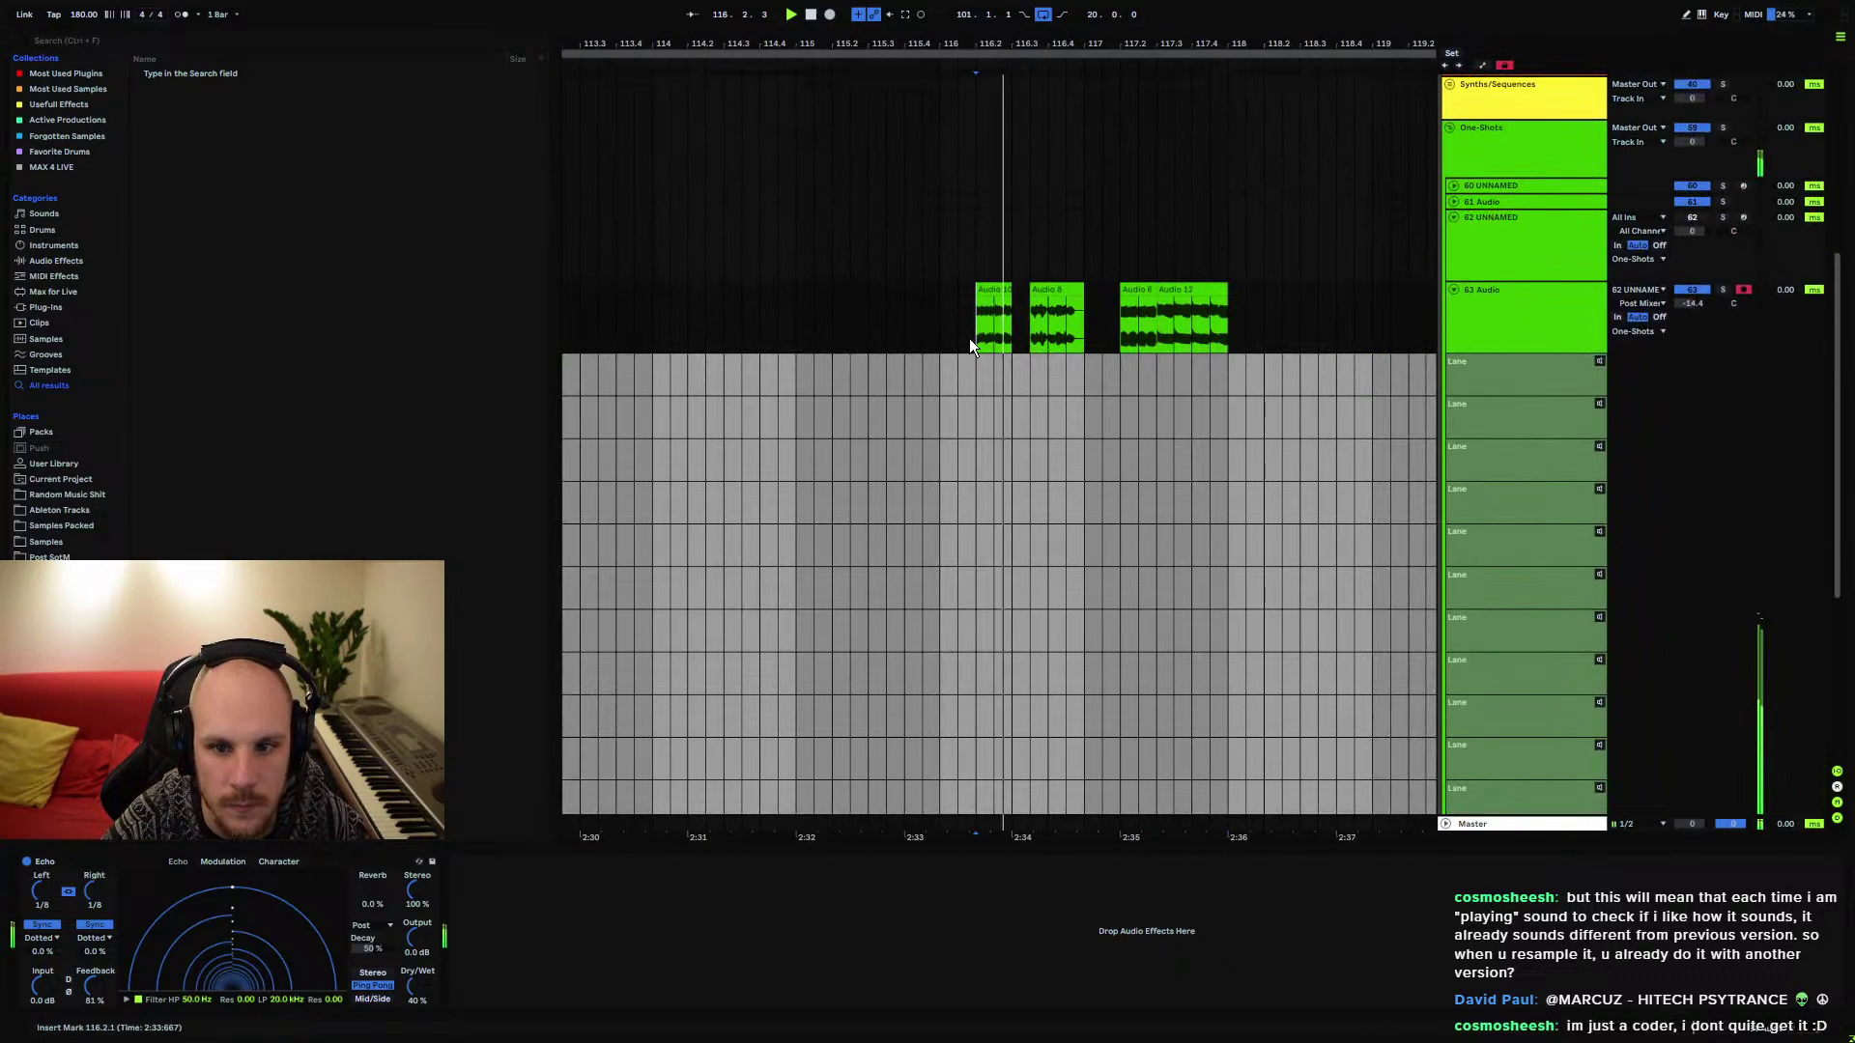
pyautogui.scroll(-5, 970, 344)
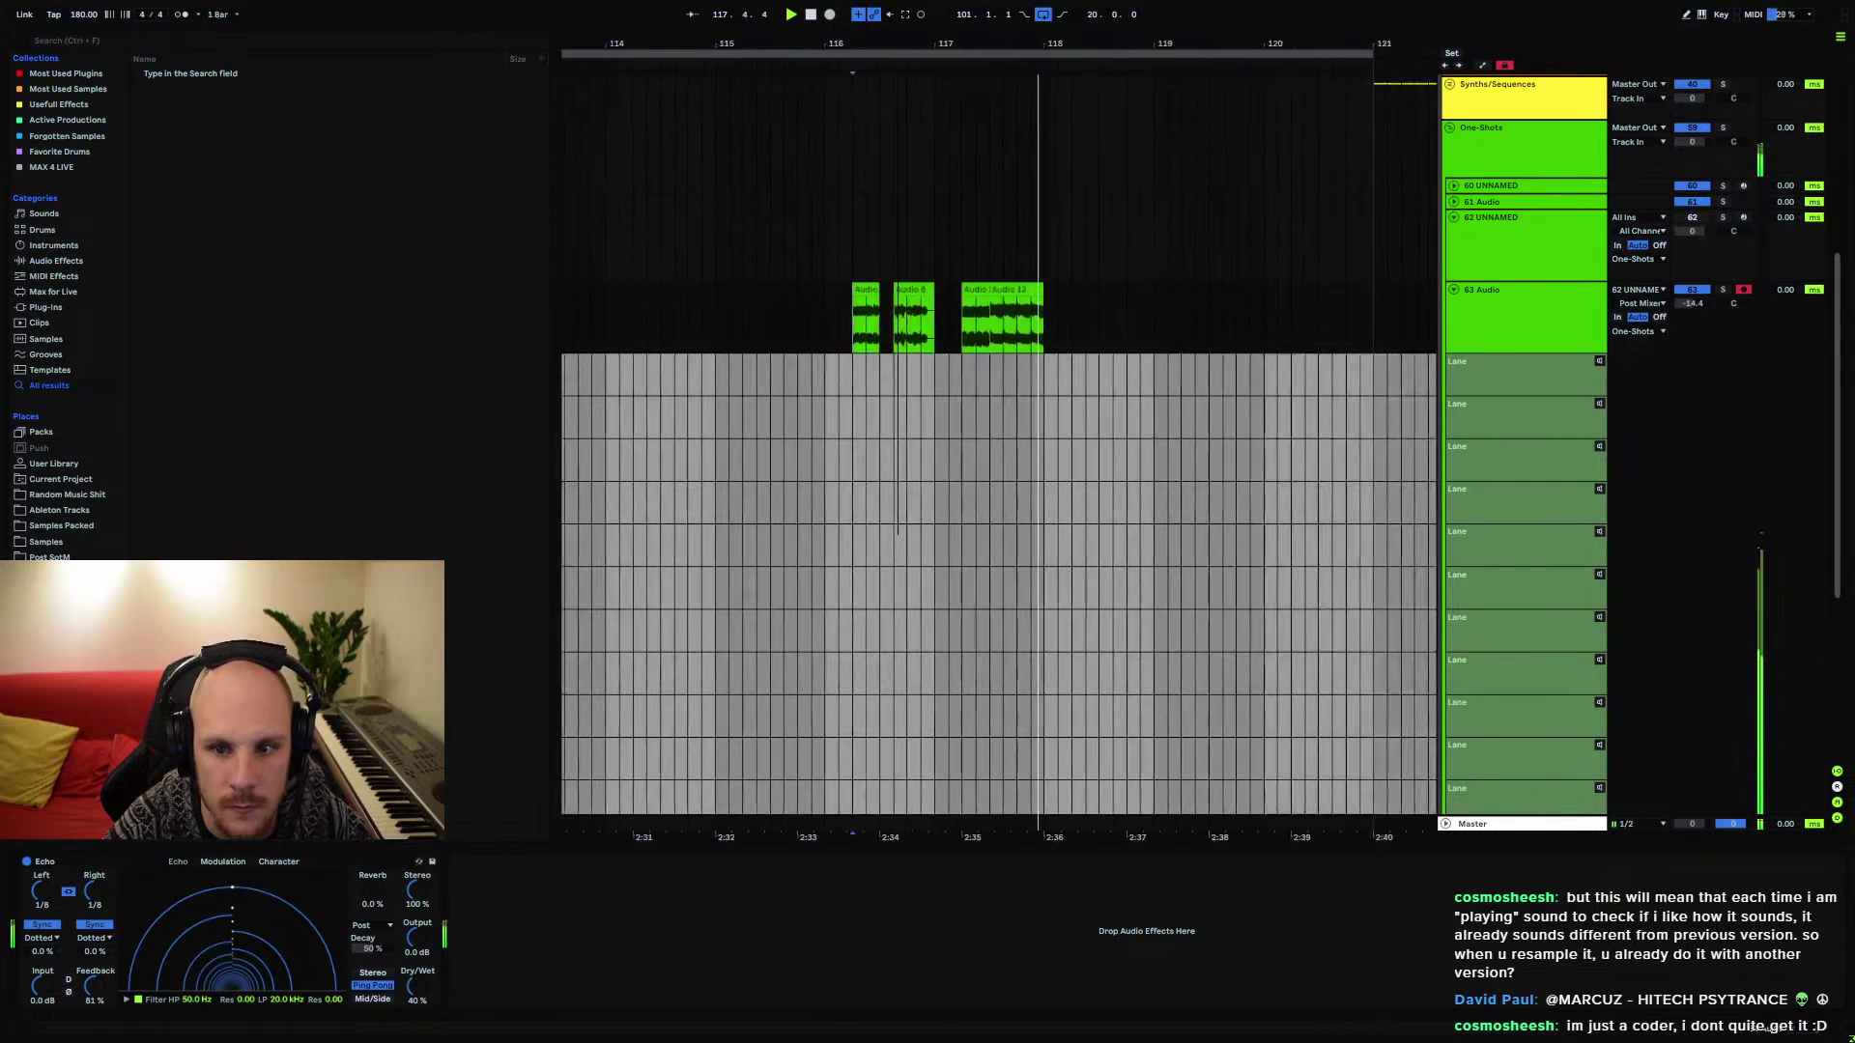
pyautogui.scroll(3, 889, 69)
pyautogui.scroll(-5, 888, 70)
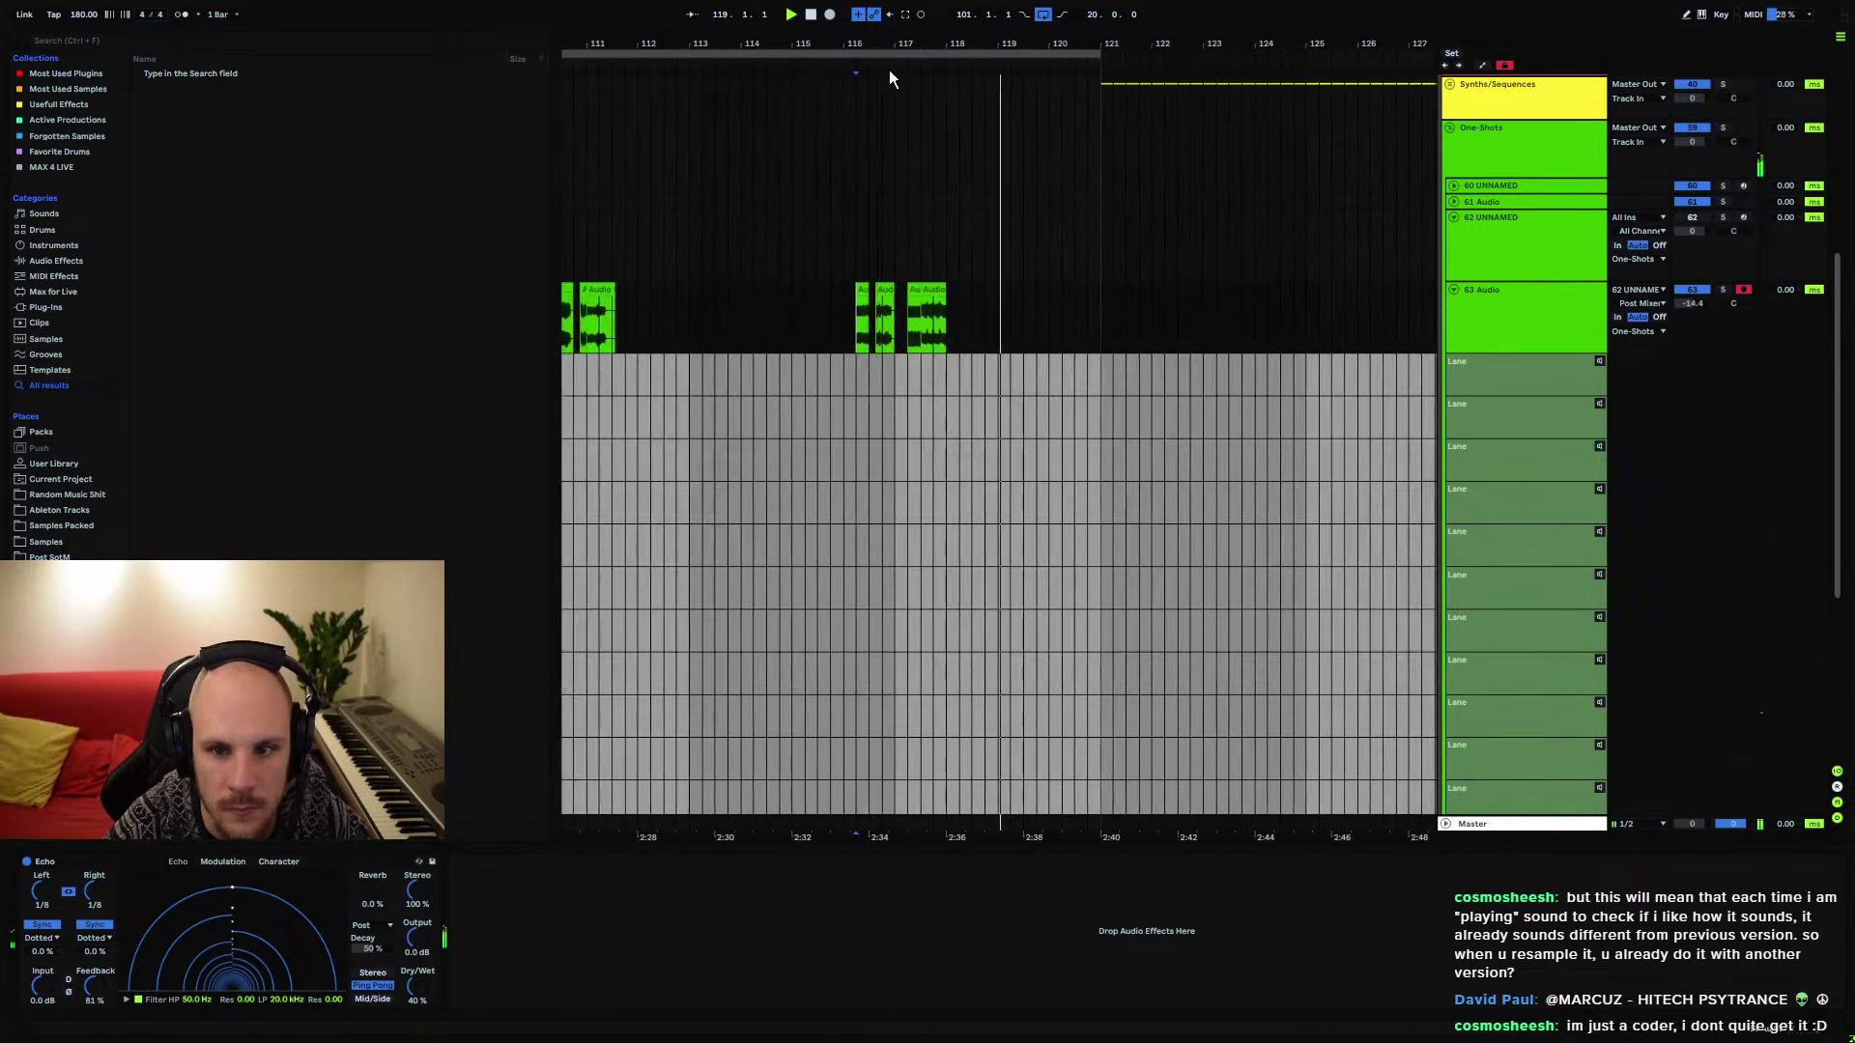
# Move the last two clips of the fill later, placing Audio 6 at 118.3.1 and Audio 12 at 119.1.1
pyautogui.click(929, 292)
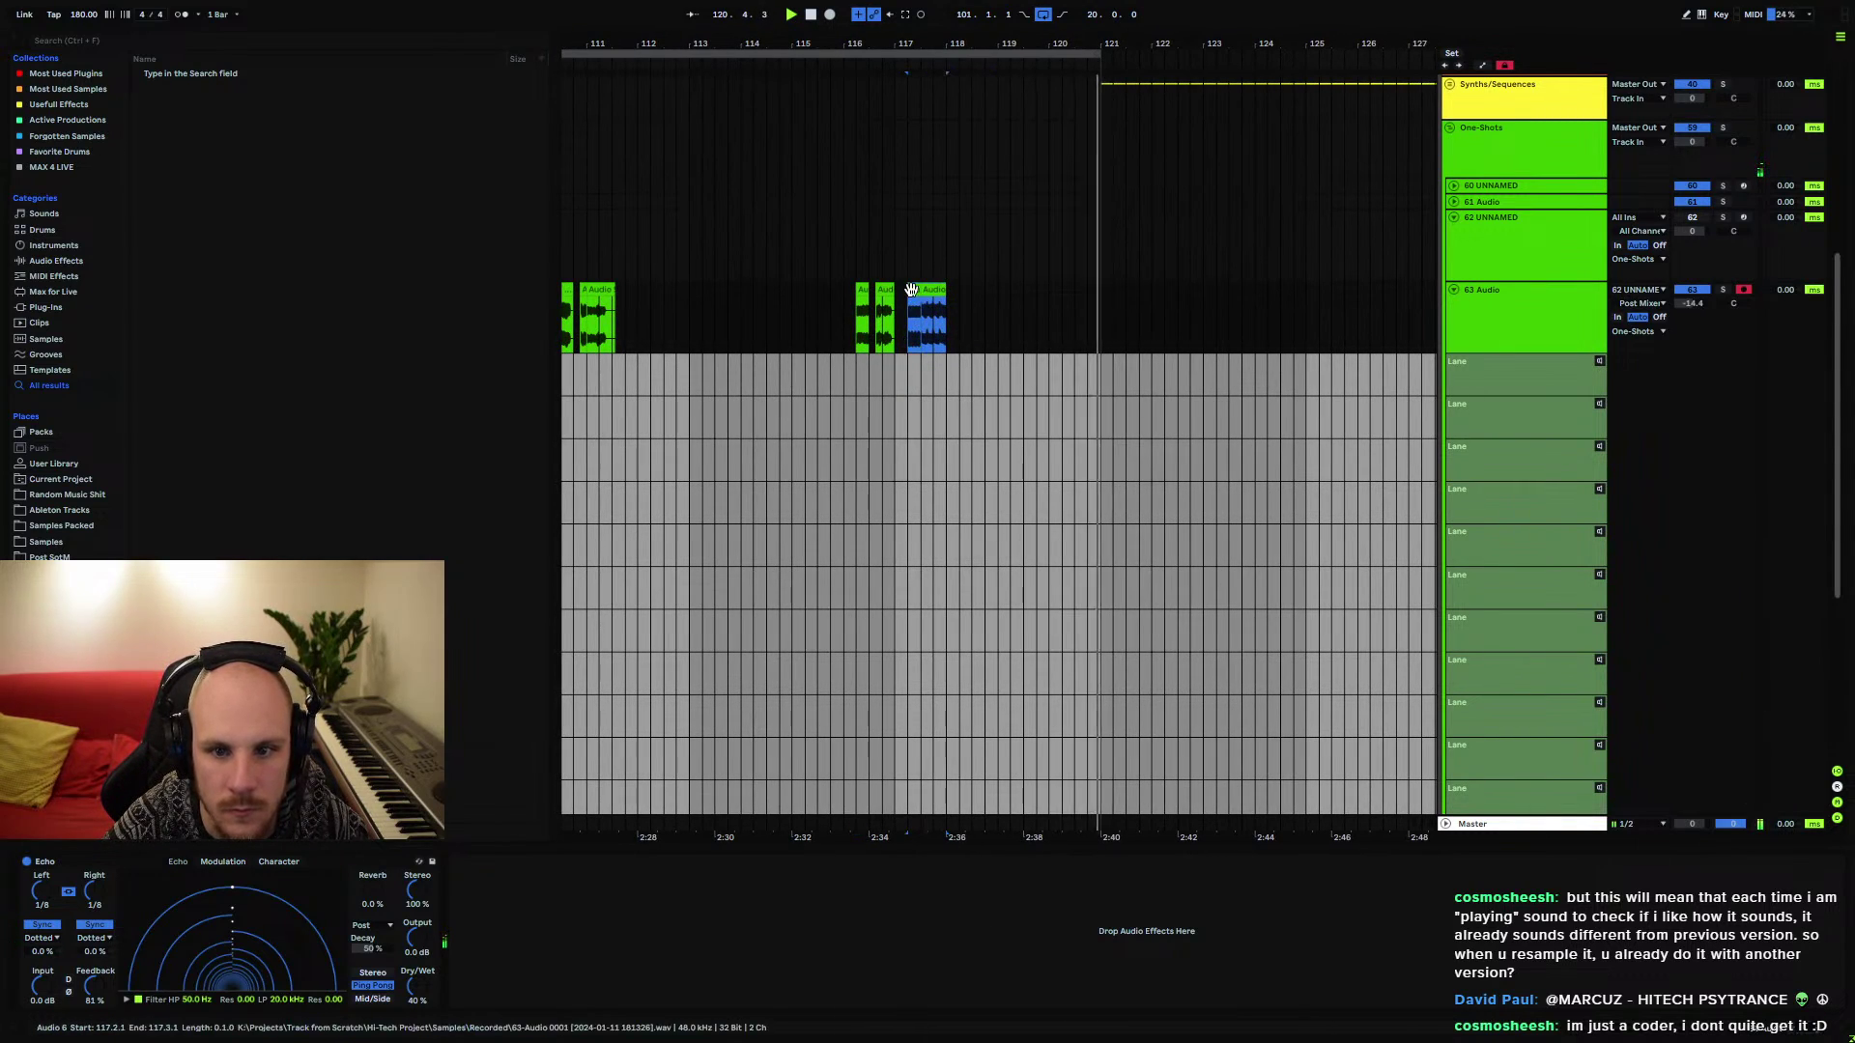
pyautogui.hotkey('ctrl', 'd')
pyautogui.moveTo(947, 302); pyautogui.dragTo(979, 299)
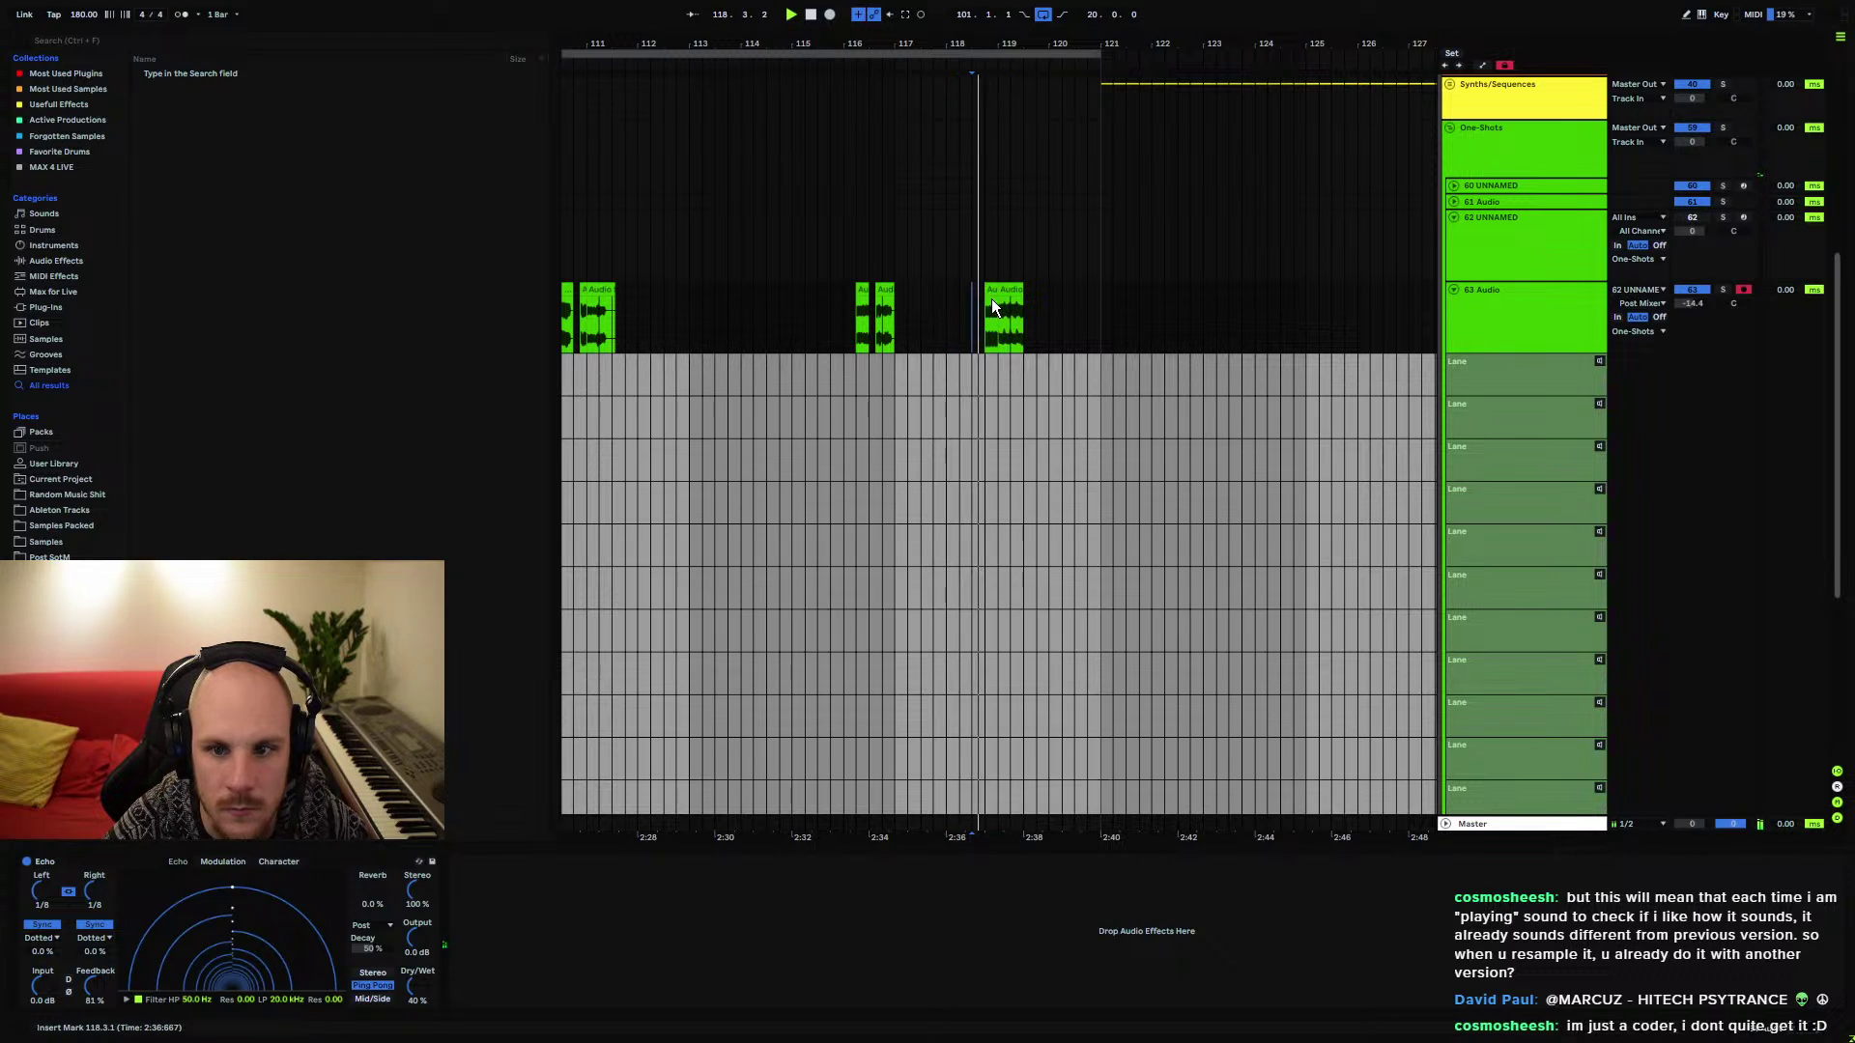
pyautogui.click(983, 290)
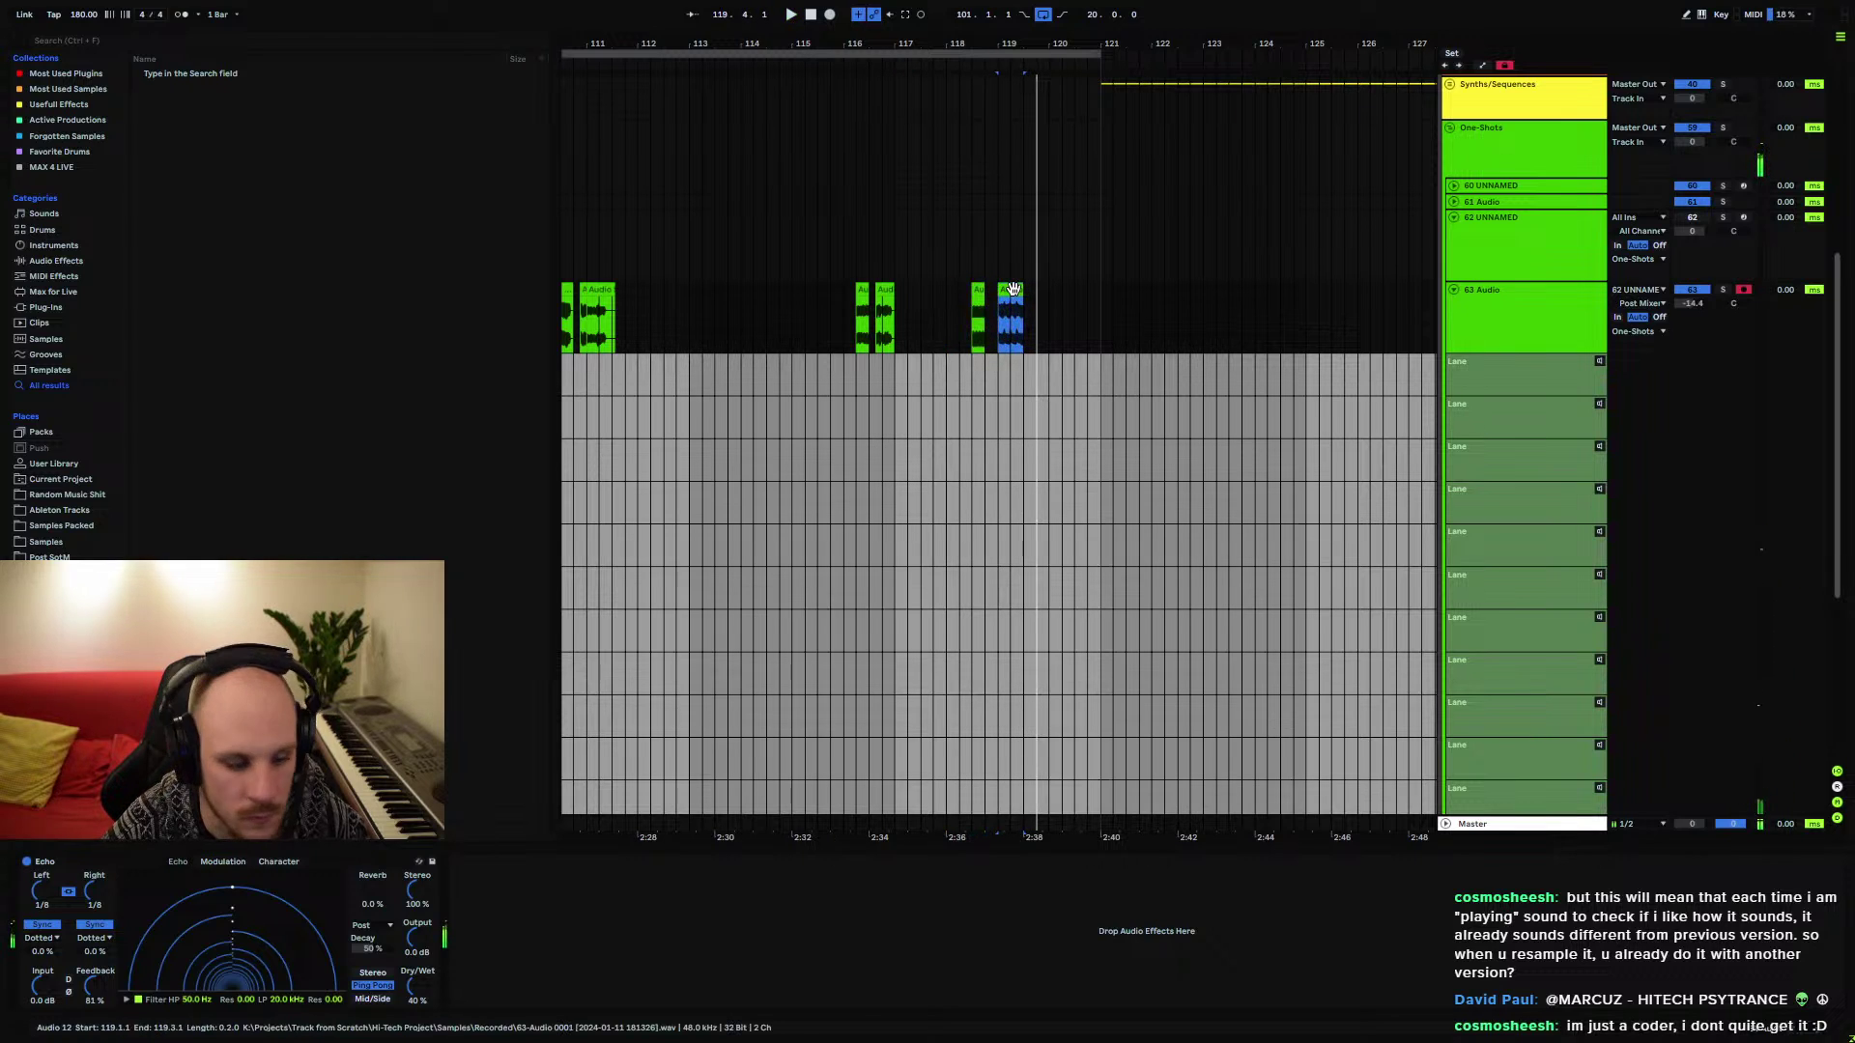
# Transpose the Audio 12 clip at 119.1.1 up 36 semitones and set its warp mode to Beats
pyautogui.hotkey('shift', 'Tab')
pyautogui.moveTo(270, 892); pyautogui.dragTo(277, 901)
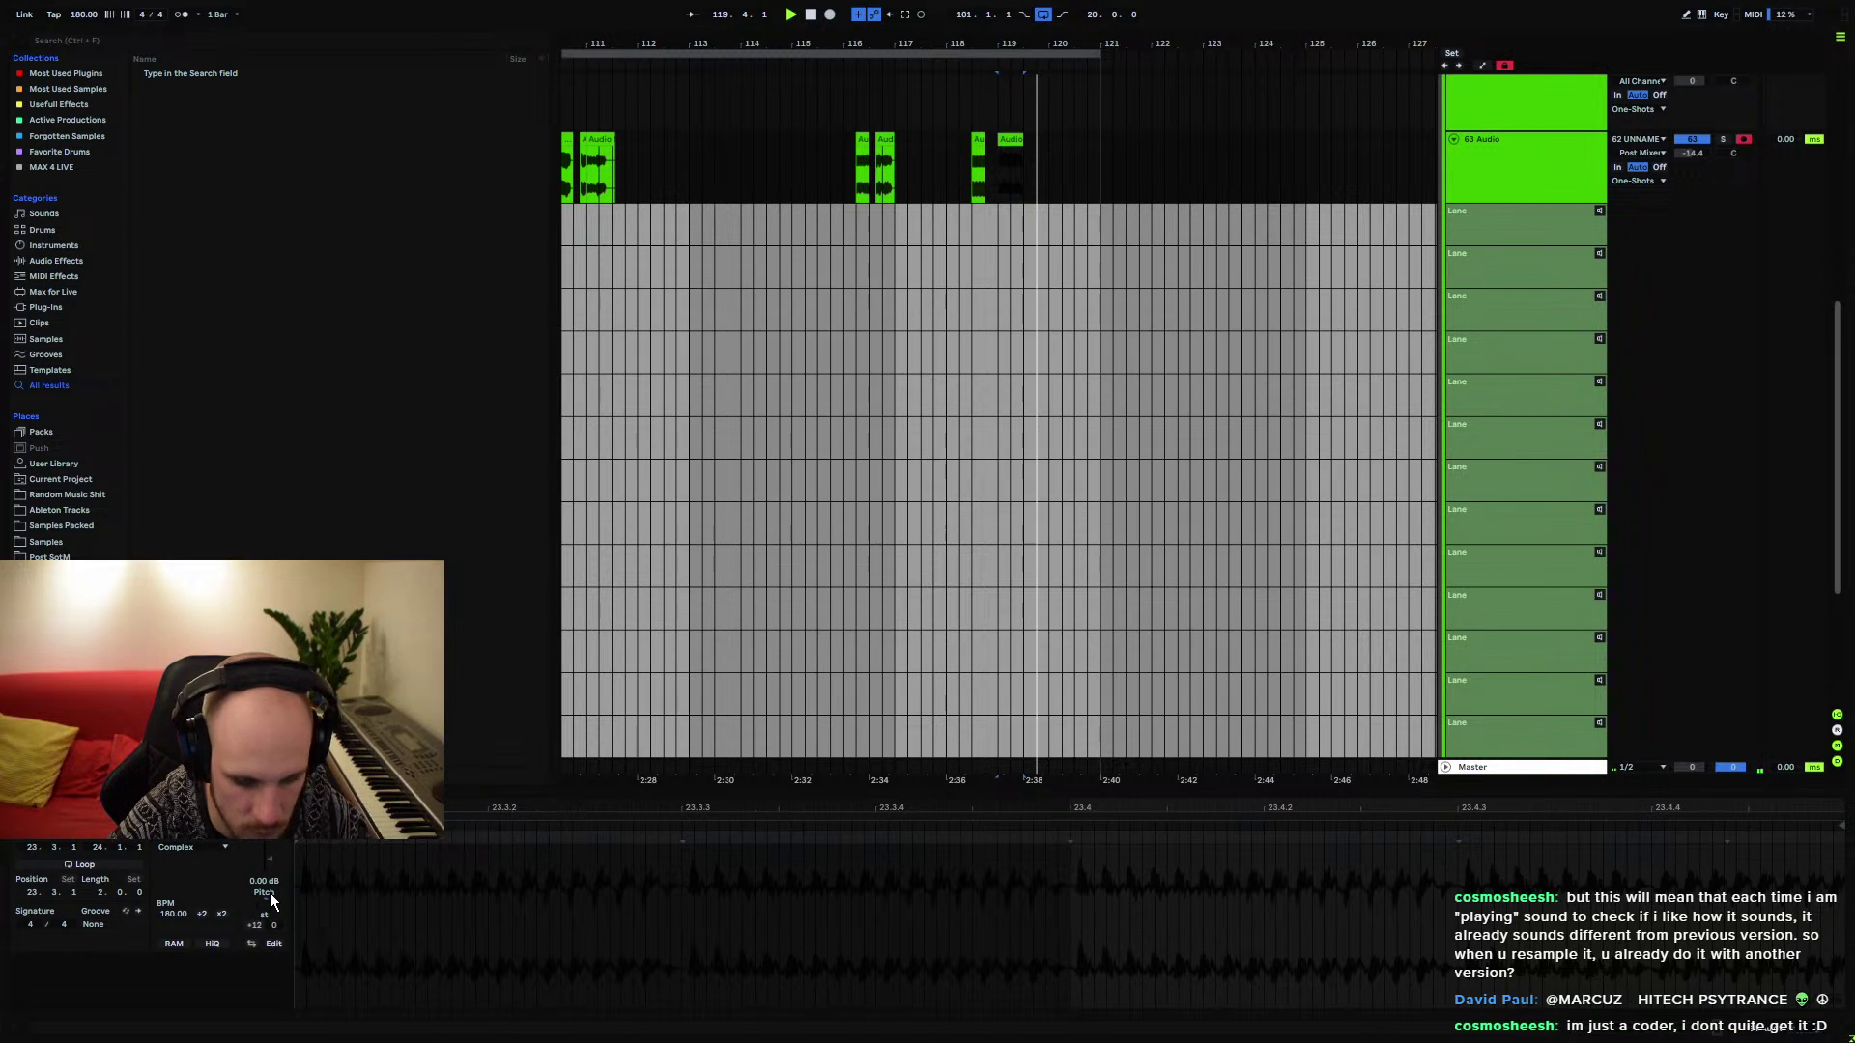
pyautogui.click(179, 848)
pyautogui.click(176, 850)
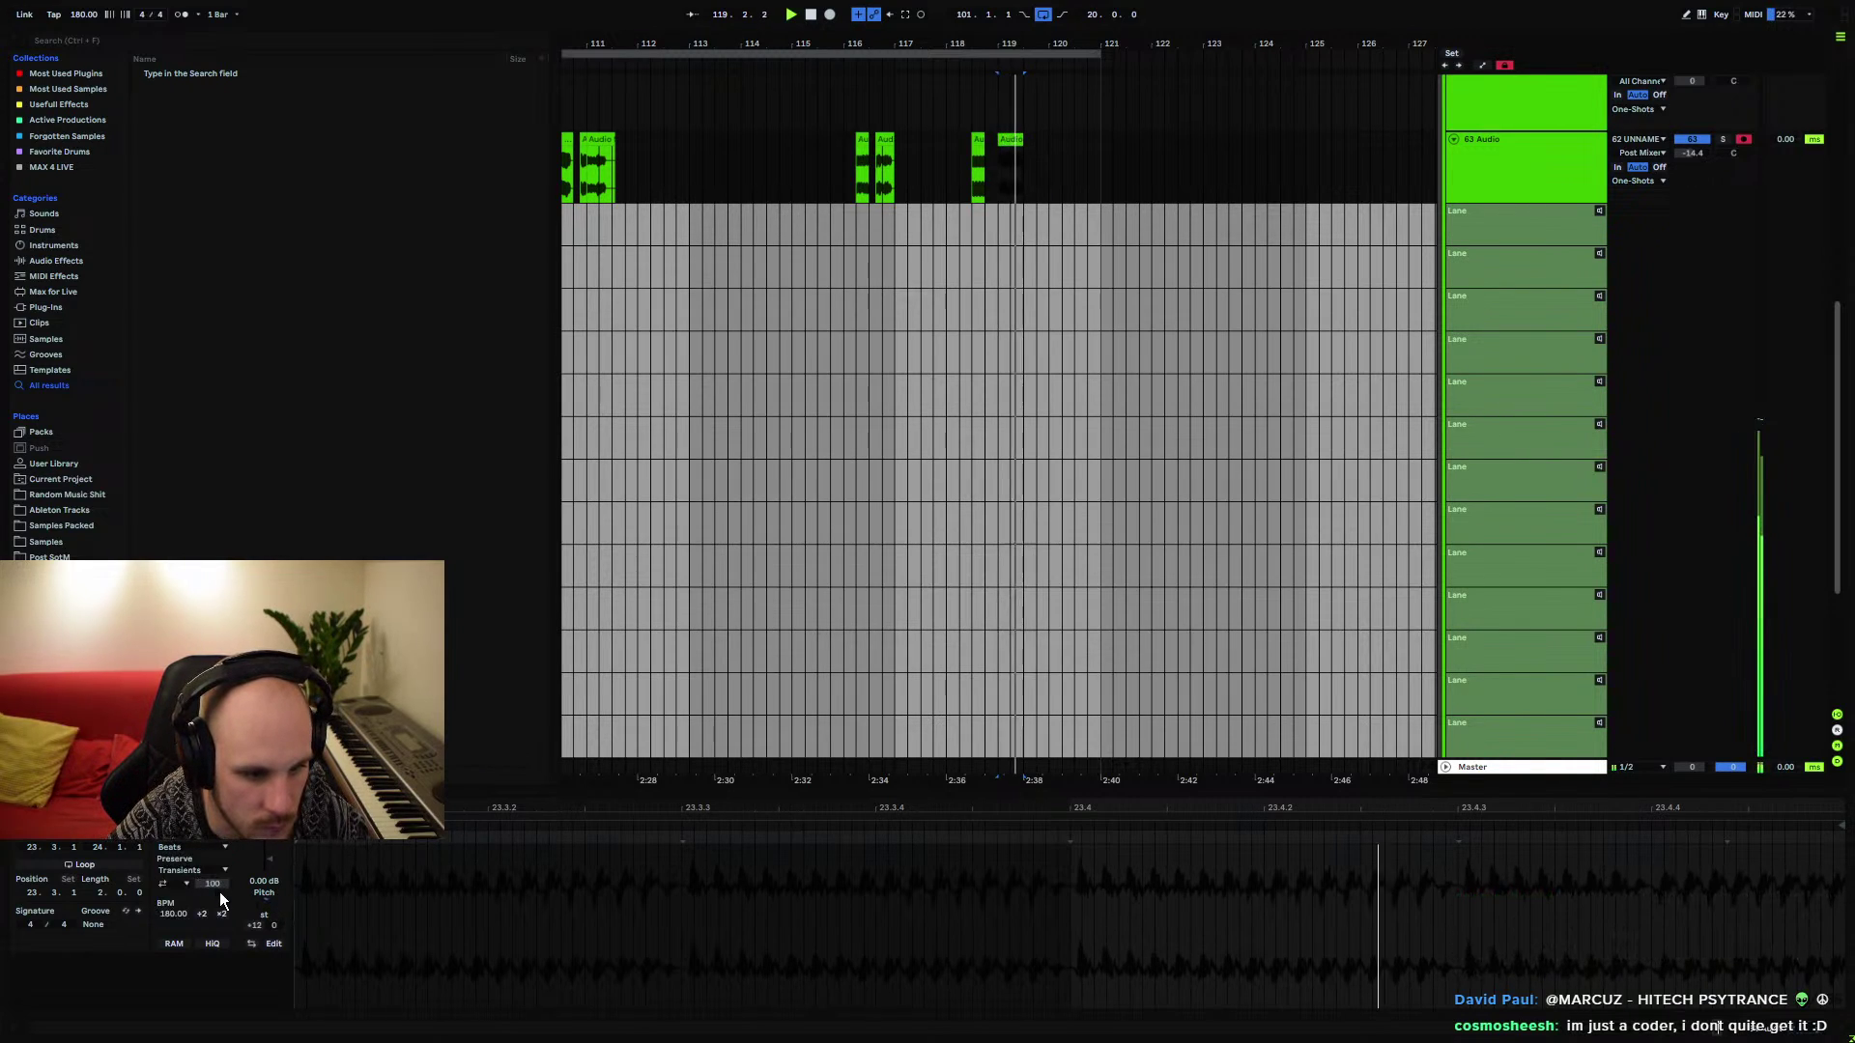
pyautogui.click(198, 869)
pyautogui.click(185, 871)
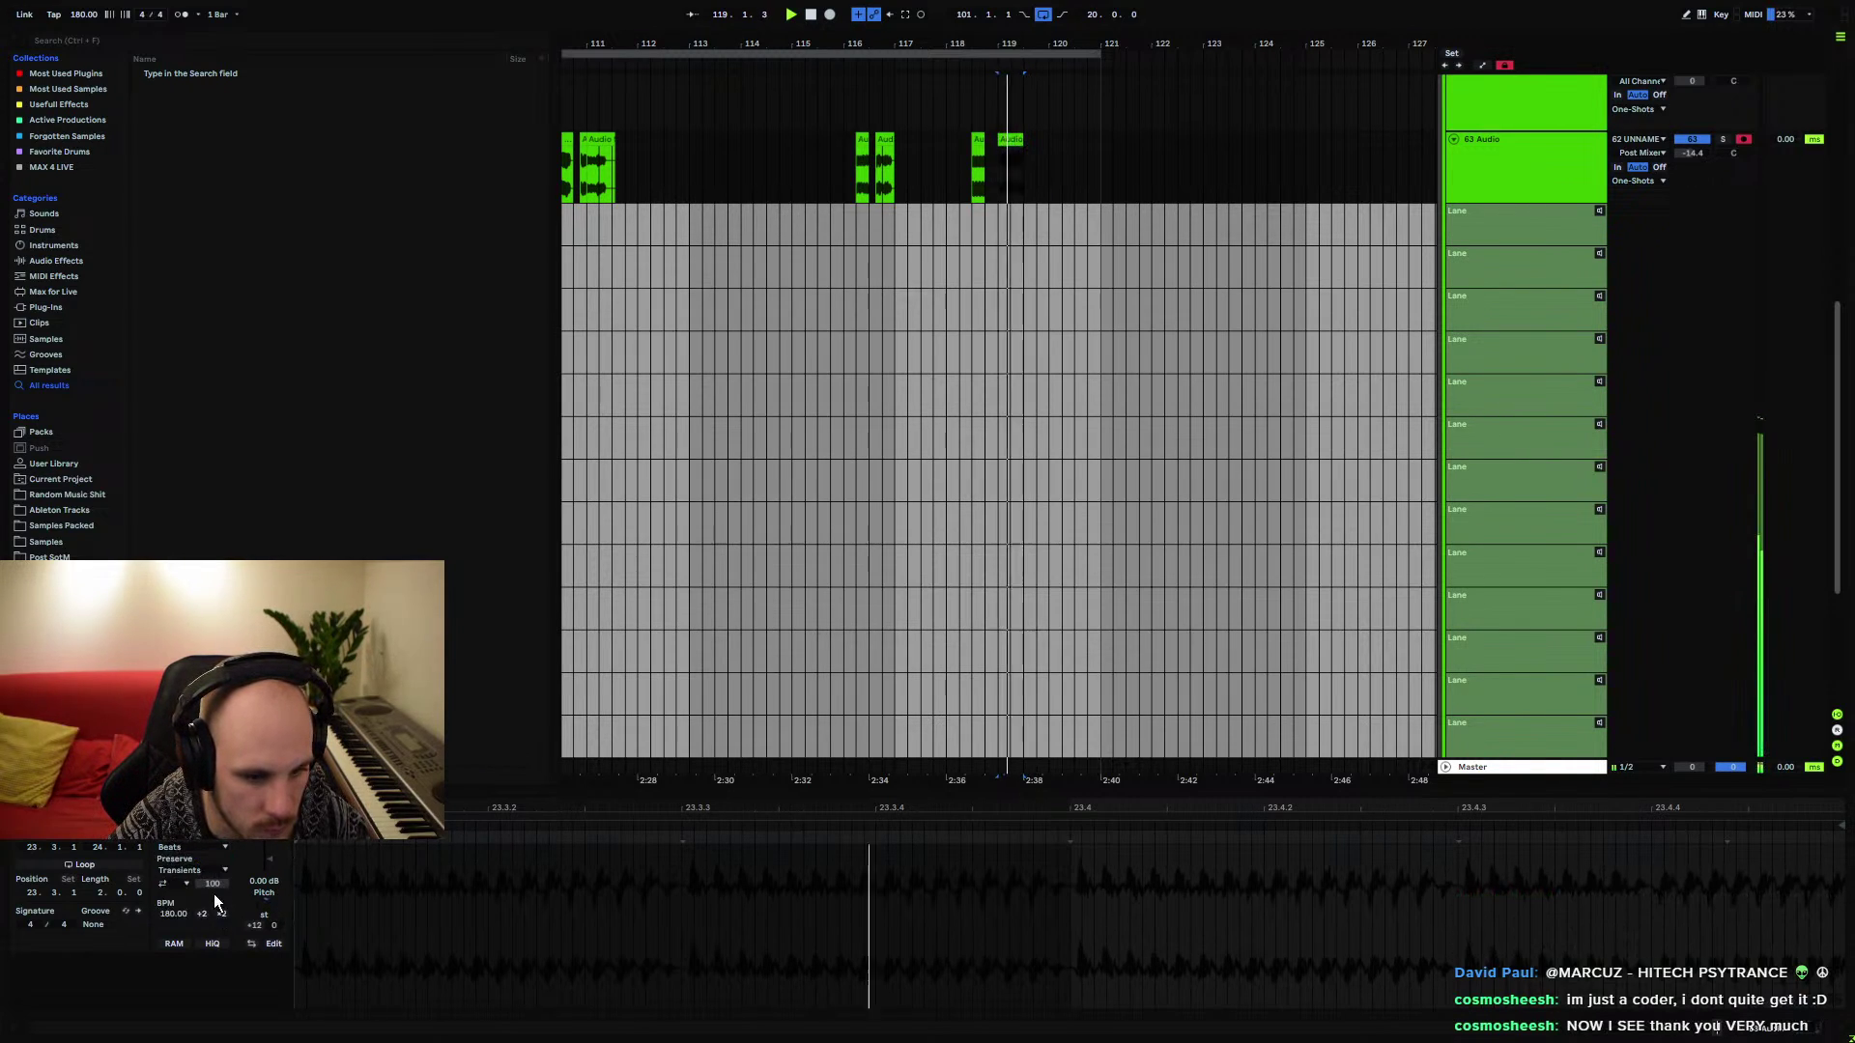
pyautogui.moveTo(265, 917); pyautogui.dragTo(215, 966)
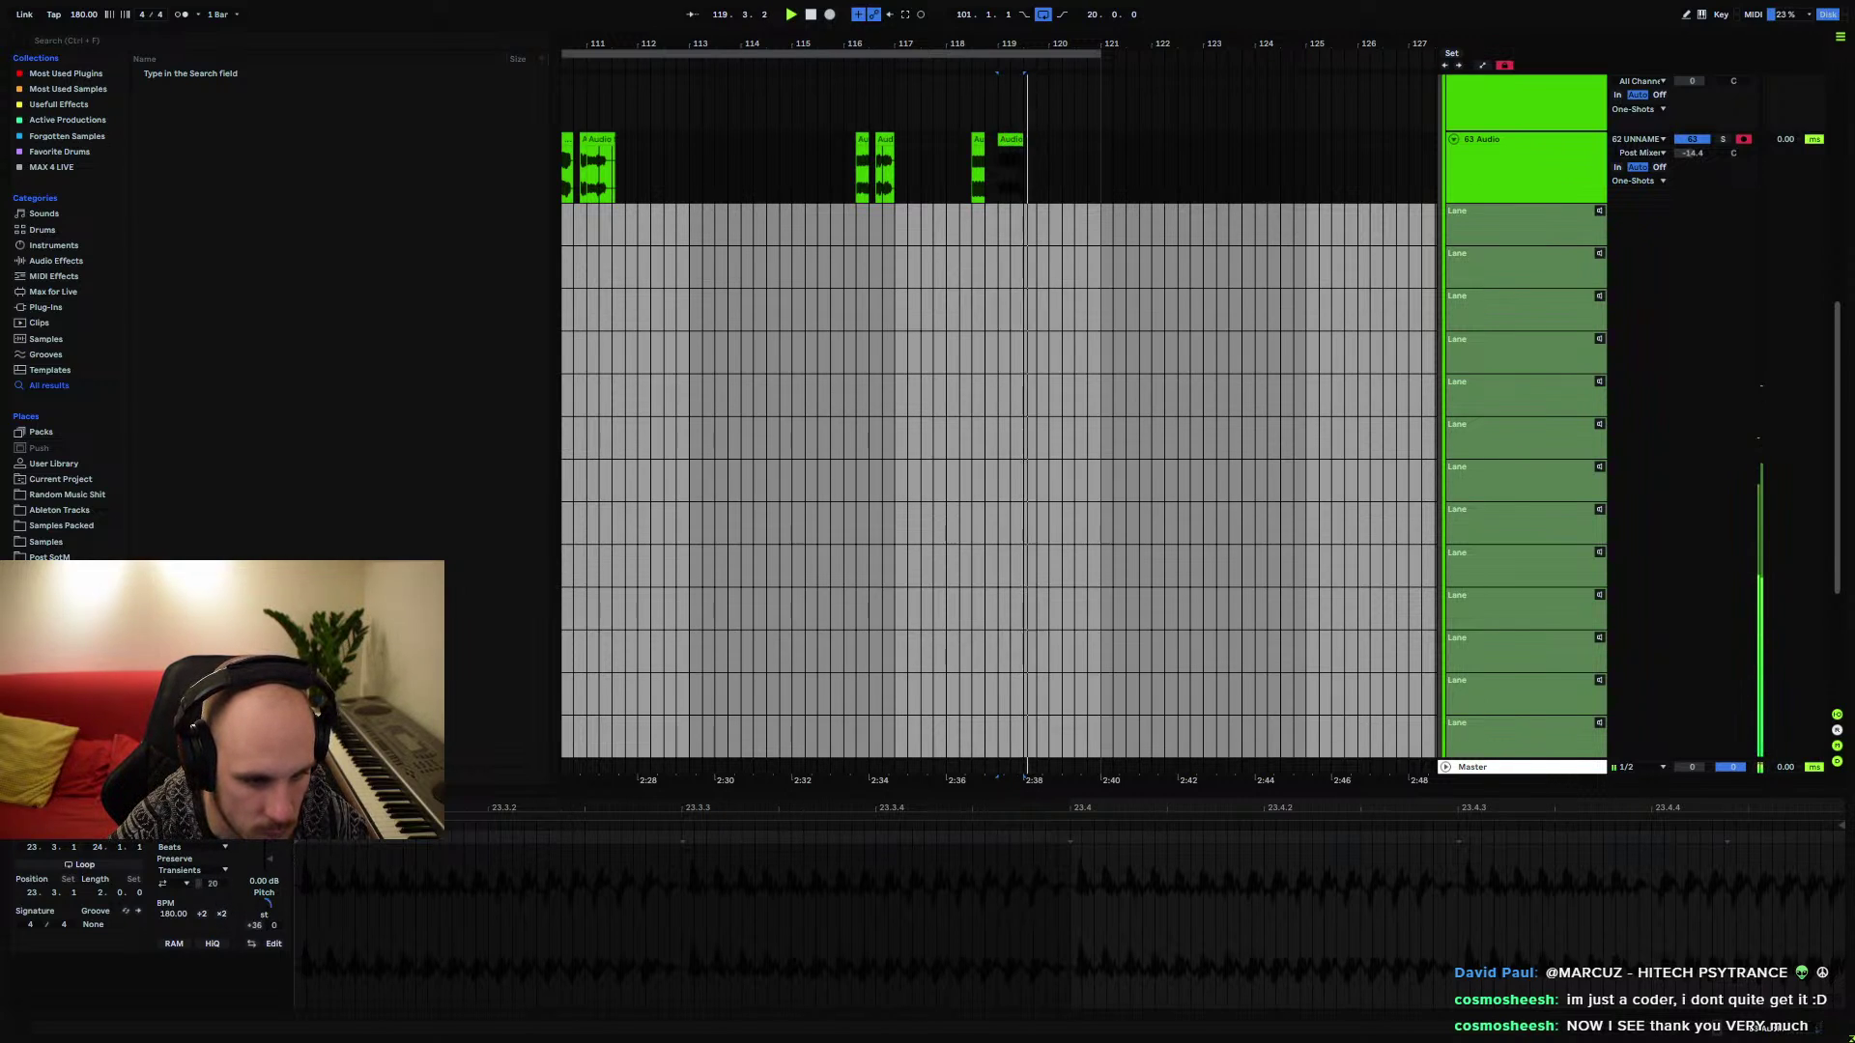
# Set the Audio 12 clip's Beats Preserve resolution to 1/8 and replay the fill from 118.3.1
pyautogui.click(197, 871)
pyautogui.click(188, 918)
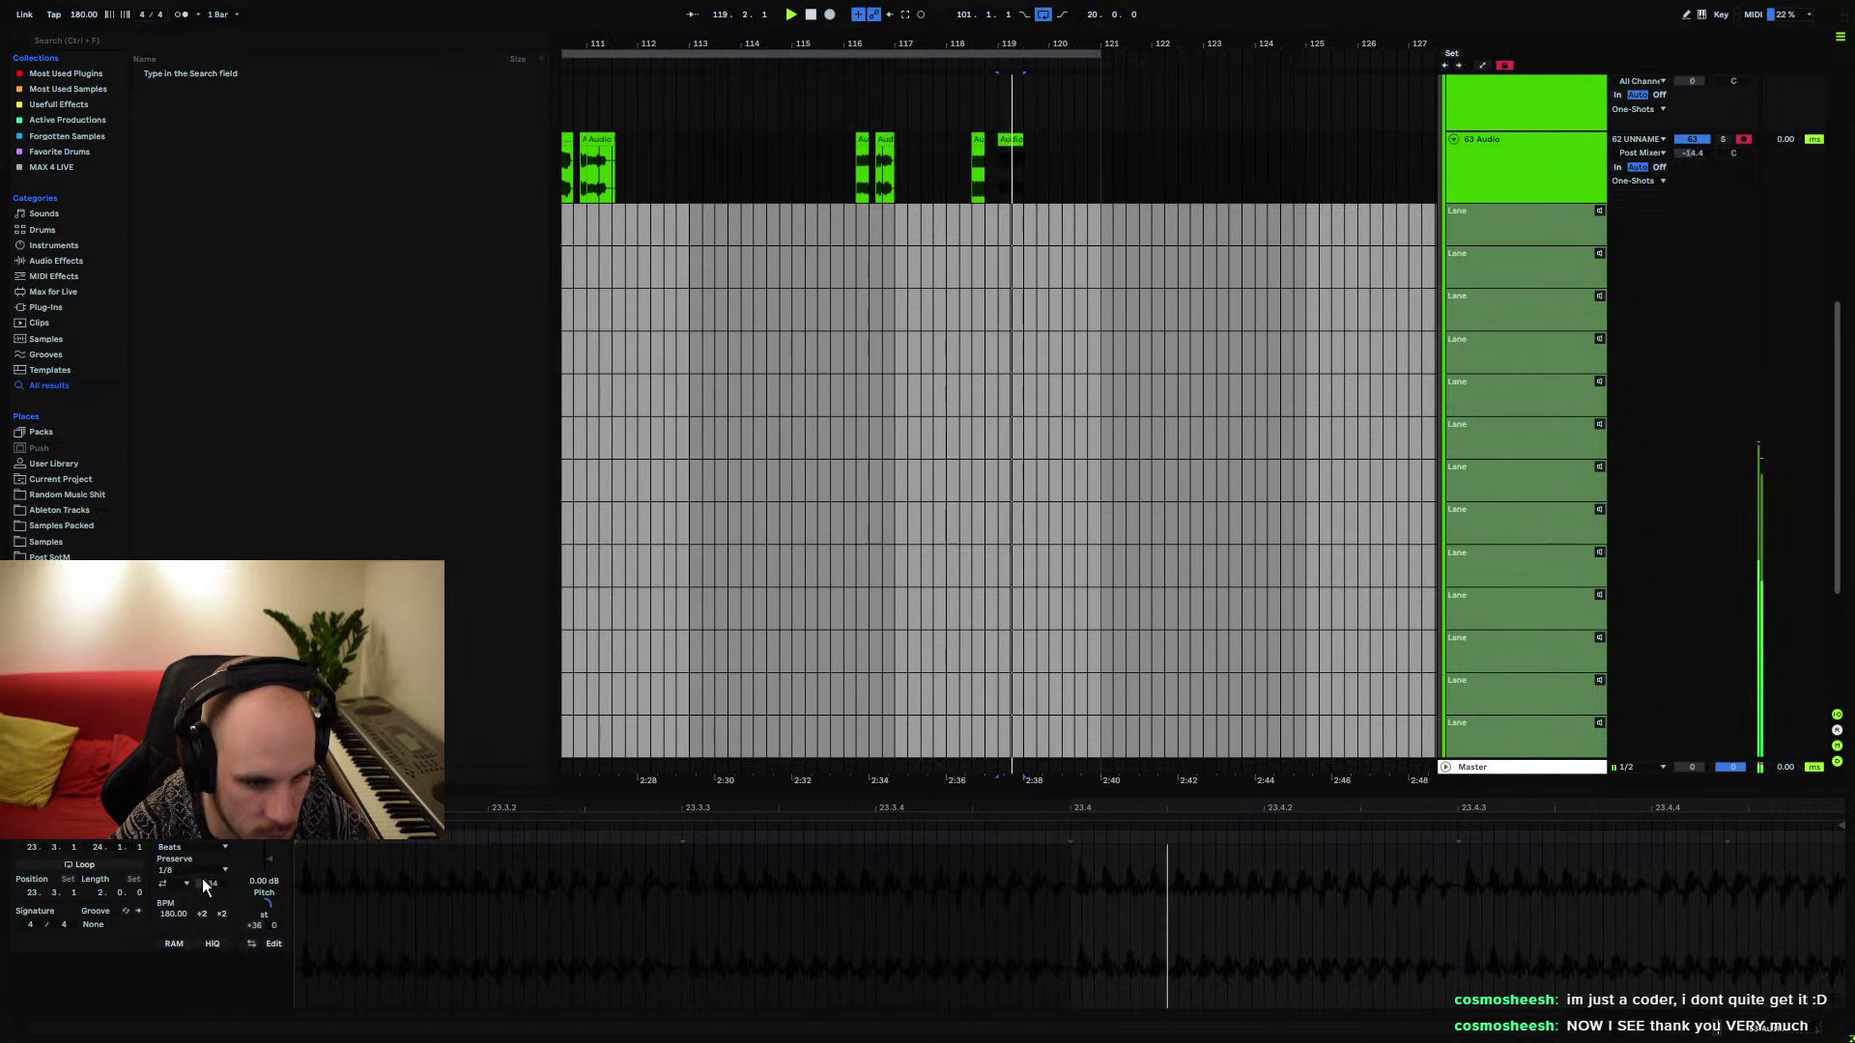
pyautogui.click(201, 871)
pyautogui.click(189, 910)
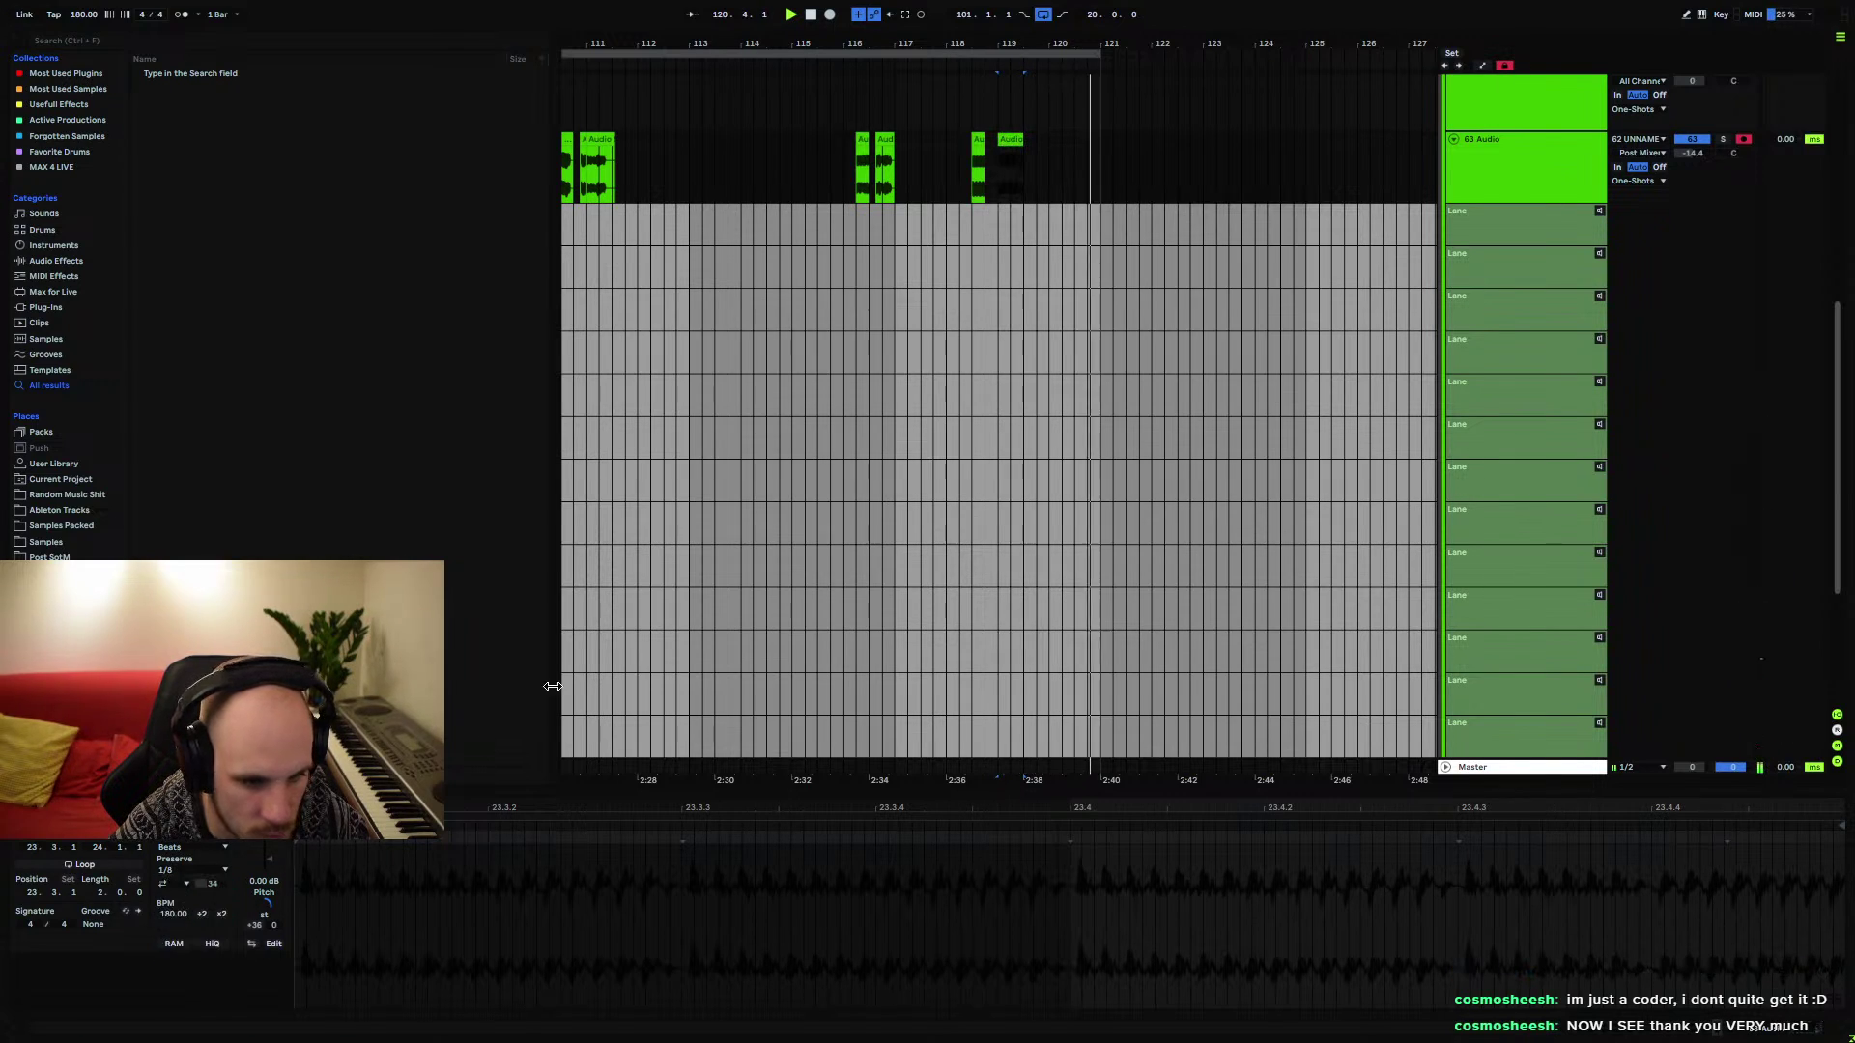
pyautogui.click(973, 197)
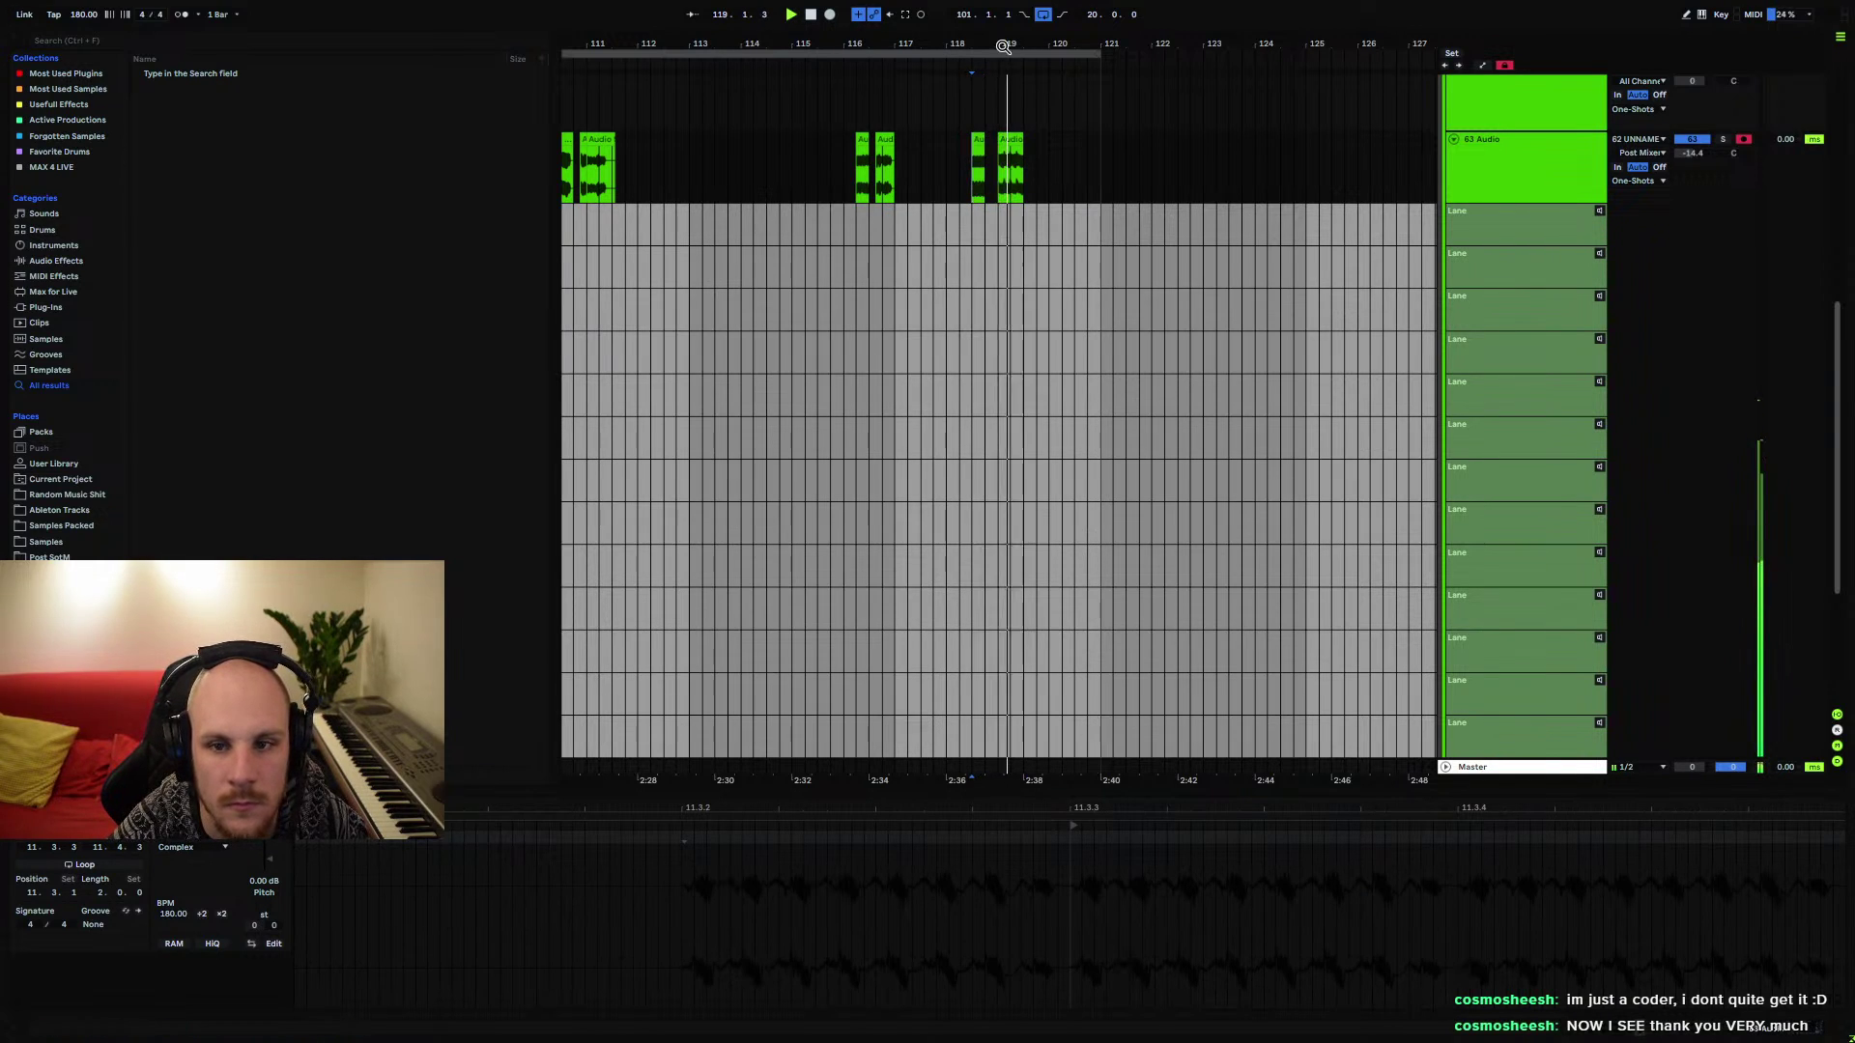
# Collapse the 63 Audio track with its take lanes and play the glitch section from 105.1.1
pyautogui.scroll(-4, 995, 274)
pyautogui.click(1453, 139)
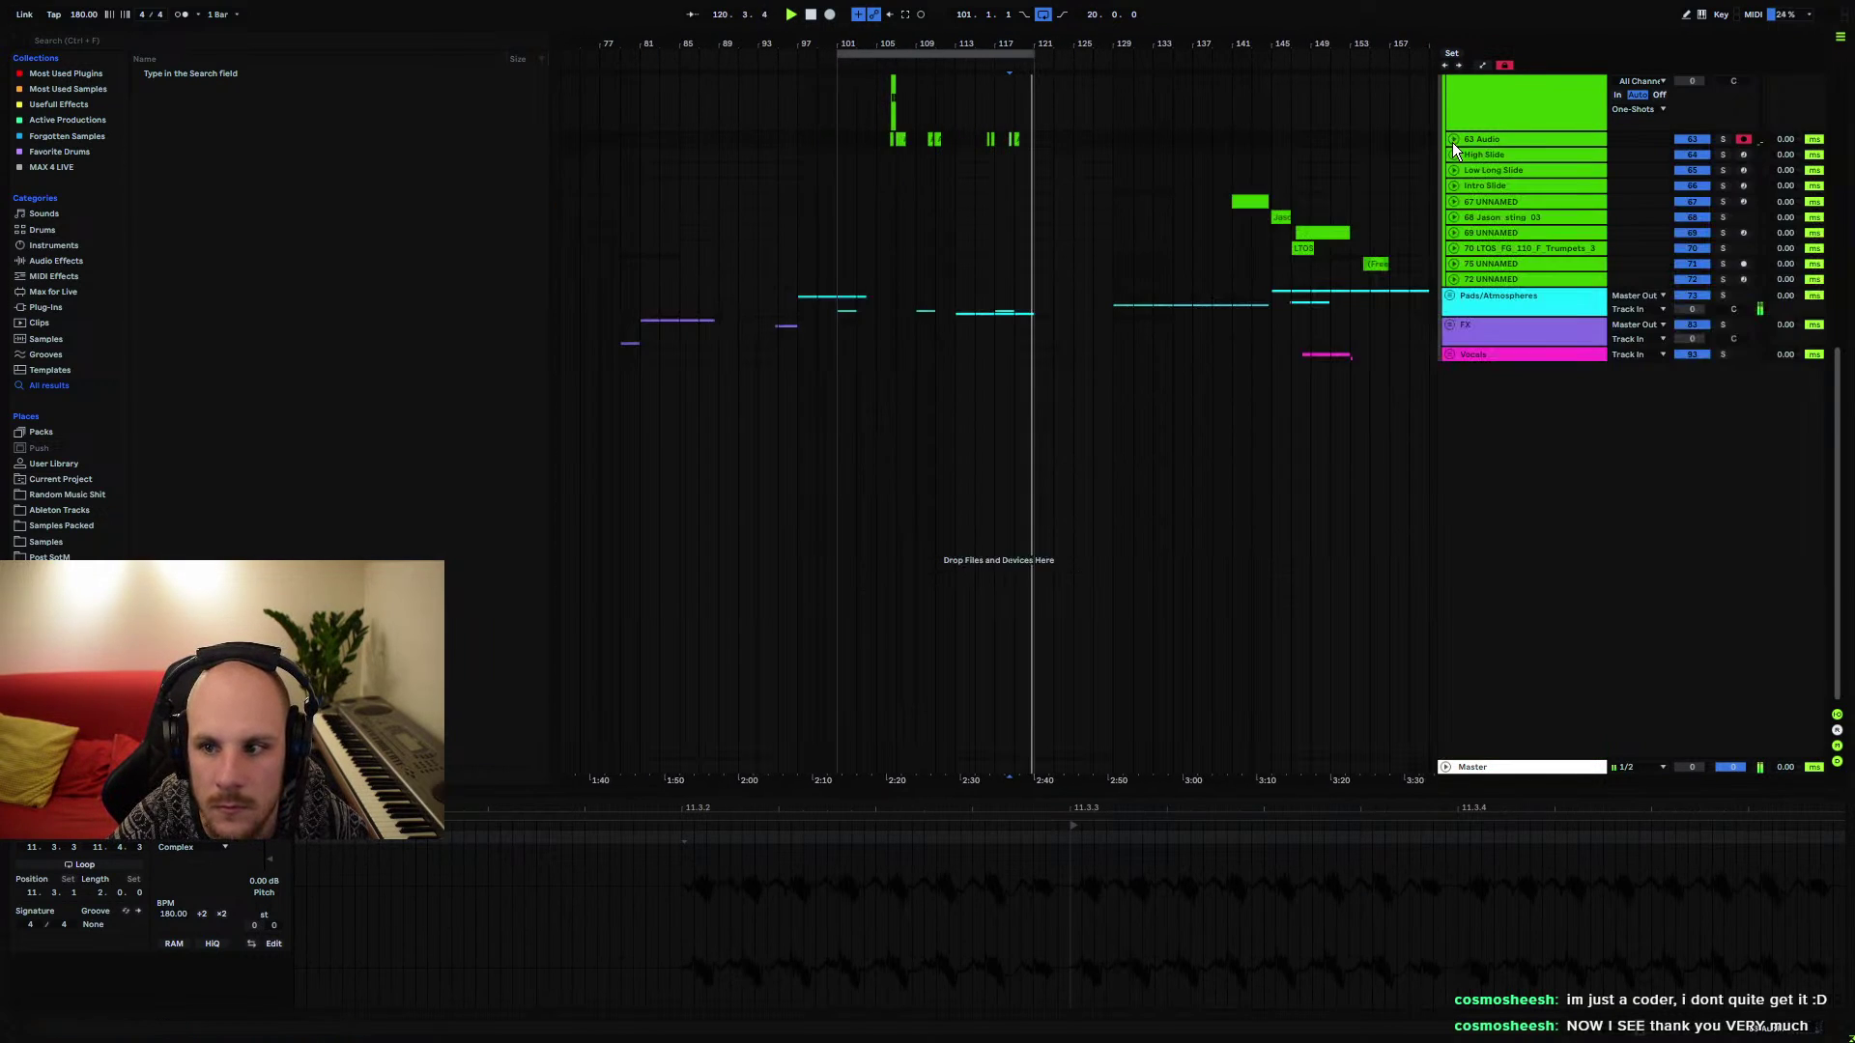
pyautogui.scroll(5, 1159, 290)
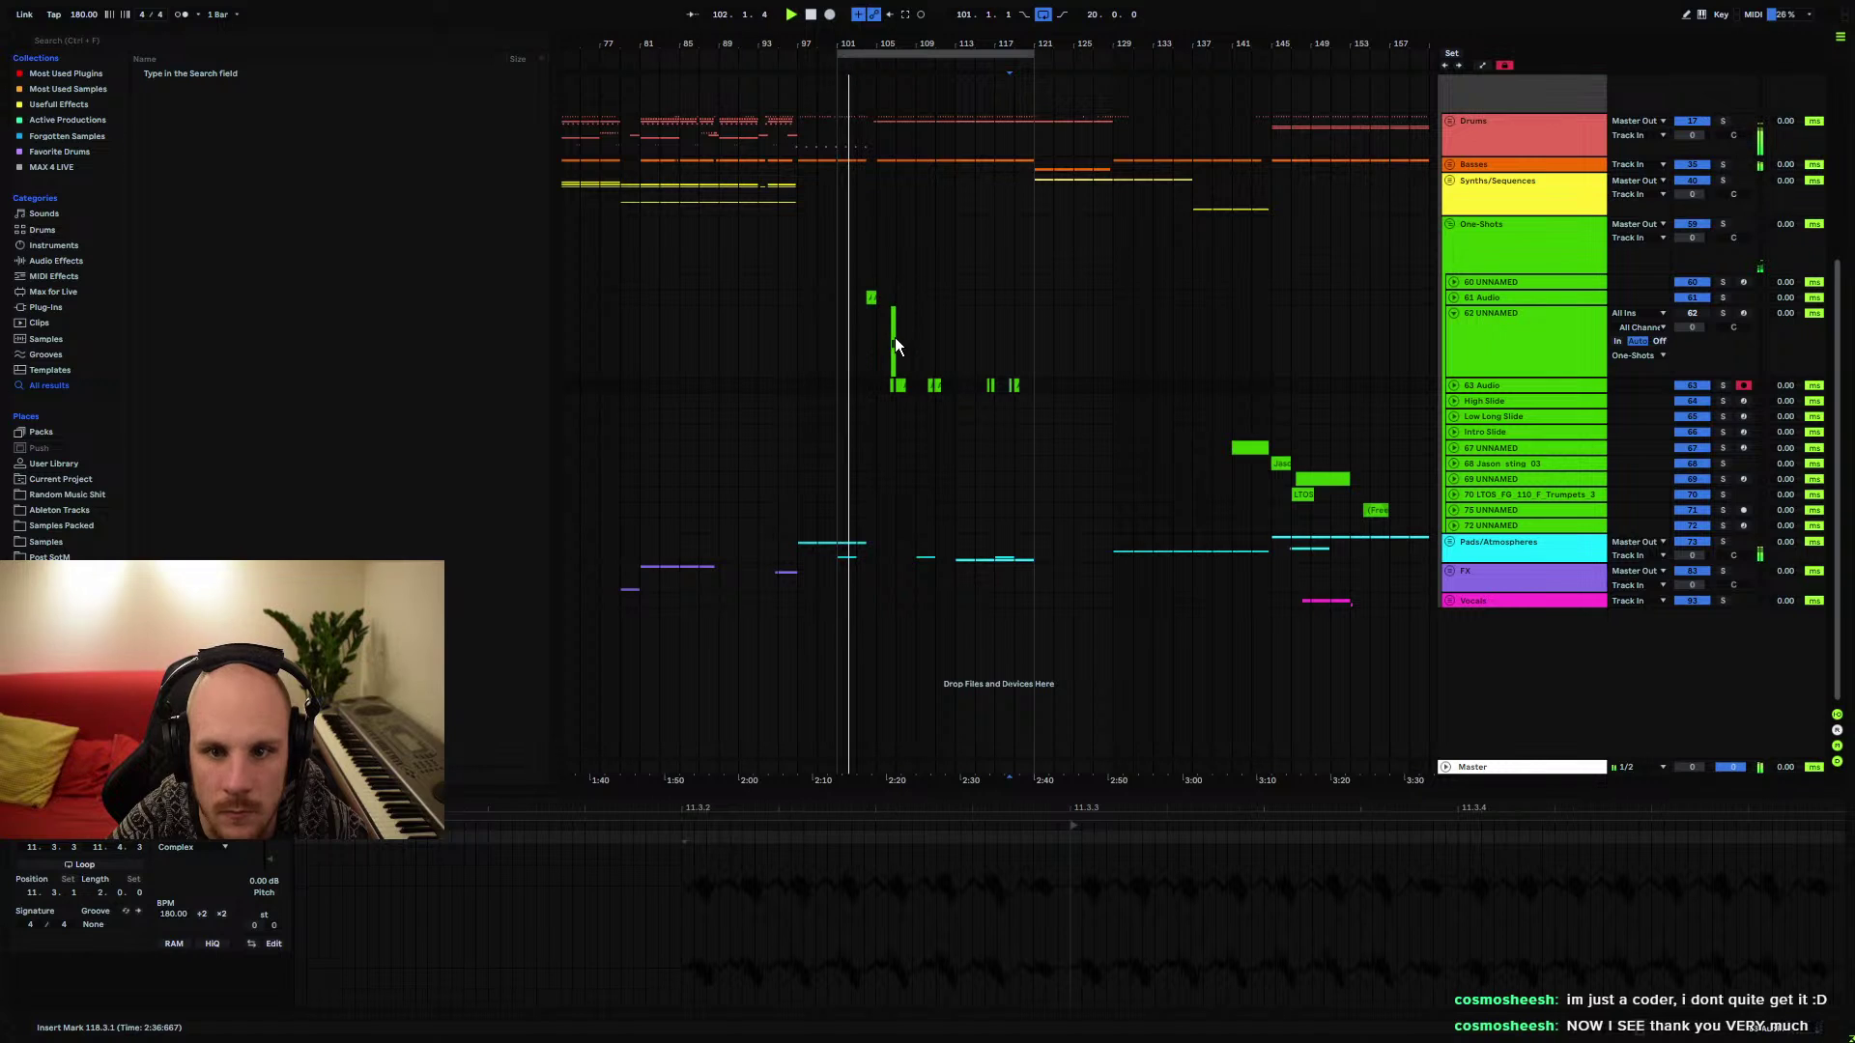
pyautogui.click(876, 372)
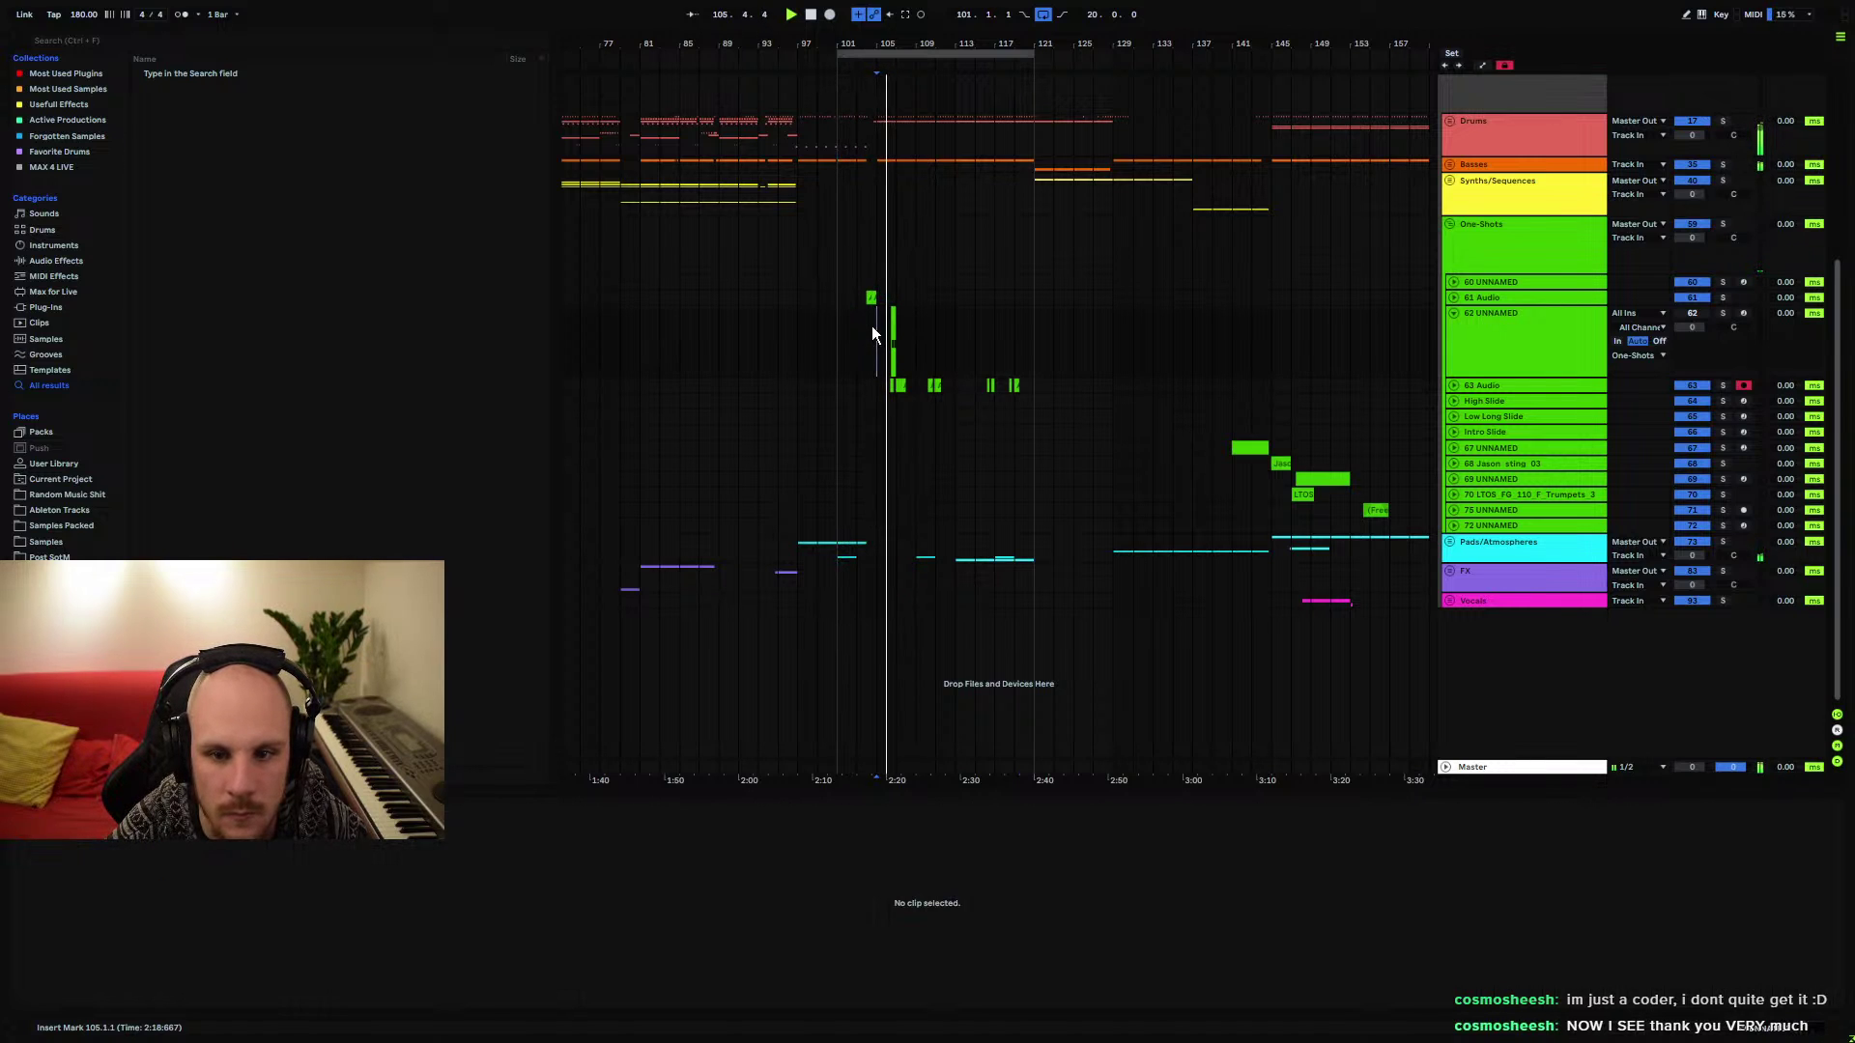
pyautogui.scroll(4, 871, 326)
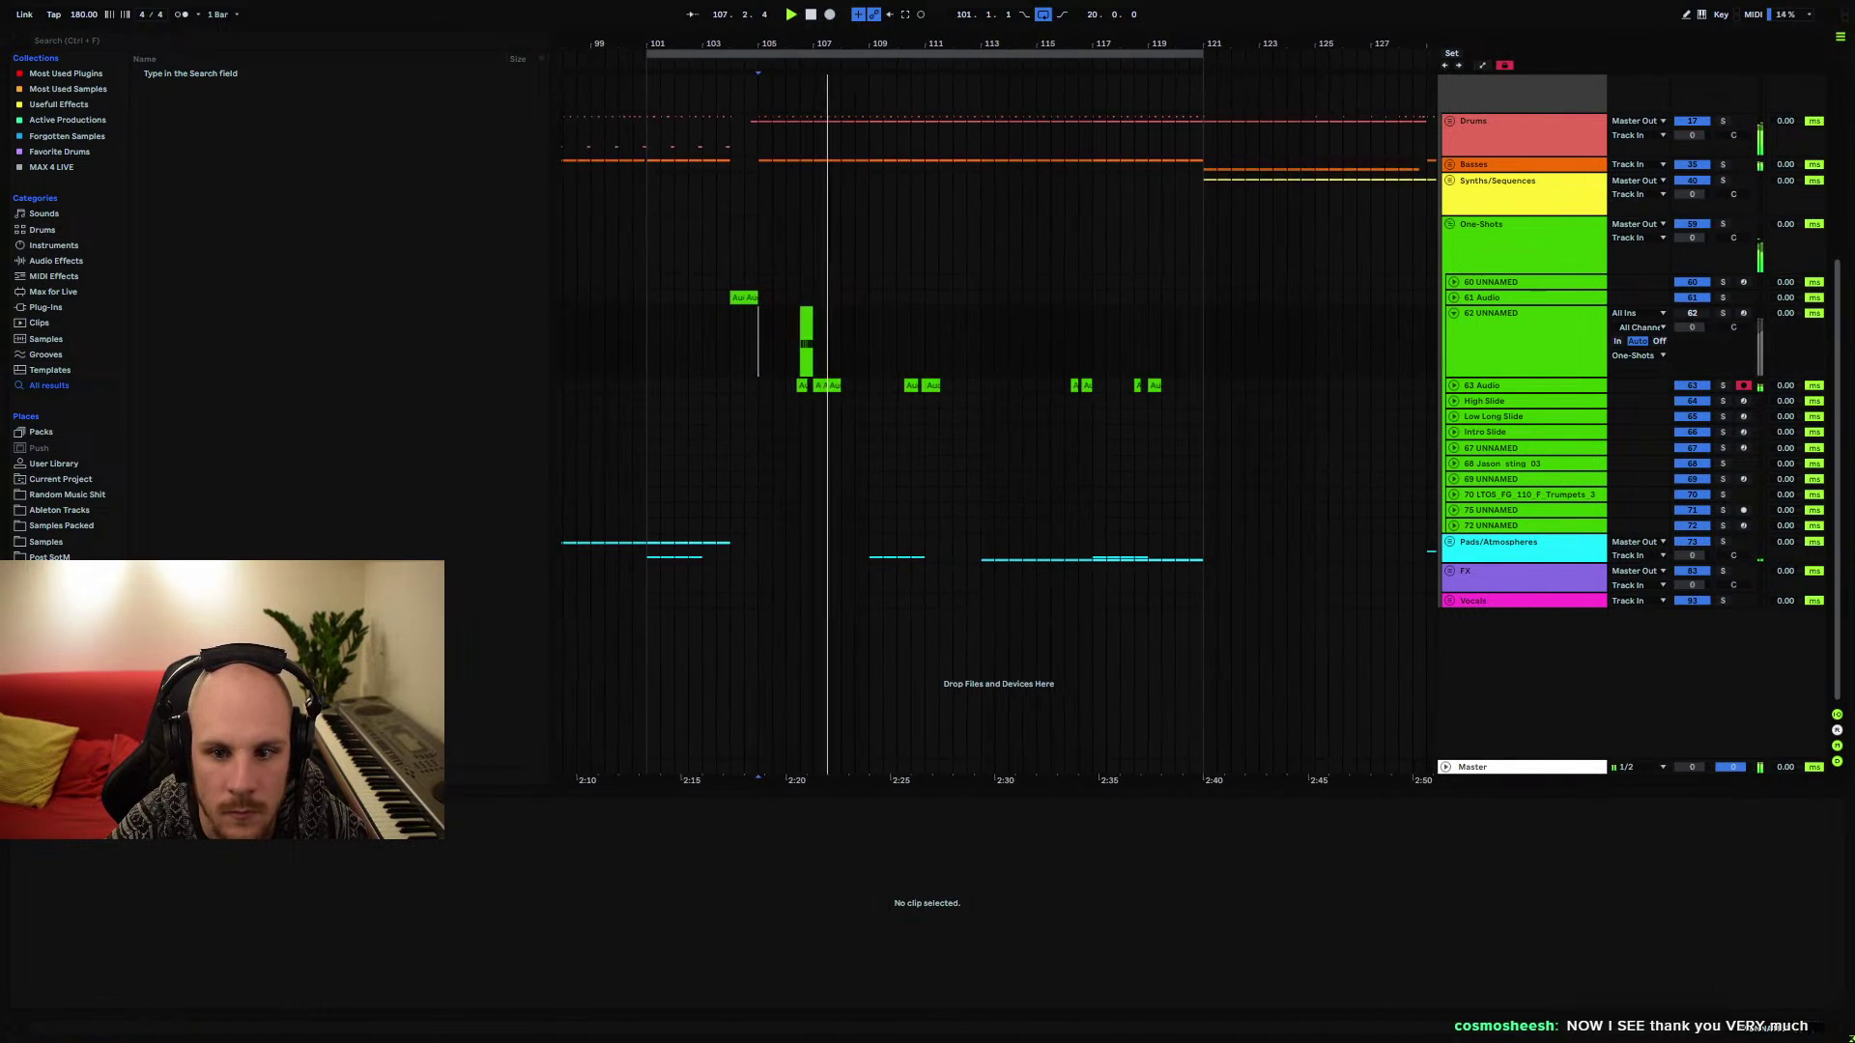
# Move the Audio 10 and Audio 8 clips near bar 116 together one and a half bars earlier
pyautogui.click(1086, 386)
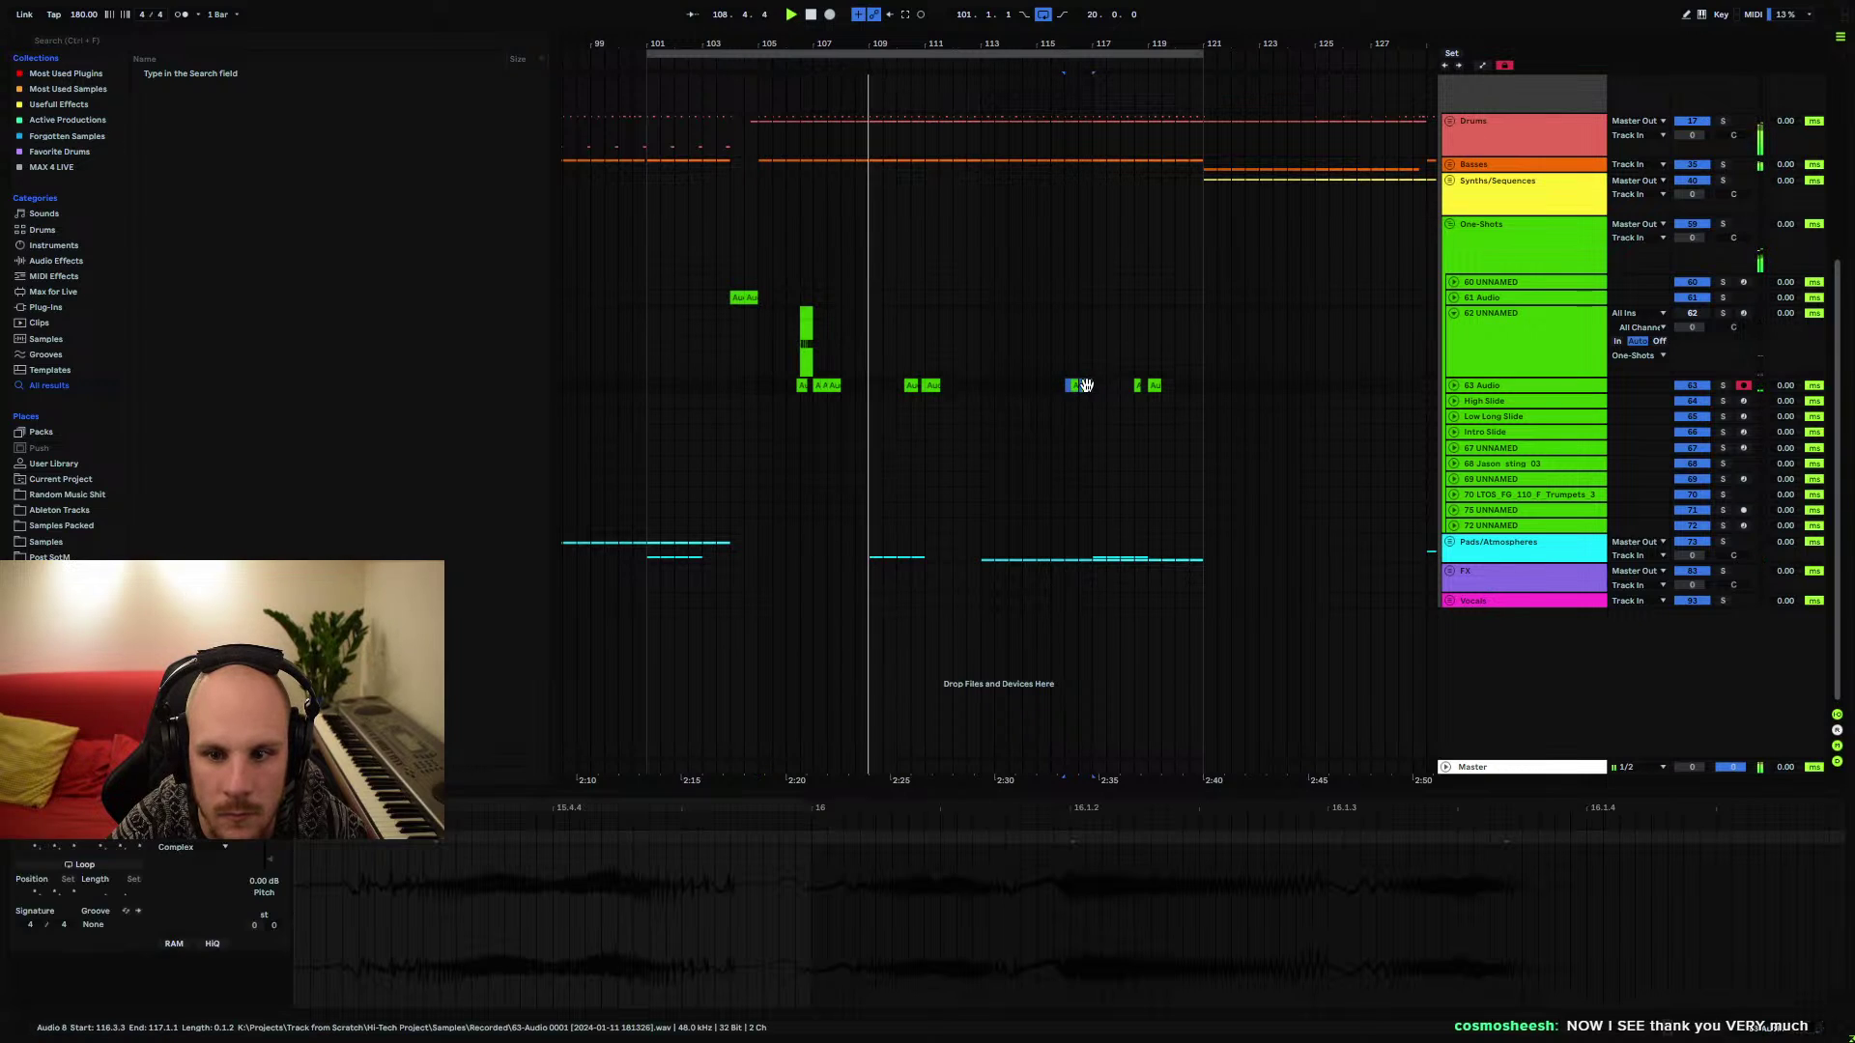
pyautogui.moveTo(1086, 386); pyautogui.dragTo(1040, 386)
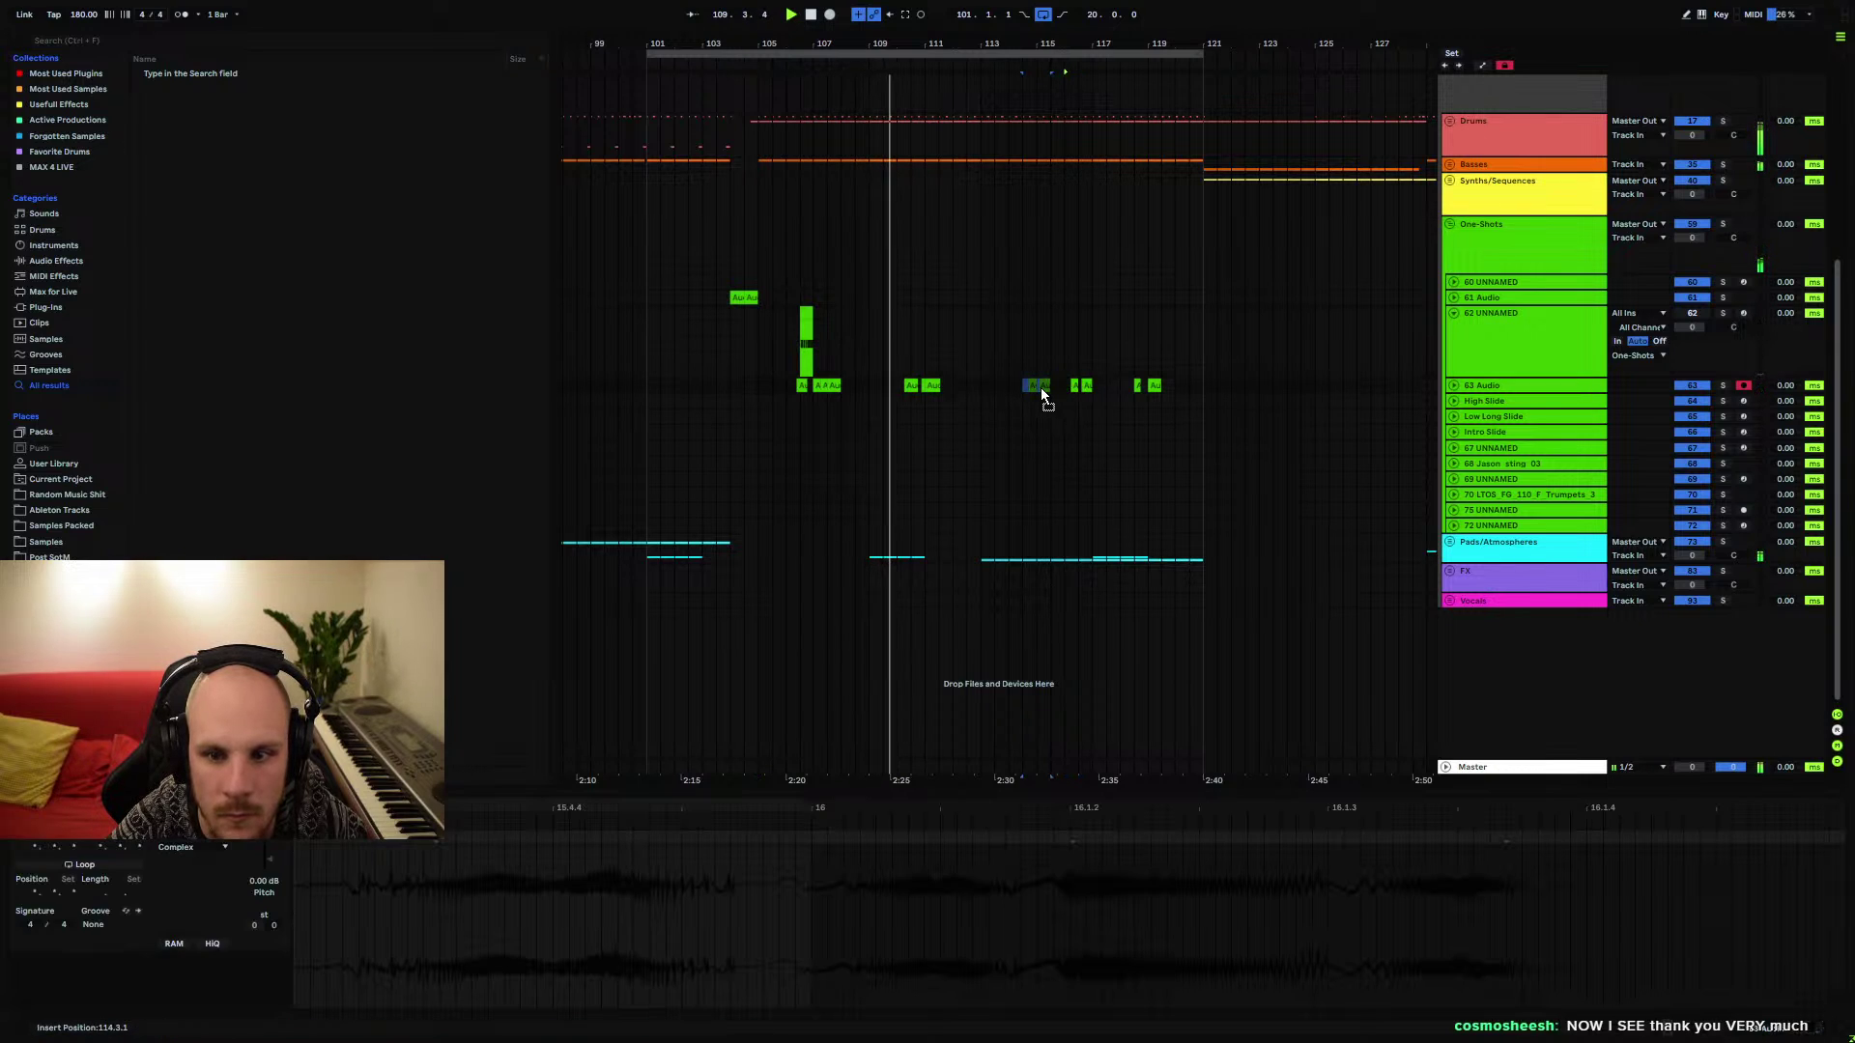
pyautogui.click(1092, 400)
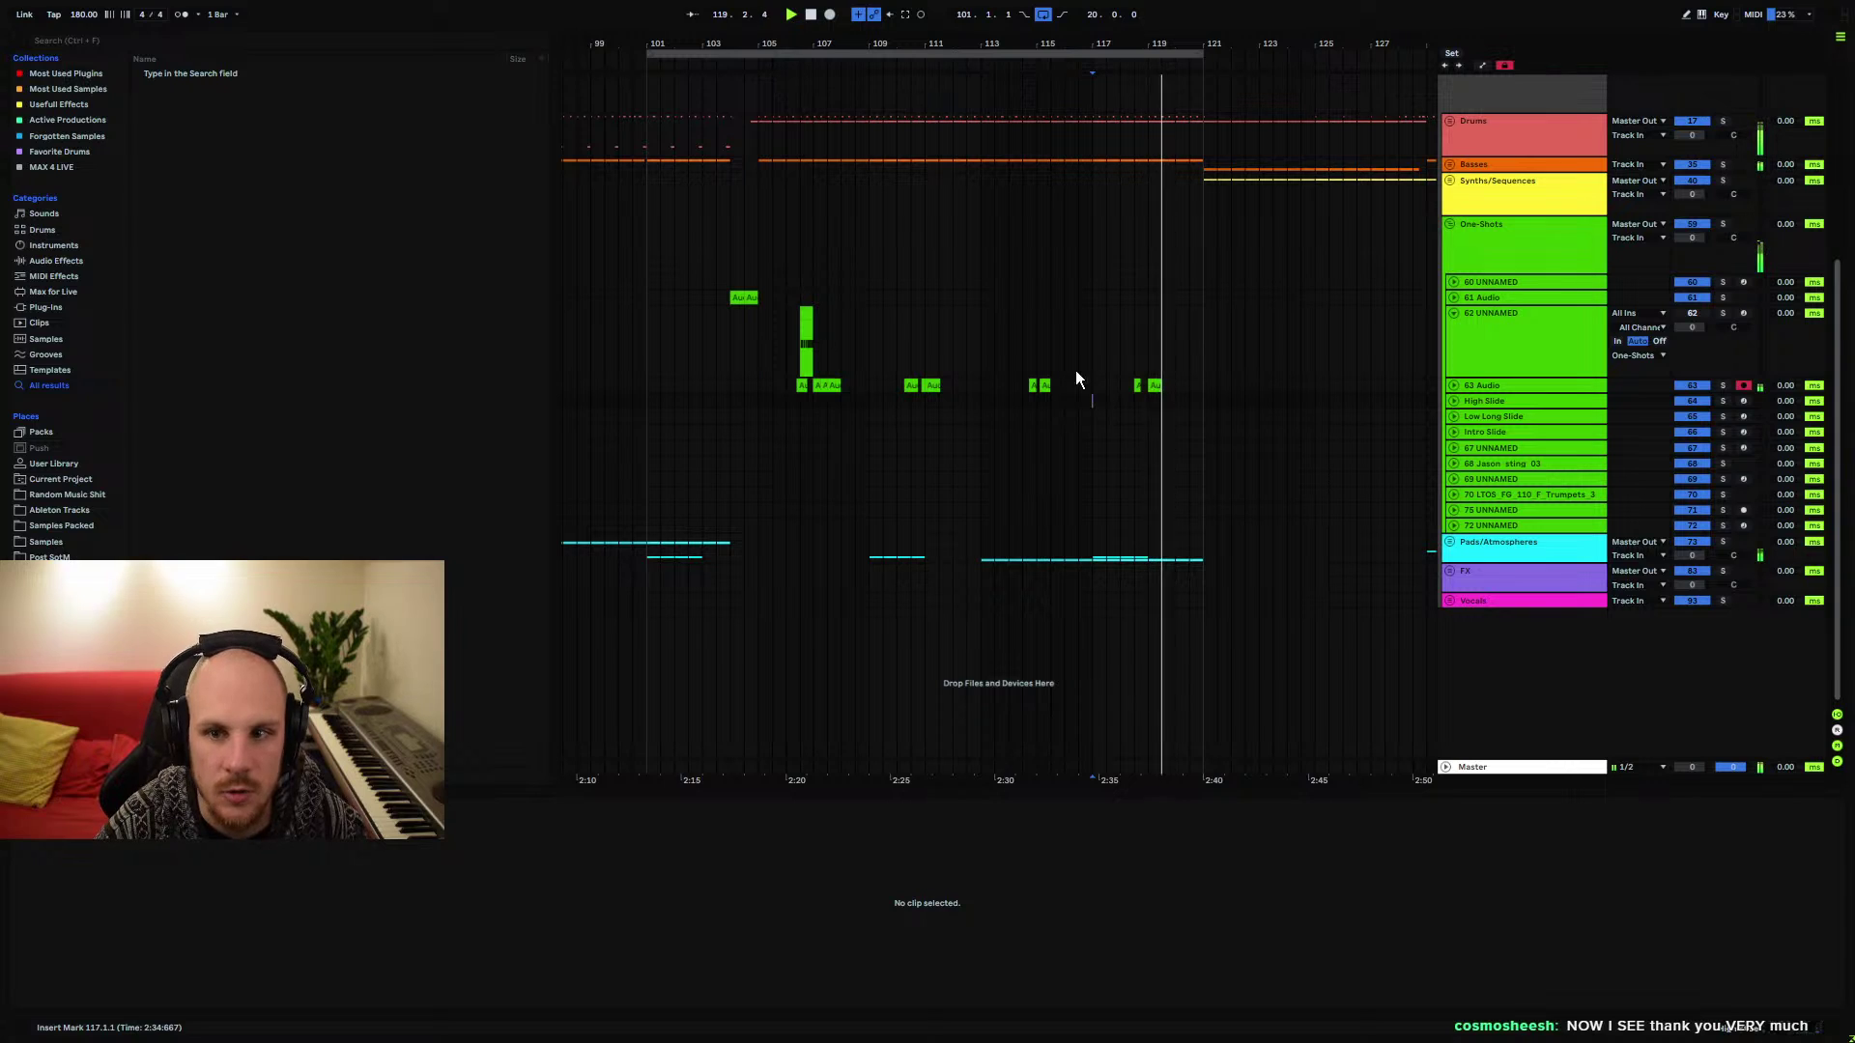
# Delete the 62 UNNAMED source track from the One-Shots group
pyautogui.click(759, 386)
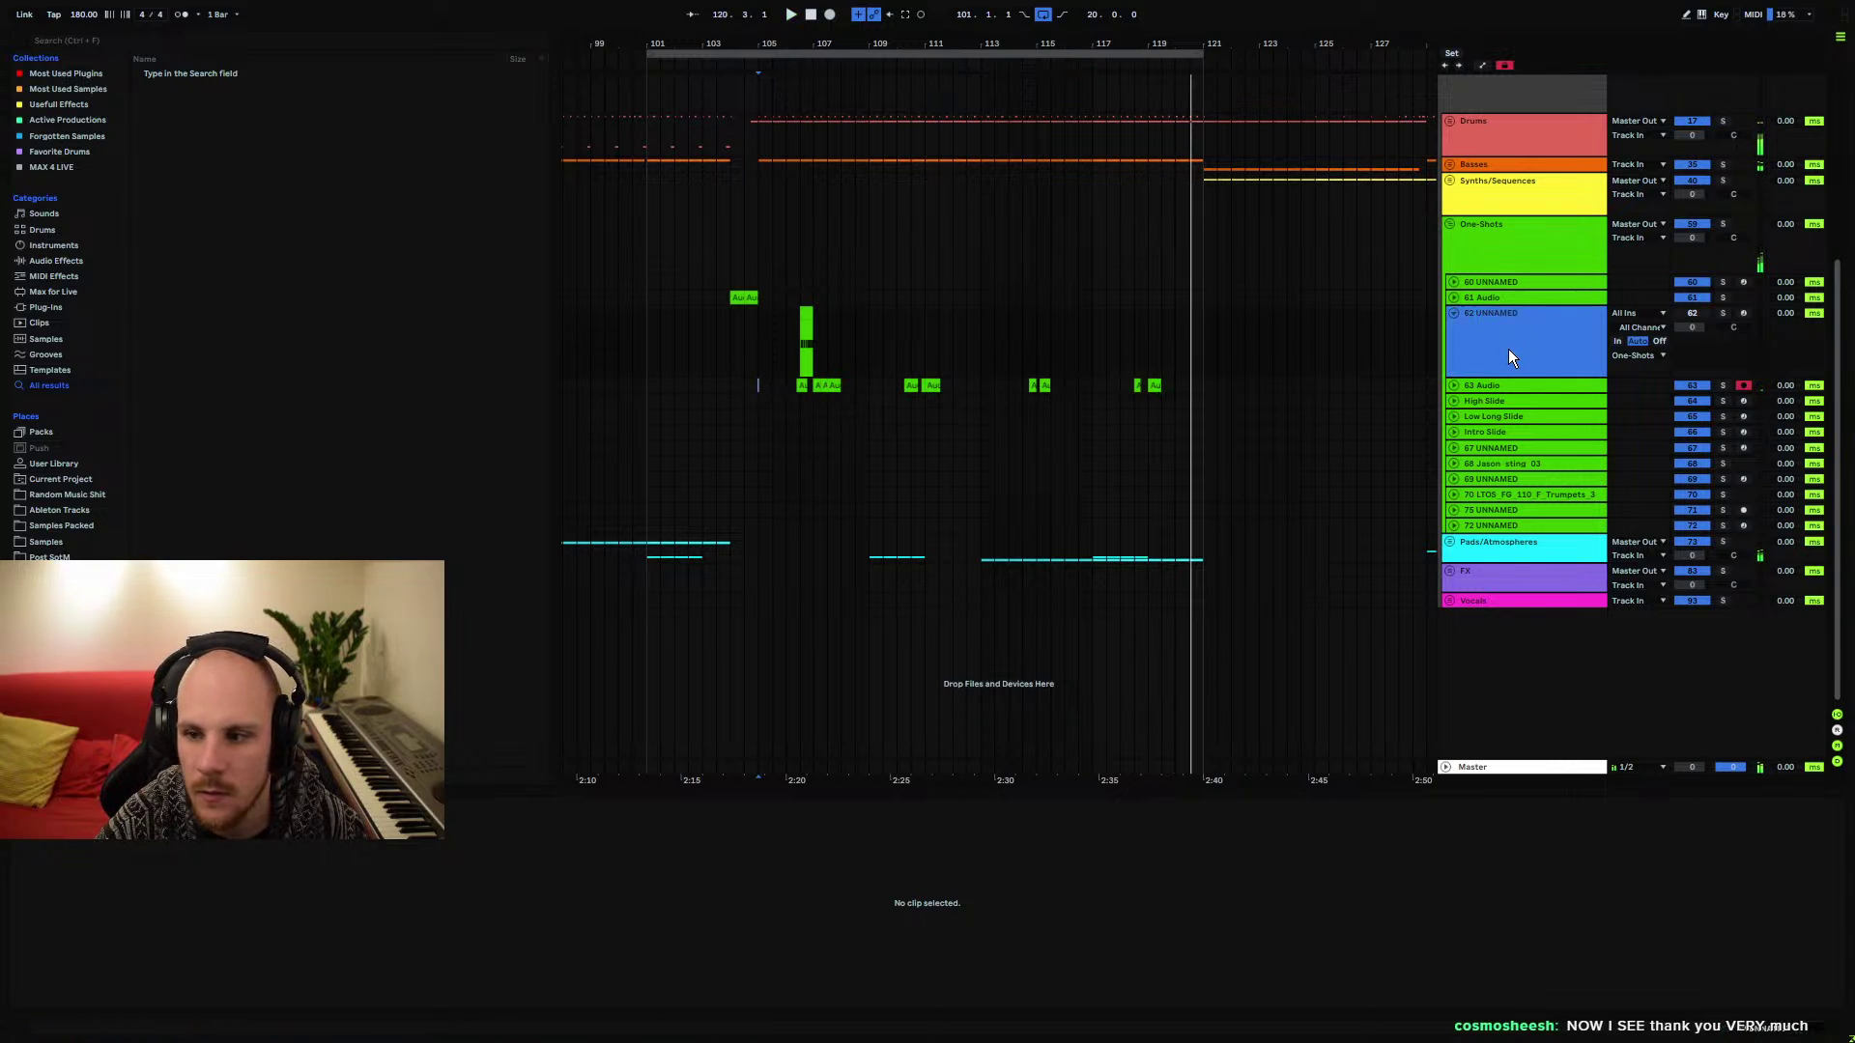
pyautogui.press('Delete')
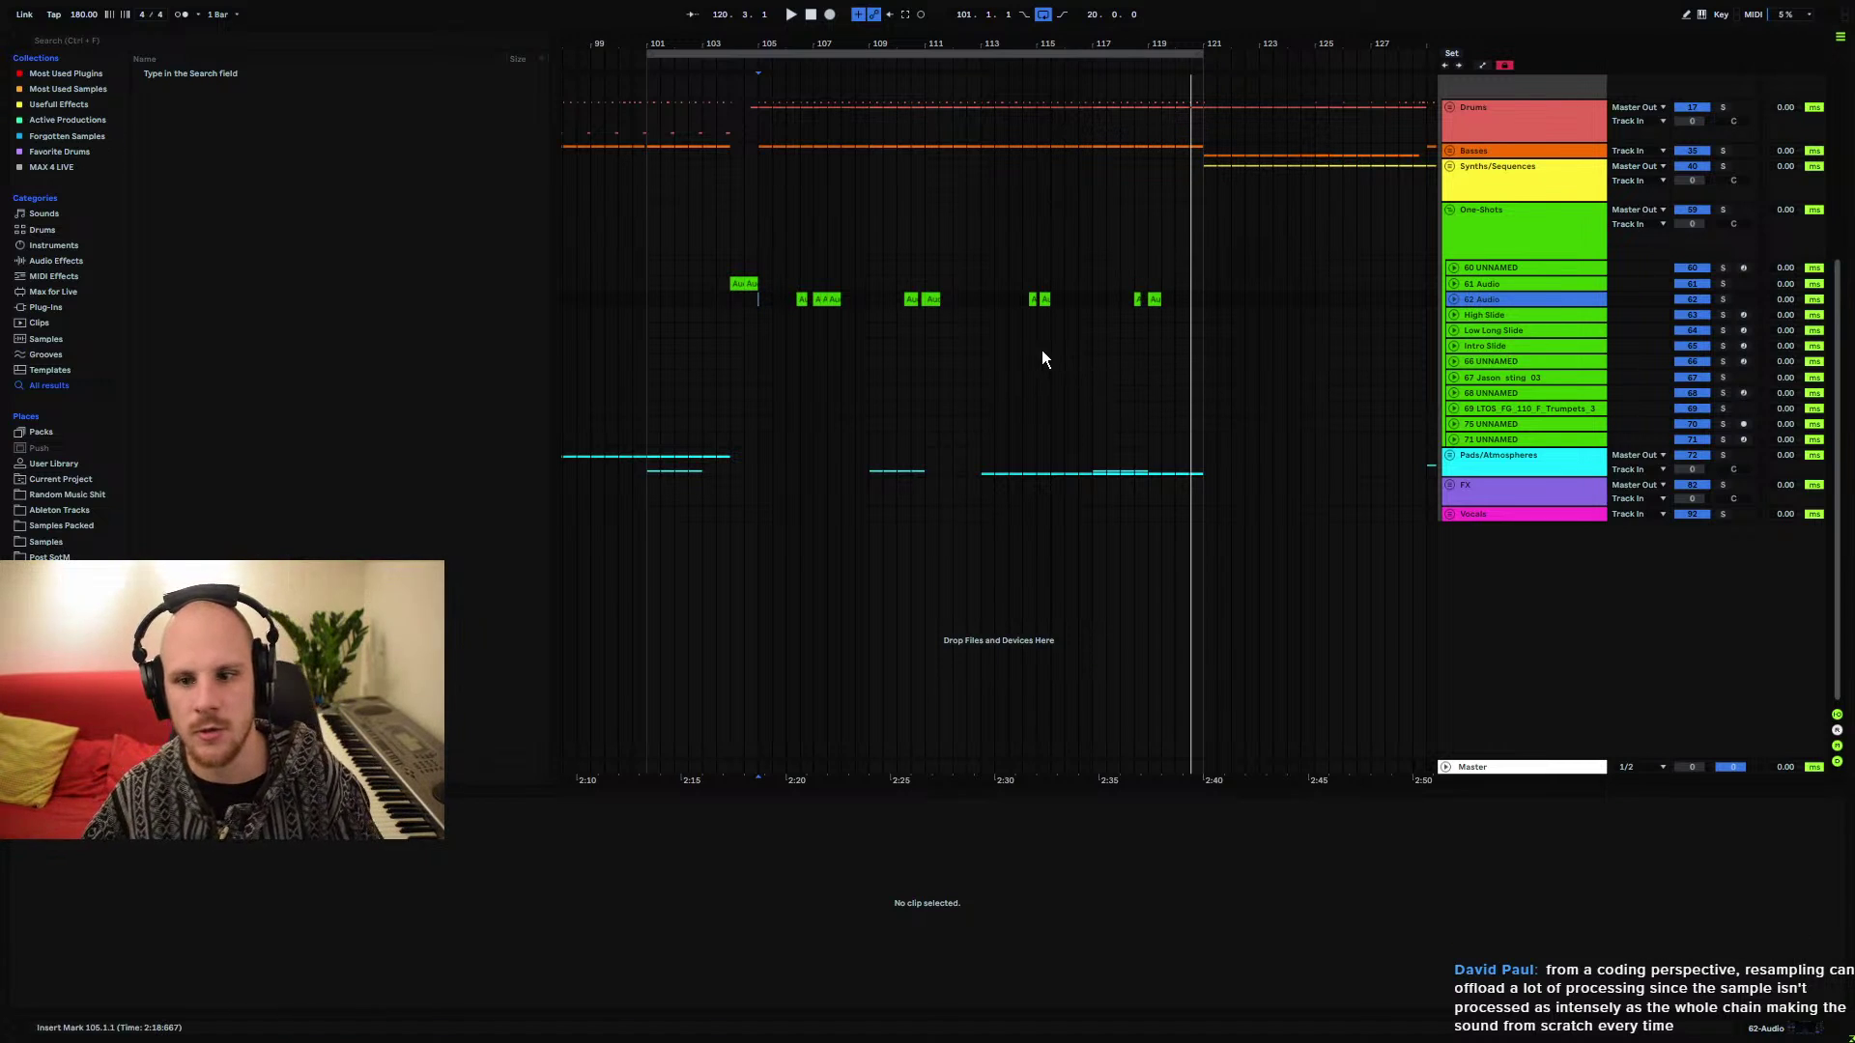
pyautogui.click(755, 302)
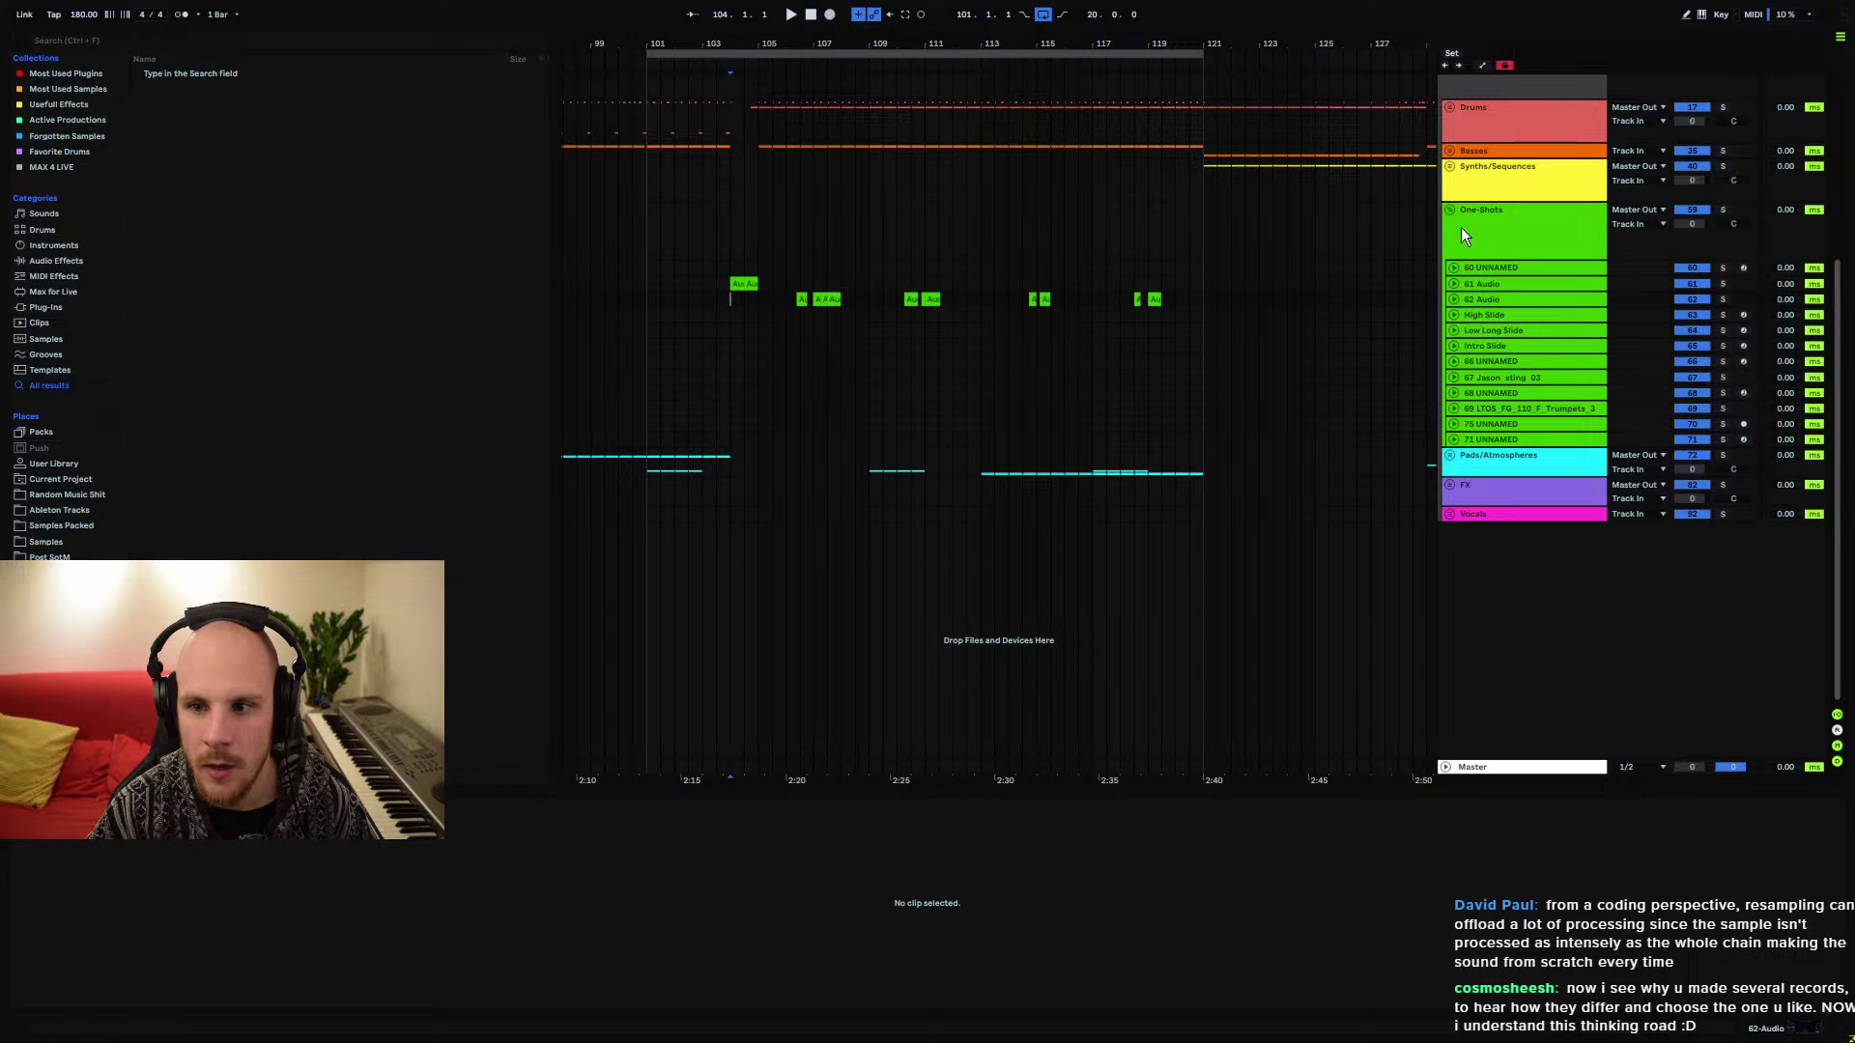
pyautogui.click(1485, 234)
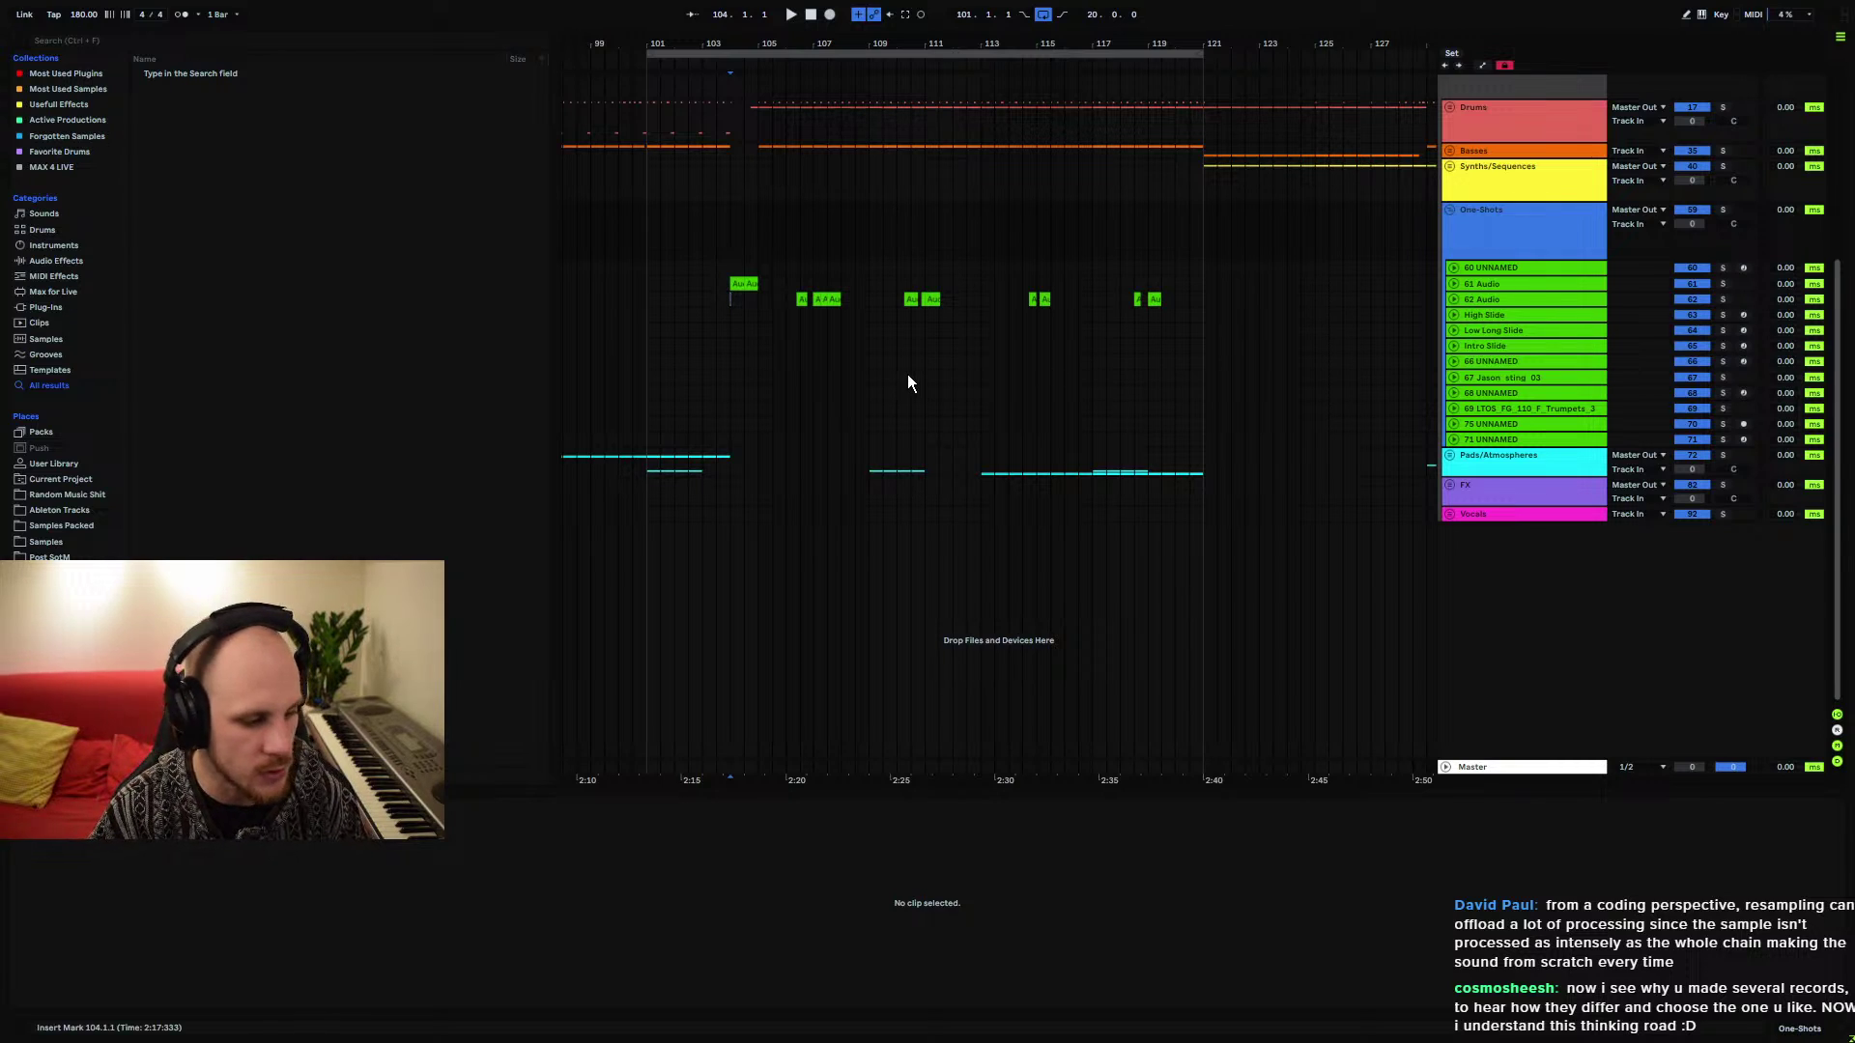
pyautogui.scroll(3, 985, 431)
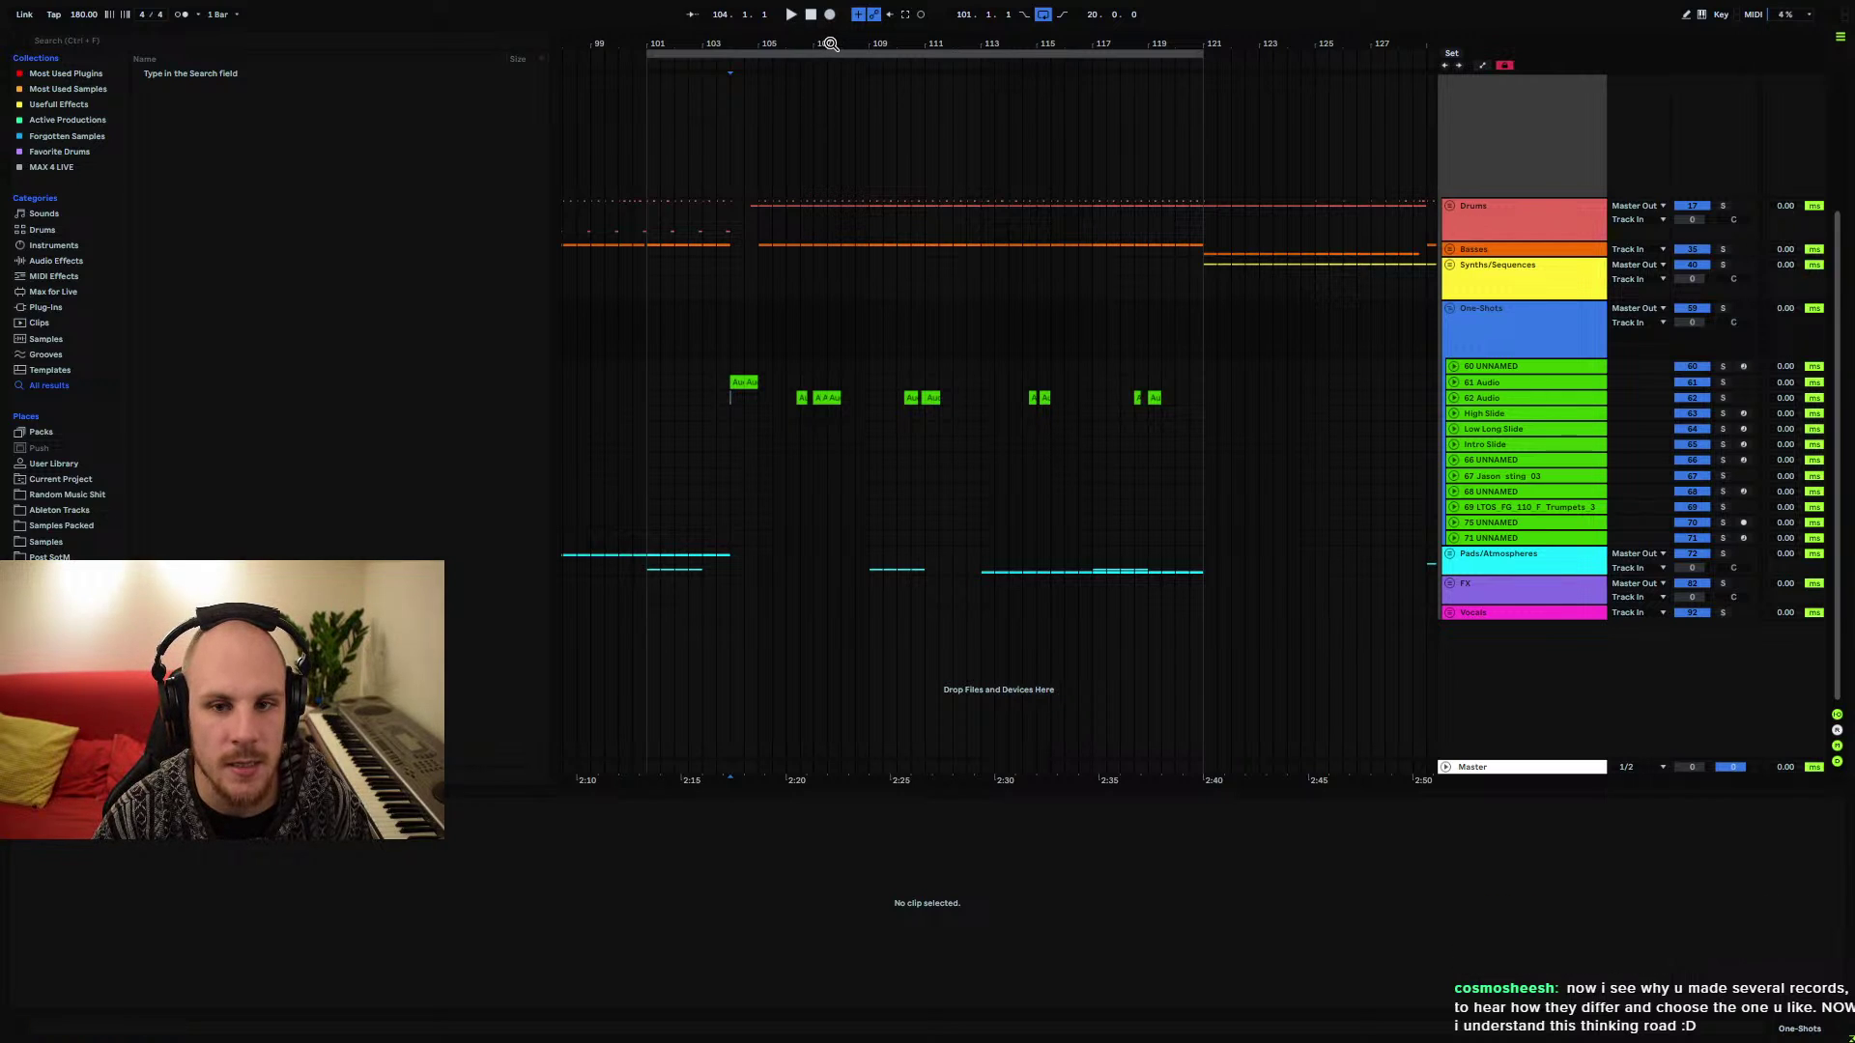
pyautogui.moveTo(830, 44)
pyautogui.mouseDown()
pyautogui.moveTo(823, 68)
pyautogui.moveTo(811, 29)
pyautogui.mouseUp()
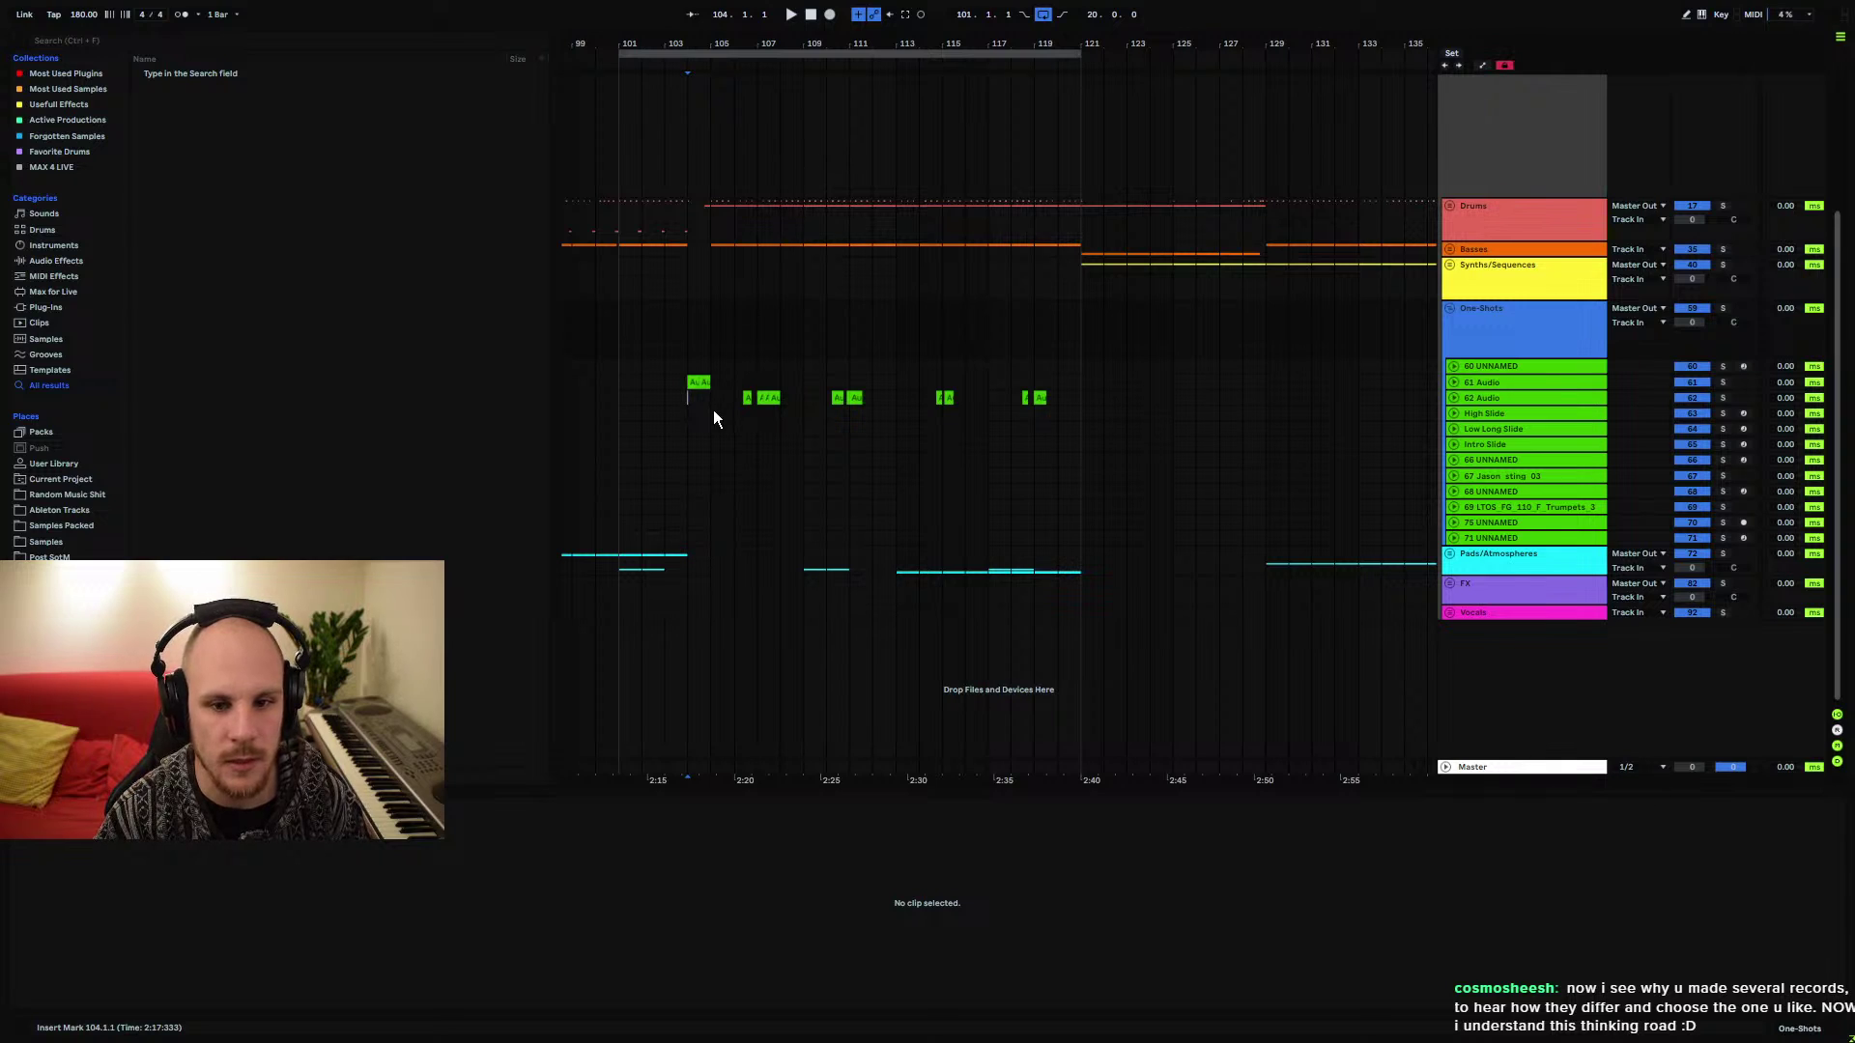
pyautogui.moveTo(666, 384); pyautogui.dragTo(713, 385)
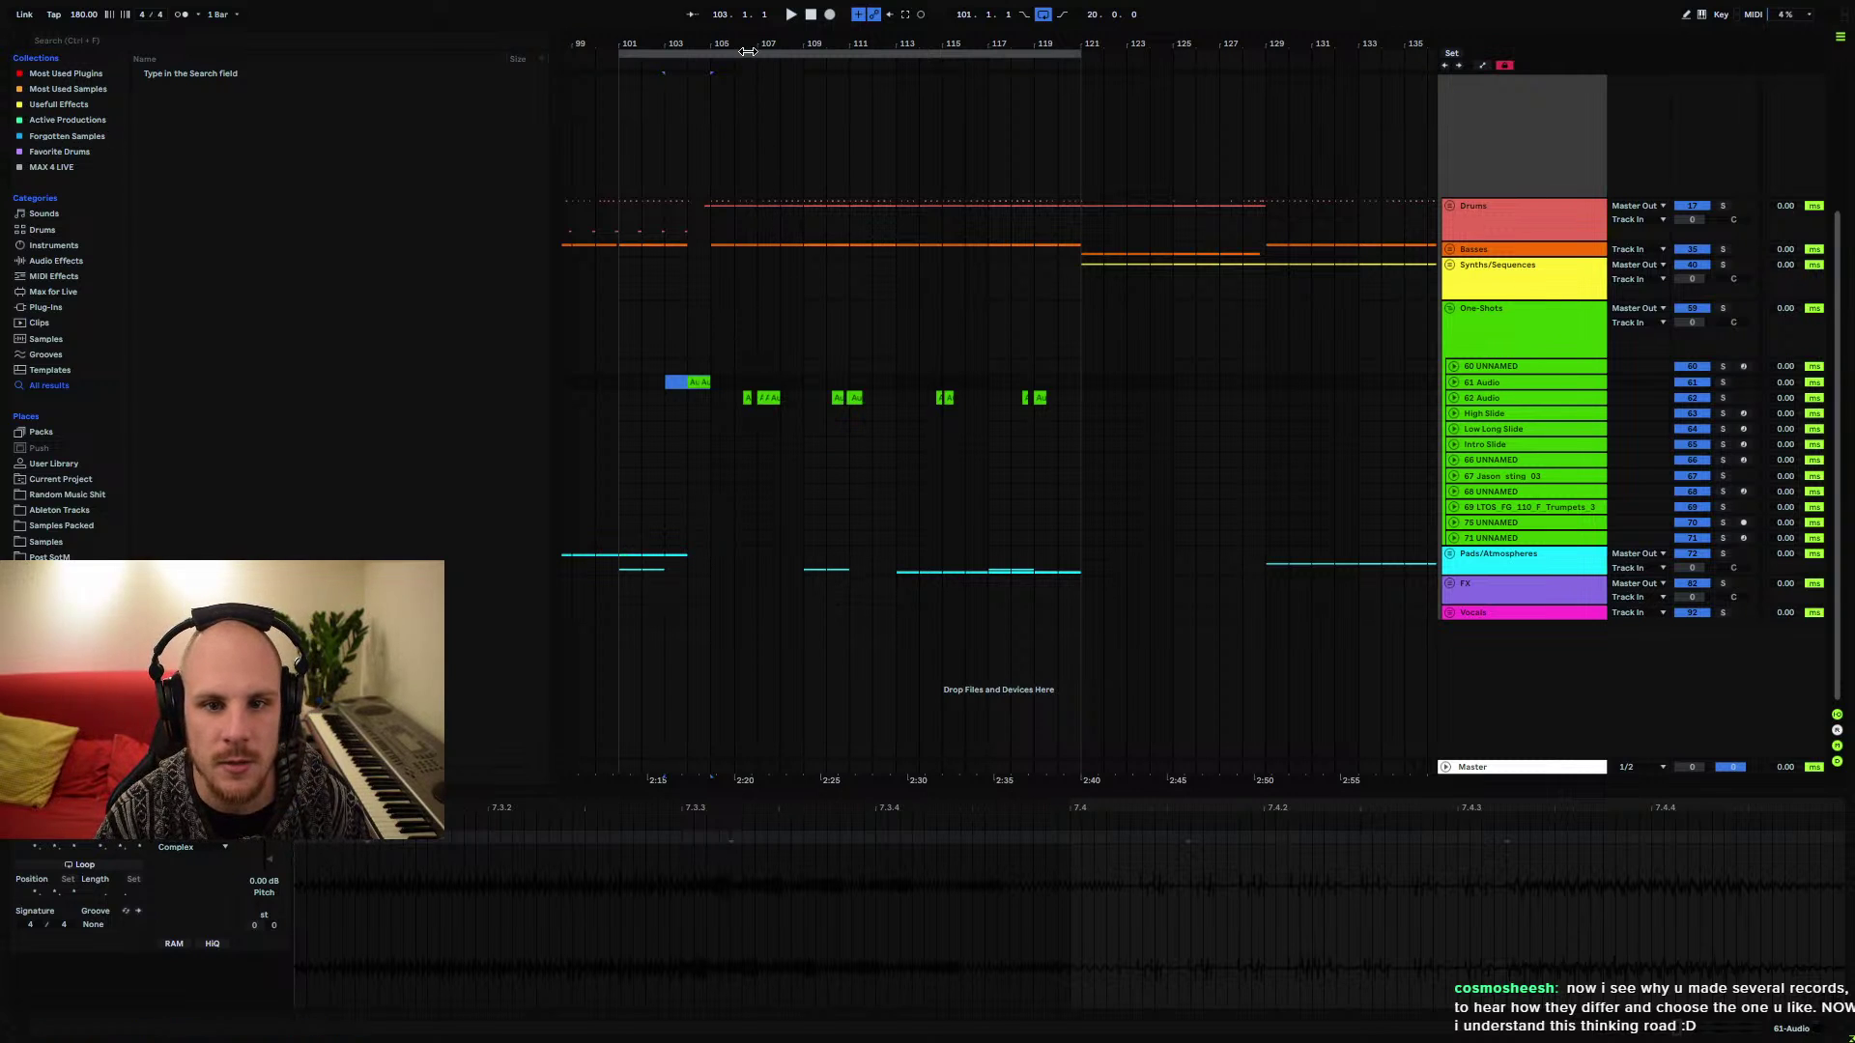
# Expand the Synths/Sequences group and examine the clips on the Granular Beat Repeat and Strong Gritty Synth tracks
pyautogui.press('-')
pyautogui.press('-')
pyautogui.press('-')
pyautogui.click(1450, 265)
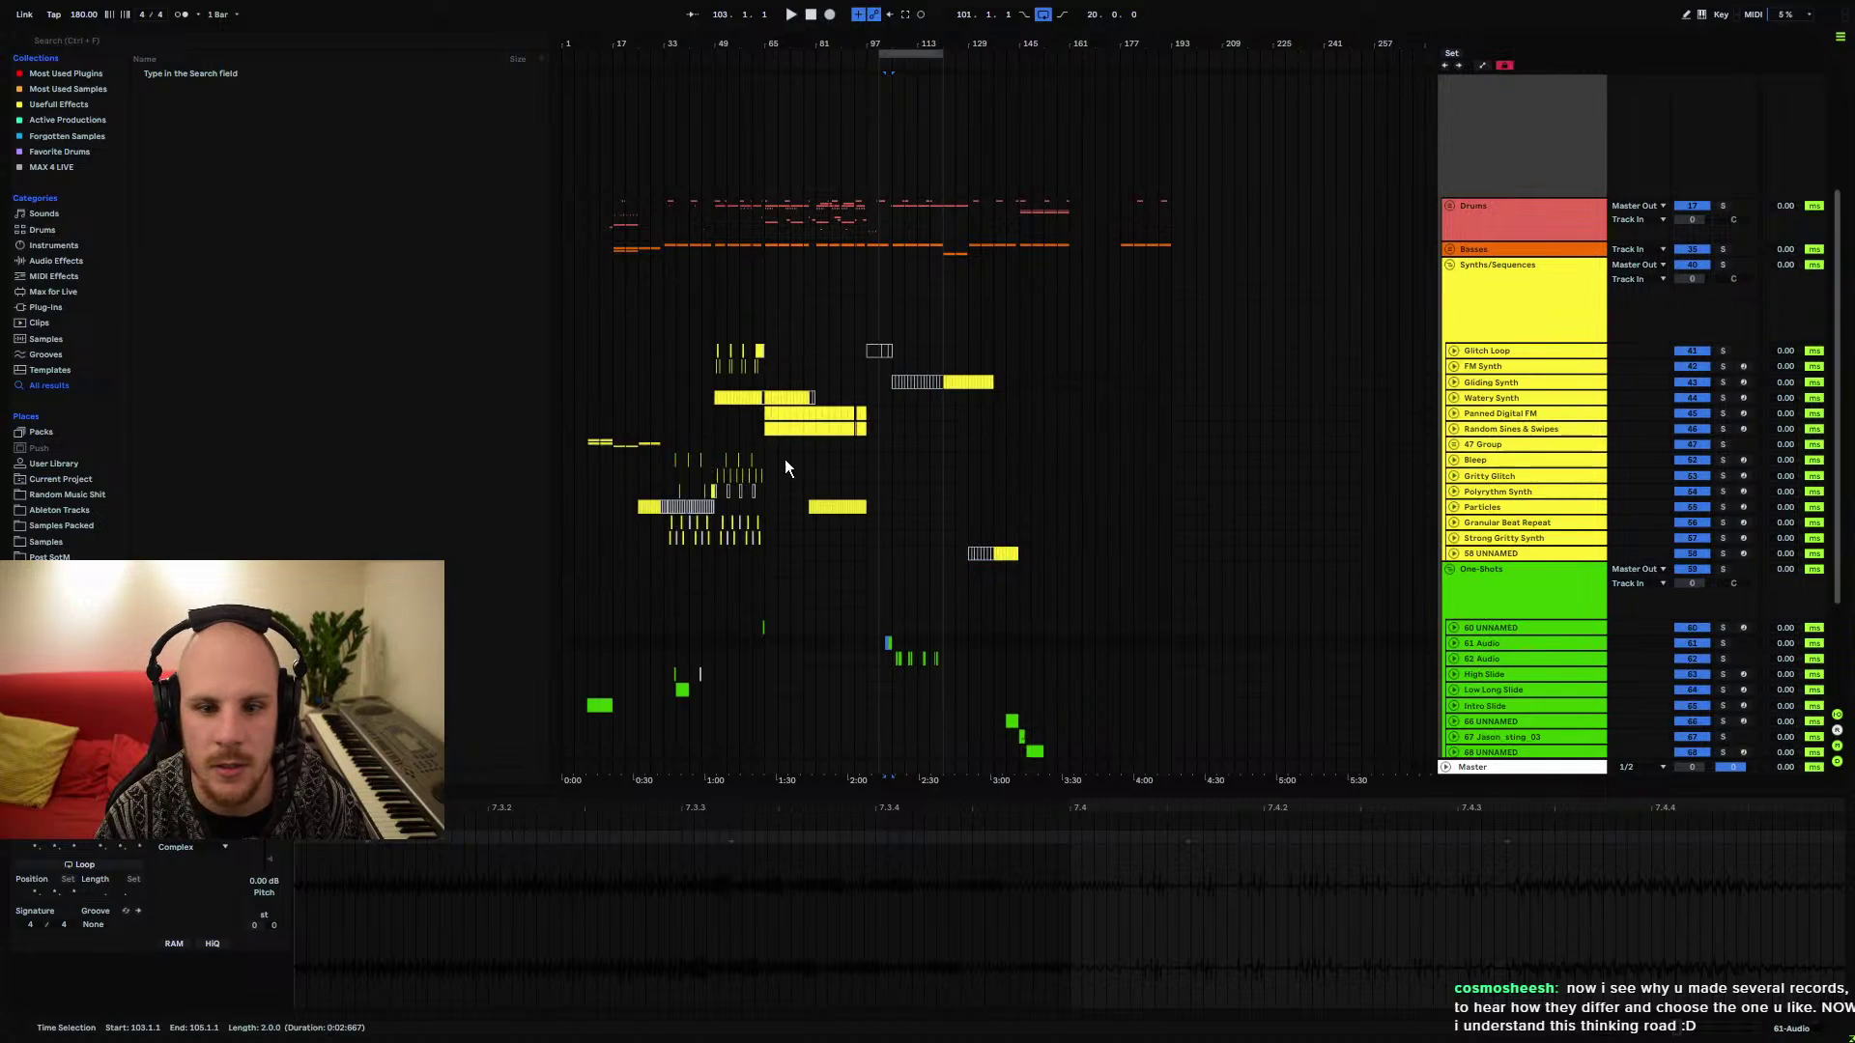
pyautogui.moveTo(725, 44); pyautogui.dragTo(820, 551)
pyautogui.click(1454, 538)
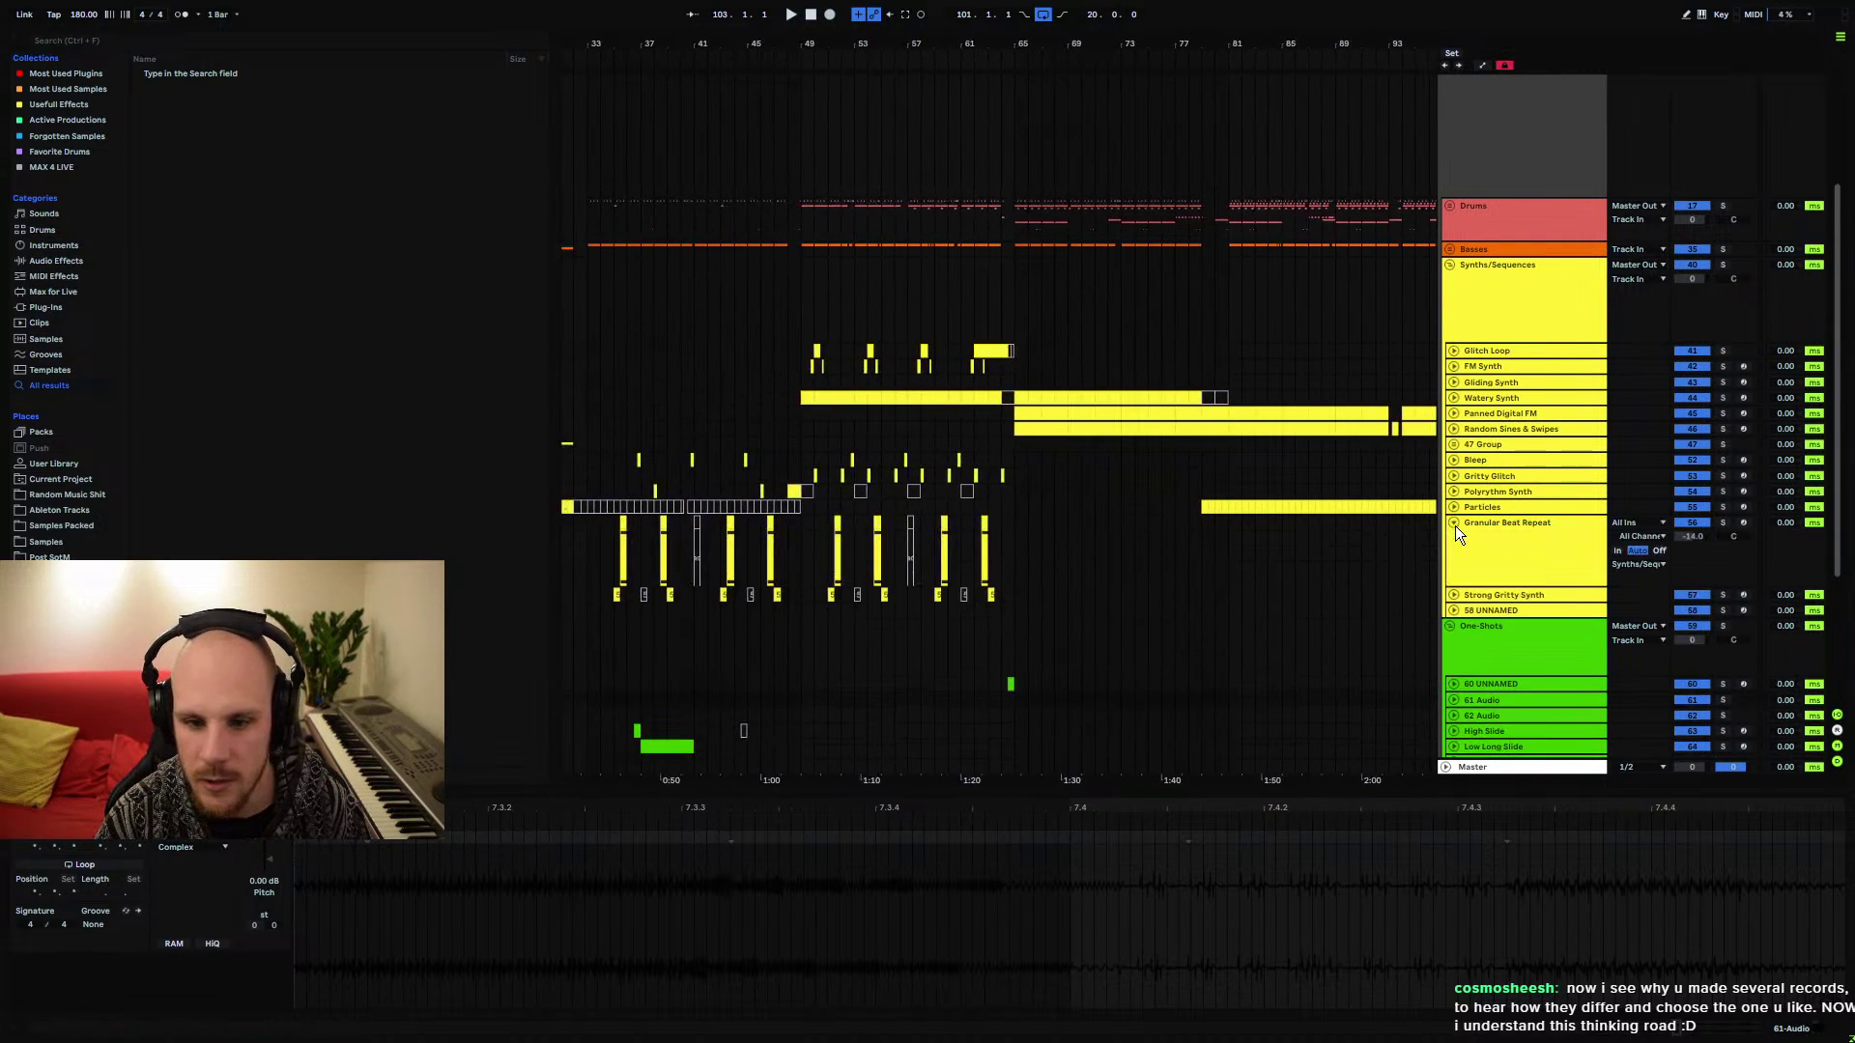
pyautogui.click(1454, 537)
pyautogui.click(1454, 538)
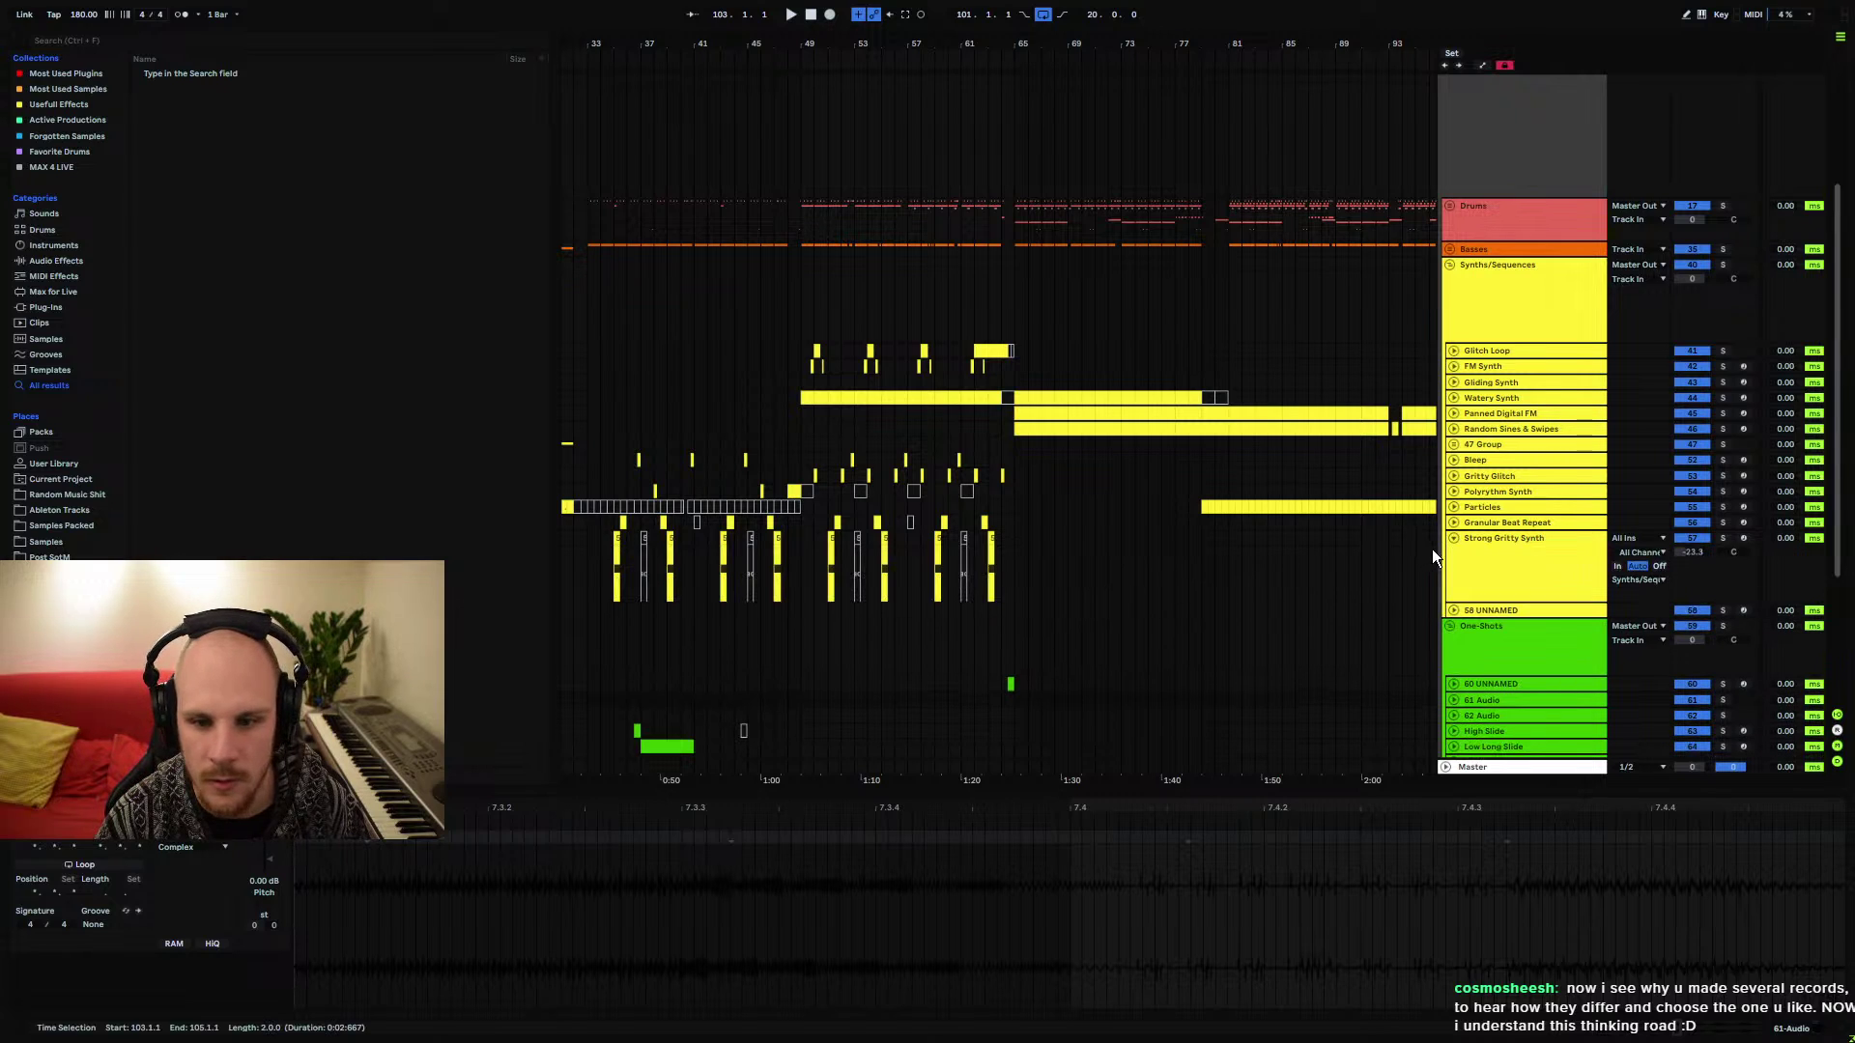
pyautogui.click(1454, 537)
# Expand the Glitch Loop track and examine its short clips between bars 49 and 65
pyautogui.click(898, 366)
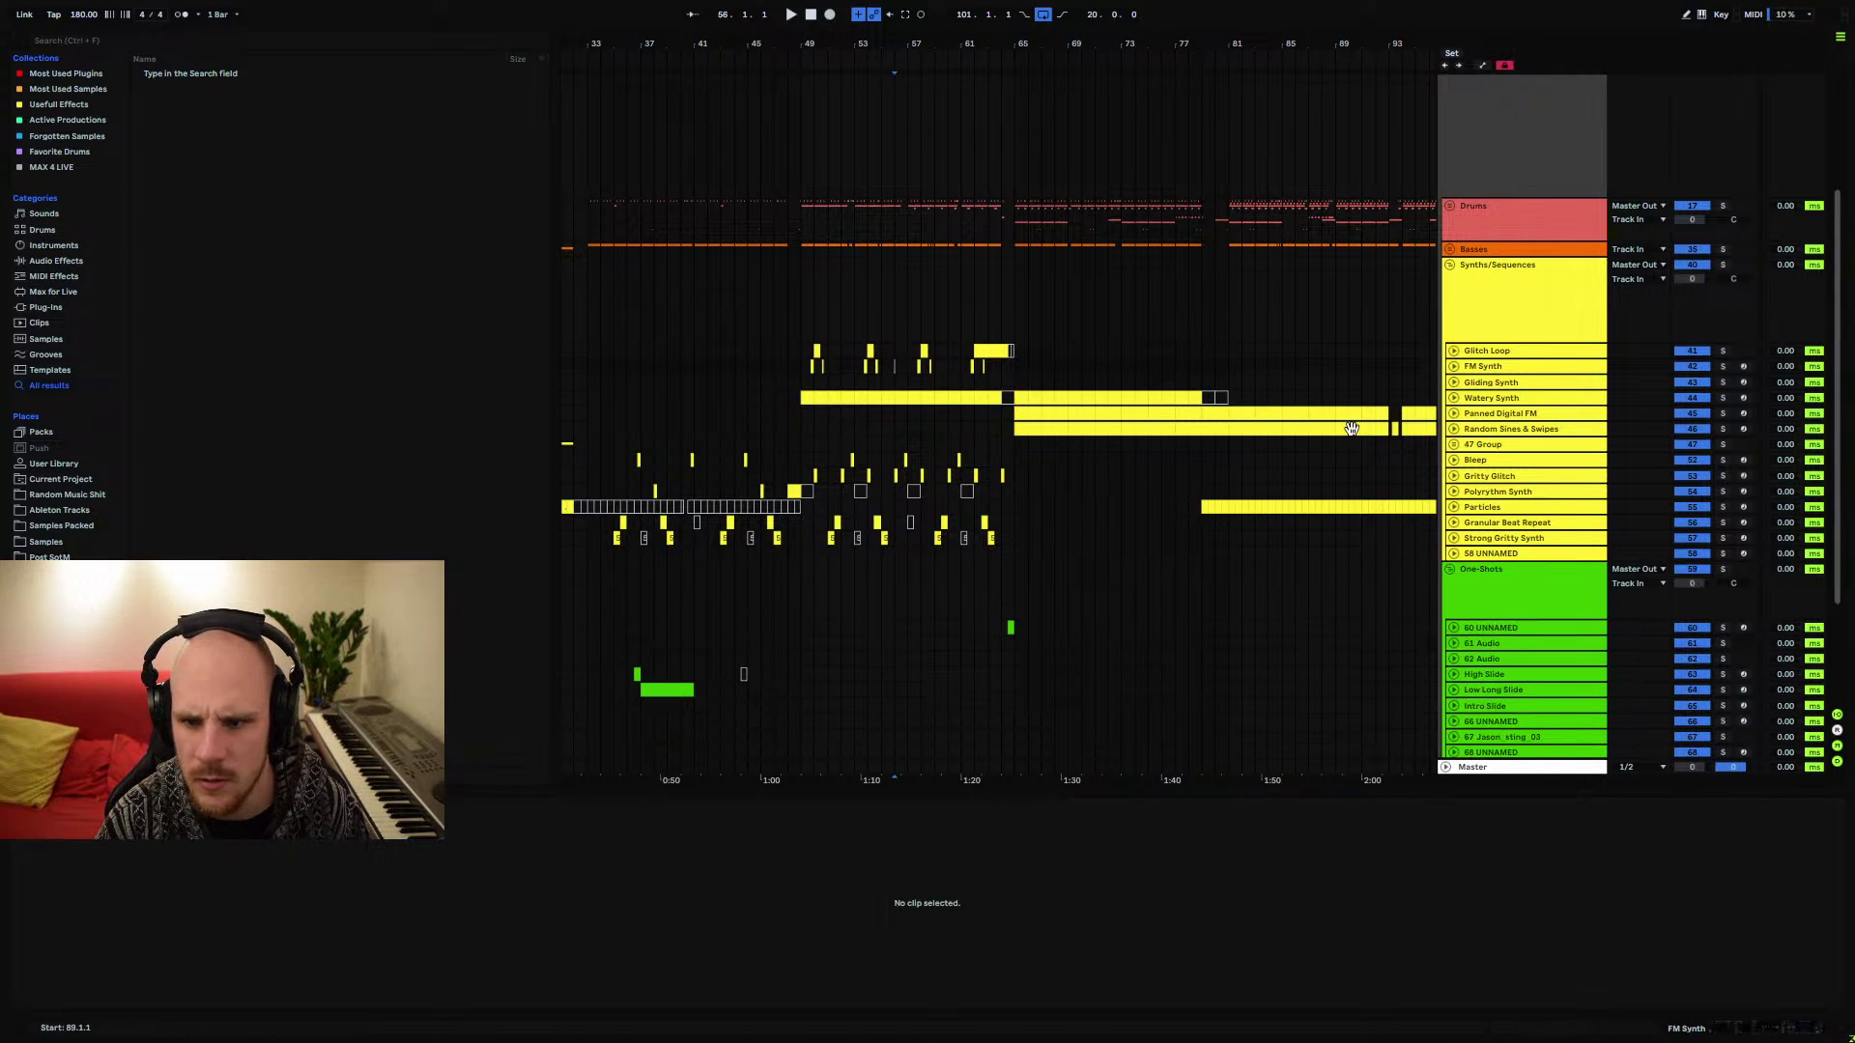
pyautogui.moveTo(904, 49)
pyautogui.mouseDown()
pyautogui.moveTo(905, 87)
pyautogui.moveTo(904, 56)
pyautogui.mouseUp()
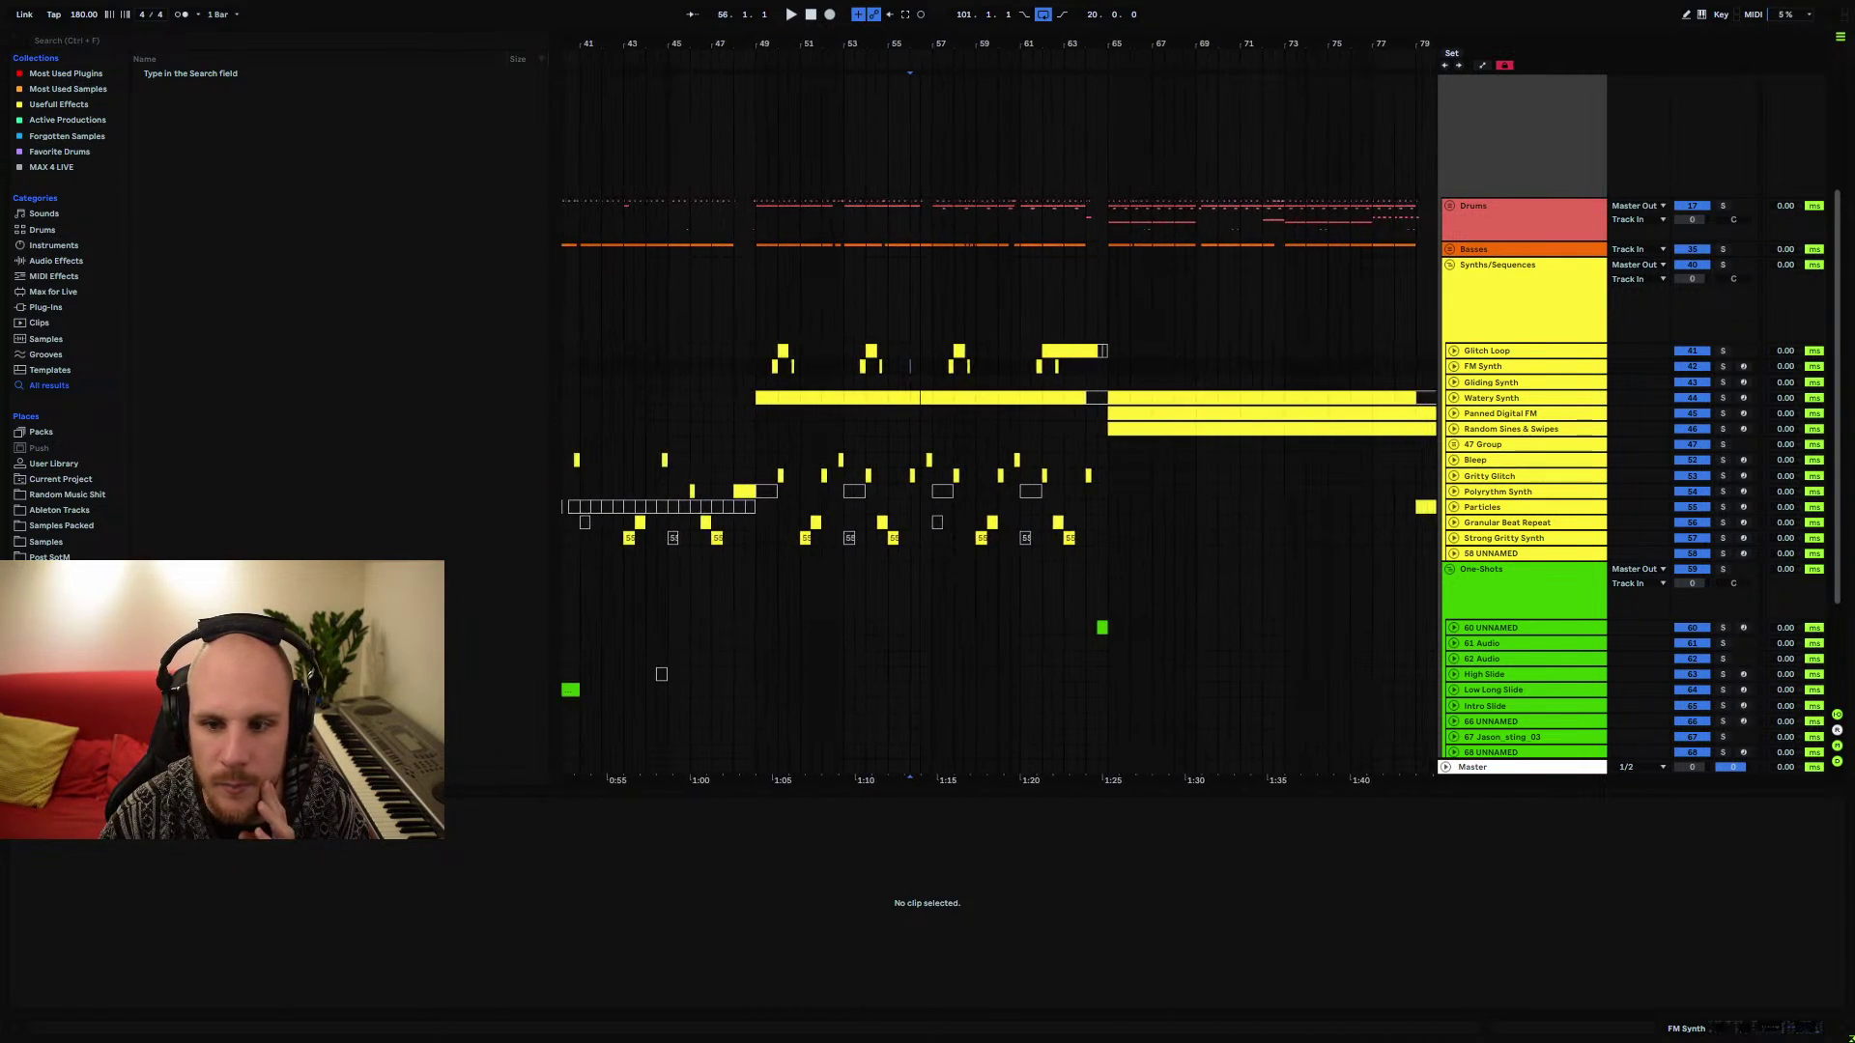
pyautogui.click(1453, 349)
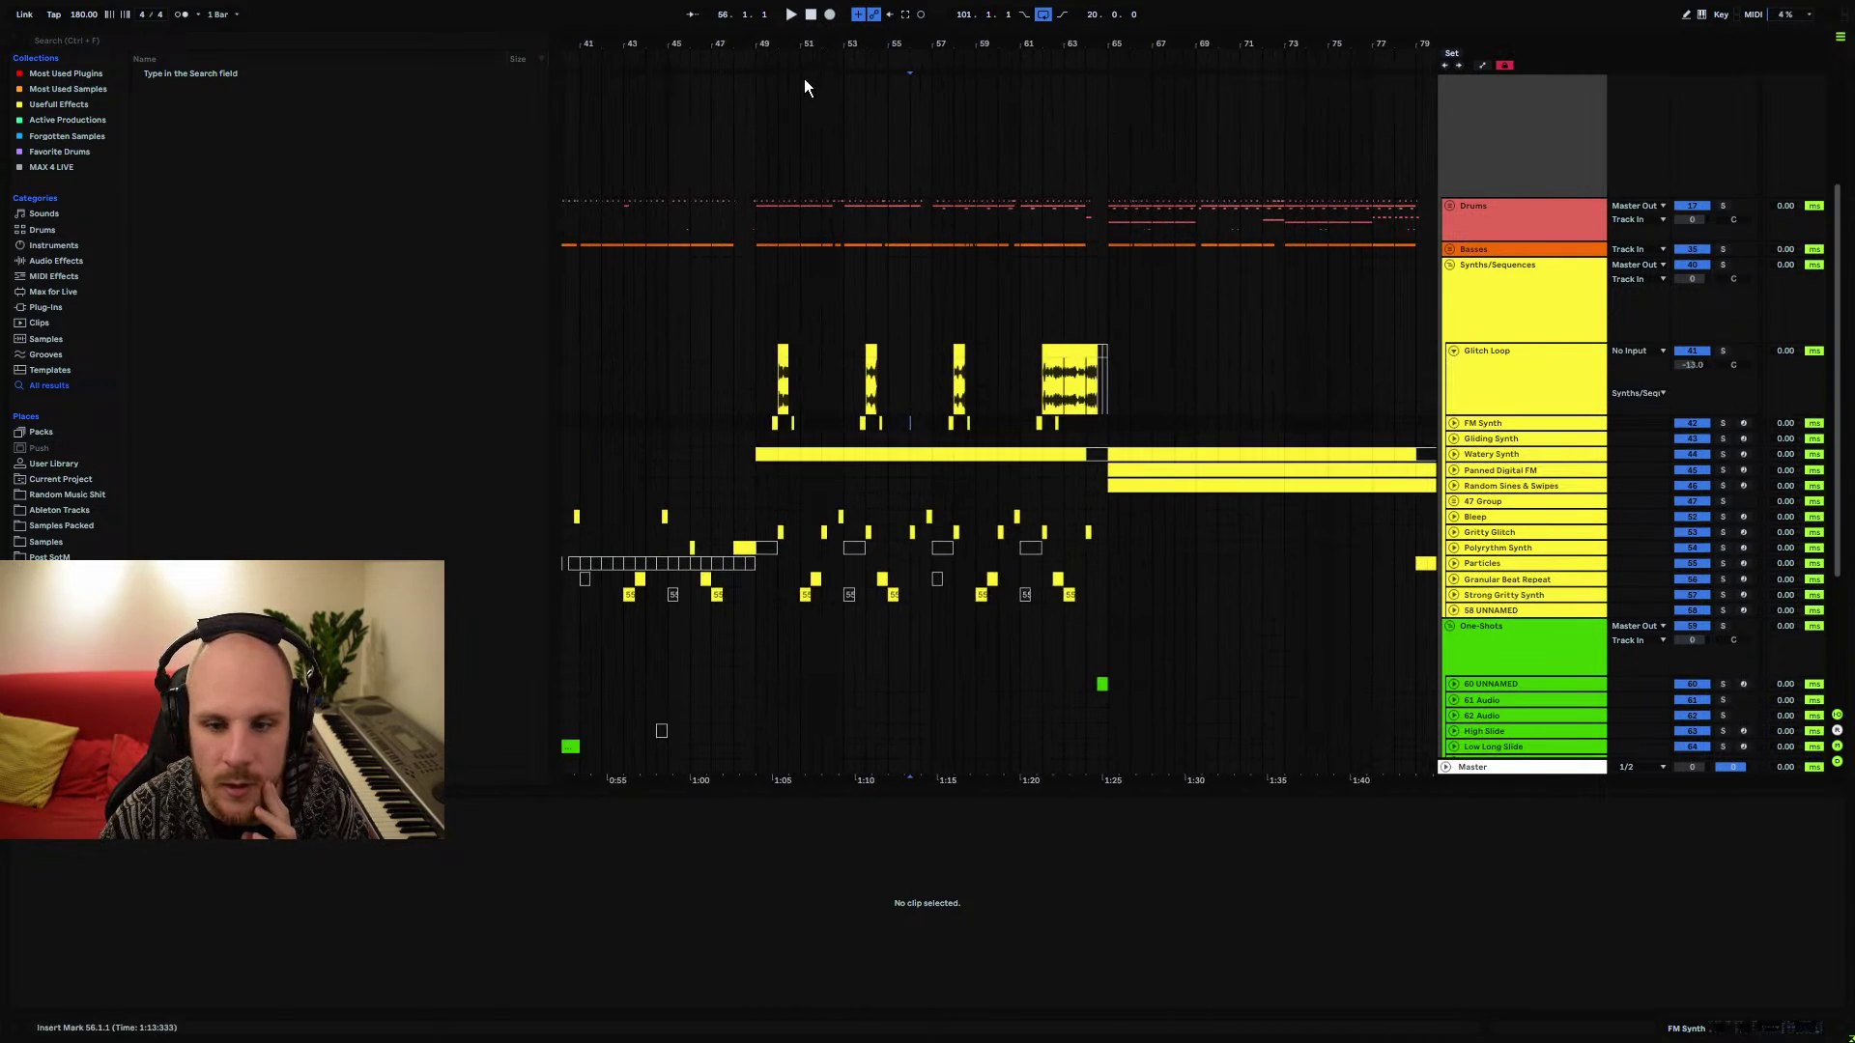
pyautogui.moveTo(803, 88); pyautogui.dragTo(804, 131)
pyautogui.click(758, 377)
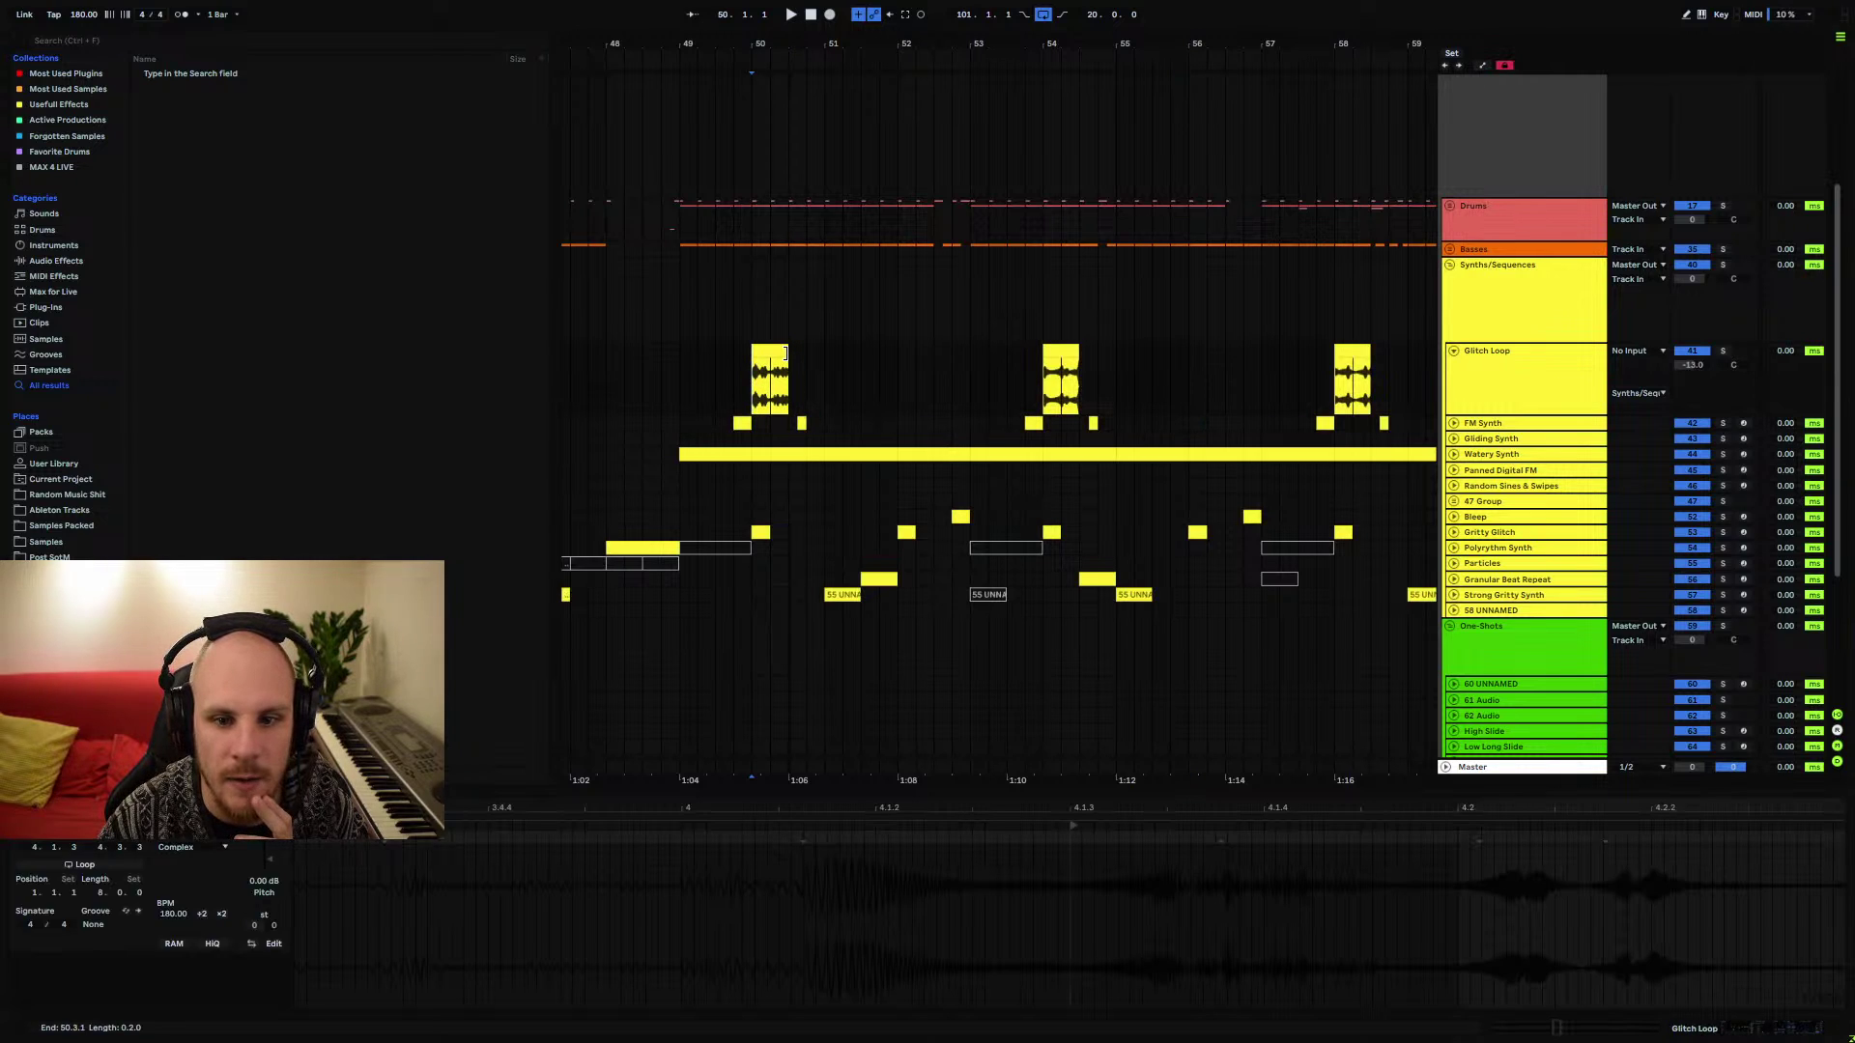
pyautogui.moveTo(785, 353)
pyautogui.mouseDown()
pyautogui.moveTo(1300, 385)
pyautogui.moveTo(788, 377)
pyautogui.mouseUp()
pyautogui.click(745, 383)
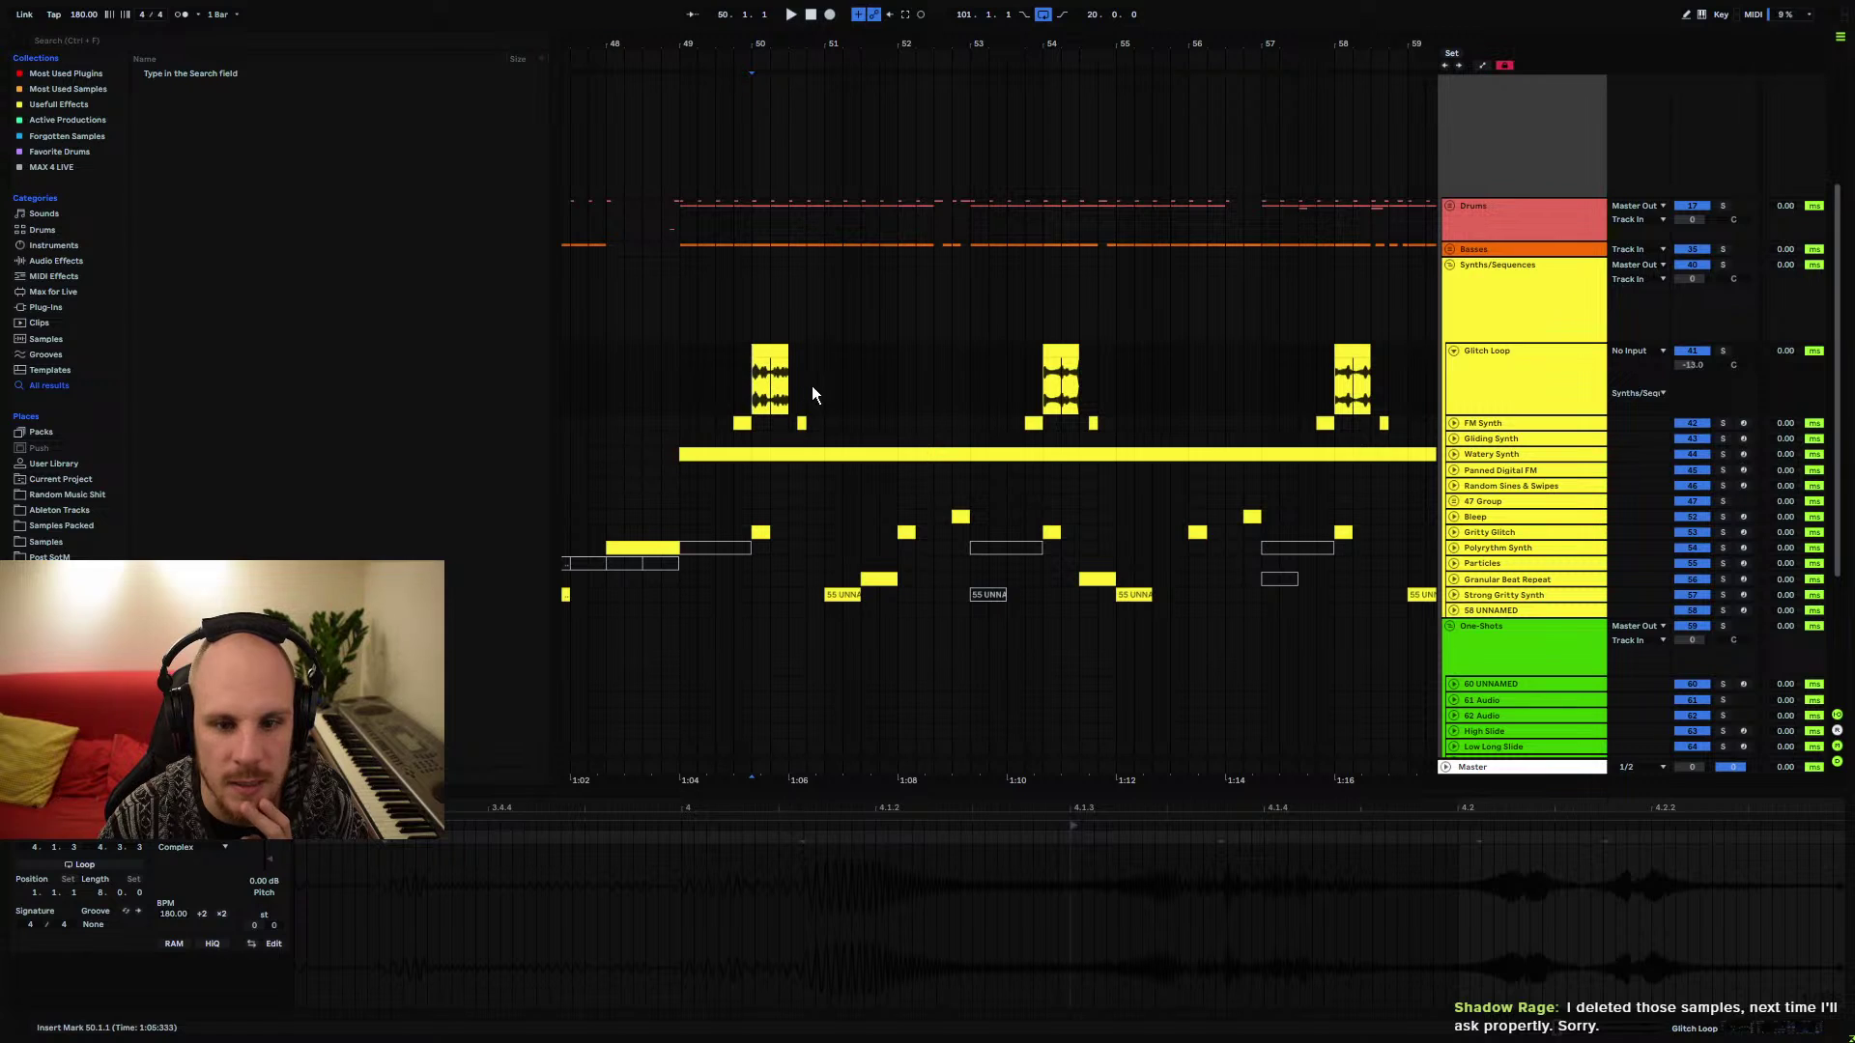
pyautogui.moveTo(962, 102); pyautogui.dragTo(956, 63)
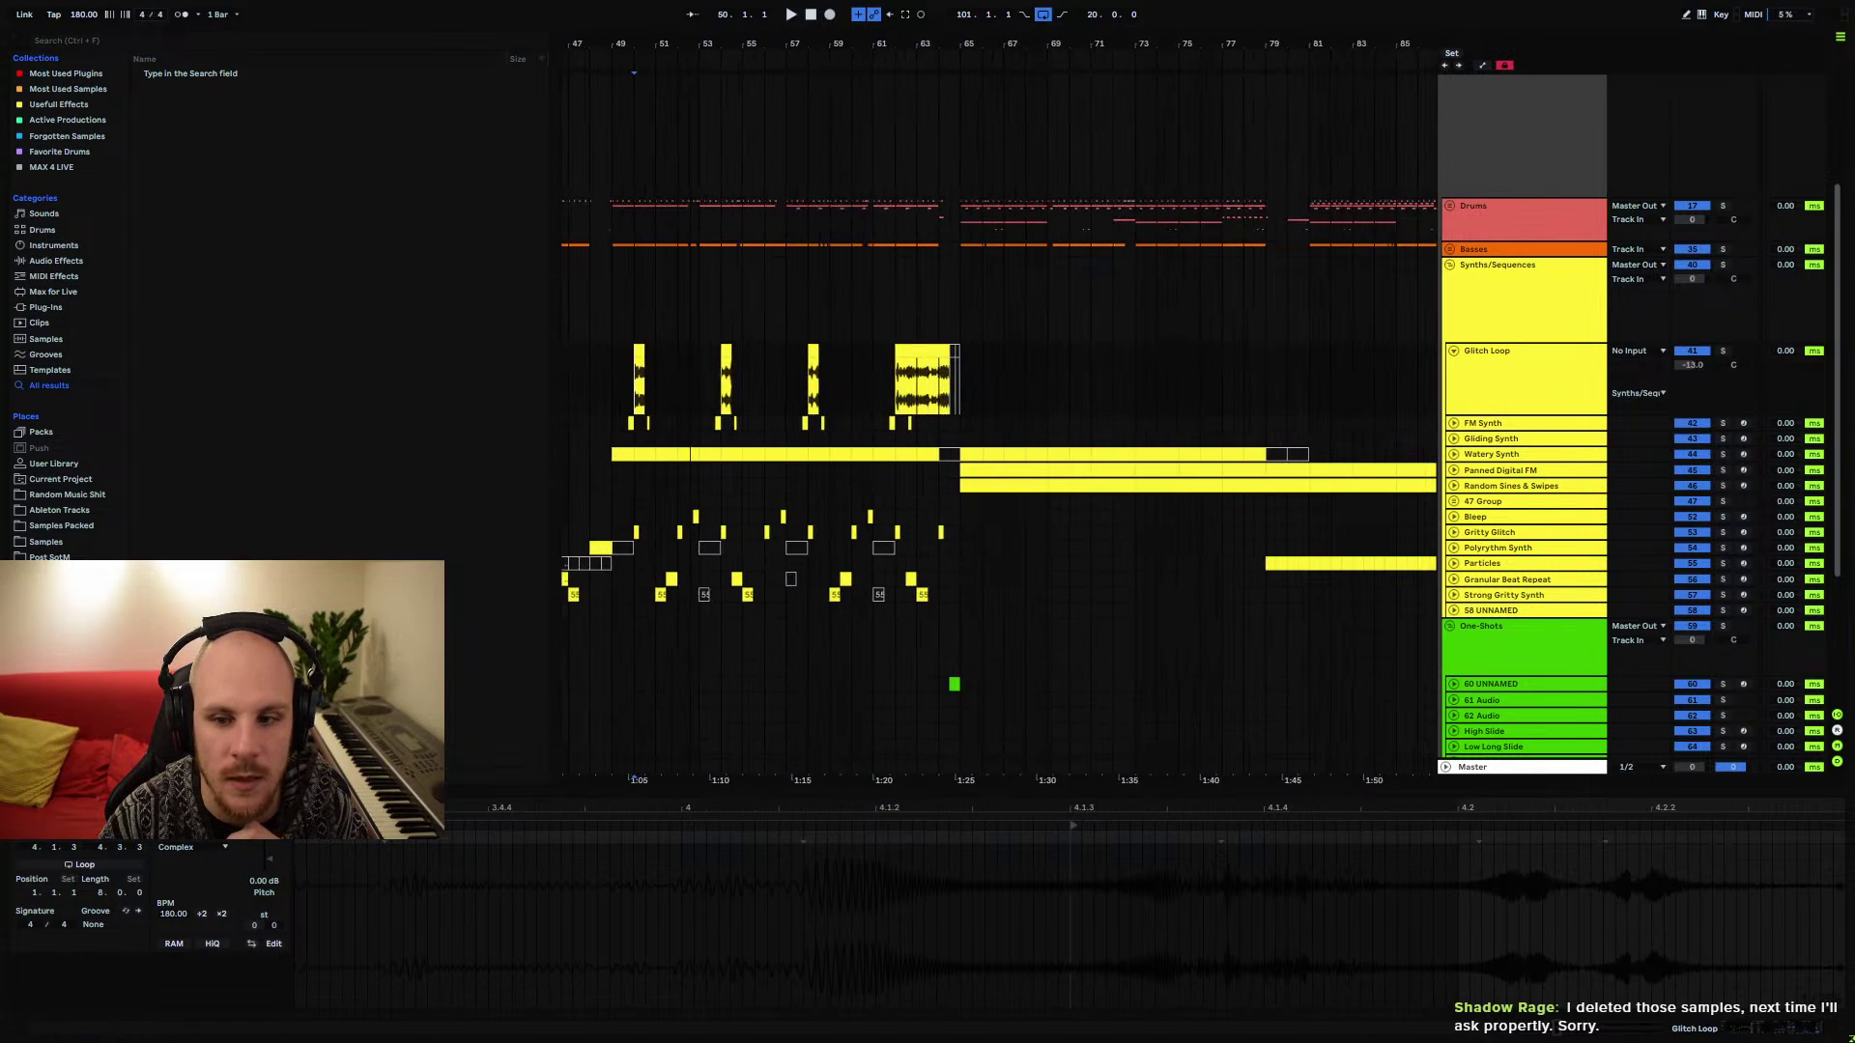
pyautogui.click(950, 398)
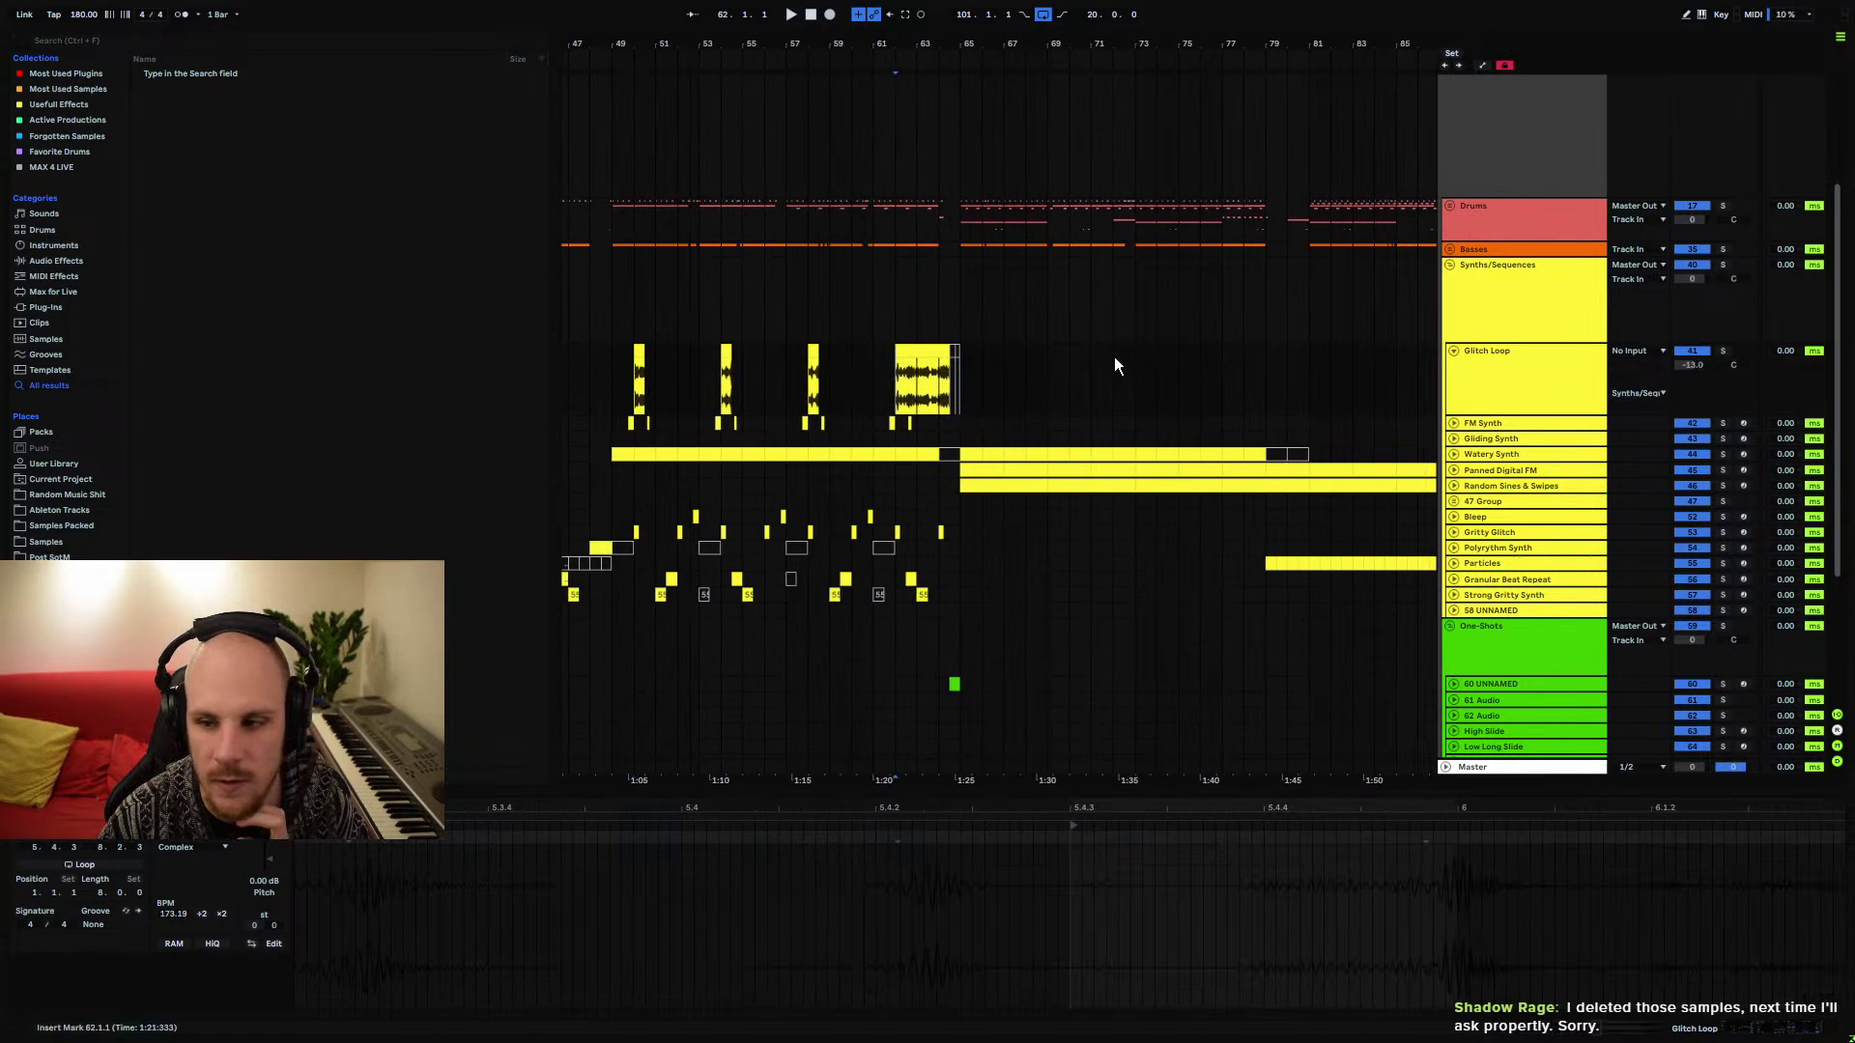
# Copy the Glitch Loop section from bar 49 to bar 65 and paste it at 105.1.4
pyautogui.moveTo(615, 372); pyautogui.dragTo(963, 363)
pyautogui.moveTo(1139, 74); pyautogui.dragTo(174, 74)
pyautogui.click(902, 346)
pyautogui.hotkey('ctrl', 'v')
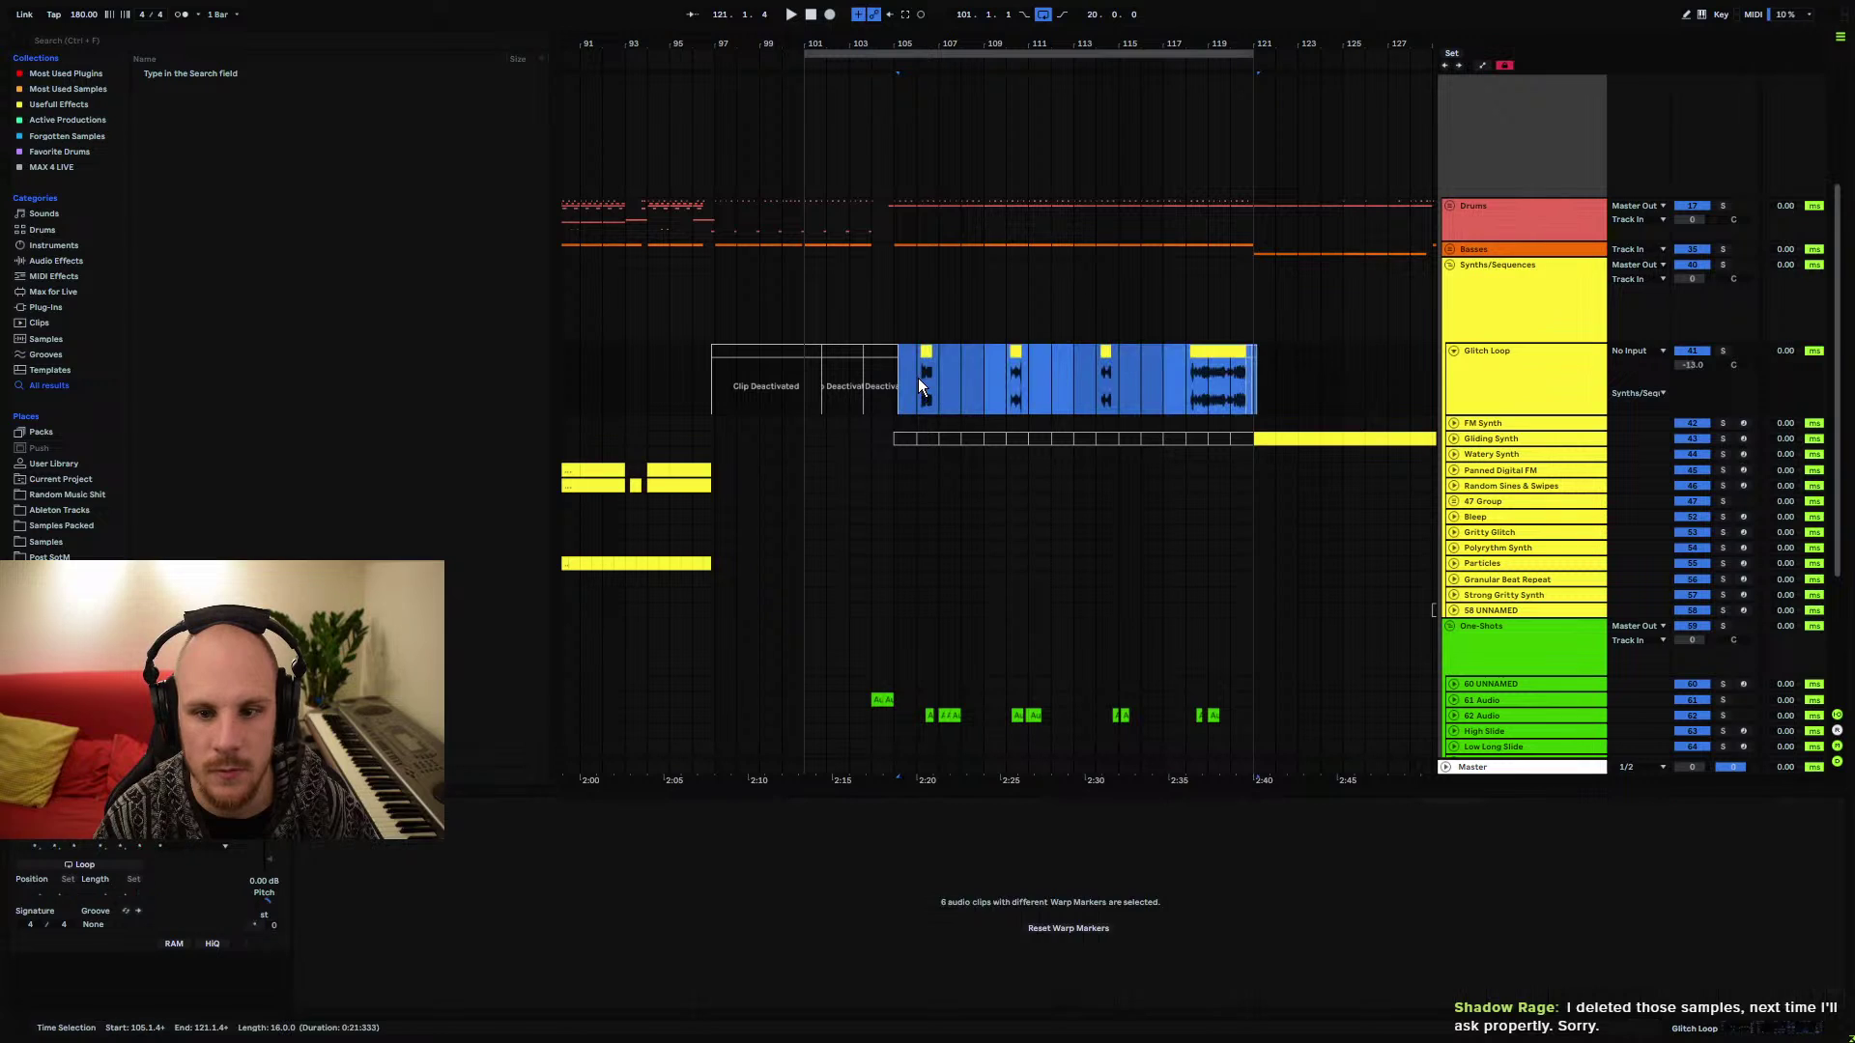
# Move the pasted Glitch Loop clips later so the first one starts at bar 107
pyautogui.press('+')
pyautogui.press('+')
pyautogui.press('+')
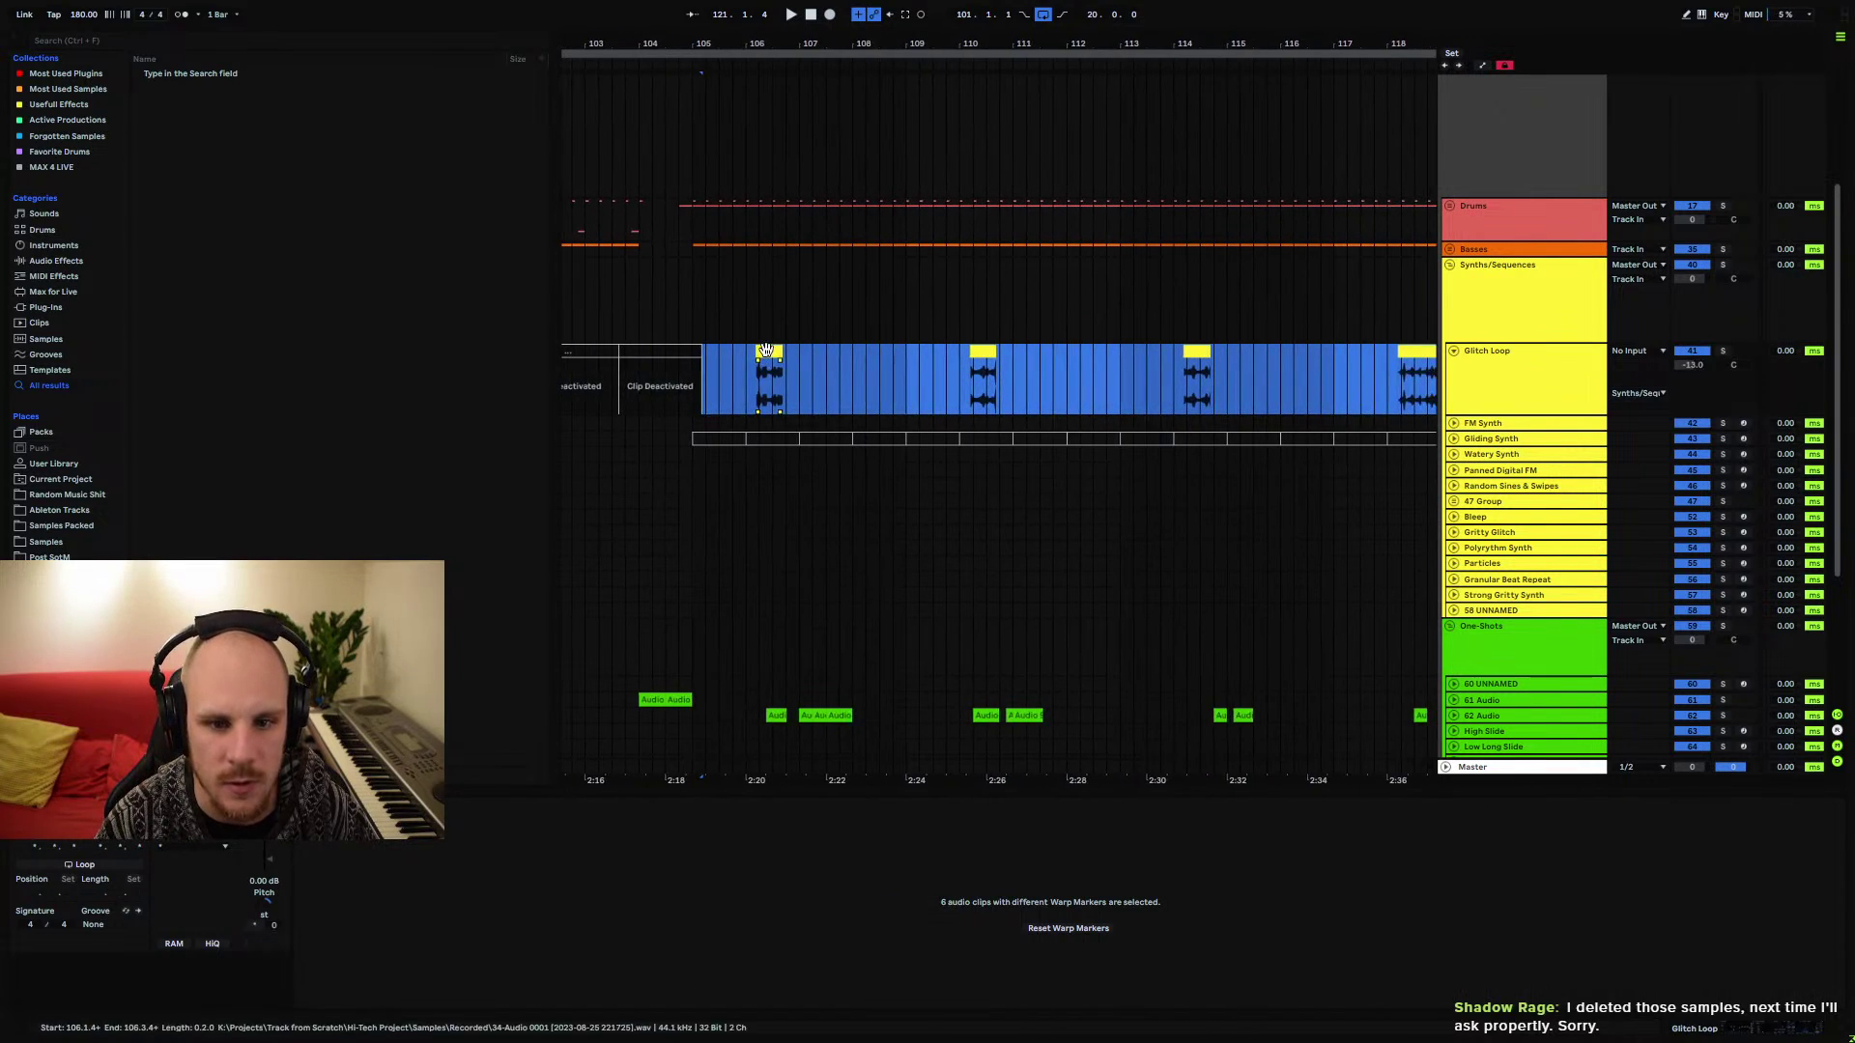
pyautogui.moveTo(767, 350); pyautogui.dragTo(820, 353)
pyautogui.click(758, 369)
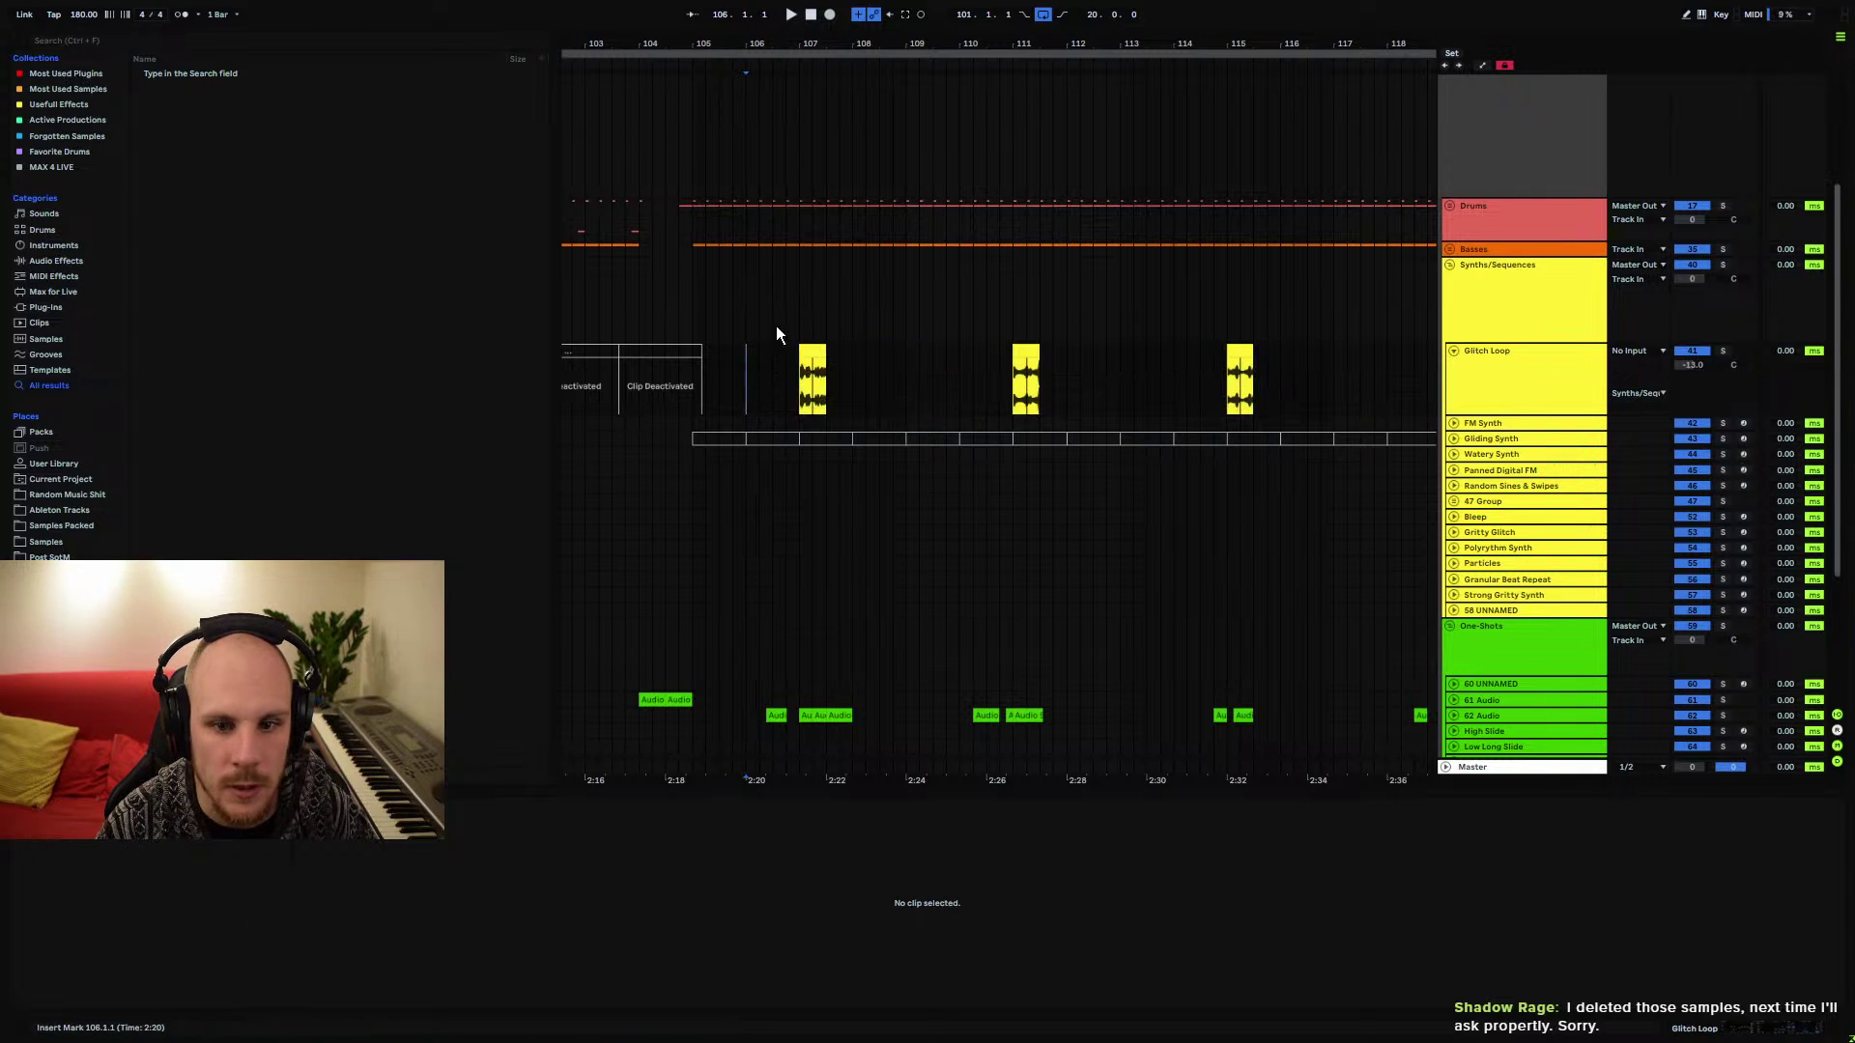
# Play the arrangement from 106.1.1 to hear the moved glitch clips and collapse the Glitch Loop track
pyautogui.press('space')
pyautogui.press('-')
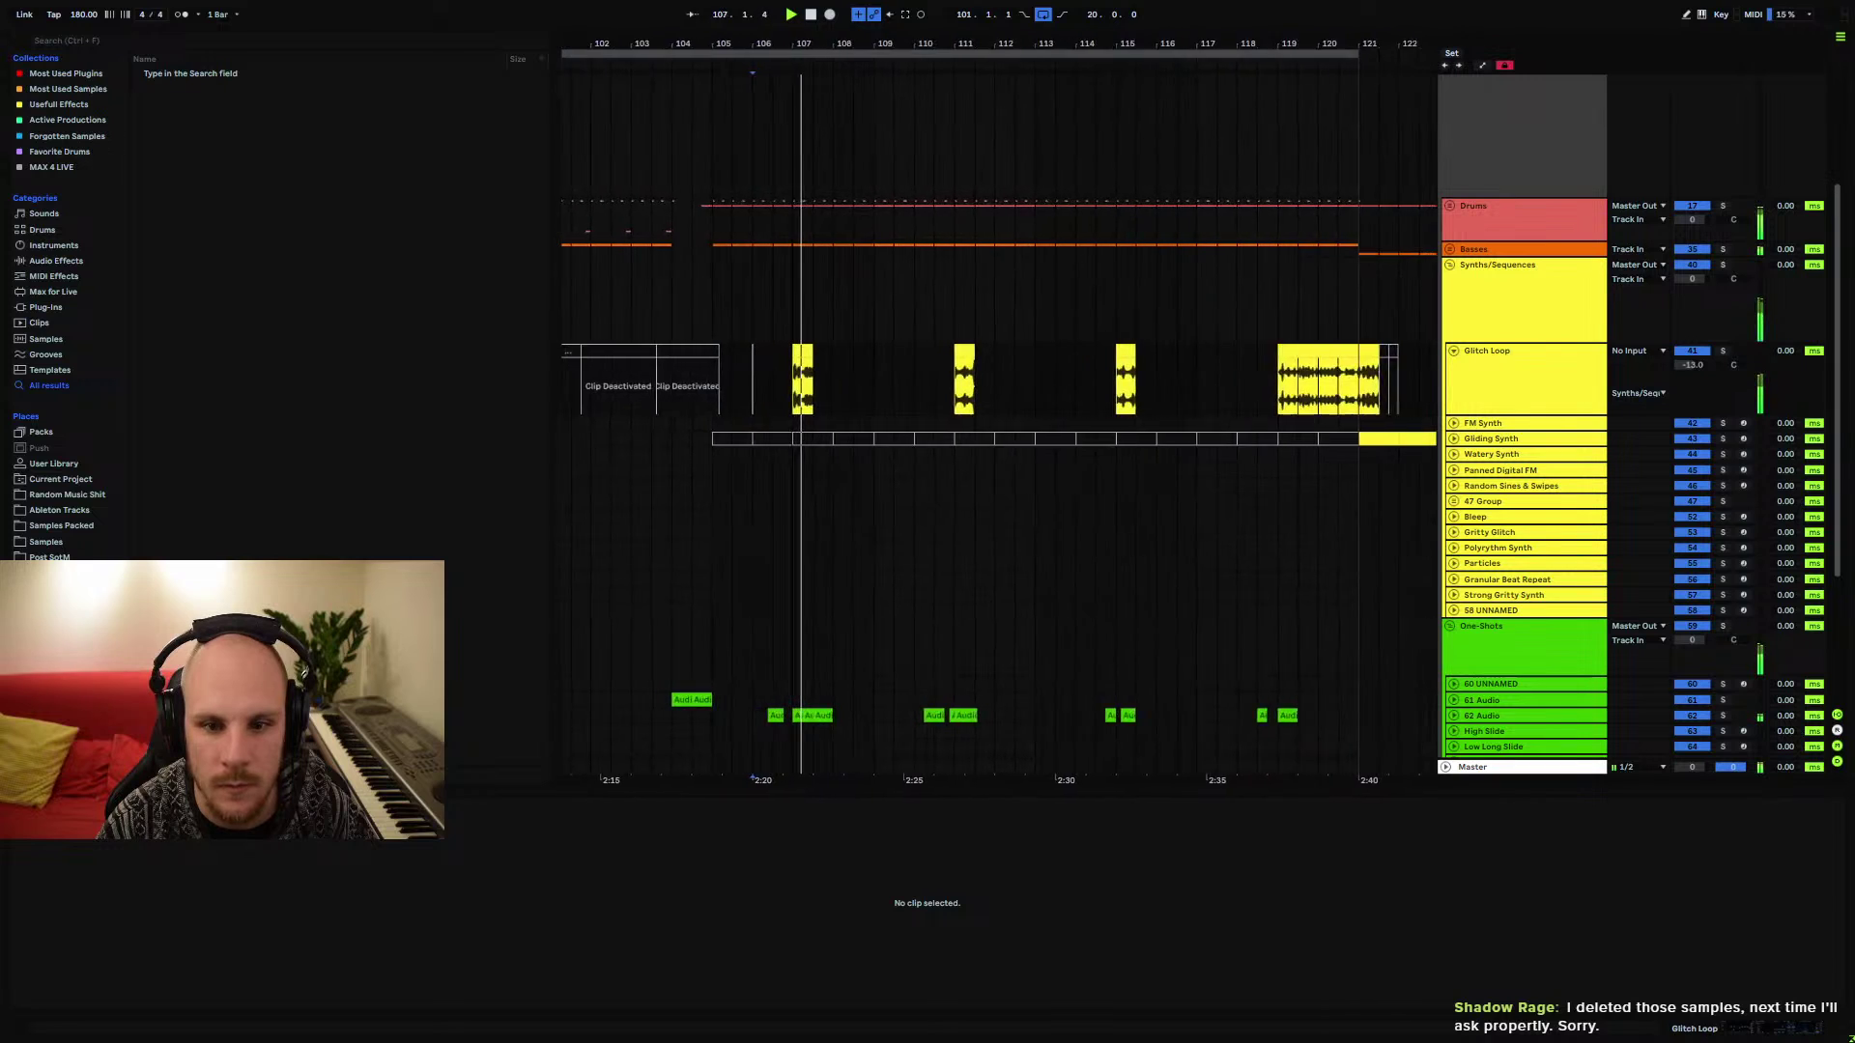
pyautogui.press('+')
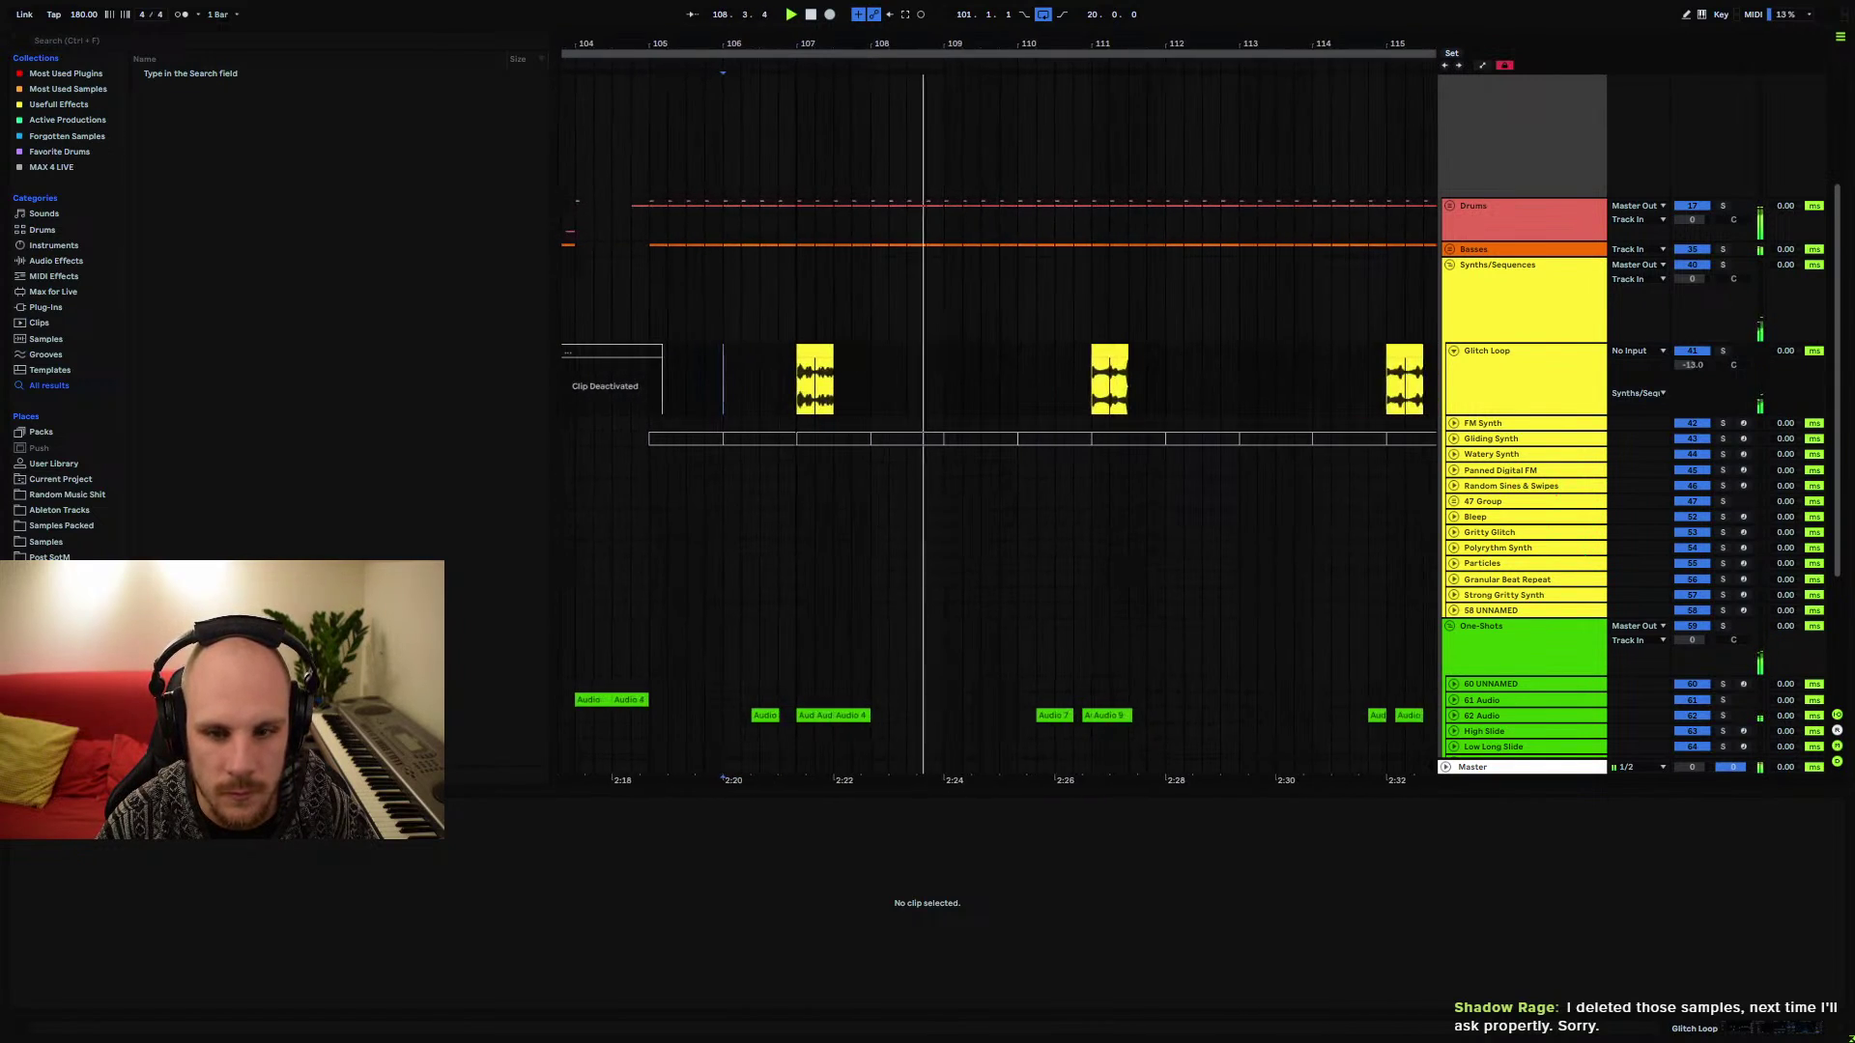
pyautogui.press('-')
pyautogui.press('-')
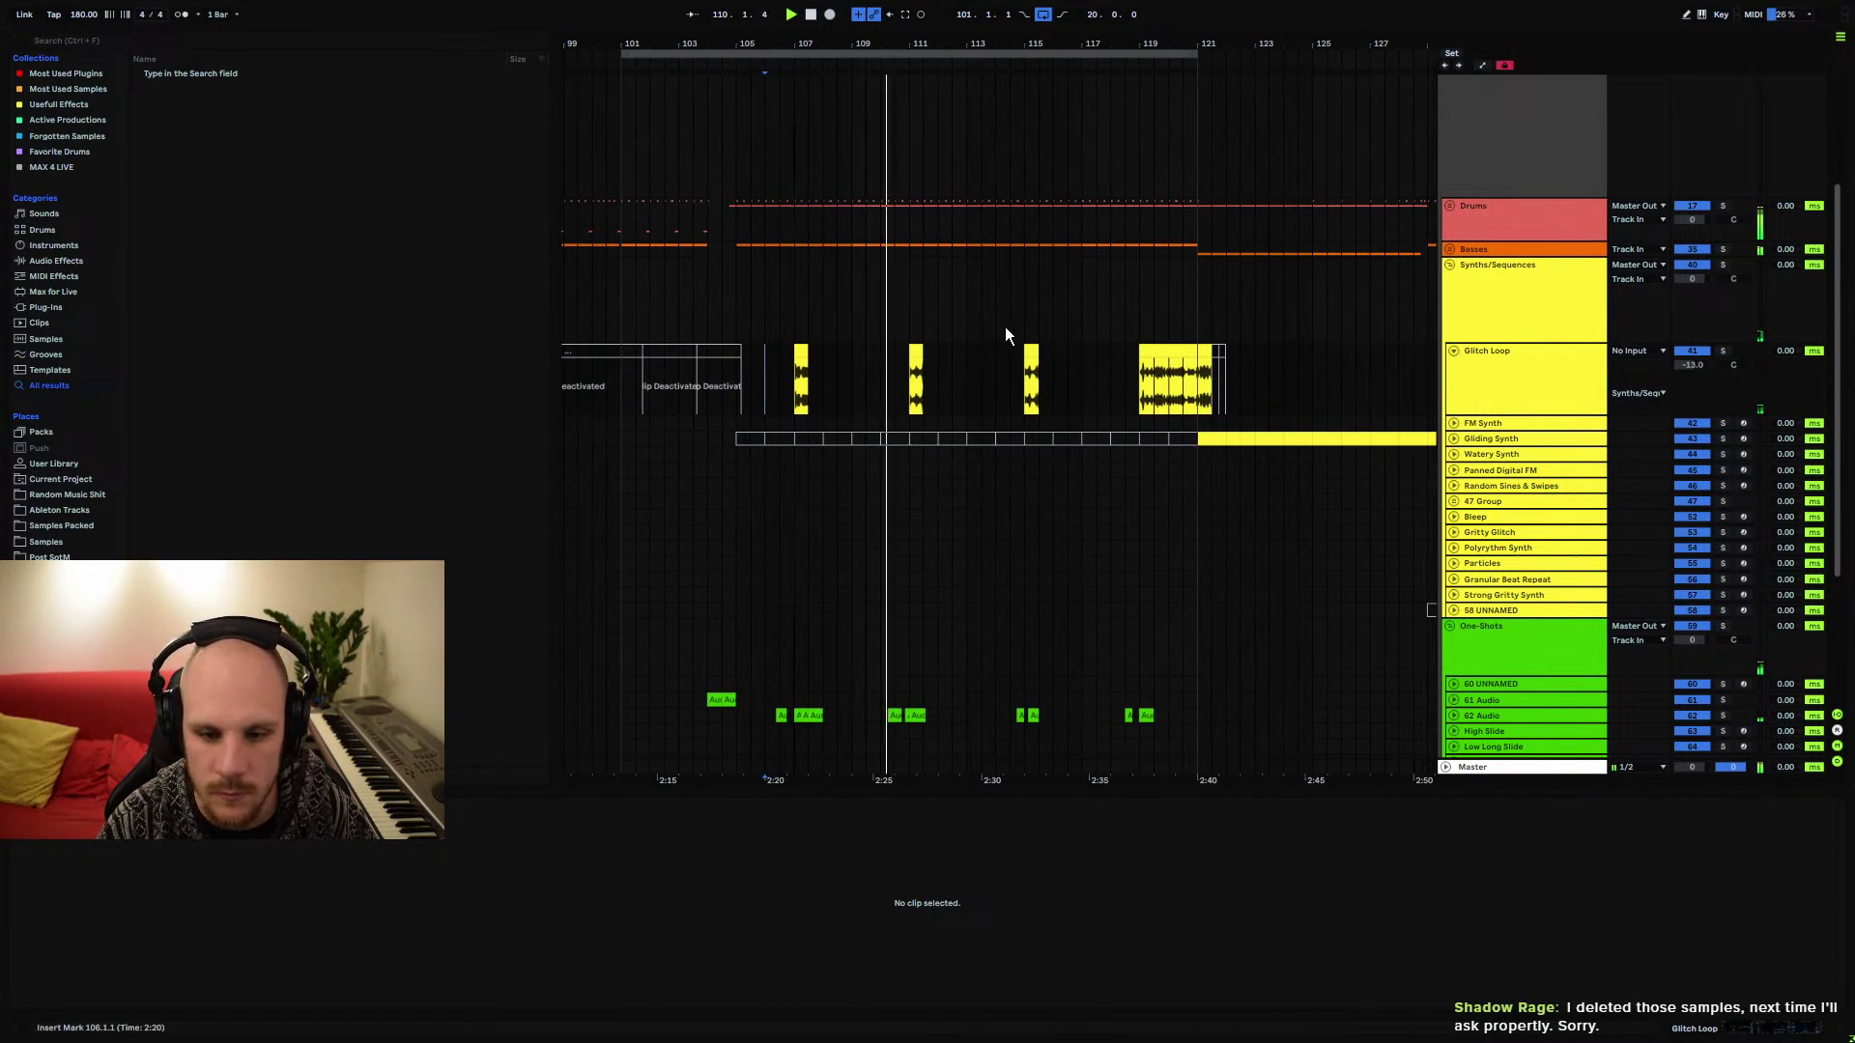
pyautogui.click(1452, 350)
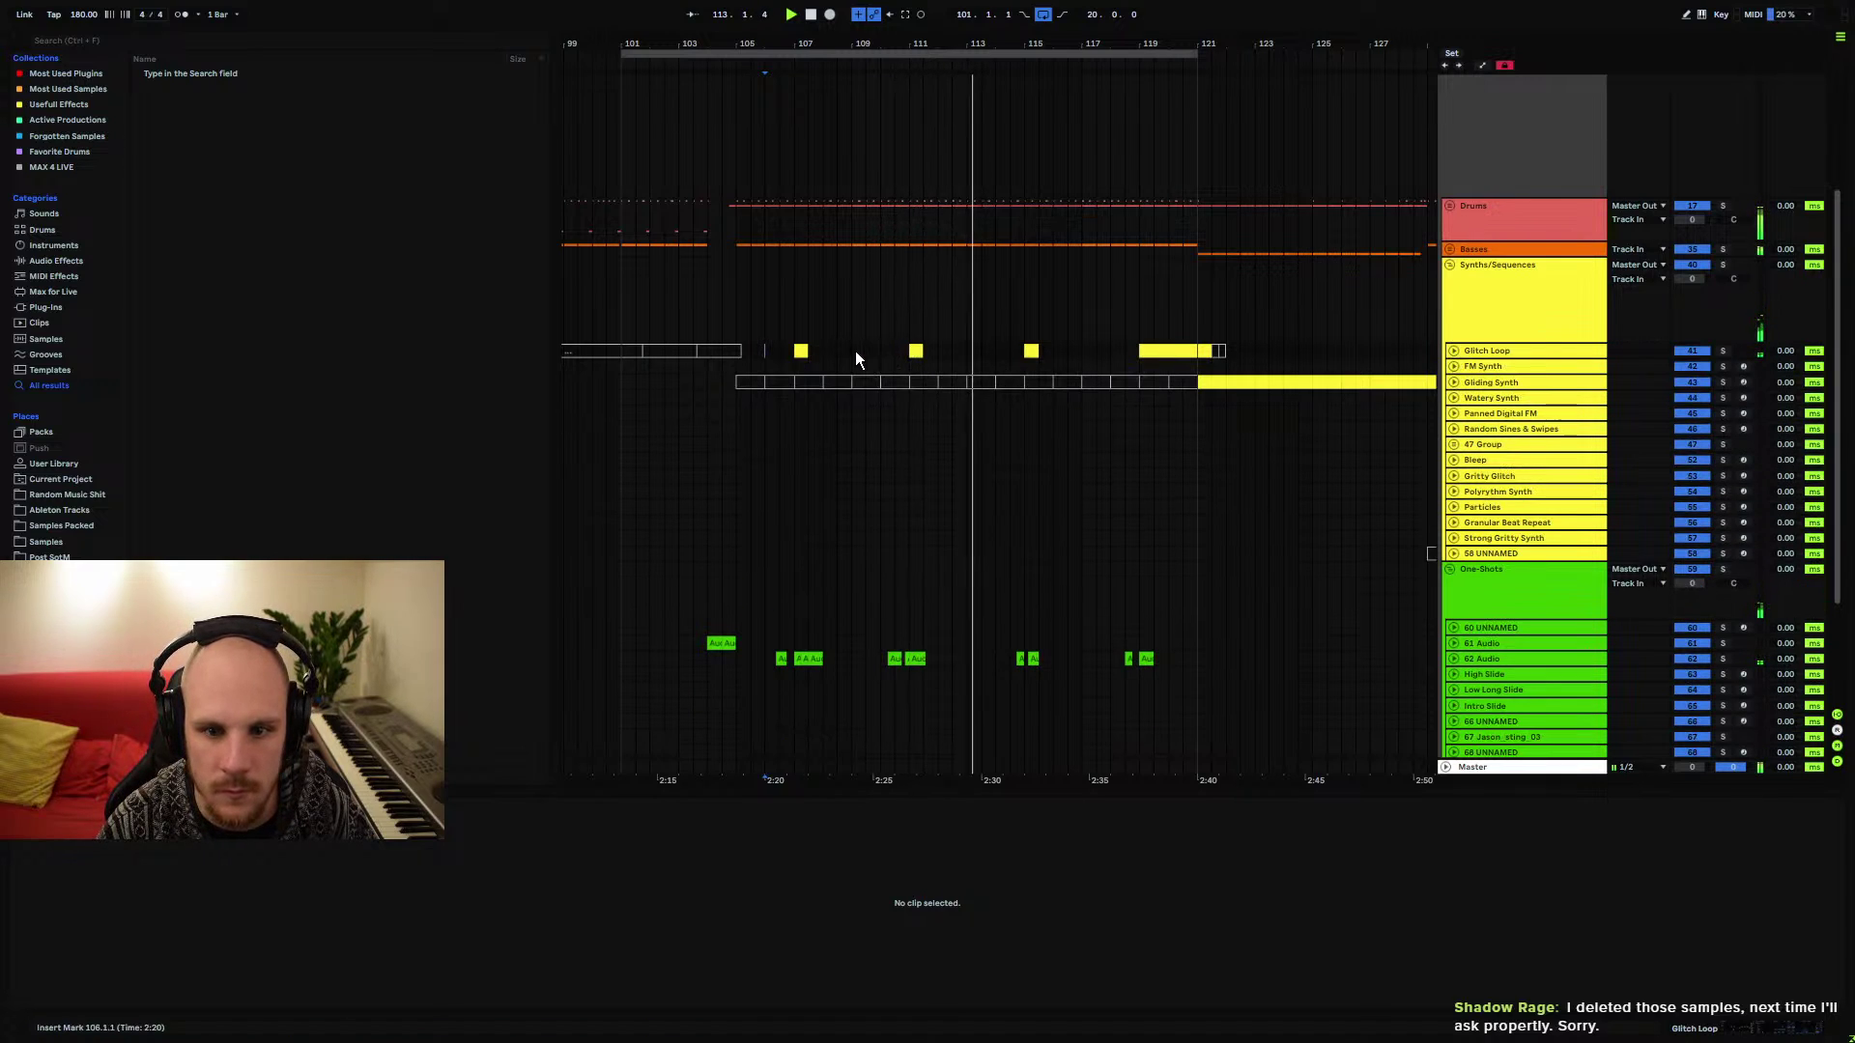
# Delete the Glitch Loop clip between bars 109 and 113
pyautogui.moveTo(853, 356); pyautogui.dragTo(966, 356)
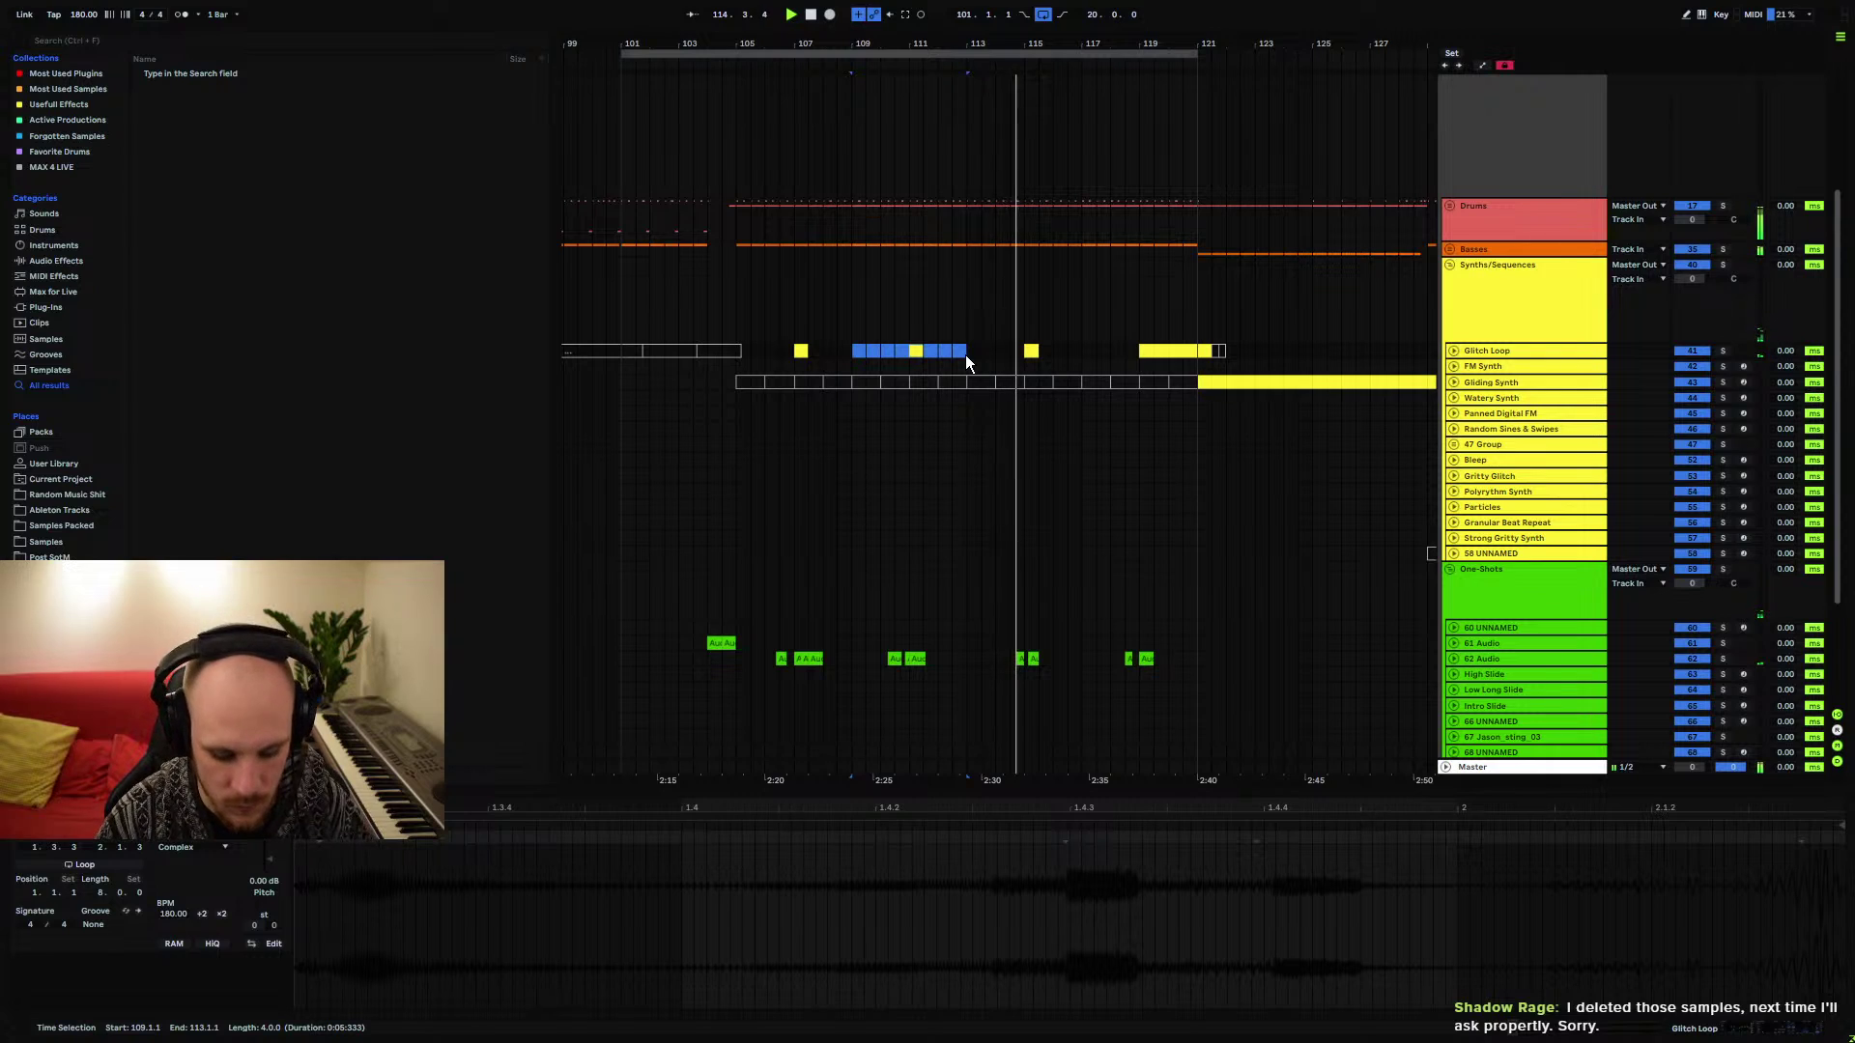
pyautogui.press('Delete')
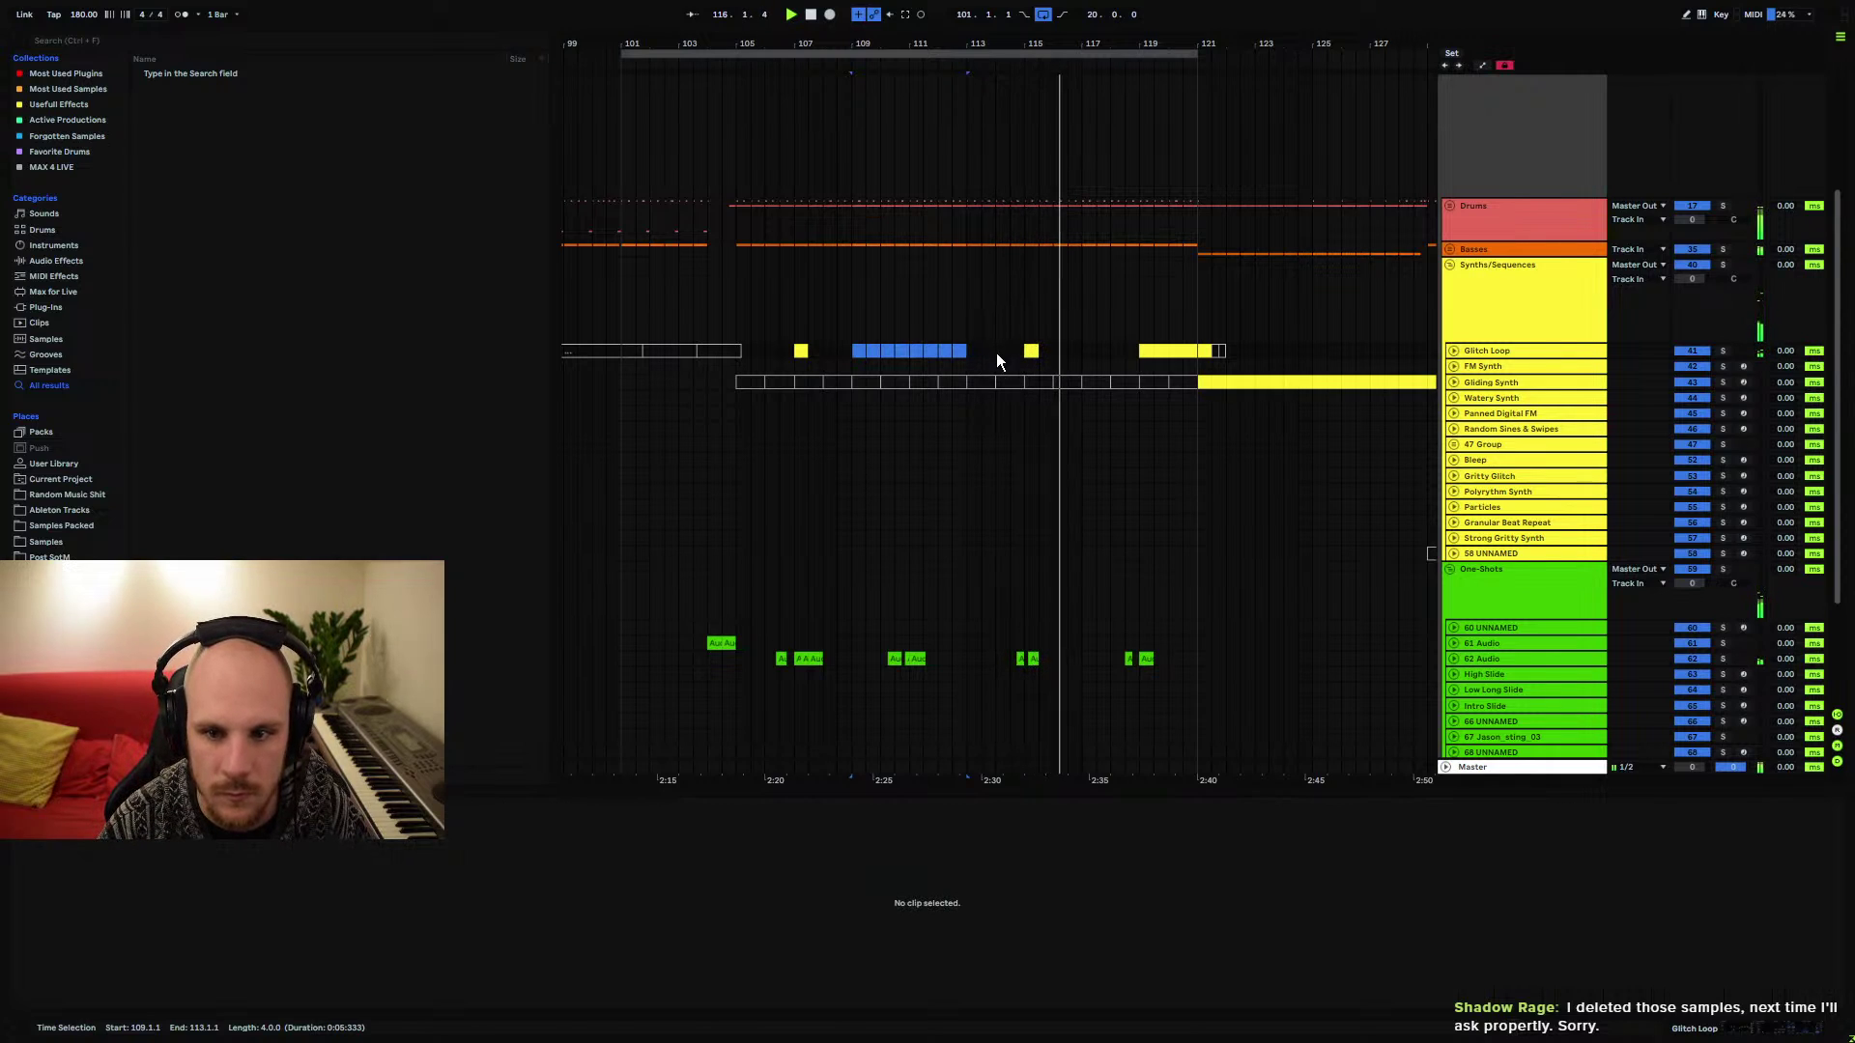
pyautogui.click(966, 352)
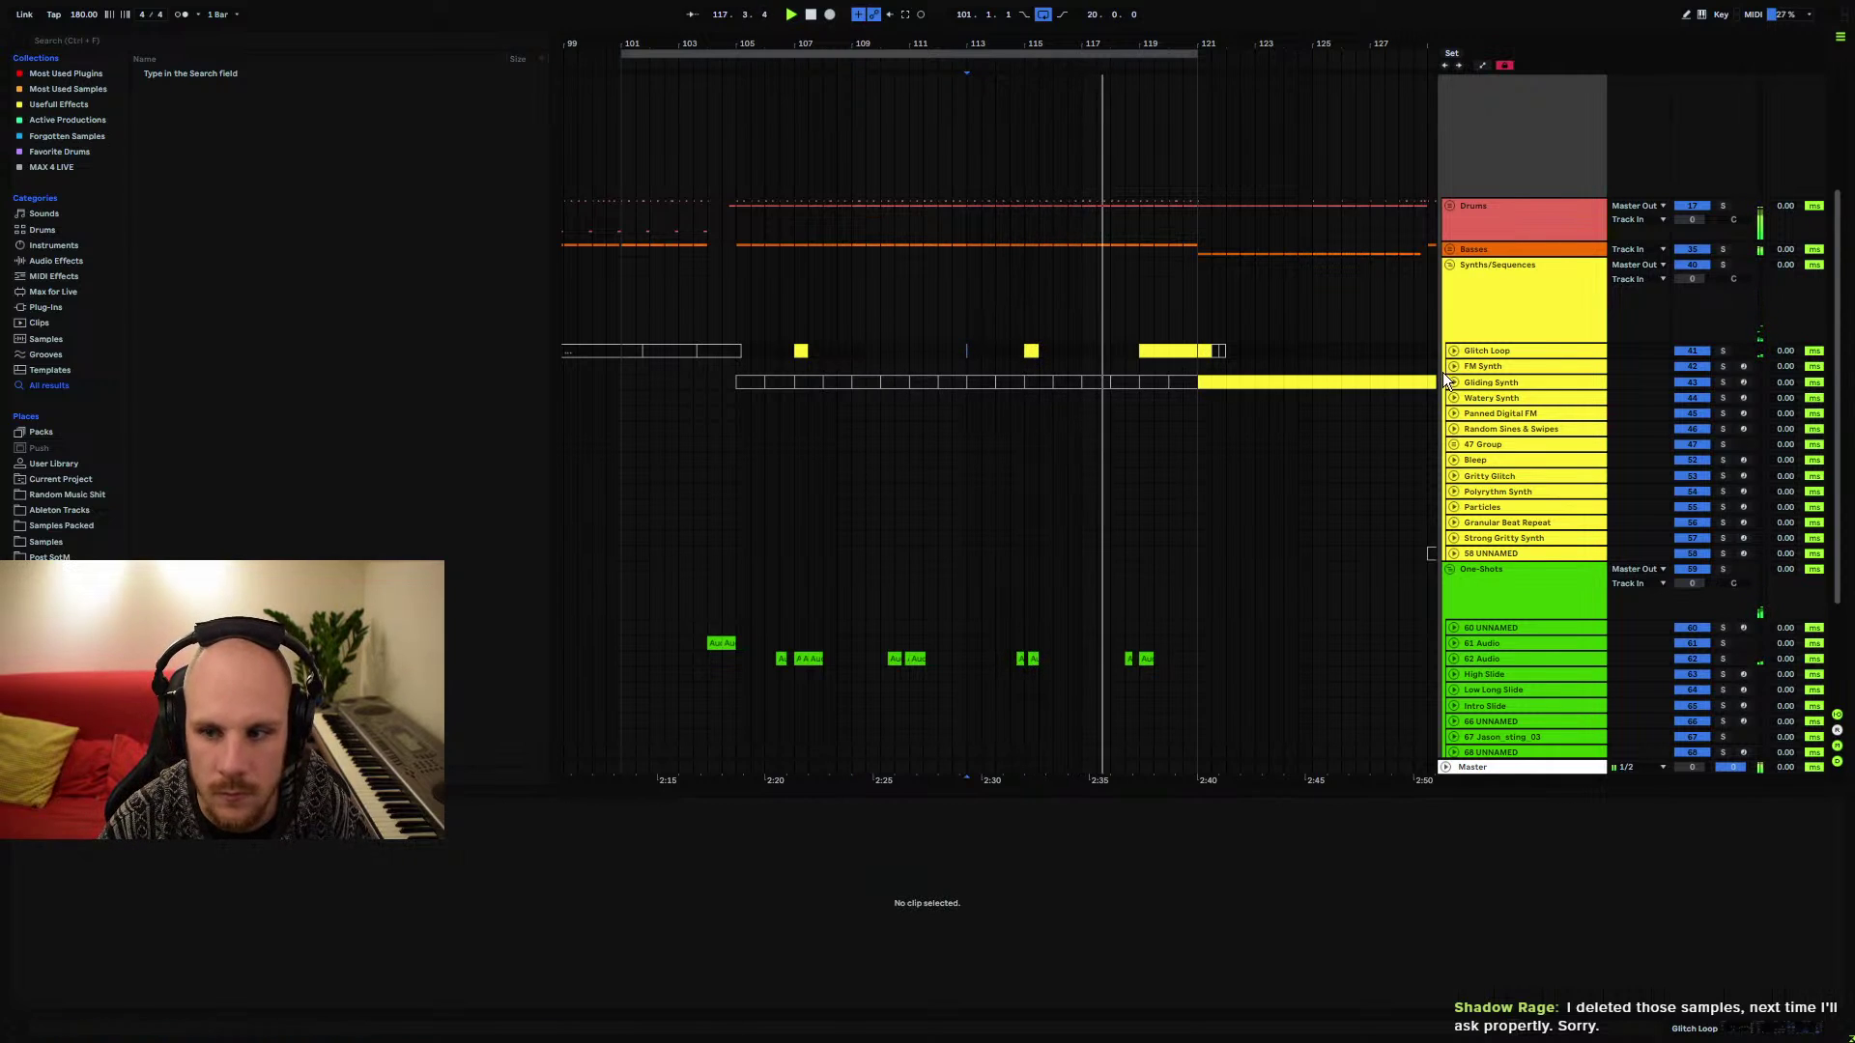
# Delete the Glitch Loop clips from 119.1.1 to 122.1.1 and collapse the Synths/Sequences group
pyautogui.moveTo(1141, 351); pyautogui.dragTo(1215, 351)
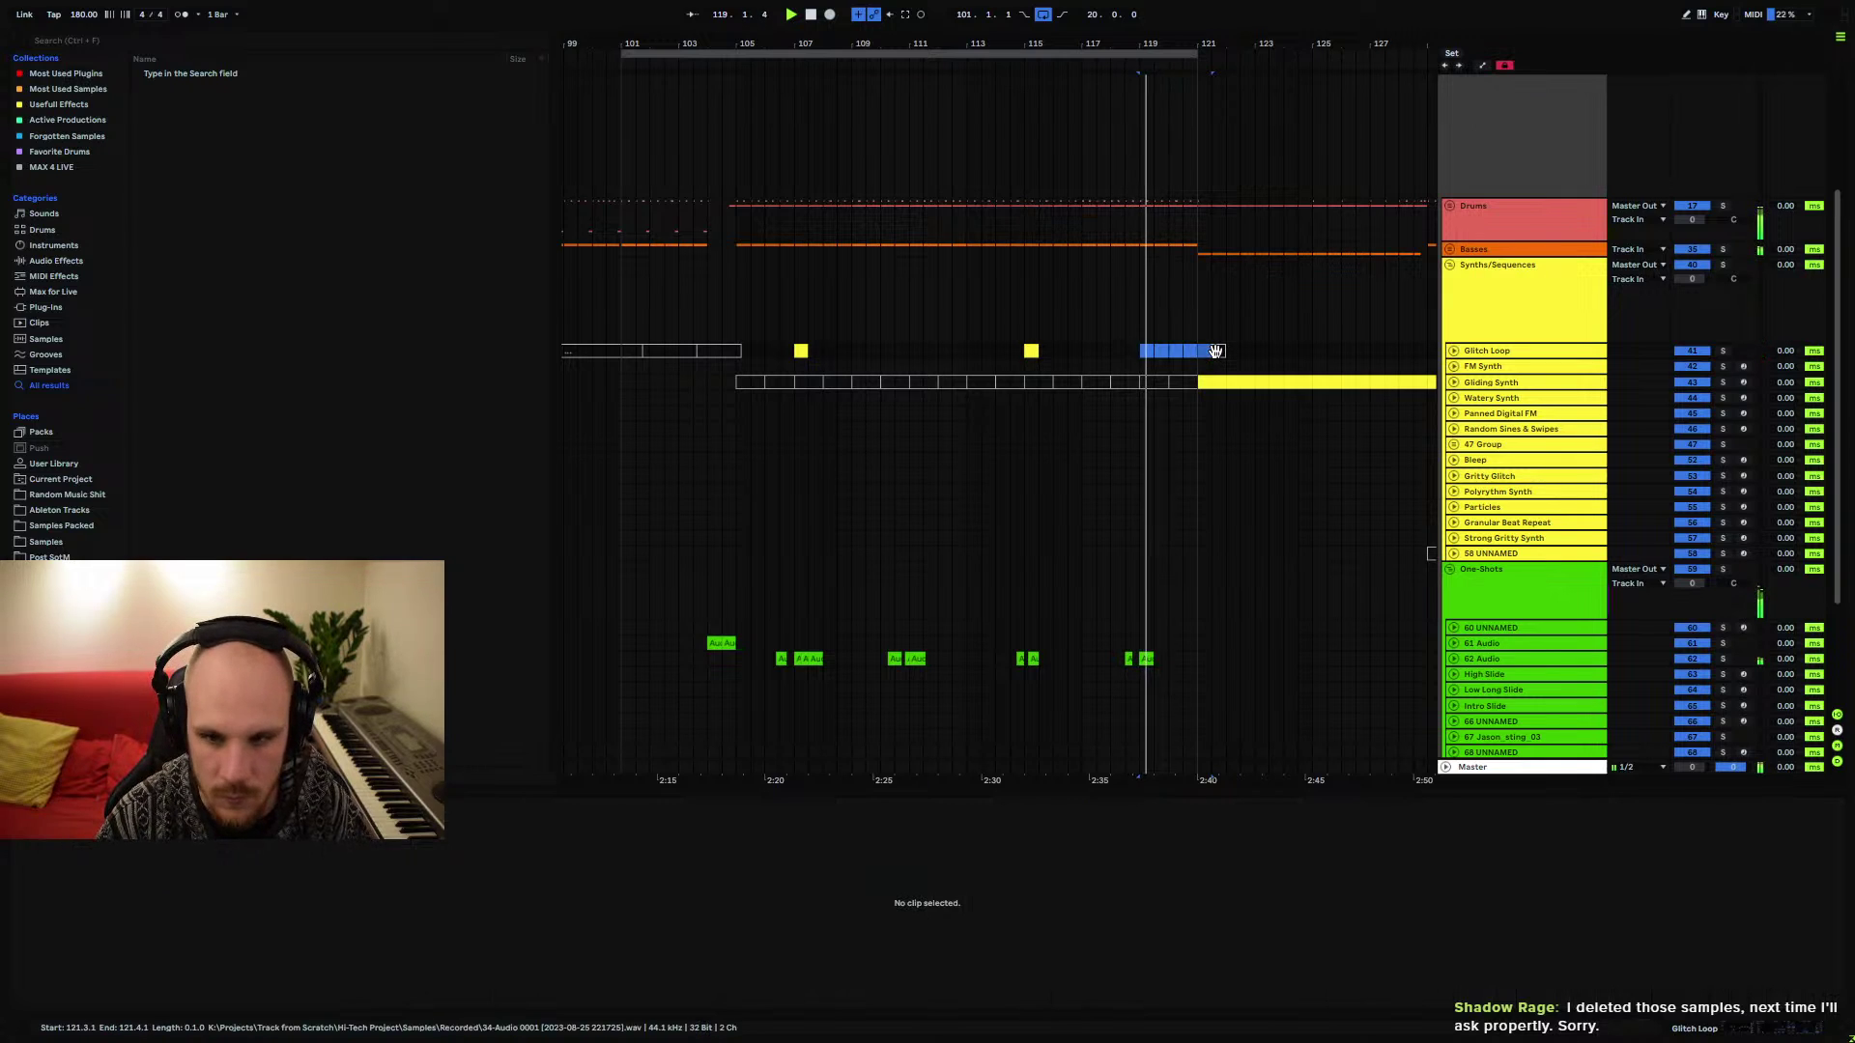
pyautogui.press('Delete')
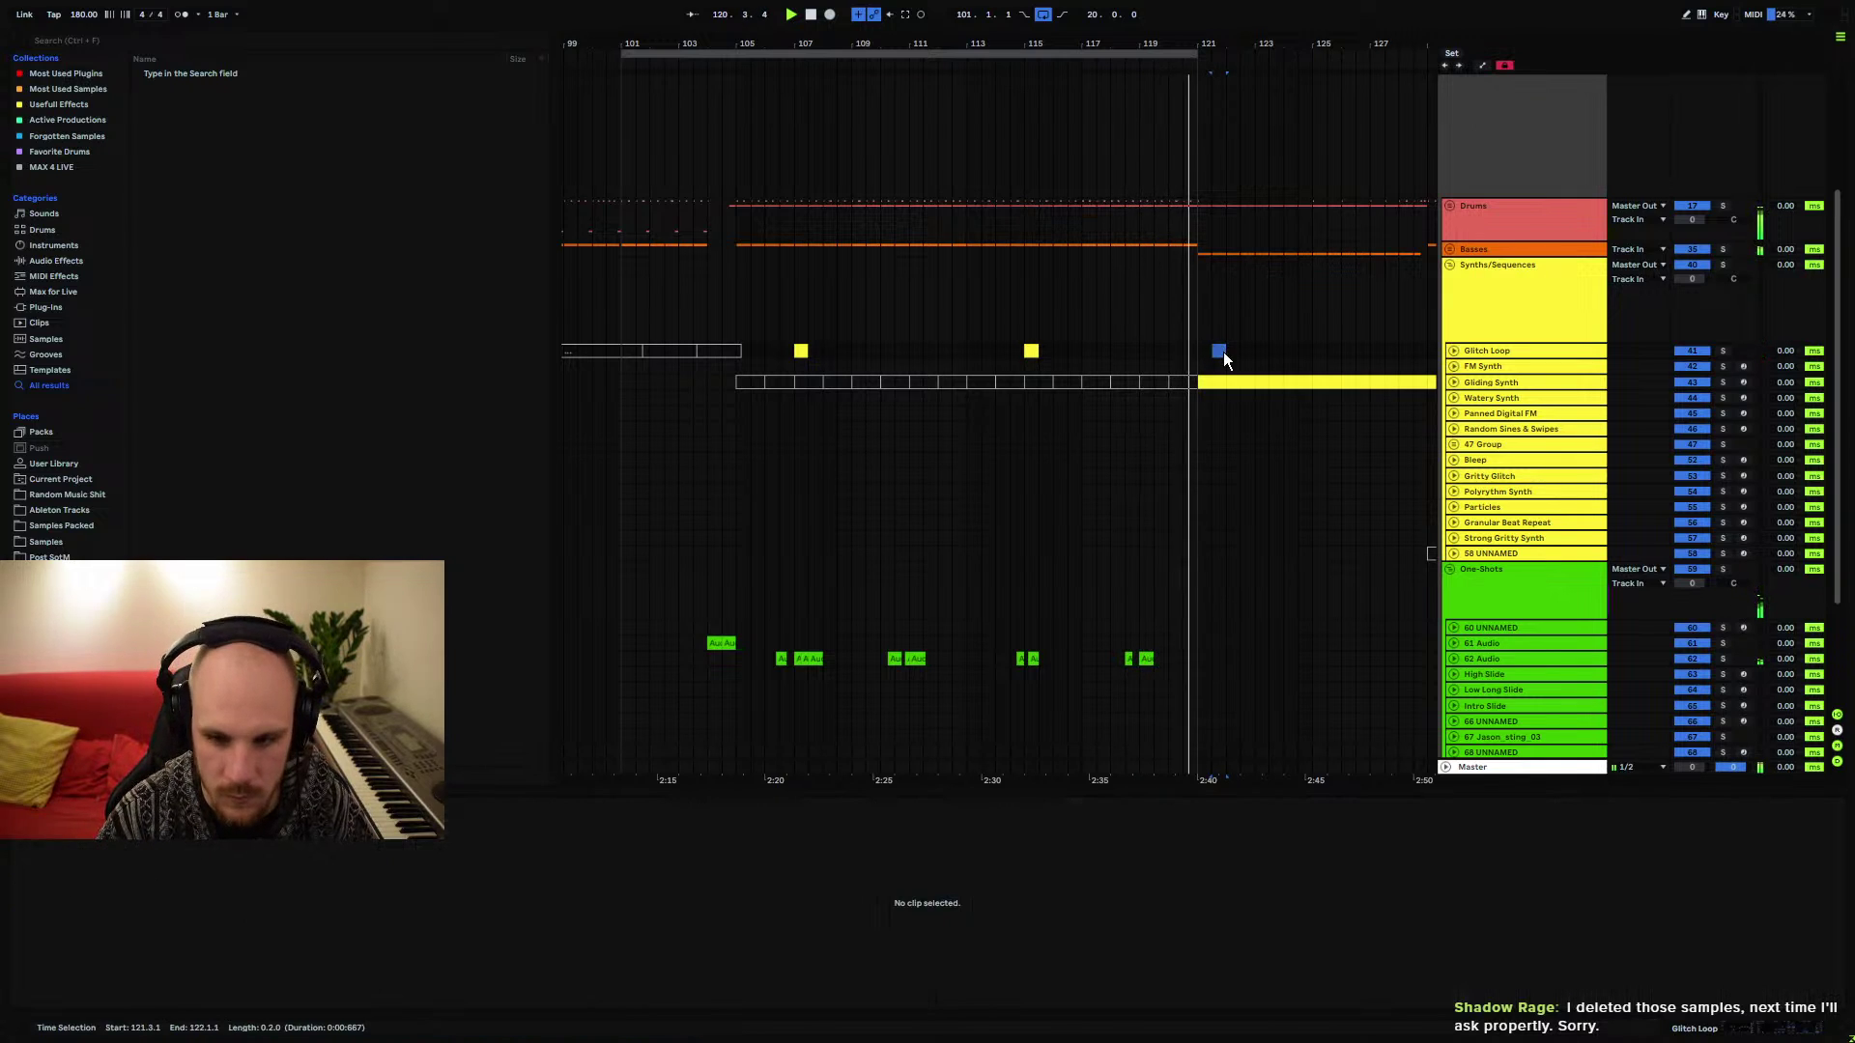
pyautogui.click(1450, 265)
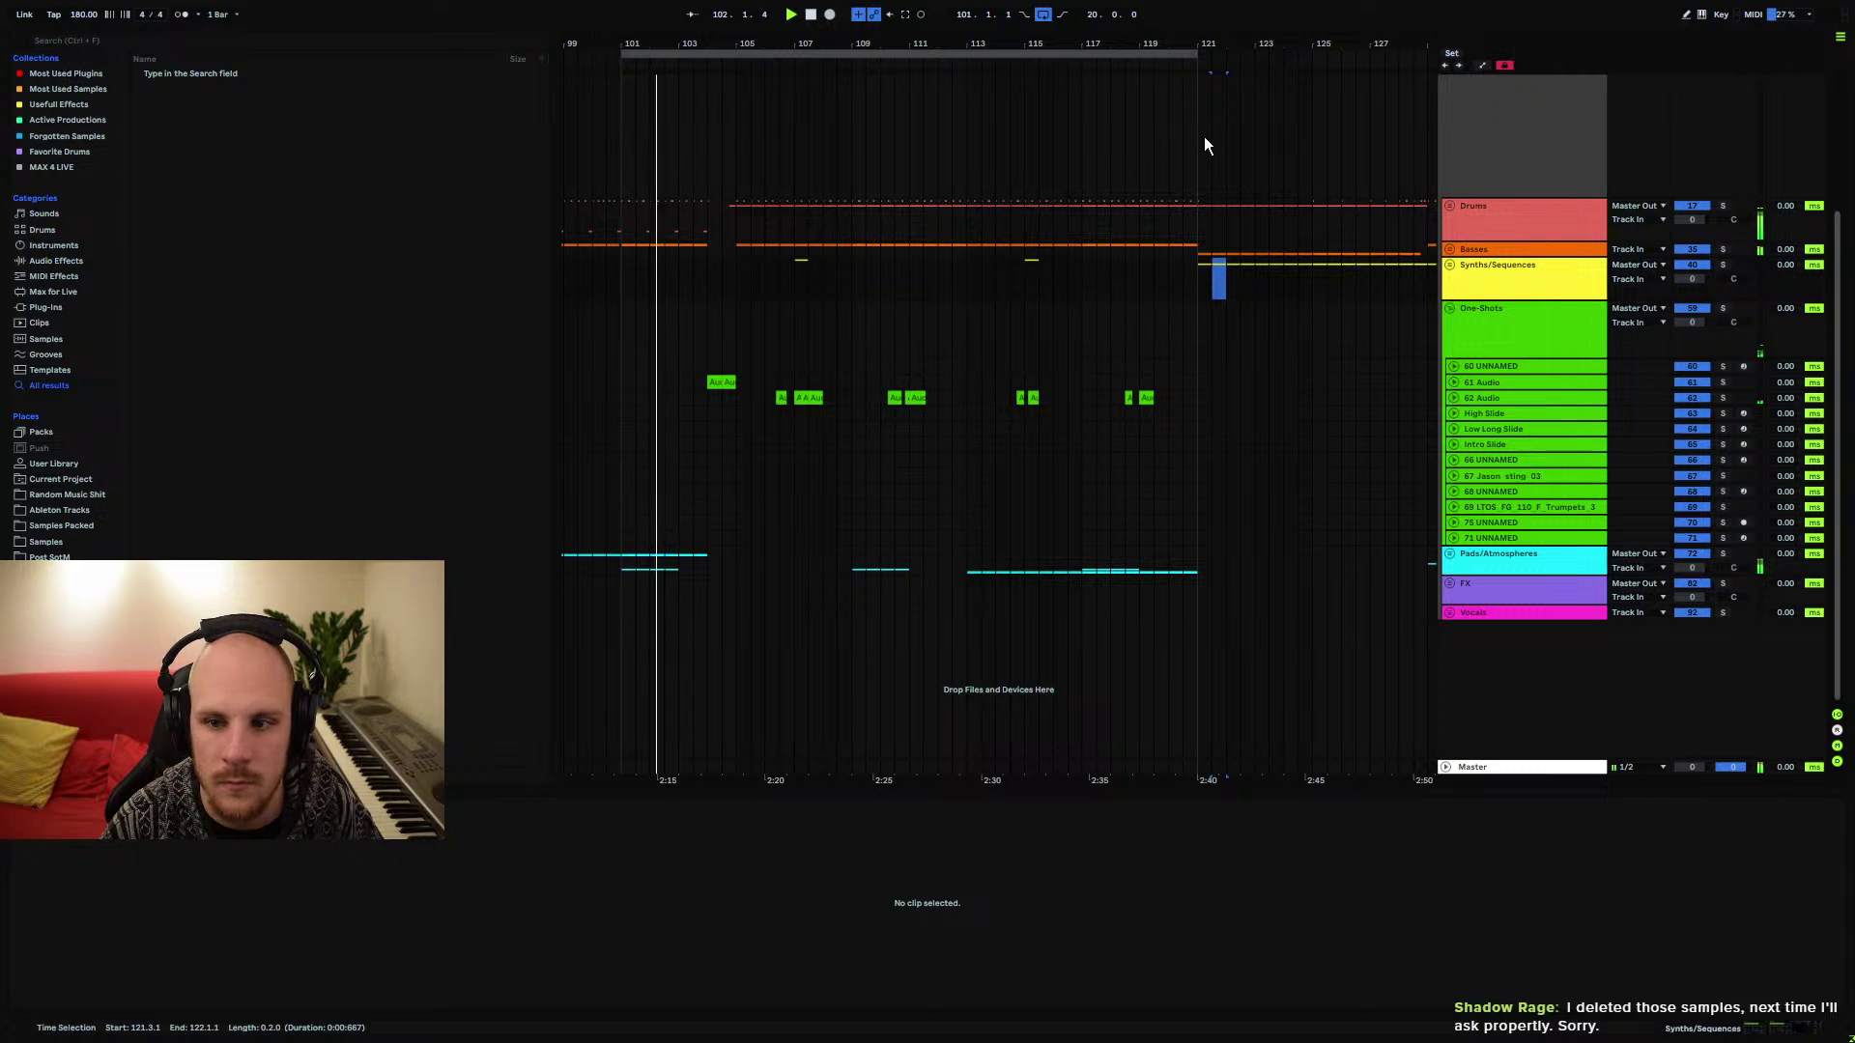
# Play from 113.3.1 while extending the arrangement loop to 60 bars, and stop with the insert marker at 120.1.1
pyautogui.moveTo(1204, 44)
pyautogui.mouseDown()
pyautogui.moveTo(993, 46)
pyautogui.moveTo(1177, 60)
pyautogui.mouseUp()
pyautogui.click(804, 338)
pyautogui.press('space')
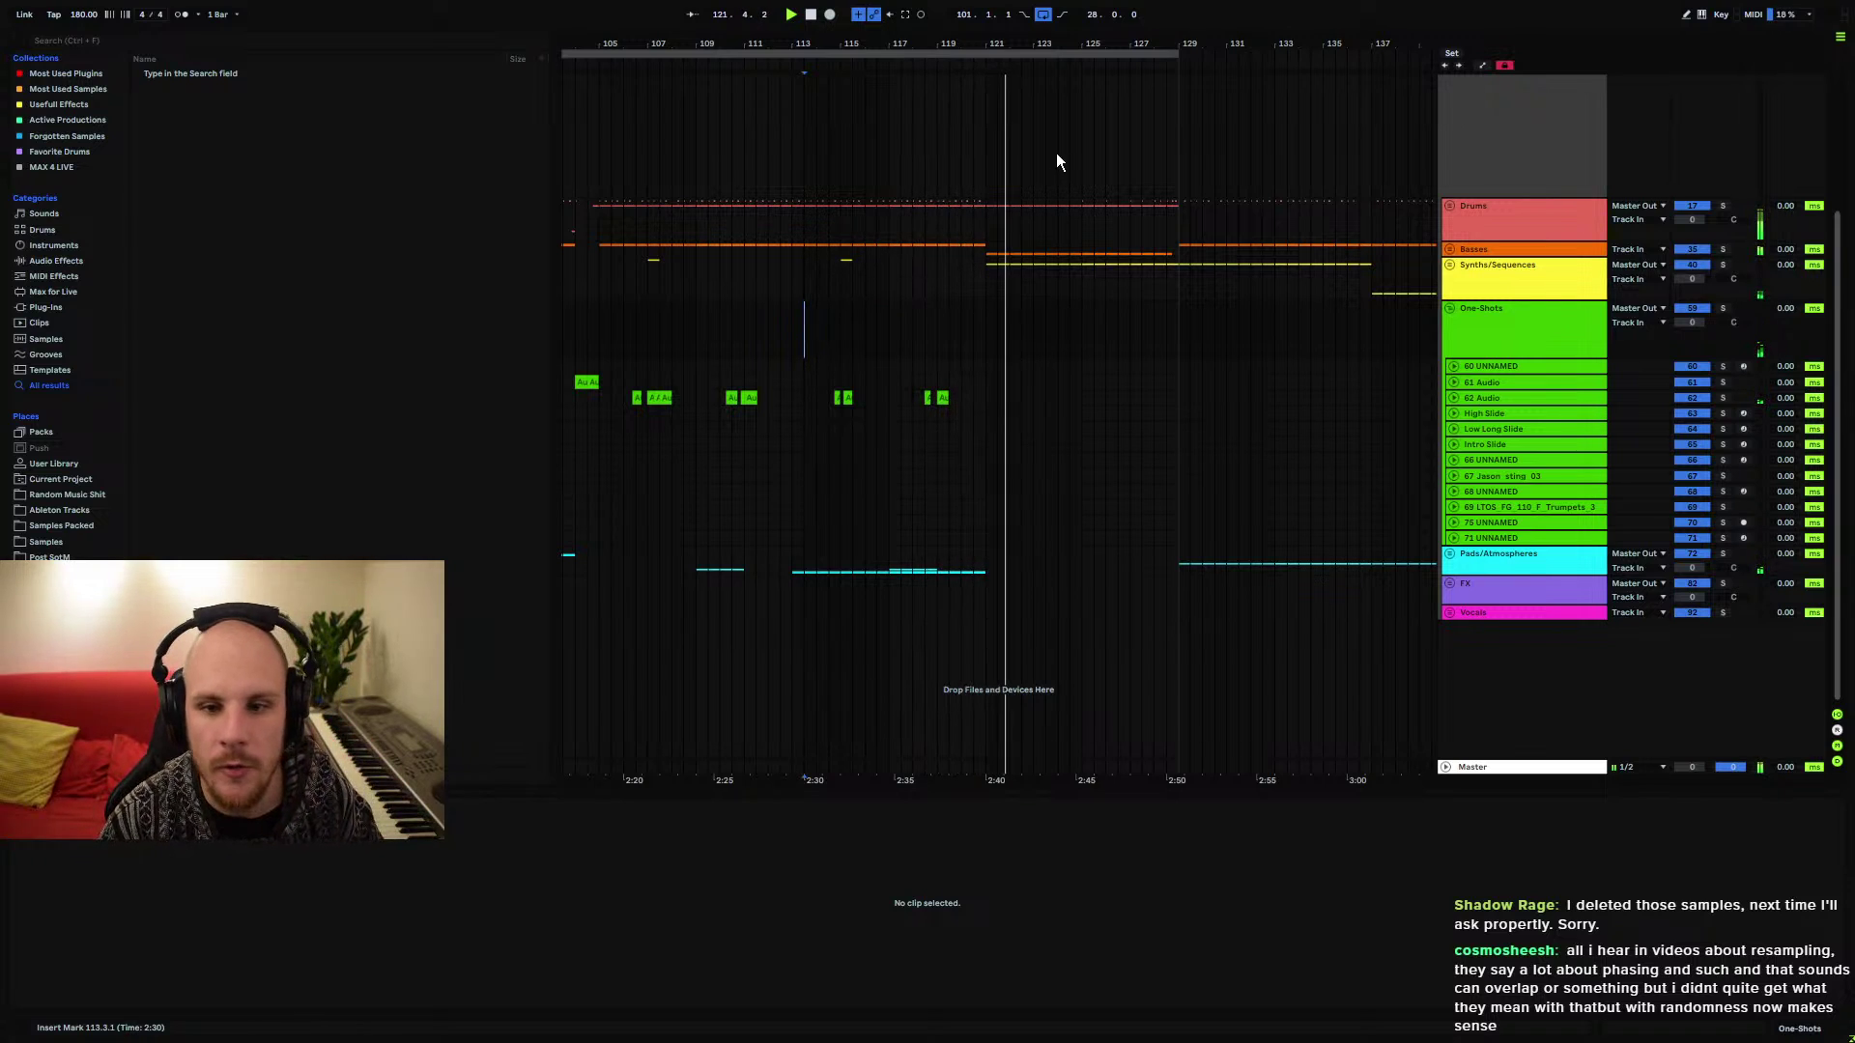
pyautogui.press('+')
pyautogui.press('+')
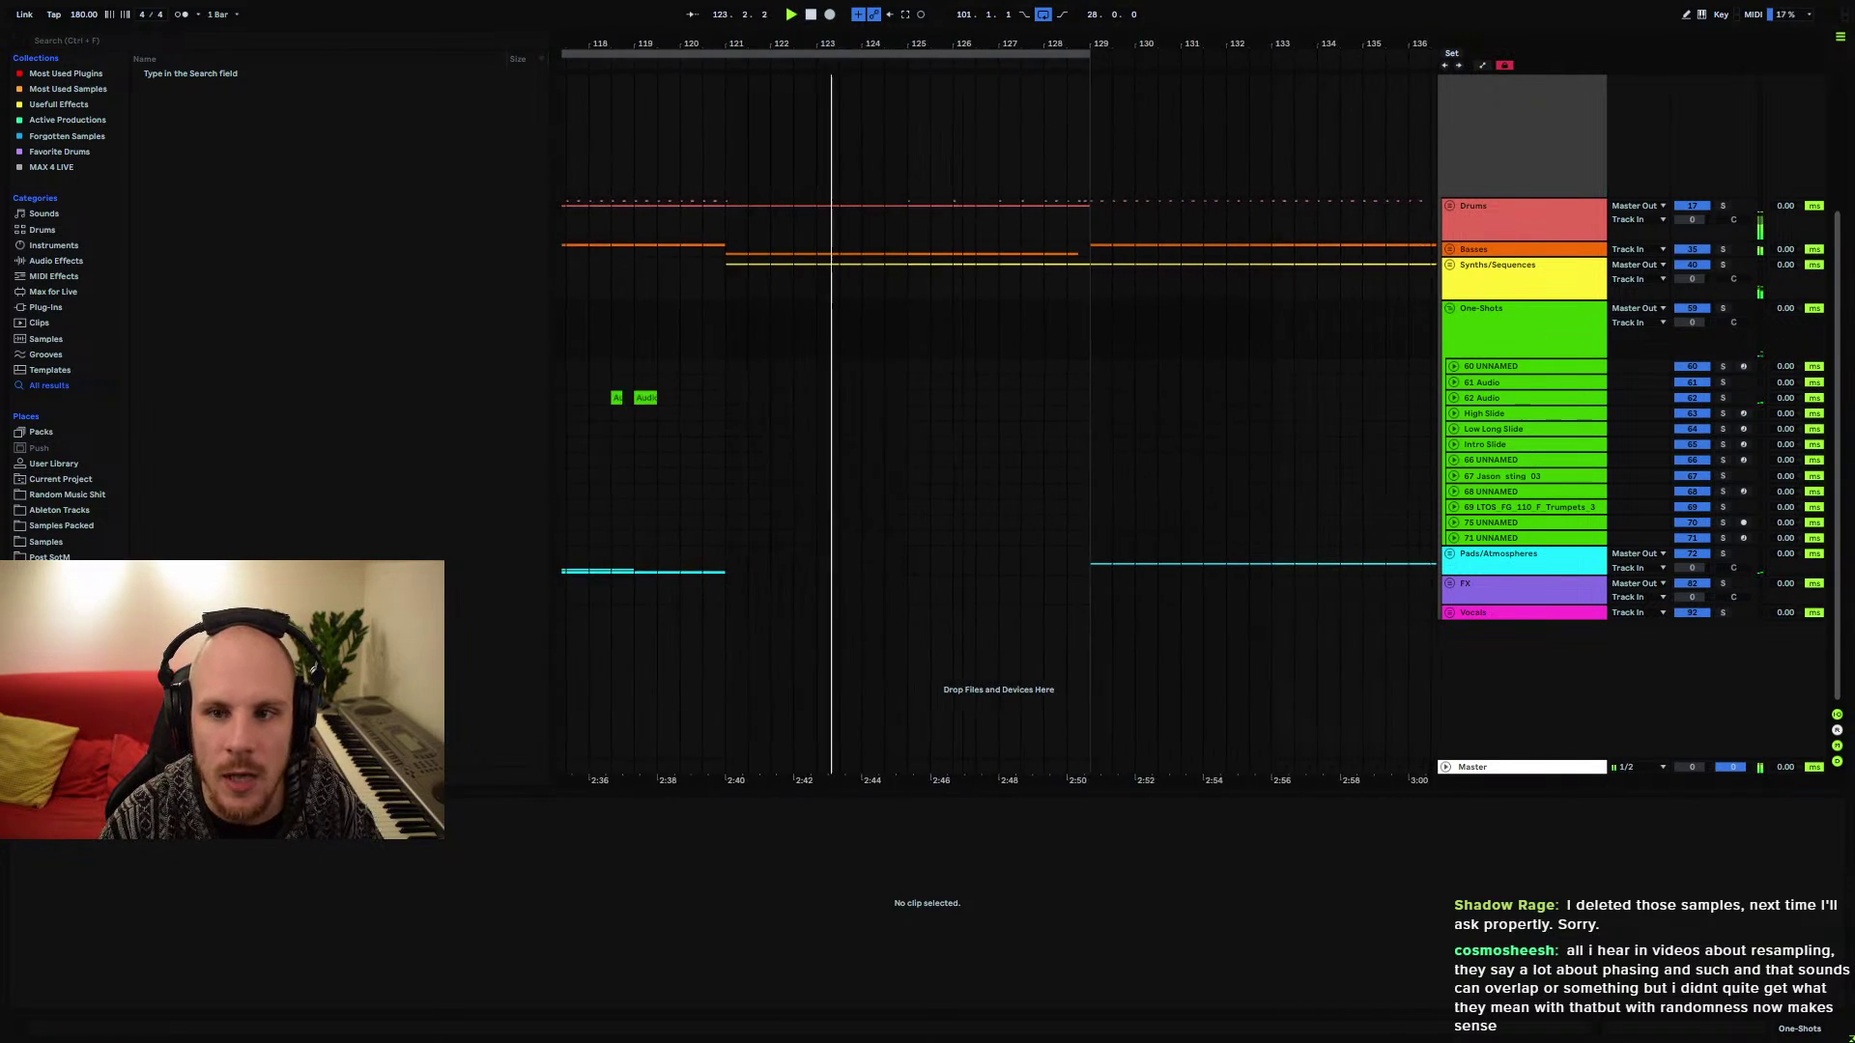
pyautogui.moveTo(1090, 54); pyautogui.dragTo(1196, 55)
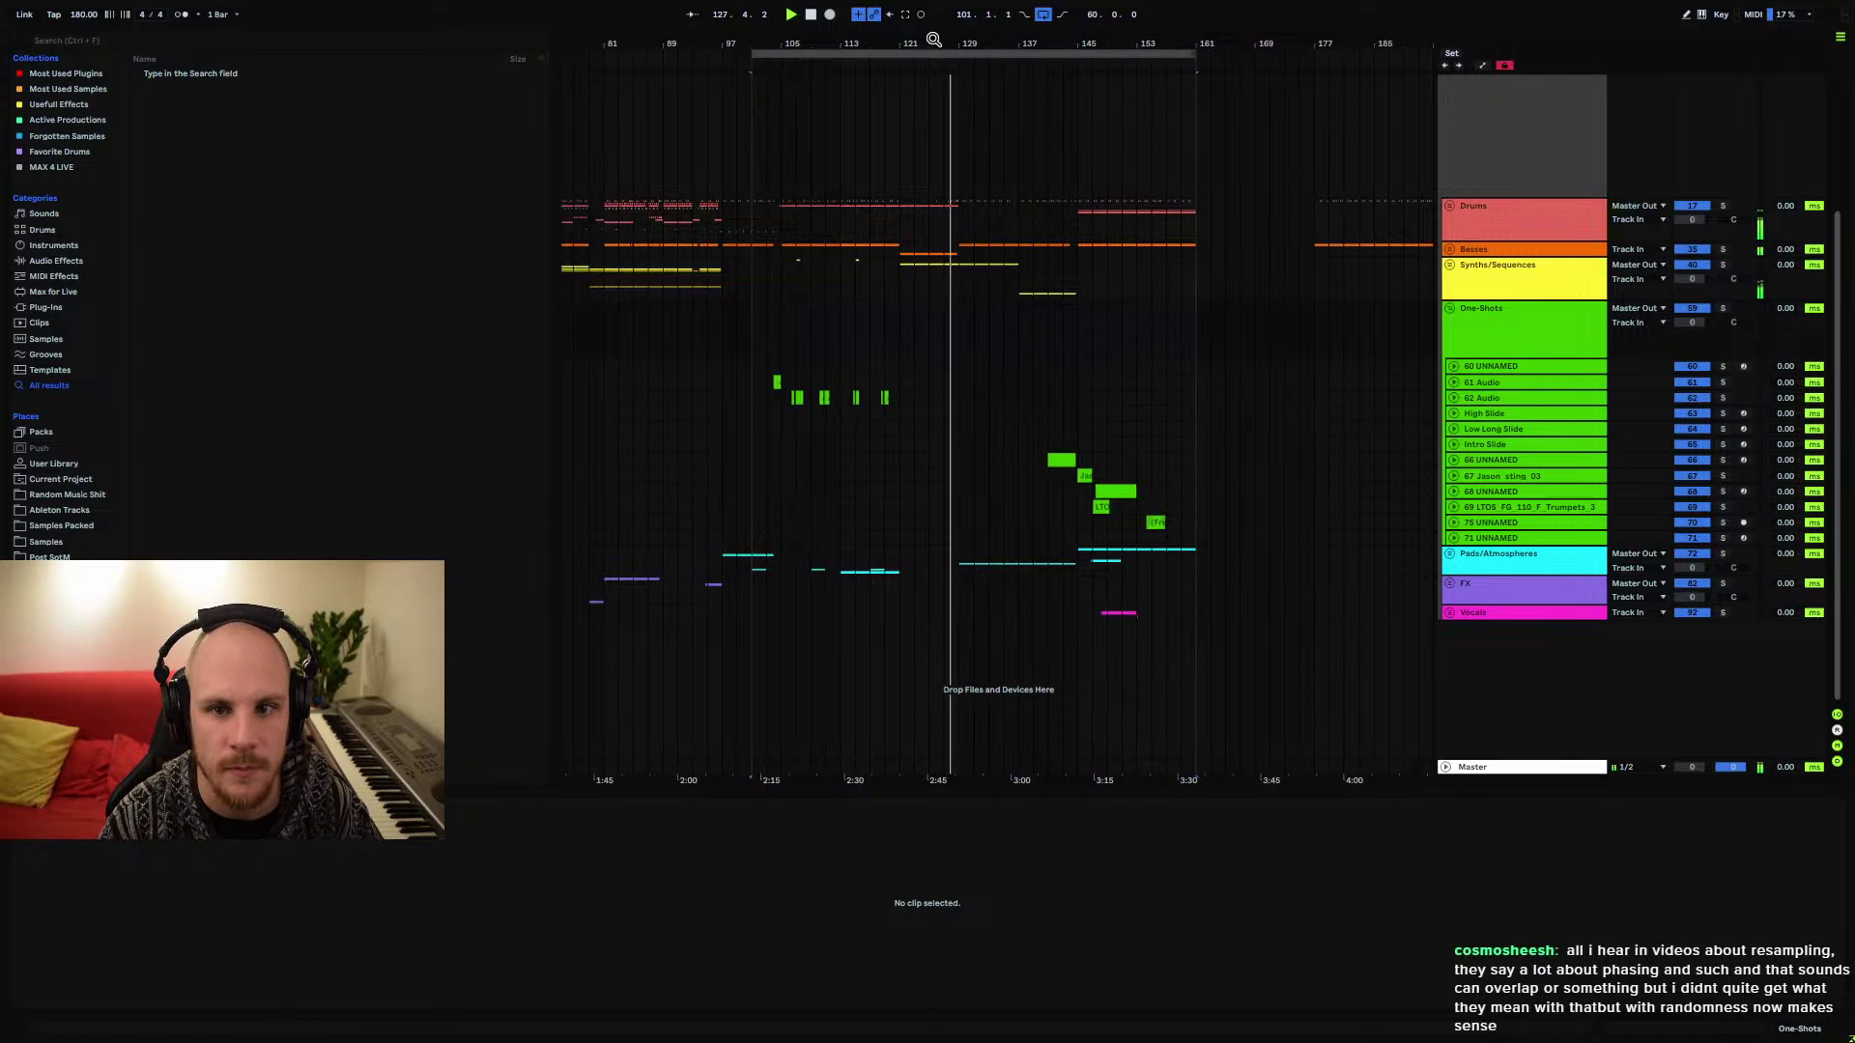
pyautogui.moveTo(934, 39); pyautogui.dragTo(914, 280)
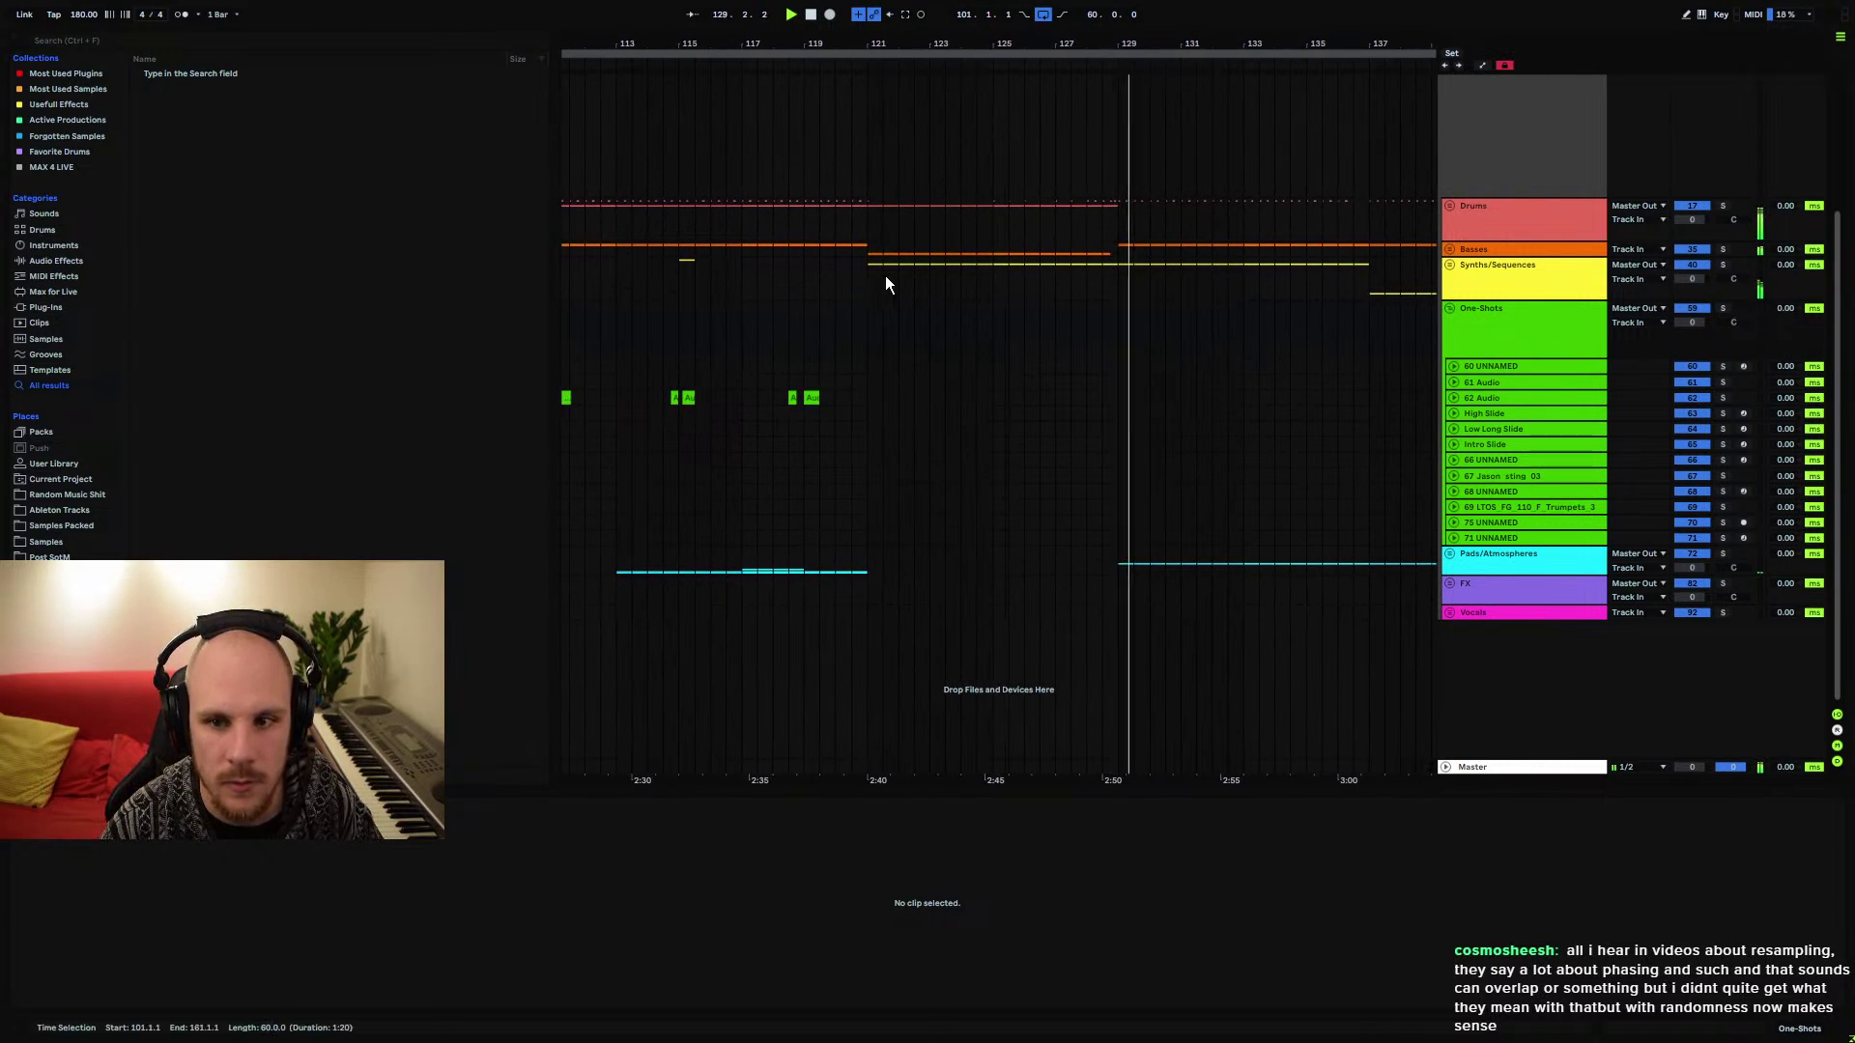
pyautogui.click(842, 228)
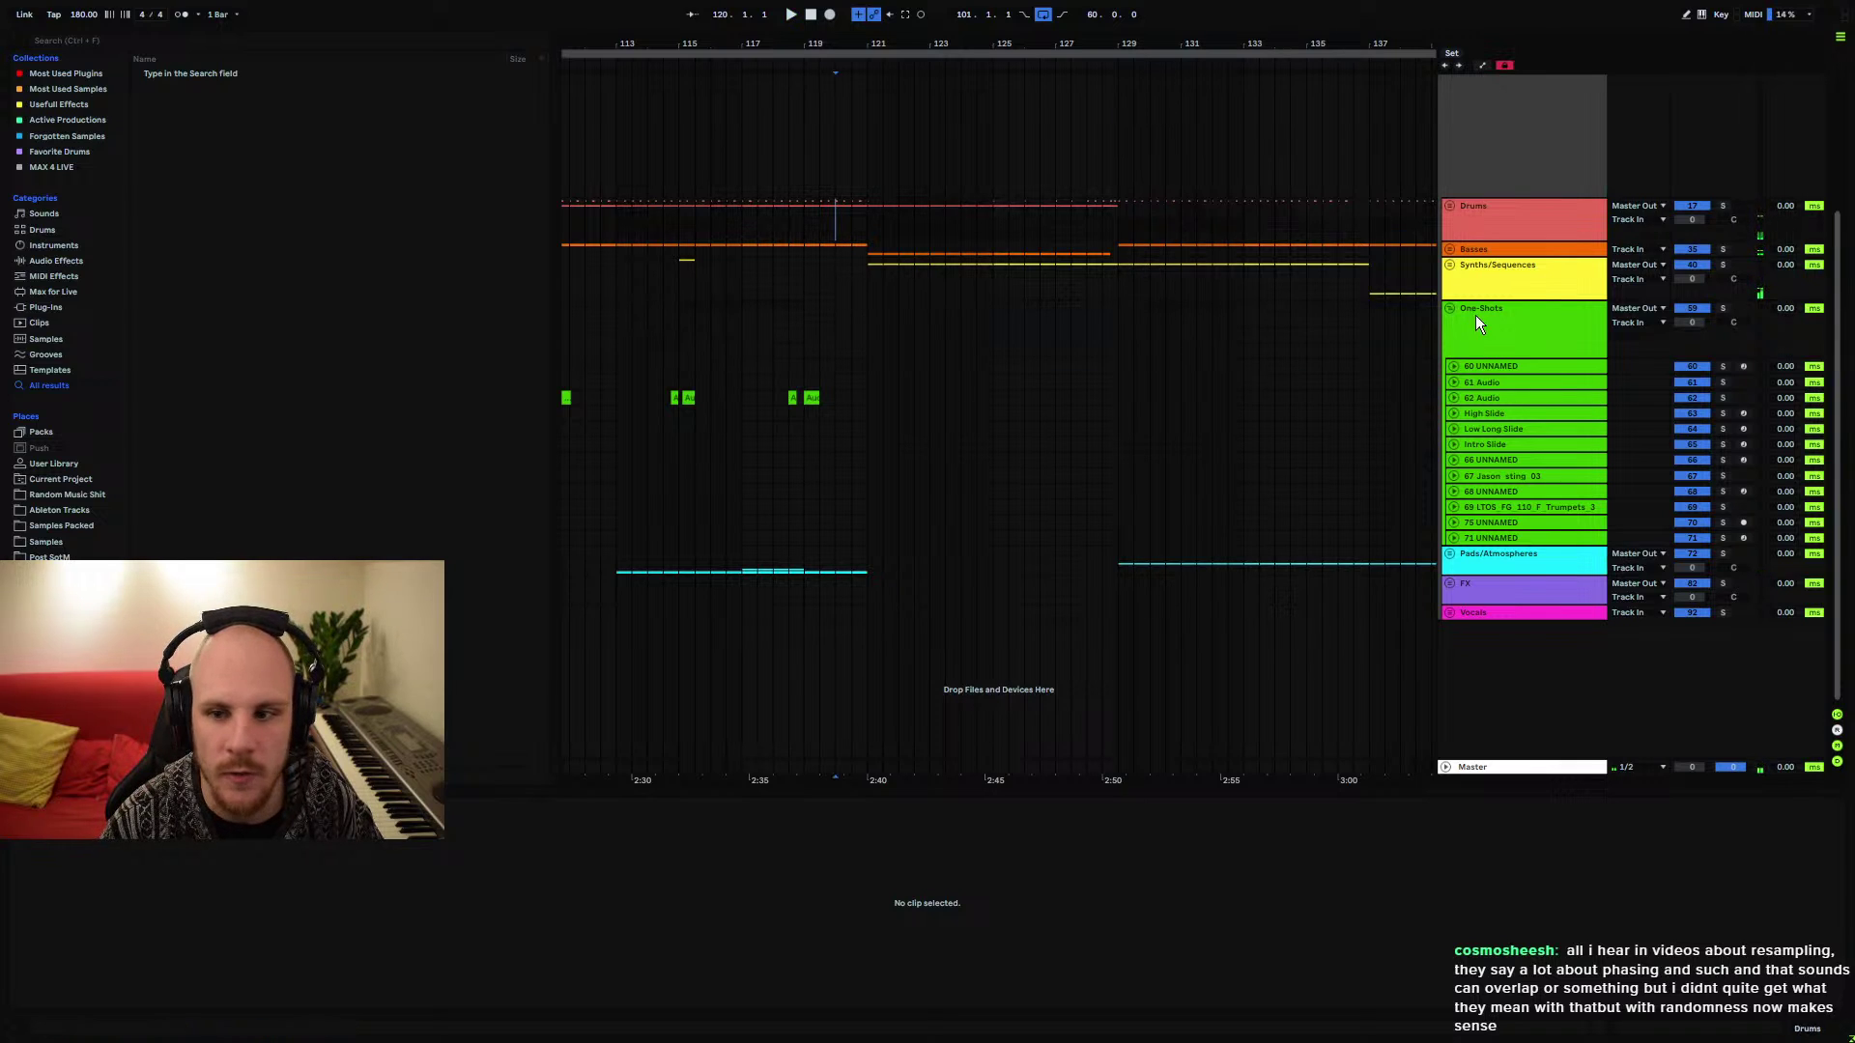
# Collapse the One-Shots group and expand the Pads/Atmospheres group to show its tracks
pyautogui.click(1449, 309)
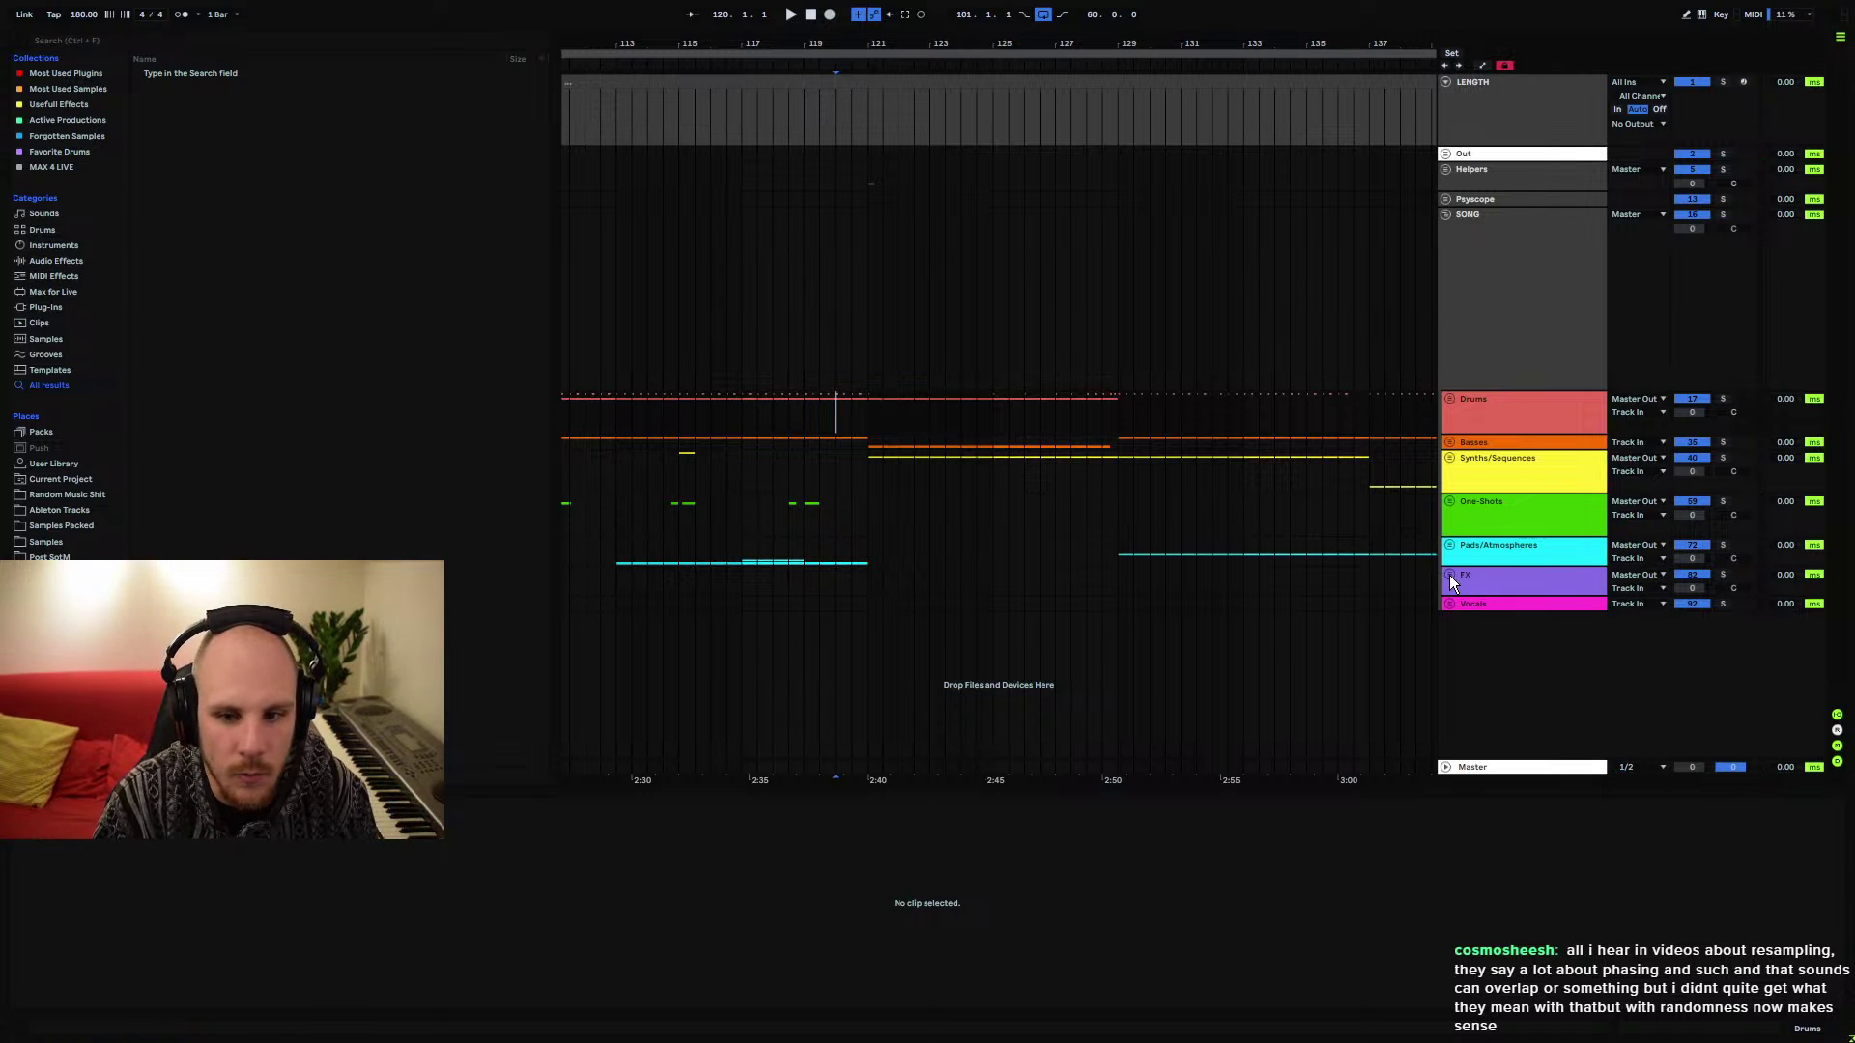
pyautogui.click(1451, 544)
pyautogui.scroll(-1, 952, 566)
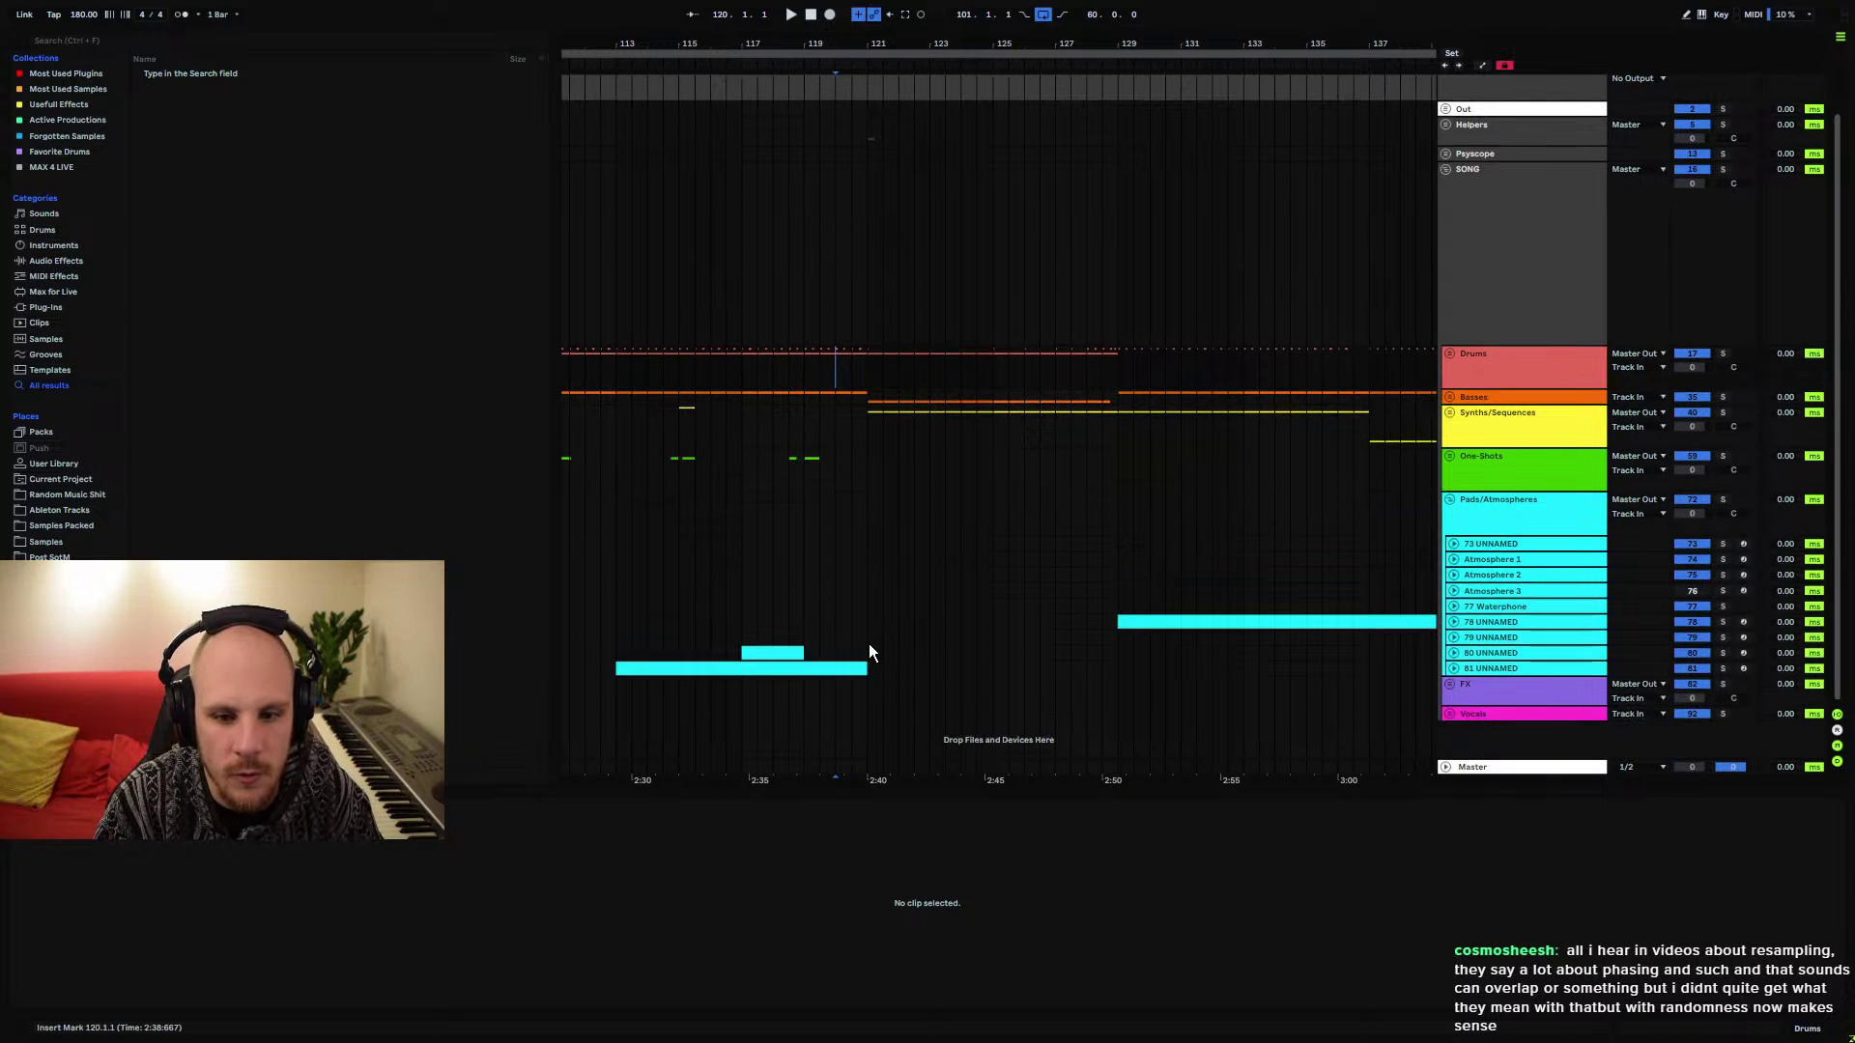
# Duplicate the time range from bar 113 to 121 on the 80 UNNAMED track into the eight bars that follow
pyautogui.moveTo(868, 649); pyautogui.dragTo(821, 649)
pyautogui.keyDown('shift'); pyautogui.click(630, 643); pyautogui.keyUp('shift')
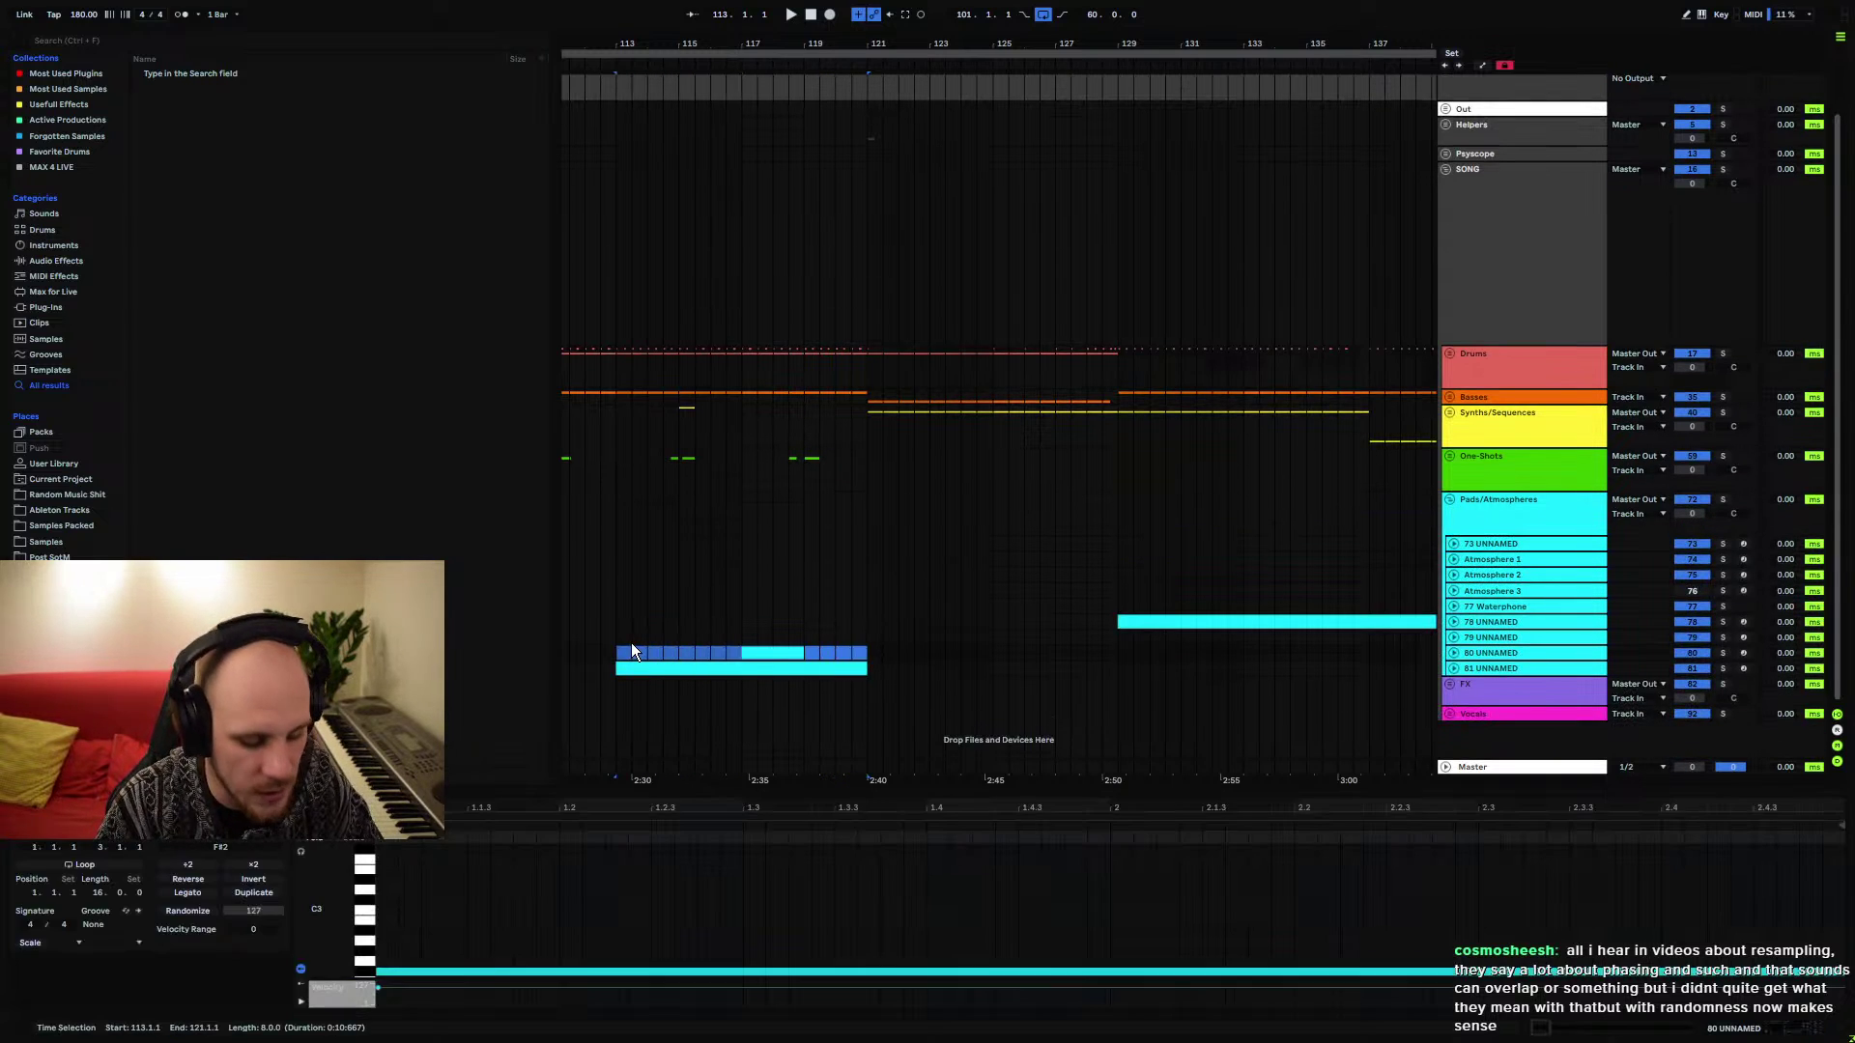
pyautogui.hotkey('ctrl', 'd')
pyautogui.click(962, 657)
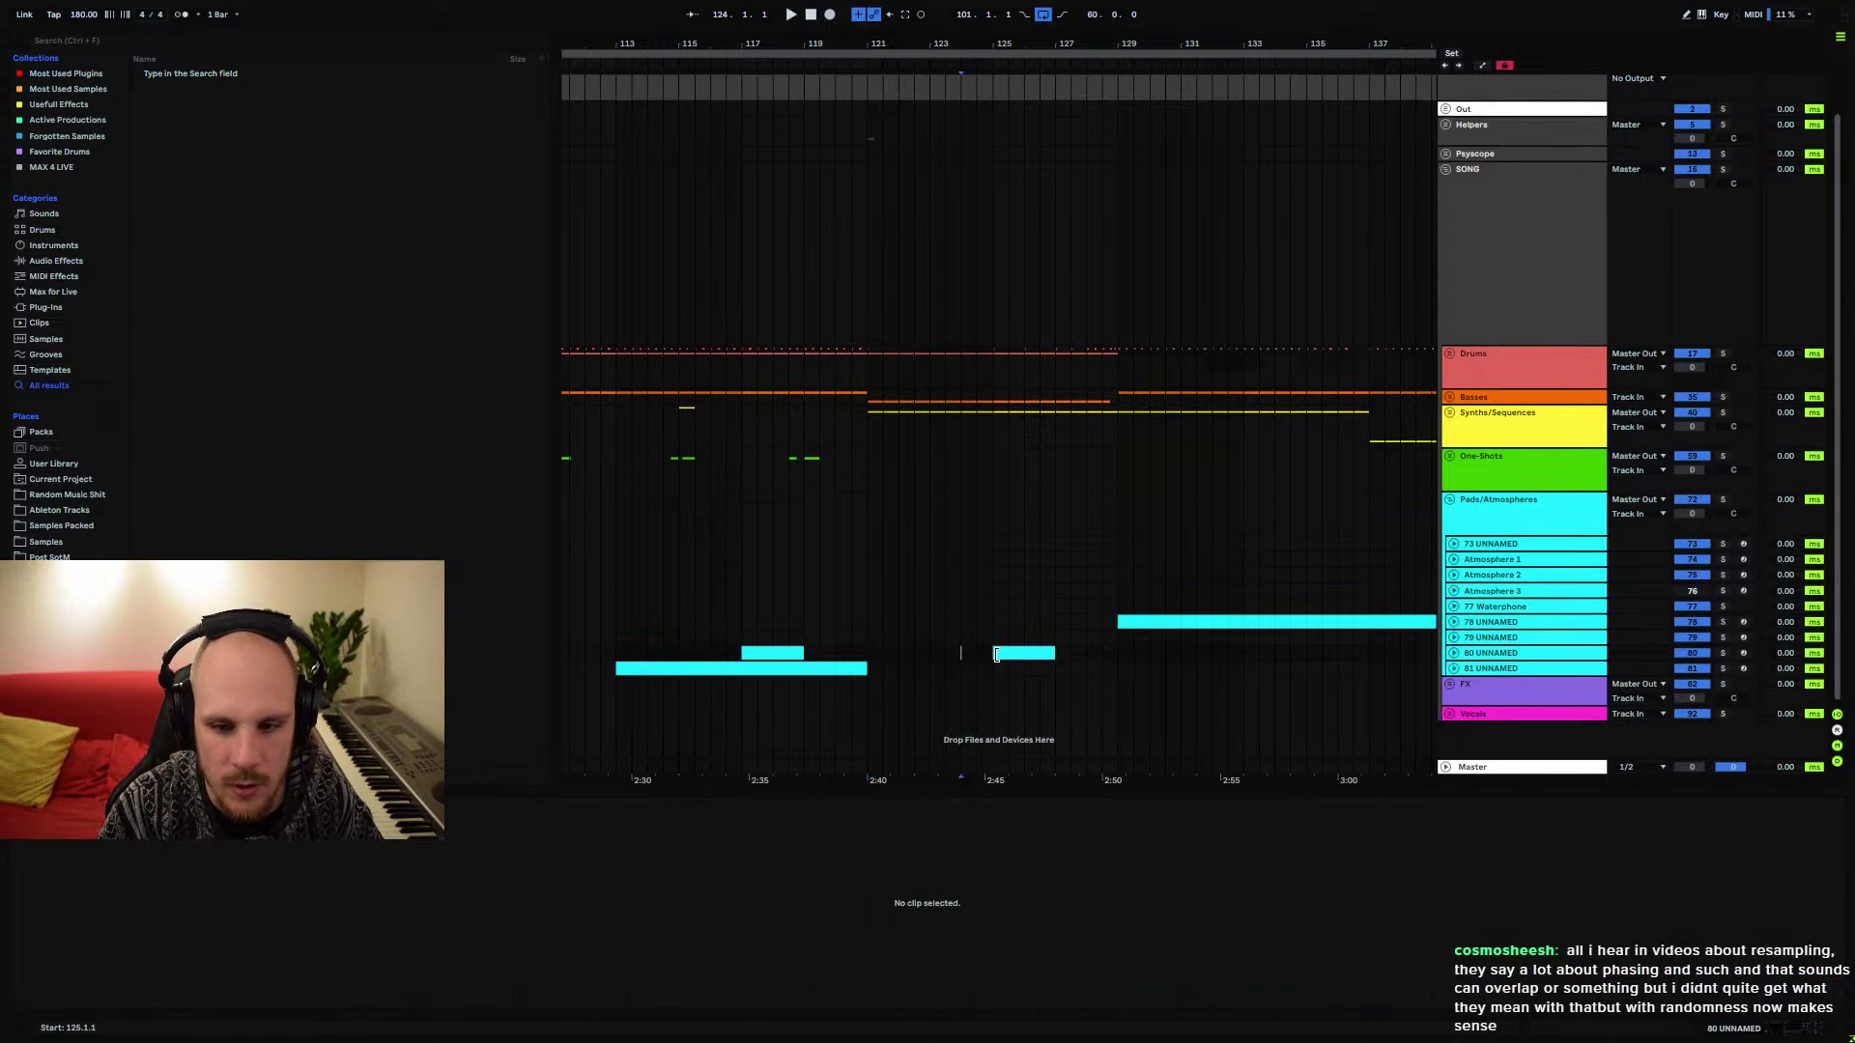
# Collapse the Pads/Atmospheres group, expand the Basses group and show the Bass track's devices
pyautogui.click(1451, 502)
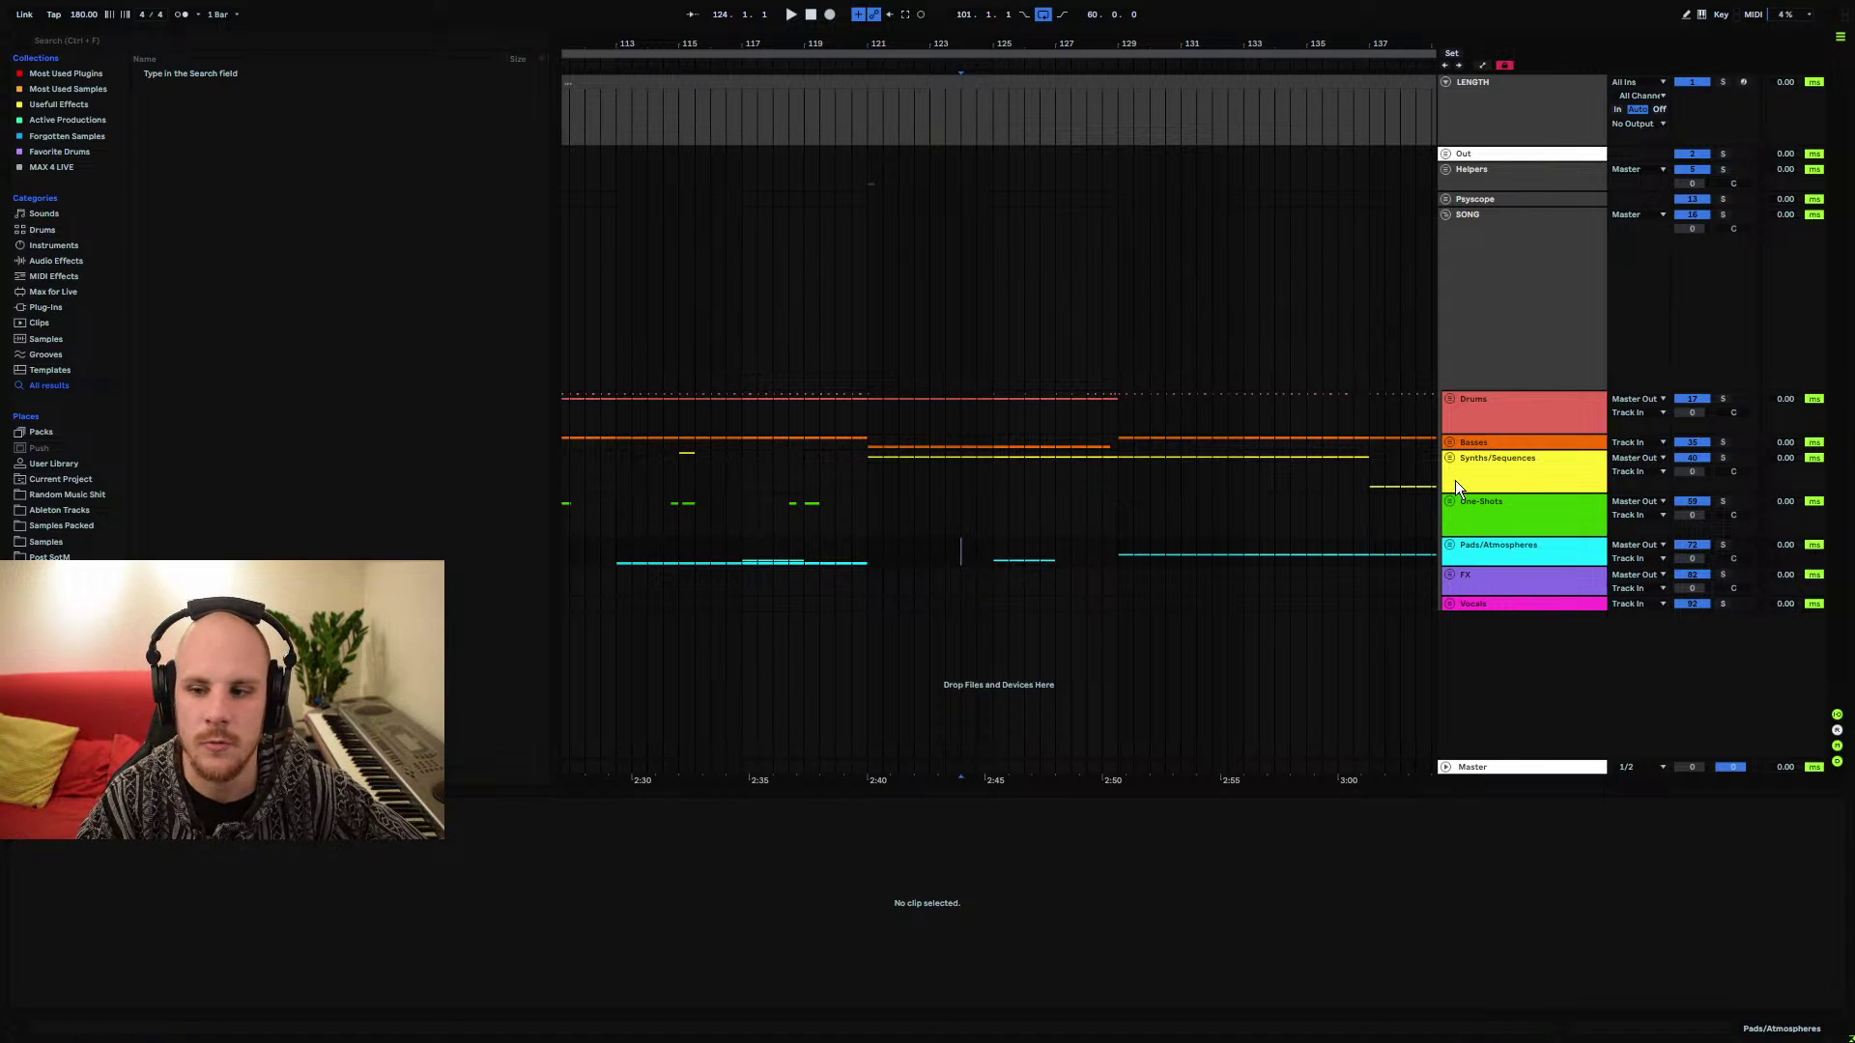
pyautogui.click(1449, 441)
pyautogui.click(1507, 473)
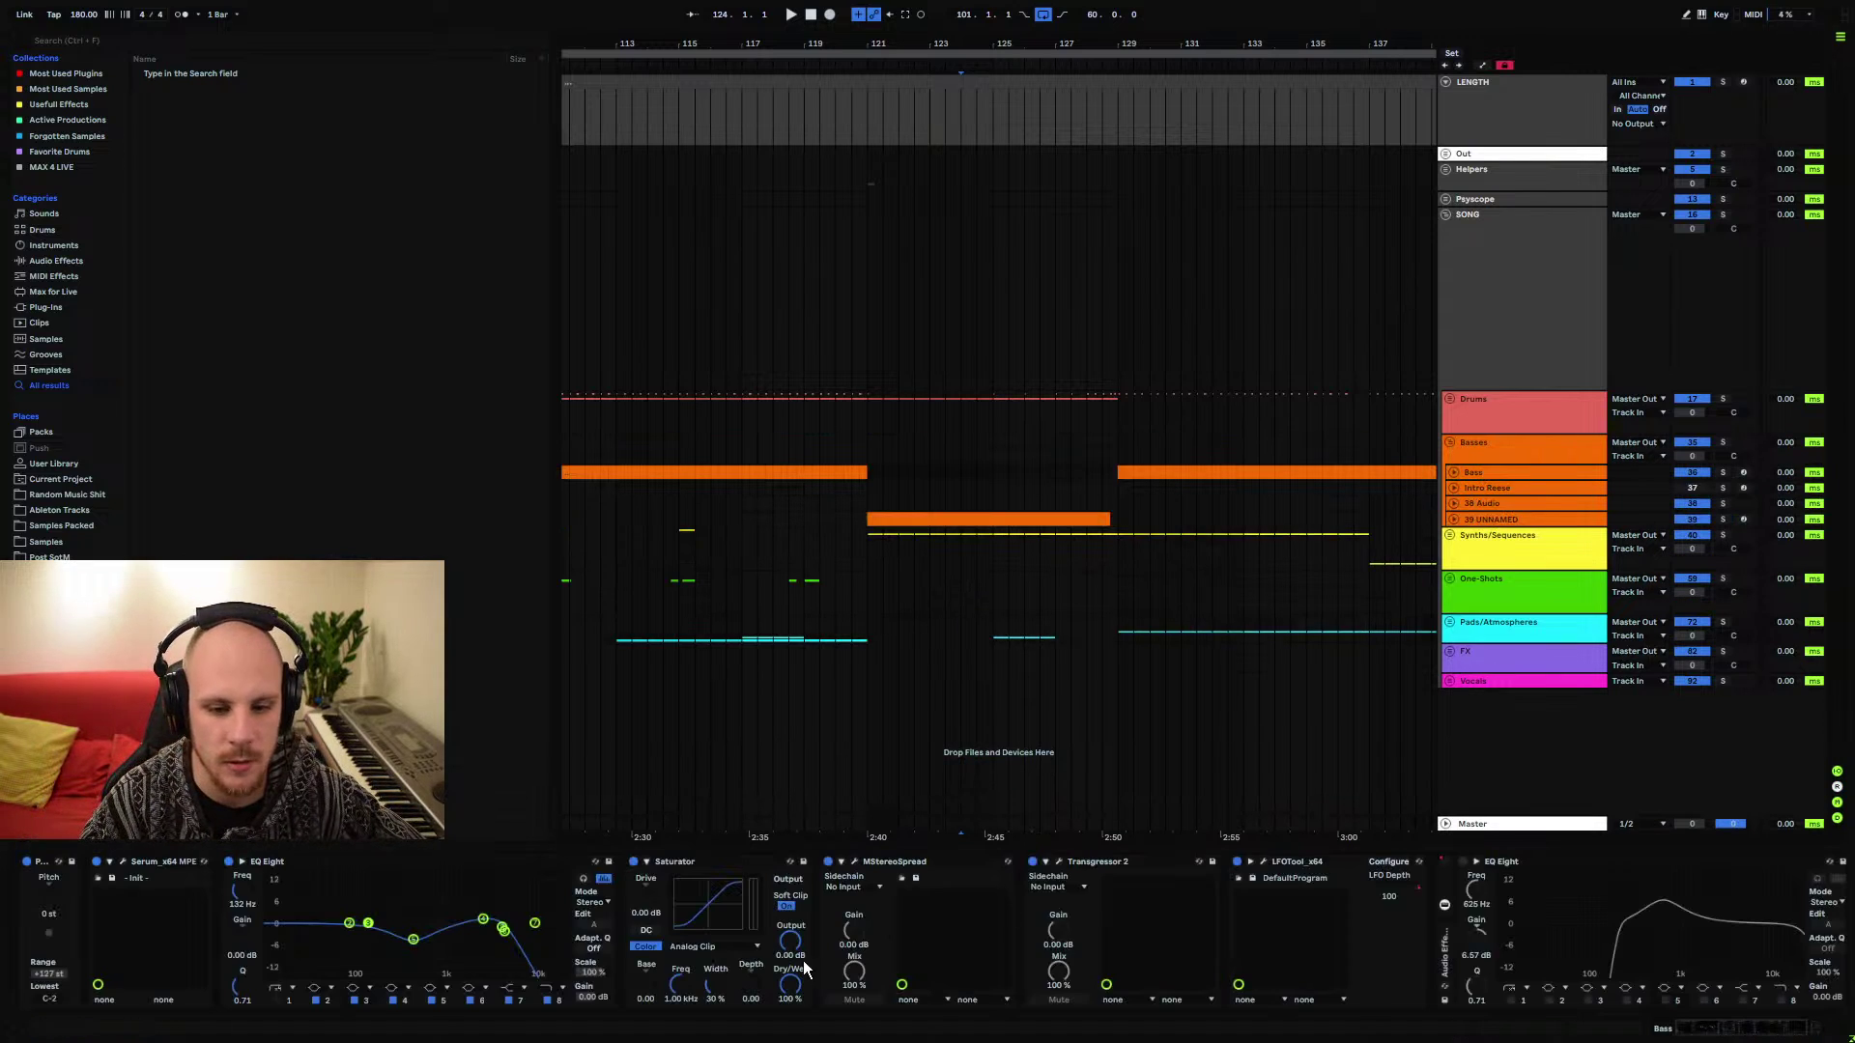
# Add Vitamin Stereo to the end of the Bass device chain and set its LO crossover to 67 and LM crossover to 388
pyautogui.hscroll(3, 1801, 954)
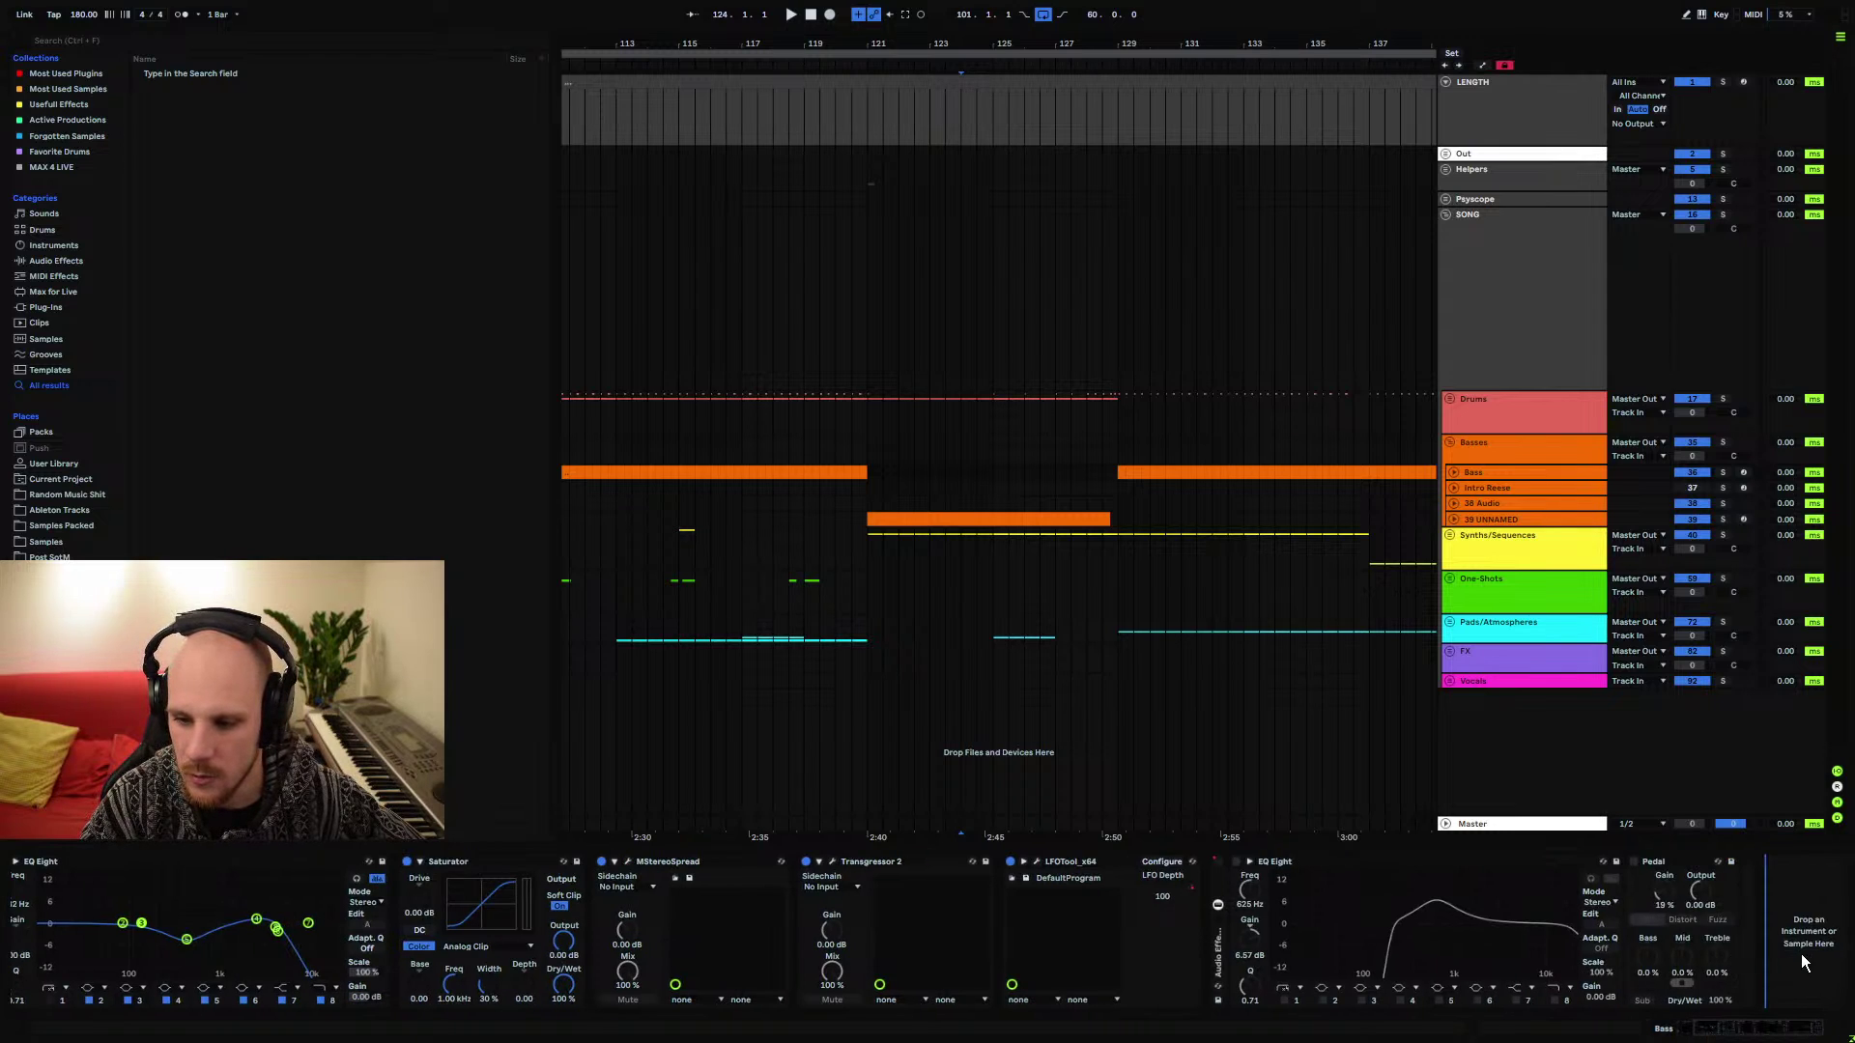
pyautogui.rightClick(1801, 953)
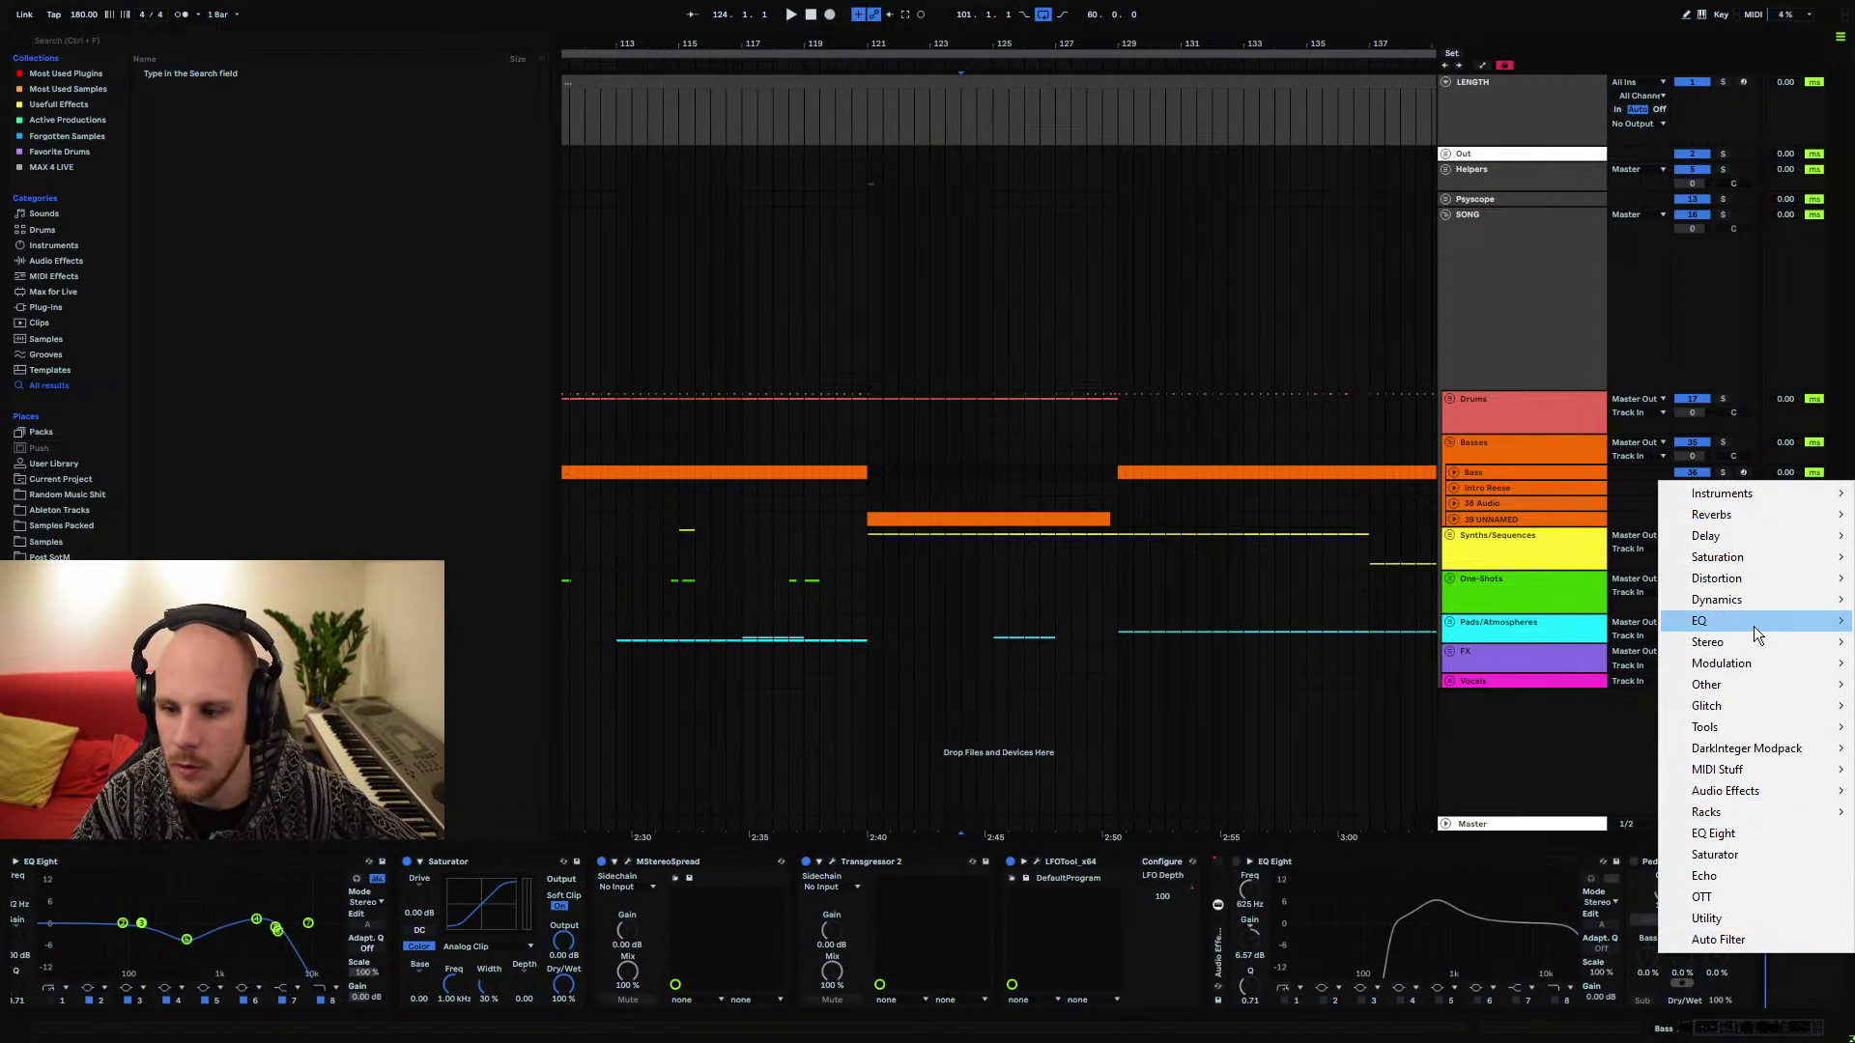
pyautogui.moveTo(1746, 666)
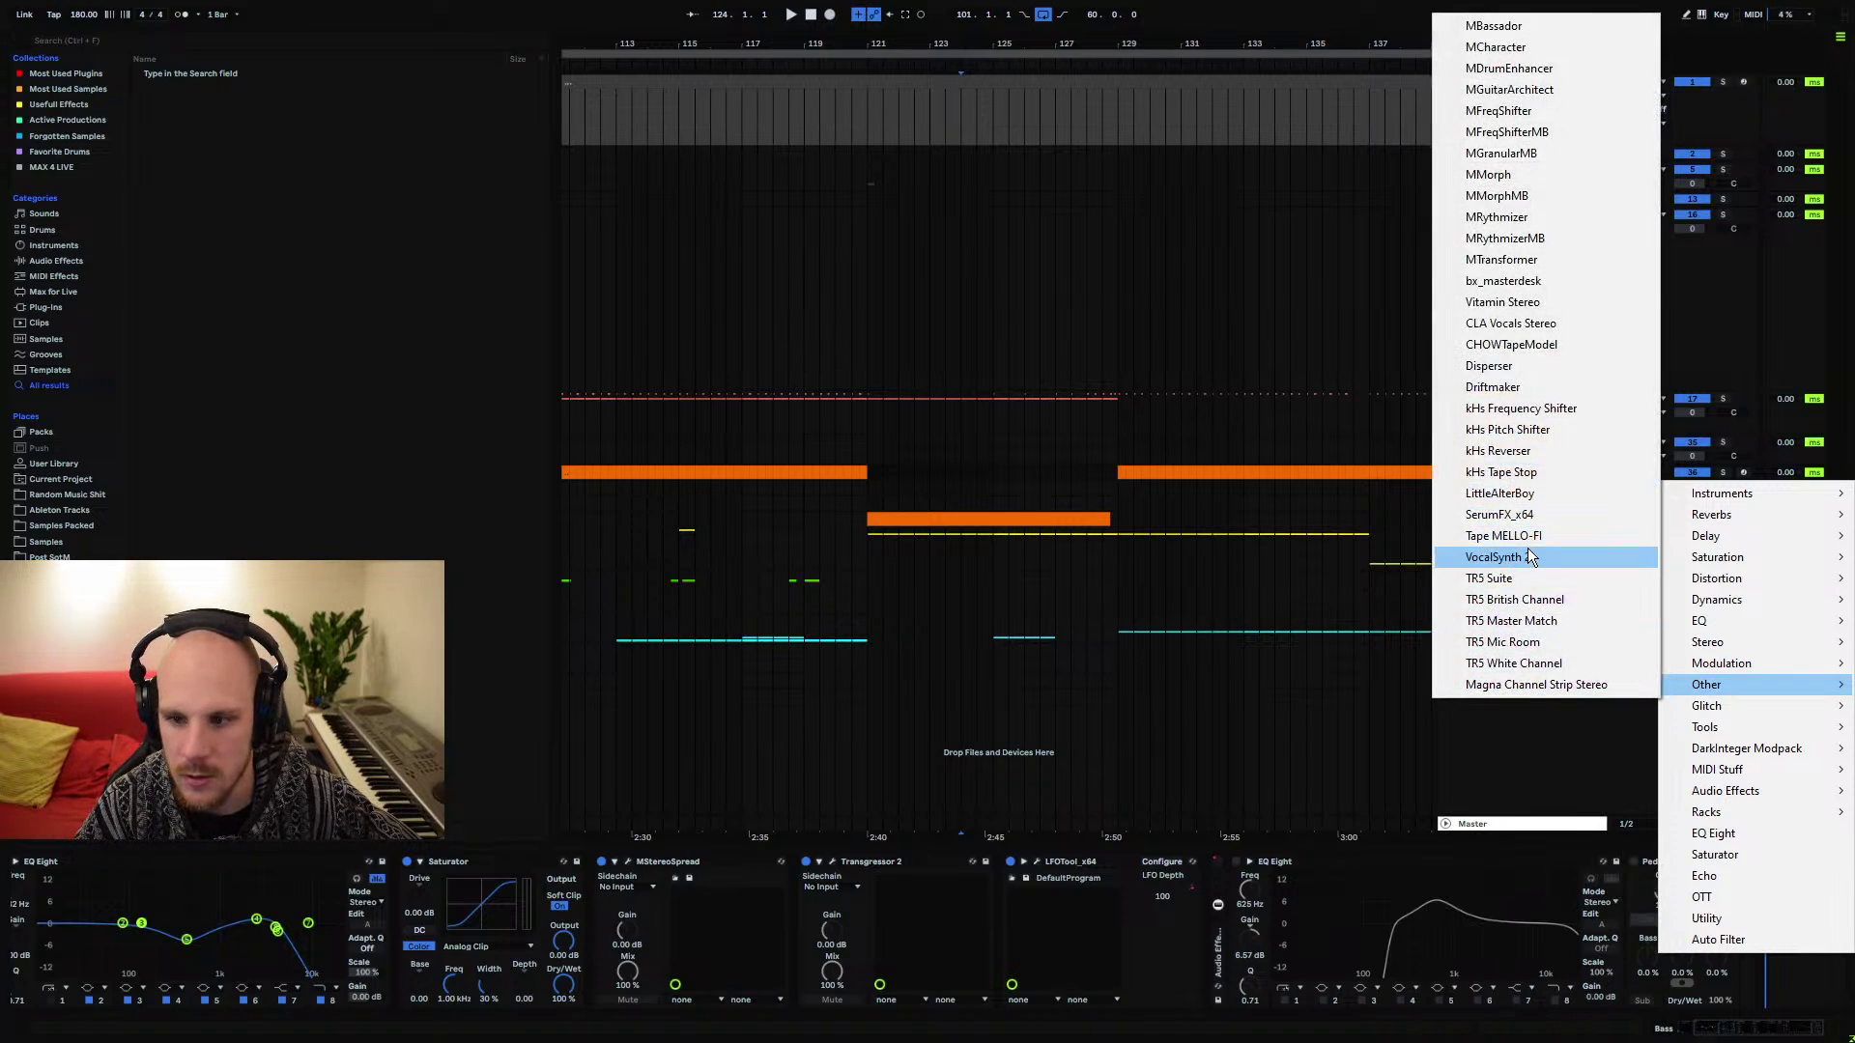
pyautogui.click(1502, 303)
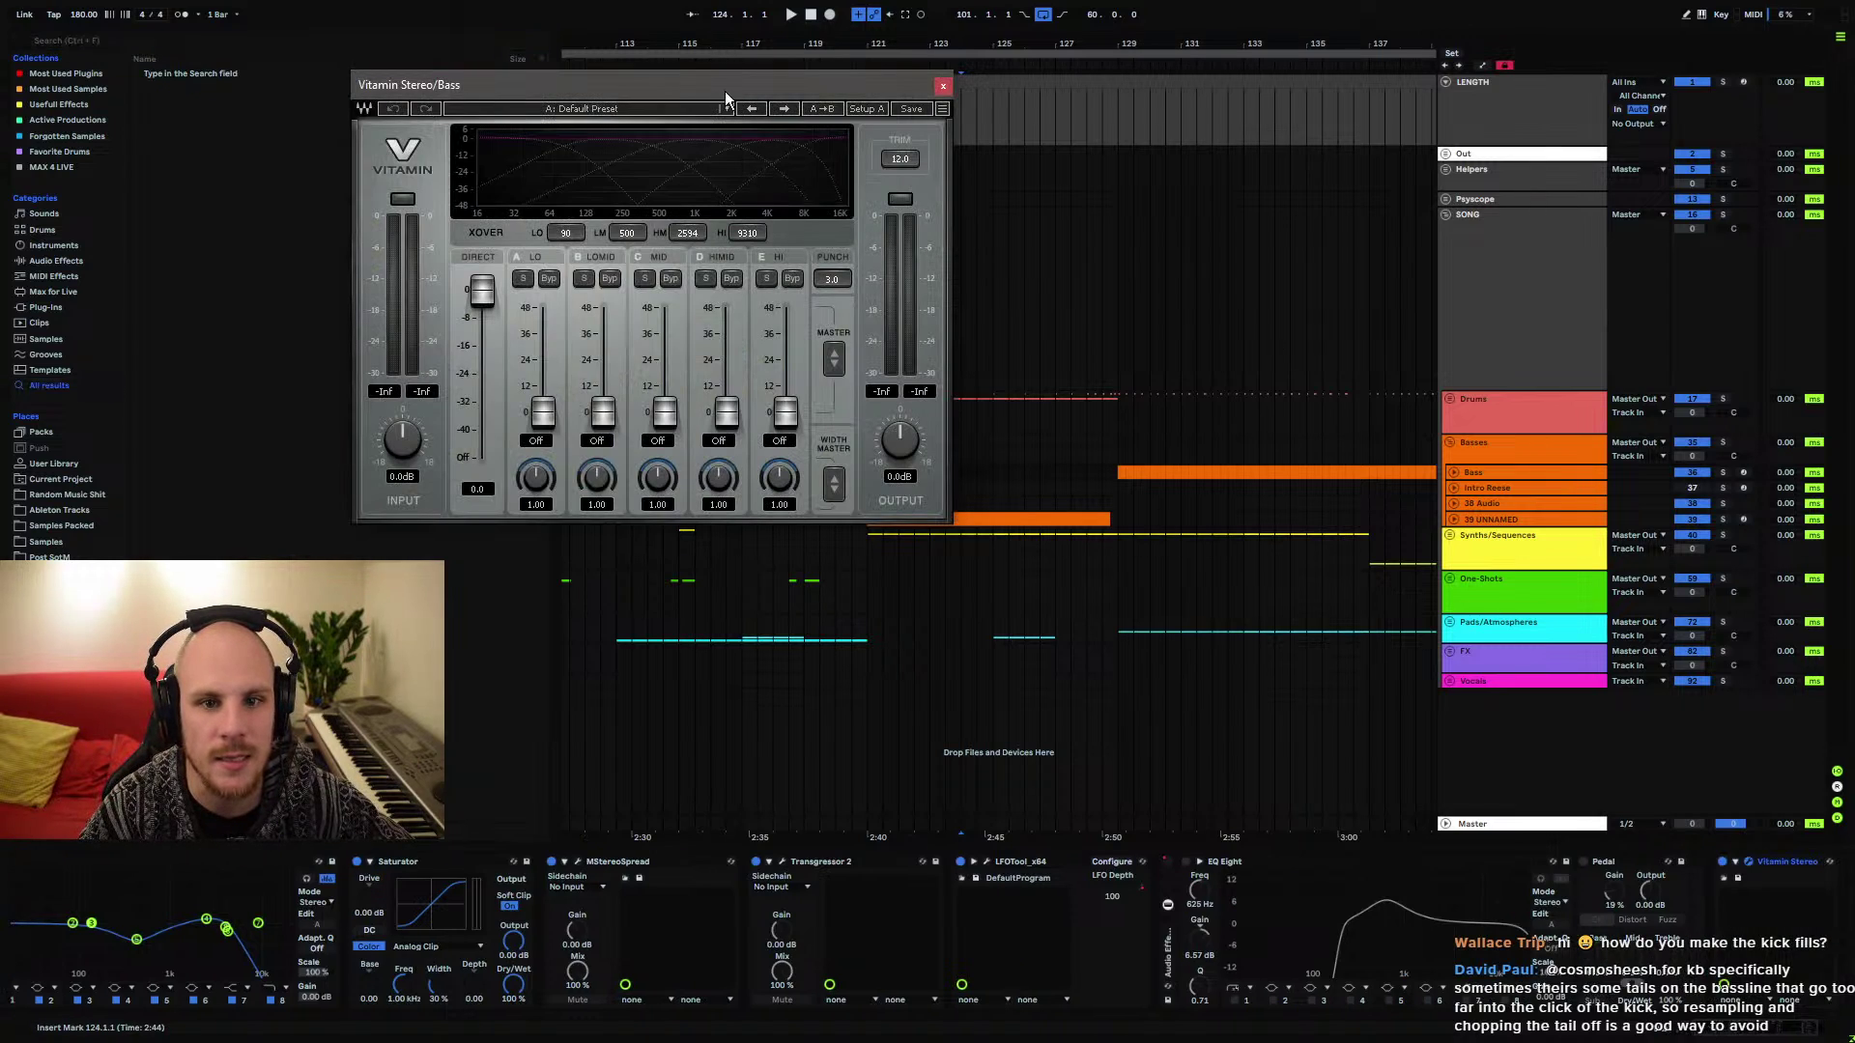
pyautogui.moveTo(725, 91); pyautogui.dragTo(1022, 111)
pyautogui.click(863, 253)
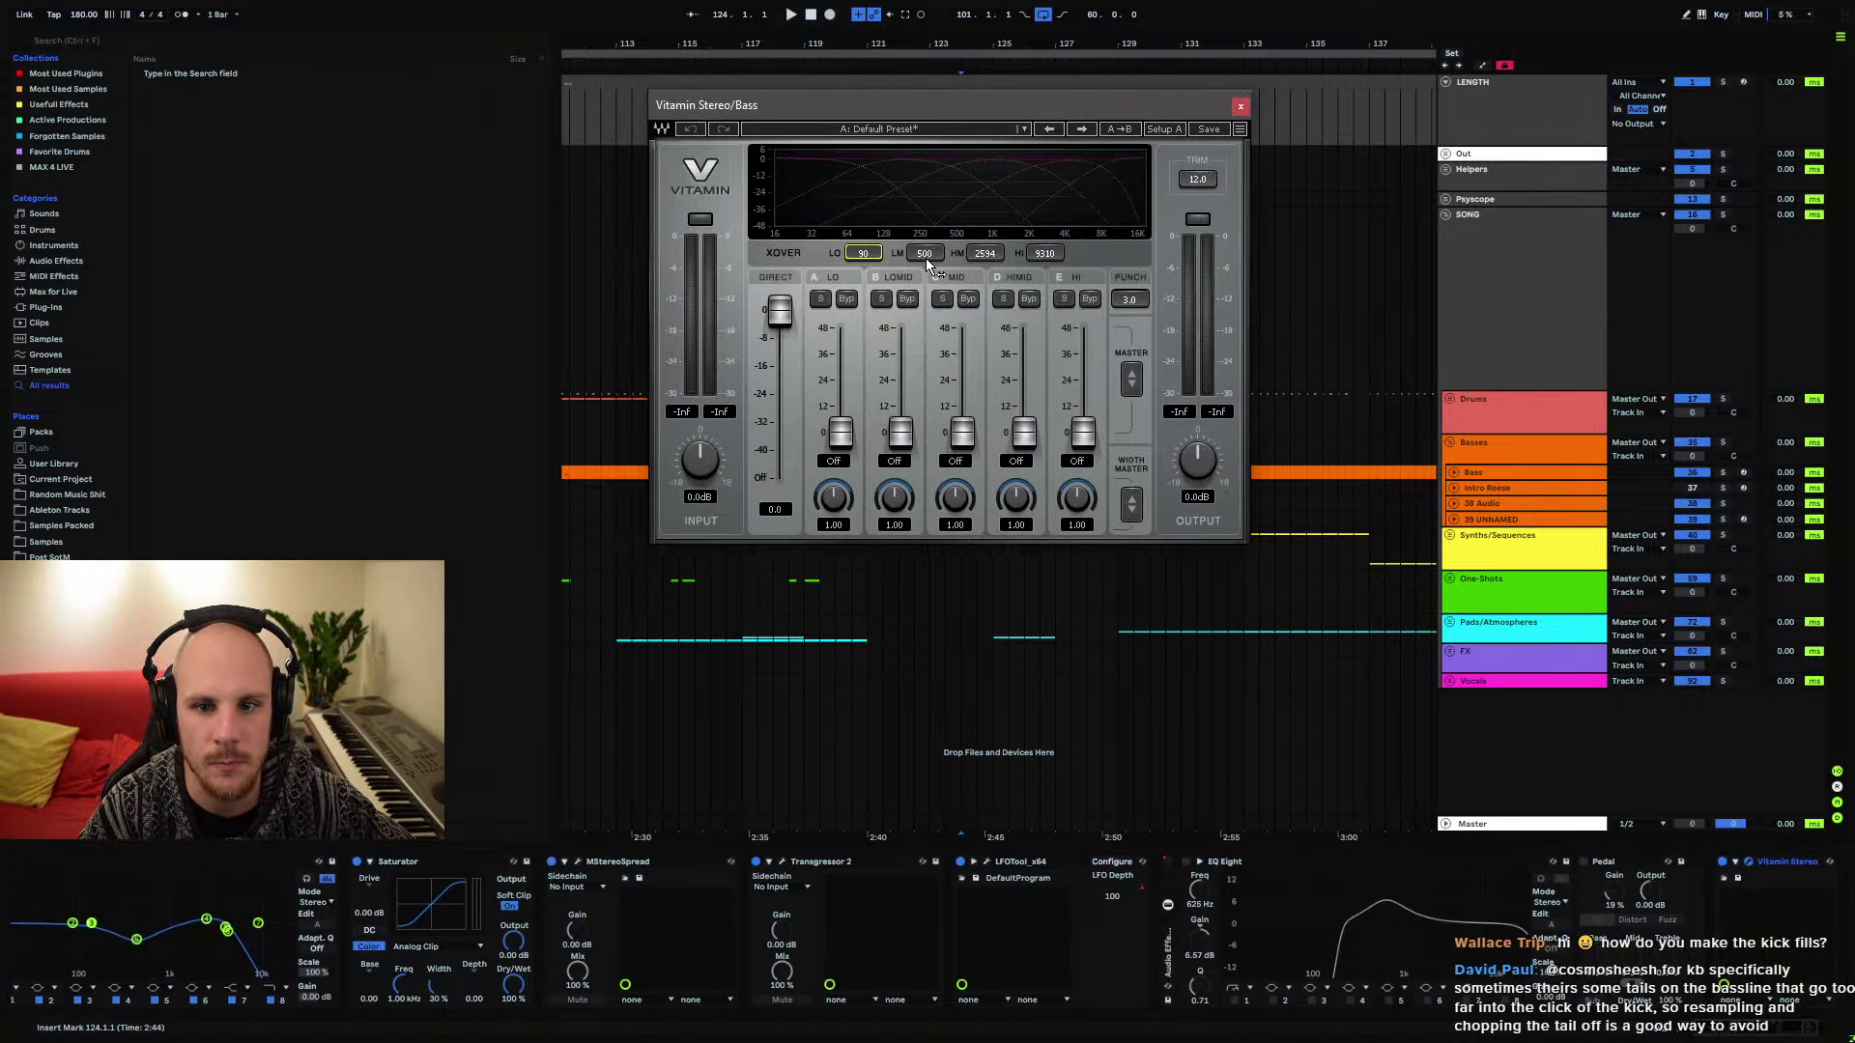
pyautogui.moveTo(926, 263); pyautogui.dragTo(952, 358)
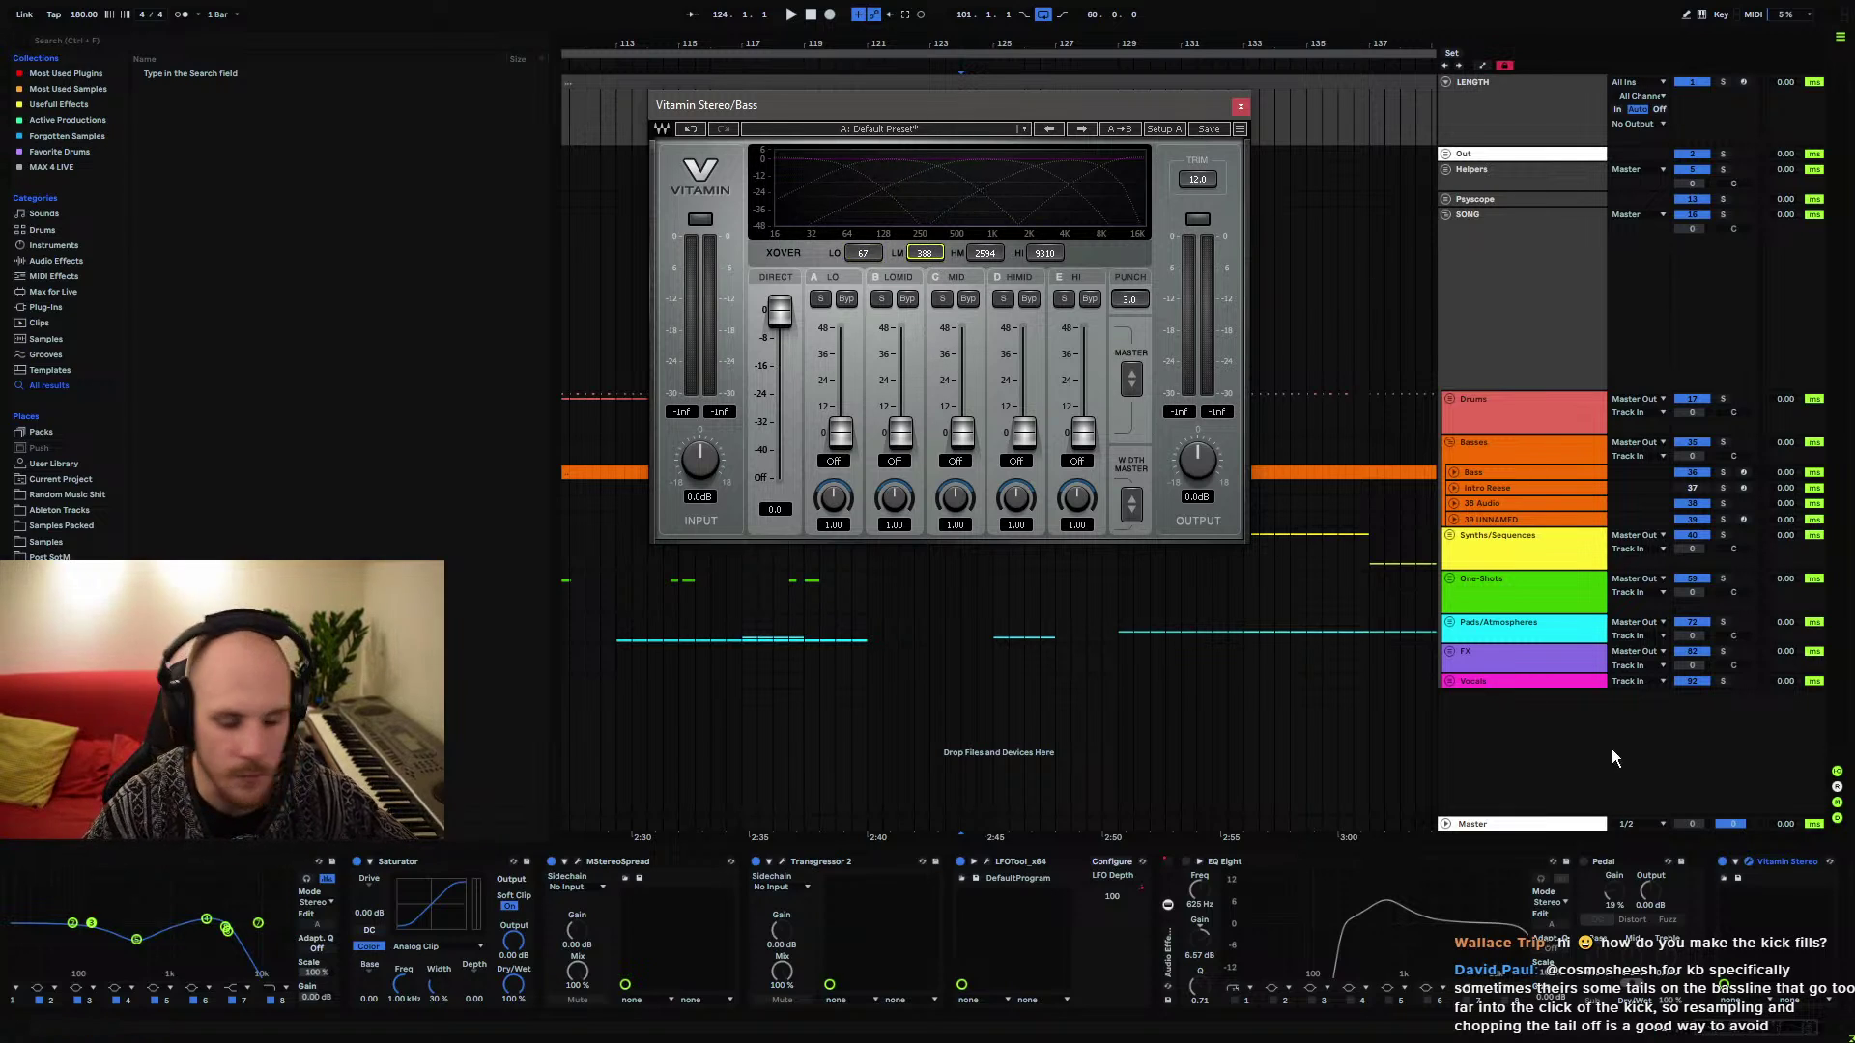
# Close the Vitamin Stereo window and delete the plugin from the Bass track
pyautogui.click(1784, 865)
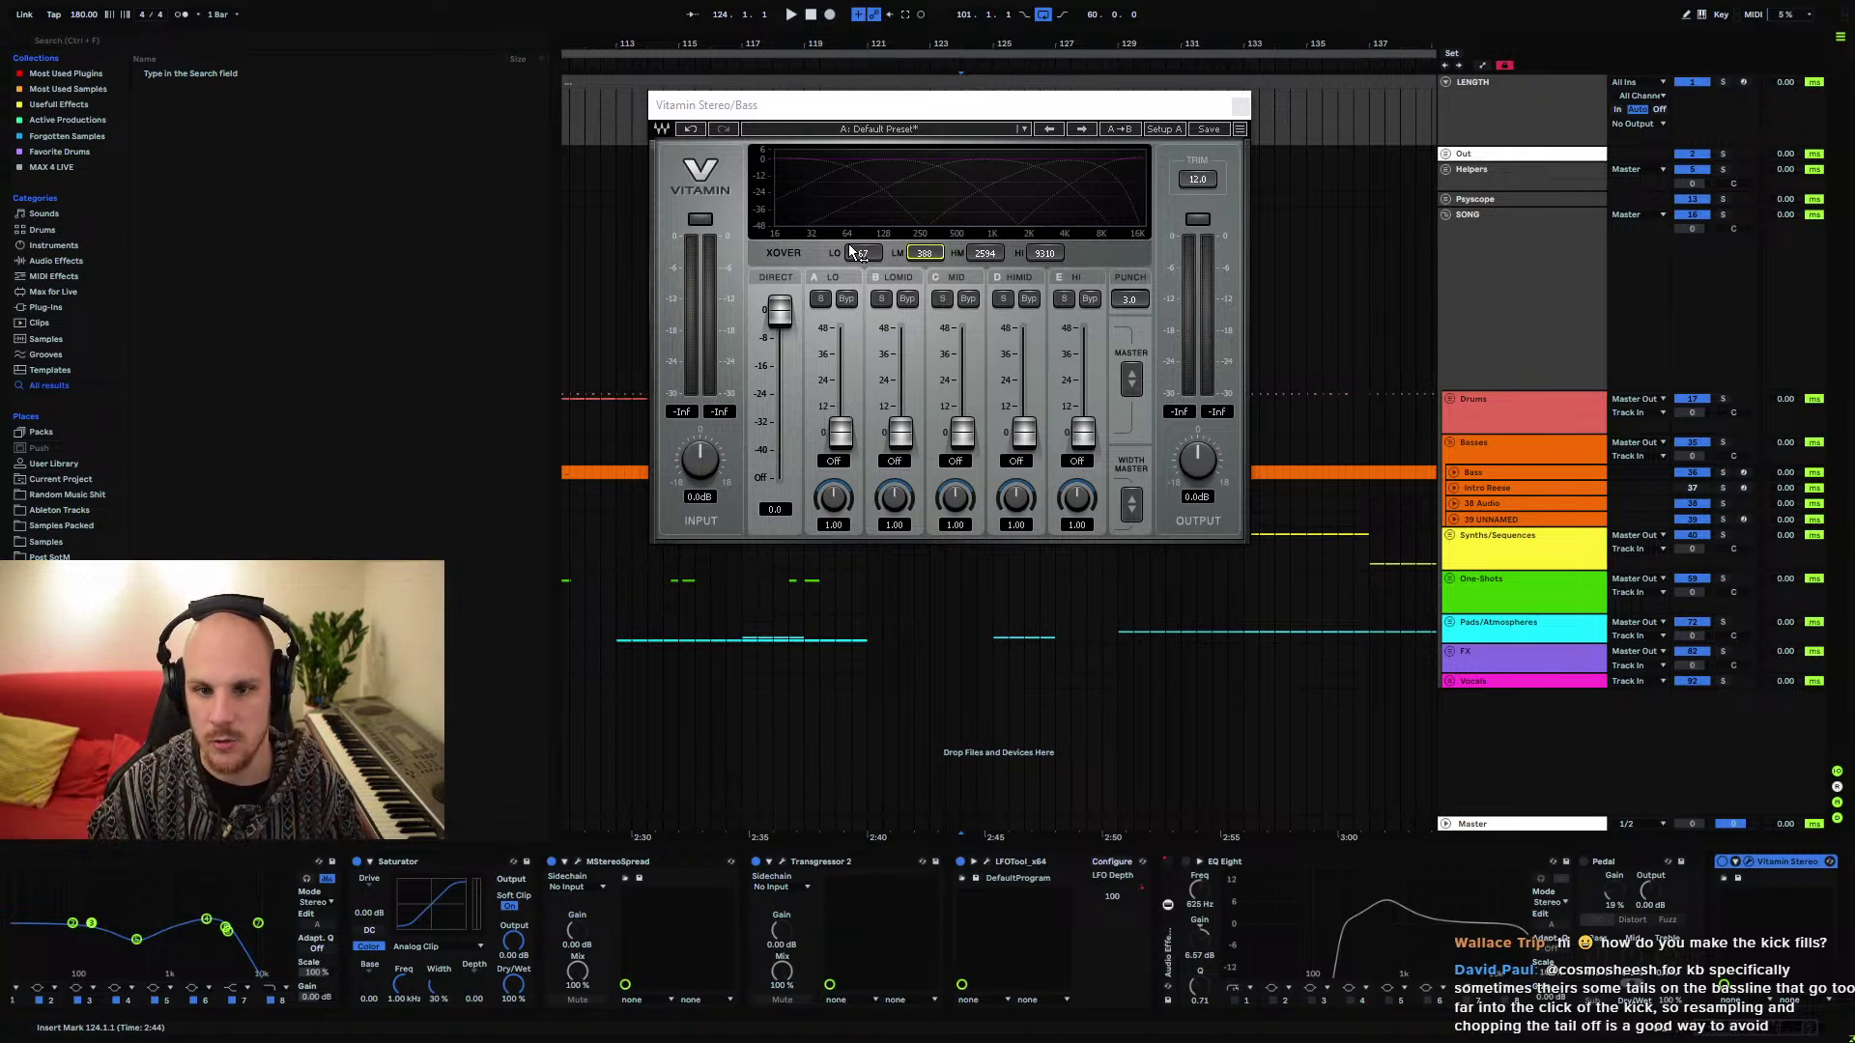
pyautogui.click(1239, 104)
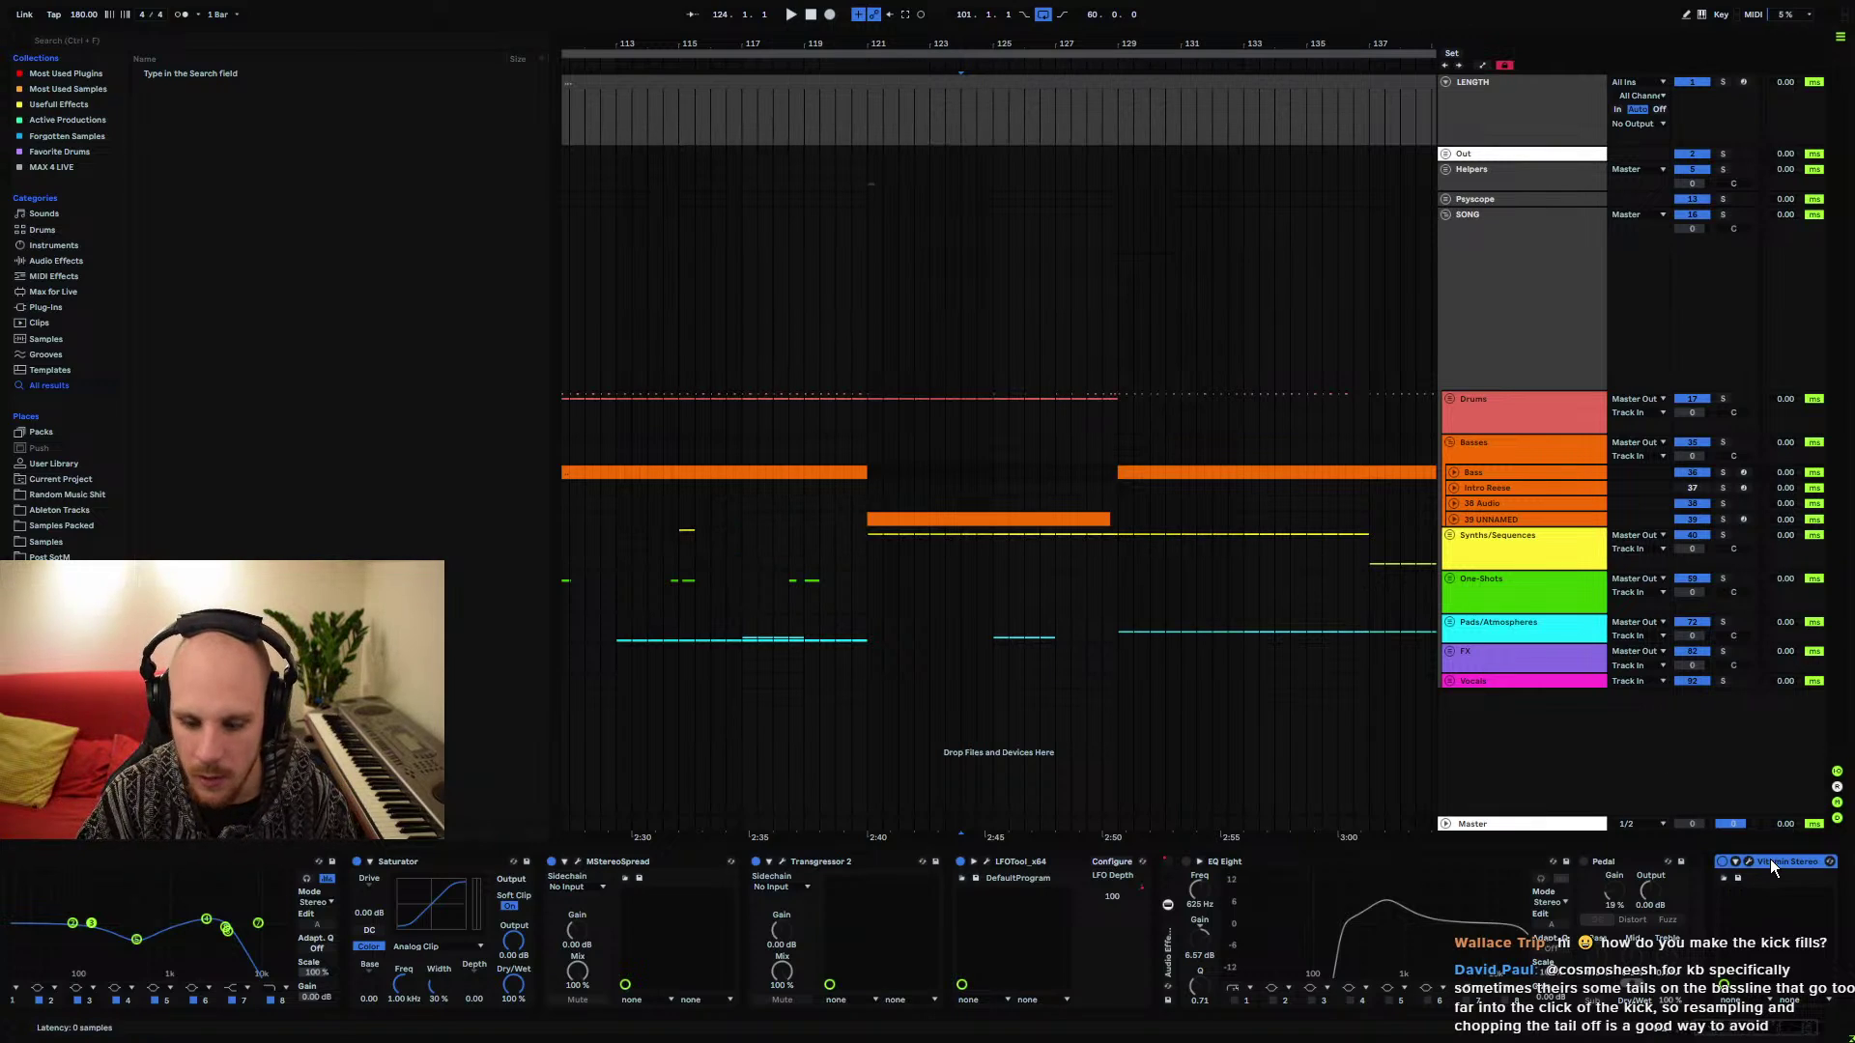
pyautogui.press('Delete')
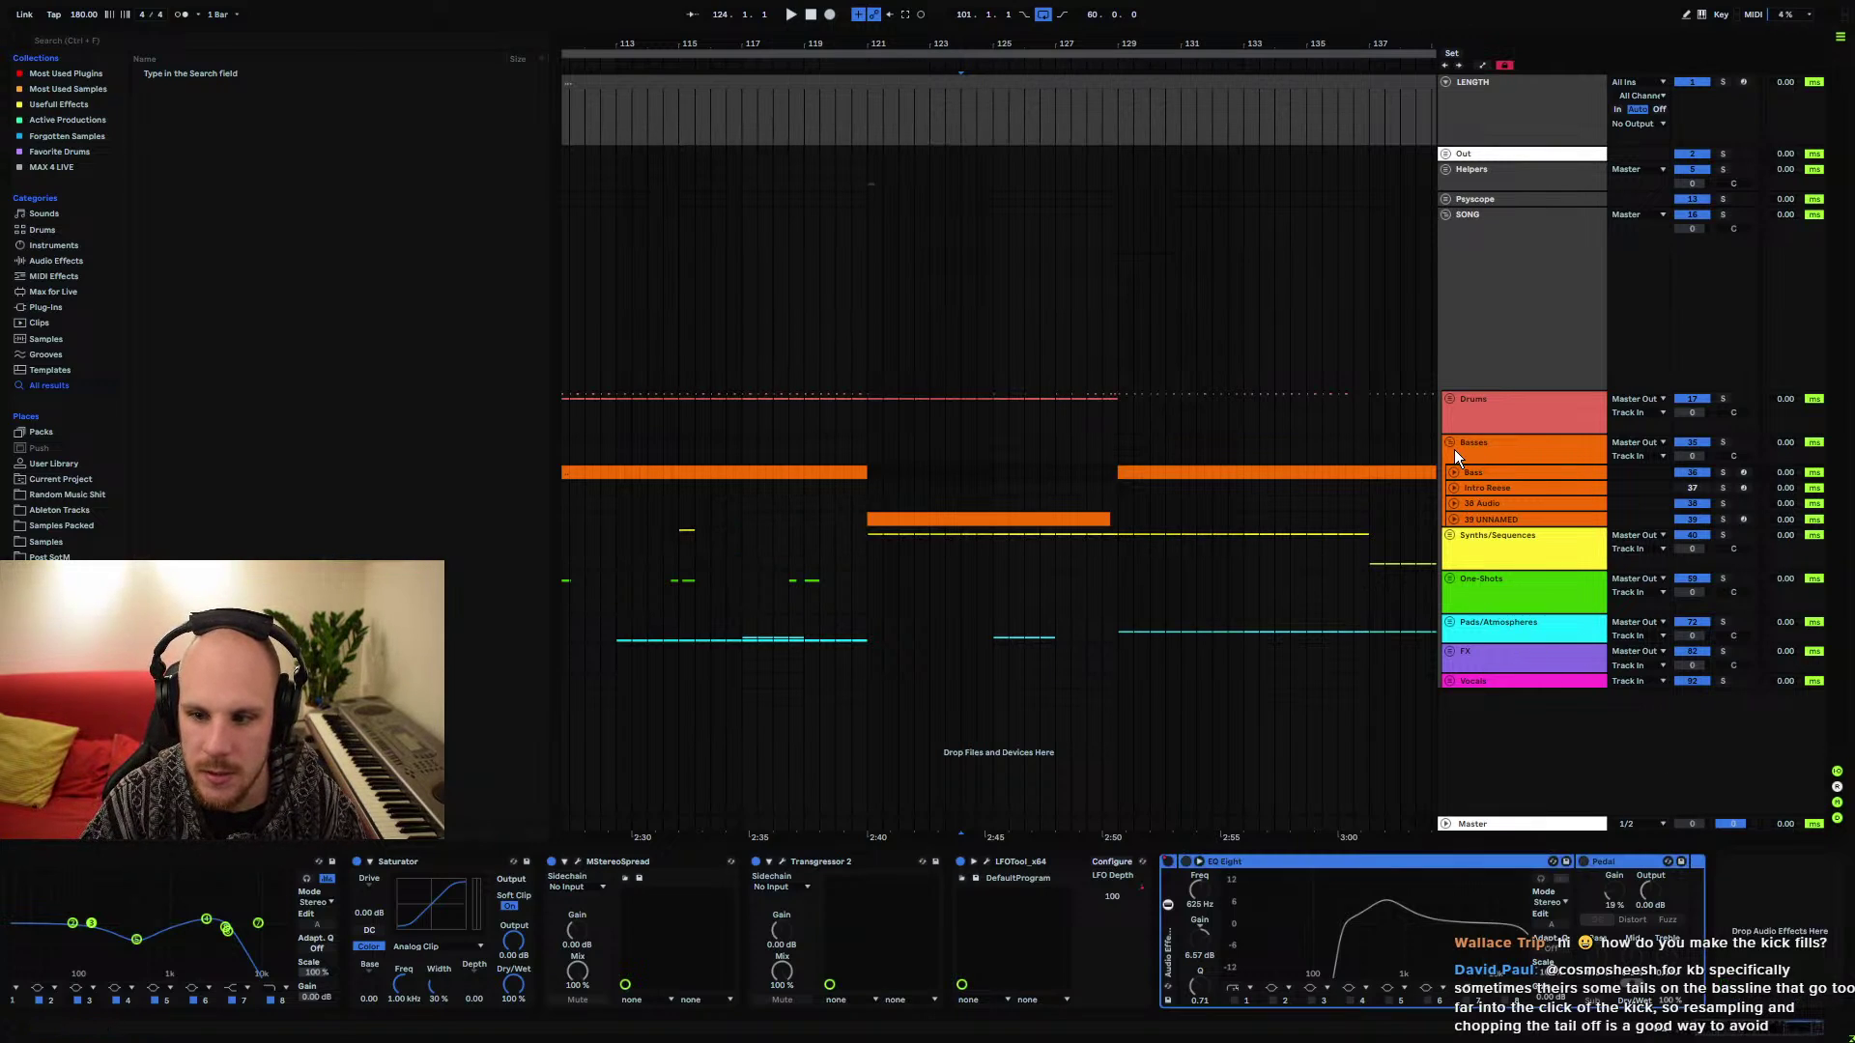
# Unfold the Bass track and examine its notes up close between 129.2 and 129.3
pyautogui.click(1471, 474)
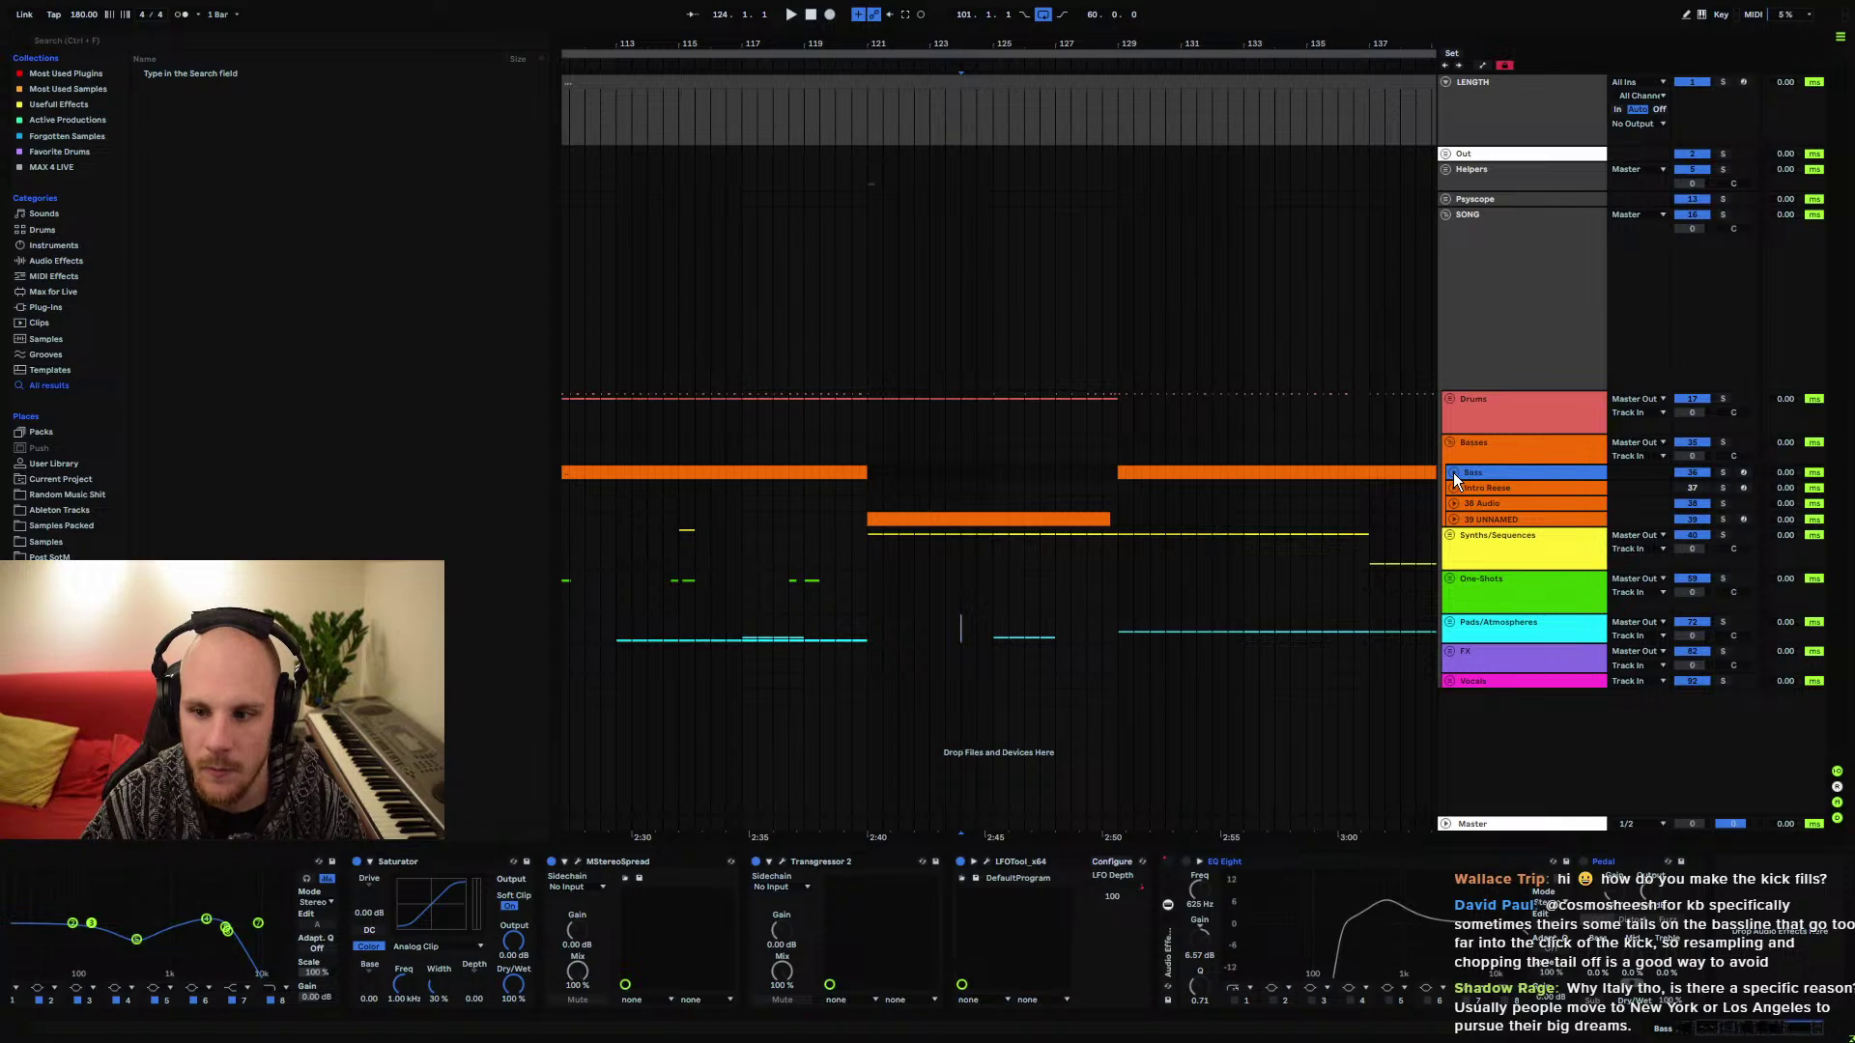
pyautogui.click(1453, 472)
pyautogui.scroll(10, 1144, 132)
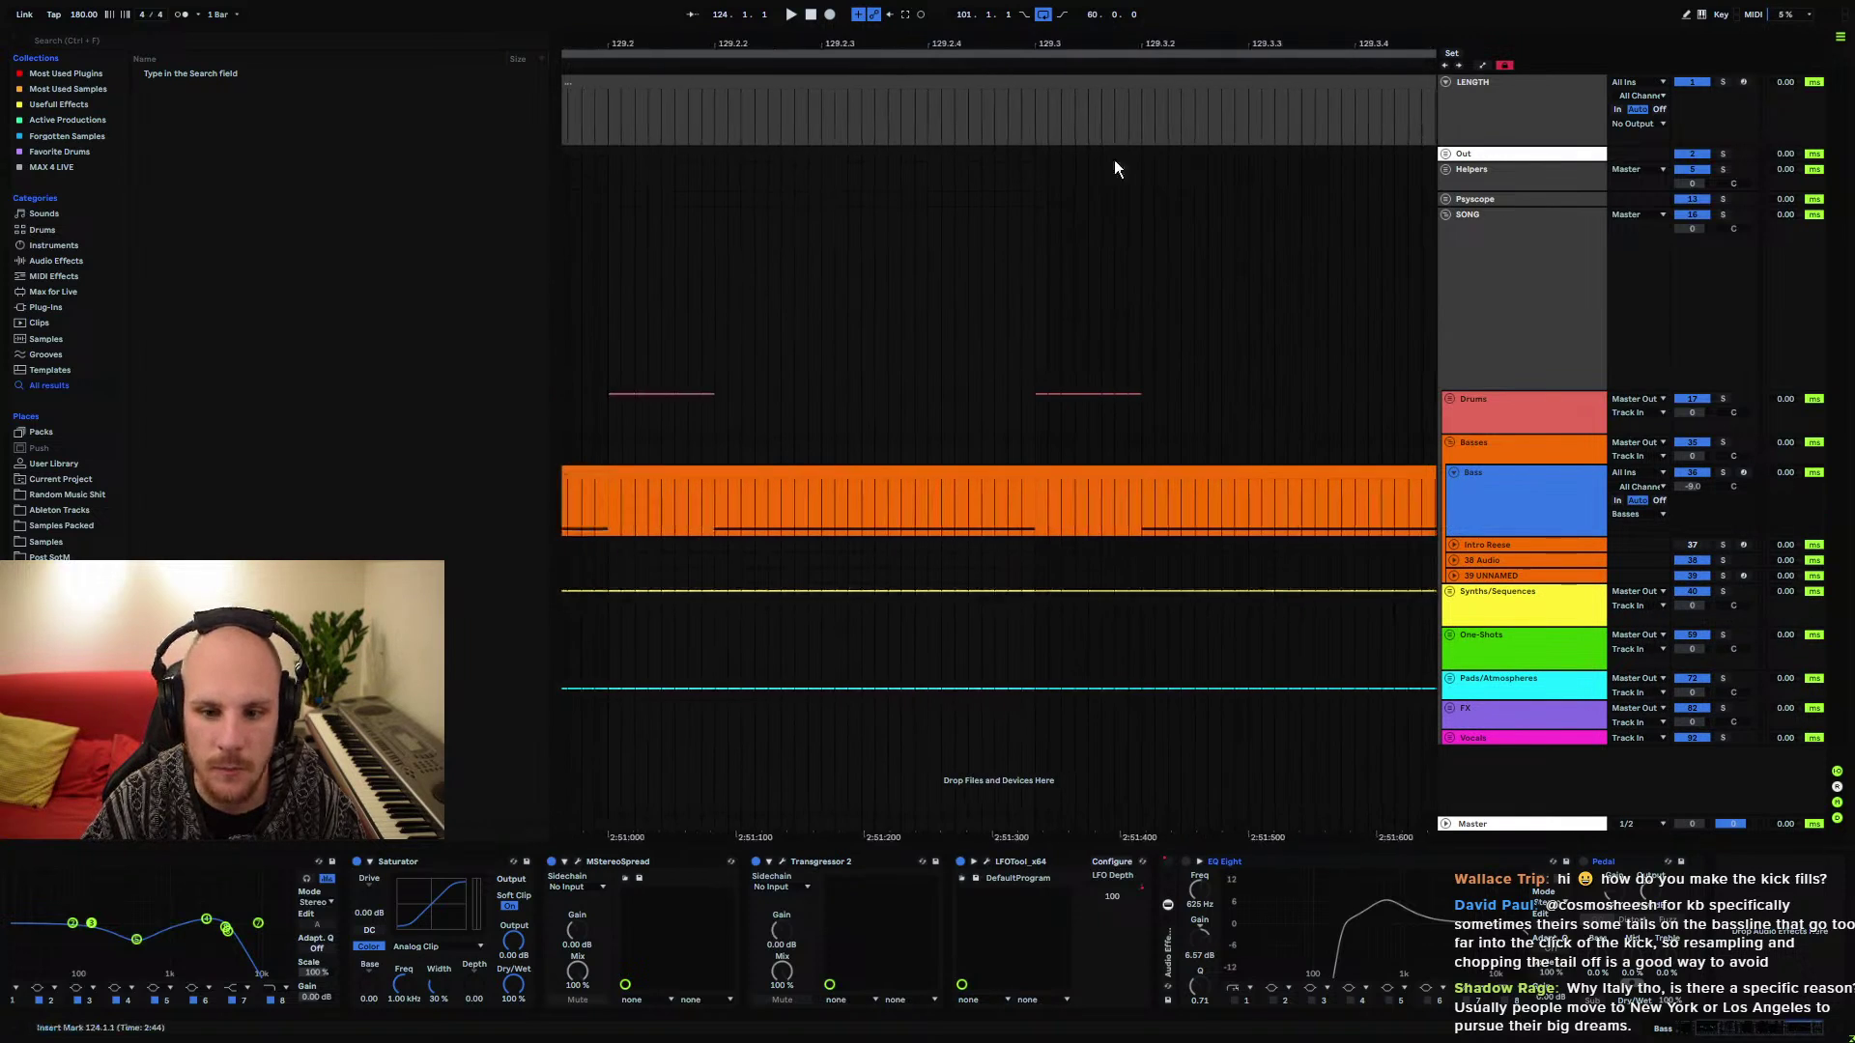
pyautogui.click(925, 498)
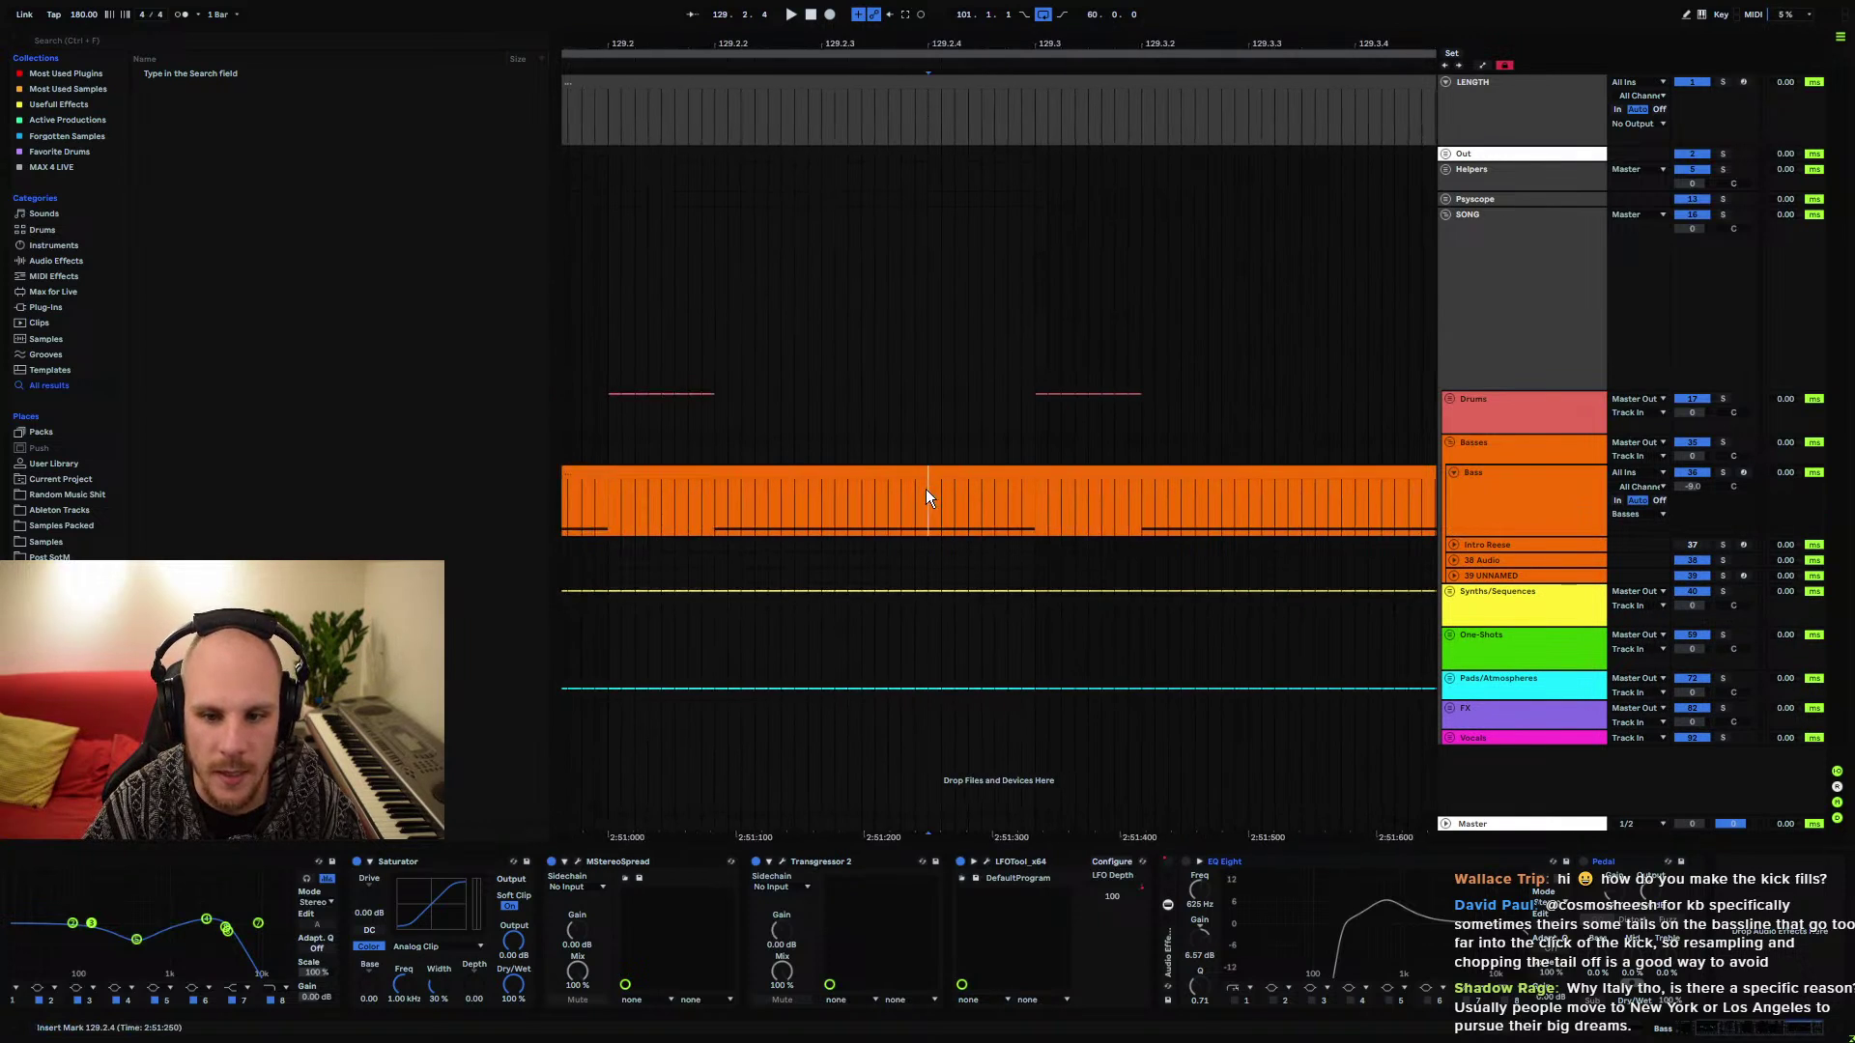
pyautogui.click(1034, 512)
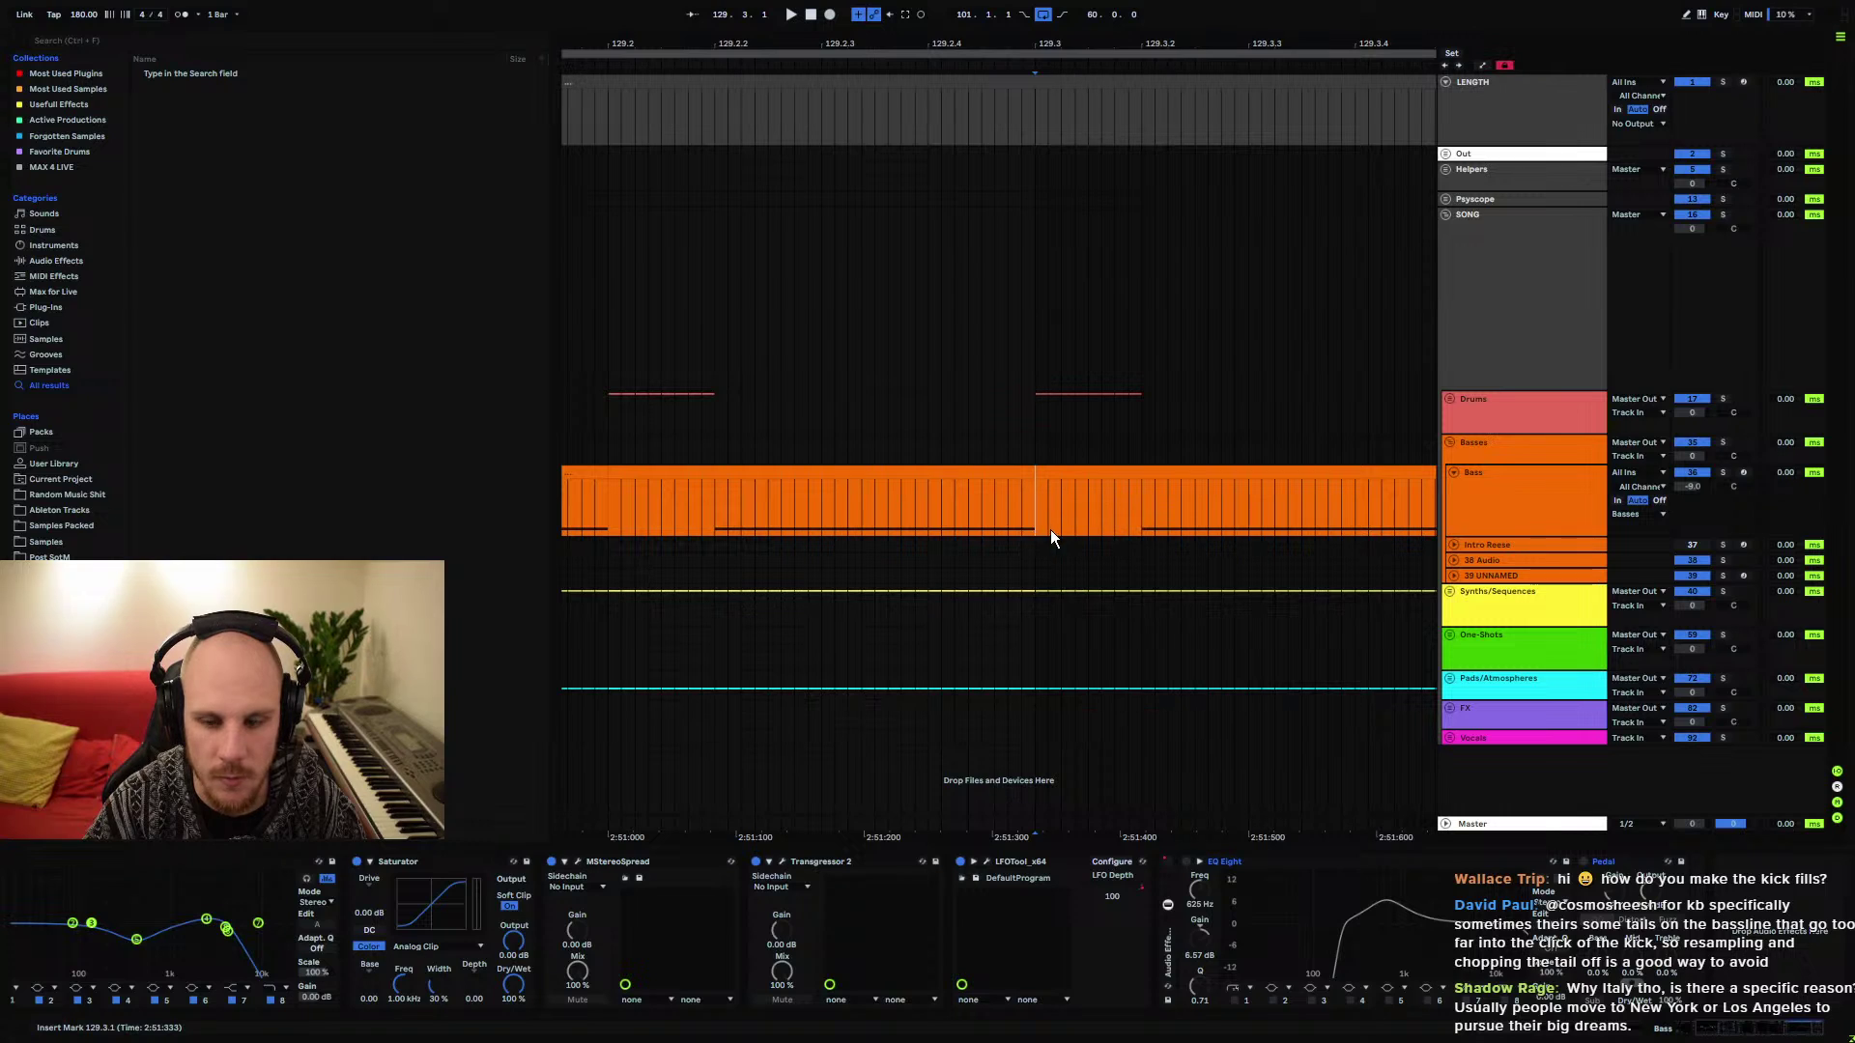
pyautogui.click(1115, 502)
pyautogui.moveTo(954, 512); pyautogui.dragTo(943, 512)
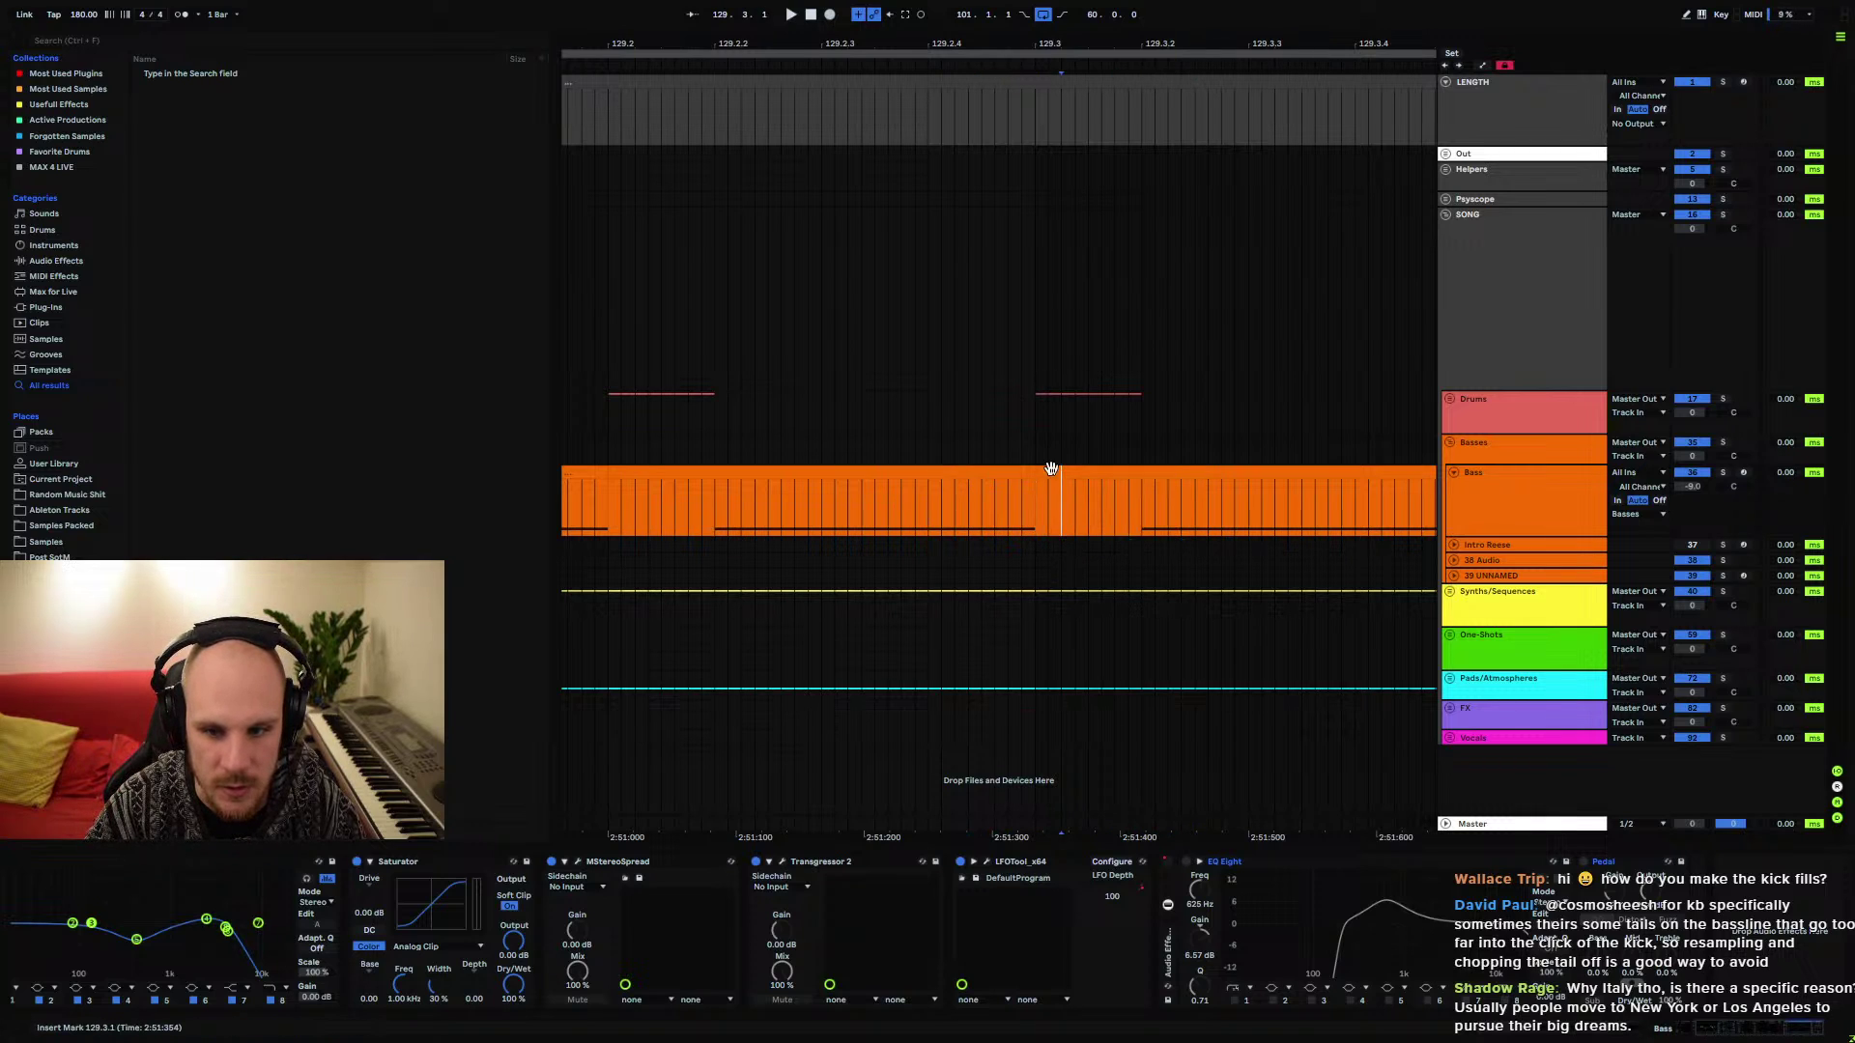
# Expand the Drums group and unfold the Kick track to show the kick waveforms
pyautogui.click(1450, 399)
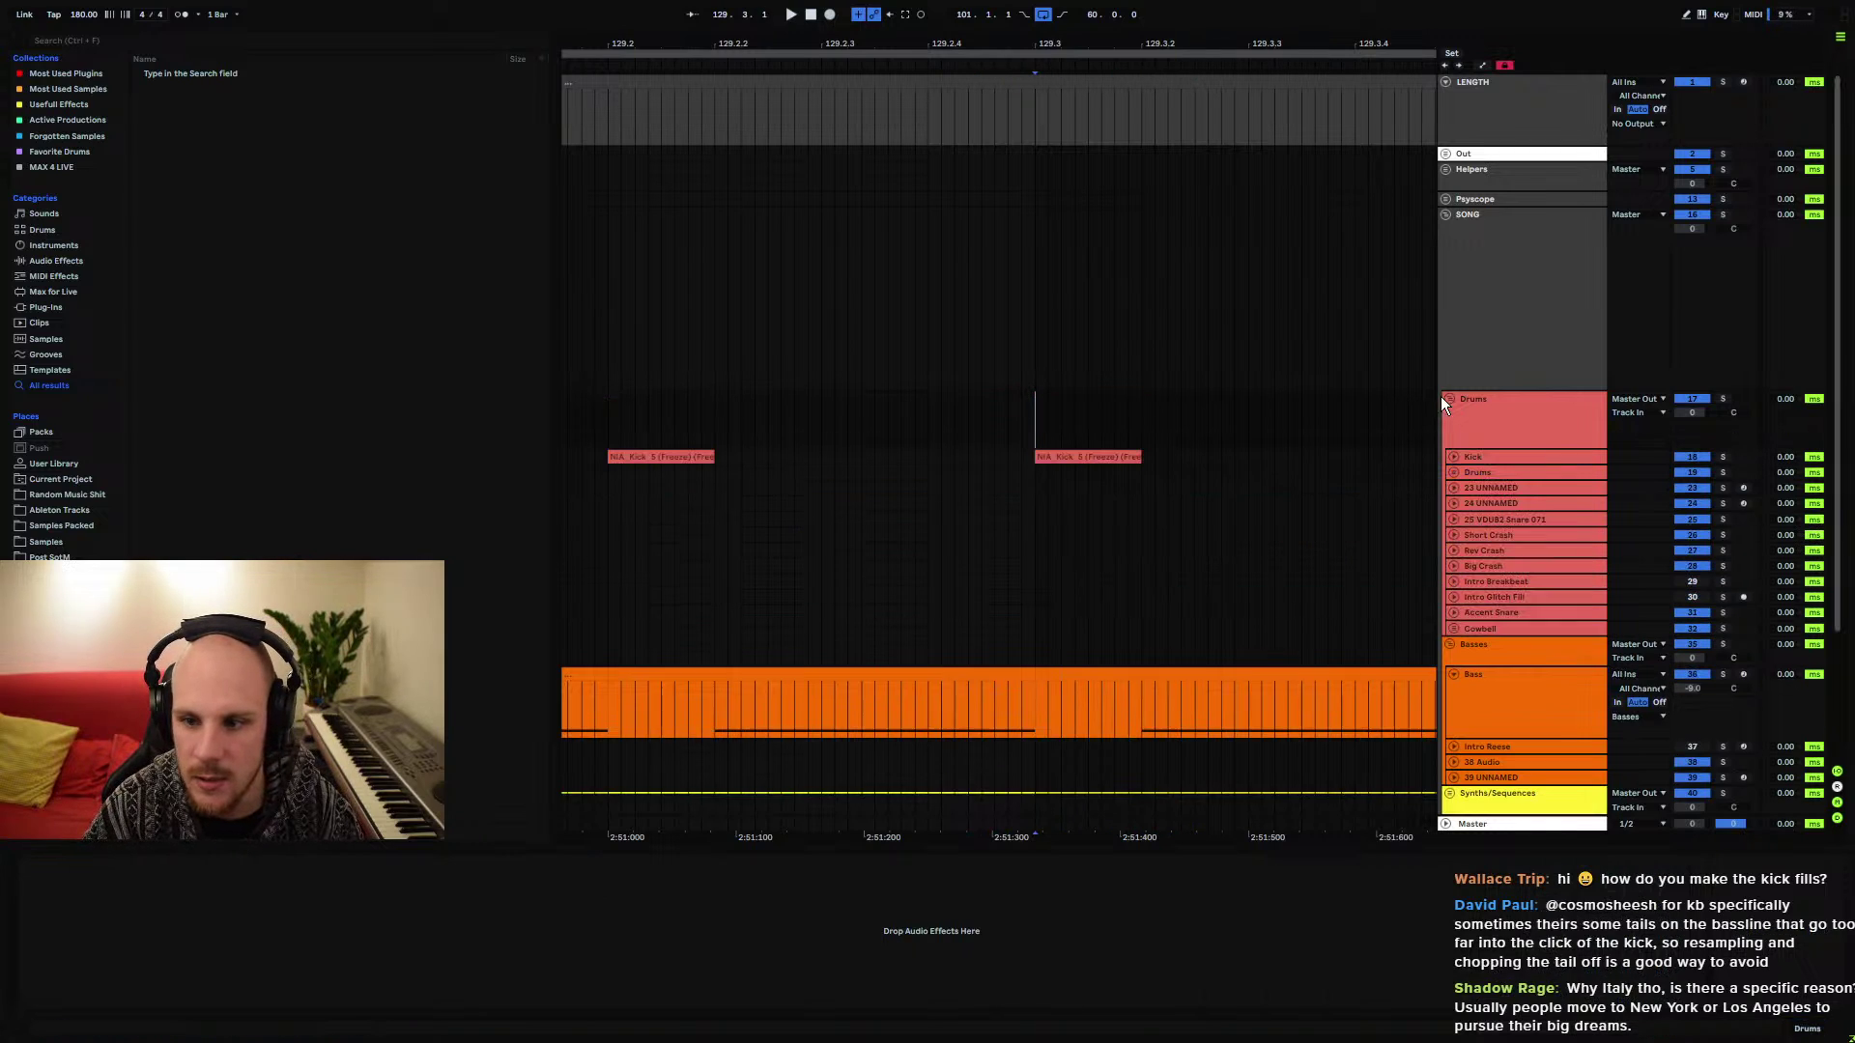
pyautogui.click(1441, 458)
pyautogui.click(1453, 457)
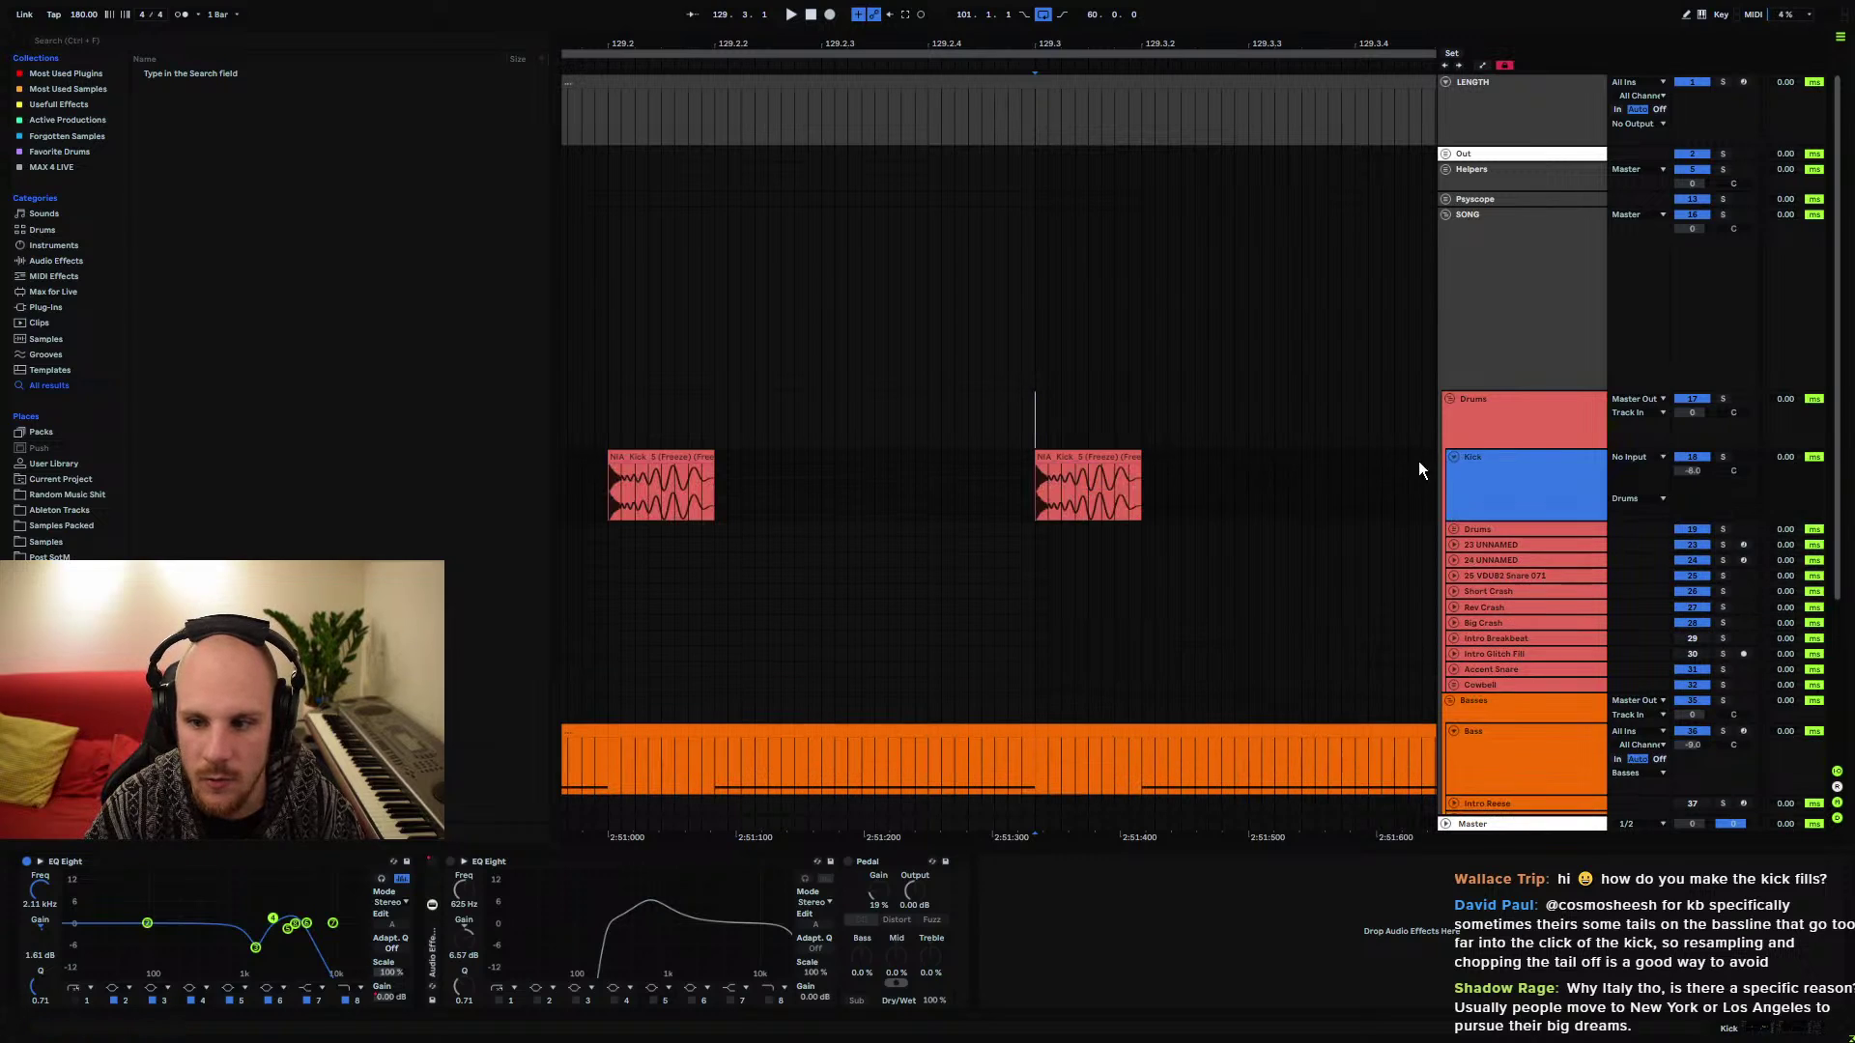
# Compare the end of the bass note before 129.3 with the start of the kick at 129.3.1
pyautogui.click(1047, 490)
pyautogui.scroll(-3, 1026, 579)
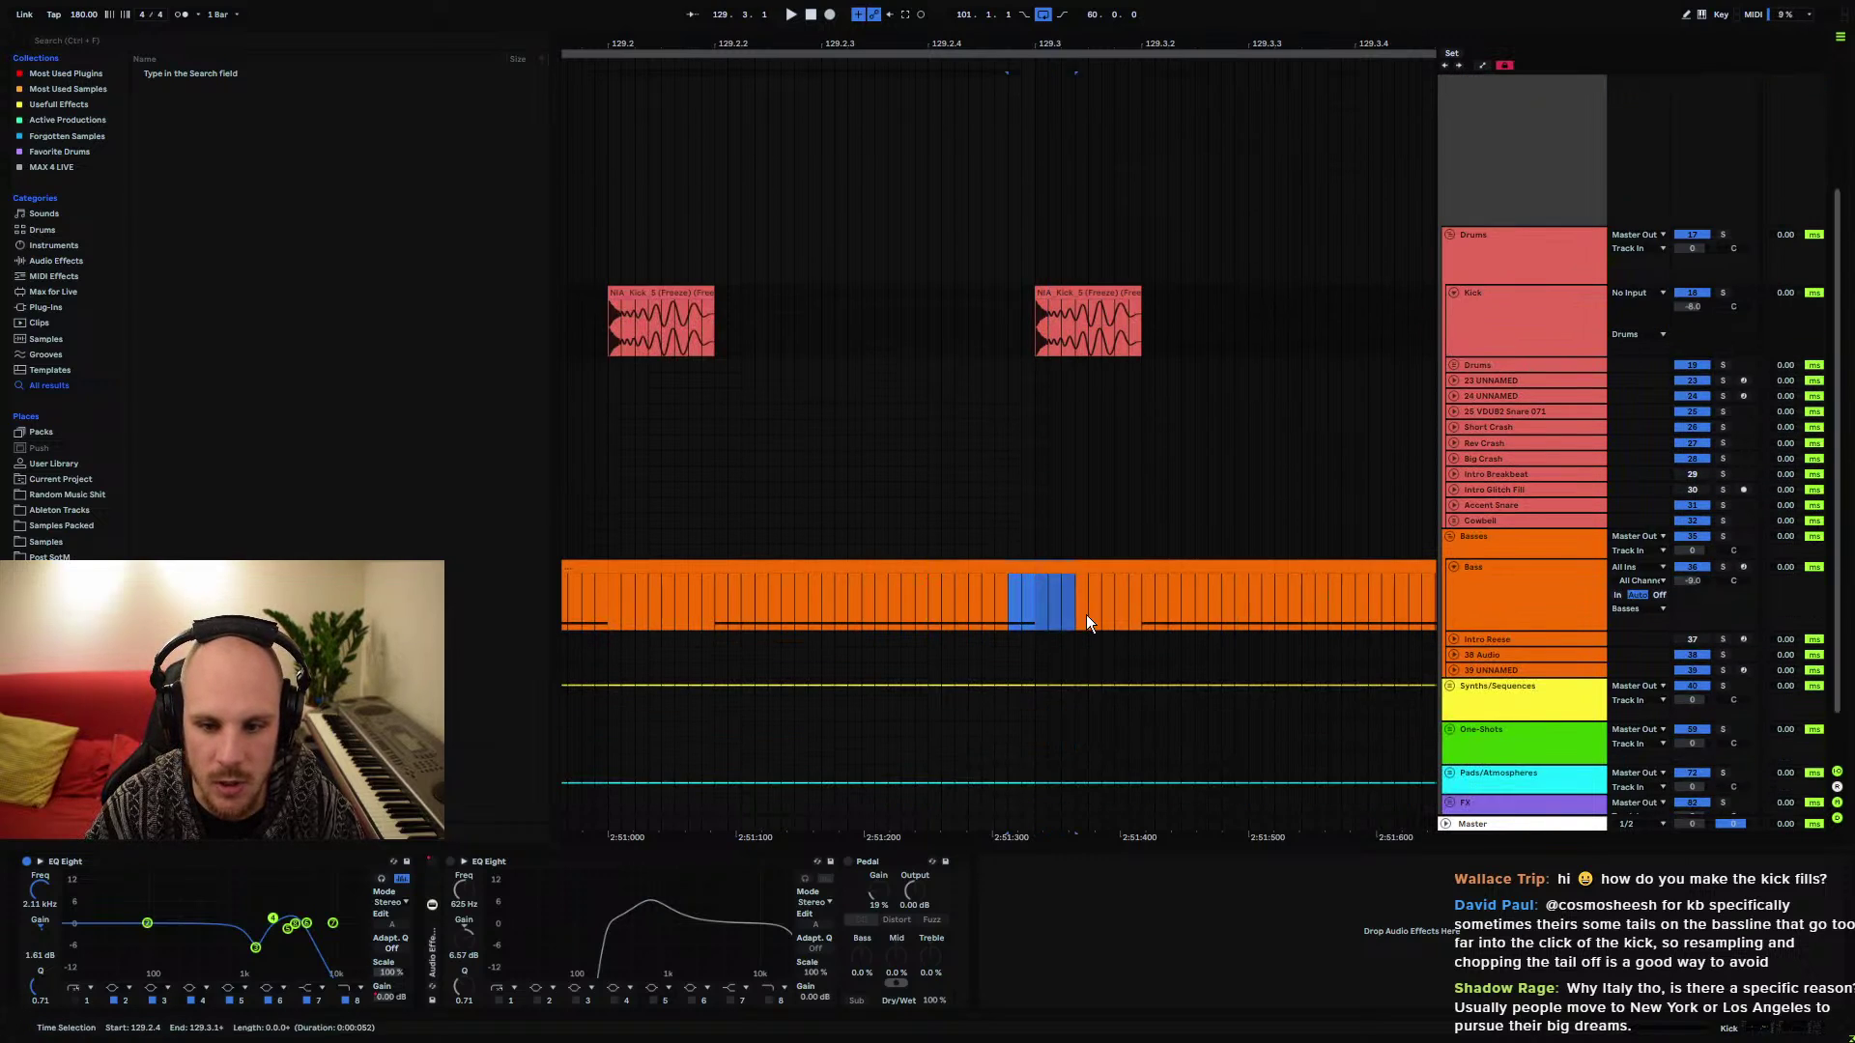
pyautogui.moveTo(1022, 615); pyautogui.dragTo(910, 604)
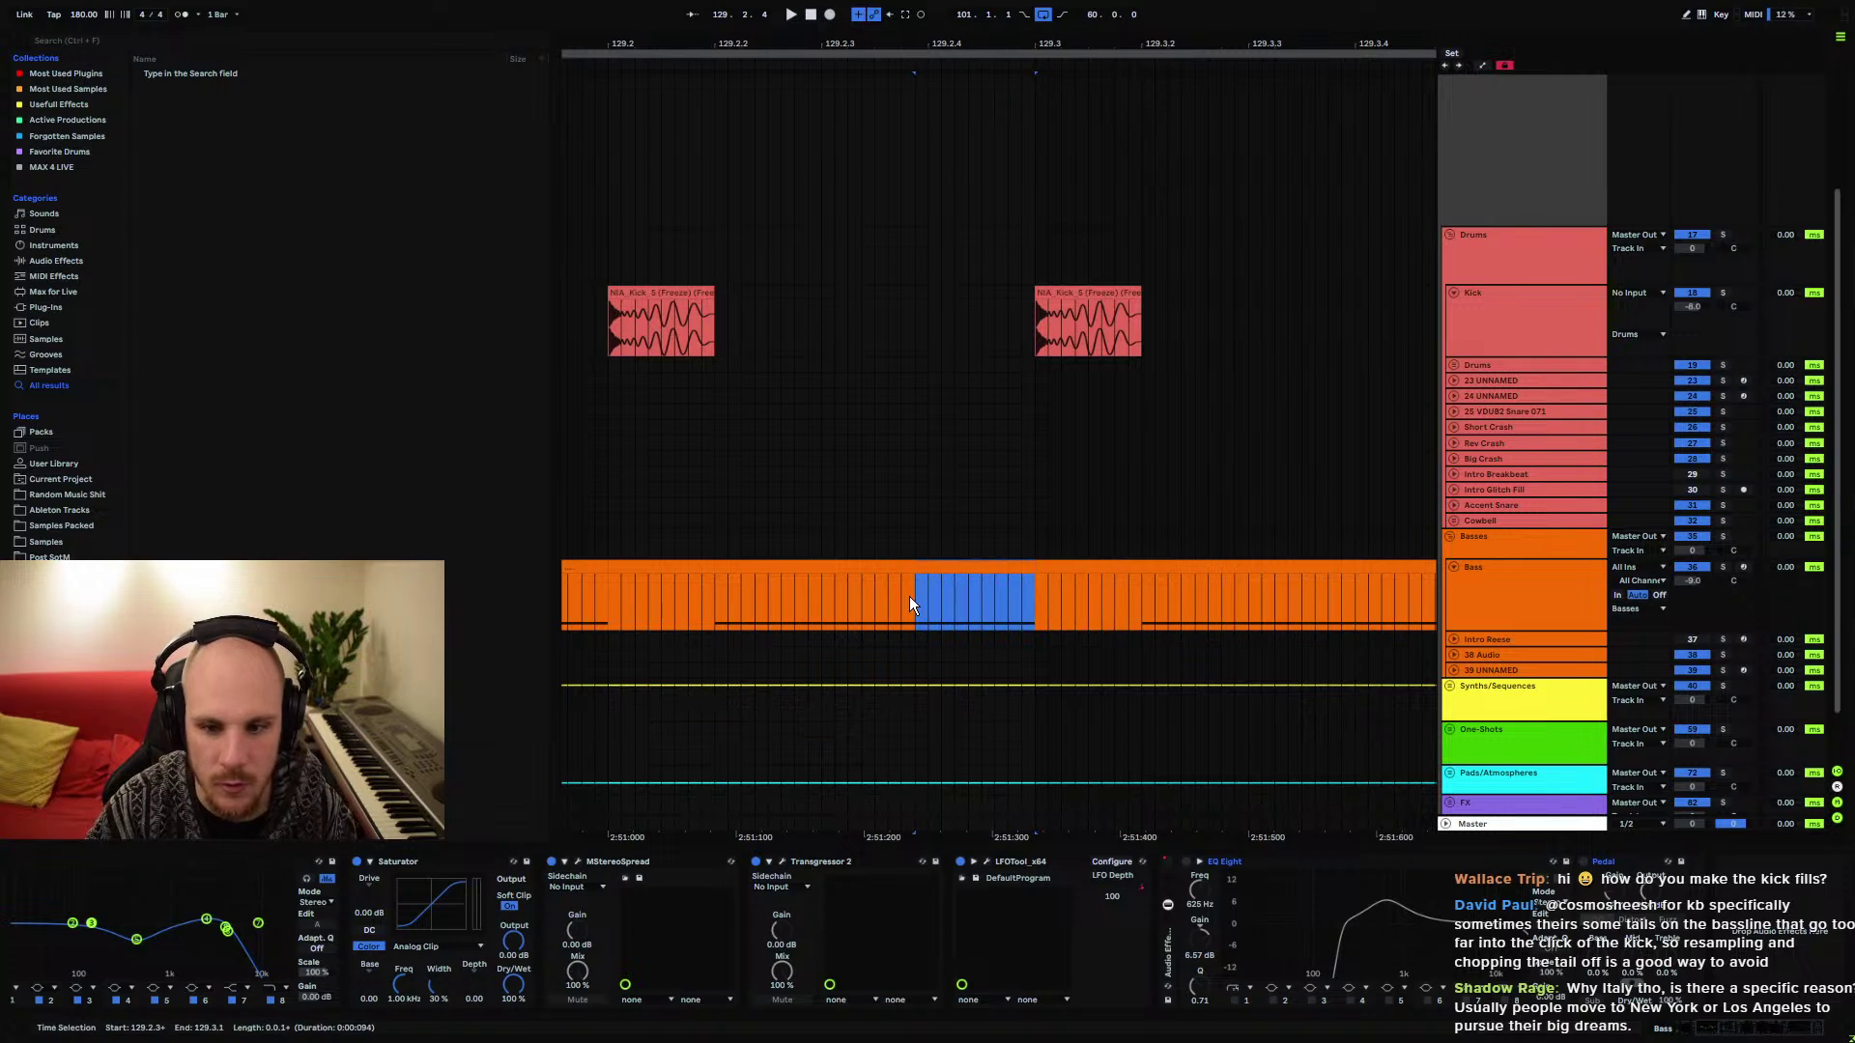
pyautogui.click(1037, 624)
pyautogui.click(1084, 340)
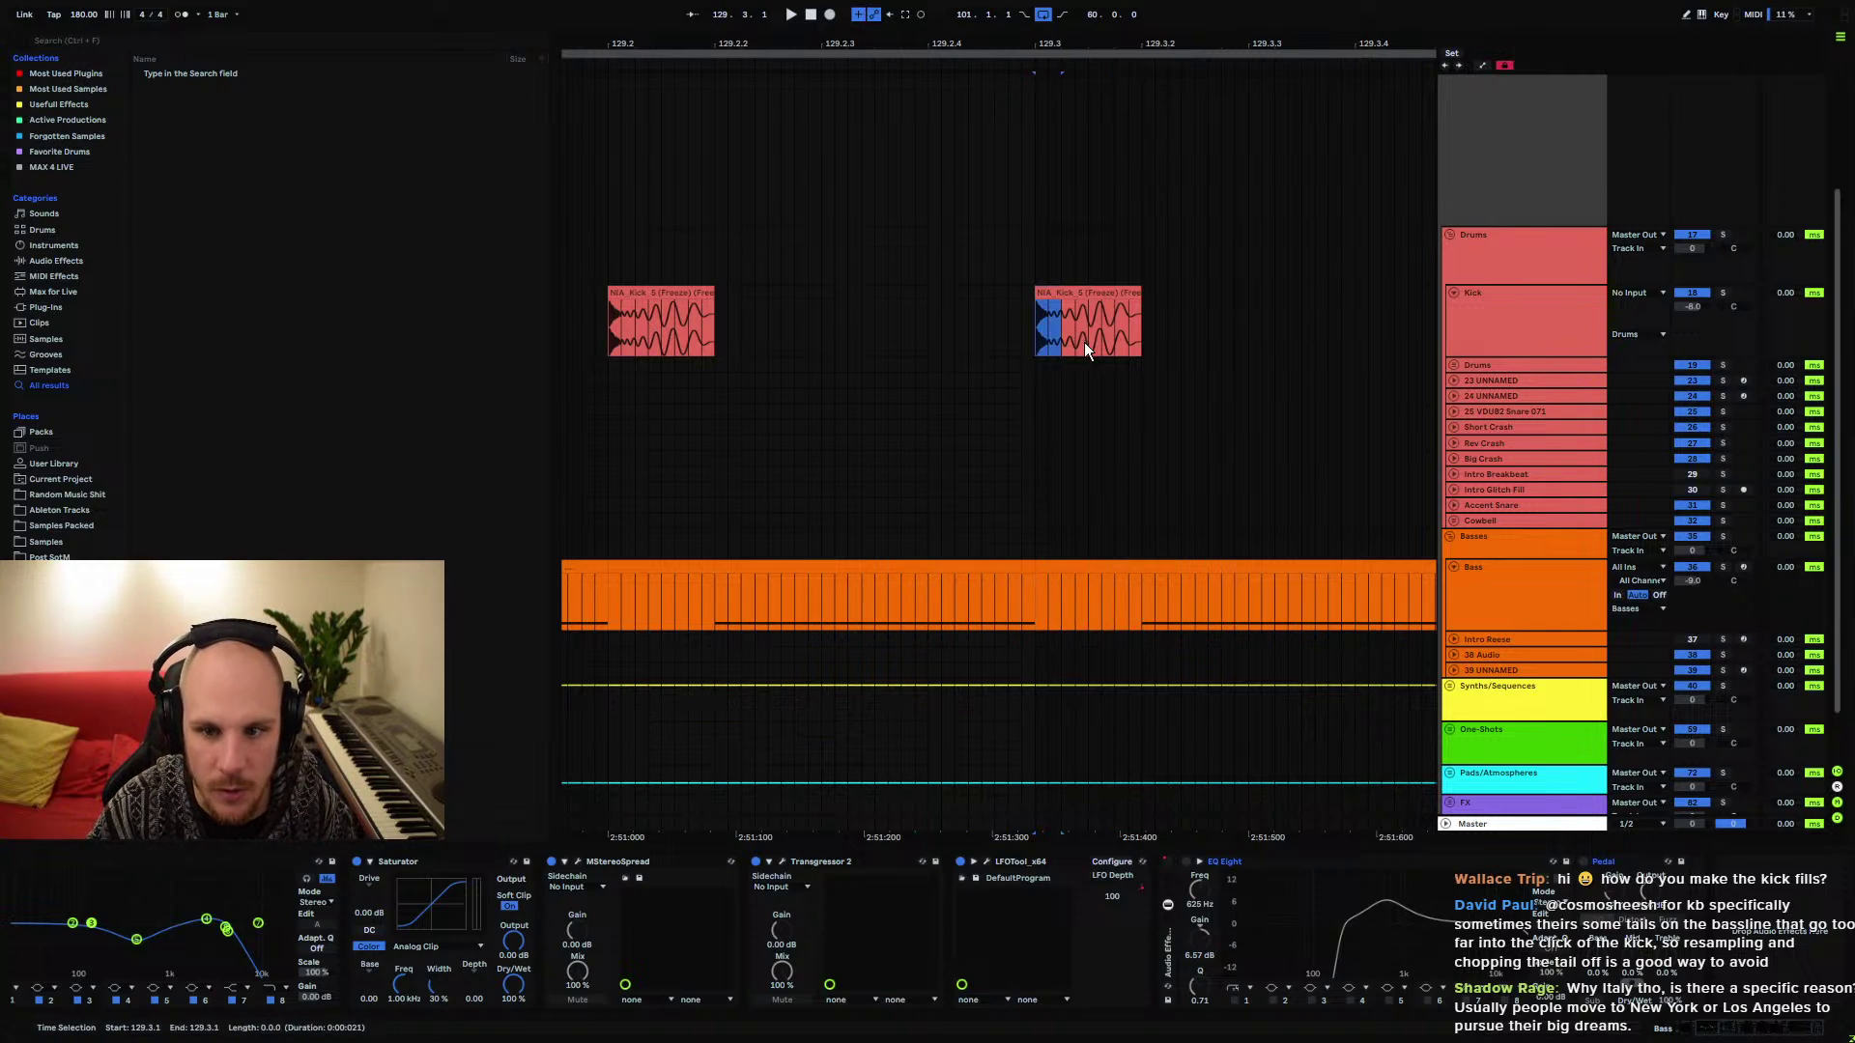
pyautogui.click(1026, 588)
# Inspect the Serum patch at the start of the Bass track's device chain and close its window
pyautogui.click(1227, 862)
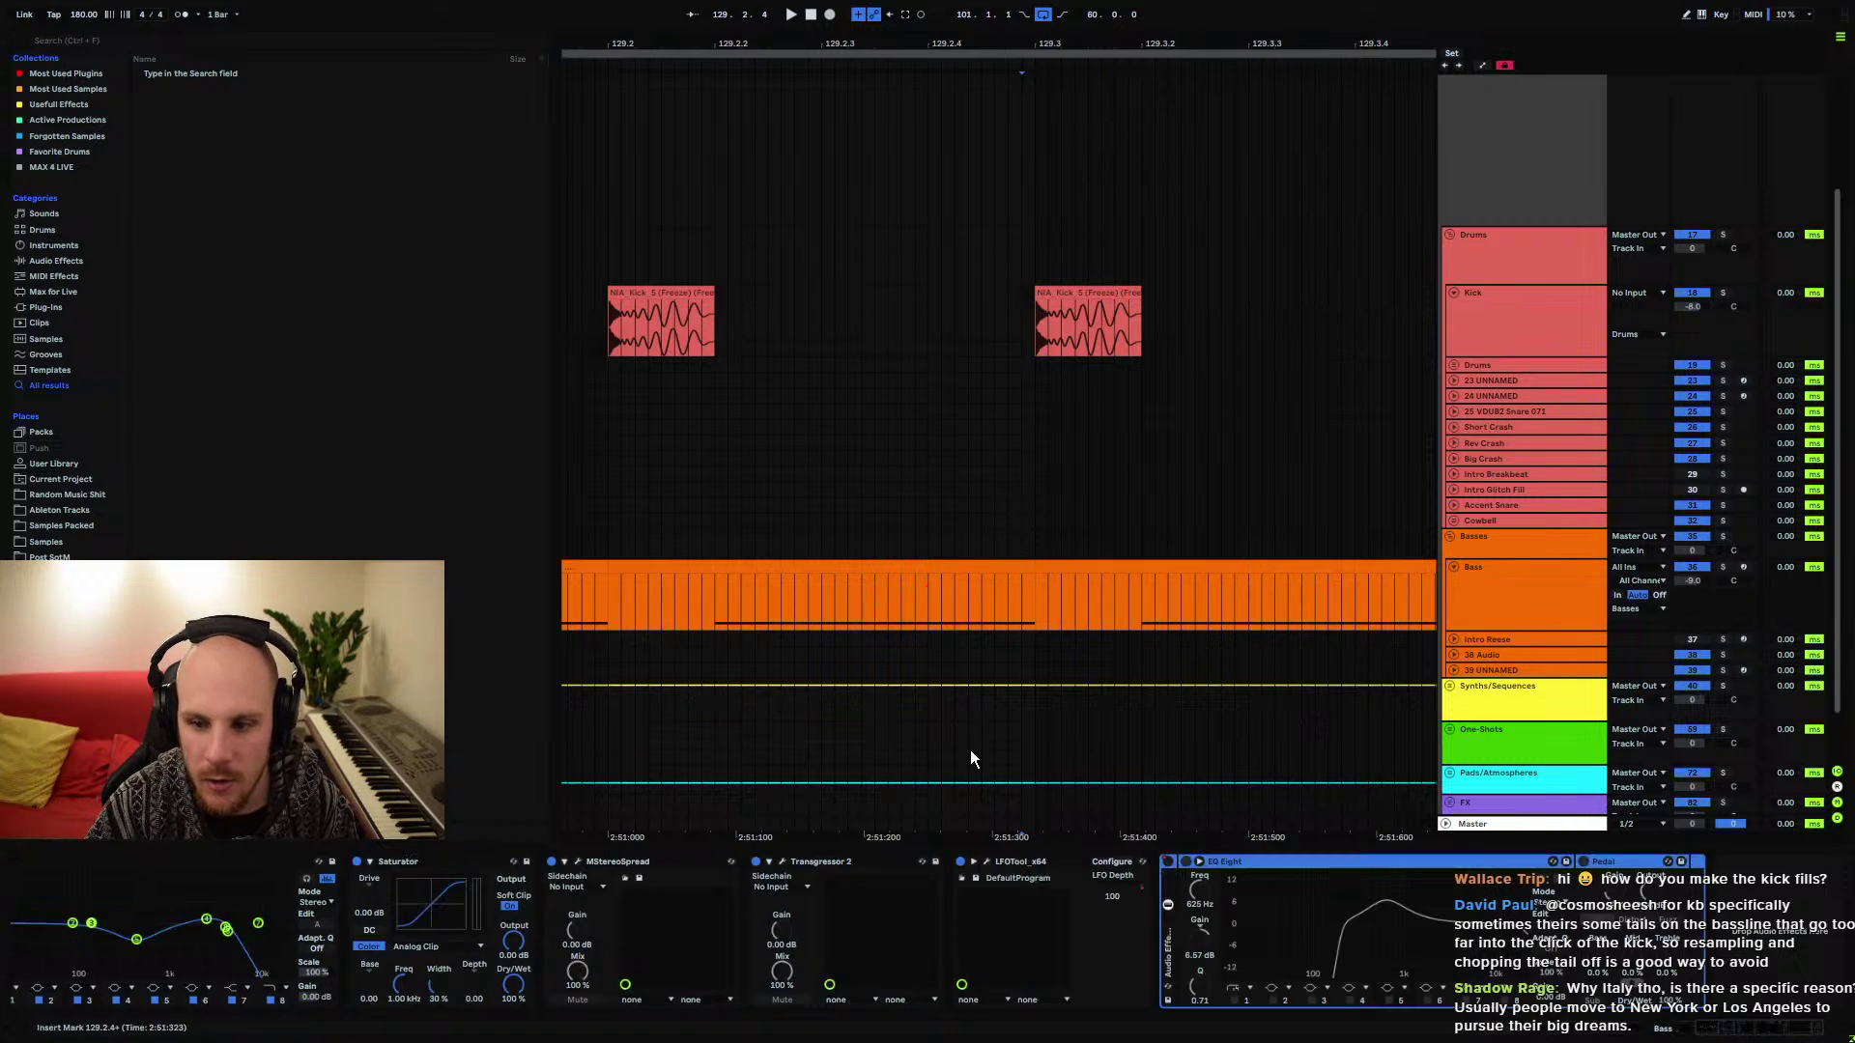
pyautogui.click(1732, 1034)
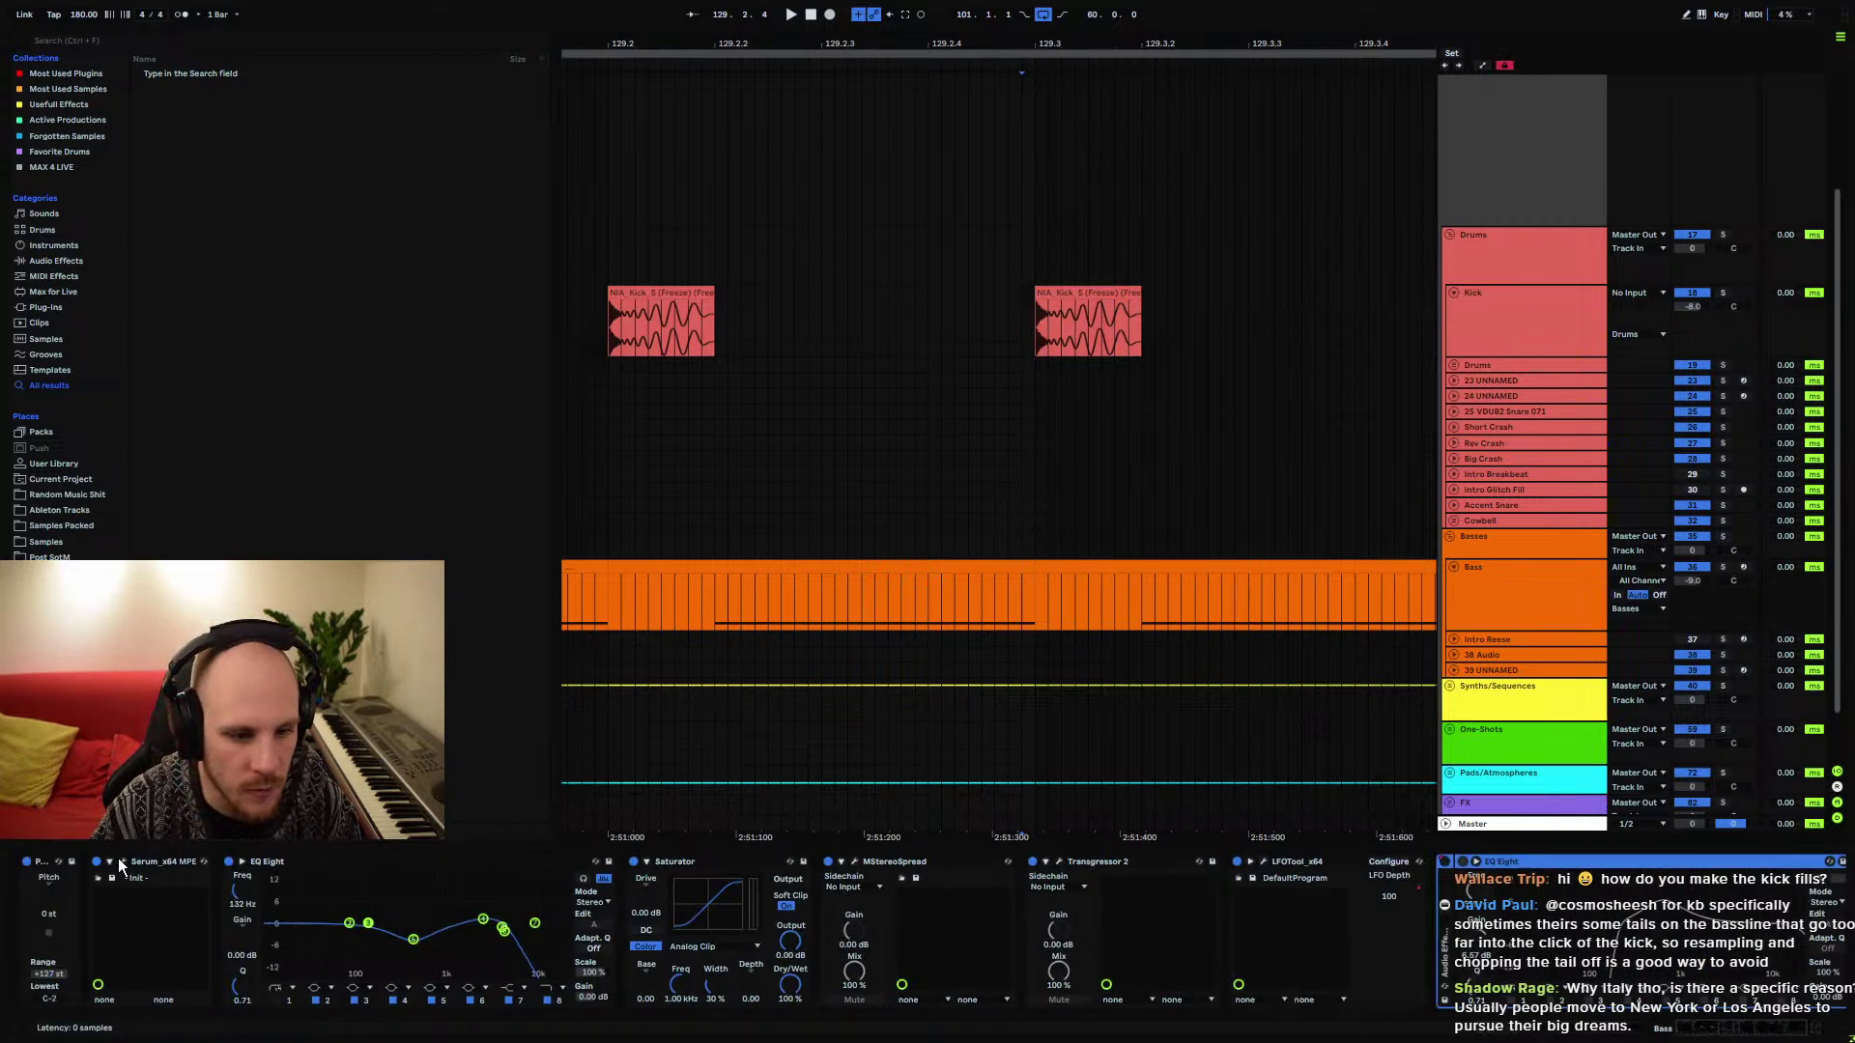
pyautogui.click(124, 861)
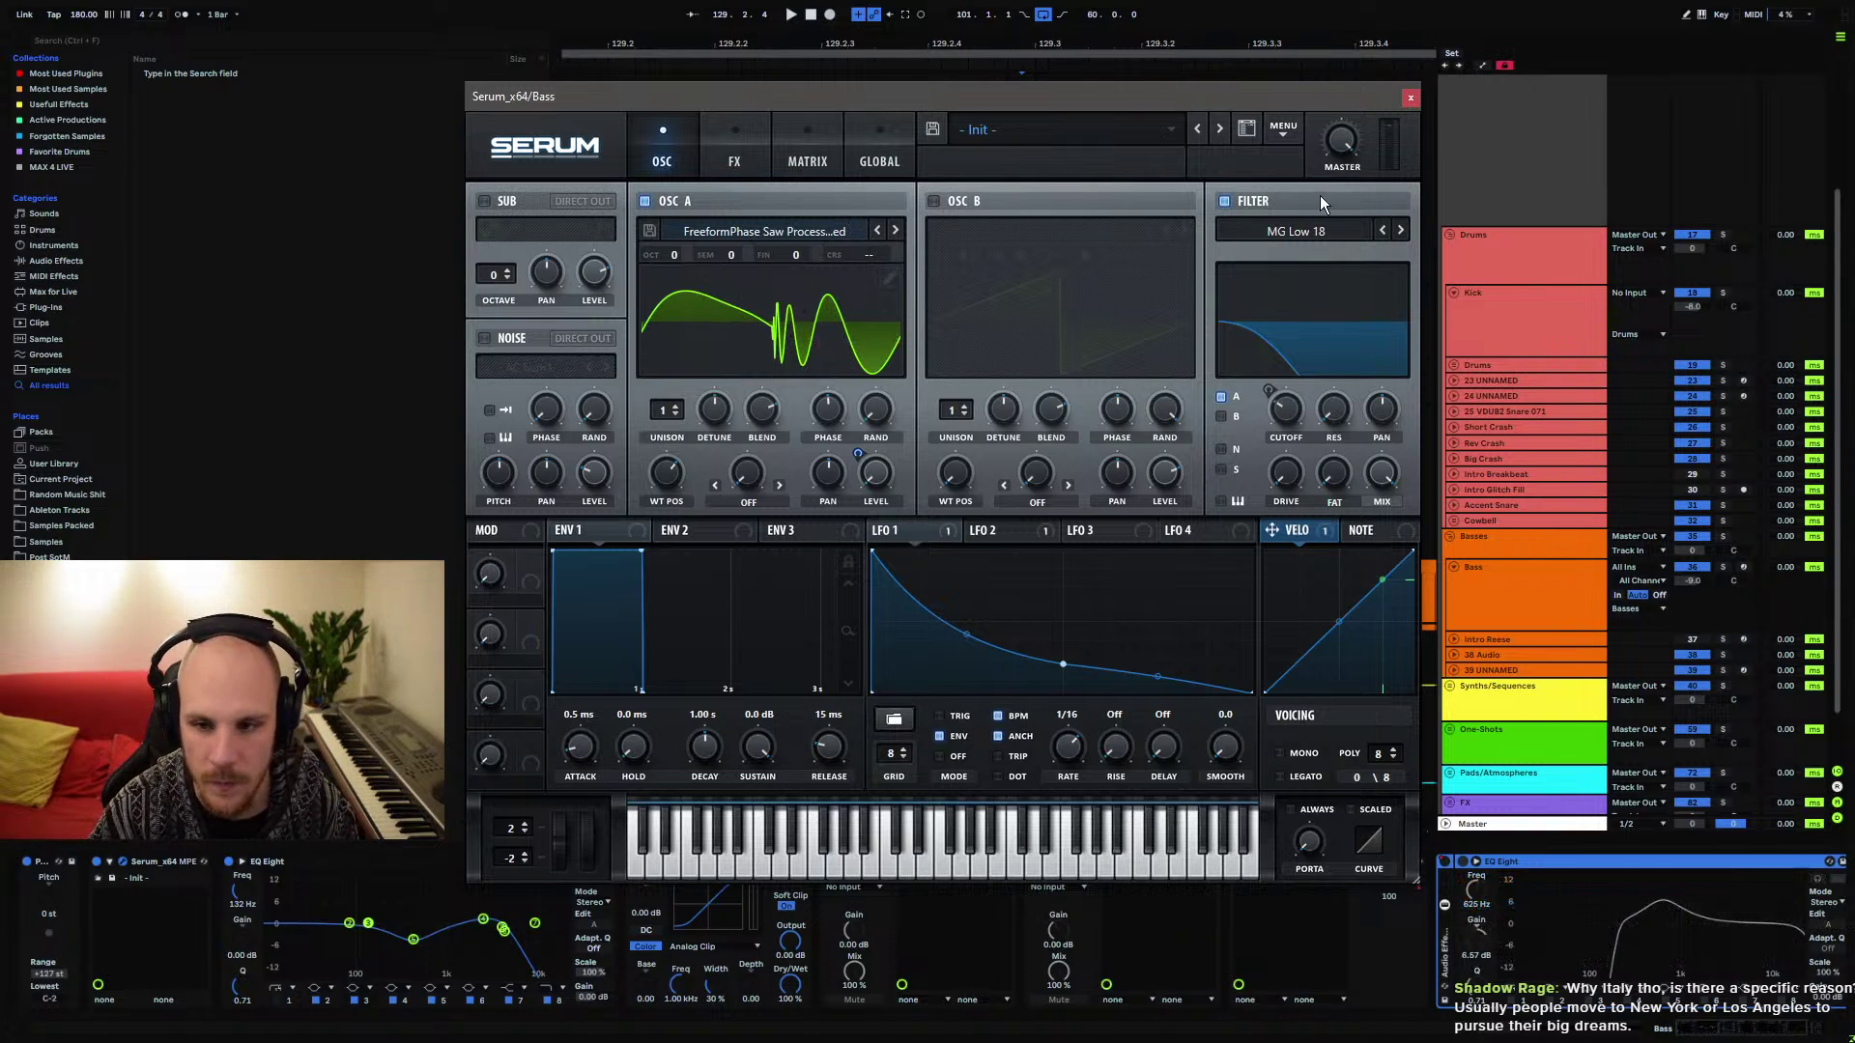
pyautogui.click(1410, 97)
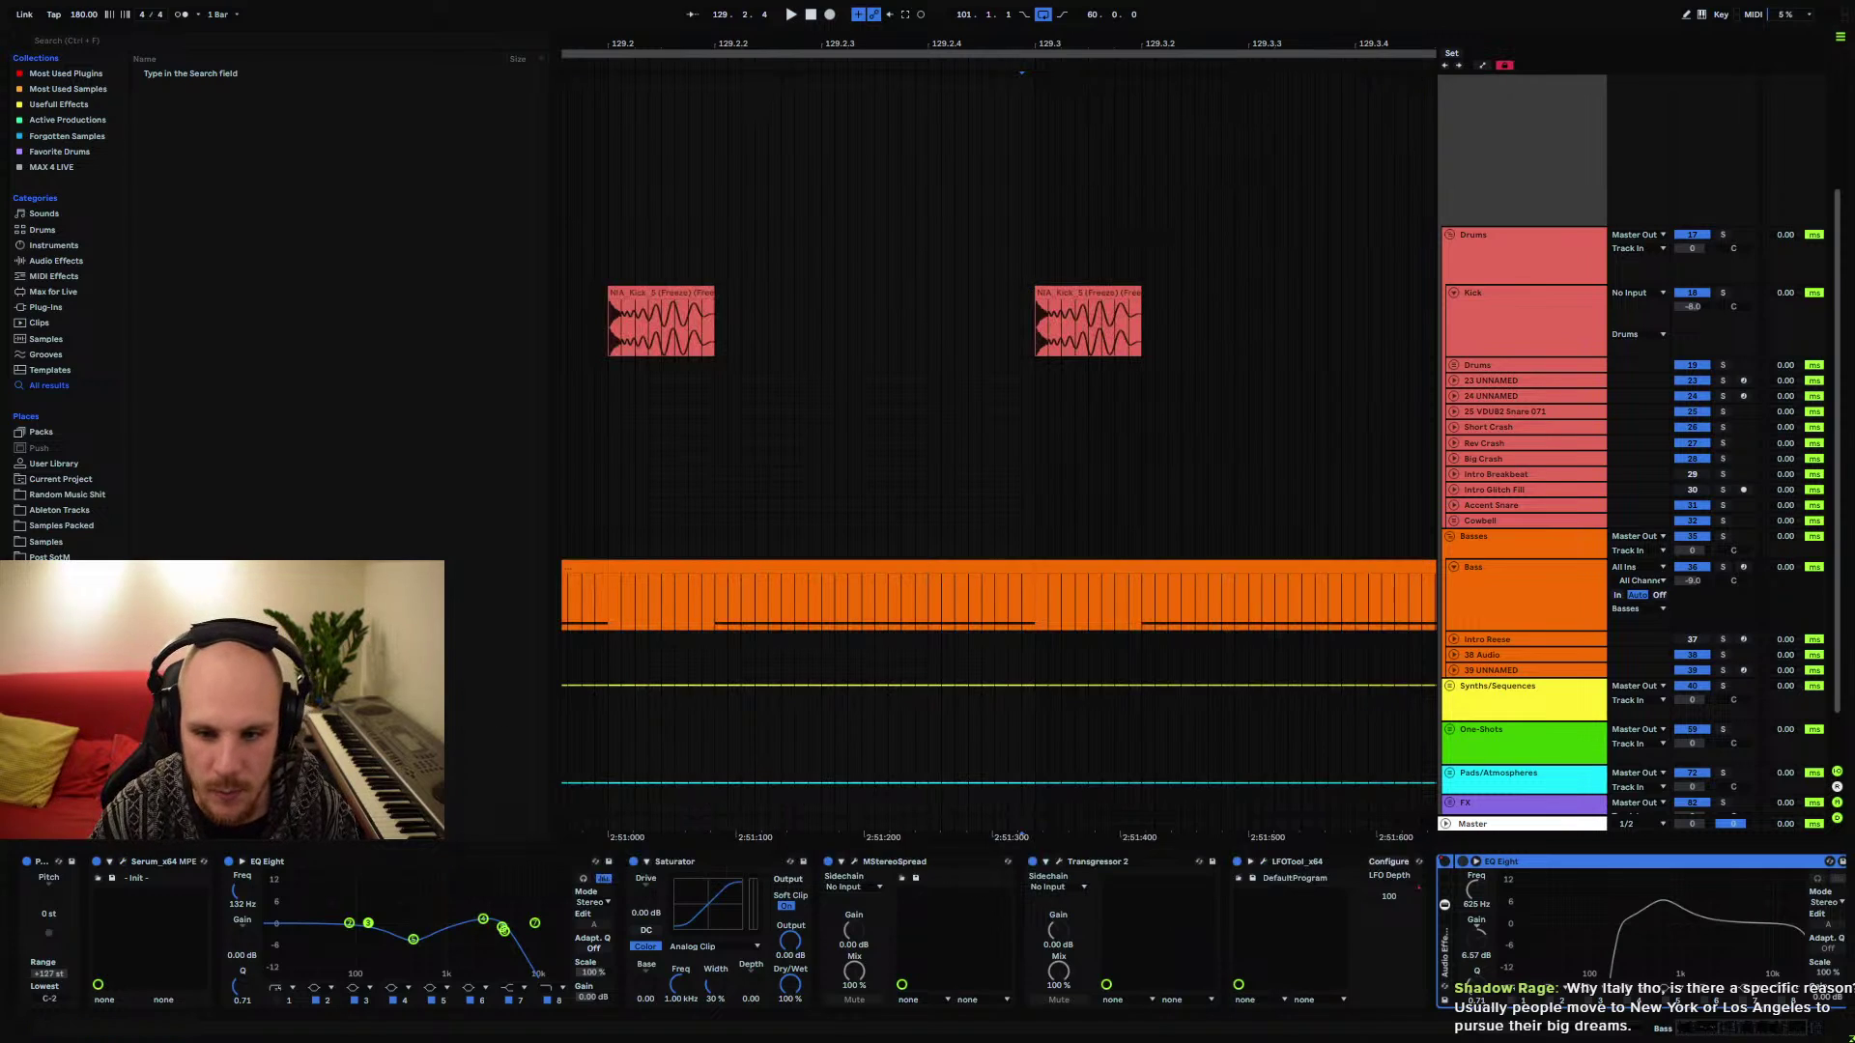
# Open the scope plugin on the Psyscope track and start playback from 129.2.2 on the Bass track
pyautogui.click(1498, 585)
pyautogui.scroll(3, 1497, 570)
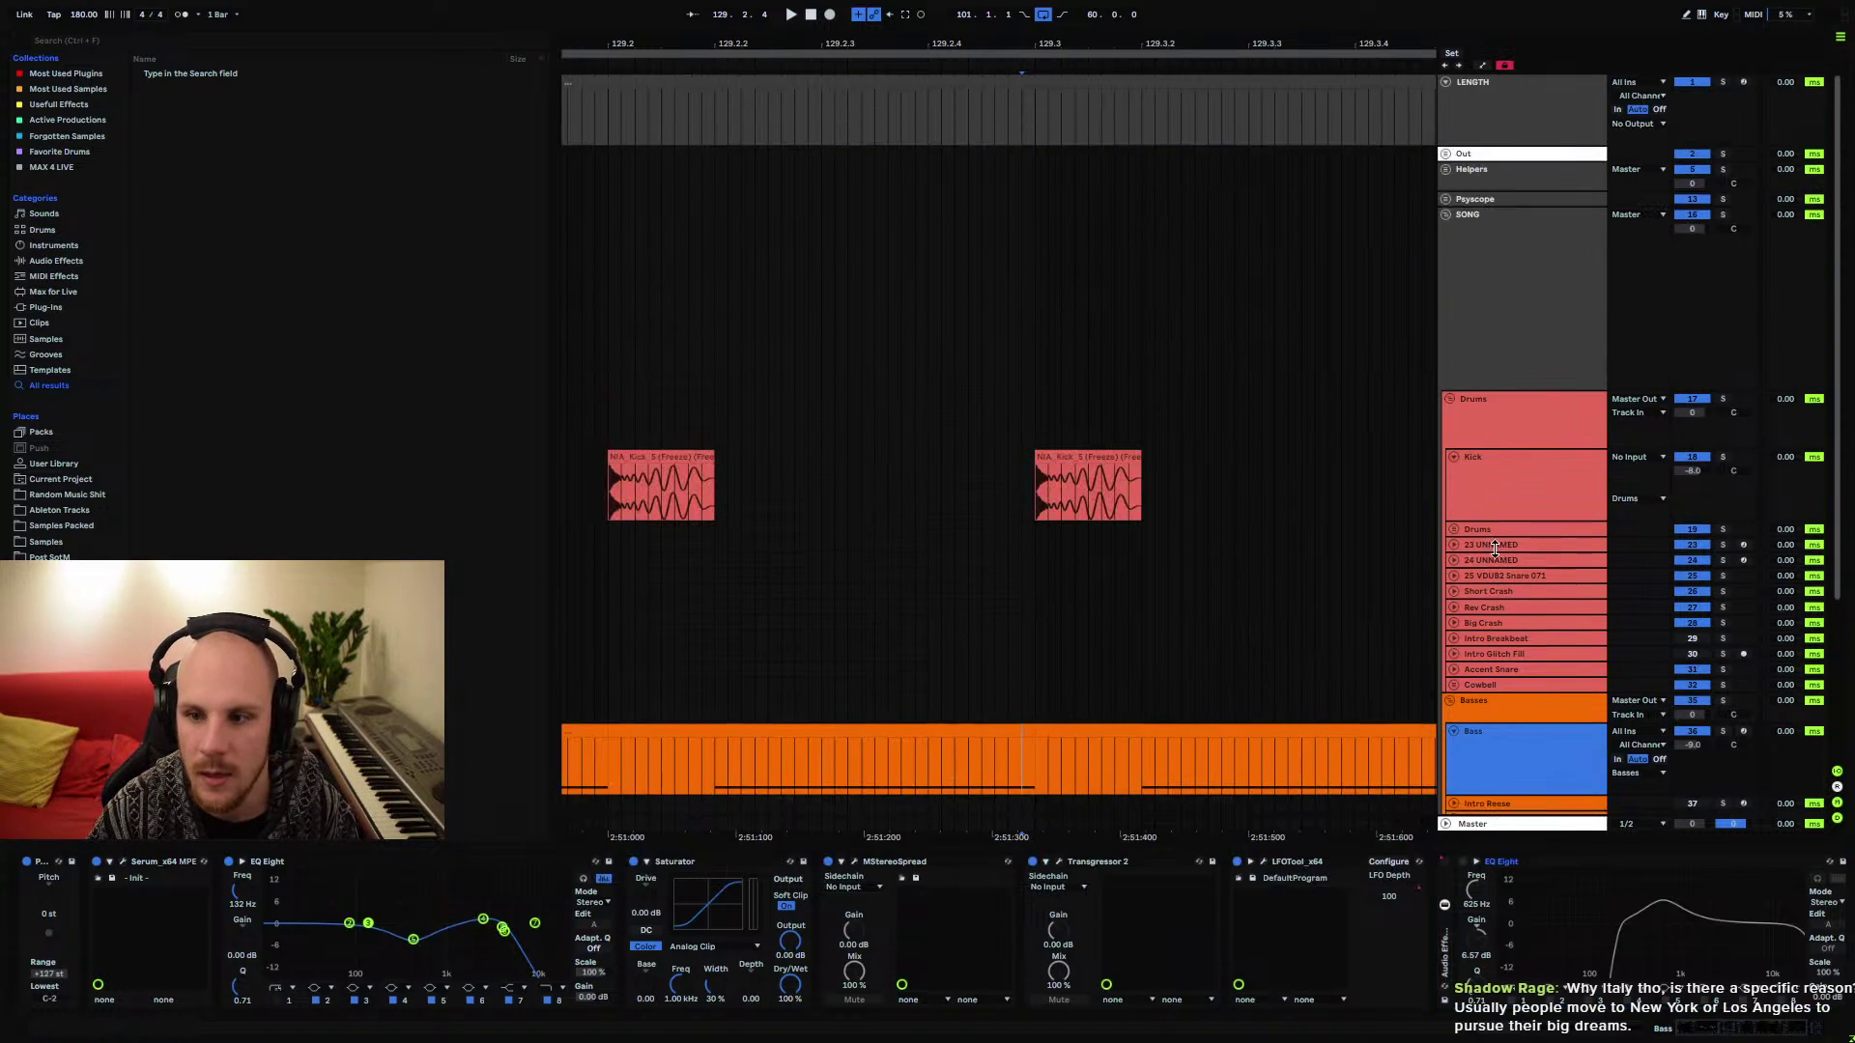
pyautogui.click(1476, 199)
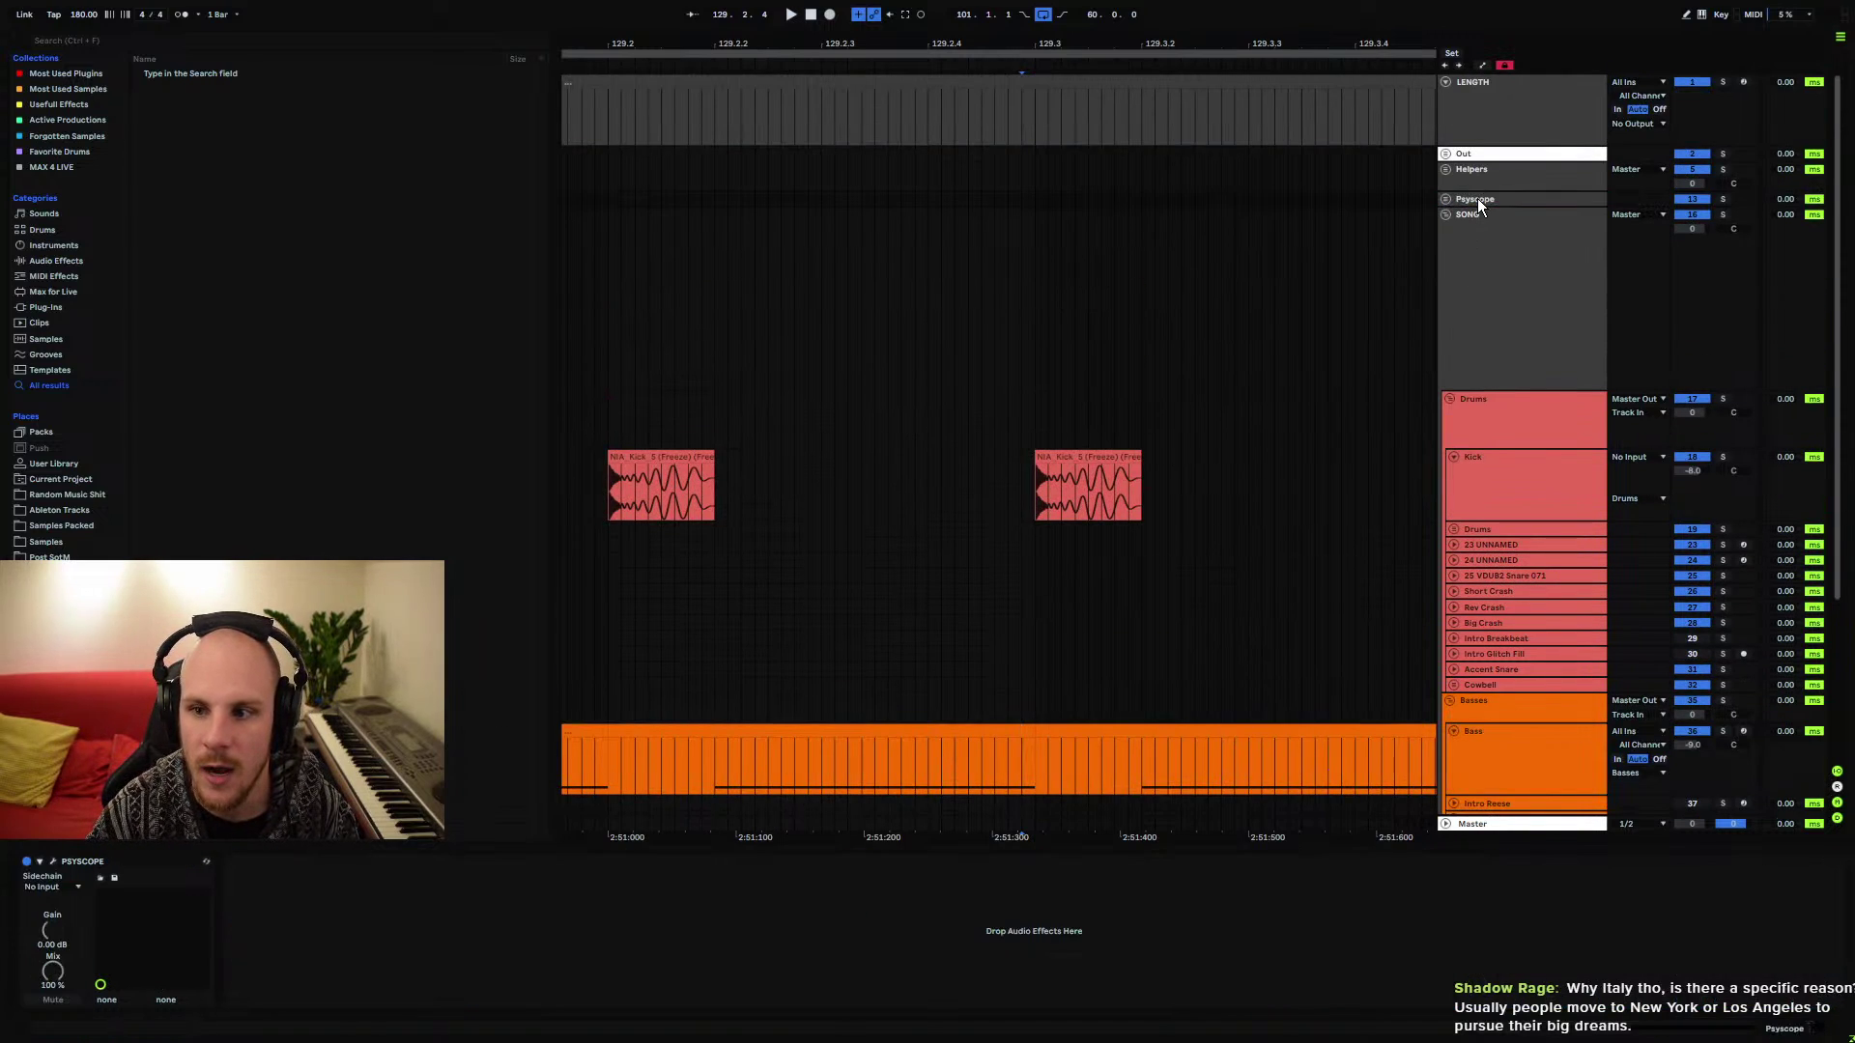
pyautogui.click(53, 861)
pyautogui.click(713, 763)
pyautogui.press('space')
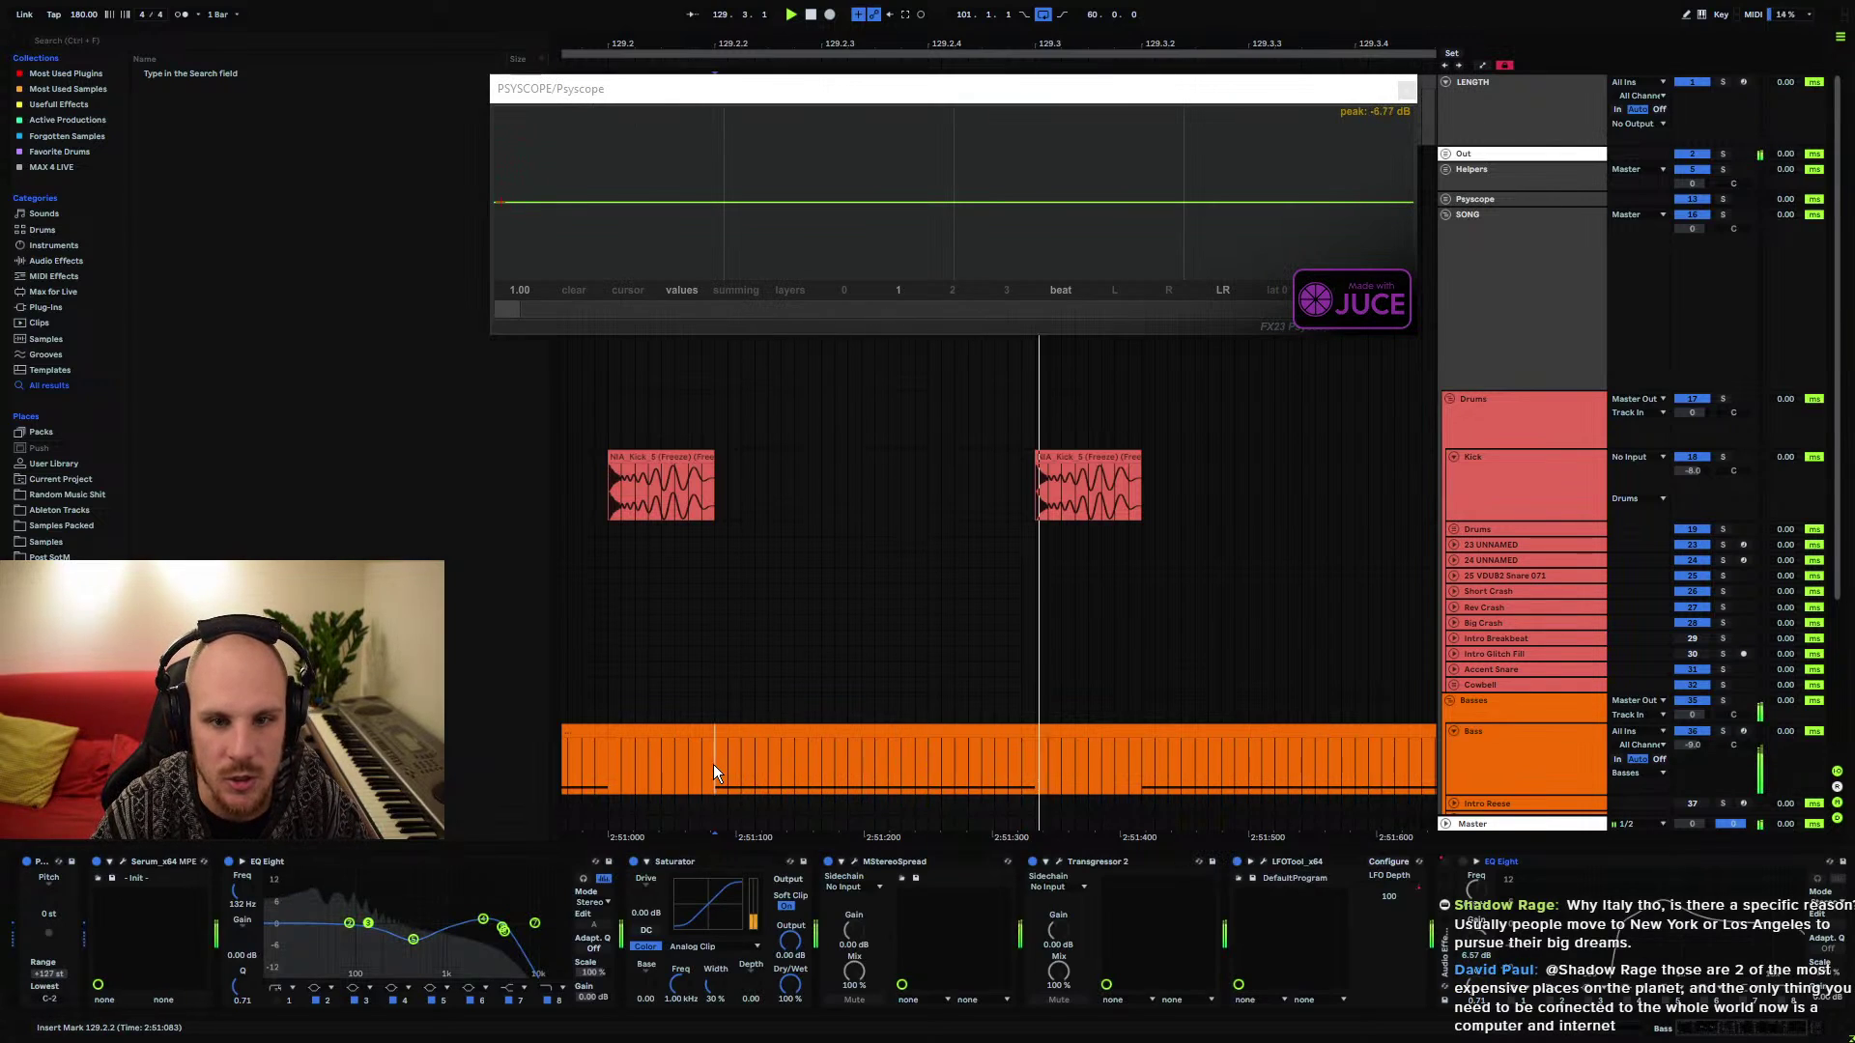
# Set Psyscope's length to 2, turn off its cursor, turn on layers, and play the section to view the kick and bass waveforms
pyautogui.click(946, 288)
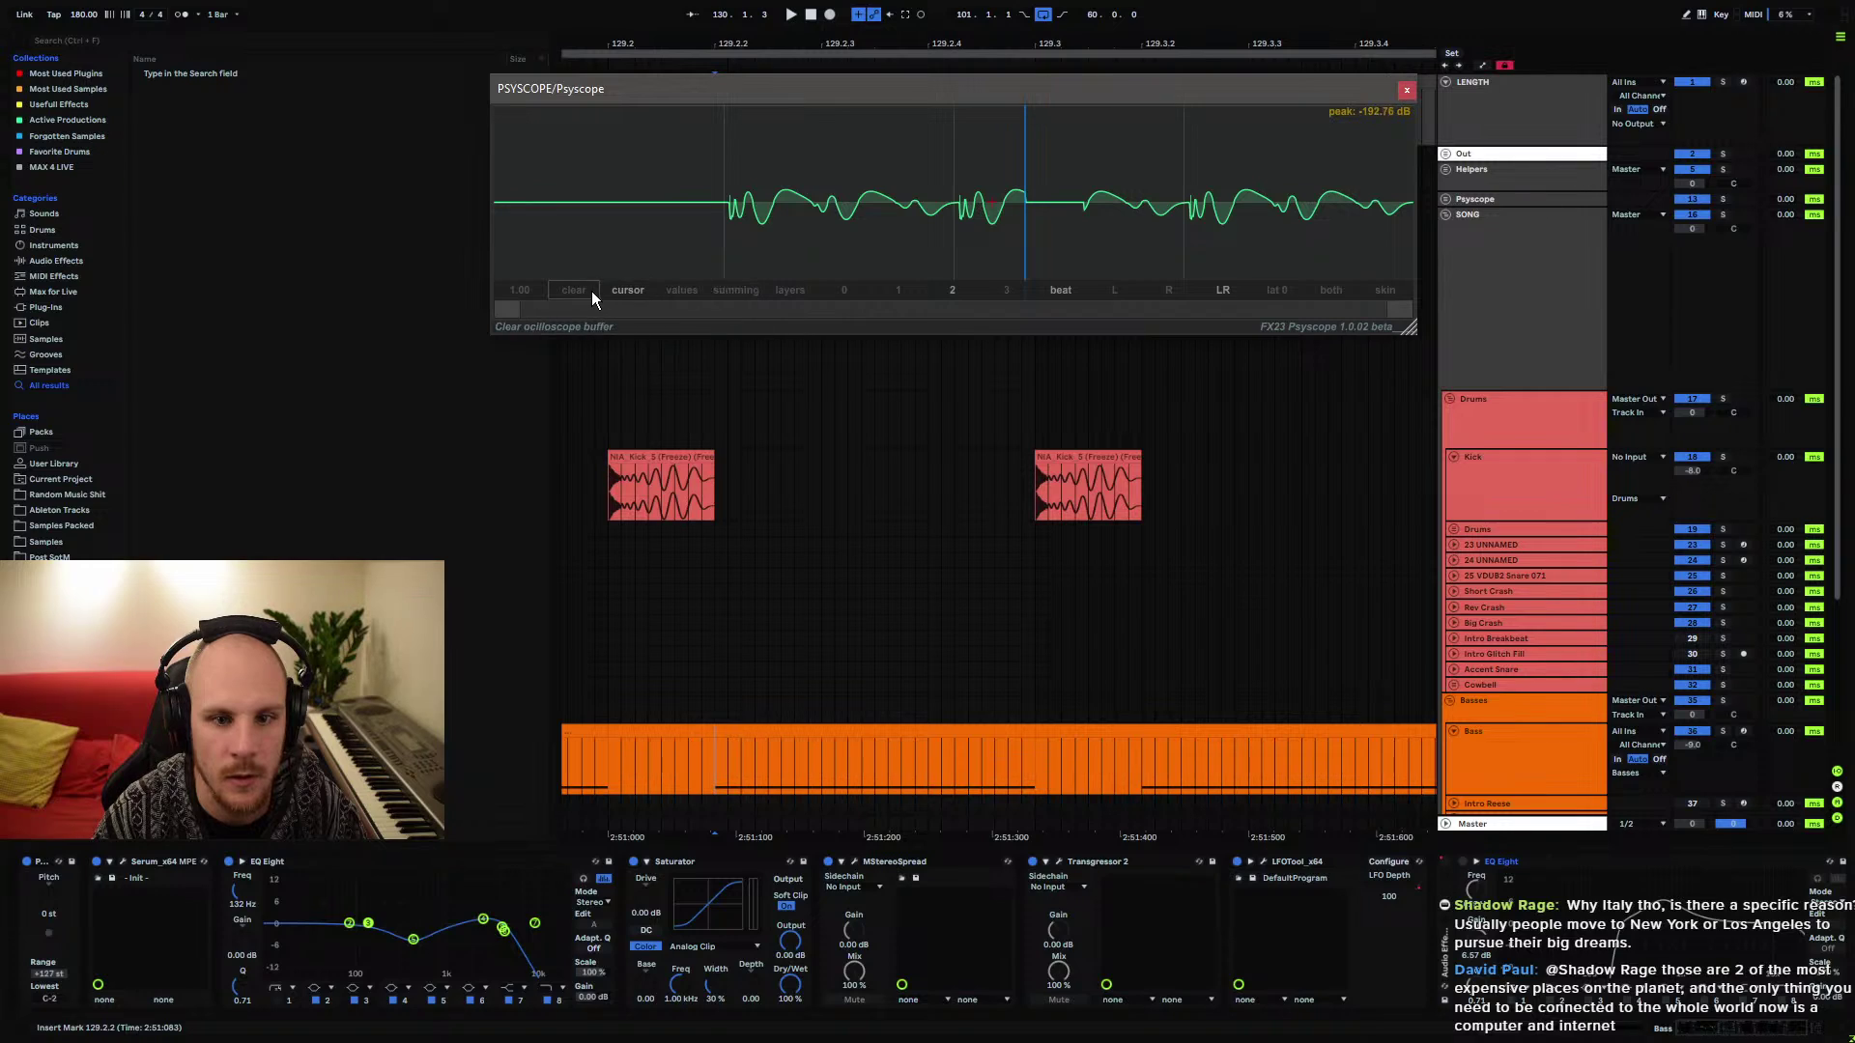
pyautogui.click(629, 290)
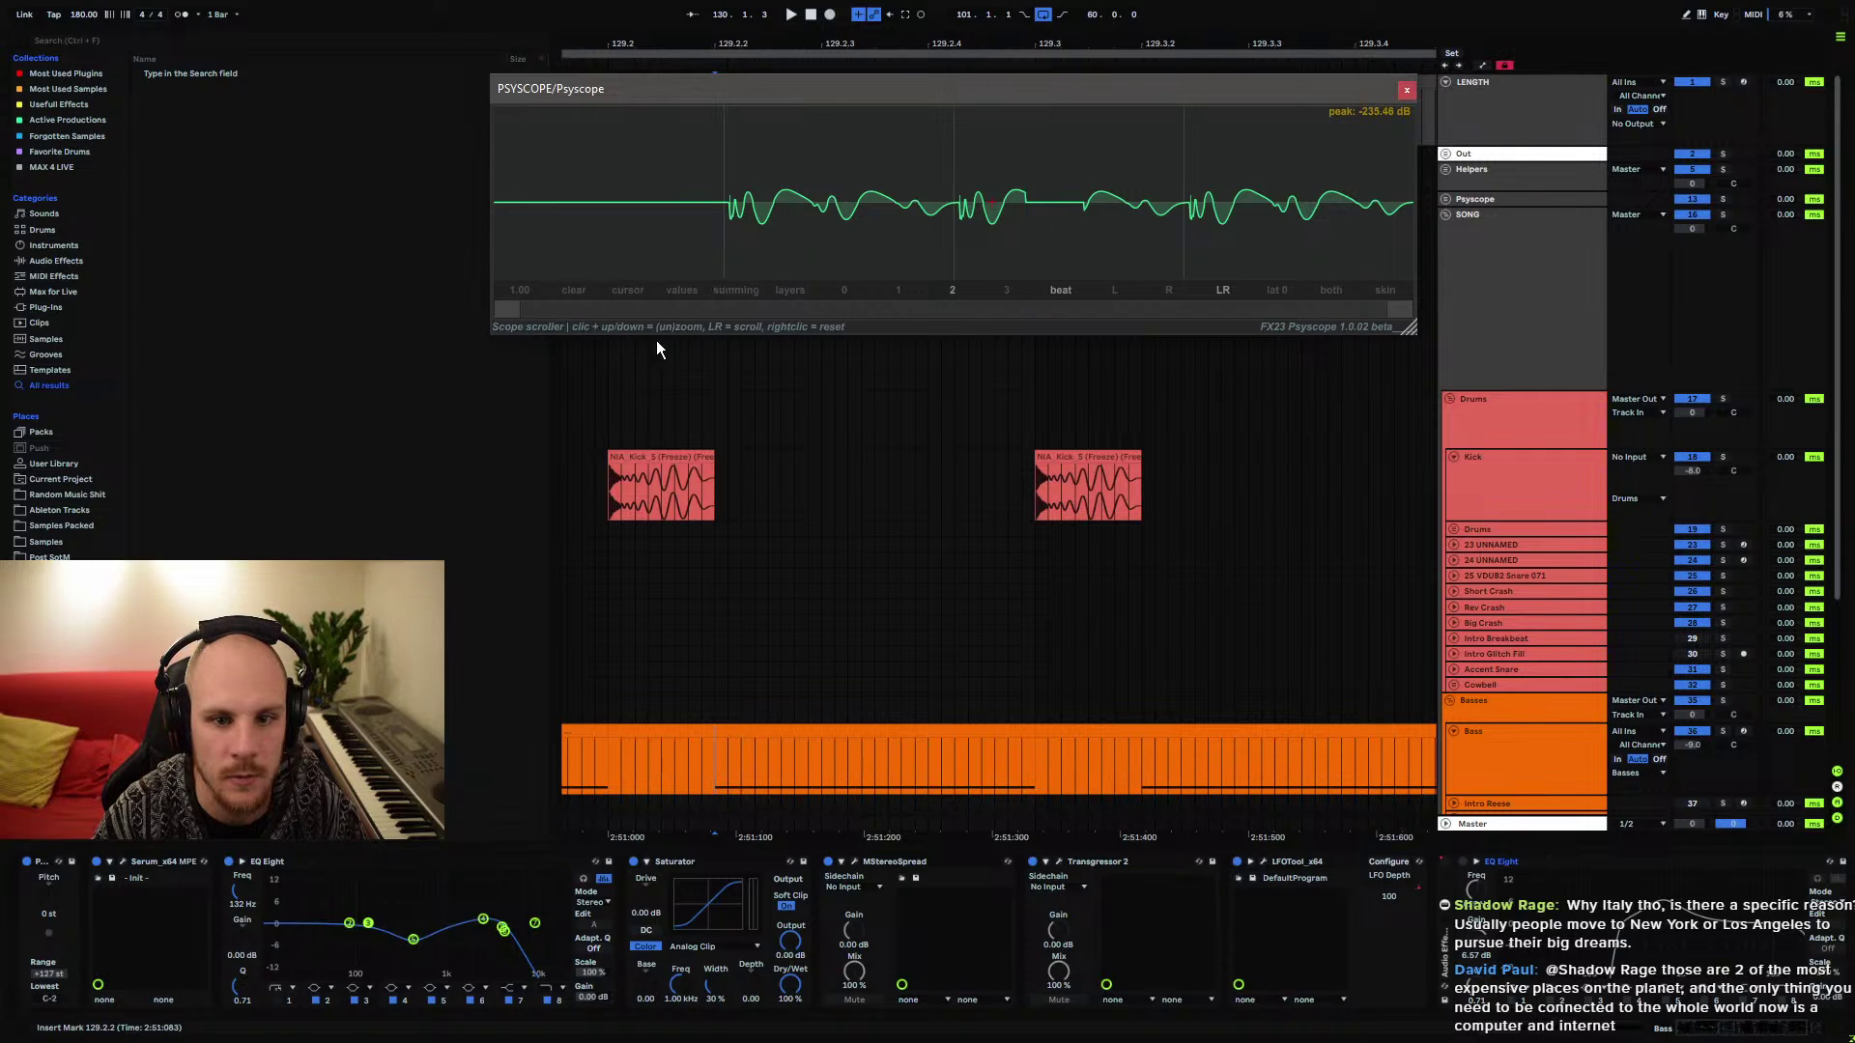
pyautogui.click(786, 290)
pyautogui.press('space')
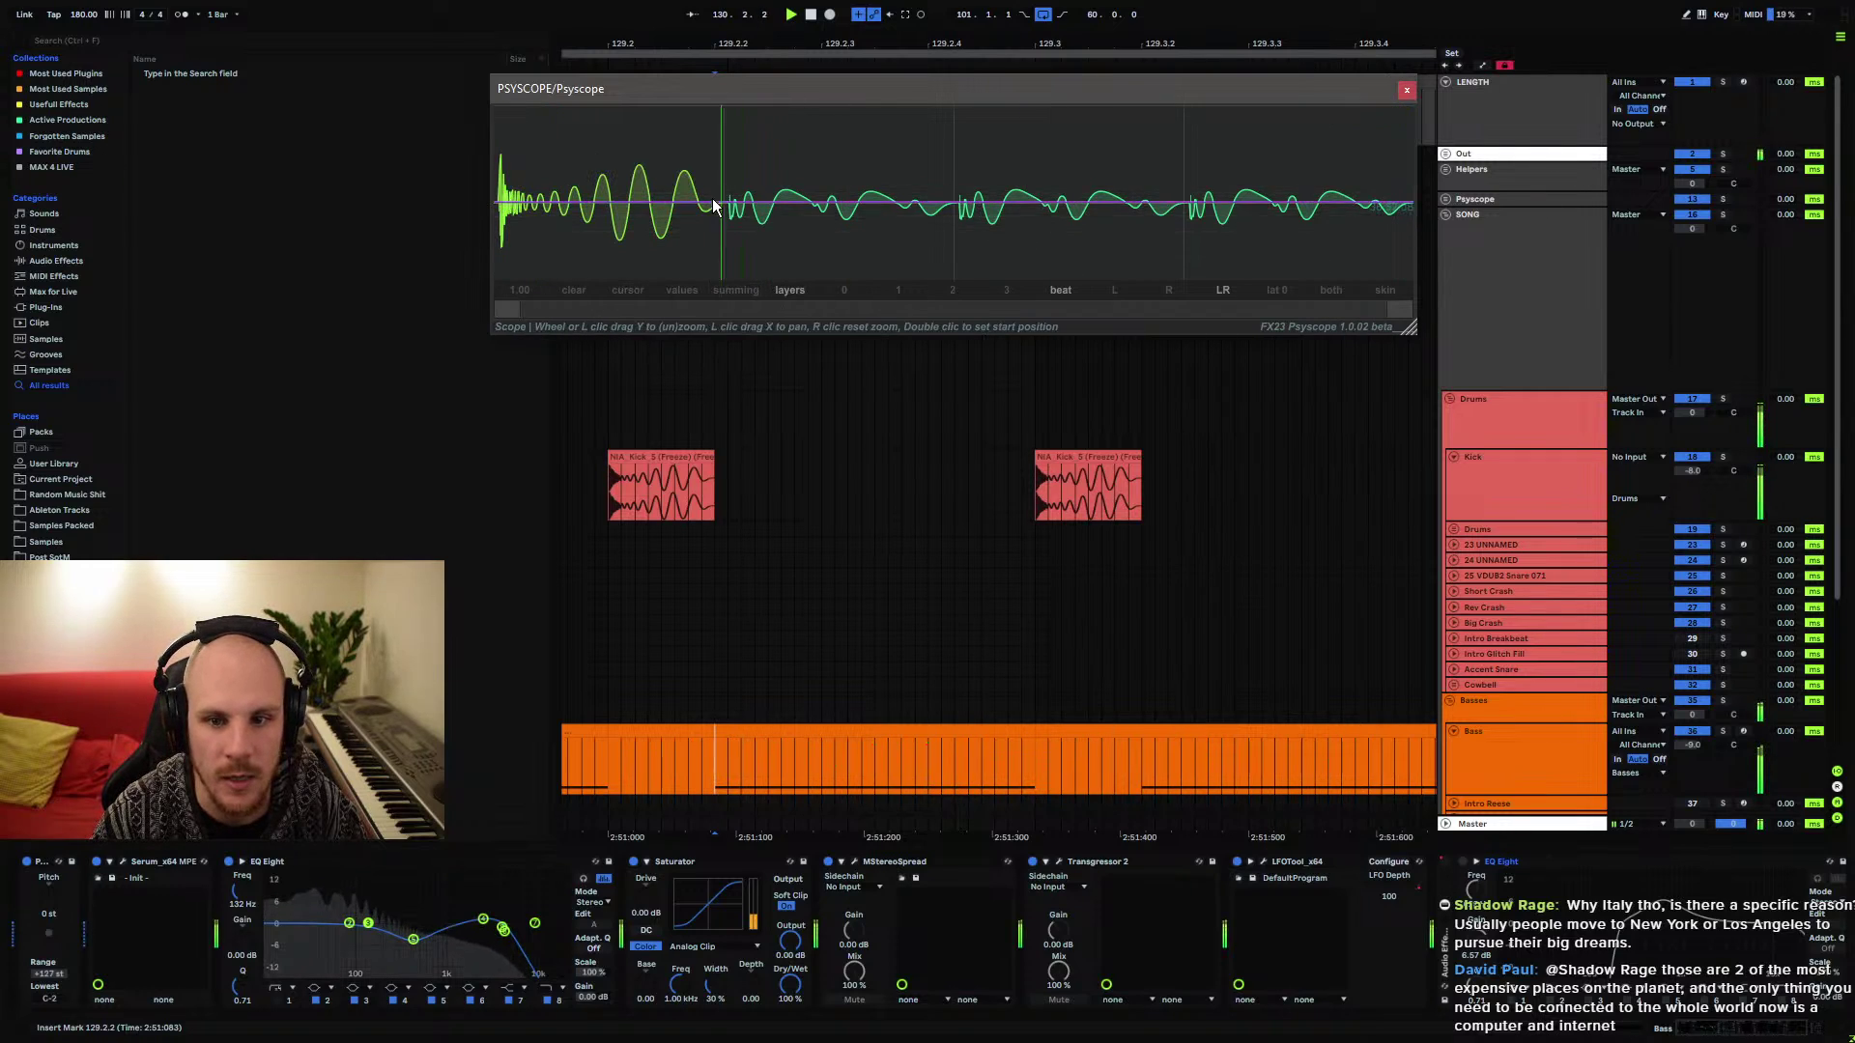
pyautogui.press('space')
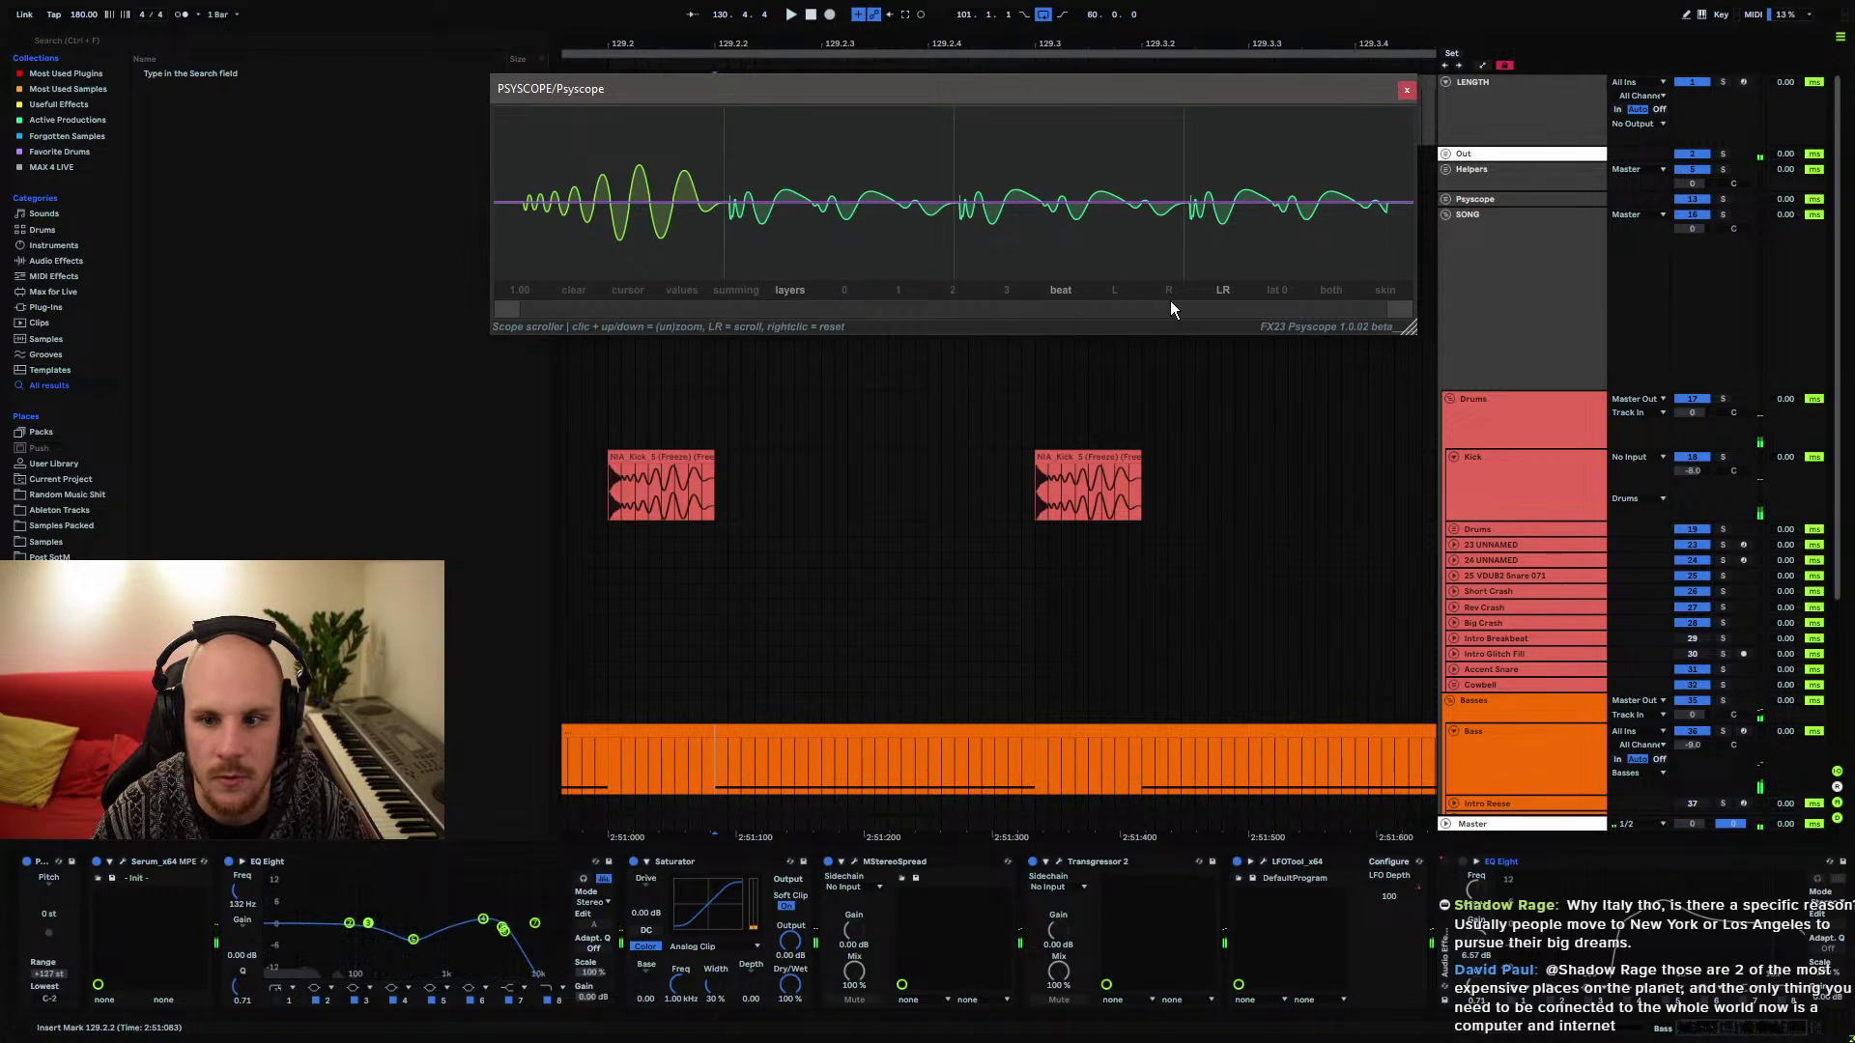
pyautogui.press('space')
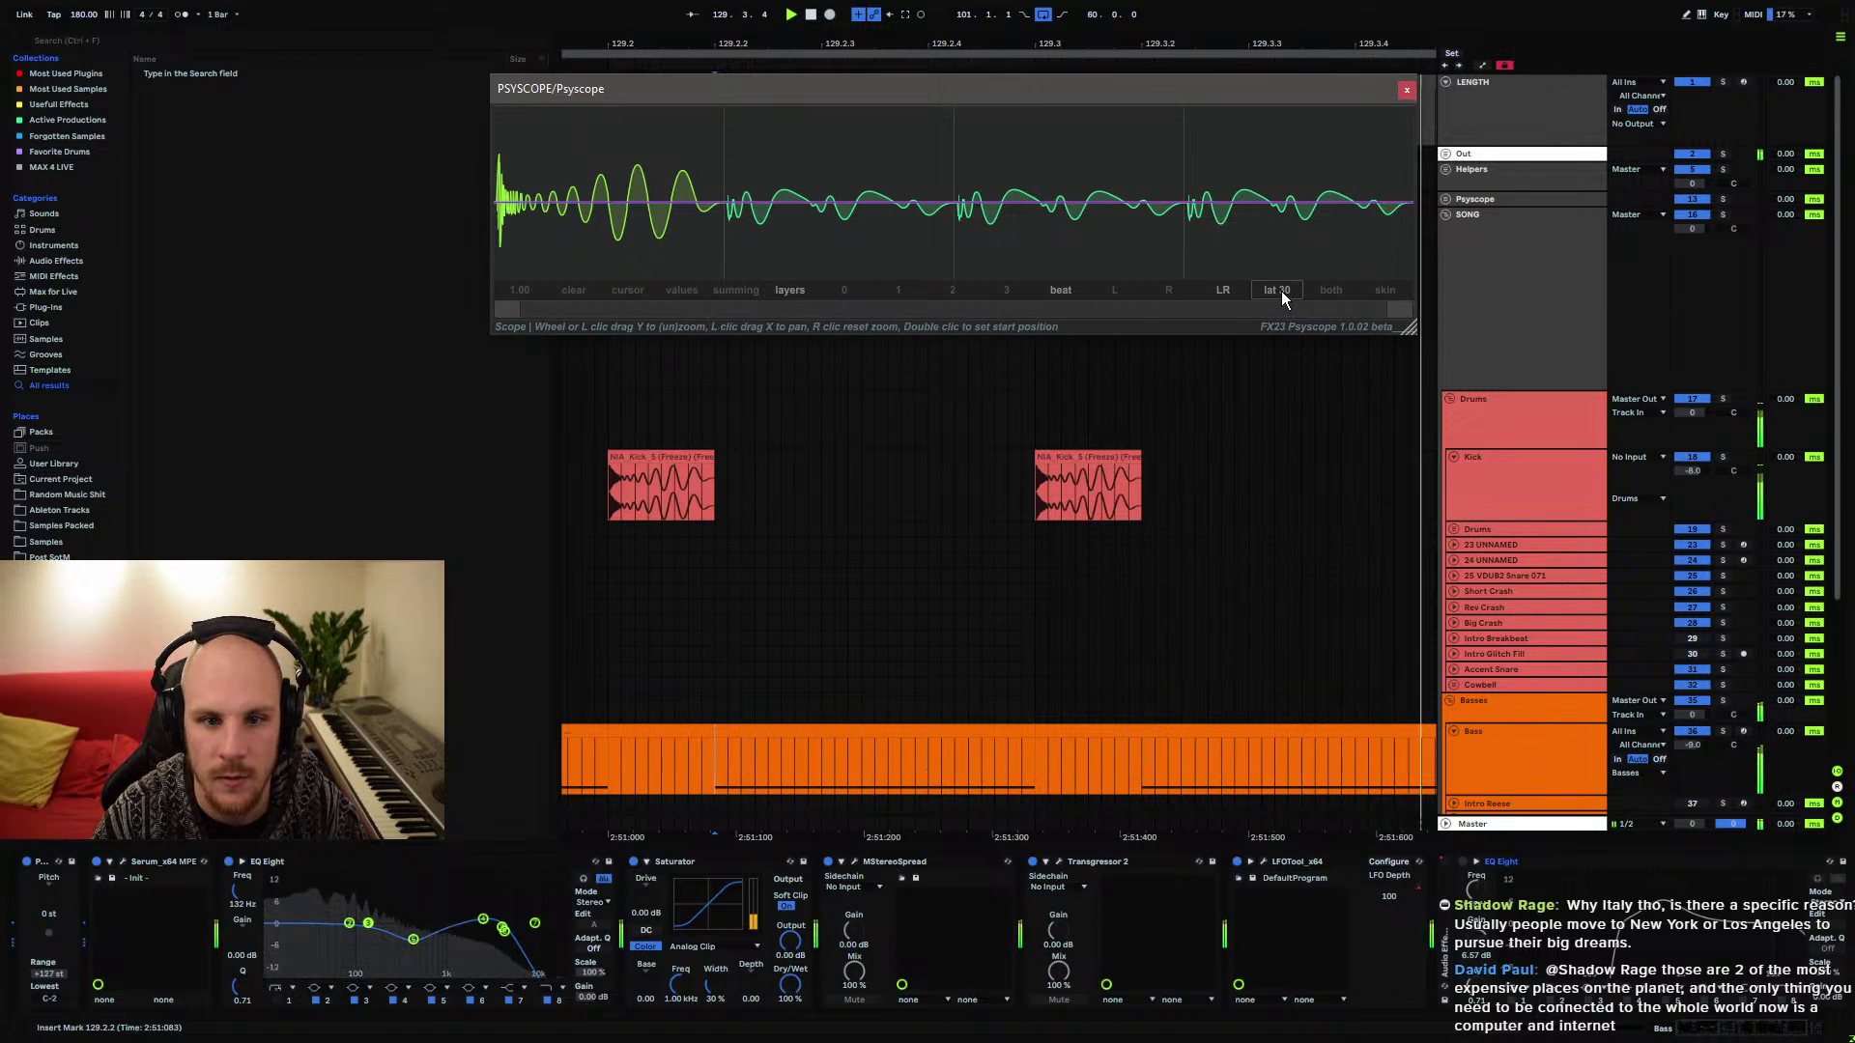
# Raise Psyscope's lat value to 70 and close the scope window
pyautogui.scroll(4, 1286, 291)
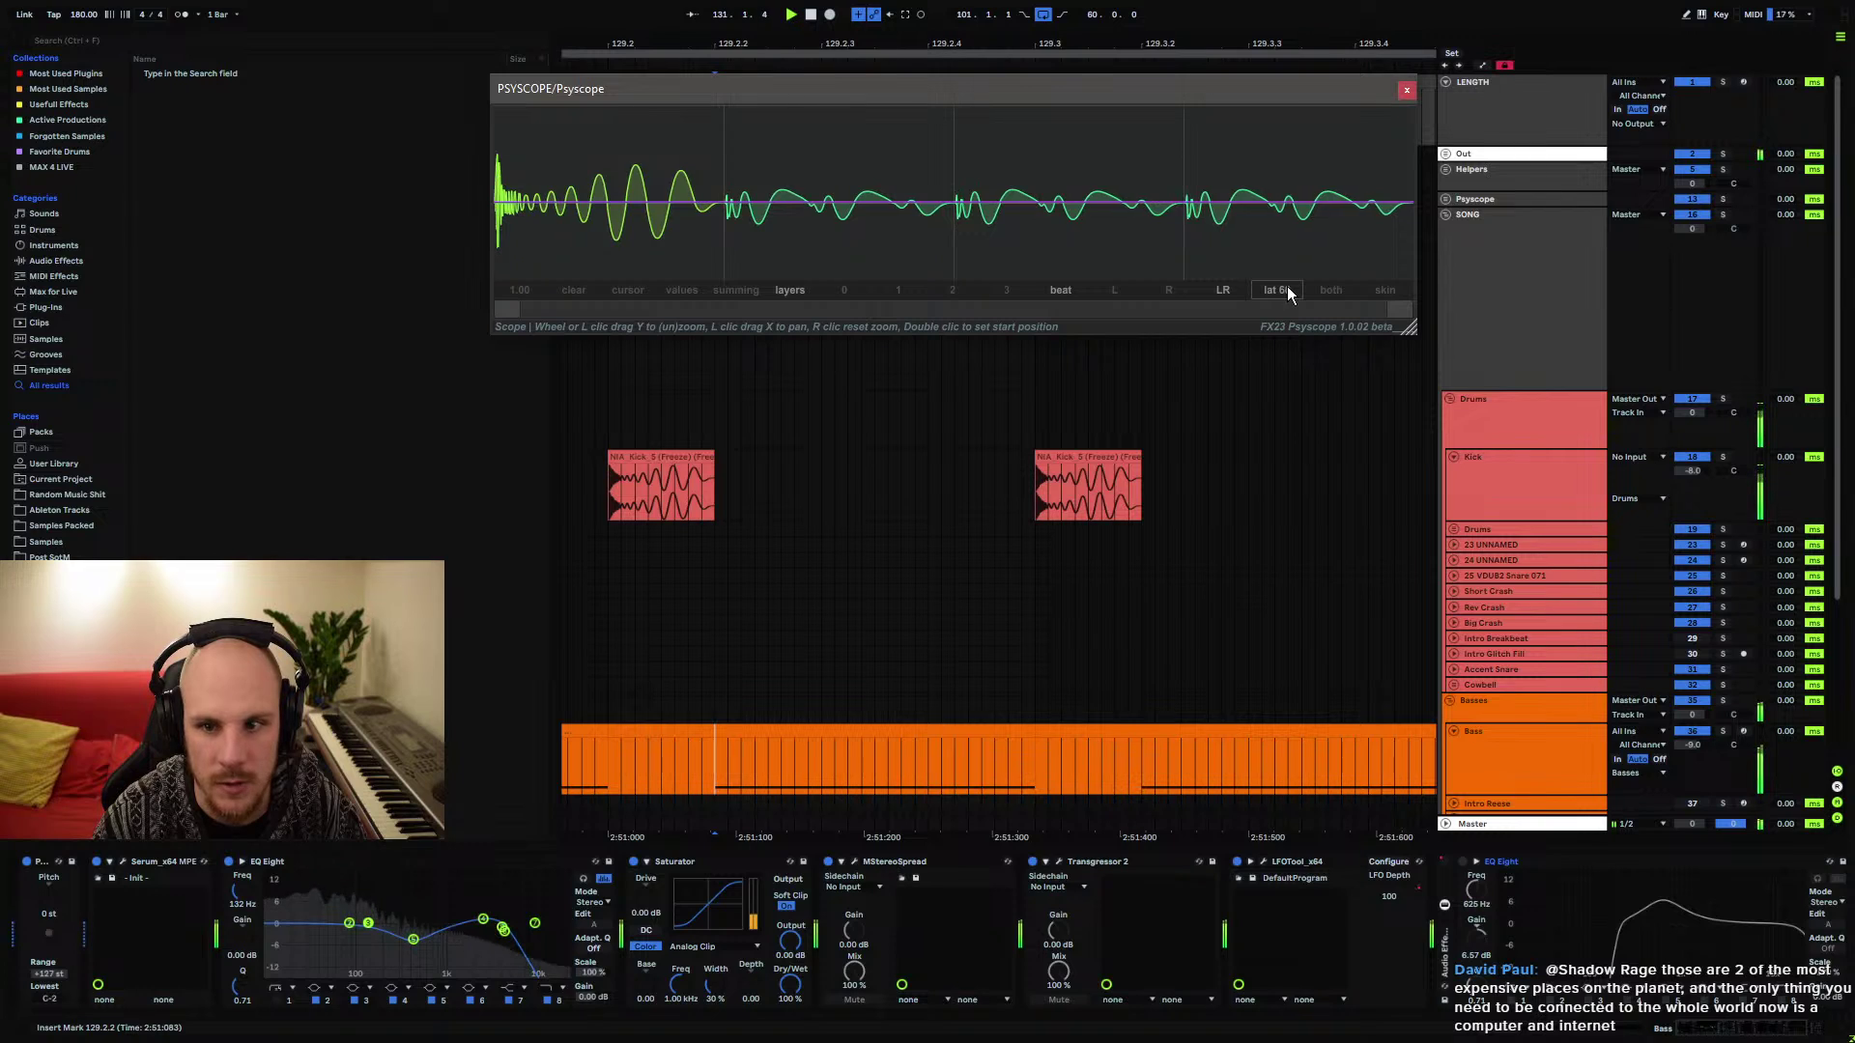
pyautogui.click(1407, 89)
pyautogui.scroll(-10, 1223, 101)
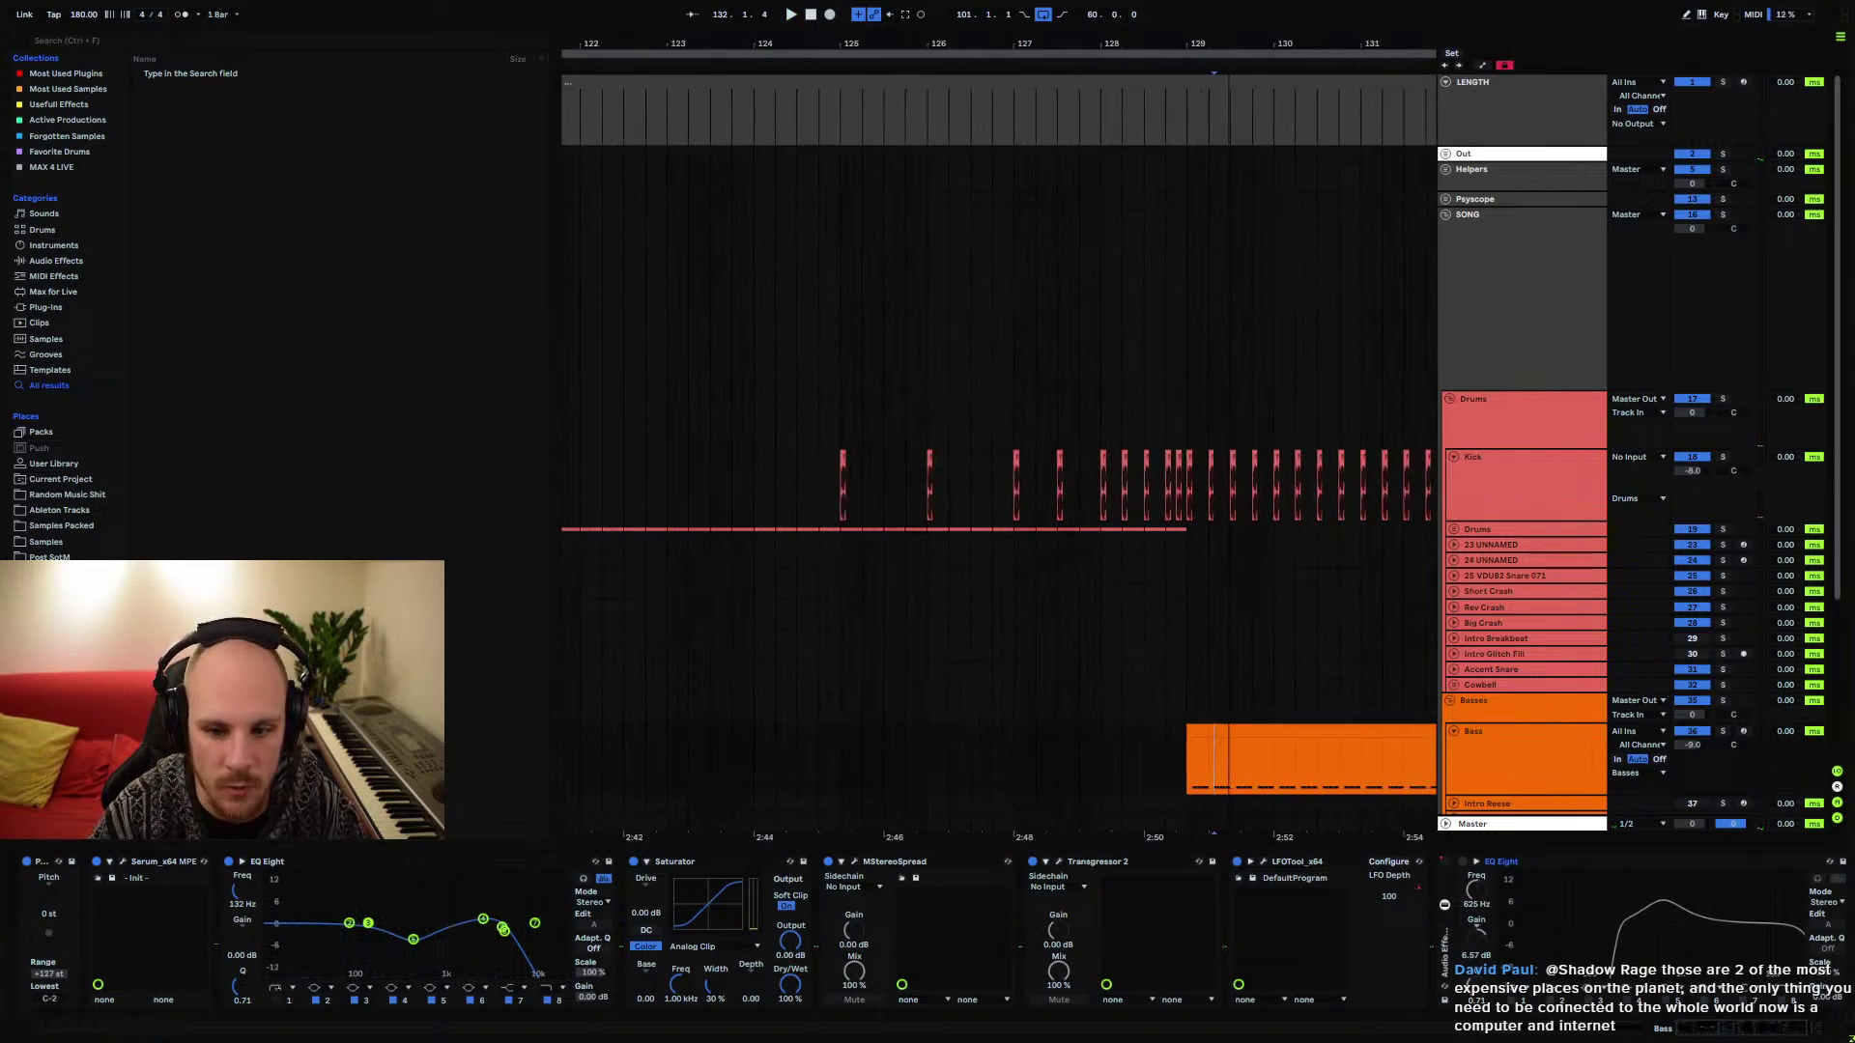
# Play the arrangement from bar 105 with the Psyscope window reopened, and select the Bass track
pyautogui.click(863, 762)
pyautogui.press('space')
pyautogui.click(1539, 762)
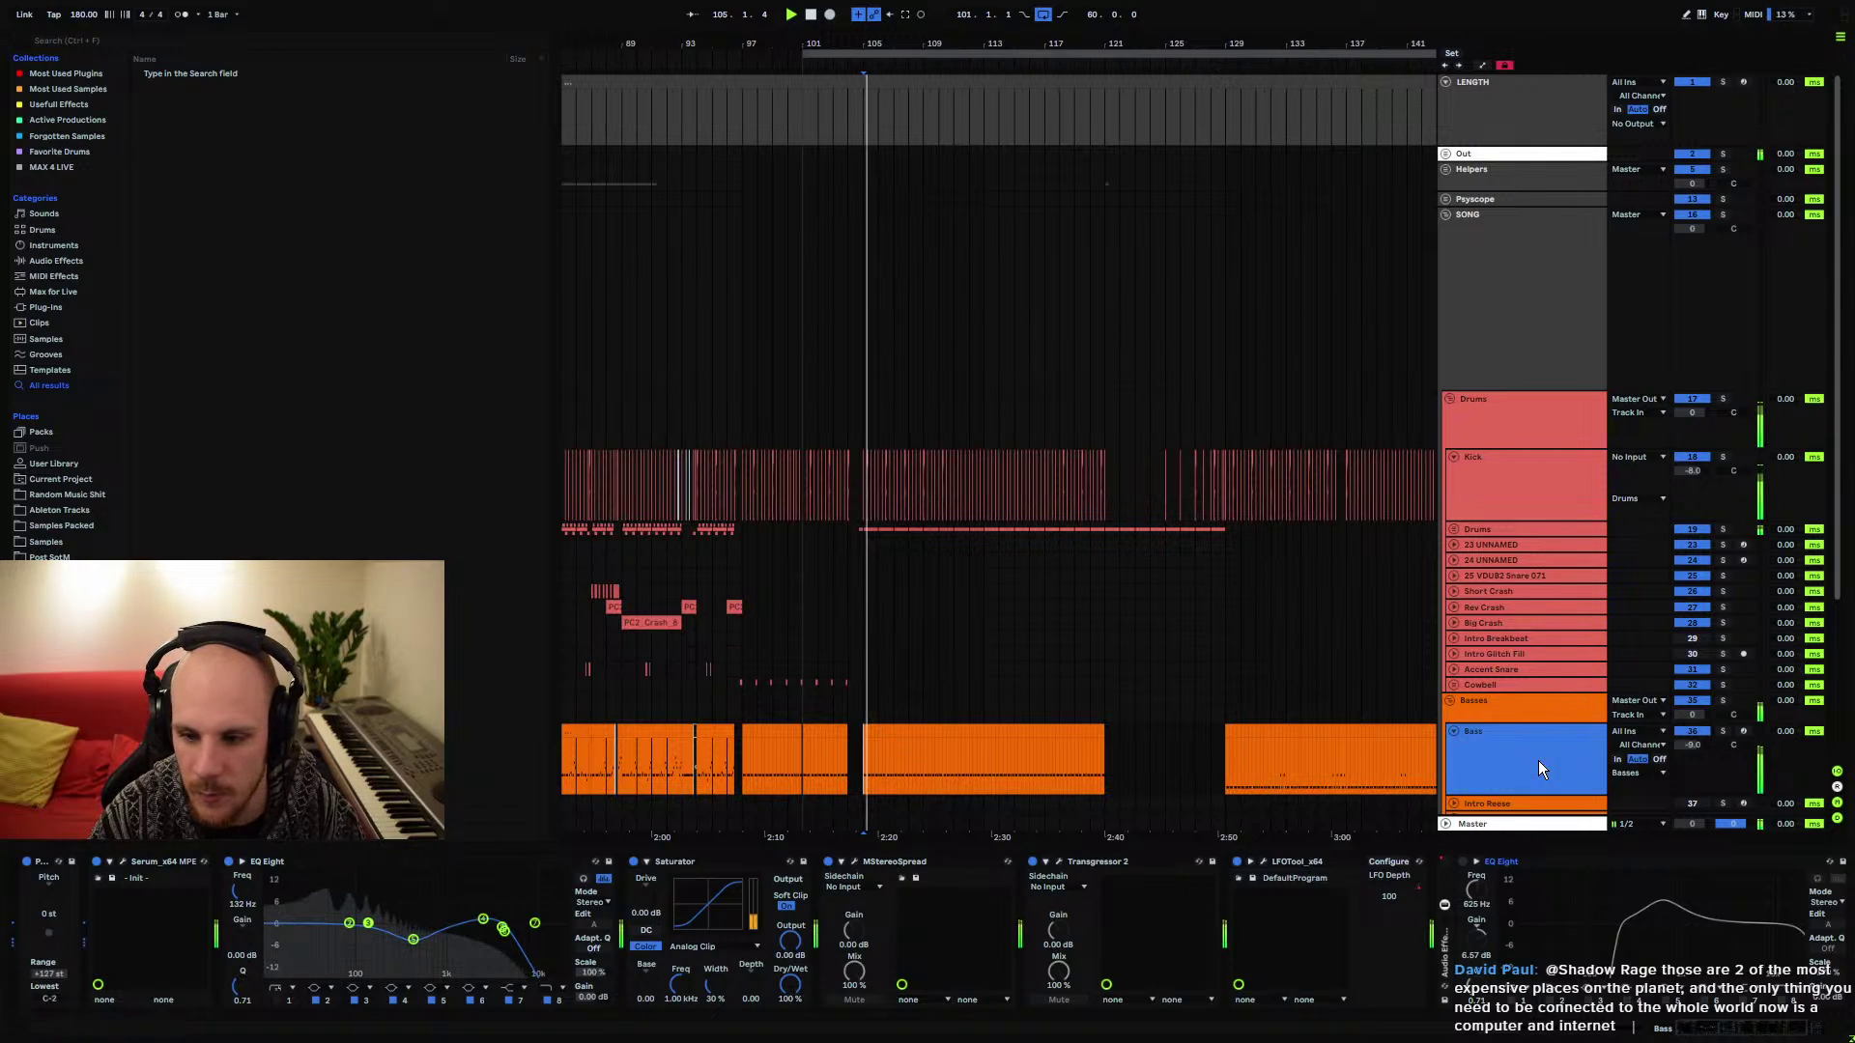
pyautogui.click(1473, 200)
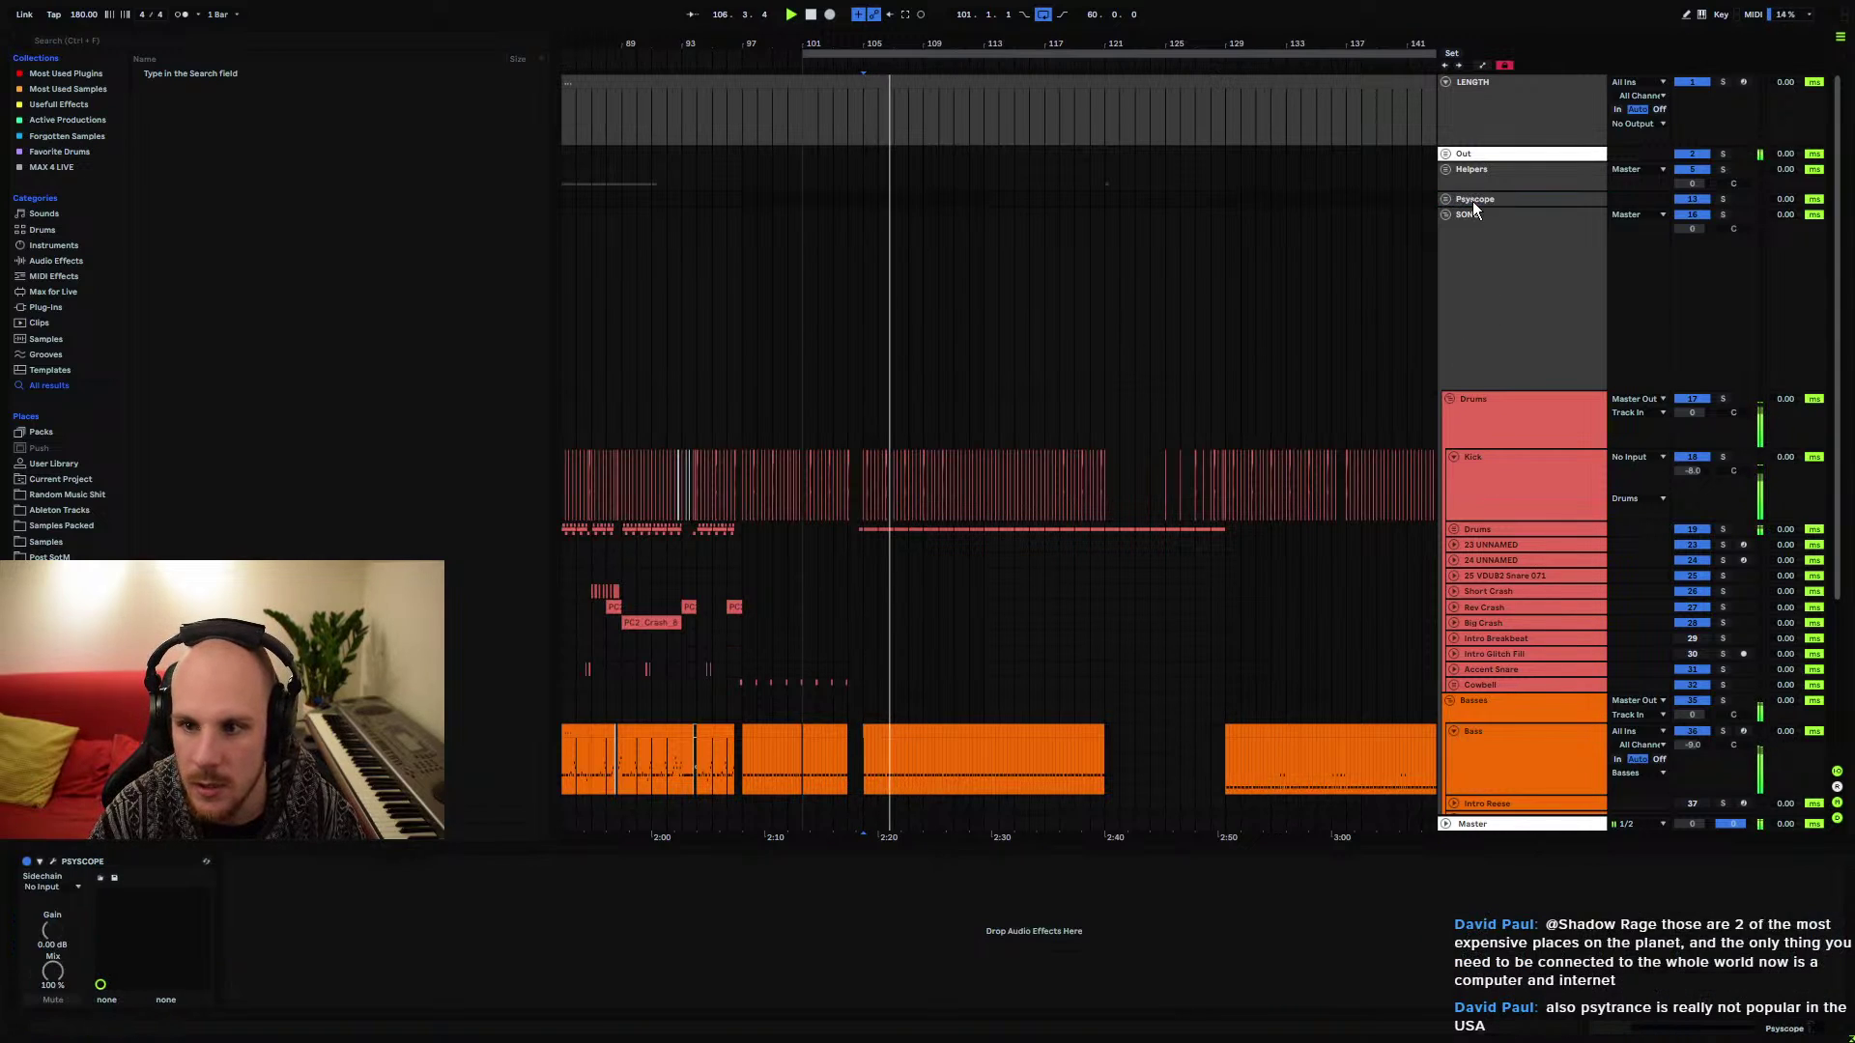
pyautogui.click(54, 862)
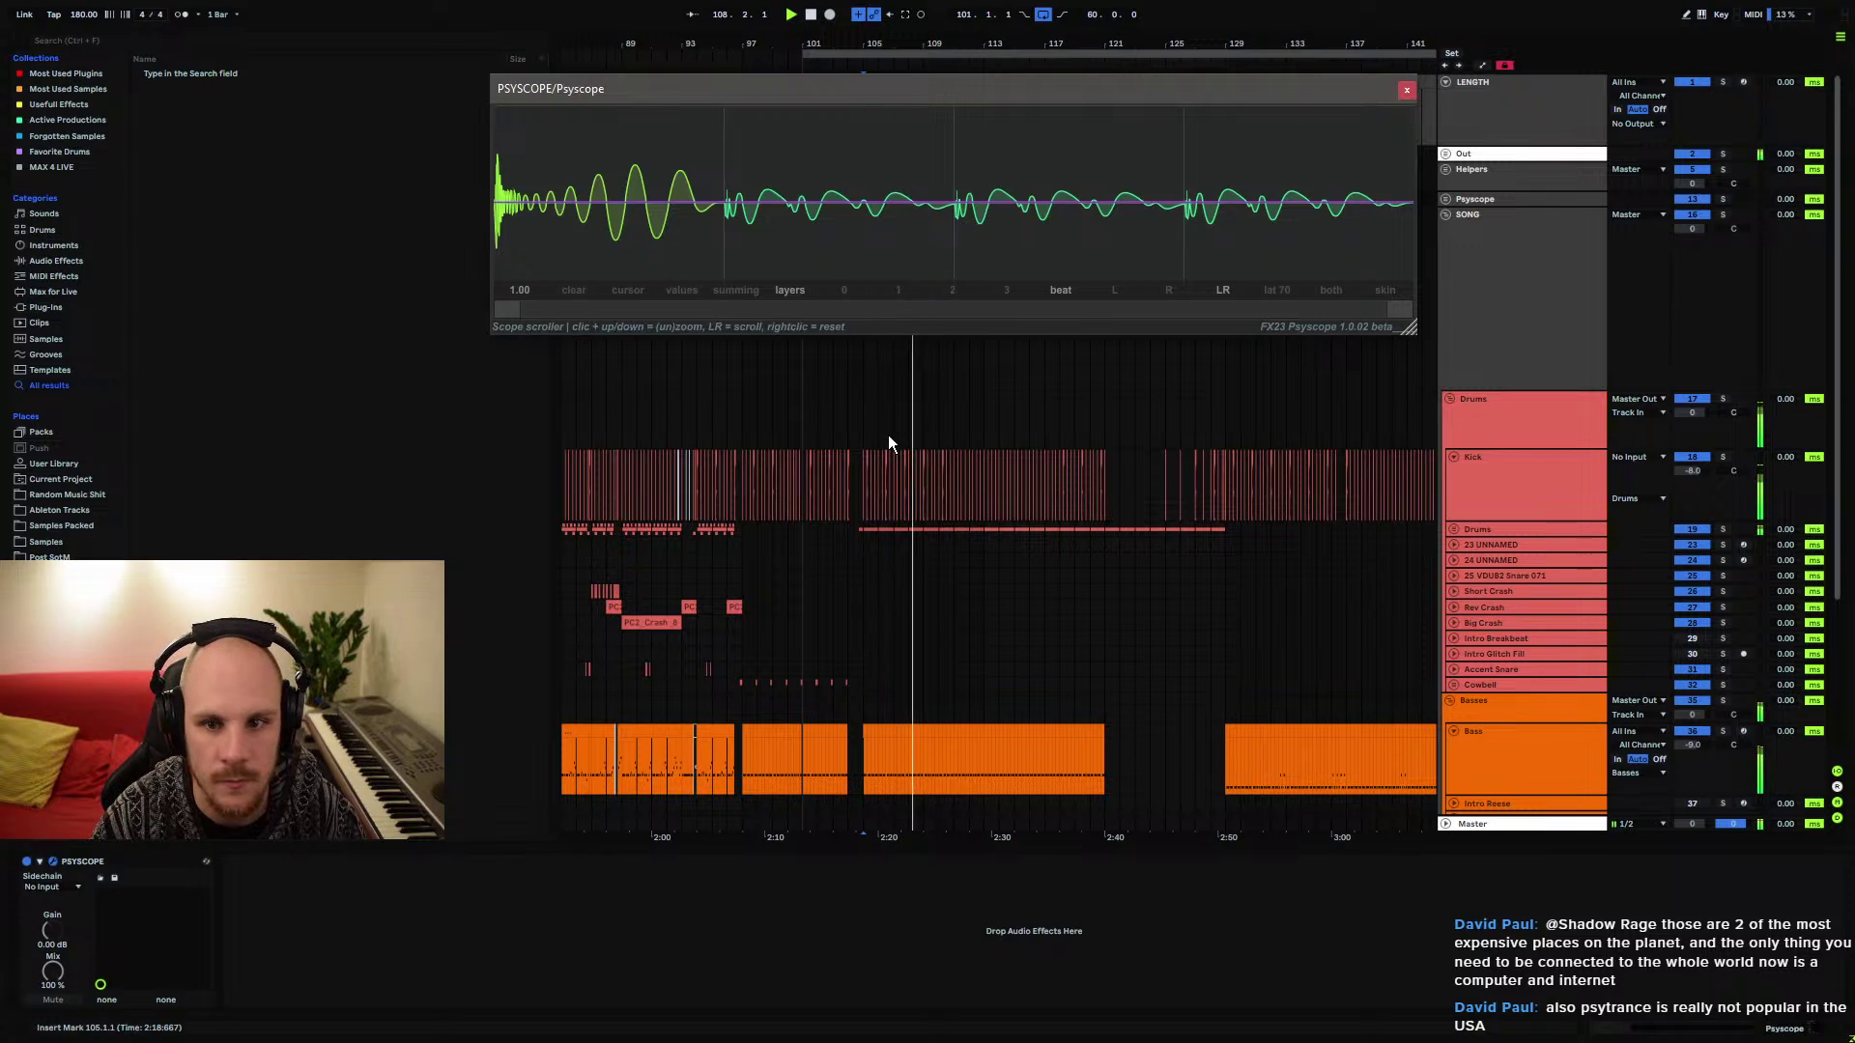
pyautogui.click(1511, 752)
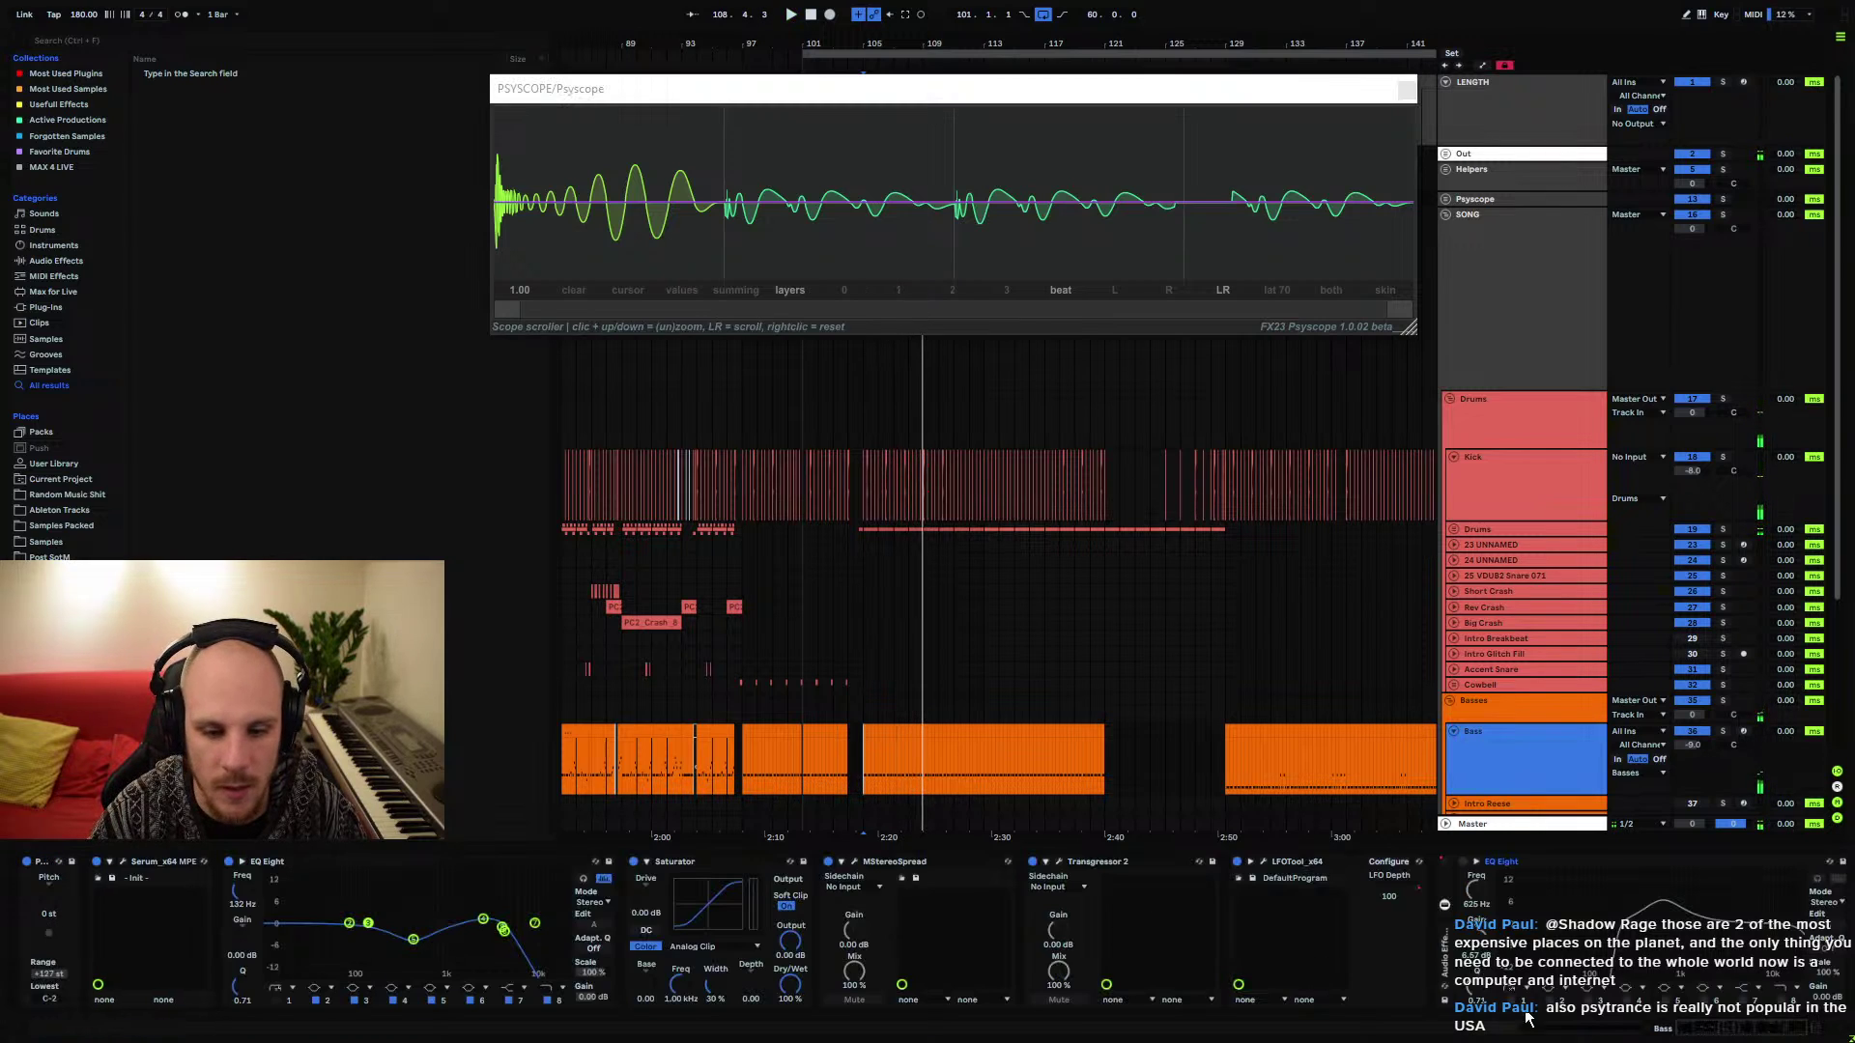
# Add an EQ Eight to the end of the Bass track's device chain
pyautogui.click(1803, 976)
pyautogui.click(1806, 972)
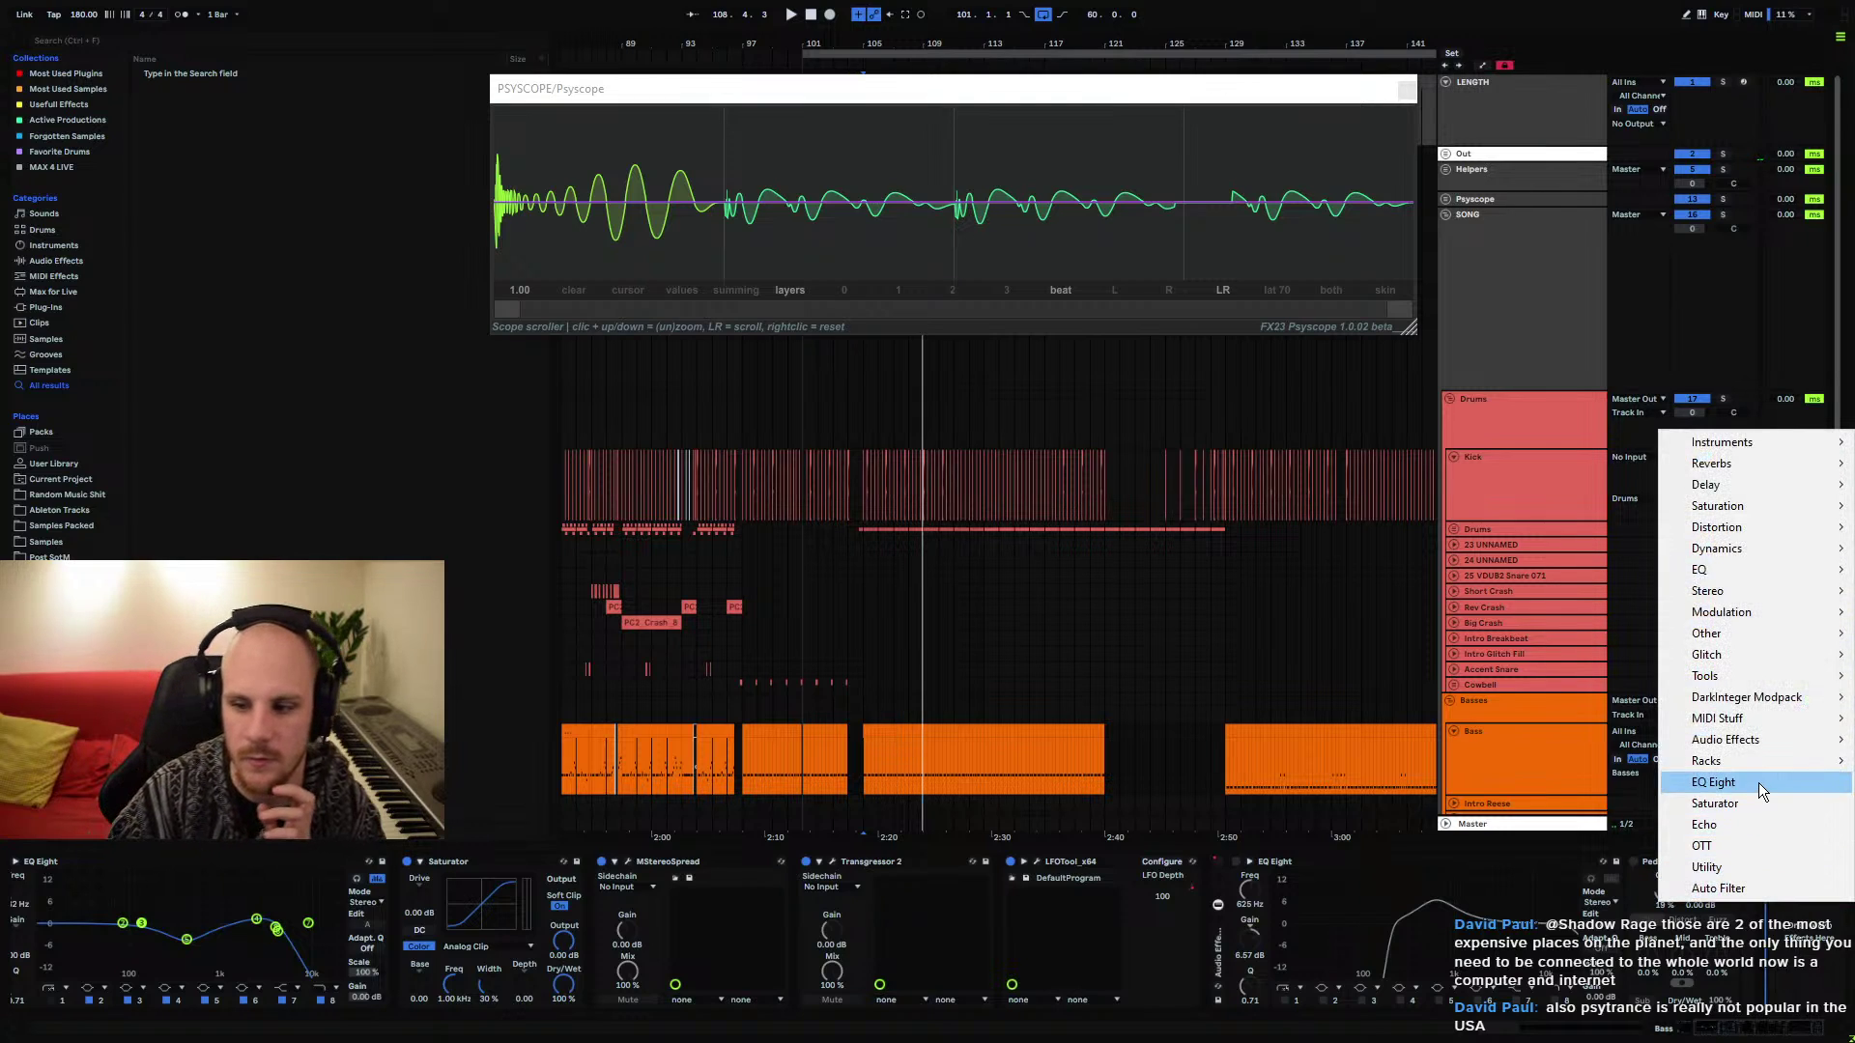
pyautogui.click(1758, 783)
pyautogui.press('Down')
pyautogui.press('Return')
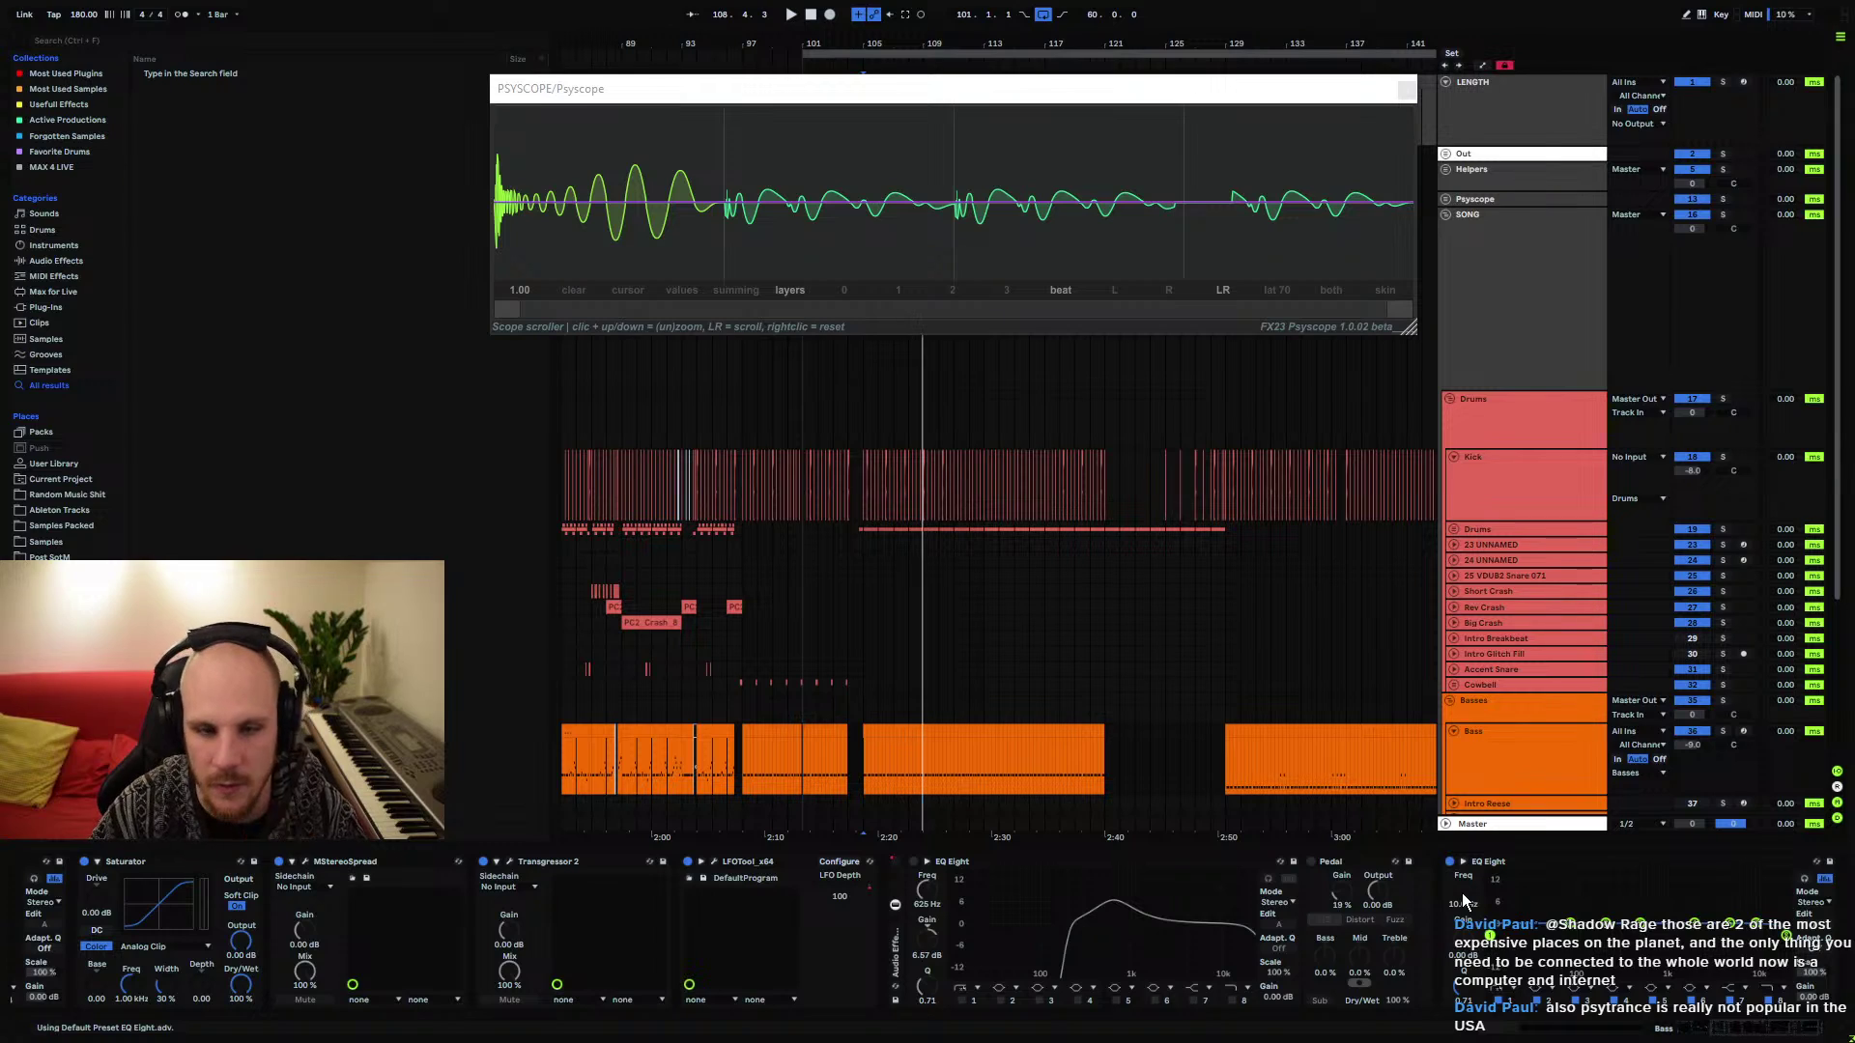
# Play from bar 105 and show only layer 2 in Psyscope to examine the bass waveform
pyautogui.click(864, 595)
pyautogui.press('space')
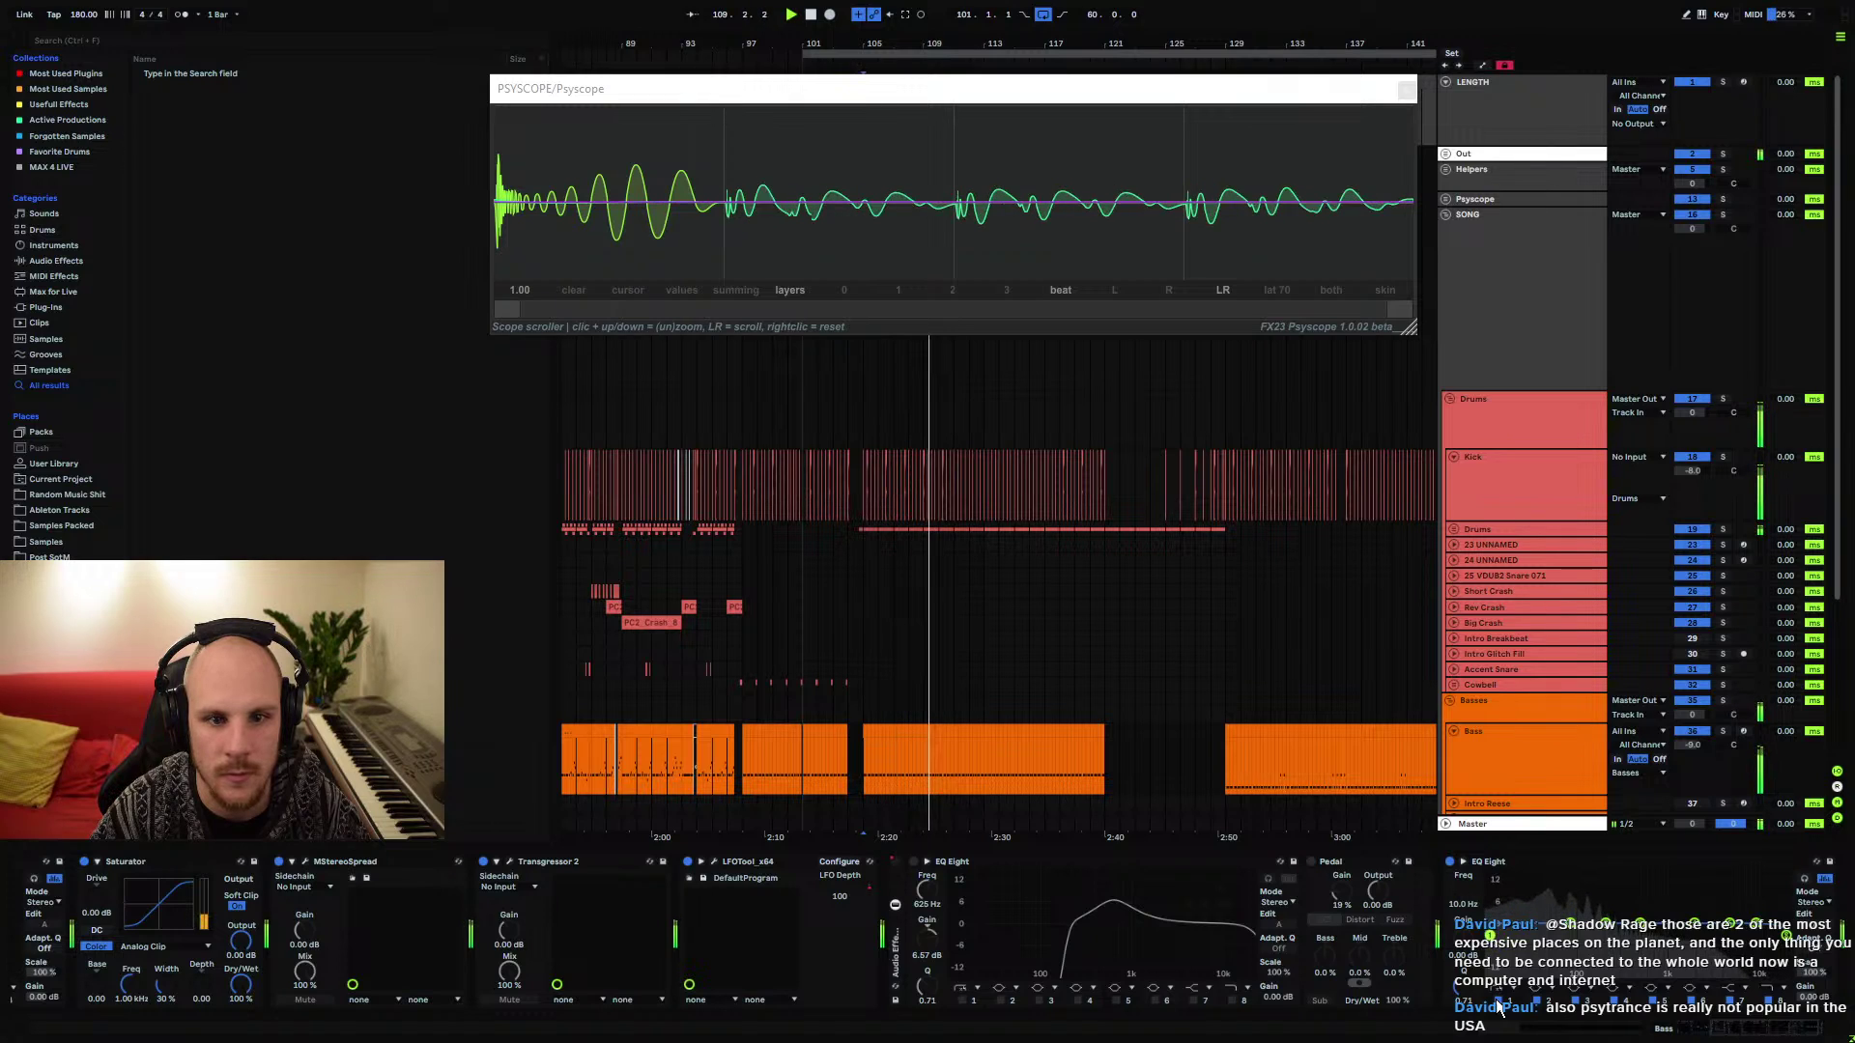
pyautogui.press('space')
pyautogui.click(965, 293)
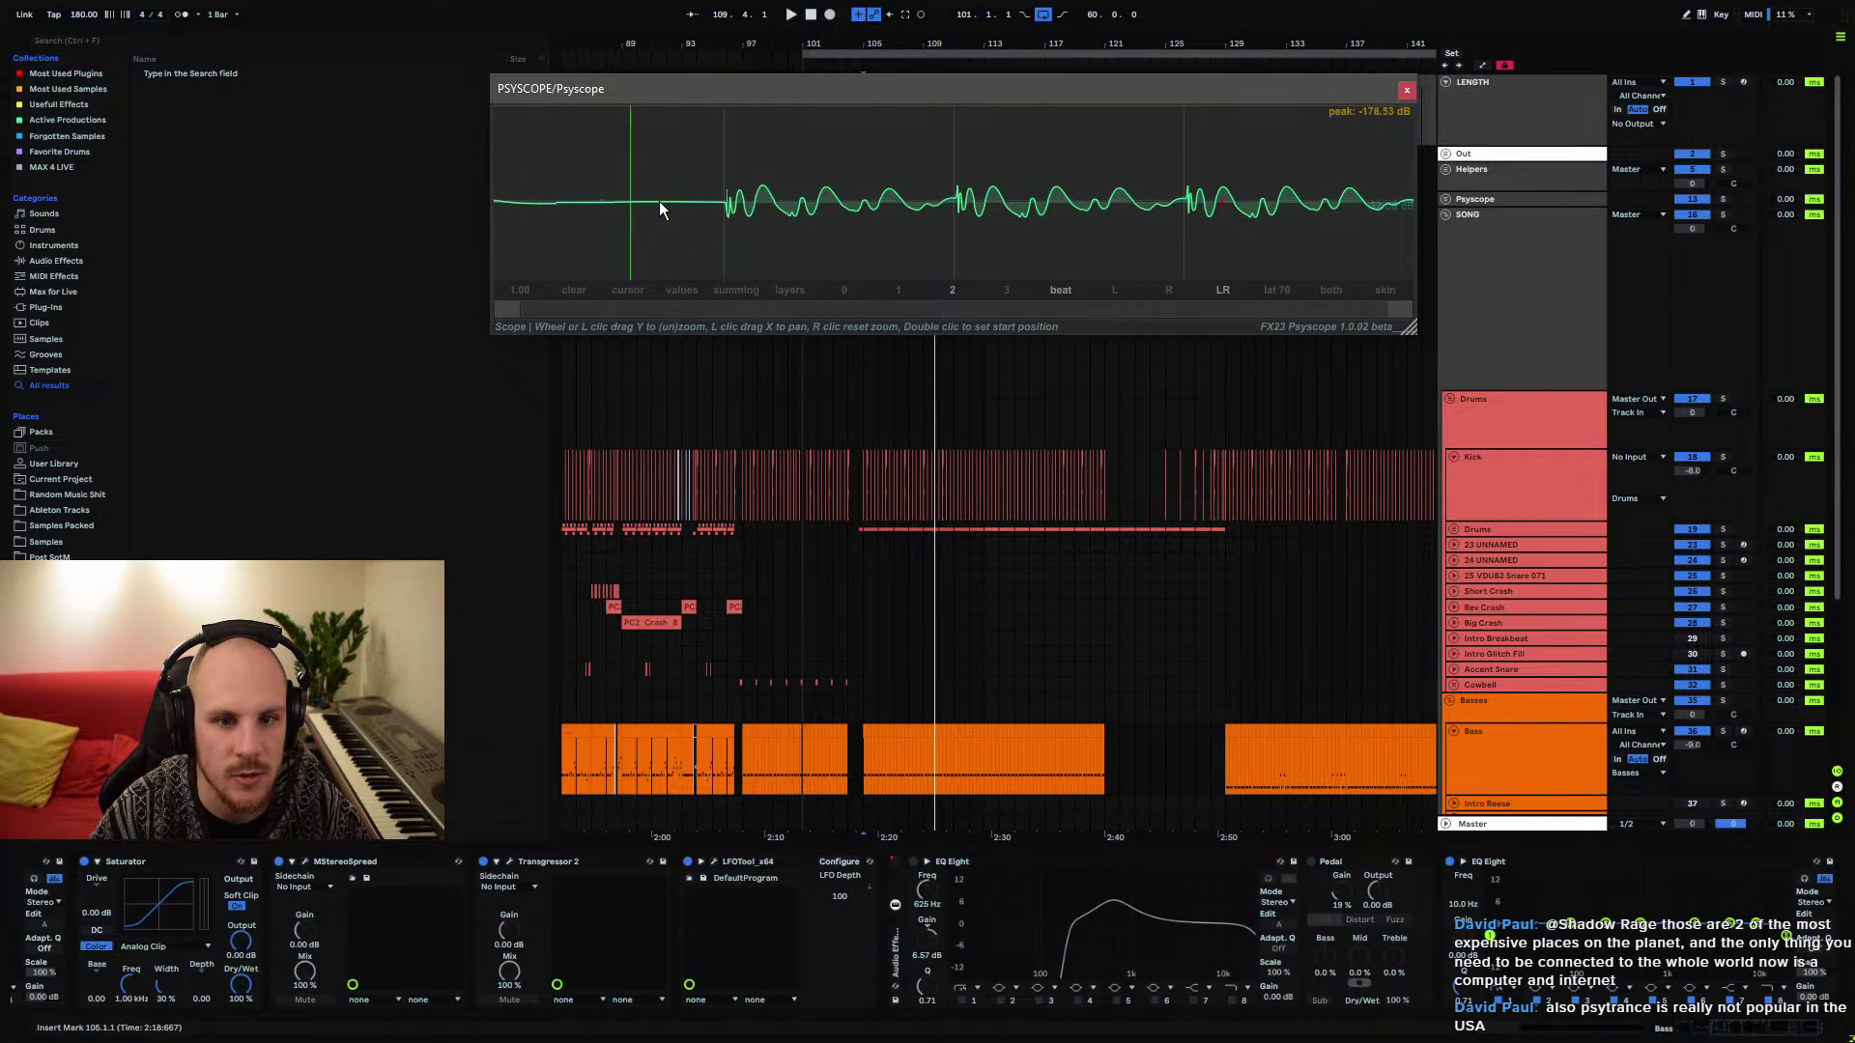
pyautogui.press('space')
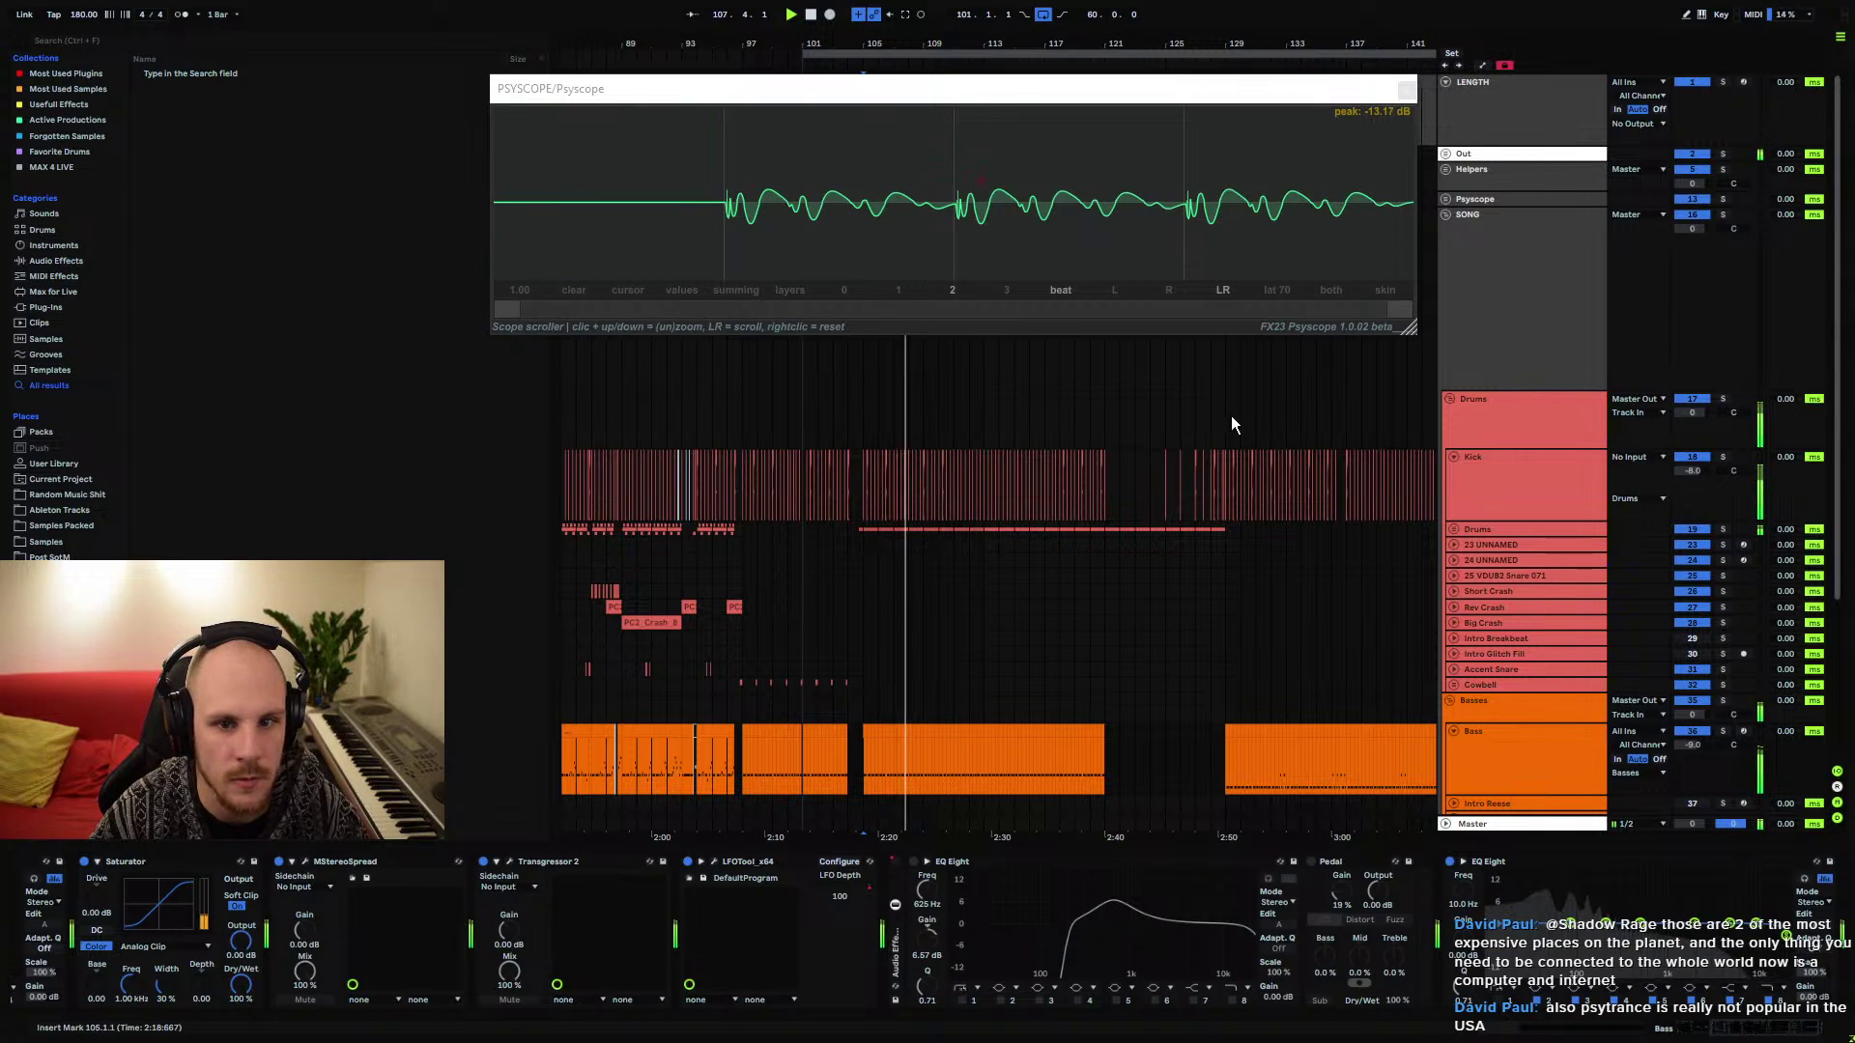
# Solo the Kick and Bass tracks, replay the section, and raise the added EQ Eight's lowest band to 34.4 Hz
pyautogui.click(1704, 454)
pyautogui.click(1723, 457)
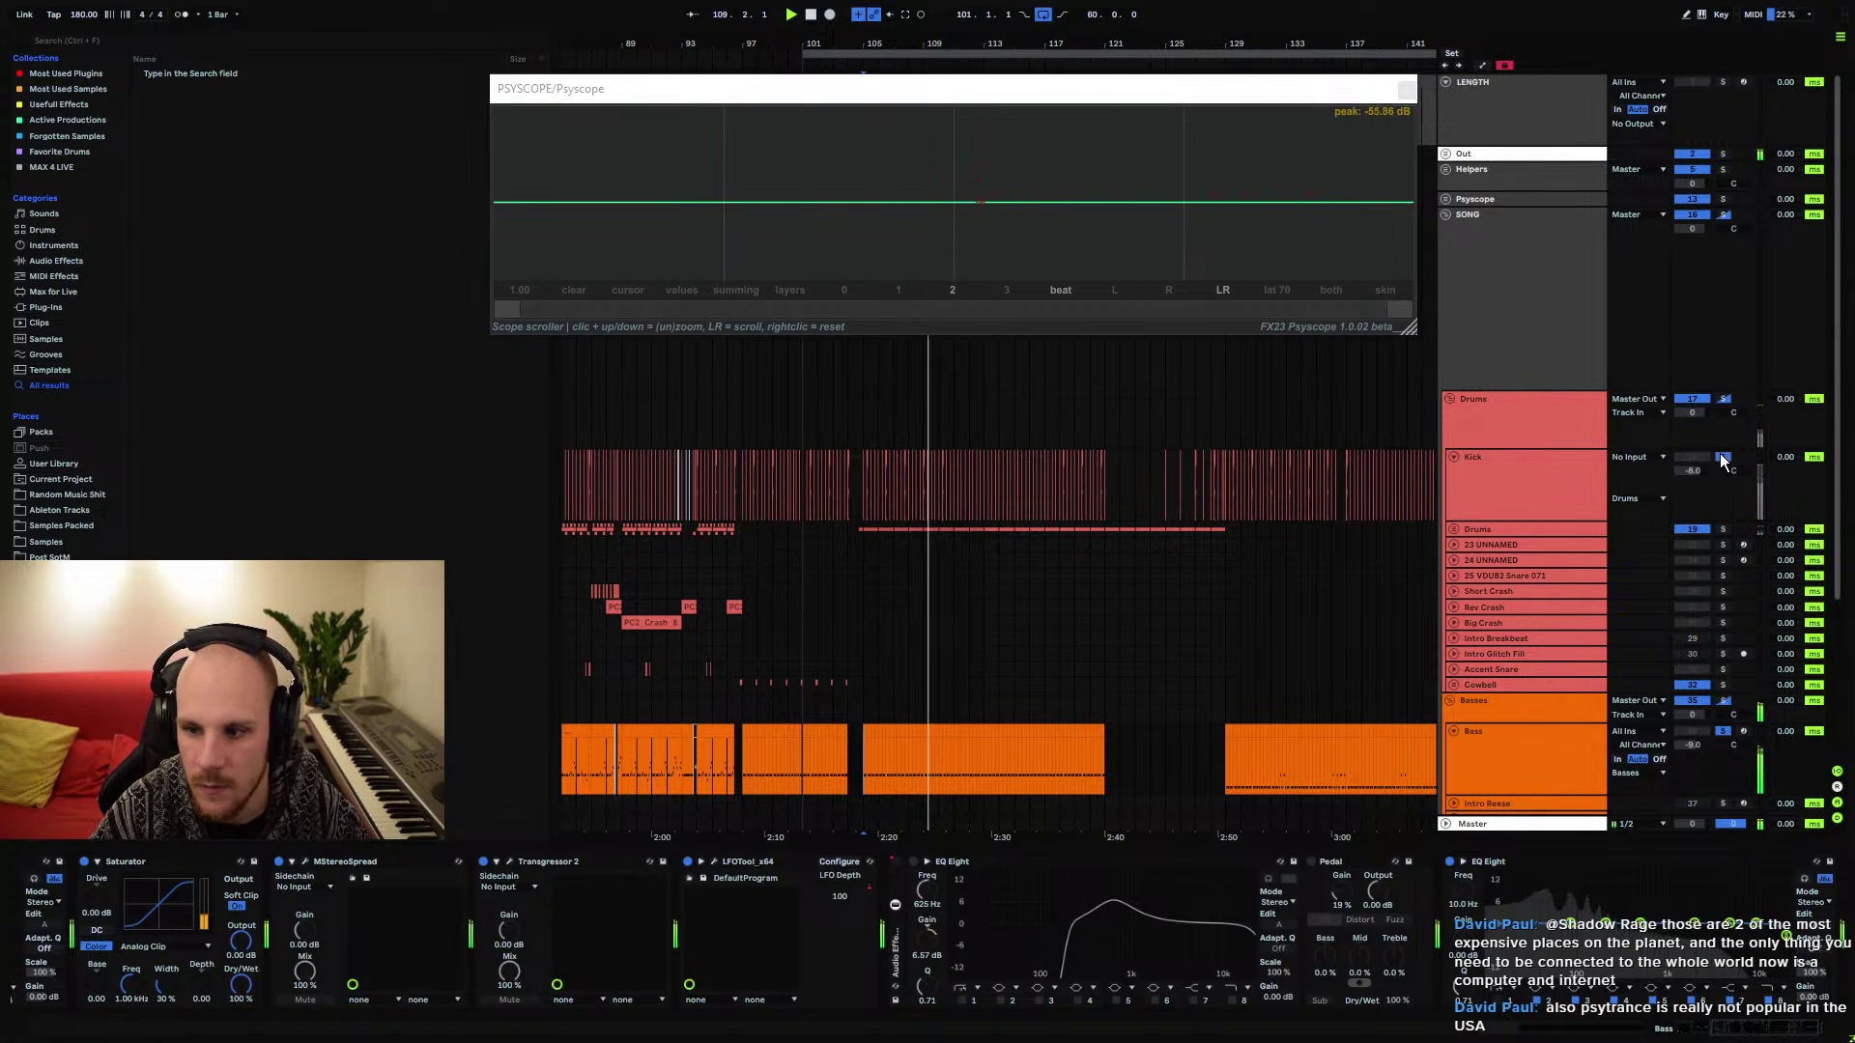
pyautogui.press('space')
pyautogui.press('space')
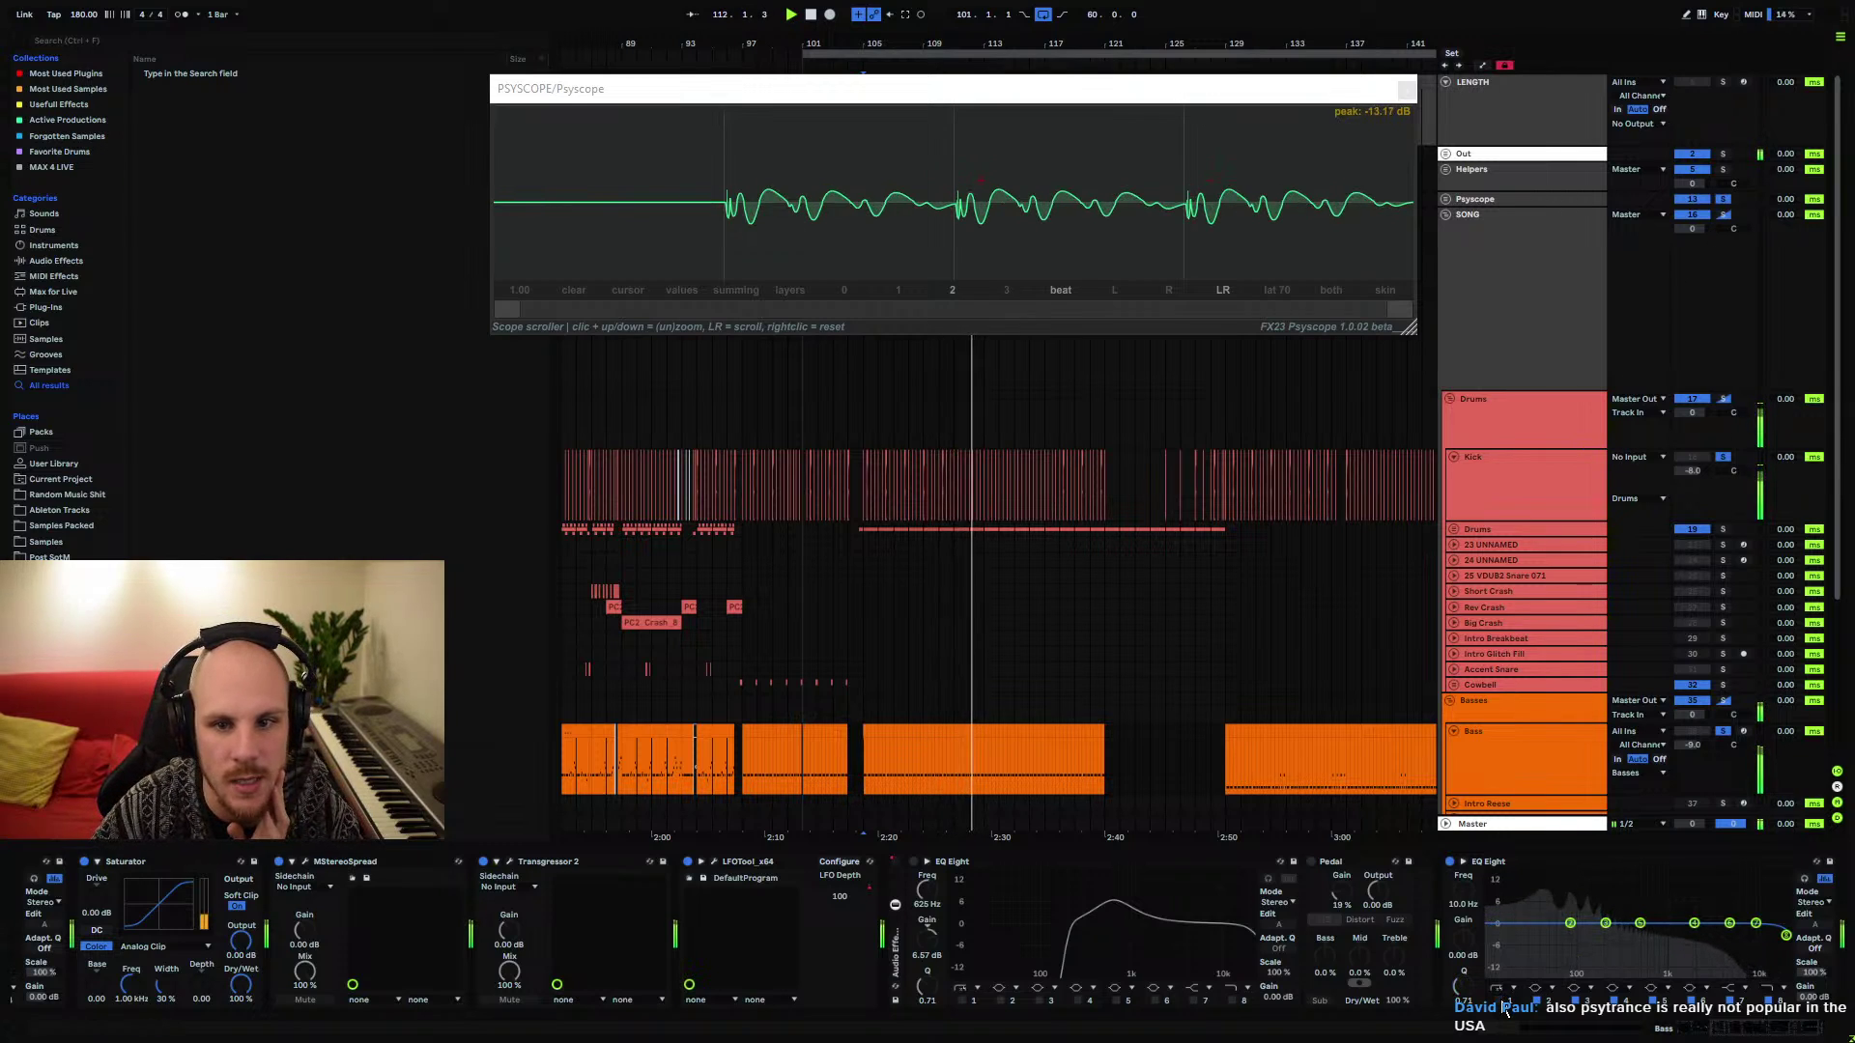
pyautogui.moveTo(1491, 937); pyautogui.dragTo(1538, 936)
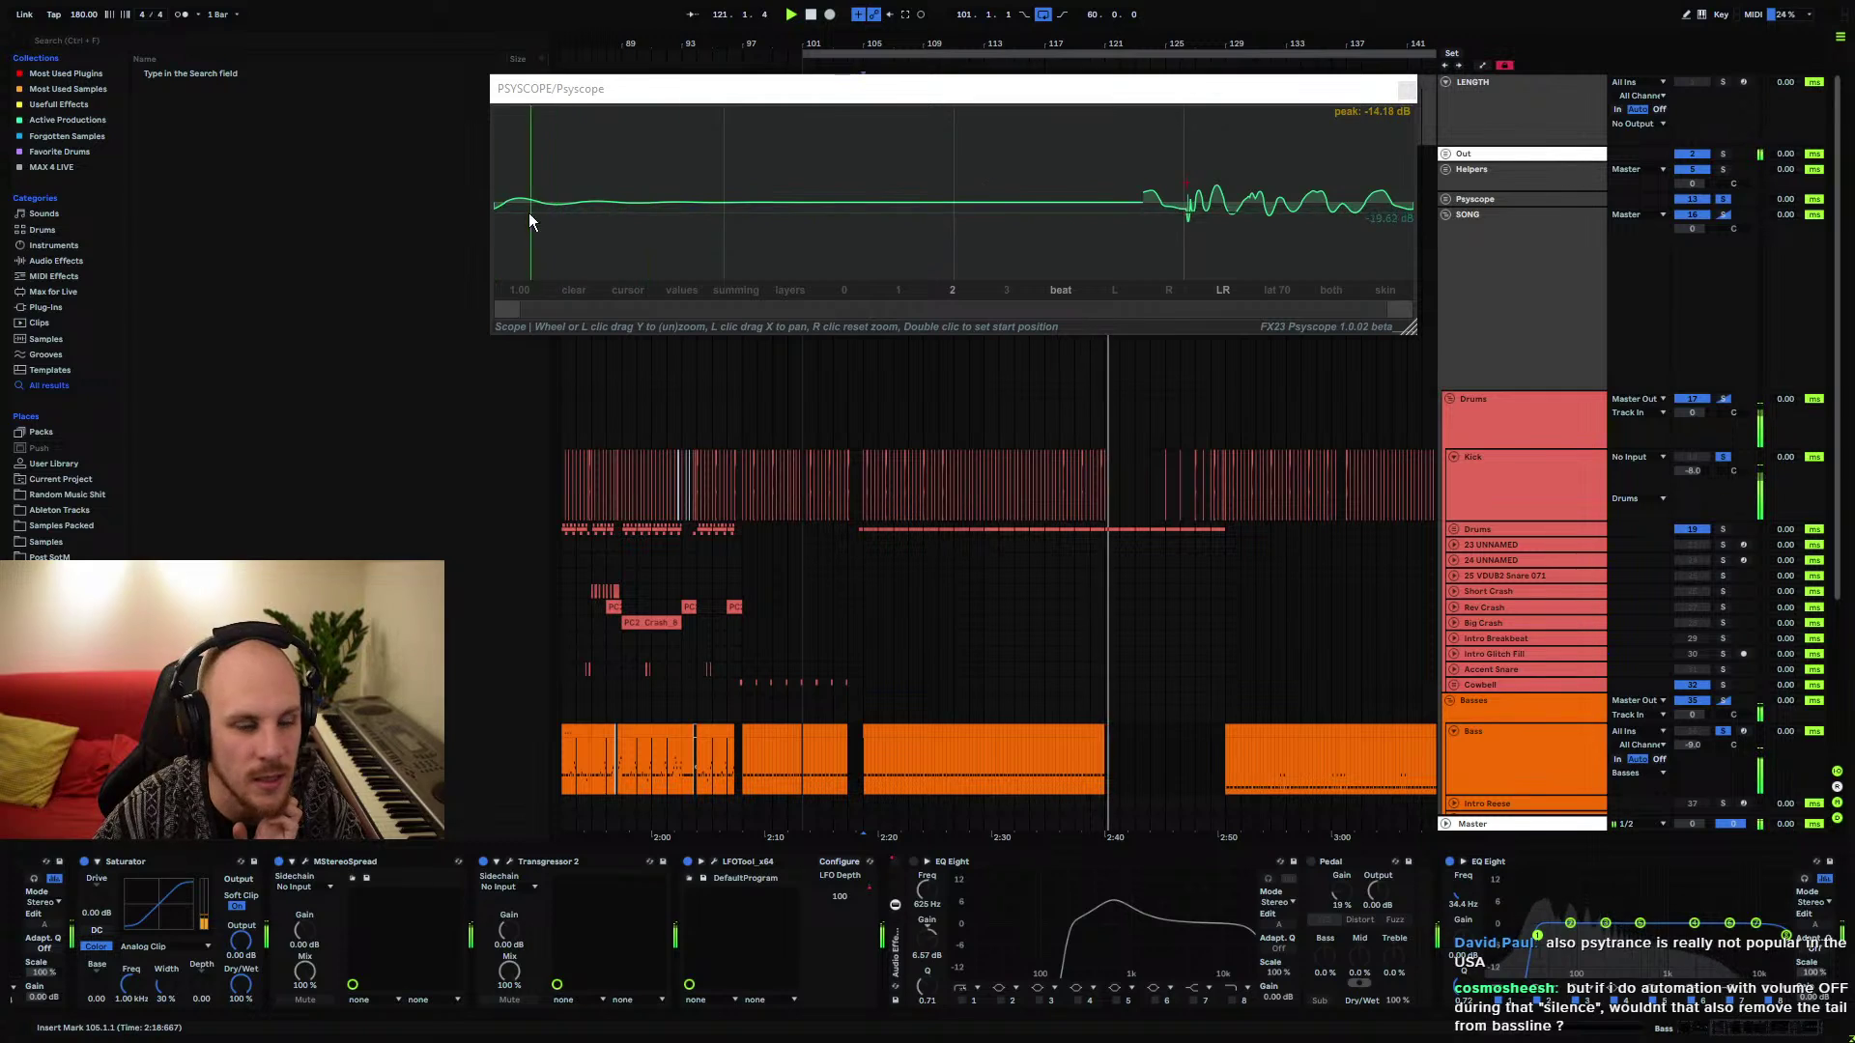
# Delete the added EQ Eight from the Bass chain, close Psyscope, and fold the Bass track
pyautogui.click(1479, 861)
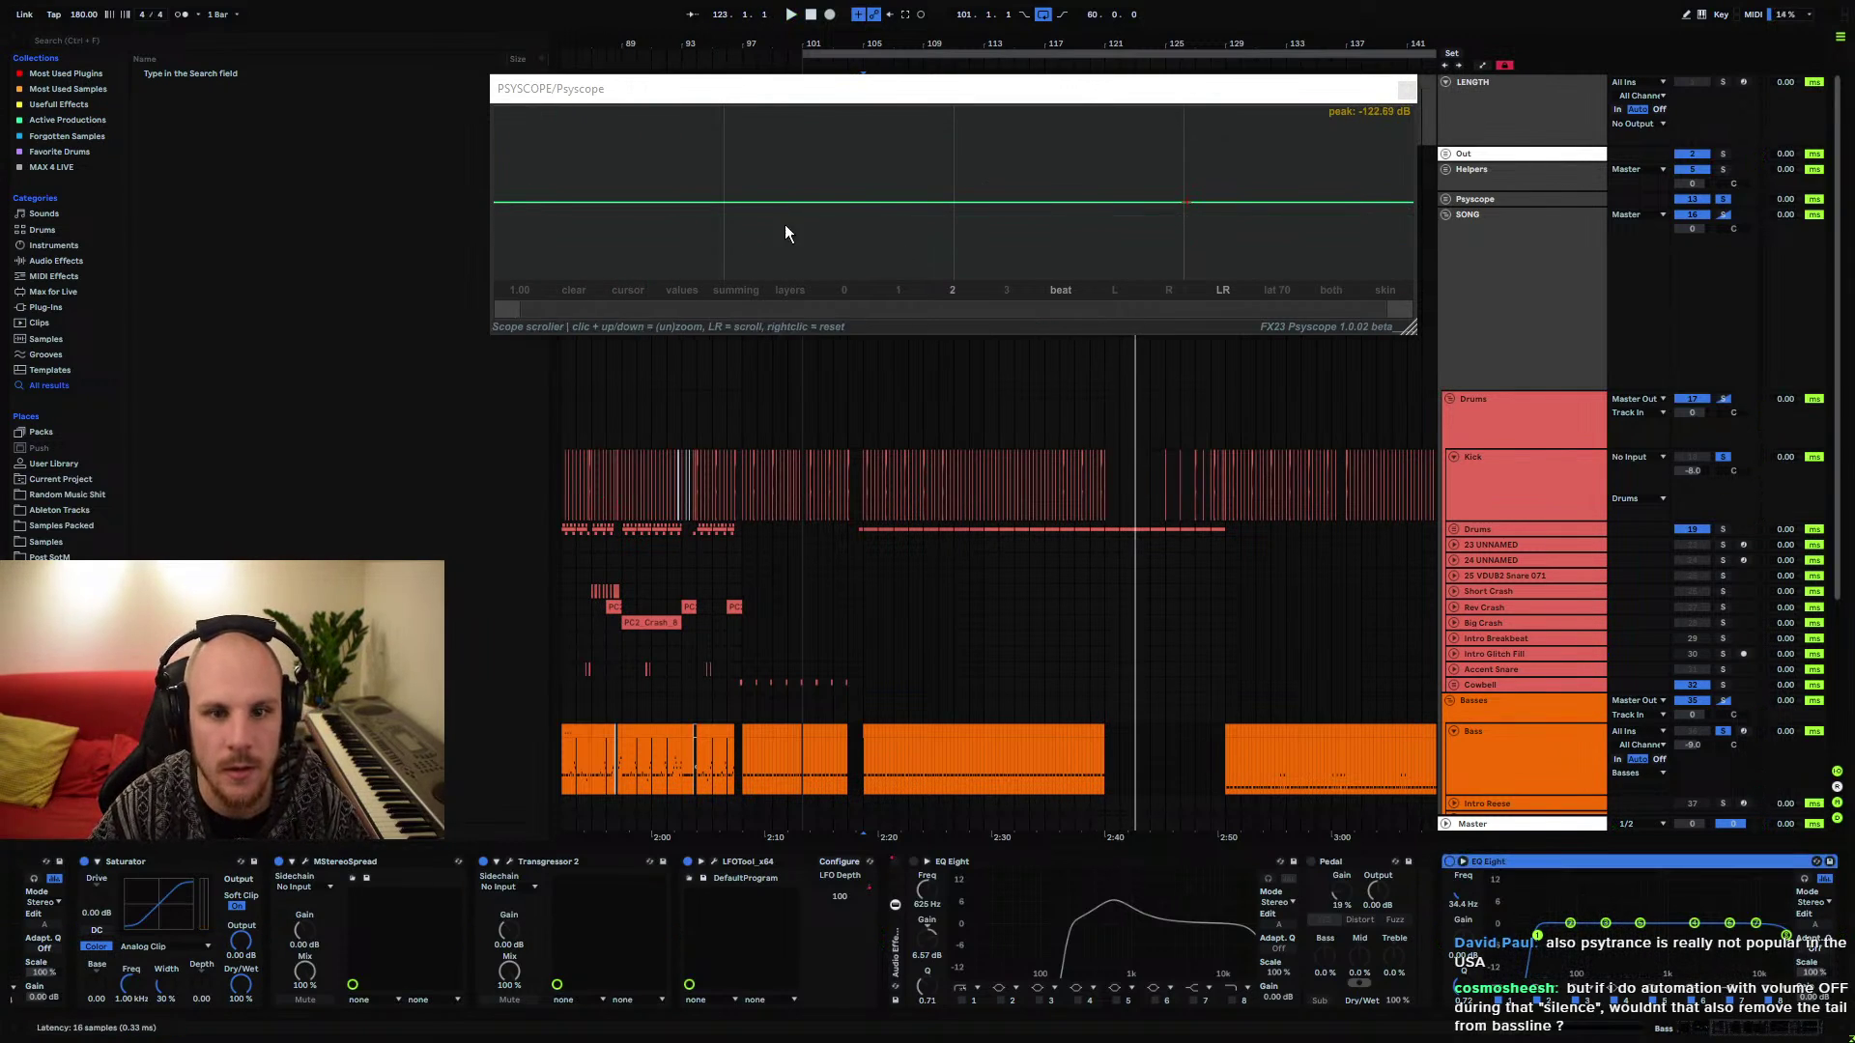
pyautogui.press('Delete')
pyautogui.click(1407, 89)
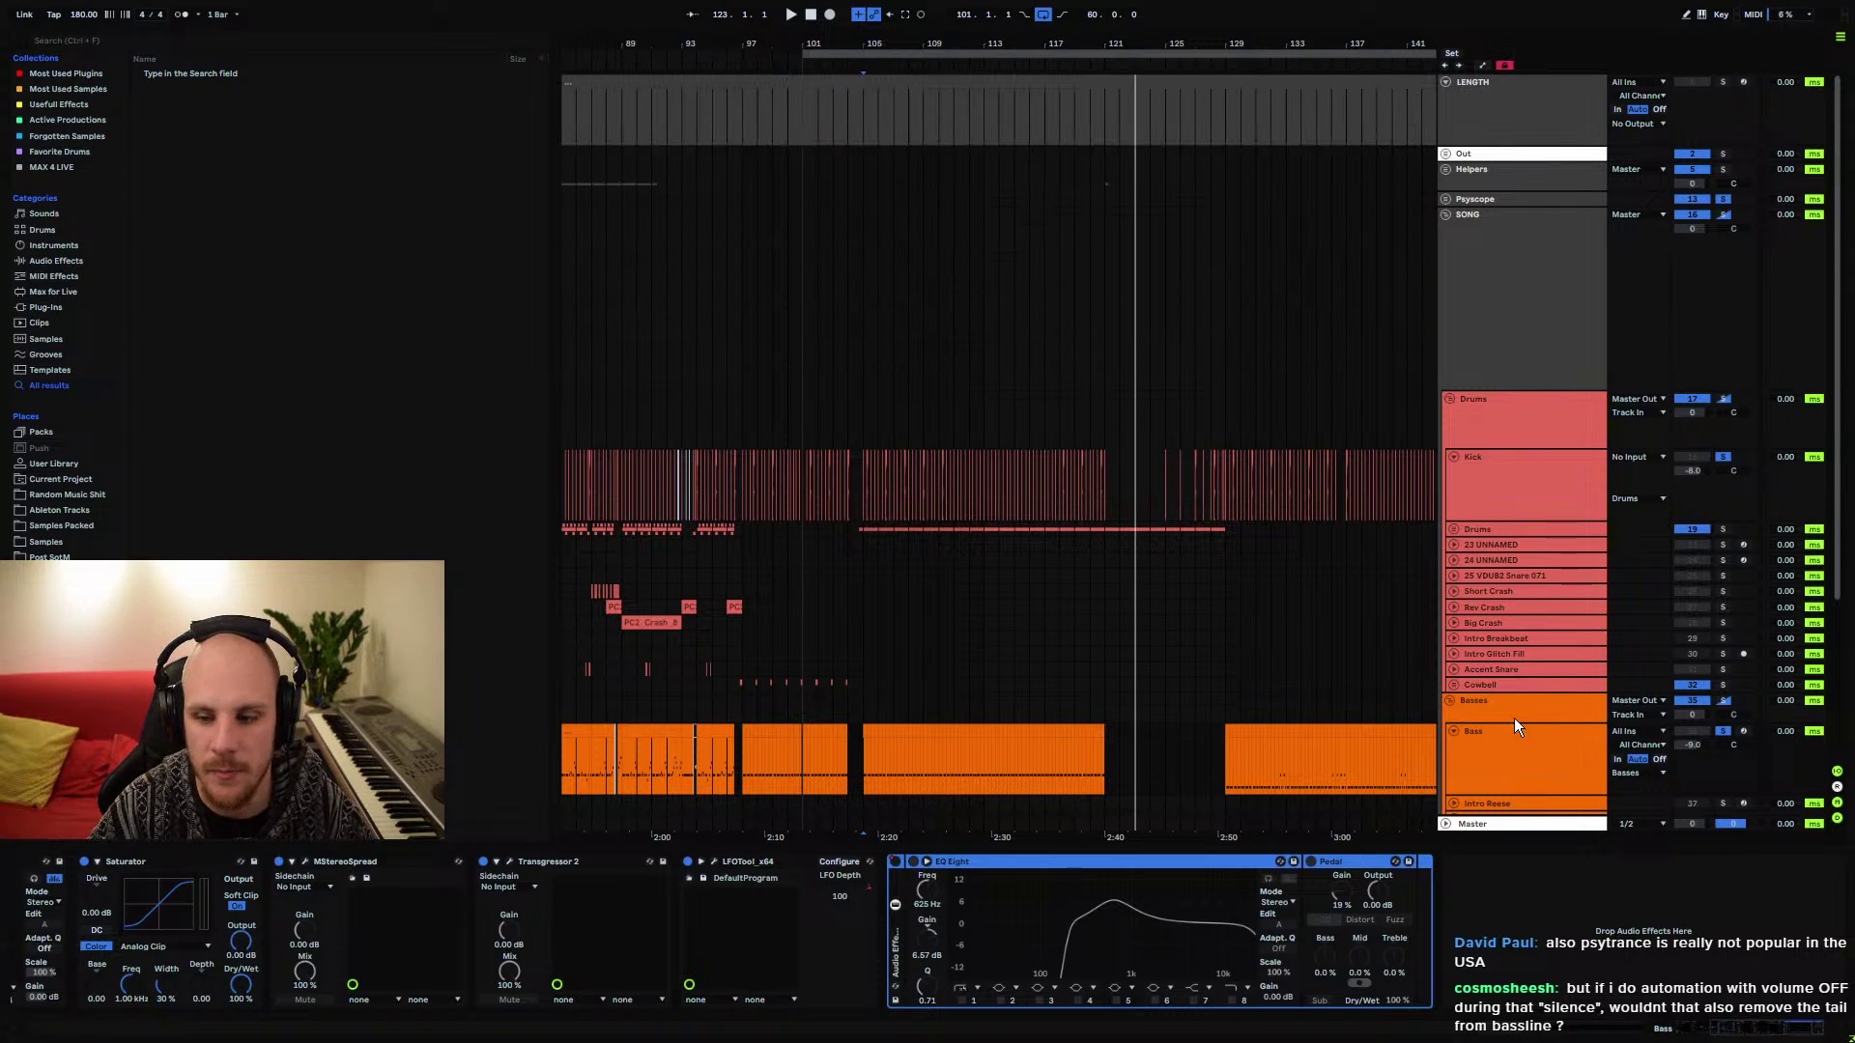
pyautogui.click(1480, 732)
pyautogui.click(1455, 729)
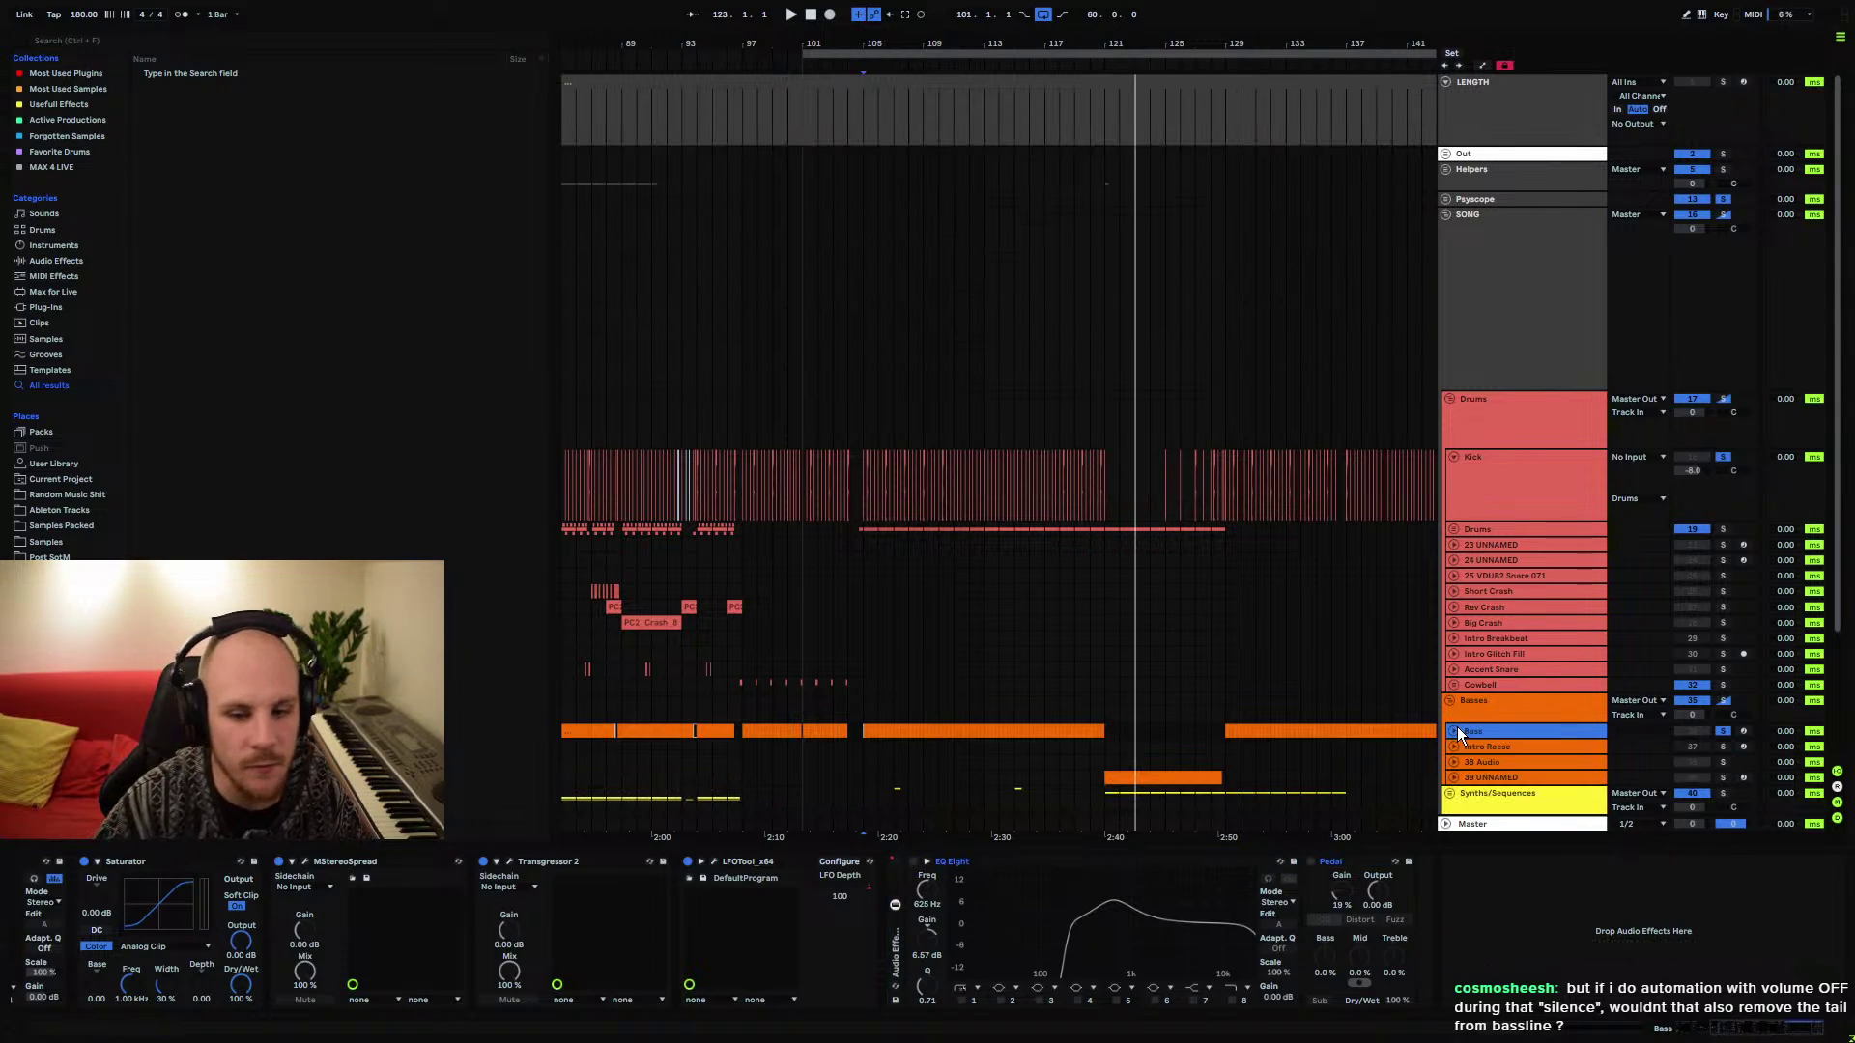
# Place the insert mark at 105.1.1, then expand the One-Shots group and the 62 Audio track inside it
pyautogui.click(867, 550)
pyautogui.scroll(-3, 872, 624)
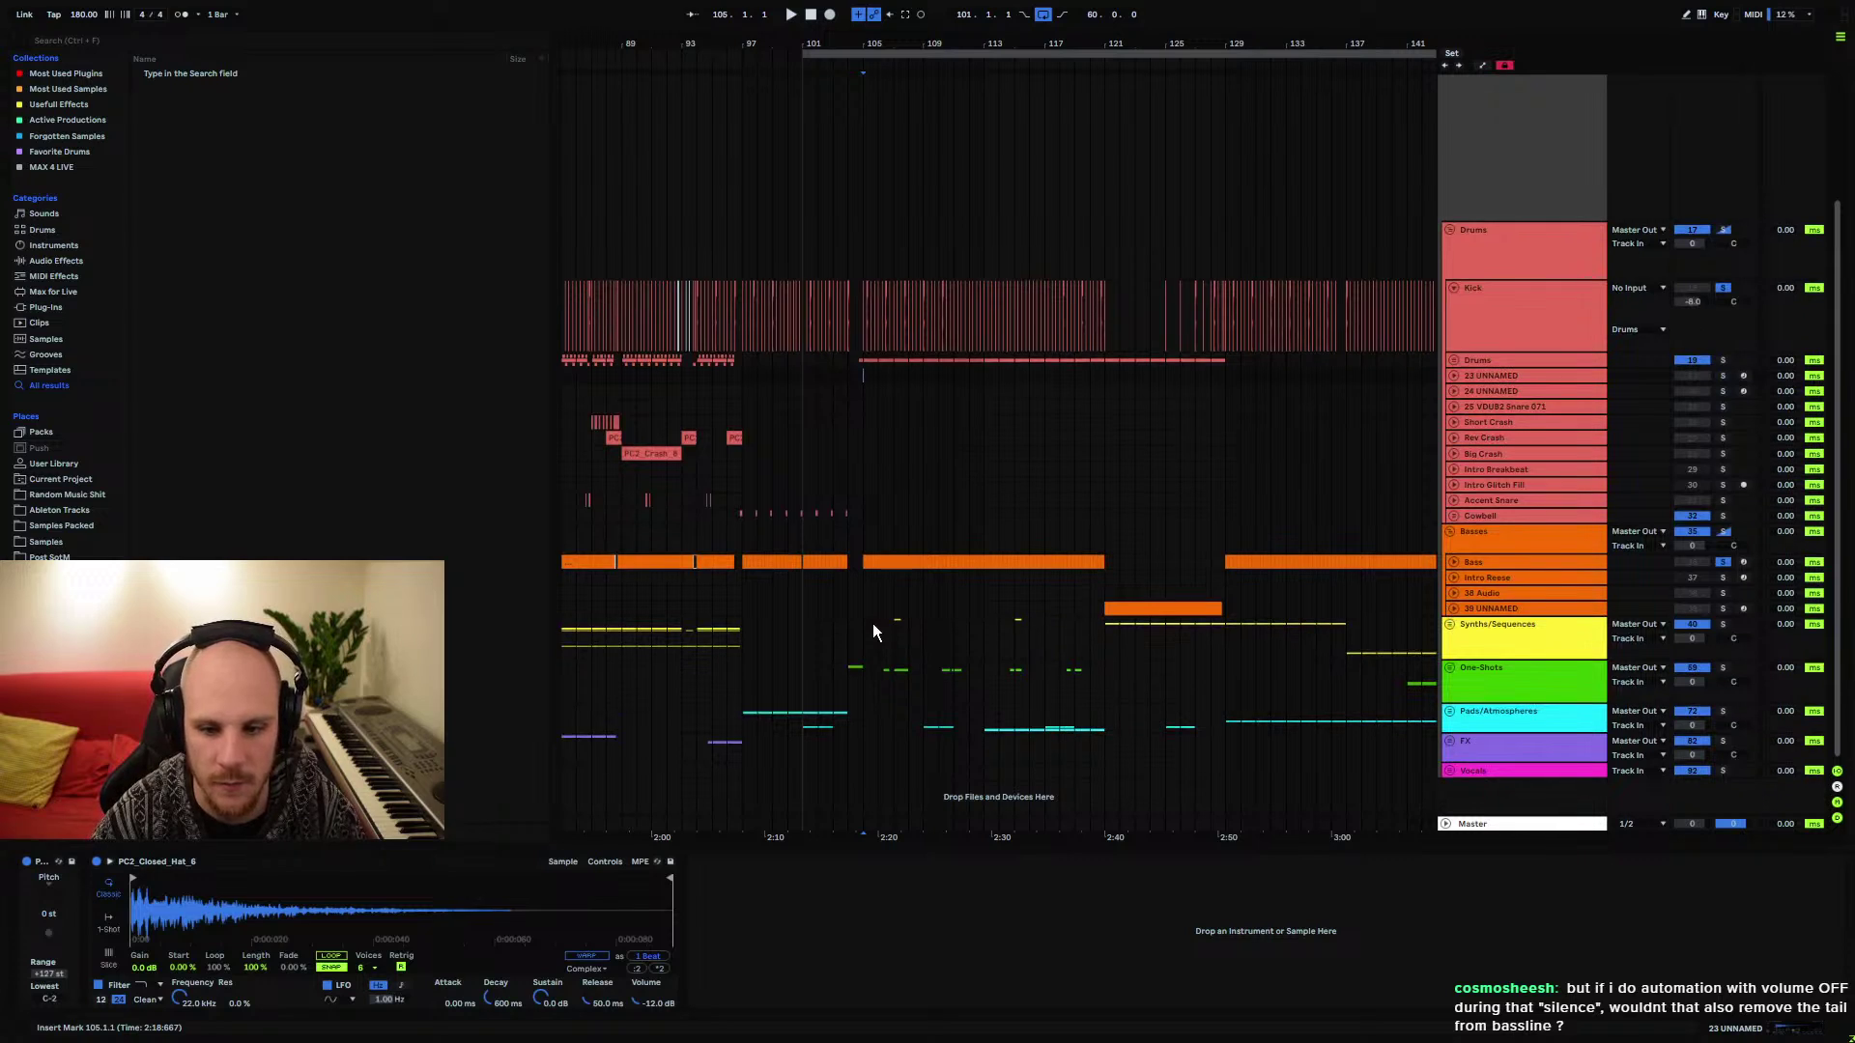
pyautogui.click(1449, 668)
pyautogui.scroll(-3, 1005, 676)
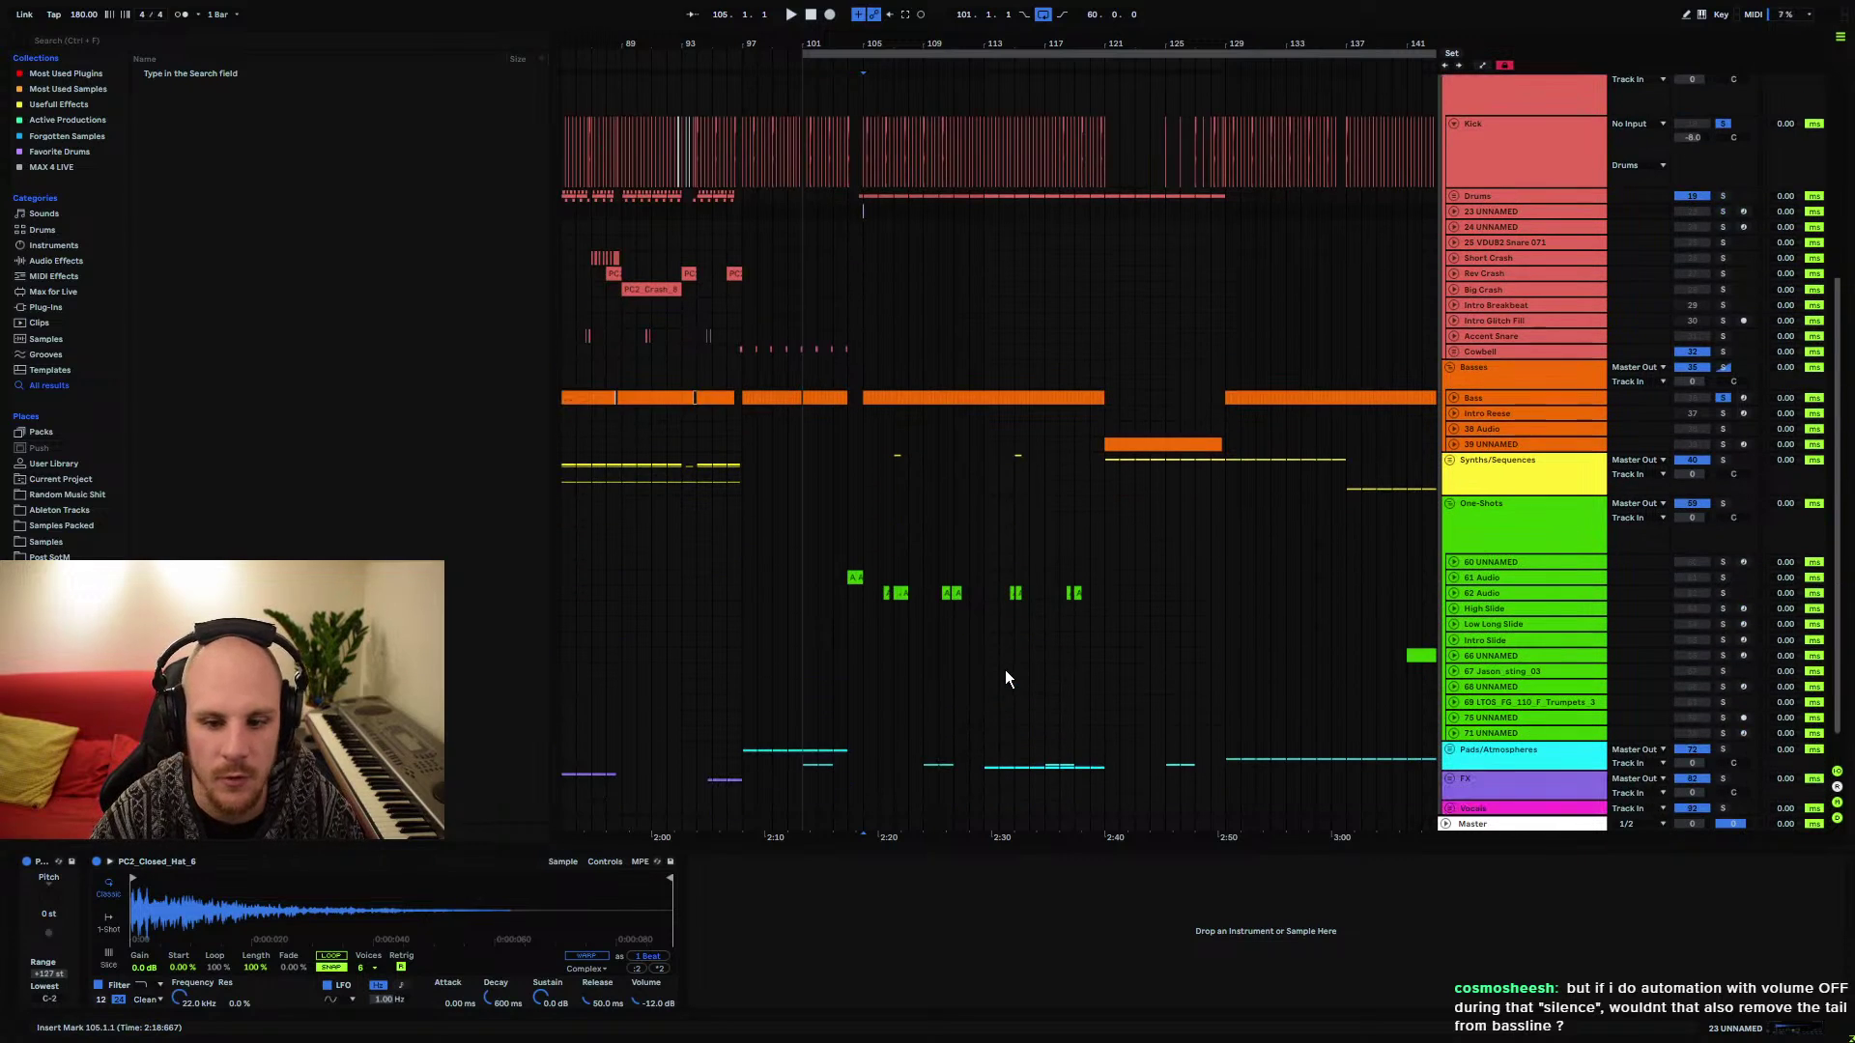
pyautogui.click(1451, 589)
pyautogui.click(1451, 594)
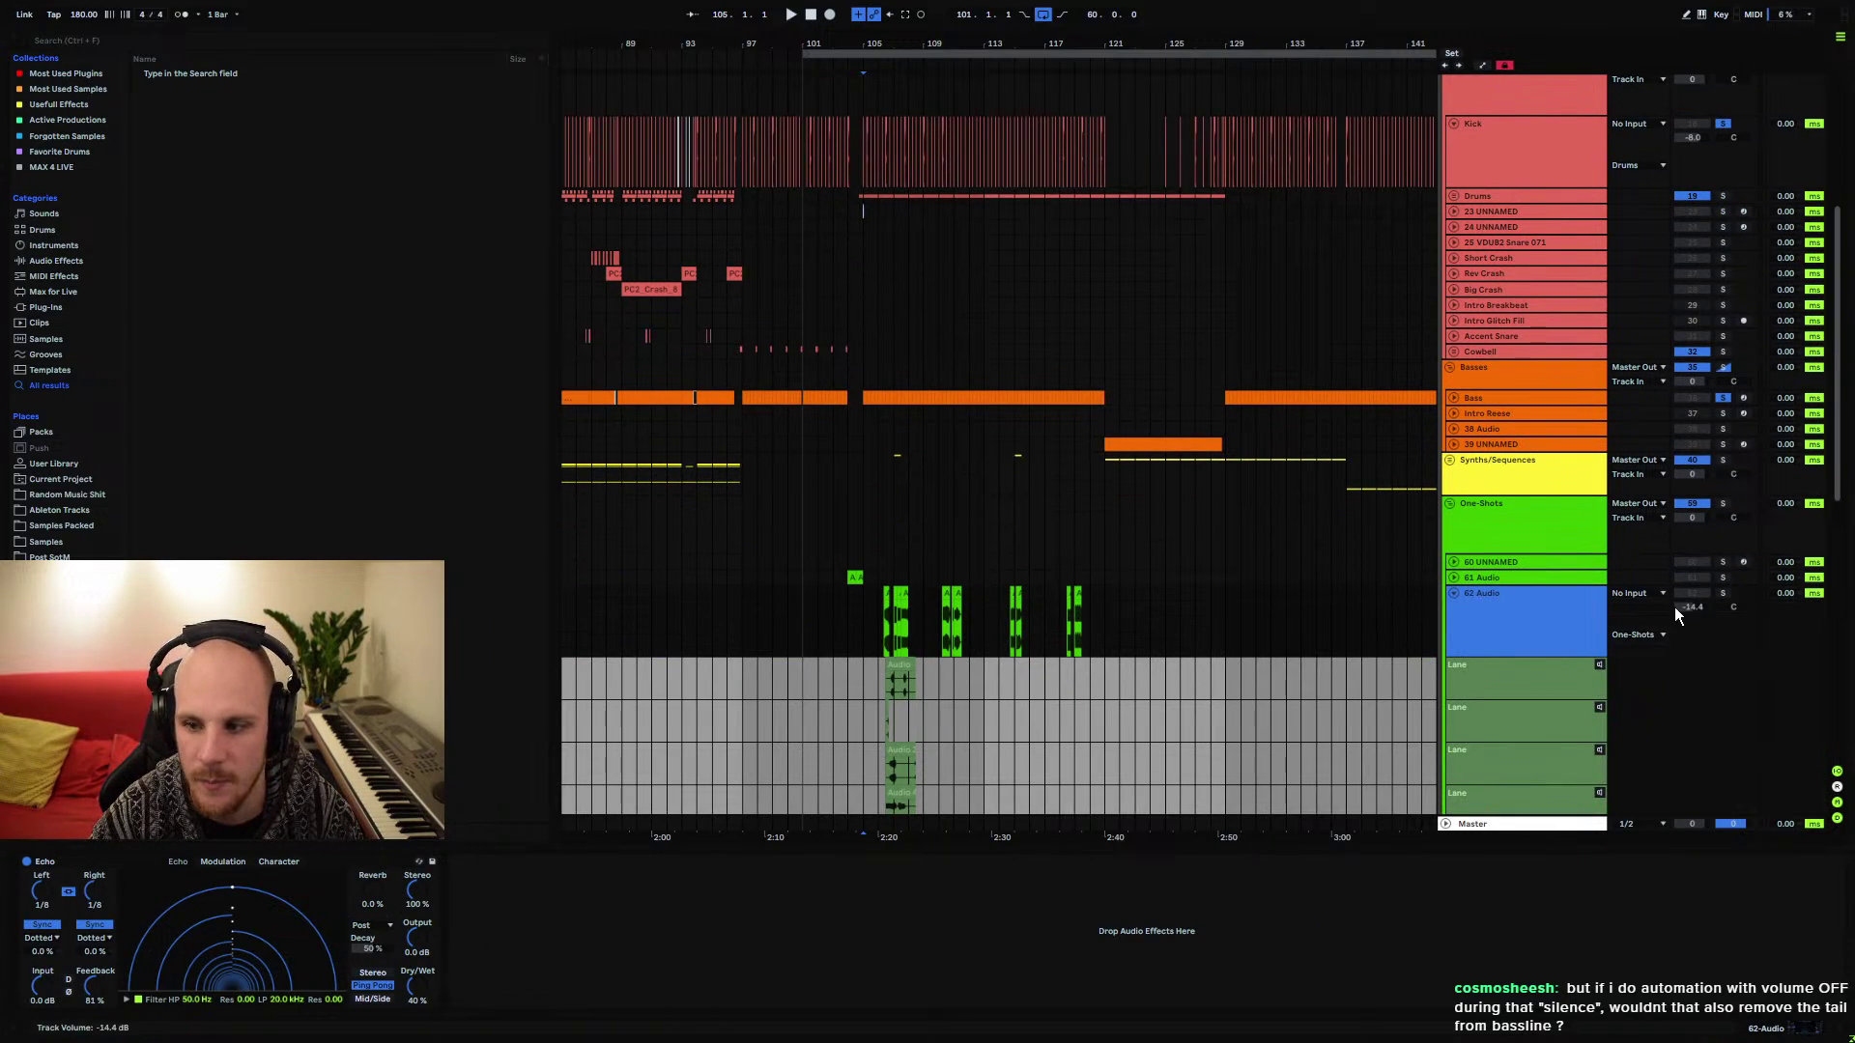
pyautogui.click(1690, 609)
# Delete the recorded takes from all of 62 Audio's take lanes between bars 106 and 111
pyautogui.scroll(-5, 941, 715)
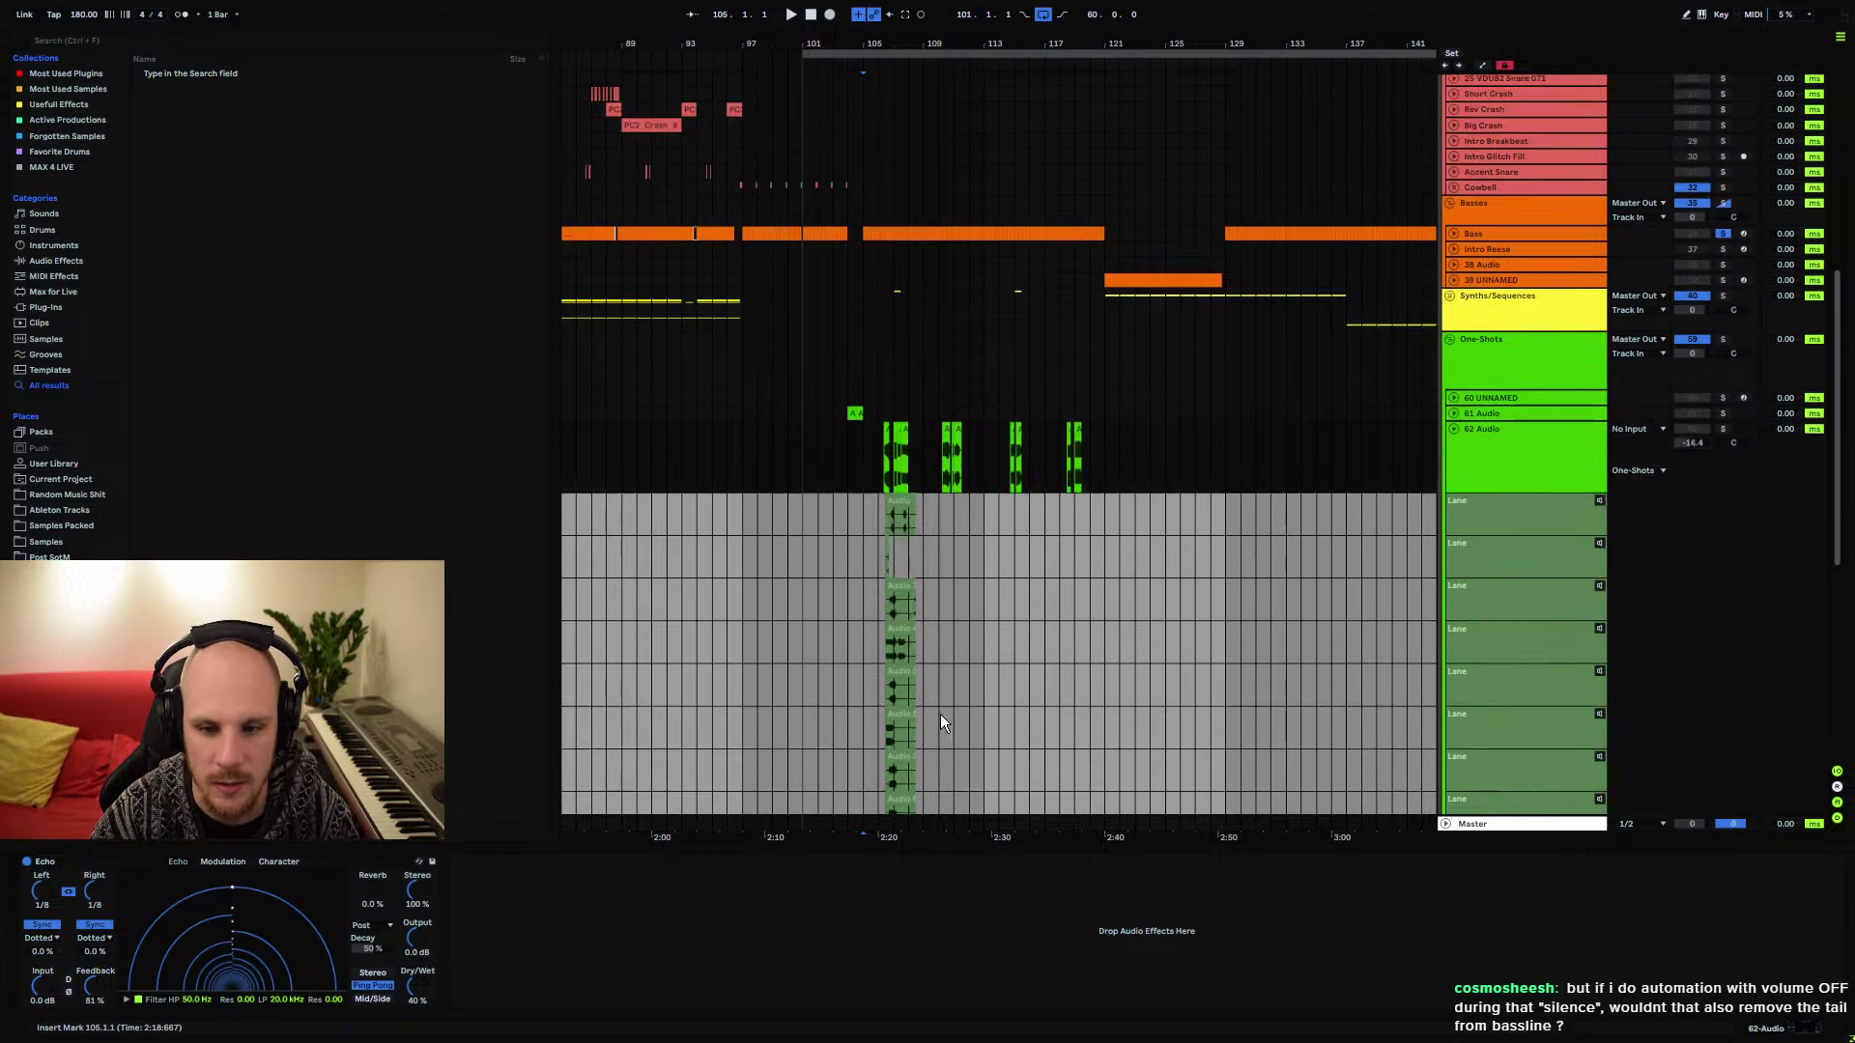
pyautogui.moveTo(952, 383); pyautogui.dragTo(872, 790)
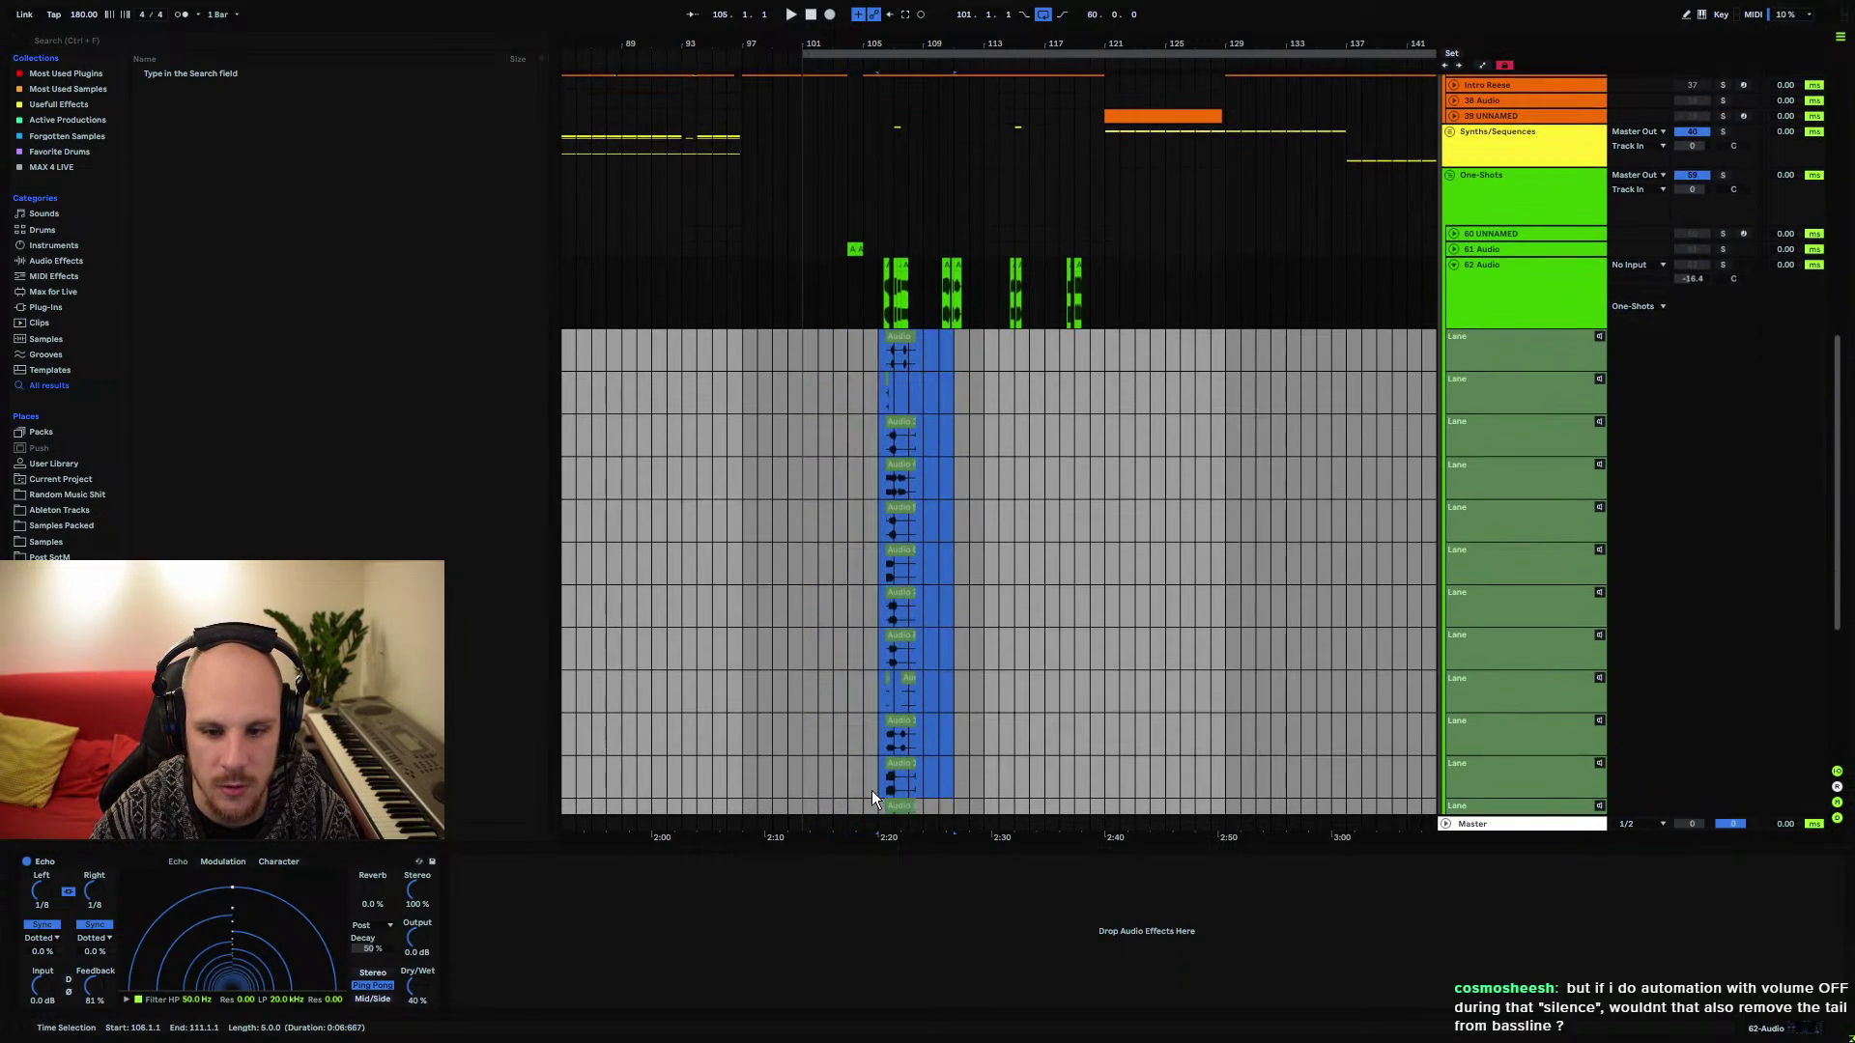
pyautogui.scroll(-6, 872, 800)
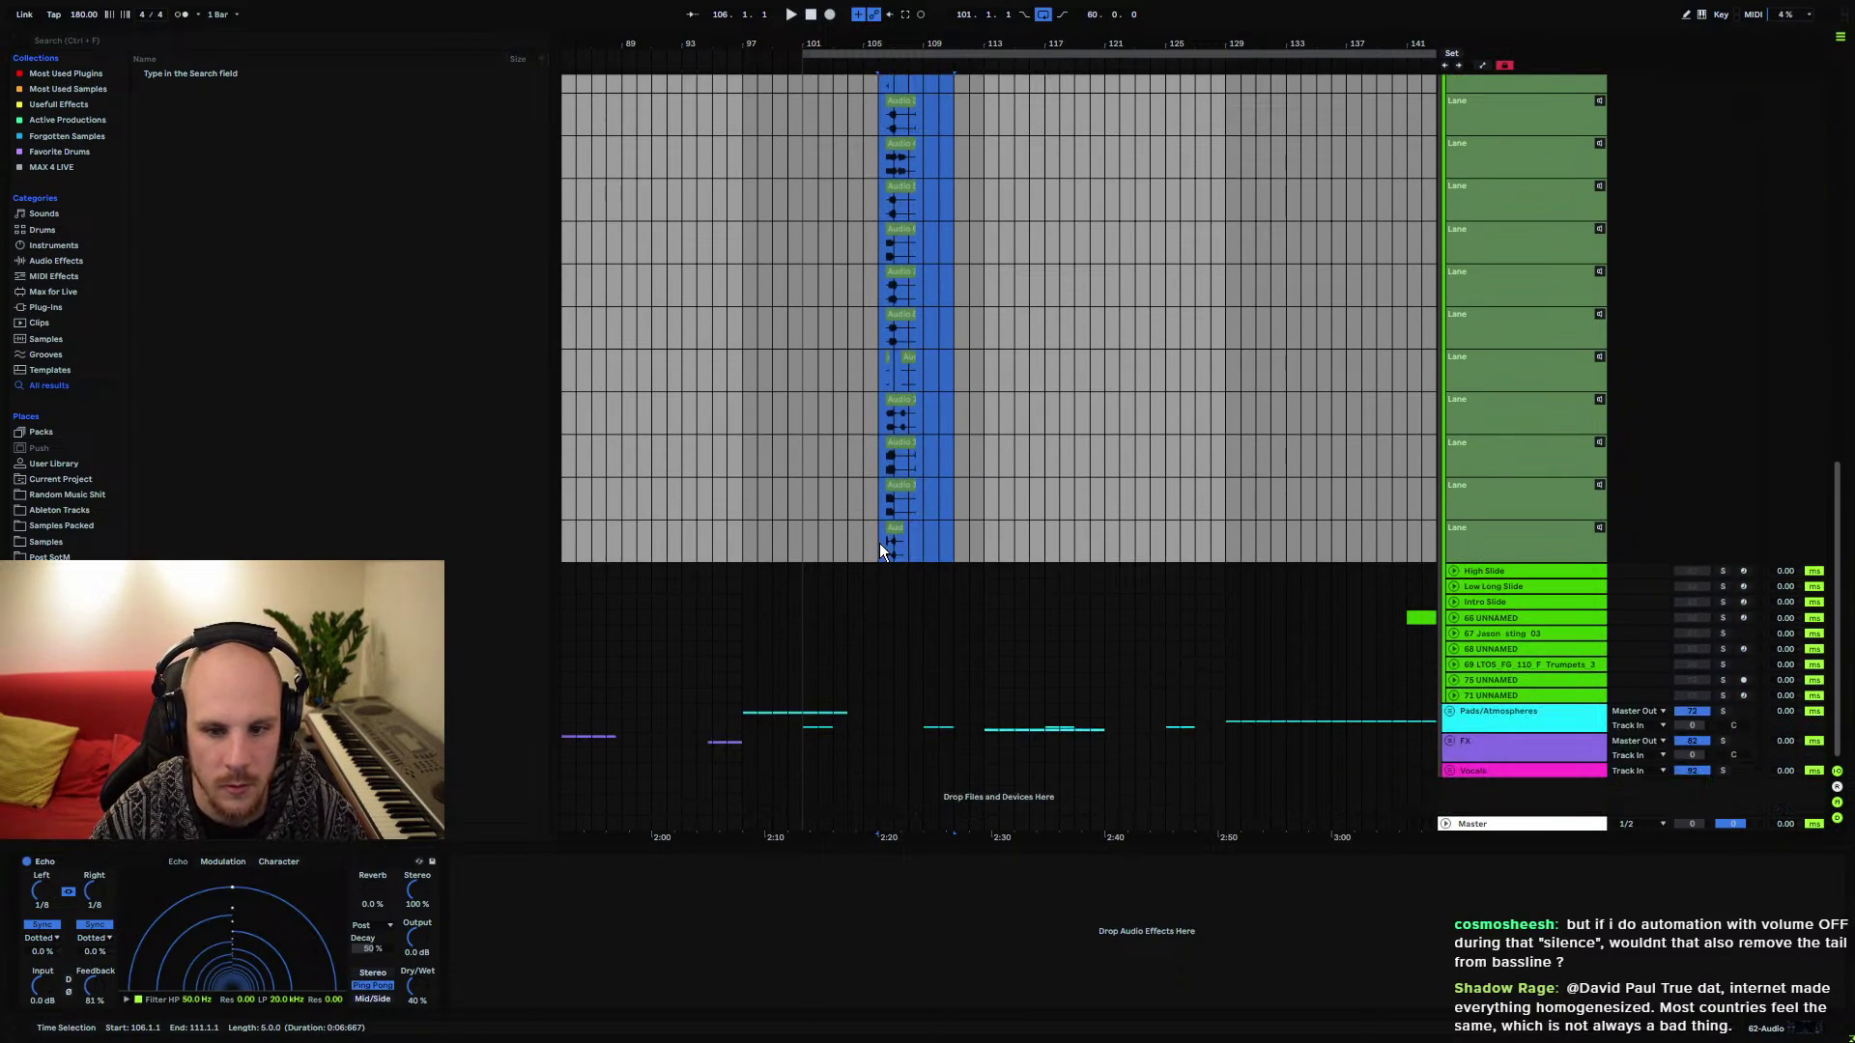
pyautogui.scroll(5, 872, 546)
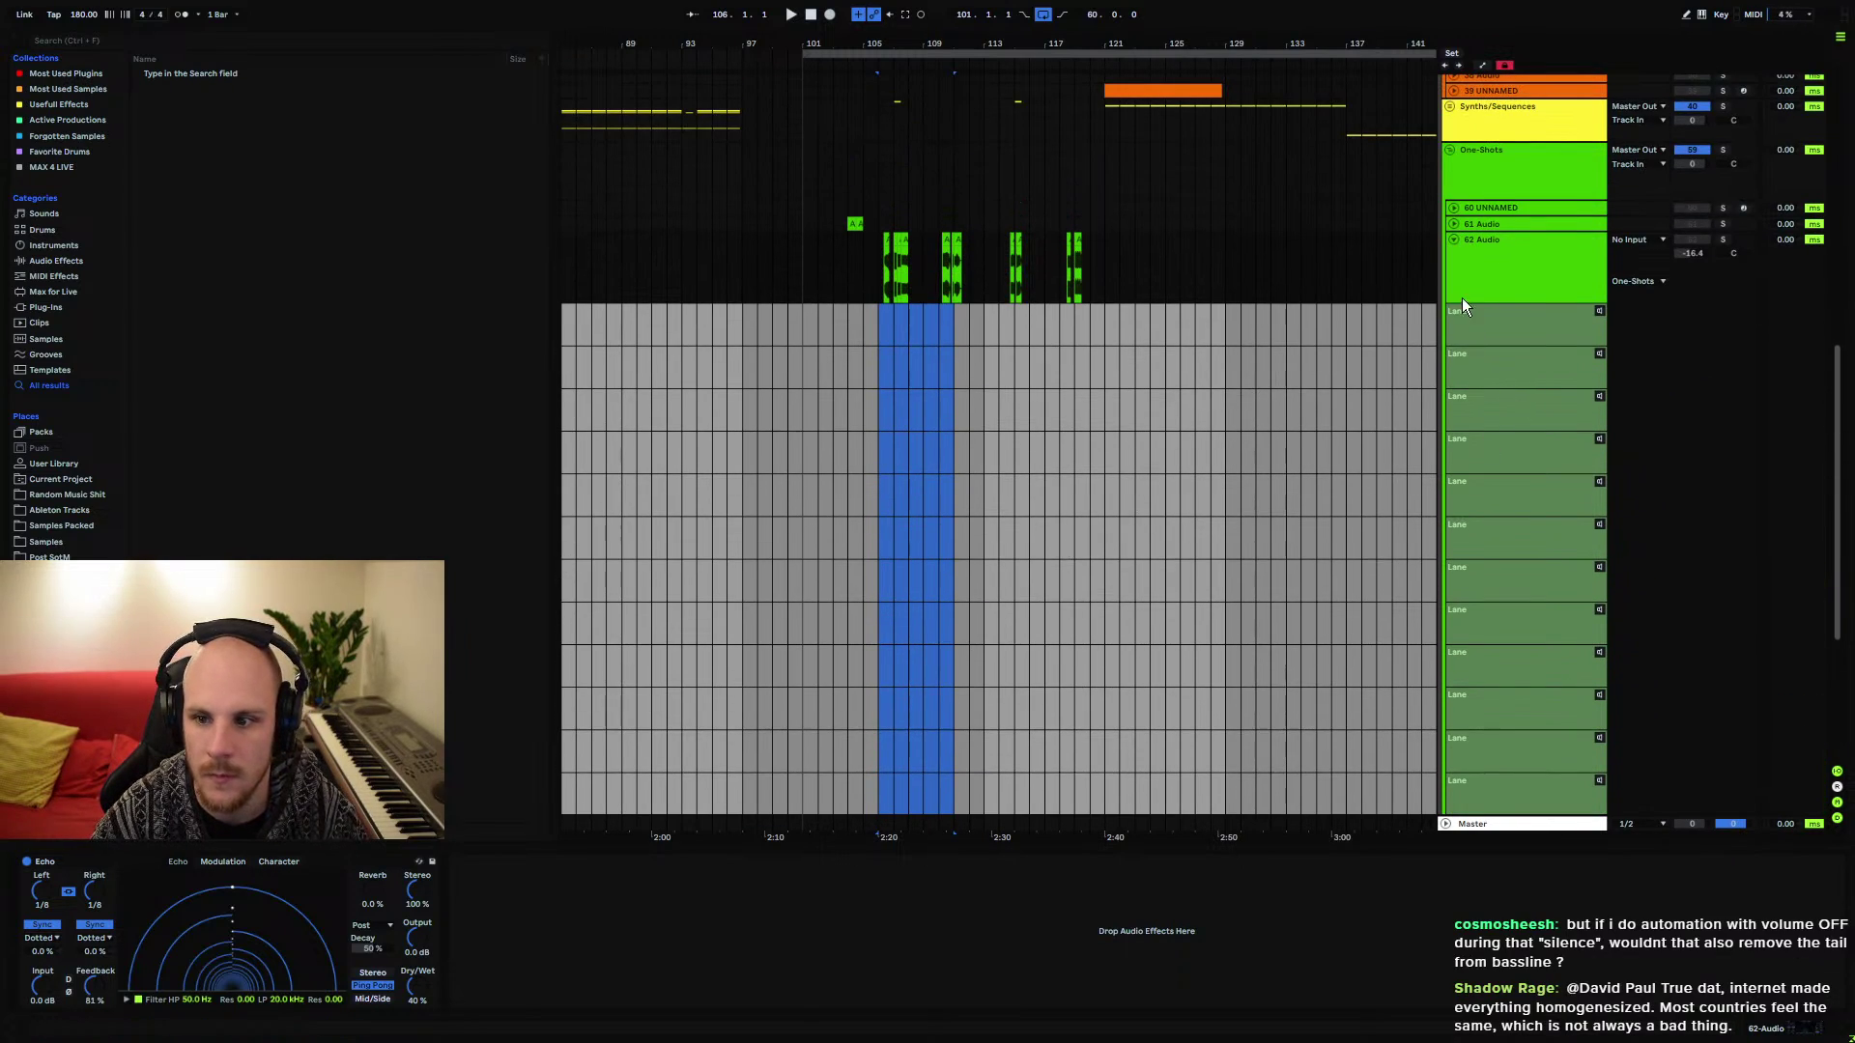
# Switch the arrangement to automation view, play from bar 106, and fold the 62 Audio track
pyautogui.click(1521, 280)
pyautogui.press('a')
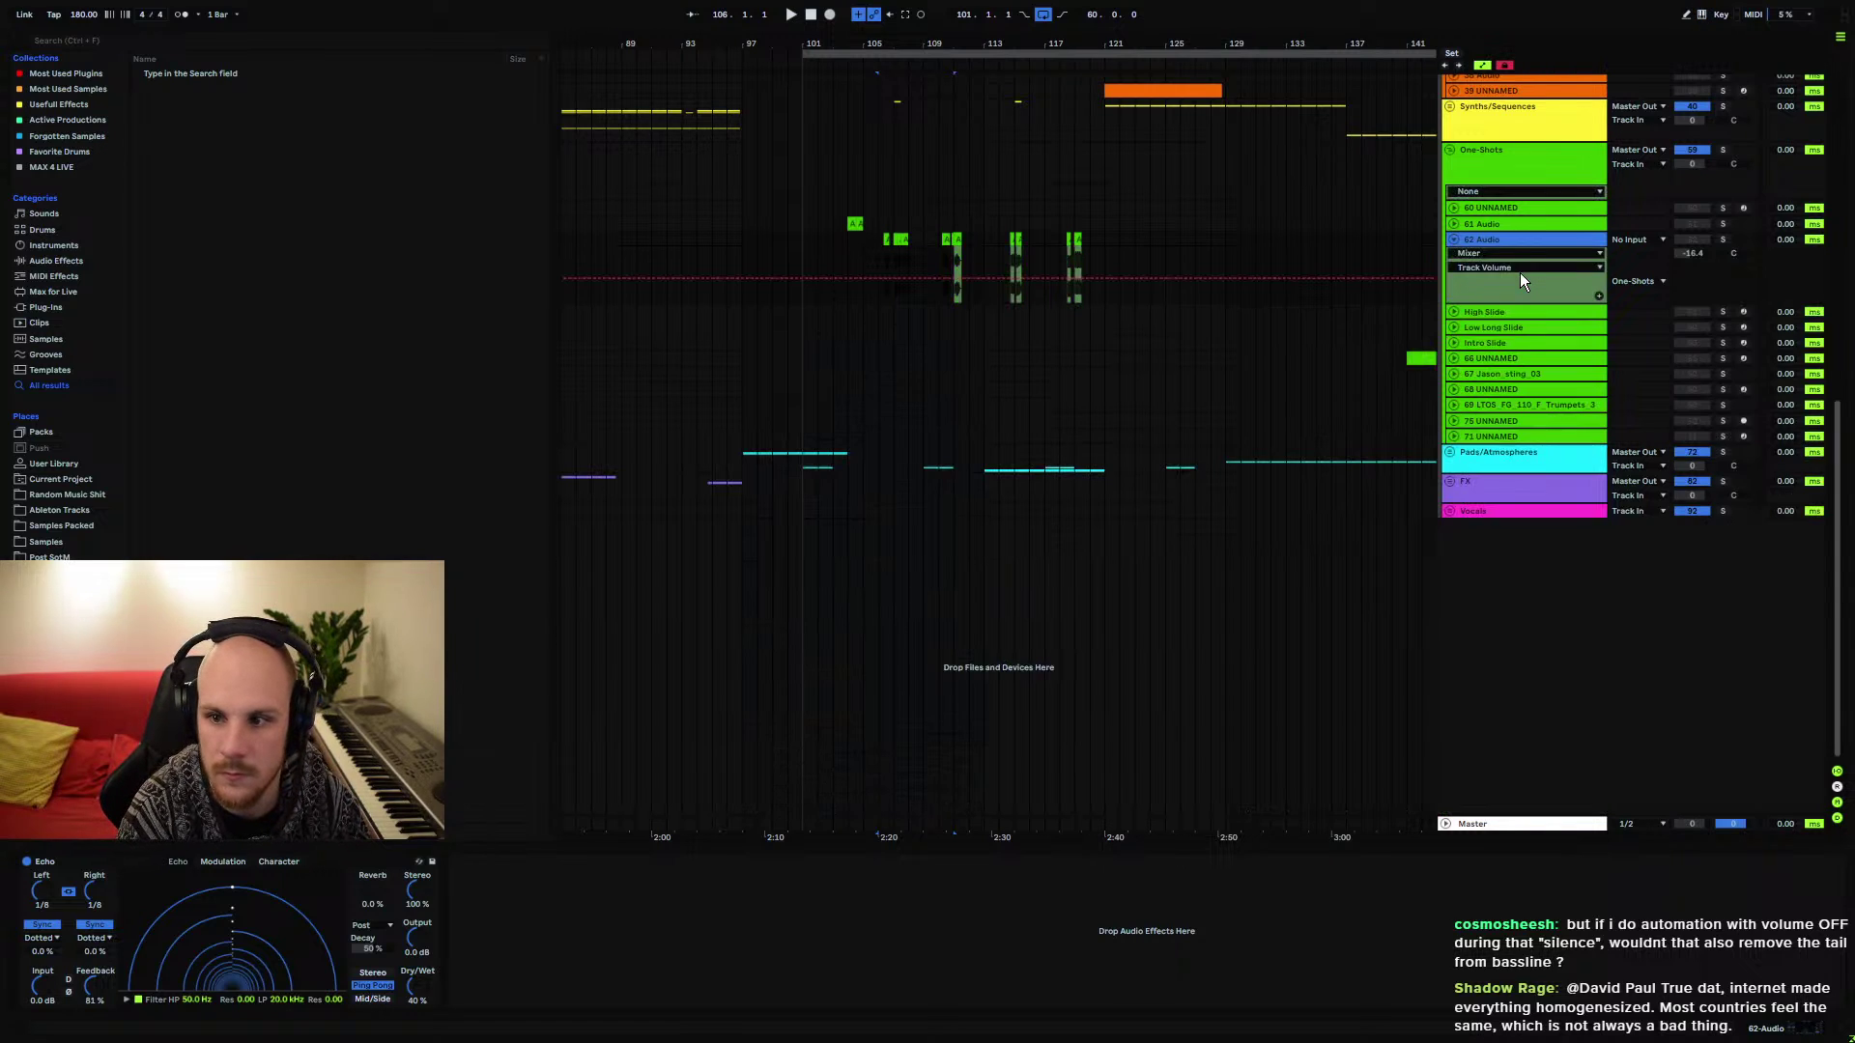
pyautogui.press('space')
pyautogui.click(1454, 240)
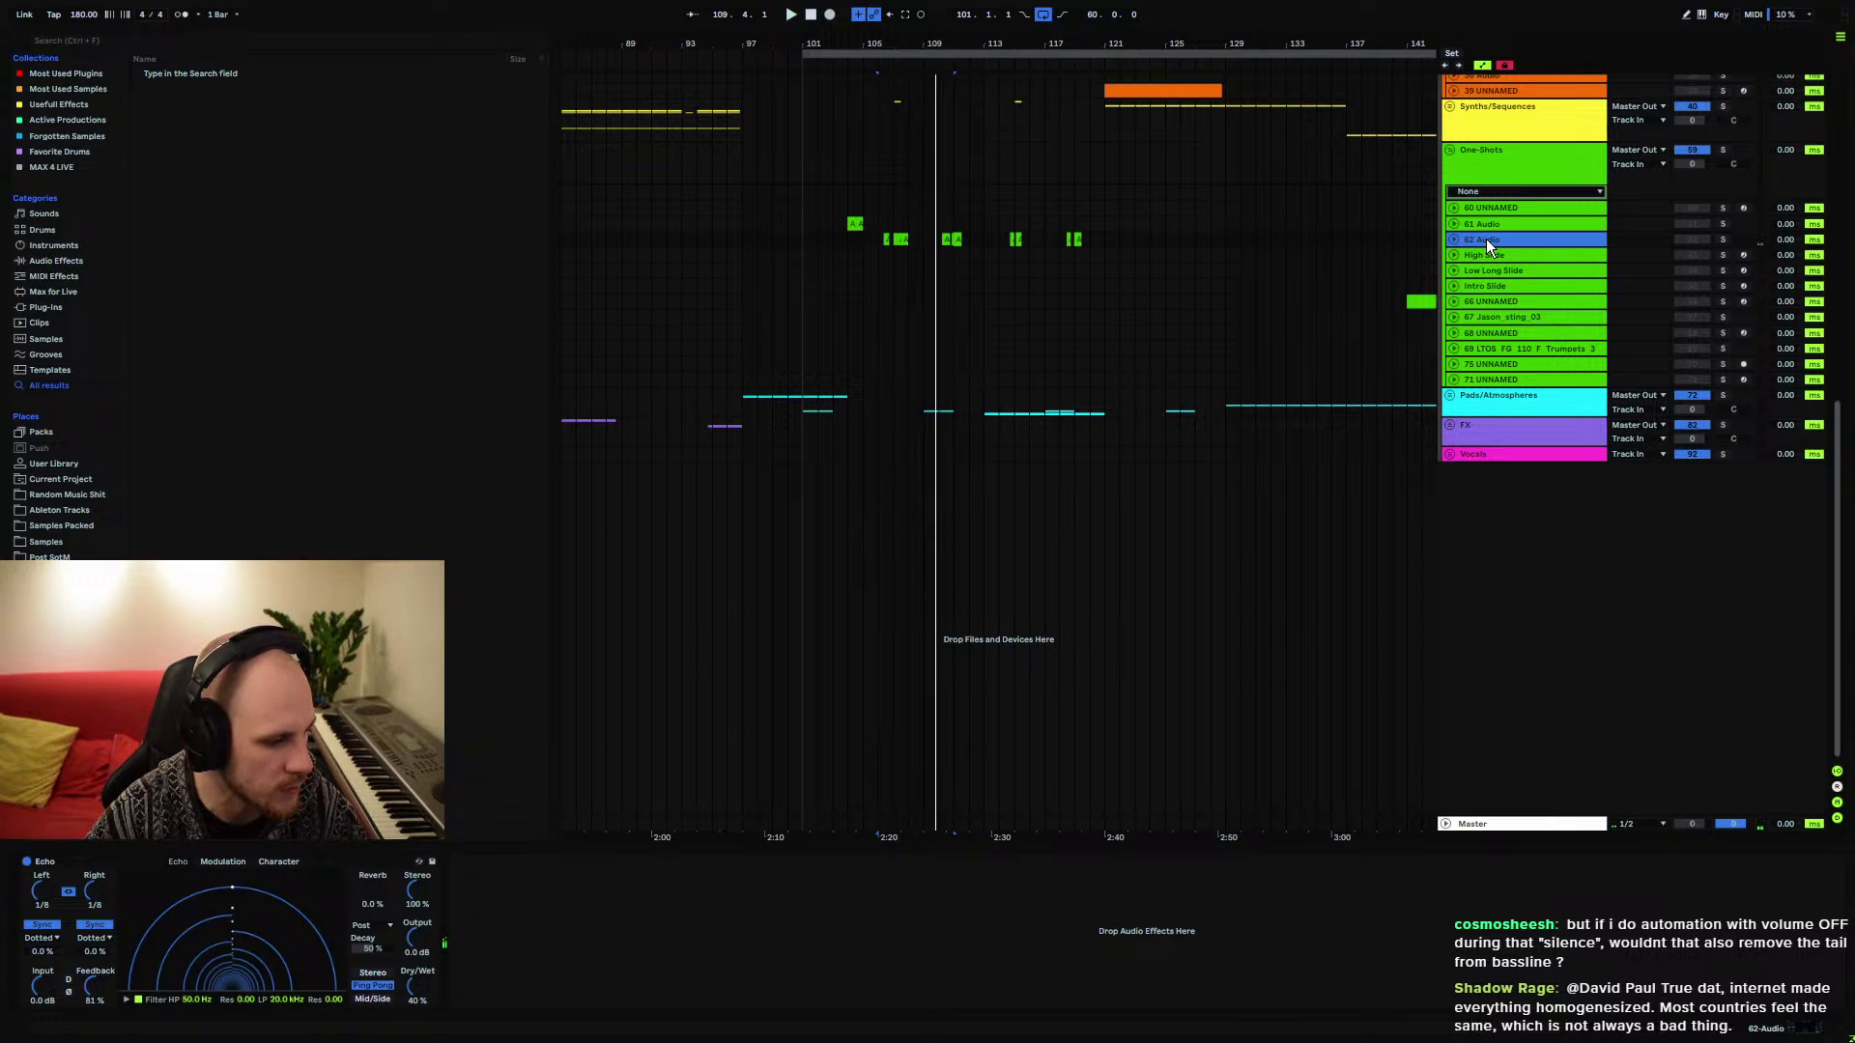
# Turn off the Kick and Bass solos and play the full mix from 105.1.1
pyautogui.scroll(3, 1532, 286)
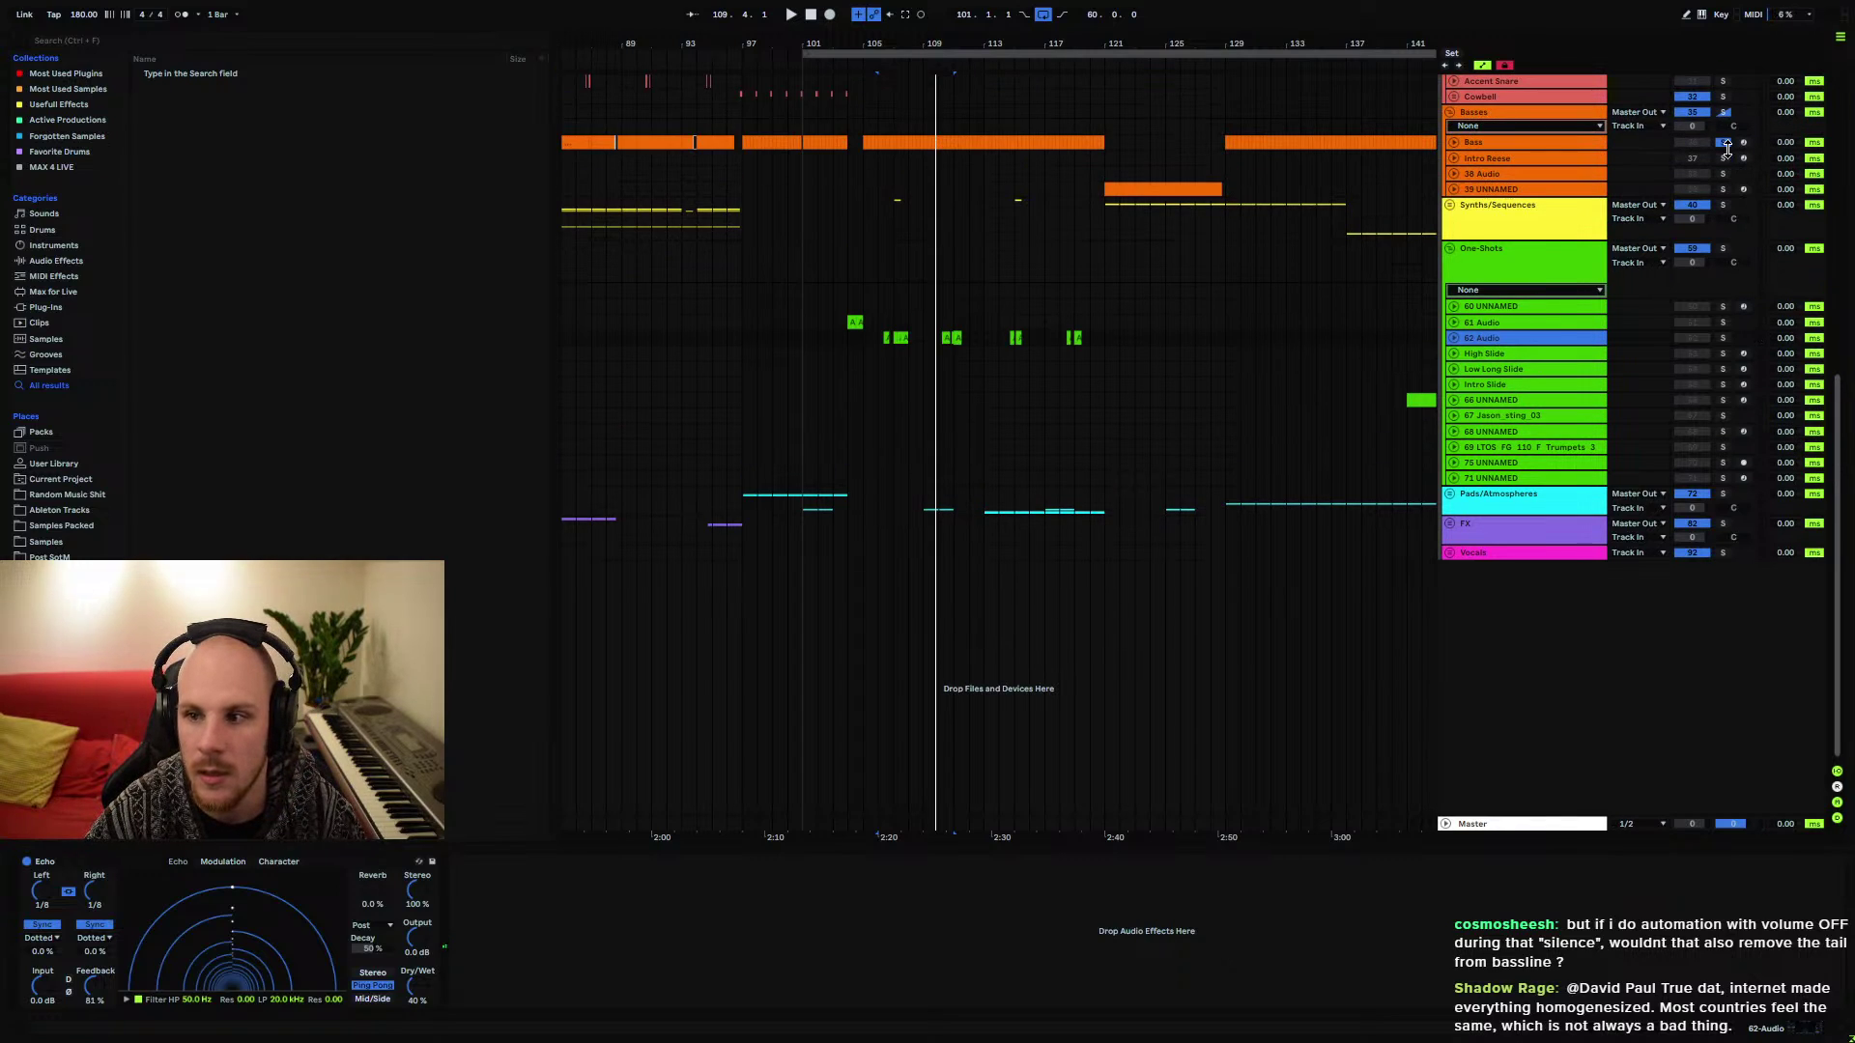
pyautogui.click(1144, 229)
pyautogui.click(868, 346)
pyautogui.press('space')
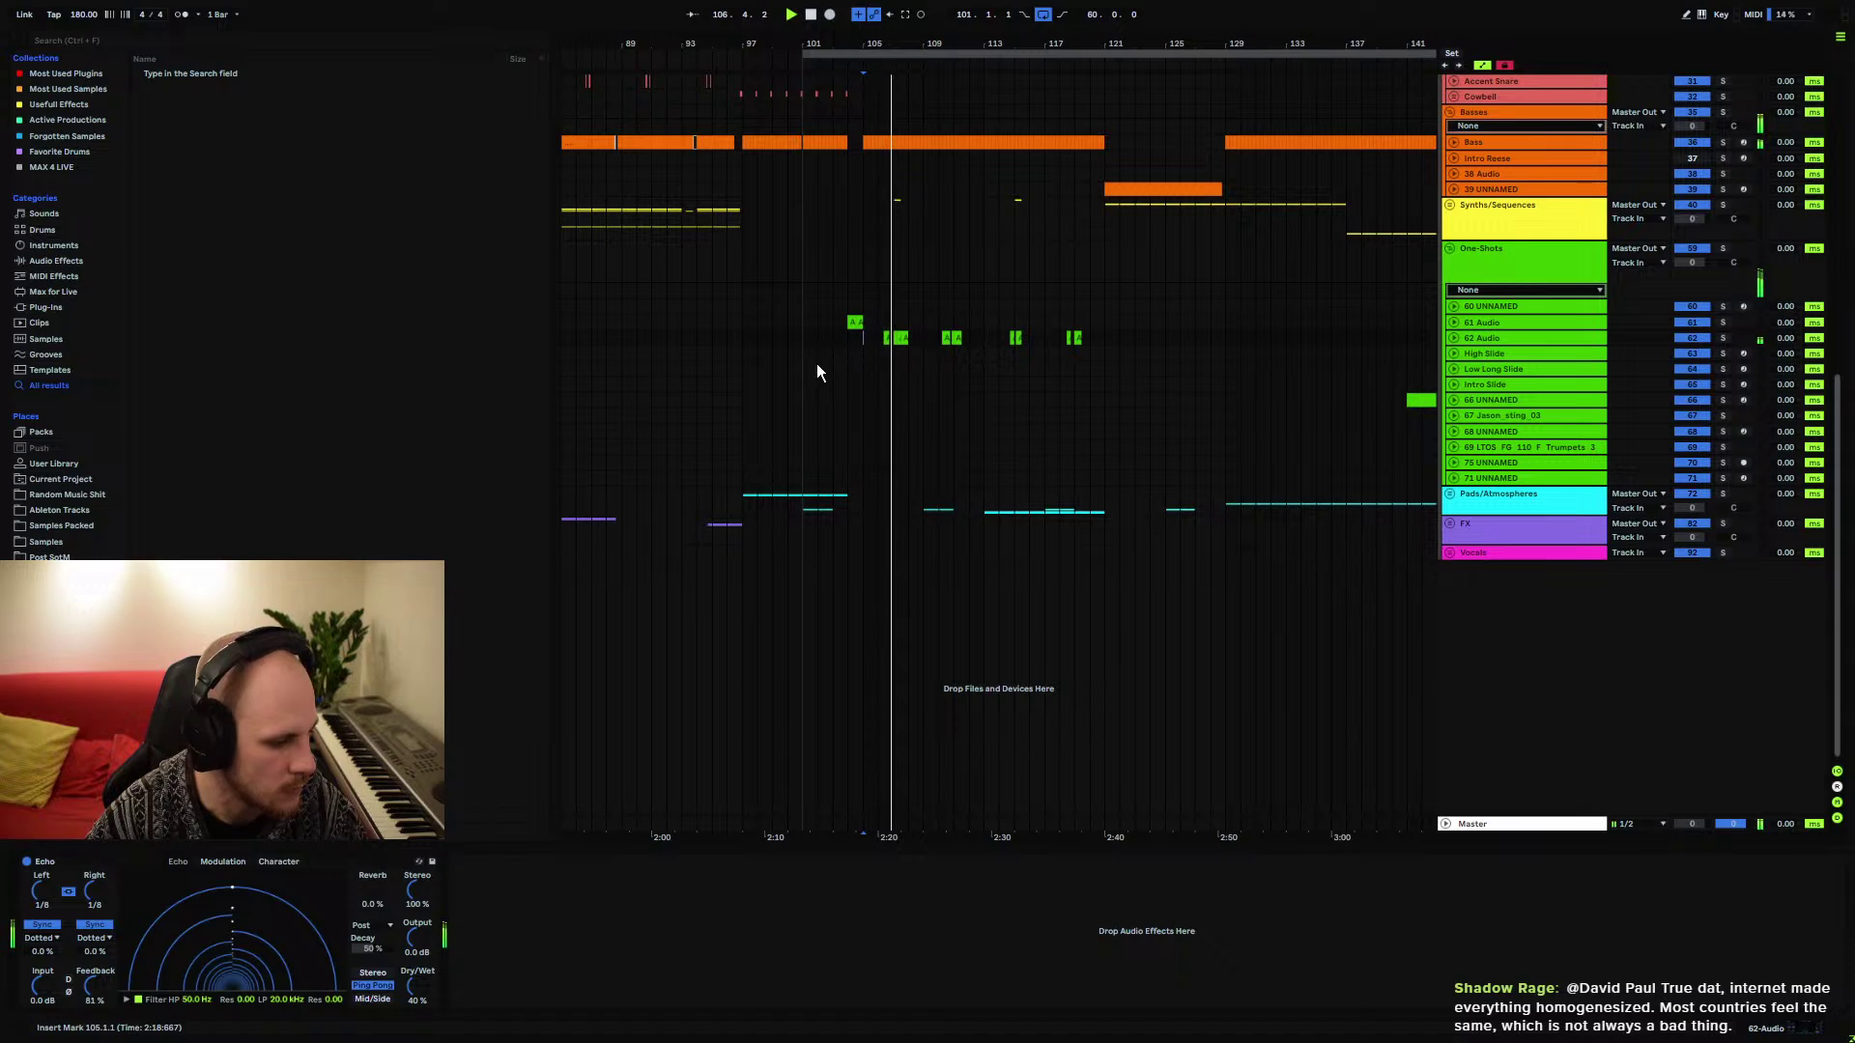
# Lower the 62 Audio track's volume to -16.4 dB, fold it, and replay the section
pyautogui.click(1455, 338)
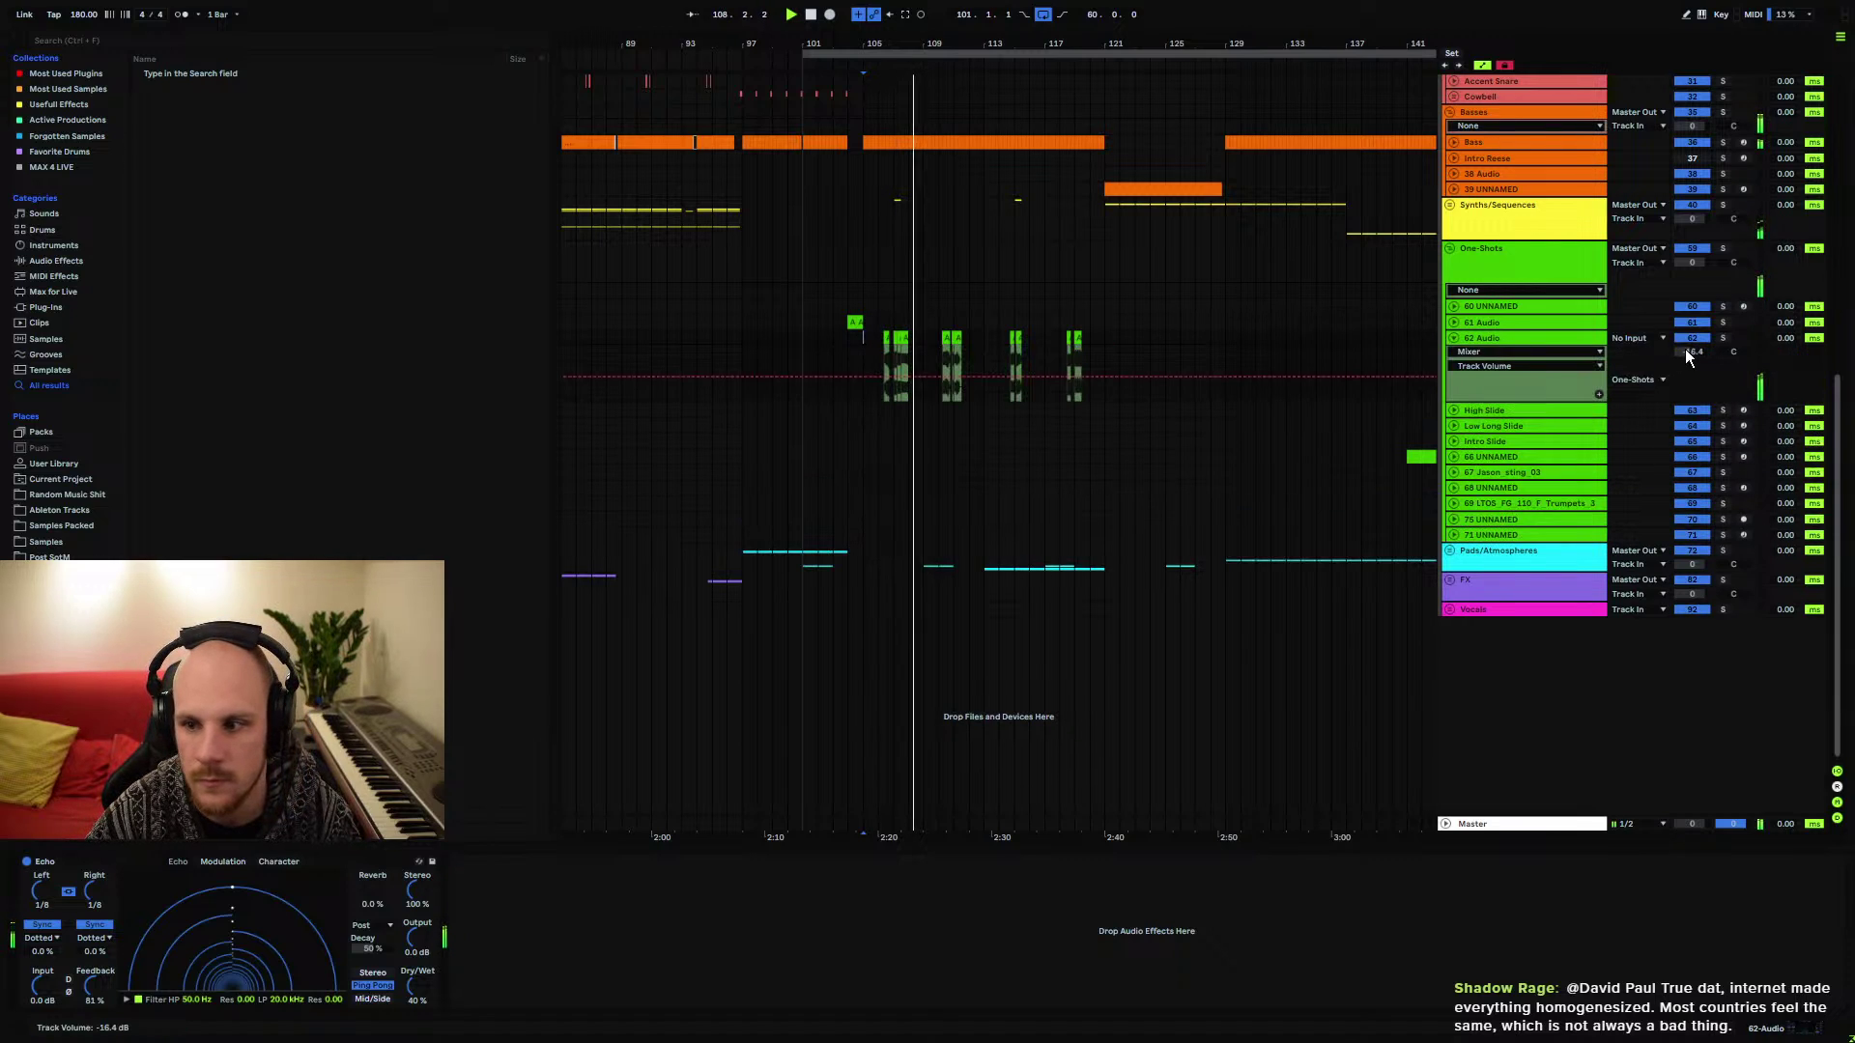
pyautogui.click(1455, 338)
pyautogui.press('space')
pyautogui.press('space')
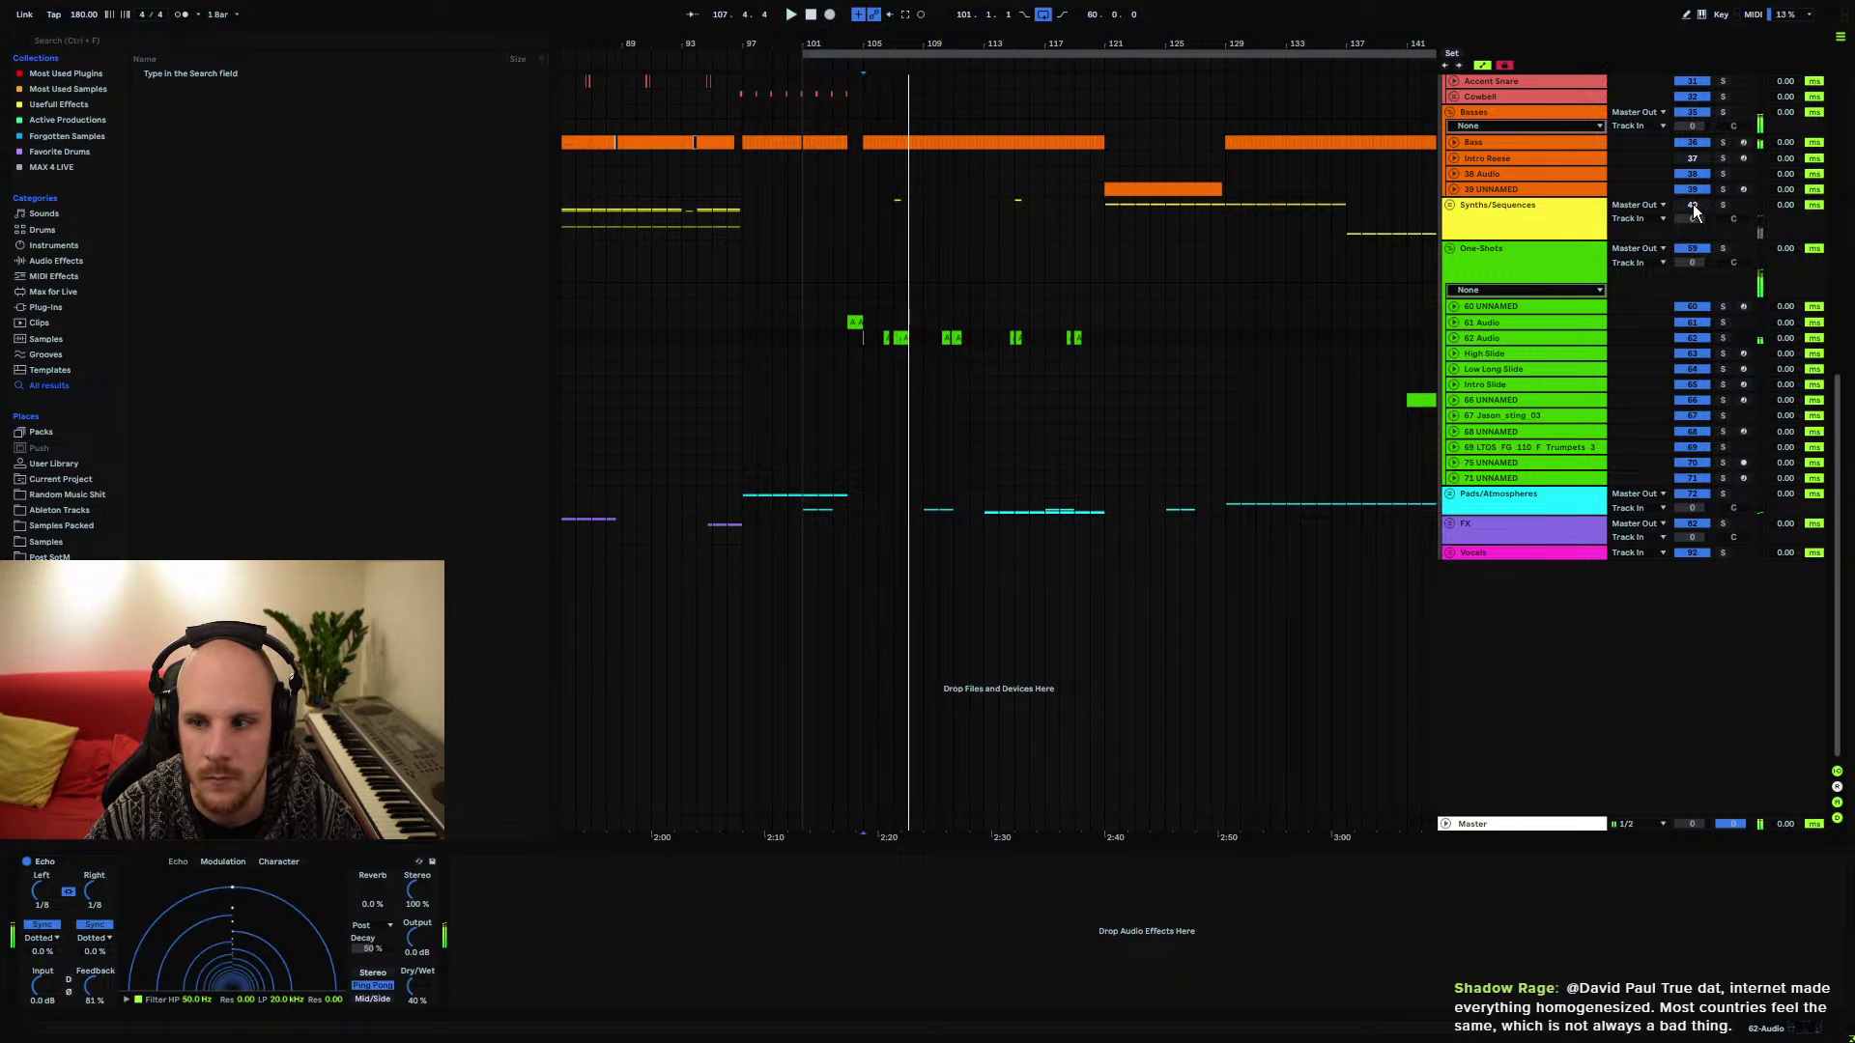
# Replay the section, expand the Synths/Sequences group, and set the Glitch Loop track's volume to -15.0 dB
pyautogui.press('space')
pyautogui.press('space')
pyautogui.click(1450, 205)
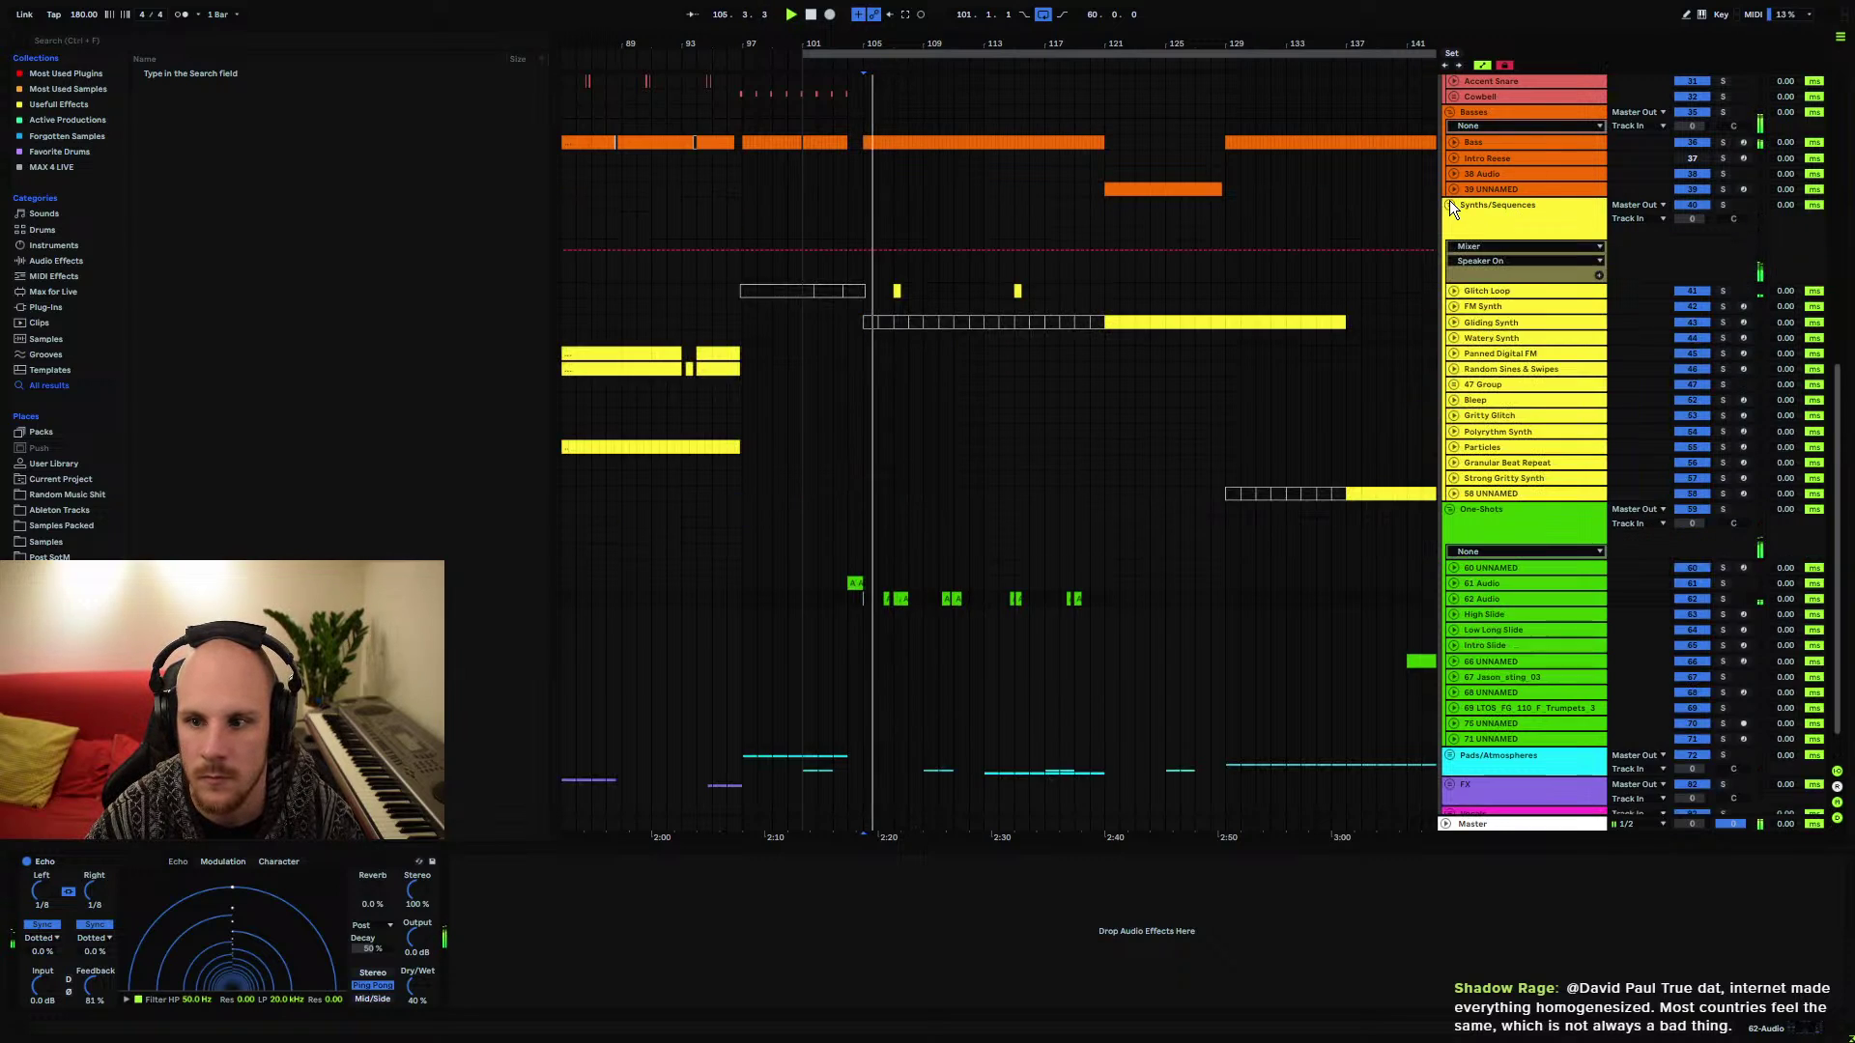
pyautogui.click(1453, 291)
pyautogui.click(1533, 304)
pyautogui.click(1685, 306)
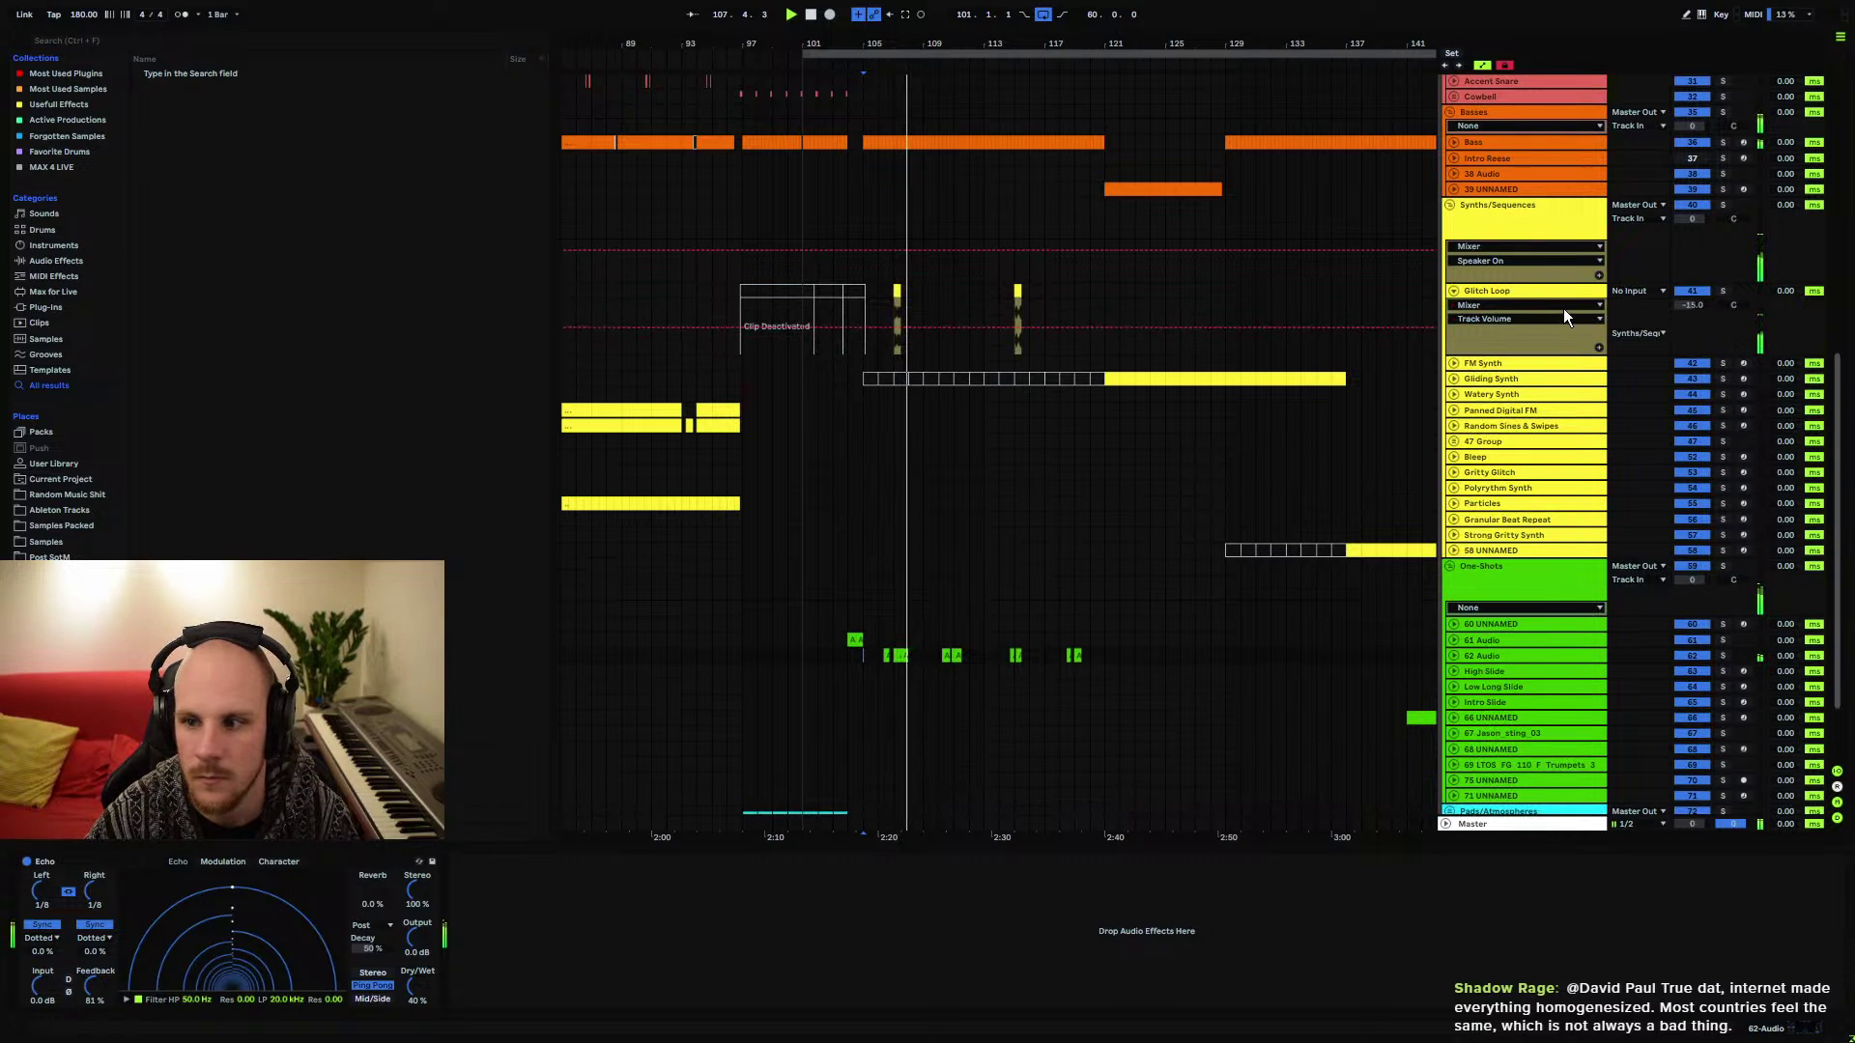
pyautogui.click(1458, 292)
pyautogui.click(1452, 290)
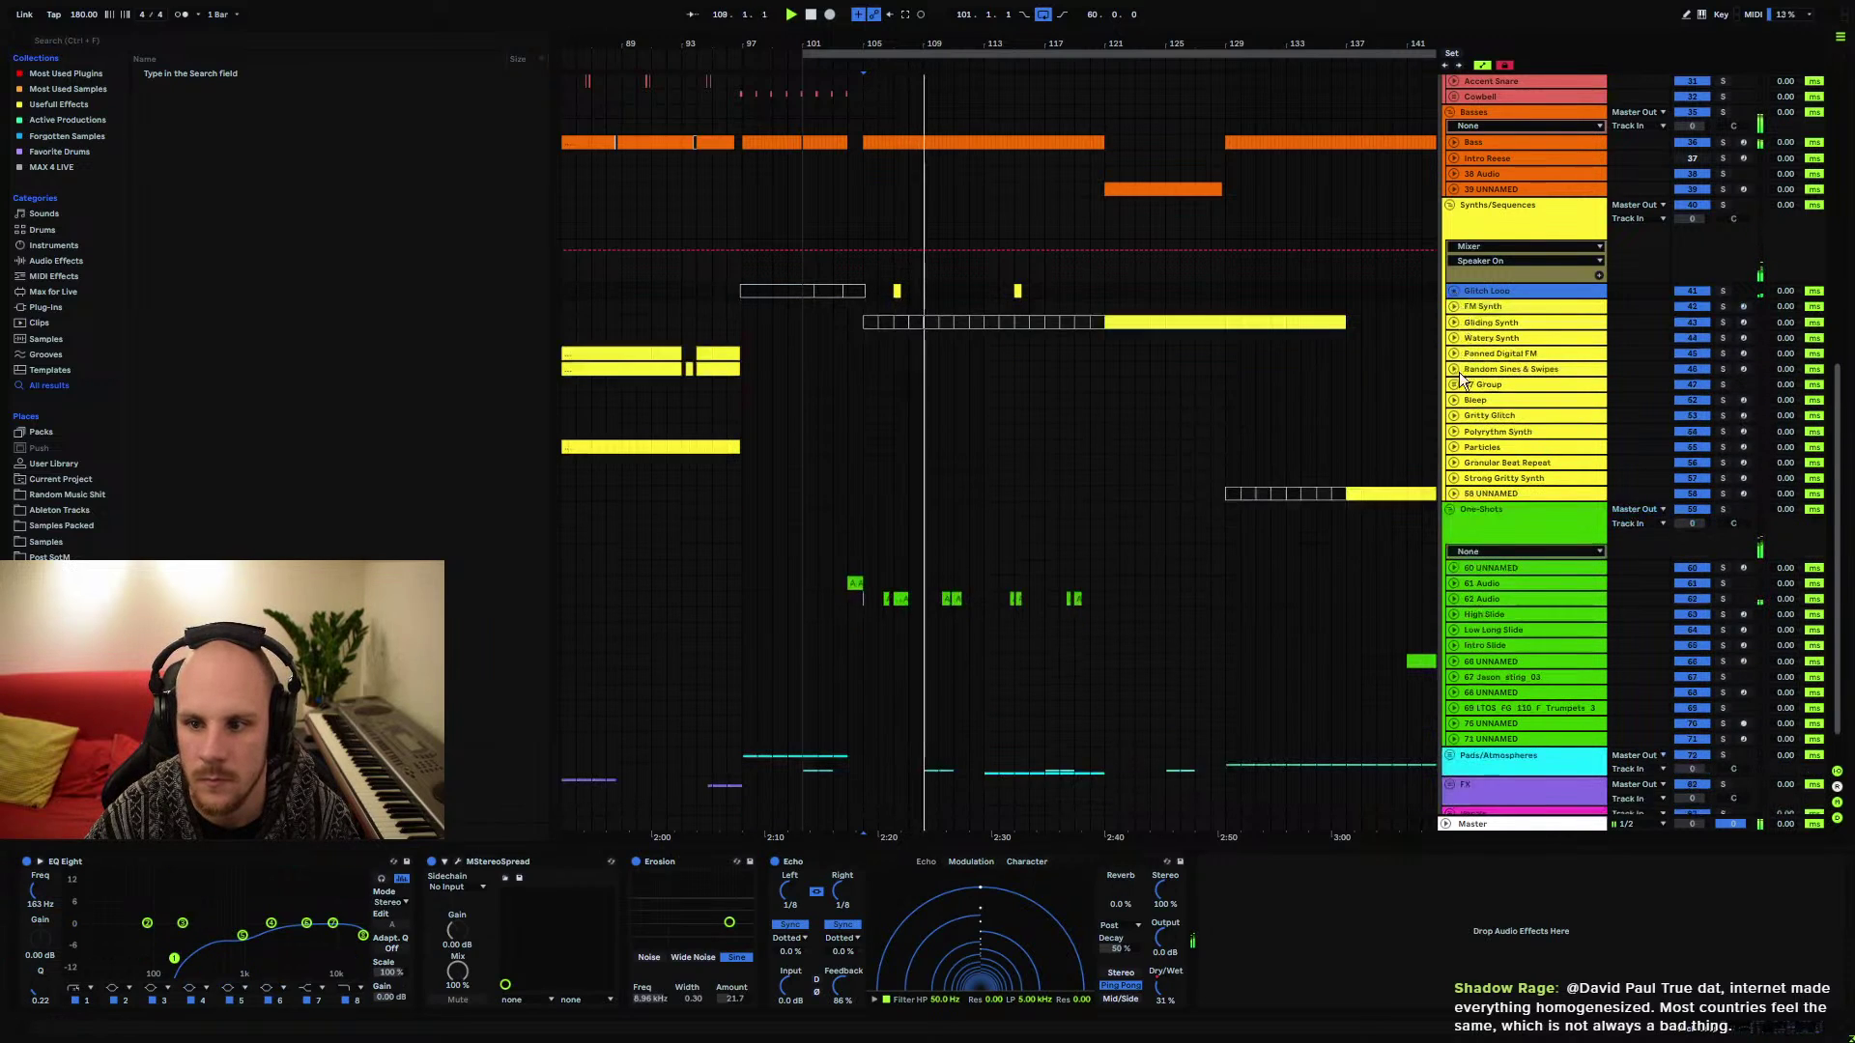
# Lower the 62 Audio track's volume to -17.4 dB and fold the track
pyautogui.click(1453, 599)
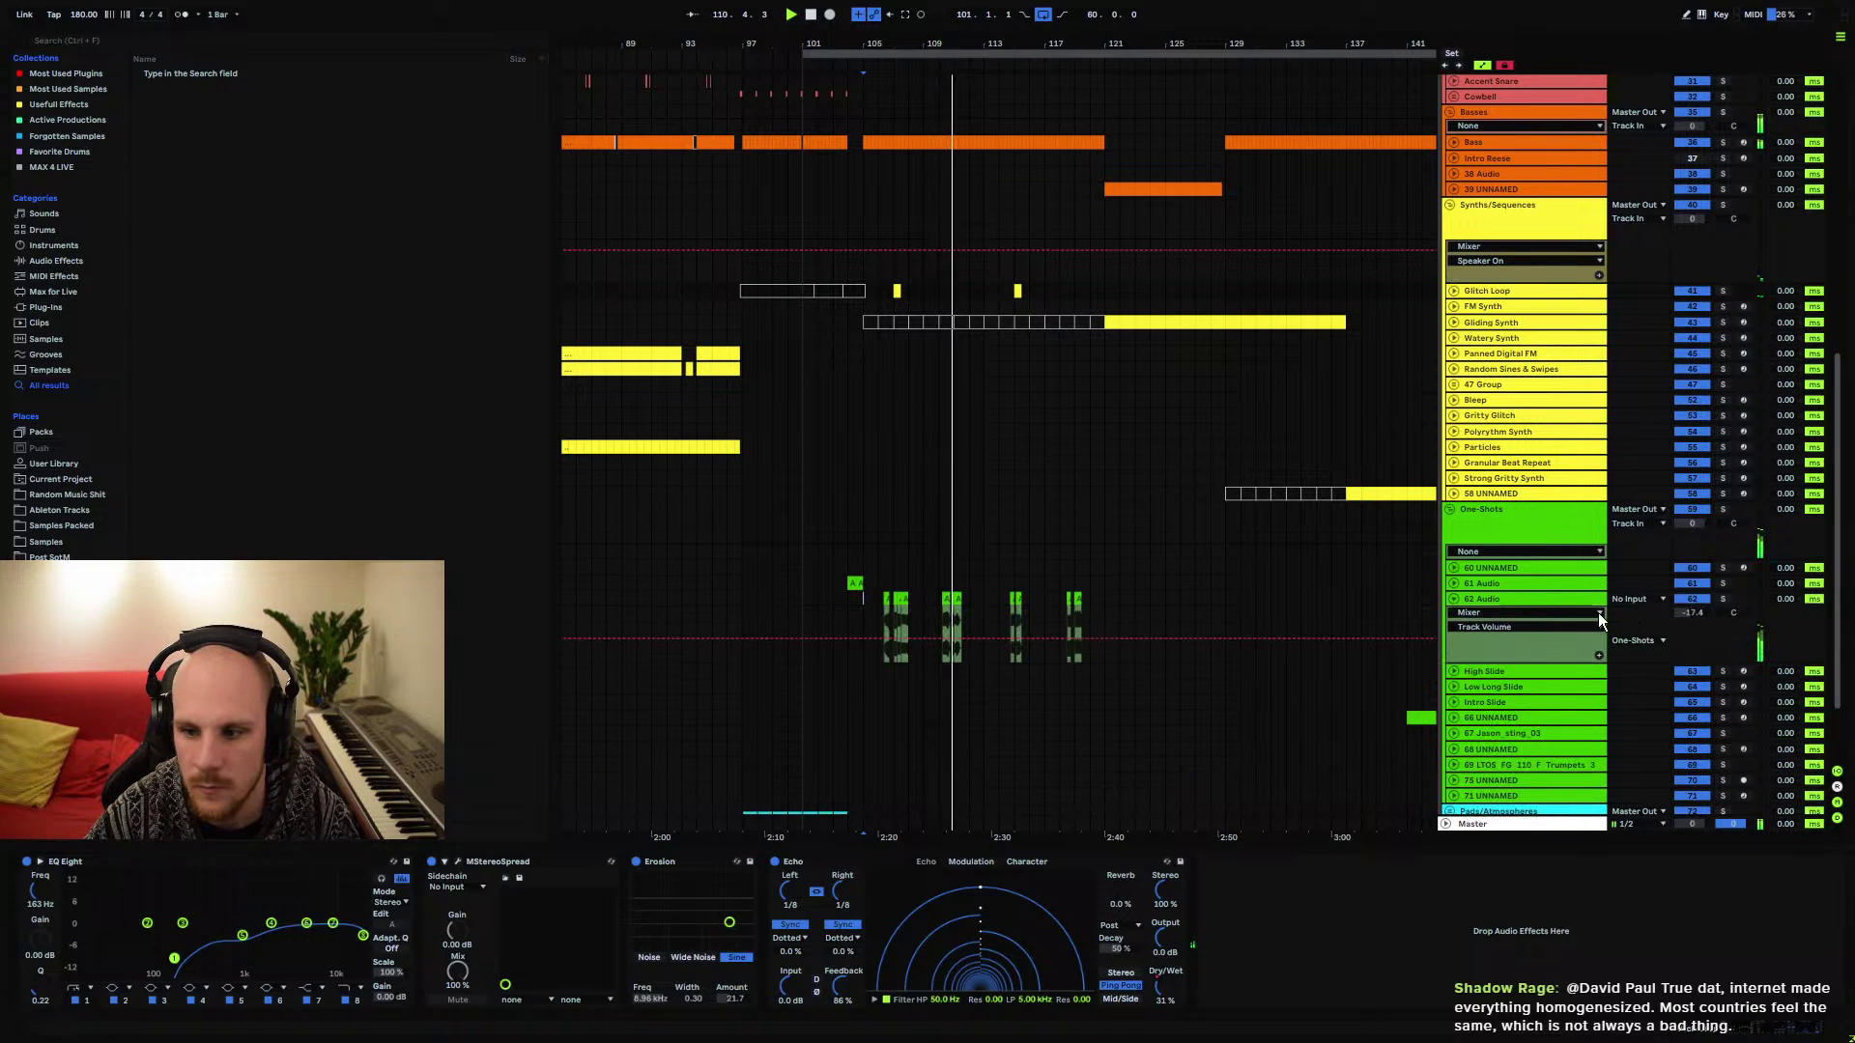
pyautogui.click(1453, 599)
pyautogui.scroll(-1, 1399, 581)
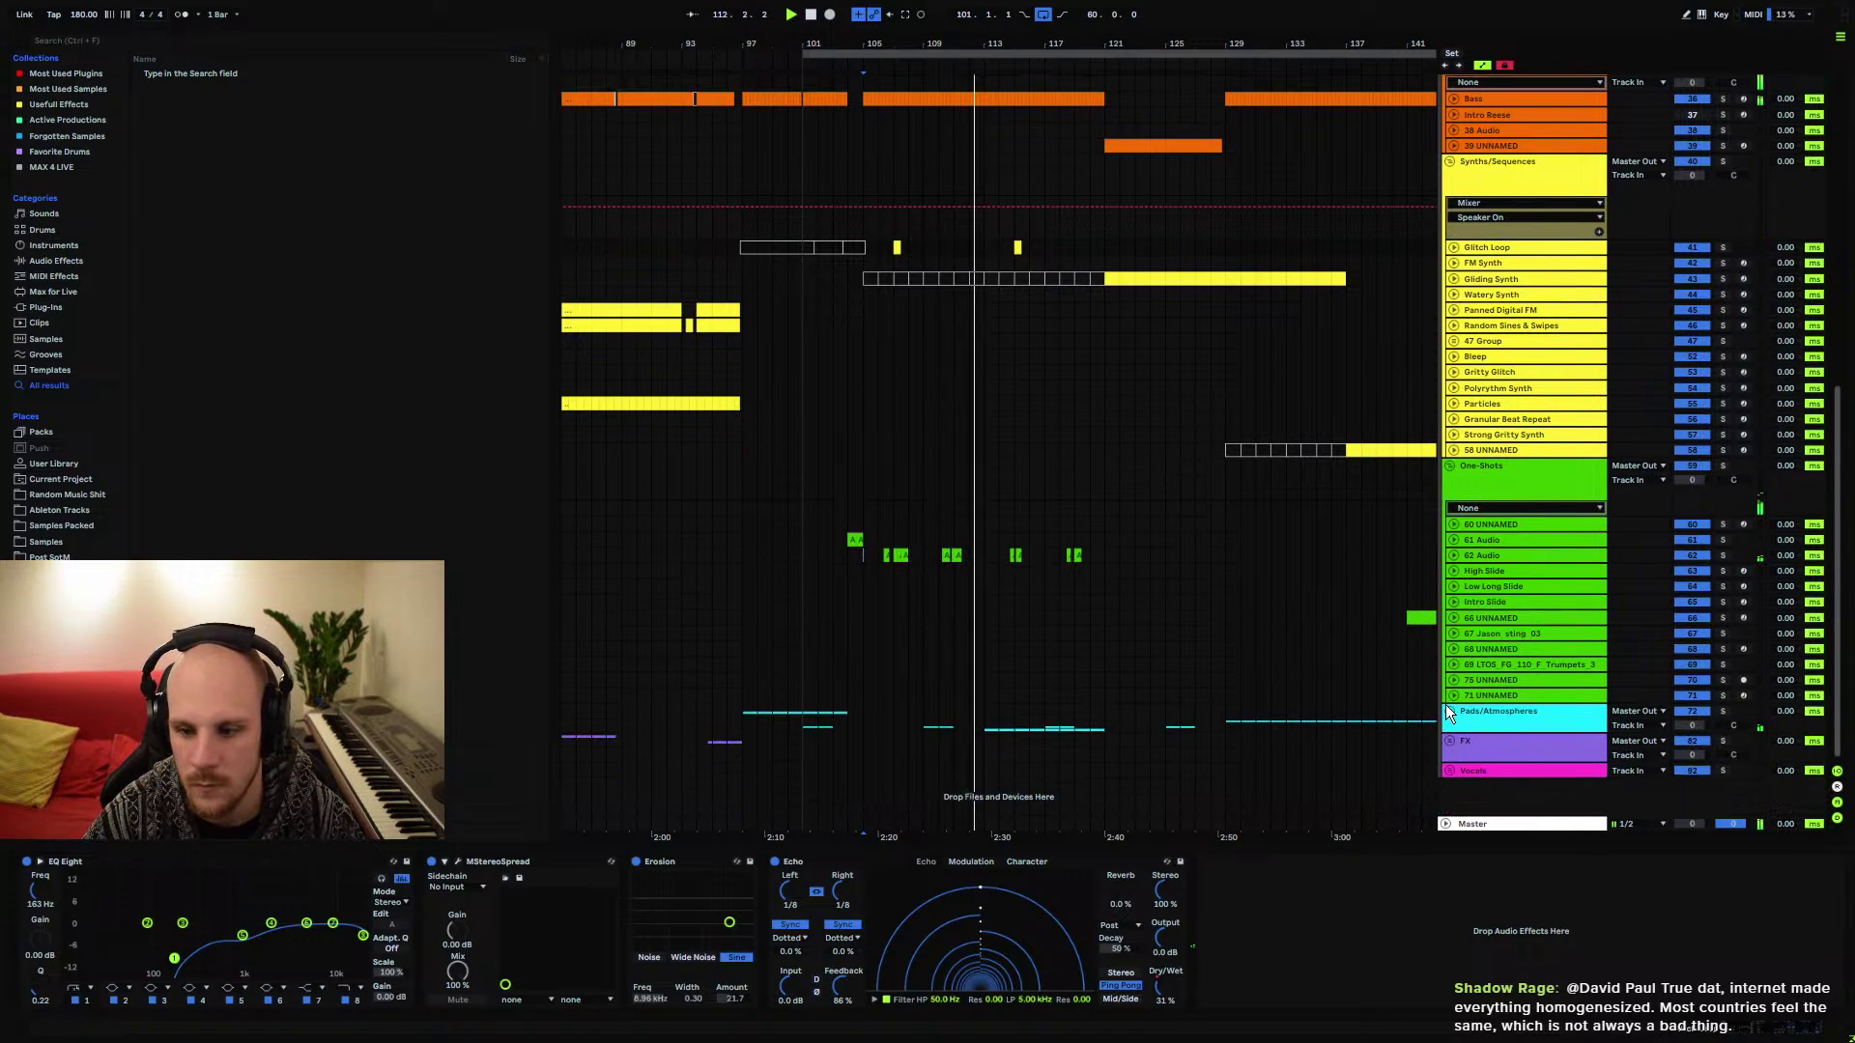
# Expand the Pads/Atmospheres group and freeze the 80 UNNAMED track
pyautogui.scroll(-3, 1044, 539)
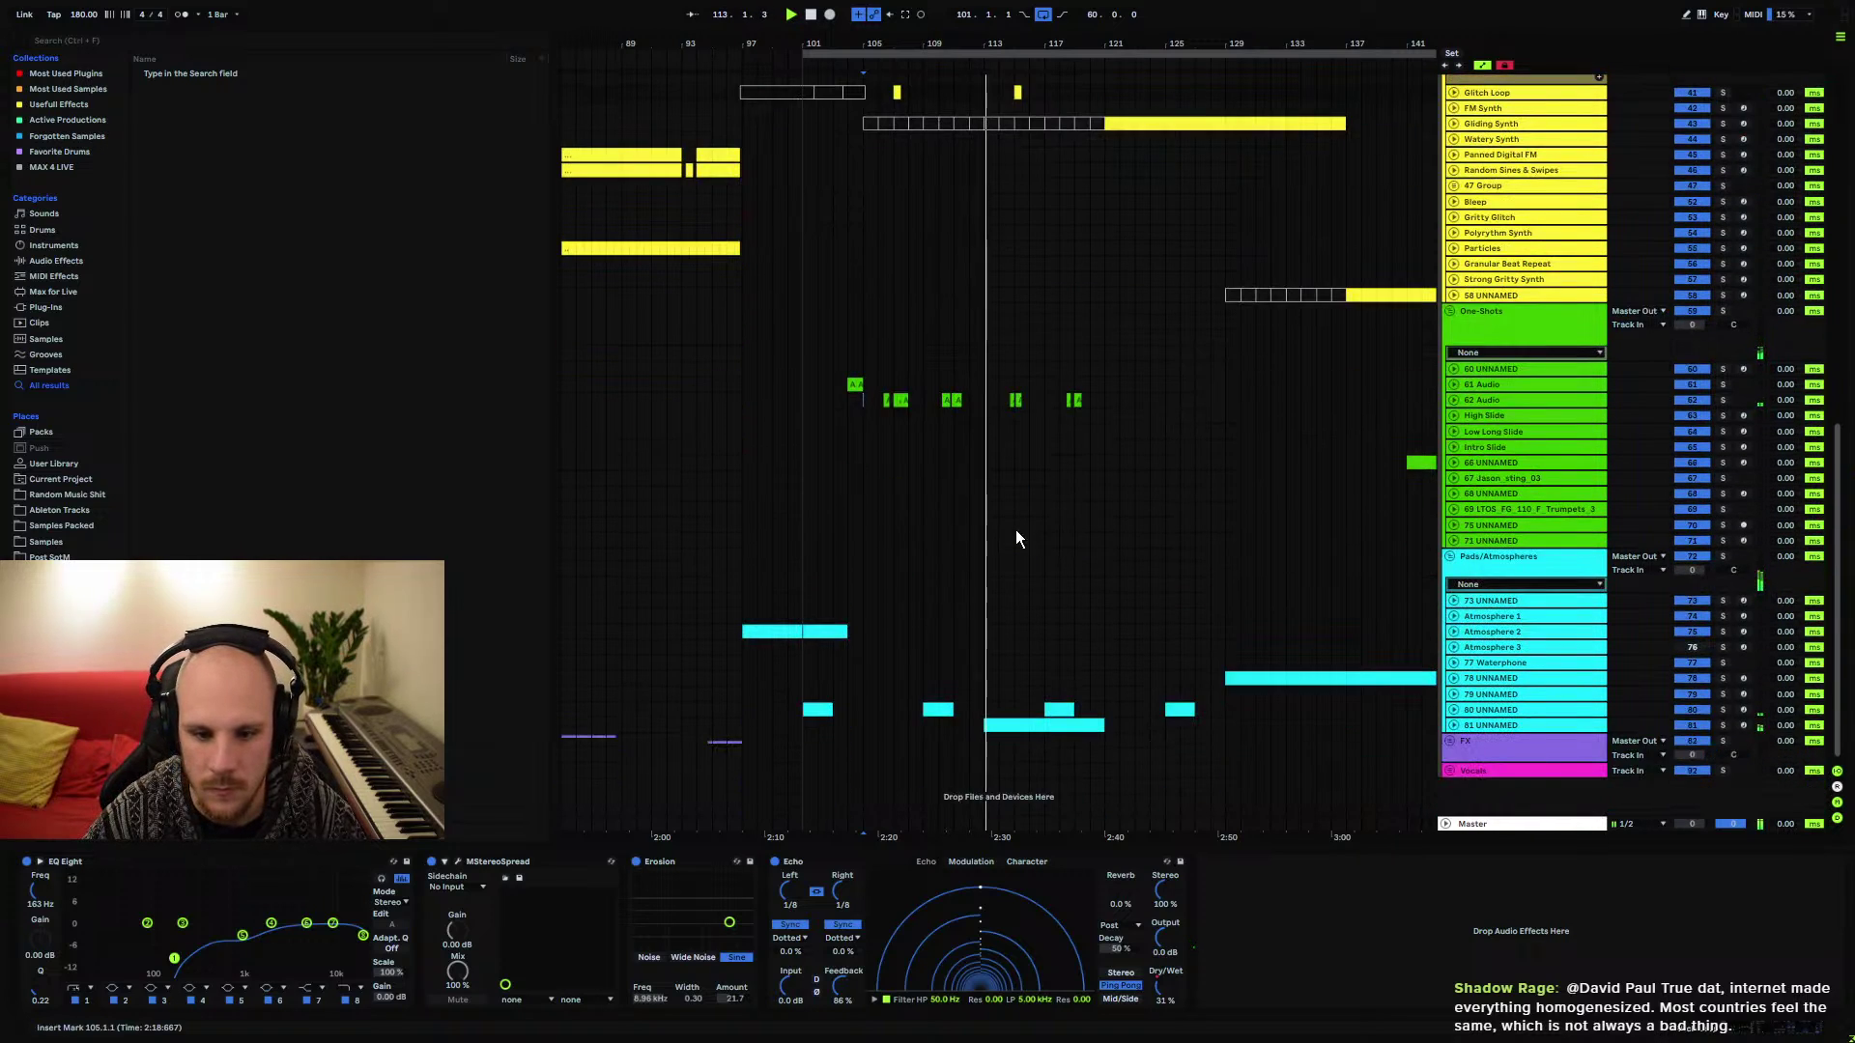
pyautogui.click(805, 695)
pyautogui.click(1473, 711)
pyautogui.click(1455, 711)
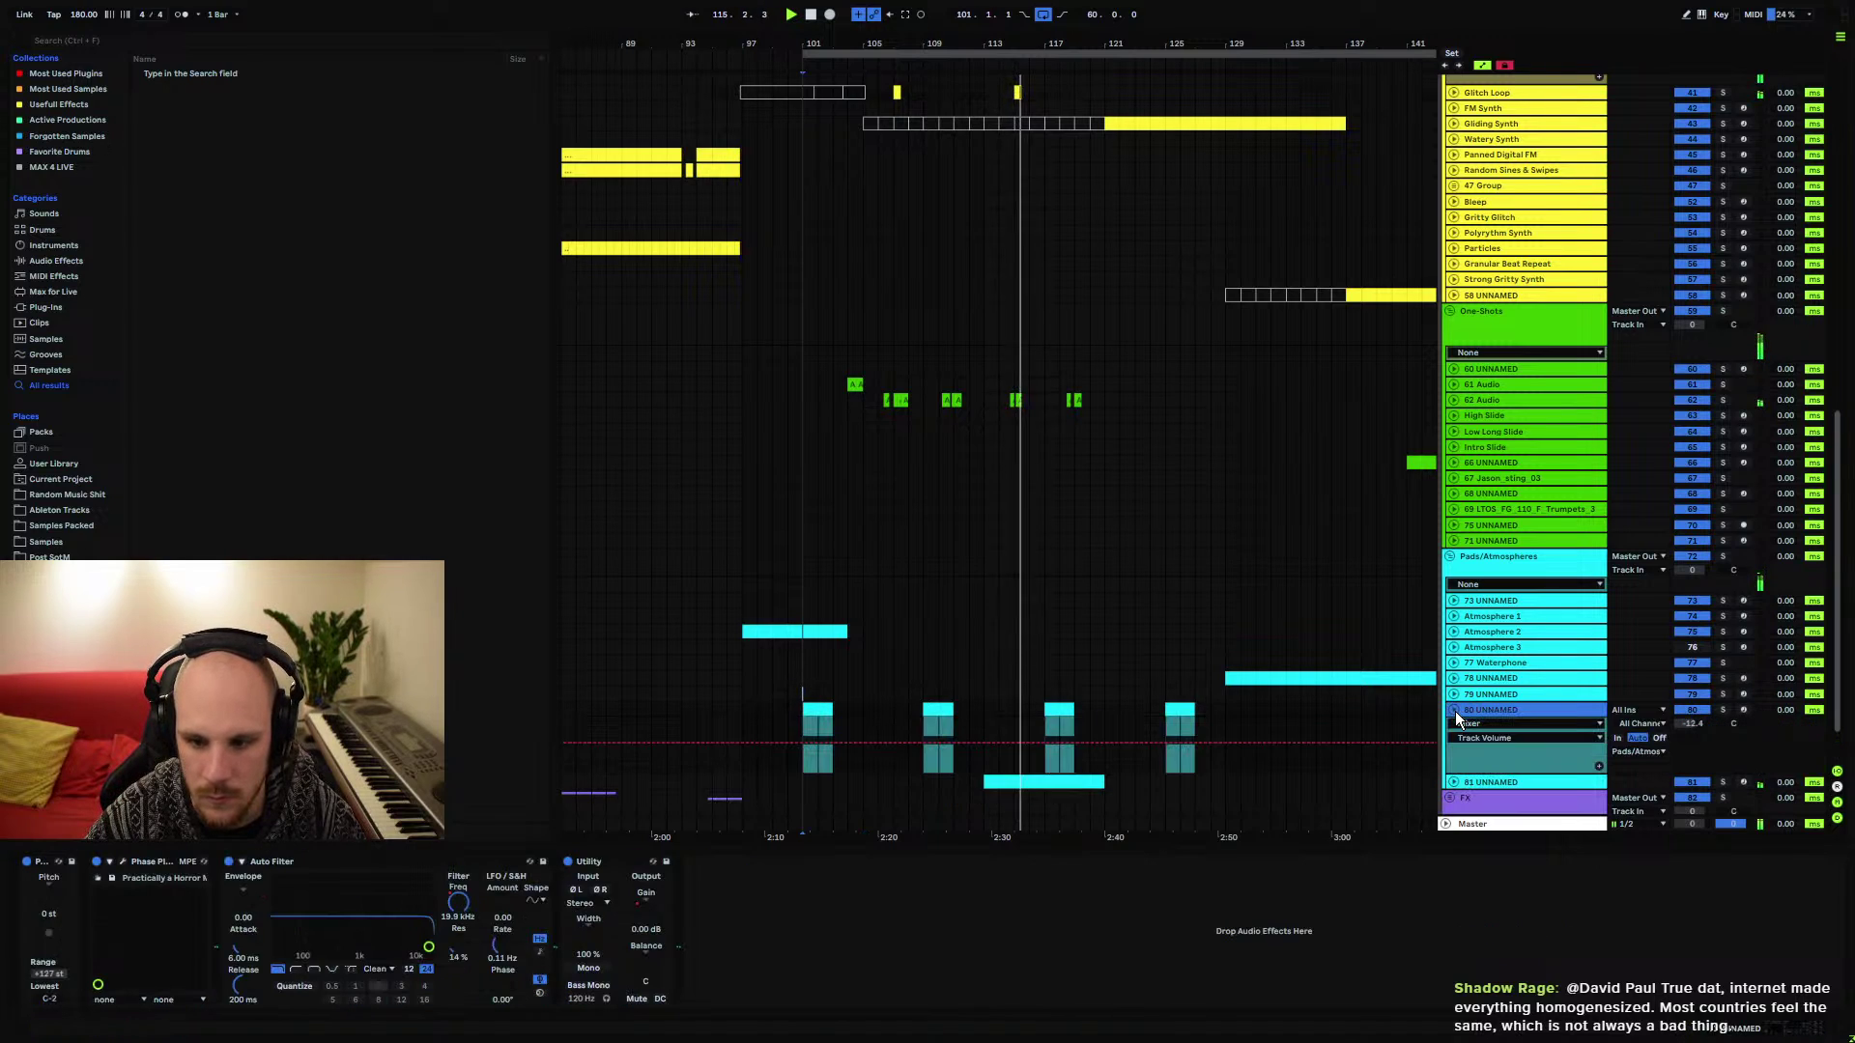
pyautogui.rightClick(1488, 715)
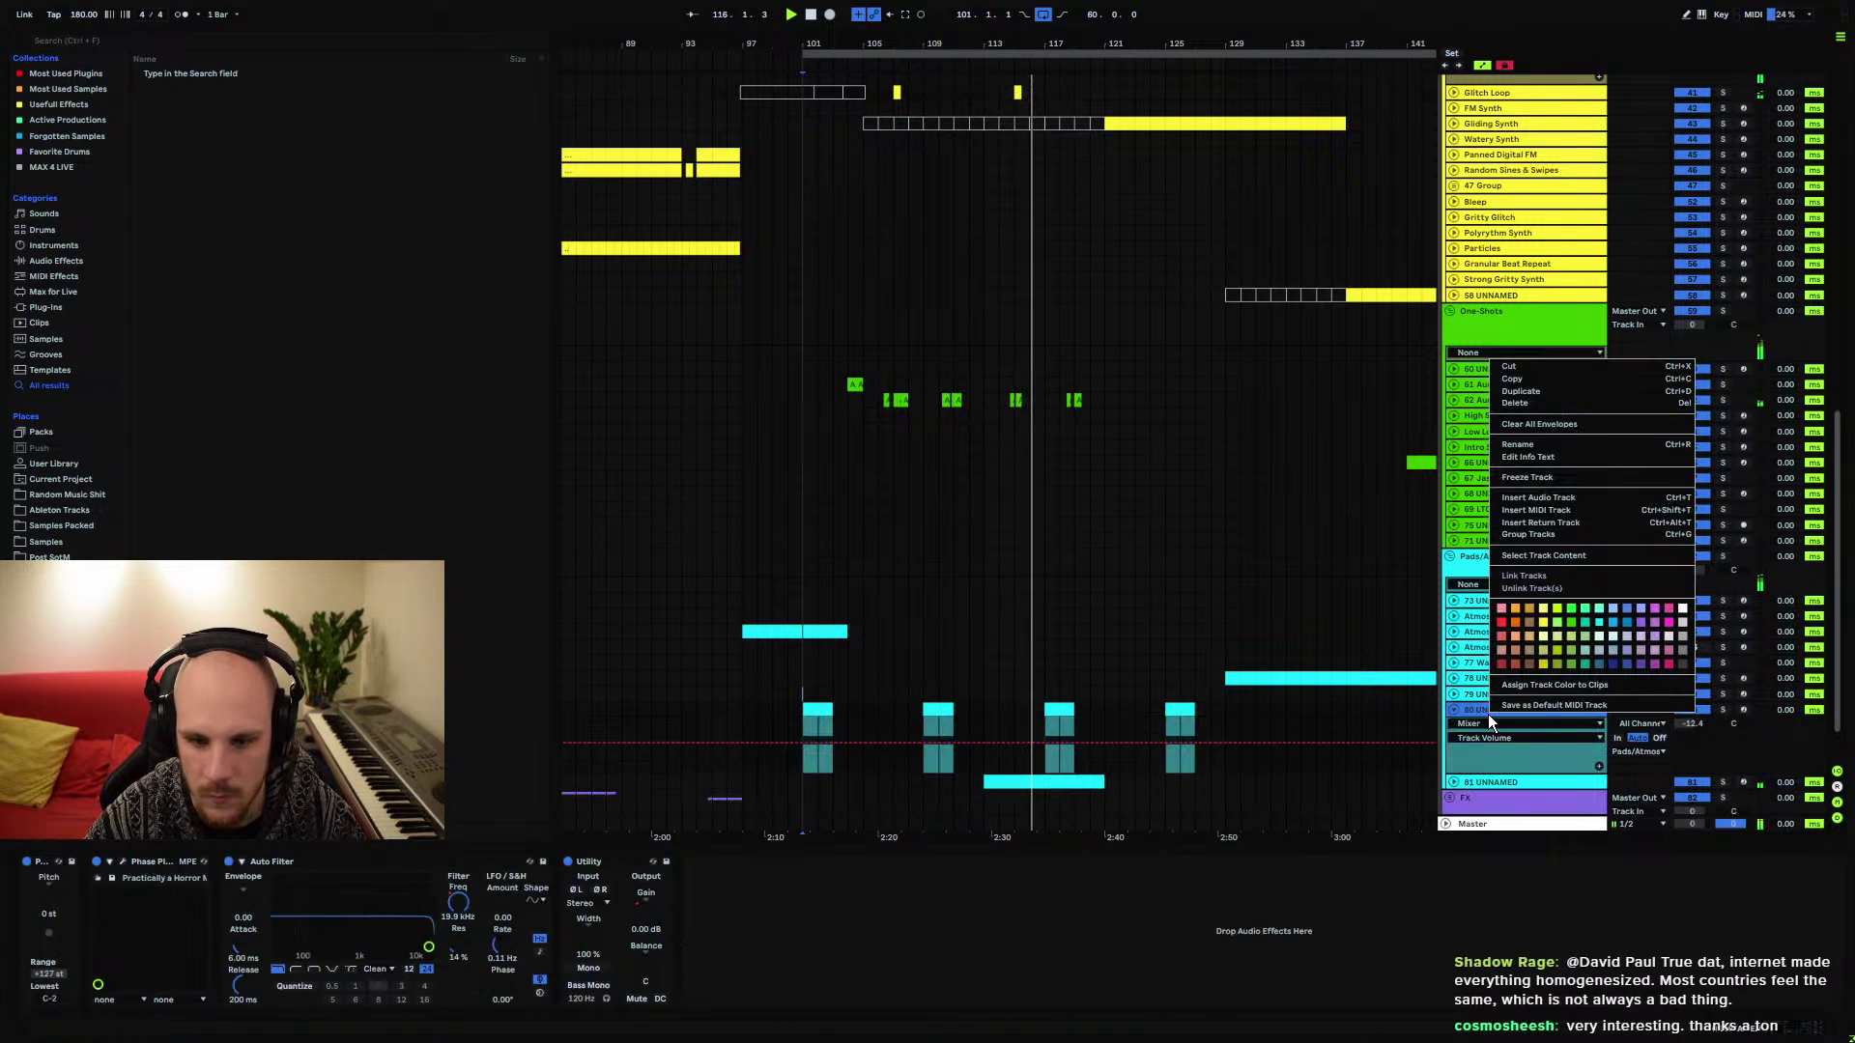
pyautogui.click(1534, 477)
pyautogui.click(918, 558)
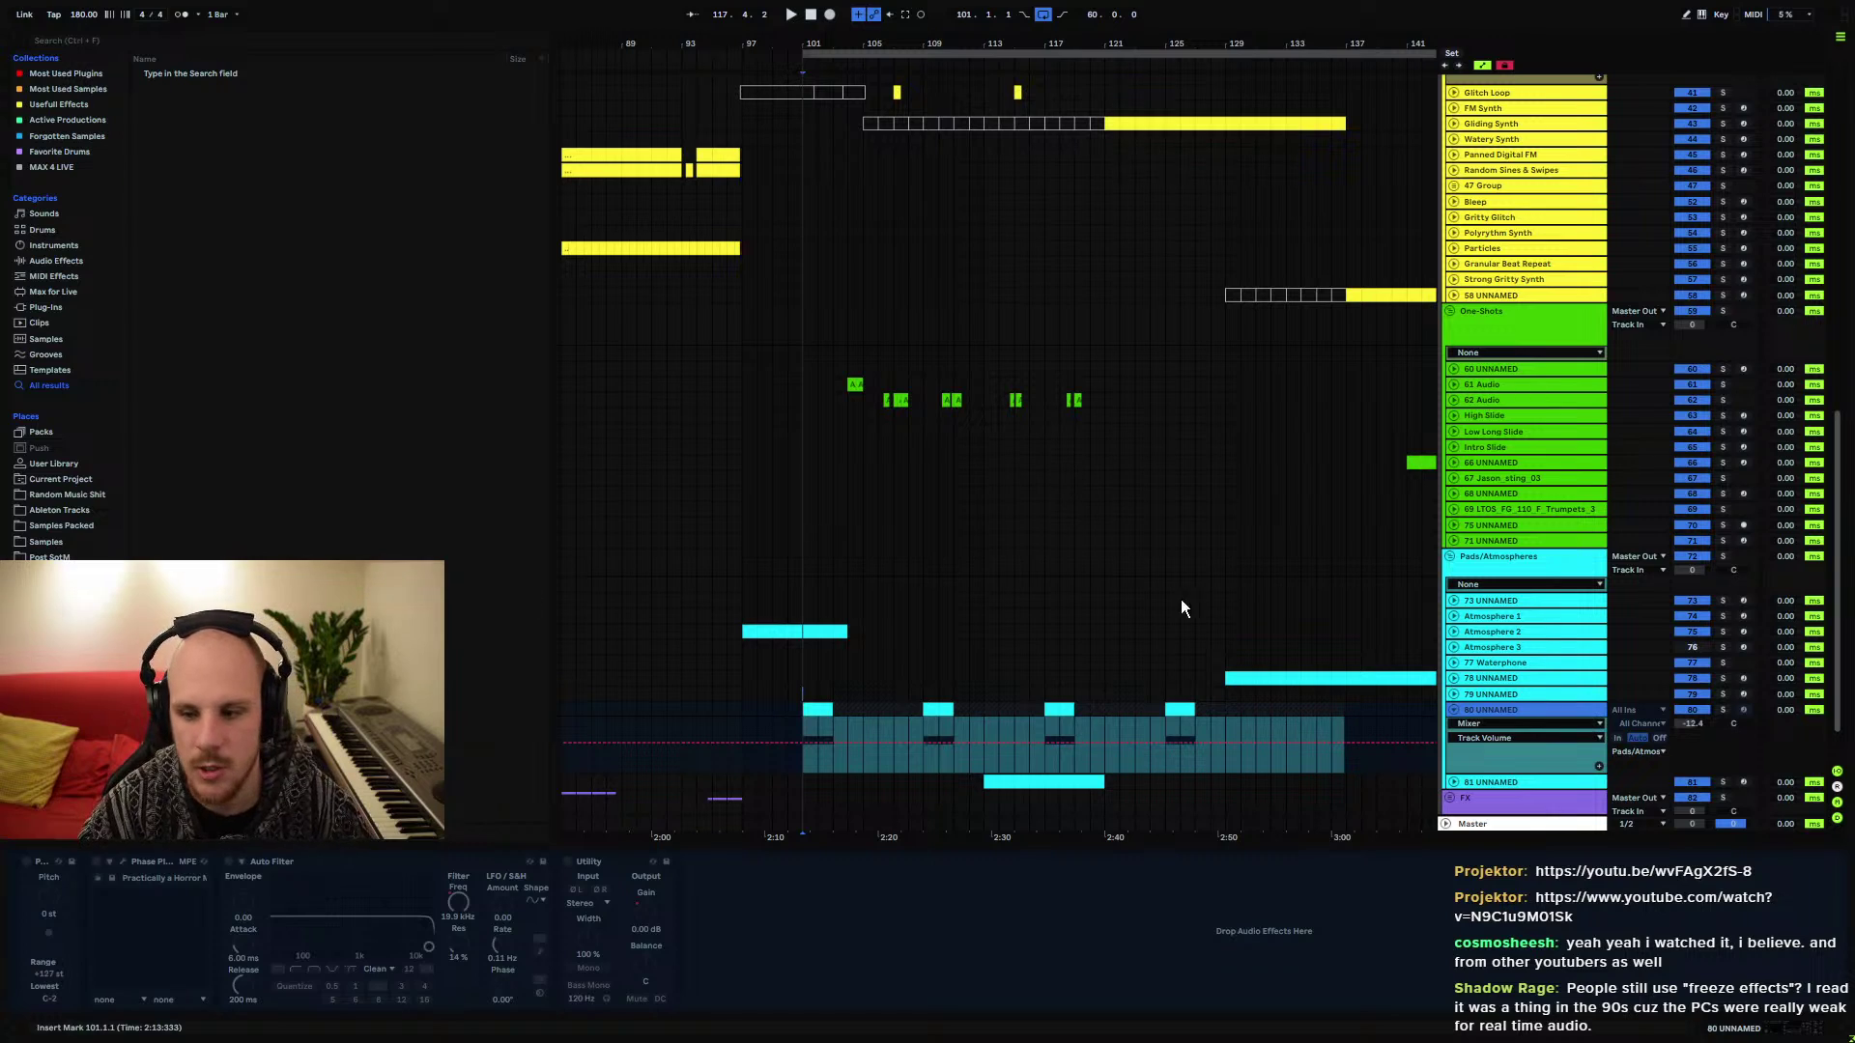
# Flatten the 80 UNNAMED track into audio and stretch the fade-ins of its repeated freeze clips across the clips' full length
pyautogui.rightClick(1523, 705)
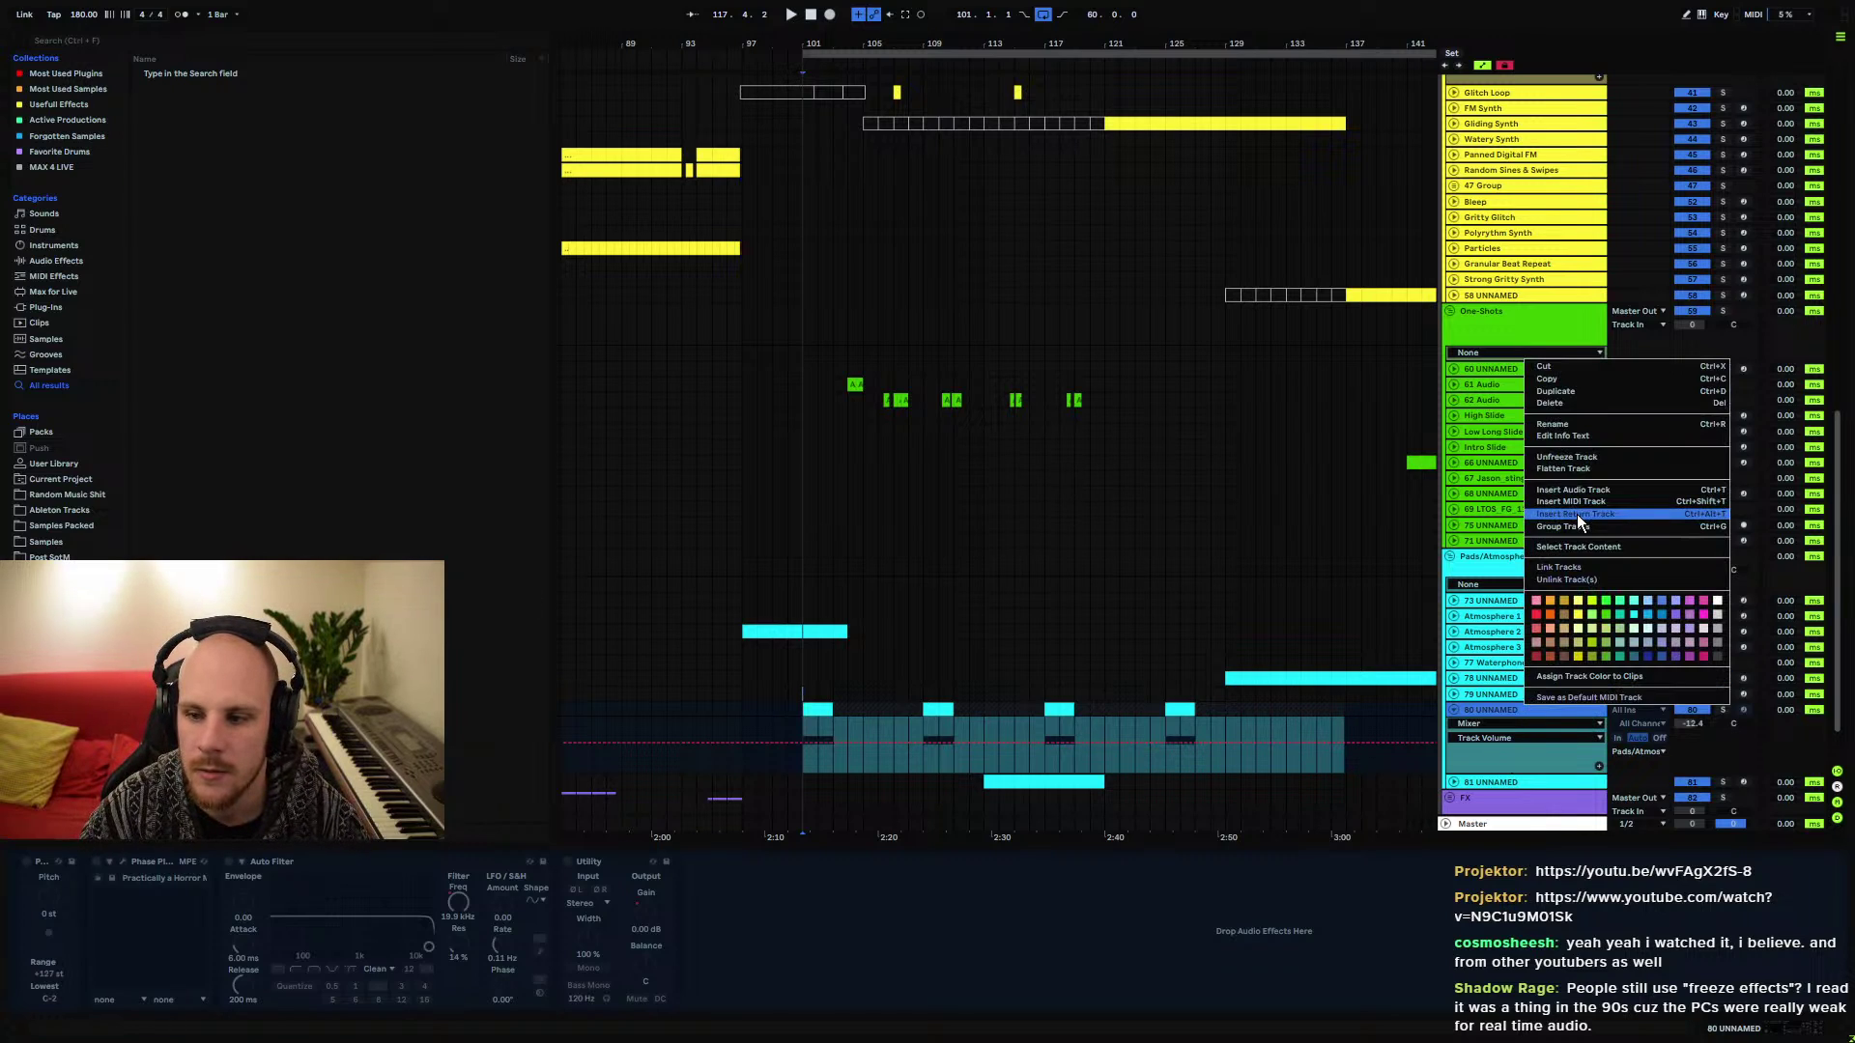
pyautogui.click(1291, 716)
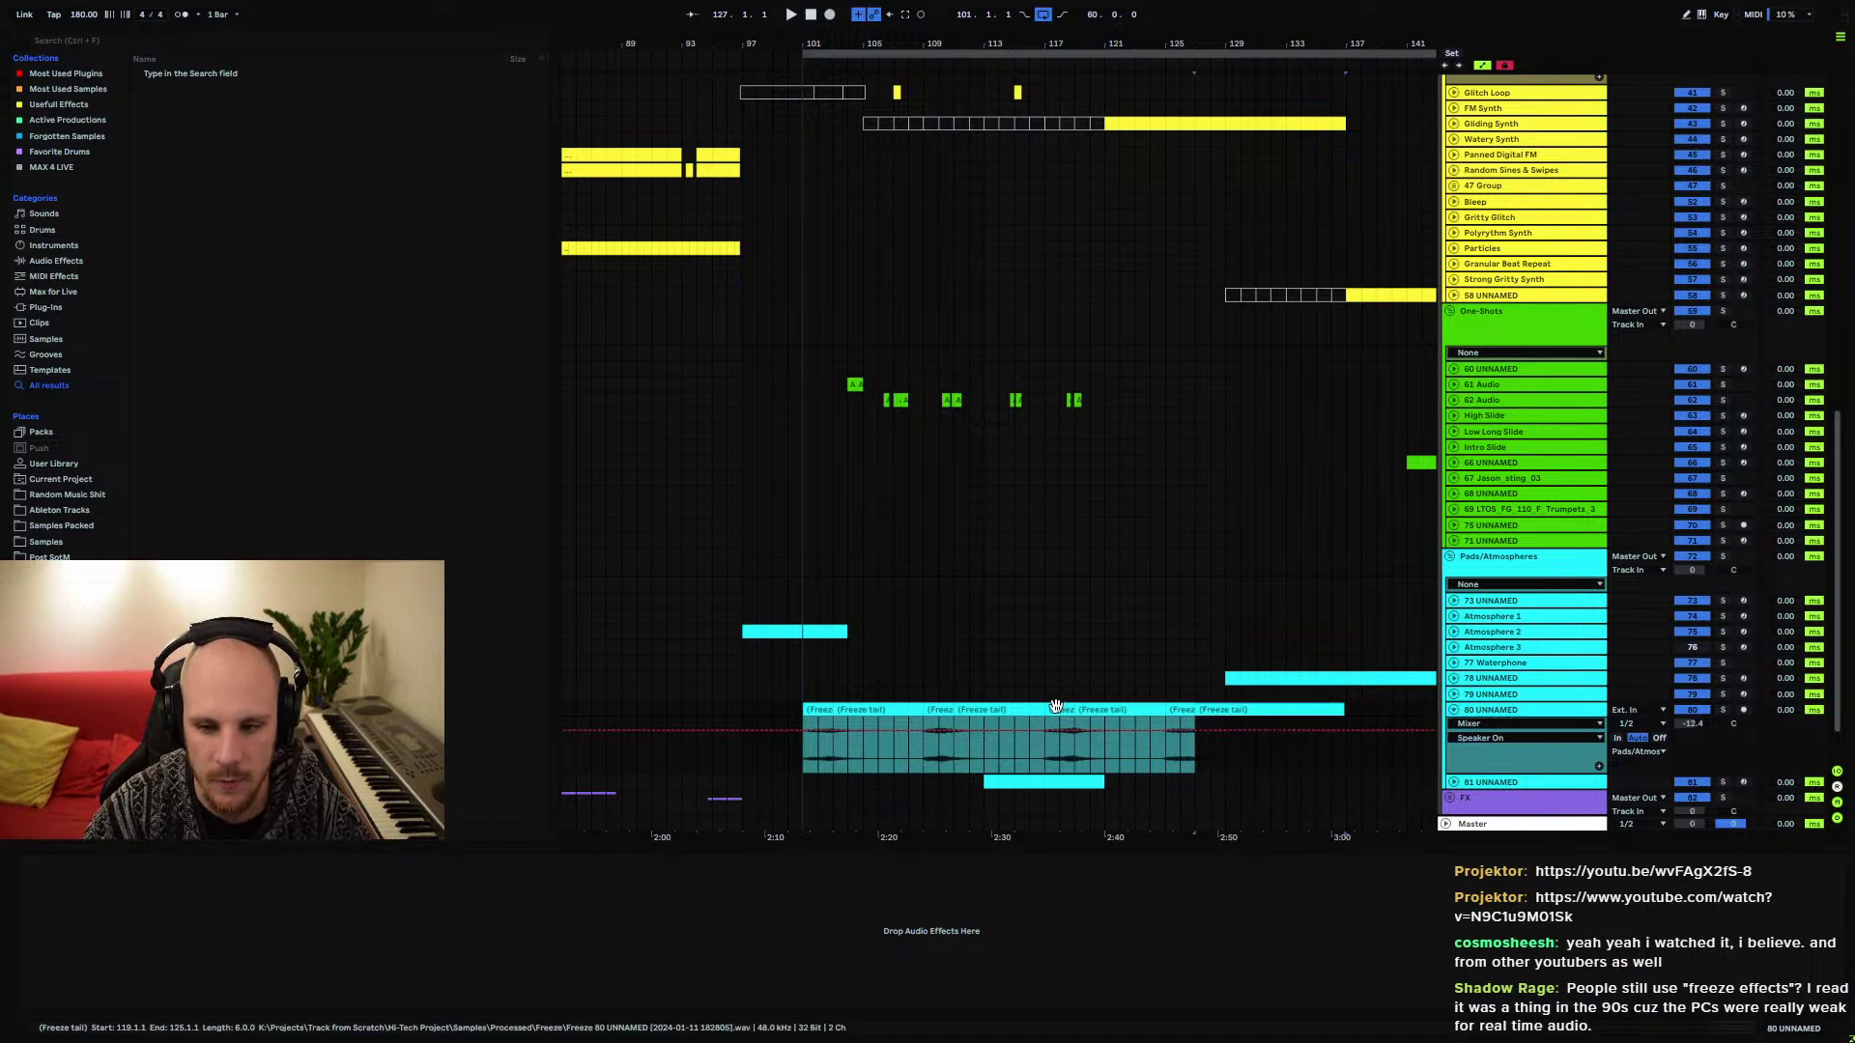
pyautogui.moveTo(954, 740); pyautogui.dragTo(929, 744)
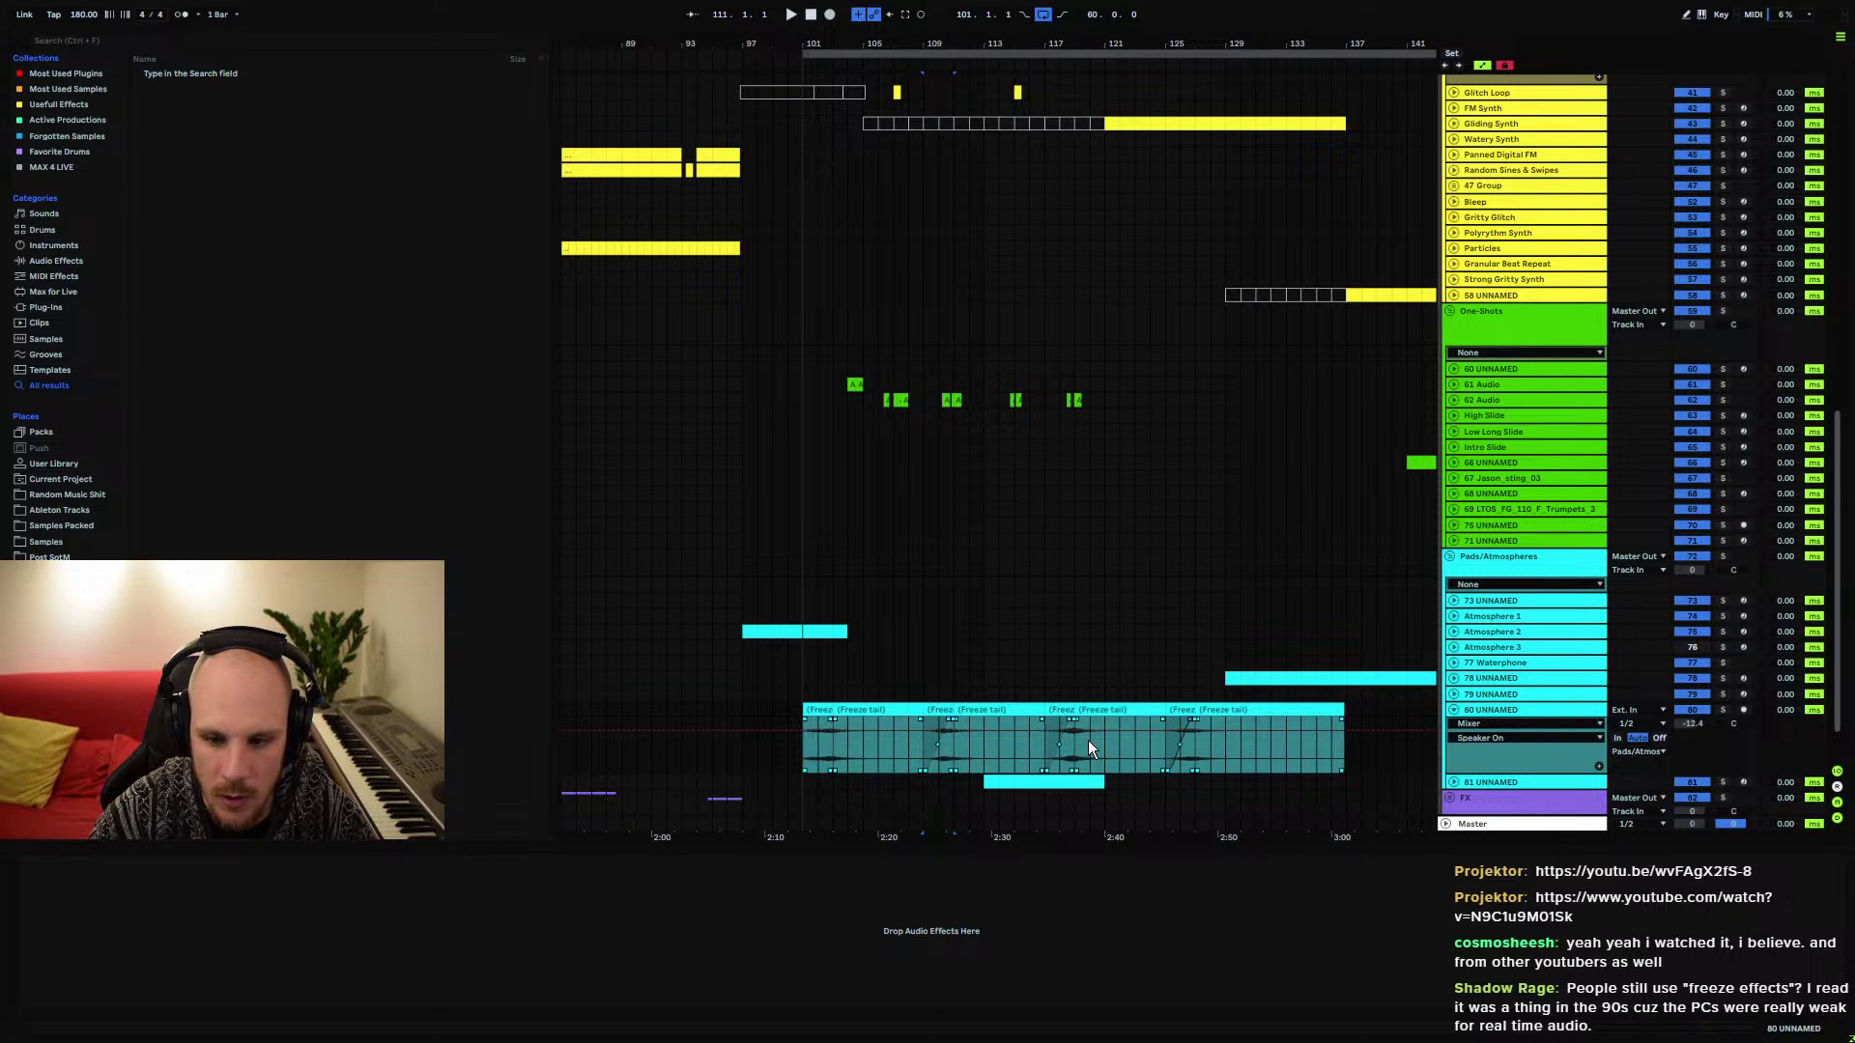
# Play the mix from 108.1.1 and again from 101.1.1 to hear the flattened atmosphere clips
pyautogui.click(905, 753)
pyautogui.press('space')
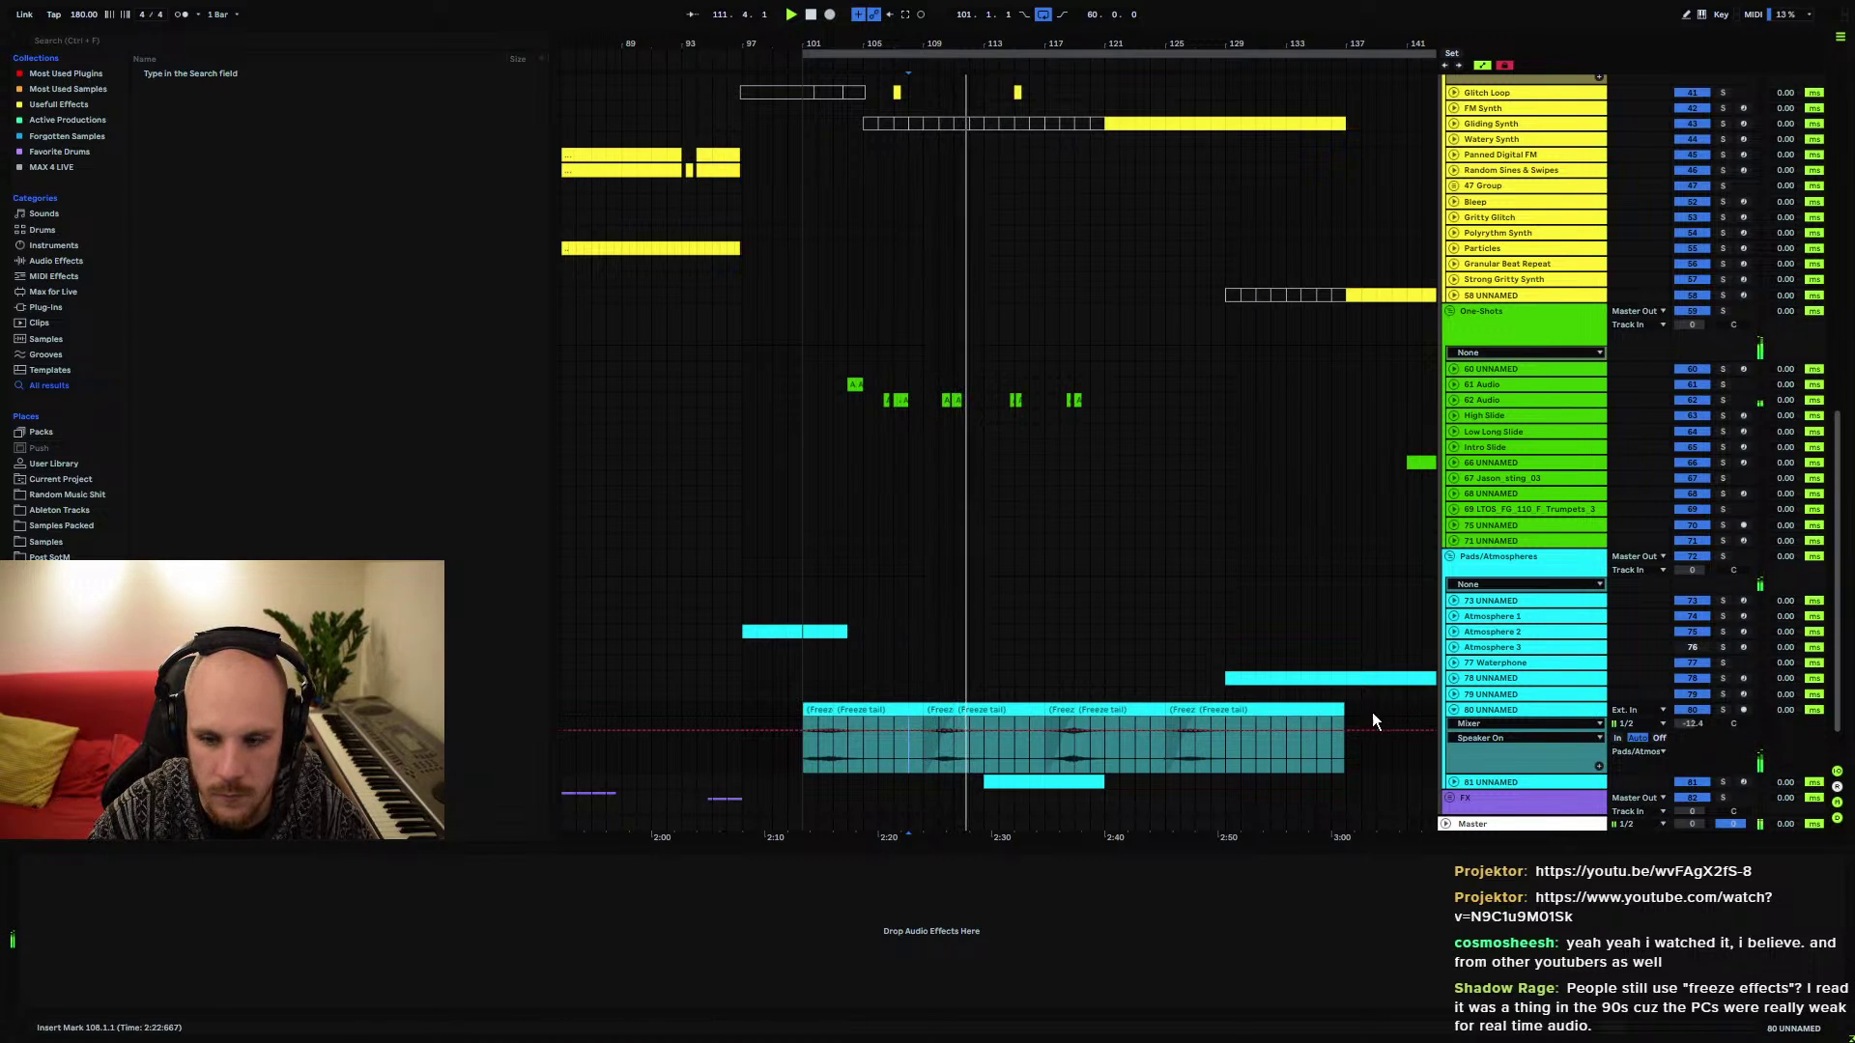
pyautogui.click(806, 708)
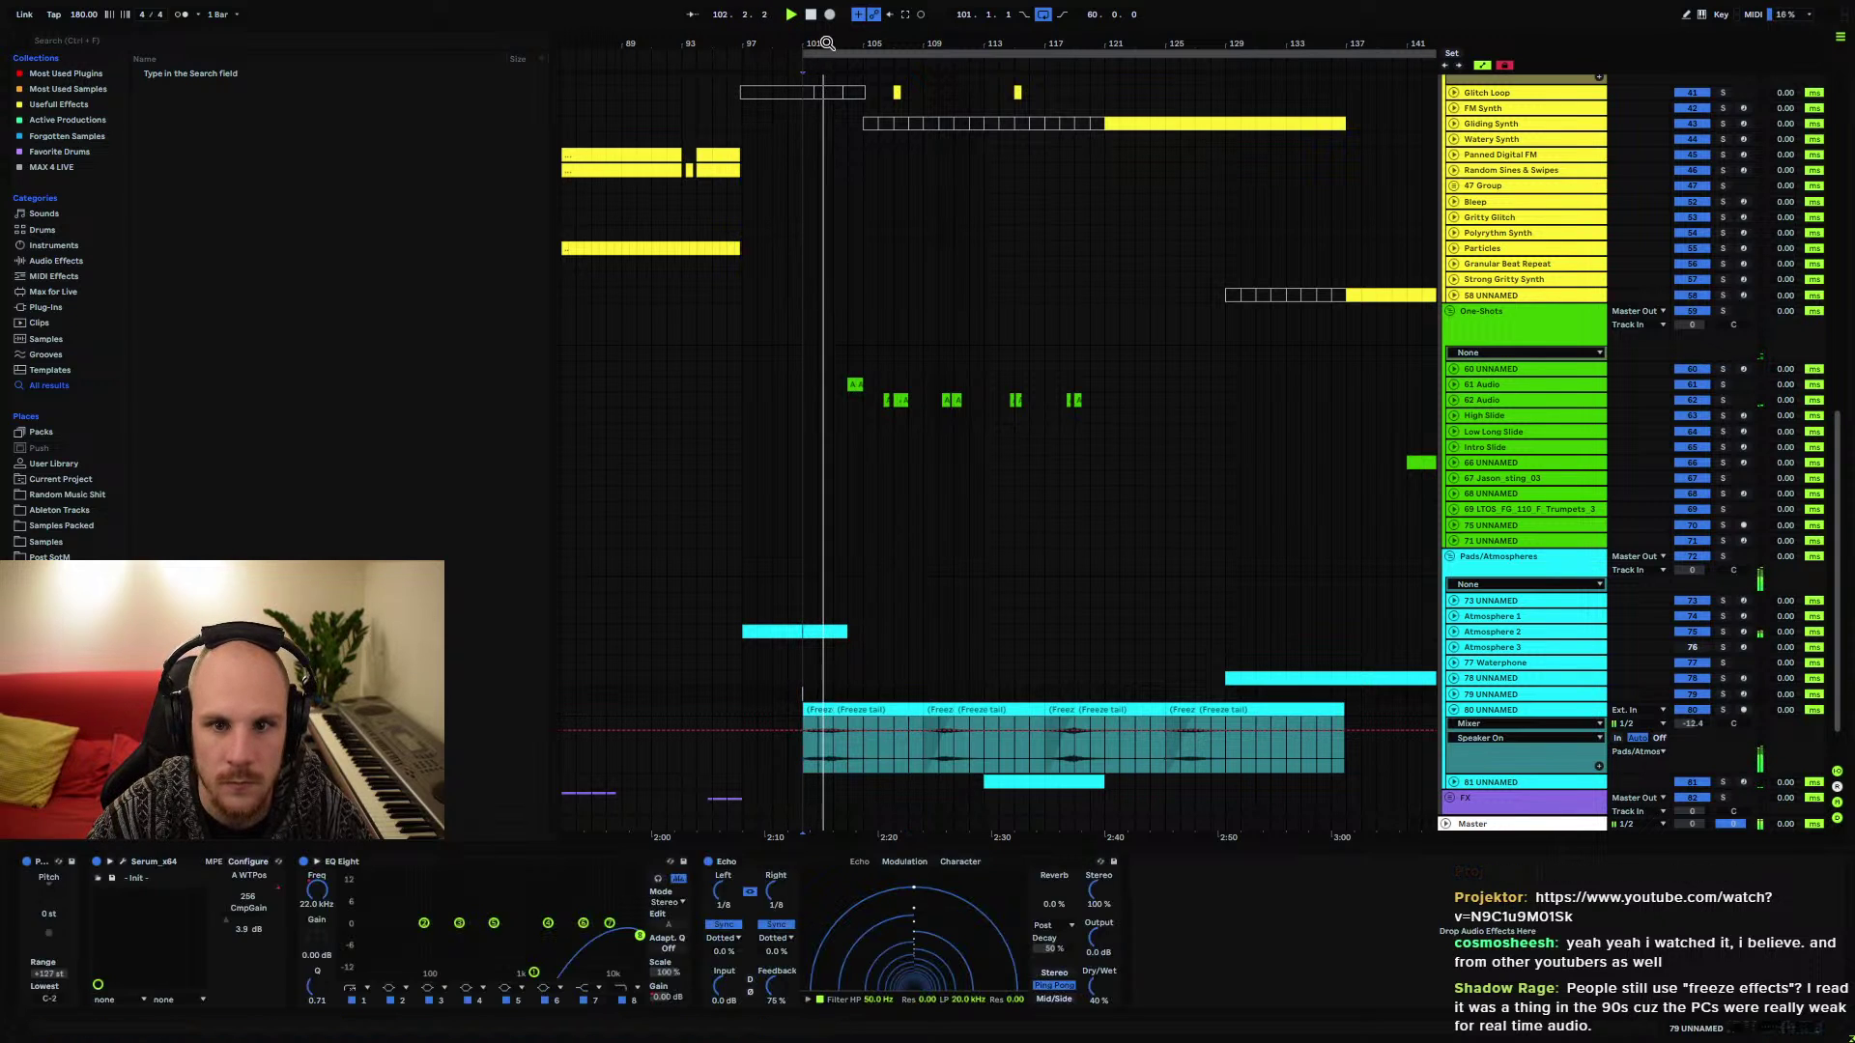
# Move all the frozen clips on the 80 UNNAMED track so they start at 103.1.1, and play from there
pyautogui.moveTo(826, 42); pyautogui.dragTo(758, 44)
pyautogui.click(974, 712)
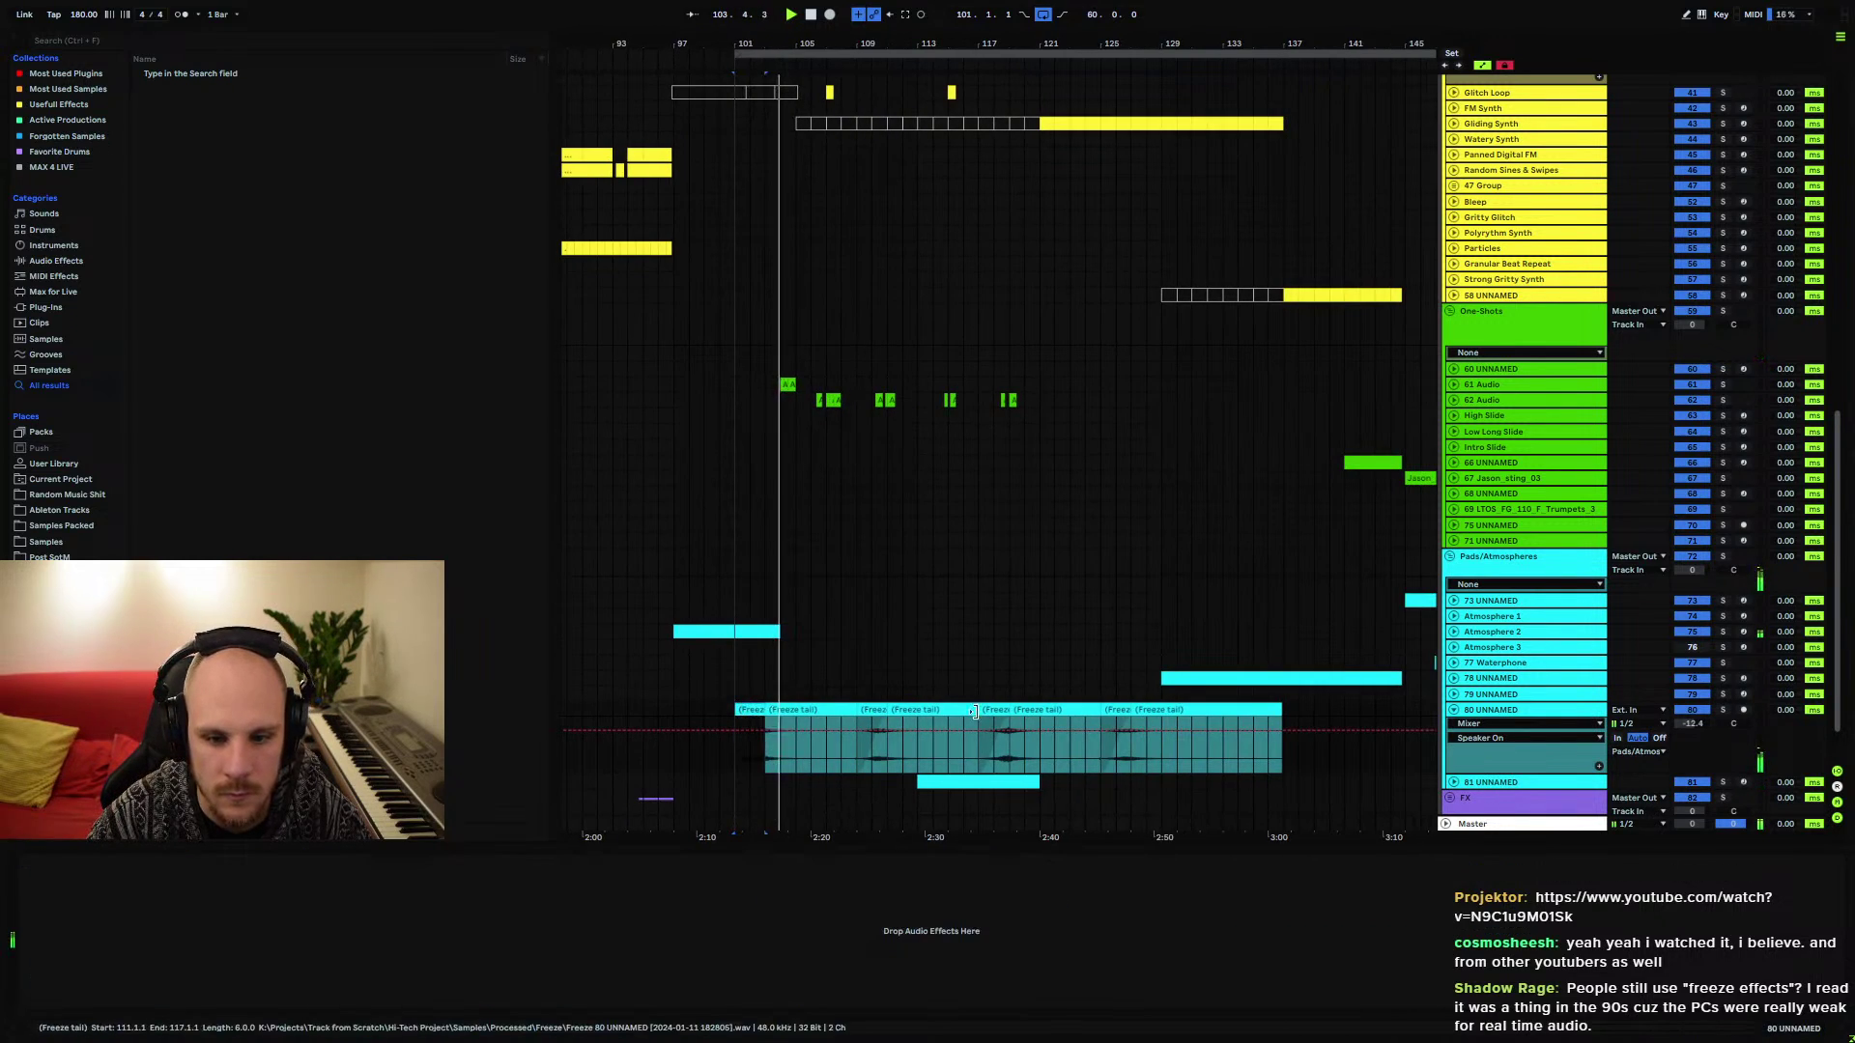
pyautogui.moveTo(744, 711); pyautogui.dragTo(768, 750)
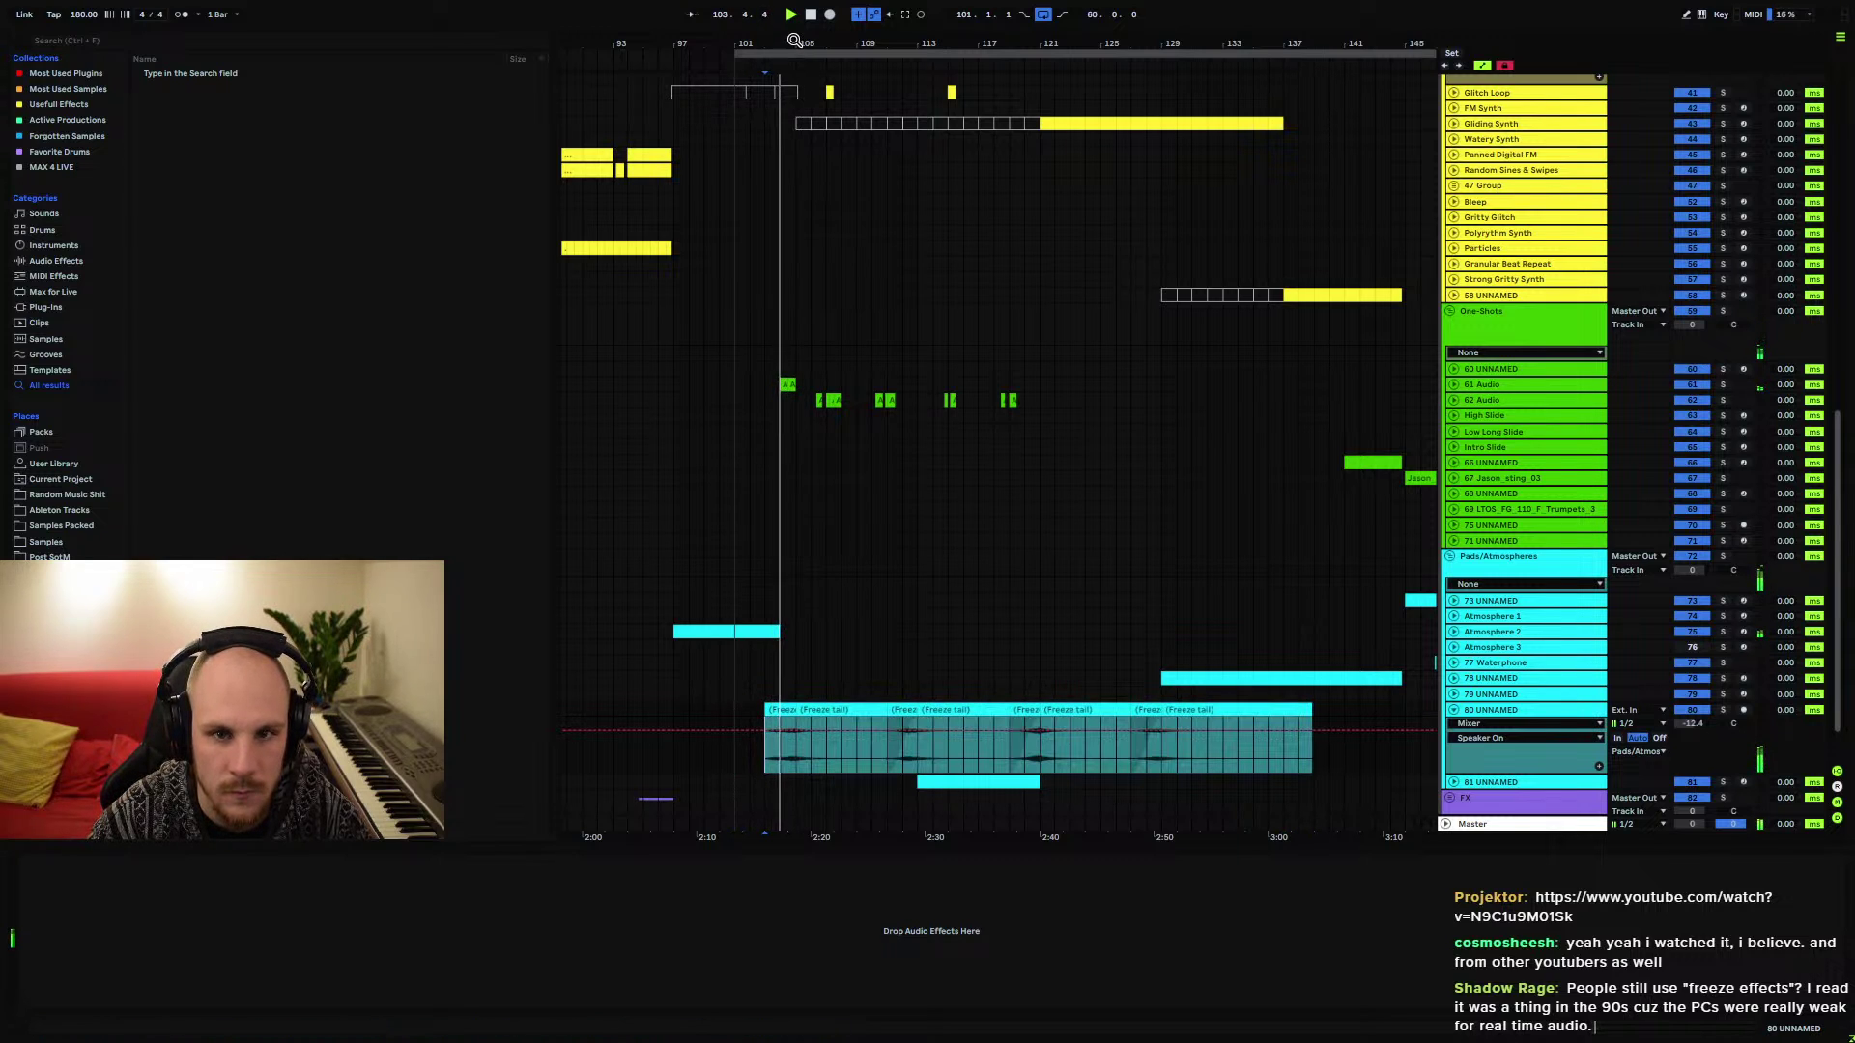
pyautogui.moveTo(794, 41); pyautogui.dragTo(874, 290)
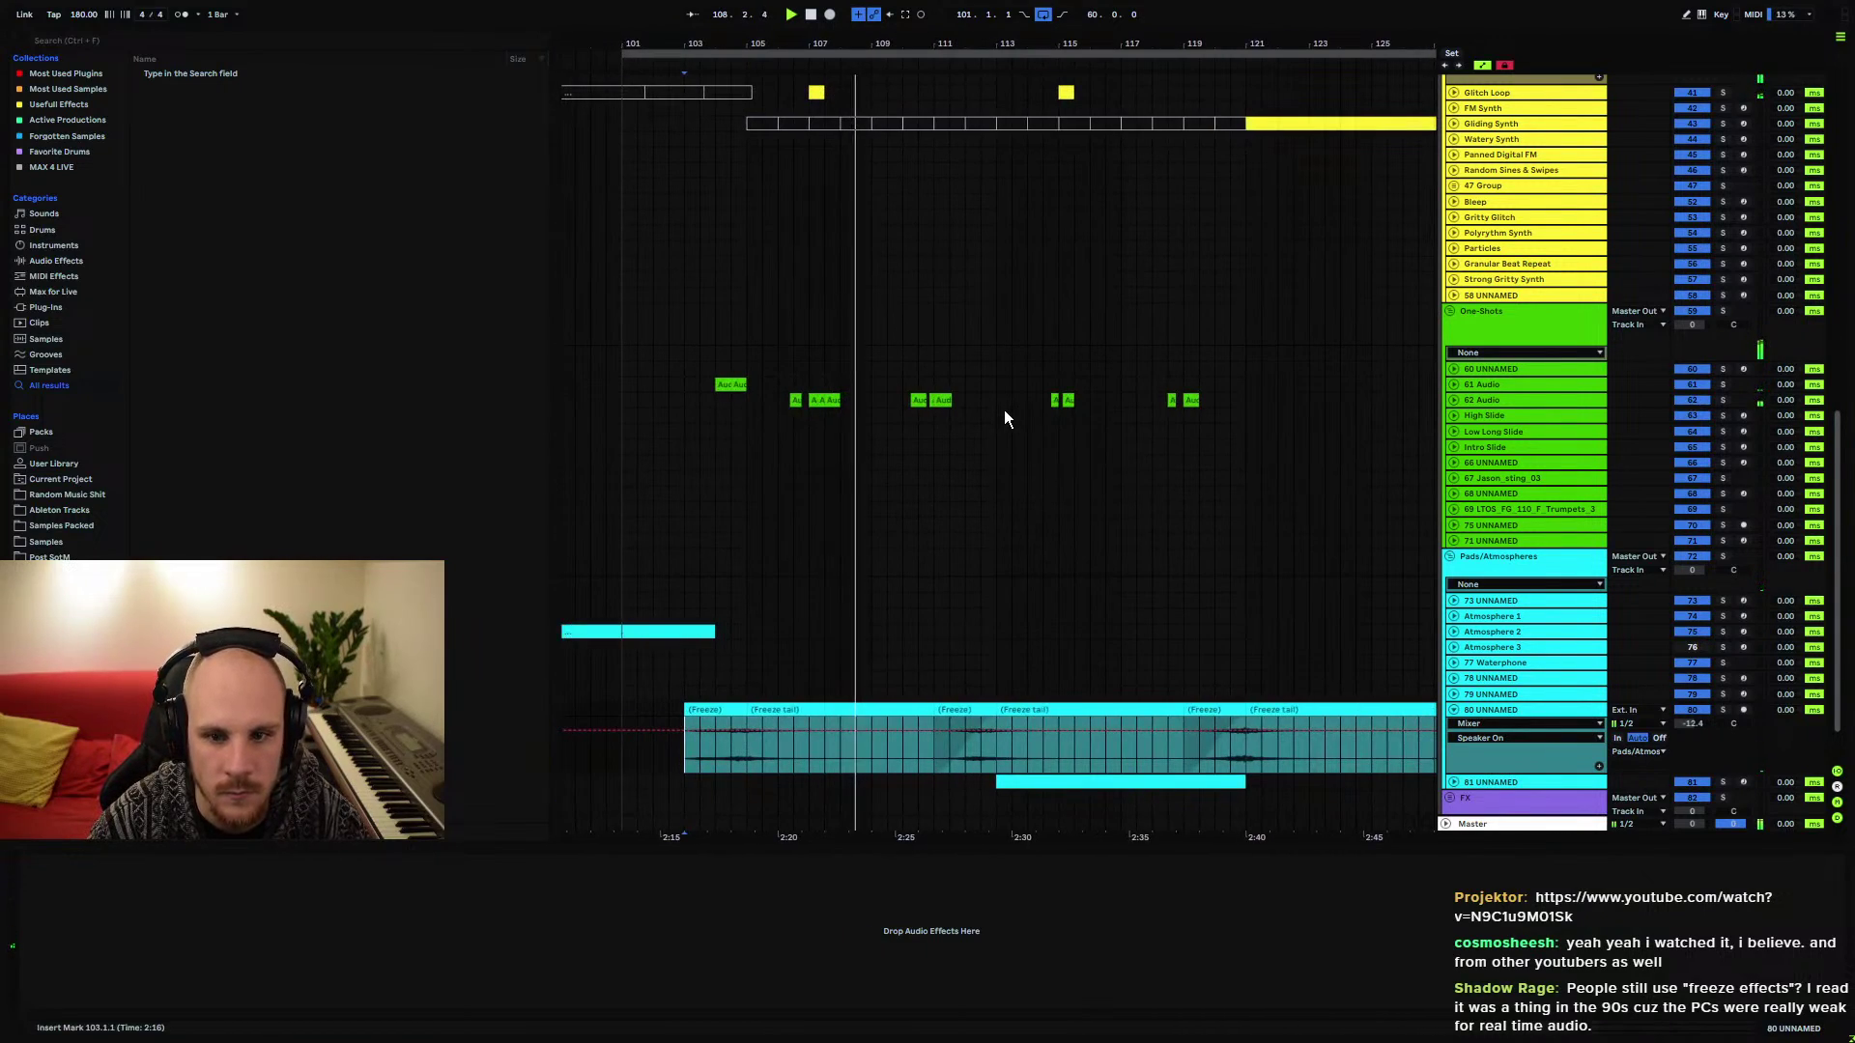
# Silence the 62 Audio clips between 107.1.1 and 107.3.1
pyautogui.scroll(1, 1005, 414)
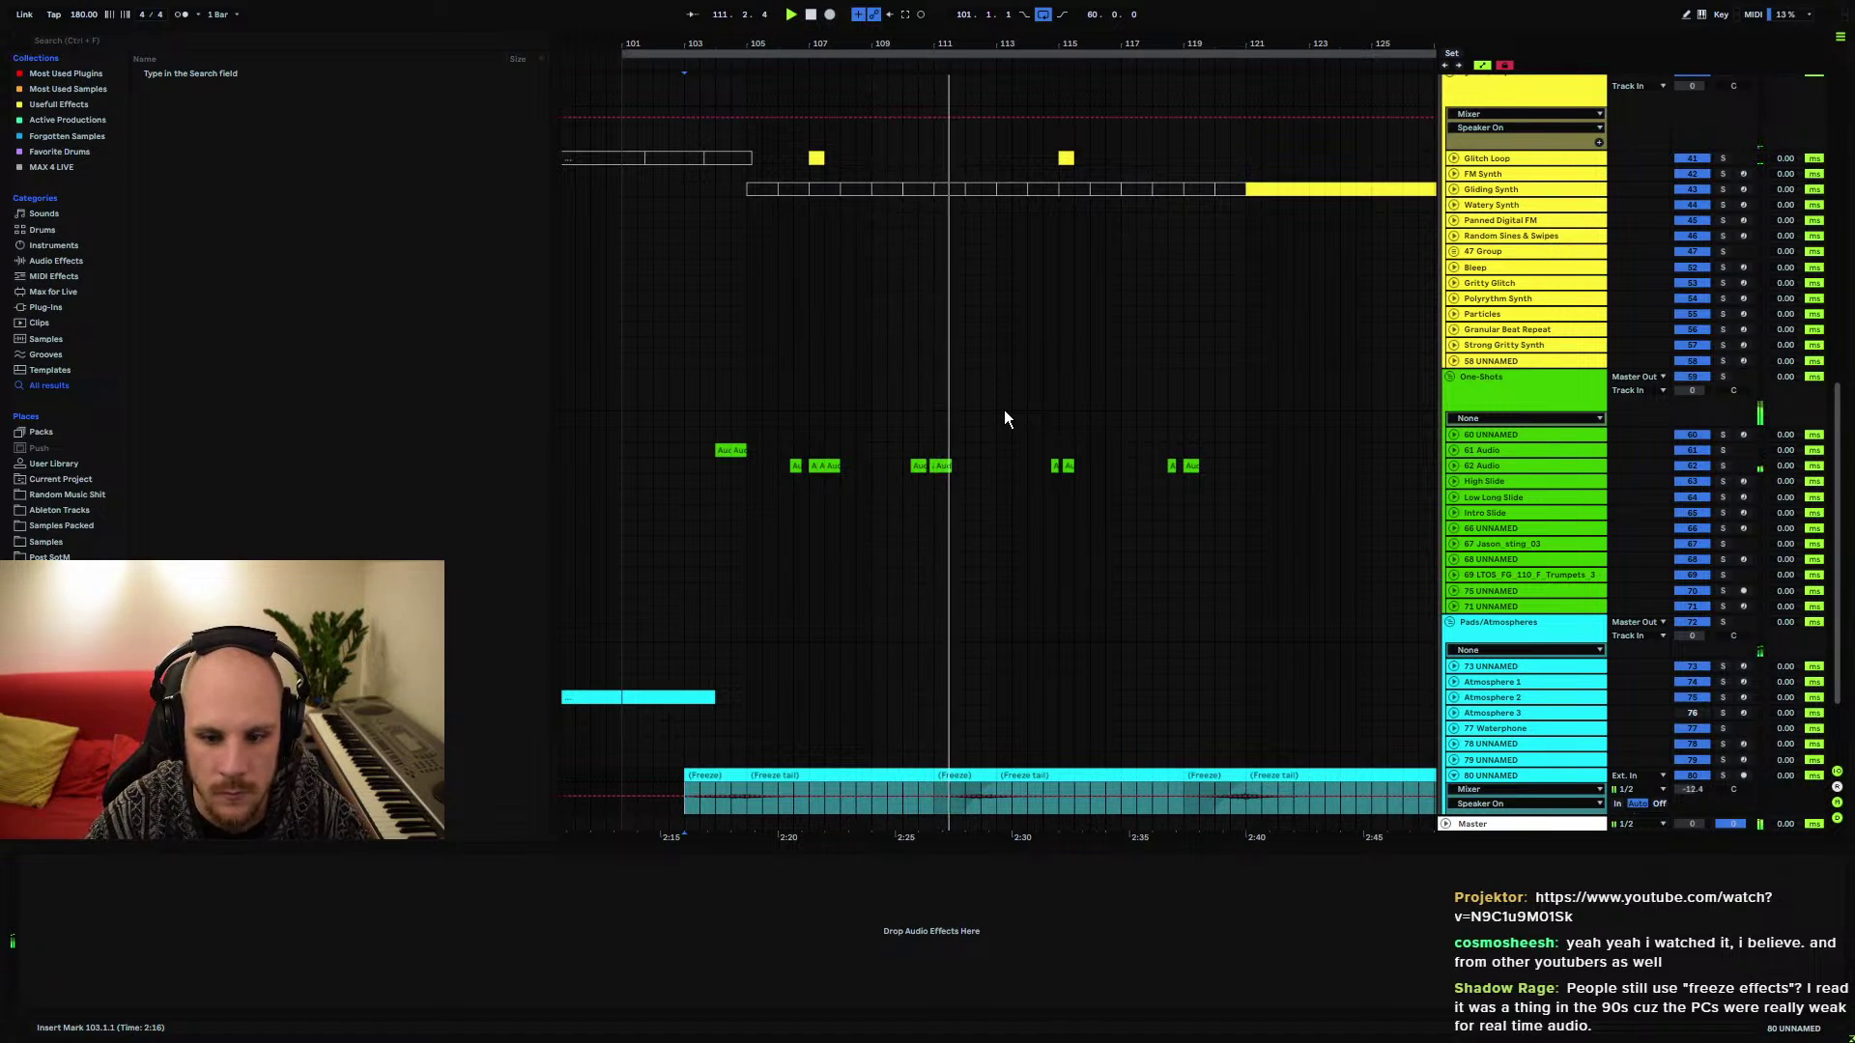
pyautogui.scroll(-3, 1005, 417)
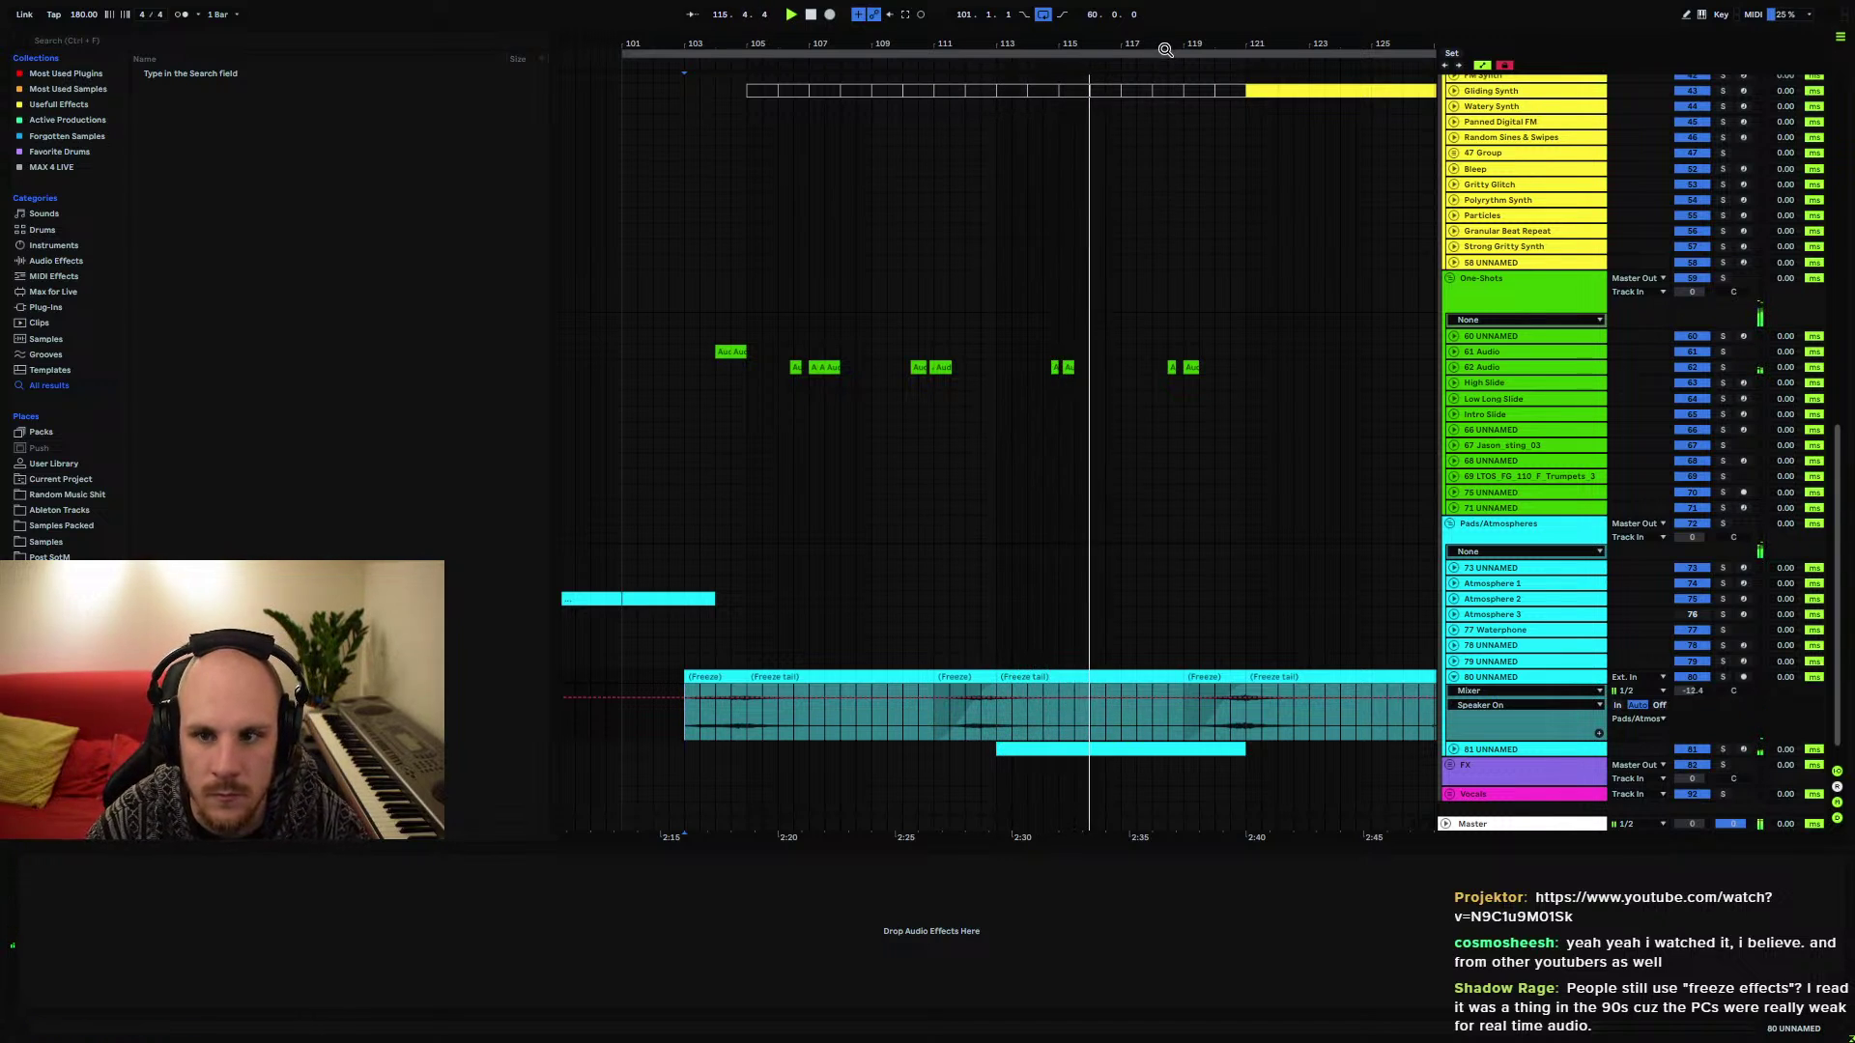
pyautogui.moveTo(1165, 50); pyautogui.dragTo(982, 363)
pyautogui.scroll(4, 984, 377)
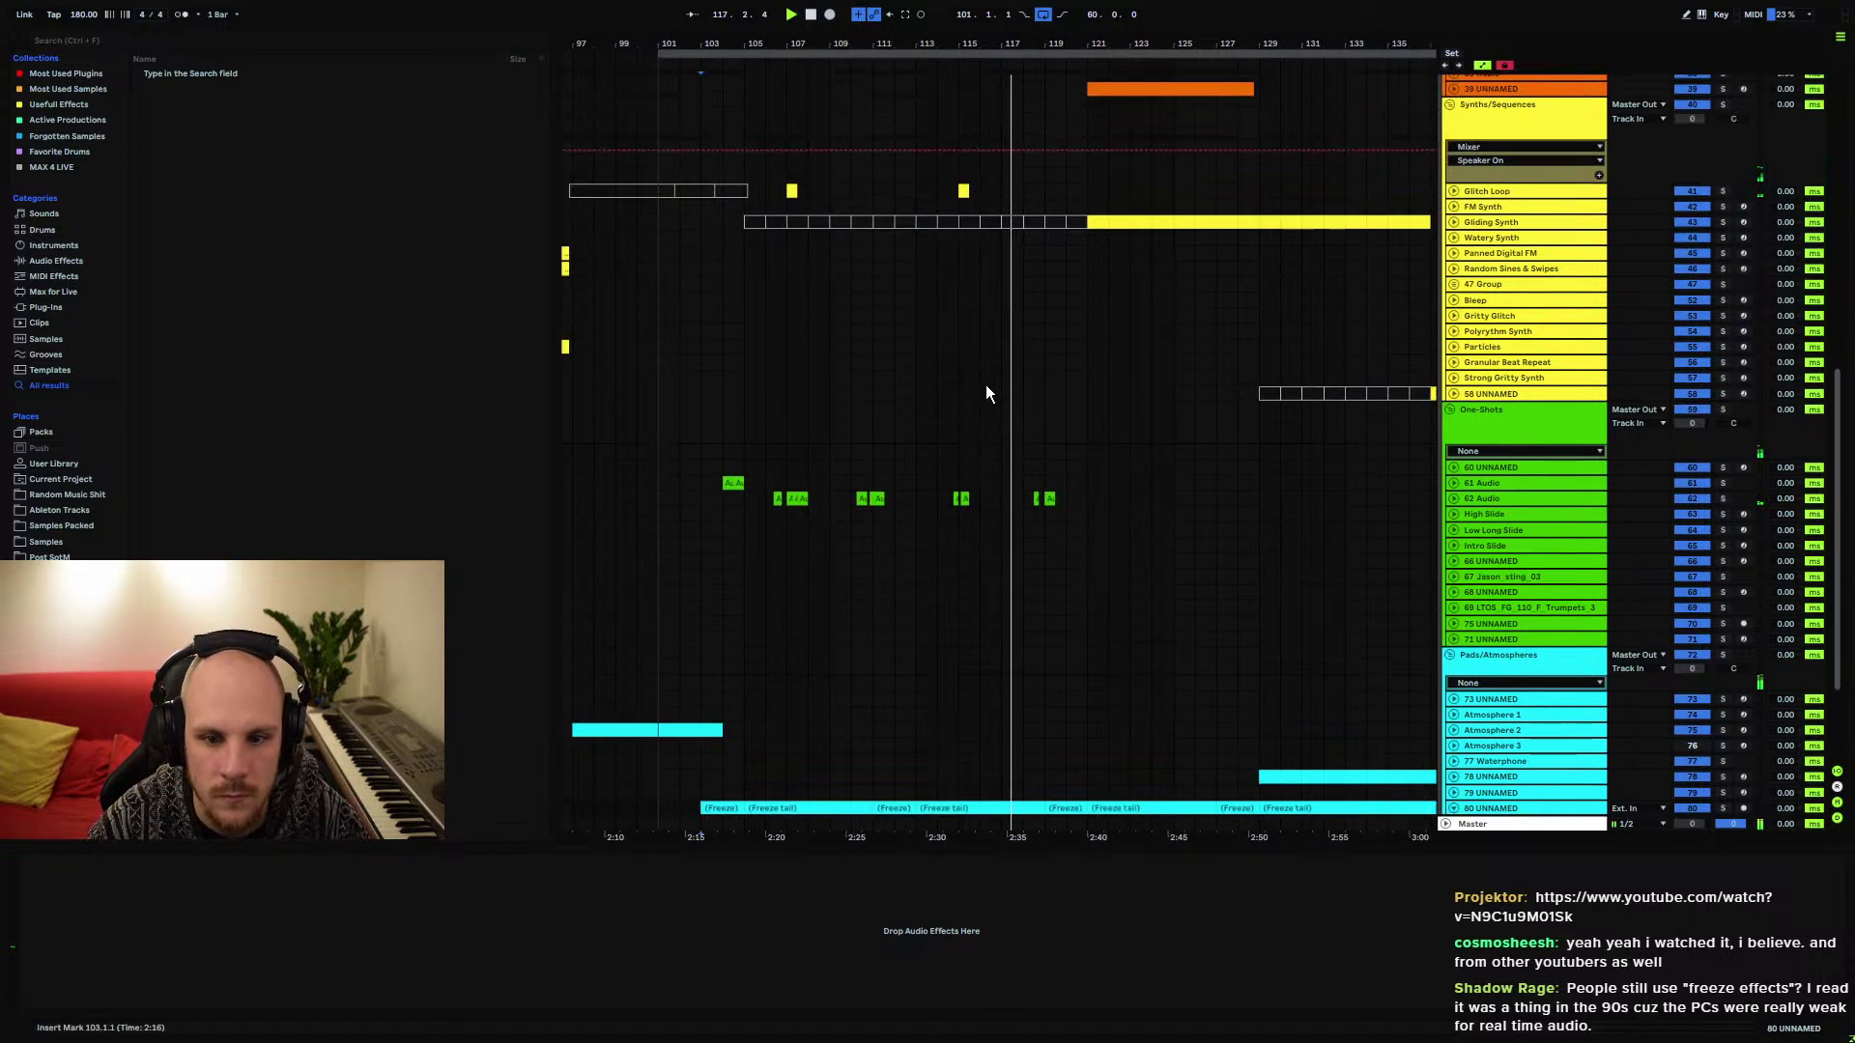
pyautogui.scroll(5, 757, 380)
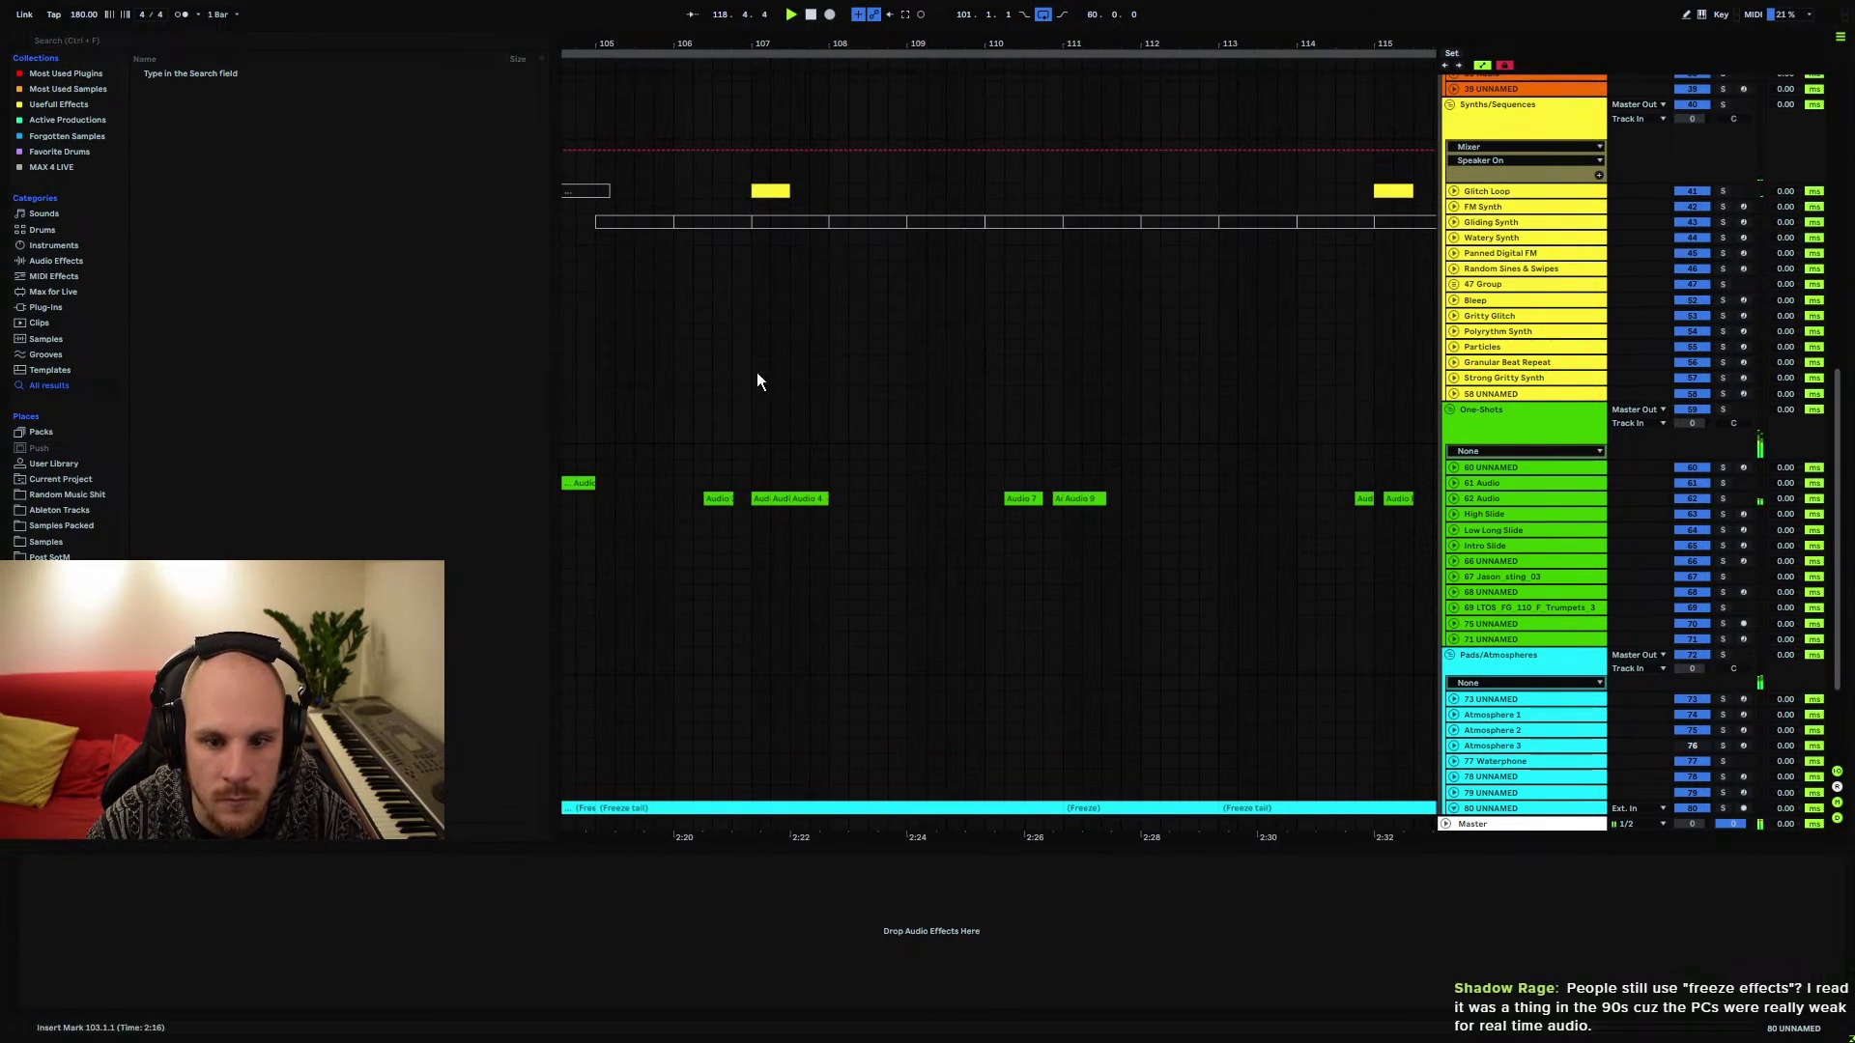
pyautogui.moveTo(752, 498); pyautogui.dragTo(790, 499)
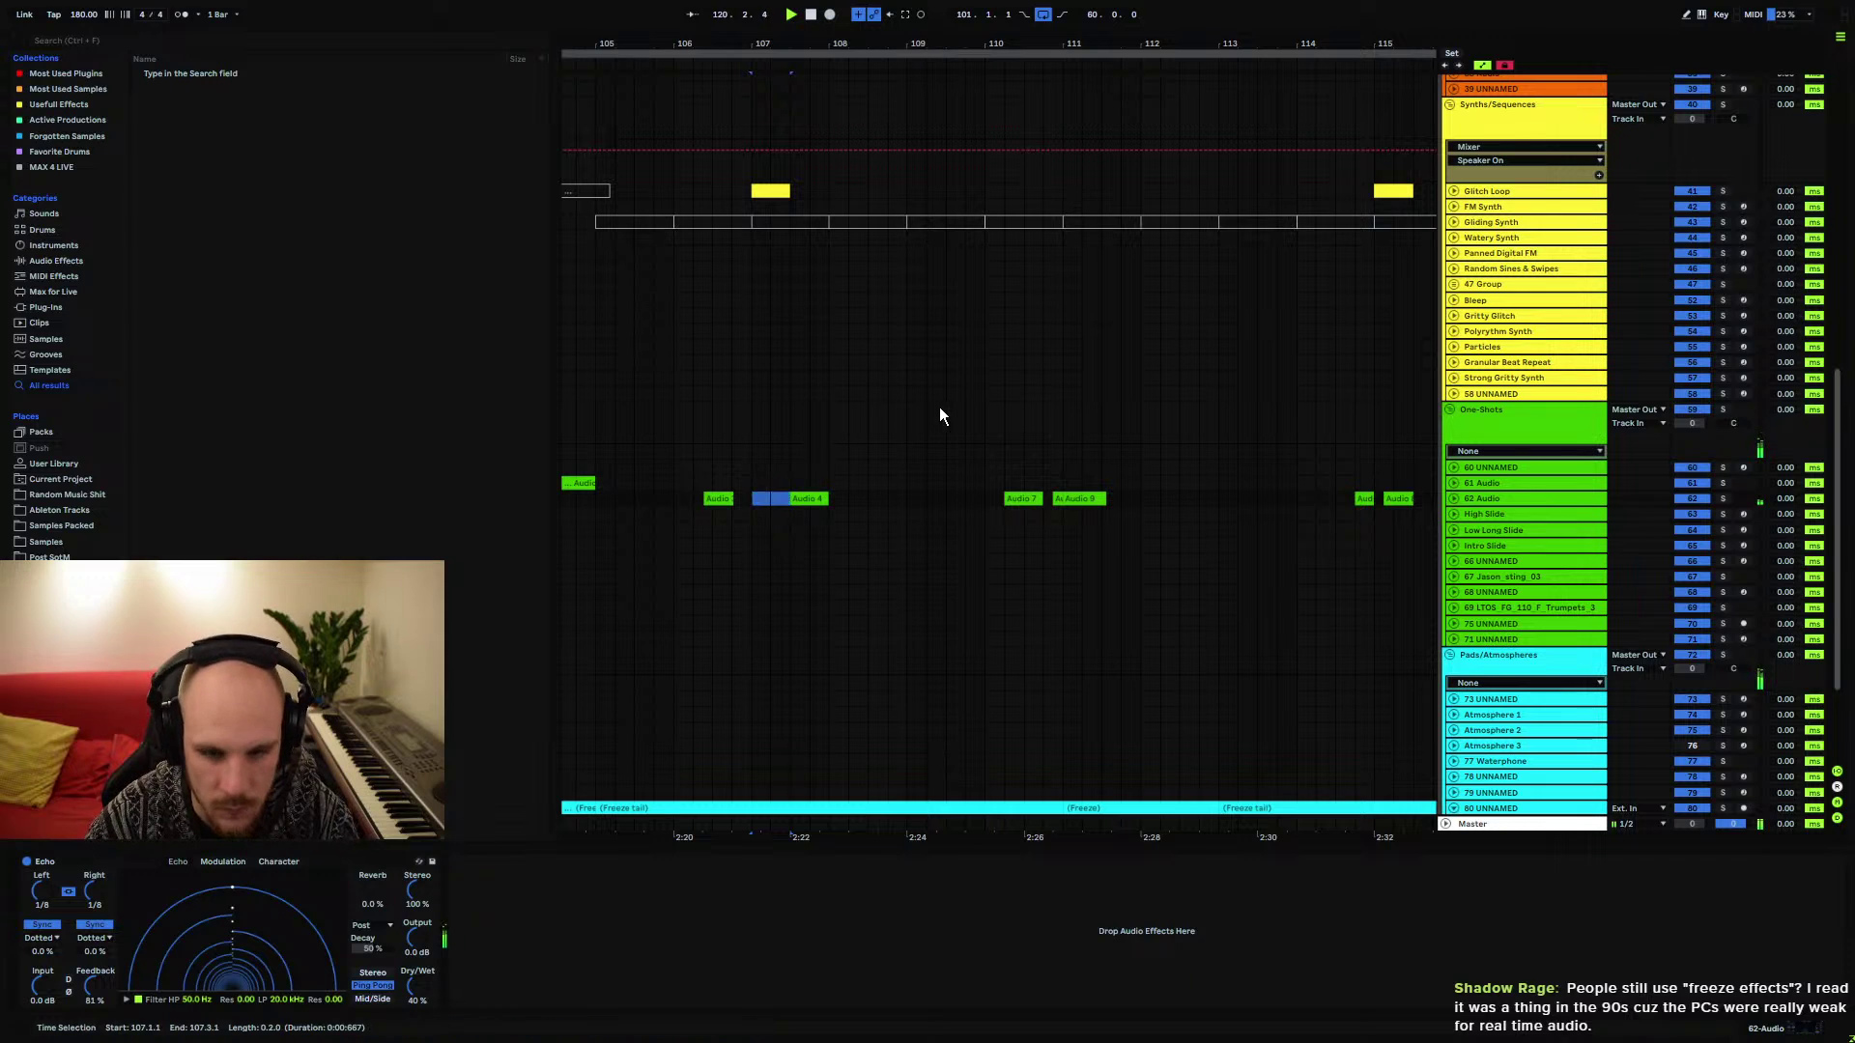
pyautogui.scroll(-2, 769, 344)
# Transpose the last freeze clip and its freeze tail on 80 UNNAMED, from 127.1.1, to -5 semitones
pyautogui.moveTo(870, 45); pyautogui.dragTo(870, 15)
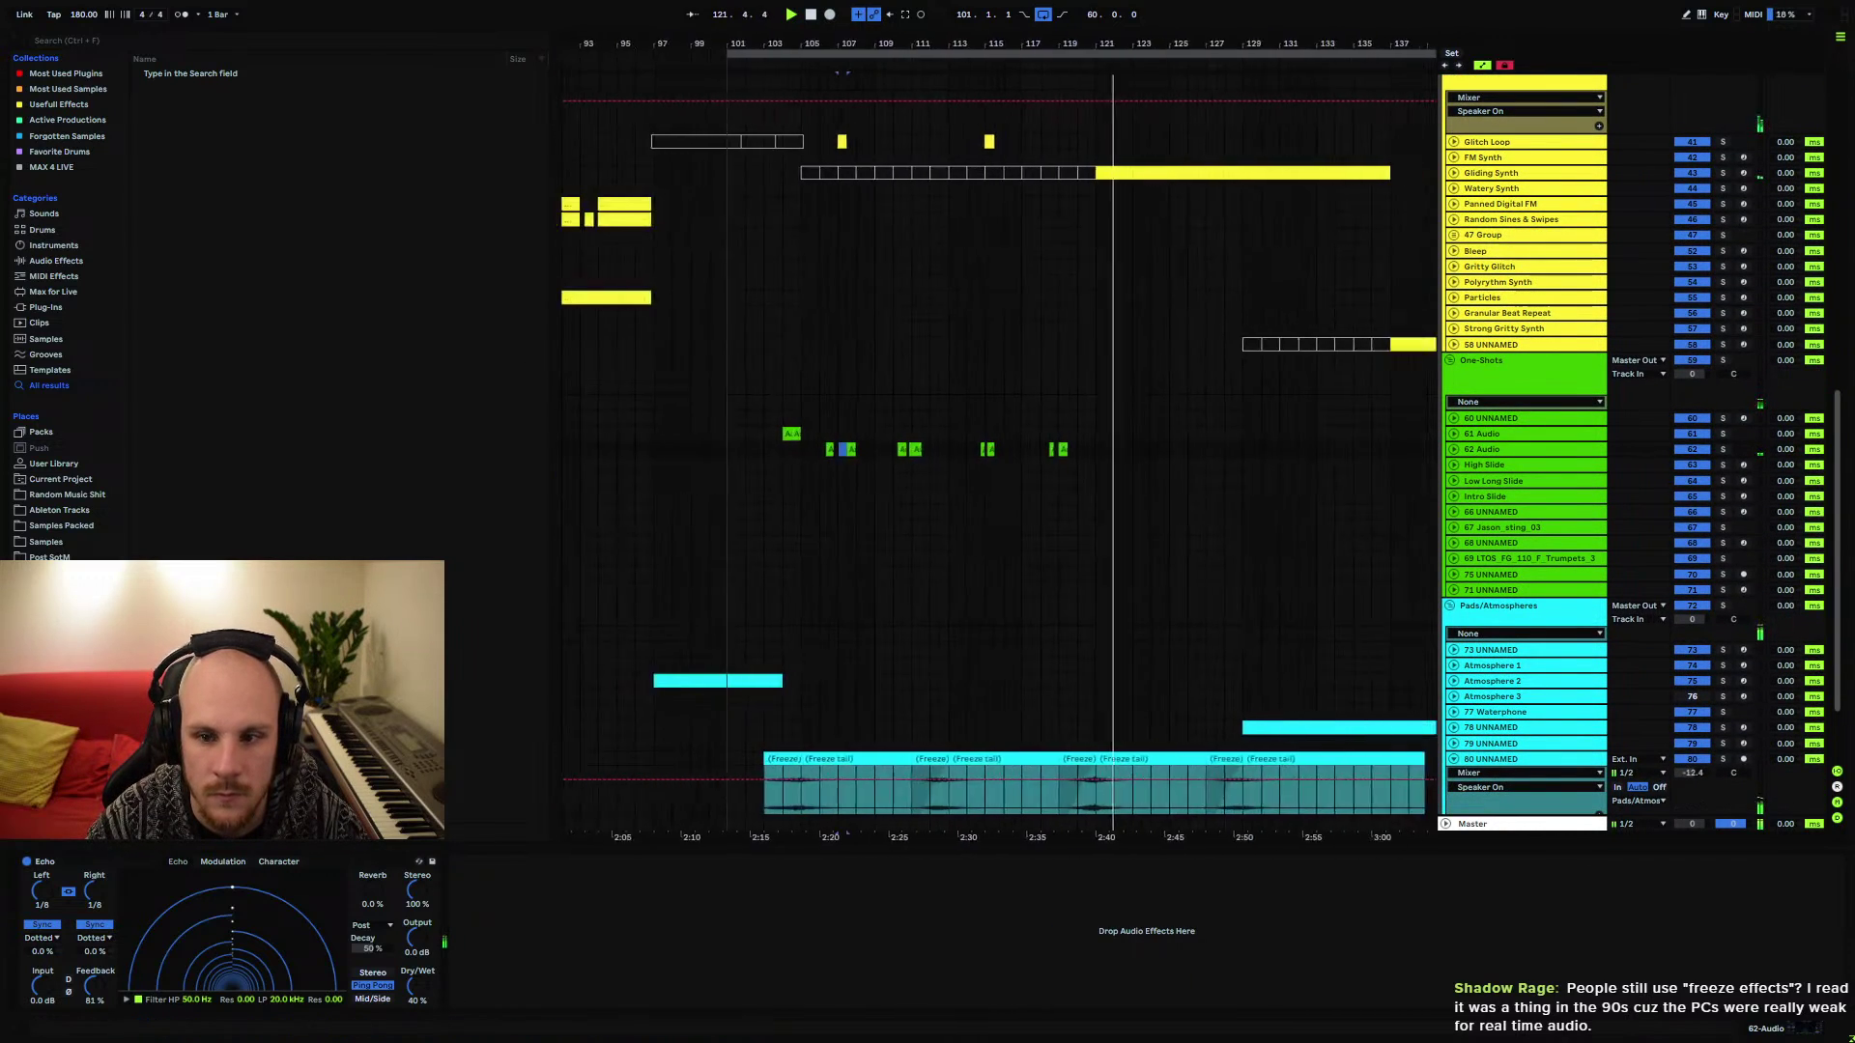
pyautogui.scroll(-2, 1121, 349)
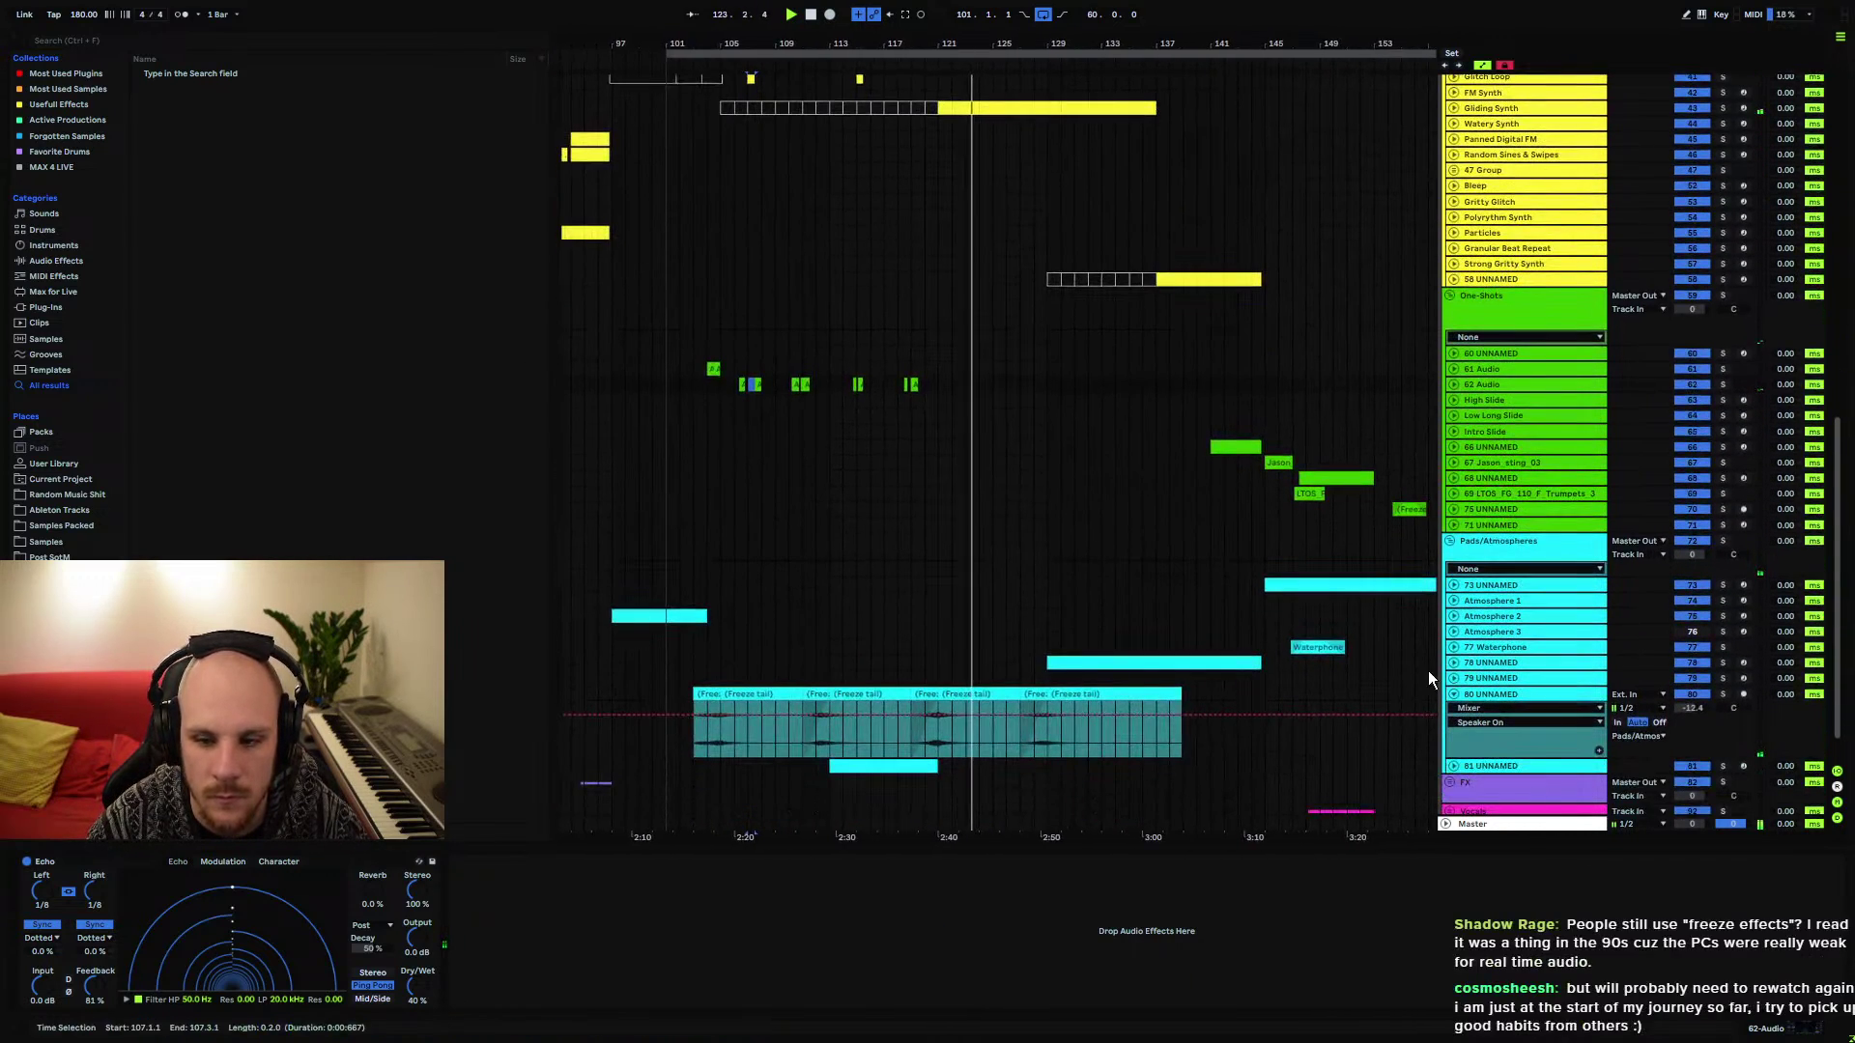
pyautogui.click(1454, 694)
pyautogui.click(1062, 697)
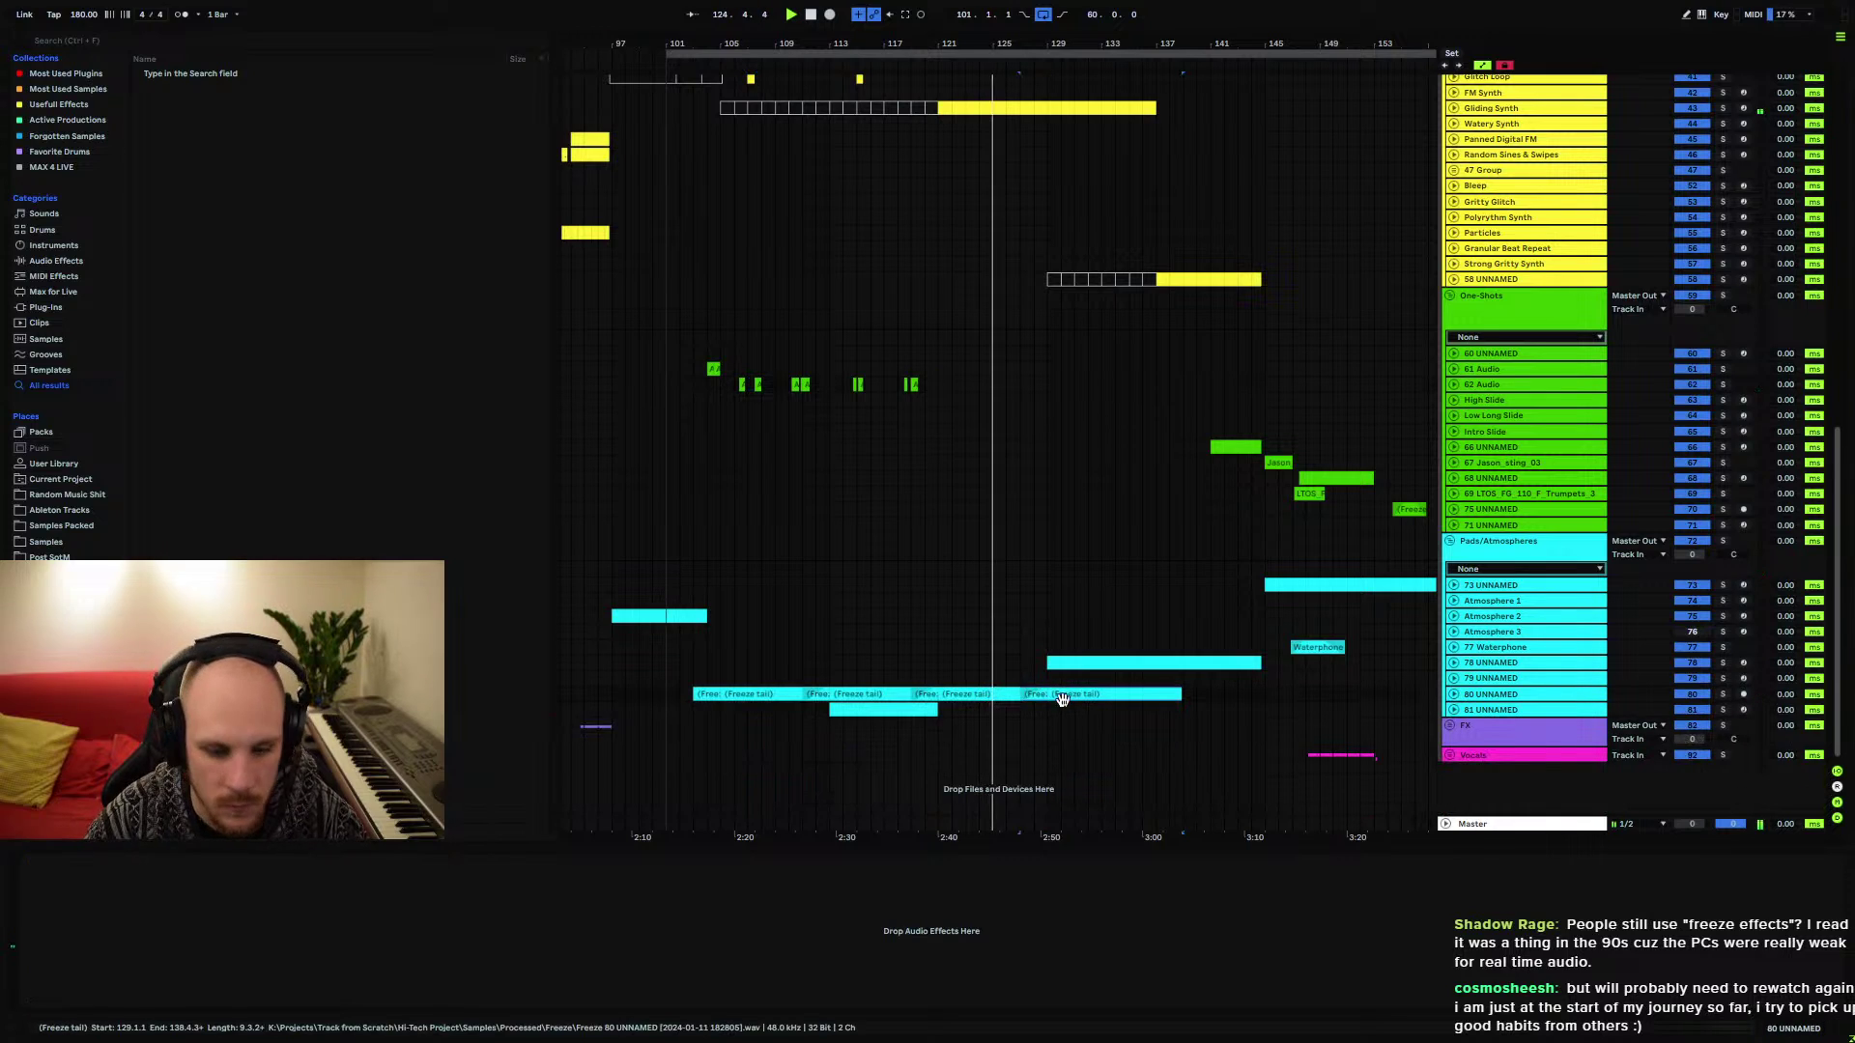
pyautogui.doubleClick(1063, 698)
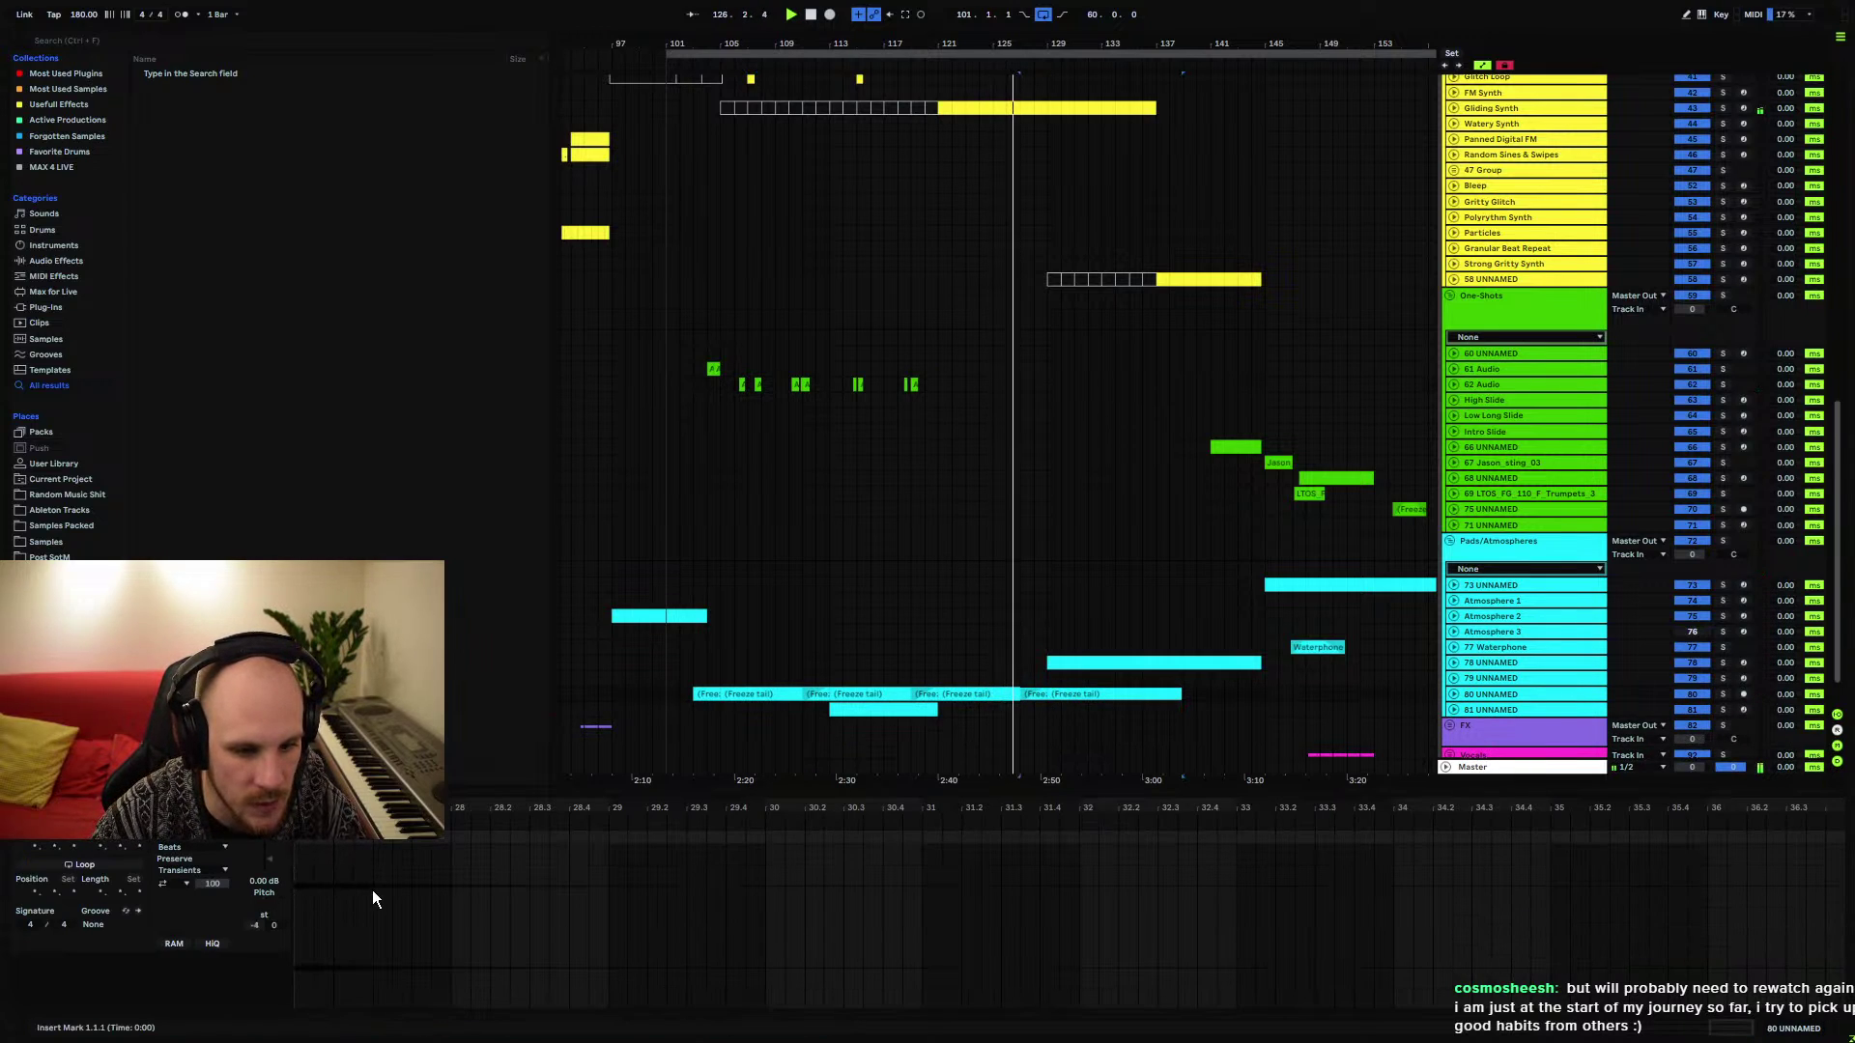
pyautogui.click(1457, 693)
# Play the transposed clips from 127.1.1 and select the freeze tail starting at 129.1.1
pyautogui.click(1021, 676)
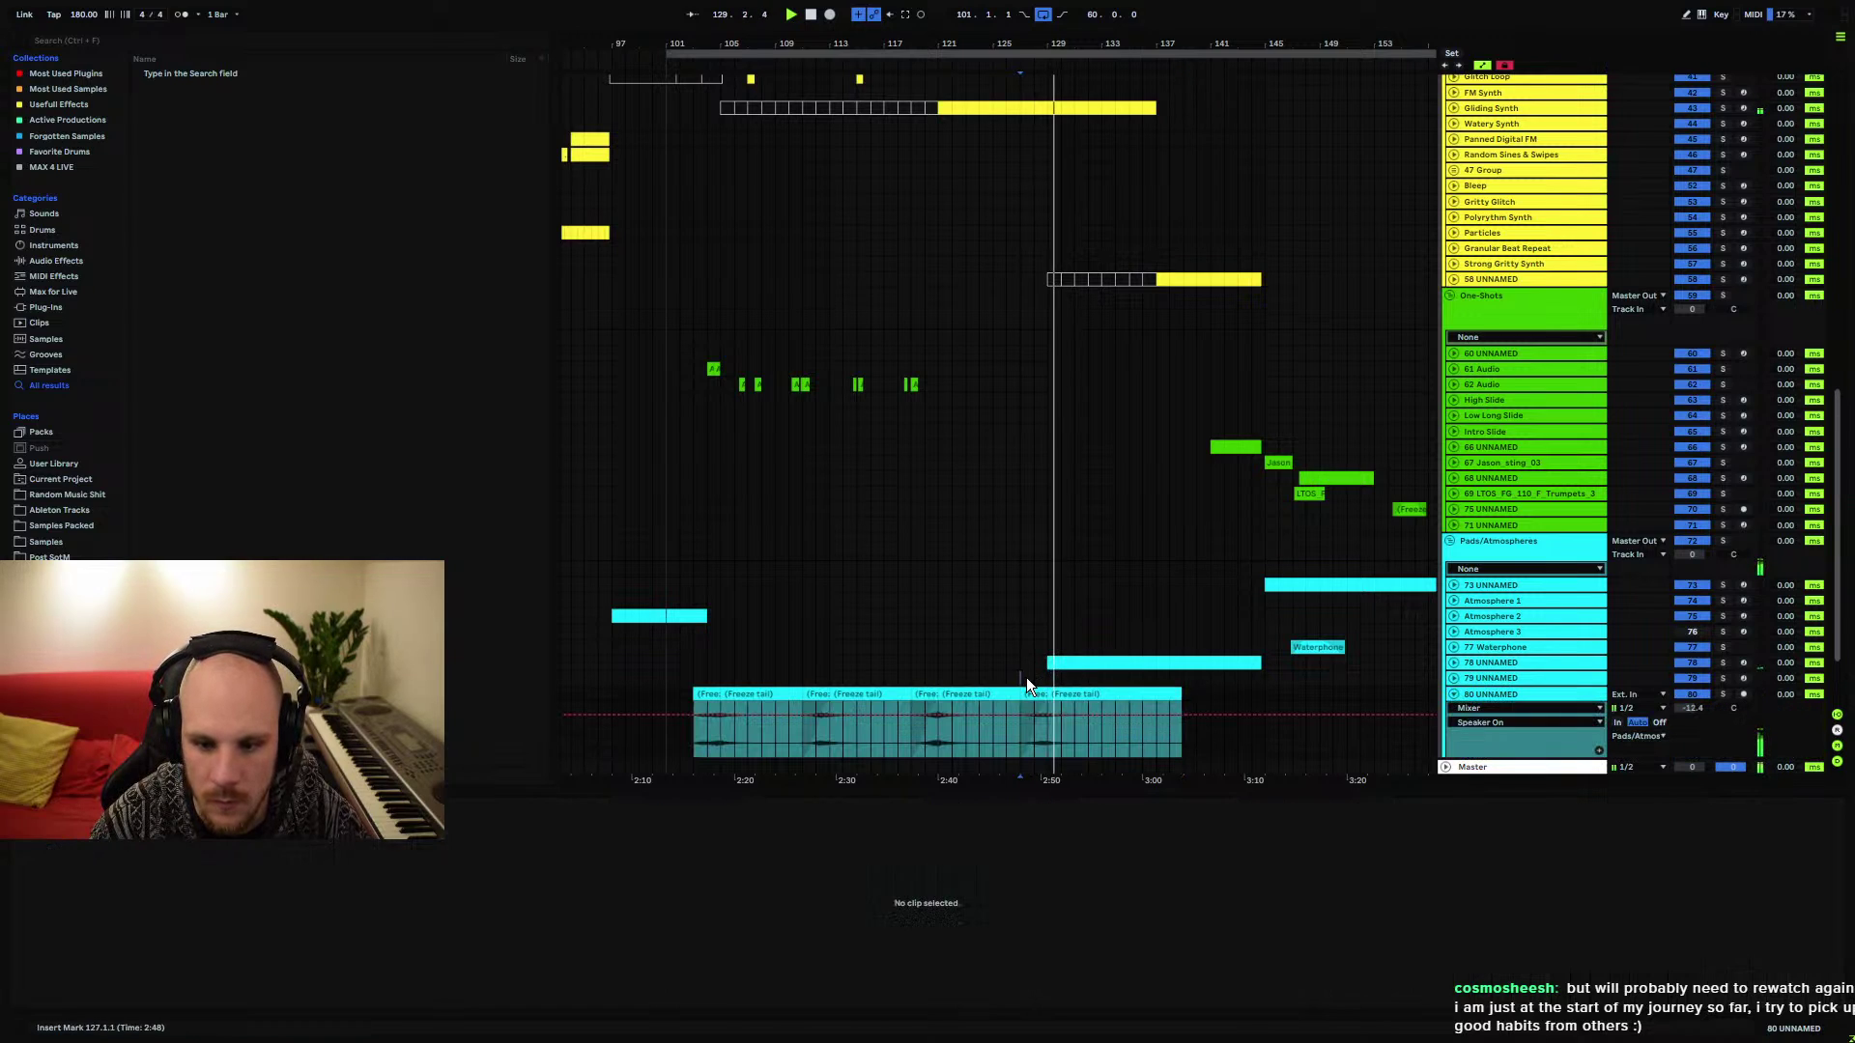
pyautogui.click(1047, 734)
pyautogui.hotkey('ctrl', 'e')
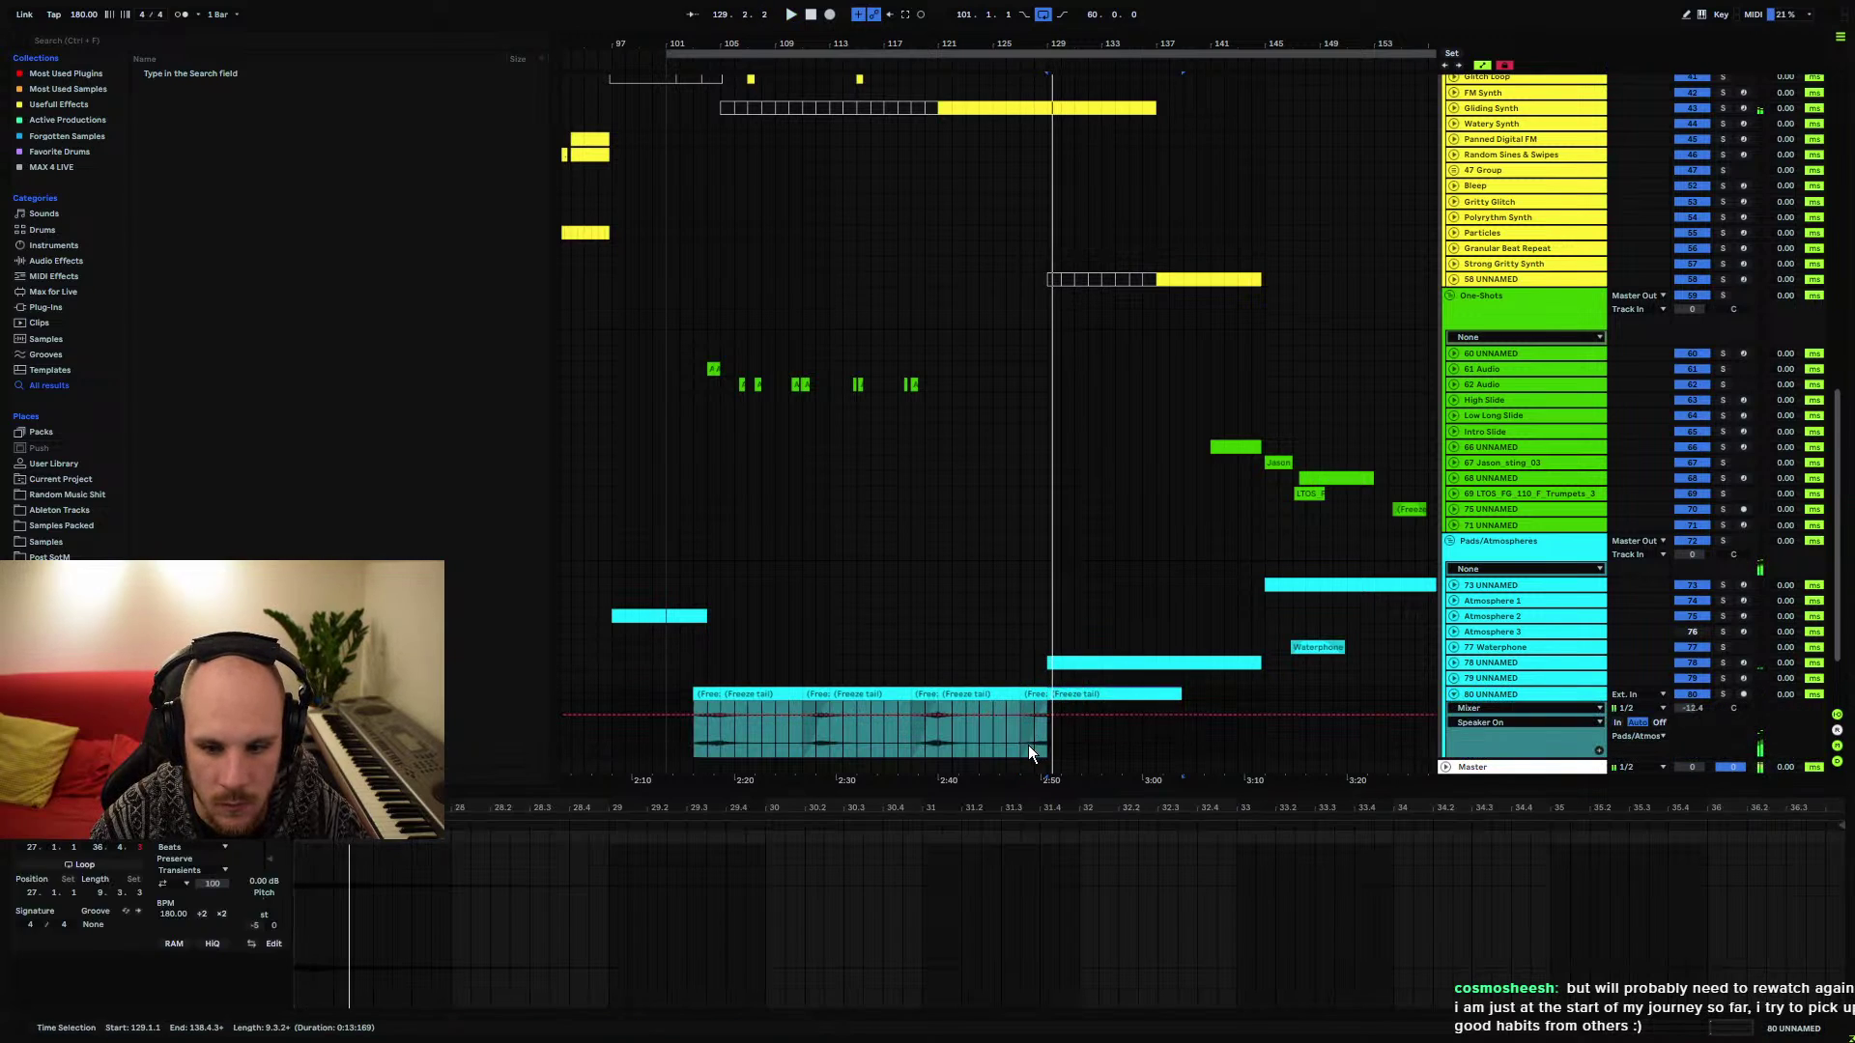
# Add an EQ Eight to the 80 UNNAMED track and inspect the freeze tail's spectrum in its enlarged display during playback
pyautogui.rightClick(1084, 744)
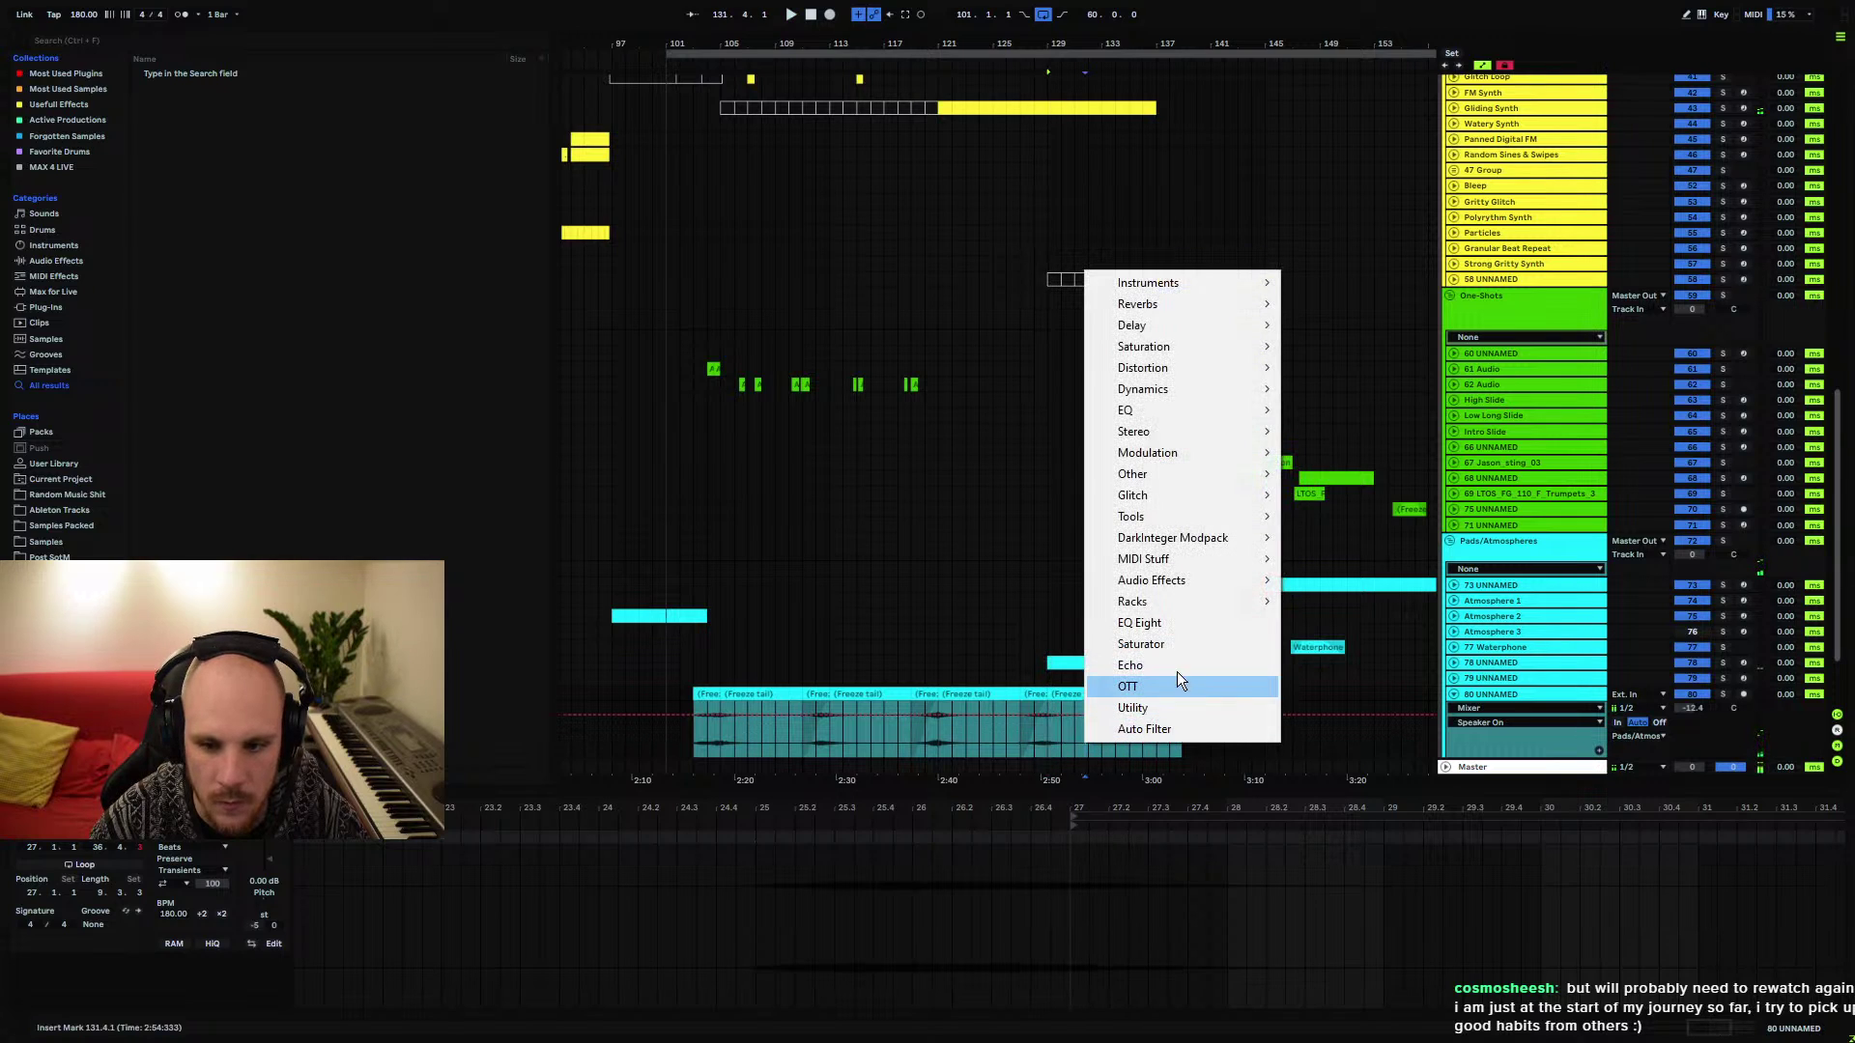
pyautogui.click(1159, 624)
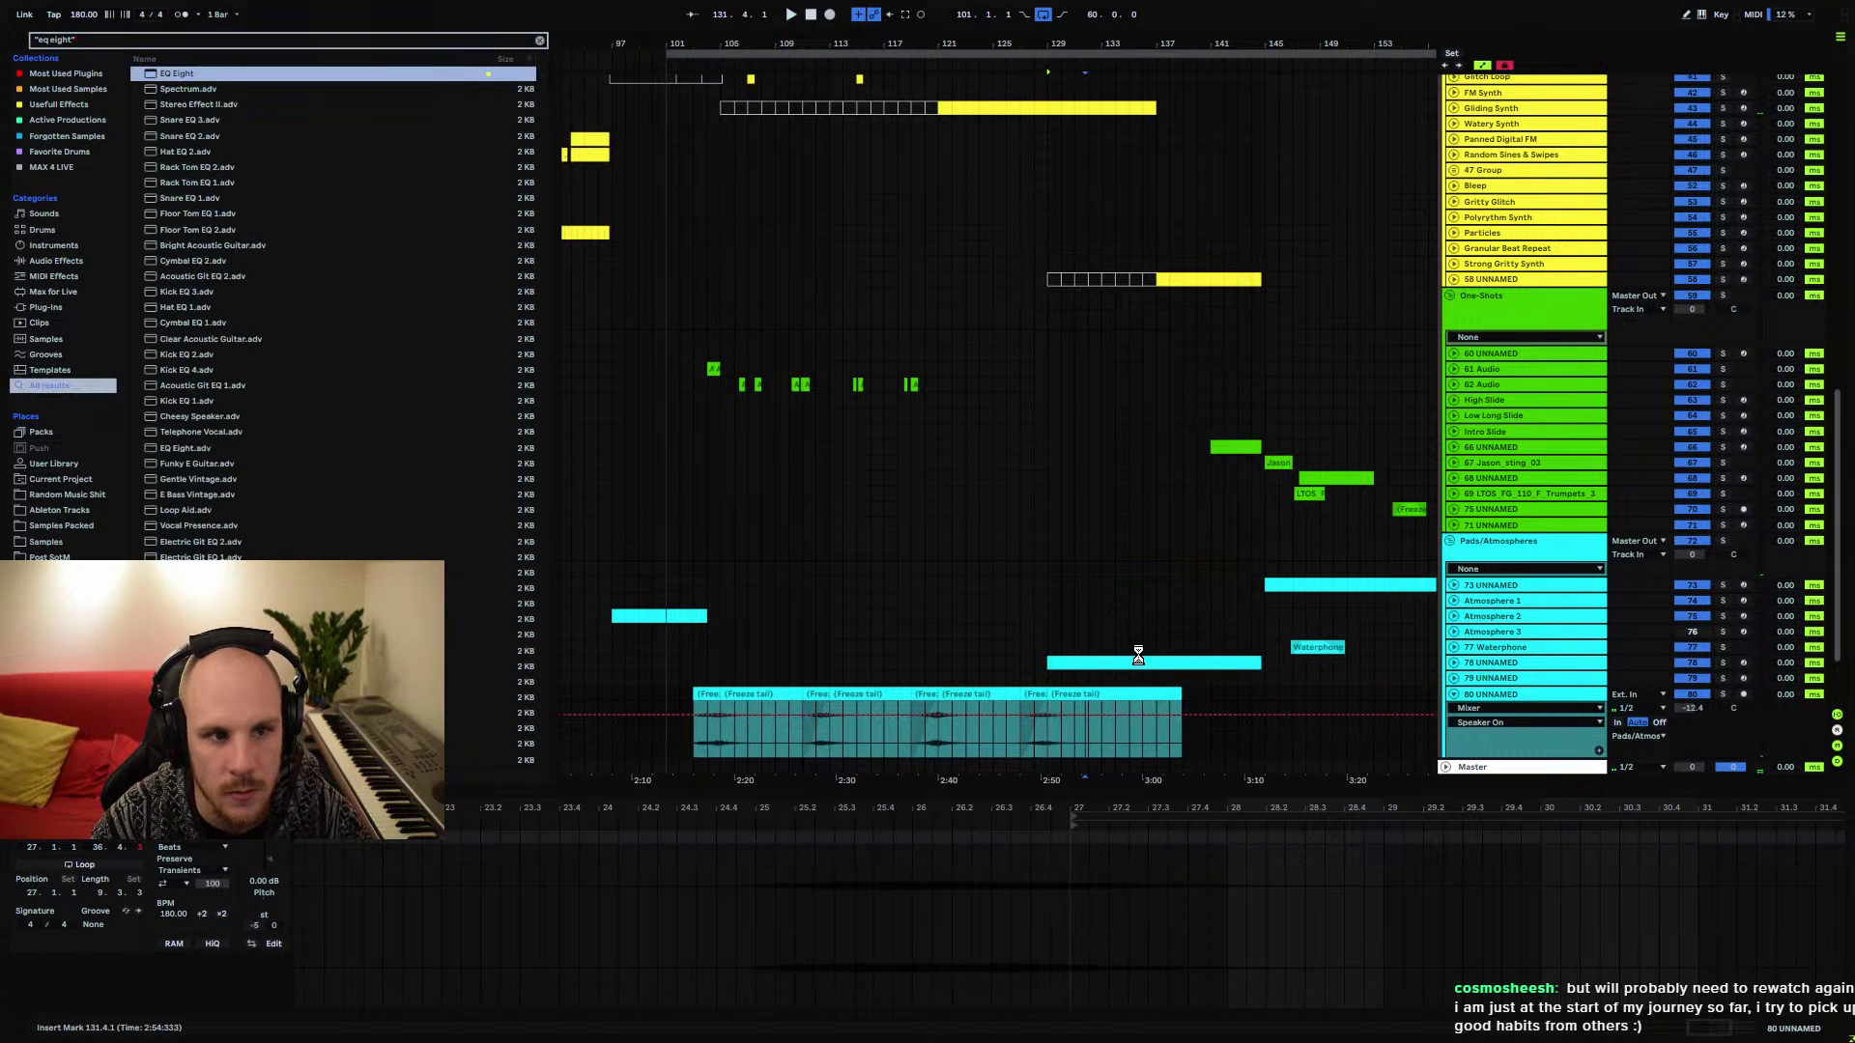
pyautogui.click(42, 861)
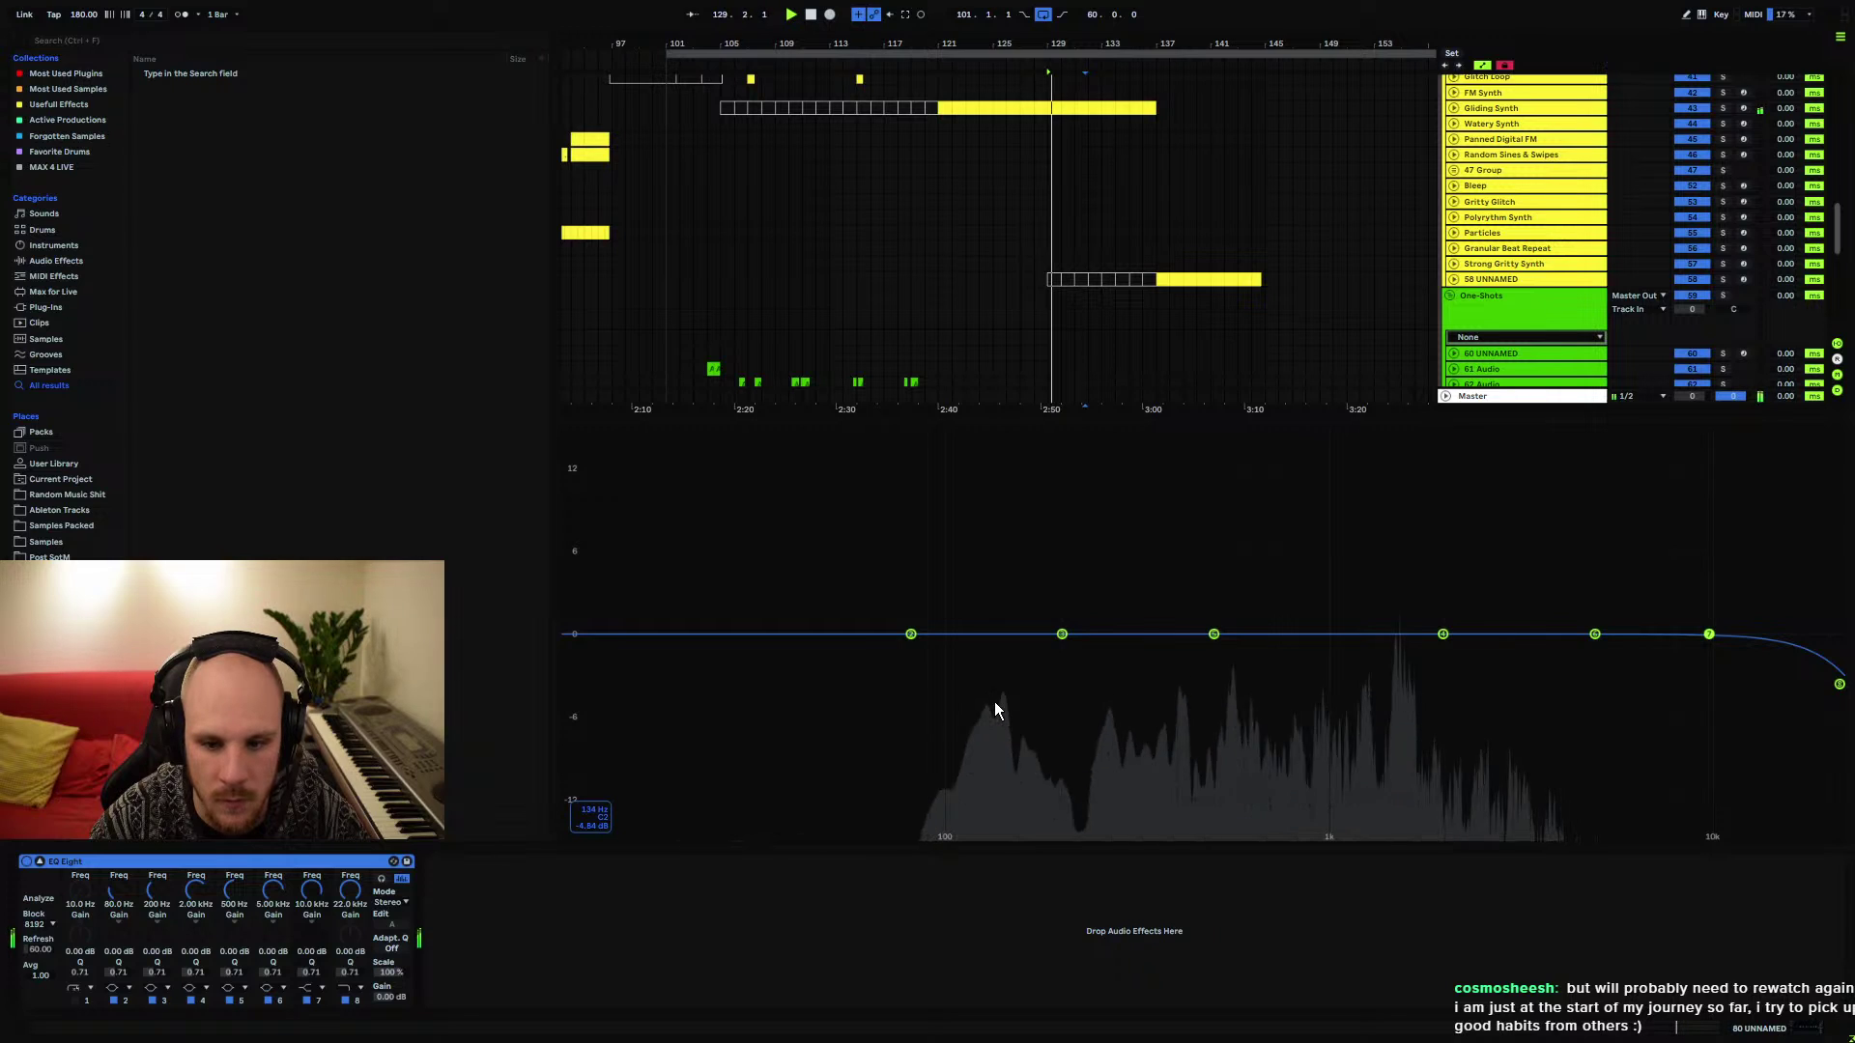
pyautogui.click(392, 860)
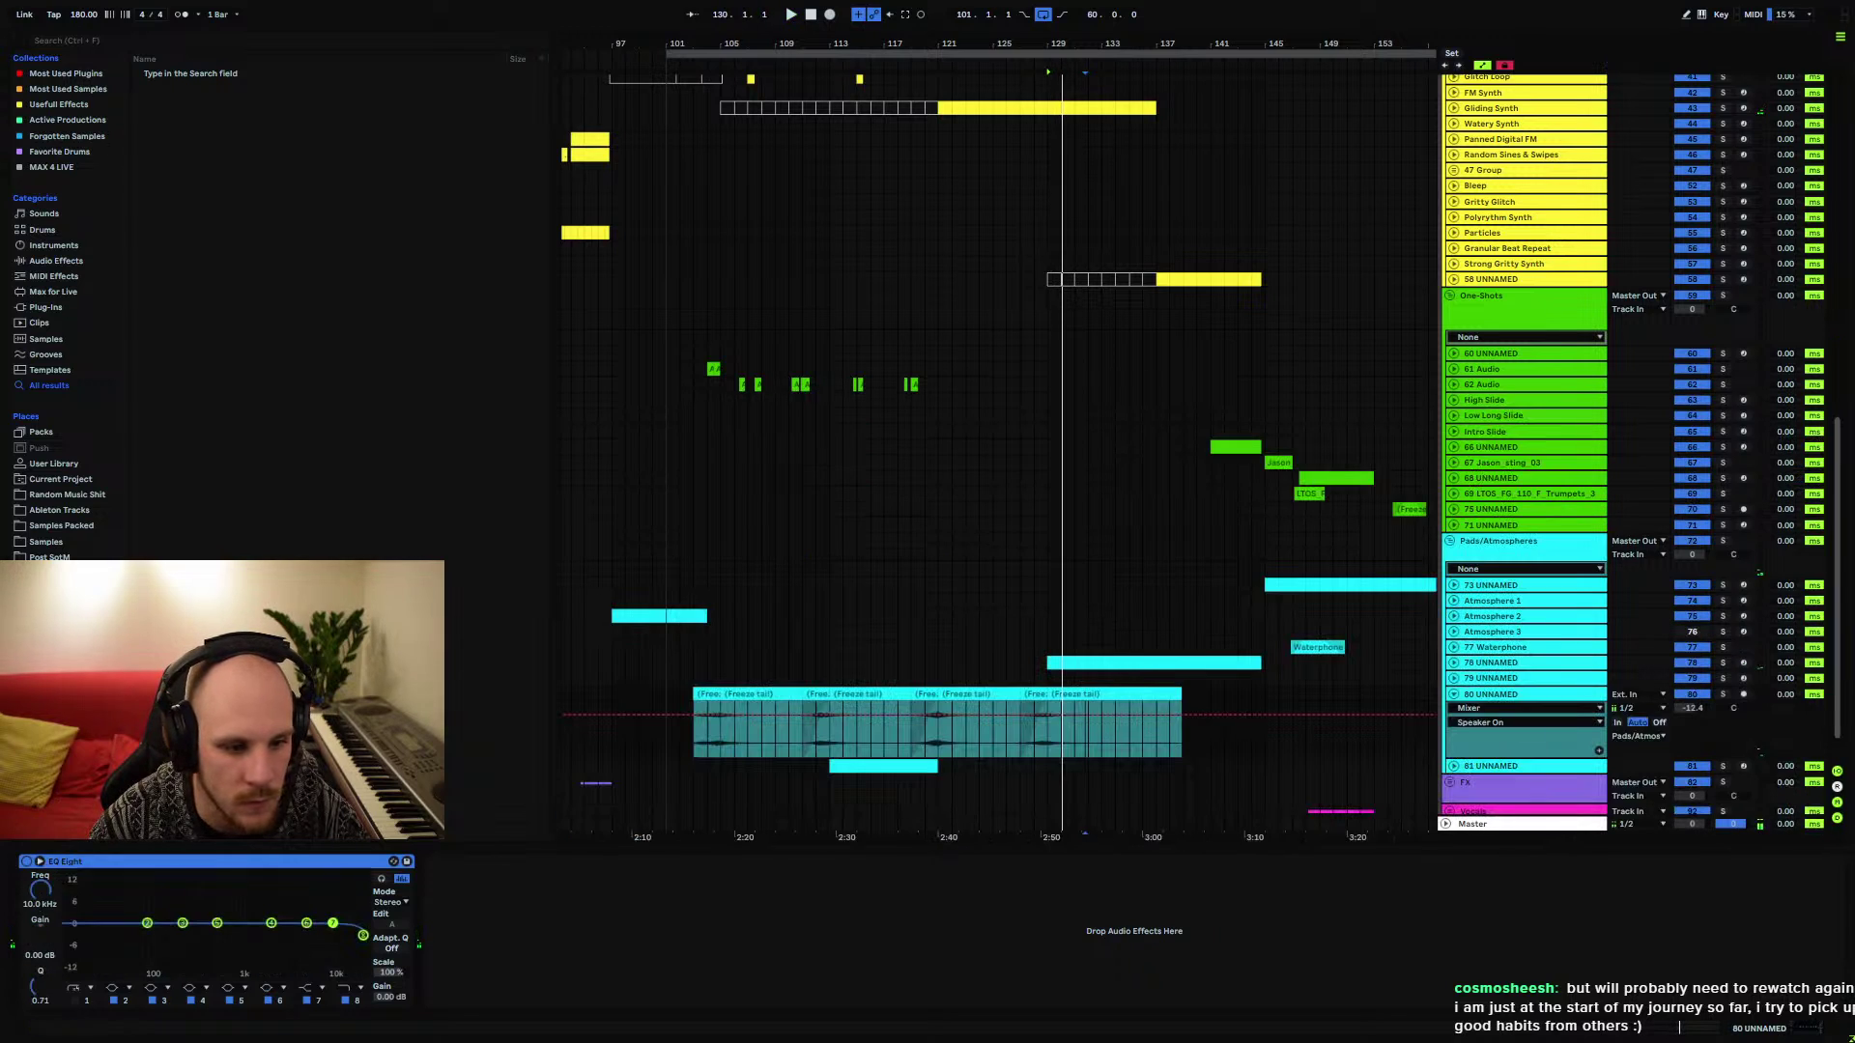
# Check the notes of the 78 UNNAMED clip at 129.1.1 and transpose the 80 UNNAMED freeze tail to -10 semitones
pyautogui.doubleClick(1062, 663)
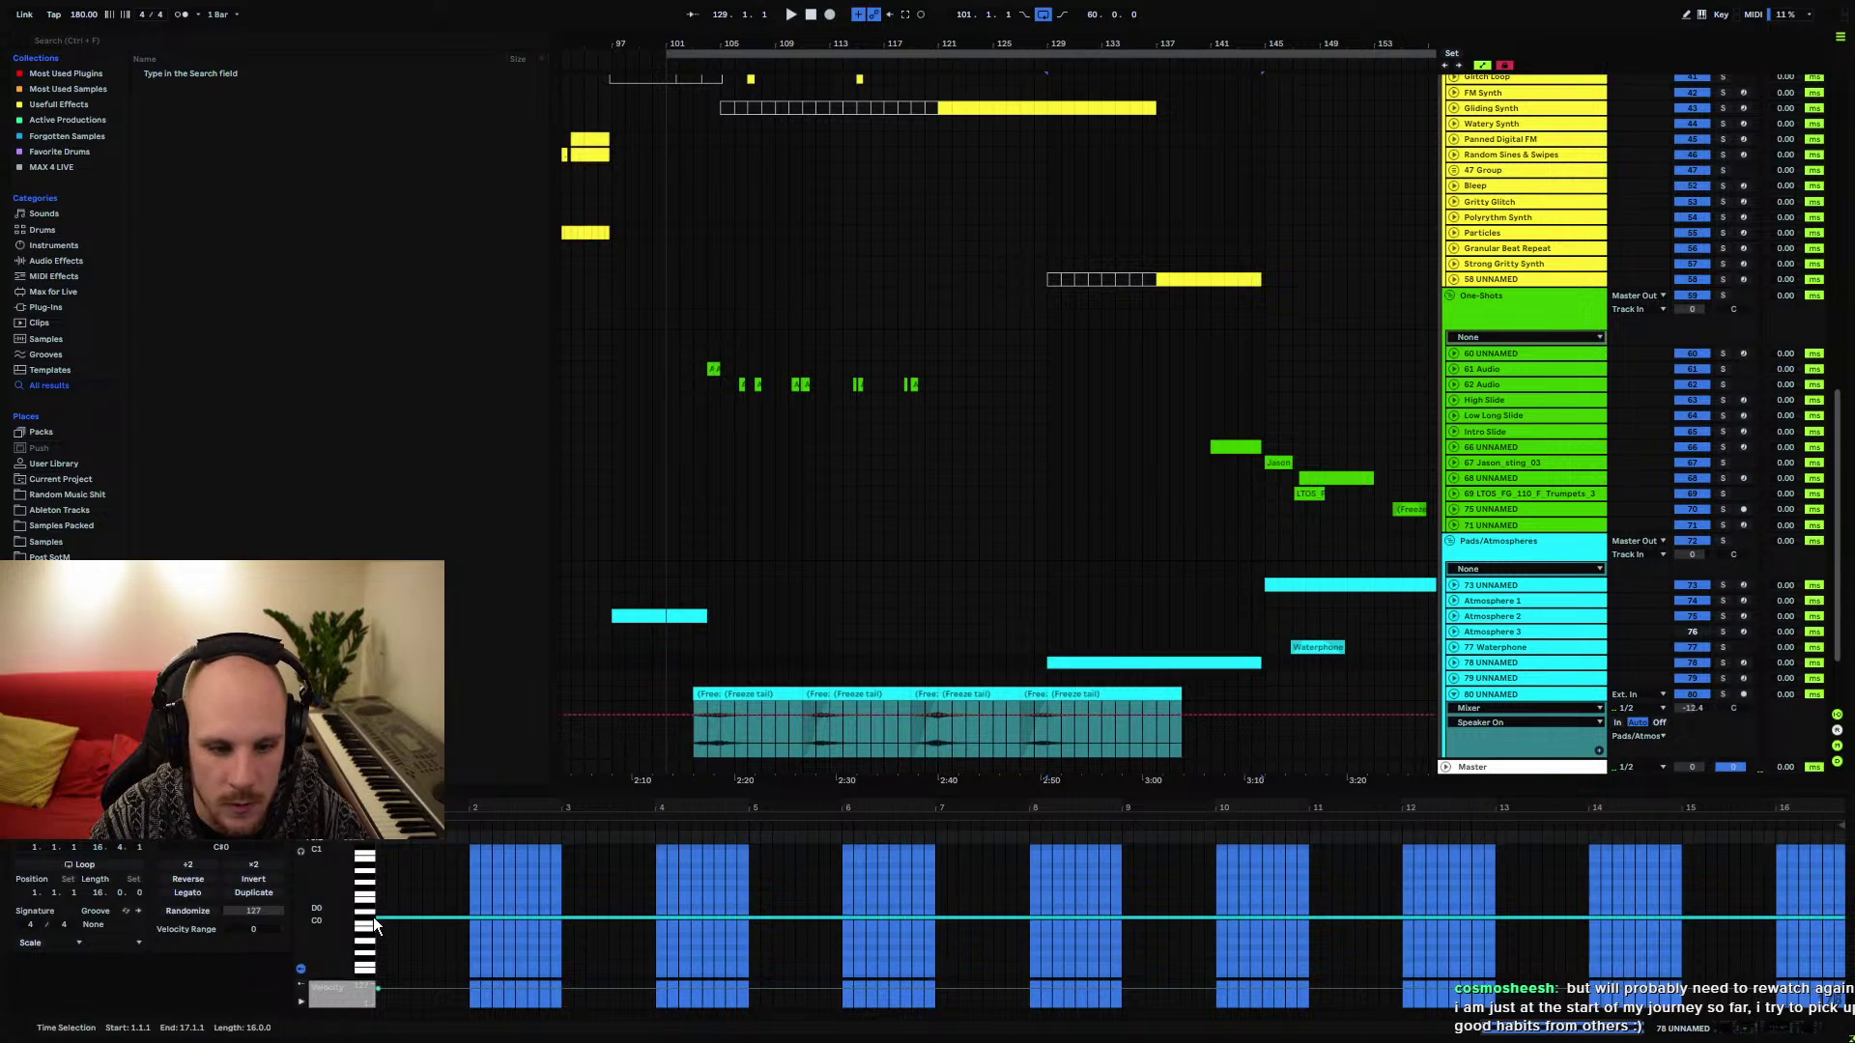
pyautogui.click(1046, 716)
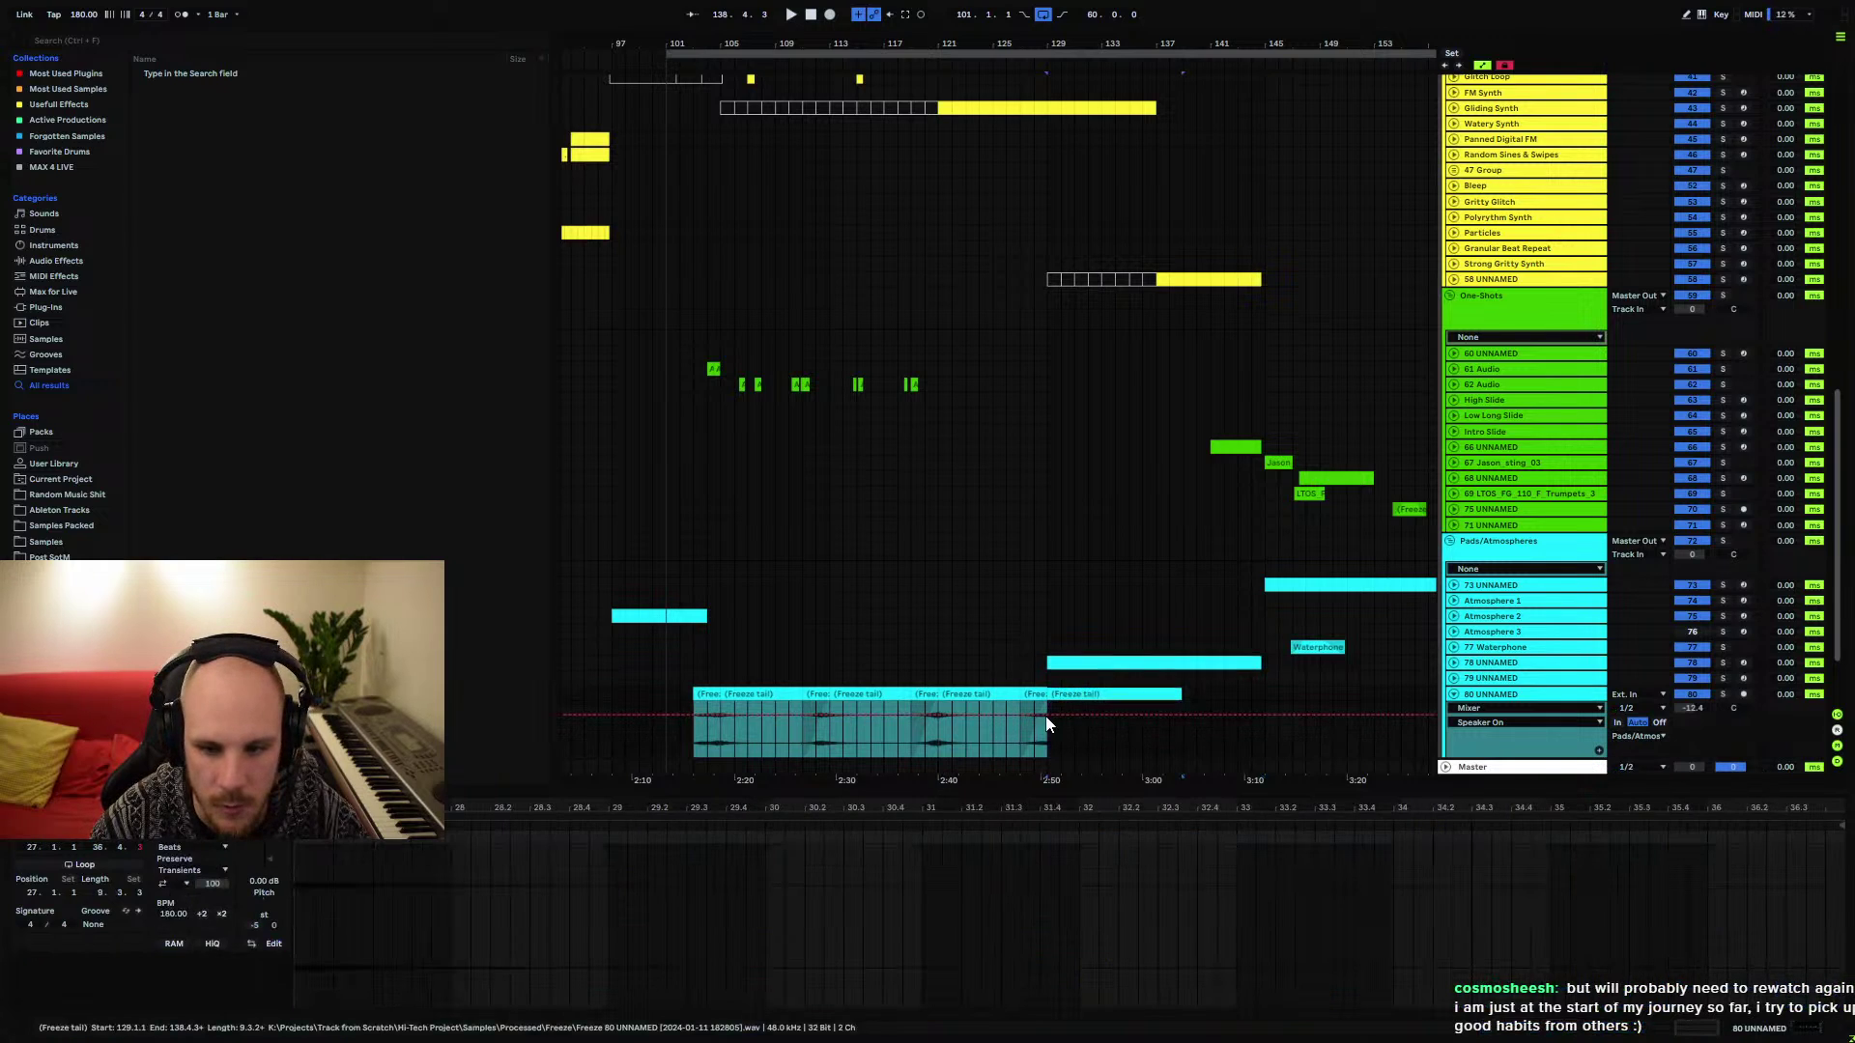
pyautogui.press('space')
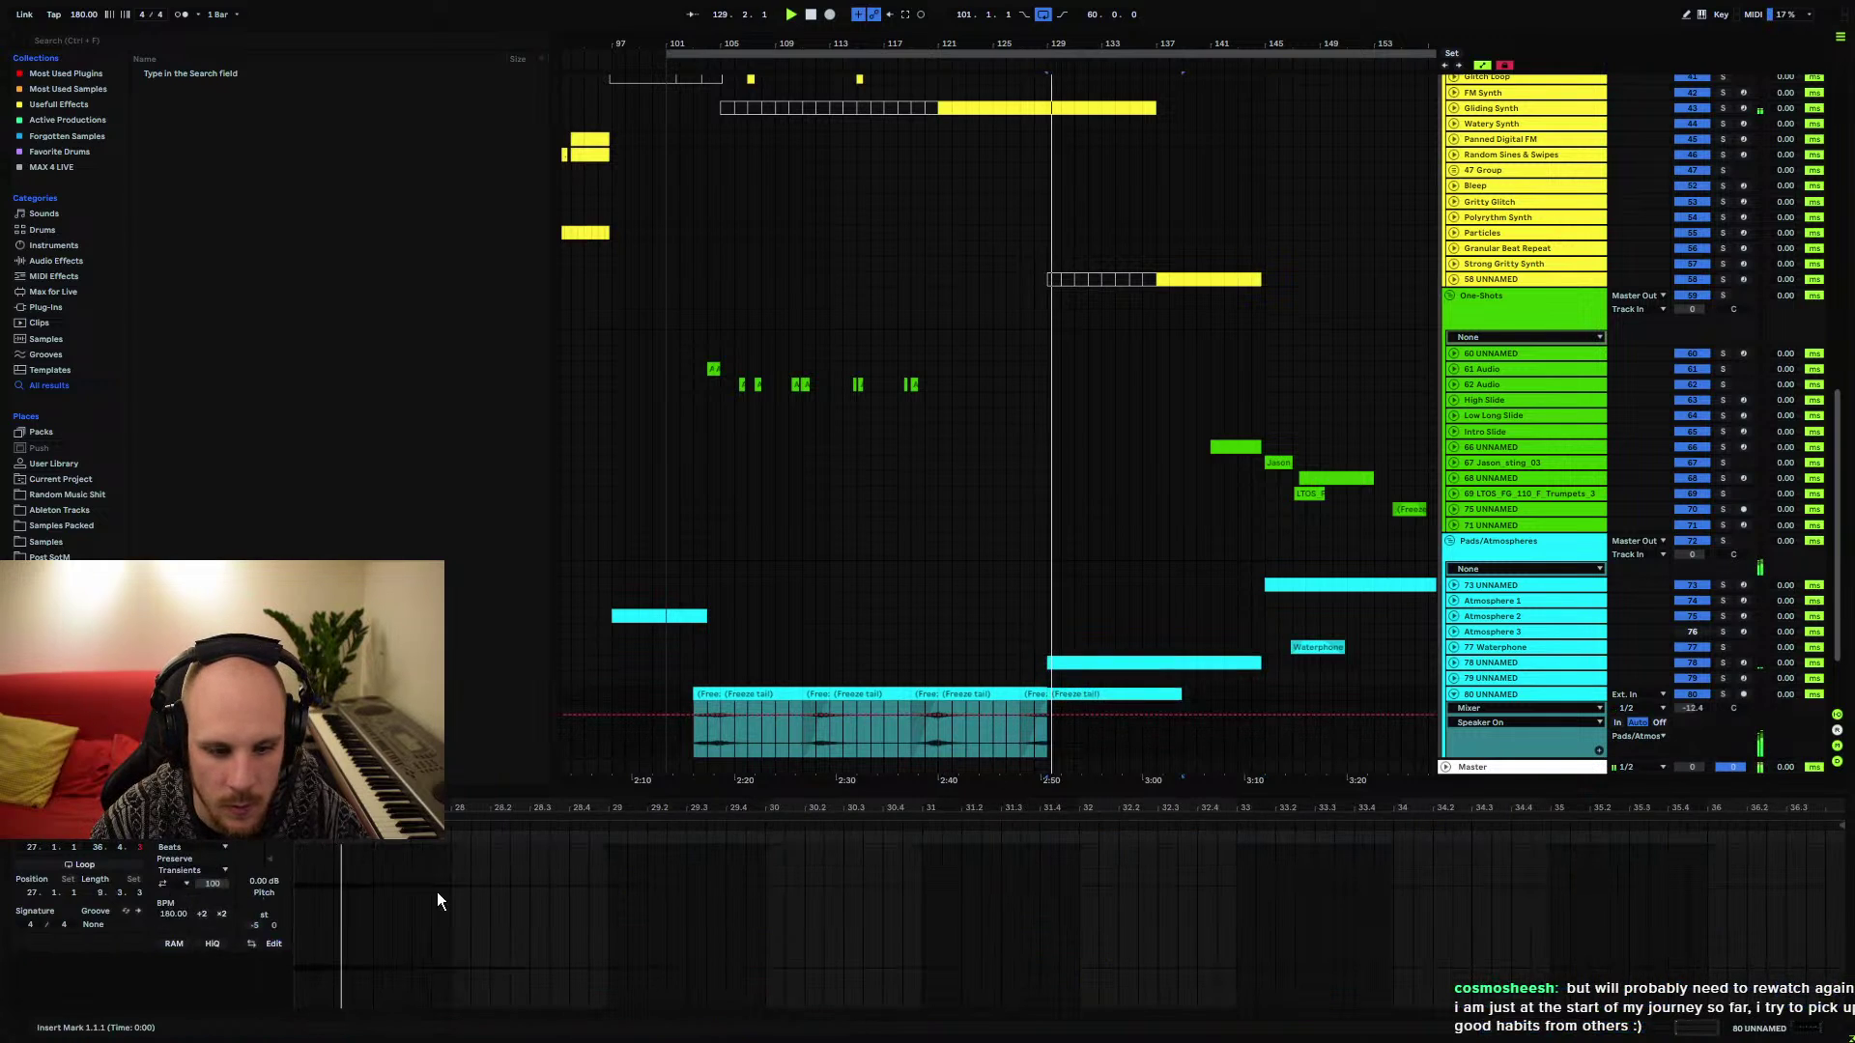
pyautogui.click(257, 926)
pyautogui.press('Delete')
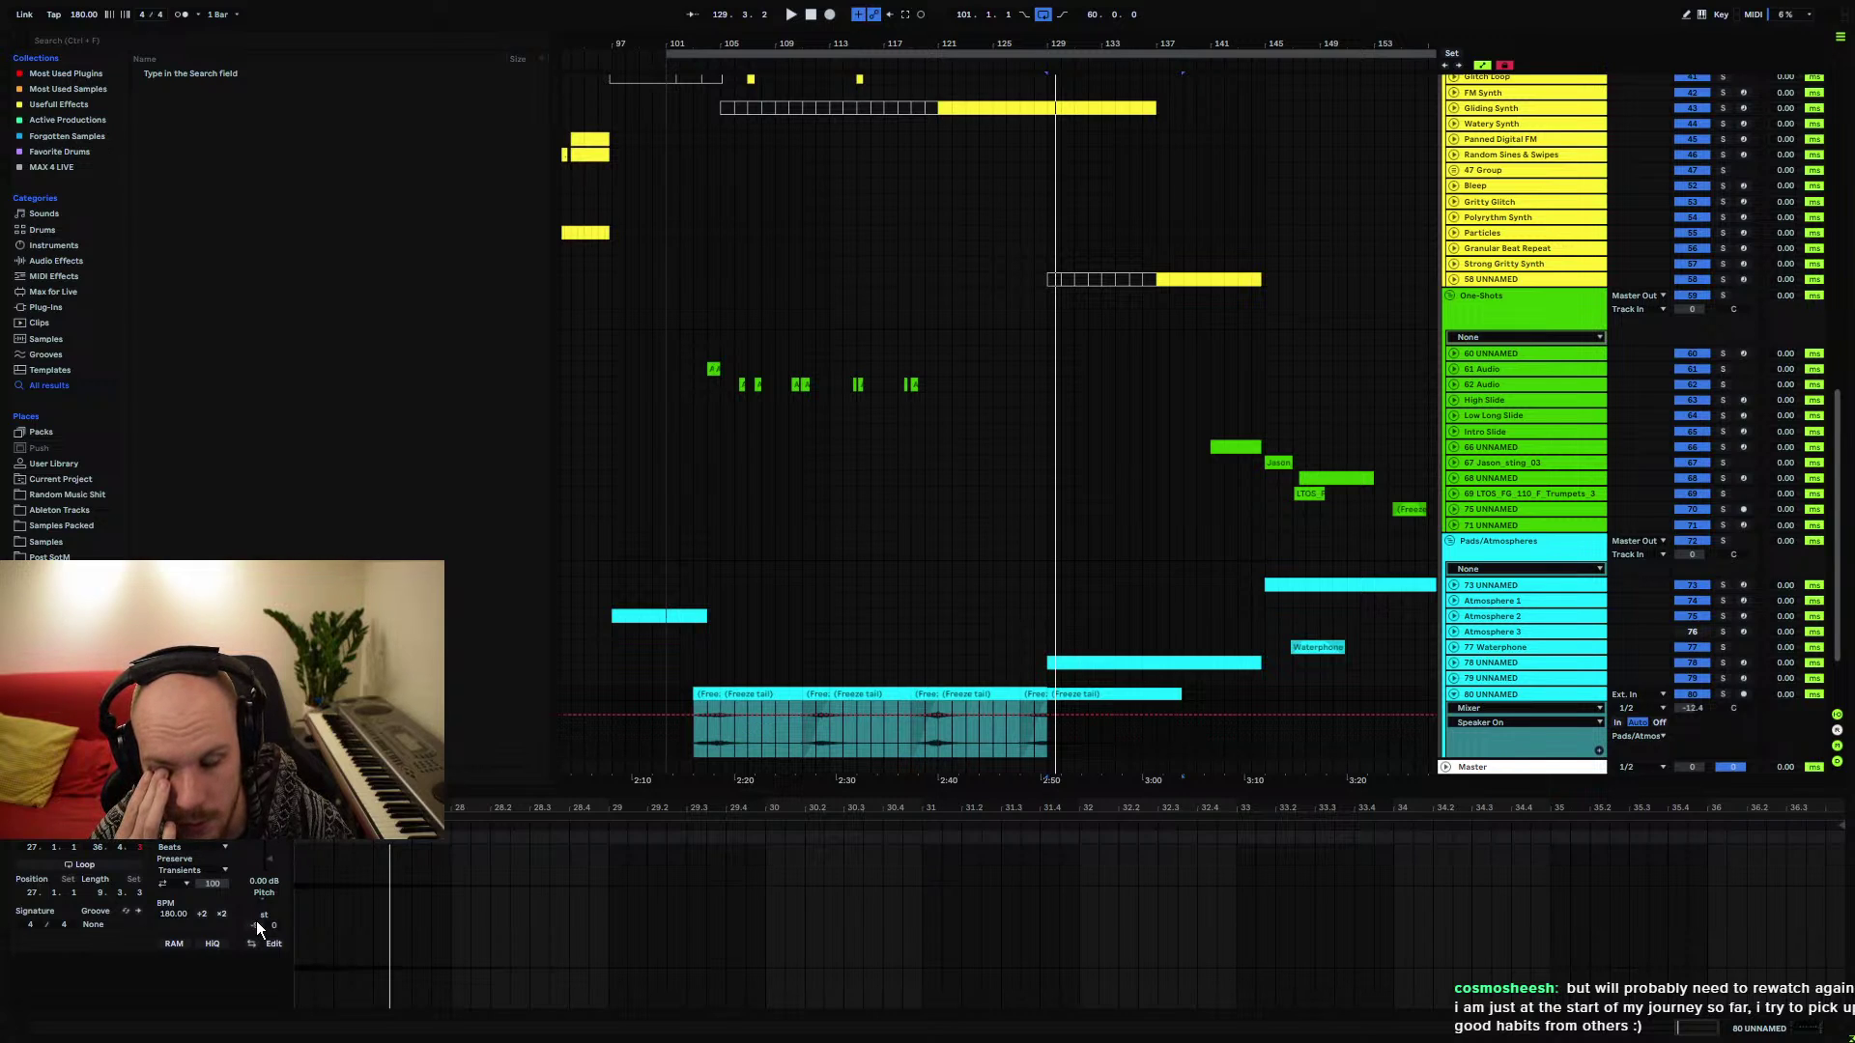
pyautogui.press('space')
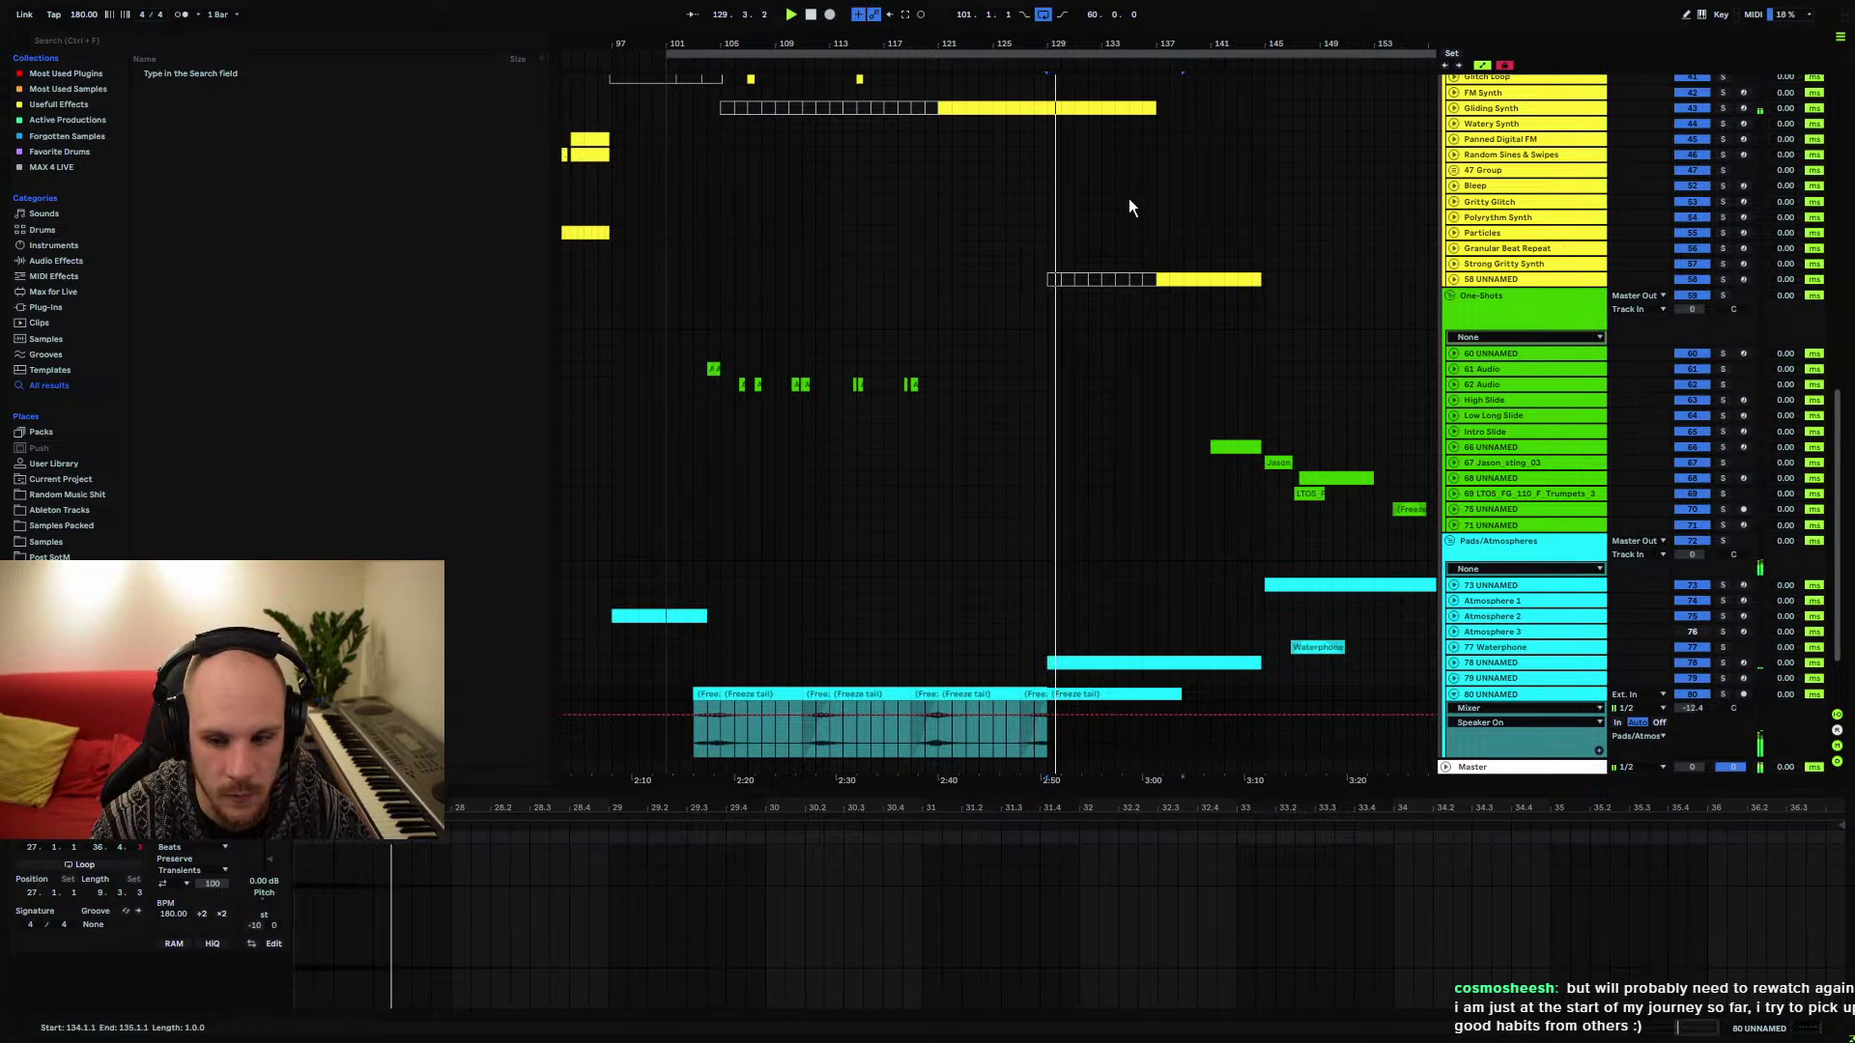
# Adjust the fades where the last freeze clip meets its freeze tail at 129.1.1 on 80 UNNAMED
pyautogui.moveTo(1071, 38); pyautogui.dragTo(928, 711)
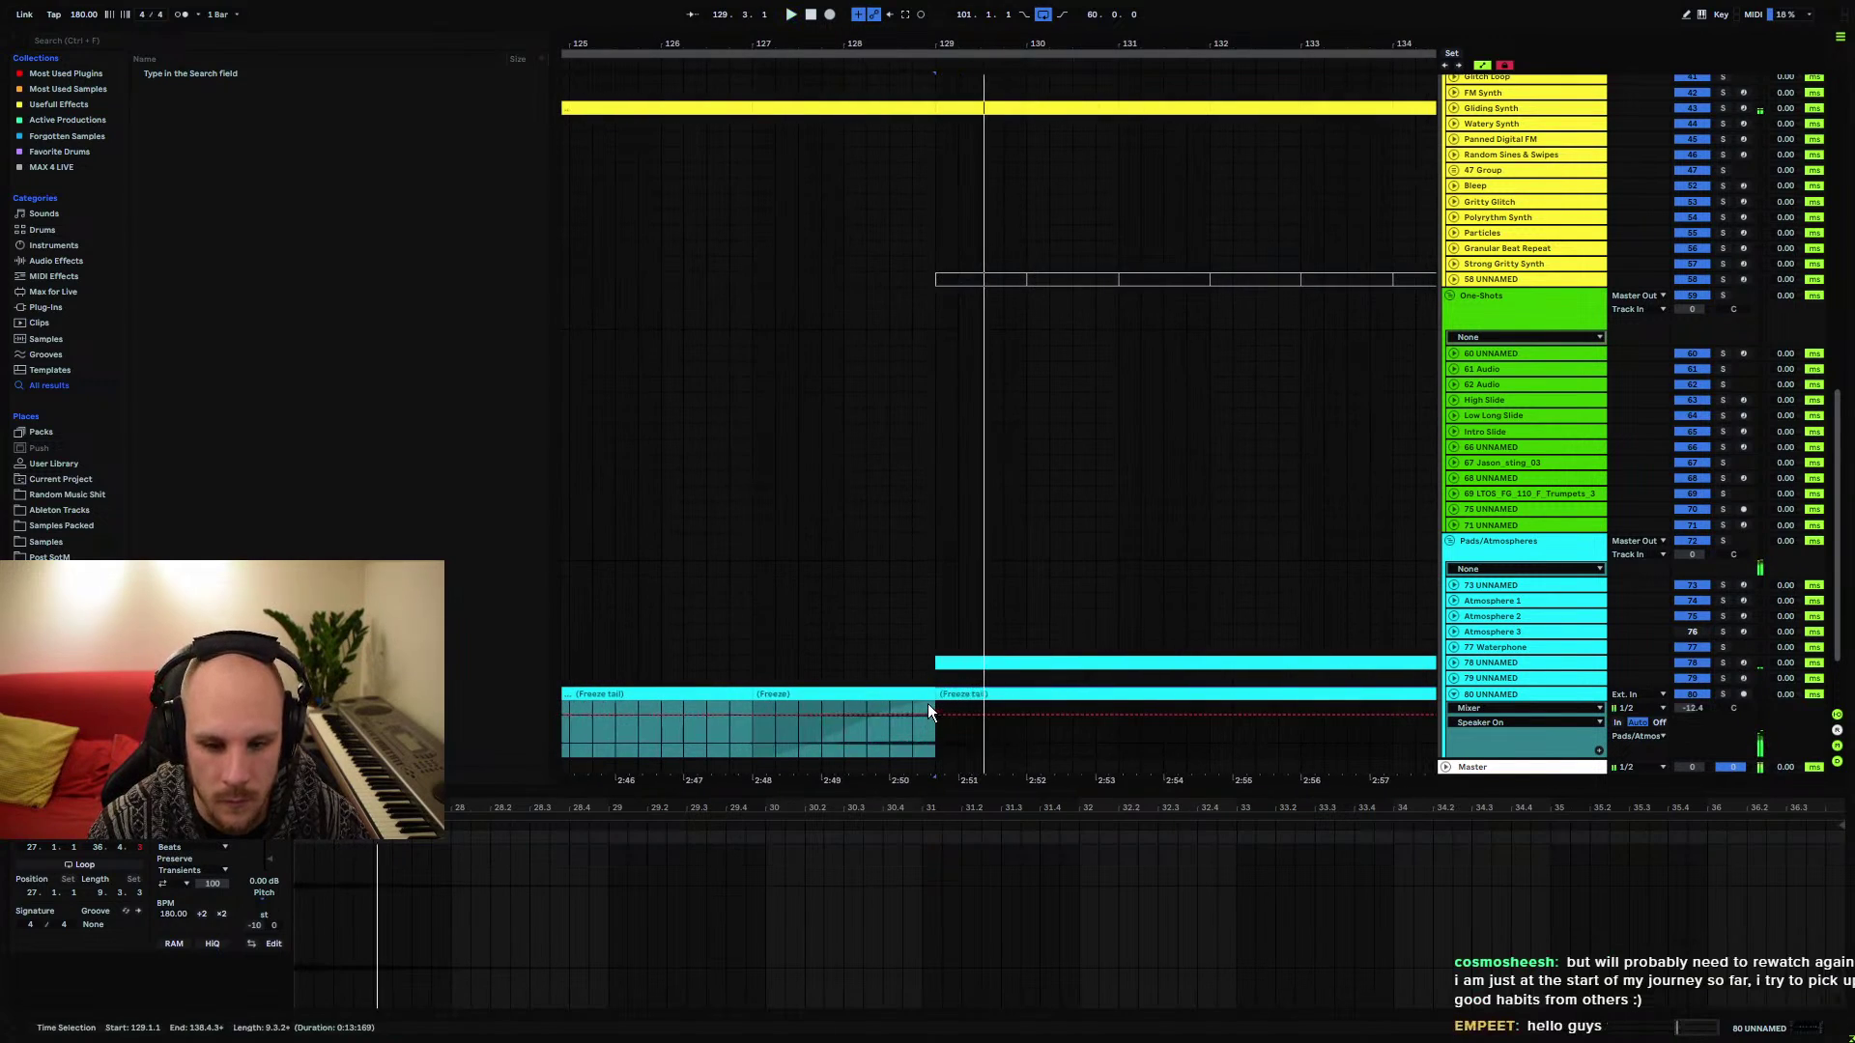
pyautogui.click(929, 707)
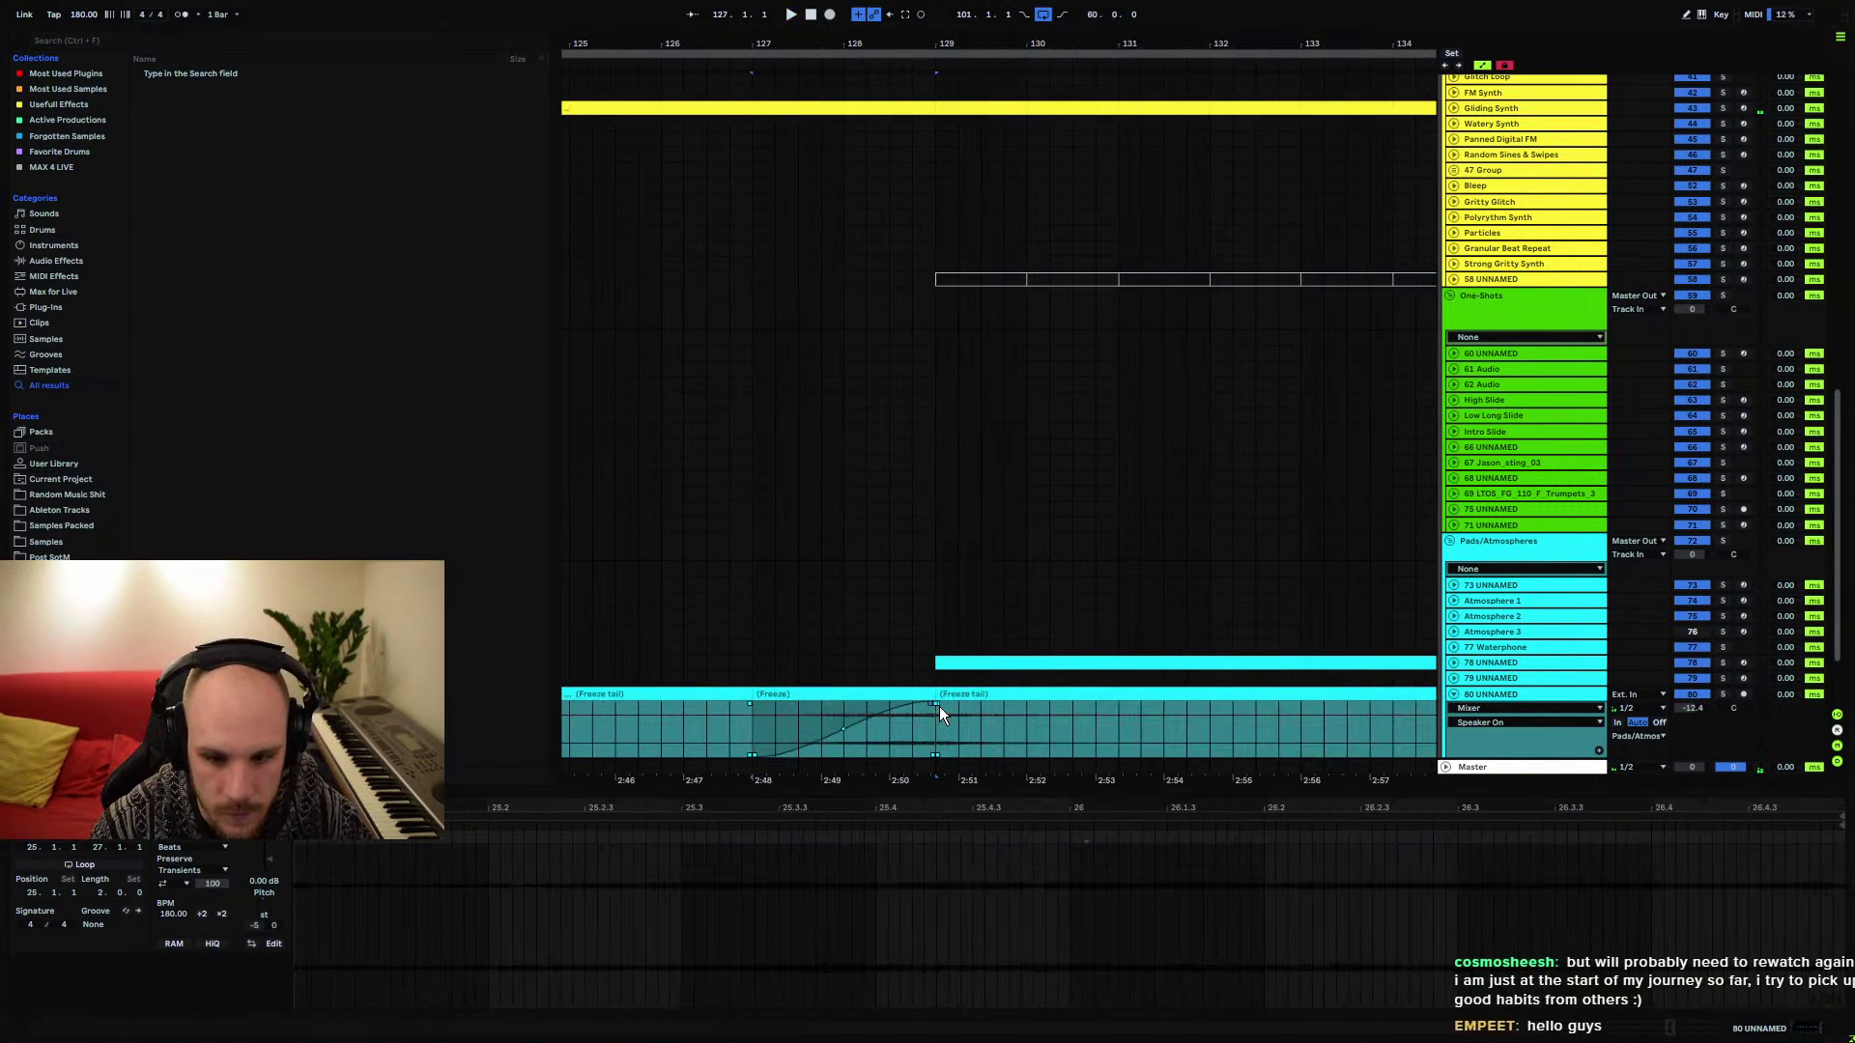
pyautogui.click(936, 704)
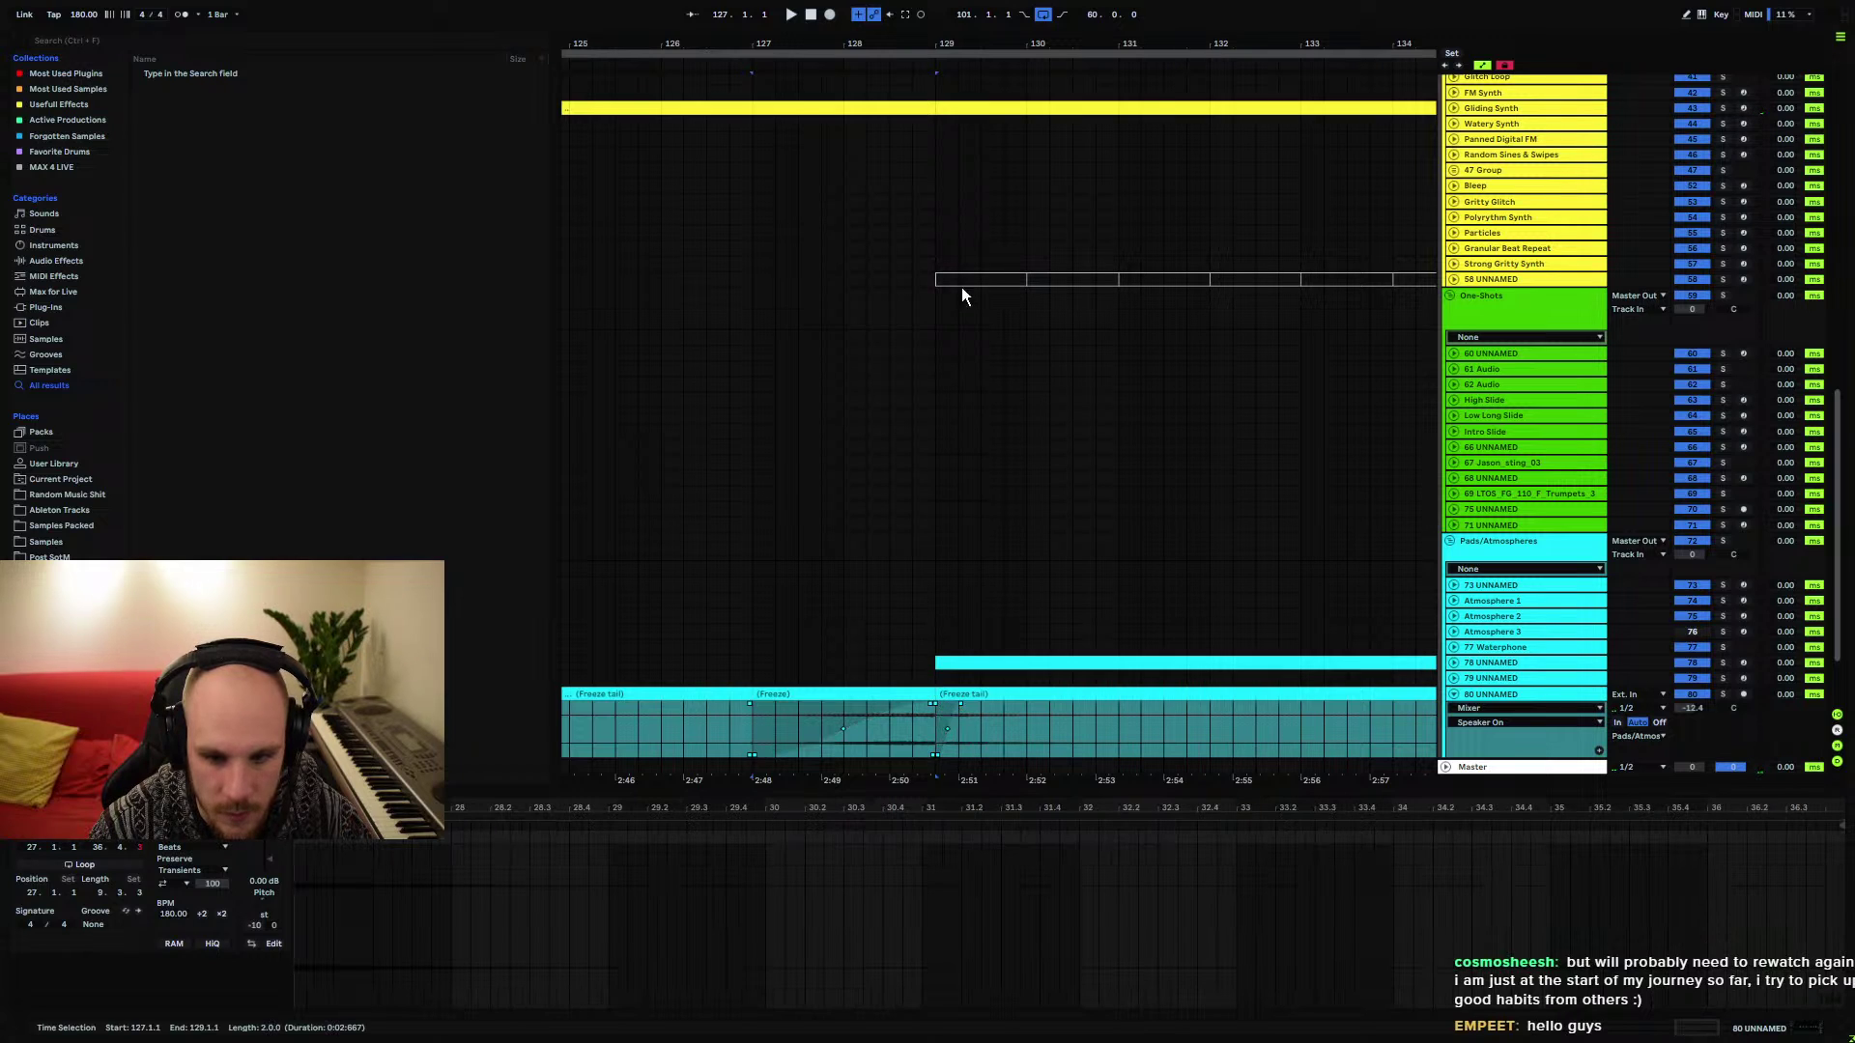
# Shorten the fades between the freeze clip and its freeze tail at 129.1.1 on 80 UNNAMED into a brief crossfade
pyautogui.scroll(5, 924, 129)
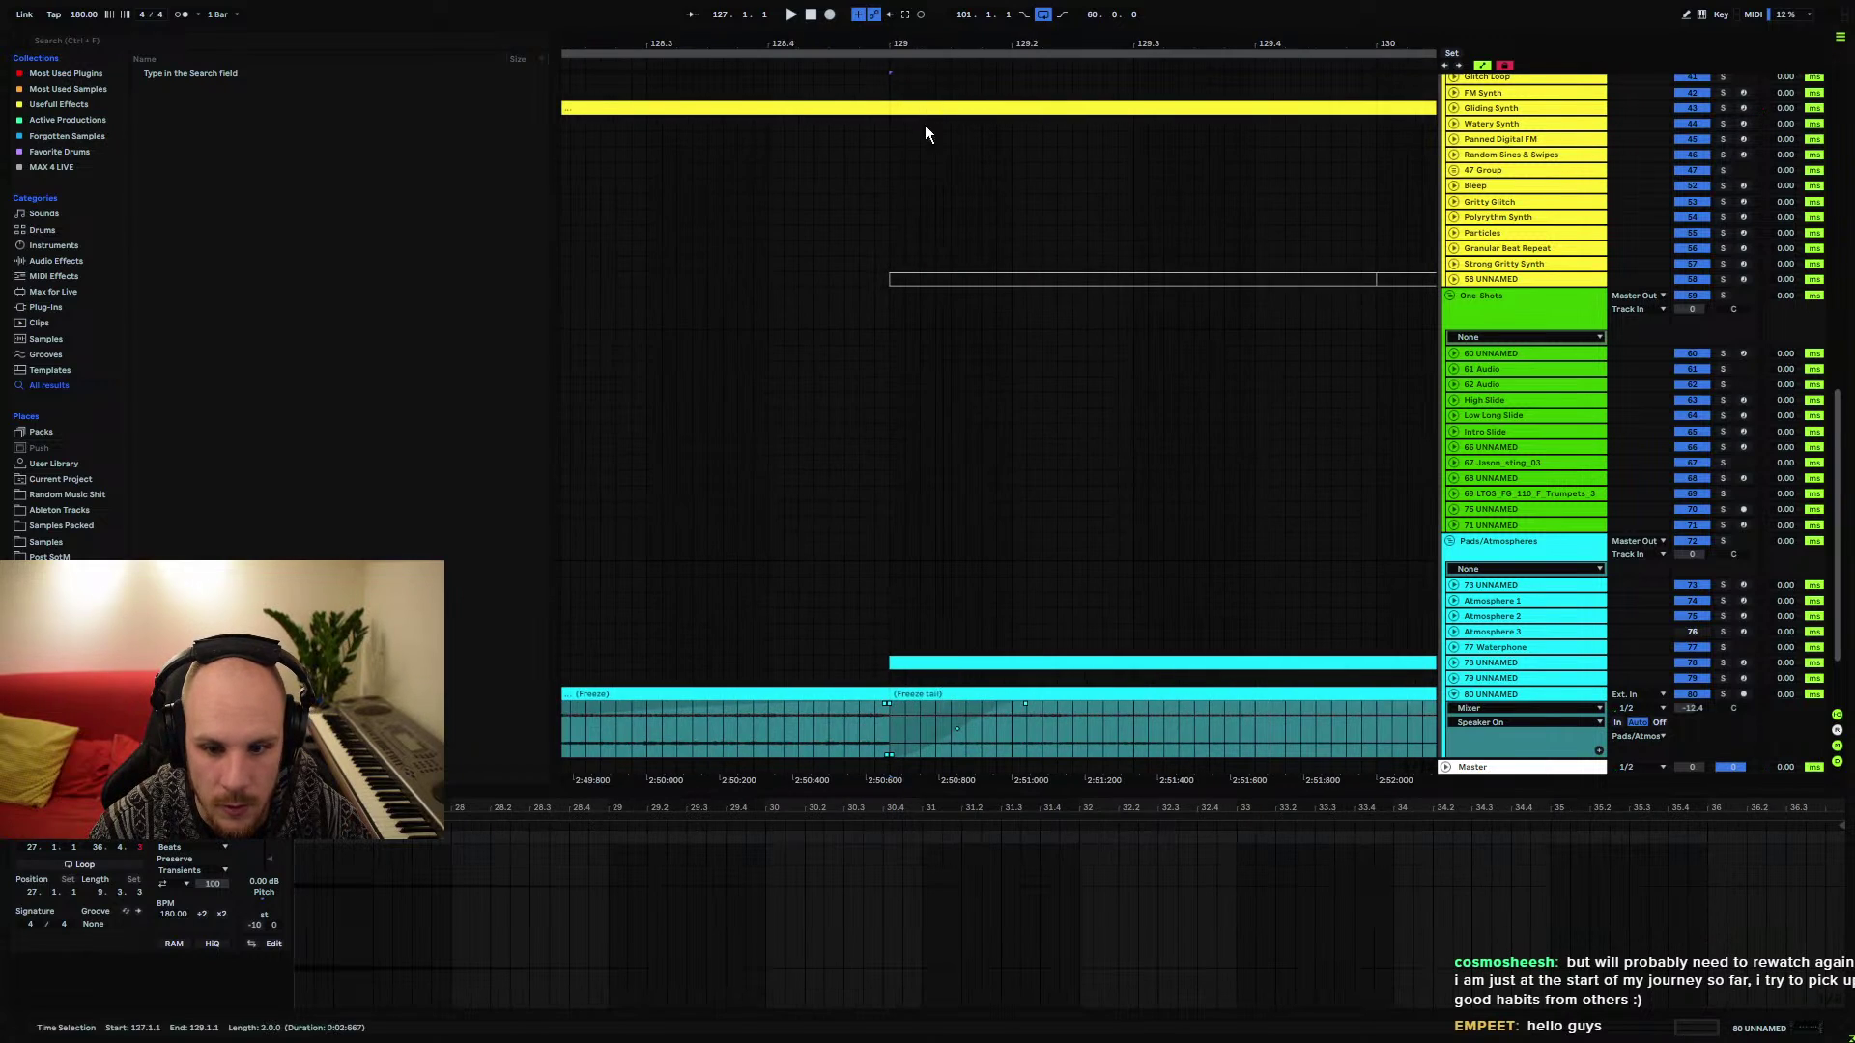
pyautogui.click(880, 711)
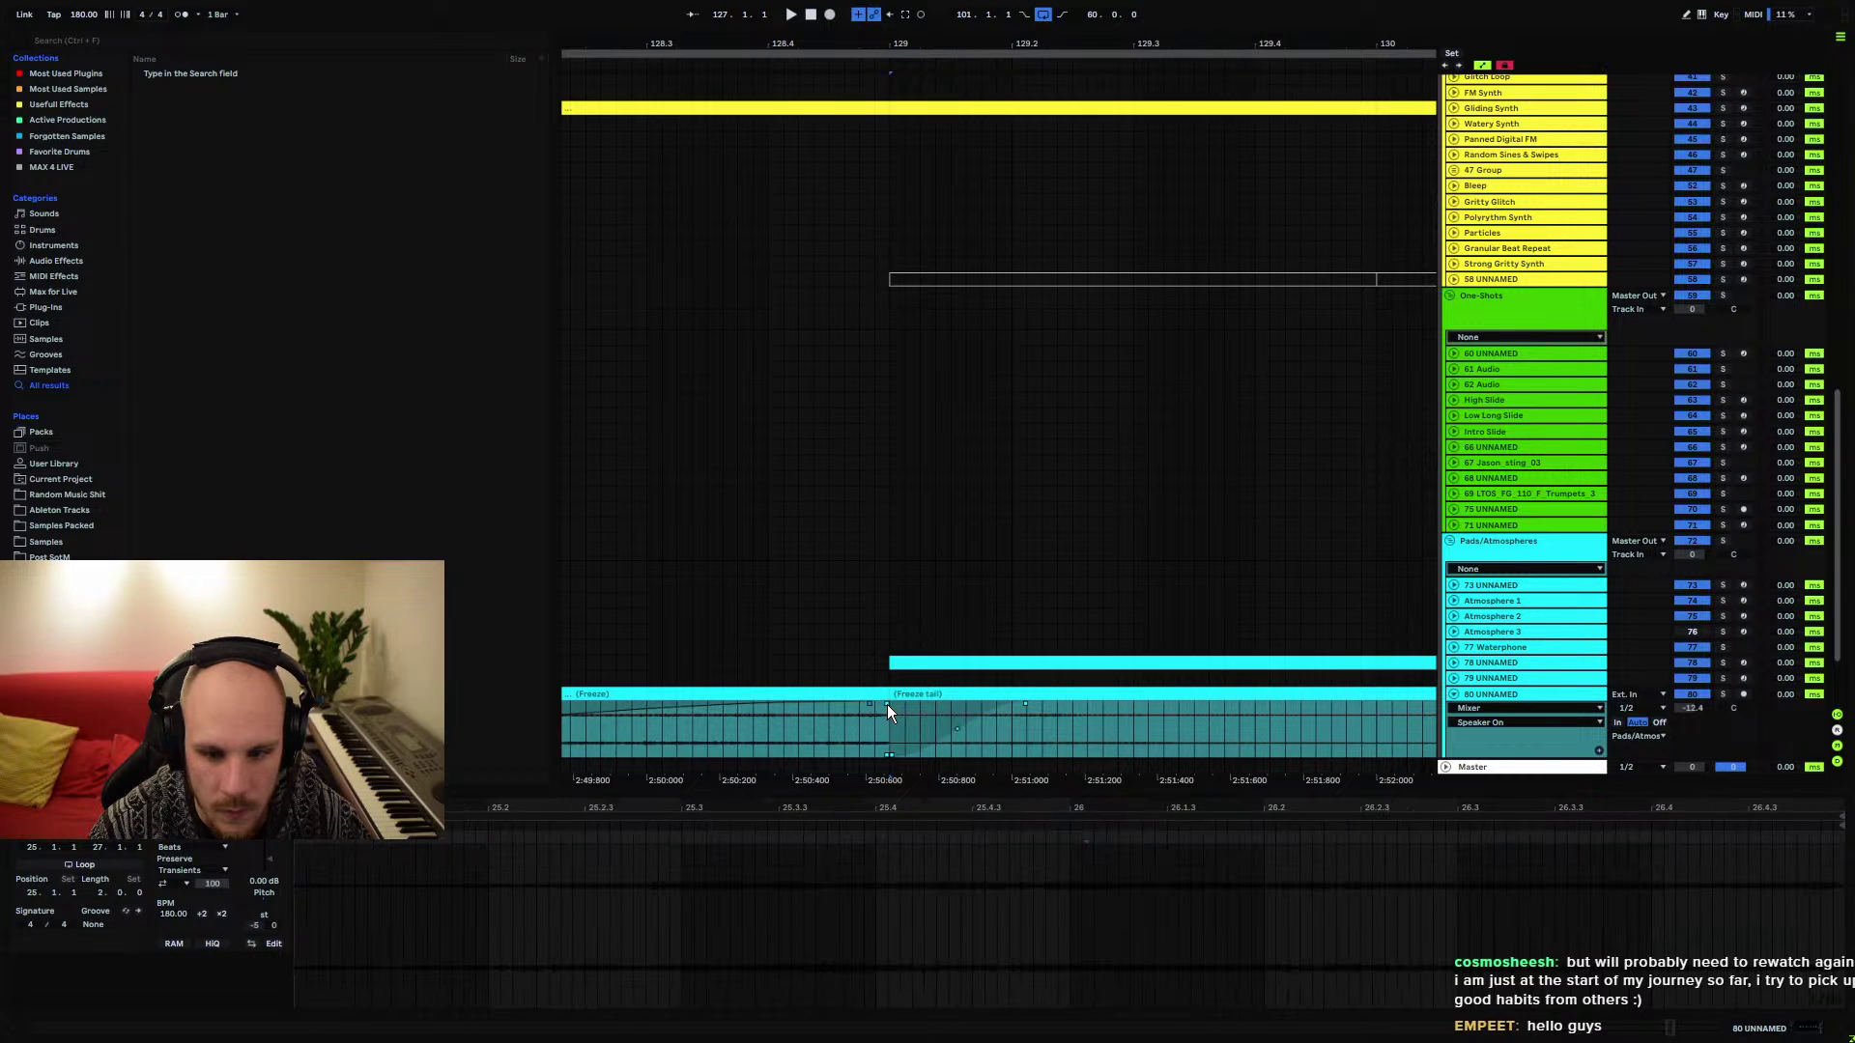
pyautogui.moveTo(887, 704); pyautogui.dragTo(1011, 711)
pyautogui.moveTo(891, 704)
pyautogui.mouseDown()
pyautogui.moveTo(868, 703)
pyautogui.moveTo(1116, 726)
pyautogui.moveTo(907, 727)
pyautogui.mouseUp()
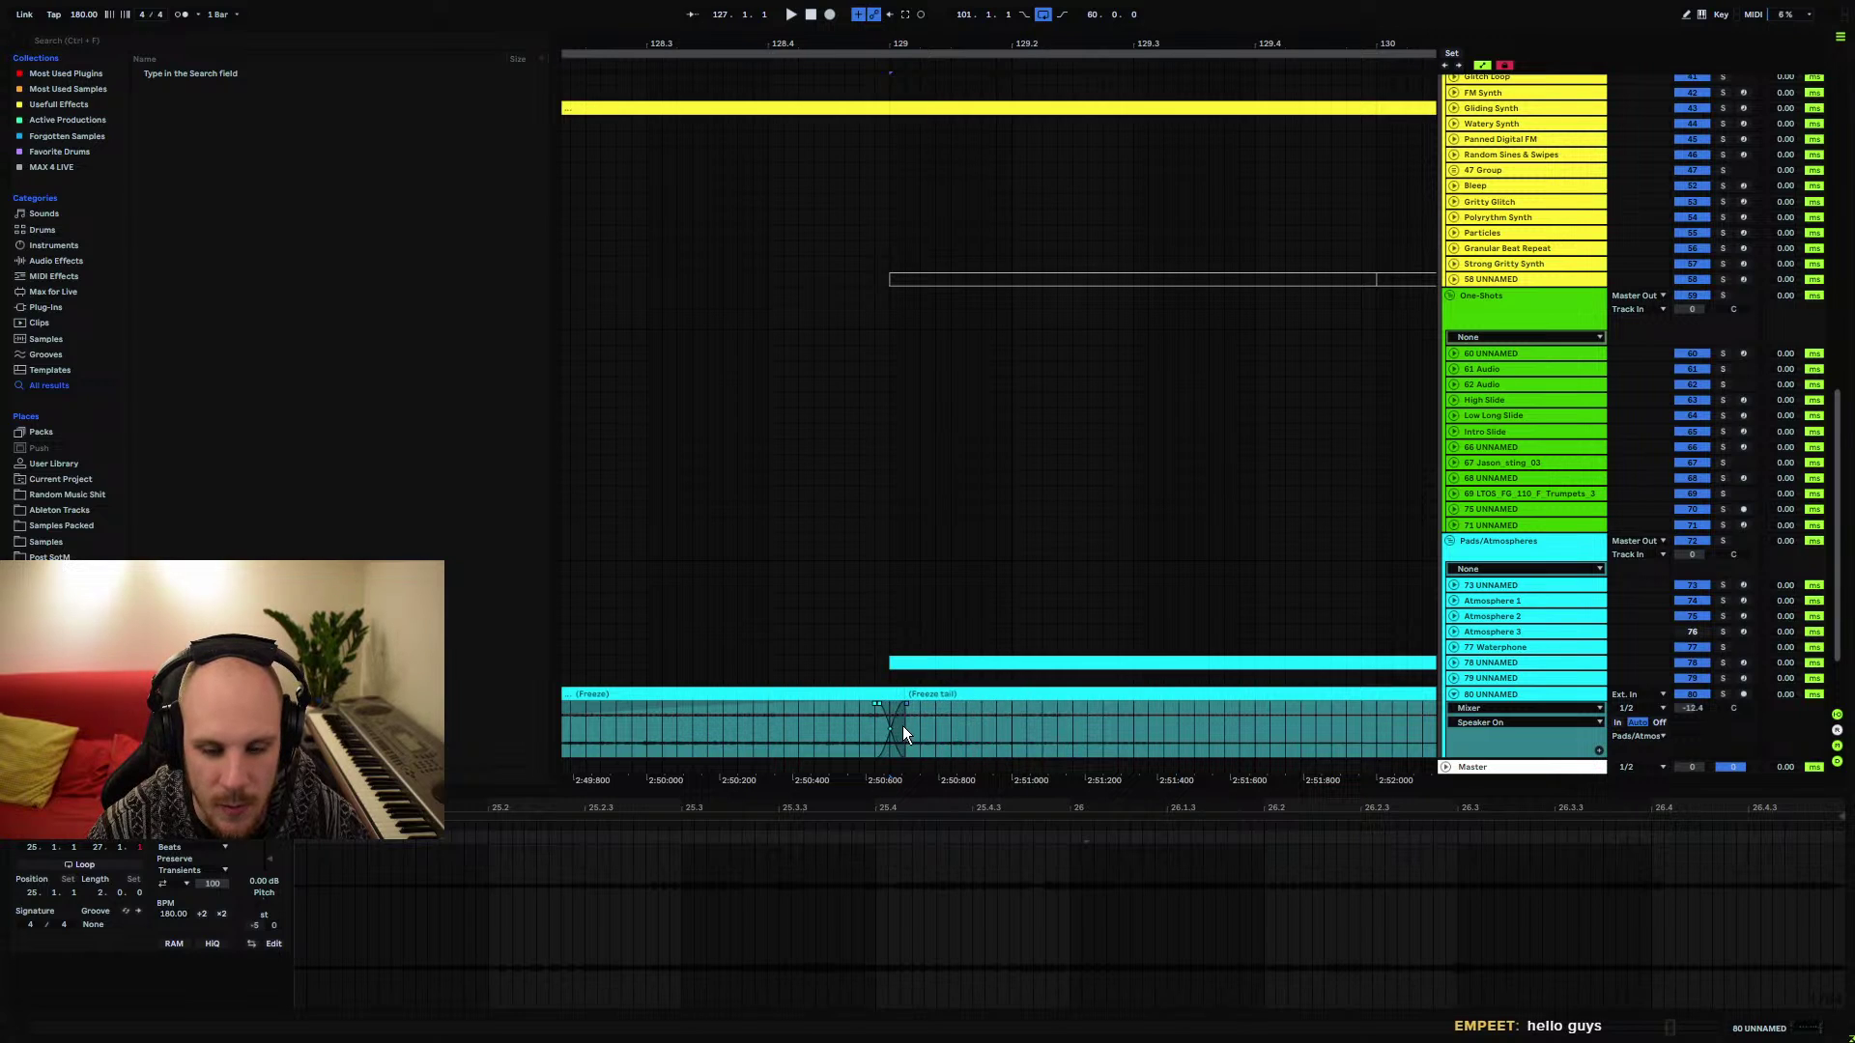
pyautogui.moveTo(933, 46); pyautogui.dragTo(944, 81)
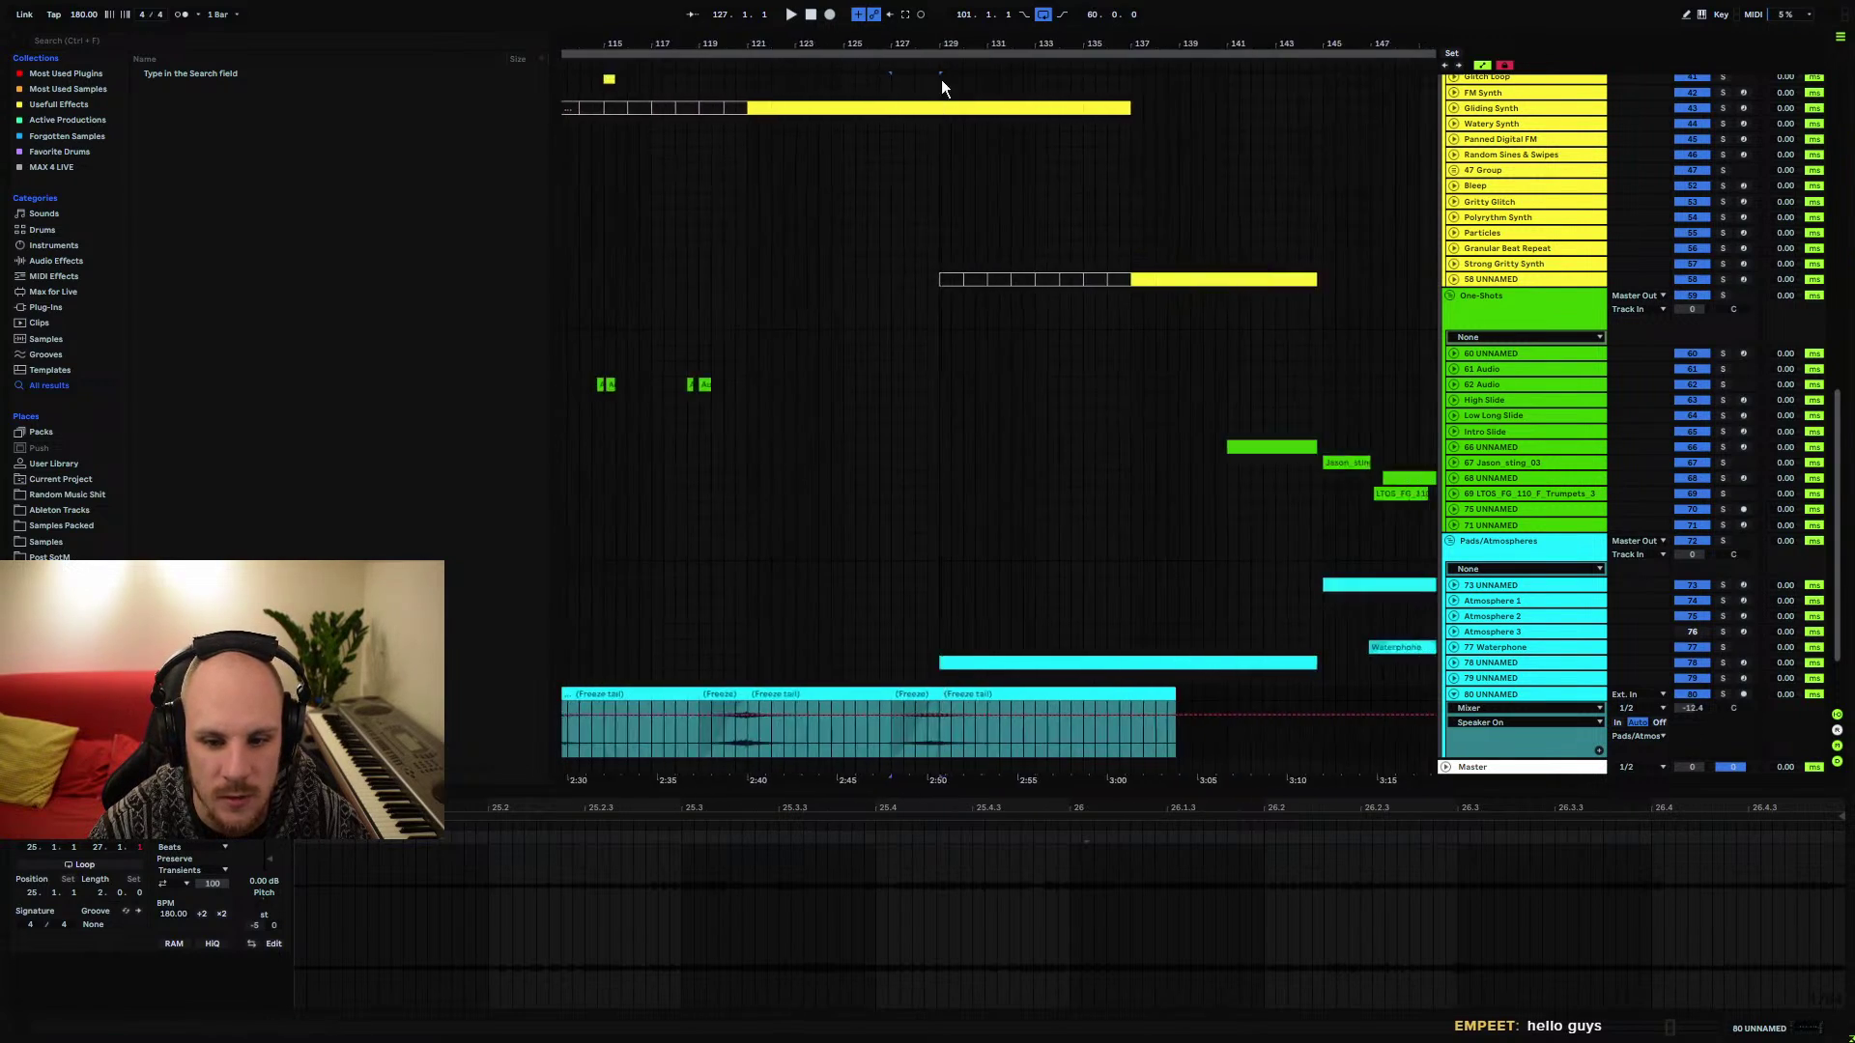
# Play from 127.1.1 and lengthen the fade-out of the freeze tail ending at 127.1.1 on 80 UNNAMED
pyautogui.click(882, 757)
pyautogui.press('space')
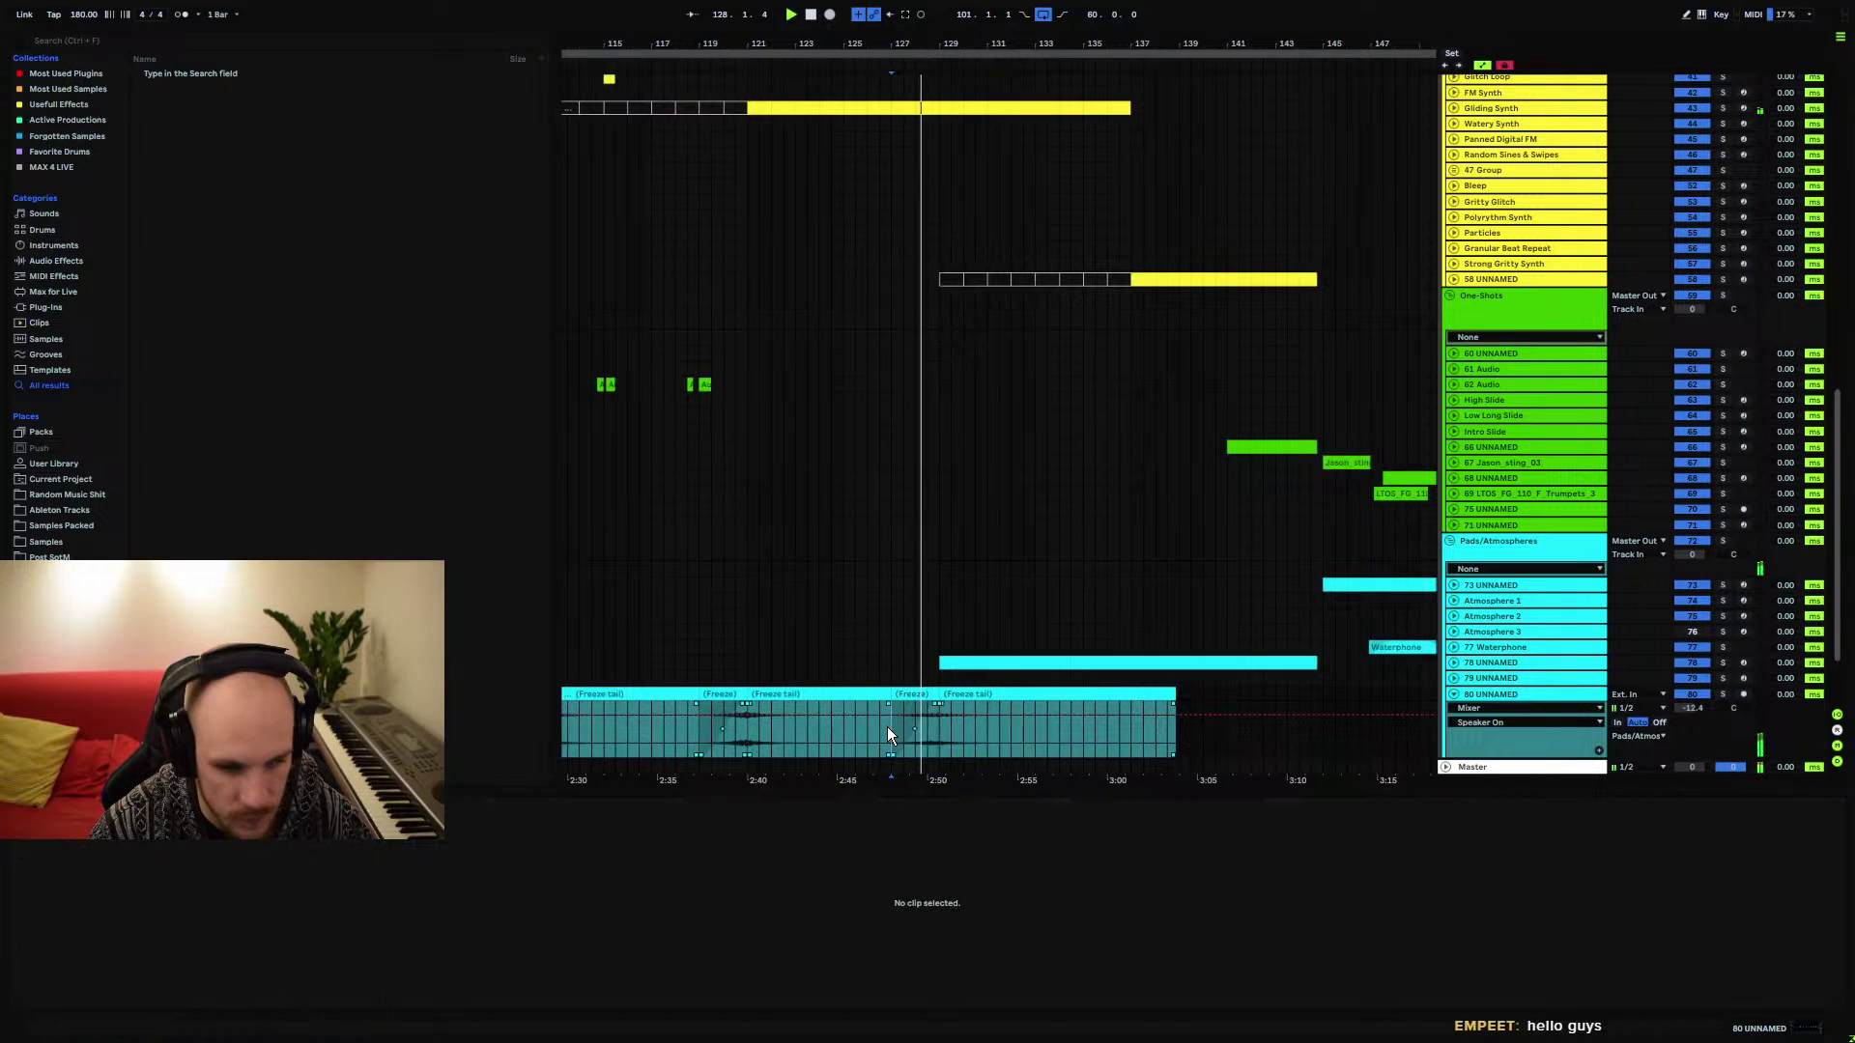
pyautogui.click(860, 711)
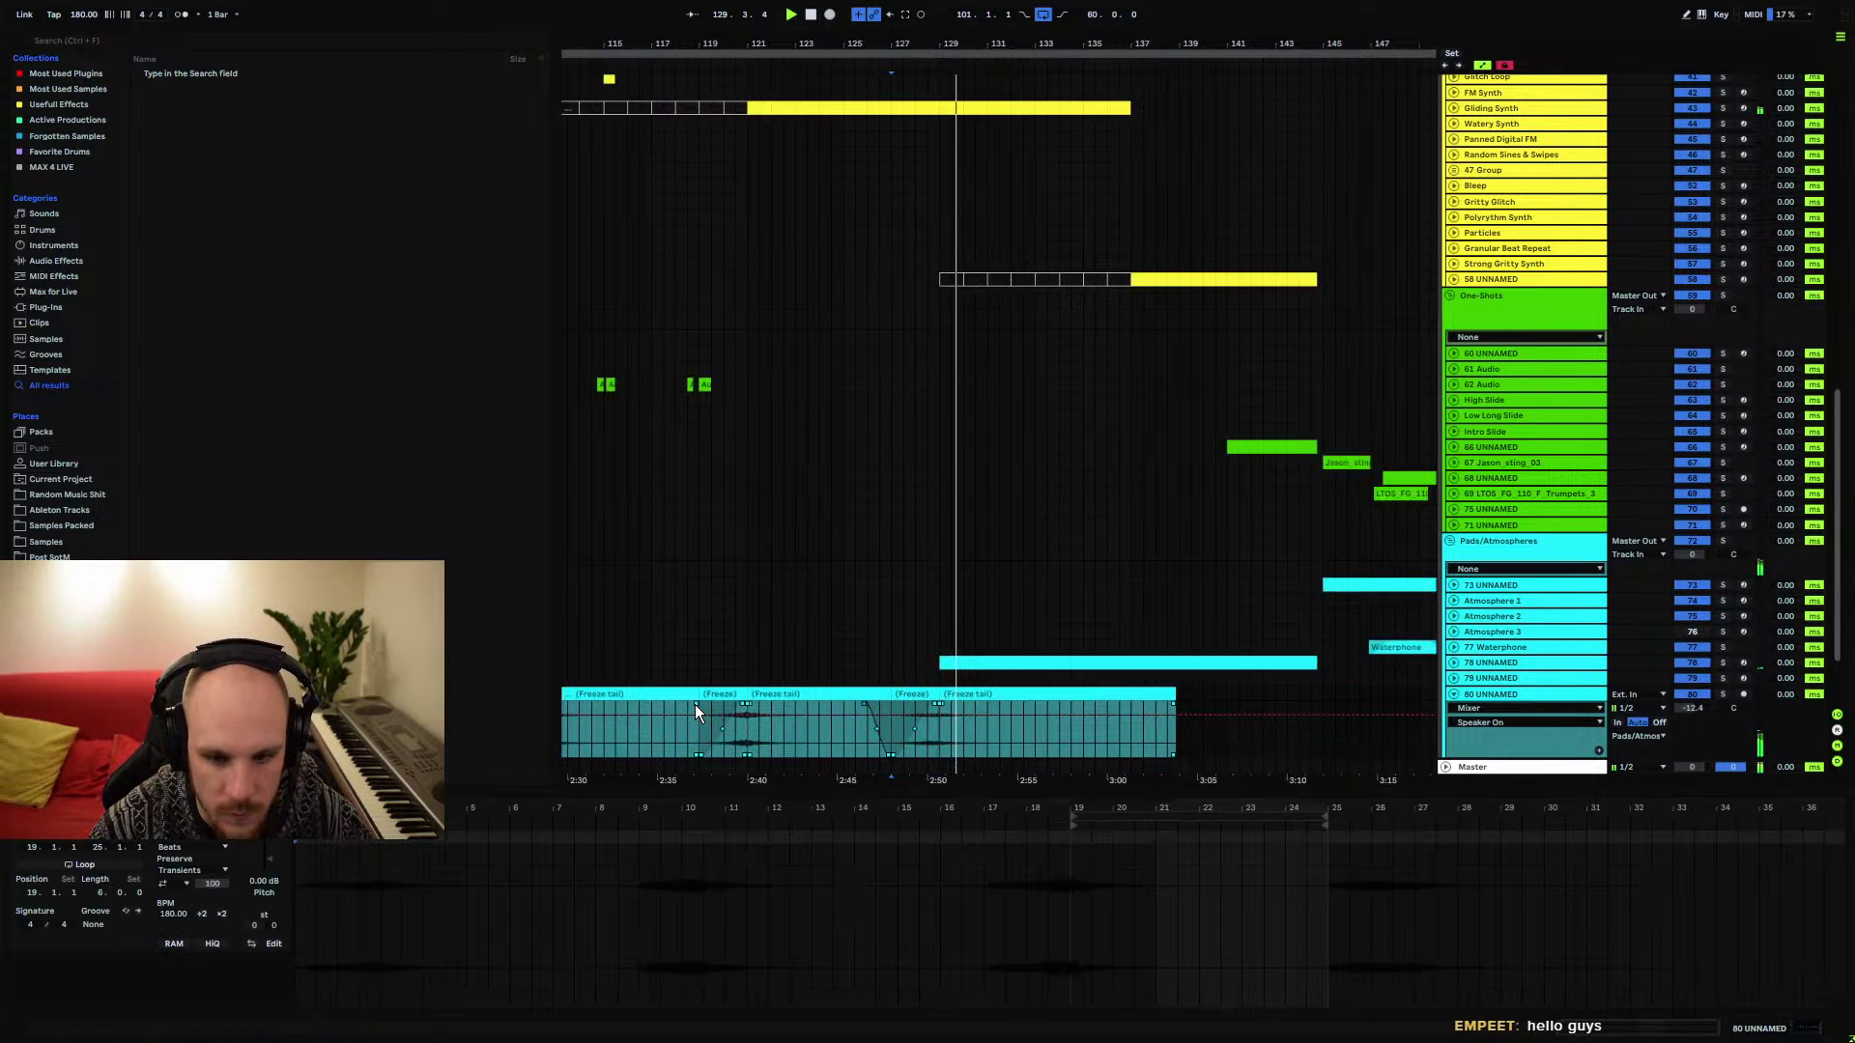
# Switch the freeze tail at 129.1.1 to Complex Pro warping and lower its Formants to 34.28 while auditioning it
pyautogui.click(979, 694)
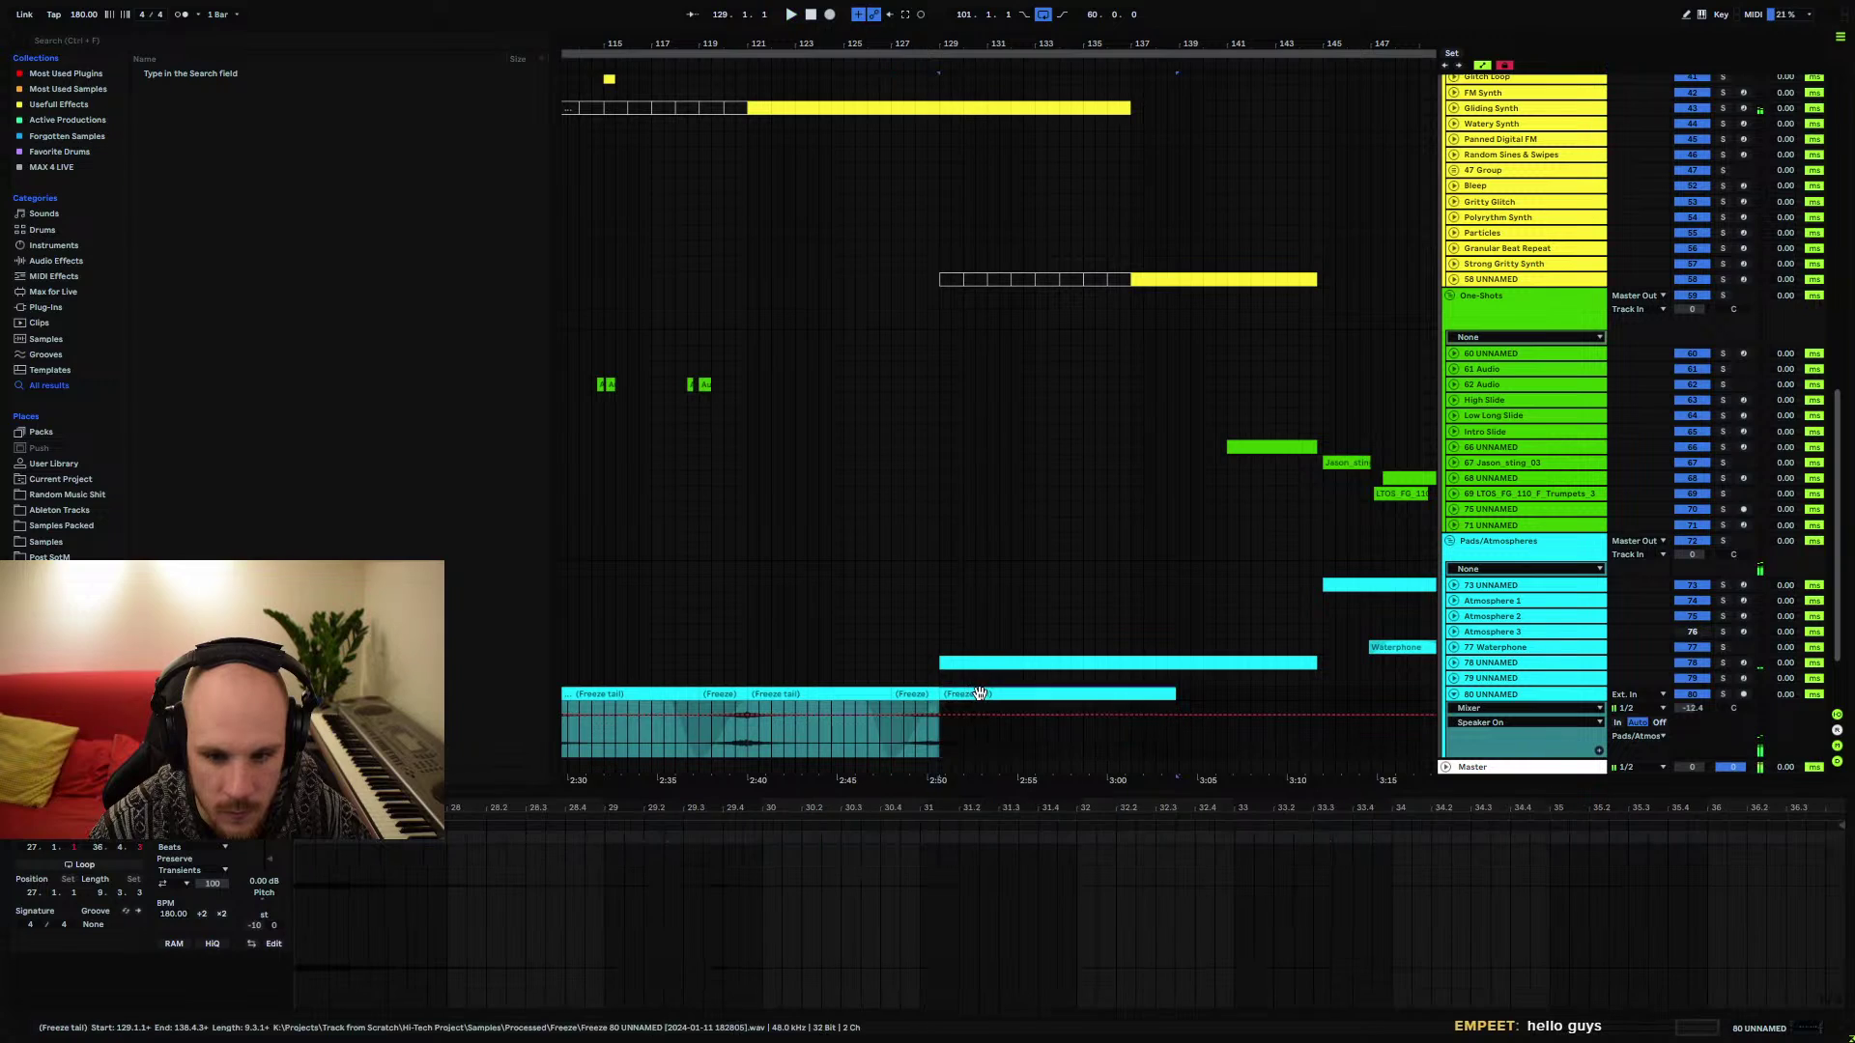
pyautogui.click(193, 848)
pyautogui.click(198, 930)
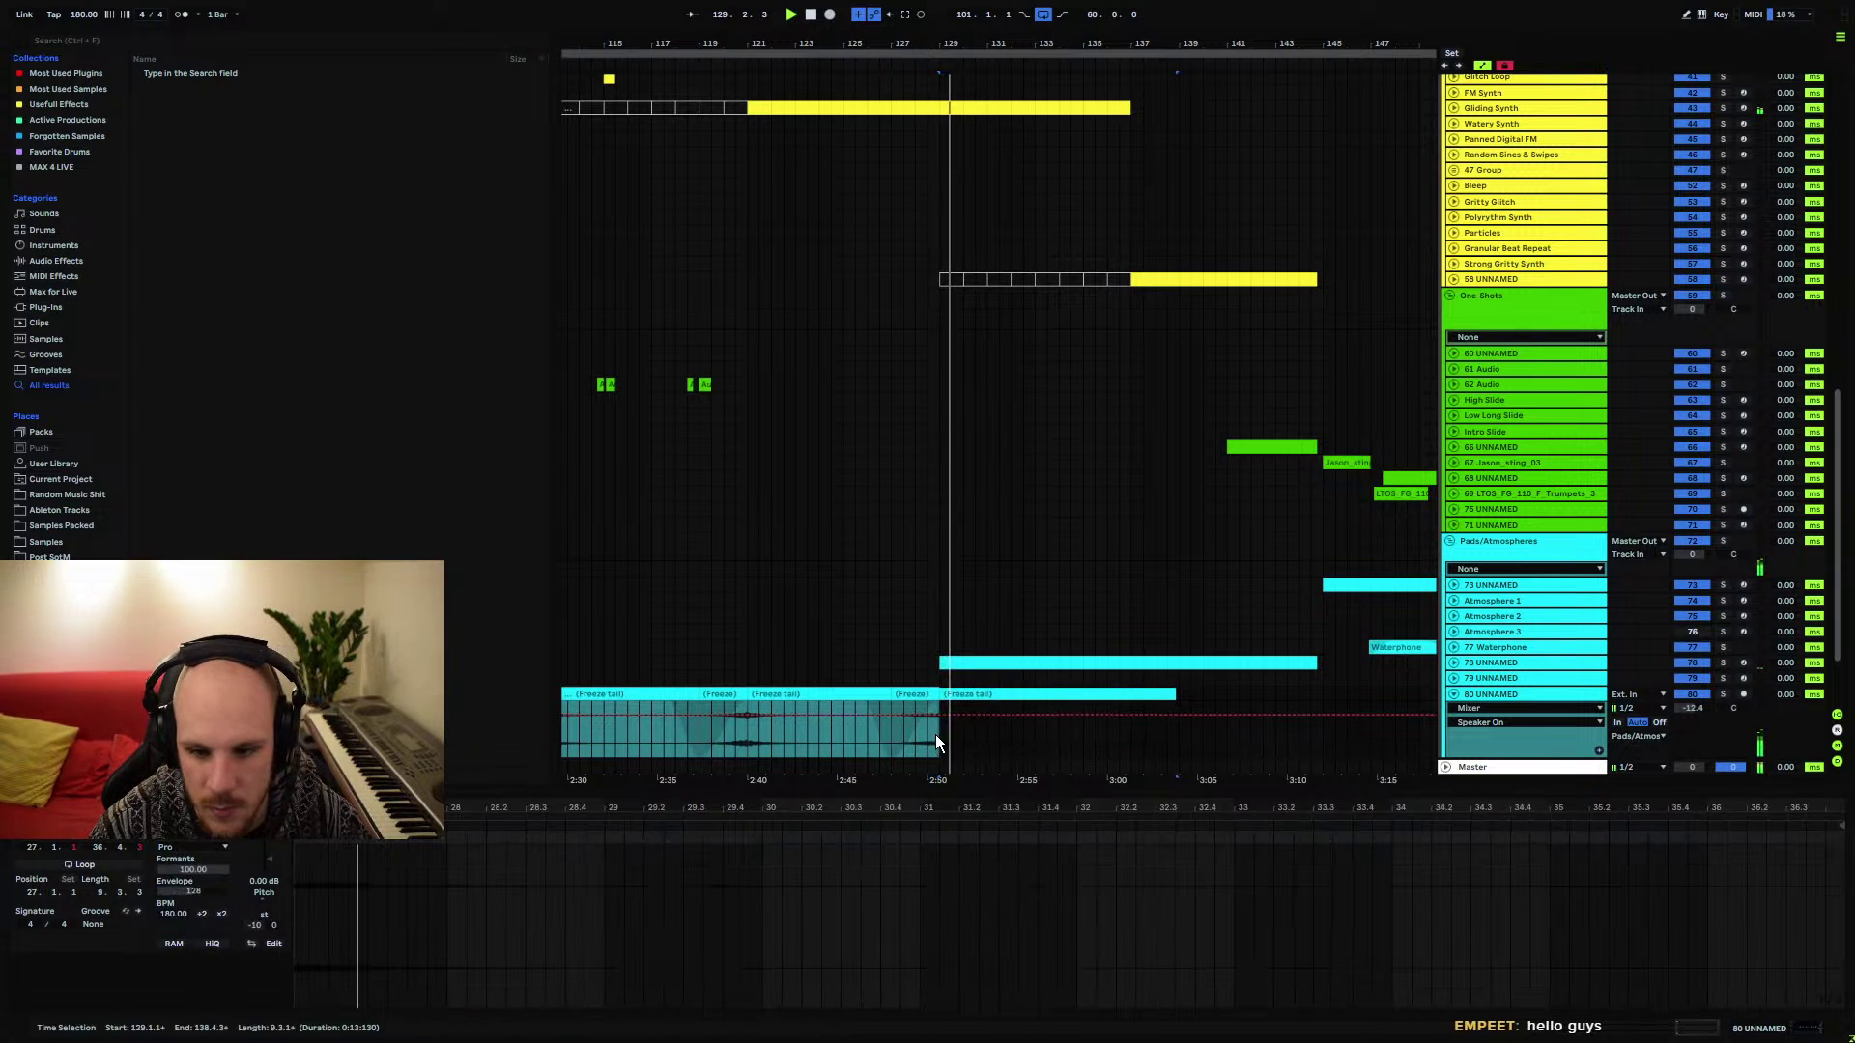
pyautogui.click(899, 755)
pyautogui.click(976, 694)
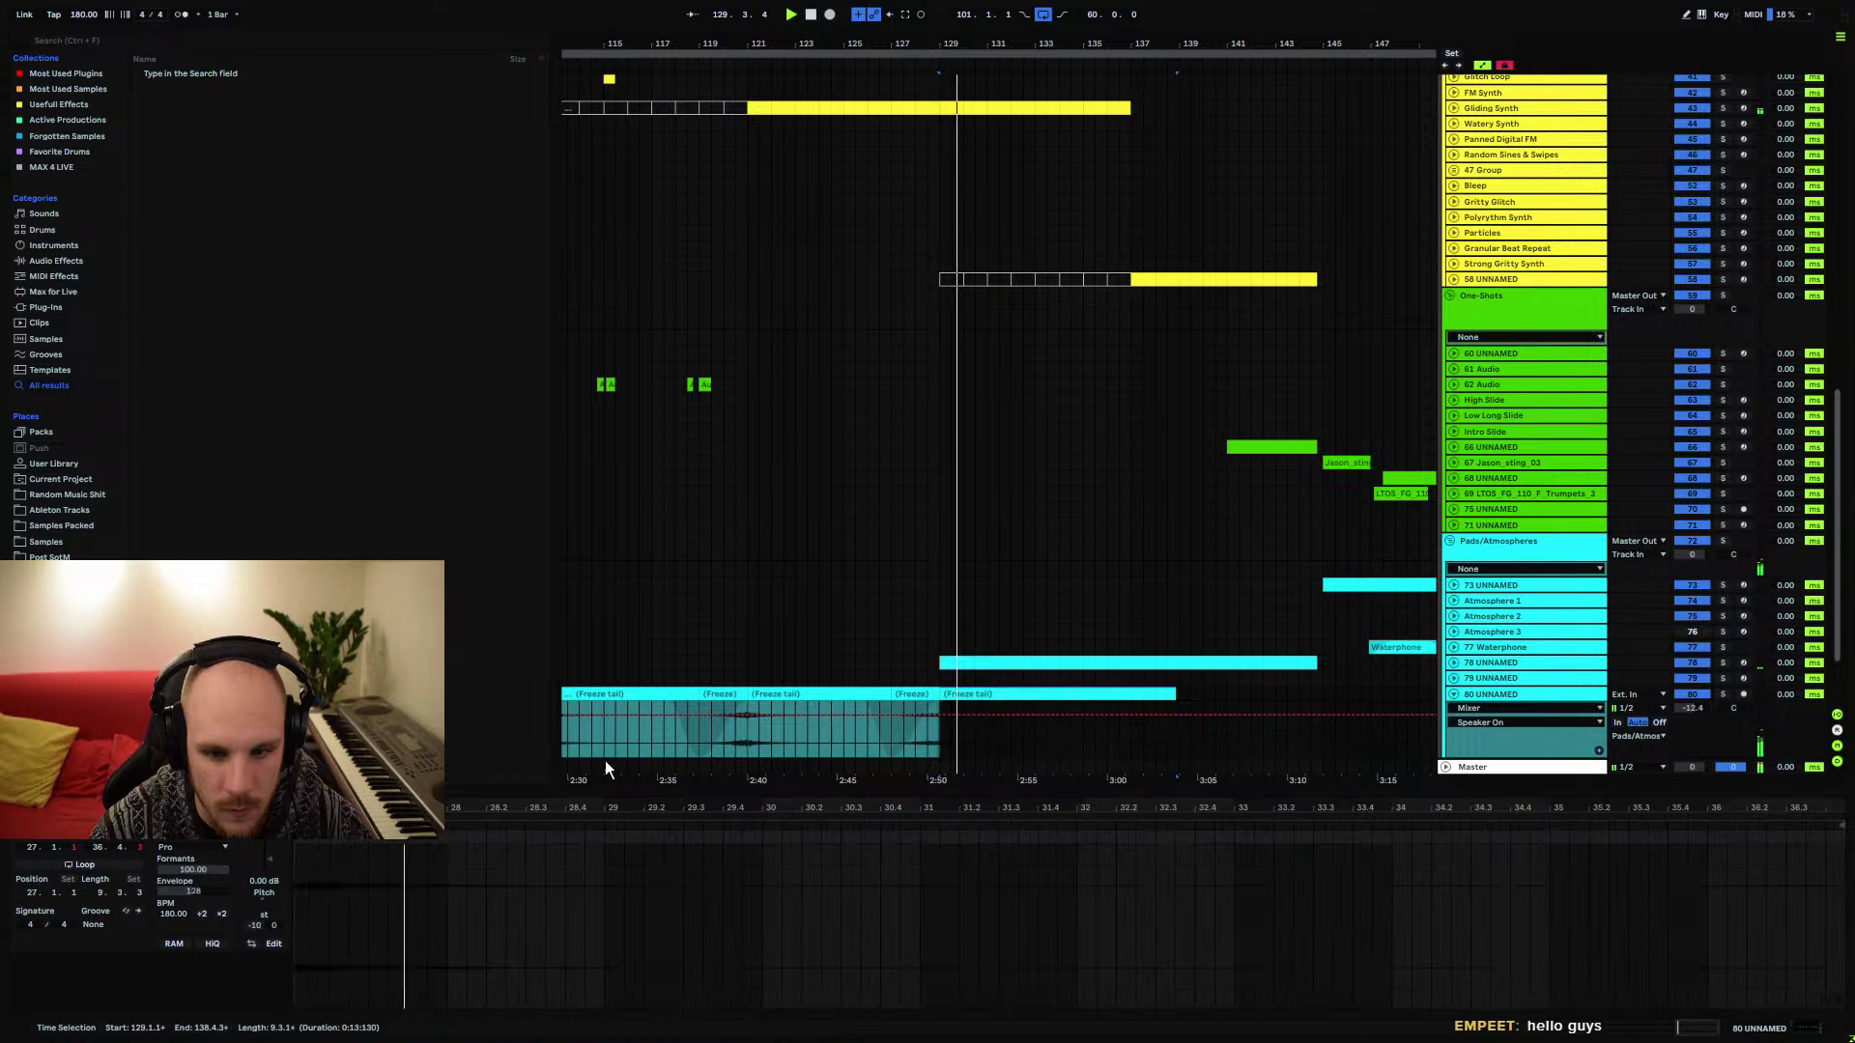
pyautogui.moveTo(223, 874); pyautogui.dragTo(213, 845)
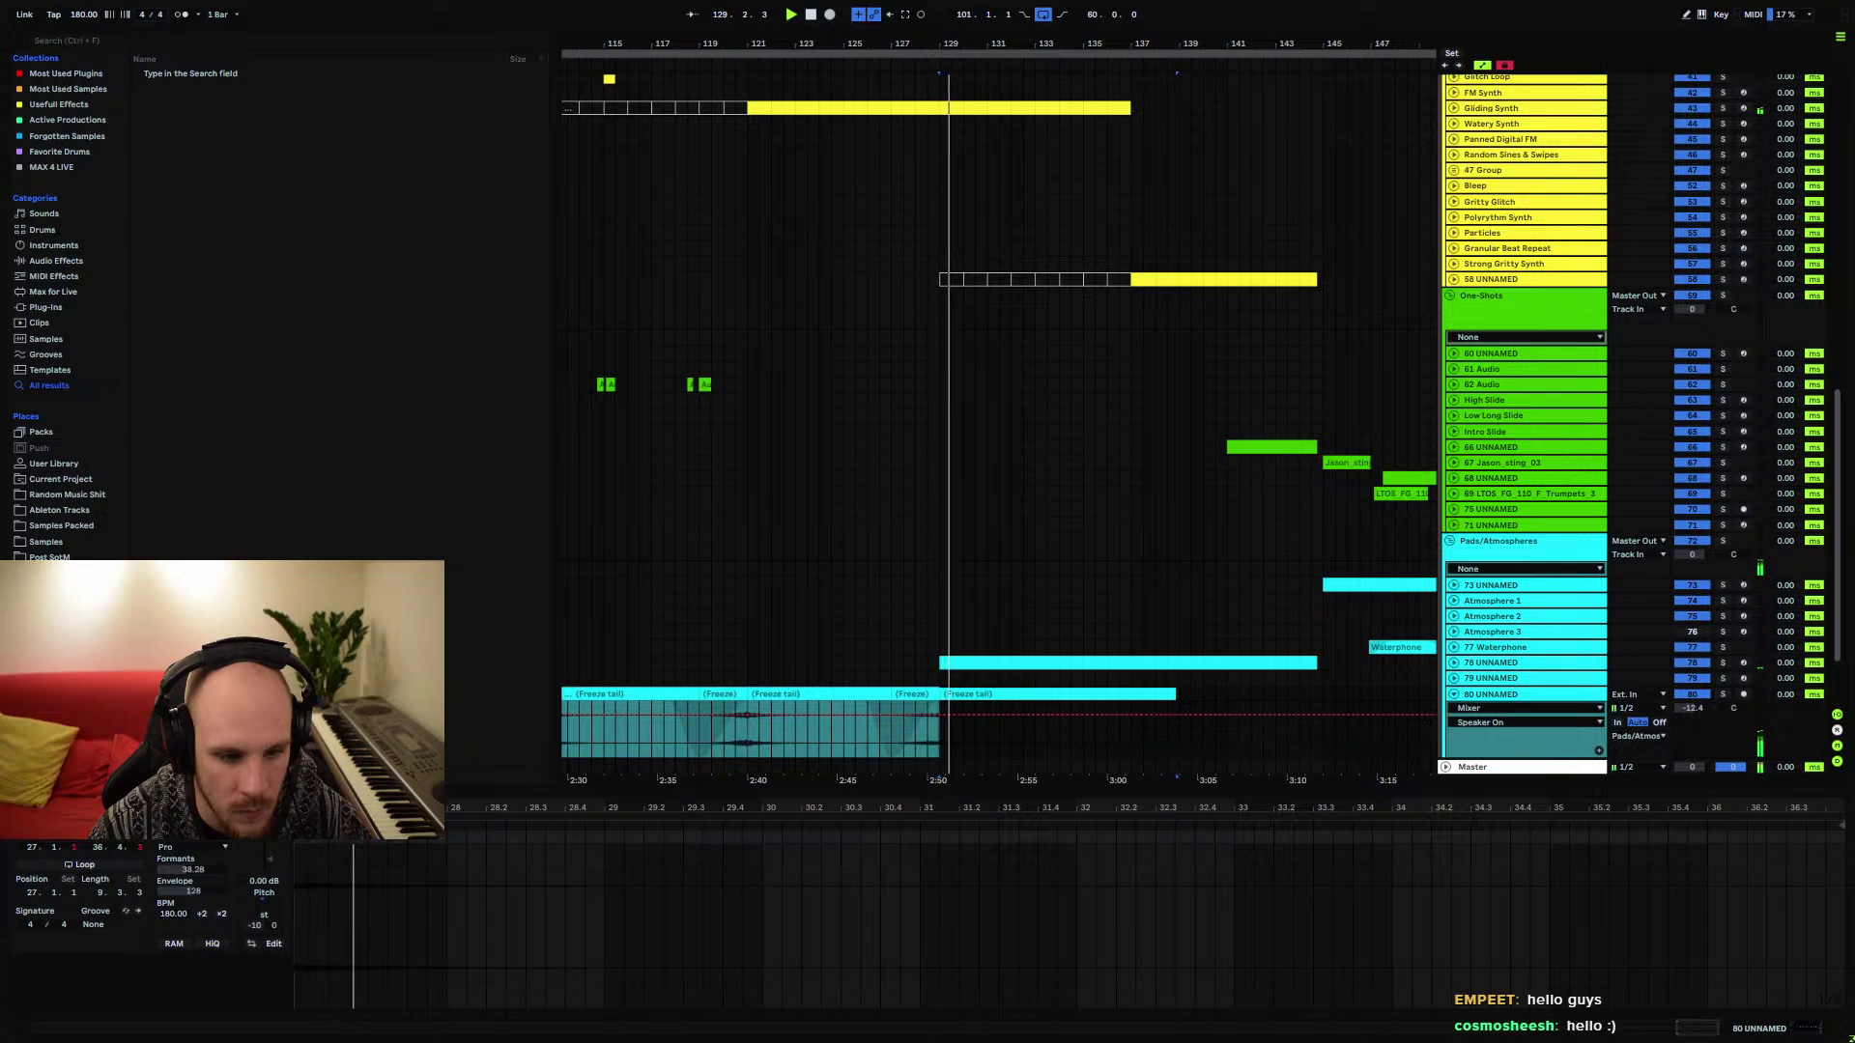
# Raise the gain of the freeze tail at 129.1.1 to 4.83 dB during playback and collapse the 80 UNNAMED track
pyautogui.click(916, 733)
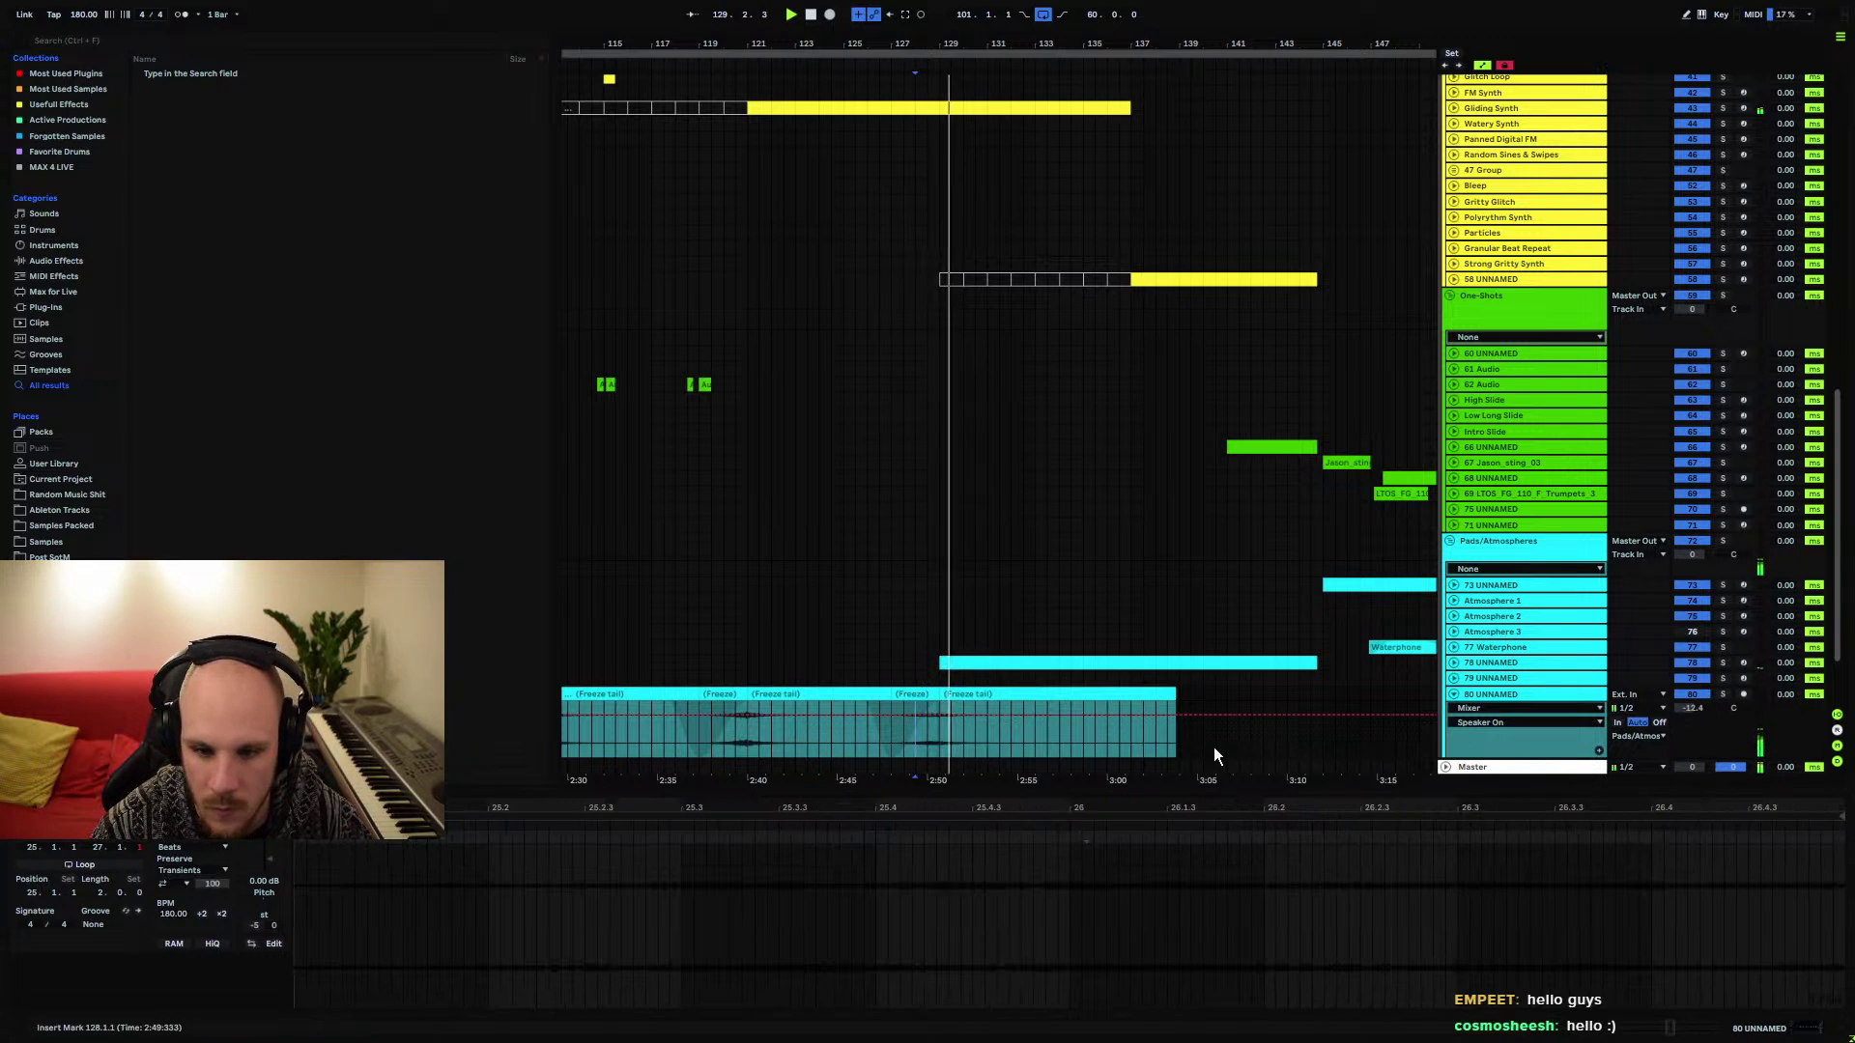
pyautogui.moveTo(262, 881); pyautogui.dragTo(270, 861)
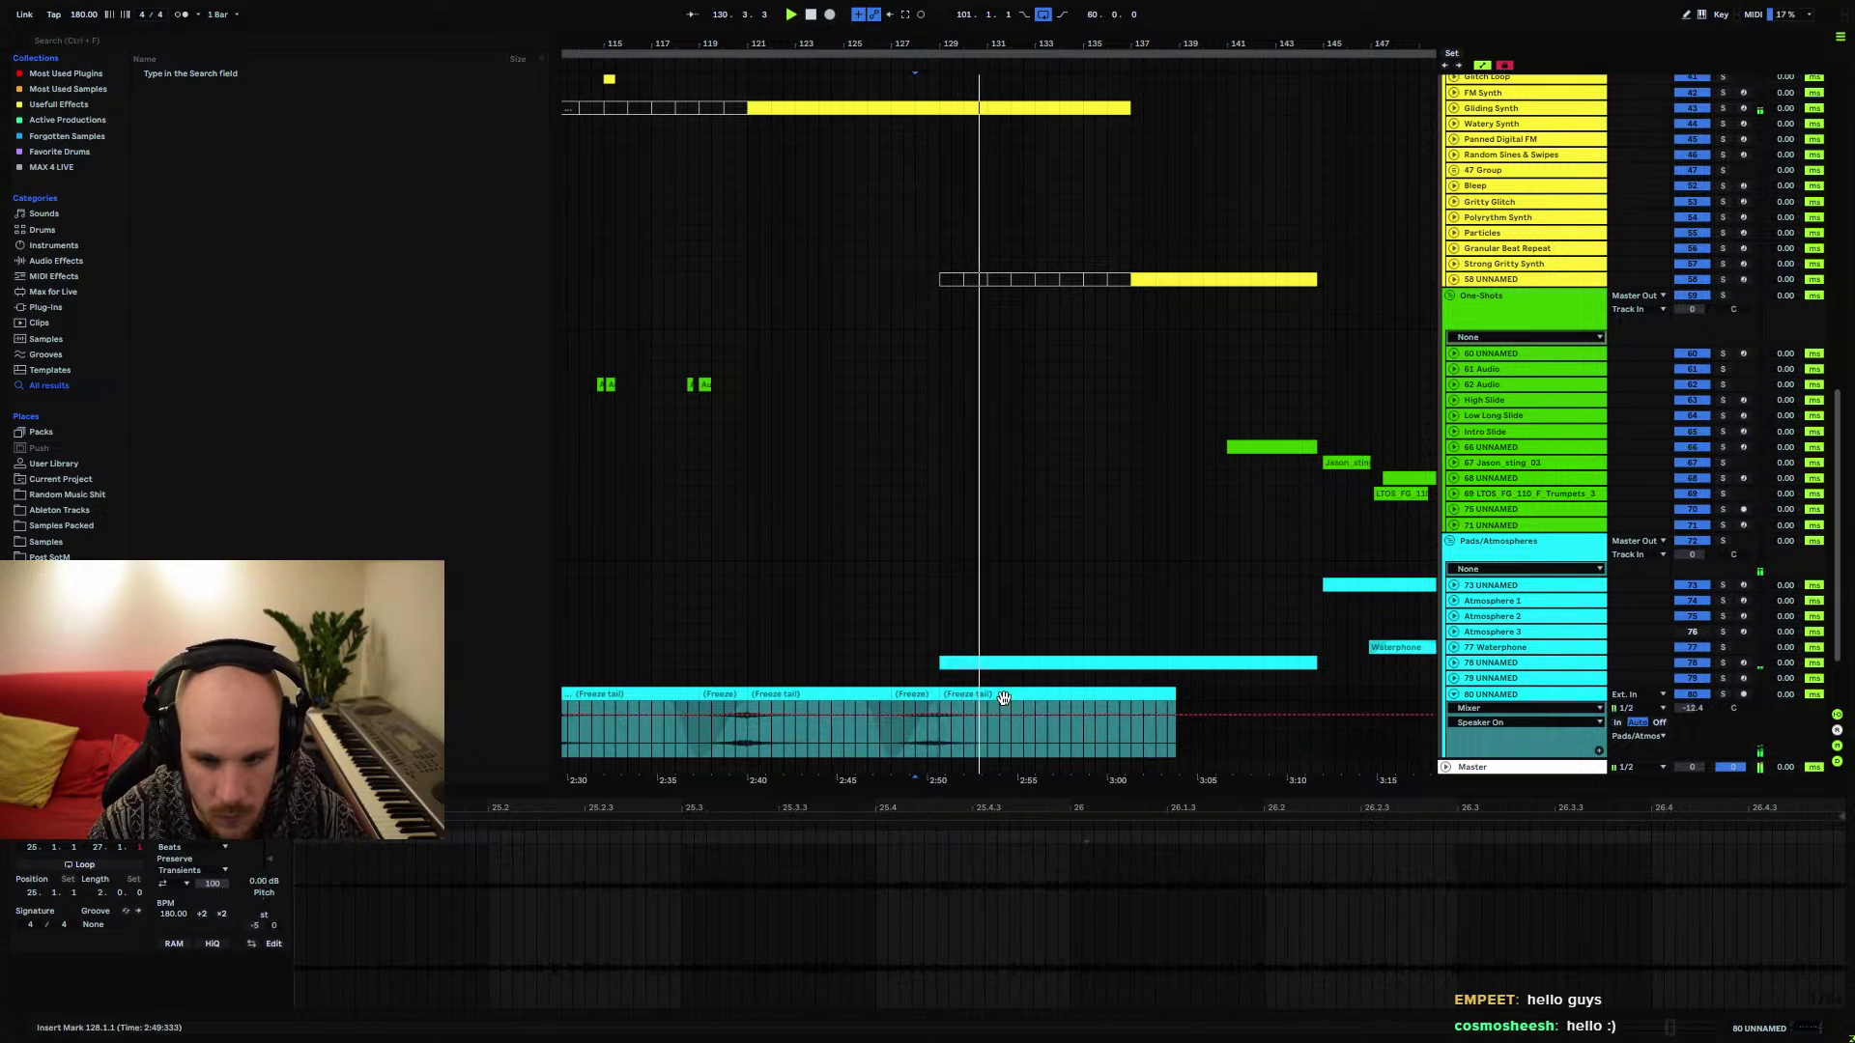
pyautogui.hotkey('ctrl', 'z')
pyautogui.moveTo(275, 873); pyautogui.dragTo(275, 851)
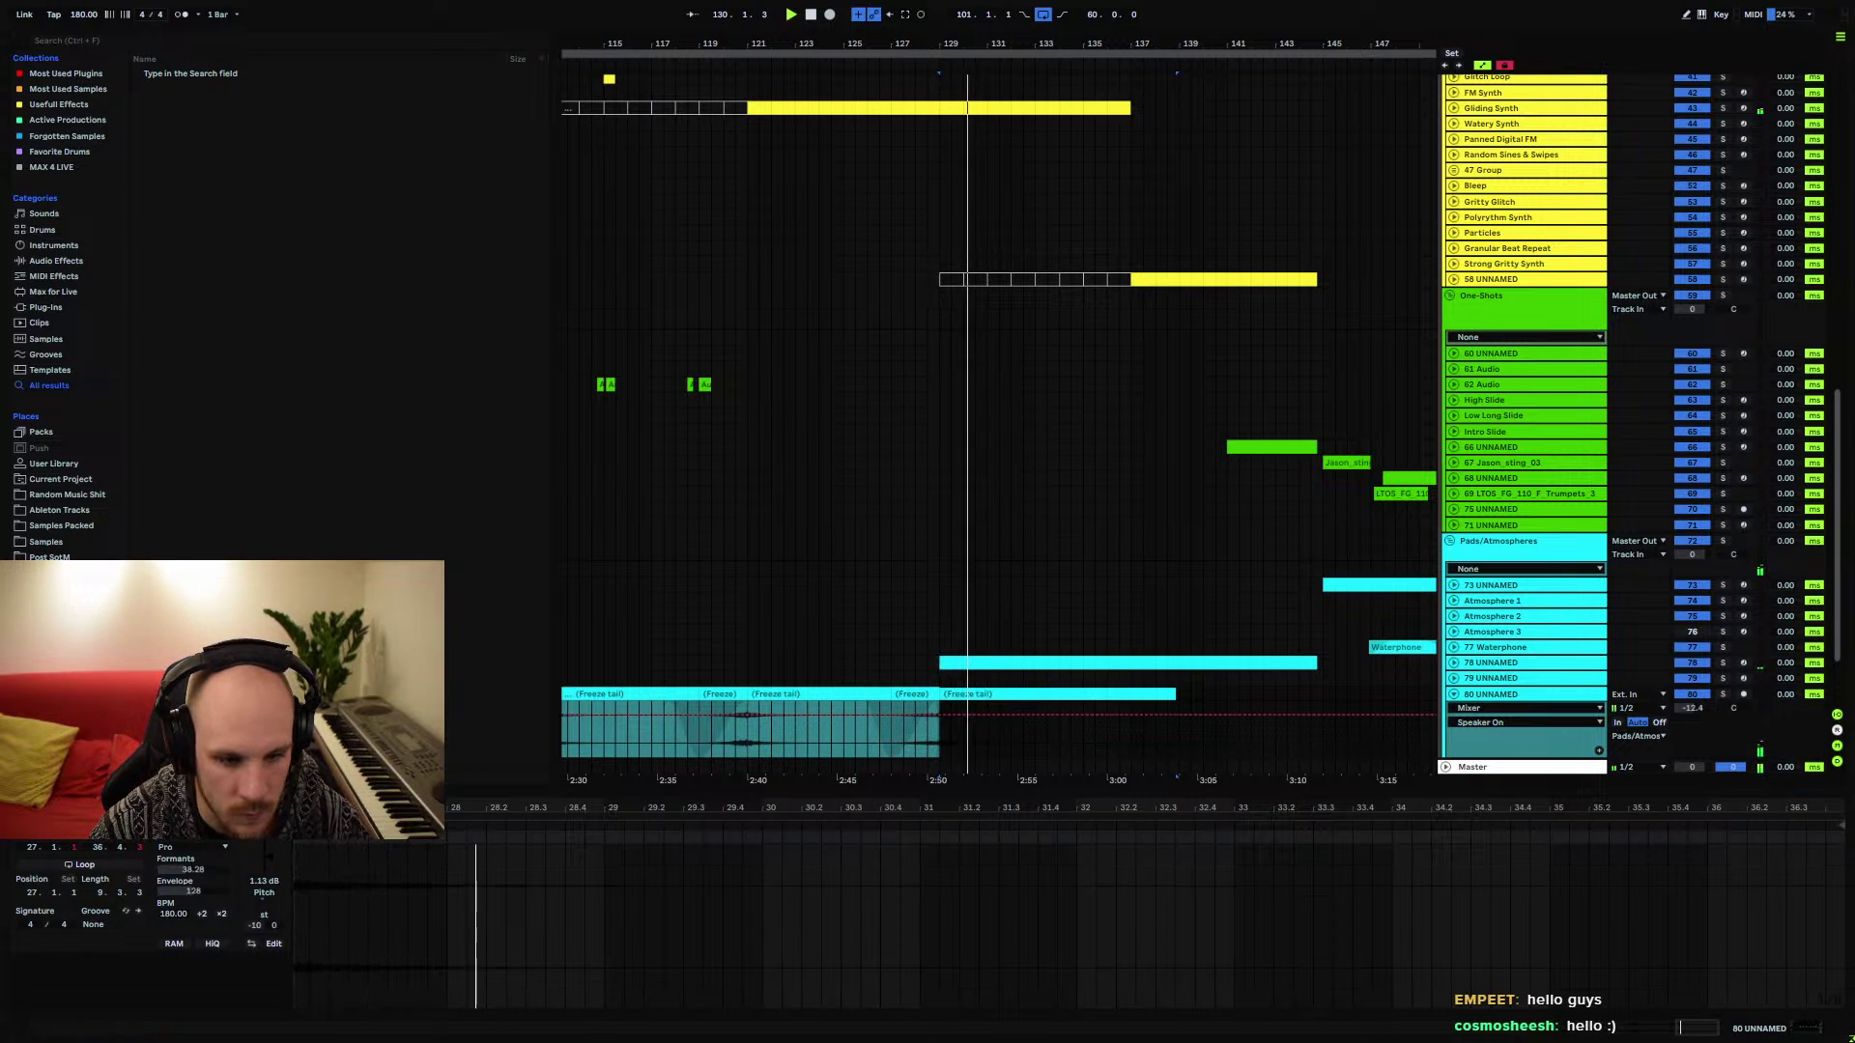
pyautogui.click(931, 740)
pyautogui.press('space')
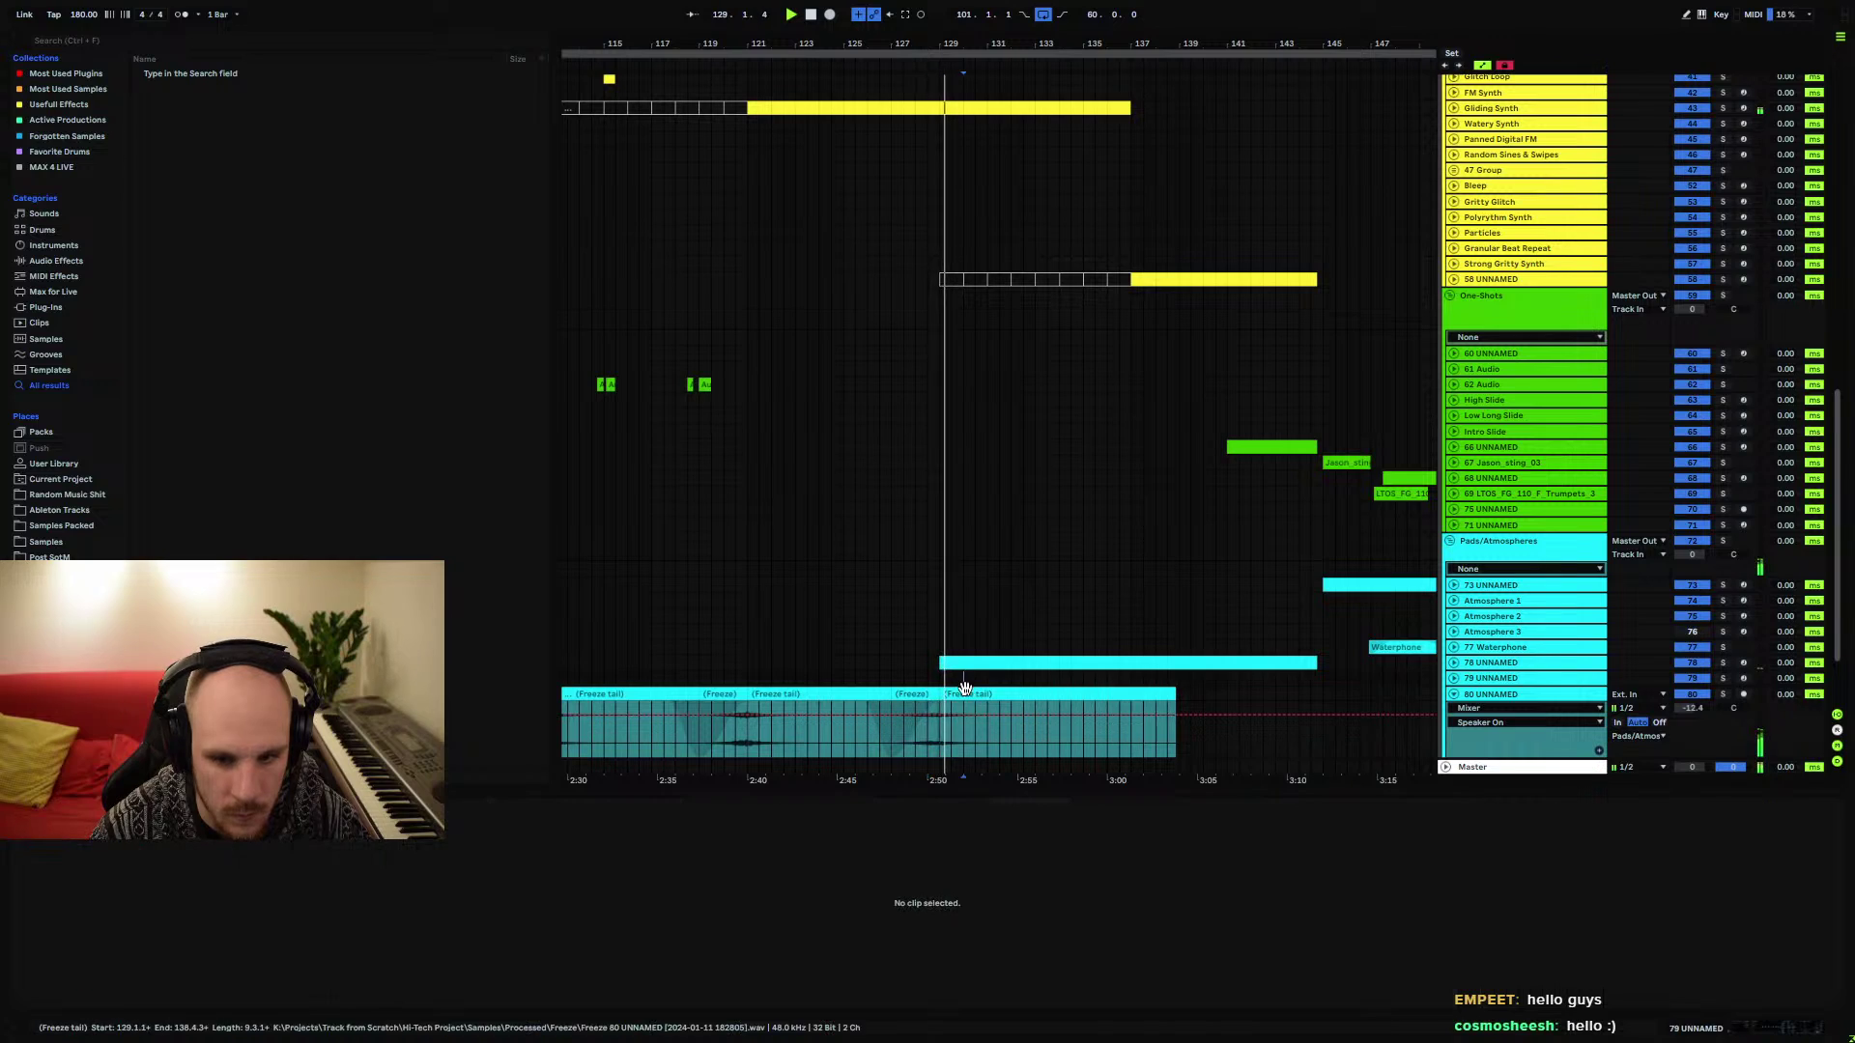
pyautogui.hotkey('ctrl', 'e')
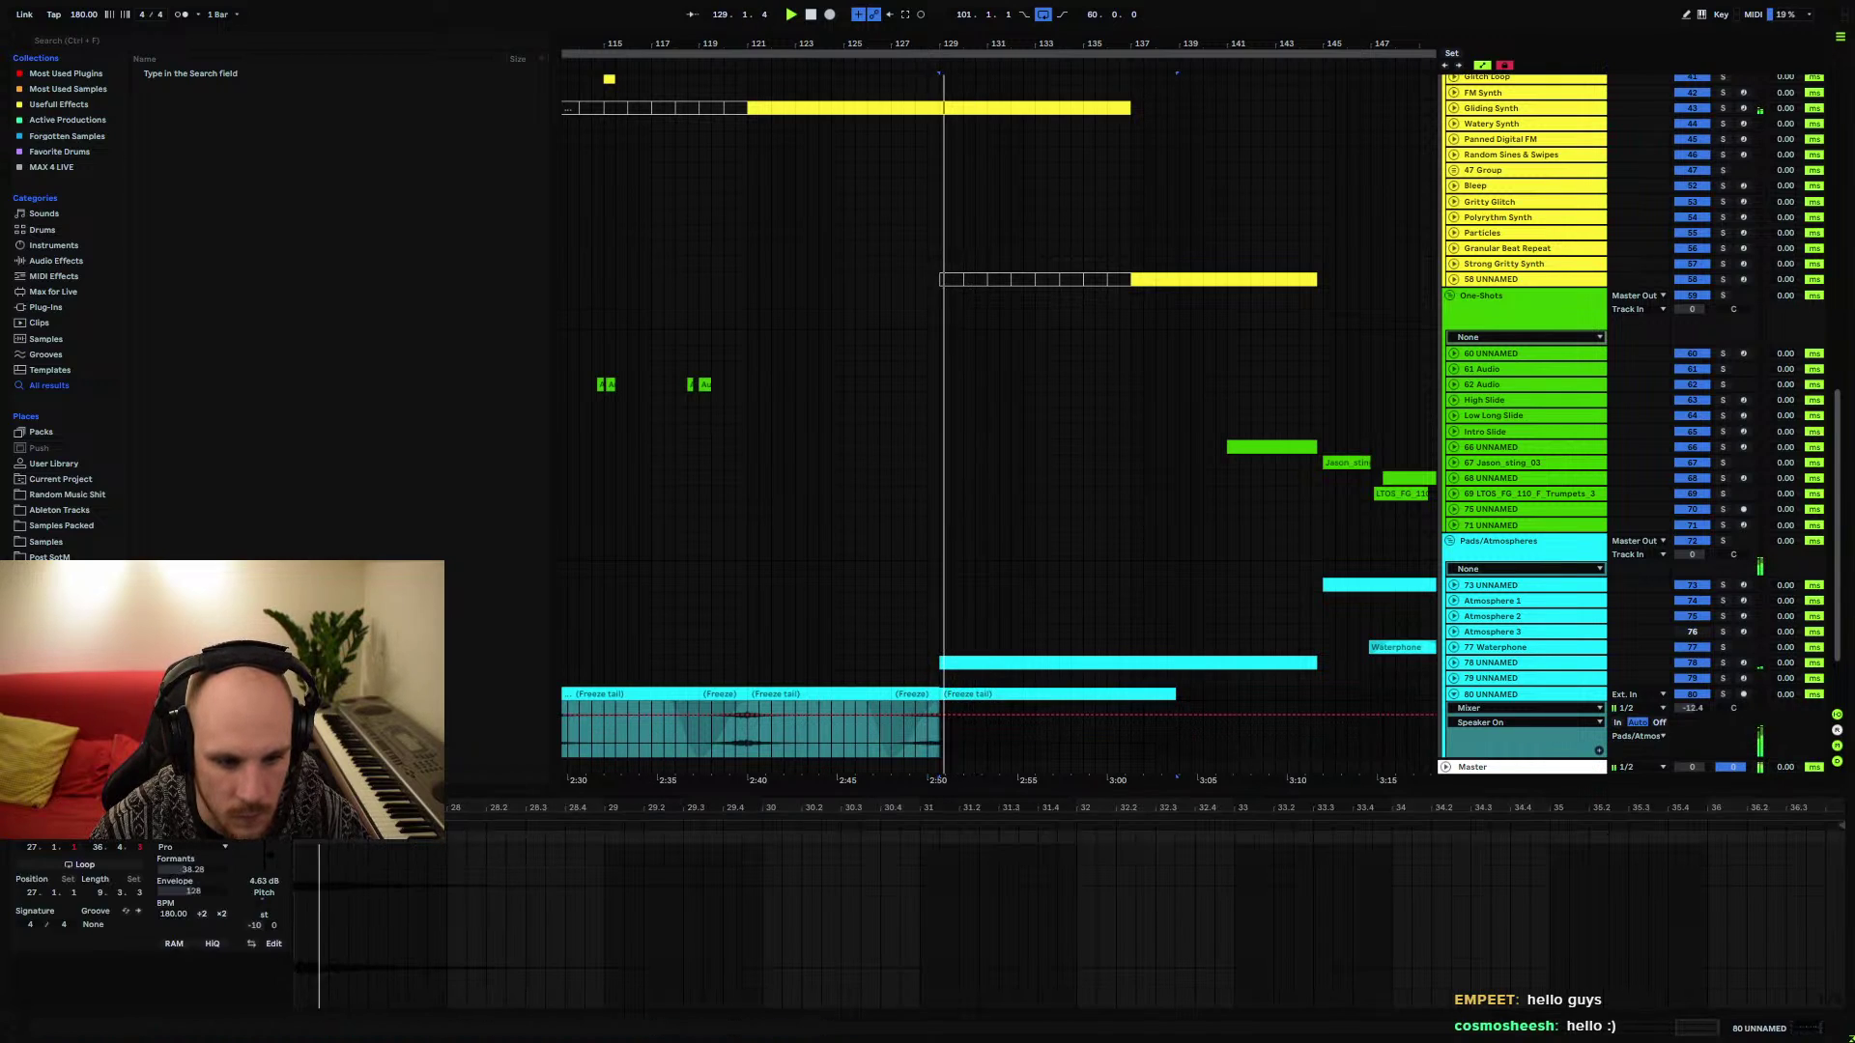
pyautogui.hotkey('ctrl', 'z')
pyautogui.click(910, 777)
pyautogui.click(1453, 695)
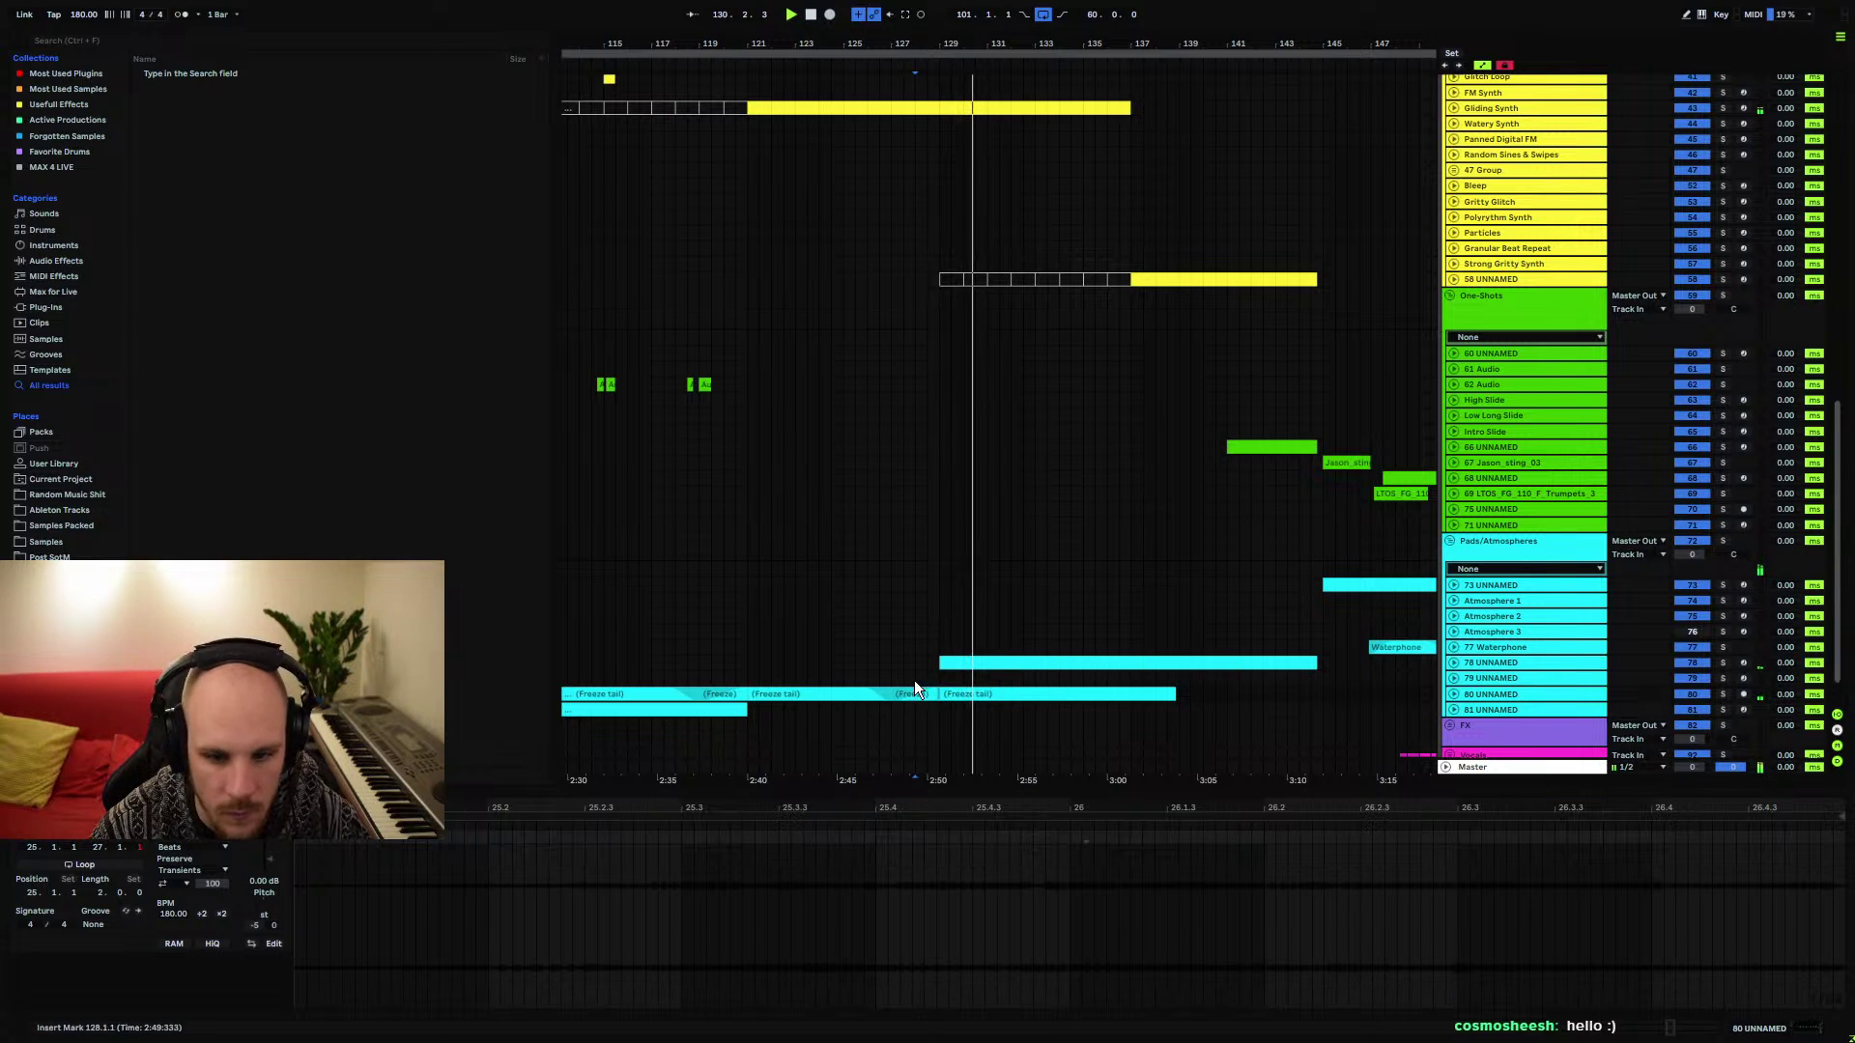
# Fold the One-Shots, Synths/Sequences and Pads/Atmospheres groups while the arrangement plays on
pyautogui.click(828, 681)
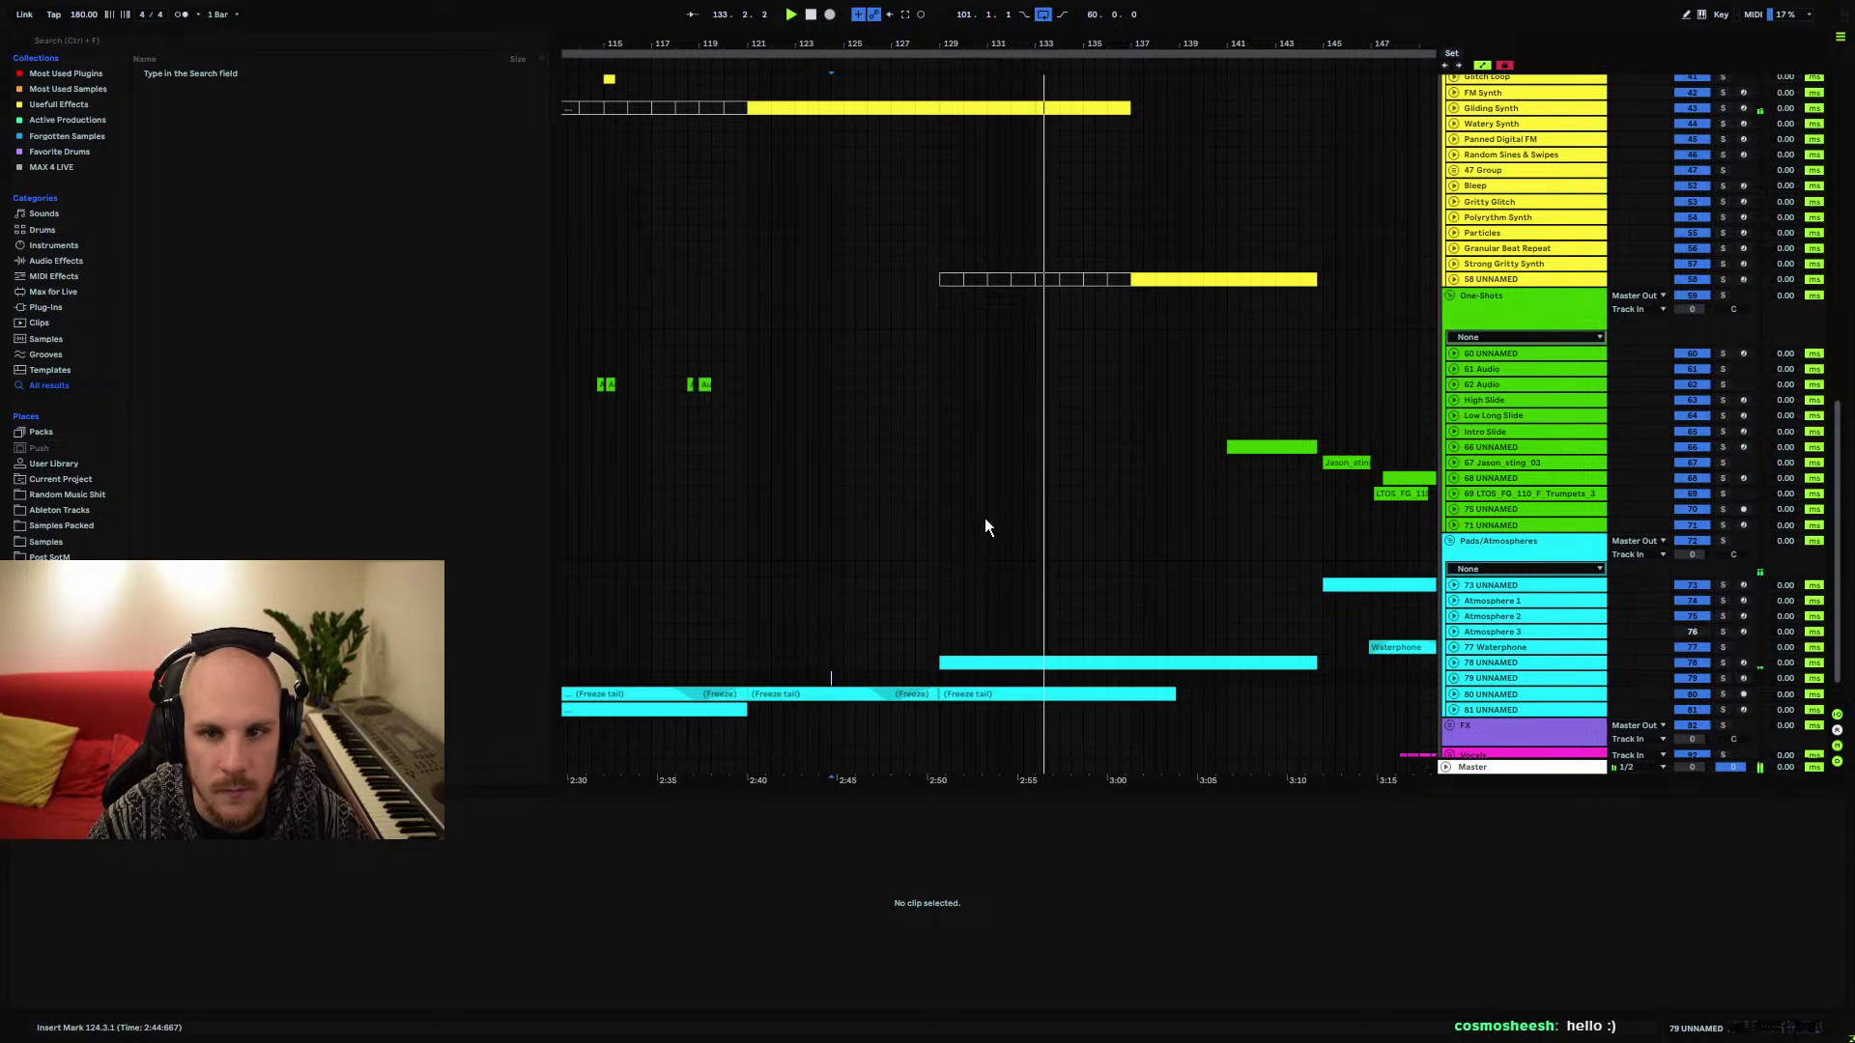
pyautogui.scroll(5, 983, 518)
pyautogui.scroll(-8, 976, 526)
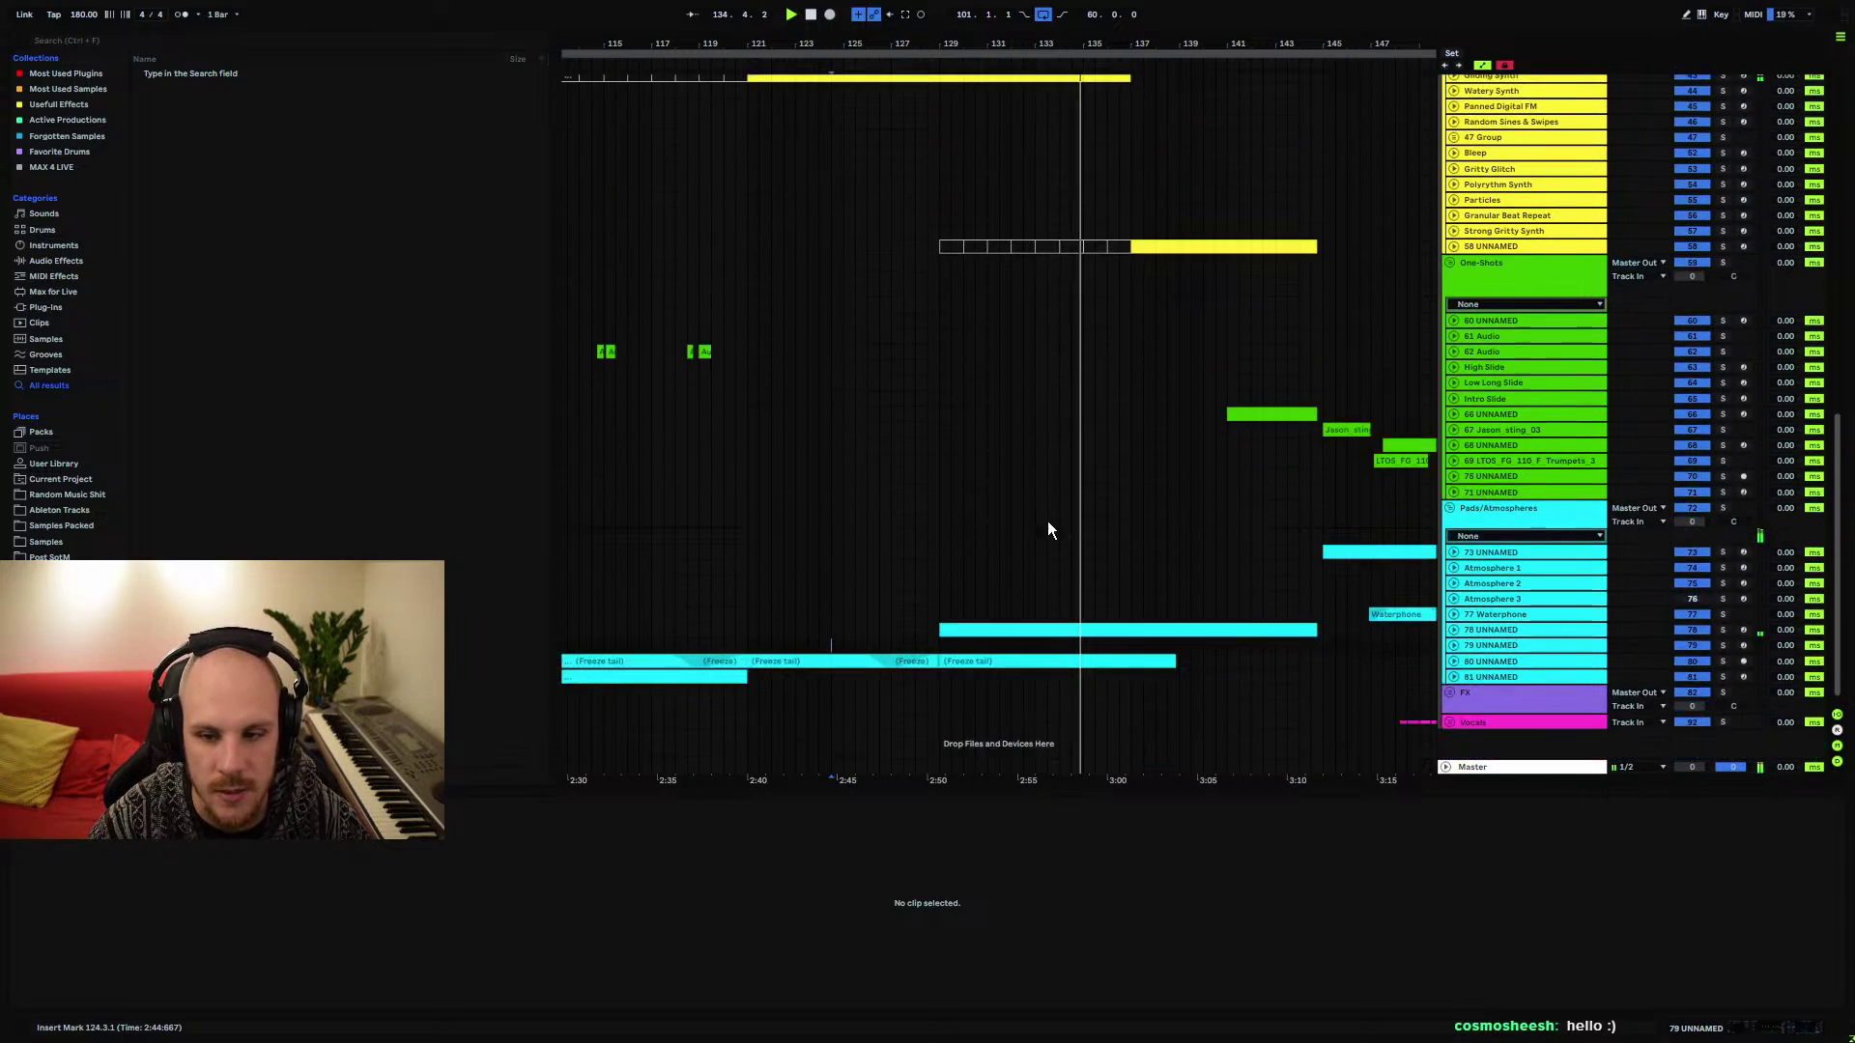
pyautogui.click(1450, 263)
pyautogui.scroll(5, 1121, 498)
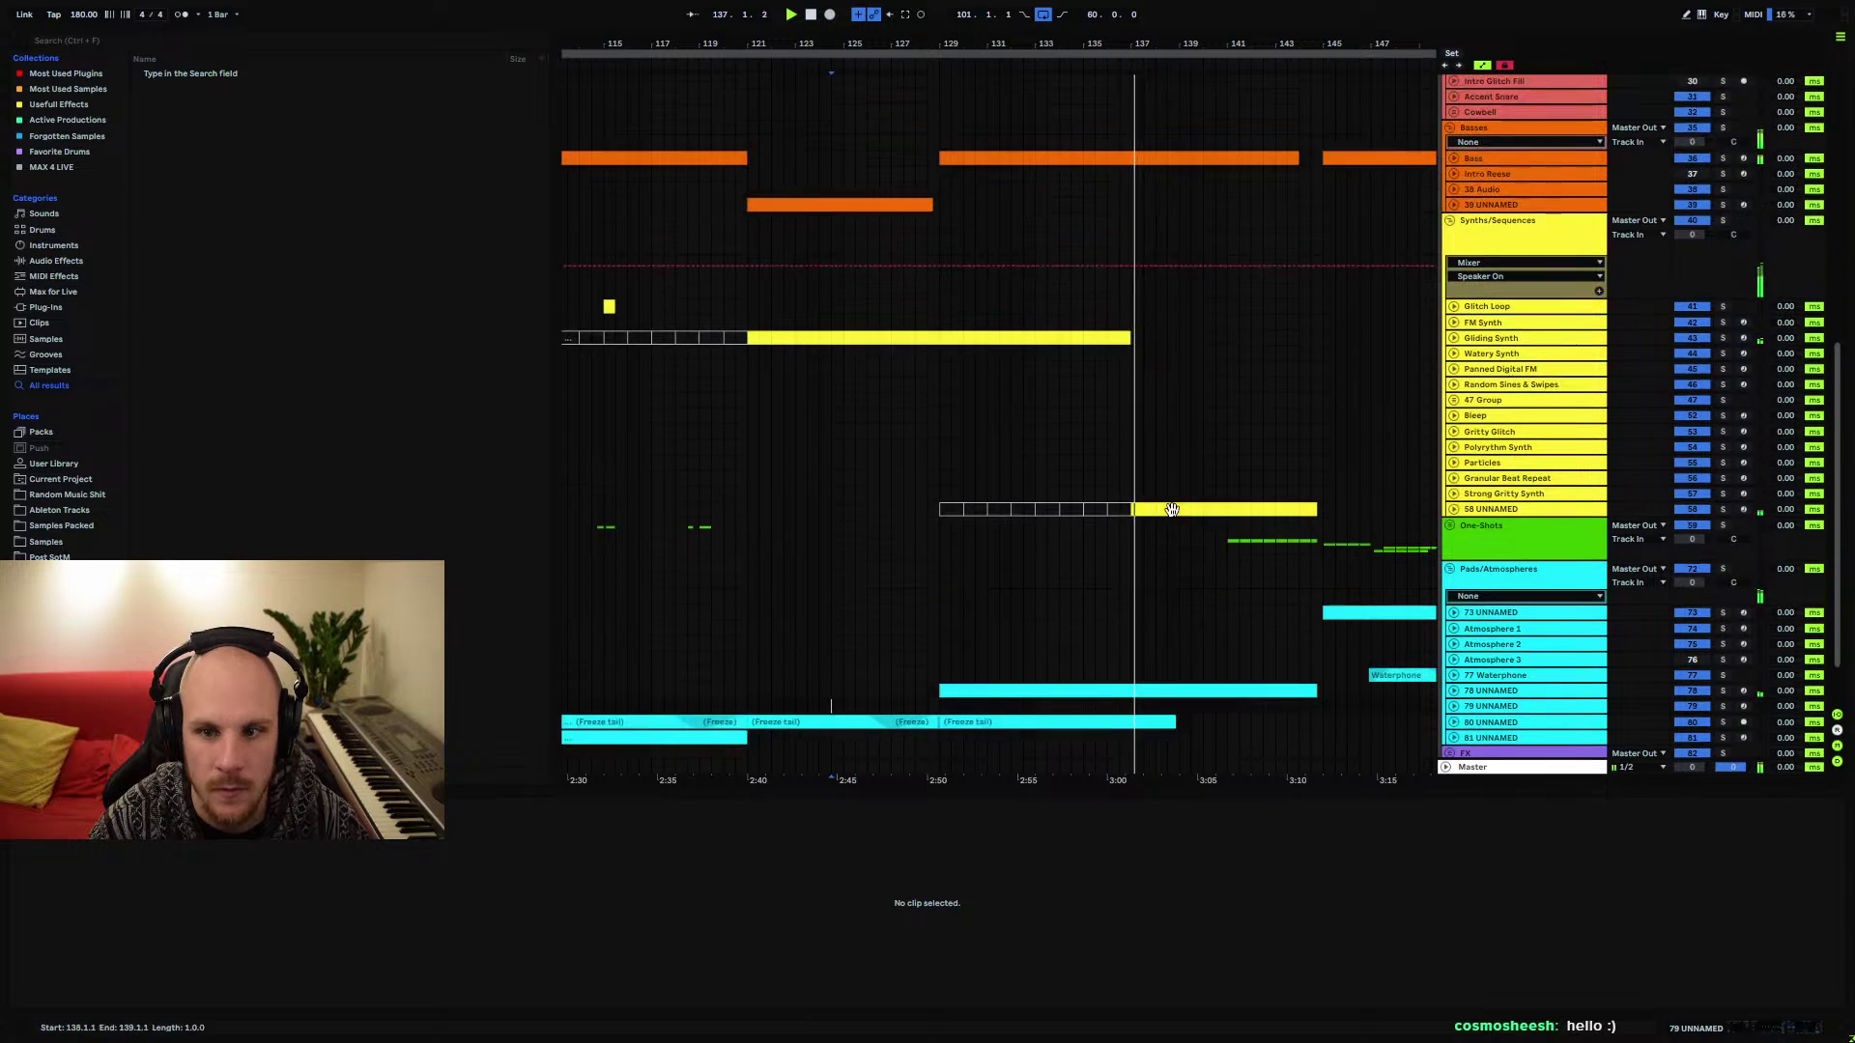
pyautogui.click(1450, 221)
pyautogui.click(1450, 307)
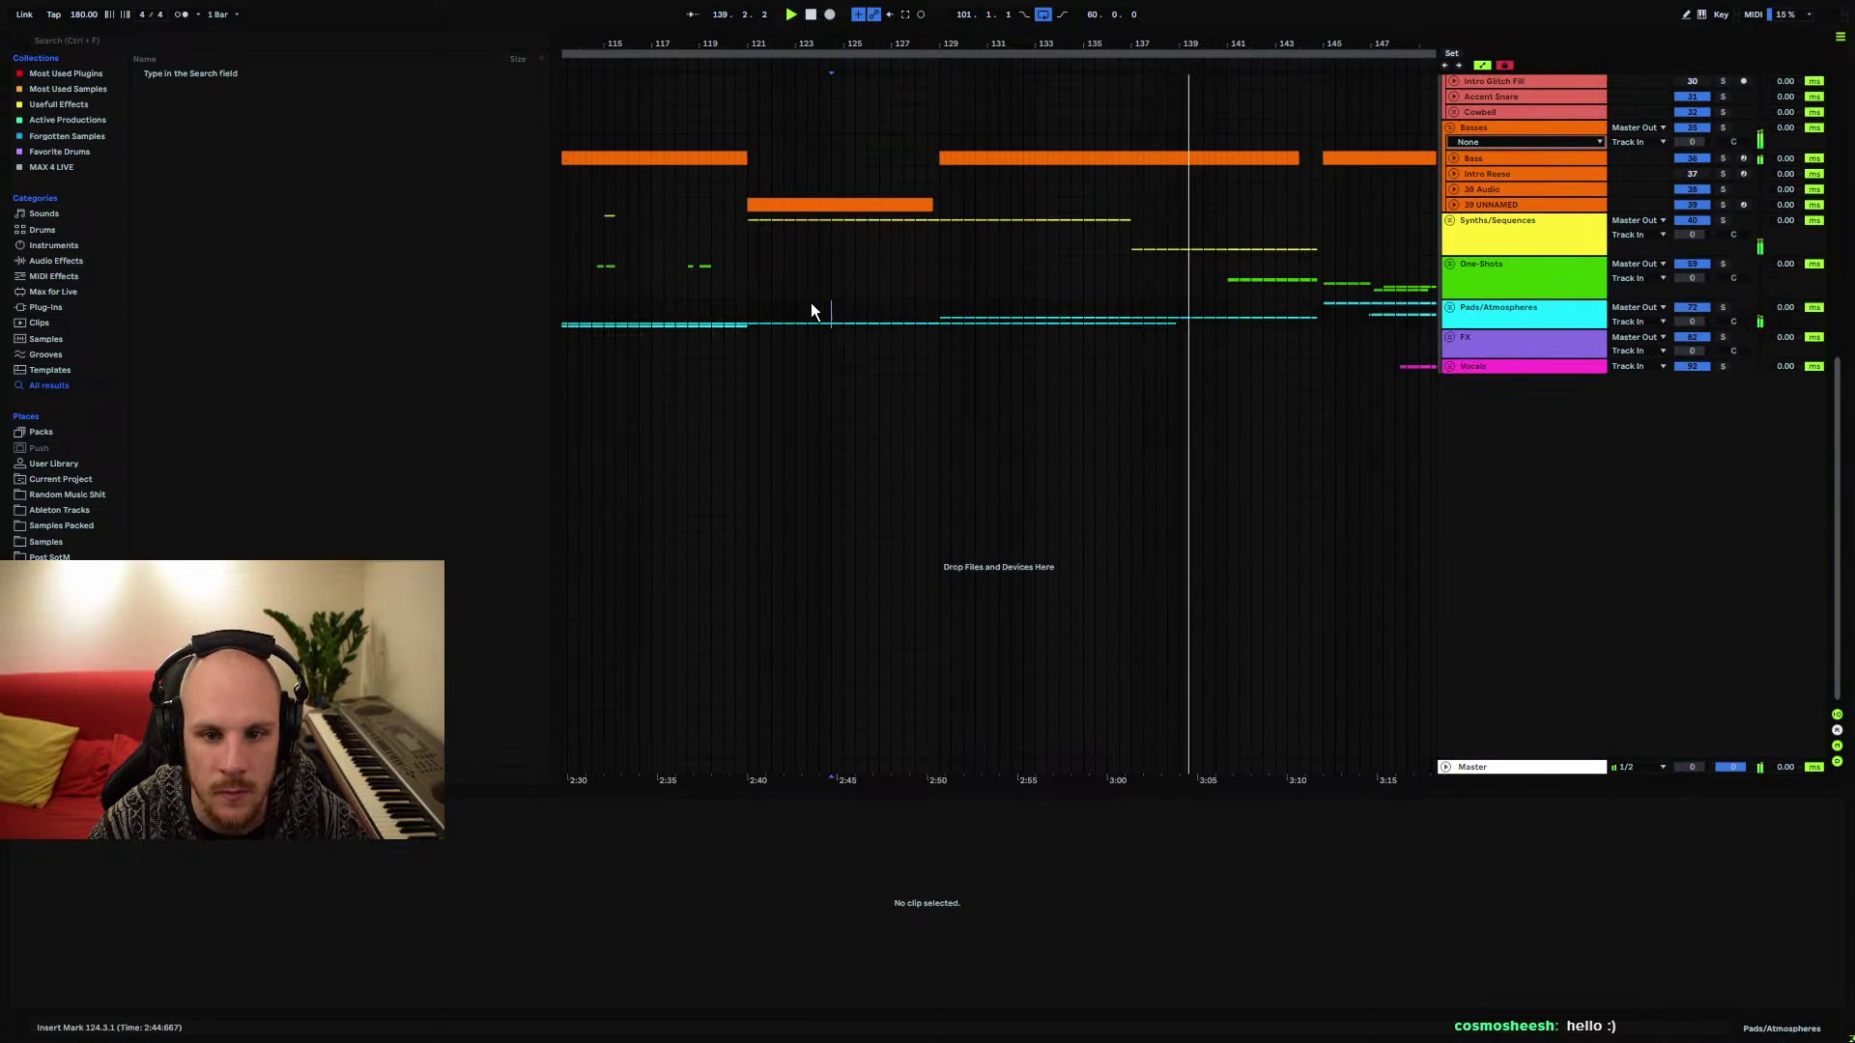
# Listen to the transition into the section at 121.1.1, playing from 121.1.1 and from 117.1.1
pyautogui.click(747, 310)
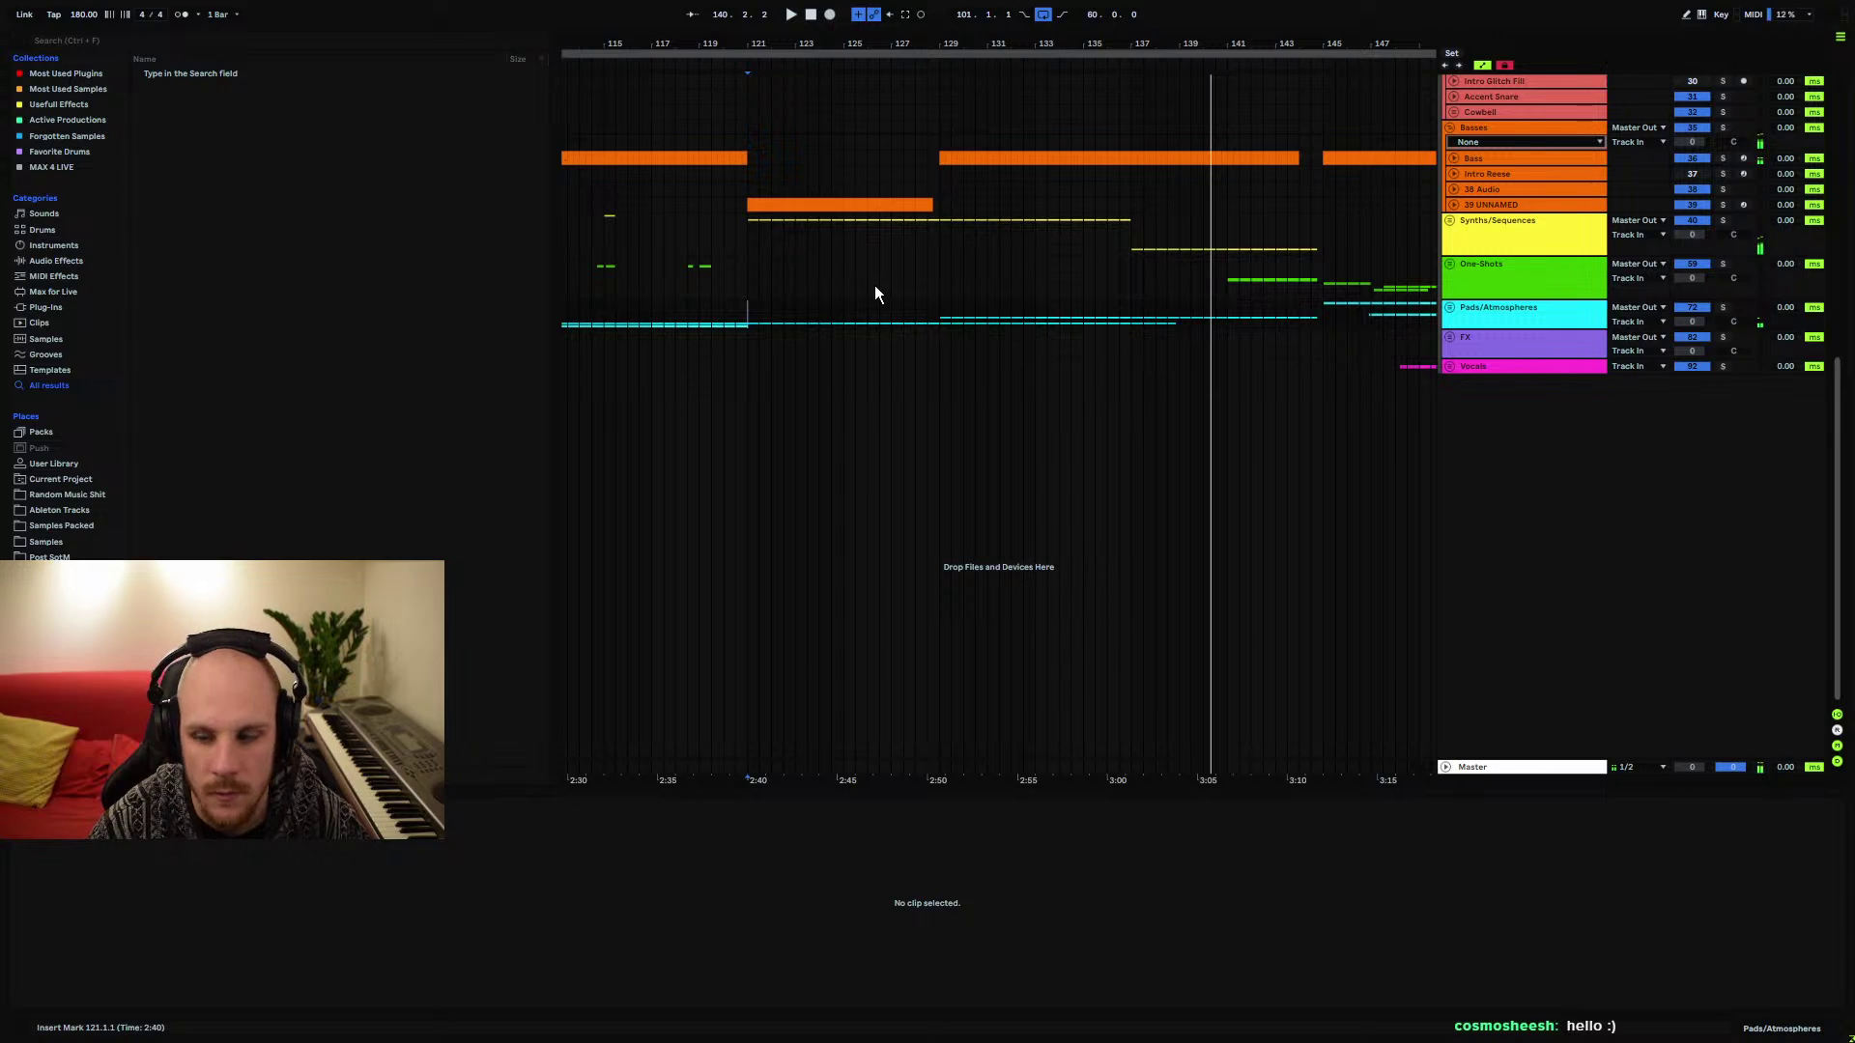
pyautogui.press('space')
pyautogui.press('space')
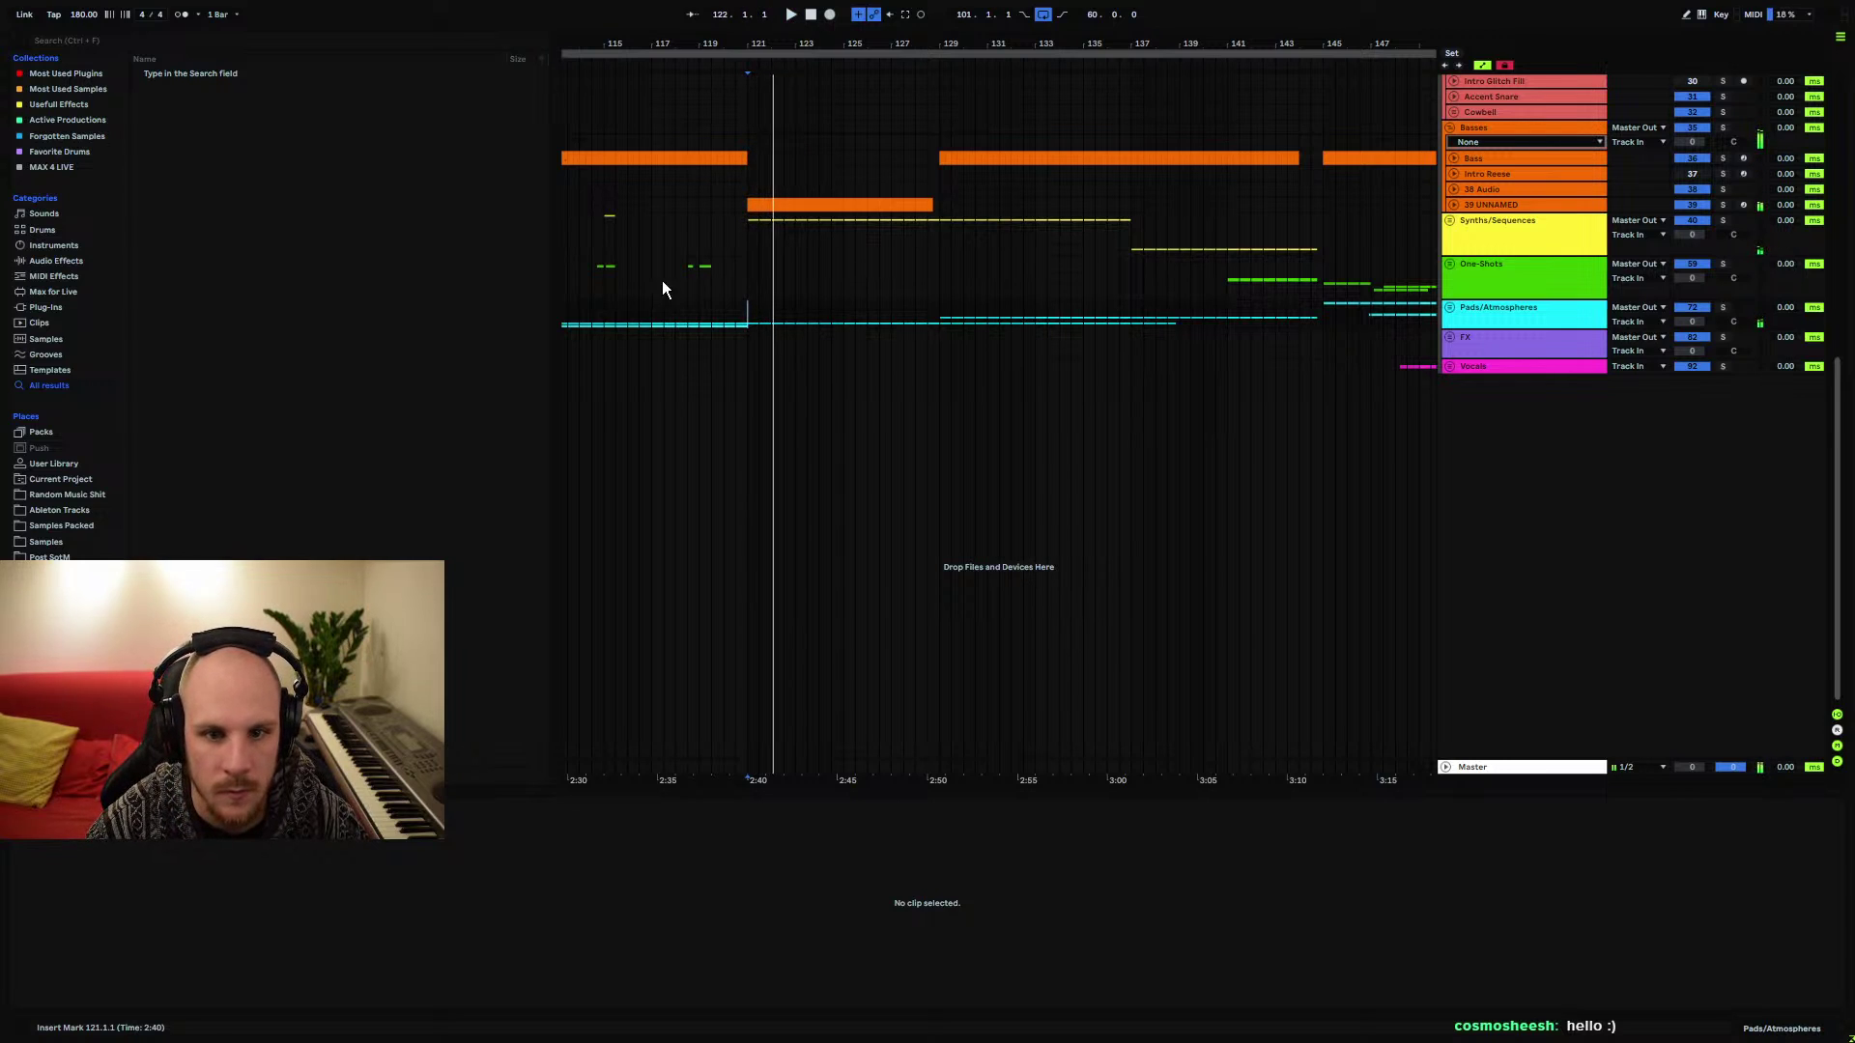
pyautogui.click(651, 278)
pyautogui.press('space')
pyautogui.press('space')
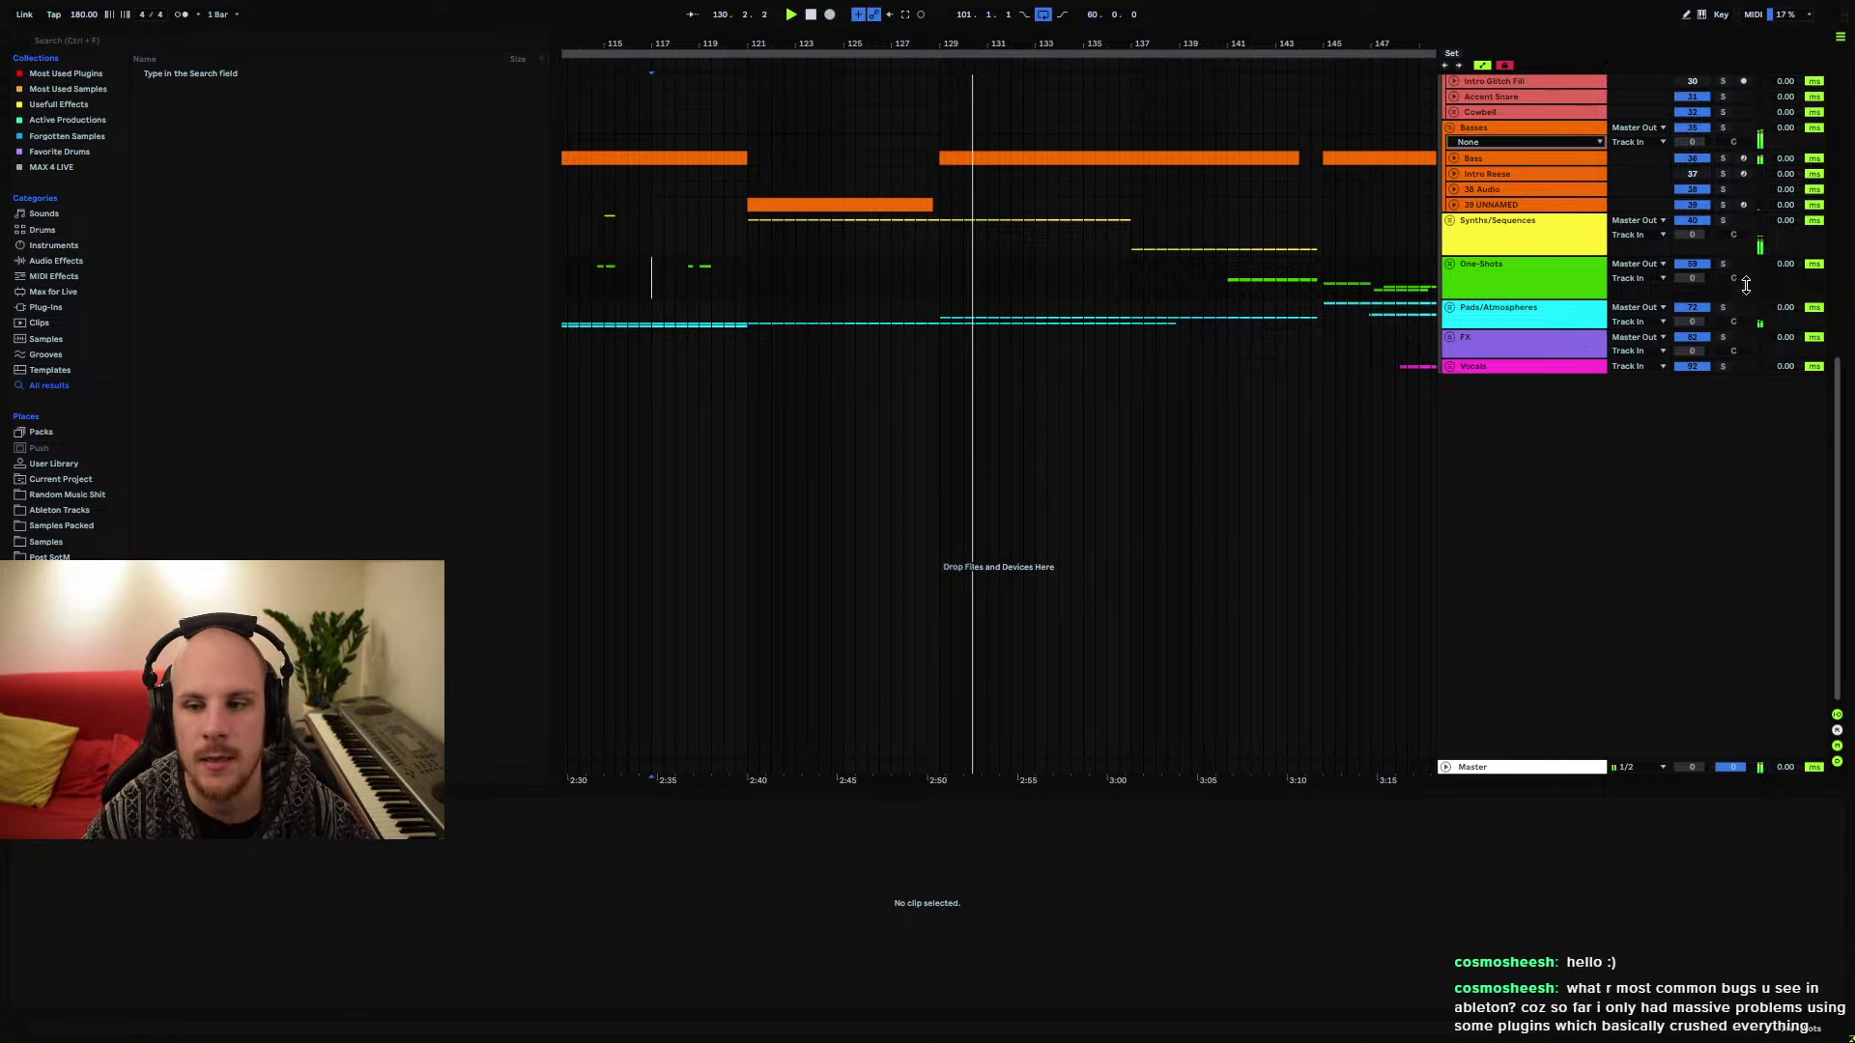
# Unfold the One-Shots group and place the insert marker at 137.1.1
pyautogui.click(1450, 263)
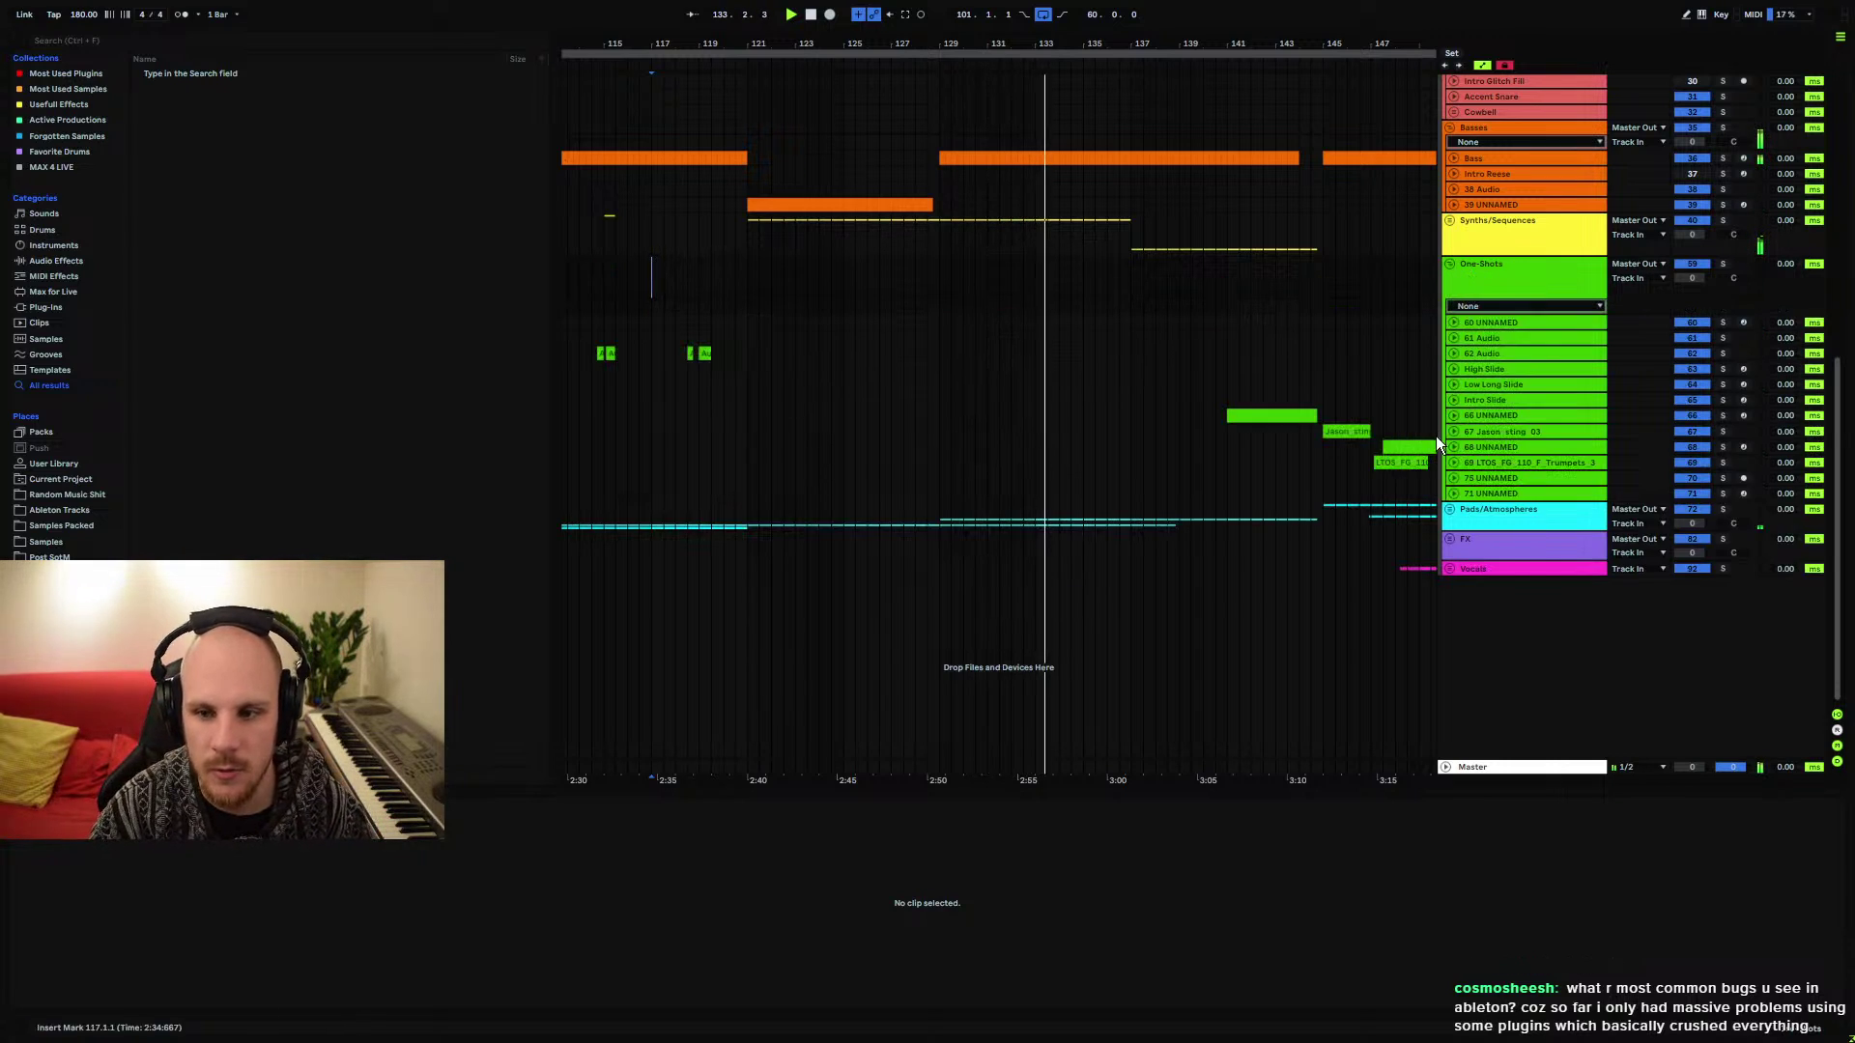
pyautogui.rightClick(1486, 418)
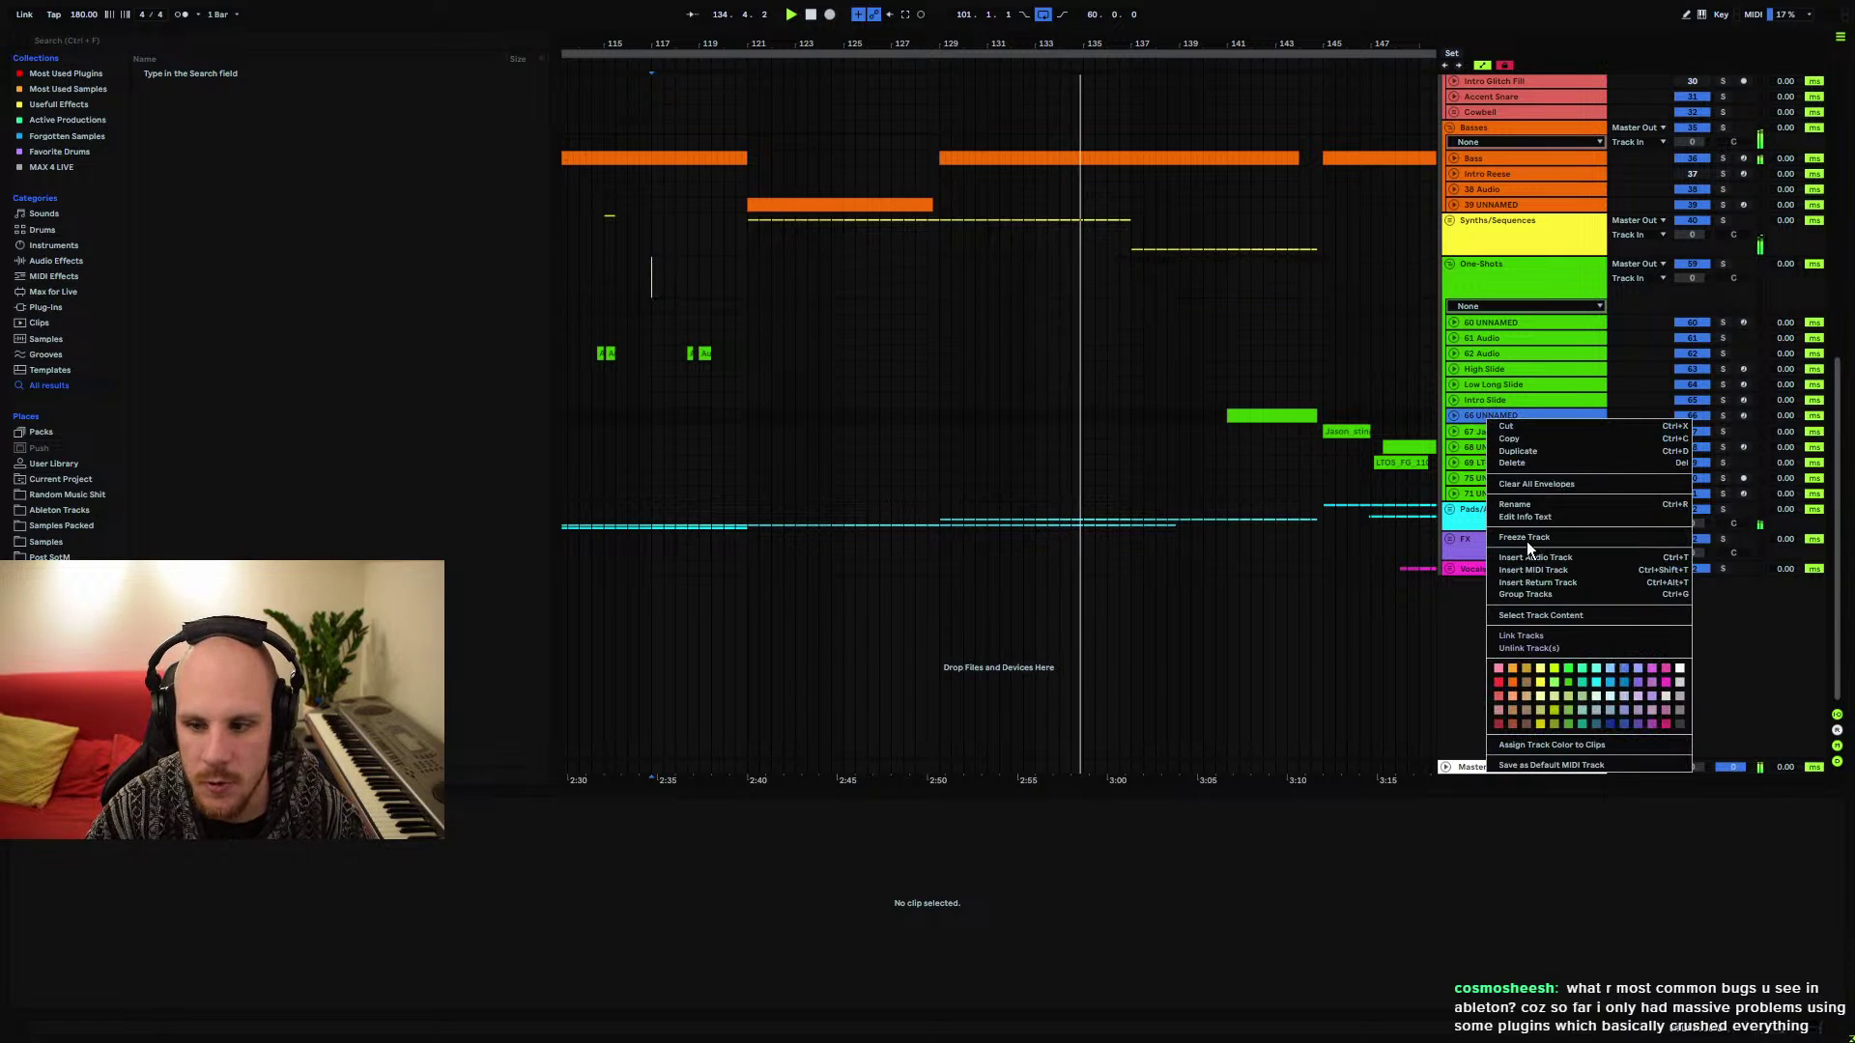
pyautogui.click(1469, 259)
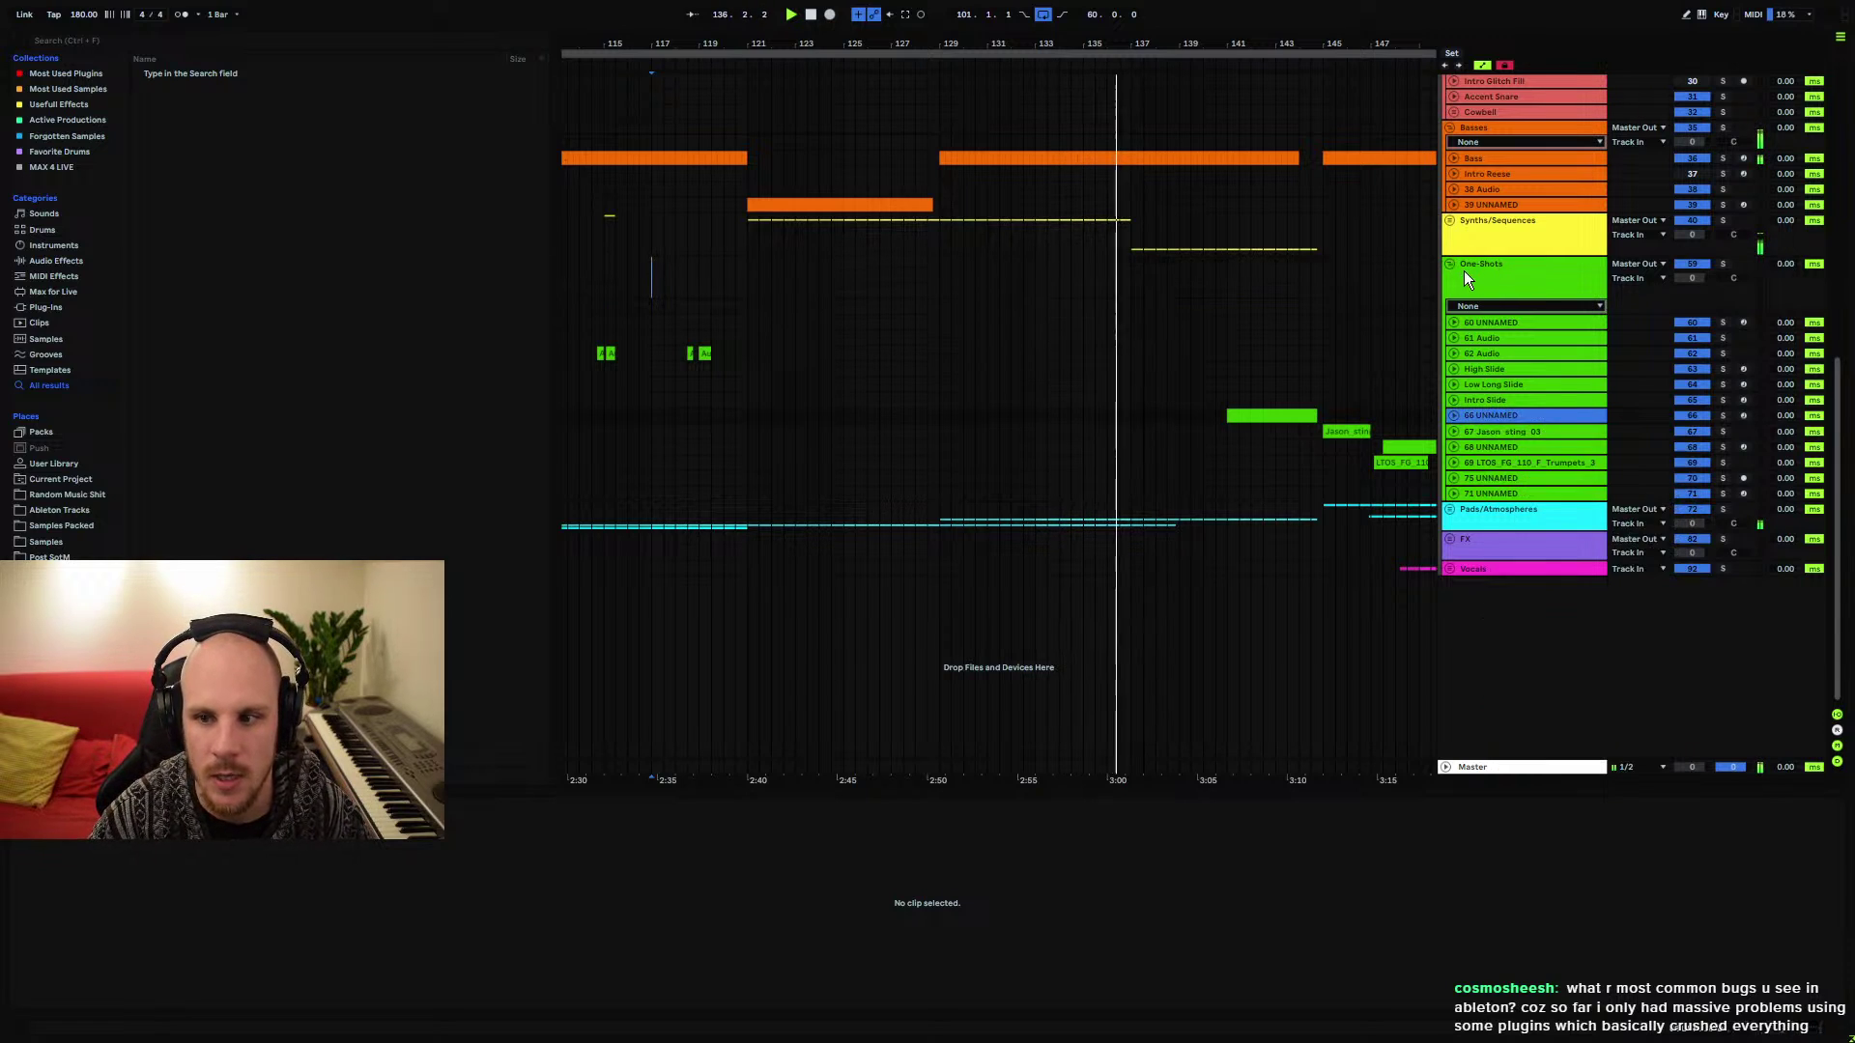
pyautogui.click(1464, 276)
pyautogui.scroll(-2, 1063, 174)
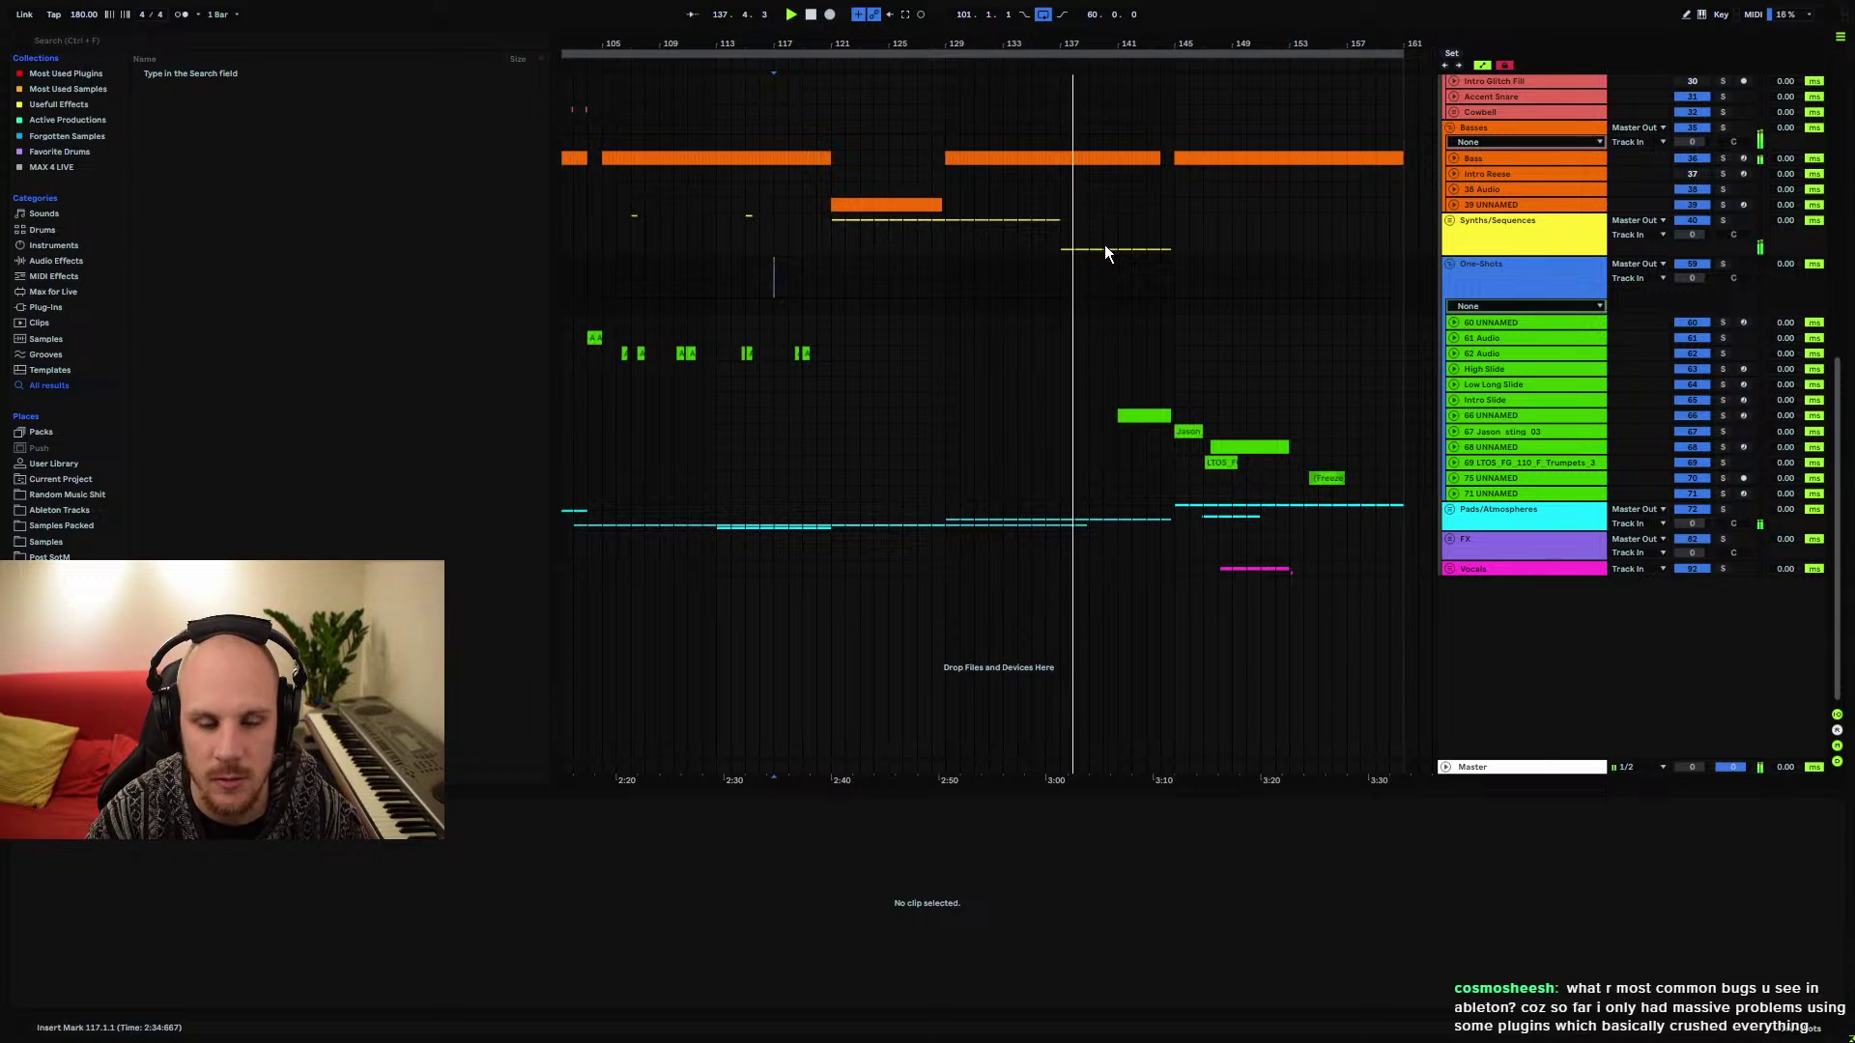
pyautogui.click(1066, 248)
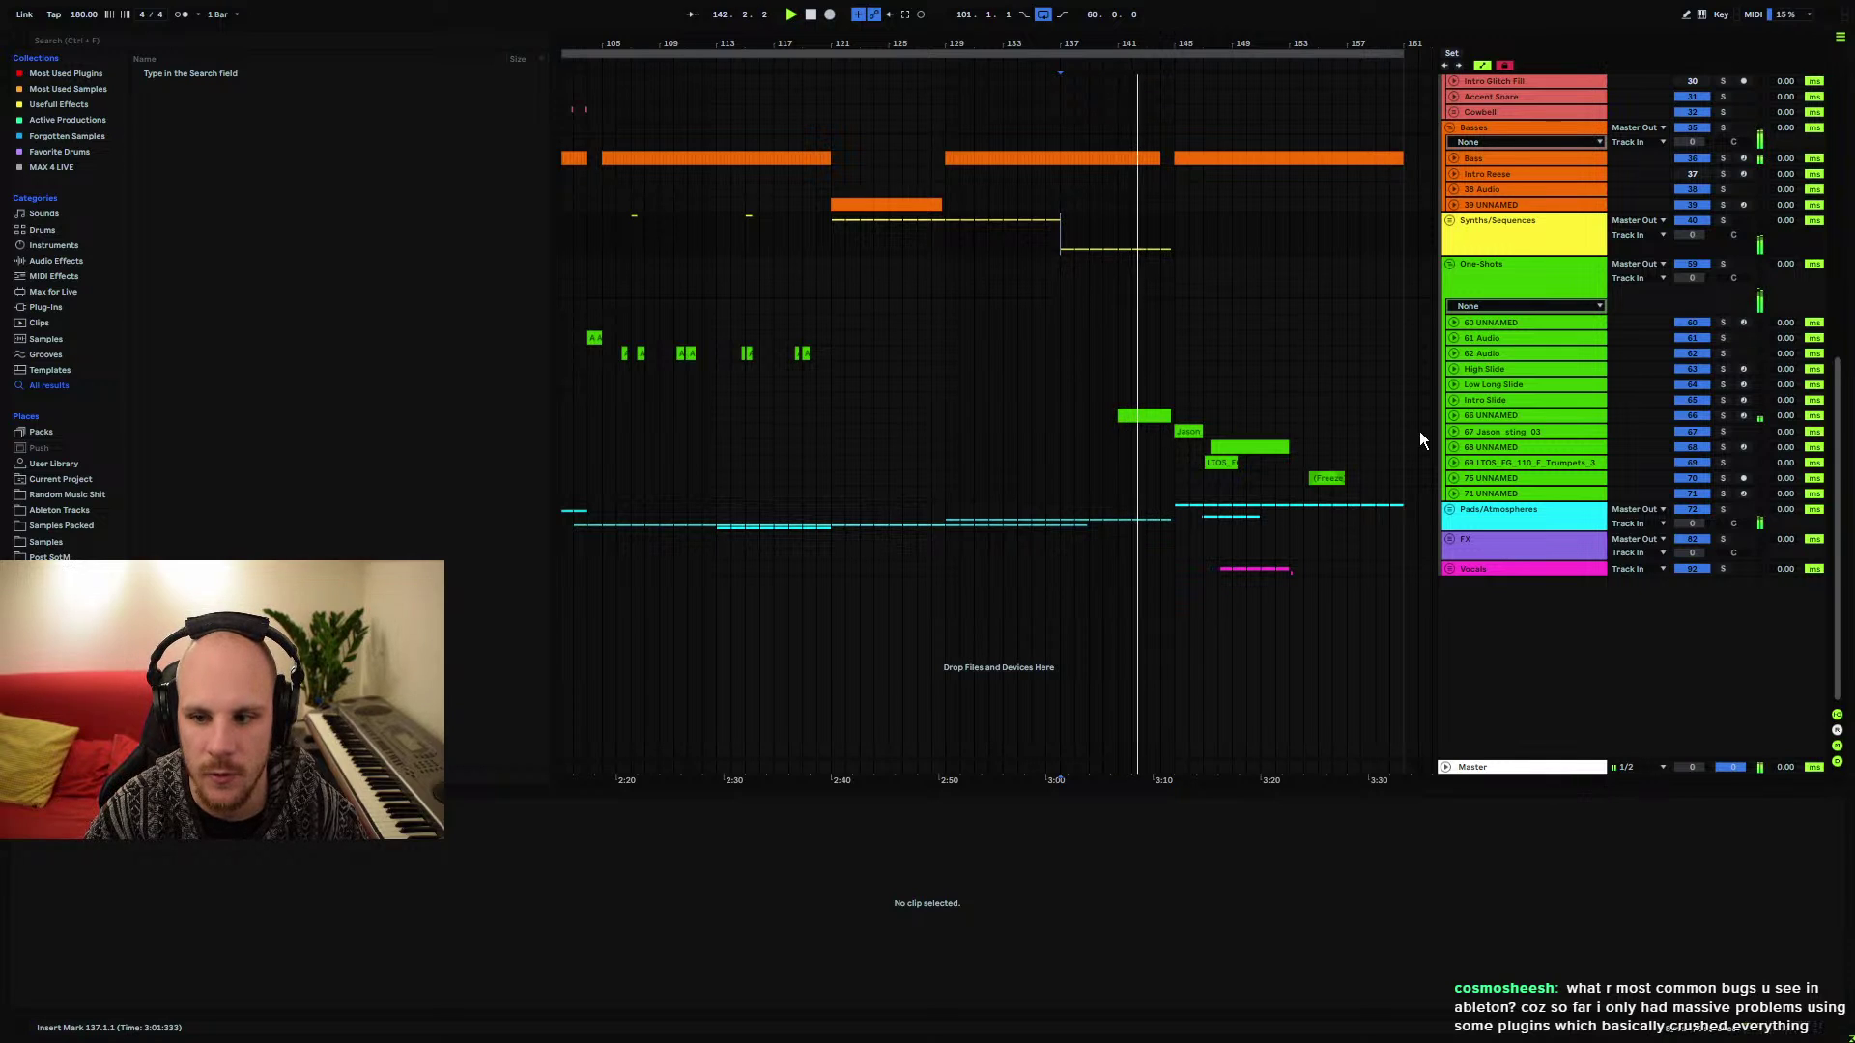
# Expand and solo the 66 UNNAMED one-shot track and play its clip from 141.1.1
pyautogui.click(1464, 417)
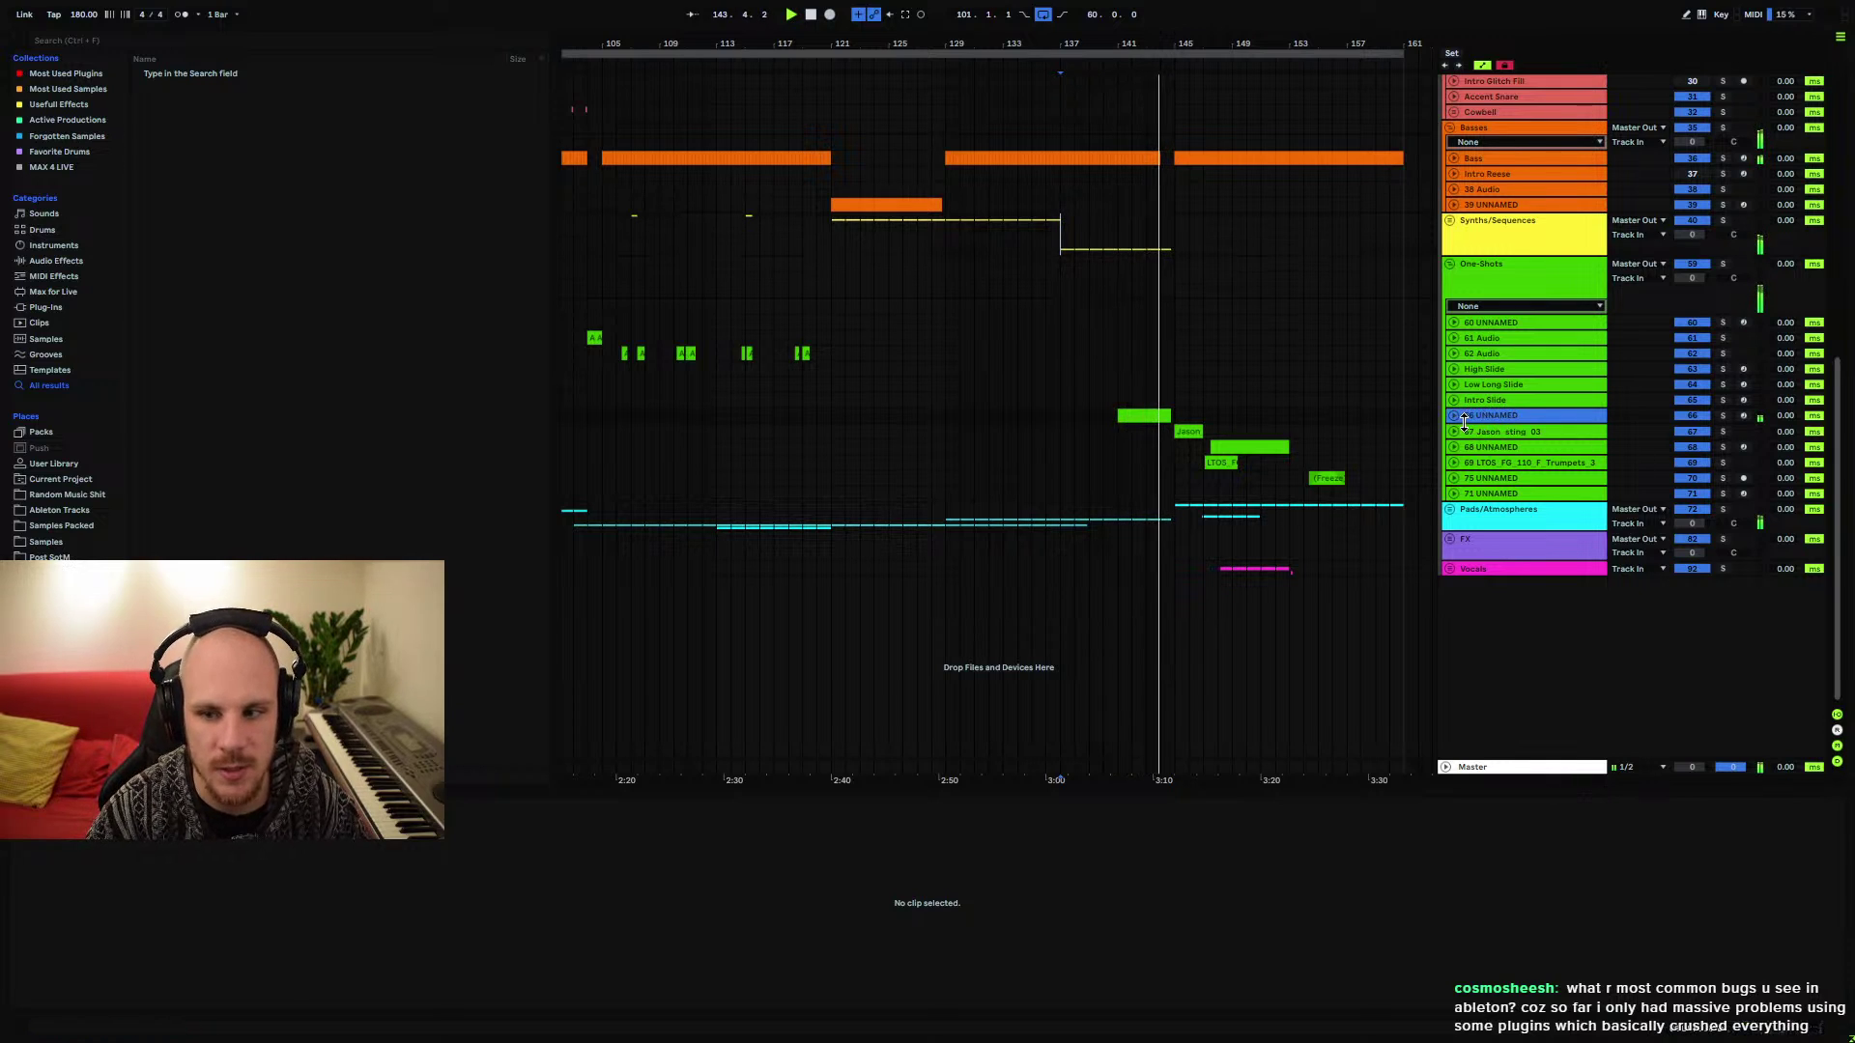
pyautogui.click(1456, 418)
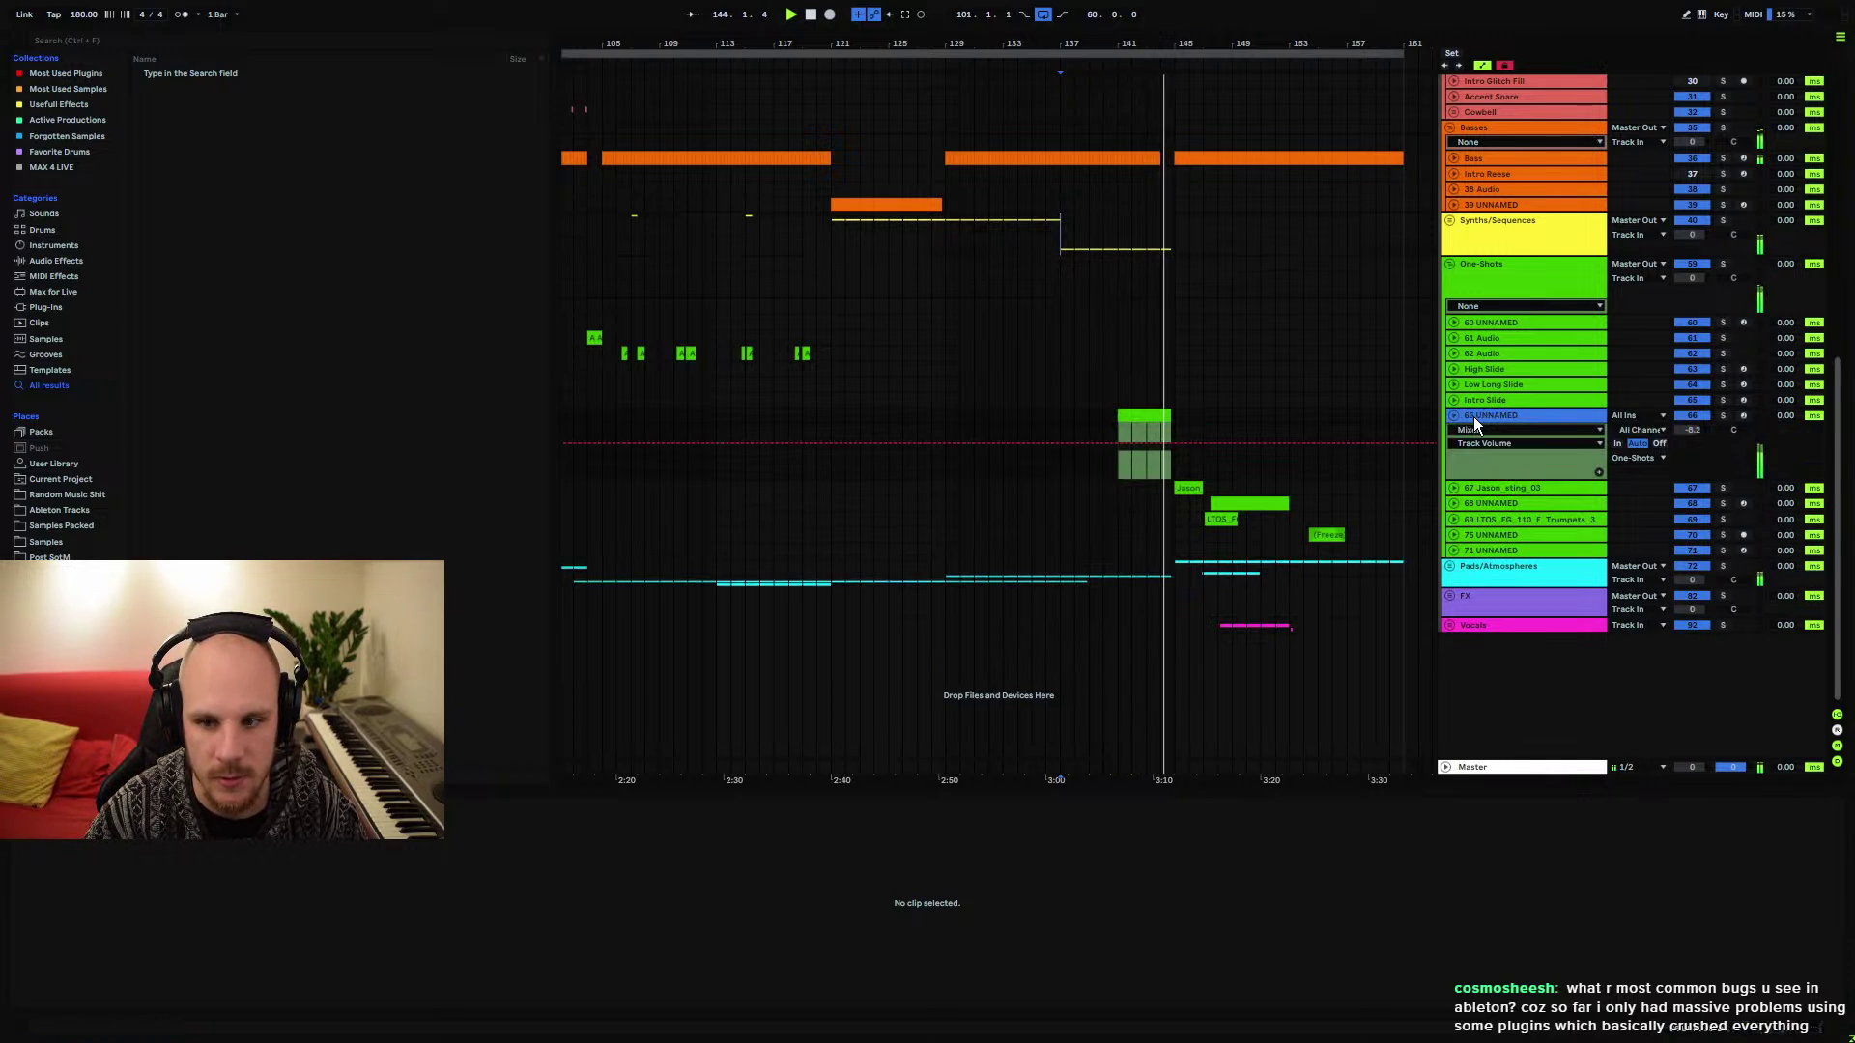
pyautogui.click(1723, 415)
pyautogui.click(1142, 466)
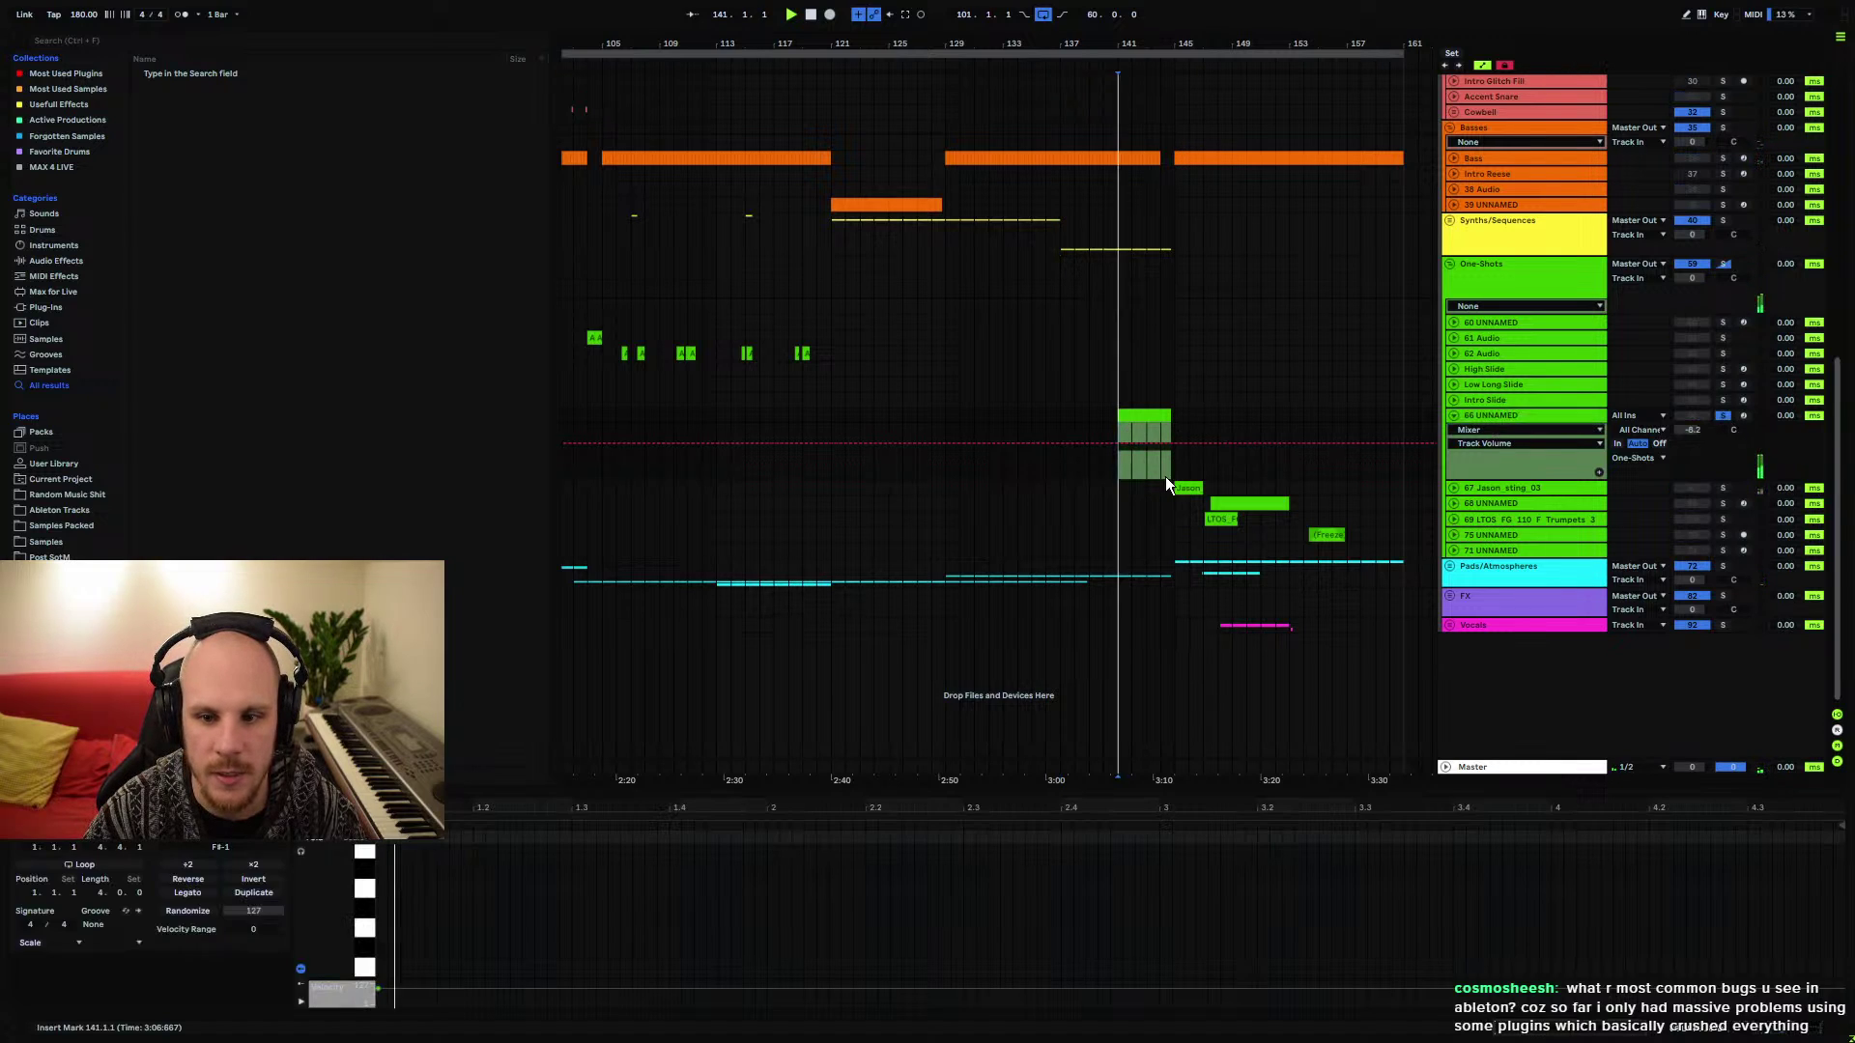
# Freeze and flatten the 66 UNNAMED track to turn its clip at 141.1.1 into audio
pyautogui.rightClick(1498, 415)
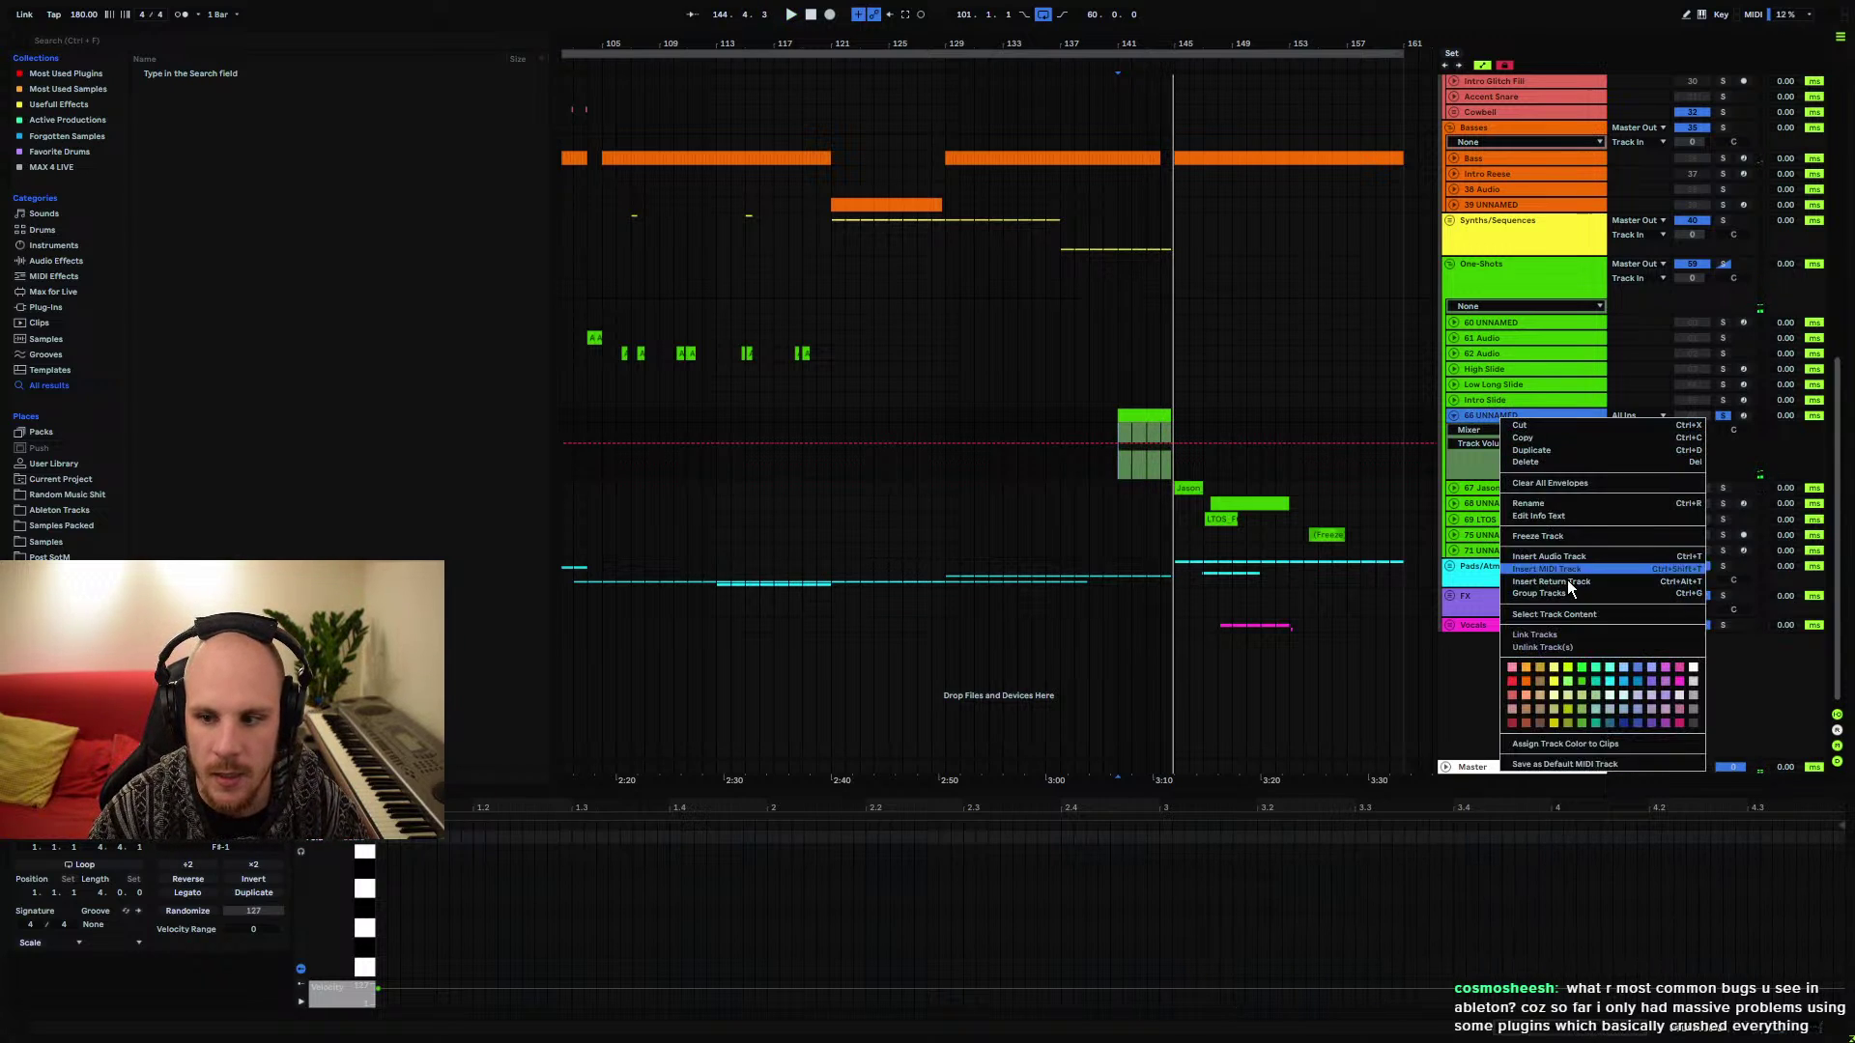
pyautogui.click(1566, 533)
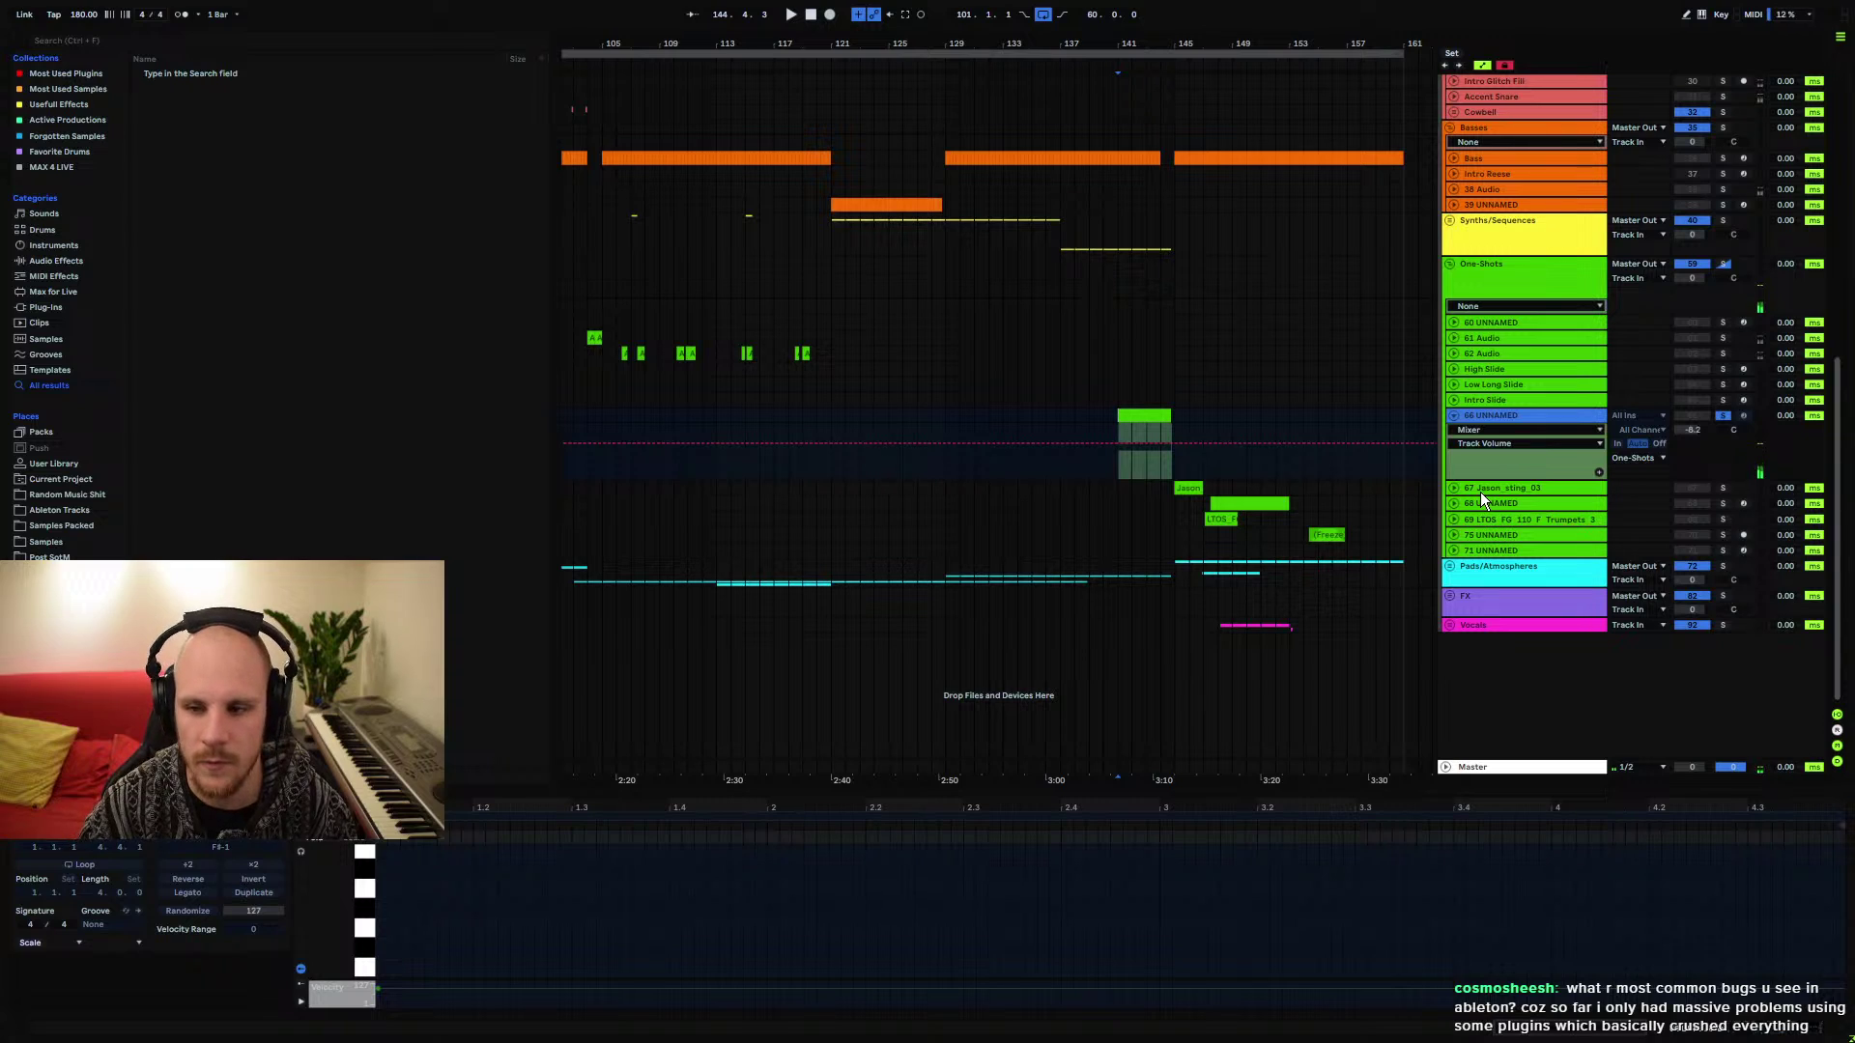
pyautogui.rightClick(1509, 413)
pyautogui.click(1544, 526)
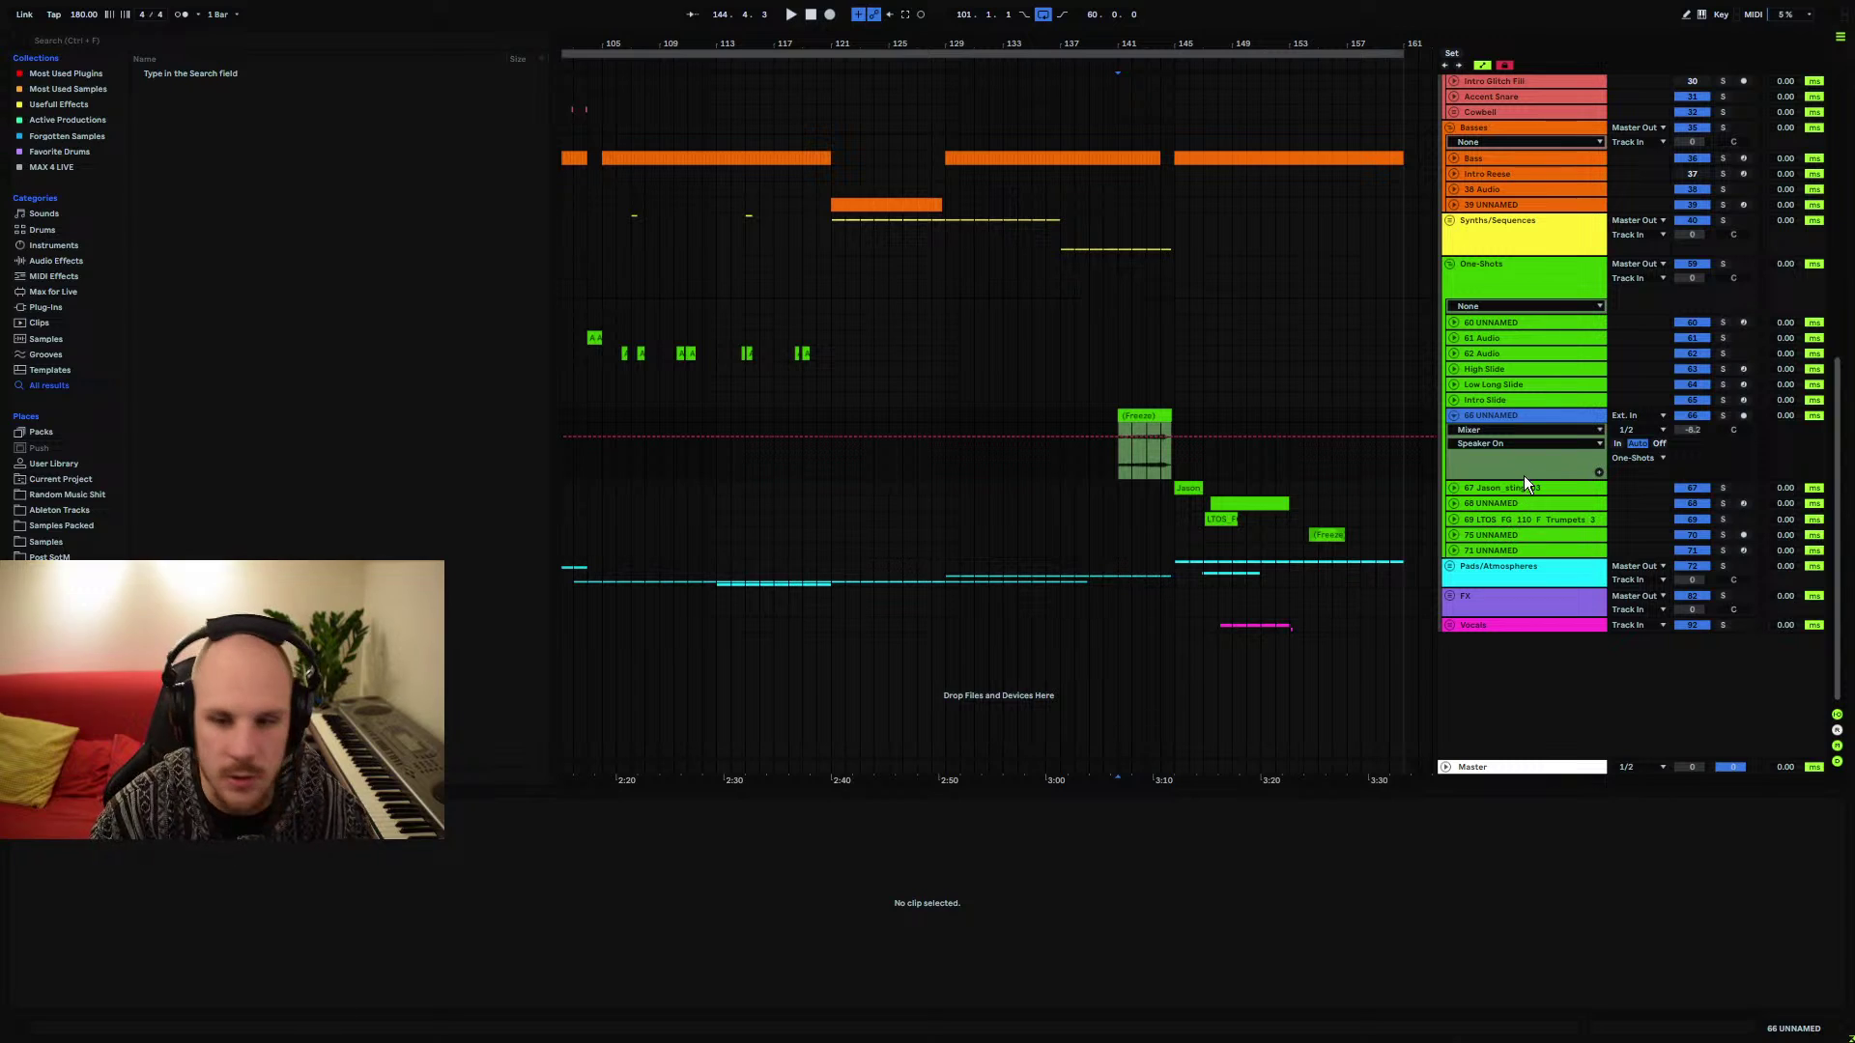
pyautogui.moveTo(1156, 40); pyautogui.dragTo(1157, 125)
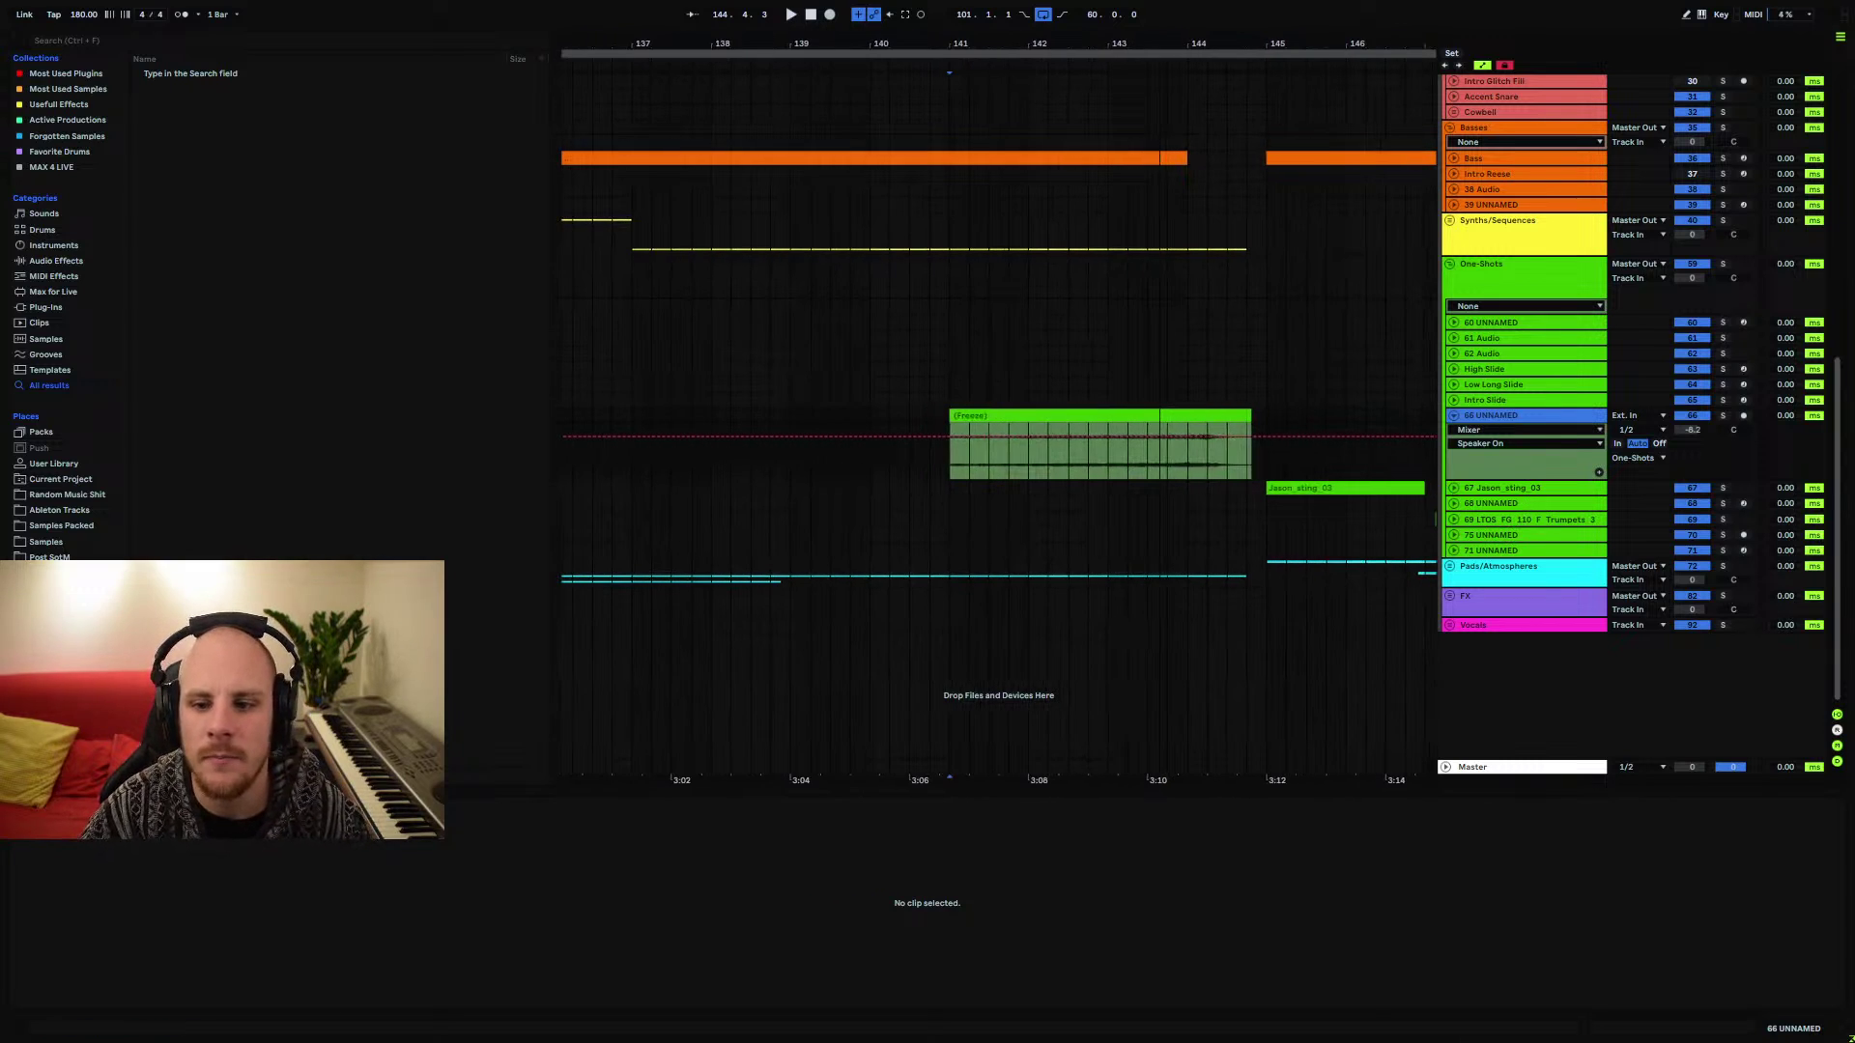
# Remove the freeze tail after 144.4.1, then stretch the flattened 66 UNNAMED clip and trim it to end at 145.1.1
pyautogui.click(1249, 415)
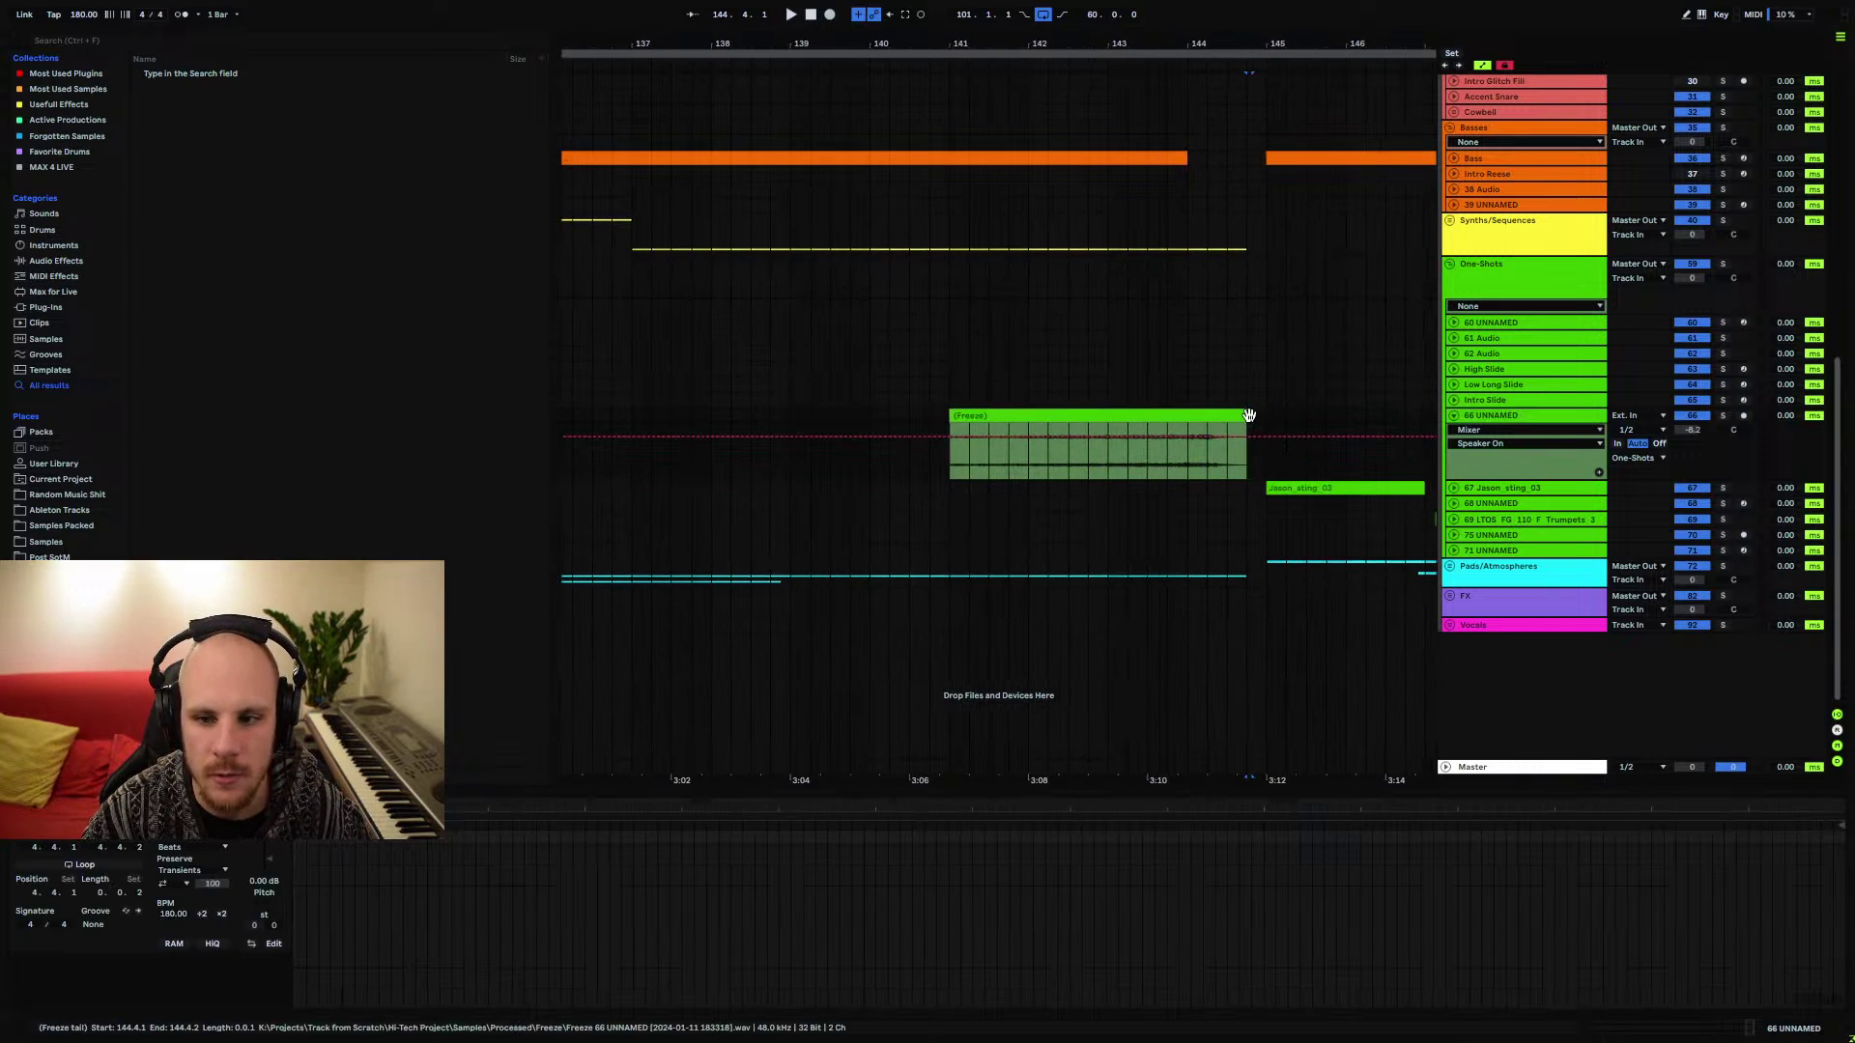
pyautogui.click(951, 468)
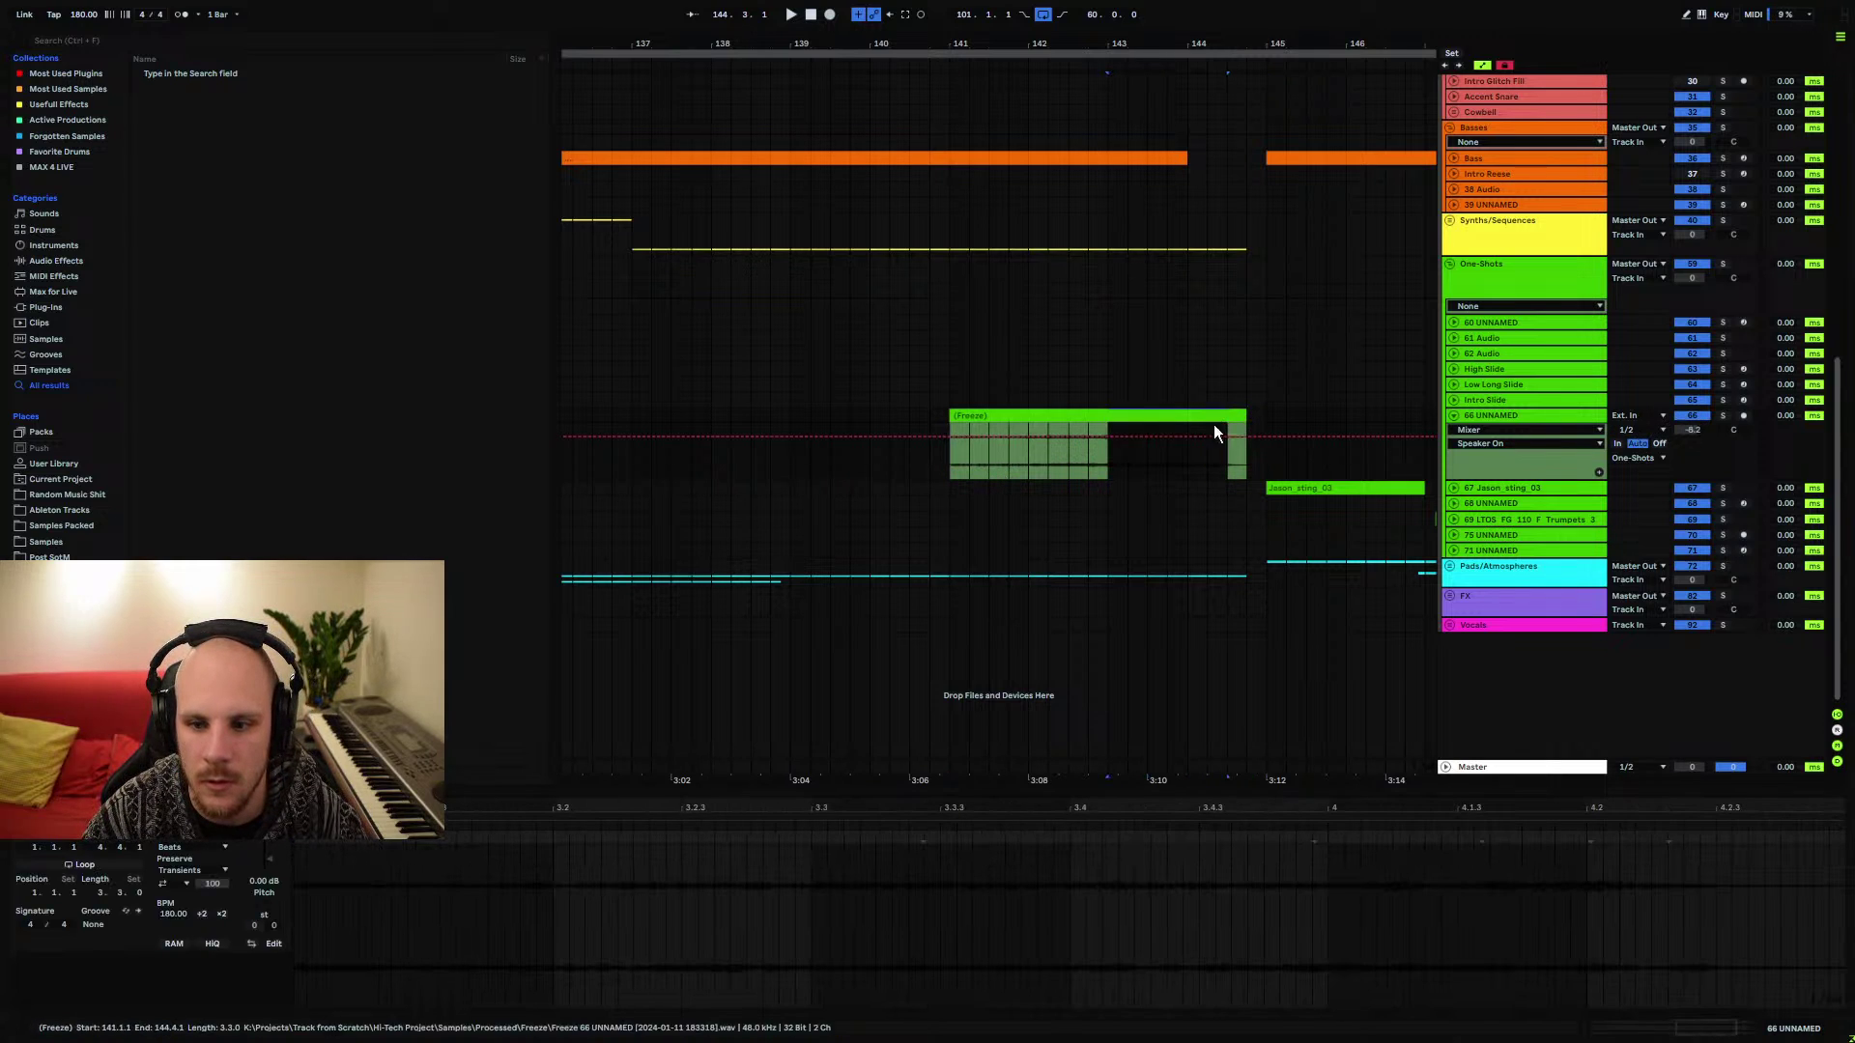
pyautogui.click(1190, 473)
pyautogui.moveTo(1246, 415); pyautogui.dragTo(1299, 404)
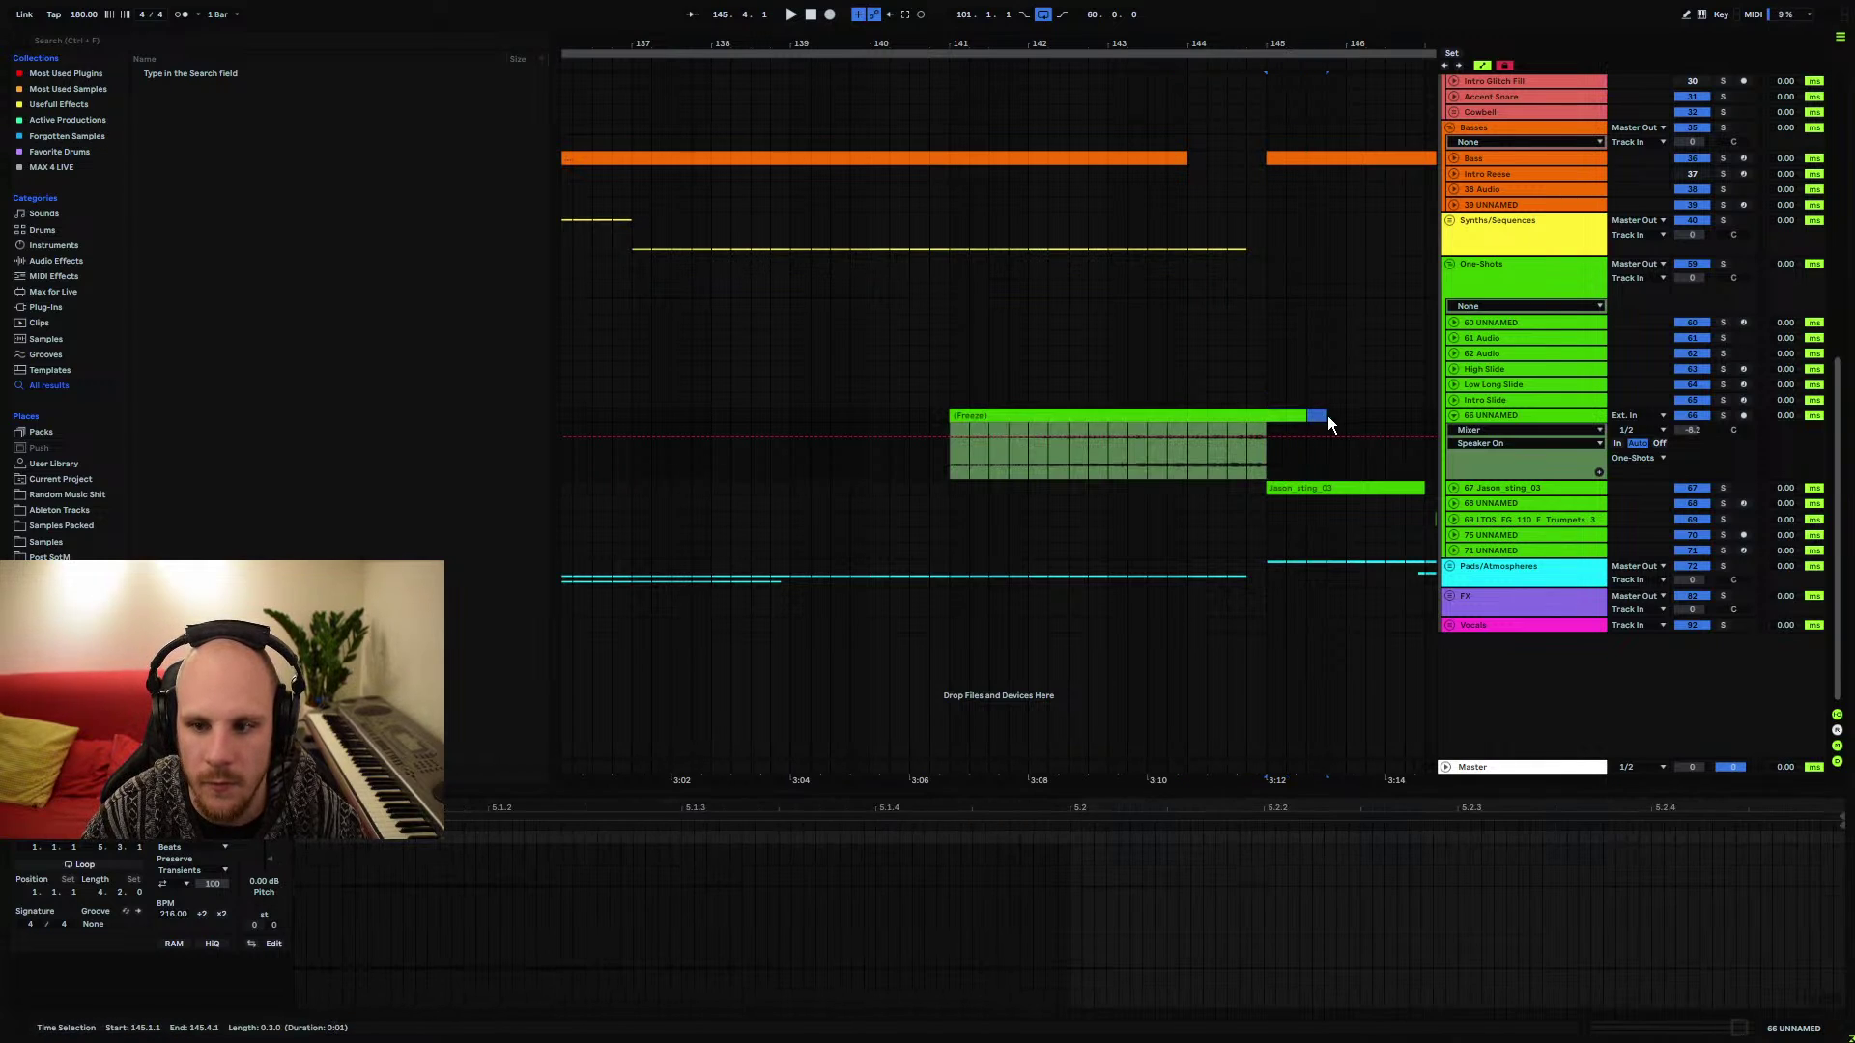
pyautogui.click(1187, 473)
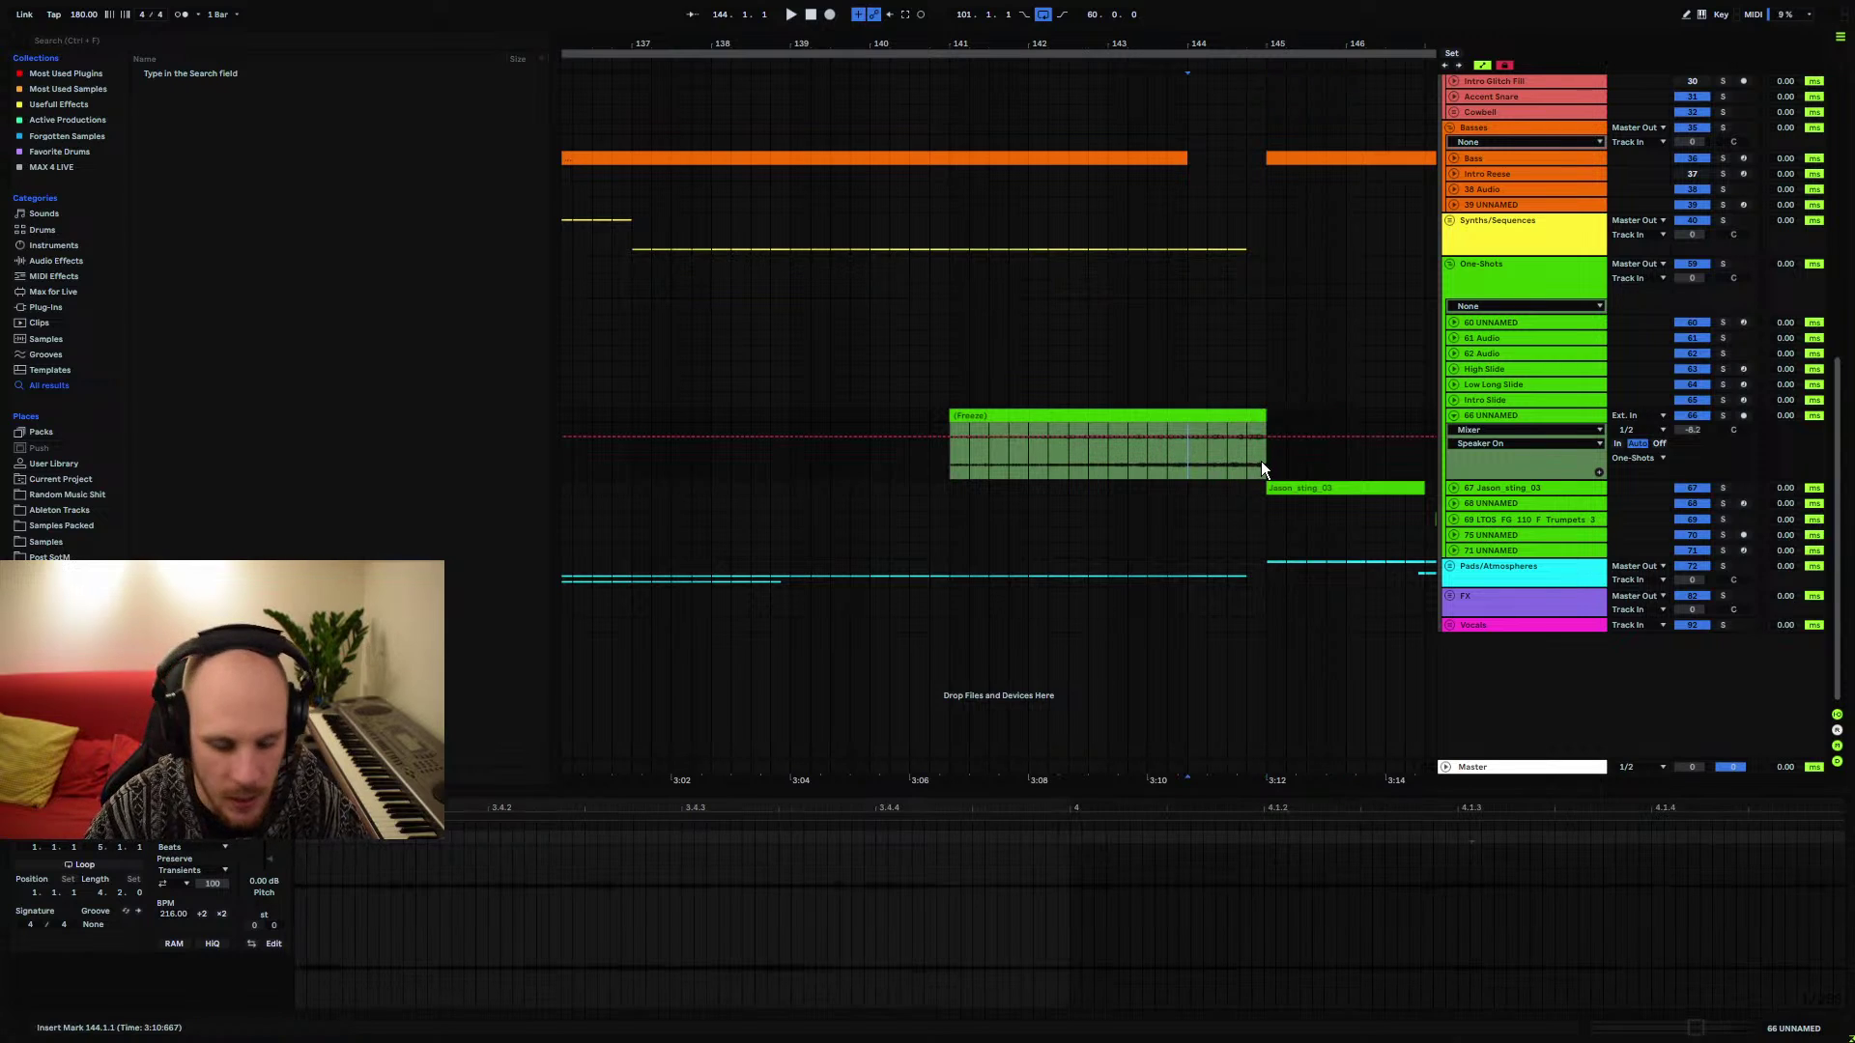
# Fade out about the last half bar of the 66 UNNAMED clip and play the transition from 141.1.1
pyautogui.moveTo(1265, 426); pyautogui.dragTo(1212, 436)
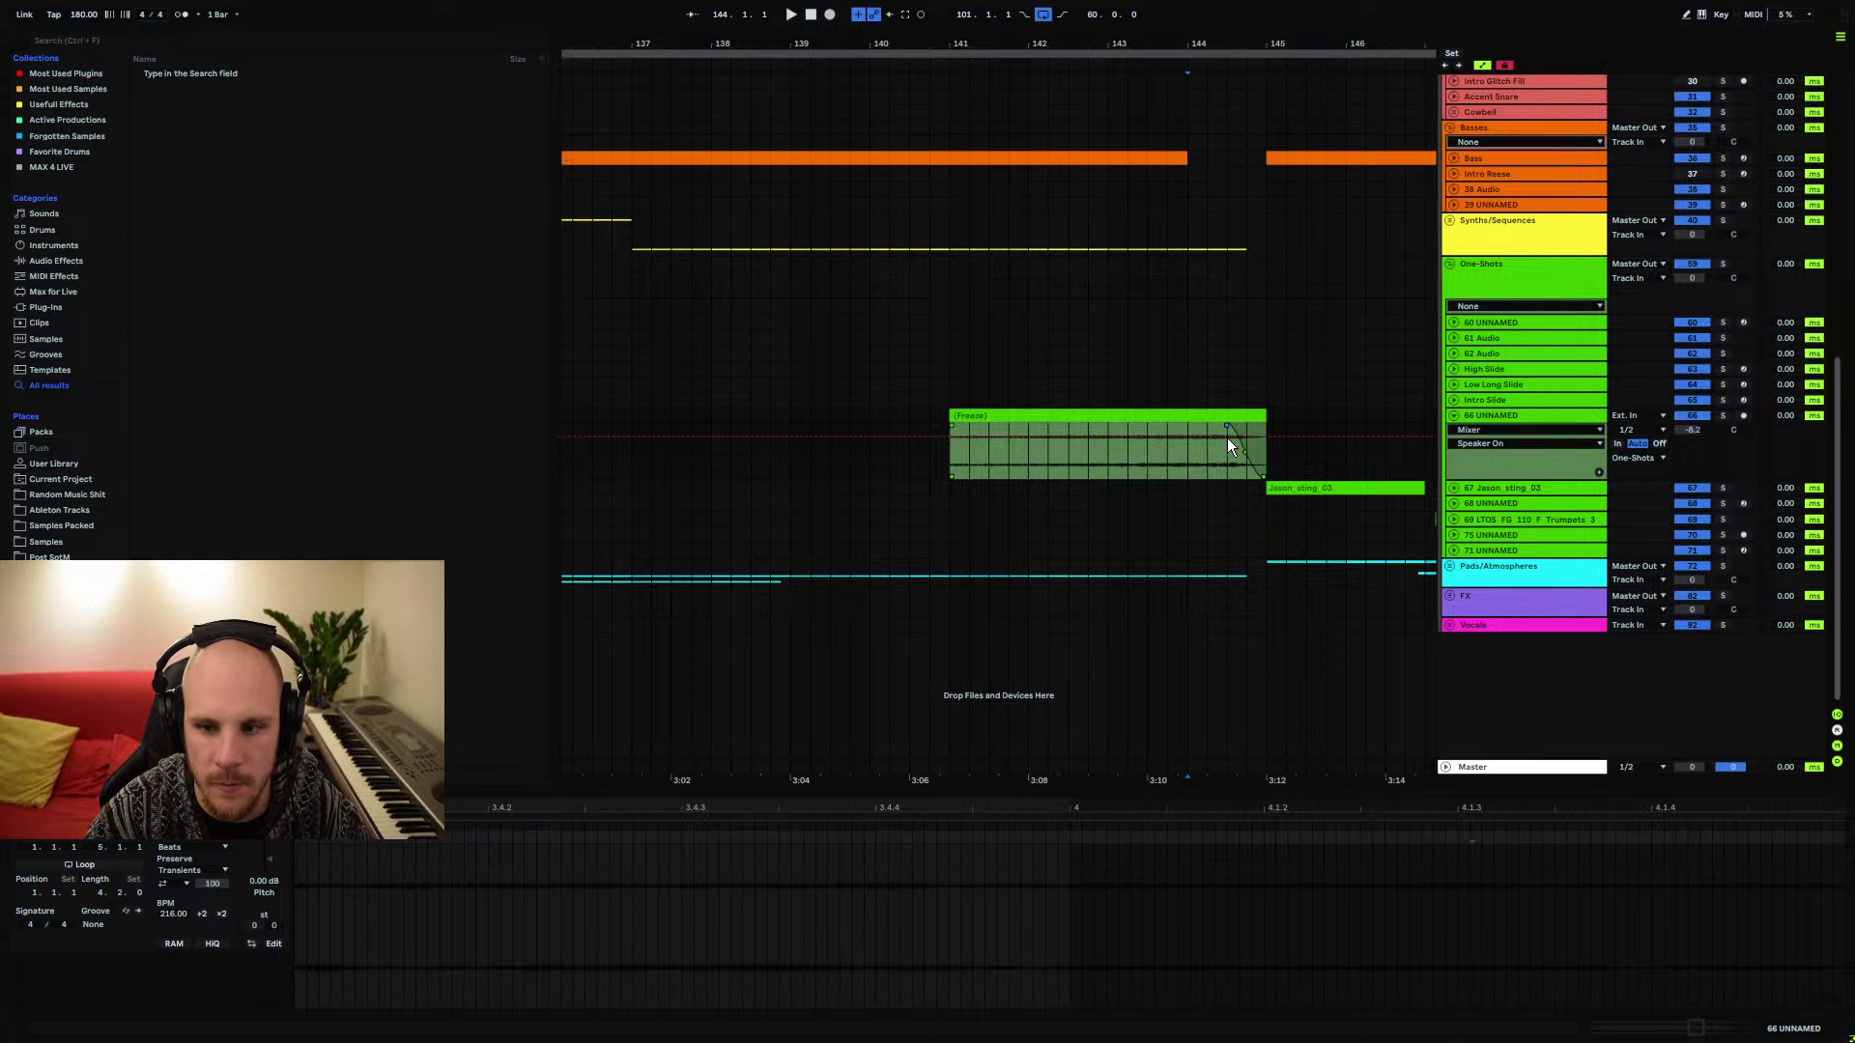
pyautogui.click(964, 456)
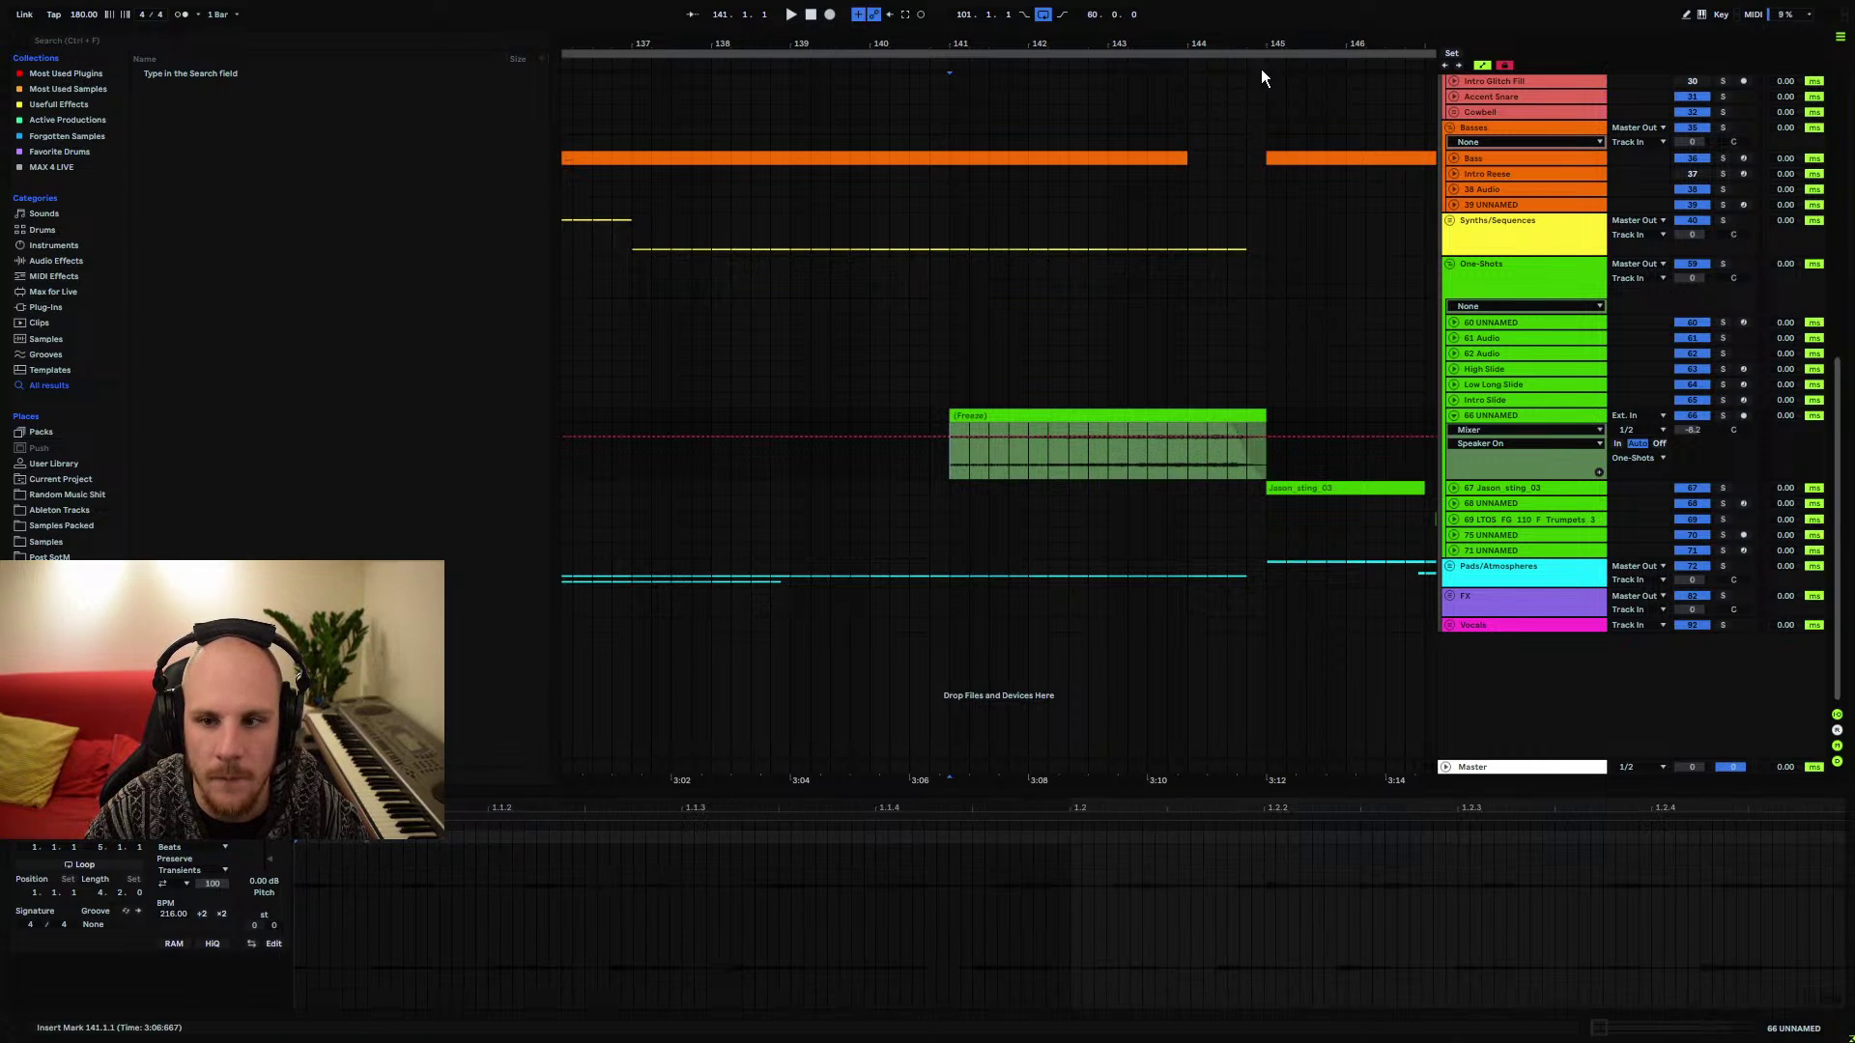
pyautogui.moveTo(1261, 78); pyautogui.dragTo(1180, 185)
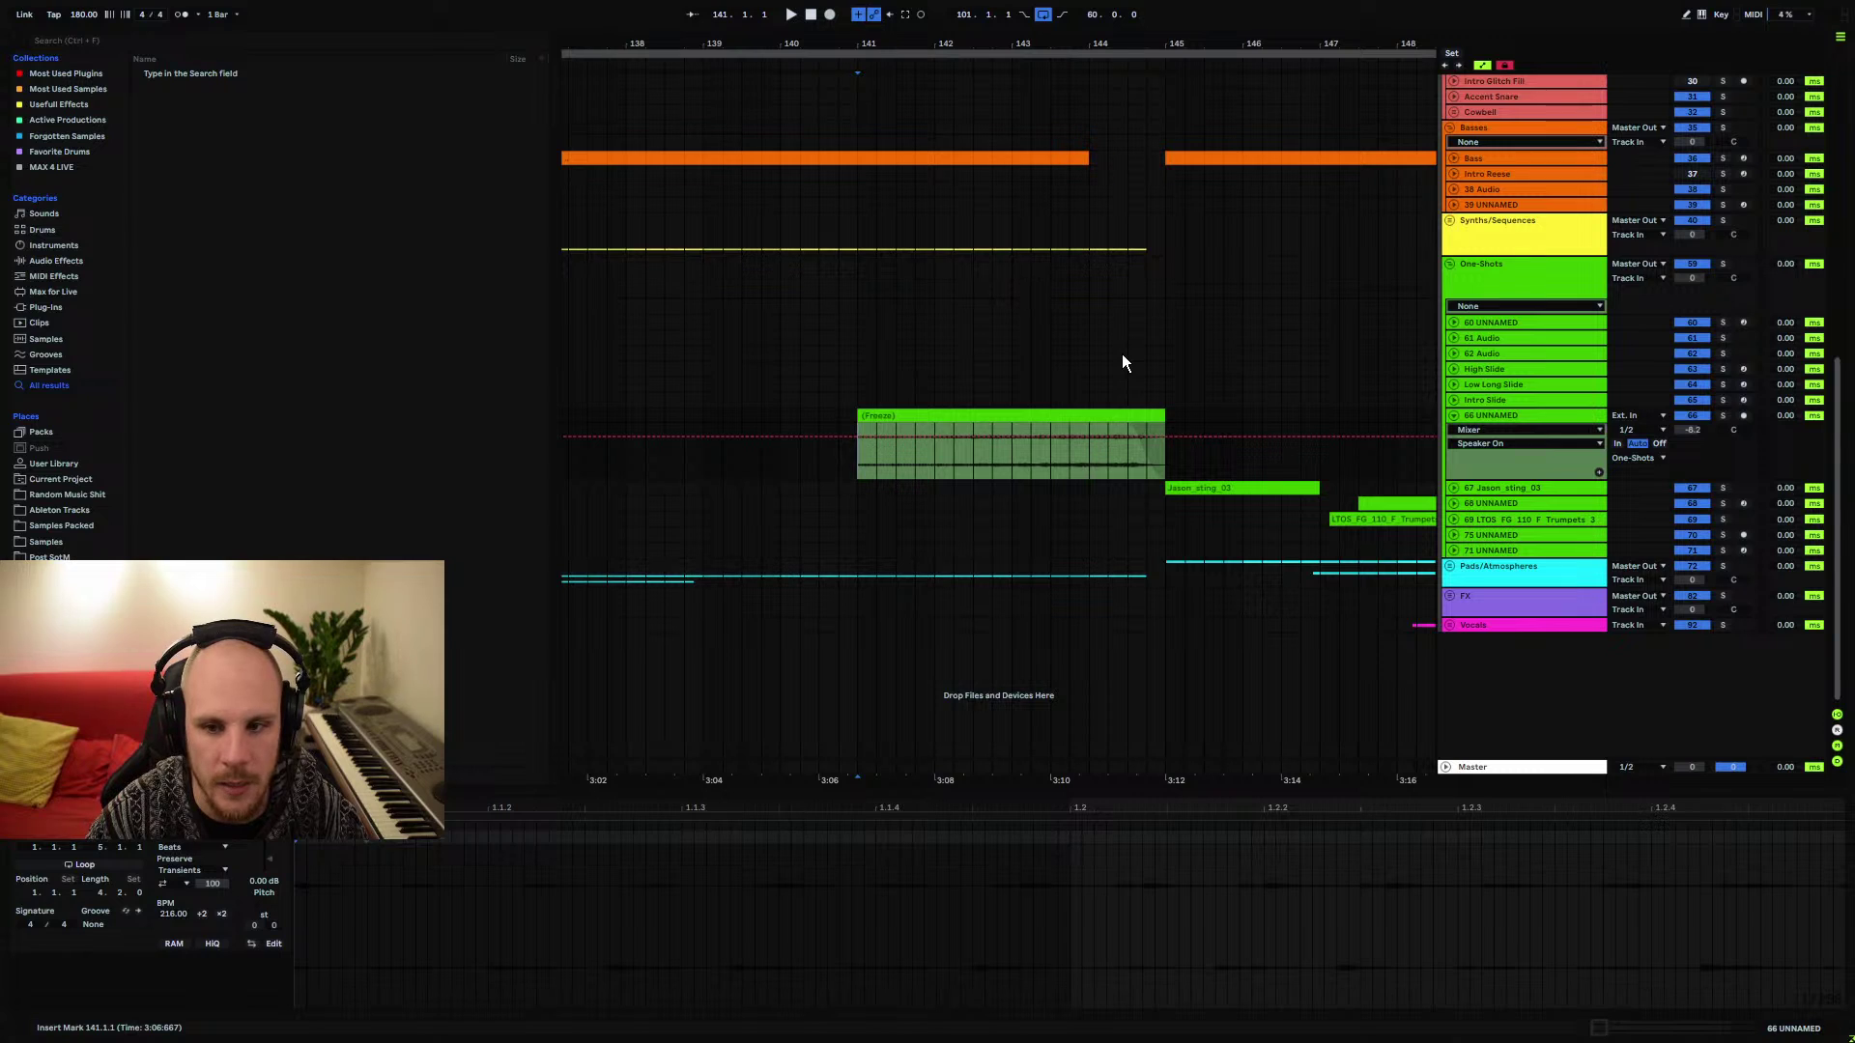
pyautogui.press('space')
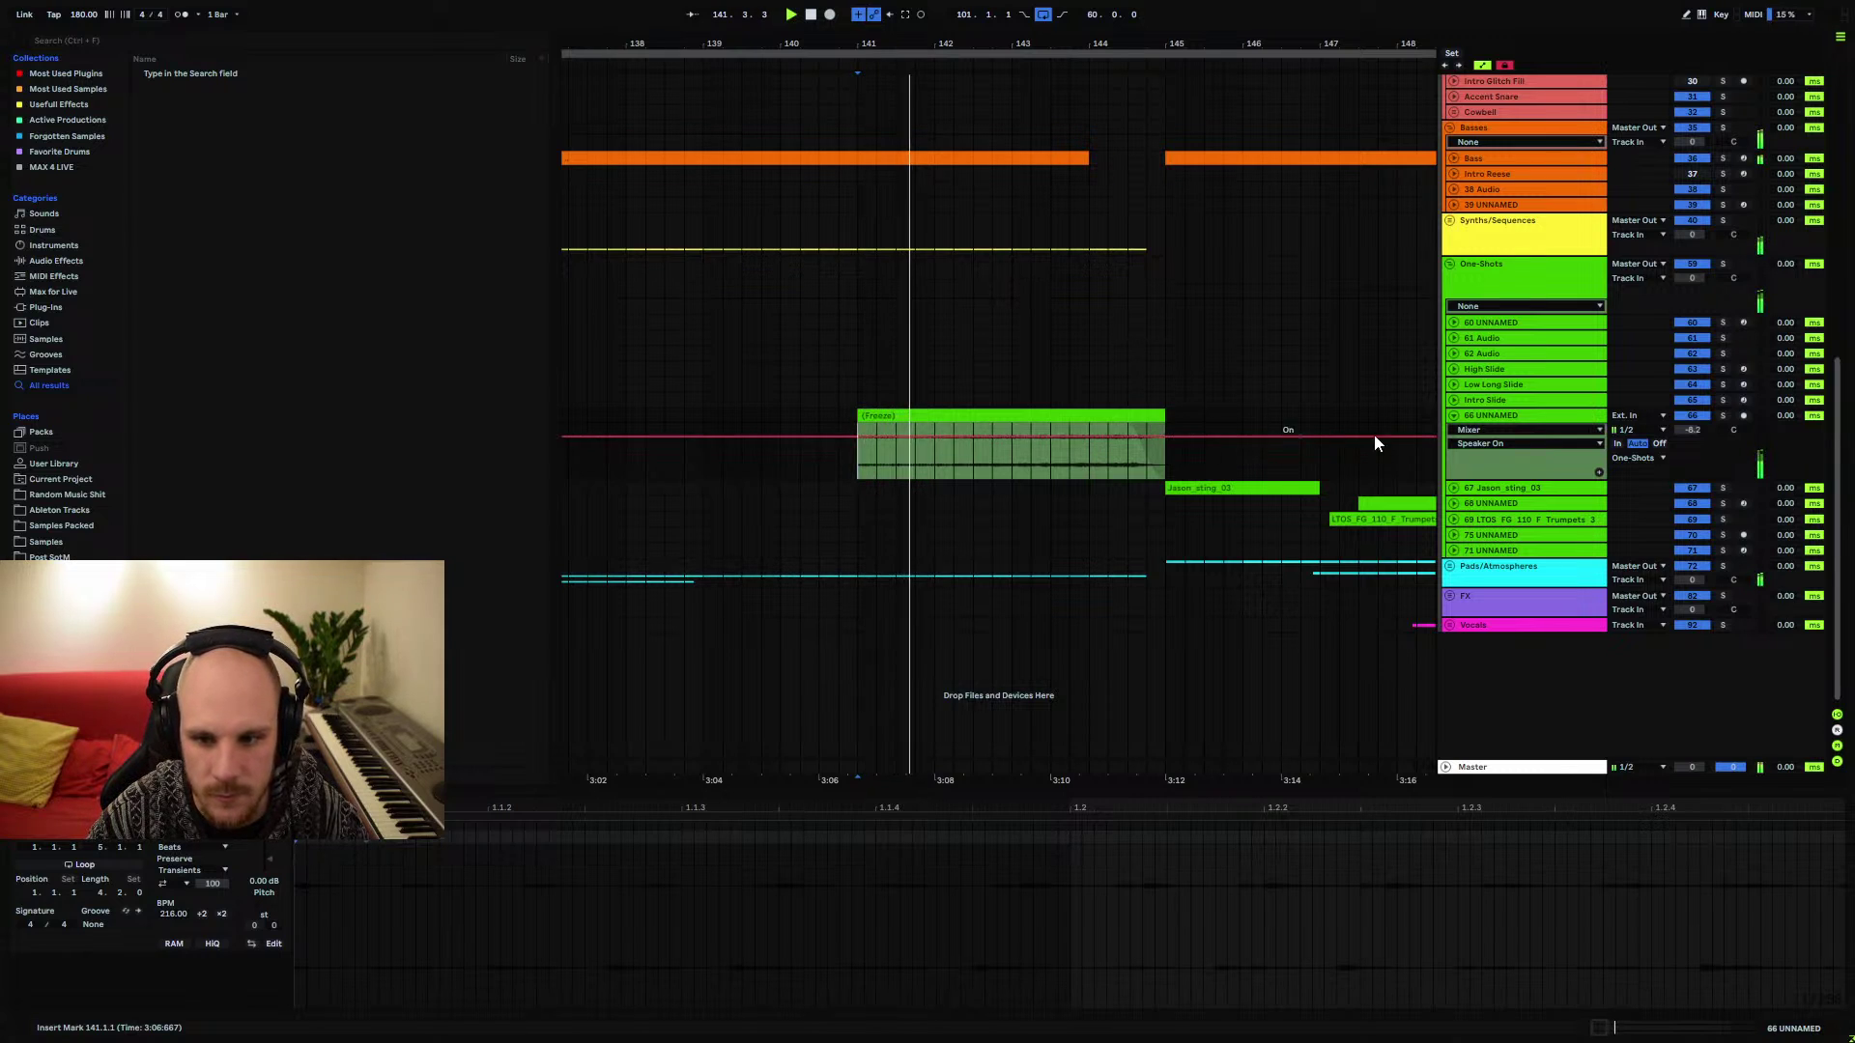
pyautogui.click(1453, 415)
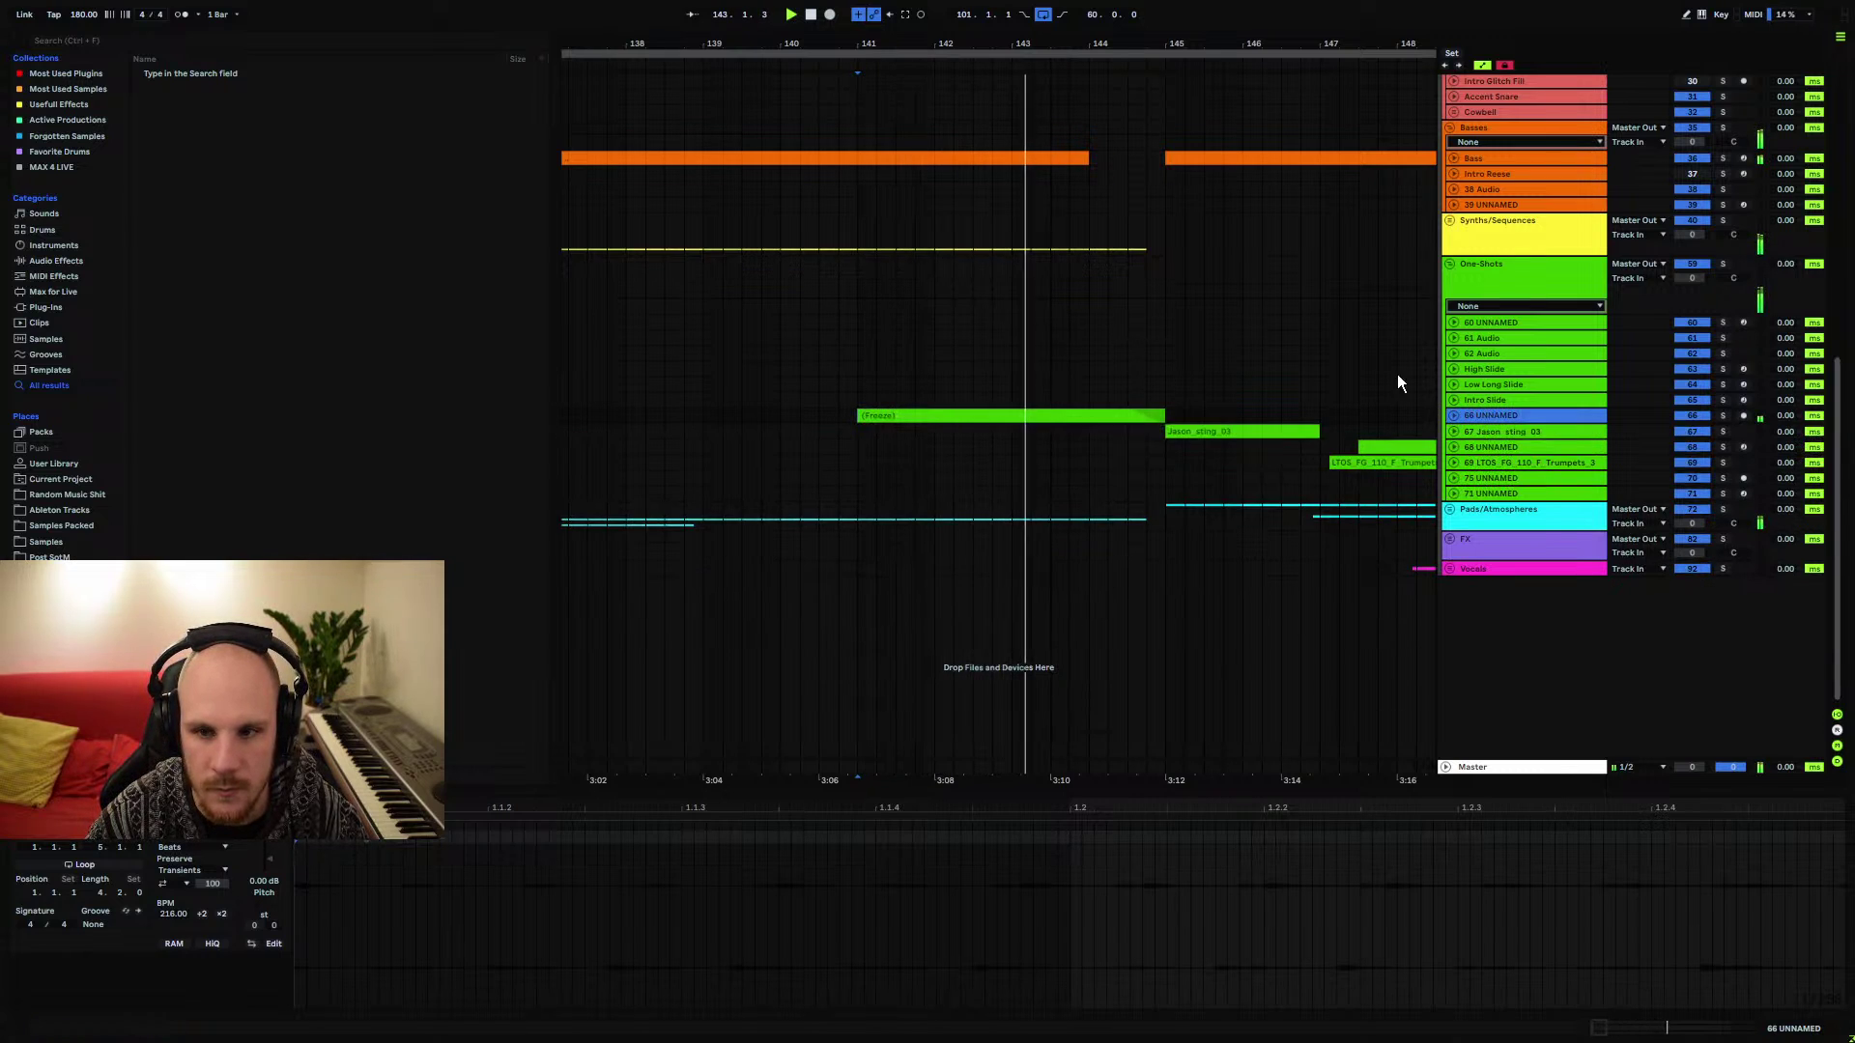
pyautogui.moveTo(1118, 44); pyautogui.dragTo(1140, 322)
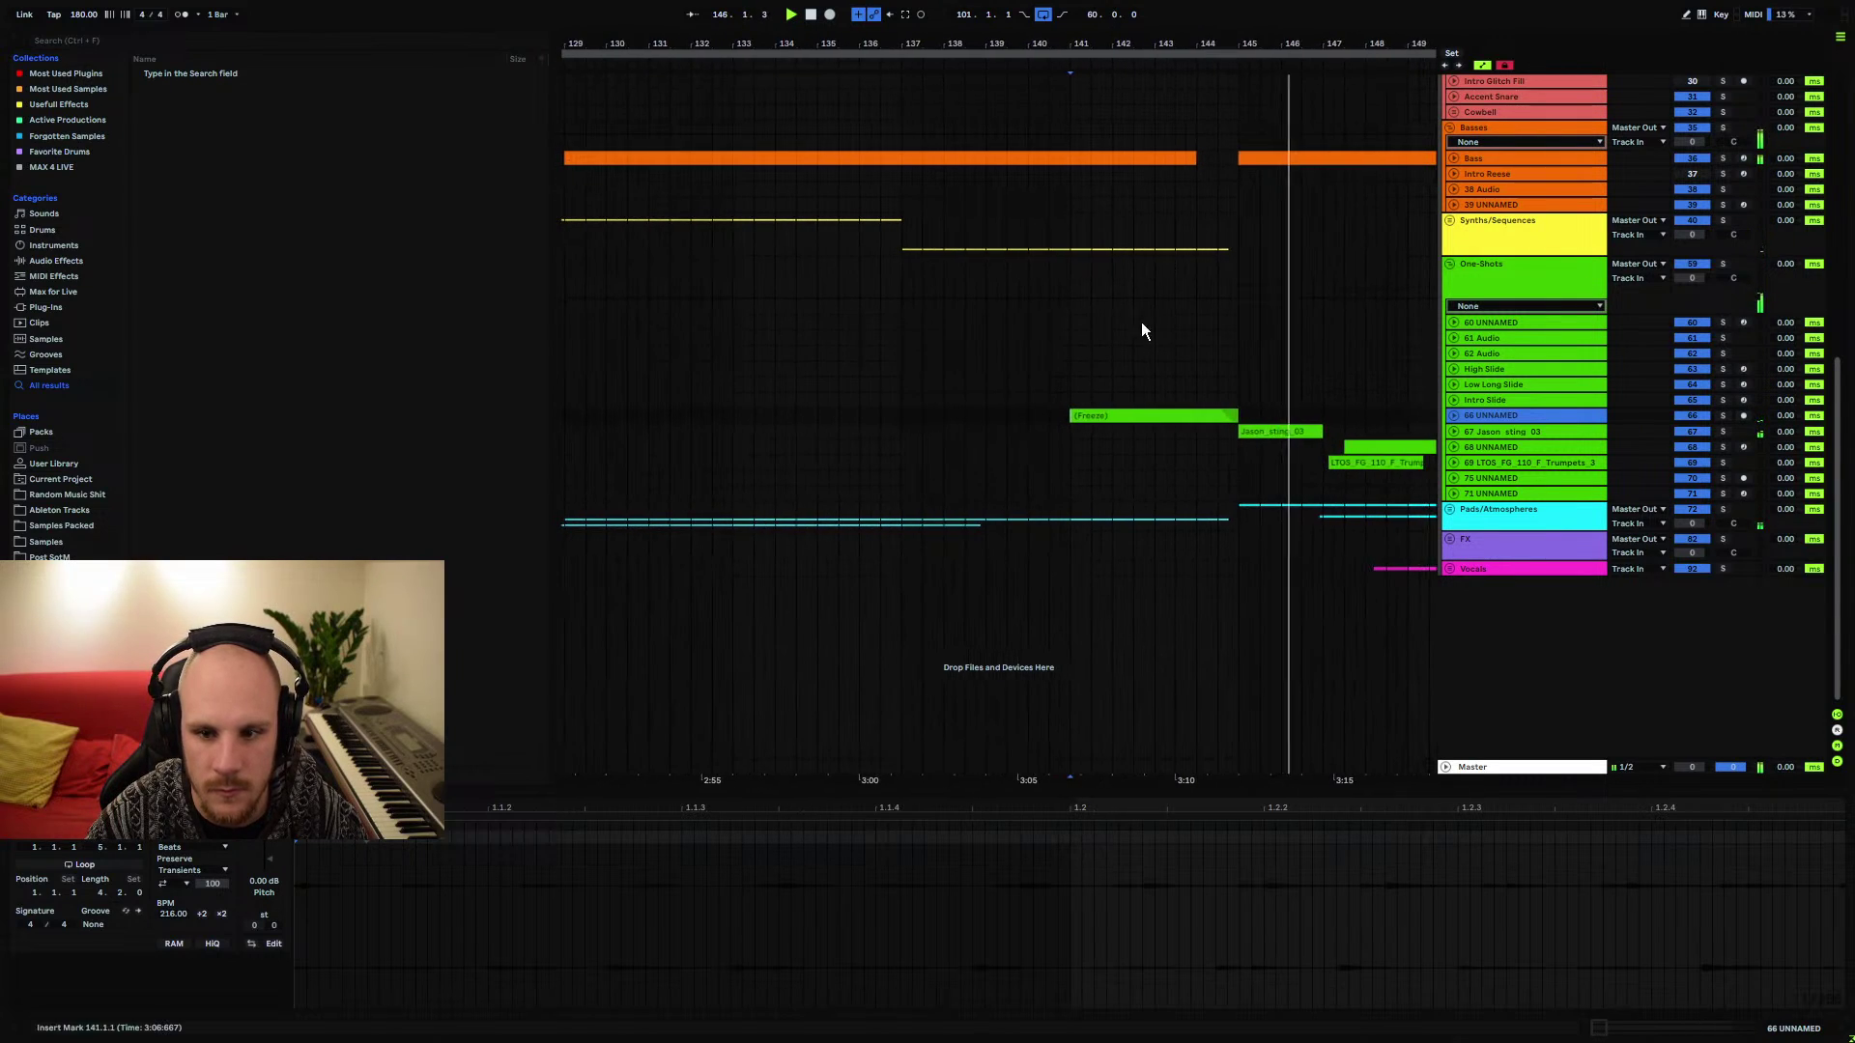
pyautogui.click(1070, 400)
pyautogui.press('space')
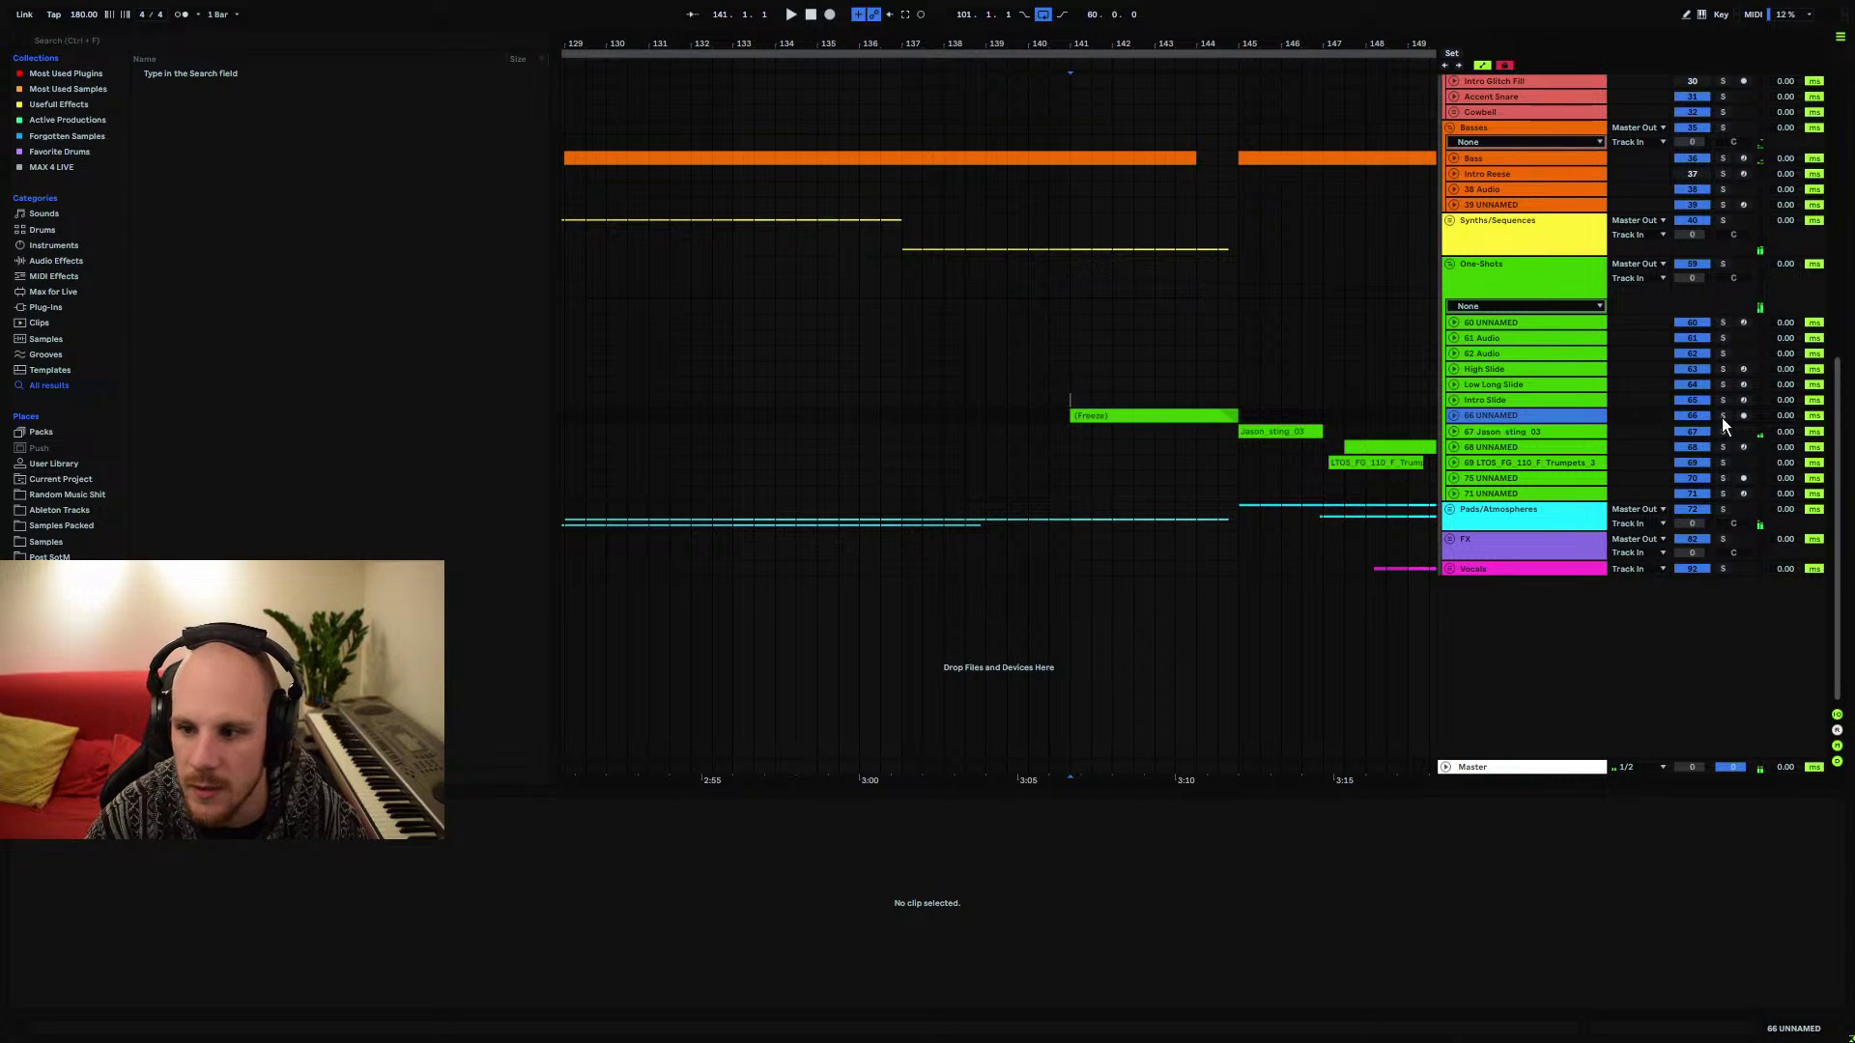
# Solo the 66 UNNAMED track, play its clip from 141.1.1, and consolidate the clip over 141.1.1 to 145.1.1
pyautogui.moveTo(1479, 423); pyautogui.dragTo(1478, 478)
pyautogui.click(1059, 468)
pyautogui.click(1138, 464)
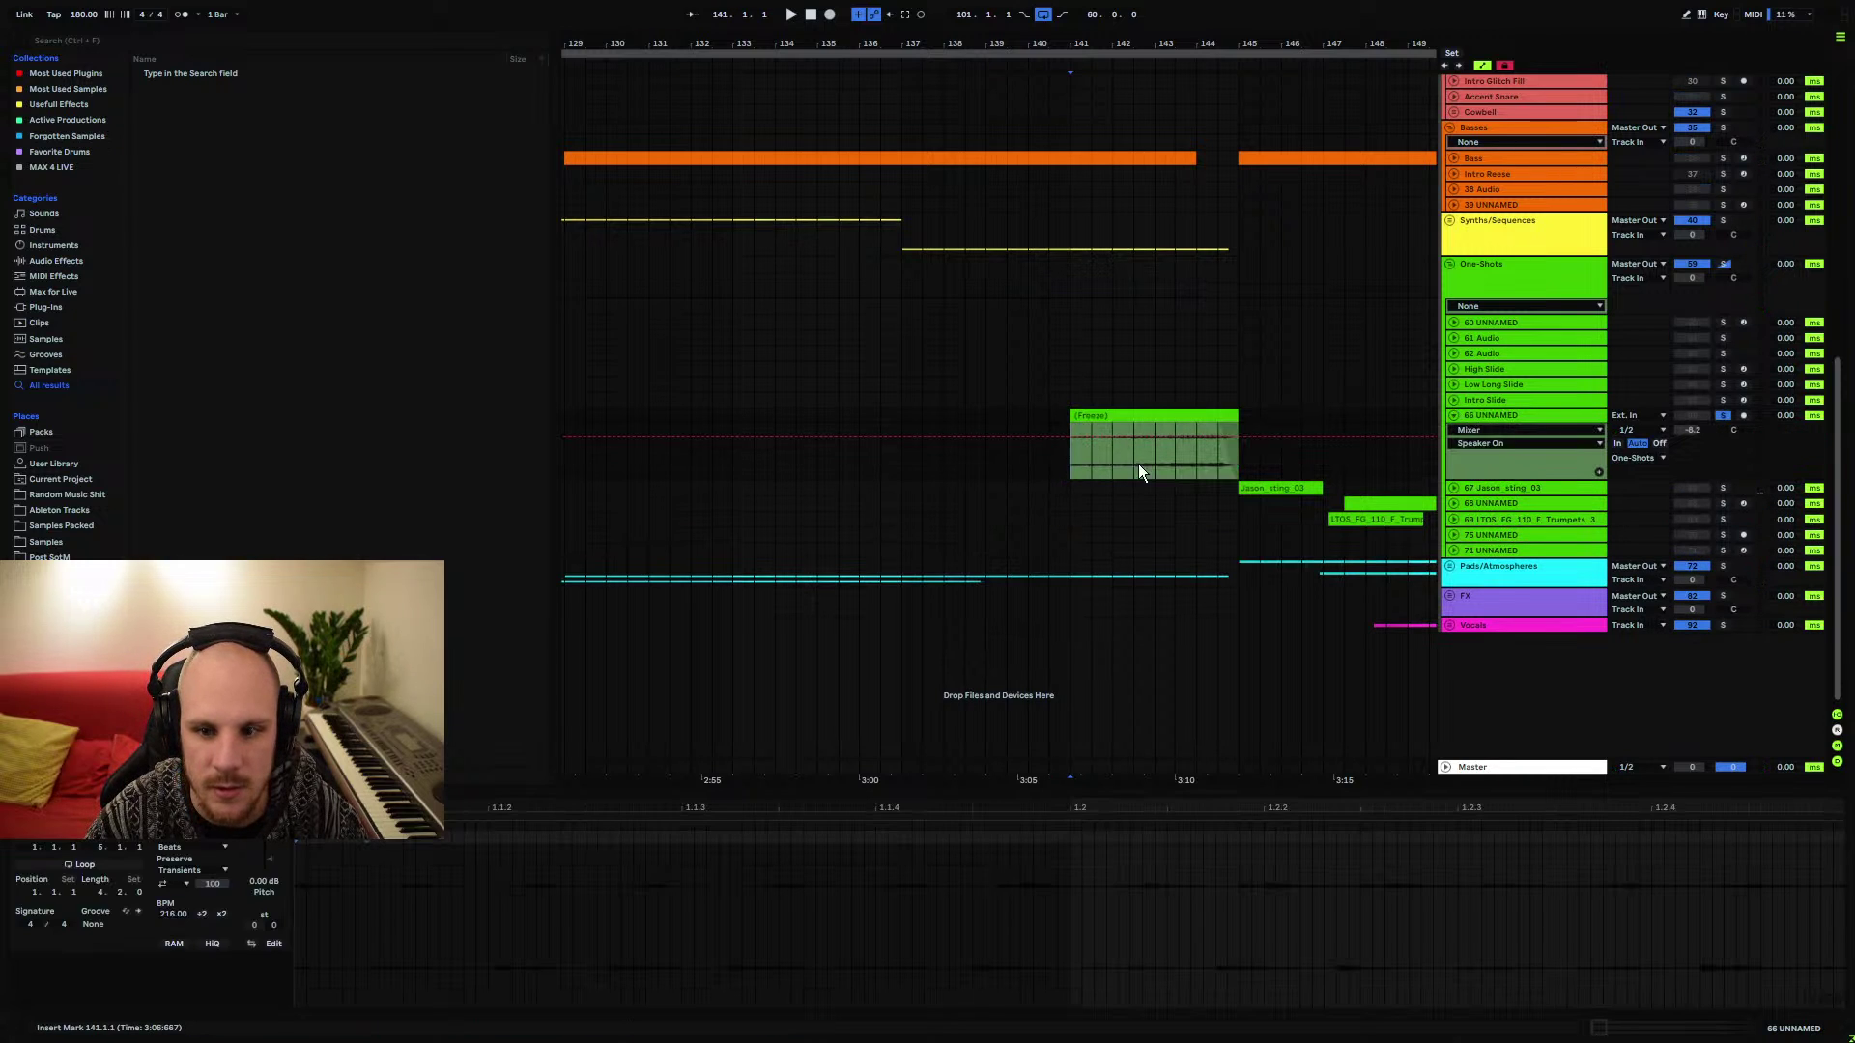
pyautogui.press('space')
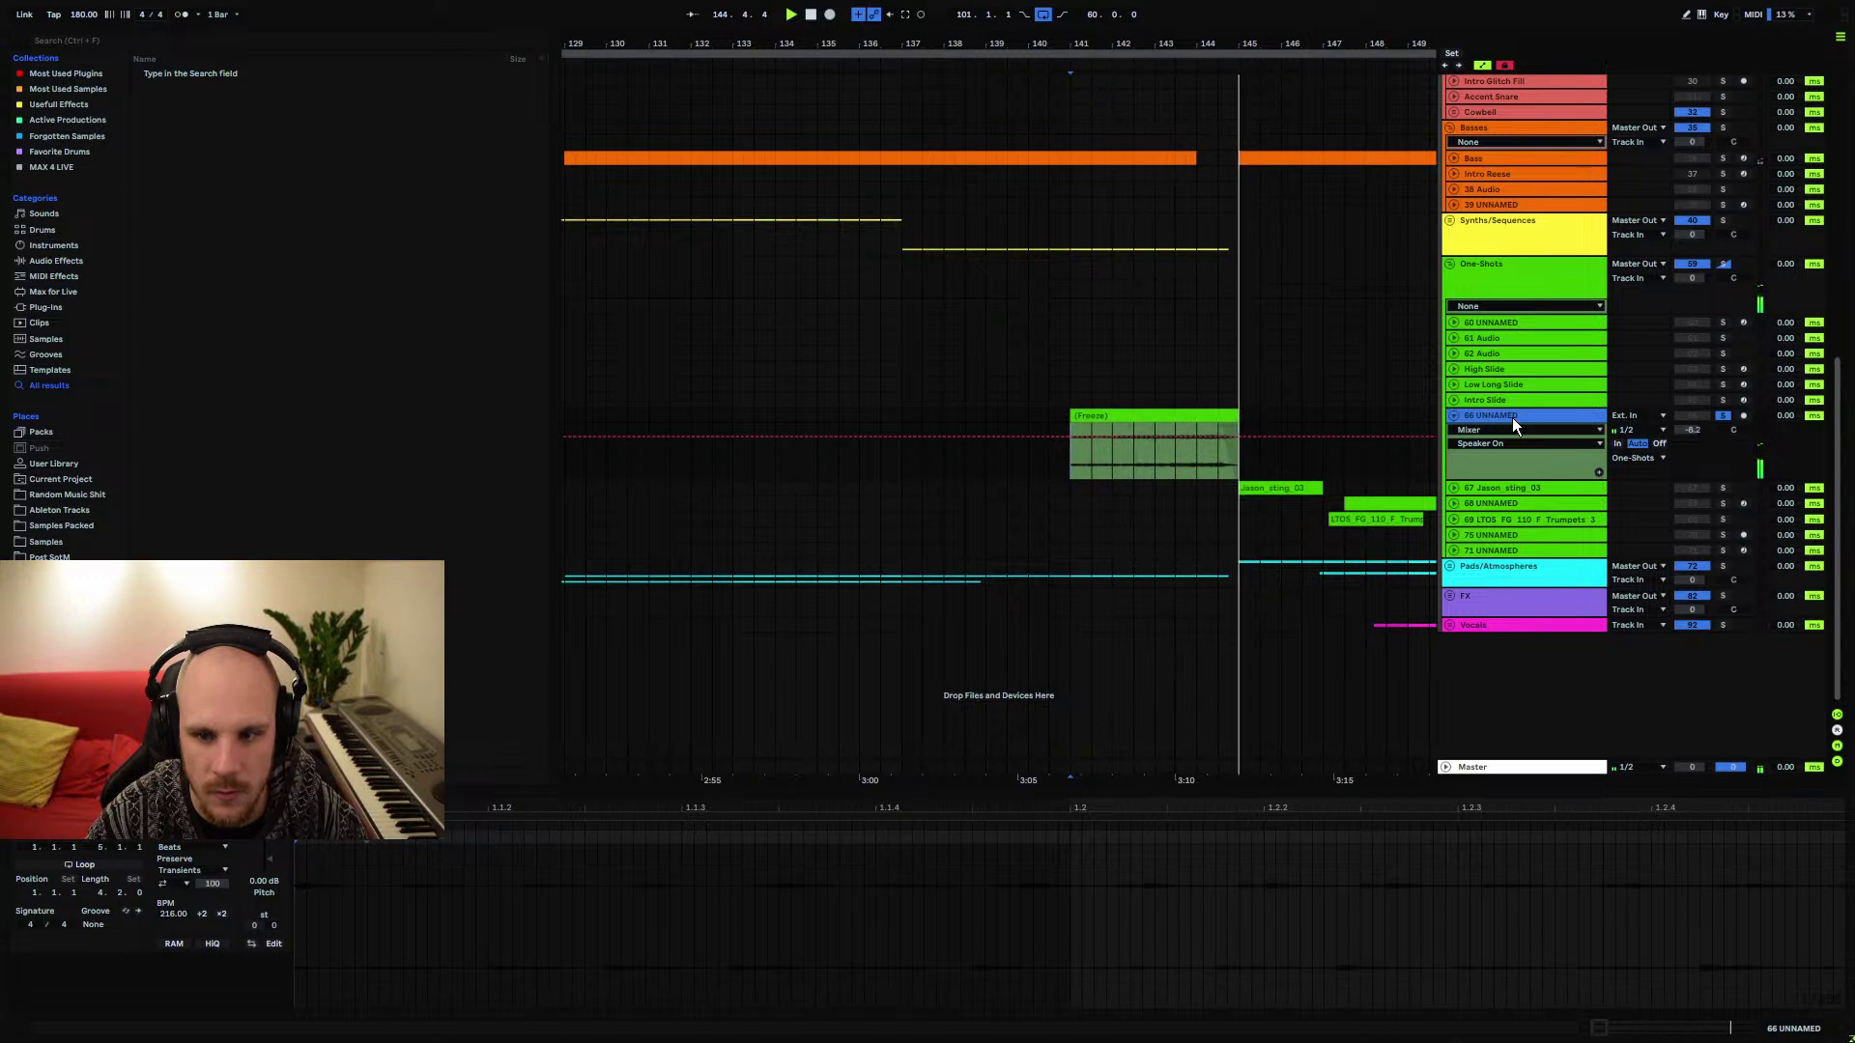
pyautogui.click(1212, 418)
pyautogui.press('space')
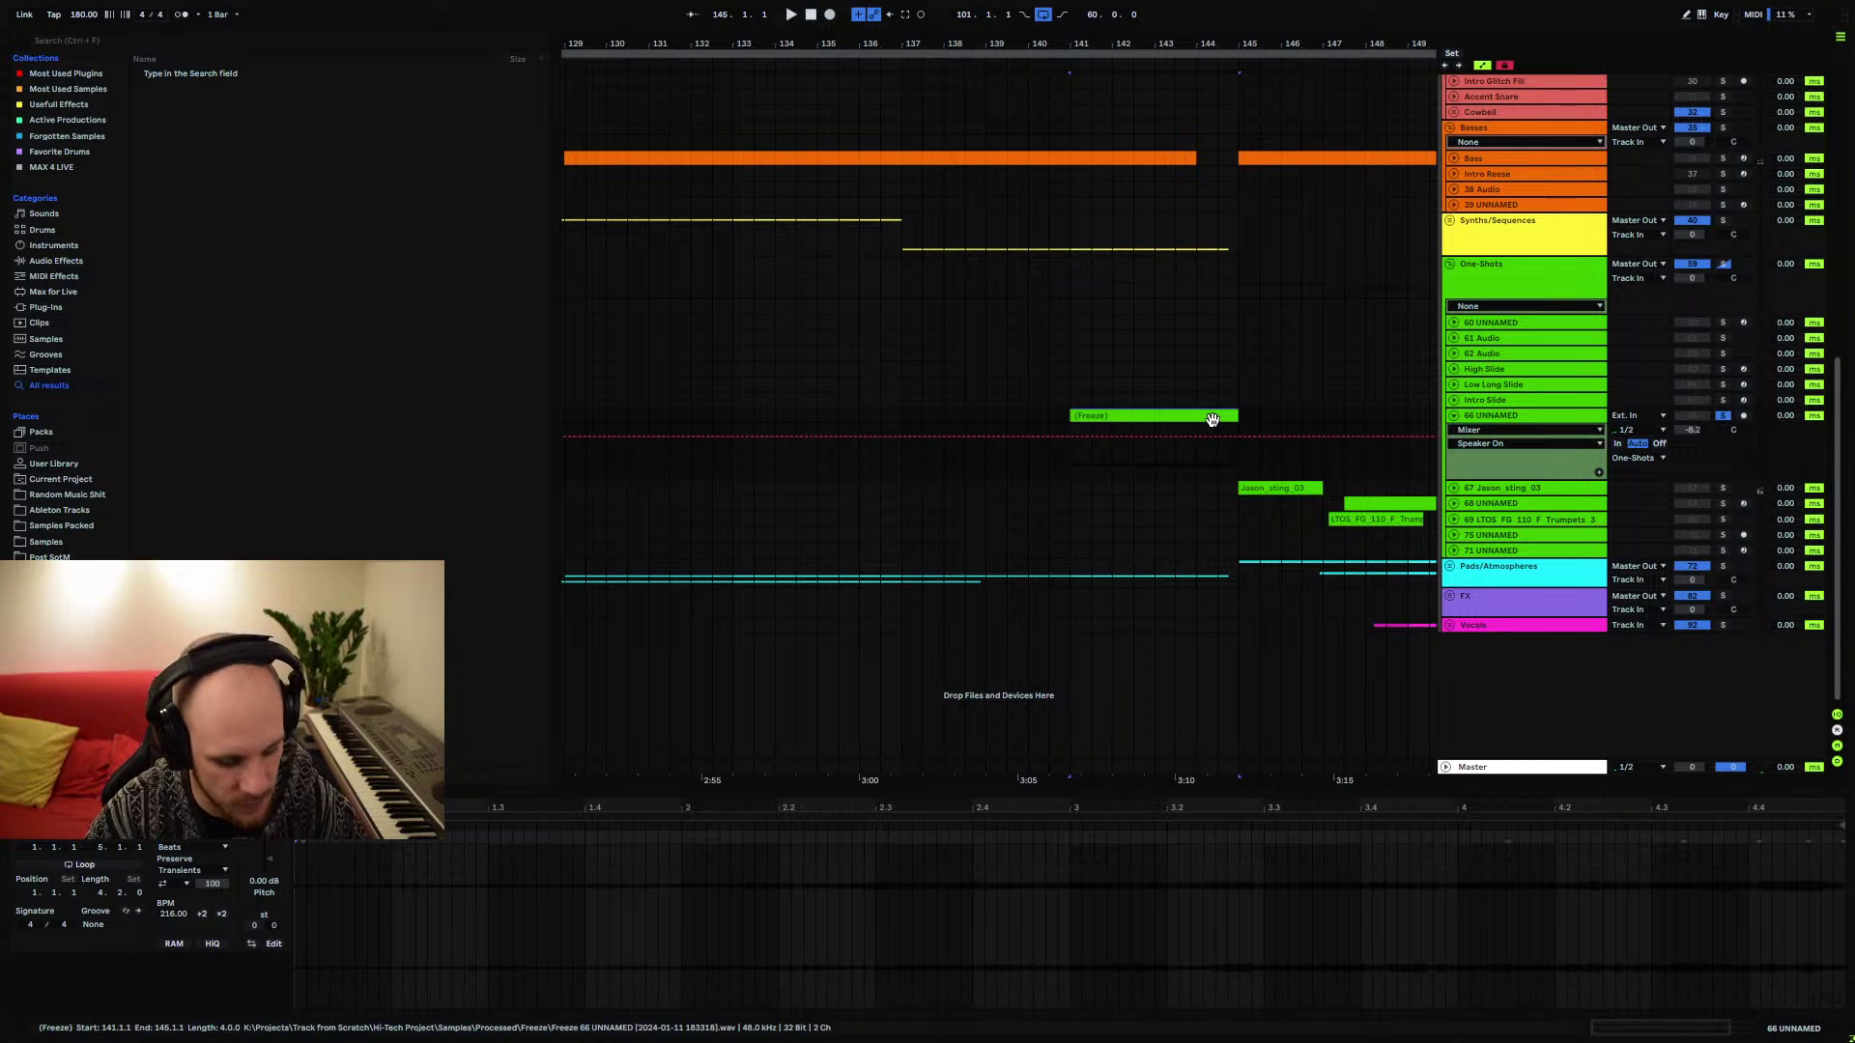
pyautogui.hotkey('ctrl', 'j')
# Listen to the second half of the soloed consolidated clip, playing from 143.3.1 and from 143.1.1
pyautogui.click(1182, 477)
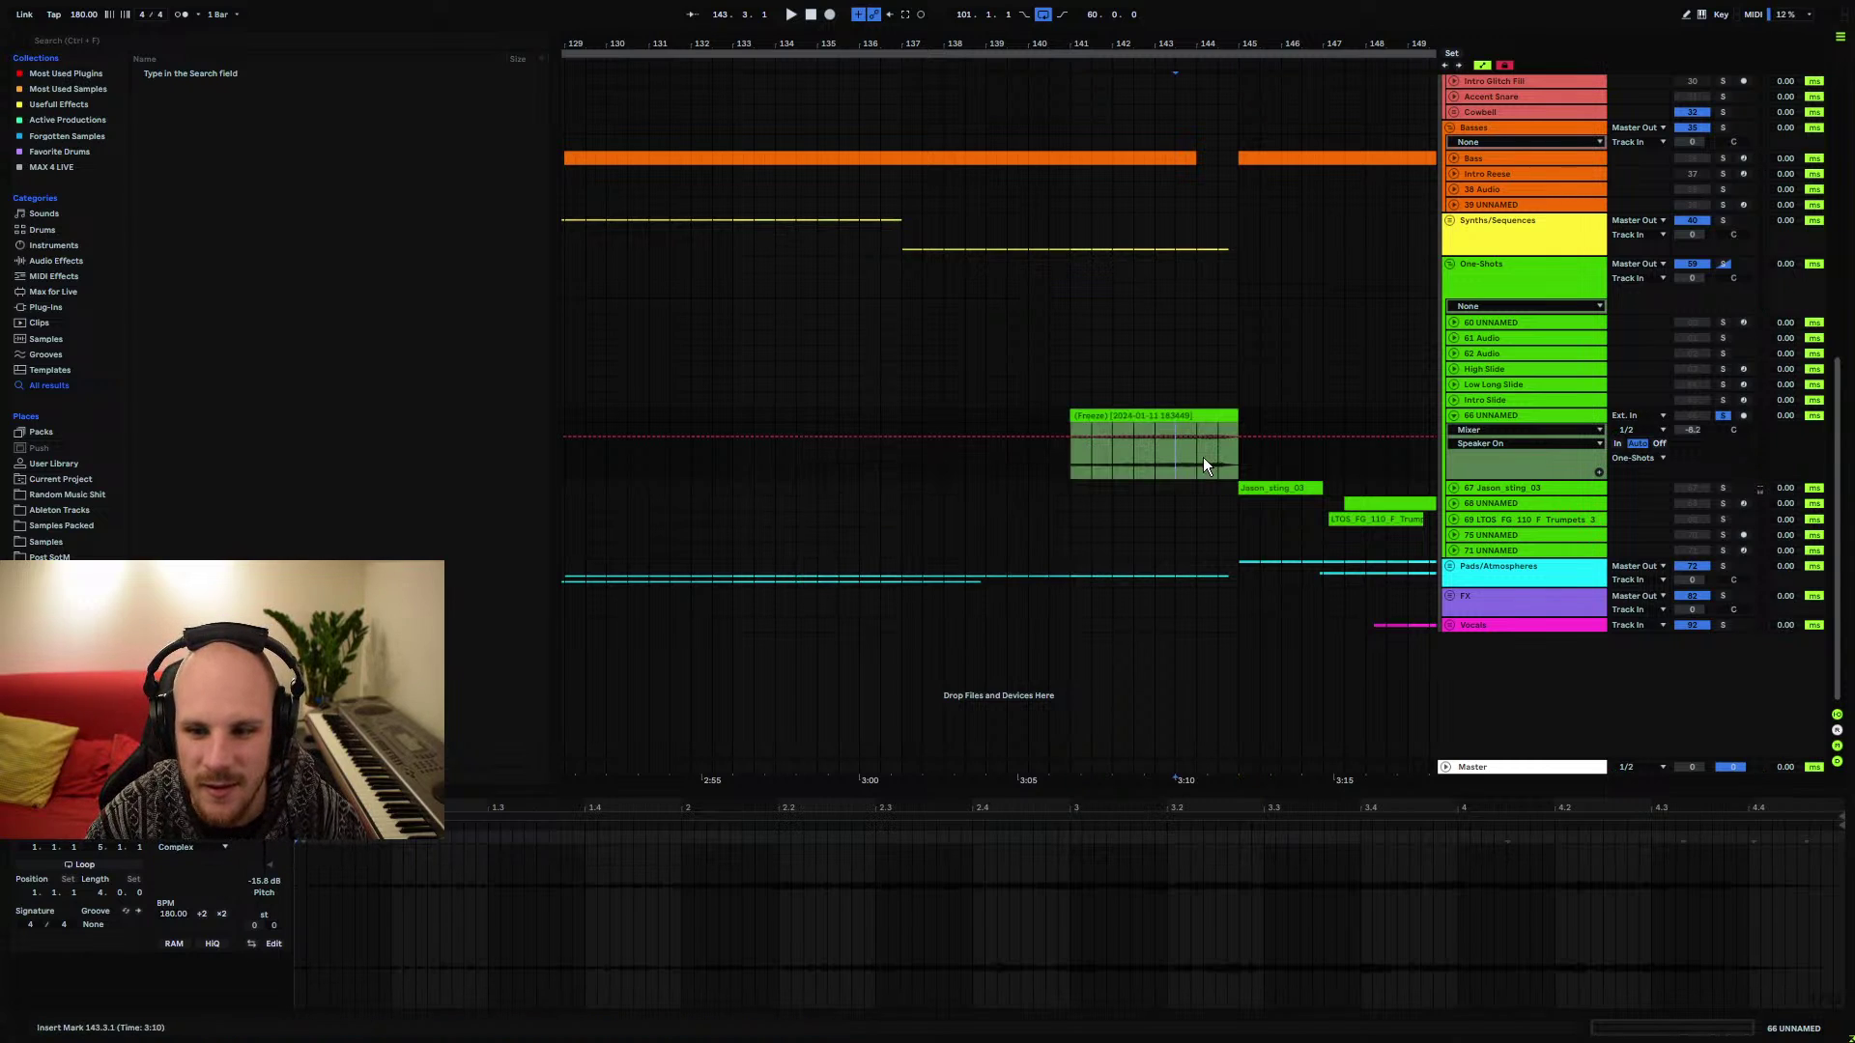
pyautogui.press('space')
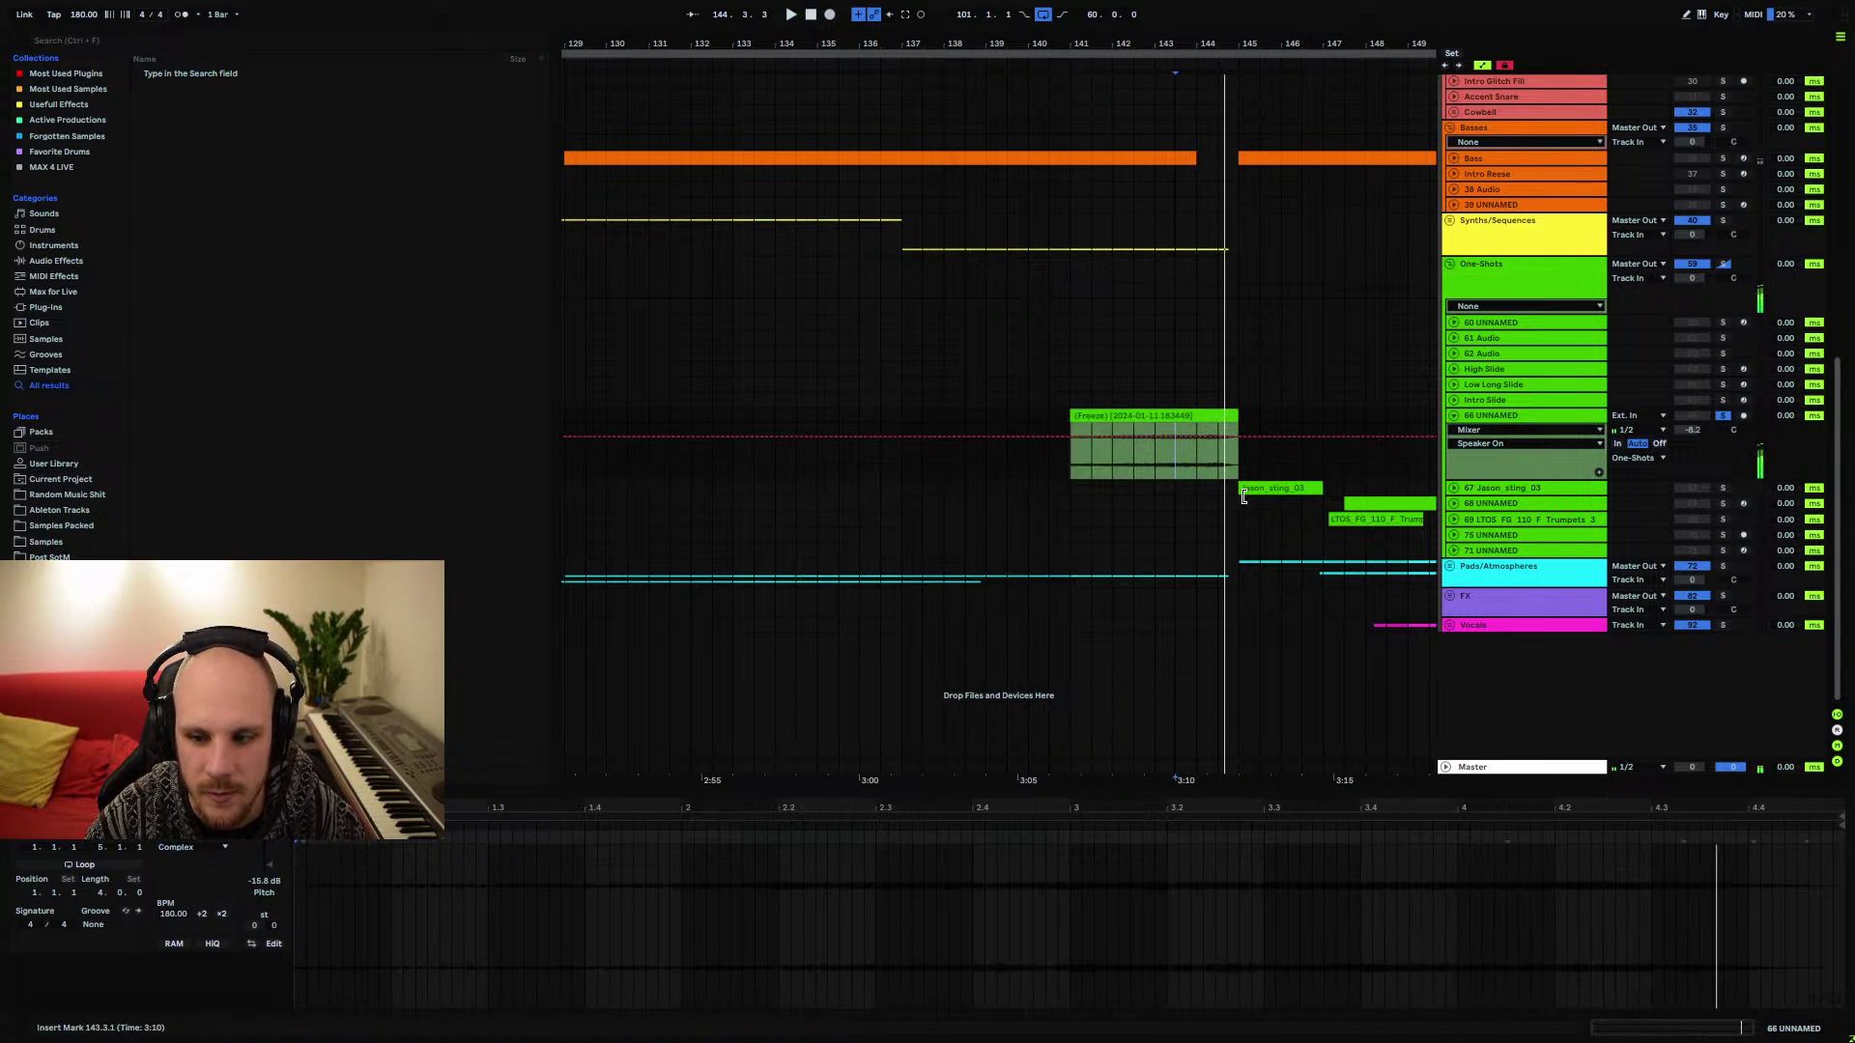
pyautogui.press('space')
pyautogui.press('space')
pyautogui.click(1156, 464)
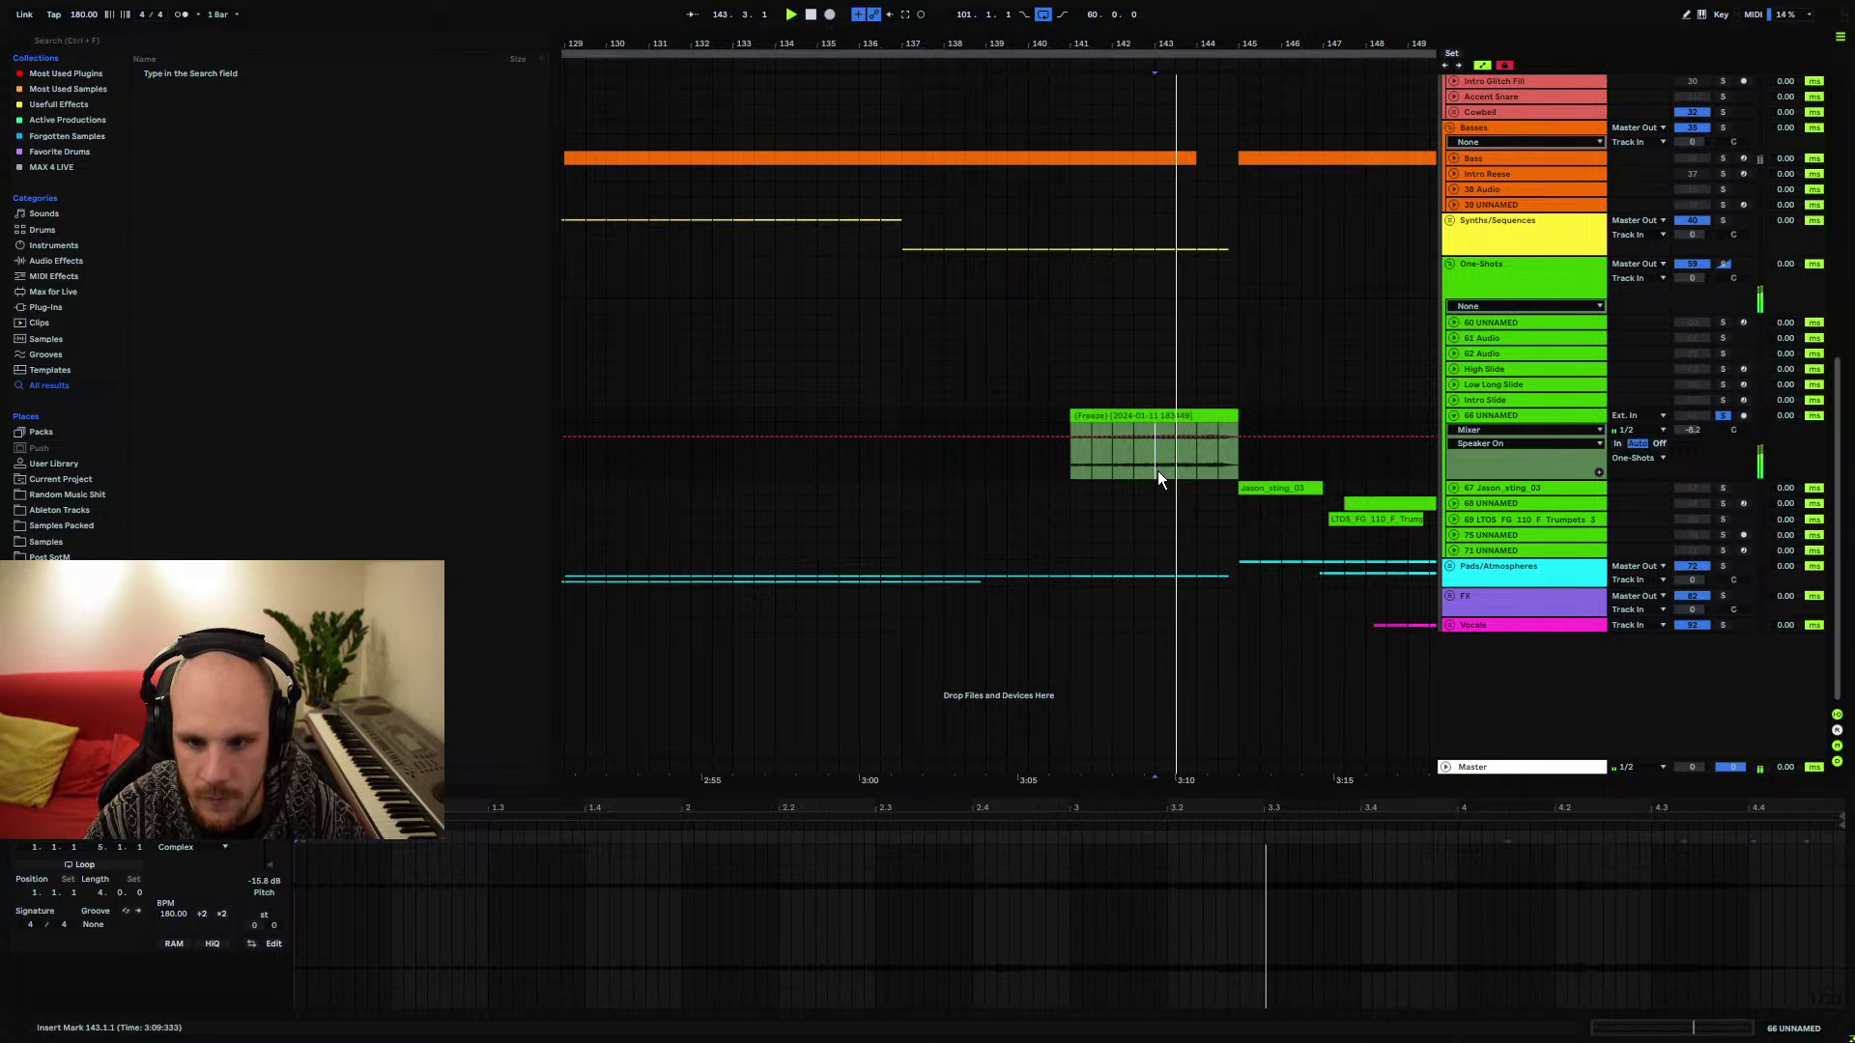
pyautogui.press('space')
pyautogui.press('space')
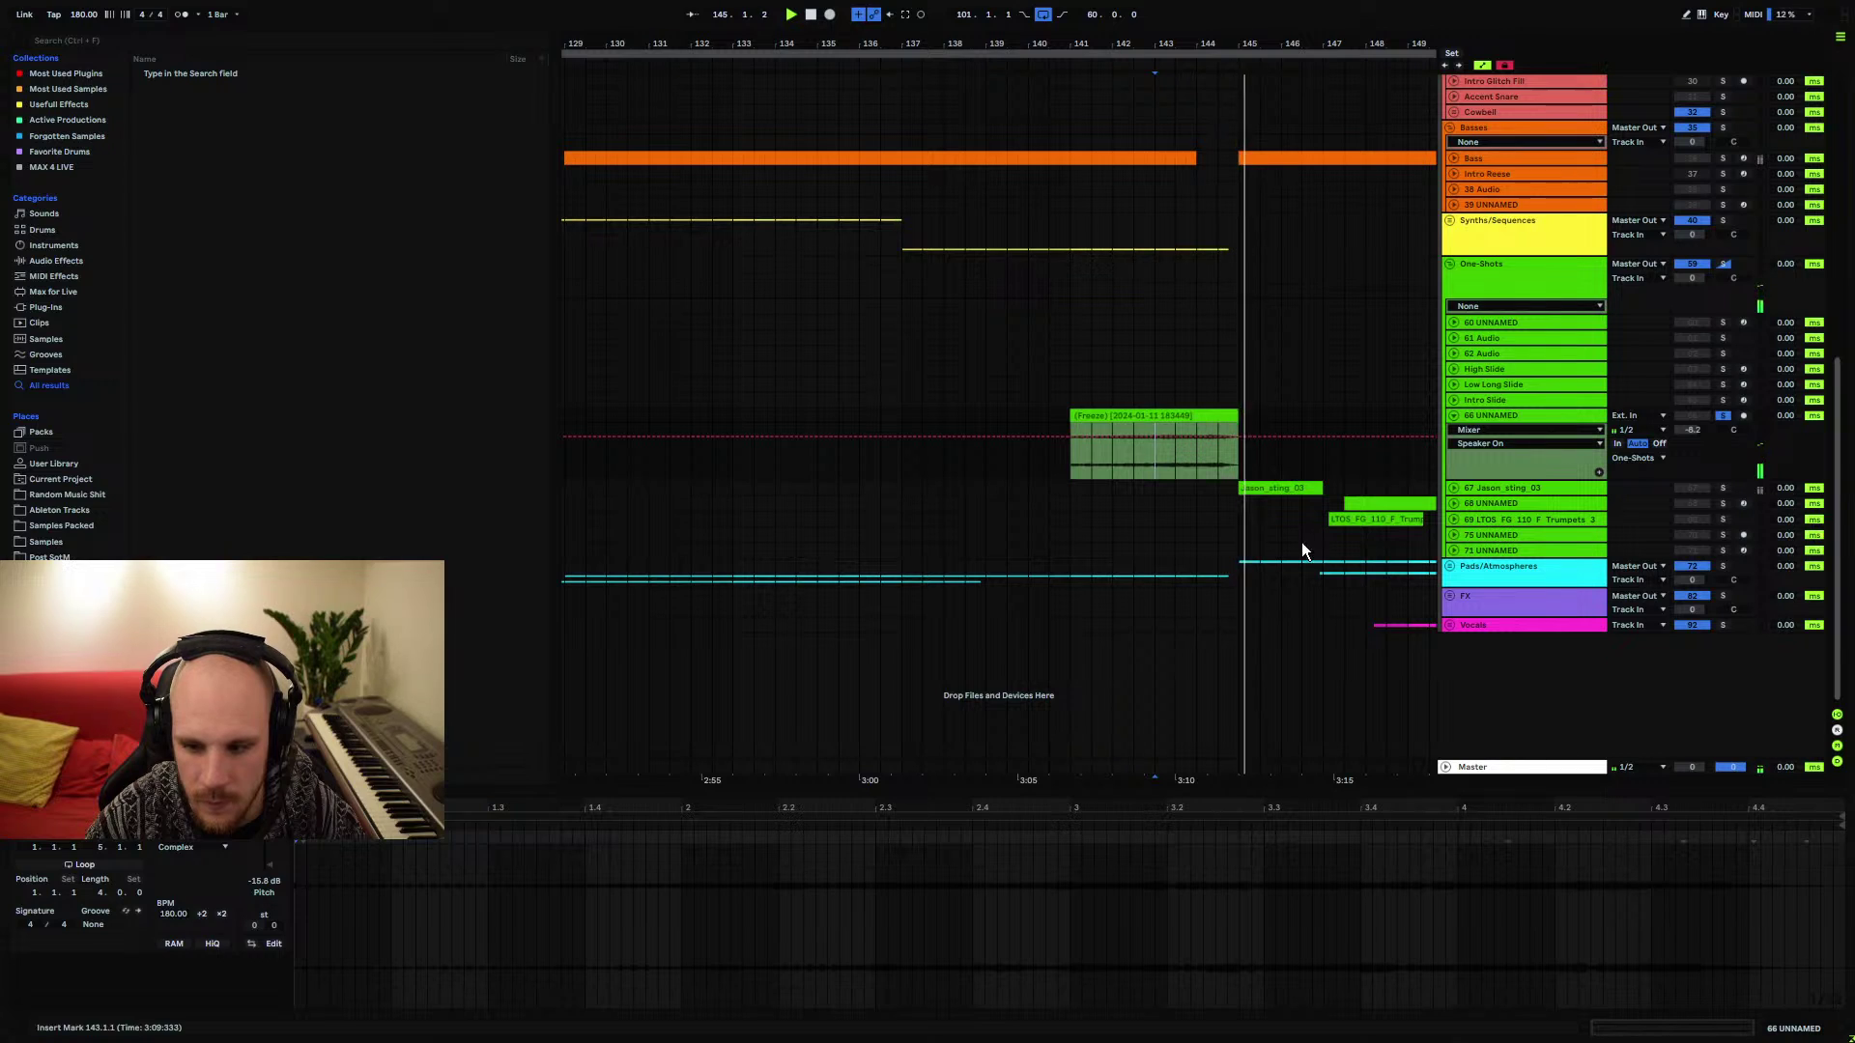
# Listen closely to the consolidated clip's ending, playing from 144.3.3, 144.3.4 and 144.4.2
pyautogui.click(1222, 462)
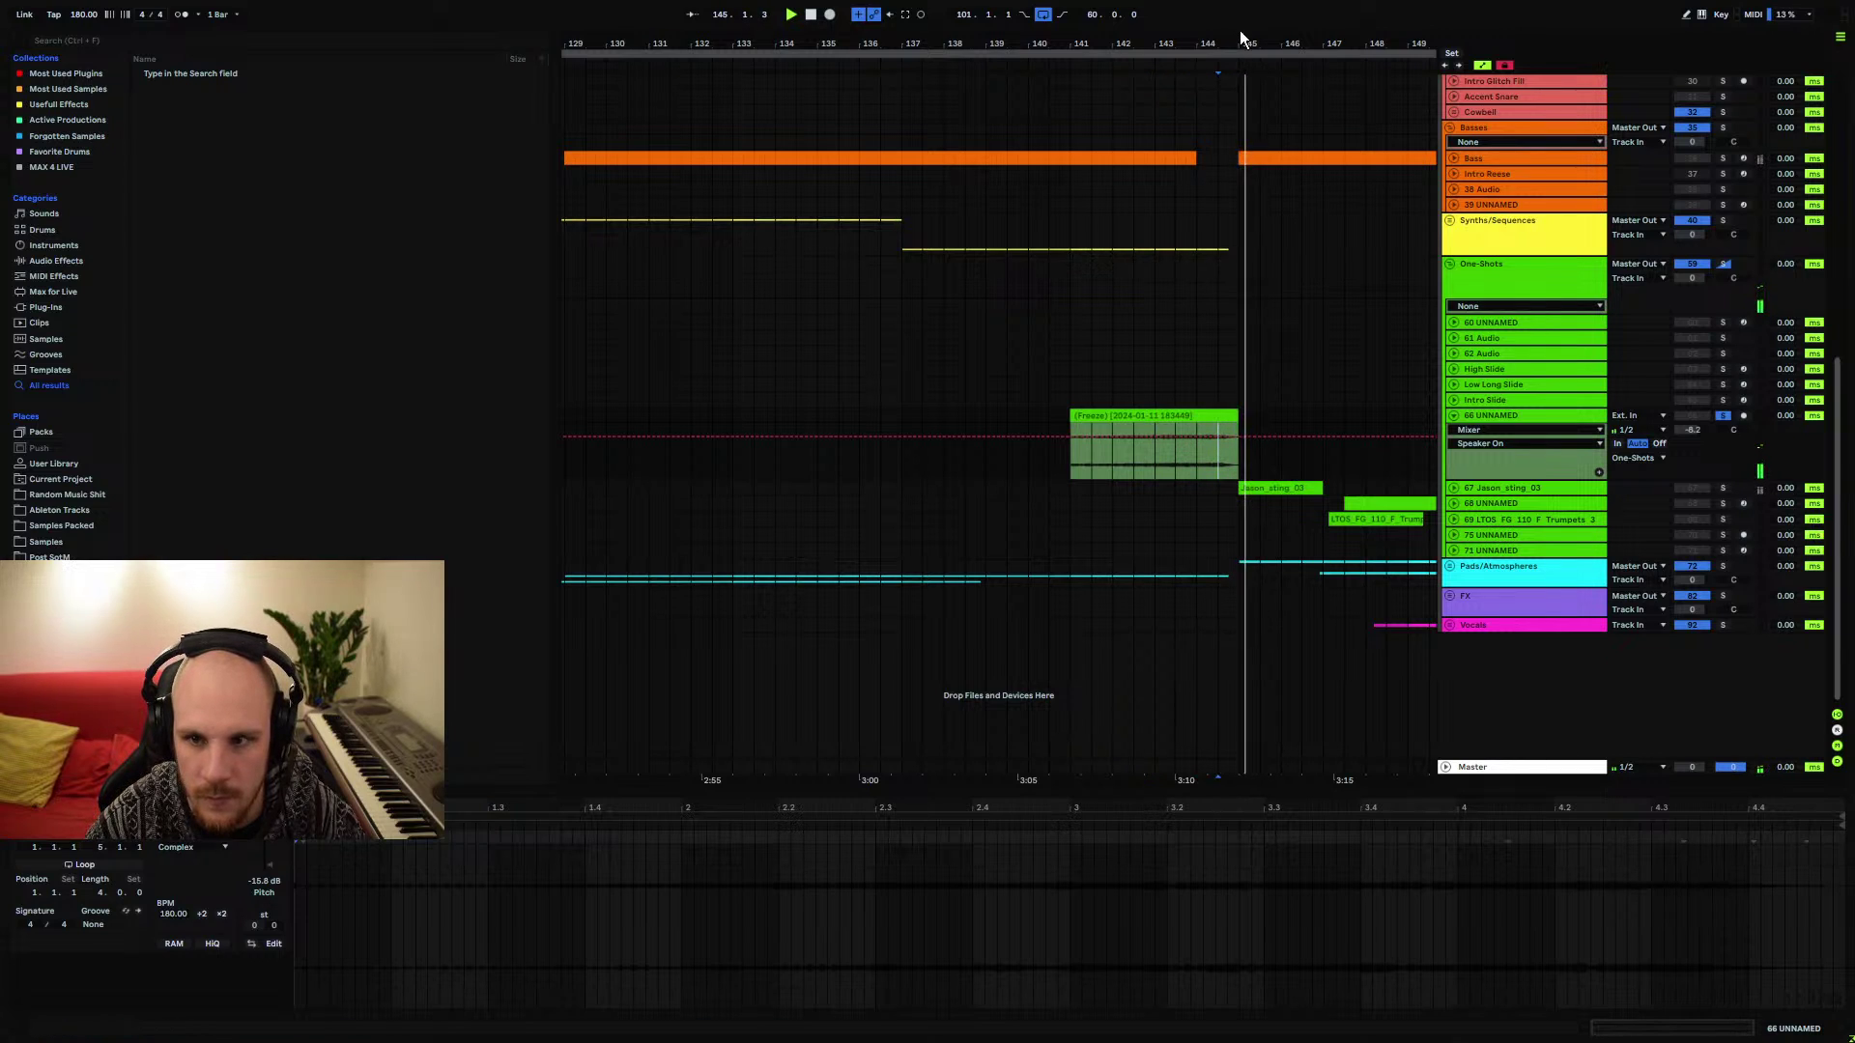
pyautogui.moveTo(1238, 33); pyautogui.dragTo(1214, 460)
pyautogui.click(1162, 460)
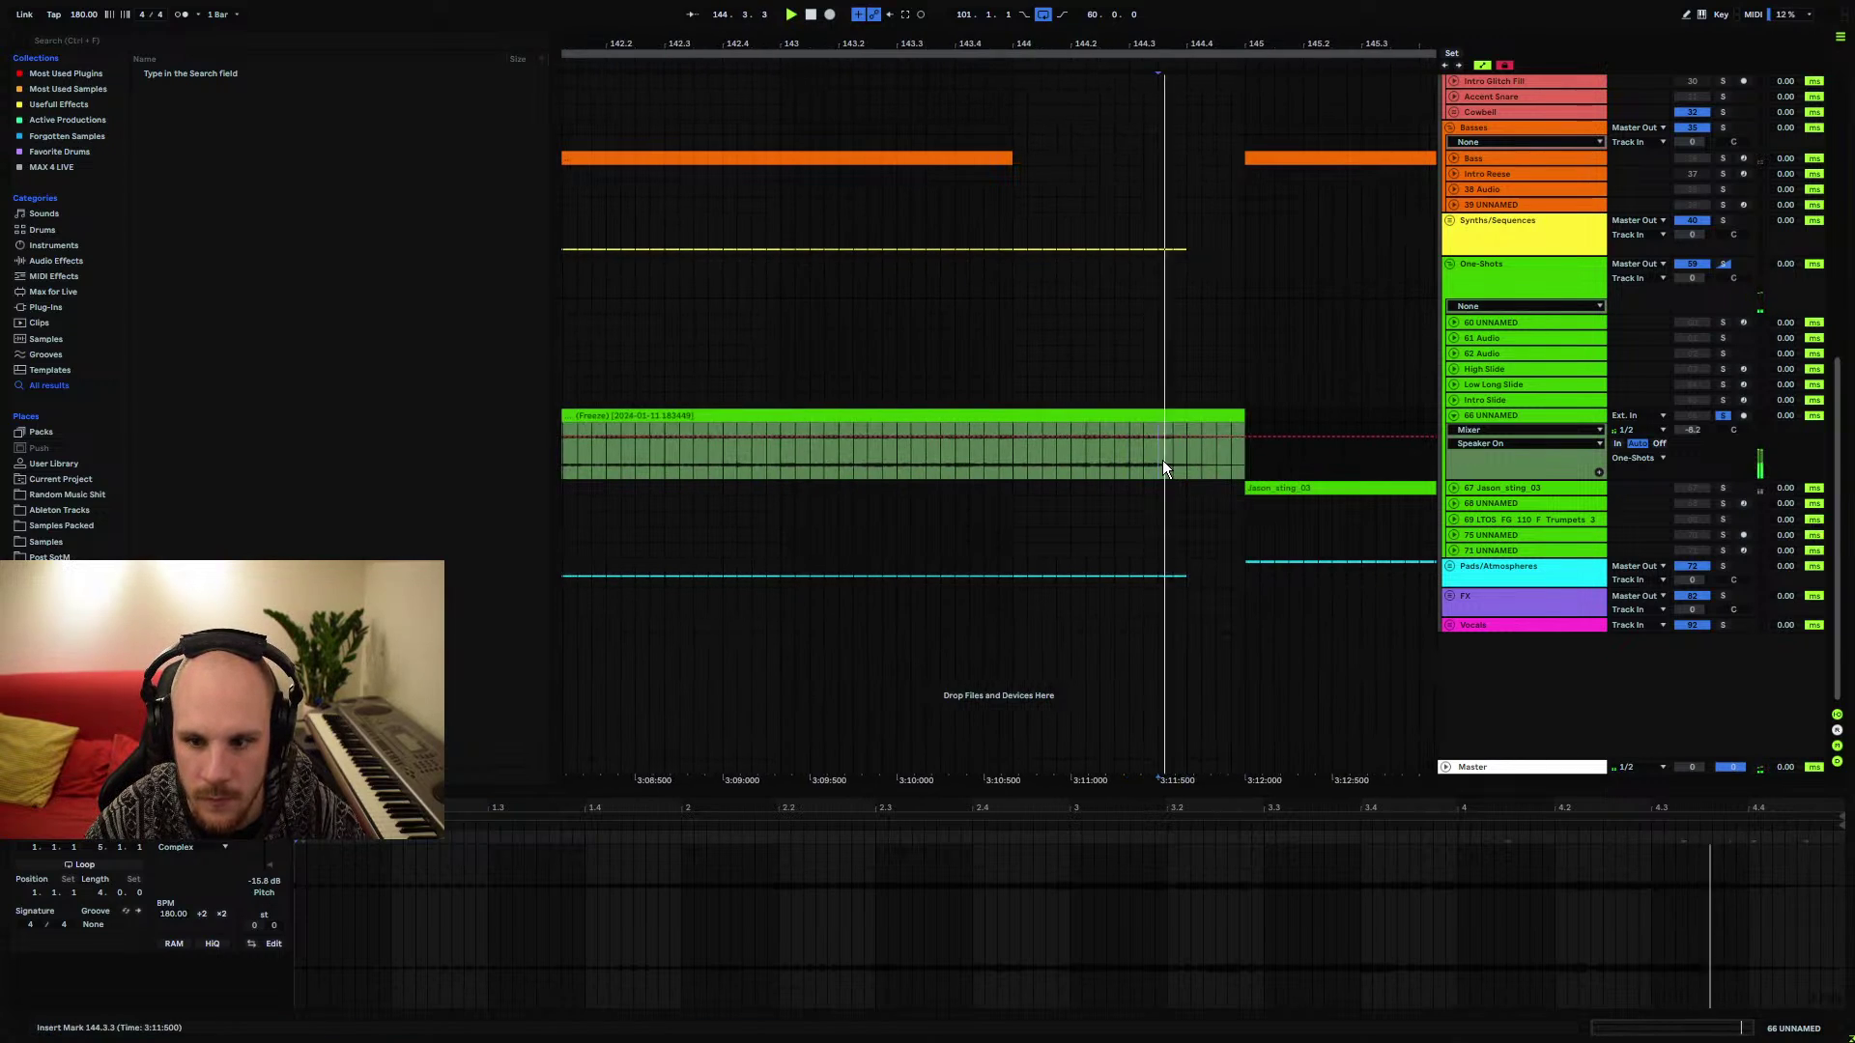
pyautogui.click(1172, 456)
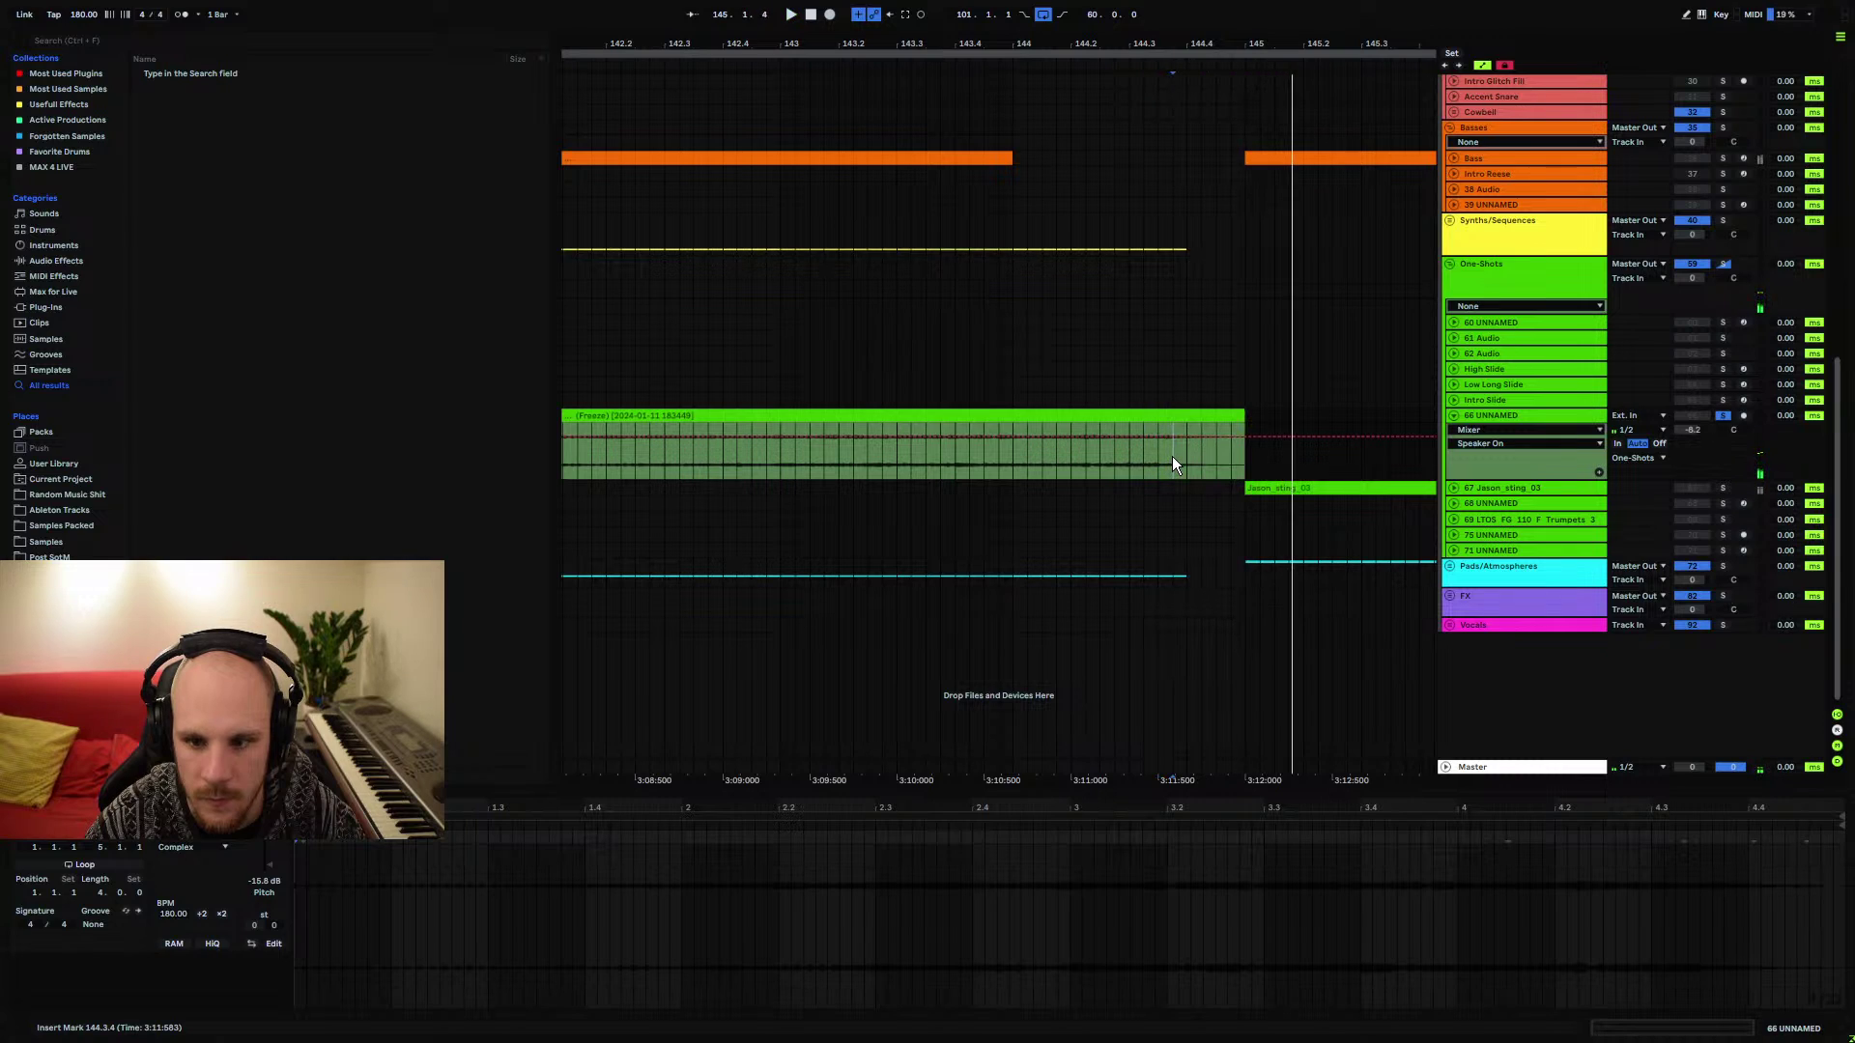
pyautogui.click(1188, 452)
pyautogui.click(1200, 450)
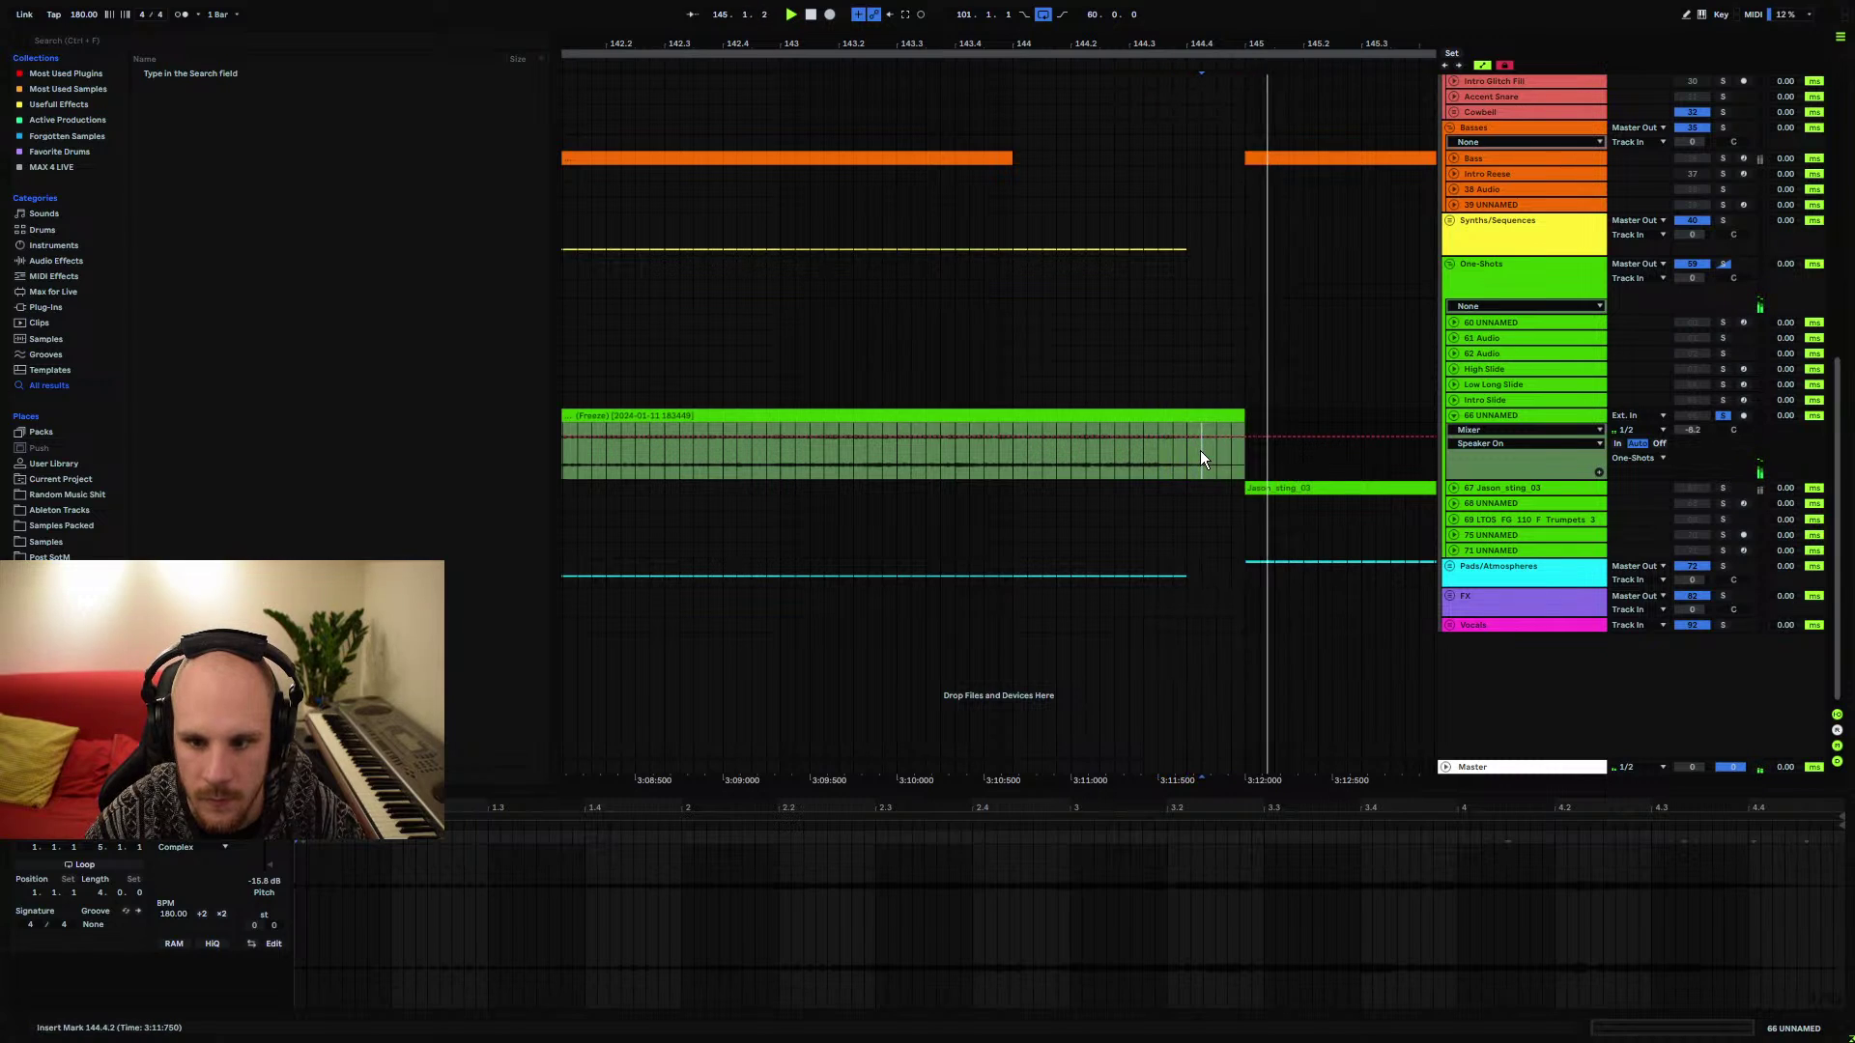
pyautogui.click(1200, 451)
pyautogui.press('space')
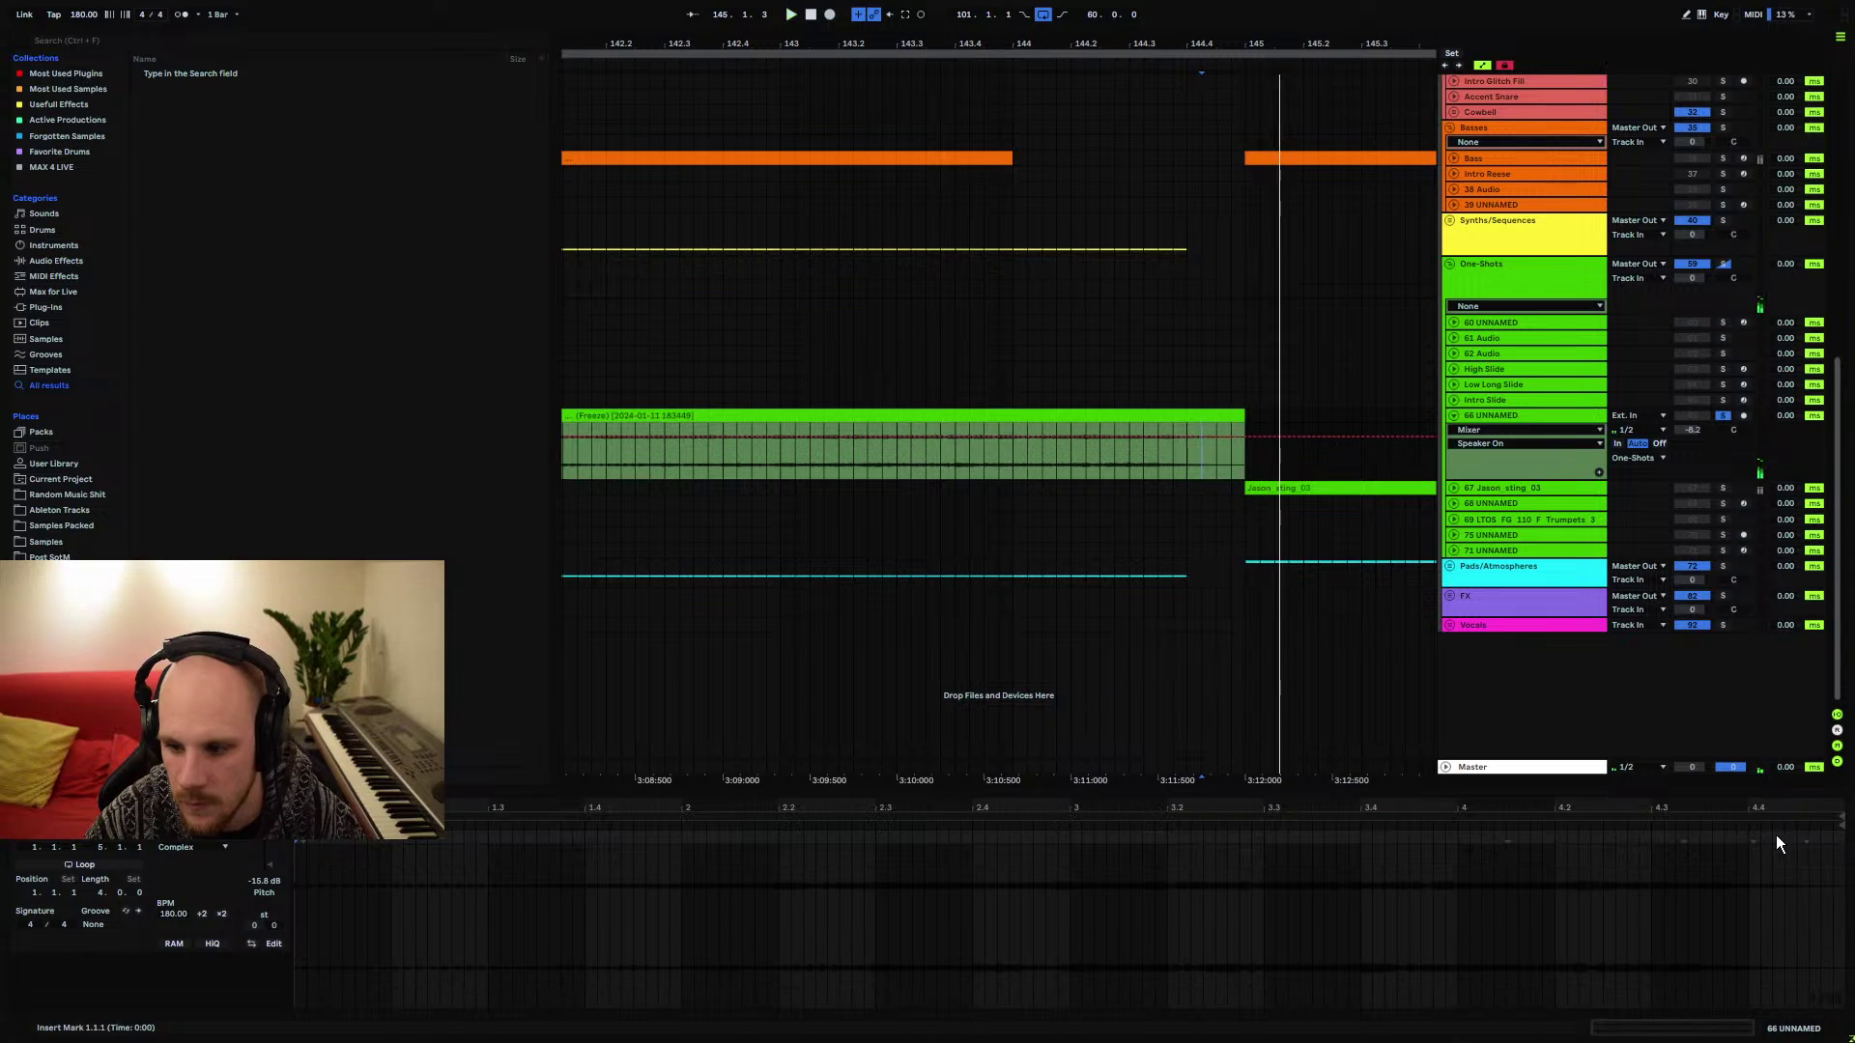
# Add a warp marker near the end of the consolidated clip, shift it slightly earlier to just before 4.4, and play the result
pyautogui.click(1776, 835)
pyautogui.moveTo(1776, 835); pyautogui.dragTo(1752, 835)
pyautogui.press('space')
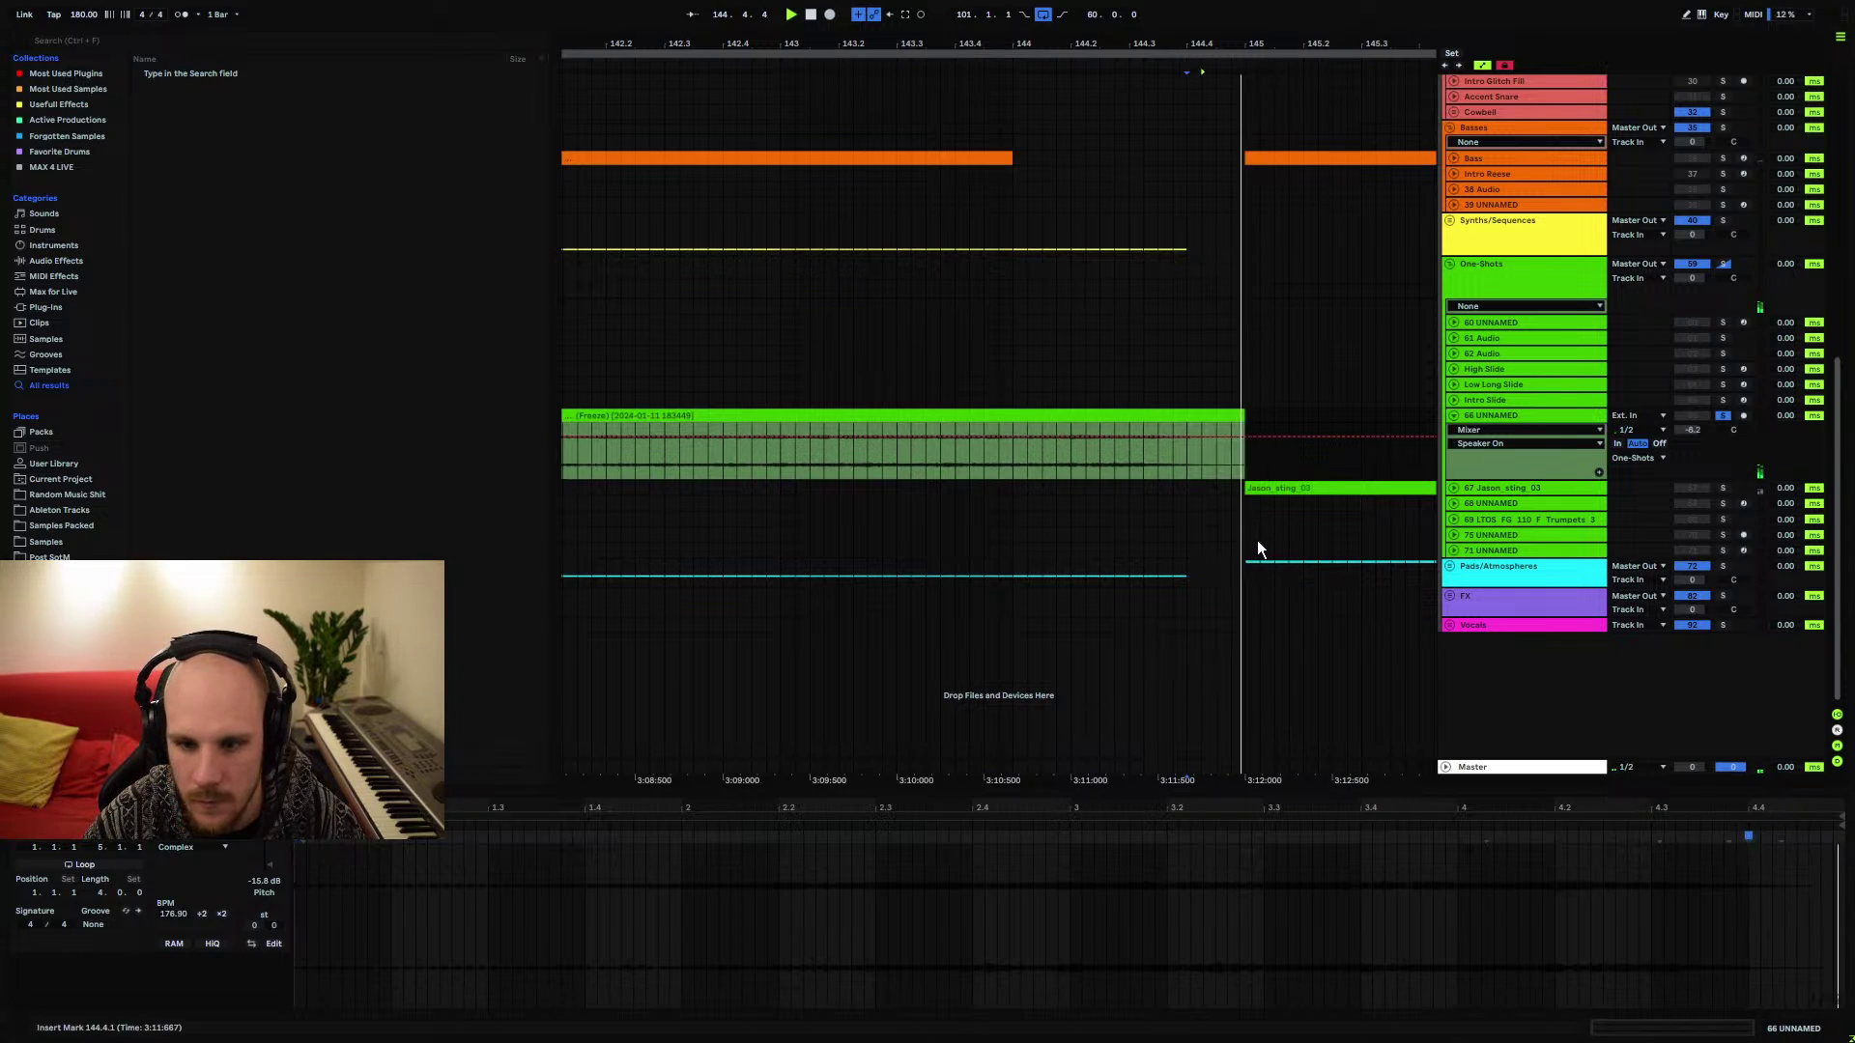
# Unsolo the 66 UNNAMED track, play its clip in the full mix from 141.1.1, and fold the track
pyautogui.scroll(-5, 1150, 464)
pyautogui.click(967, 468)
pyautogui.press('space')
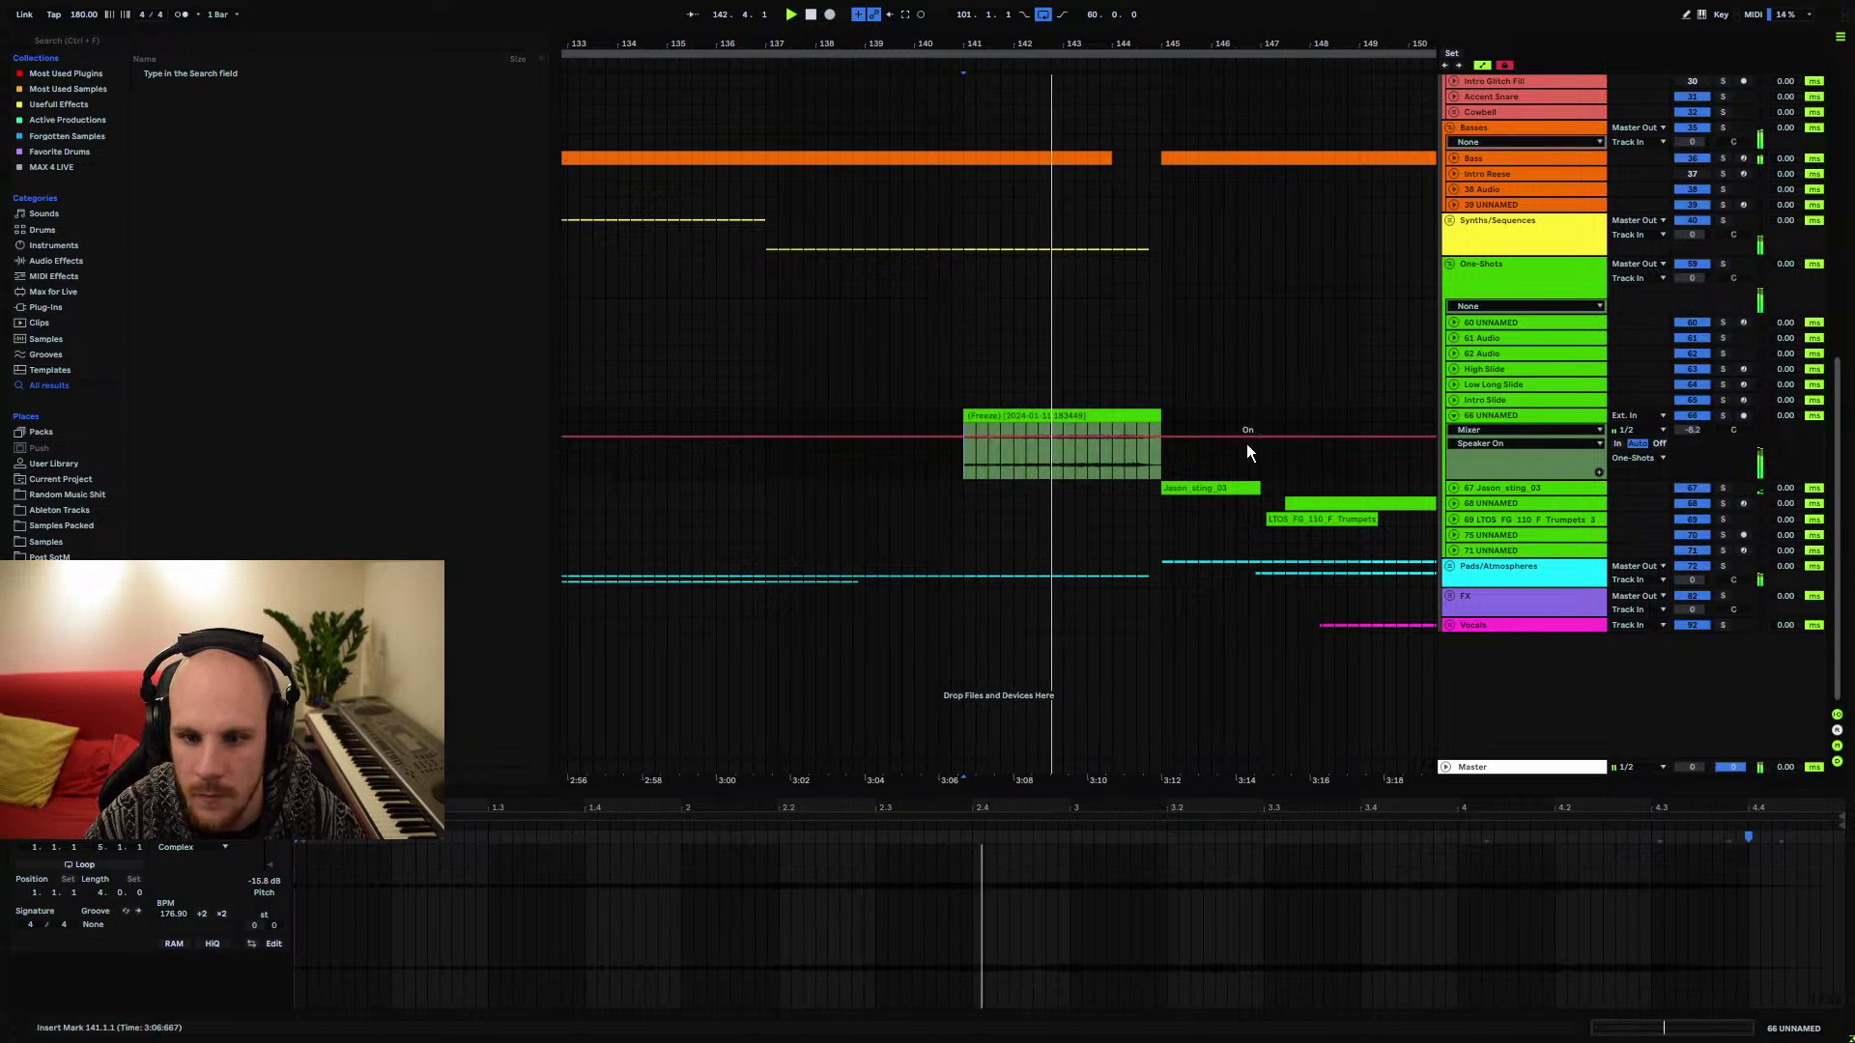
pyautogui.scroll(3, 1073, 86)
pyautogui.scroll(-3, 1095, 131)
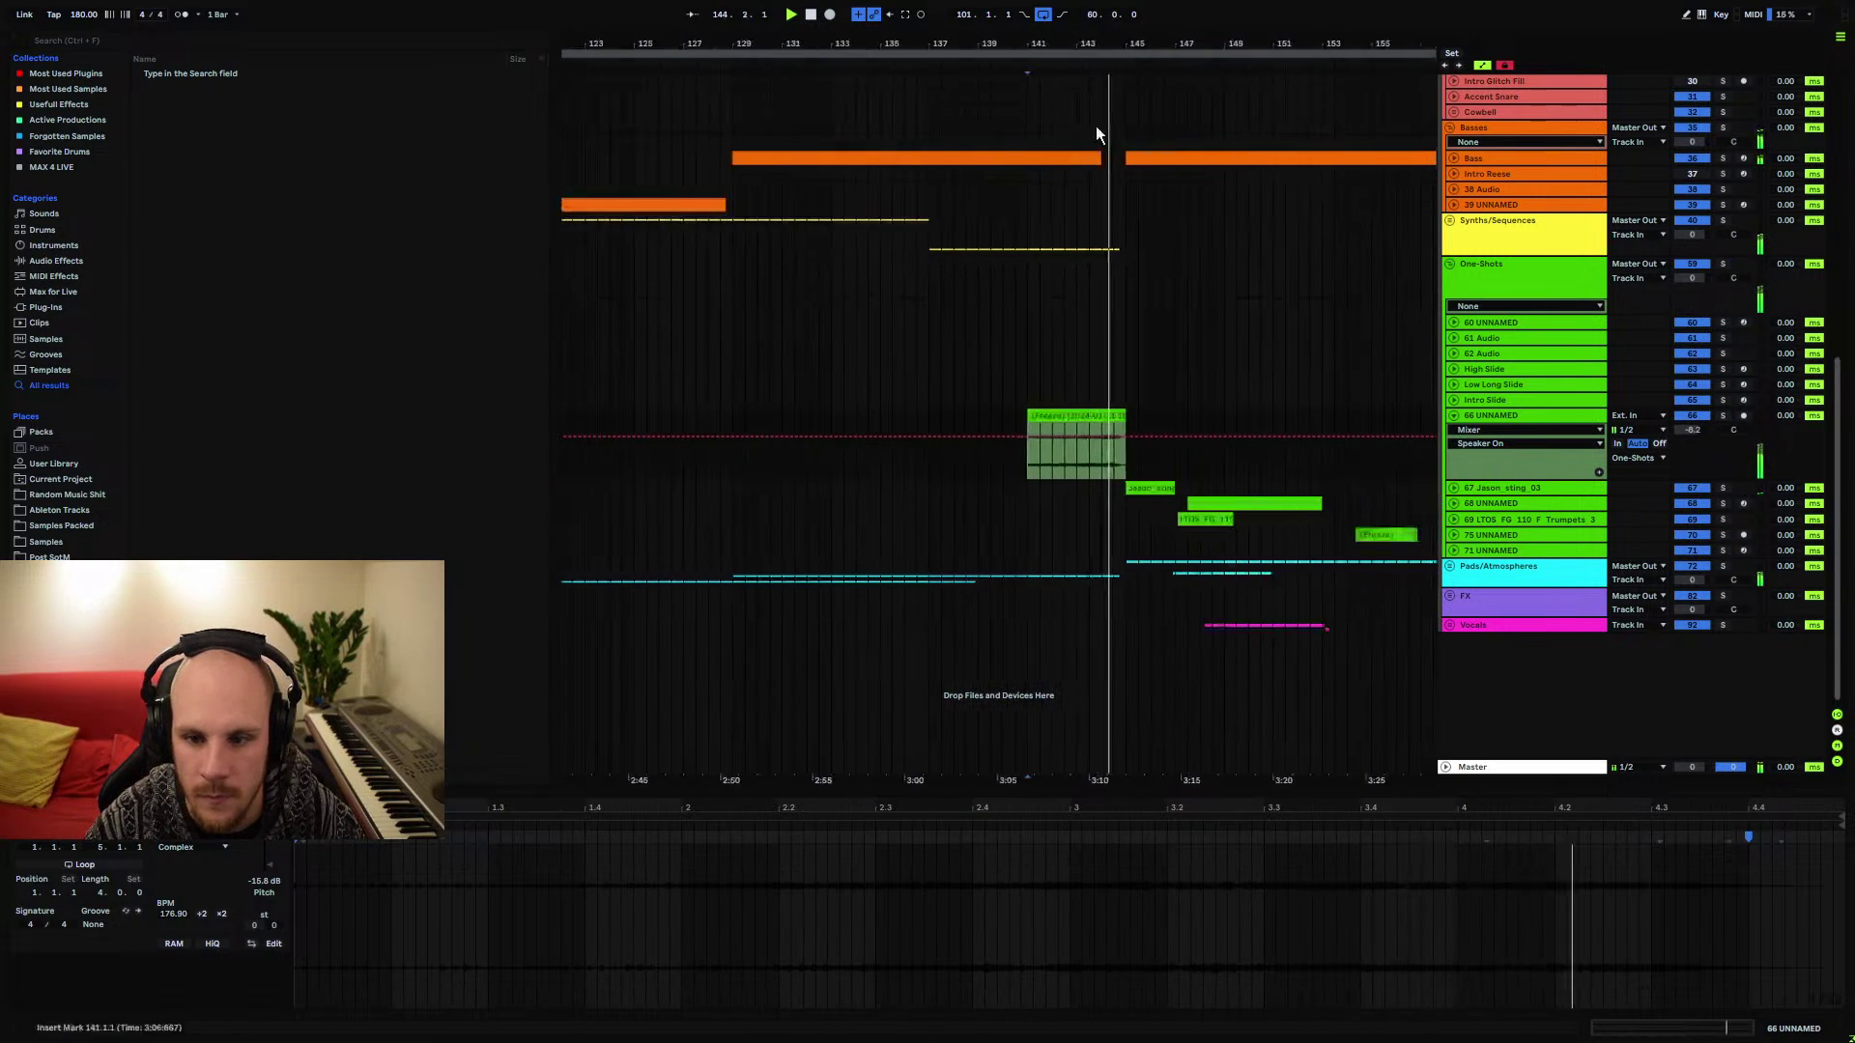
pyautogui.scroll(6, 1129, 226)
pyautogui.scroll(-5, 1118, 64)
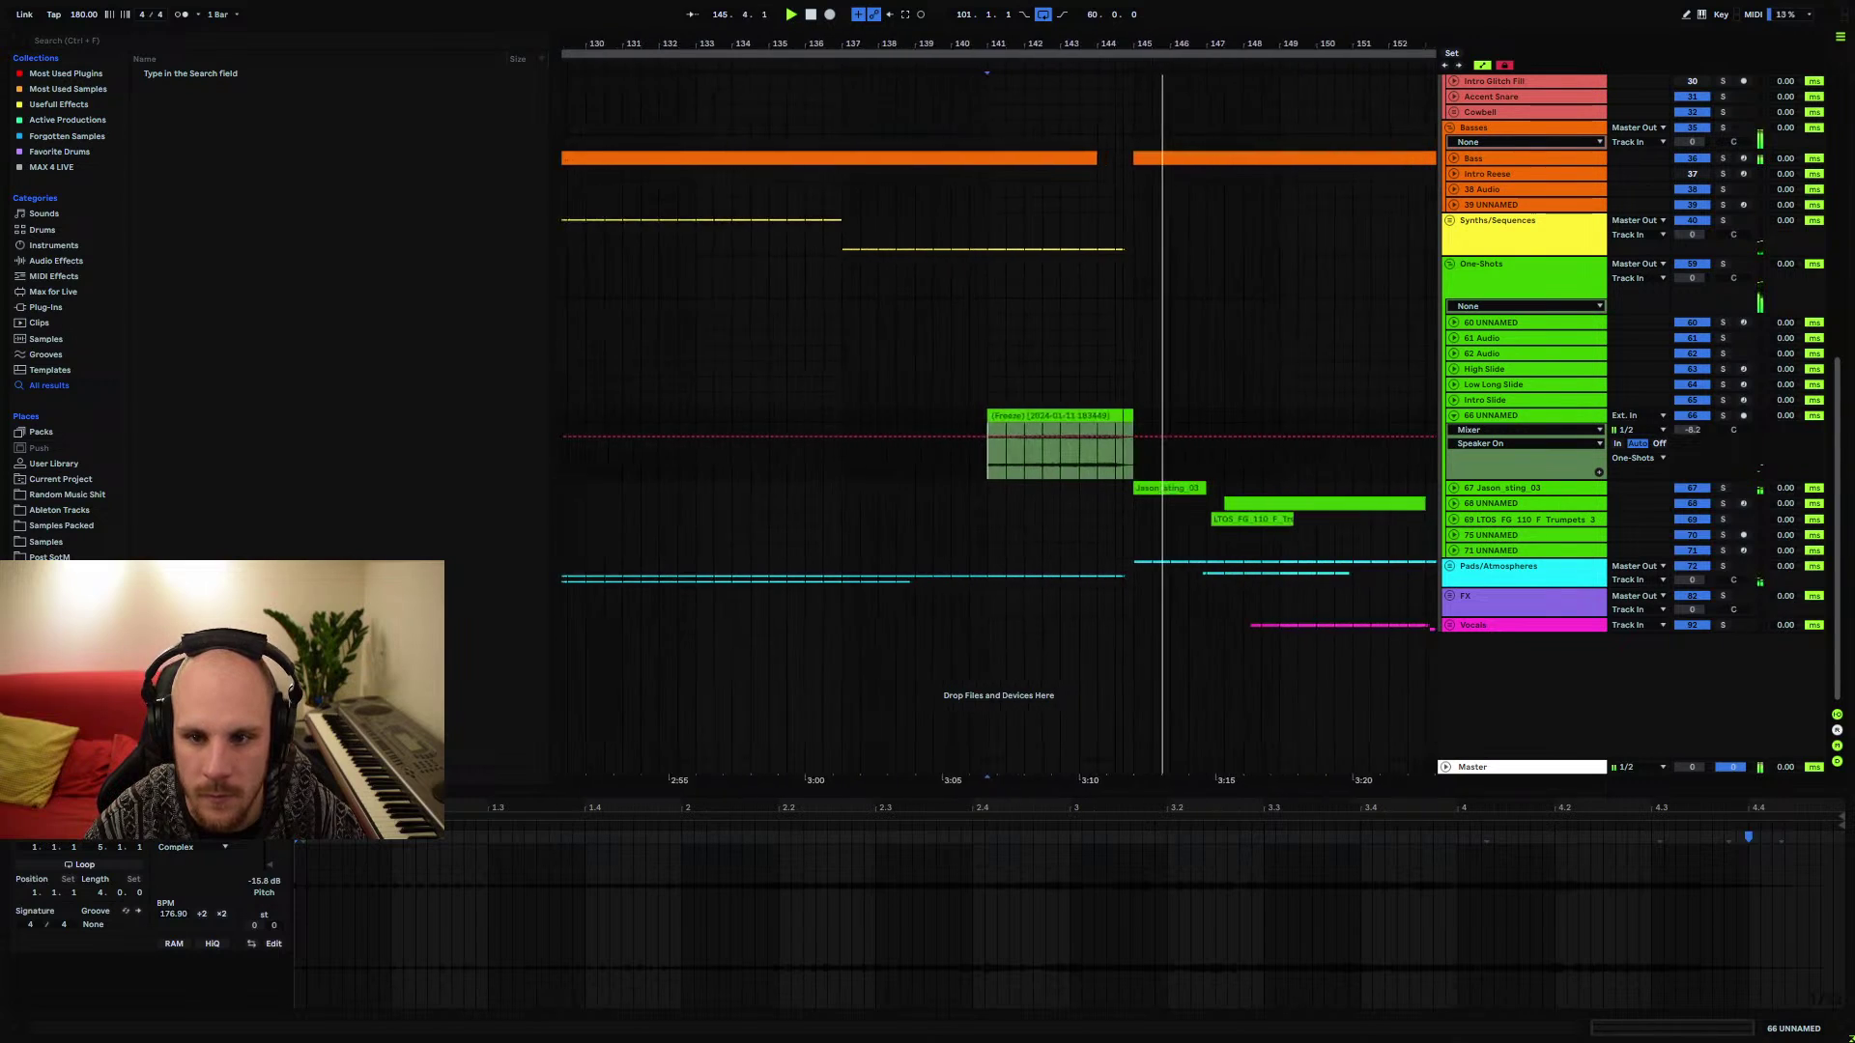
pyautogui.hotkey('alt', 'u')
pyautogui.scroll(-8, 1118, 65)
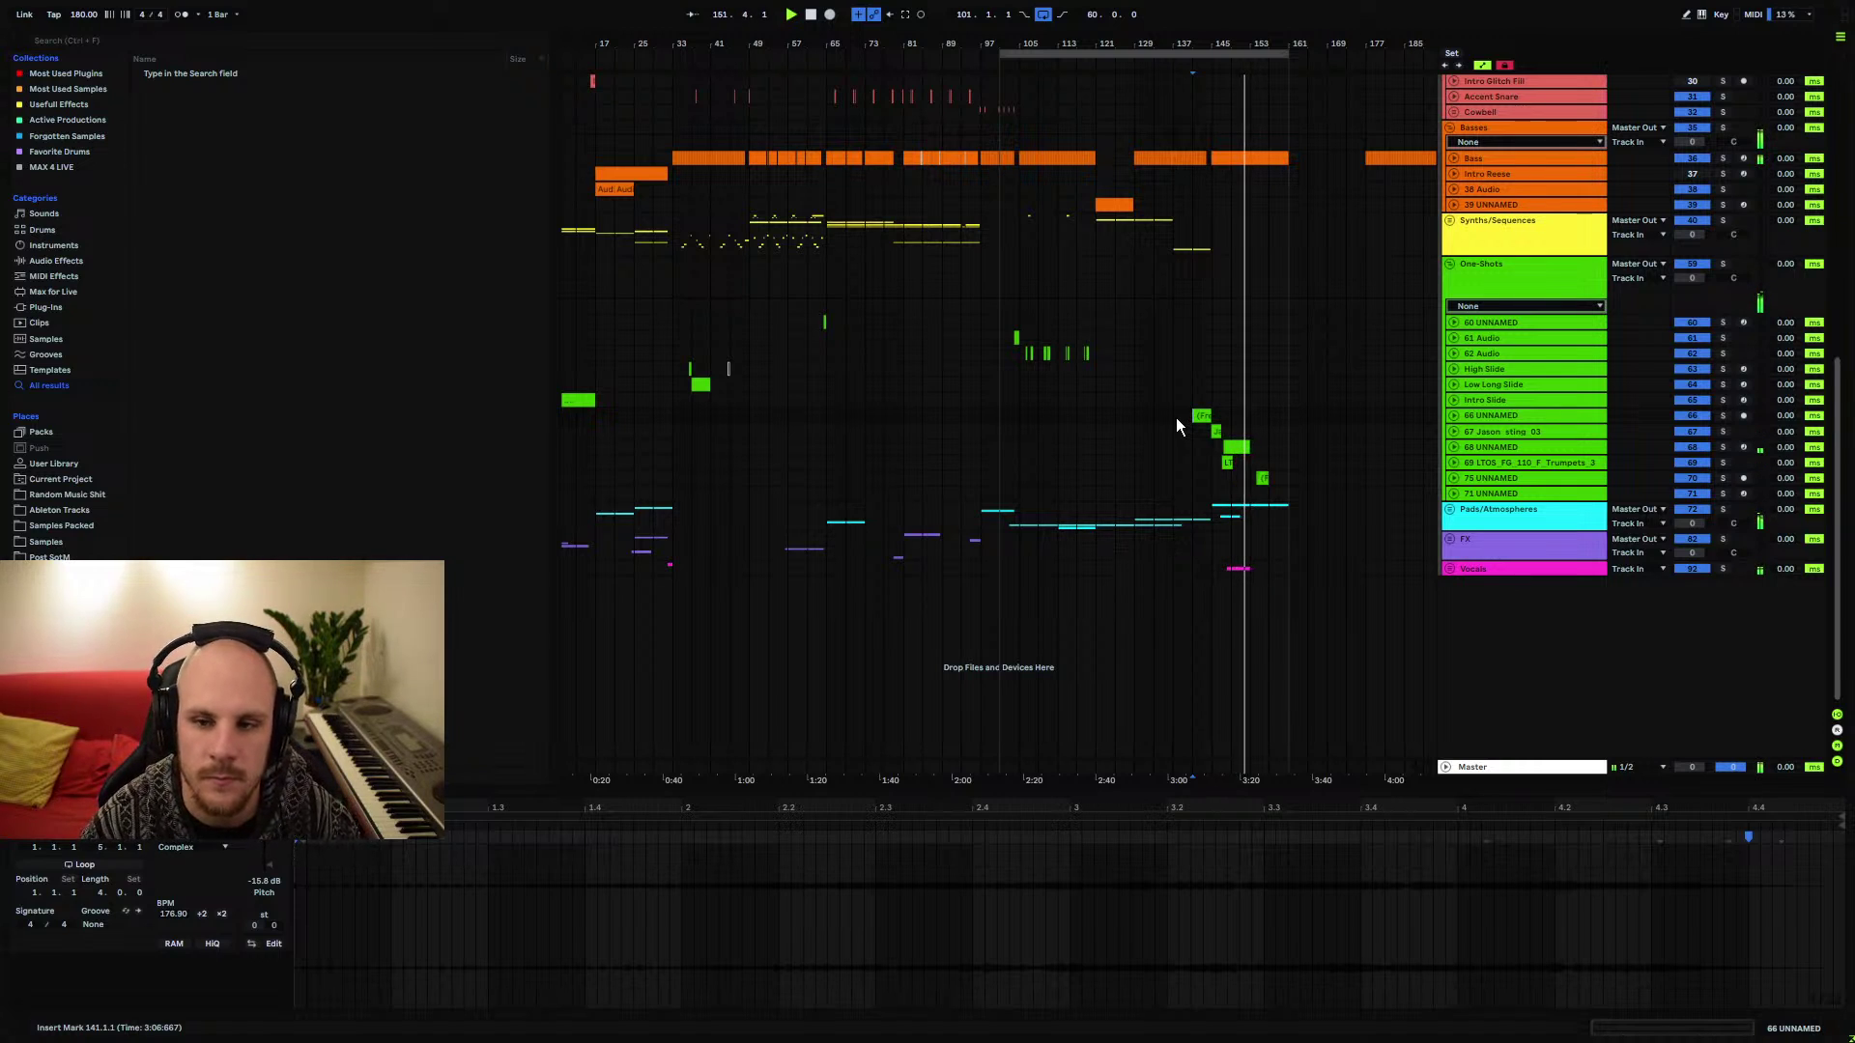
# Copy the first two bars of the 66 UNNAMED clip, 141.1.1 to 143.1.1, to 117.1.1 and duplicate the copy at 119.1.1
pyautogui.moveTo(1175, 418); pyautogui.dragTo(1227, 425)
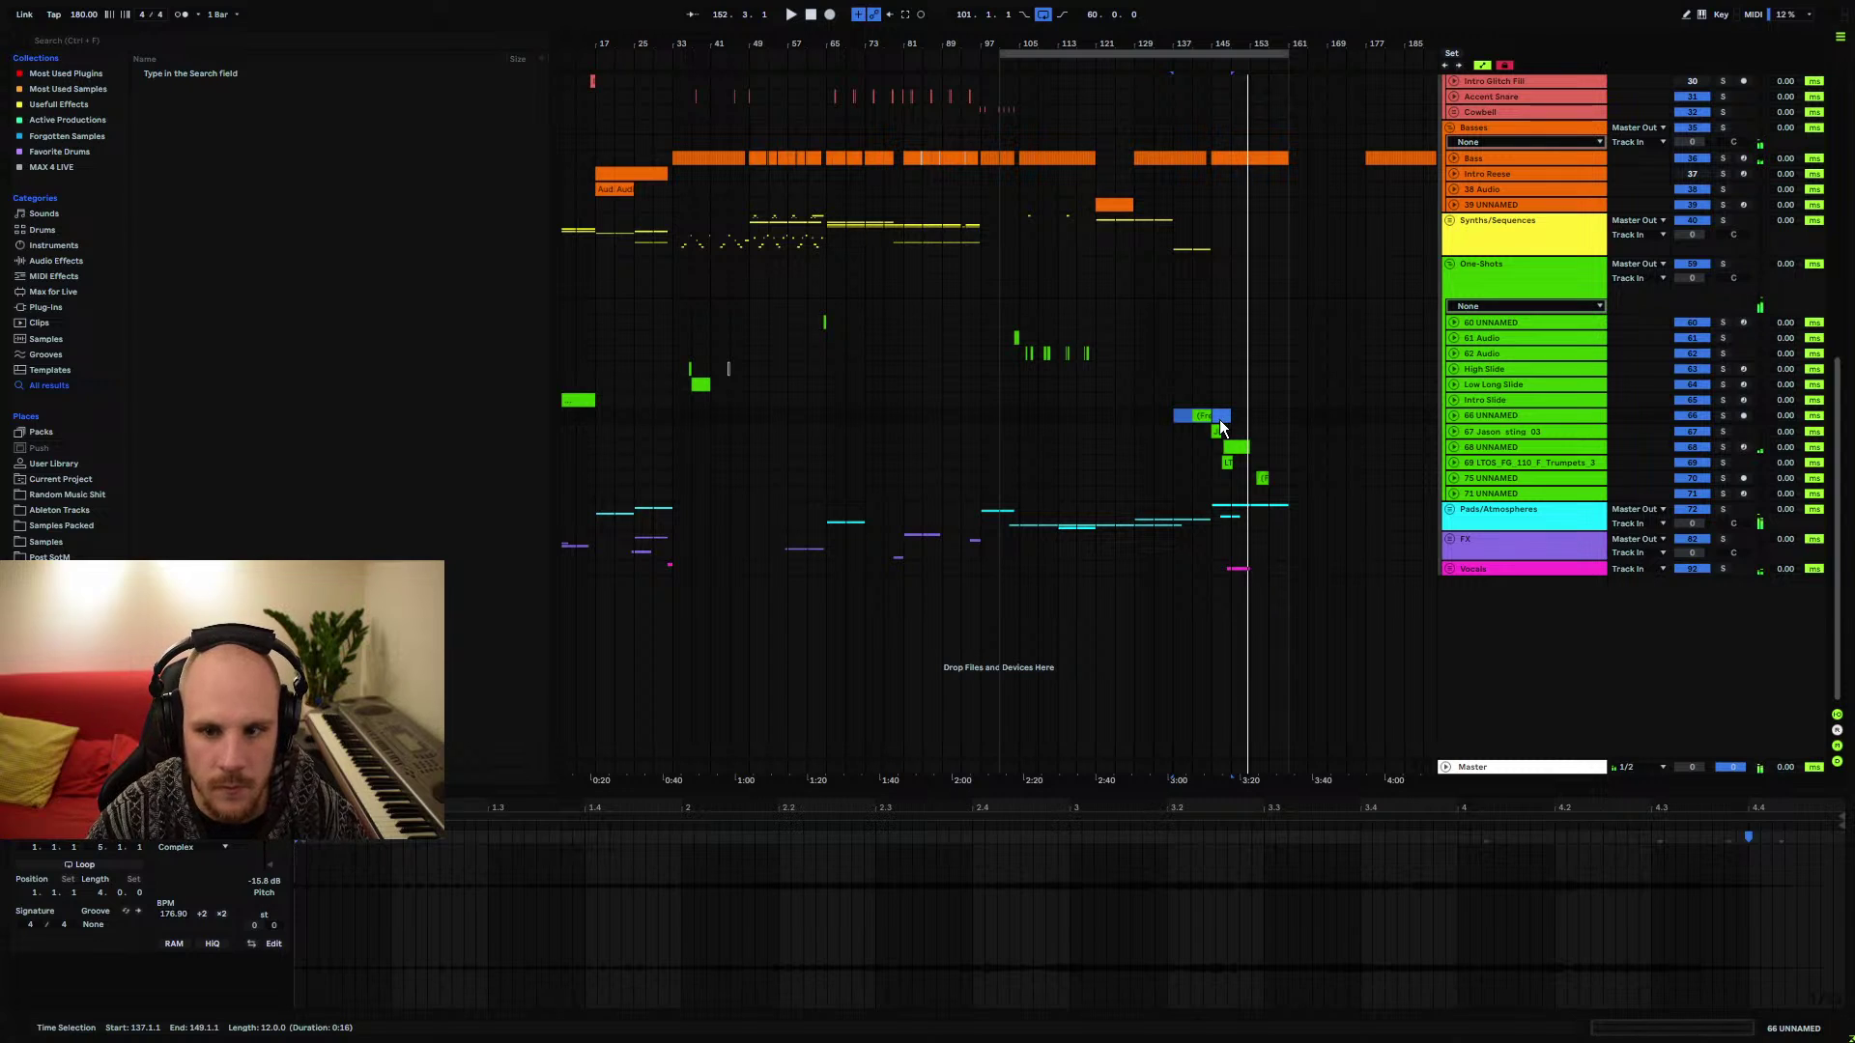
pyautogui.click(1446, 422)
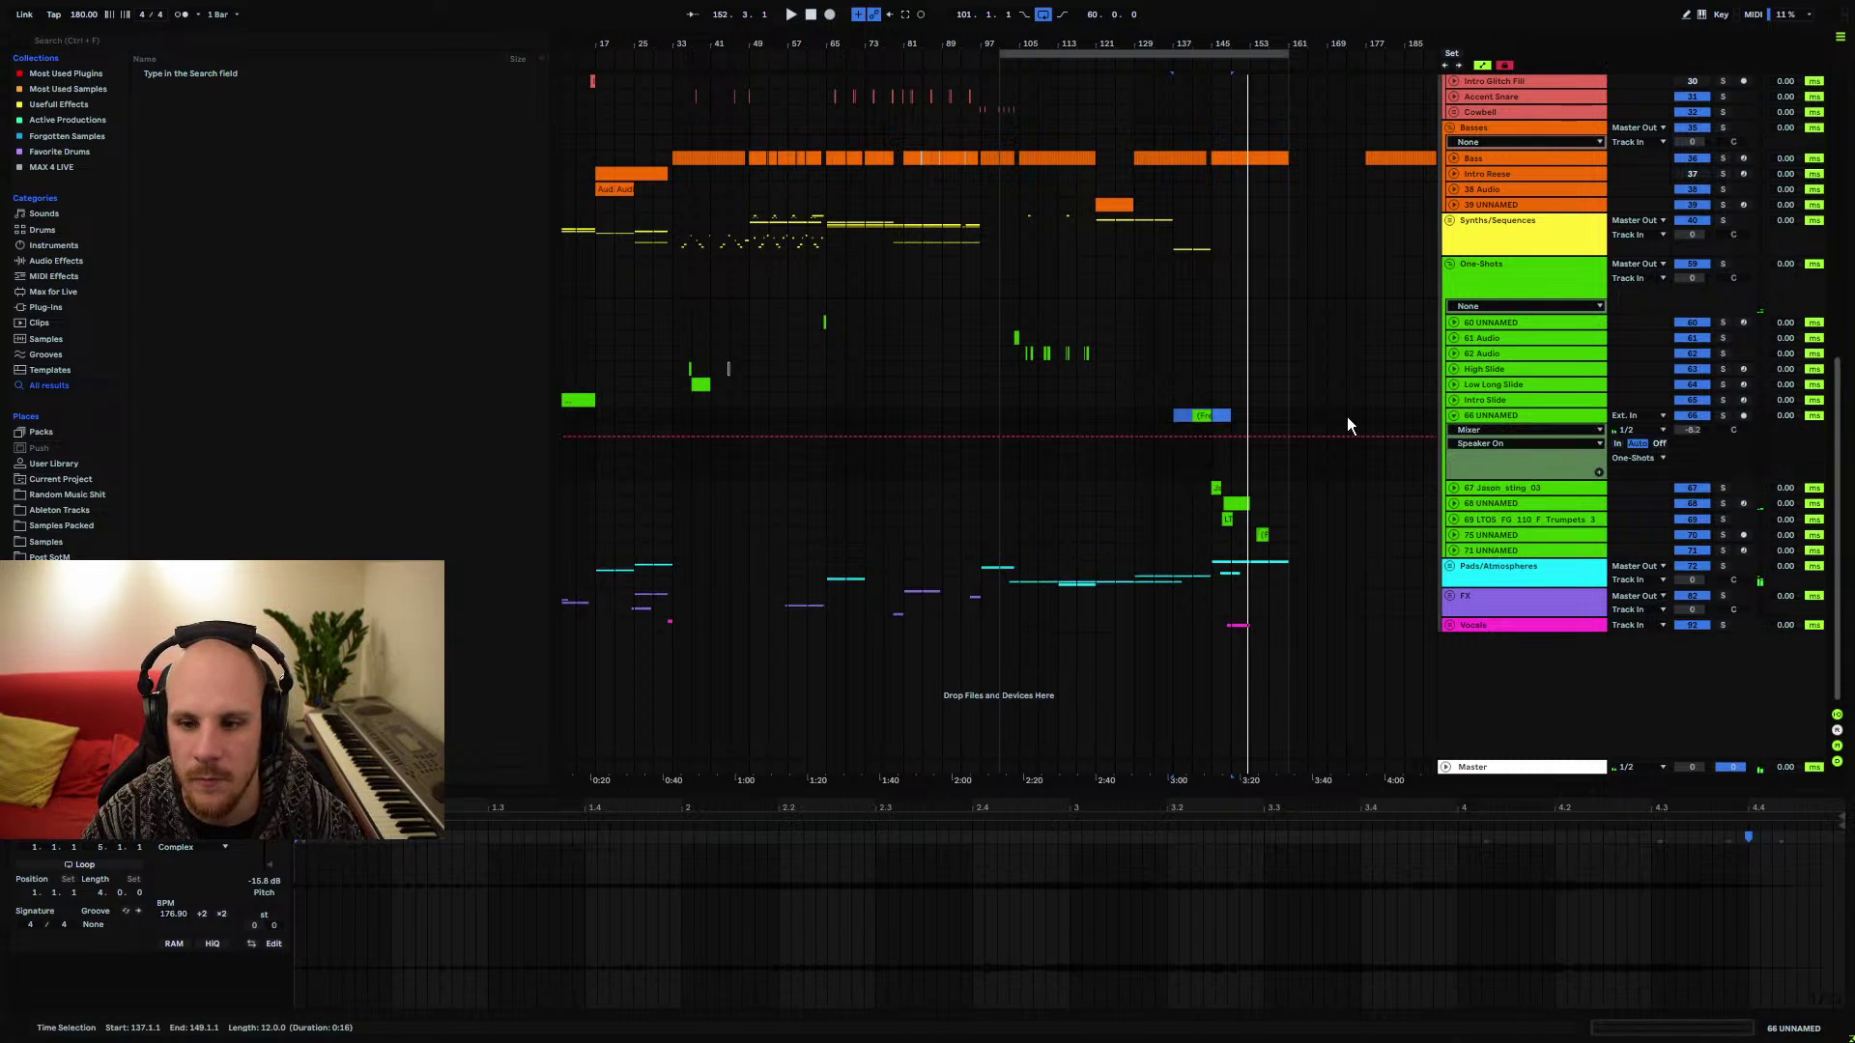
pyautogui.moveTo(1234, 66); pyautogui.dragTo(1237, 154)
pyautogui.moveTo(1109, 460); pyautogui.dragTo(1152, 458)
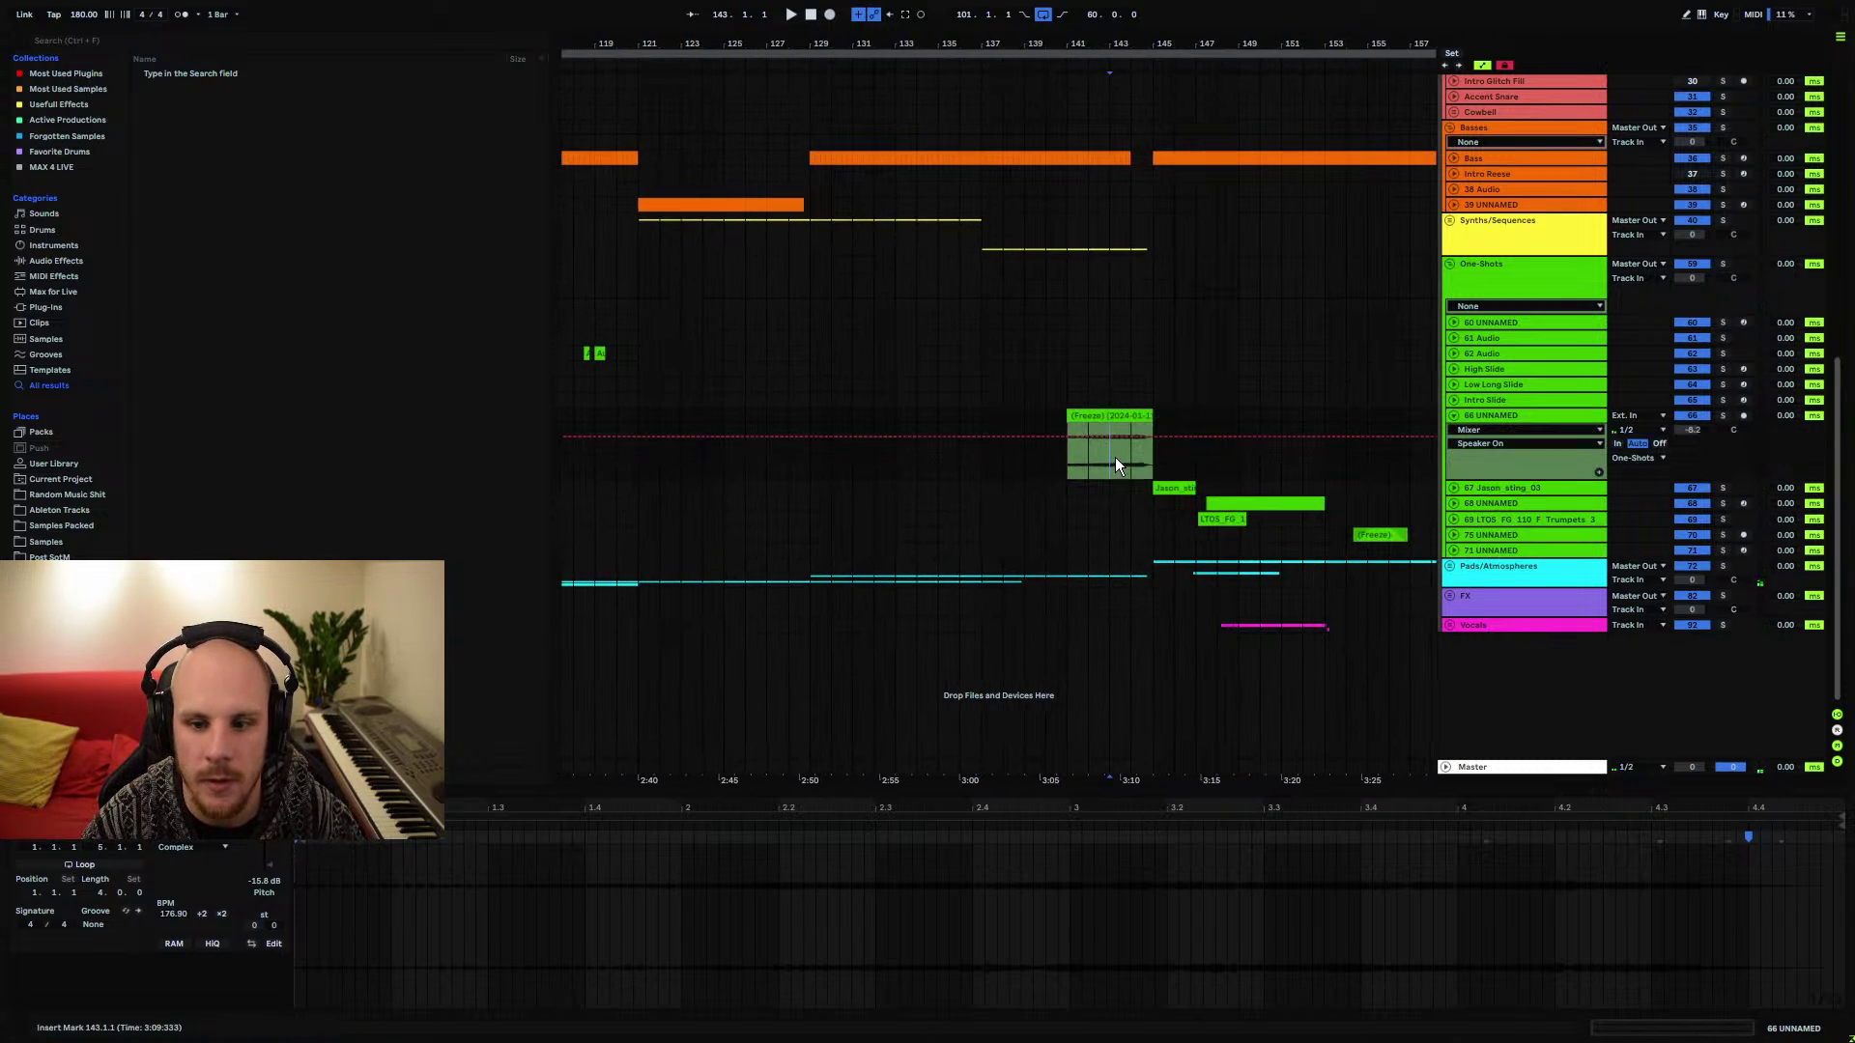
pyautogui.hscroll(-8, 963, 437)
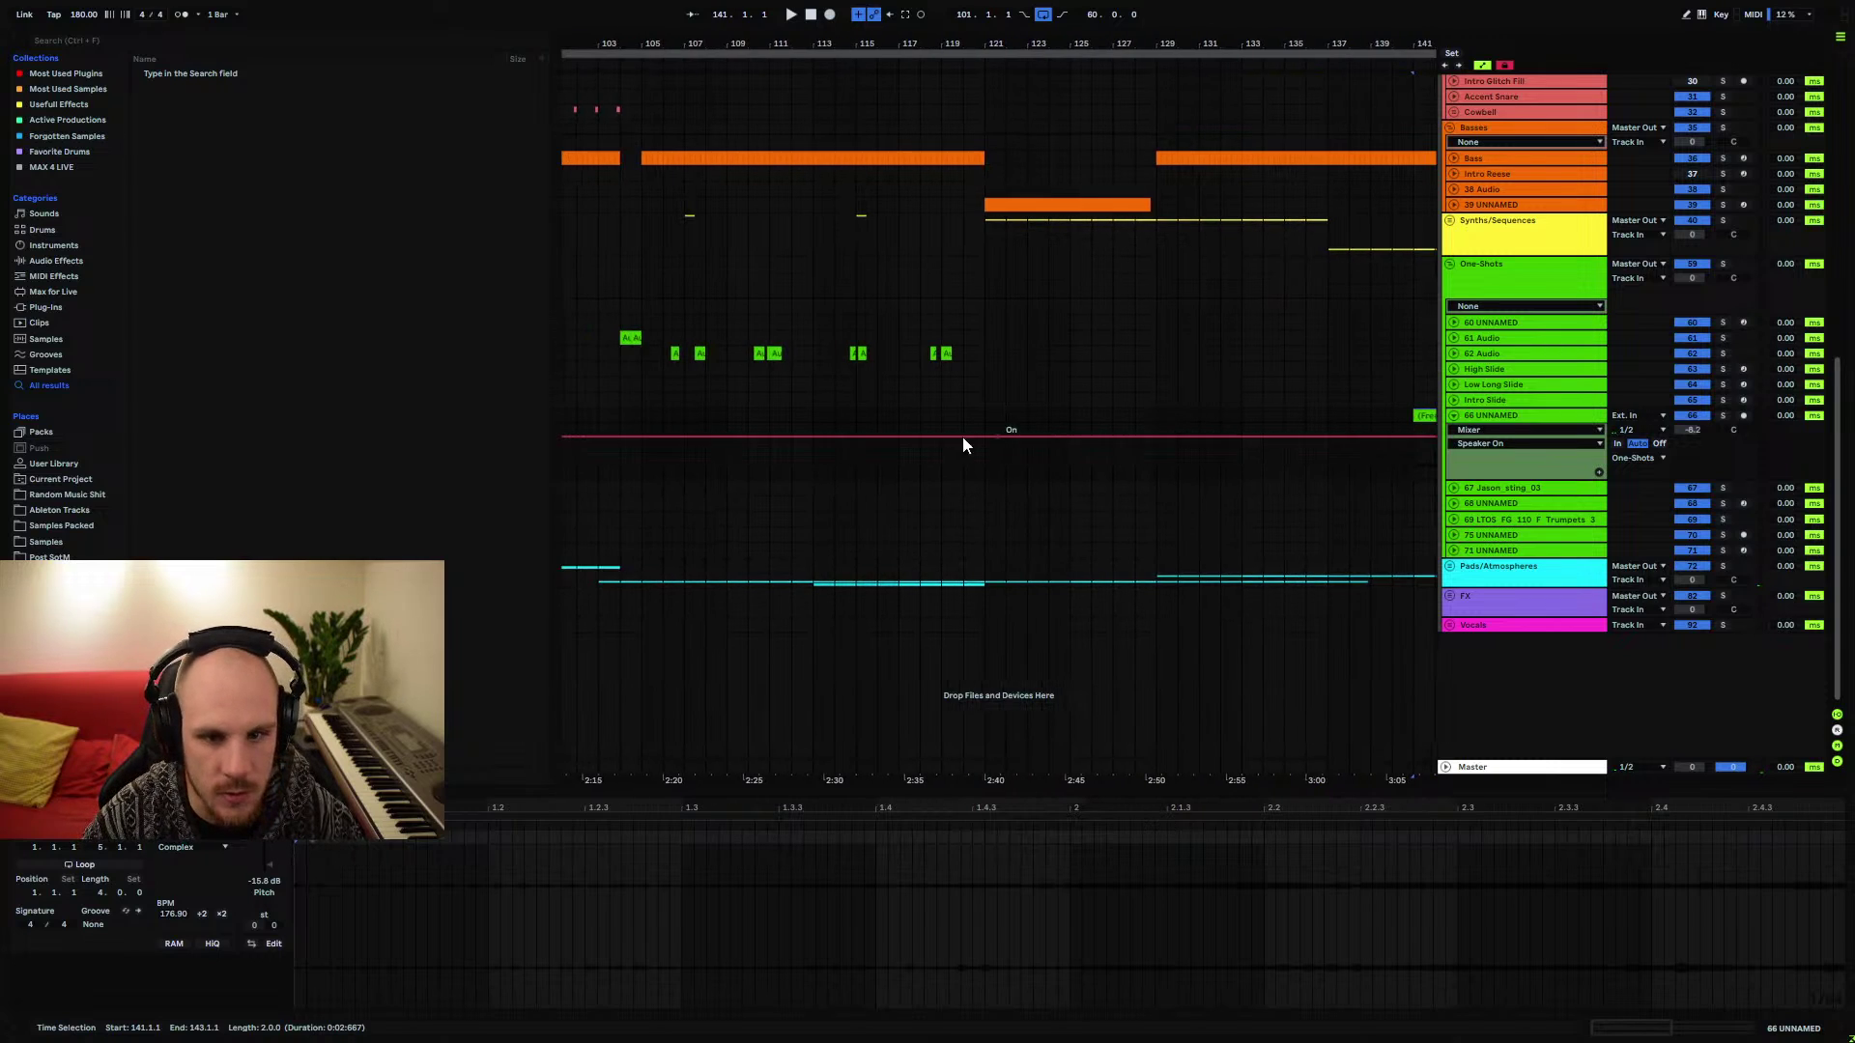
pyautogui.click(899, 415)
pyautogui.hotkey('ctrl', 'v')
pyautogui.hotkey('ctrl', 'd')
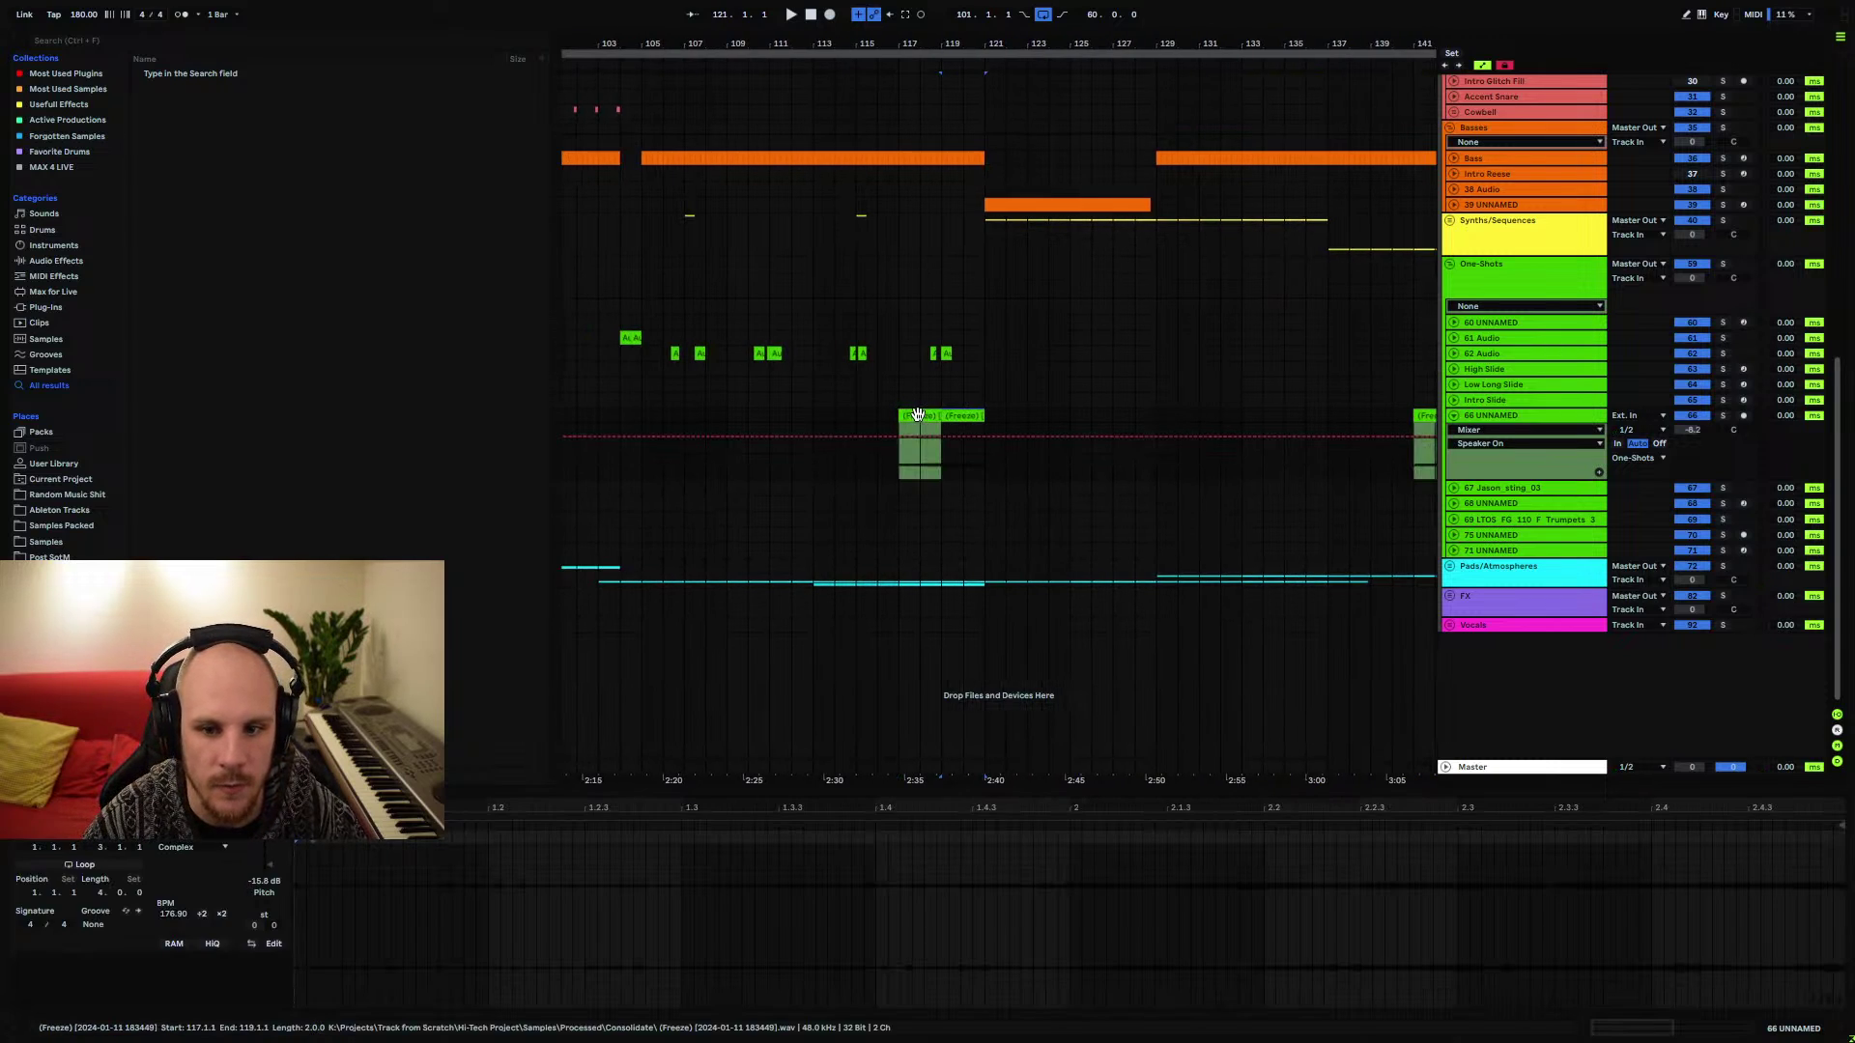
# Crossfade the two adjoining 66 UNNAMED clips from about bar 118 to bar 120, then set the playback start to 117.1.1
pyautogui.click(954, 415)
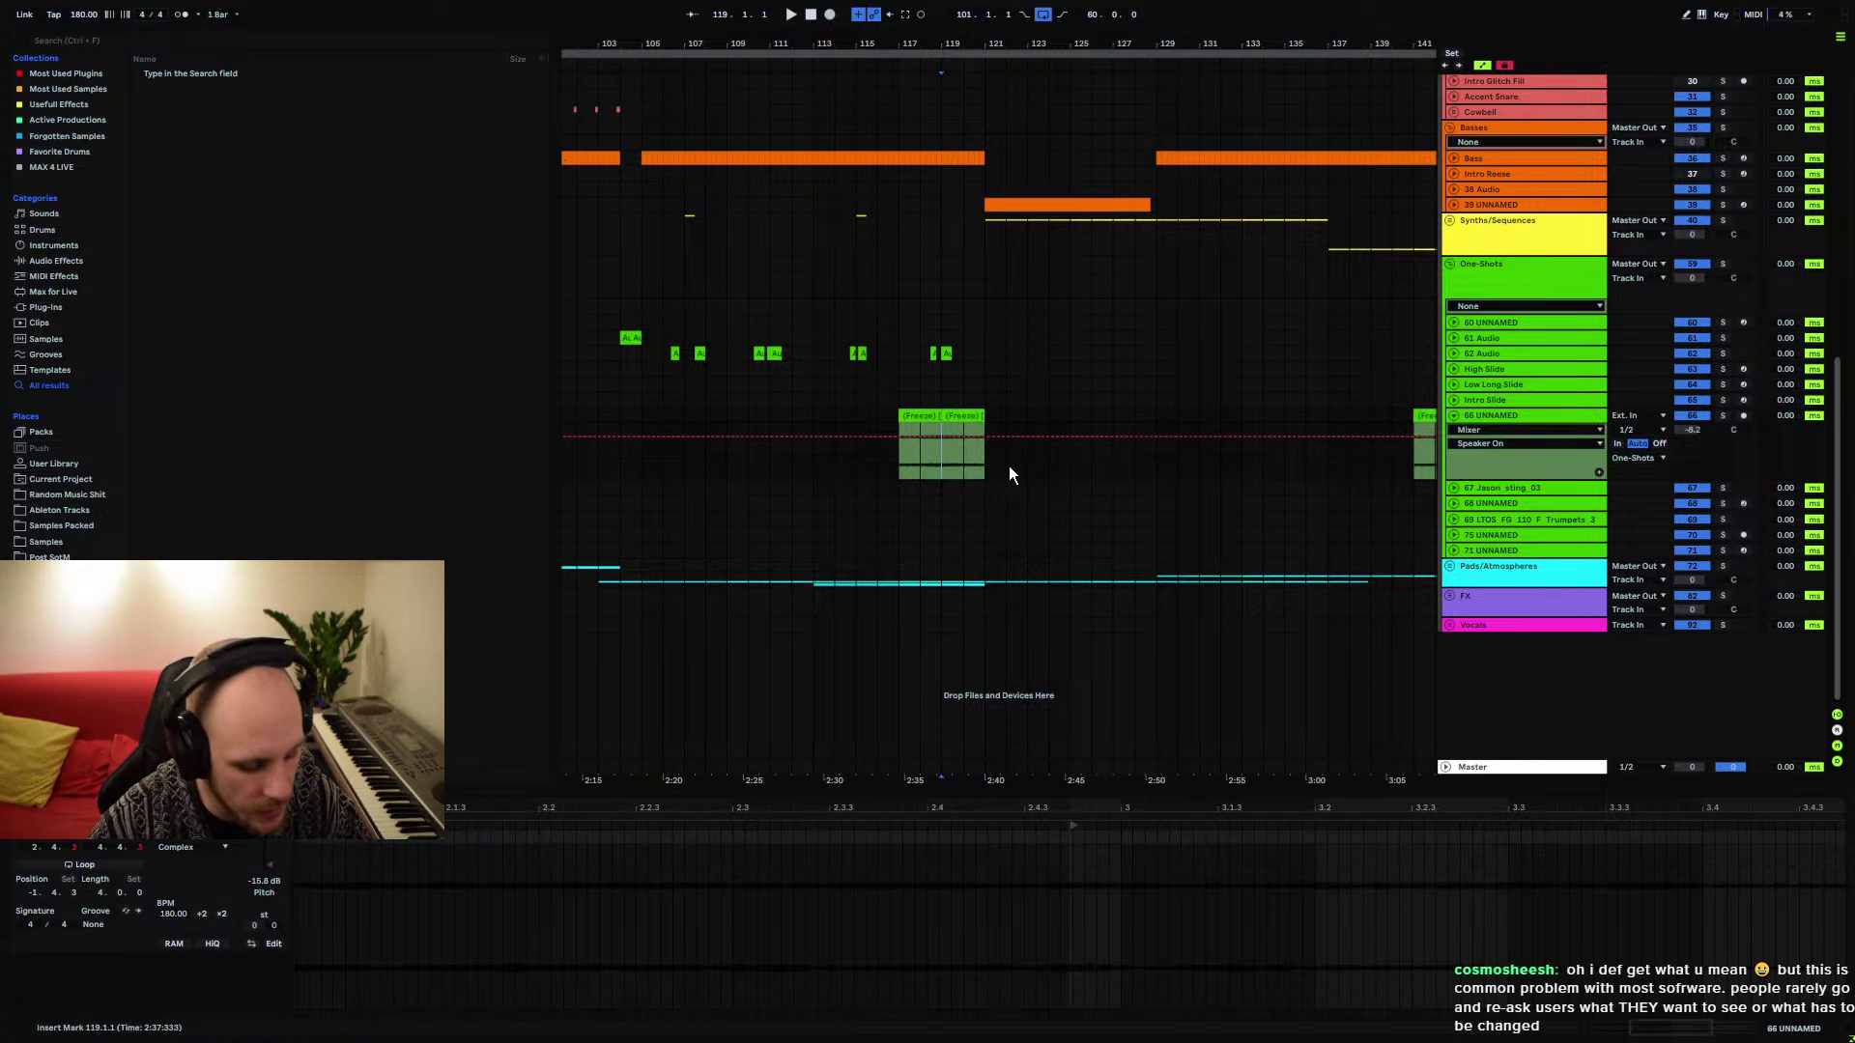
pyautogui.click(980, 452)
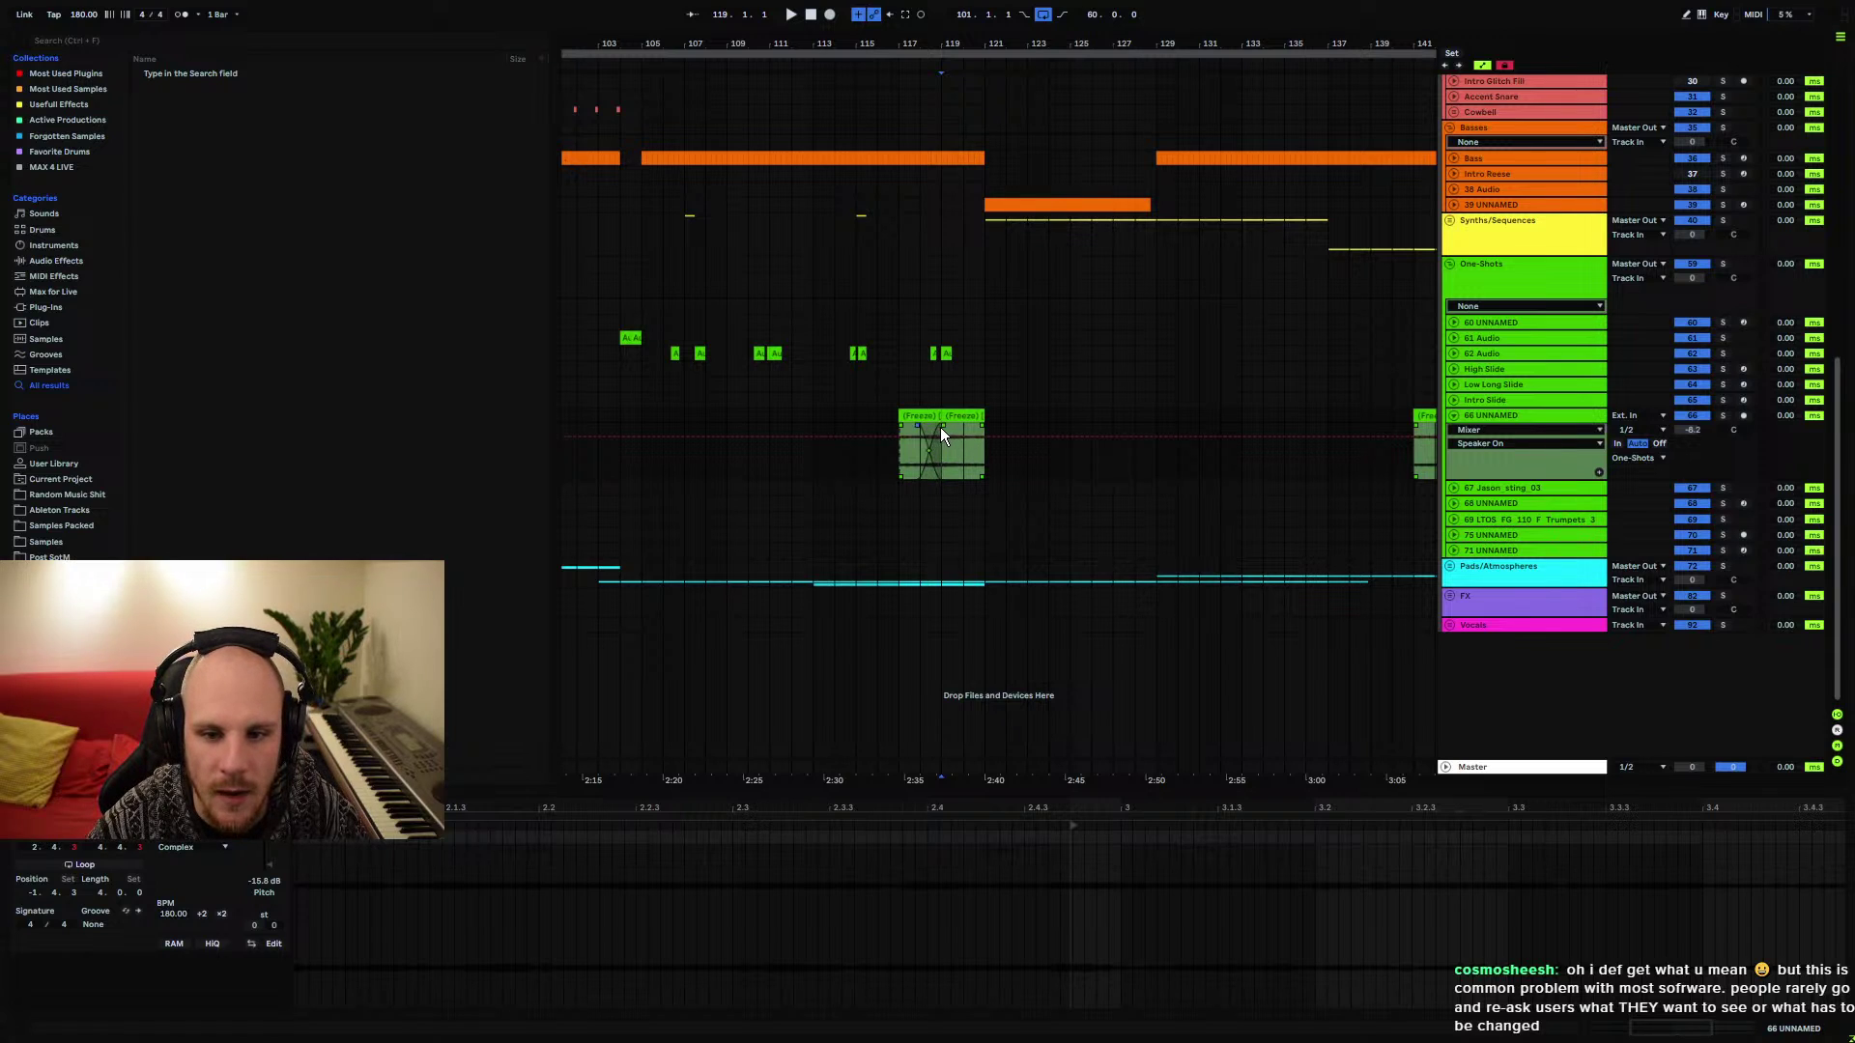
pyautogui.moveTo(941, 427); pyautogui.dragTo(962, 429)
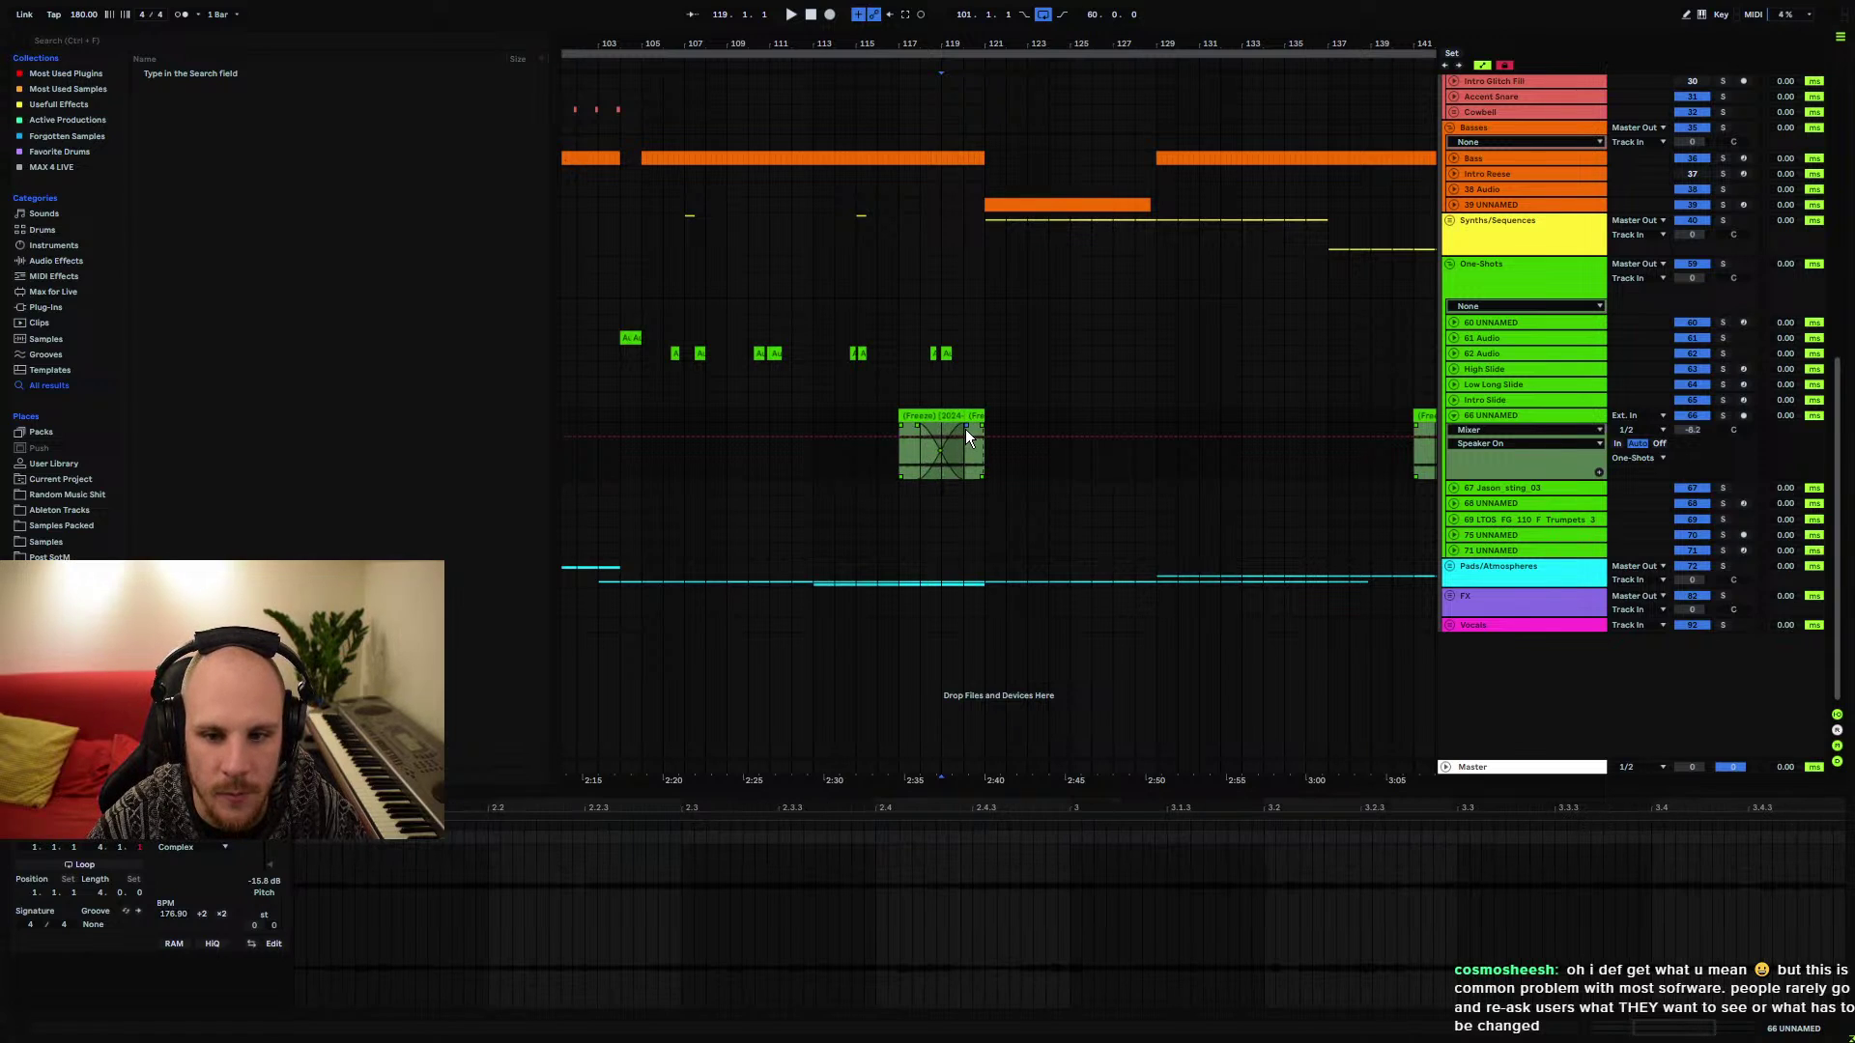
pyautogui.moveTo(926, 428); pyautogui.dragTo(917, 424)
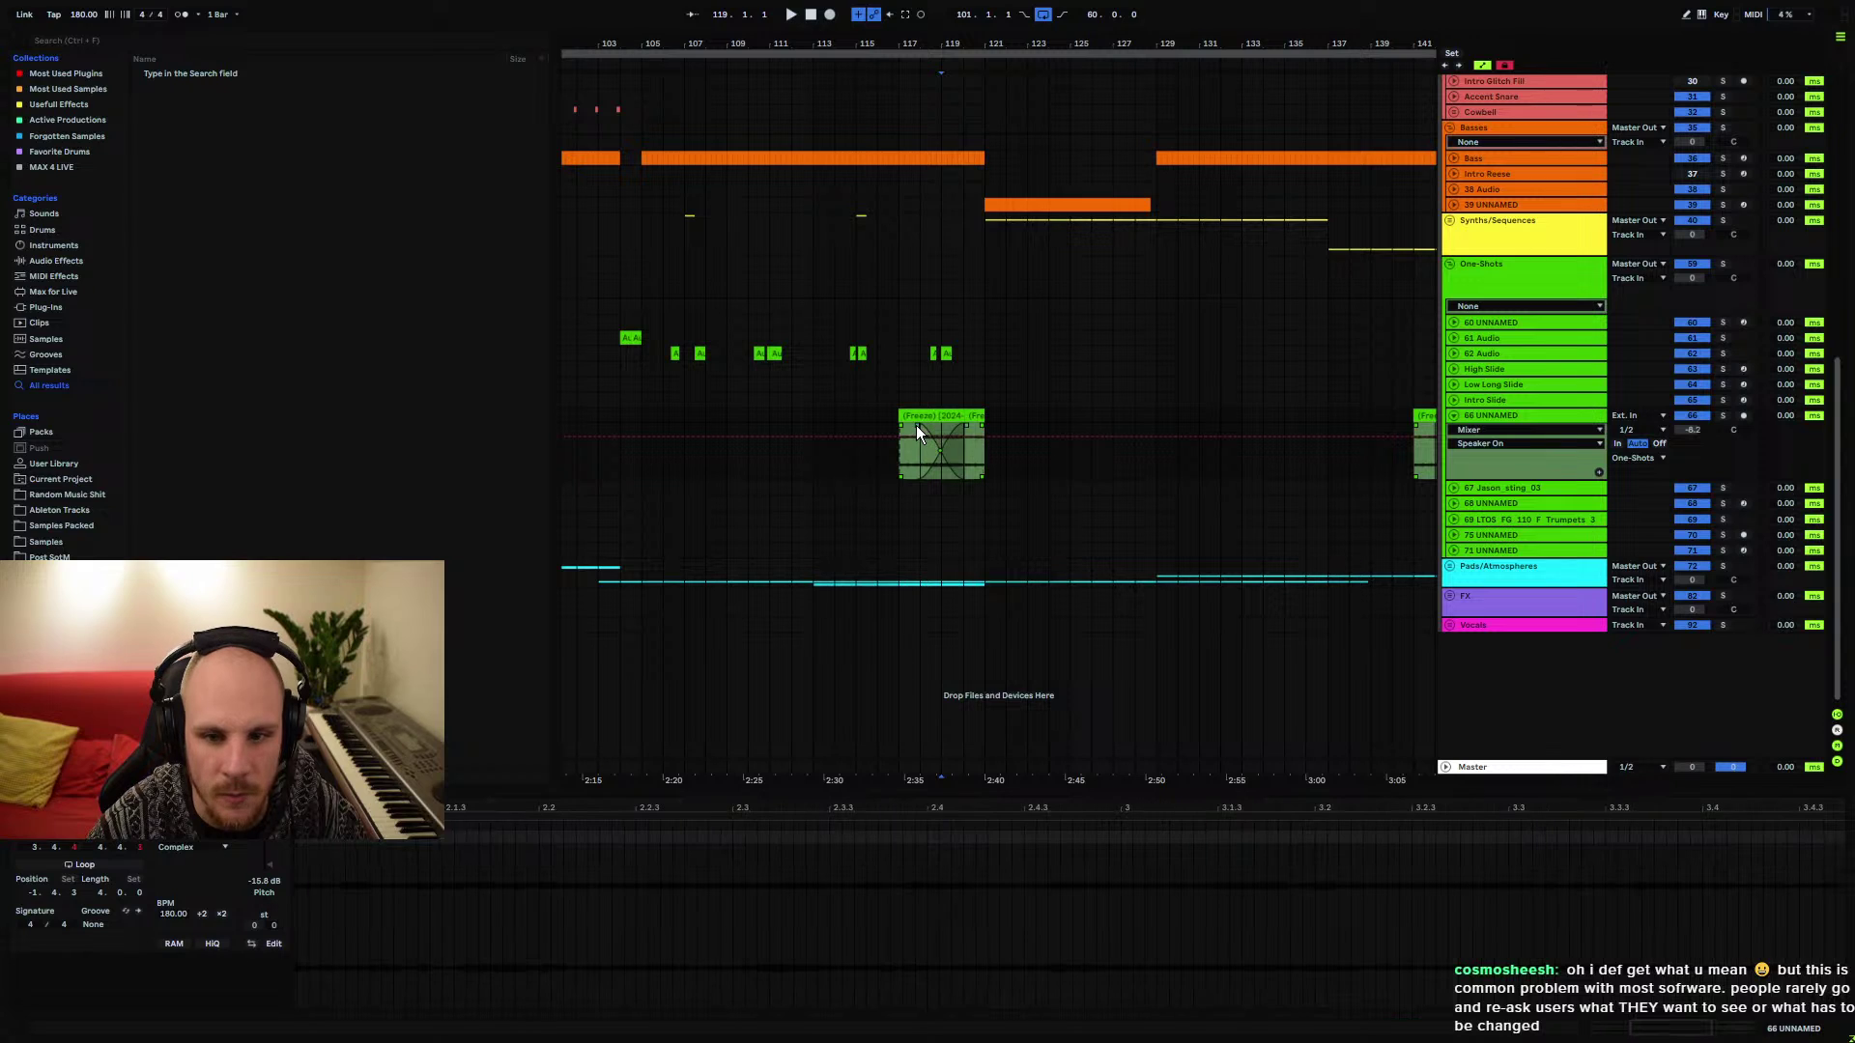
pyautogui.click(898, 465)
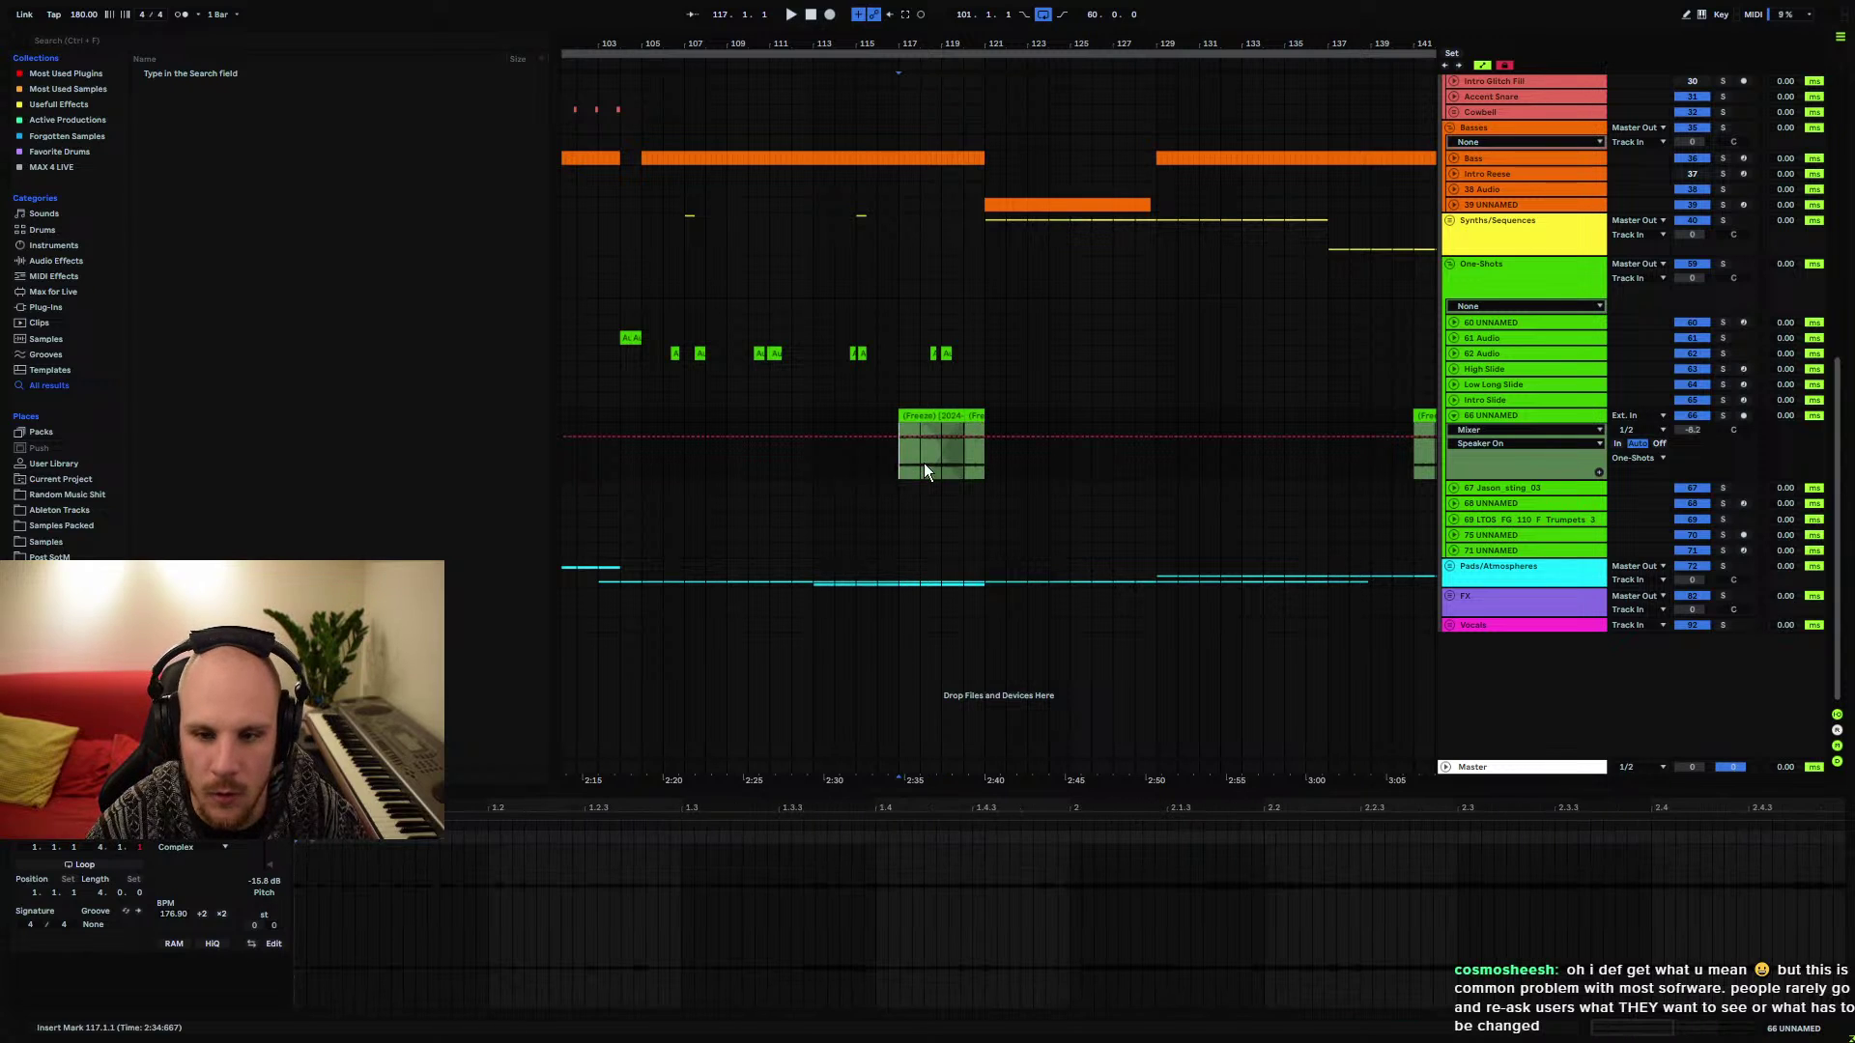
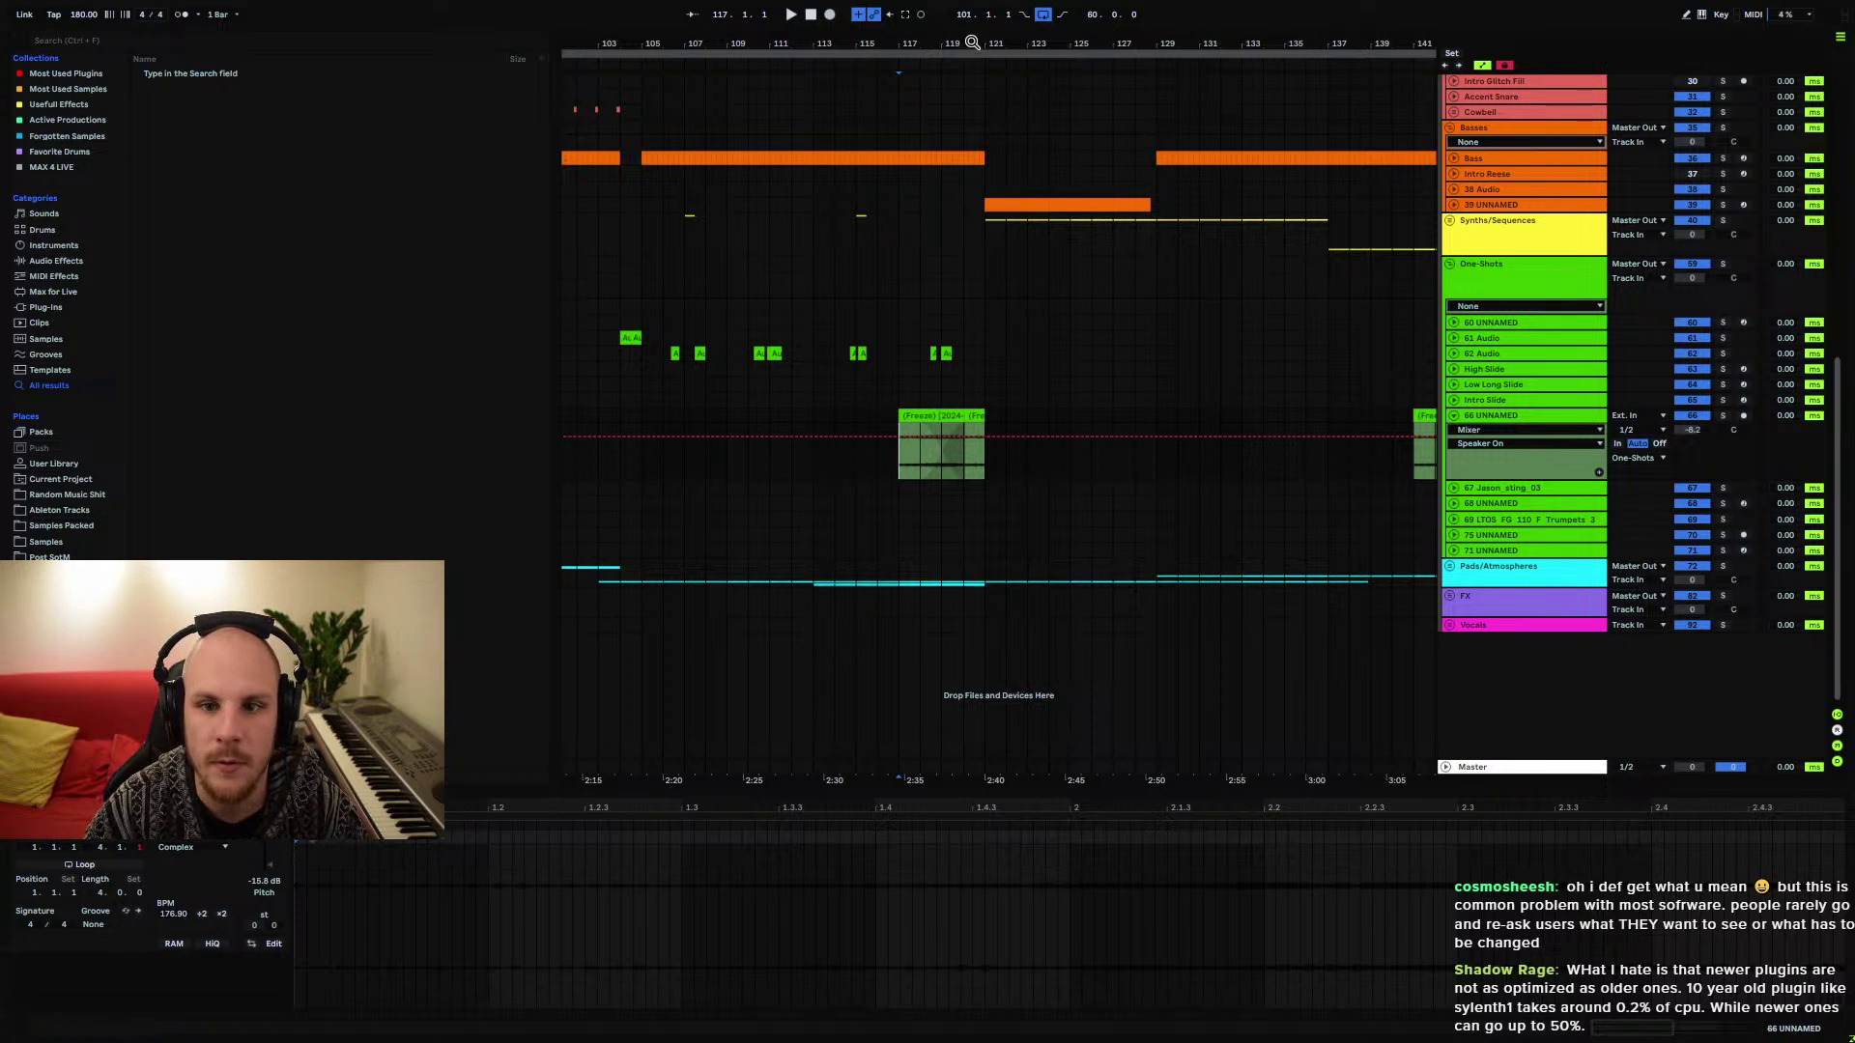
# Fine-tune the crossfade between the 66 UNNAMED clips so that it runs from 118.1.1 to 120.1.1
pyautogui.press('+')
pyautogui.press('+')
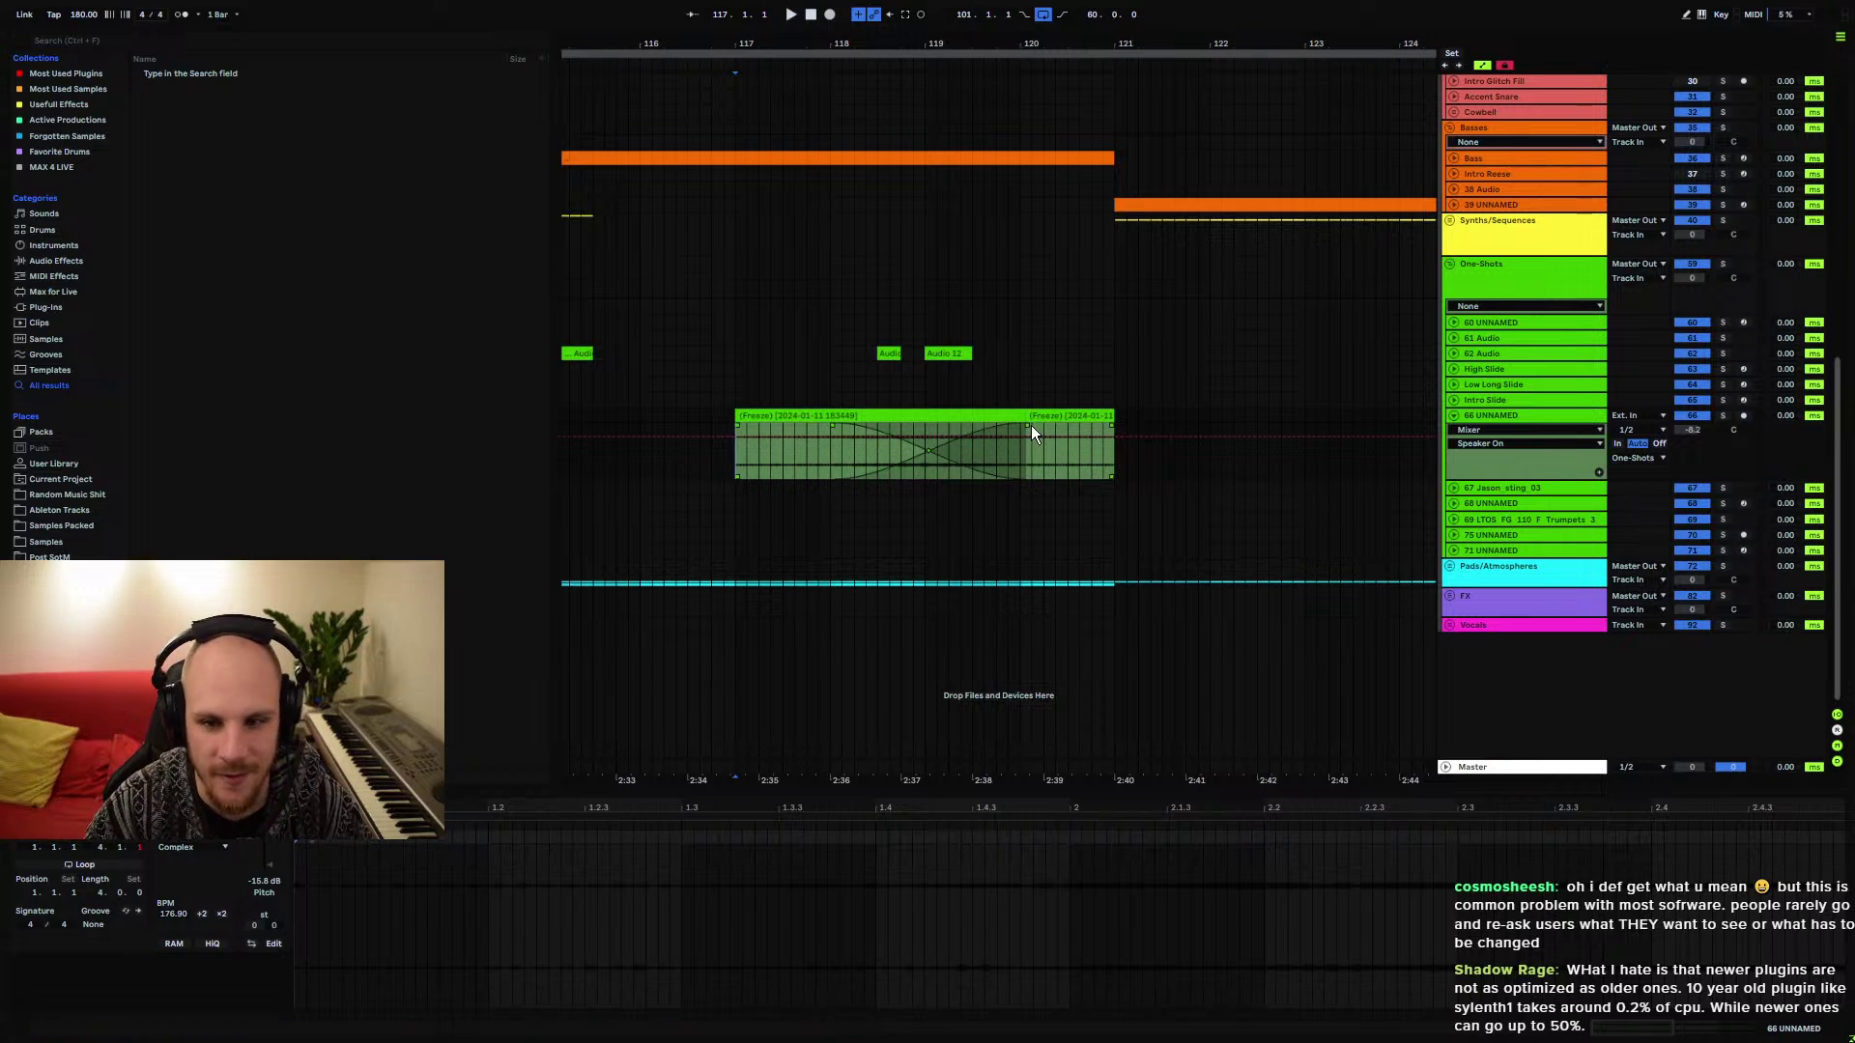
pyautogui.moveTo(1026, 437); pyautogui.dragTo(1029, 436)
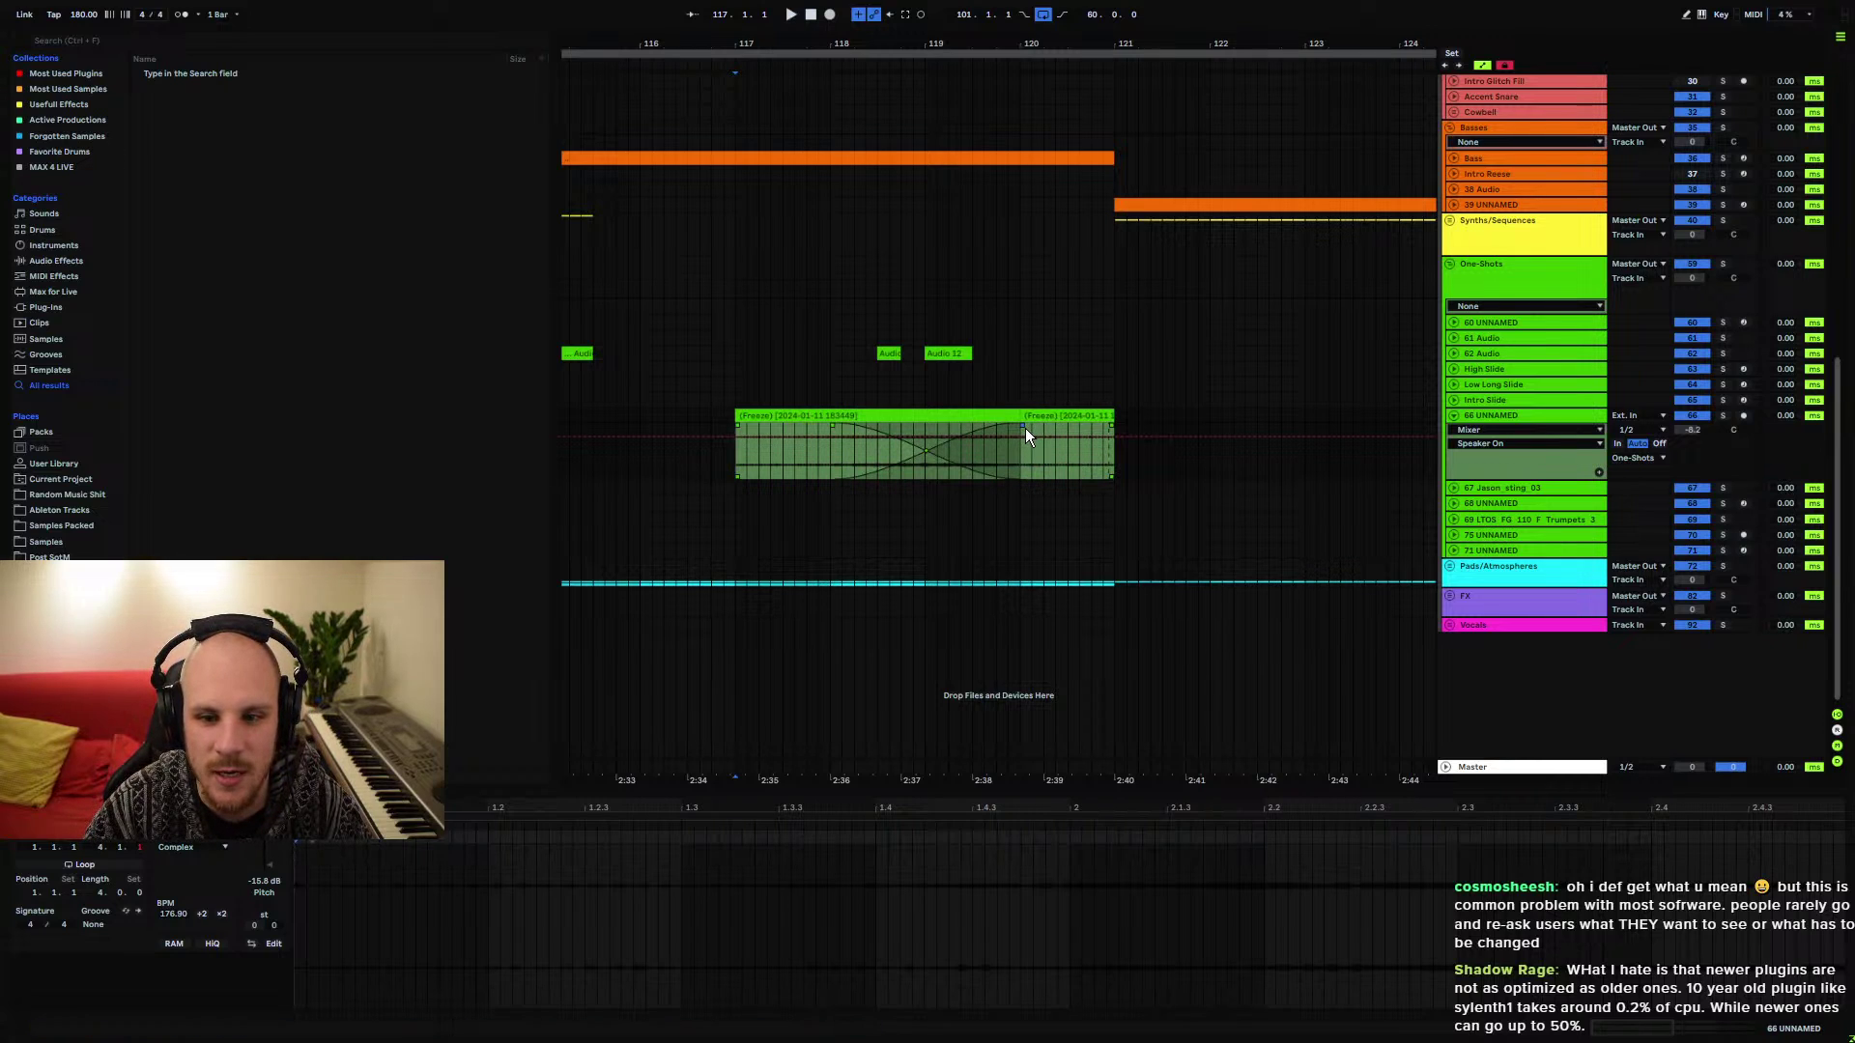
pyautogui.moveTo(837, 427); pyautogui.dragTo(832, 425)
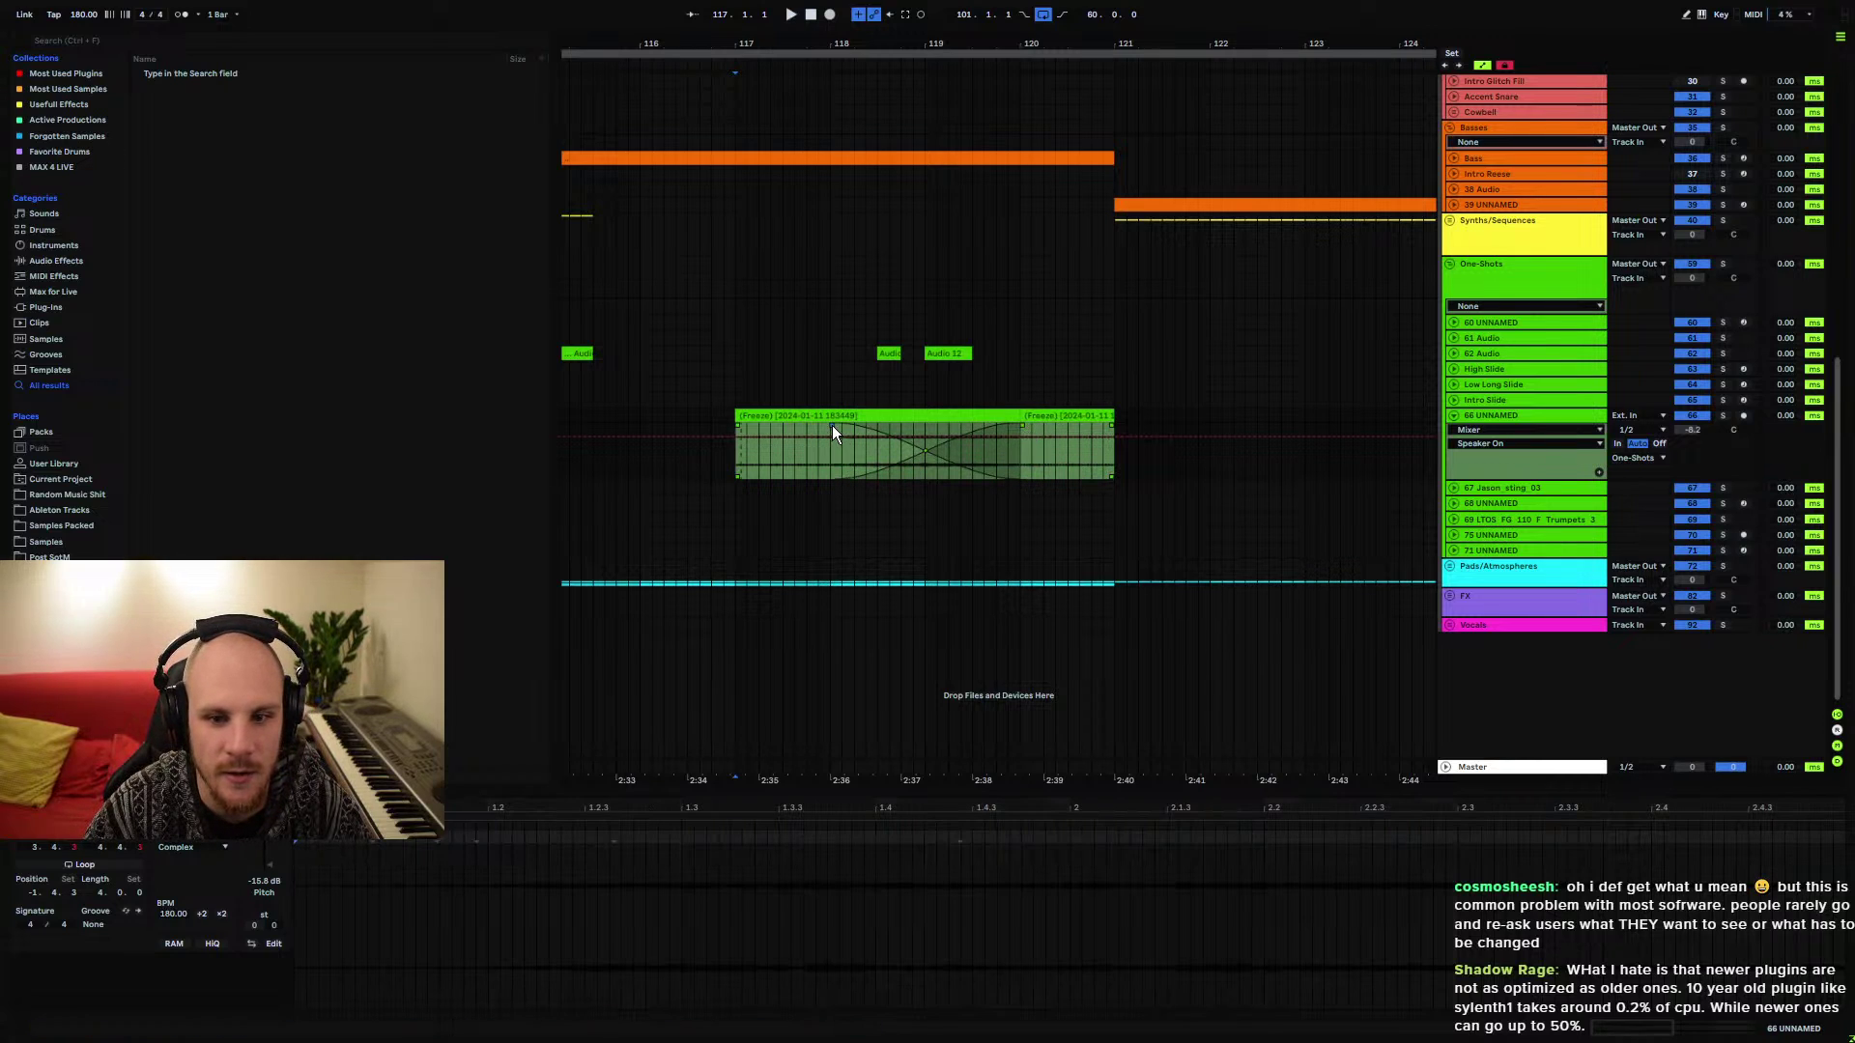
pyautogui.hotkey('ctrl', 'z')
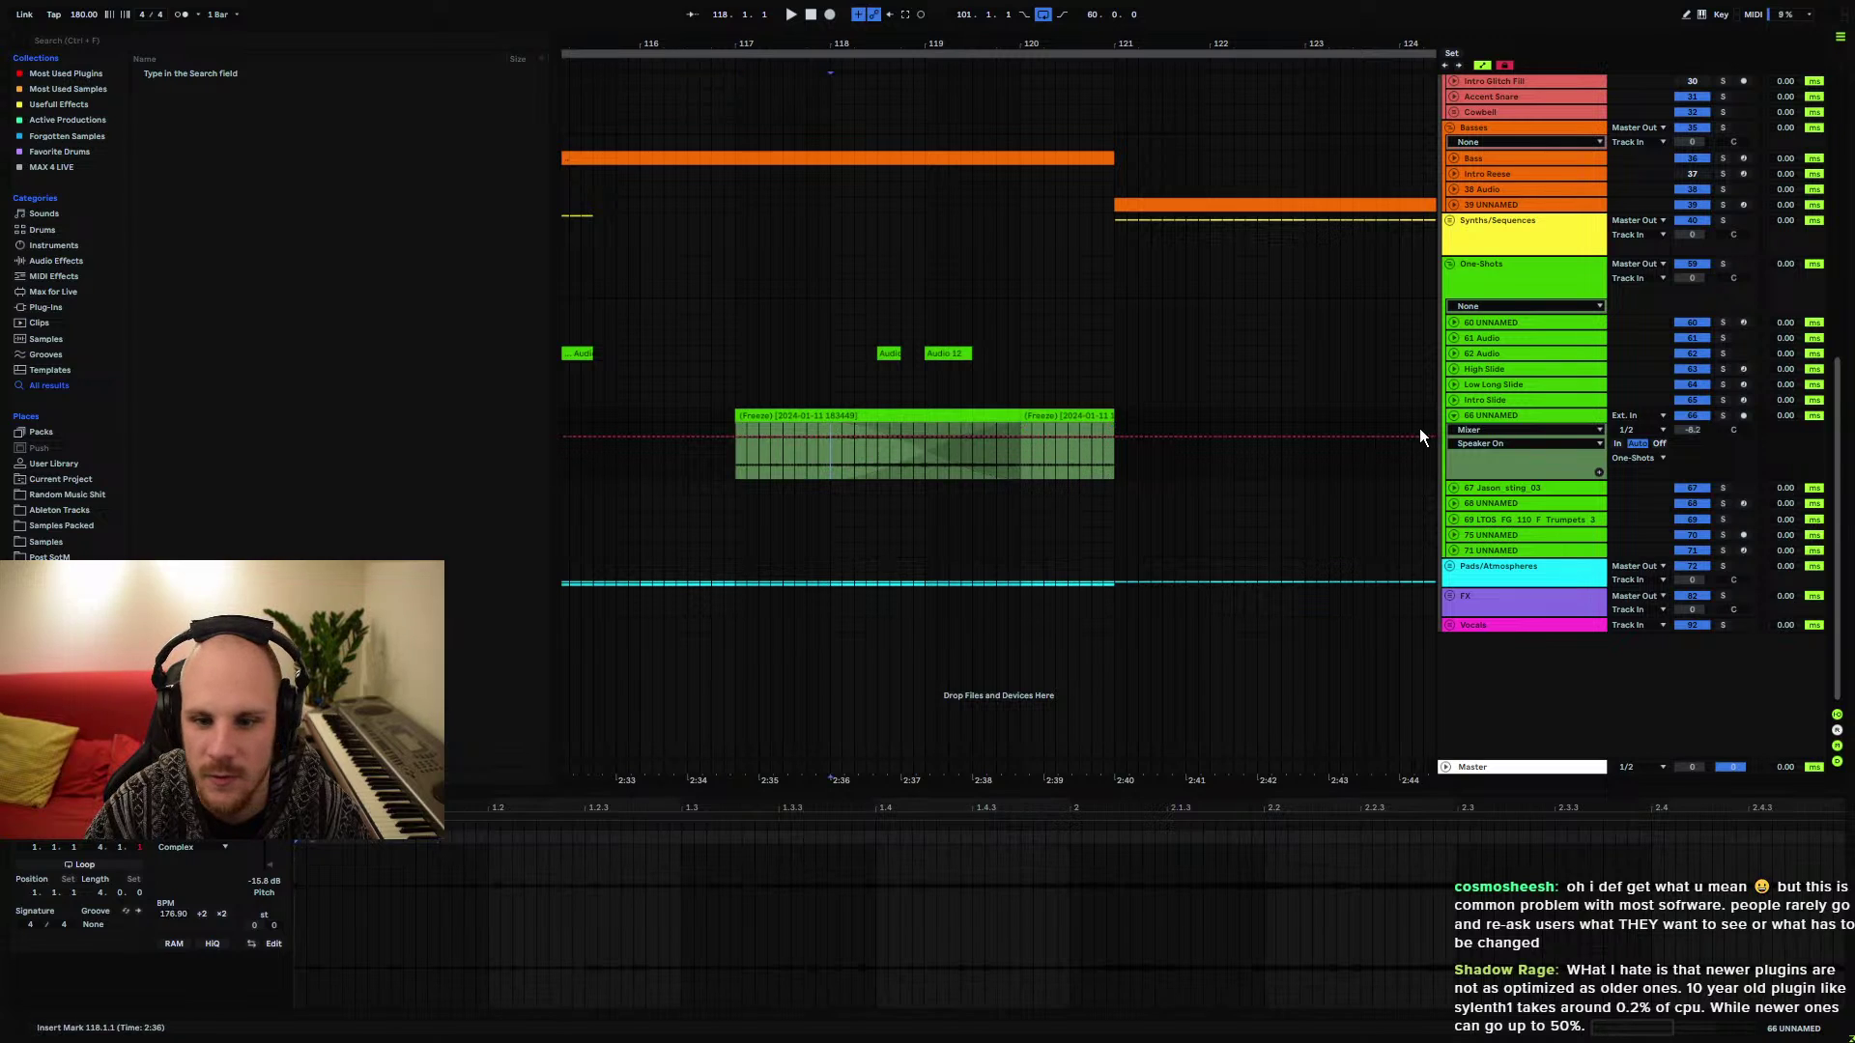
pyautogui.click(1452, 417)
pyautogui.click(1454, 417)
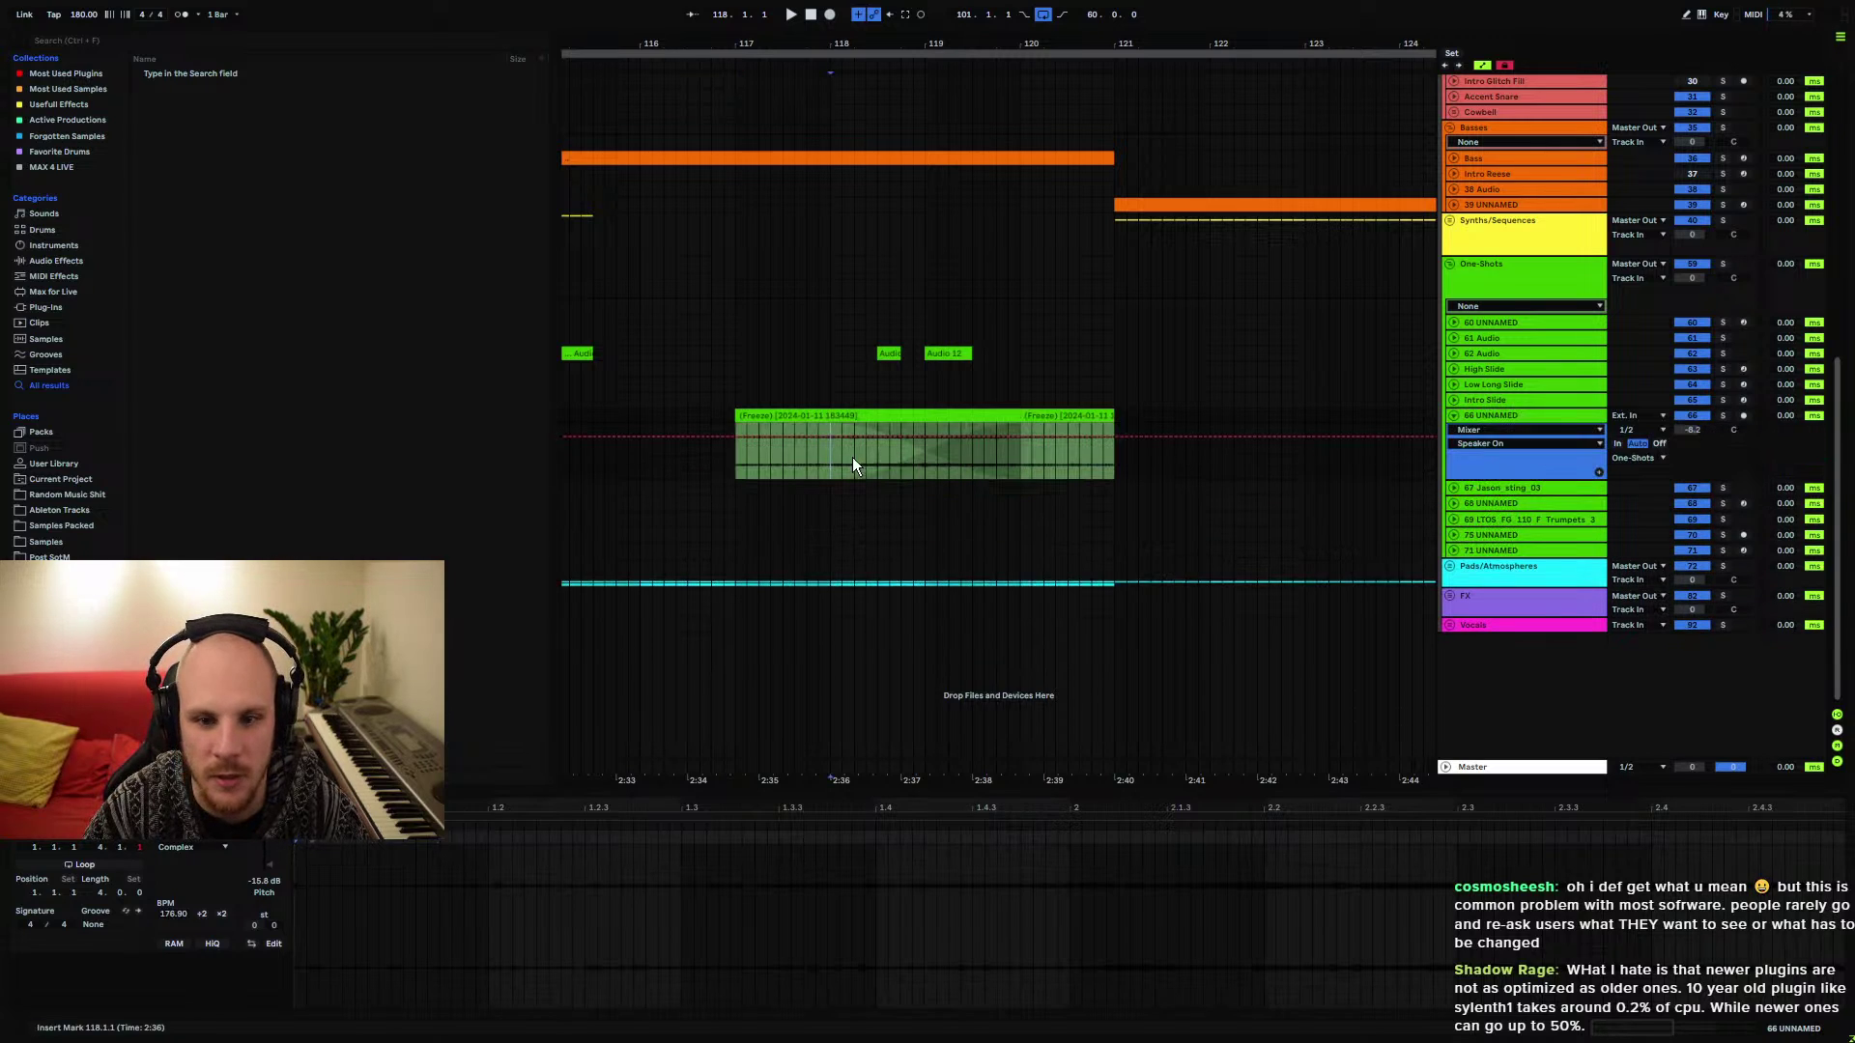
# Solo the 66 UNNAMED track, add a fade-in from 117.1.1 to 118.1.1 and a fade-out from 120.1.1 to 121.1.1, and fold it
pyautogui.click(734, 459)
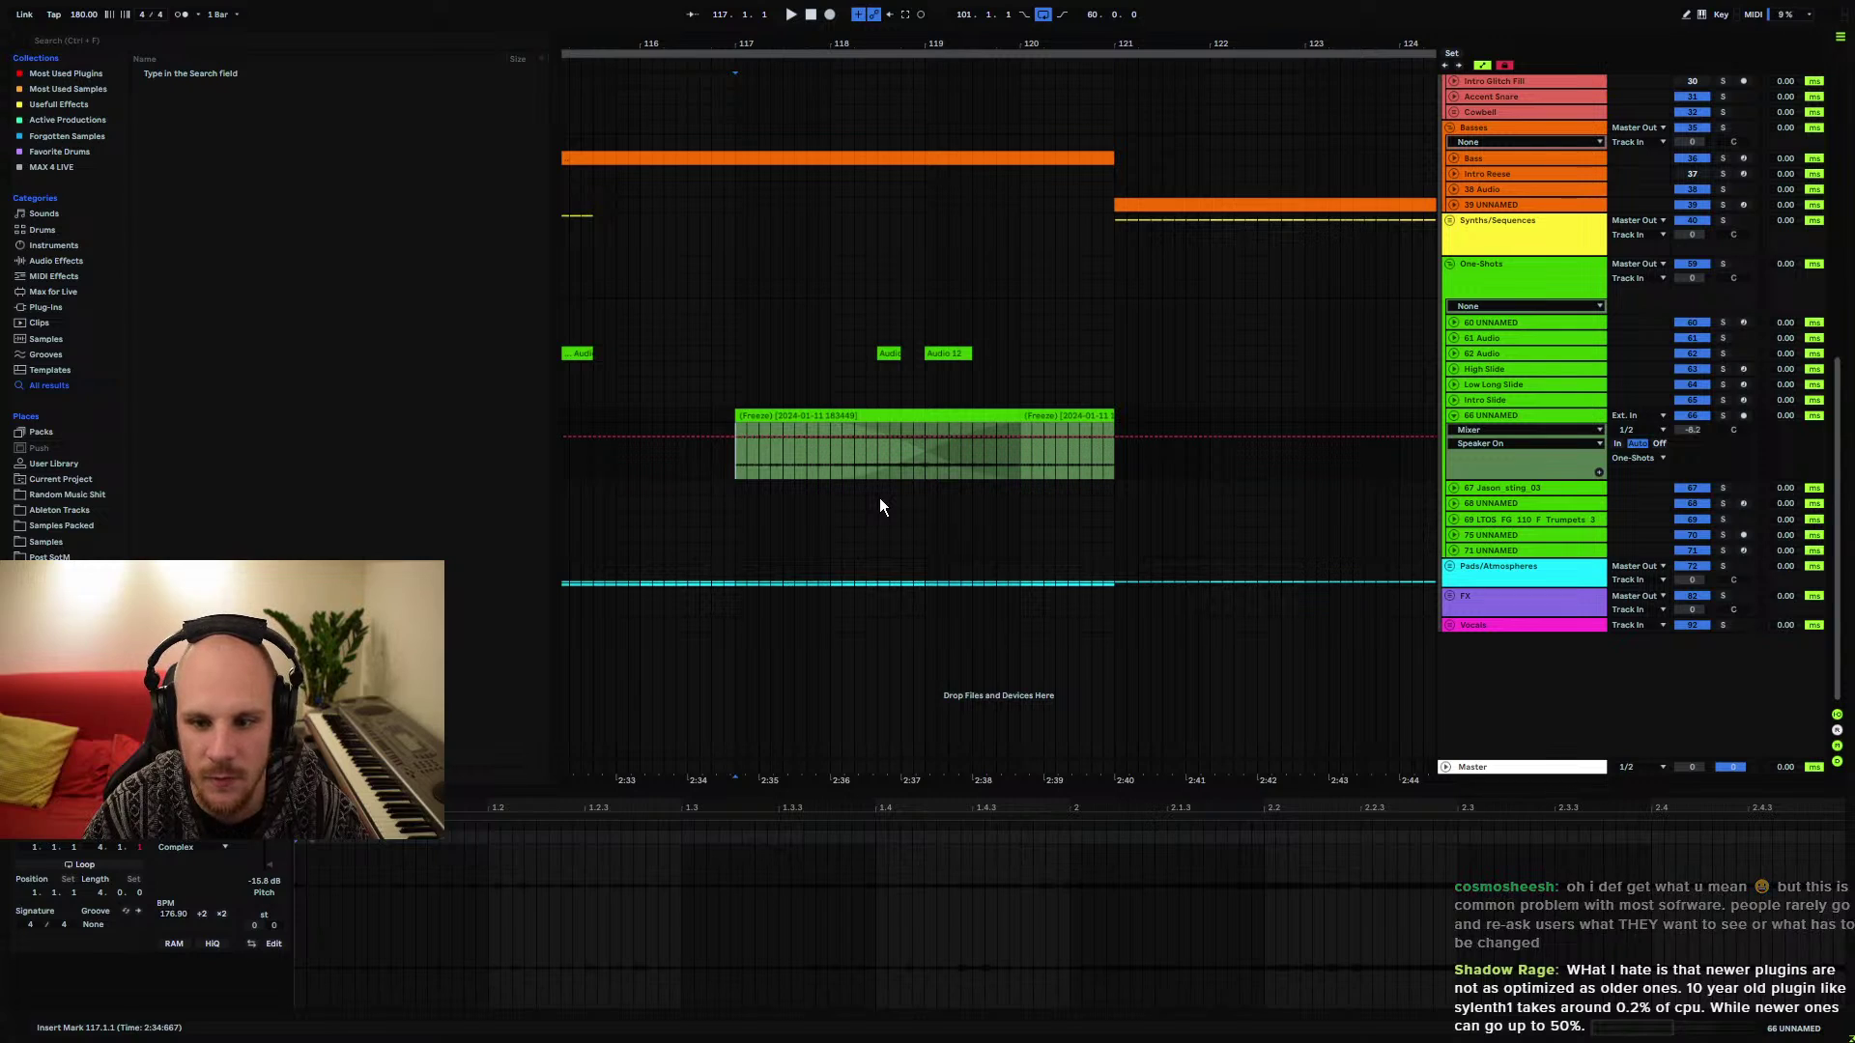
pyautogui.click(1723, 416)
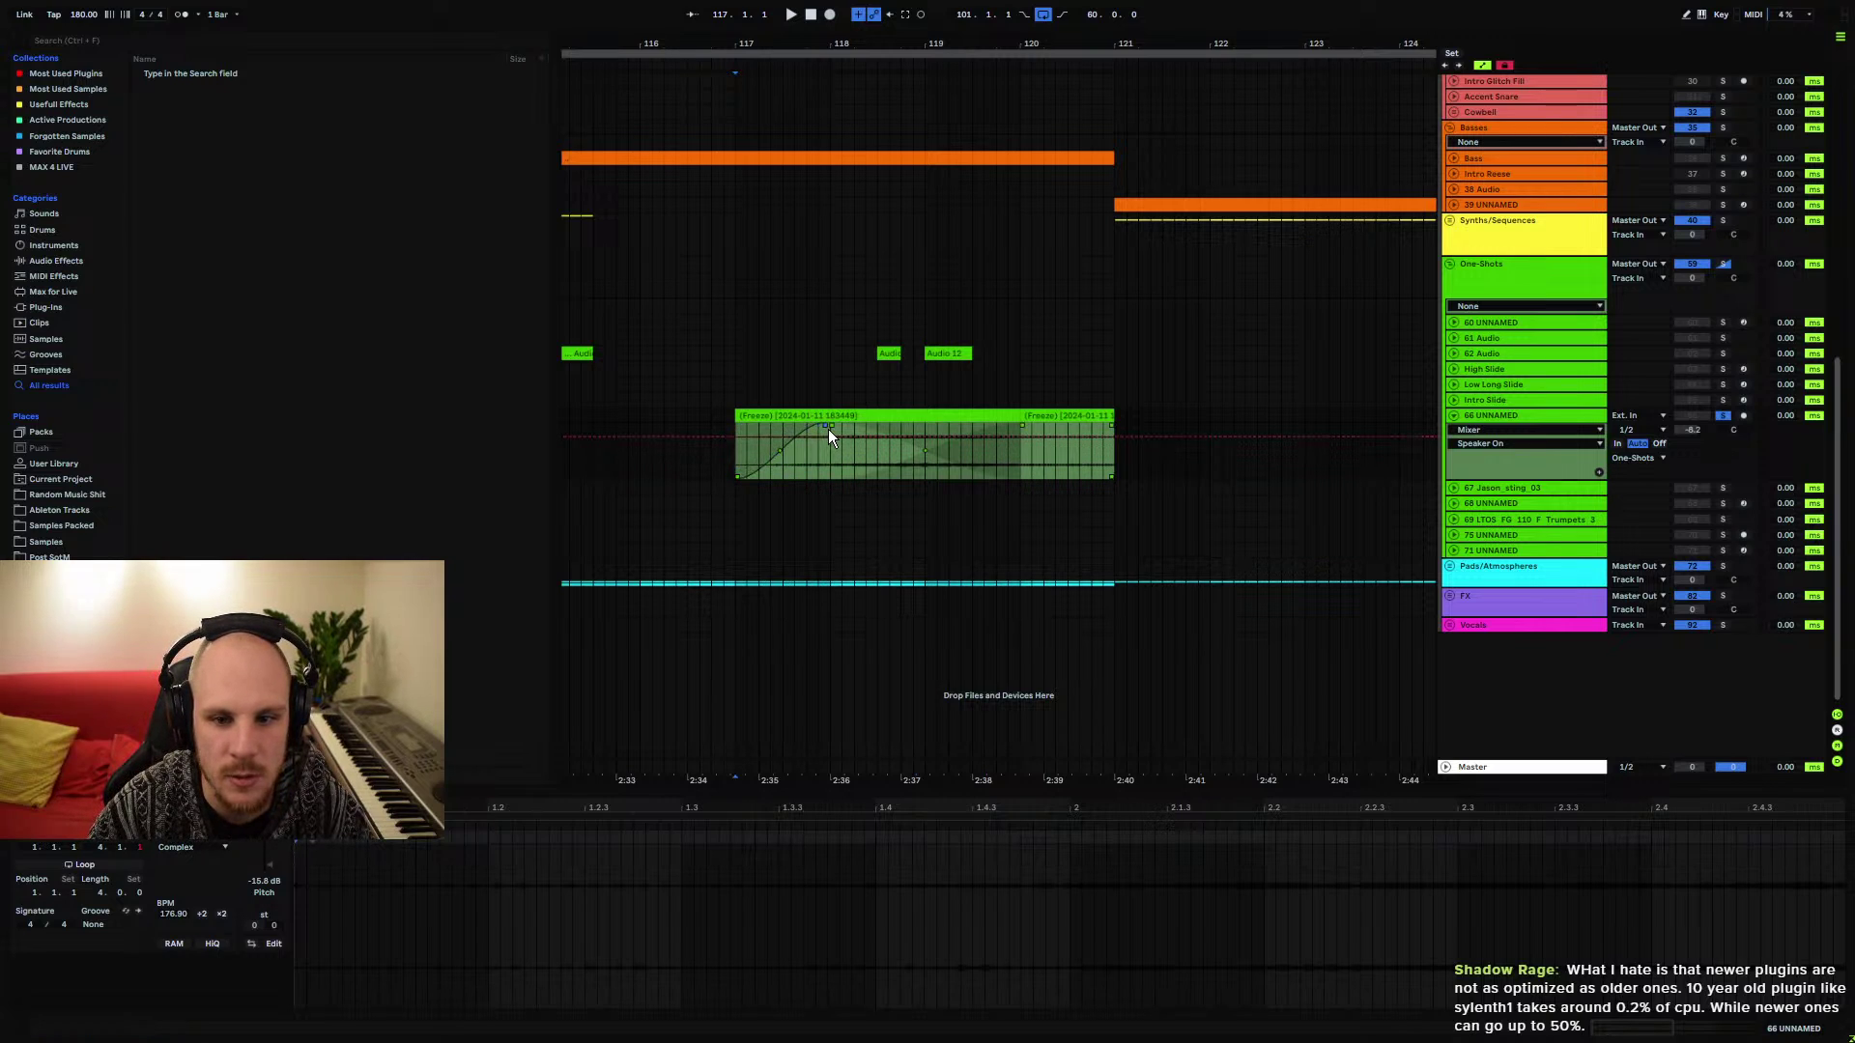
pyautogui.click(1104, 421)
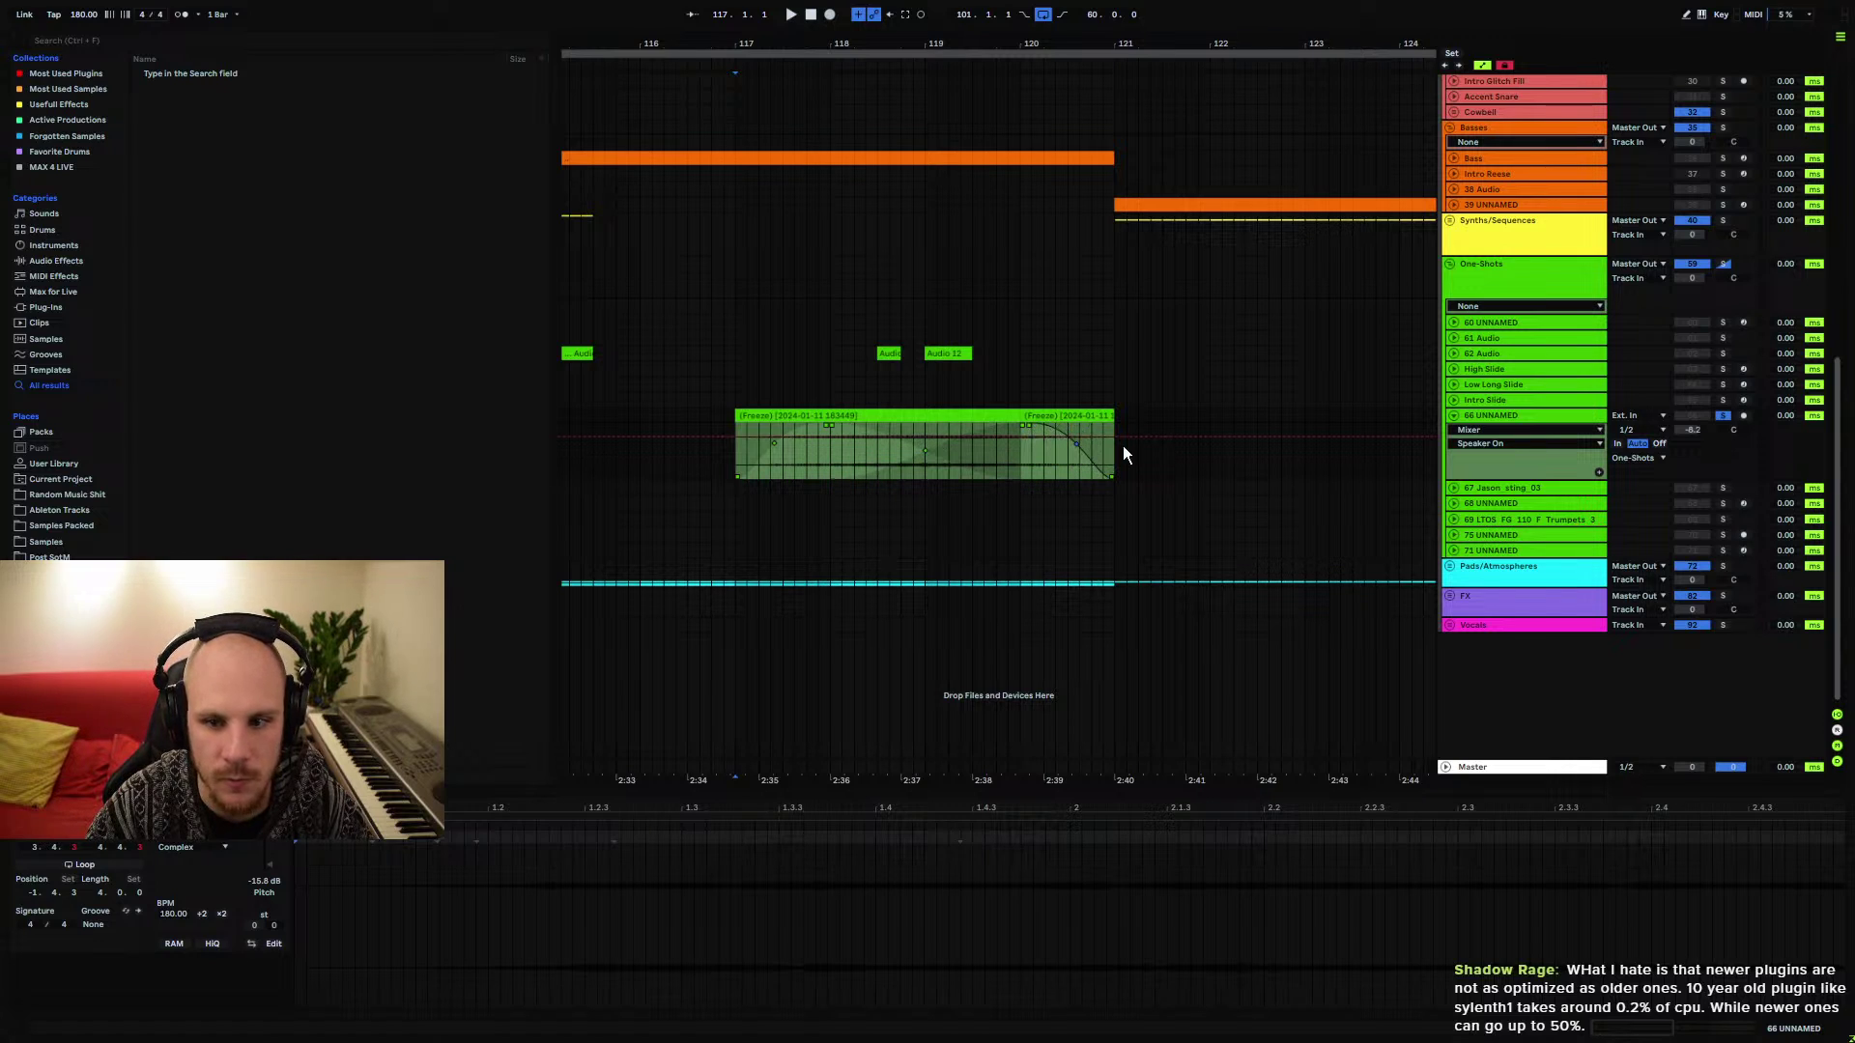
pyautogui.click(1453, 417)
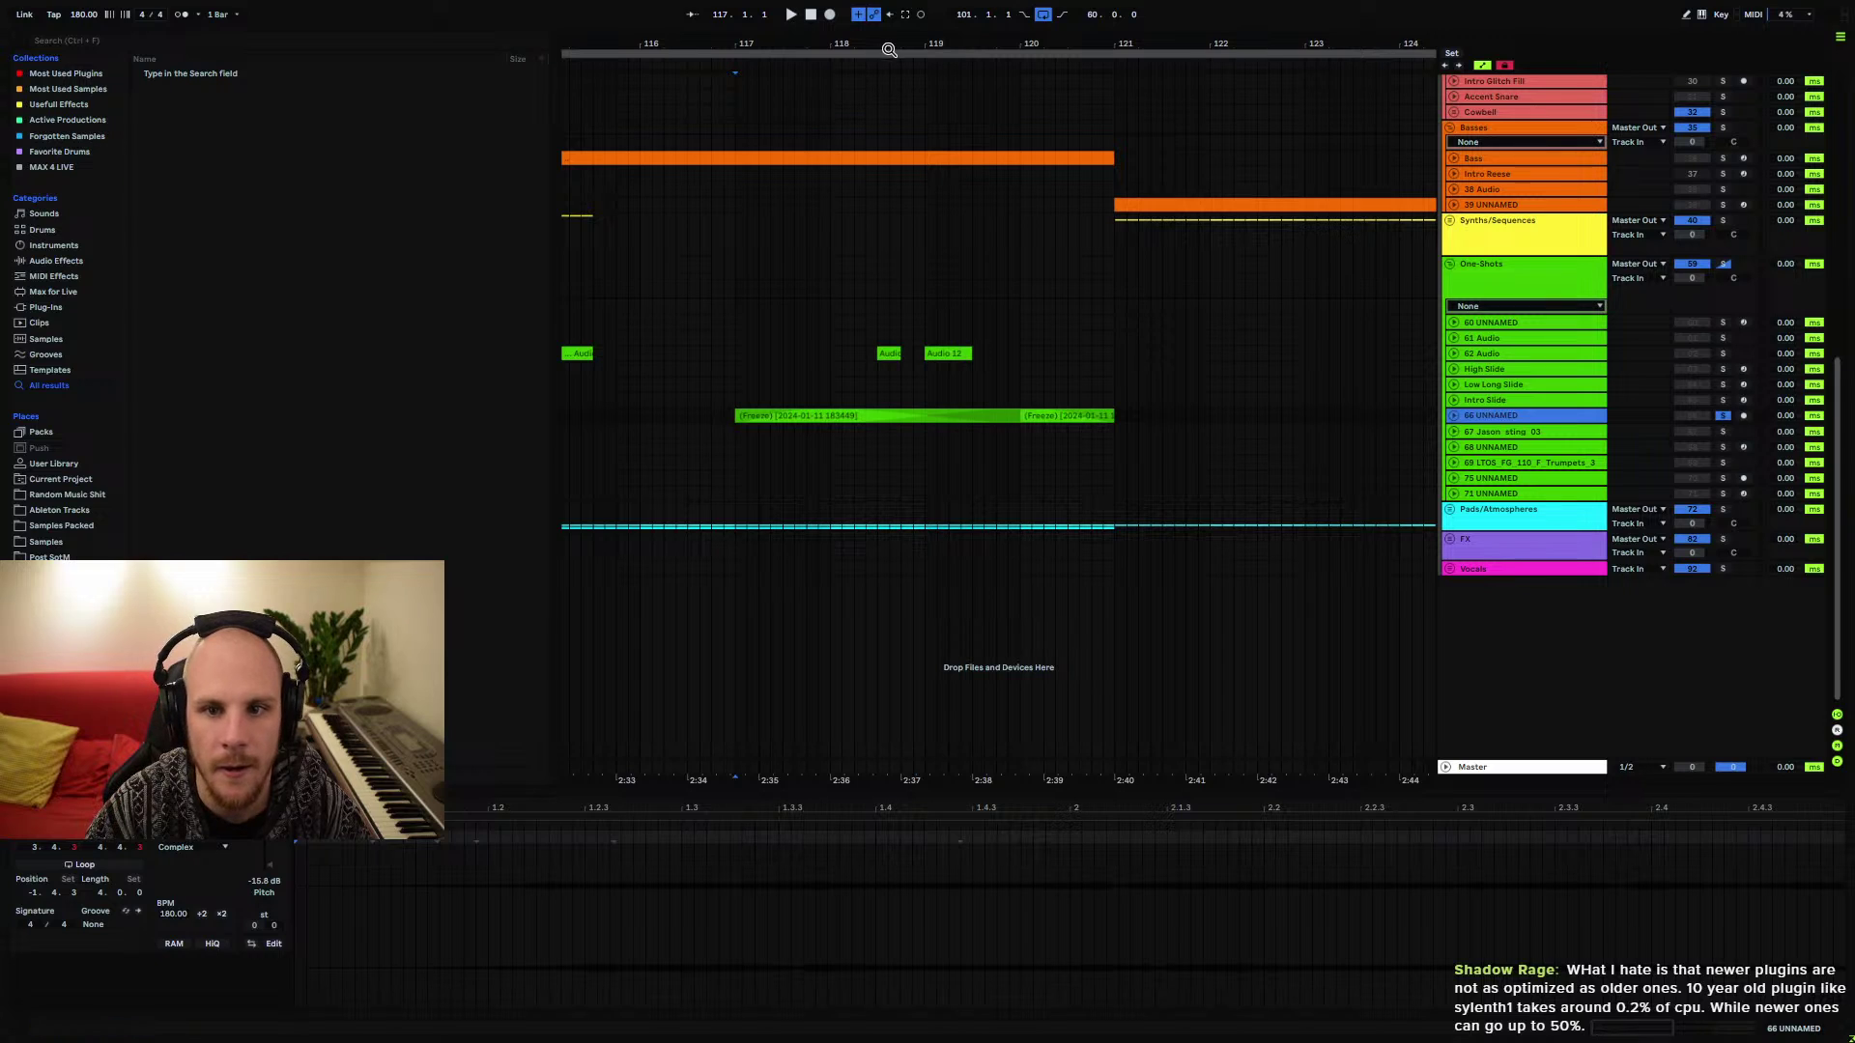
# Set the arrangement loop to cover the whole song from 1.1.1 to 161.1.1
pyautogui.press('-')
pyautogui.press('-')
pyautogui.press('-')
pyautogui.click(873, 400)
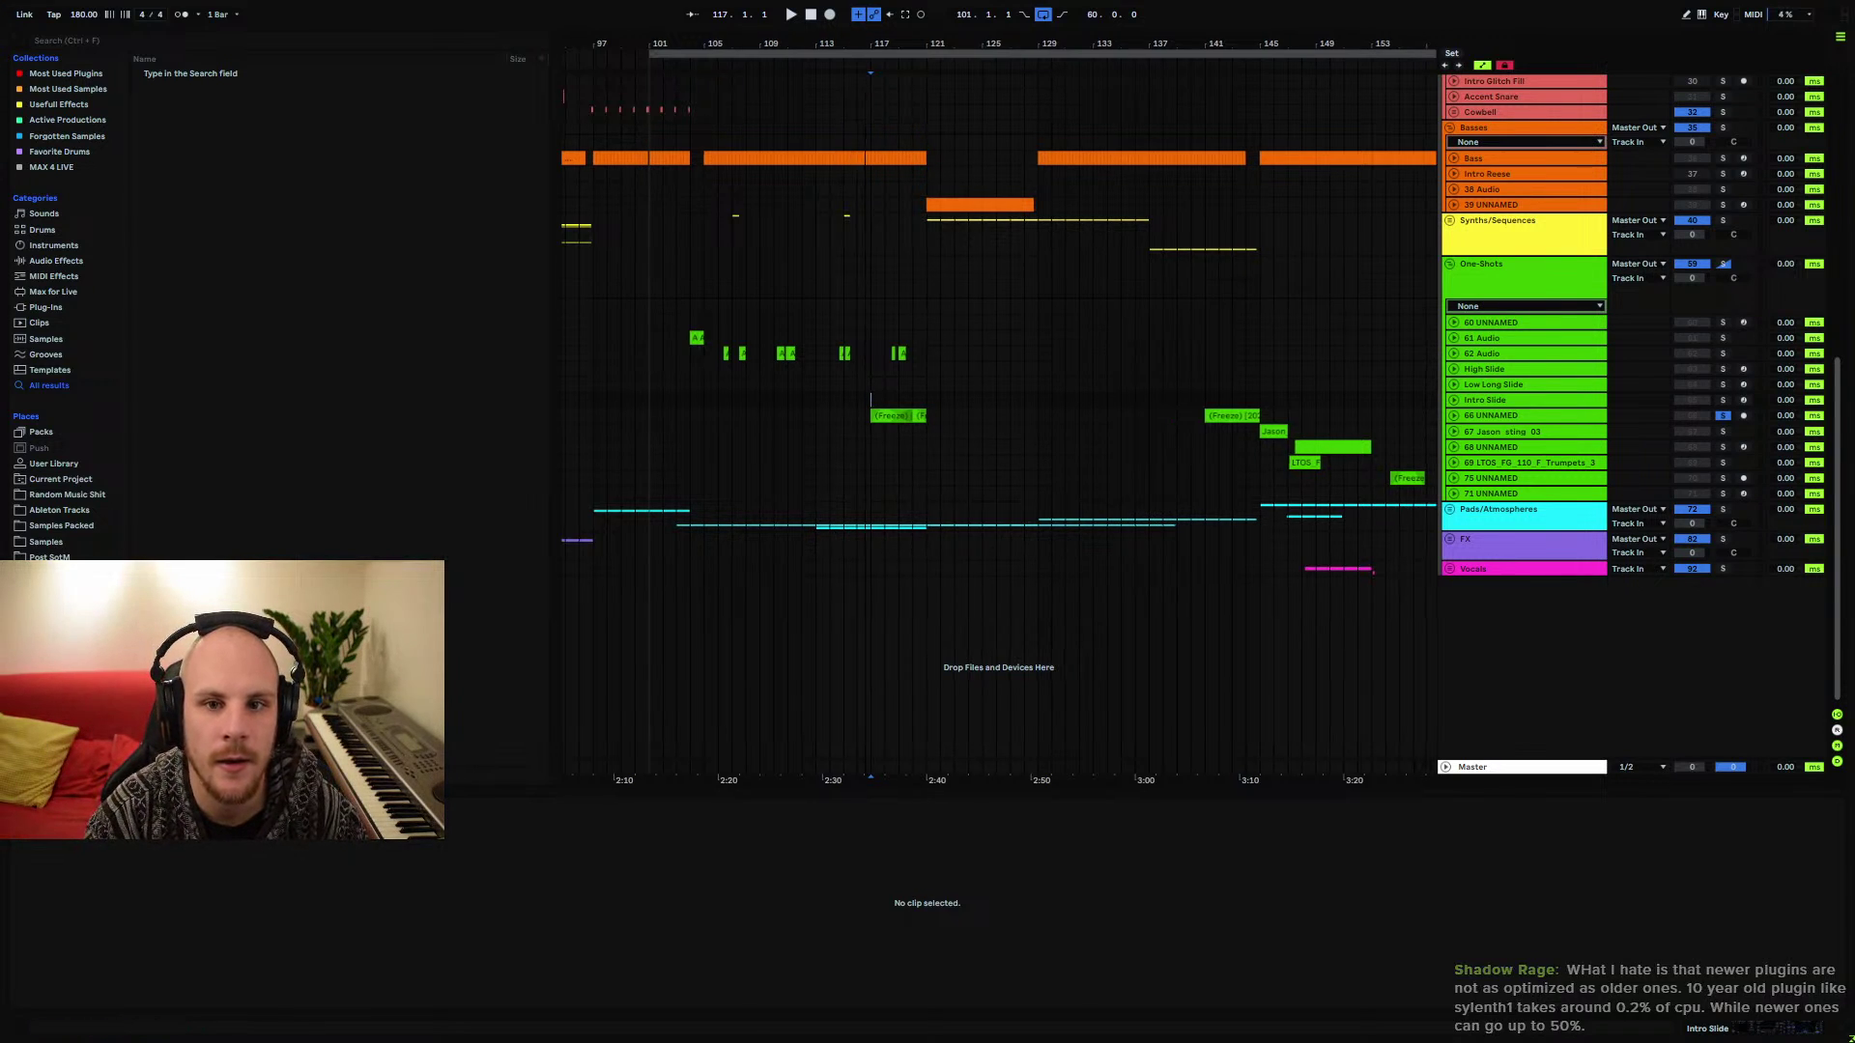
pyautogui.press('-')
pyautogui.press('-')
pyautogui.press('-')
pyautogui.hotkey('ctrl', 'a')
pyautogui.hotkey('ctrl', 'l')
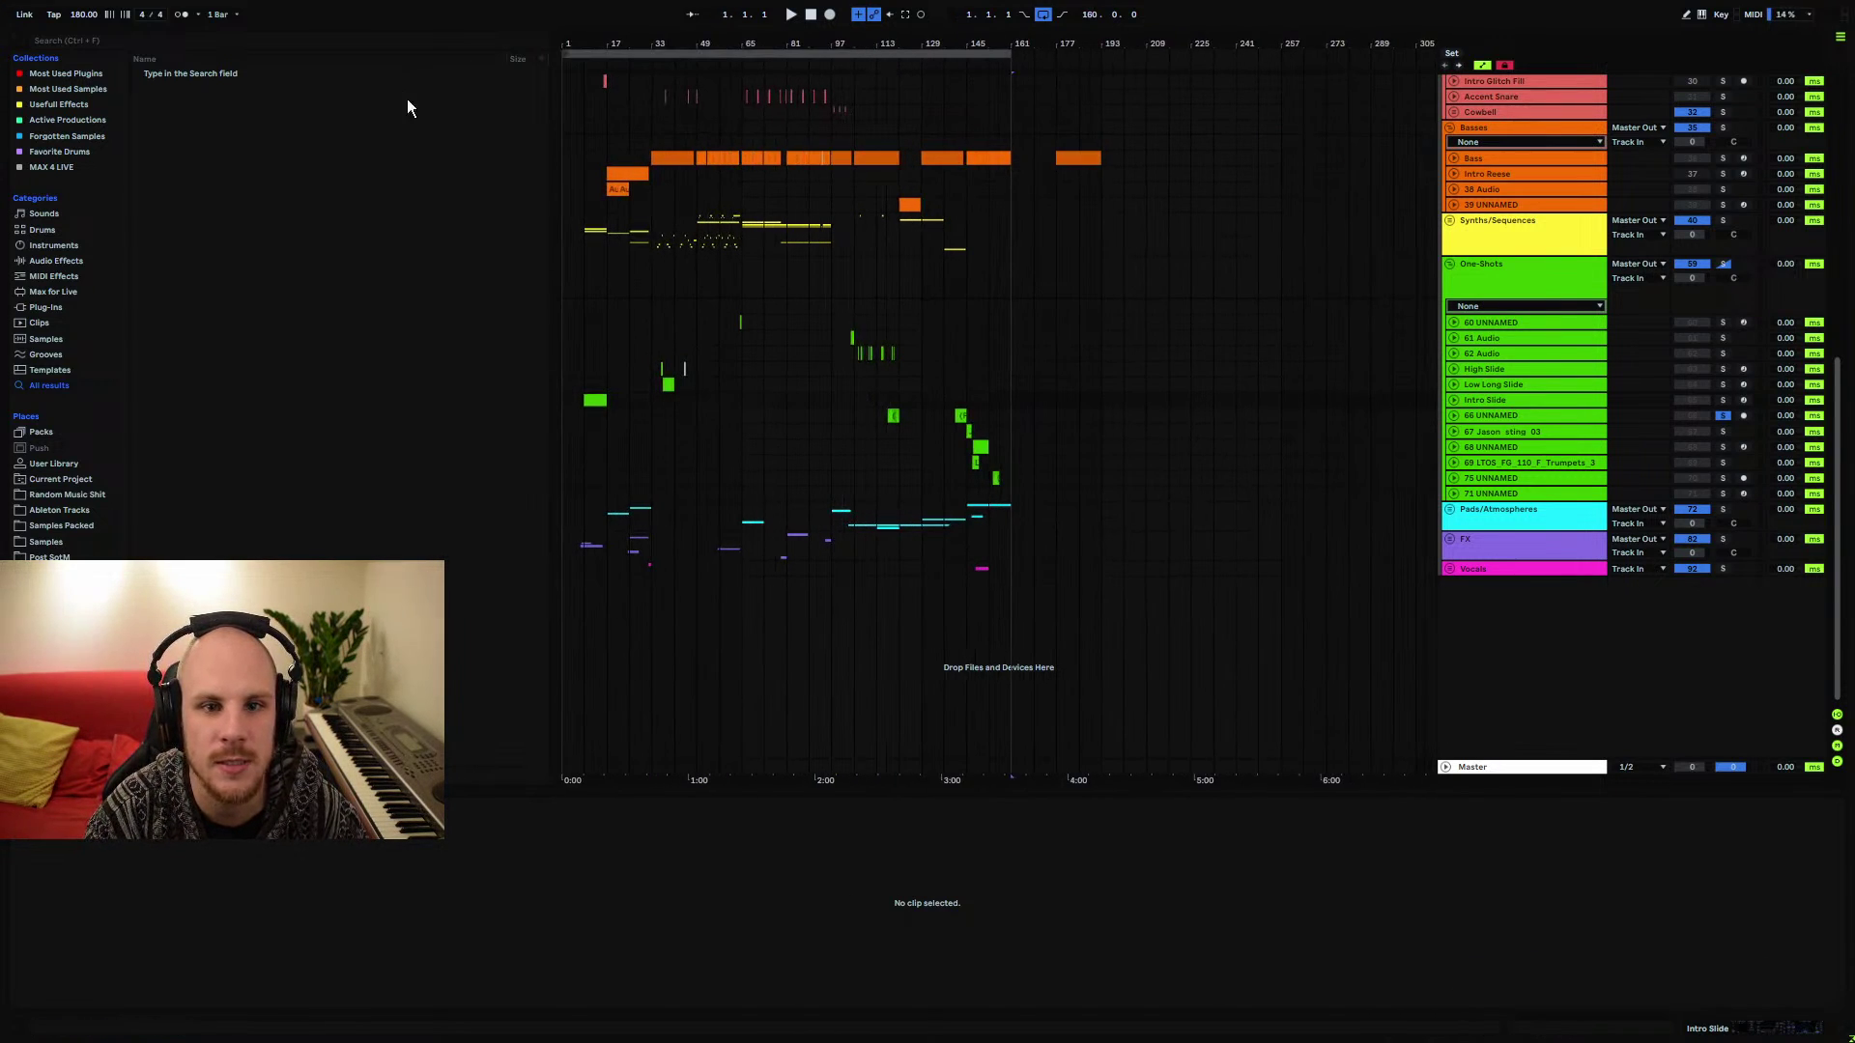
# Fold the Kick track inside the Drums group
pyautogui.click(1493, 275)
pyautogui.scroll(5, 1184, 497)
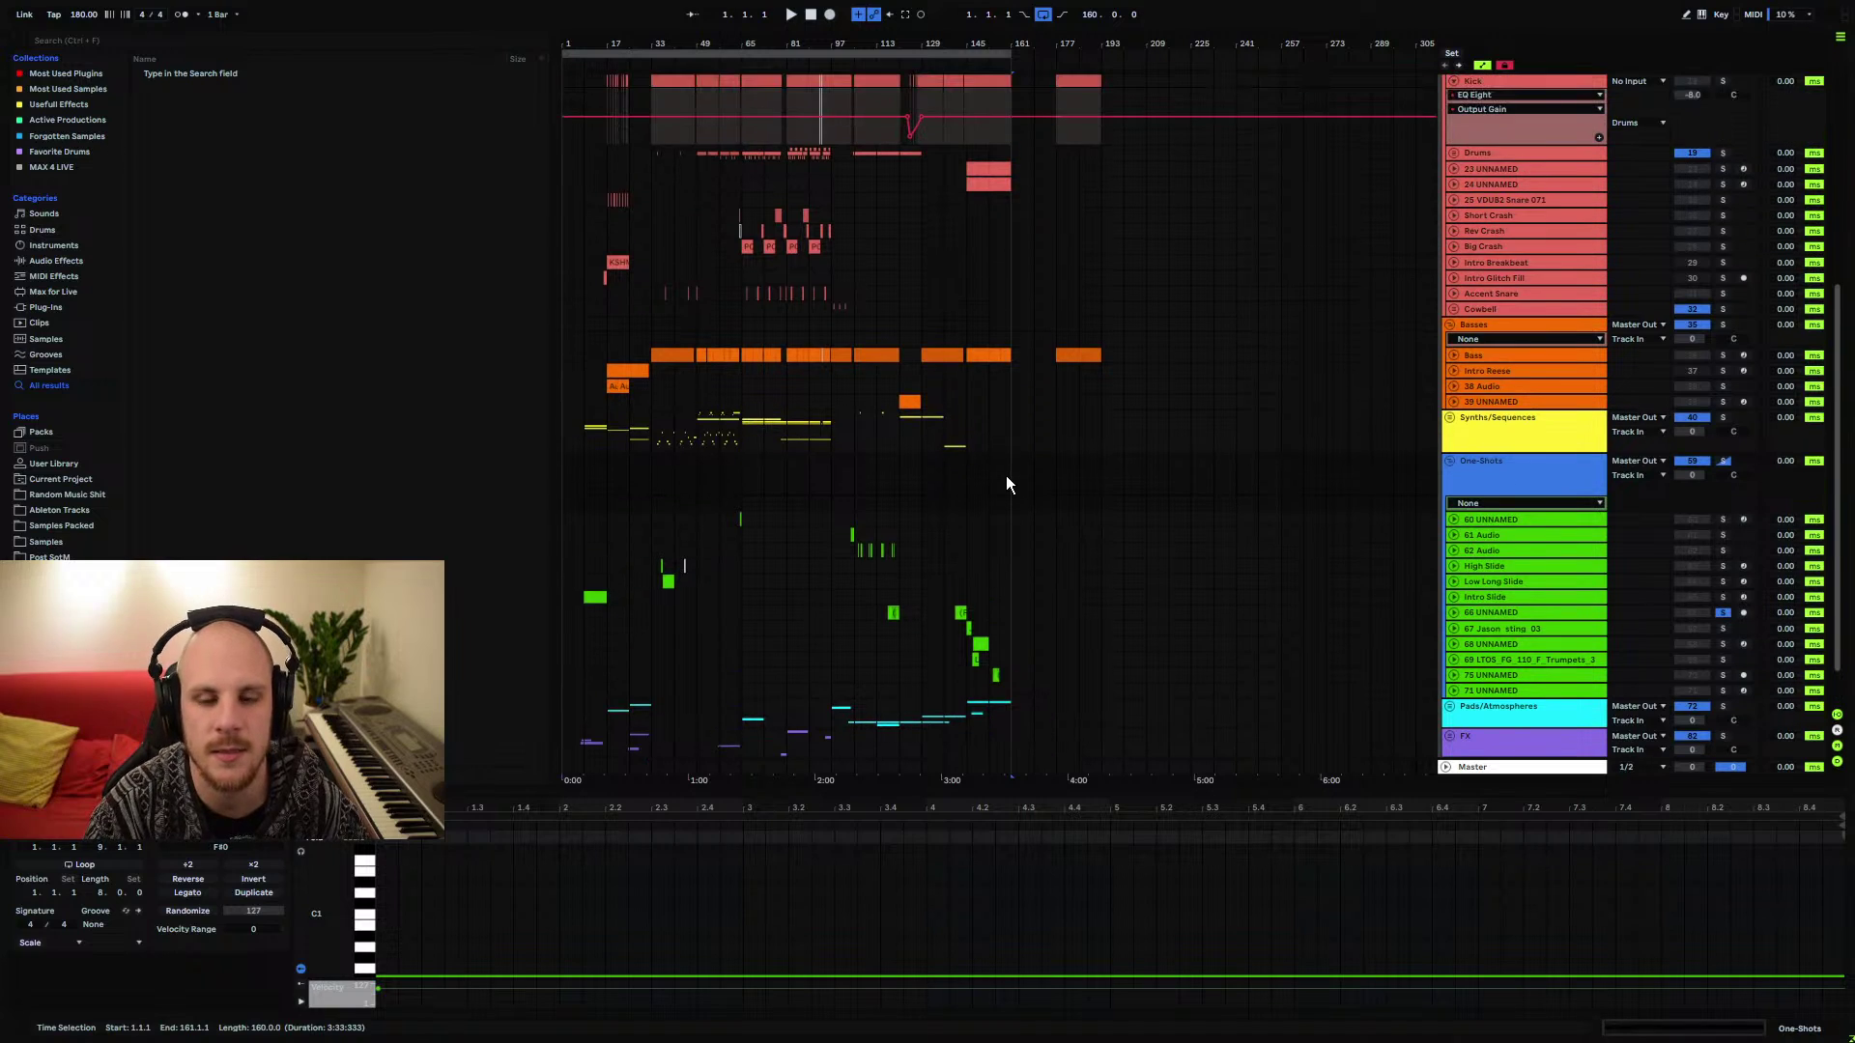
pyautogui.click(1453, 180)
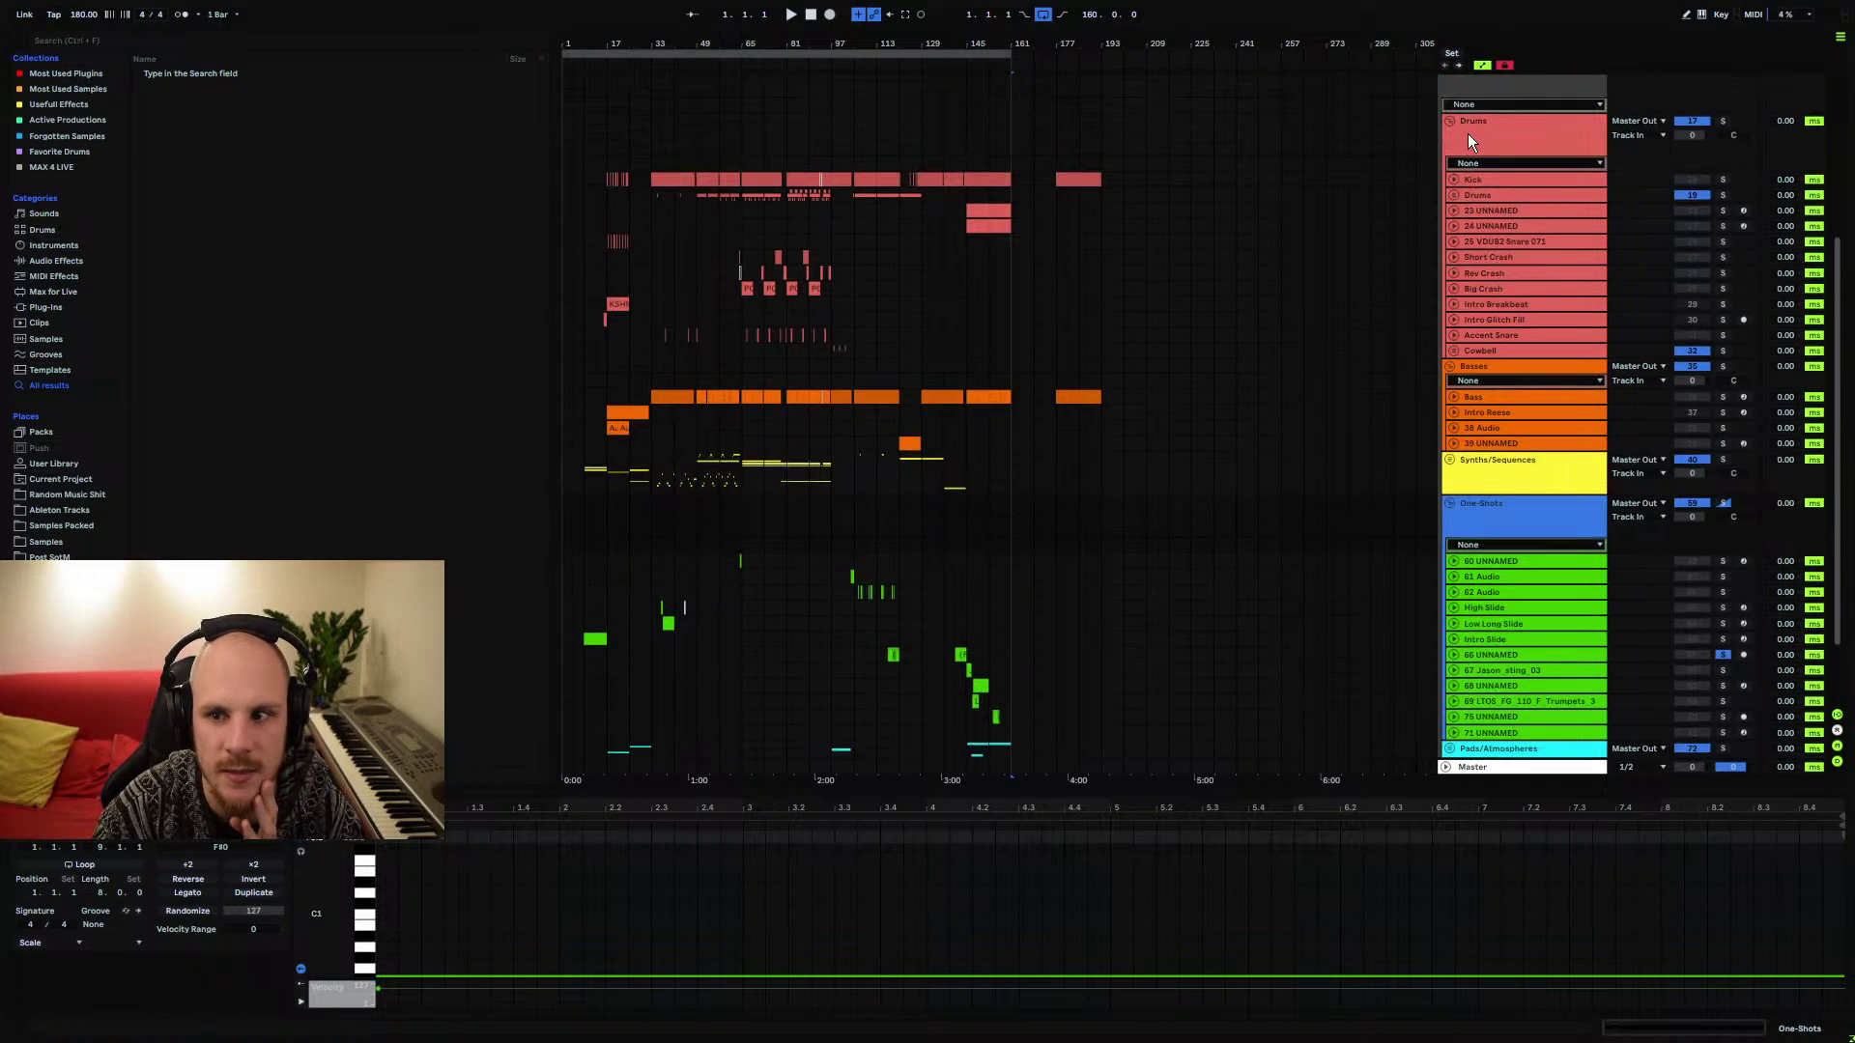
pyautogui.click(1469, 134)
pyautogui.scroll(5, 1430, 346)
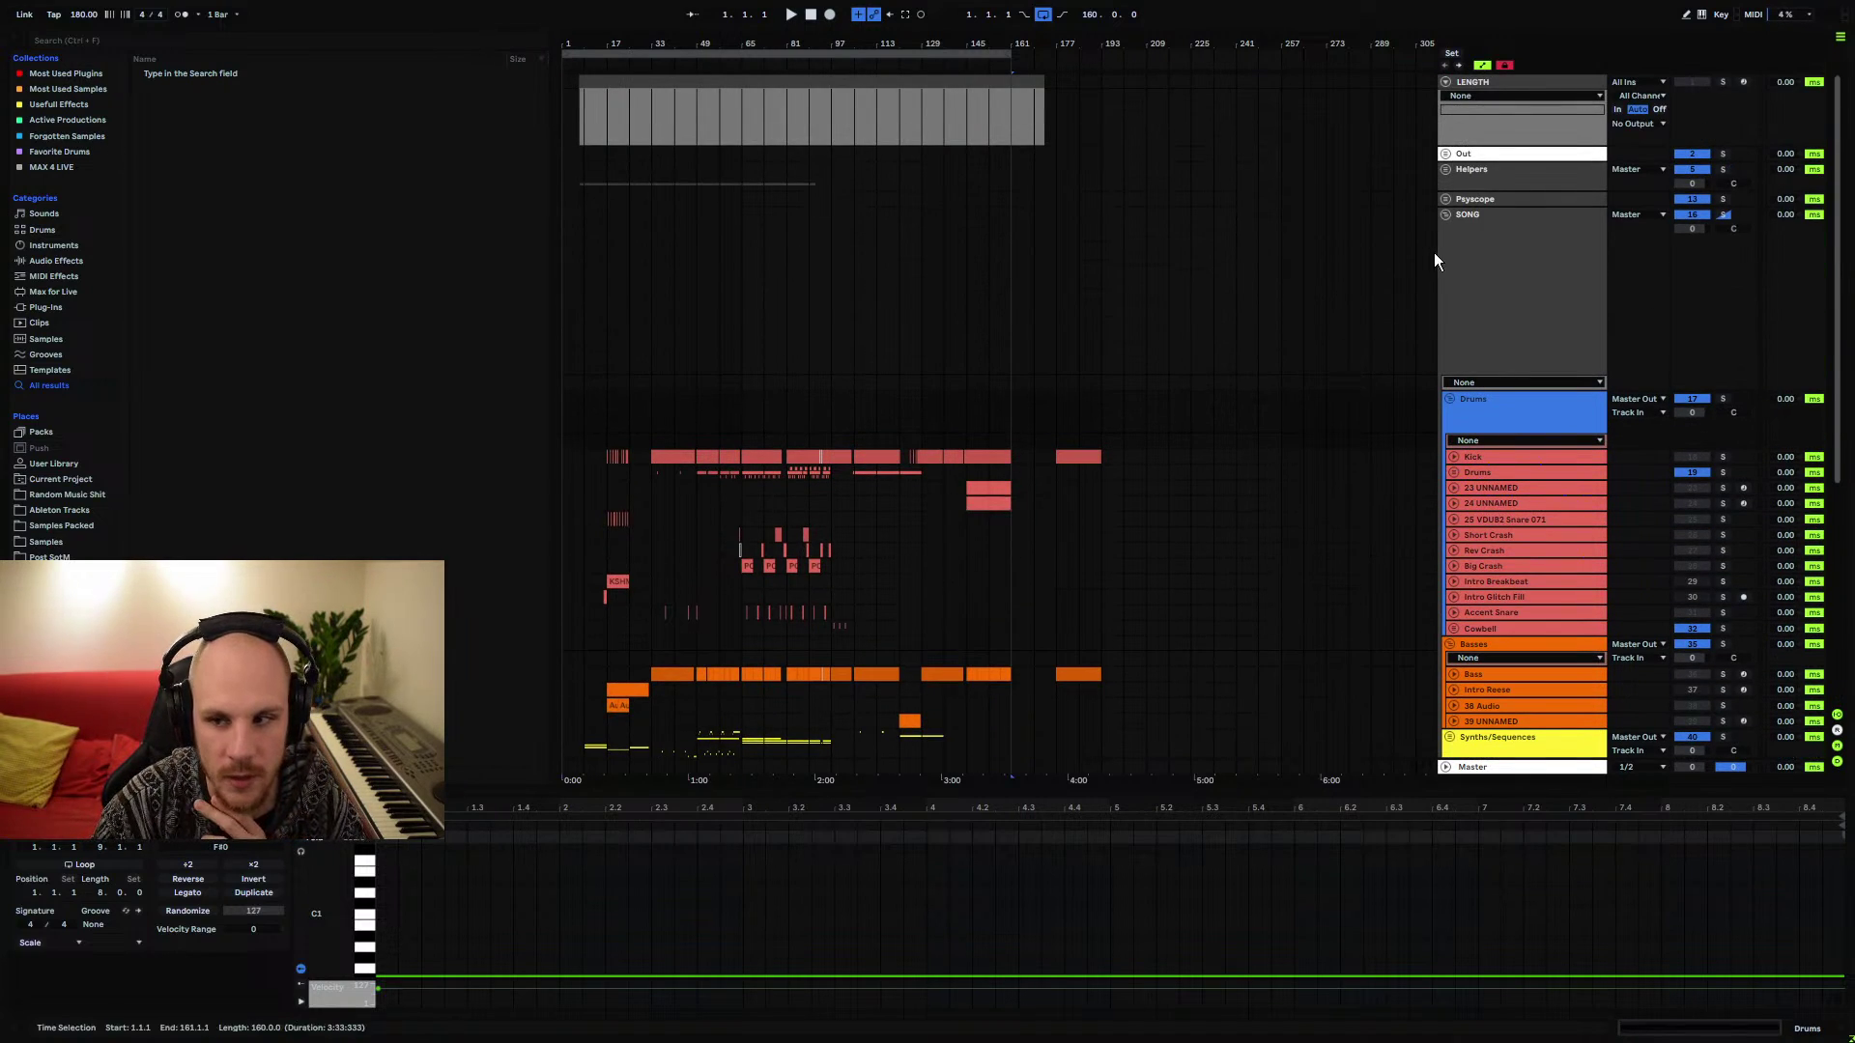
# Collapse the SONG group, try moving the Psyscope track below it, restore the track order, and expand the group again
pyautogui.click(1446, 213)
pyautogui.click(1484, 200)
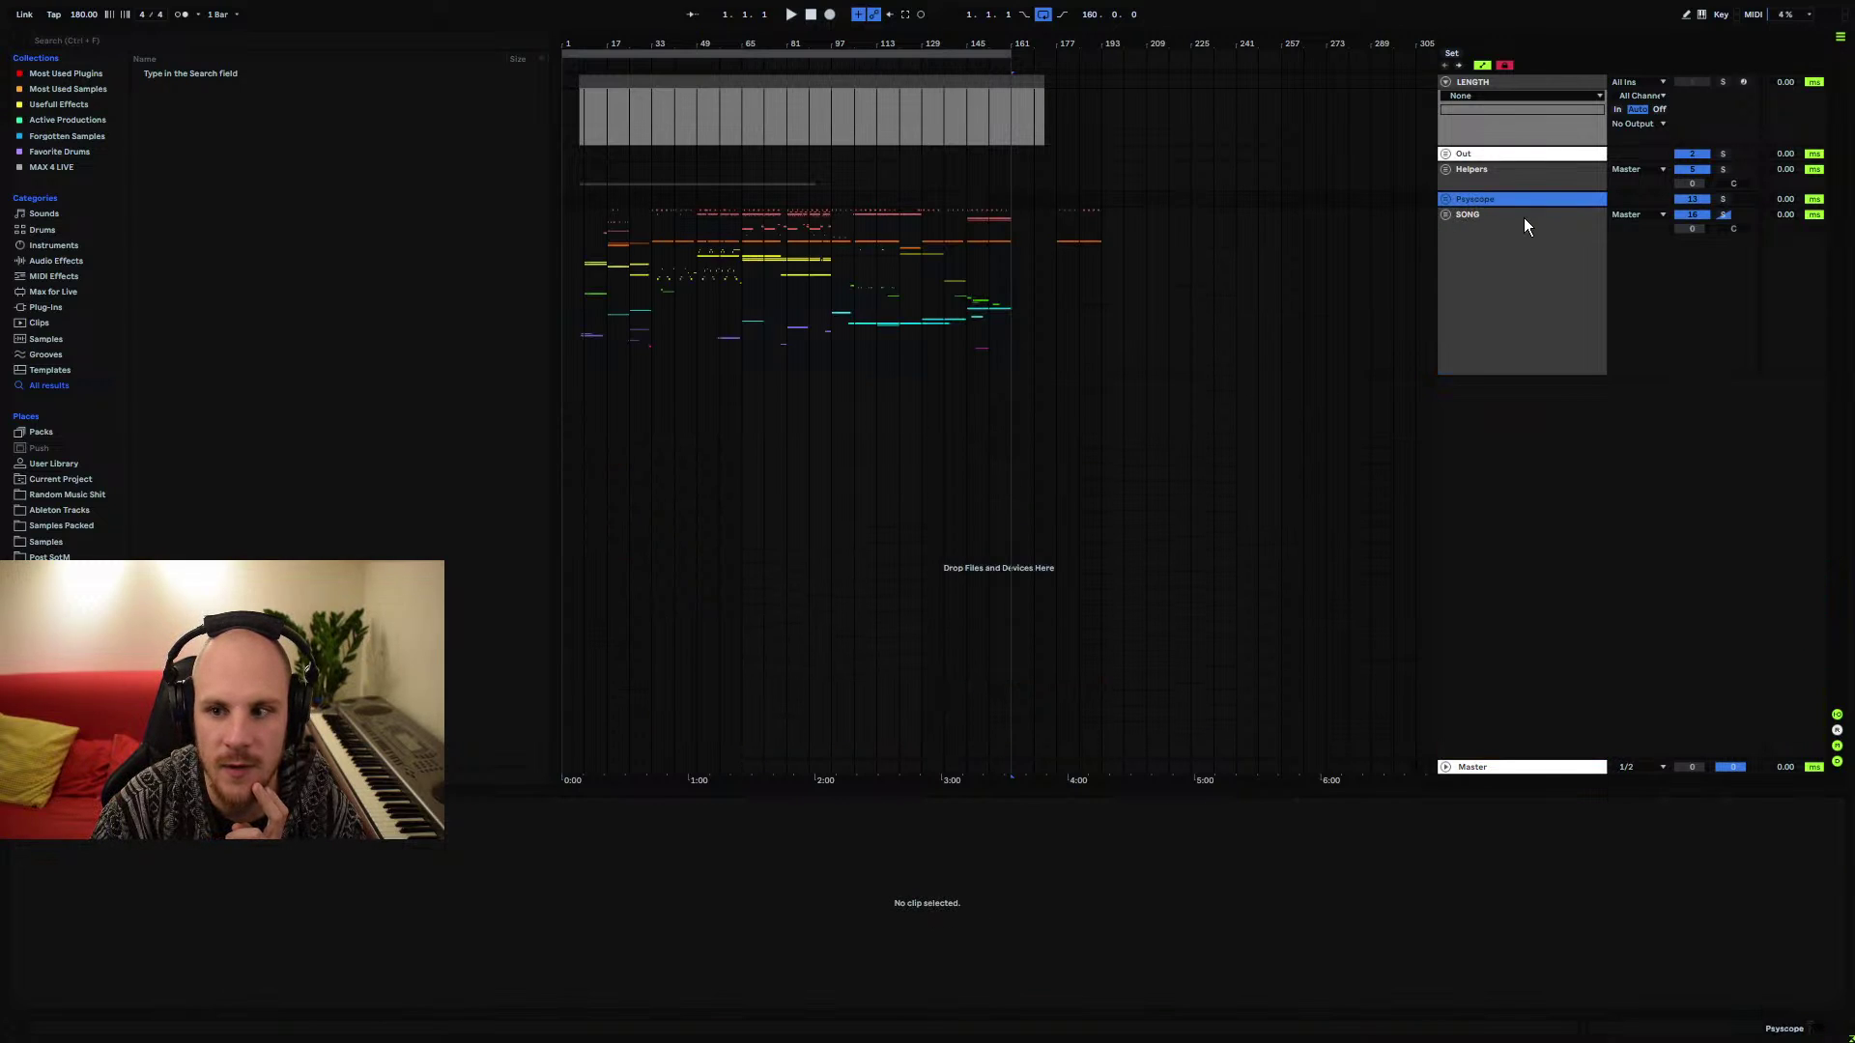
pyautogui.click(1449, 270)
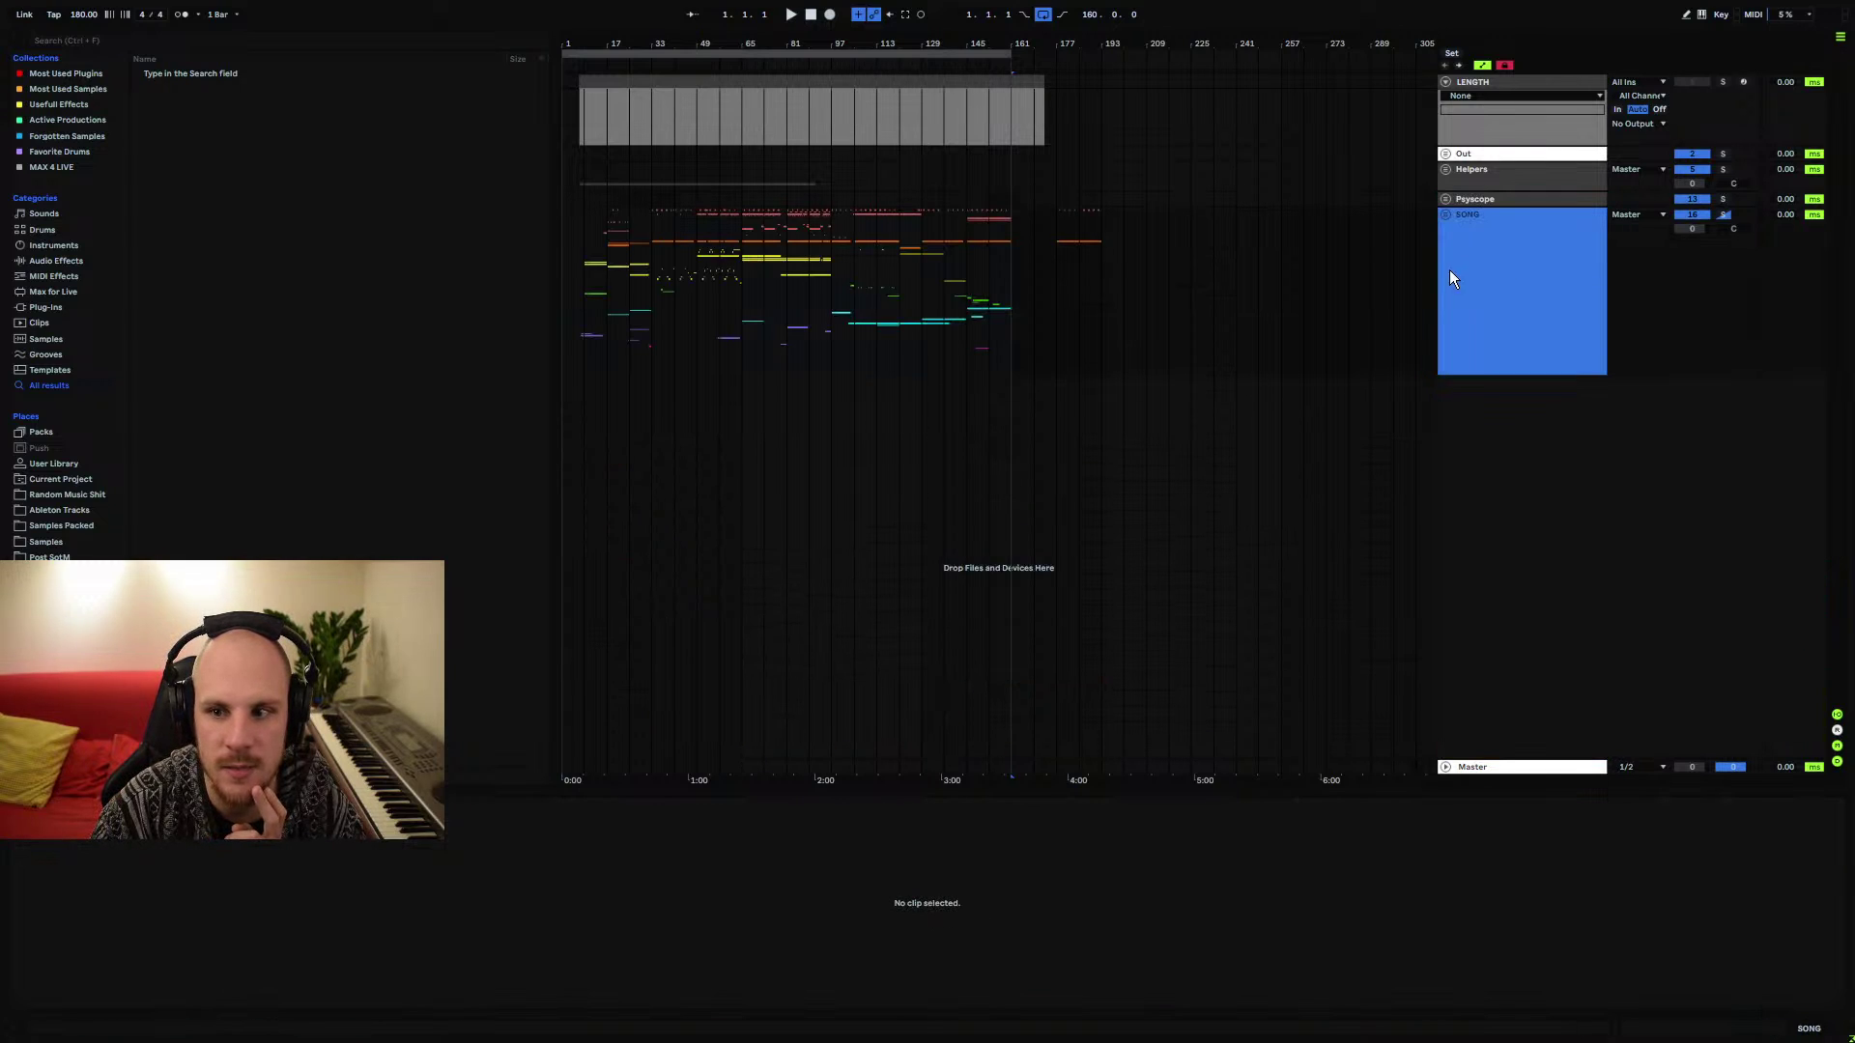
pyautogui.keyDown('shift'); pyautogui.click(1236, 242); pyautogui.keyUp('shift')
pyautogui.click(1056, 280)
pyautogui.click(1505, 197)
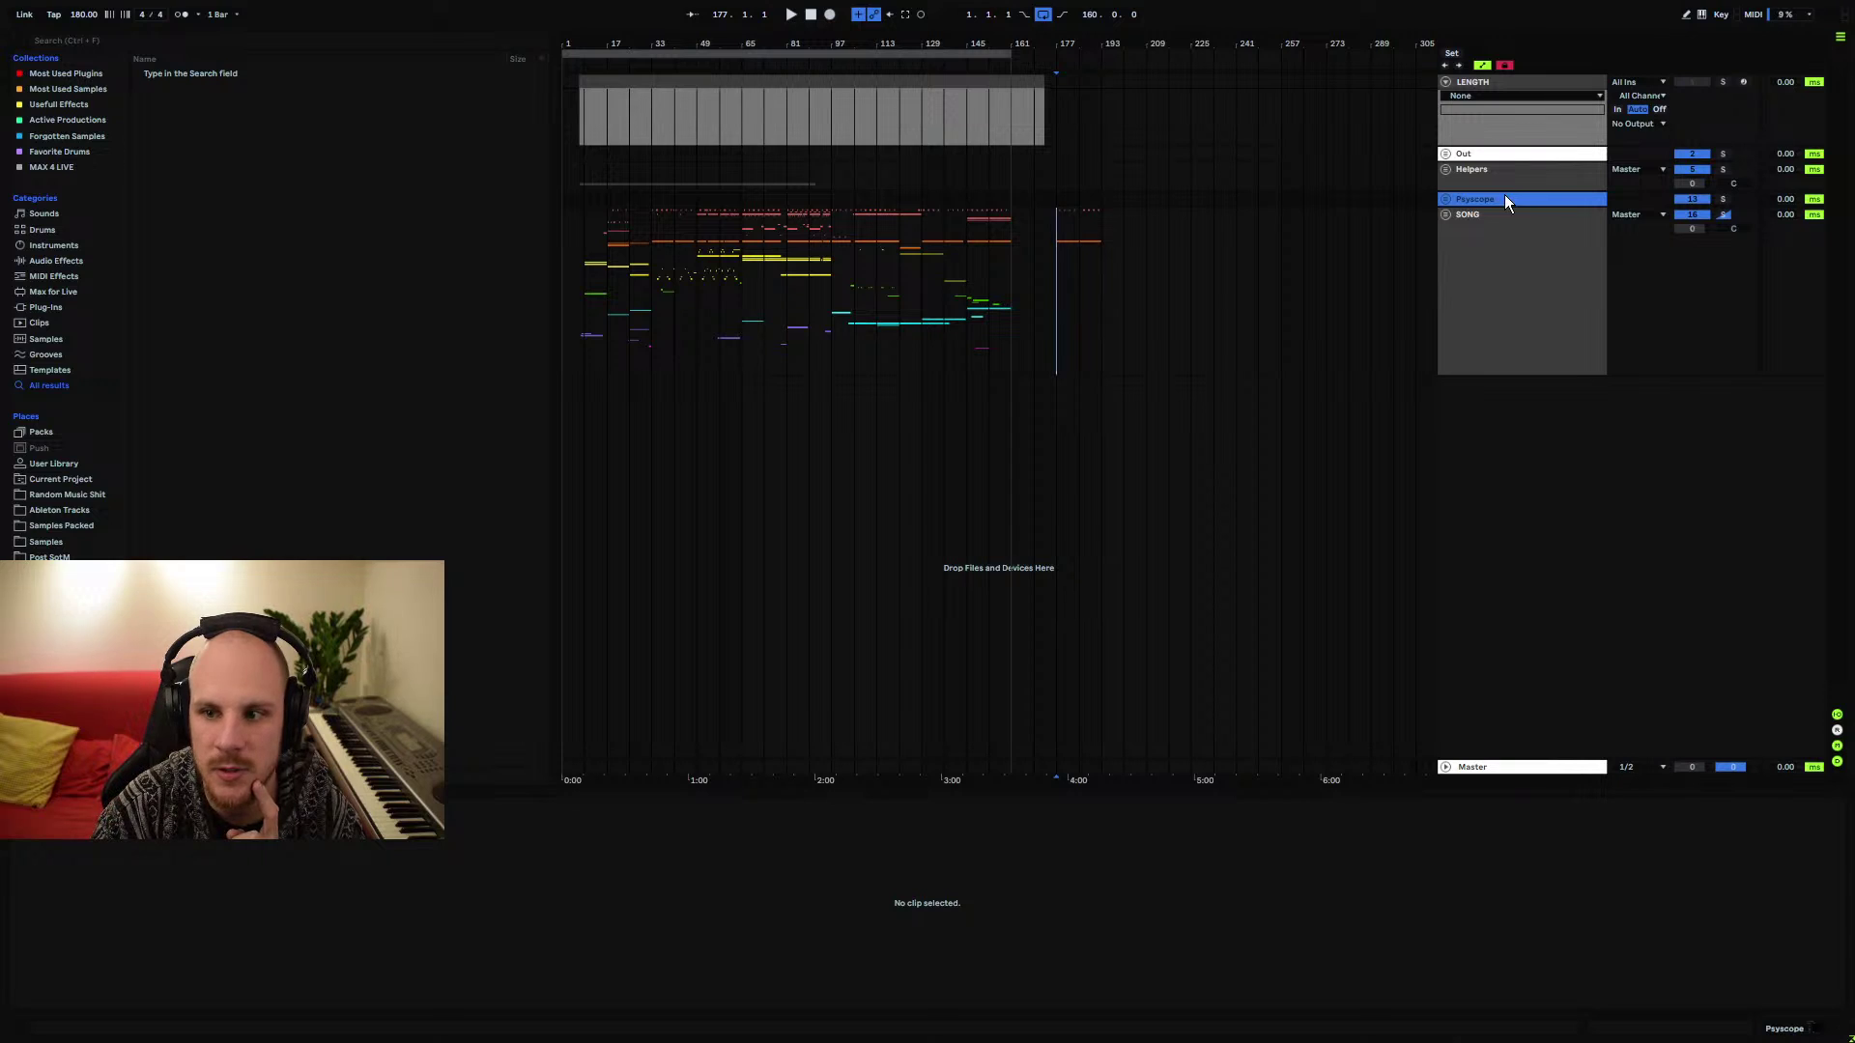
pyautogui.moveTo(1504, 197); pyautogui.dragTo(1517, 525)
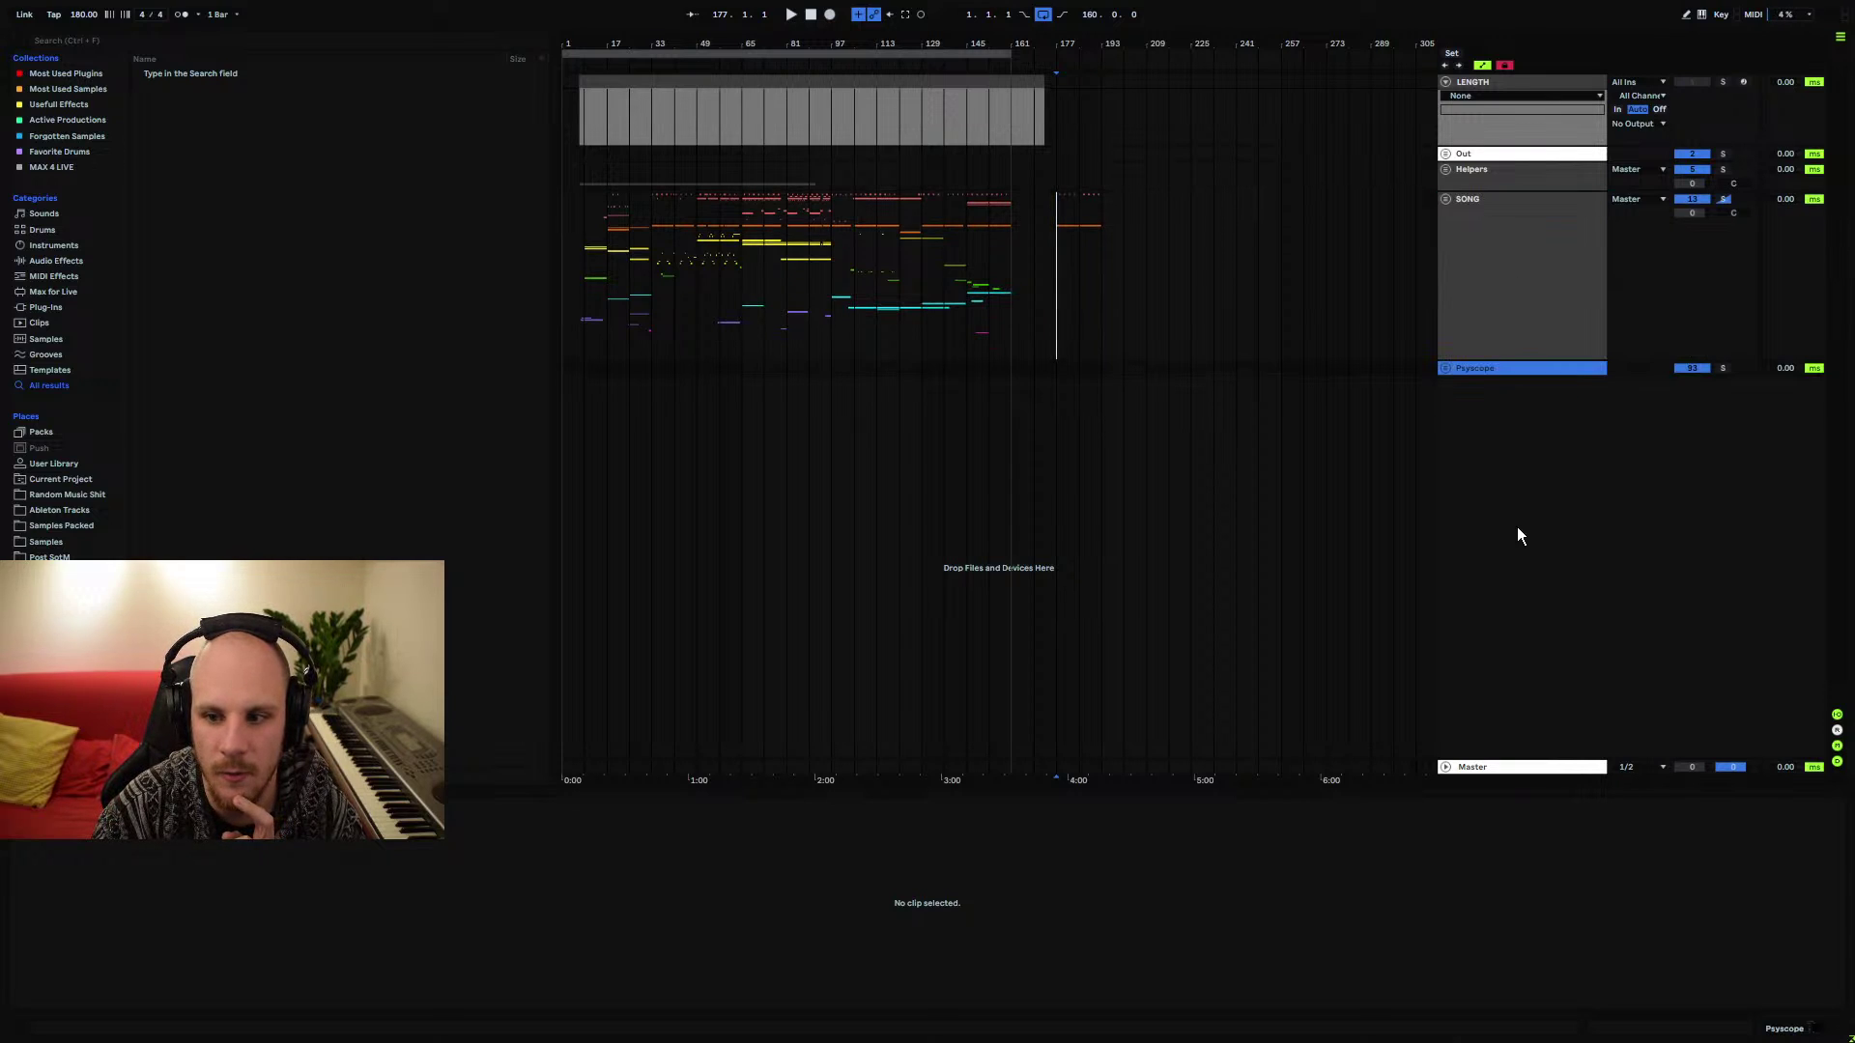
pyautogui.moveTo(1507, 368); pyautogui.dragTo(1481, 196)
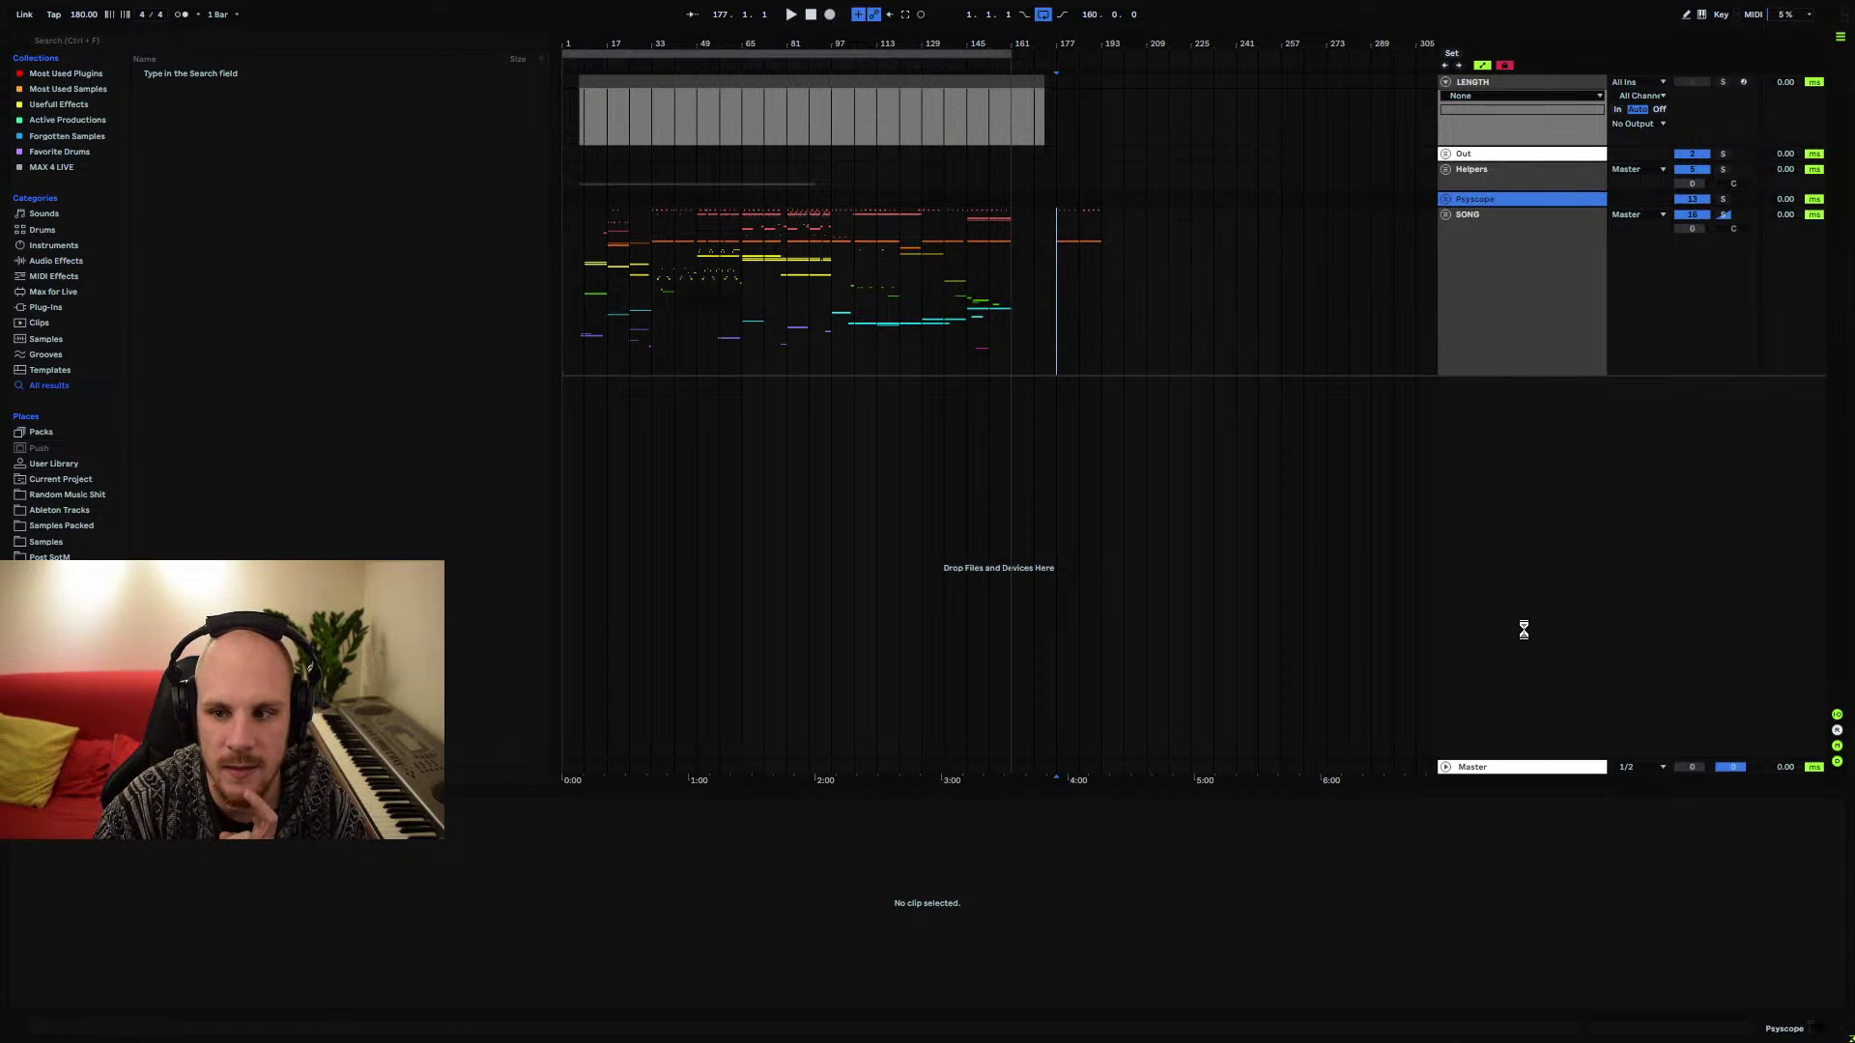
pyautogui.moveTo(1482, 368); pyautogui.dragTo(1473, 214)
pyautogui.click(1446, 215)
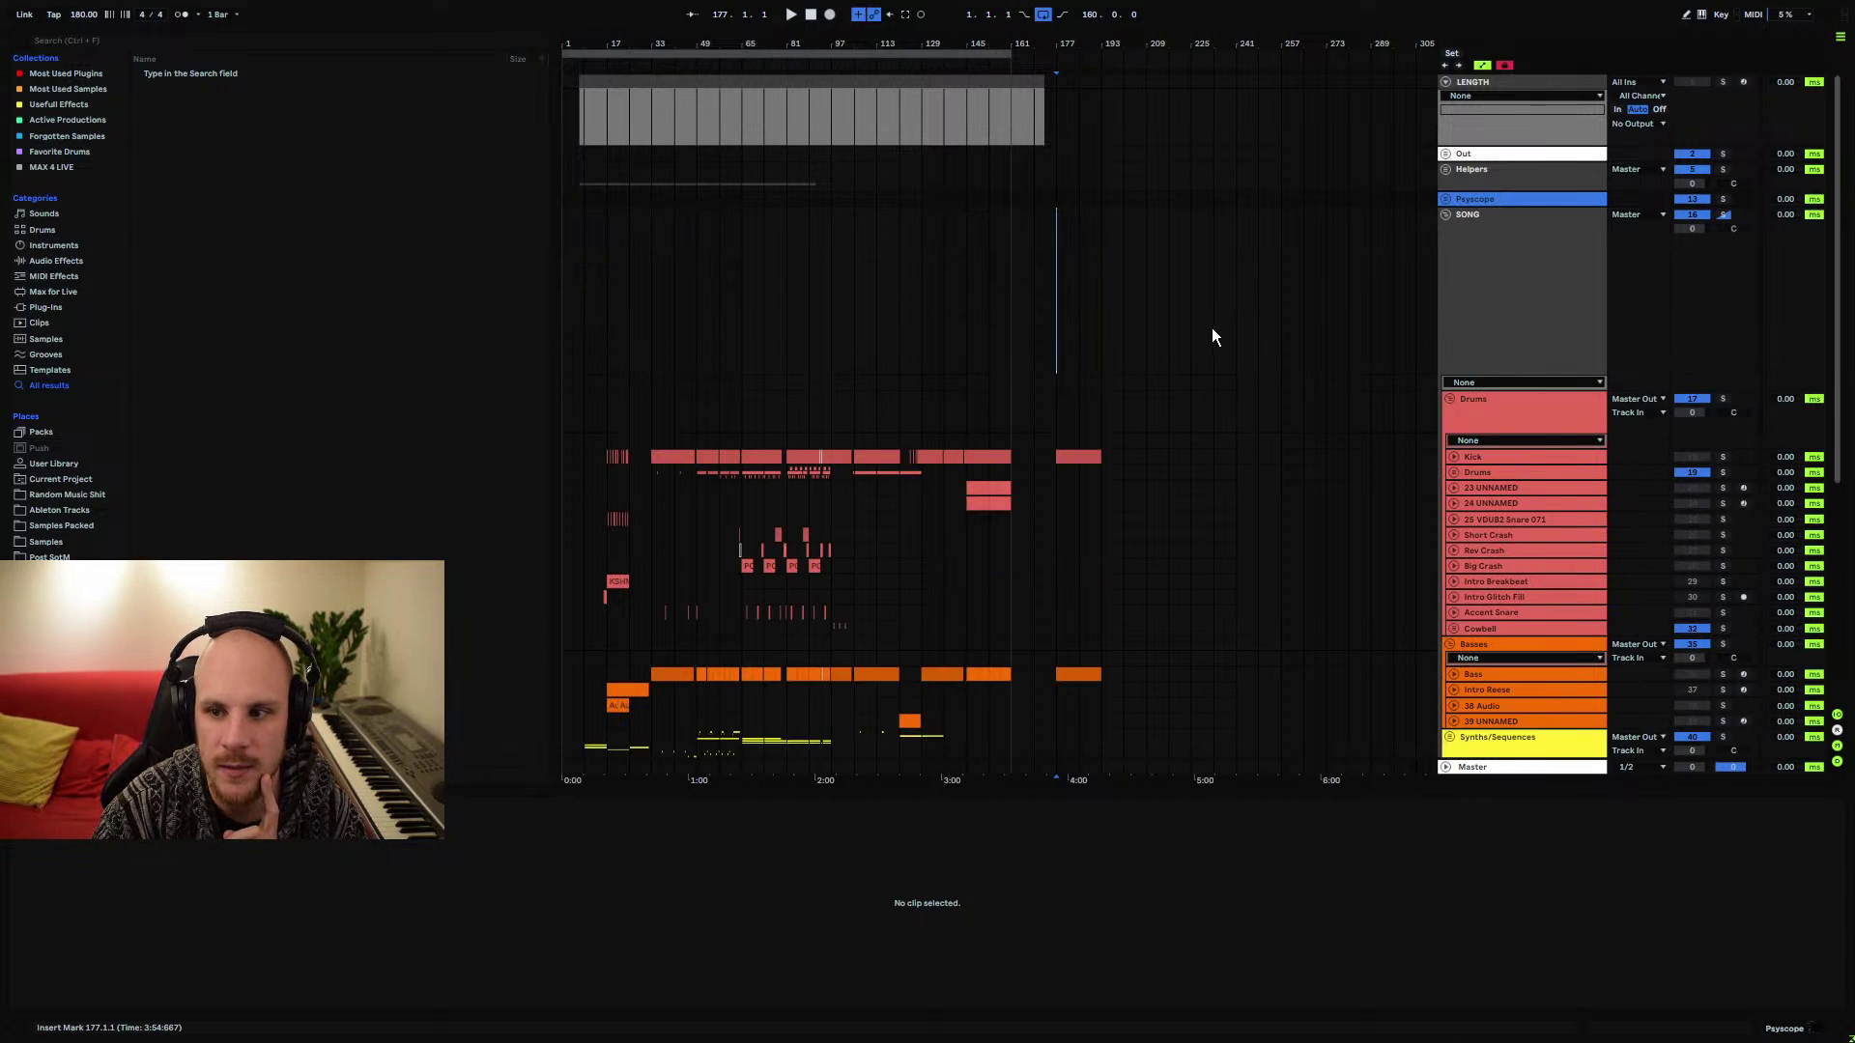
# Collapse the One-Shots and Basses groups within the SONG group
pyautogui.scroll(-6, 1211, 328)
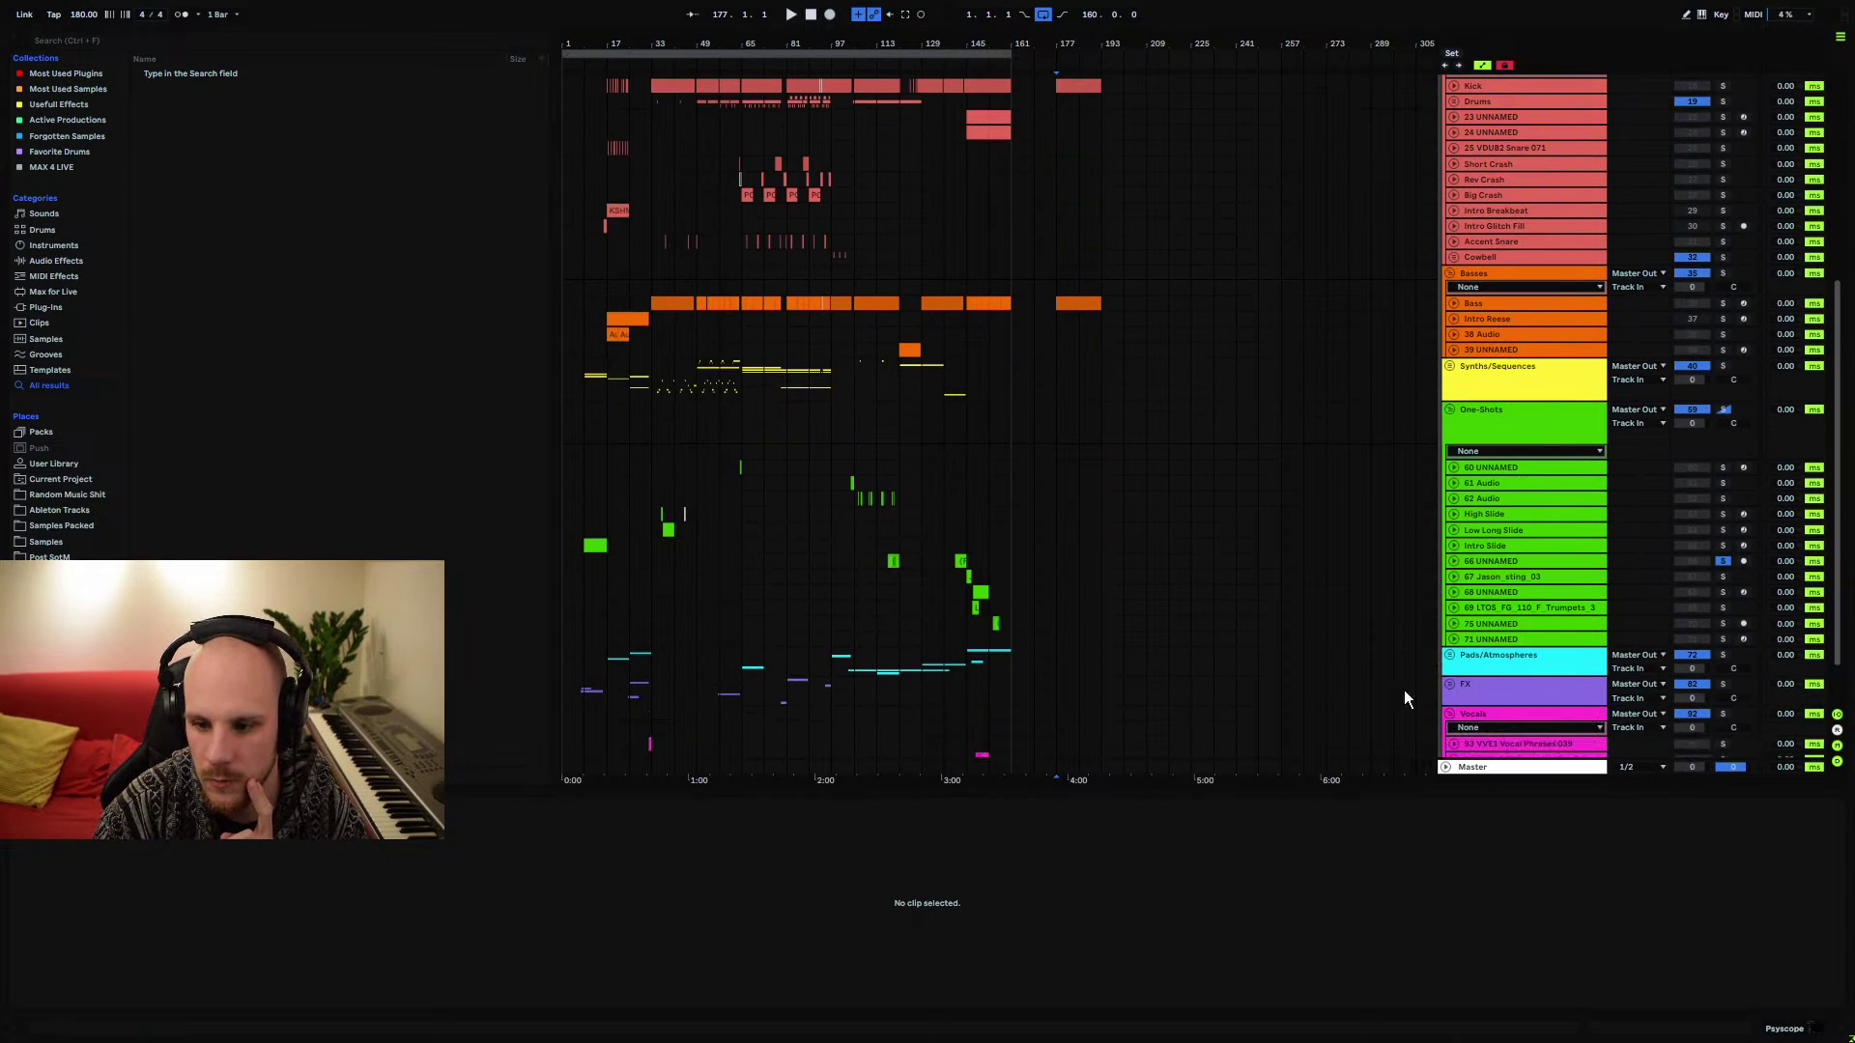
pyautogui.scroll(-1, 1353, 657)
pyautogui.scroll(3, 1452, 479)
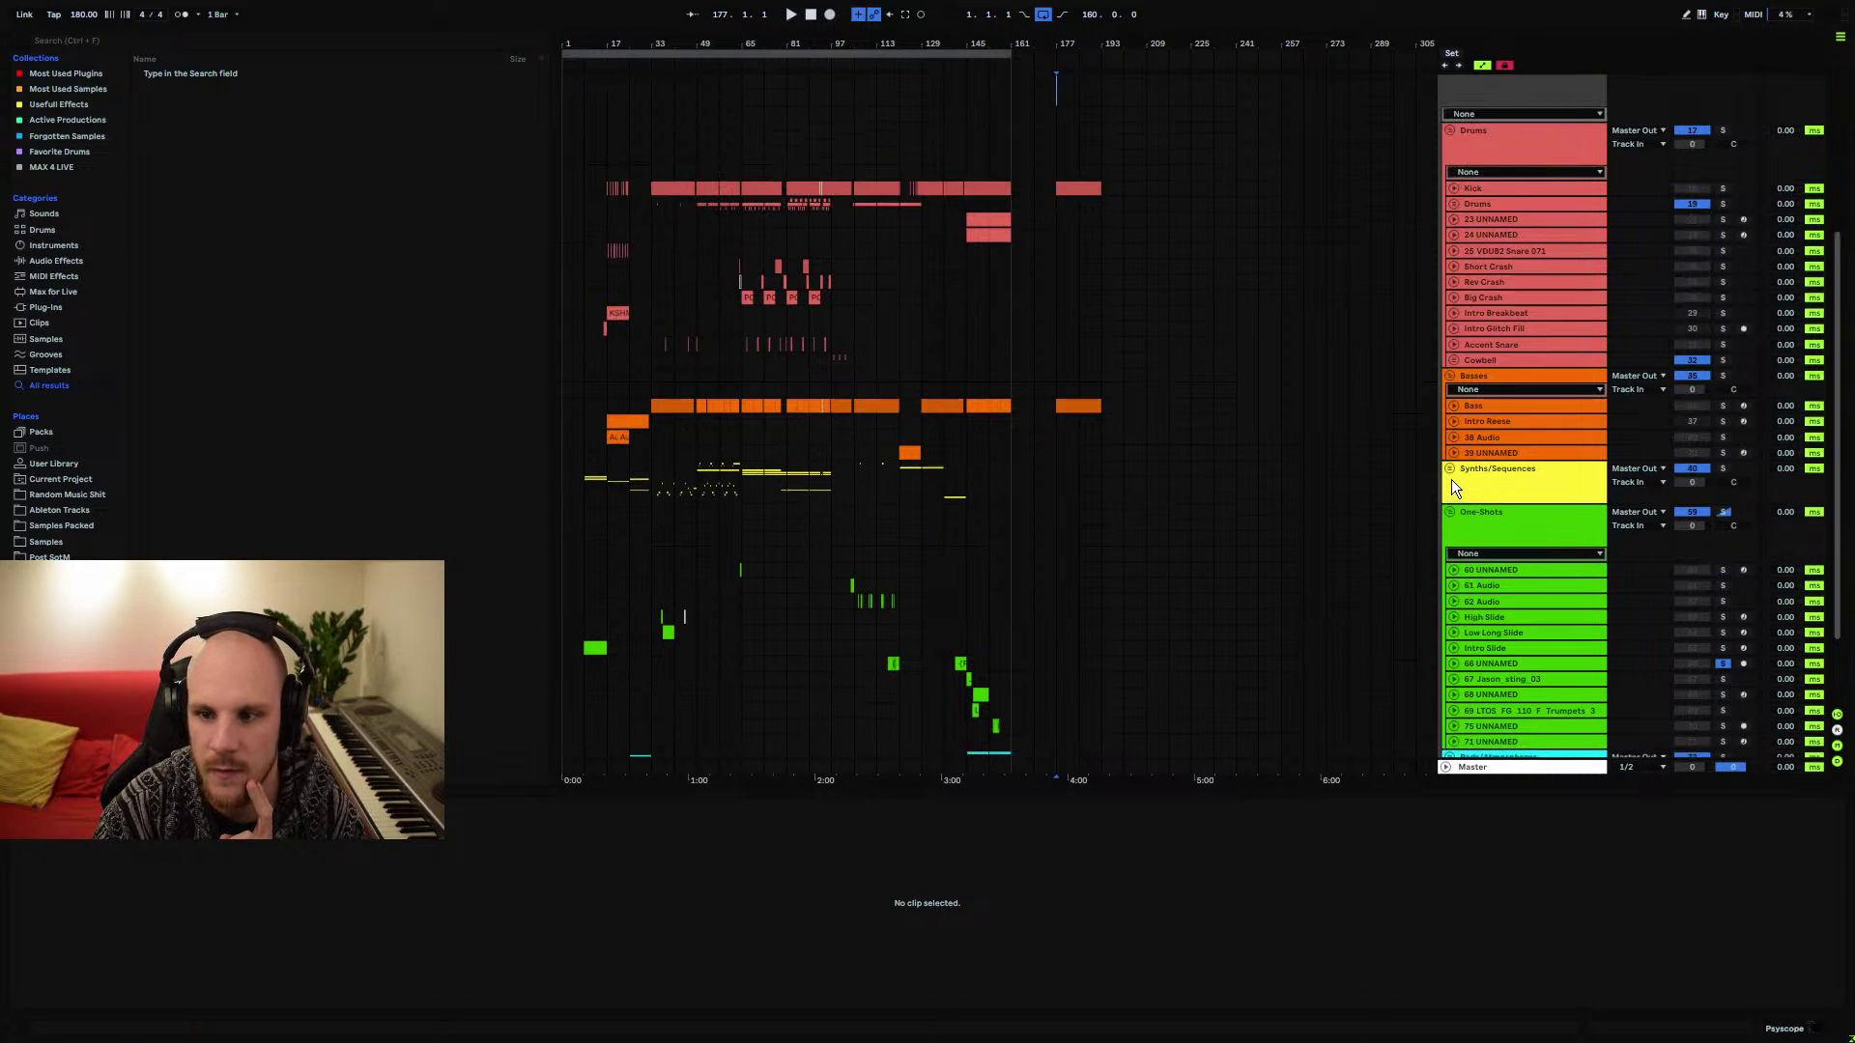
pyautogui.click(1449, 512)
pyautogui.click(1449, 376)
pyautogui.scroll(3, 1459, 411)
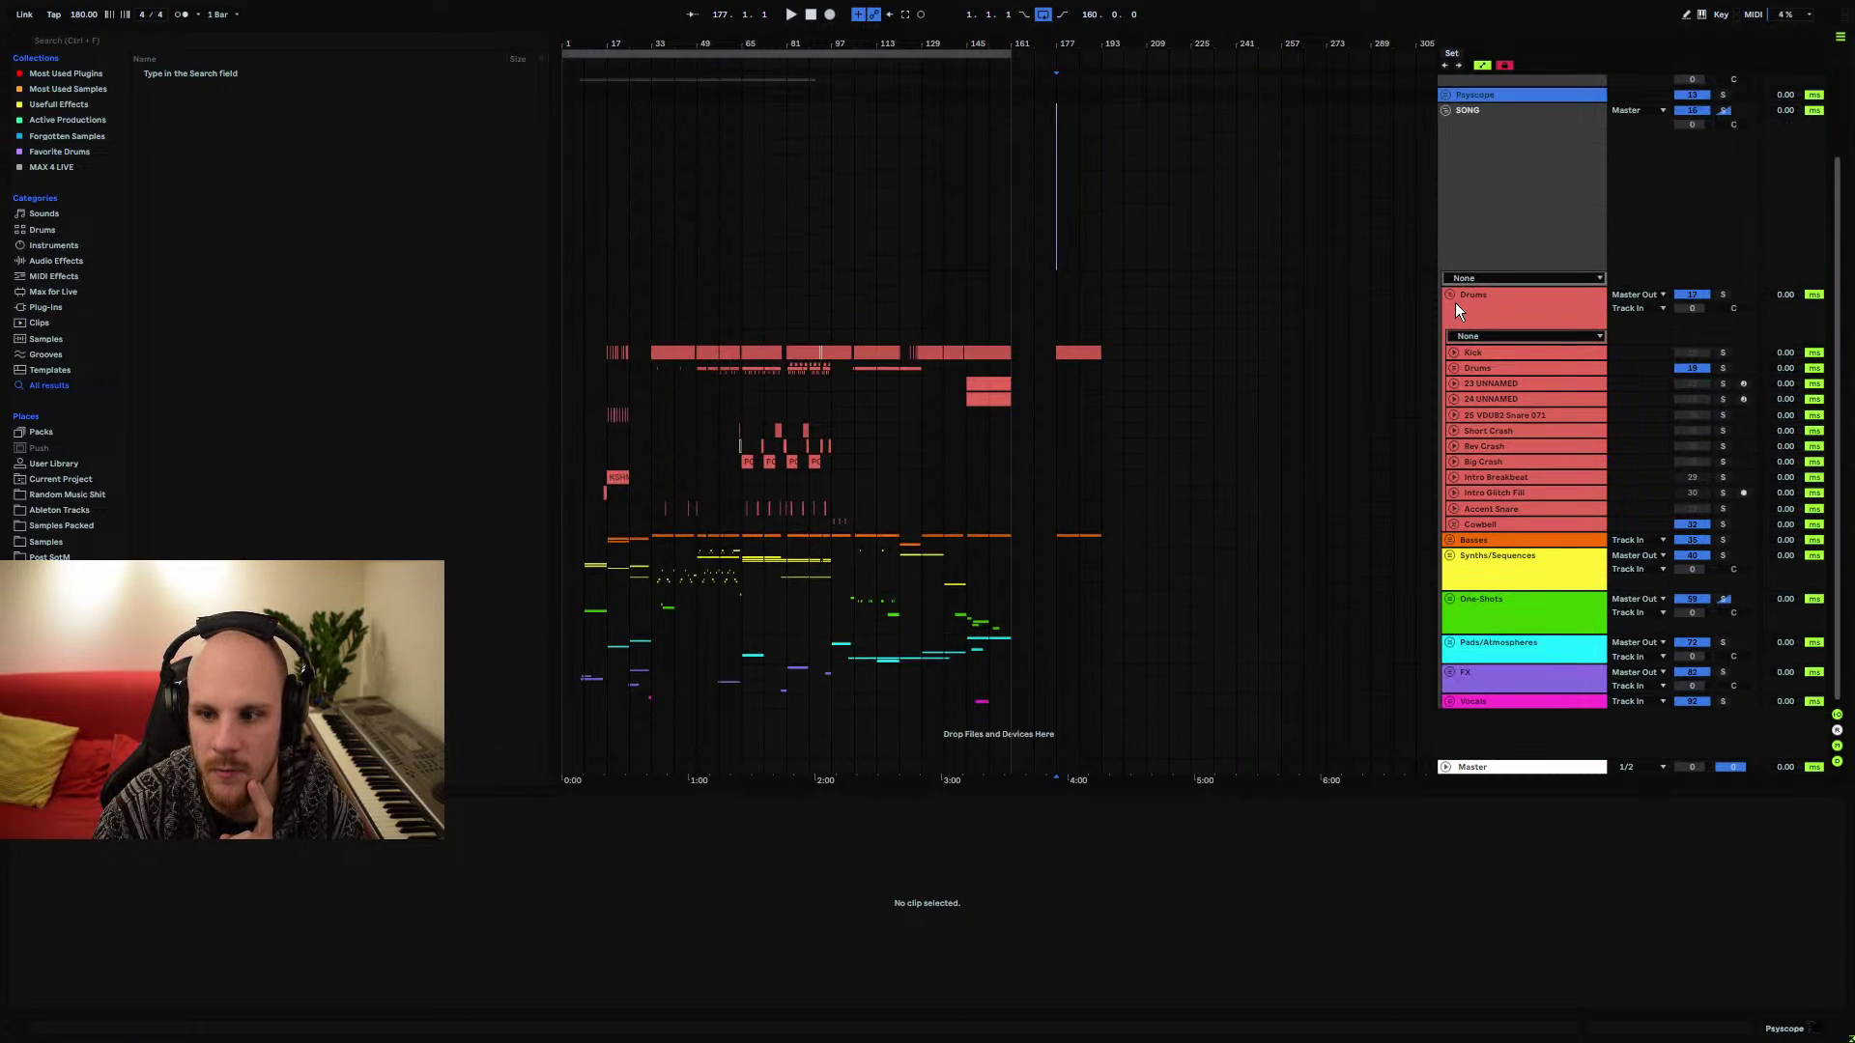
# Fold the Drums group and then the enclosing SONG group
pyautogui.click(1450, 294)
pyautogui.scroll(2, 1457, 241)
pyautogui.click(1446, 213)
pyautogui.click(1488, 241)
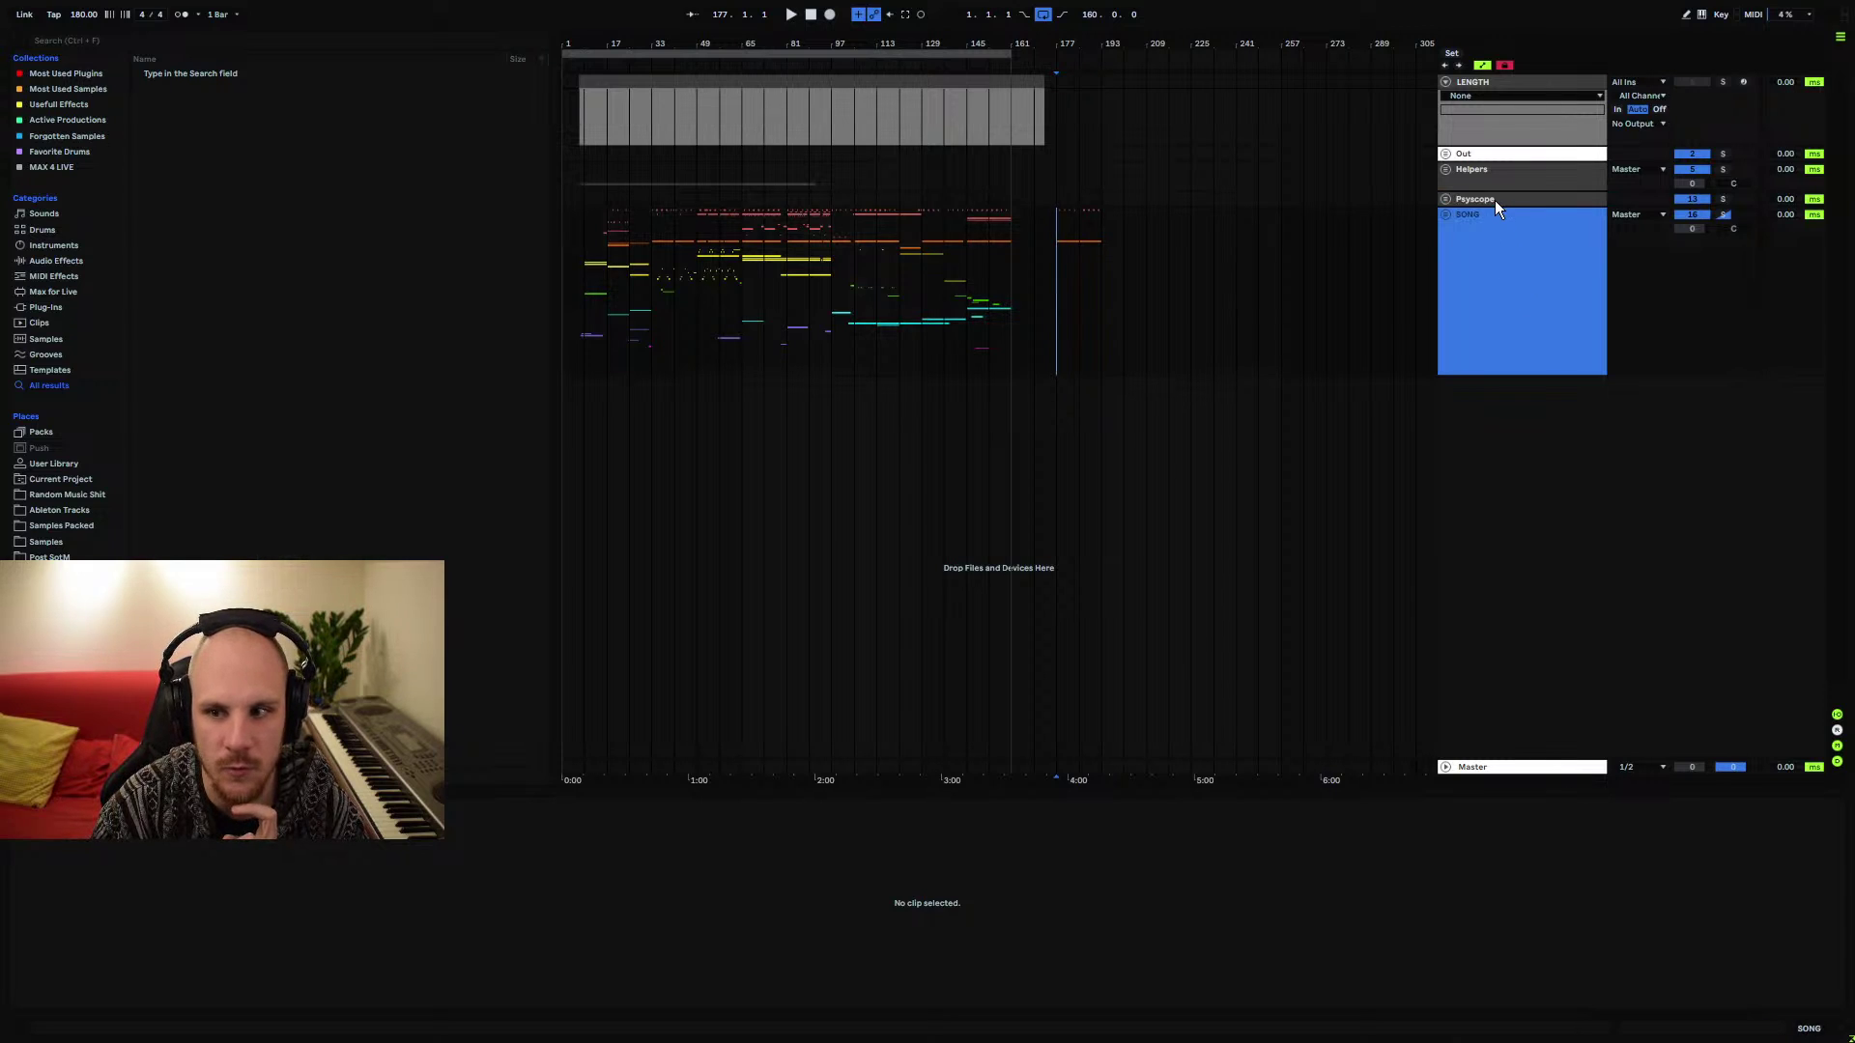
# Try placing the Psyscope track below the SONG group, and return it to its place above the group
pyautogui.moveTo(1494, 200); pyautogui.dragTo(1457, 503)
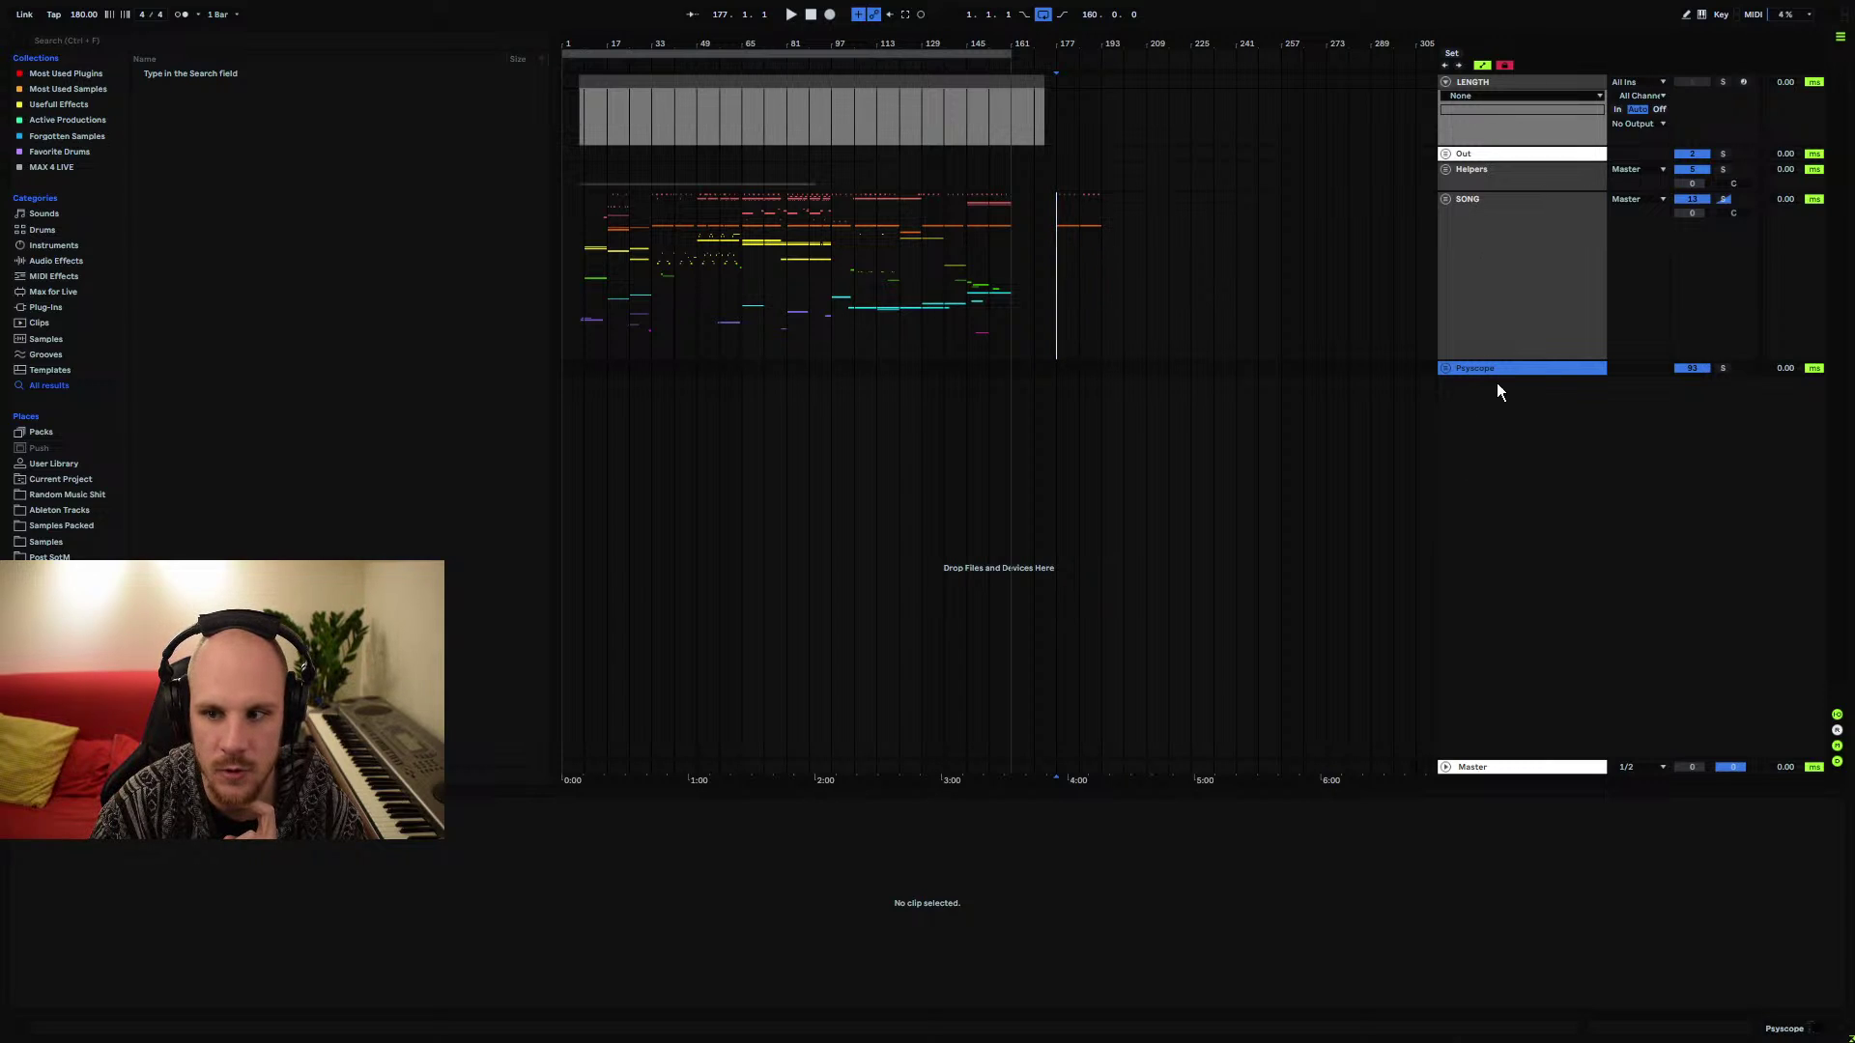
pyautogui.click(1481, 250)
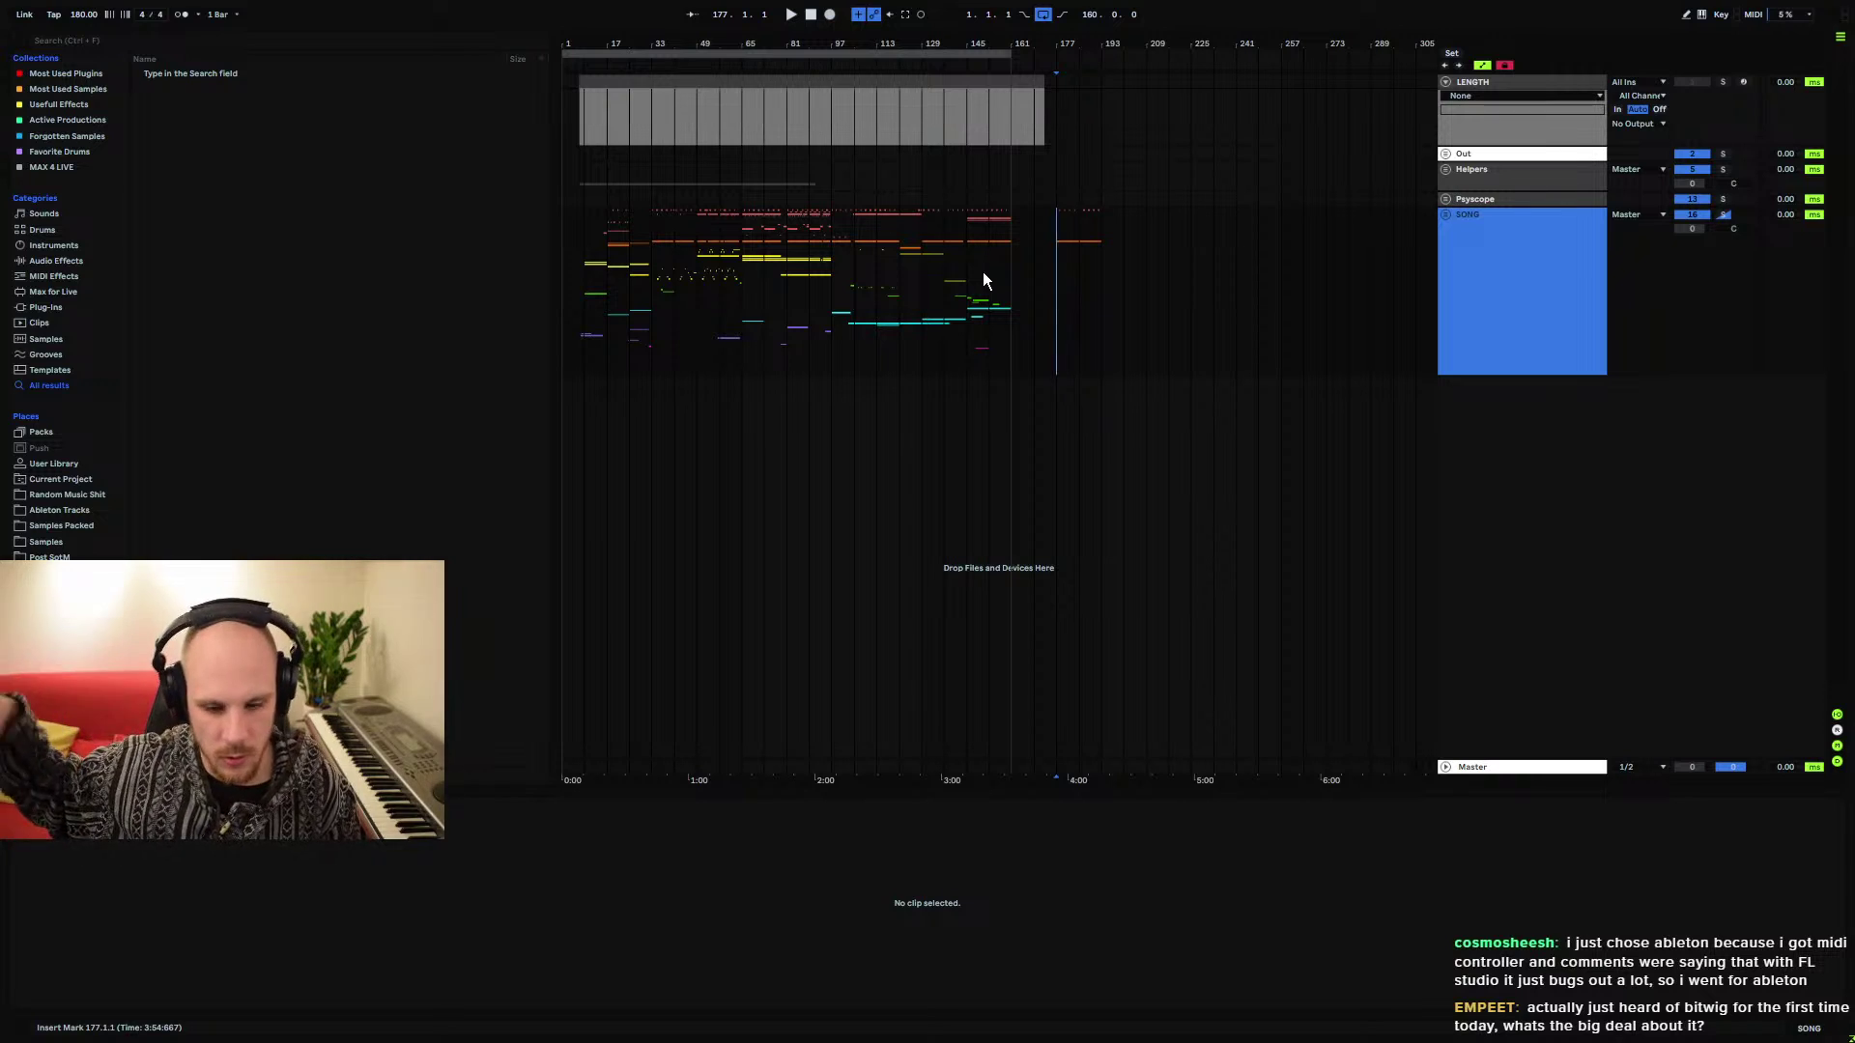
# Place the insert marker at bar 145 in the SONG group and unfold the group
pyautogui.click(980, 240)
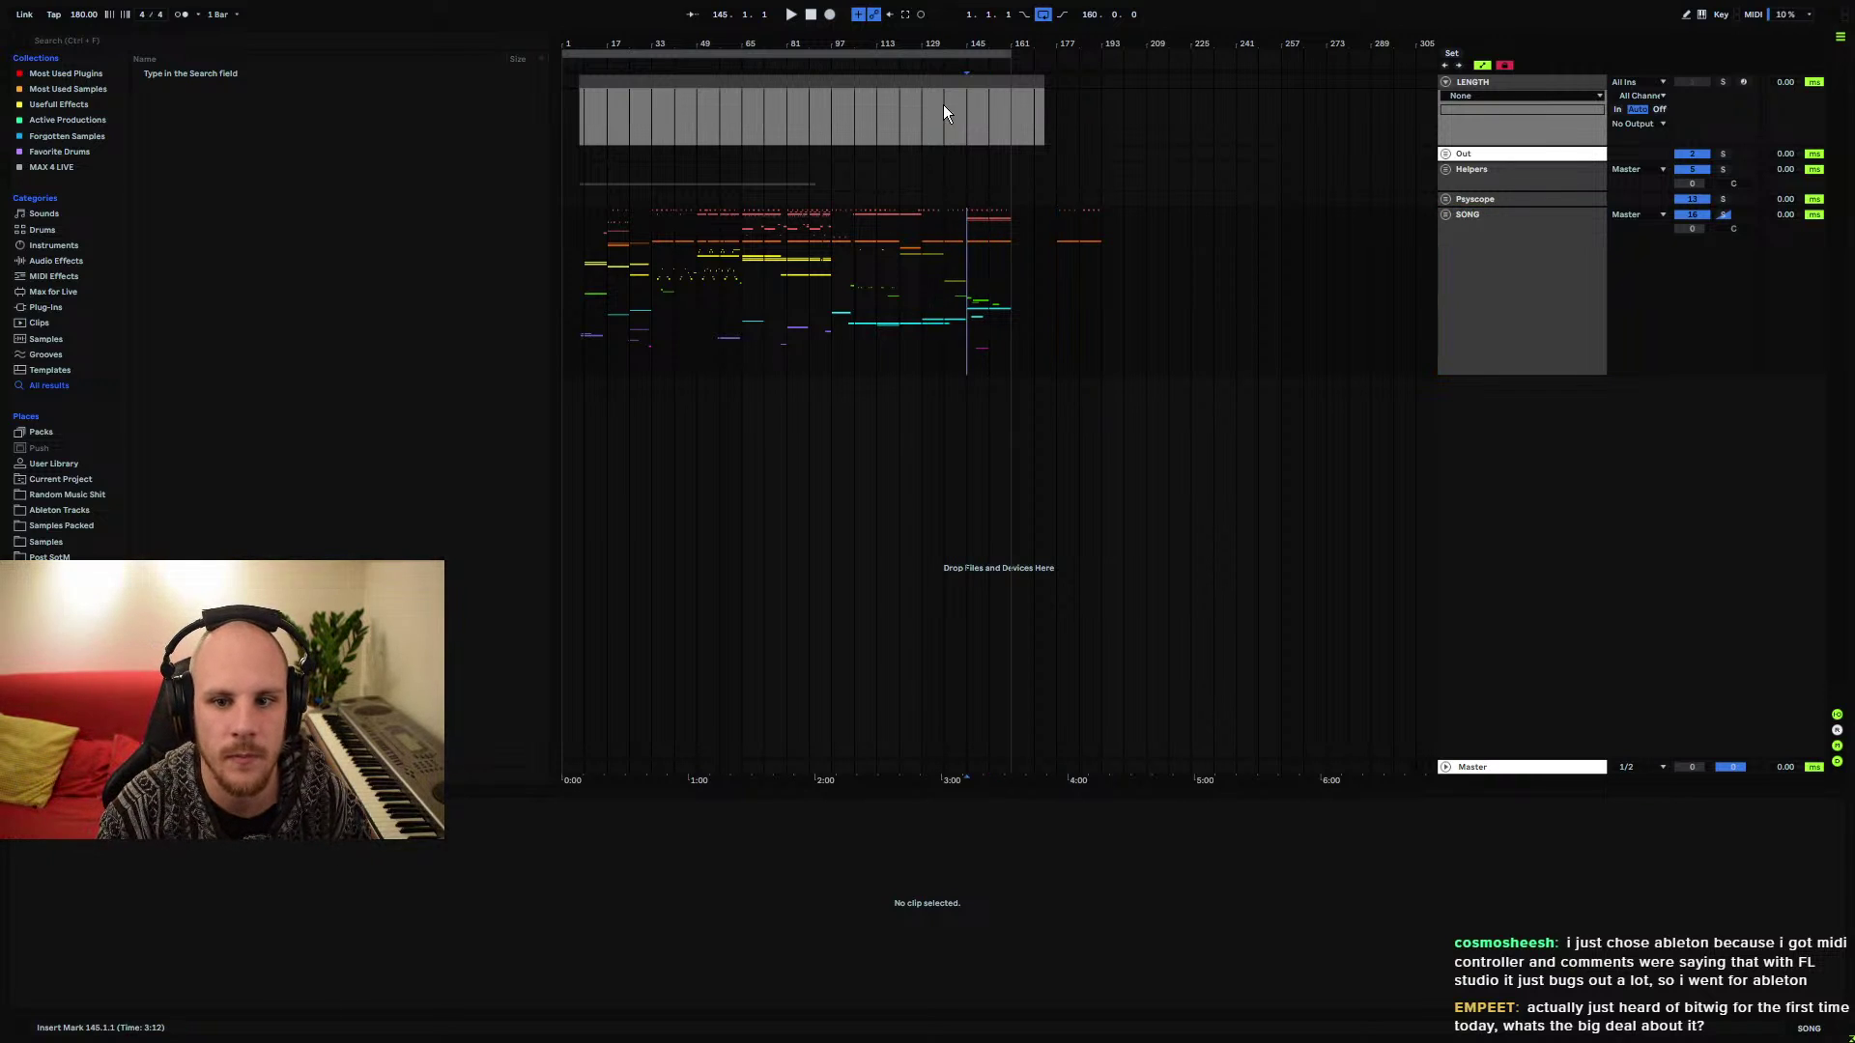
pyautogui.moveTo(971, 43); pyautogui.dragTo(971, 97)
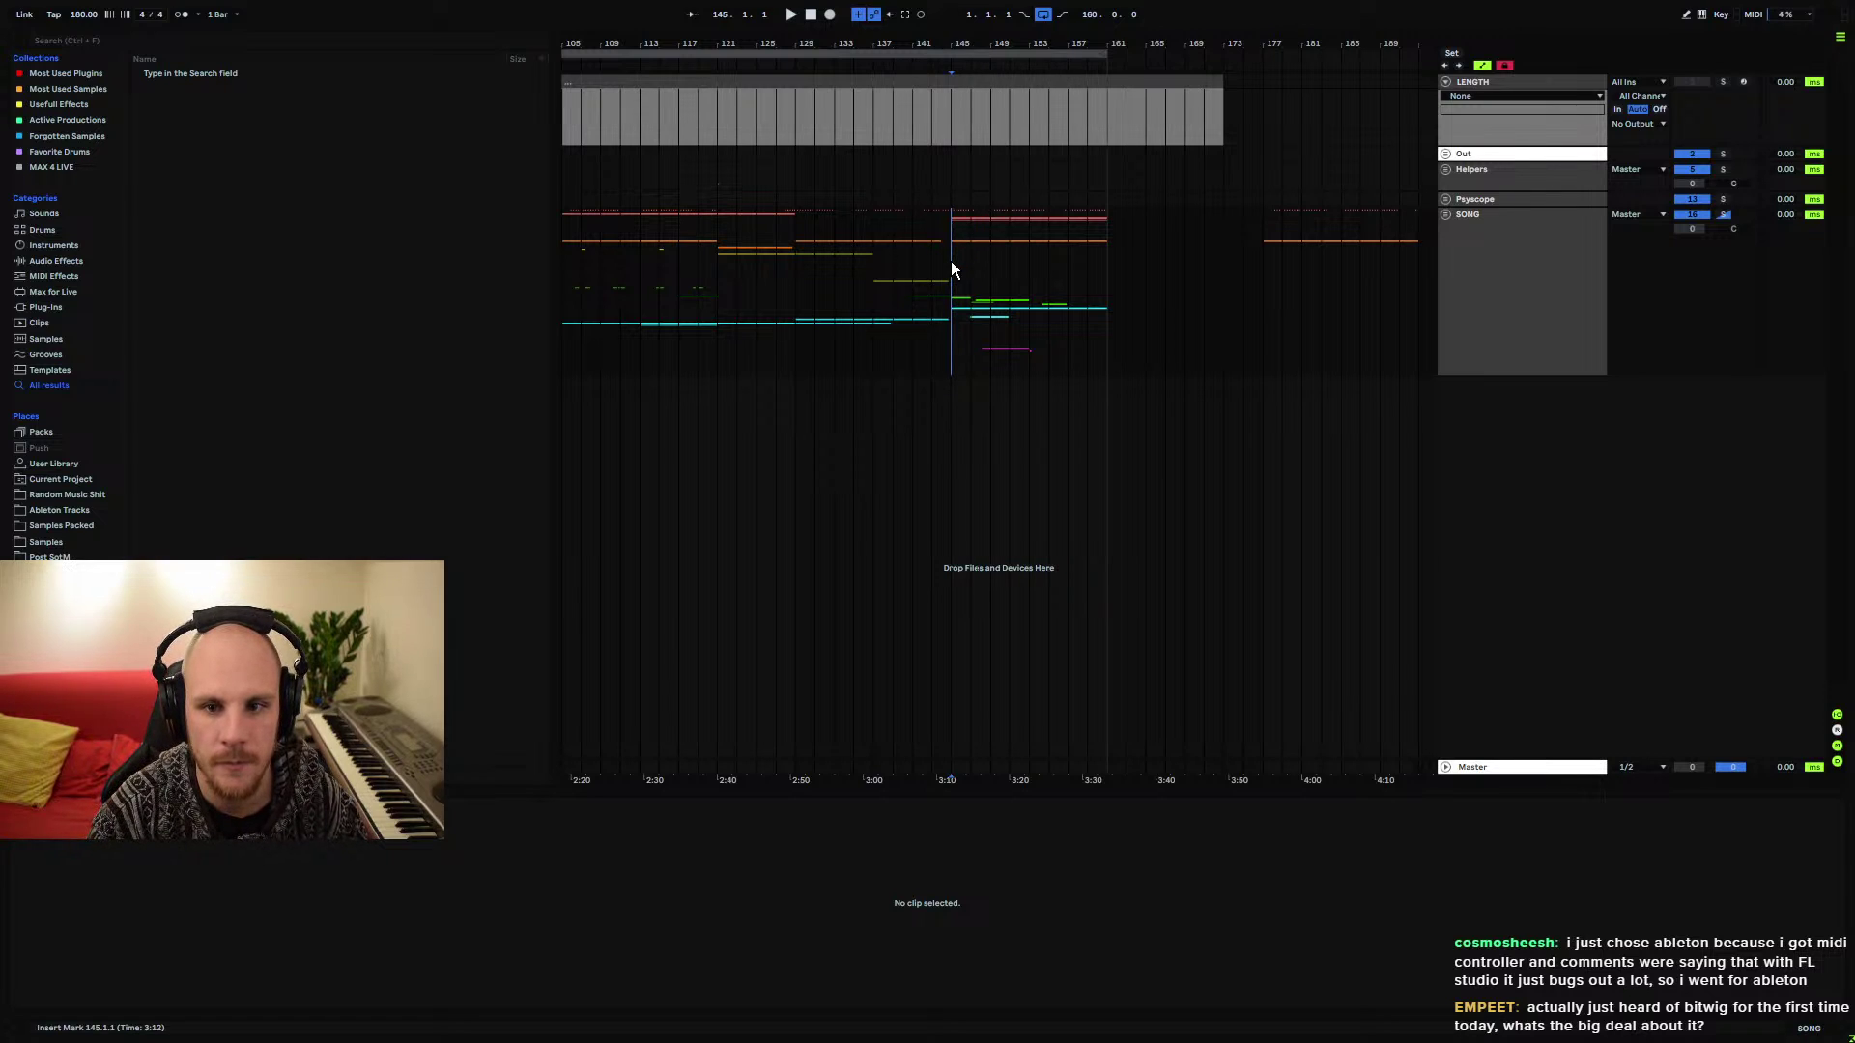
pyautogui.click(1447, 216)
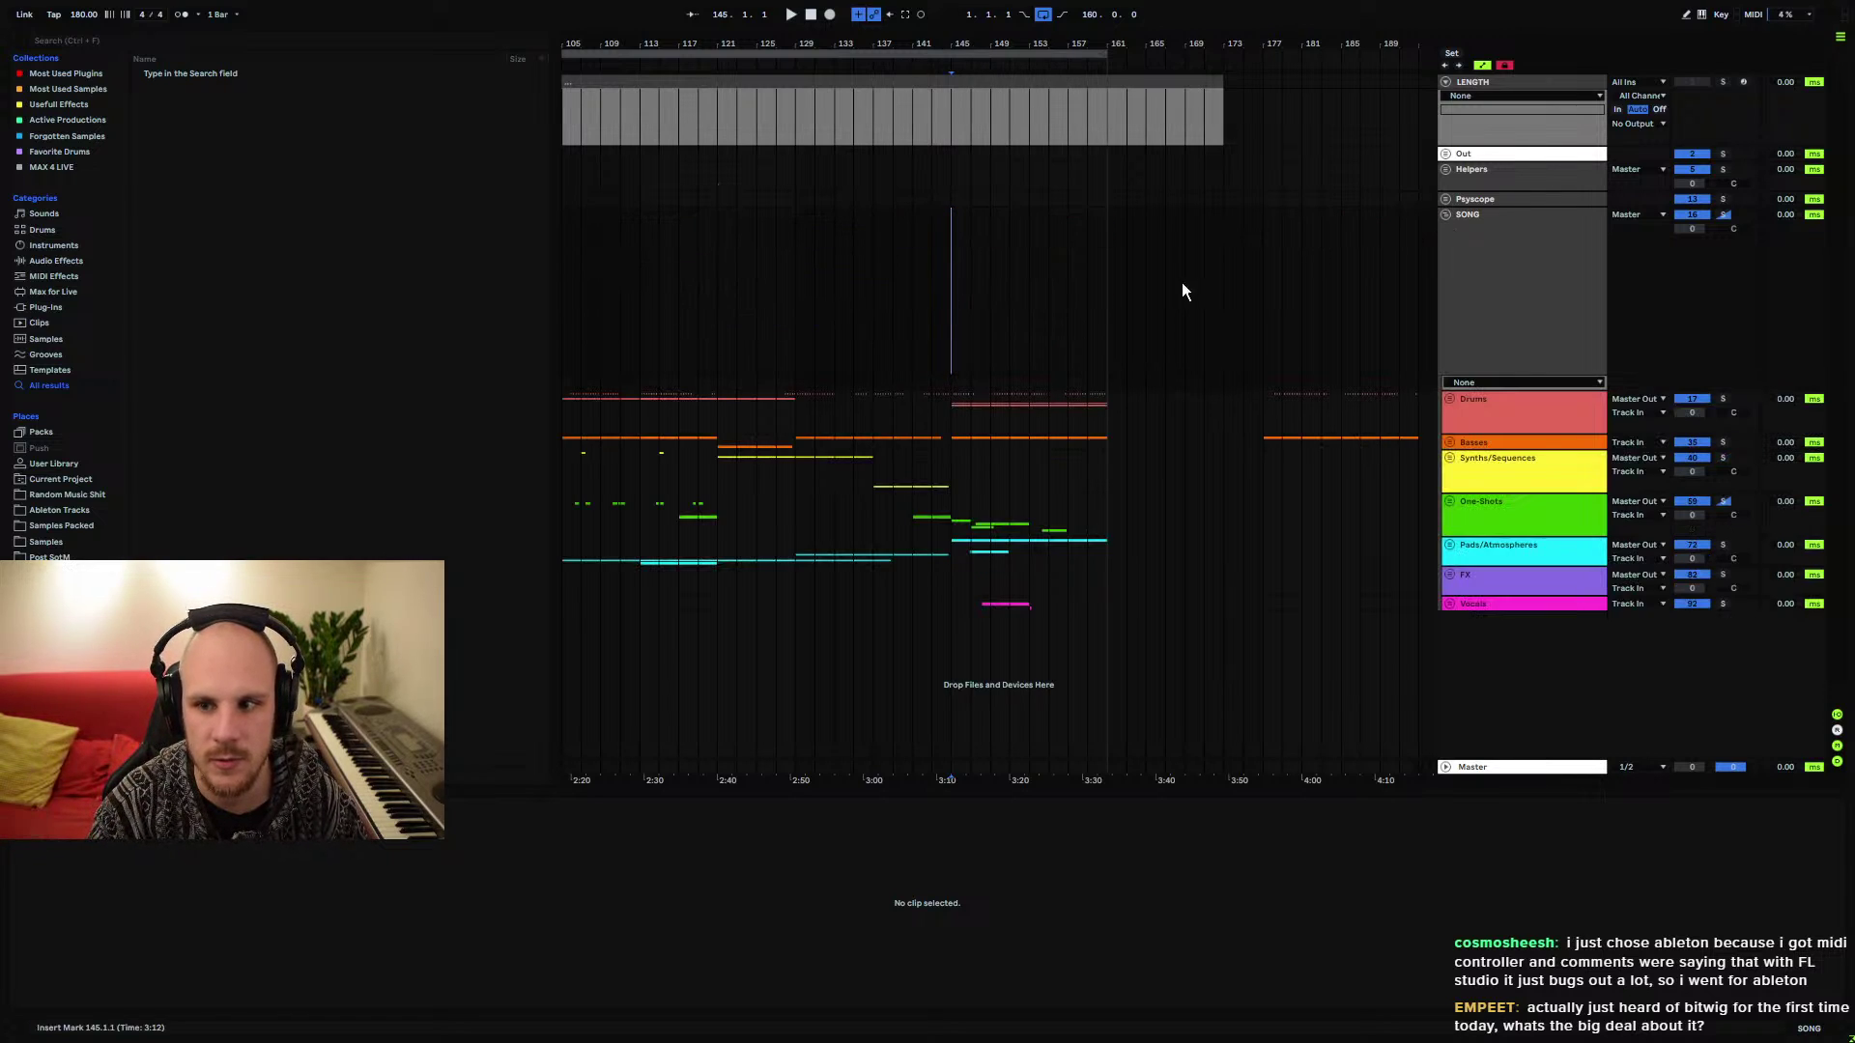
# Unfold the Drums group and its Kick track, and inspect the kick clip at 146.4.1
pyautogui.click(1448, 399)
pyautogui.click(1471, 457)
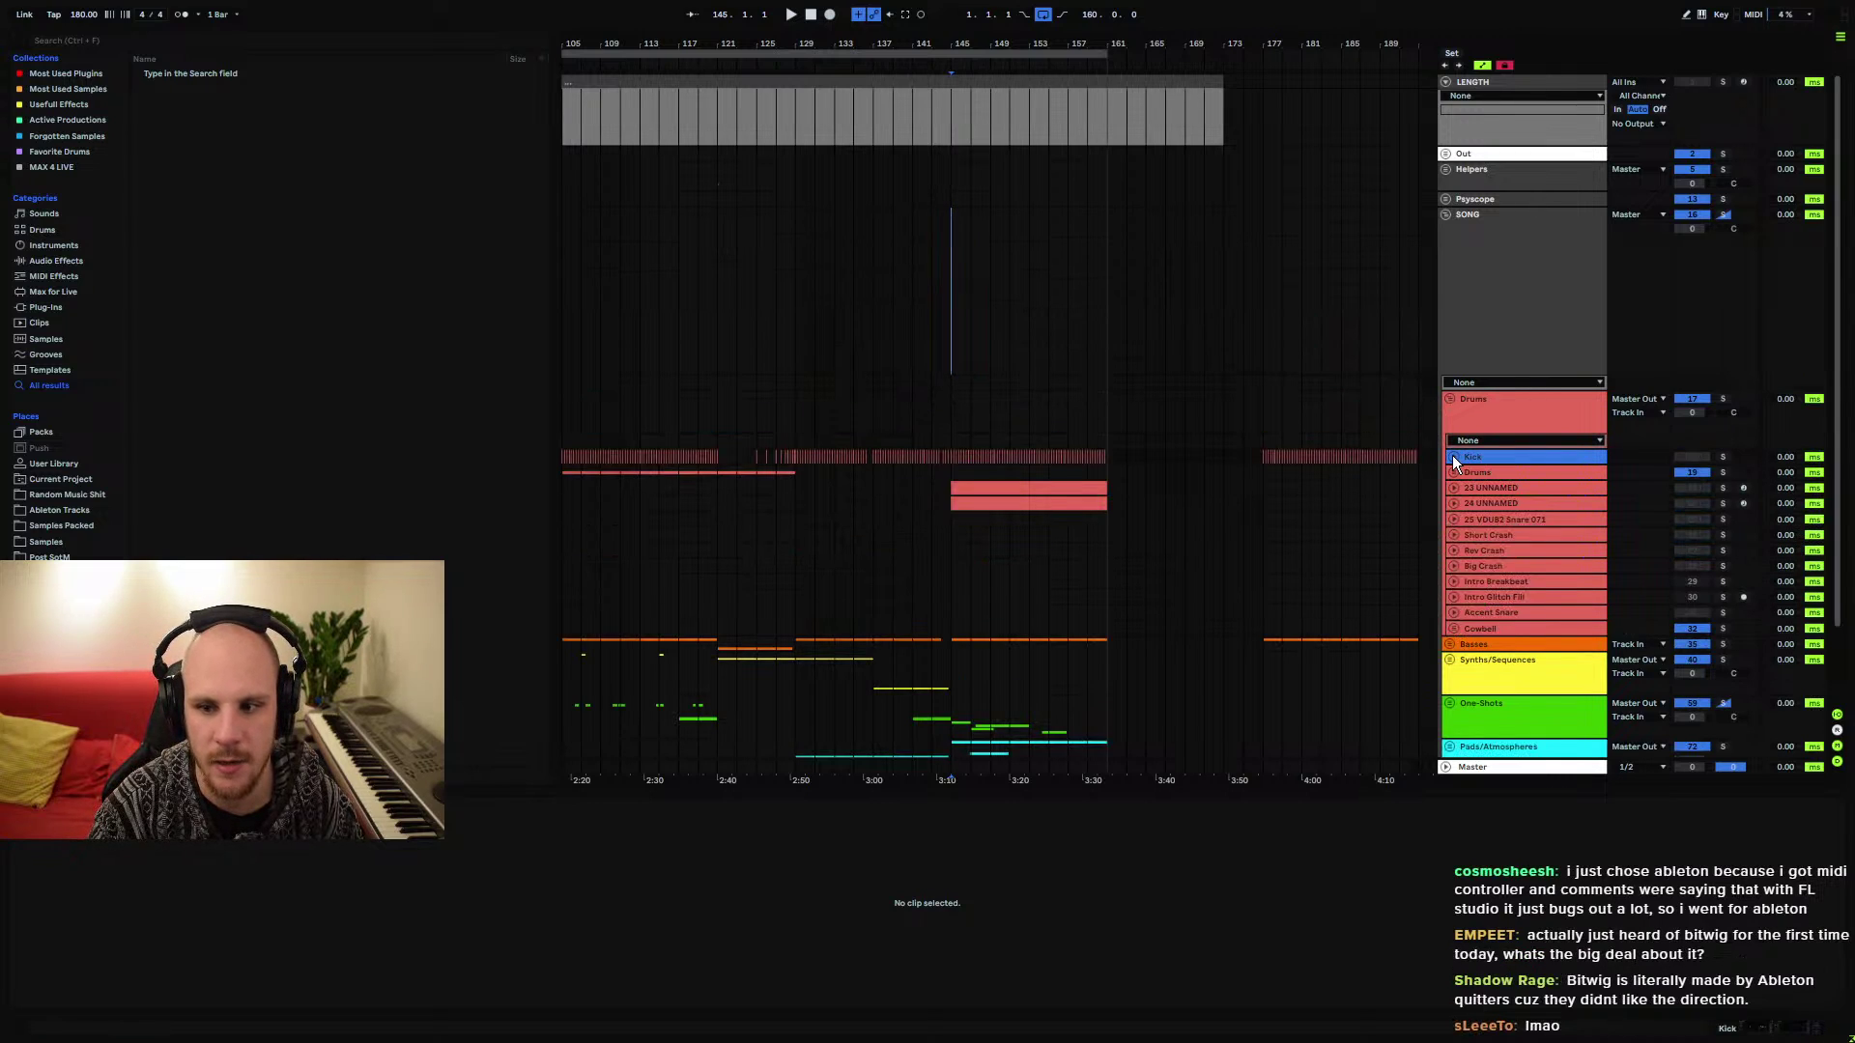
pyautogui.click(1454, 456)
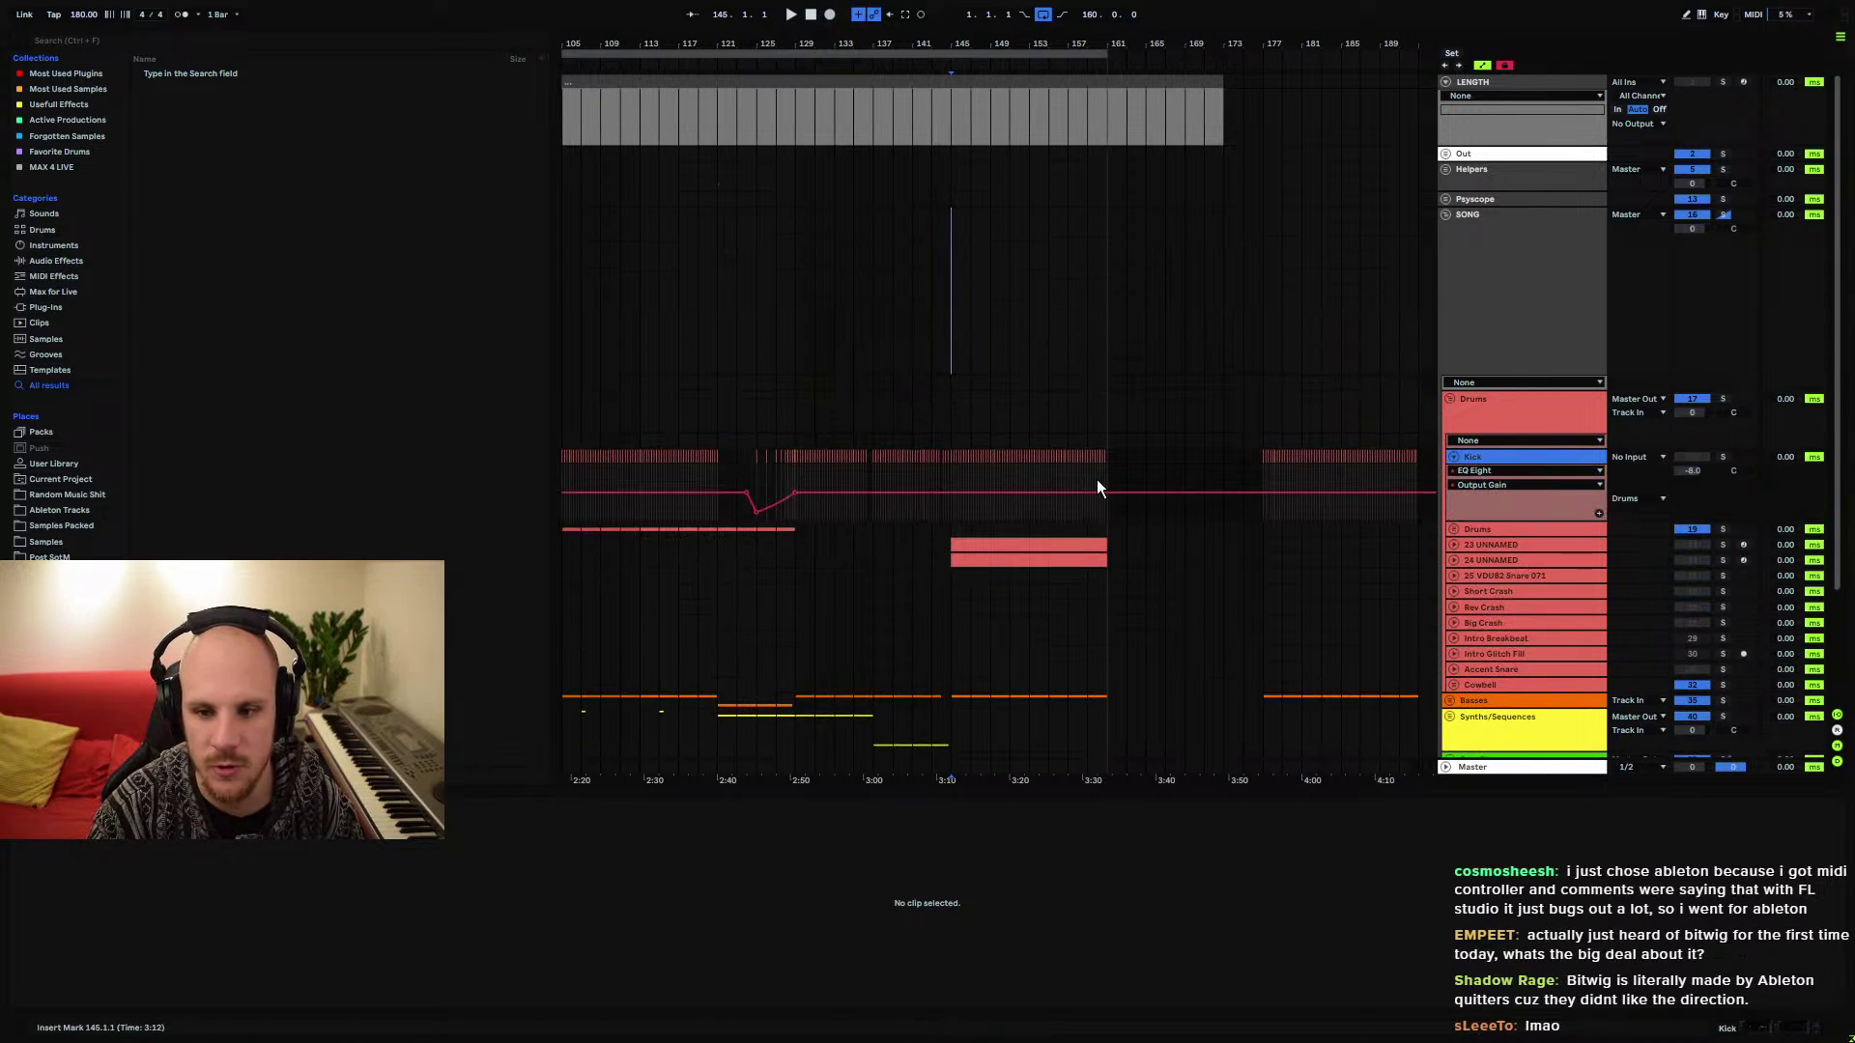
pyautogui.press('+')
pyautogui.press('+')
pyautogui.press('+')
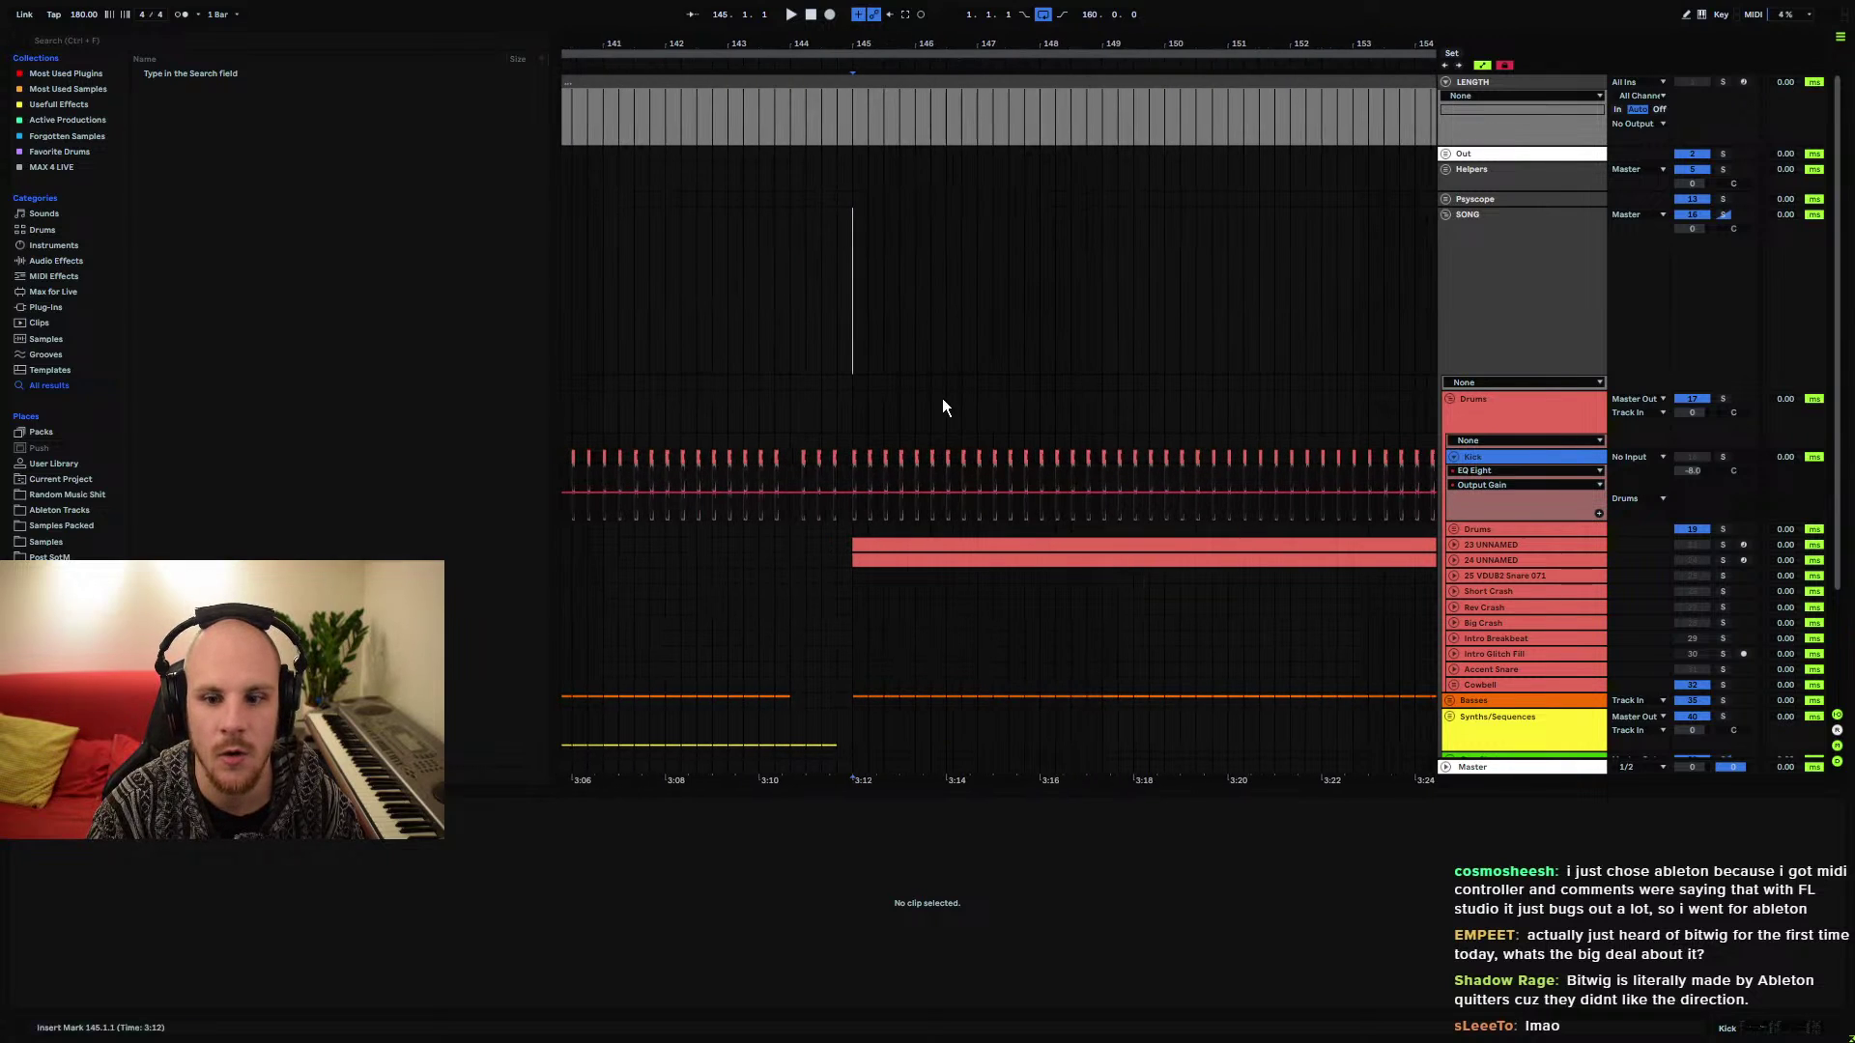
pyautogui.click(963, 456)
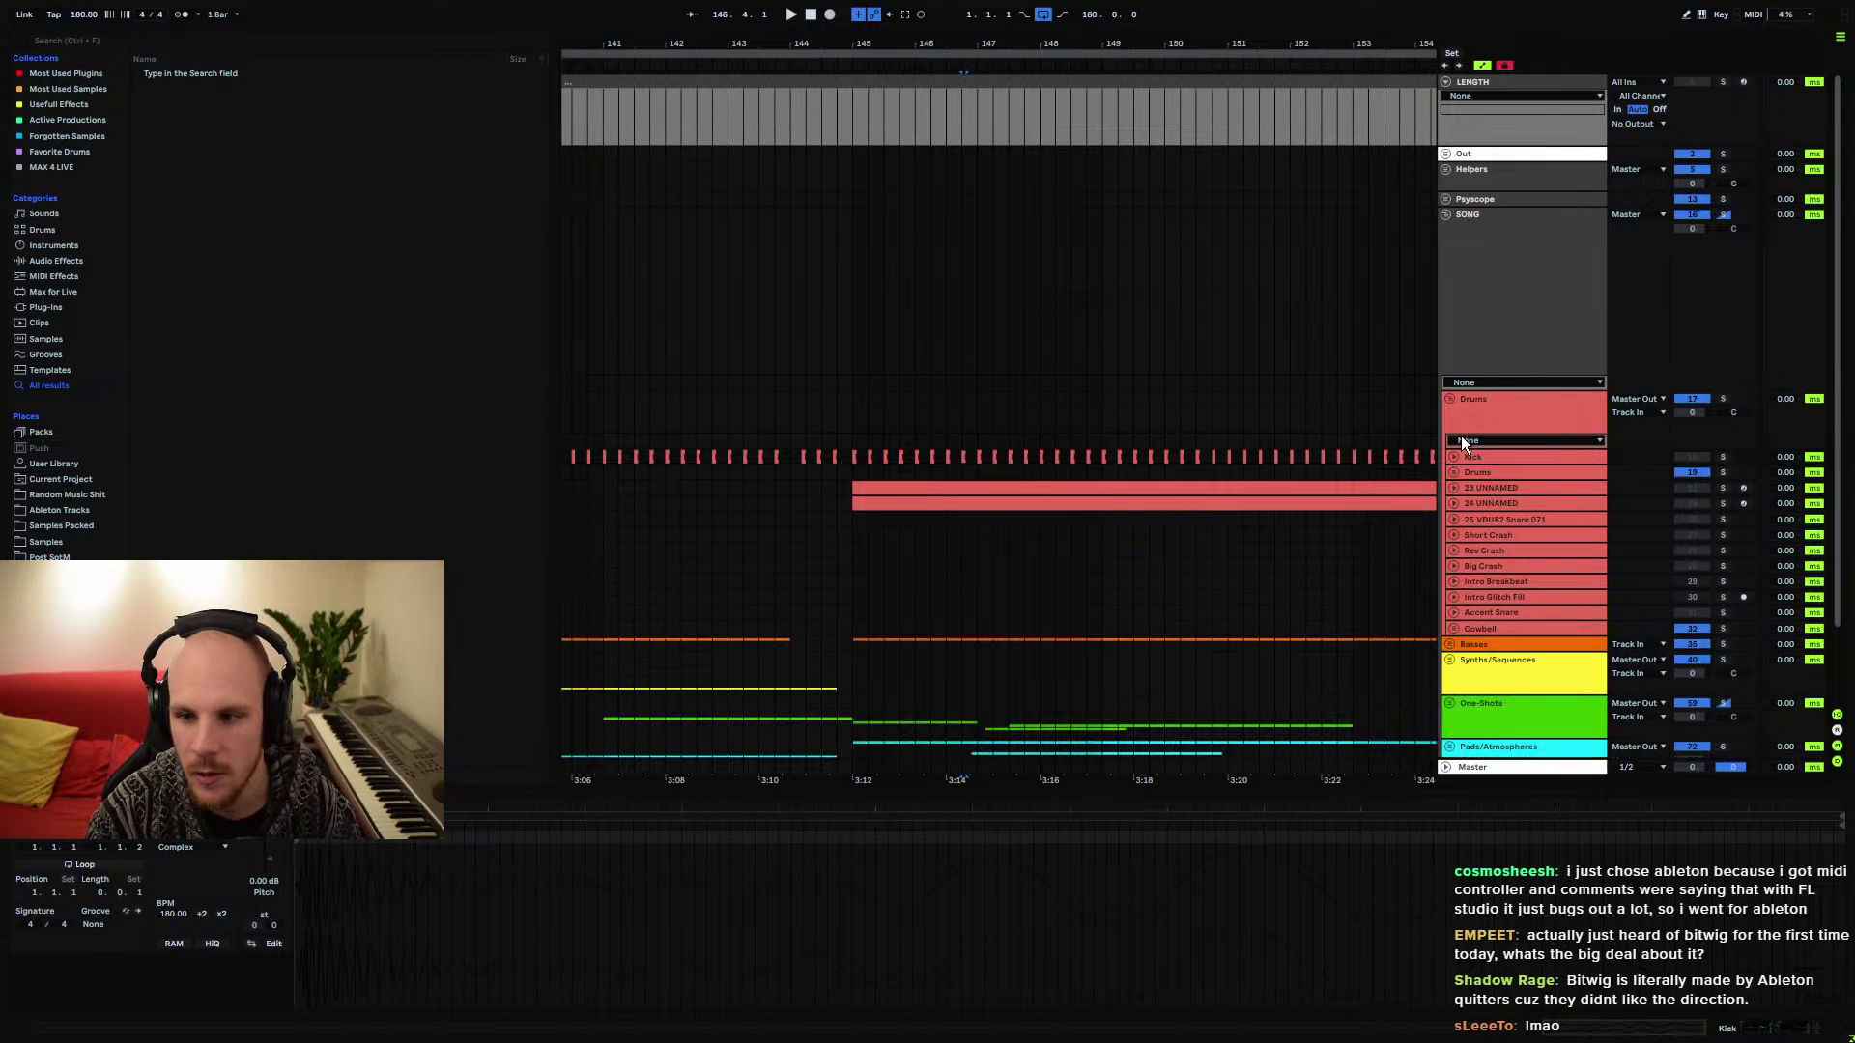
# Show the devices of the Drums track nested in the Drums group, then fold the group and select SONG
pyautogui.click(1047, 423)
pyautogui.press('-')
pyautogui.press('-')
pyautogui.press('-')
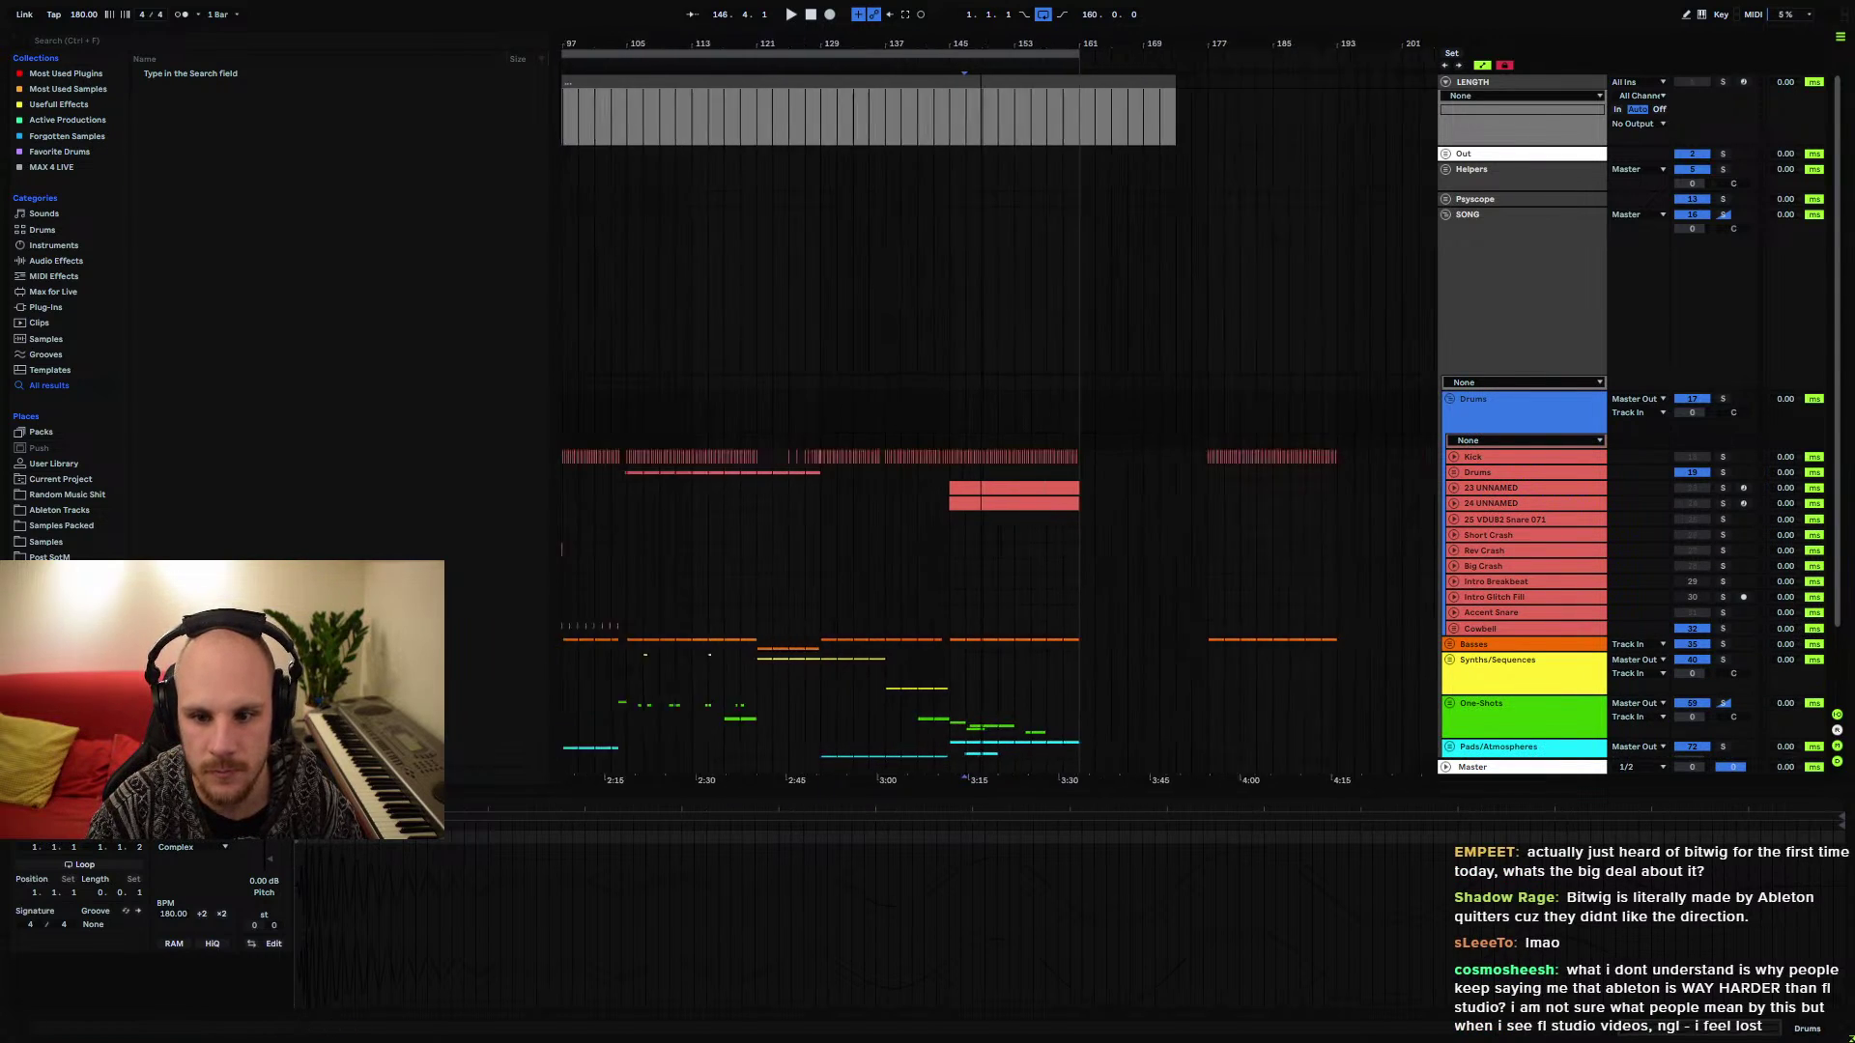
pyautogui.click(1460, 470)
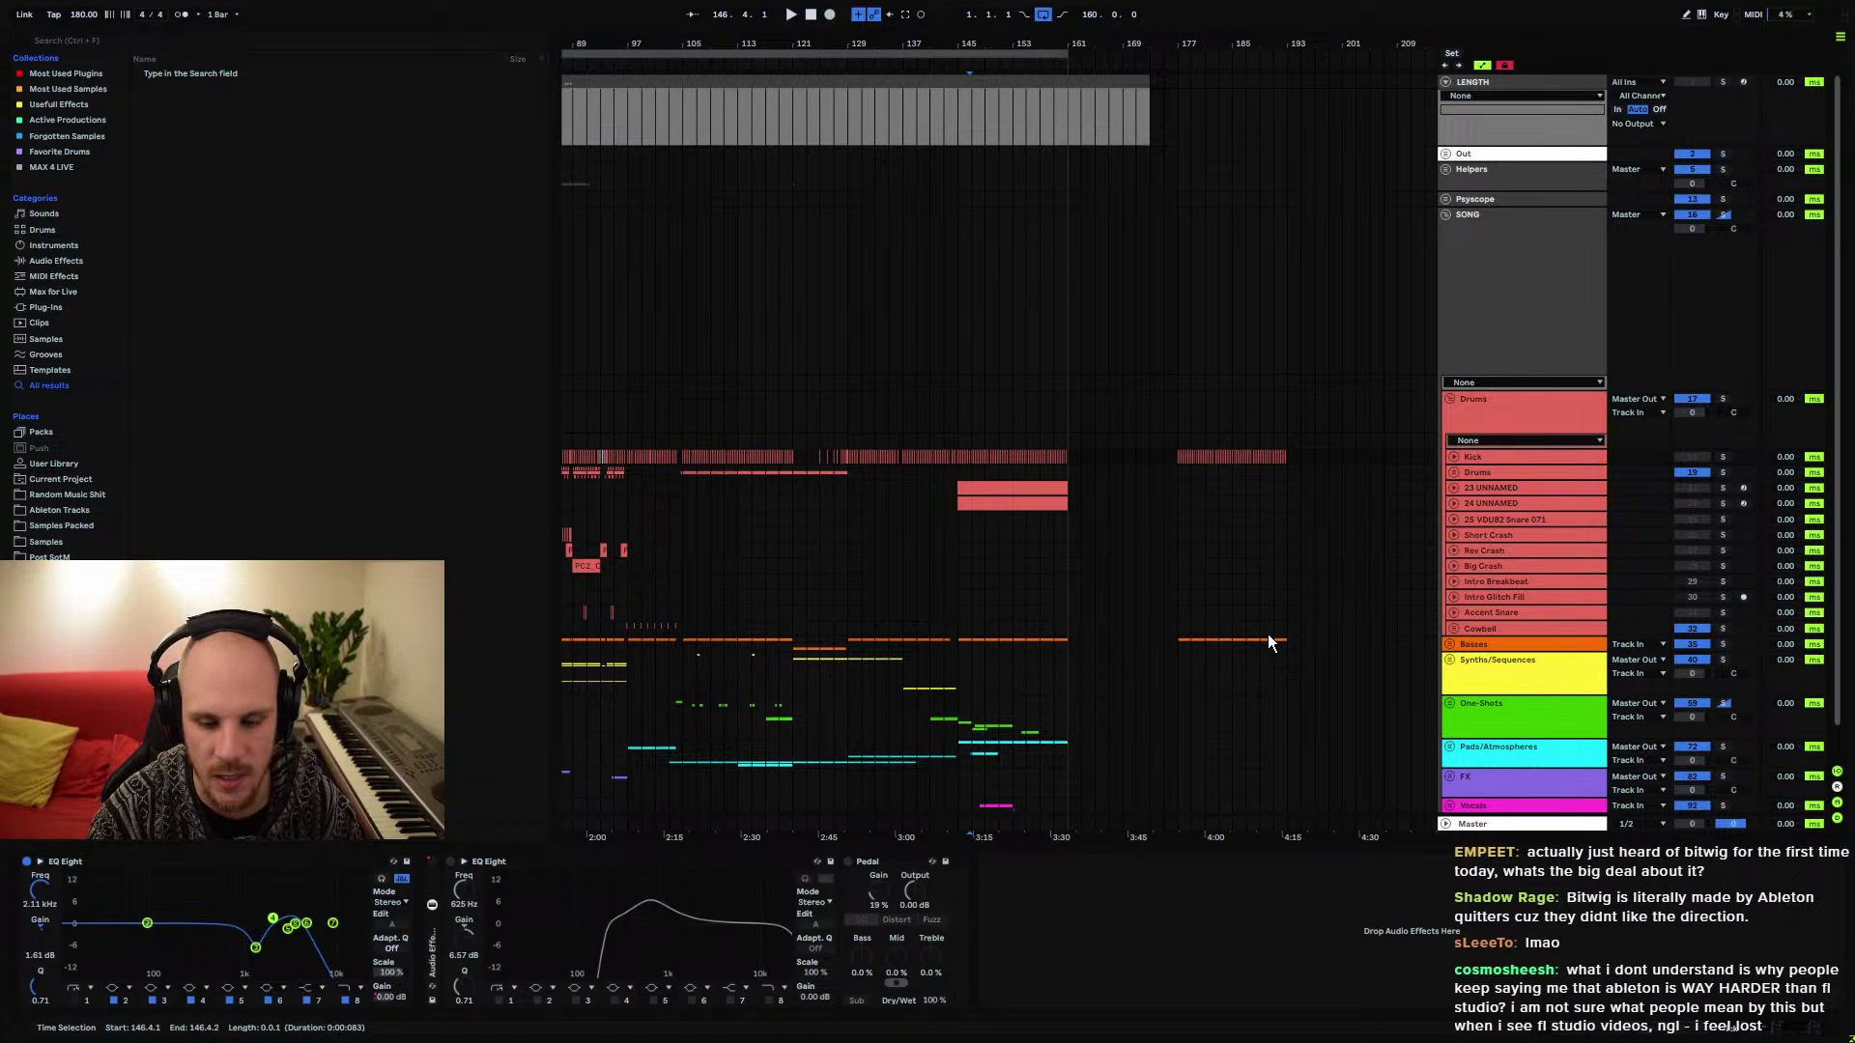
pyautogui.click(1453, 398)
pyautogui.click(1460, 290)
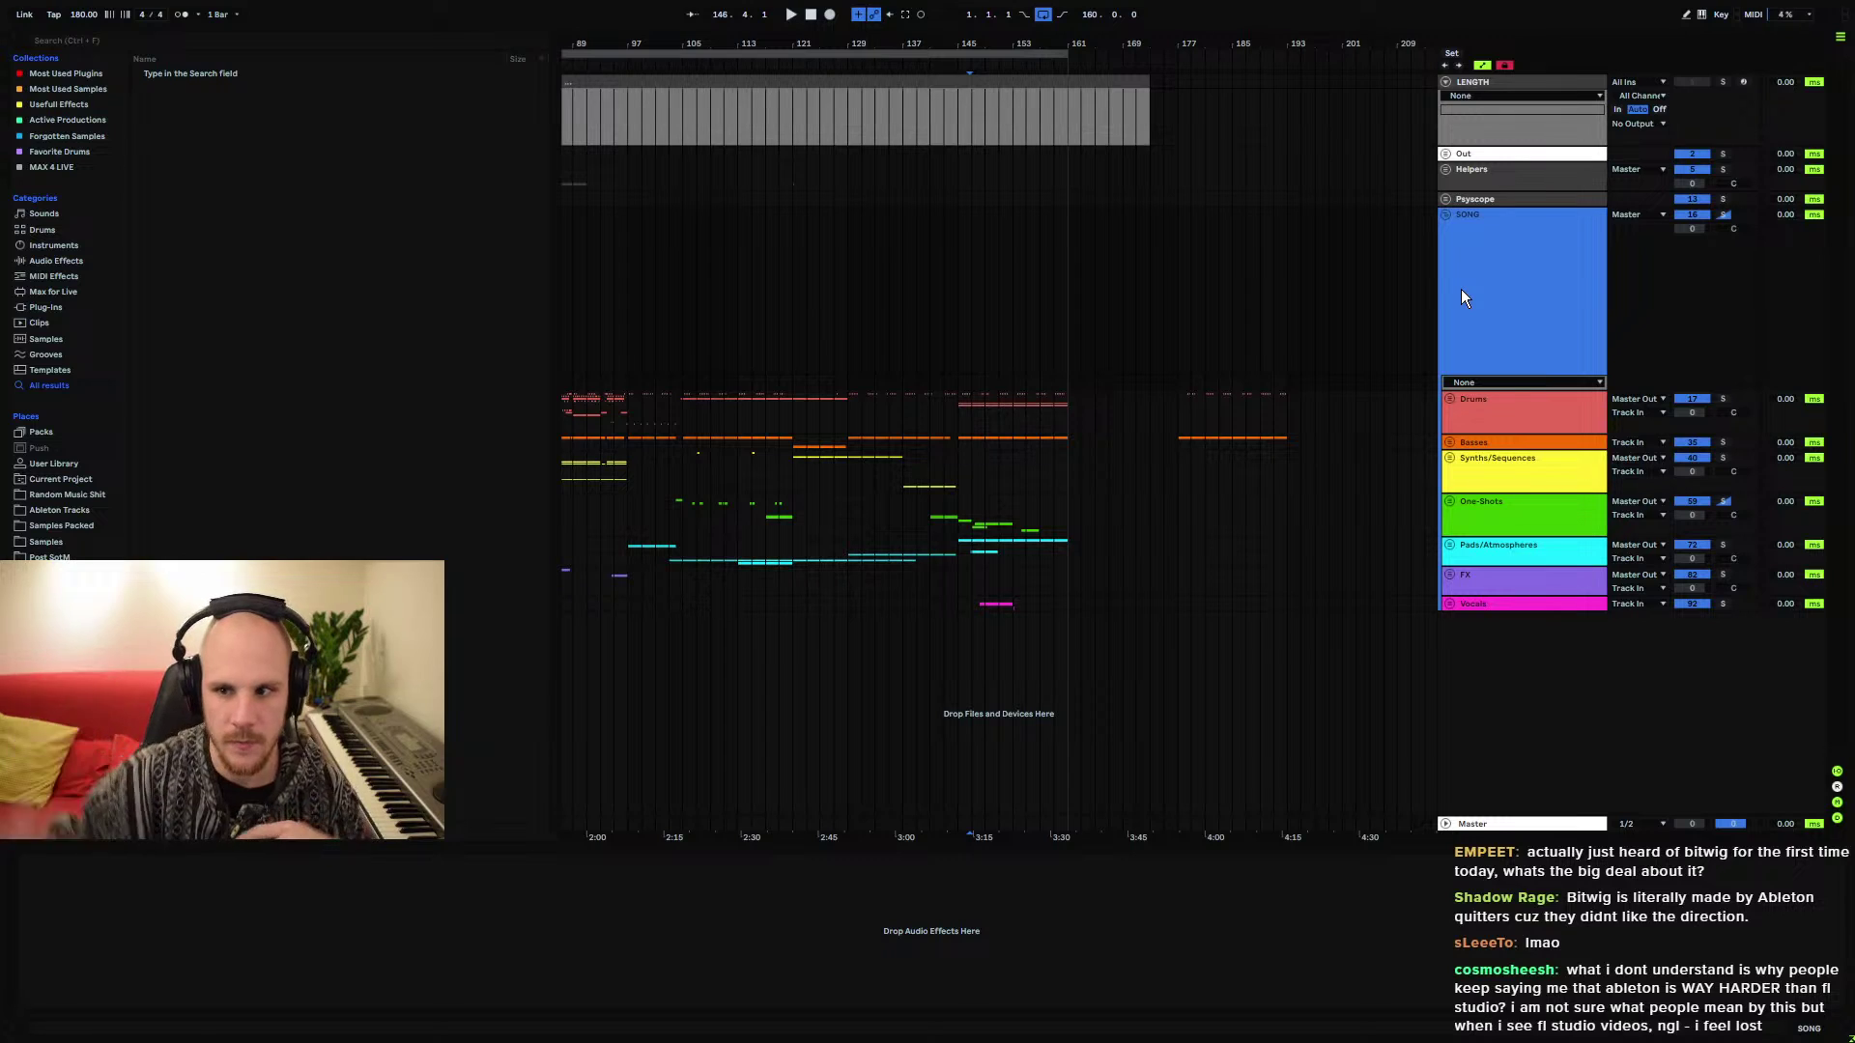
# Try moving the Psyscope track below the Vocals group, and return it above the SONG group
pyautogui.click(1485, 201)
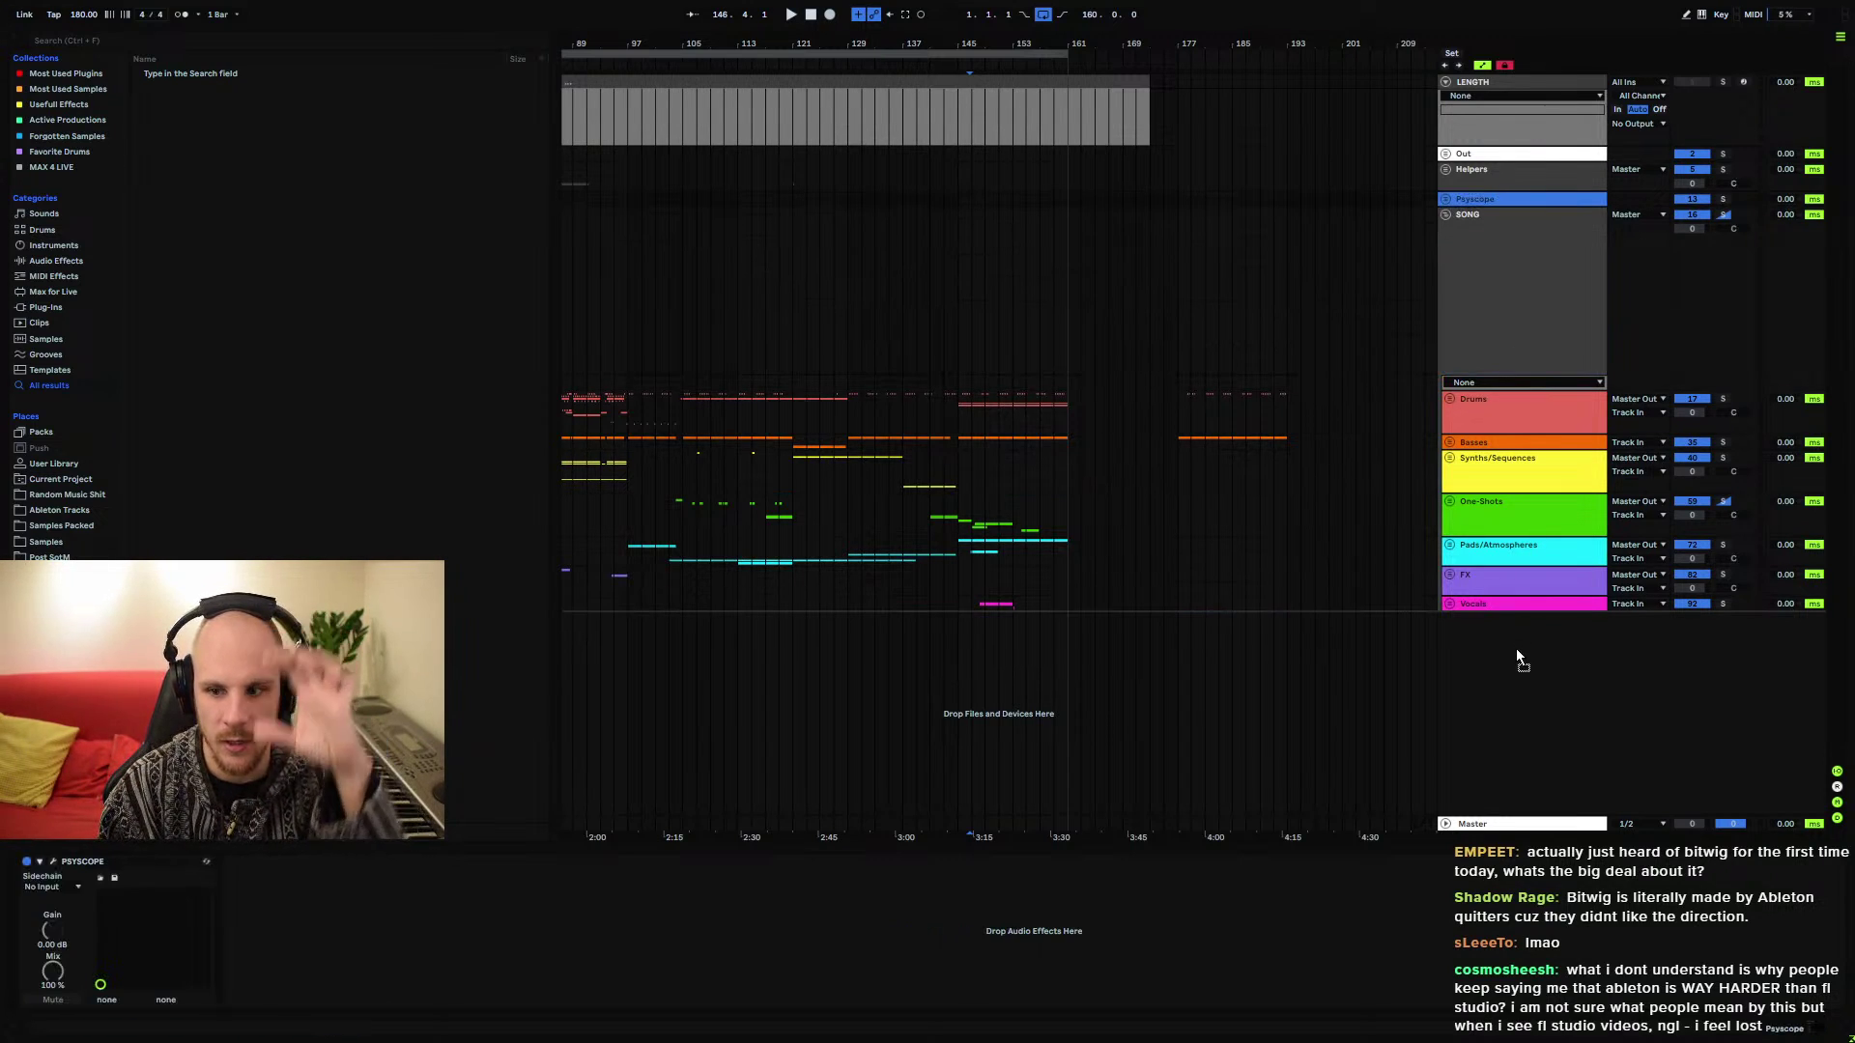
pyautogui.moveTo(1516, 649); pyautogui.dragTo(1517, 649)
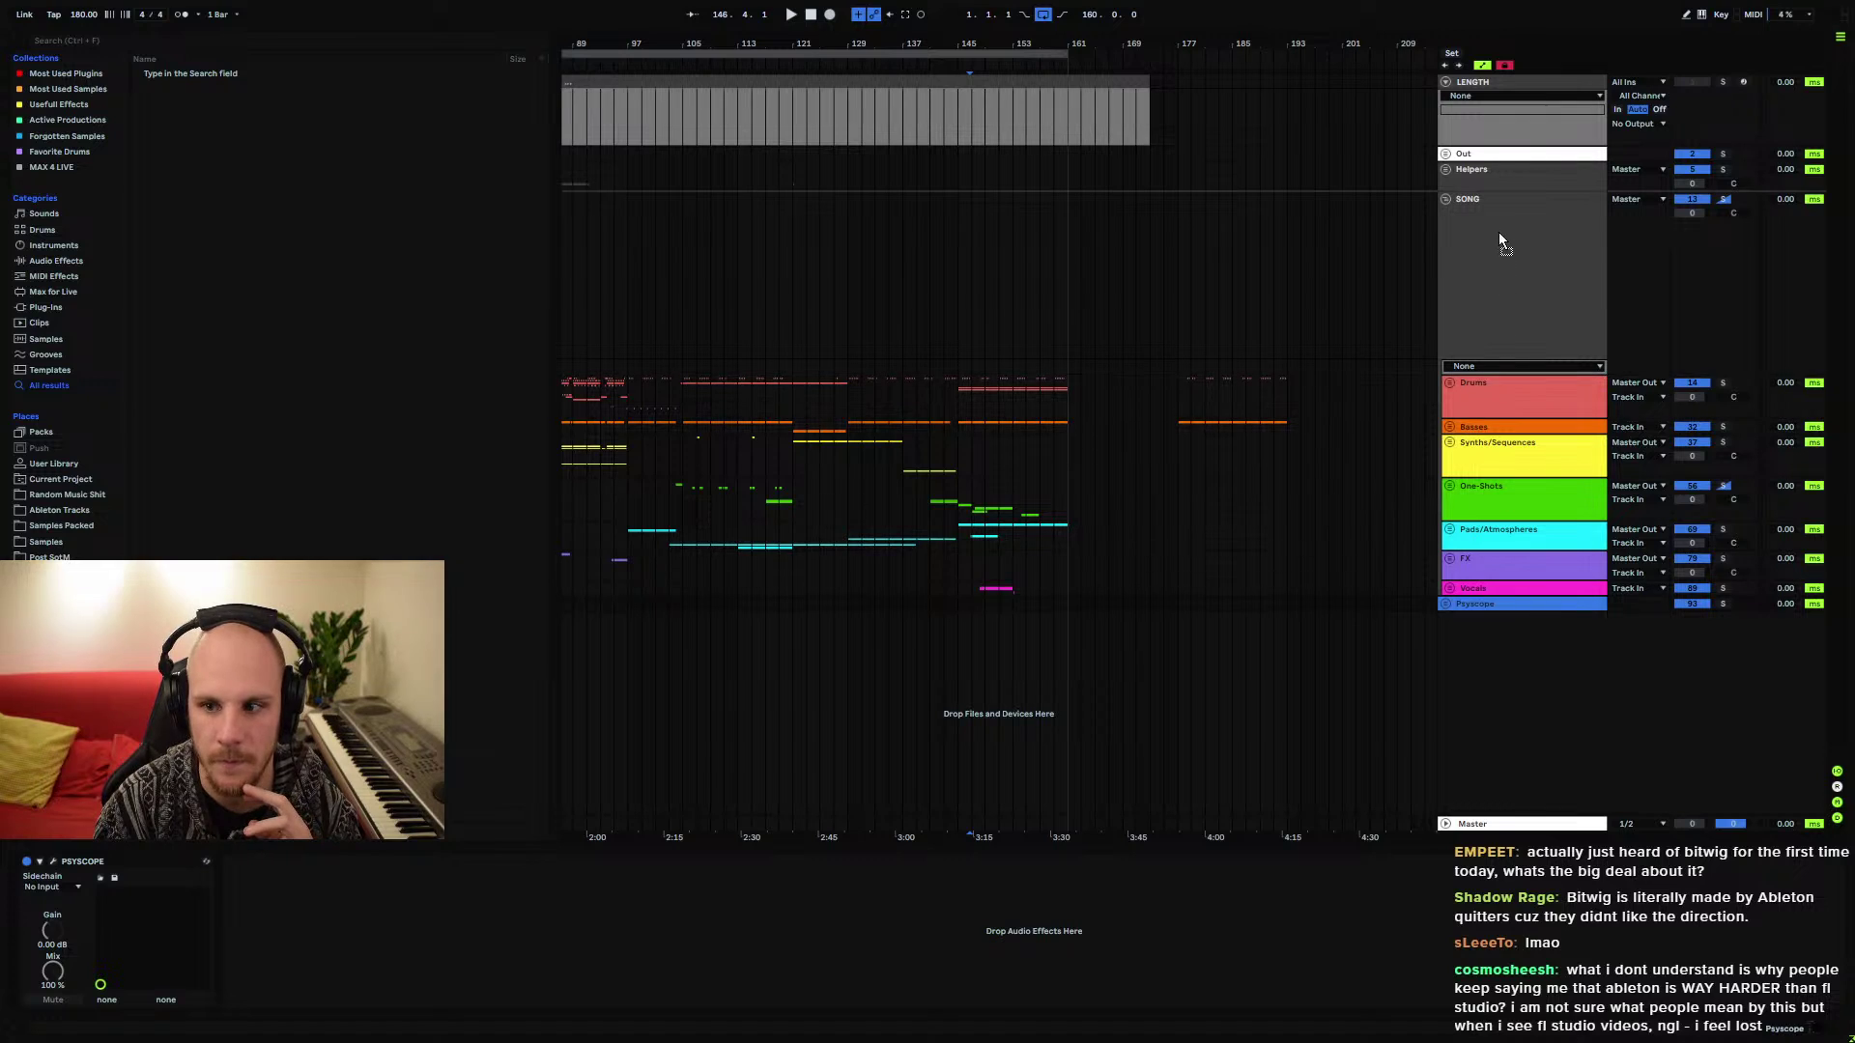
pyautogui.moveTo(1490, 262); pyautogui.dragTo(1486, 266)
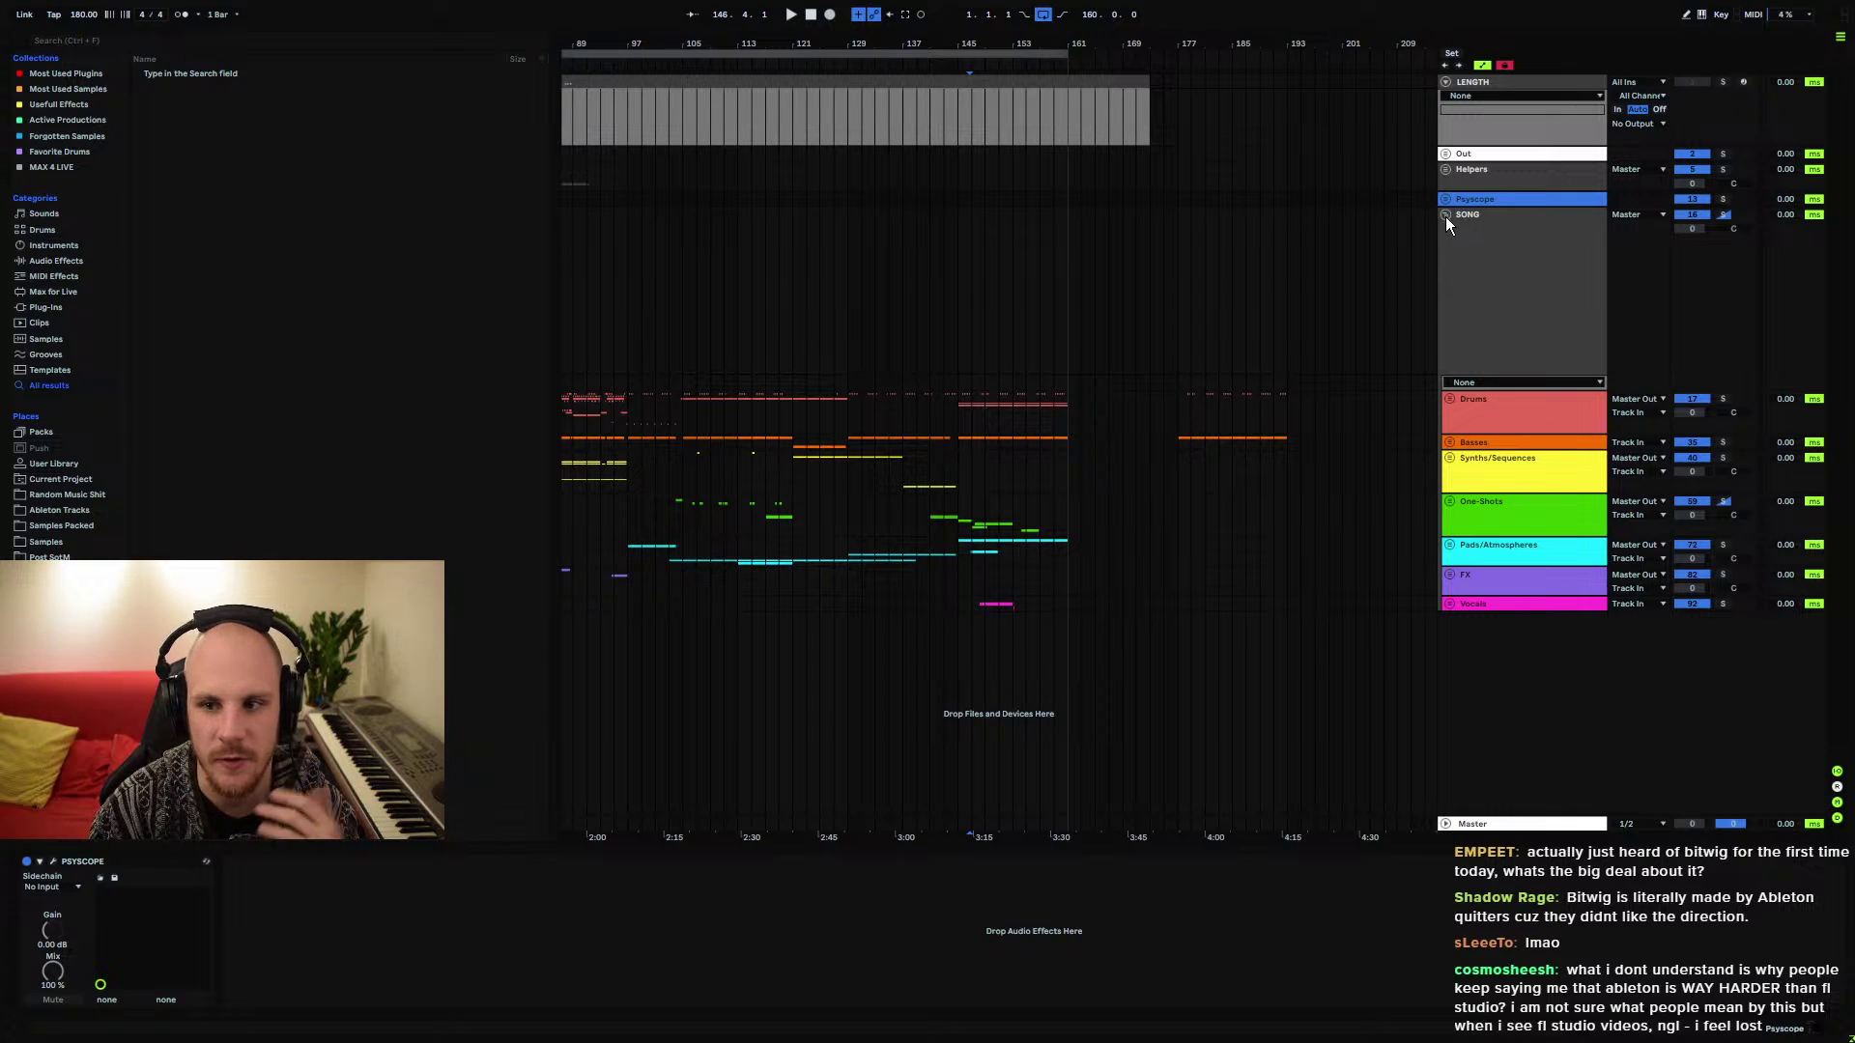
# Examine the arrangement between bars 105 and 117, and place the insert marker at bar 105 in the Drums group
pyautogui.click(768, 410)
pyautogui.moveTo(782, 44); pyautogui.dragTo(783, 109)
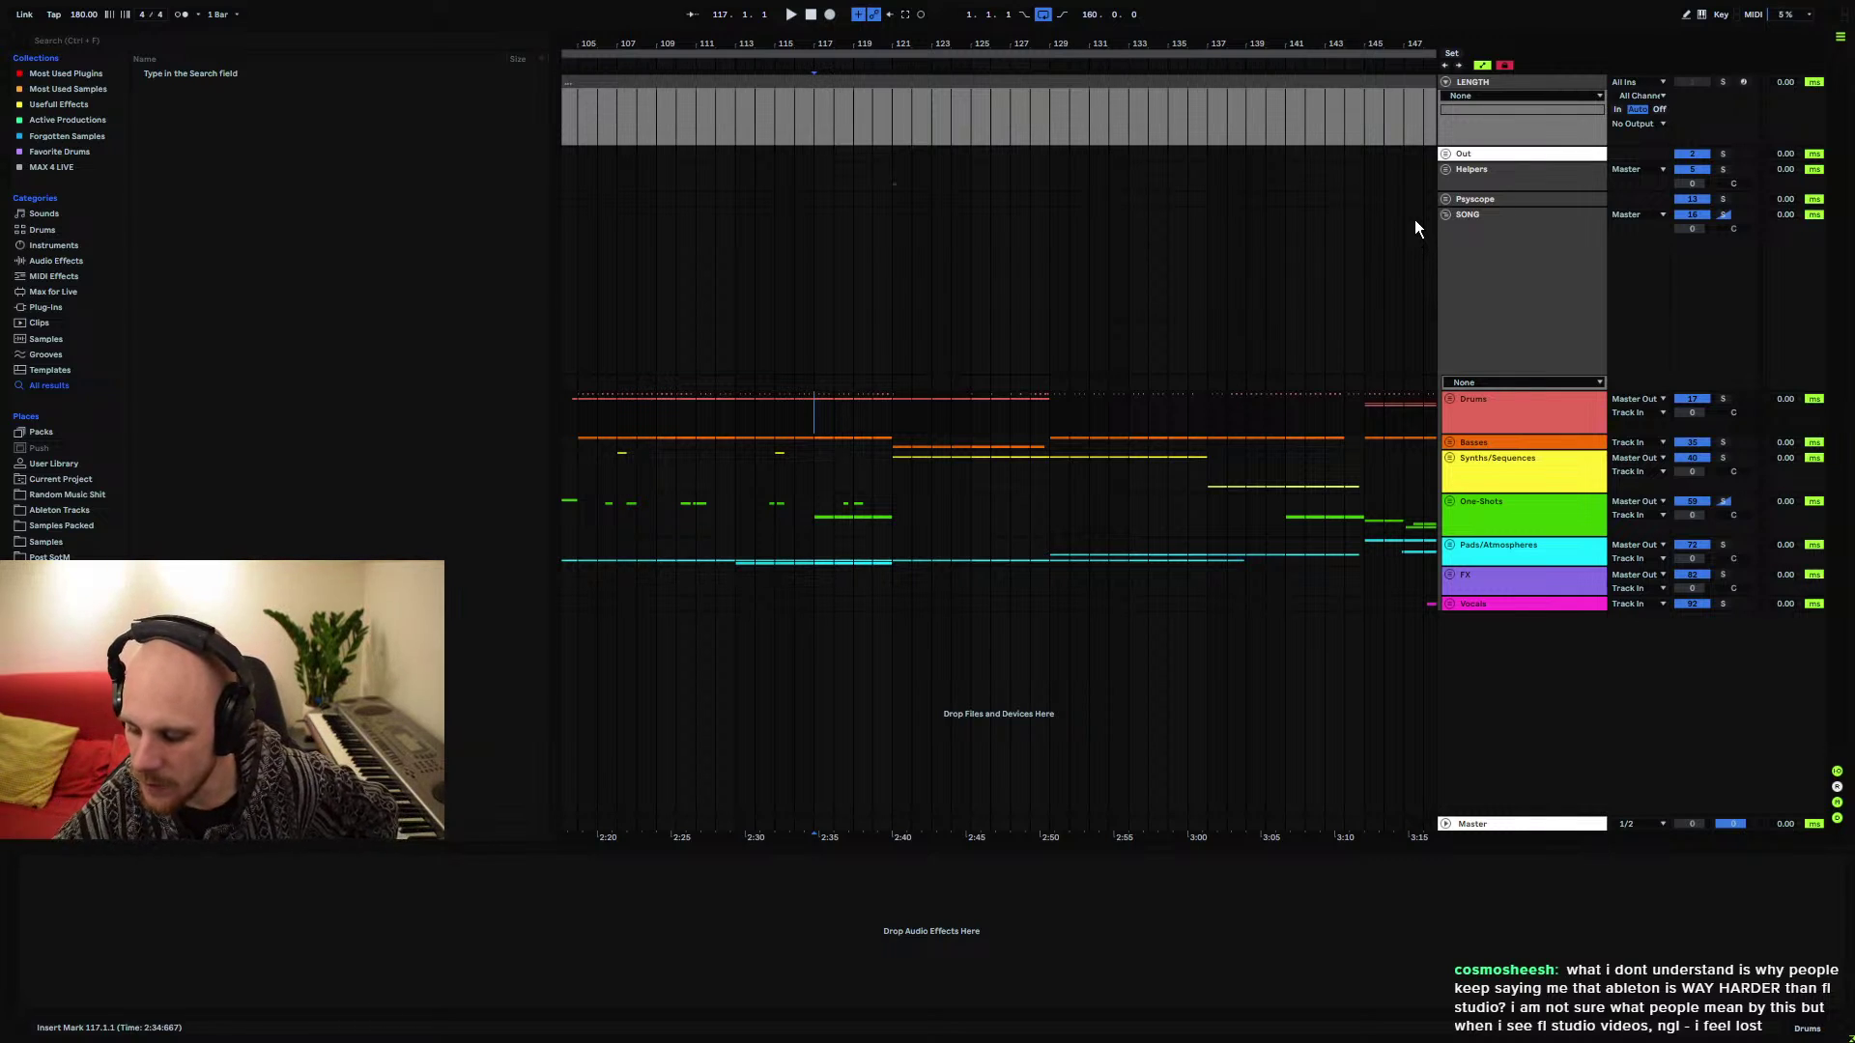
pyautogui.click(1515, 241)
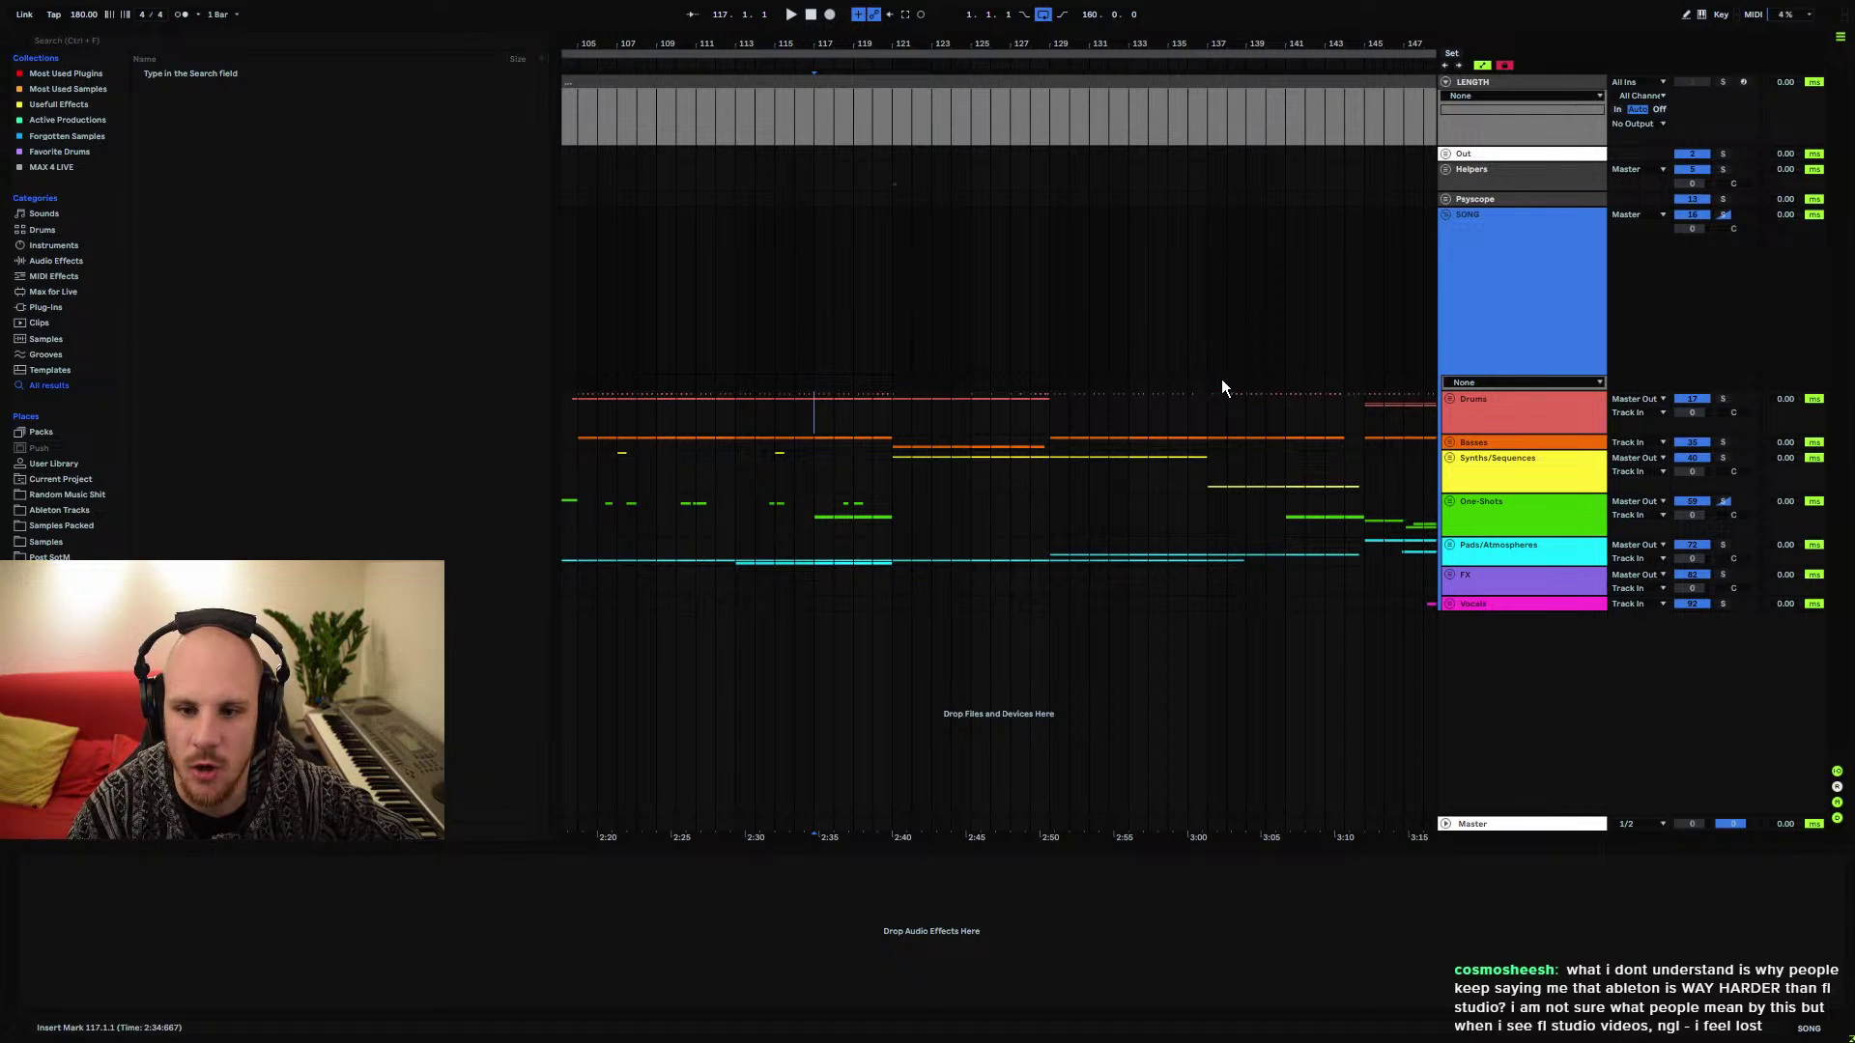
pyautogui.moveTo(1027, 48); pyautogui.dragTo(995, 10)
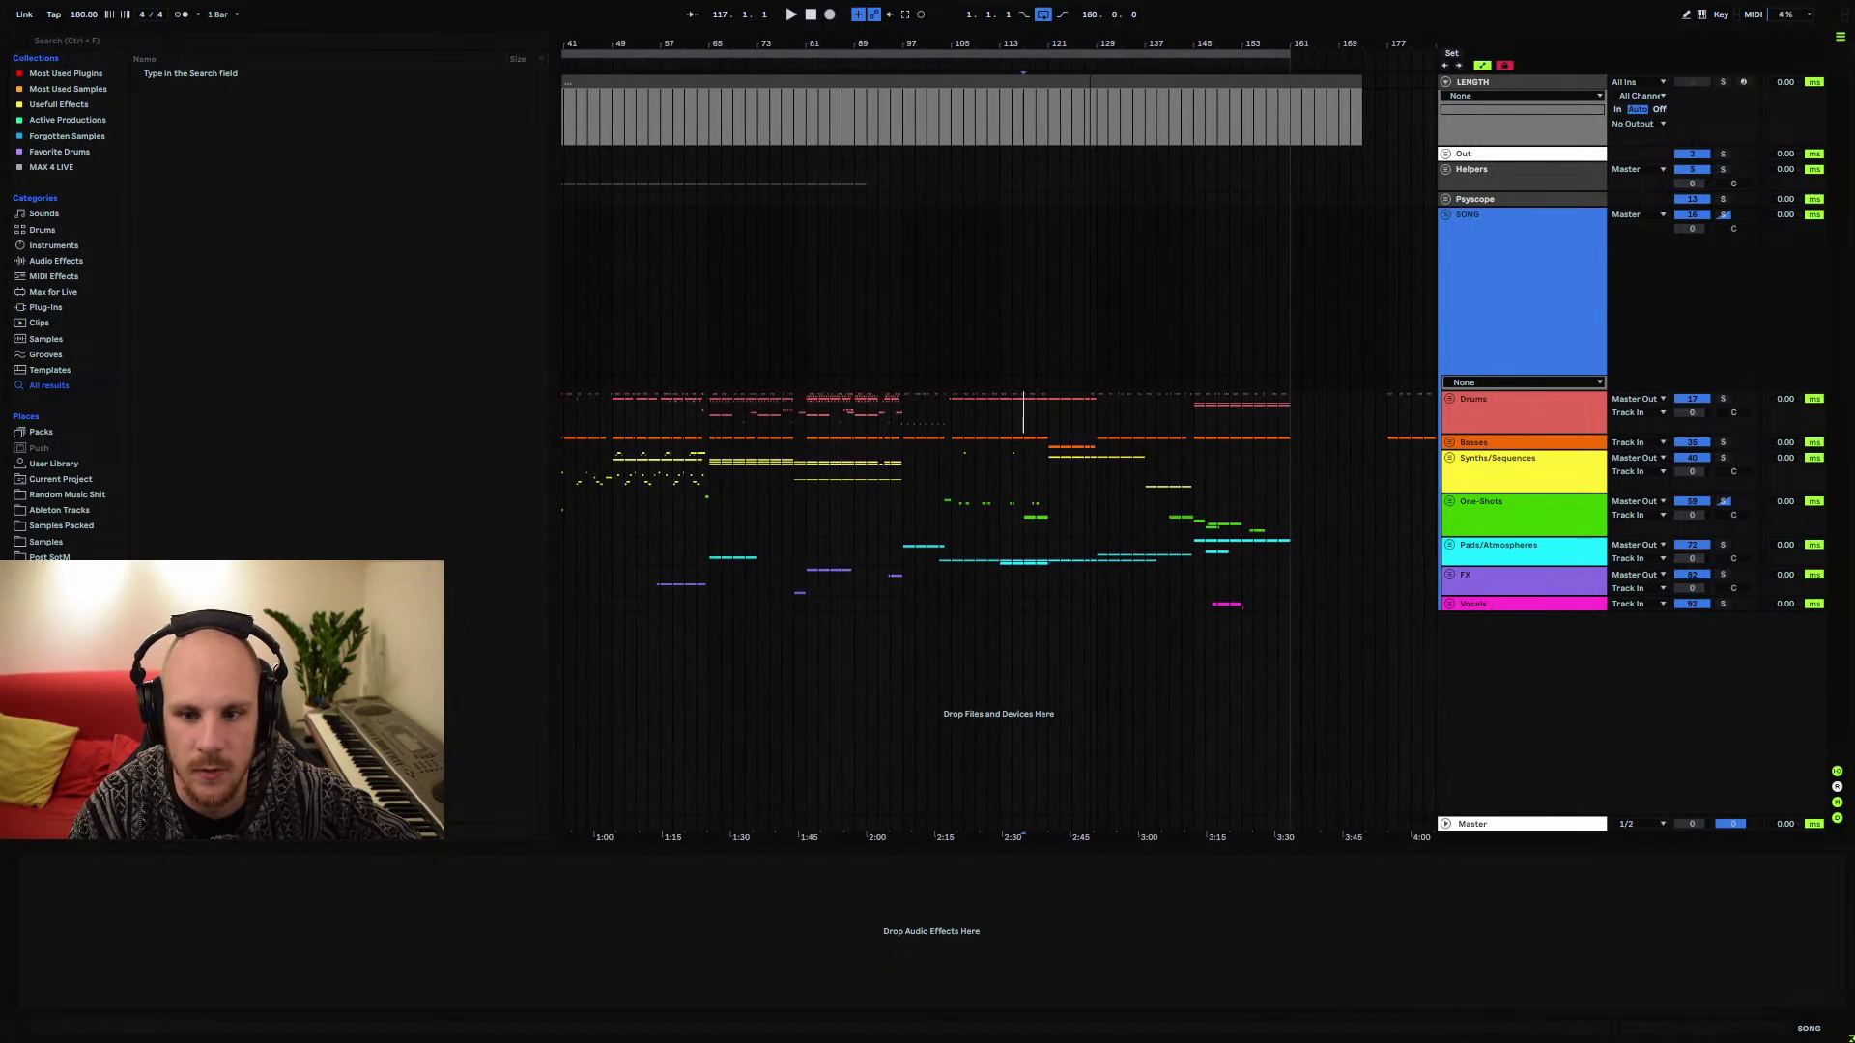
pyautogui.click(995, 417)
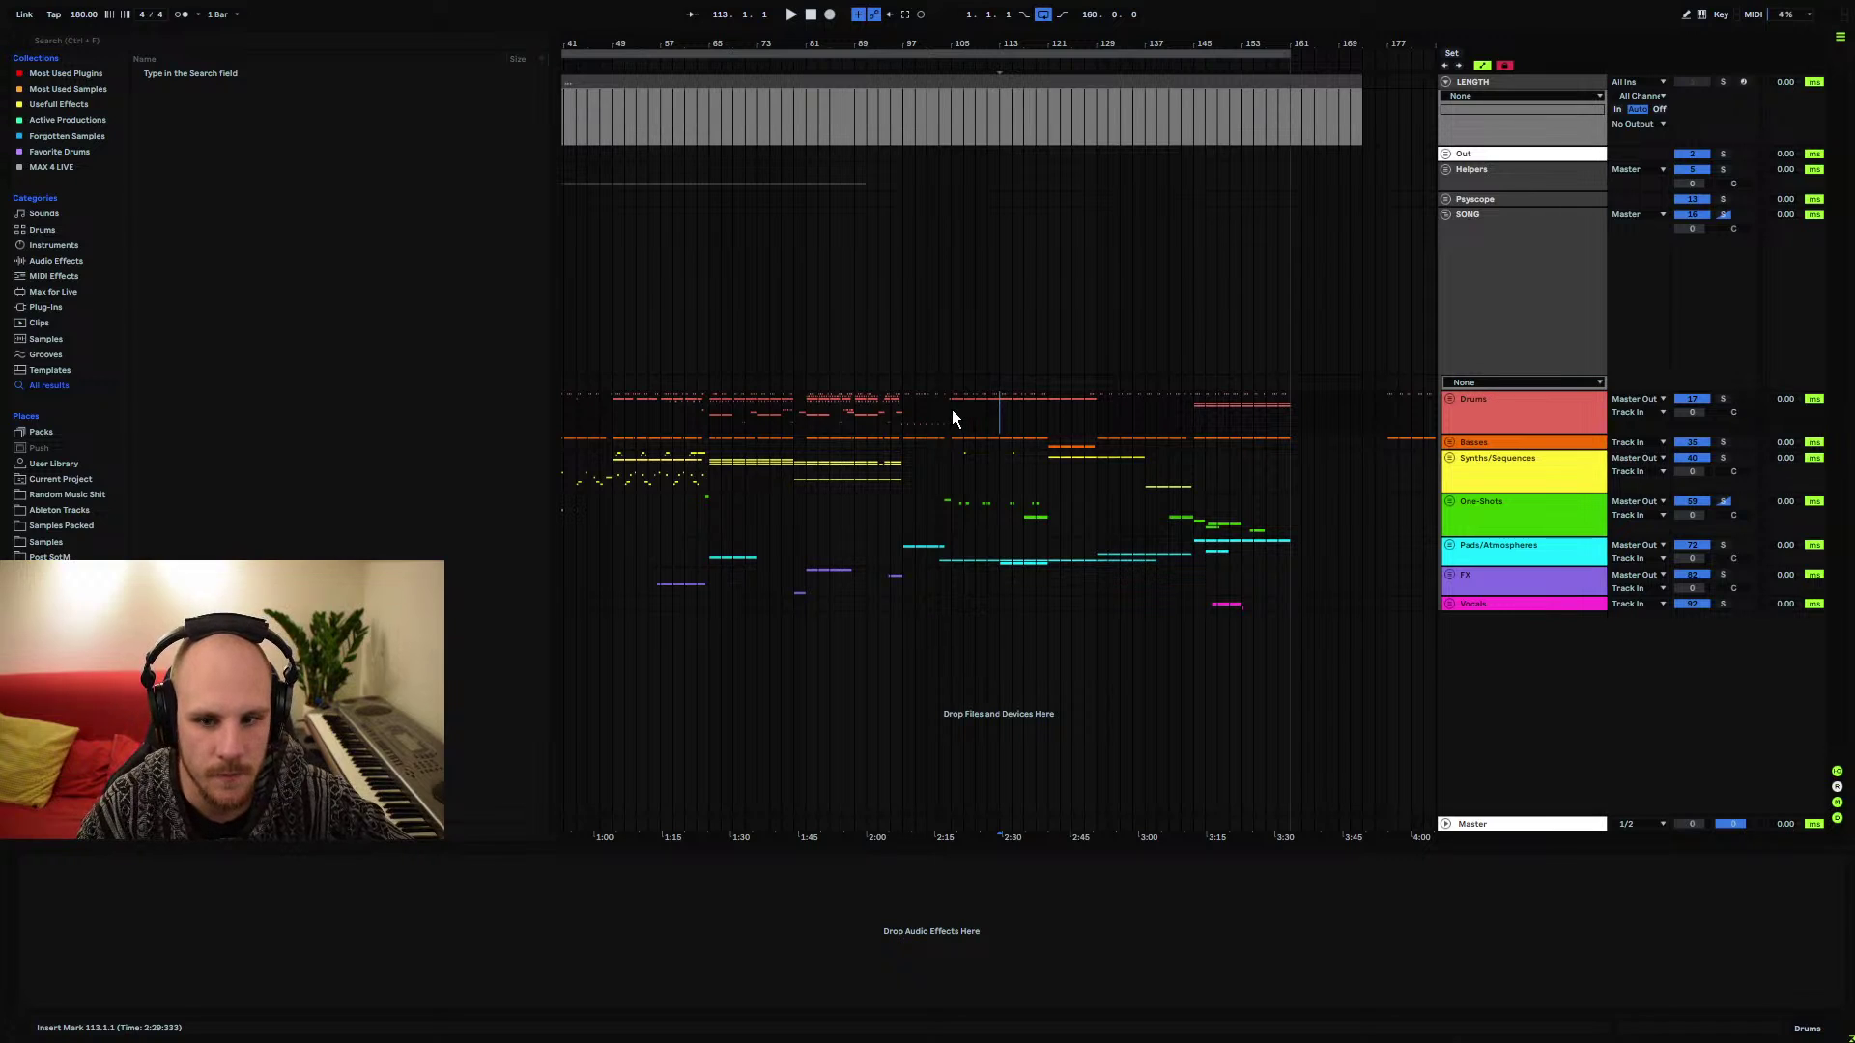
pyautogui.moveTo(953, 54); pyautogui.dragTo(1116, 67)
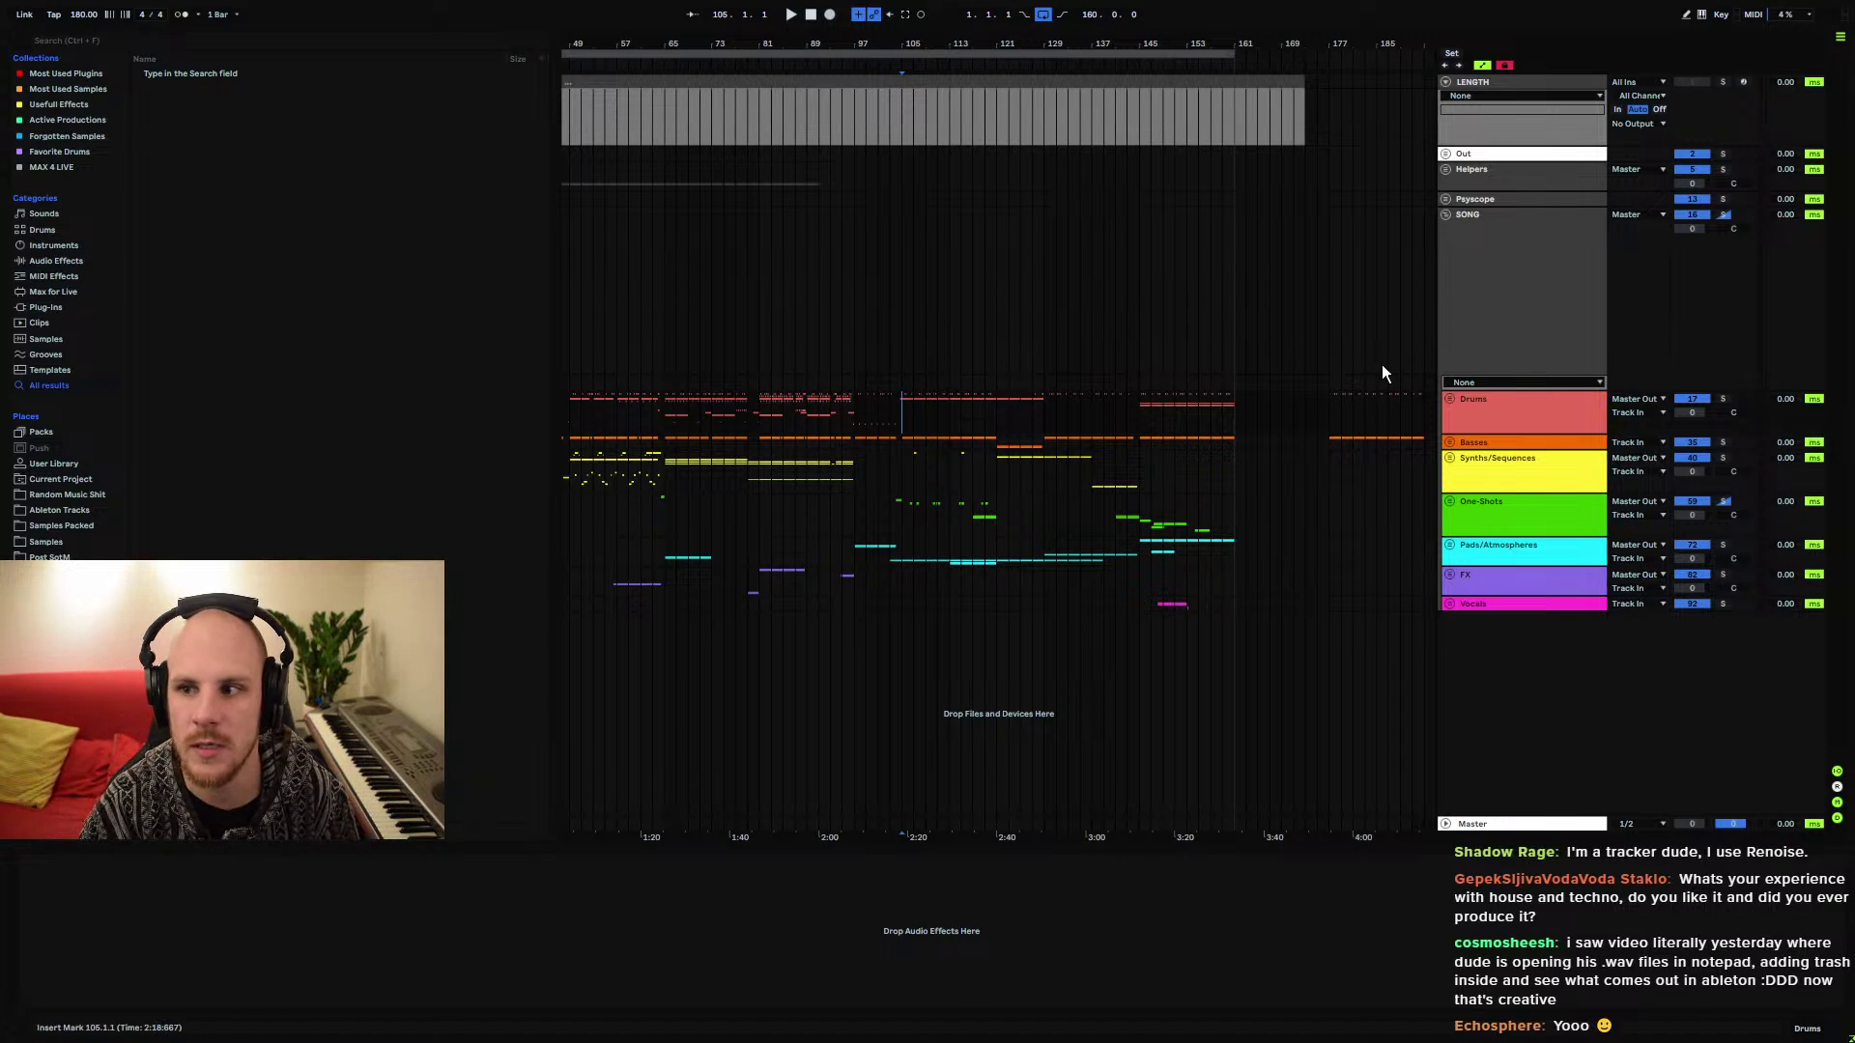
# Show the Session View mixer briefly and return to the Arrangement View
pyautogui.click(1844, 58)
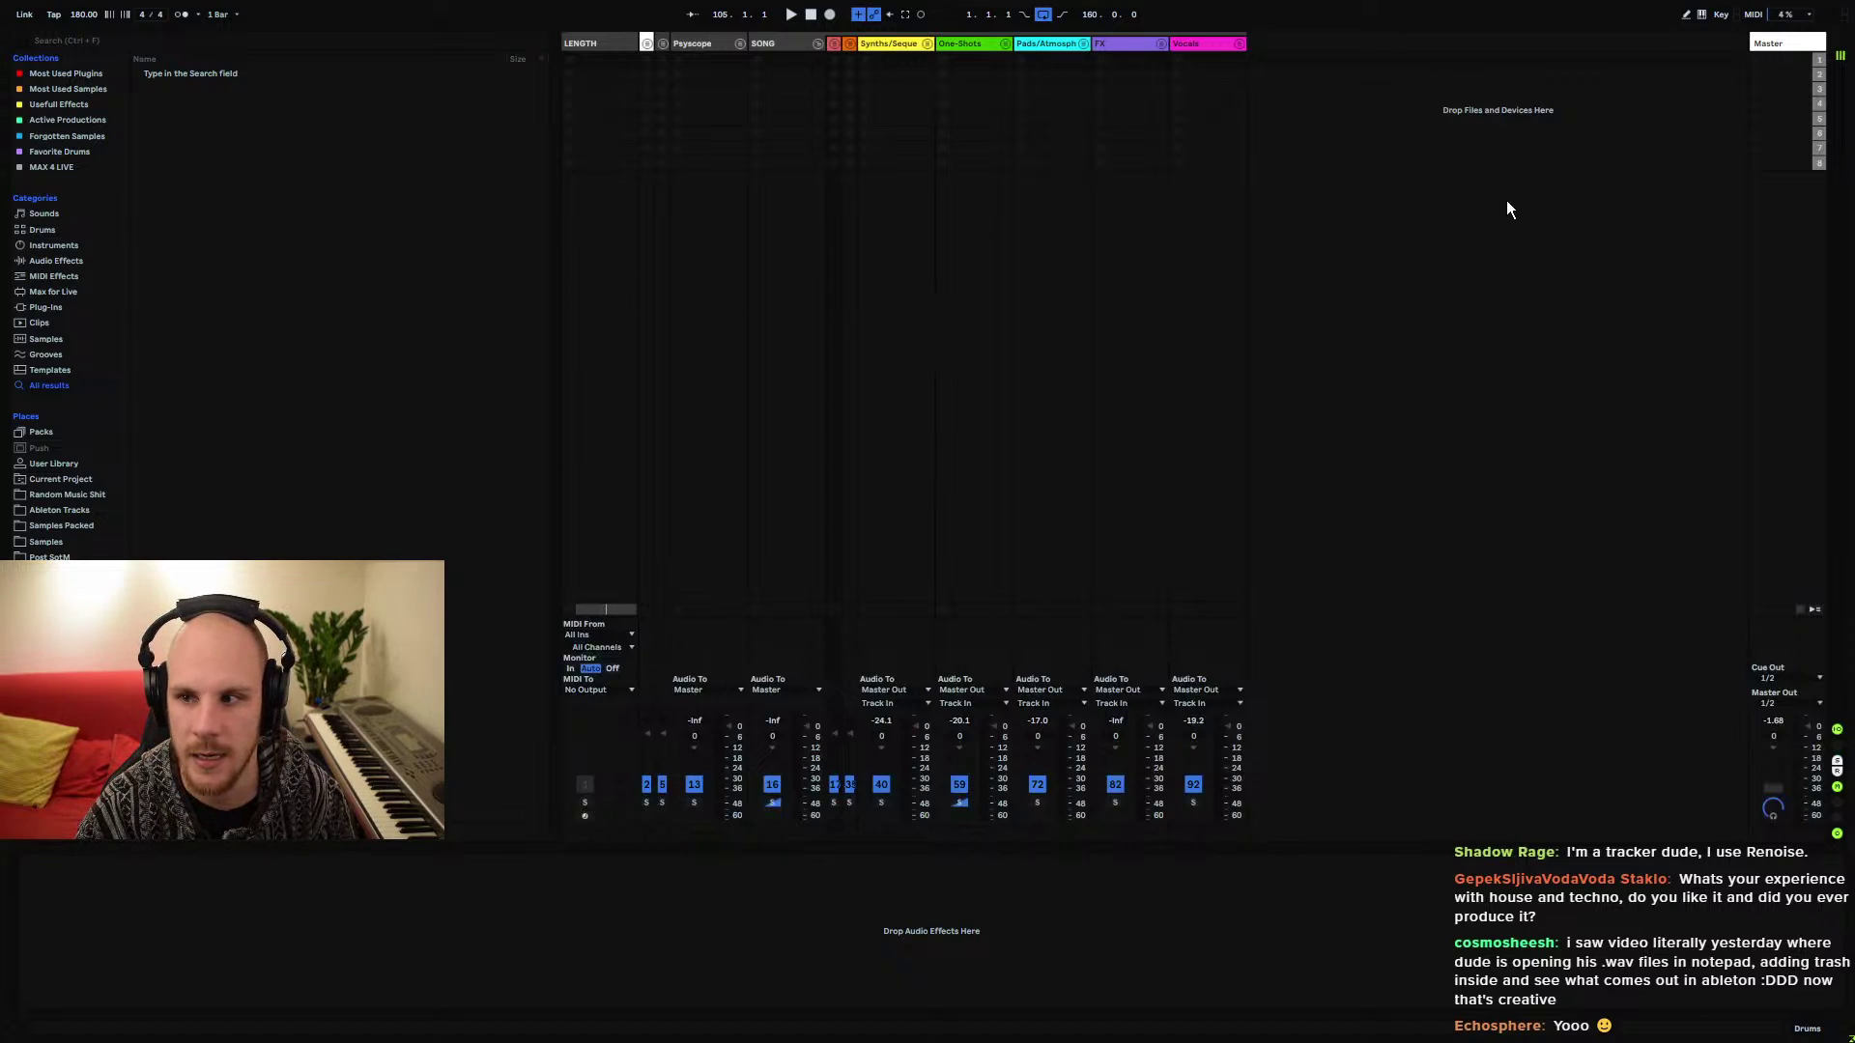
pyautogui.click(1839, 45)
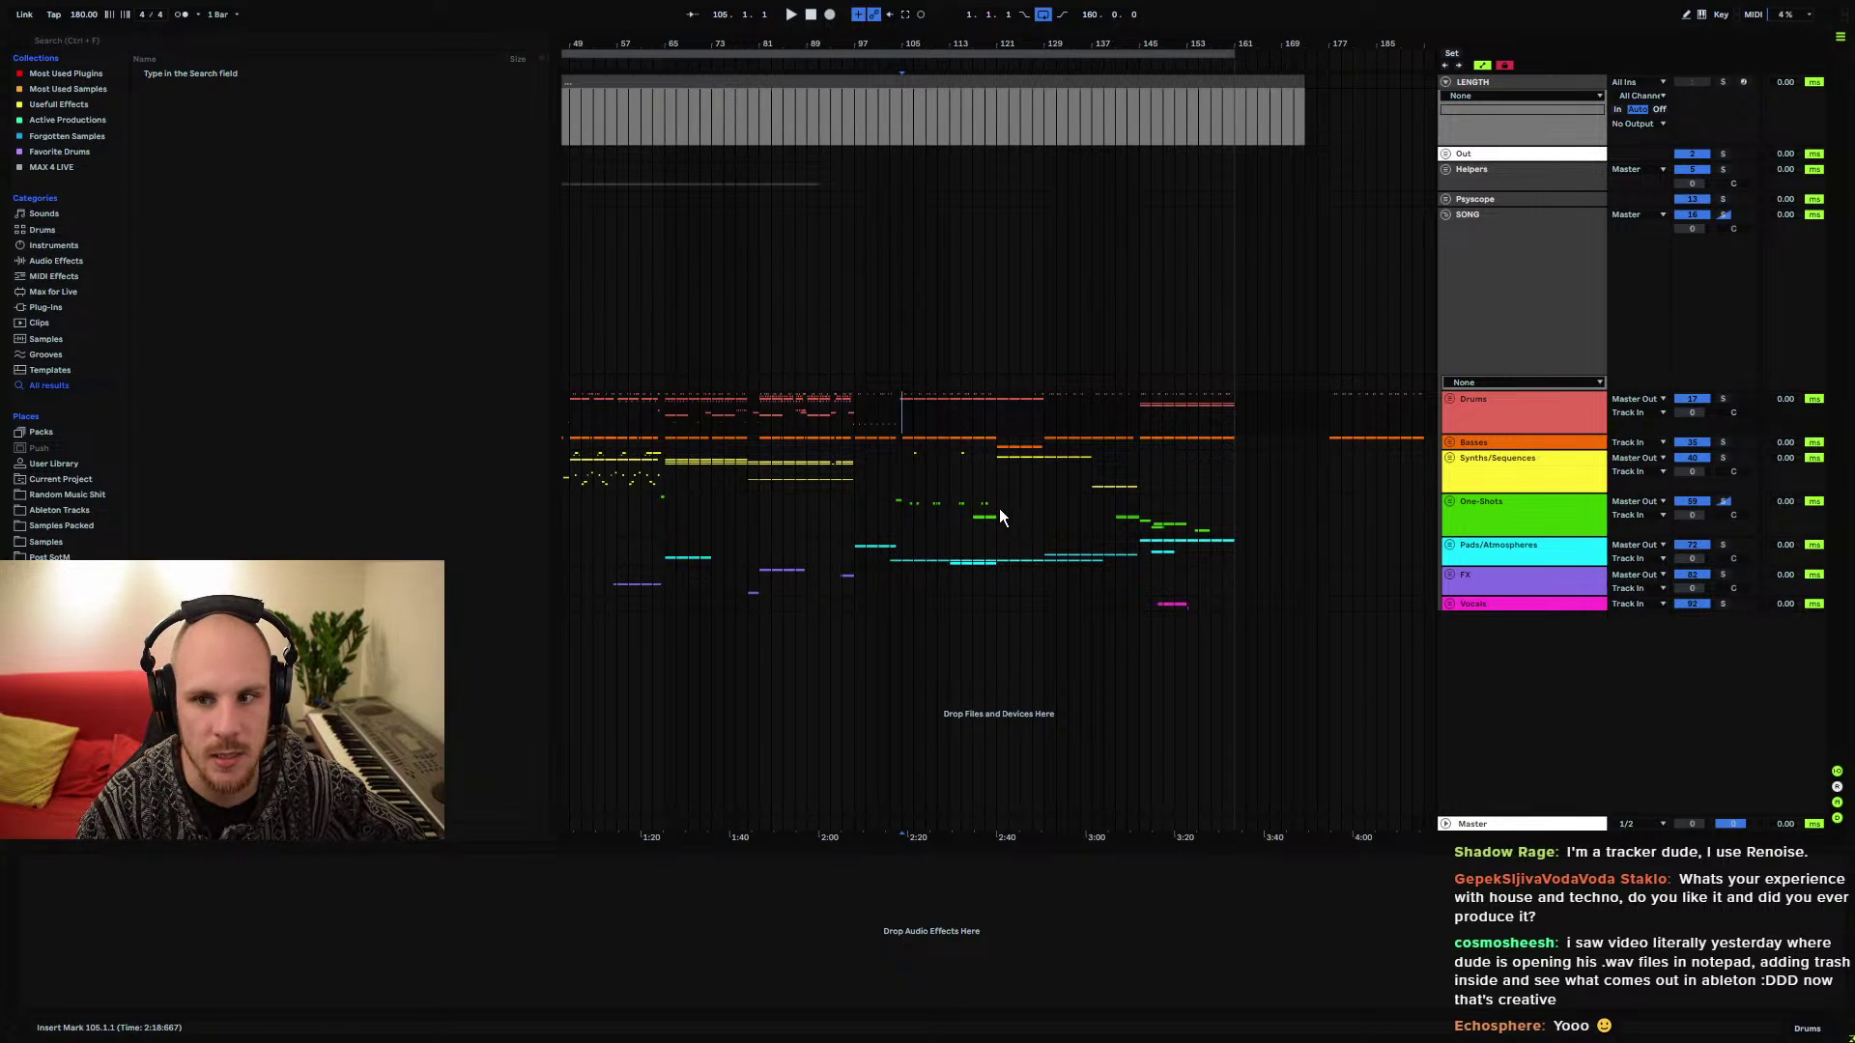
# Place the insert marker at bar 104 in the One-Shots group, where its first short clip begins
pyautogui.moveTo(925, 81); pyautogui.dragTo(920, 118)
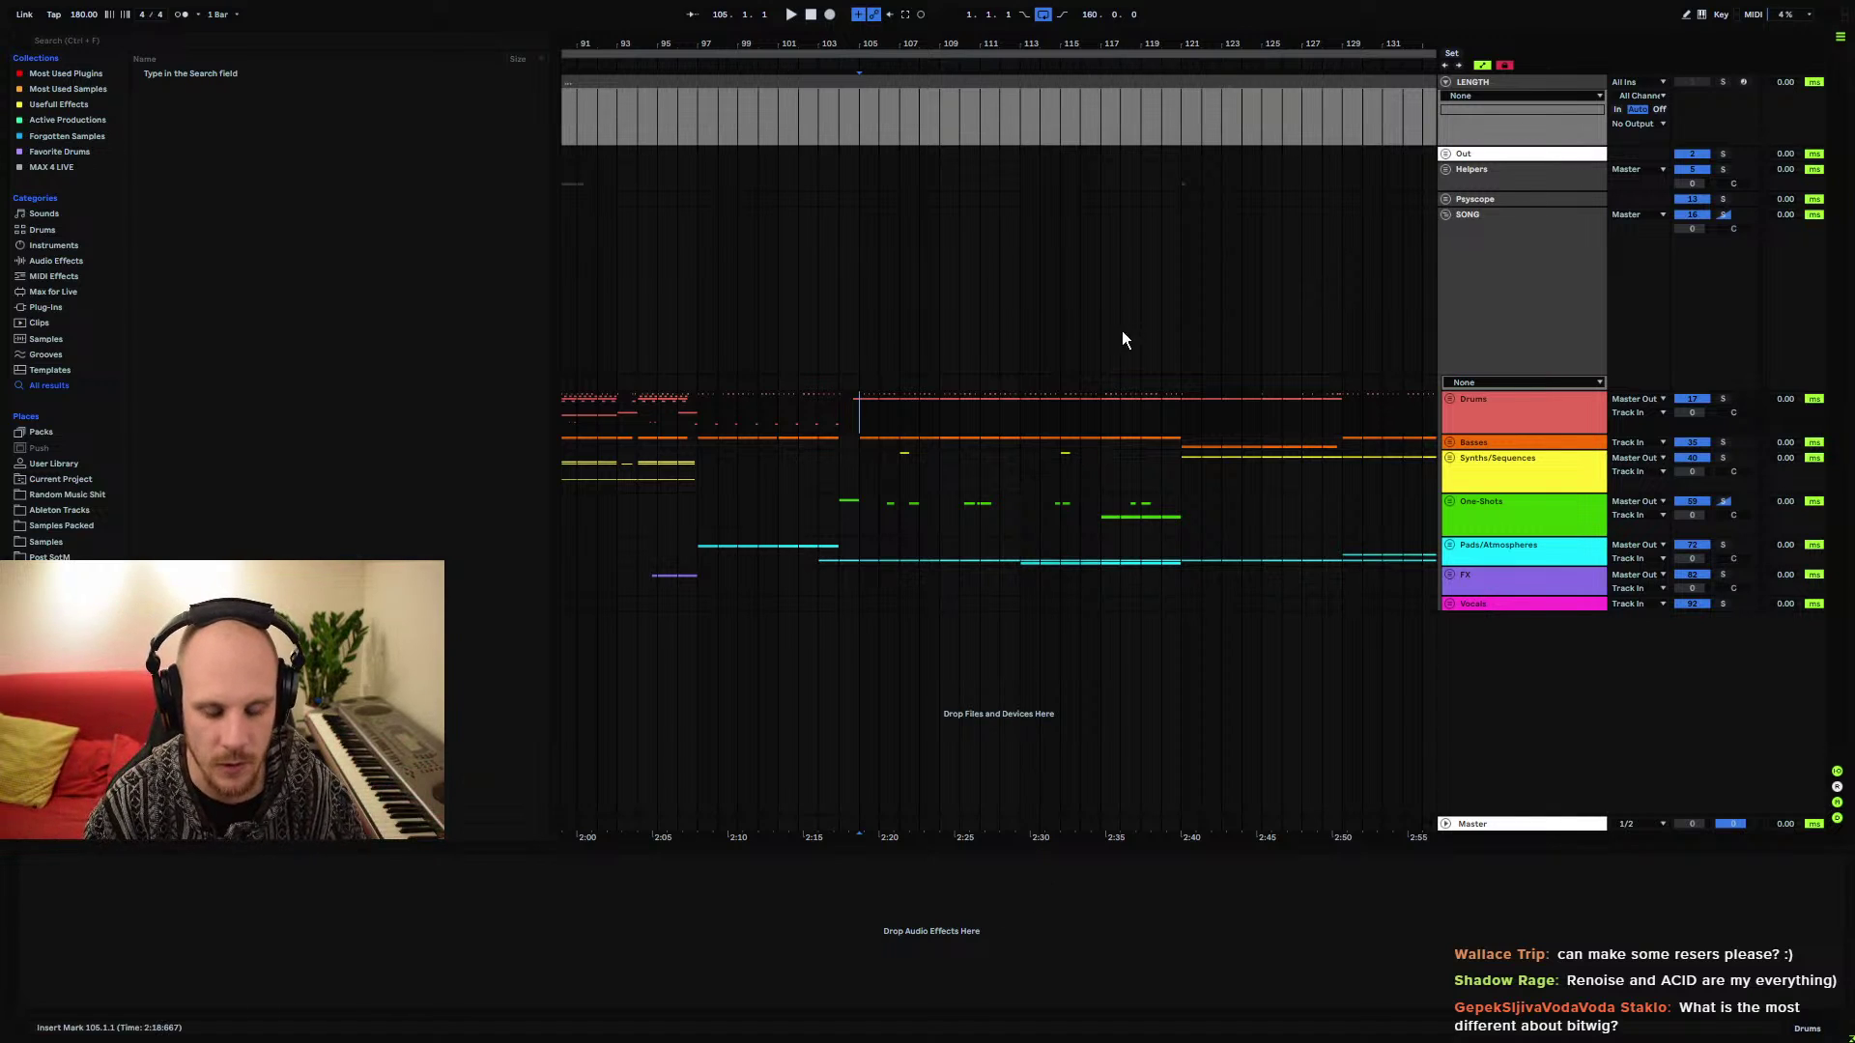
pyautogui.click(855, 527)
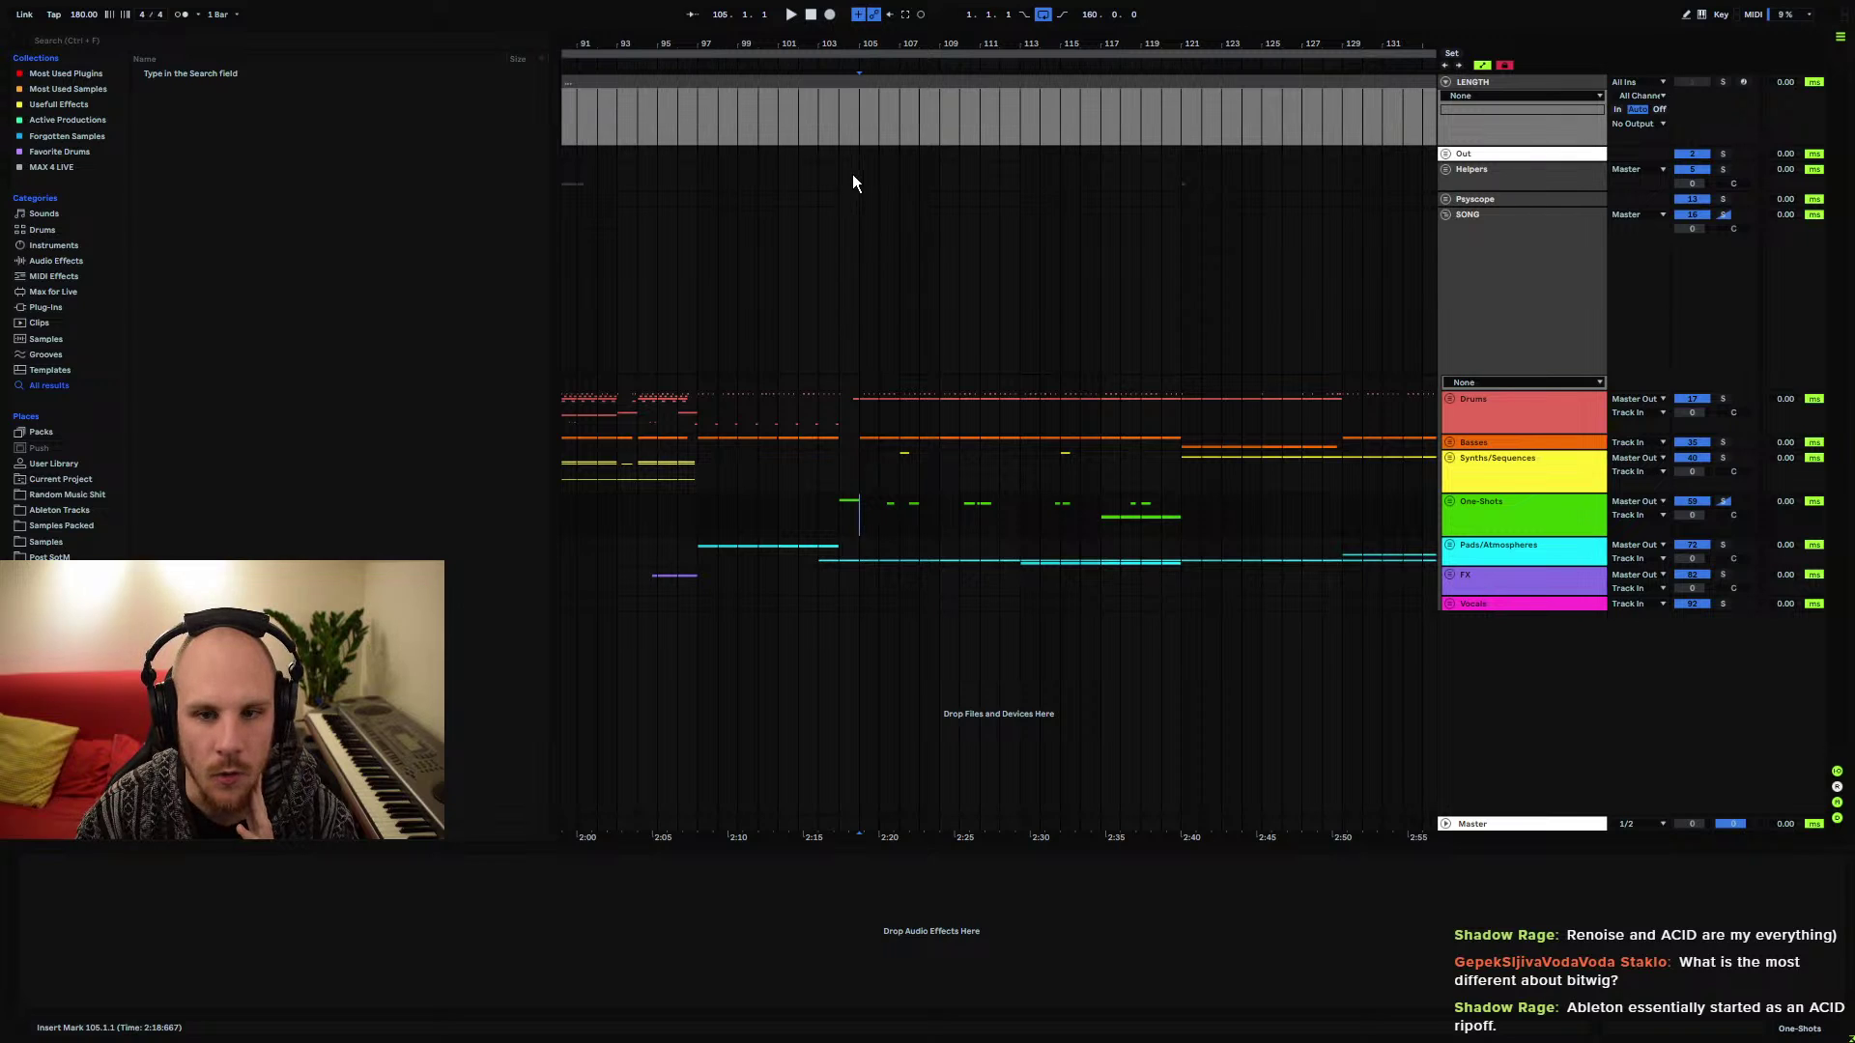
pyautogui.moveTo(860, 50); pyautogui.dragTo(795, 46)
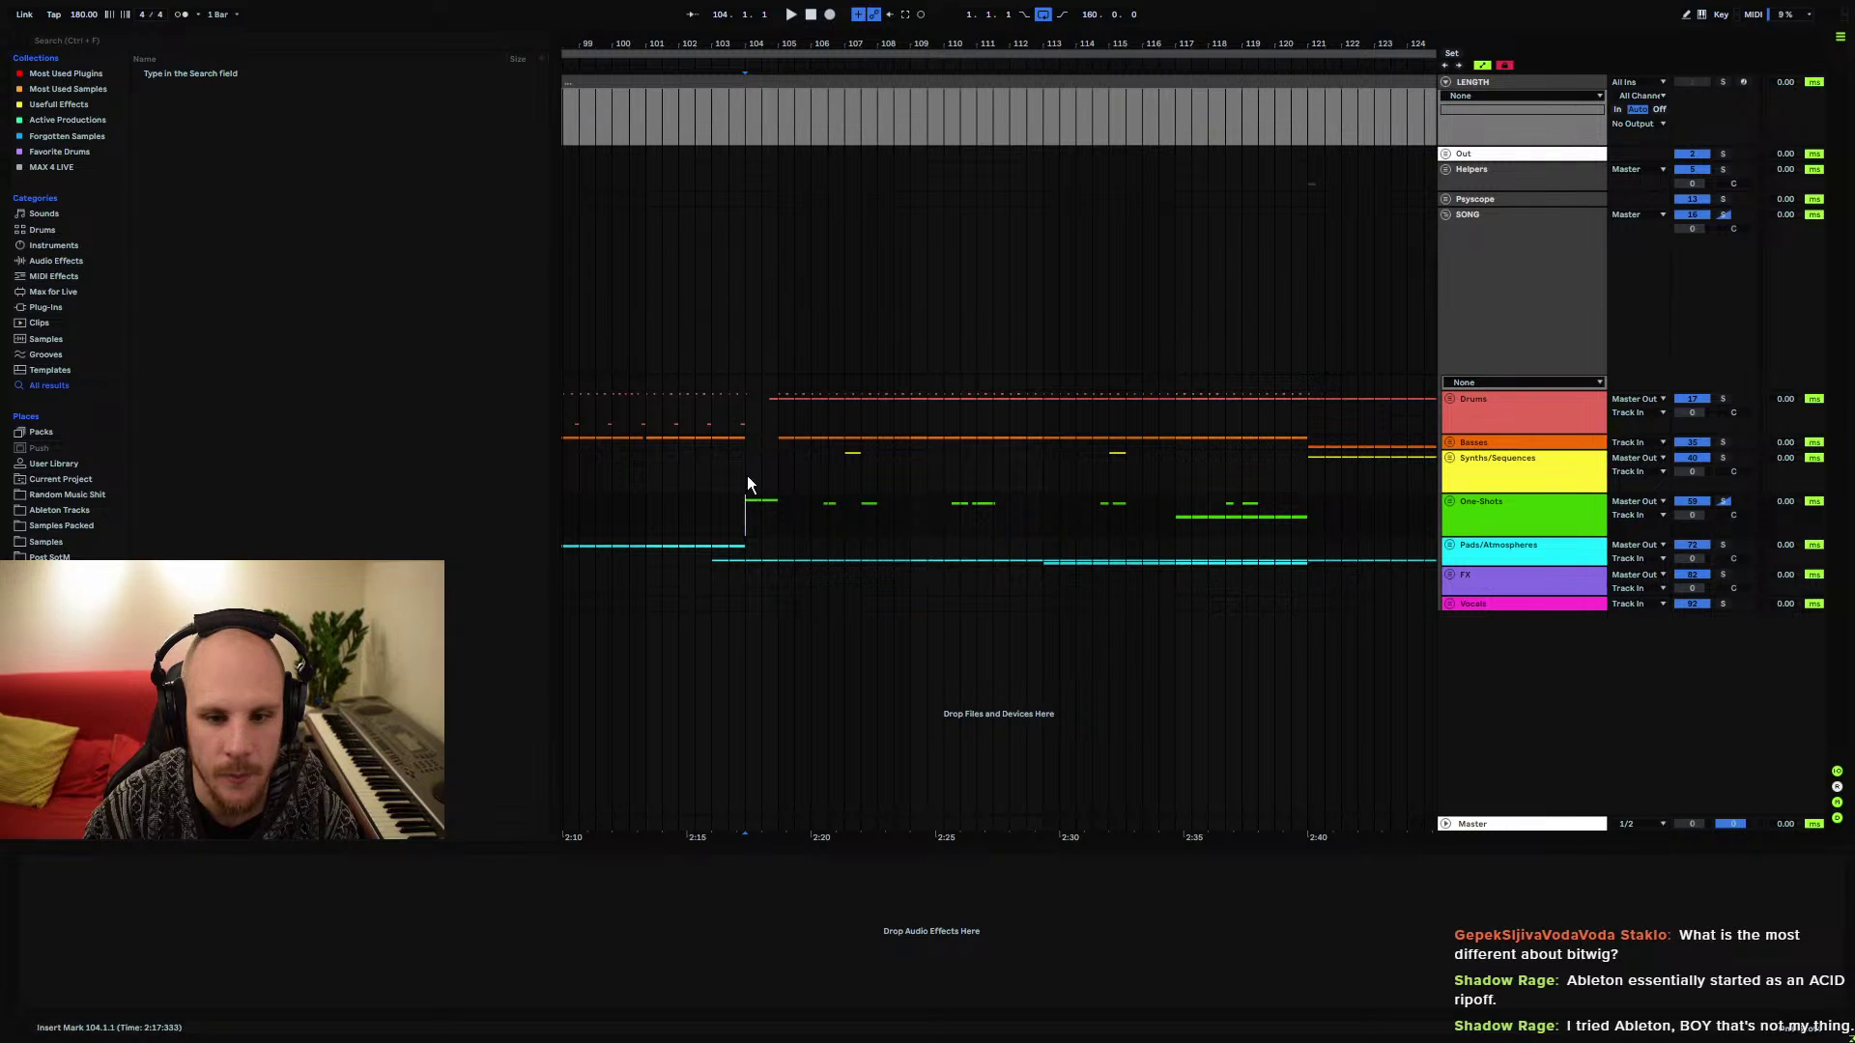
pyautogui.moveTo(789, 54); pyautogui.dragTo(785, 87)
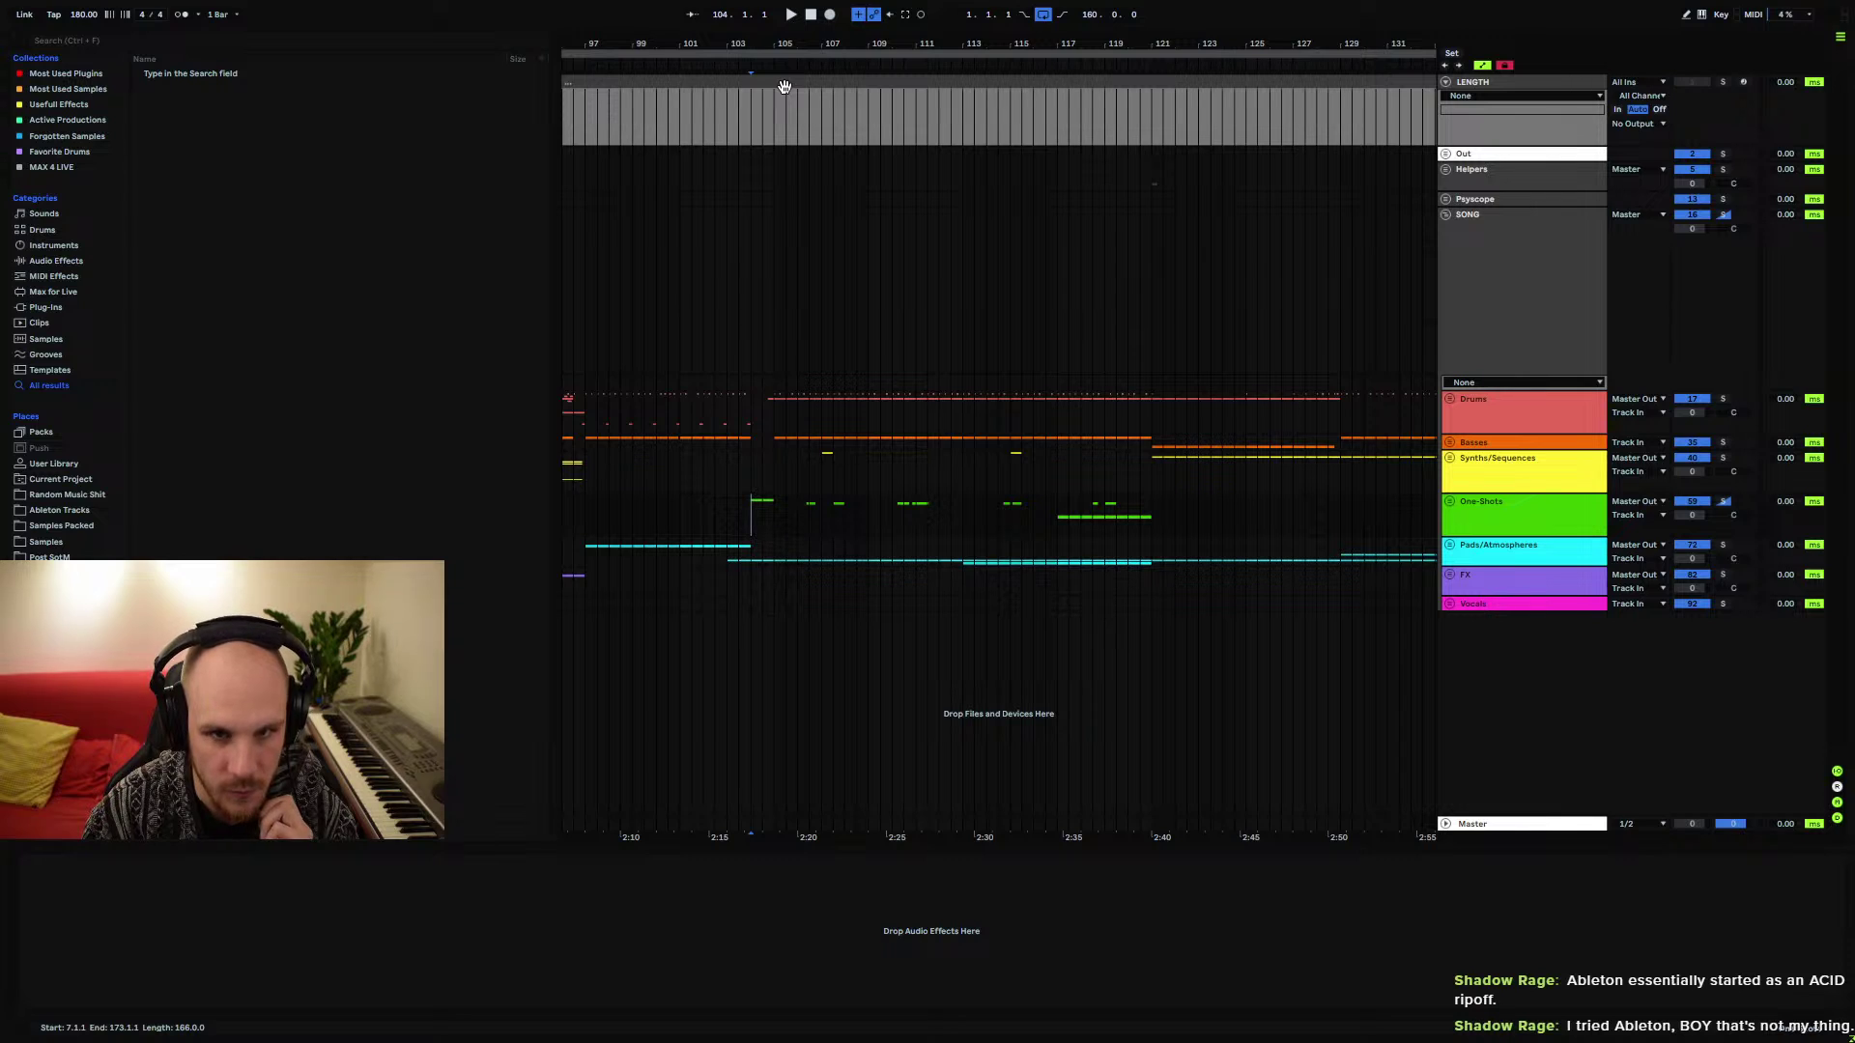
pyautogui.moveTo(784, 44); pyautogui.dragTo(784, 73)
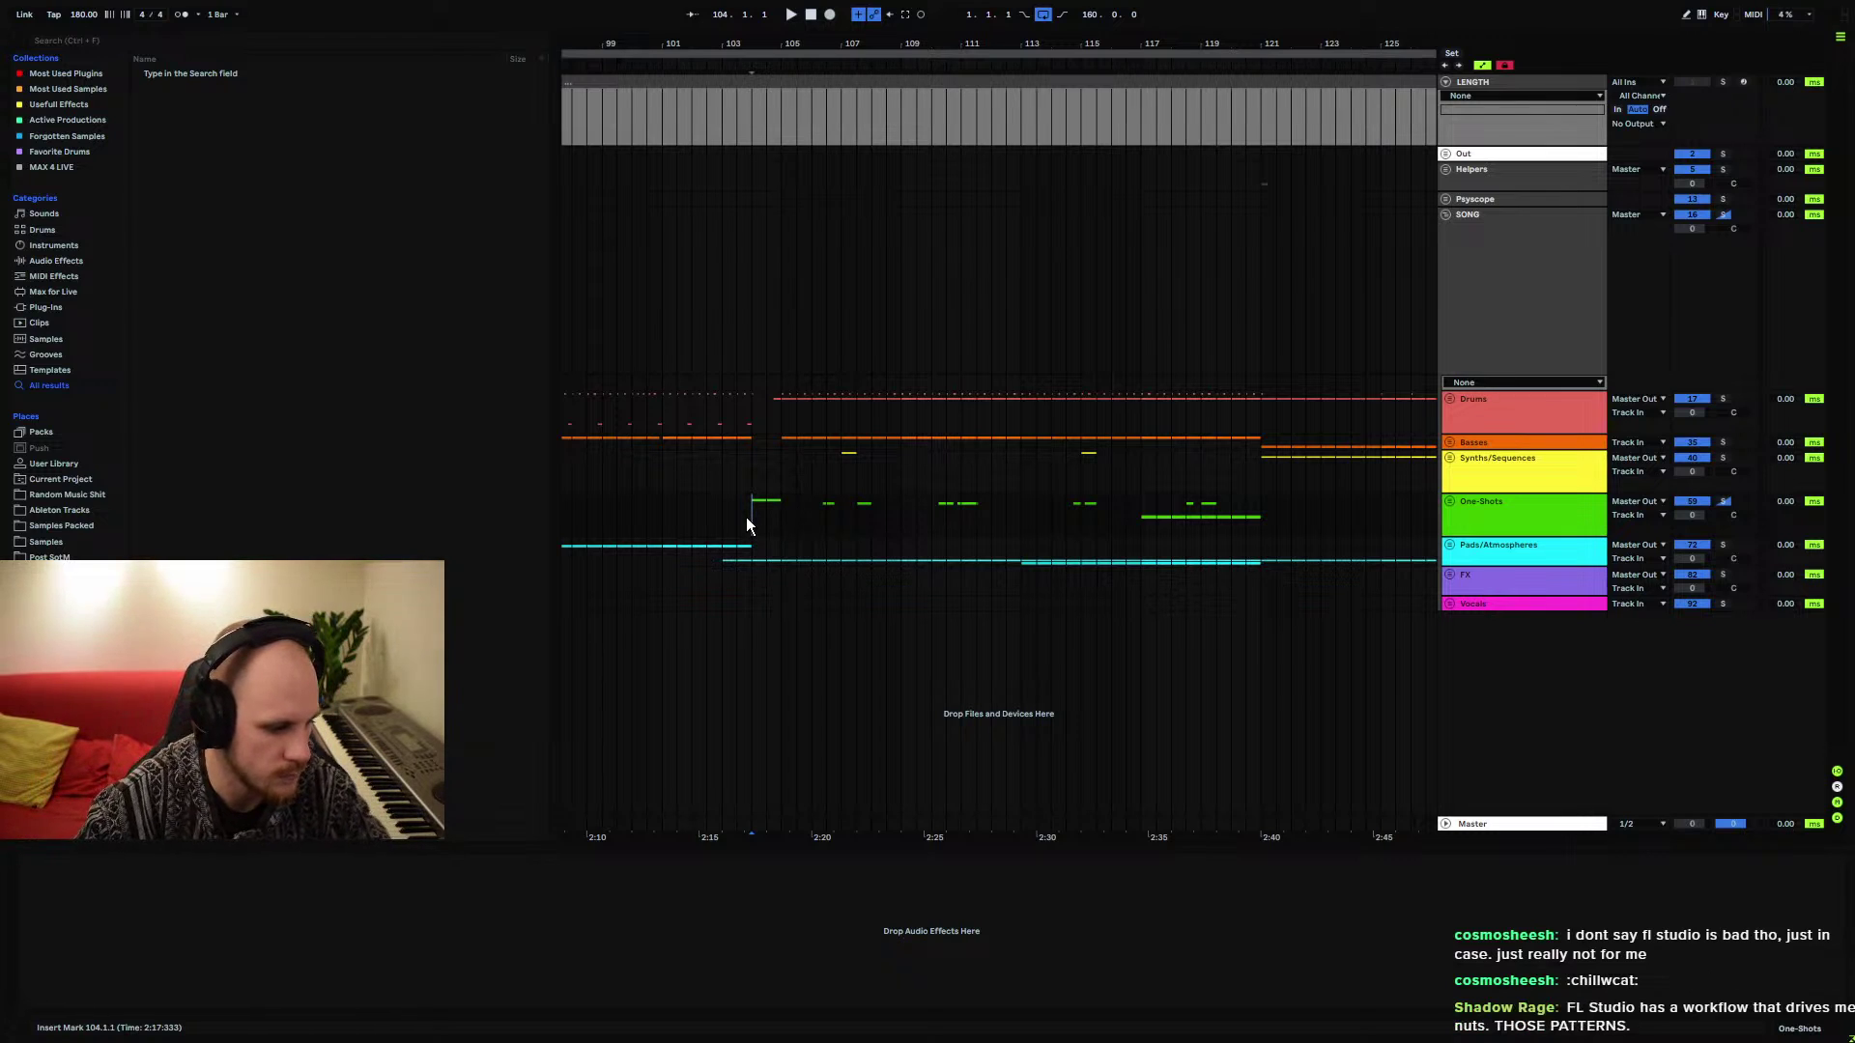
# Audition the One-Shots section starting at bar 117, and restart playback from the same bar
pyautogui.click(1138, 516)
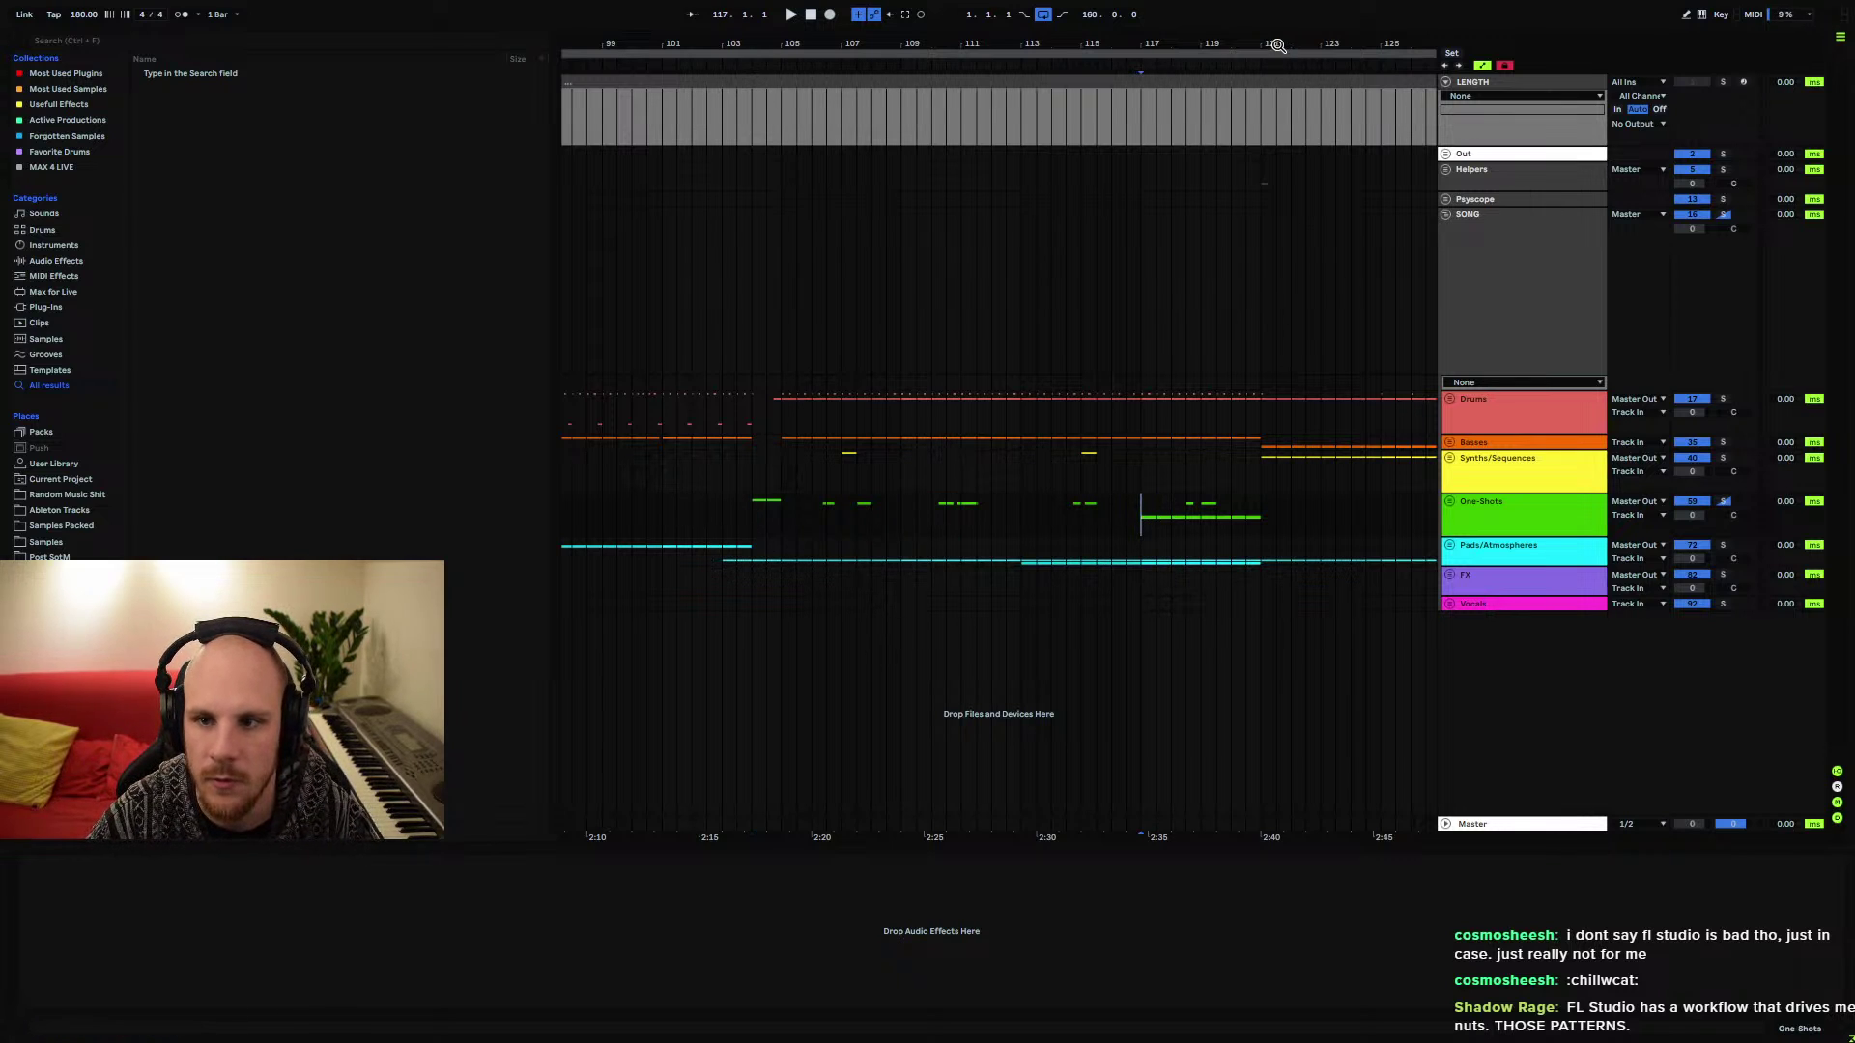
pyautogui.moveTo(1277, 47); pyautogui.dragTo(918, 534)
pyautogui.press('space')
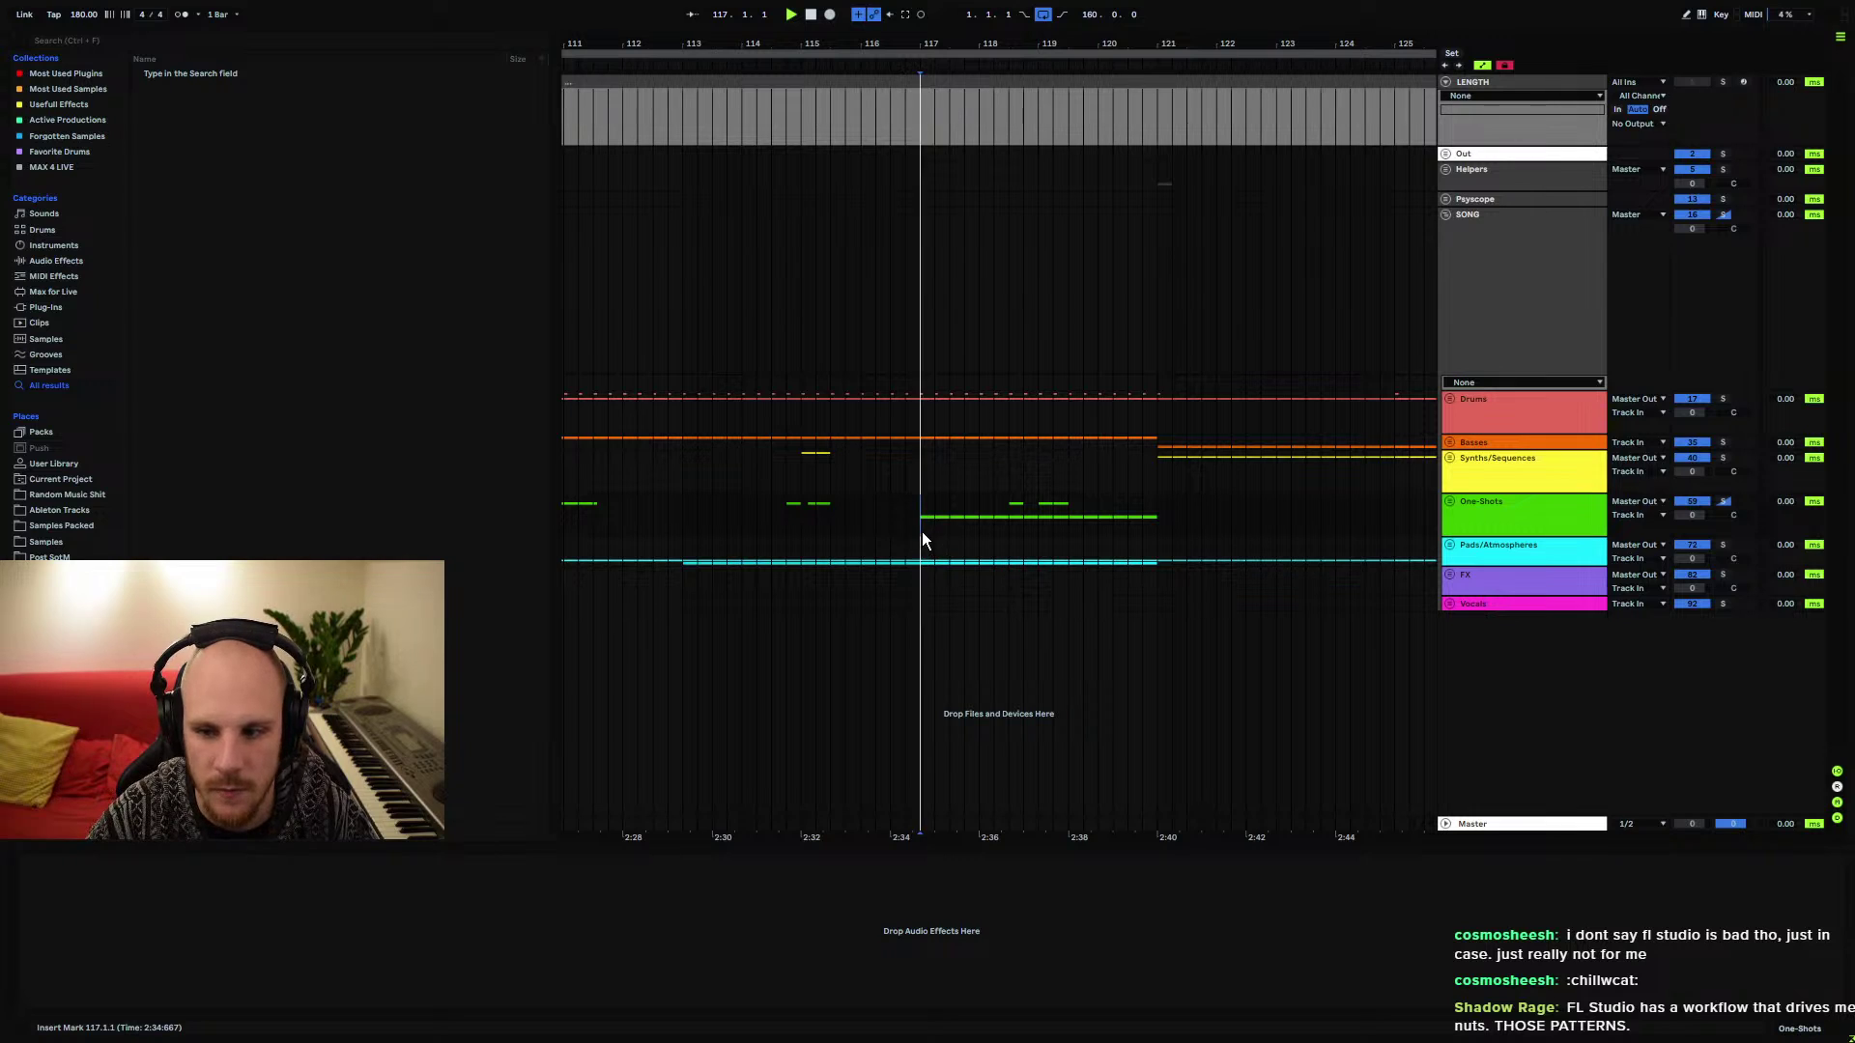
pyautogui.press('-')
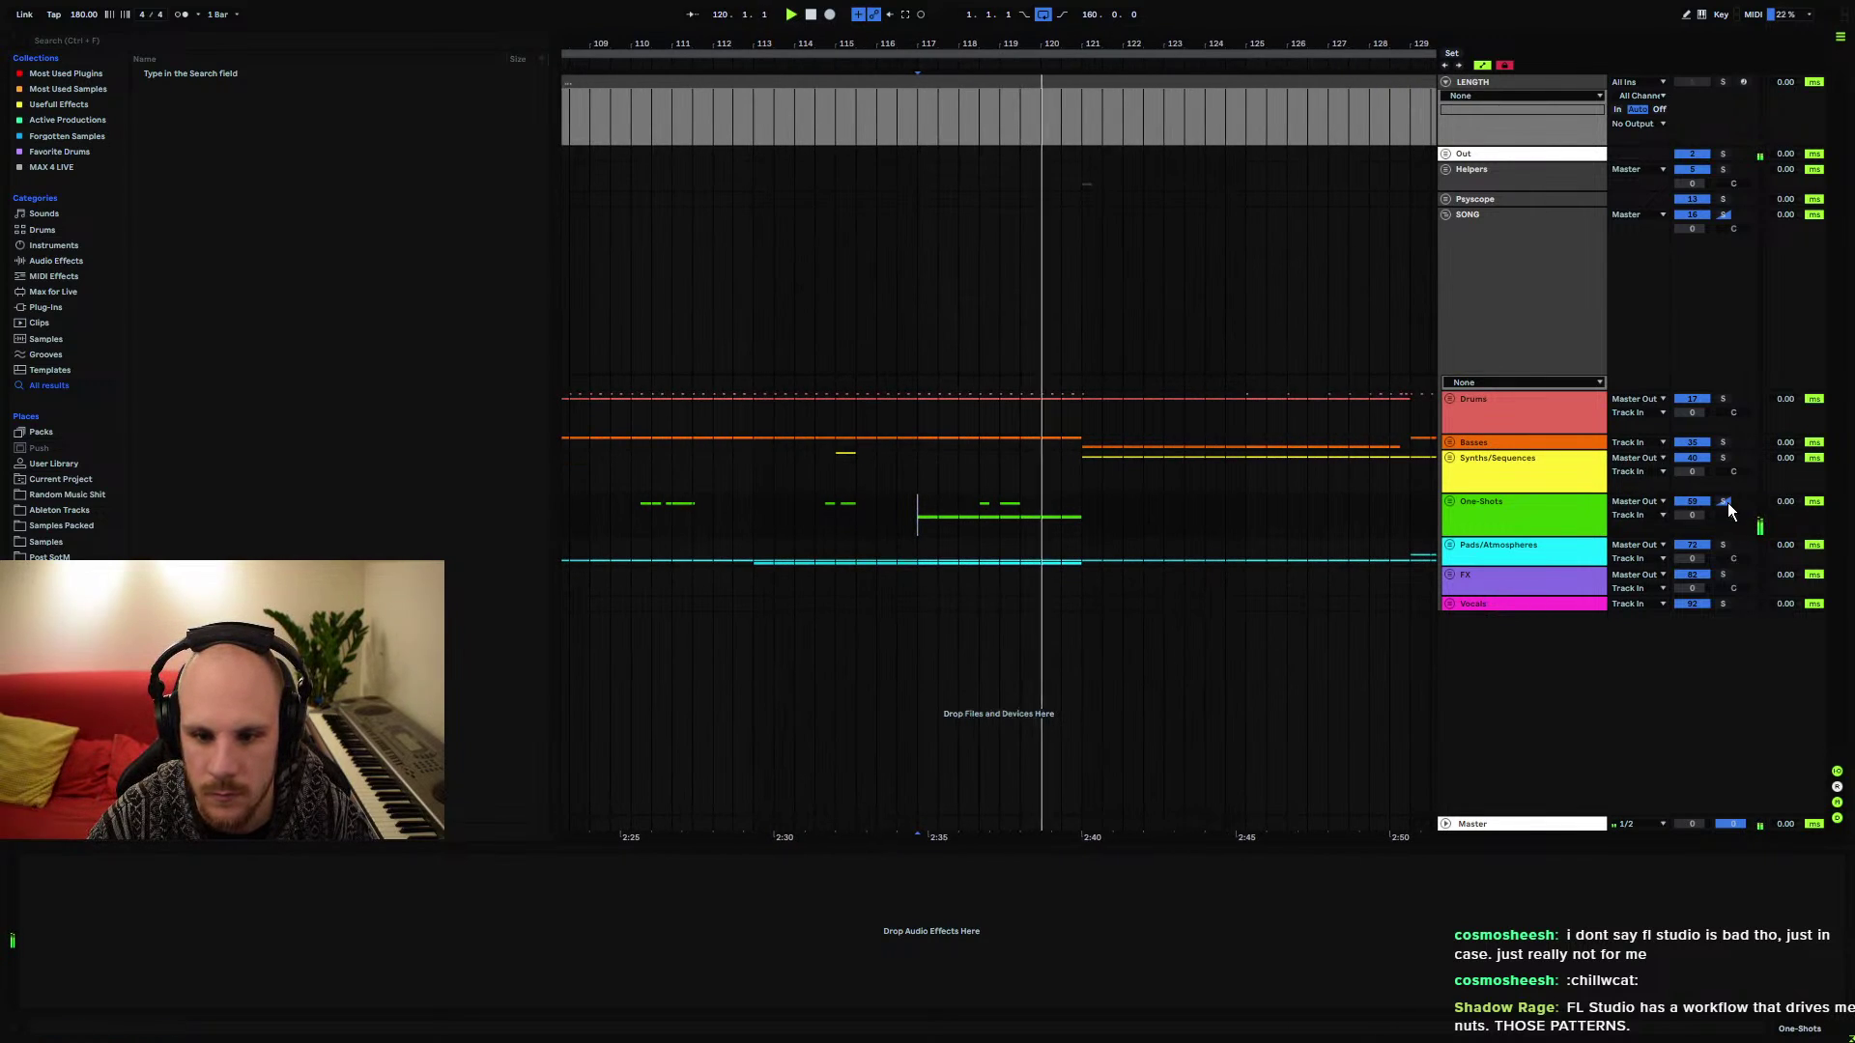
pyautogui.press('space')
pyautogui.press('space')
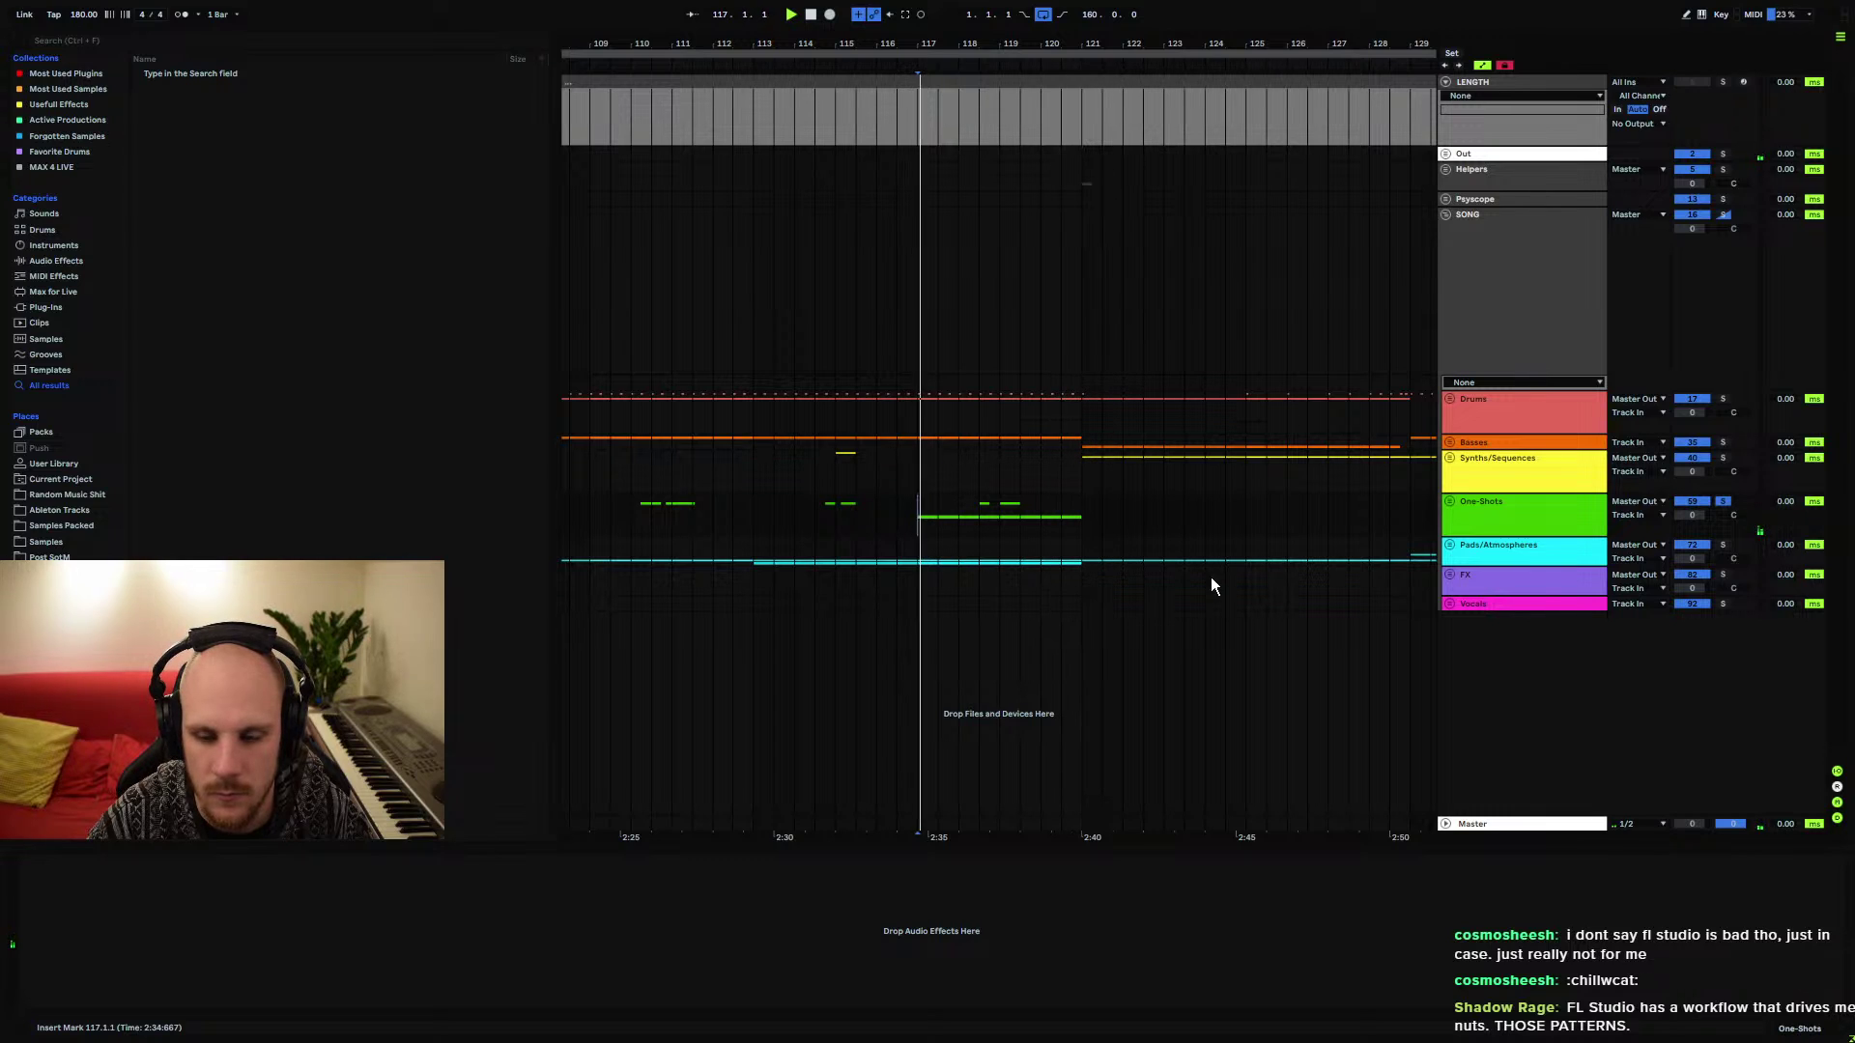
# Play the full arrangement from bar 113 with the solo on the One-Shots group cleared
pyautogui.click(795, 513)
pyautogui.moveTo(865, 49)
pyautogui.mouseDown()
pyautogui.moveTo(936, 116)
pyautogui.moveTo(936, 48)
pyautogui.mouseUp()
pyautogui.click(753, 531)
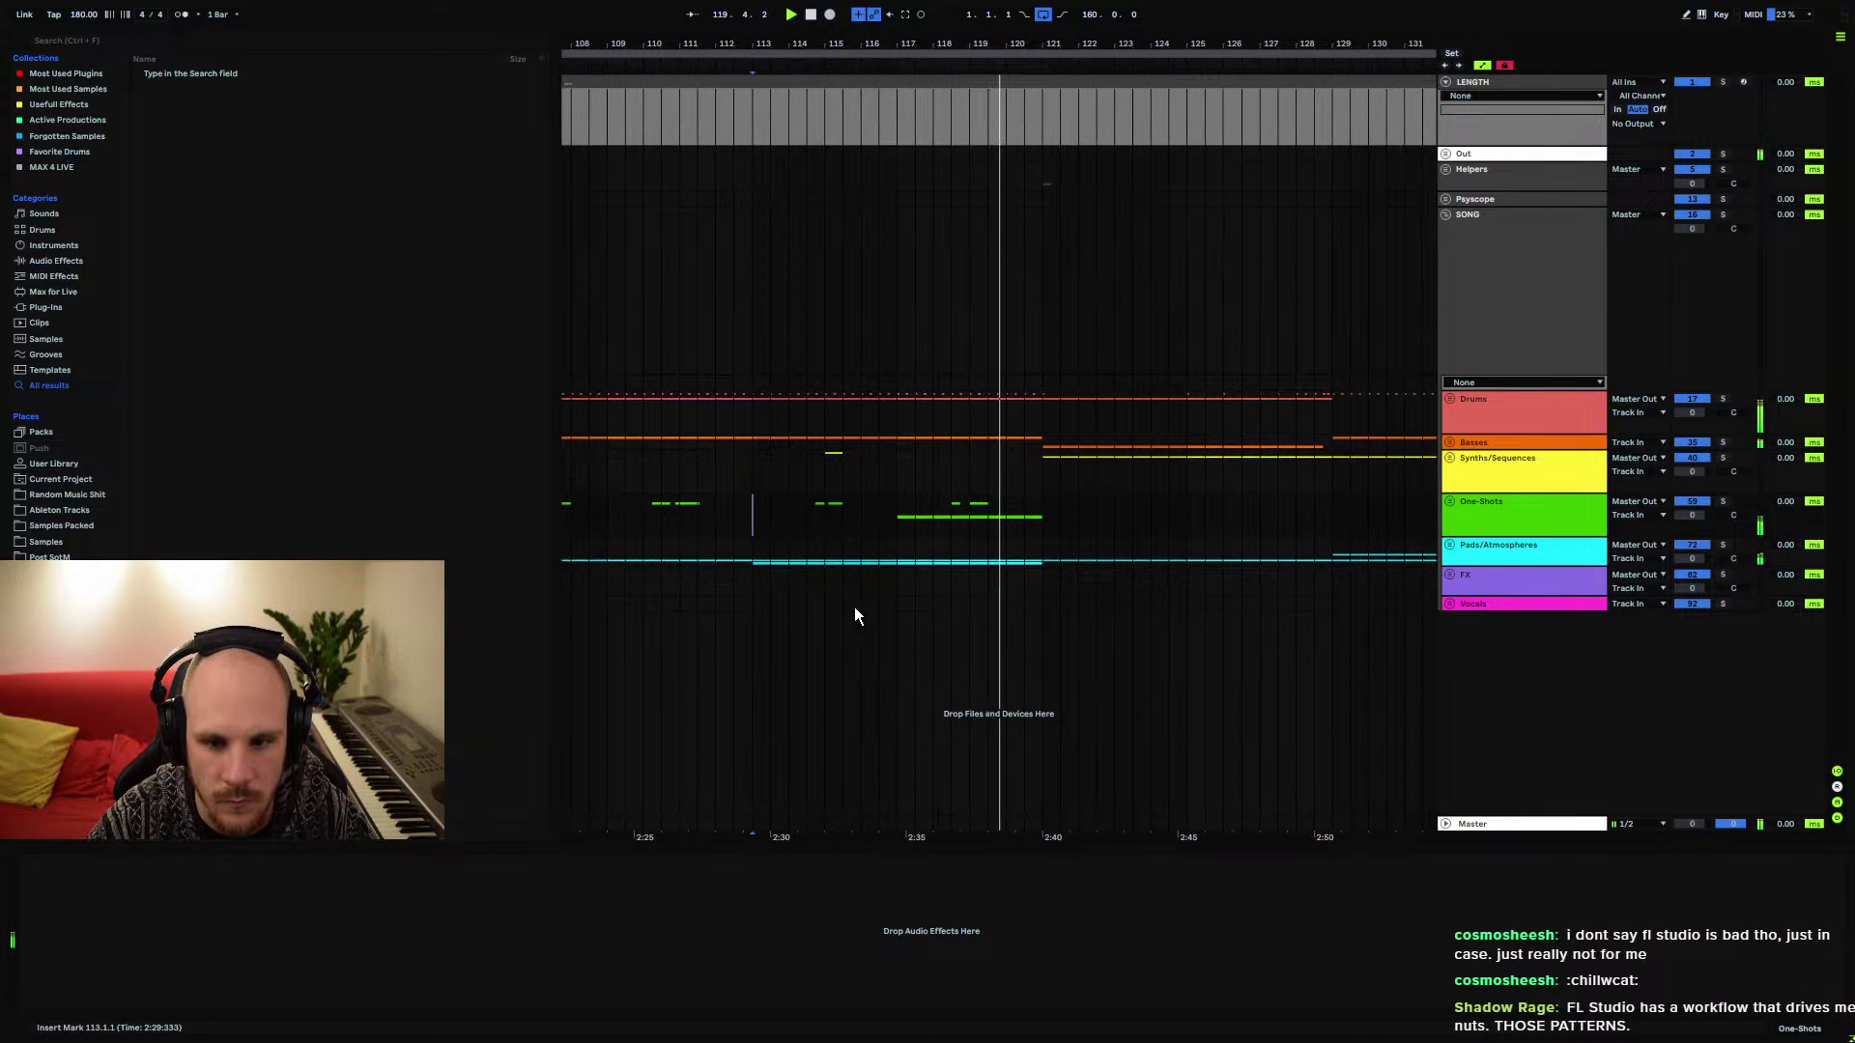
pyautogui.moveTo(936, 58)
pyautogui.mouseDown()
pyautogui.moveTo(936, 106)
pyautogui.moveTo(936, 53)
pyautogui.mouseUp()
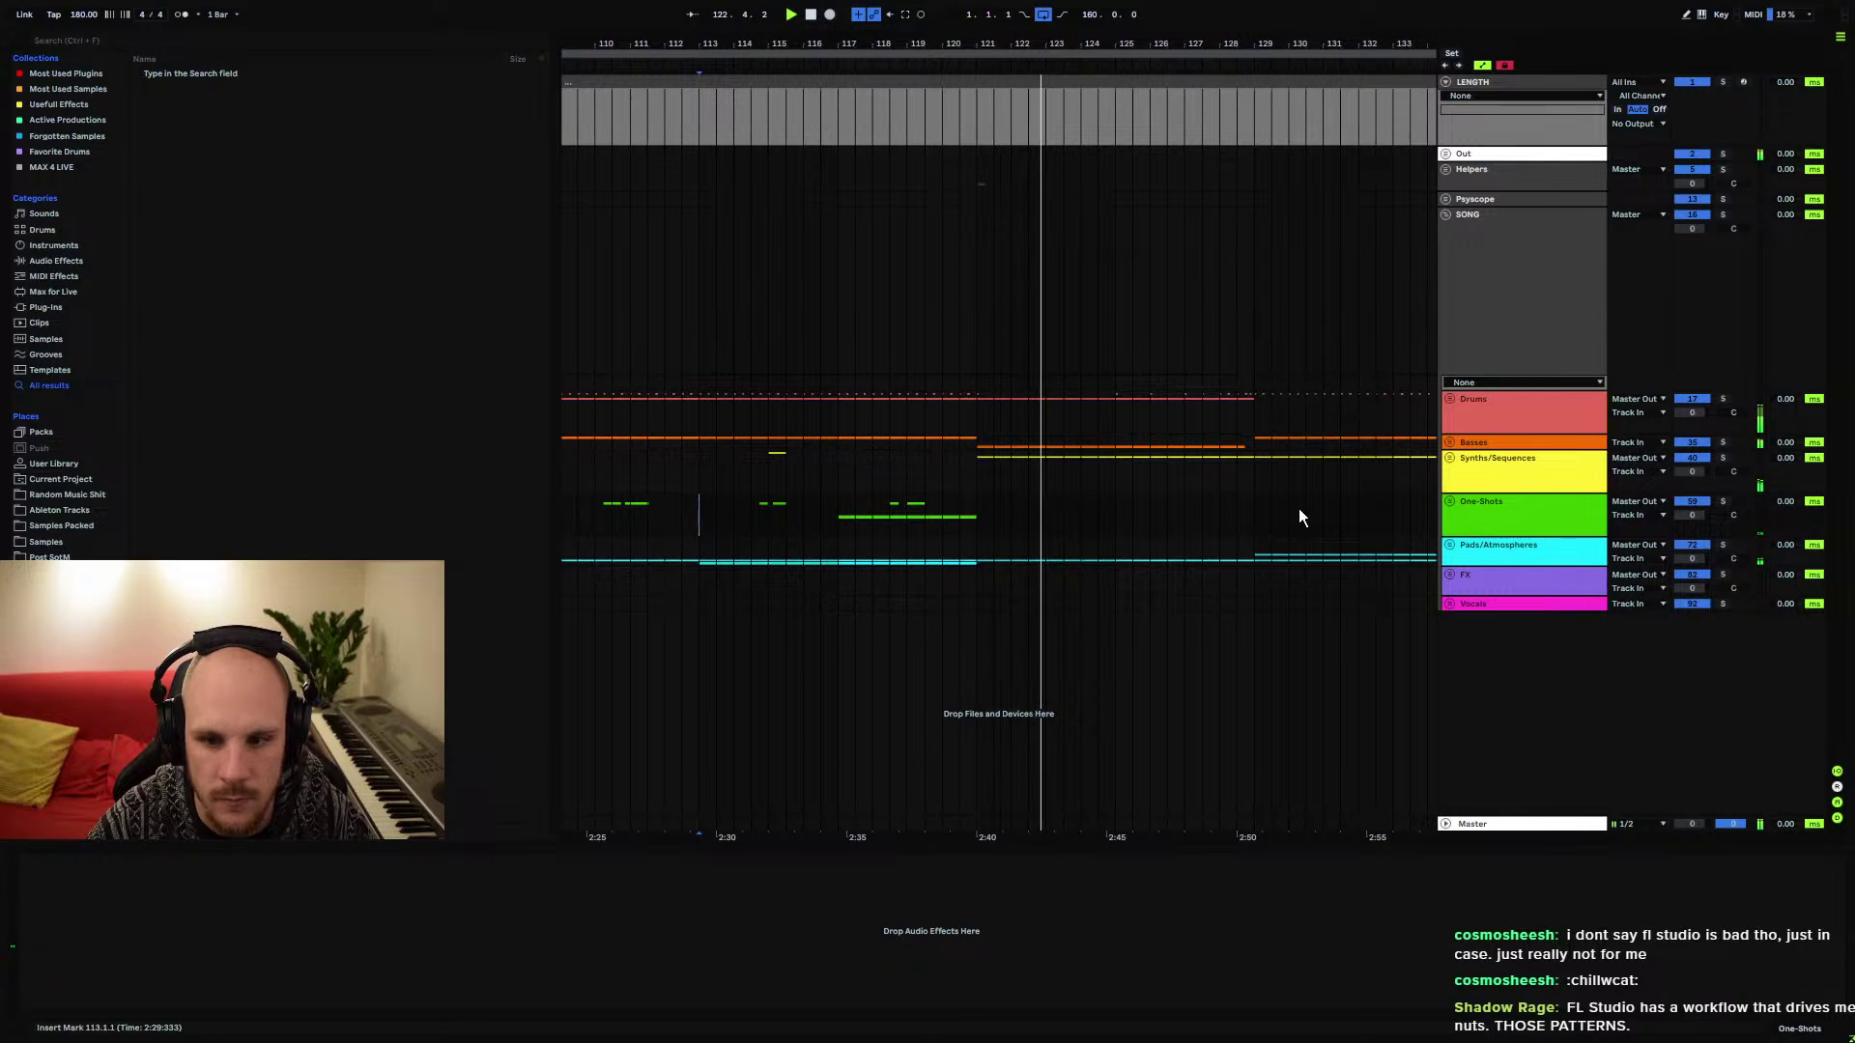
# Unfold the Pads/Atmospheres group, review its tracks around bars 105 to 145 during playback, and fold the group again
pyautogui.click(1451, 544)
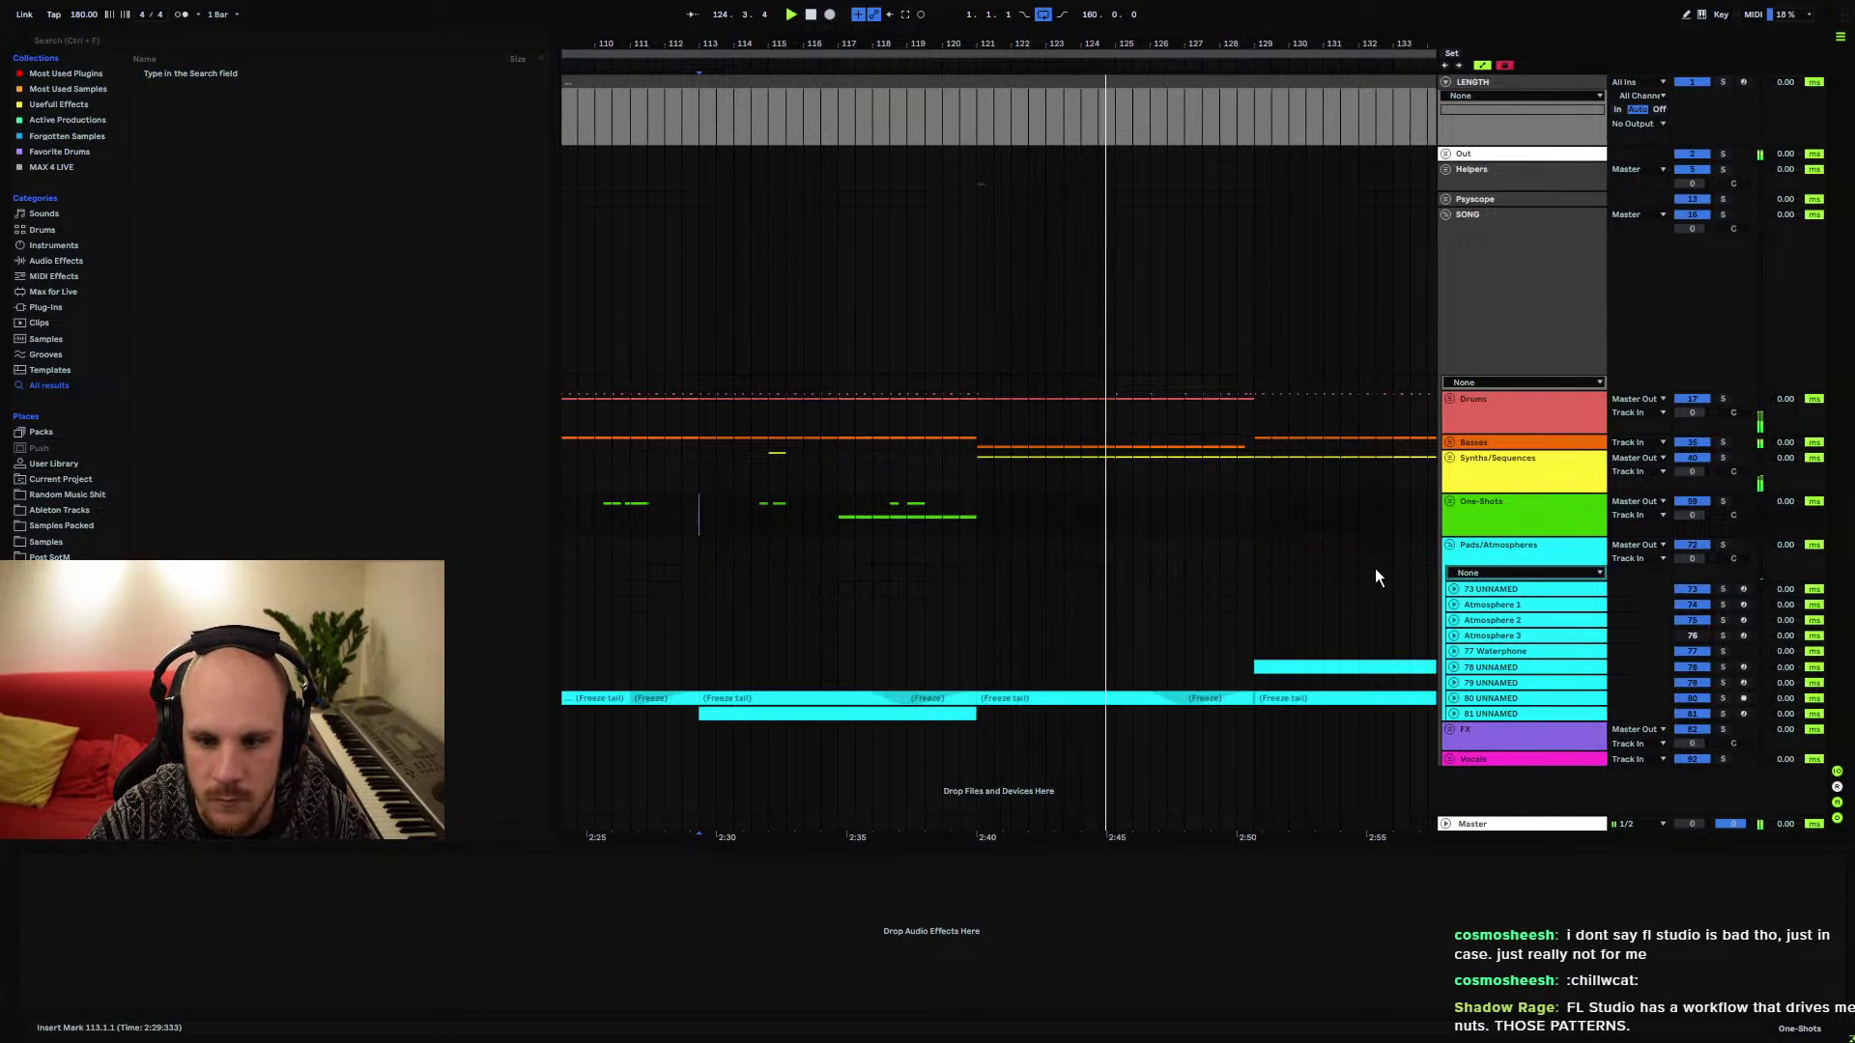
pyautogui.click(1453, 698)
pyautogui.moveTo(1272, 46); pyautogui.dragTo(1275, 27)
pyautogui.click(1455, 653)
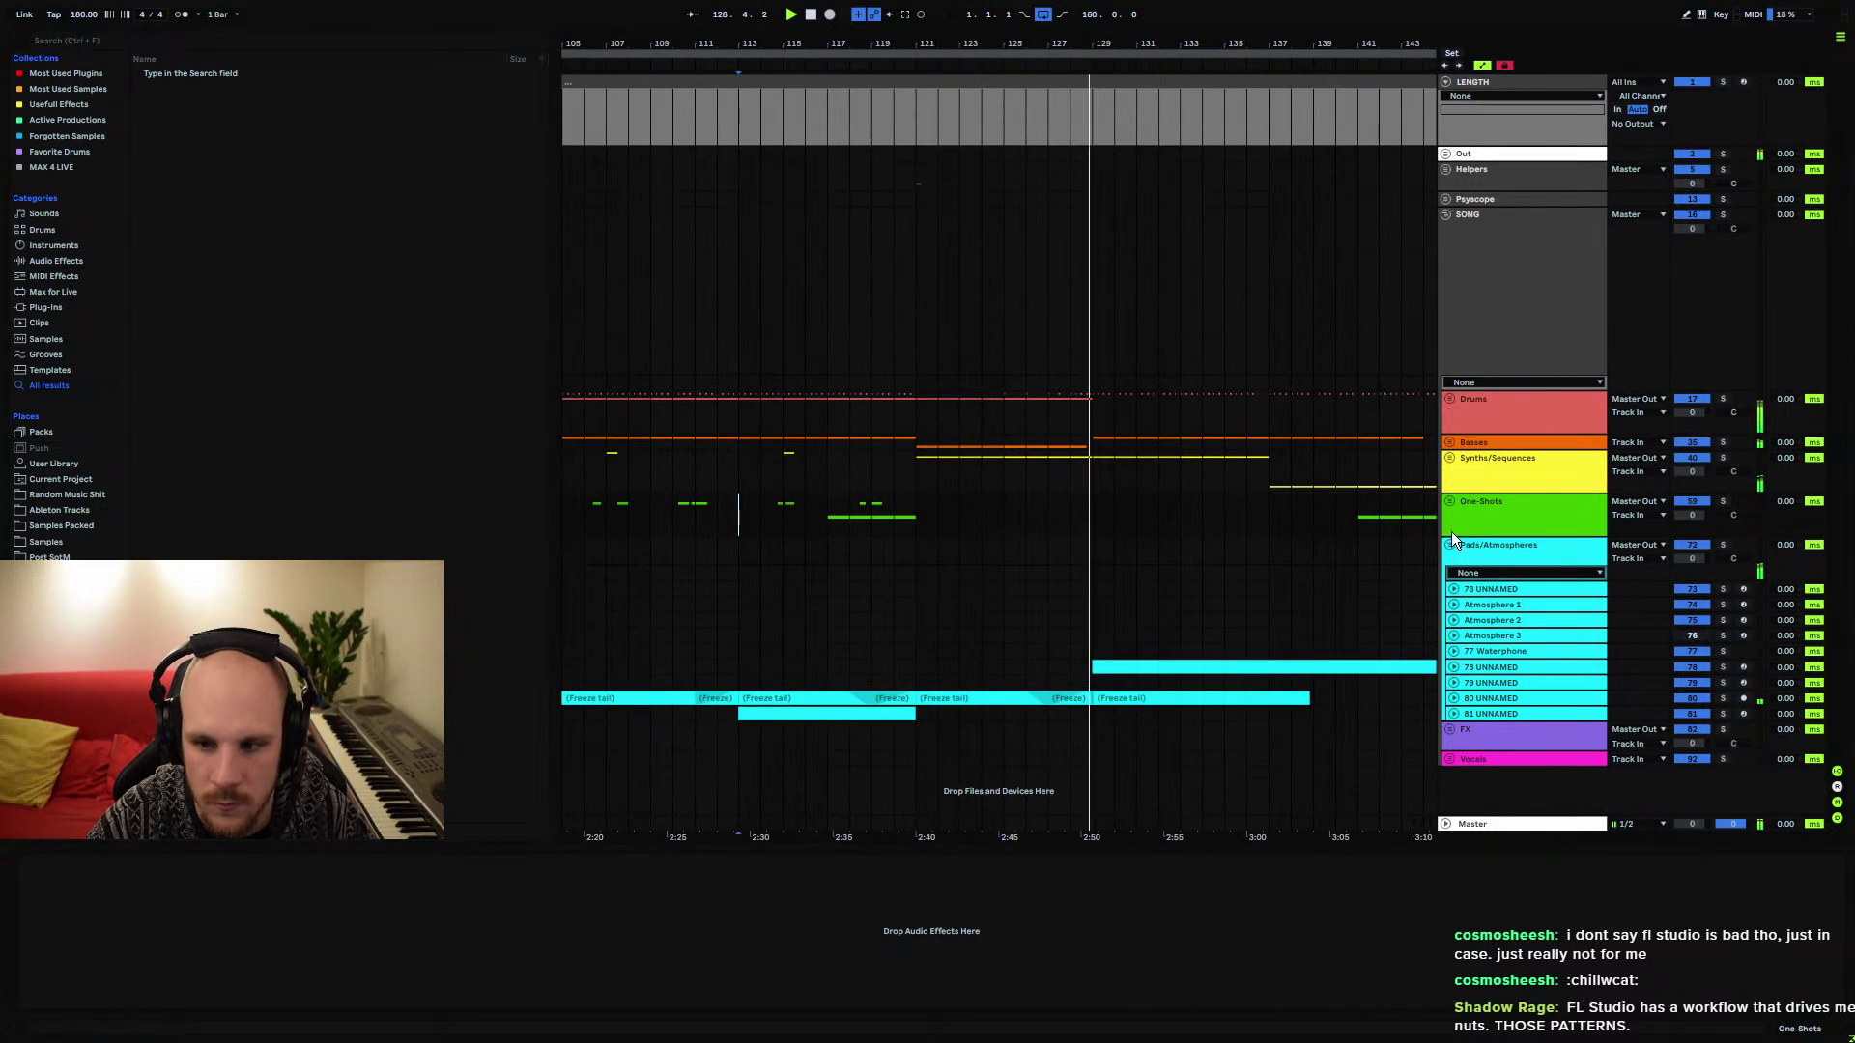
pyautogui.click(1449, 545)
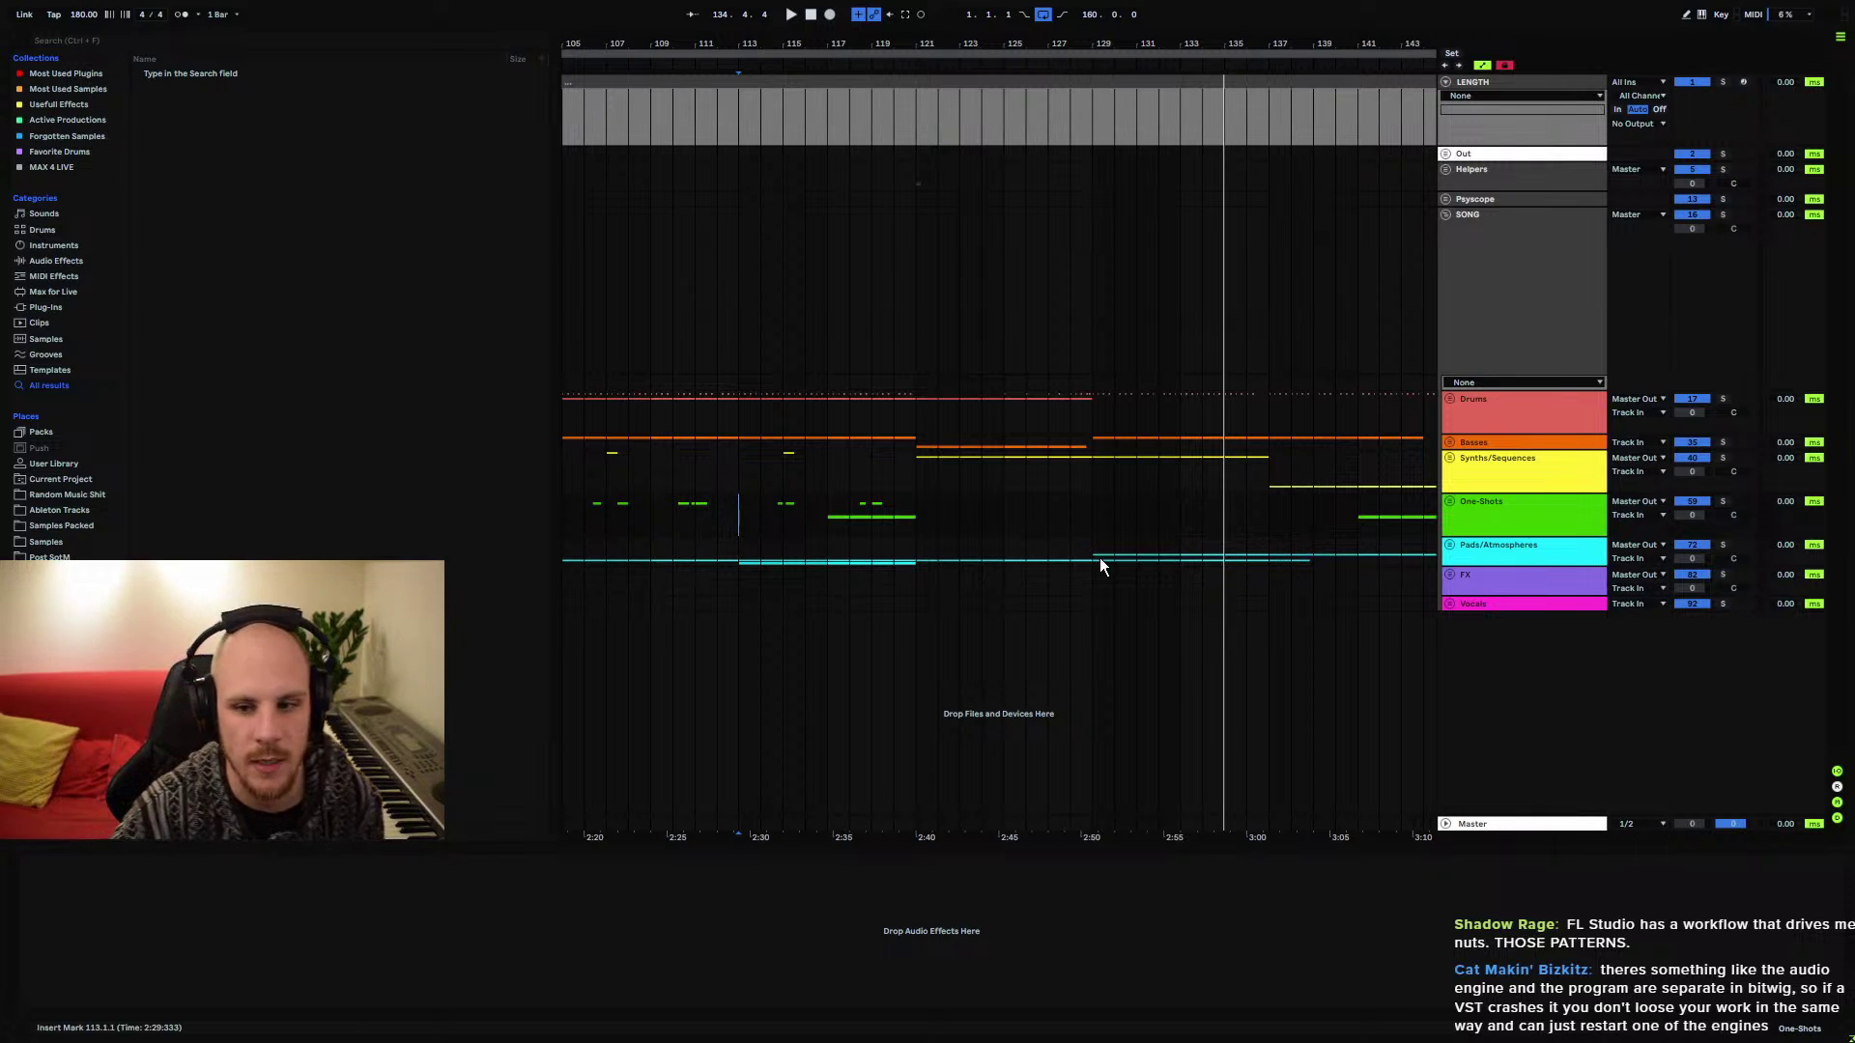
# Select the SONG group, switch to Chrome, add three new tabs to its window, and close the browser
pyautogui.click(1459, 274)
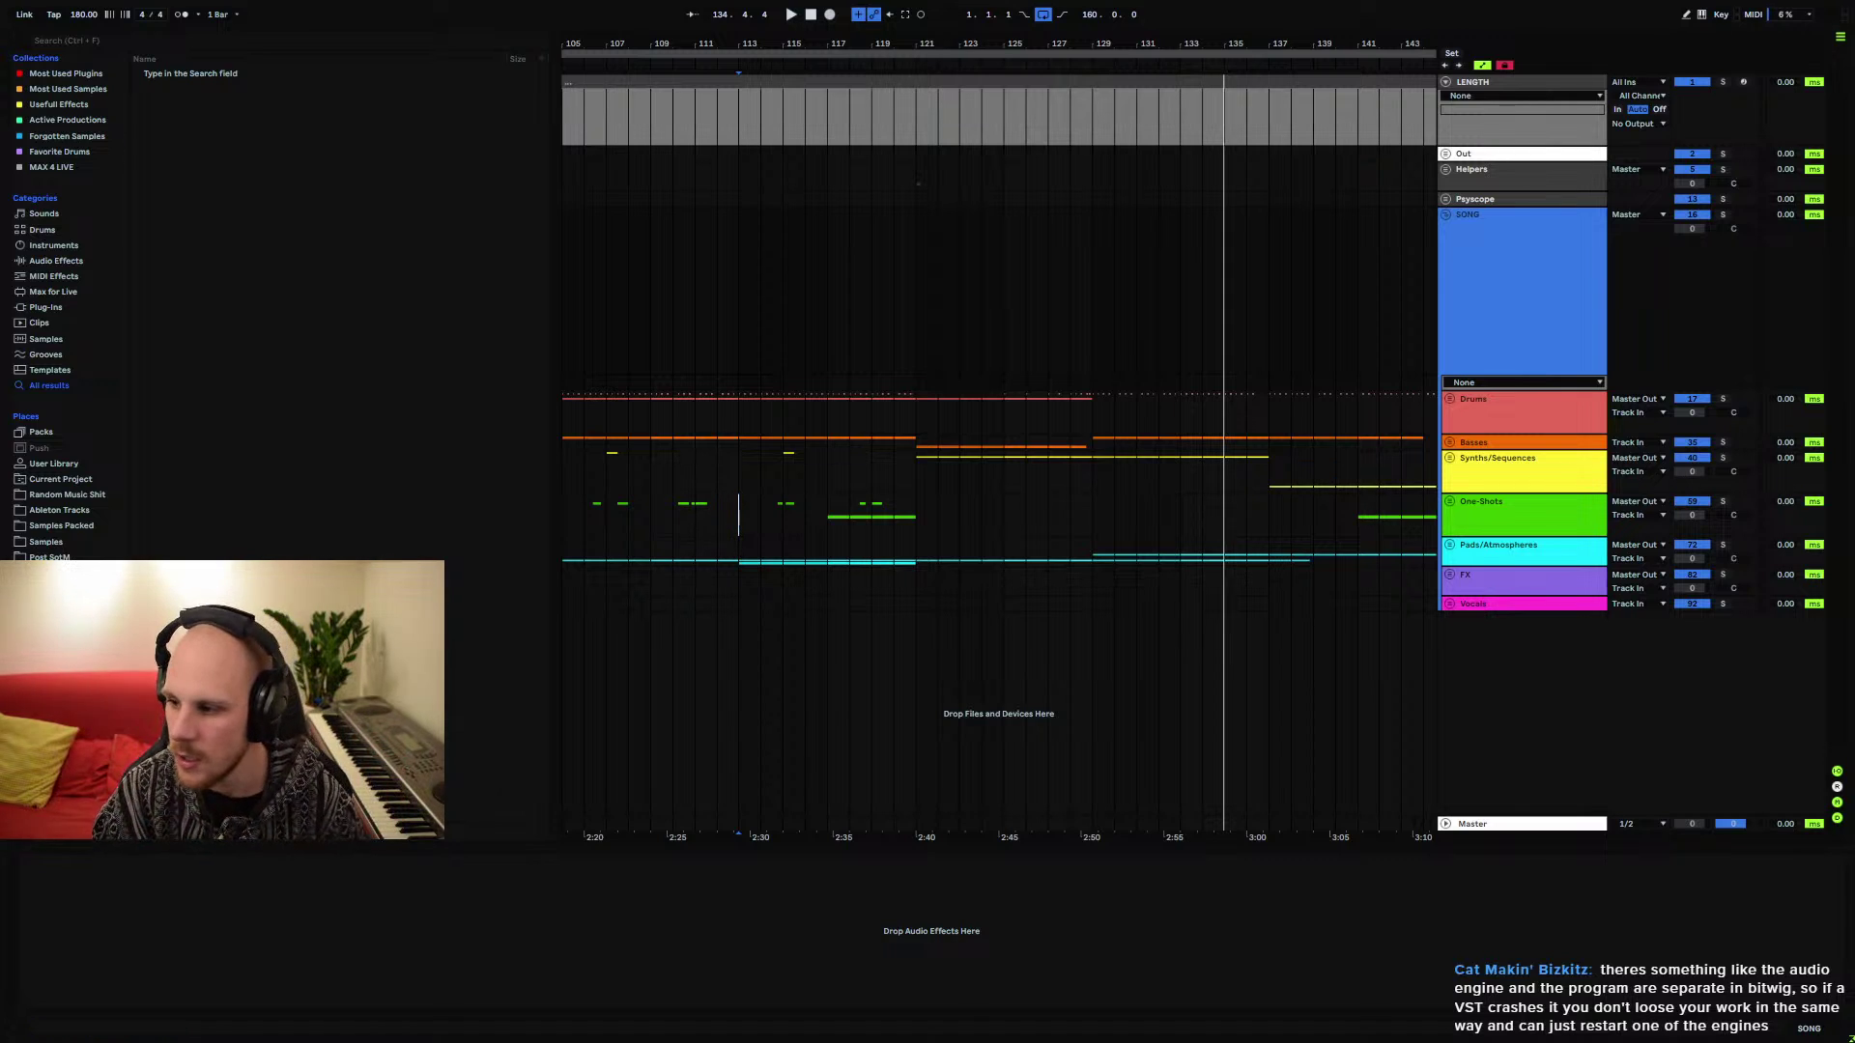
pyautogui.moveTo(1653, 228); pyautogui.dragTo(885, 157)
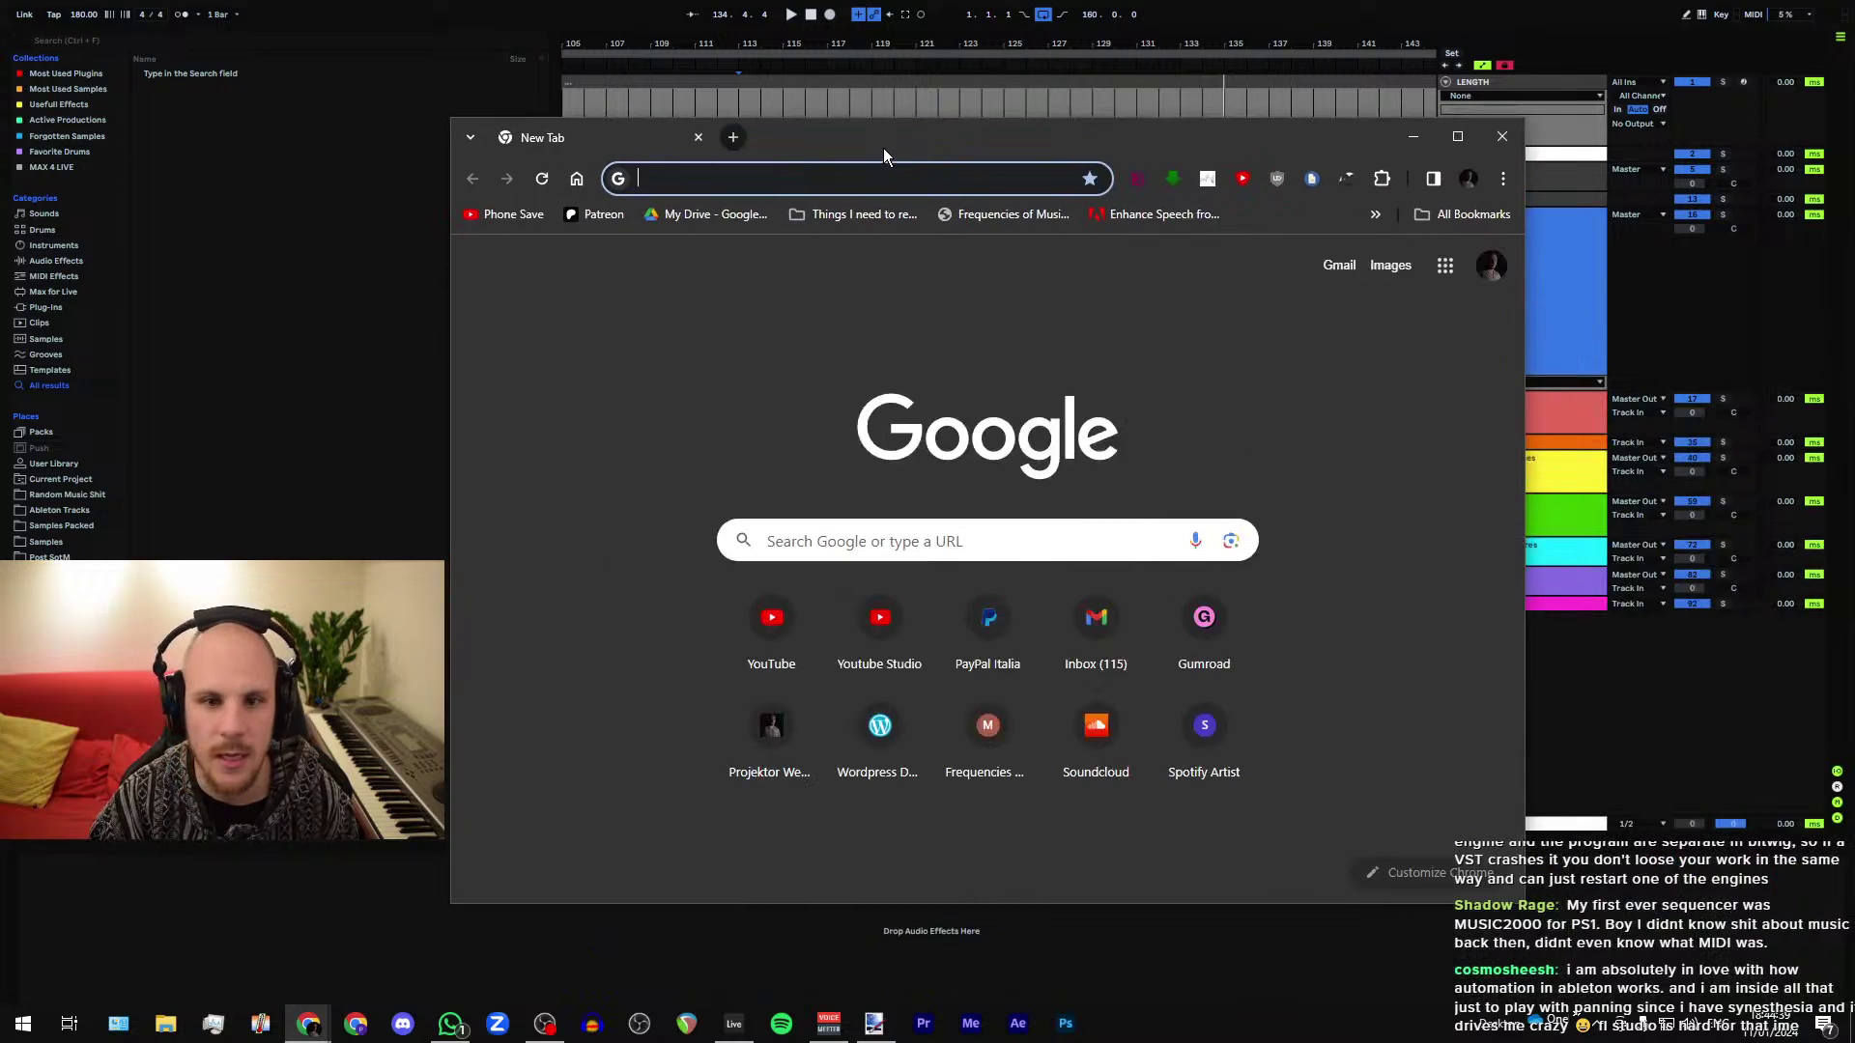
pyautogui.click(736, 139)
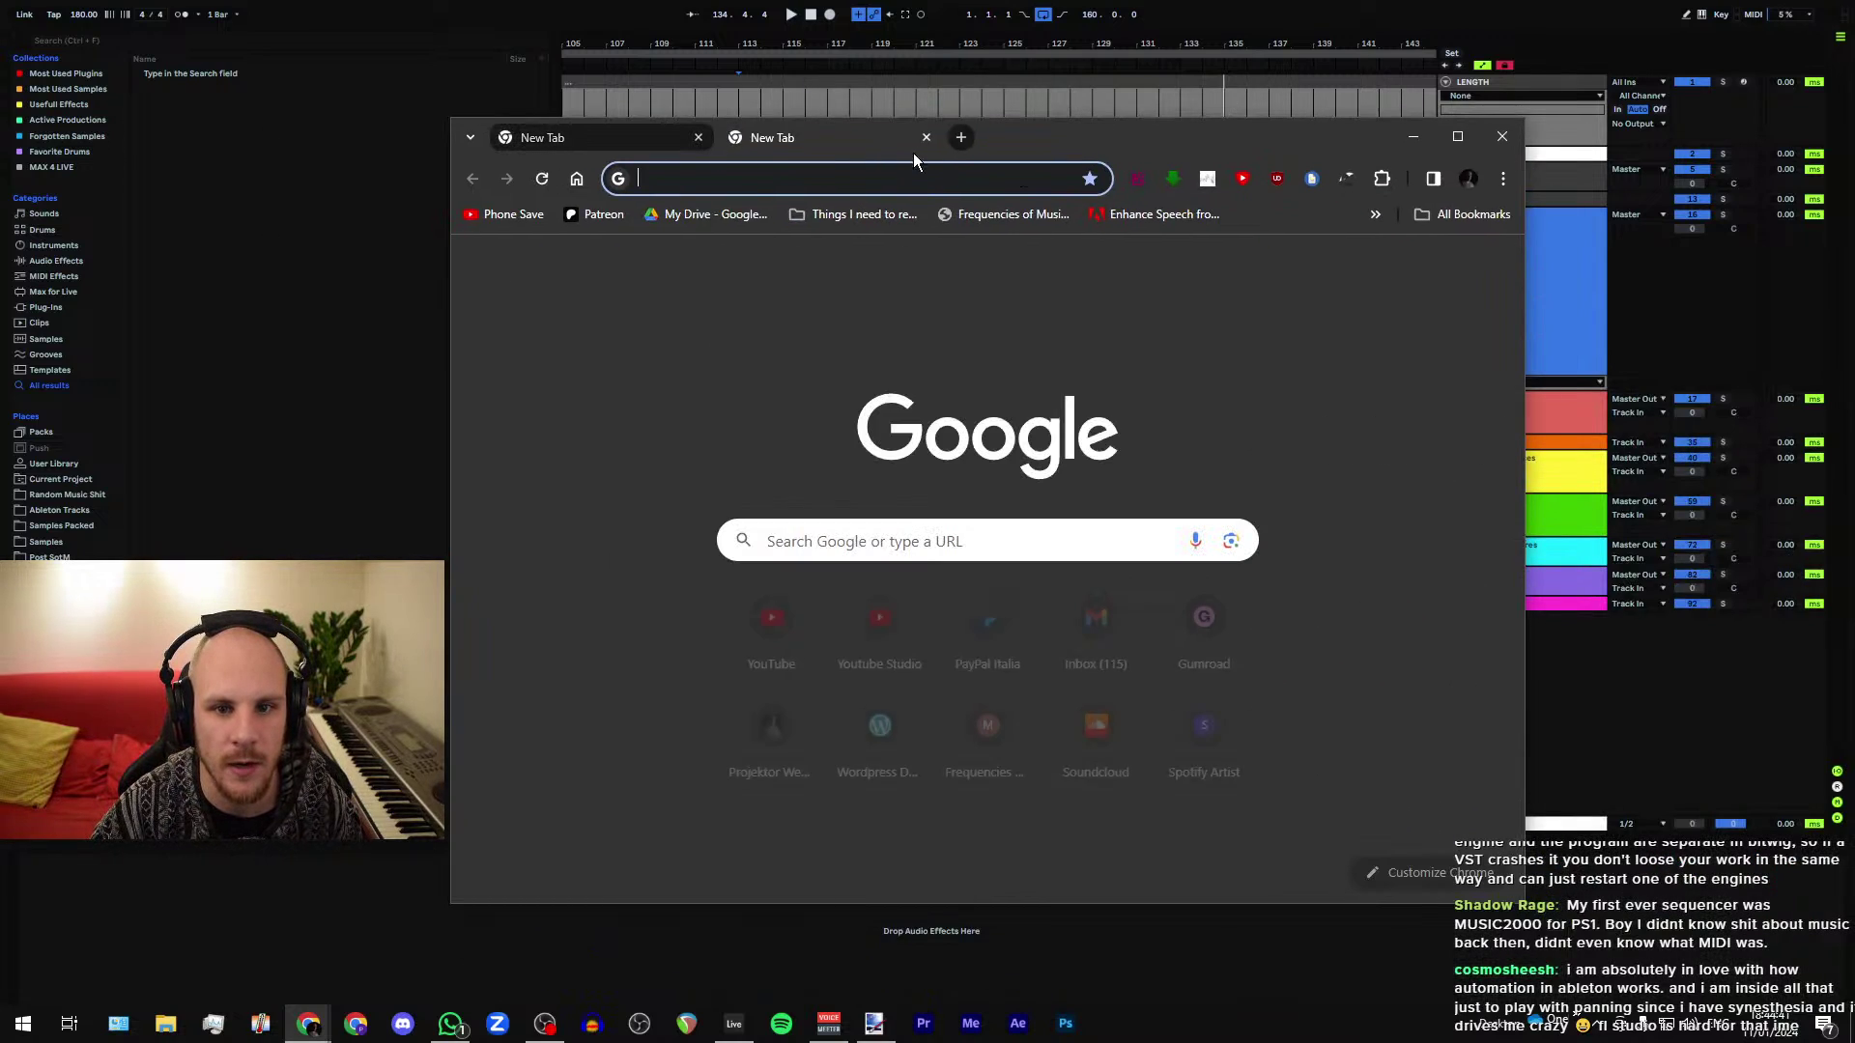
pyautogui.click(957, 137)
pyautogui.click(1178, 137)
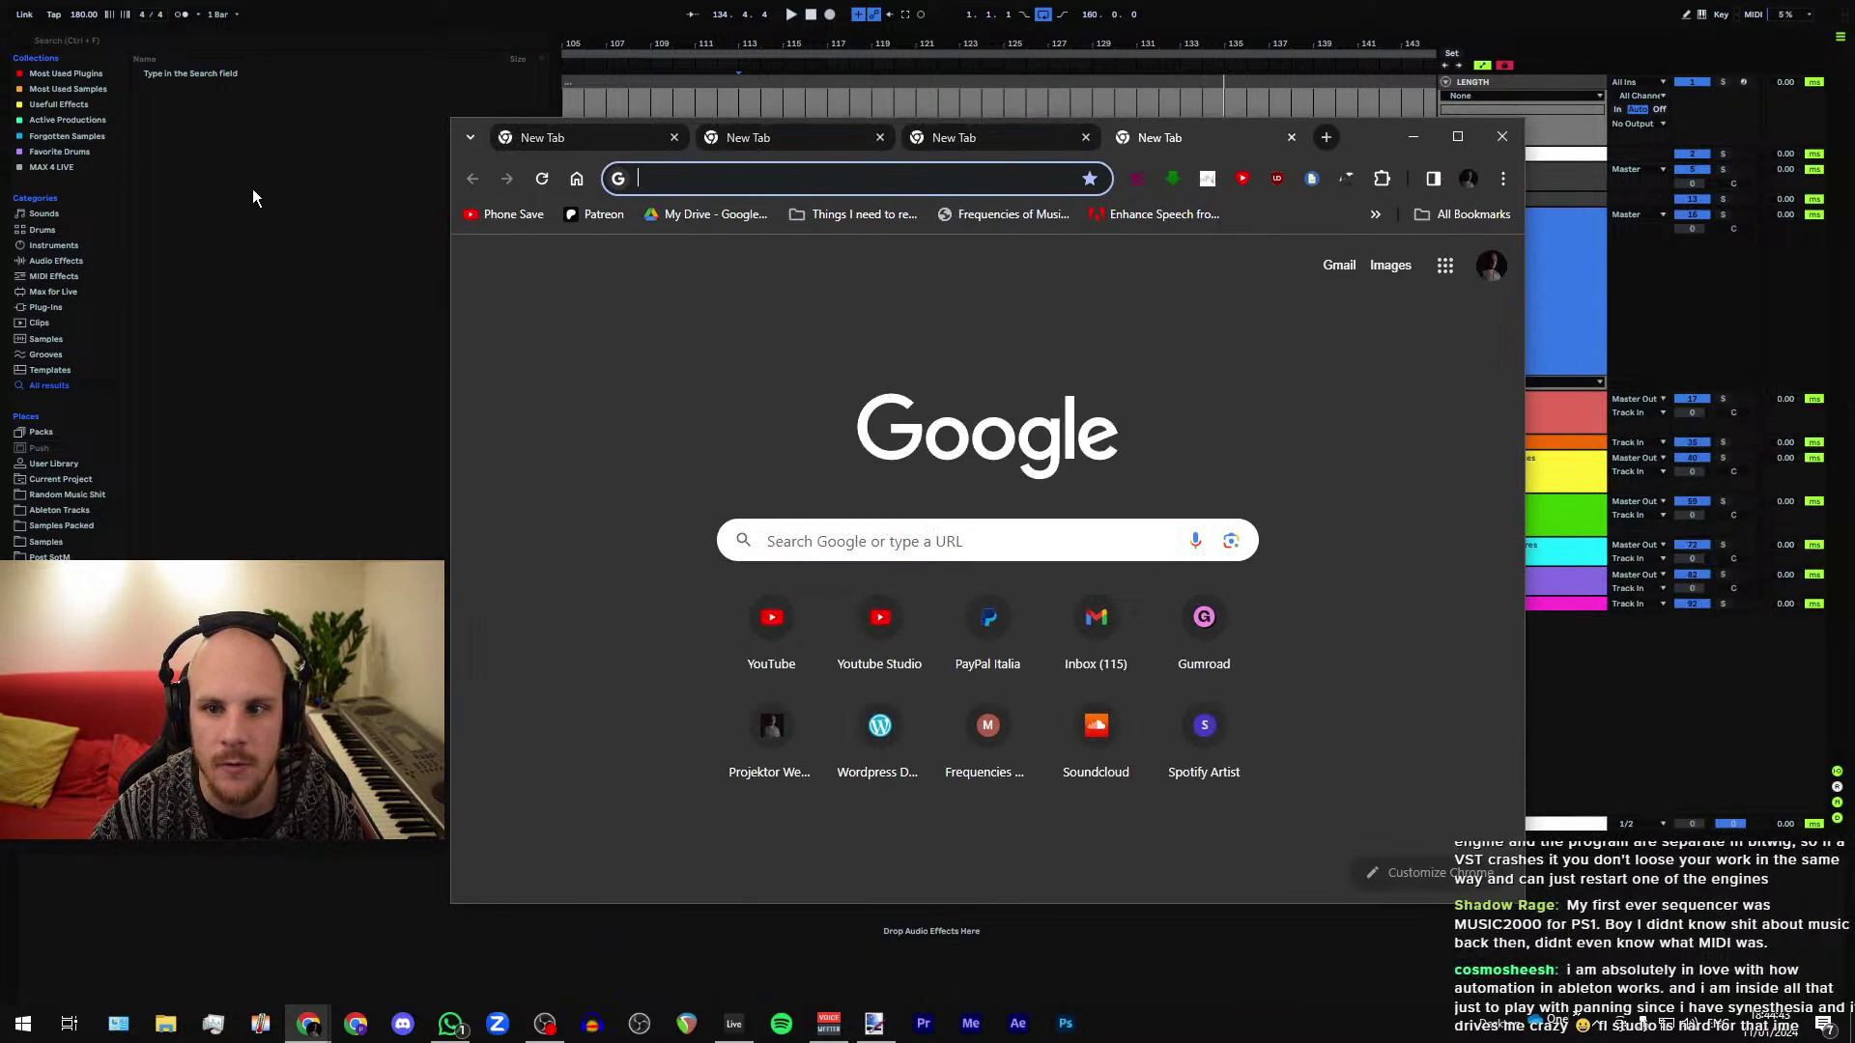
pyautogui.click(595, 143)
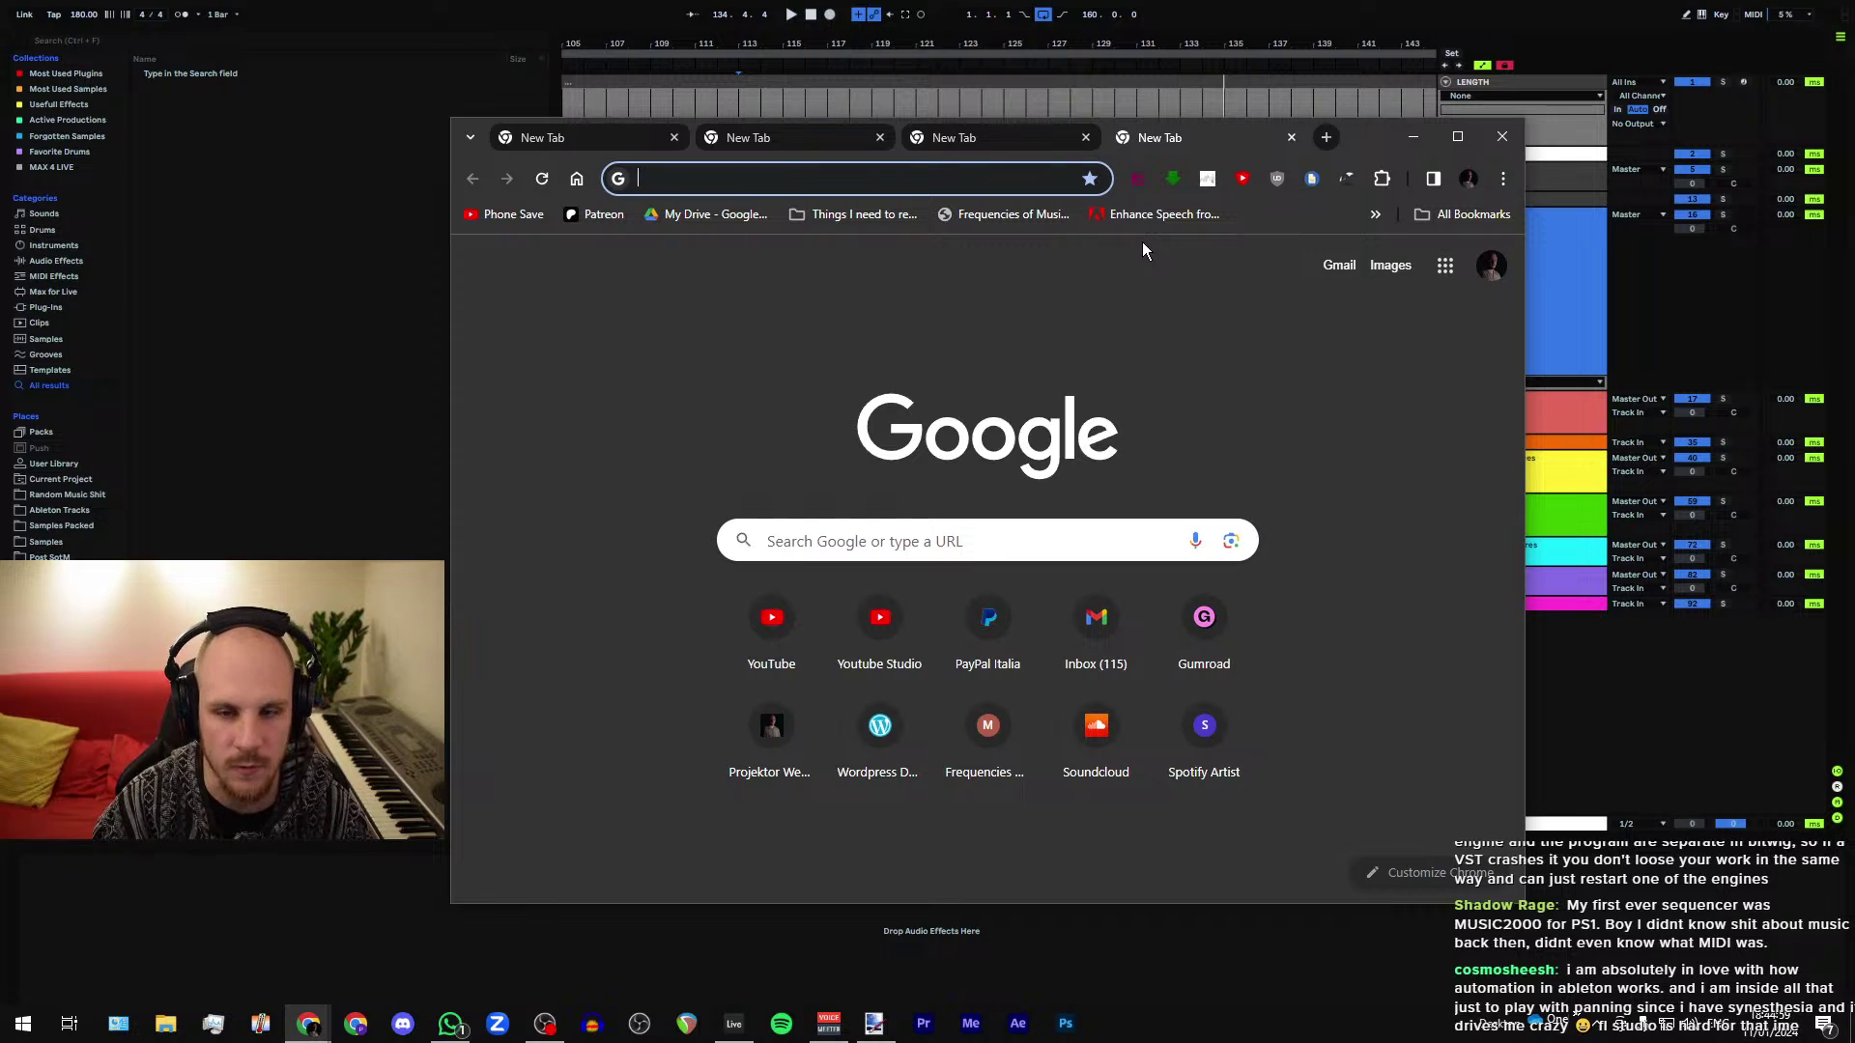
pyautogui.click(1500, 137)
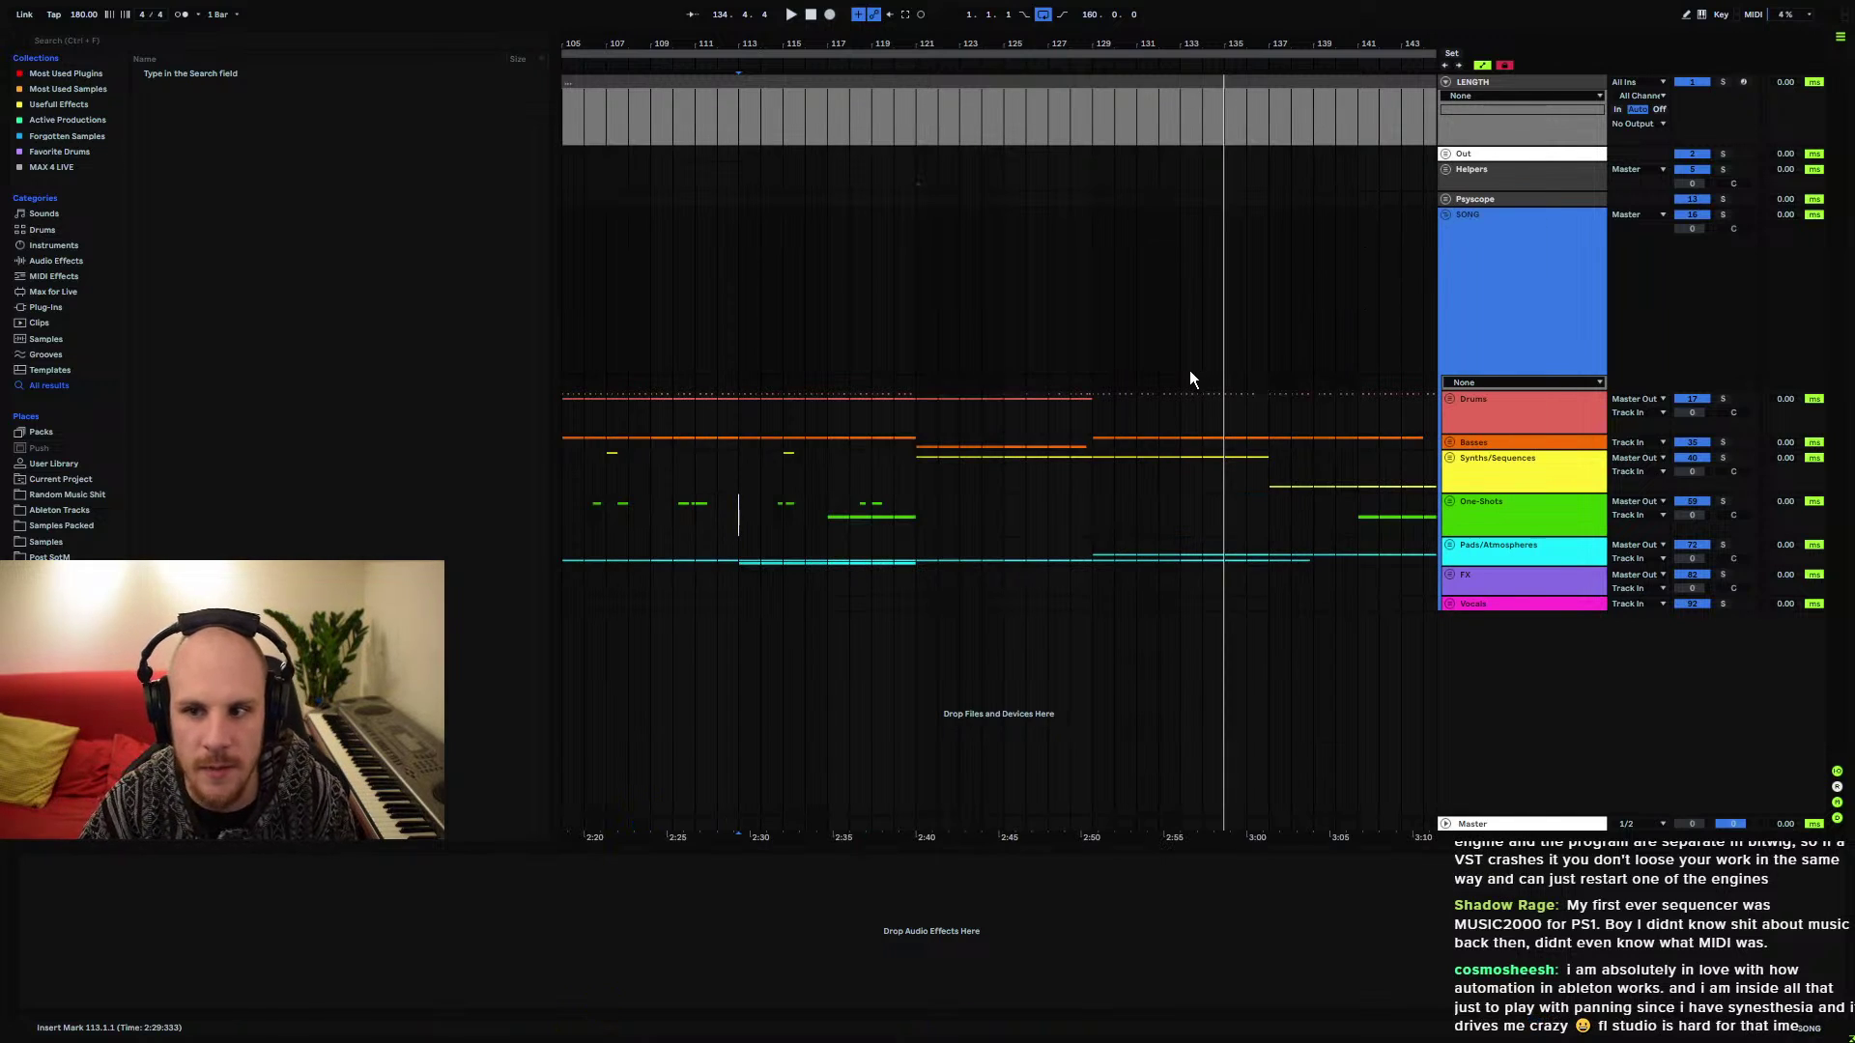
pyautogui.click(923, 460)
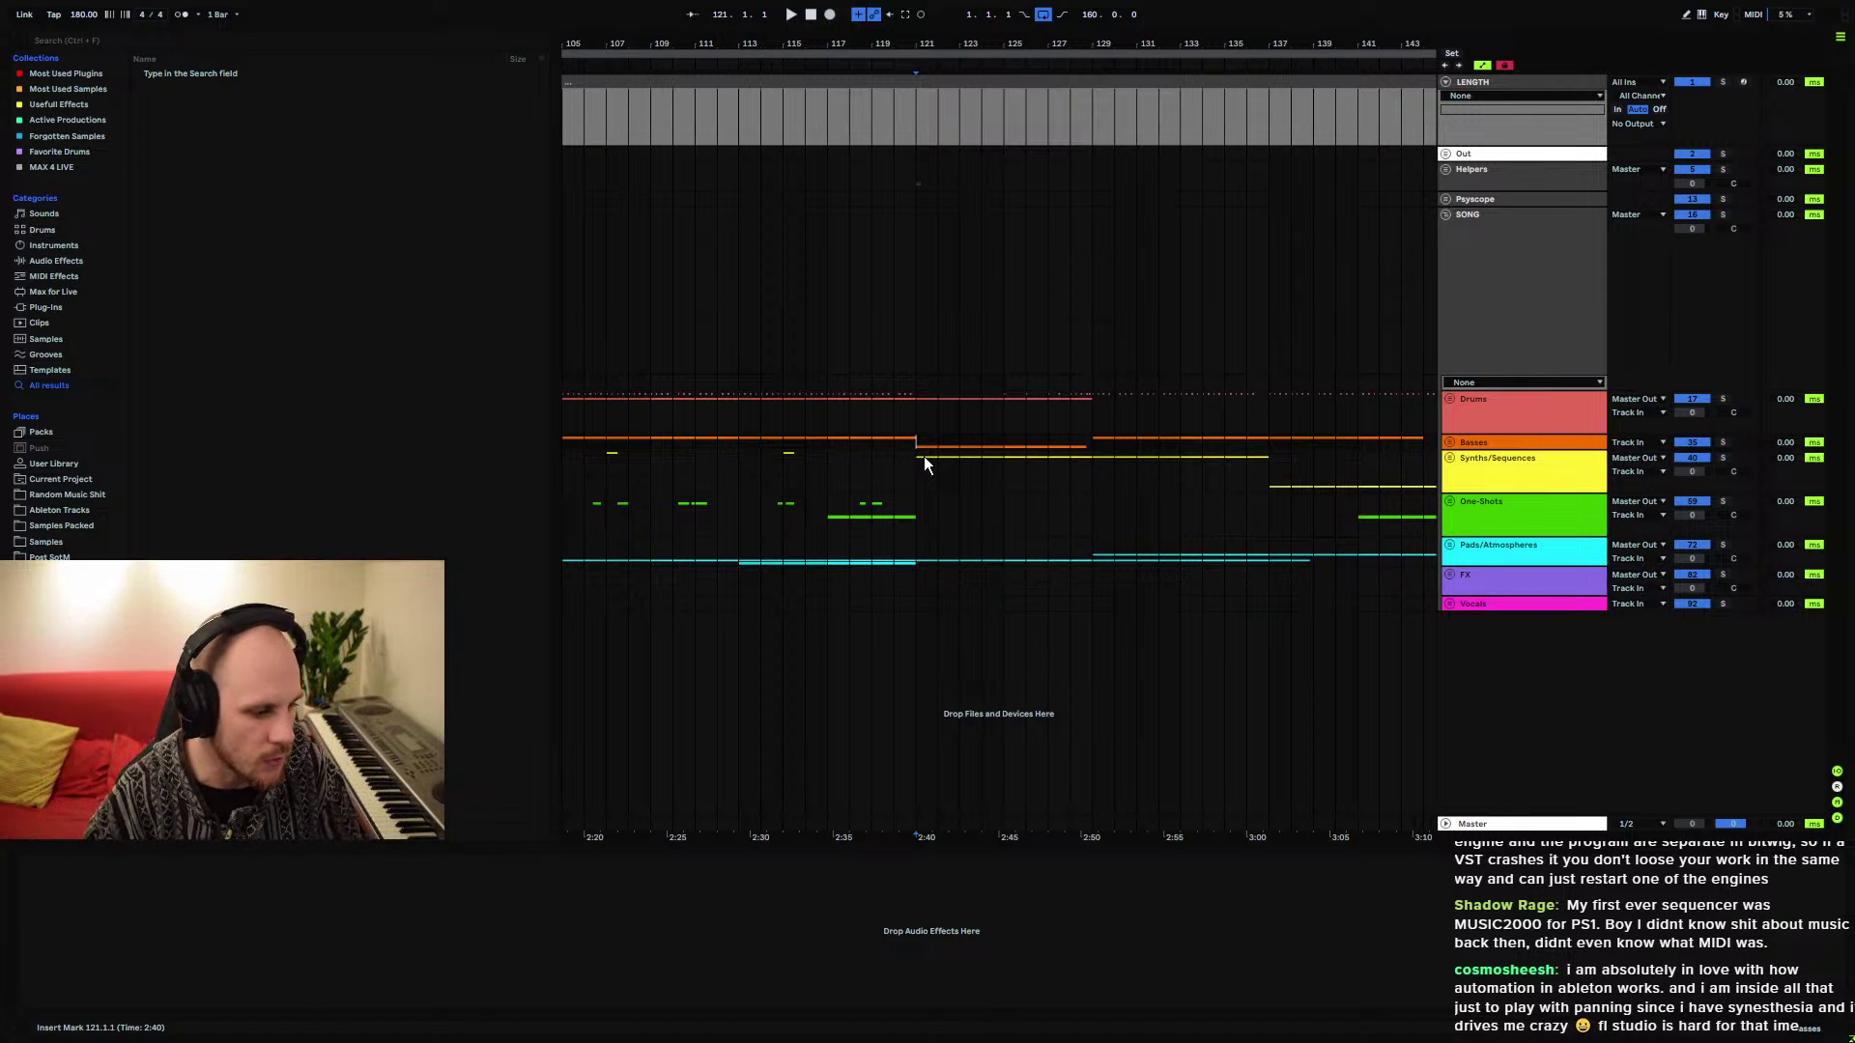
pyautogui.click(827, 441)
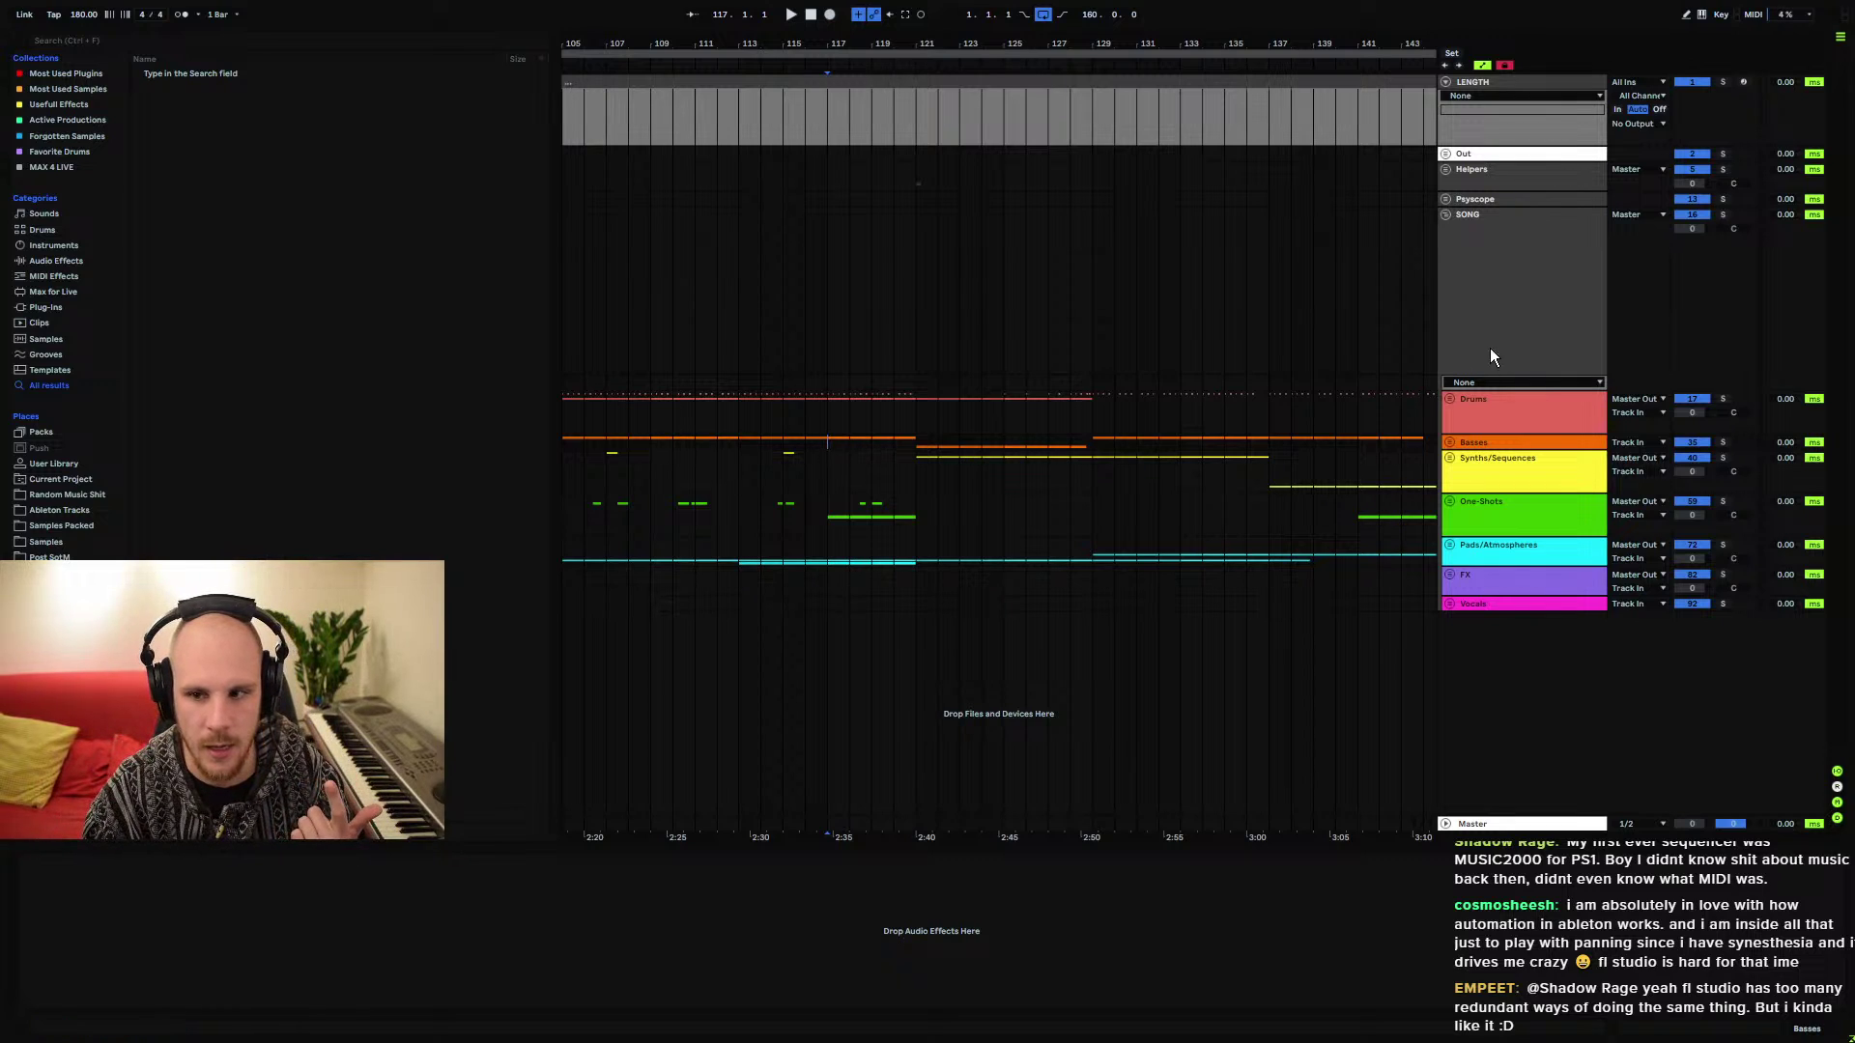
pyautogui.click(1495, 322)
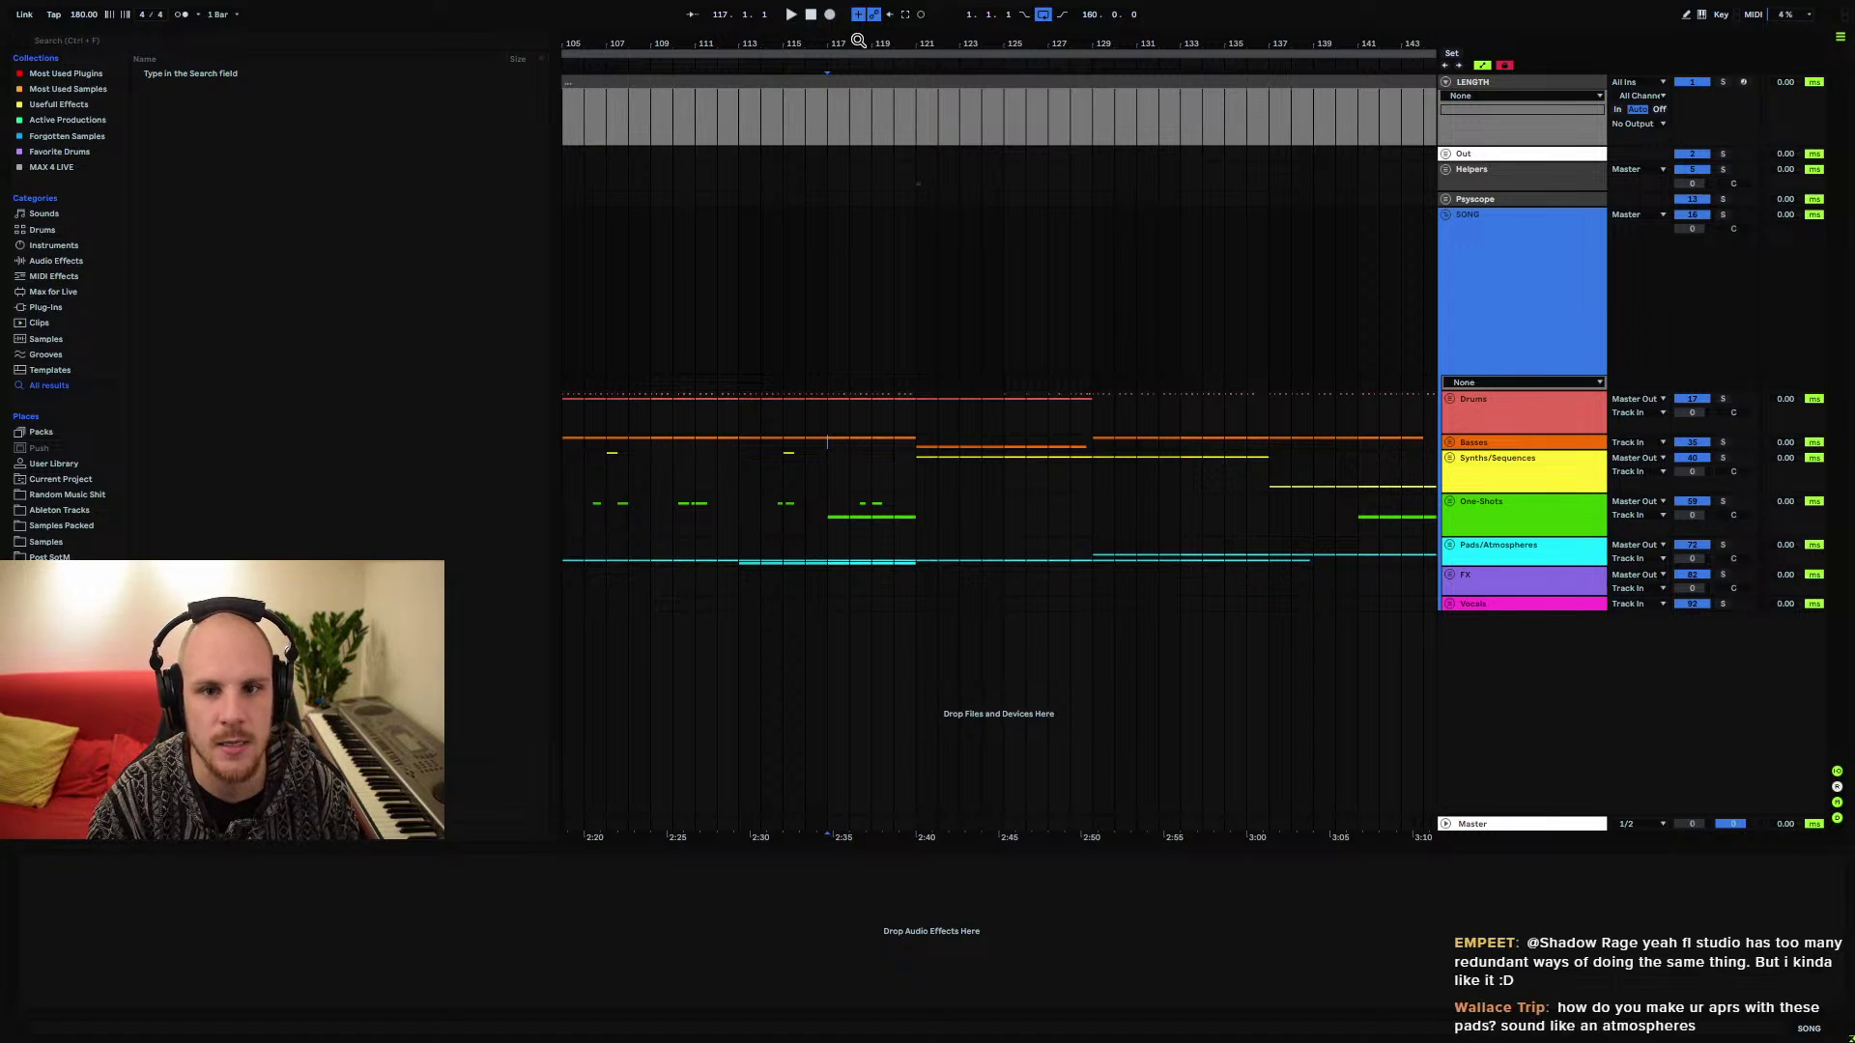
pyautogui.moveTo(858, 41); pyautogui.dragTo(916, 41)
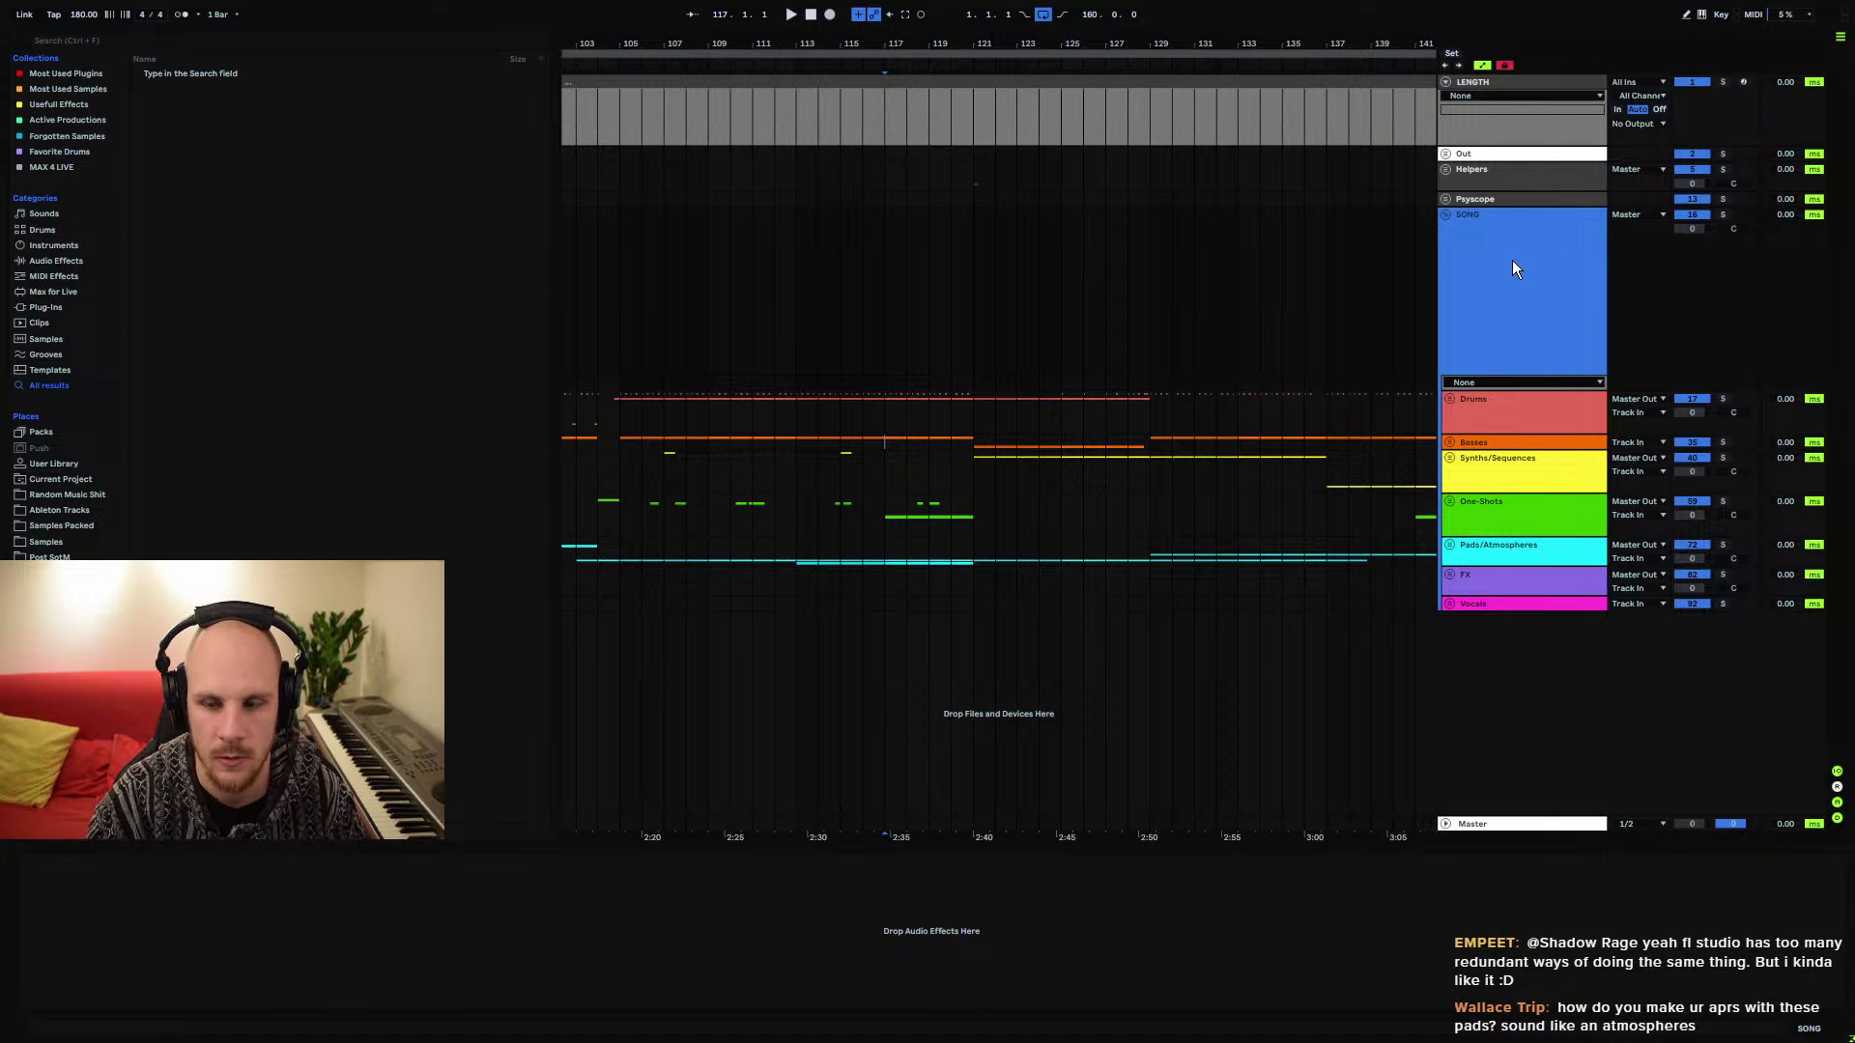
pyautogui.click(797, 442)
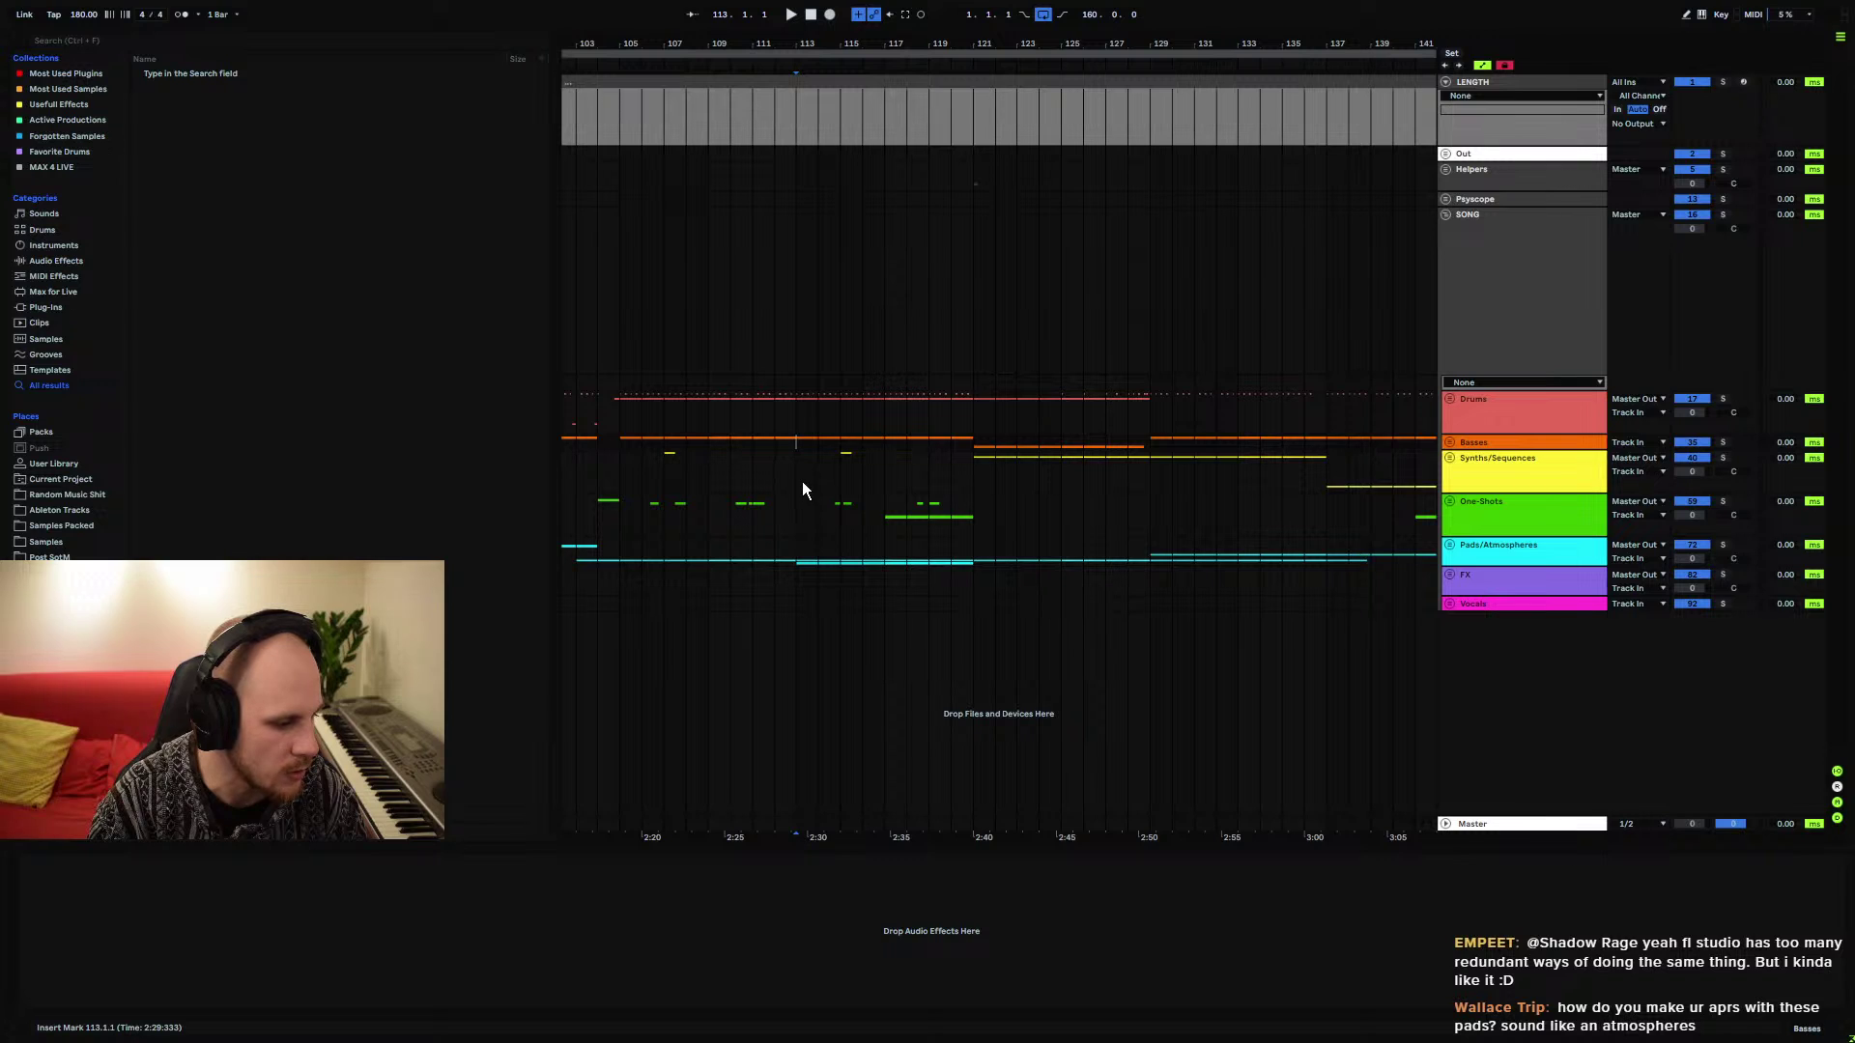
# Play the arrangement from bar 129, unfold the Synths/Sequences group and select its Gliding Synth track
pyautogui.hscroll(5, 864, 479)
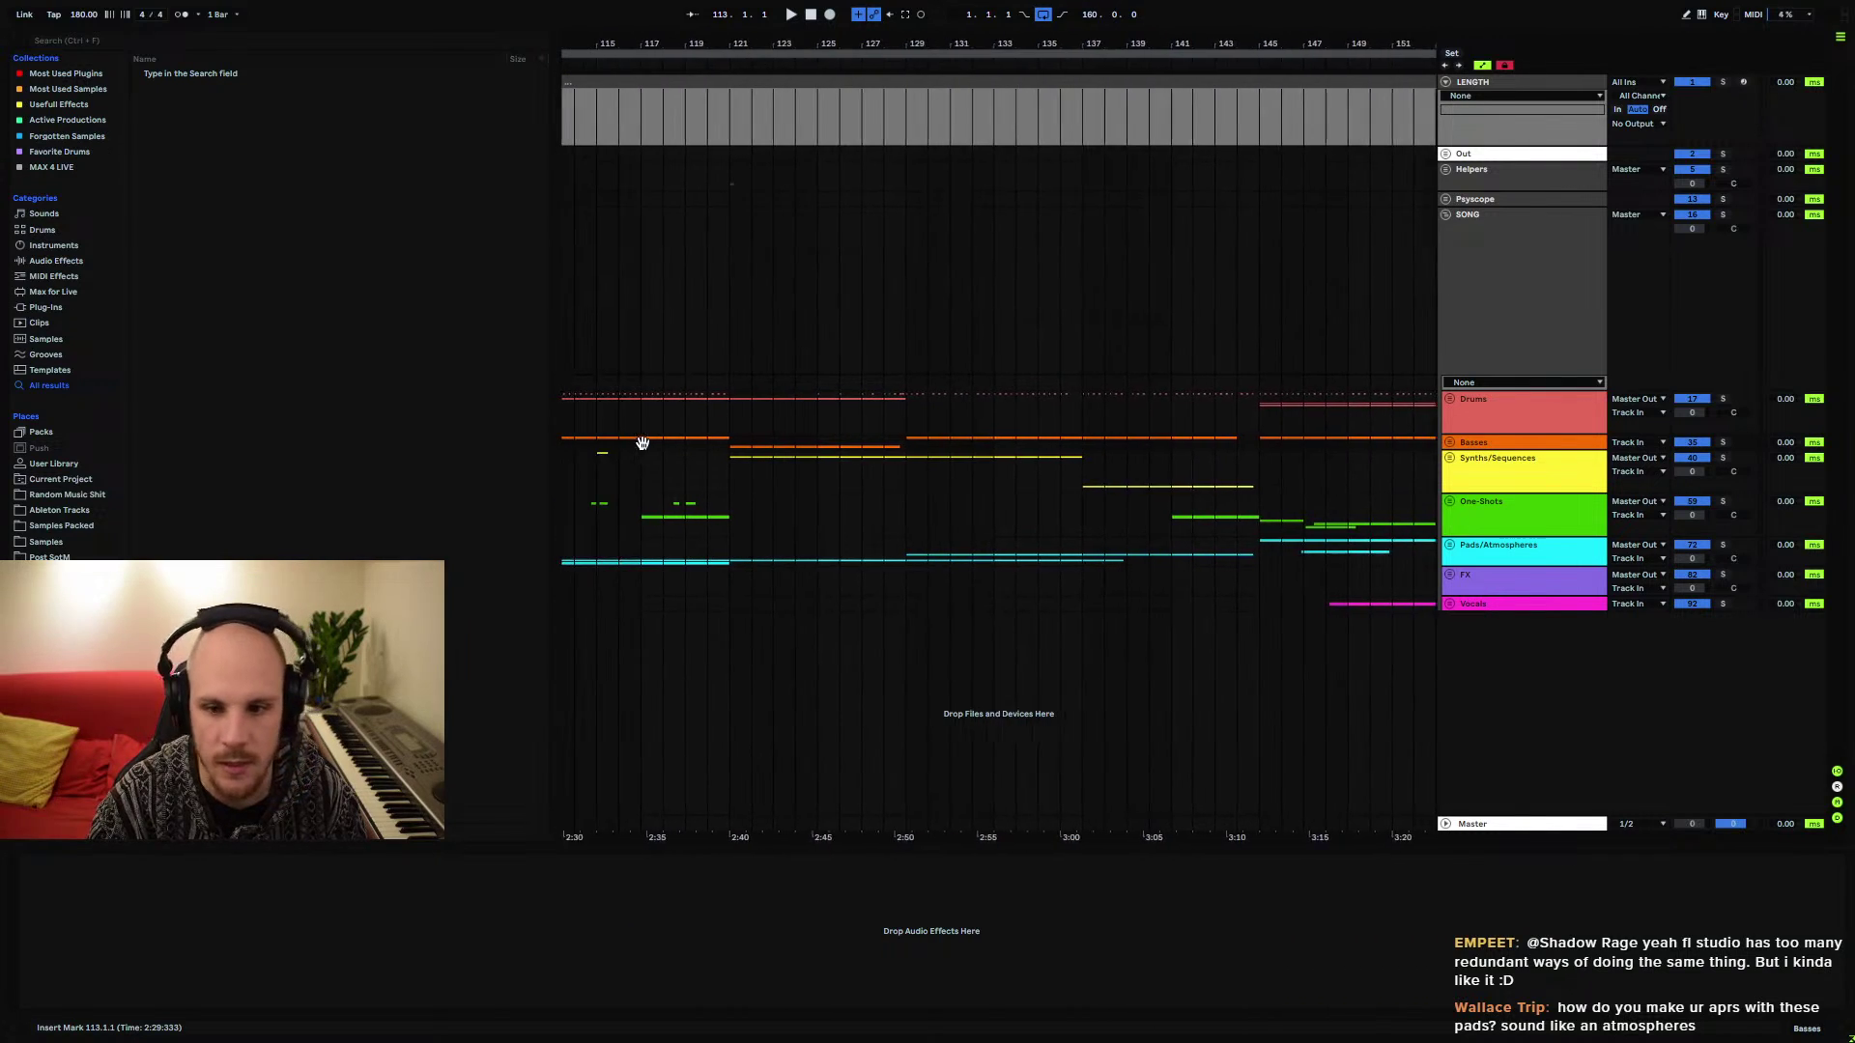
pyautogui.click(926, 464)
pyautogui.press('space')
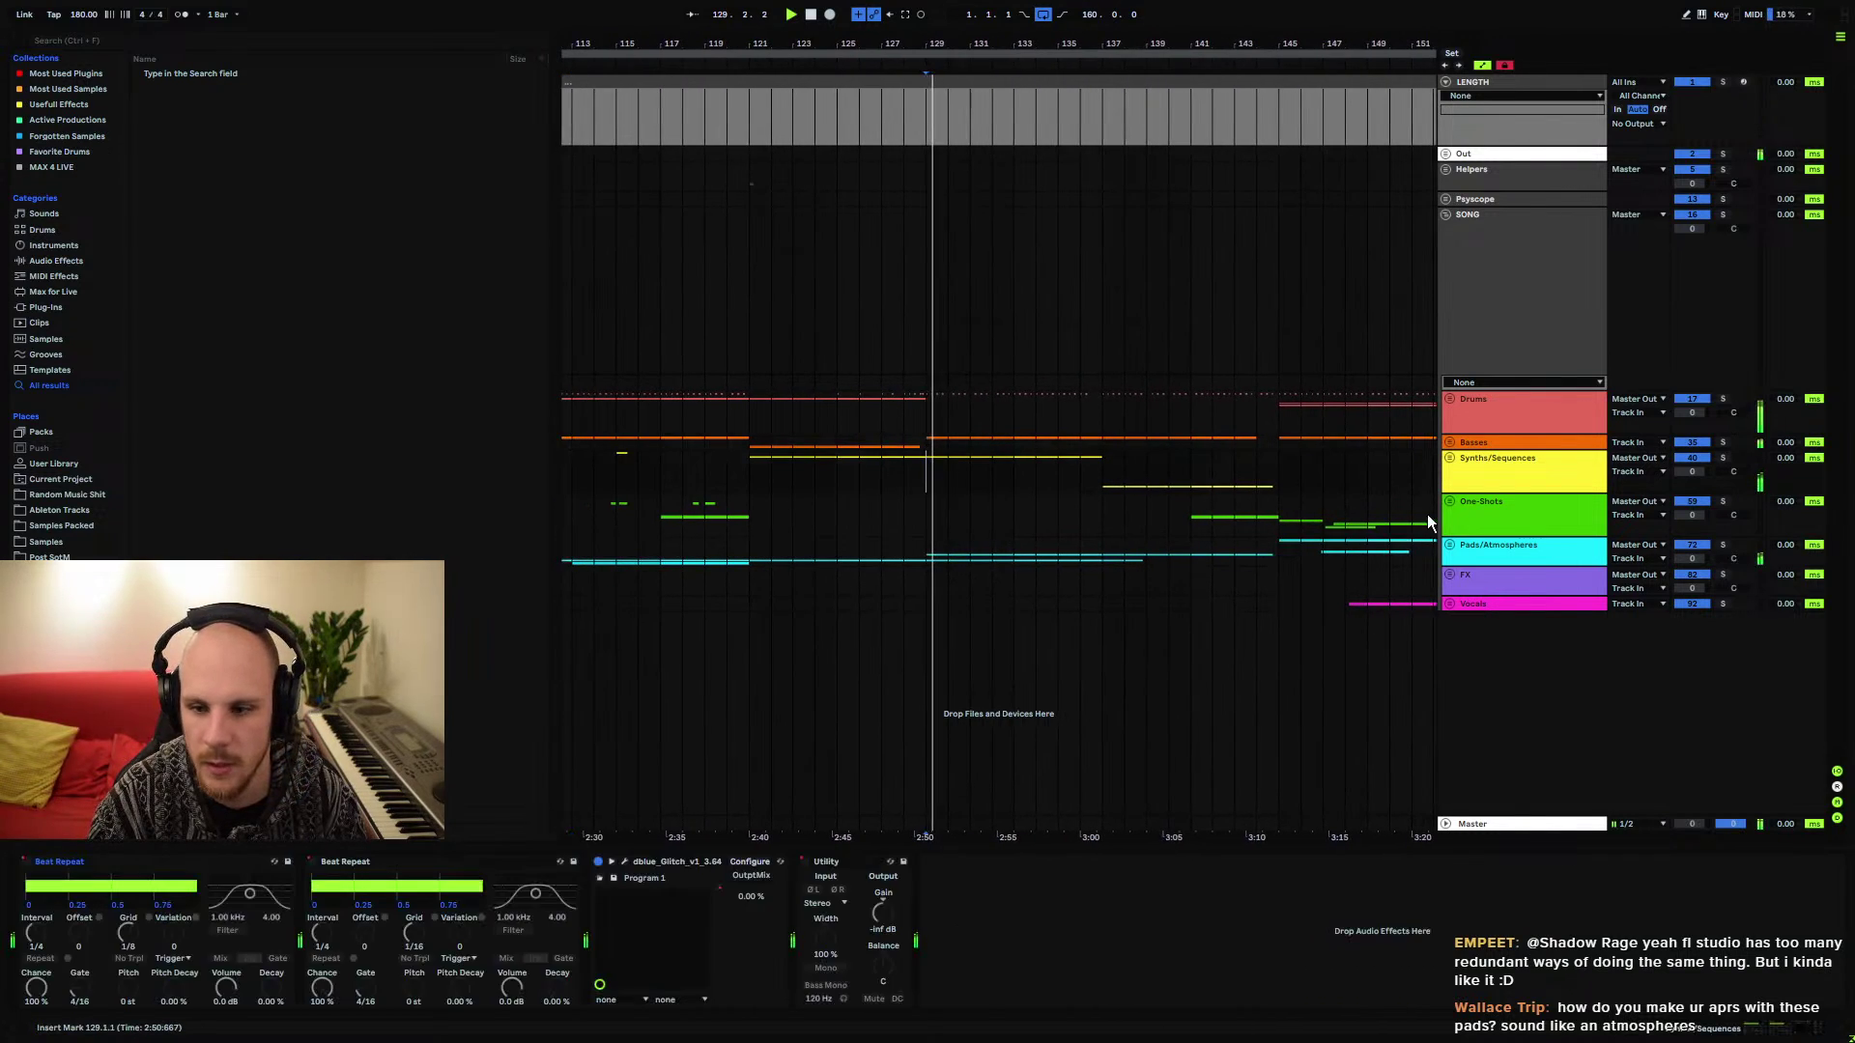
pyautogui.click(1449, 457)
pyautogui.click(1493, 576)
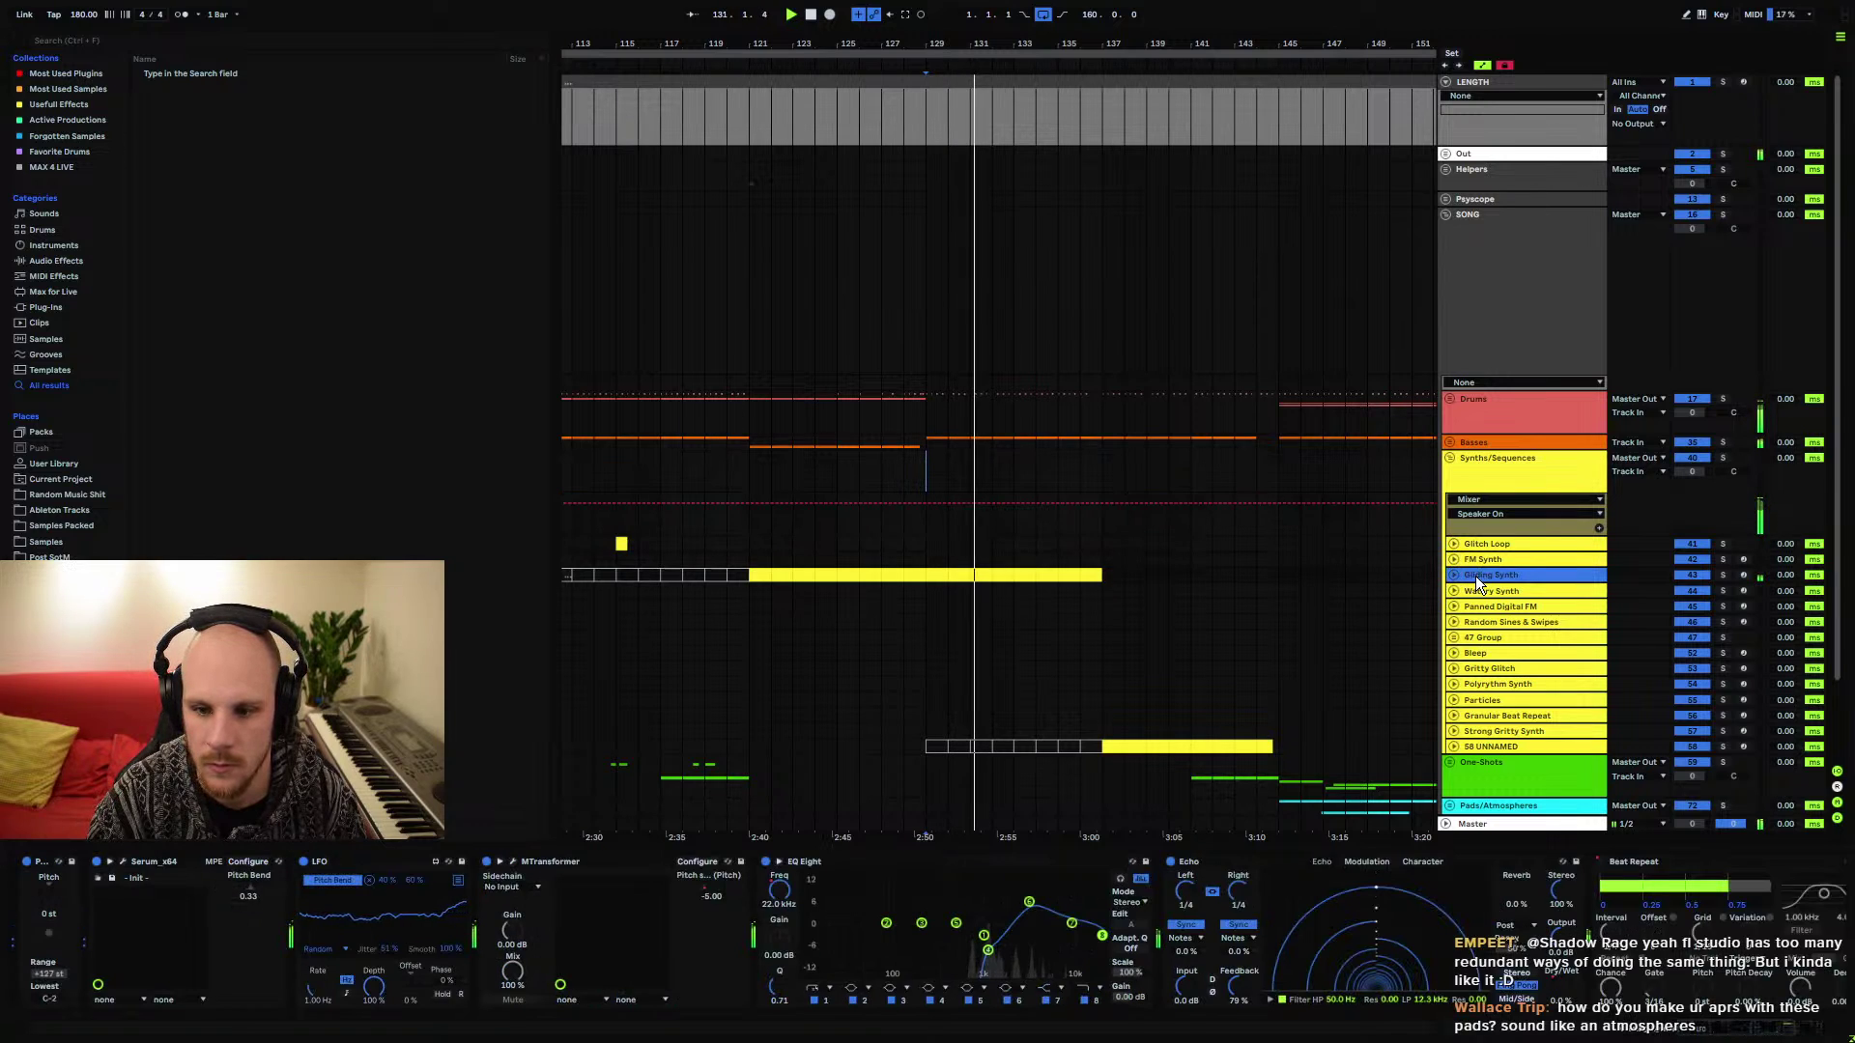
# Unfold the Gliding Synth track, solo it, and restart playback from bar 129
pyautogui.click(1493, 576)
pyautogui.click(927, 599)
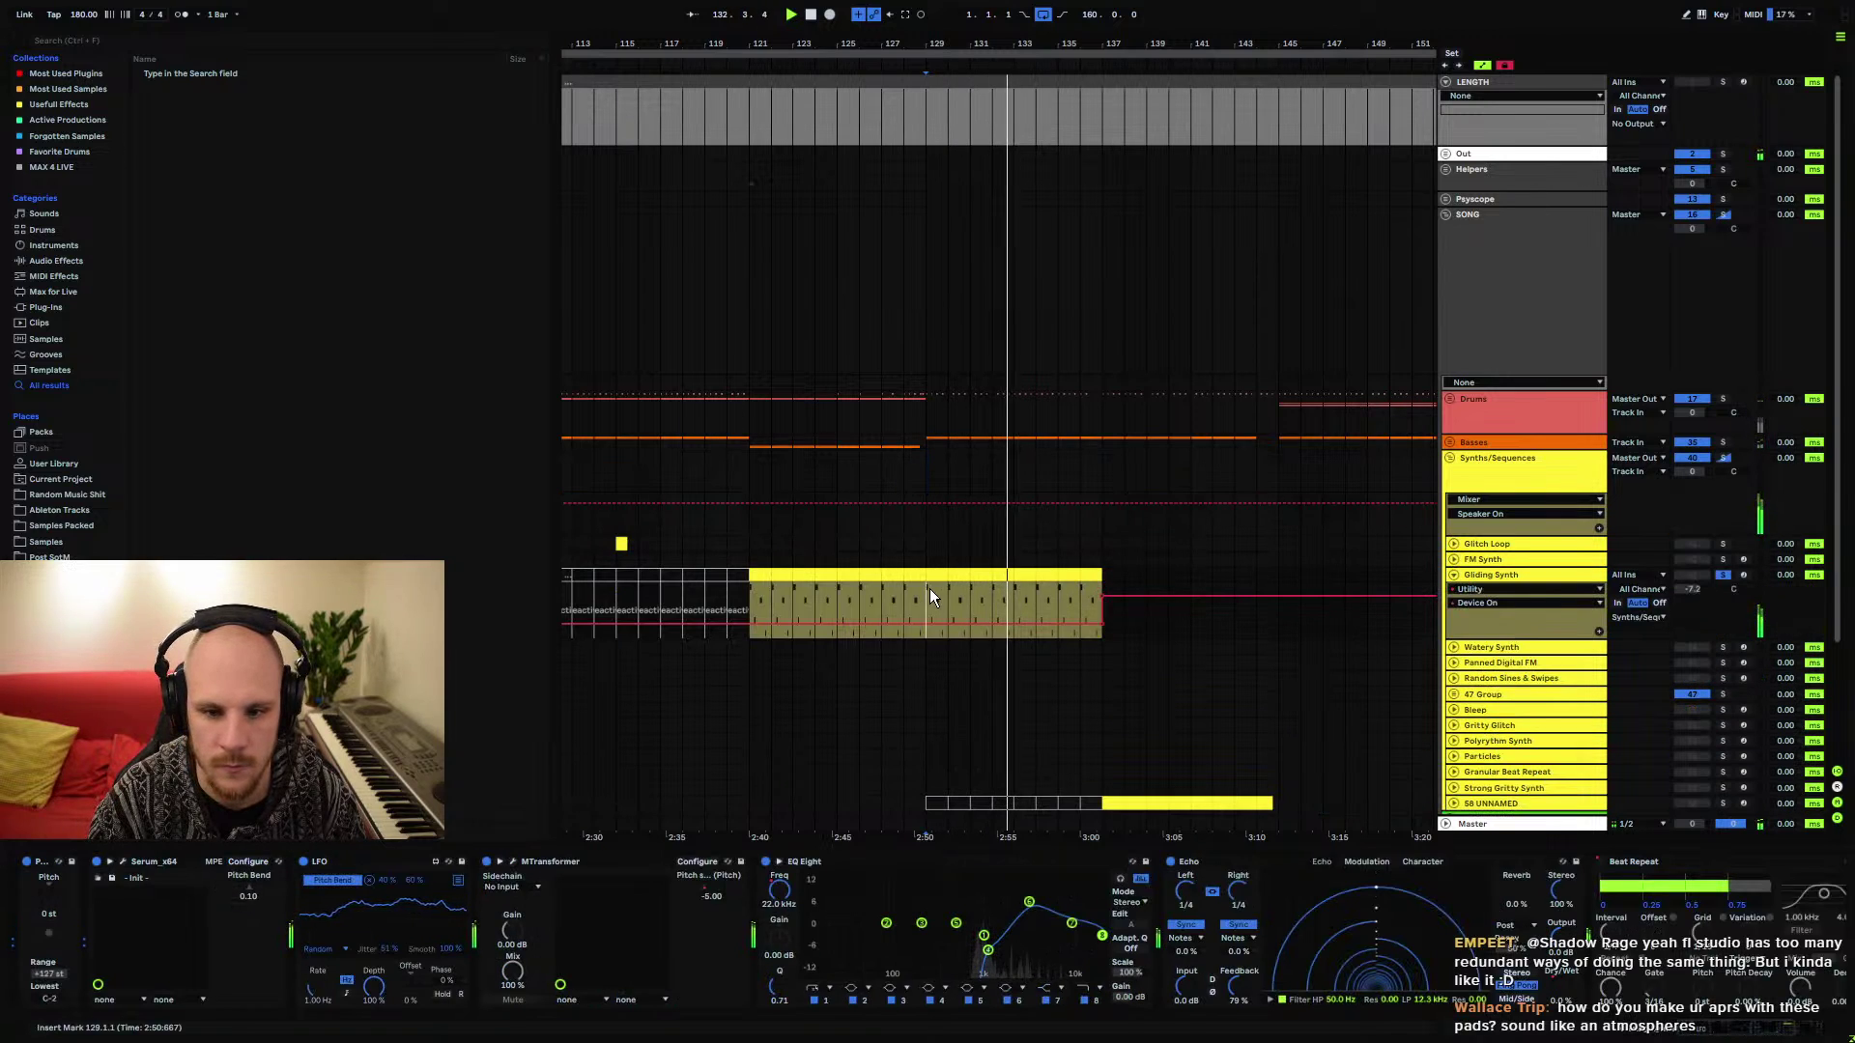
pyautogui.press('space')
pyautogui.press('space')
# Open the Serum instrument on the Gliding Synth track and inspect its second envelope and its effects page
pyautogui.click(1493, 576)
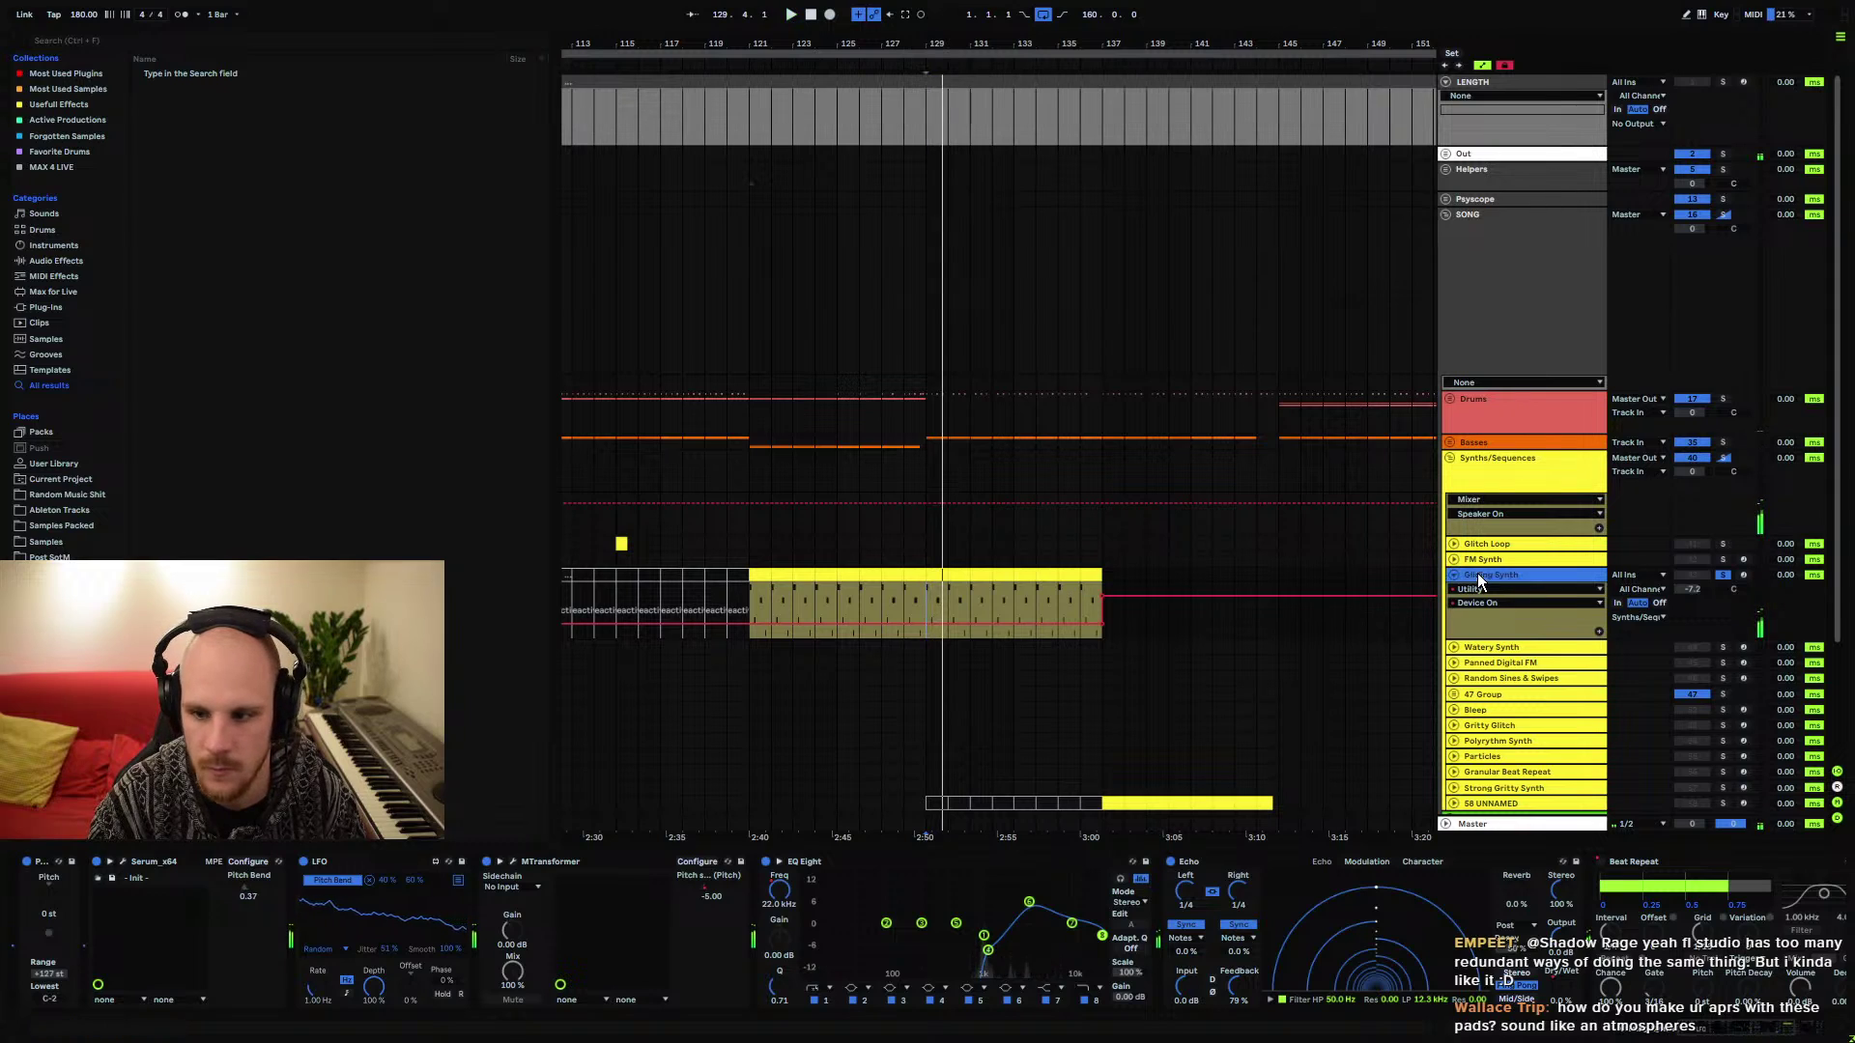
pyautogui.click(122, 864)
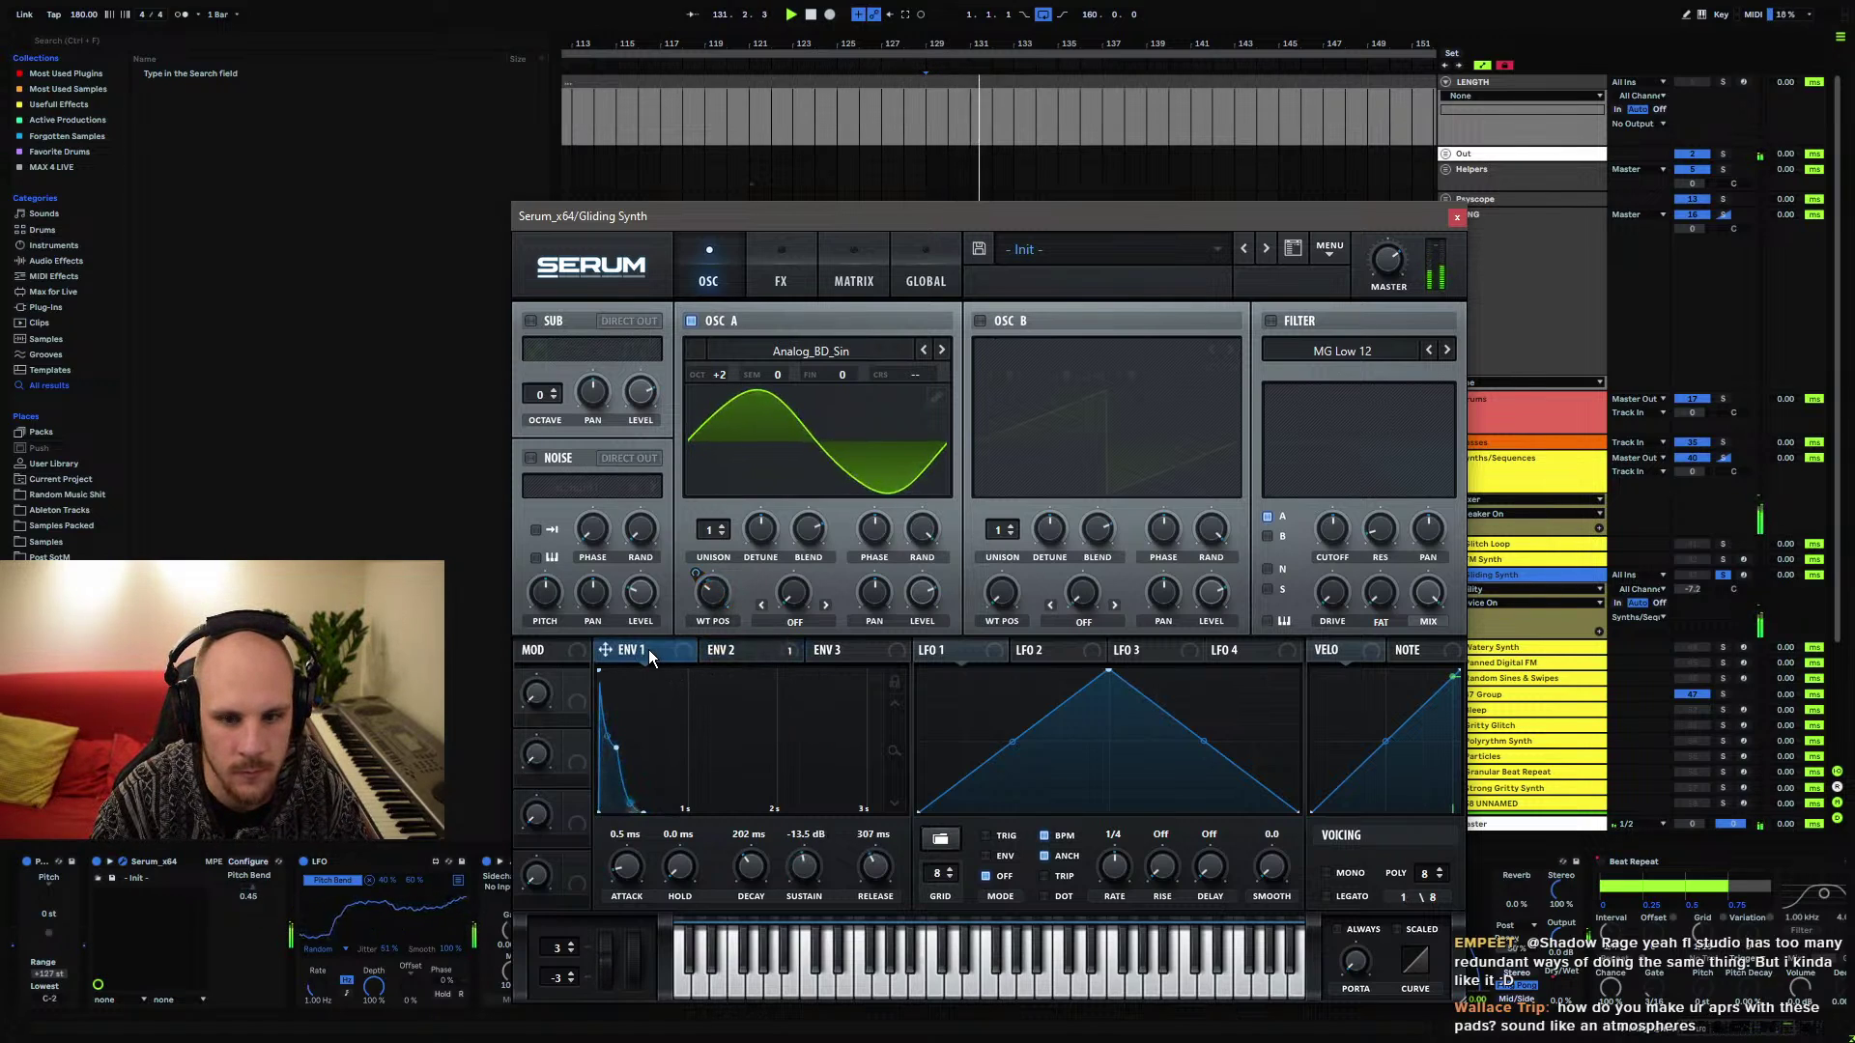
pyautogui.click(764, 654)
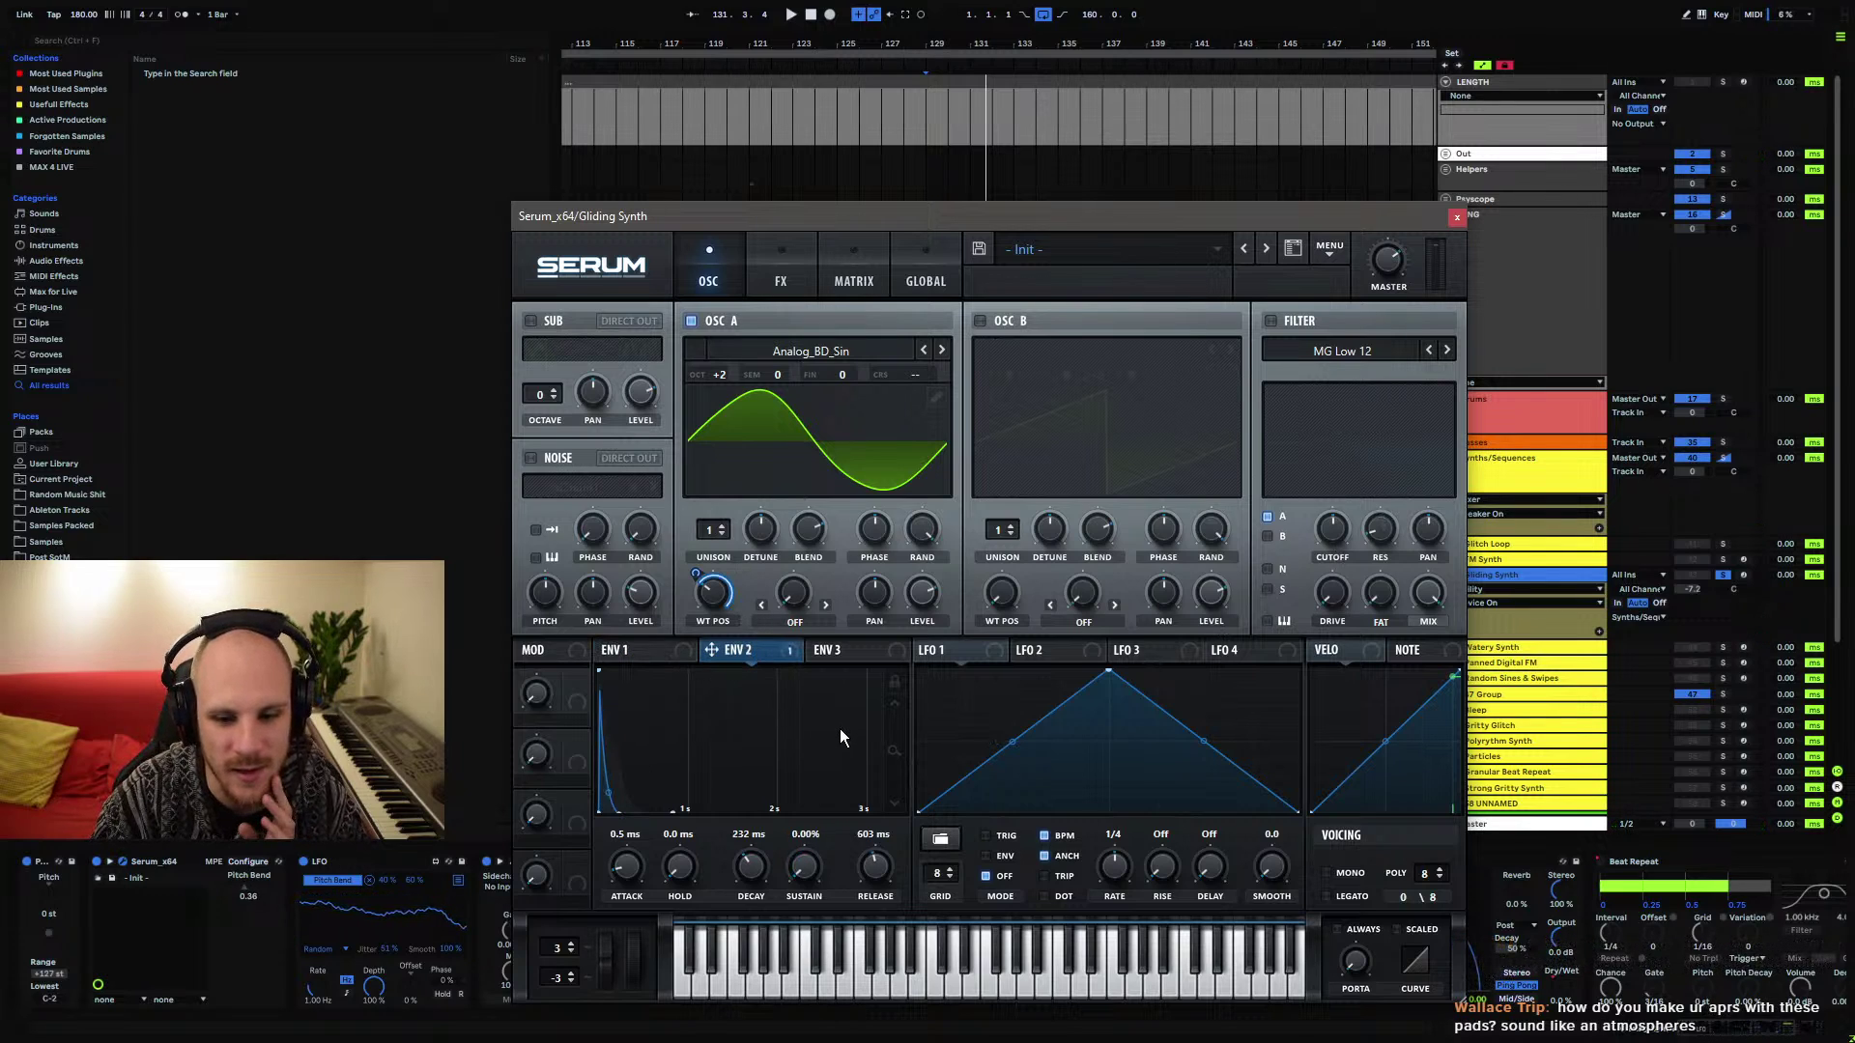
pyautogui.click(779, 280)
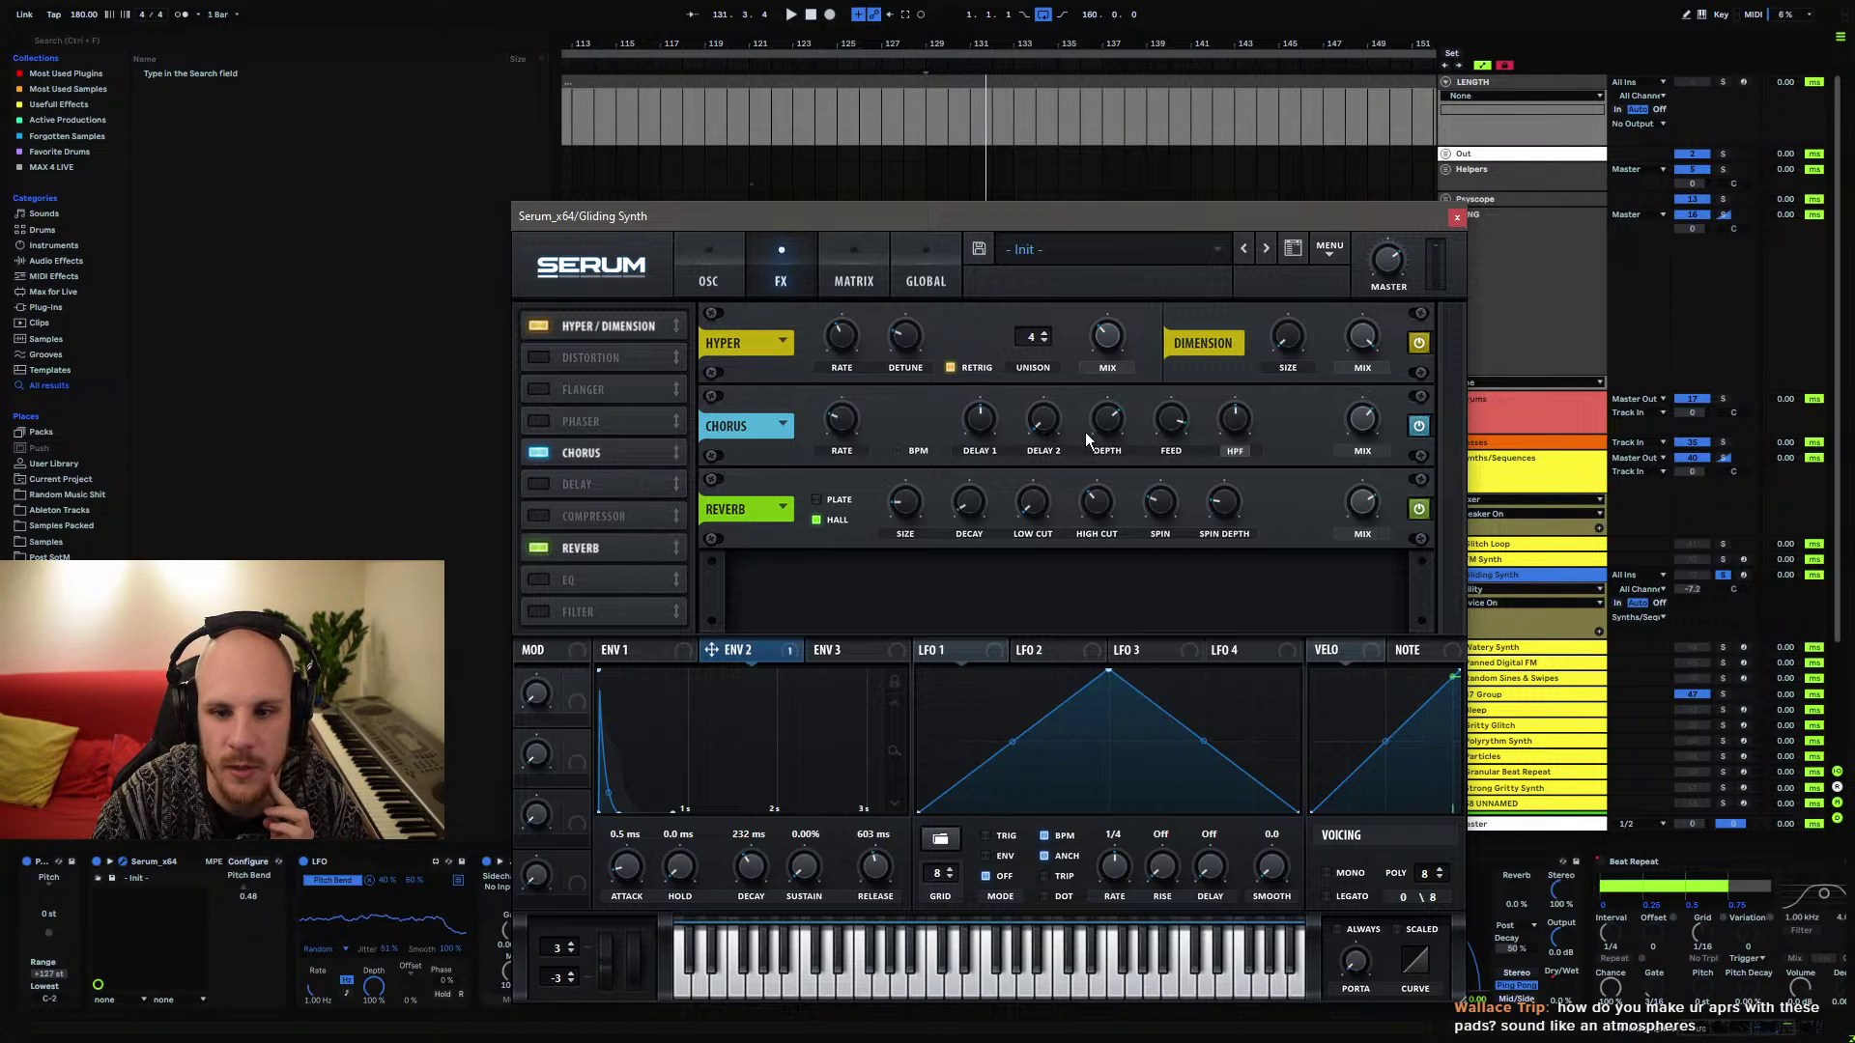
# Audition Serum from bar 129 with Hyper/Dimension, Chorus and Reverb disabled, re-enabling Chorus first, Reverb second and Hyper/Dimension last
pyautogui.press('space')
pyautogui.click(538, 326)
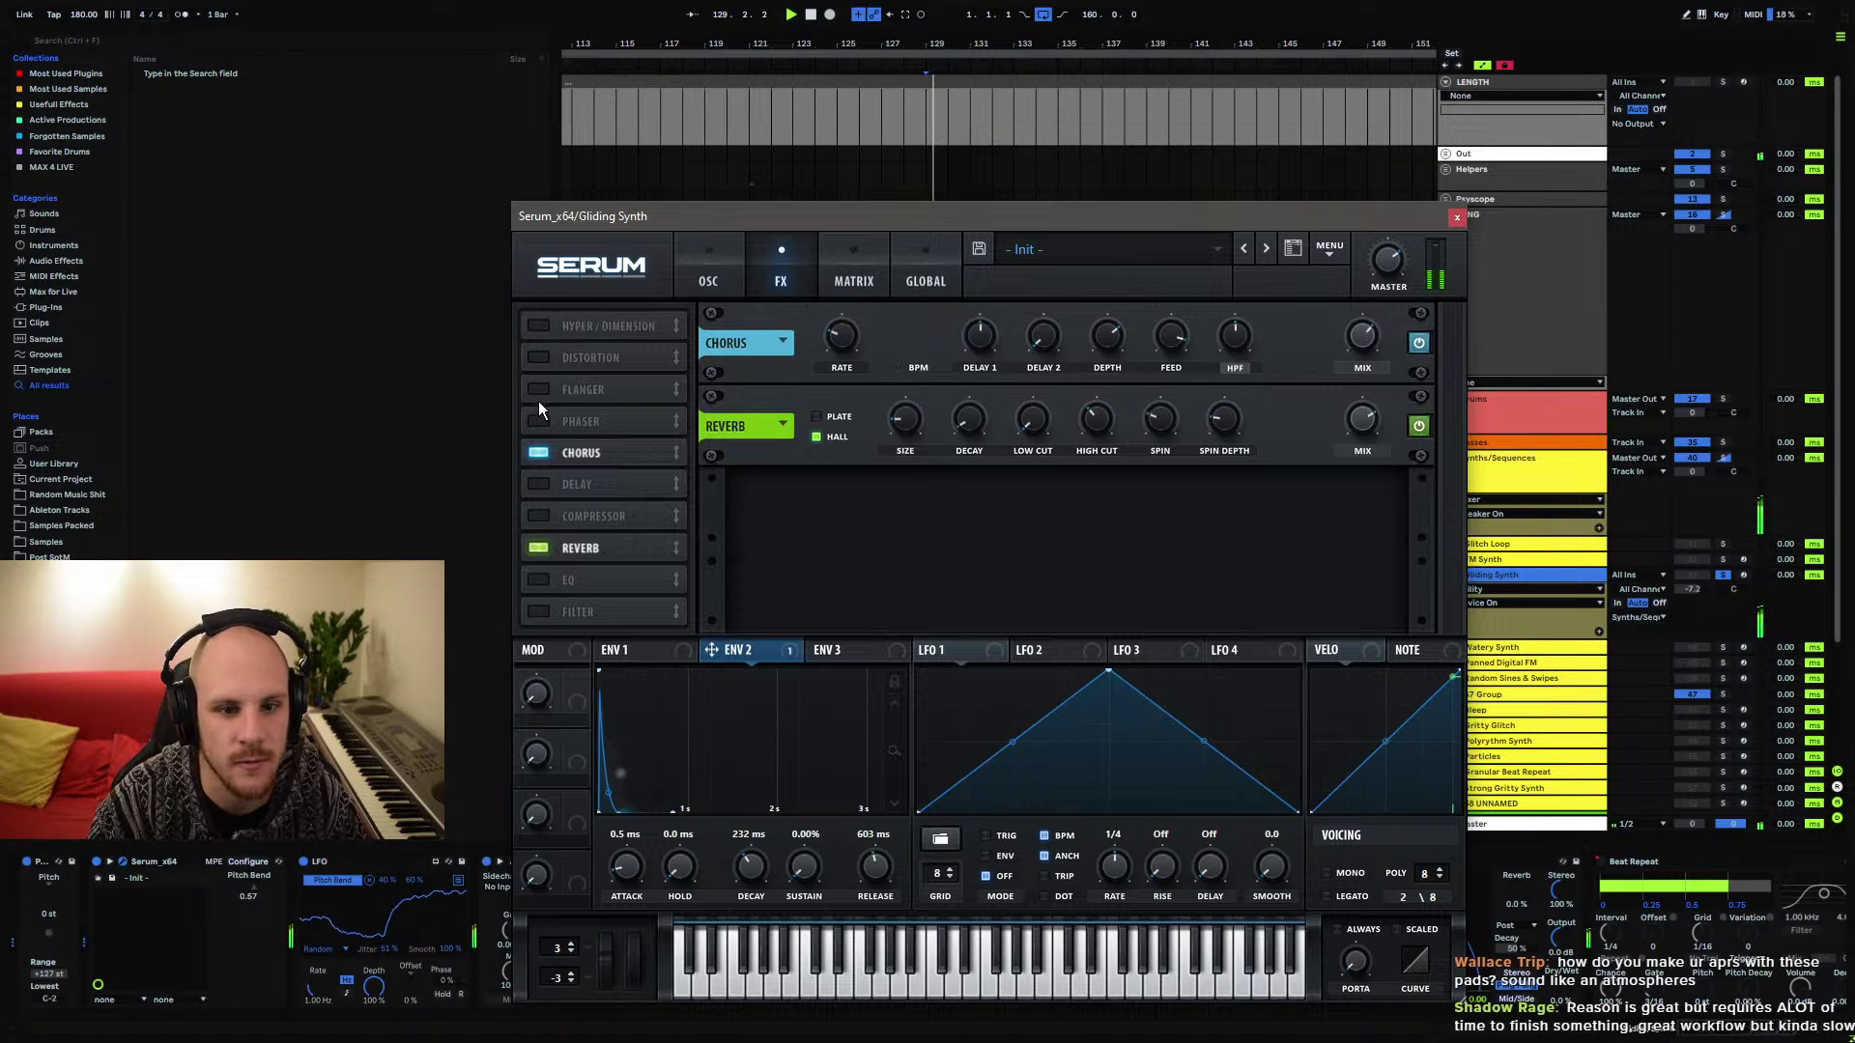
pyautogui.click(538, 452)
pyautogui.click(539, 548)
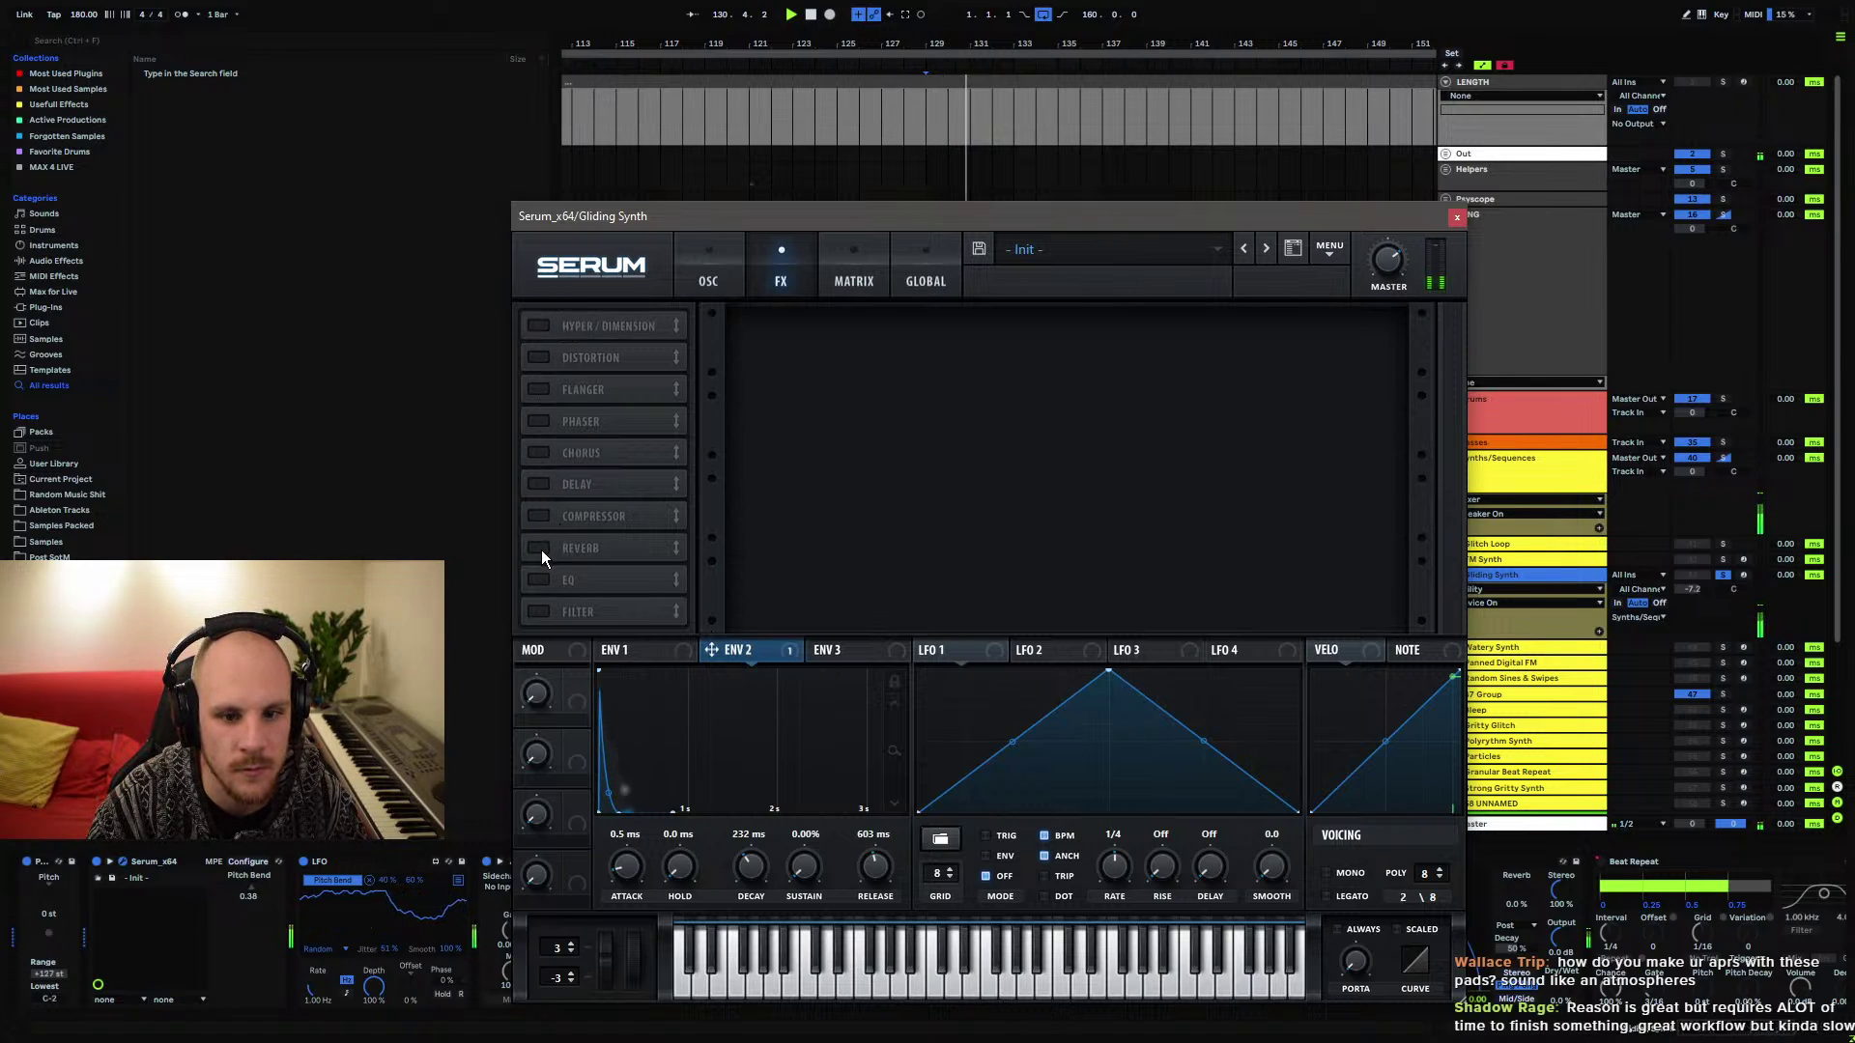
pyautogui.click(538, 452)
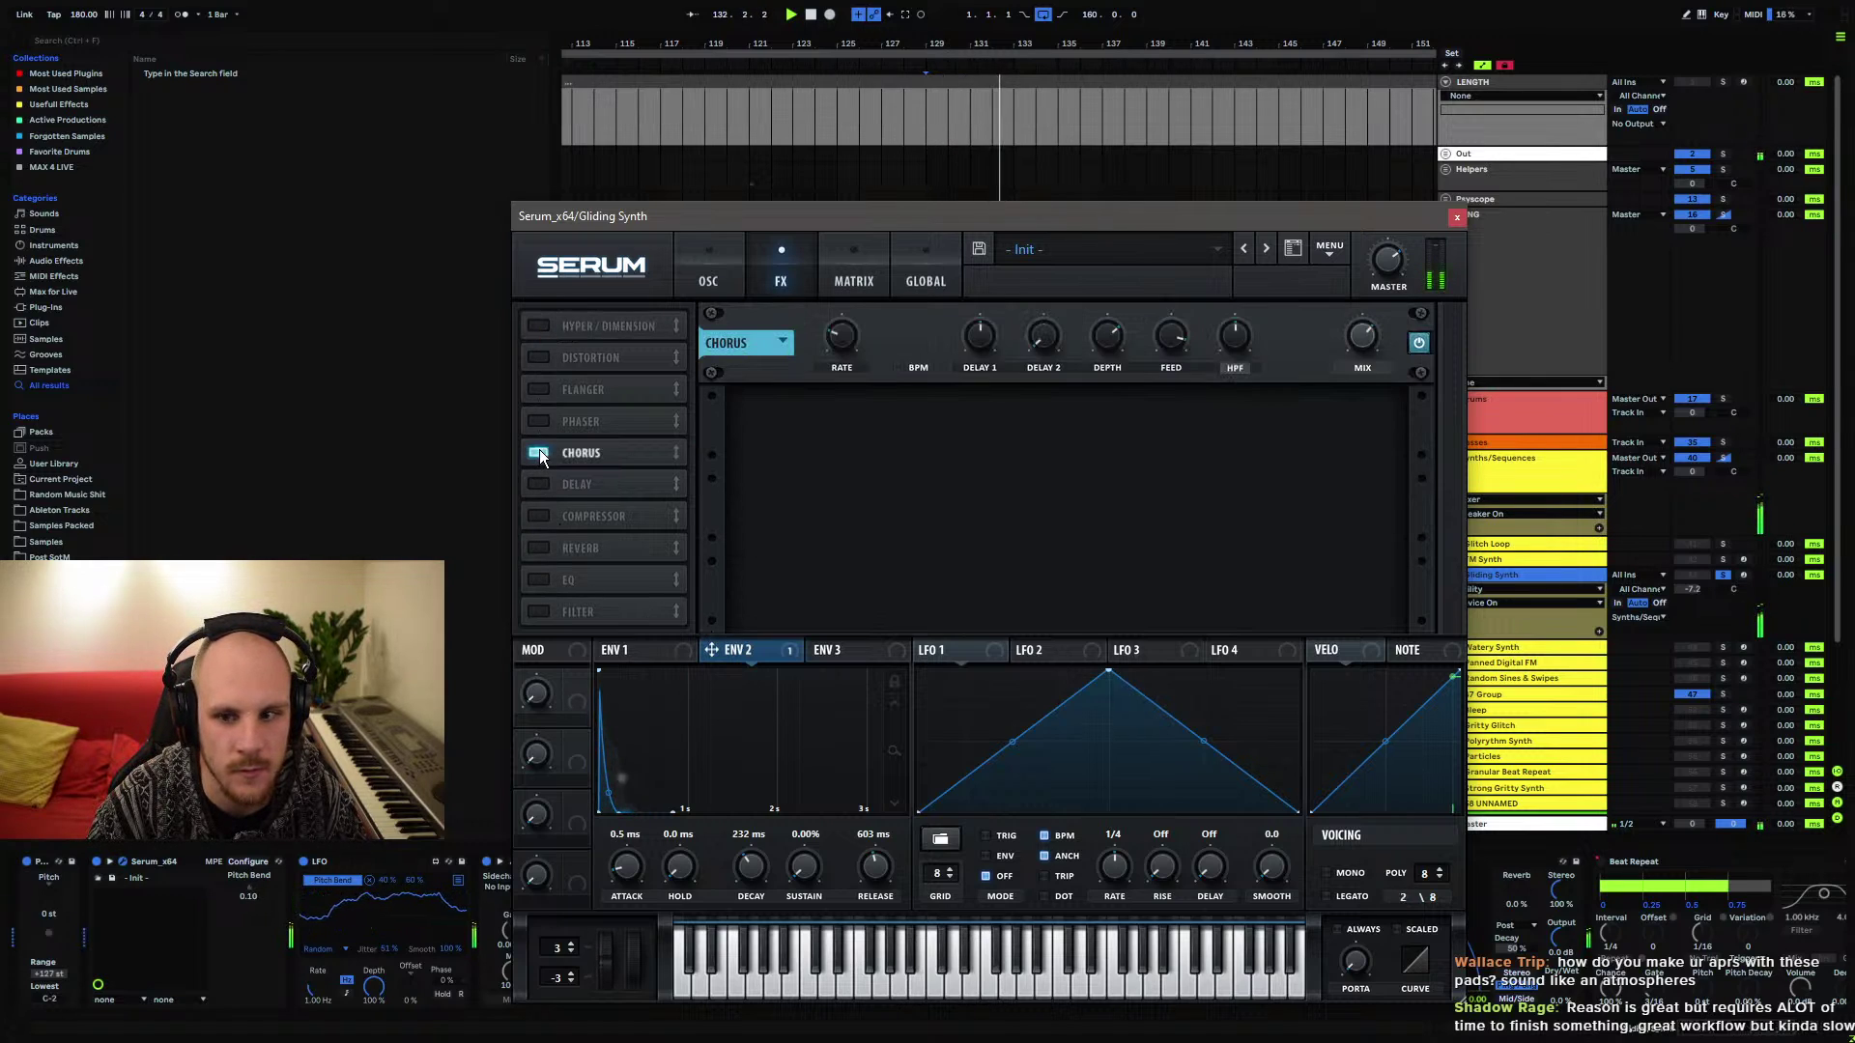
pyautogui.click(538, 547)
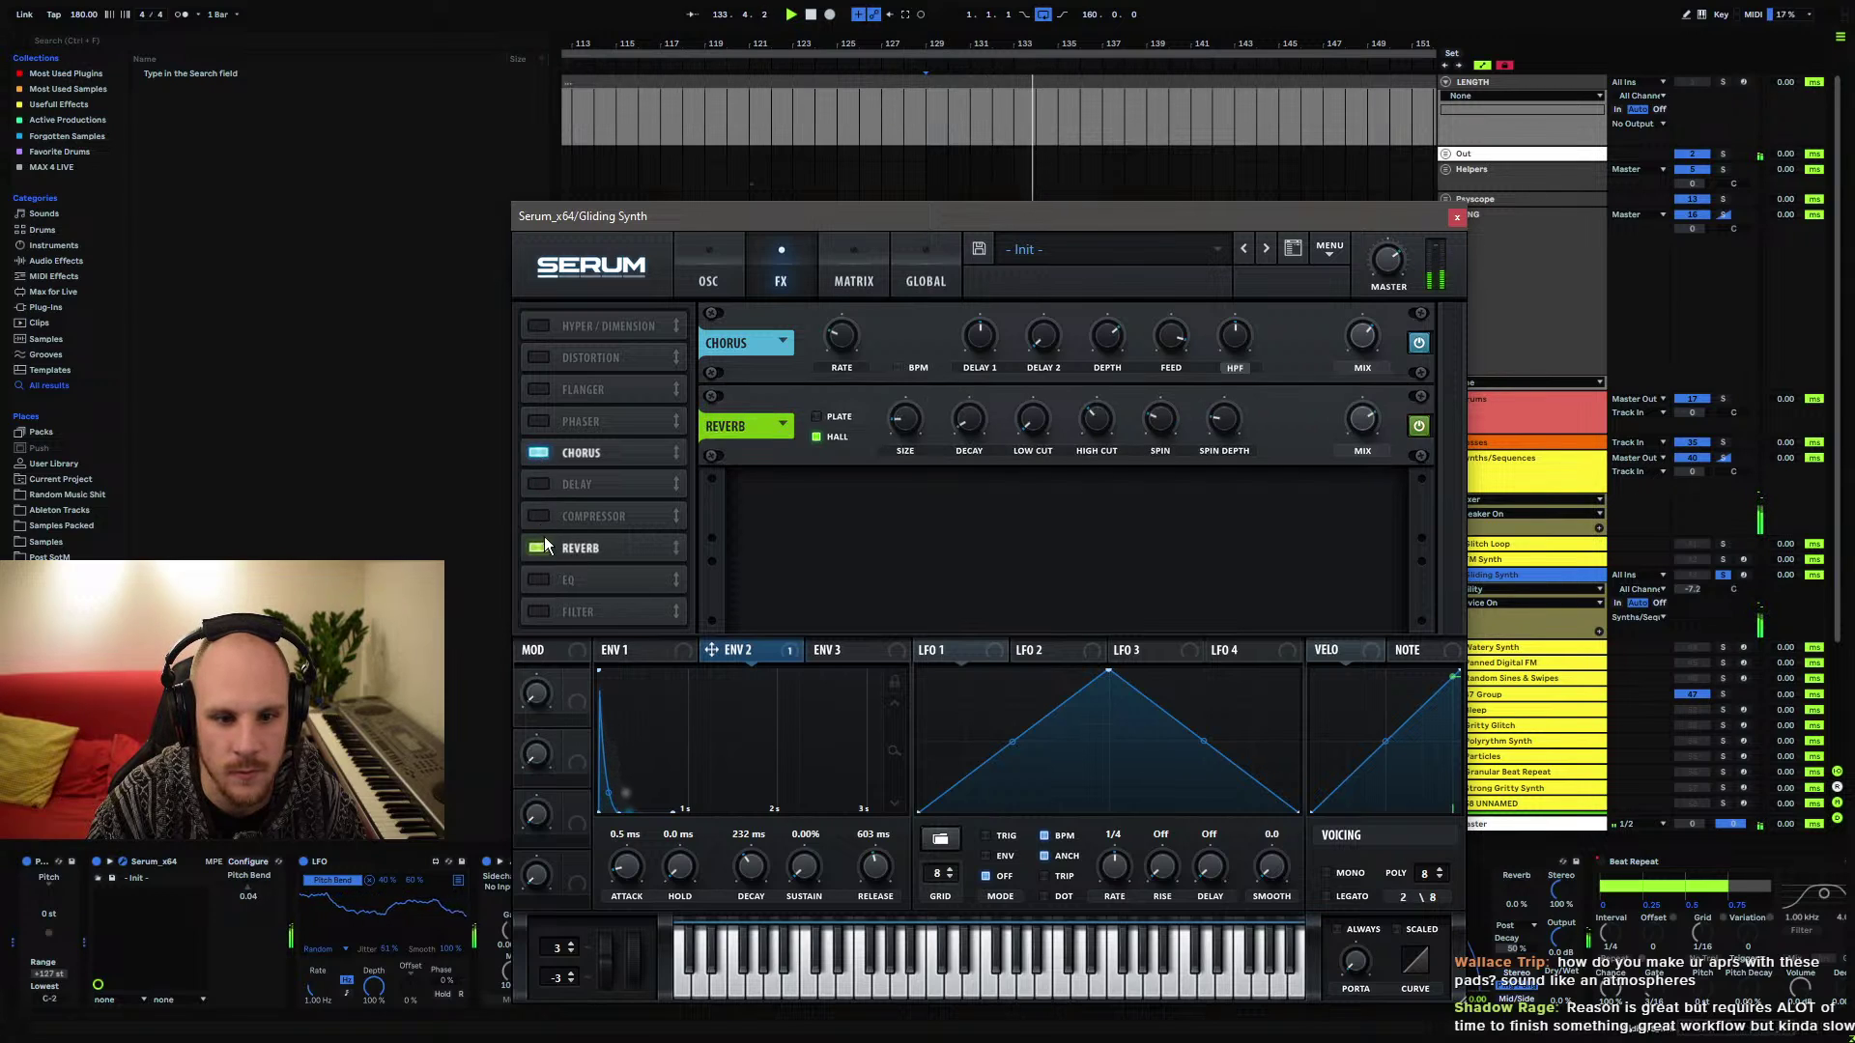
pyautogui.click(538, 326)
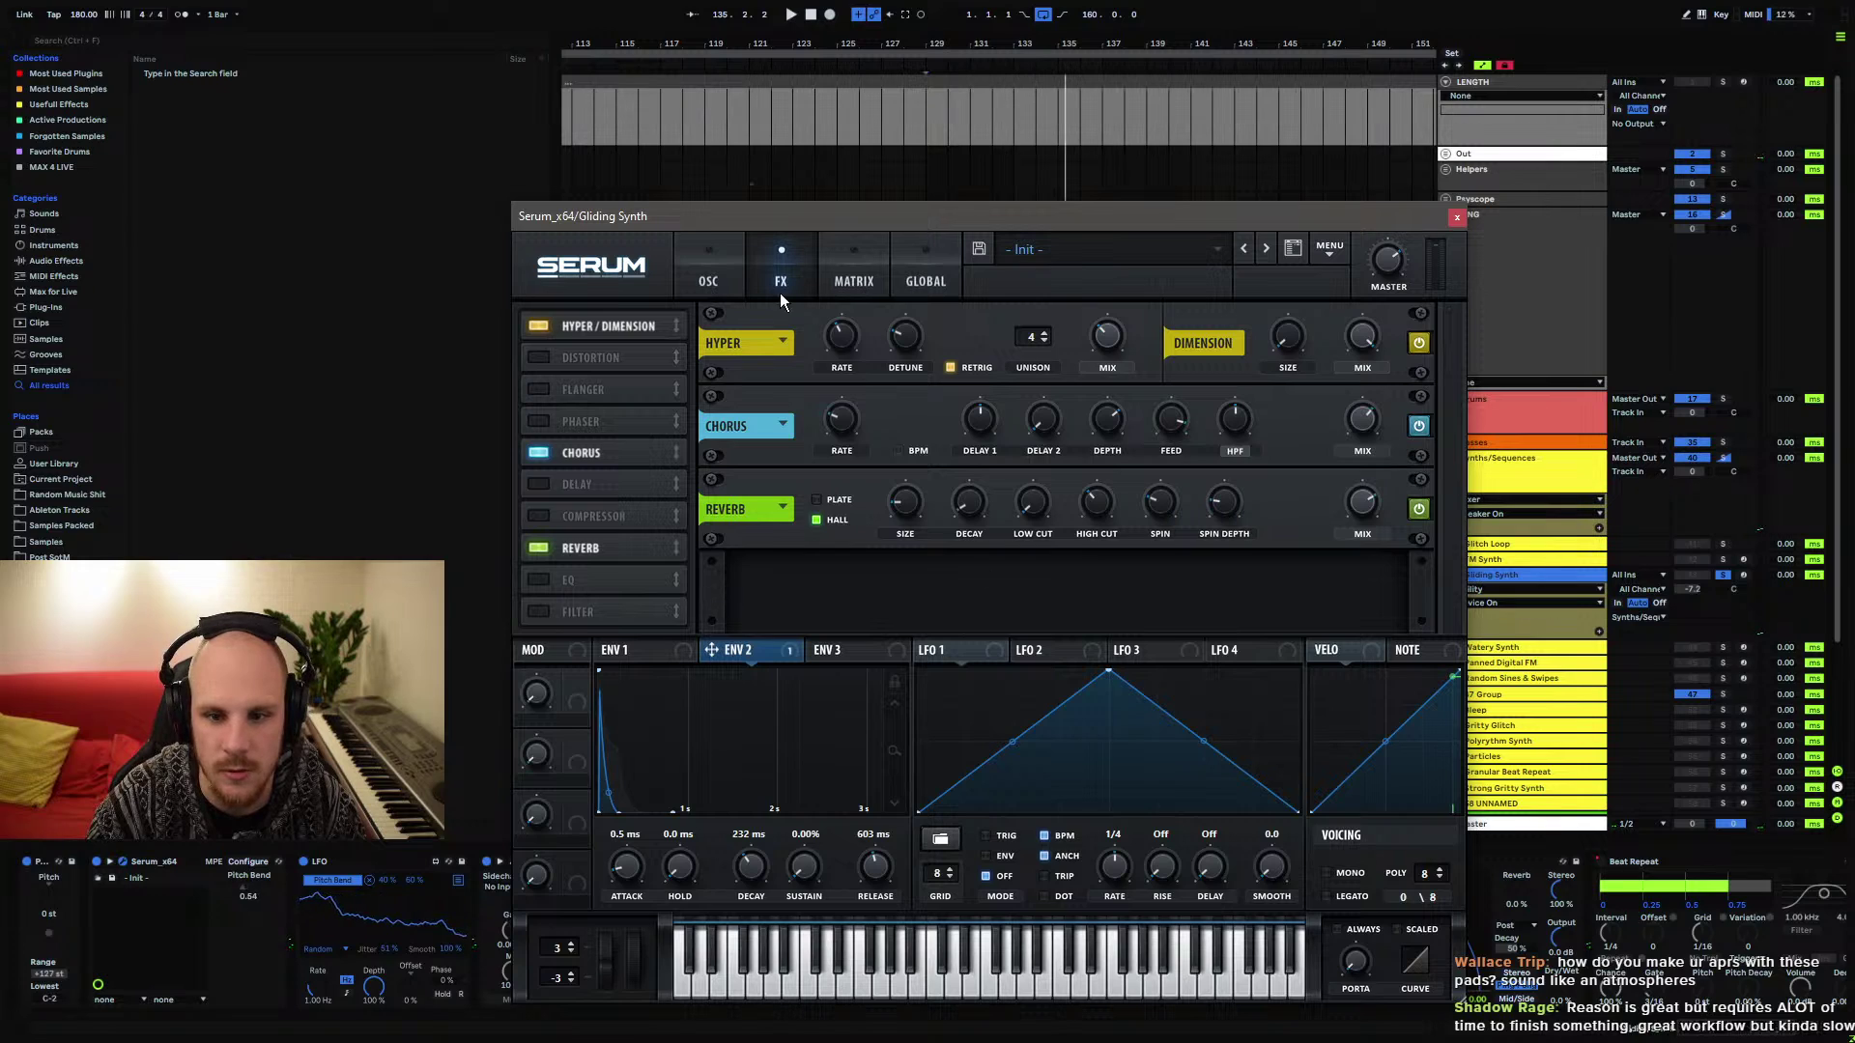
# Compare the dry Gliding Synth sound again by bypassing all three Serum effects, re-enabling them in order from Hyper/Dimension to Chorus to Reverb
pyautogui.click(538, 452)
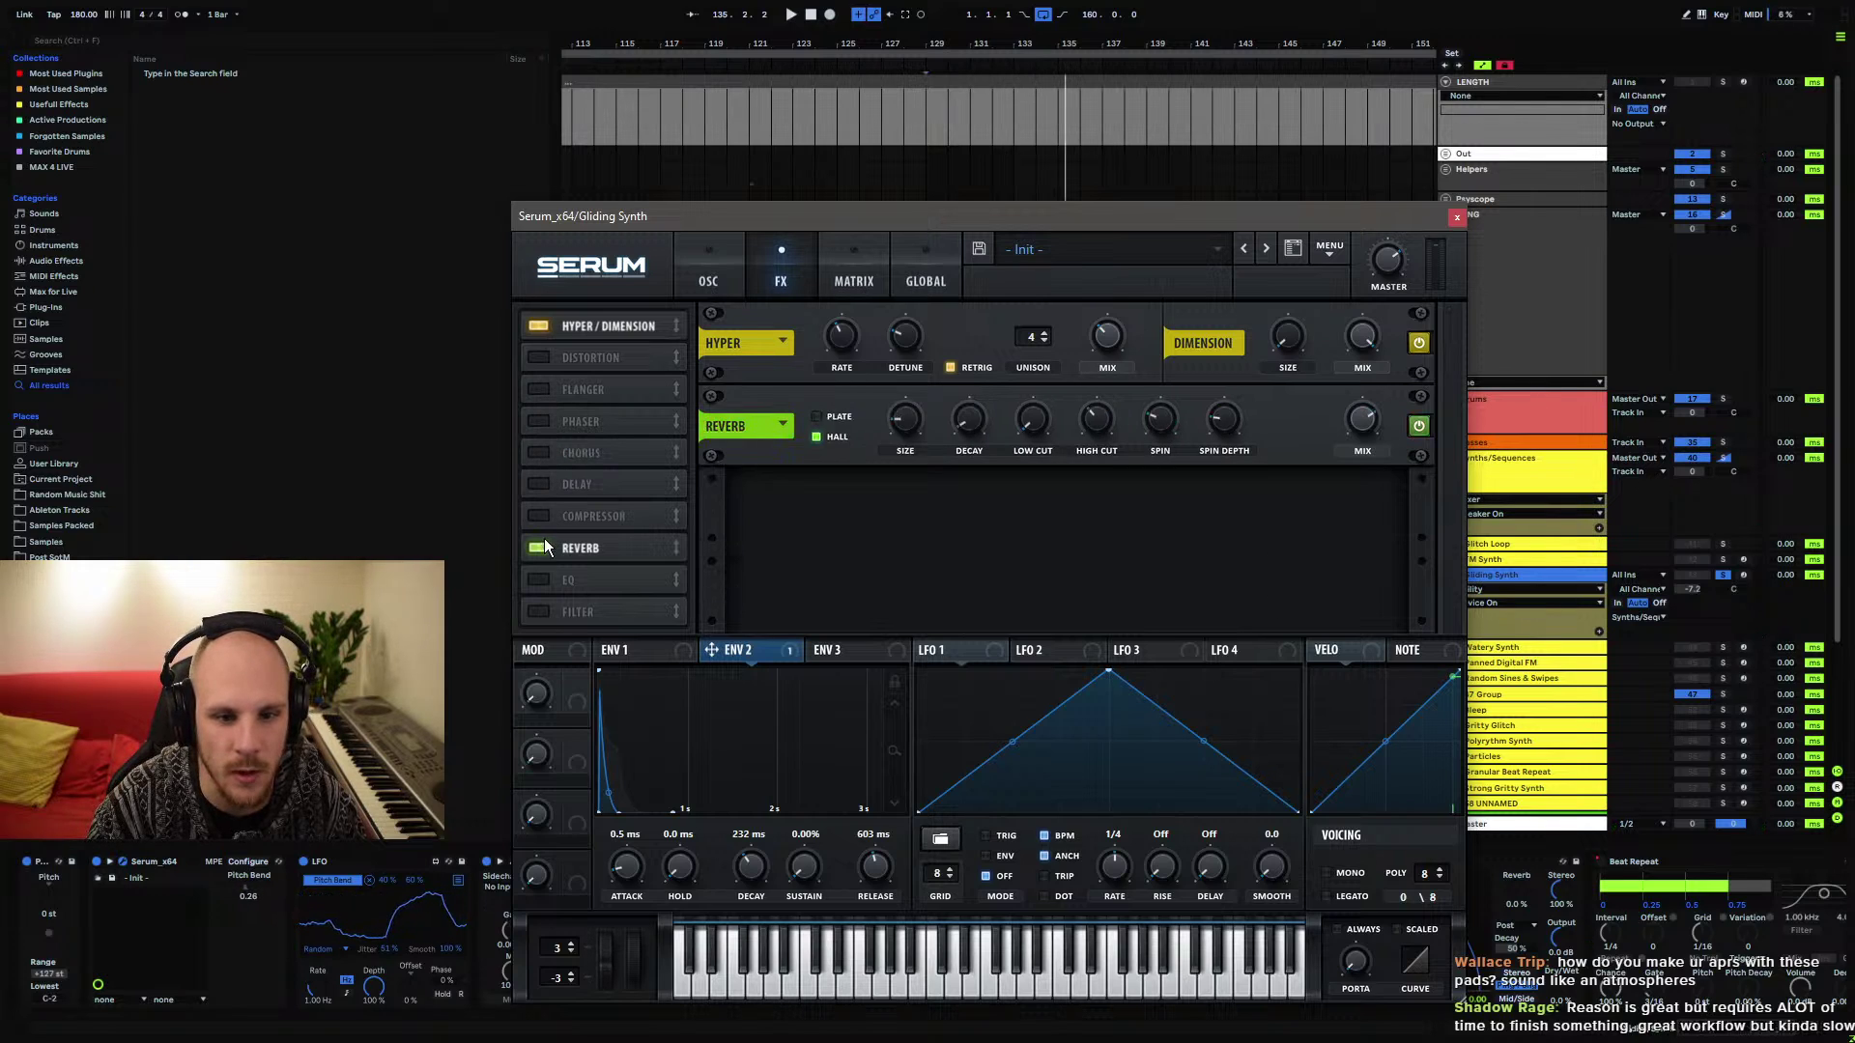
pyautogui.click(544, 548)
pyautogui.click(543, 325)
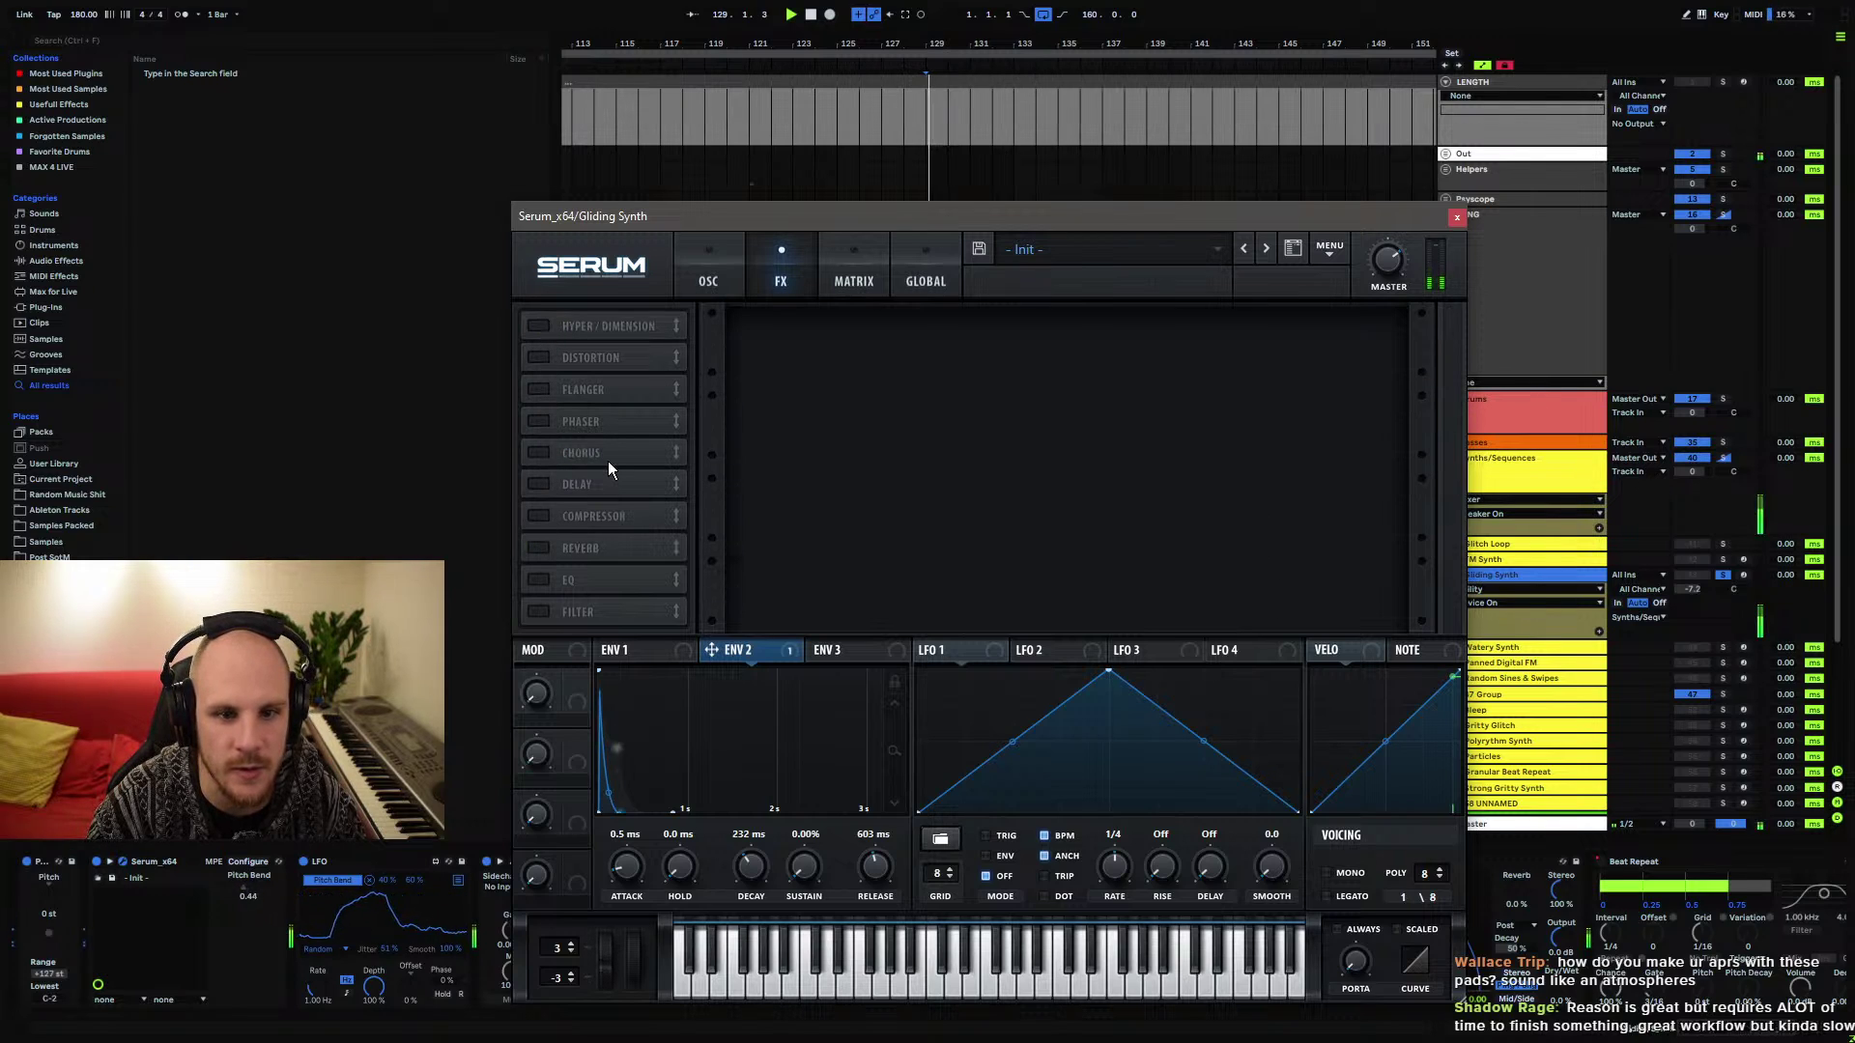
pyautogui.click(543, 327)
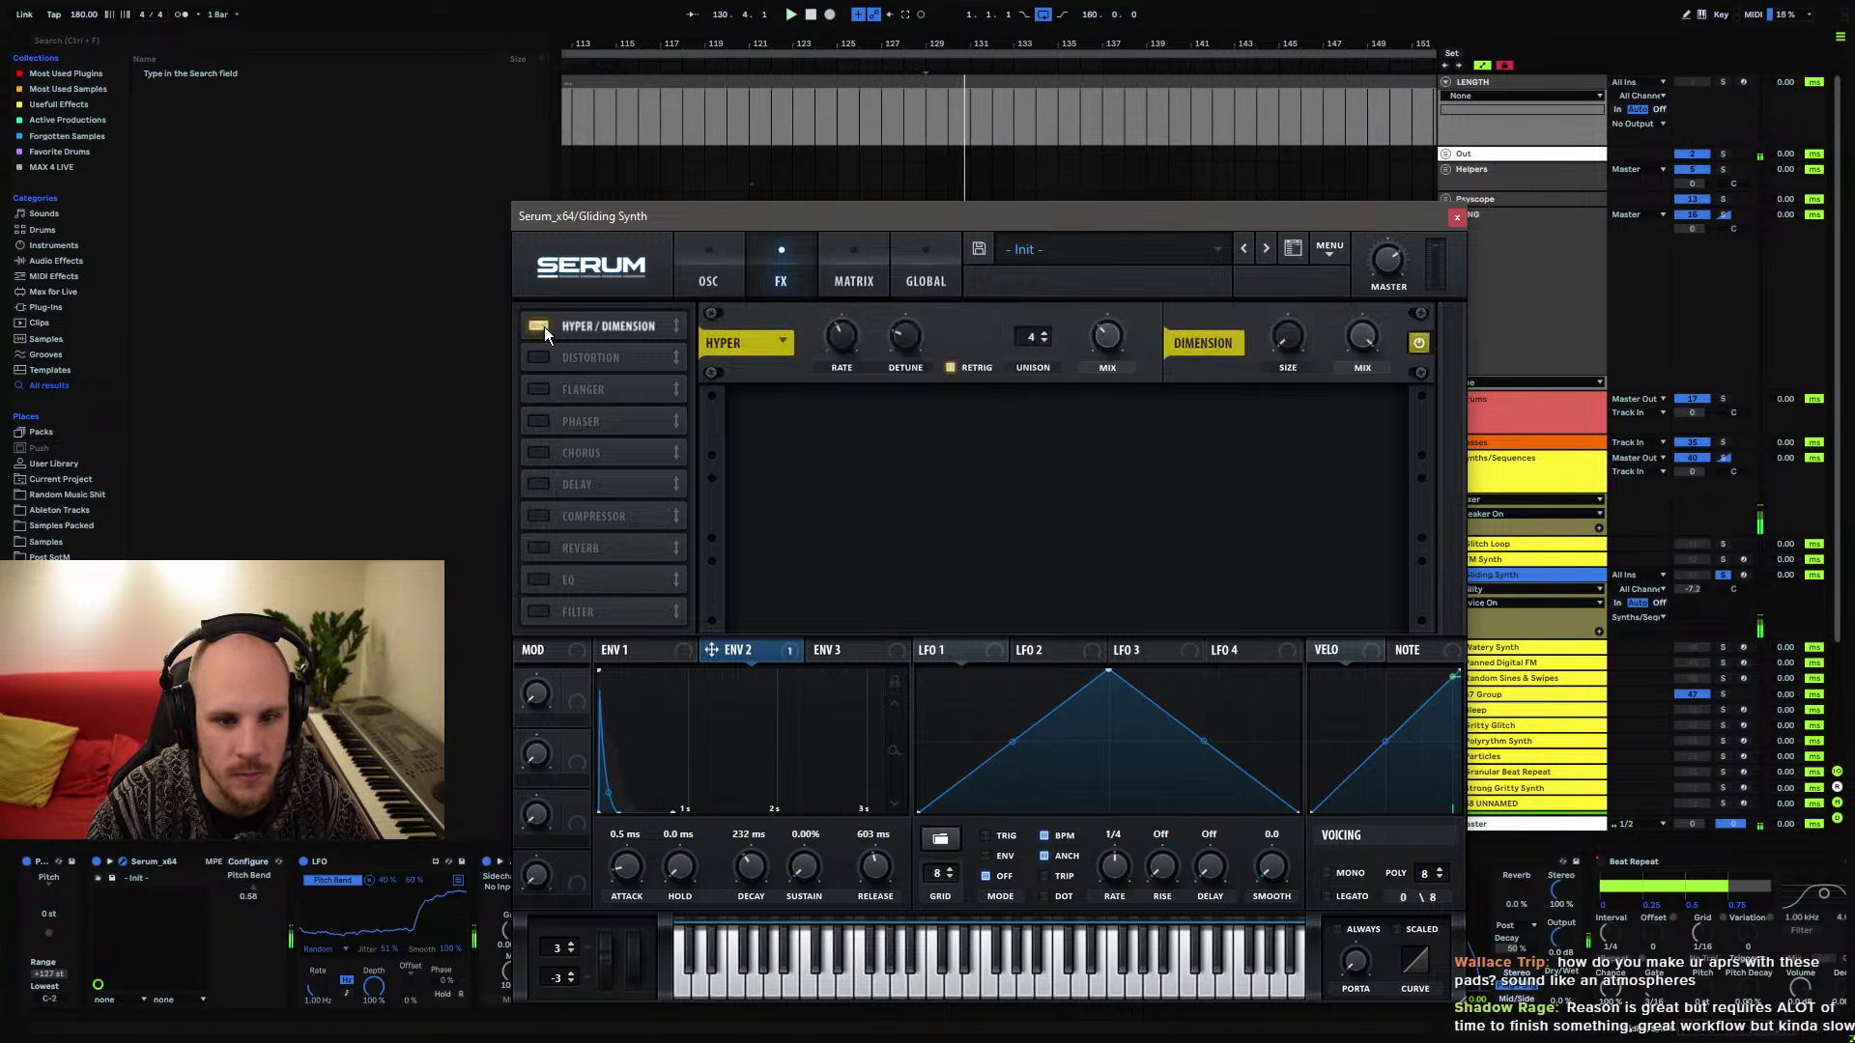
pyautogui.click(540, 452)
pyautogui.click(544, 548)
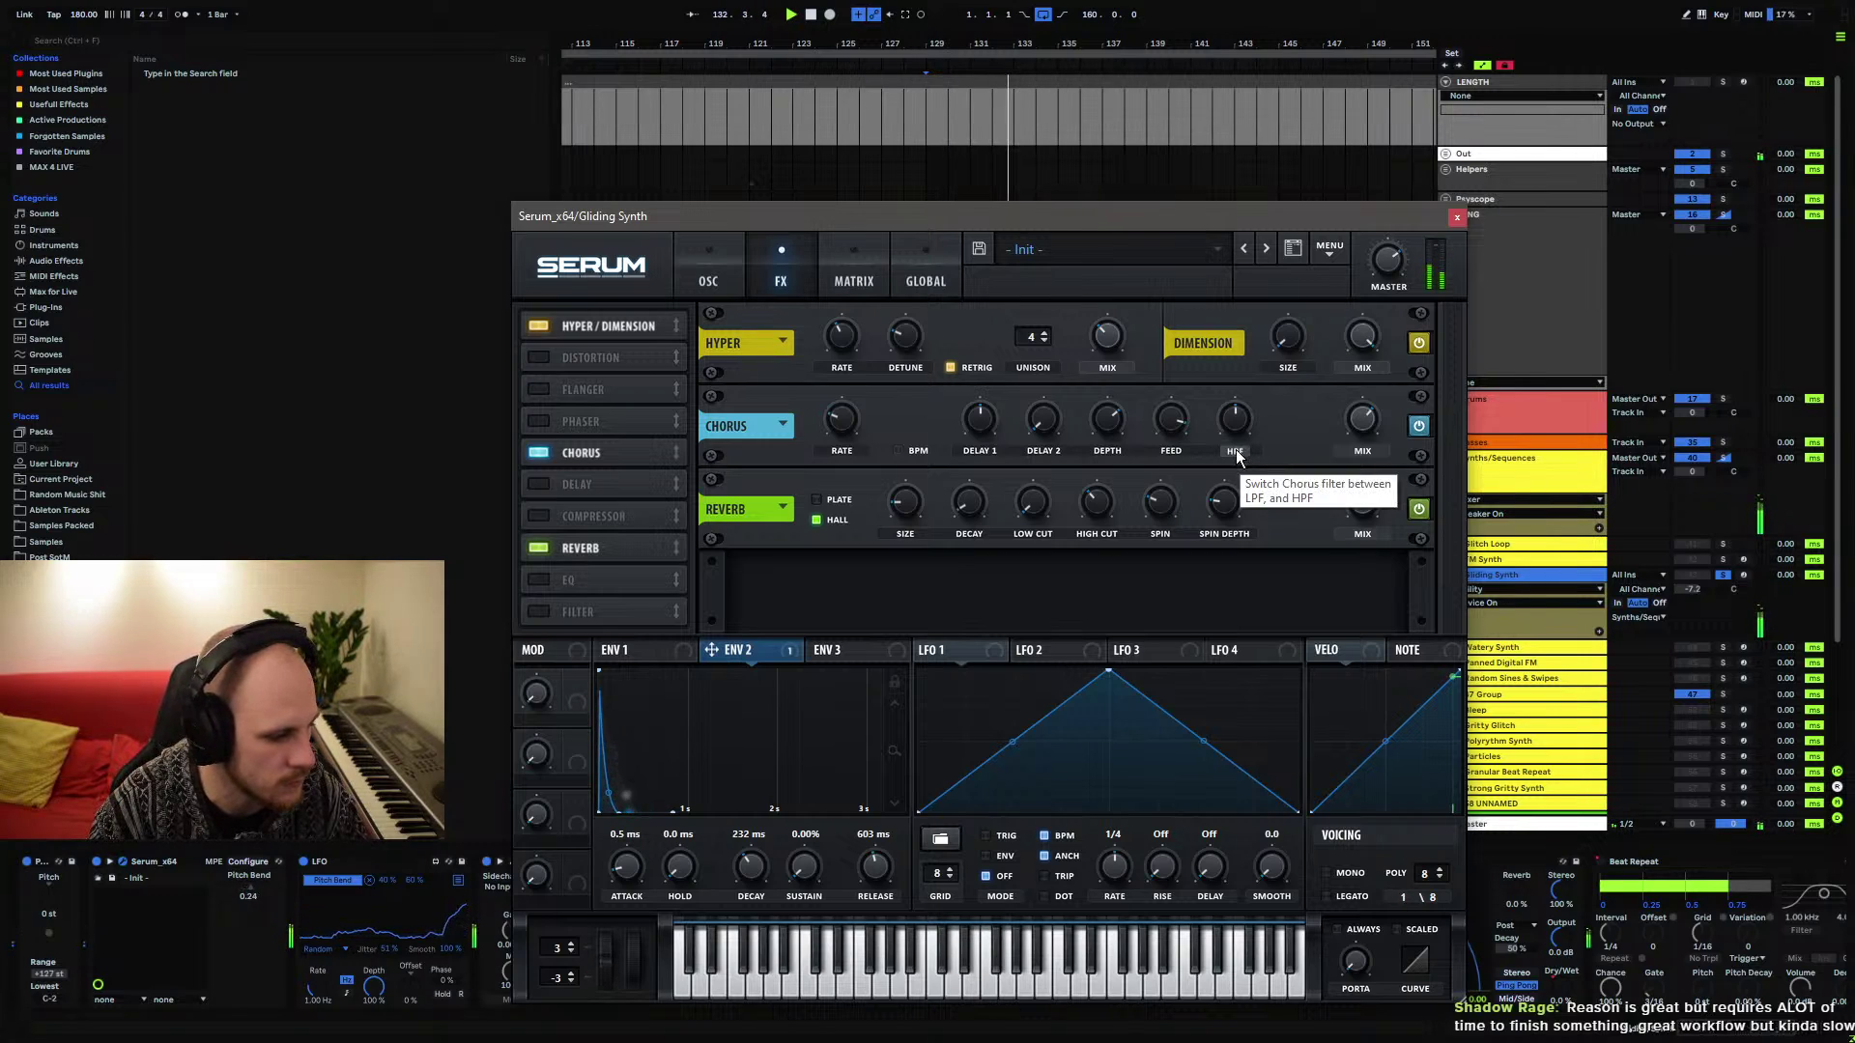
# Close Serum, fold the Gliding Synth track, and replay the full arrangement from bar 129 with its solo cleared
pyautogui.click(1457, 217)
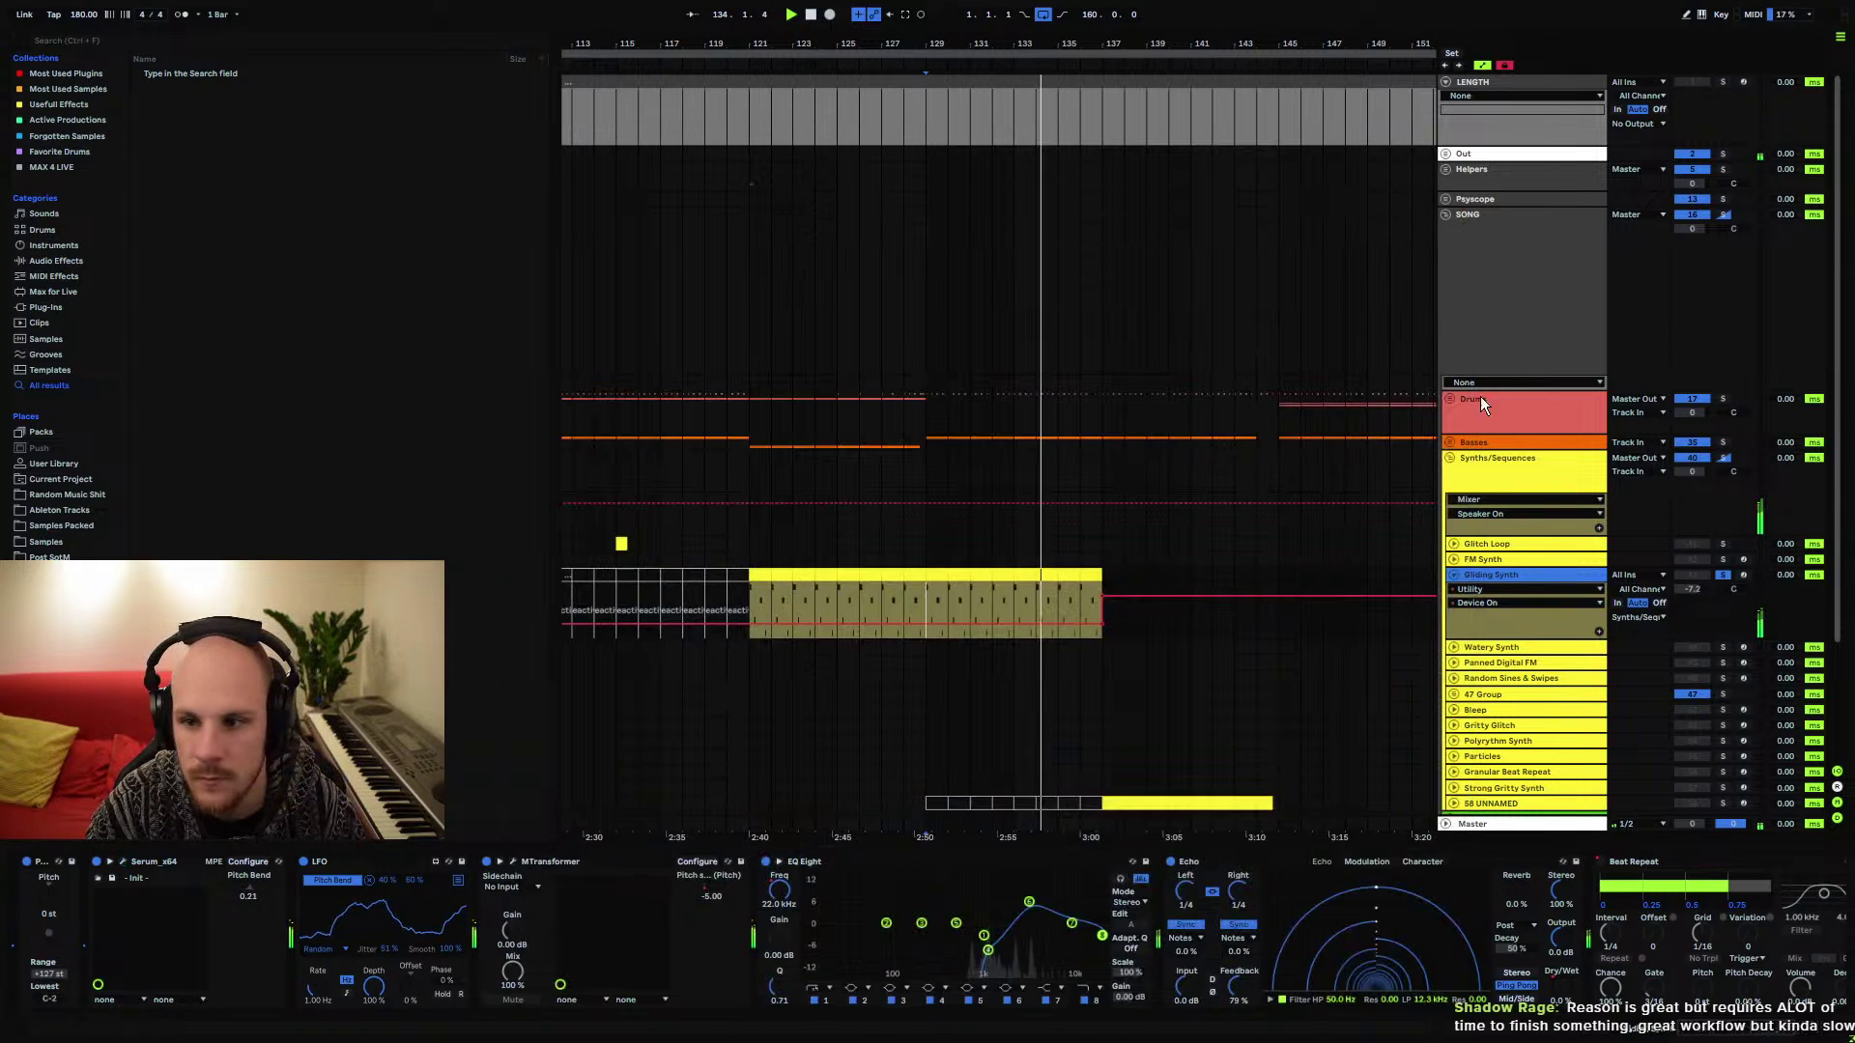
pyautogui.click(1453, 575)
pyautogui.press('space')
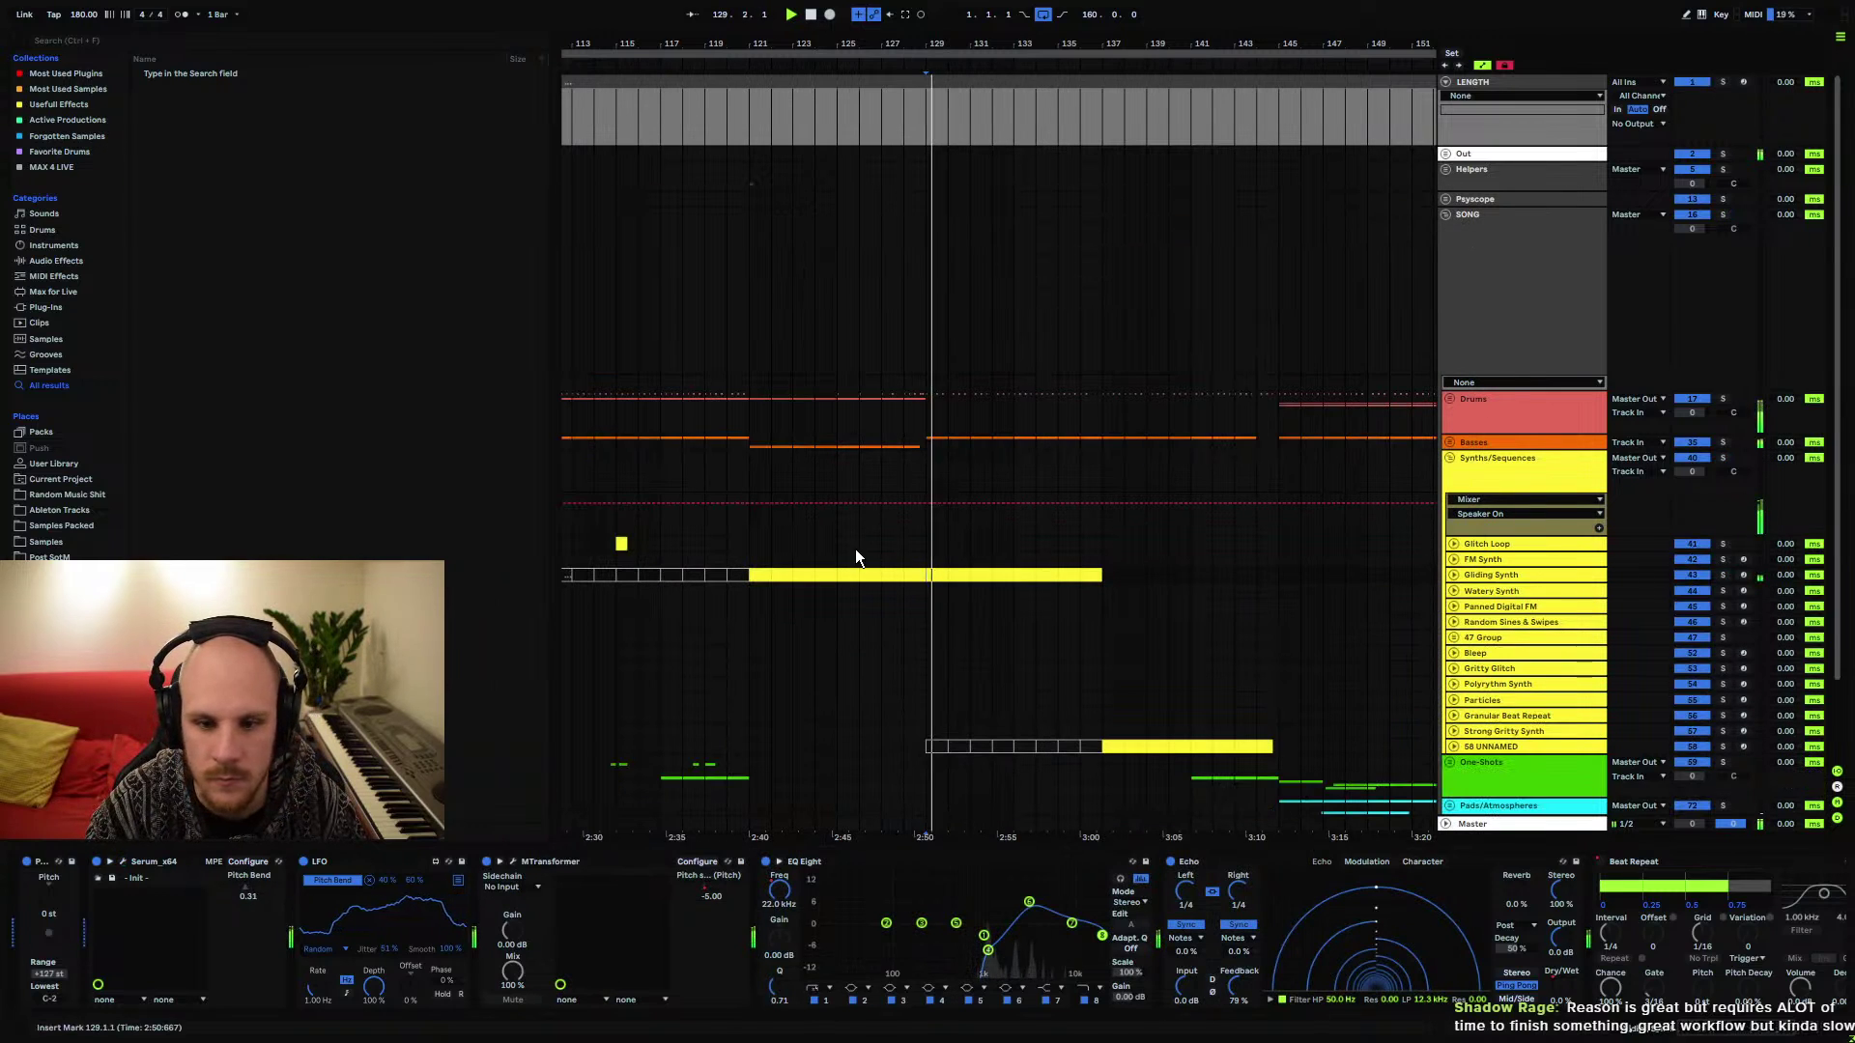
# Fold the Synths/Sequences group and unfold the Drums group to view its individual tracks around bars 107 to 145
pyautogui.moveTo(855, 548)
pyautogui.mouseDown()
pyautogui.moveTo(1059, 483)
pyautogui.moveTo(924, 427)
pyautogui.mouseUp()
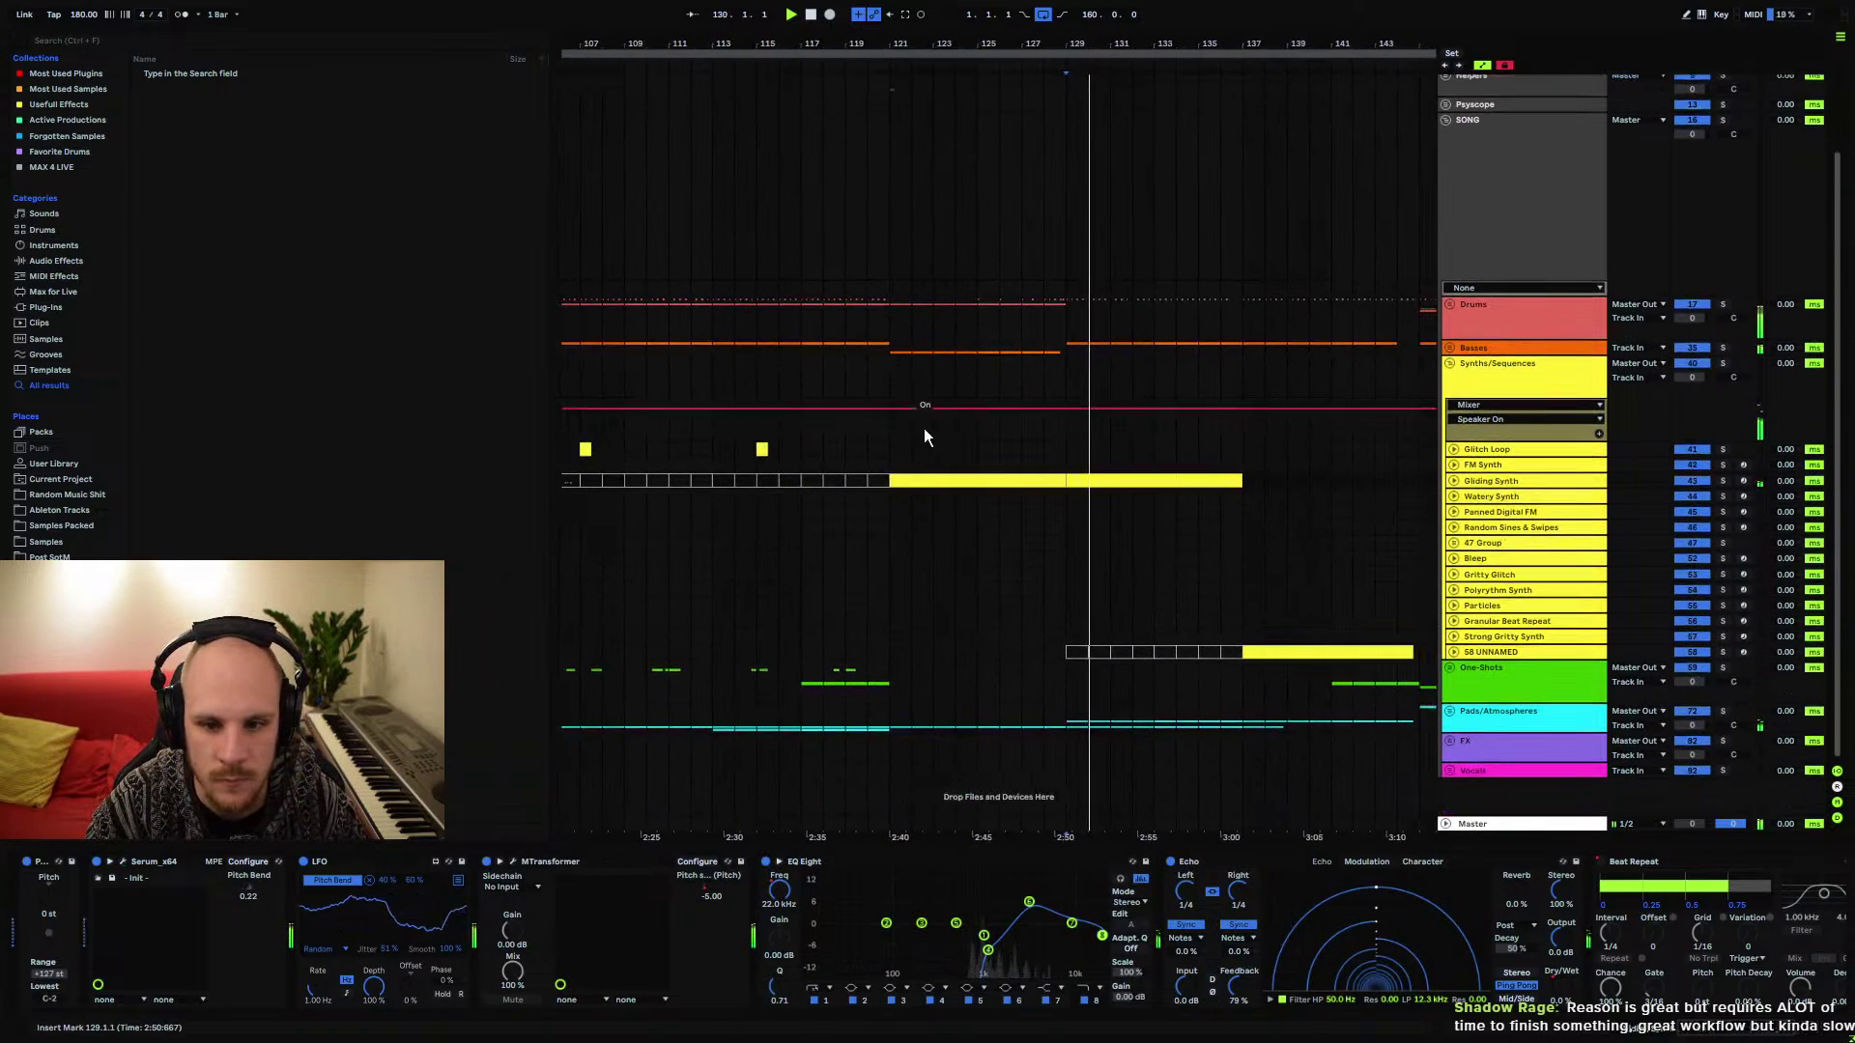
pyautogui.click(1453, 363)
pyautogui.click(1449, 399)
pyautogui.scroll(-1, 1158, 503)
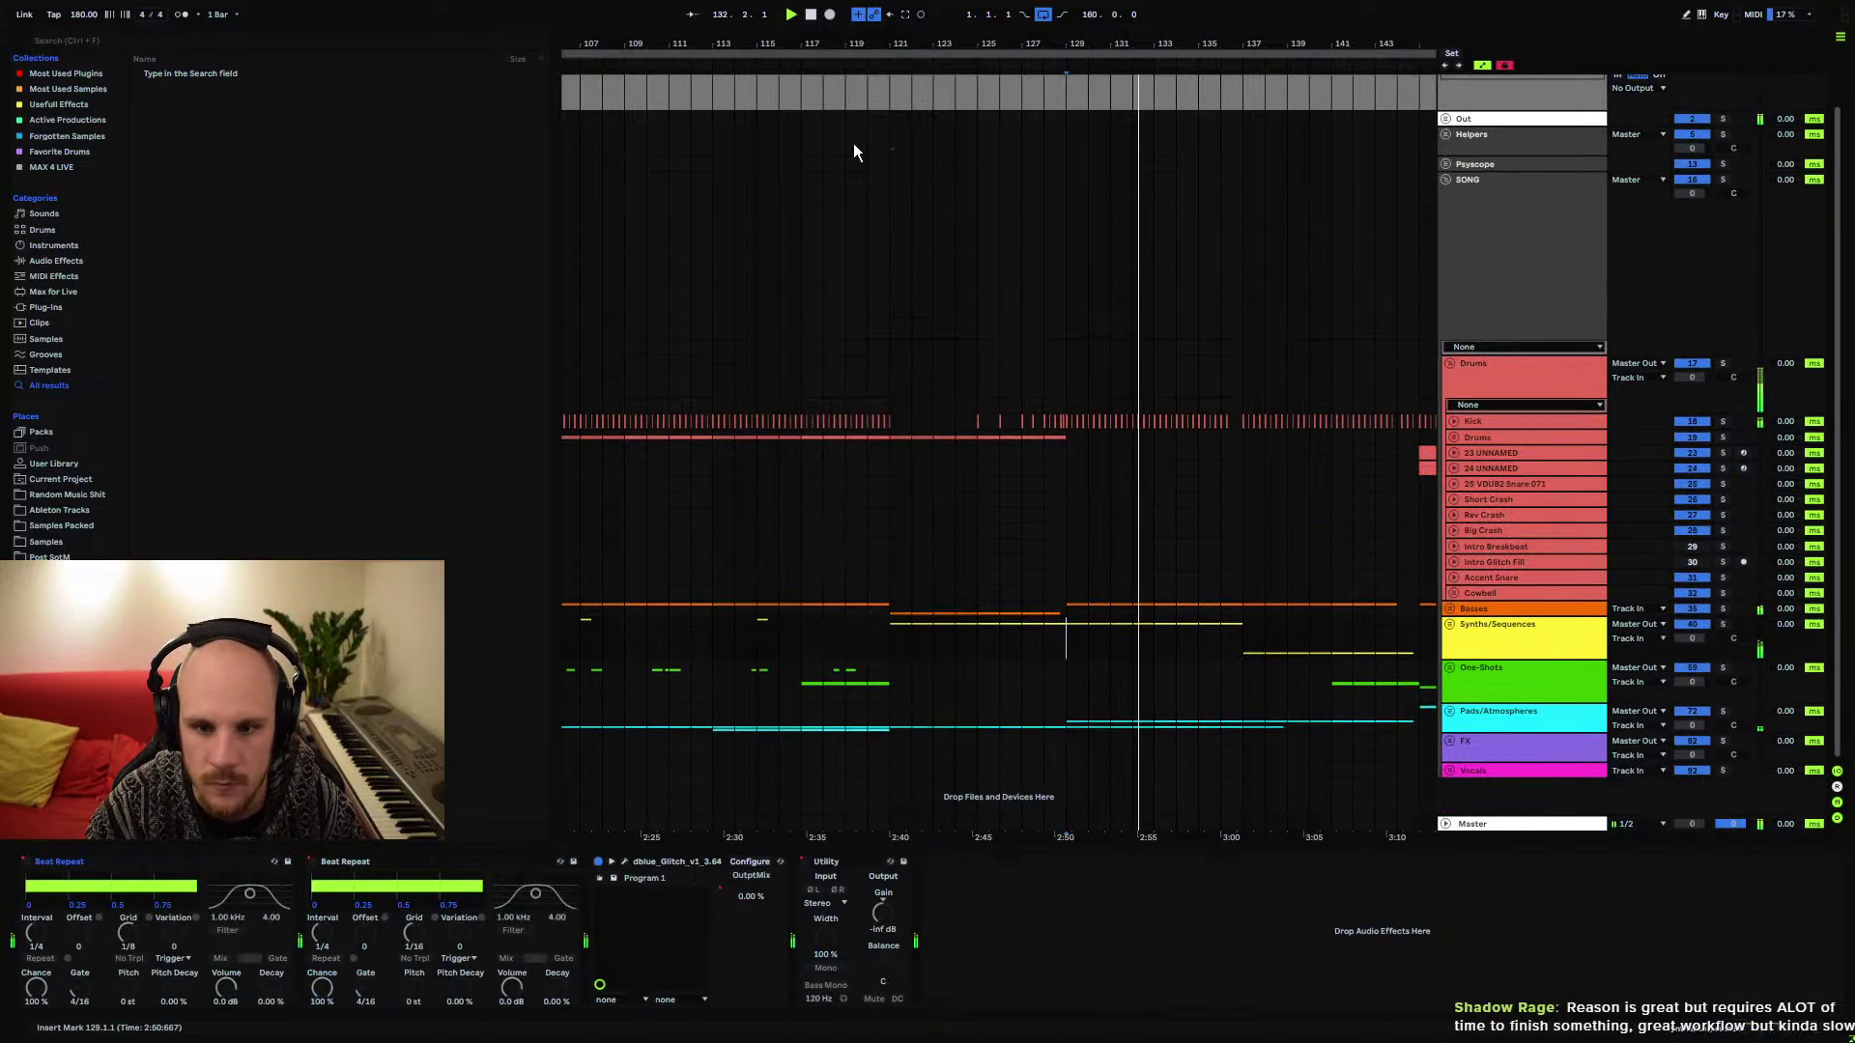
# Copy the 16 bars of Accent Snare hits ending at bar 97 to bars 129 to 145 on the same track
pyautogui.press('-')
pyautogui.press('-')
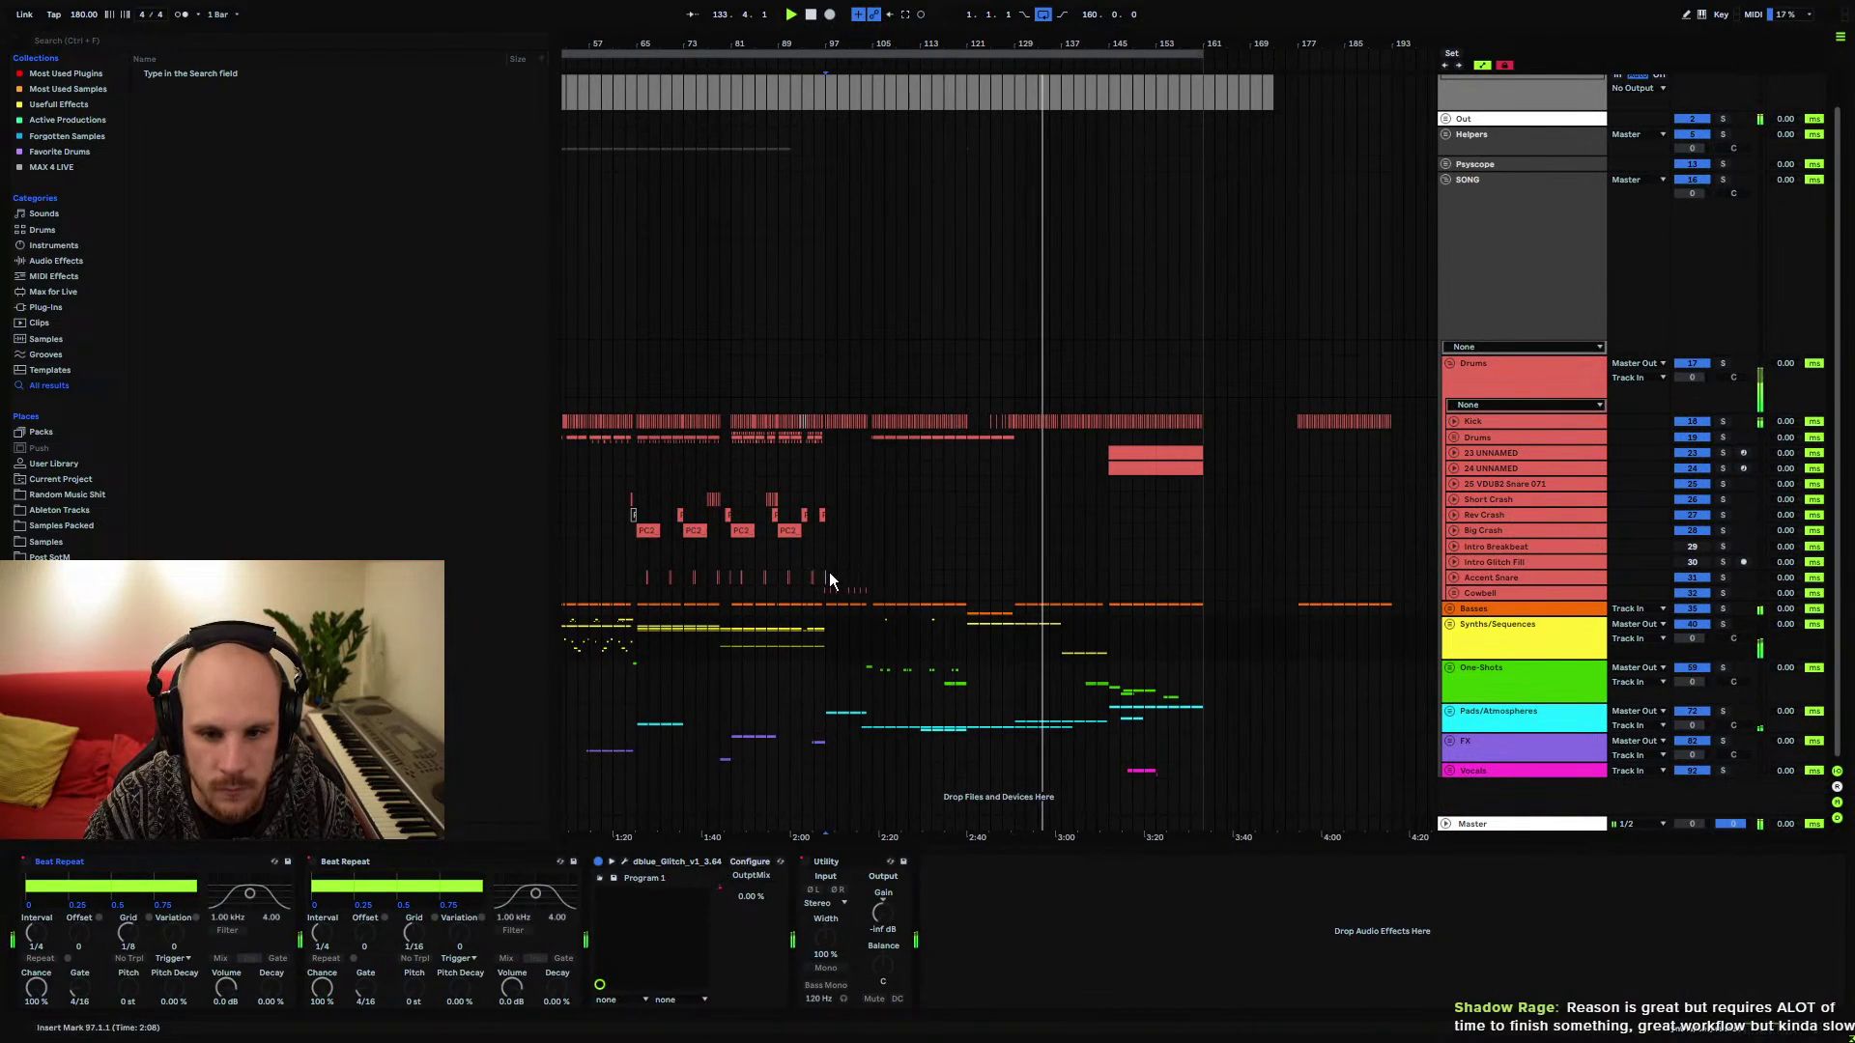
pyautogui.moveTo(829, 572); pyautogui.dragTo(1013, 578)
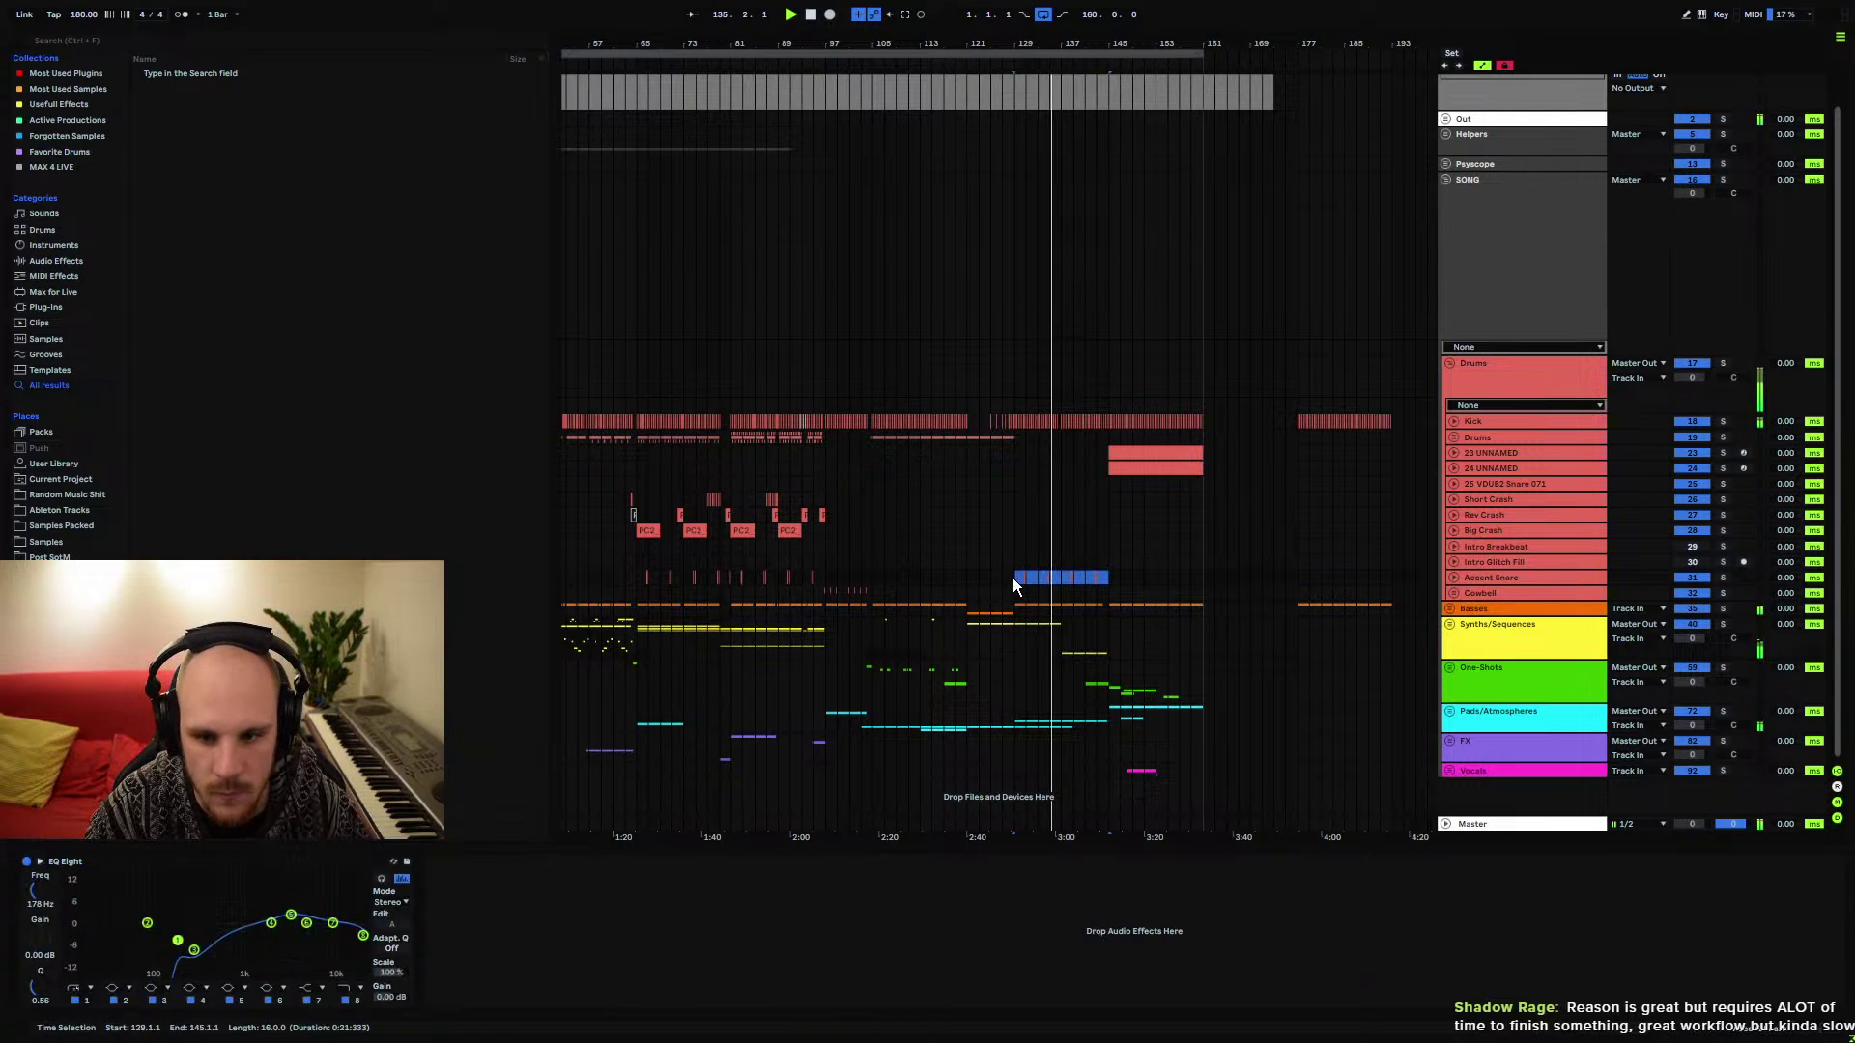
pyautogui.press('+')
pyautogui.press('+')
pyautogui.press('space')
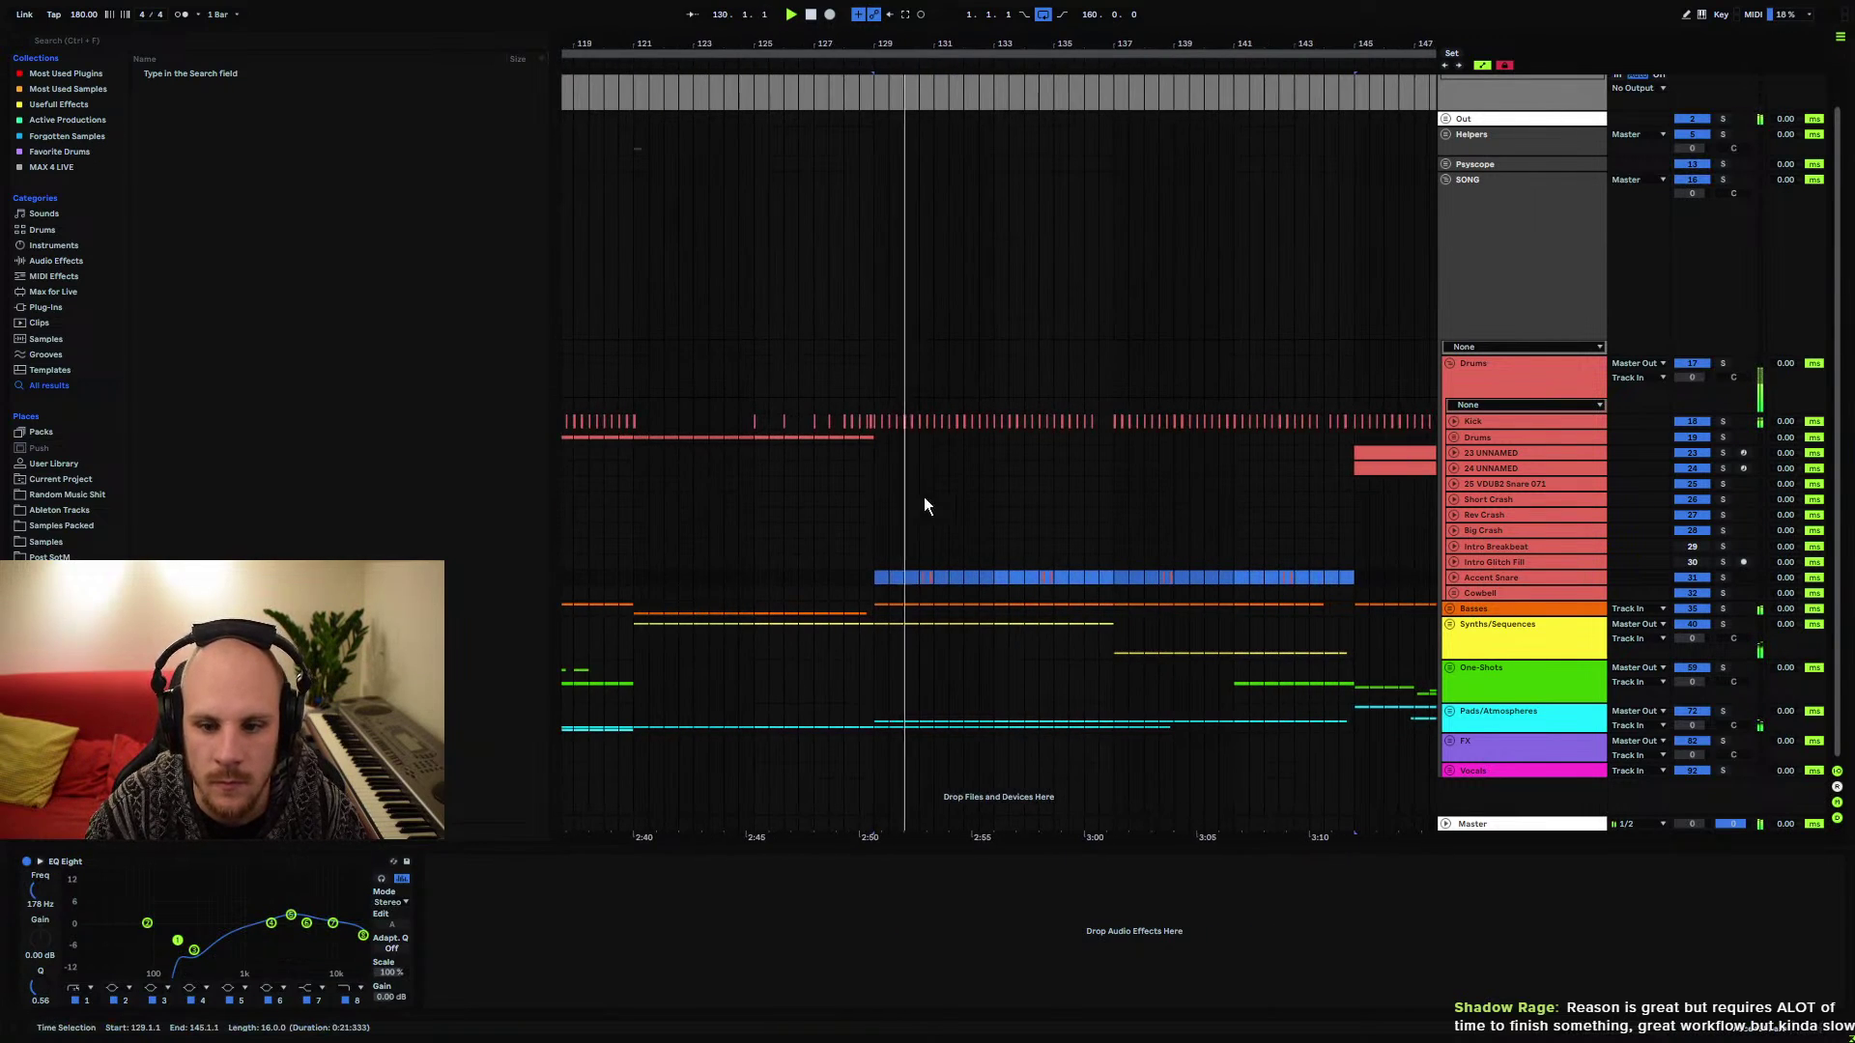
# Audition the Accent Snare hits in the full arrangement from bar 133 and again from just before bar 137
pyautogui.moveTo(882, 577); pyautogui.dragTo(1005, 583)
pyautogui.click(993, 578)
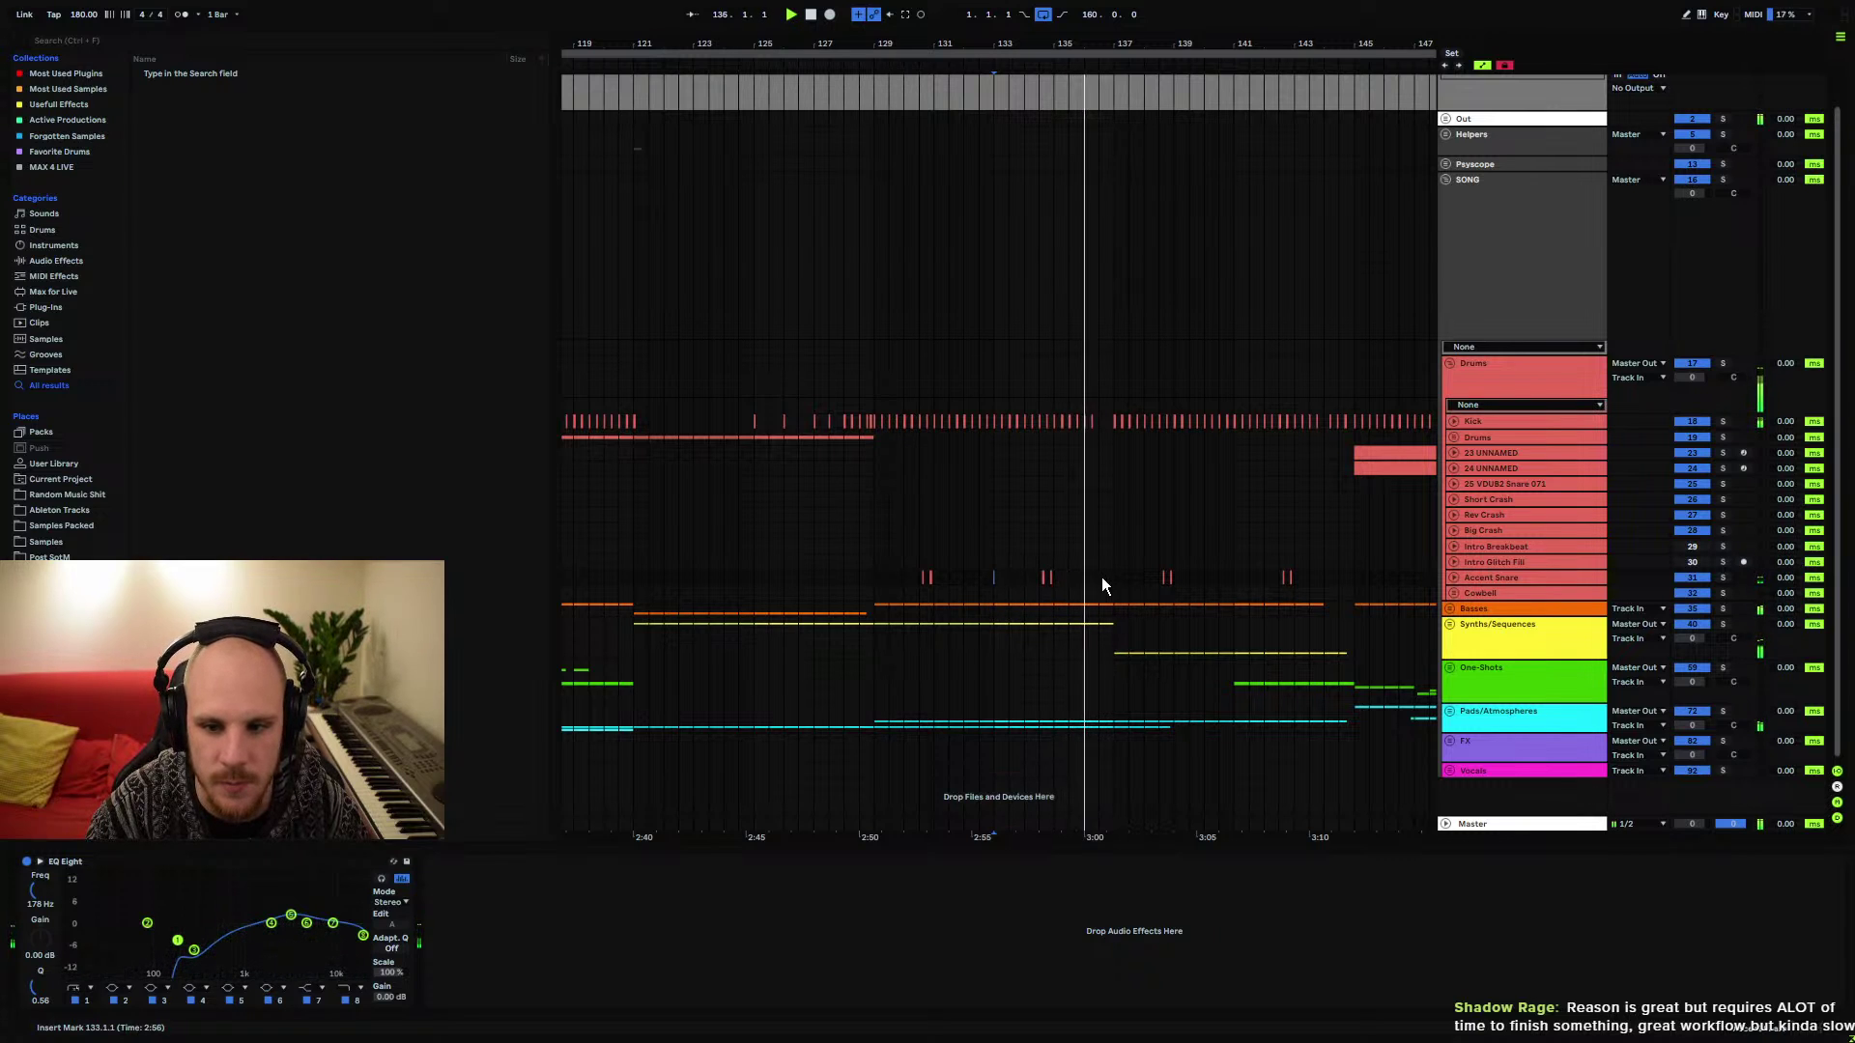
pyautogui.moveTo(1101, 578); pyautogui.dragTo(1105, 589)
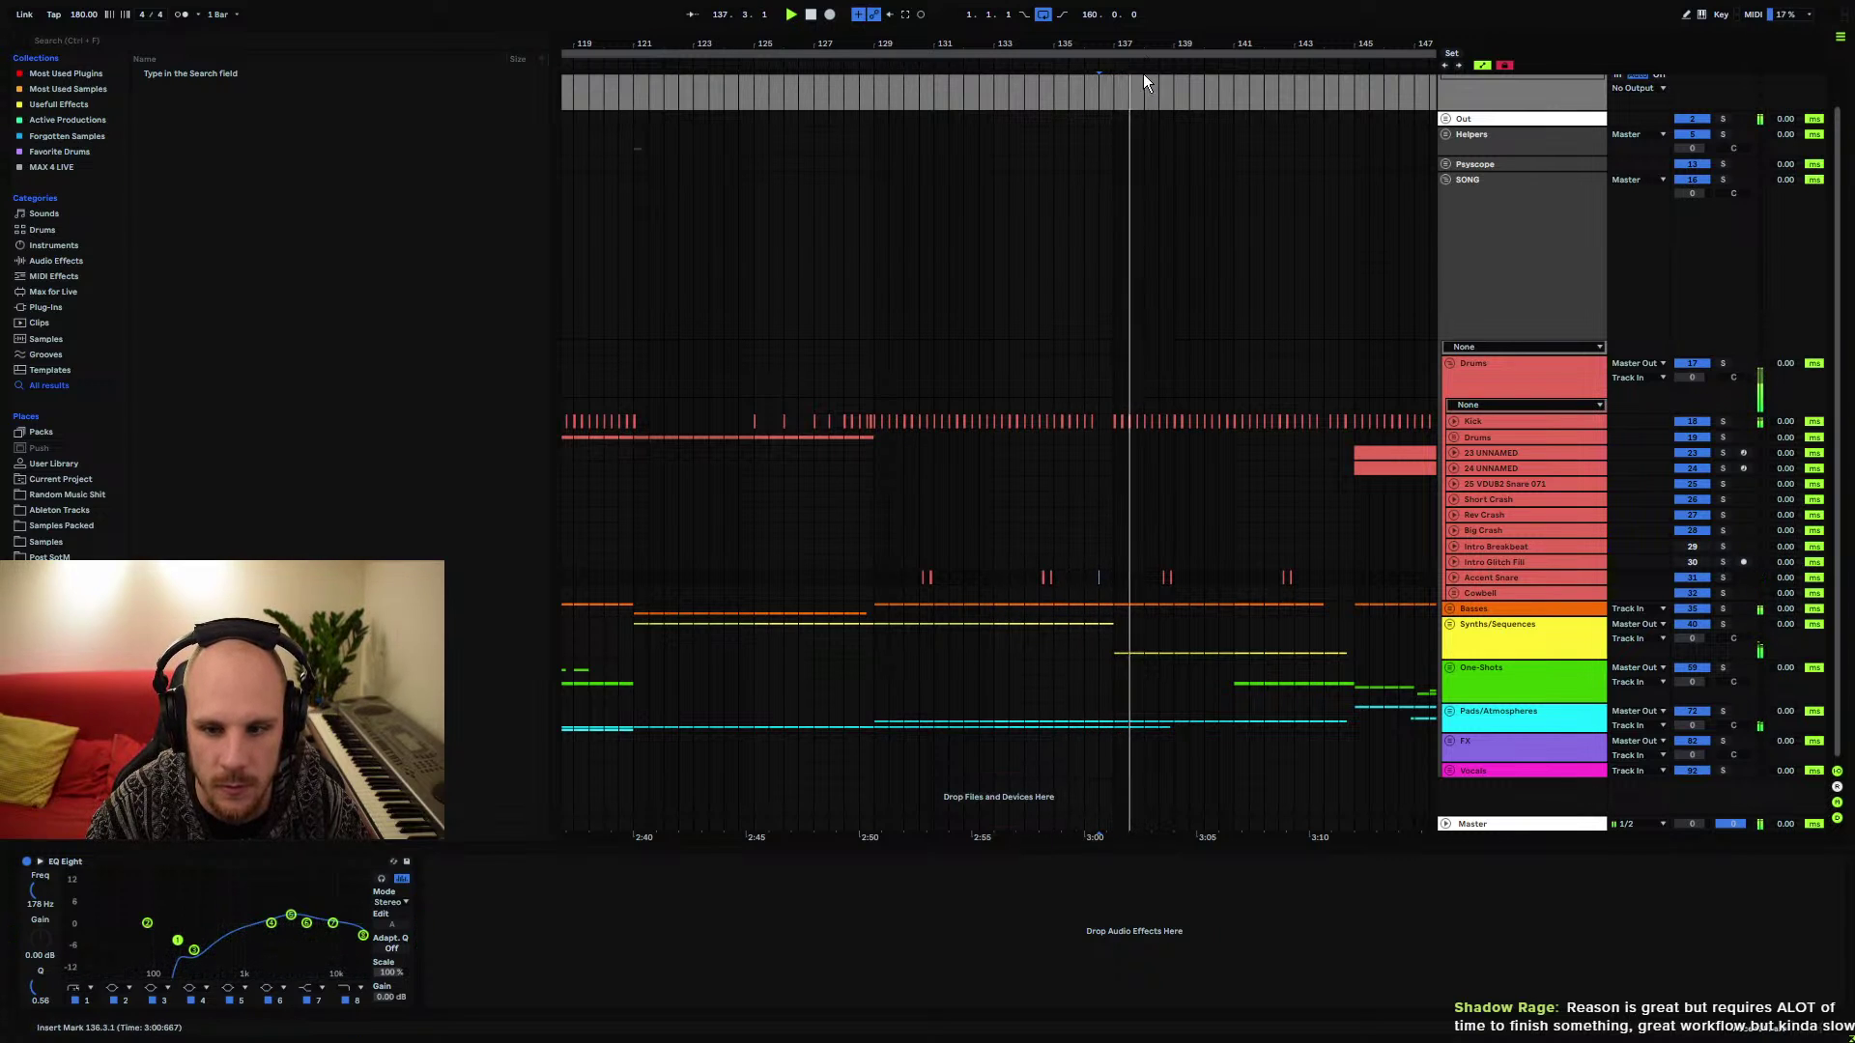
pyautogui.press('+')
pyautogui.press('-')
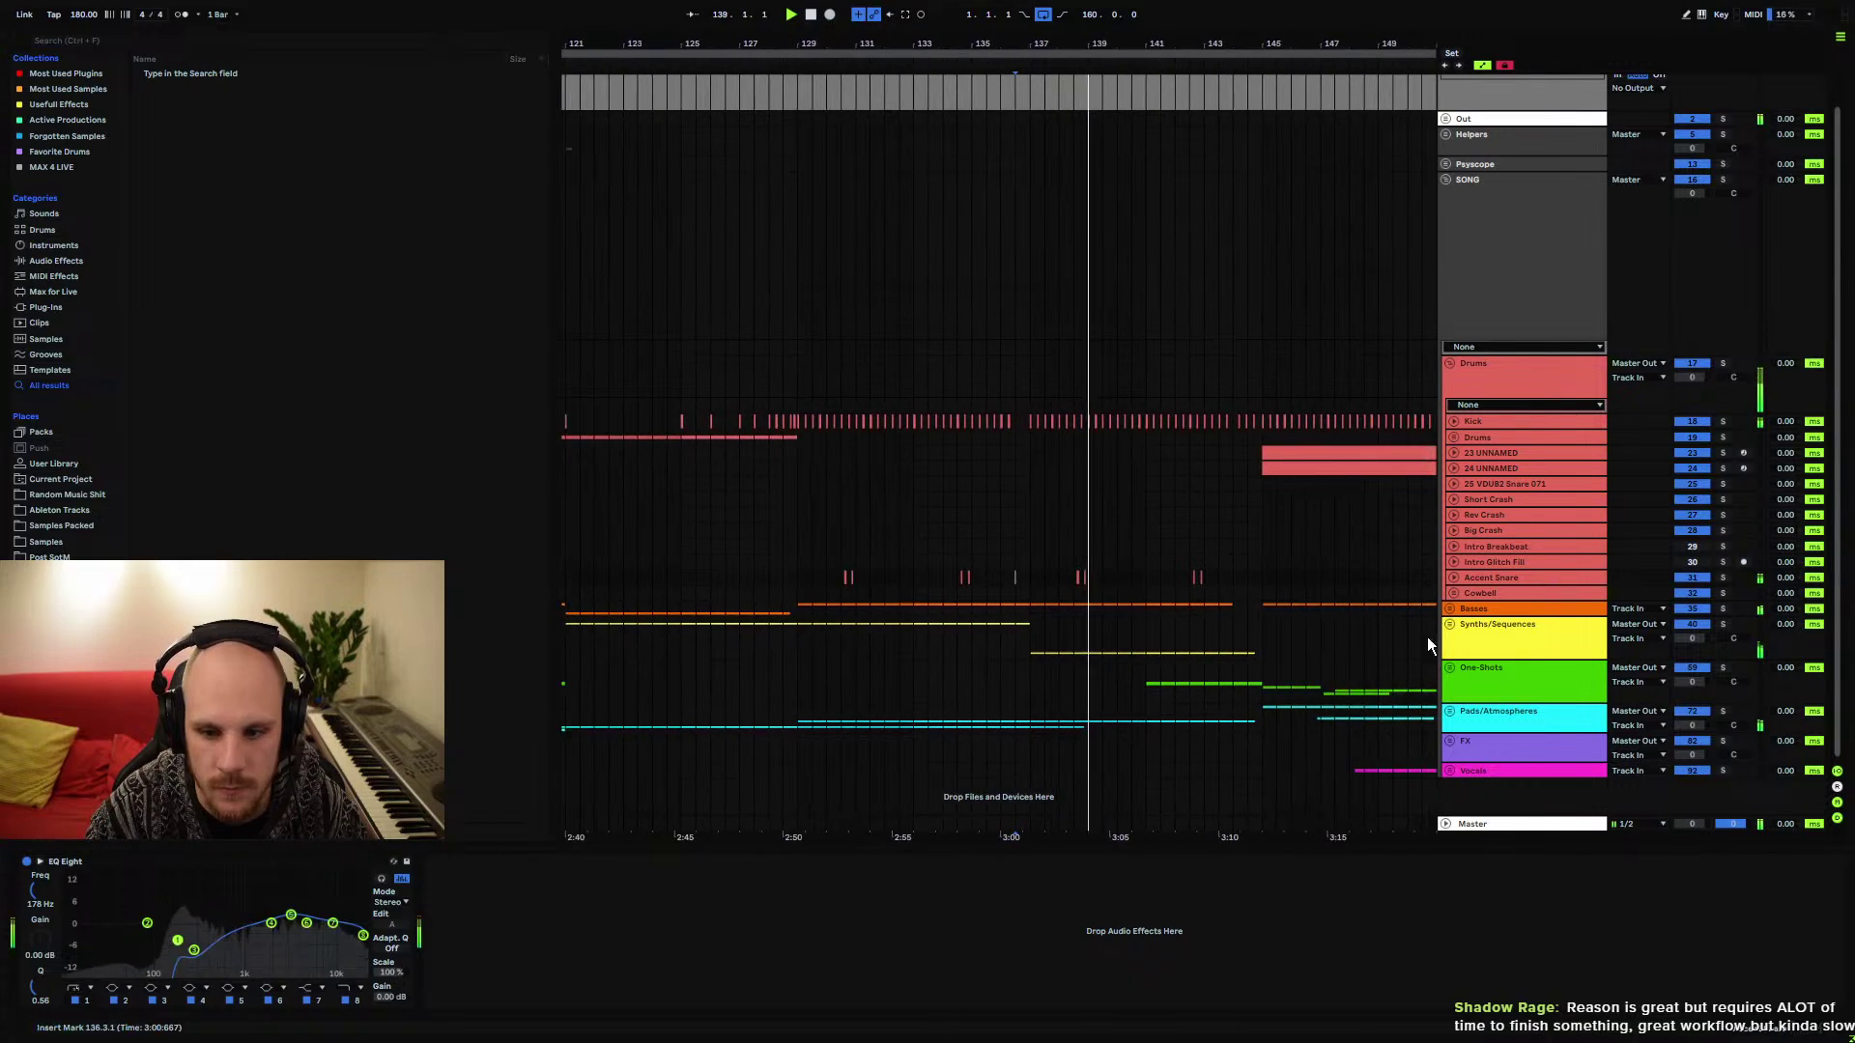
# Unfold the Pads/Atmospheres group and its 78 UNNAMED track, and audition that track soloed from around bar 136
pyautogui.click(1449, 711)
pyautogui.scroll(-3, 1057, 601)
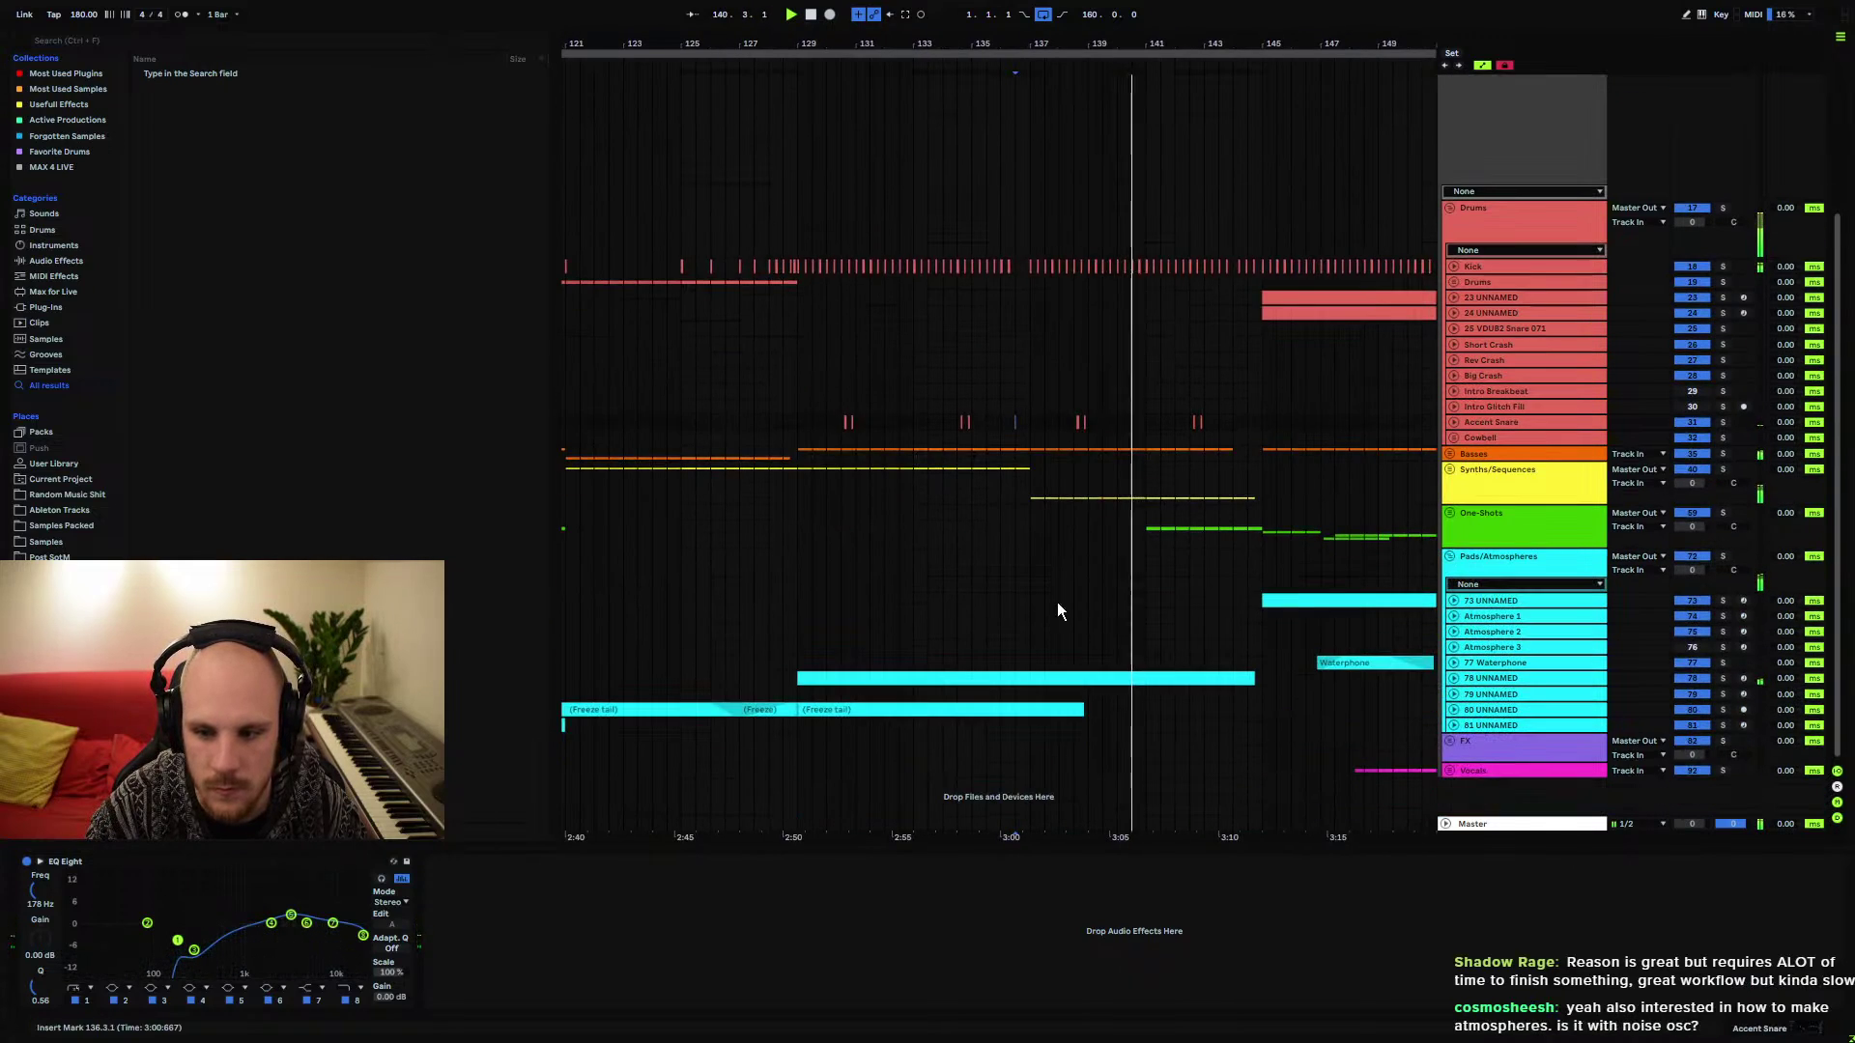
pyautogui.click(1453, 678)
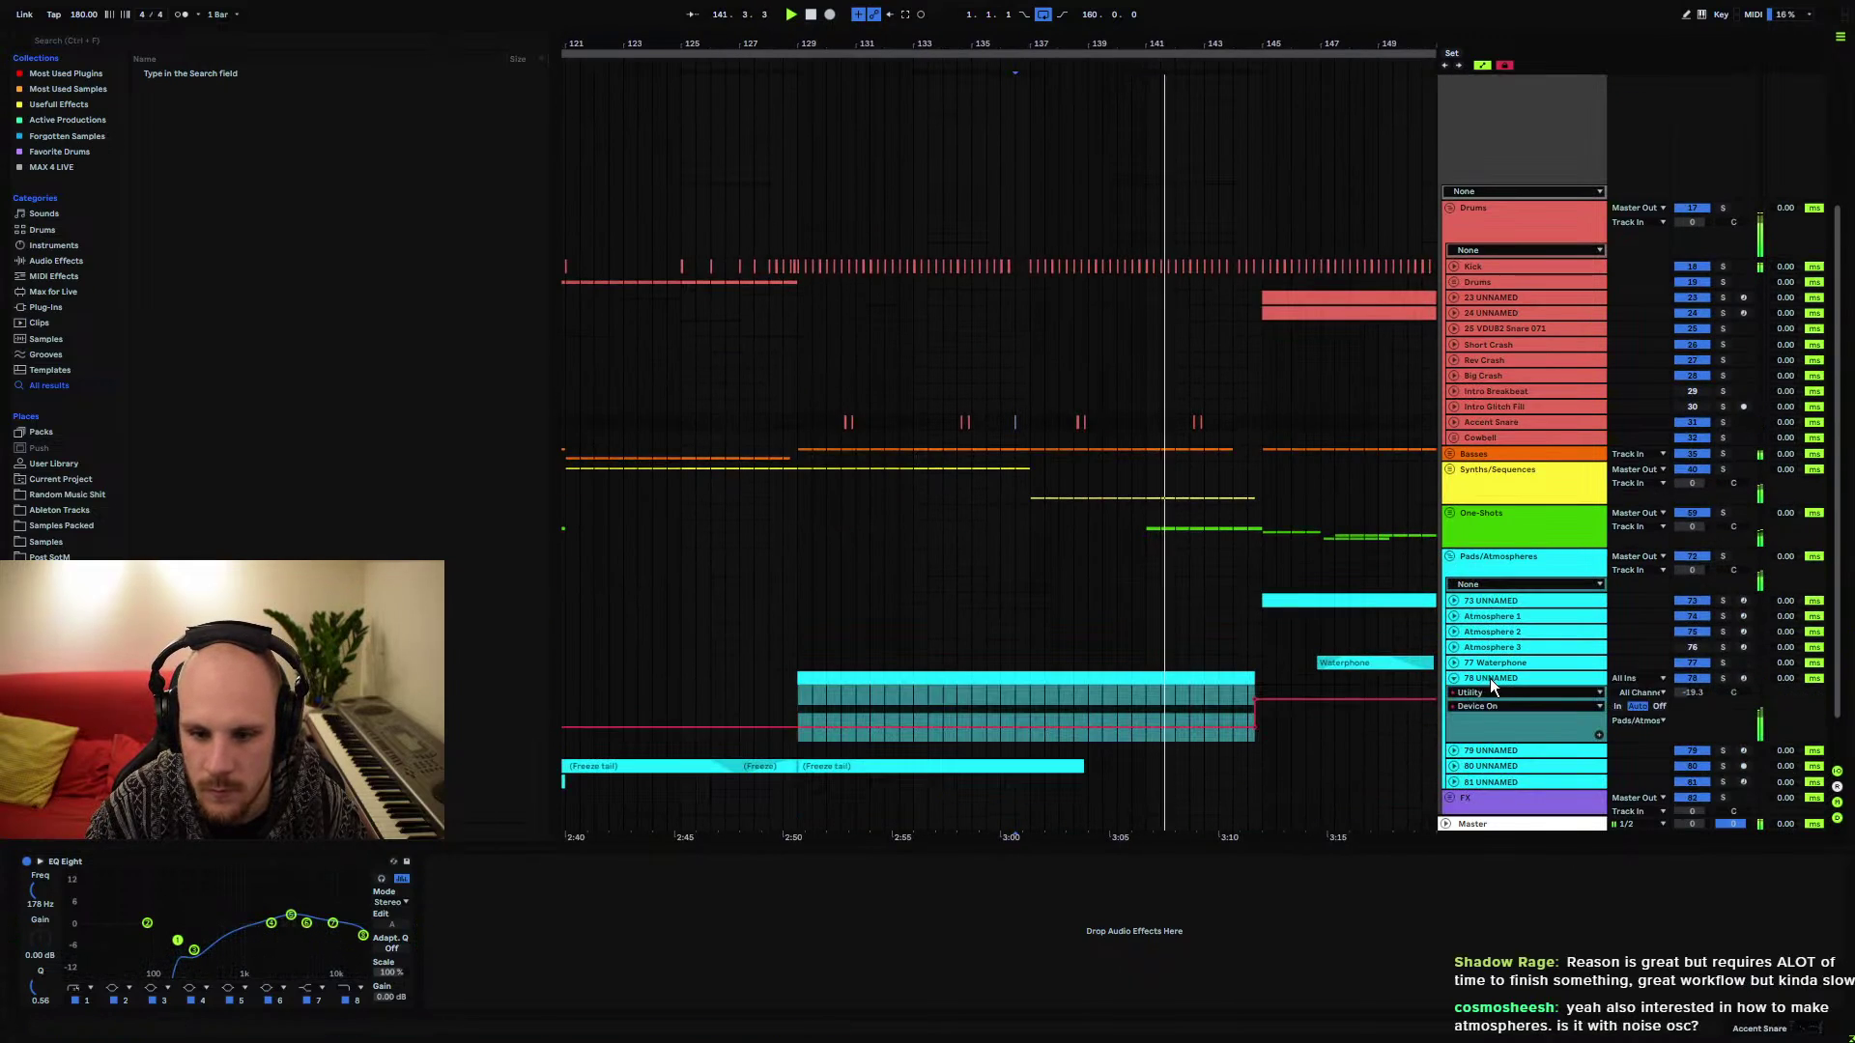
pyautogui.click(992, 687)
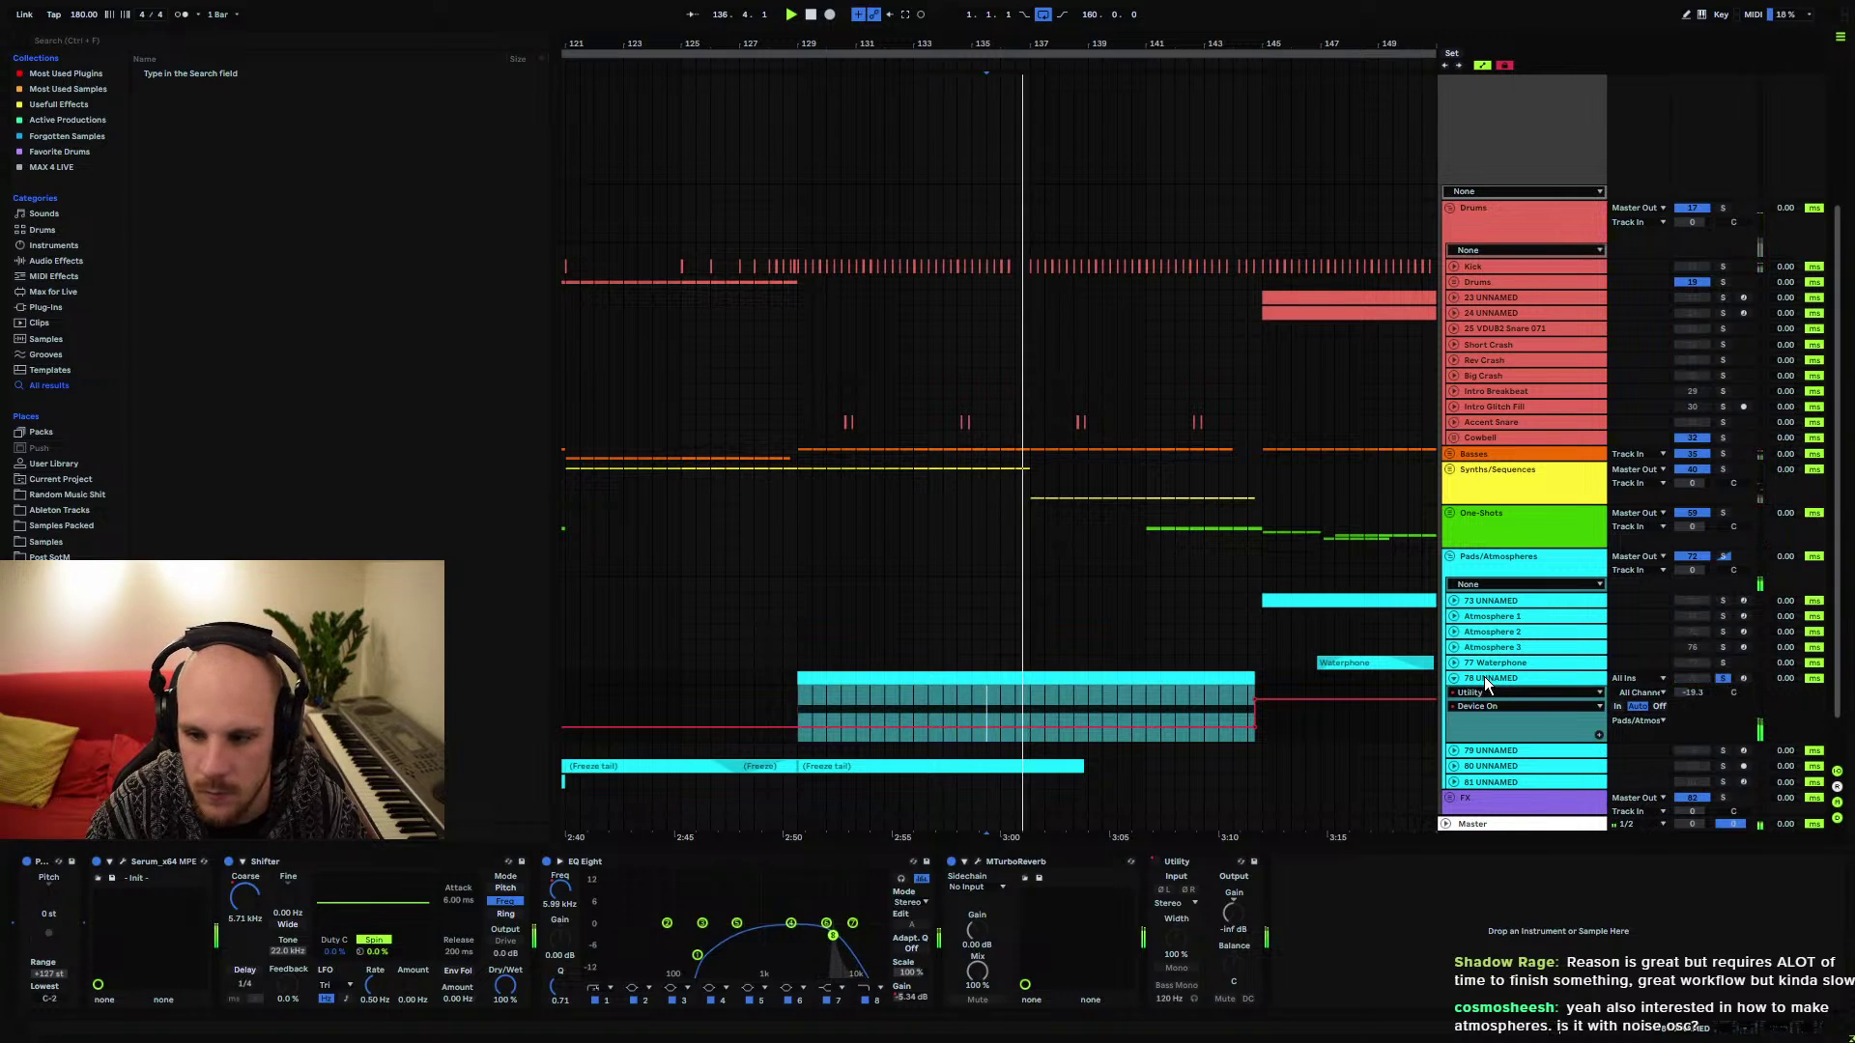
pyautogui.click(1202, 724)
pyautogui.click(1022, 701)
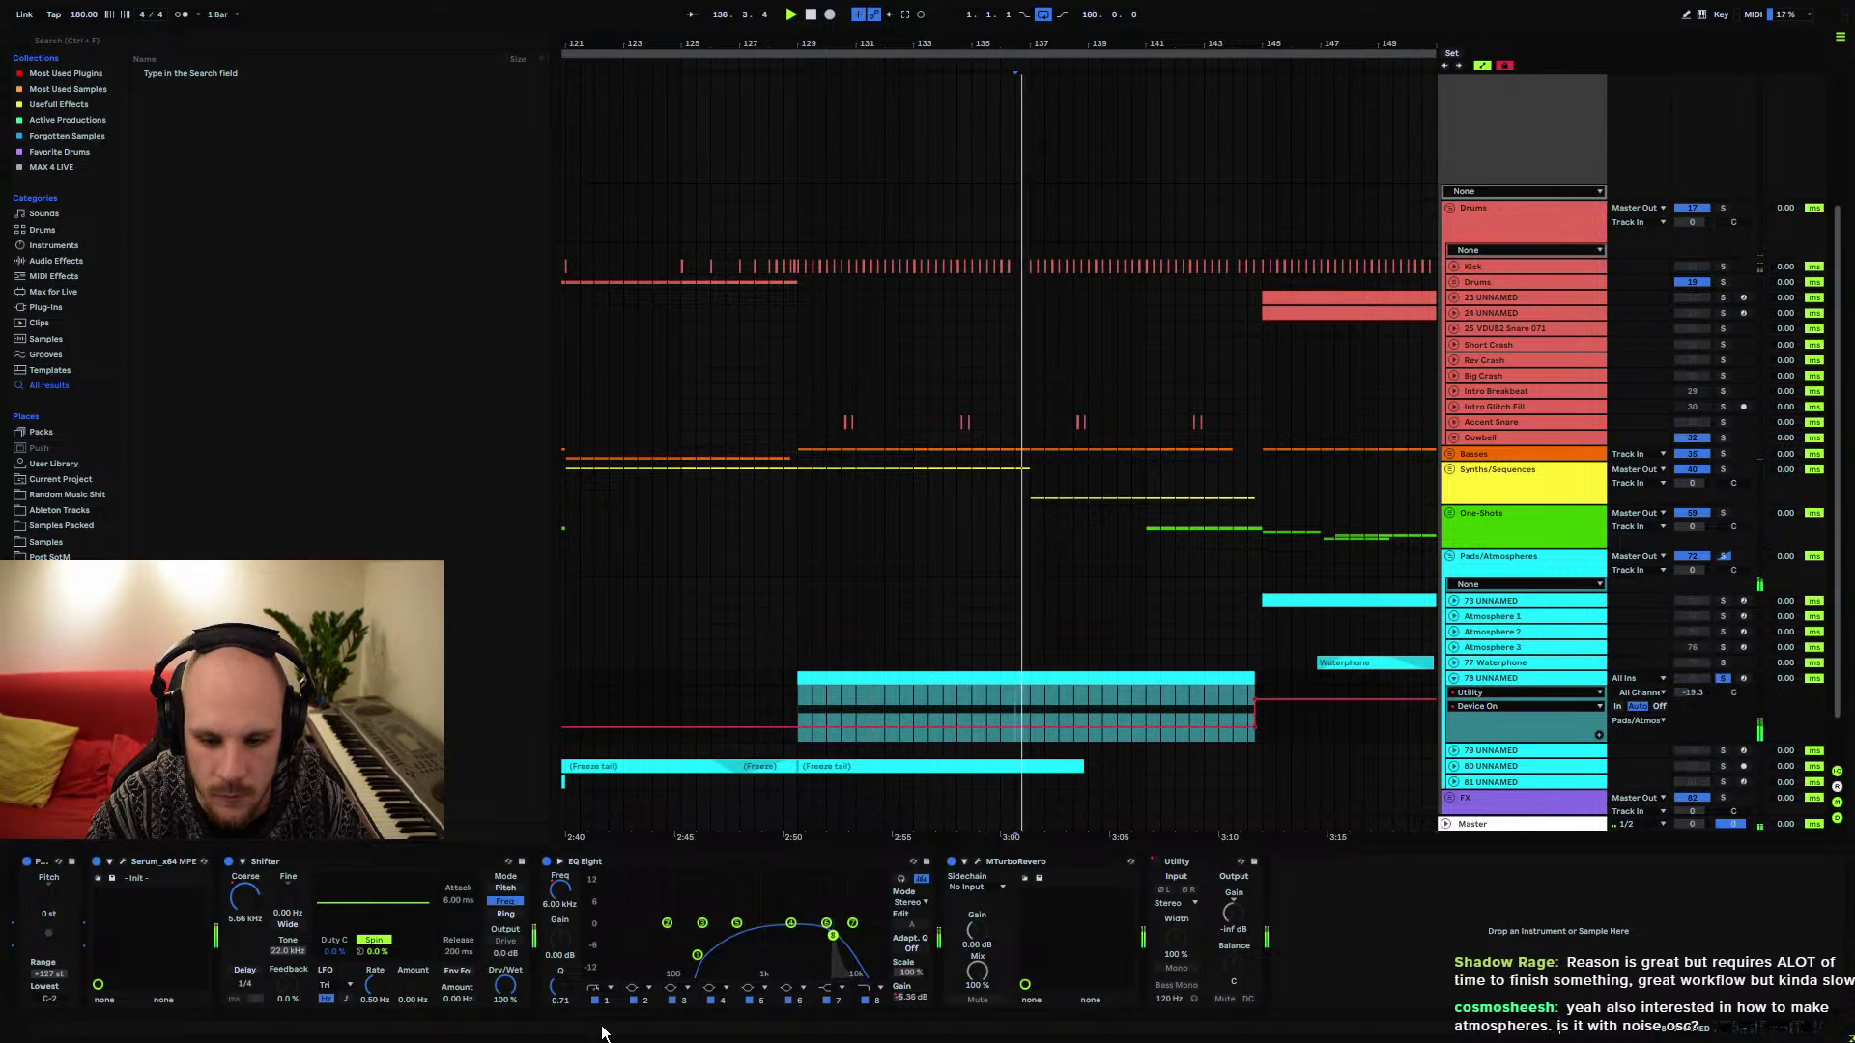
# Add an EQ Eight between Serum and Shifter on the 78 UNNAMED track, with band 1 as a low cut
pyautogui.rightClick(1383, 943)
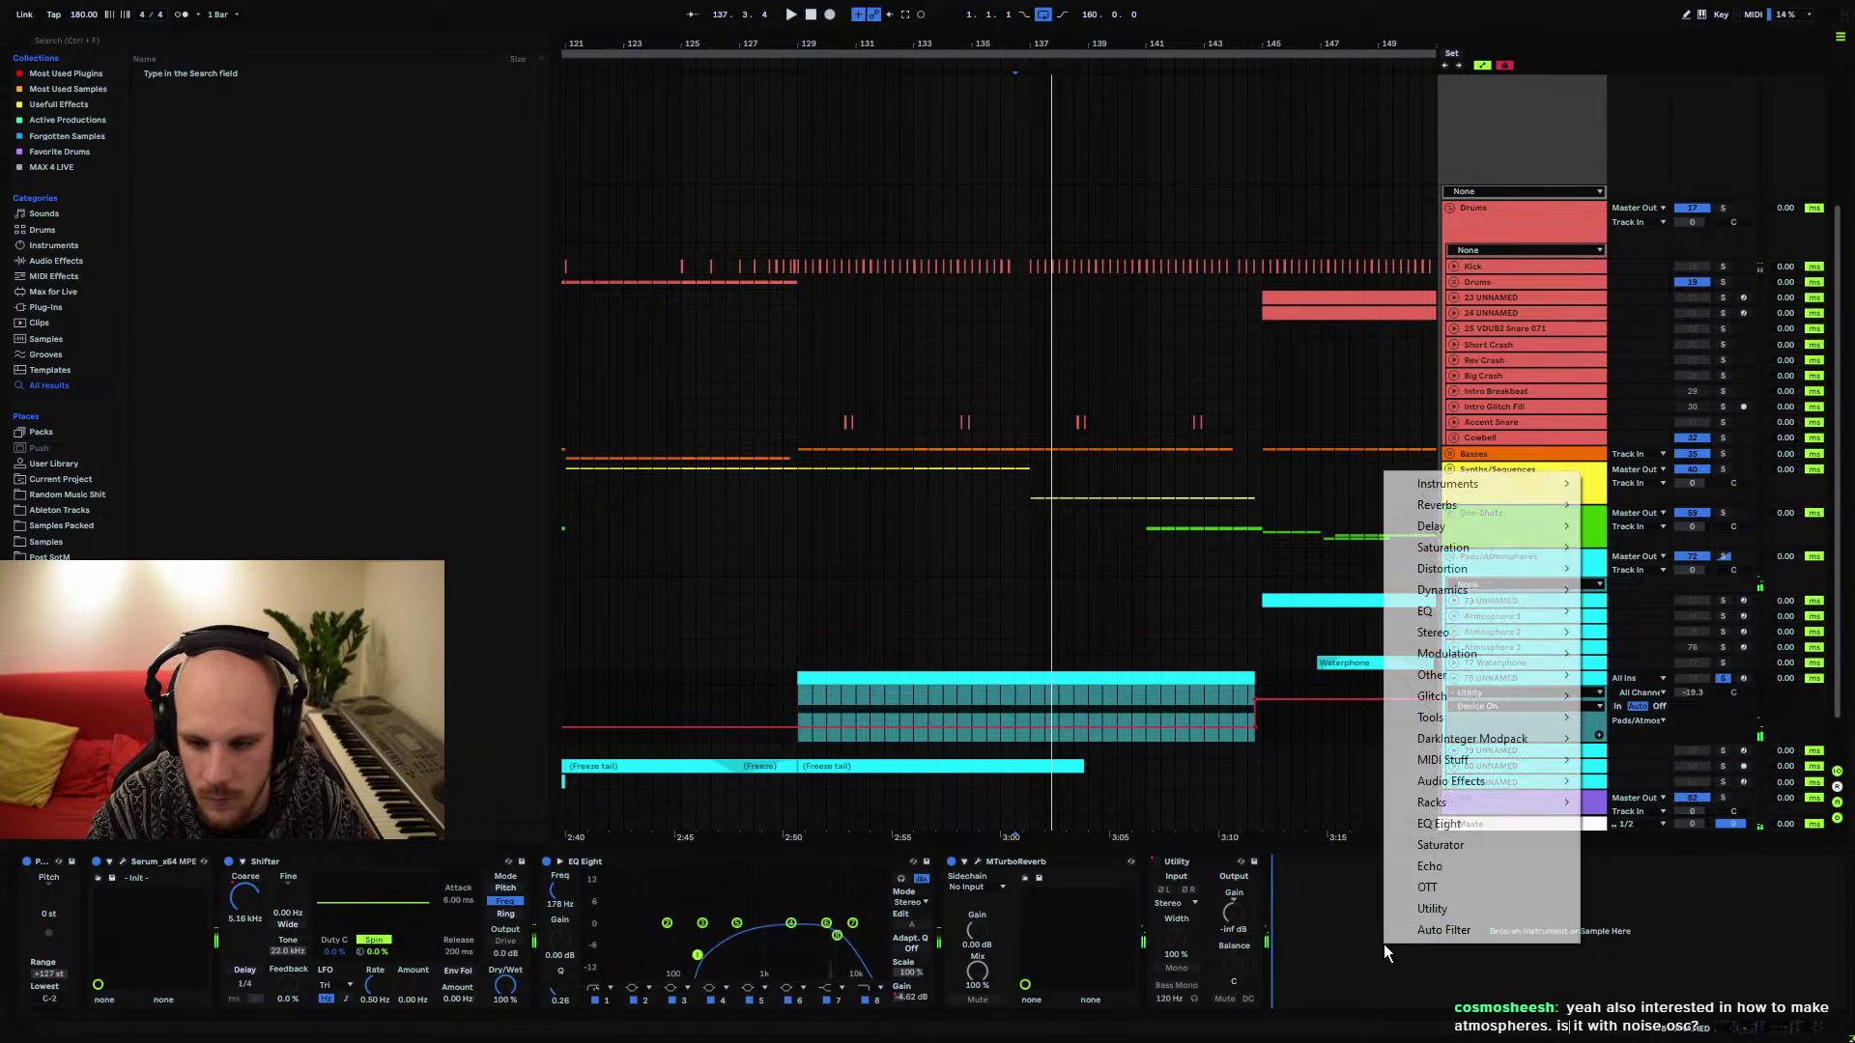
pyautogui.click(1459, 841)
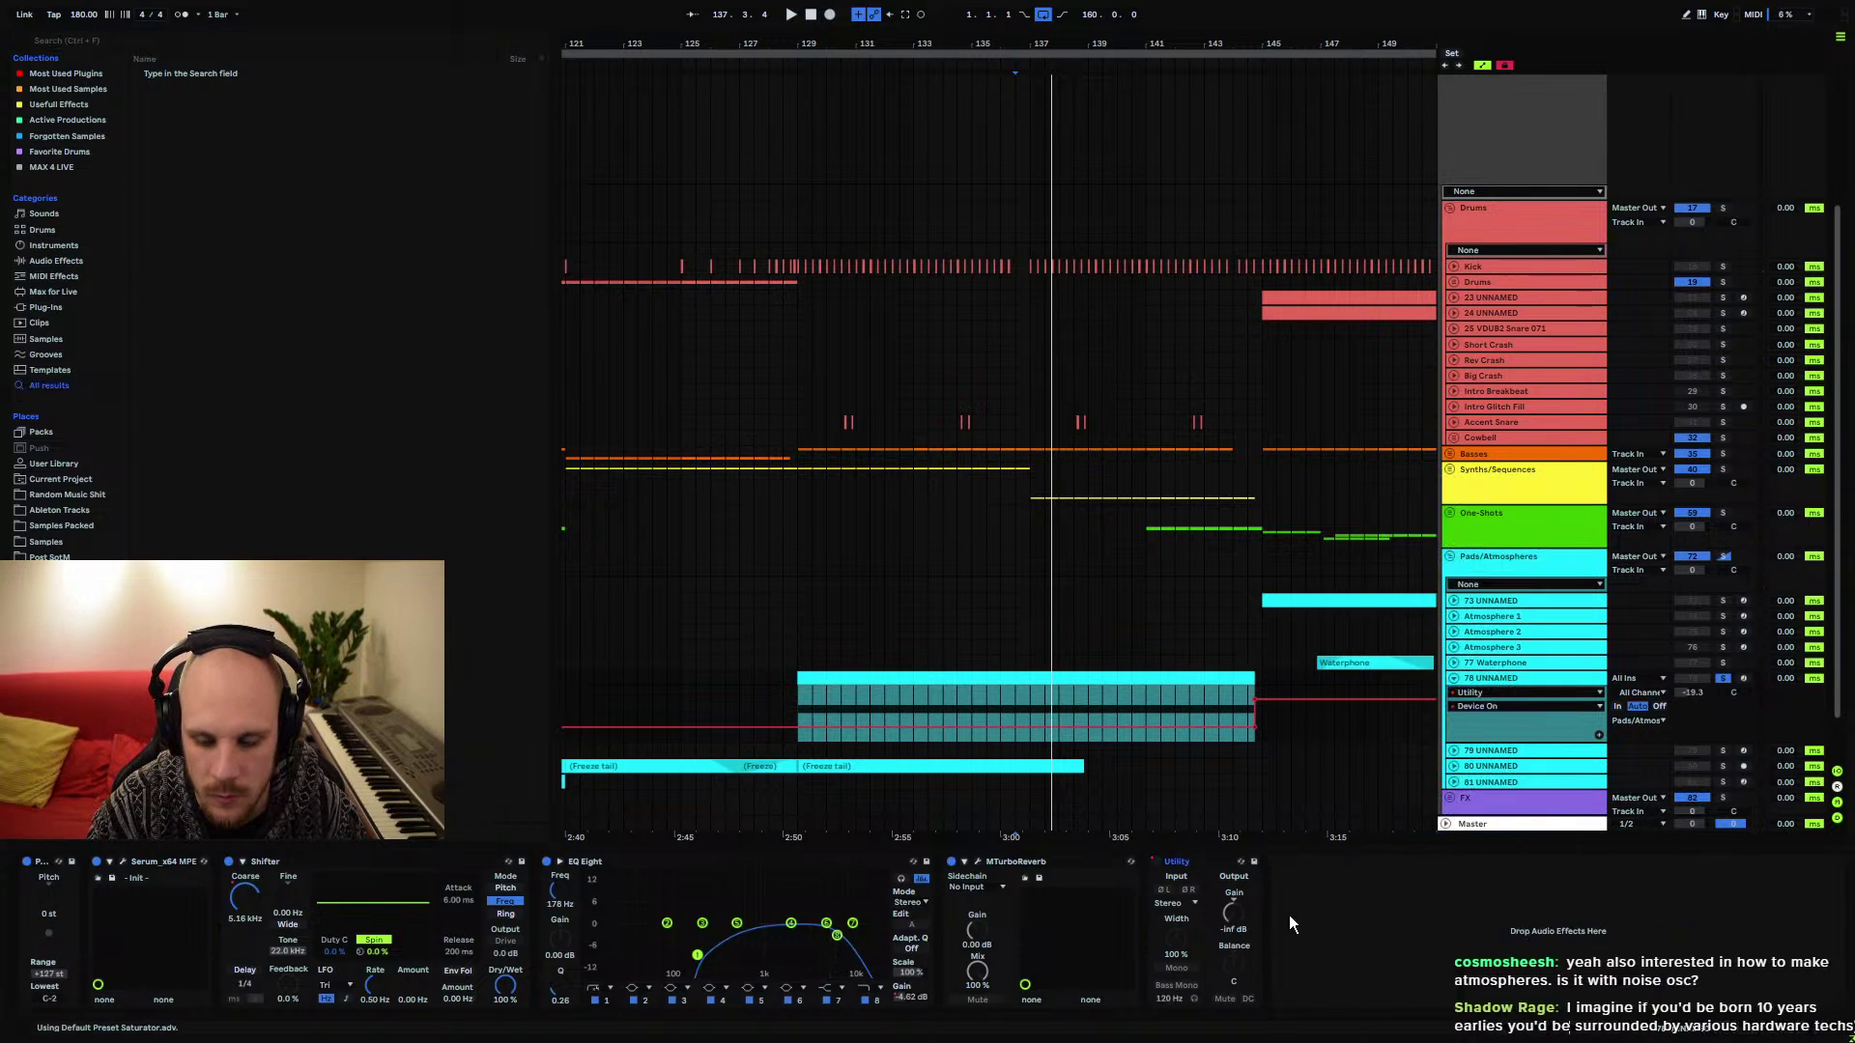
pyautogui.rightClick(1362, 889)
pyautogui.click(1428, 779)
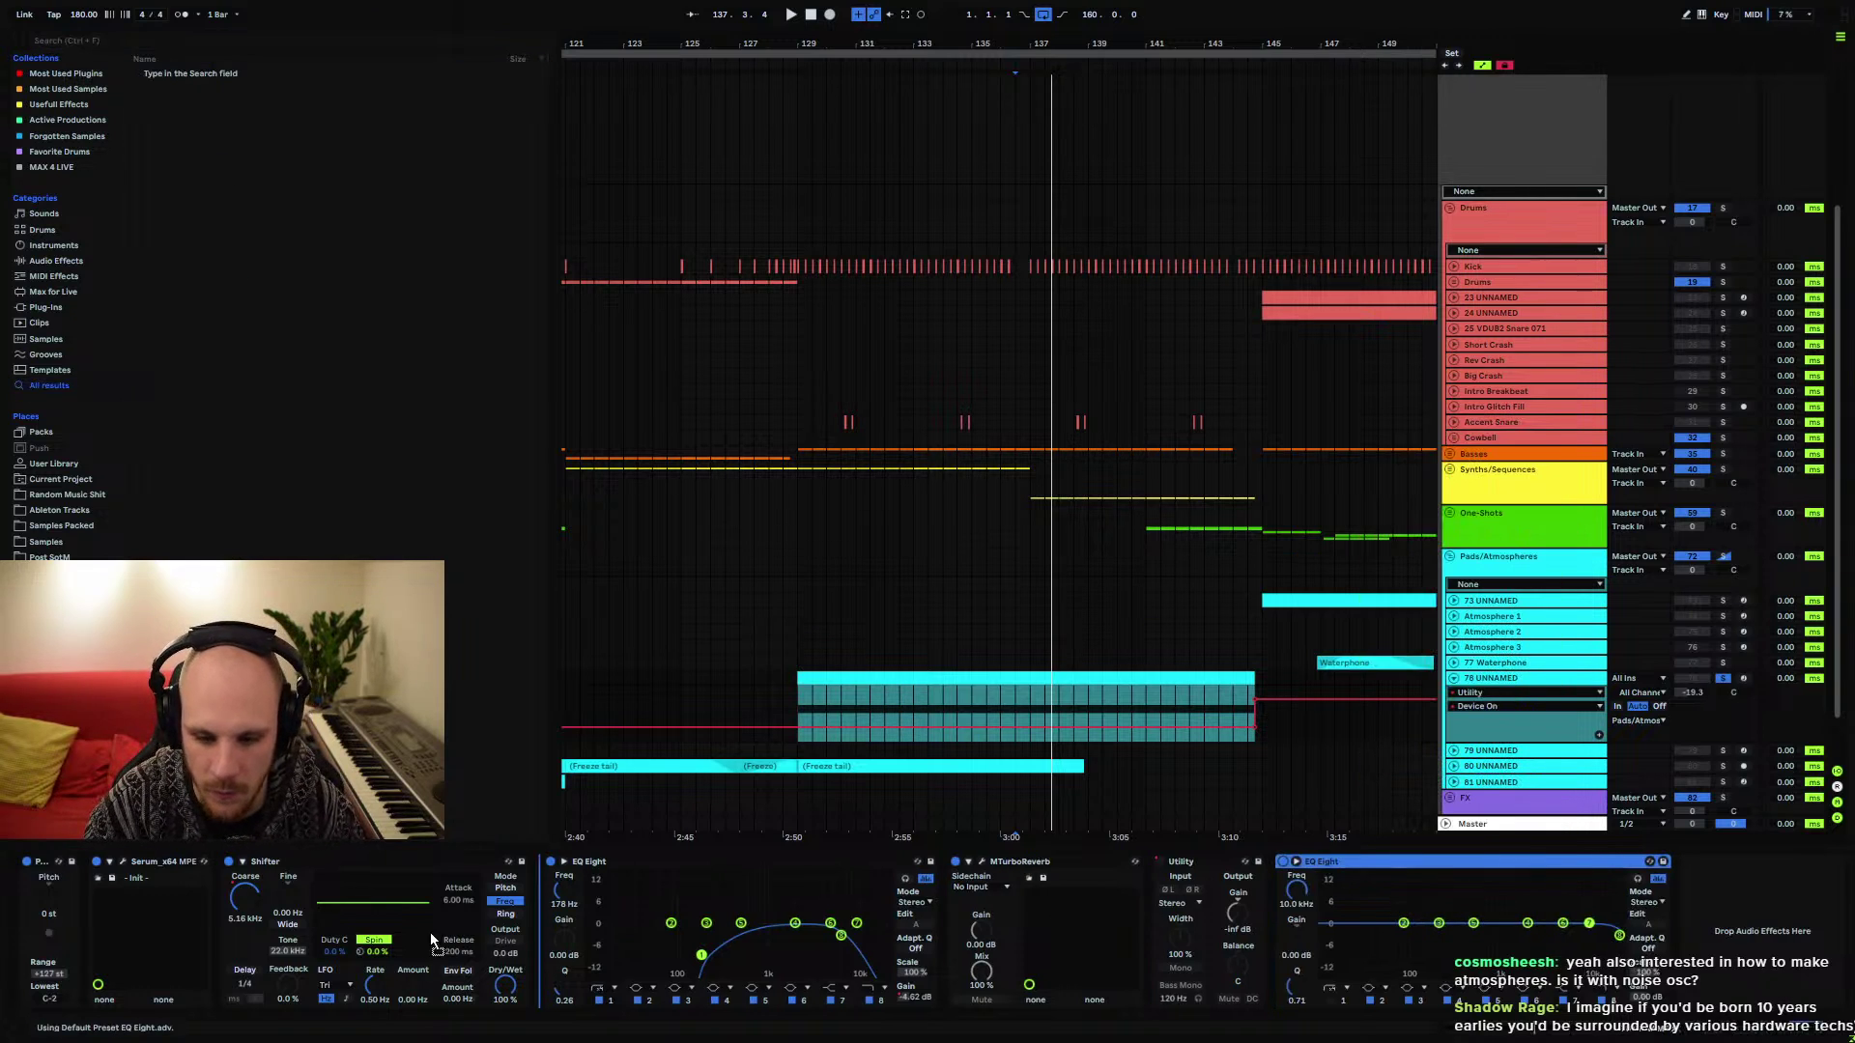
pyautogui.moveTo(283, 955); pyautogui.dragTo(296, 935)
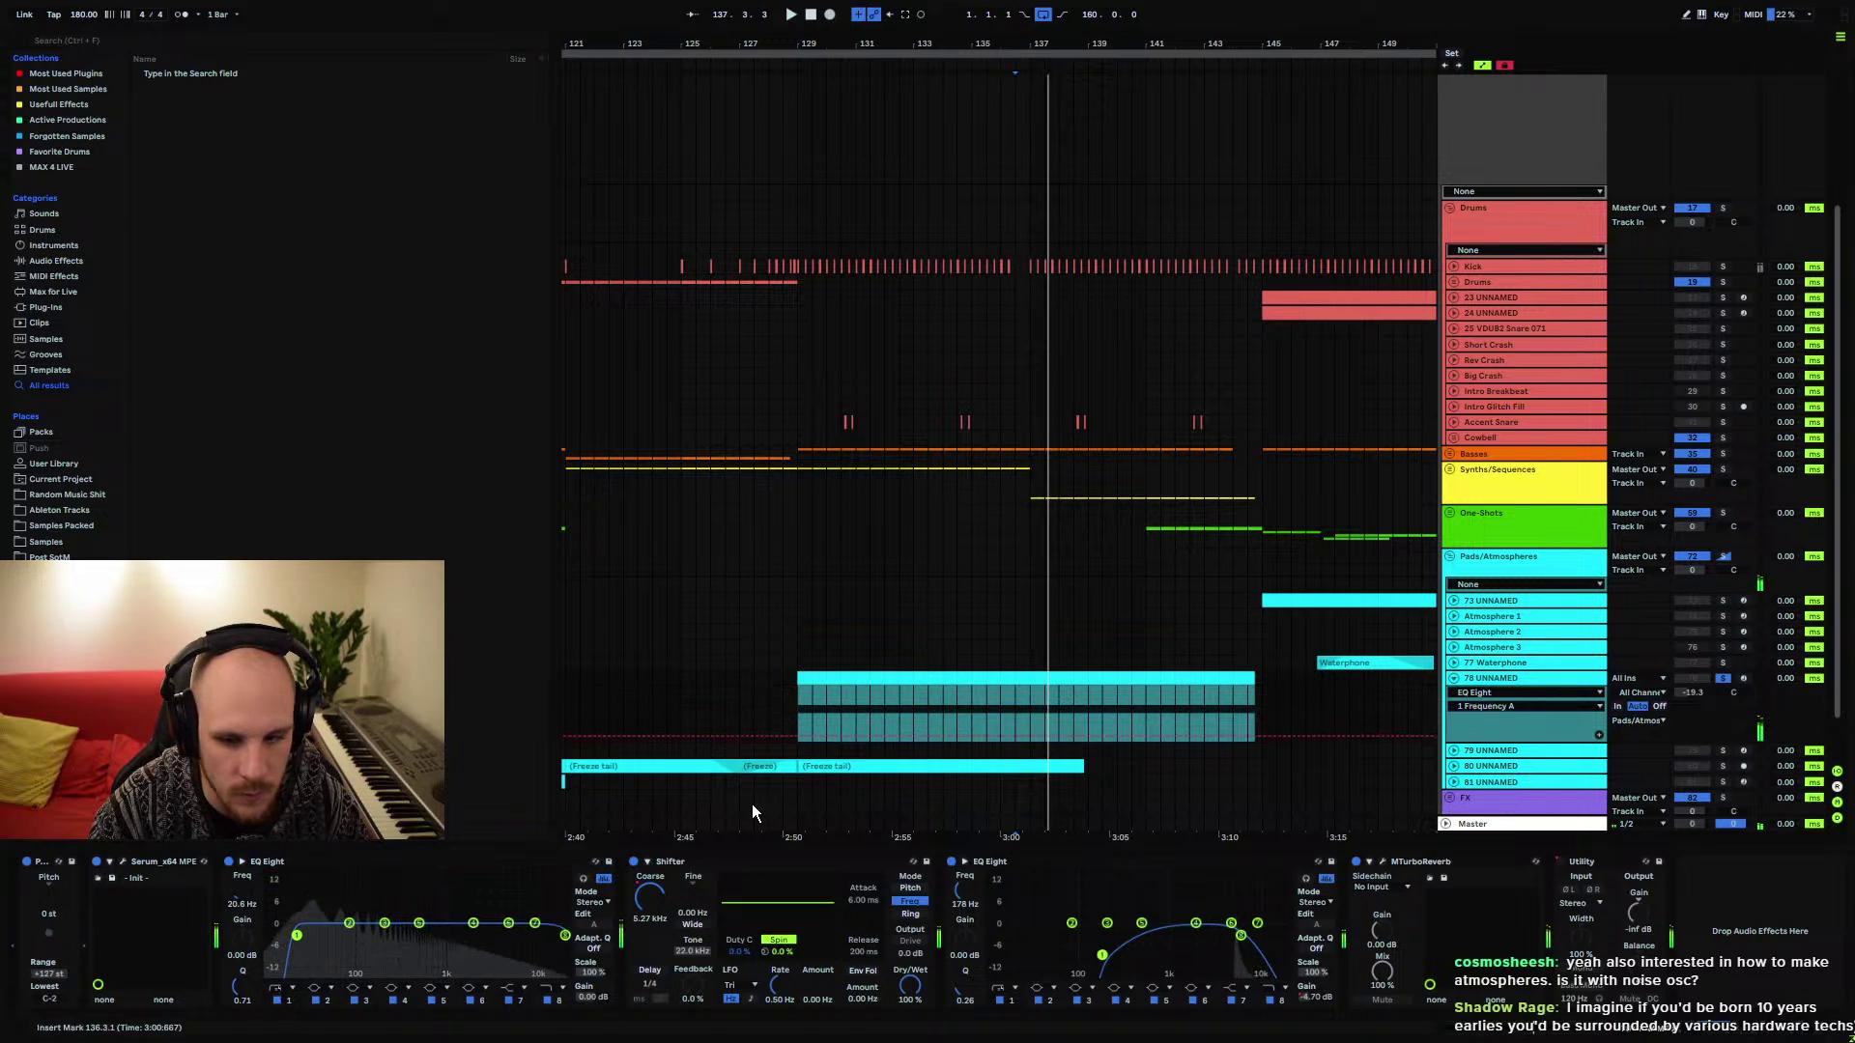
# Automate the new EQ Eight's band 1 frequency to curve upward from bar 129 to 137 and drop back sharply, auditioning from bar 135.3
pyautogui.click(1262, 735)
pyautogui.moveTo(1028, 732)
pyautogui.mouseDown()
pyautogui.moveTo(1024, 688)
pyautogui.moveTo(1036, 715)
pyautogui.mouseUp()
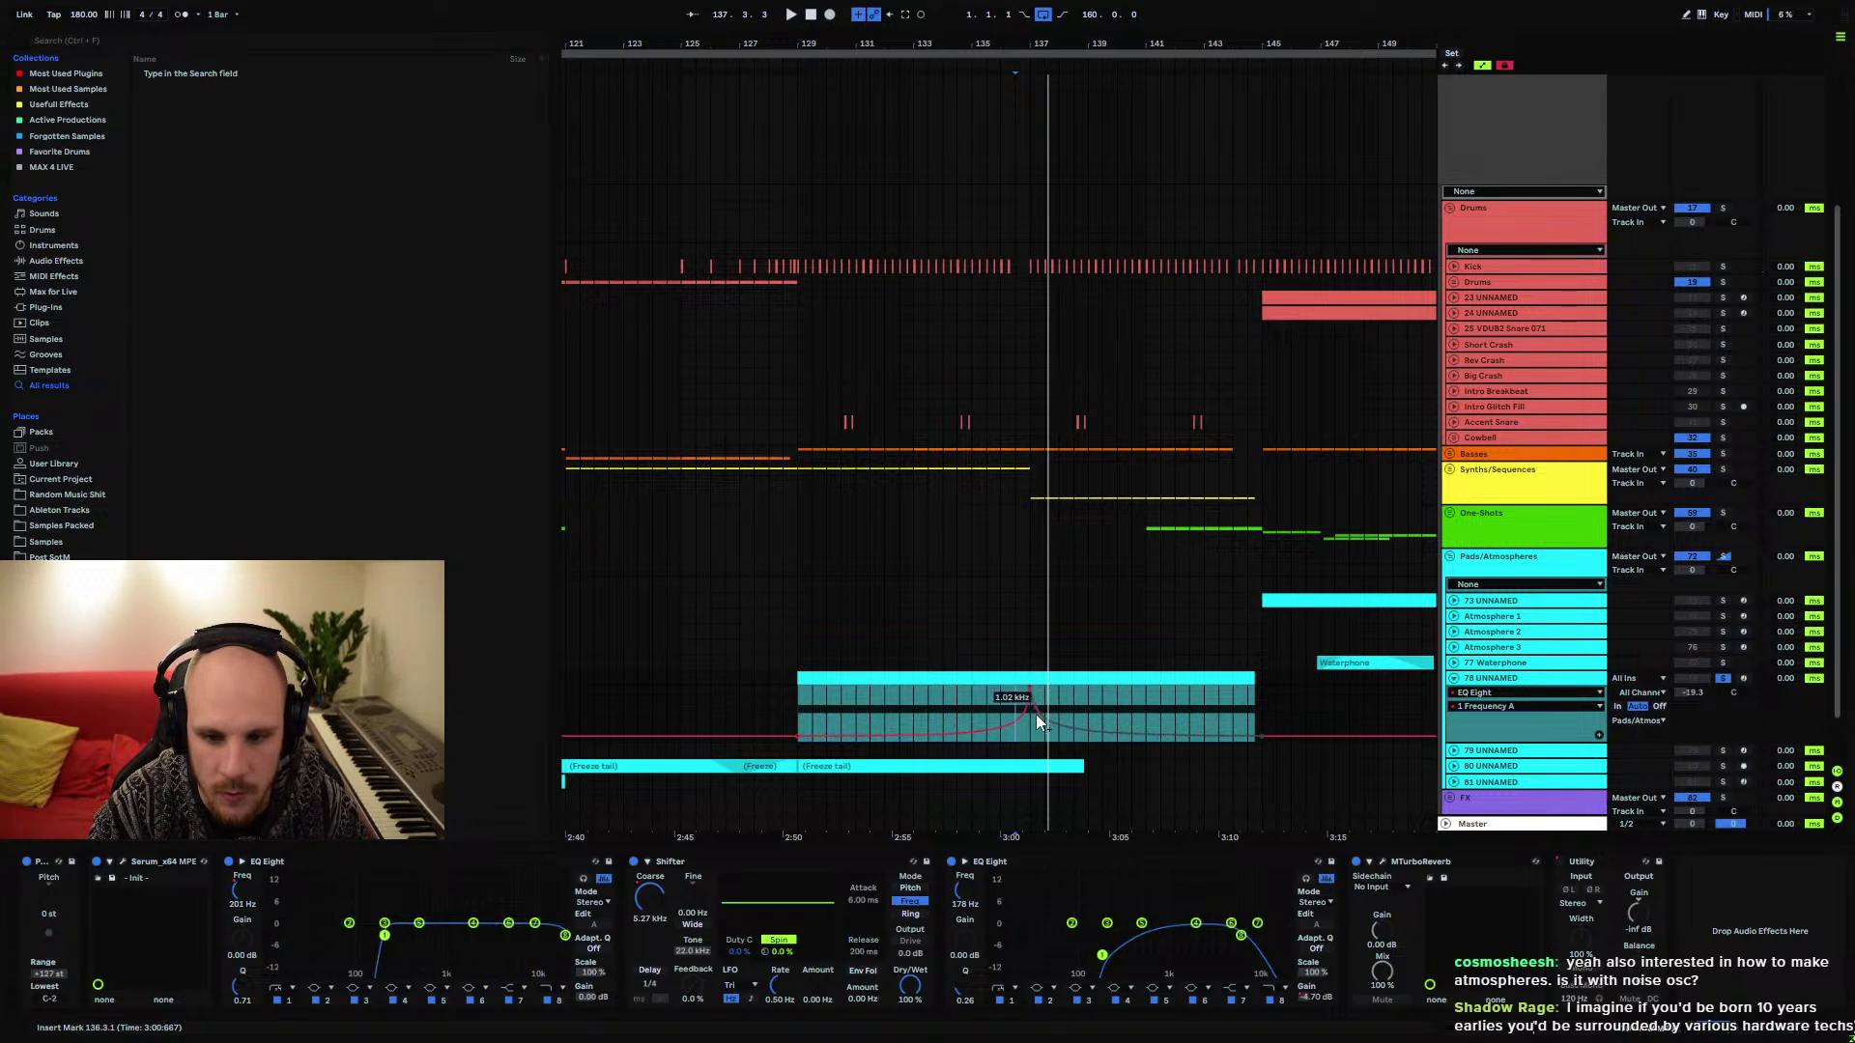
pyautogui.press('space')
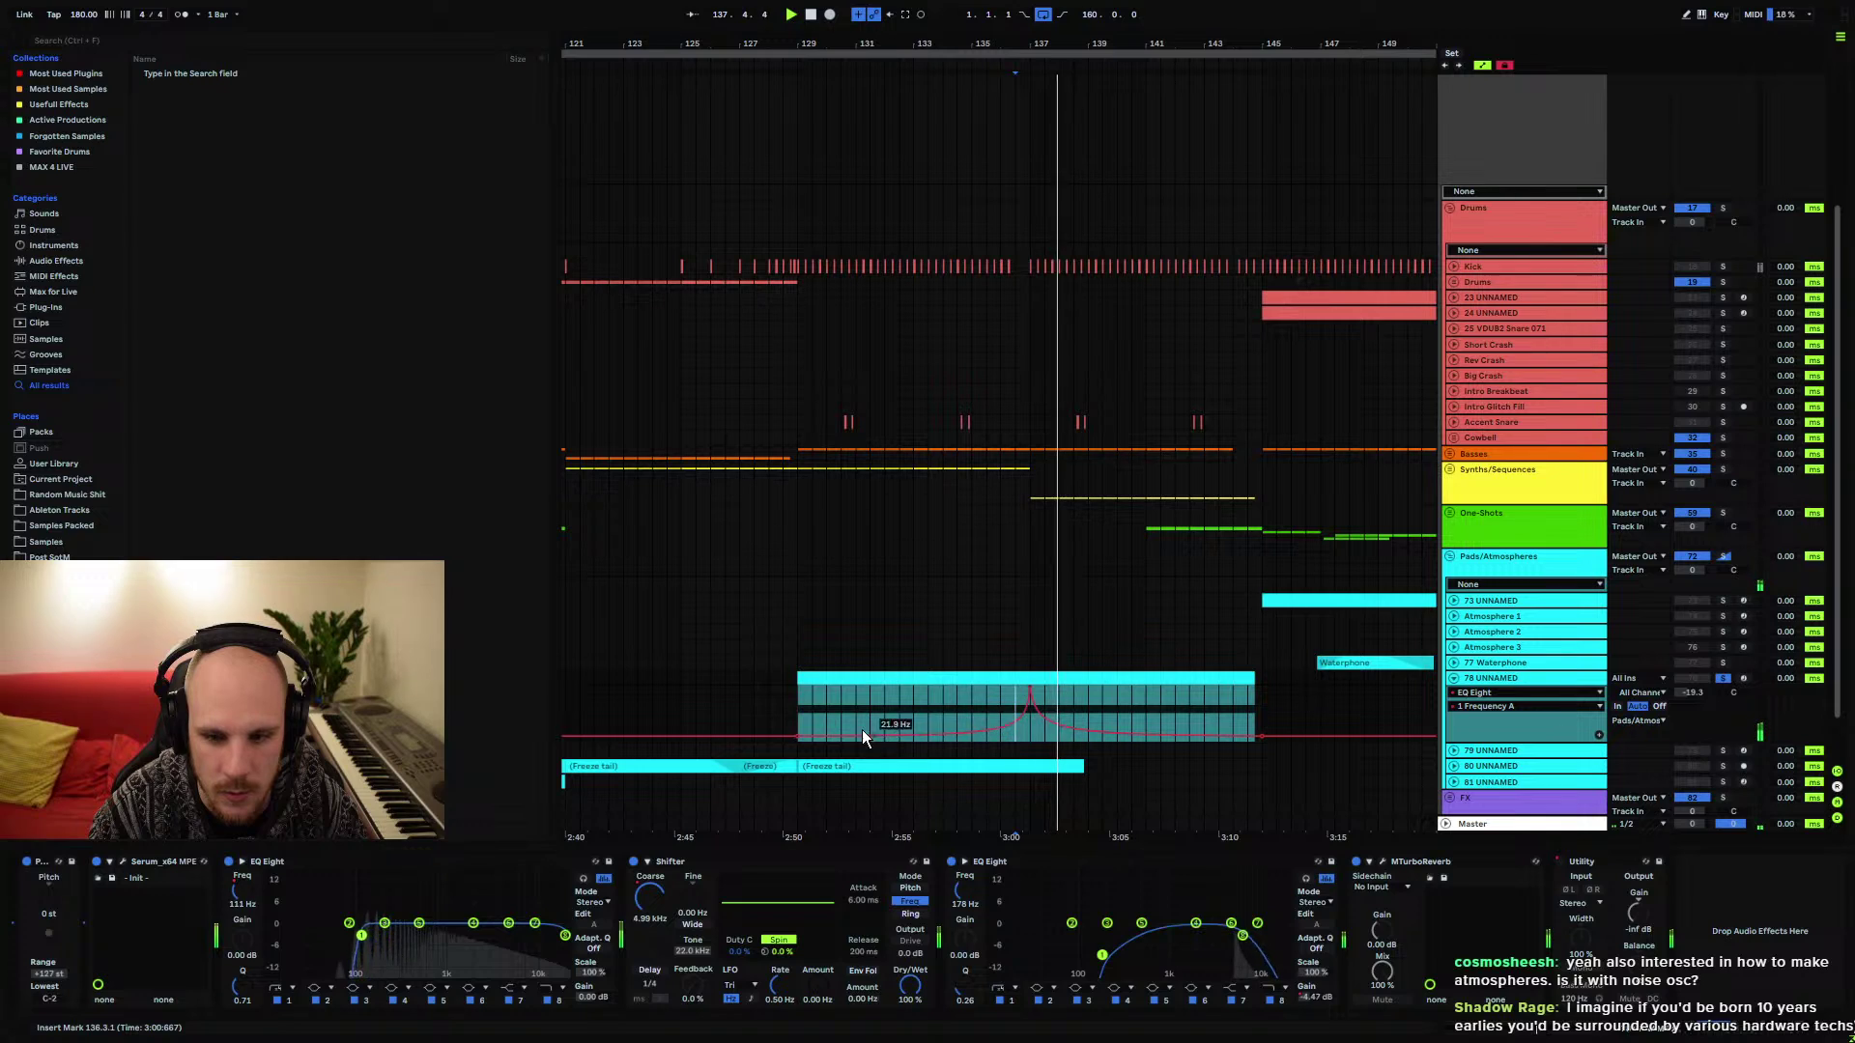
pyautogui.click(796, 703)
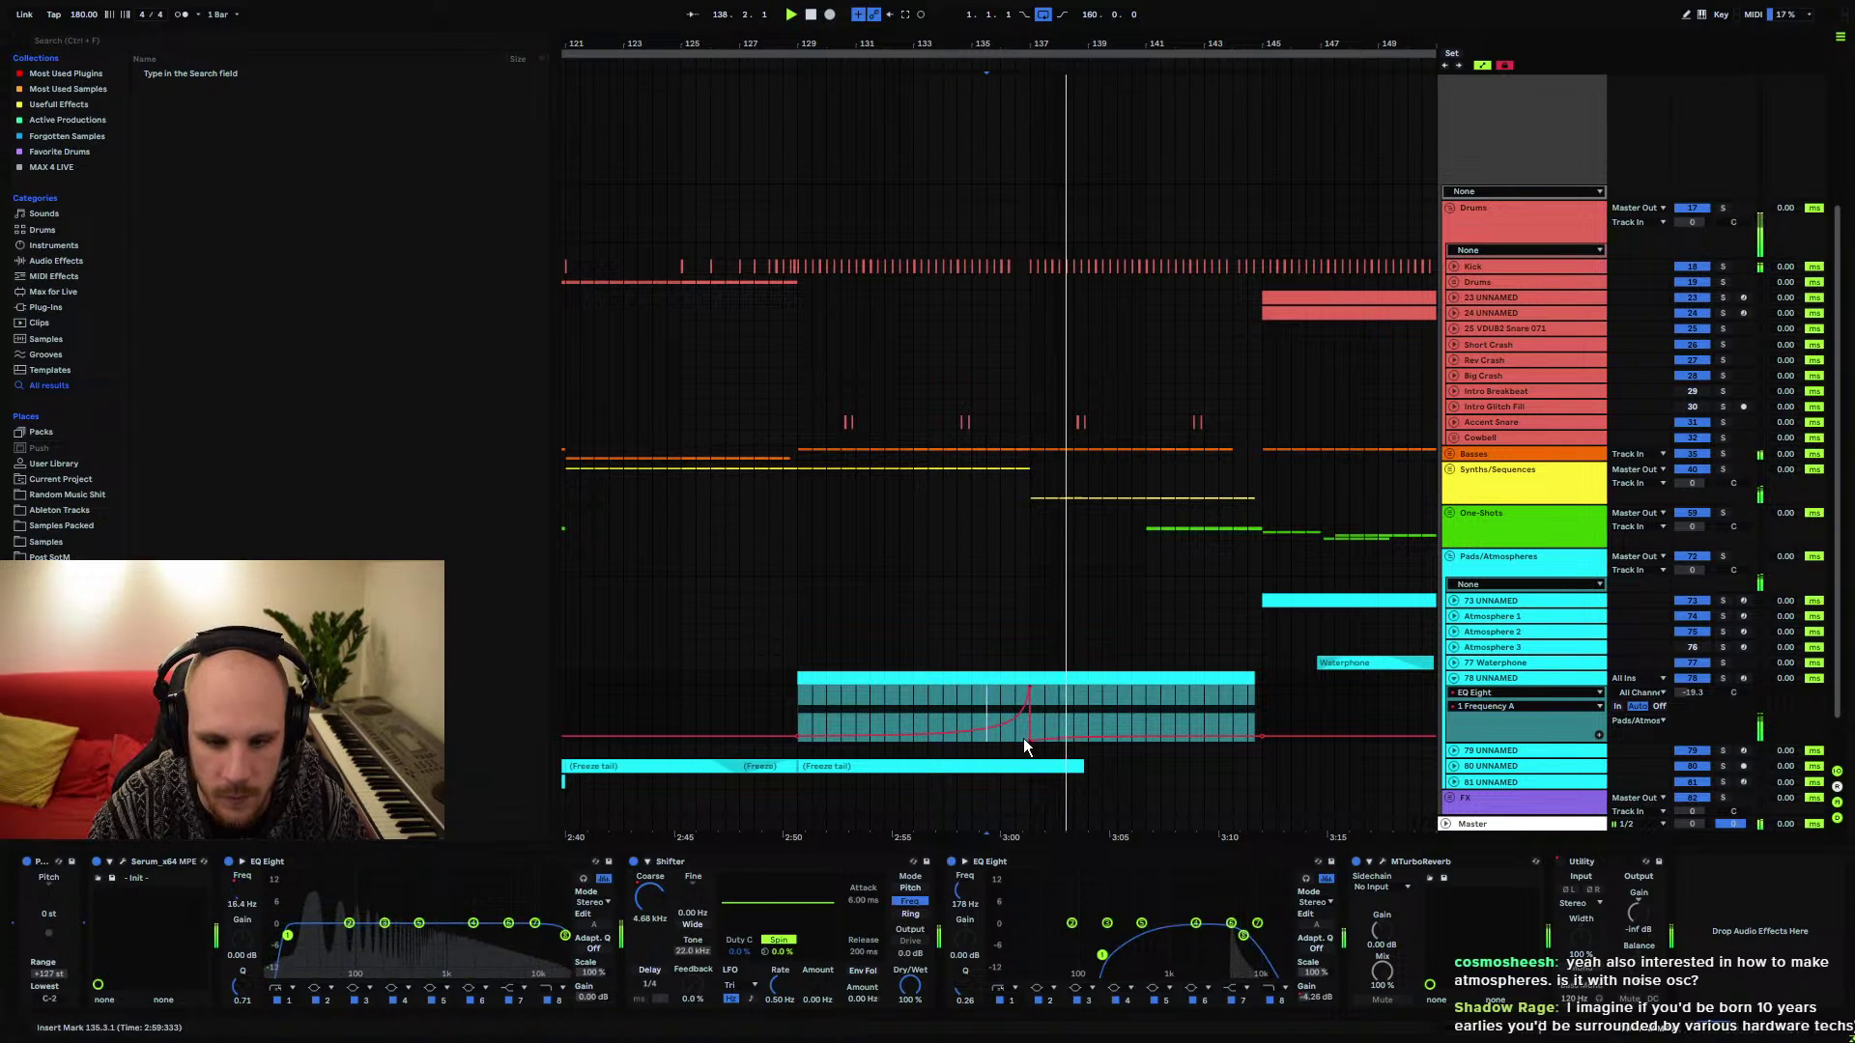
pyautogui.click(994, 763)
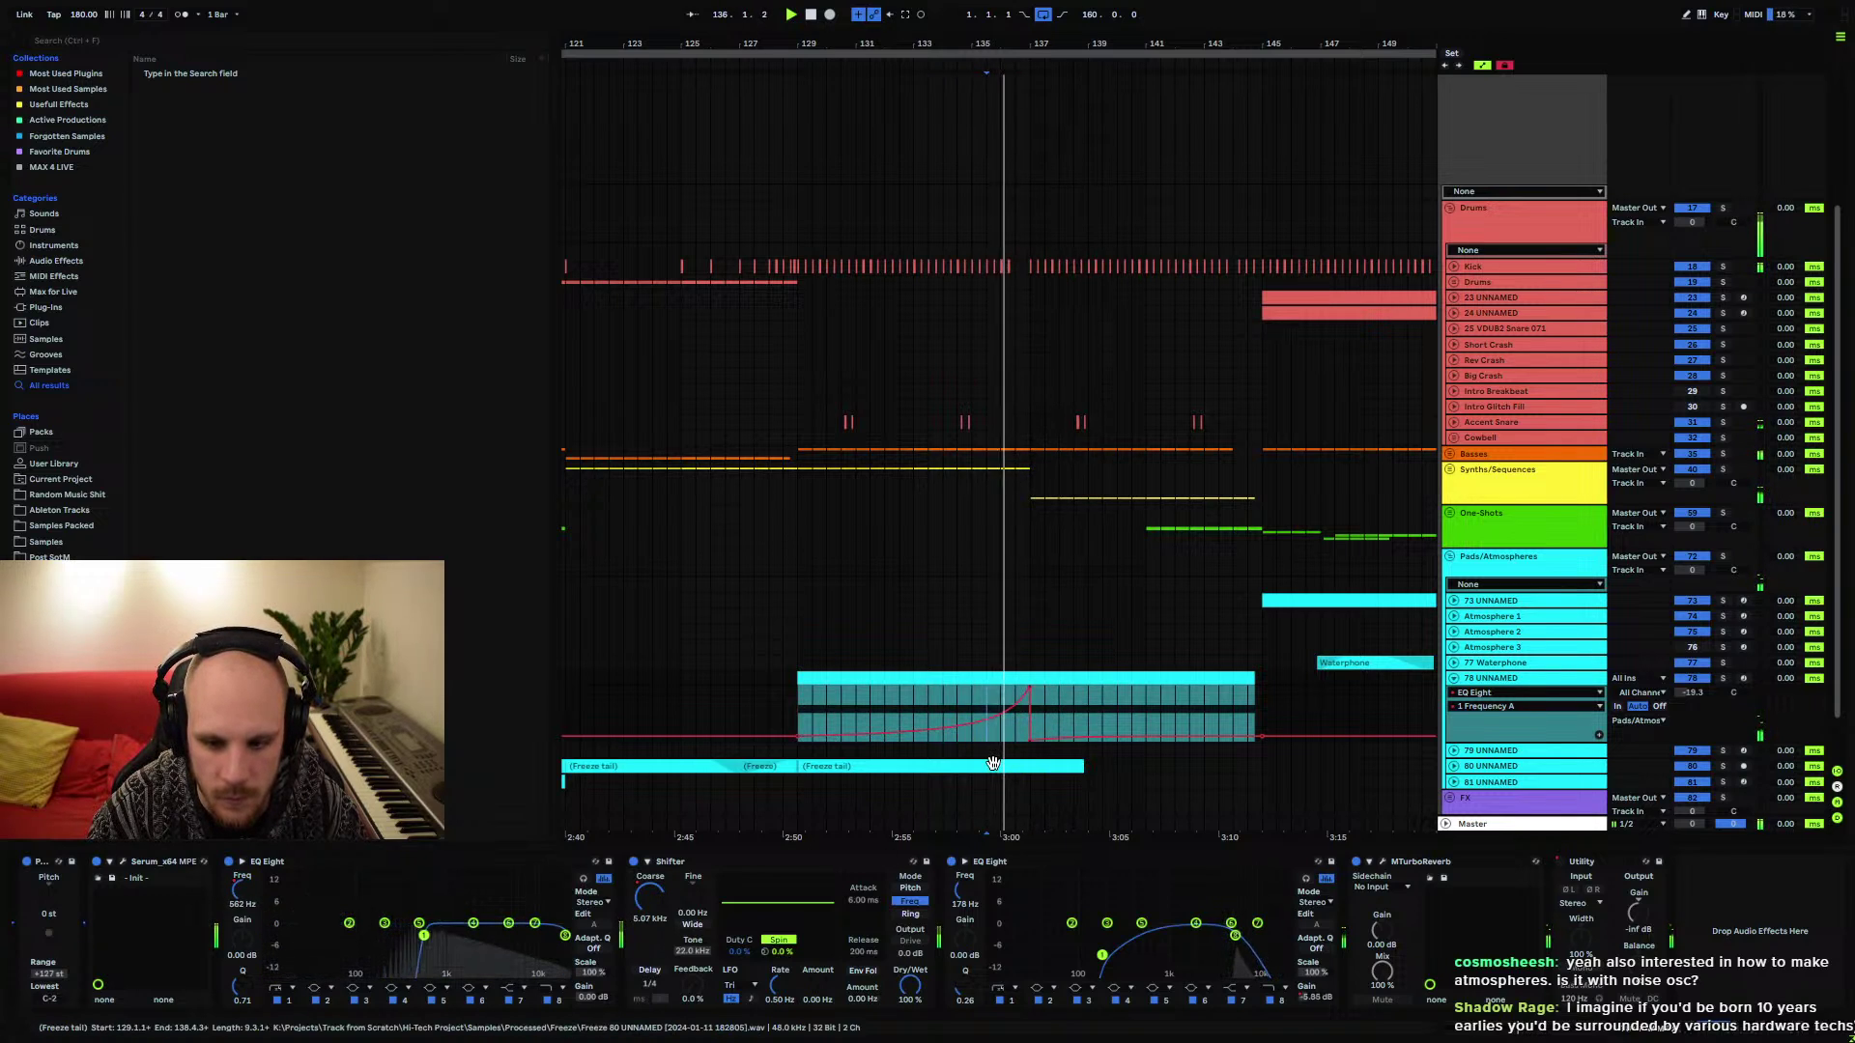
# Add a sharp drop to about 2.89 kHz at bar 137 in Shifter's coarse frequency automation, checking it during playback
pyautogui.click(717, 940)
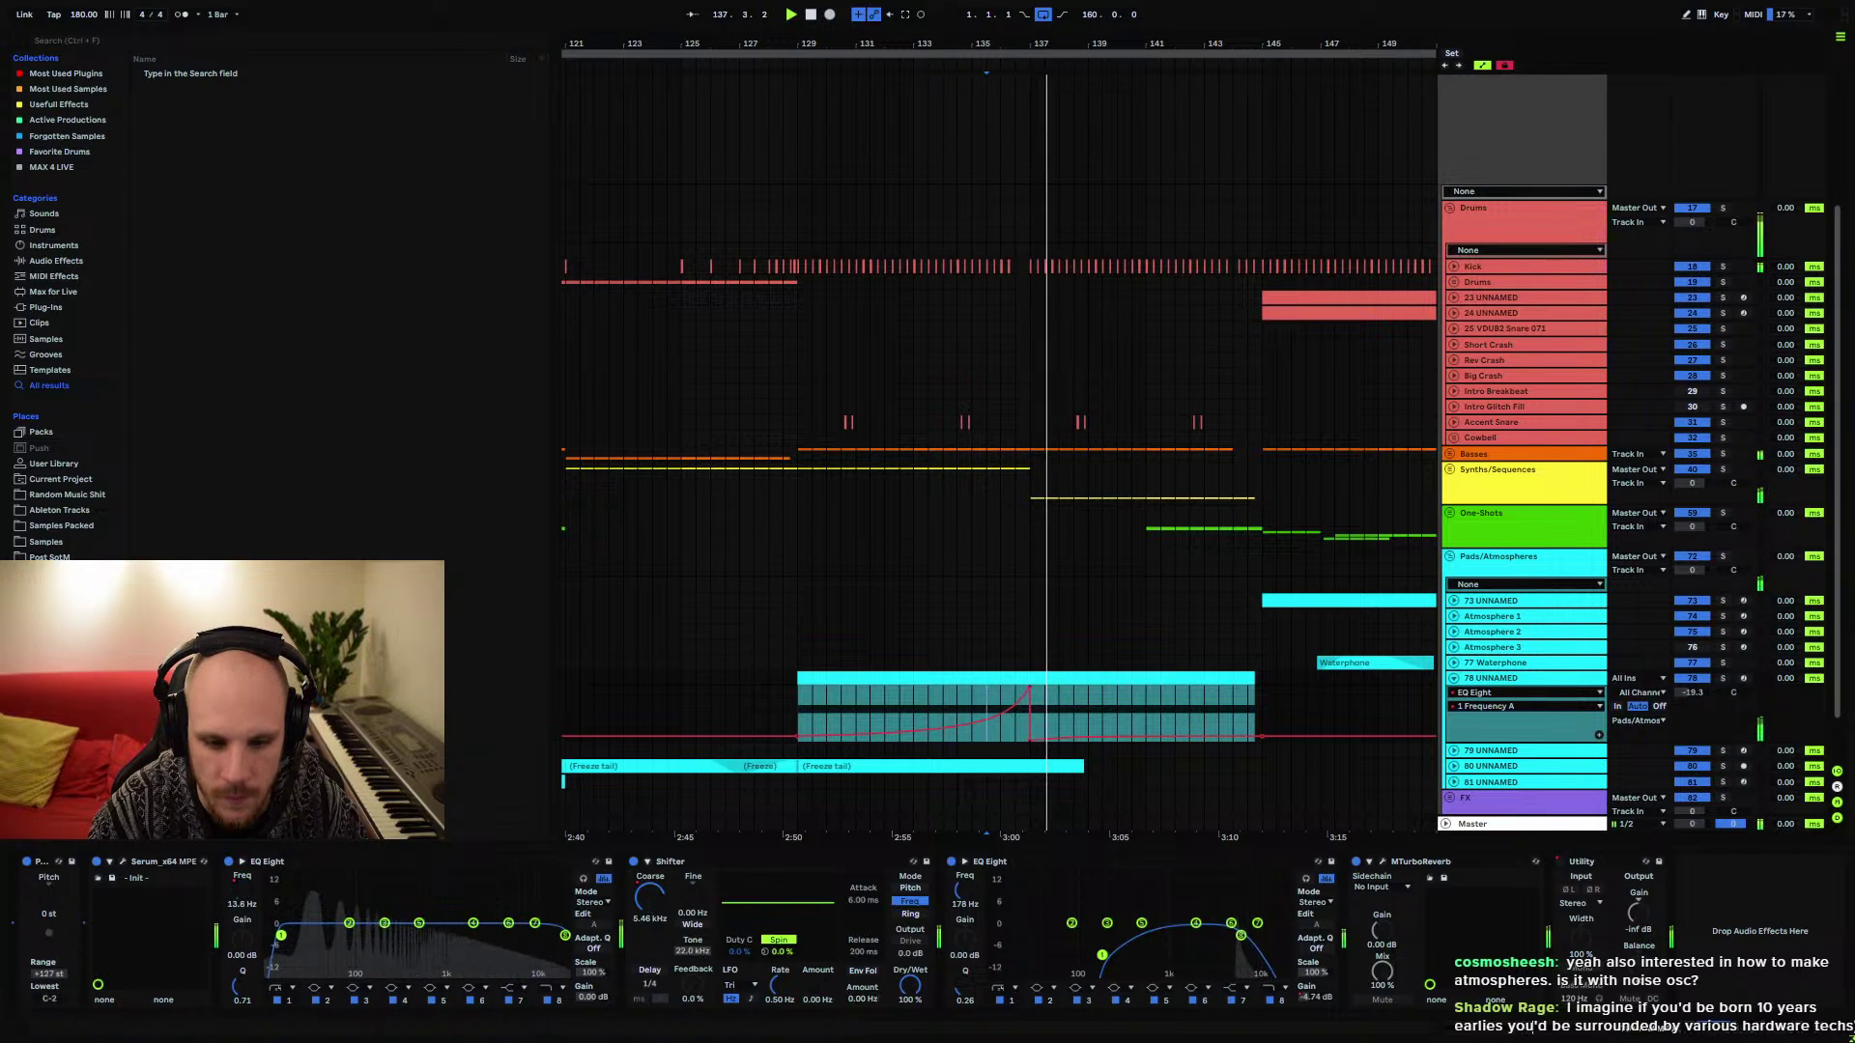
pyautogui.click(1034, 700)
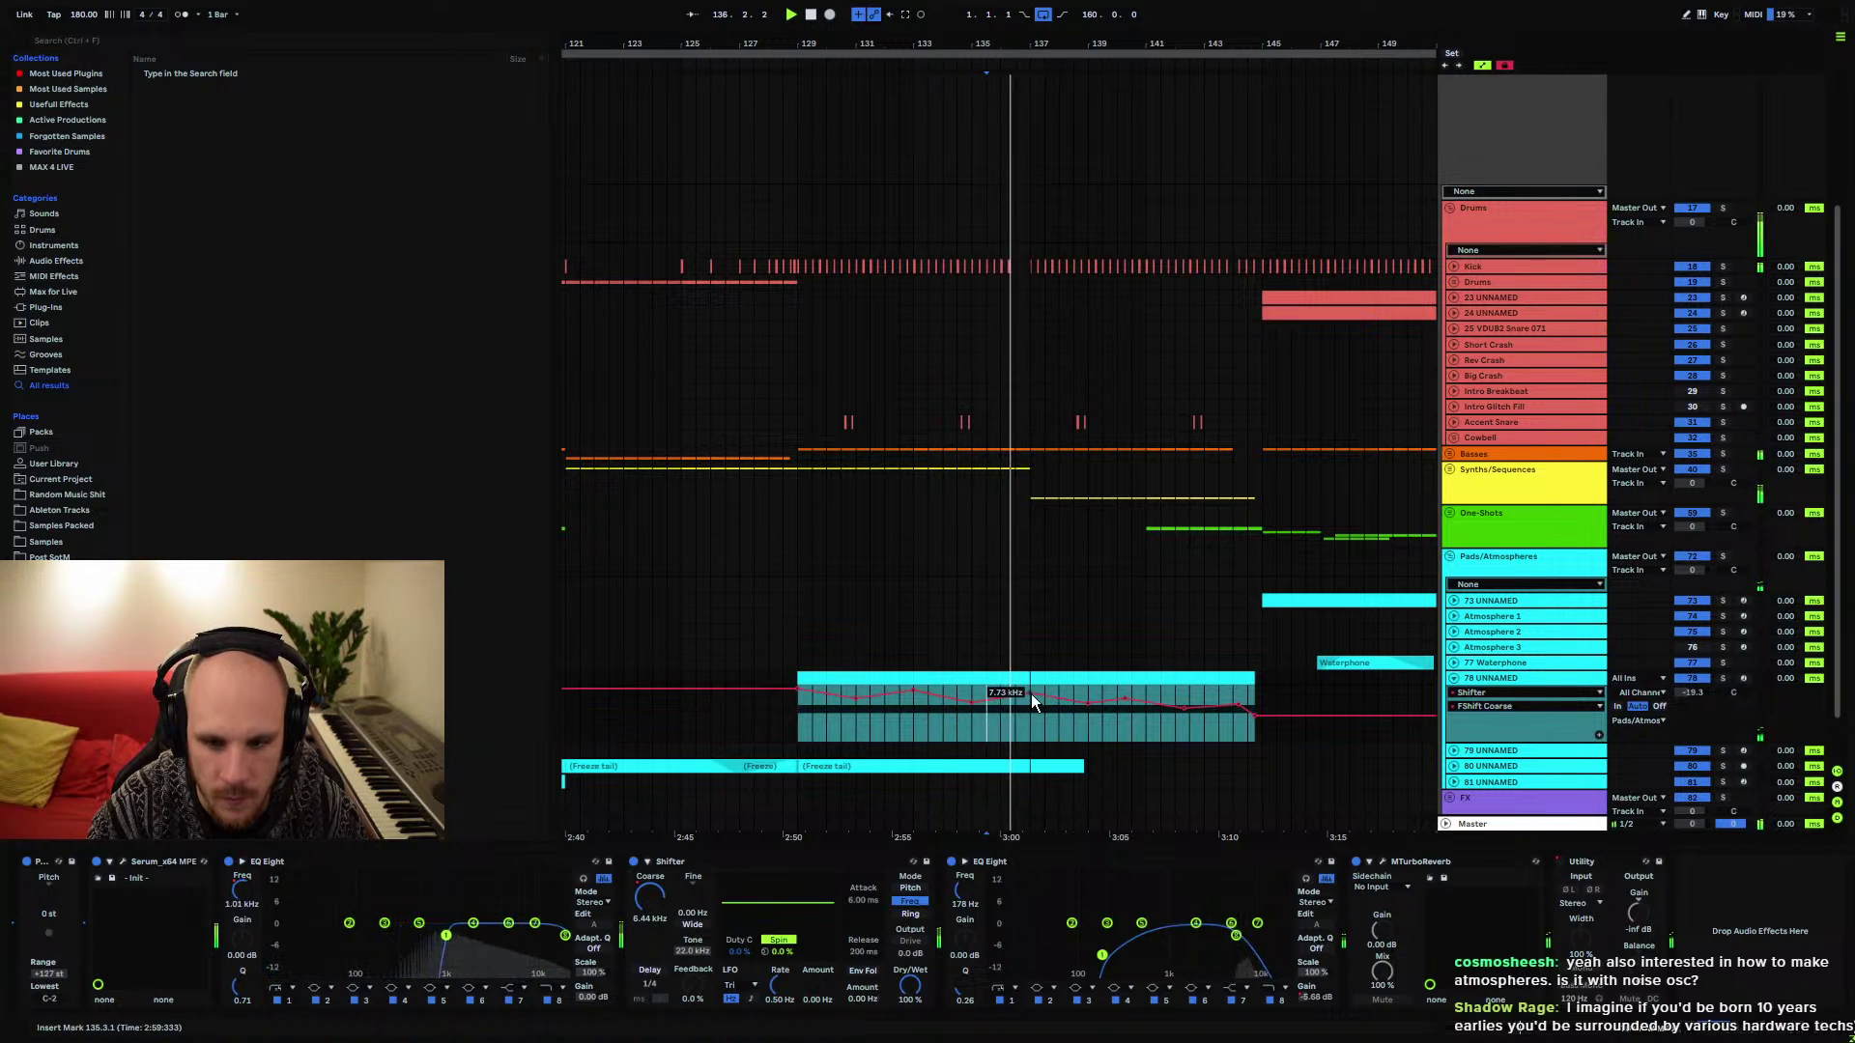
pyautogui.moveTo(1030, 695); pyautogui.dragTo(1052, 716)
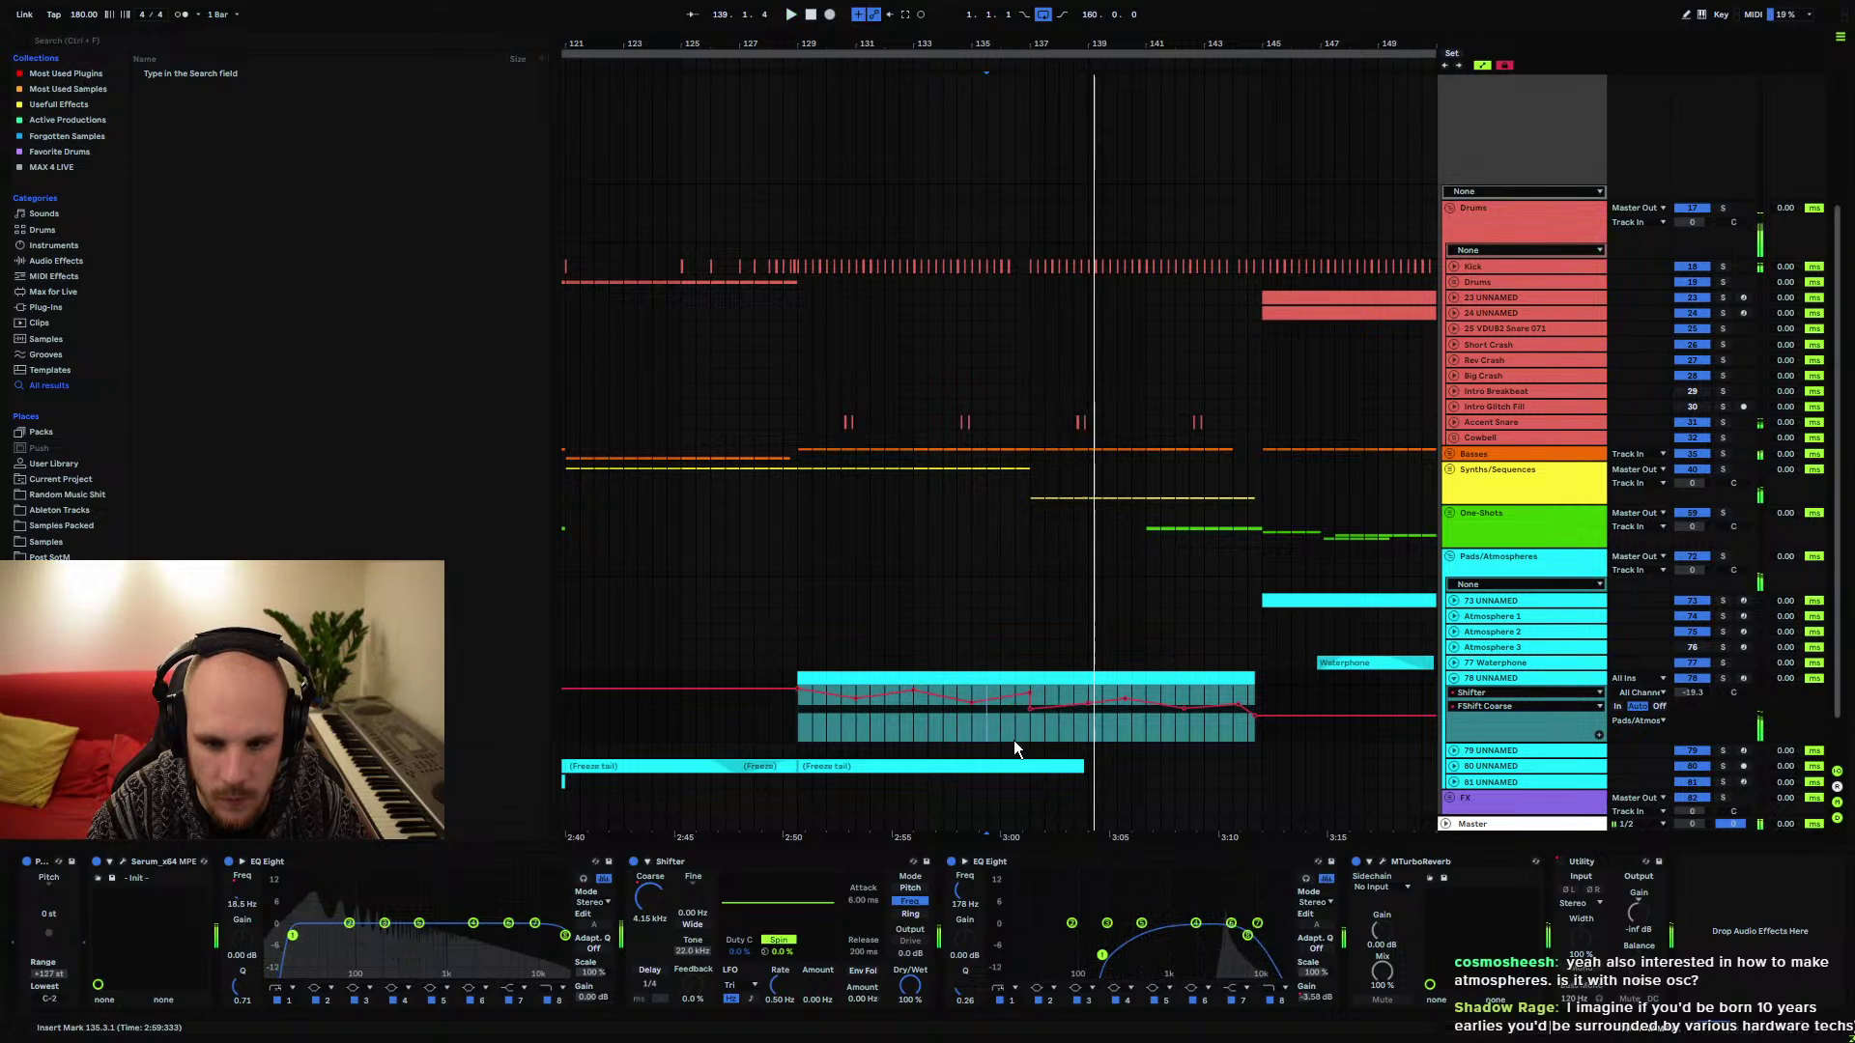
pyautogui.press('space')
pyautogui.press('space')
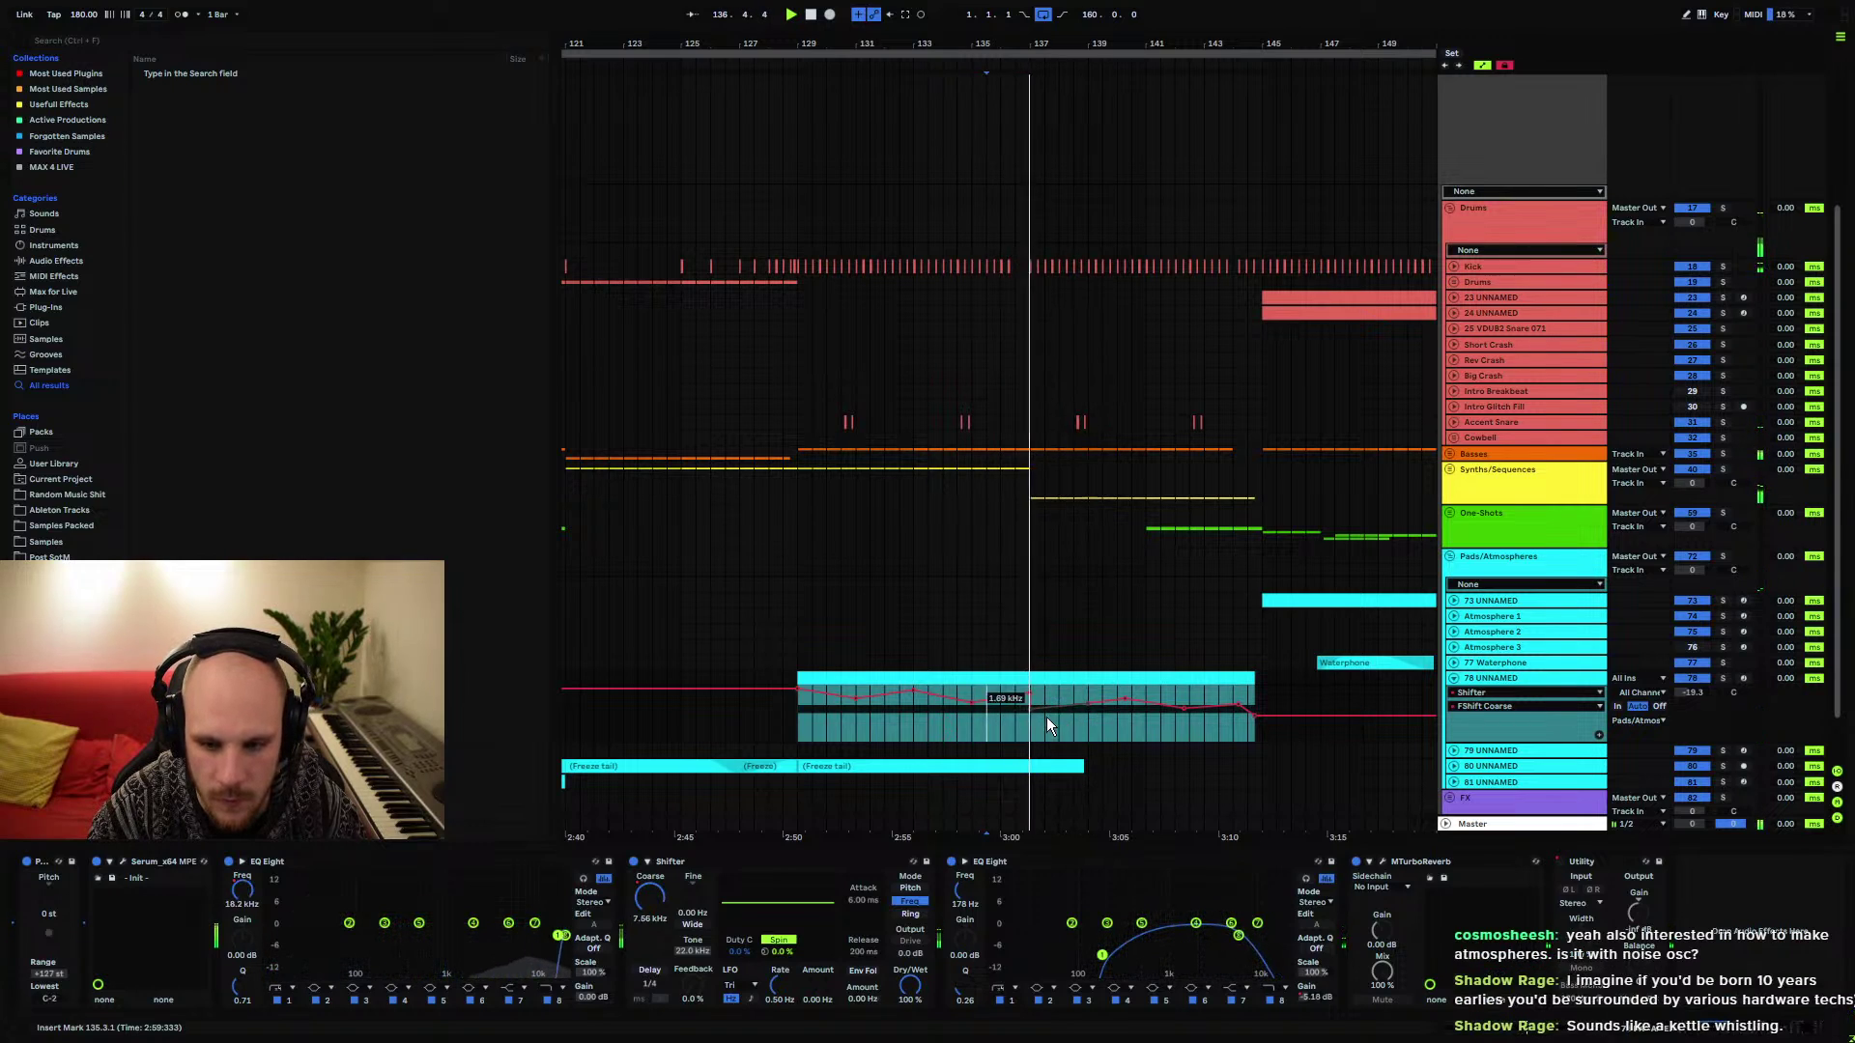
pyautogui.moveTo(1032, 705)
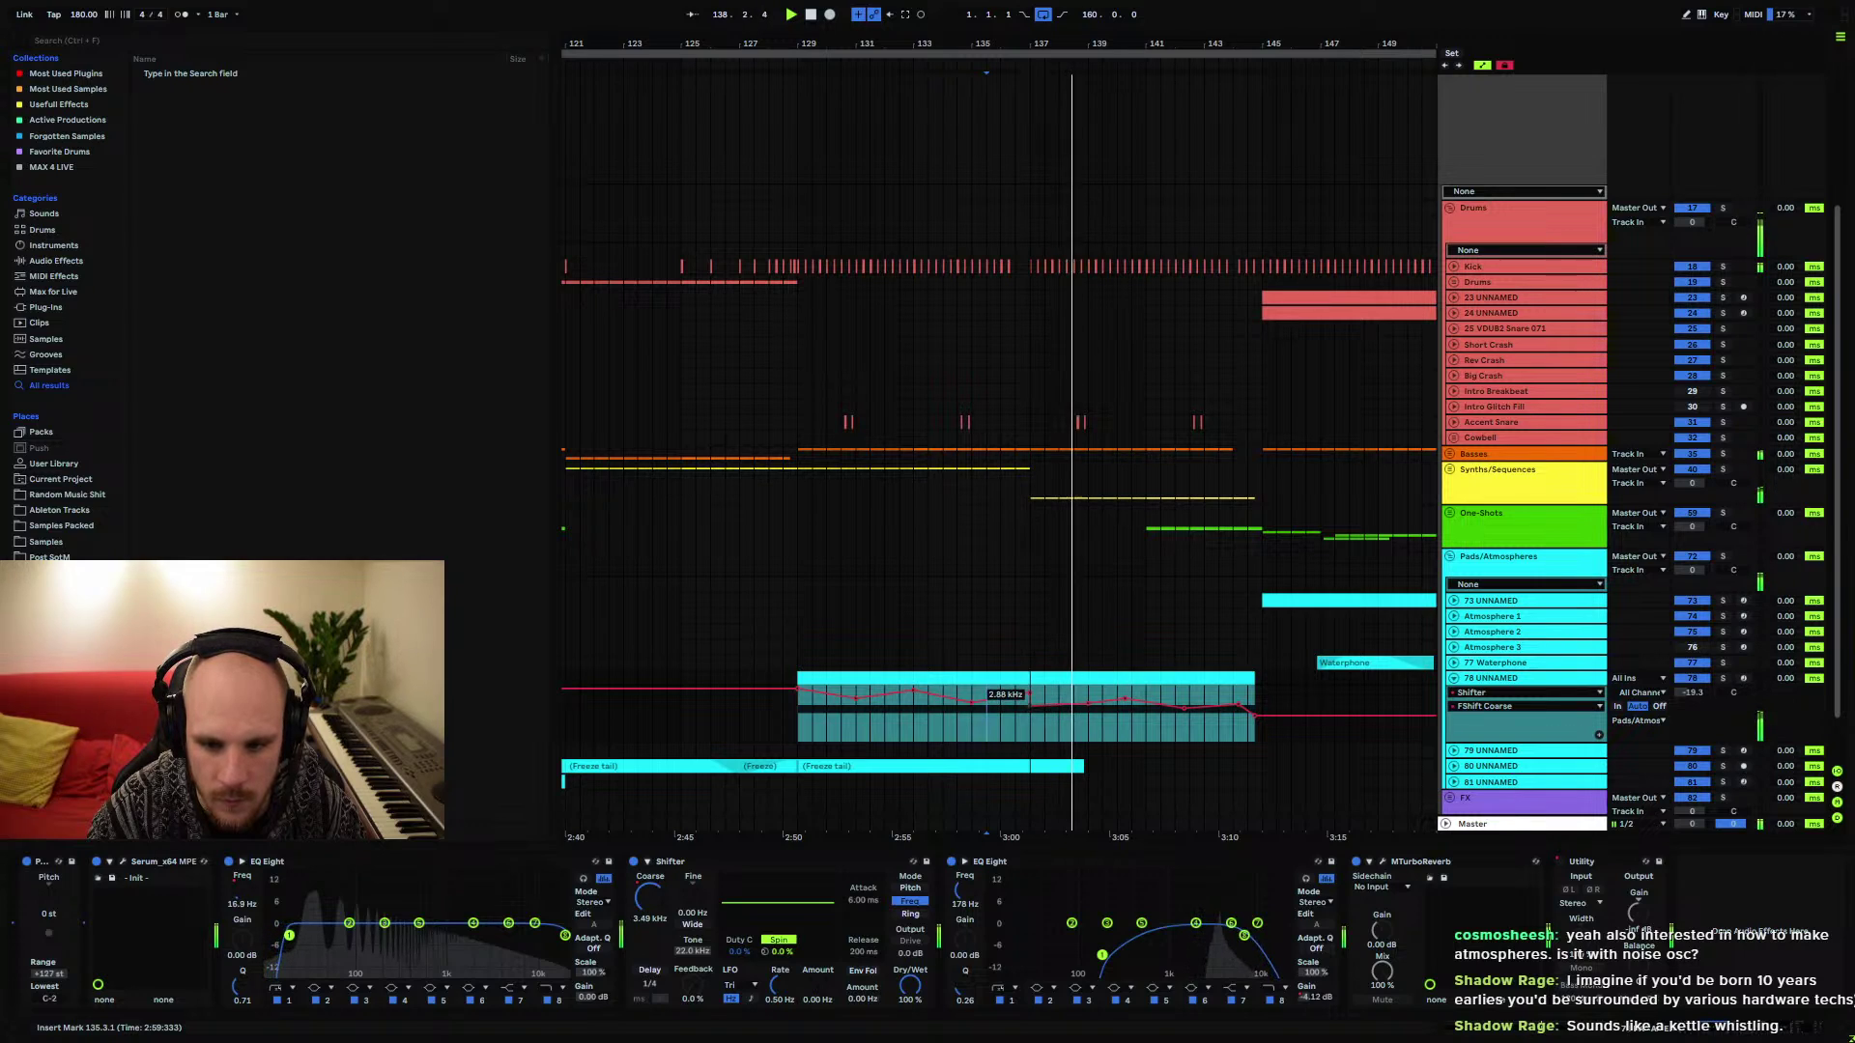
# Reshape the second EQ Eight's output gain automation to drop at bar 137 and ramp up again toward bar 145
pyautogui.click(1316, 996)
pyautogui.press('space')
pyautogui.press('space')
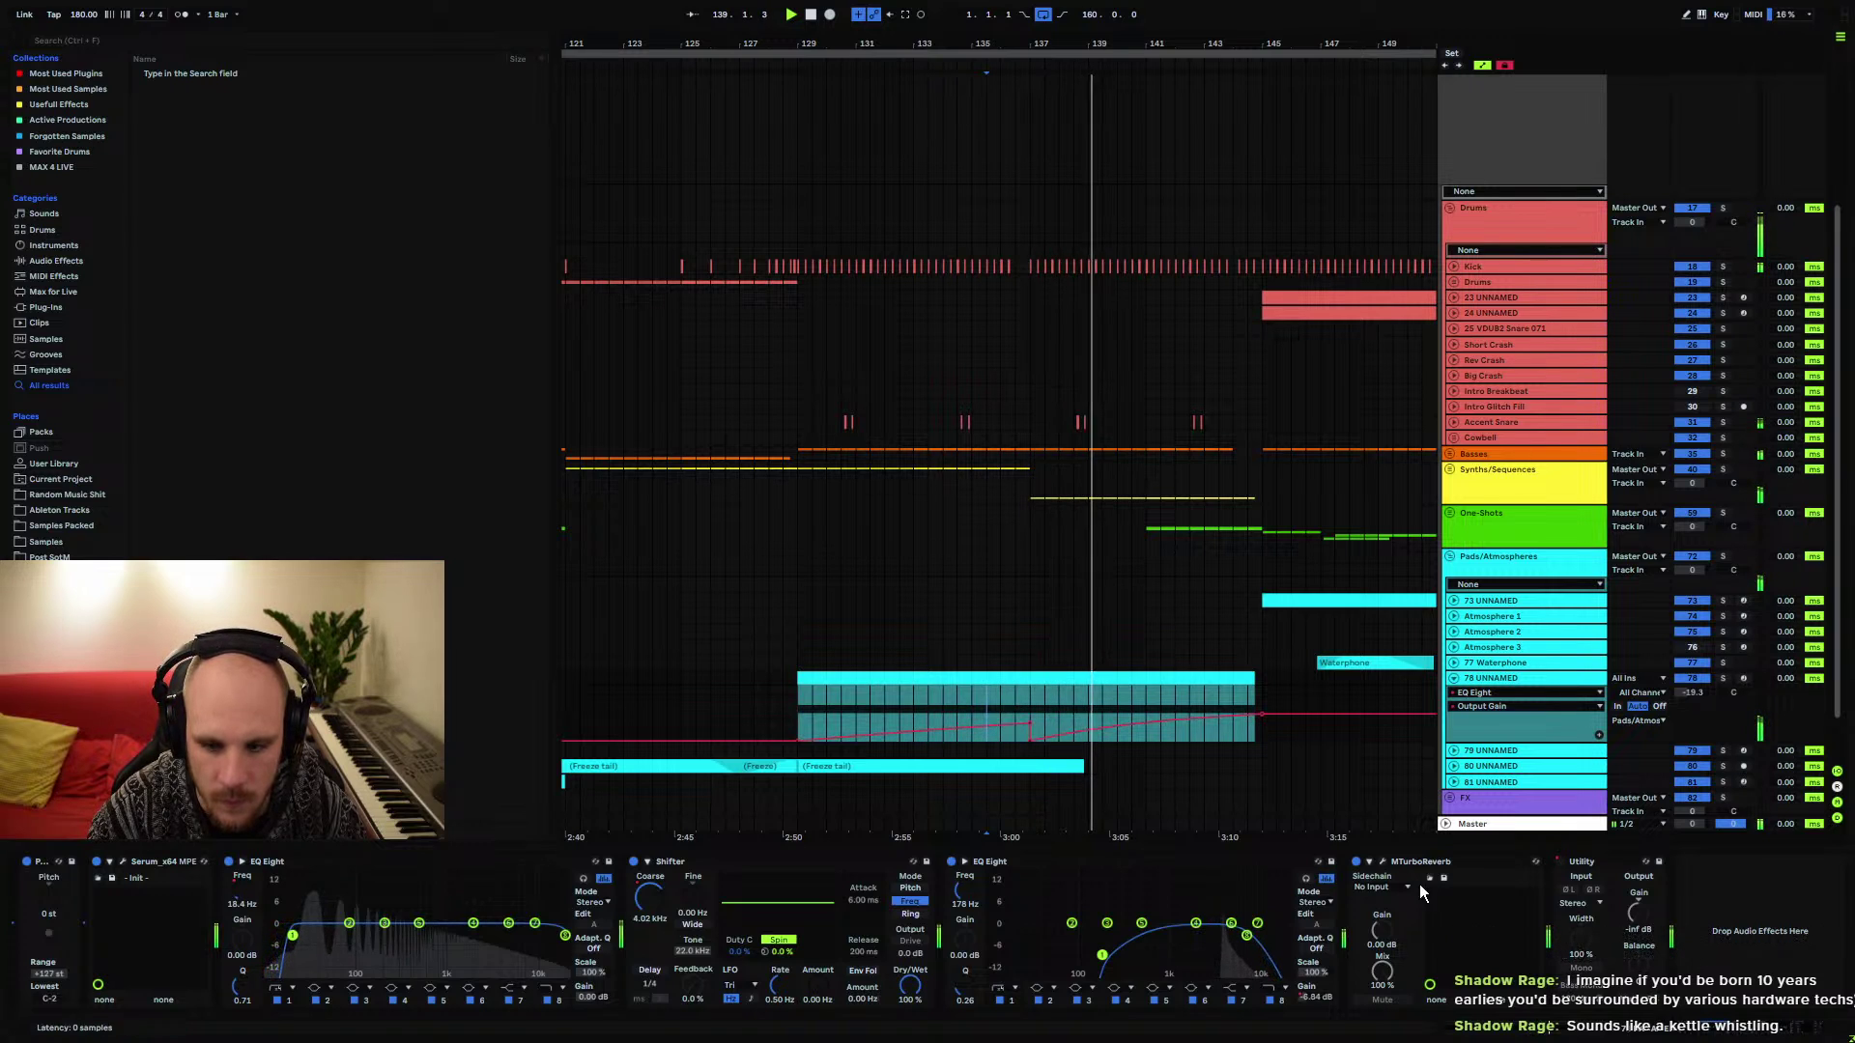
# Add kHs Trance Gate at the end of the 78 UNNAMED chain and turn its Mix fully down during playback
pyautogui.rightClick(1729, 936)
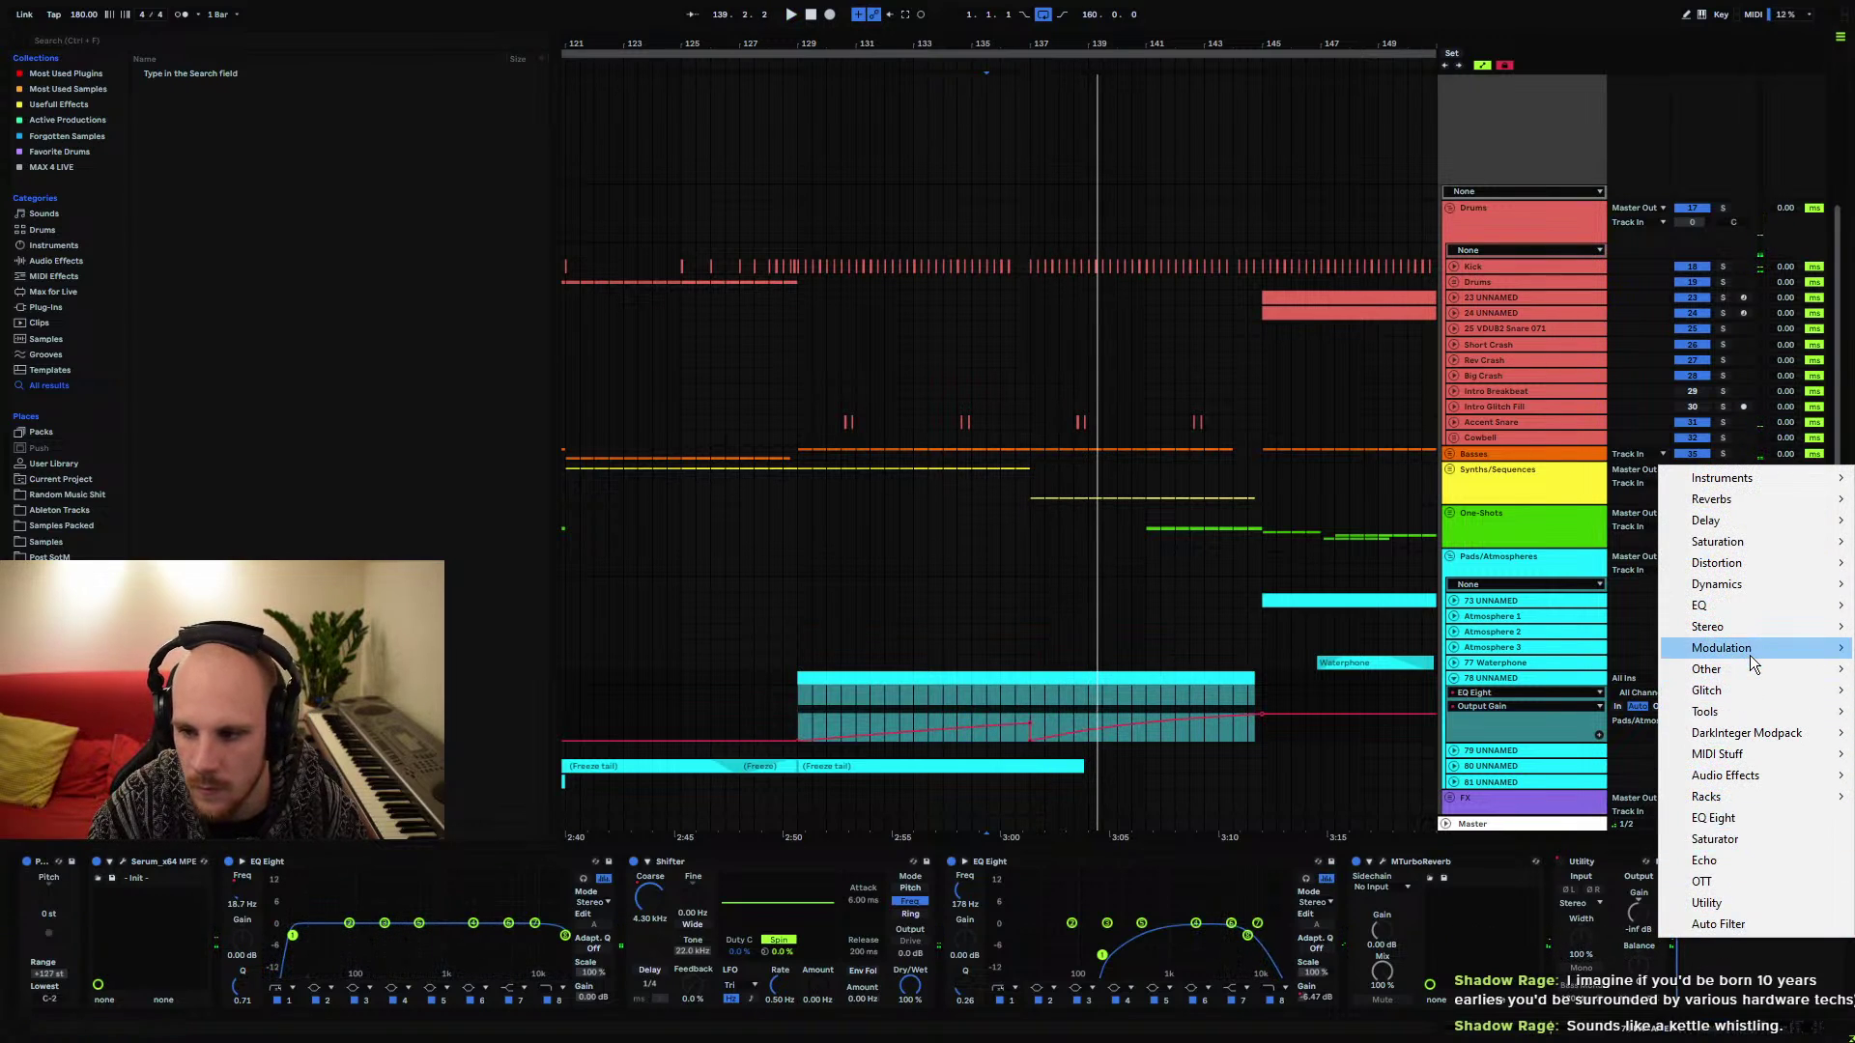
pyautogui.moveTo(1749, 655)
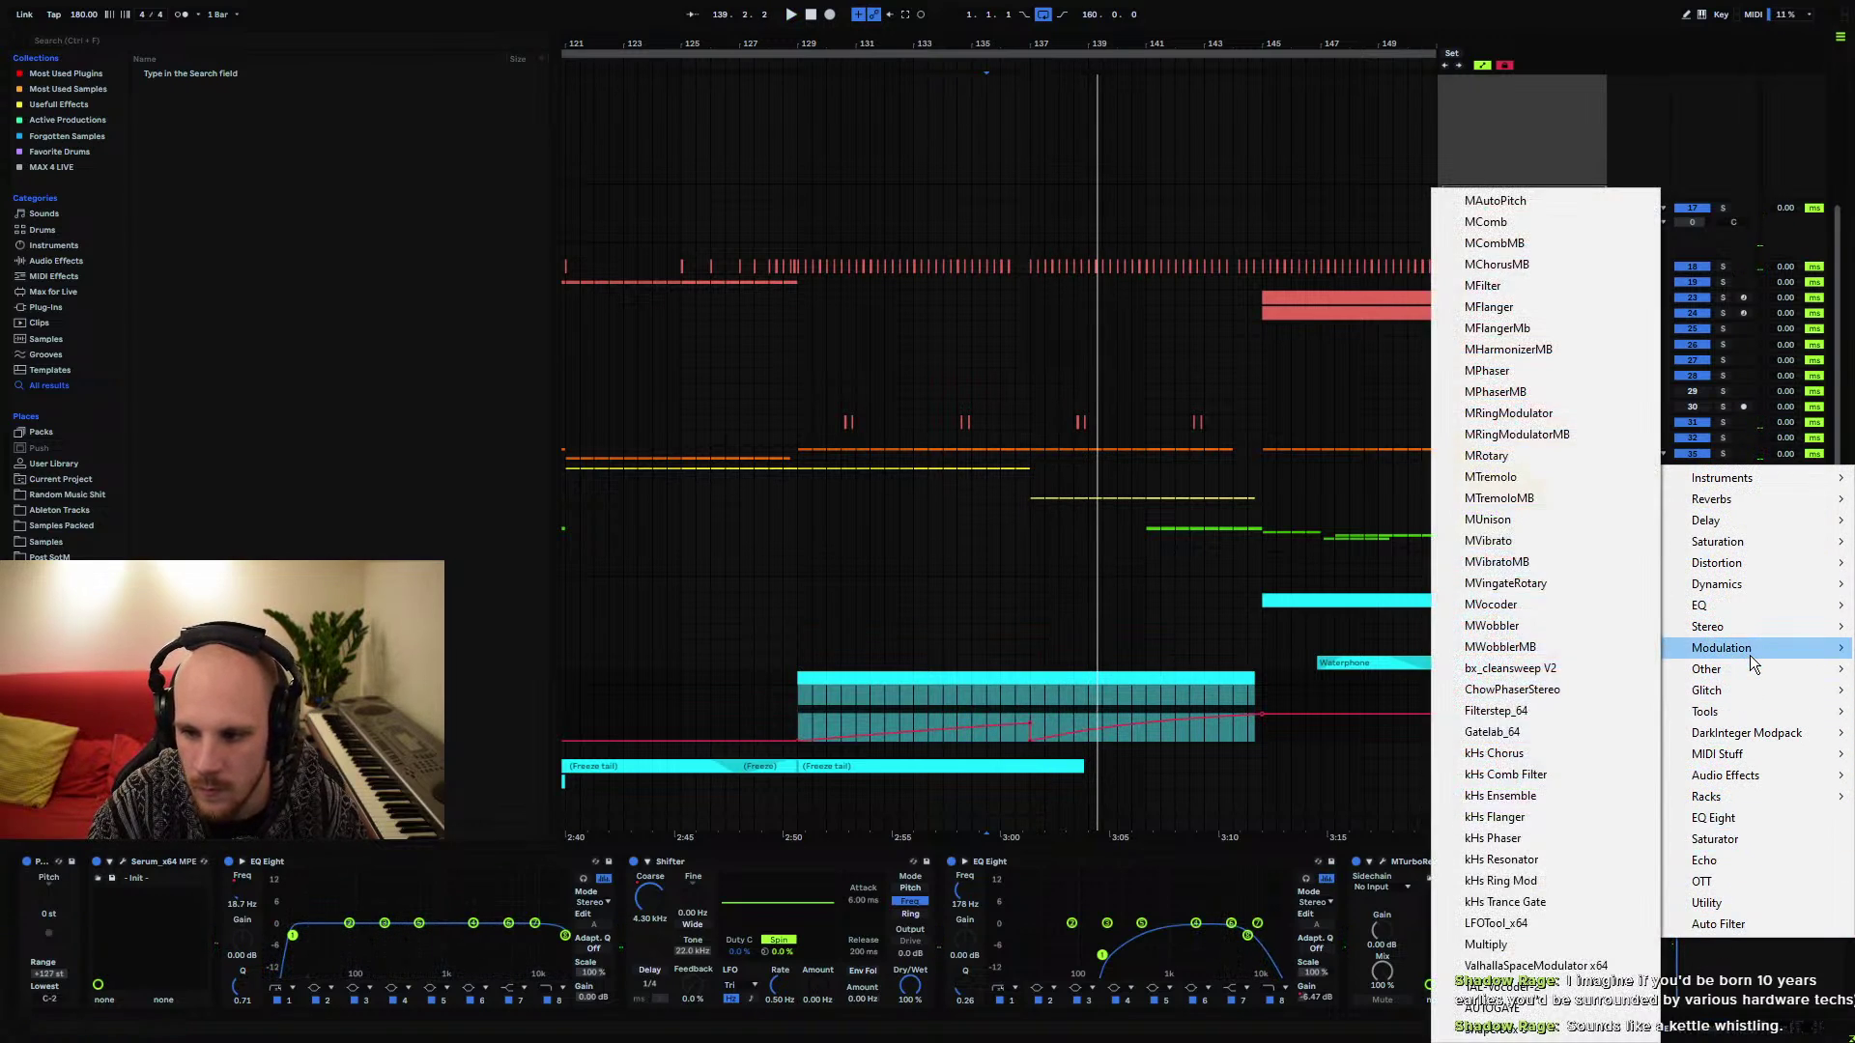
pyautogui.click(1537, 901)
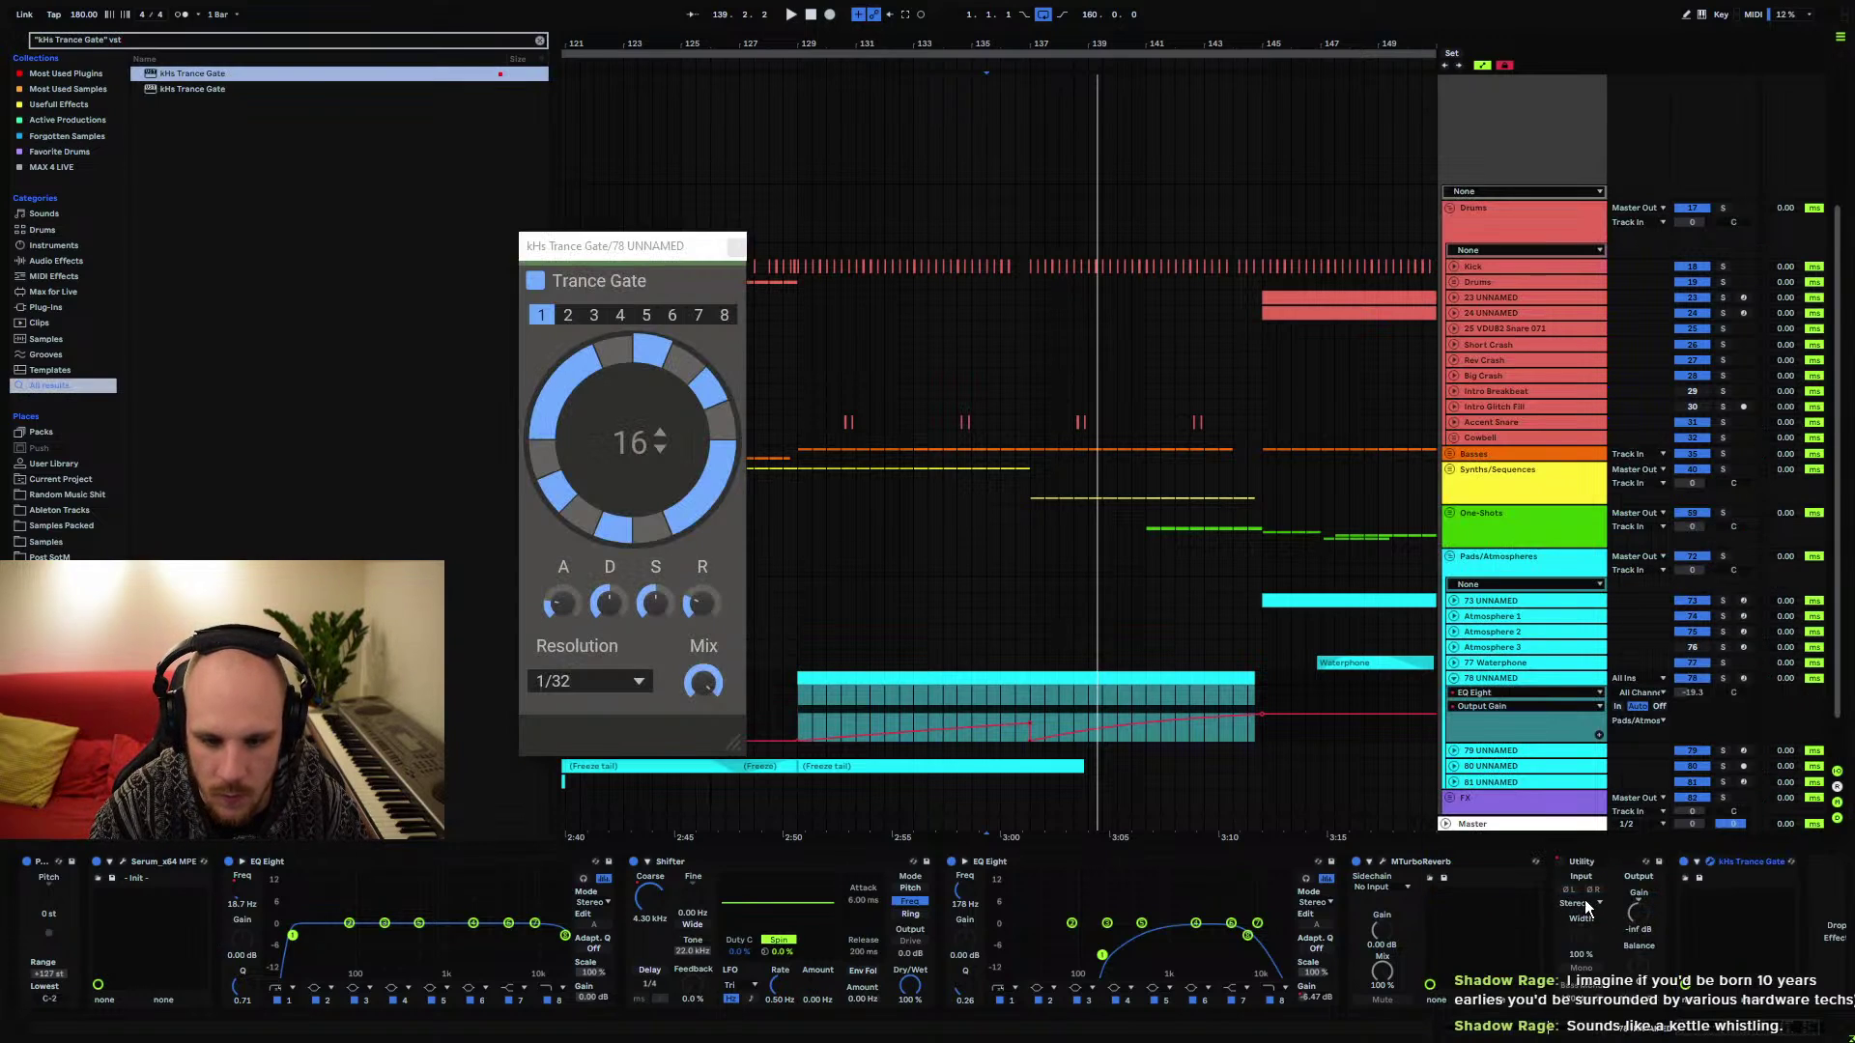
pyautogui.press('space')
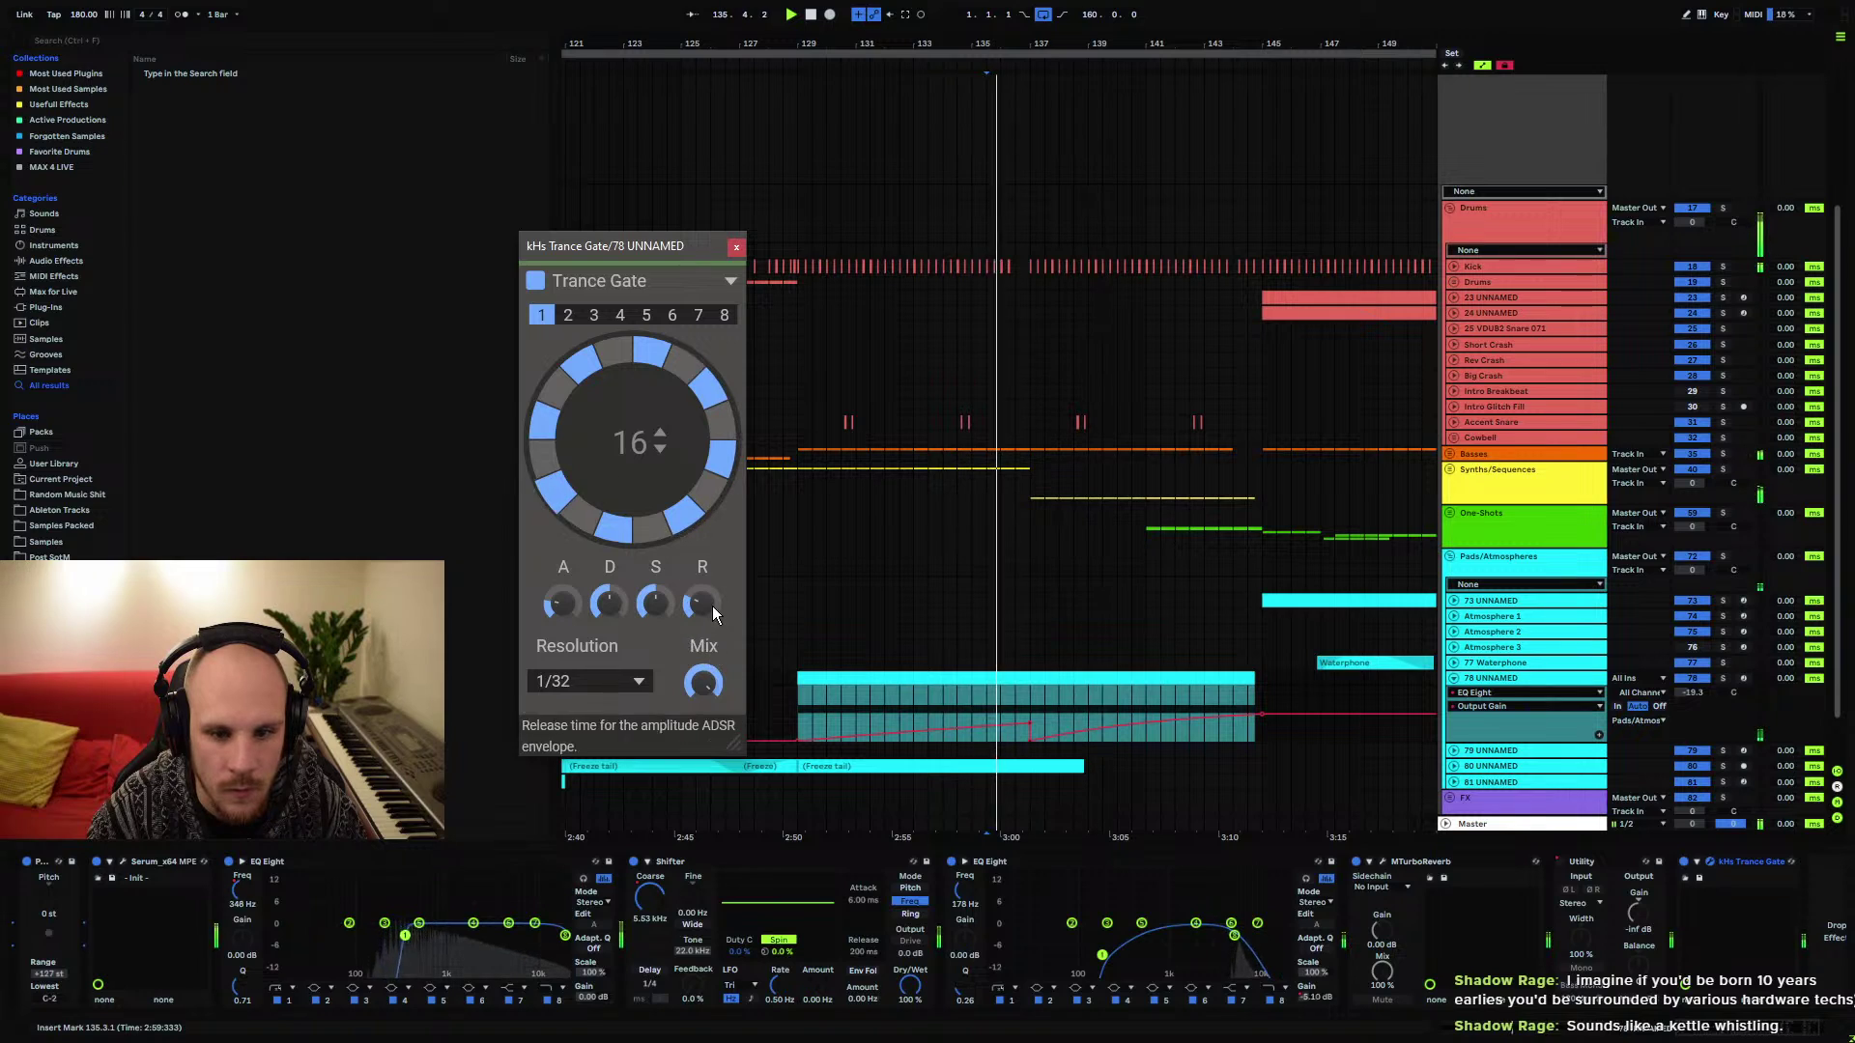
pyautogui.moveTo(704, 682); pyautogui.dragTo(703, 744)
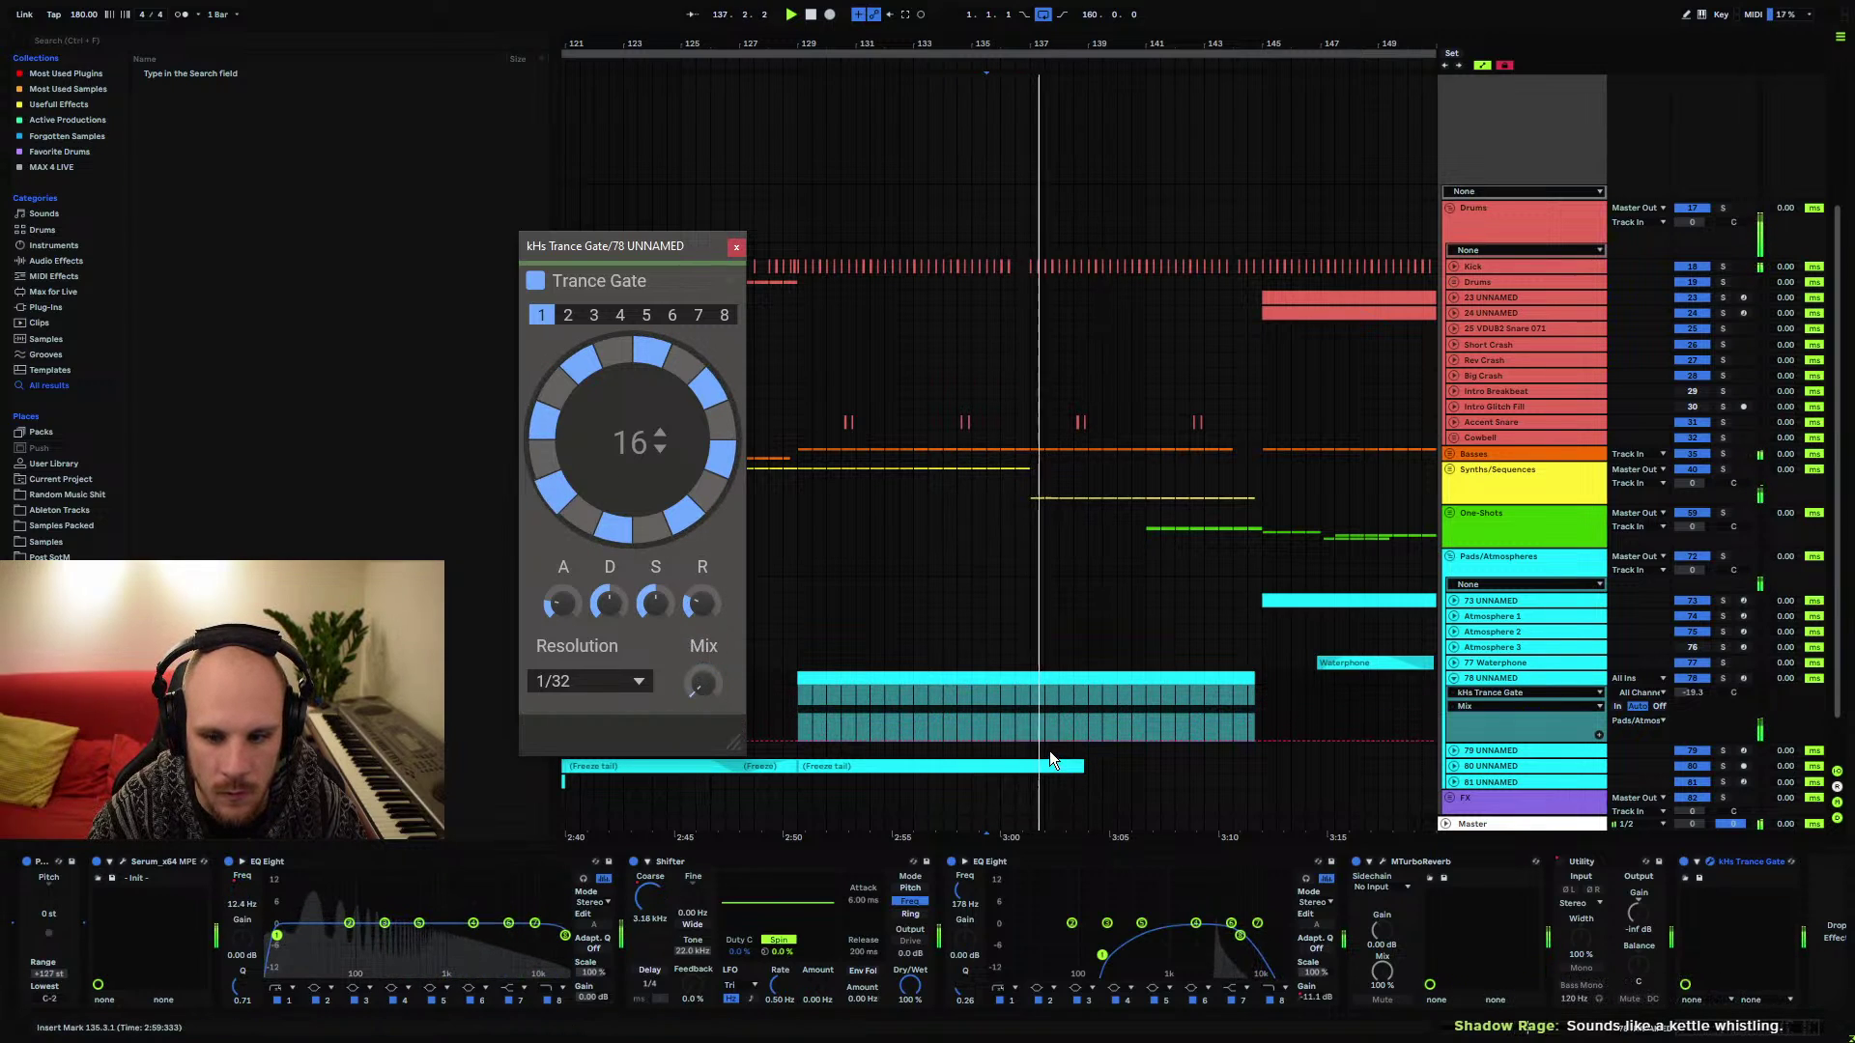
# Automate the Trance Gate Mix to jump to 1.00 at bar 137 and curve down to zero by bar 145
pyautogui.moveTo(1047, 745); pyautogui.dragTo(1032, 700)
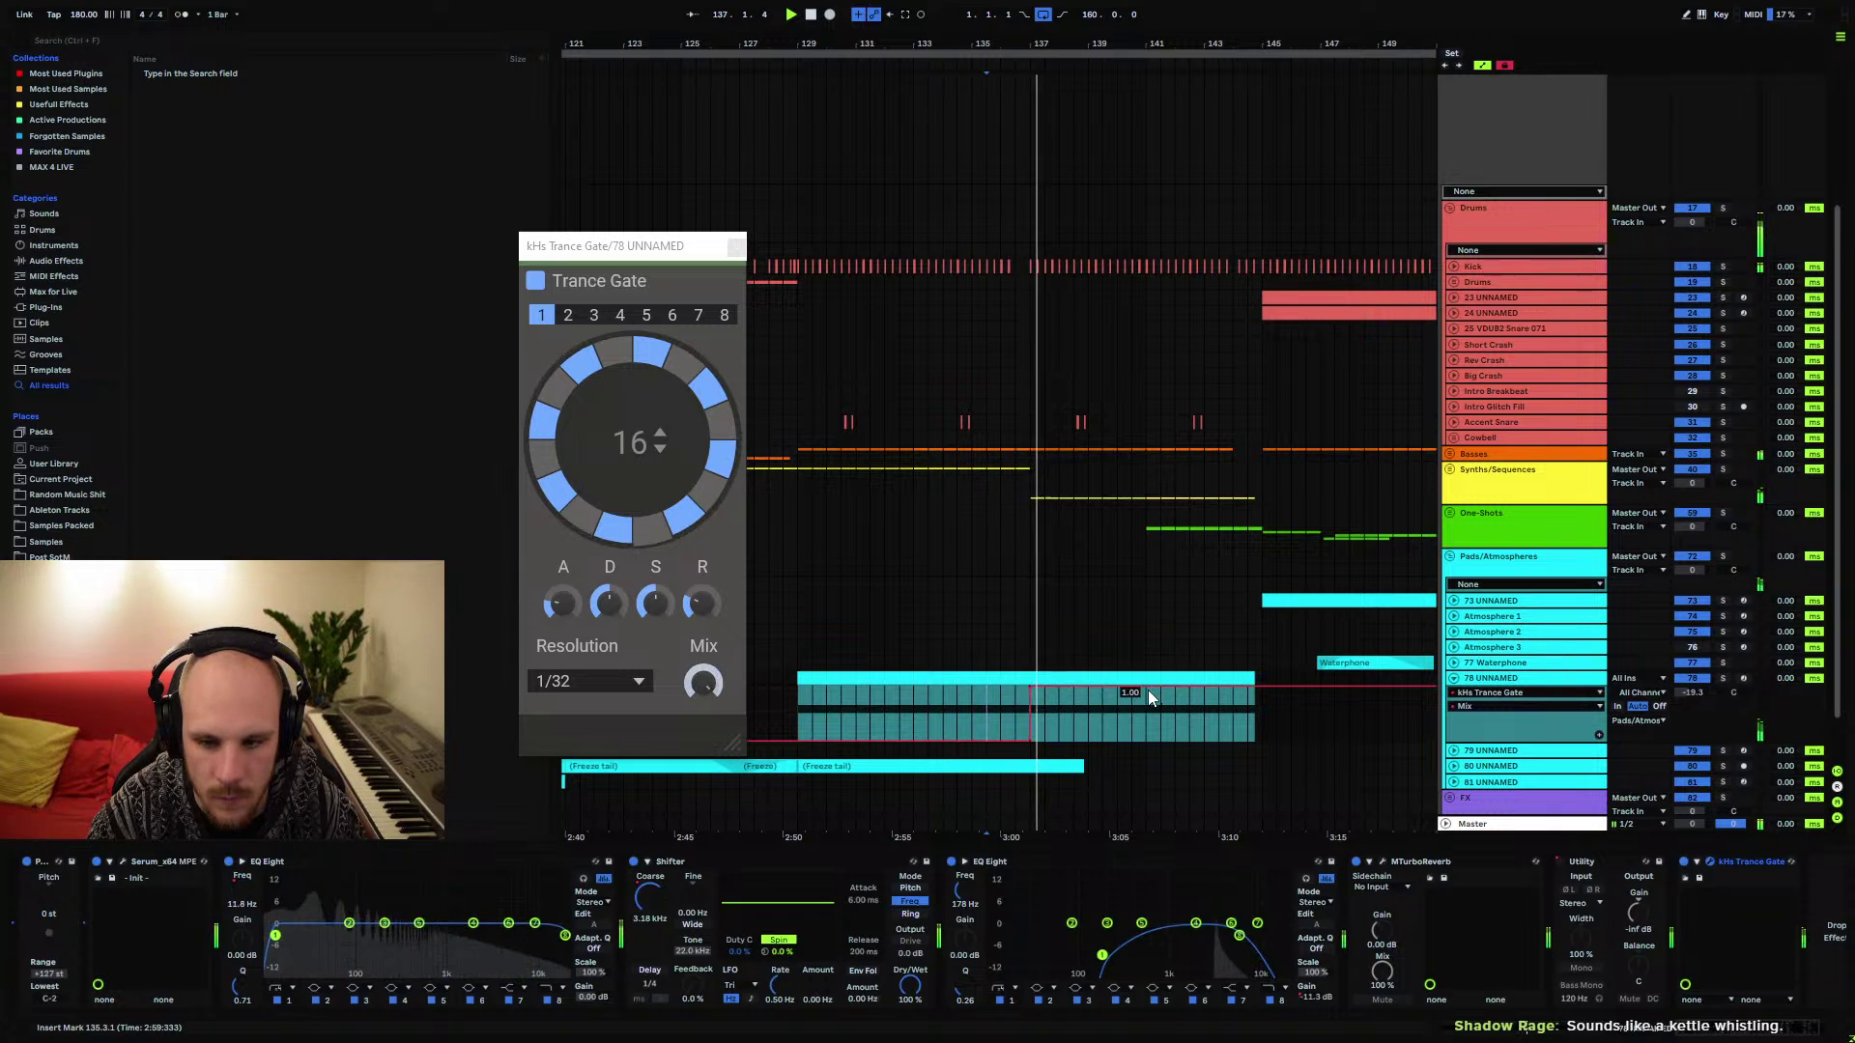
pyautogui.moveTo(1264, 692); pyautogui.dragTo(1247, 731)
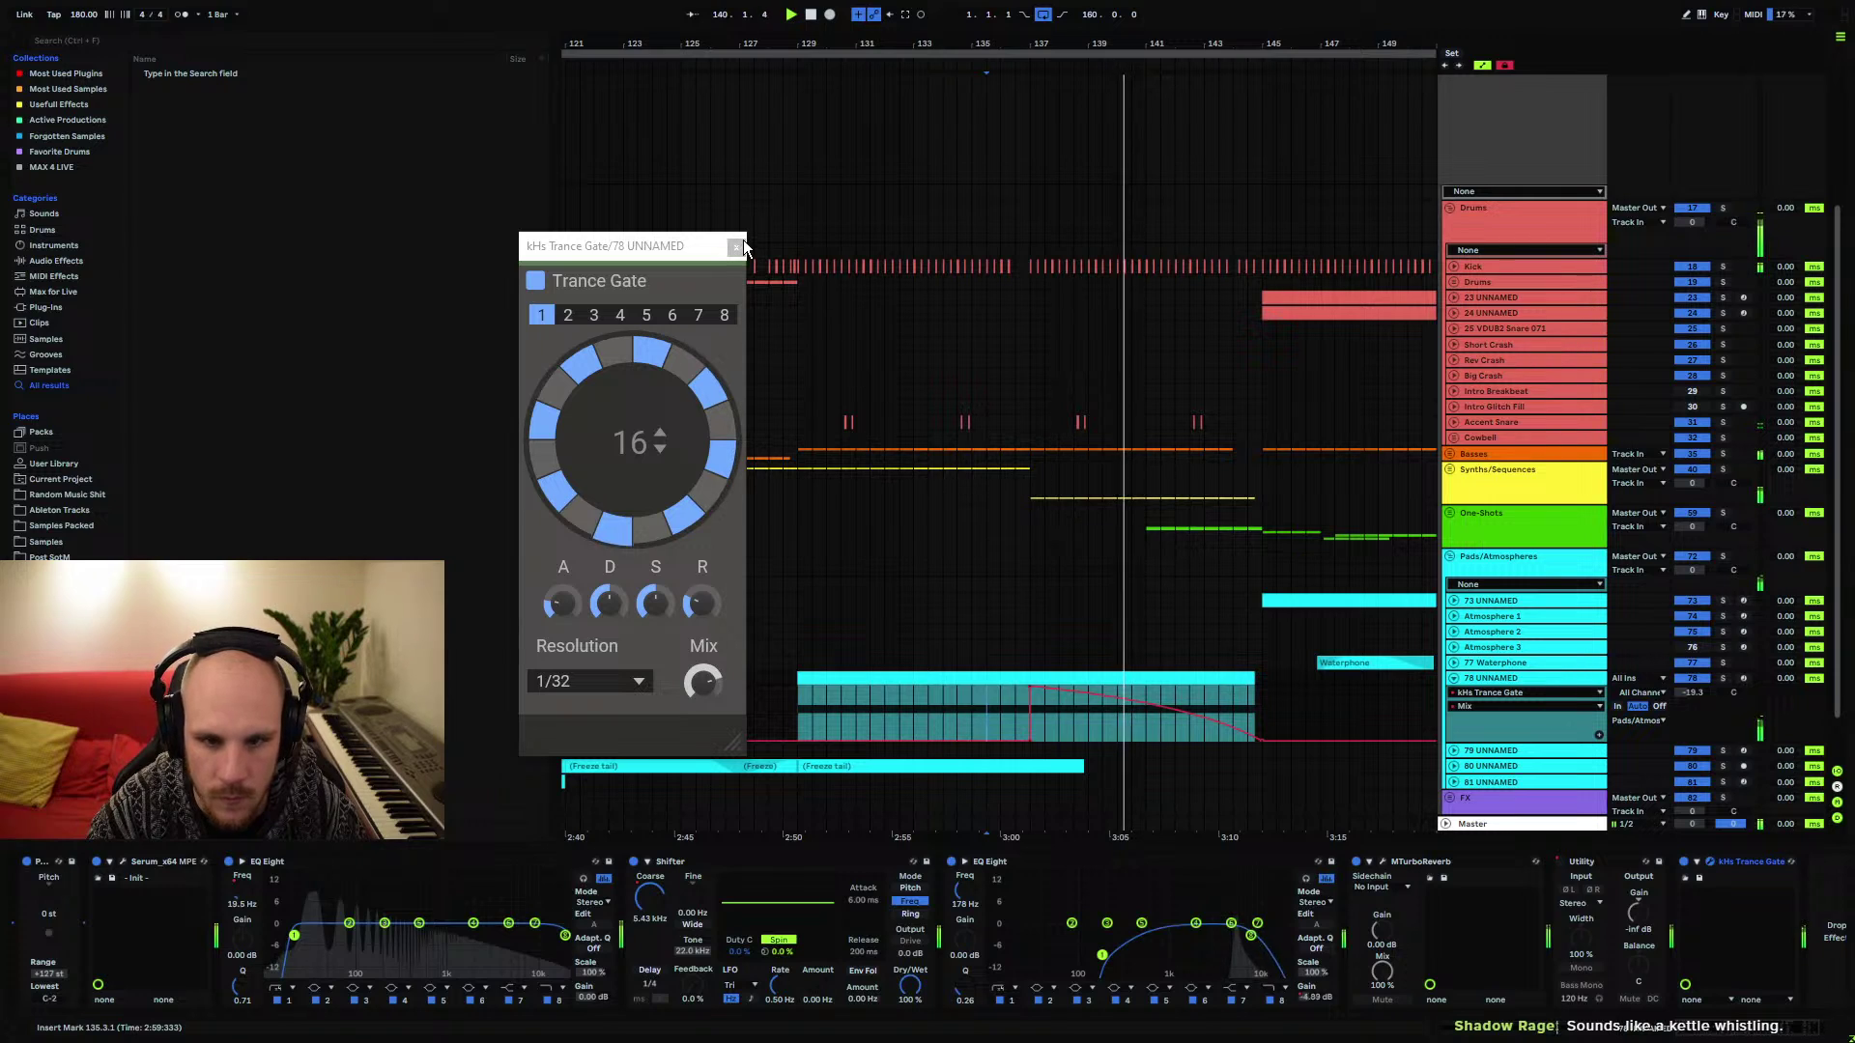
# Close Trance Gate, hide the automation, fold the Pads/Atmospheres group, and replay the arrangement from bar 136
pyautogui.hotkey('ctrl', 'alt', 'p')
pyautogui.press('a')
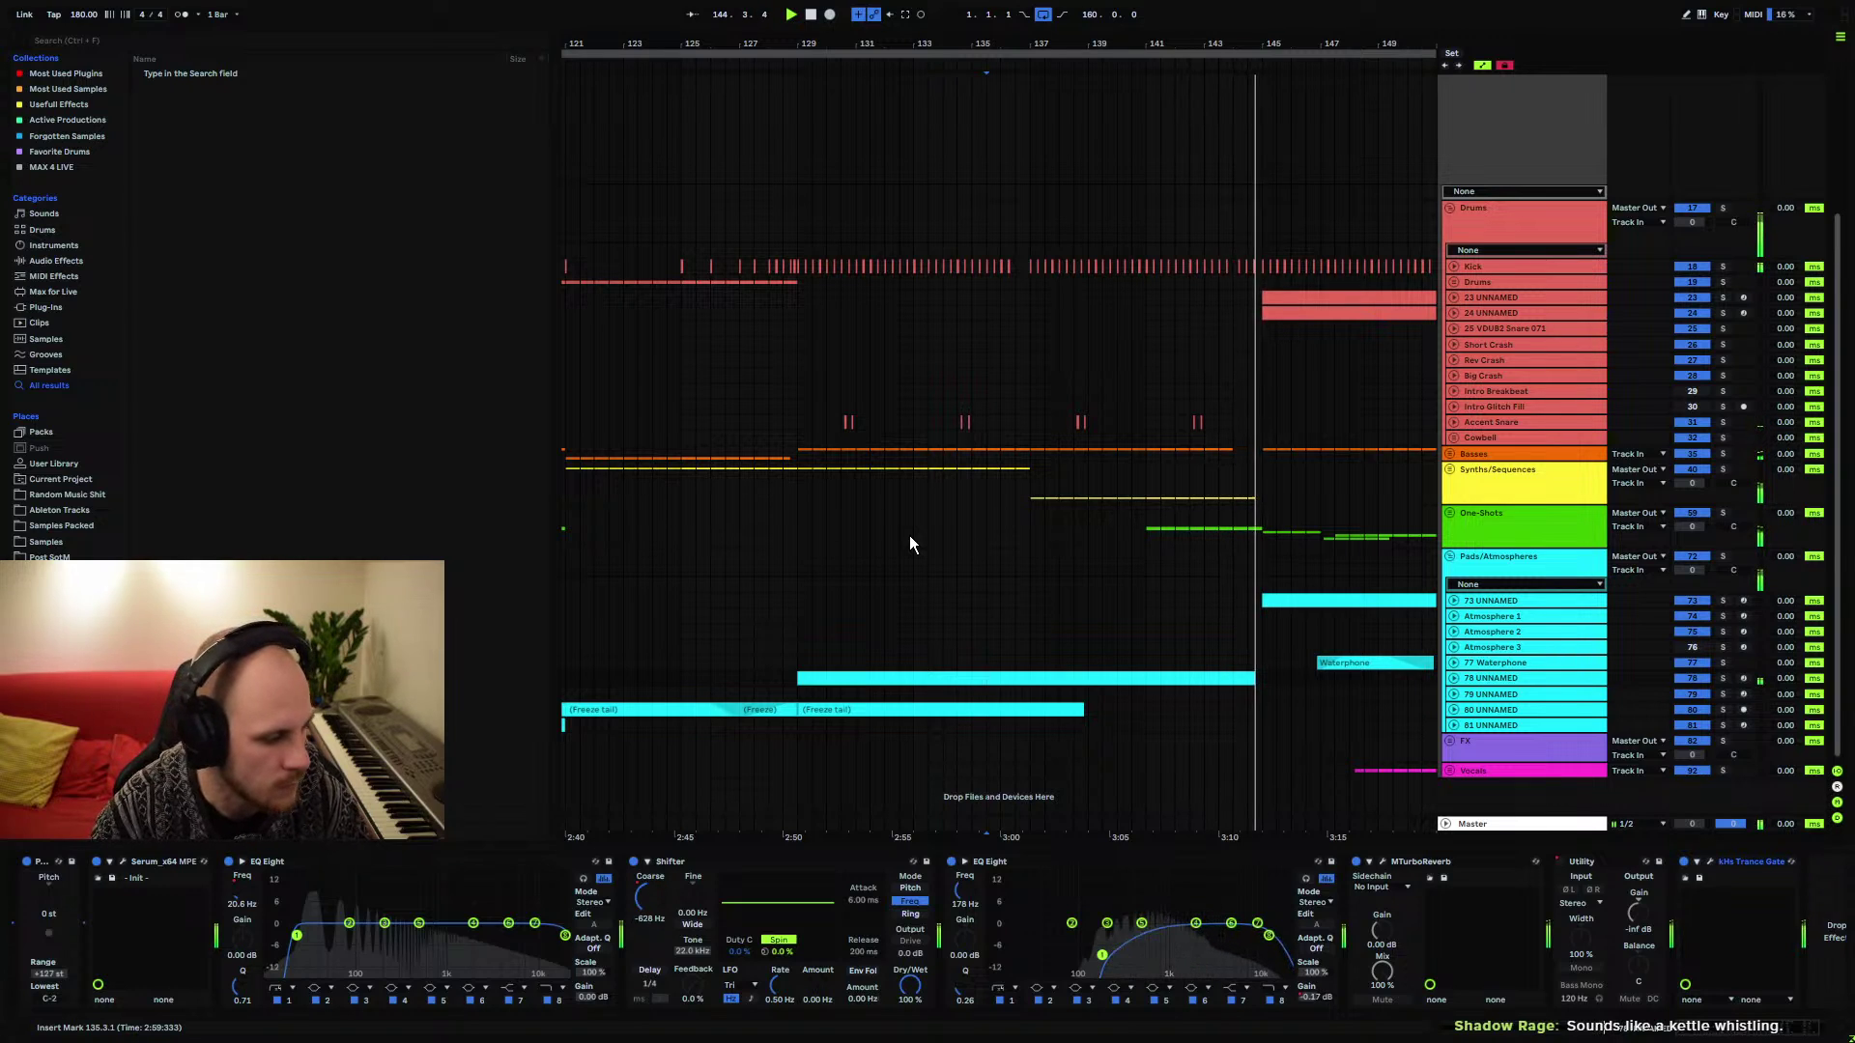
pyautogui.click(1001, 483)
pyautogui.click(1451, 558)
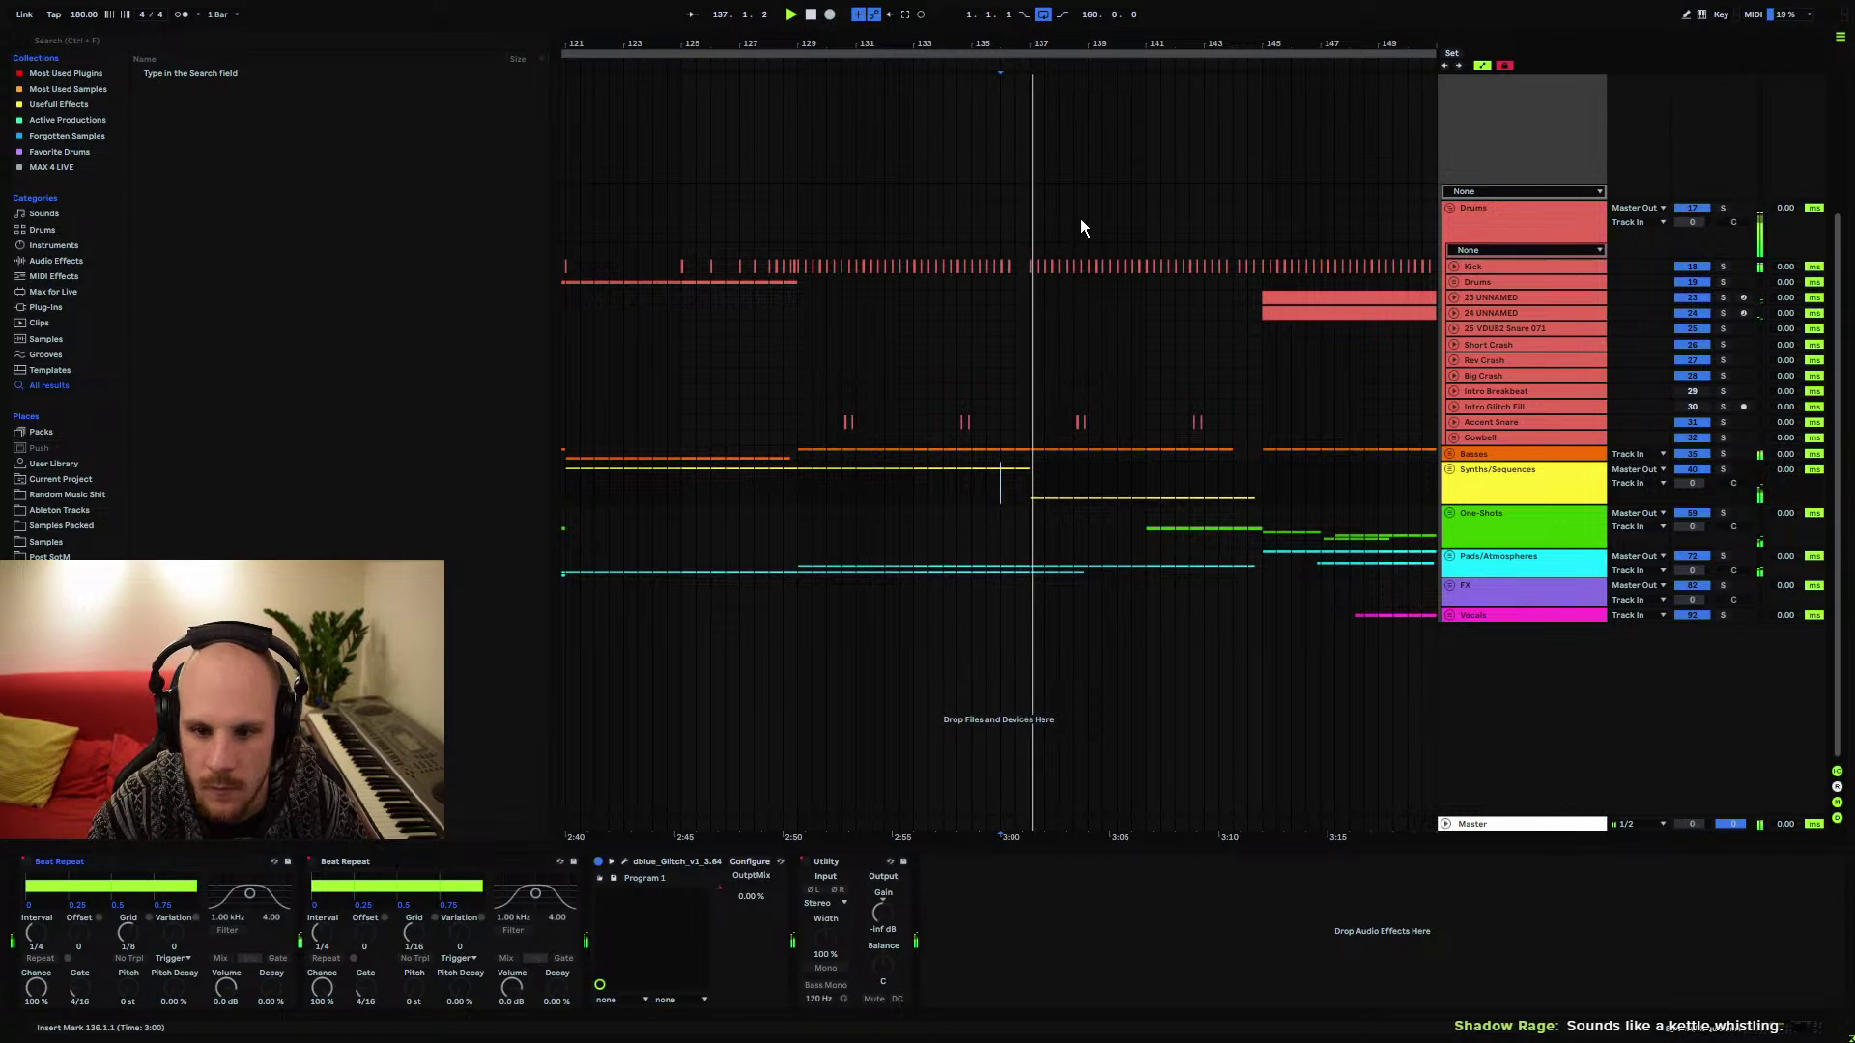
# Audition the transition into bar 145 by playing the arrangement from bar 144.3
pyautogui.press('+')
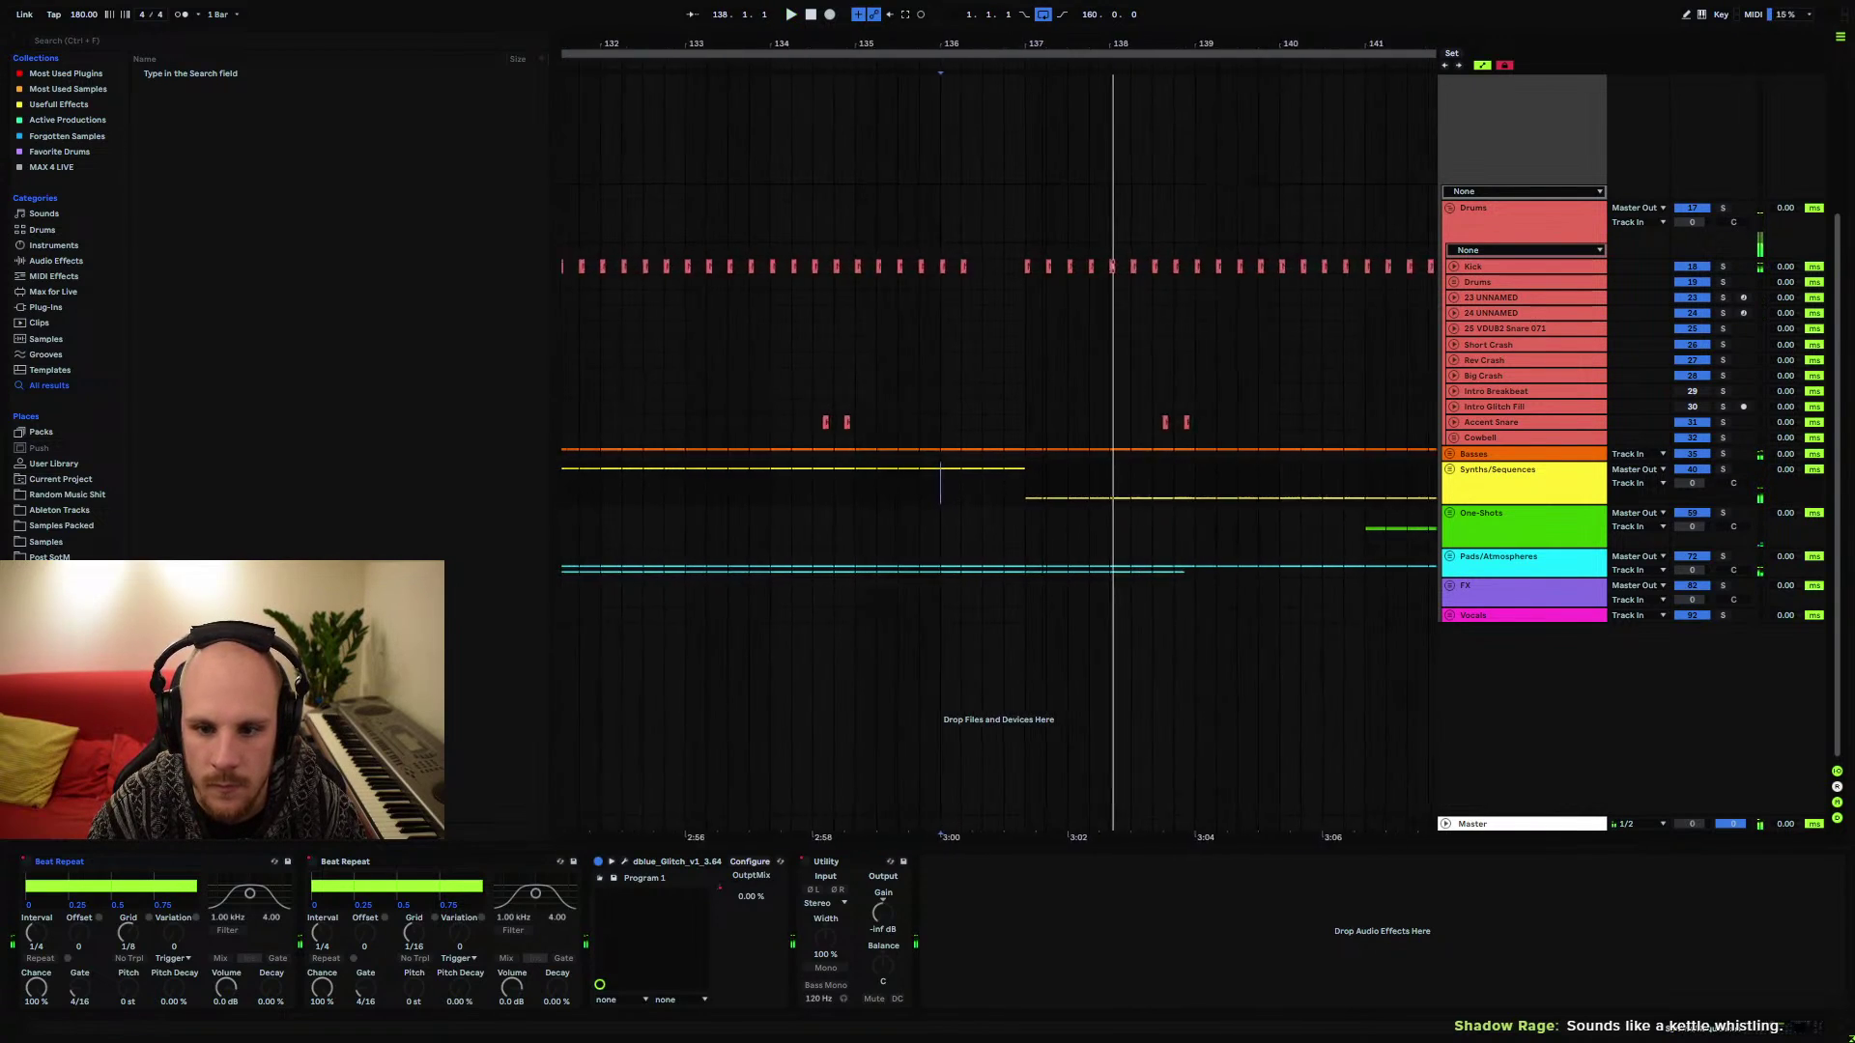
pyautogui.moveTo(953, 60); pyautogui.dragTo(953, 46)
pyautogui.click(1194, 444)
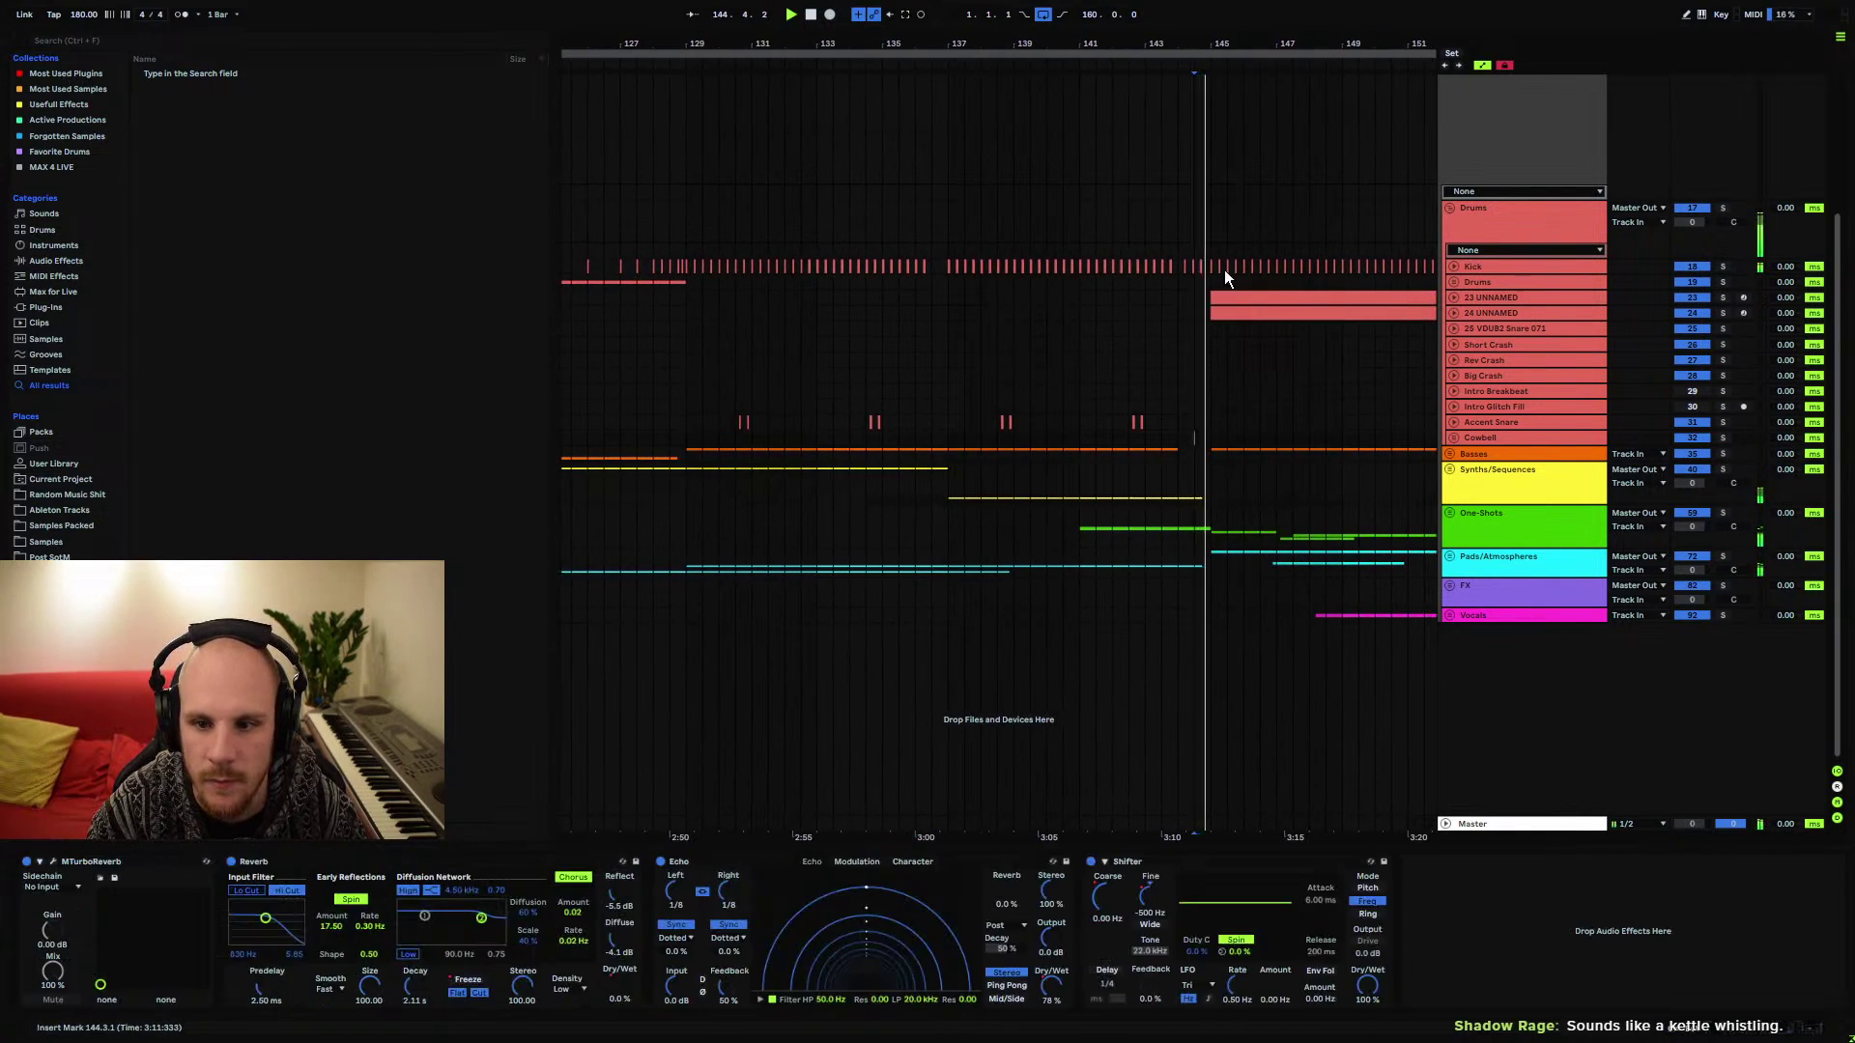
# Check the kick fill at 144.3 on the Kick track and audition the transition into bar 145 from 144.1.1
pyautogui.press('space')
pyautogui.click(1200, 270)
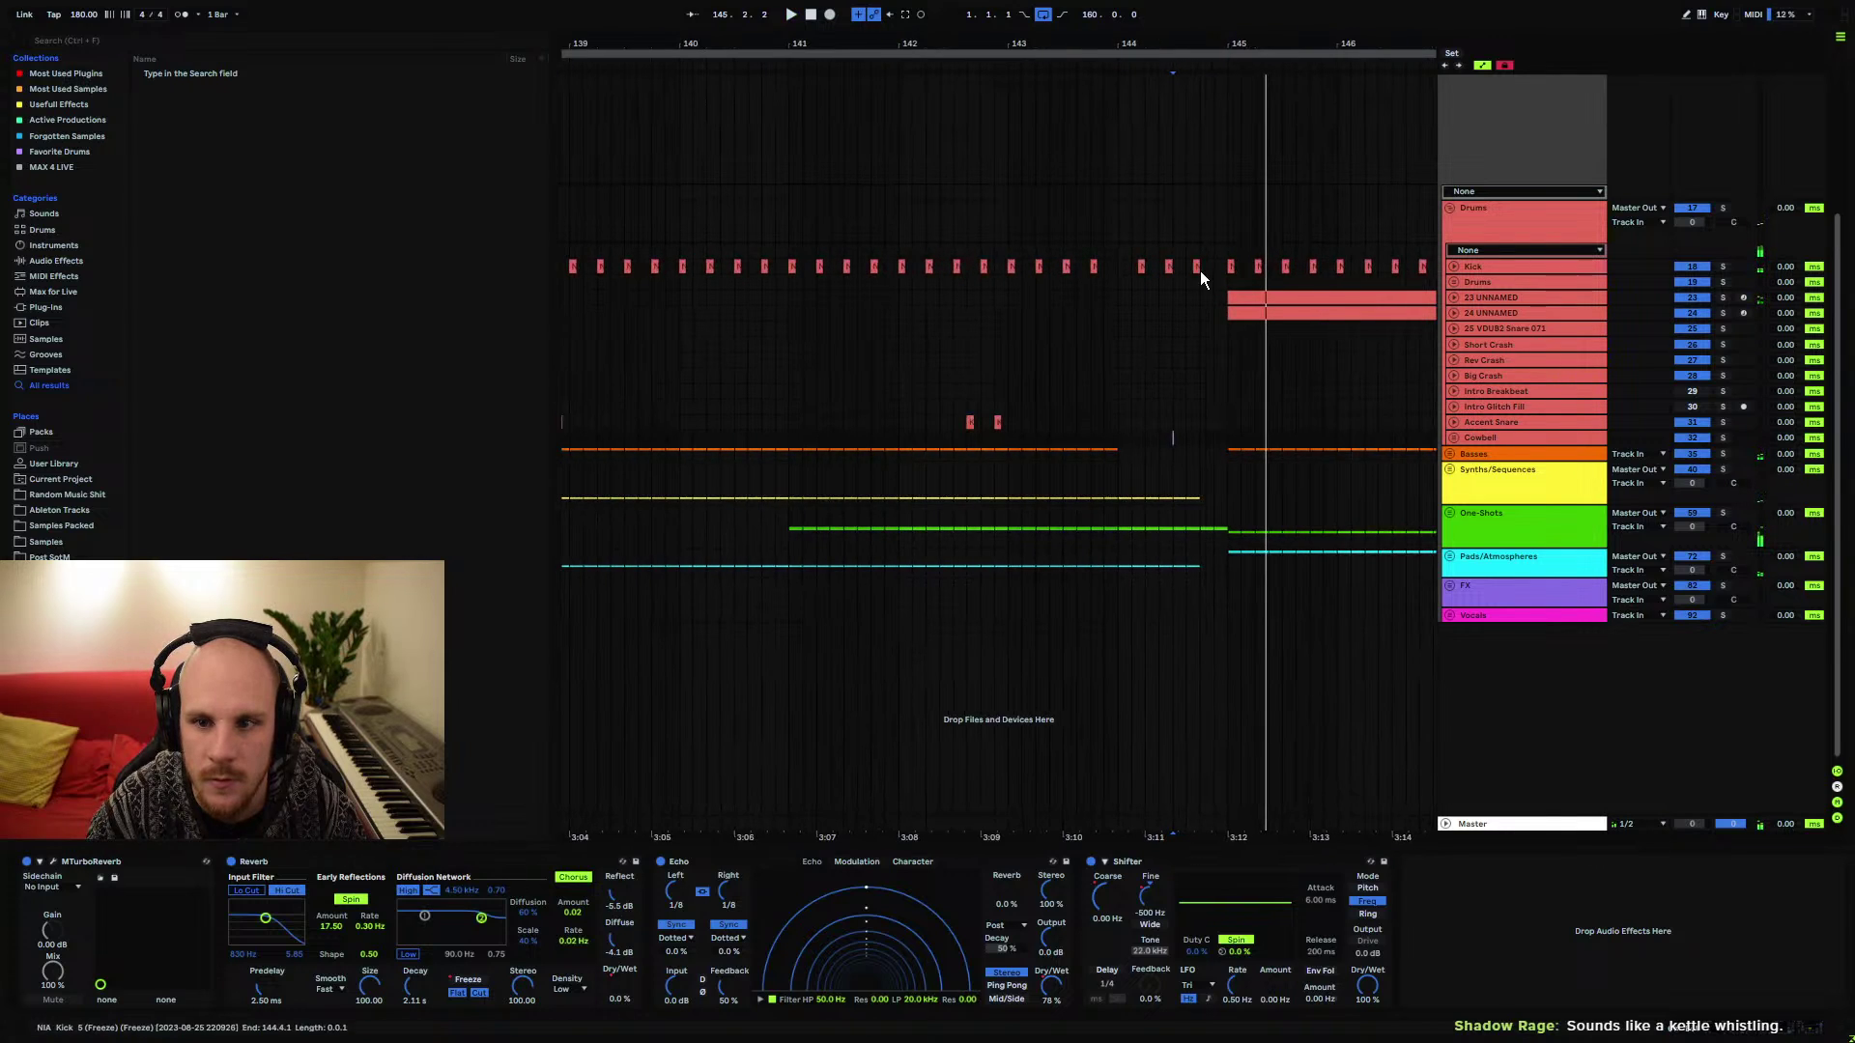
pyautogui.press('+')
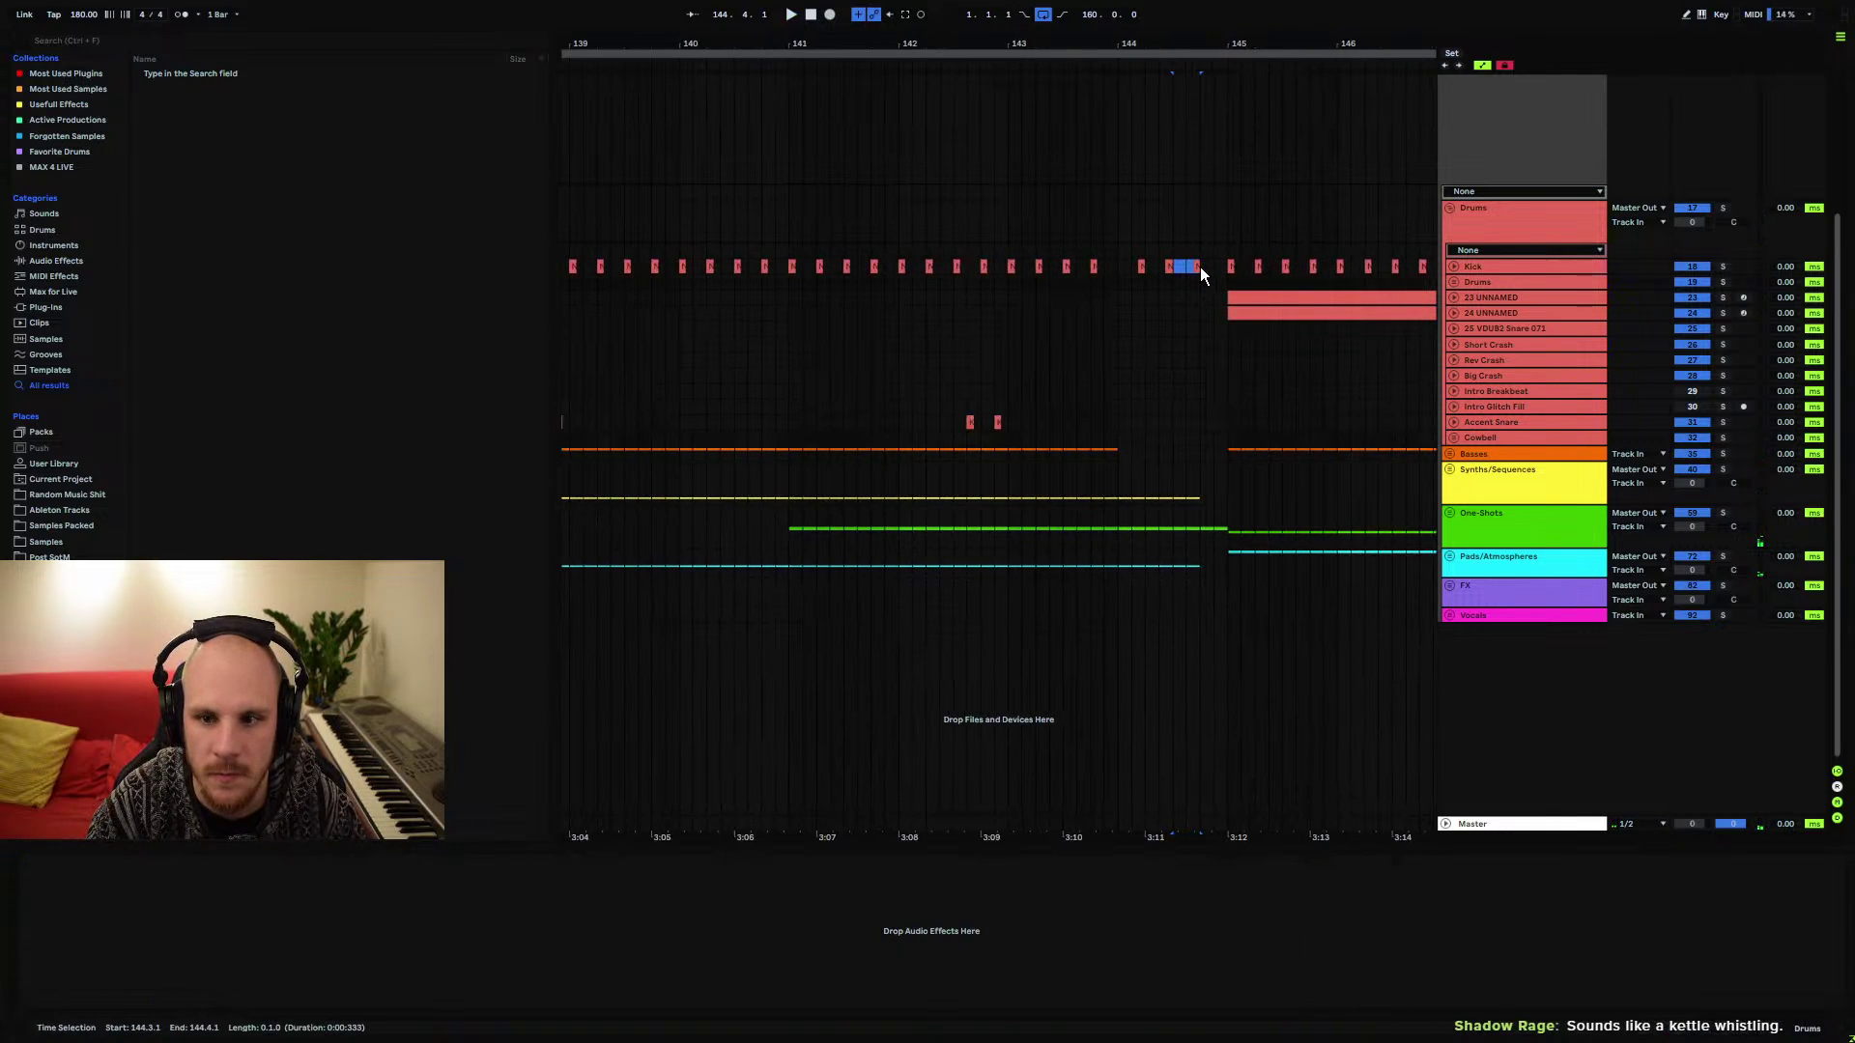
pyautogui.click(1200, 268)
pyautogui.moveTo(1070, 332); pyautogui.dragTo(1142, 321)
pyautogui.click(1181, 300)
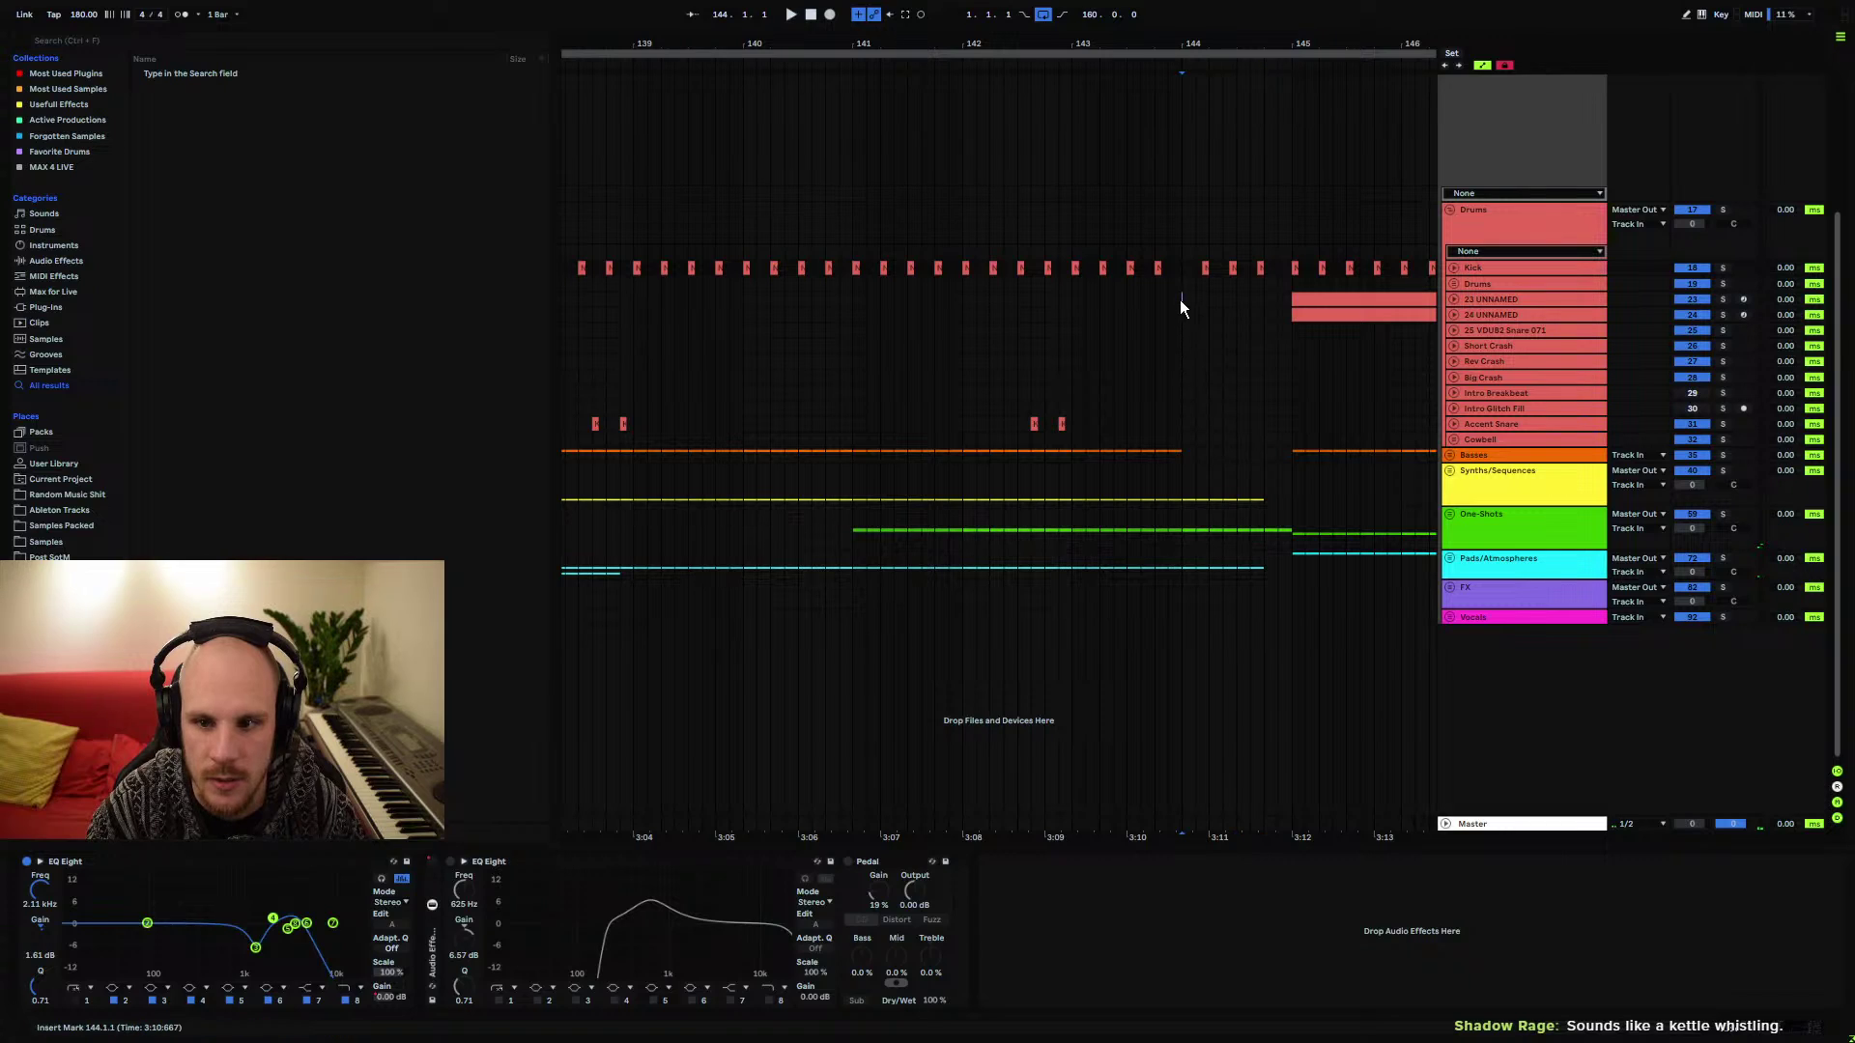
pyautogui.press('space')
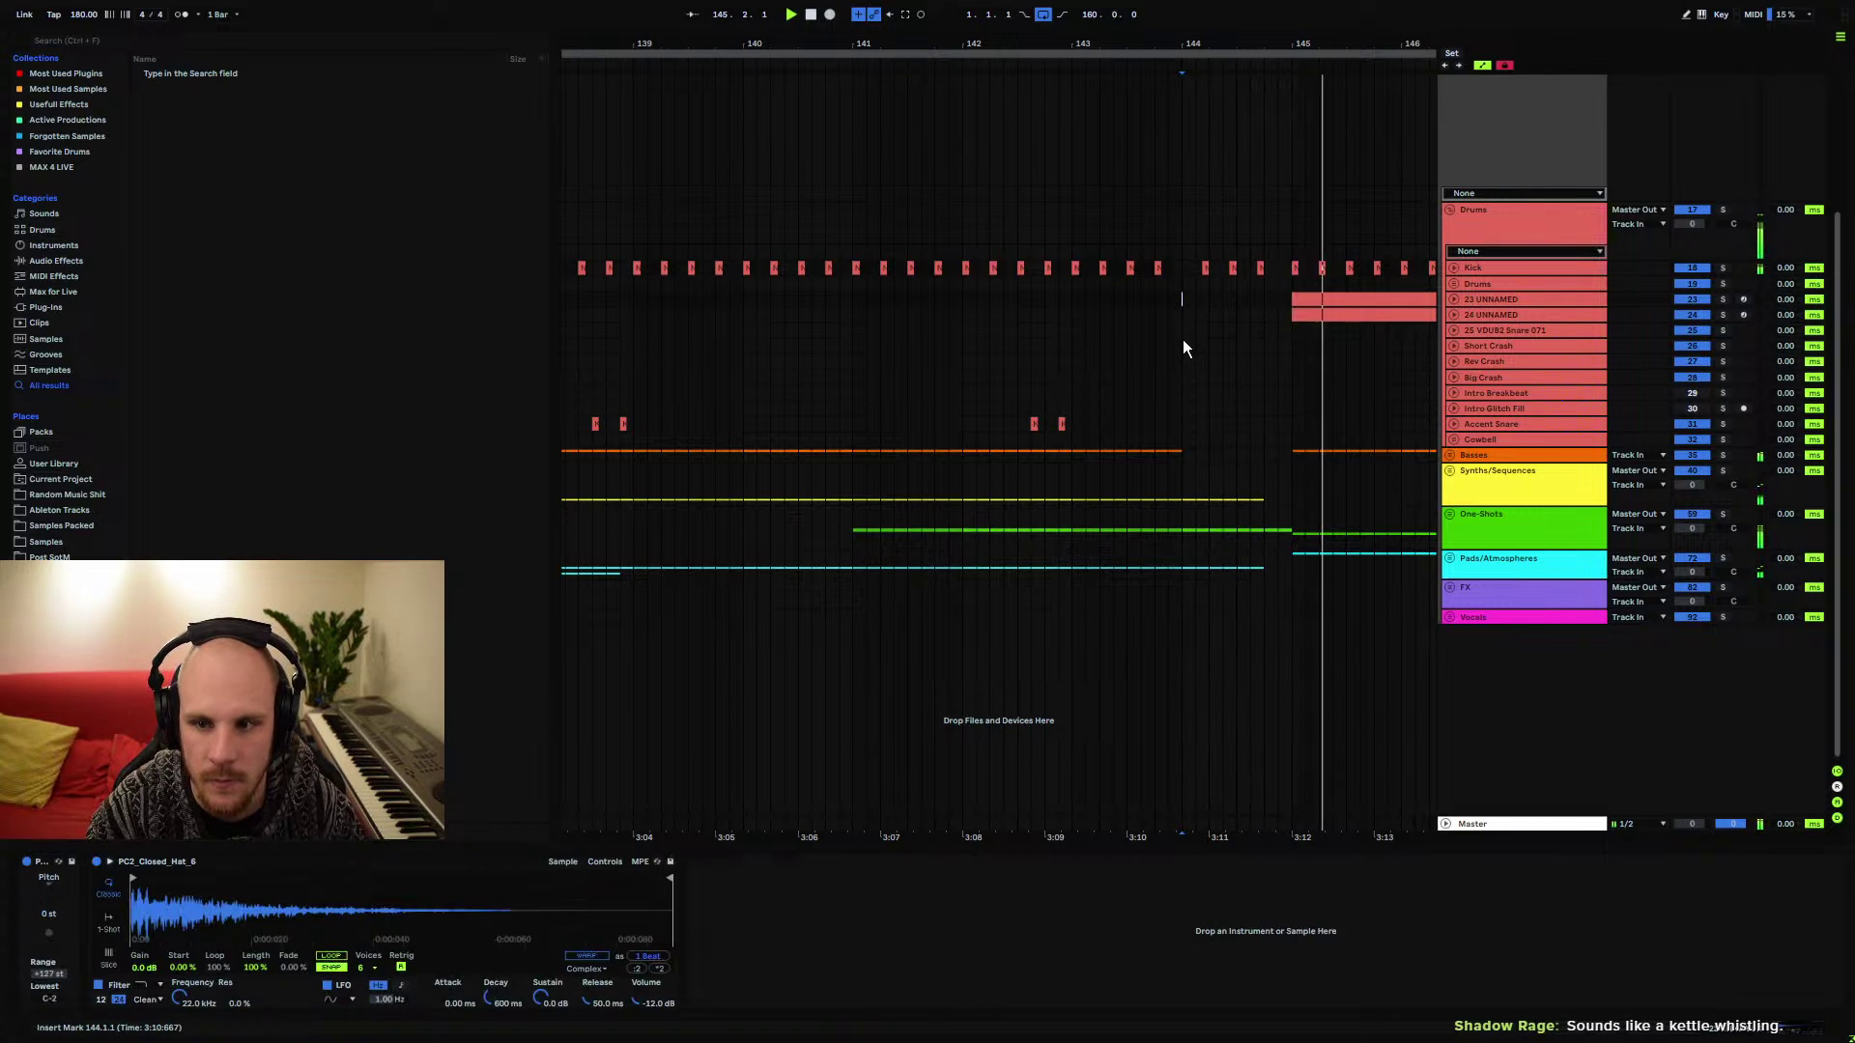
pyautogui.press('space')
# Copy the Kick track section from 144.3.1 to 144.4.1, paste it into the kick gap before bar 137, and play from bar 136
pyautogui.moveTo(1250, 298); pyautogui.dragTo(1297, 295)
pyautogui.click(1253, 298)
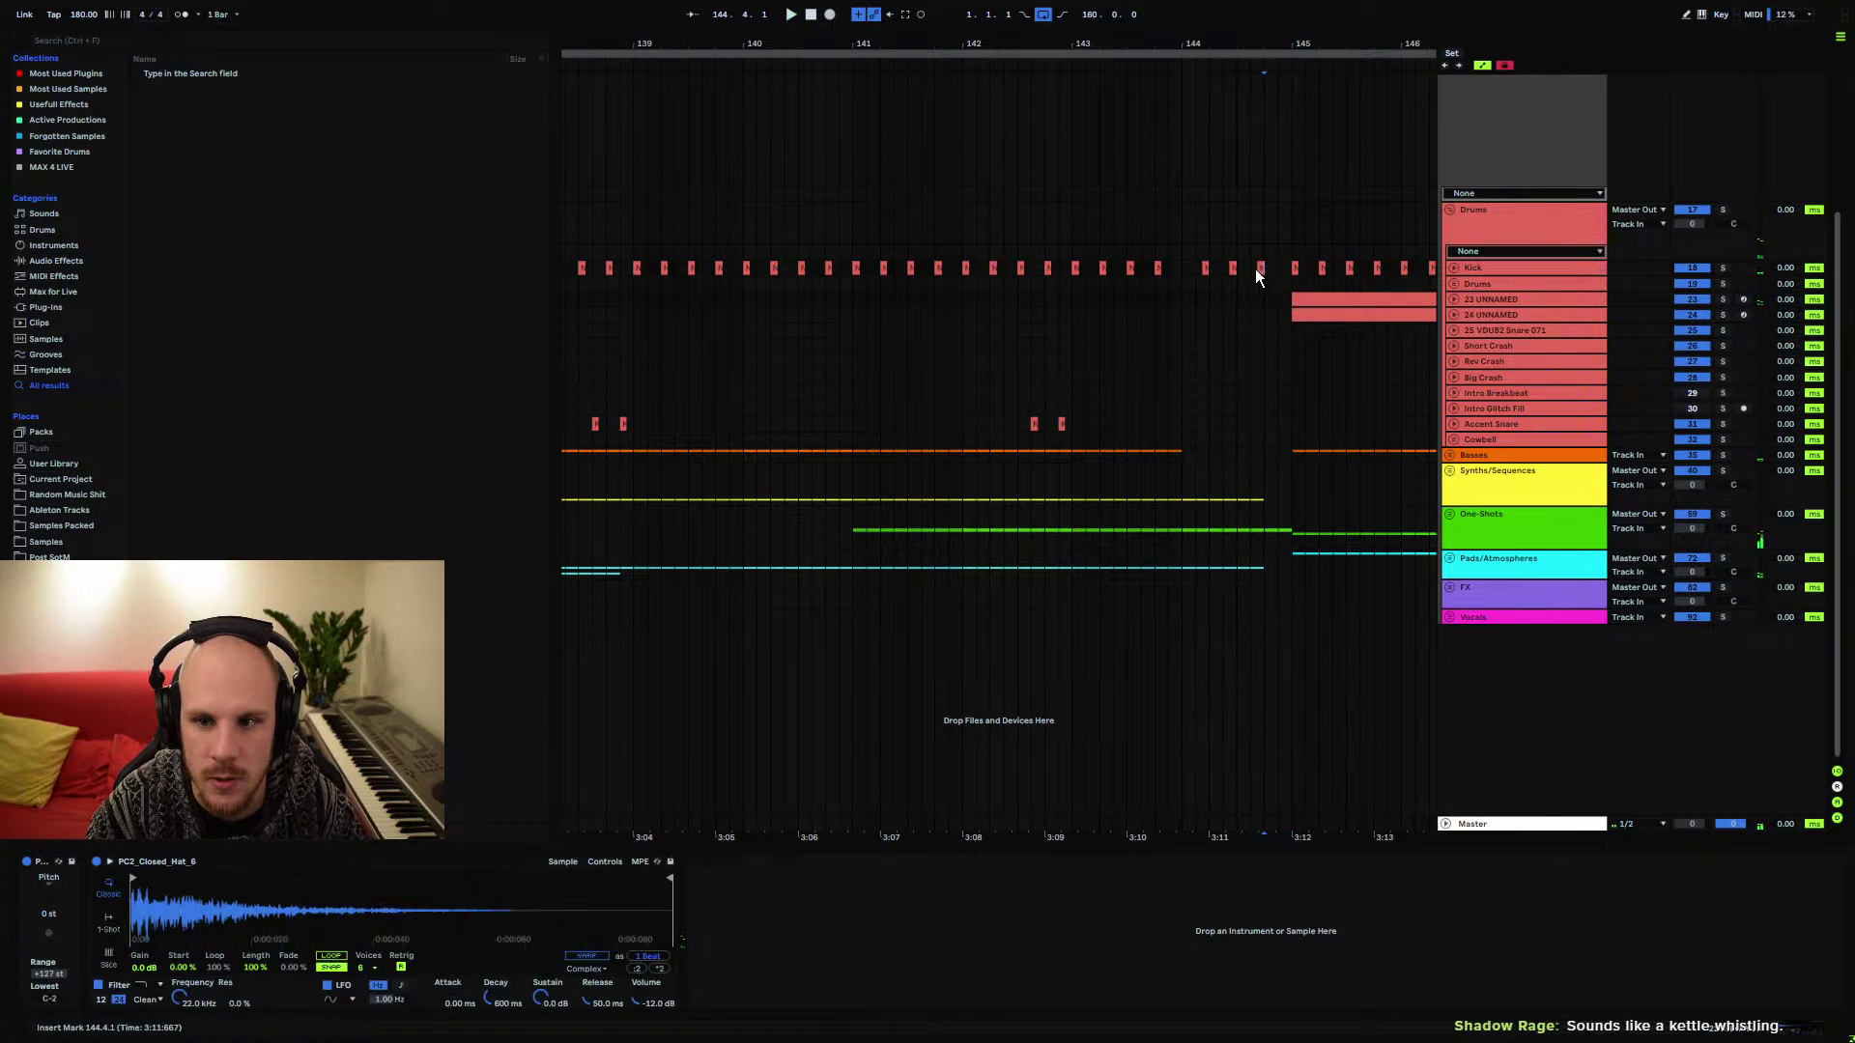
pyautogui.click(1257, 269)
pyautogui.hscroll(-5, 1026, 298)
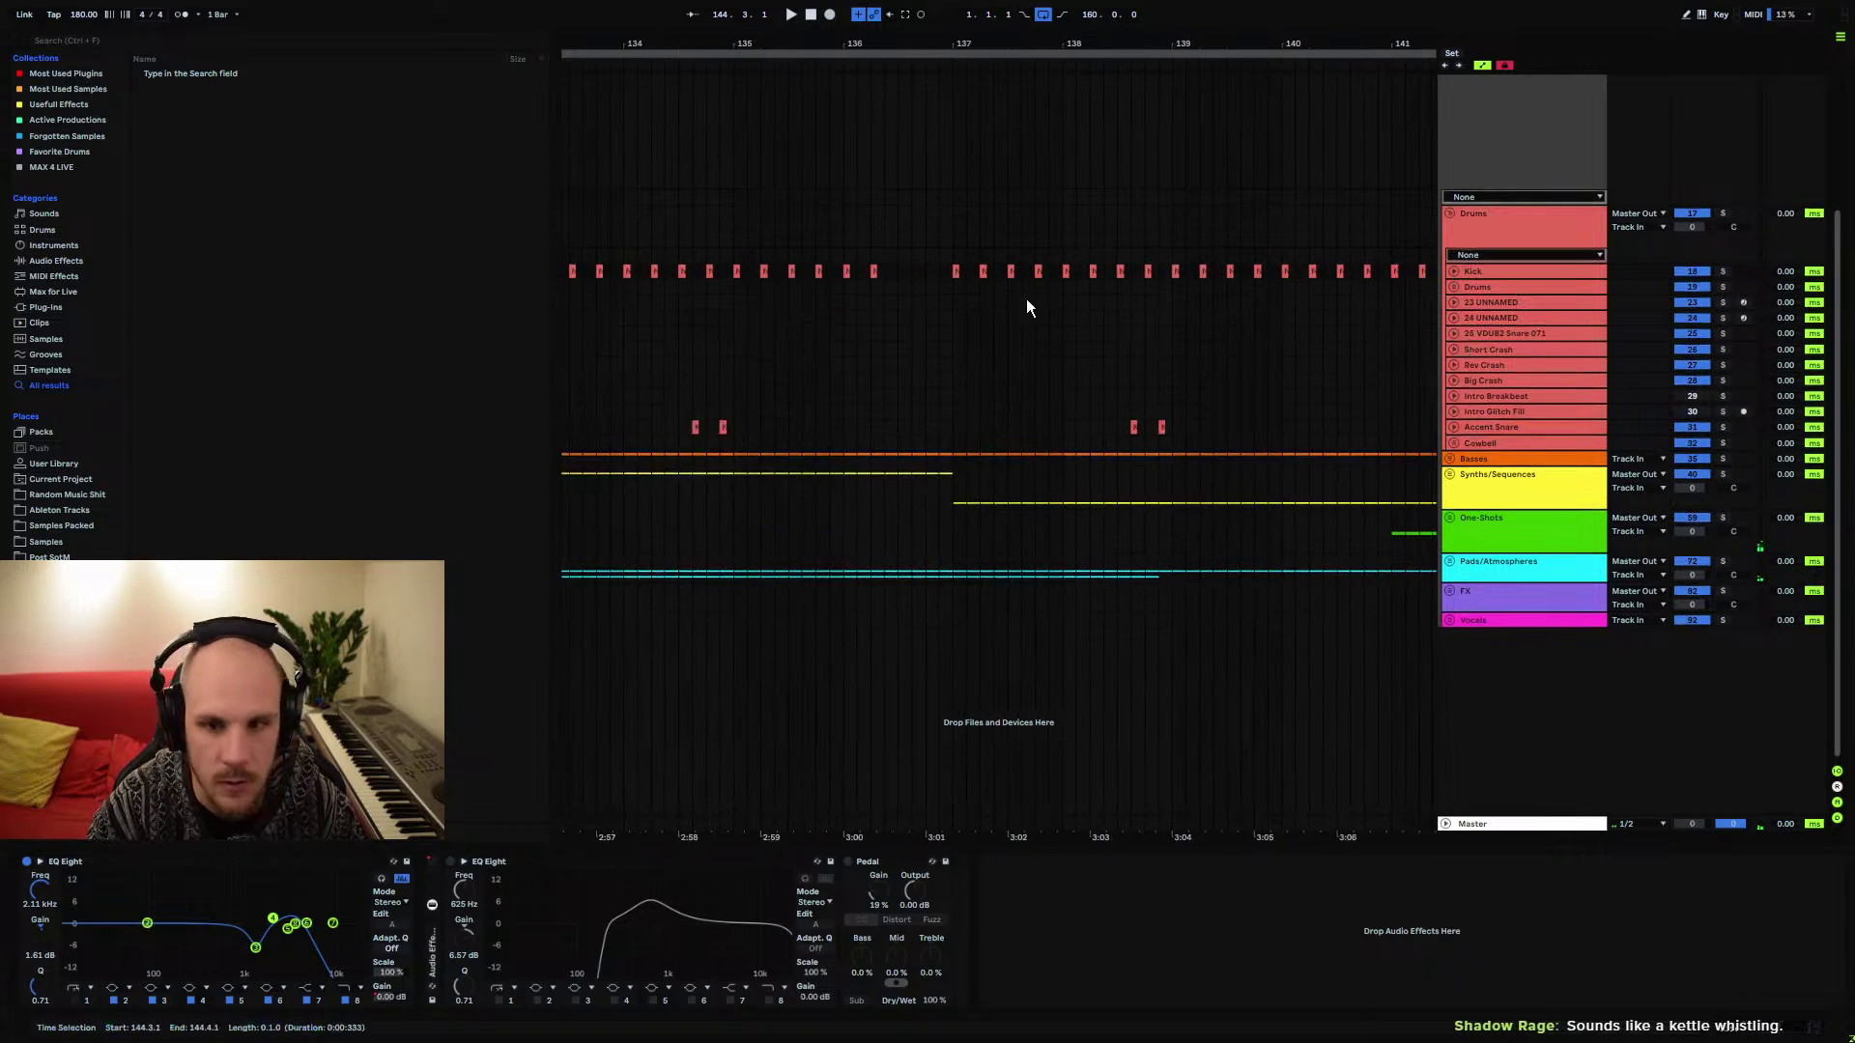
pyautogui.click(904, 275)
pyautogui.hotkey('ctrl', 'v')
pyautogui.click(845, 302)
pyautogui.press('space')
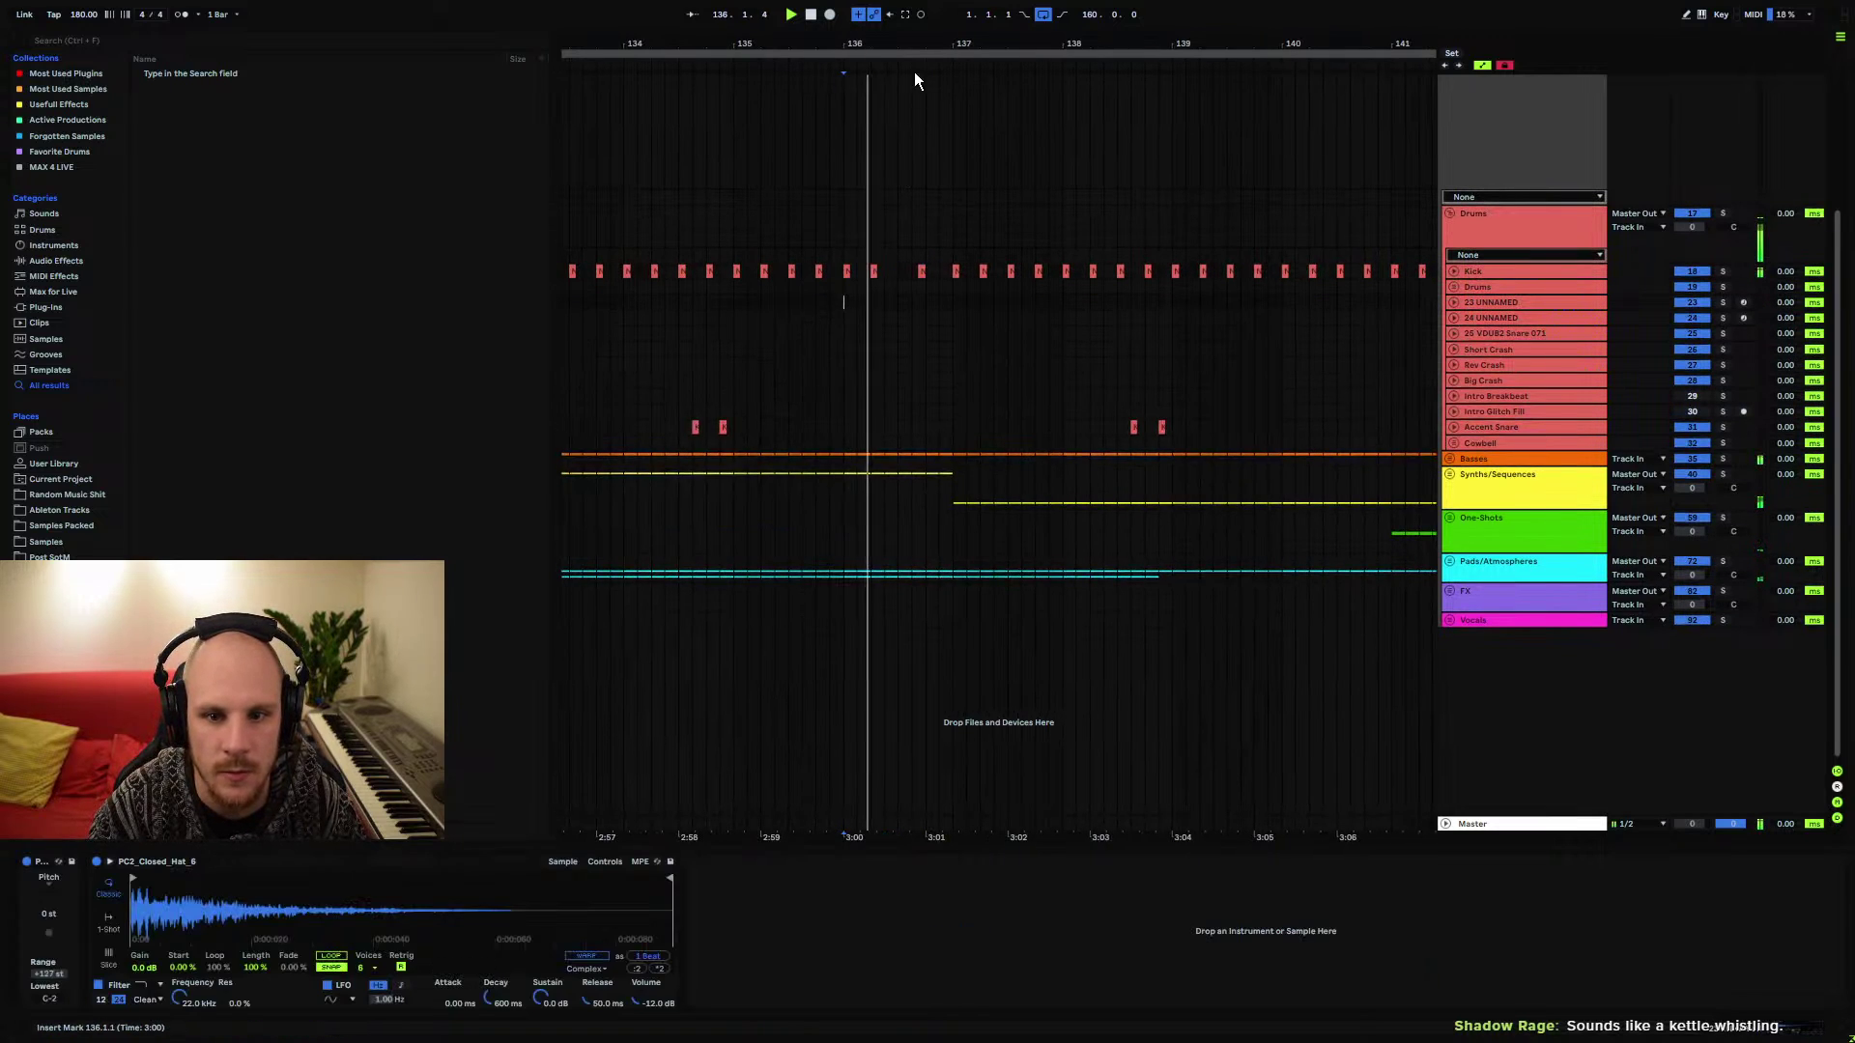
# Move the pasted kick to directly before the bar 137 downbeat and replay the transition from 136.2.1
pyautogui.scroll(5, 954, 305)
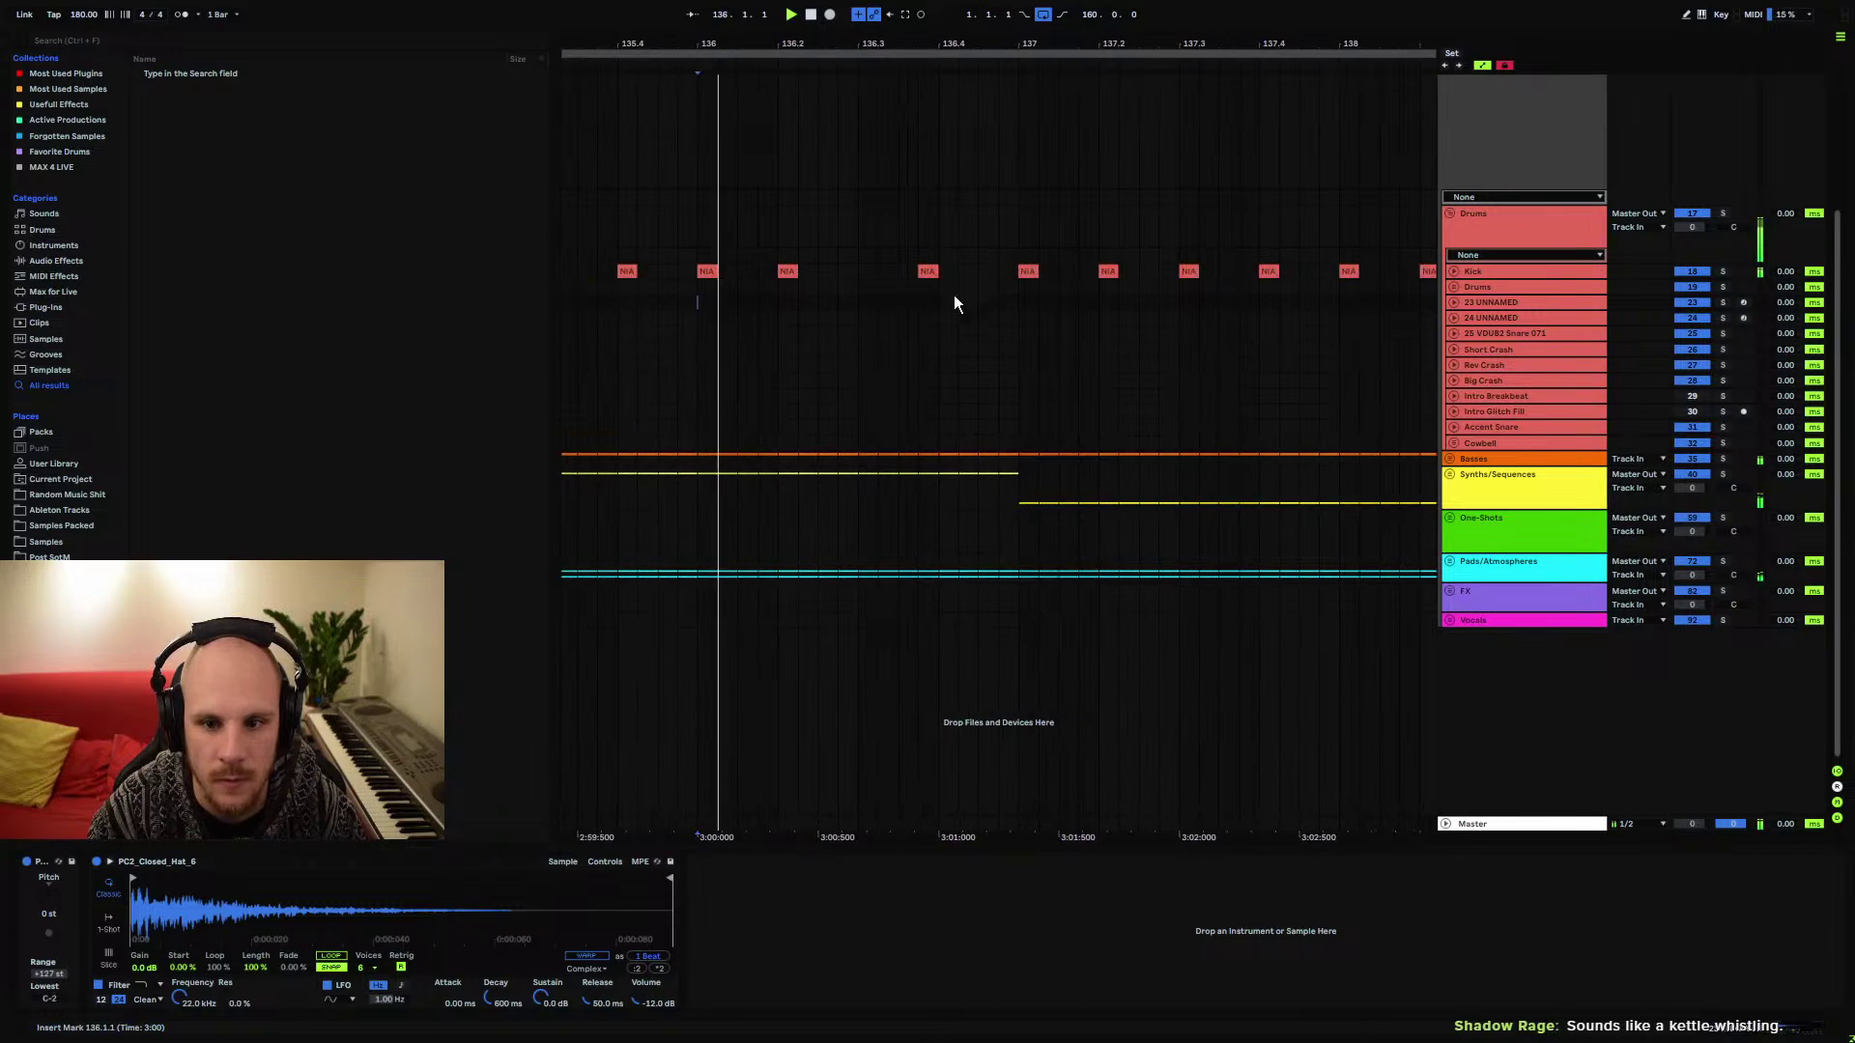
pyautogui.click(1449, 474)
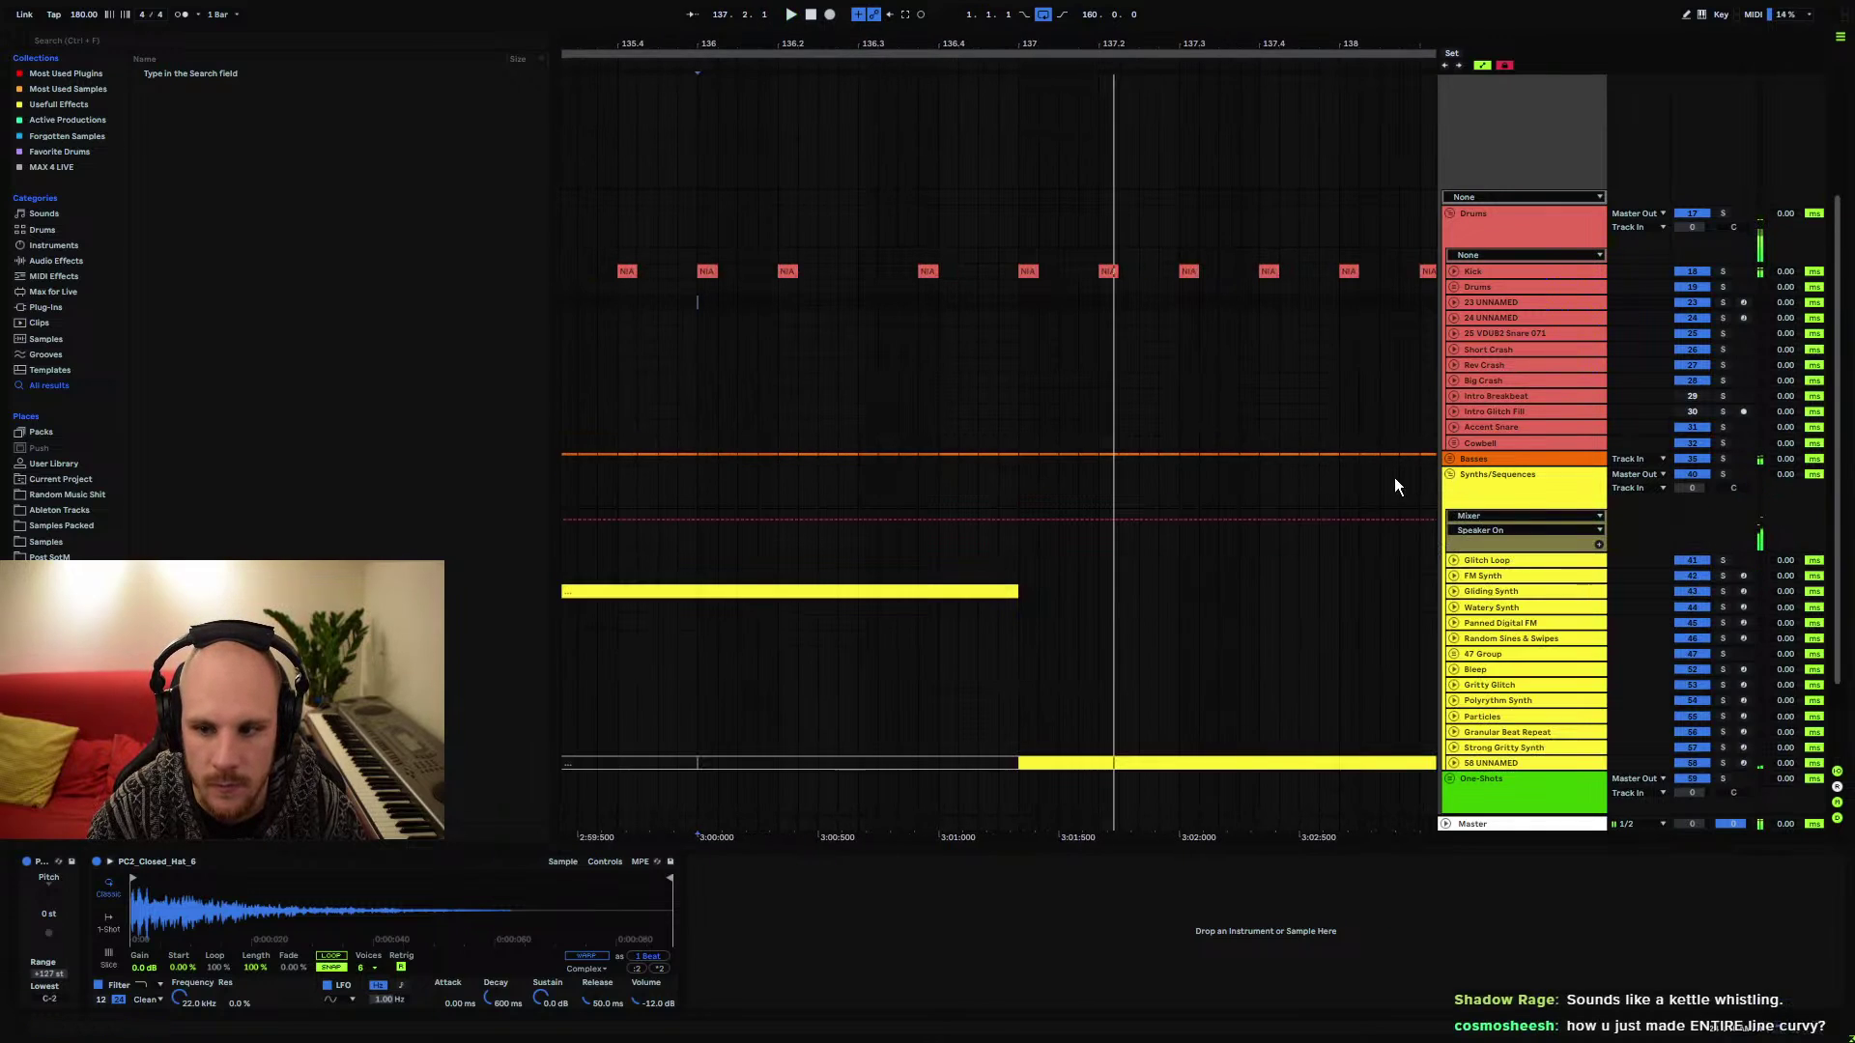
pyautogui.moveTo(928, 271); pyautogui.dragTo(1001, 271)
pyautogui.click(947, 276)
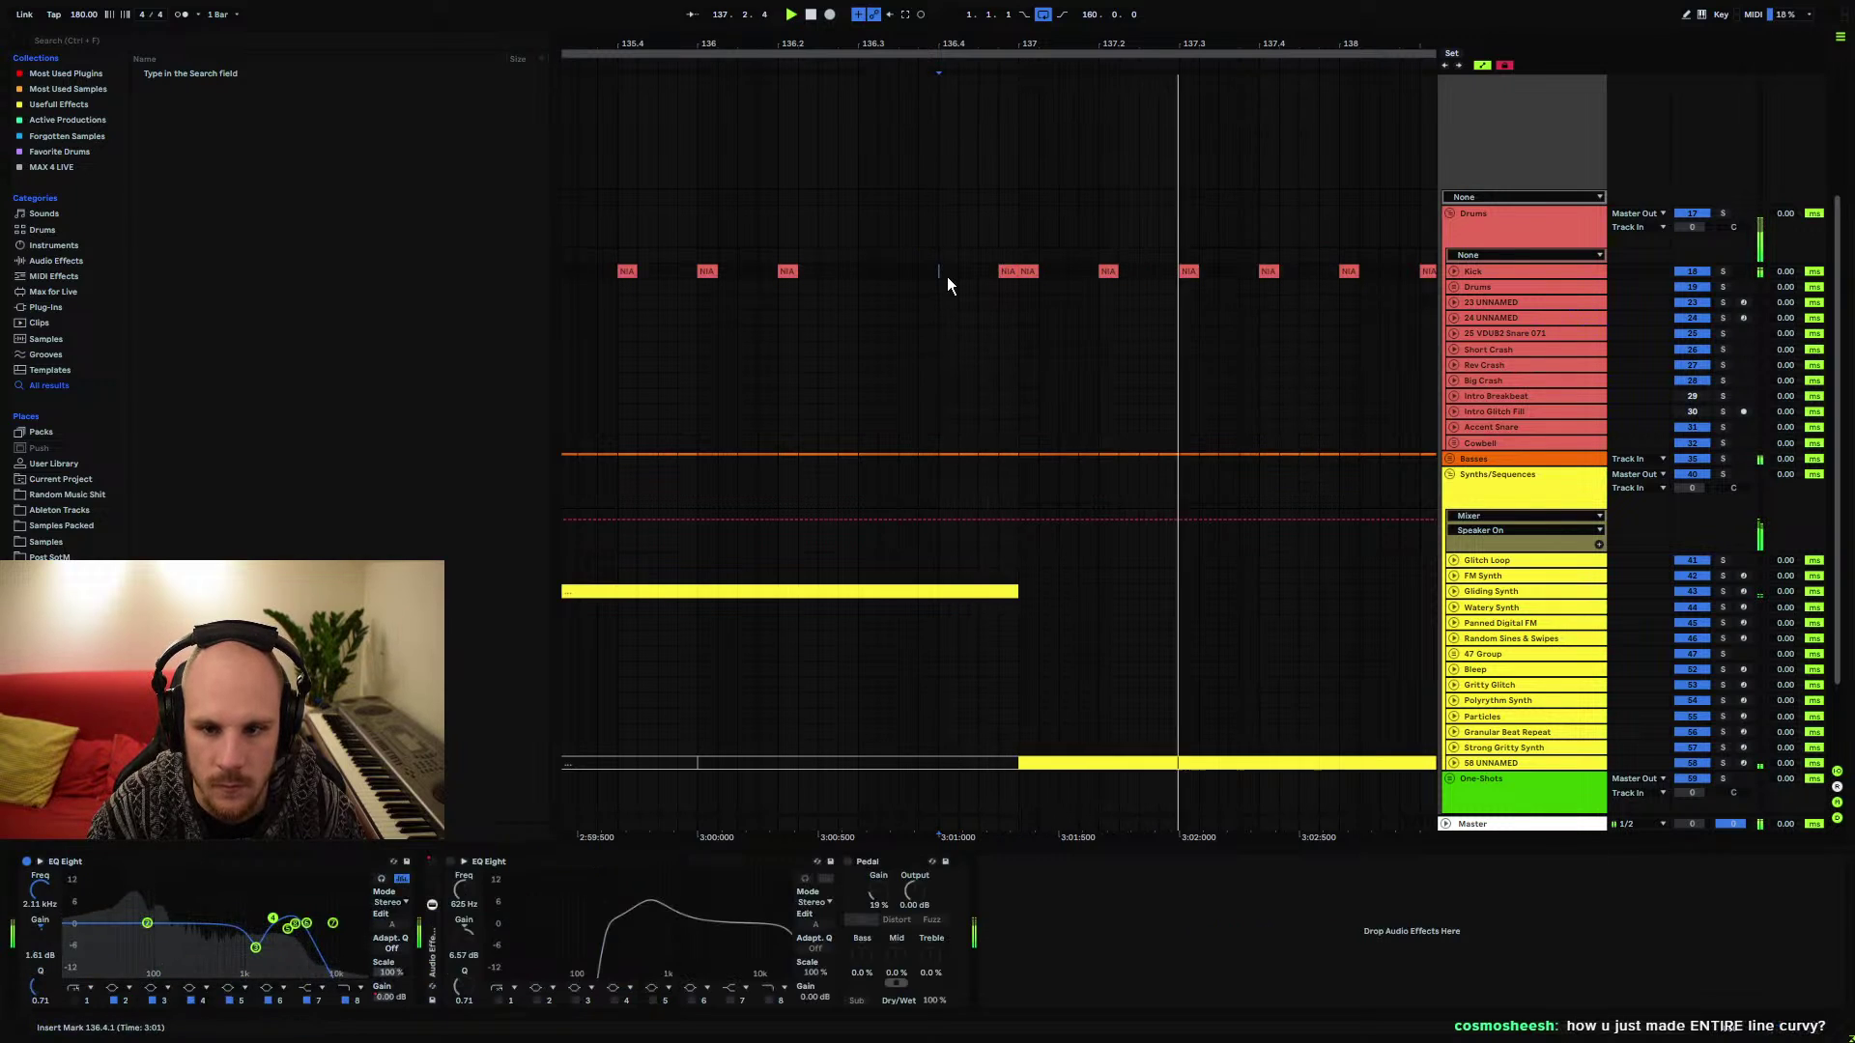
pyautogui.click(777, 286)
pyautogui.click(1449, 474)
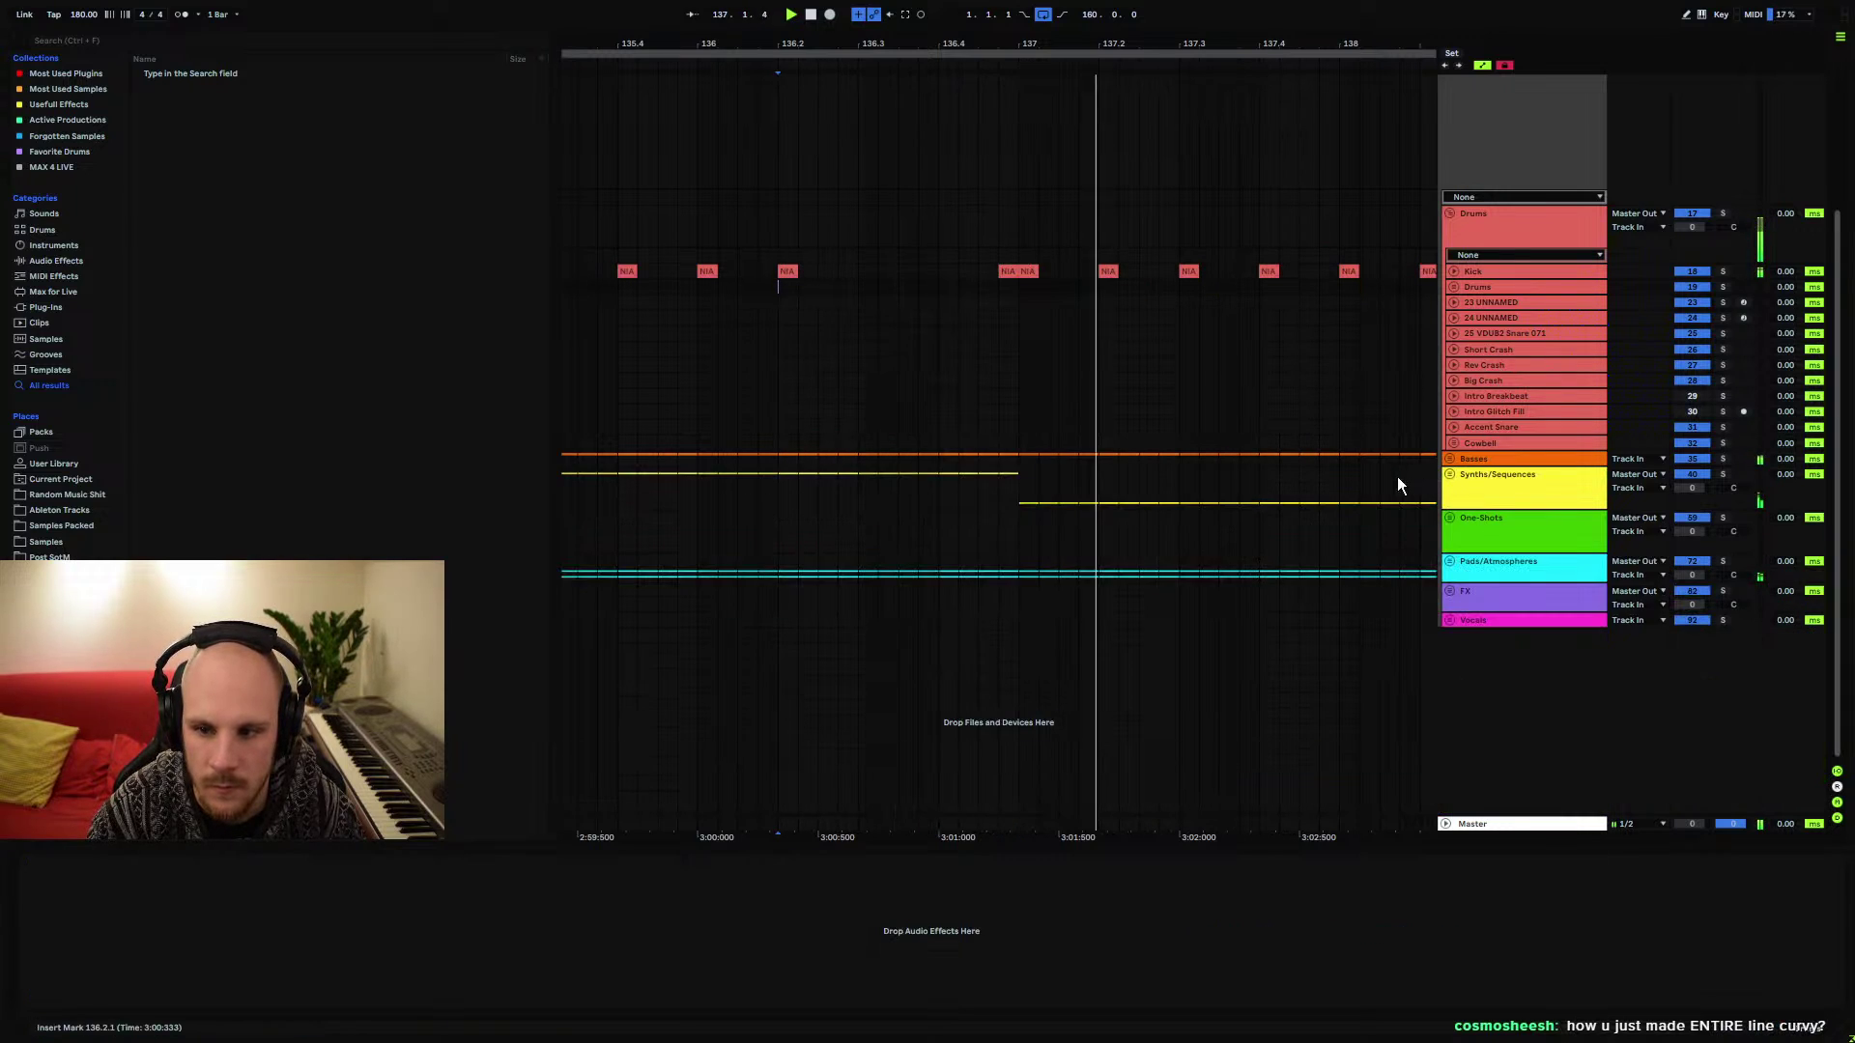
# Shorten the added kick on the Kick track to about 73 ms ending at 137.1.1, and replay the transition
pyautogui.click(1452, 272)
pyautogui.moveTo(1009, 52); pyautogui.dragTo(878, 287)
pyautogui.click(1111, 270)
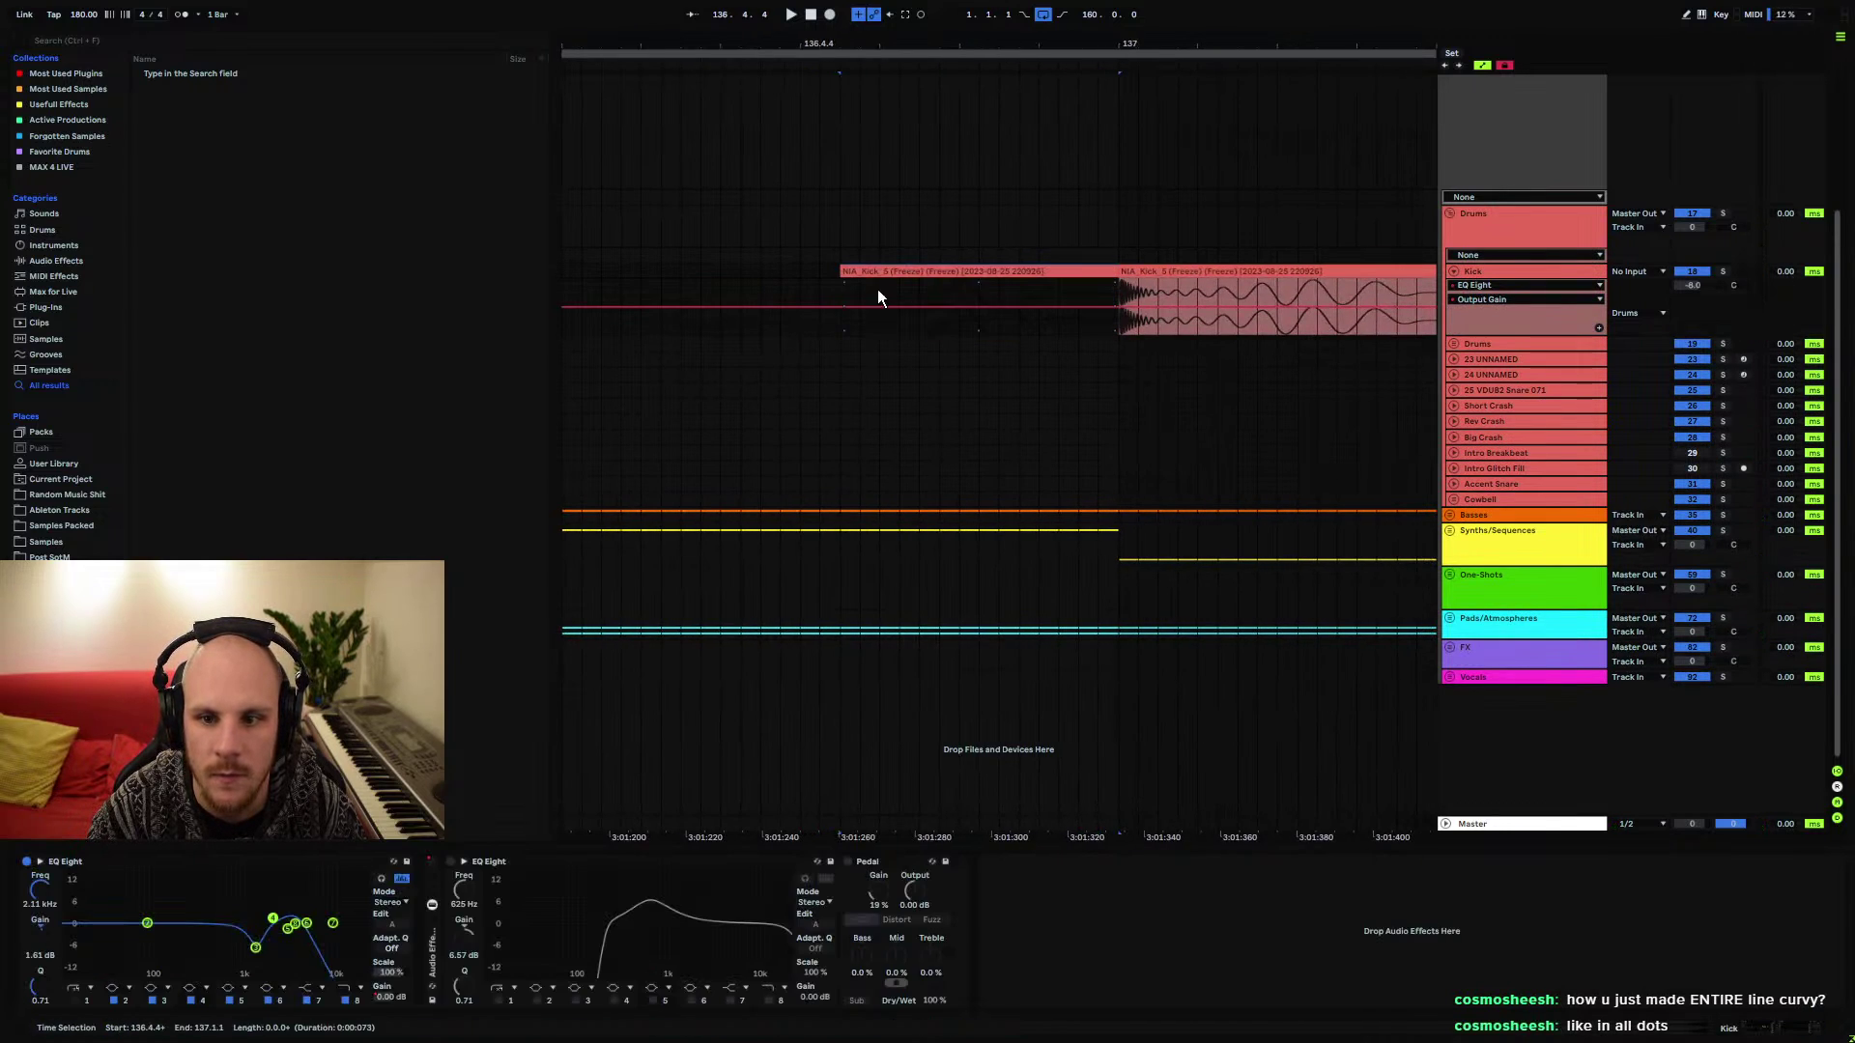
pyautogui.press('space')
pyautogui.press('-')
pyautogui.press('-')
pyautogui.press('-')
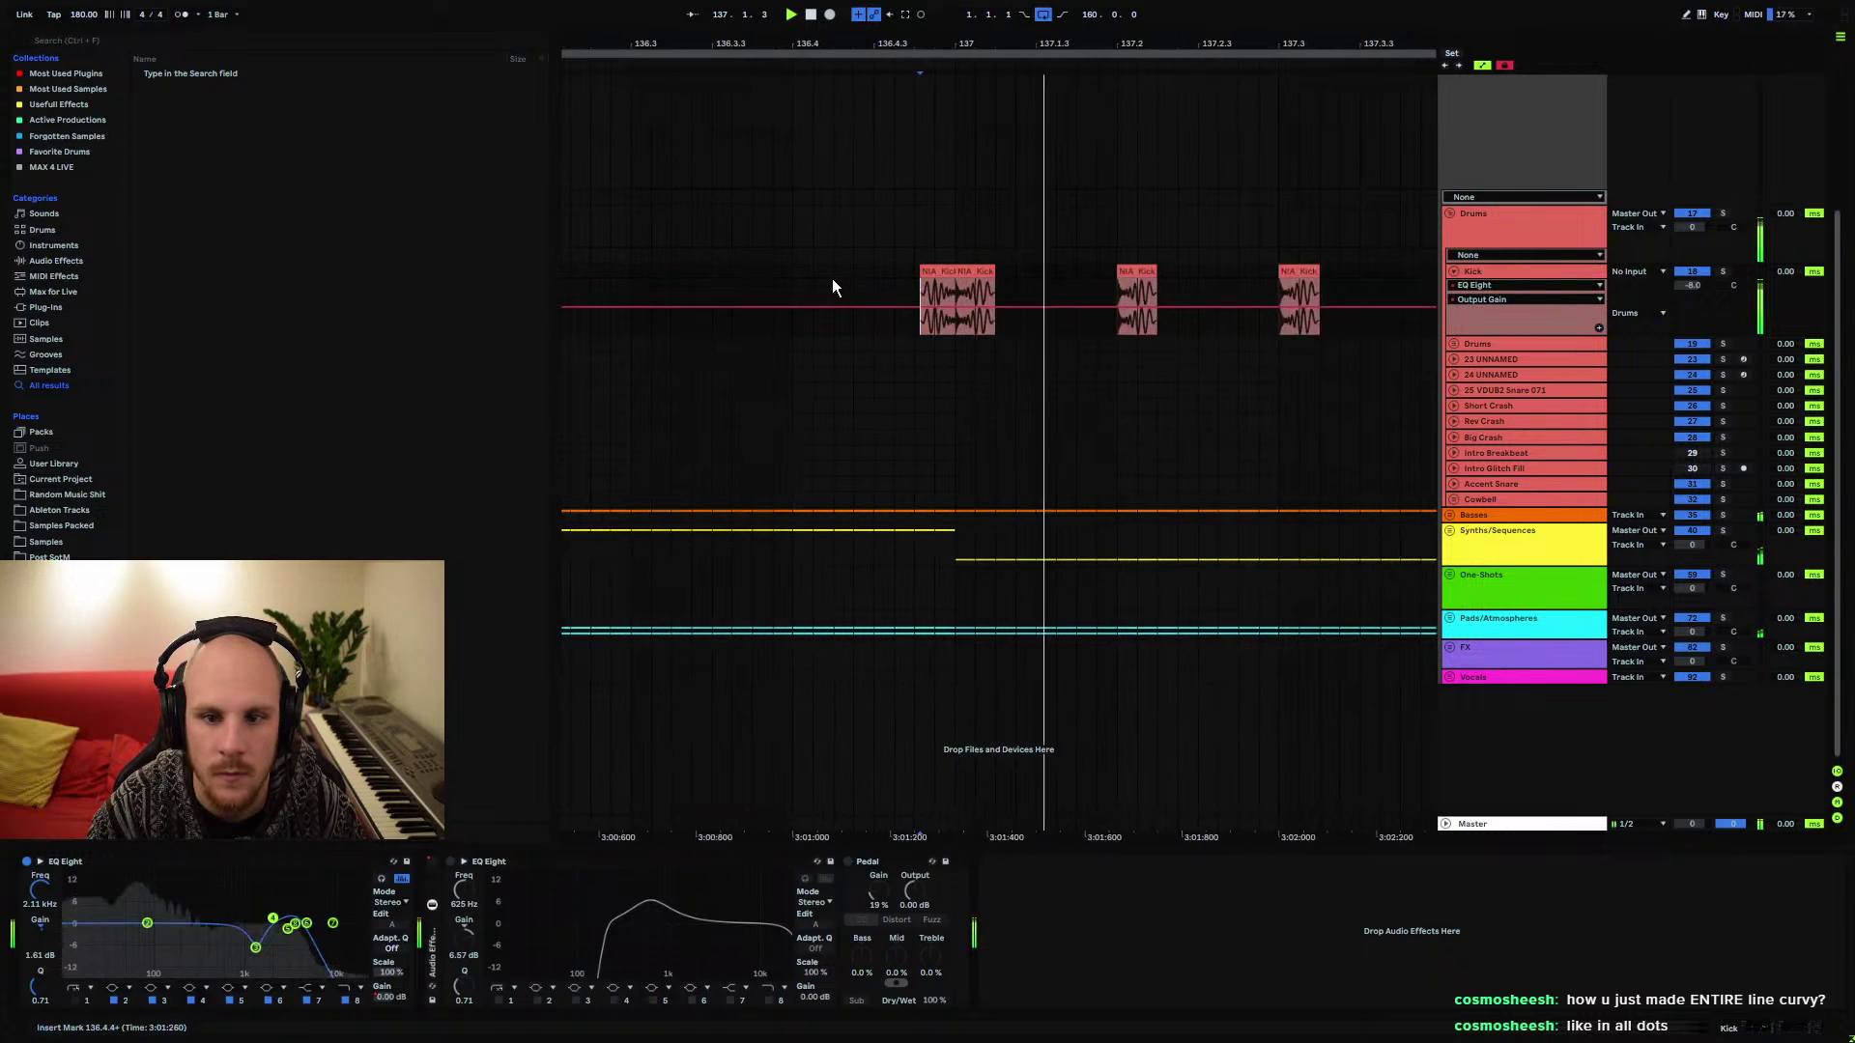
pyautogui.click(792, 280)
pyautogui.click(1452, 271)
pyautogui.press('space')
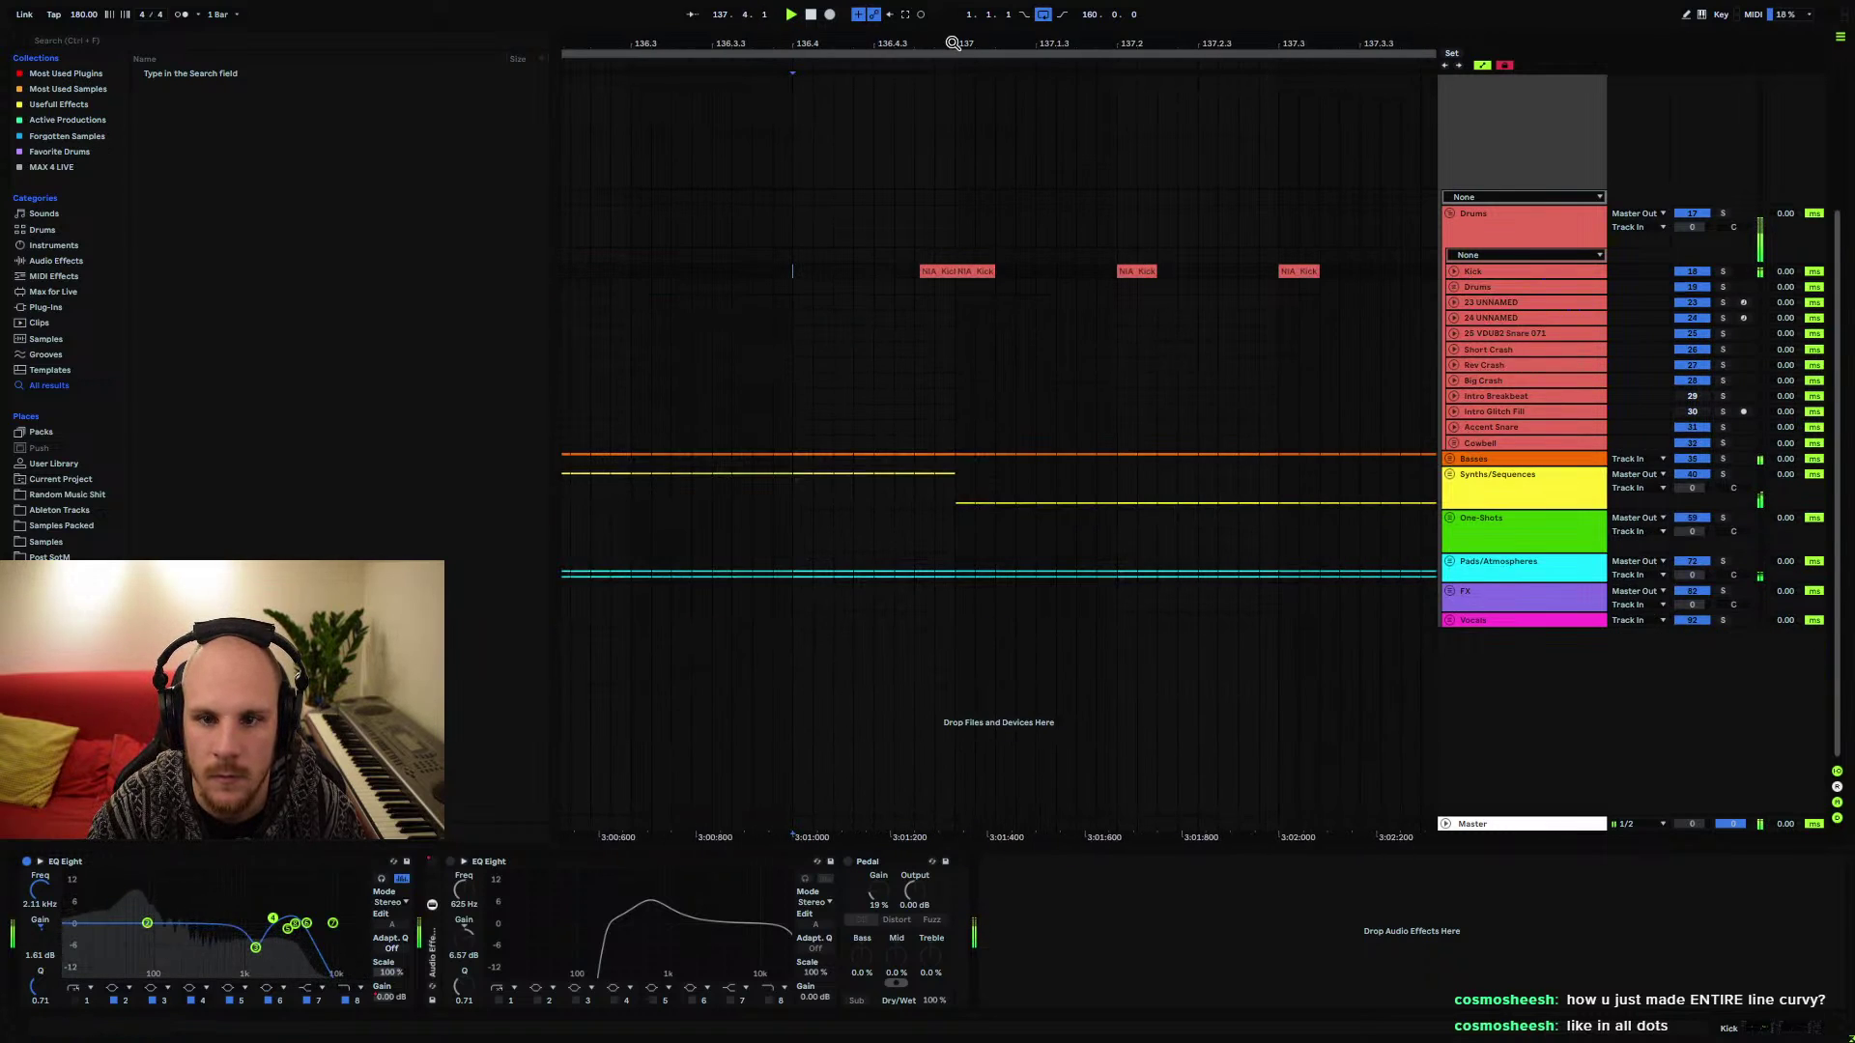
# Tighten the lead-in kick further by bringing its start closer to the bar 137 downbeat
pyautogui.moveTo(951, 42); pyautogui.dragTo(956, 174)
pyautogui.click(1452, 271)
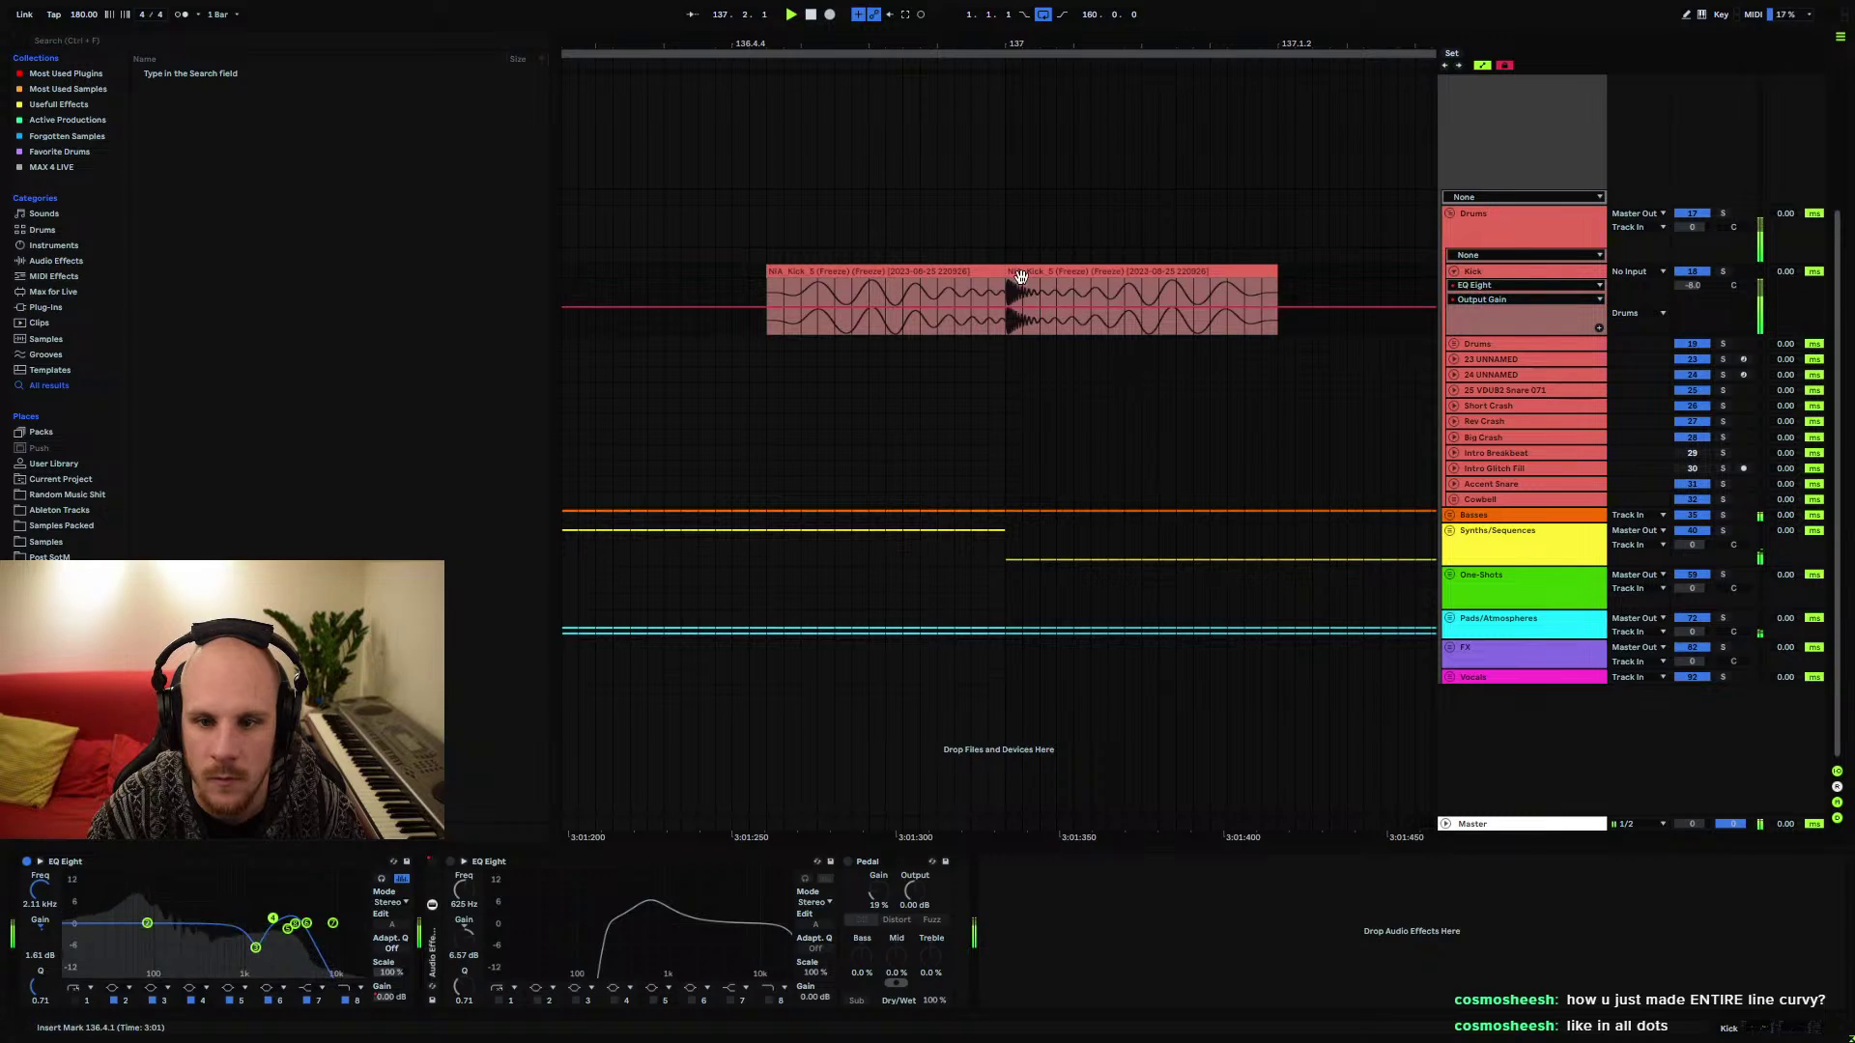
pyautogui.click(999, 270)
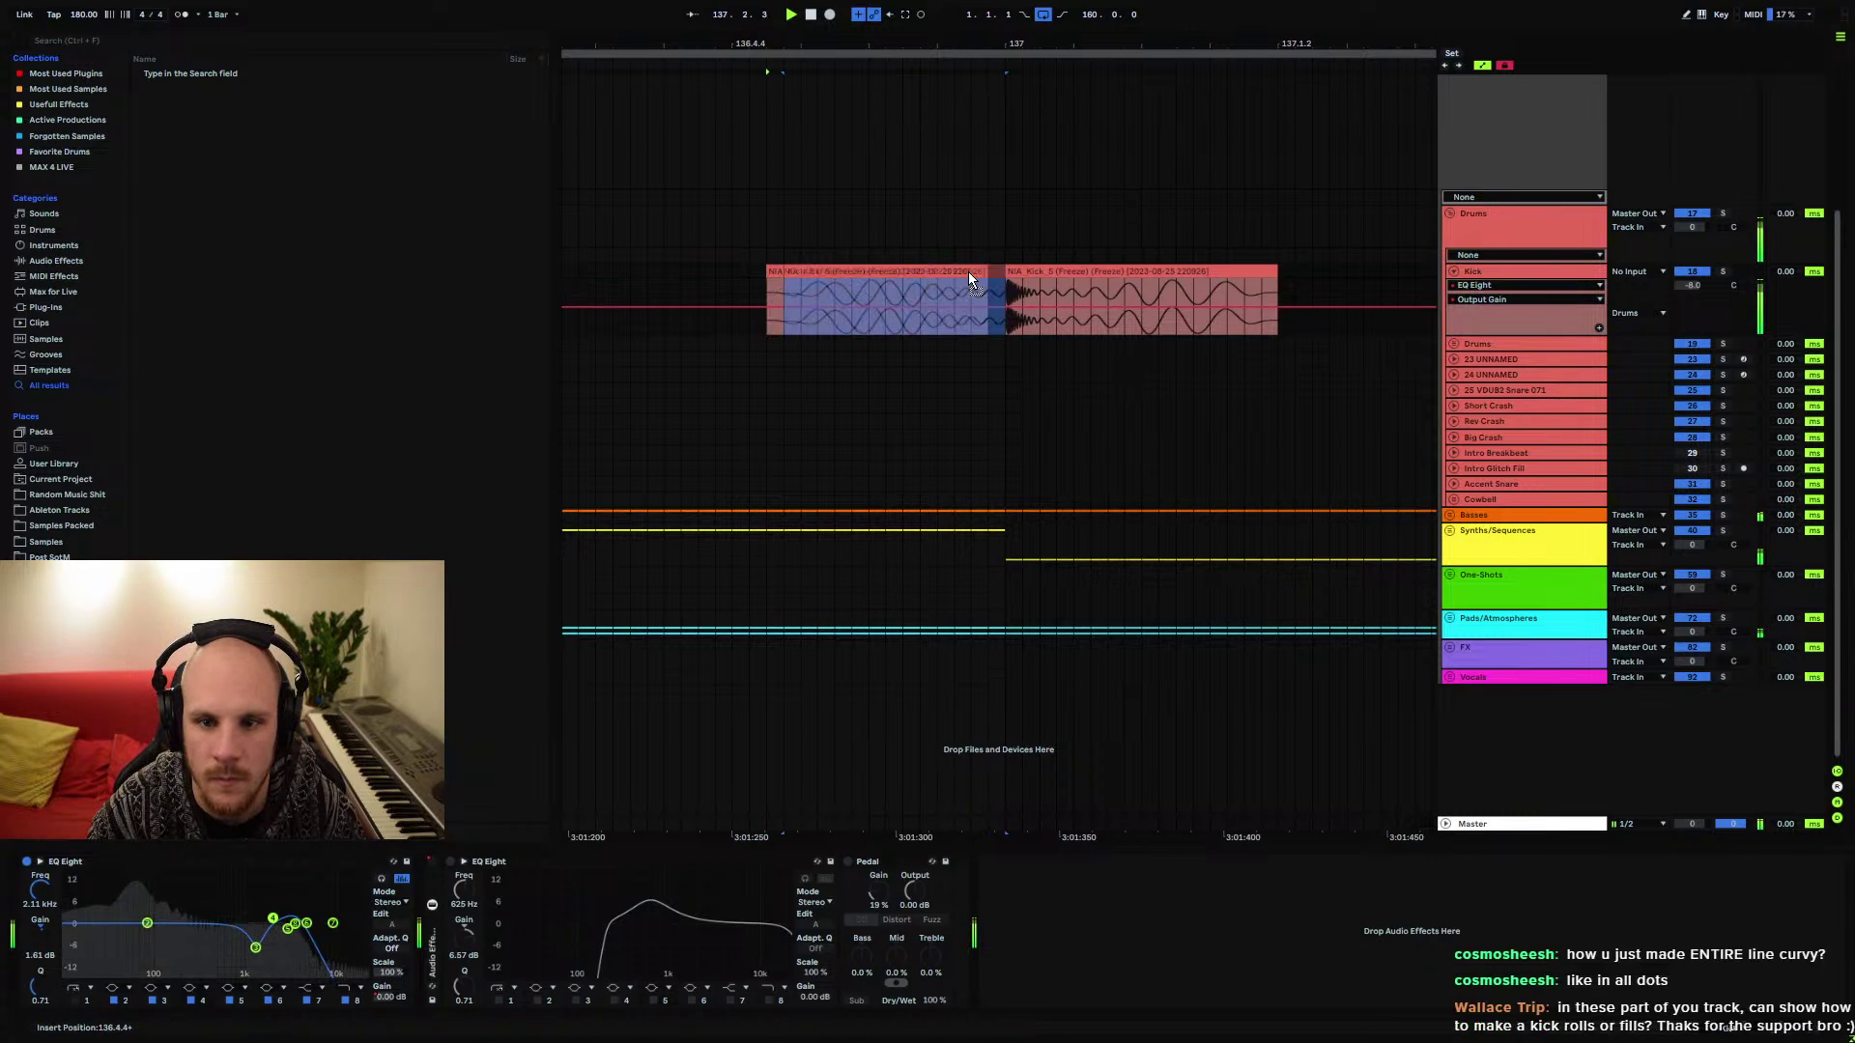
pyautogui.moveTo(968, 270); pyautogui.dragTo(978, 292)
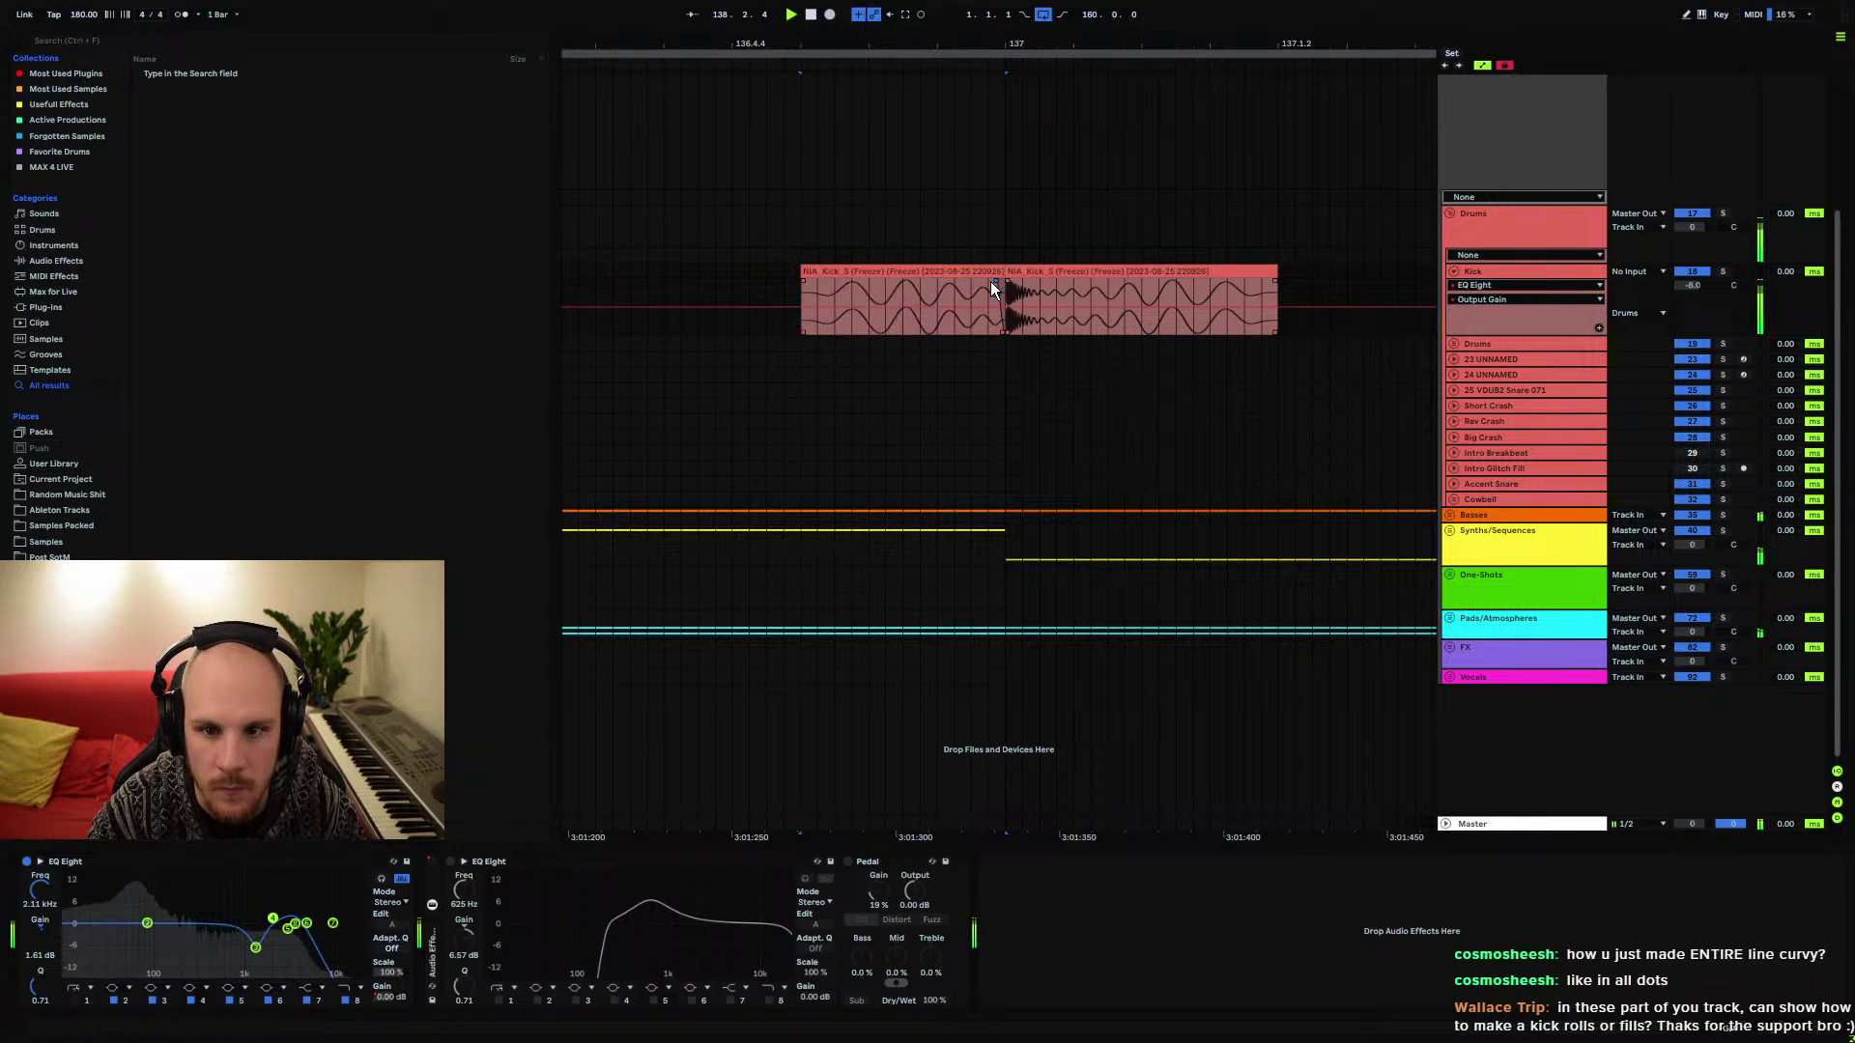
pyautogui.click(810, 287)
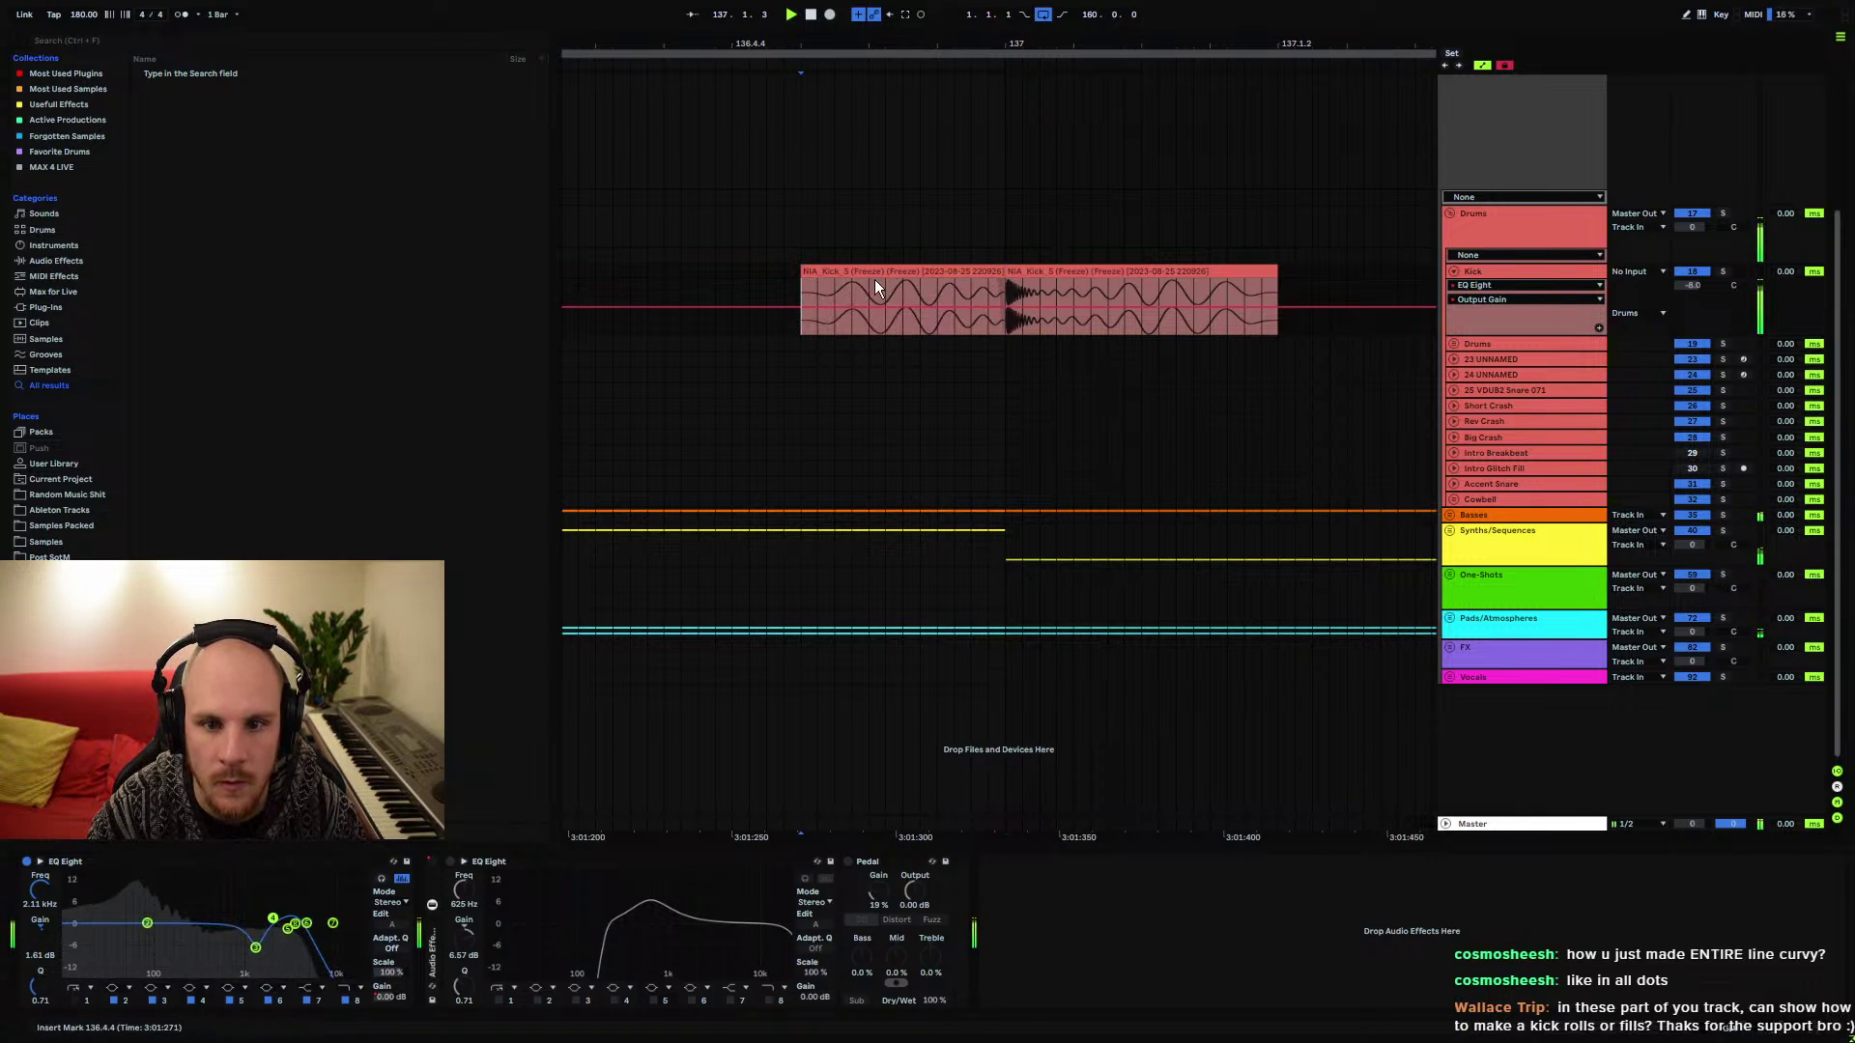
pyautogui.click(971, 277)
pyautogui.click(970, 275)
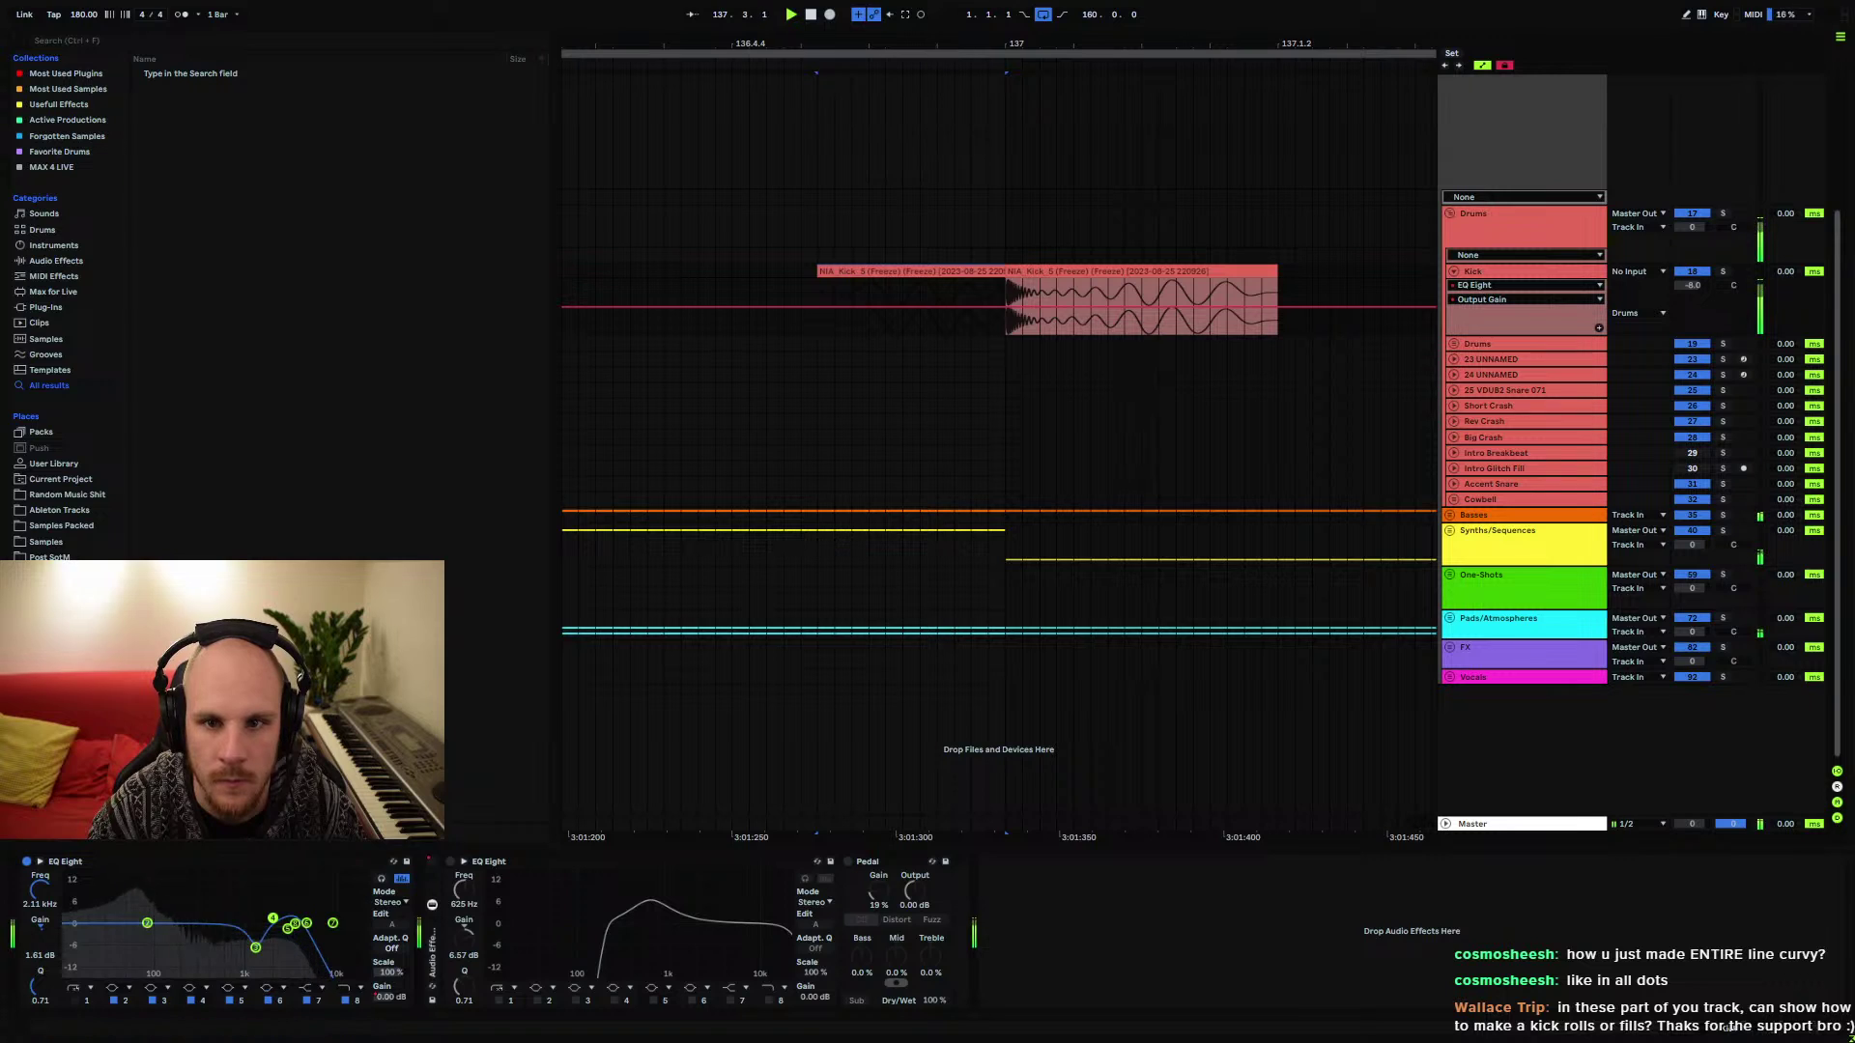
# Replay the kick transition into bar 137 from 136.3.1 and fold the Kick track
pyautogui.press('-')
pyautogui.press('-')
pyautogui.click(843, 285)
pyautogui.press('space')
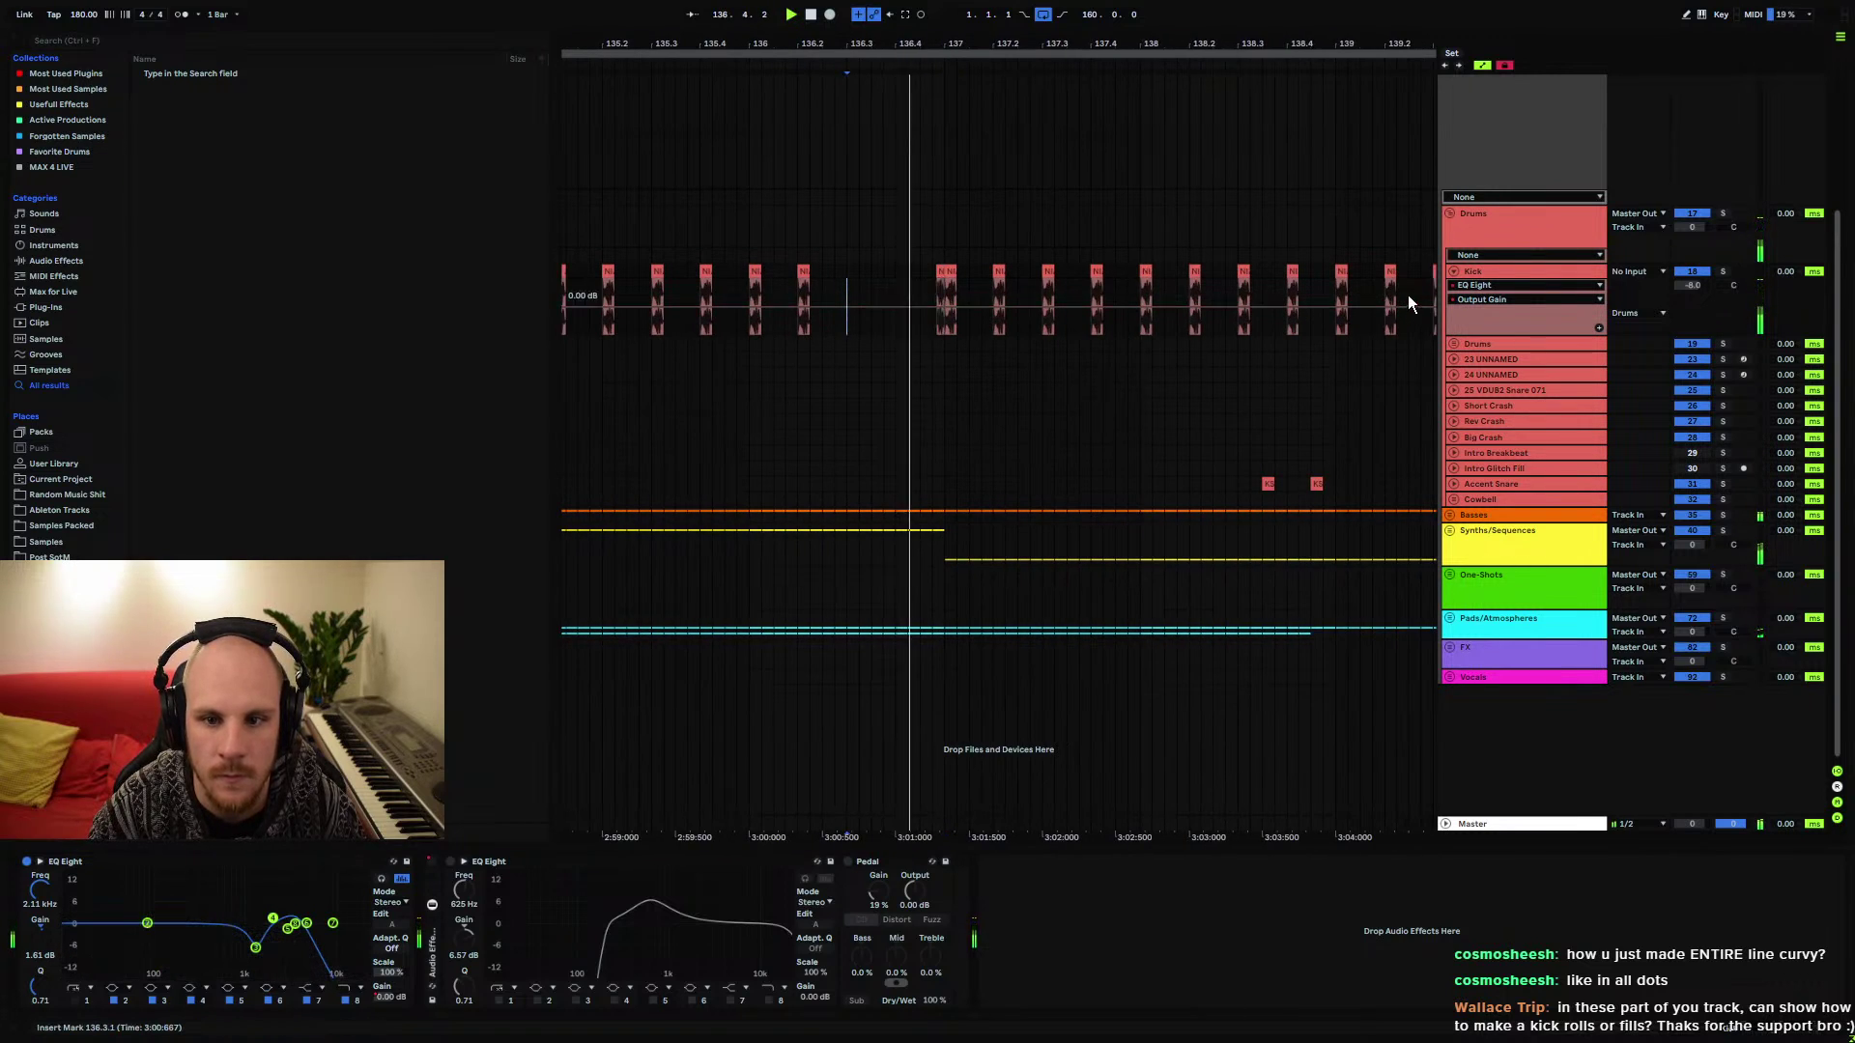
pyautogui.click(1457, 272)
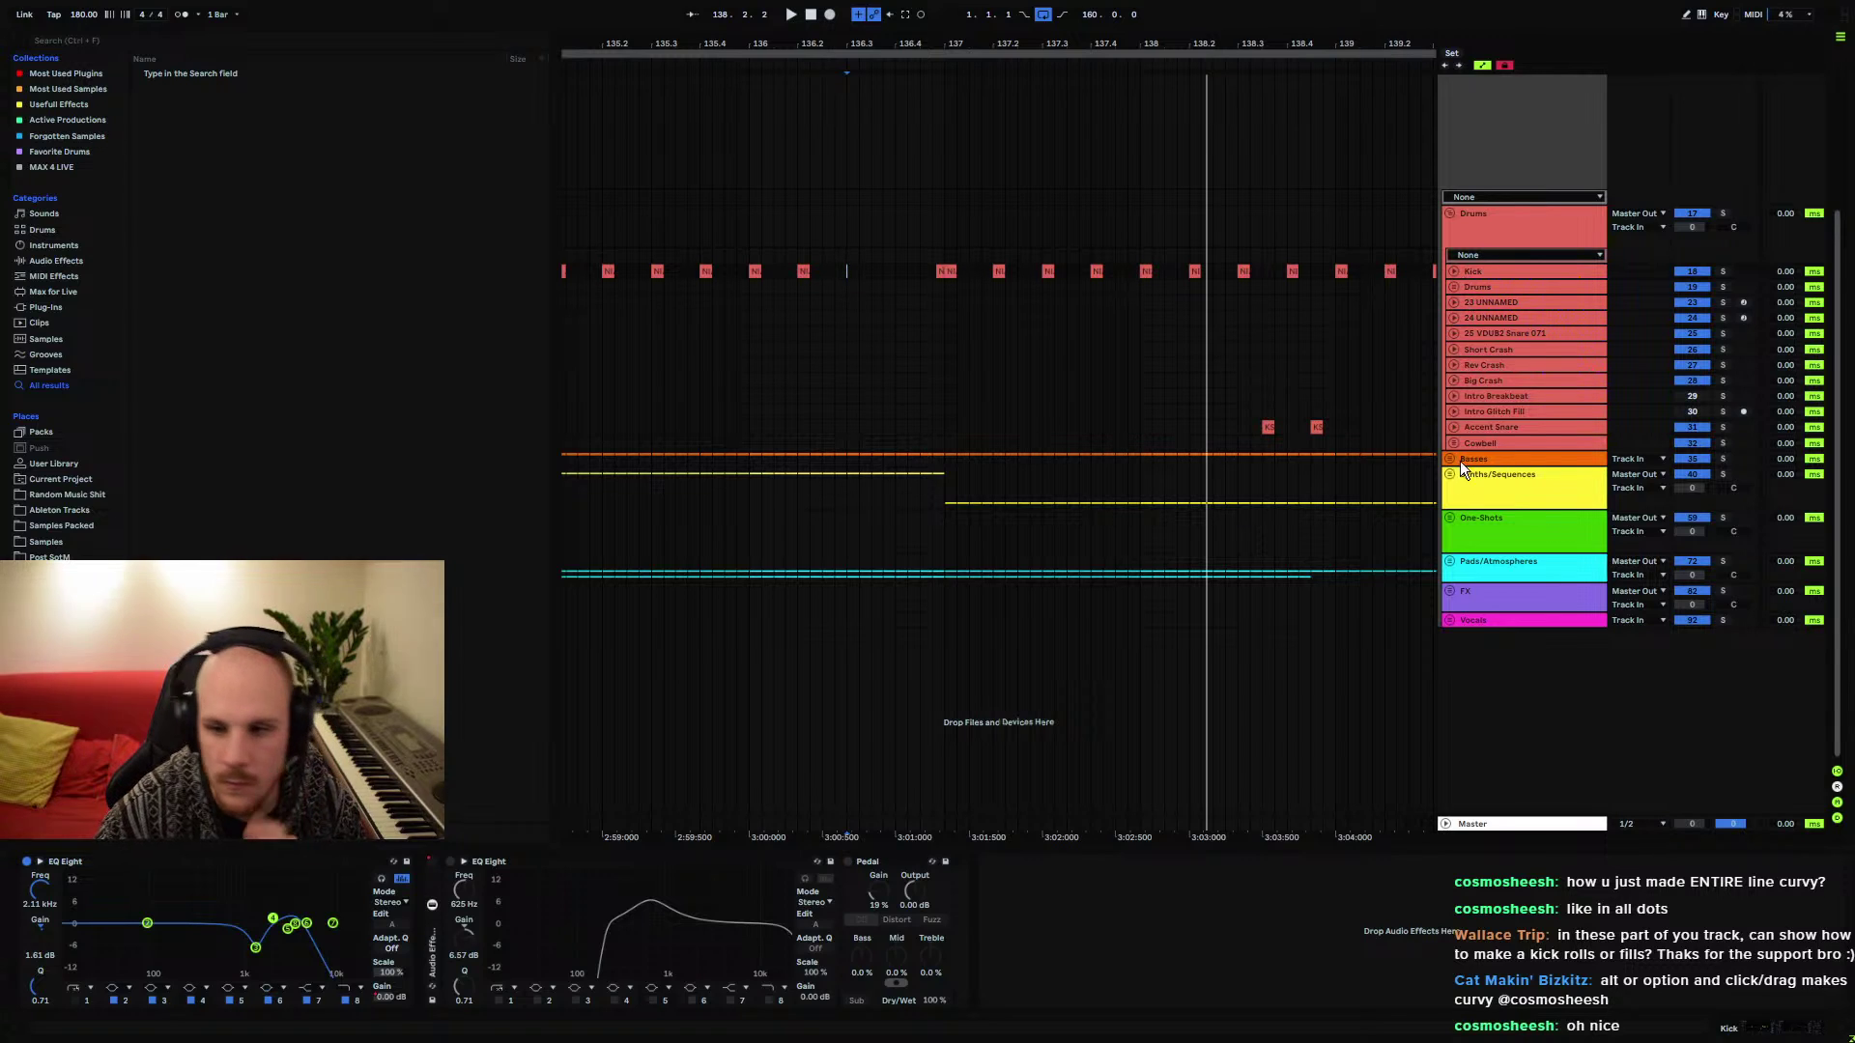
# Try a curved bump in the Kick track's Output Gain automation before bar 137 and remove its breakpoints
pyautogui.click(1456, 272)
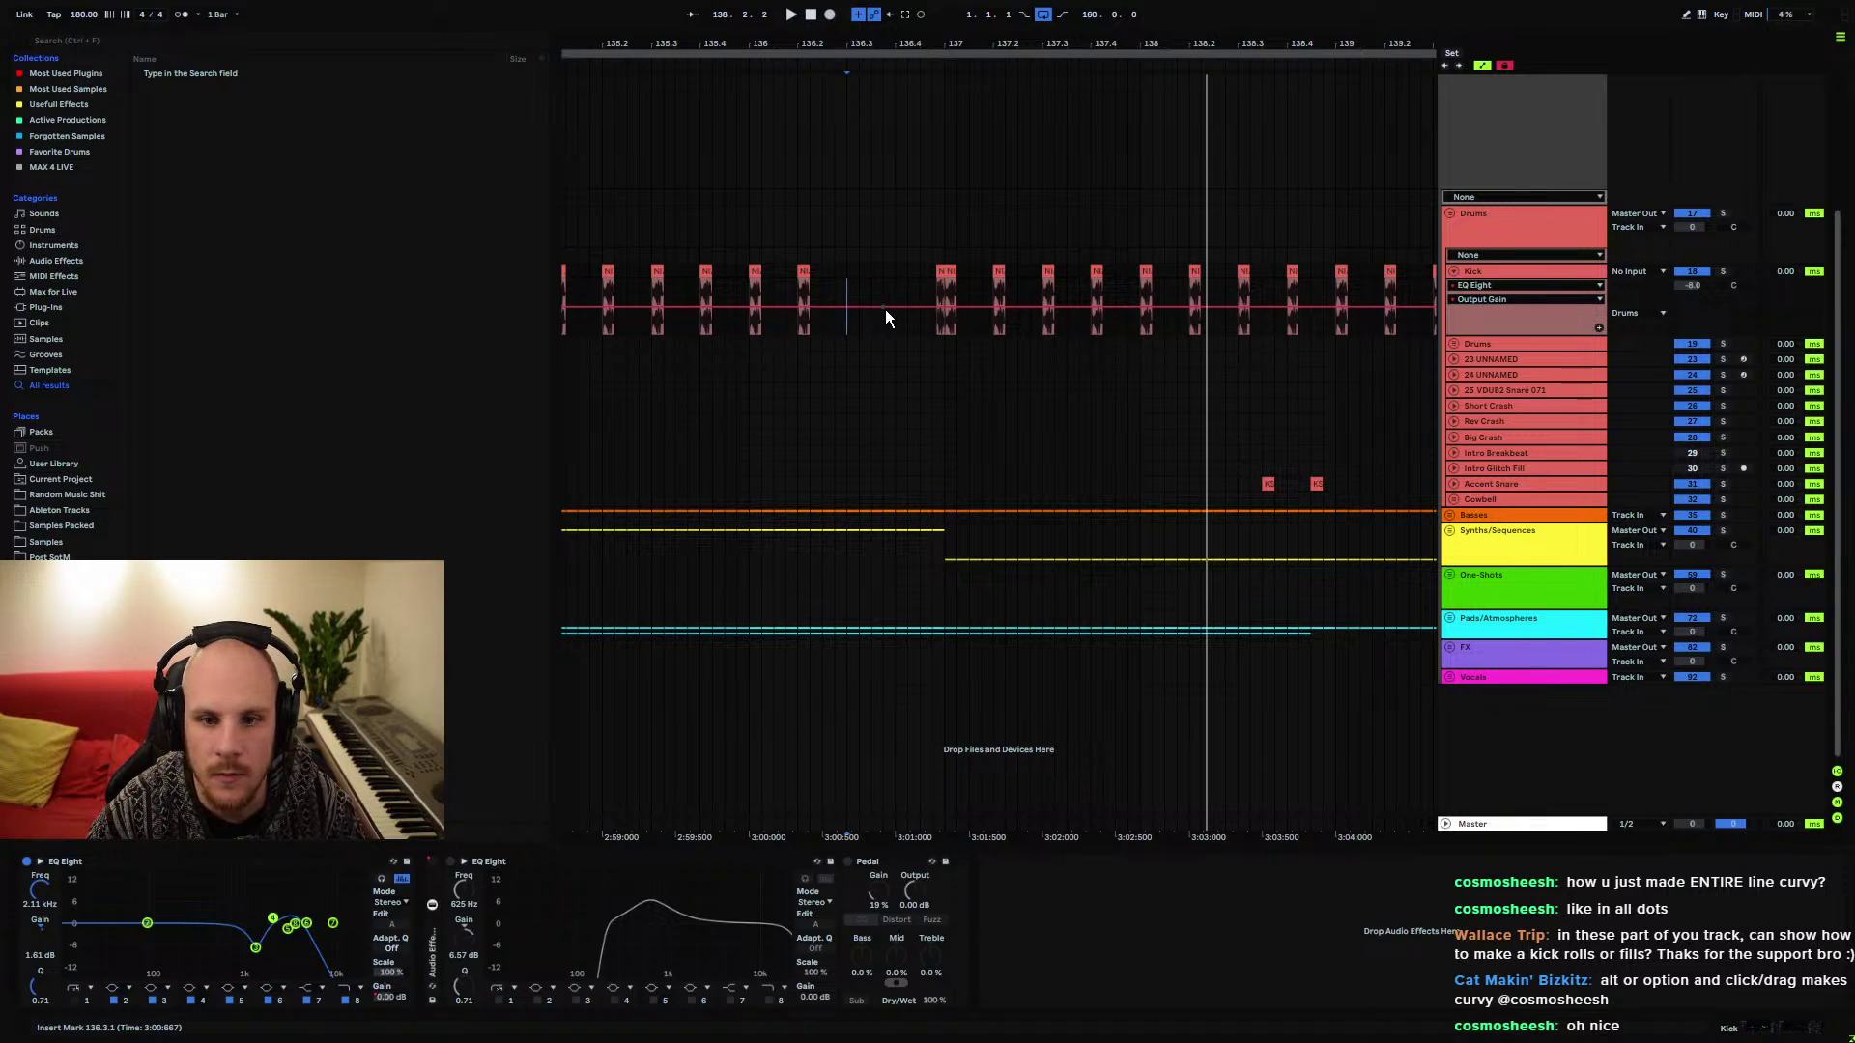
pyautogui.moveTo(908, 307); pyautogui.dragTo(905, 288)
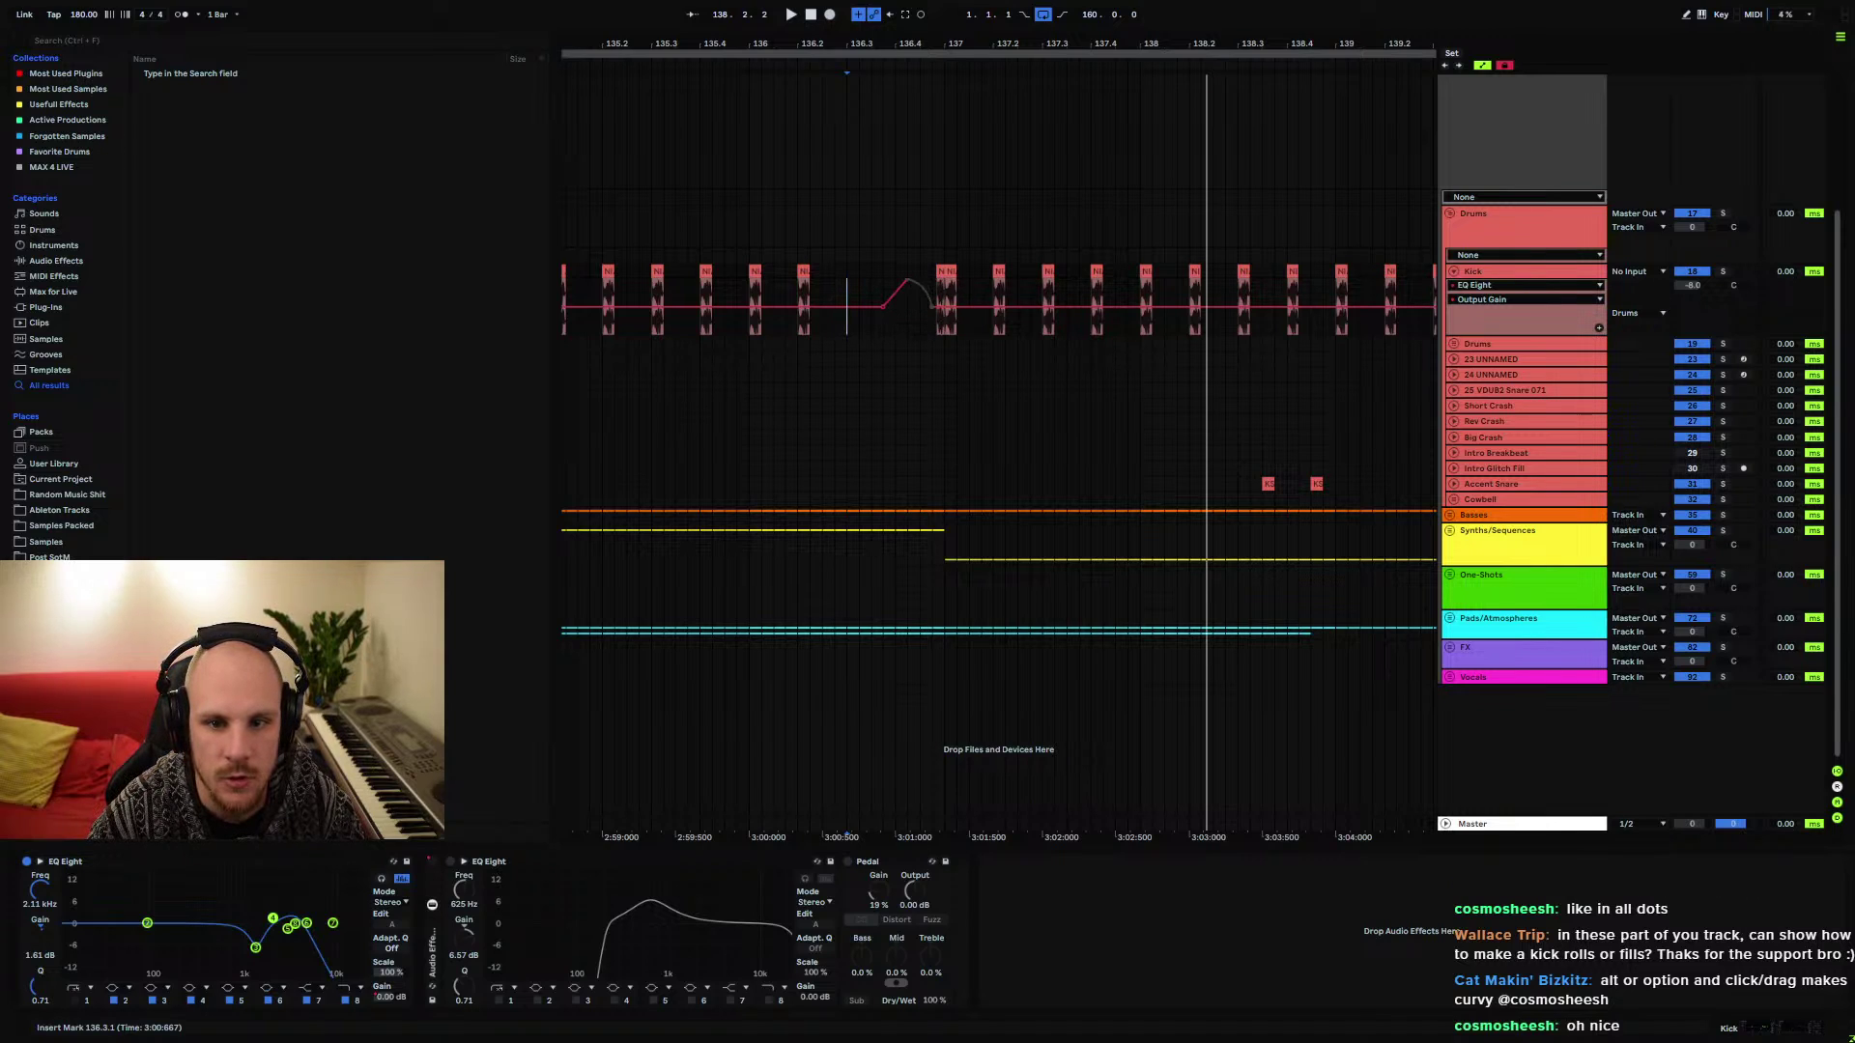
pyautogui.click(907, 280)
pyautogui.click(930, 307)
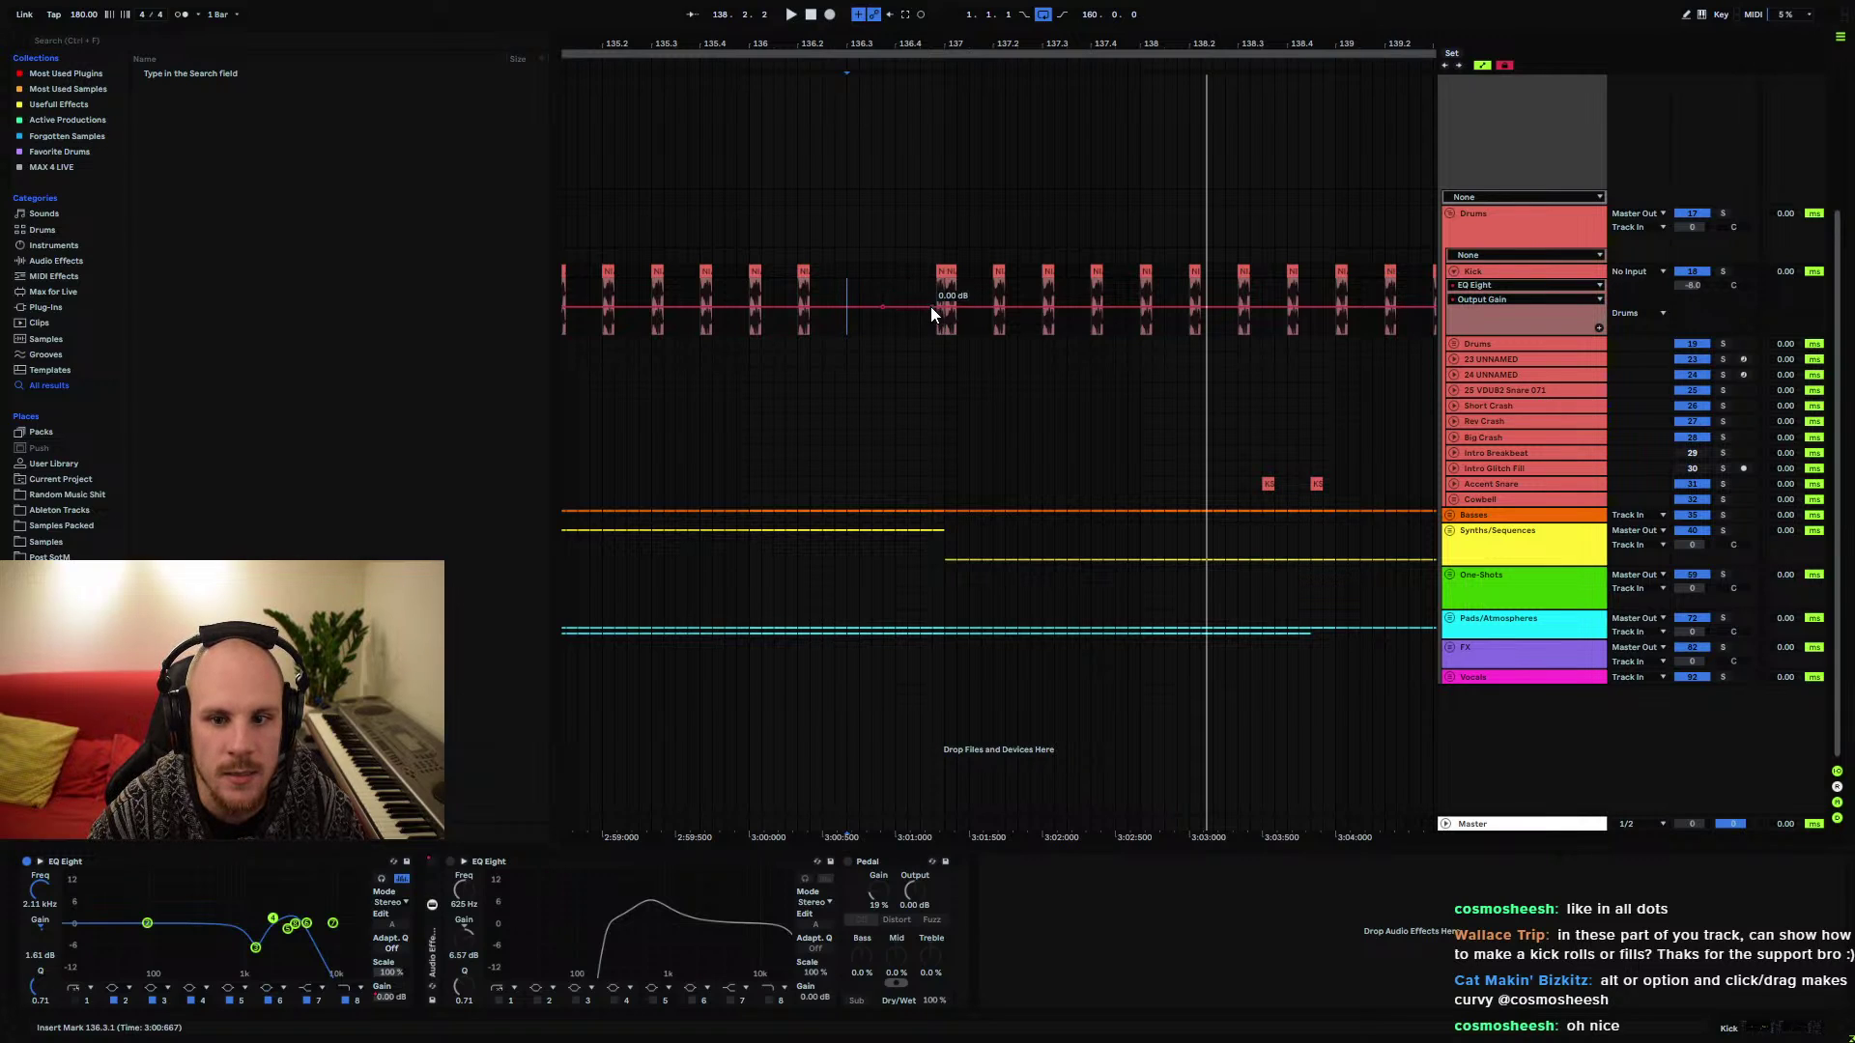
pyautogui.click(883, 307)
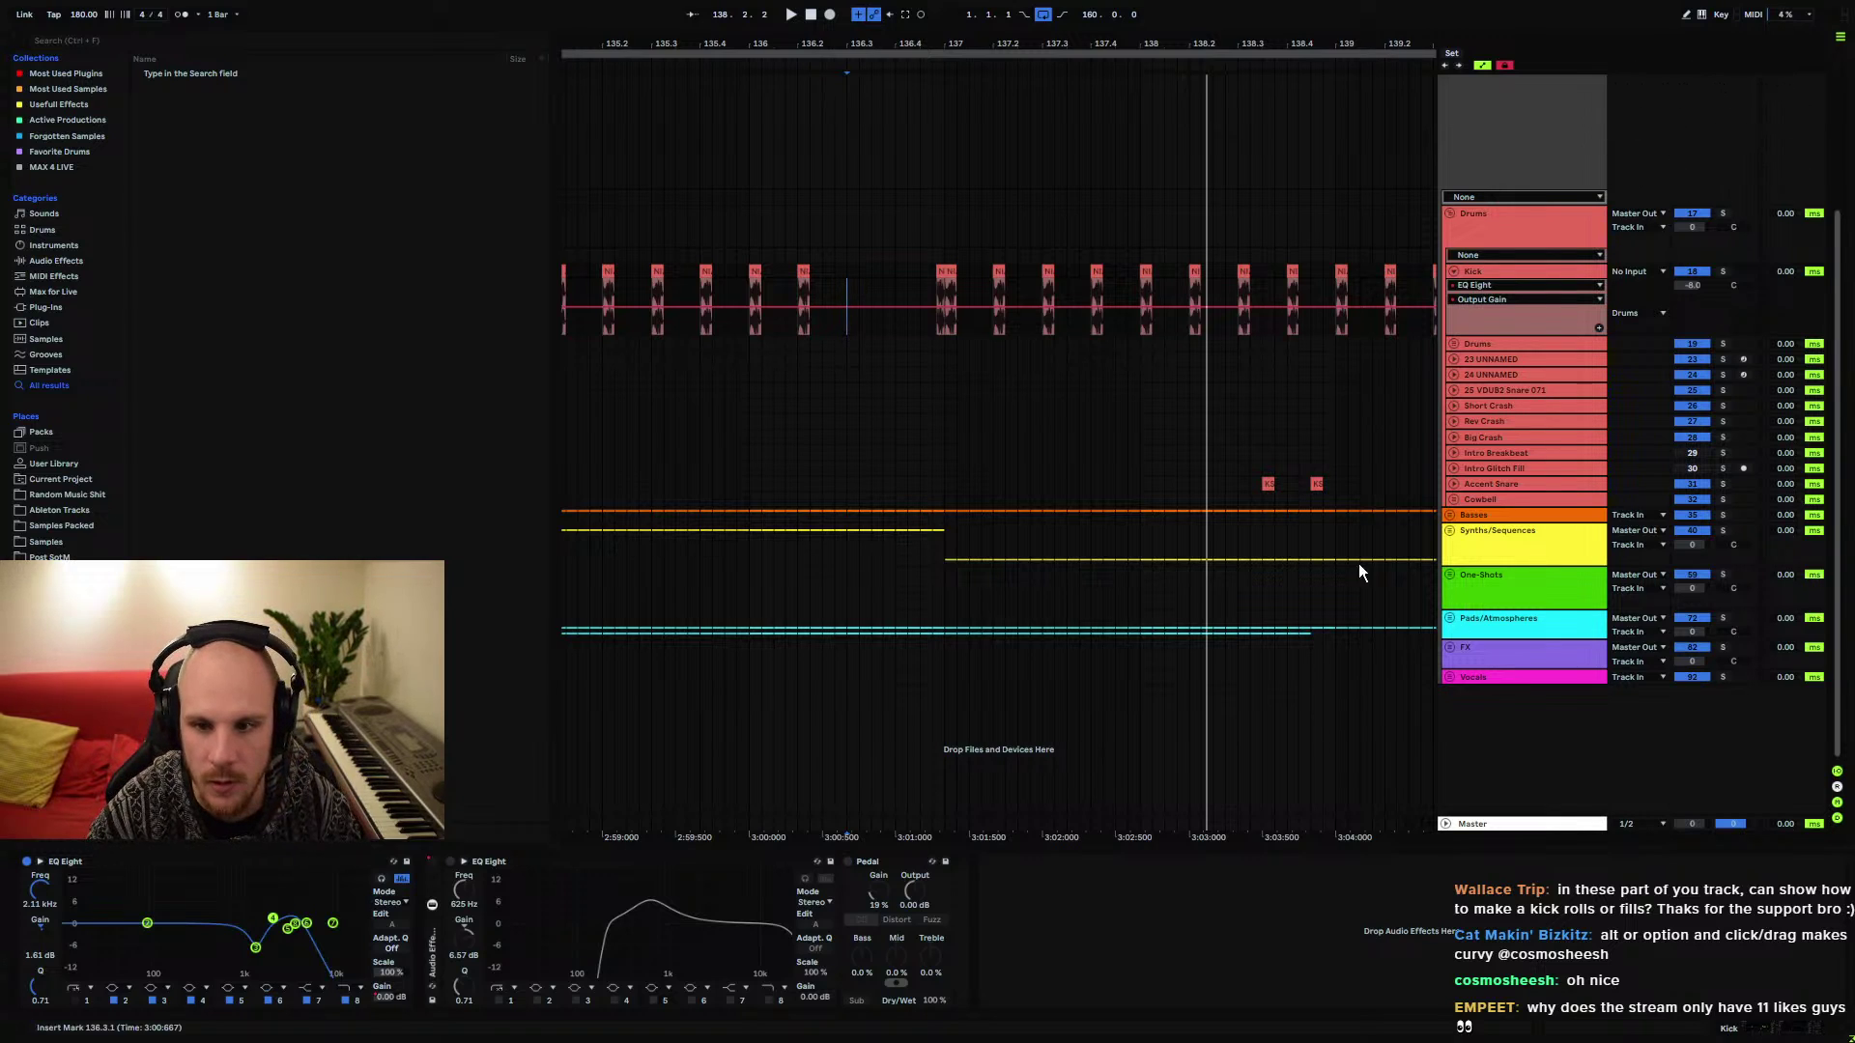
pyautogui.click(1454, 272)
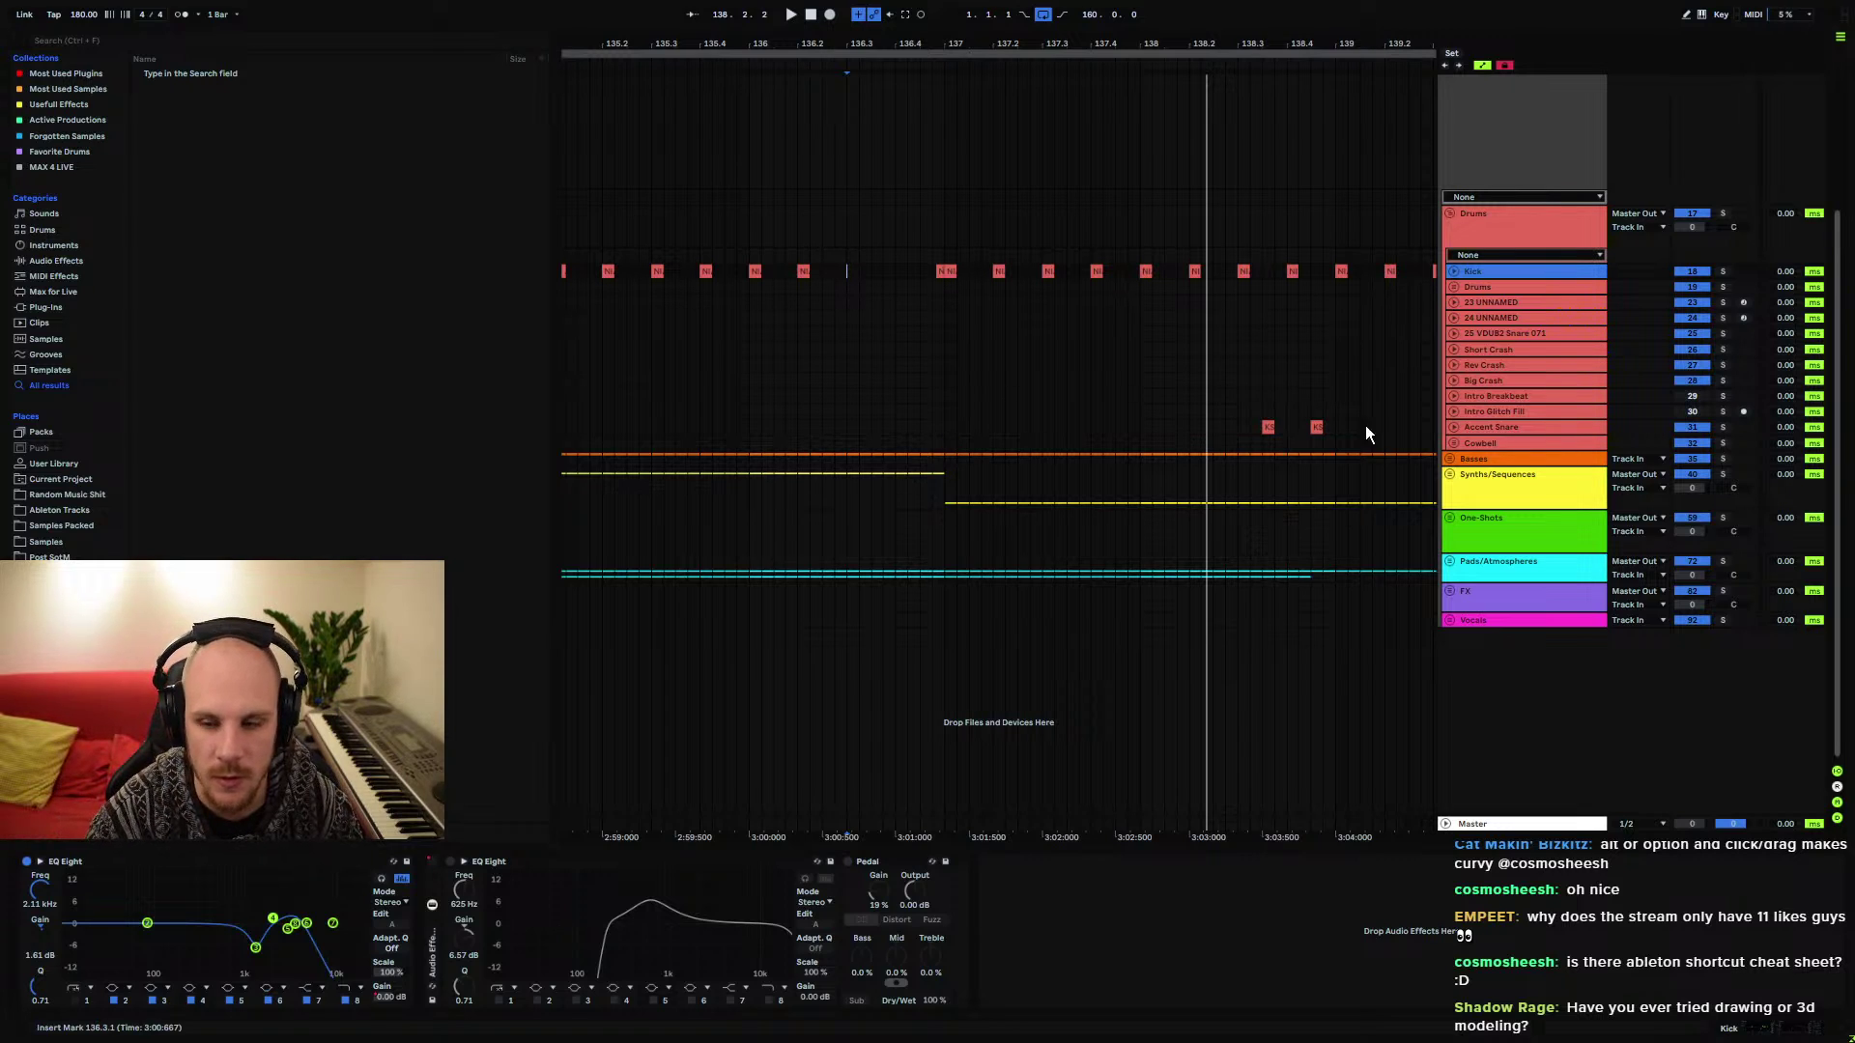
# Fold the Drums group, mark bar 137, unfold the FX group, and add an audio track below the KSHMR Medium Sweep 07 track
pyautogui.click(1449, 215)
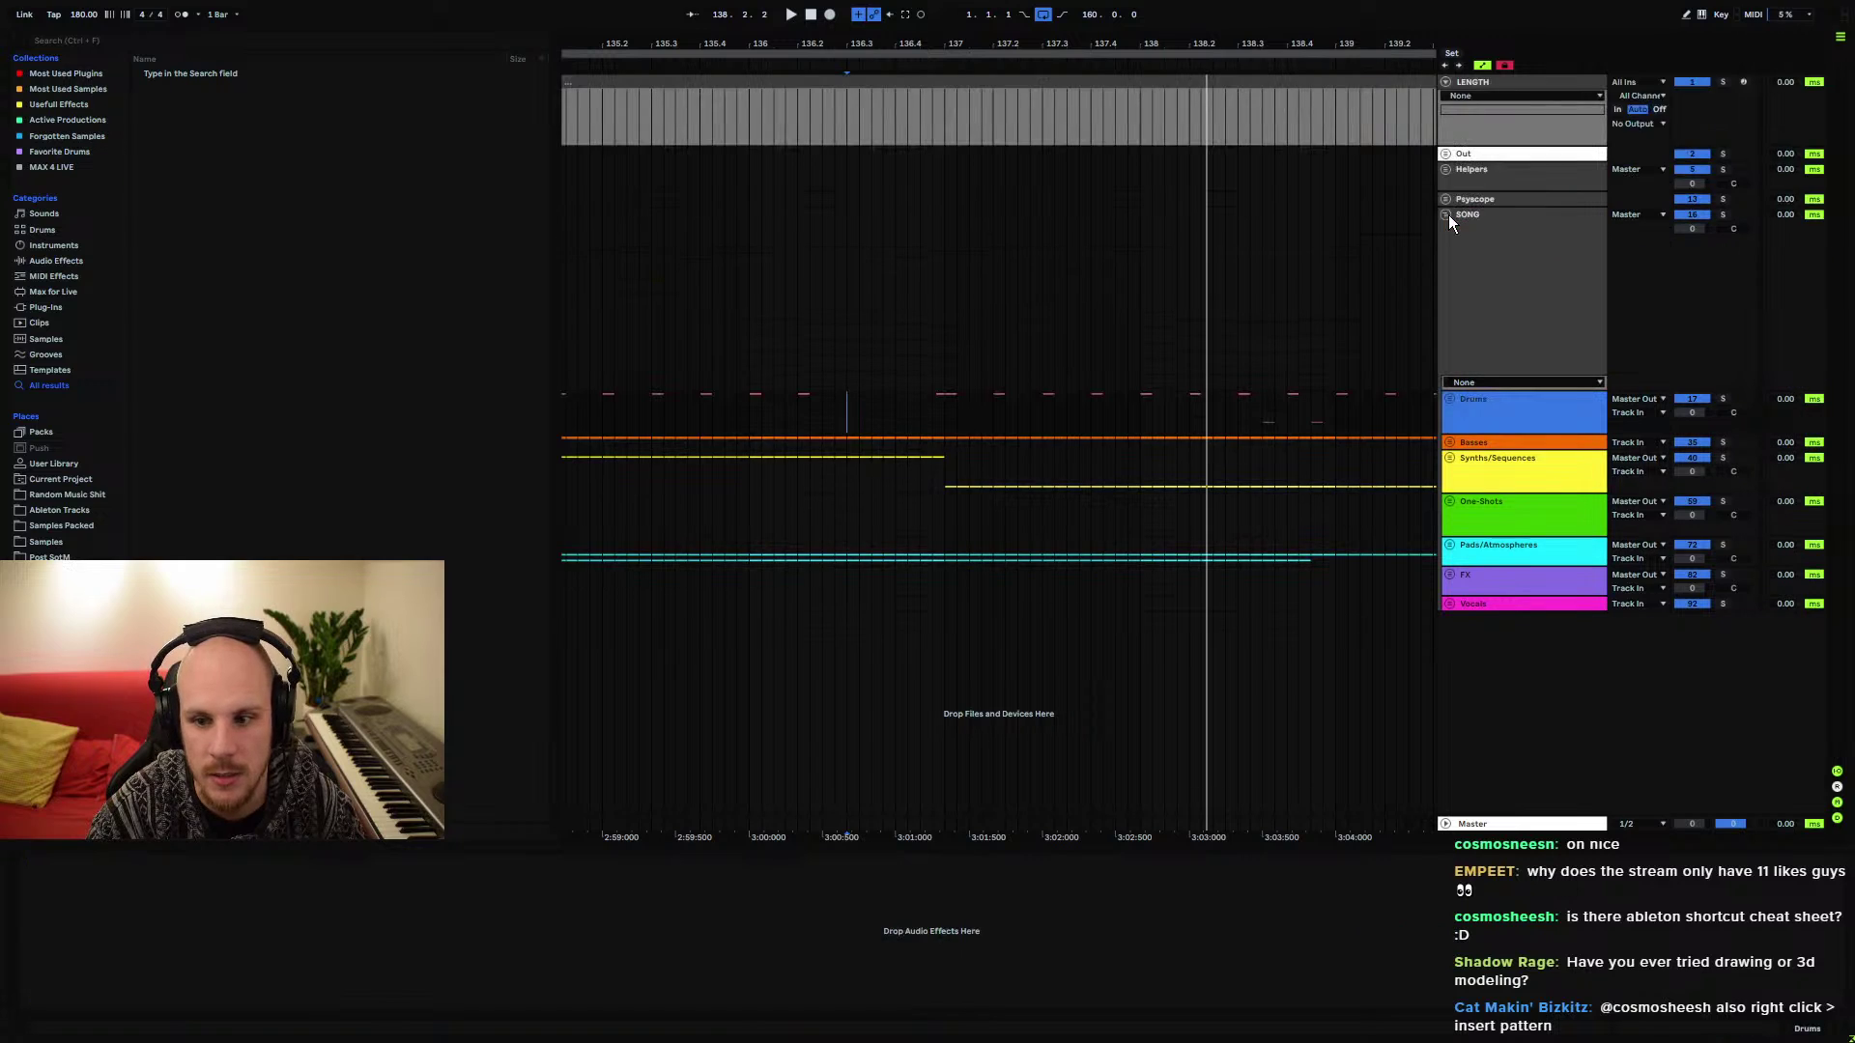
pyautogui.moveTo(1223, 37); pyautogui.dragTo(948, 35)
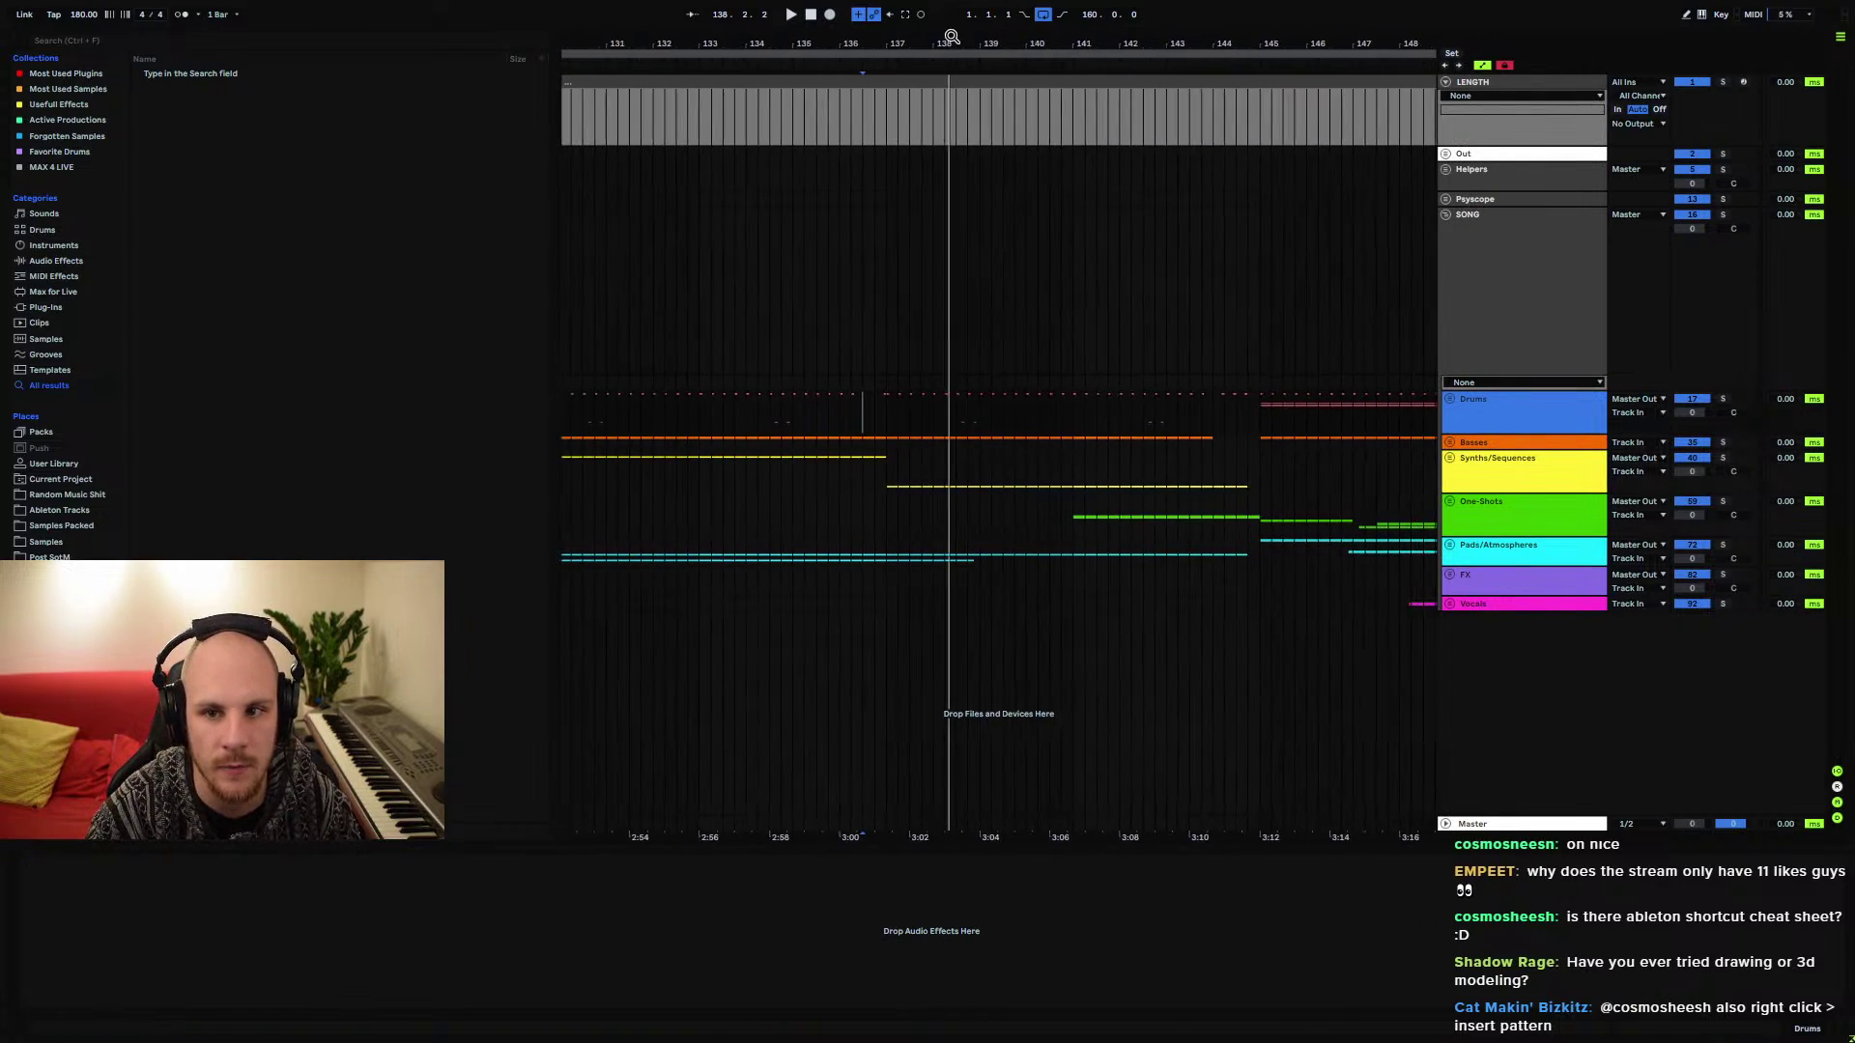
pyautogui.click(887, 406)
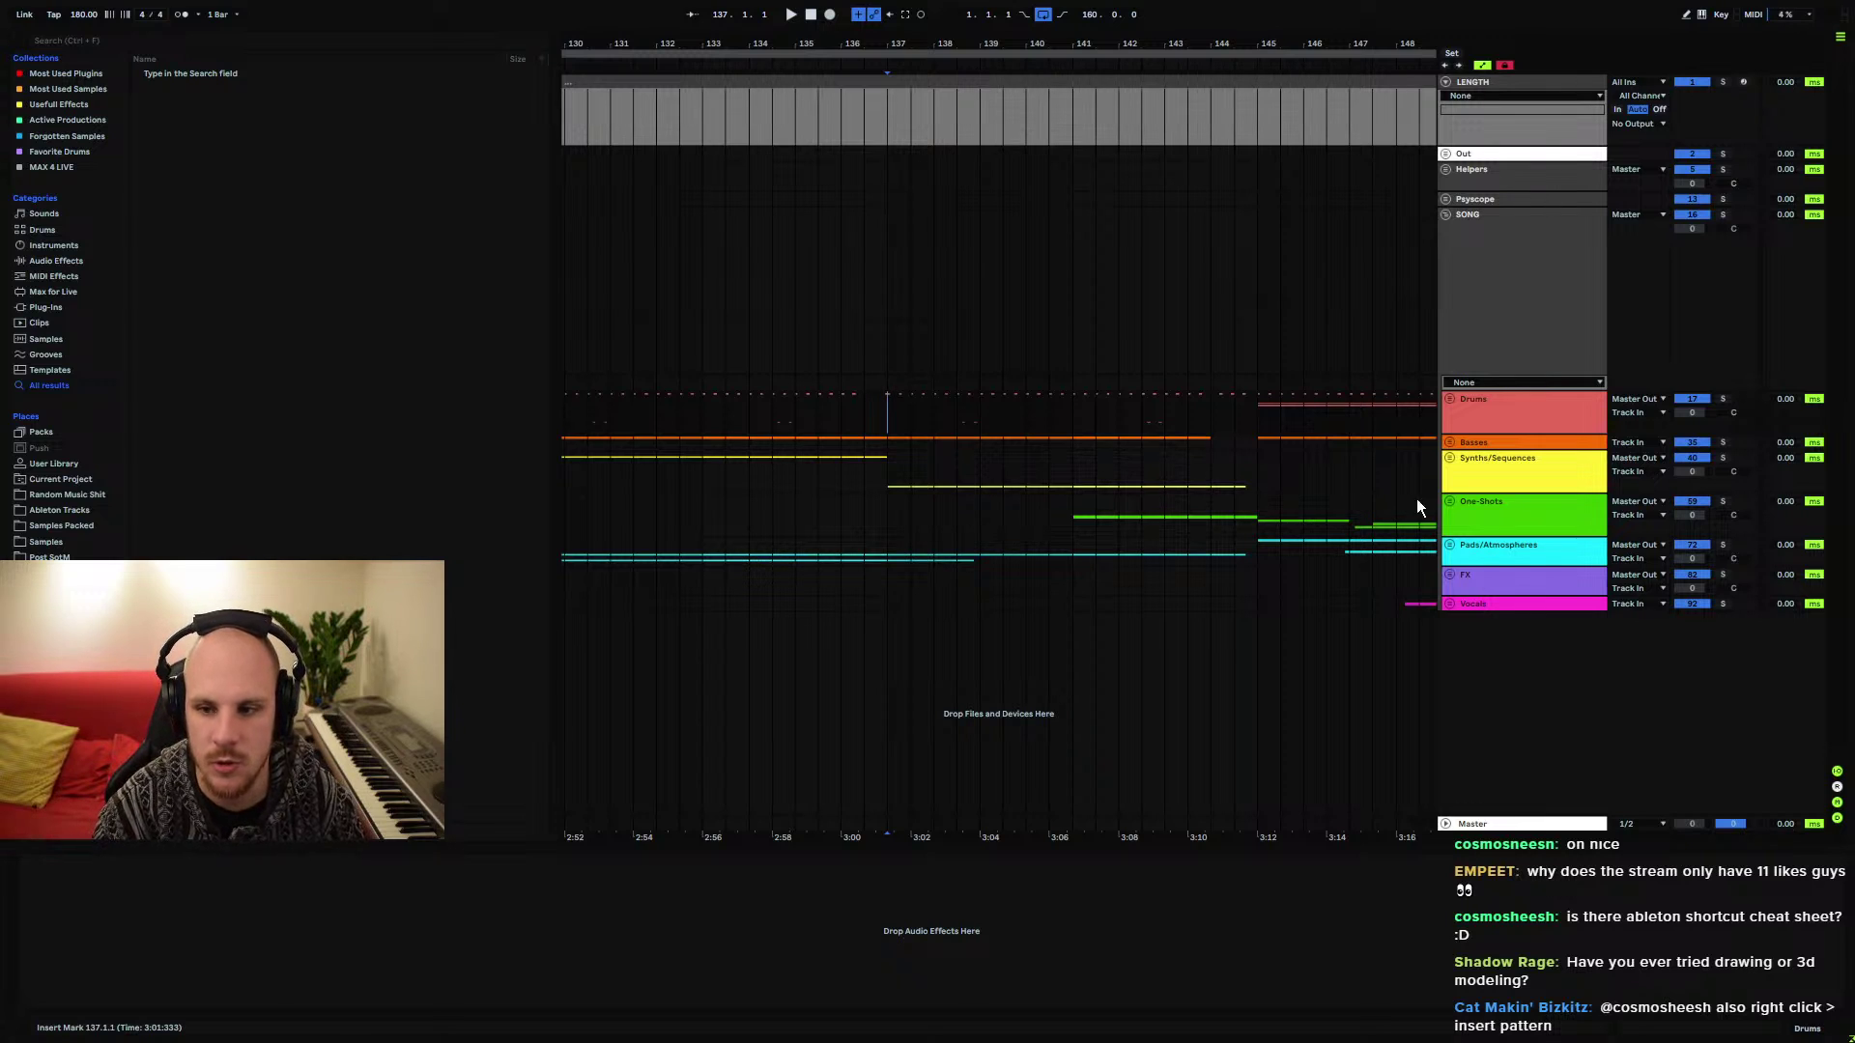
pyautogui.click(1450, 575)
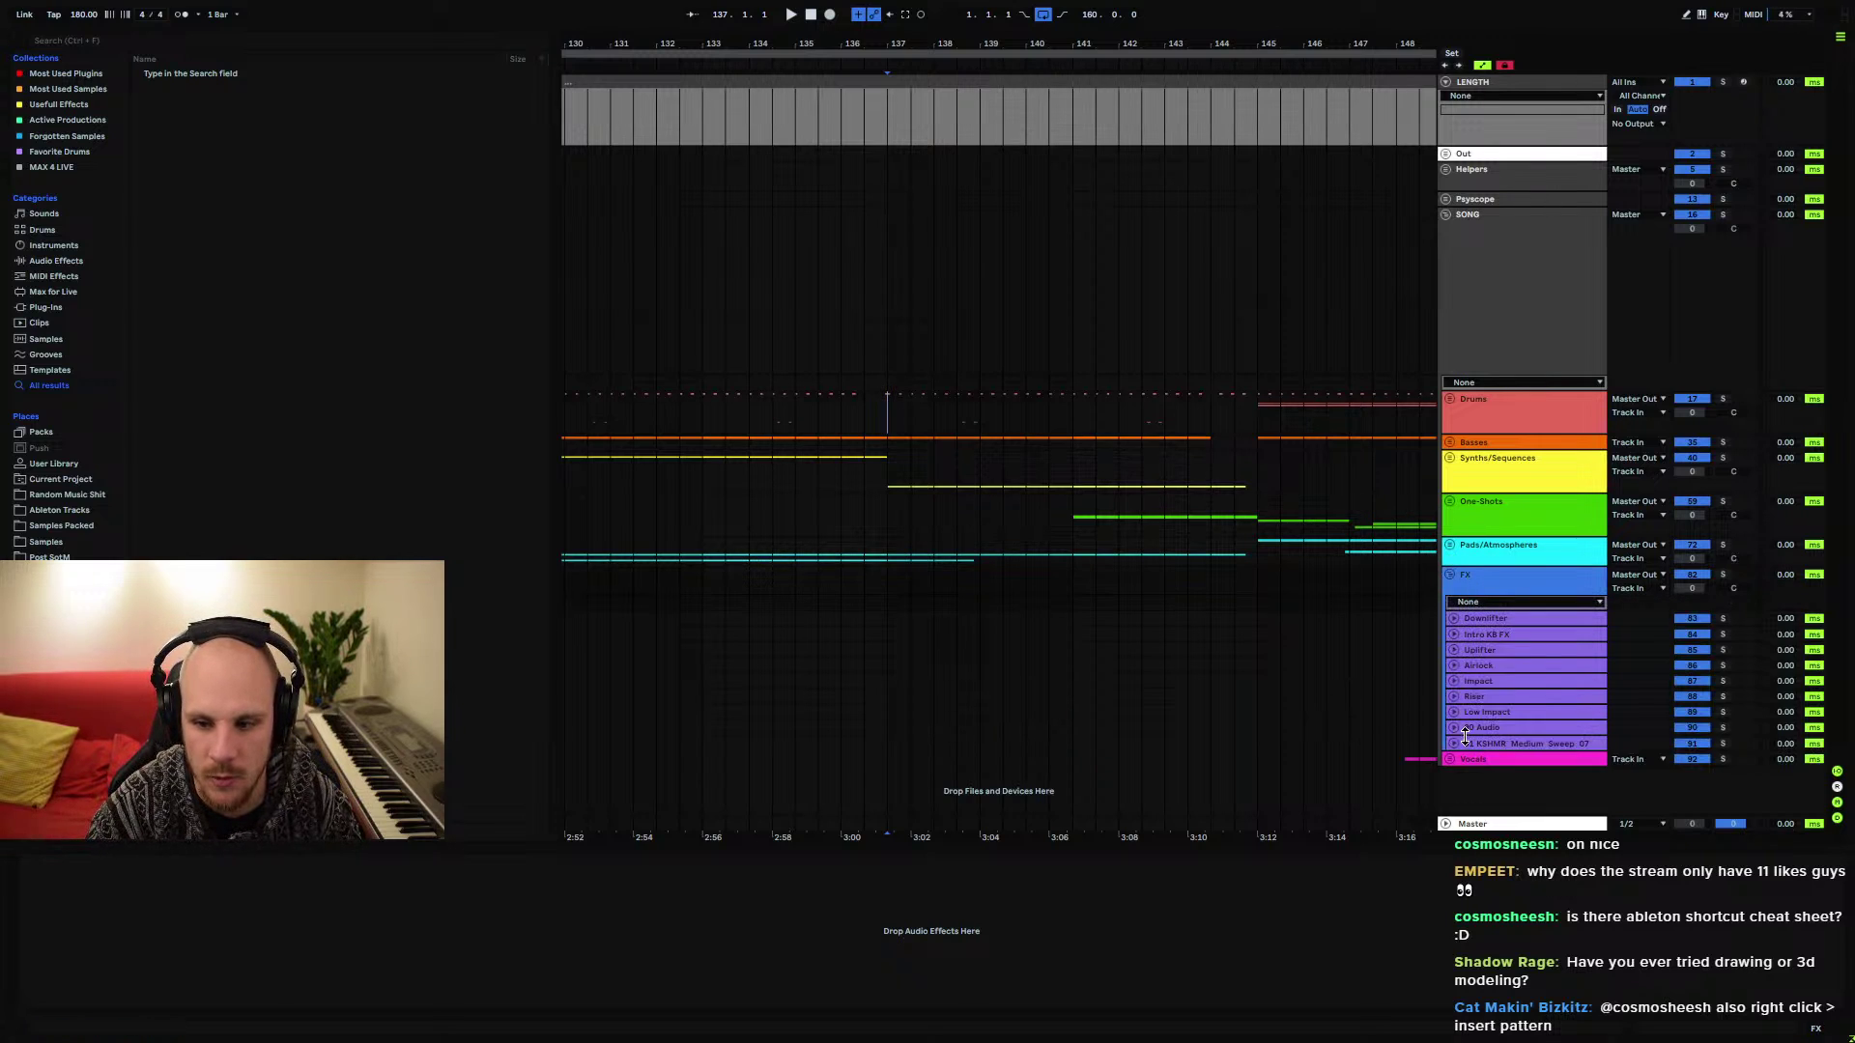
pyautogui.hotkey('ctrl', 't')
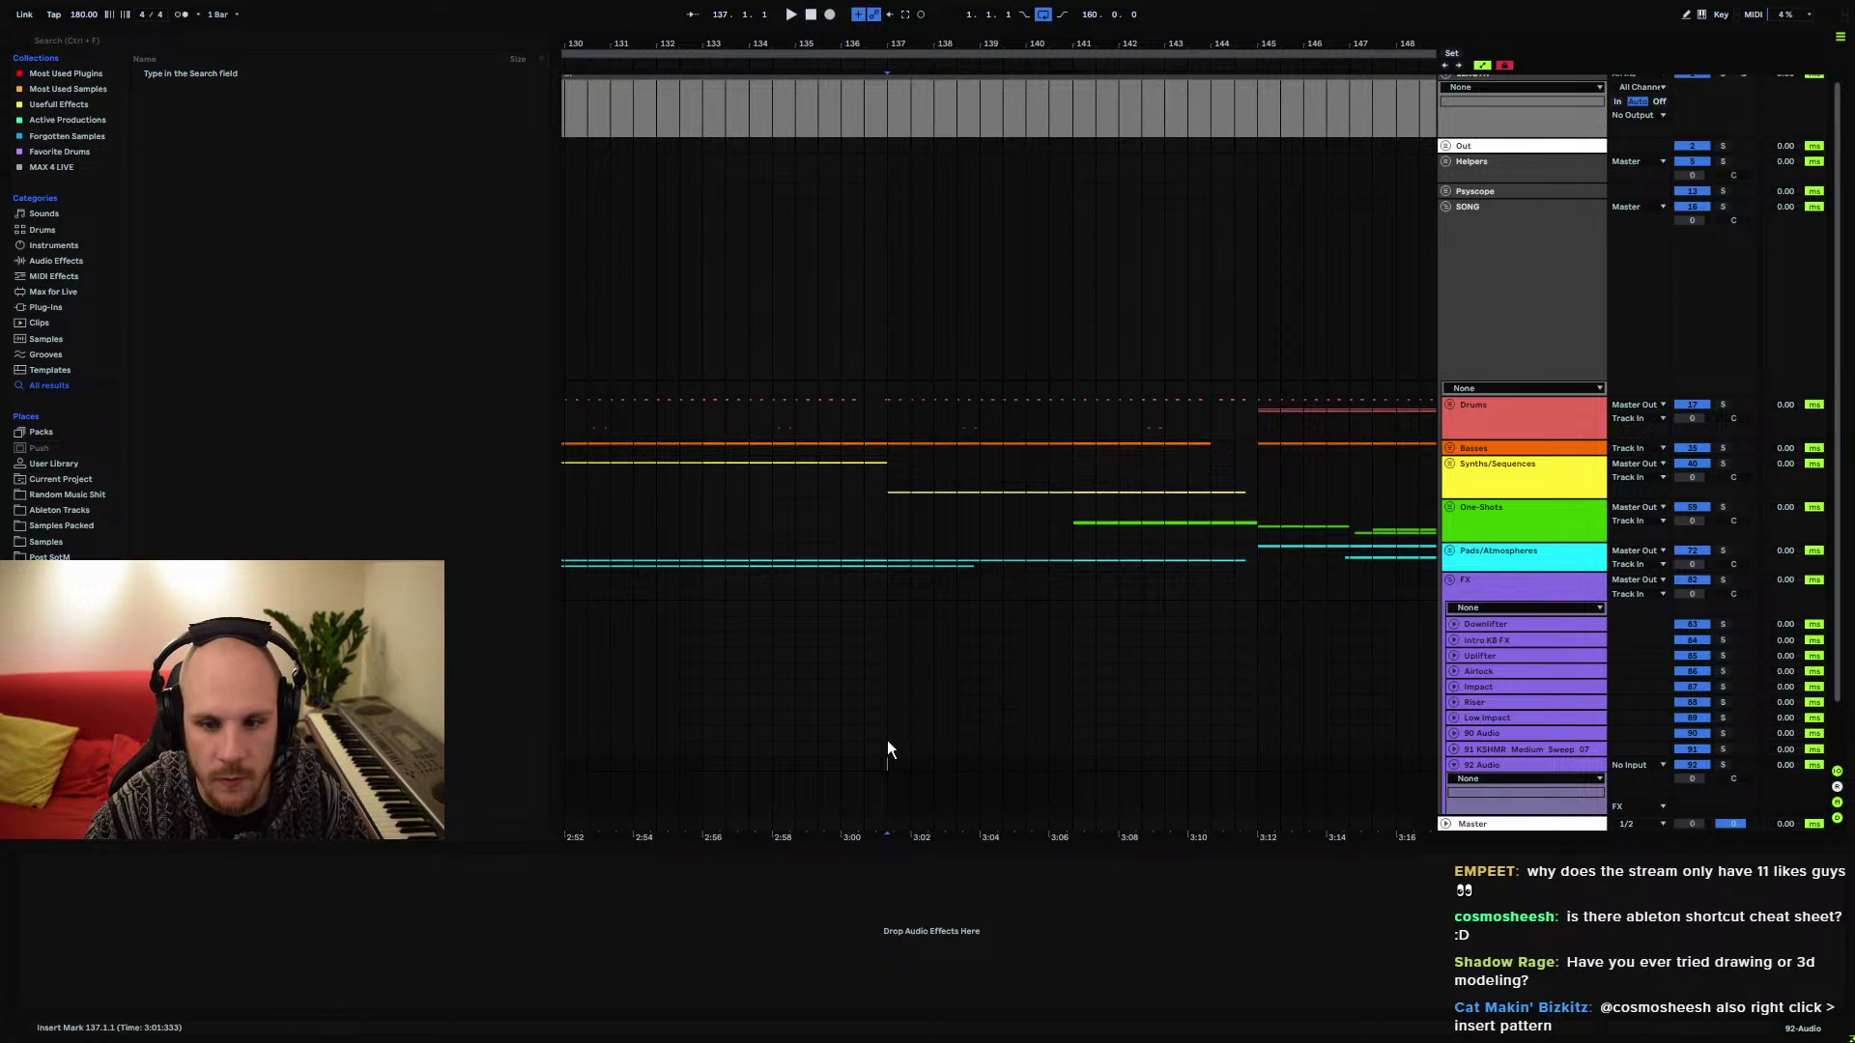
# Place KSHMR_Medium_Sweep_02.wav from the Samples Packed folder on the new FX audio track from 135.1.1 to 137.1.1
pyautogui.rightClick(858, 771)
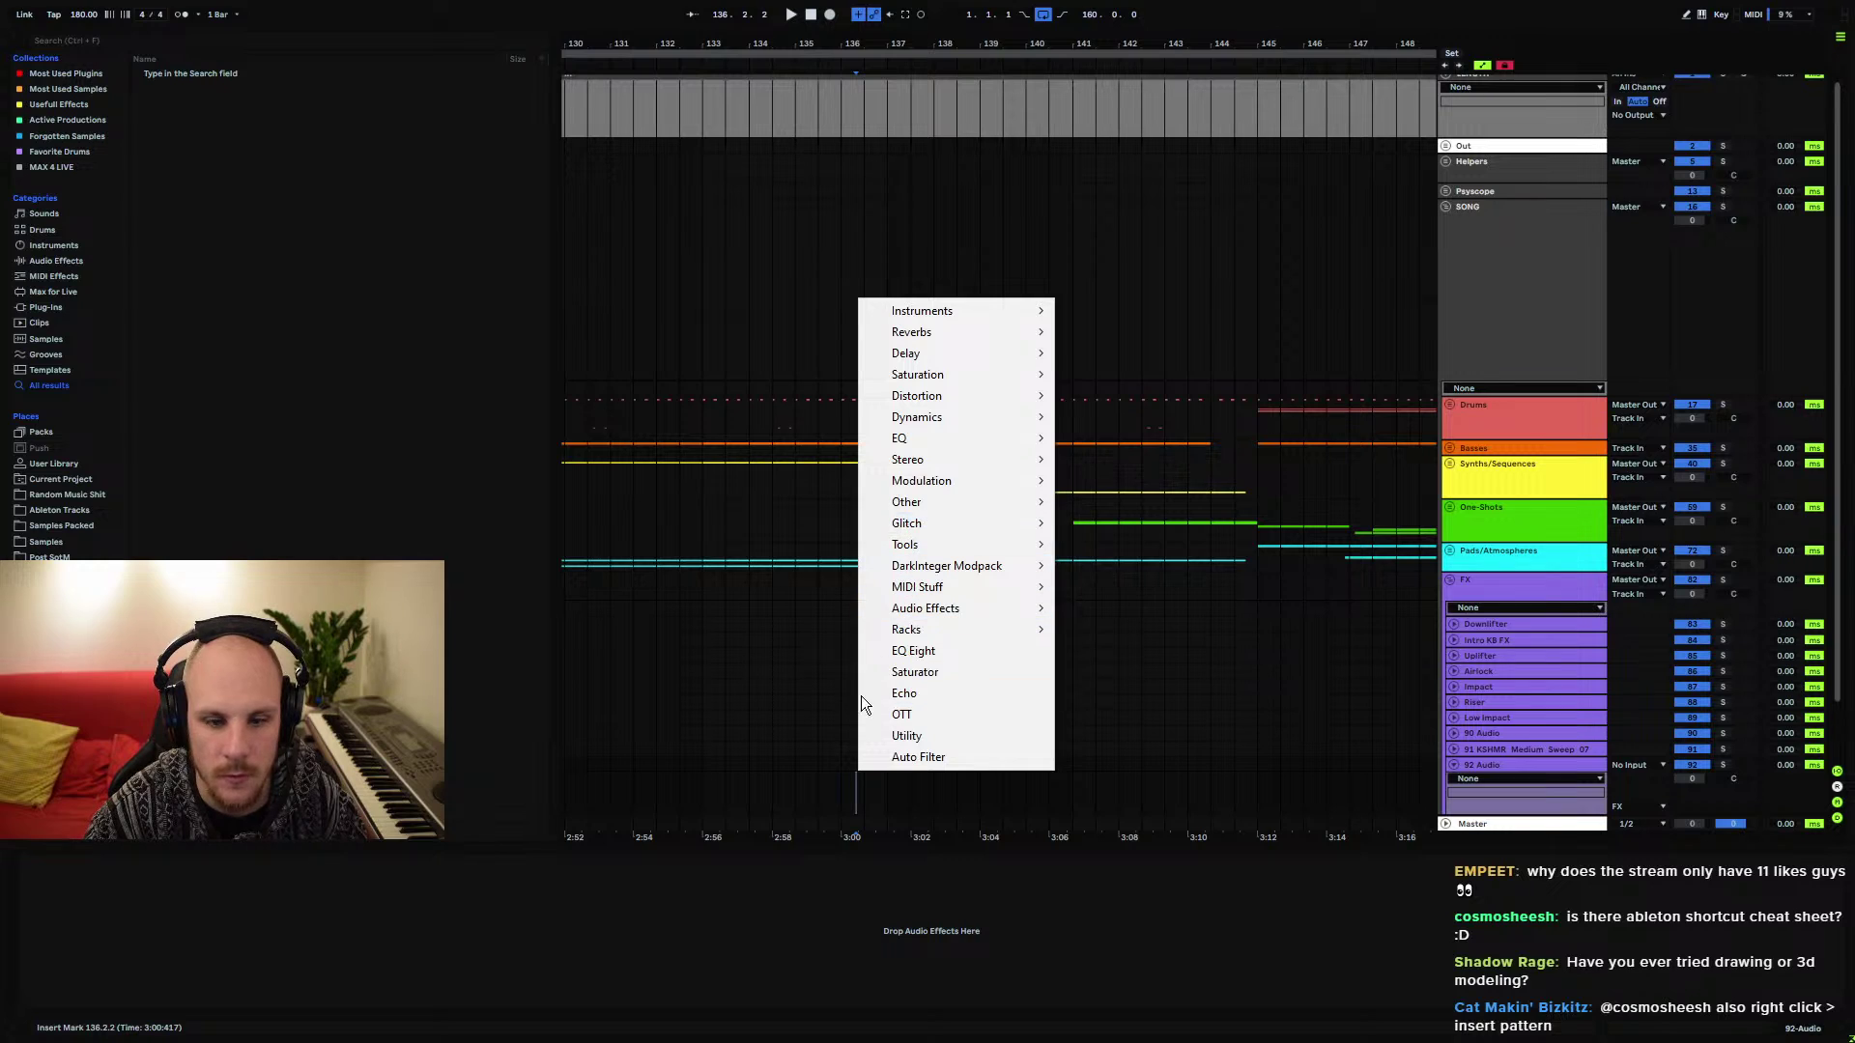
pyautogui.click(817, 770)
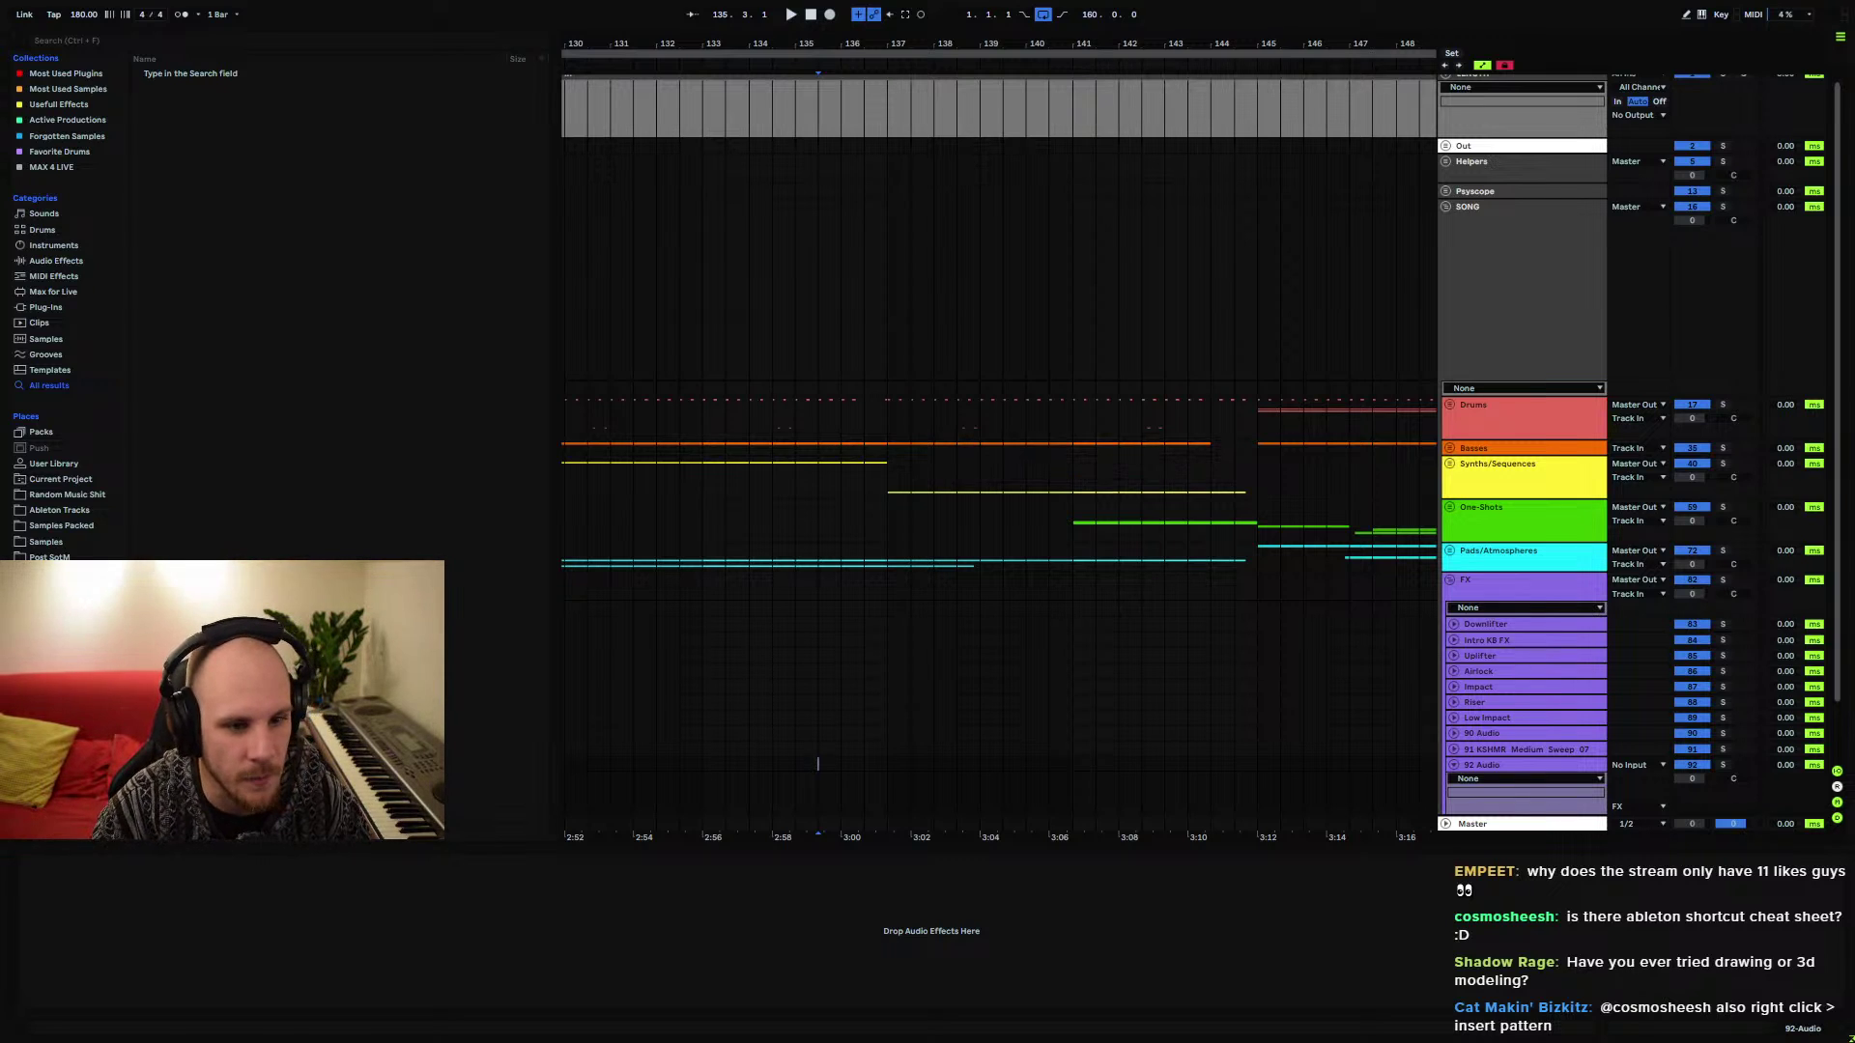
pyautogui.click(62, 525)
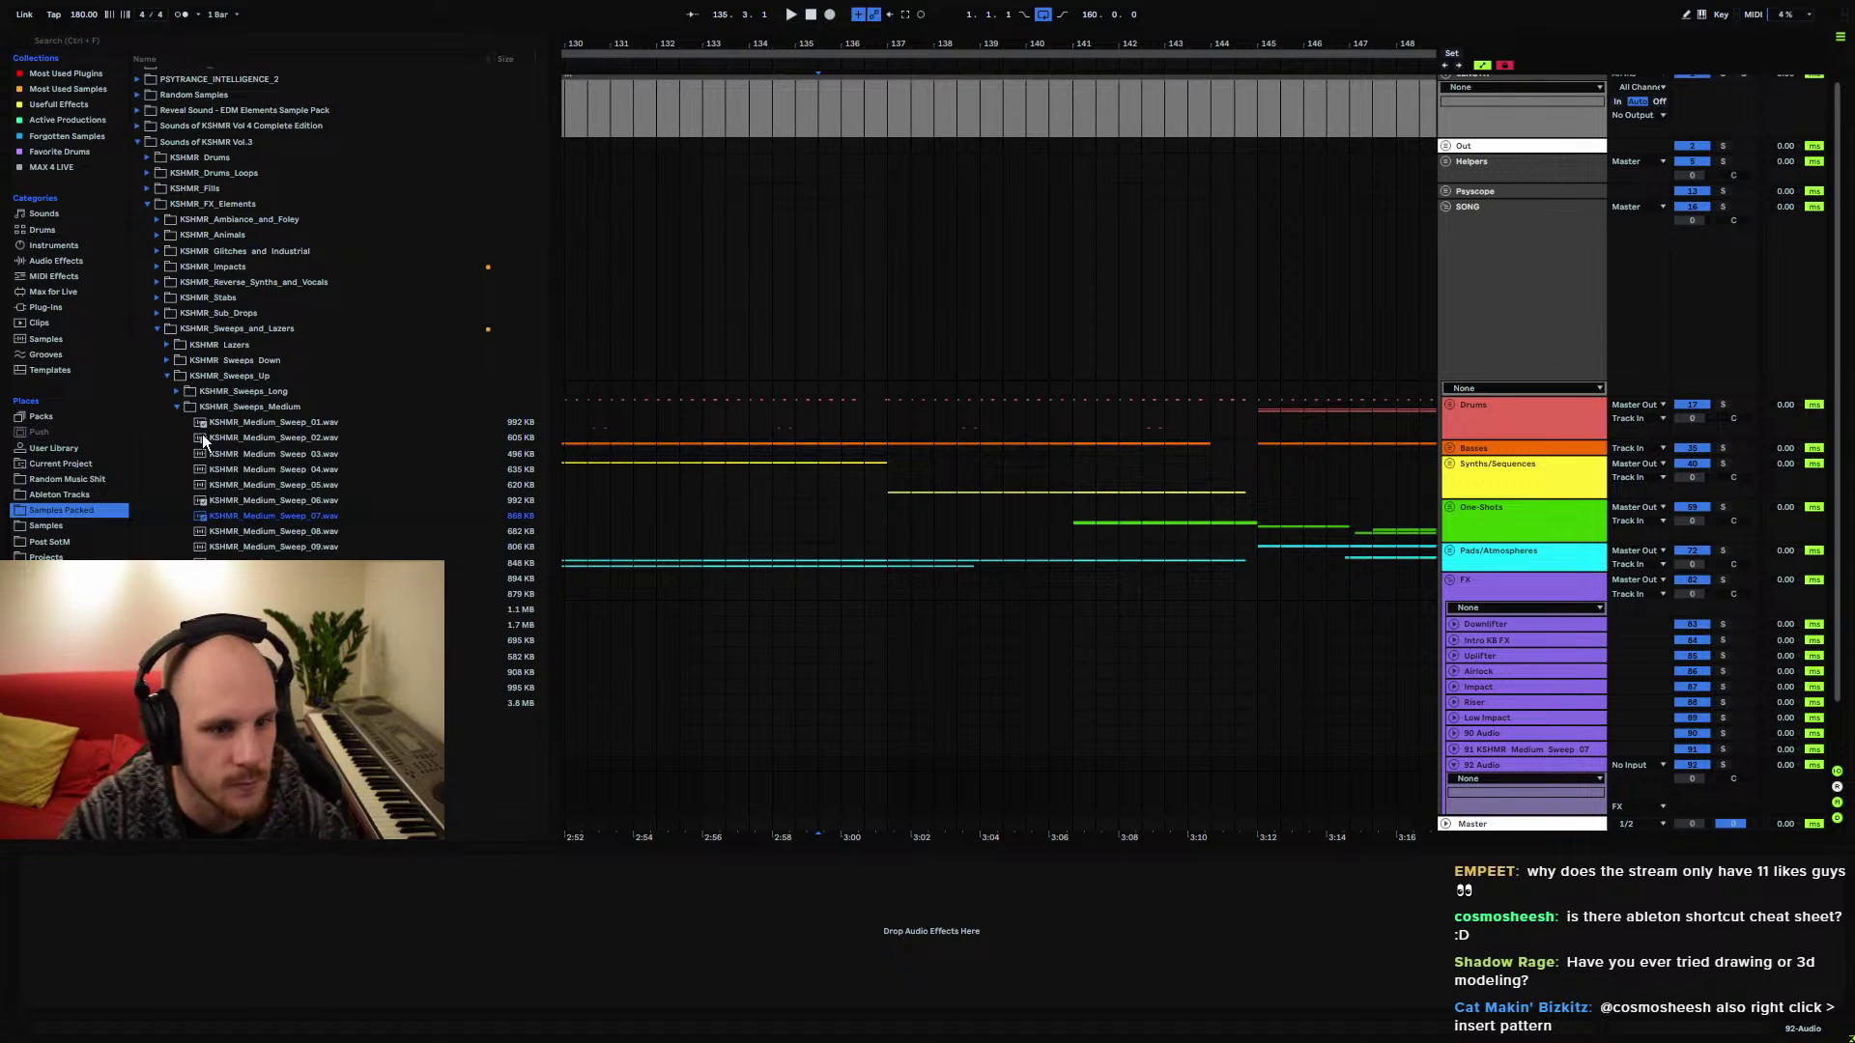
pyautogui.click(290, 438)
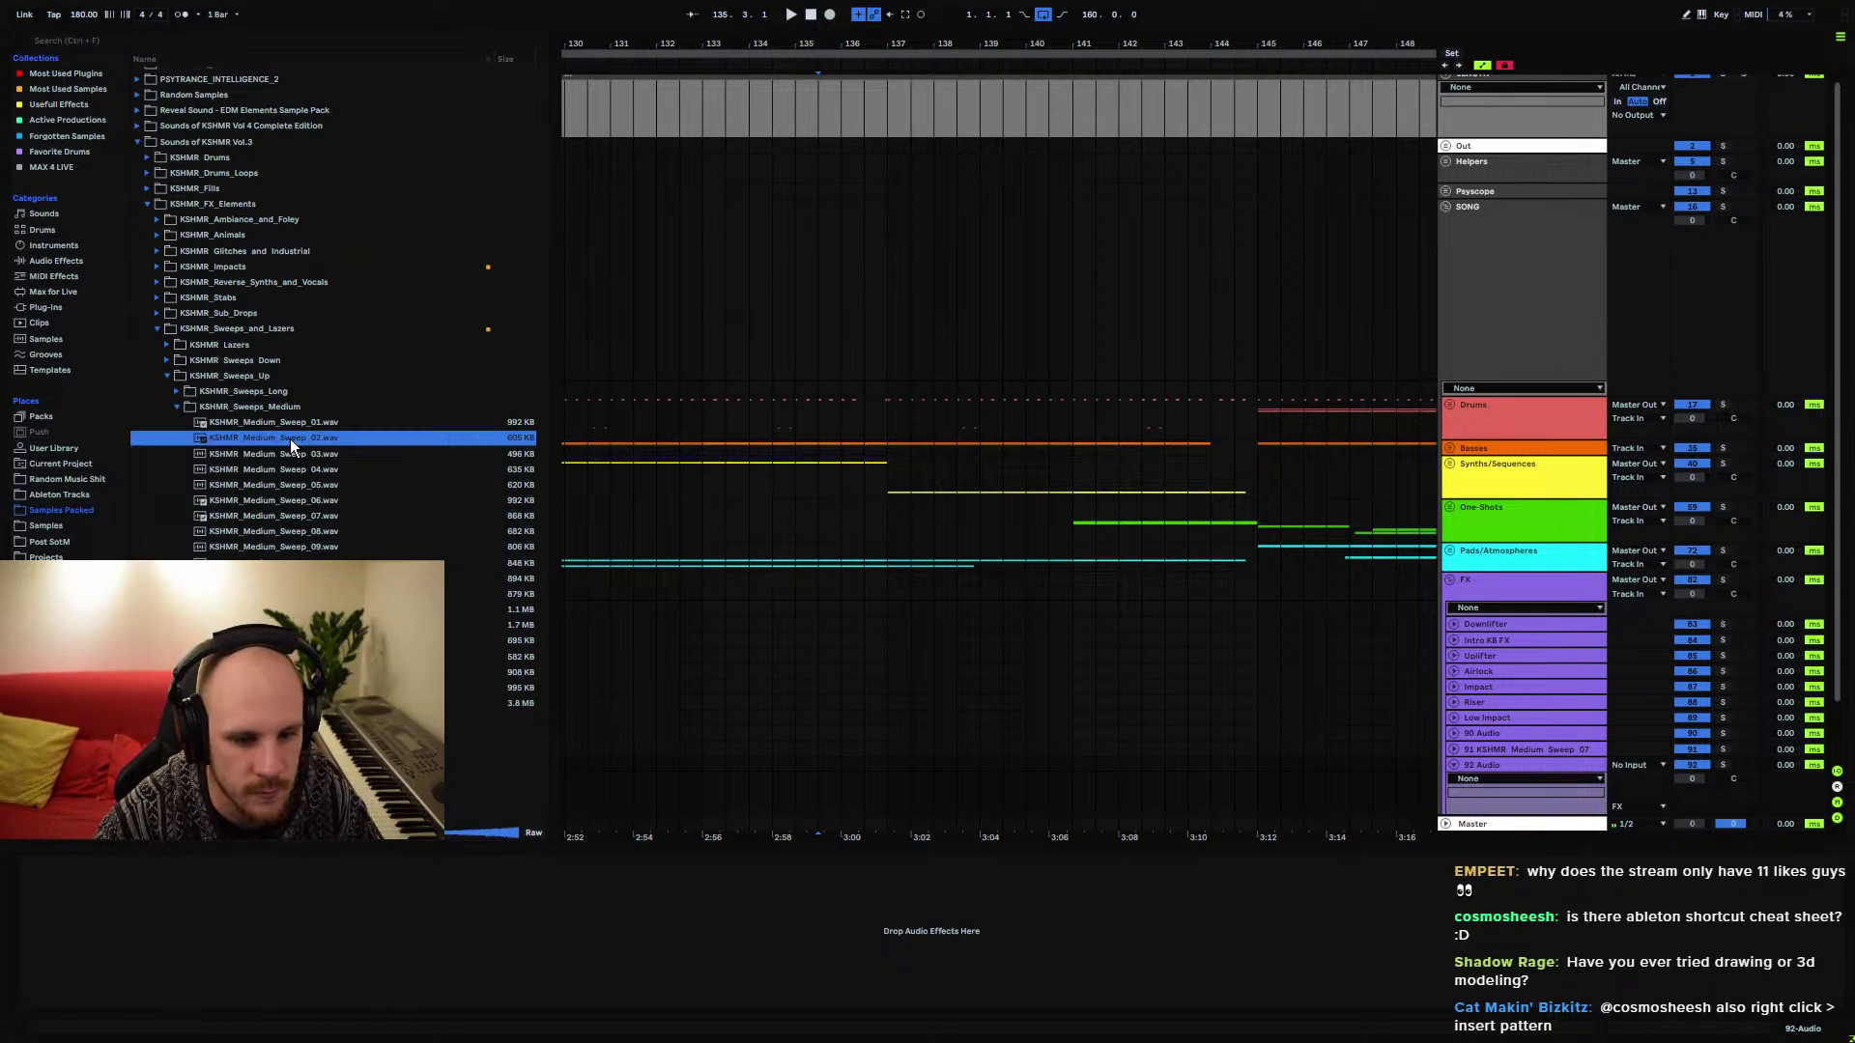
pyautogui.moveTo(289, 439); pyautogui.dragTo(792, 788)
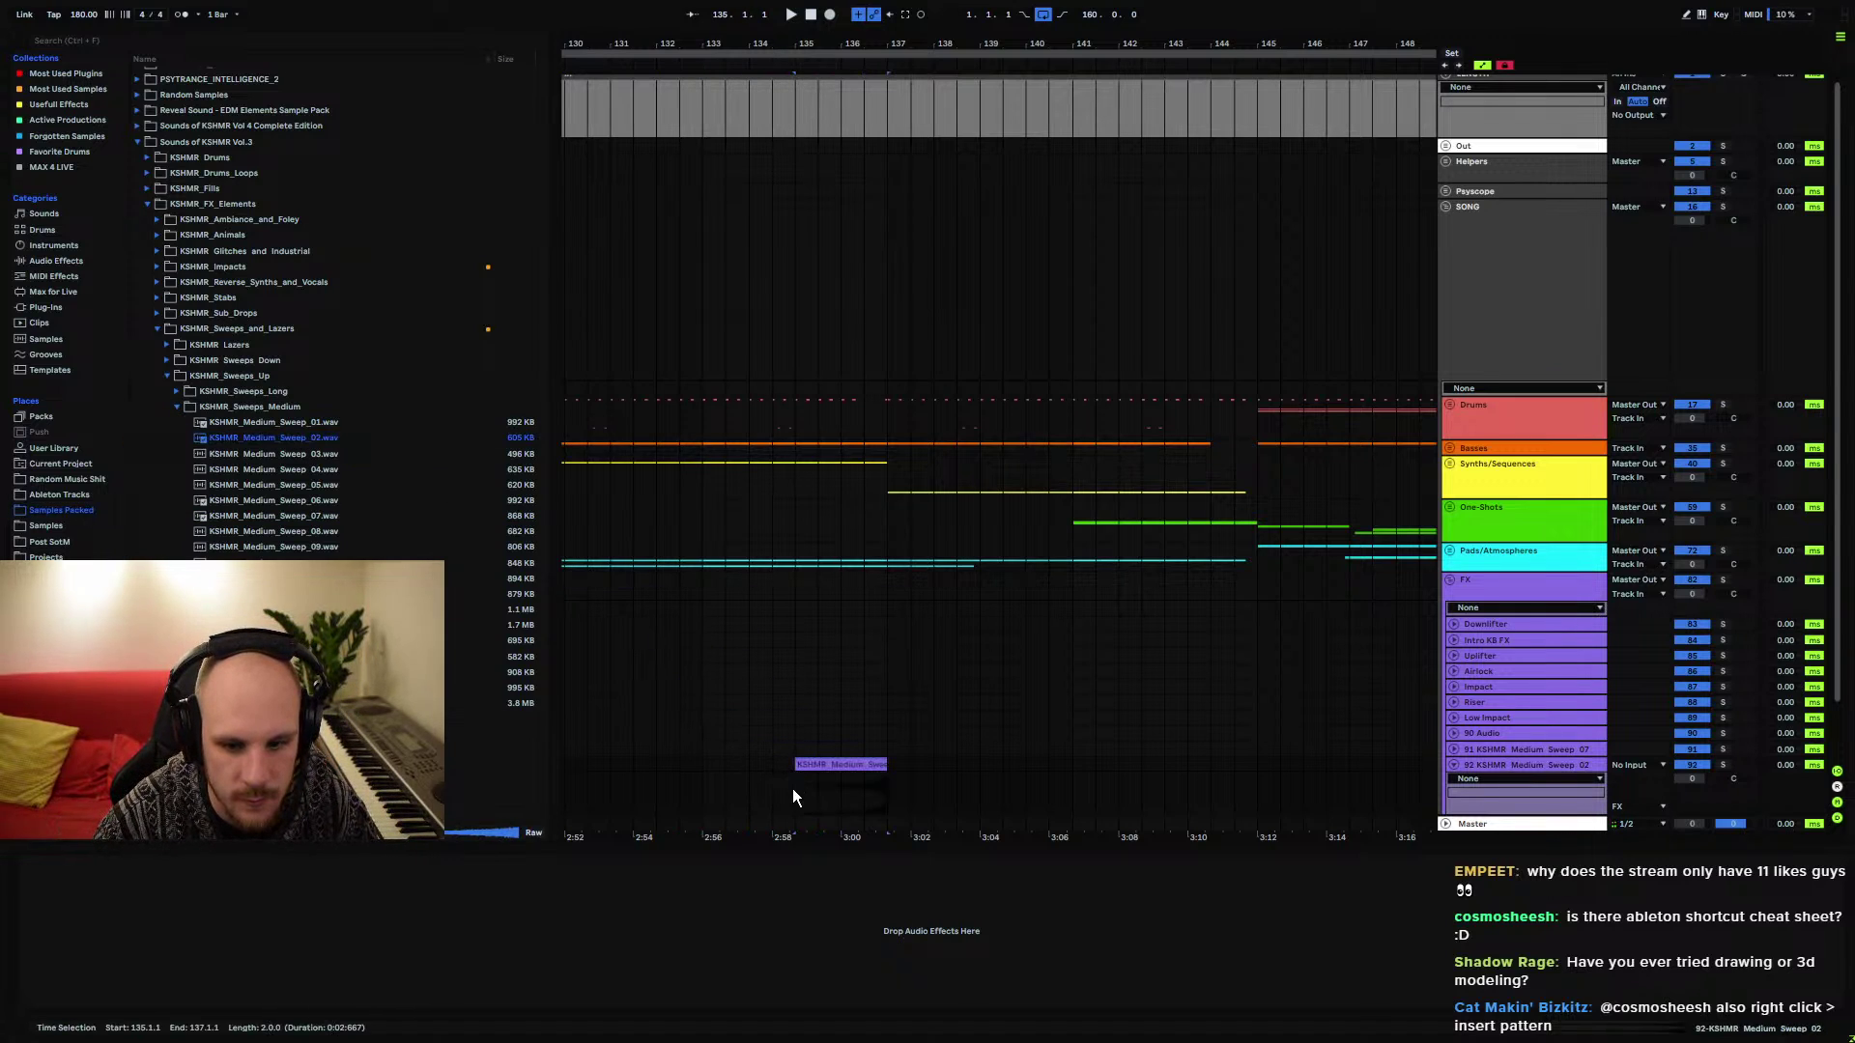
# Audition the placed sweep in the arrangement and lower its track volume to -24.0 dB
pyautogui.press('space')
pyautogui.press('+')
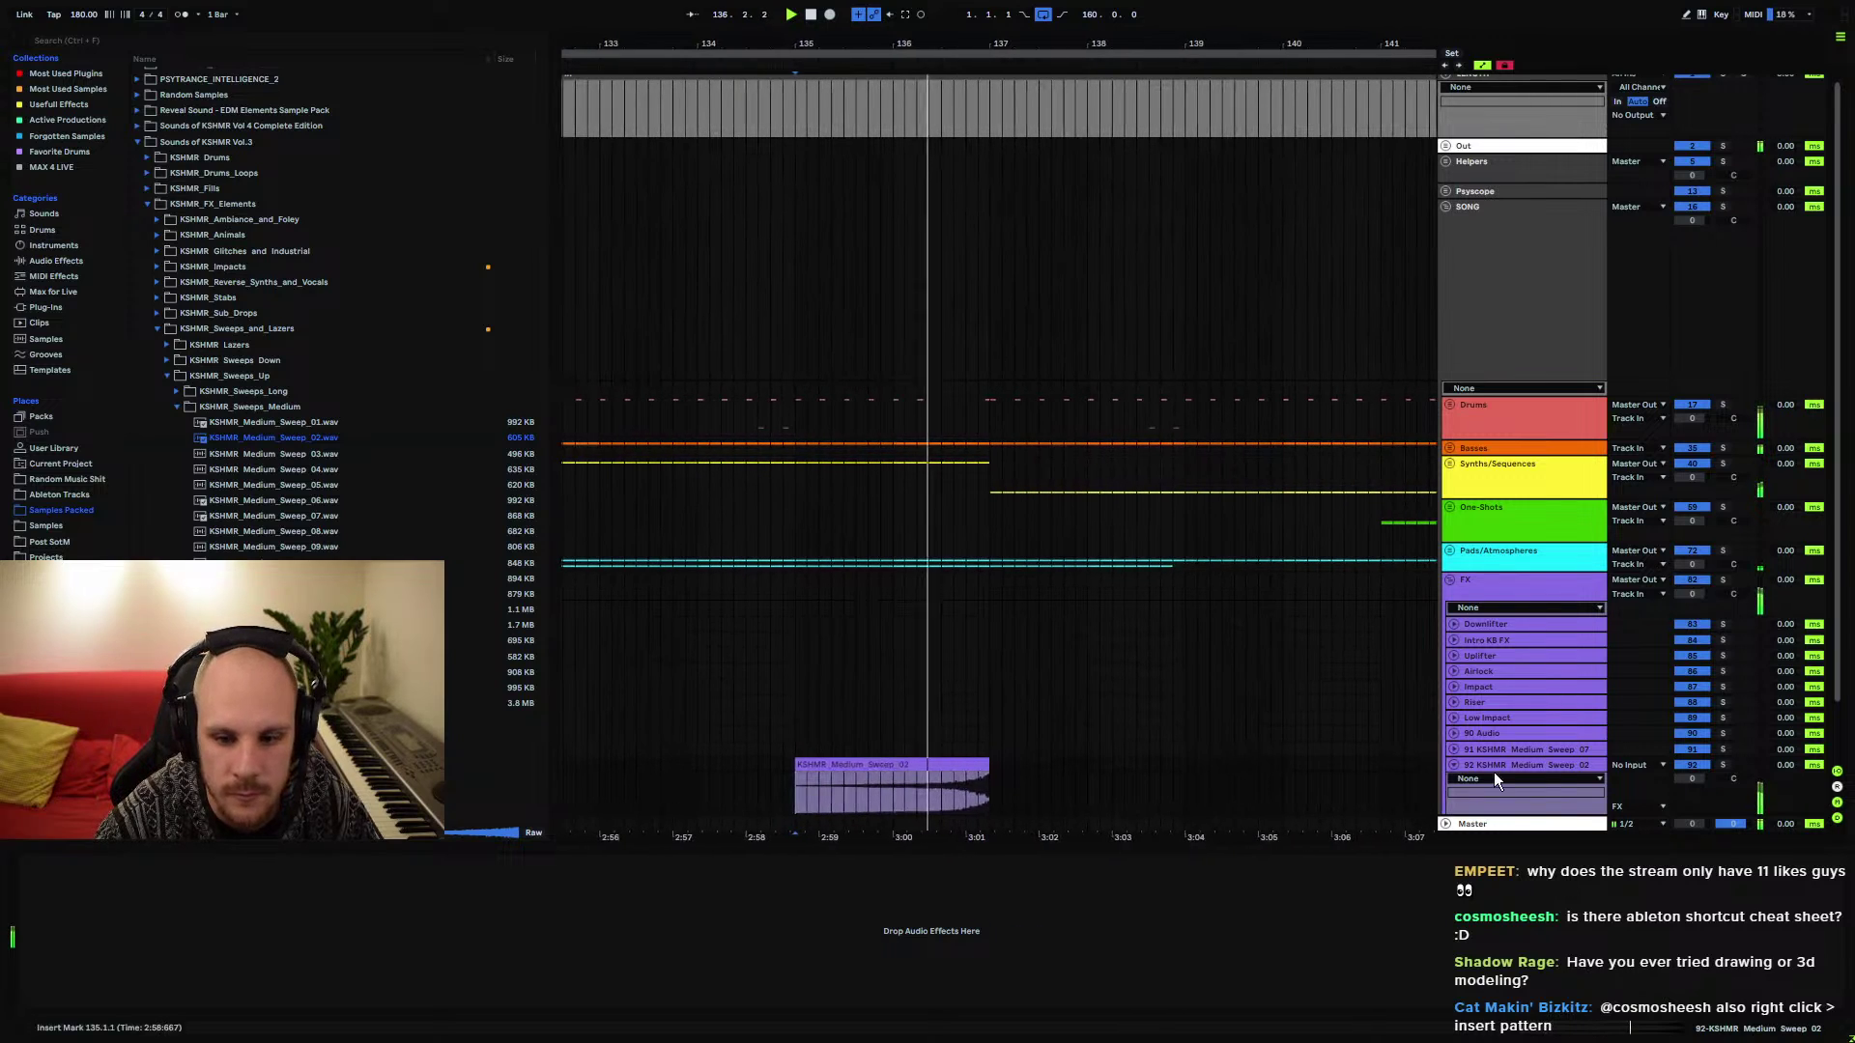
pyautogui.moveTo(1692, 778); pyautogui.dragTo(1691, 831)
pyautogui.press('space')
pyautogui.press('space')
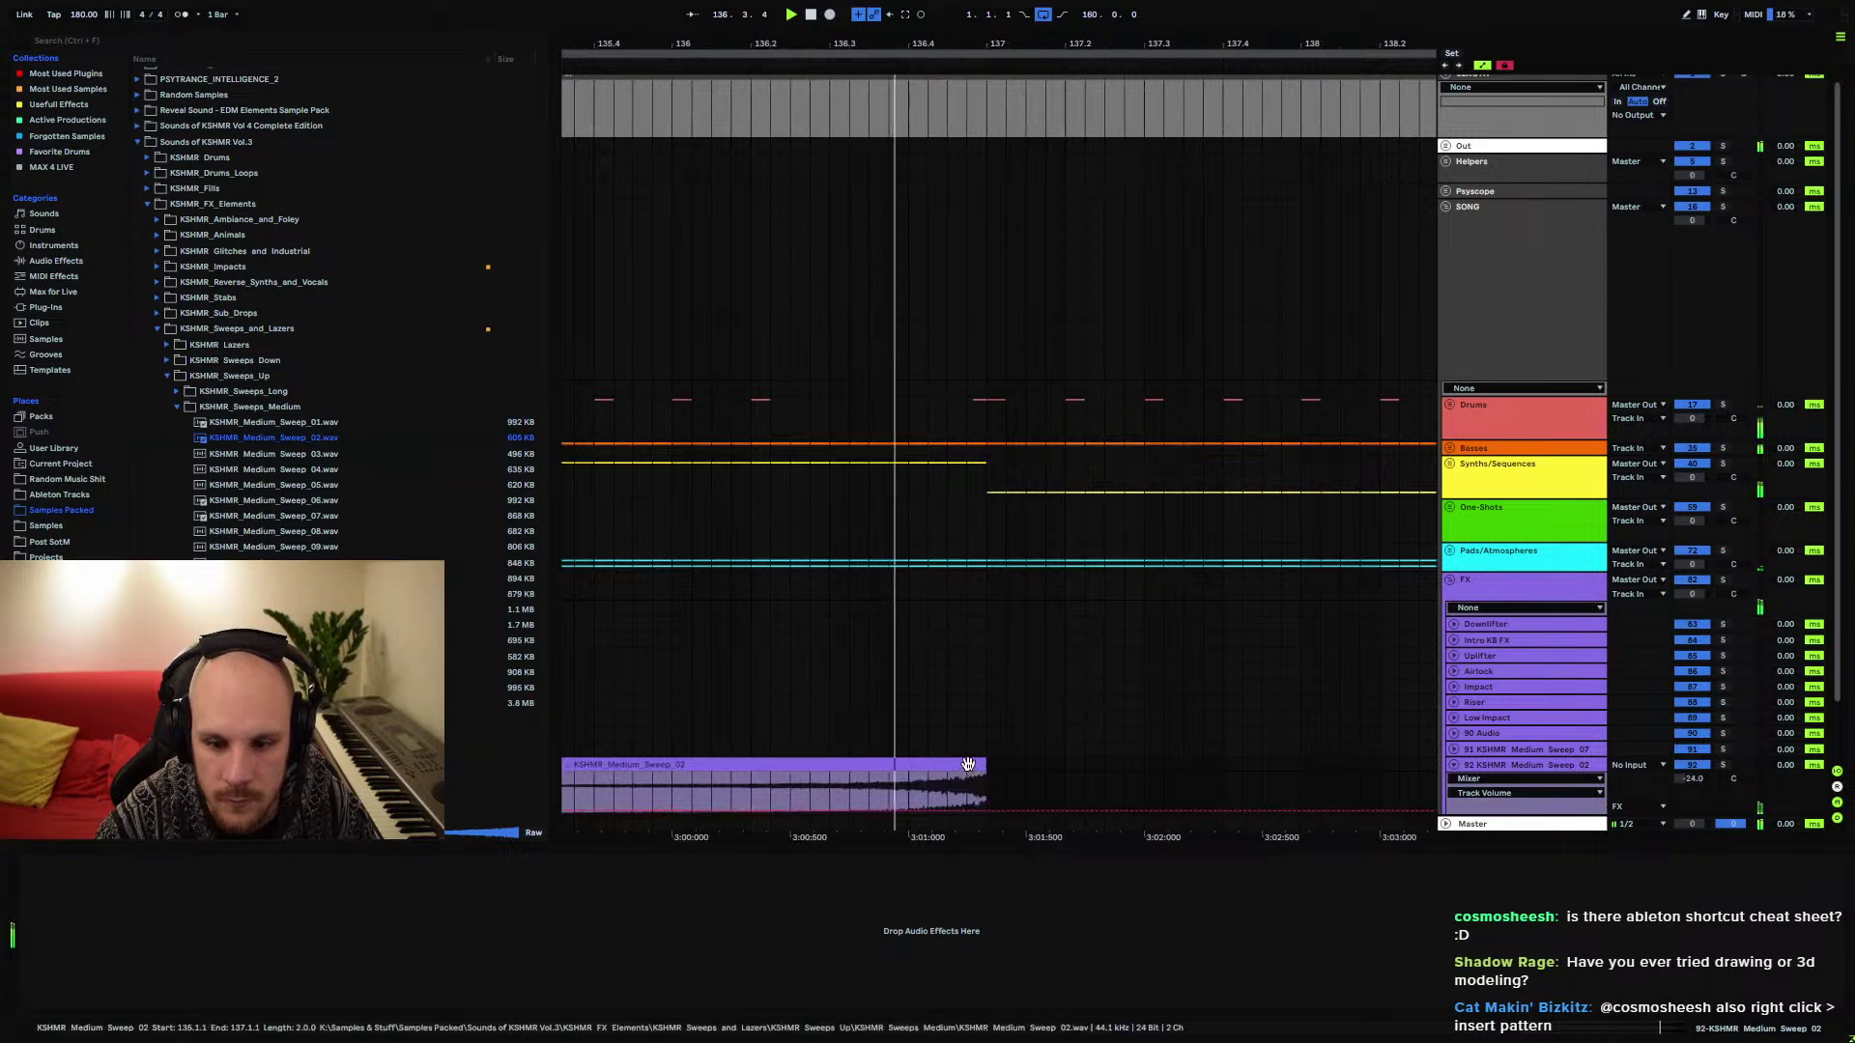
# Shift the sweep clip one beat earlier so it ends at 136.4.1, and replay from 136.3.1
pyautogui.moveTo(984, 778); pyautogui.dragTo(898, 768)
pyautogui.click(841, 780)
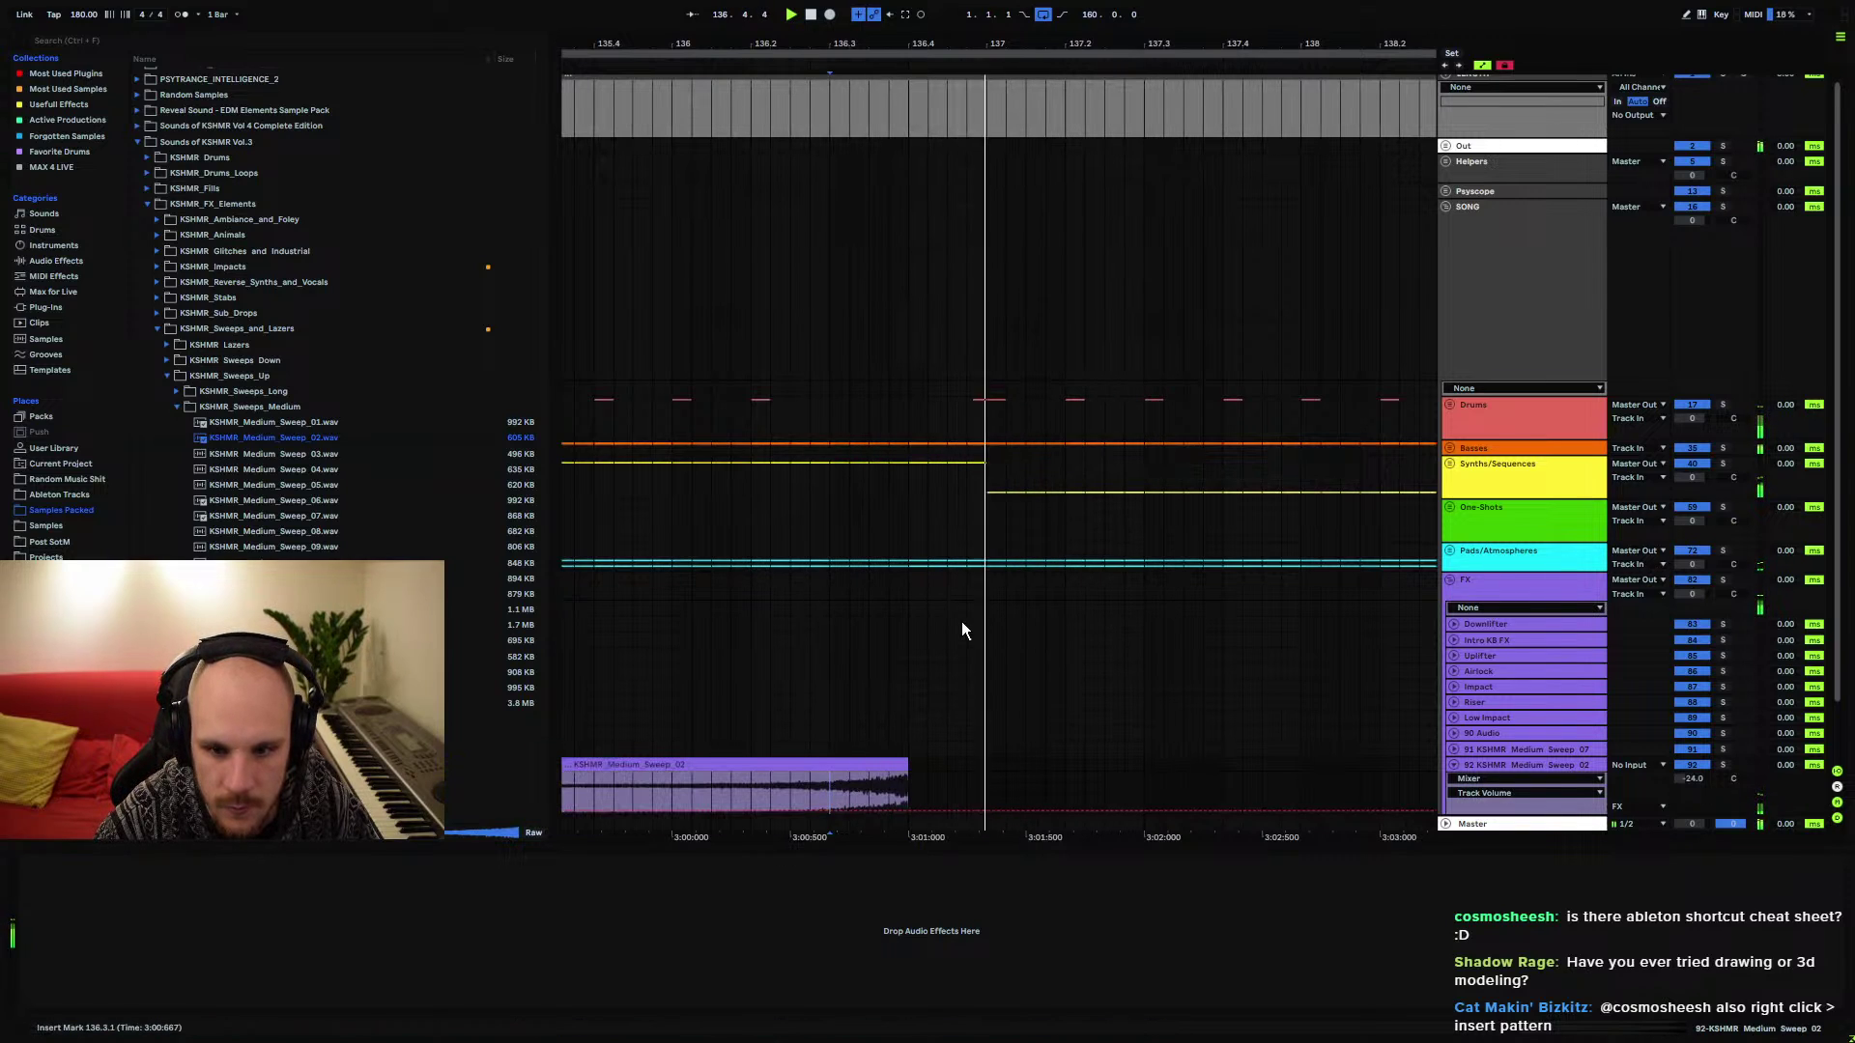
pyautogui.press('space')
# Unfold the Synths/Sequences group and shorten the Gliding Synth clip so it ends at 136.4.1
pyautogui.click(1449, 464)
pyautogui.press('space')
pyautogui.moveTo(976, 579); pyautogui.dragTo(908, 580)
pyautogui.click(698, 570)
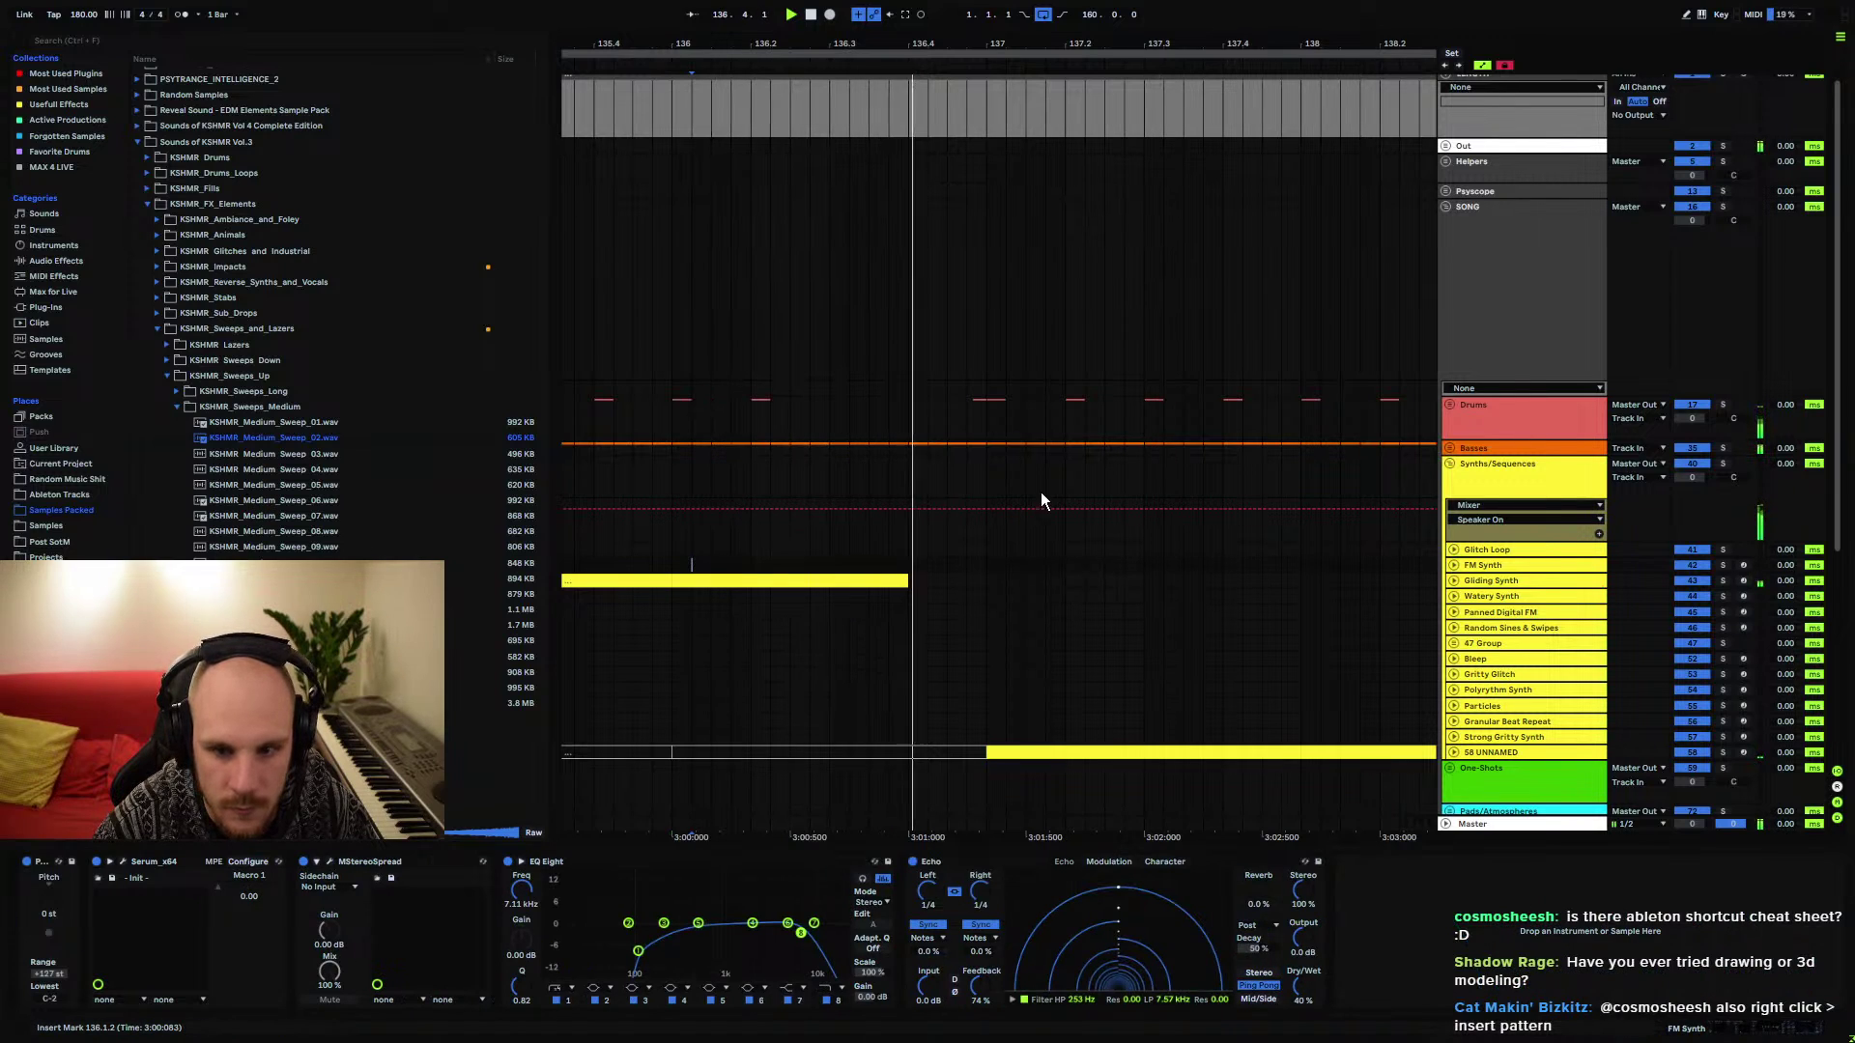
pyautogui.moveTo(973, 446); pyautogui.dragTo(910, 446)
pyautogui.click(688, 483)
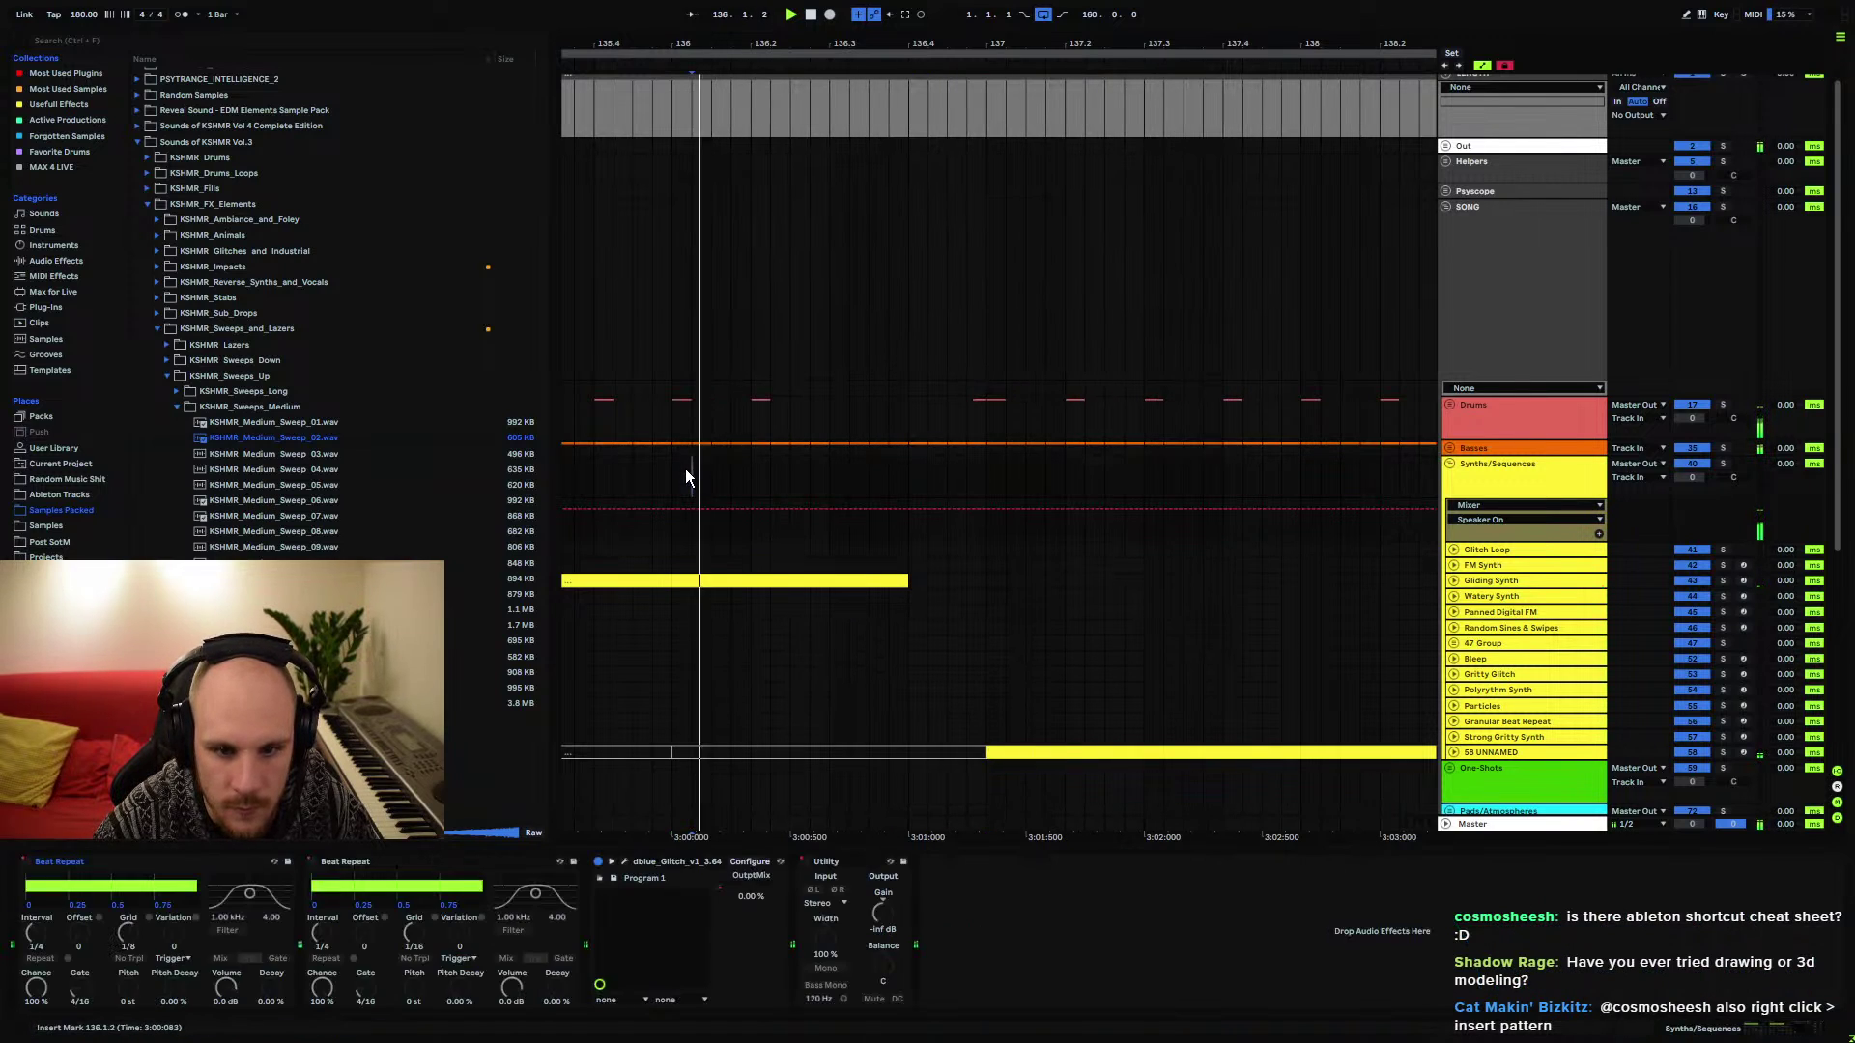
# Copy a drum hit to 136.4.1 and clear the Bass track between 136.4.1 and 137.1.1, leaving both groups folded
pyautogui.click(761, 415)
pyautogui.click(913, 417)
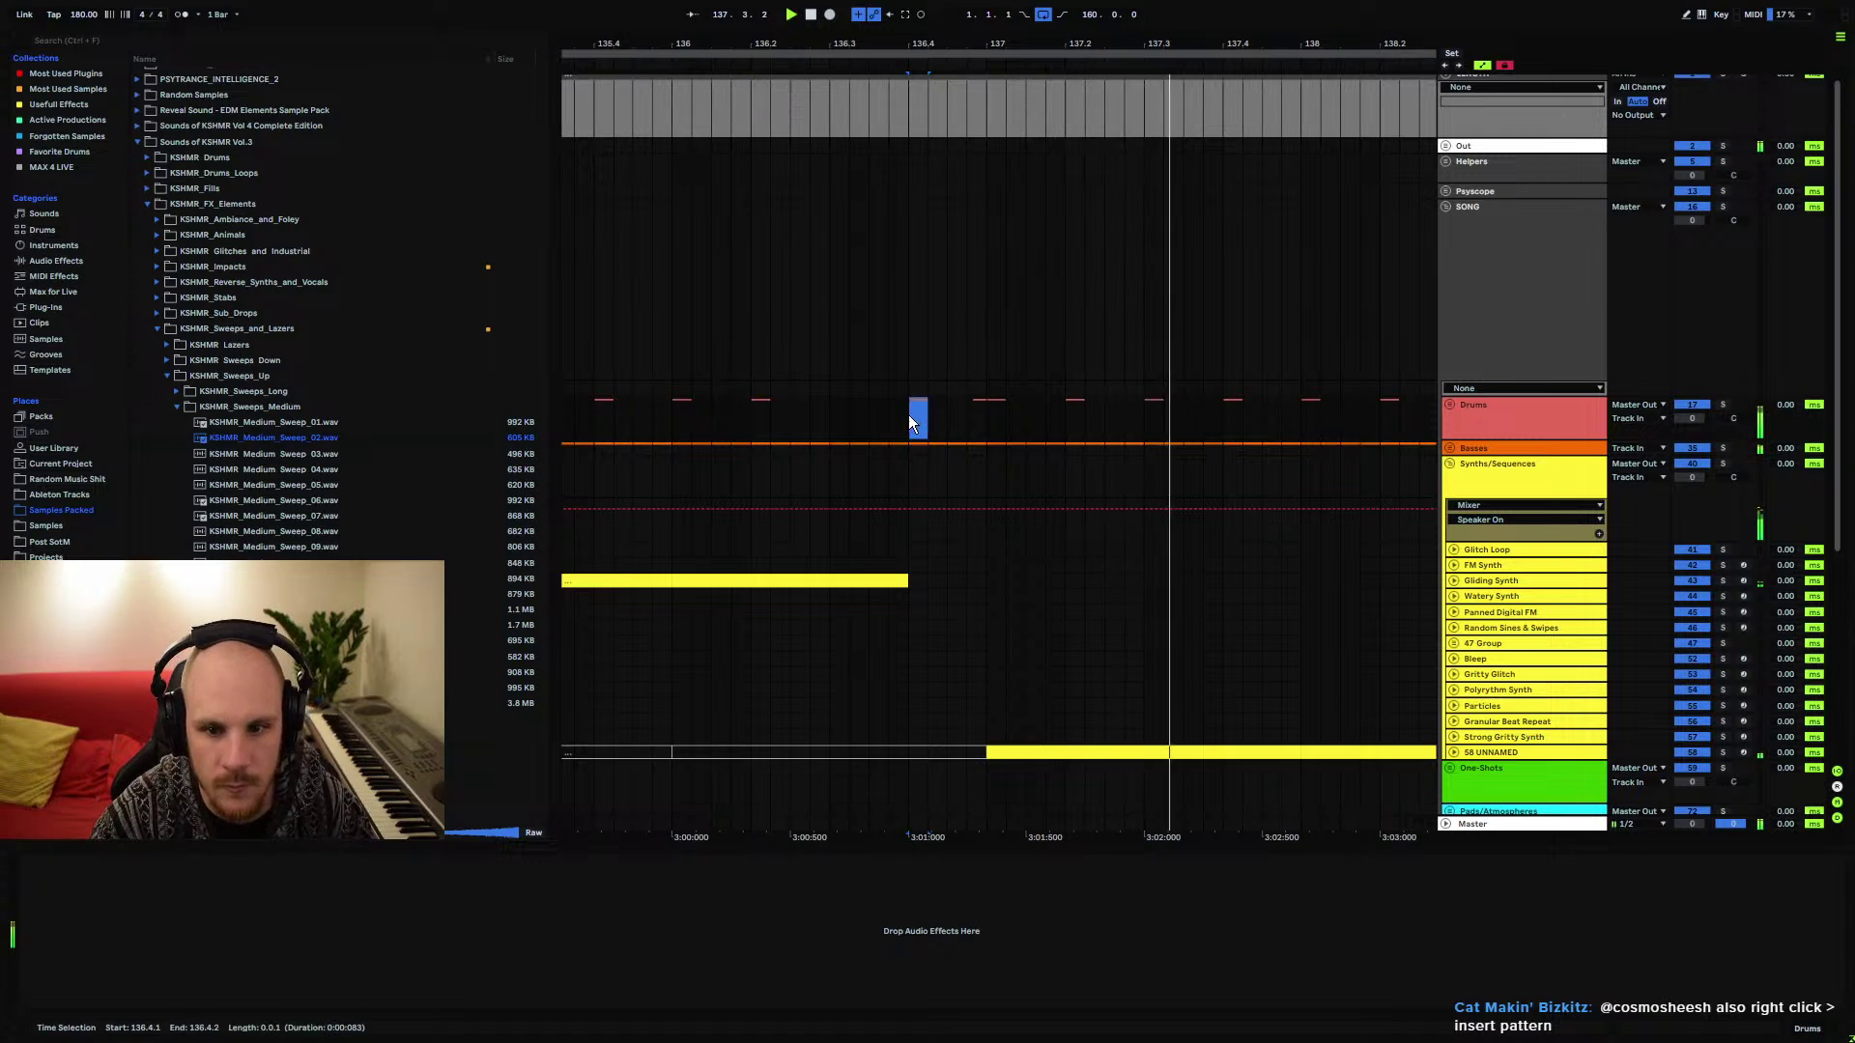
pyautogui.click(1449, 448)
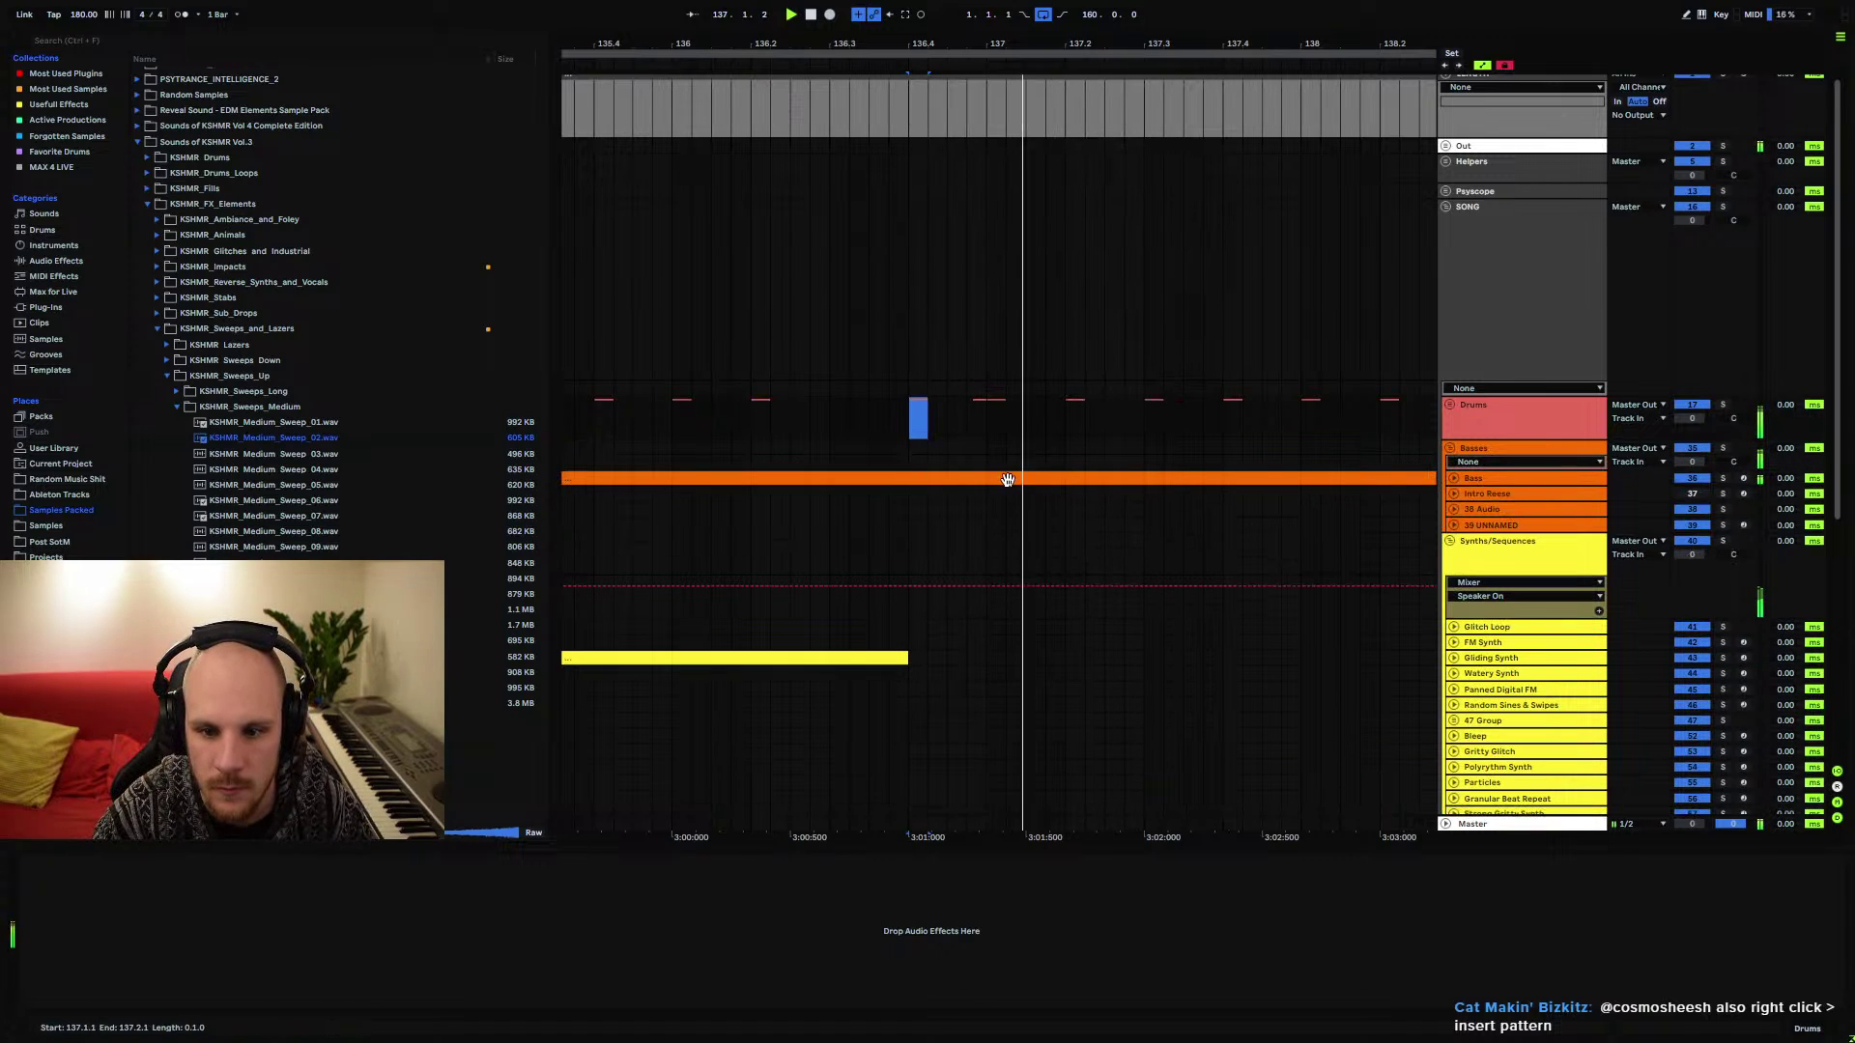
pyautogui.moveTo(986, 480); pyautogui.dragTo(830, 473)
pyautogui.press('Delete')
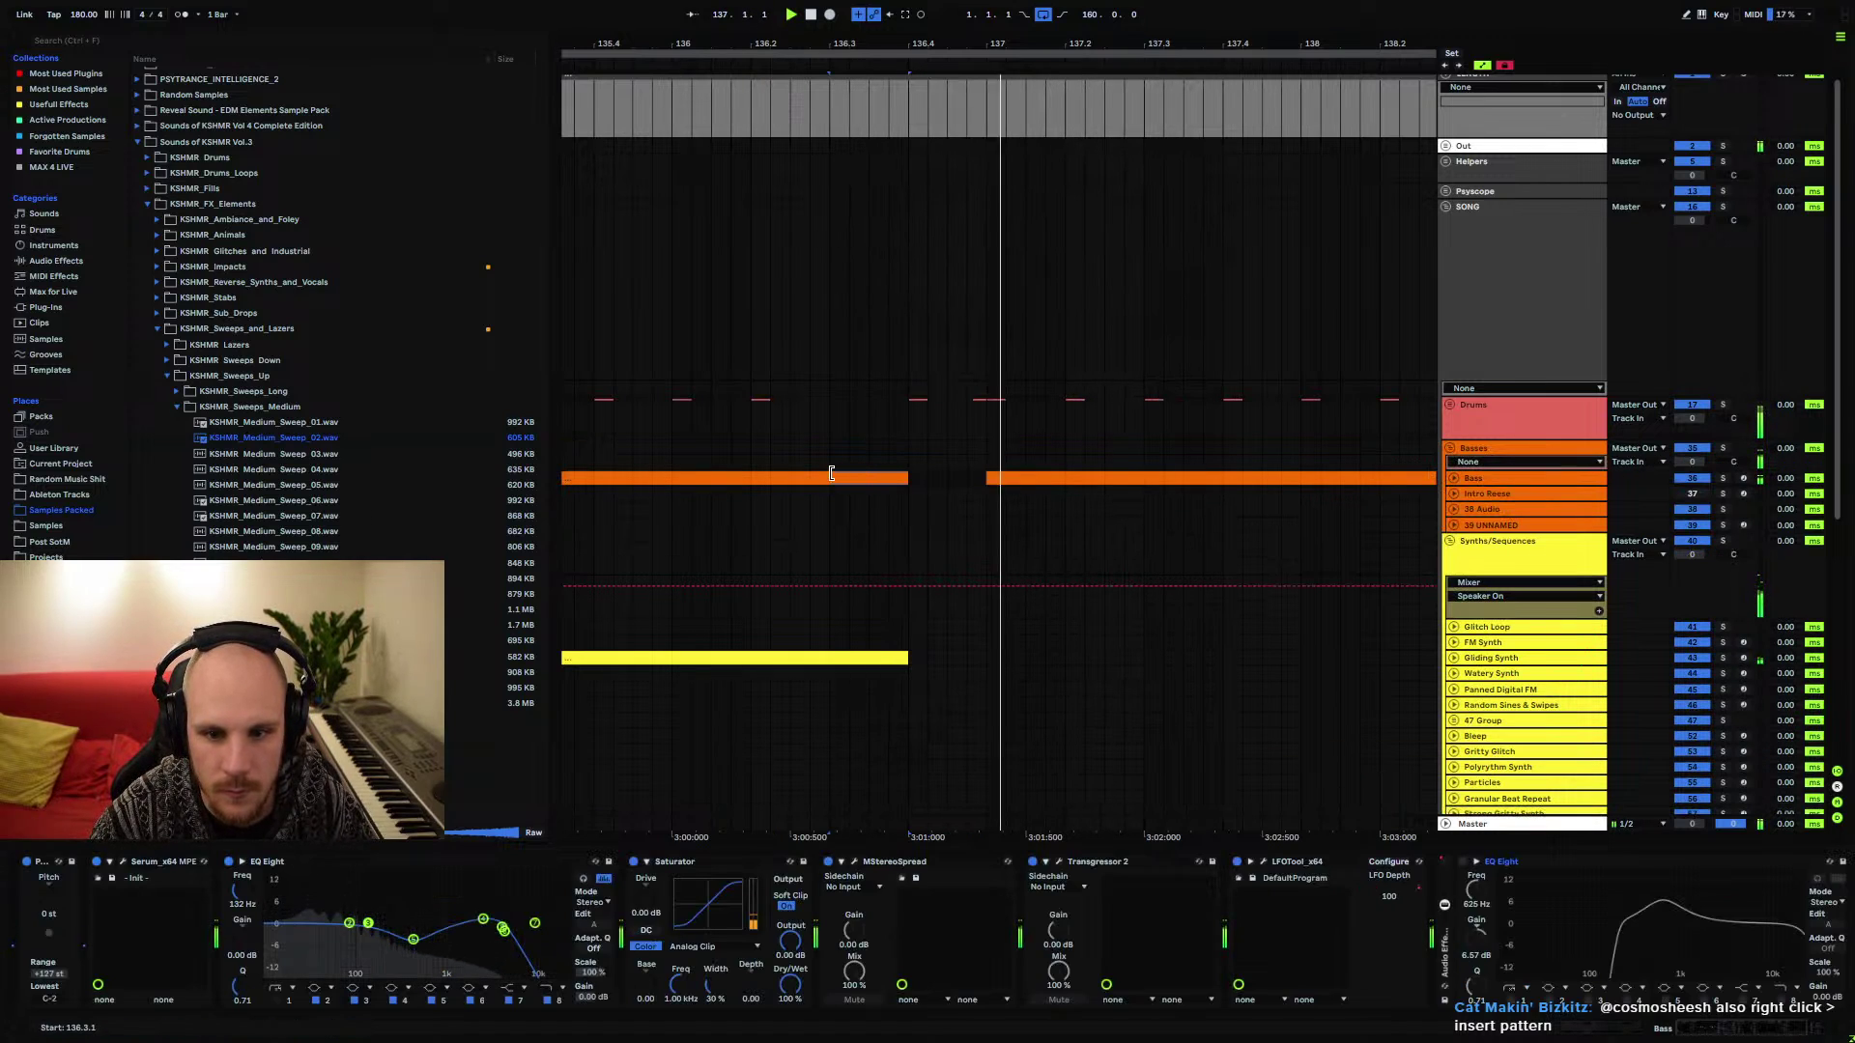
pyautogui.click(1450, 448)
pyautogui.click(1449, 464)
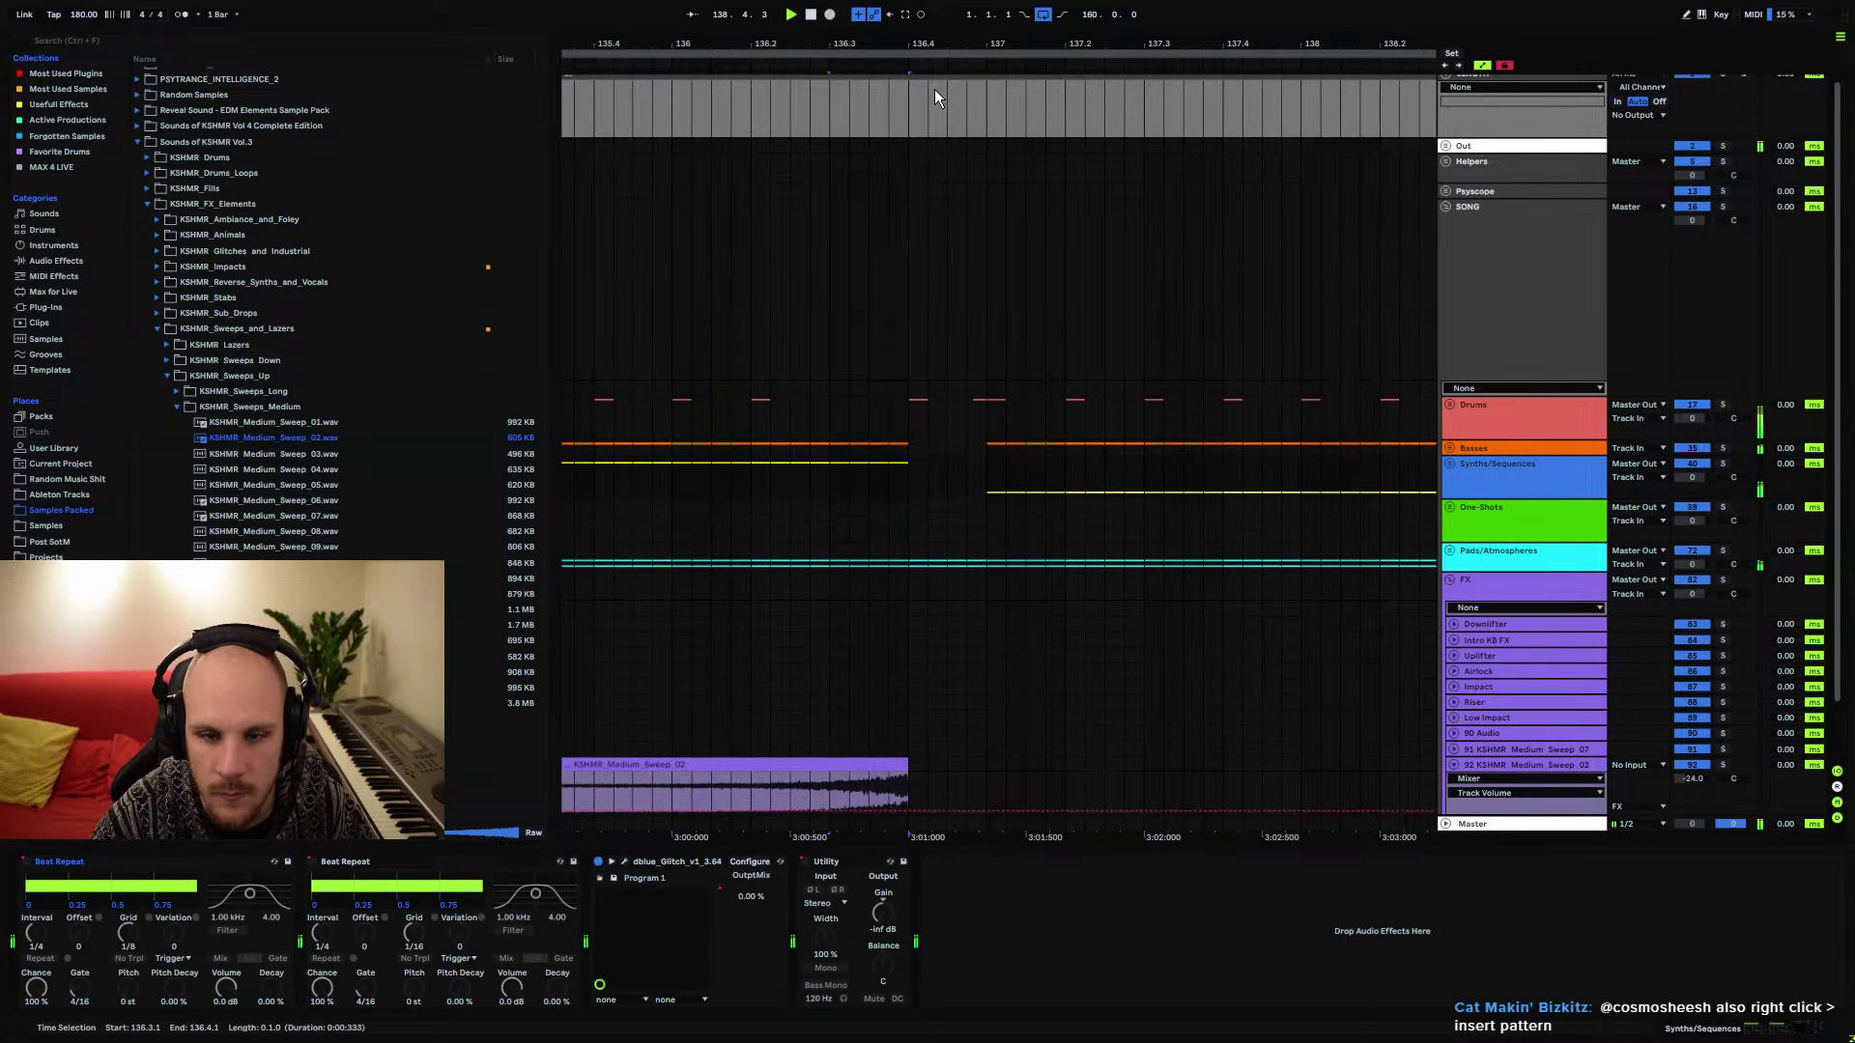
# Replay the transition from 133.1.1, lower the Medium Sweep 02 track to -27.5 dB, and fold that track and the FX group
pyautogui.scroll(-6, 935, 88)
pyautogui.click(823, 425)
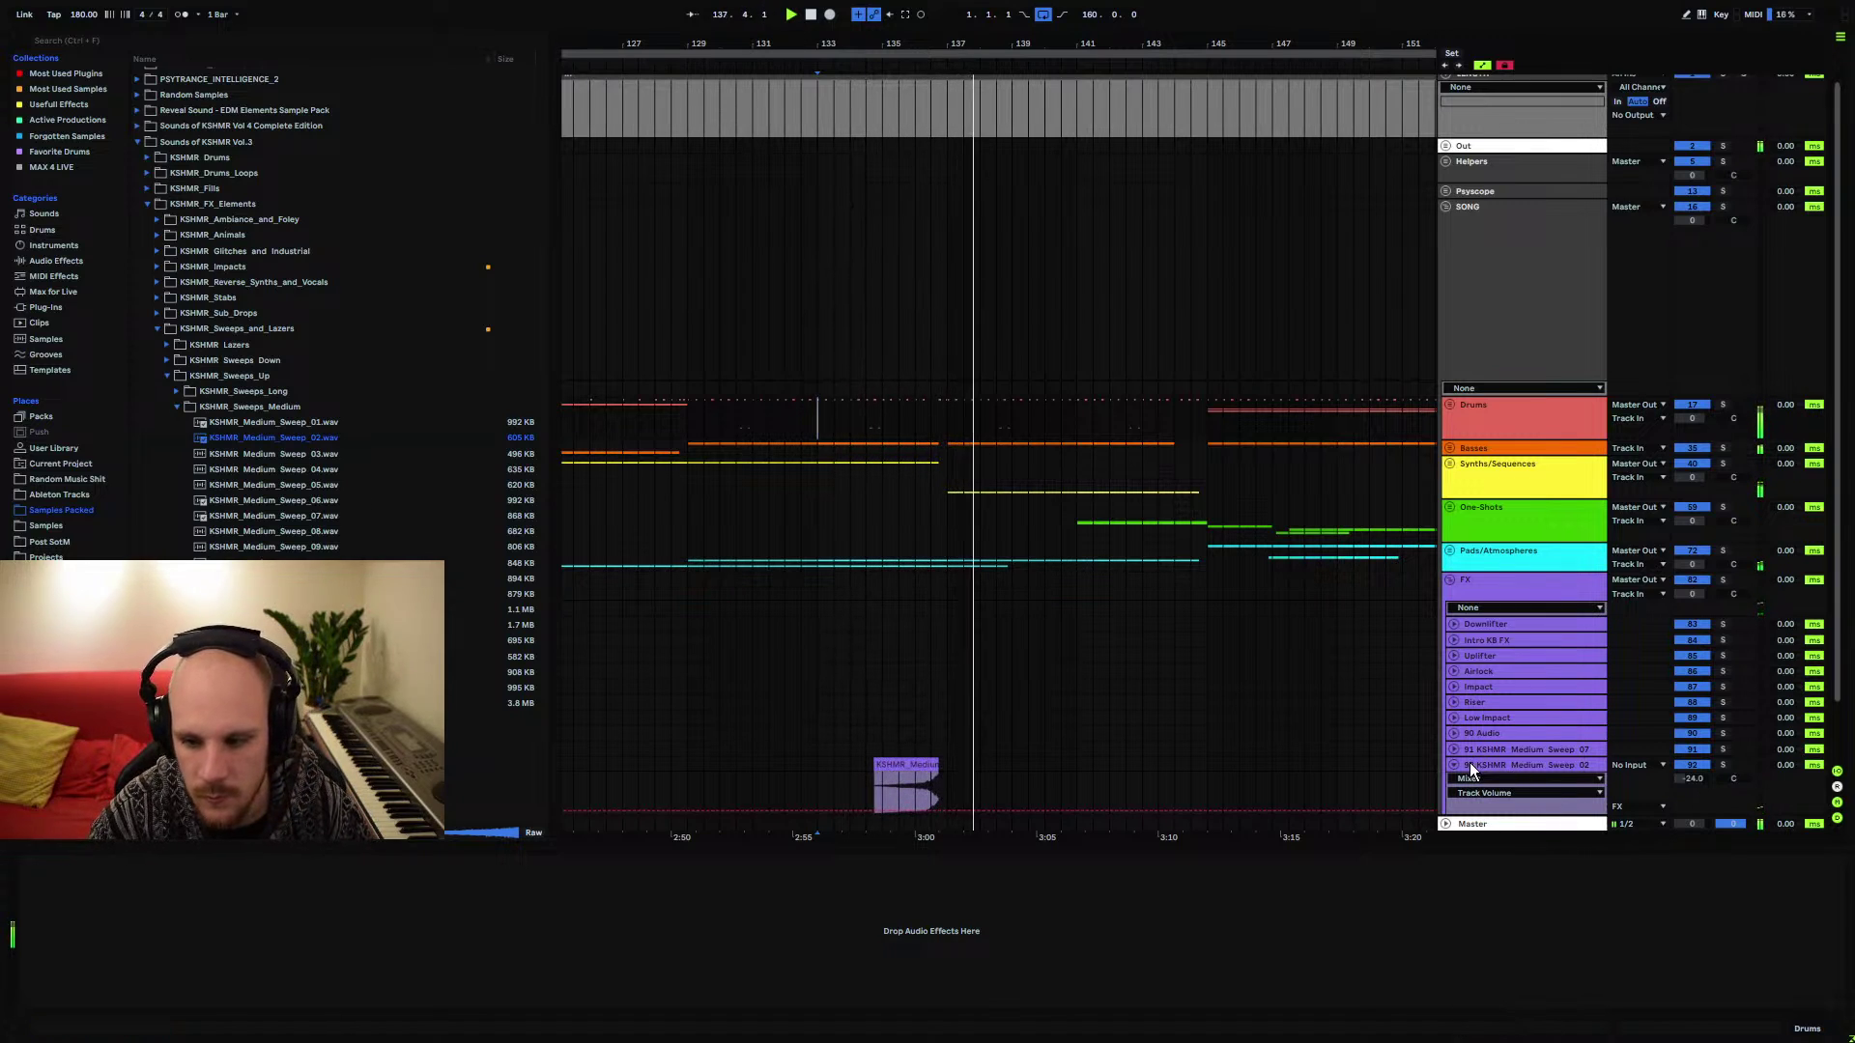
pyautogui.moveTo(1687, 778); pyautogui.dragTo(1687, 802)
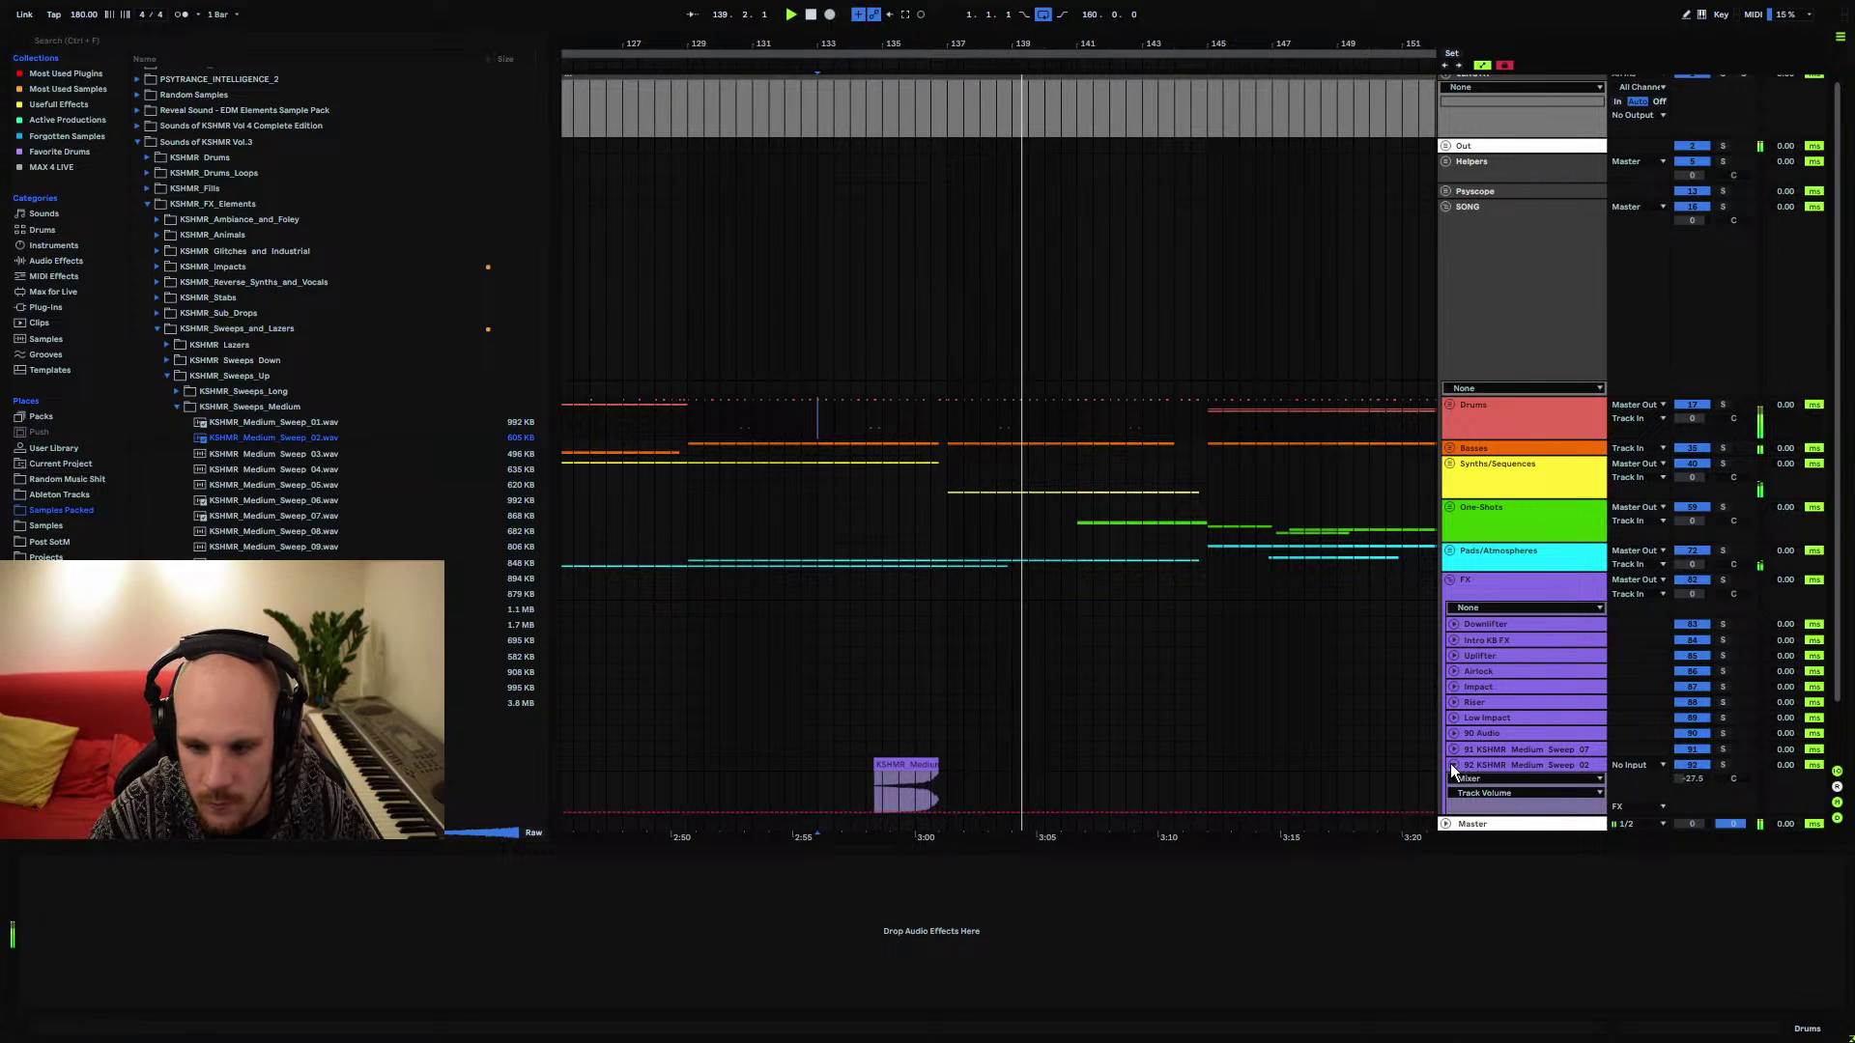
pyautogui.click(1451, 763)
pyautogui.click(1449, 580)
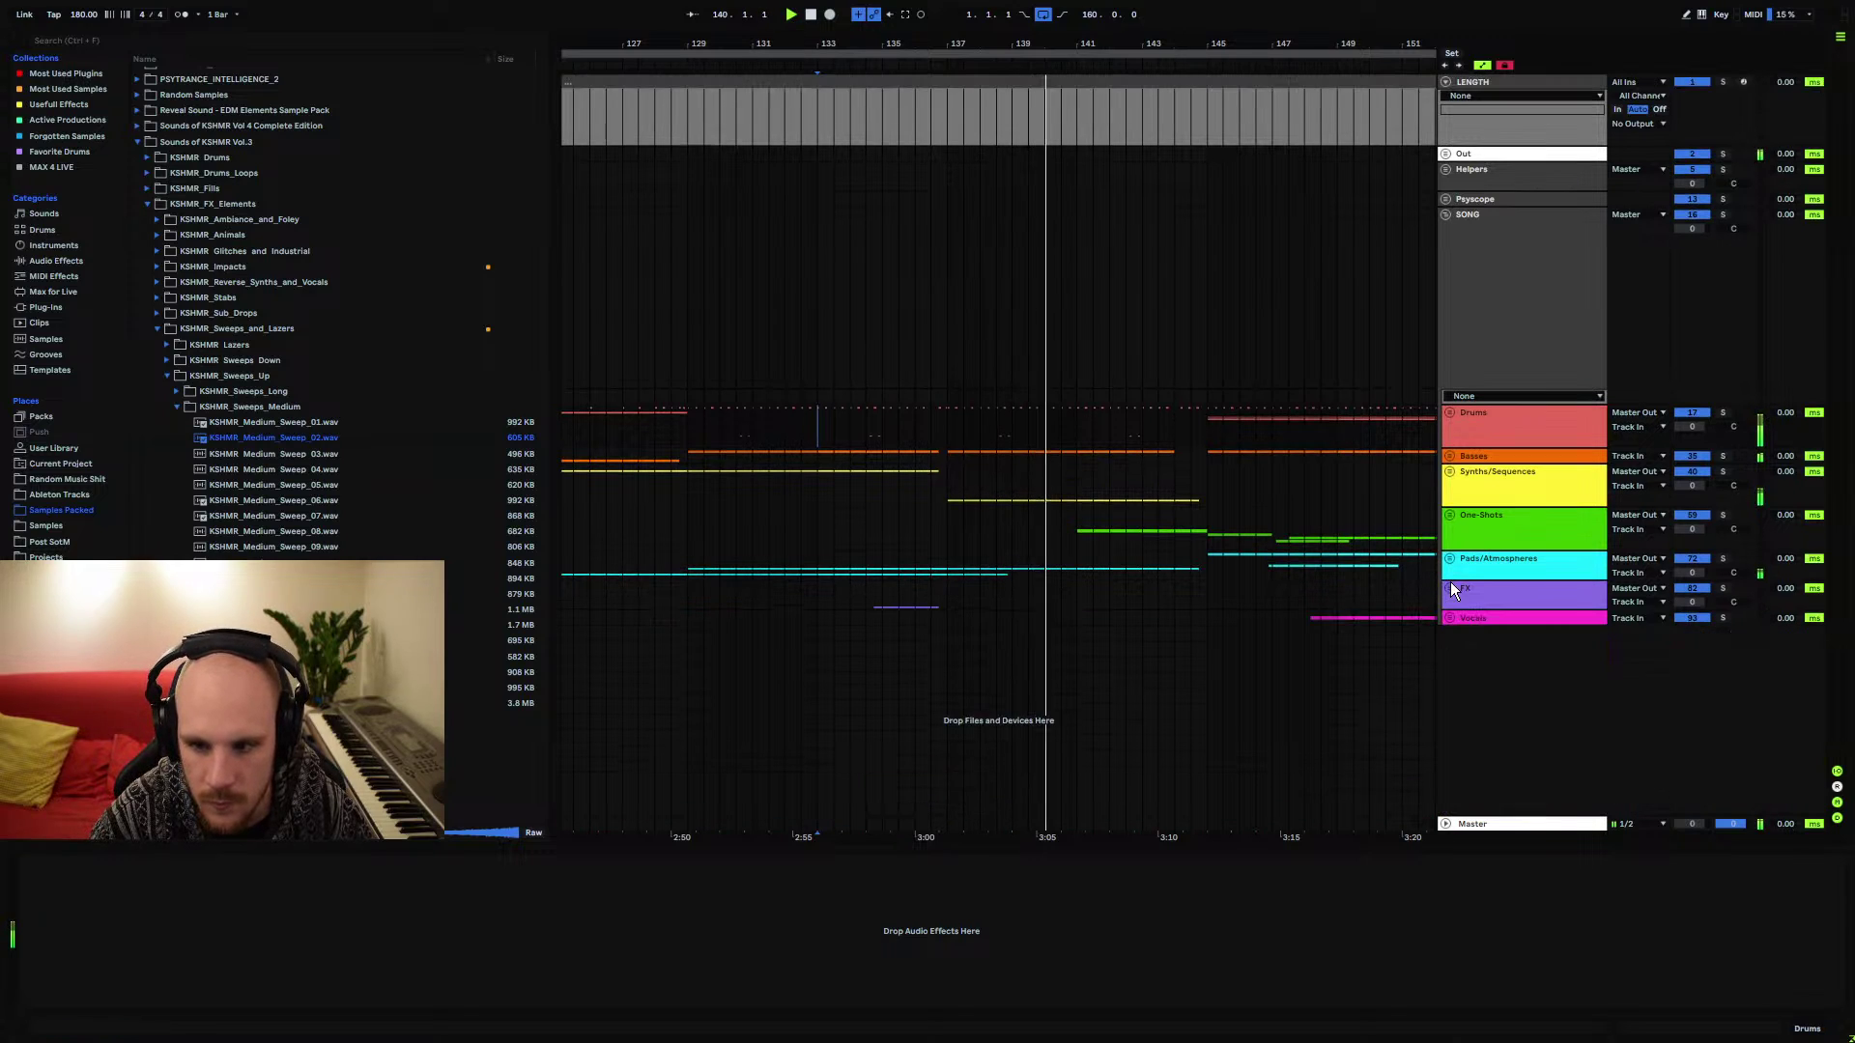
# Replay from bar 136 while reviewing the tracks and devices in the Synths/Sequences, FX and One-Shots groups
pyautogui.click(1450, 472)
pyautogui.scroll(-2, 999, 670)
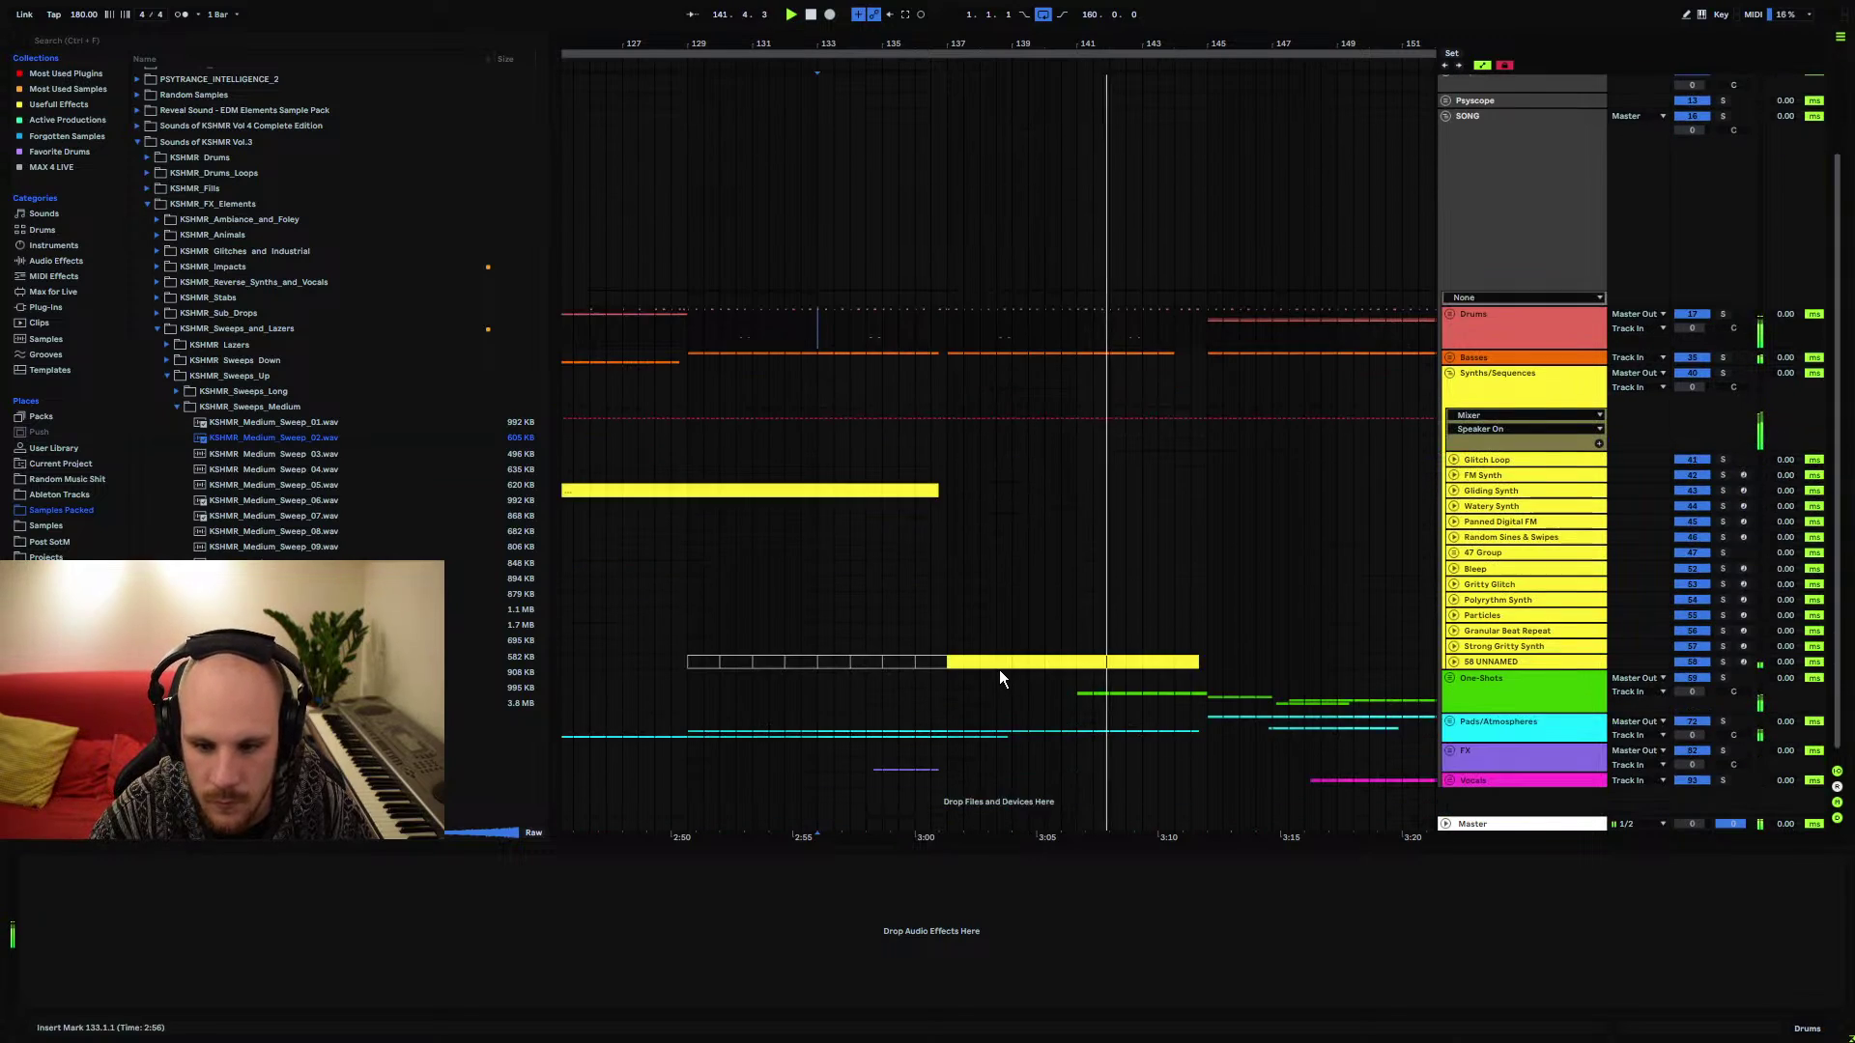
pyautogui.click(1452, 663)
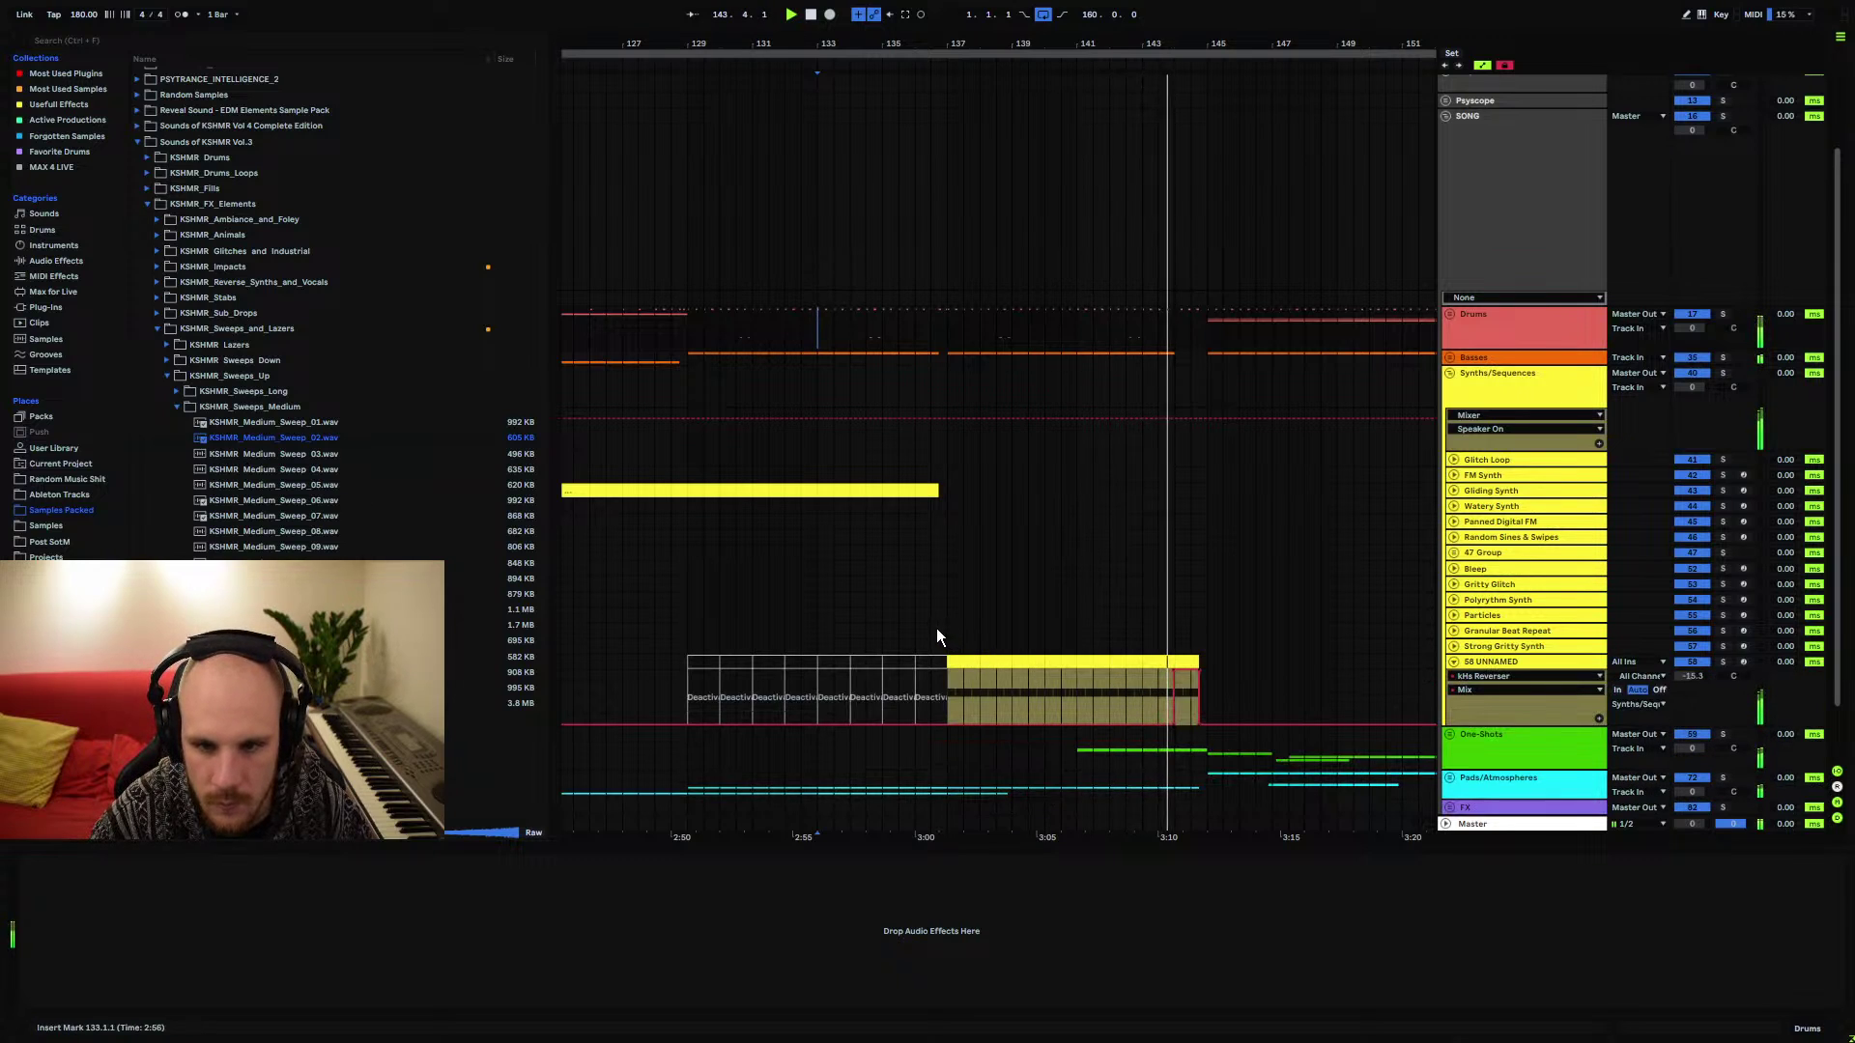
pyautogui.click(1455, 662)
pyautogui.click(1481, 661)
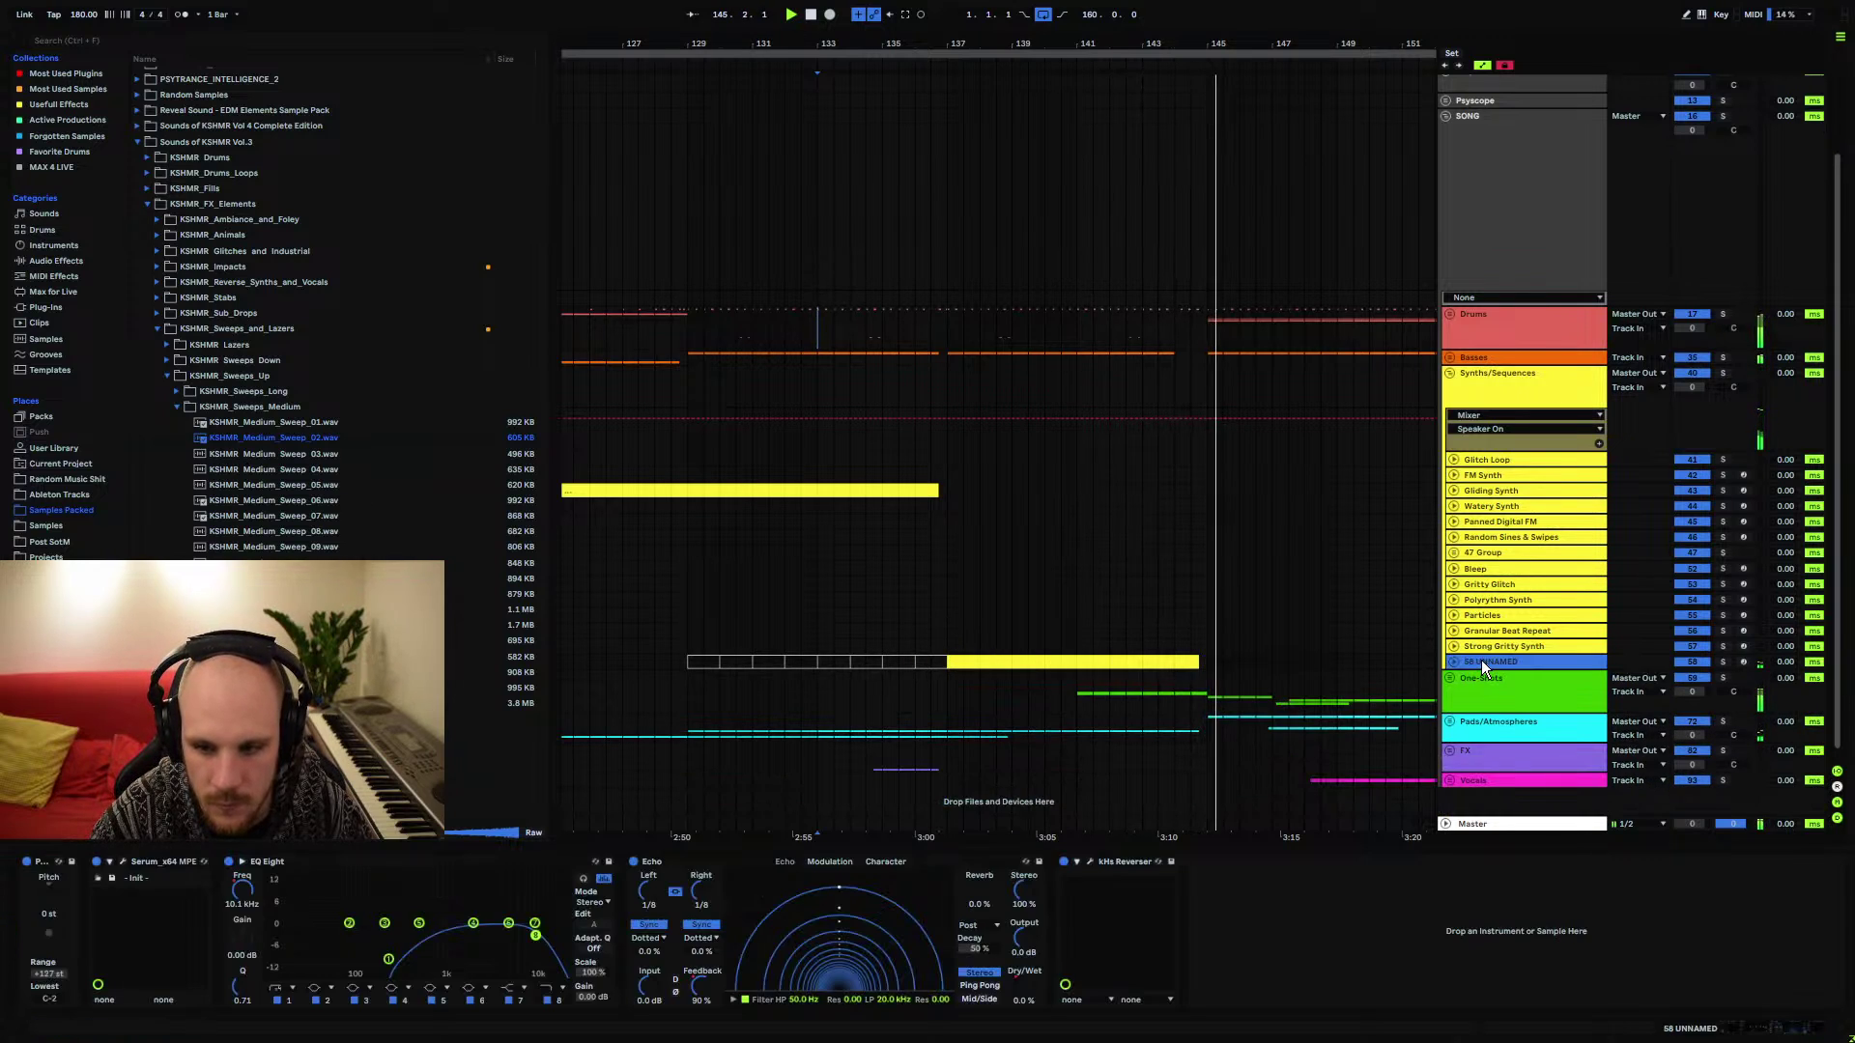
pyautogui.click(916, 624)
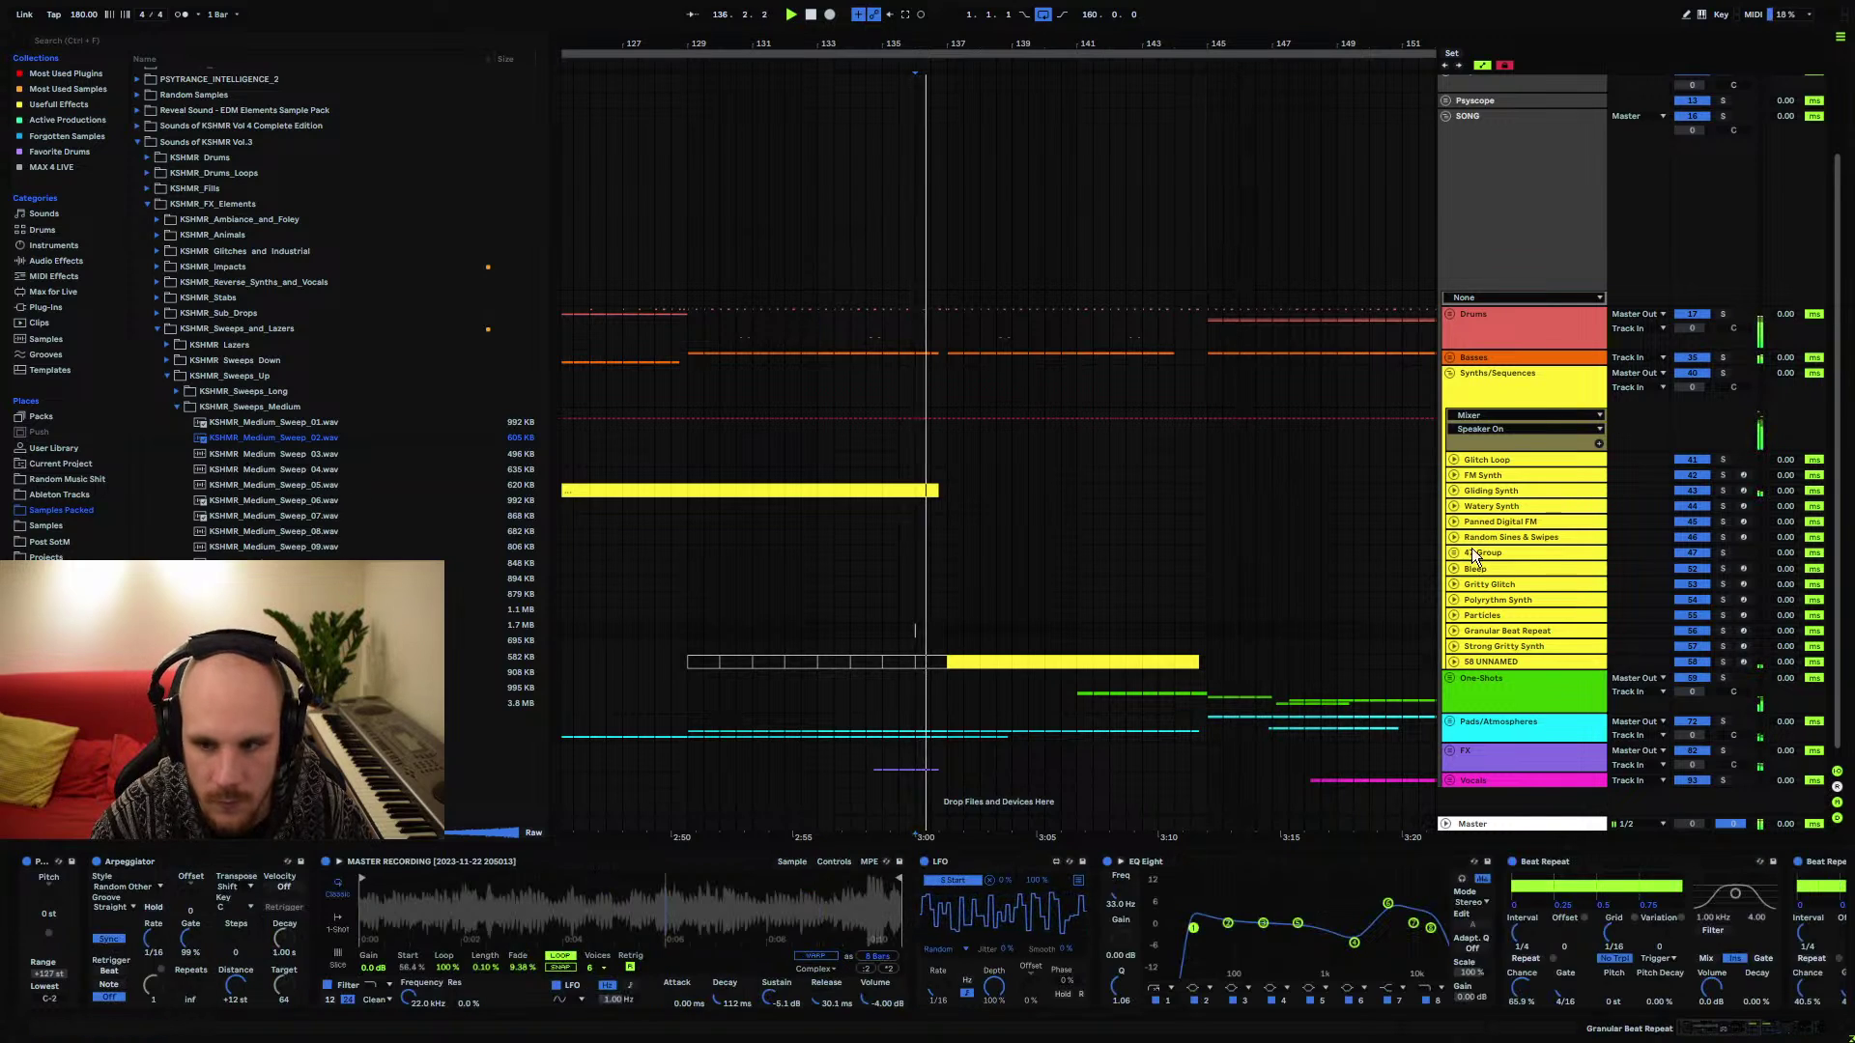
pyautogui.click(1478, 493)
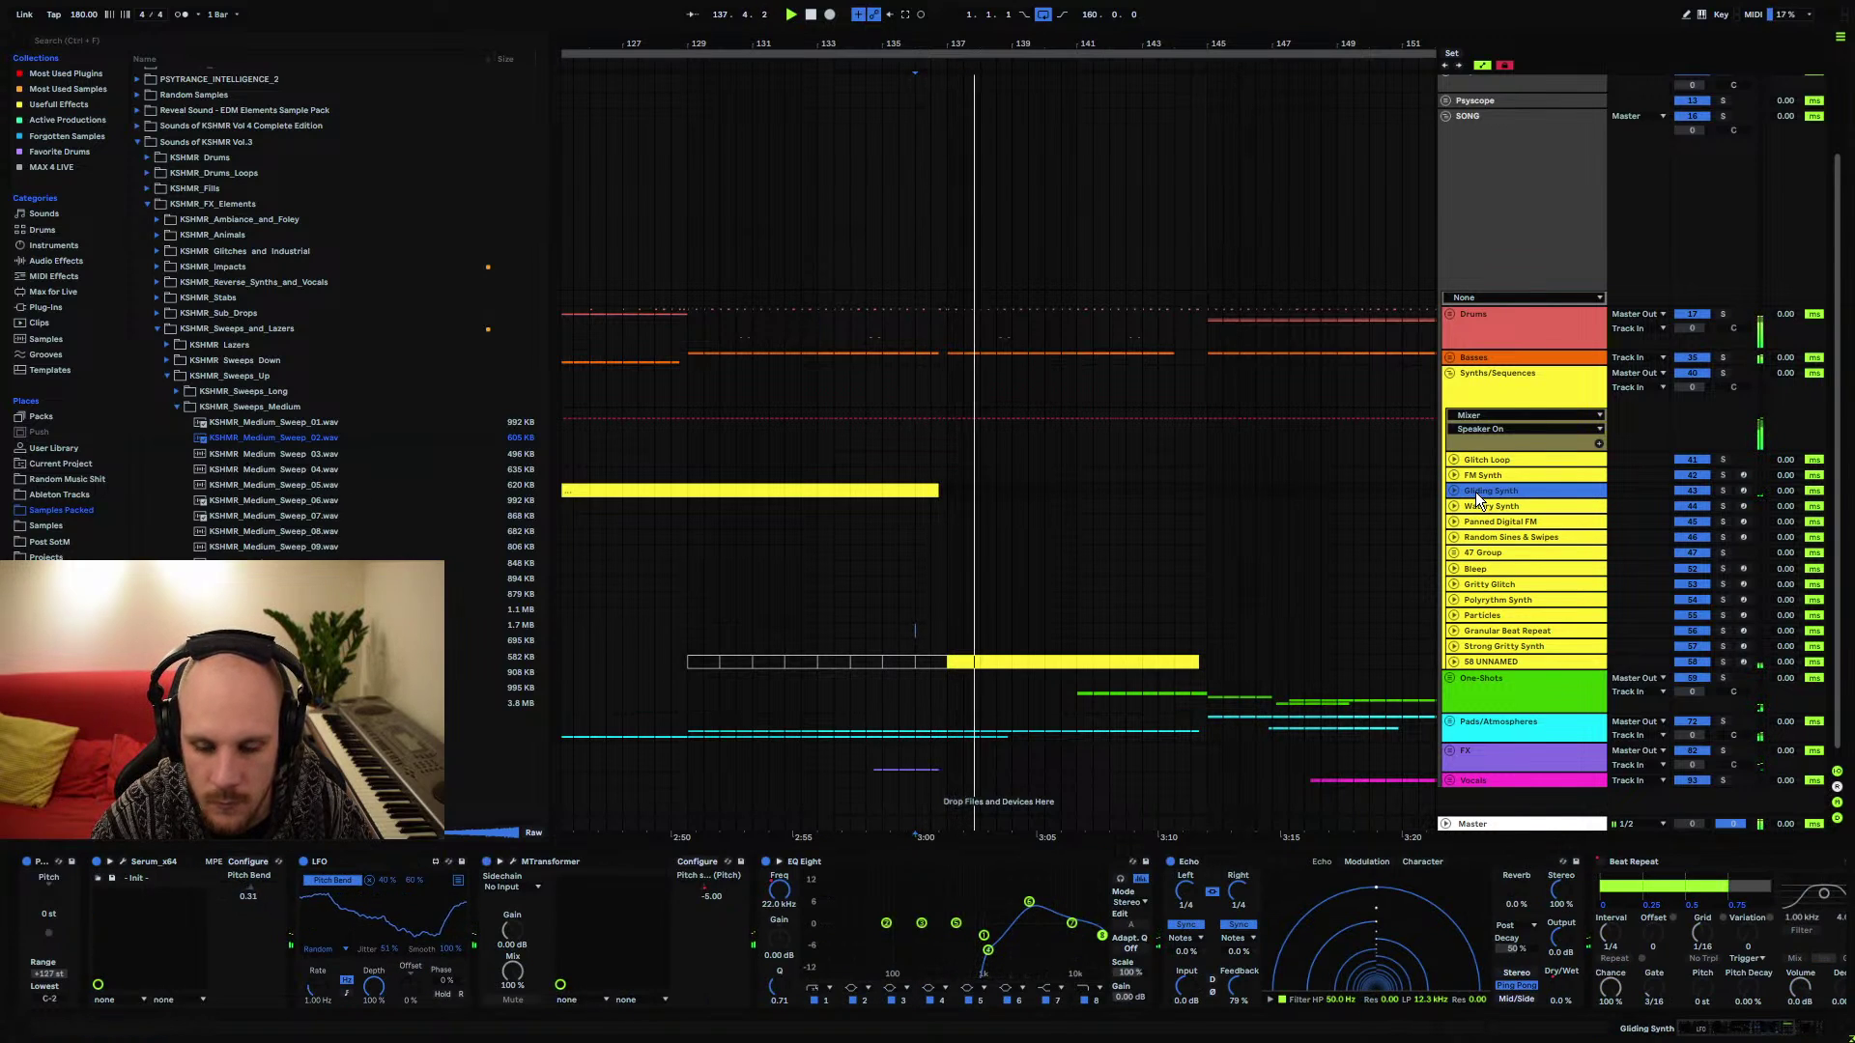
pyautogui.click(1454, 662)
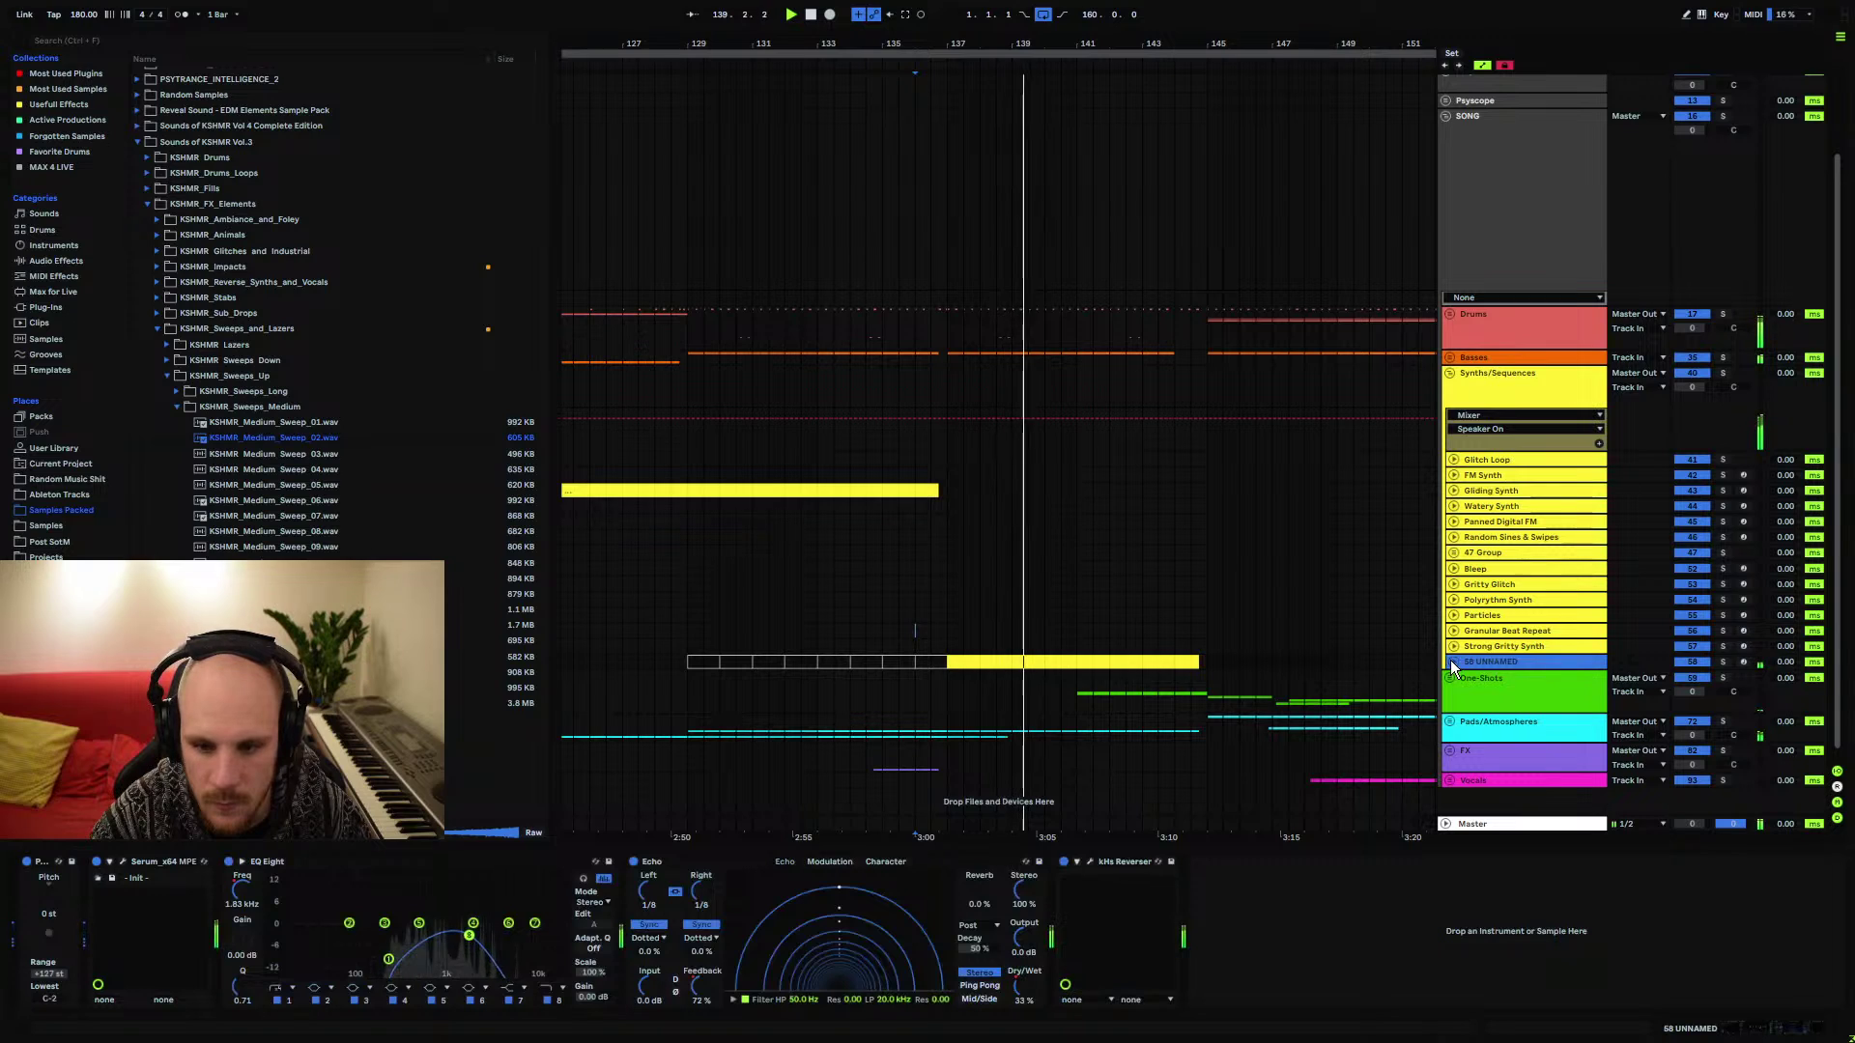
pyautogui.click(1449, 750)
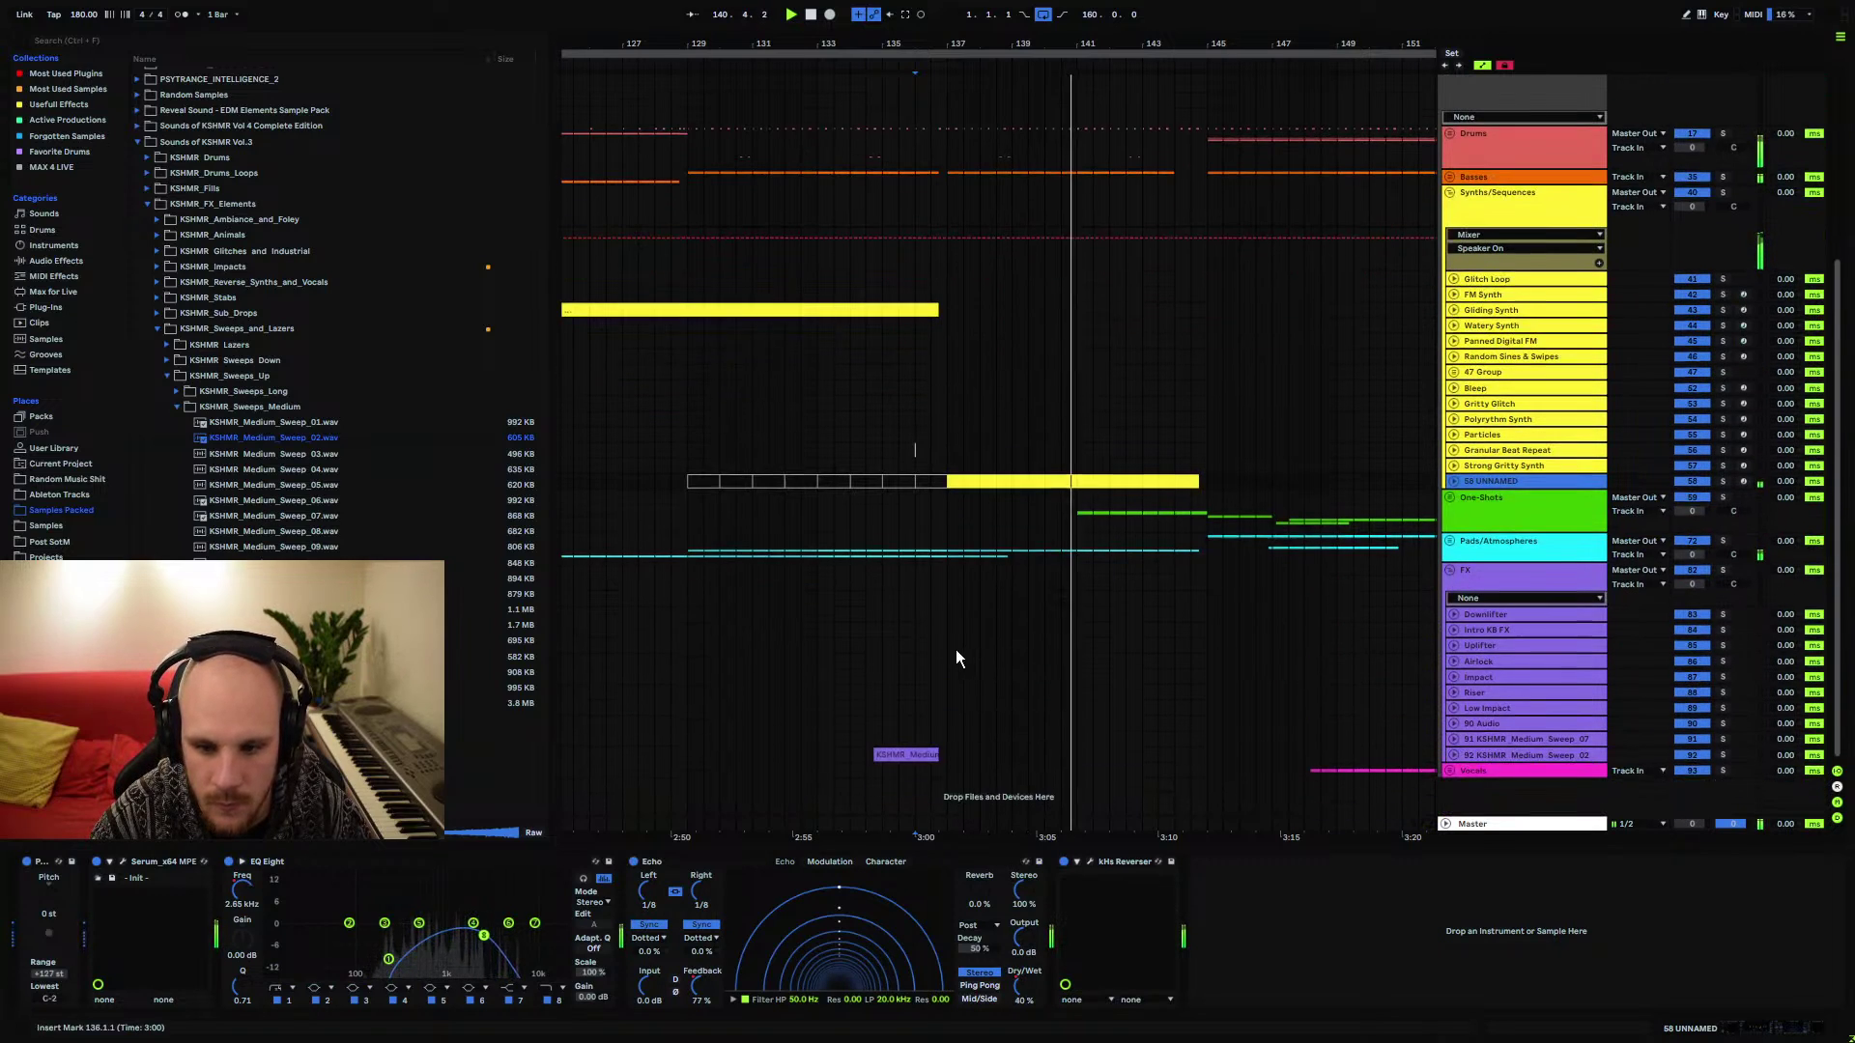
pyautogui.click(1451, 571)
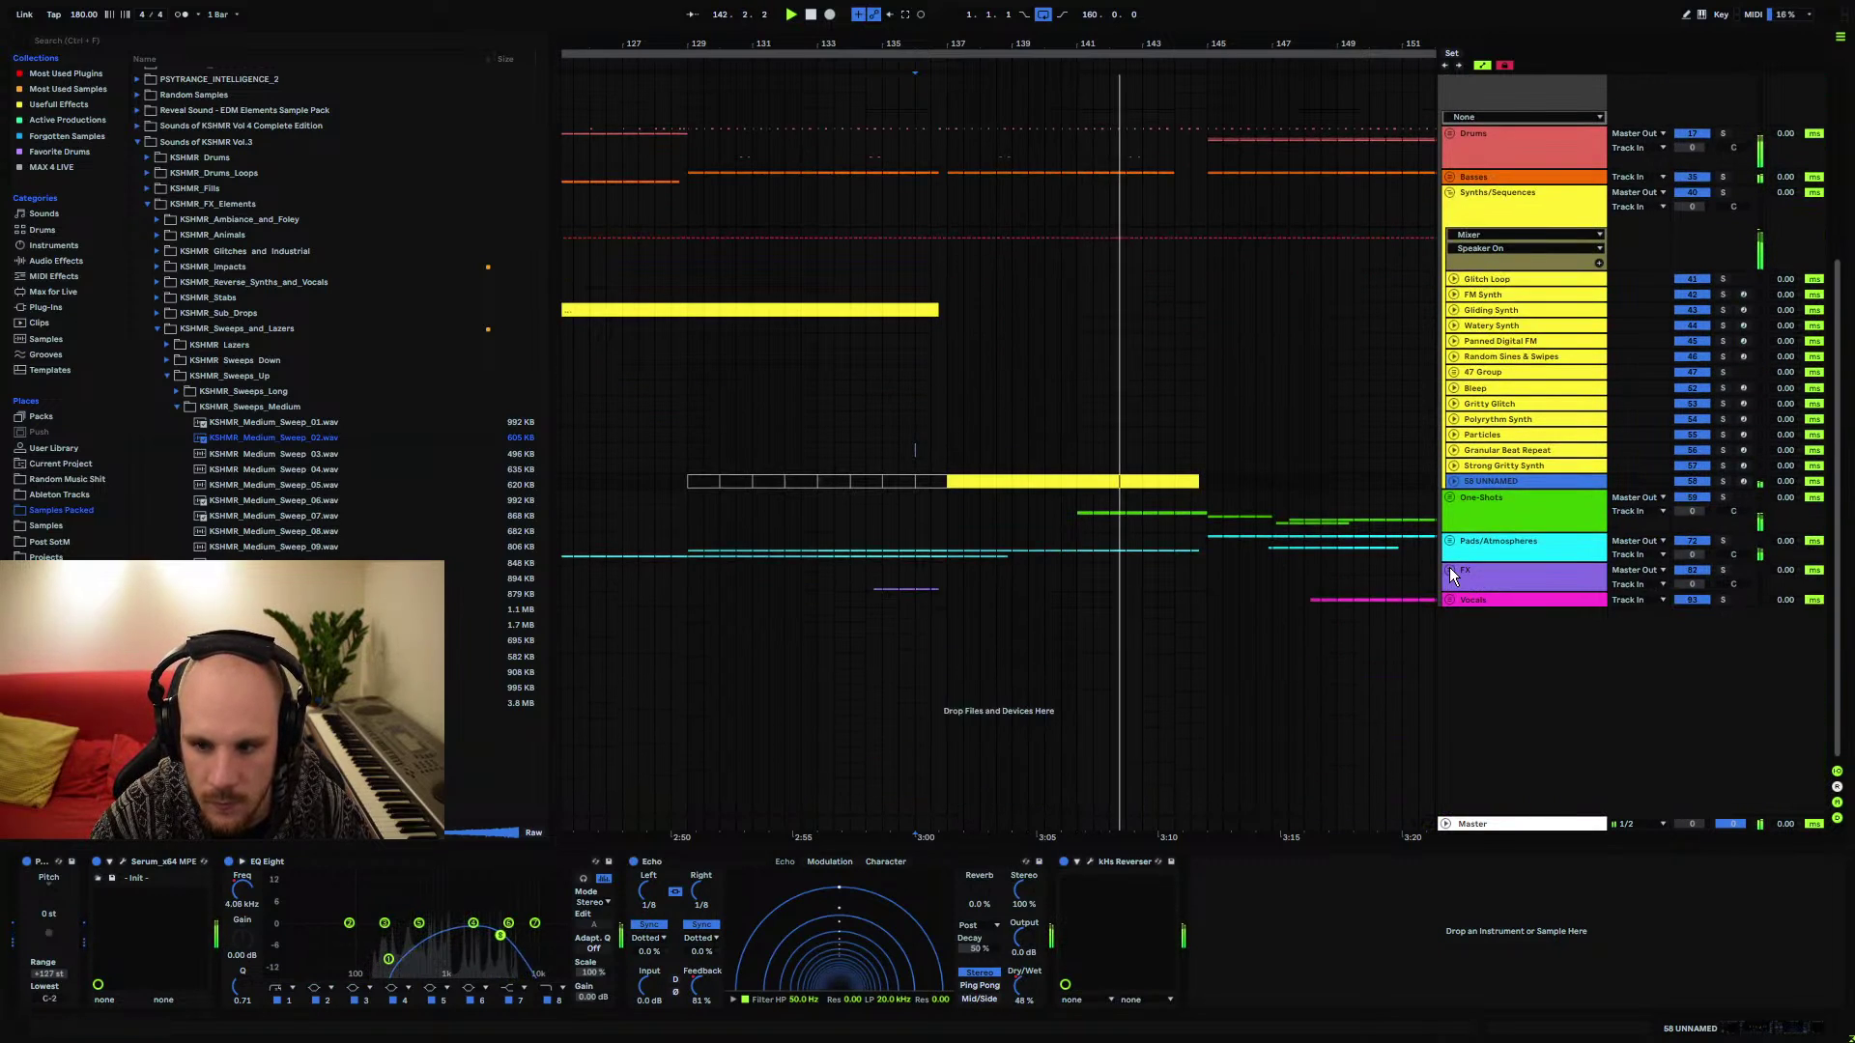
pyautogui.click(1451, 497)
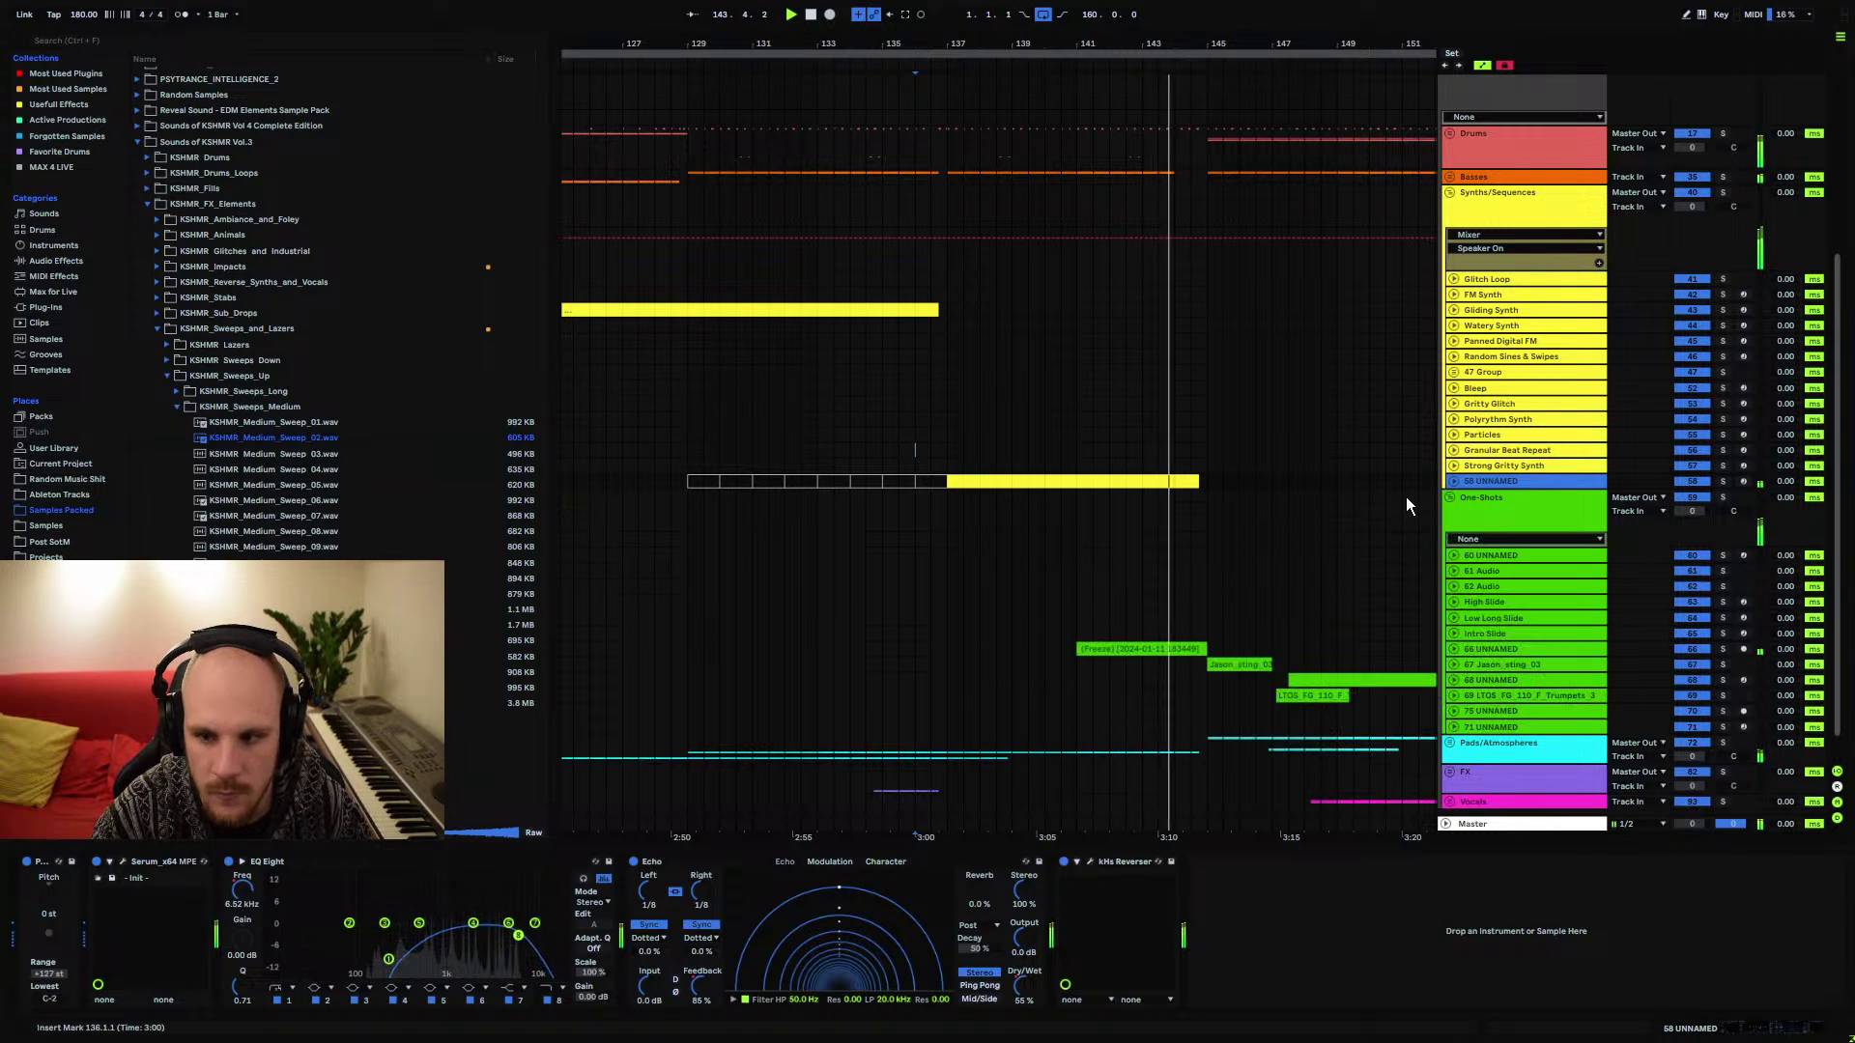
# Unfold the Drums group and delete the Accent Snare clips between bars 137 and 143
pyautogui.click(1450, 133)
pyautogui.click(1150, 348)
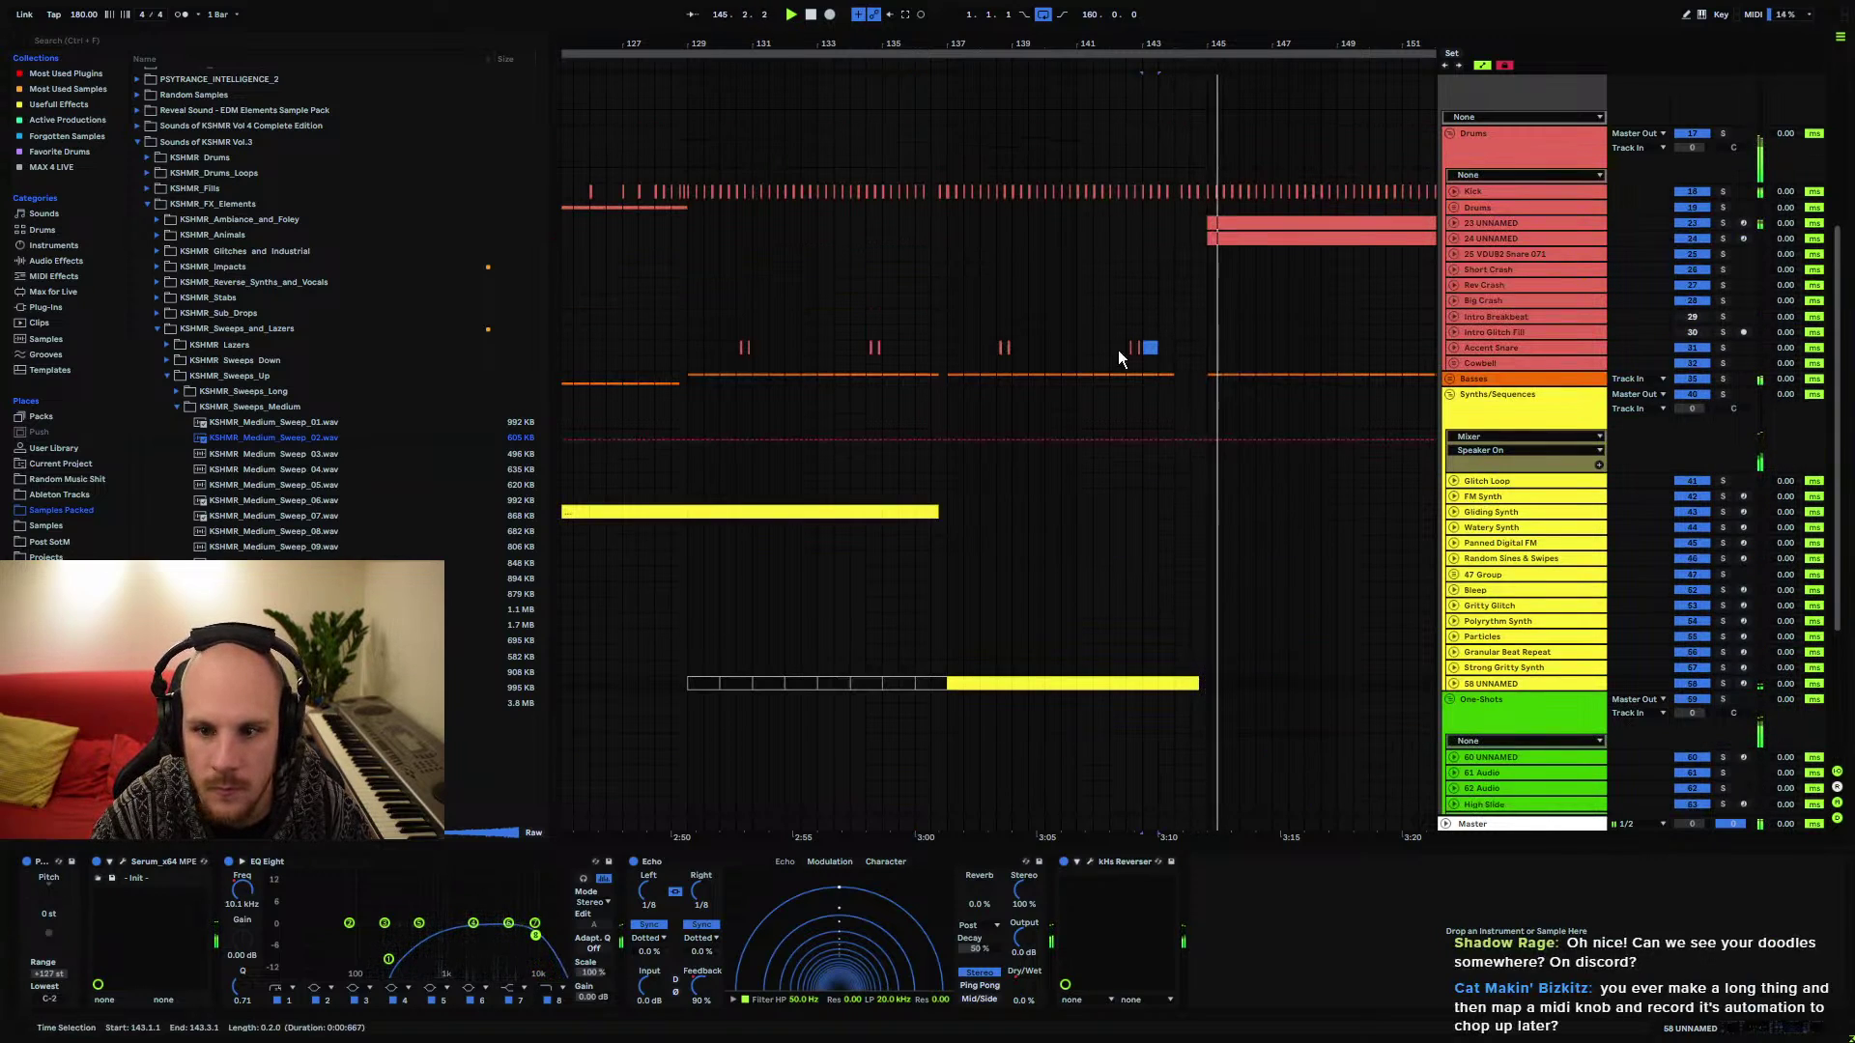
pyautogui.moveTo(1160, 348); pyautogui.dragTo(949, 347)
pyautogui.press('Delete')
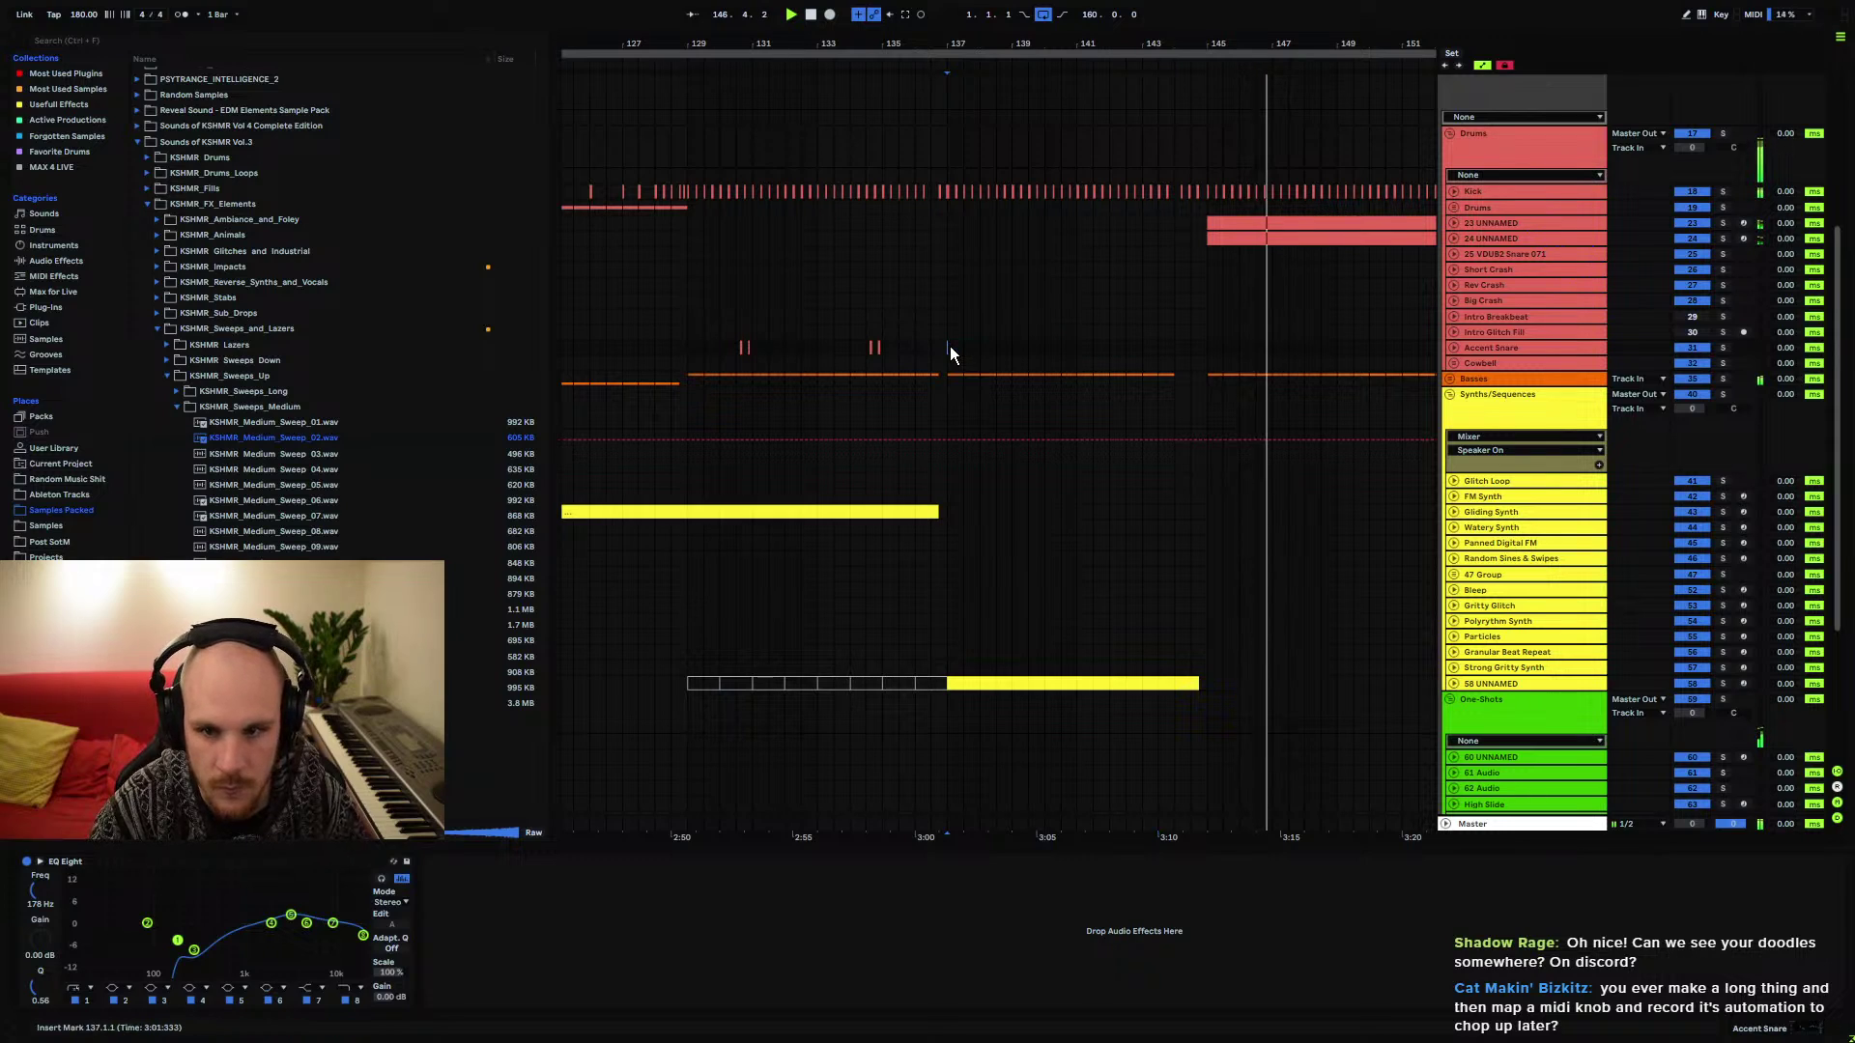
# Unfold the closed-hat tracks 23 UNNAMED and 24 UNNAMED and show their clips after bar 145
pyautogui.click(1455, 222)
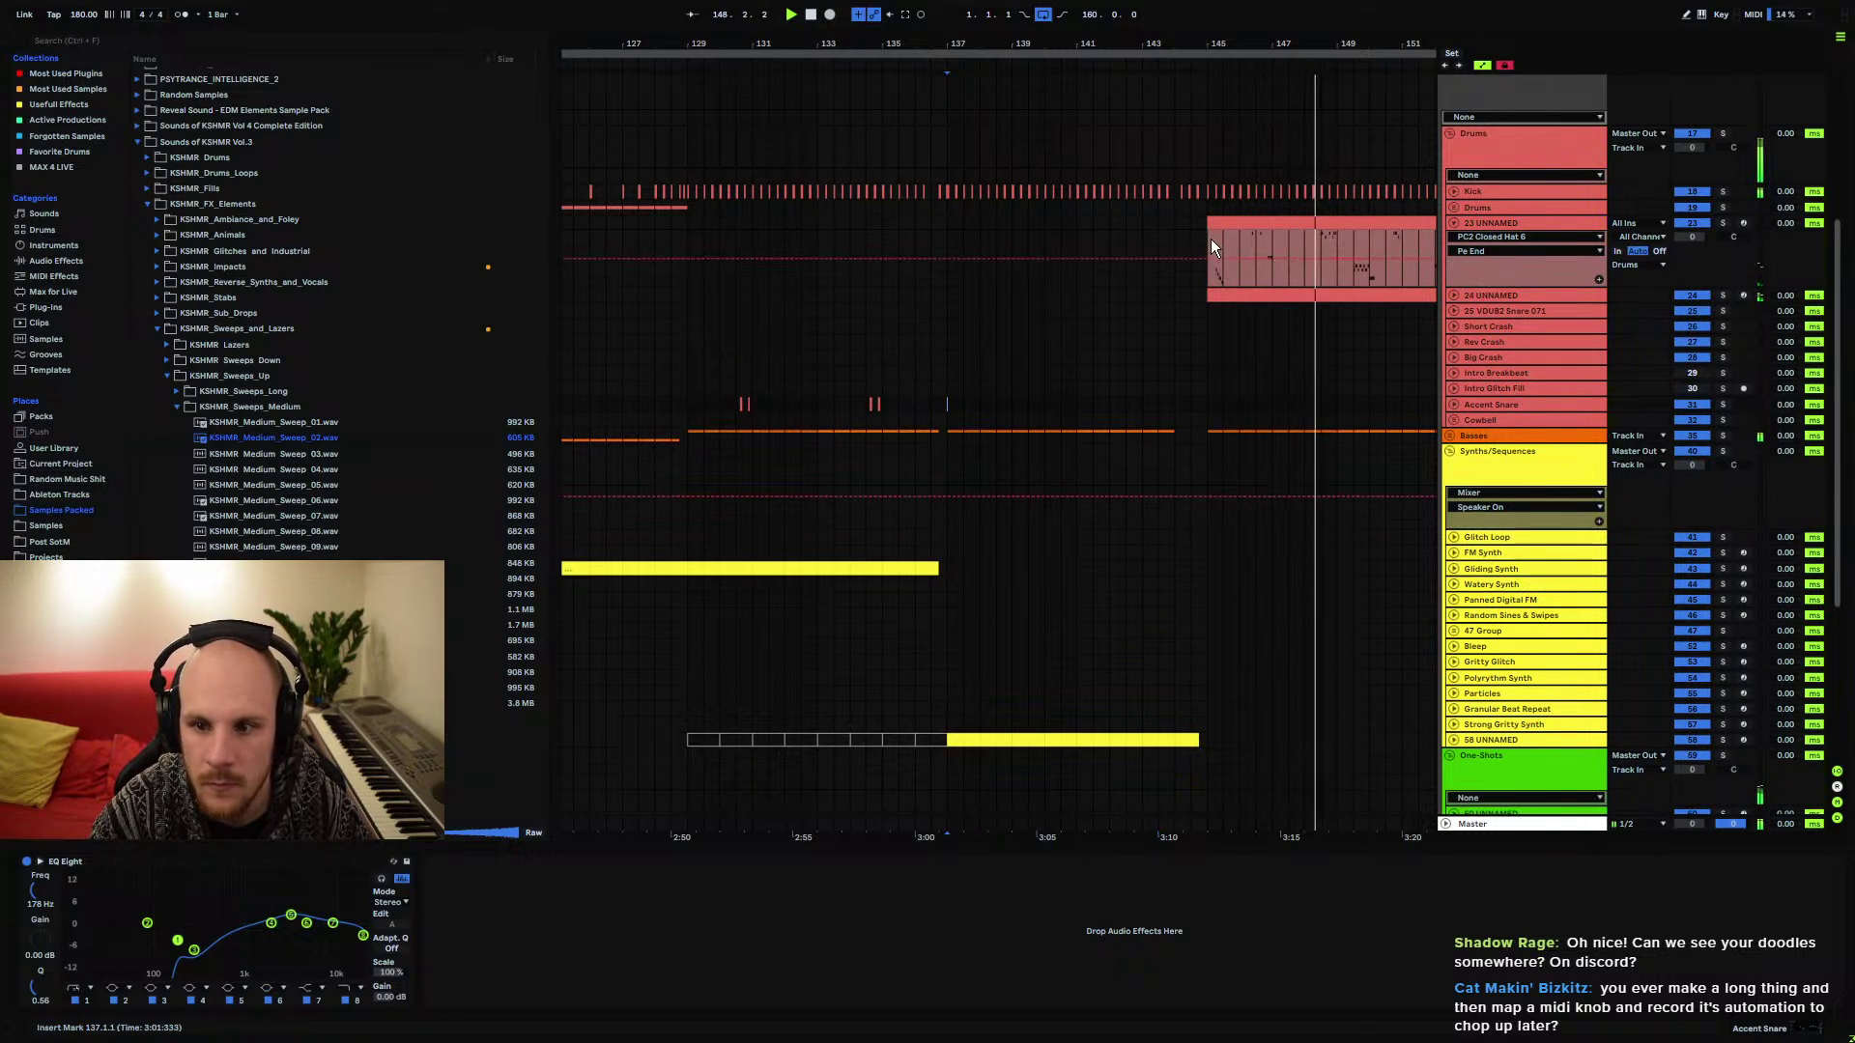
pyautogui.click(1454, 294)
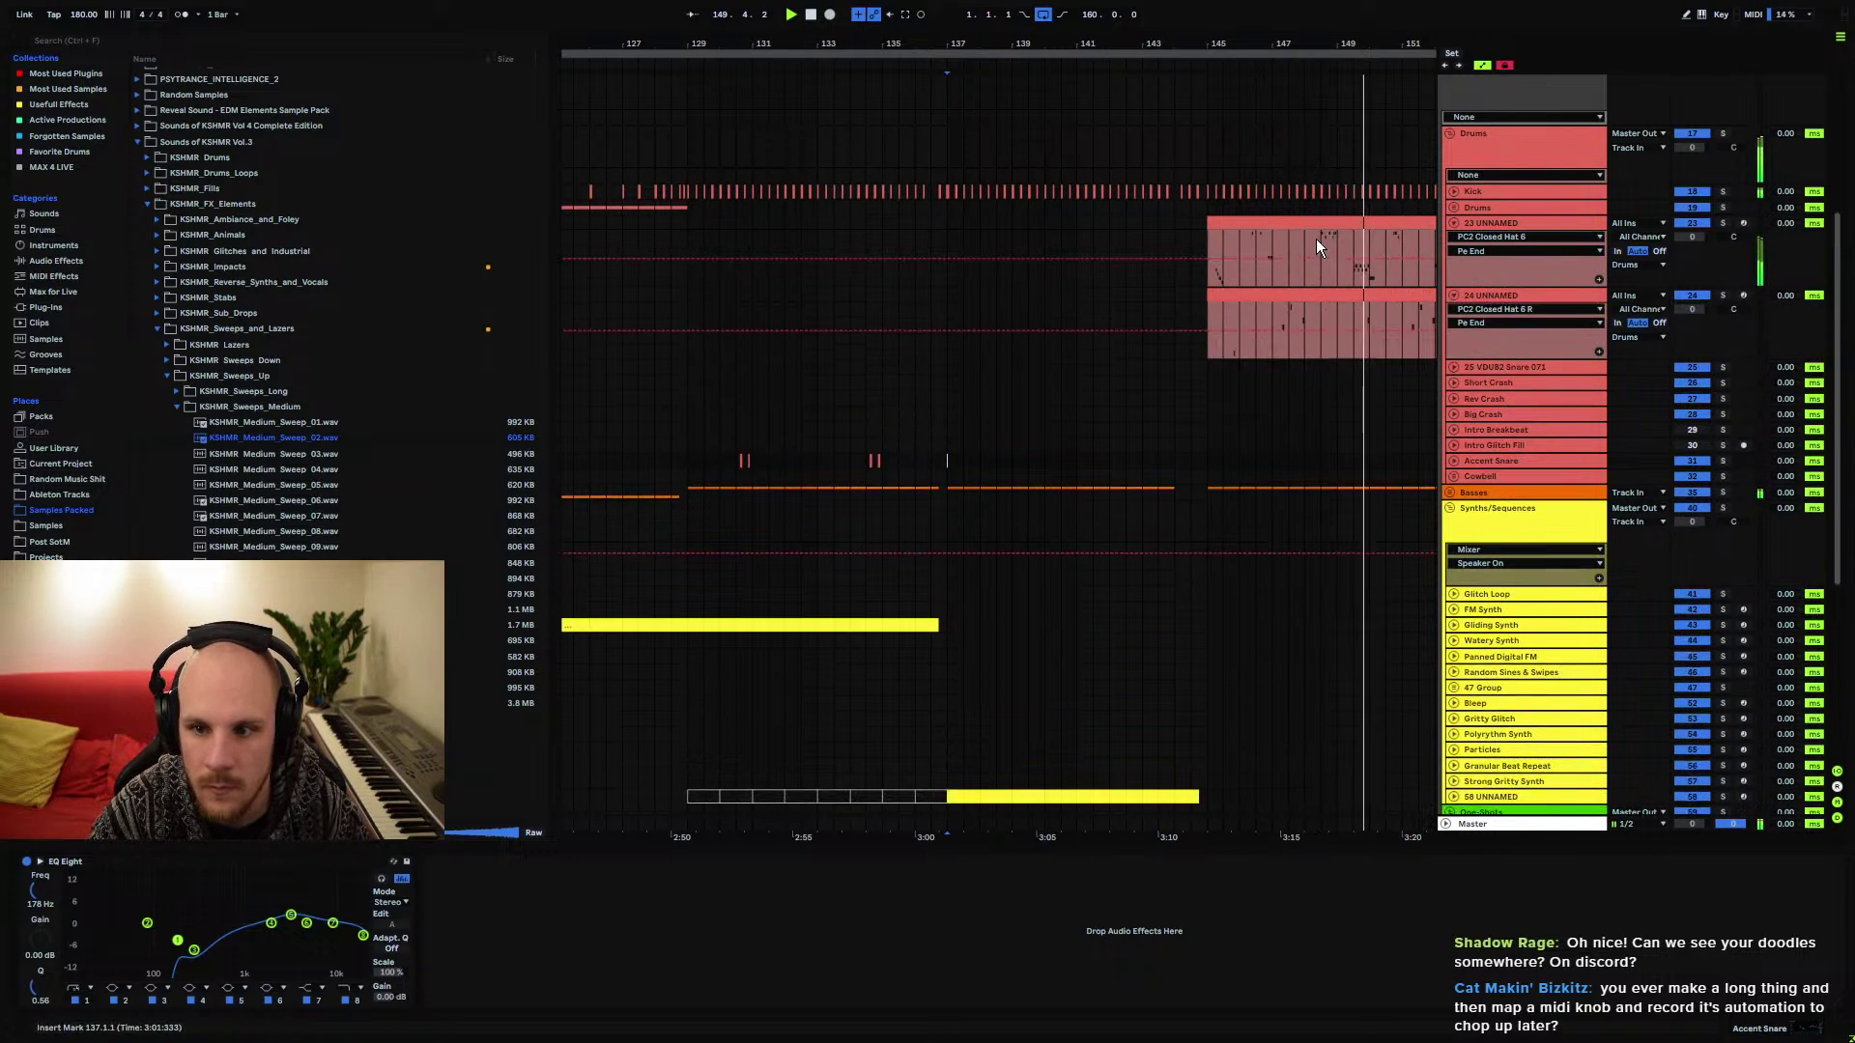
pyautogui.moveTo(1102, 44); pyautogui.dragTo(1012, 39)
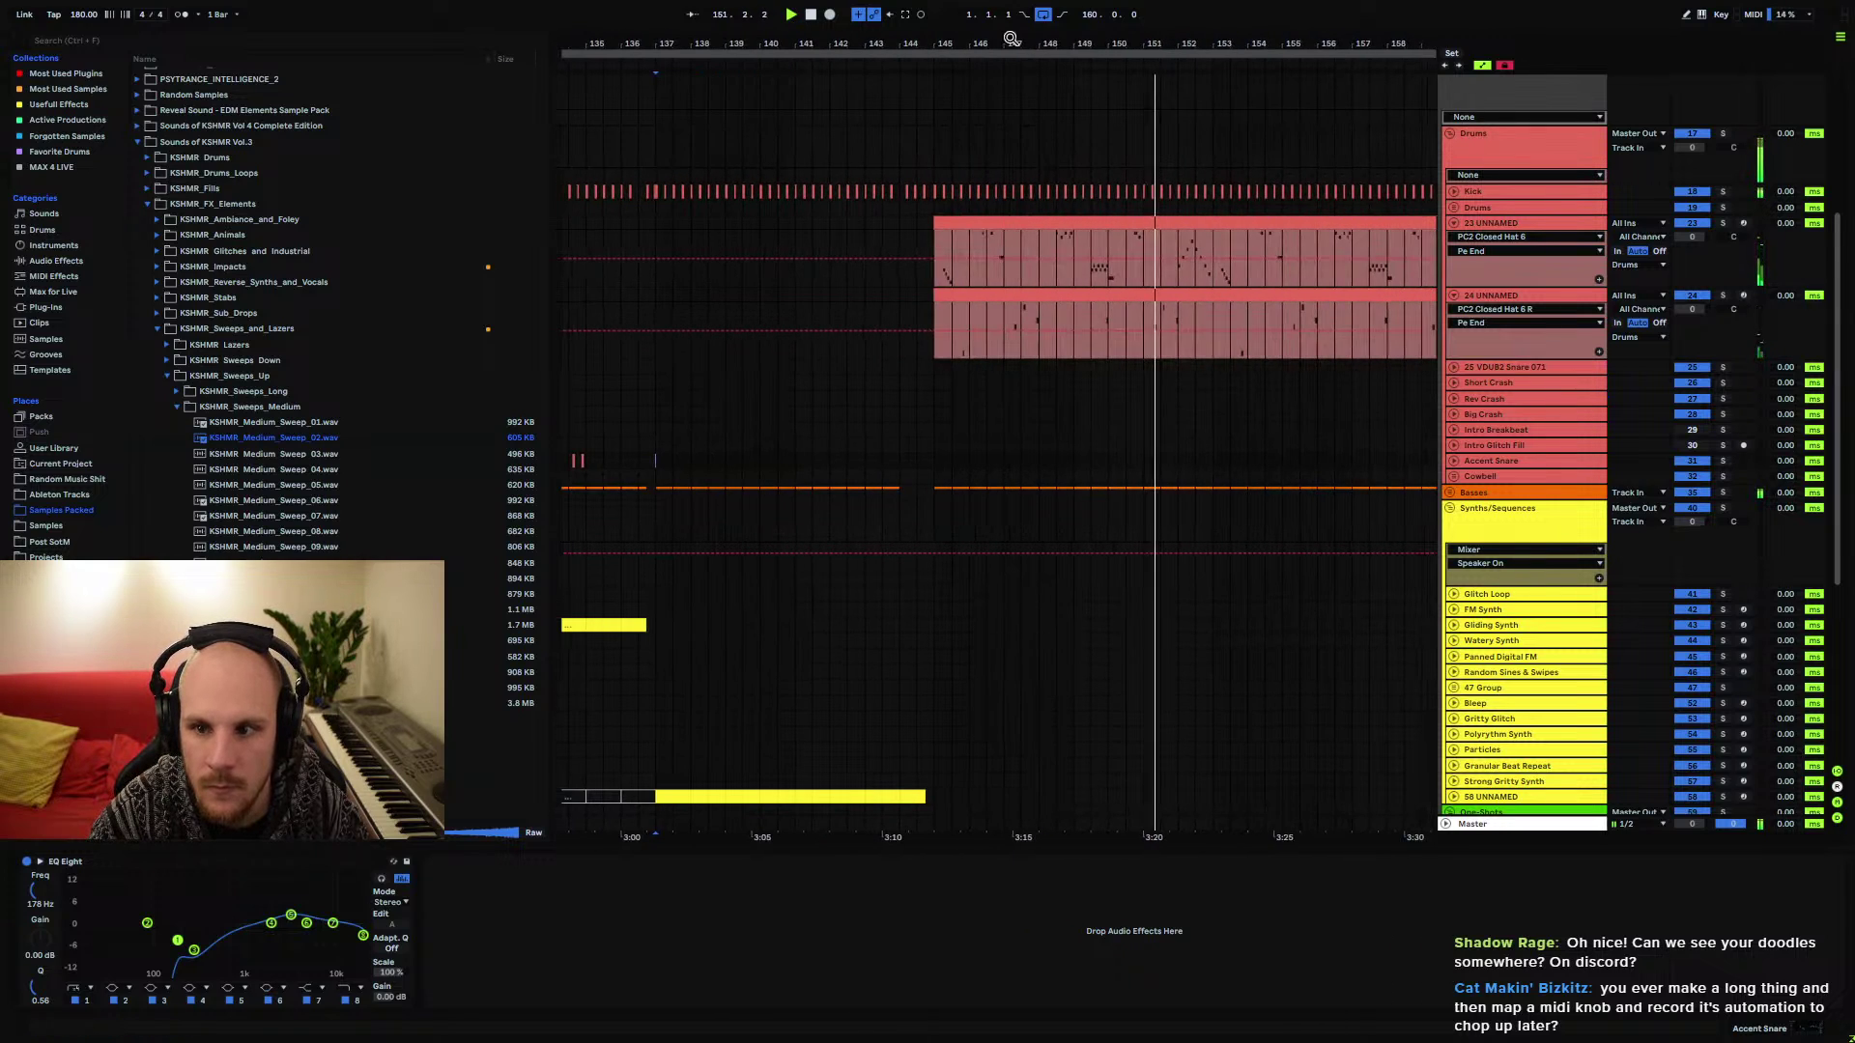
# Try to move the 149.3.1 to 150.1.1 segment out of the closed-hat clip on 23 UNNAMED
pyautogui.moveTo(1094, 238); pyautogui.dragTo(1108, 242)
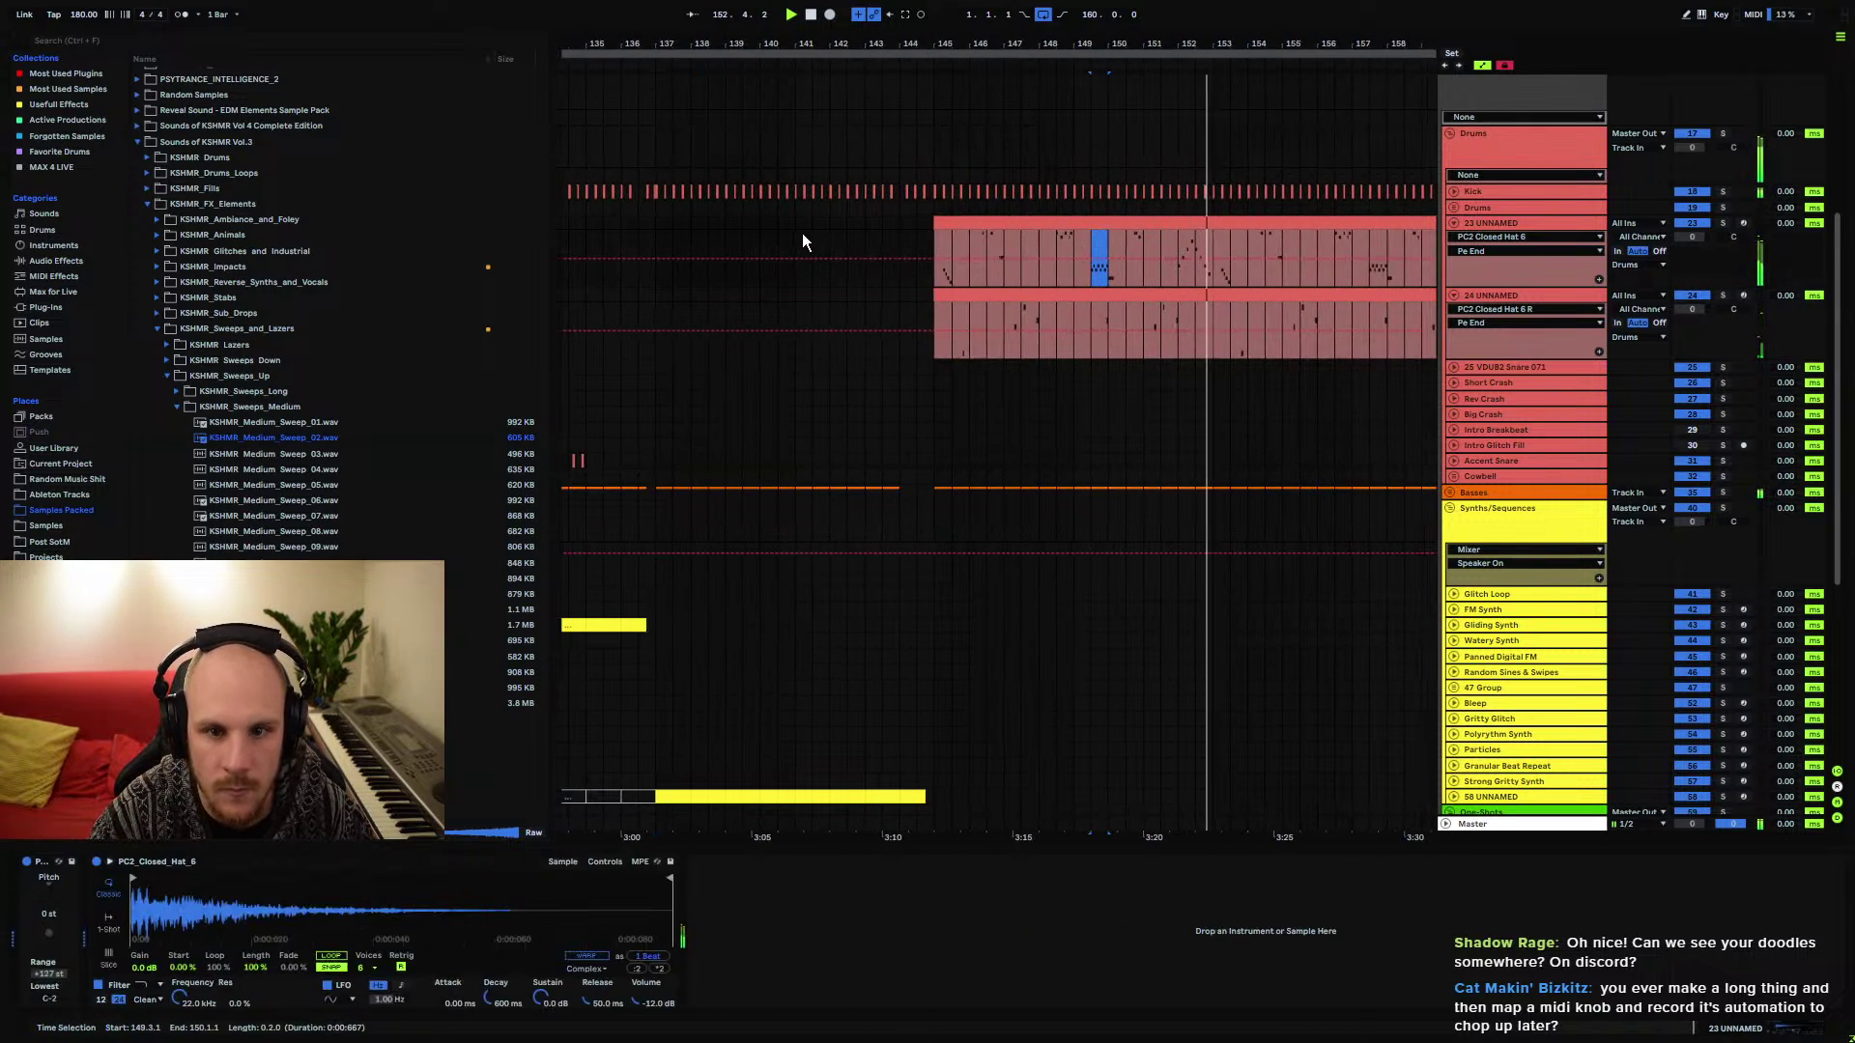
pyautogui.click(781, 247)
pyautogui.click(1111, 209)
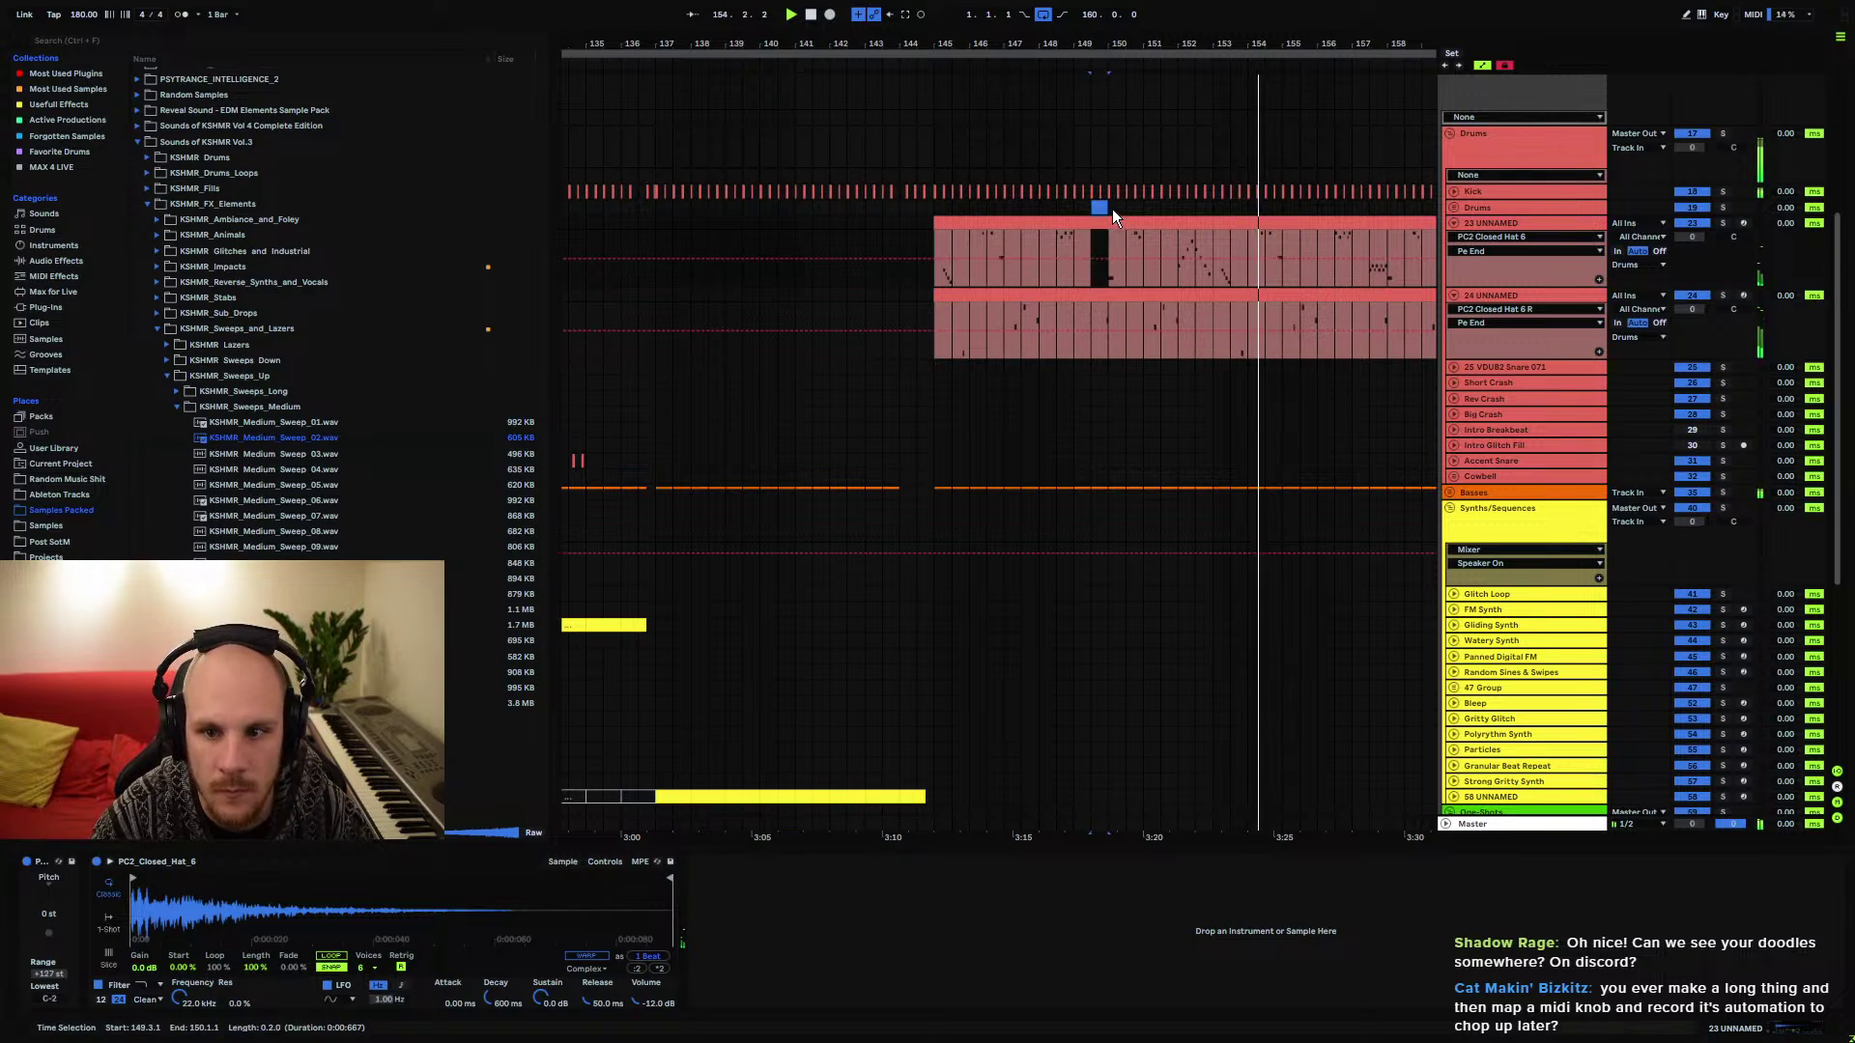
pyautogui.click(781, 244)
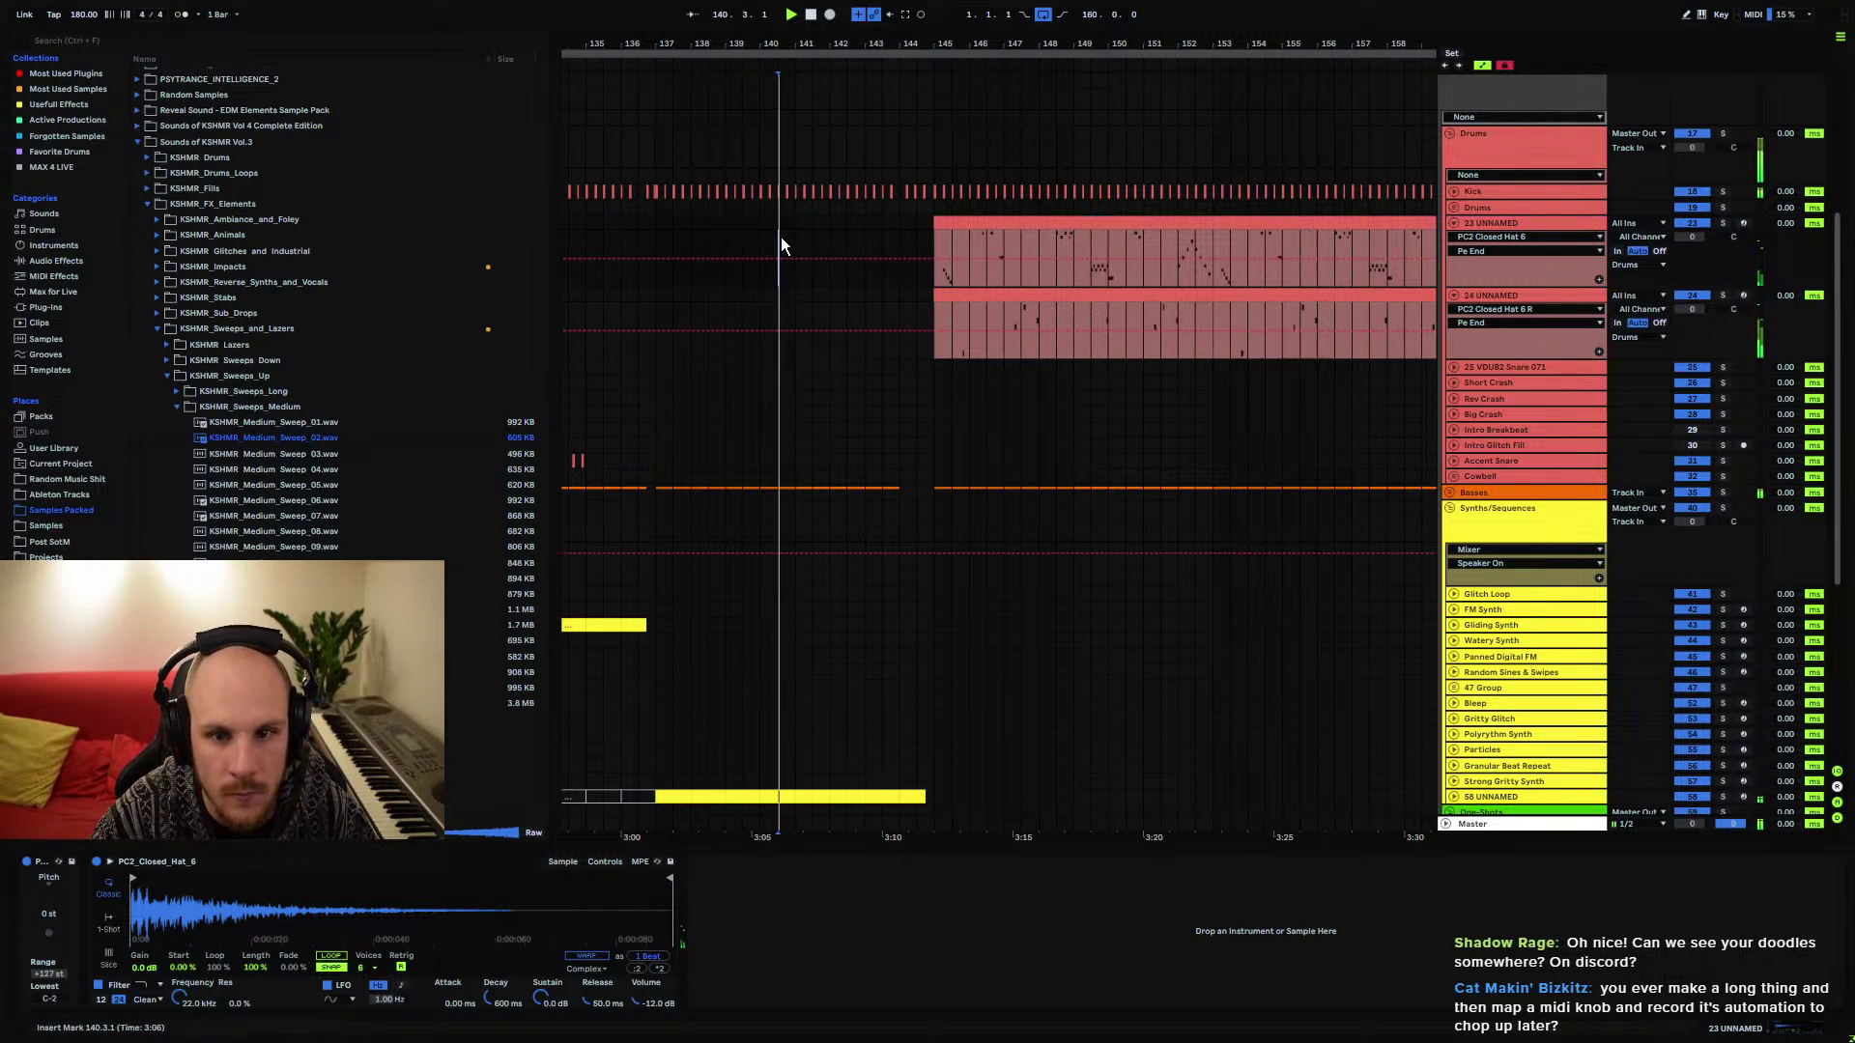
# Copy the 23 UNNAMED closed-hat part from bar 145 onward back to 137.1.1, filling bars 137 to 145
pyautogui.moveTo(955, 241); pyautogui.dragTo(1121, 230)
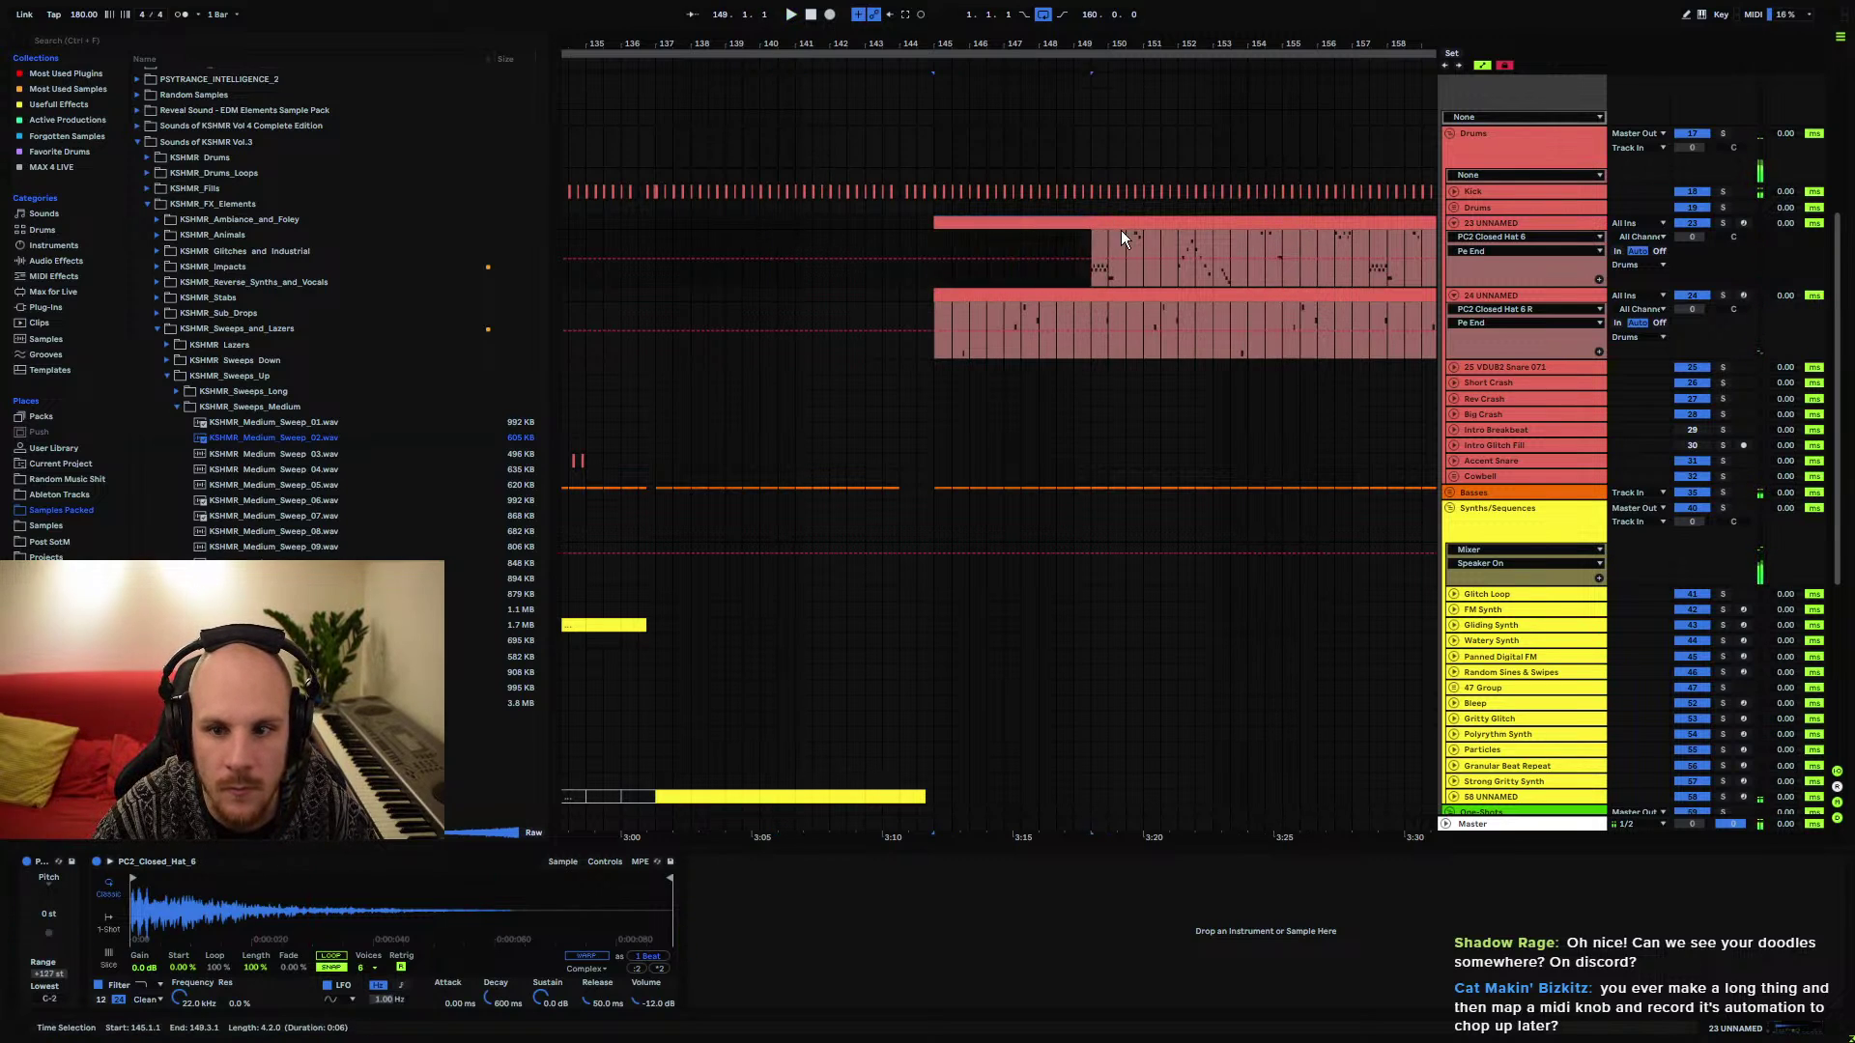
pyautogui.moveTo(933, 230); pyautogui.dragTo(655, 228)
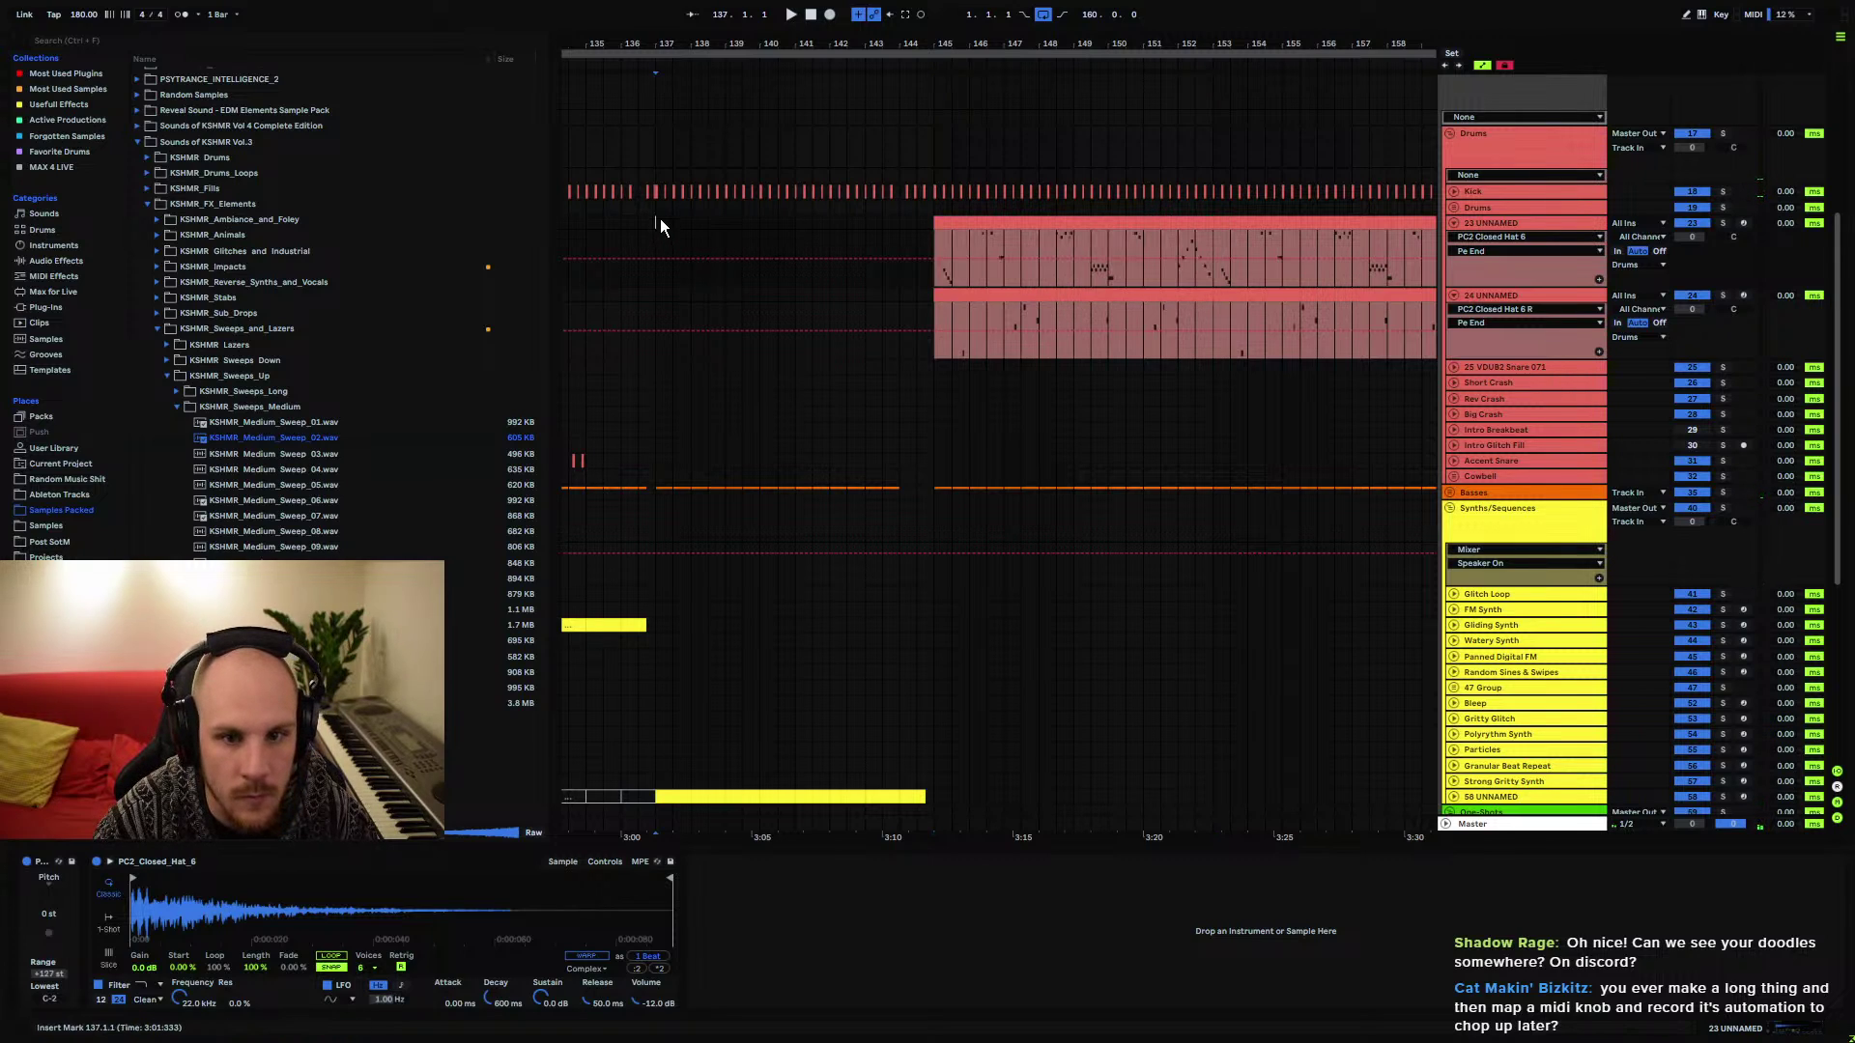
pyautogui.click(786, 242)
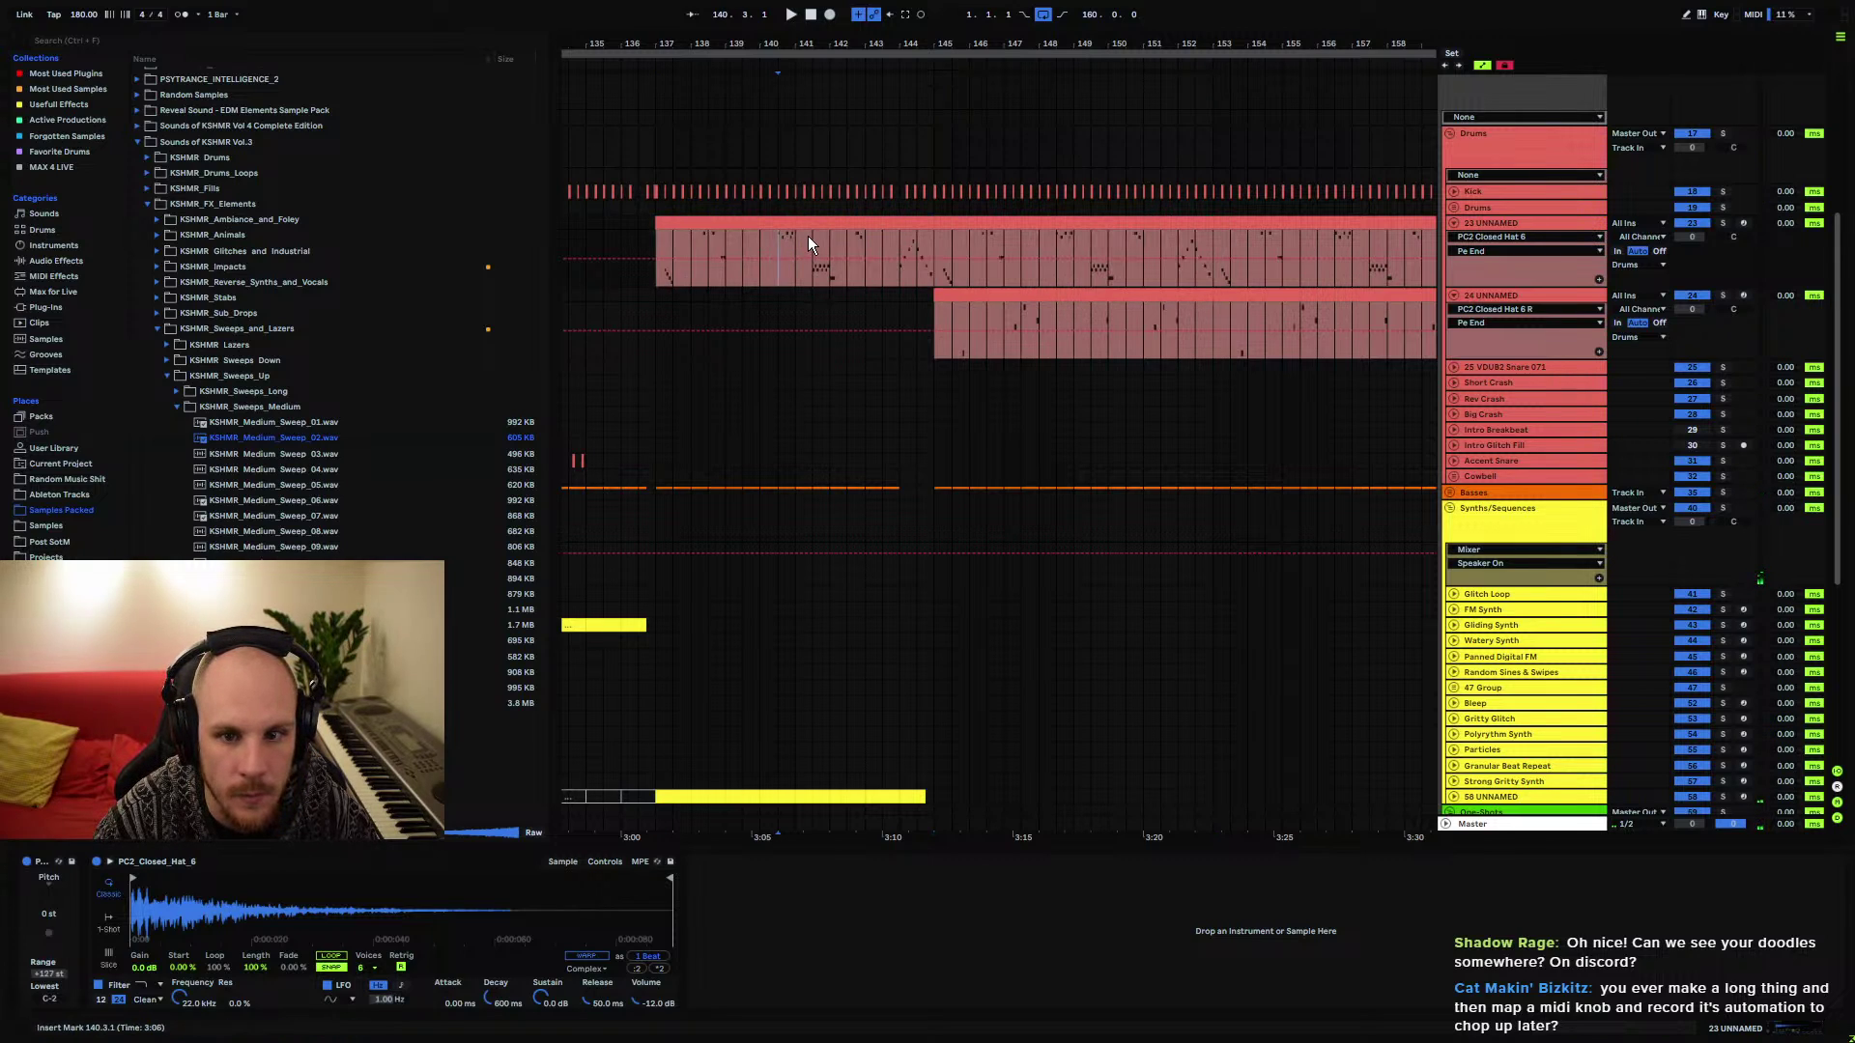
# Delete the copied closed-hat material on 23 UNNAMED between bars 137 and 145, keeping only the segment from 140.3.1 to 141.3.1
pyautogui.click(810, 236)
pyautogui.press('space')
pyautogui.hotkey('shift', 'Right')
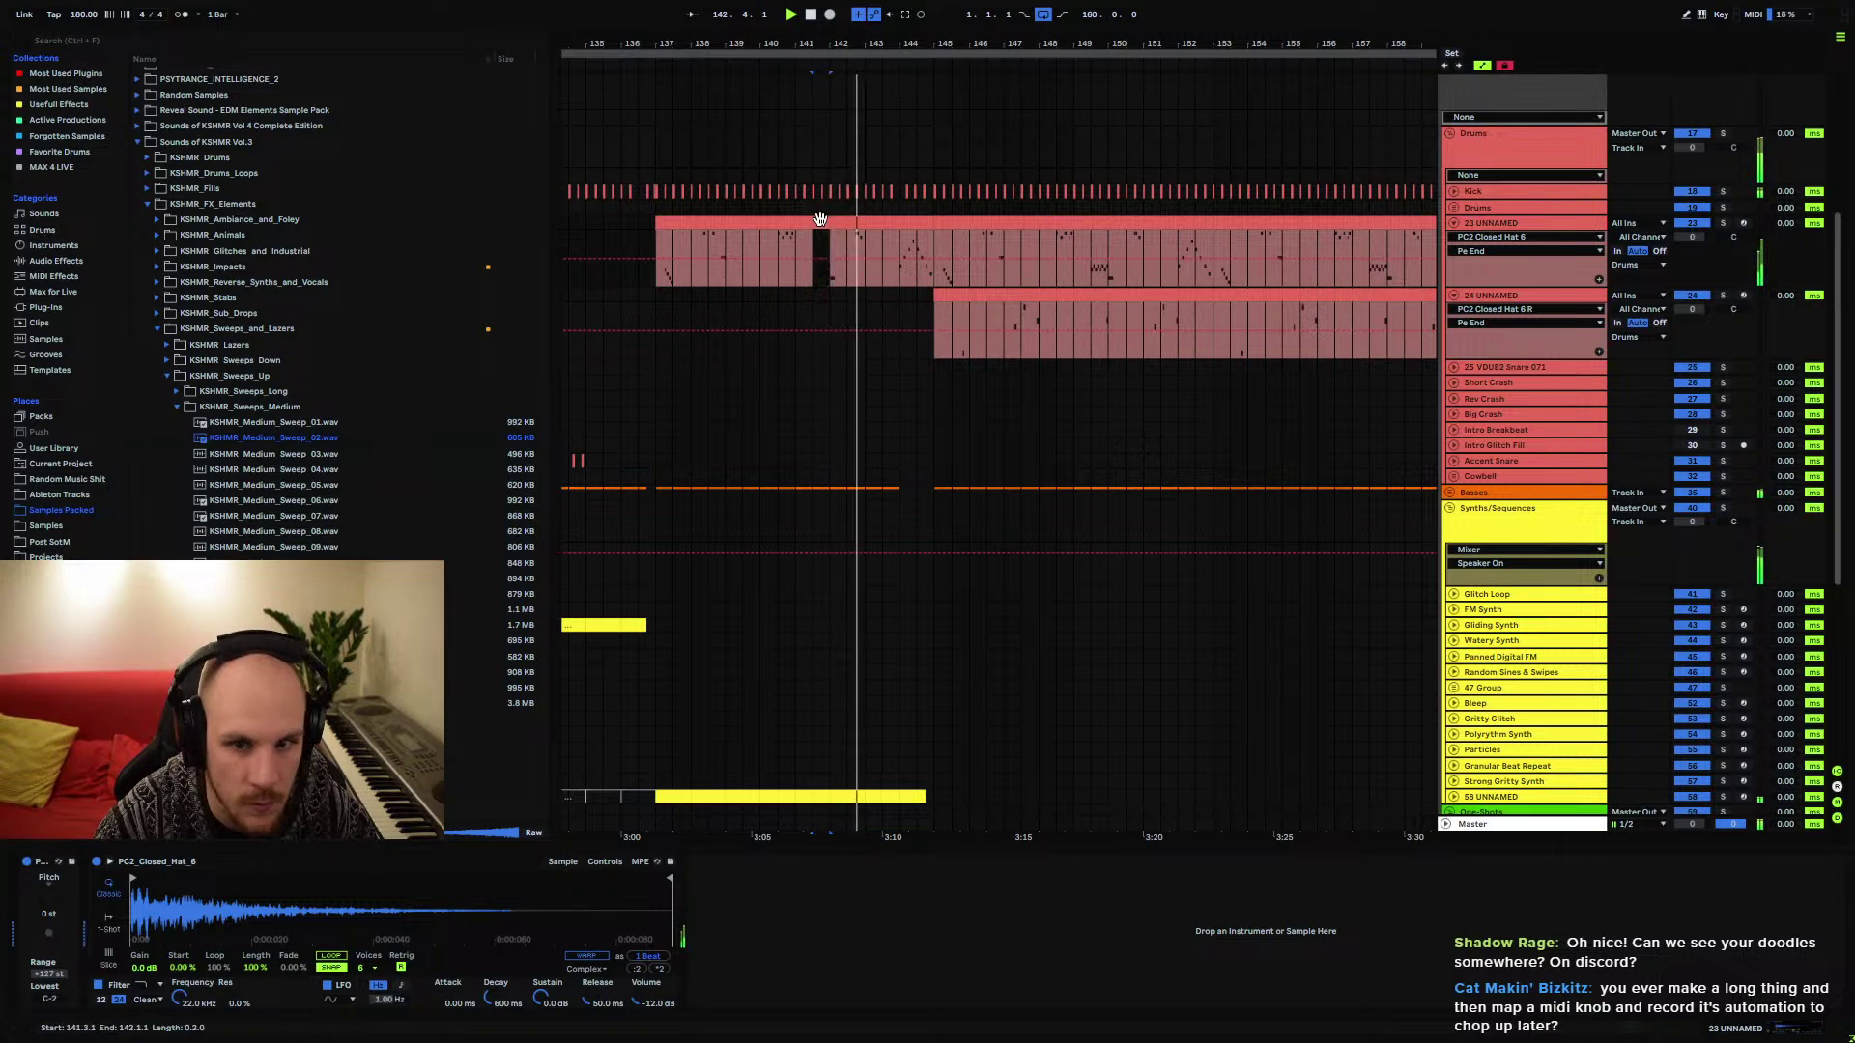
pyautogui.moveTo(786, 237); pyautogui.dragTo(655, 236)
pyautogui.press('Delete')
pyautogui.click(860, 223)
pyautogui.press('Delete')
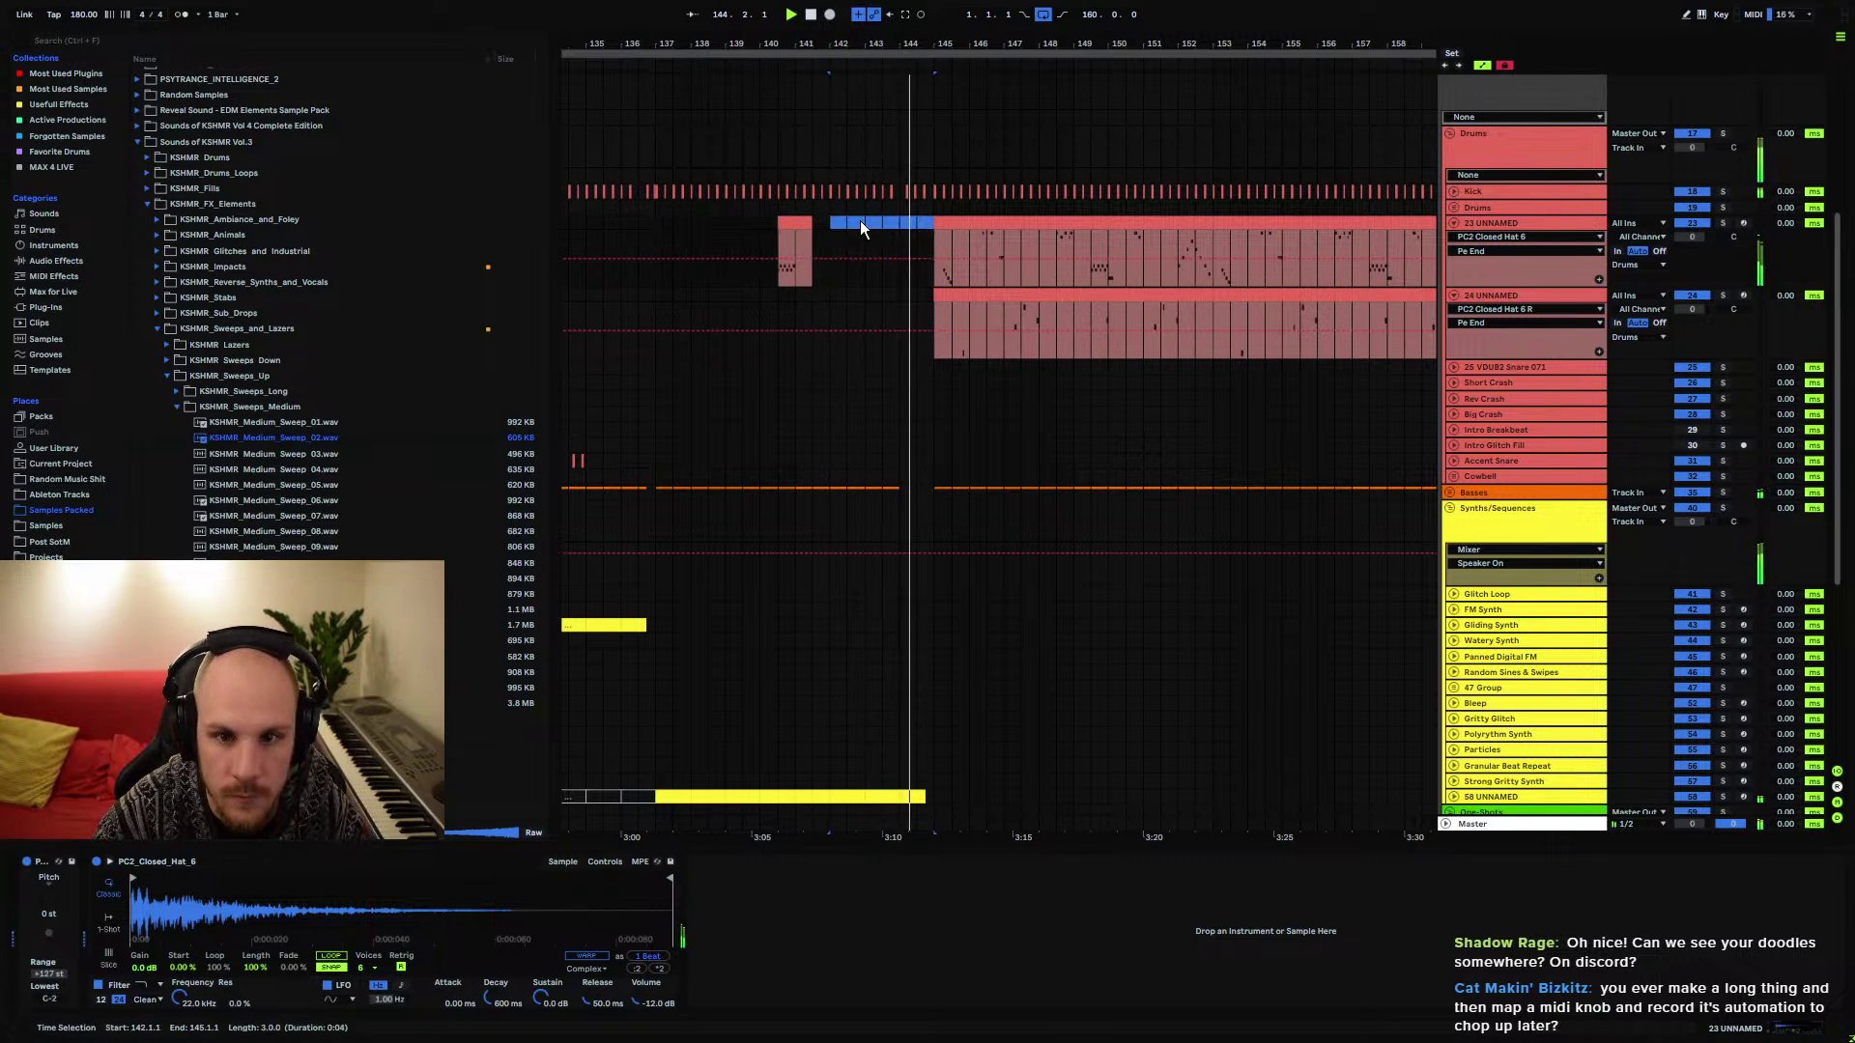
# Trim the remaining hat segment on 23 UNNAMED to end at 141.1.1 and fold the two closed-hat tracks
pyautogui.click(742, 234)
pyautogui.press('space')
pyautogui.press('space')
pyautogui.moveTo(795, 228); pyautogui.dragTo(810, 228)
pyautogui.press('Delete')
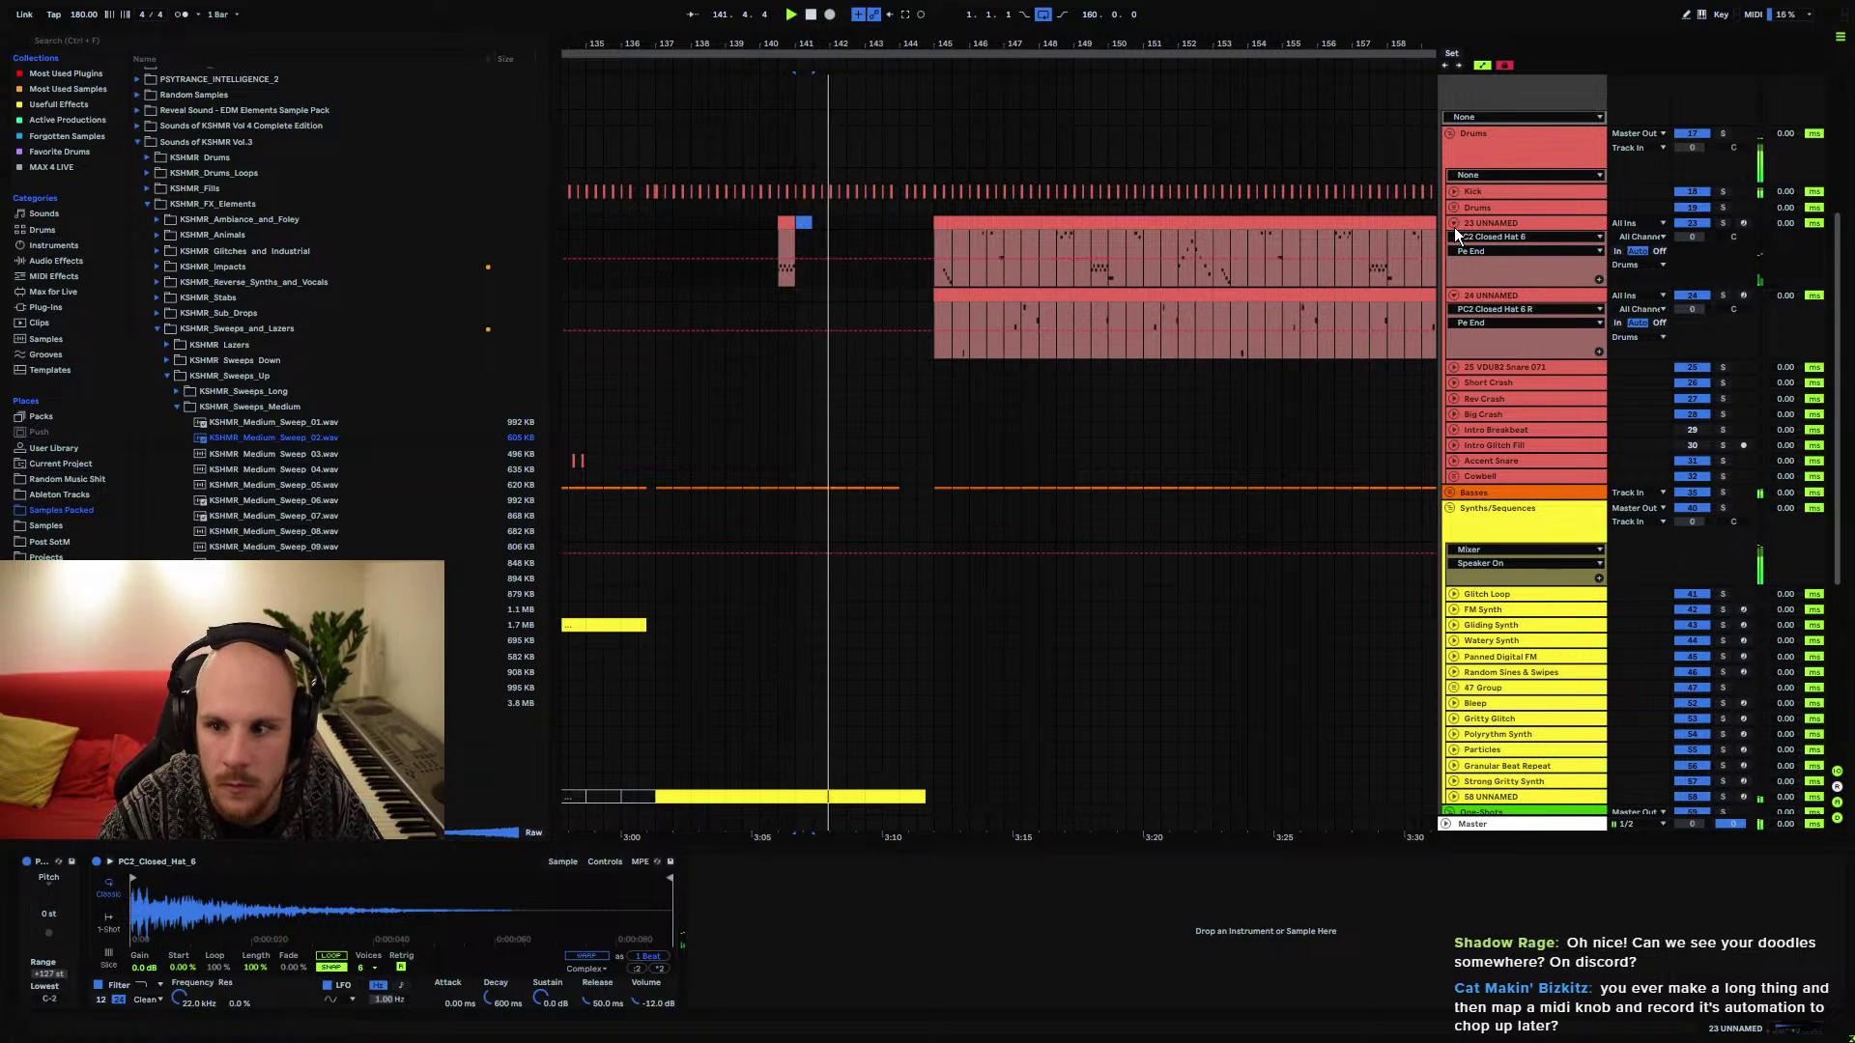
pyautogui.click(1453, 223)
pyautogui.click(1454, 239)
# Repeat the half-bar hat segment on 23 UNNAMED every two bars, at 138.3.1, 142.3.1 and 144.3.1, and replay from bar 137
pyautogui.click(848, 223)
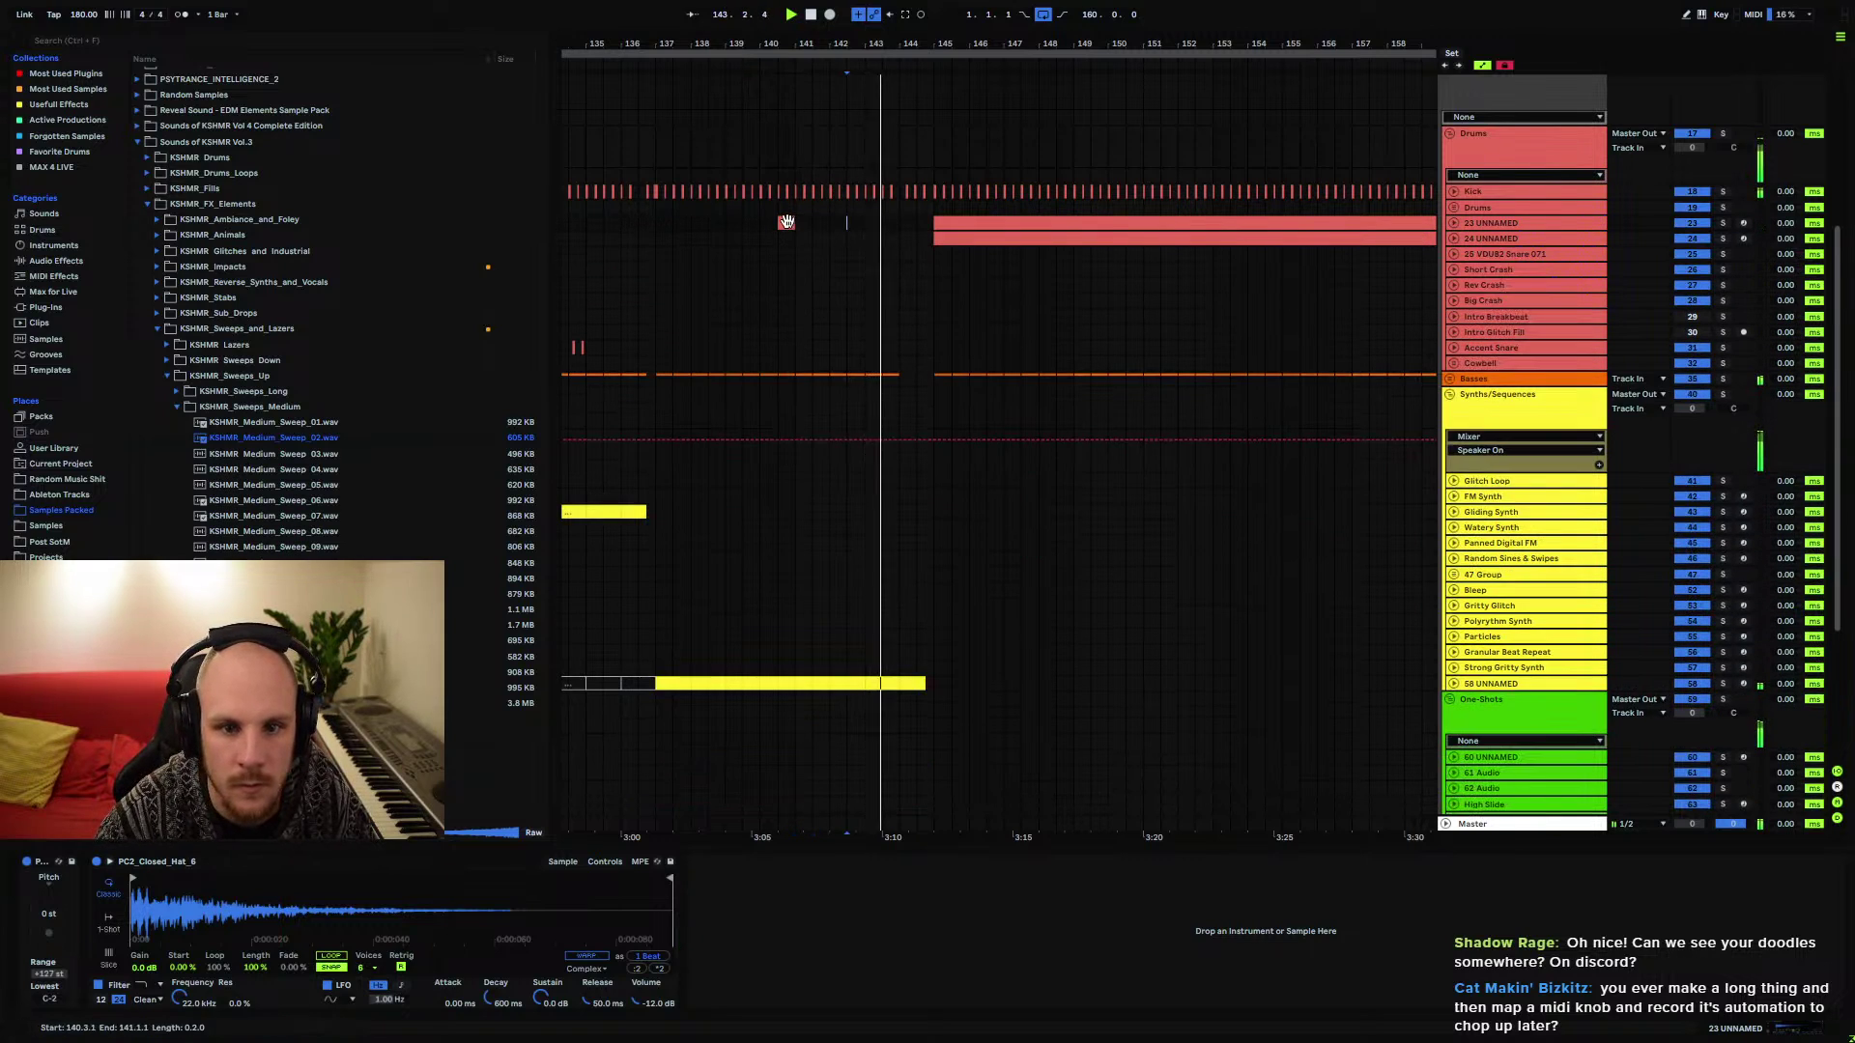
pyautogui.moveTo(787, 222)
pyautogui.mouseDown()
pyautogui.moveTo(713, 225)
pyautogui.moveTo(734, 224)
pyautogui.mouseUp()
pyautogui.click(653, 224)
pyautogui.press('space')
pyautogui.press('space')
pyautogui.hotkey('ctrl', 'd')
pyautogui.hotkey('ctrl', 'd')
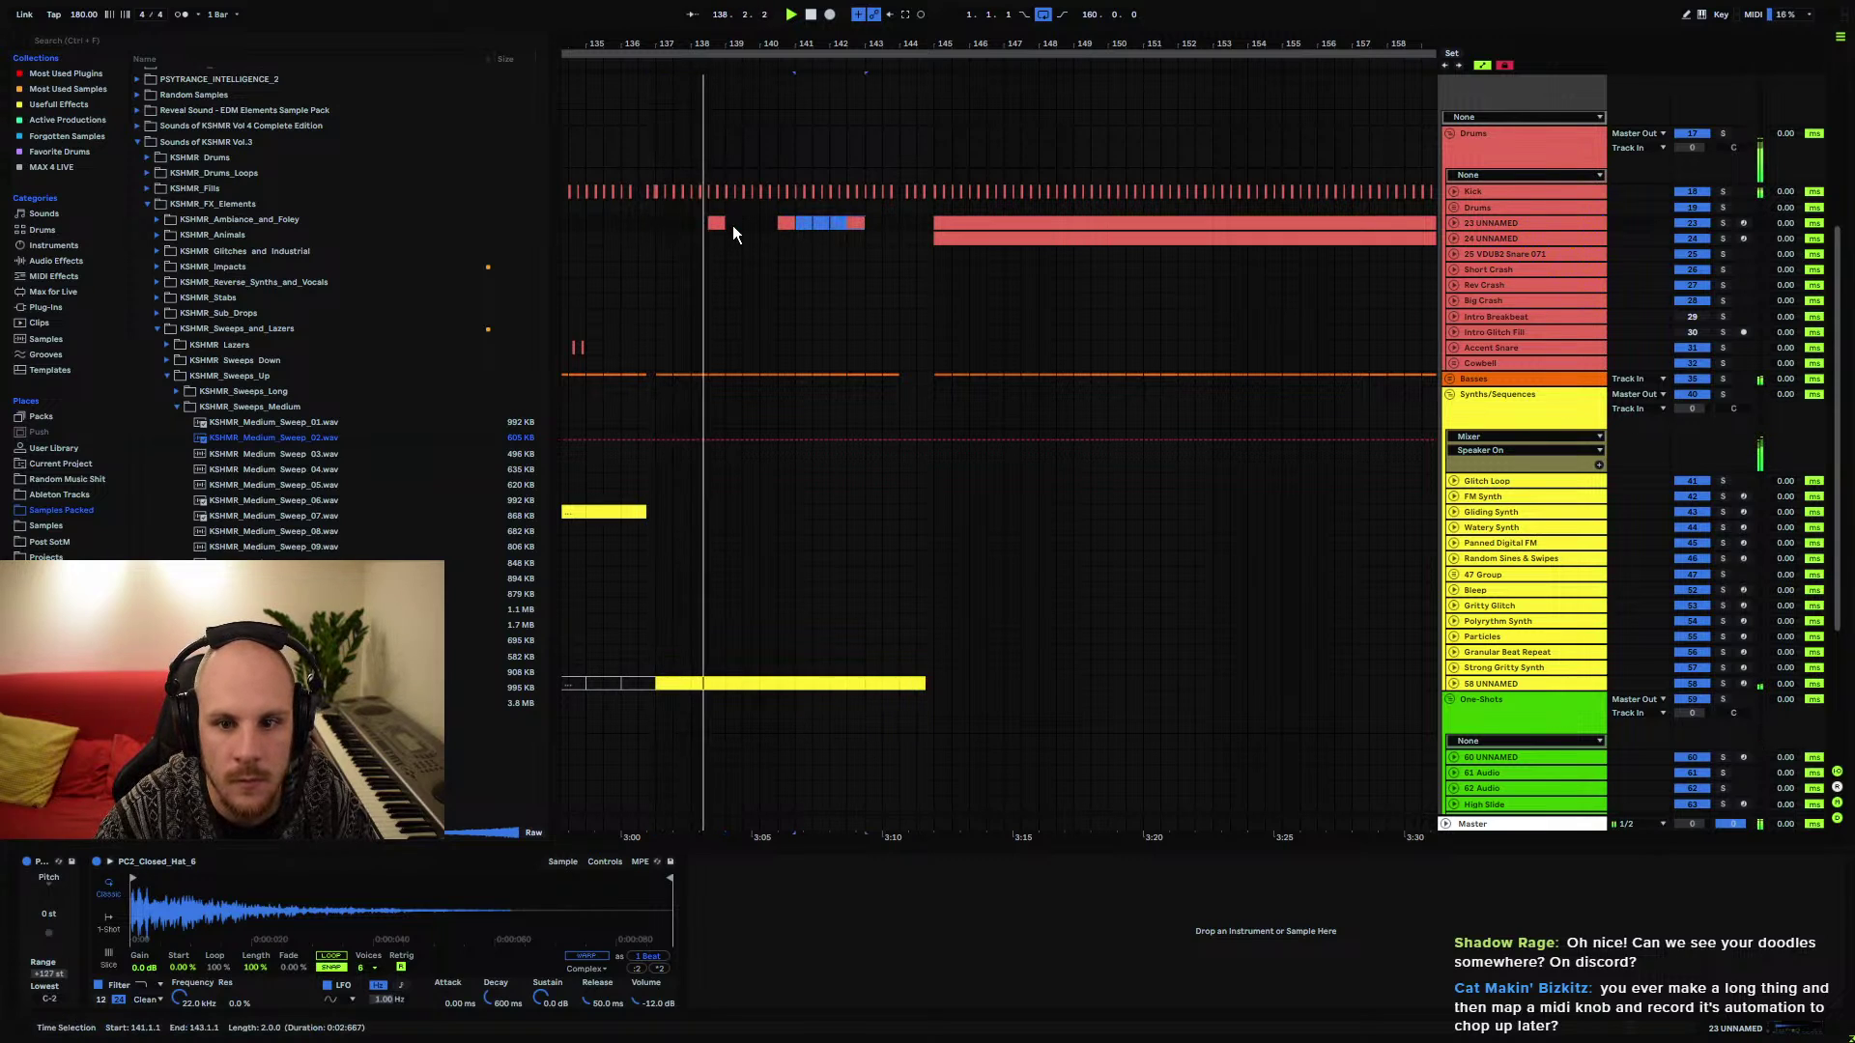
pyautogui.hotkey('ctrl', 'd')
pyautogui.click(656, 222)
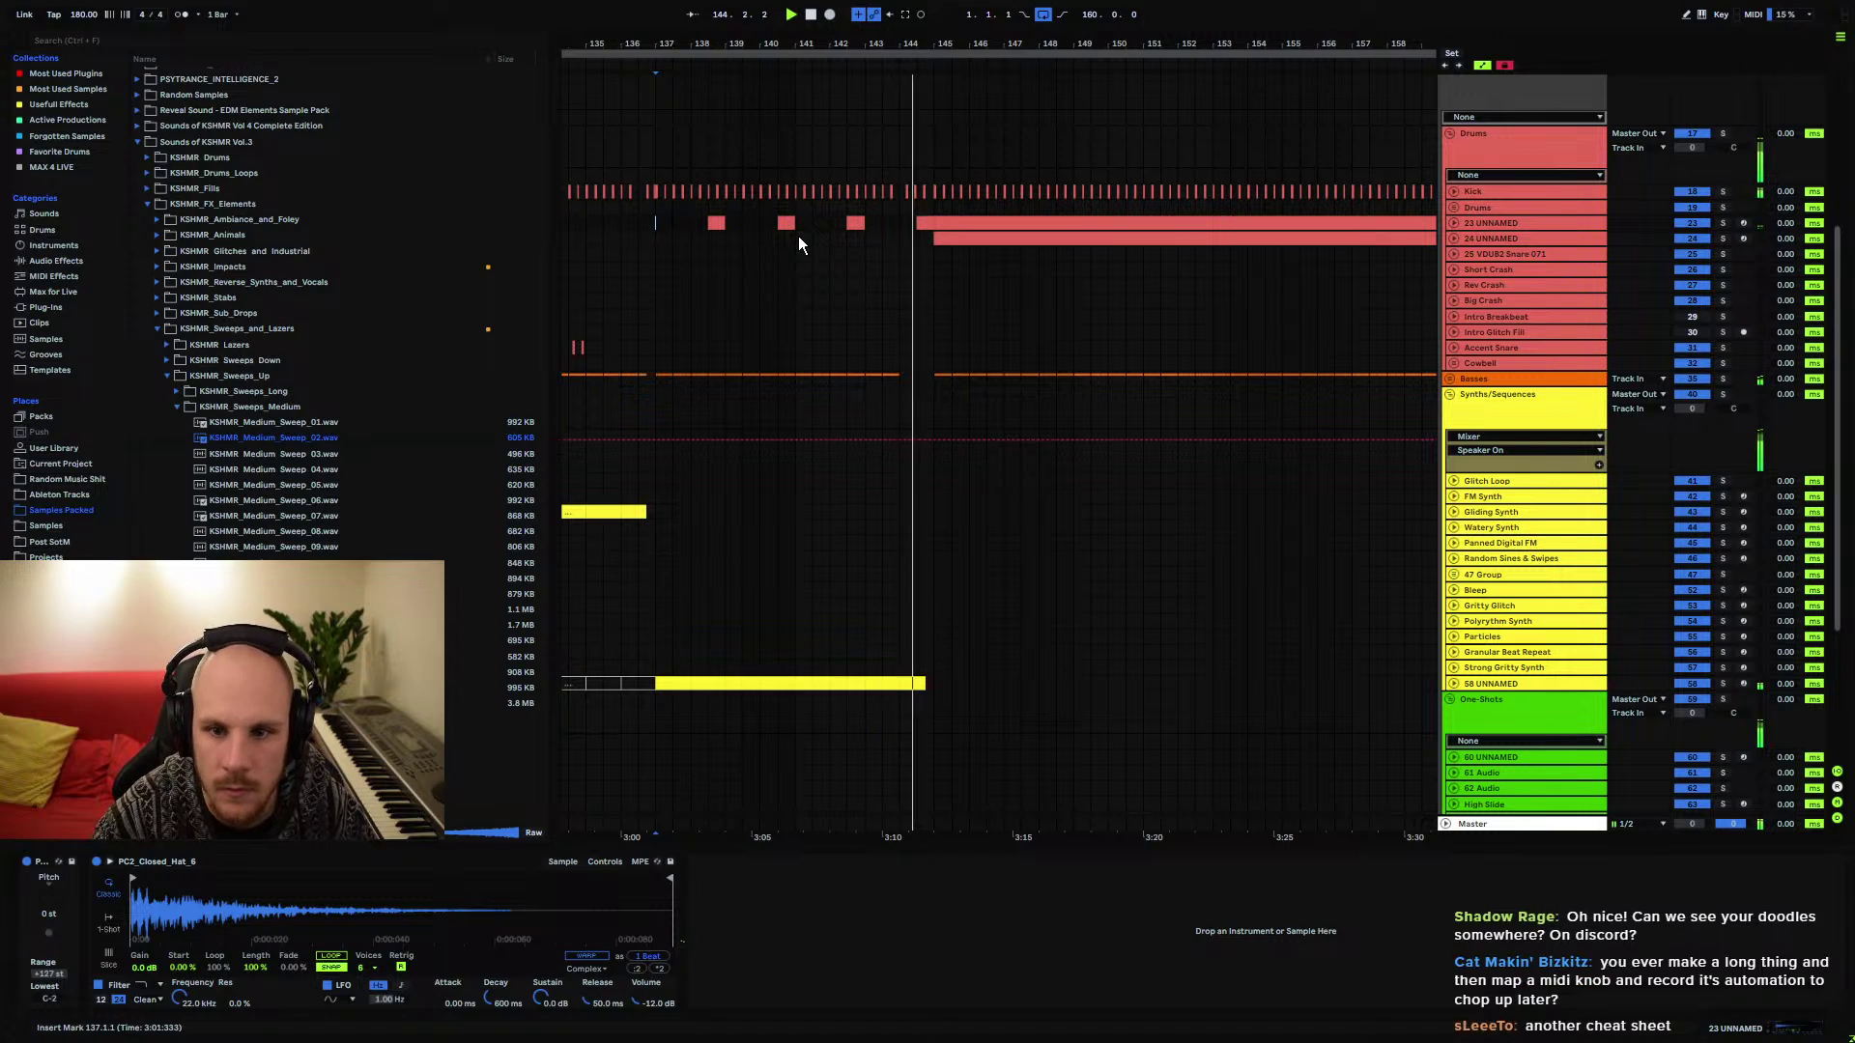
# Delete the short closed-hat segments at 144.3.1 and 140.3.1 on 23 UNNAMED
pyautogui.scroll(5, 1008, 220)
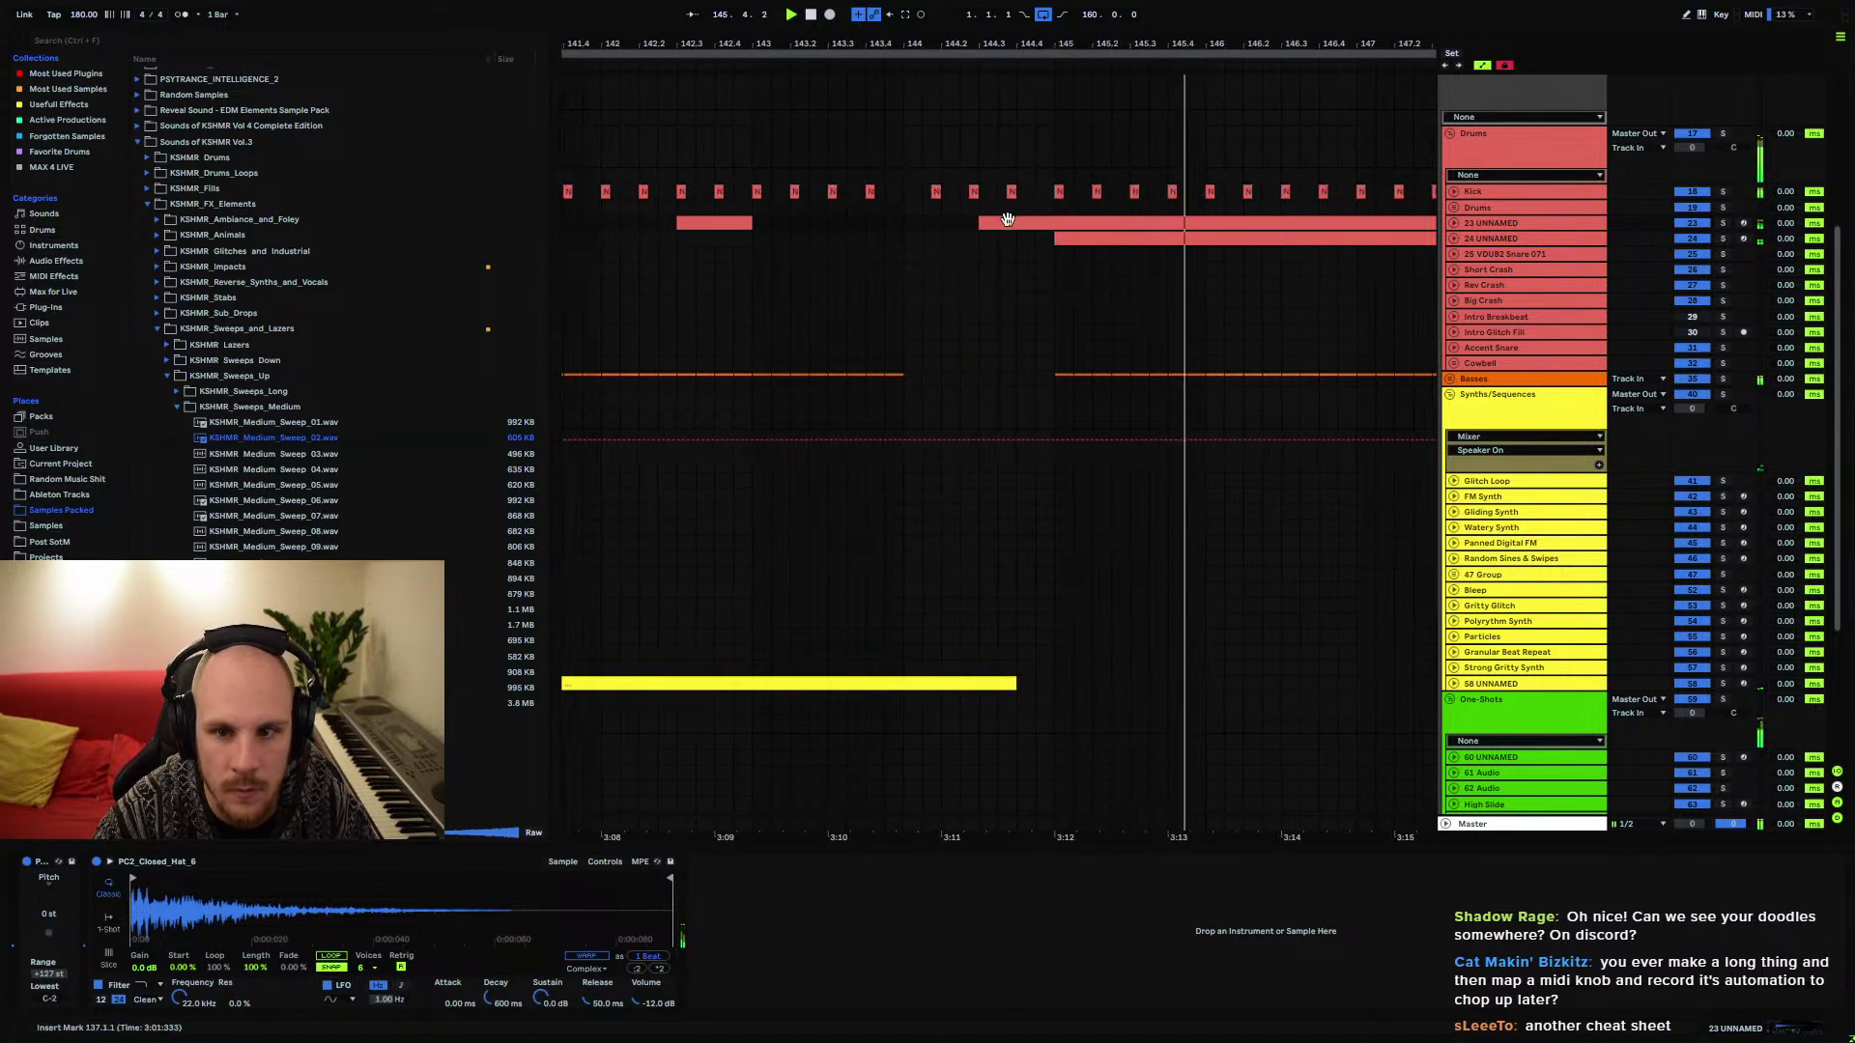
pyautogui.scroll(-5, 1008, 221)
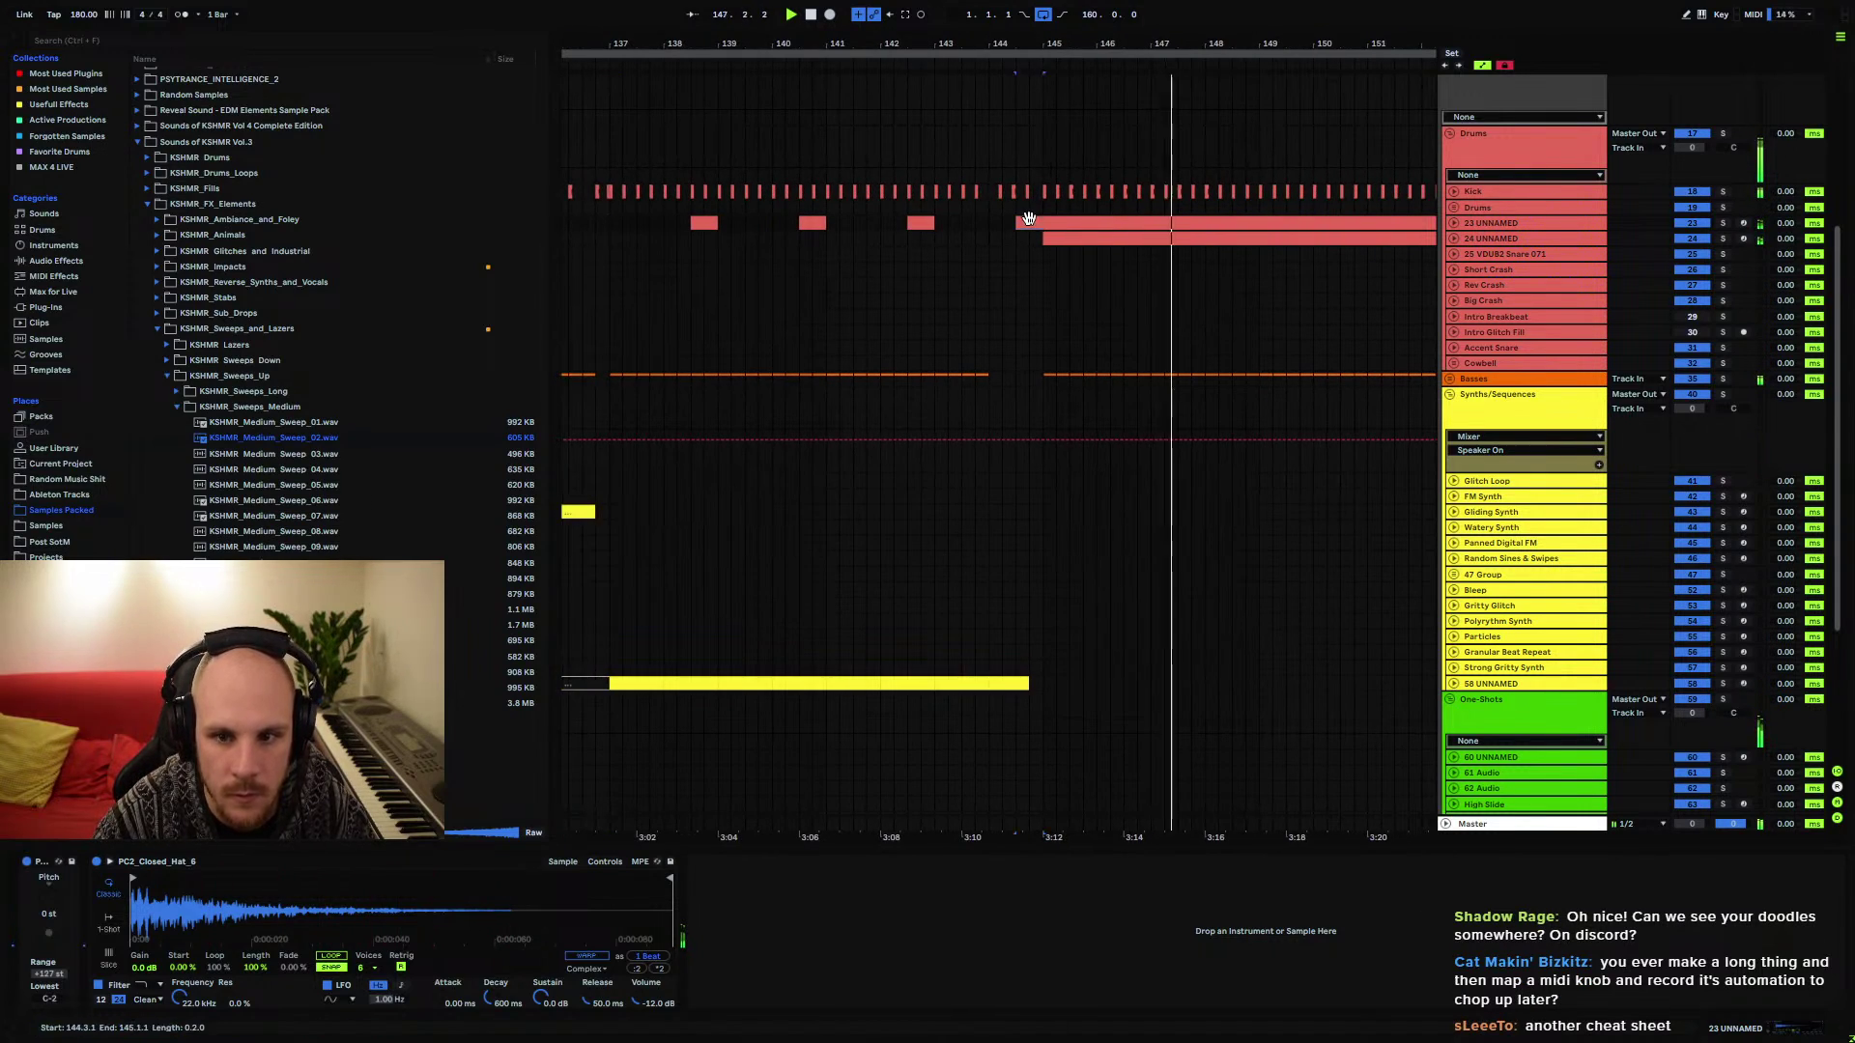
pyautogui.moveTo(1029, 218); pyautogui.dragTo(713, 225)
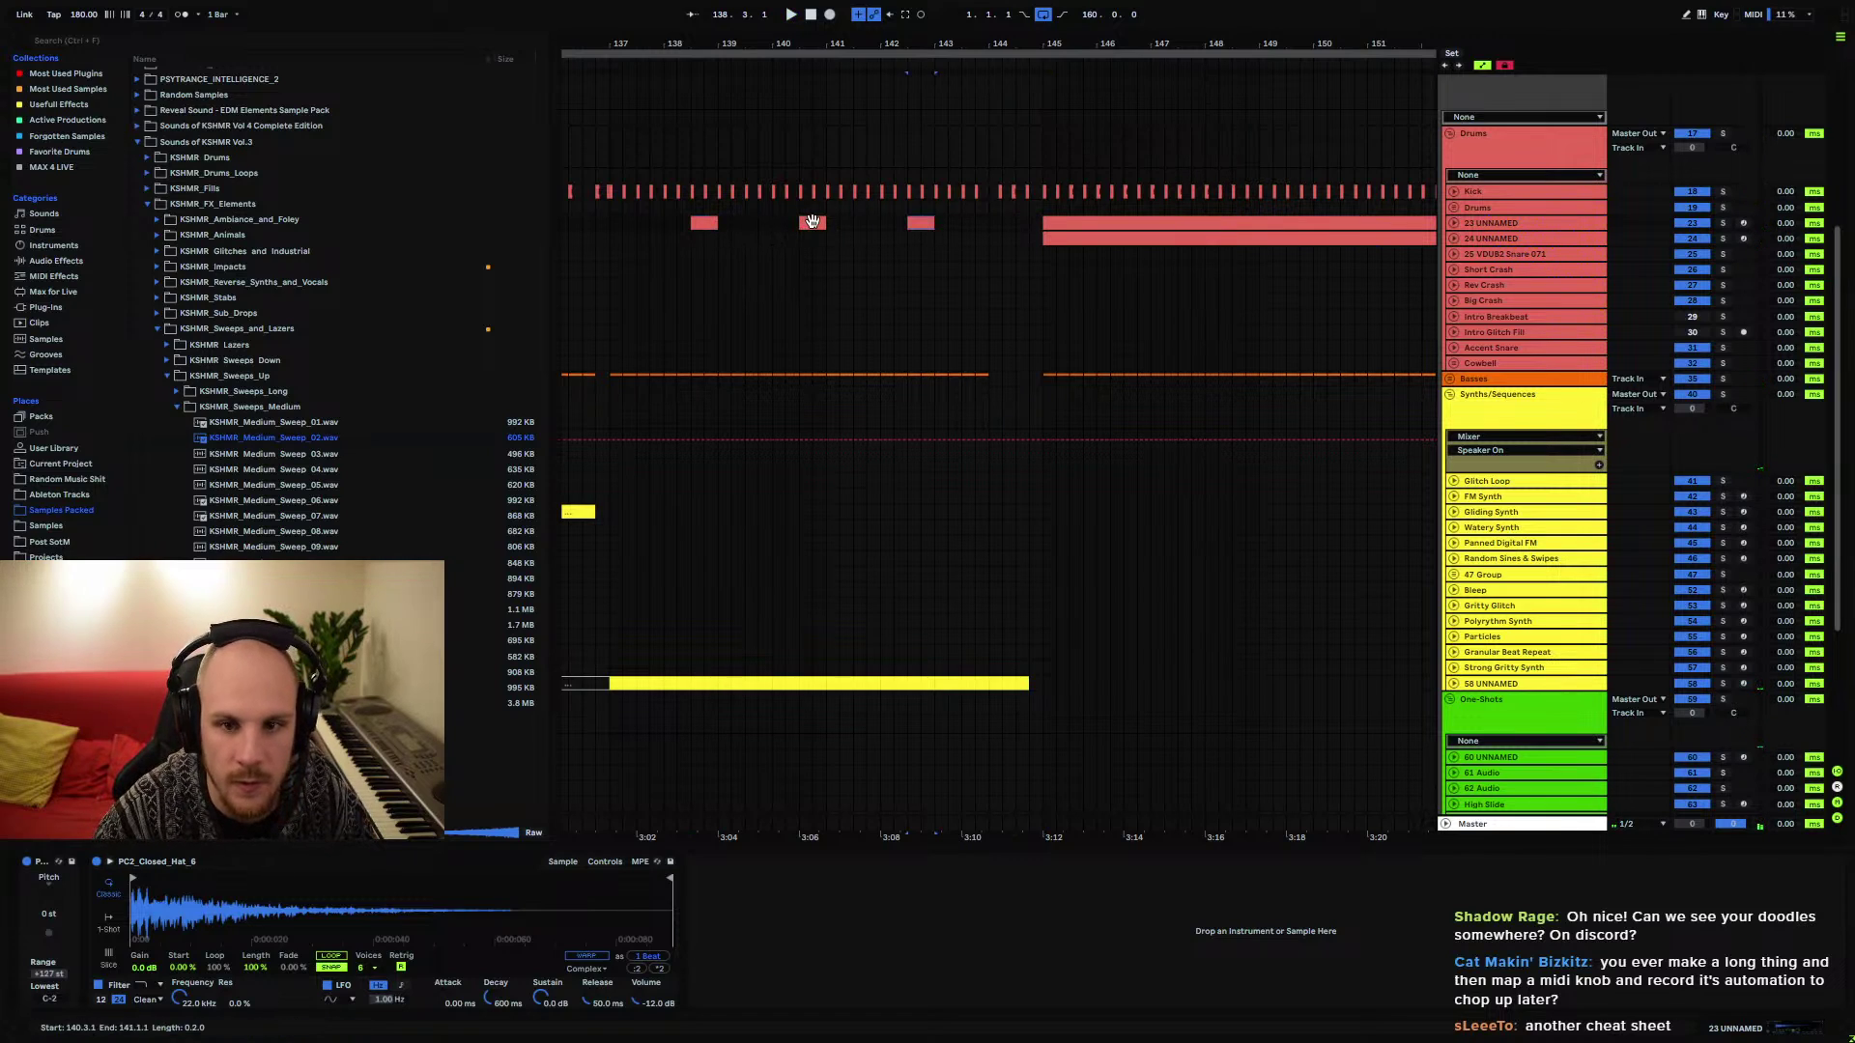
pyautogui.press('Delete')
# Replay the arrangement from bar 137 with the Drums and Synths/Sequences groups folded
pyautogui.click(610, 223)
pyautogui.press('space')
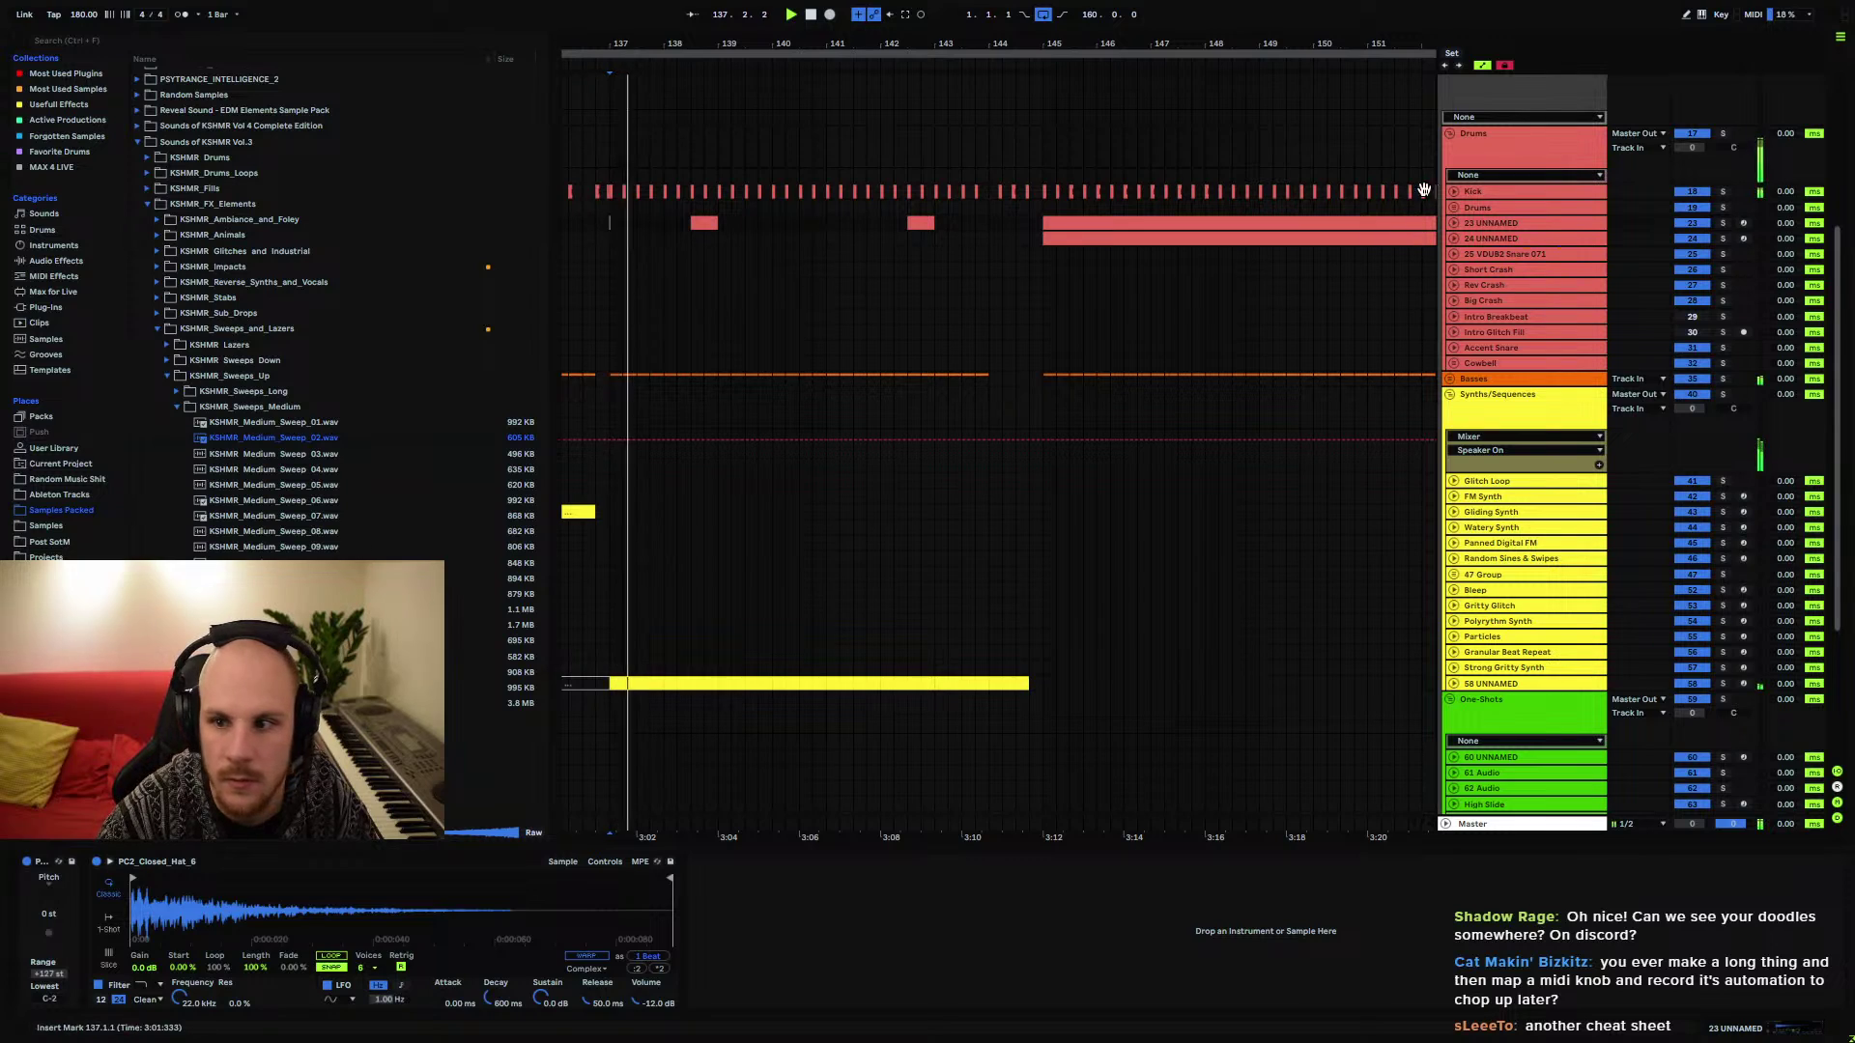
pyautogui.click(1459, 133)
pyautogui.click(1450, 134)
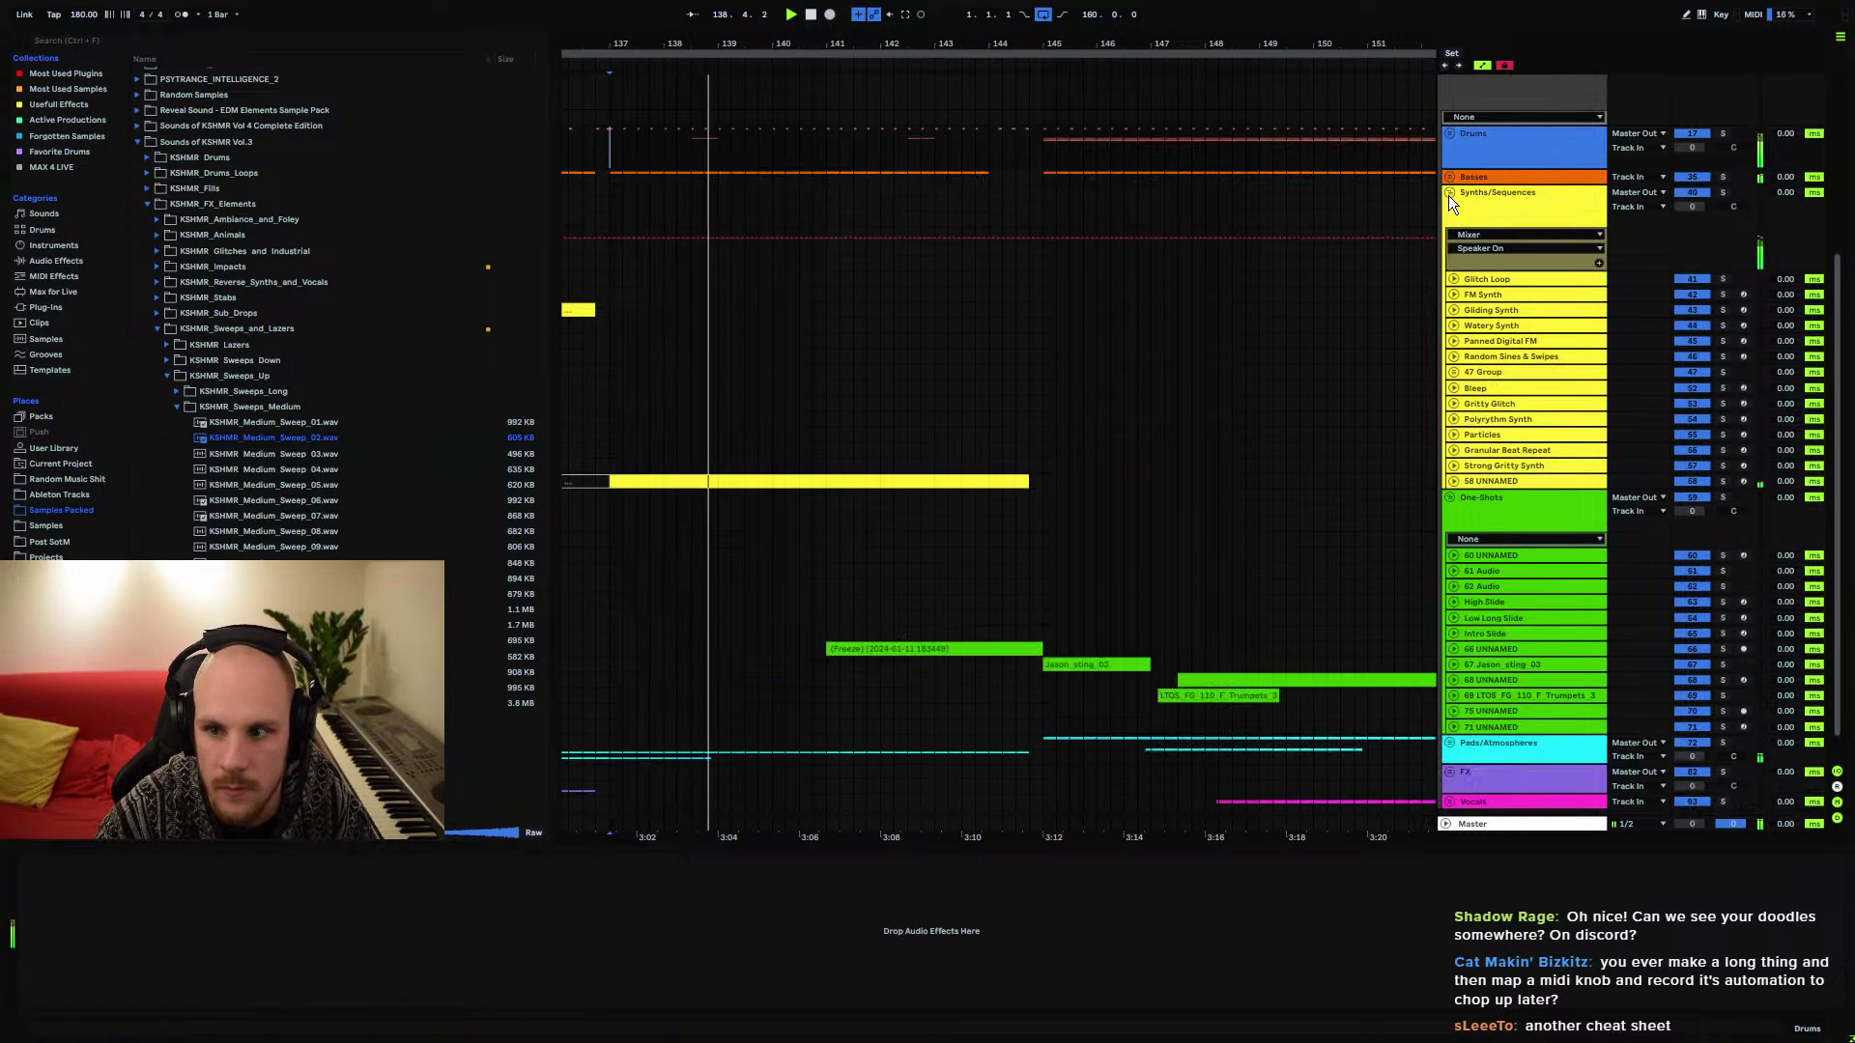
pyautogui.click(1450, 192)
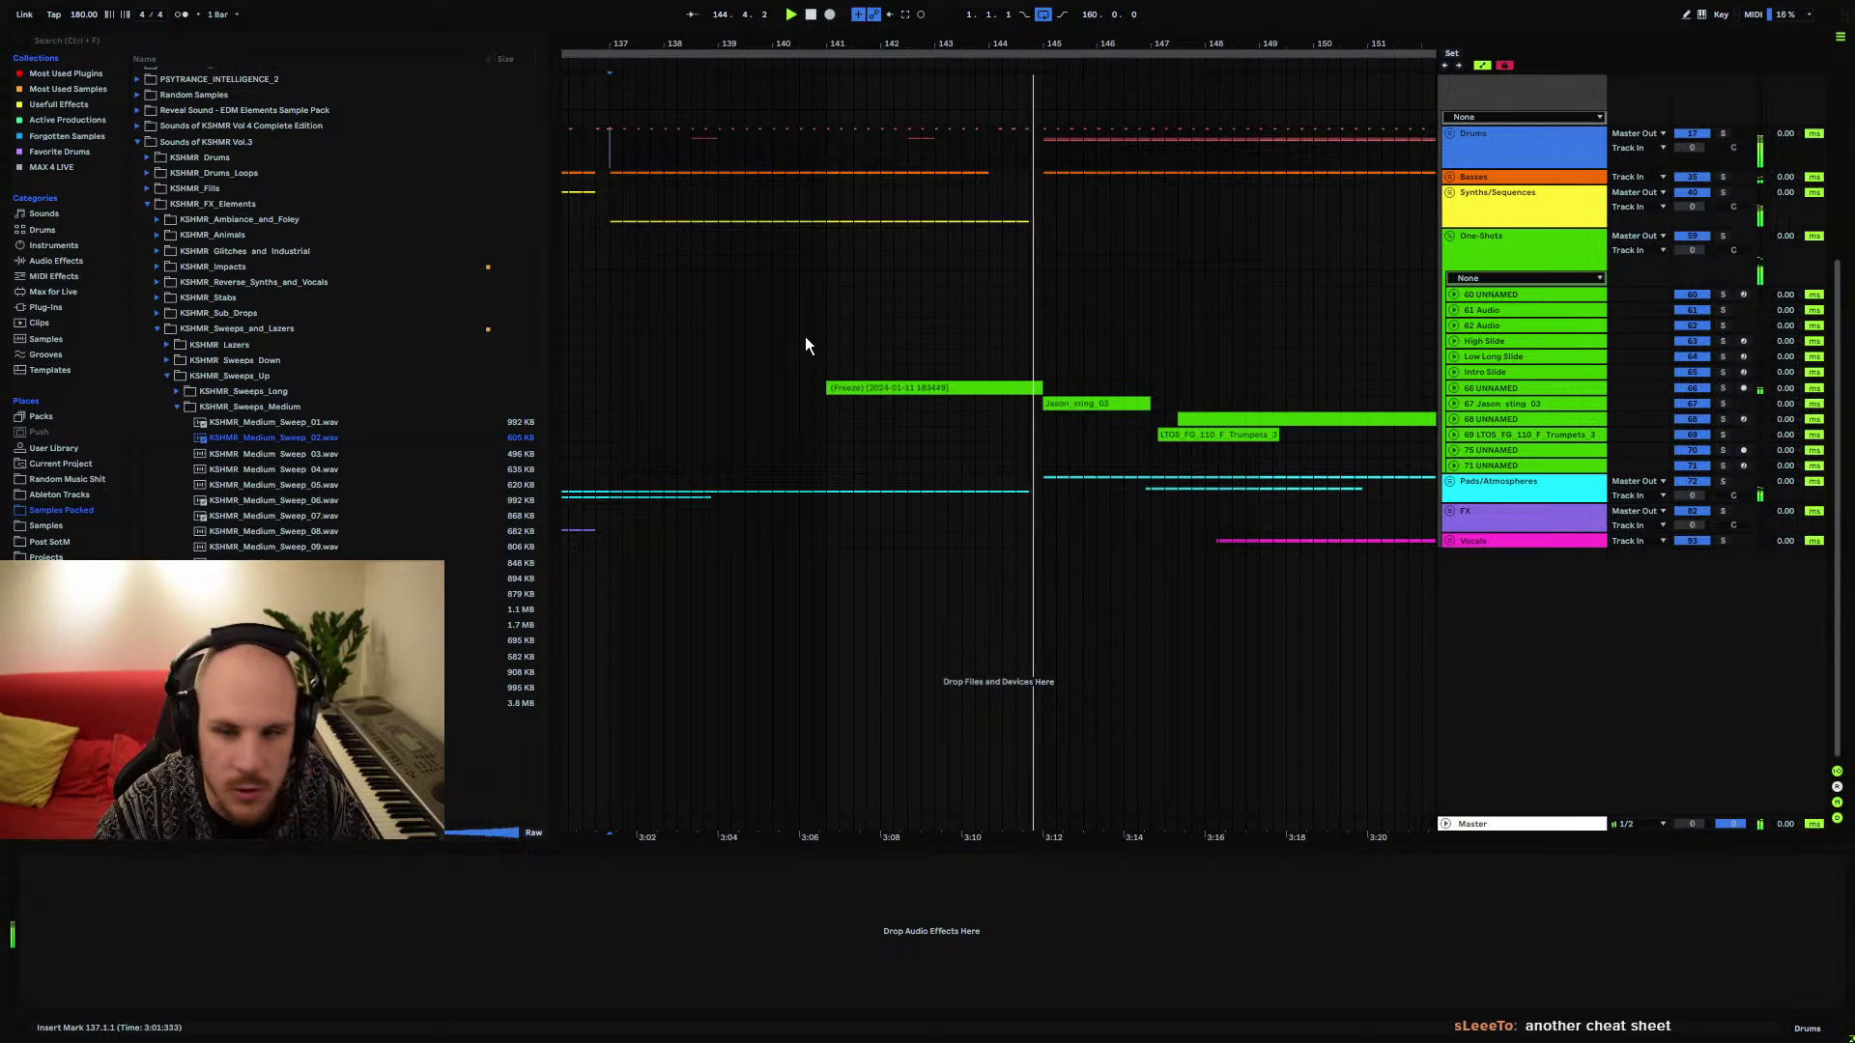
pyautogui.press('space')
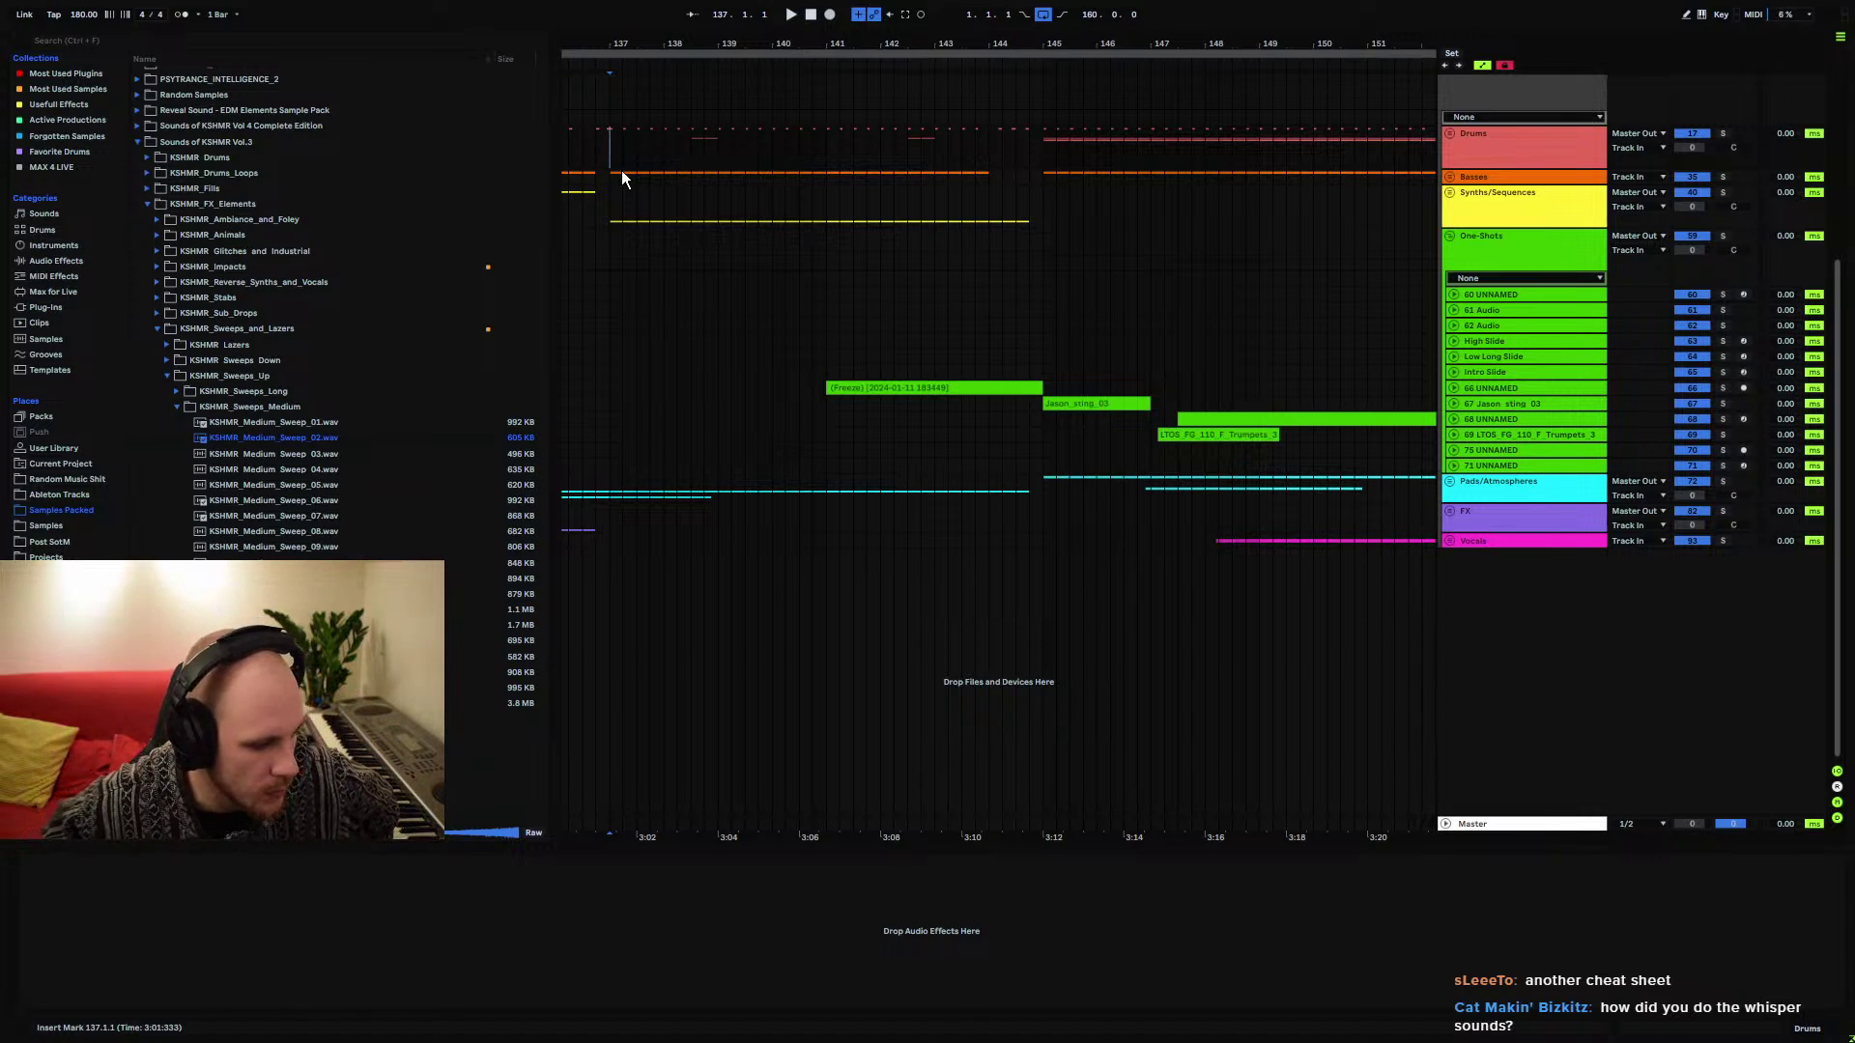
# Unfold the Pads/Atmospheres group, solo and expand track 78 UNNAMED, and play it from bar 130
pyautogui.click(1450, 482)
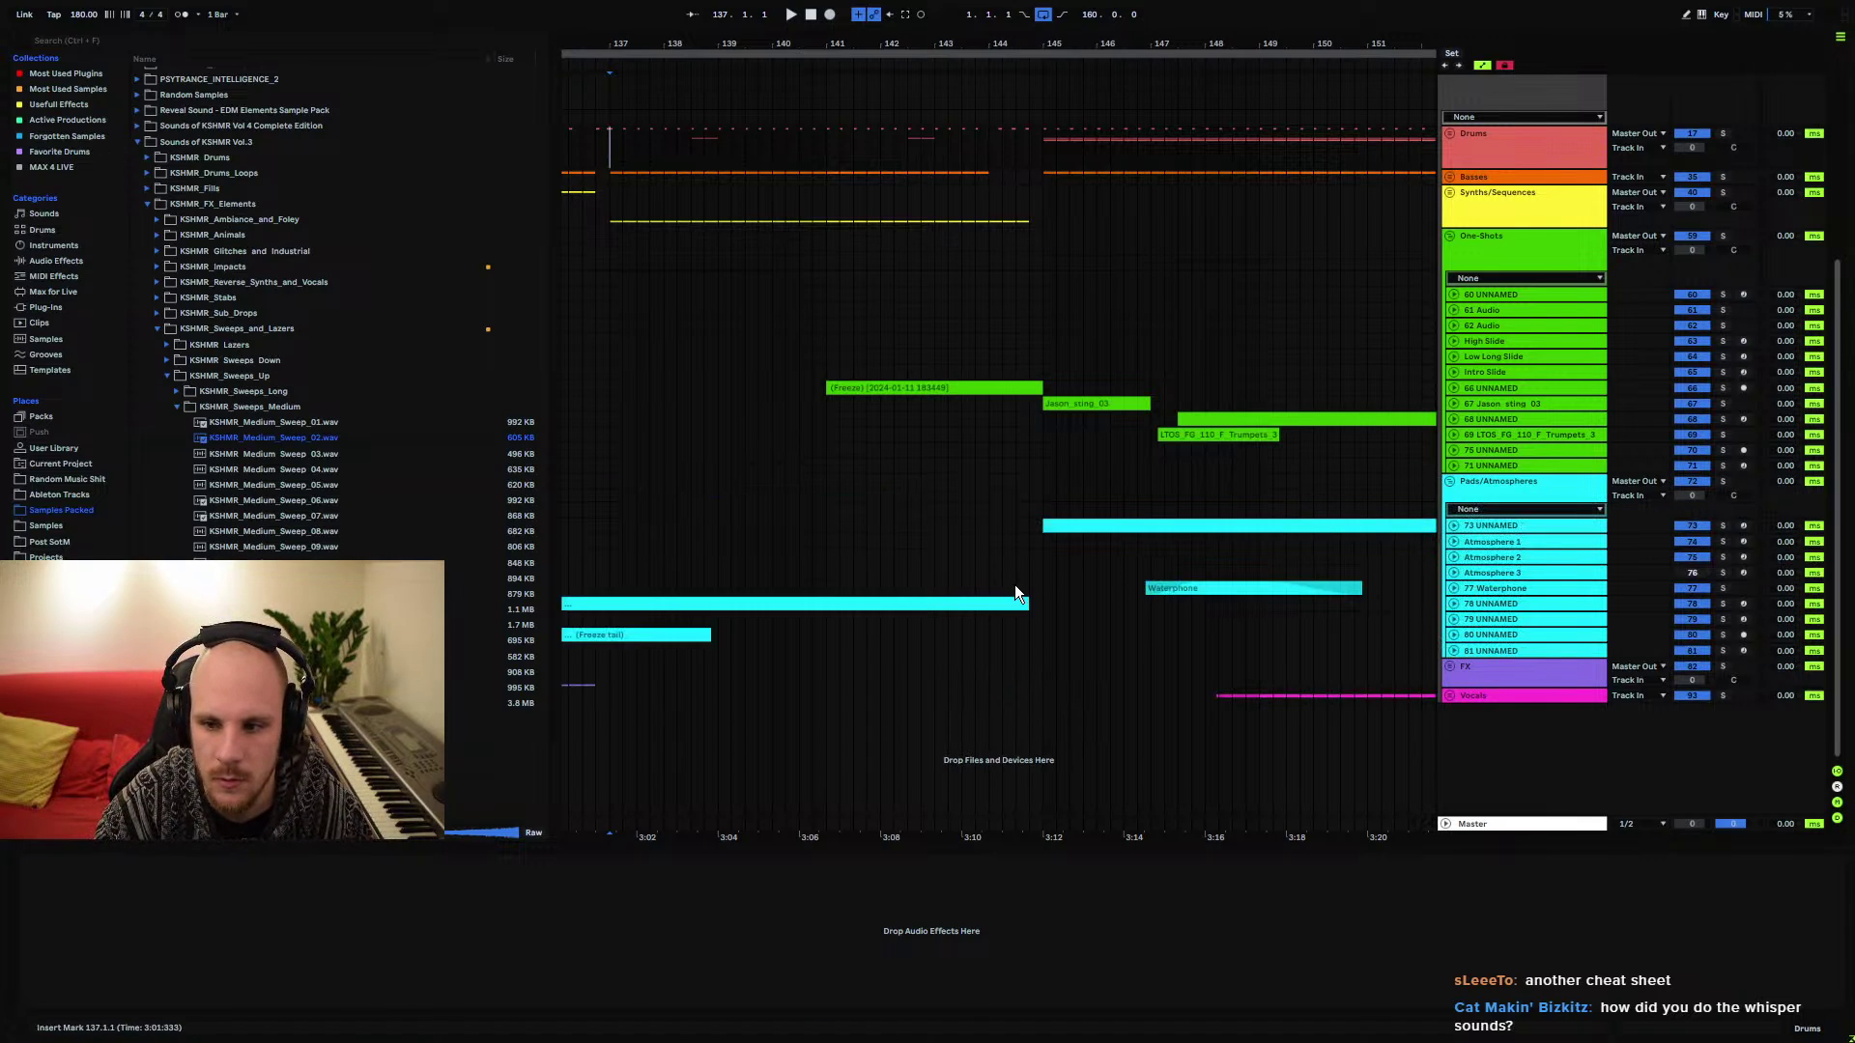
pyautogui.click(1468, 604)
pyautogui.press('space')
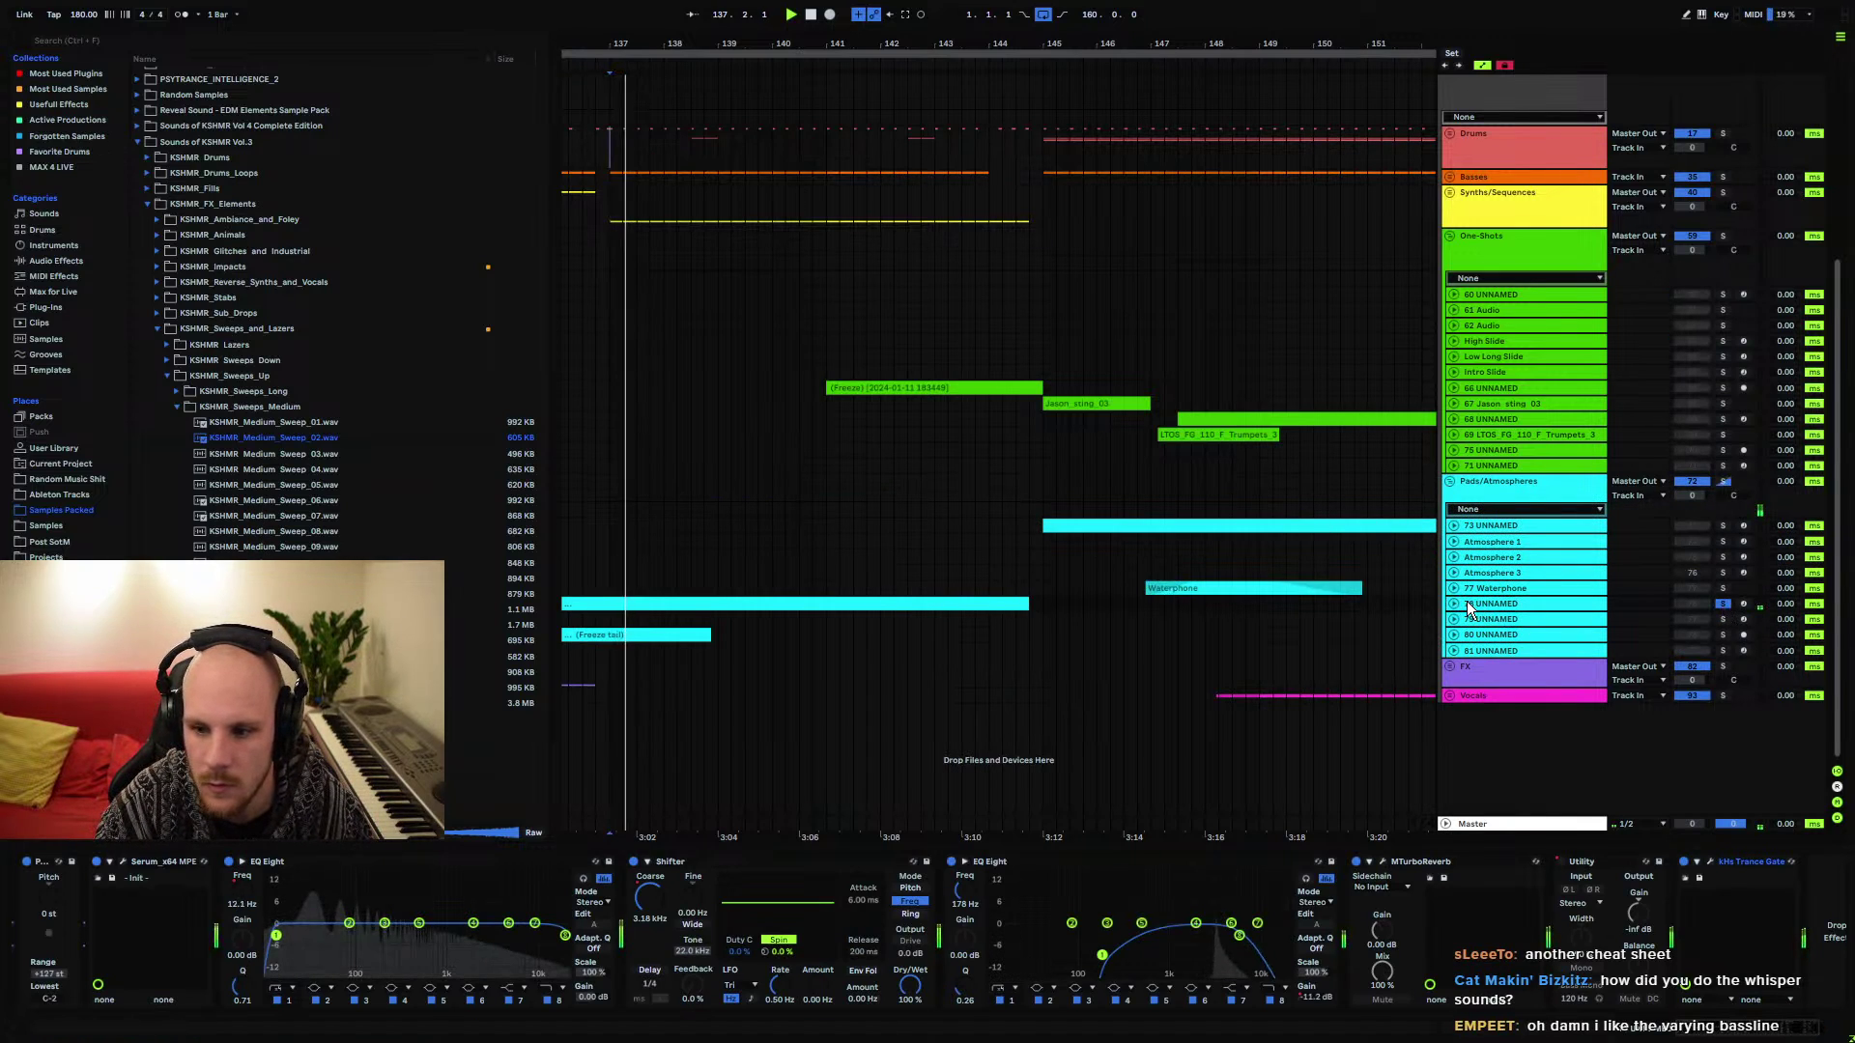
pyautogui.click(1454, 604)
pyautogui.press('-')
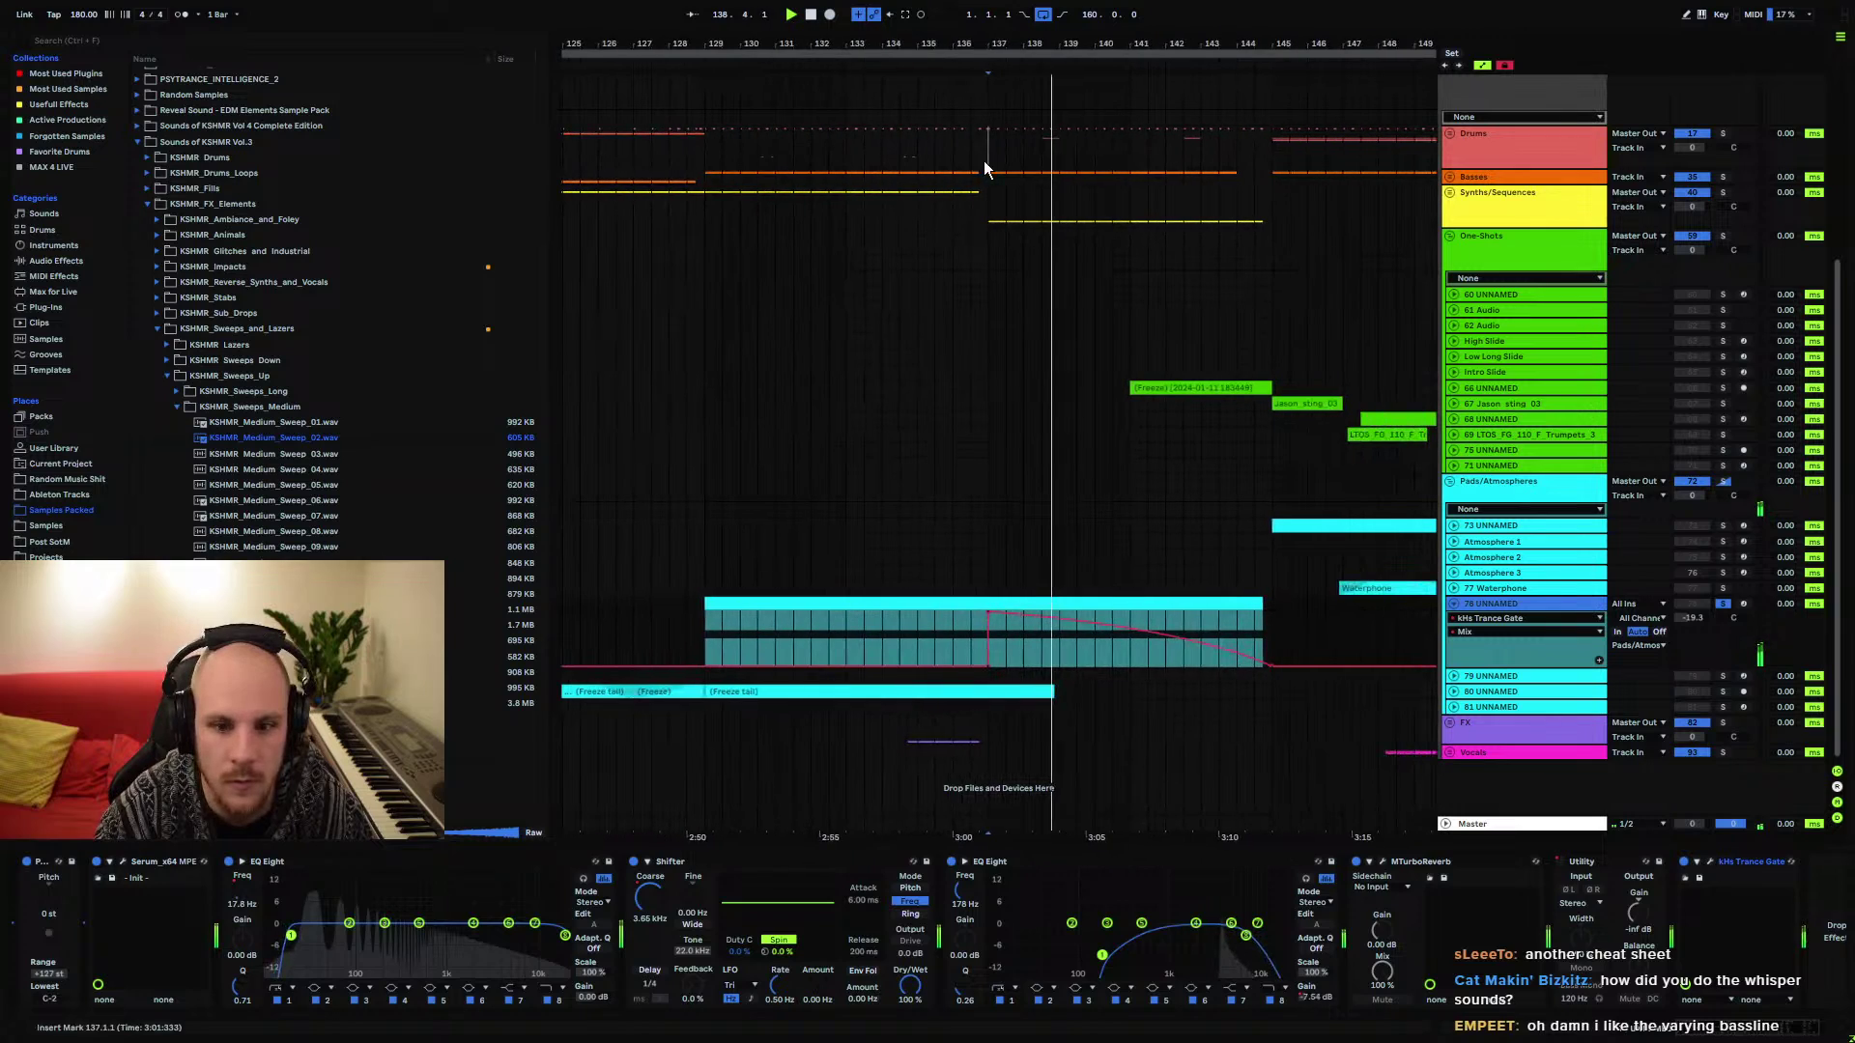
pyautogui.click(744, 645)
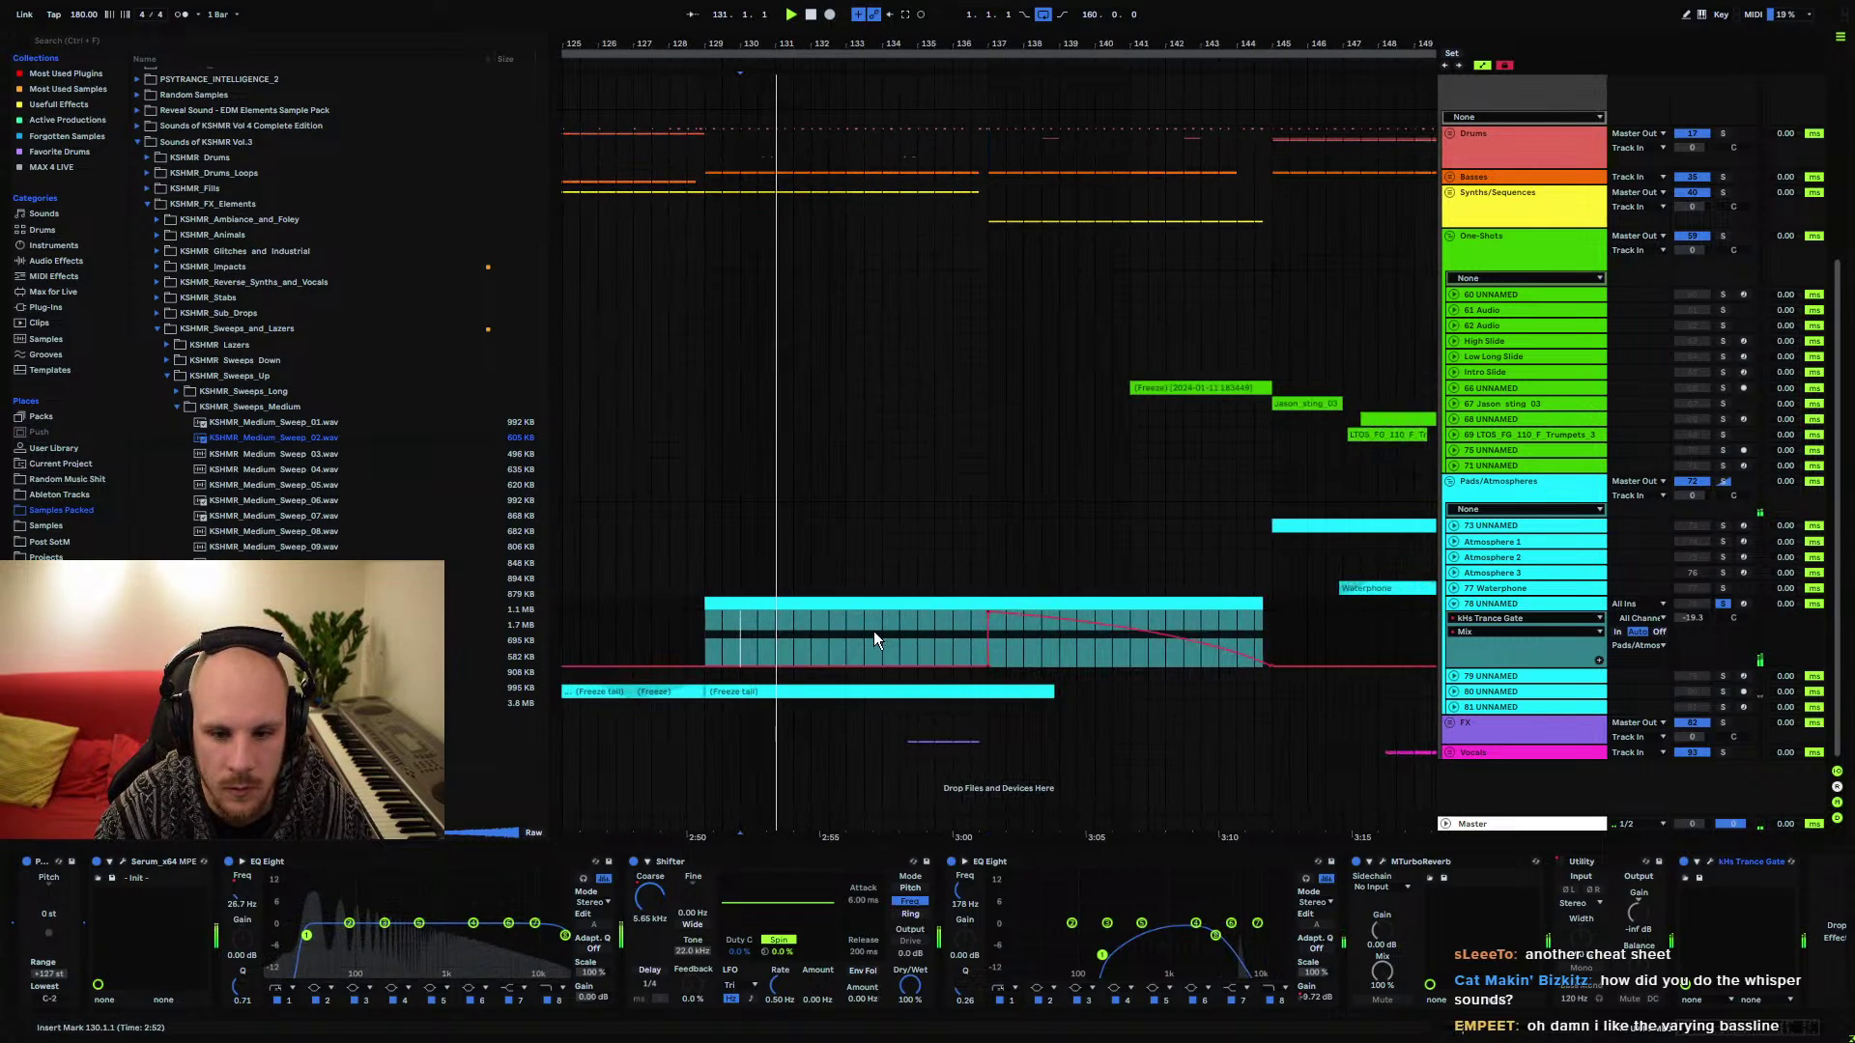
# Examine the Serum patch on 78 UNNAMED, the Shifter Coarse and EQ Eight frequency automation, and the second EQ Eight
pyautogui.click(122, 863)
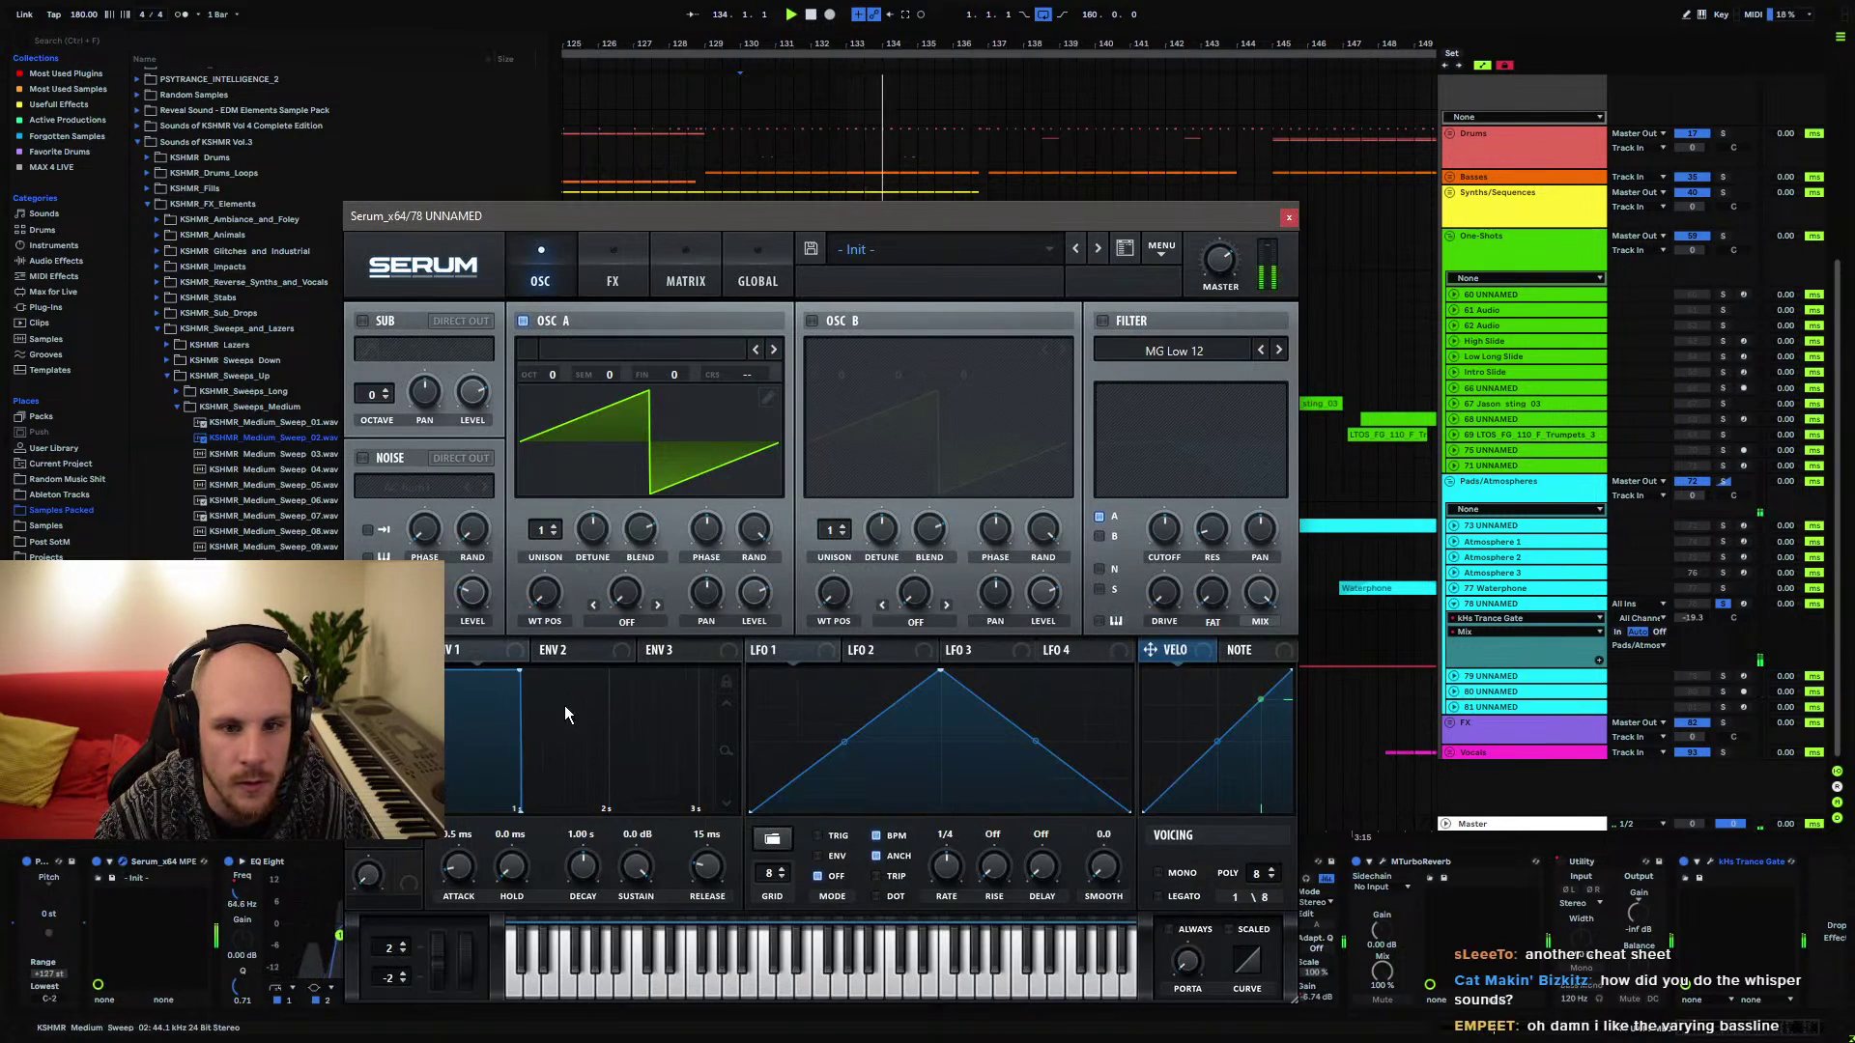
pyautogui.hotkey('ctrl', 'alt', 'p')
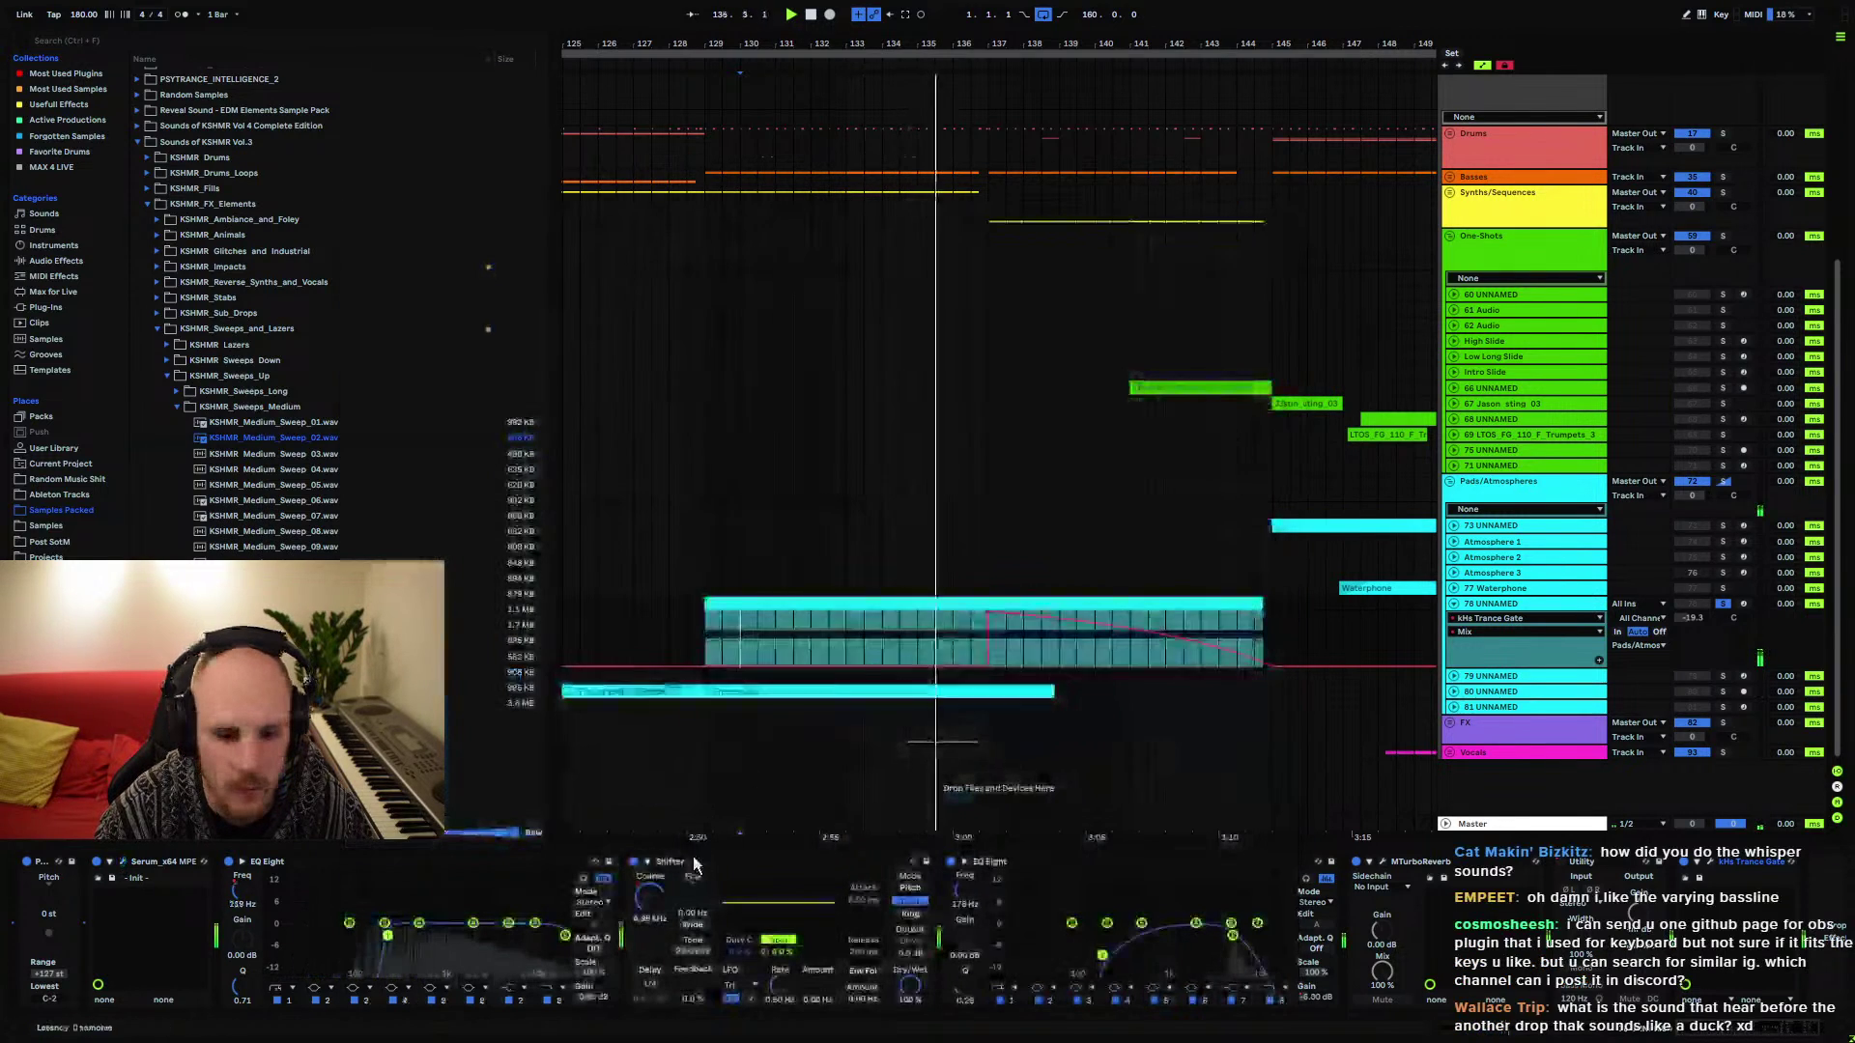
pyautogui.click(649, 898)
pyautogui.click(808, 657)
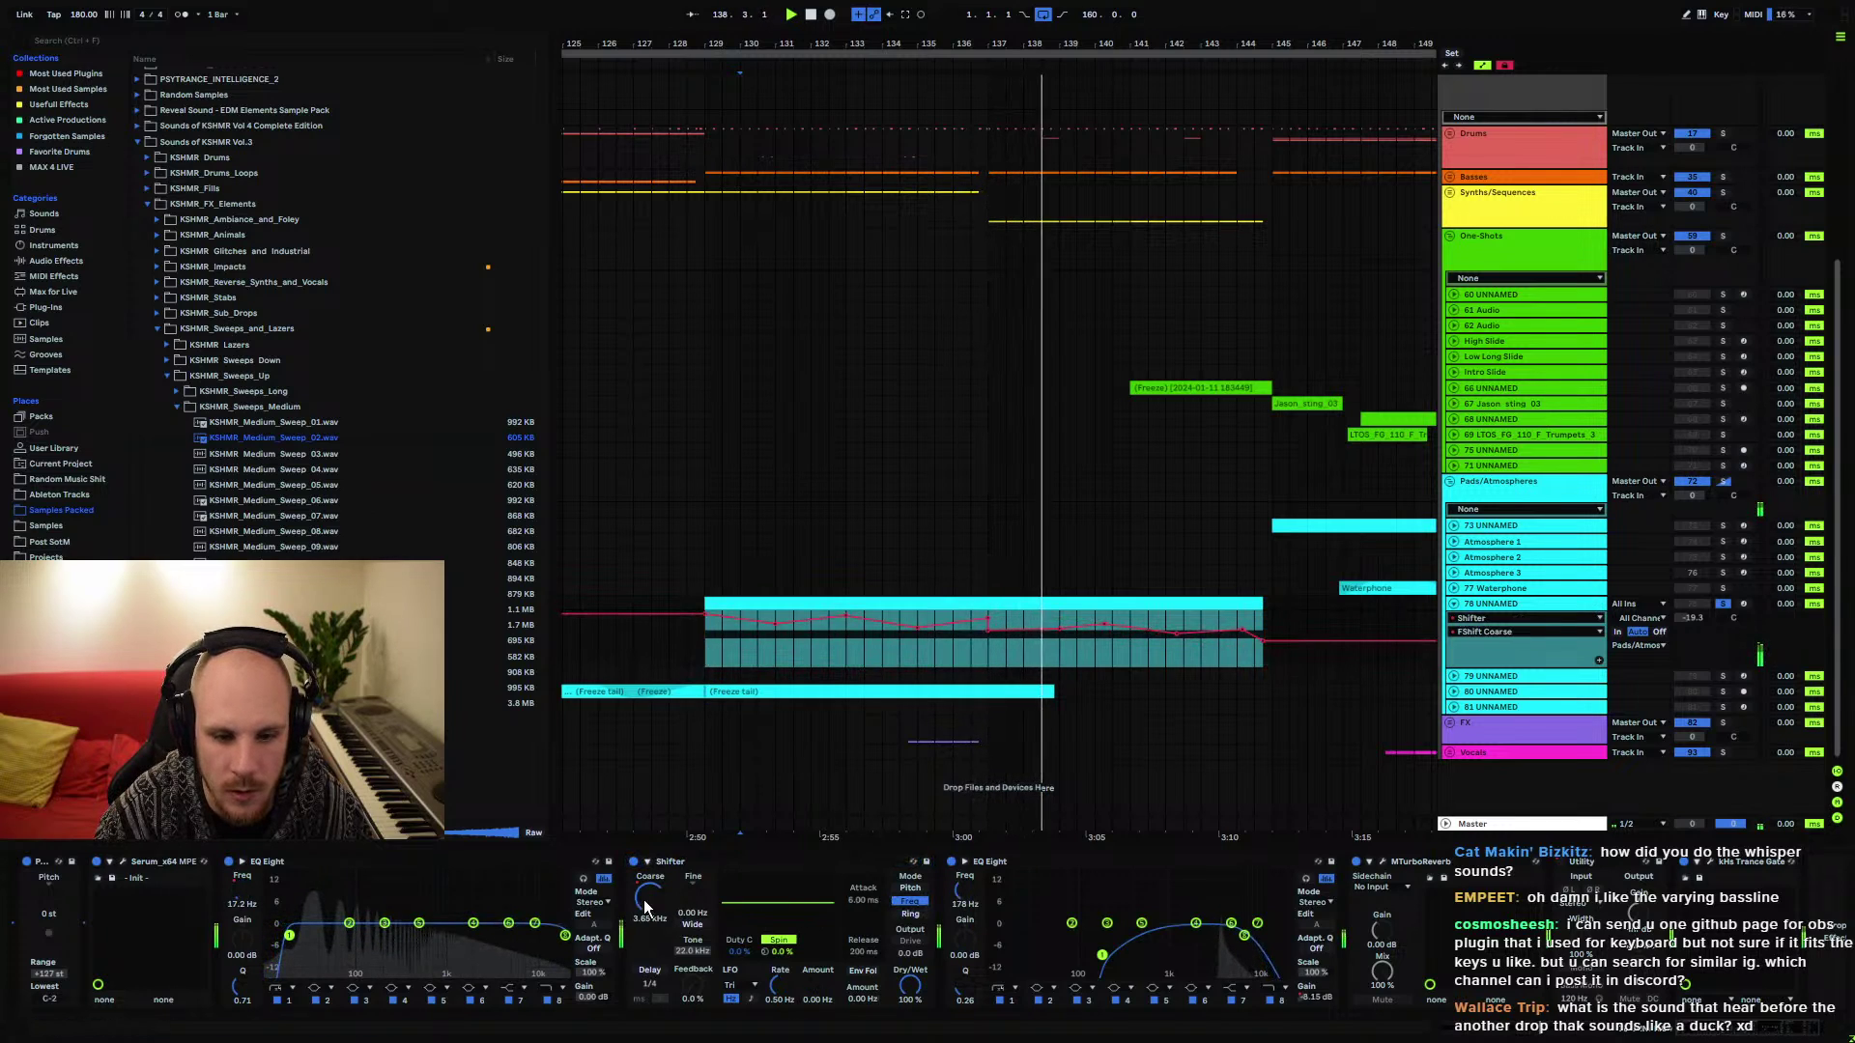
pyautogui.click(243, 904)
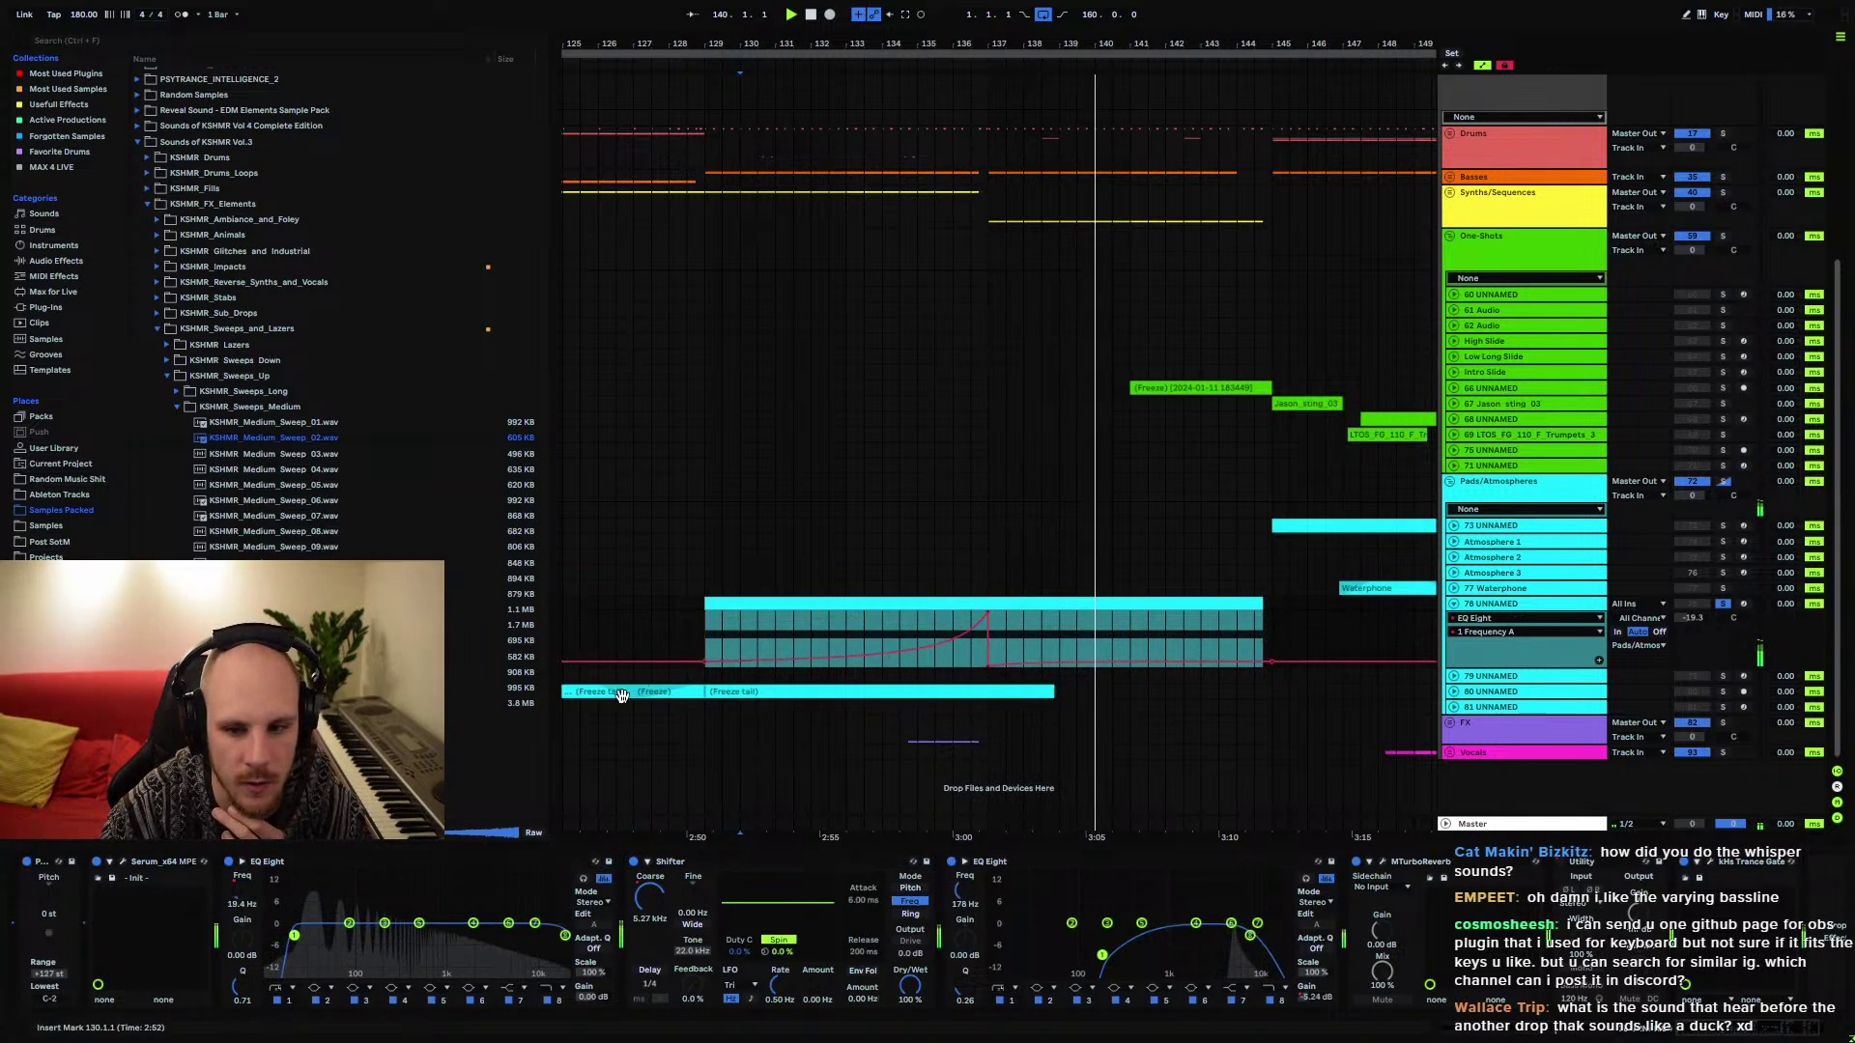
pyautogui.click(1025, 857)
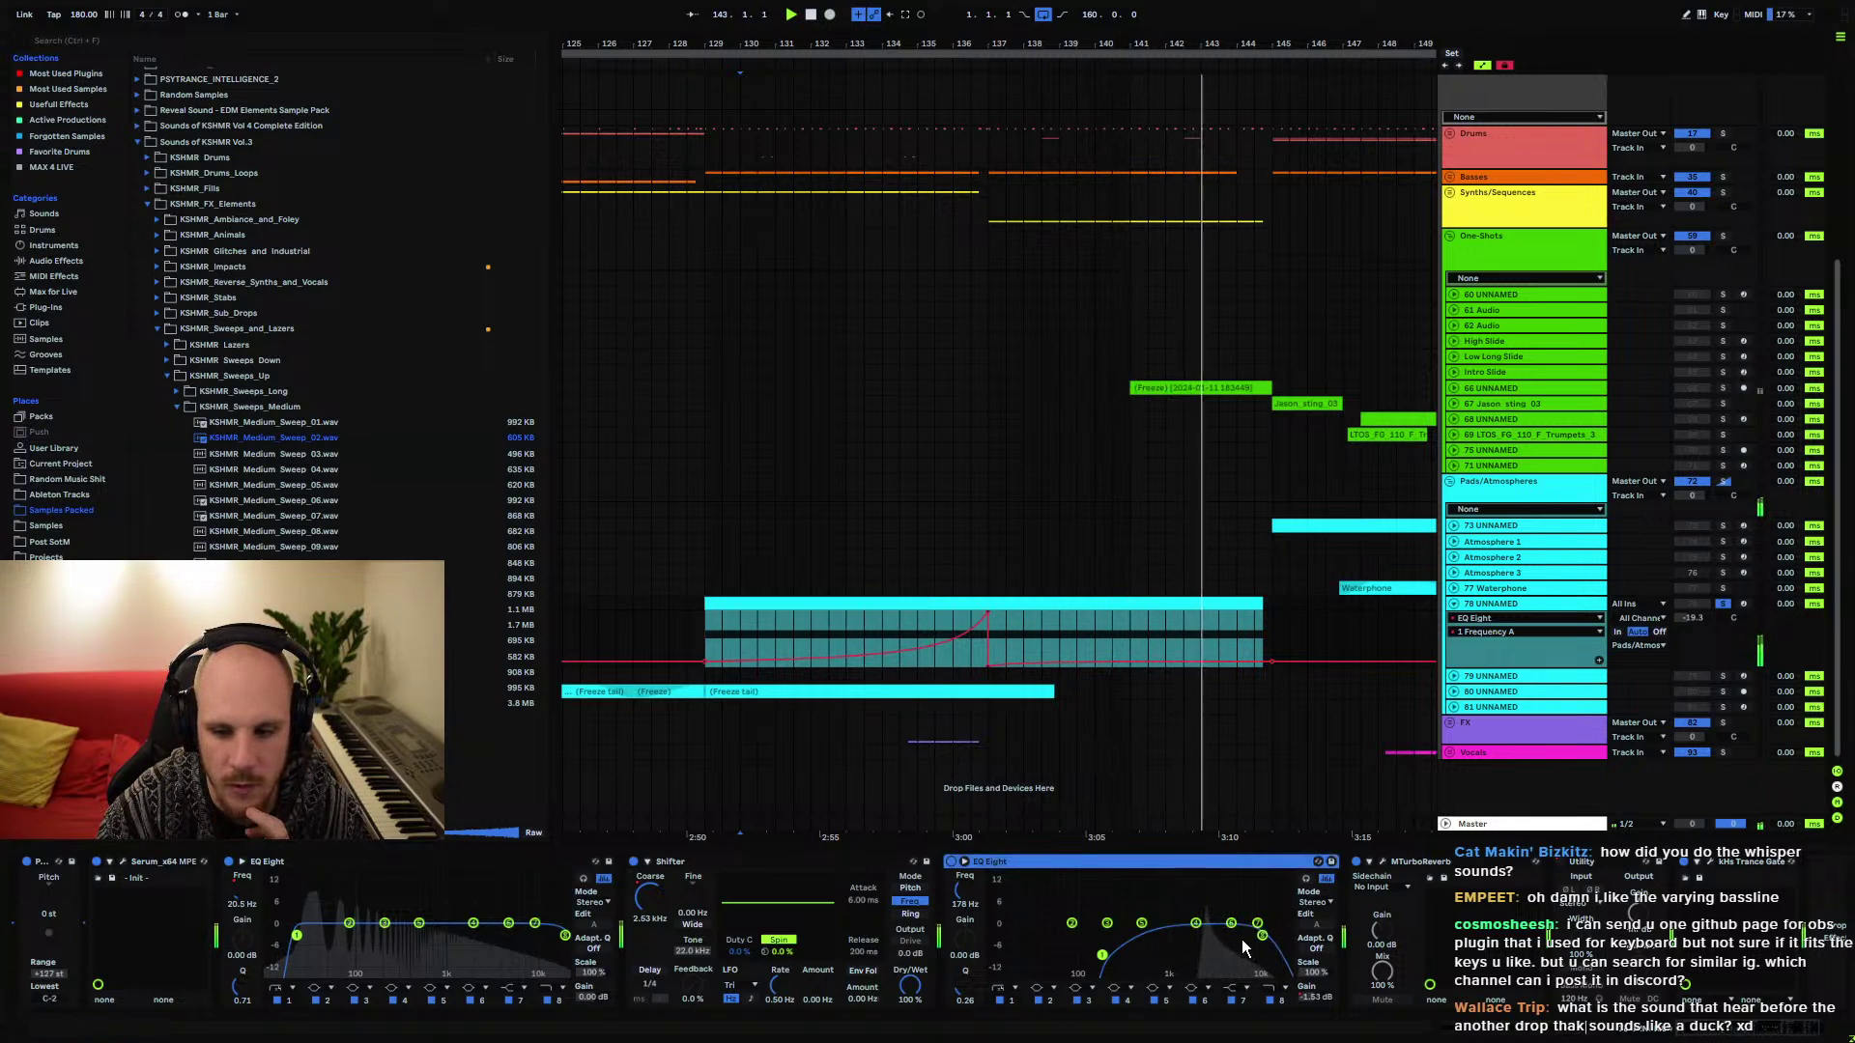
# Inspect the MTurboReverb settings on 78 UNNAMED and display its Dry/wet automation
pyautogui.click(1371, 860)
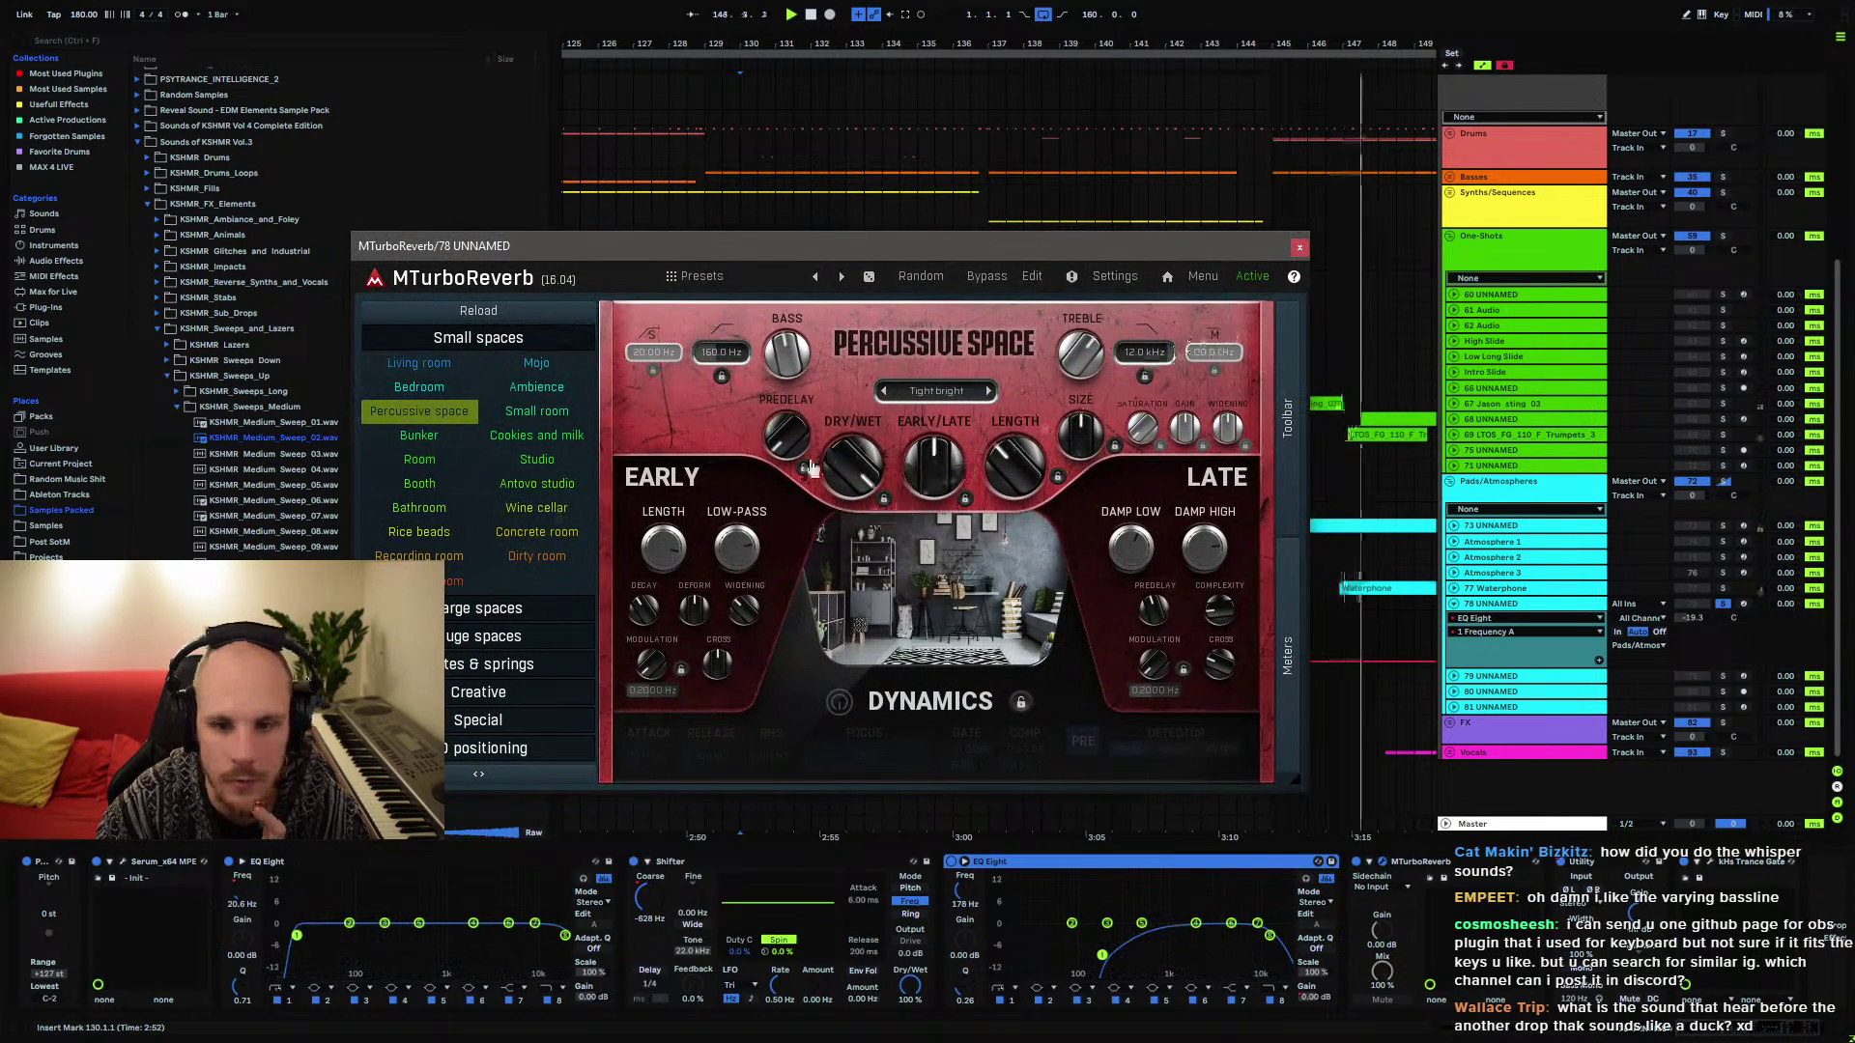
pyautogui.click(850, 467)
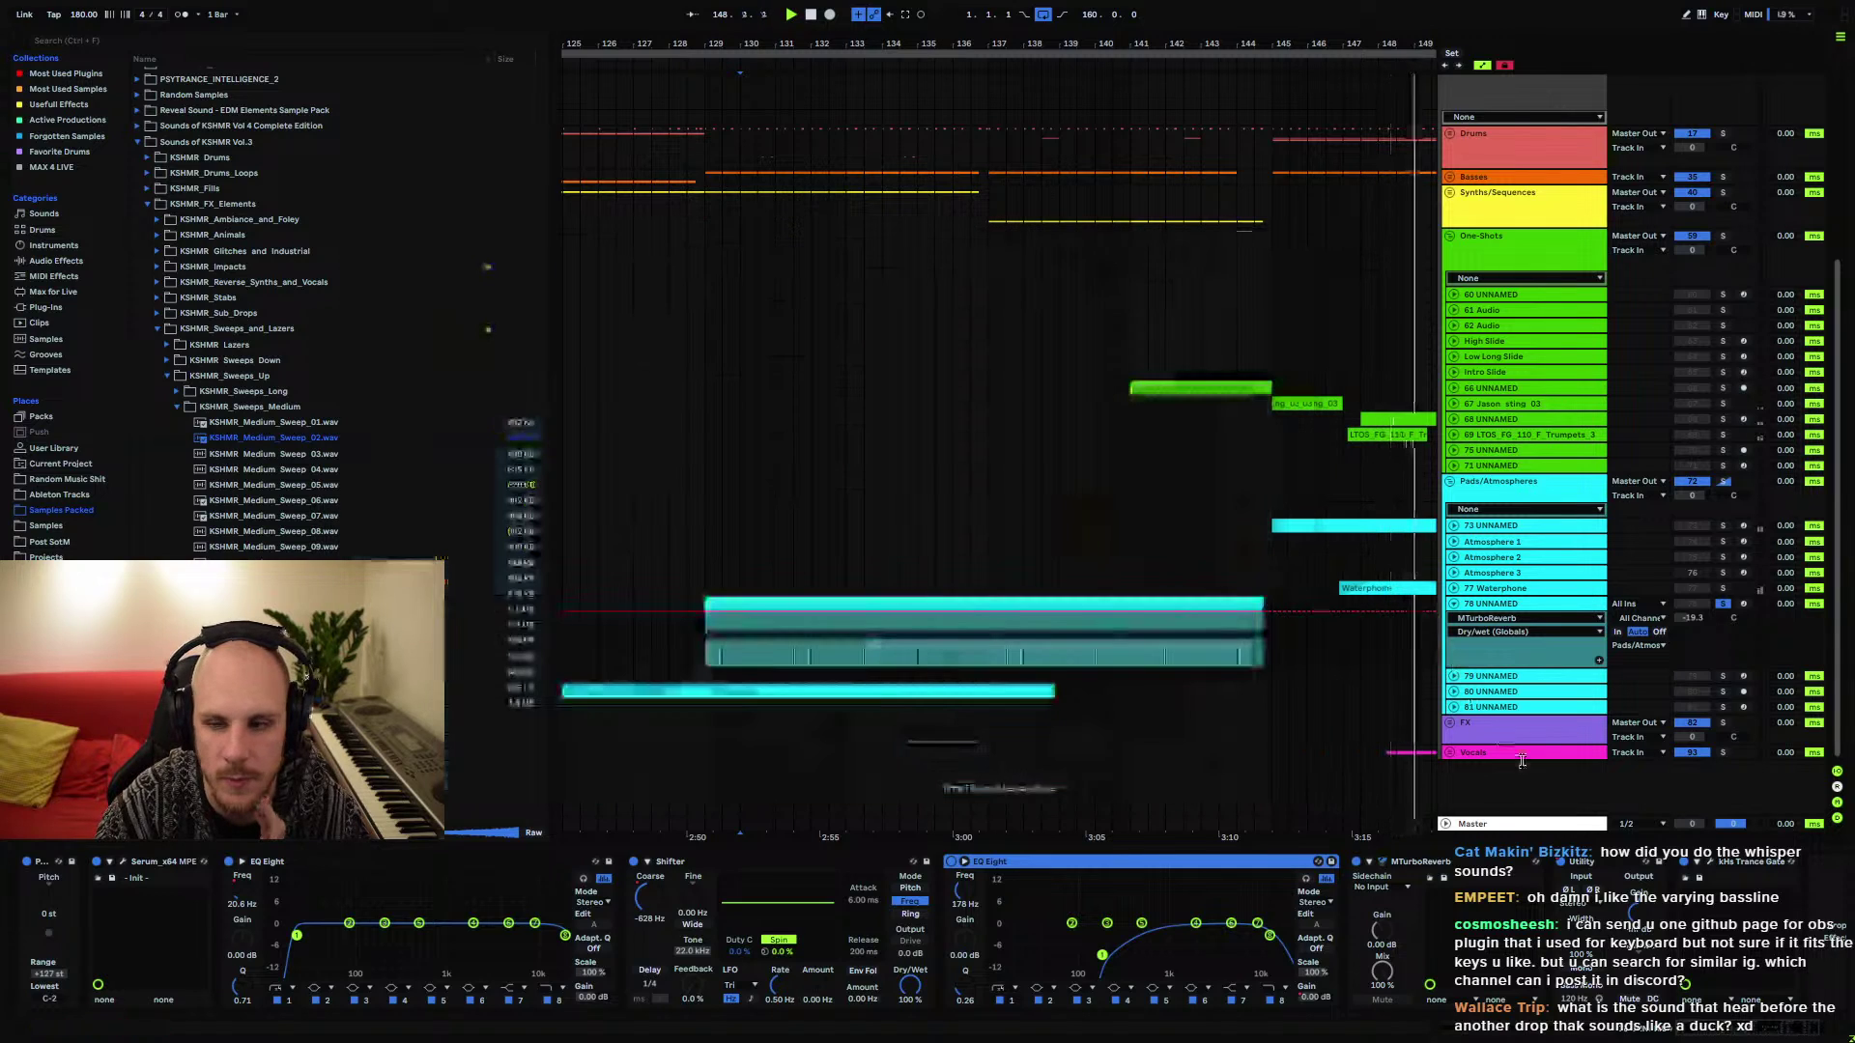
pyautogui.click(1371, 861)
# Replay 78 UNNAMED from bar 130 and examine the Utility Device On automation at the clip's end near 144.4.1
pyautogui.click(1581, 863)
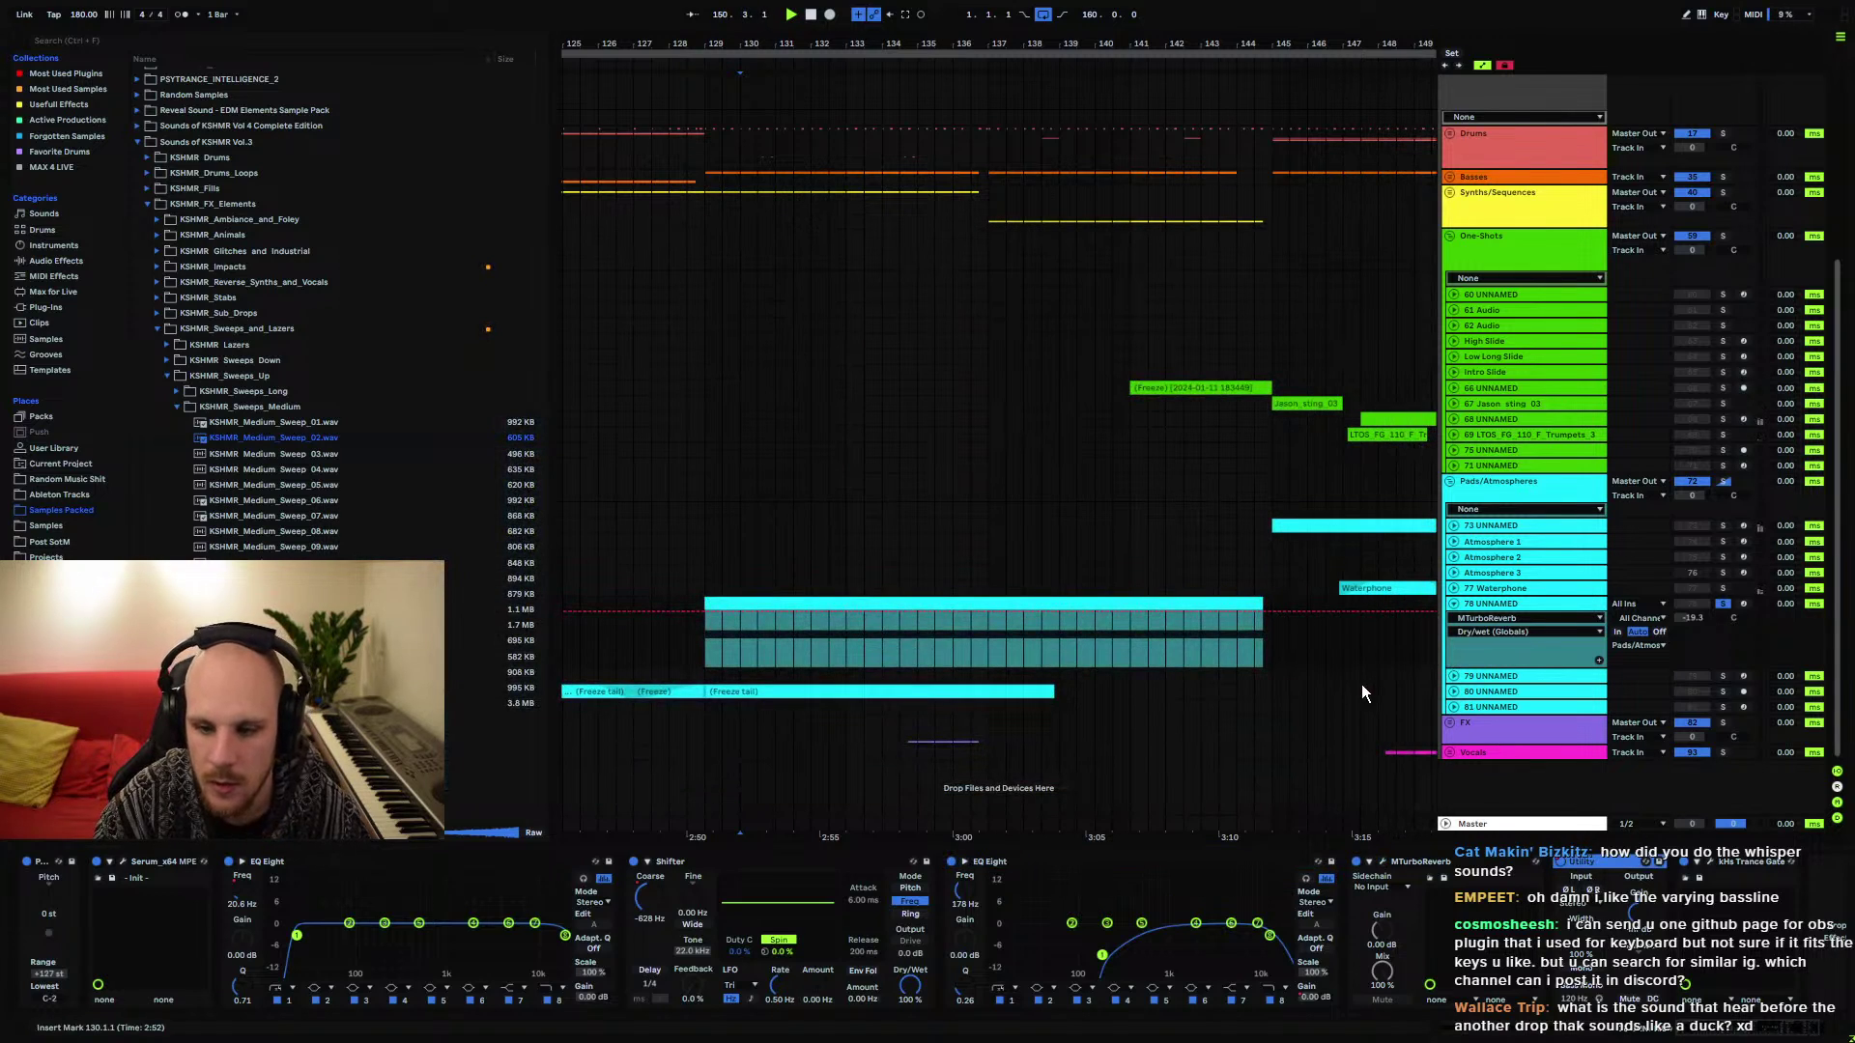
pyautogui.press('space')
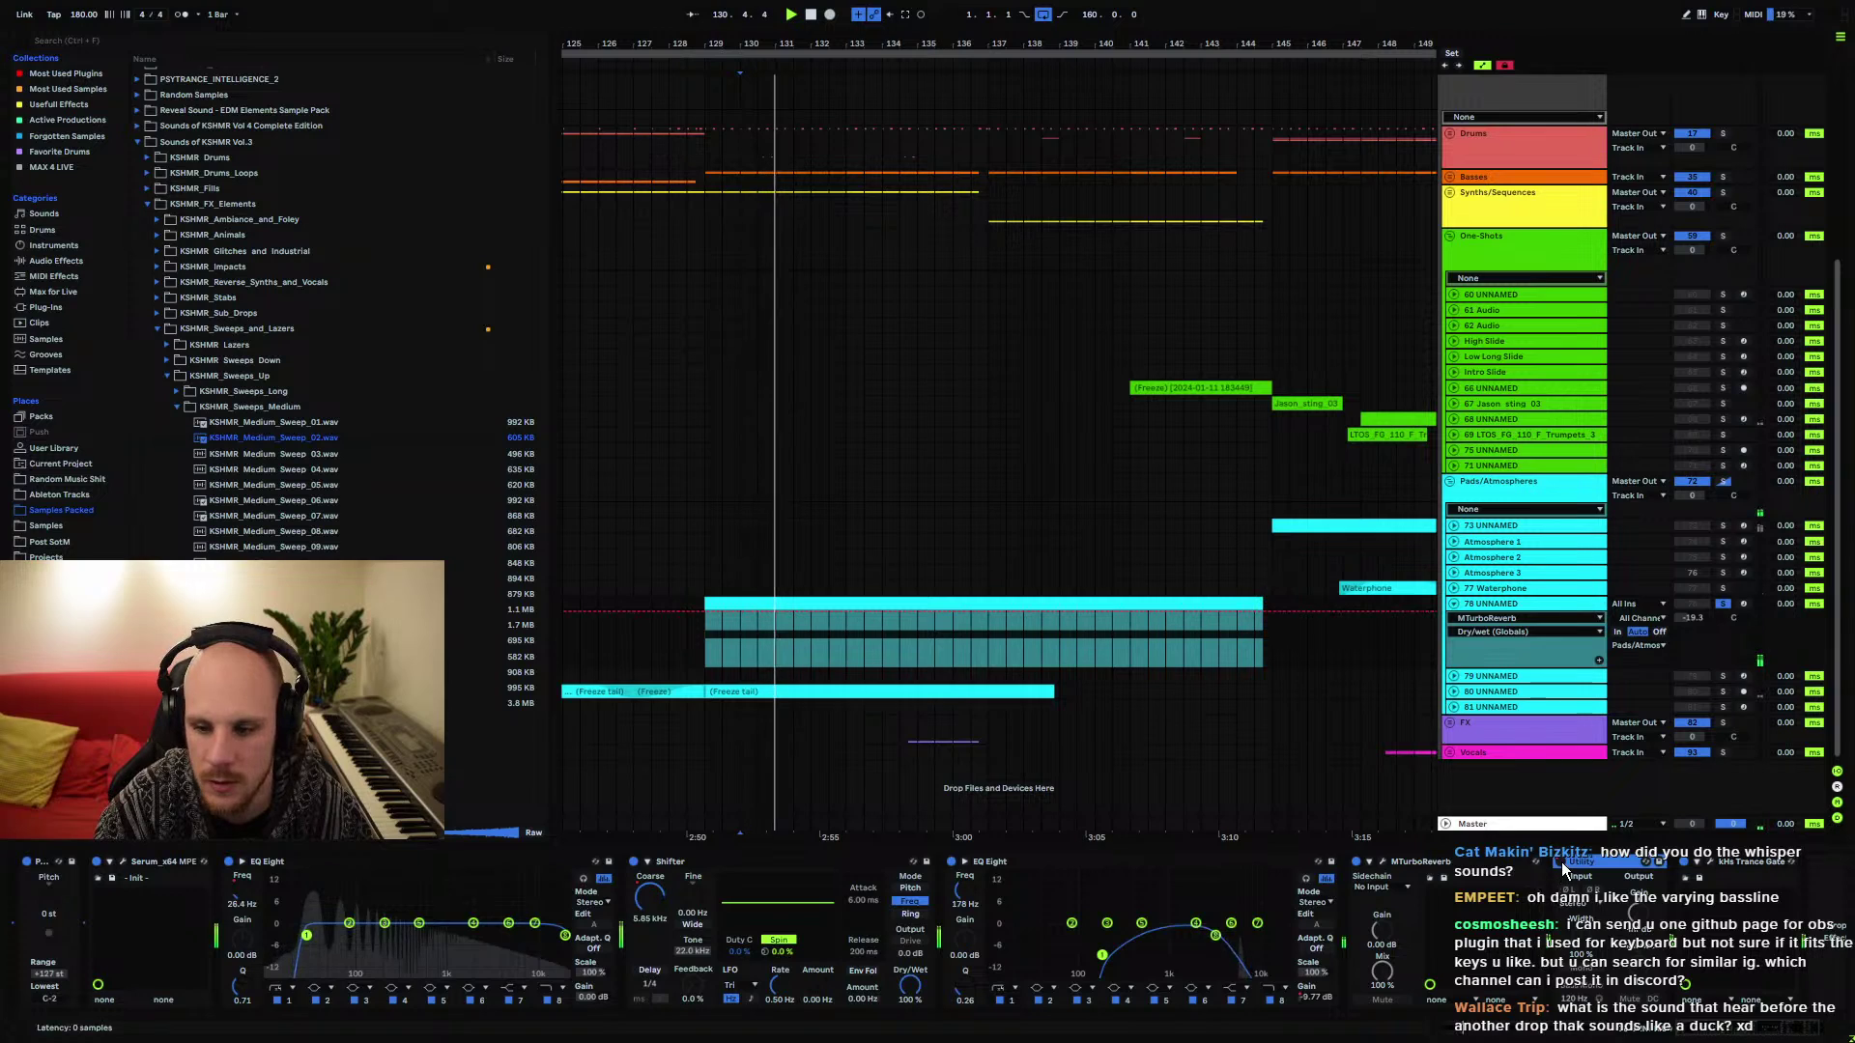
pyautogui.click(1565, 864)
pyautogui.click(1256, 660)
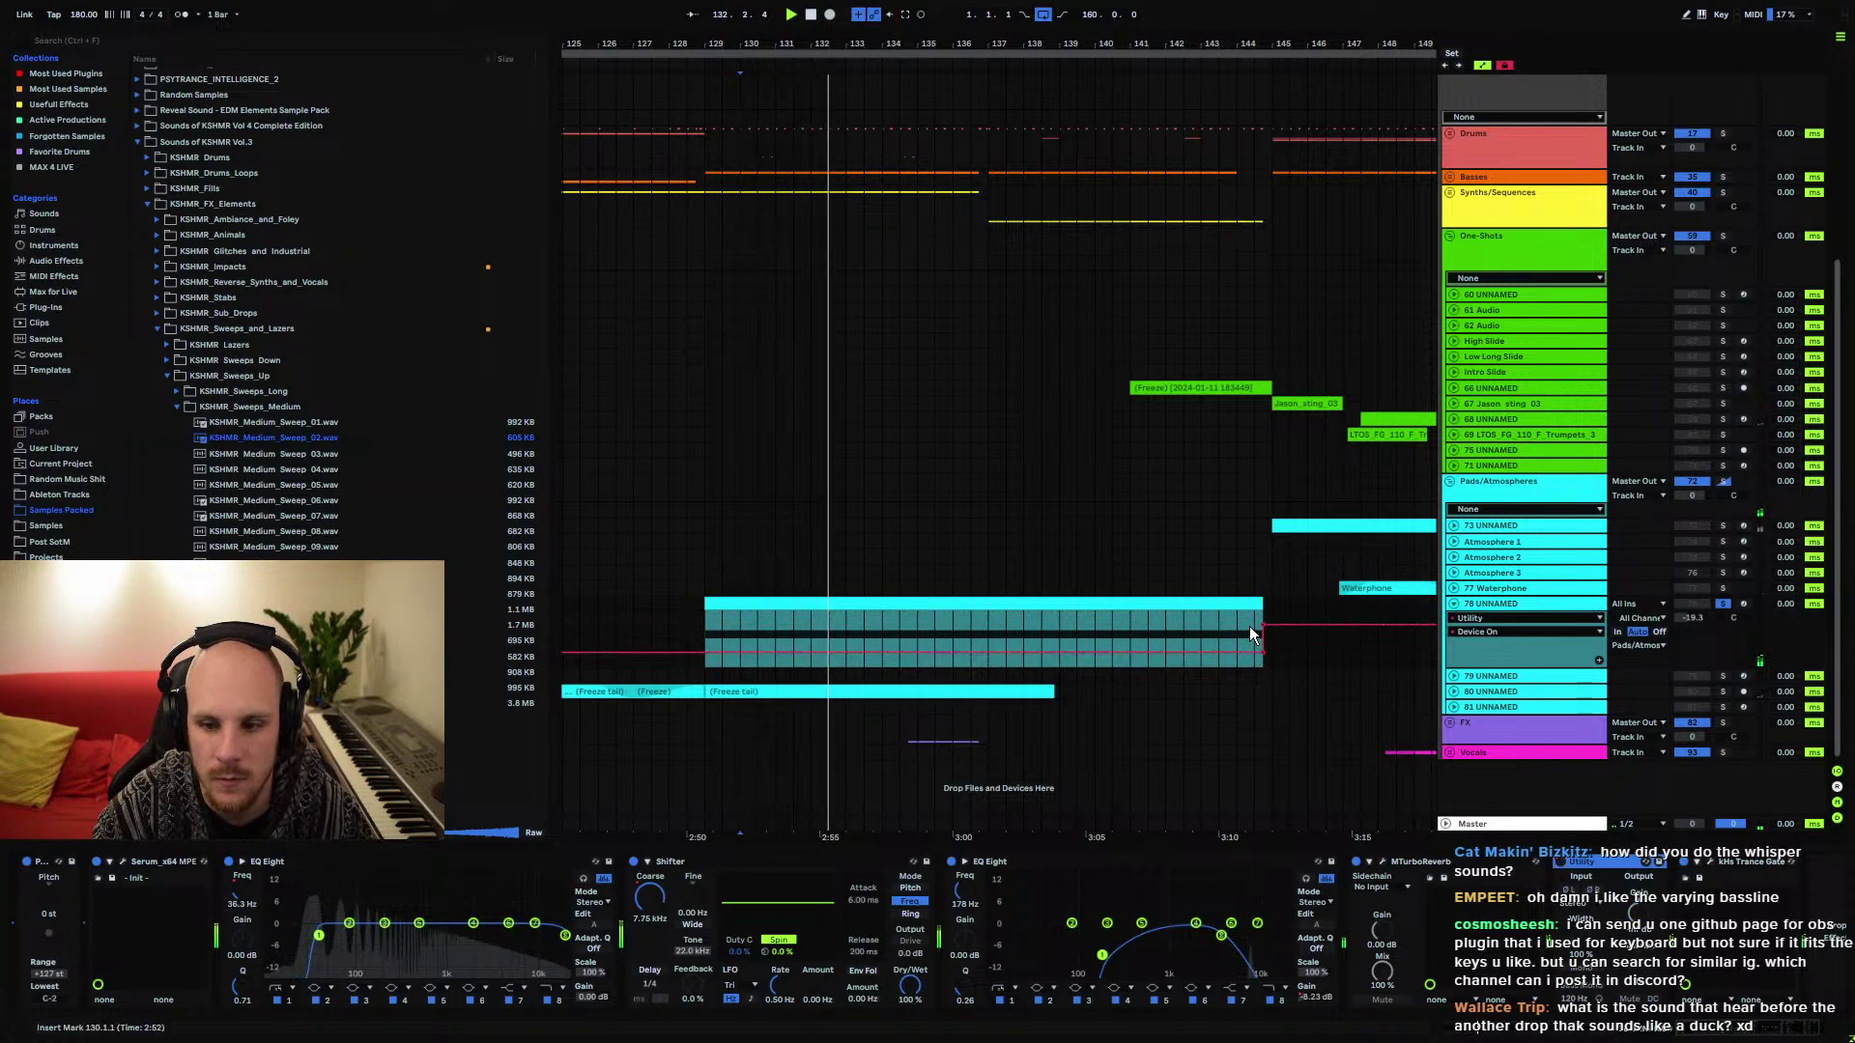
pyautogui.scroll(5, 1302, 249)
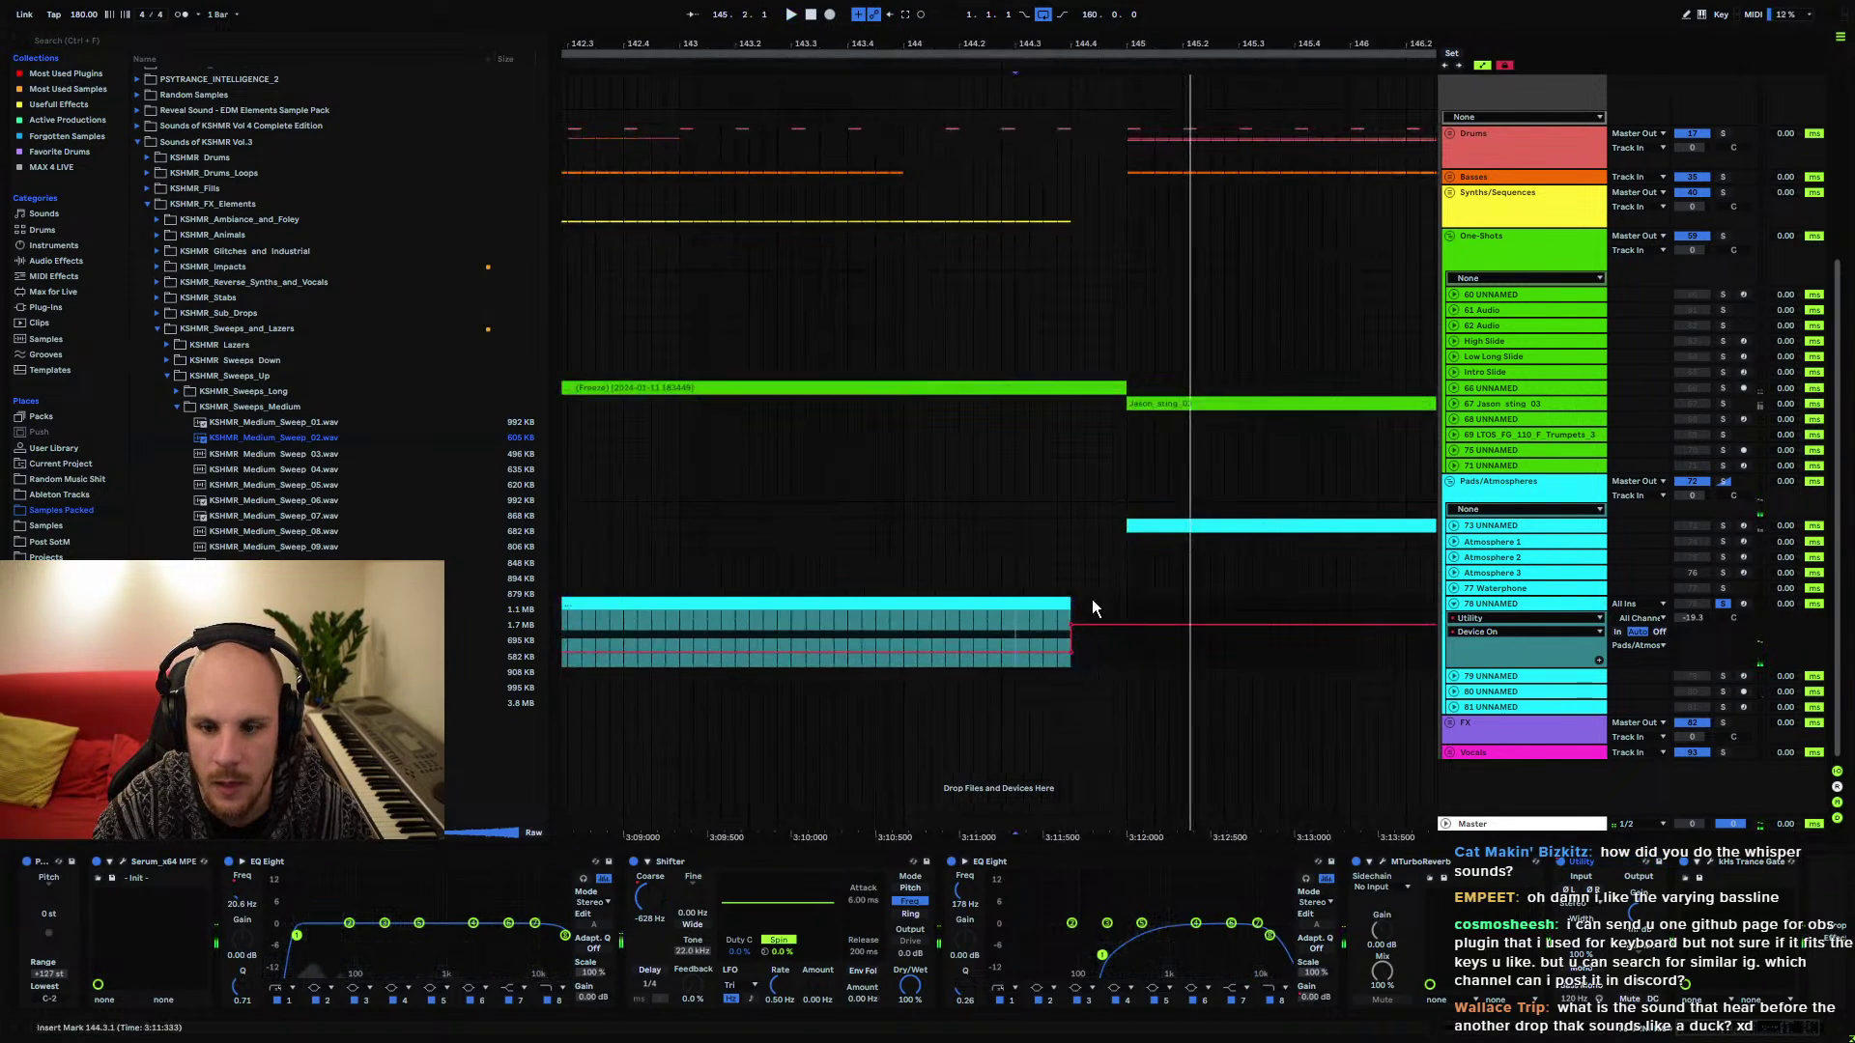
pyautogui.click(1075, 616)
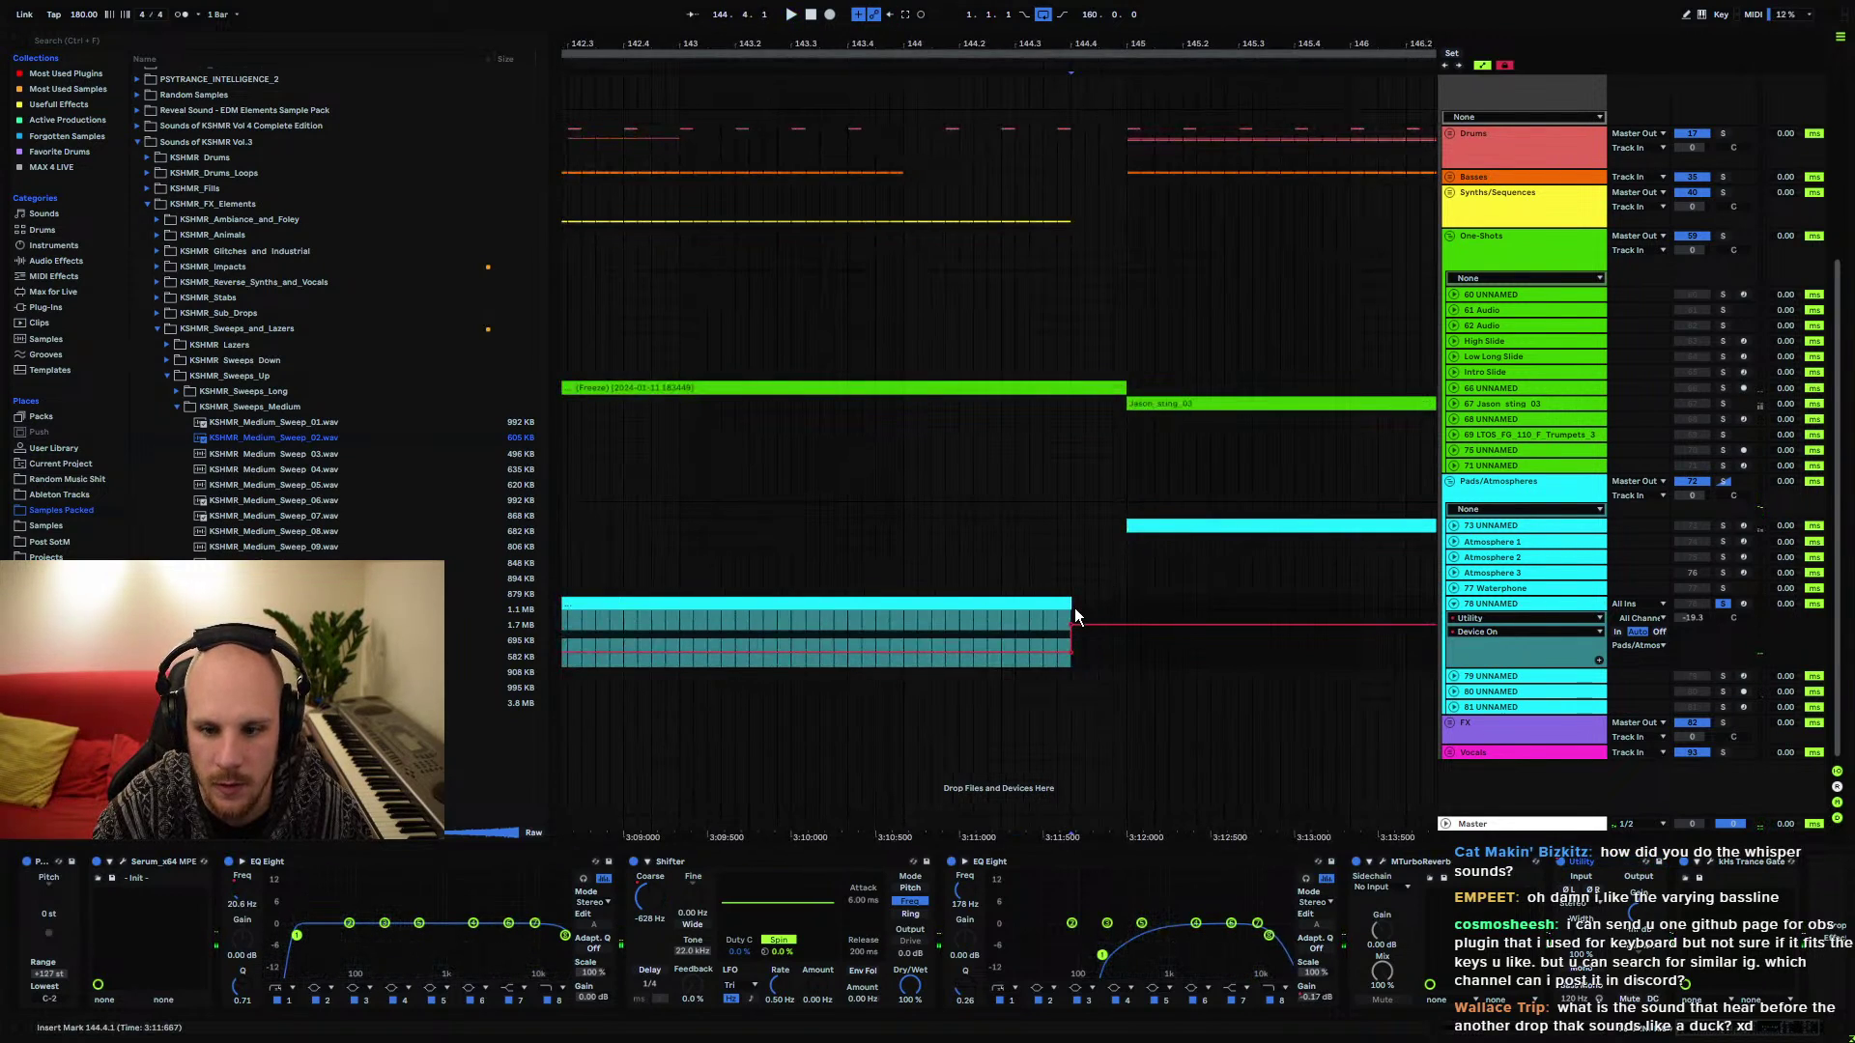
# Examine the kHs Trance Gate pattern and resolution on 78 UNNAMED, then return to the arrangement overview
pyautogui.click(1711, 862)
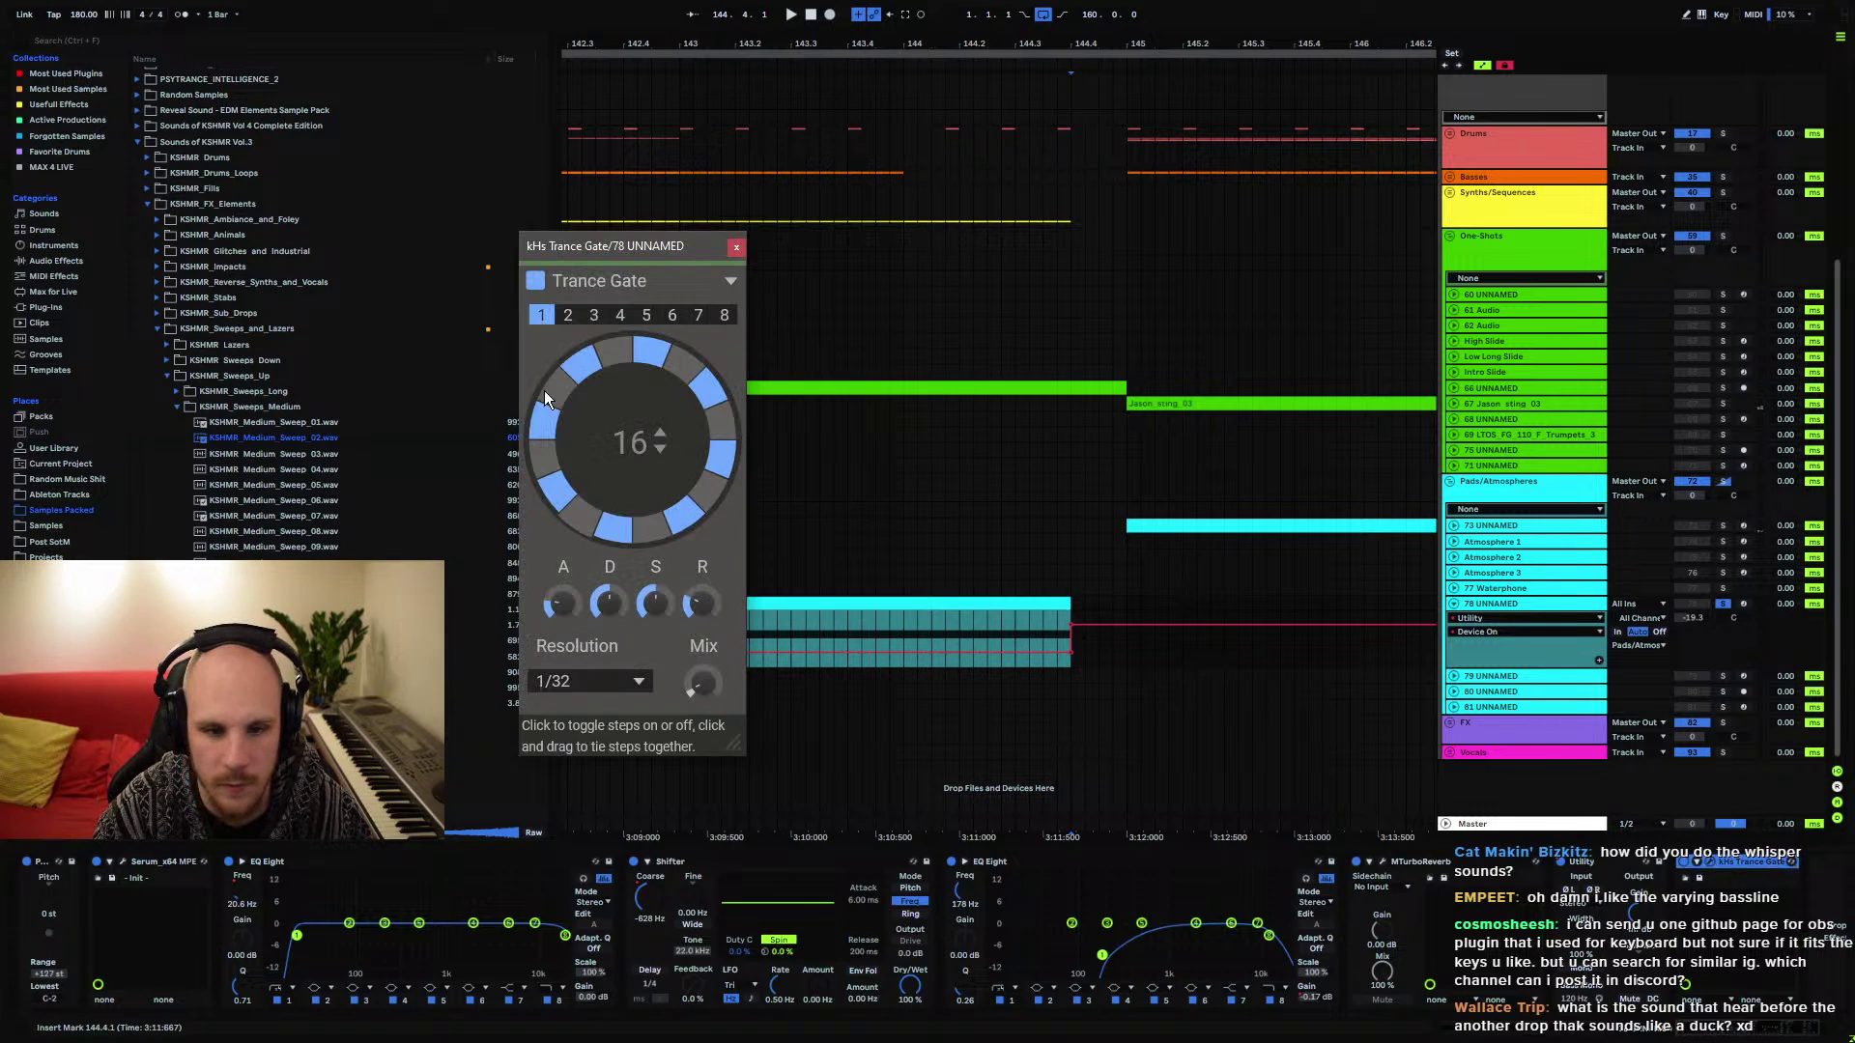
pyautogui.click(738, 247)
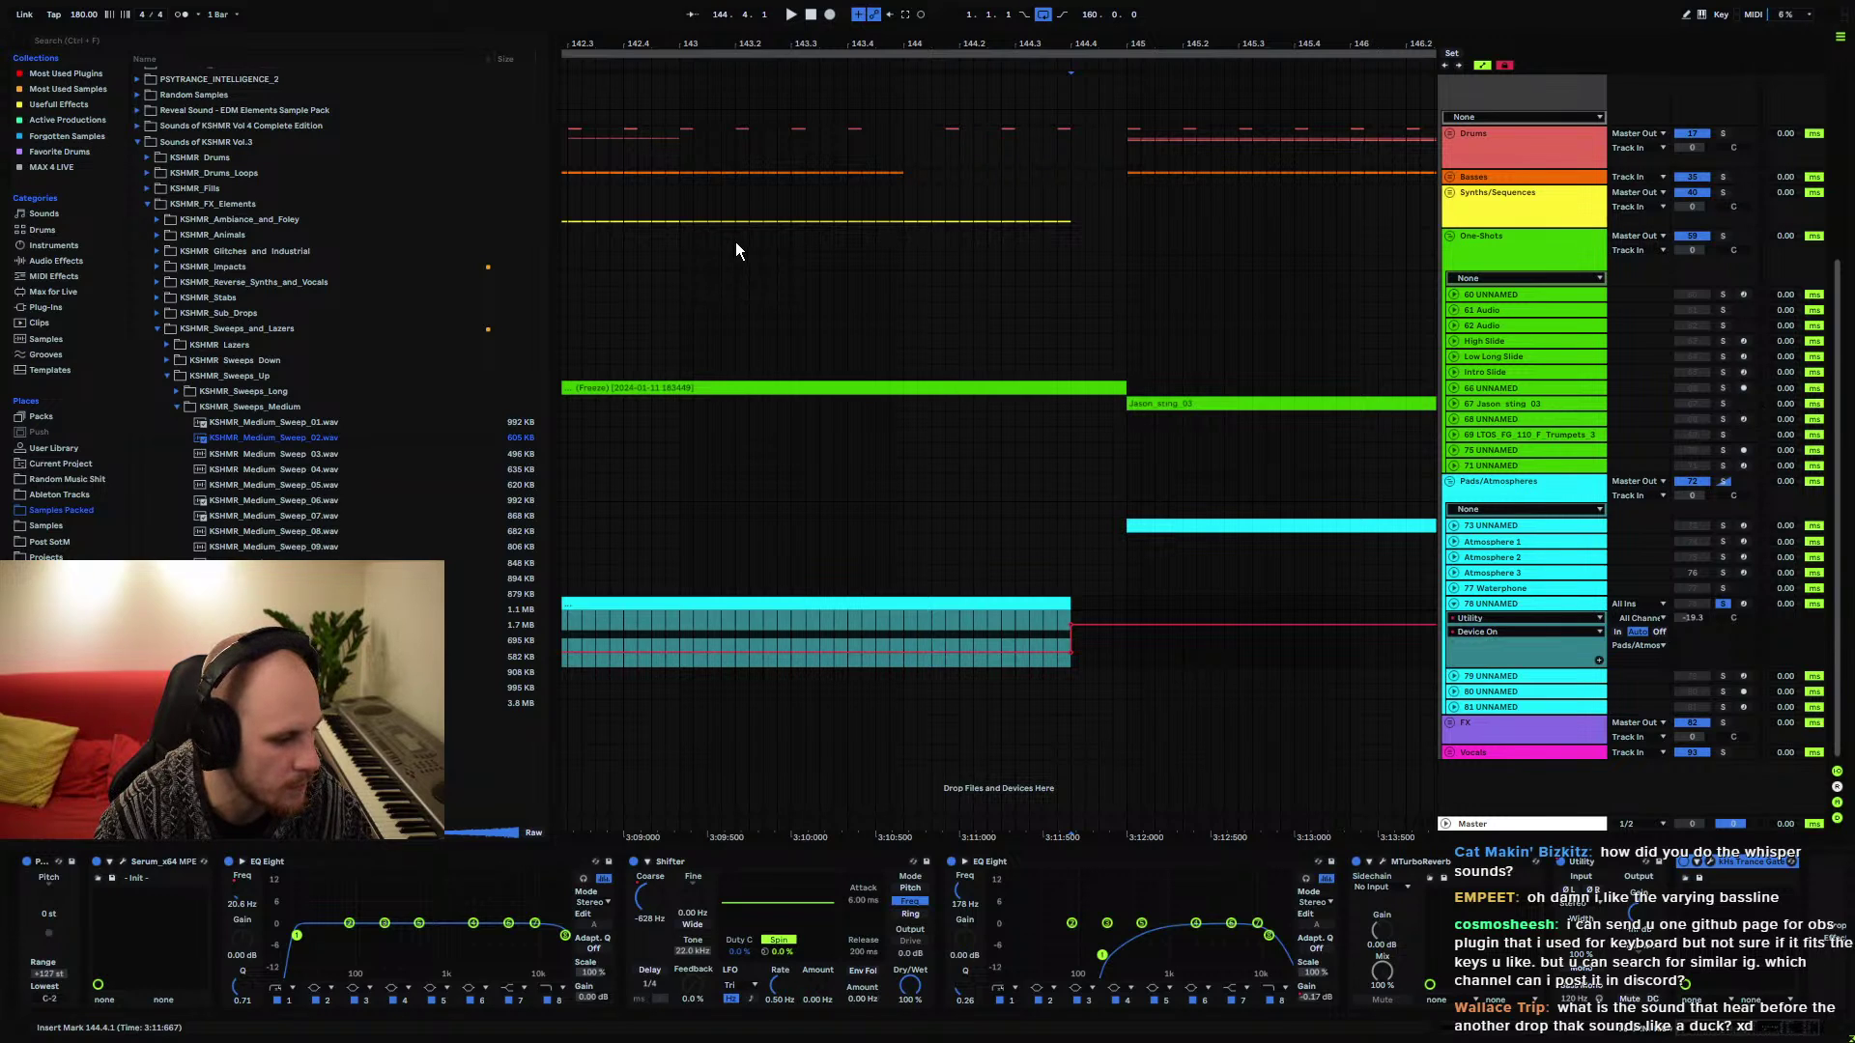
pyautogui.press('-')
pyautogui.press('-')
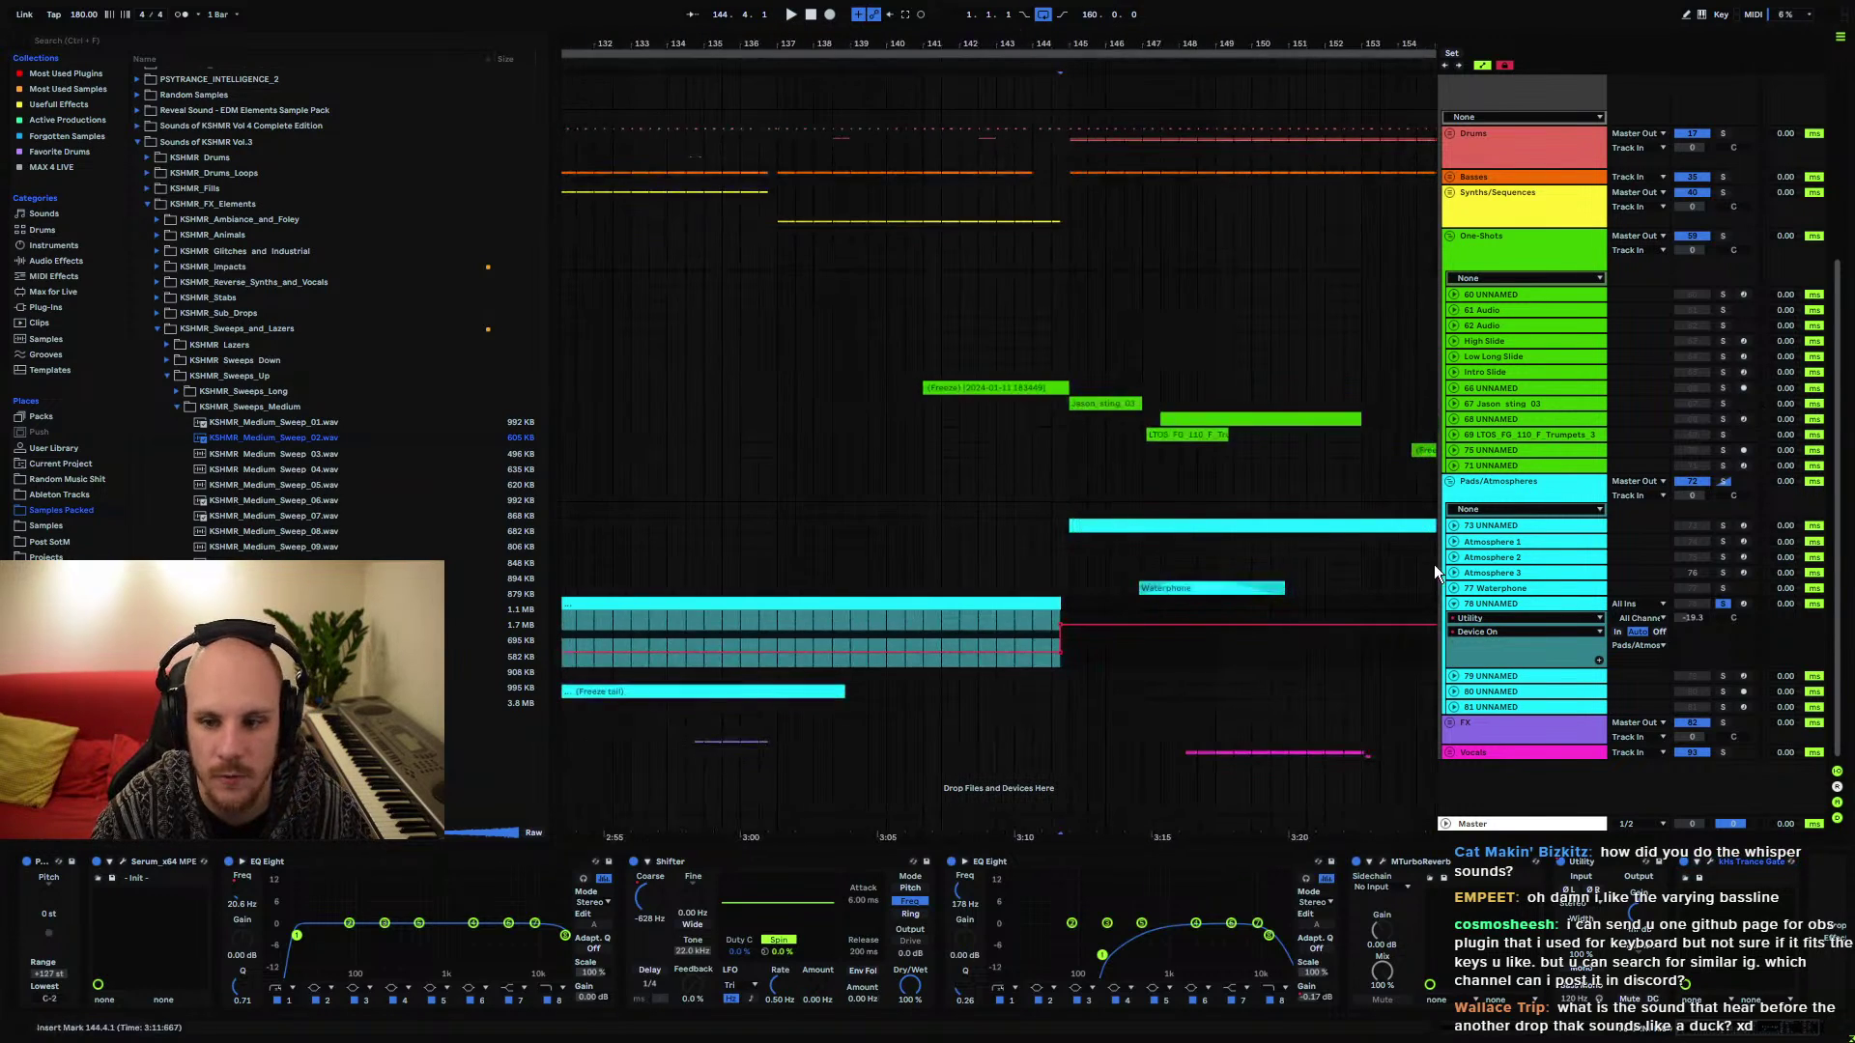
# Fold the 78 UNNAMED track and the Pads/Atmospheres and One-Shots groups, then place the insert marker at bar 129
pyautogui.click(1451, 607)
pyautogui.click(1449, 481)
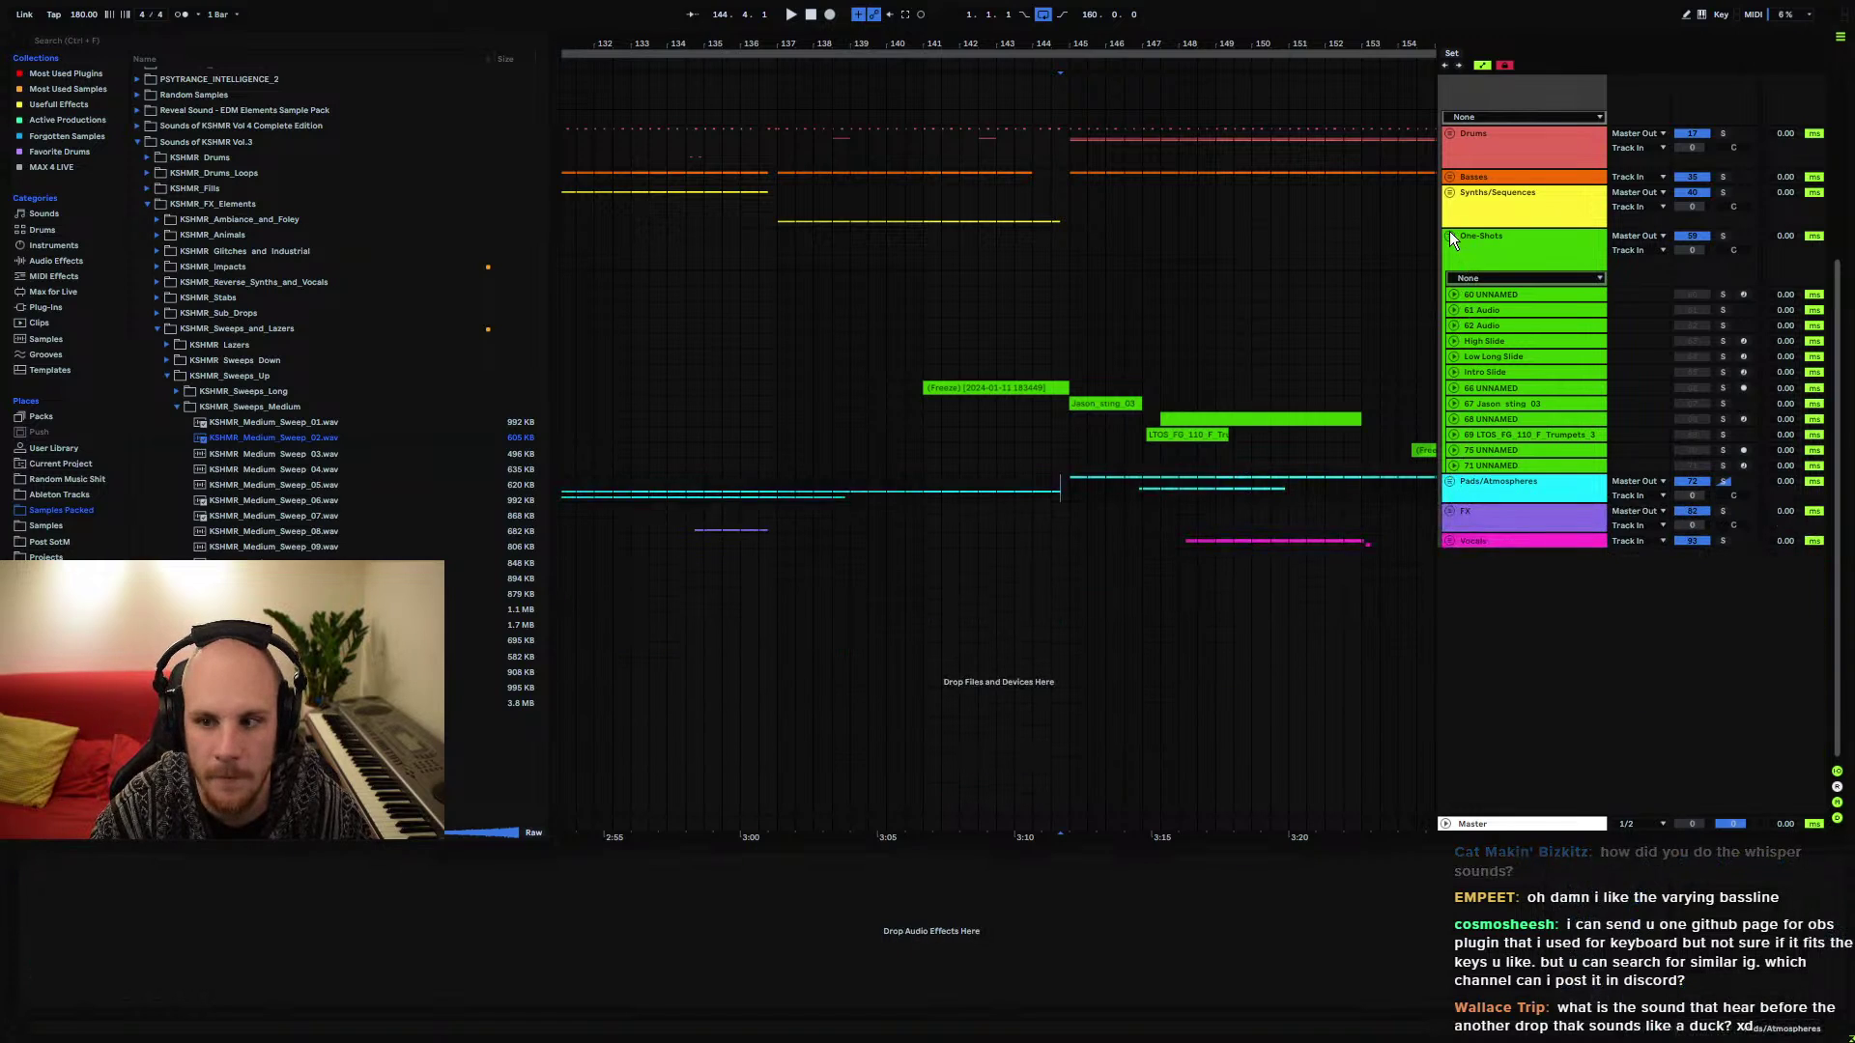
pyautogui.click(1449, 234)
pyautogui.click(1490, 270)
pyautogui.press('-')
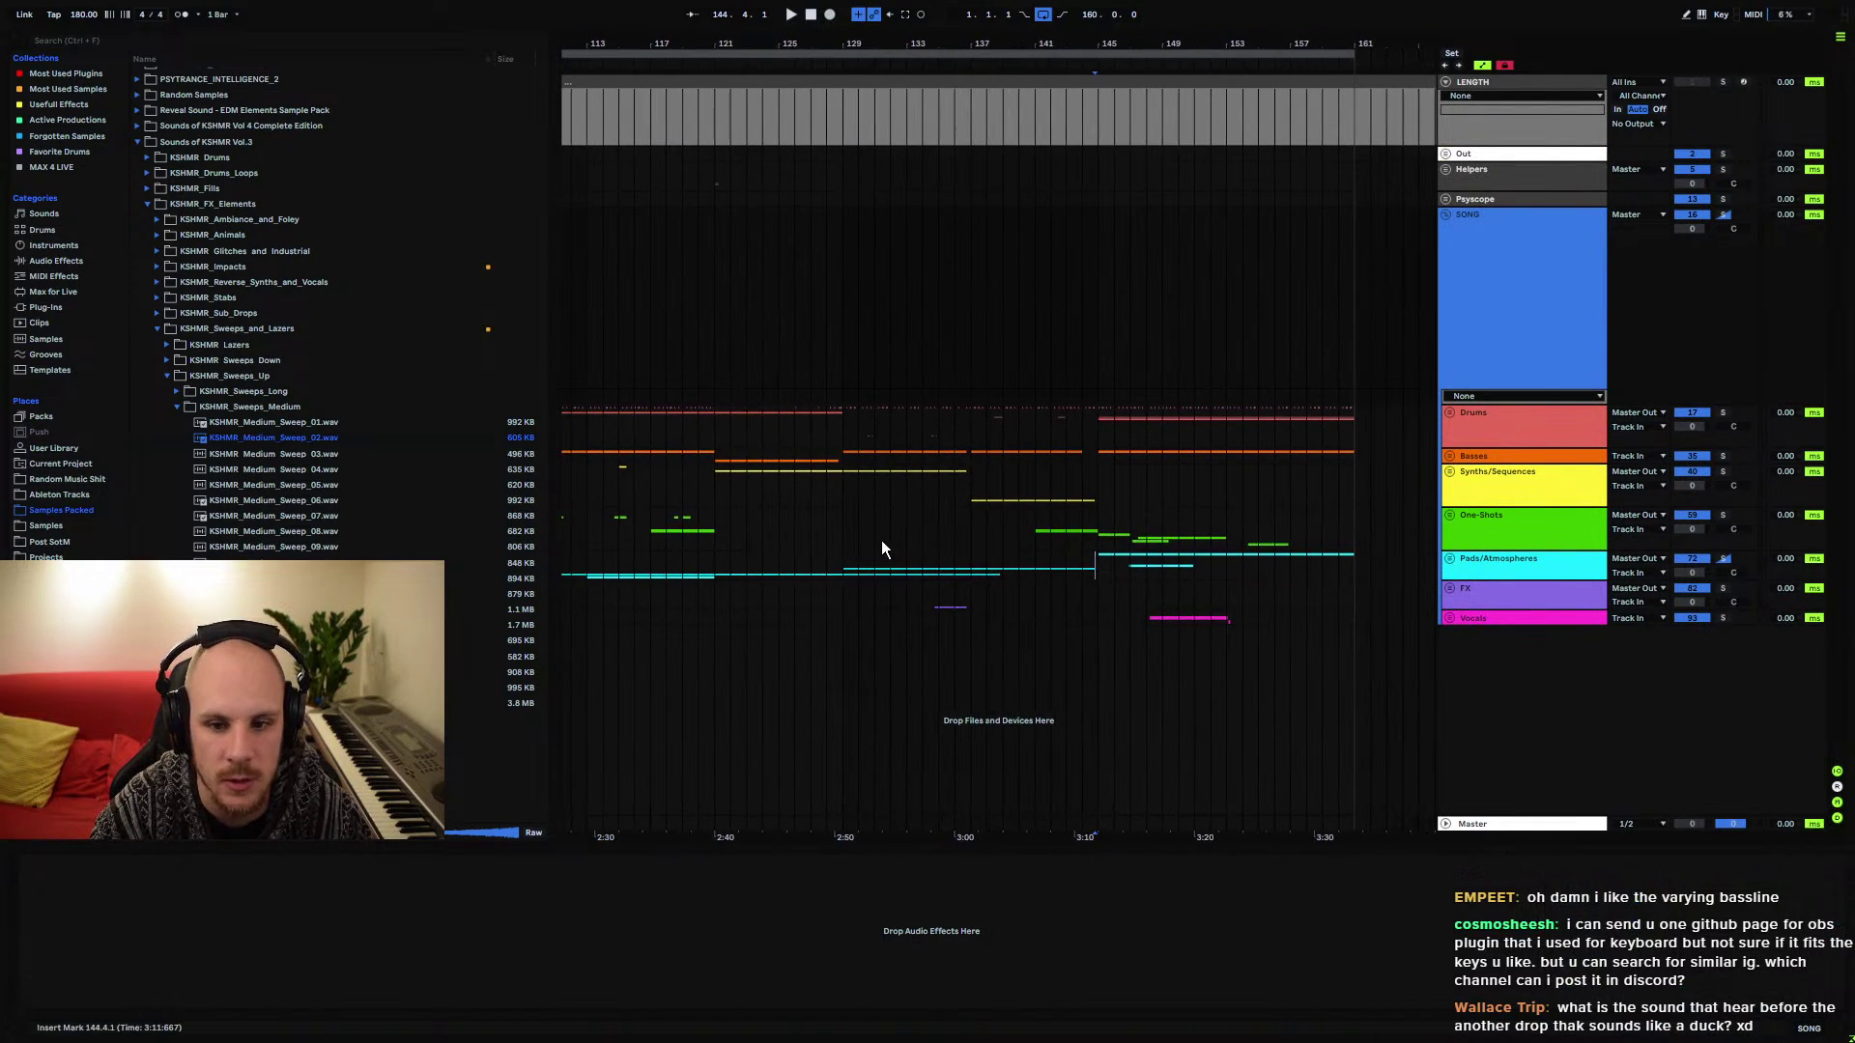
pyautogui.click(833, 562)
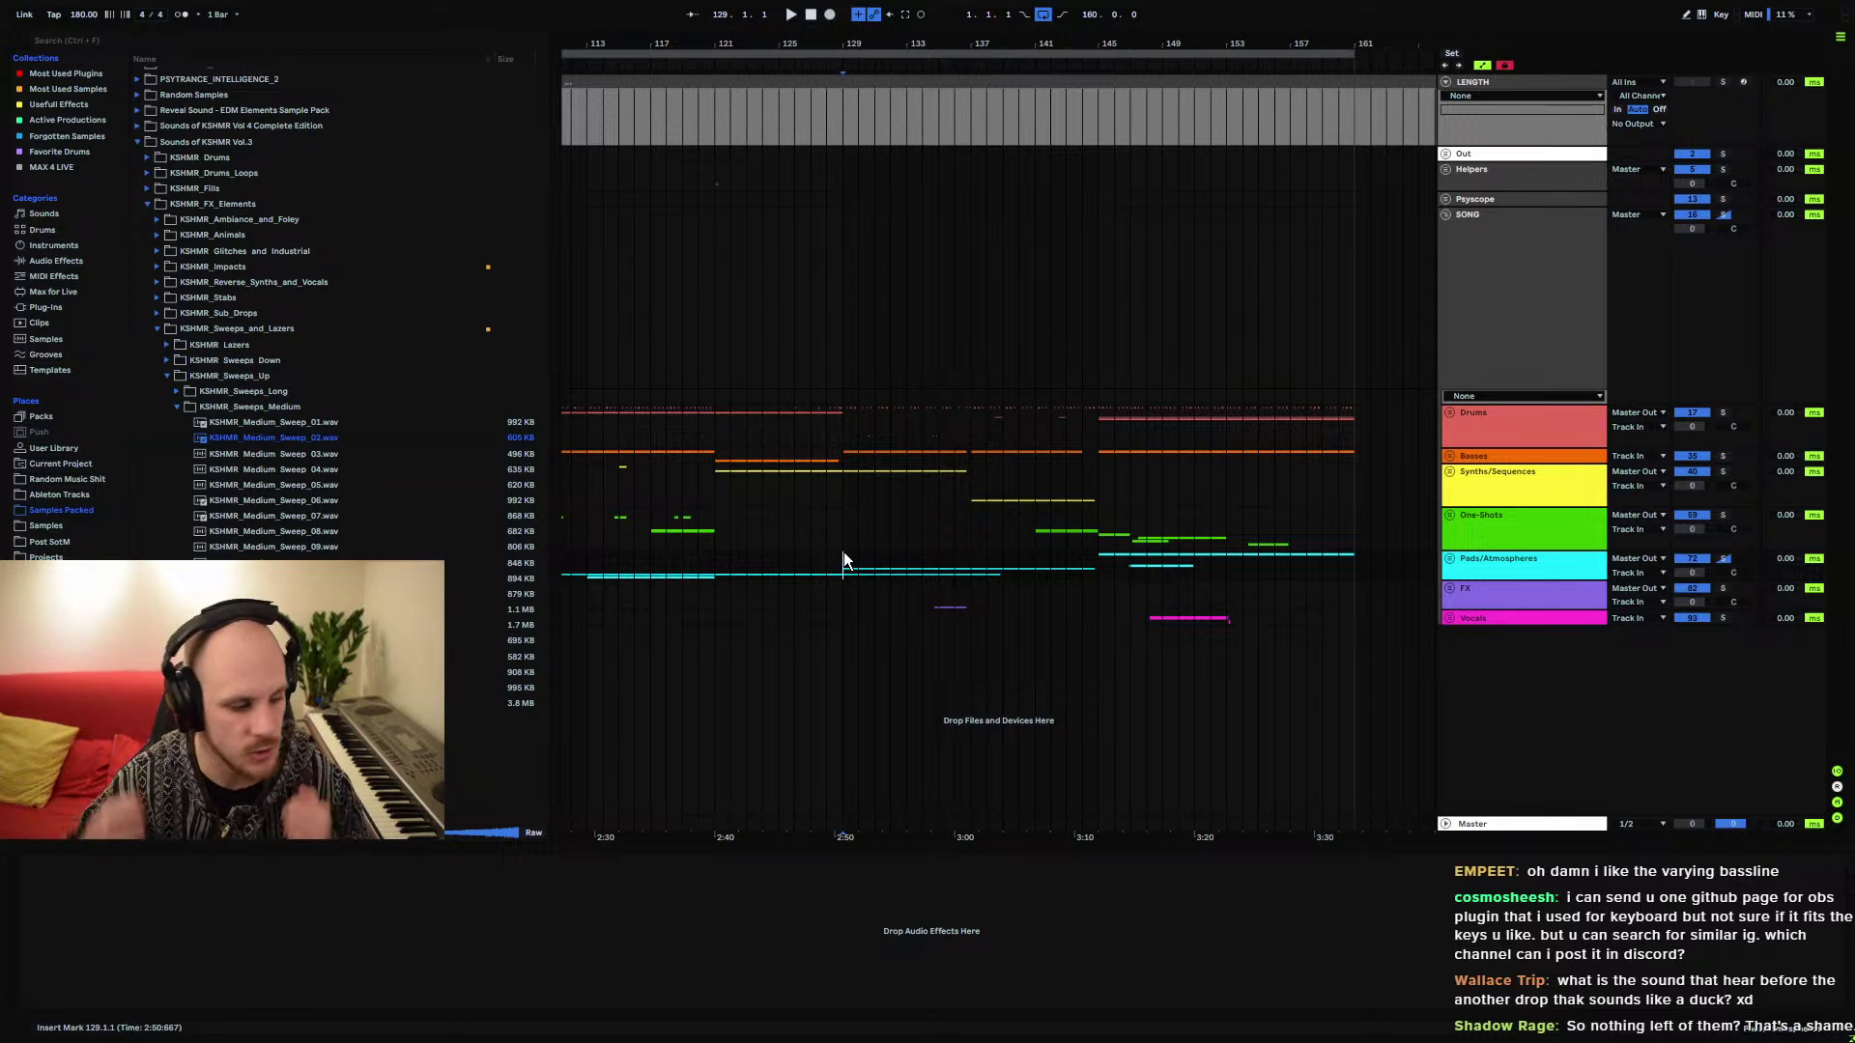
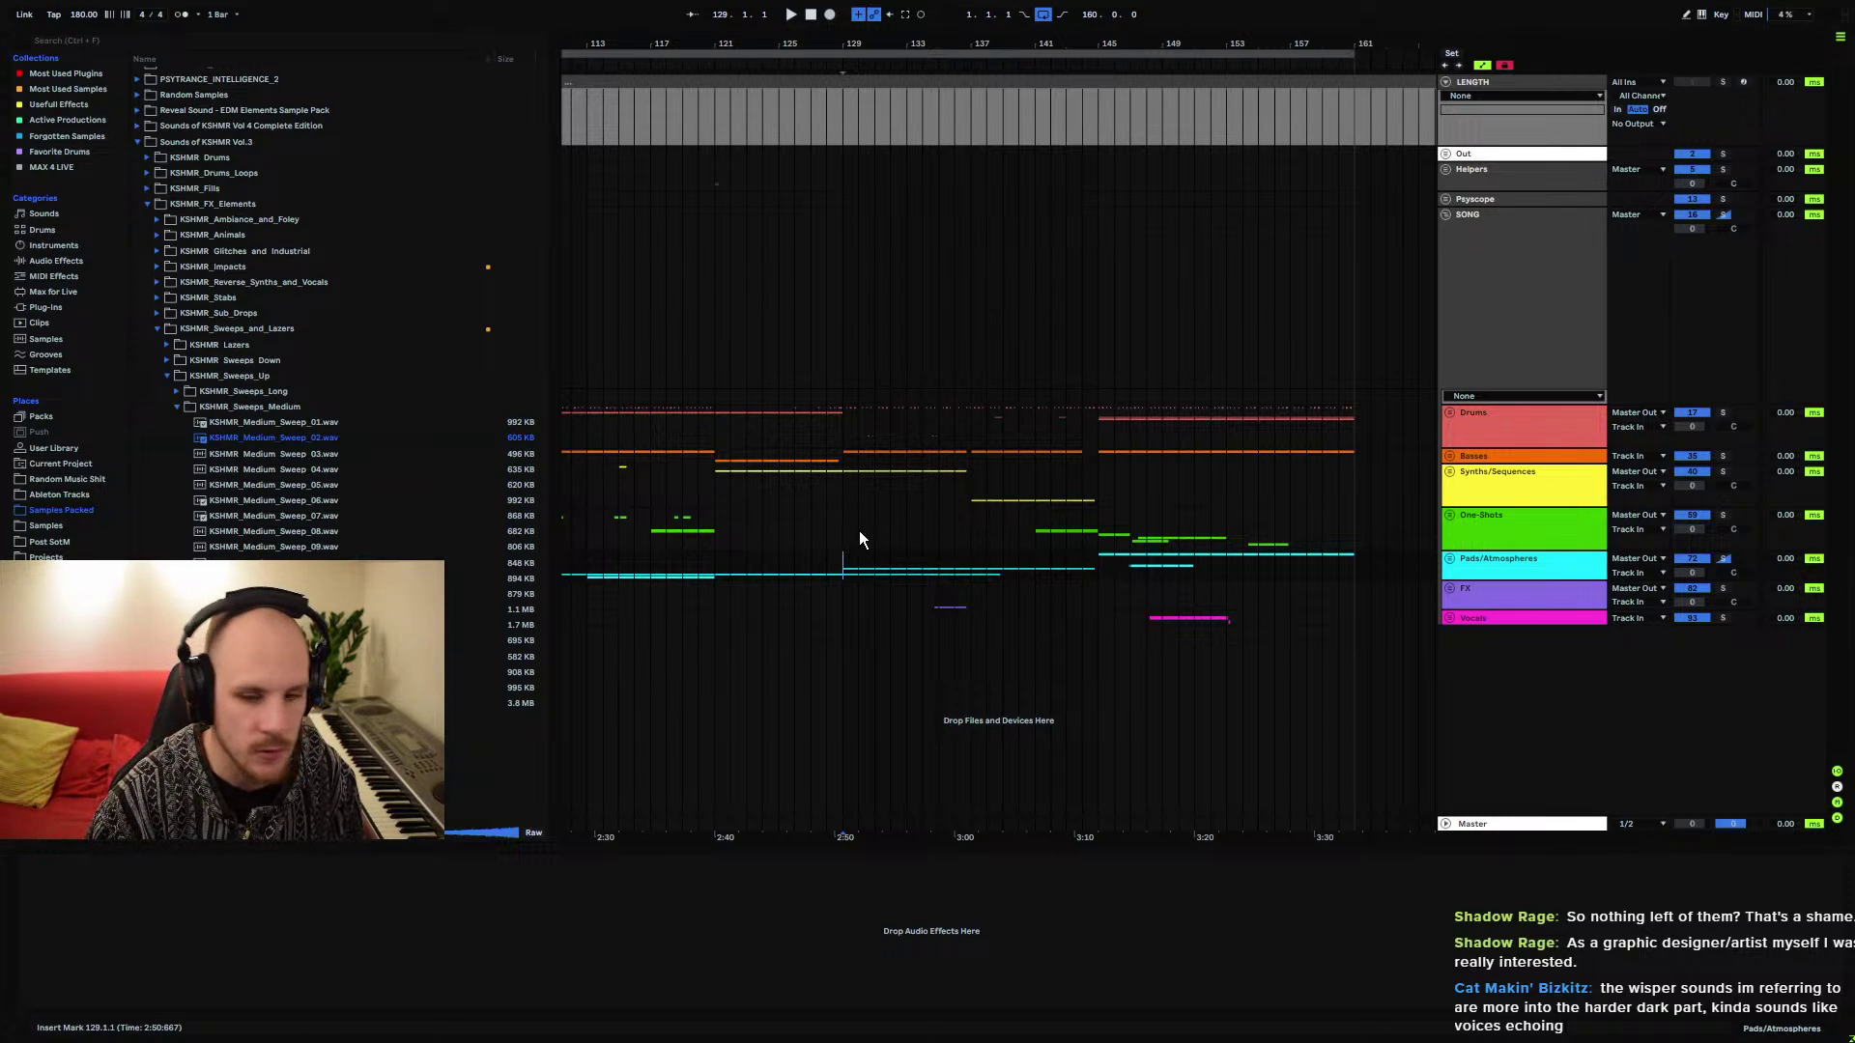
pyautogui.click(849, 455)
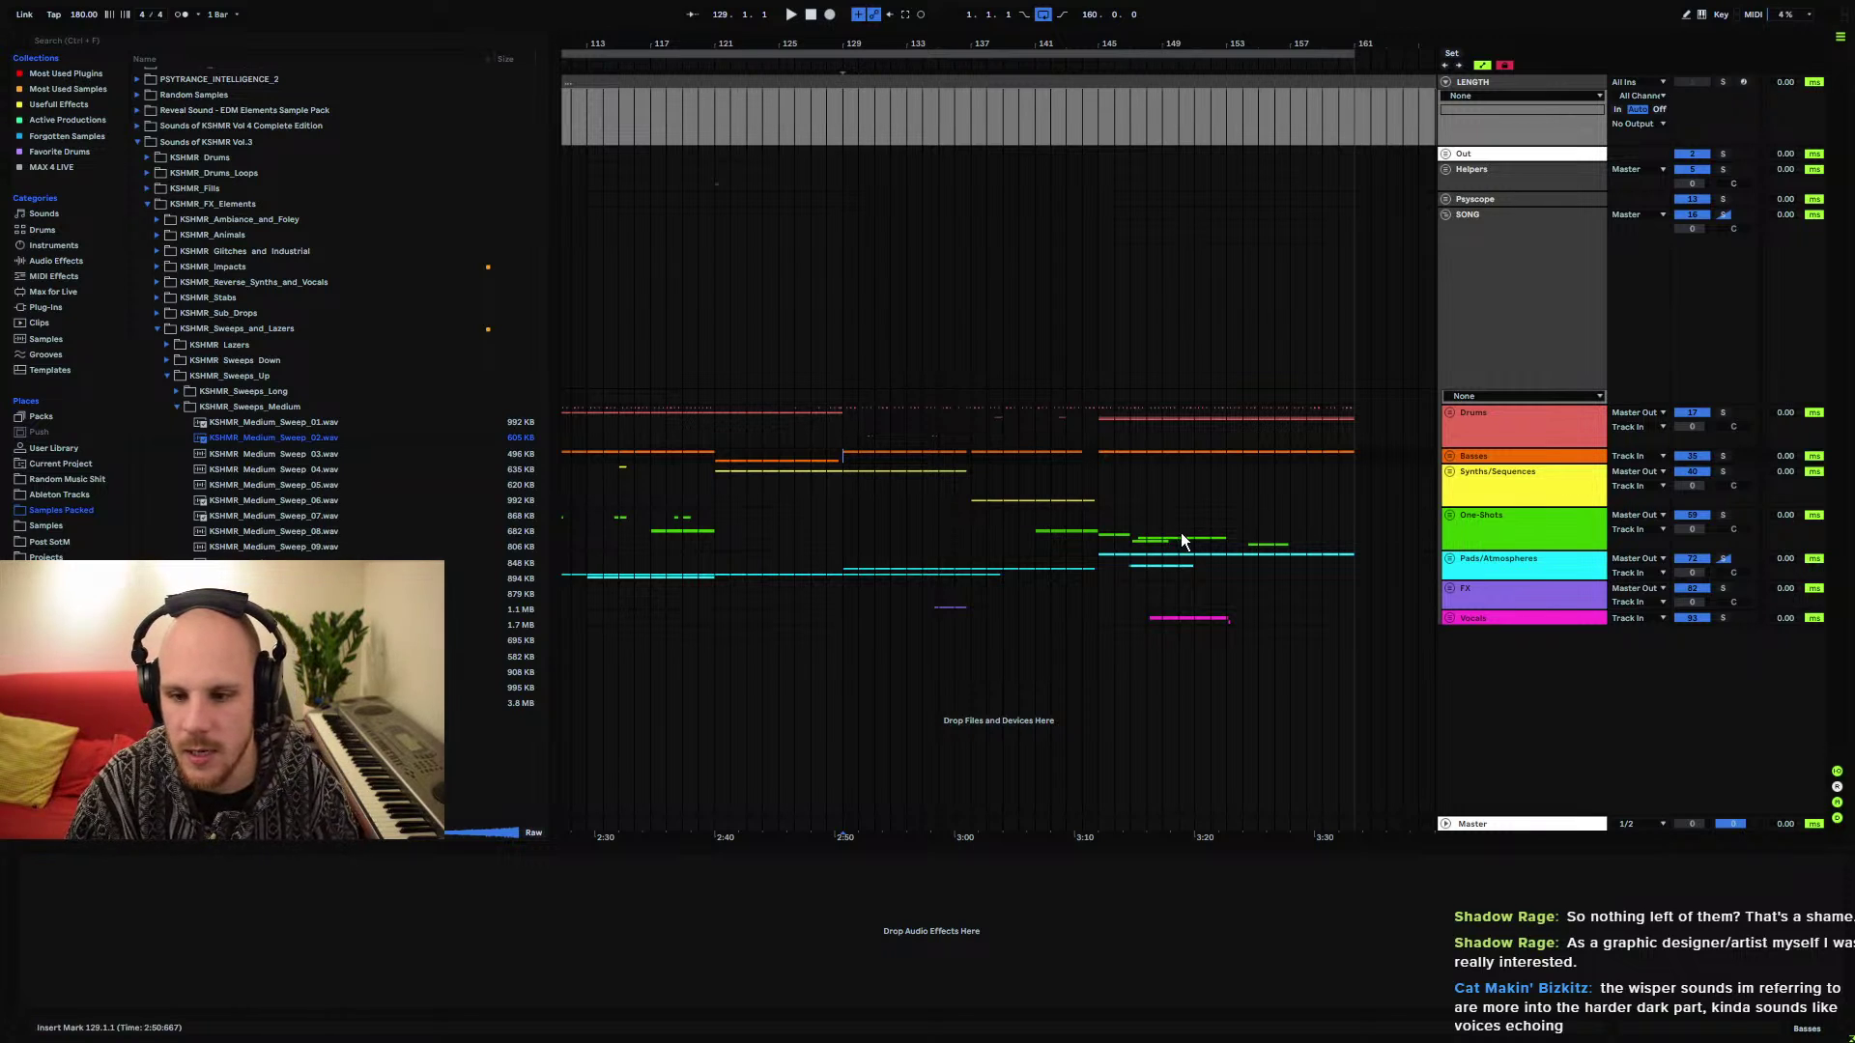
# Play the section from bar 145 and look through the One-Shots and Pads/Atmospheres tracks for the echoing voice-like sound
pyautogui.click(1098, 536)
pyautogui.press('space')
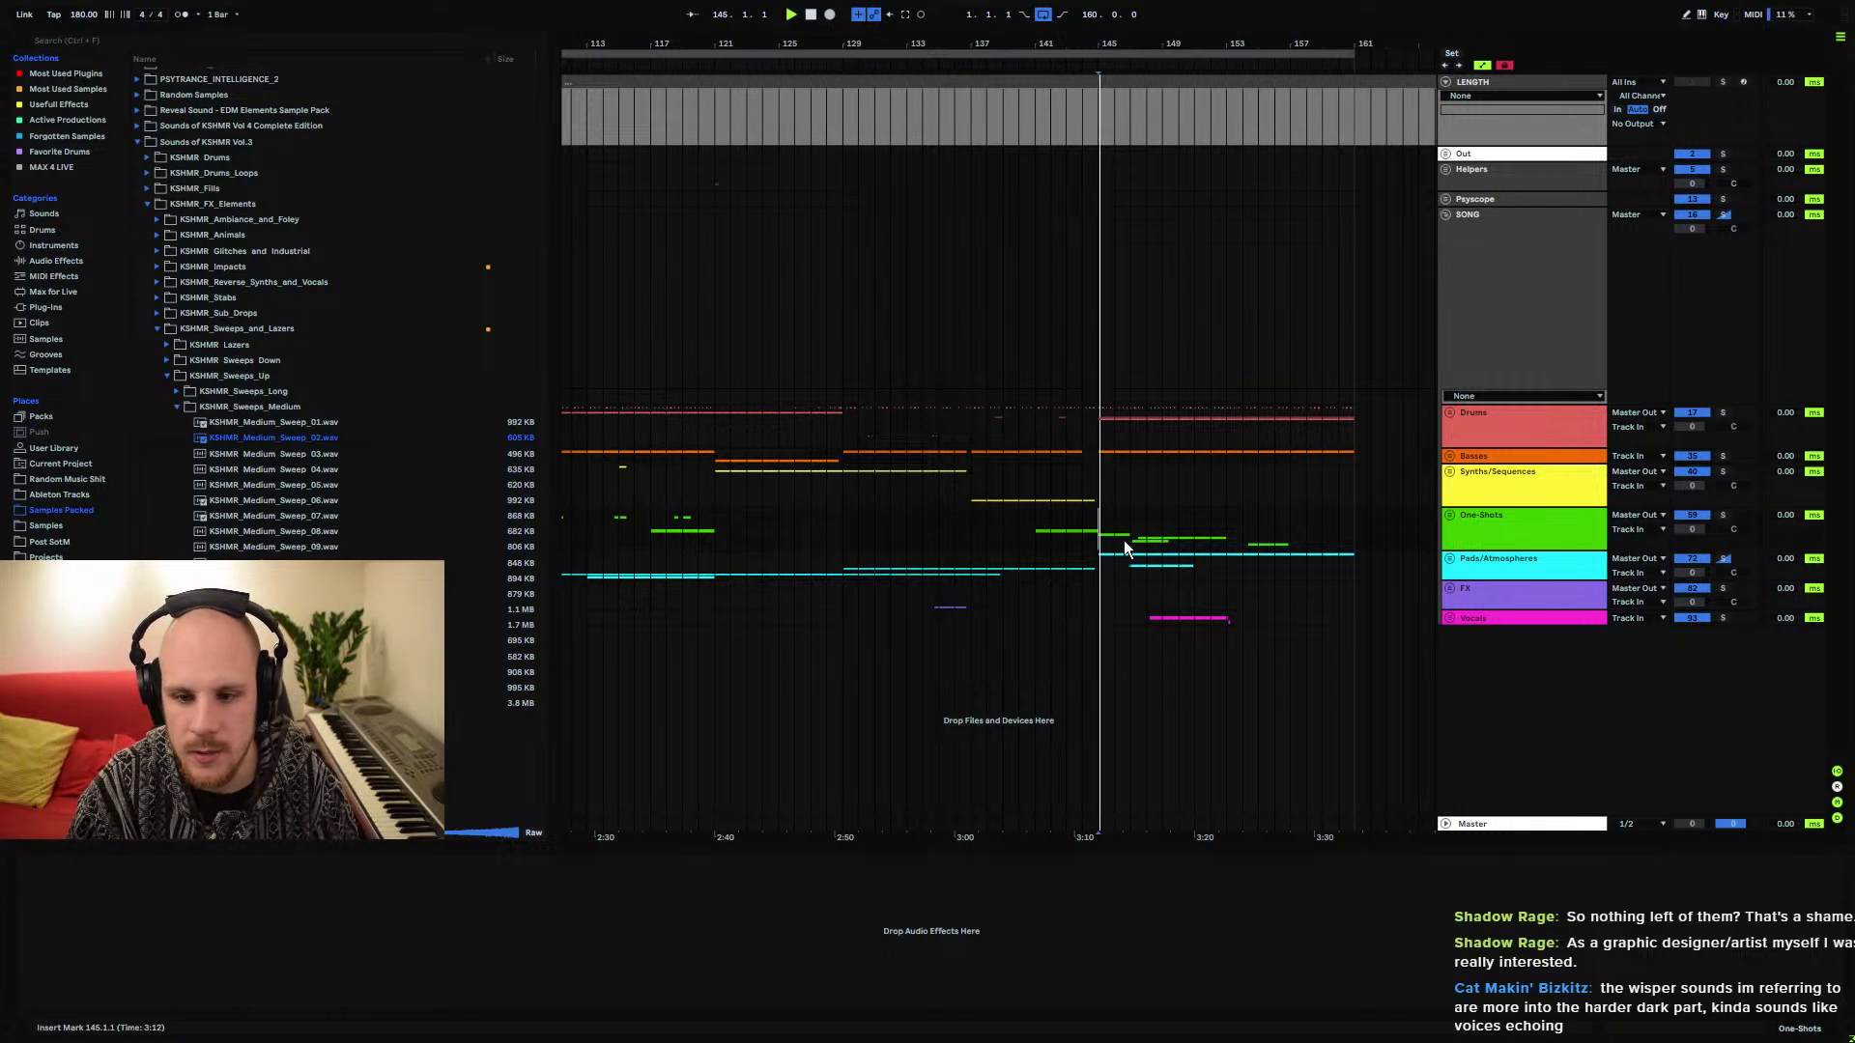
pyautogui.click(1450, 514)
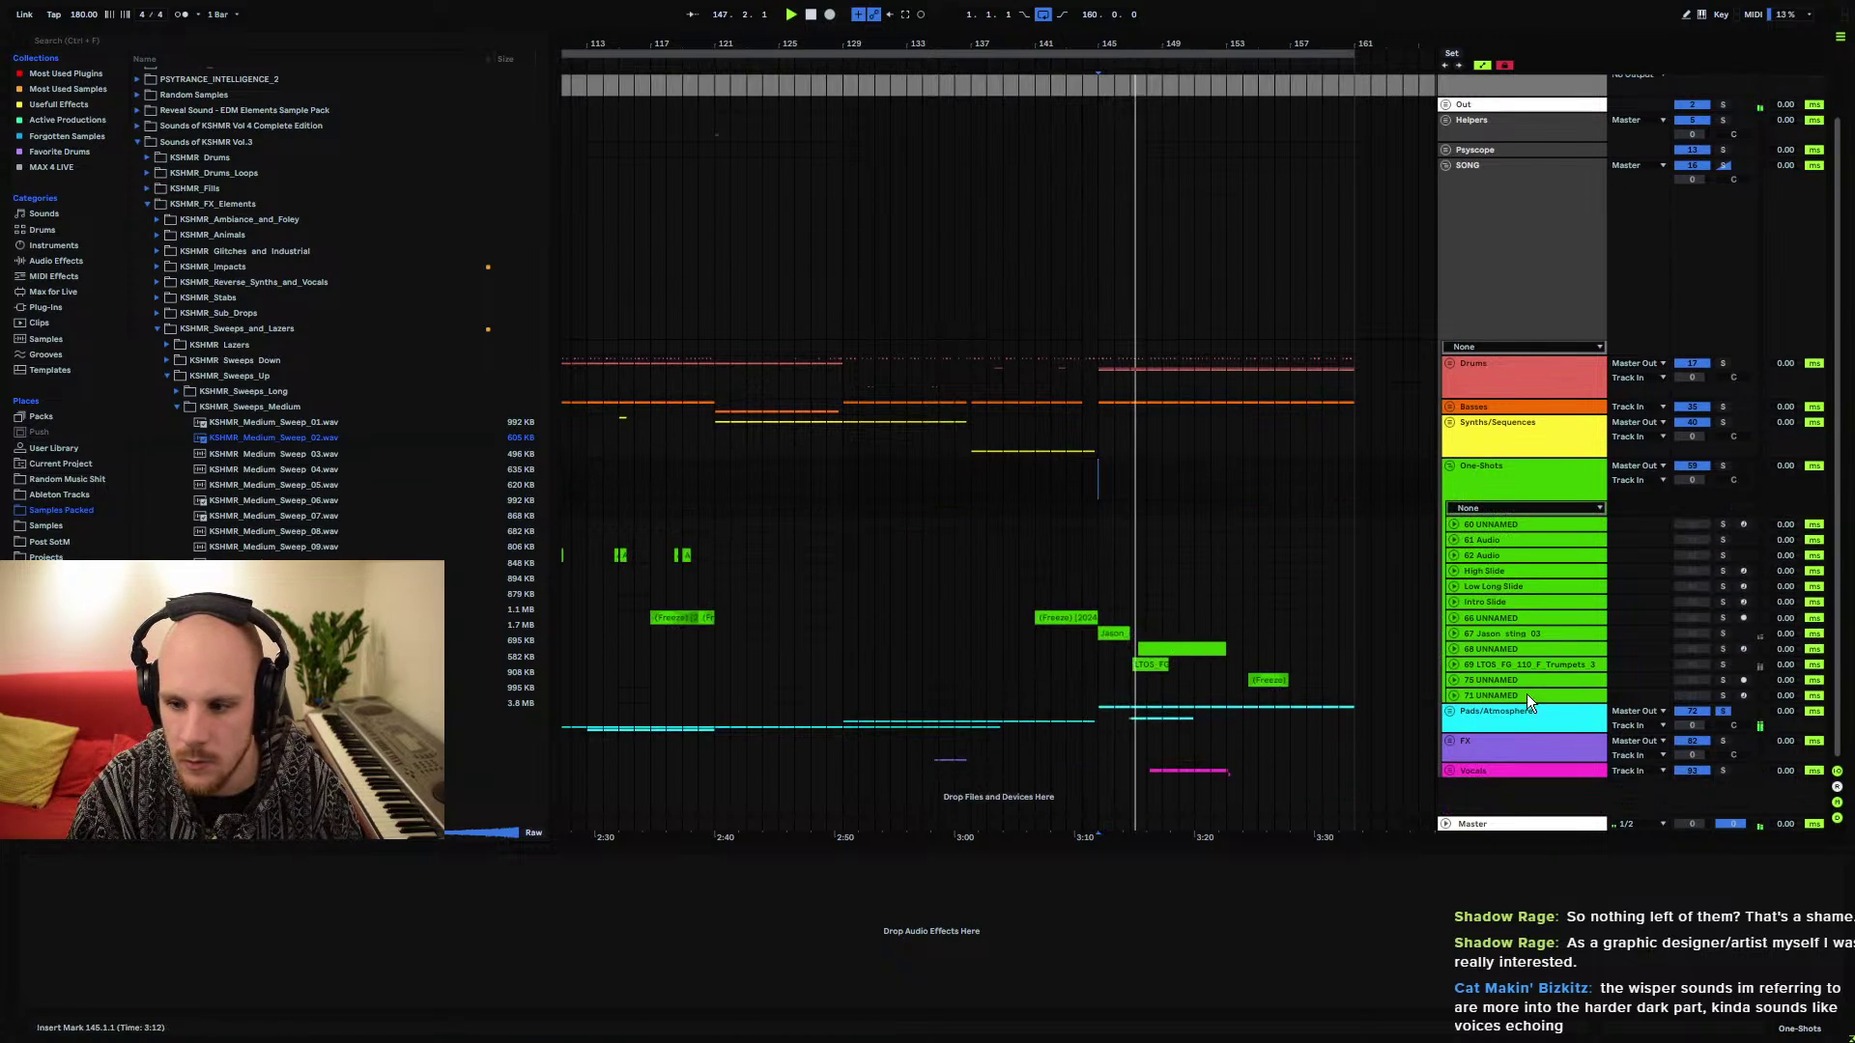
pyautogui.click(1449, 712)
pyautogui.scroll(-3, 1317, 704)
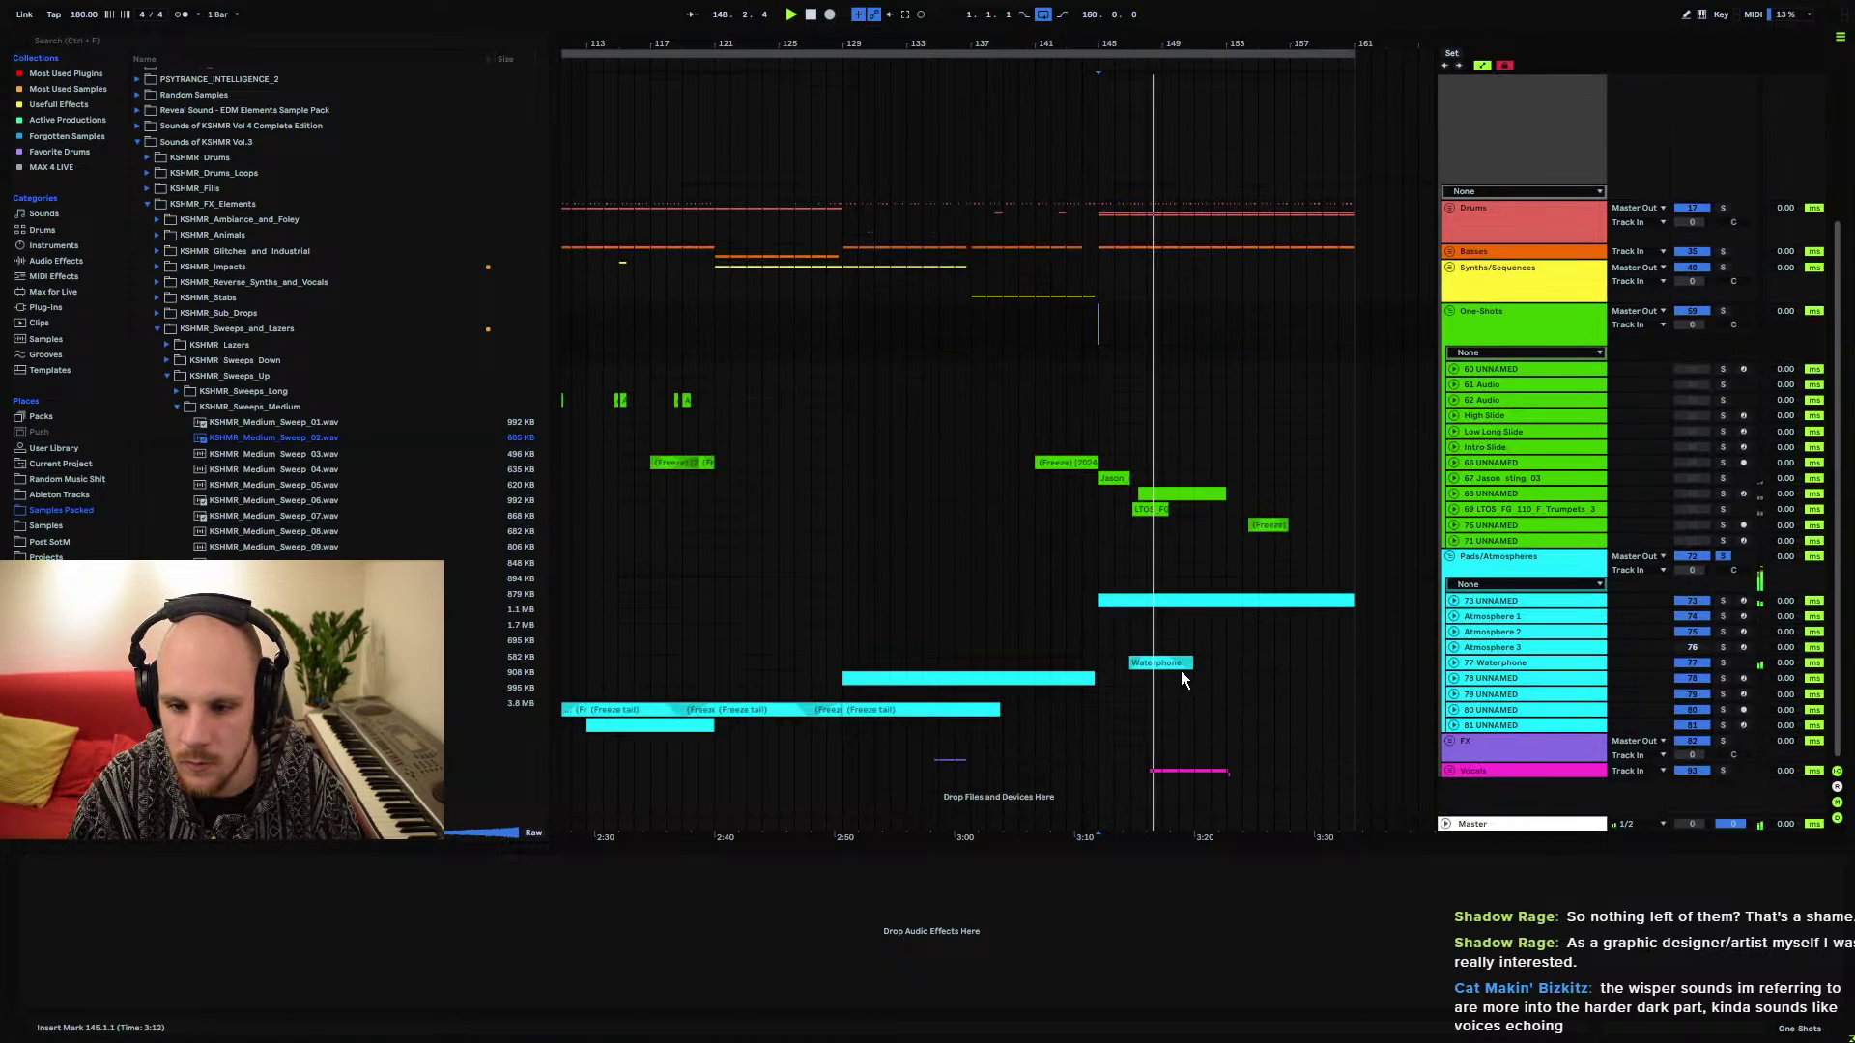
pyautogui.click(1450, 557)
# Solo the Jason sting track in One-Shots, replay its clip from bar 145, and check its Echo Feedback automation
pyautogui.click(1537, 480)
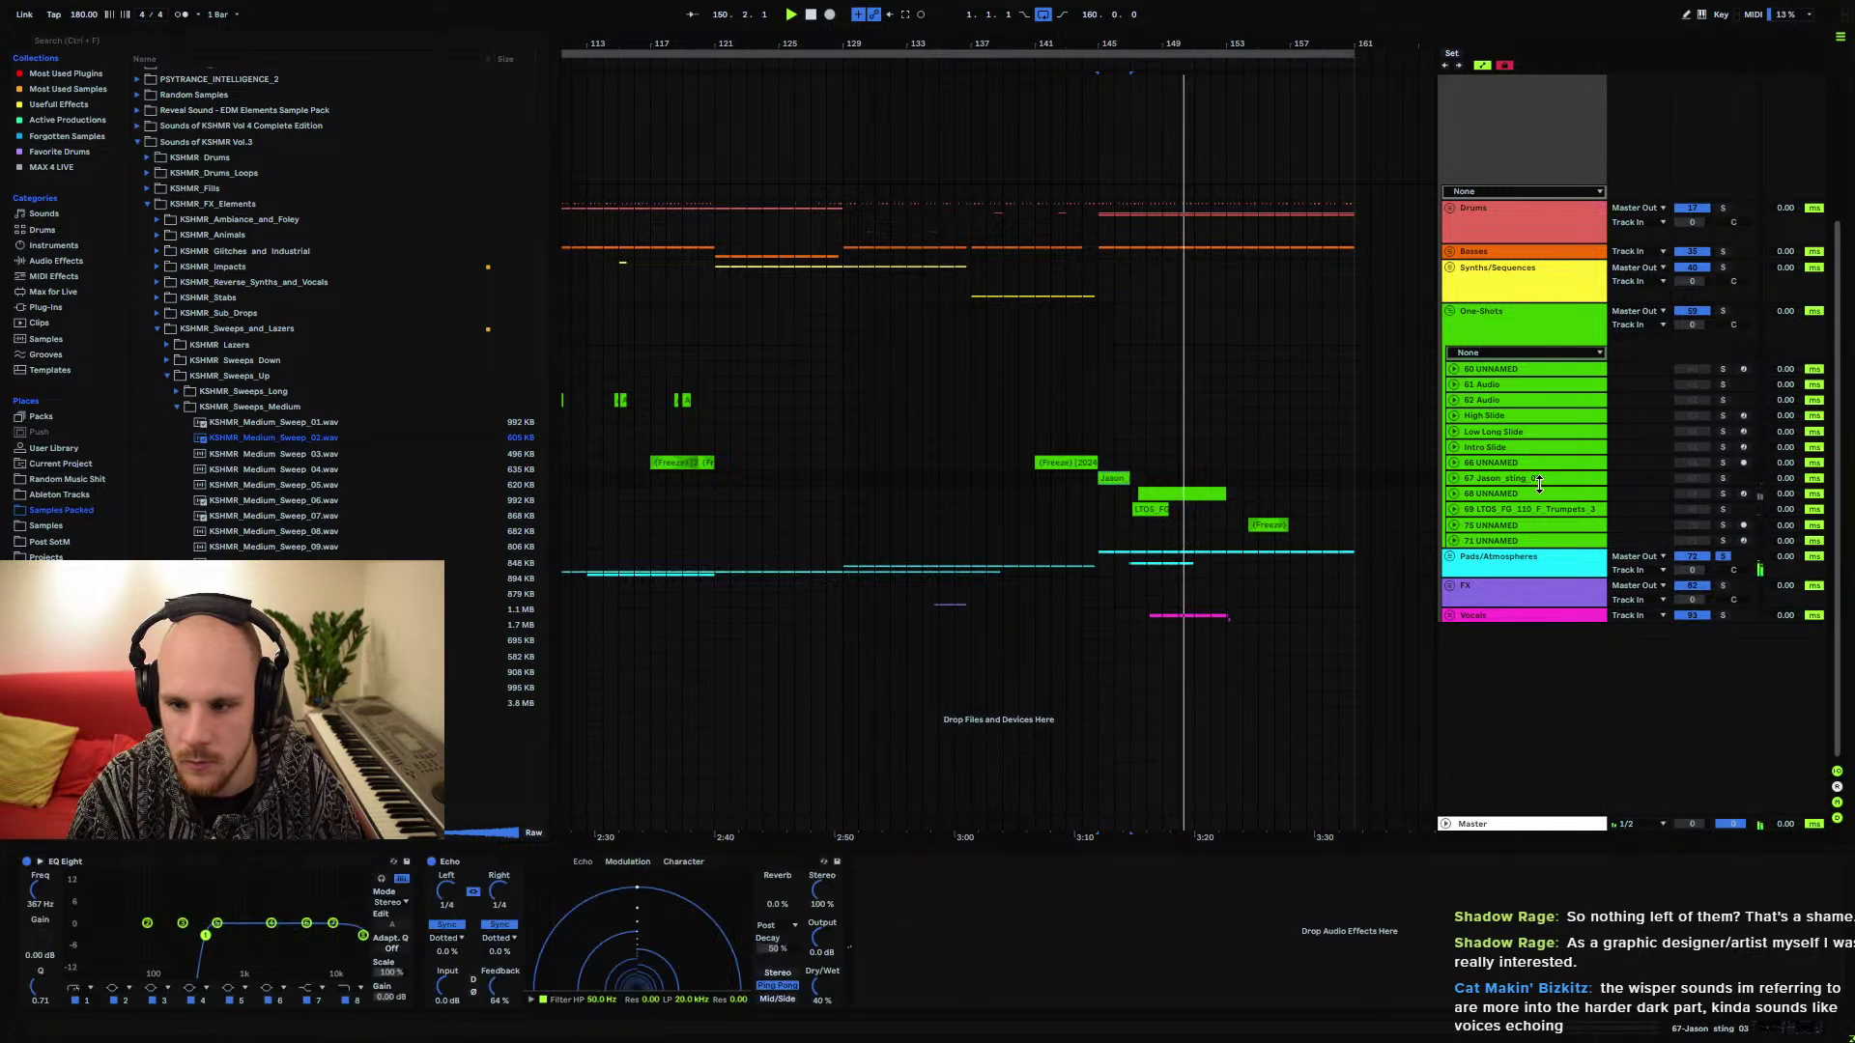
pyautogui.click(1724, 477)
pyautogui.click(1459, 478)
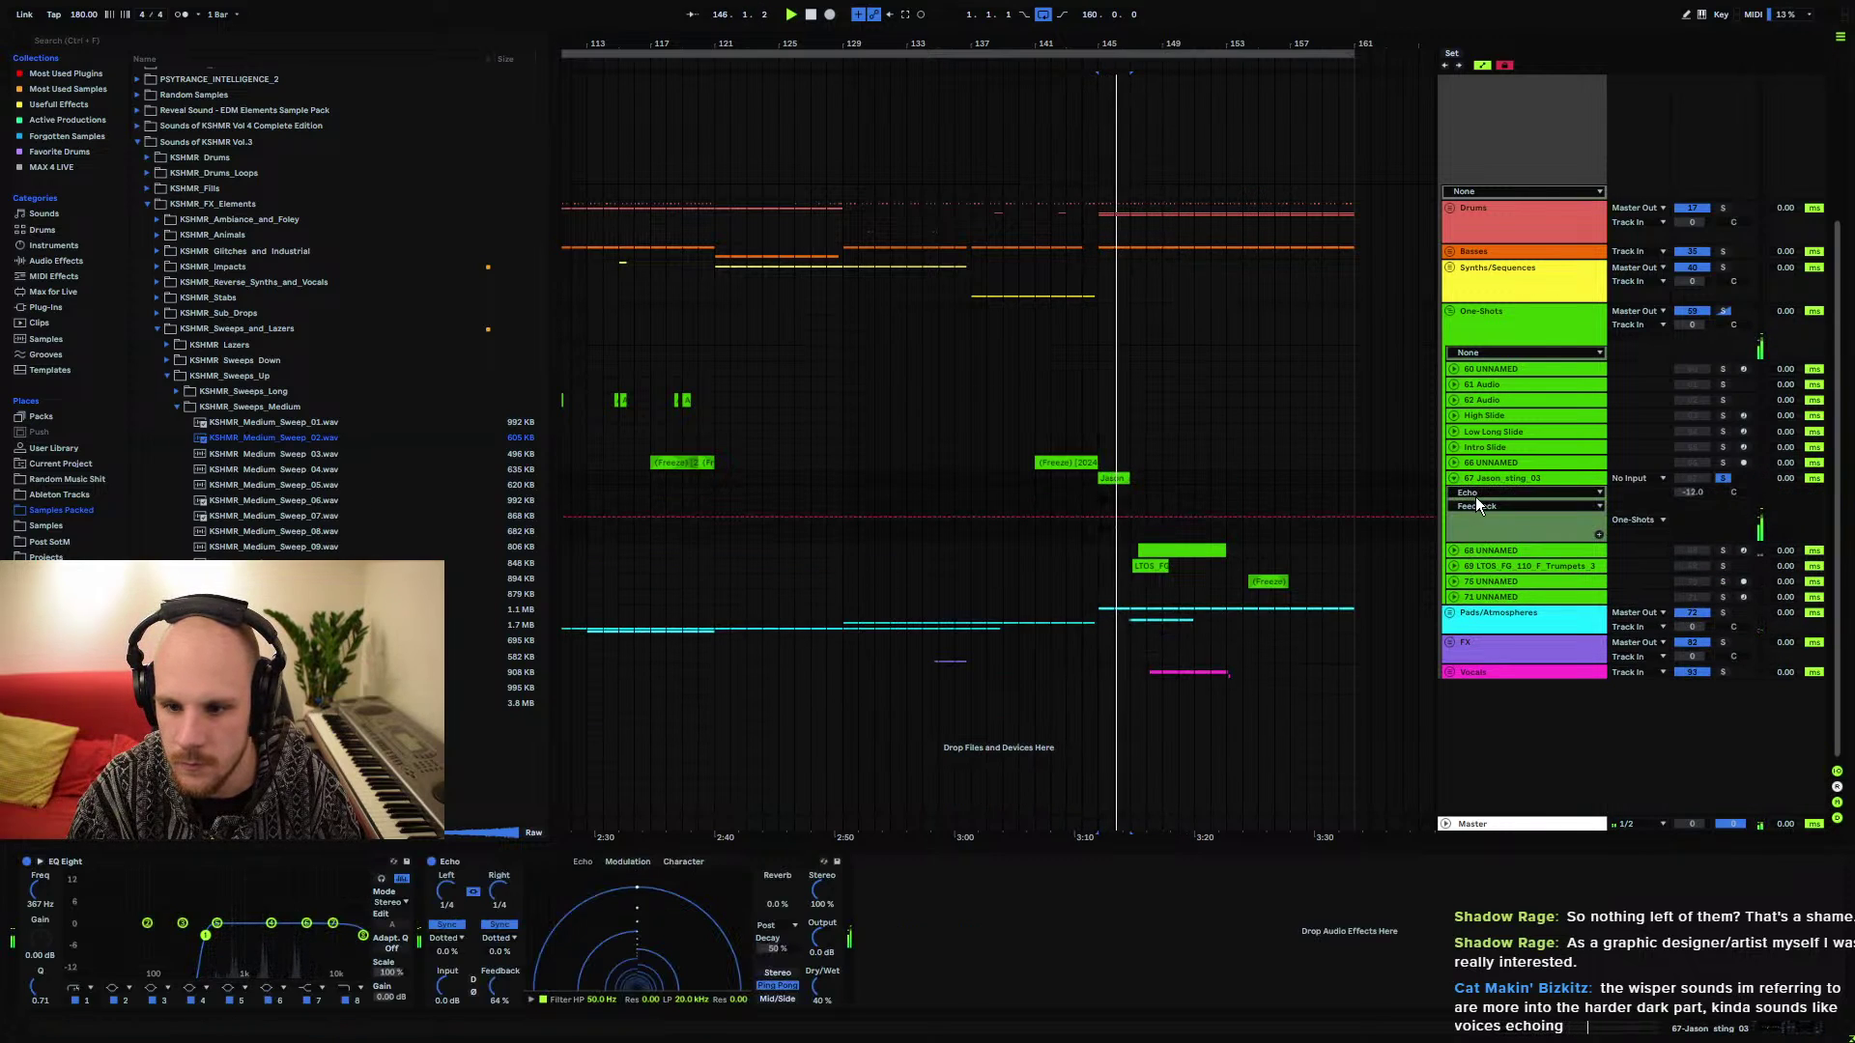
pyautogui.click(1453, 477)
# Solo 68 UNNAMED, replay its clip from 147.3.1, and examine its Omnisphere device chain
pyautogui.click(1484, 495)
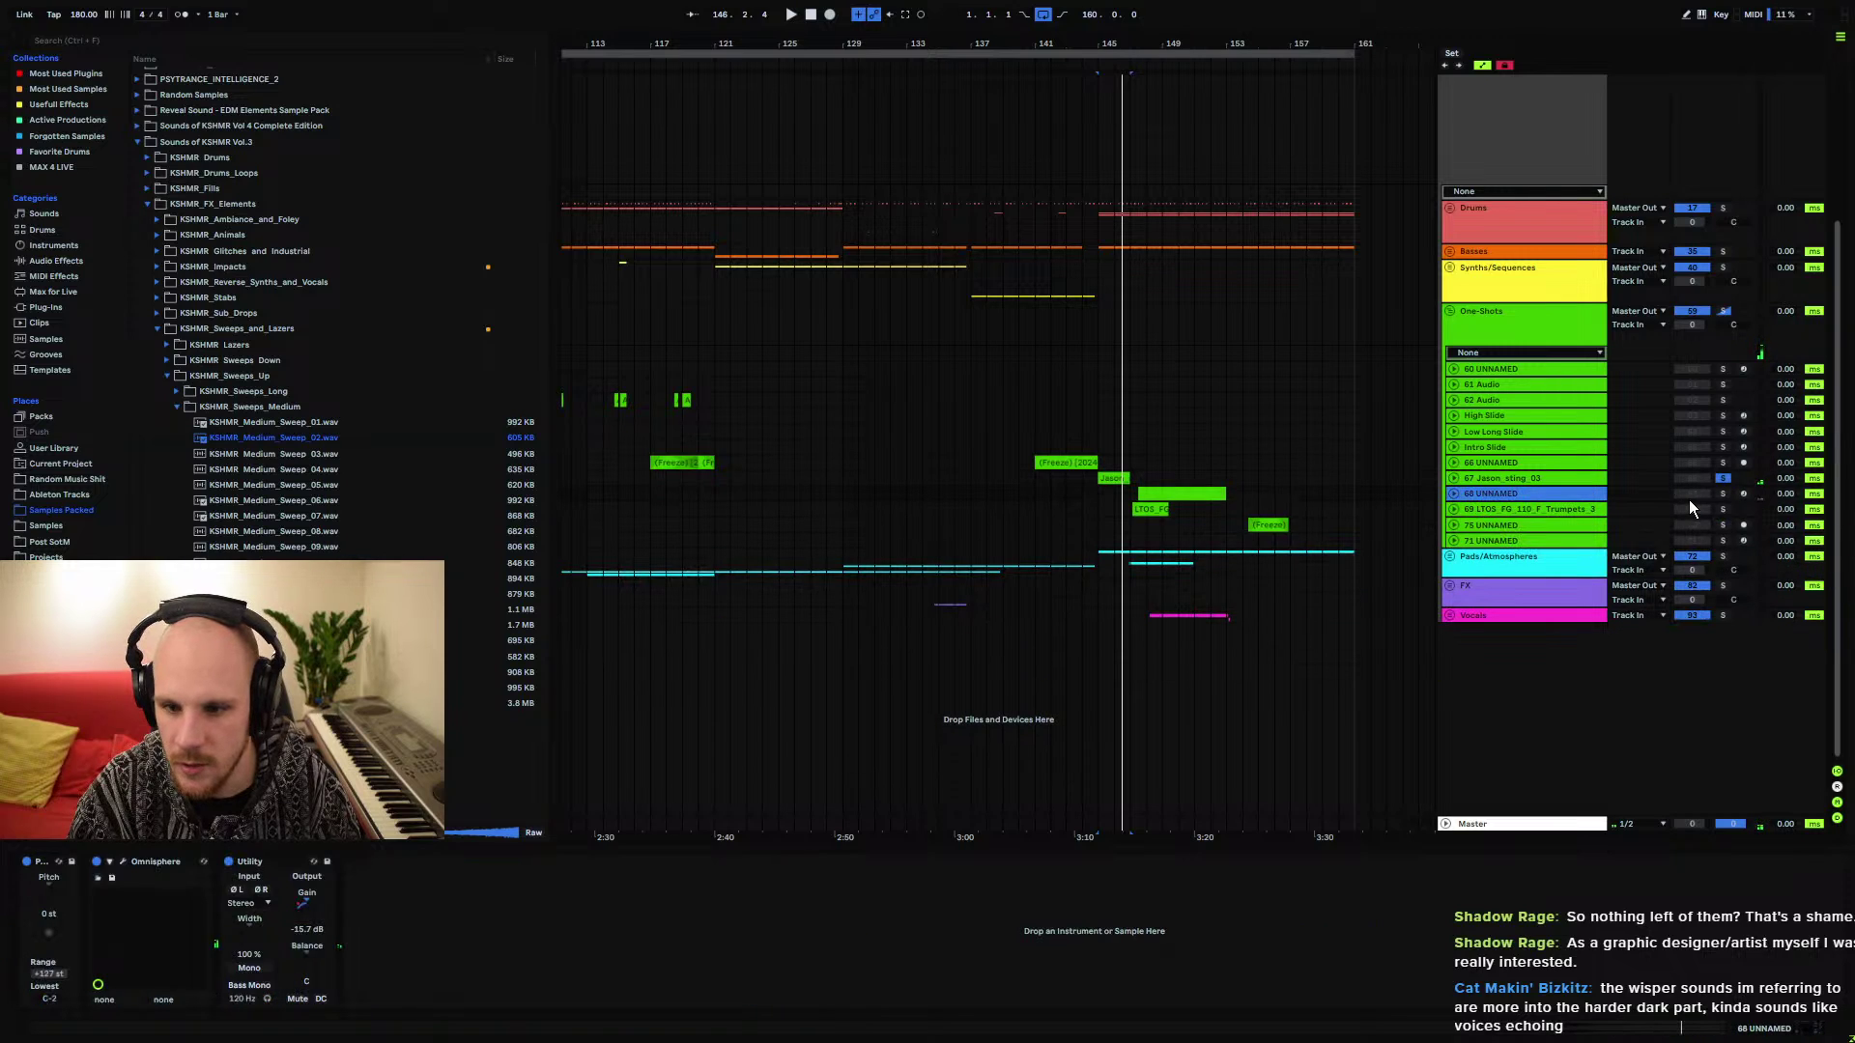
pyautogui.click(1723, 494)
pyautogui.click(1203, 496)
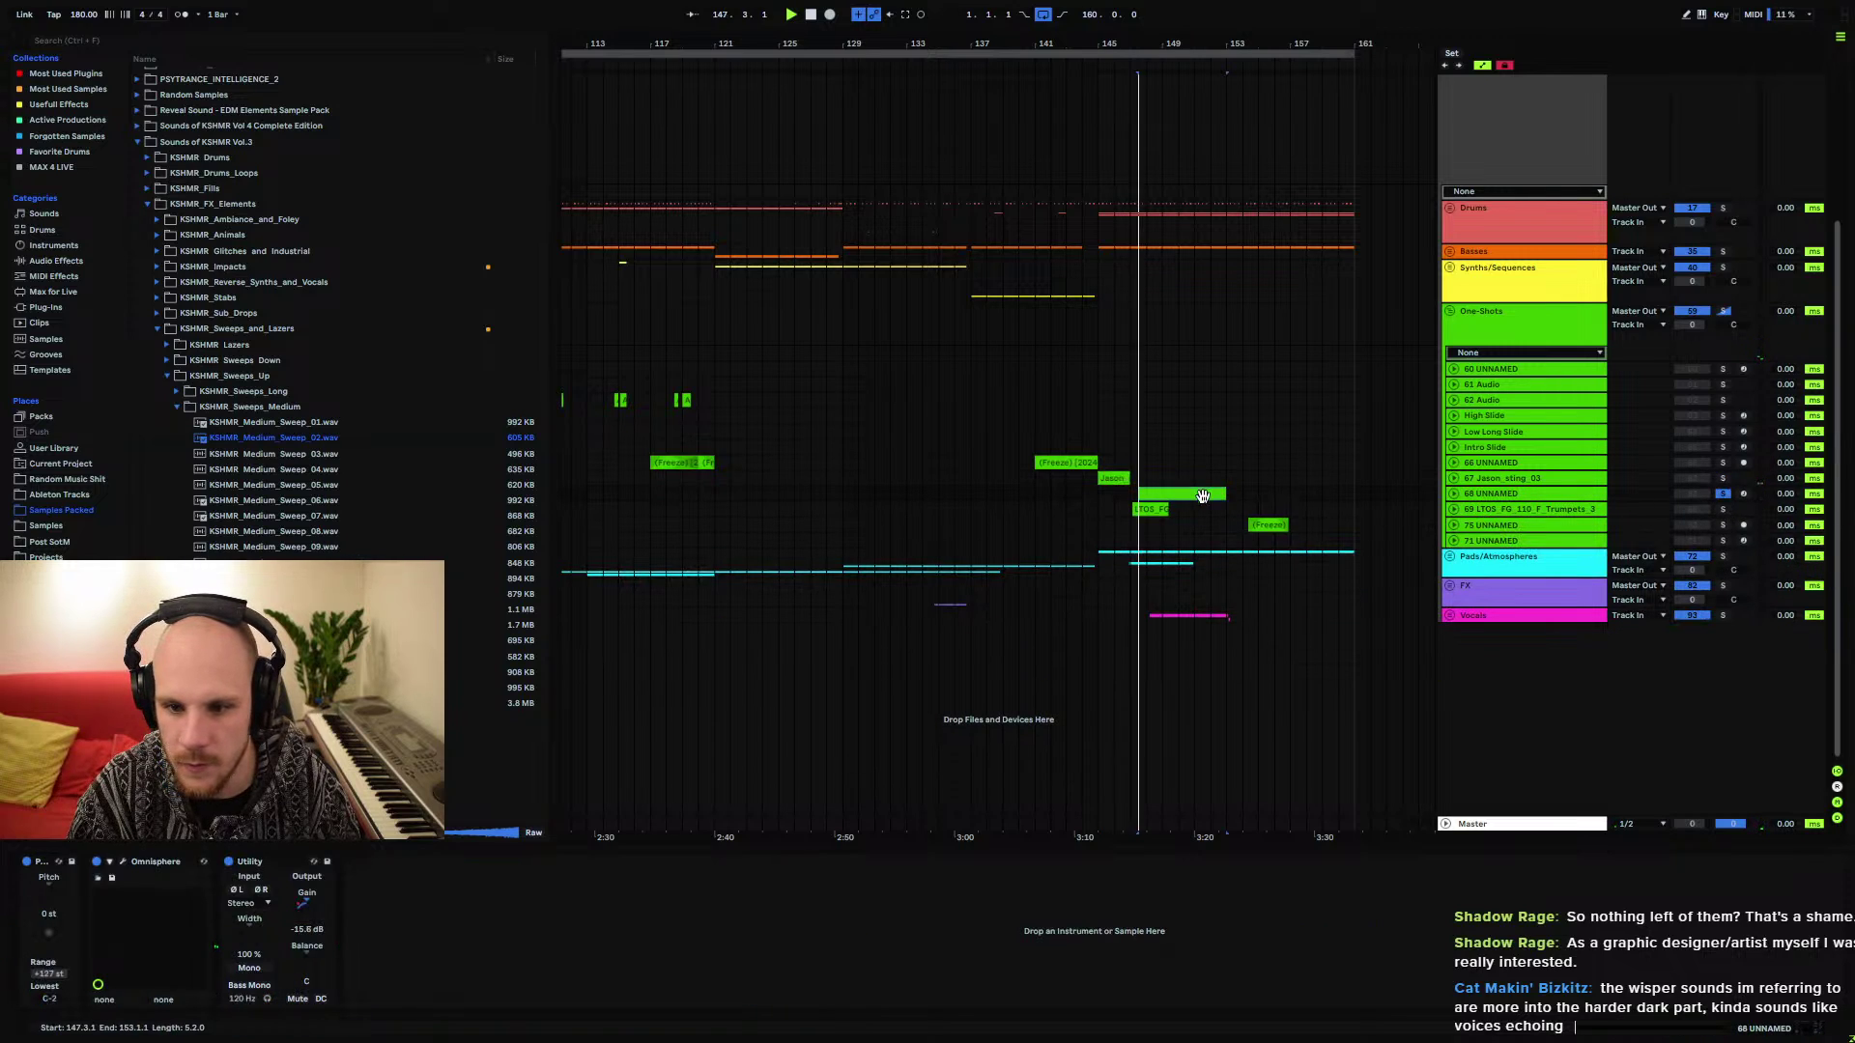
pyautogui.click(1454, 495)
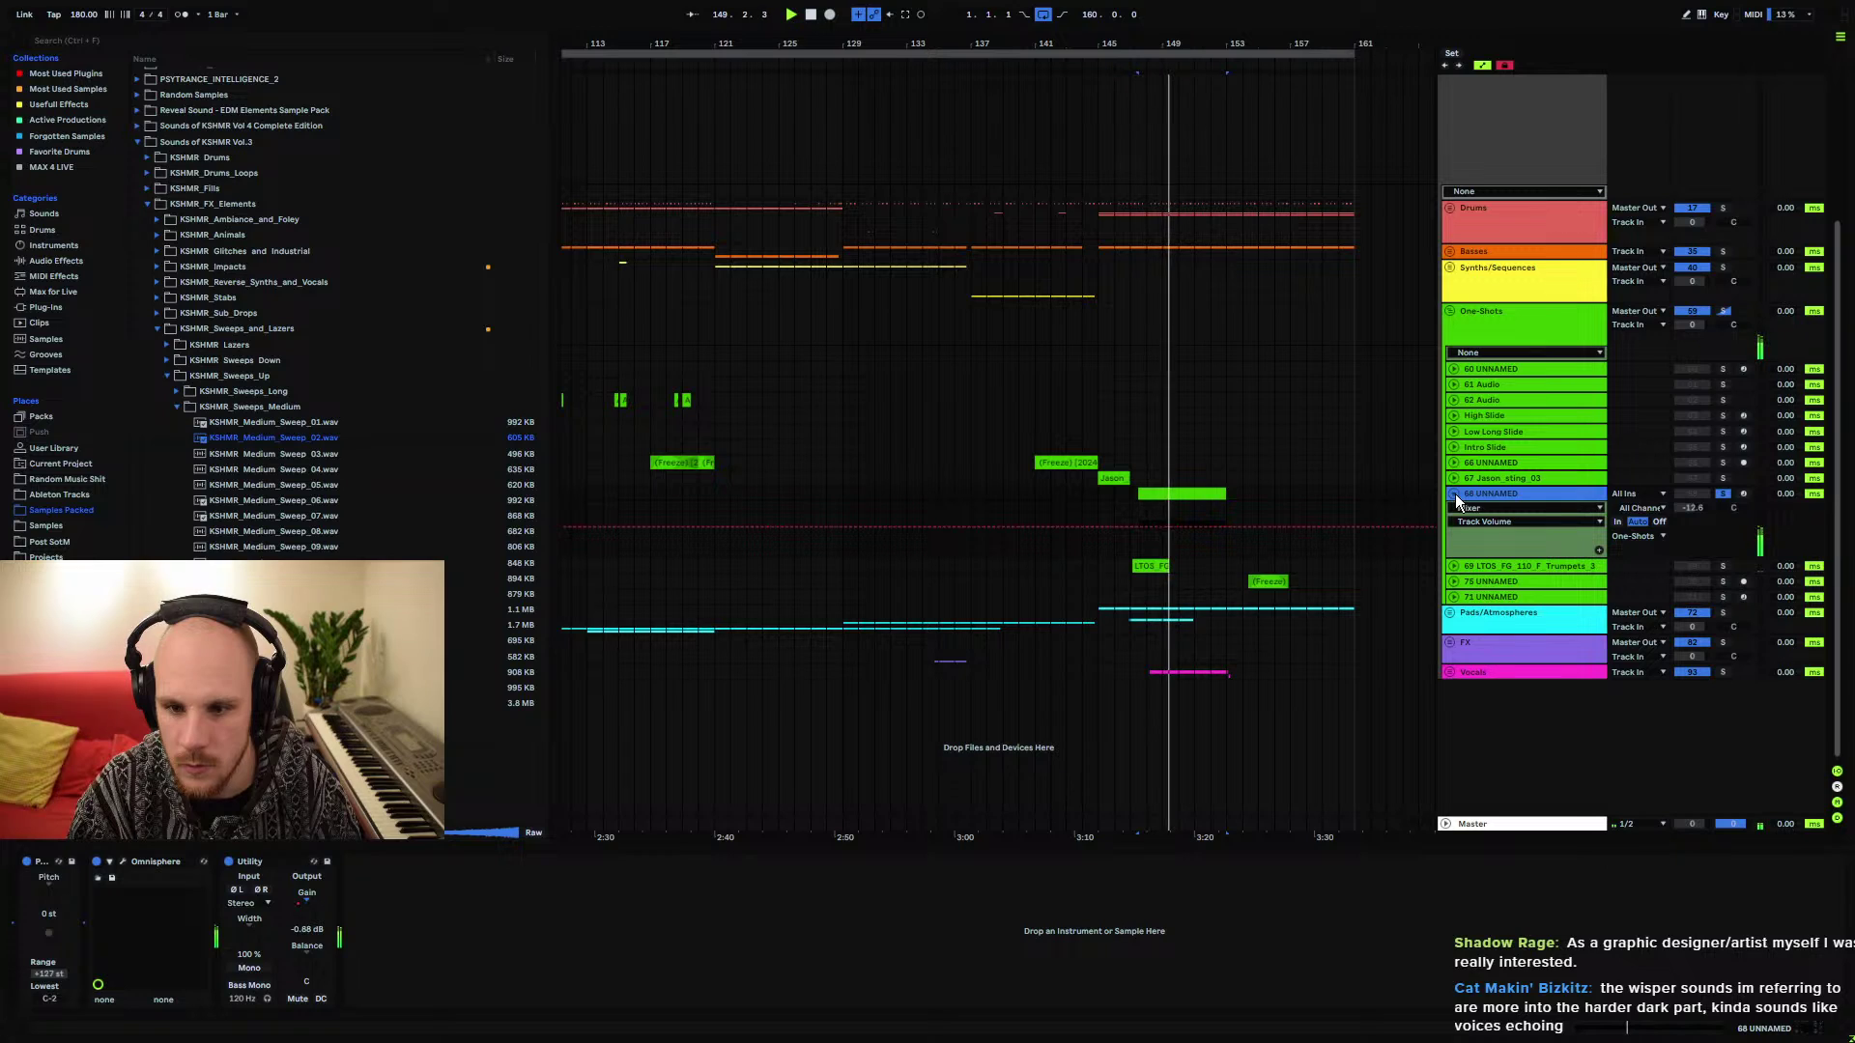
pyautogui.click(1495, 494)
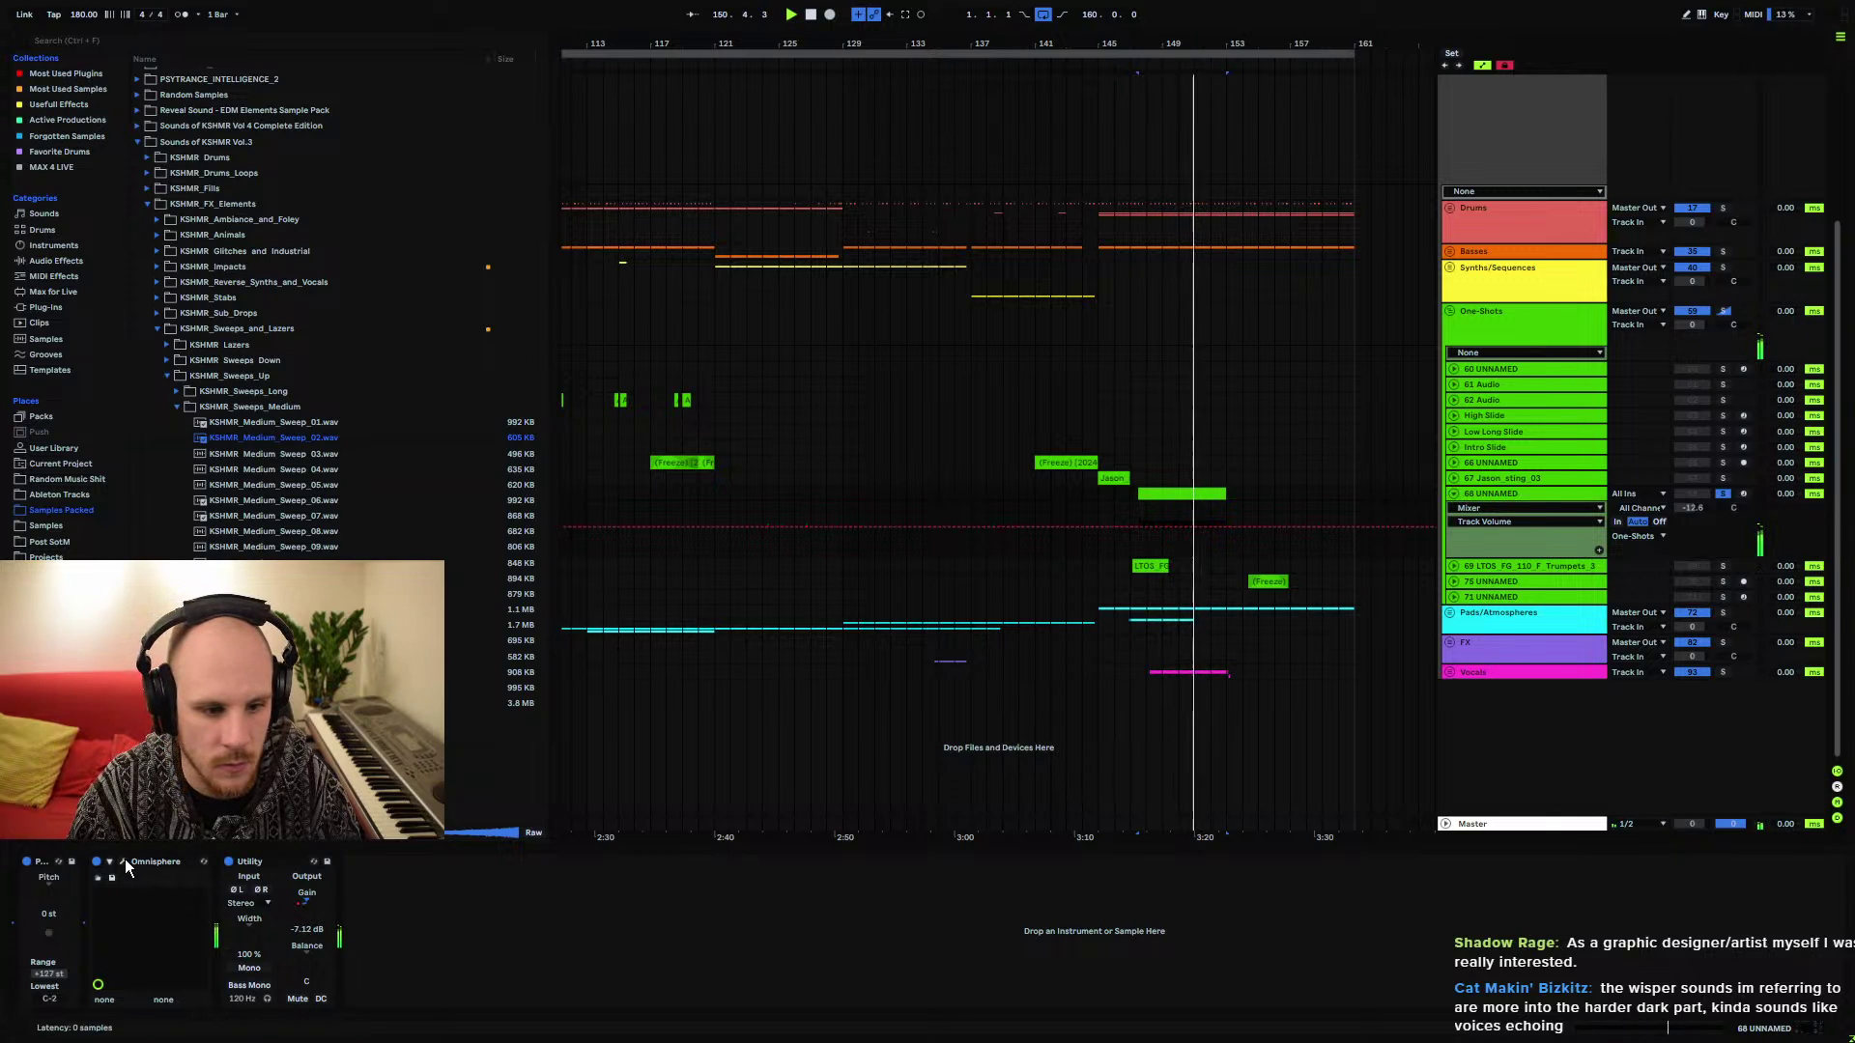
# Solo the LTOS_FG_110_F_Trumpets_3 track, replay its clip from 147.1.3, and fold the expanded one-shot tracks
pyautogui.click(1454, 566)
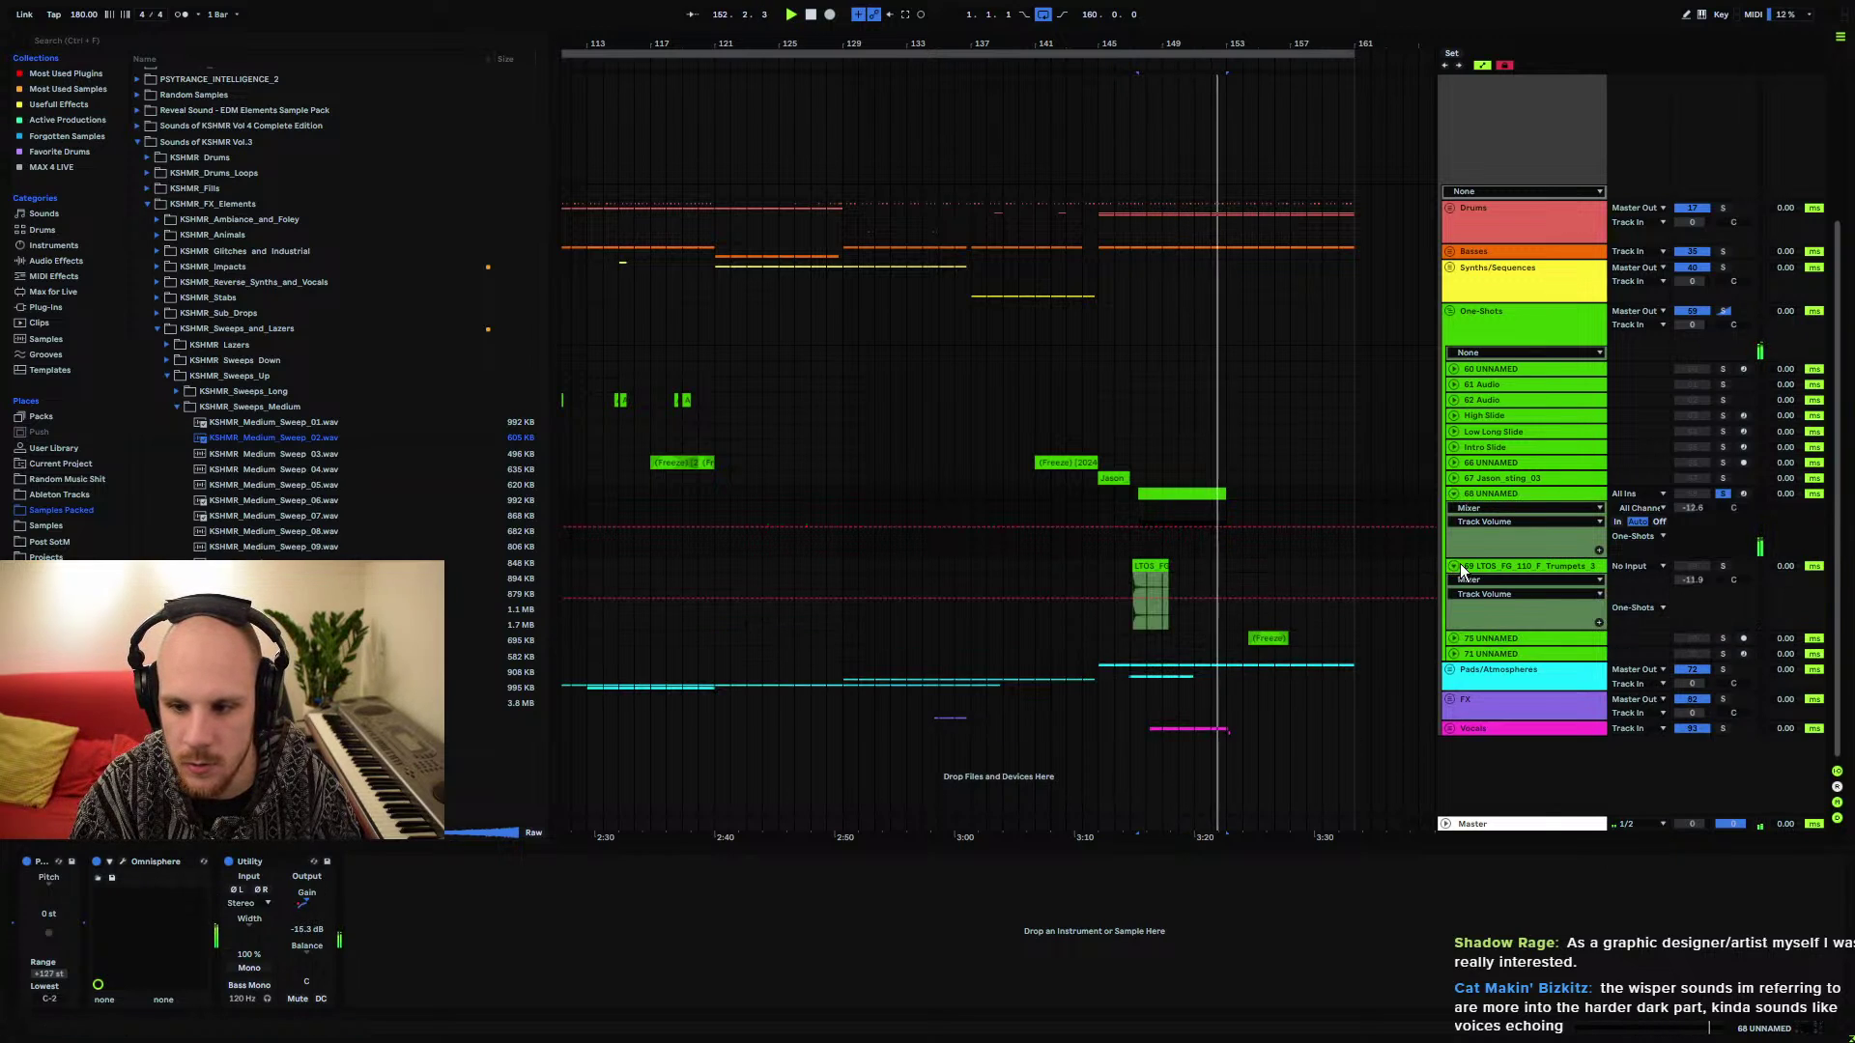
pyautogui.click(1724, 566)
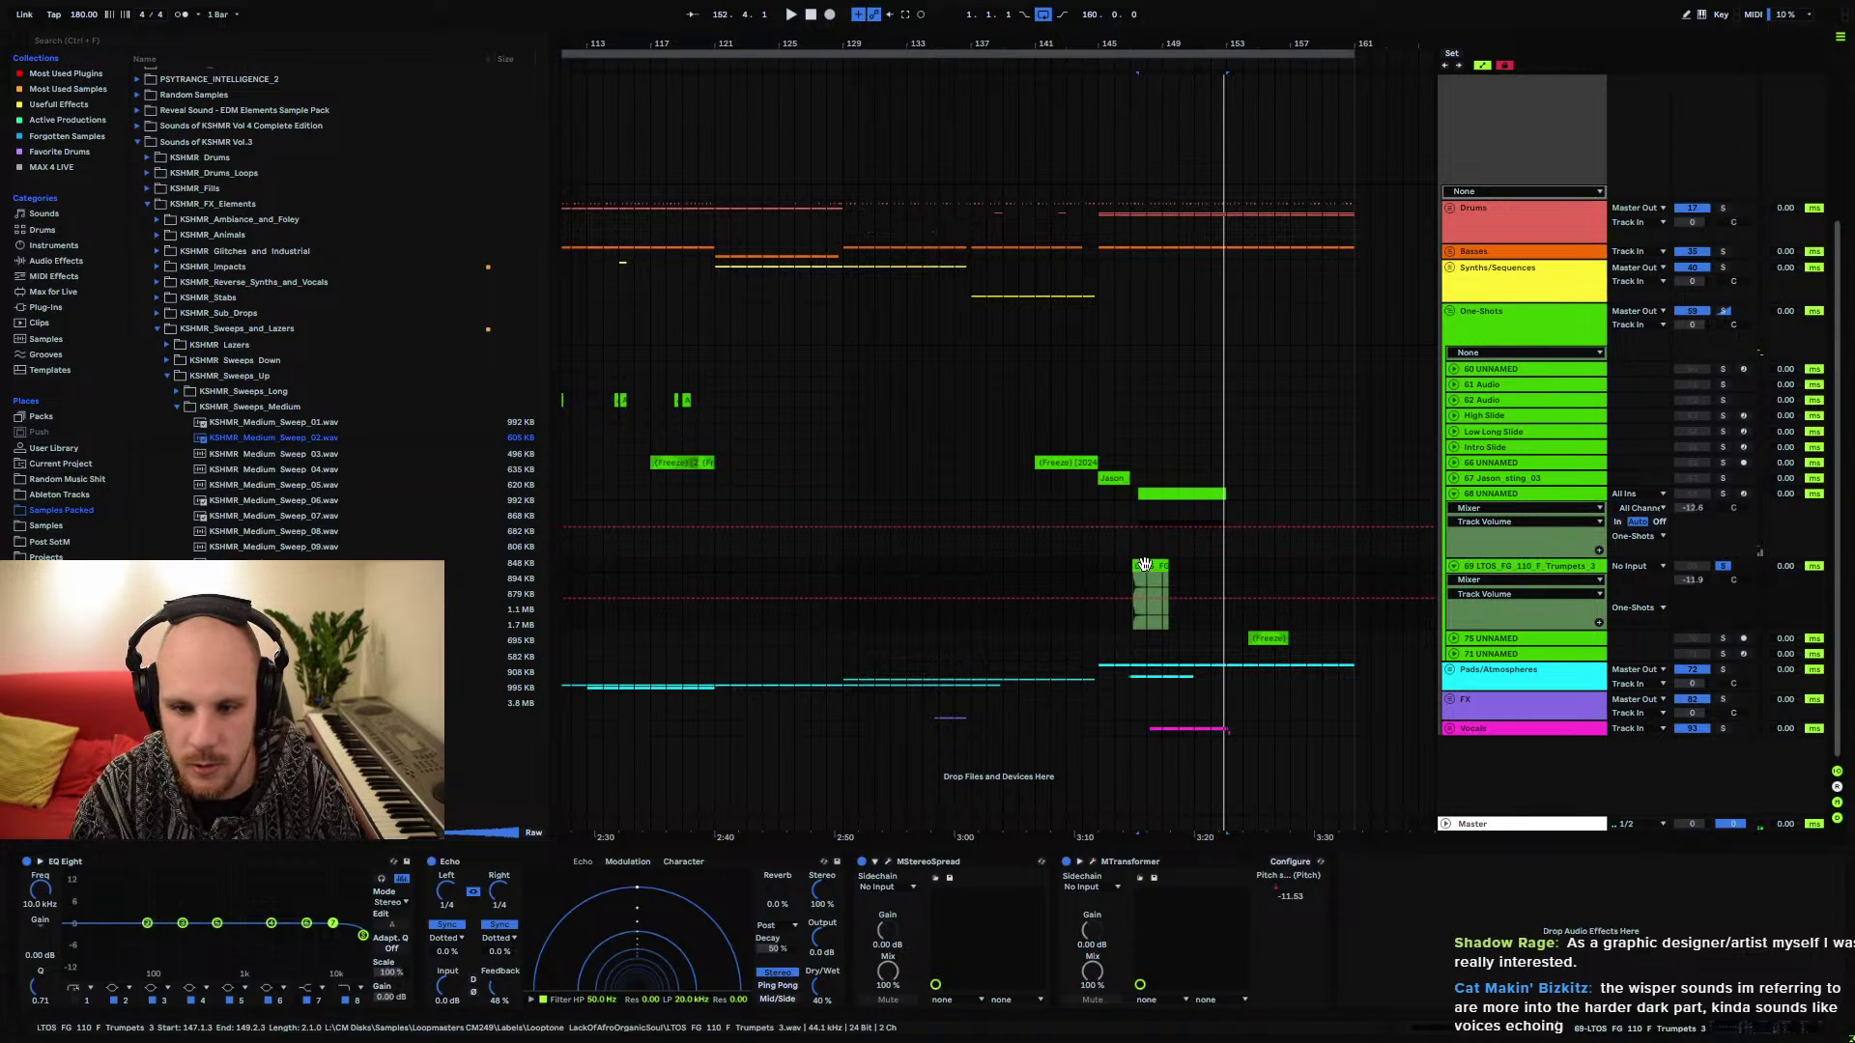
pyautogui.click(1454, 566)
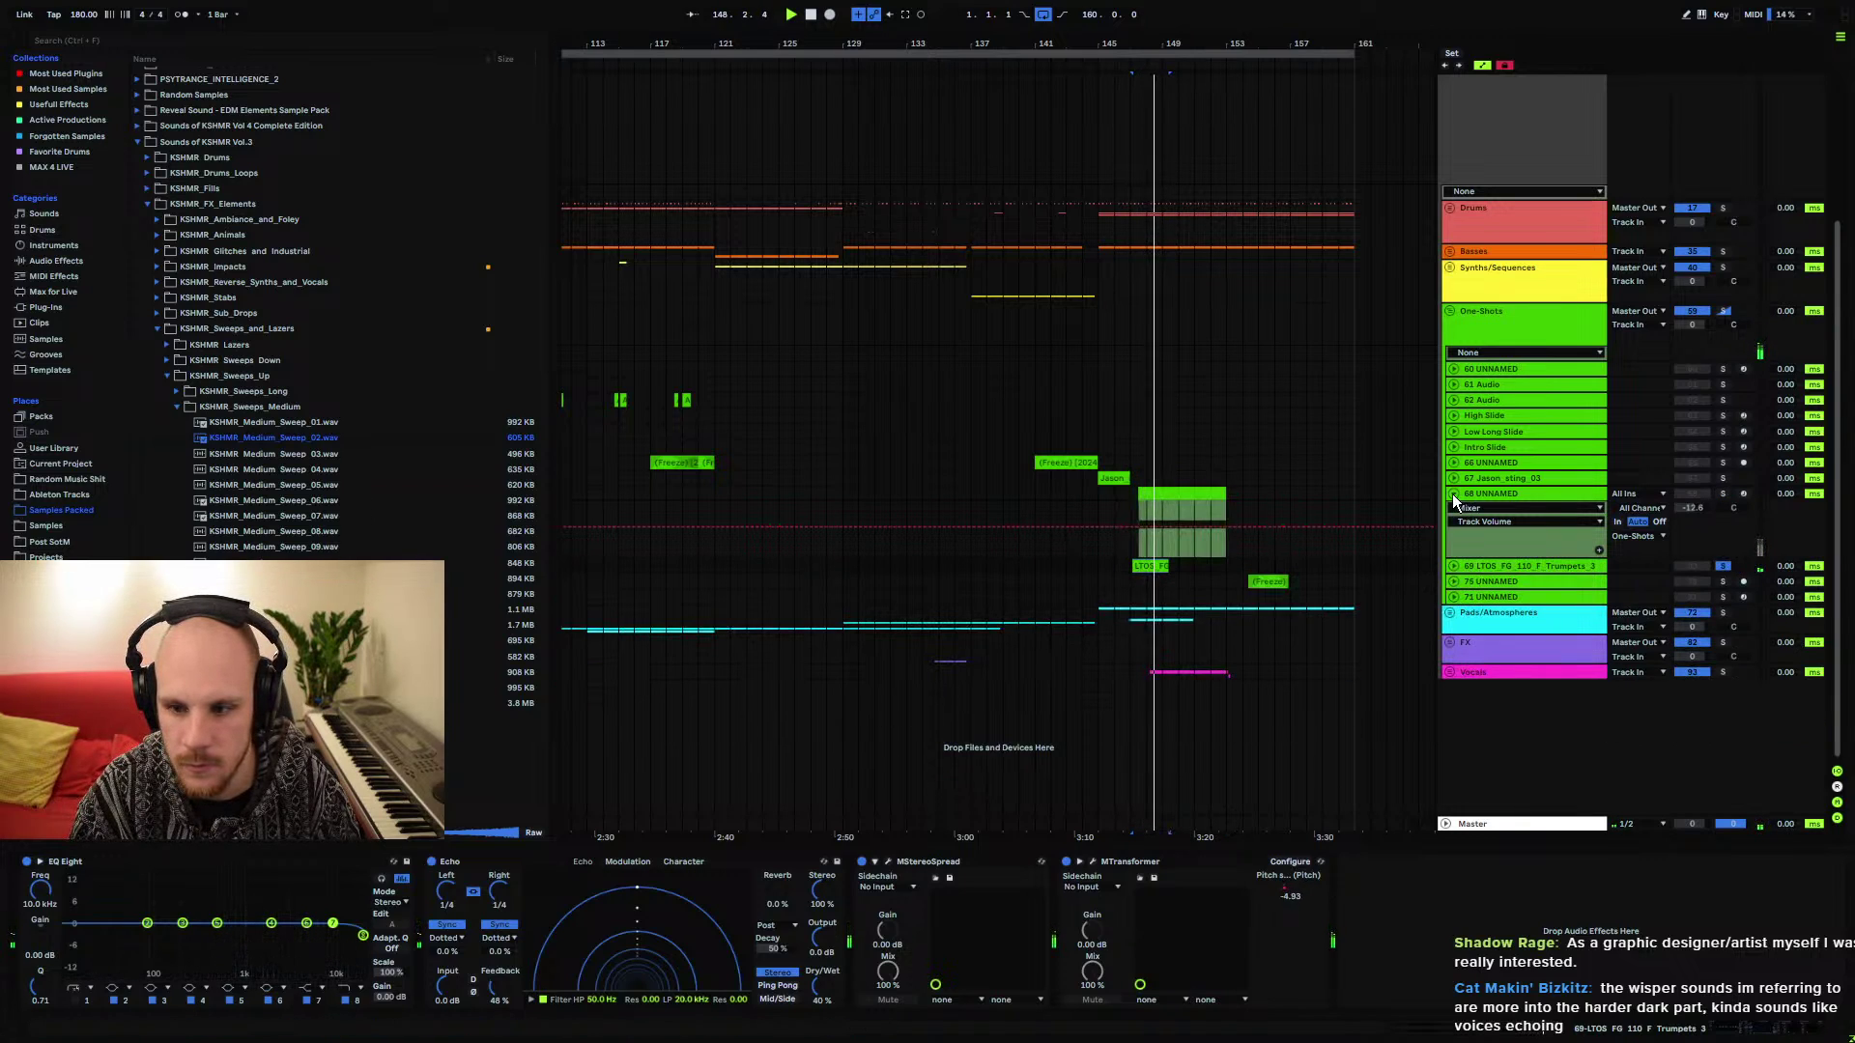
pyautogui.click(1454, 493)
# Solo the one-shot track with the frozen clip at 154.2.3, replay it, and examine its Echo Input Gain automation
pyautogui.click(1724, 524)
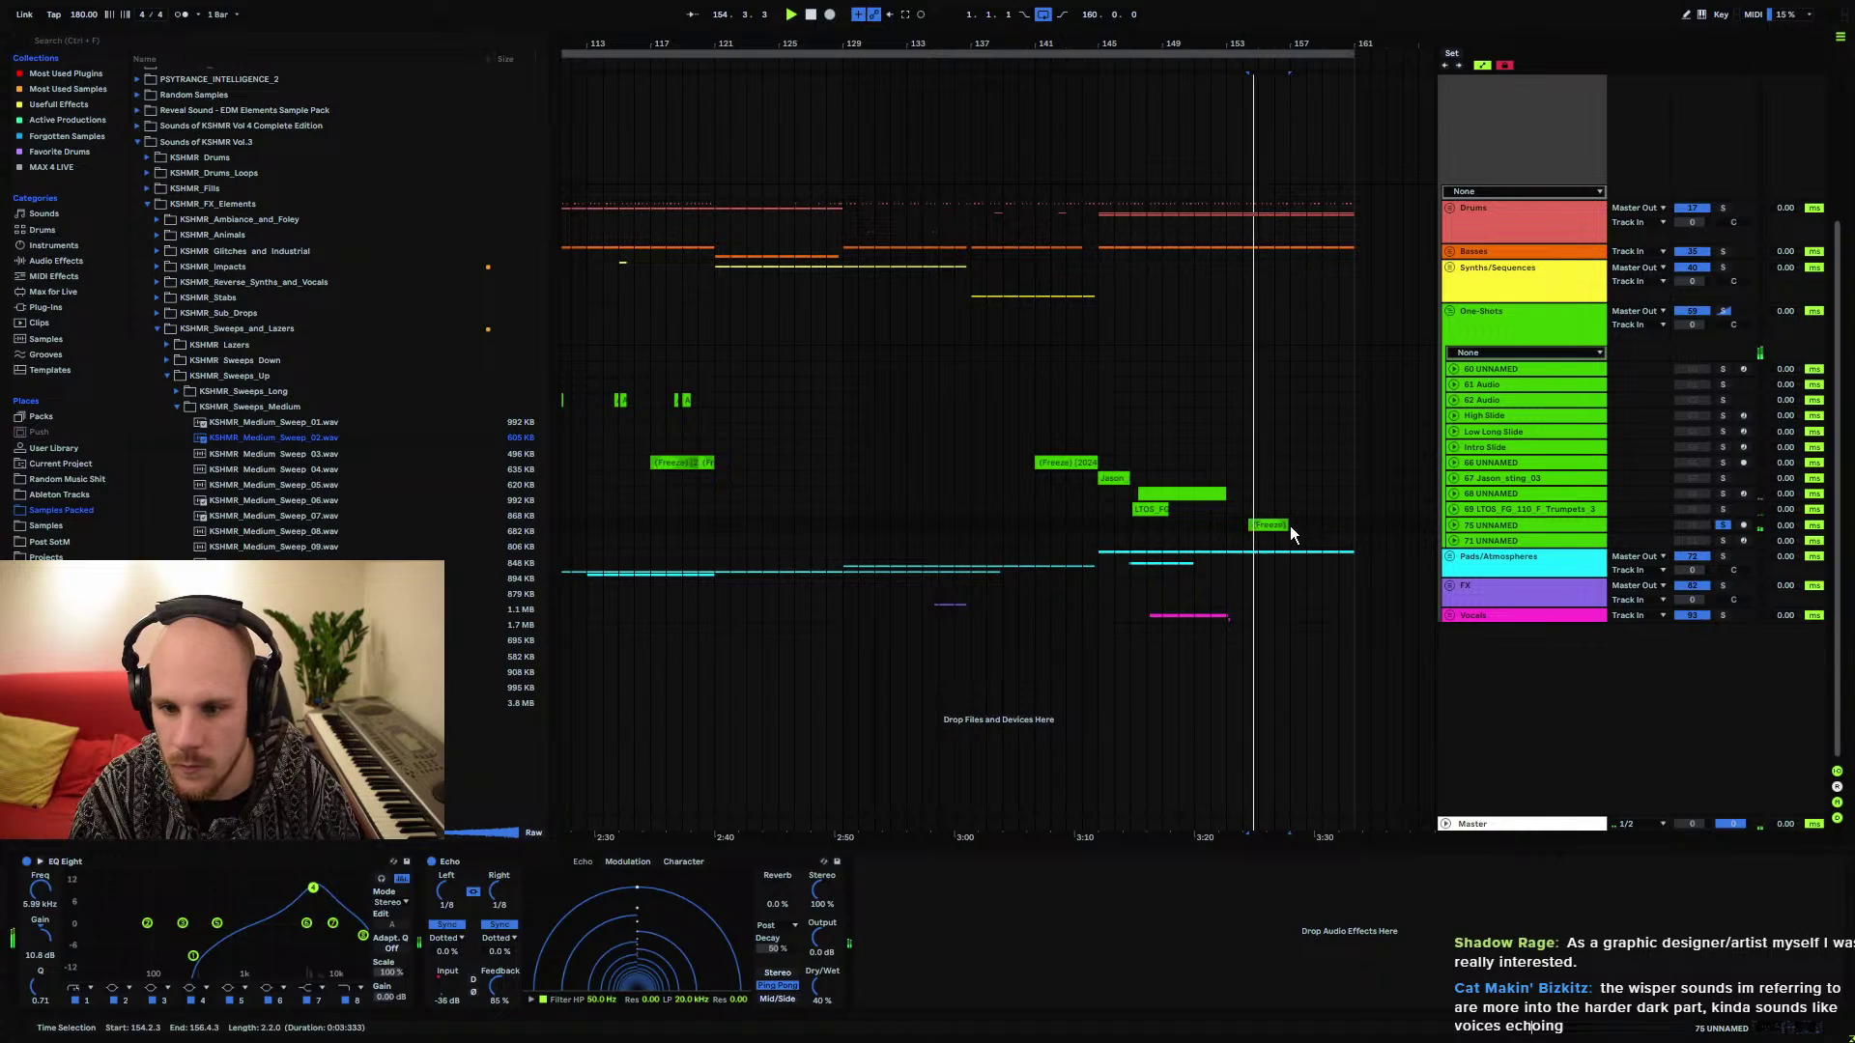
pyautogui.click(1454, 524)
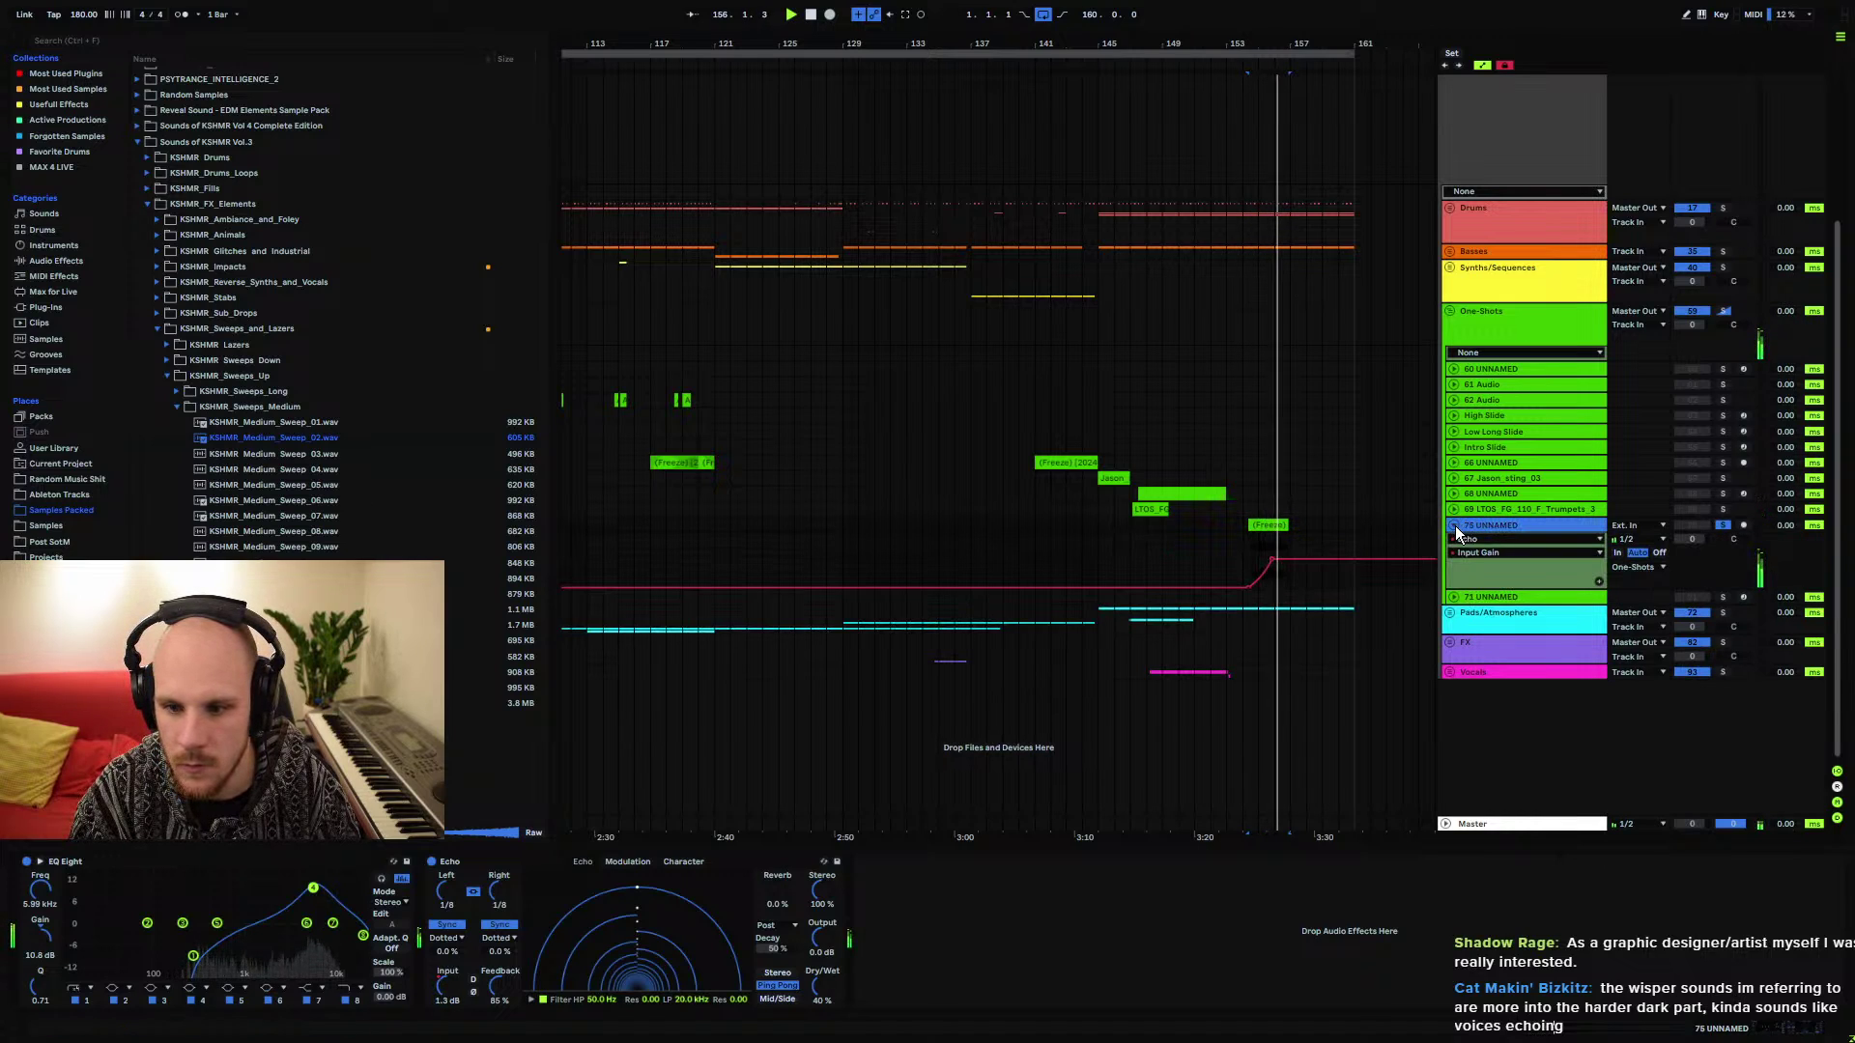
pyautogui.click(1455, 526)
pyautogui.click(1455, 526)
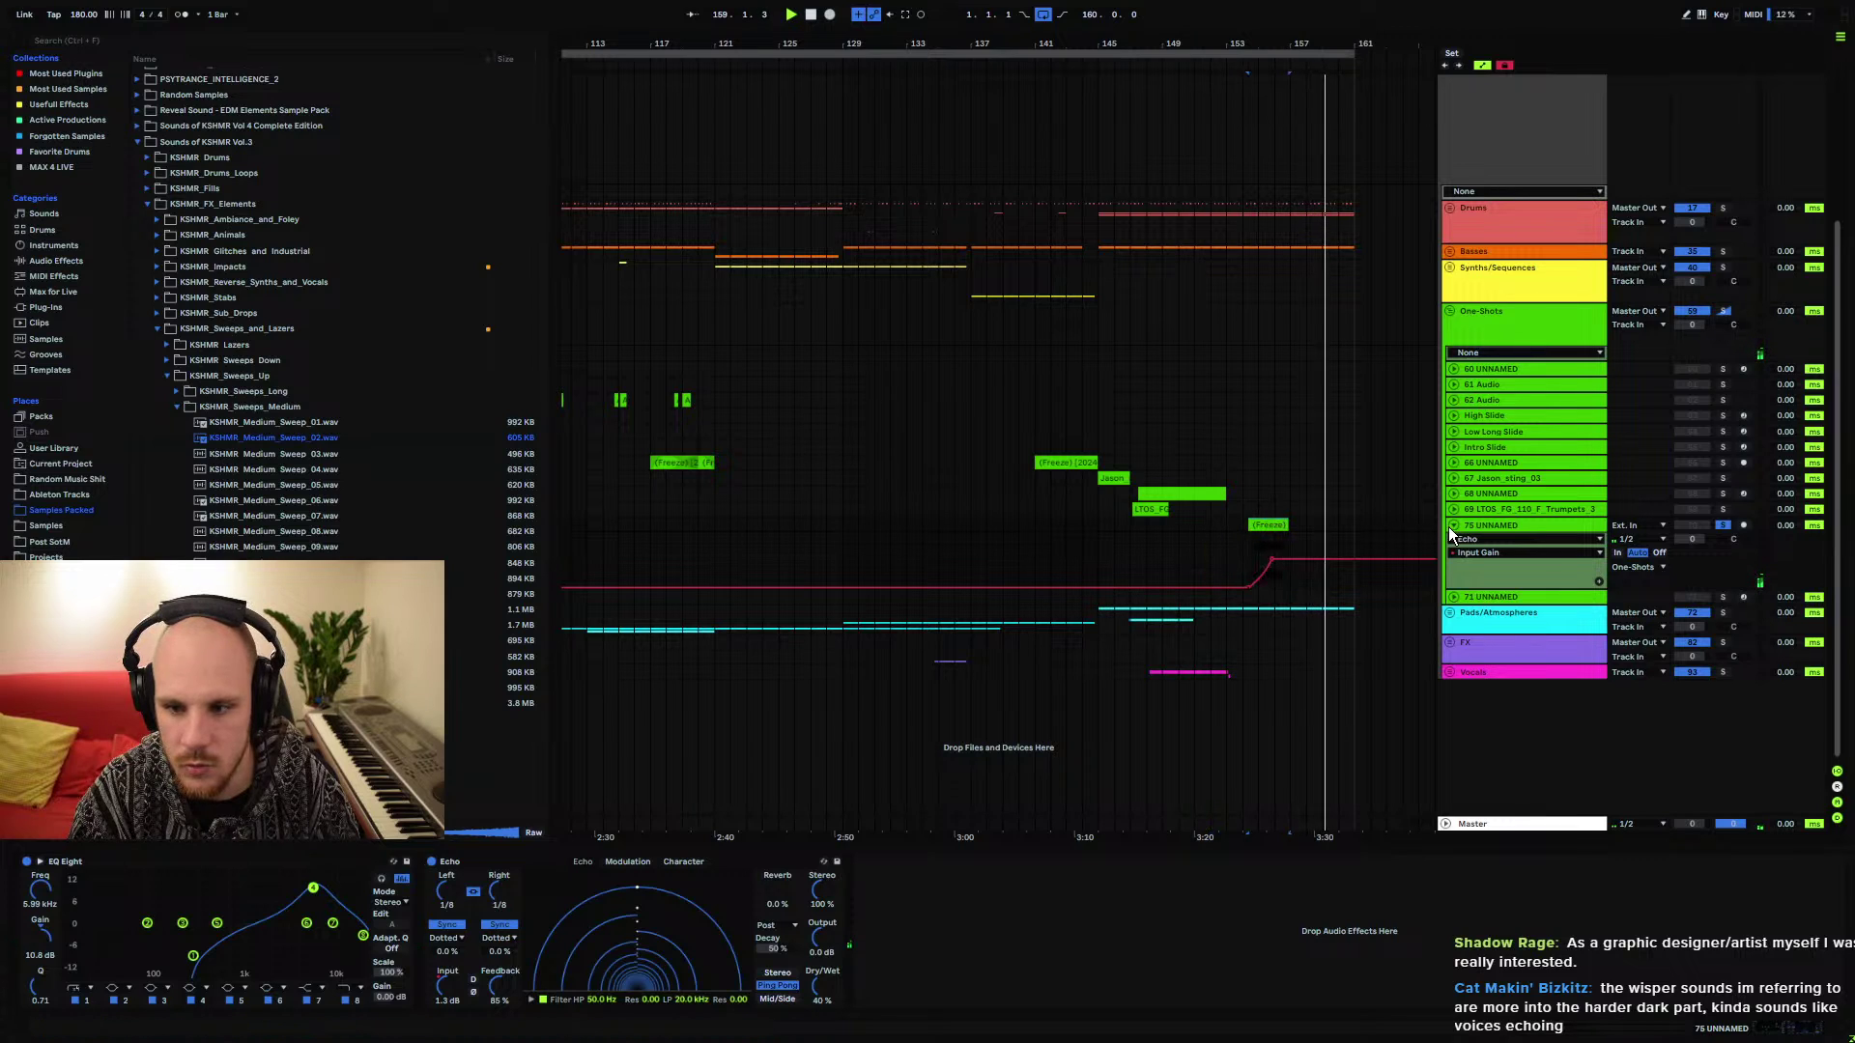
pyautogui.scroll(3, 1283, 148)
pyautogui.scroll(2, 1409, 148)
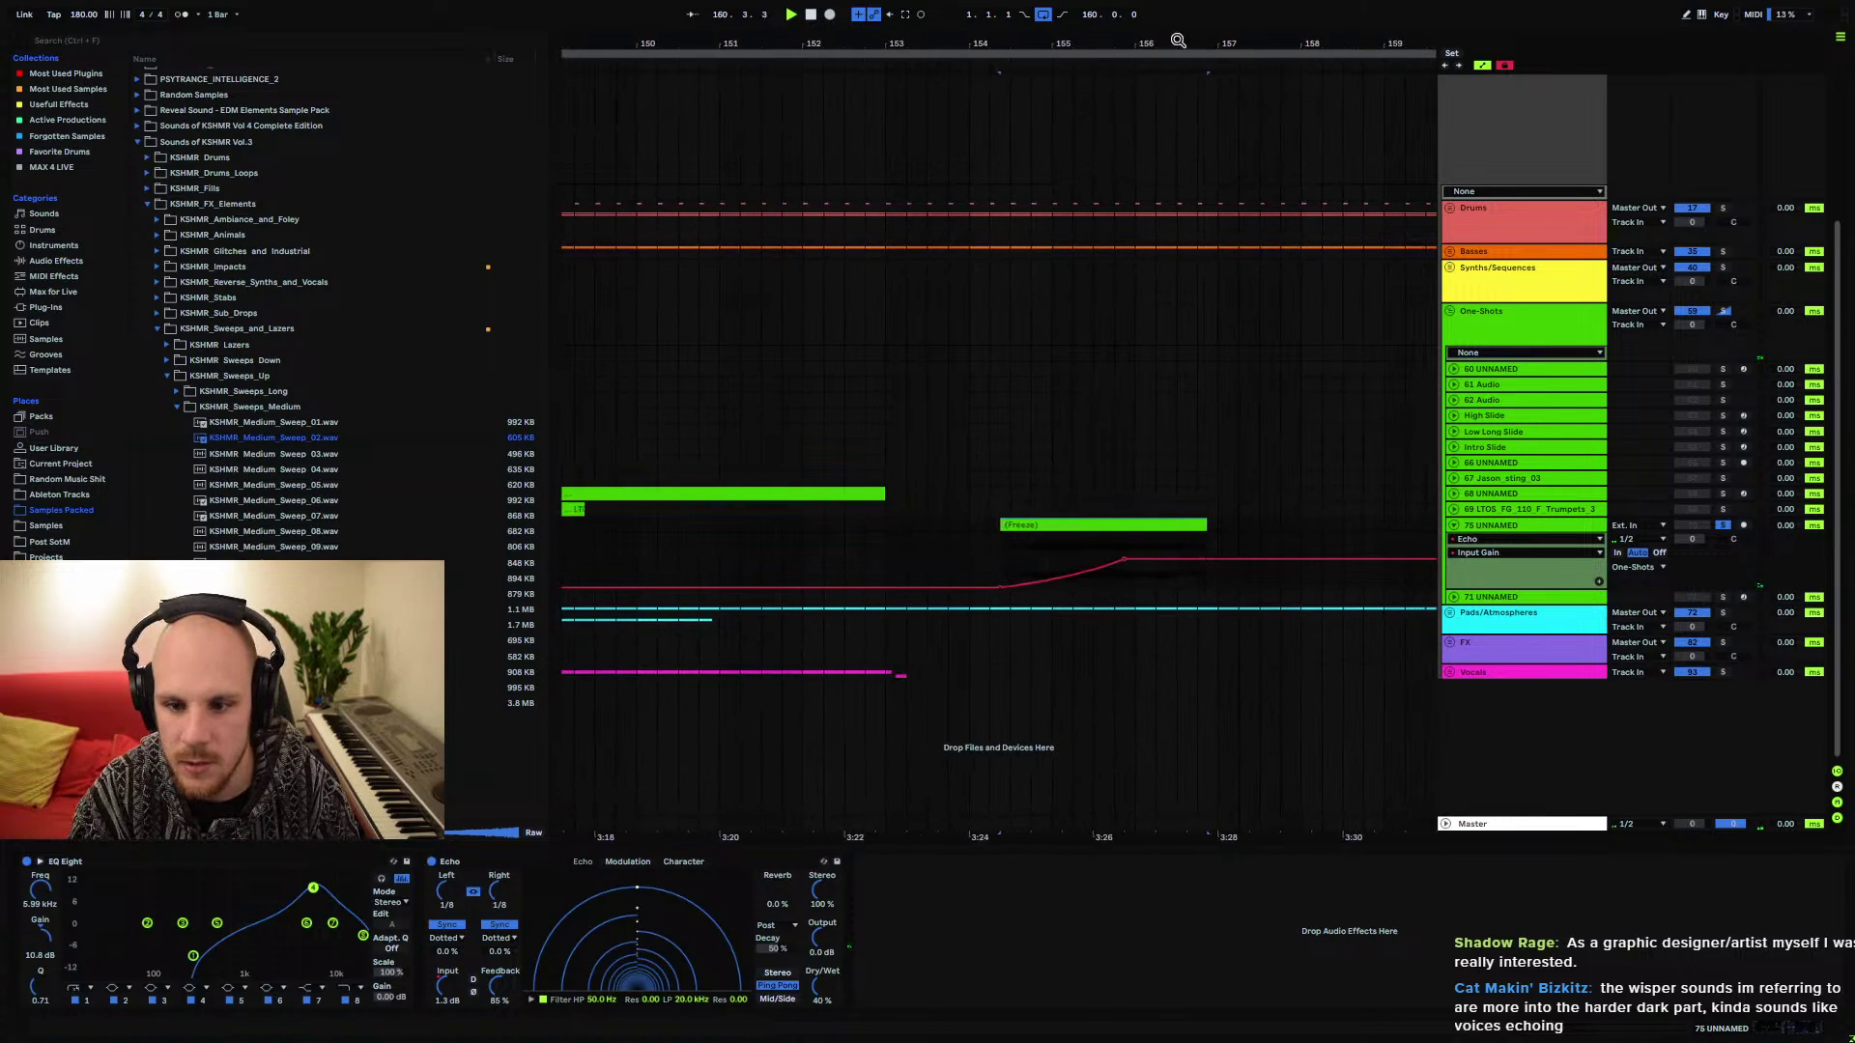
pyautogui.click(1456, 527)
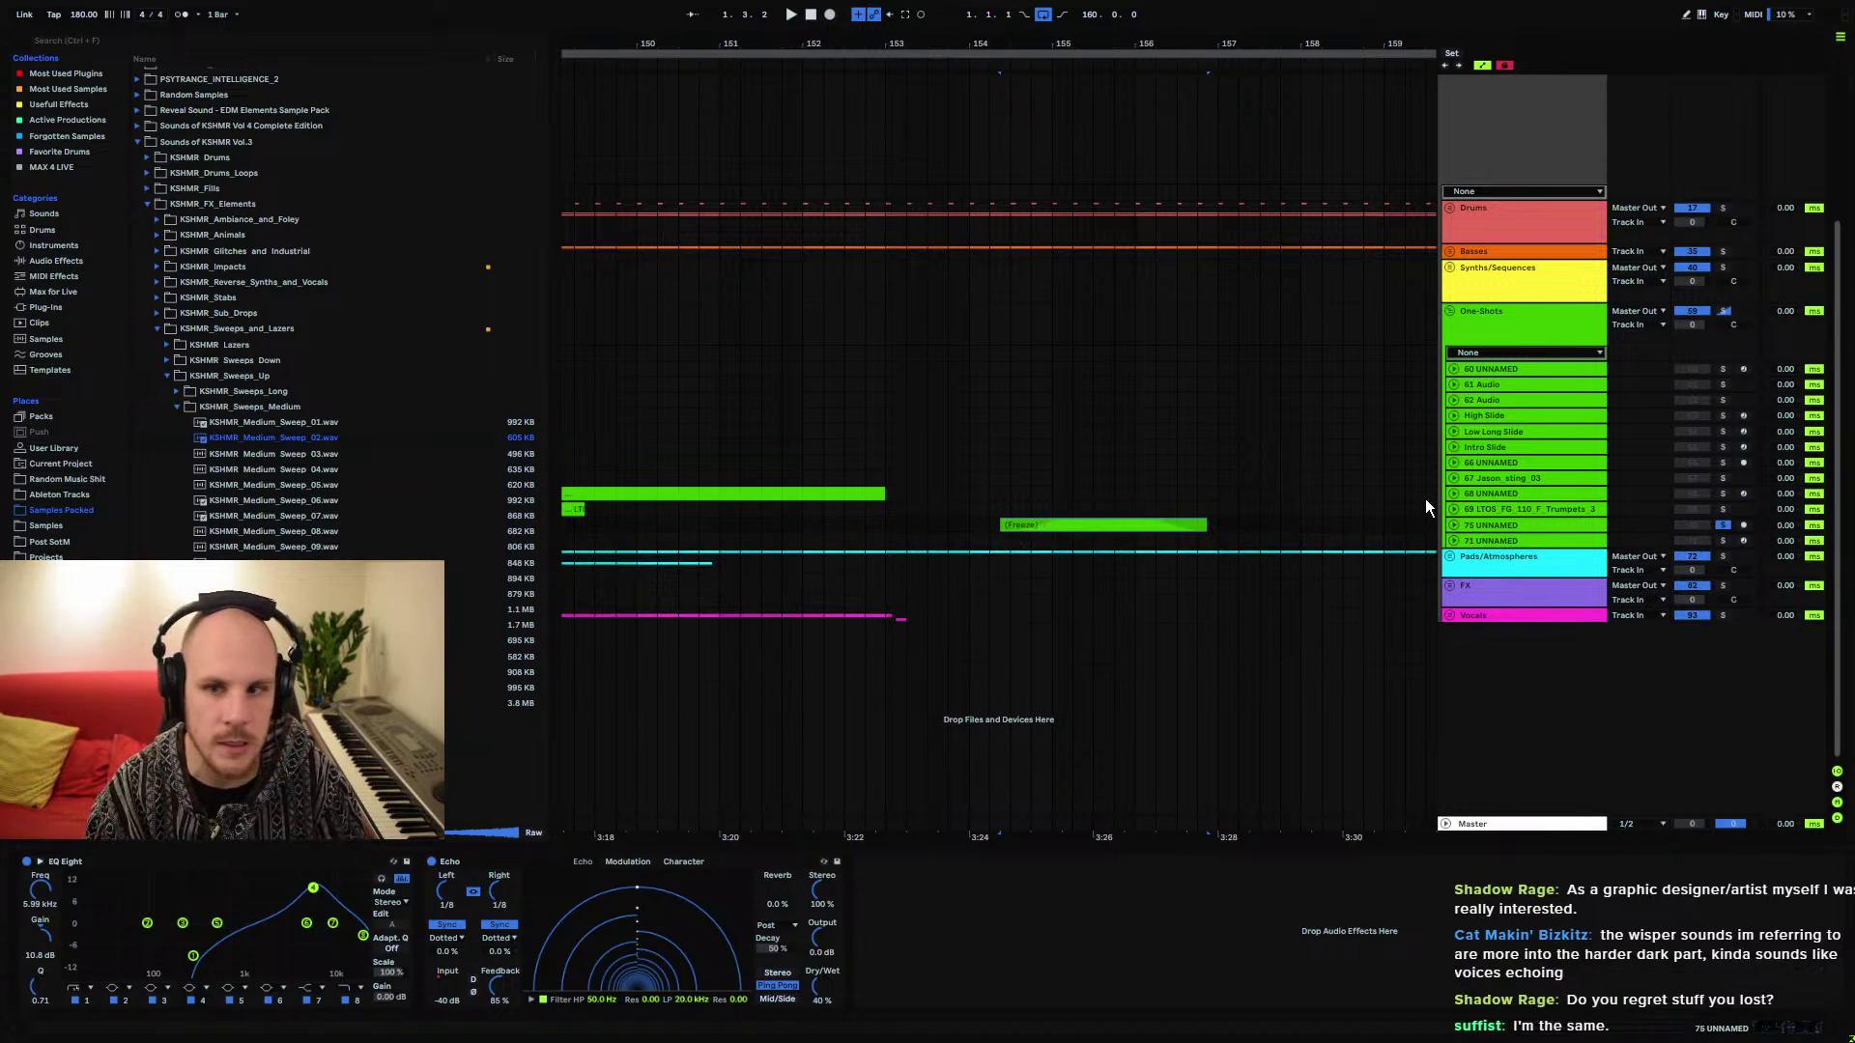
# Fold the One-Shots group and return to the song overview with the insert marker at bar 129
pyautogui.click(1450, 307)
pyautogui.click(1391, 299)
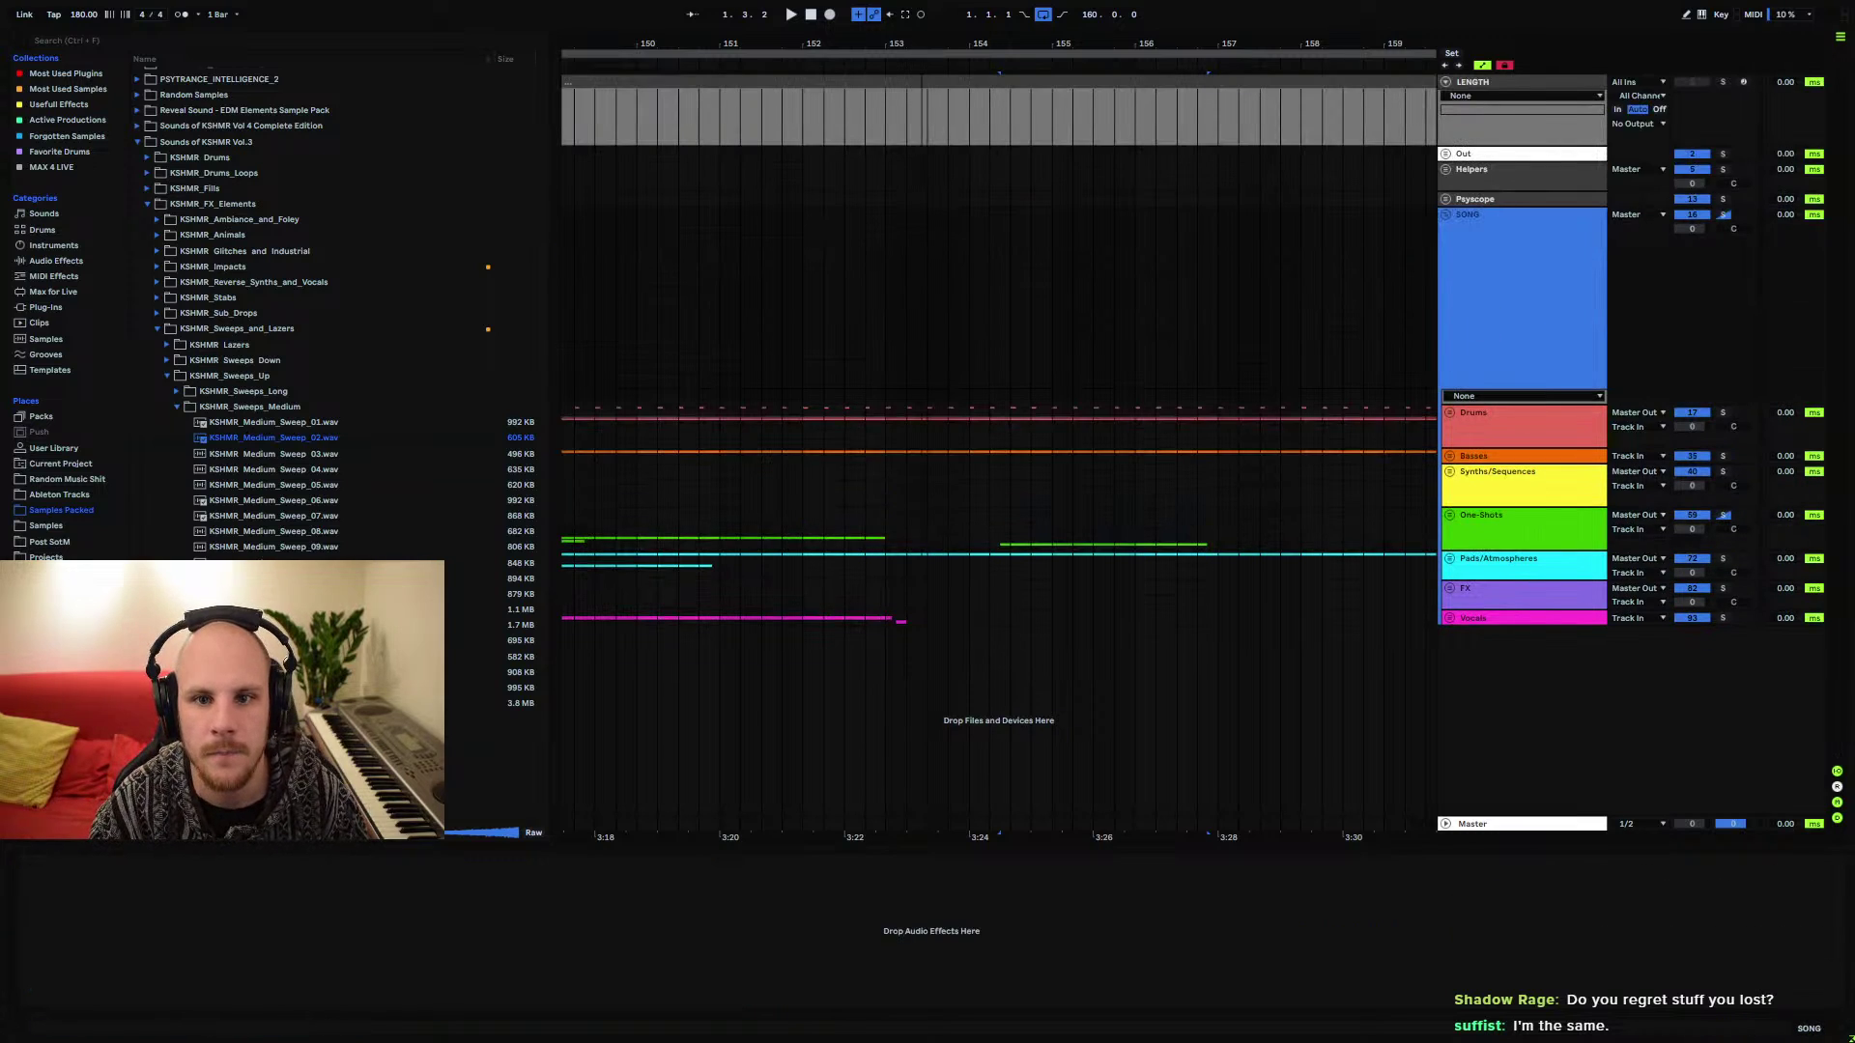
pyautogui.moveTo(925, 41); pyautogui.dragTo(1059, 464)
pyautogui.click(1018, 488)
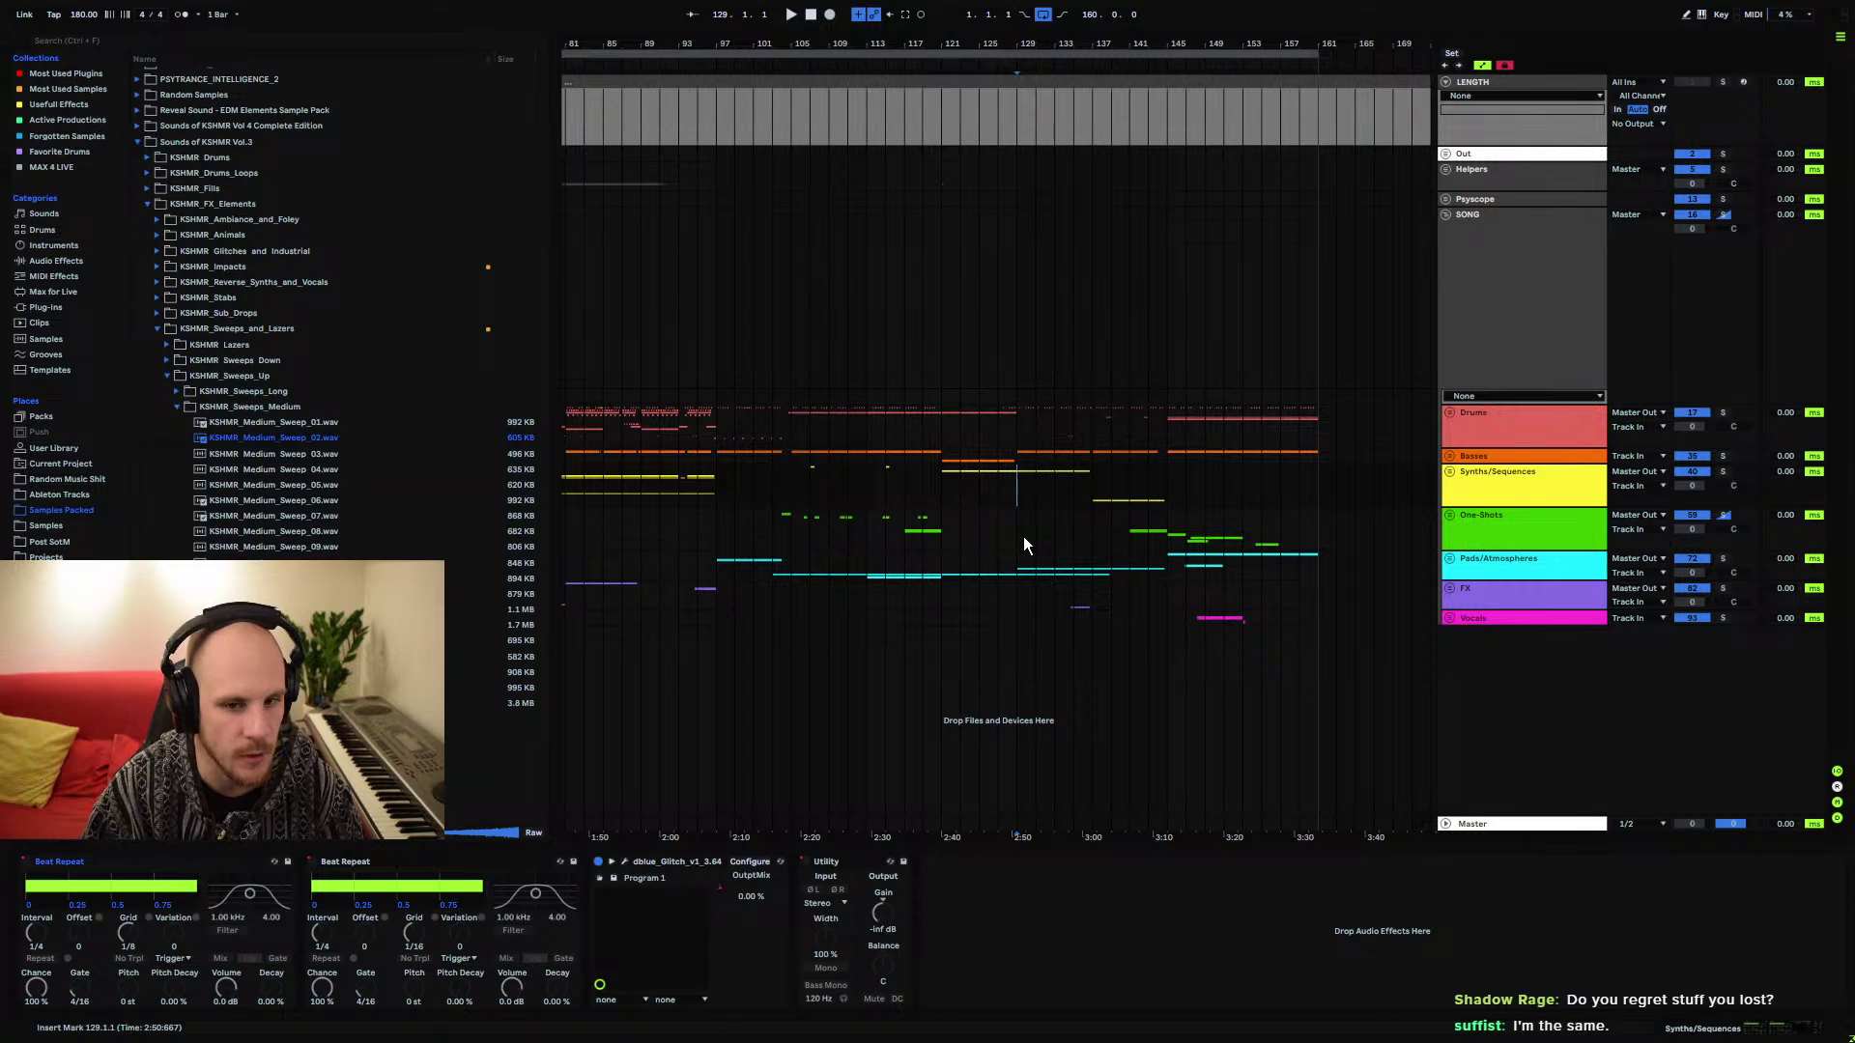
# Collapse the KSHMR_Sweeps_Up, KSHMR_Sweeps_and_Lazers and Sounds of KSHMR Vol.3 folders in the sample browser
pyautogui.click(170, 376)
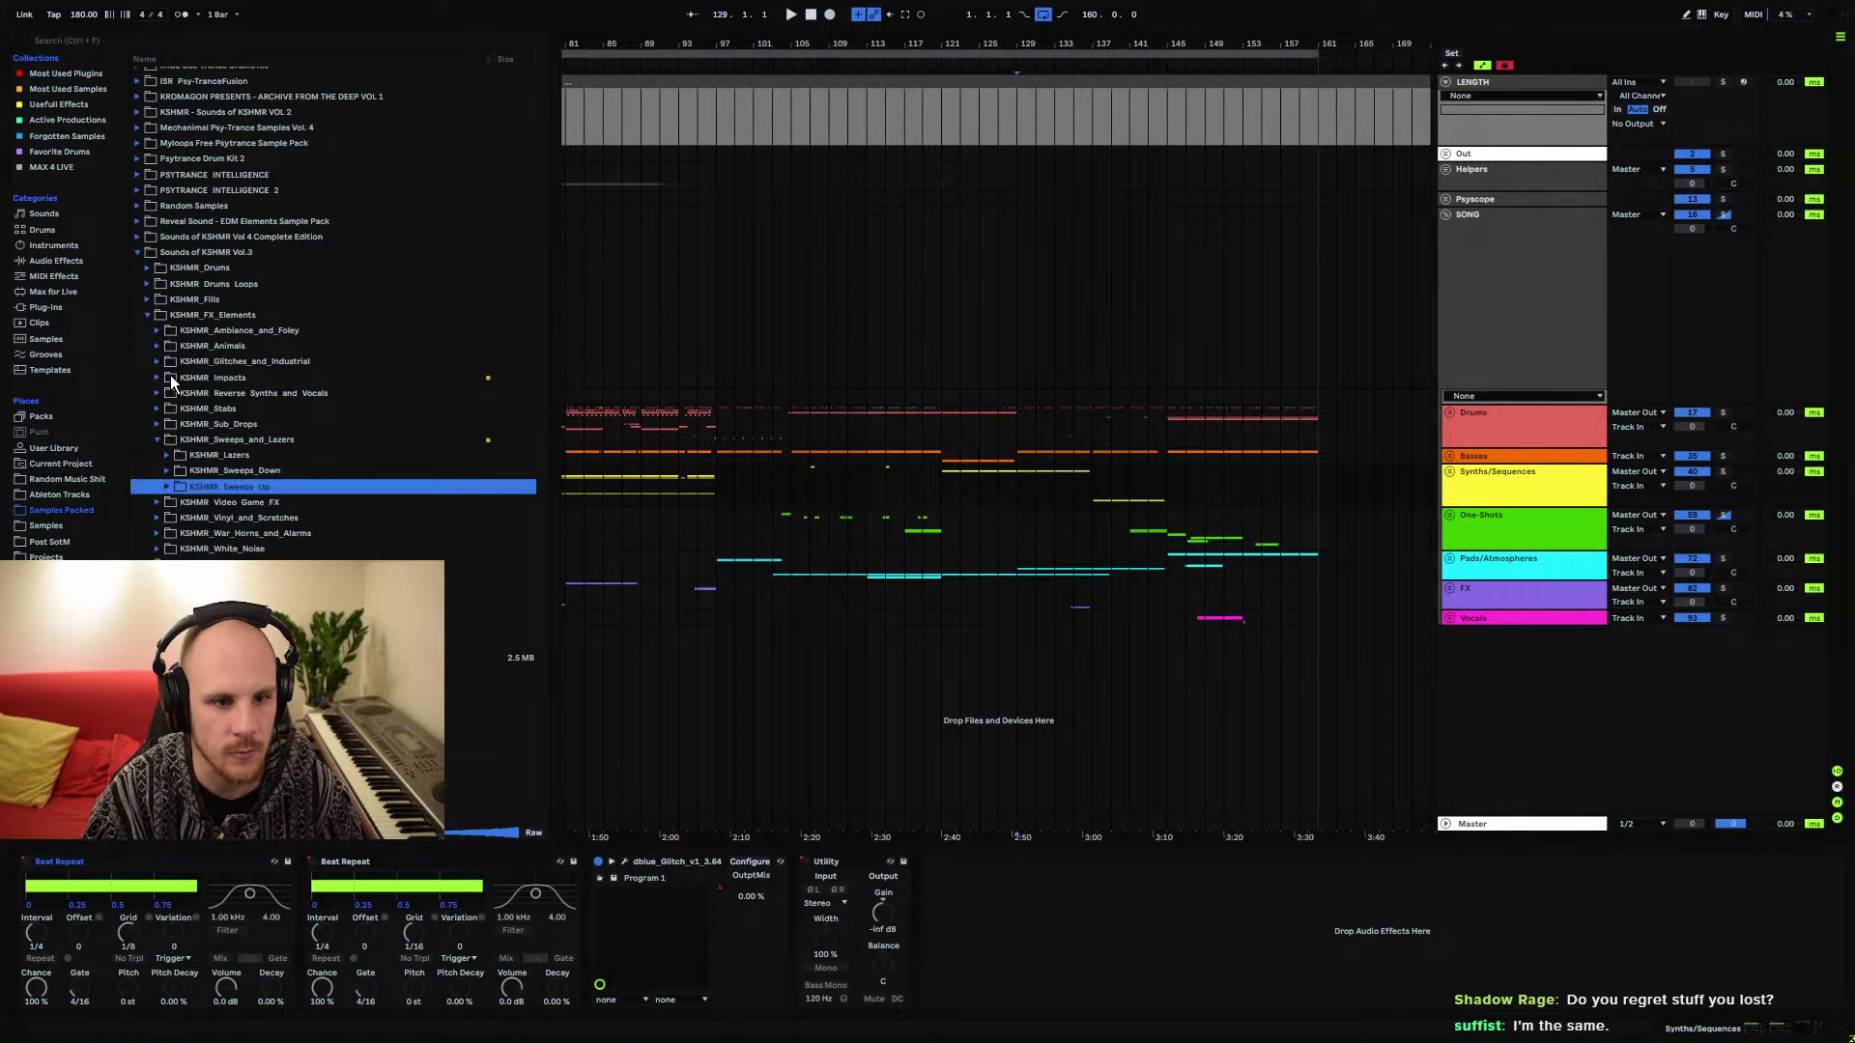
pyautogui.click(155, 440)
pyautogui.click(136, 299)
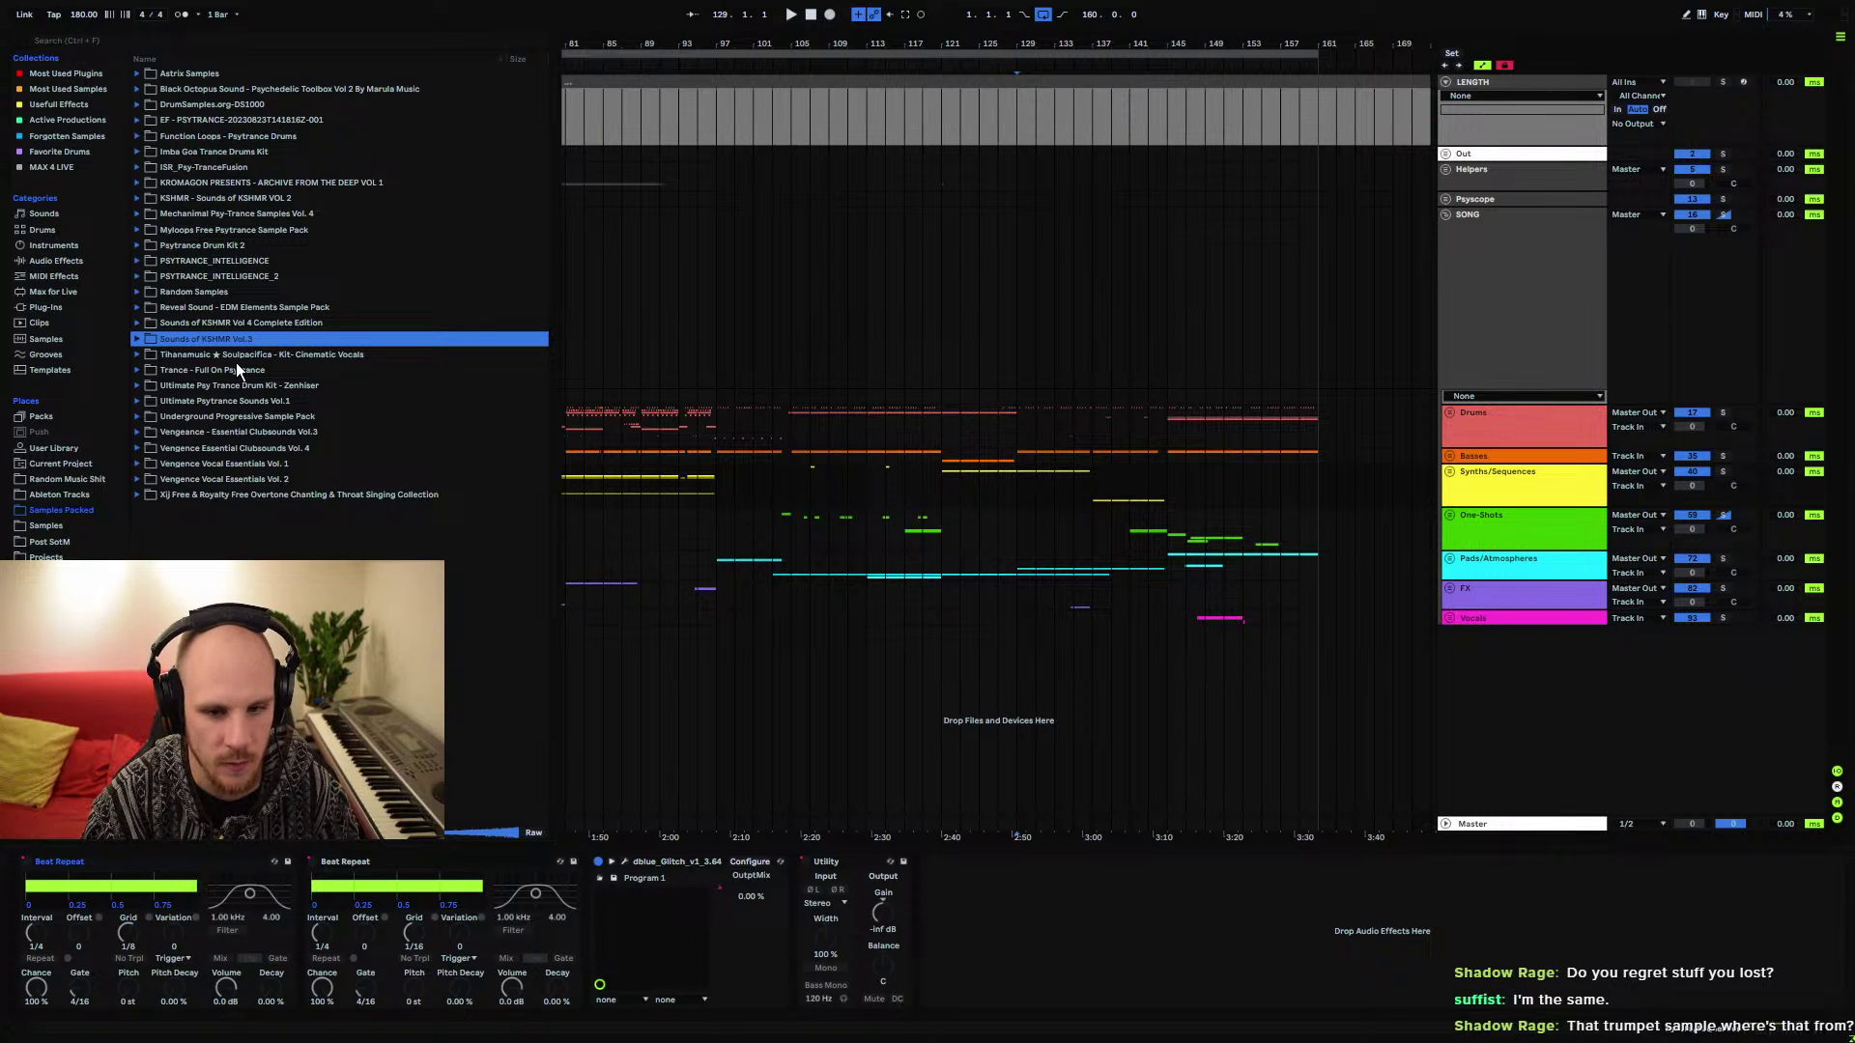
# Unfold the One-Shots group around bar 147 and select the LTOS_FG_110_F_Trumpets_3 clip
pyautogui.click(715, 431)
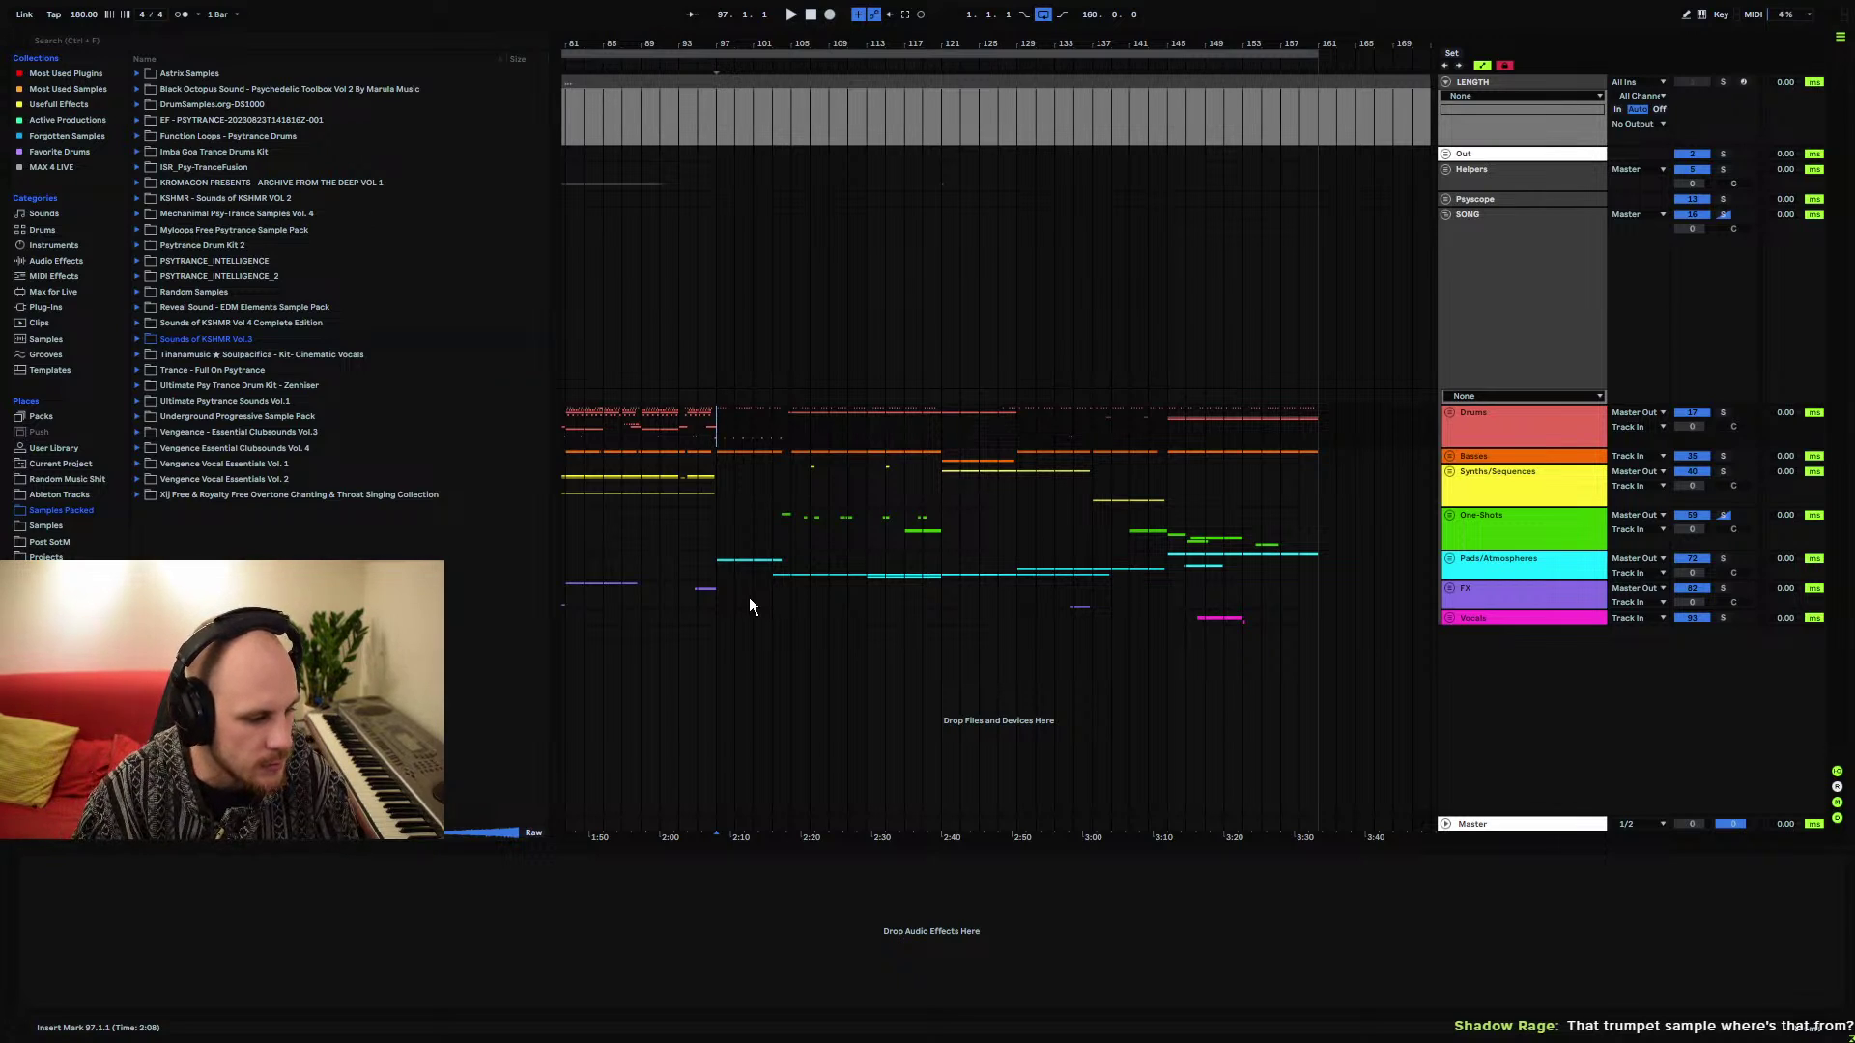
pyautogui.click(1192, 546)
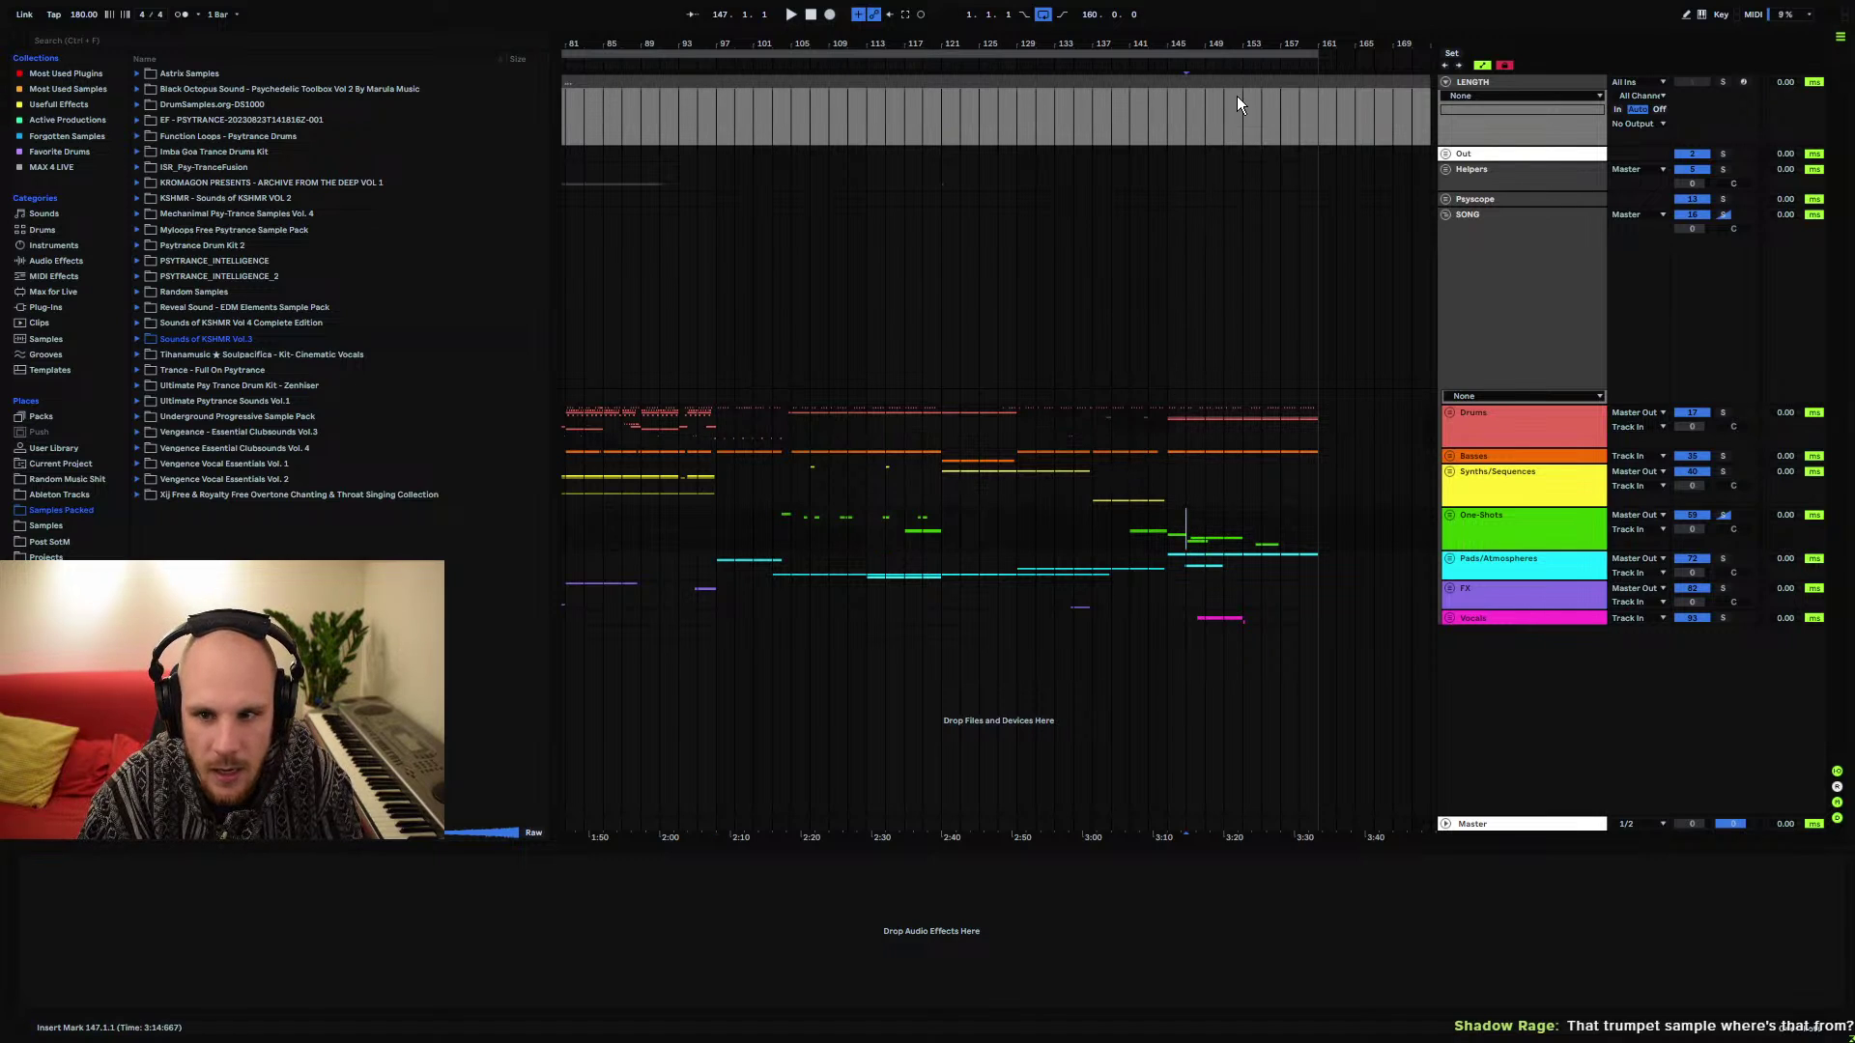
pyautogui.press('+')
pyautogui.press('+')
pyautogui.press('+')
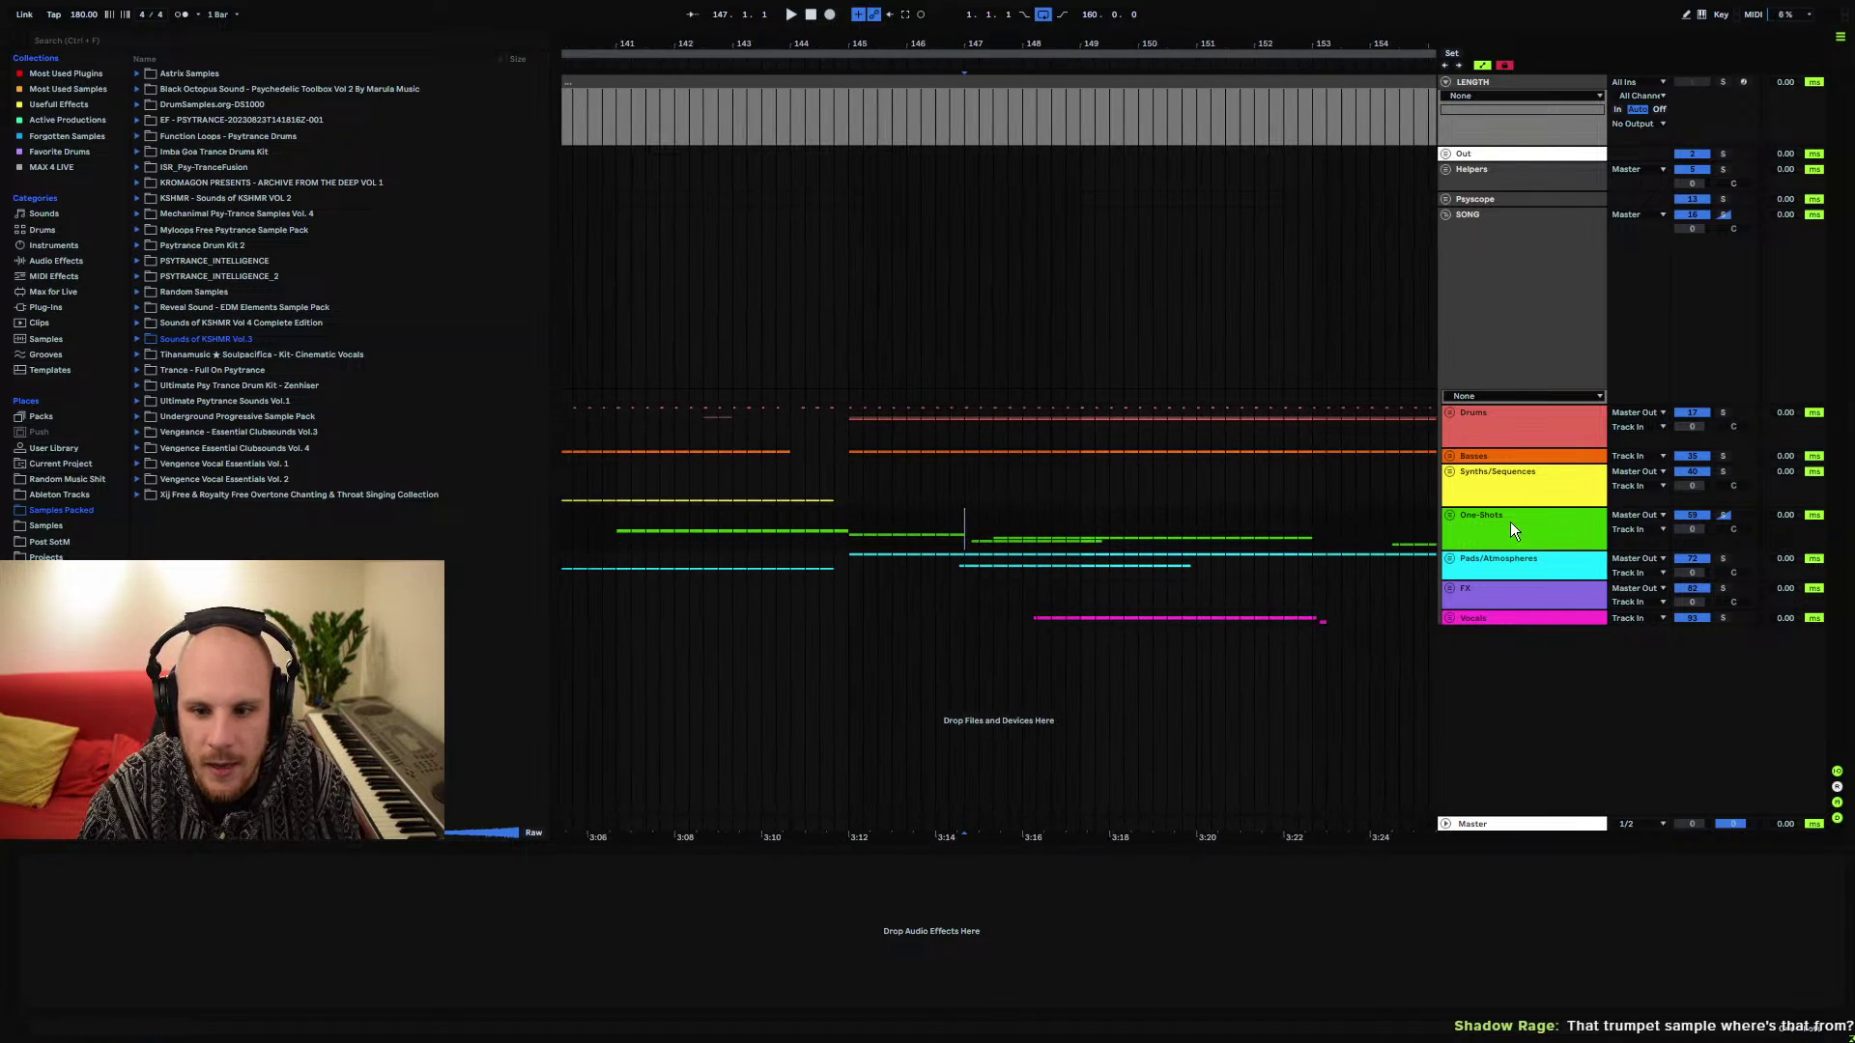
pyautogui.click(1450, 515)
pyautogui.scroll(-1, 997, 582)
pyautogui.click(1006, 676)
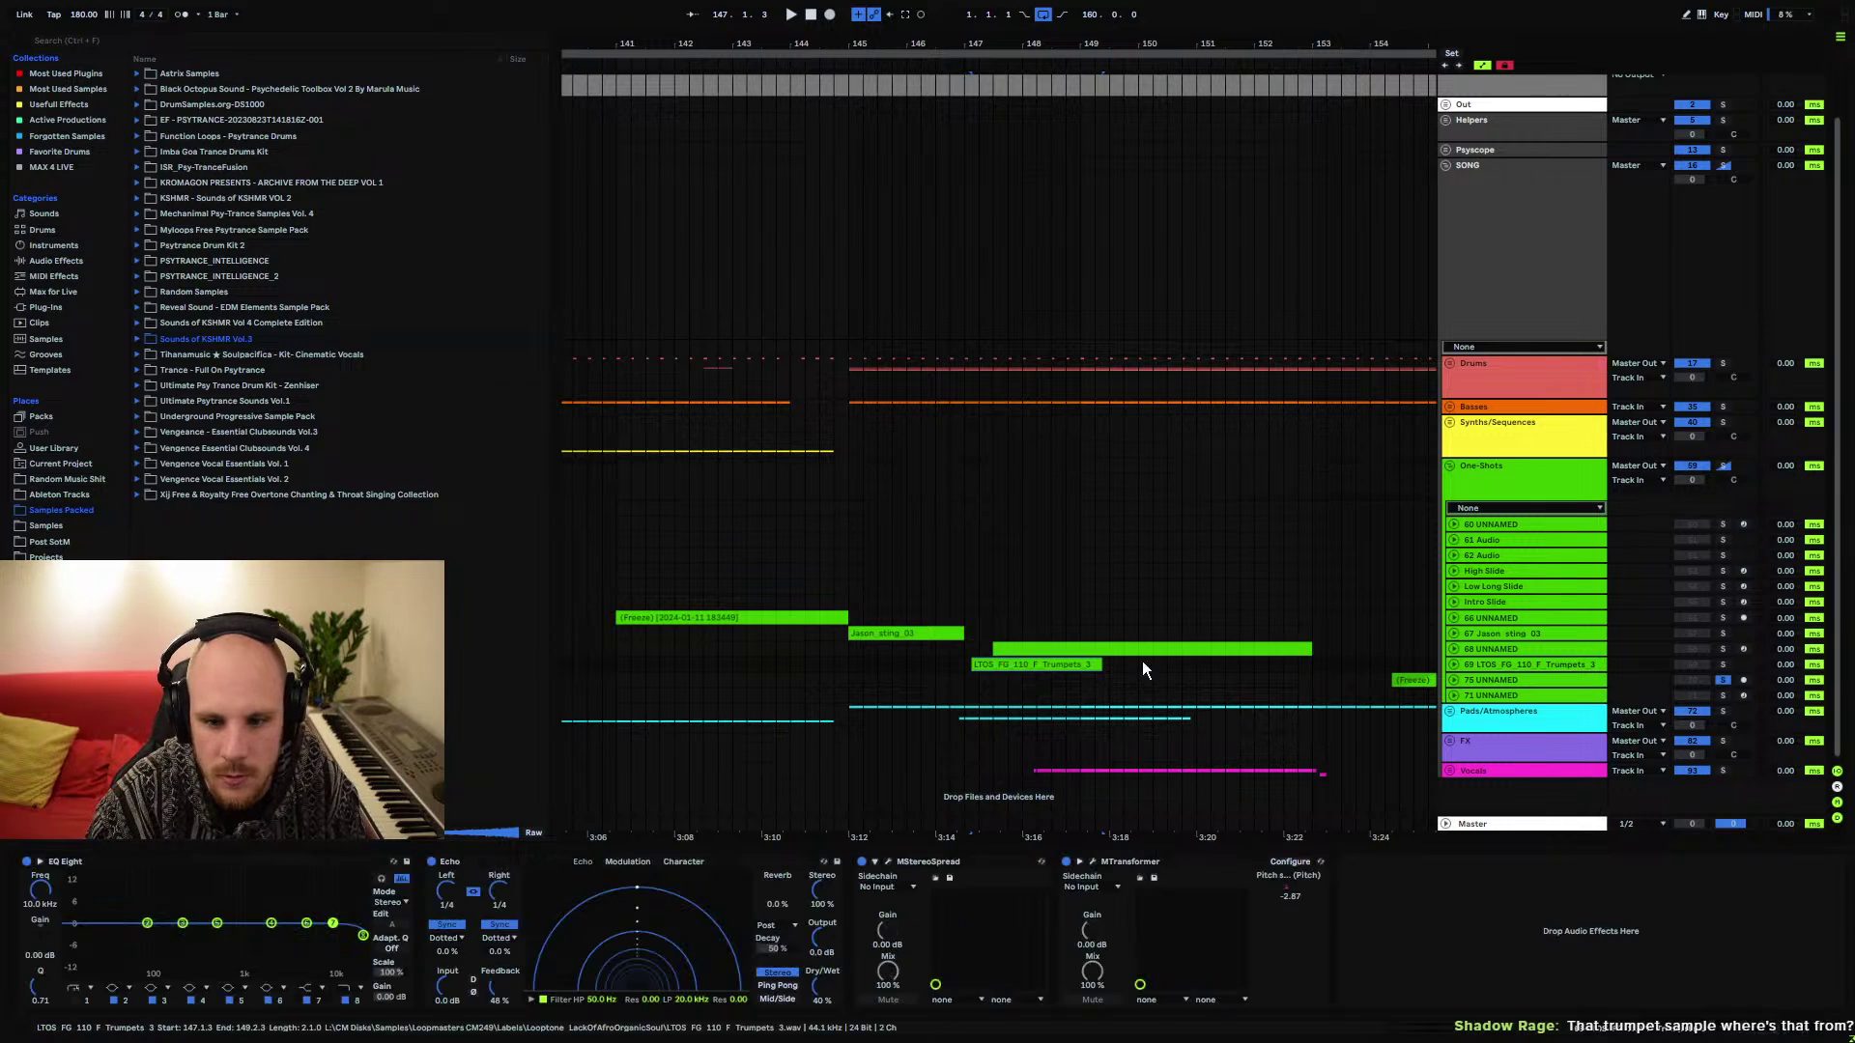
# Expand the LTOS_FG_110_F_Trumpets_3 track, solo it, and replay the trumpet clip from 147.1.3
pyautogui.click(1454, 665)
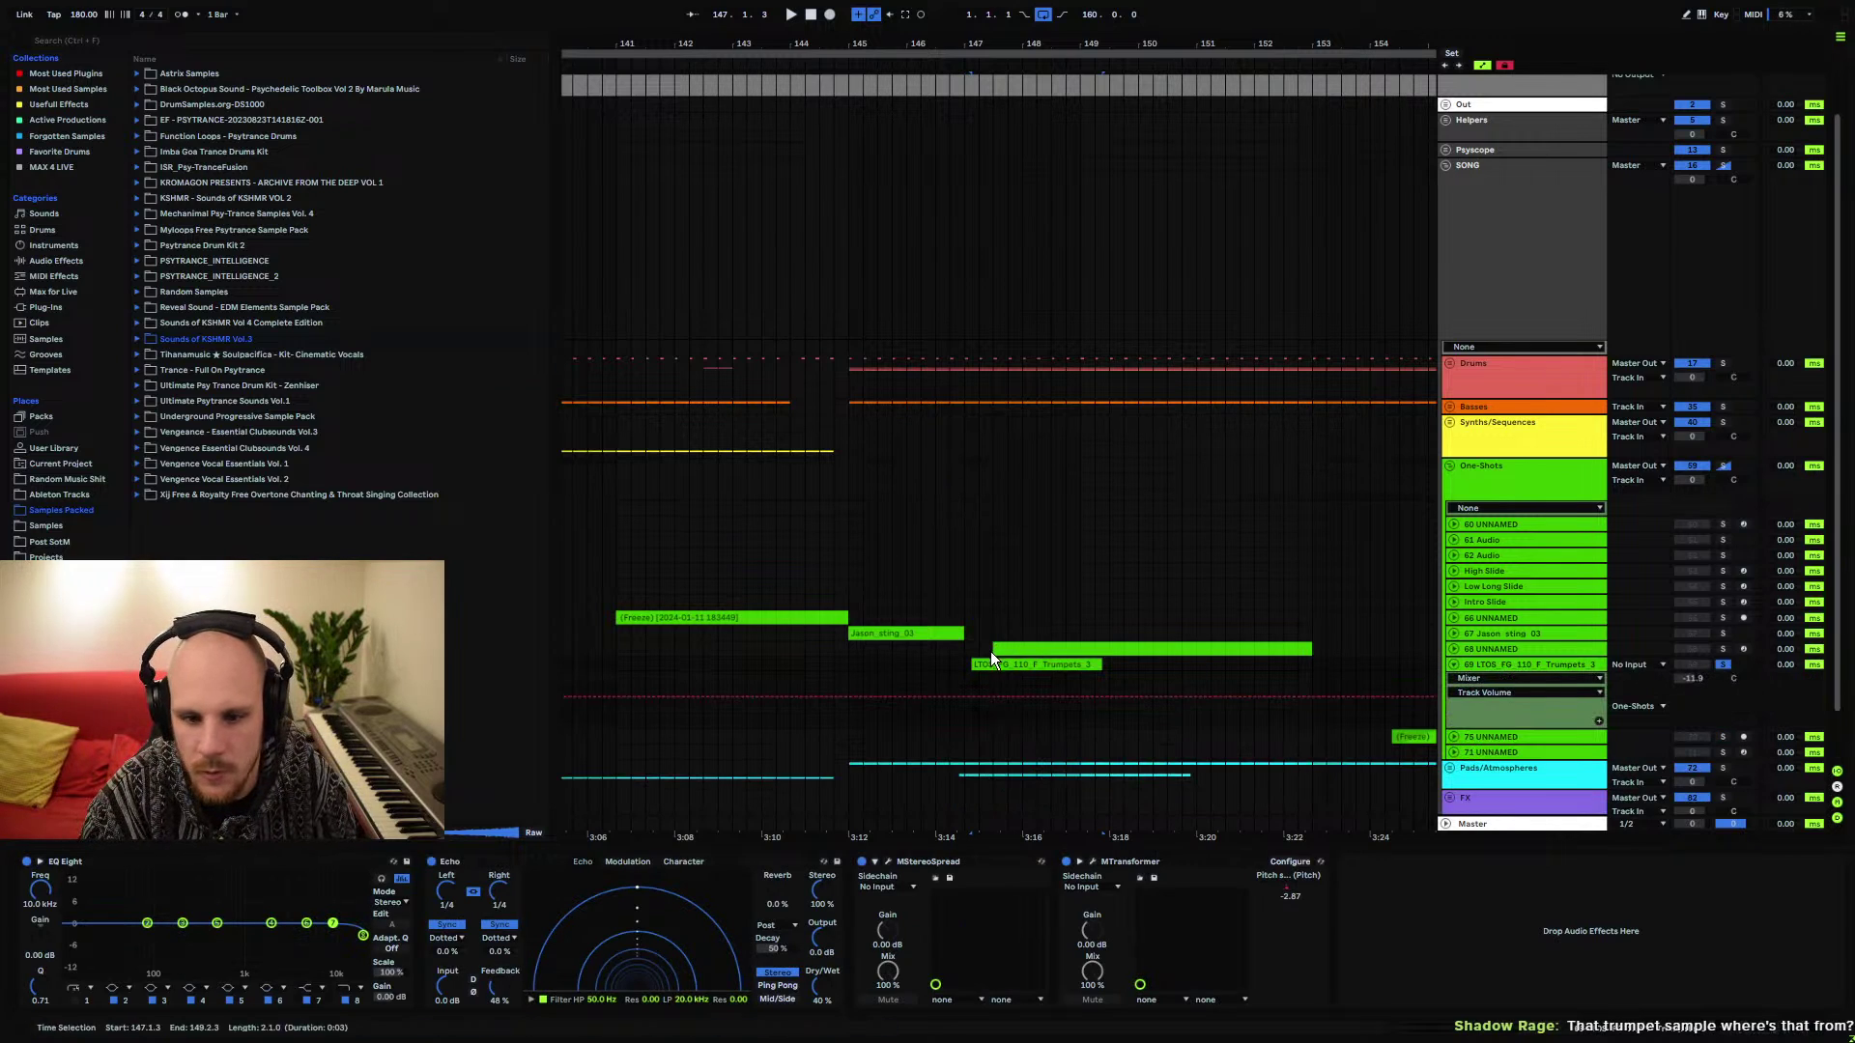
pyautogui.click(963, 669)
pyautogui.moveTo(976, 84); pyautogui.dragTo(952, 338)
pyautogui.press('space')
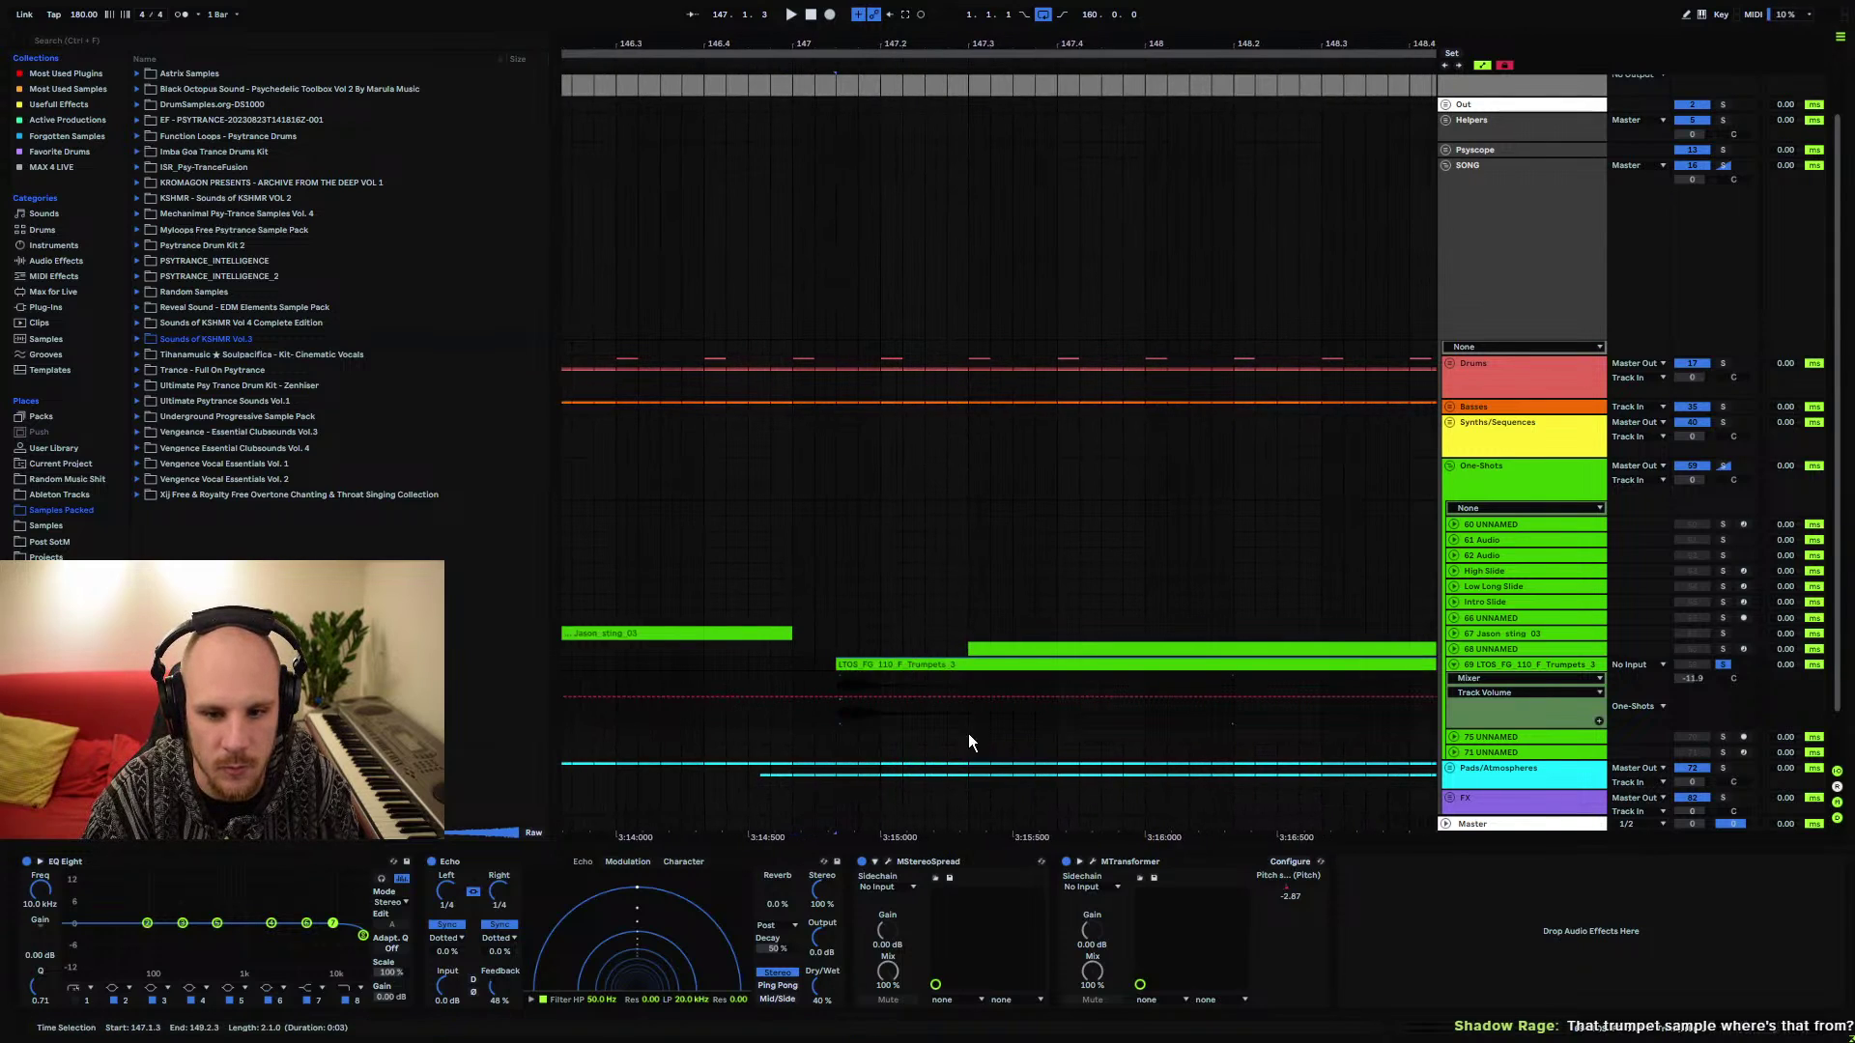
pyautogui.press('space')
# Reveal the trumpet clip's source sample in the browser and examine the sample pack folders around it
pyautogui.rightClick(918, 665)
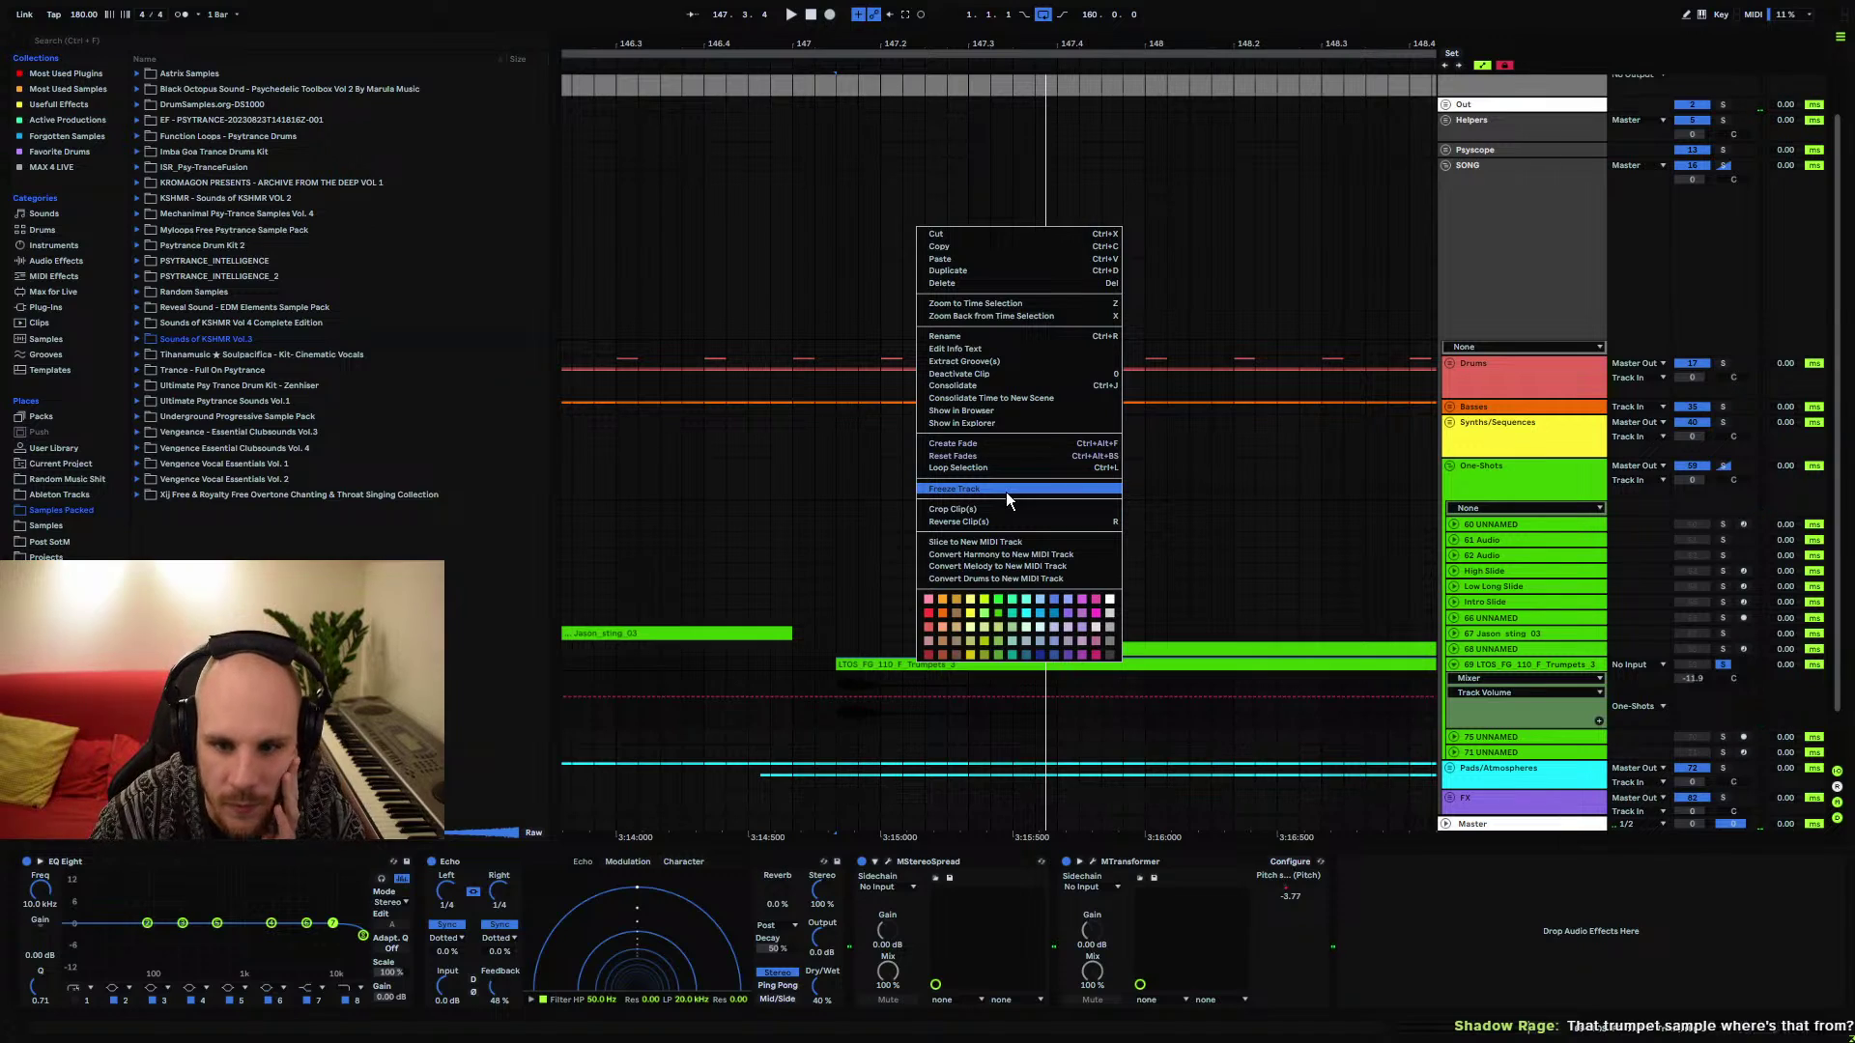
pyautogui.click(985, 411)
pyautogui.scroll(-3, 290, 531)
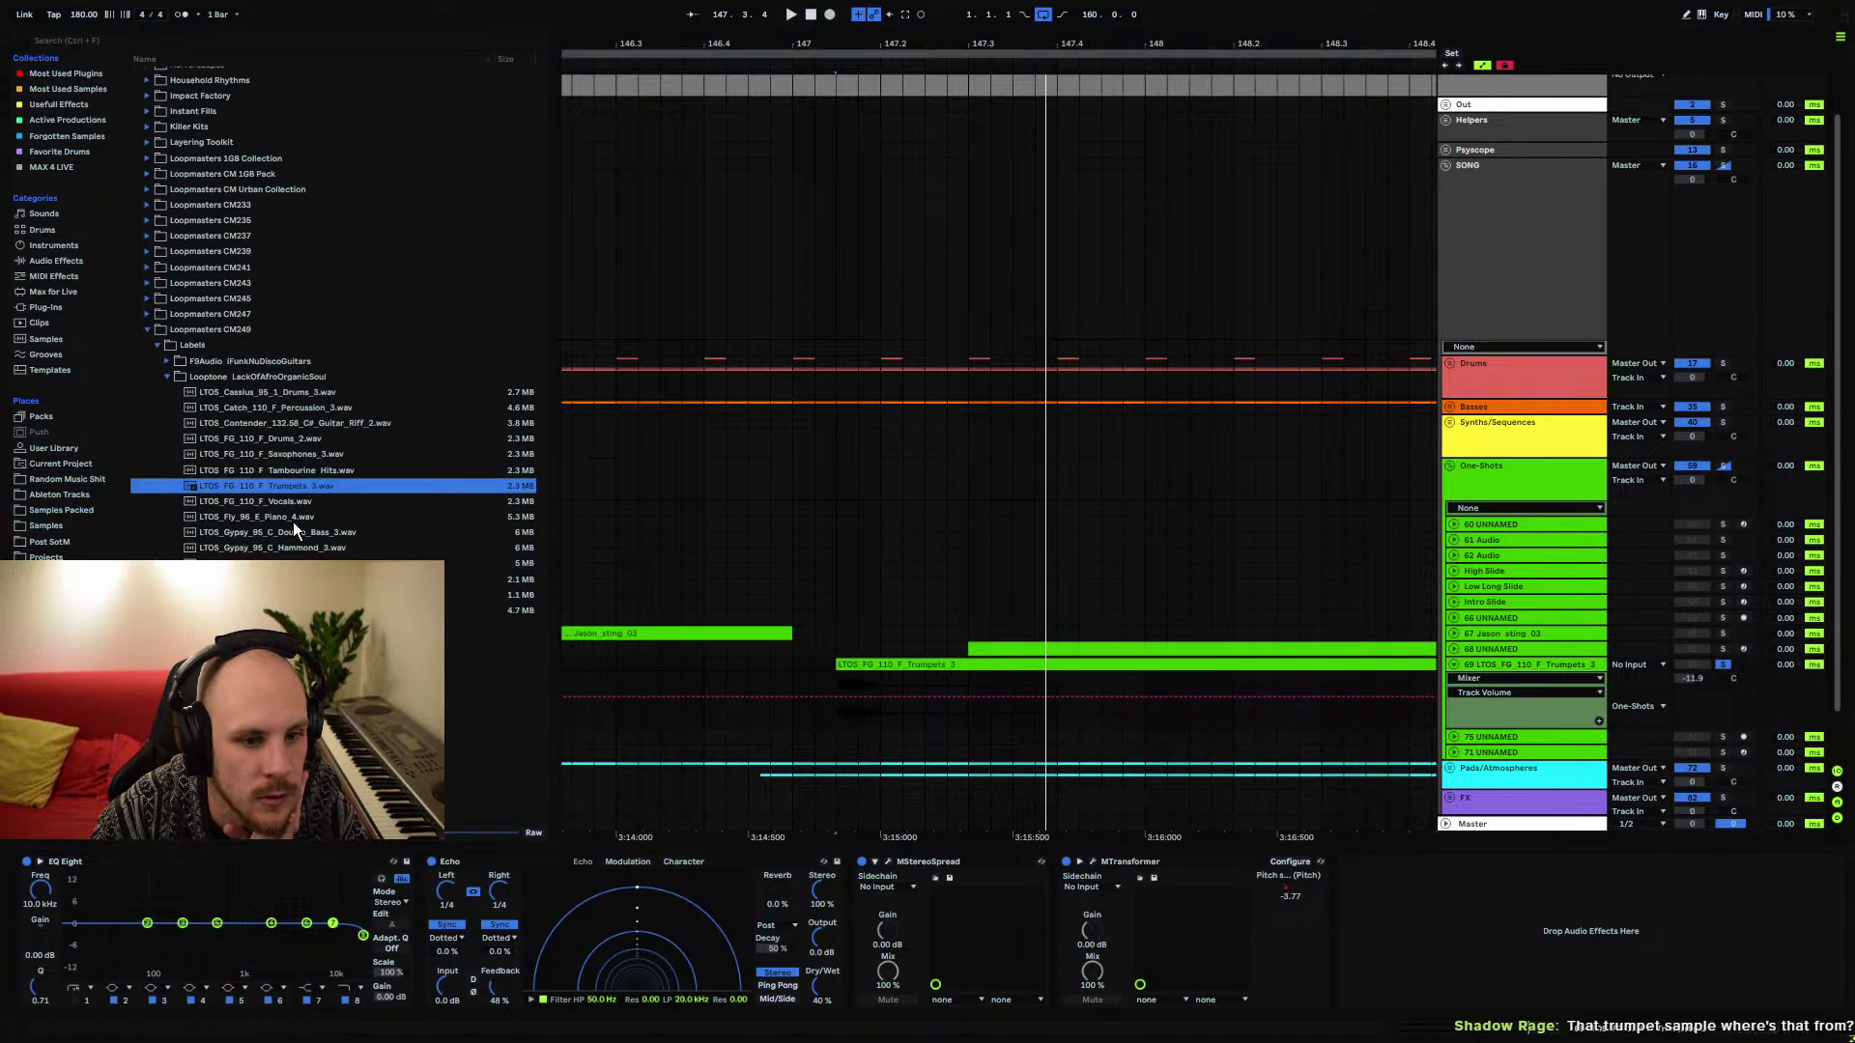
pyautogui.scroll(4, 284, 483)
pyautogui.scroll(10, 248, 420)
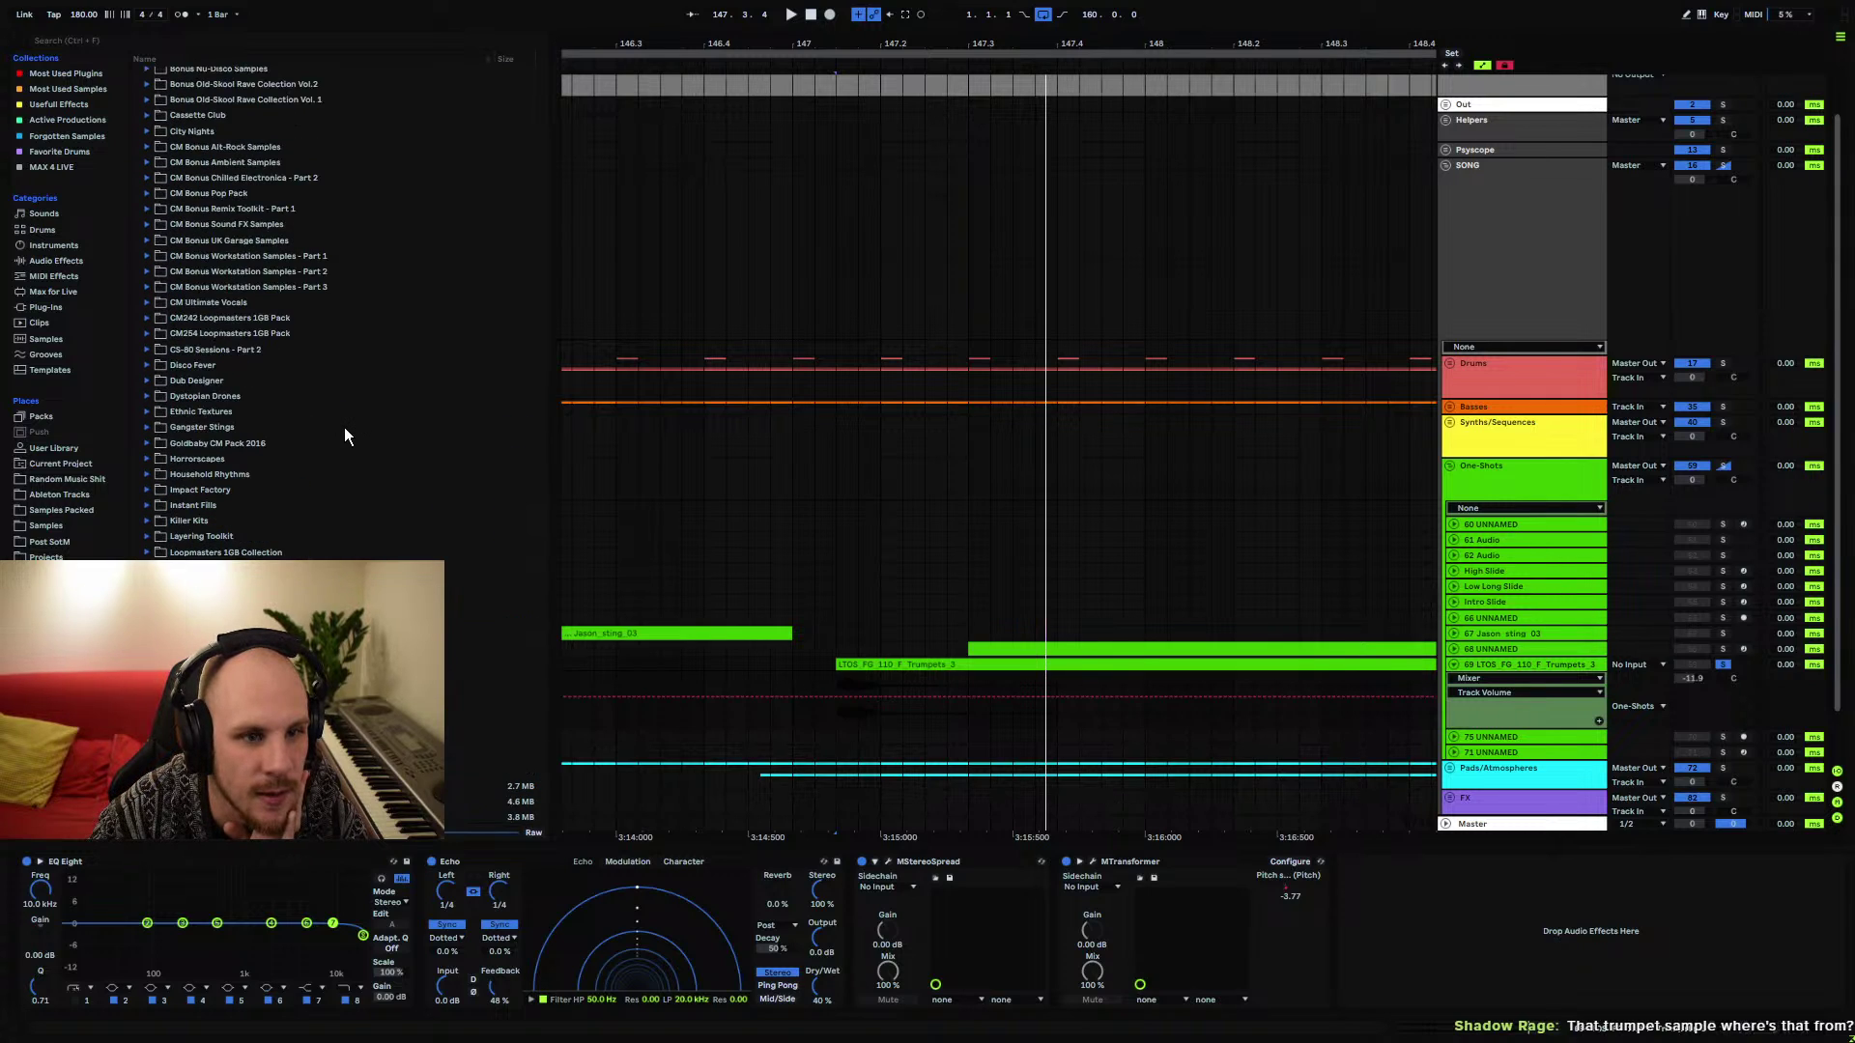
# Locate the trumpet sample among the Loopmasters CM249 label folders and replay the trumpet clip from 147.1.3
pyautogui.scroll(-12, 306, 478)
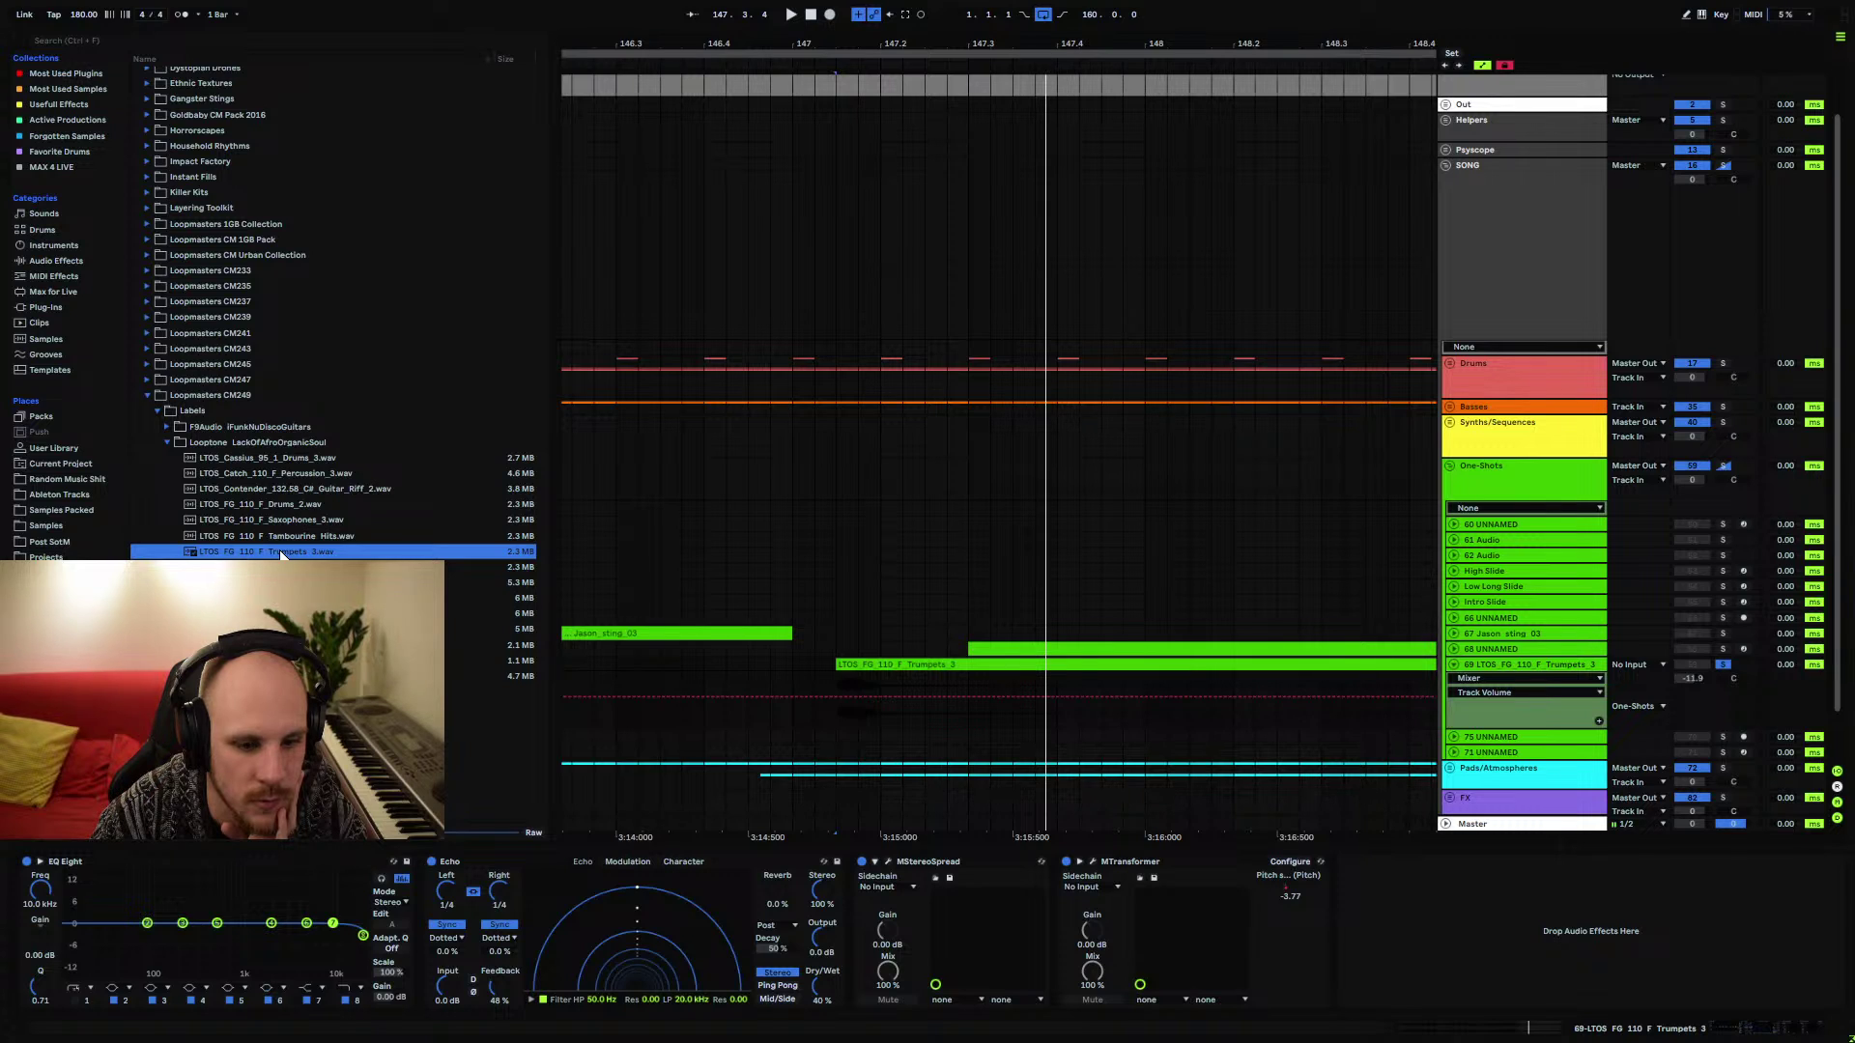
pyautogui.click(836, 680)
pyautogui.press('space')
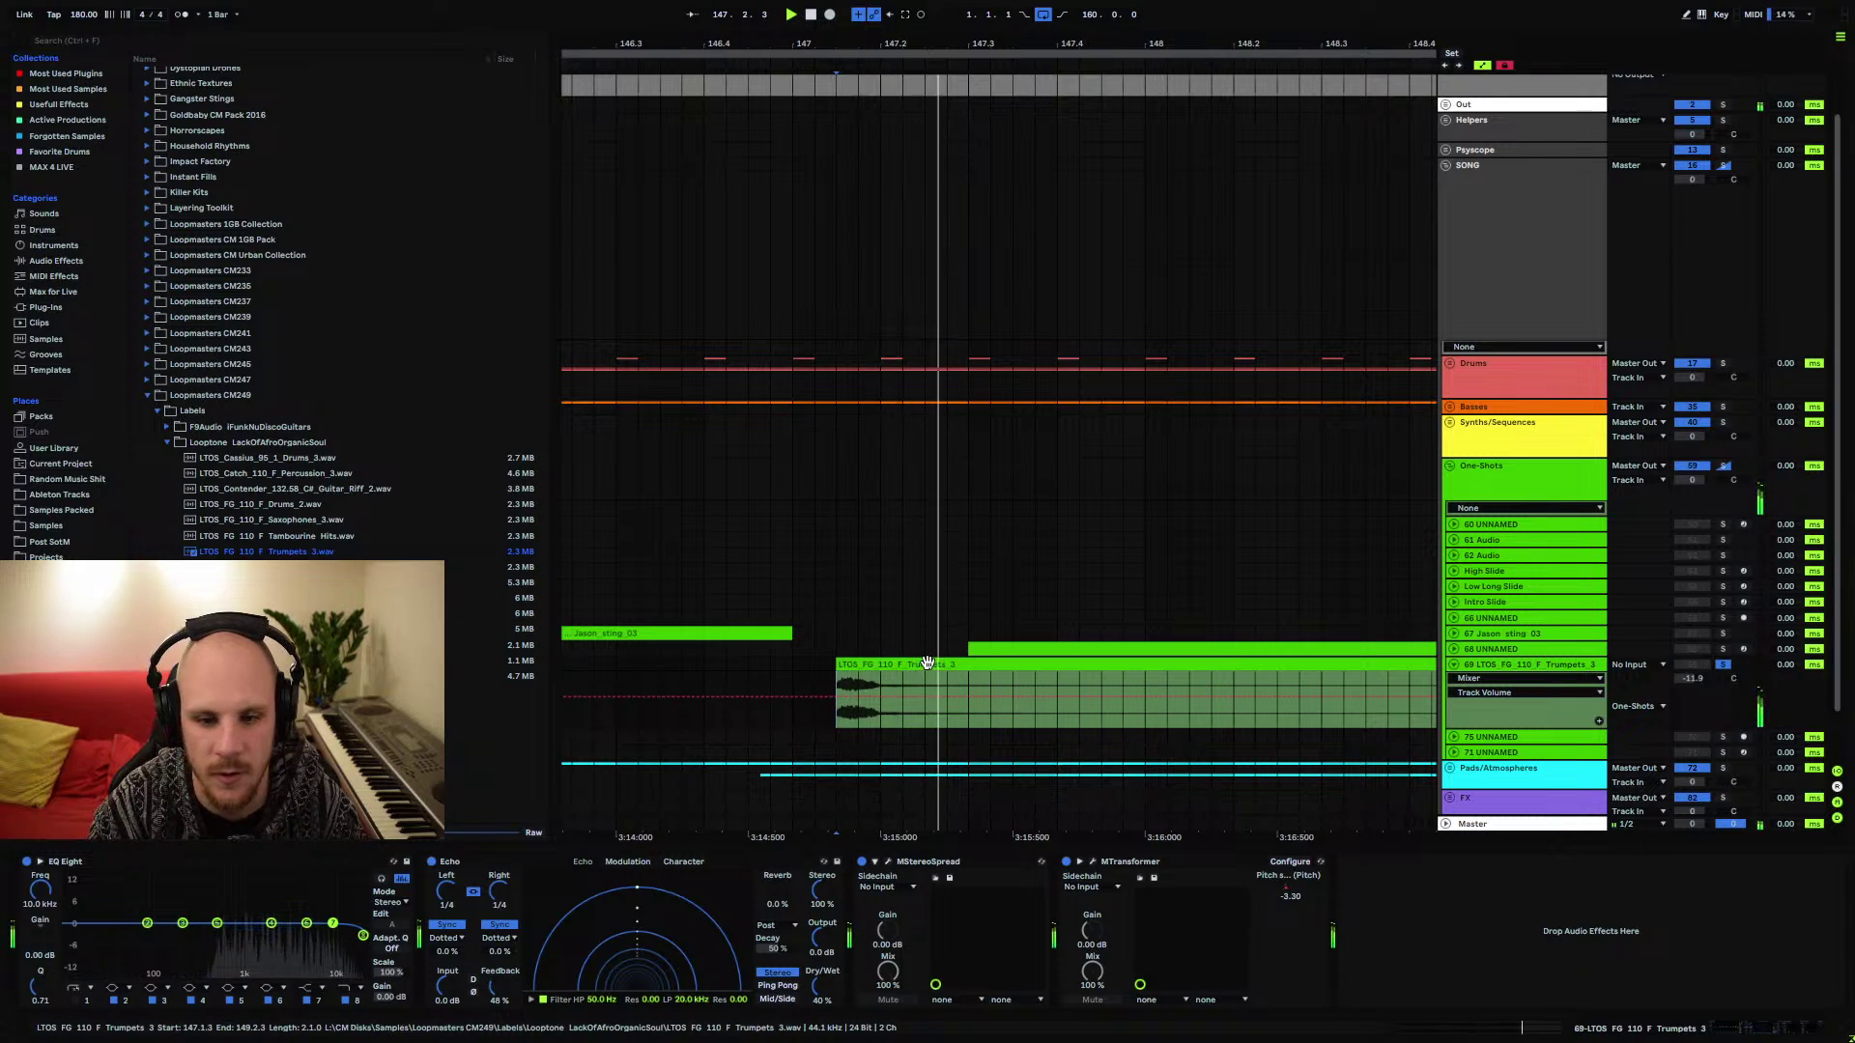
# Try extending the trumpet clip's start back to 146.3.2, and examine its sample waveform
pyautogui.click(840, 695)
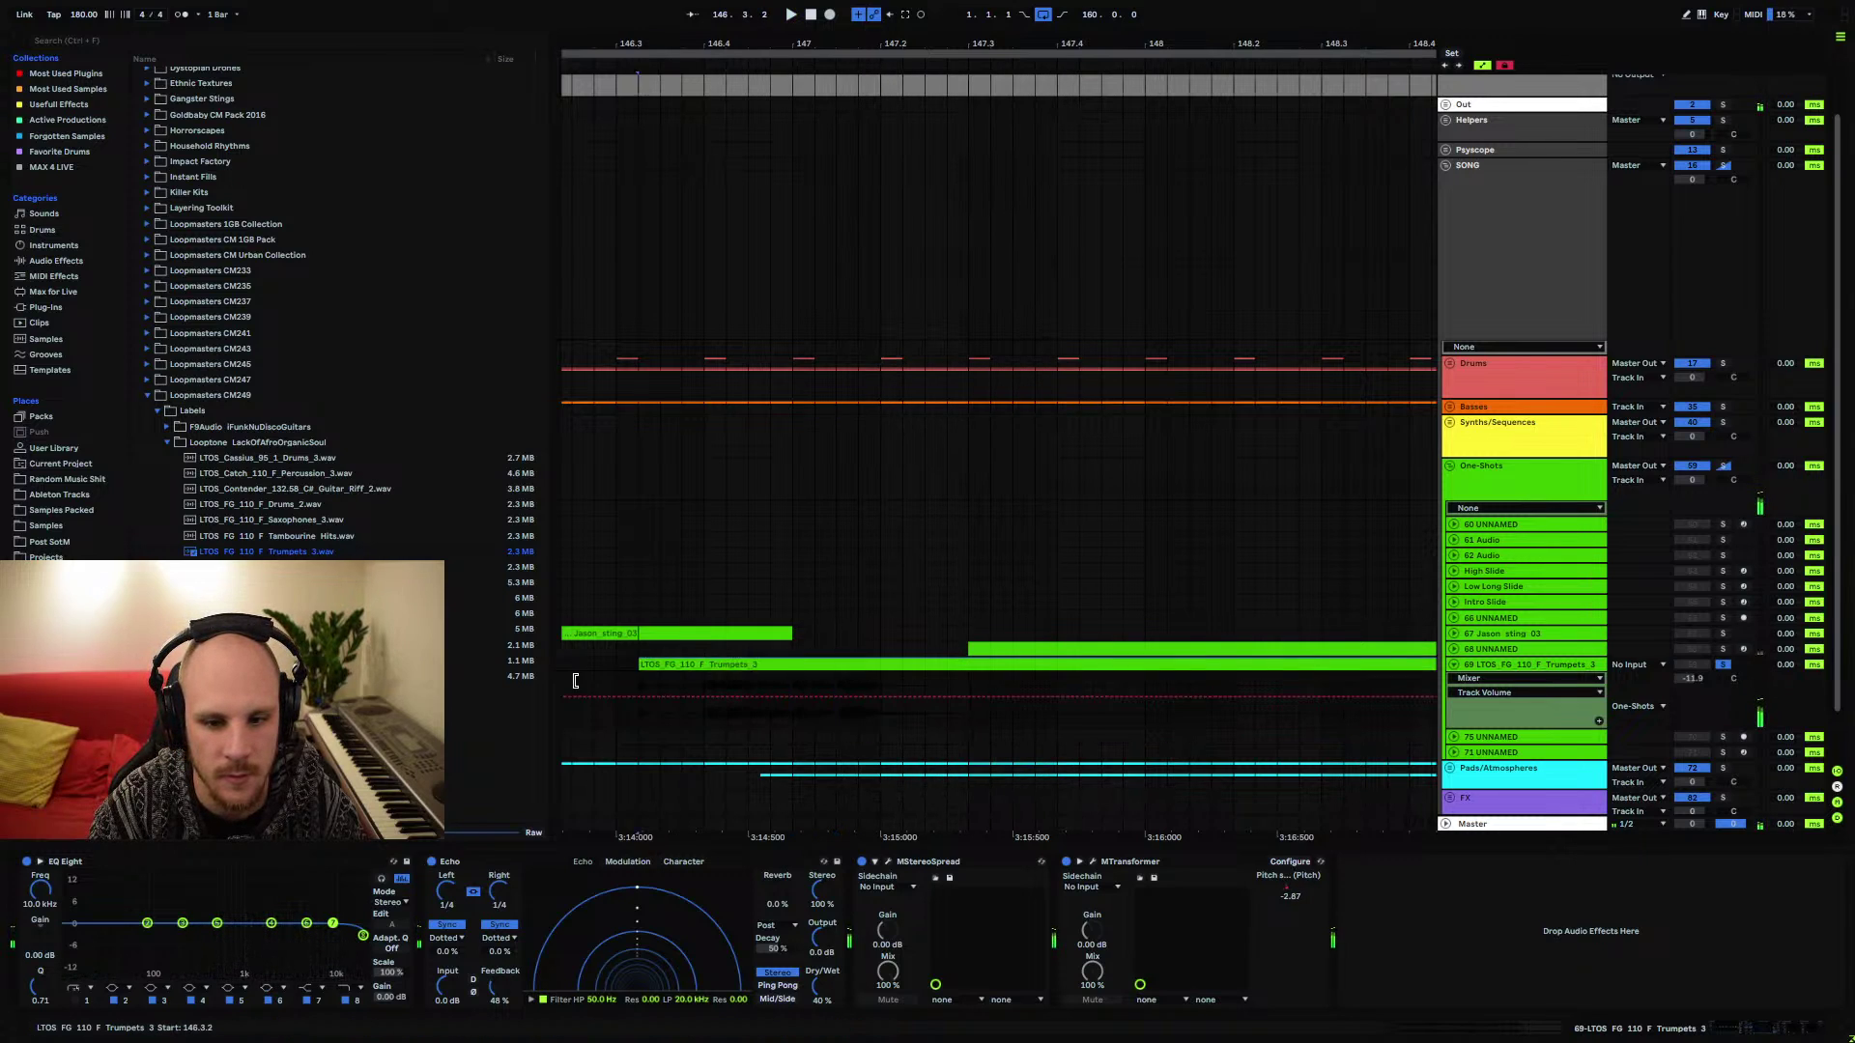
pyautogui.doubleClick(845, 673)
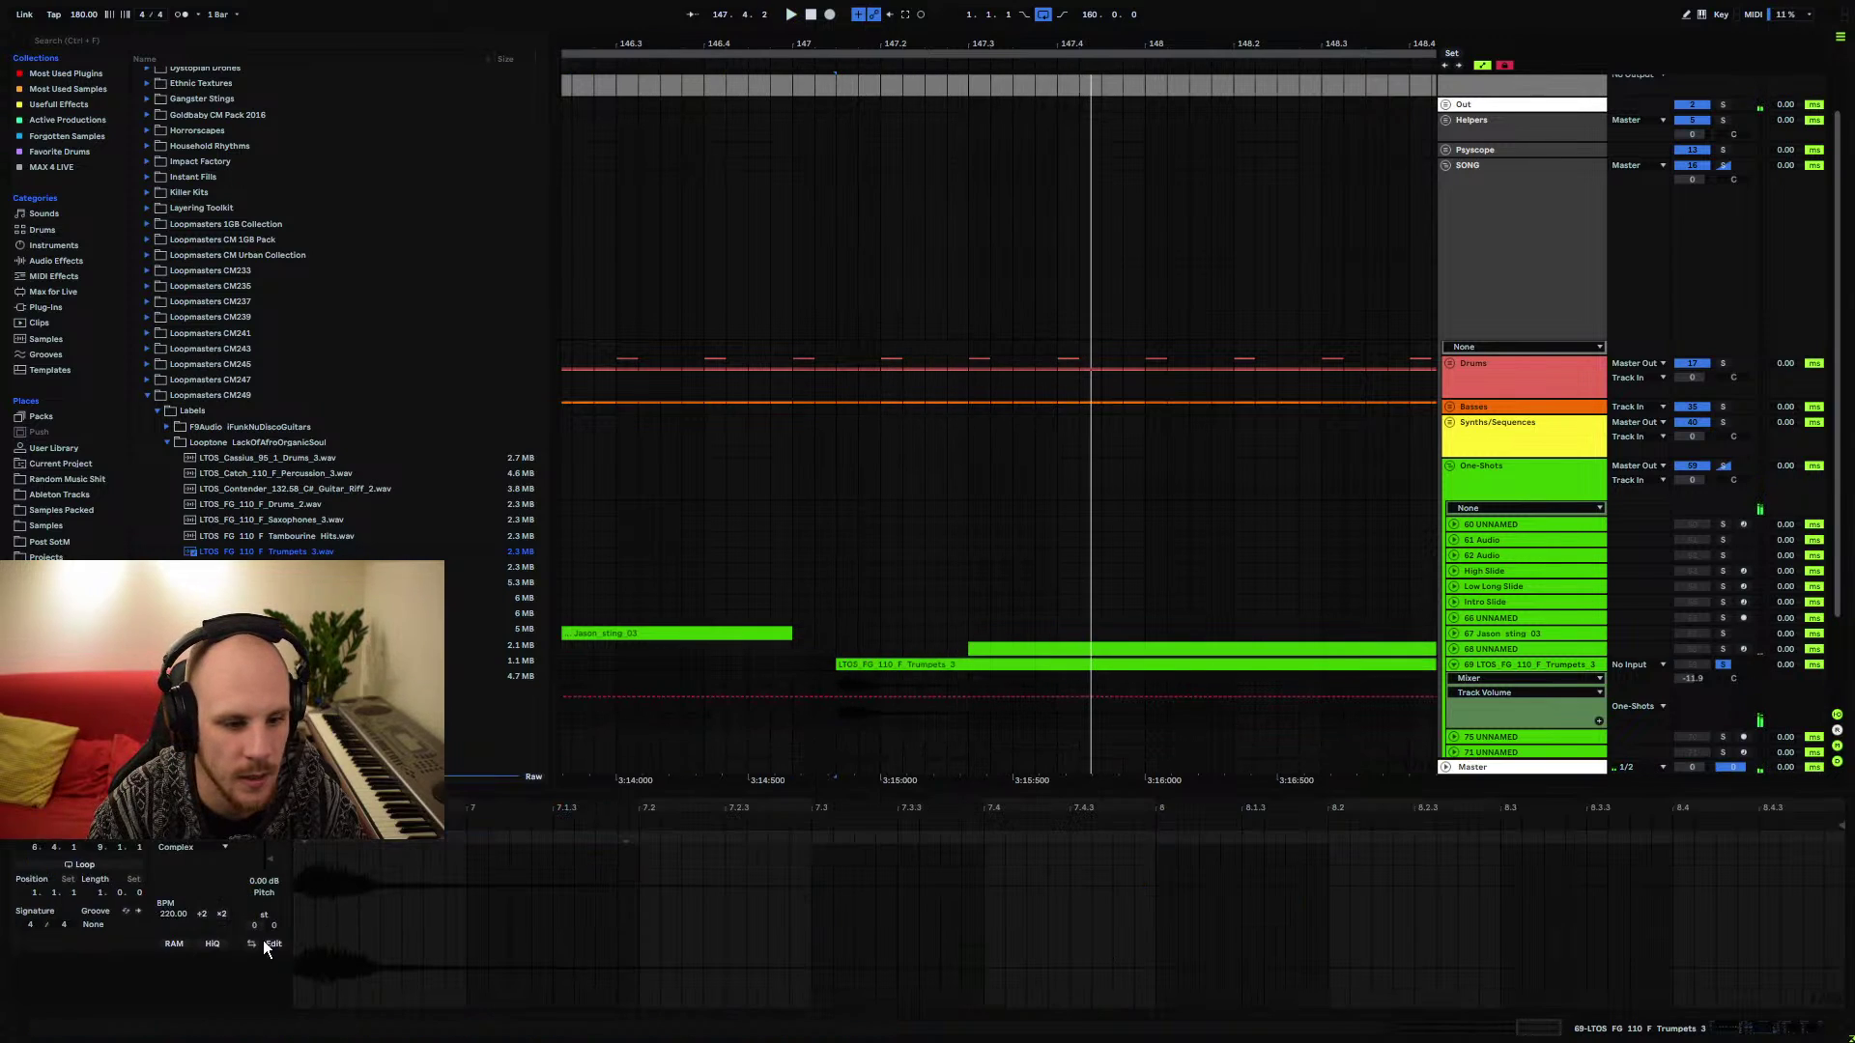
pyautogui.click(489, 859)
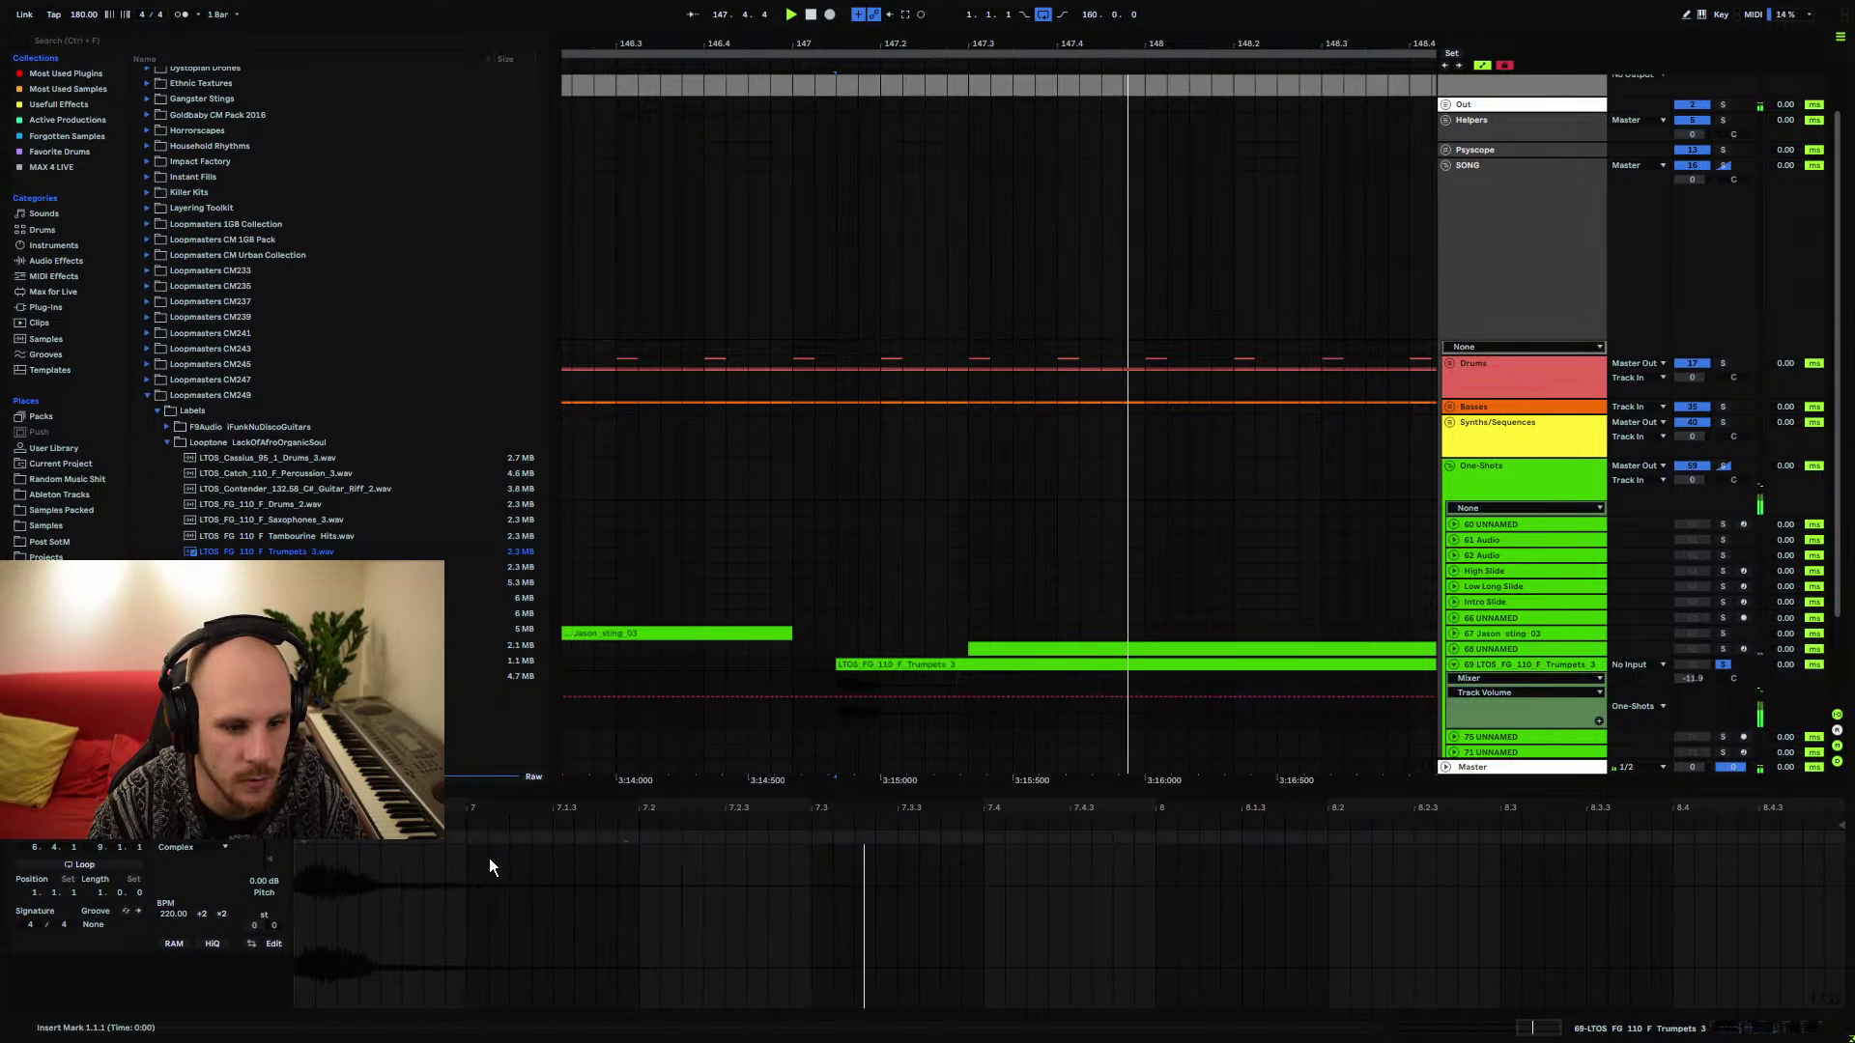
pyautogui.press('space')
pyautogui.click(837, 713)
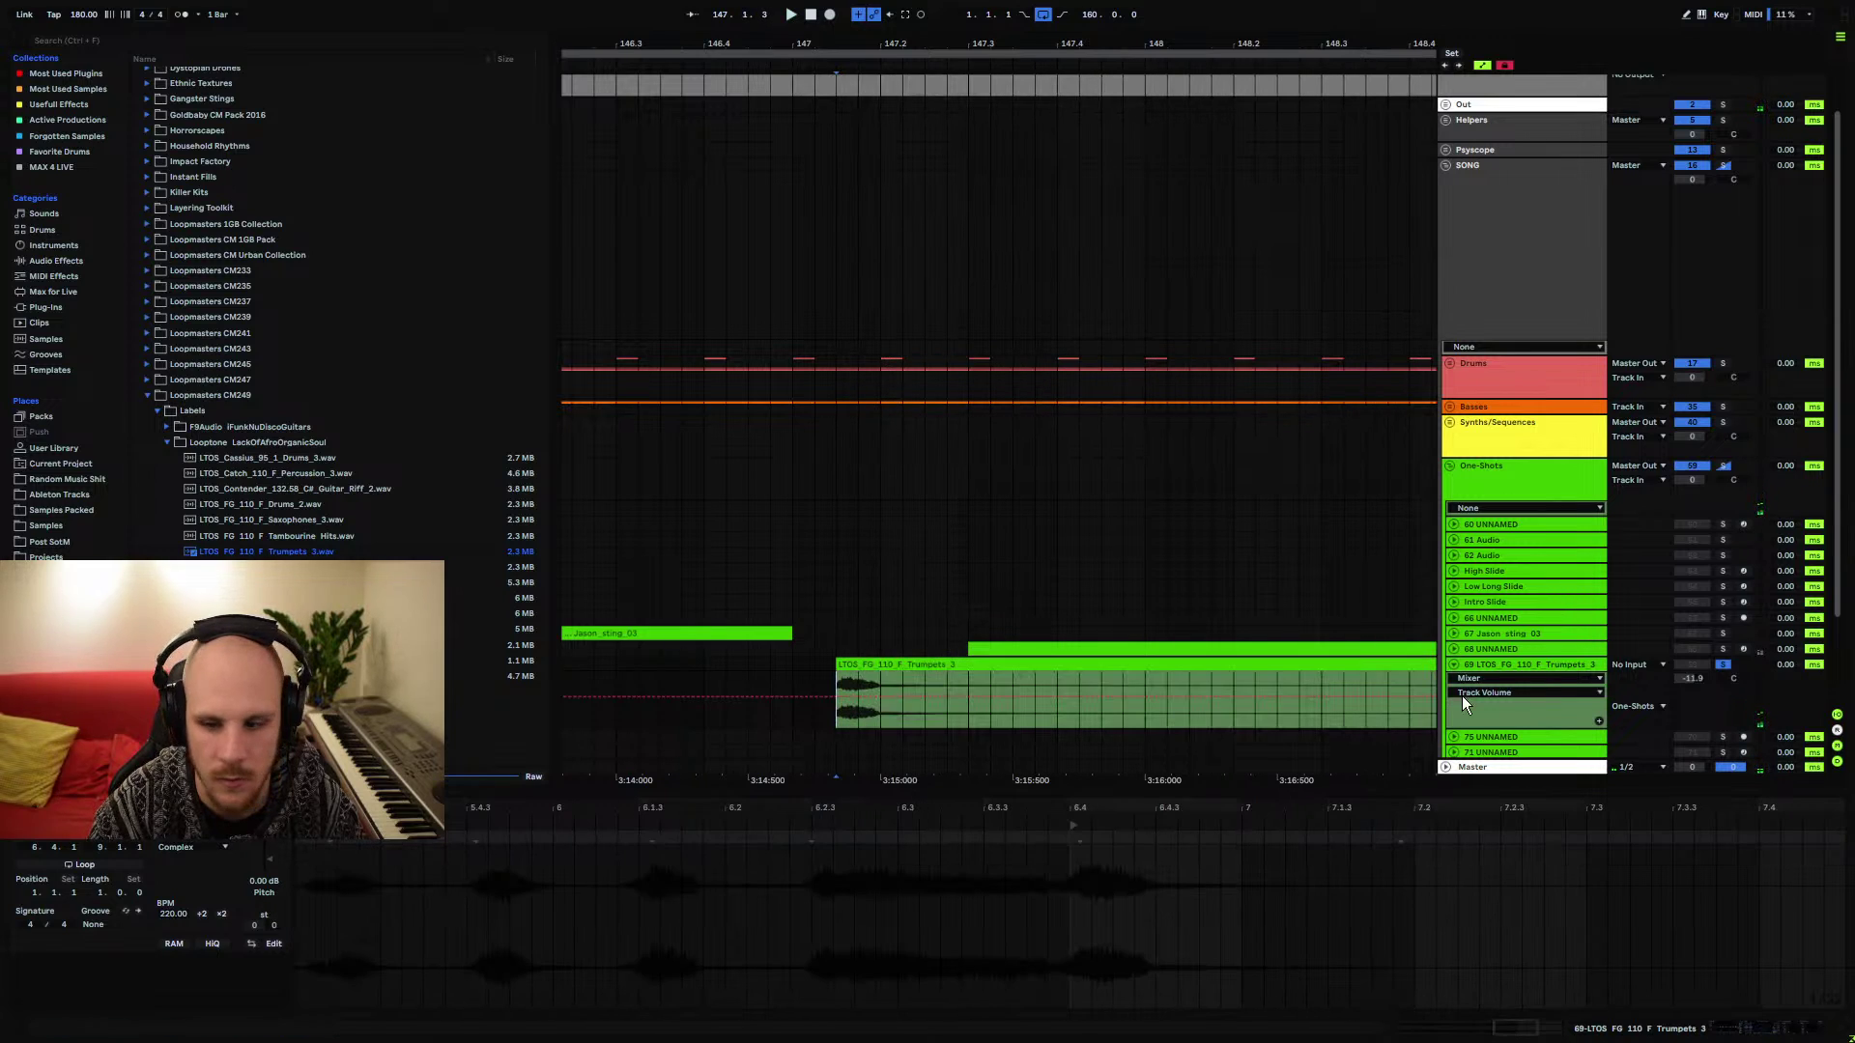
# Show the trumpet track's MTransformer pitch shift automation, play through it with the devices visible, and fold the track
pyautogui.click(1494, 665)
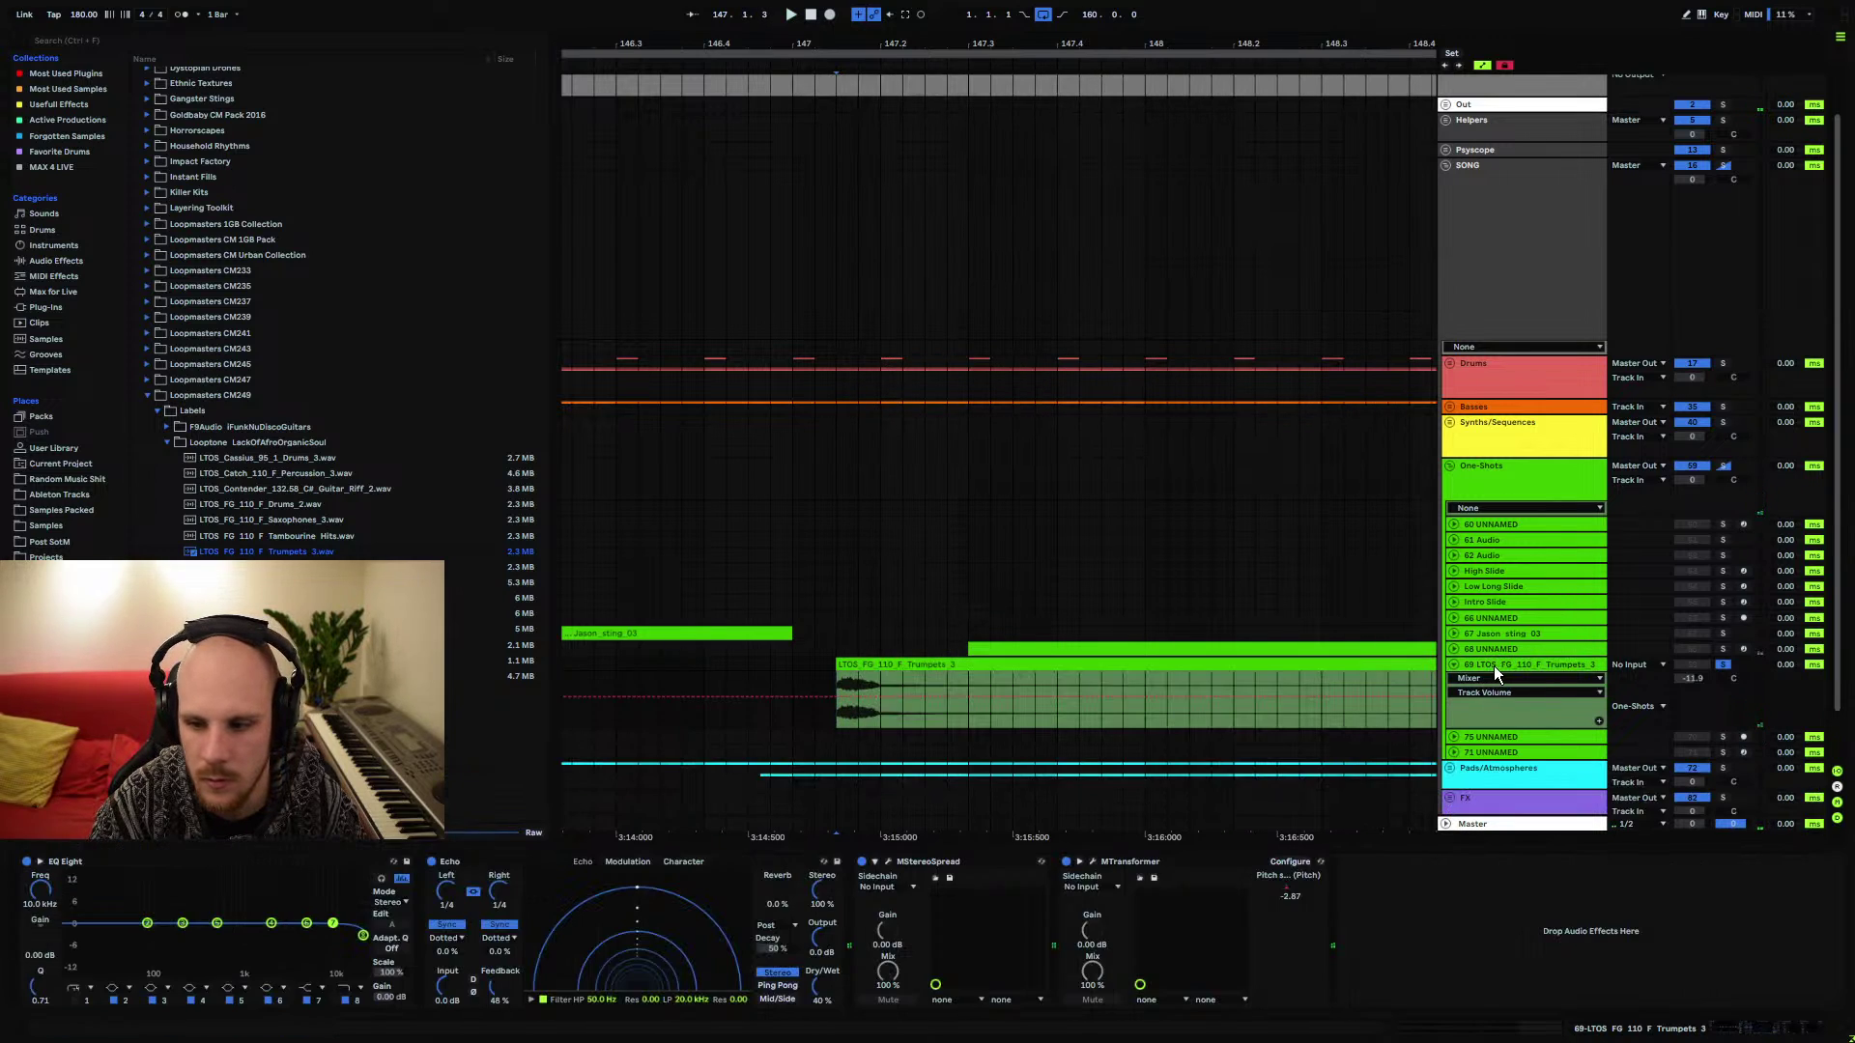
pyautogui.click(1289, 896)
pyautogui.press('space')
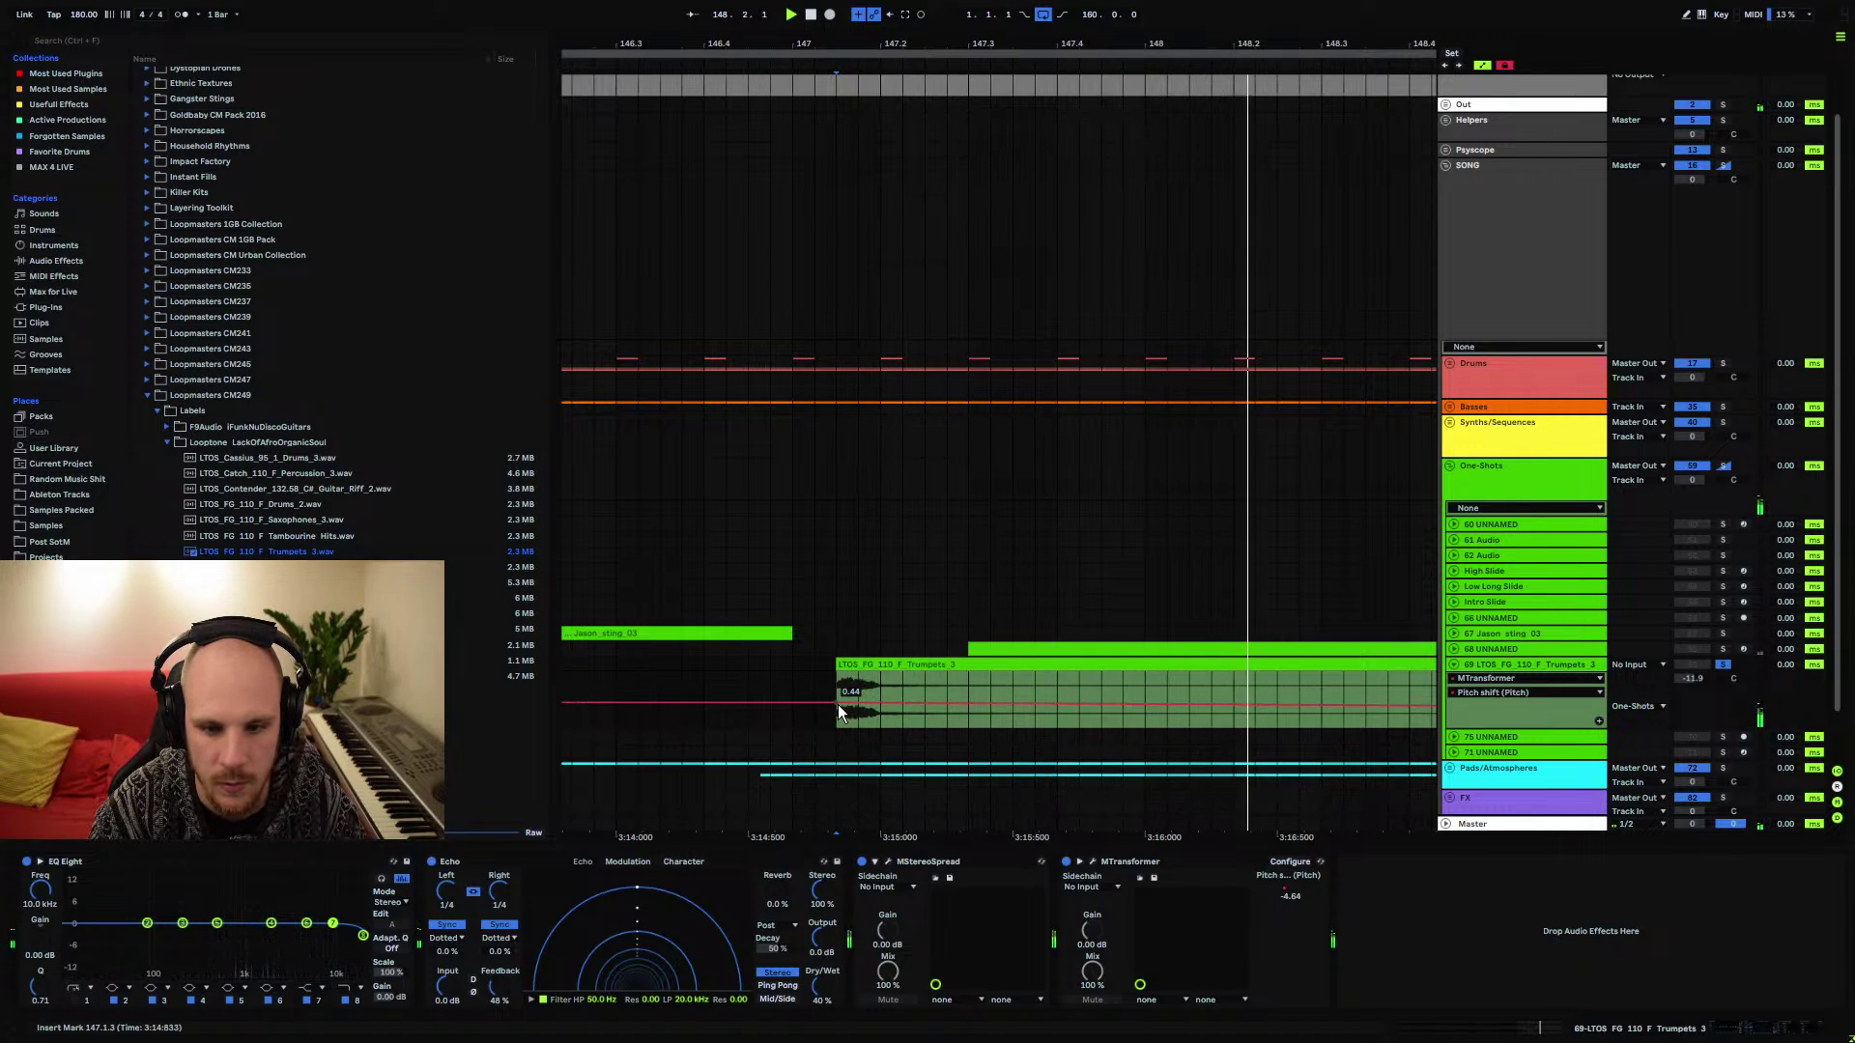
pyautogui.scroll(-5, 900, 192)
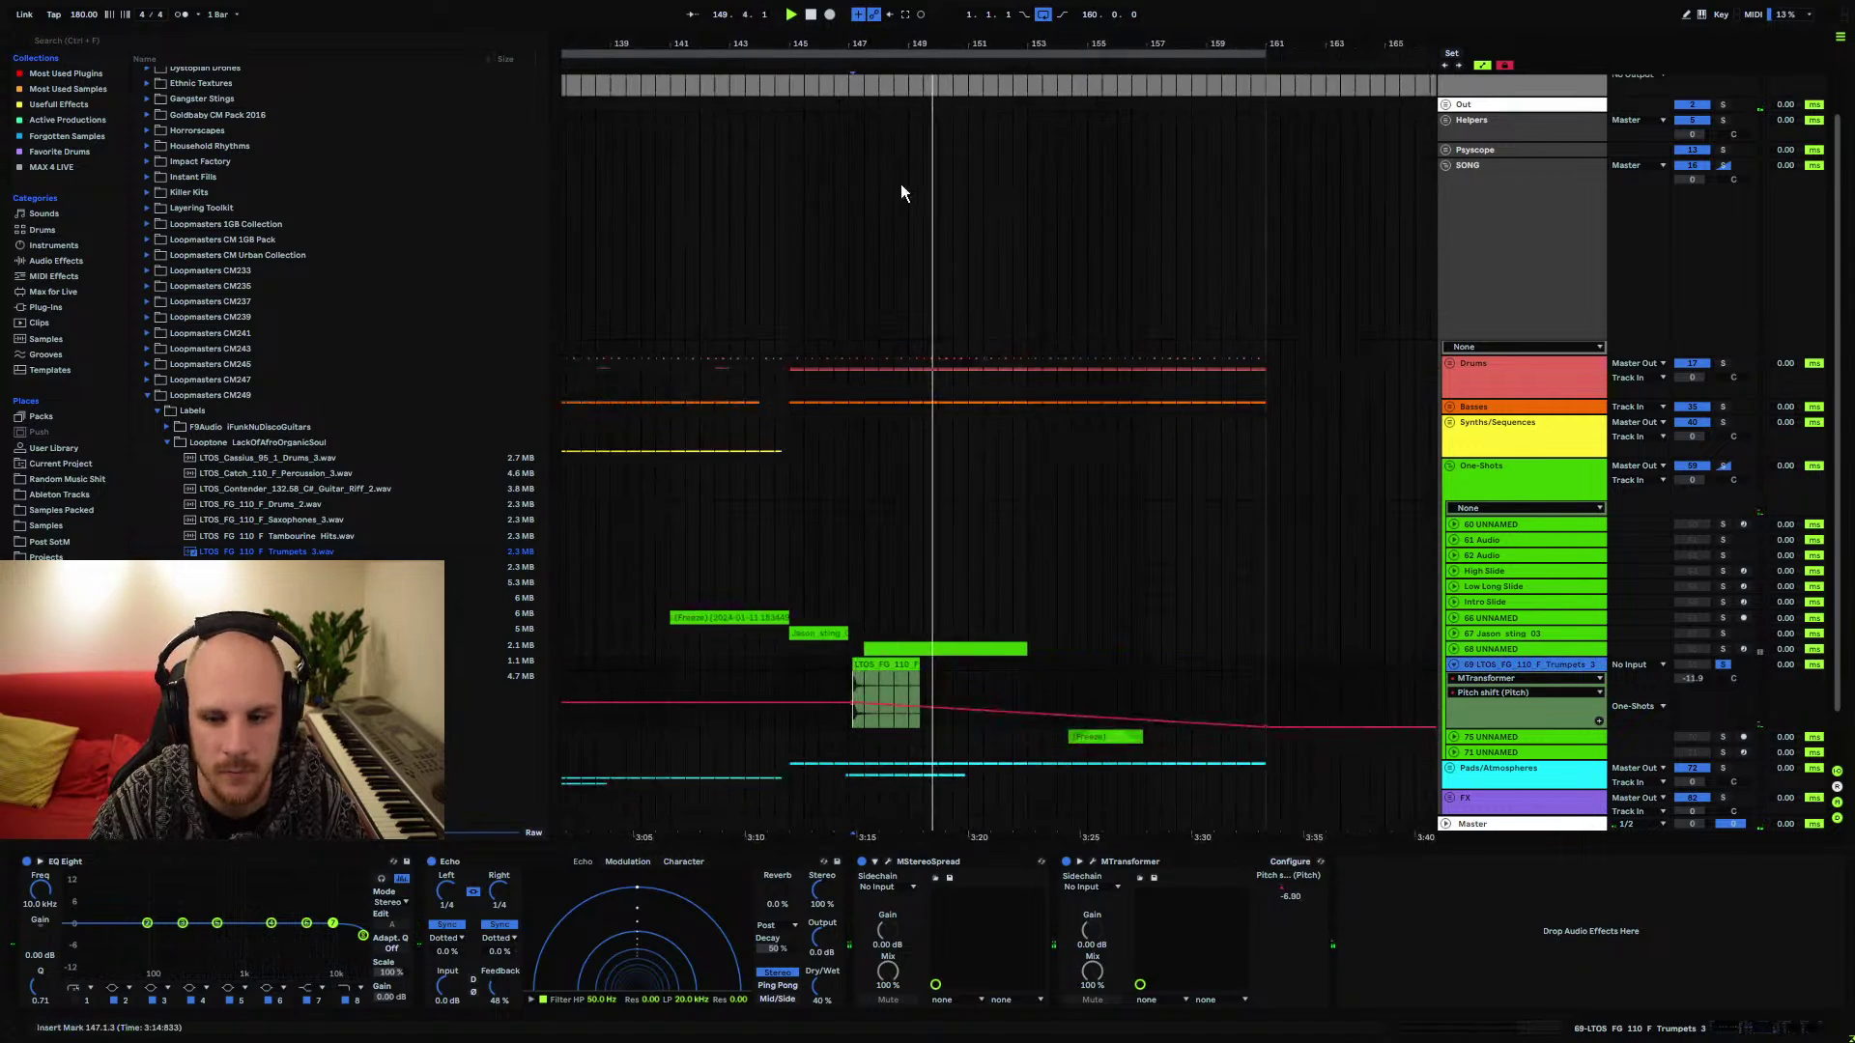
pyautogui.click(1454, 665)
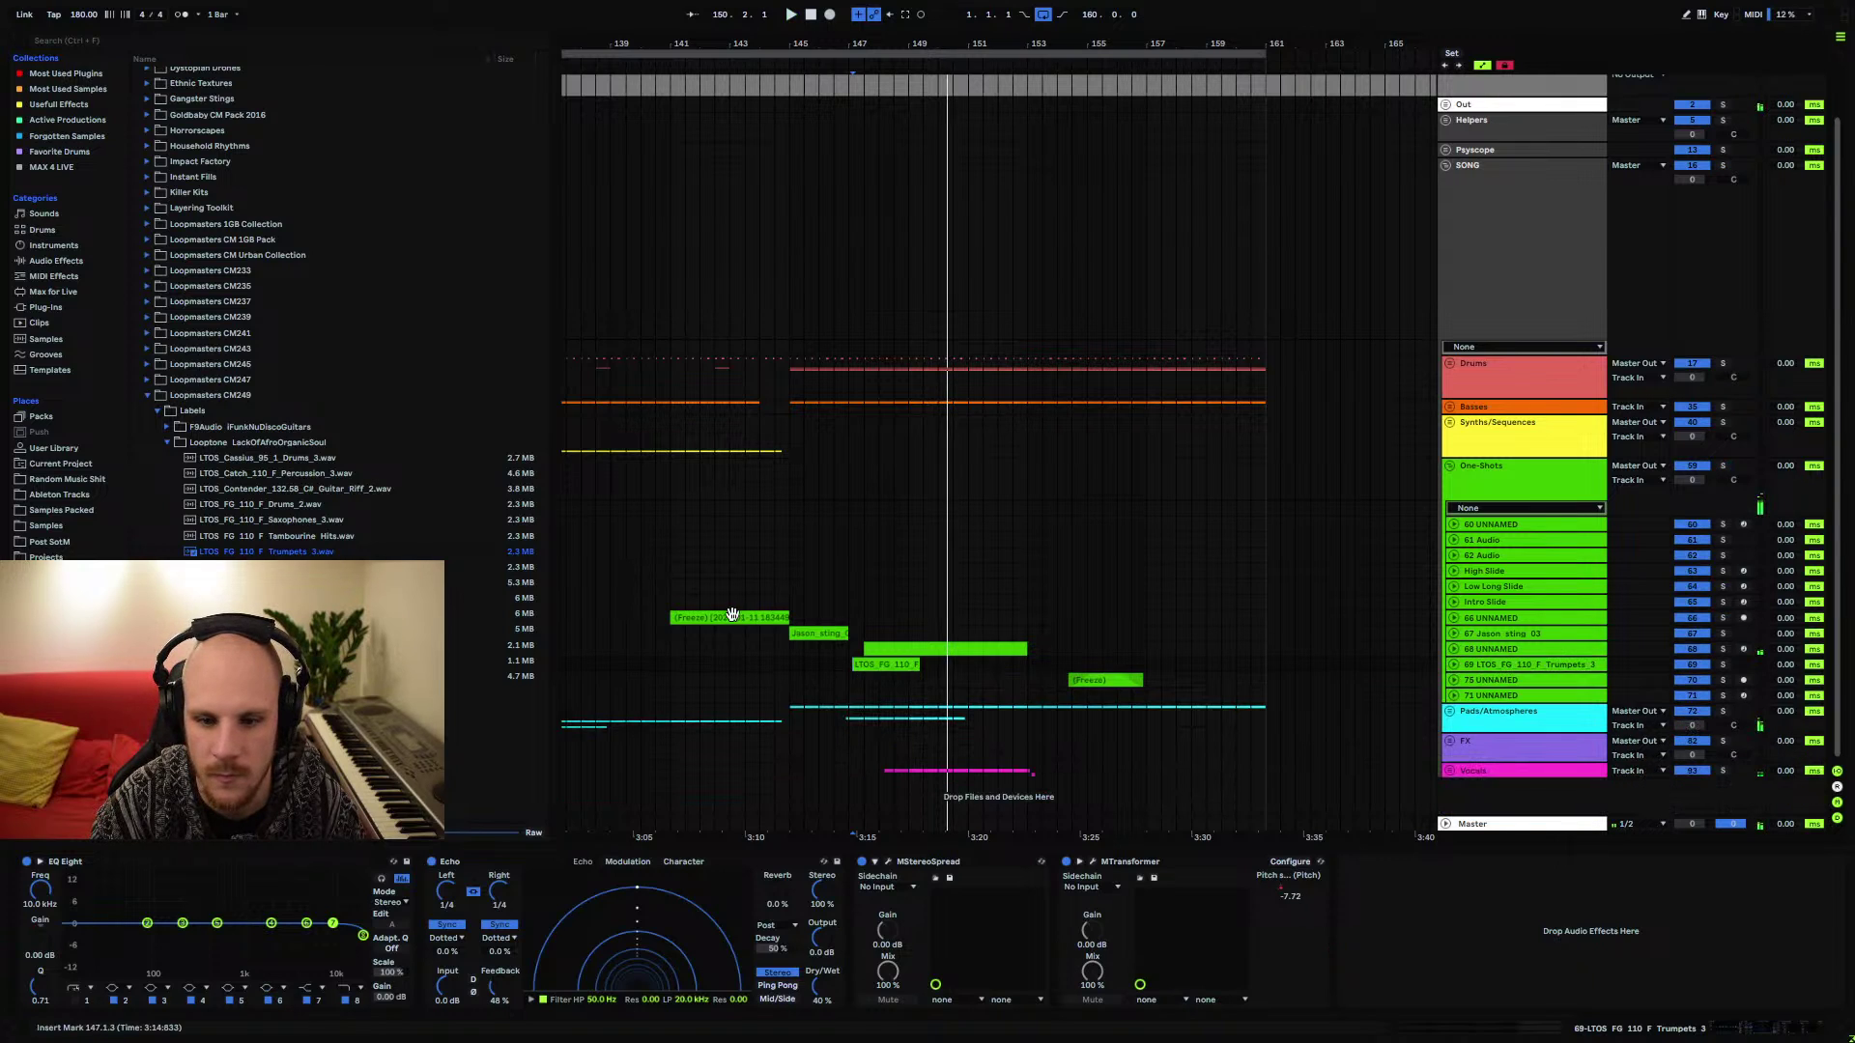
# Play from 148.3.1, unfold the Vocals group, and expand and solo the Kelly C Whisper It's Our Secret track
pyautogui.hscroll(-5, 731, 616)
pyautogui.click(1227, 773)
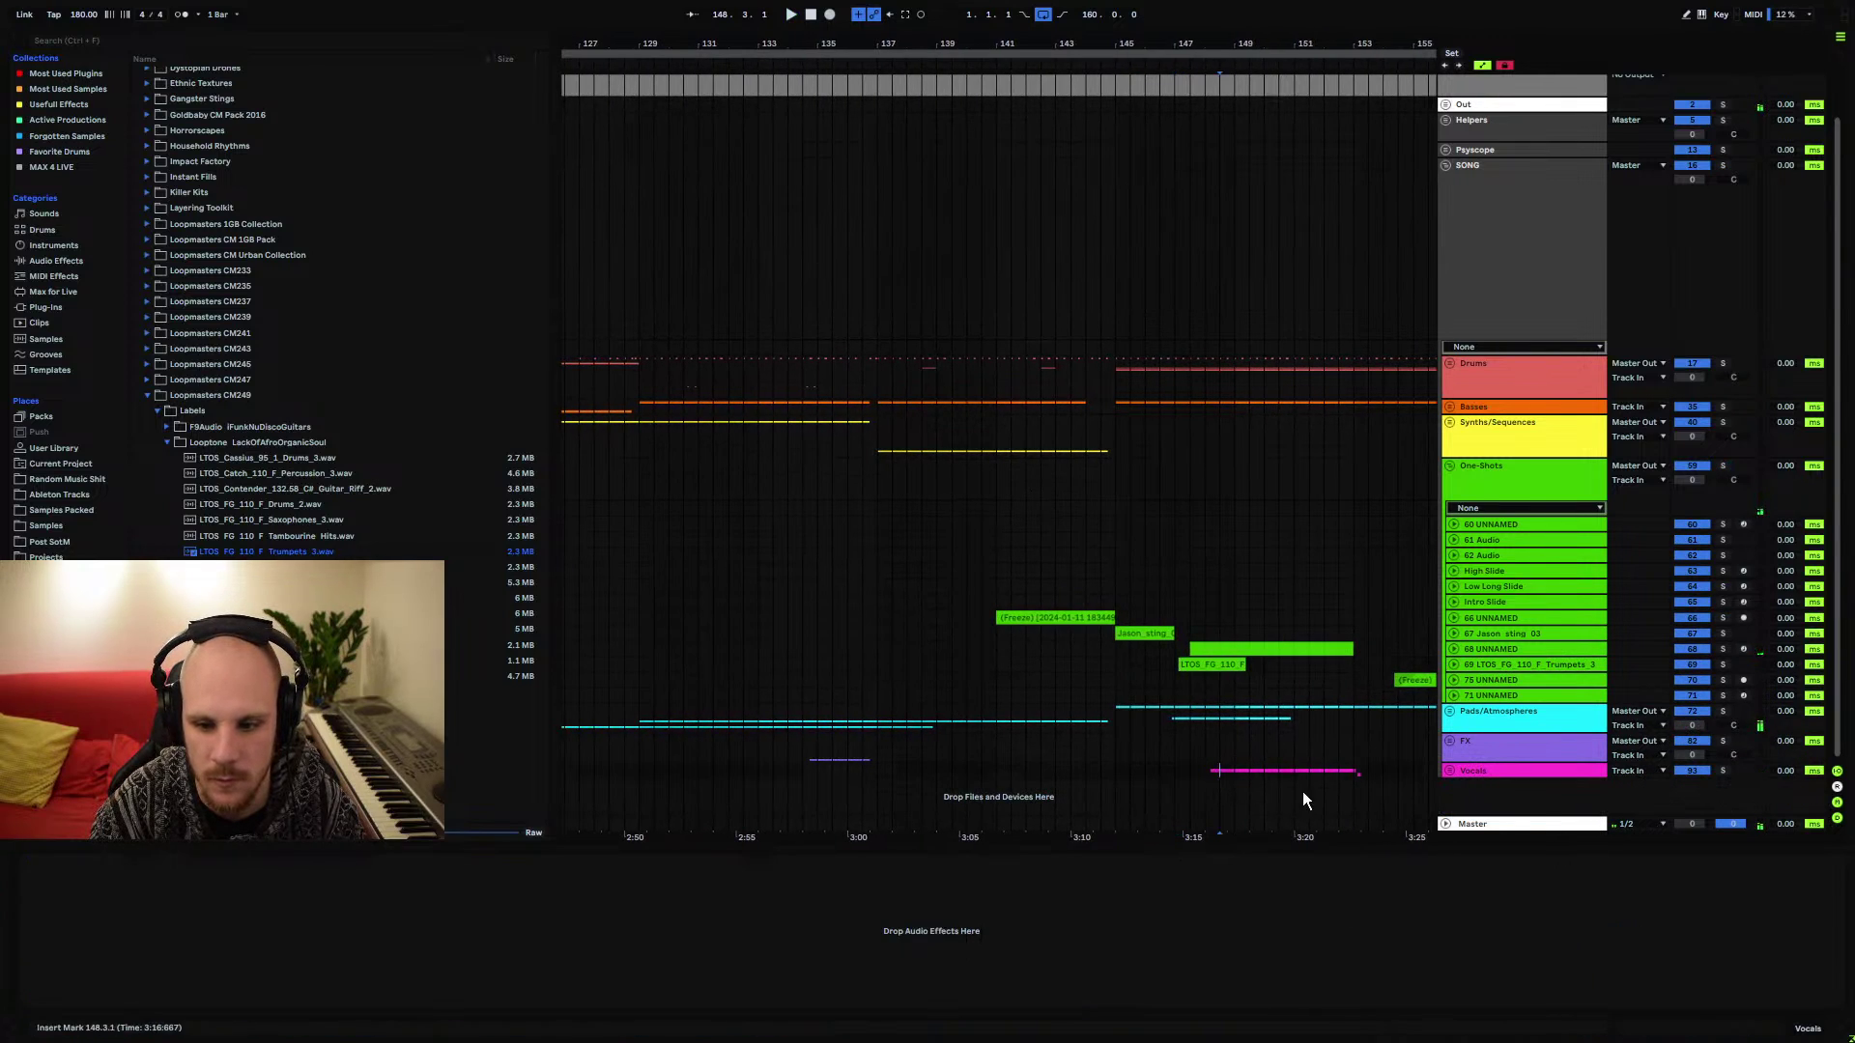
pyautogui.press('space')
pyautogui.click(1450, 770)
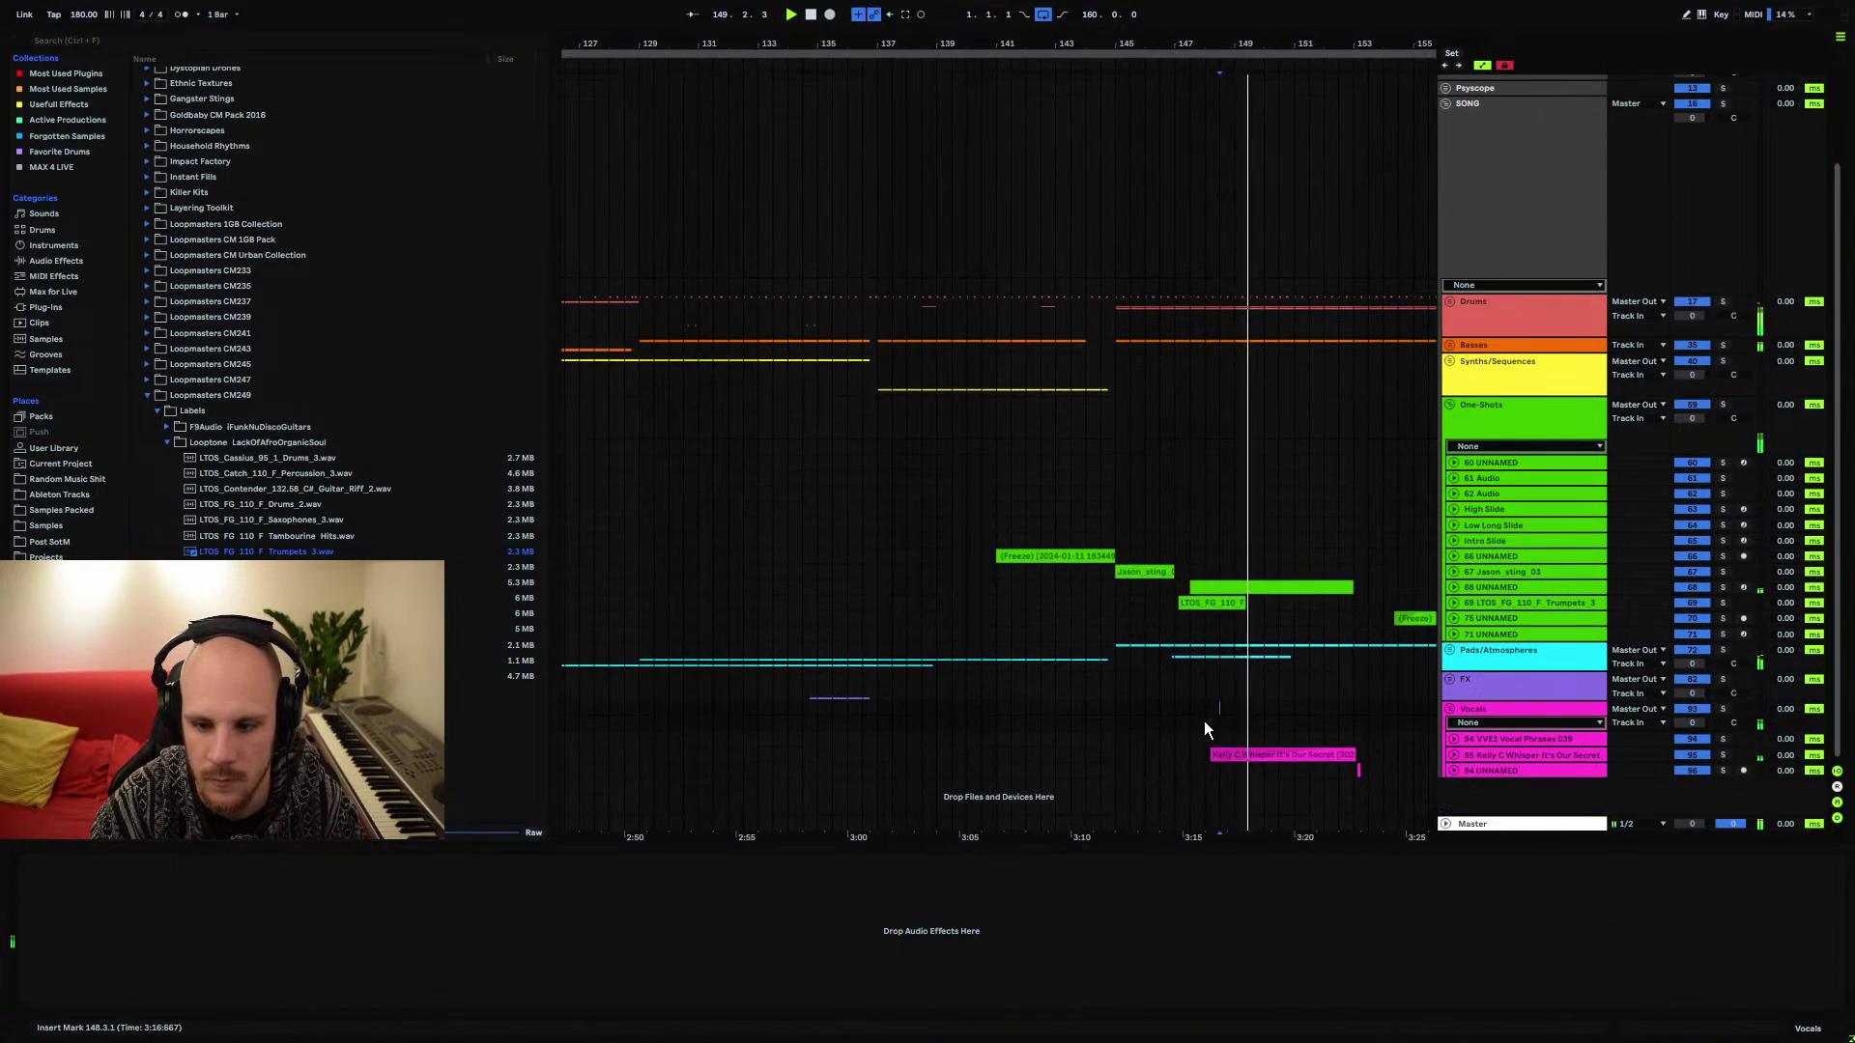
pyautogui.click(1449, 755)
pyautogui.click(1480, 756)
pyautogui.click(1724, 754)
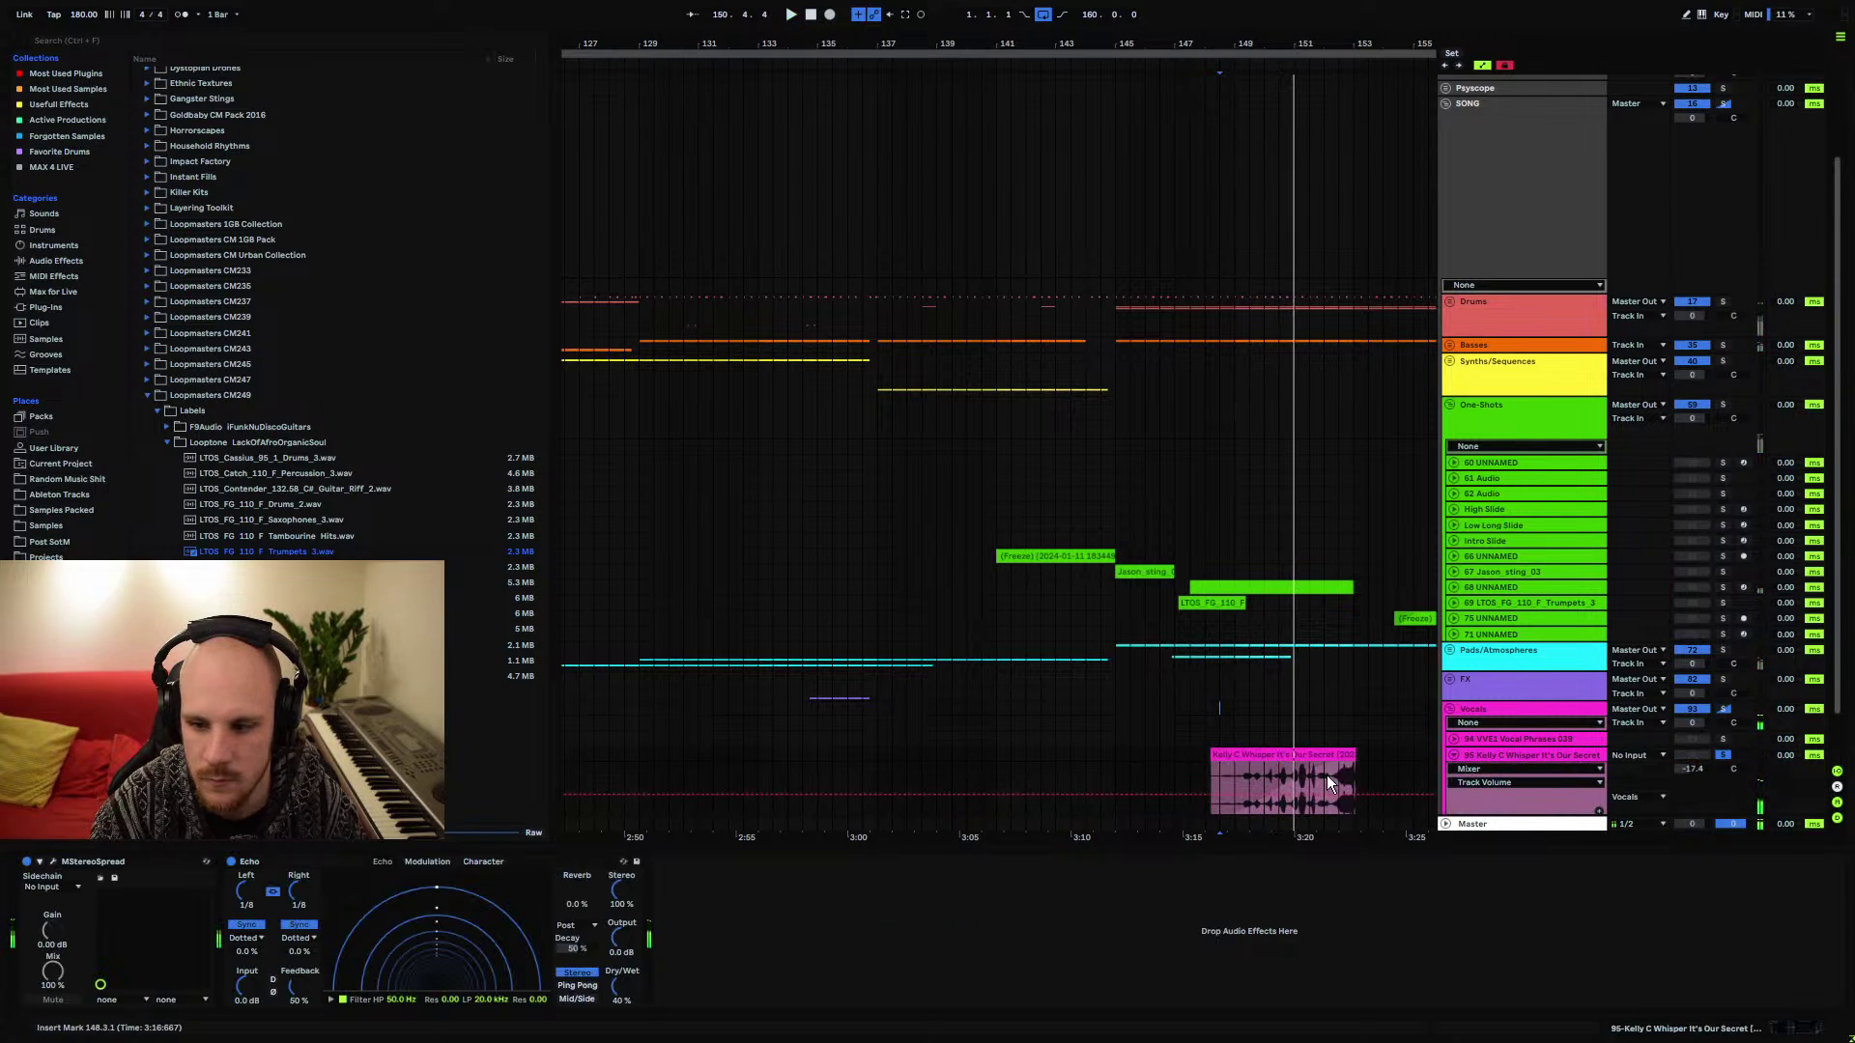
# Replay the whisper clip from around bar 148 and select it in a closer view of bars 145 to 155
pyautogui.click(1213, 766)
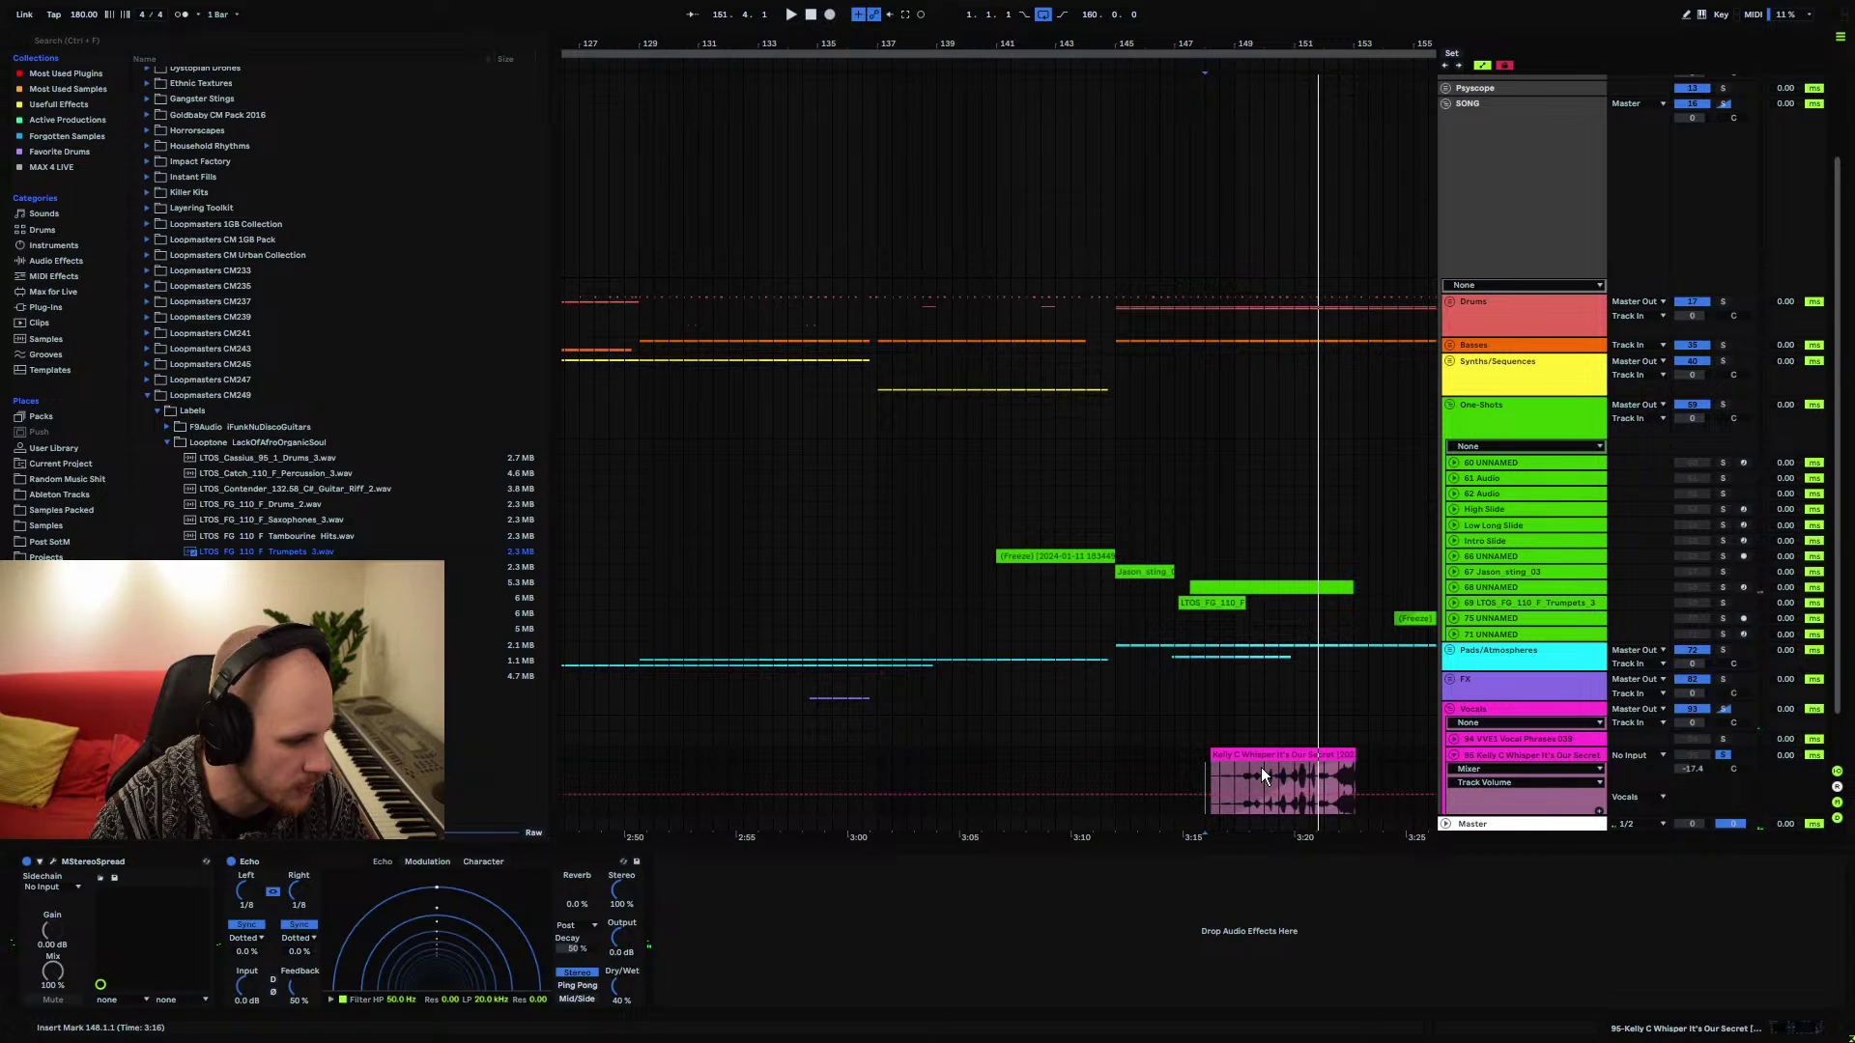
pyautogui.hotkey('ctrl', 't')
pyautogui.click(1290, 727)
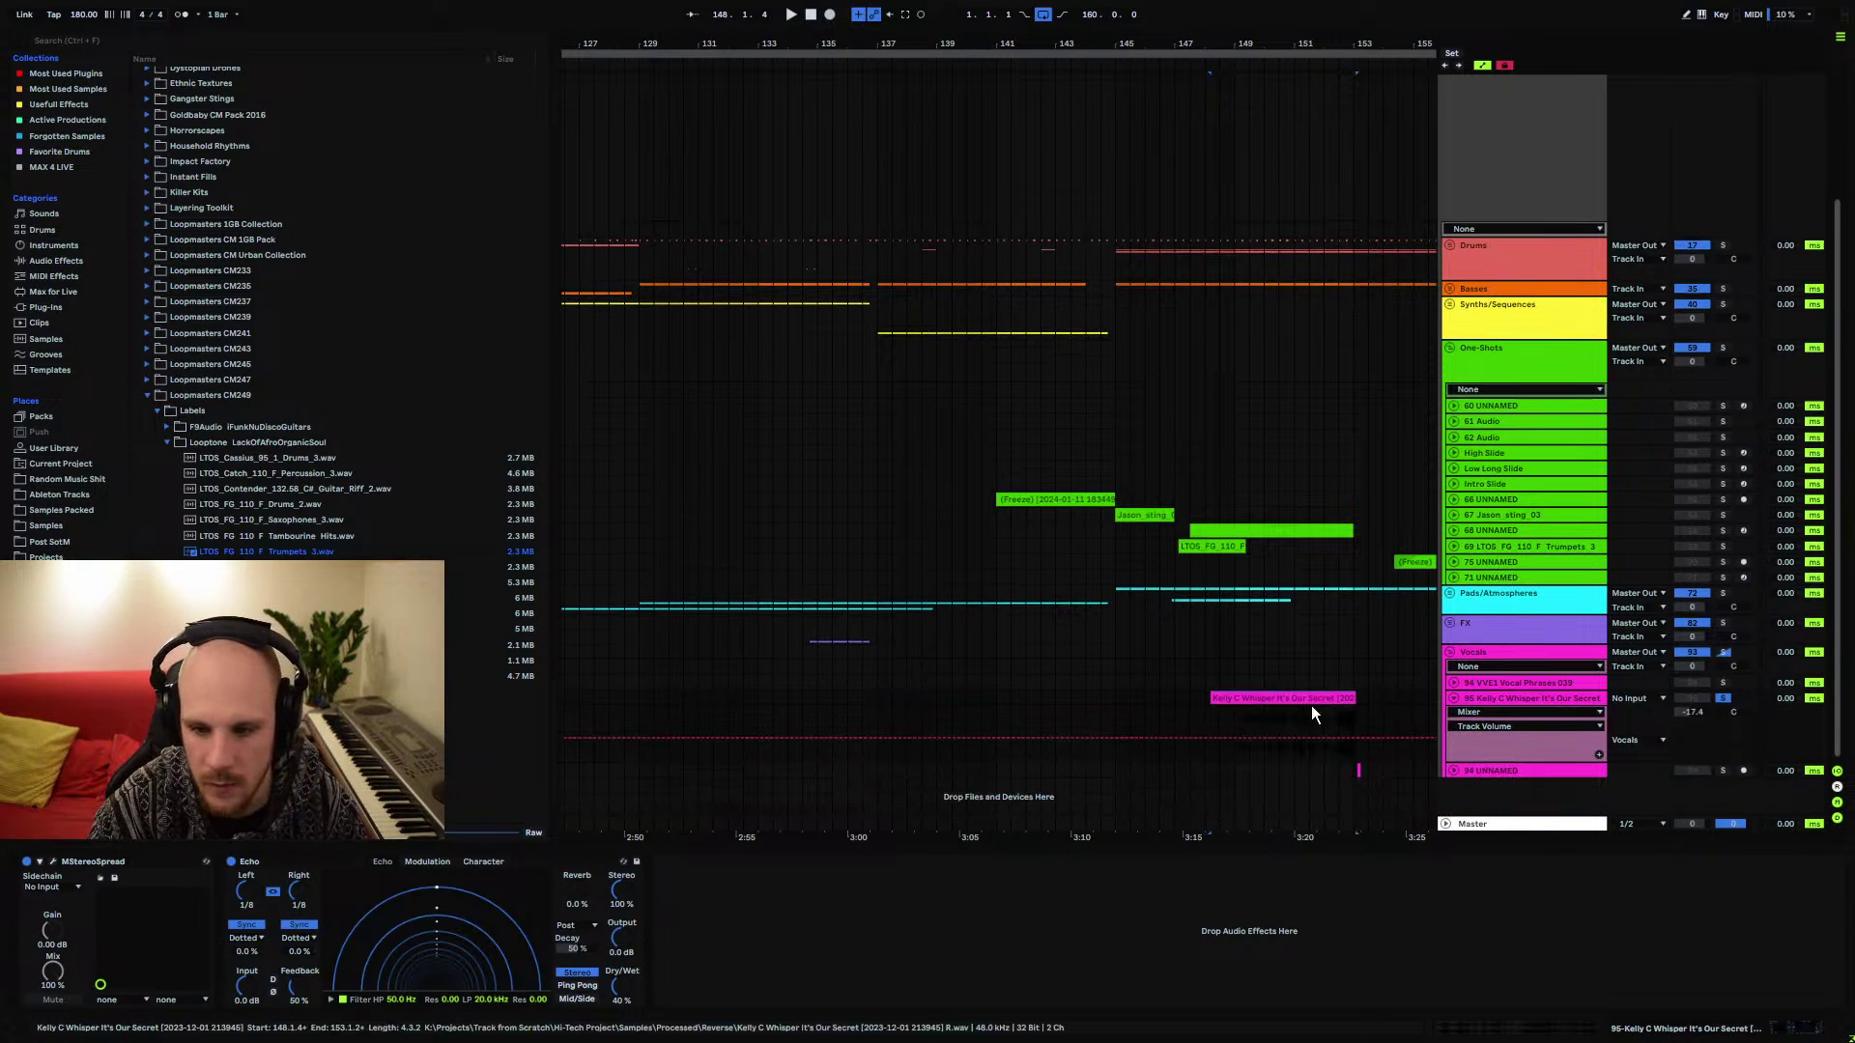
pyautogui.moveTo(1285, 45); pyautogui.dragTo(1099, 45)
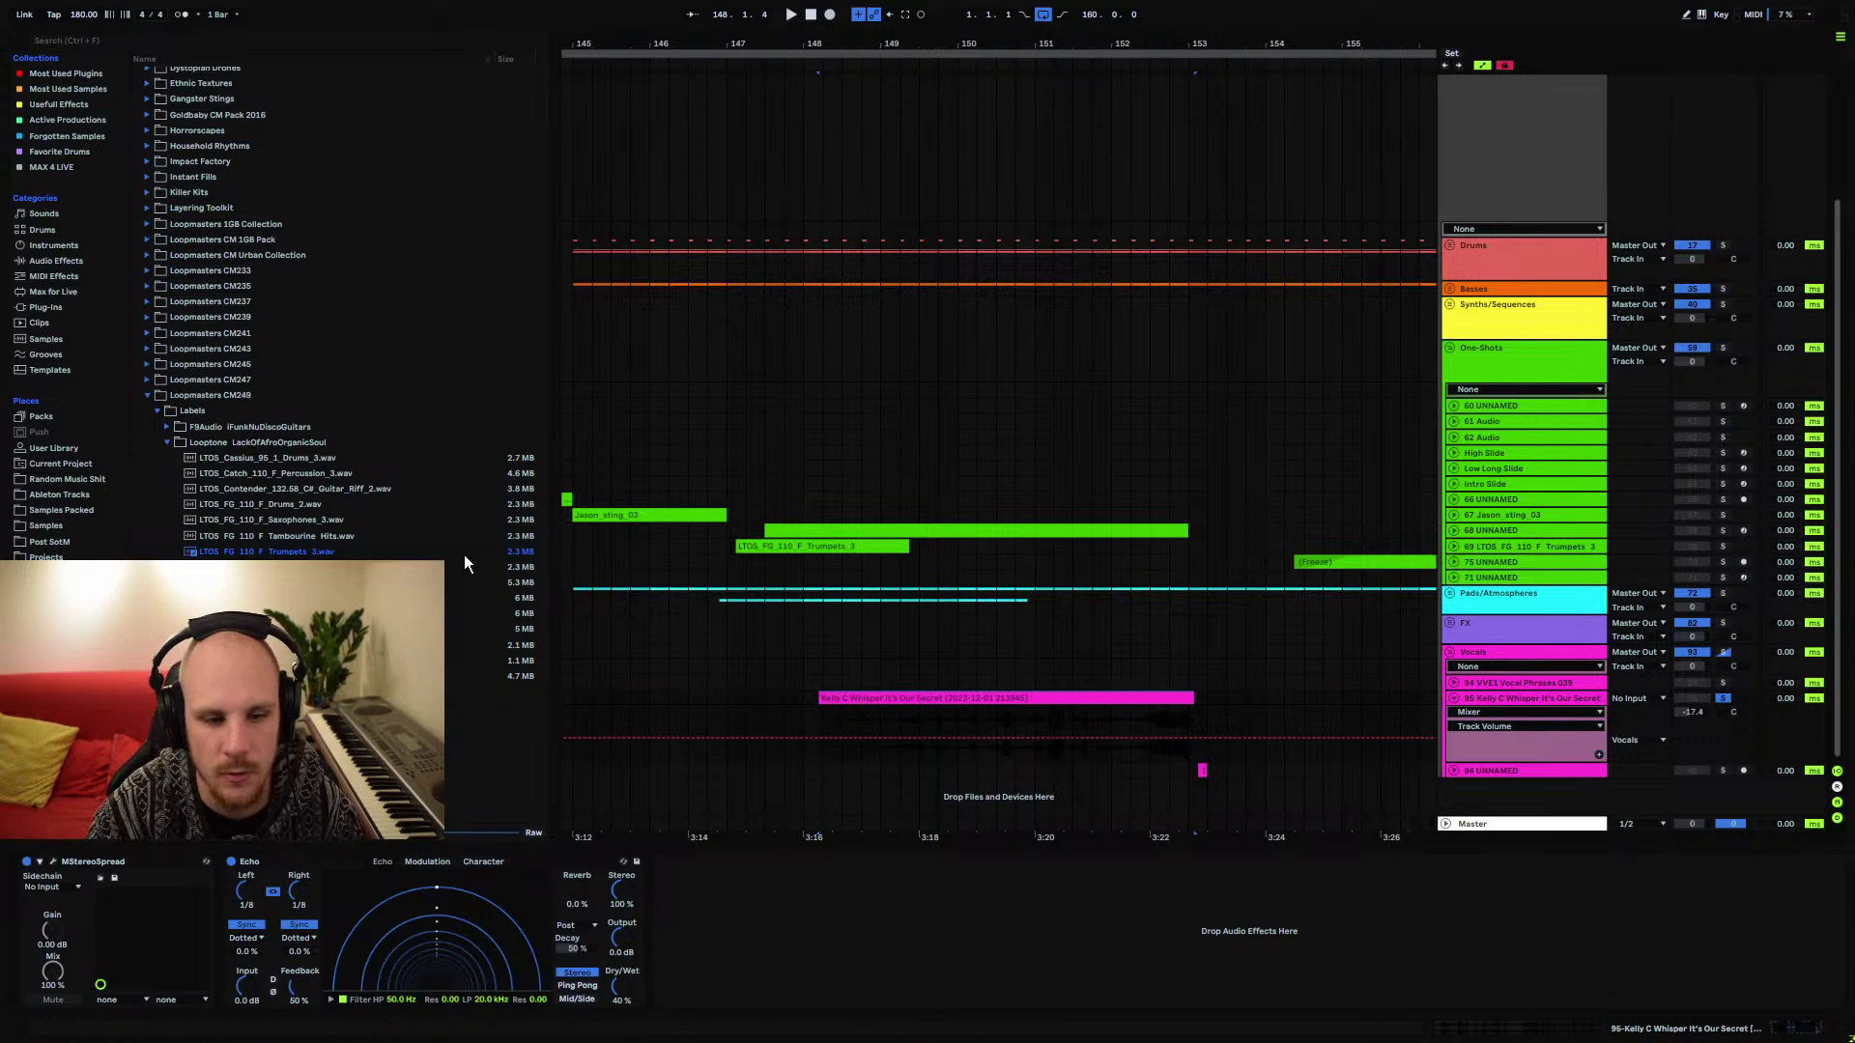
# Collapse the Loopmasters CM249 folder and search the sample browser for "whisper"
pyautogui.click(148, 397)
pyautogui.scroll(7, 159, 338)
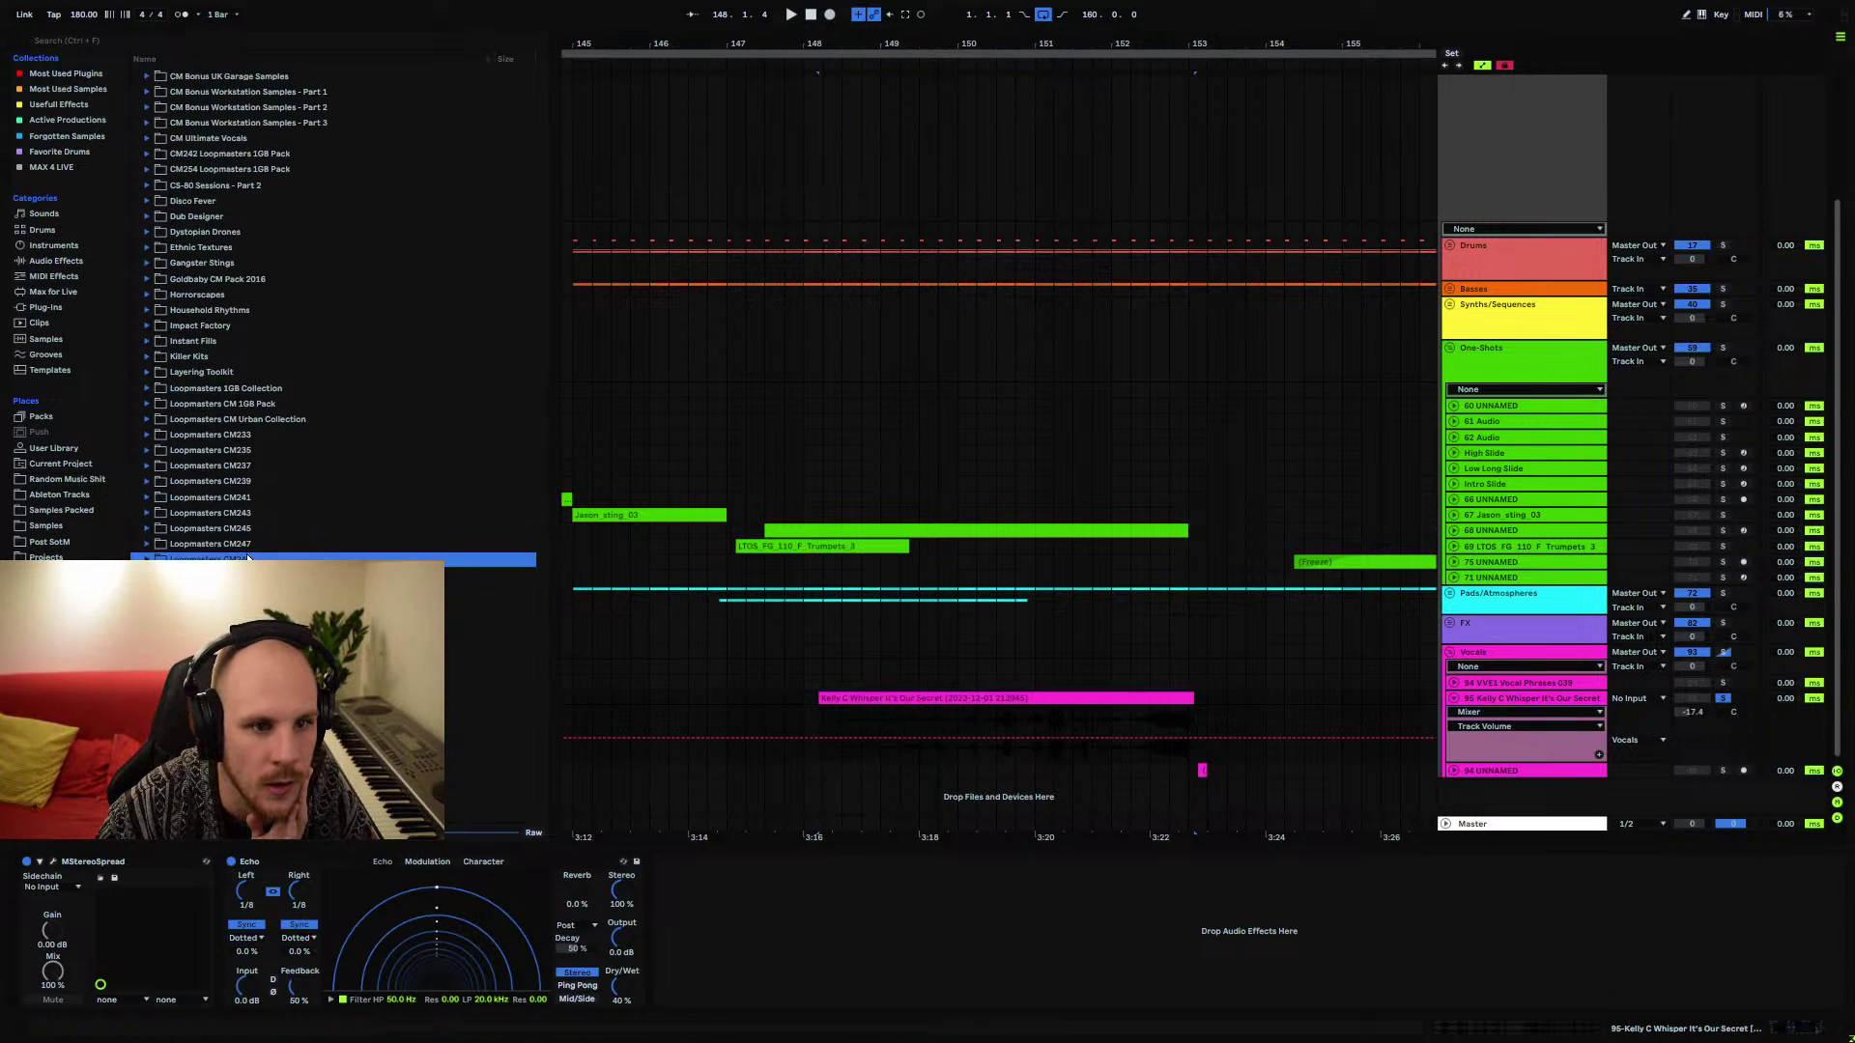
pyautogui.click(120, 43)
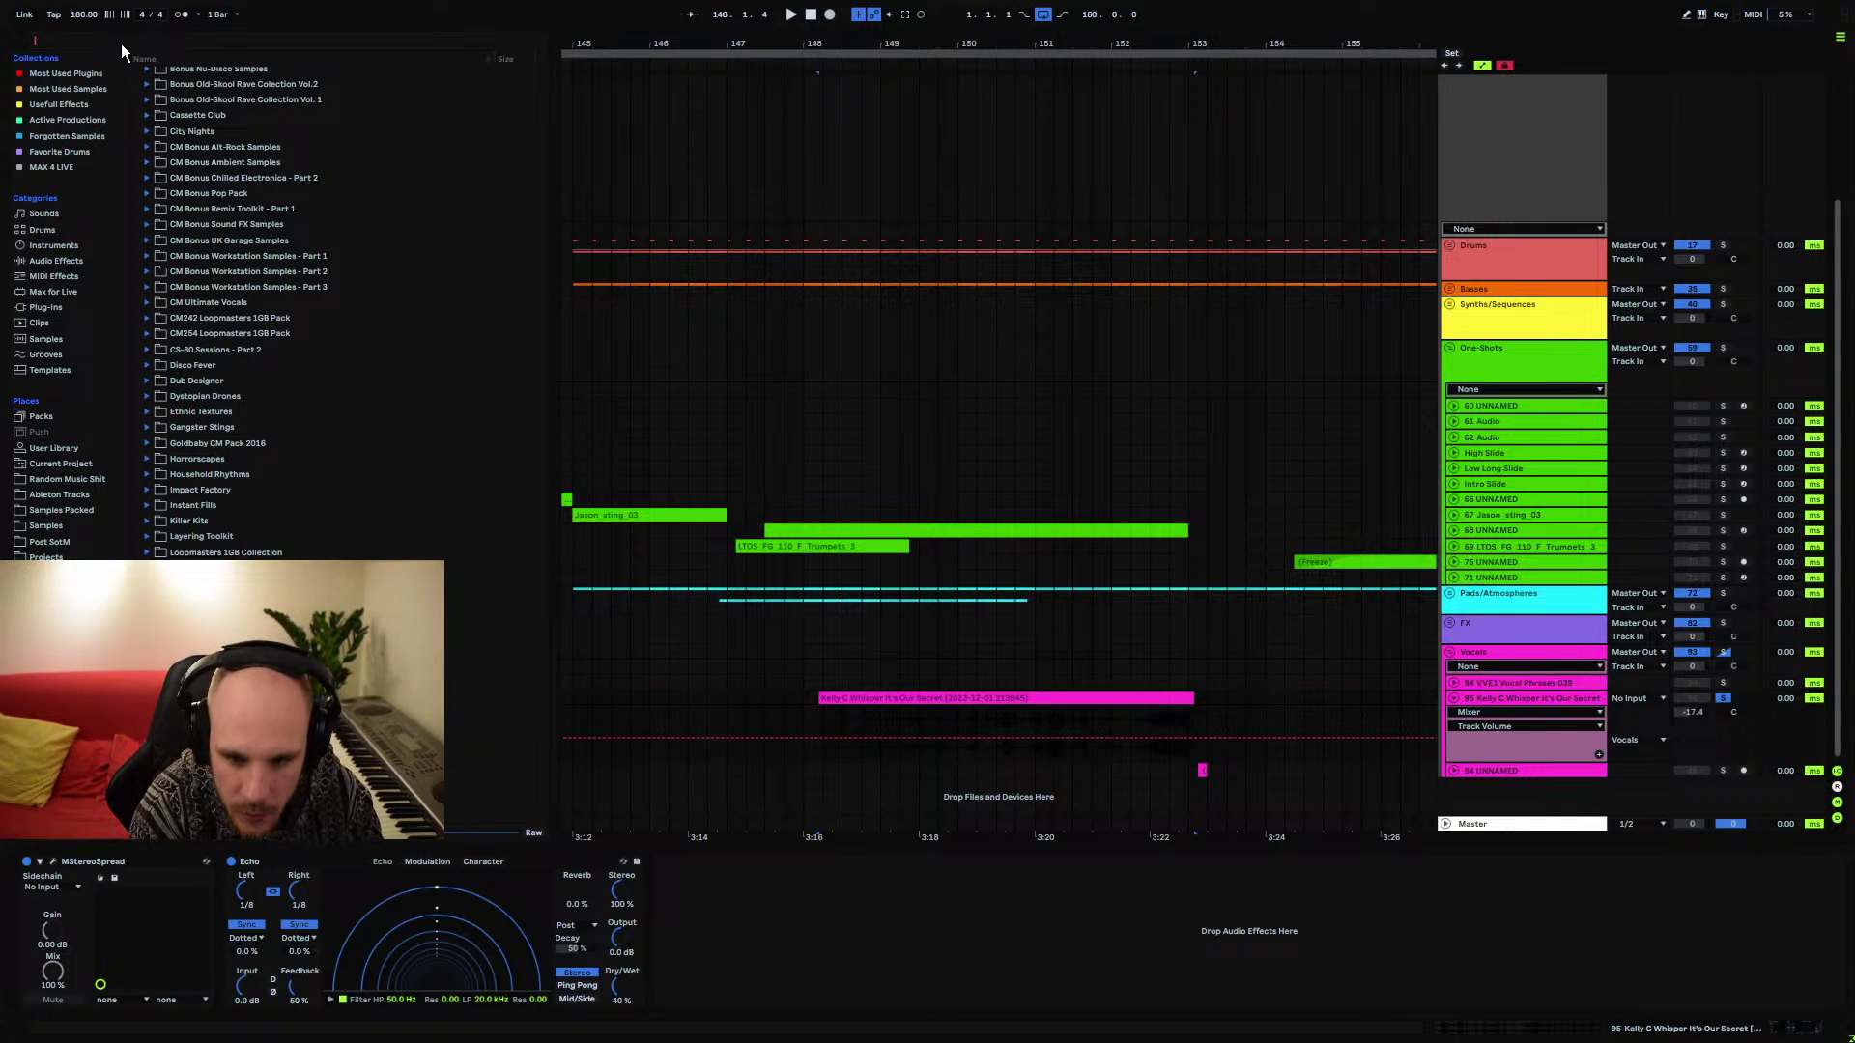
pyautogui.write('whisper')
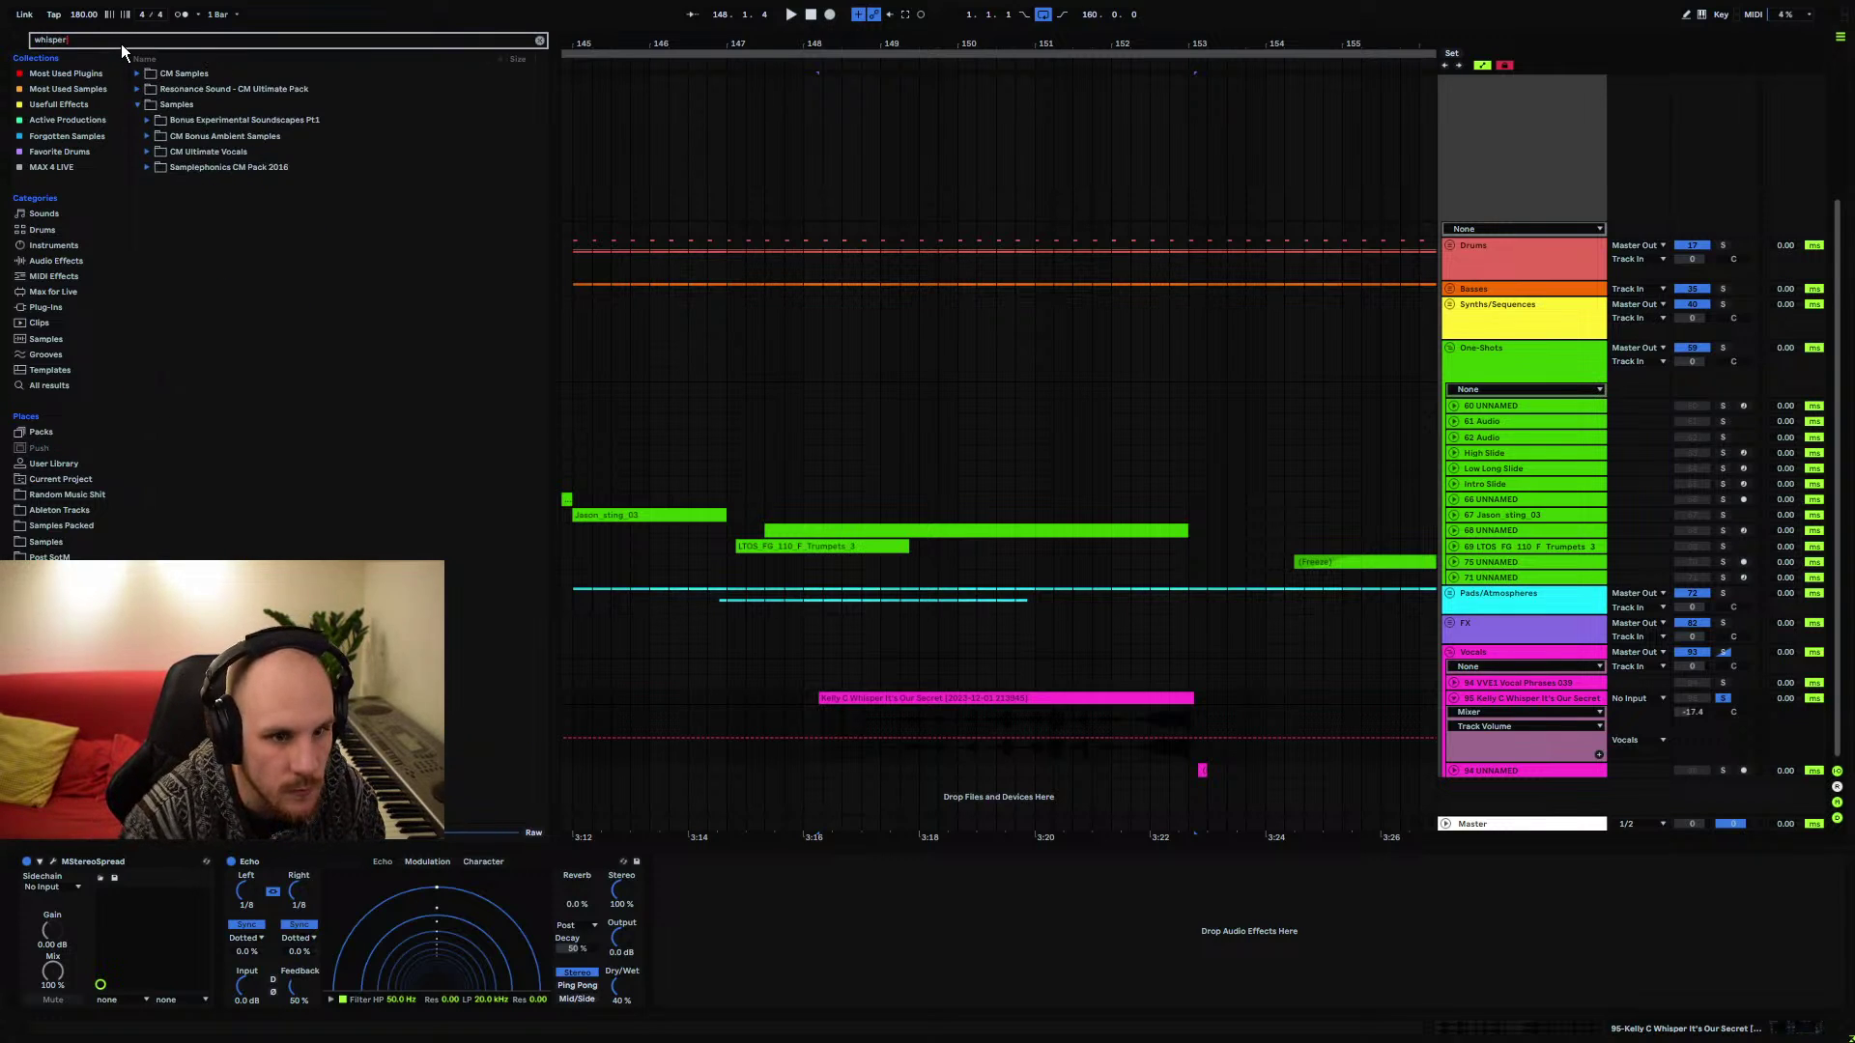
# Expand CM Ultimate Vocals down through Female and Kelly C Vocals to the contents of the Whispers folder
pyautogui.click(147, 151)
pyautogui.click(158, 167)
pyautogui.click(168, 184)
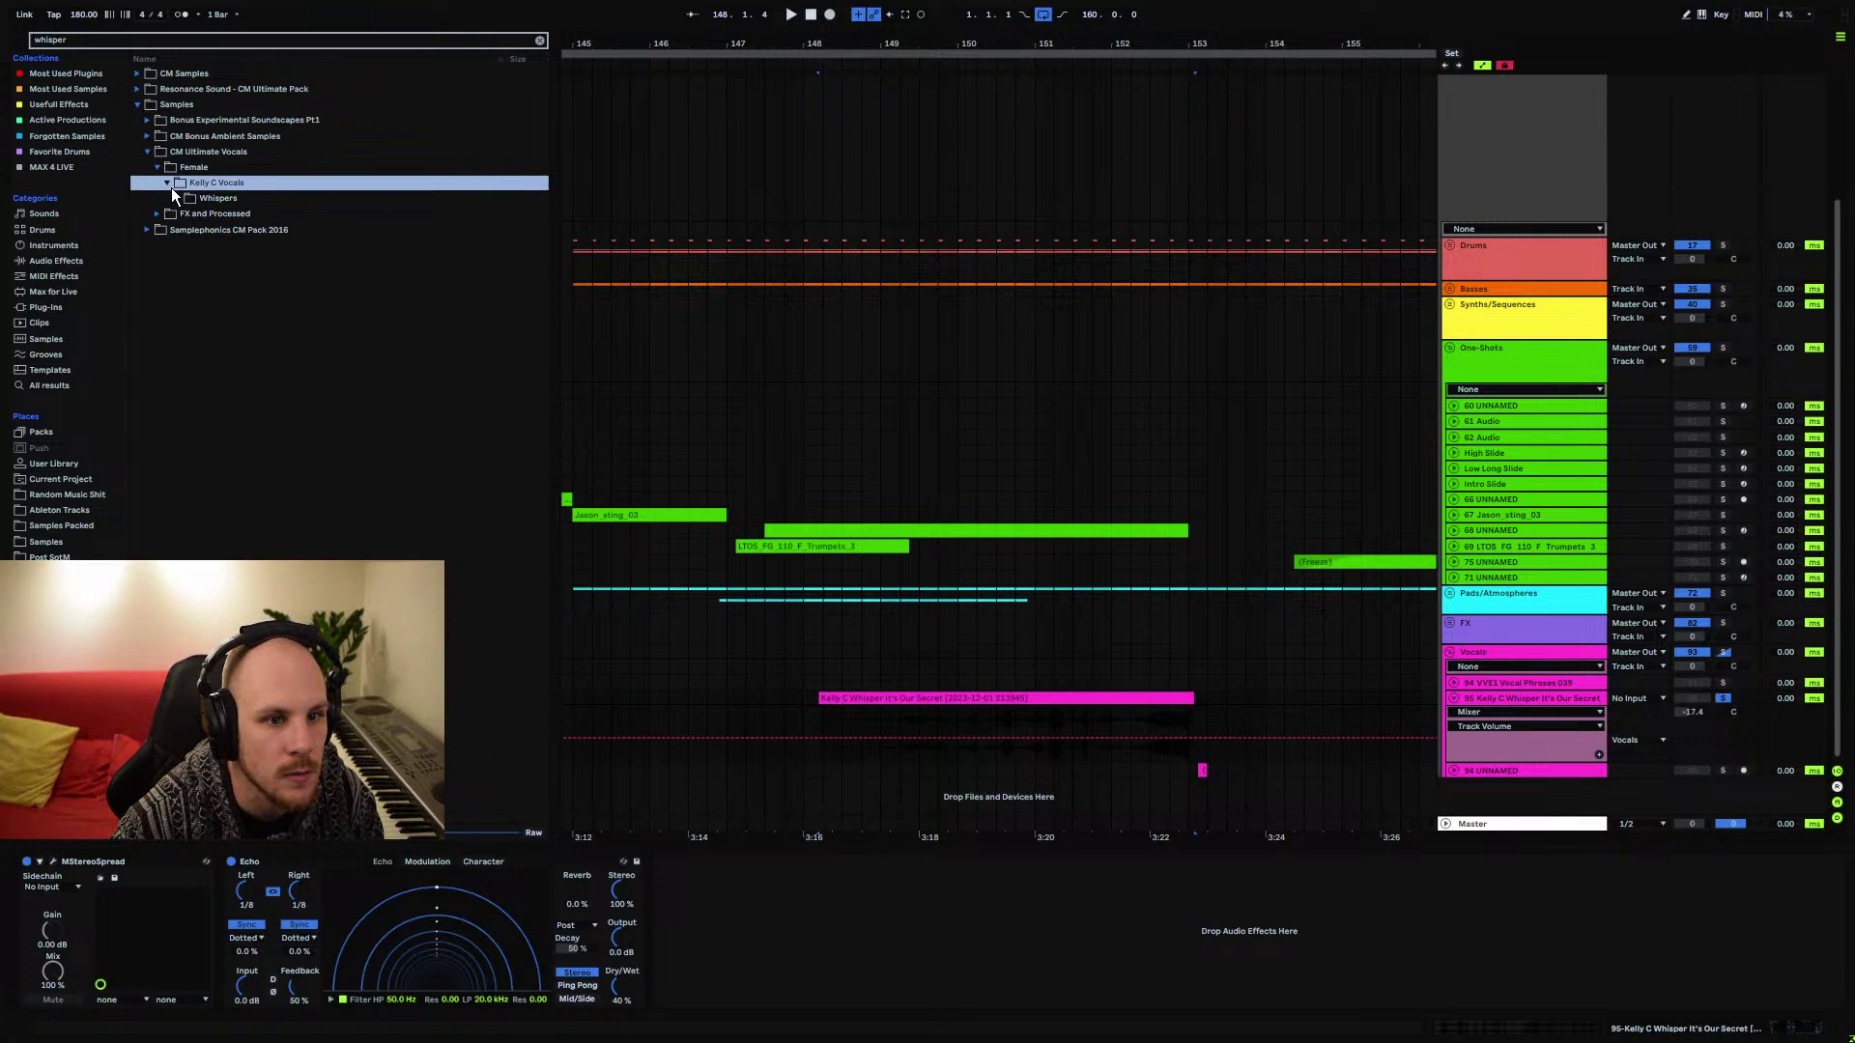
pyautogui.click(178, 200)
# Audition several Kelly C whisper samples, including It's Our Secret, and select their Whispers folder
pyautogui.click(272, 213)
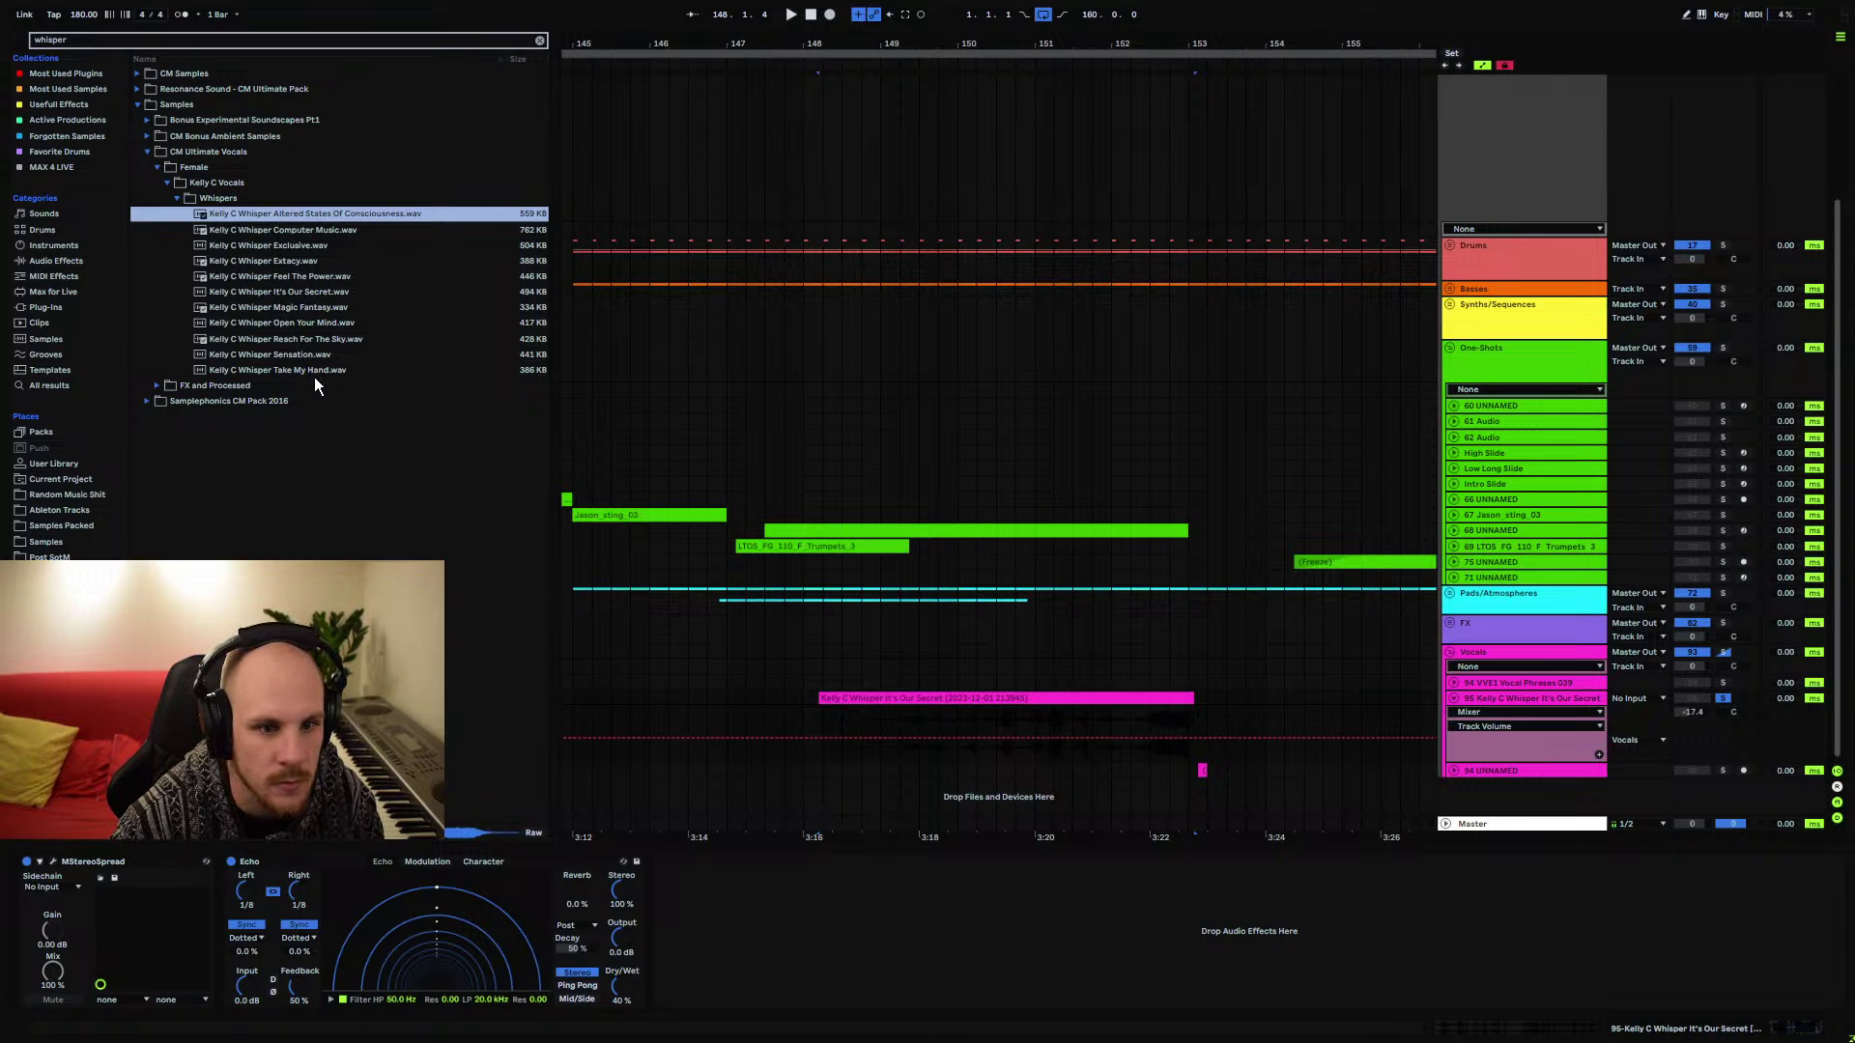
pyautogui.click(281, 277)
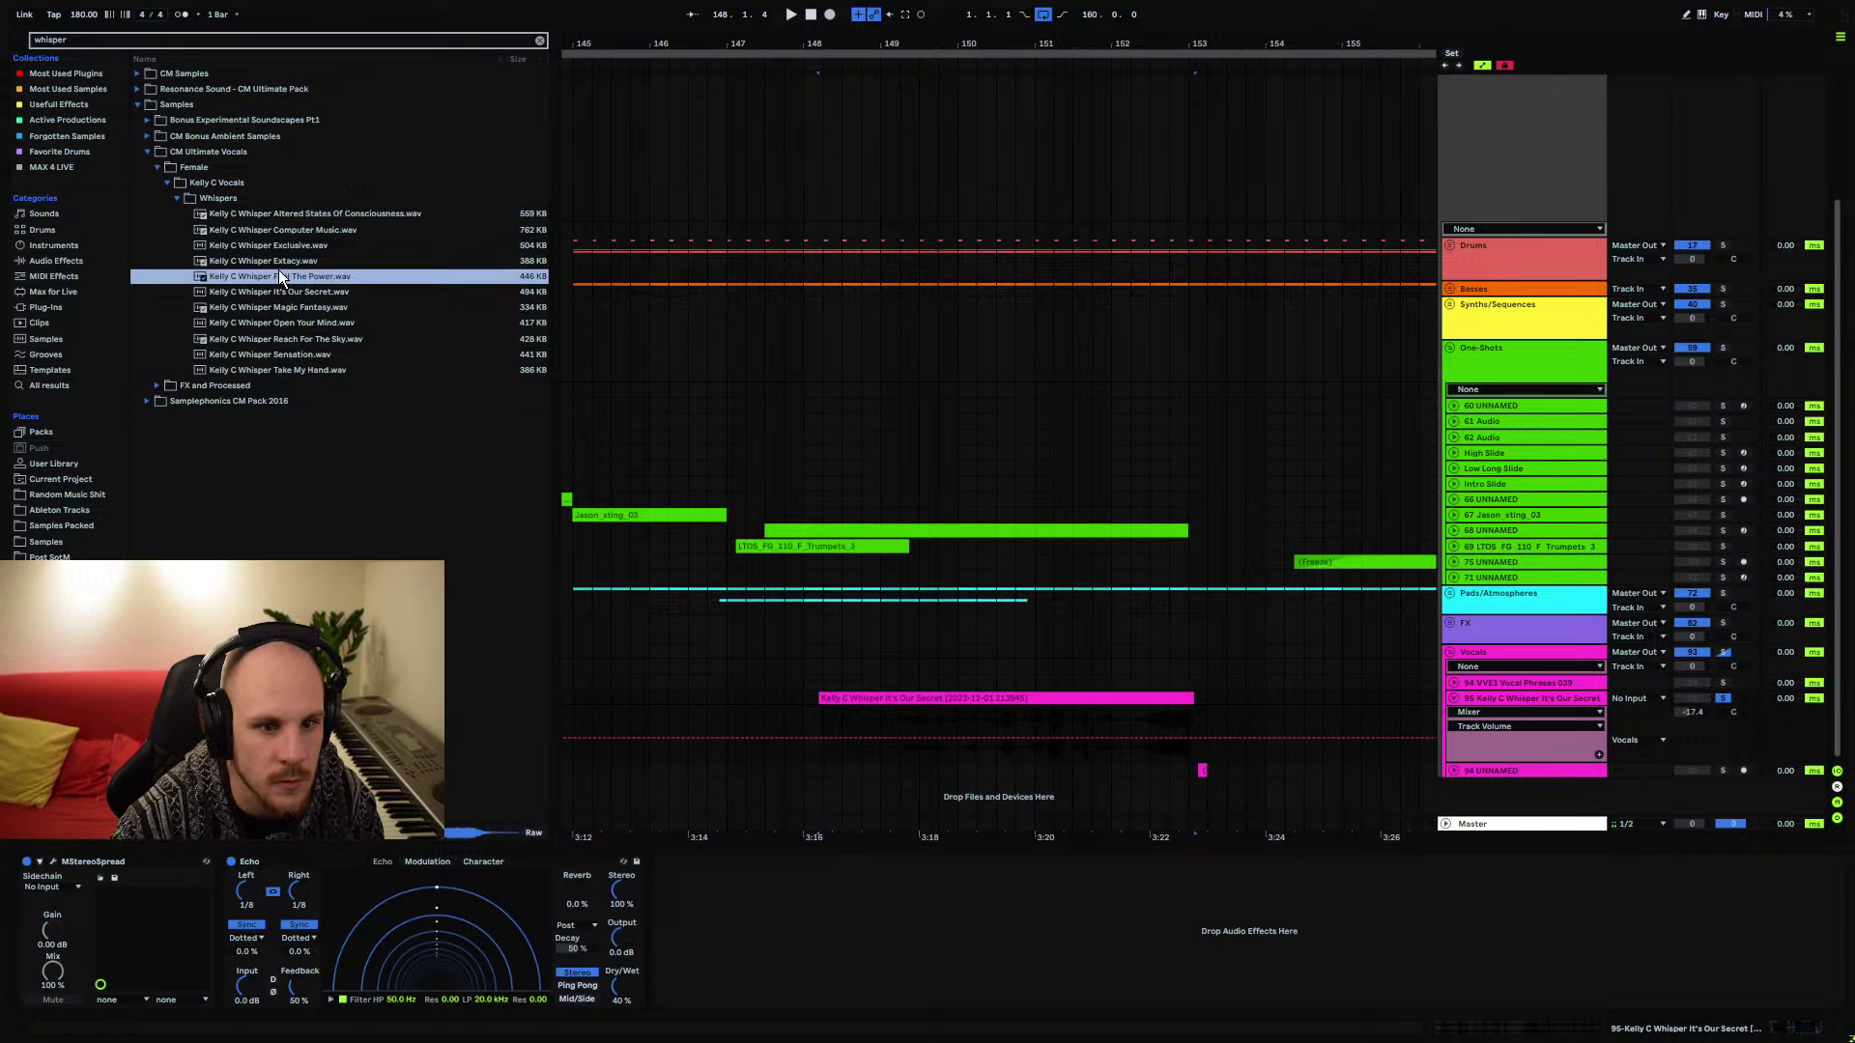
pyautogui.click(327, 338)
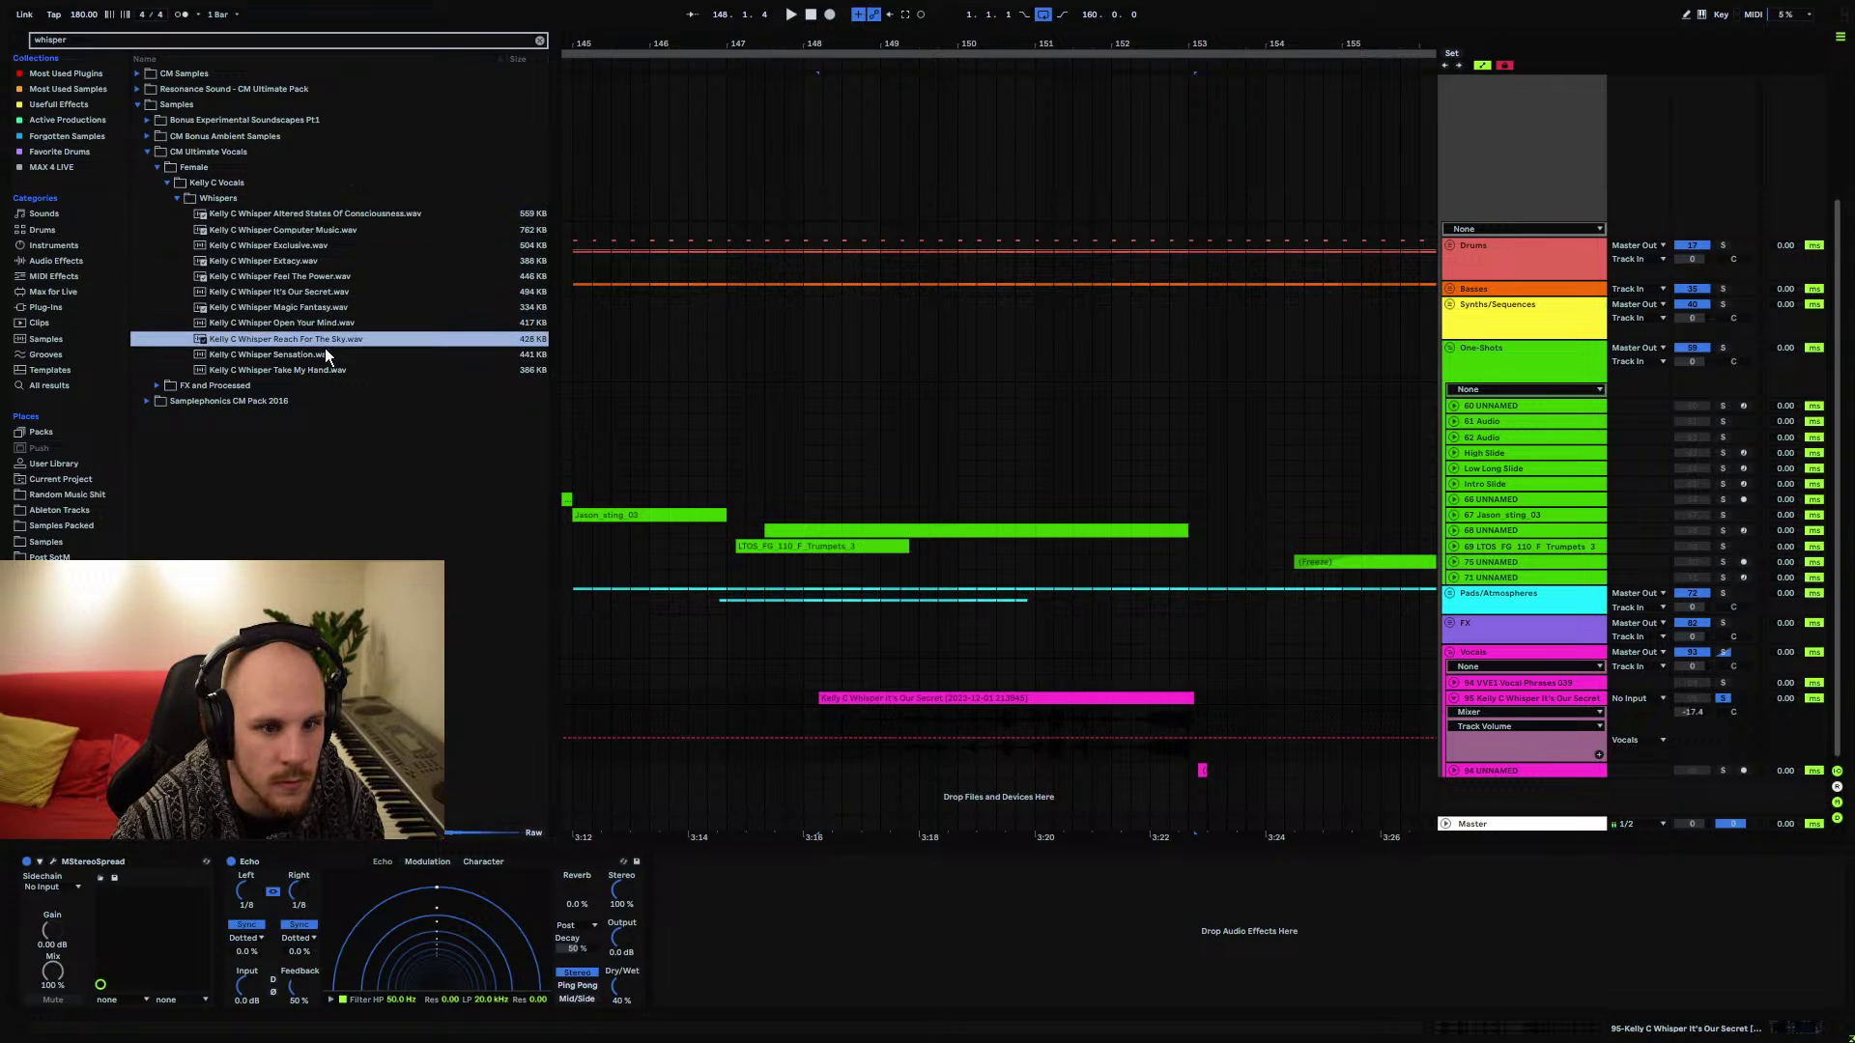
pyautogui.click(219, 199)
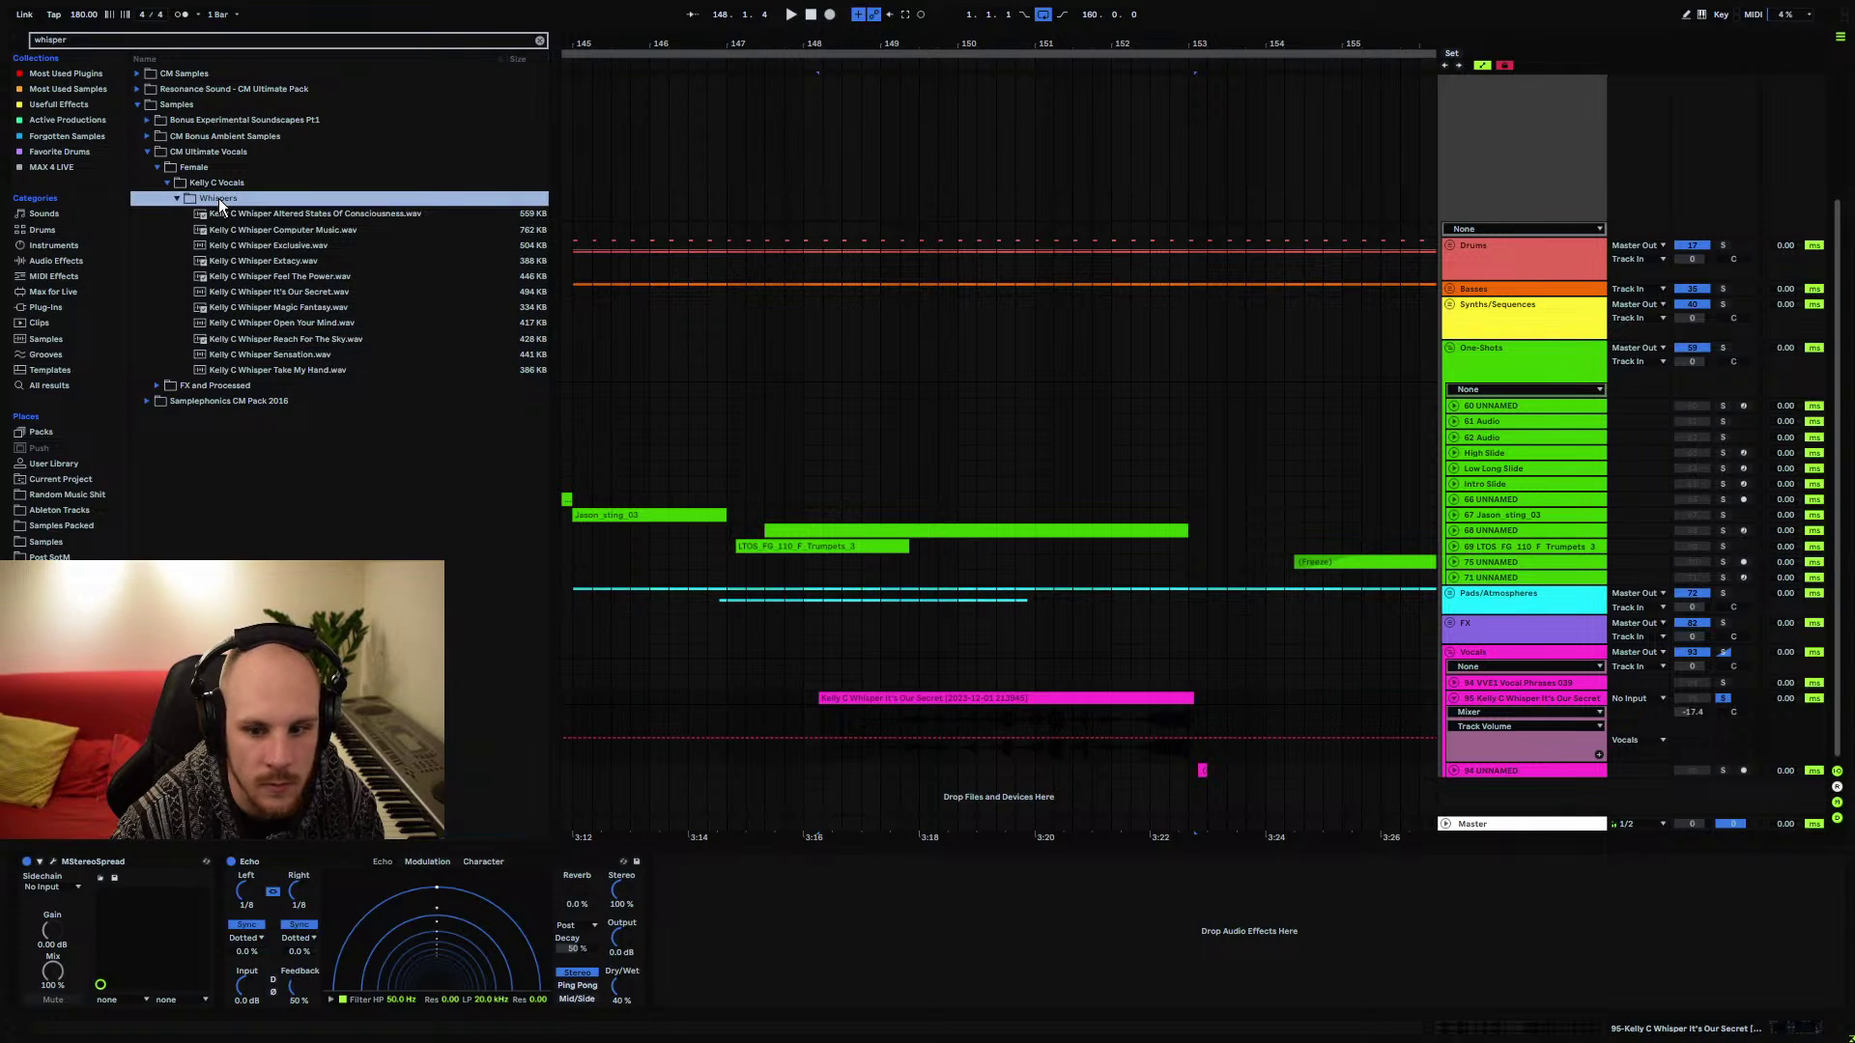
pyautogui.click(296, 292)
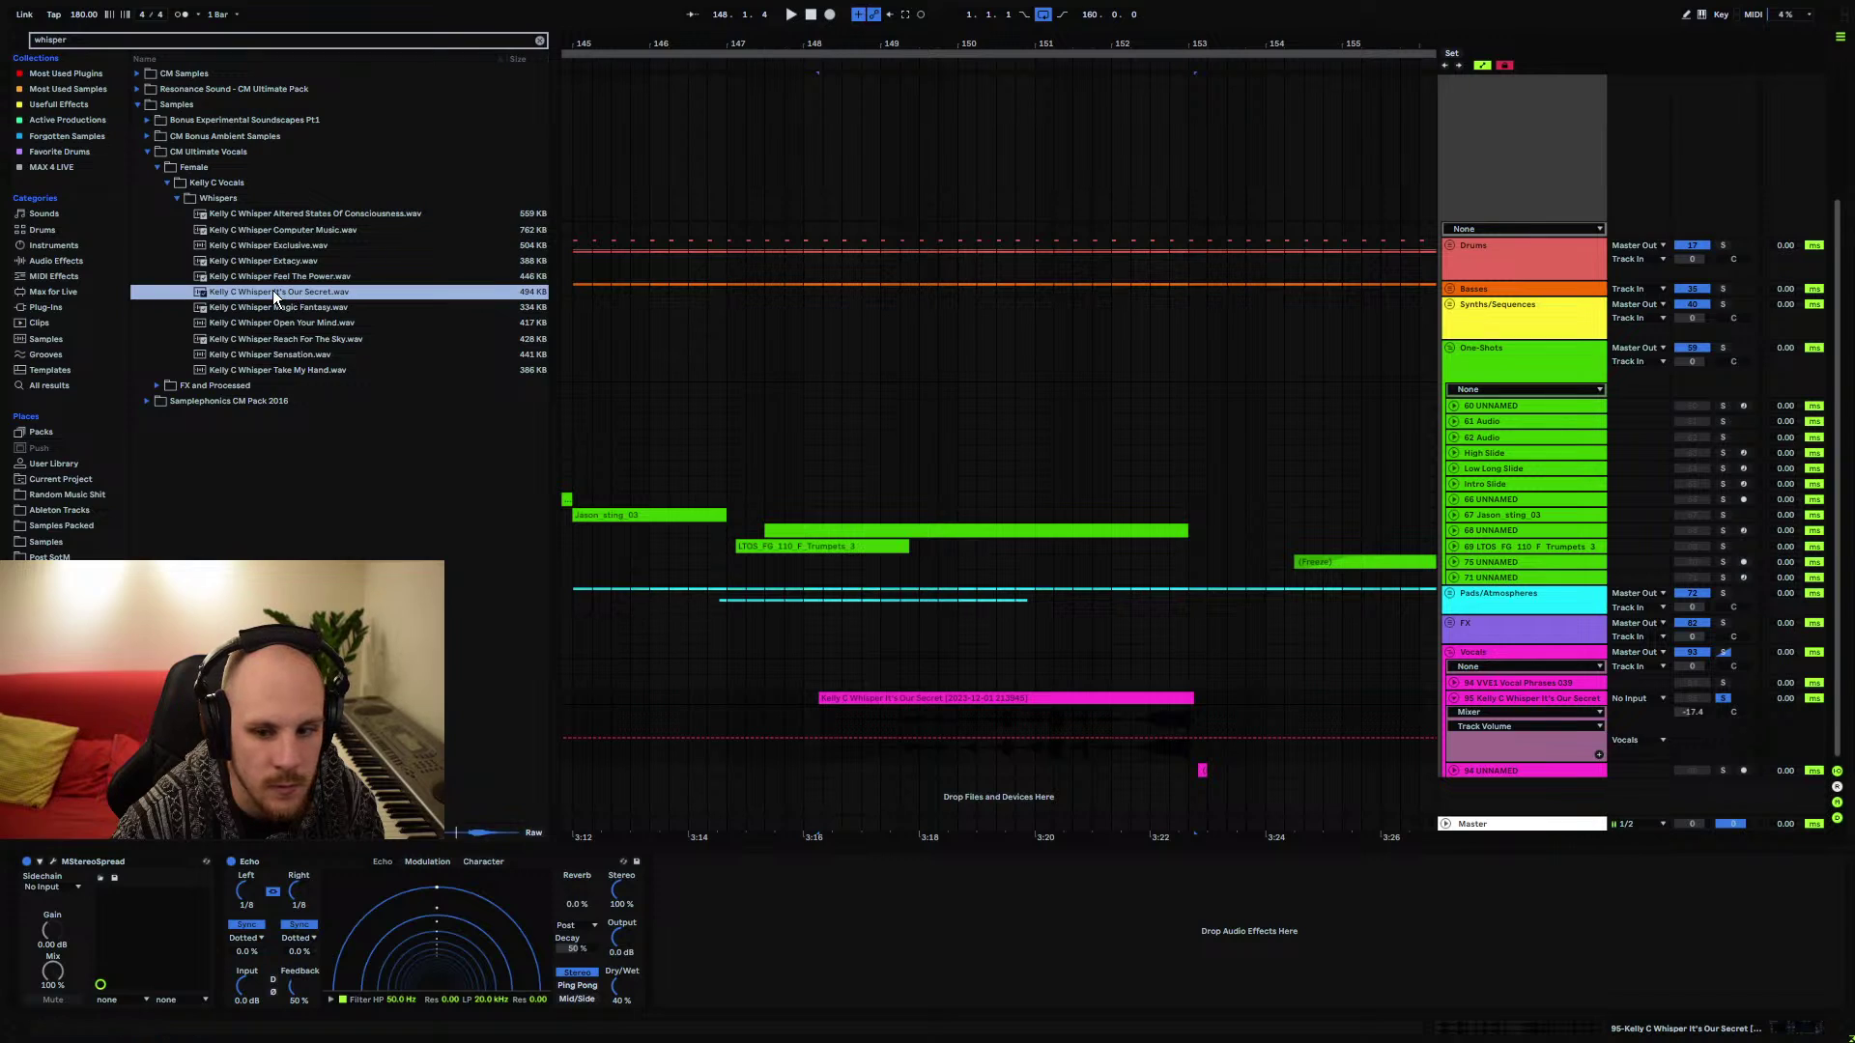
pyautogui.click(230, 197)
# Select the whisper clip in the arrangement and play it soloed from 148.1.4 through to its end
pyautogui.click(865, 715)
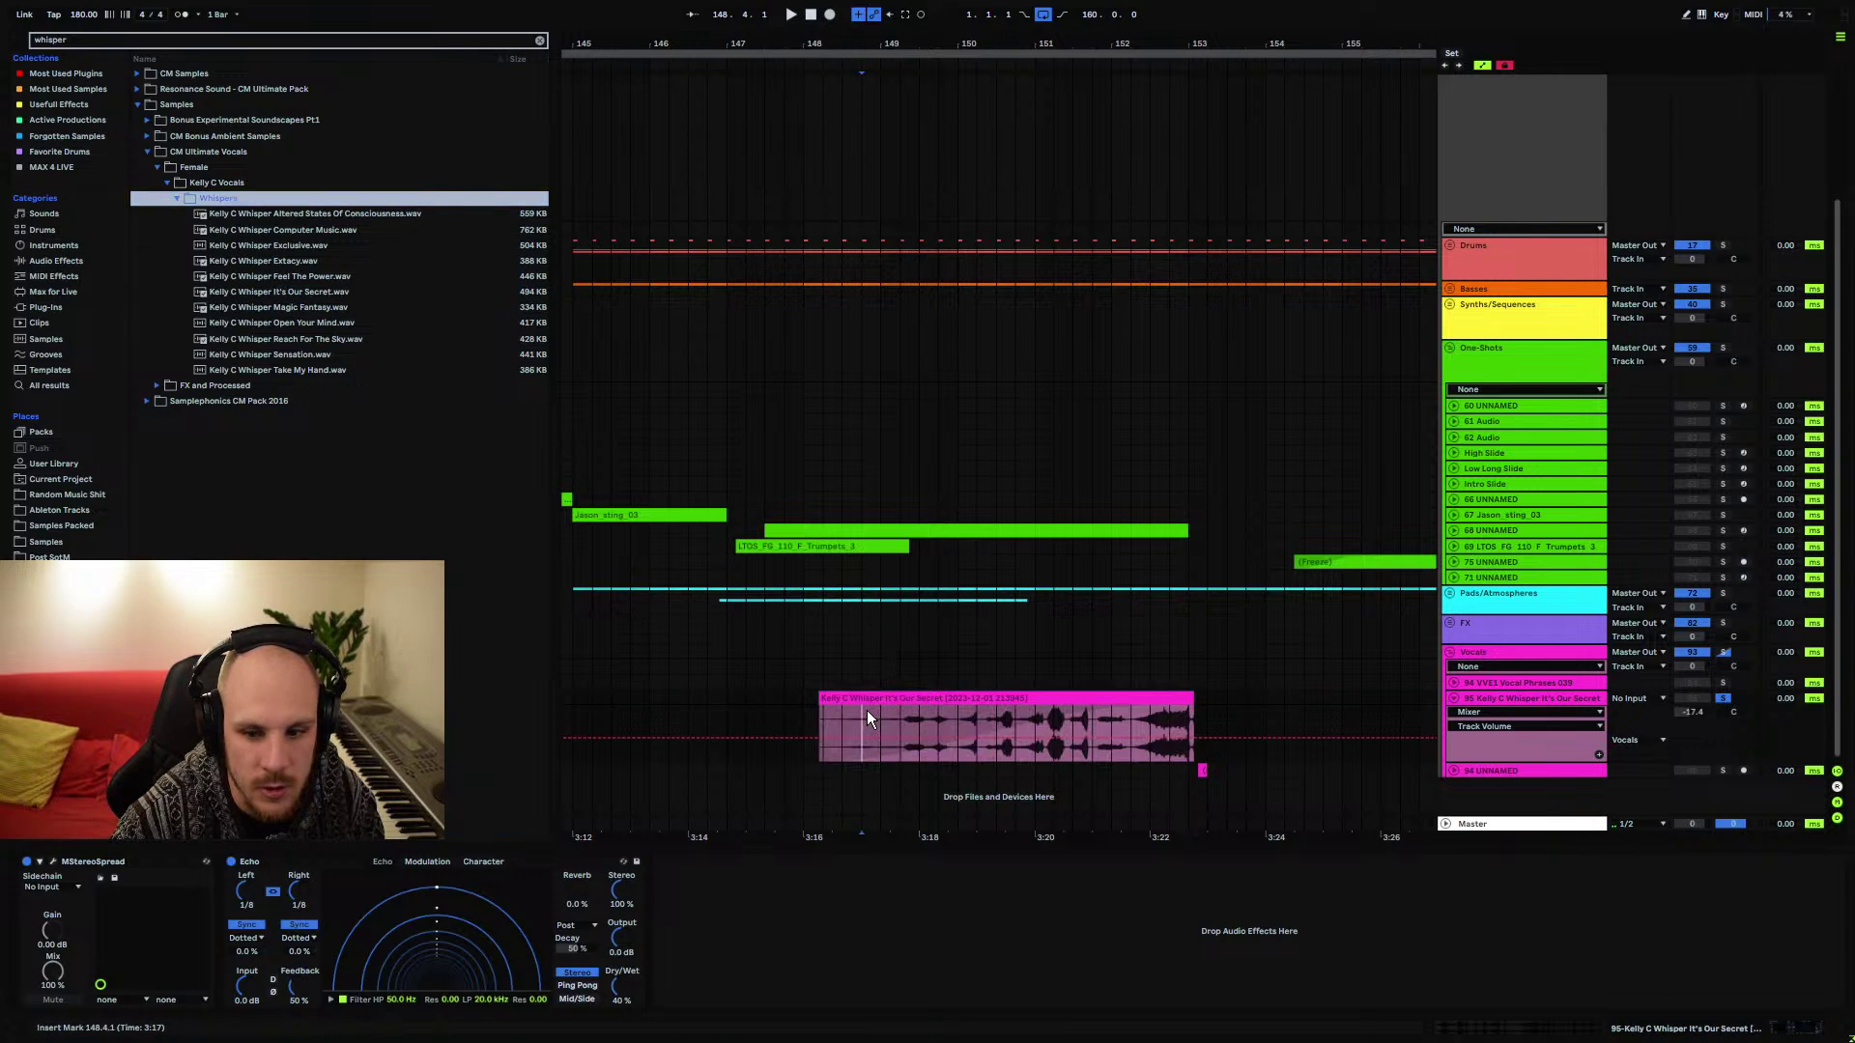
pyautogui.click(1116, 698)
pyautogui.press('space')
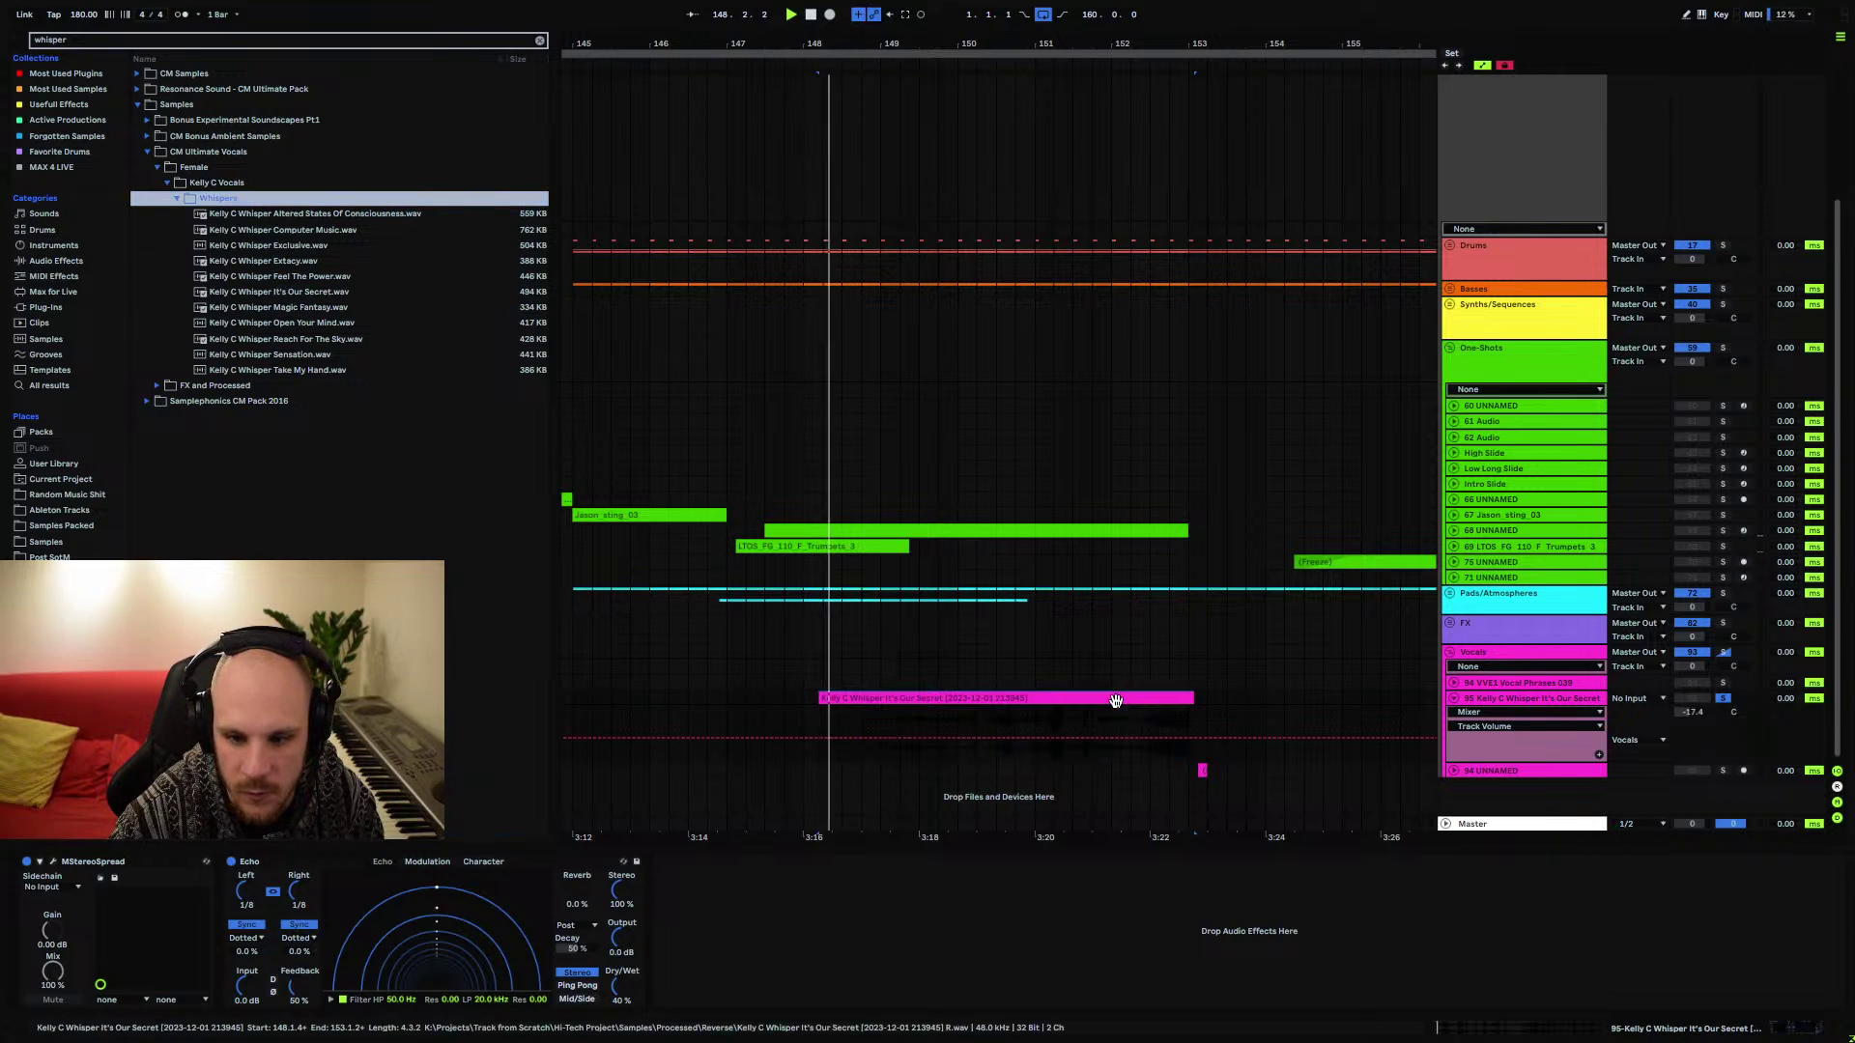
pyautogui.click(1238, 698)
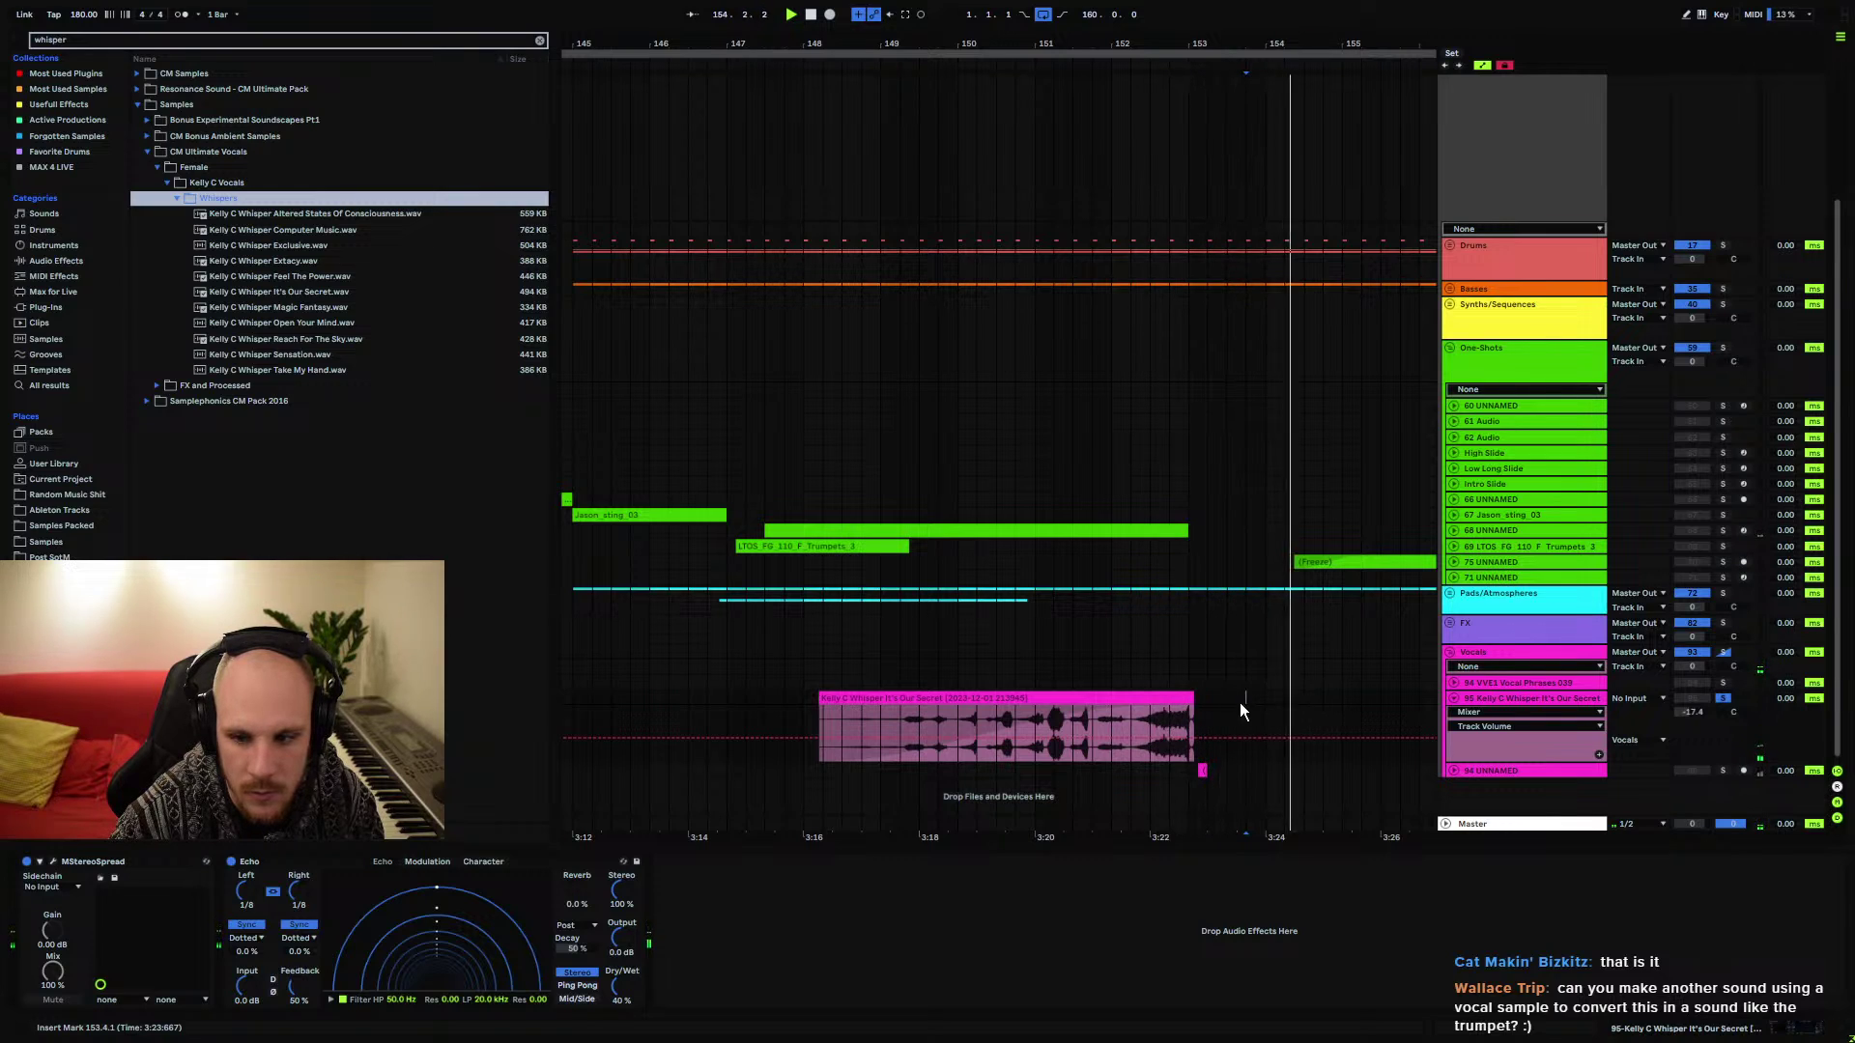
pyautogui.press('space')
# Select the whisper clip, turn off its track's solo, and fold the track
pyautogui.click(804, 723)
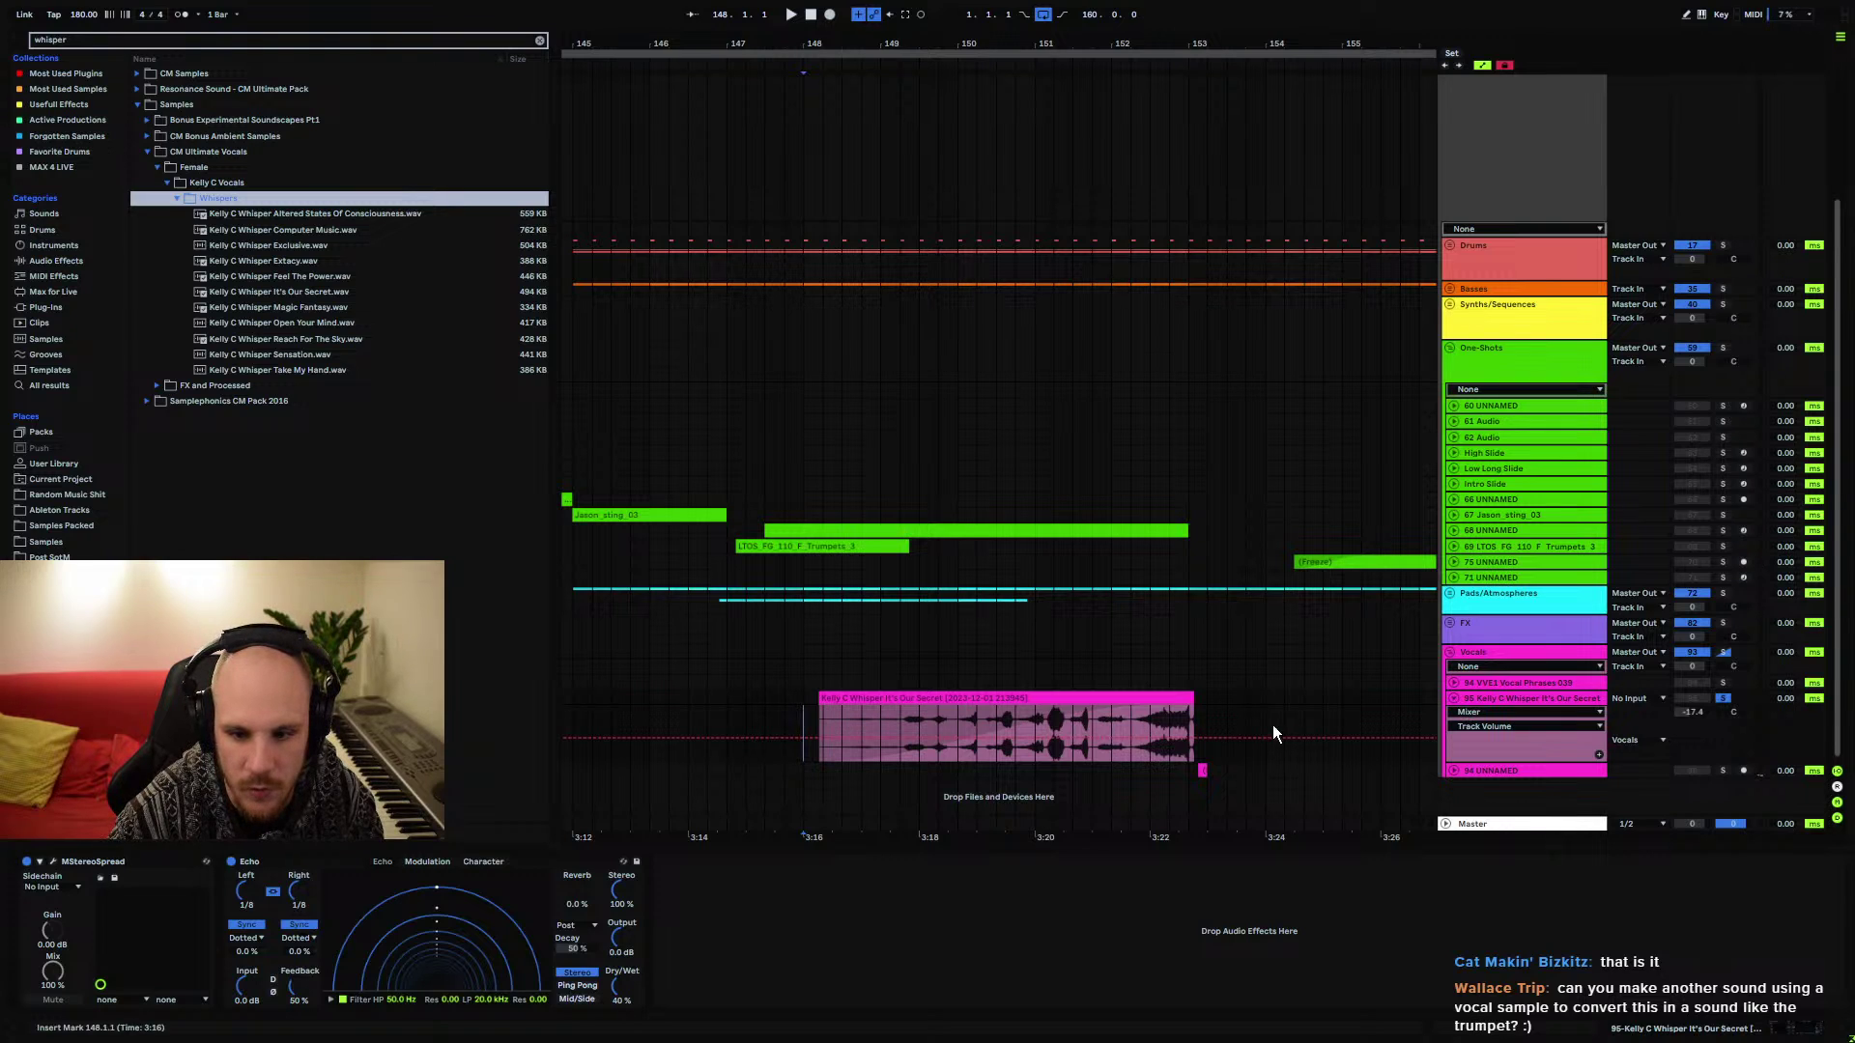
pyautogui.click(1120, 701)
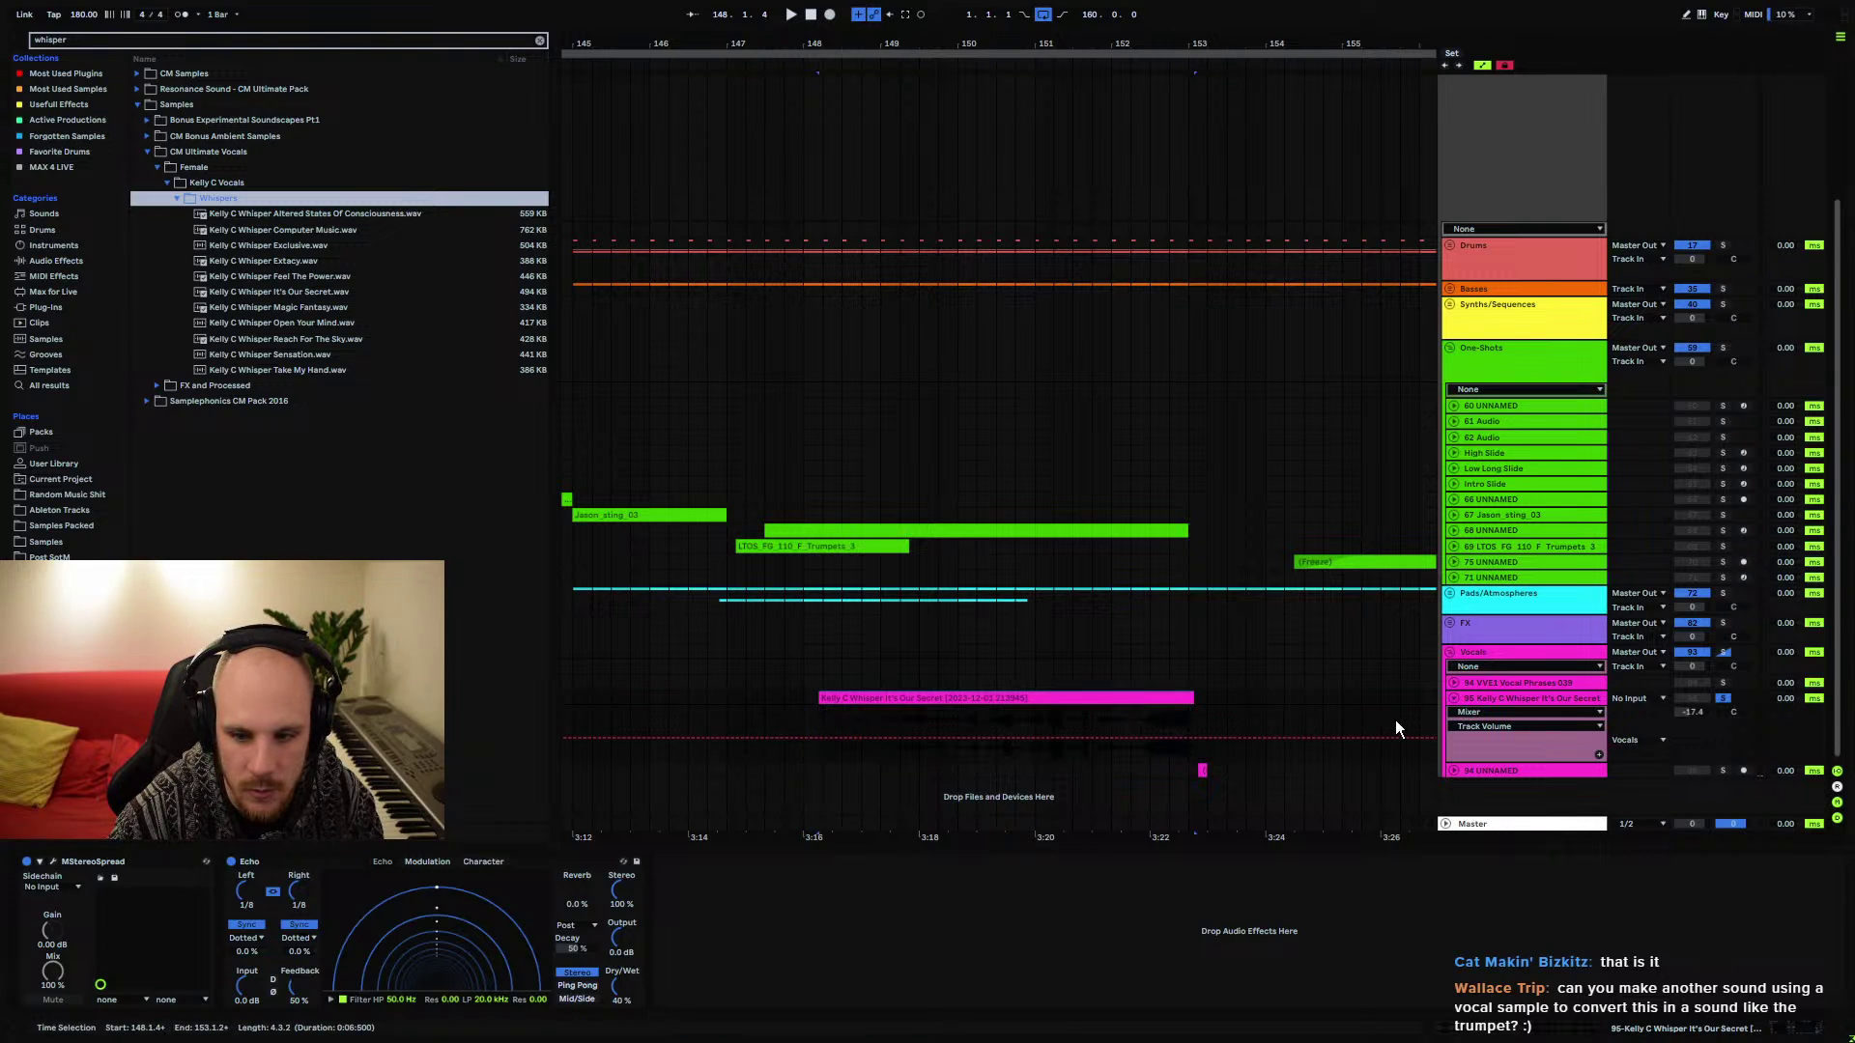
pyautogui.click(1453, 698)
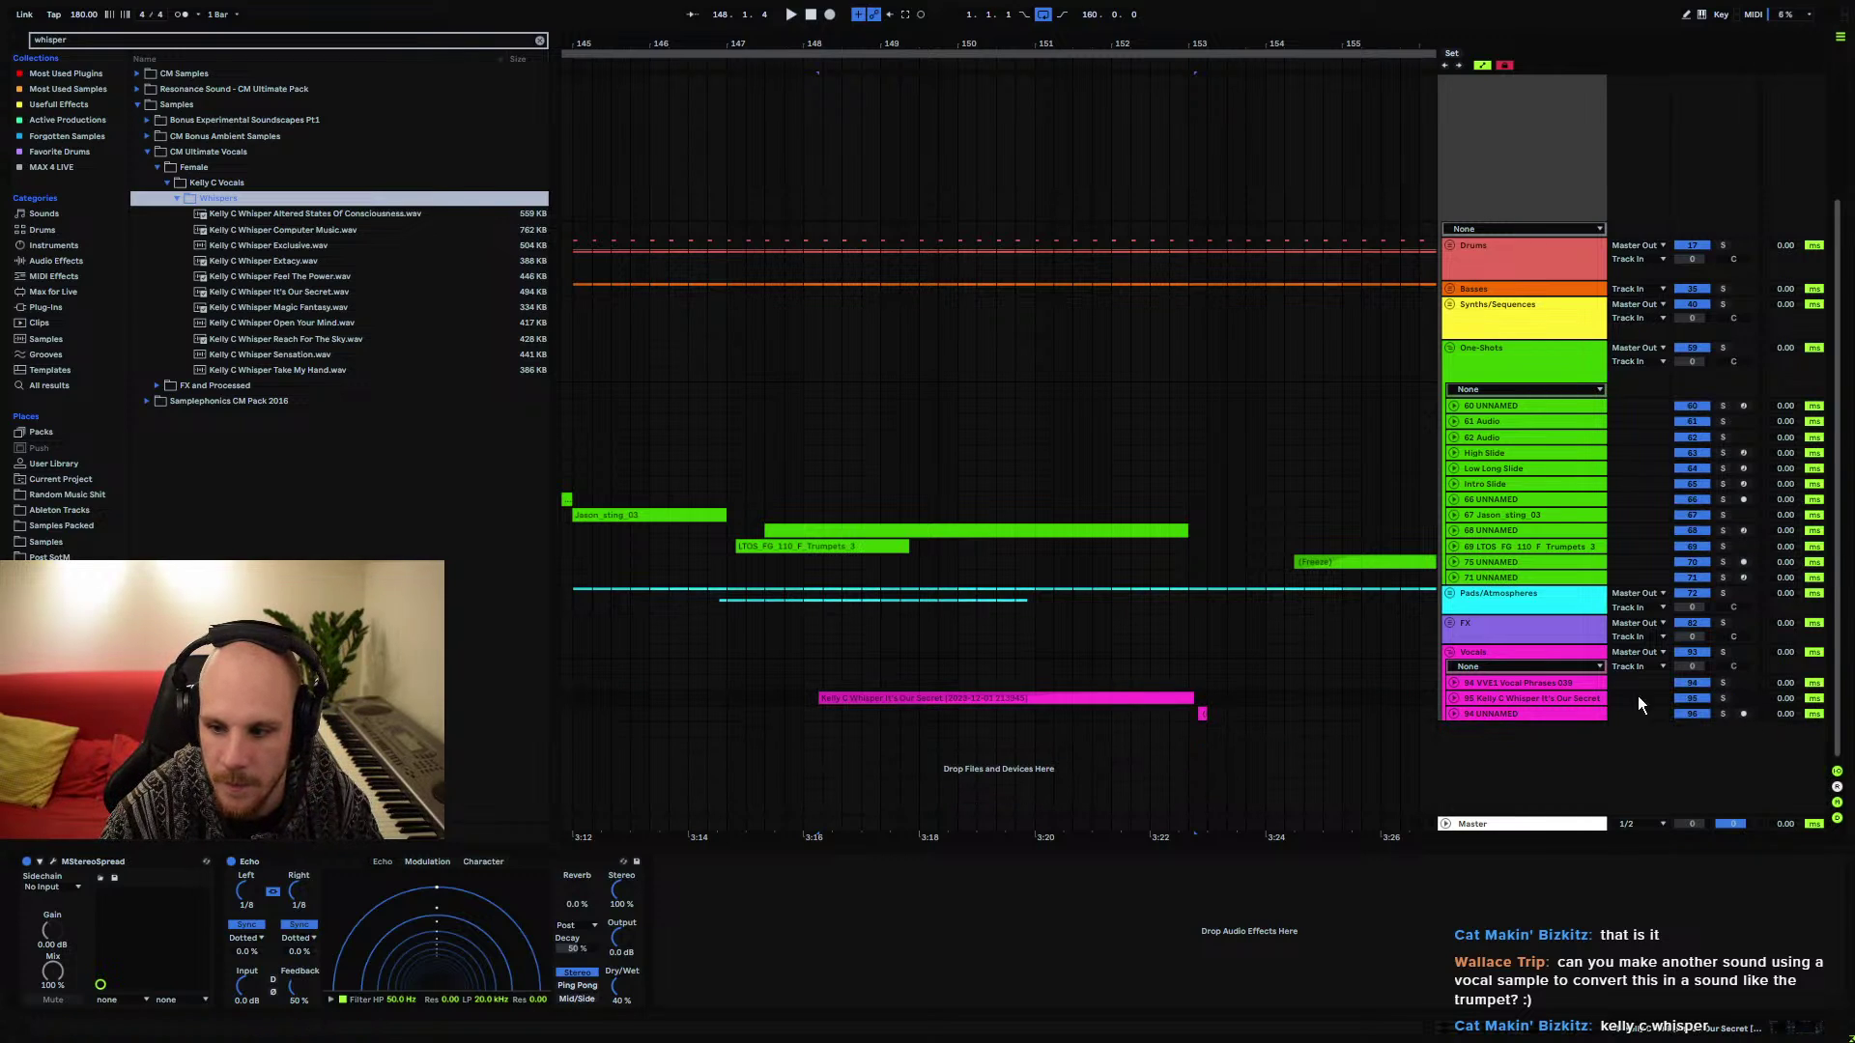
pyautogui.moveTo(825, 682); pyautogui.dragTo(1207, 698)
# Unfold the whisper track, reverse its clip, and play the result soloed from 148.2.1
pyautogui.click(1455, 697)
pyautogui.click(831, 694)
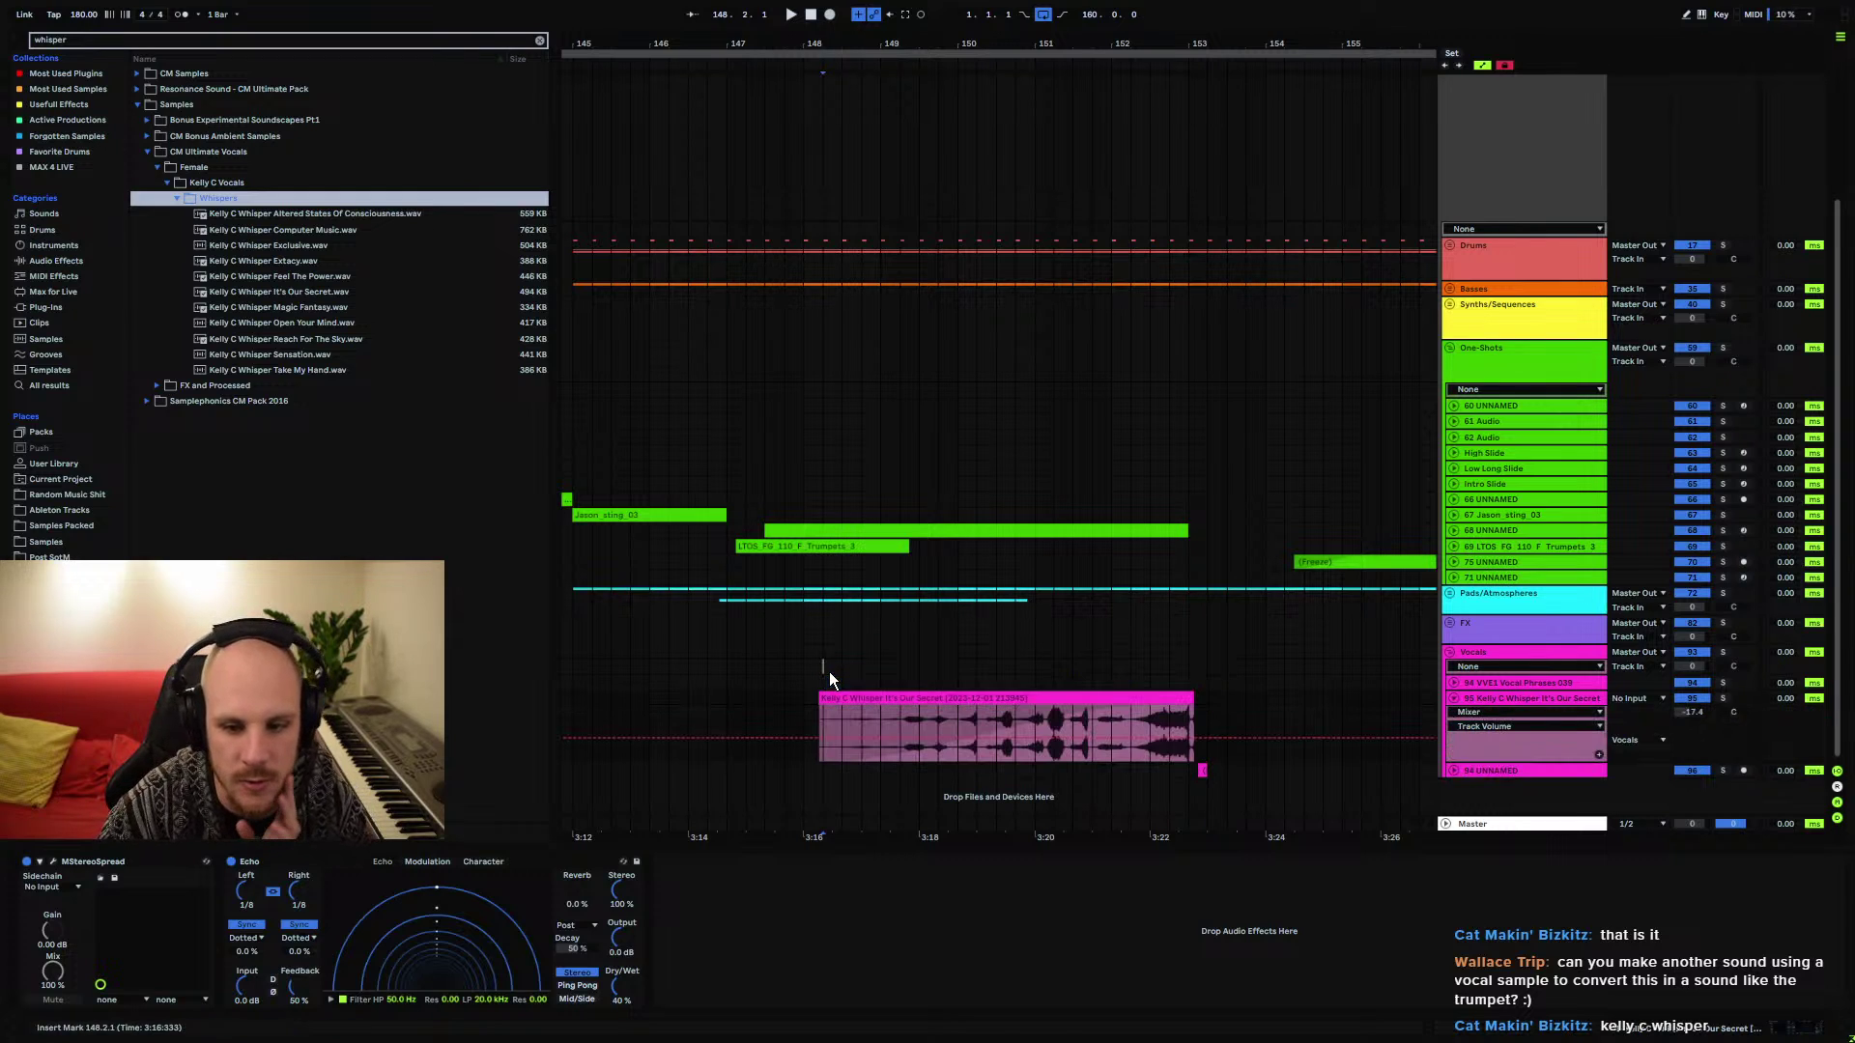
pyautogui.click(828, 706)
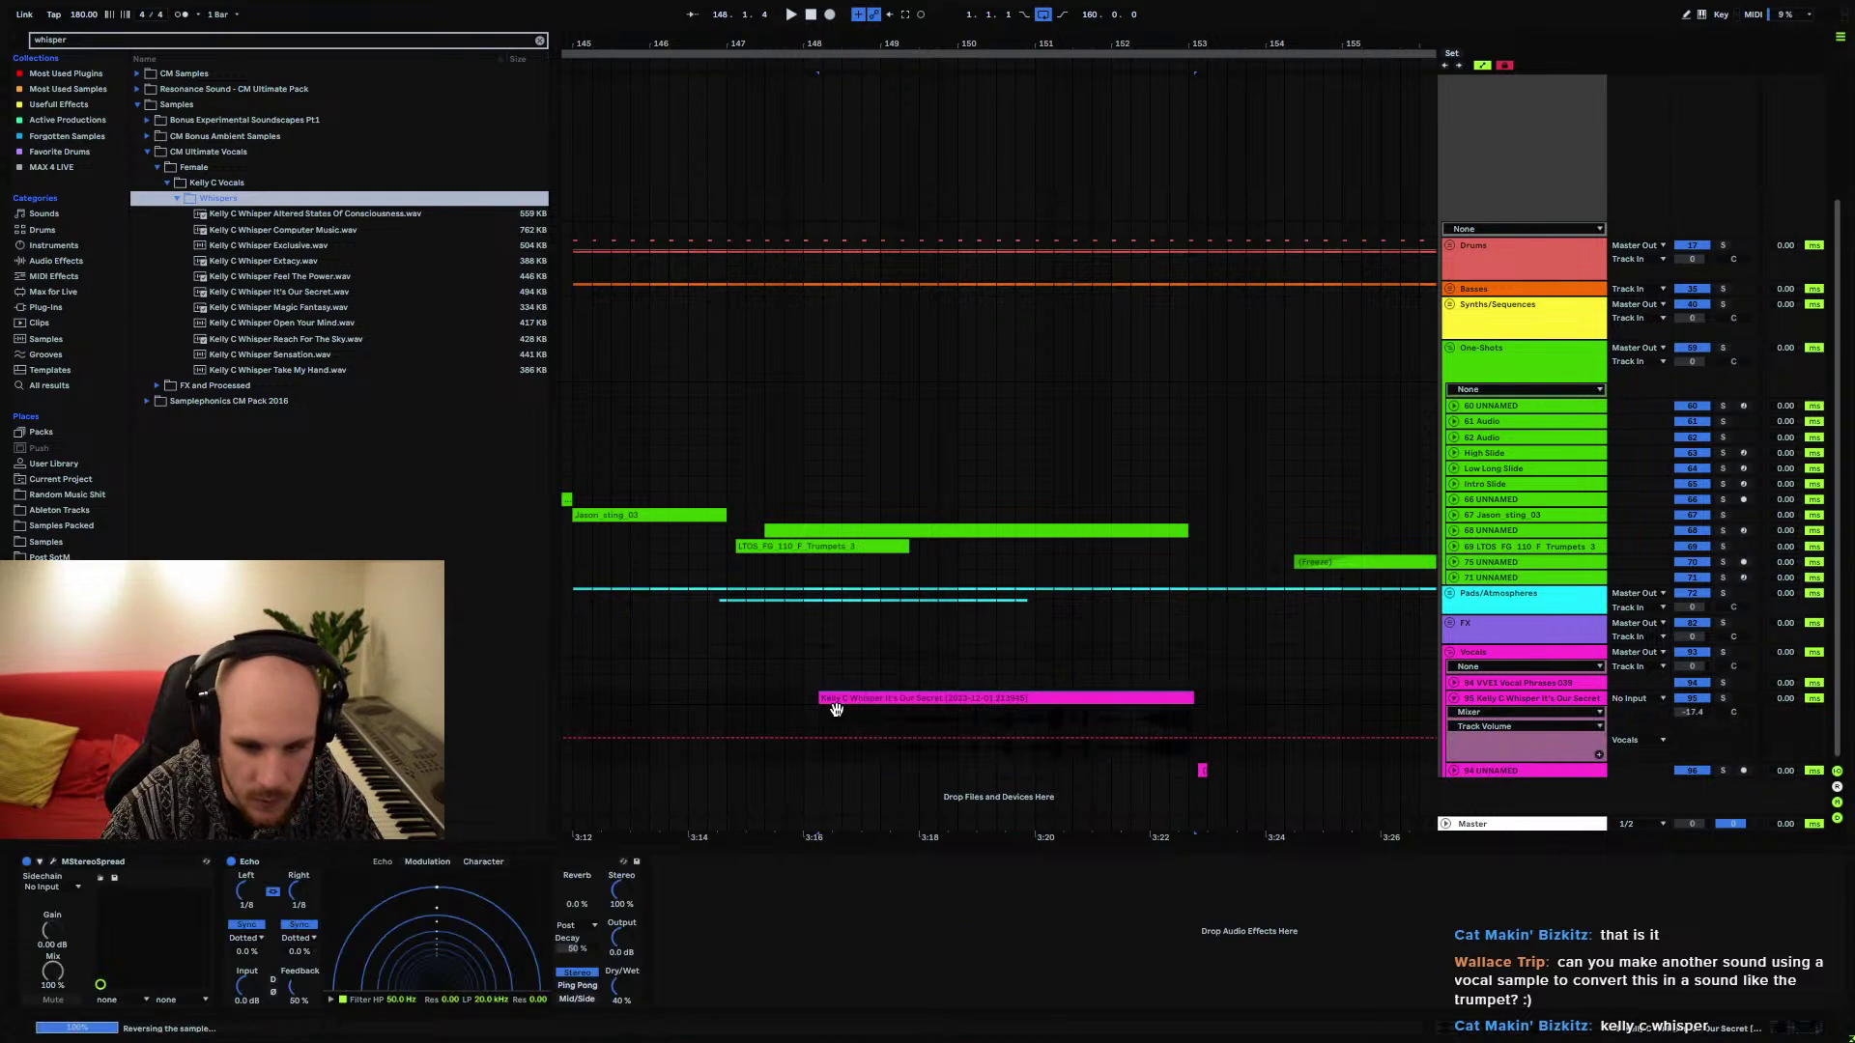
pyautogui.press('space')
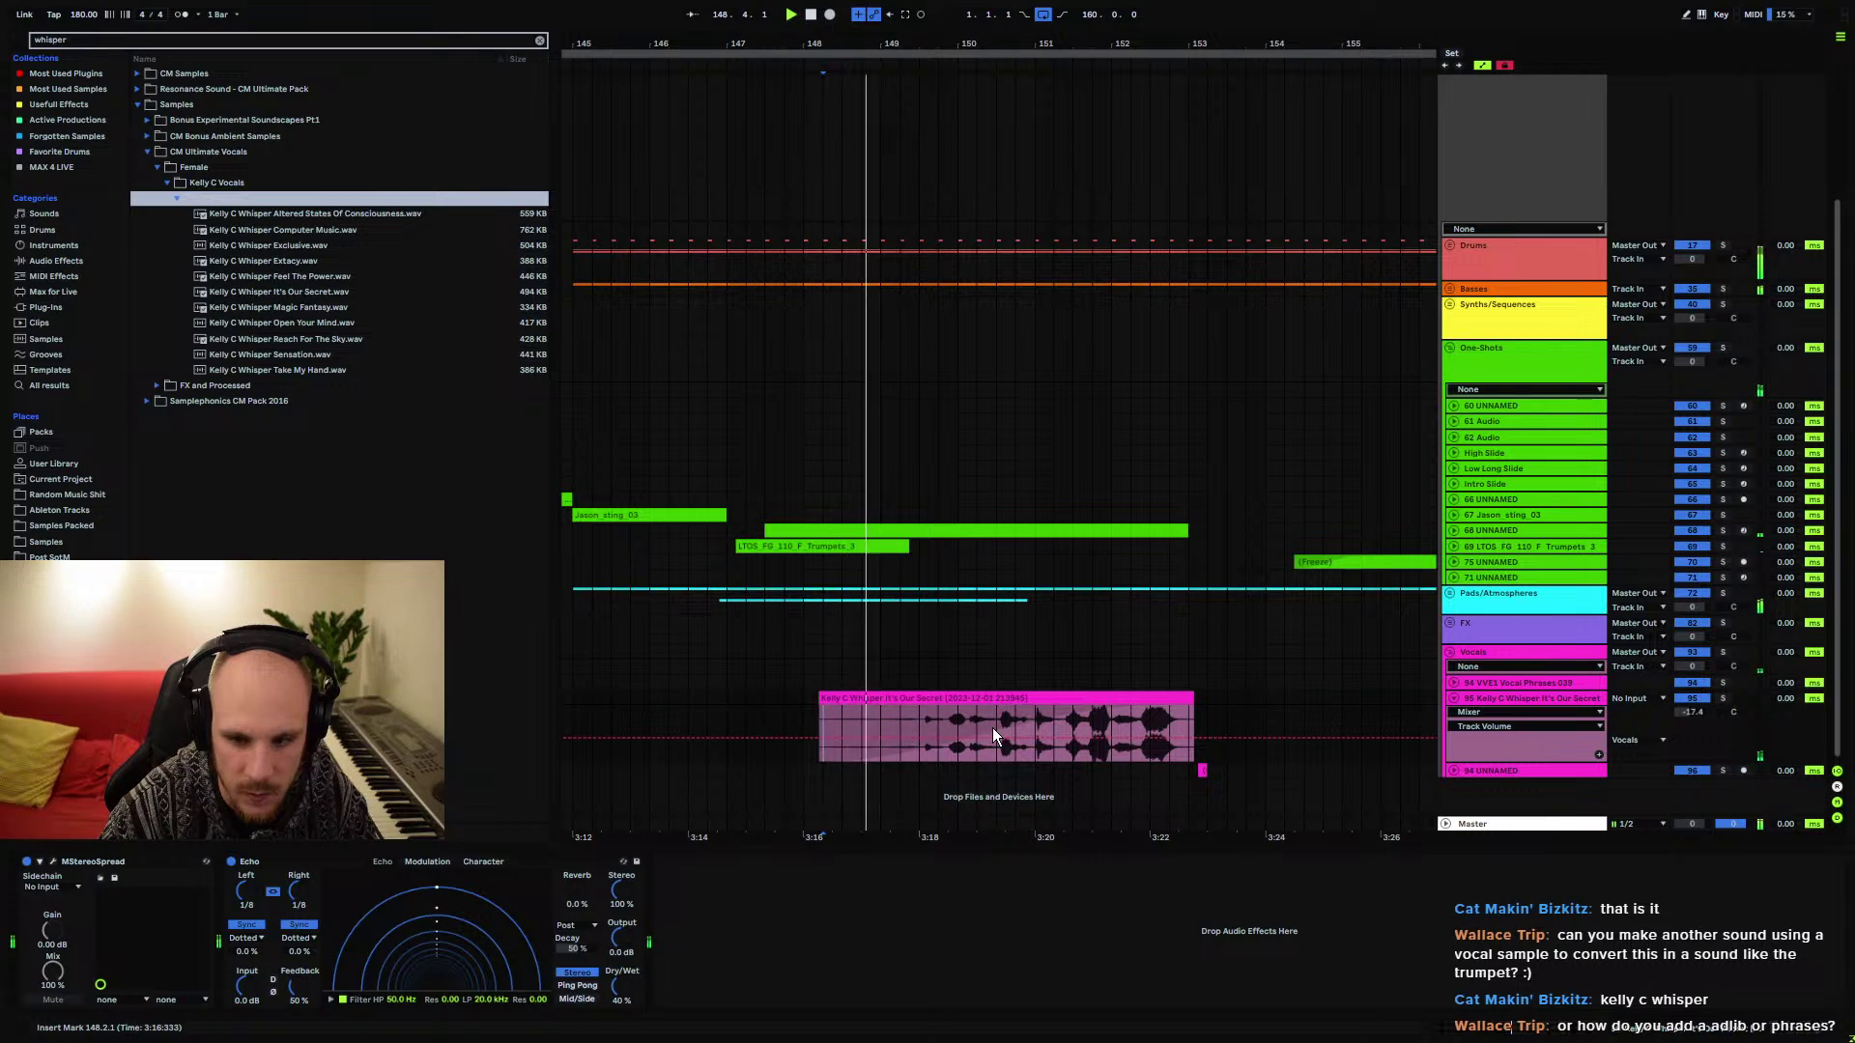
pyautogui.click(1724, 697)
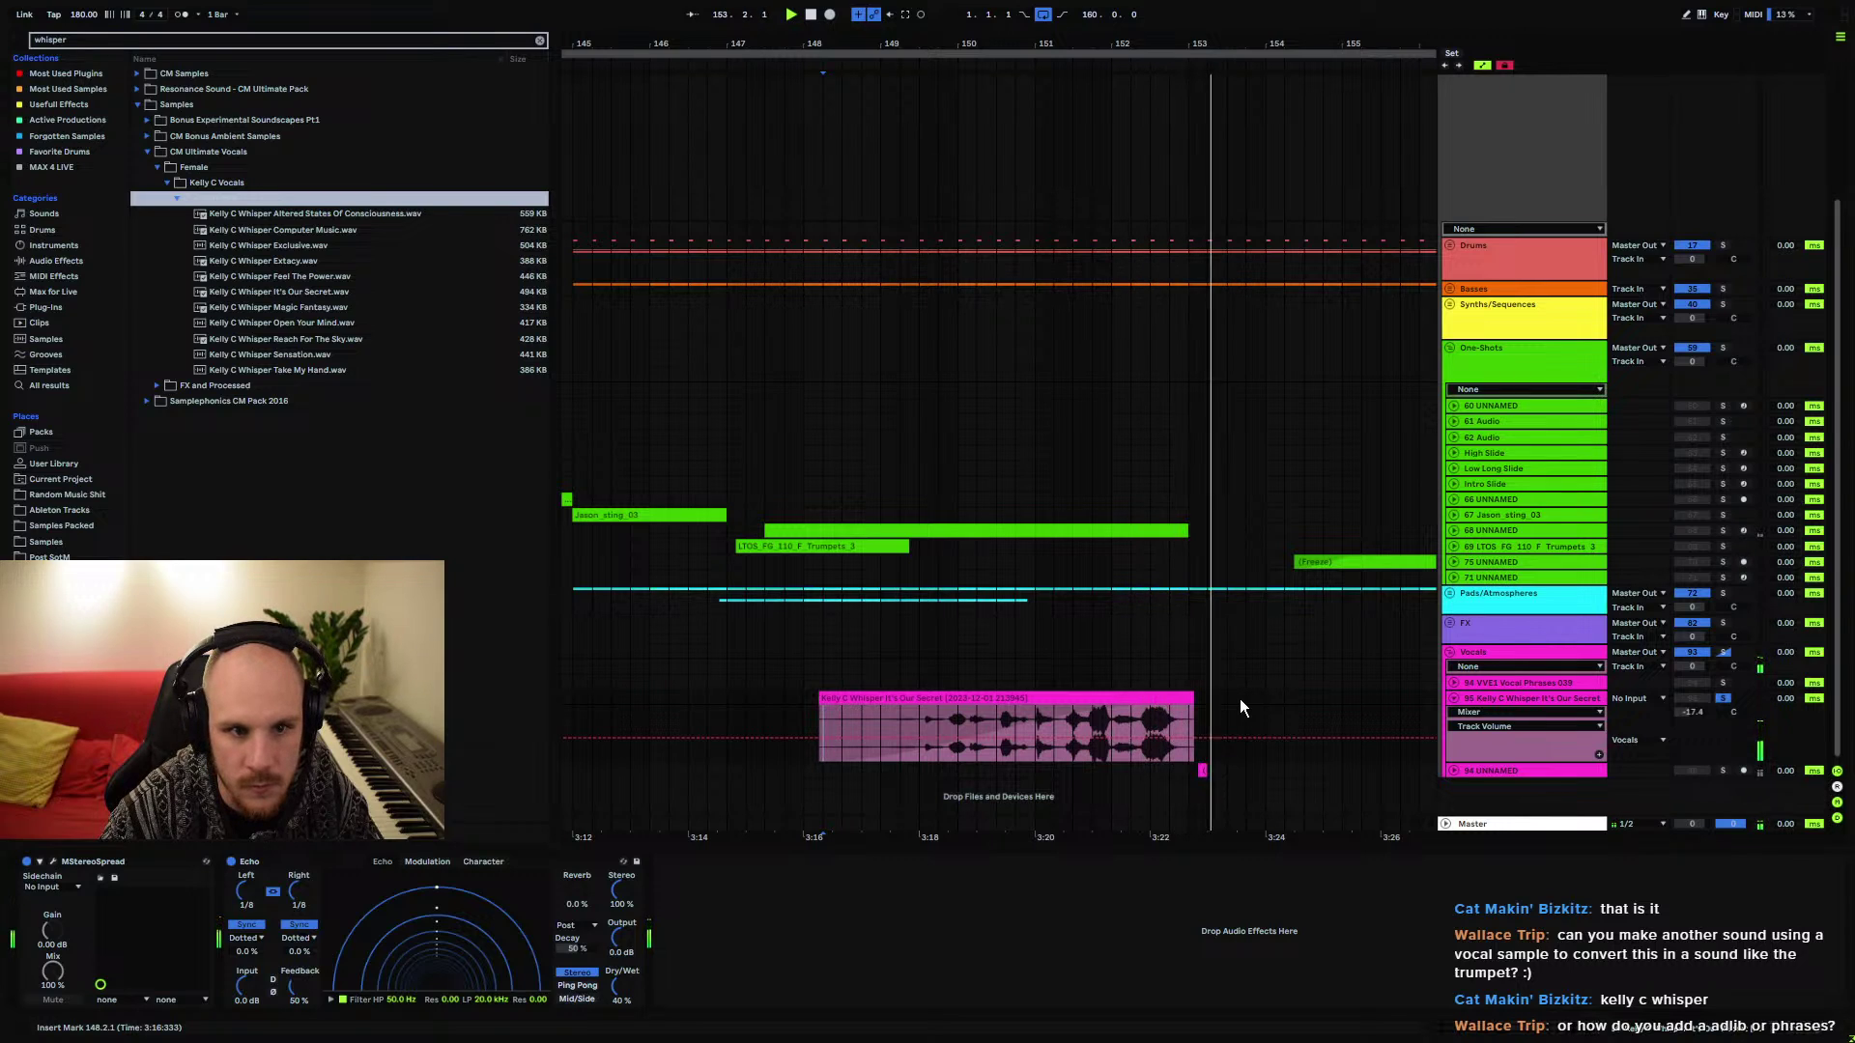
# Audition the Kelly C Whisper Altered States Of Consciousness sample and reselect the Whispers folder
pyautogui.click(382, 215)
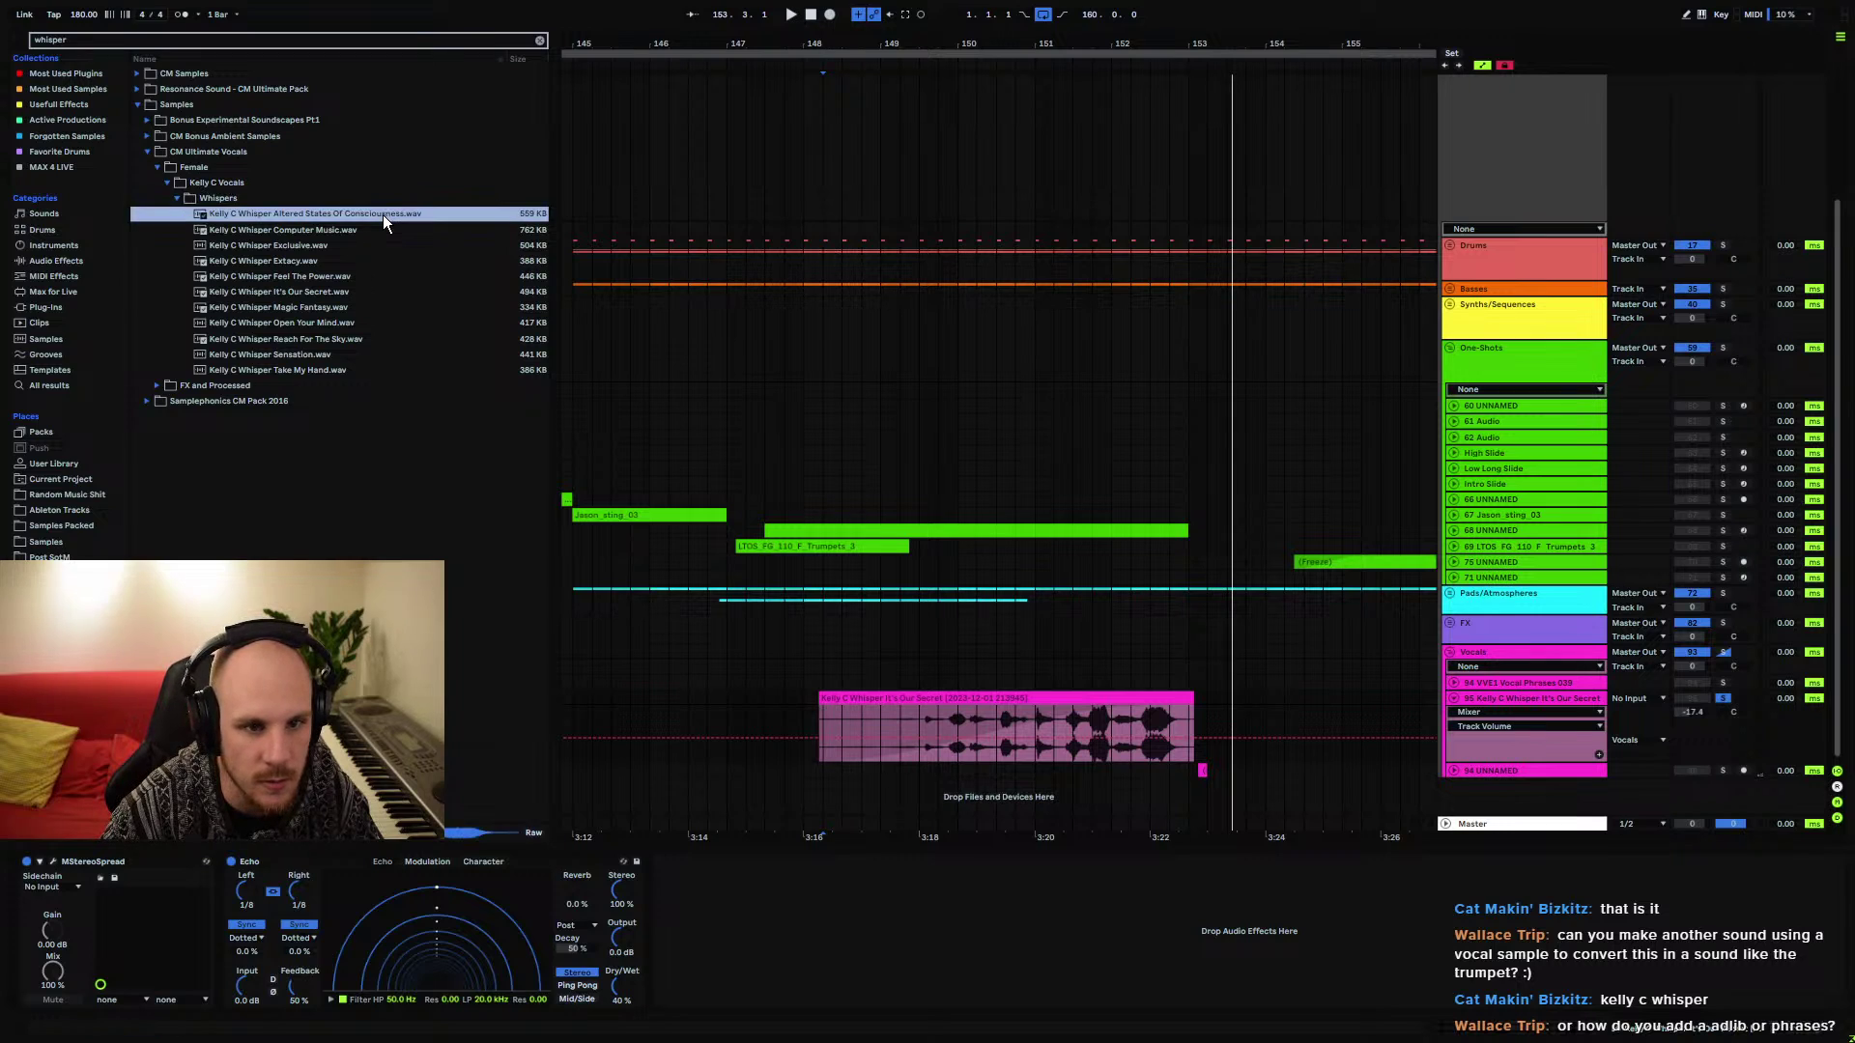
pyautogui.click(218, 197)
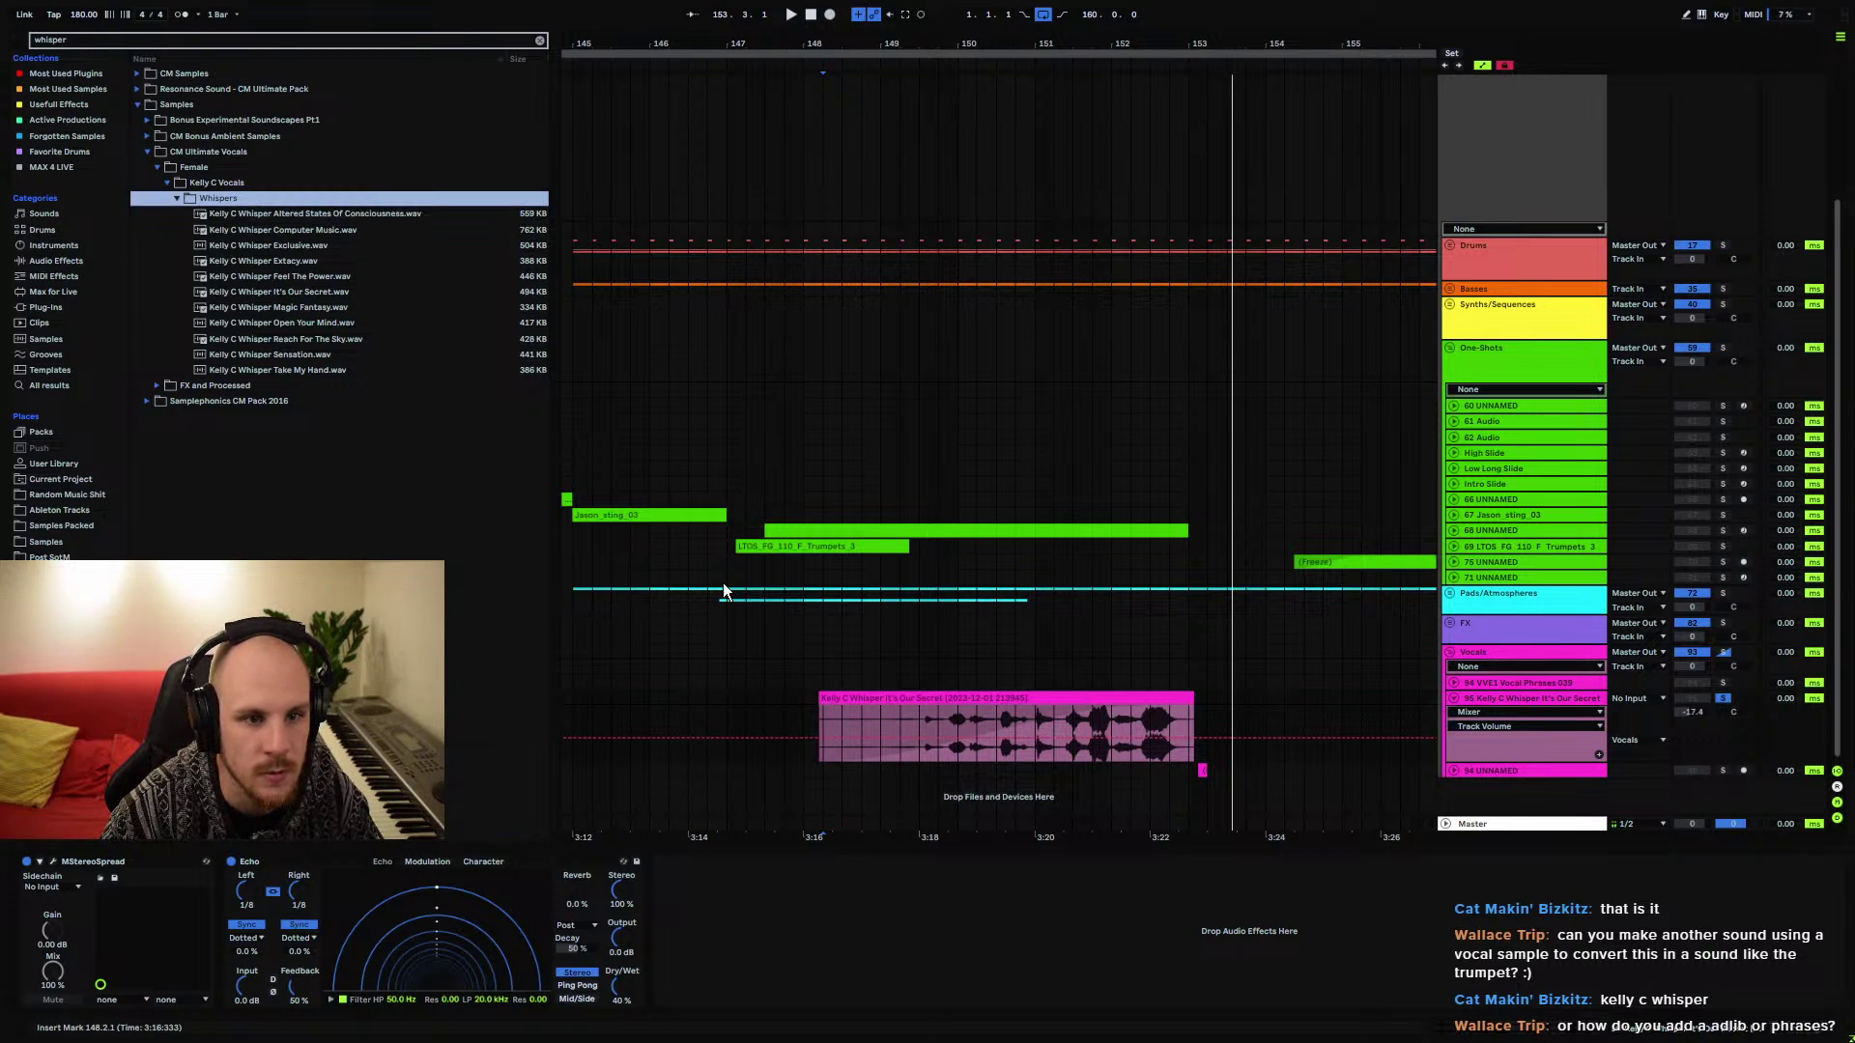
# Reverse the It's Our Secret whisper clip again and play it in the full mix from bar 148
pyautogui.click(1101, 720)
pyautogui.press('r')
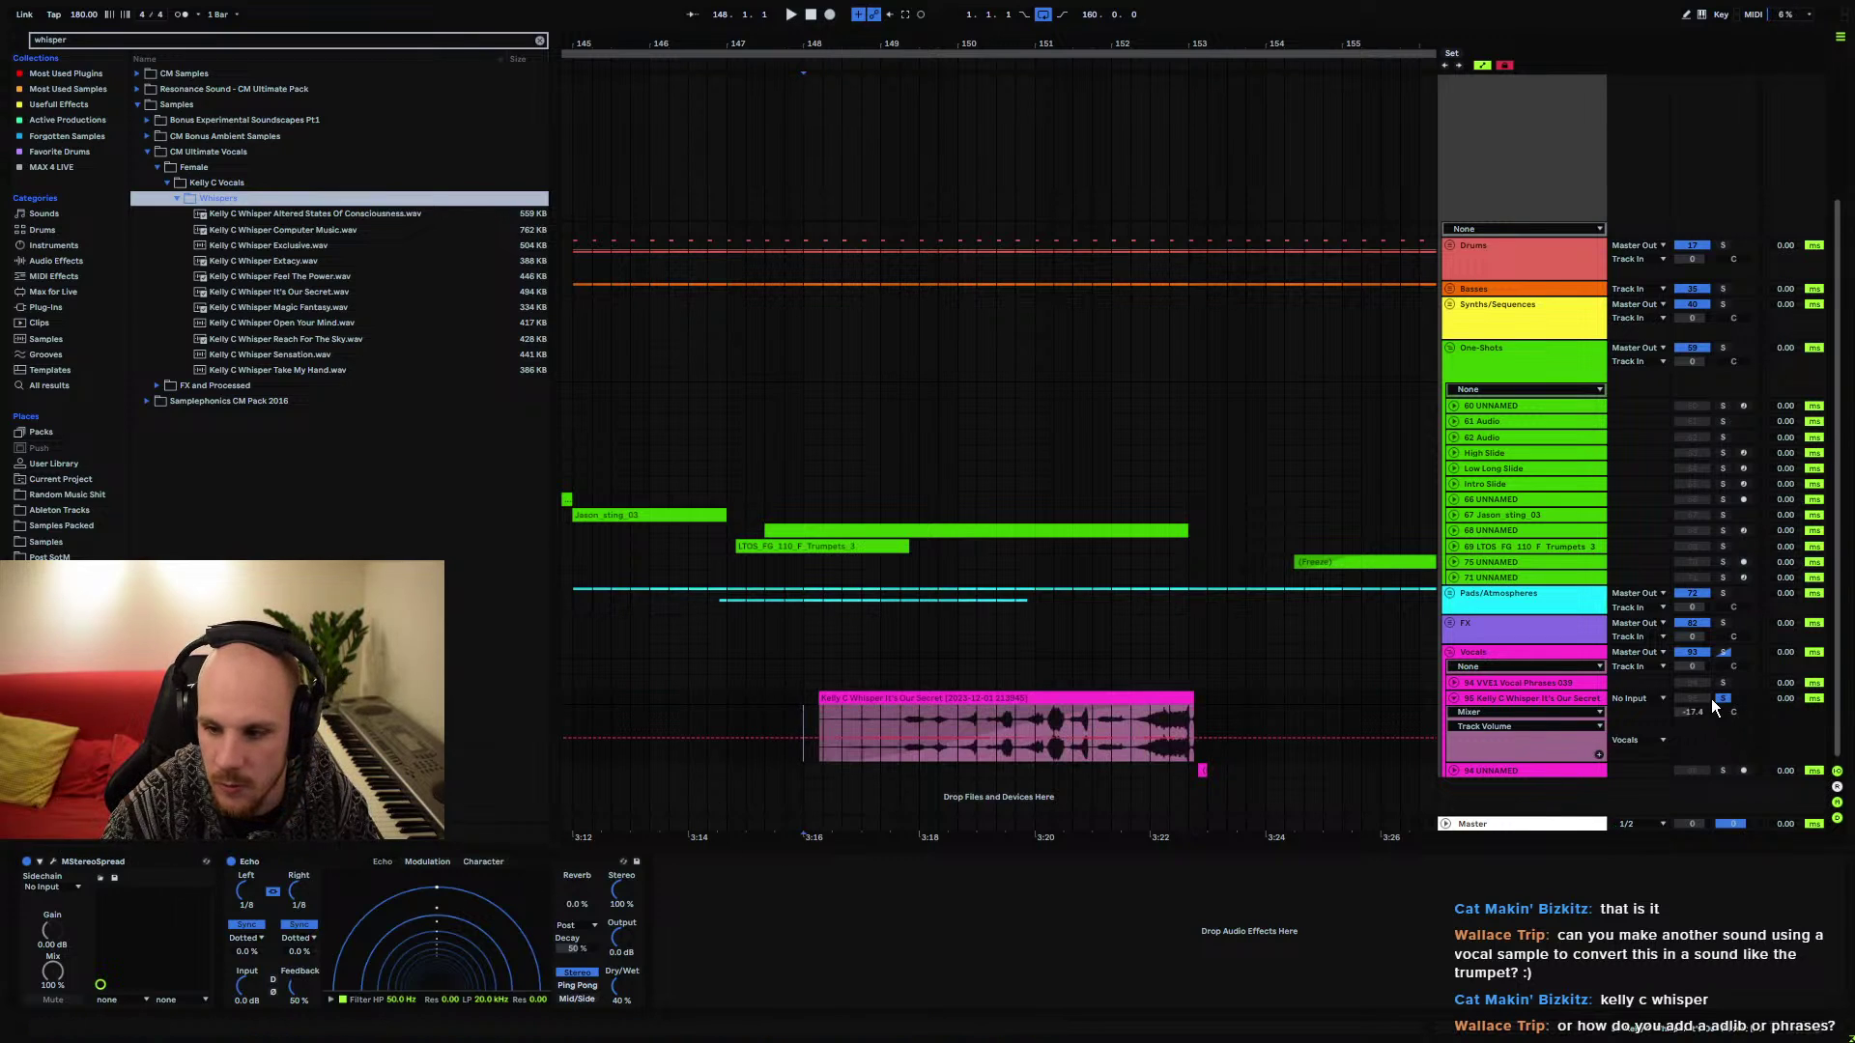
pyautogui.press('space')
# Fold the whisper track, the Vocals group and the One-Shots group
pyautogui.click(1454, 698)
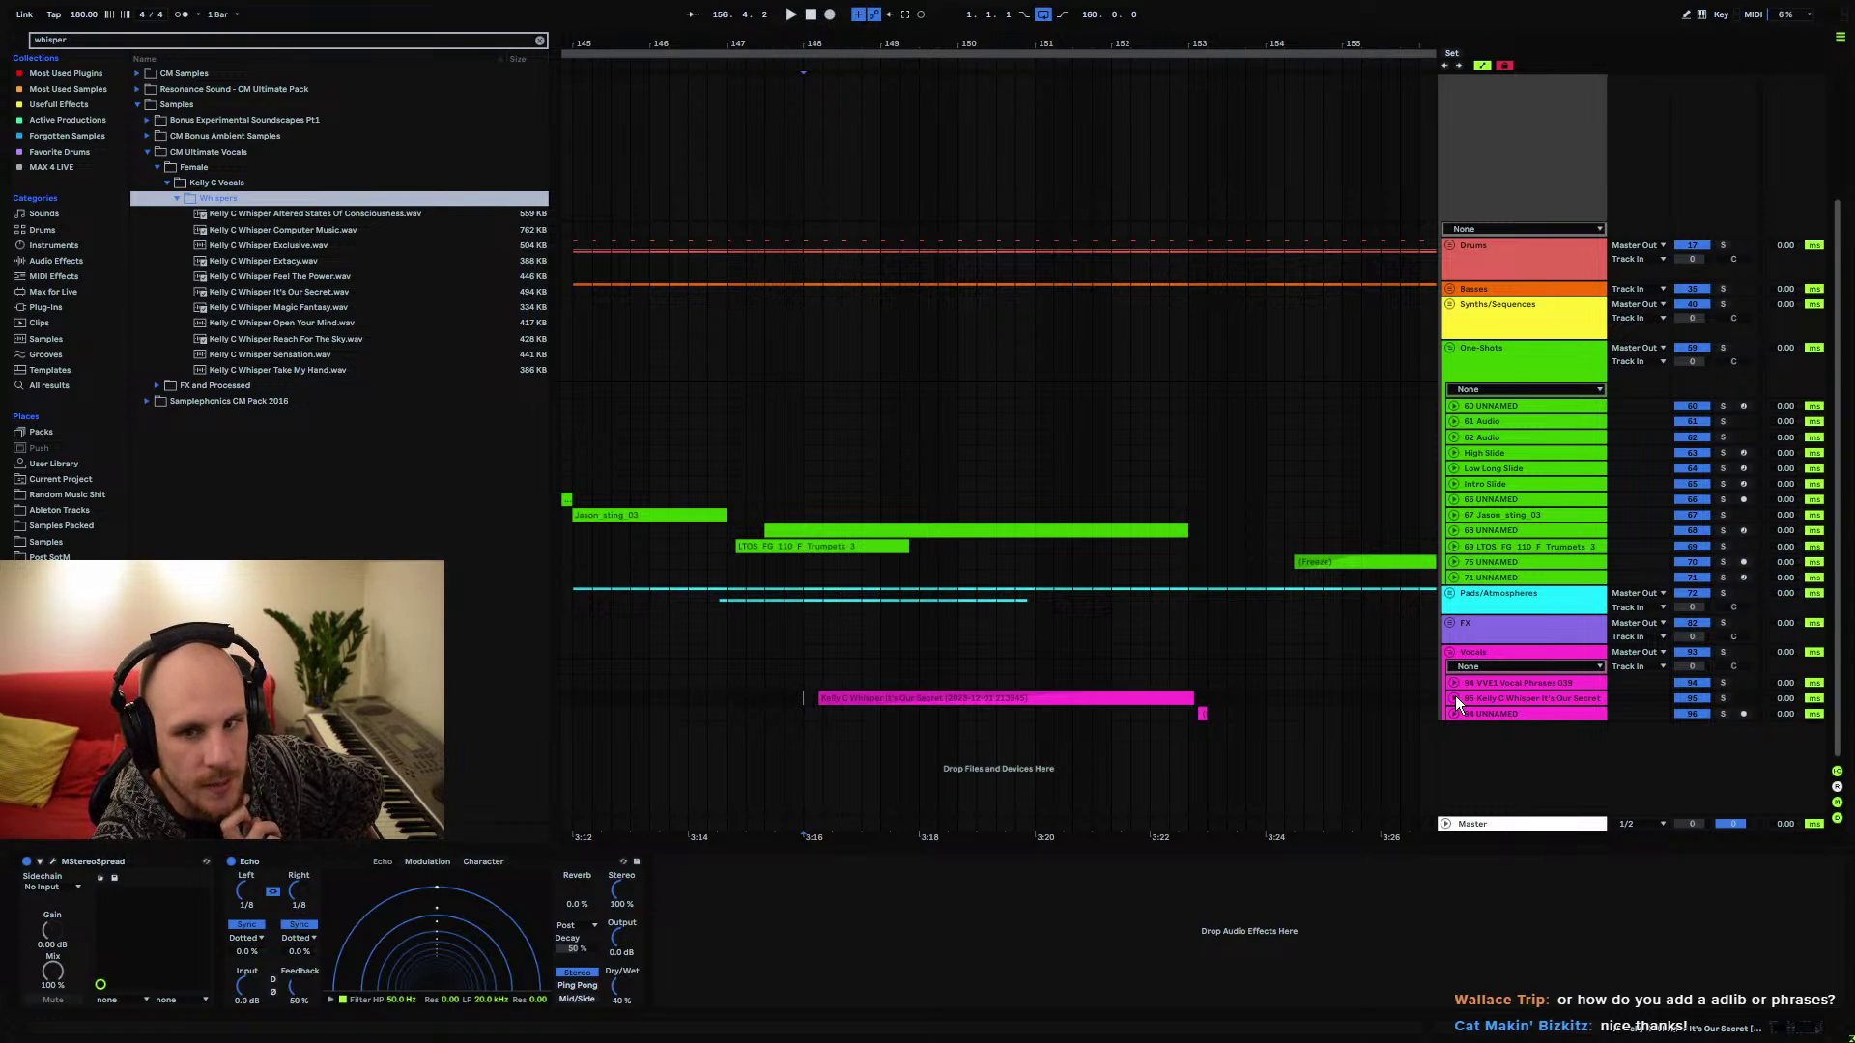
pyautogui.click(1449, 653)
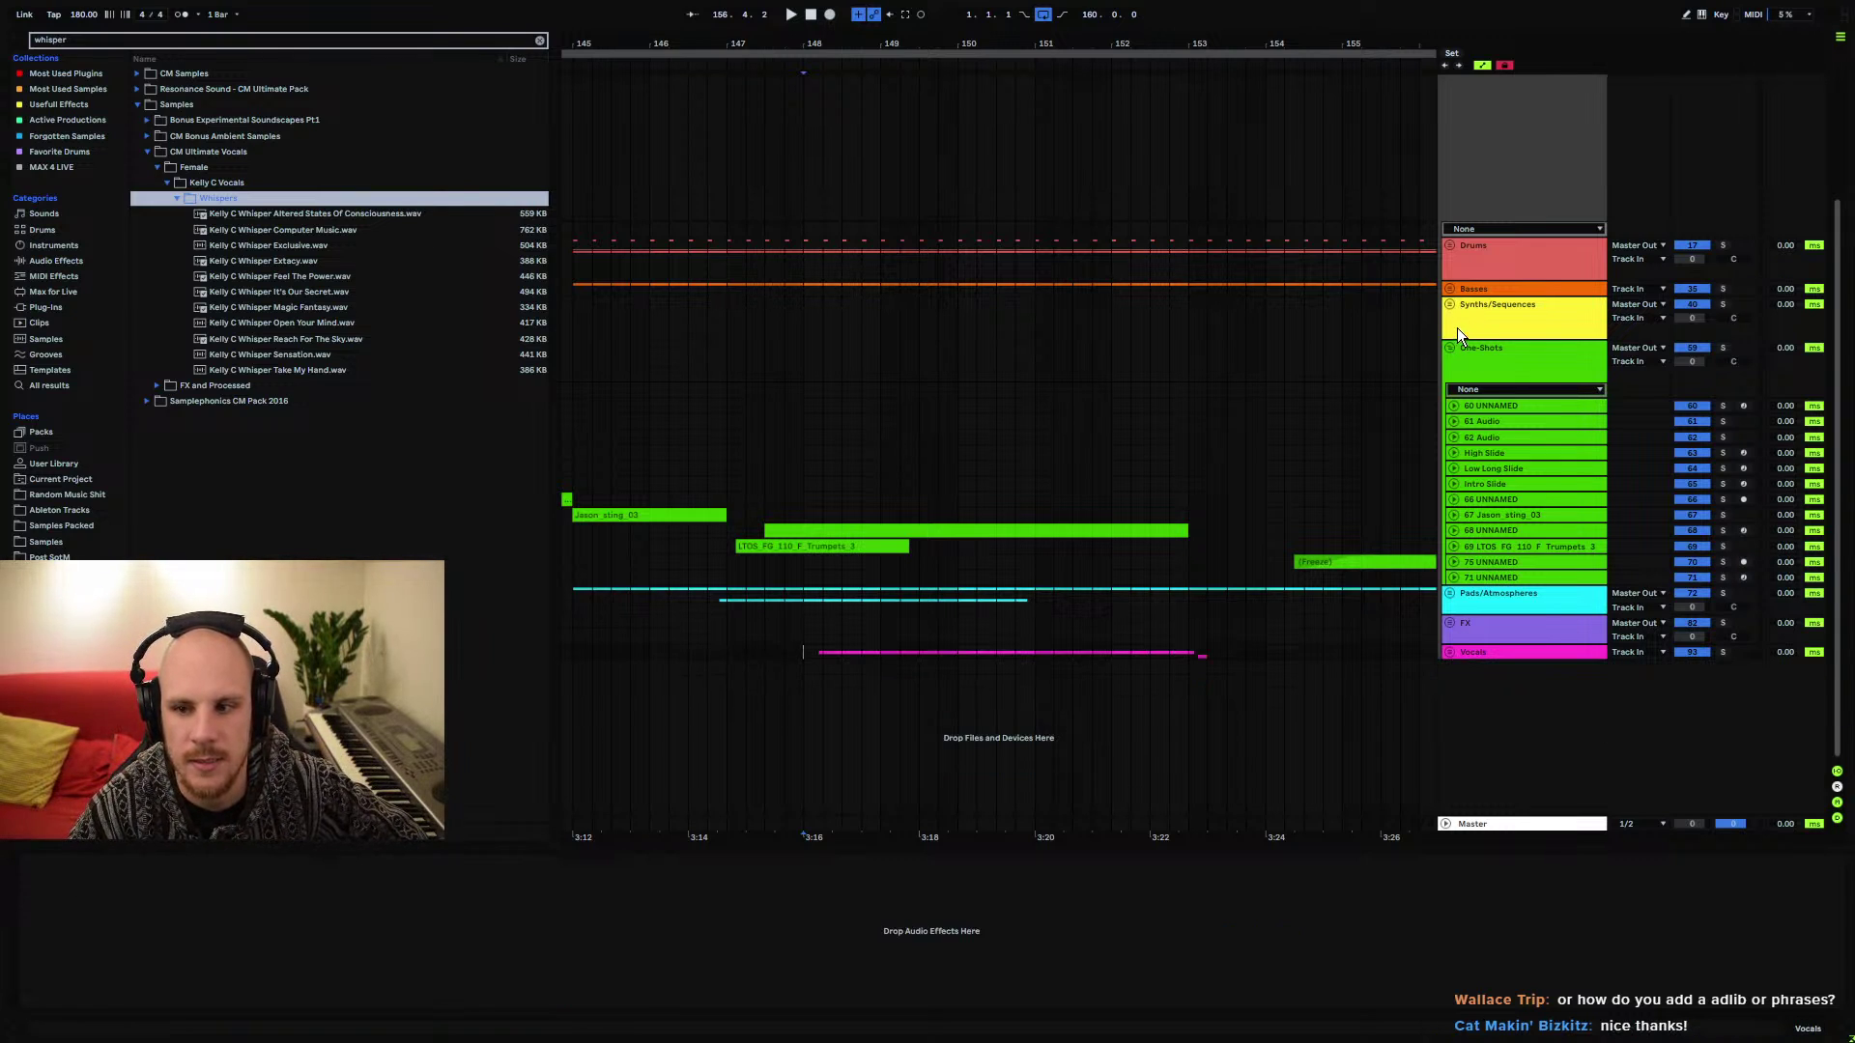
pyautogui.click(1450, 347)
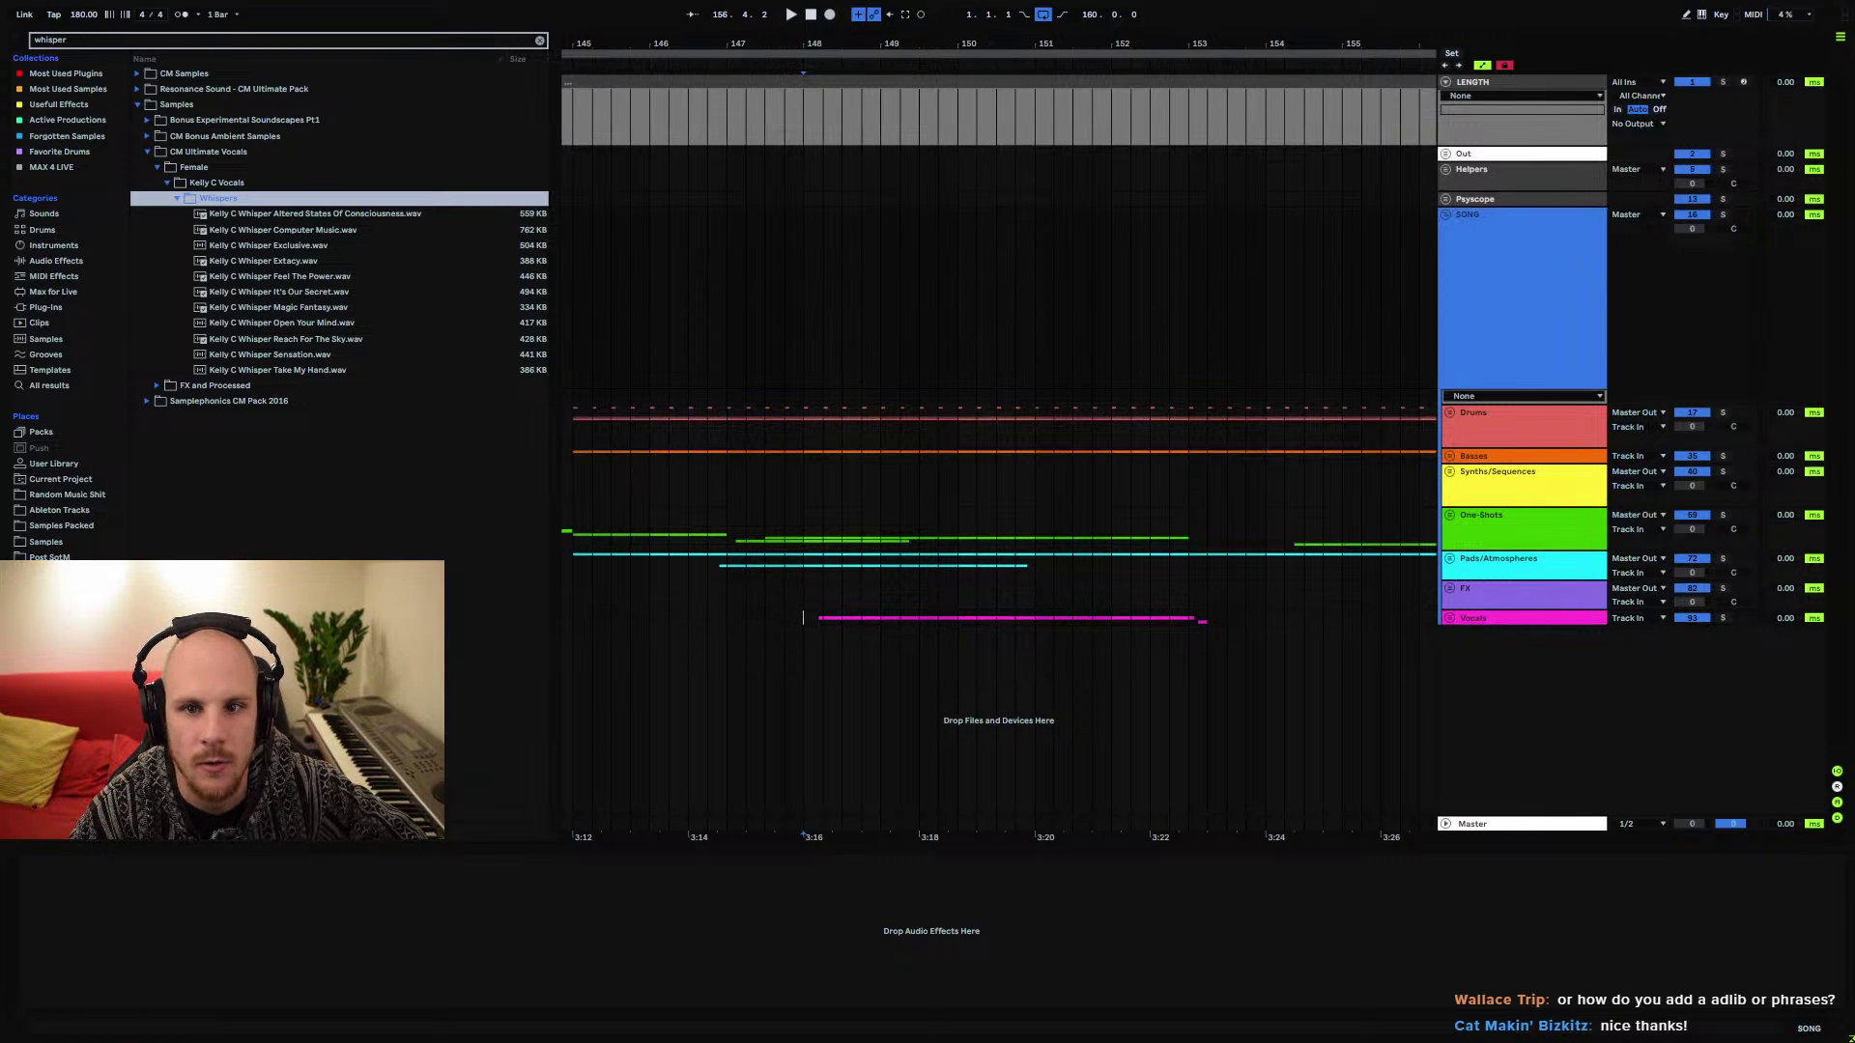
# Extend the LENGTH clip to bar 177 and set the arrangement loop to the clip's full range from bar 7
pyautogui.keyDown('ctrl'); pyautogui.scroll(-10, 1072, 343); pyautogui.keyUp('ctrl')
pyautogui.click(1029, 456)
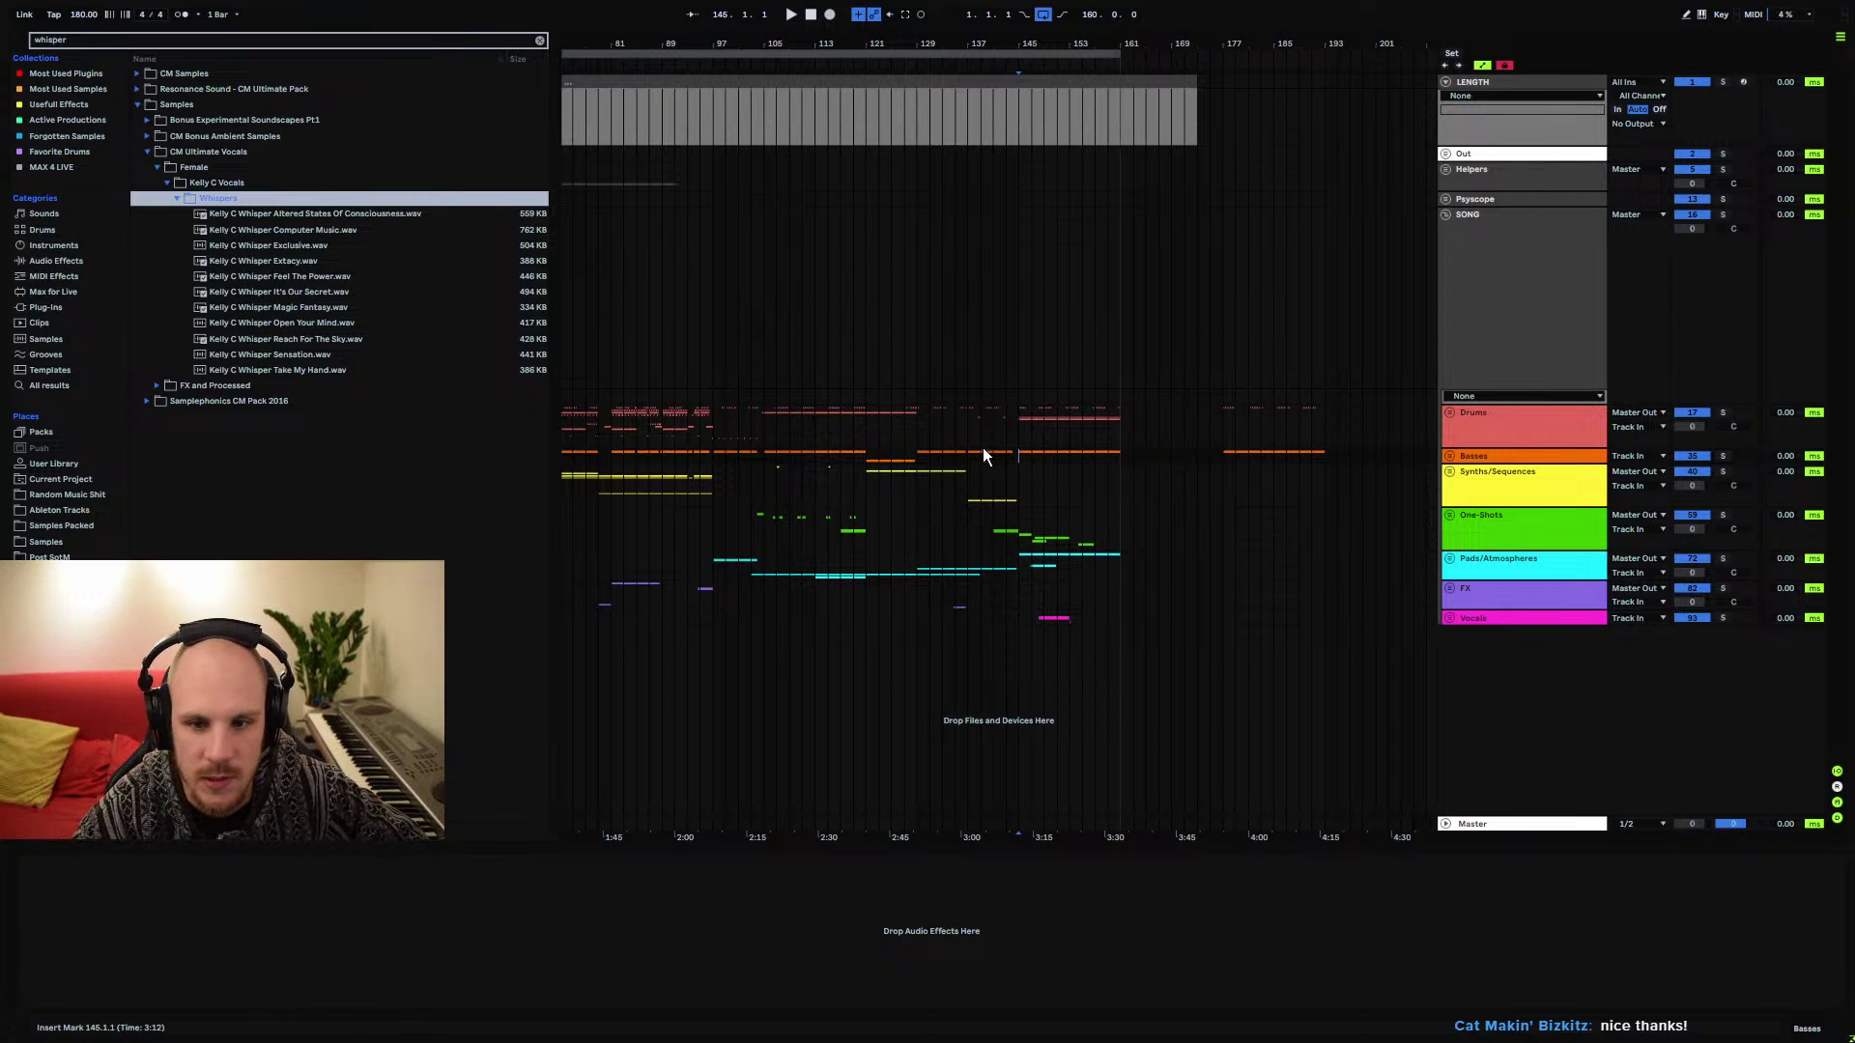
pyautogui.keyDown('ctrl'); pyautogui.scroll(-4, 1031, 71); pyautogui.keyUp('ctrl')
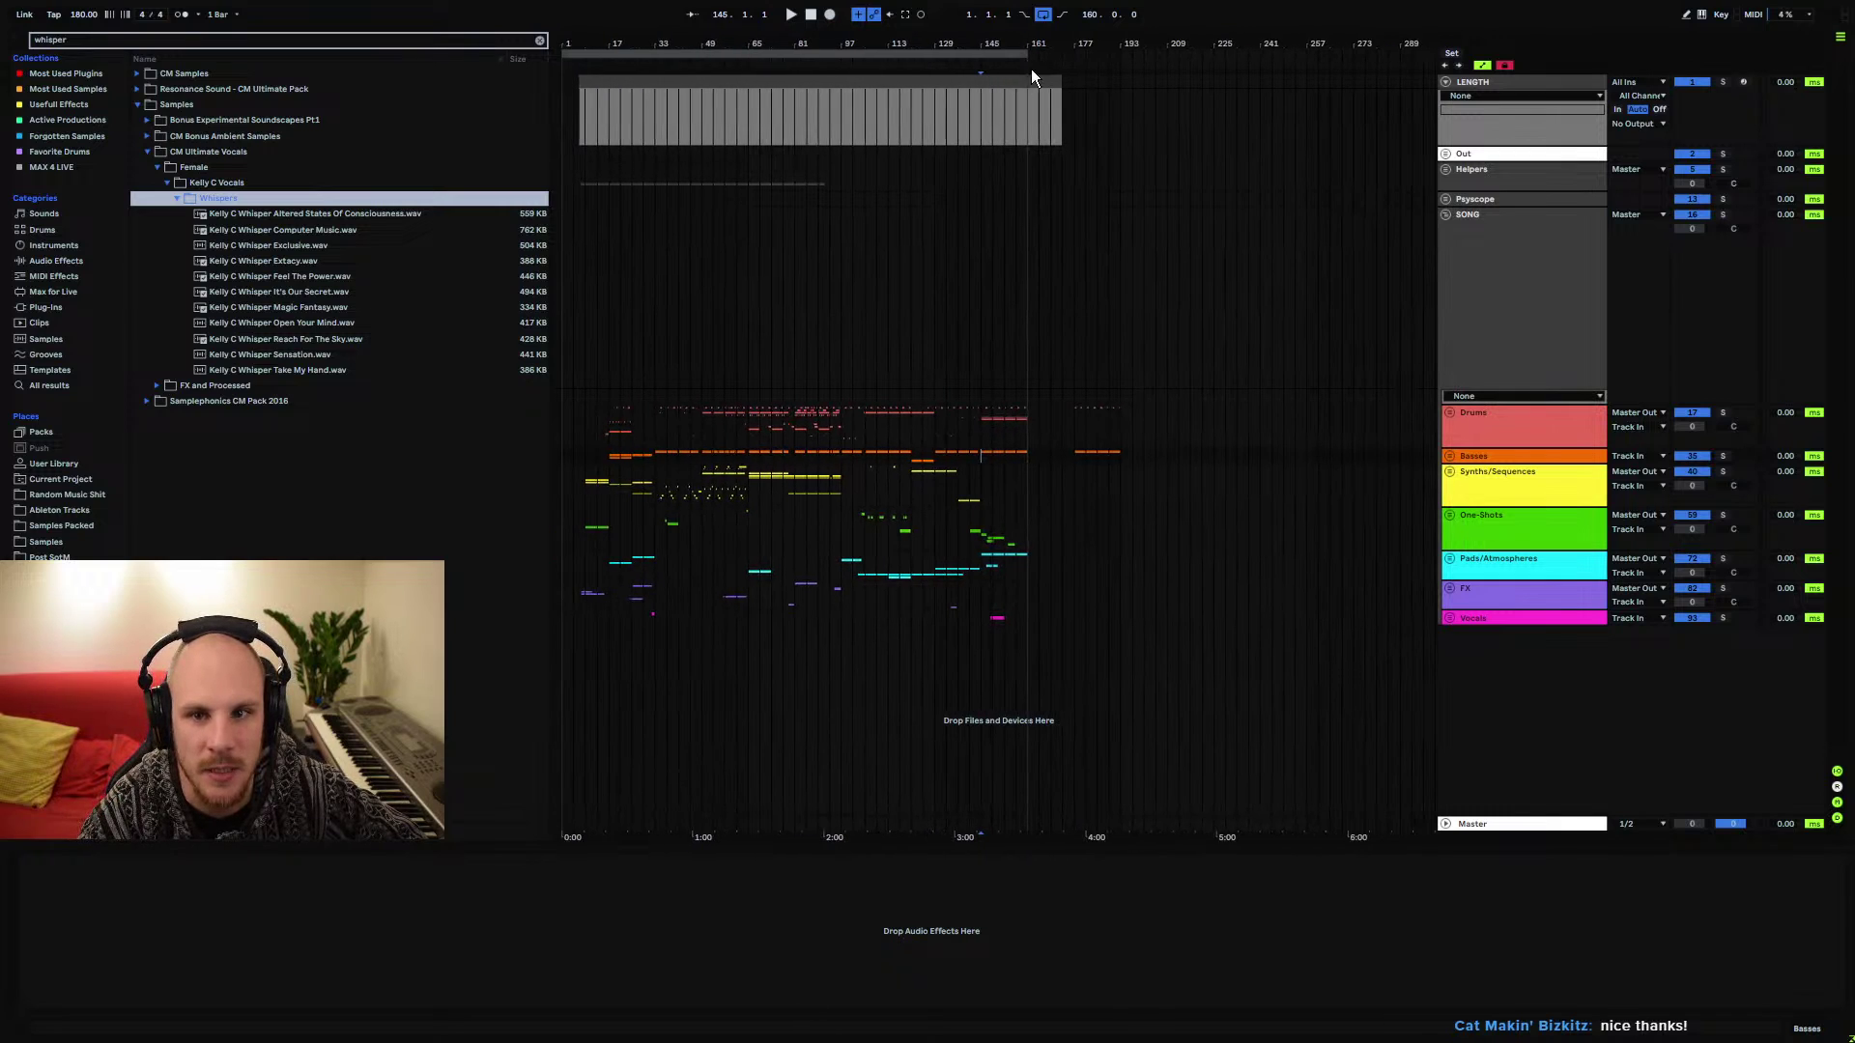
pyautogui.click(1000, 77)
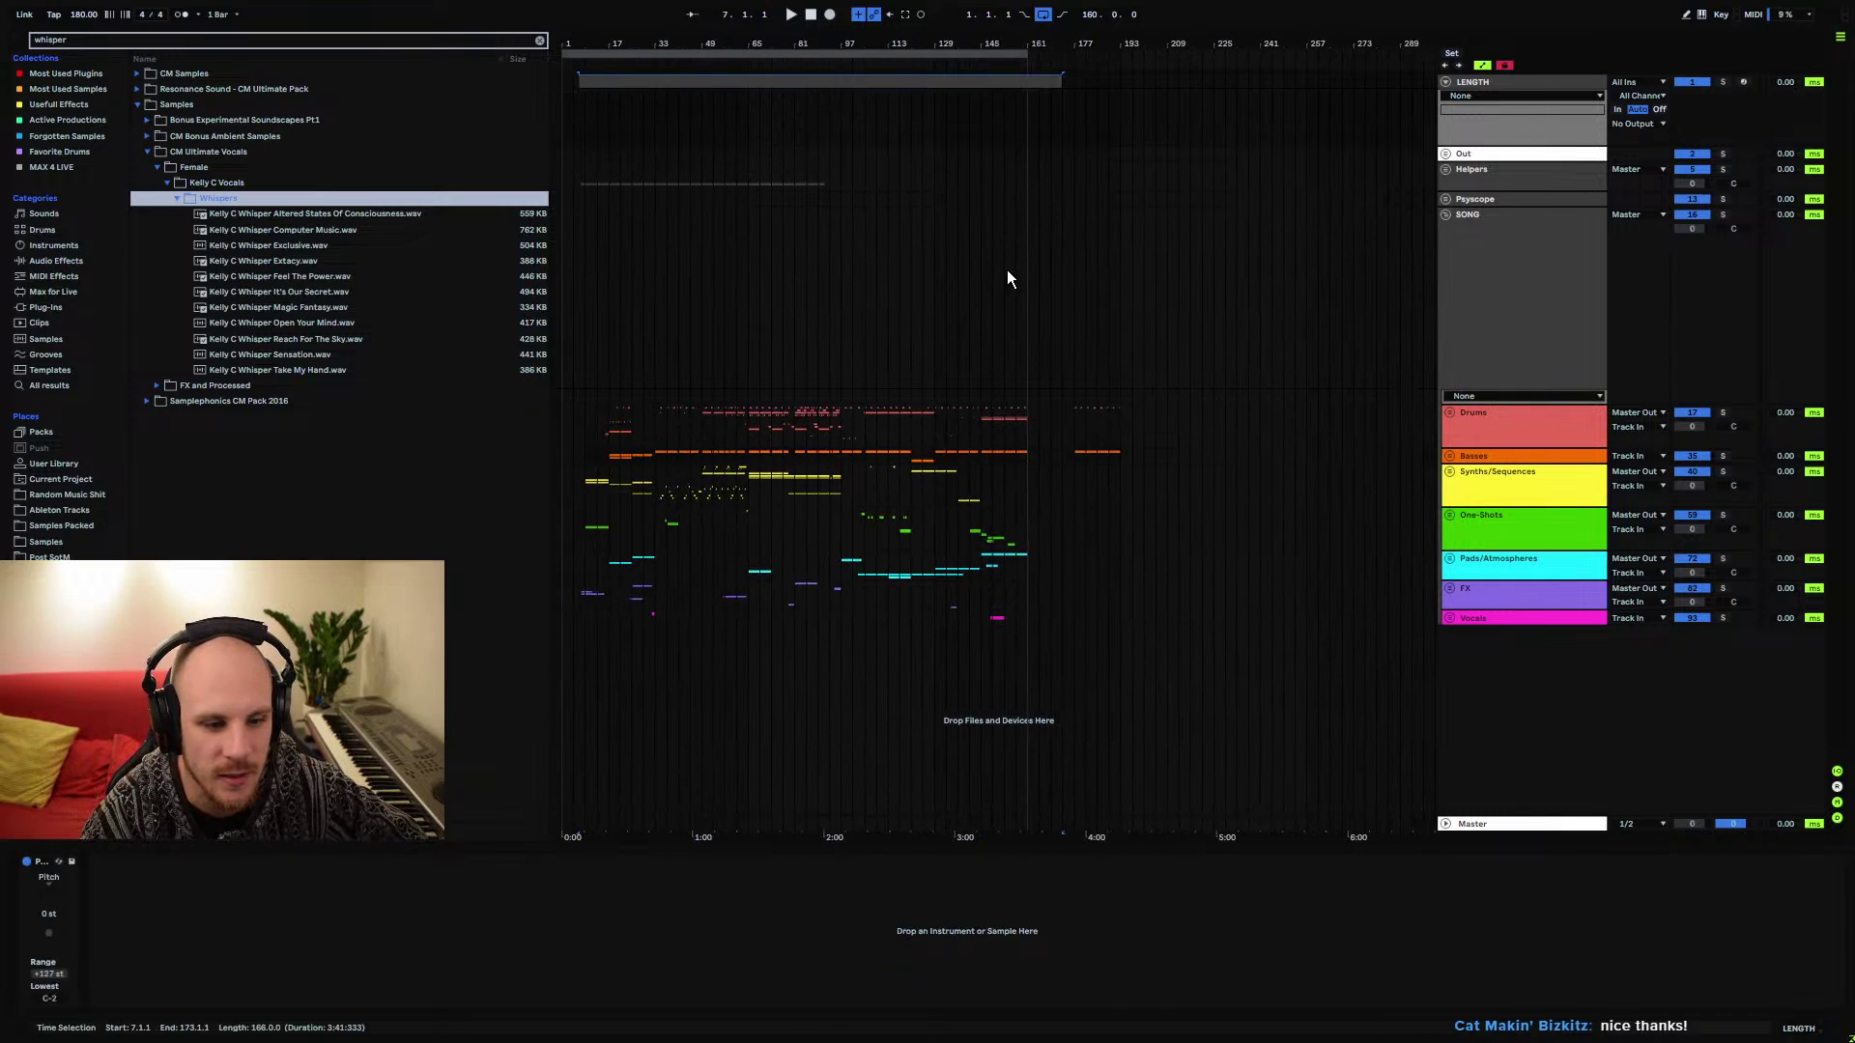
pyautogui.hotkey('ctrl', 'l')
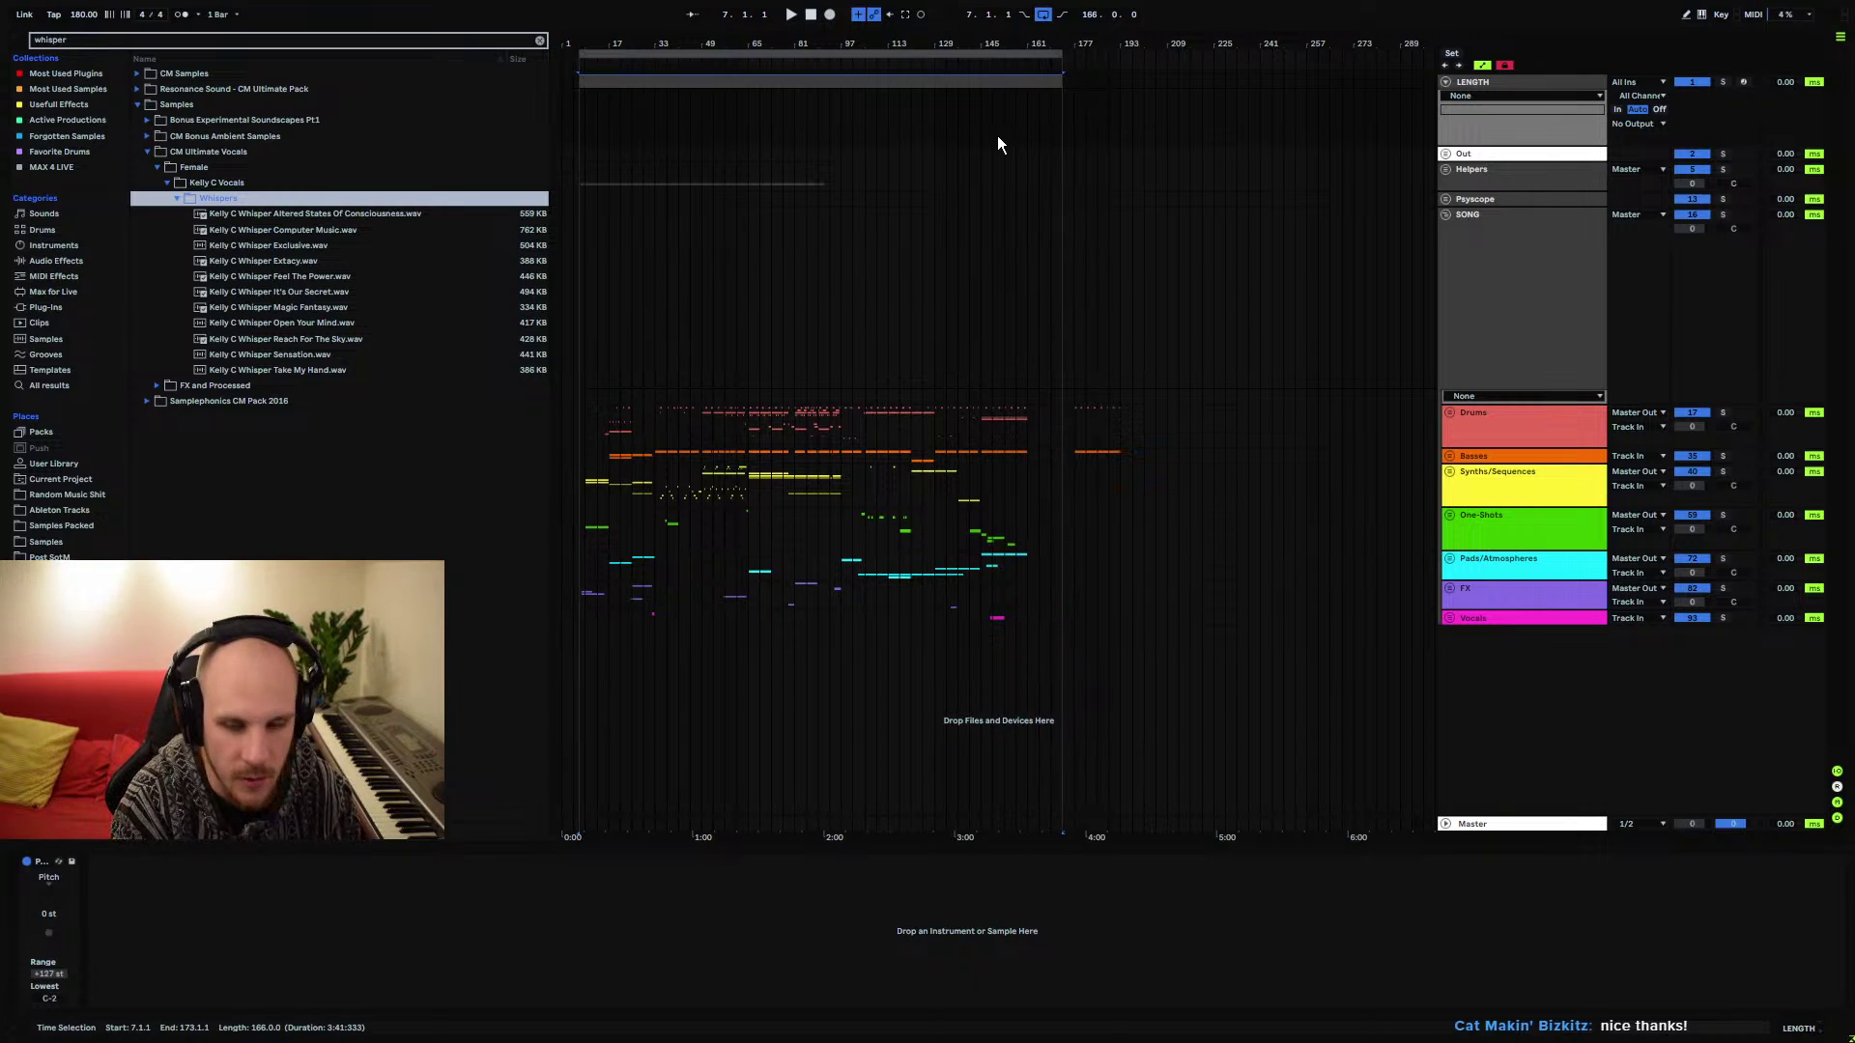
pyautogui.moveTo(1005, 49); pyautogui.dragTo(986, 630)
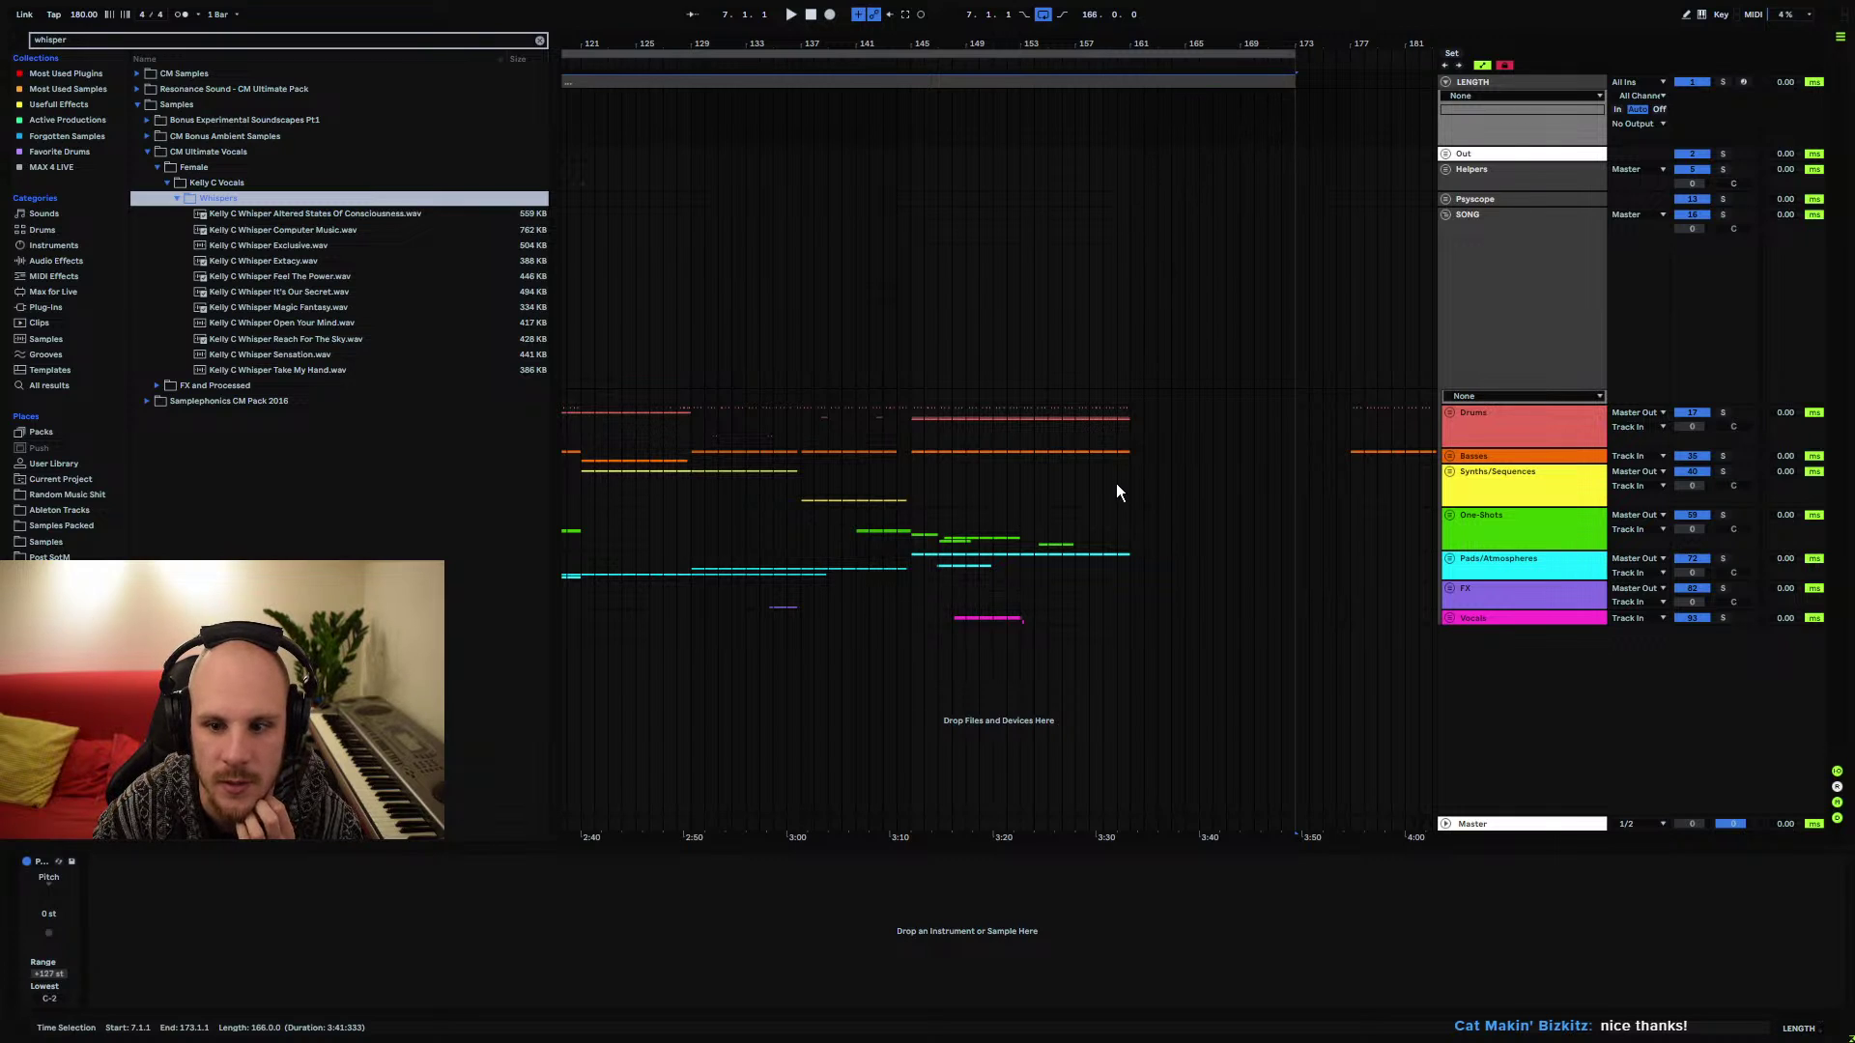
pyautogui.keyDown('shift'); pyautogui.click(1350, 77); pyautogui.keyUp('shift')
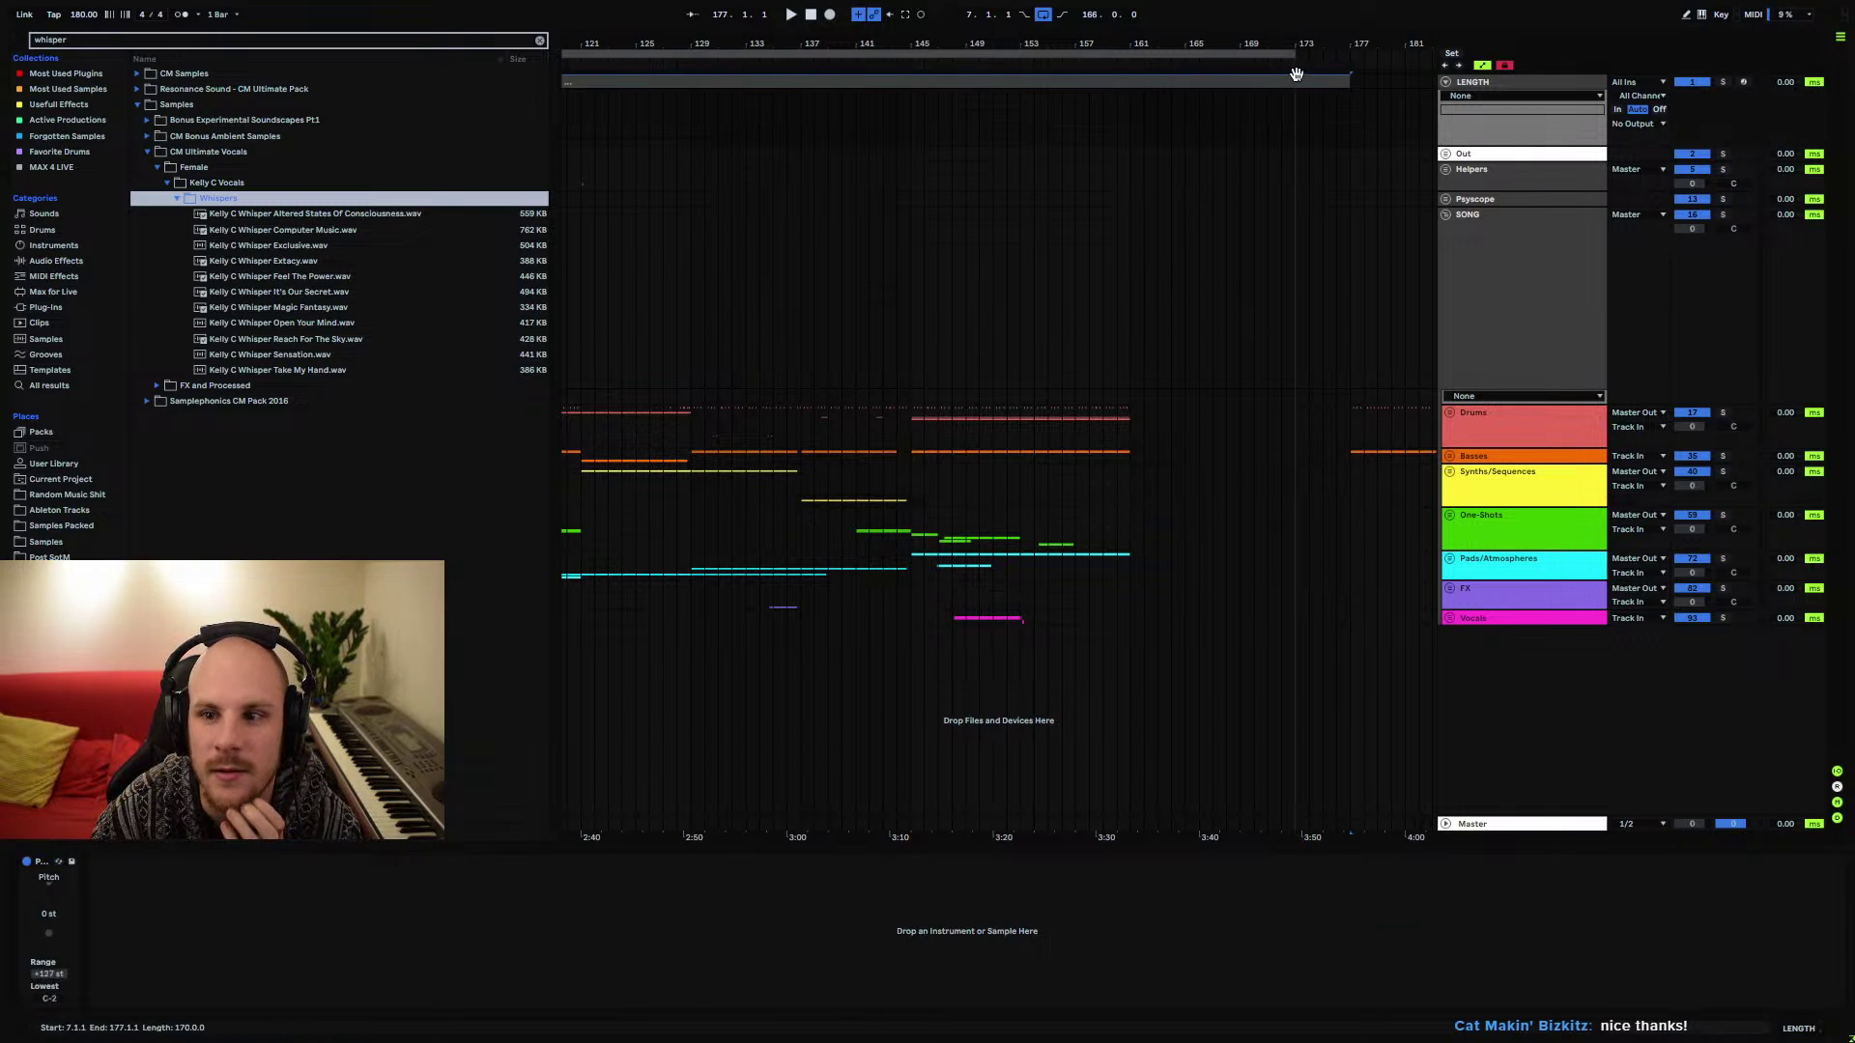
pyautogui.hotkey('ctrl', 'l')
# Examine how the One-Shots and Synths/Sequences groups are filled between bars 101 and 191
pyautogui.click(1068, 425)
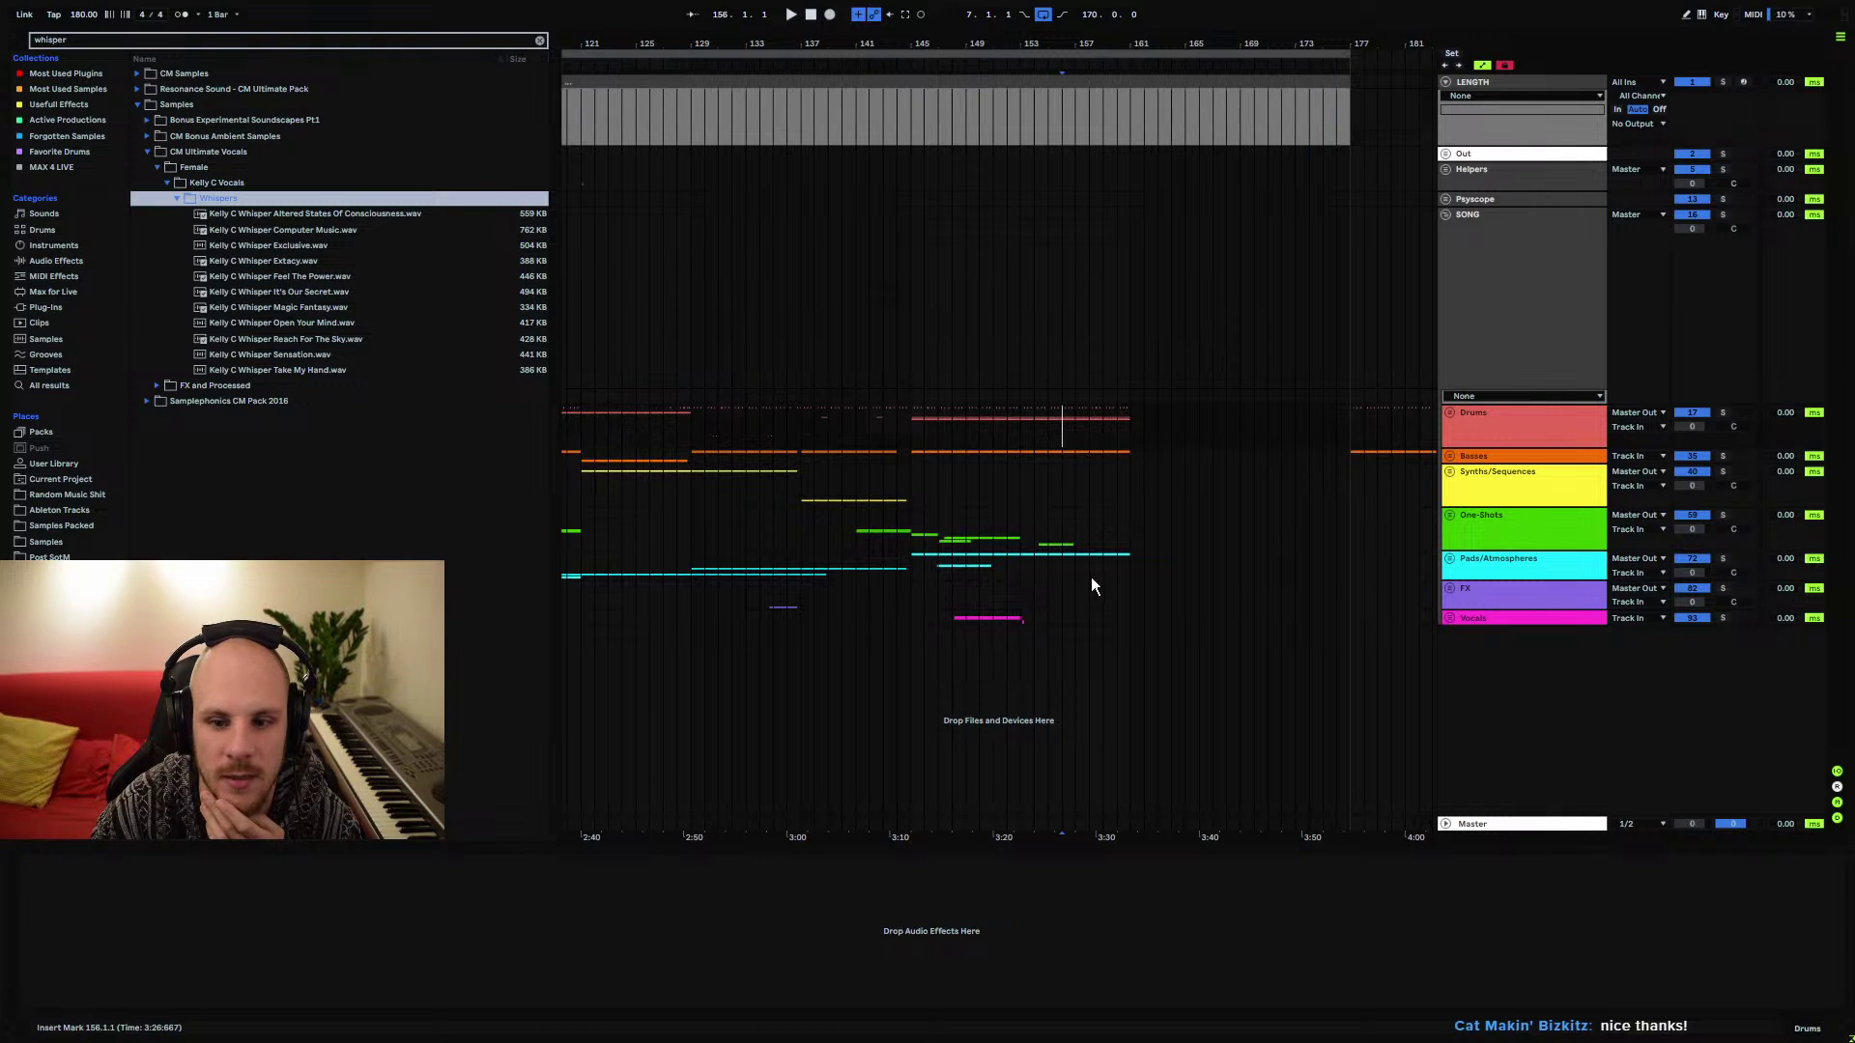
pyautogui.press('Down')
pyautogui.press('Down')
pyautogui.press('Down')
pyautogui.press('Left')
pyautogui.hscroll(-10, 1179, 471)
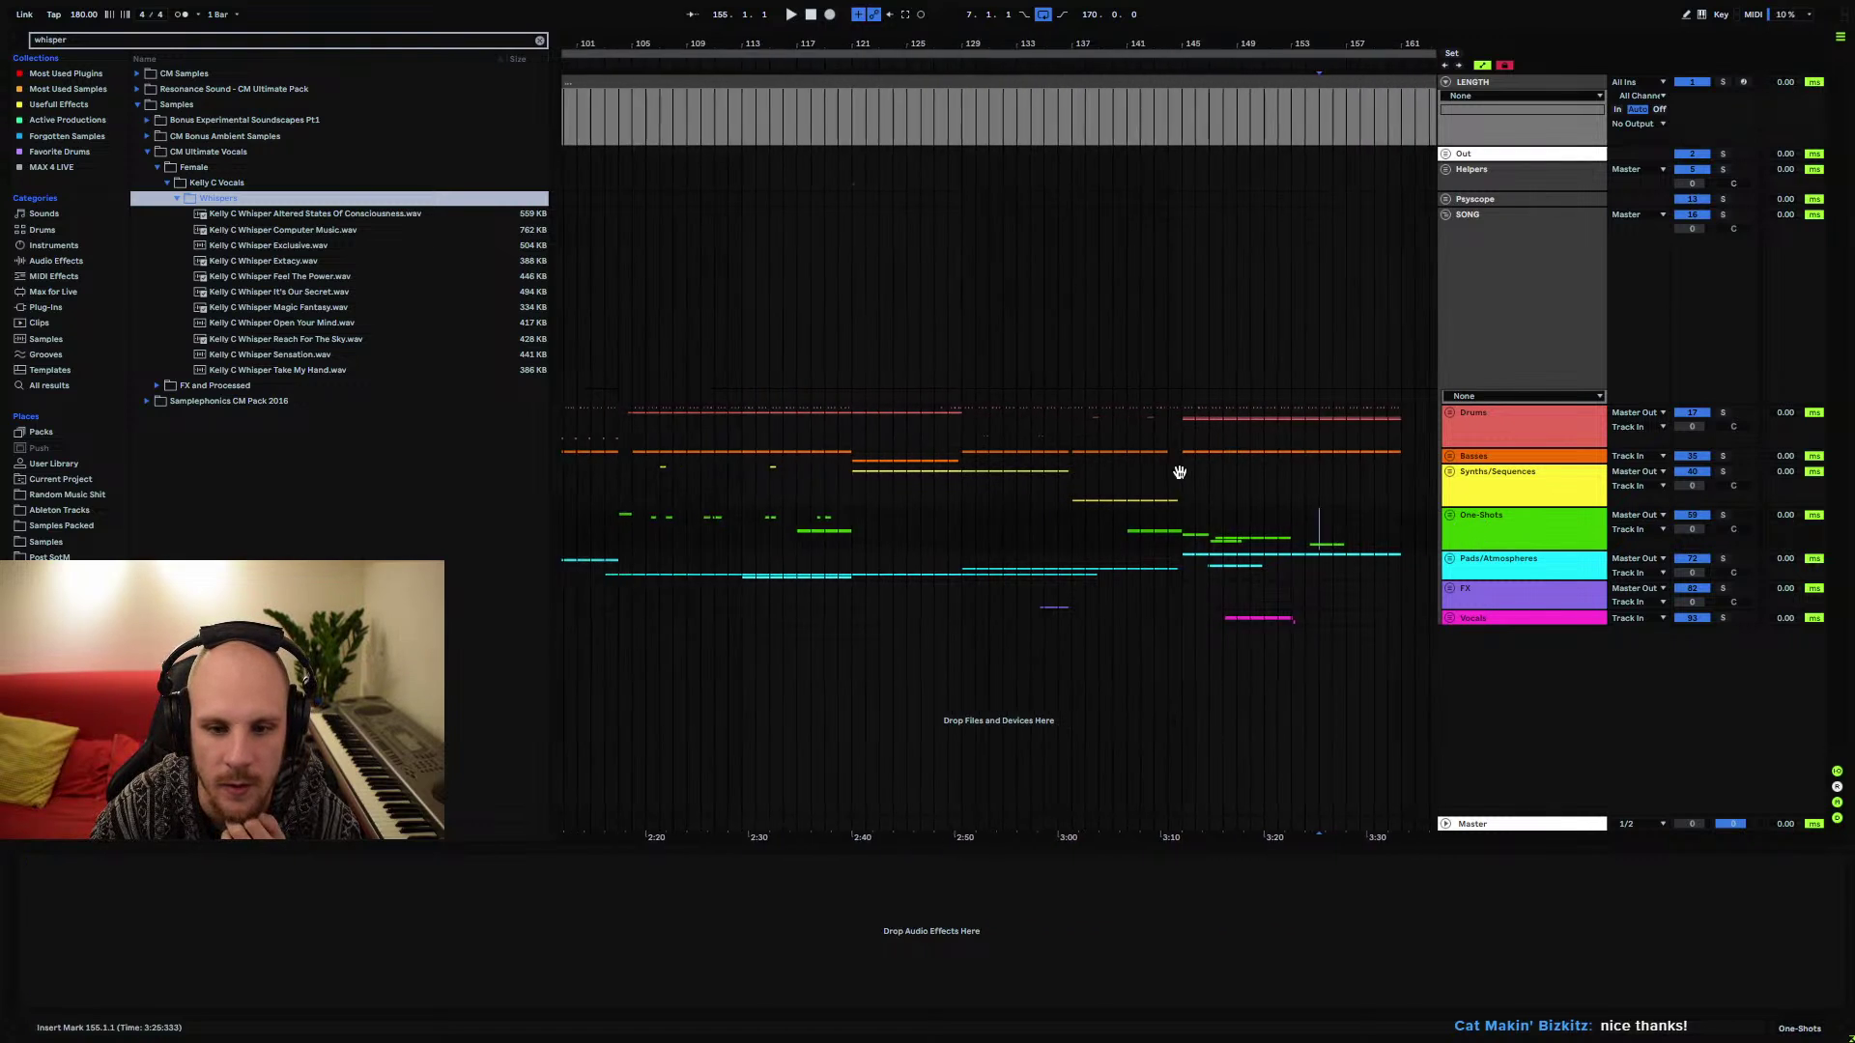
pyautogui.hscroll(-8, 1180, 471)
pyautogui.moveTo(816, 527); pyautogui.dragTo(1175, 549)
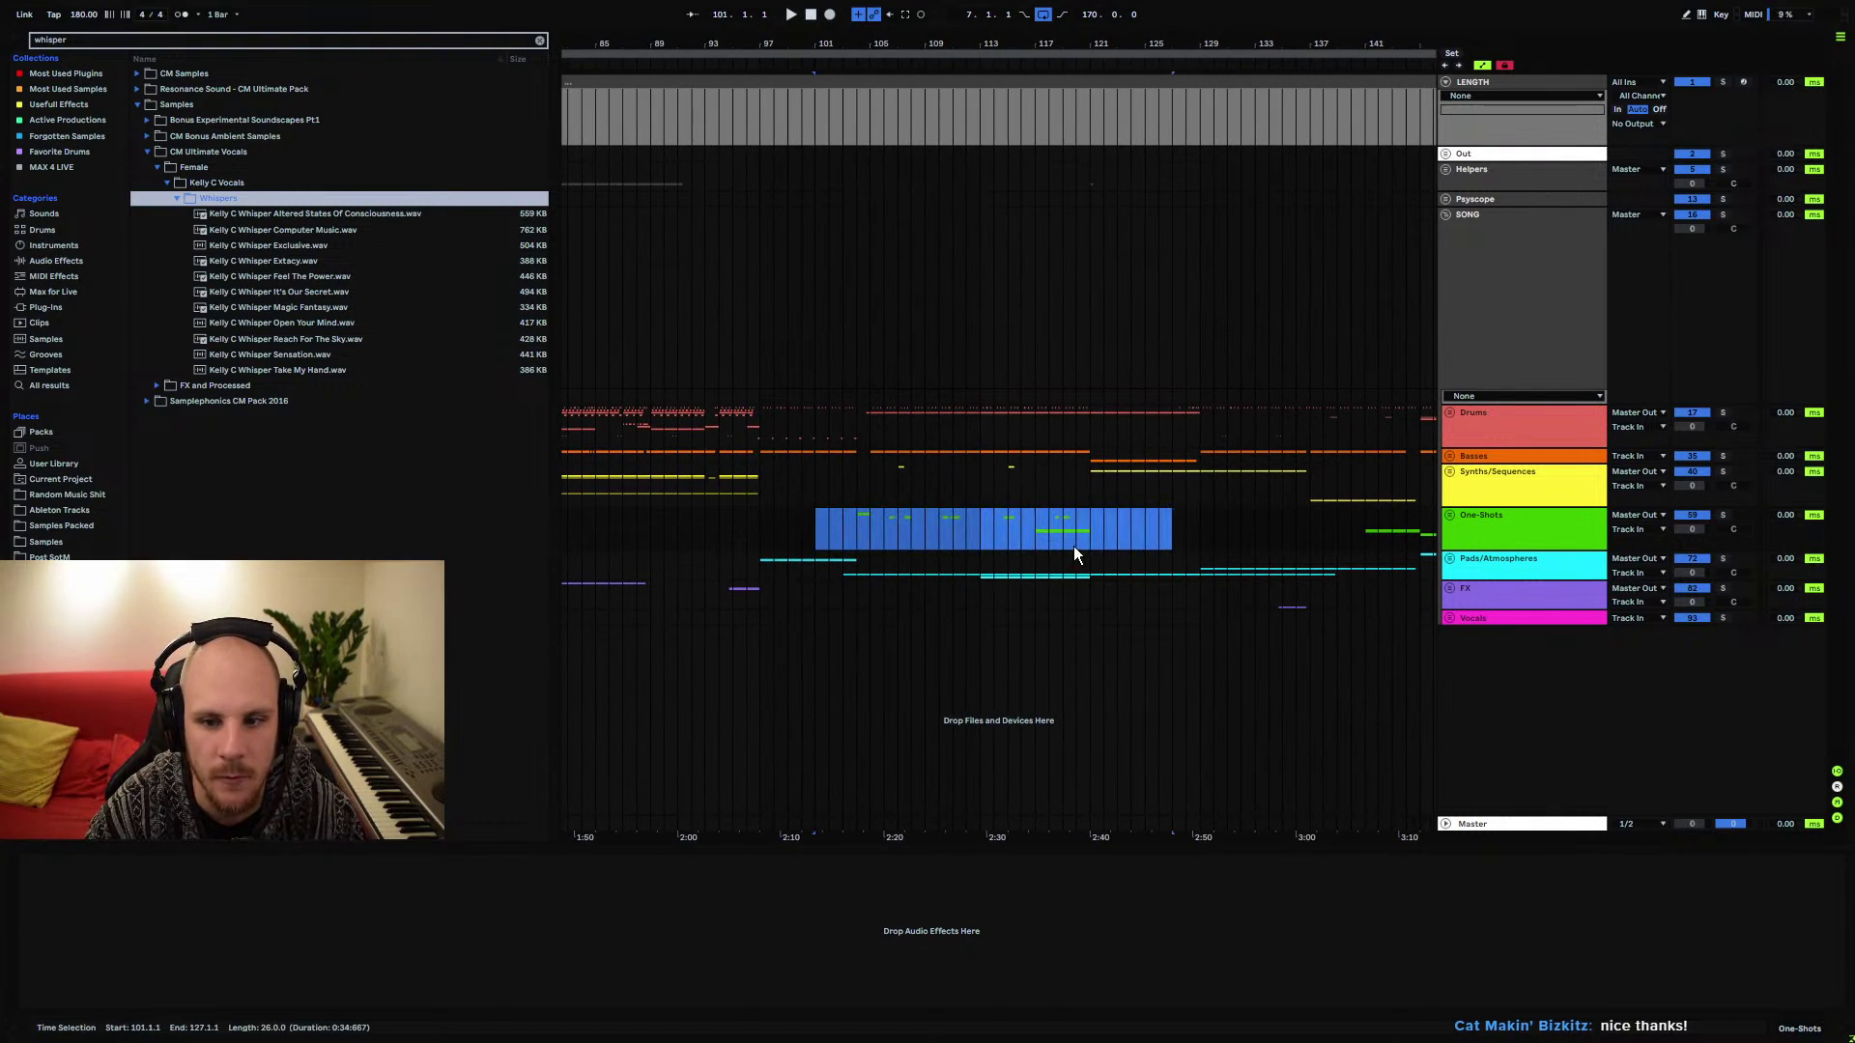
pyautogui.hscroll(20, 1075, 547)
pyautogui.moveTo(812, 478); pyautogui.dragTo(1377, 520)
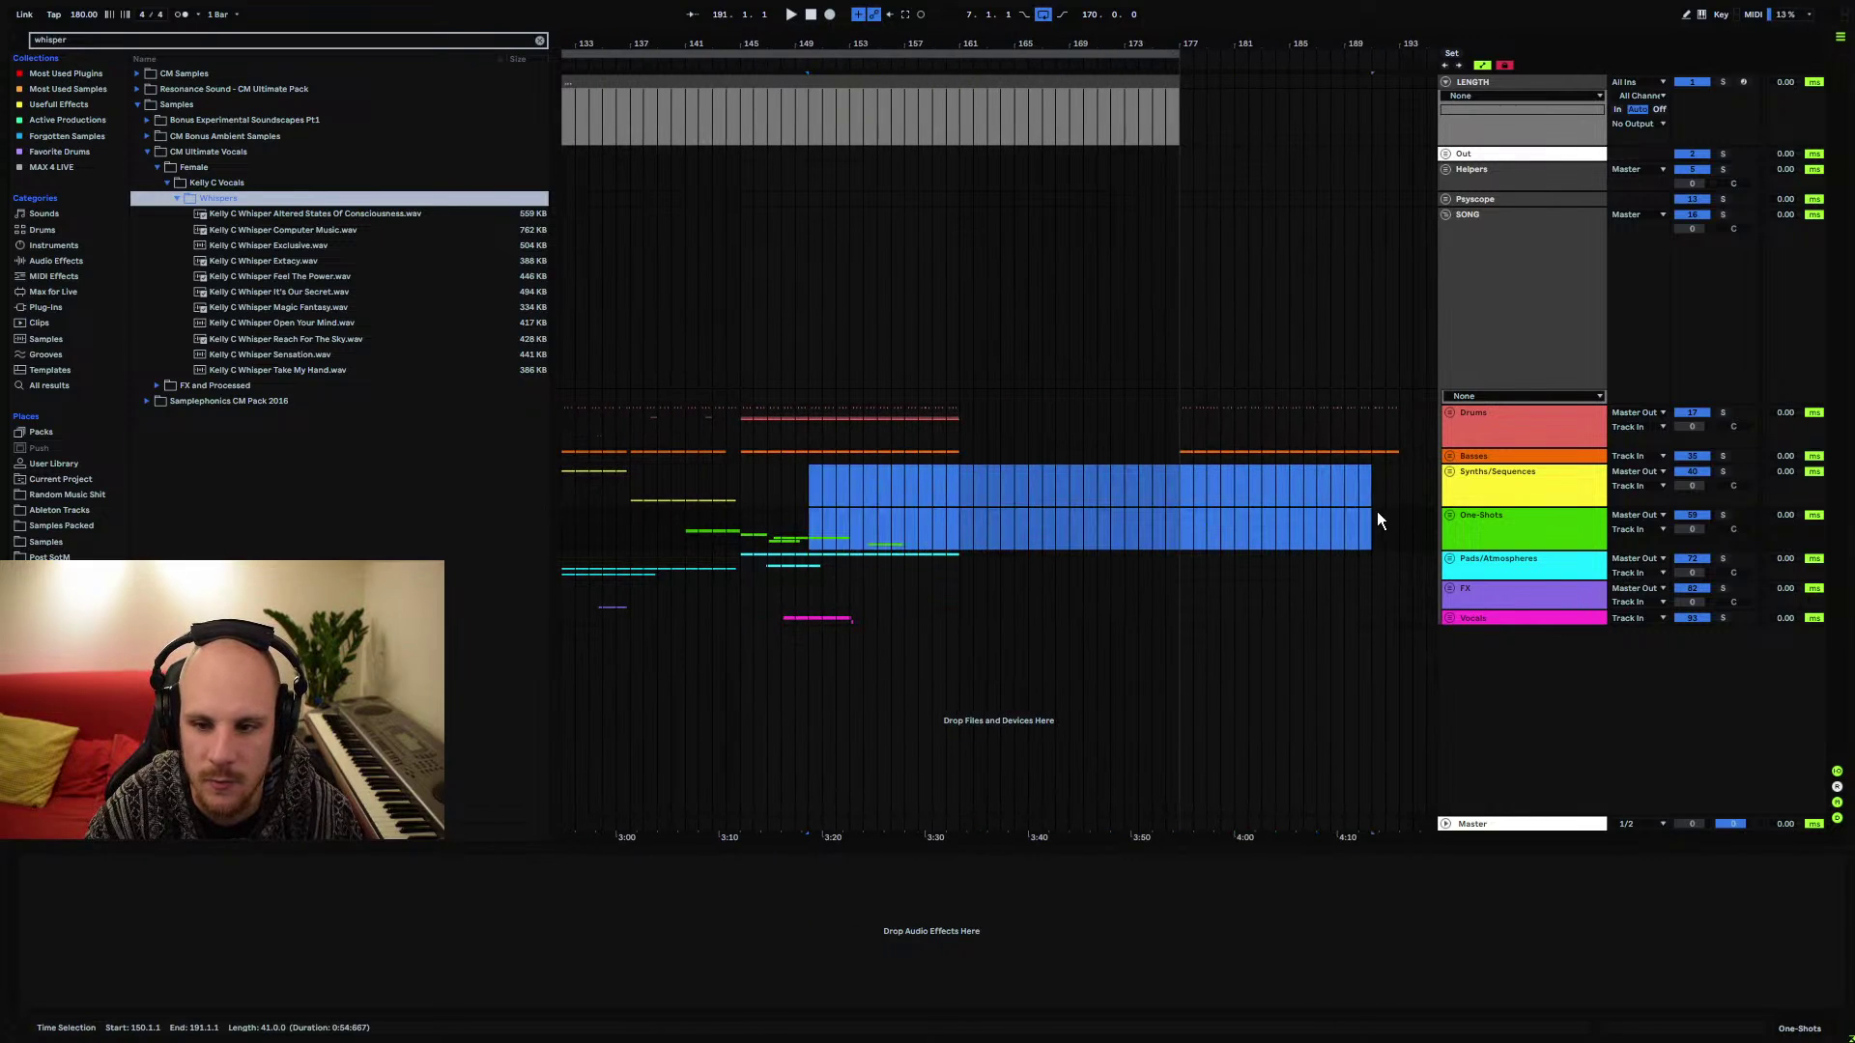
pyautogui.click(1348, 529)
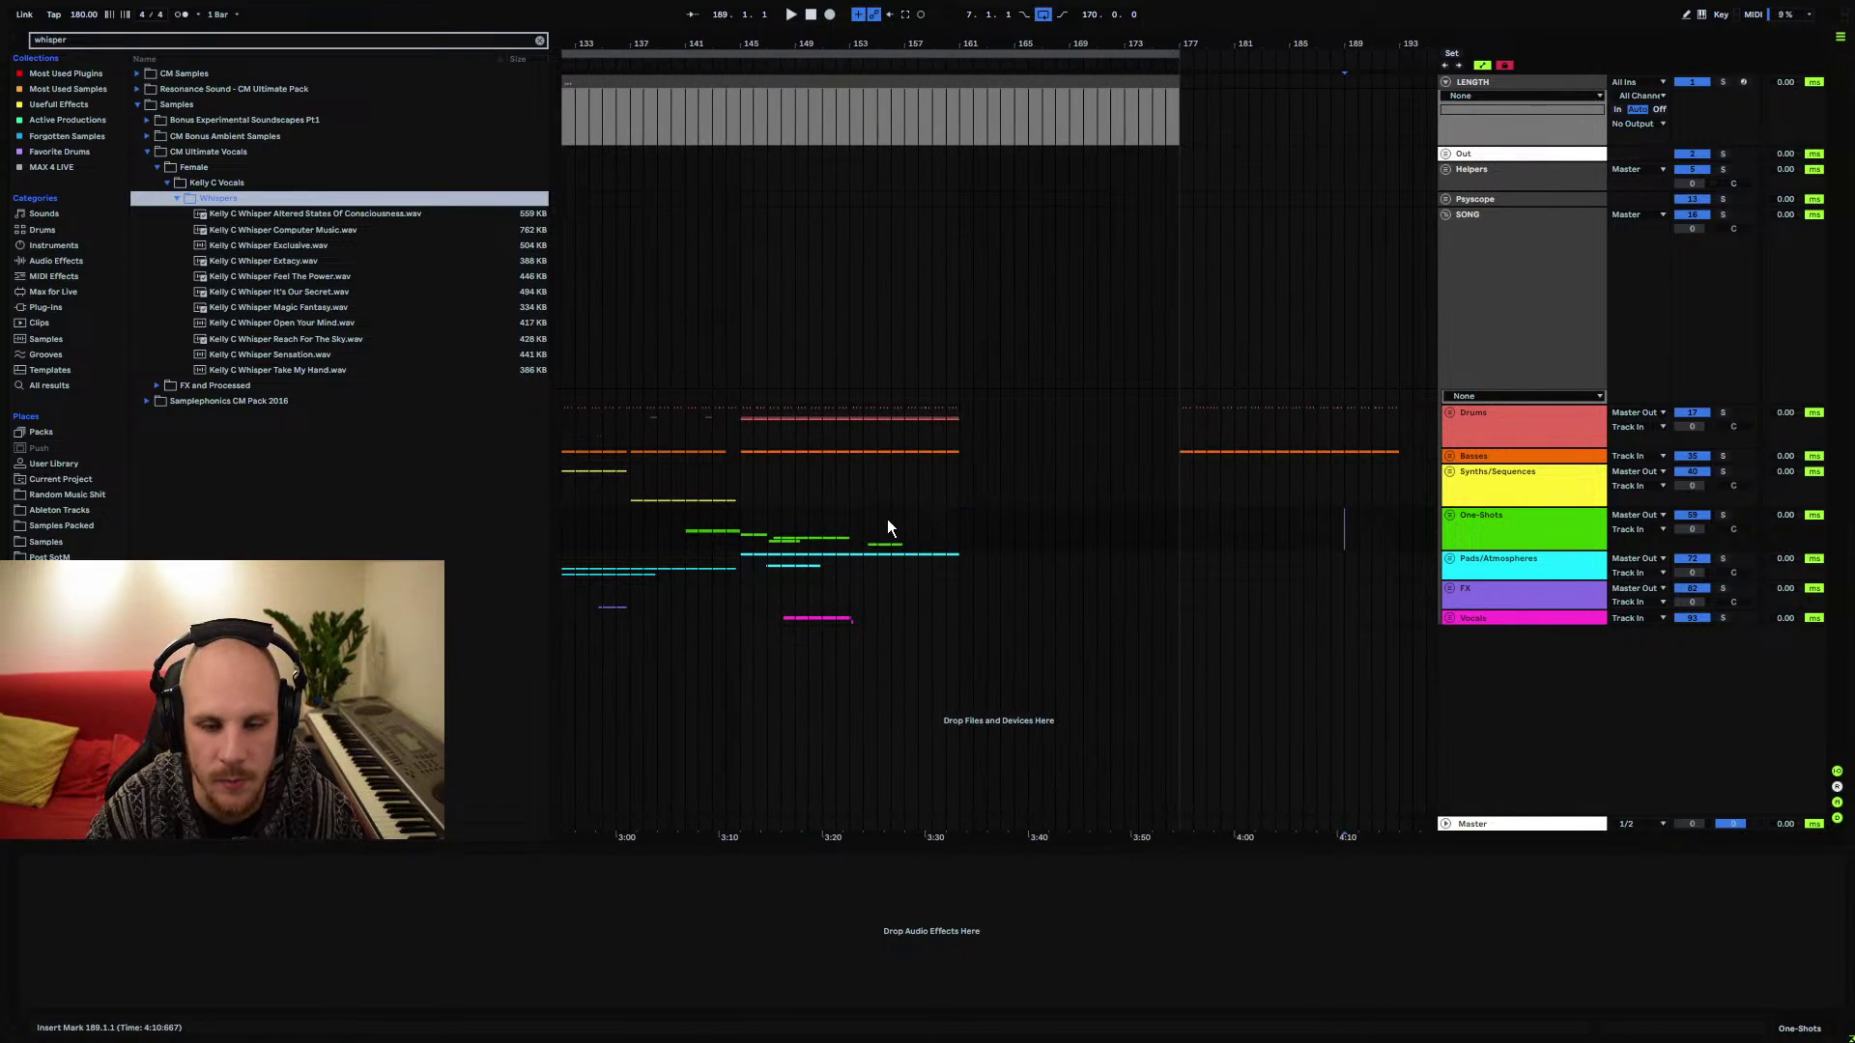
pyautogui.moveTo(887, 526); pyautogui.dragTo(1331, 530)
pyautogui.click(1290, 534)
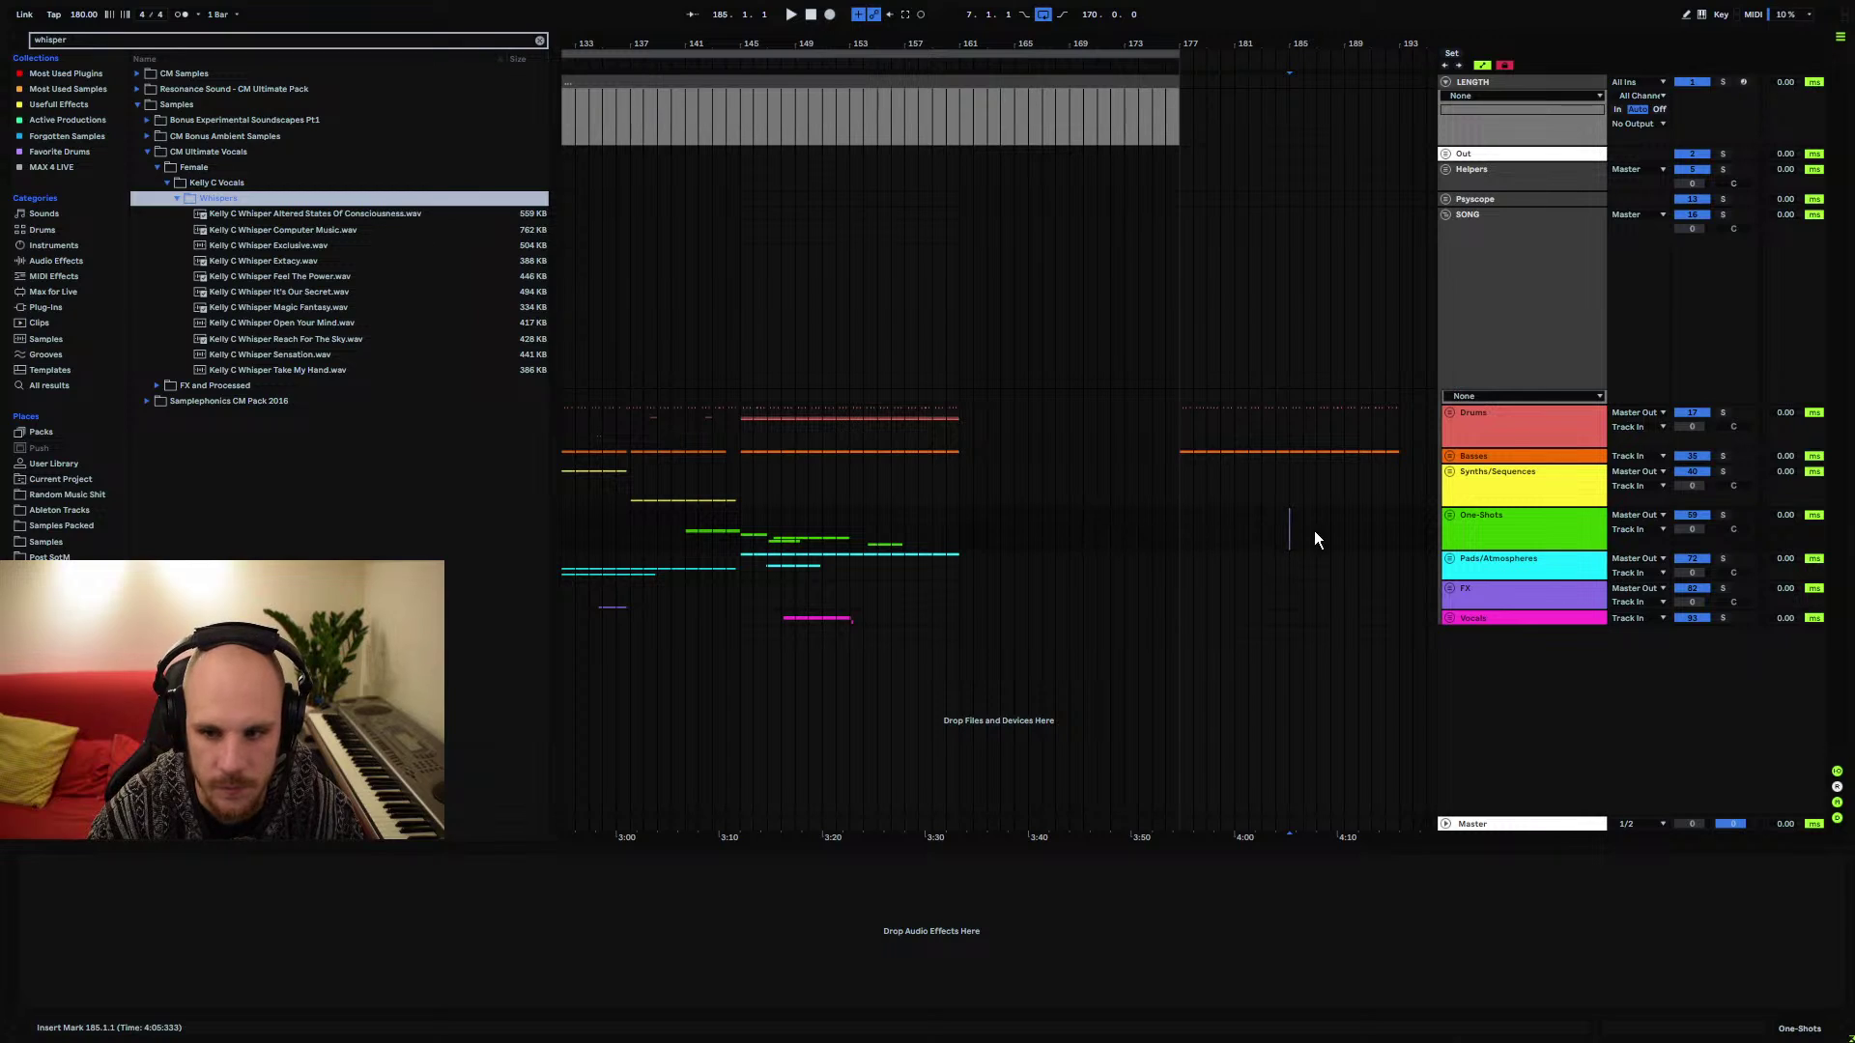
# Move the Drums and Basses content from bars 177 to 193 so that it starts at bar 185
pyautogui.moveTo(1180, 416); pyautogui.dragTo(1399, 458)
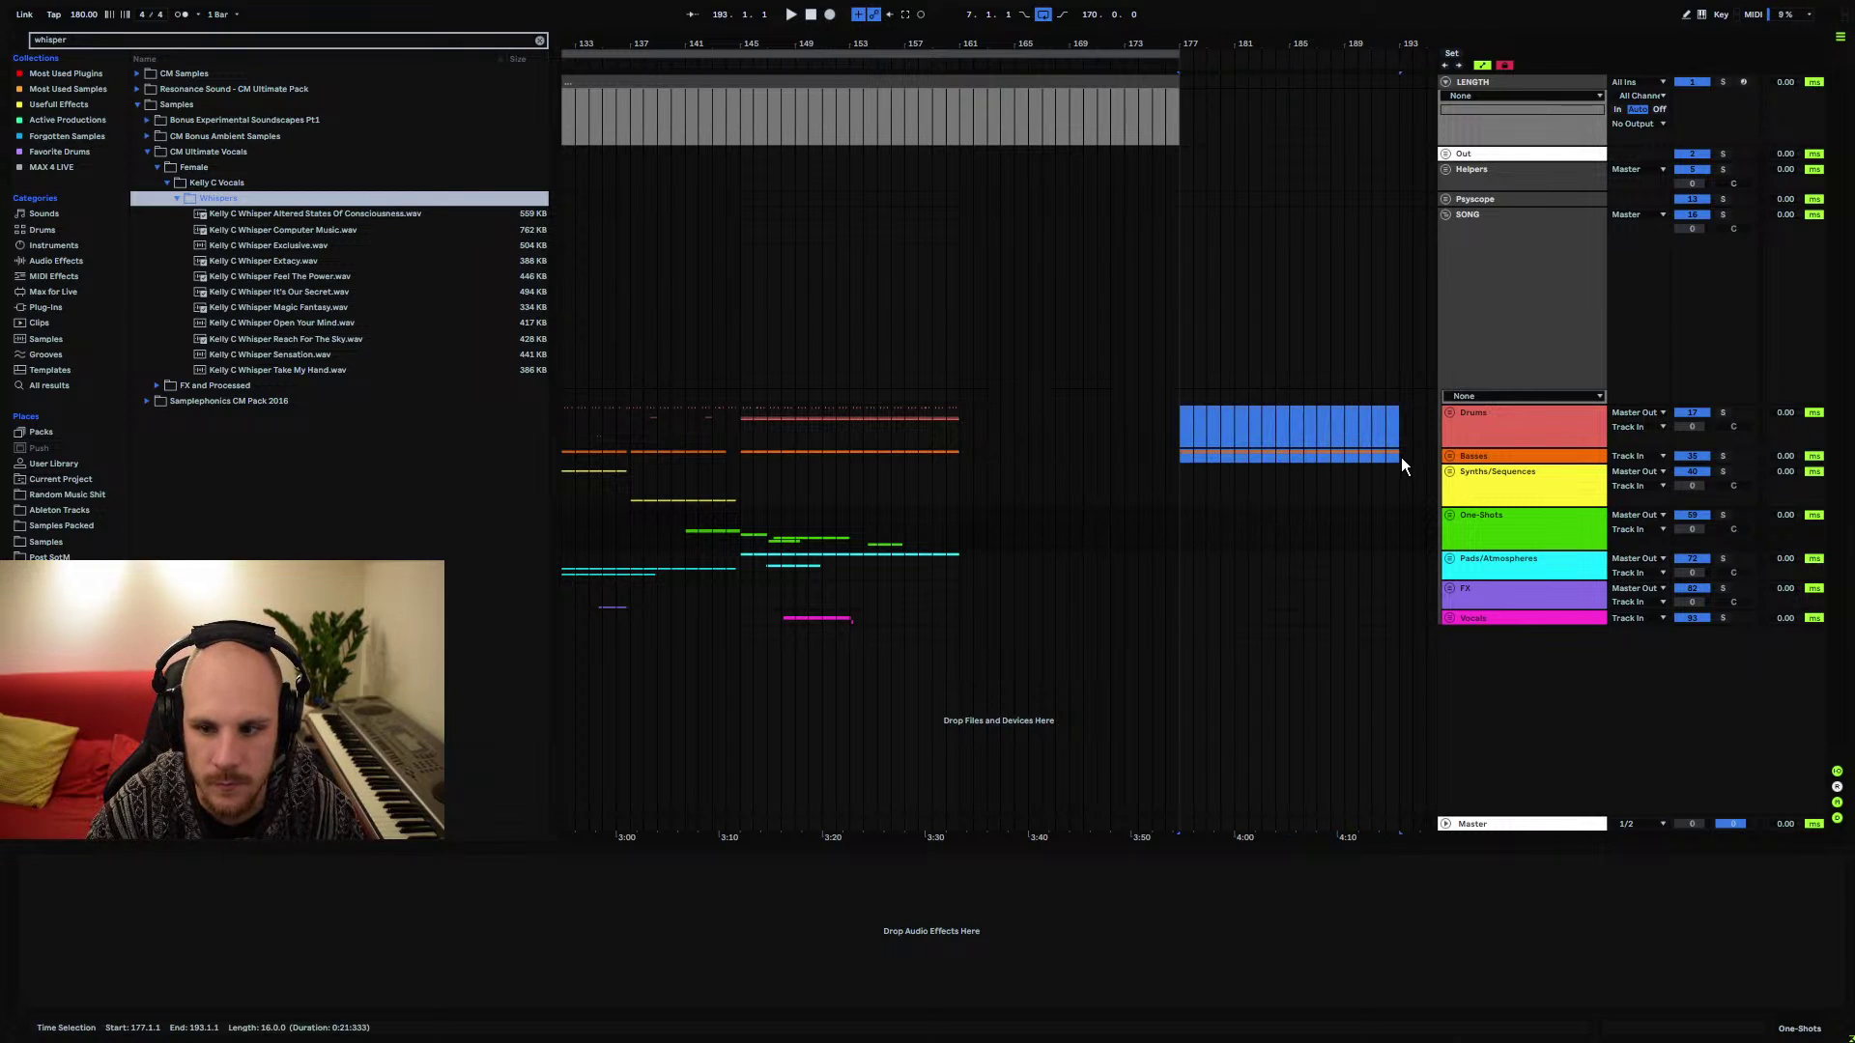
pyautogui.click(1291, 427)
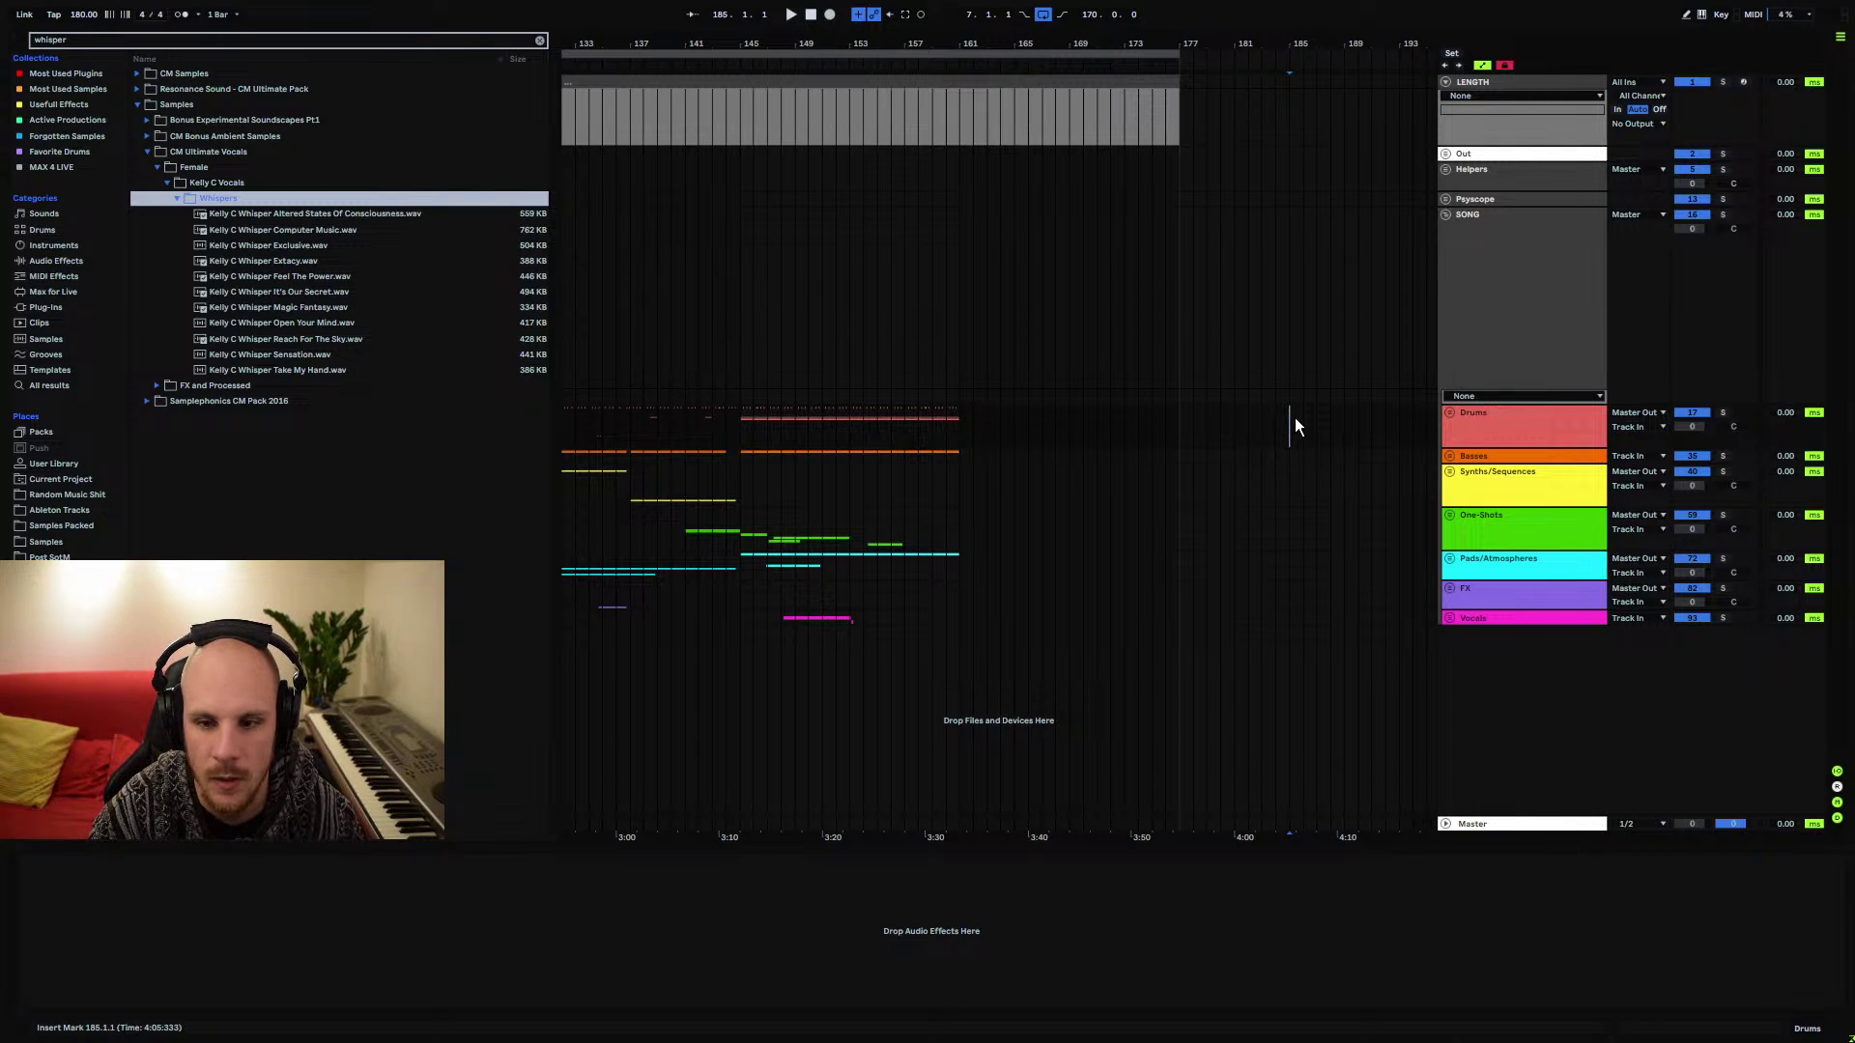
pyautogui.hotkey('ctrl', 'v')
pyautogui.click(921, 421)
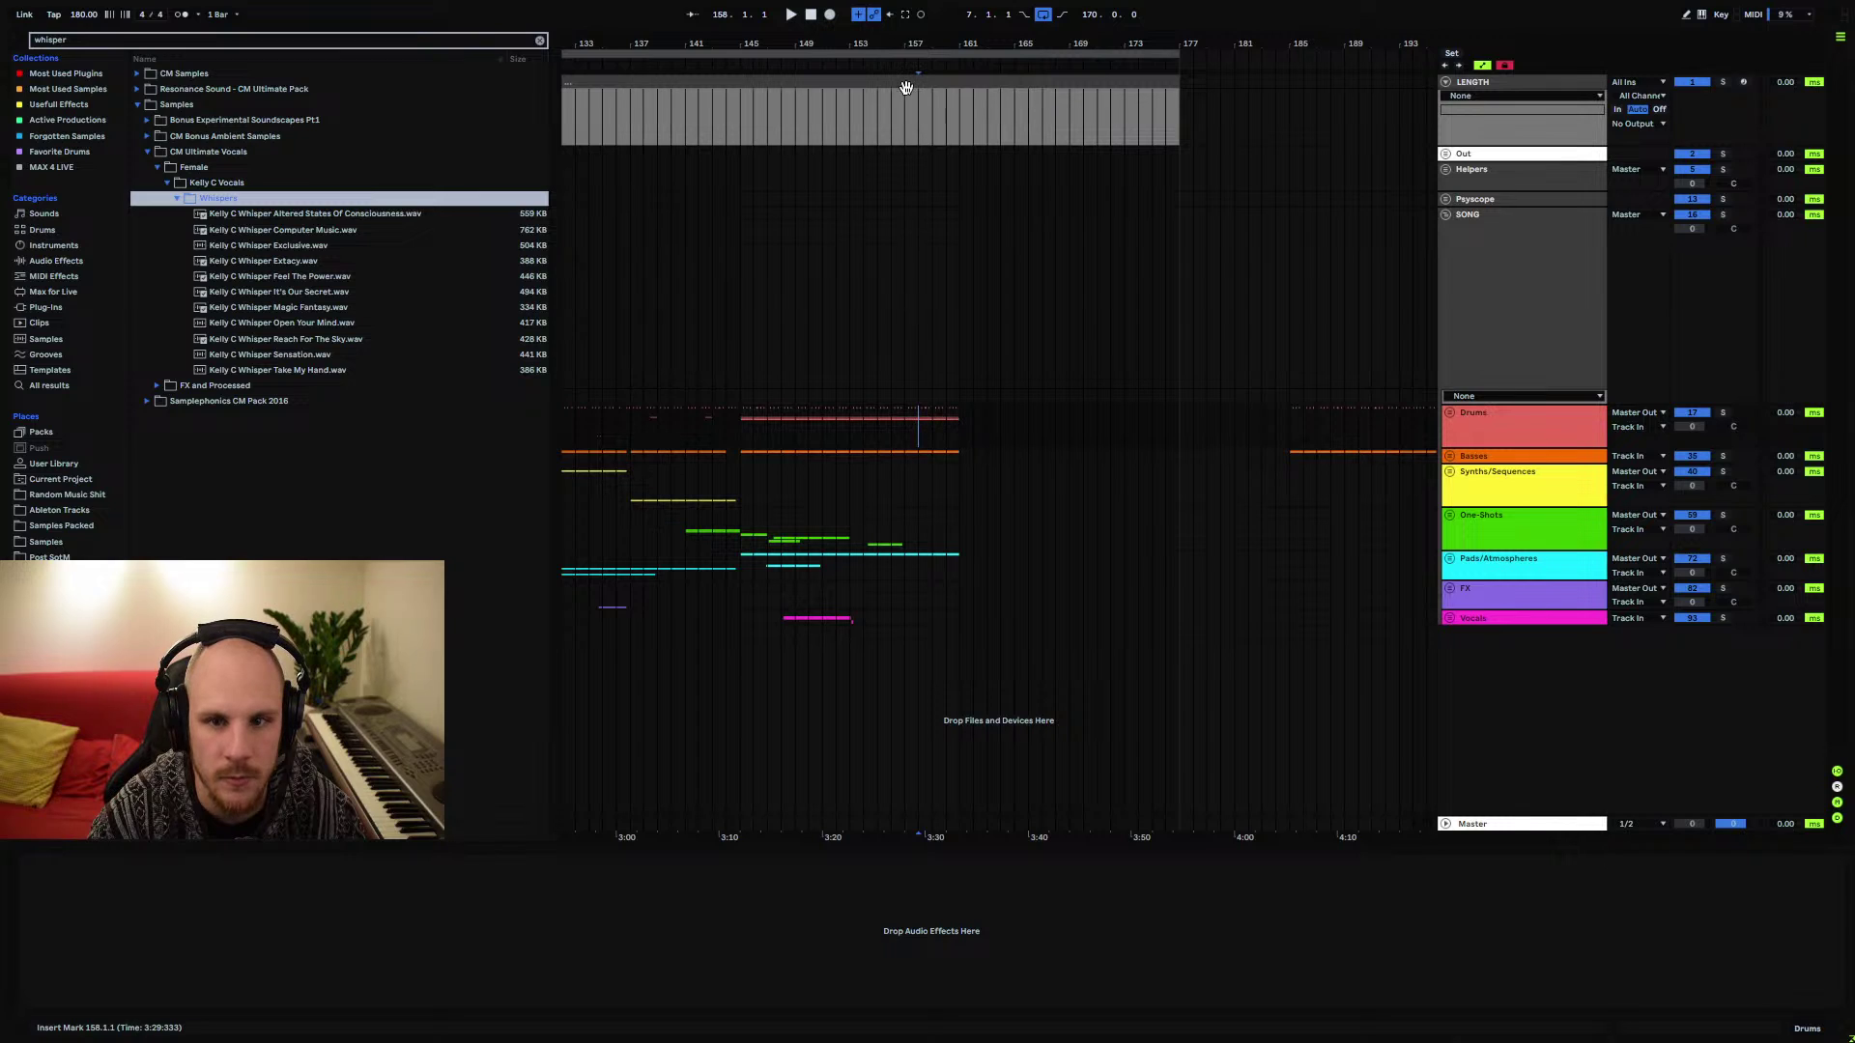
# Delete the Drums and Basses content between bars 157 and 161
pyautogui.scroll(3, 925, 421)
pyautogui.click(902, 412)
pyautogui.moveTo(901, 412); pyautogui.dragTo(1047, 458)
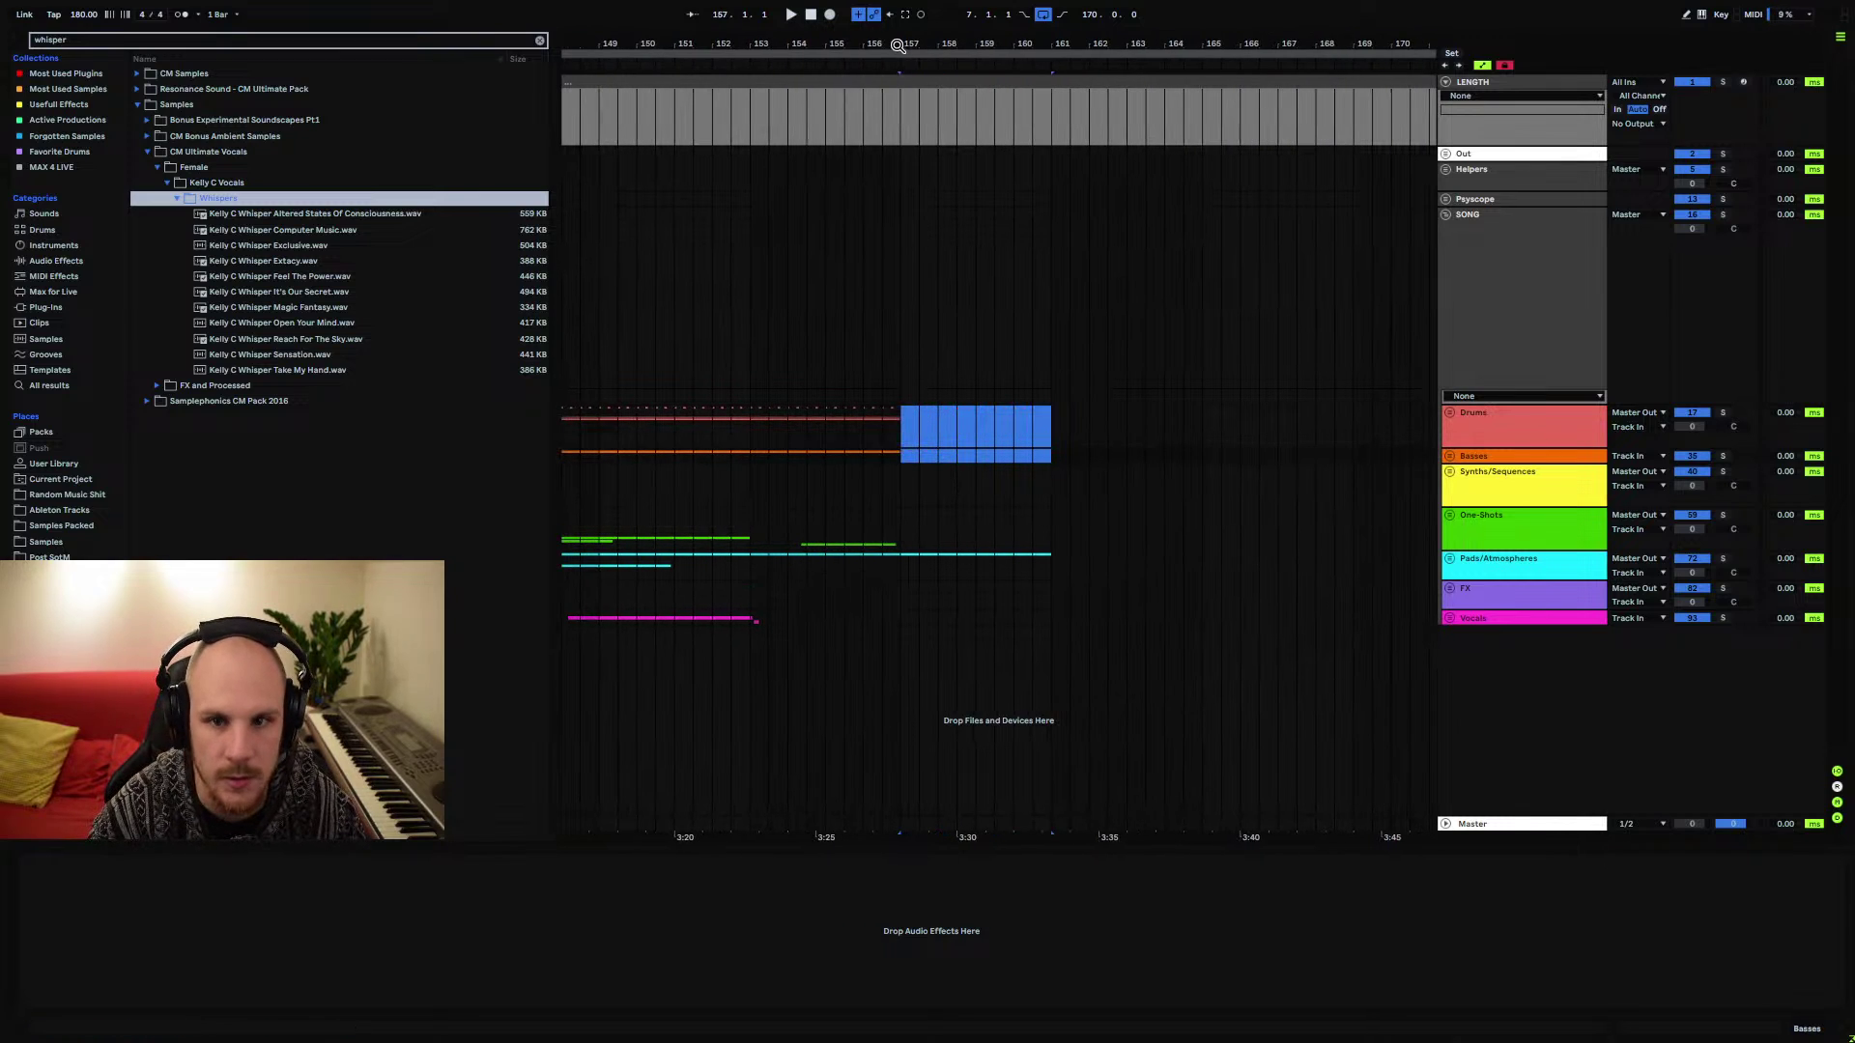
# Add one more kick hit at the start of bar 157, play the transition from bar 155, and fold the Drums group
pyautogui.scroll(3, 890, 398)
pyautogui.click(1449, 413)
pyautogui.click(908, 474)
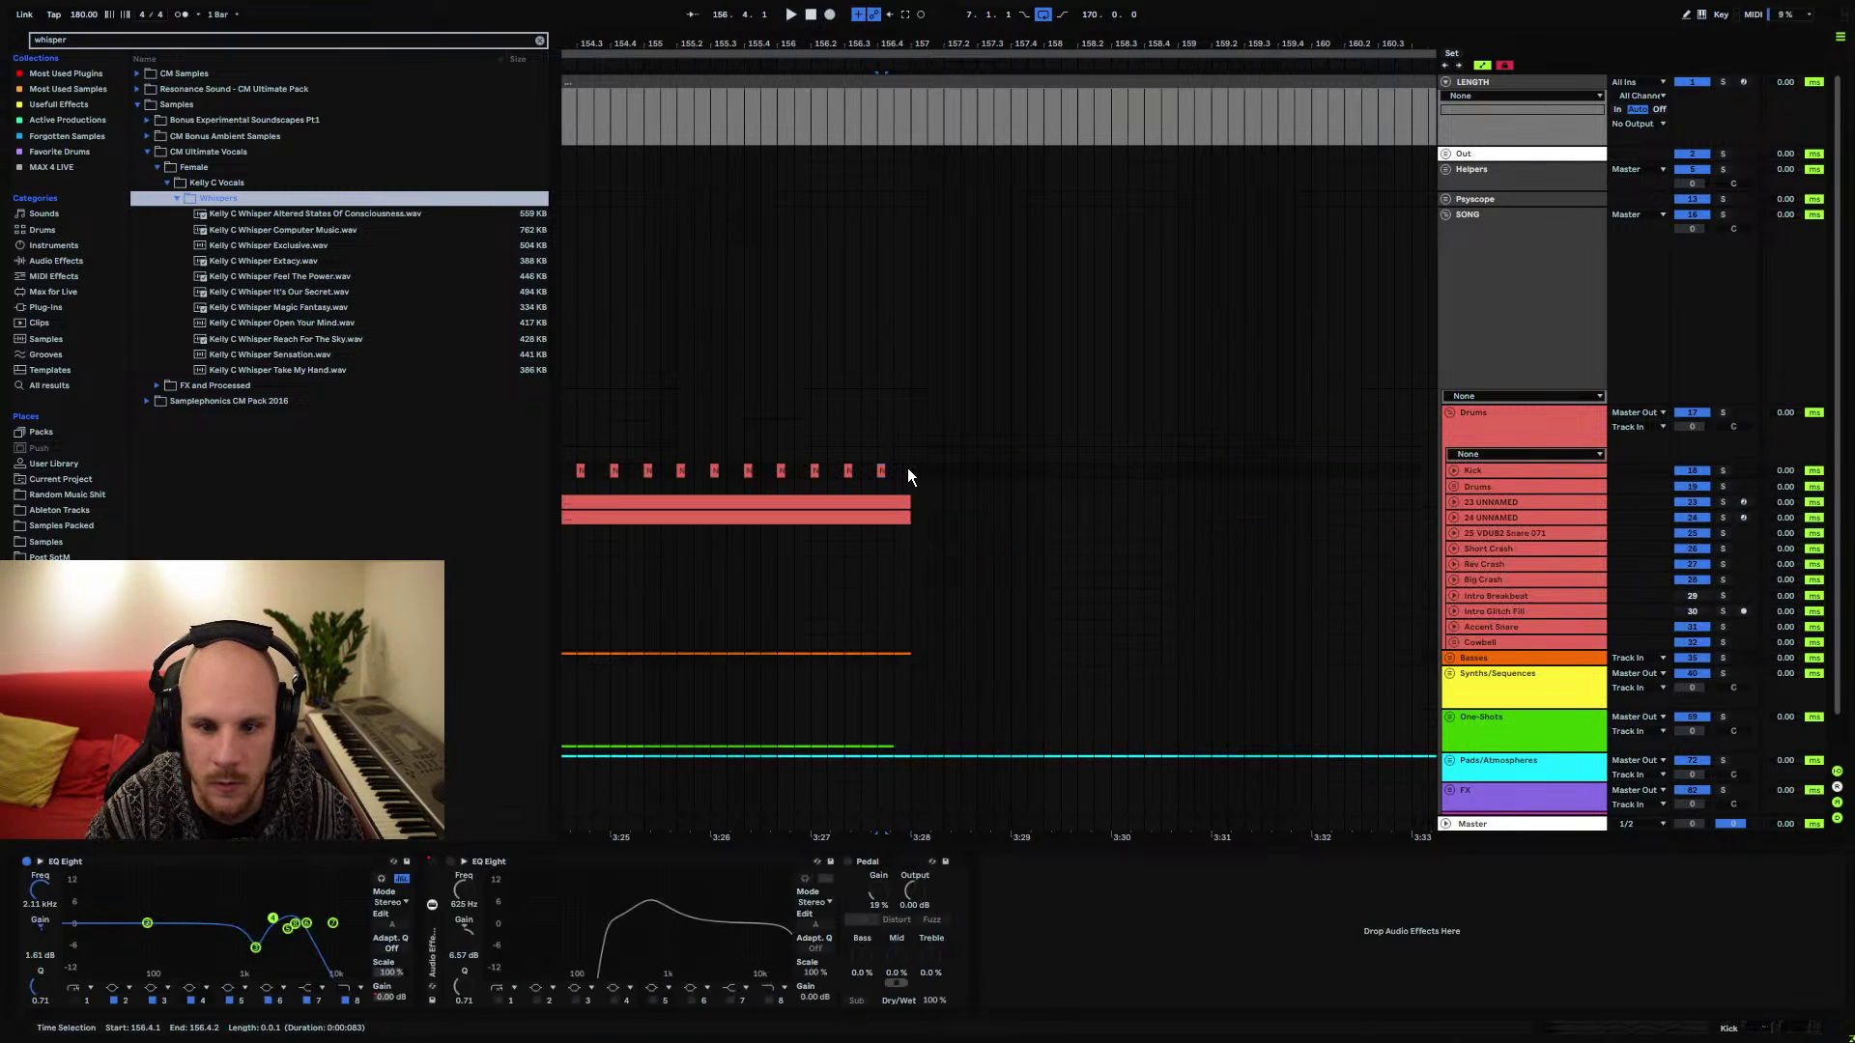
pyautogui.press('space')
pyautogui.click(727, 486)
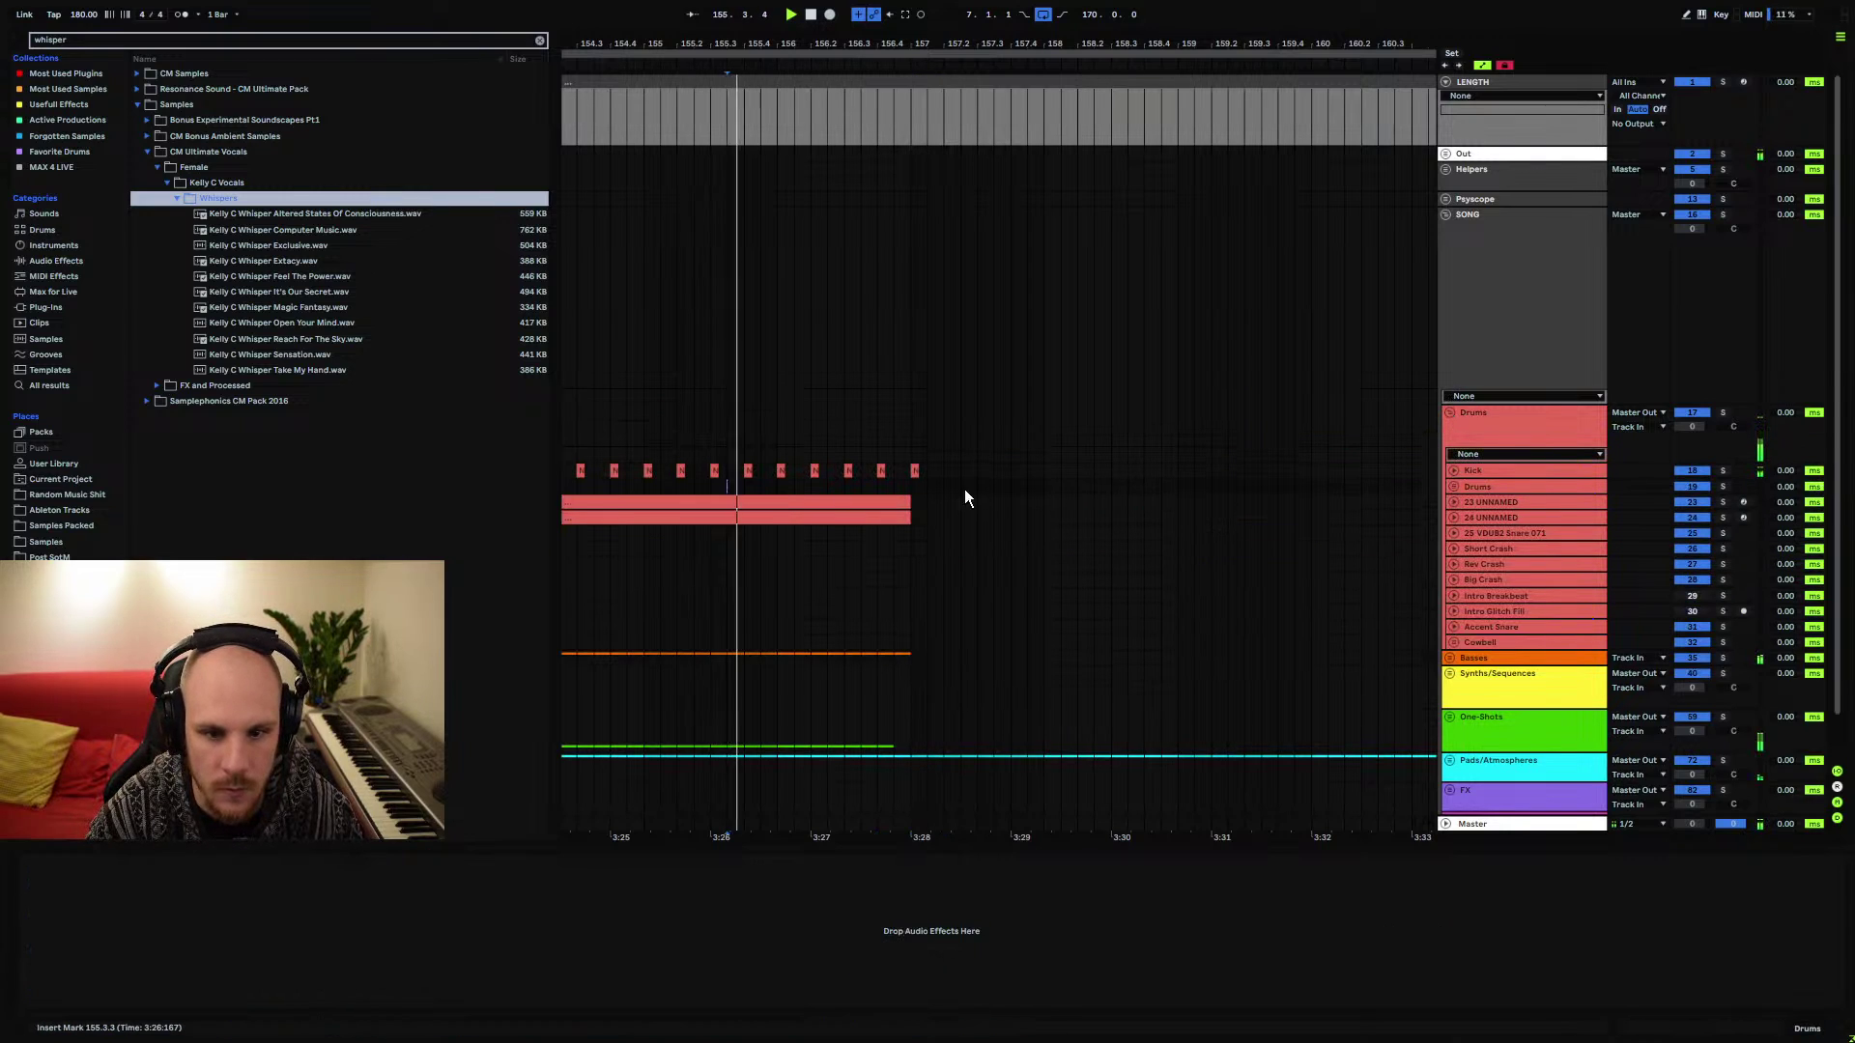
pyautogui.click(1448, 413)
pyautogui.scroll(-4, 948, 97)
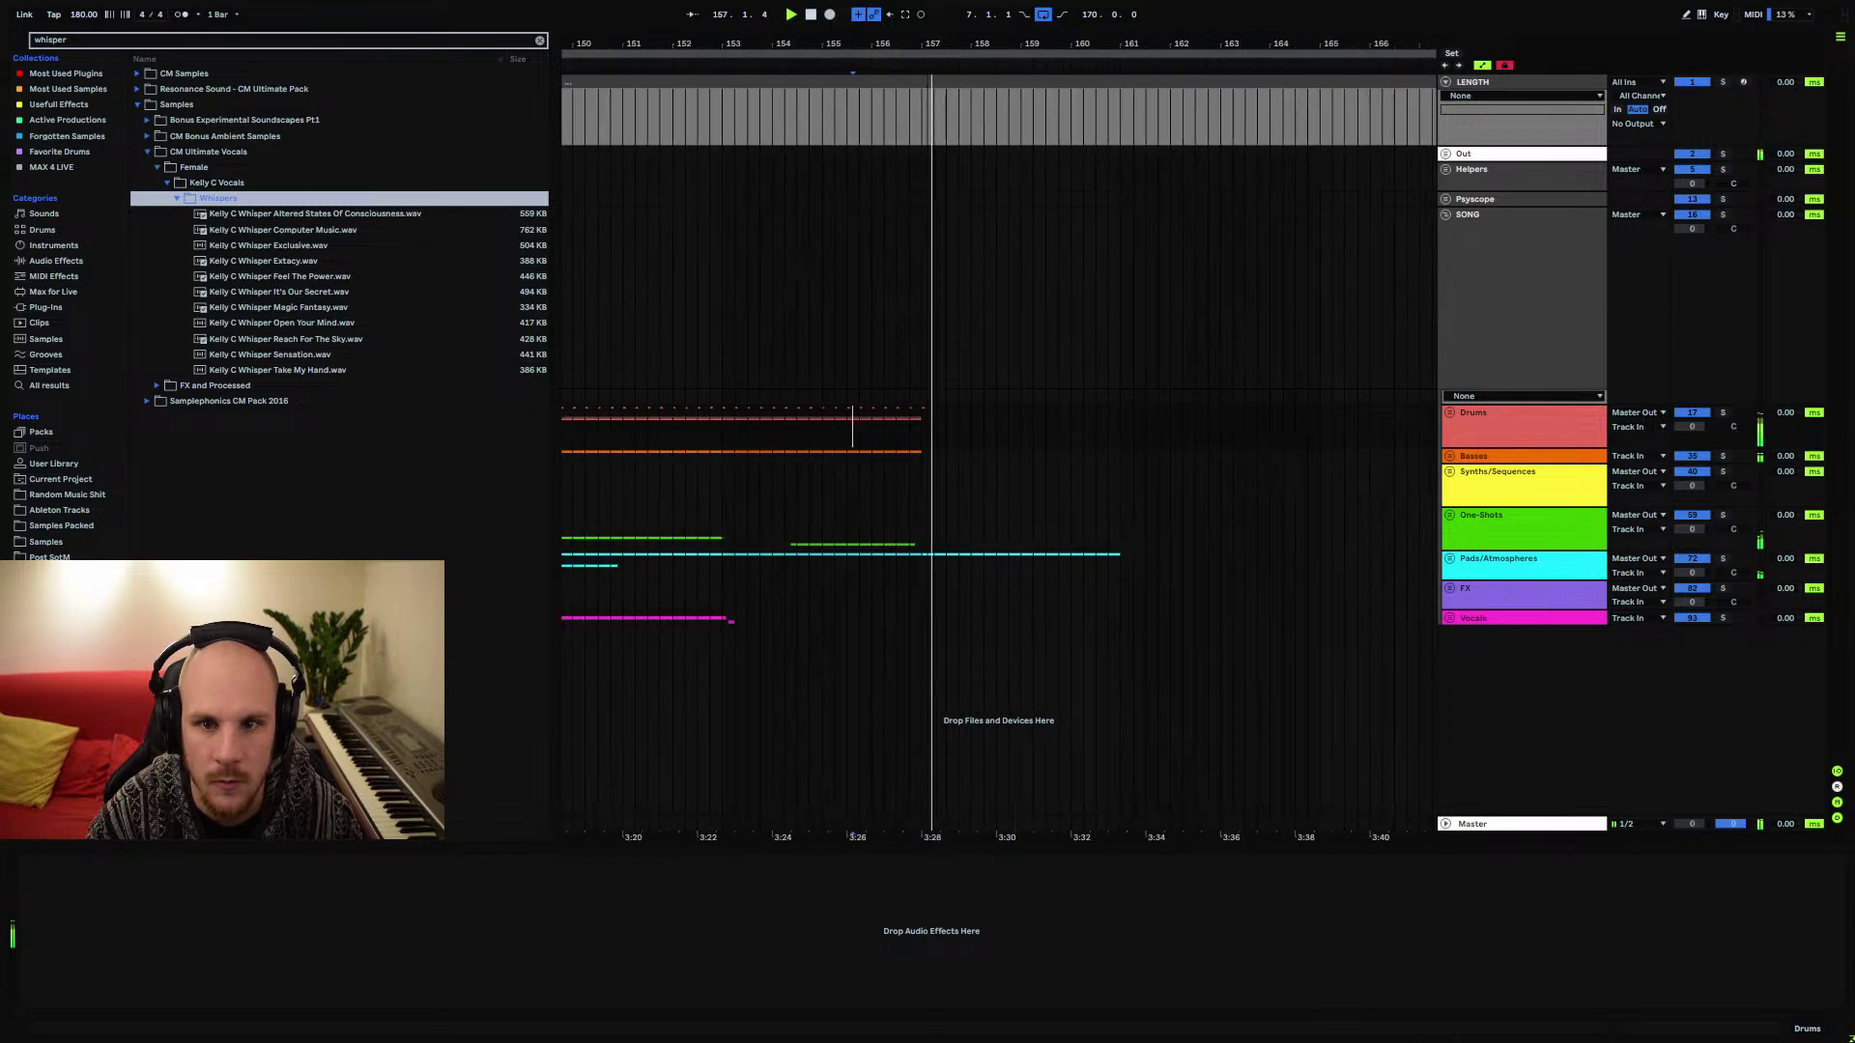
# Examine the empty Drums and Basses range from bar 161 to 177 and the section placed at bar 185
pyautogui.moveTo(1007, 414); pyautogui.dragTo(1305, 453)
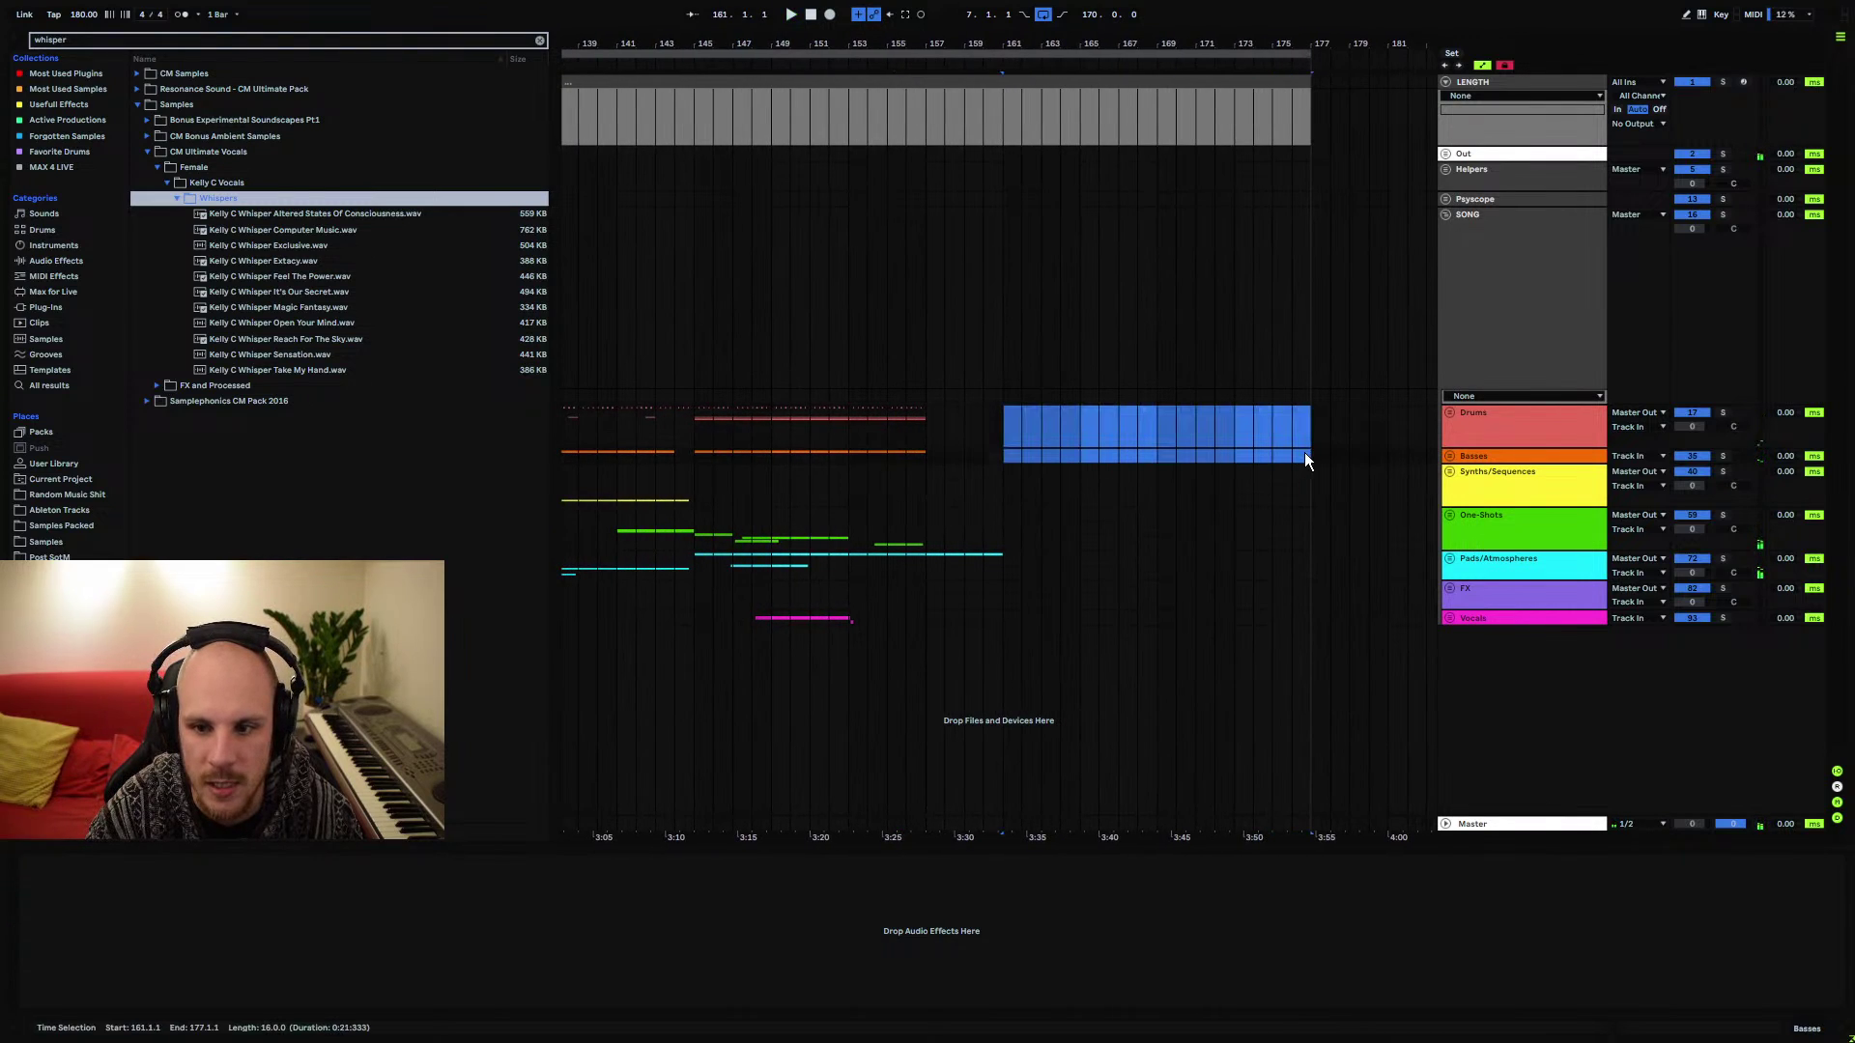
pyautogui.click(1293, 455)
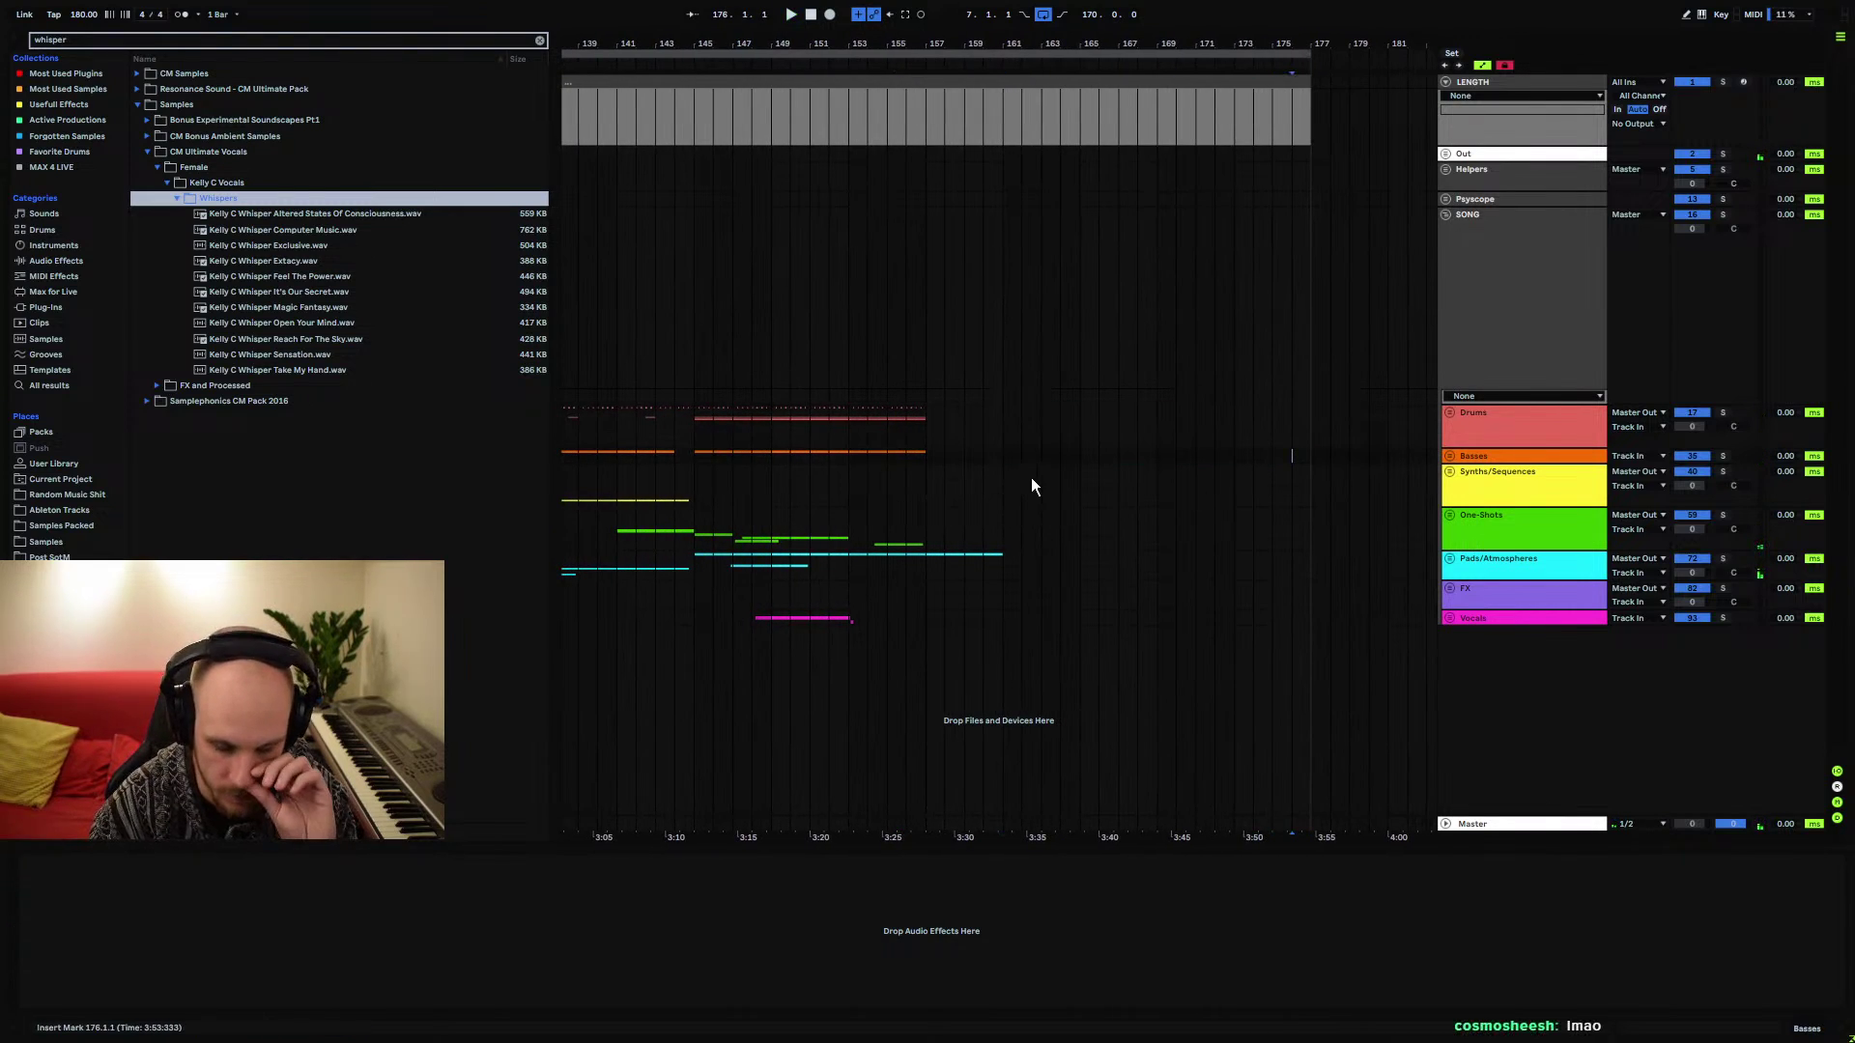
pyautogui.click(1009, 456)
pyautogui.hscroll(5, 1055, 454)
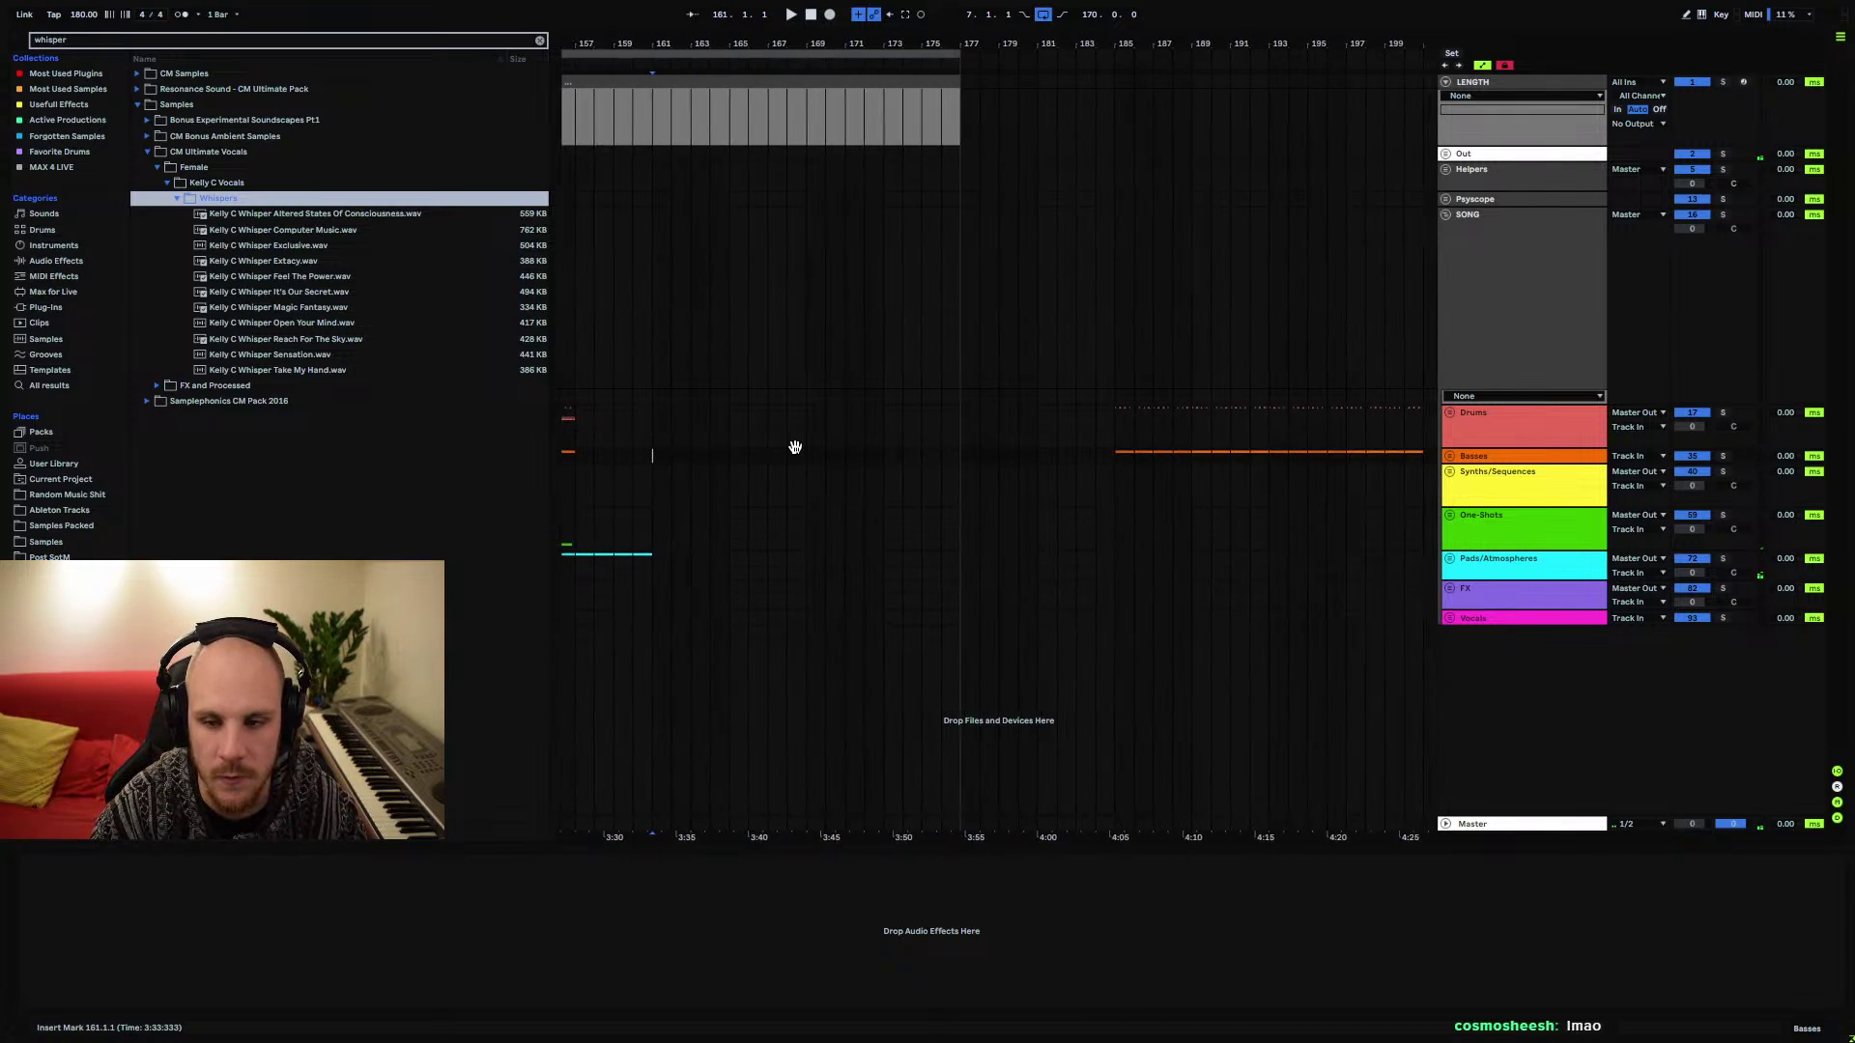
pyautogui.moveTo(945, 451); pyautogui.dragTo(1388, 454)
# Play the relocated drum and bass section from bar 187, and compare it with playback from bar 153
pyautogui.click(1119, 440)
pyautogui.press('space')
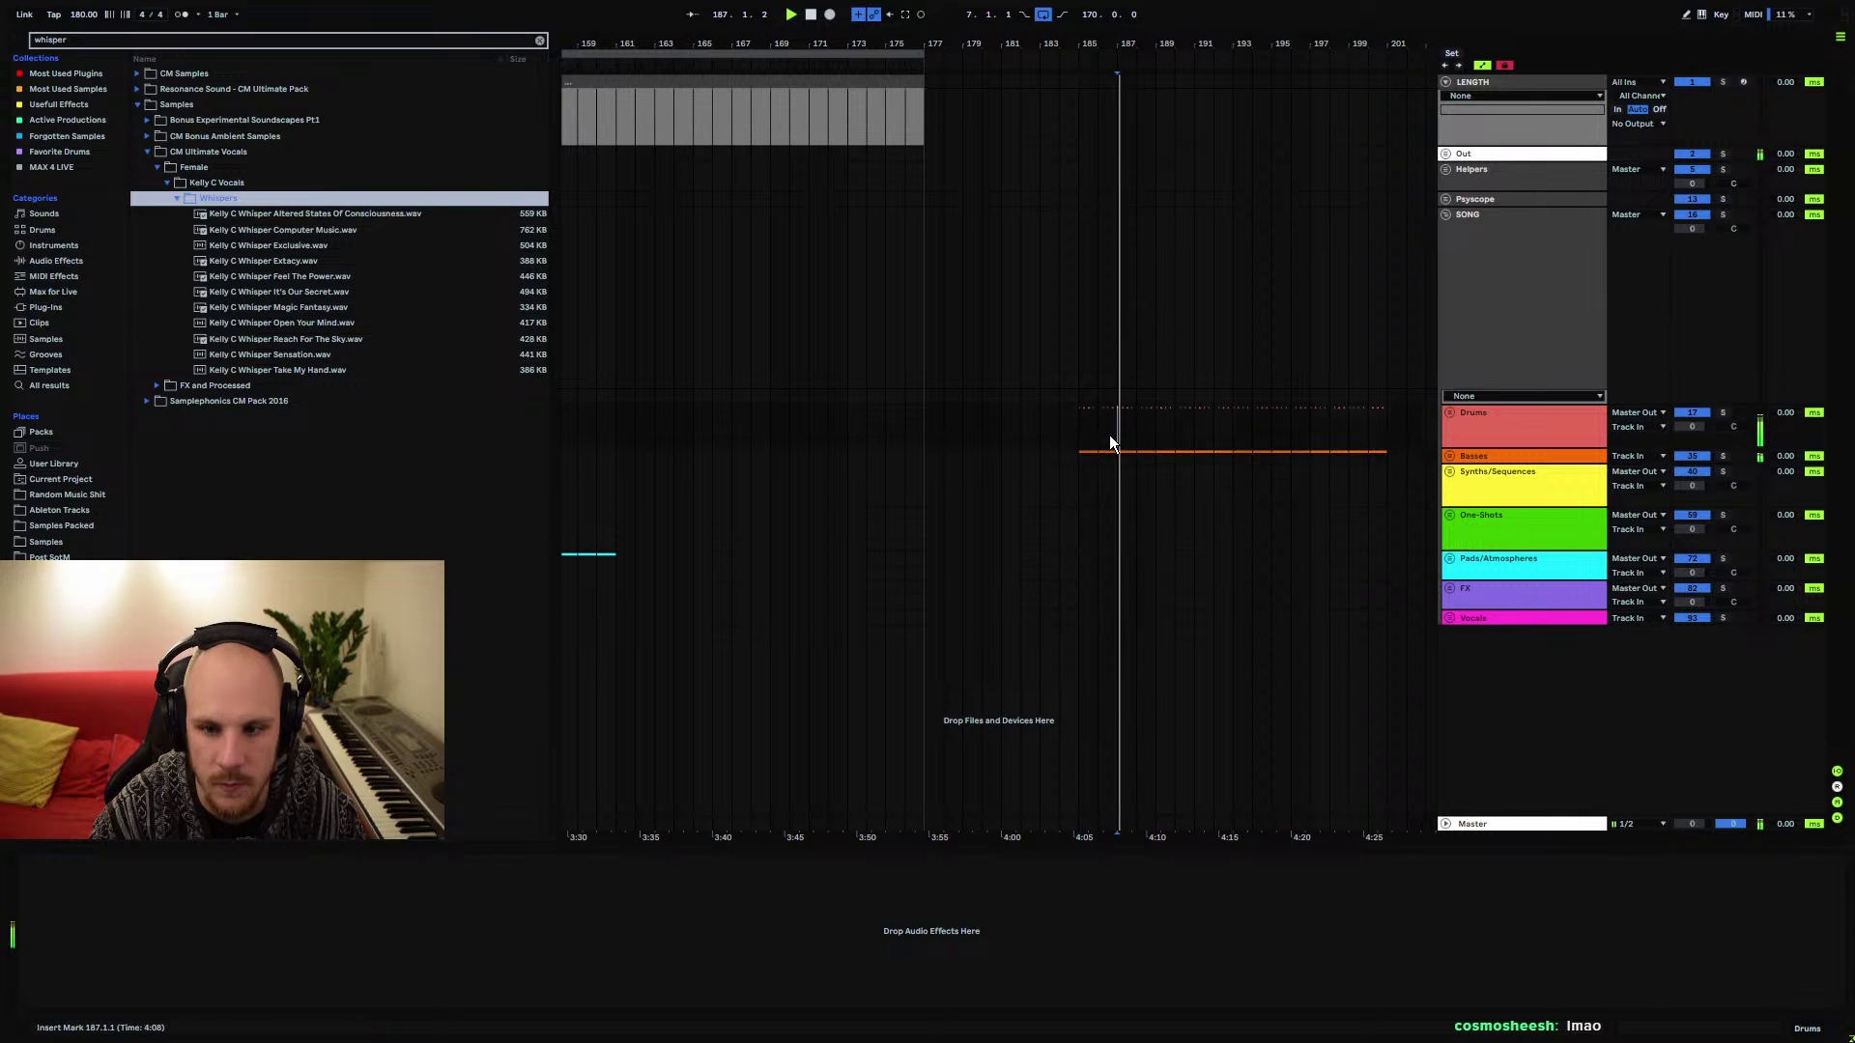
pyautogui.click(1084, 435)
pyautogui.moveTo(867, 451); pyautogui.dragTo(1197, 443)
pyautogui.click(987, 425)
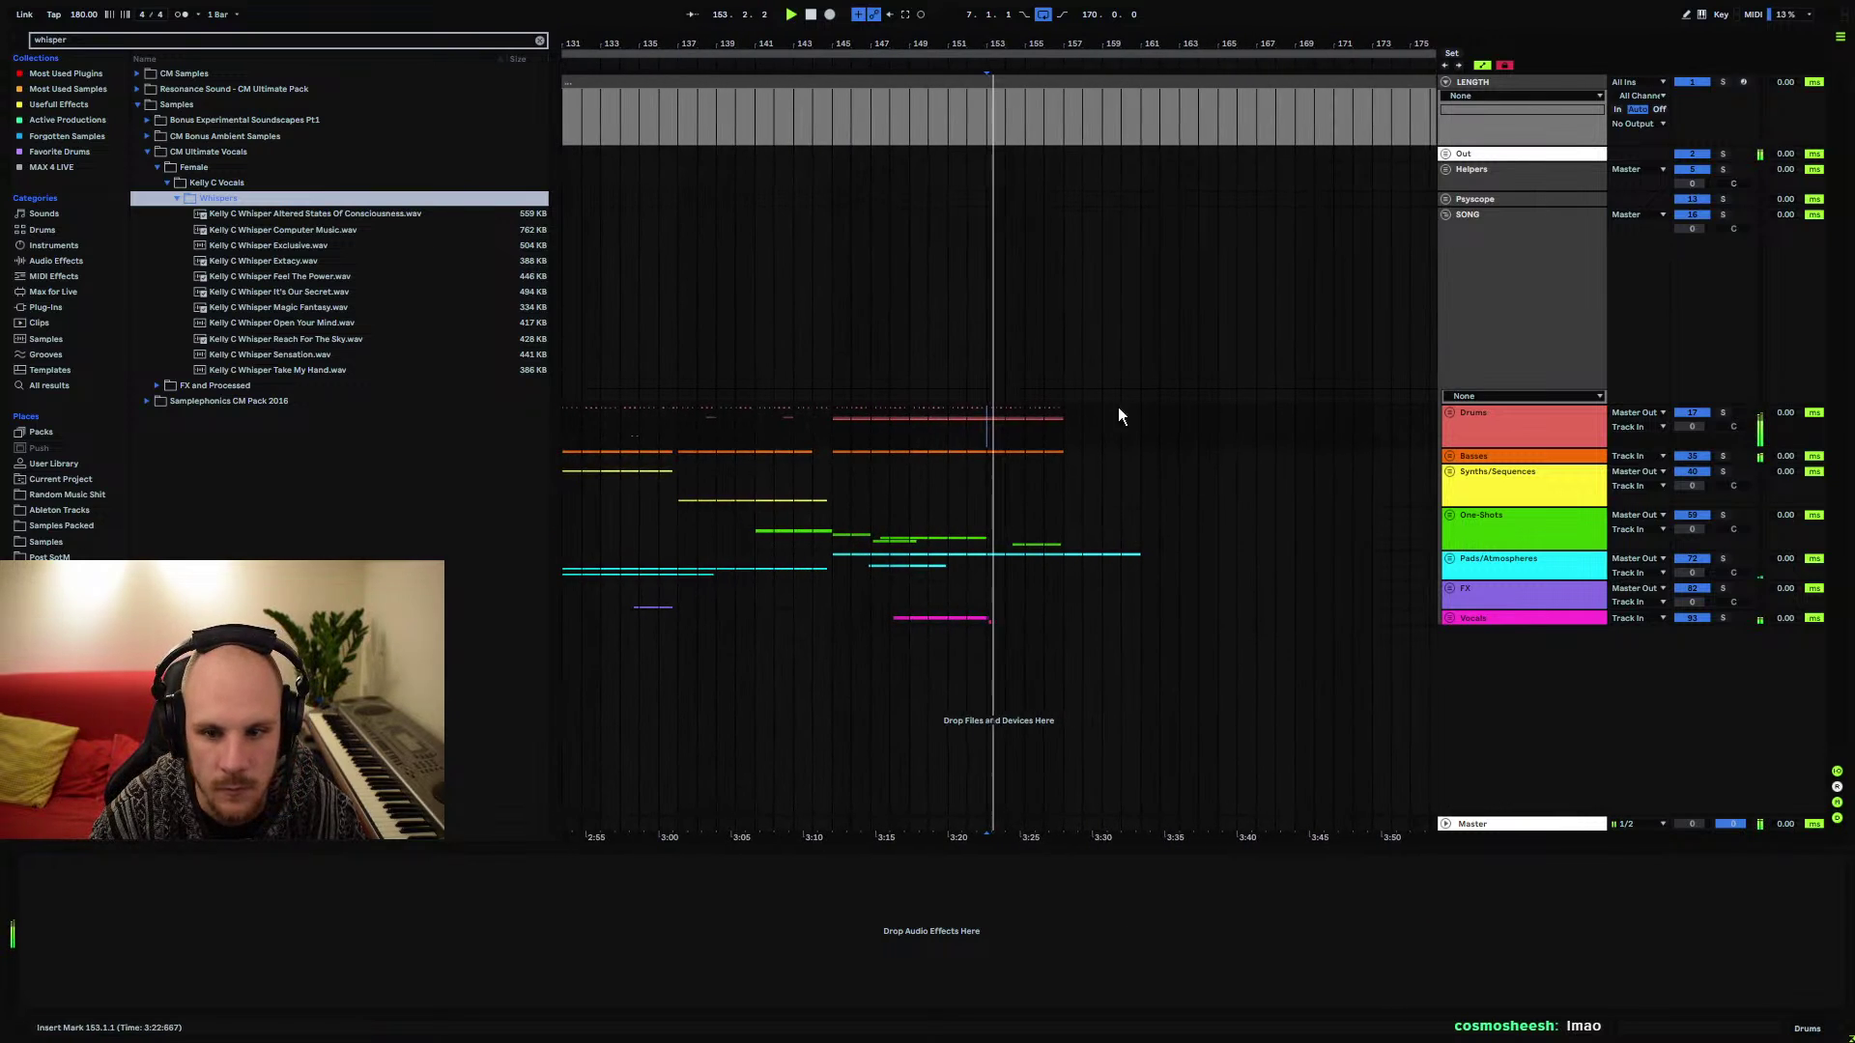
pyautogui.scroll(3, 1116, 408)
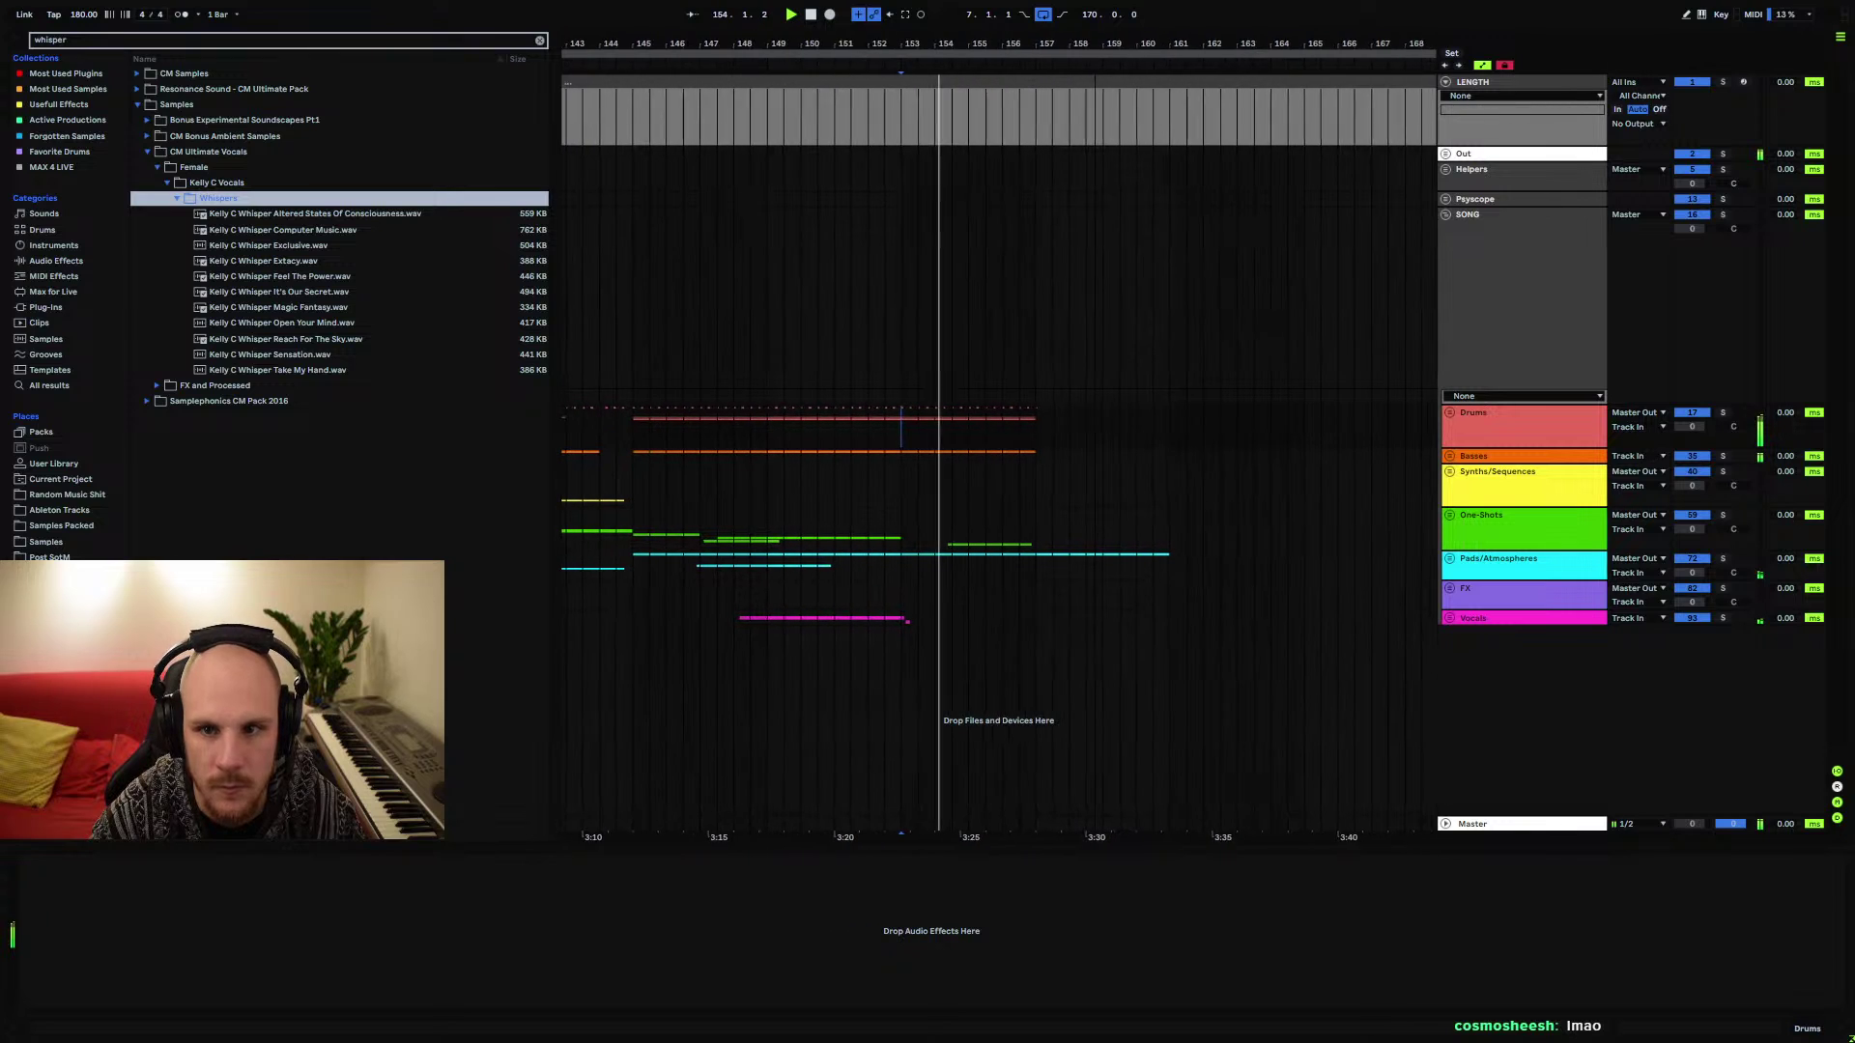
# Unfold the Drums group and extend the closed-hat clips, track 23 to bar 159 and track 24 to bar 161
pyautogui.click(1449, 456)
pyautogui.click(1450, 412)
pyautogui.scroll(4, 1062, 445)
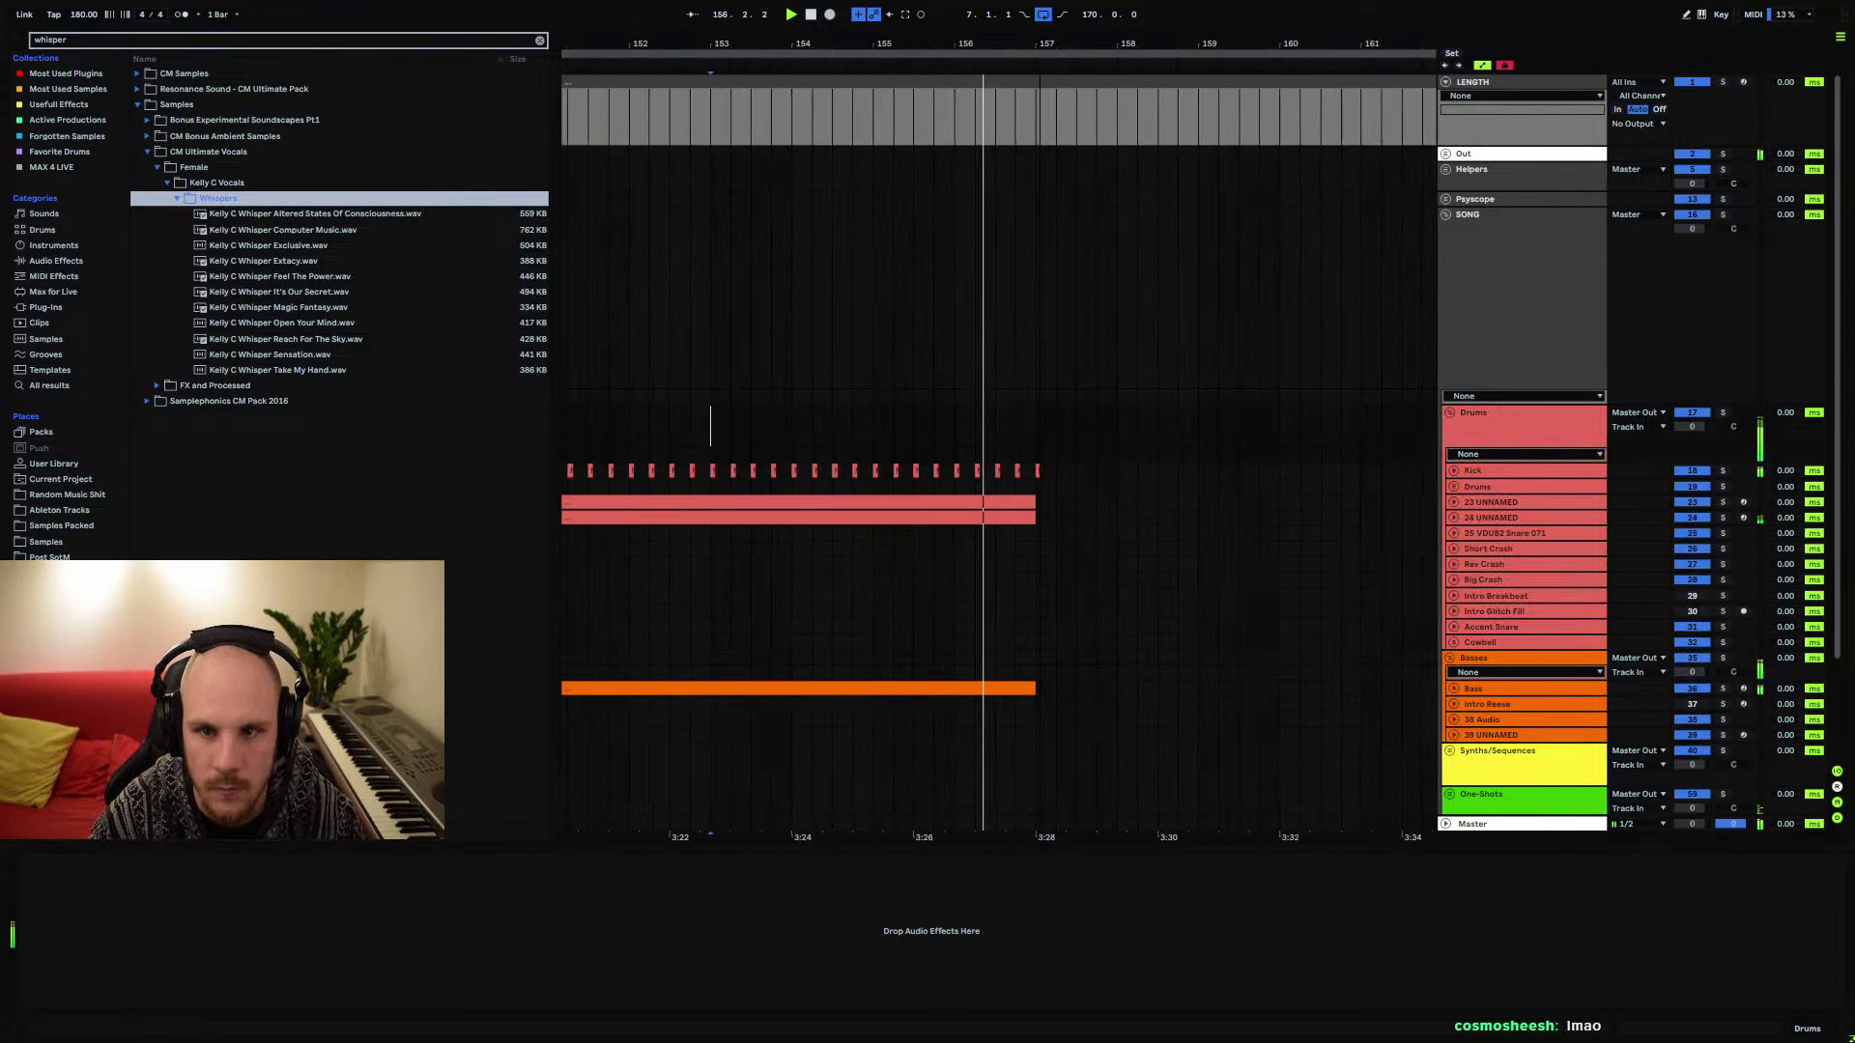
pyautogui.scroll(-4, 1071, 499)
pyautogui.moveTo(1040, 501); pyautogui.dragTo(1171, 524)
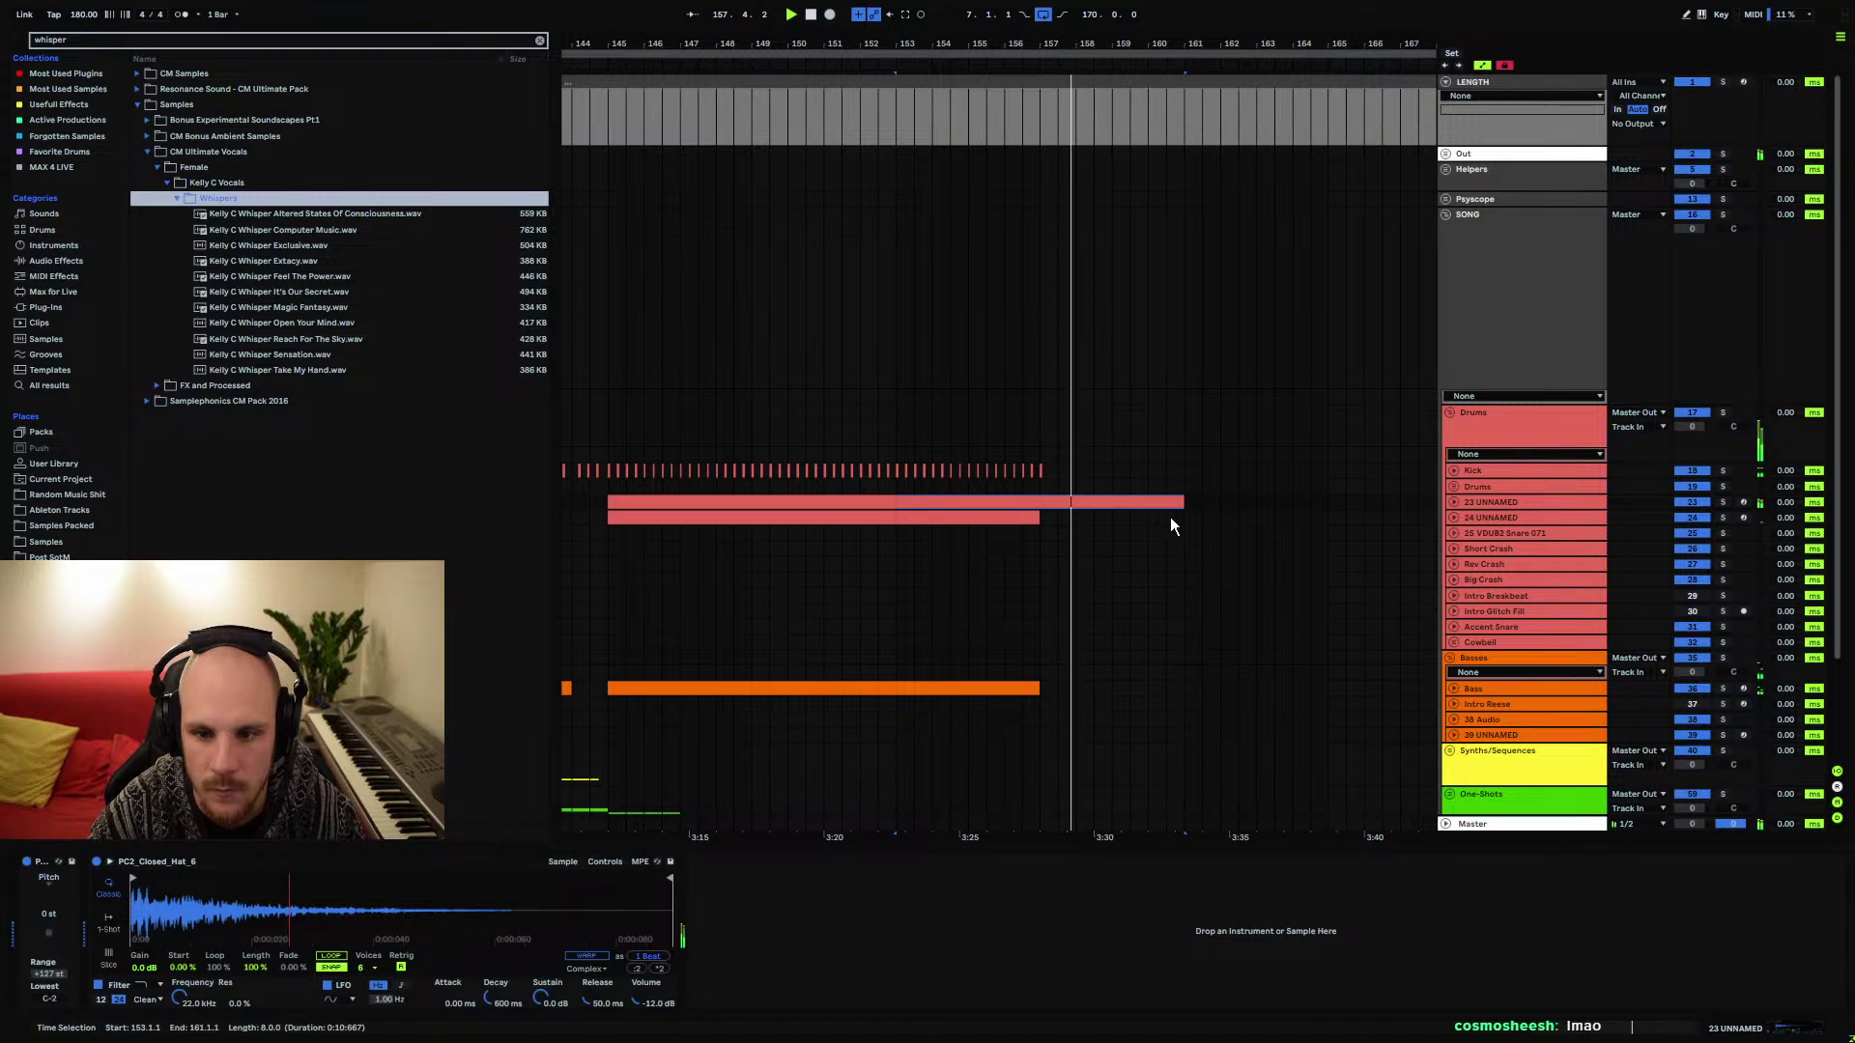
pyautogui.moveTo(1040, 517); pyautogui.dragTo(1179, 517)
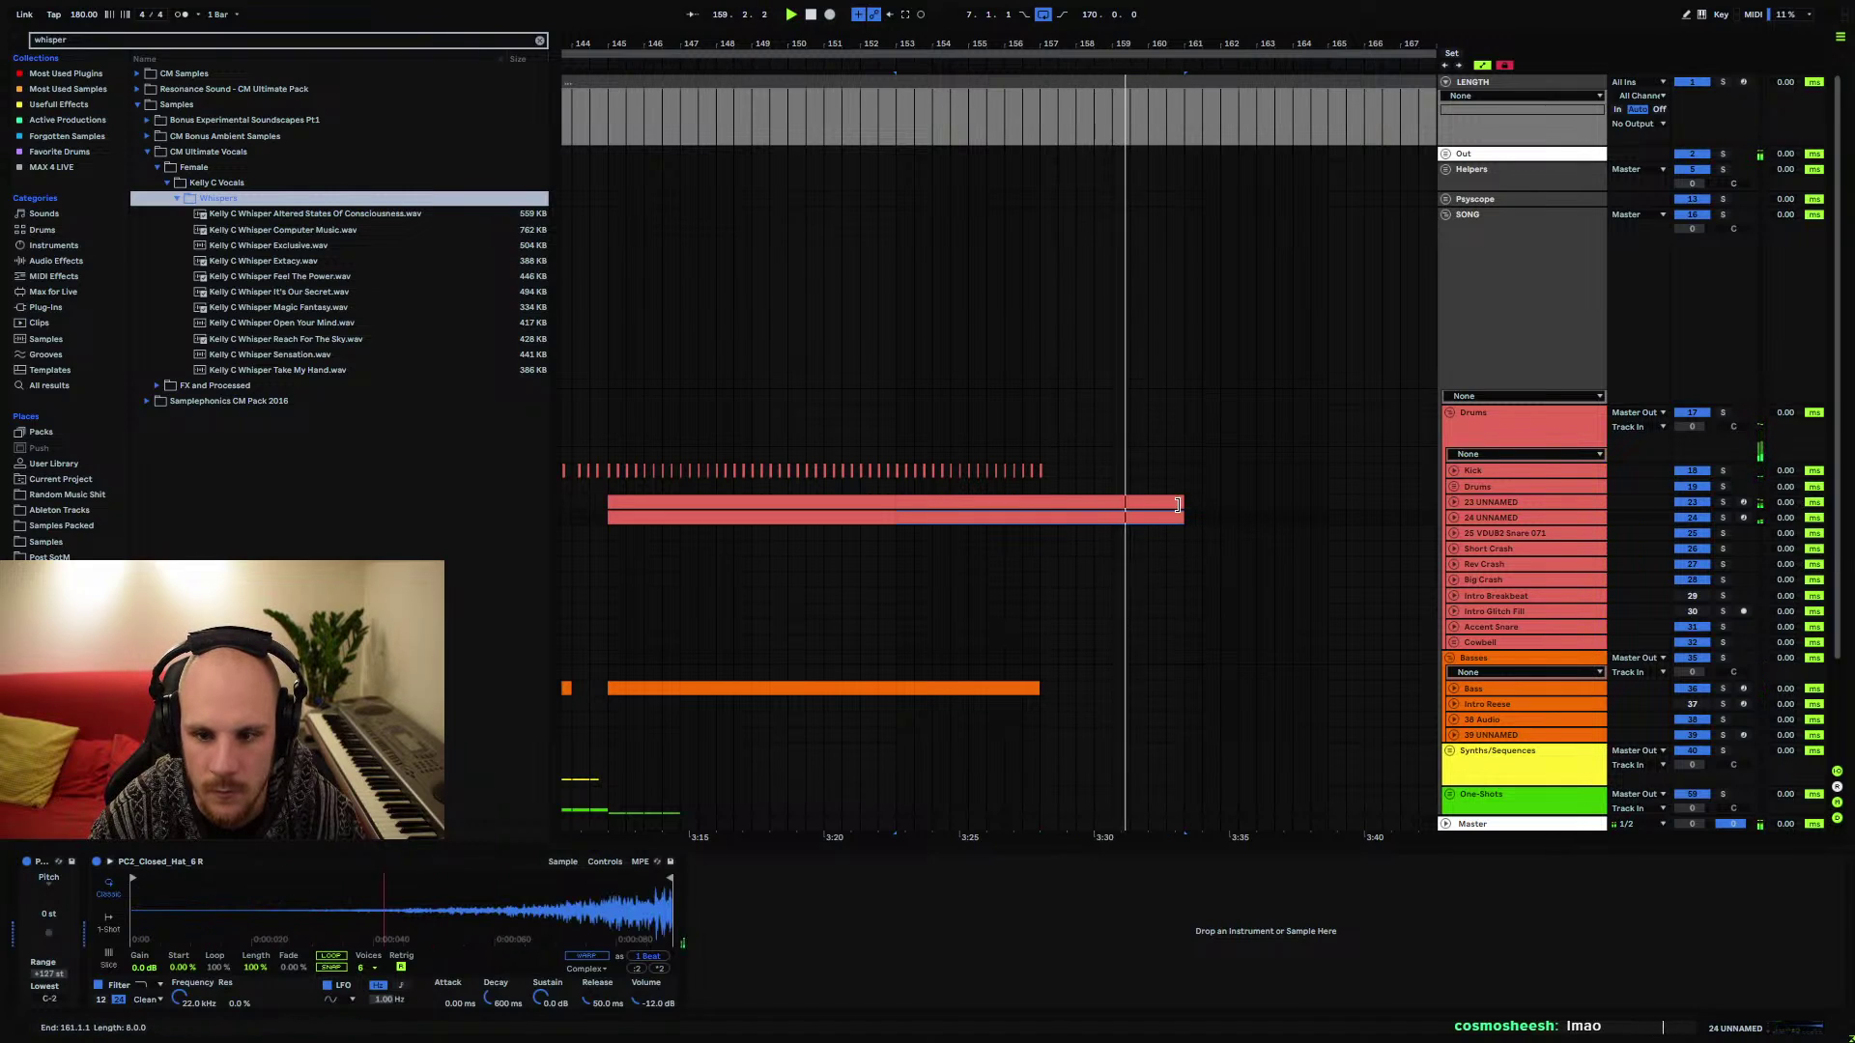
pyautogui.hotkey('ctrl', 'z')
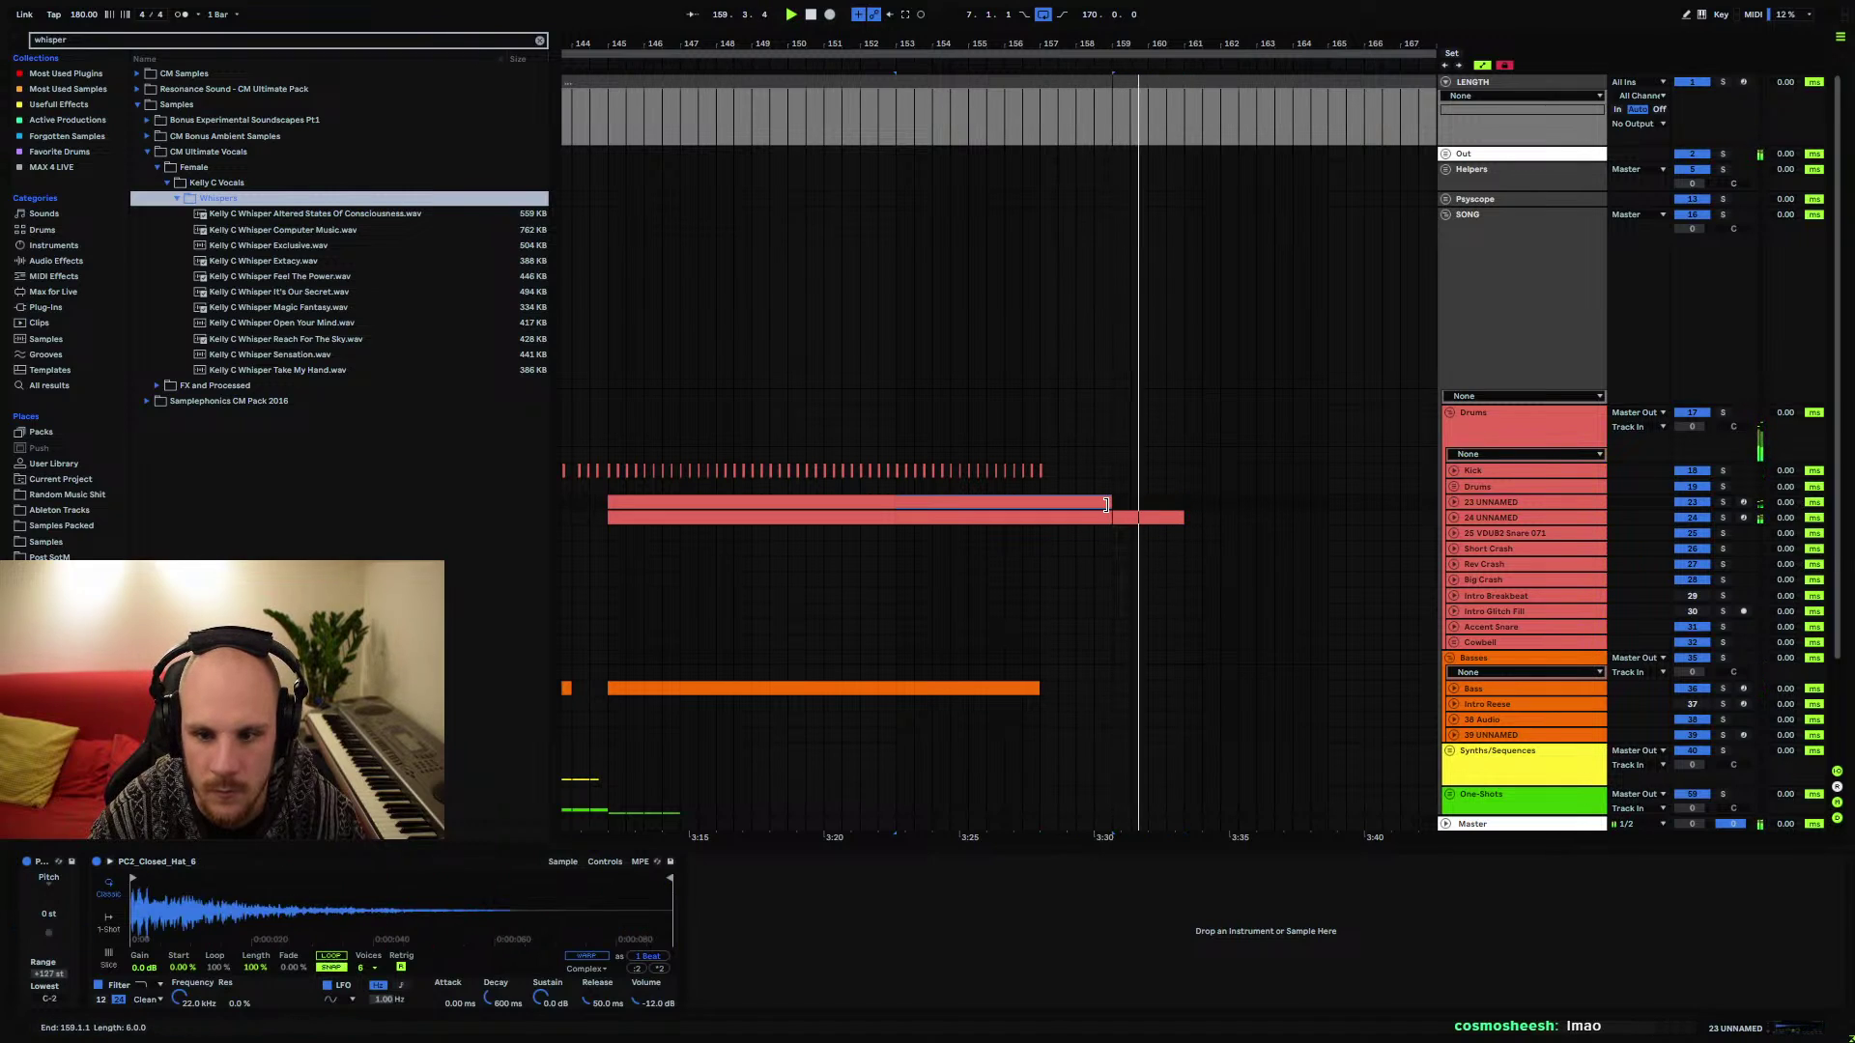
pyautogui.click(1177, 520)
pyautogui.click(1453, 519)
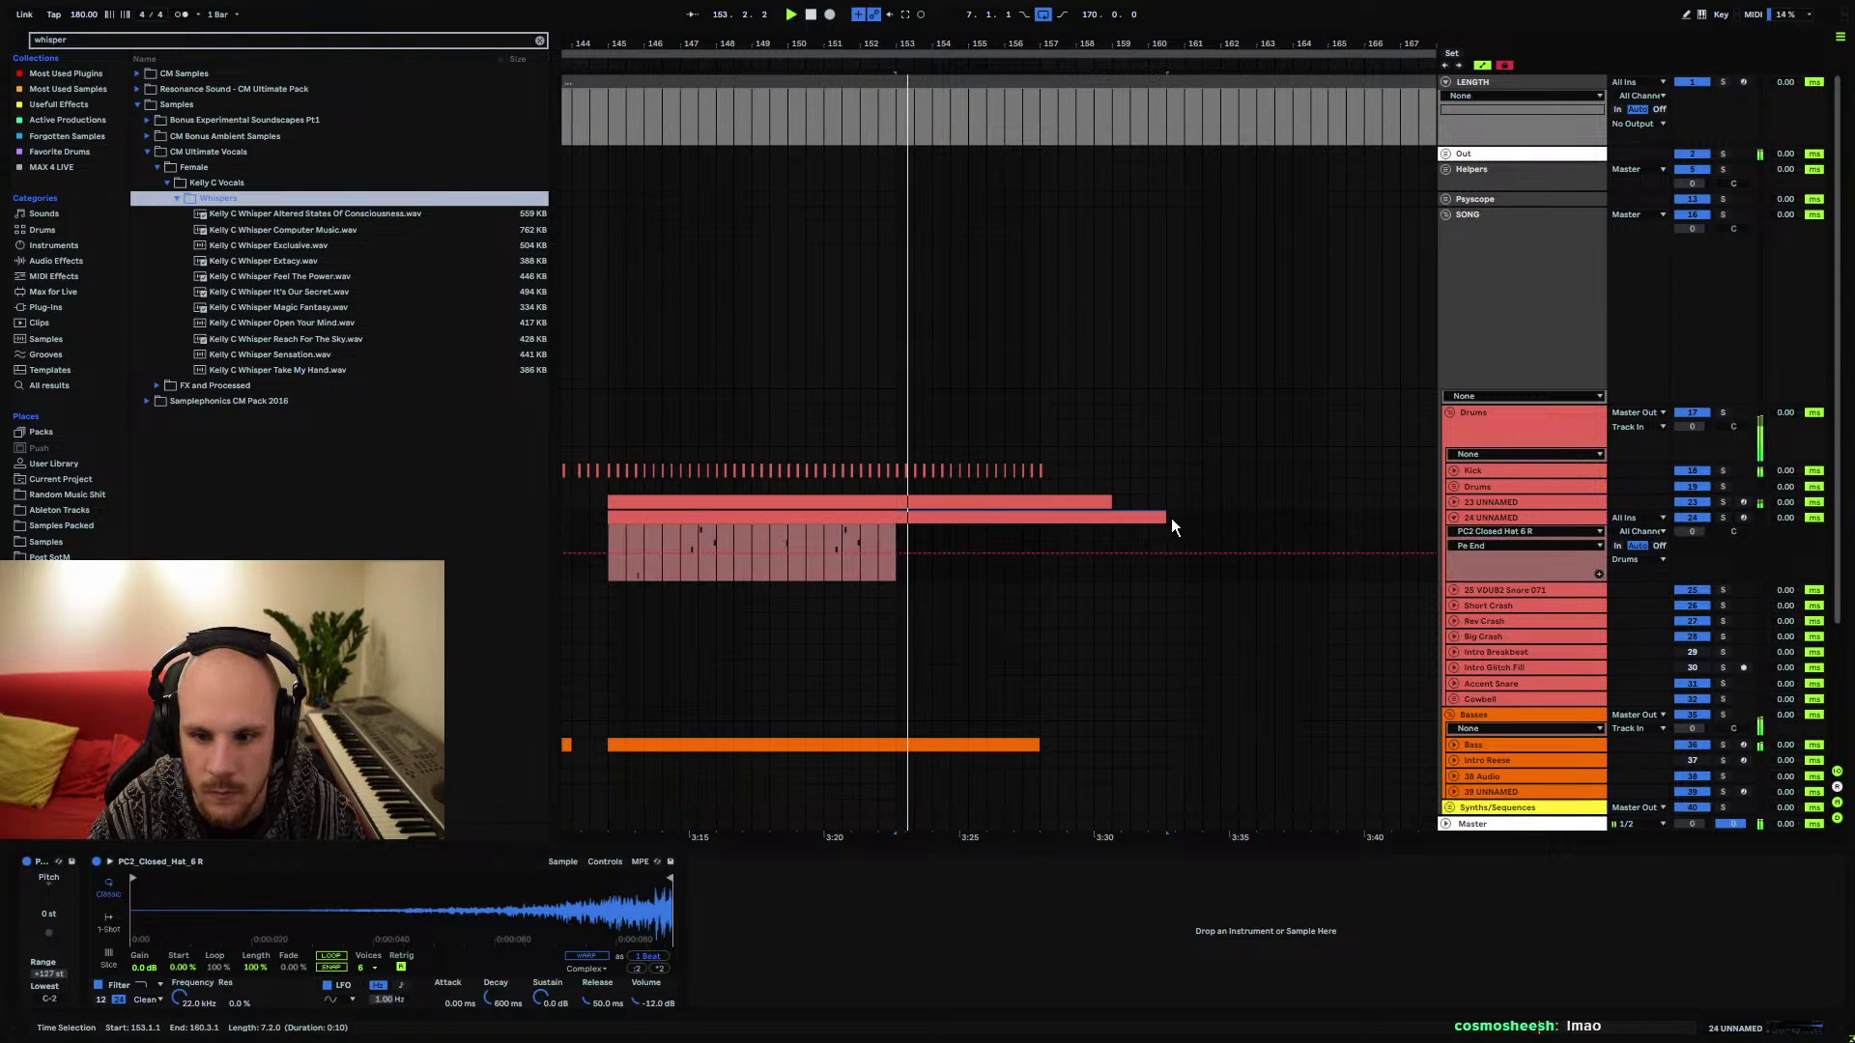
pyautogui.click(1215, 524)
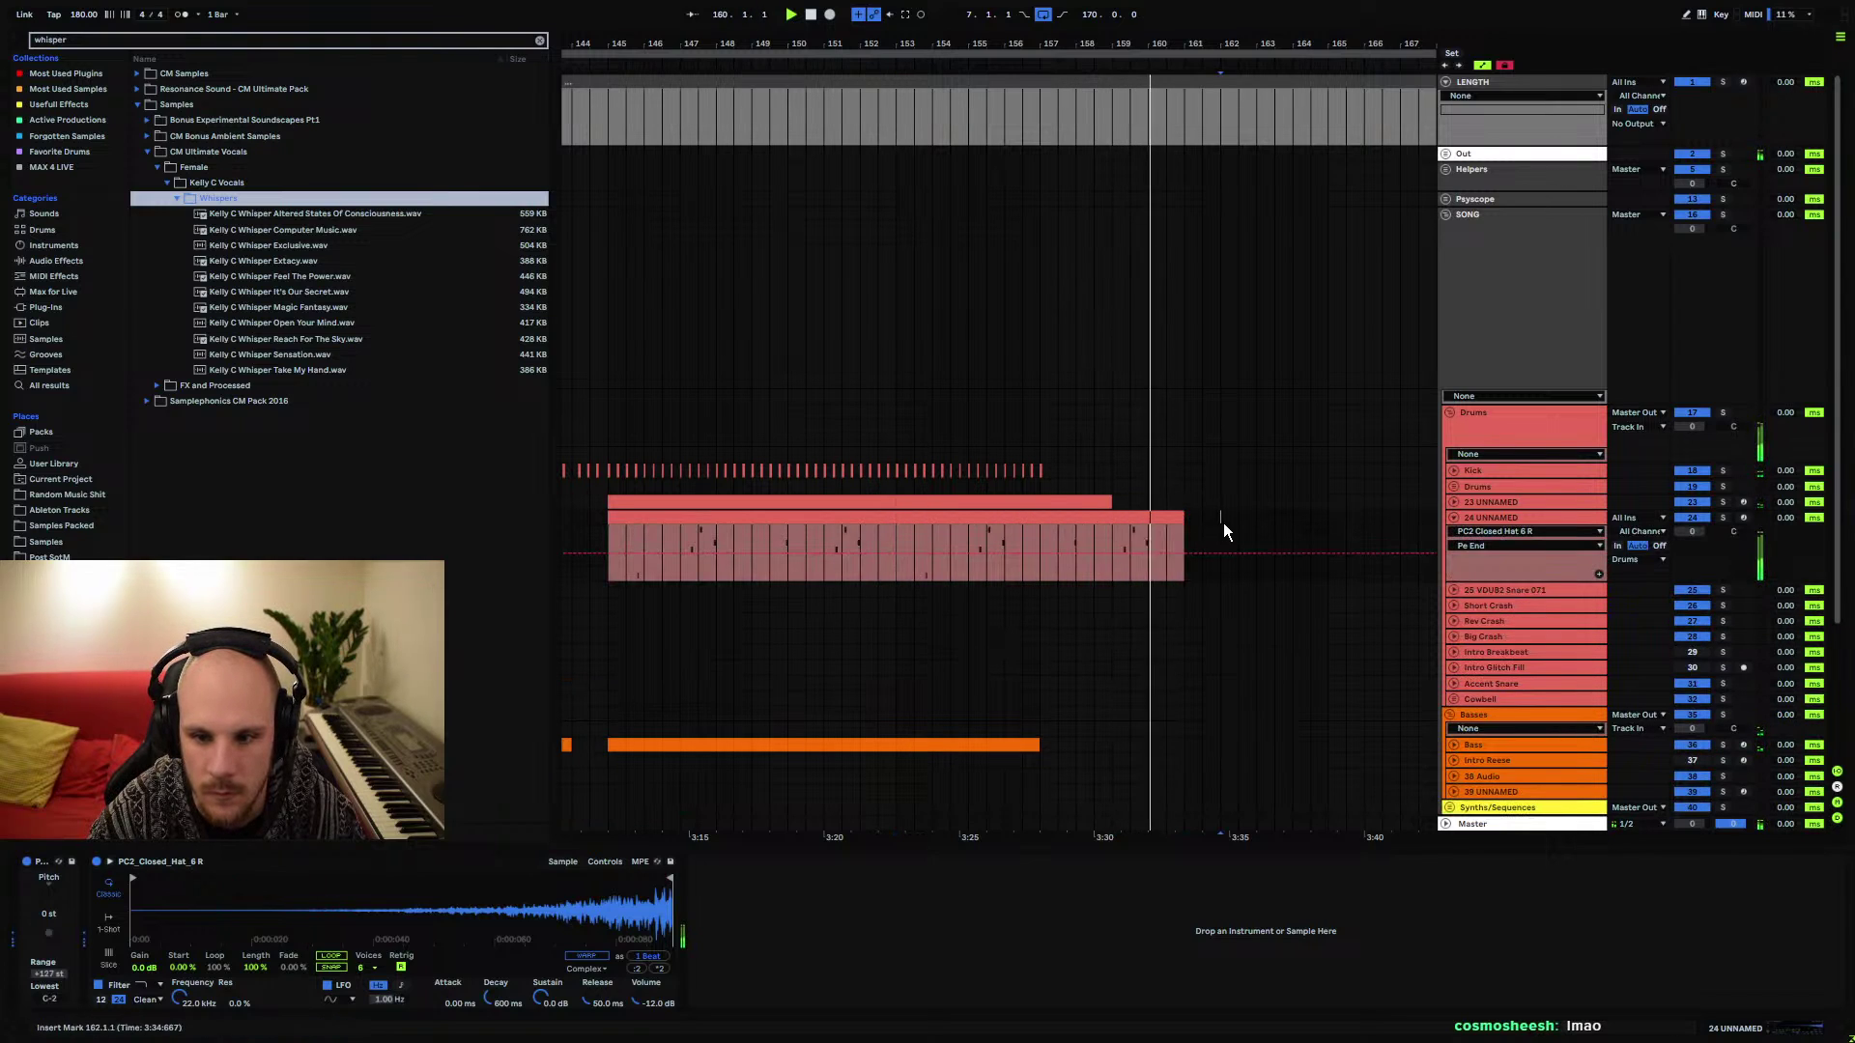
pyautogui.click(1454, 518)
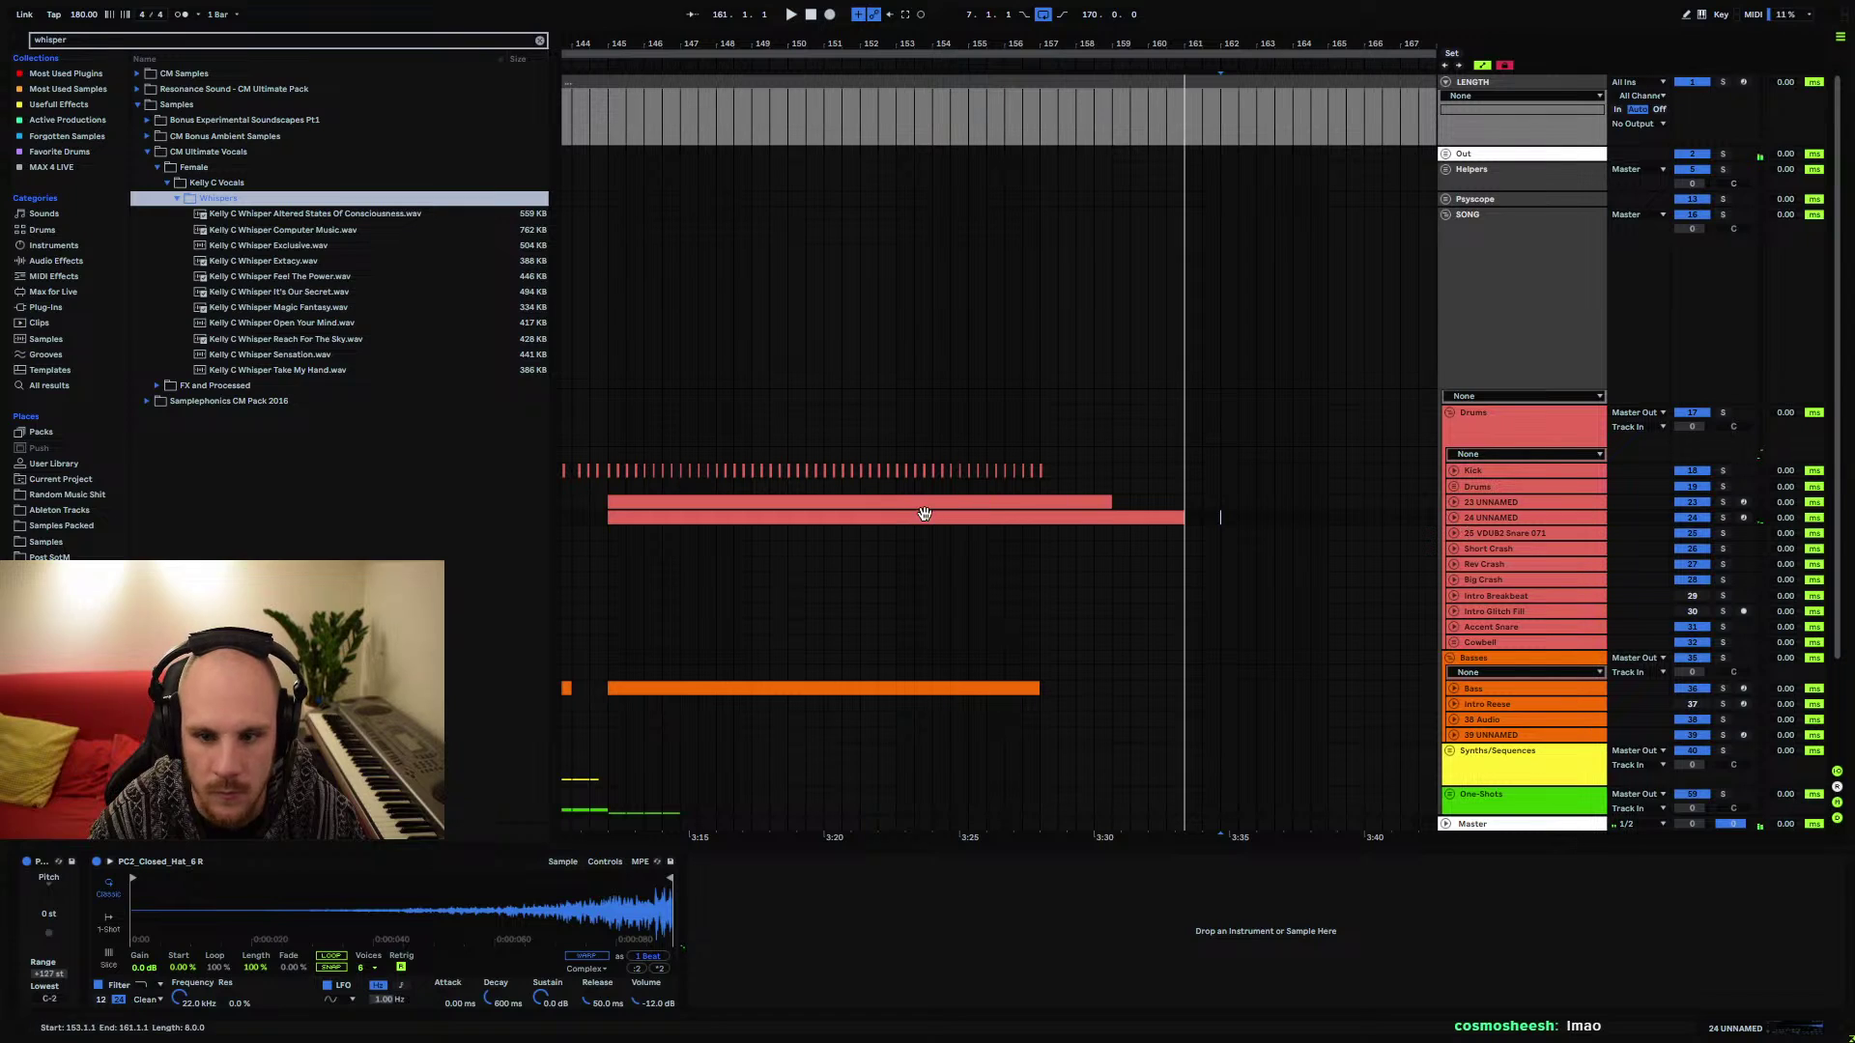
# Play the transition from bar 153 with the extended hats, and fold the Drums and Basses groups
pyautogui.click(913, 536)
pyautogui.press('space')
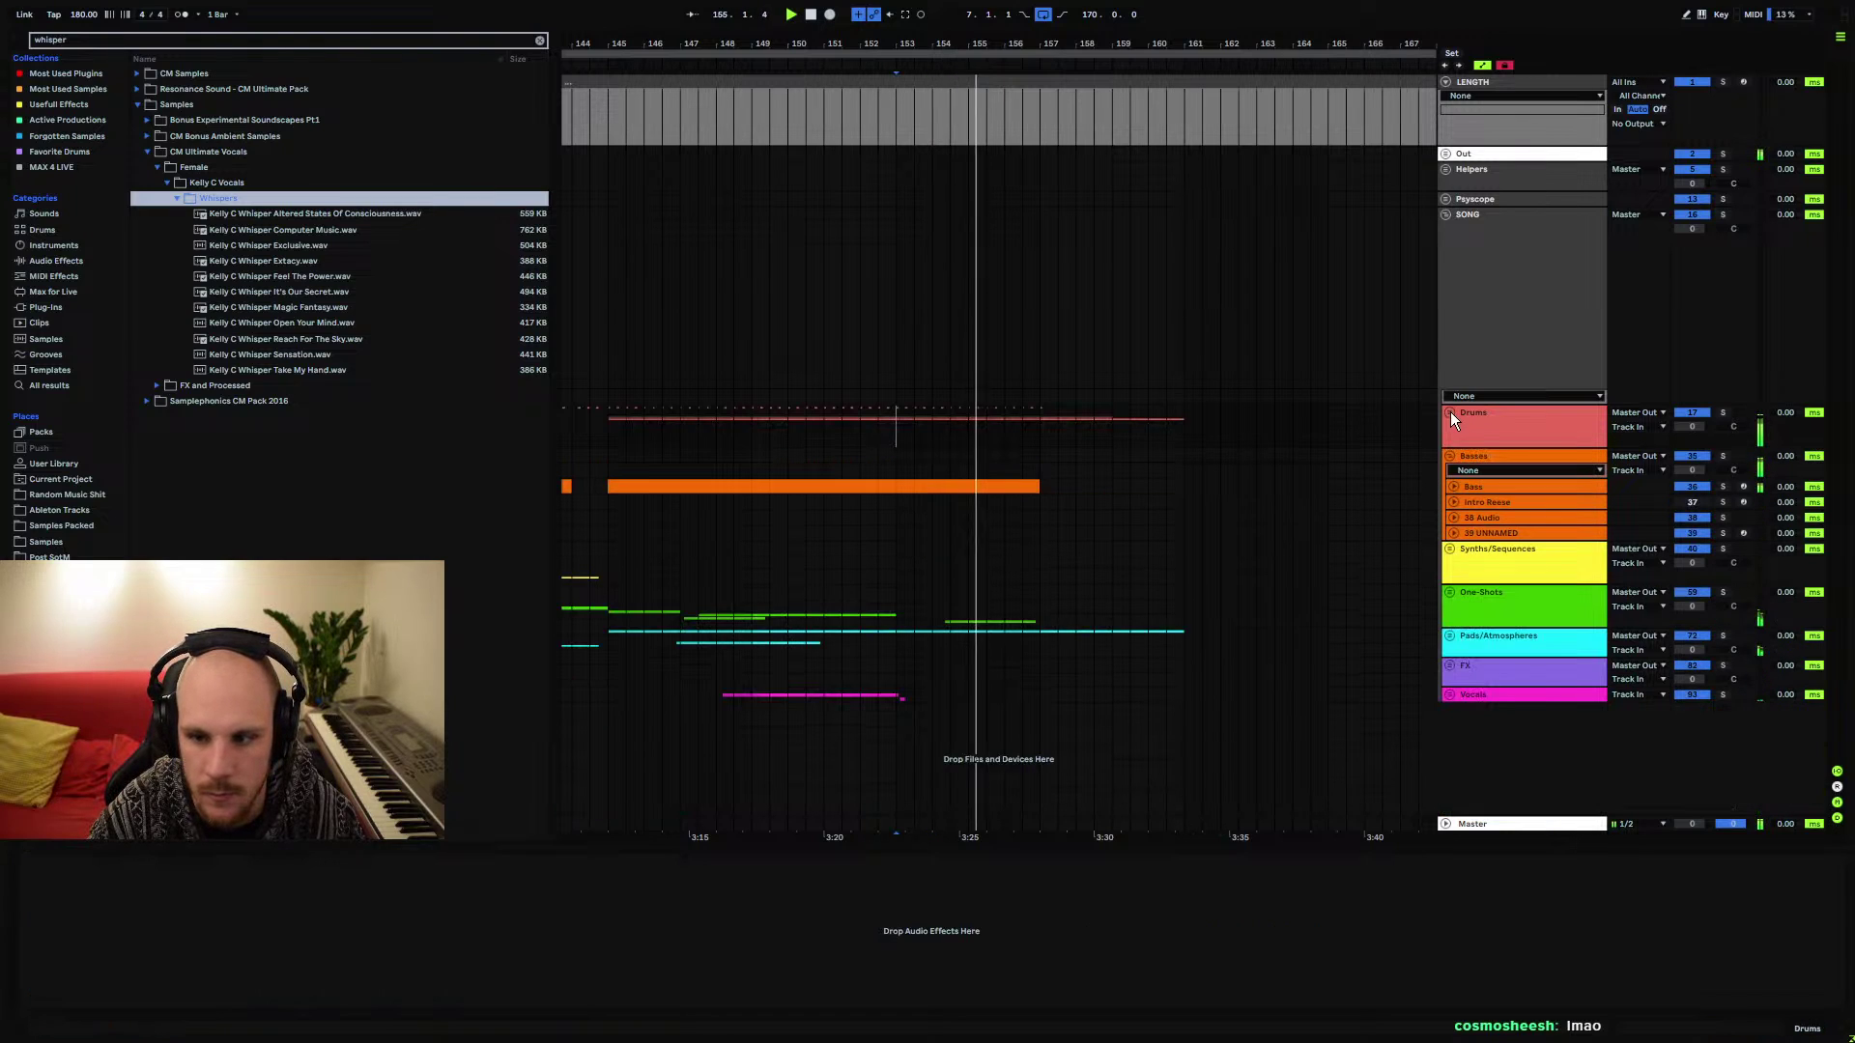
pyautogui.click(1451, 412)
pyautogui.click(1449, 456)
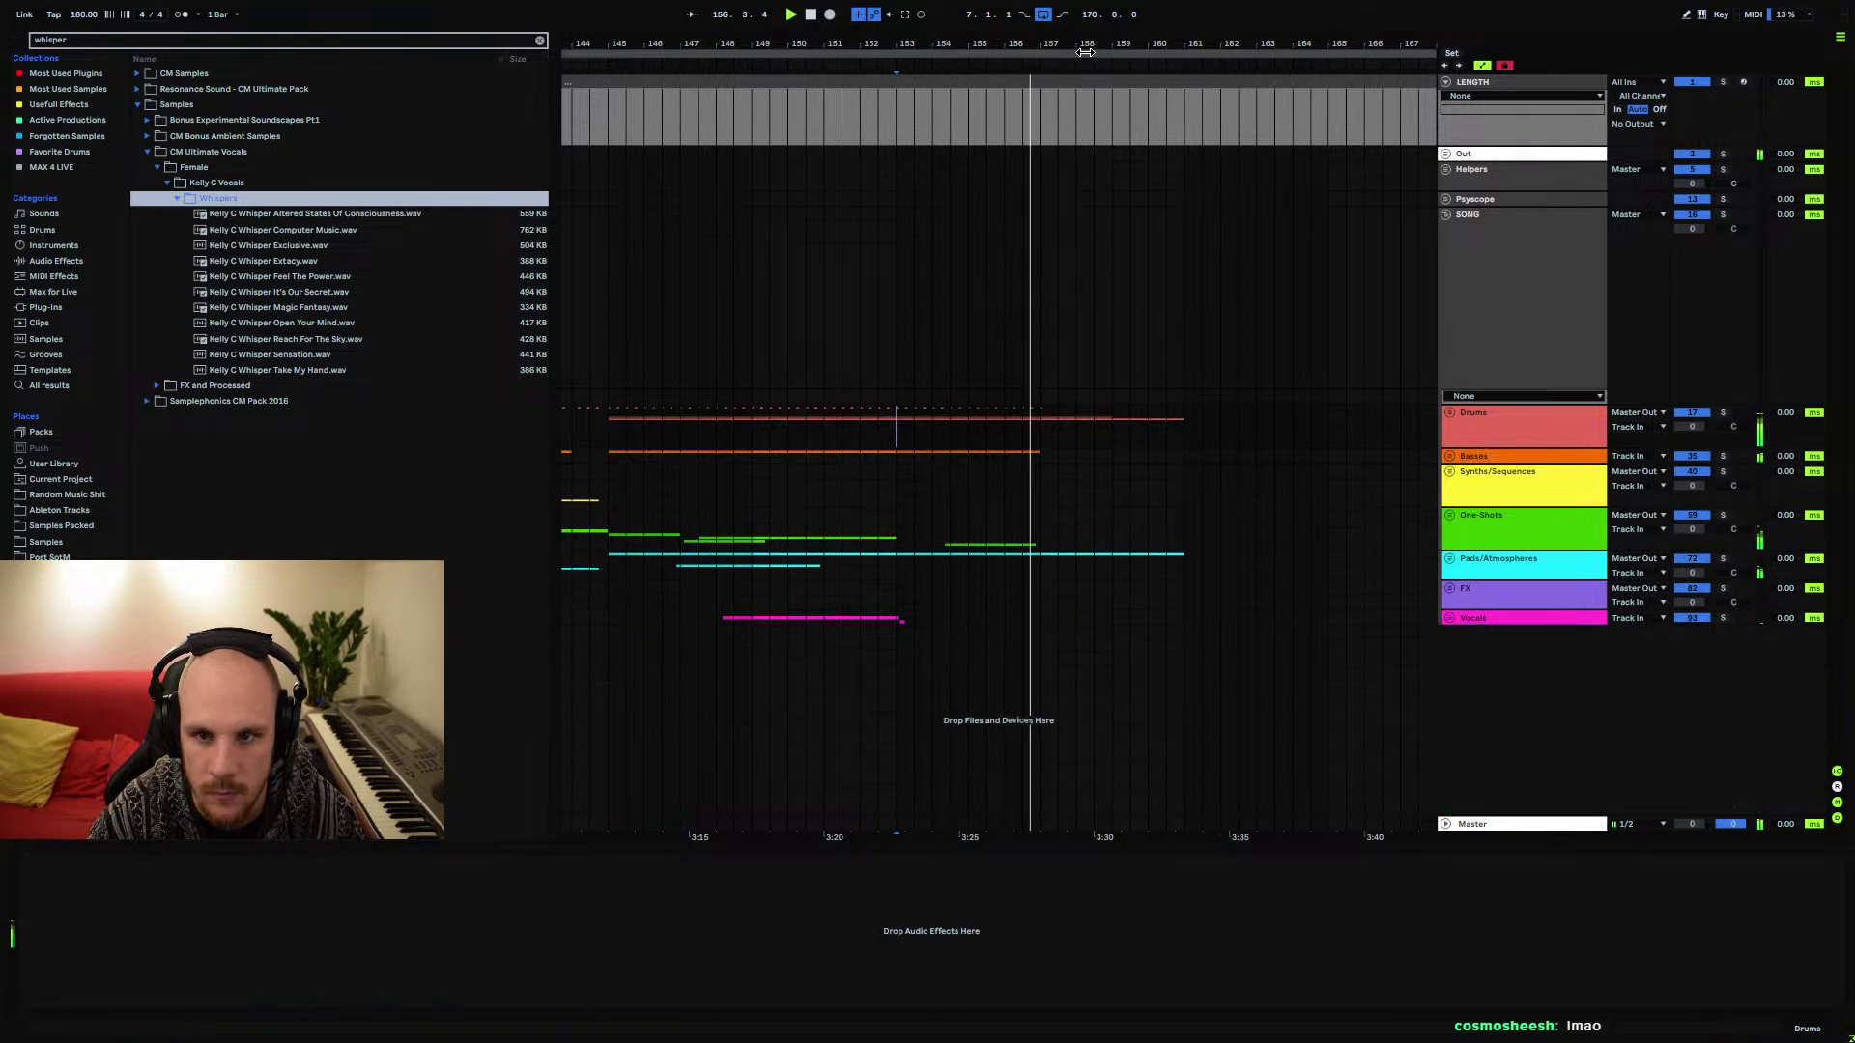
pyautogui.scroll(3, 1078, 197)
pyautogui.scroll(-2, 1078, 196)
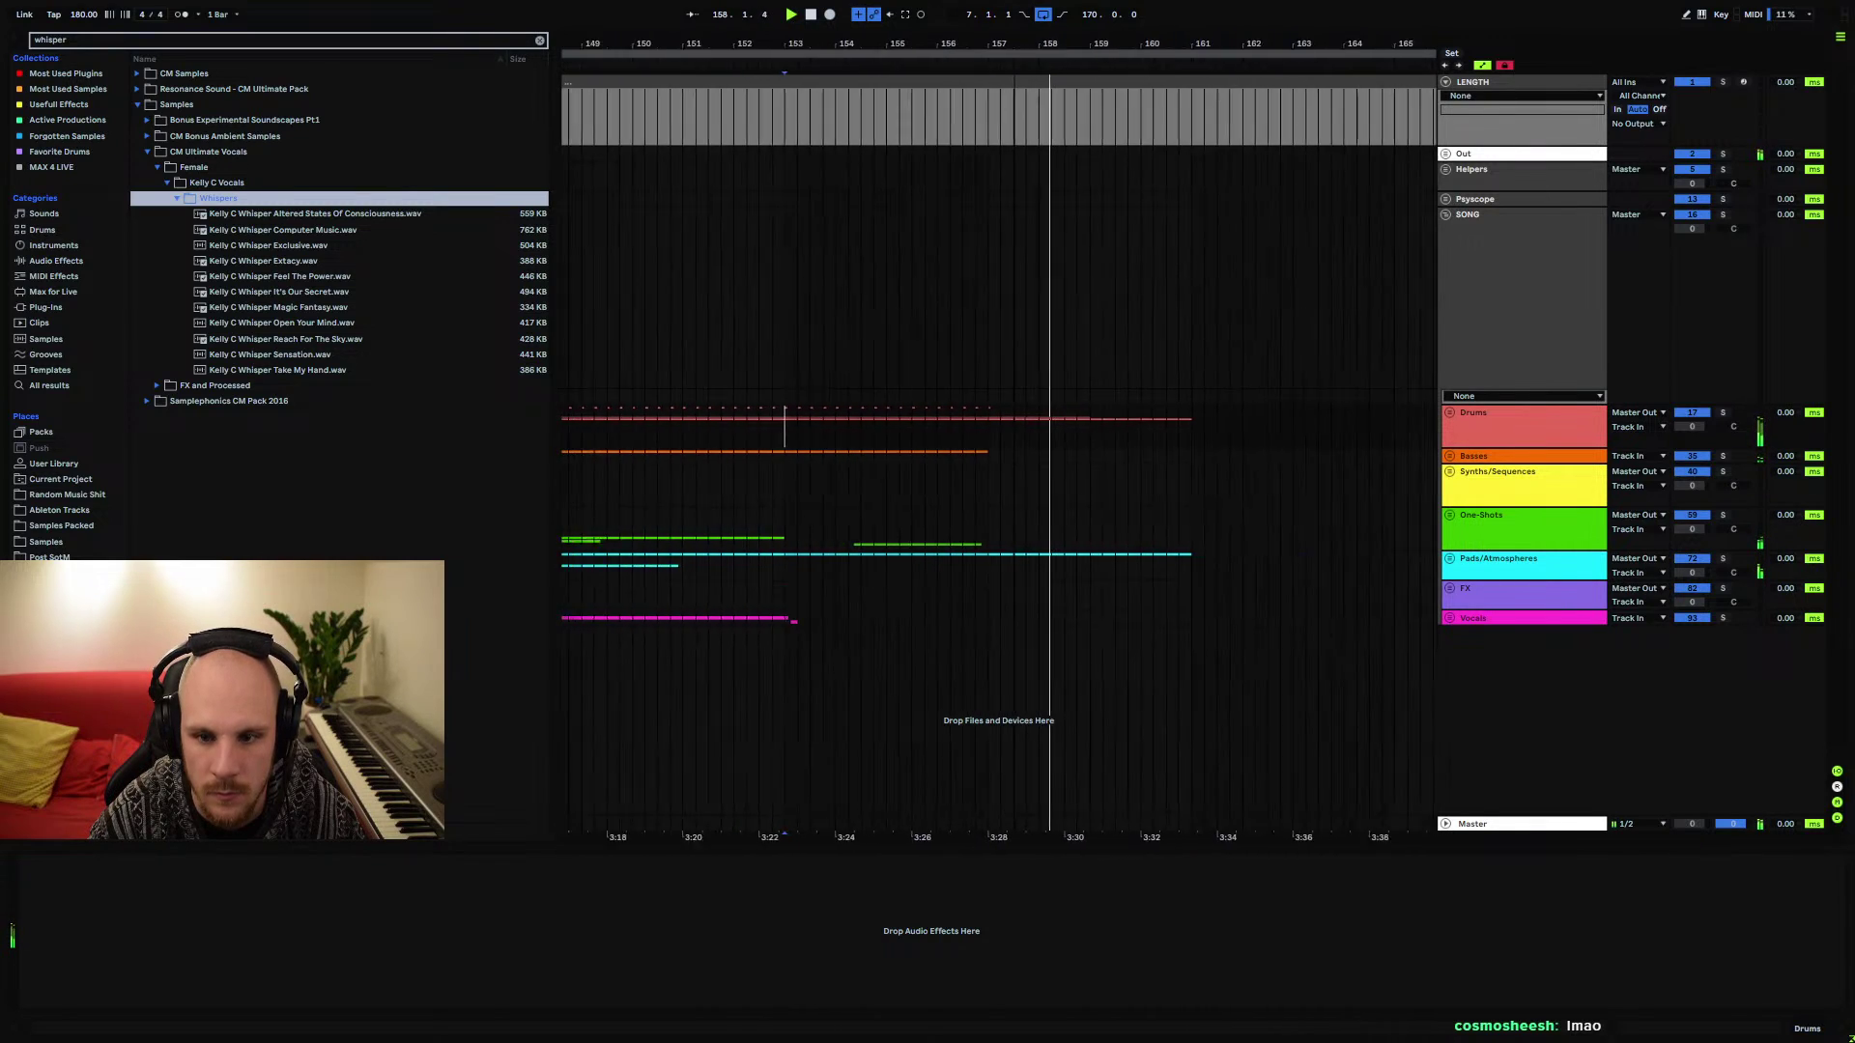
pyautogui.click(1450, 413)
pyautogui.click(1450, 412)
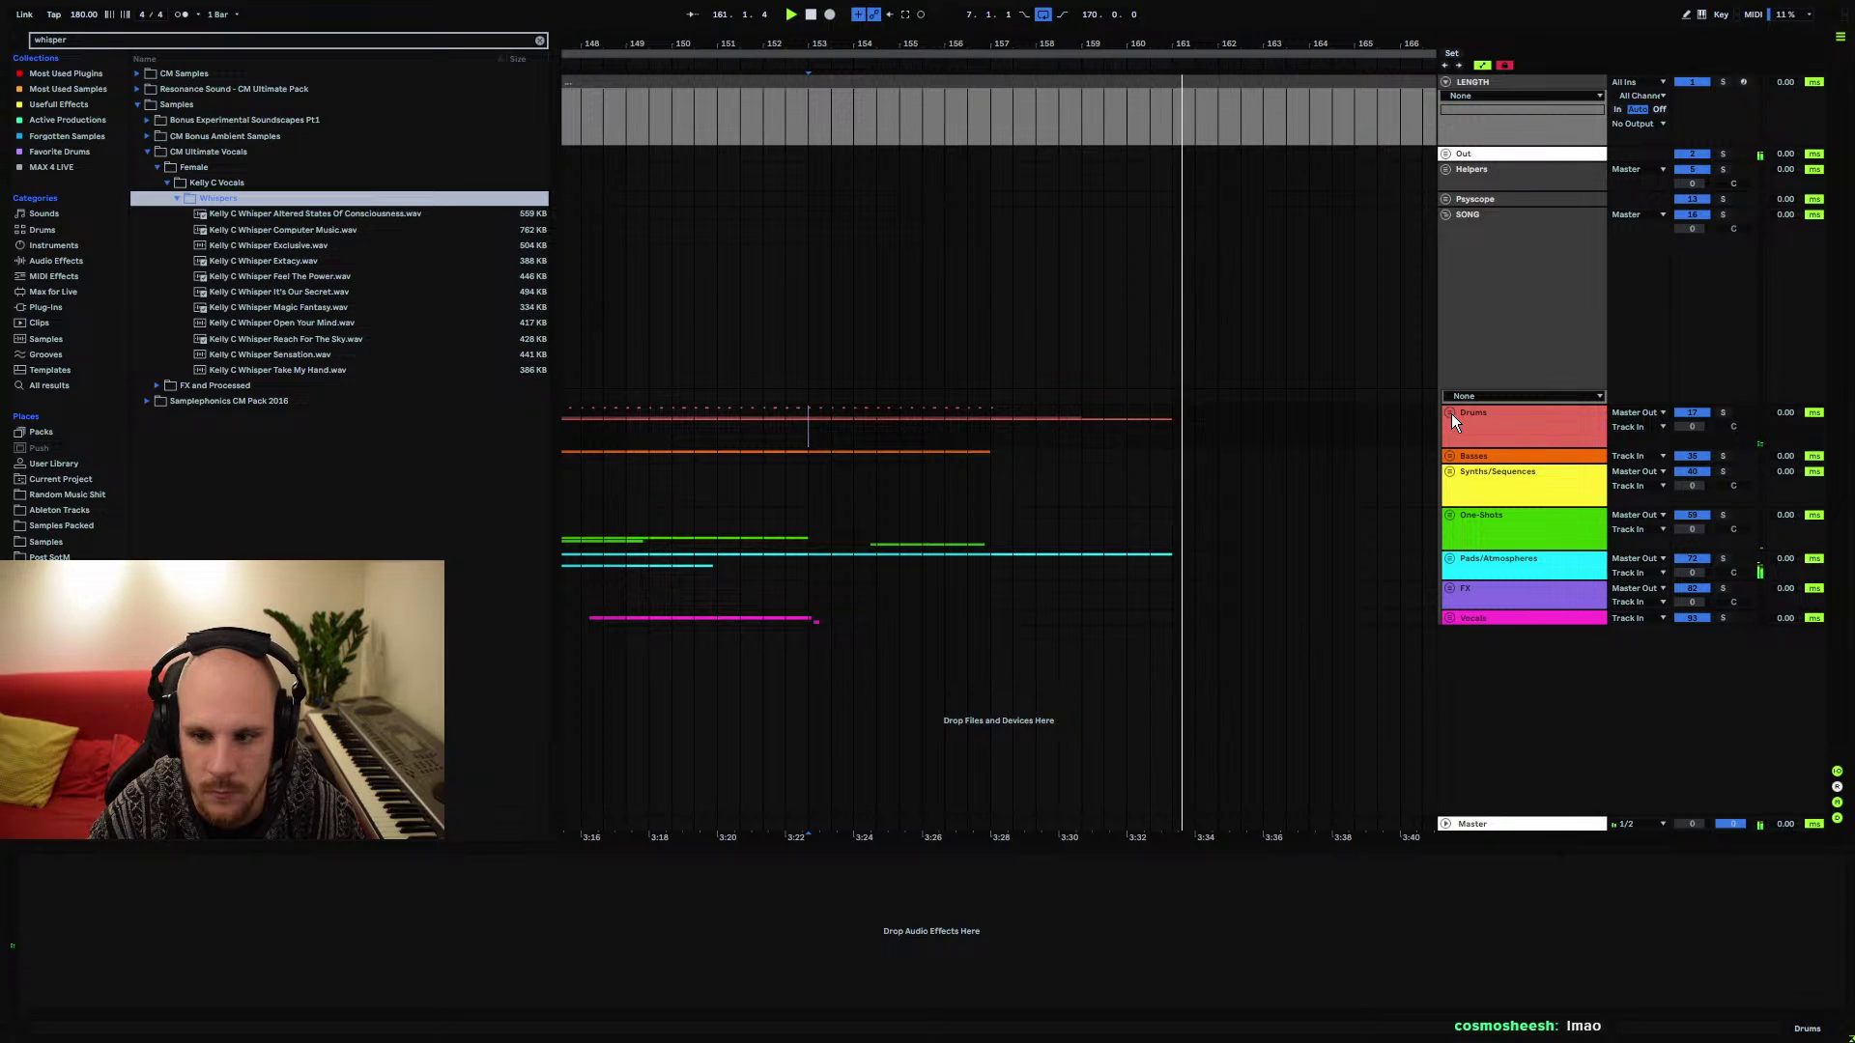
# Unfold the Pads/Atmospheres group, then freeze and flatten its track 73 to audio
pyautogui.click(1449, 559)
pyautogui.click(1449, 605)
pyautogui.press('space')
pyautogui.click(1453, 603)
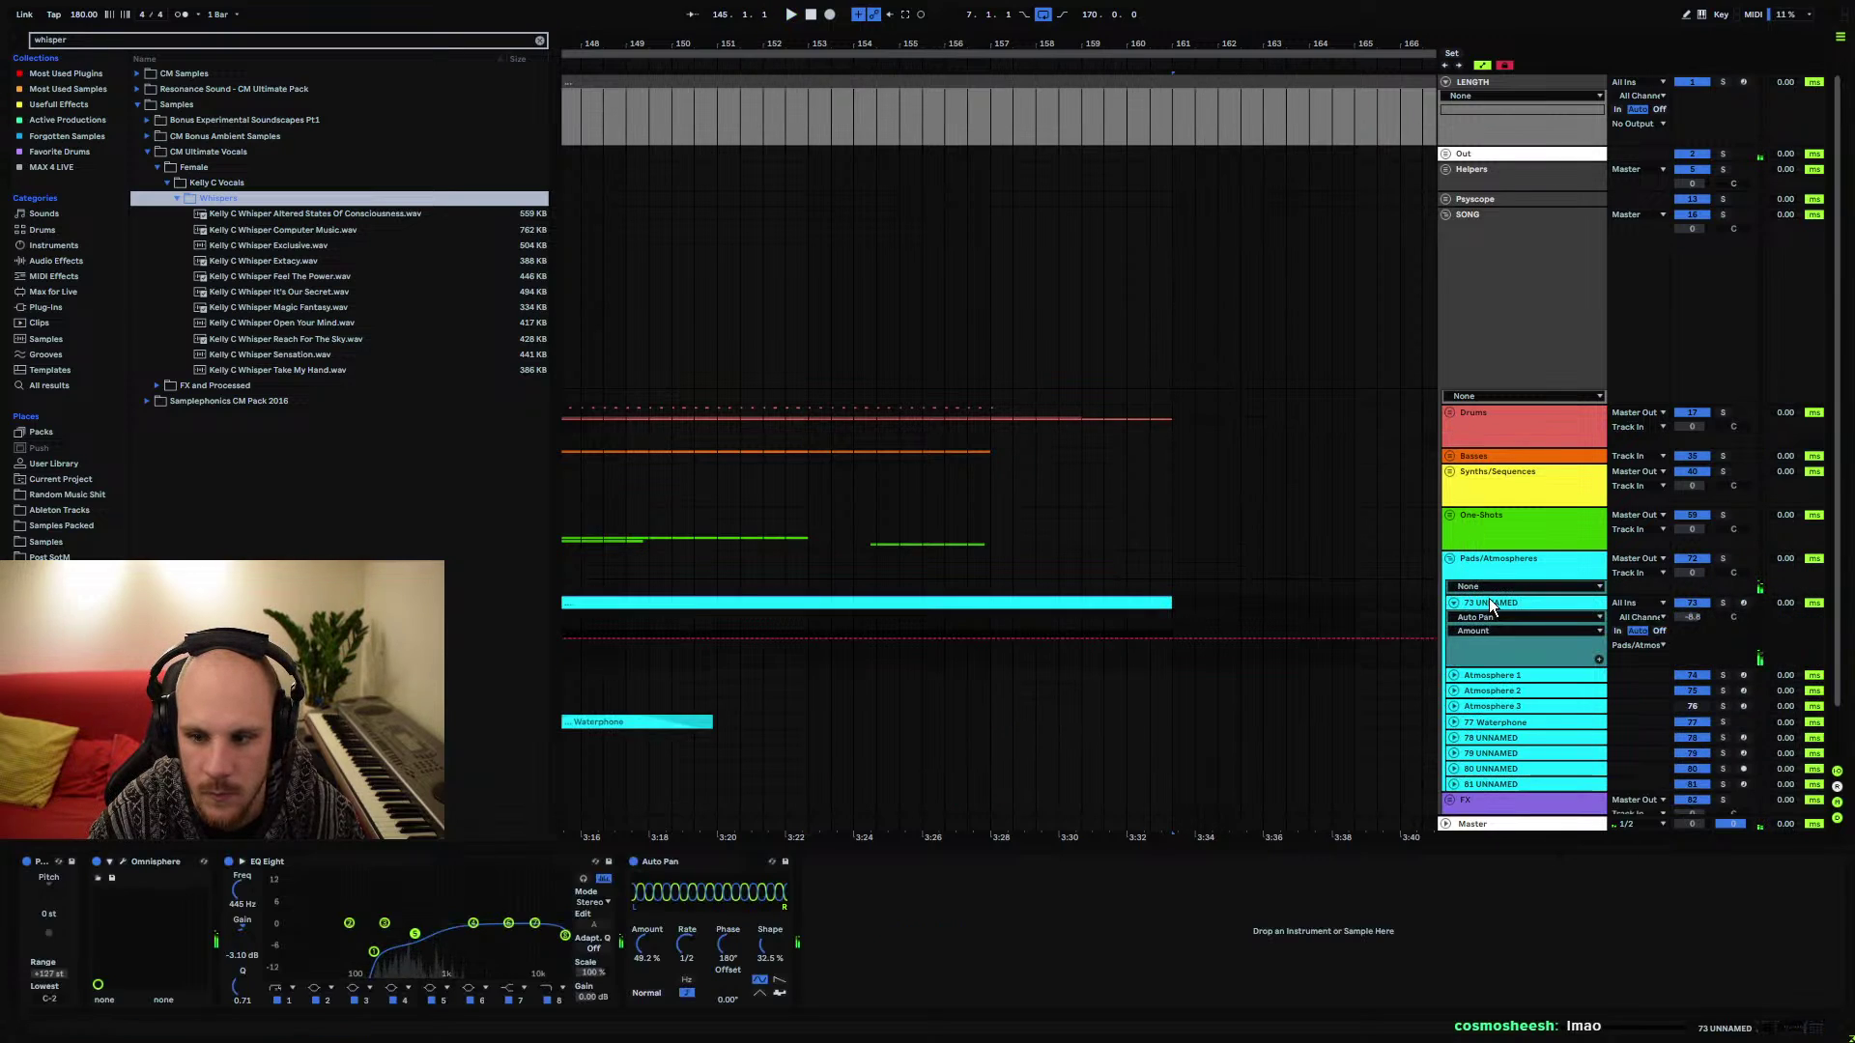
pyautogui.click(1152, 622)
pyautogui.rightClick(1538, 601)
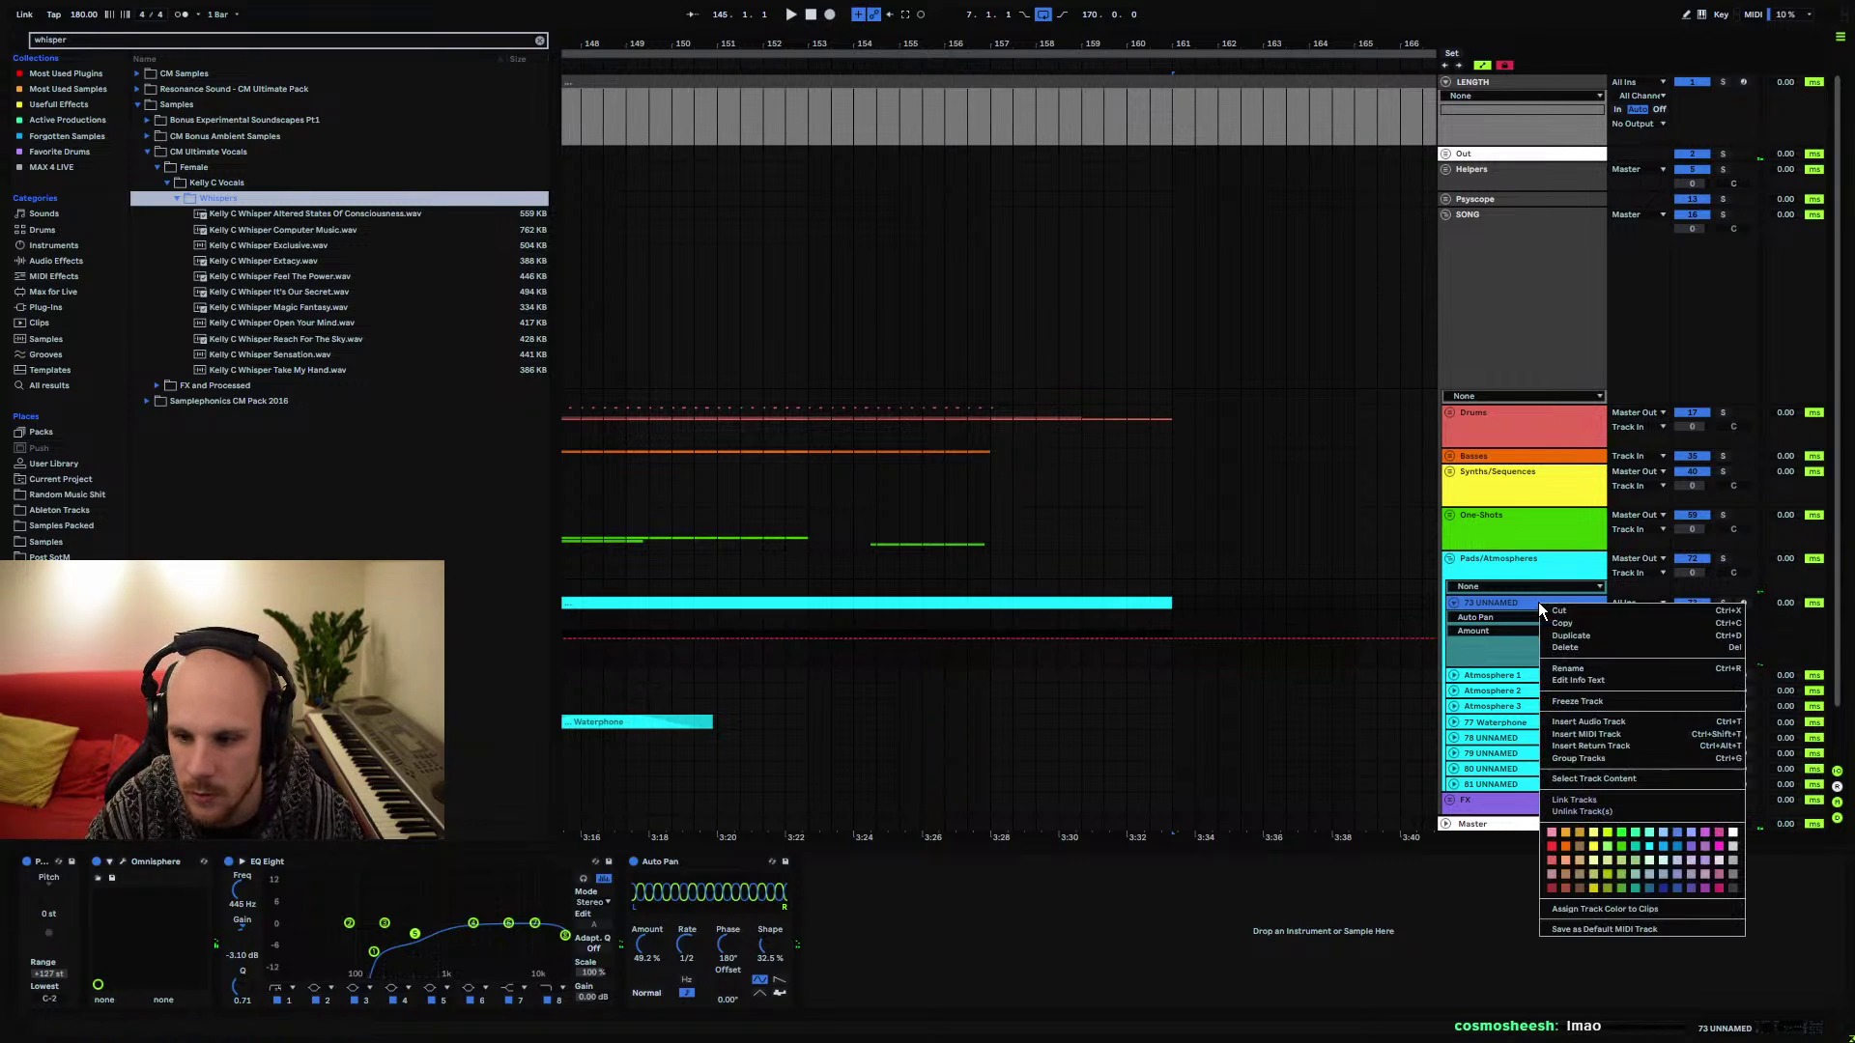
pyautogui.click(1581, 695)
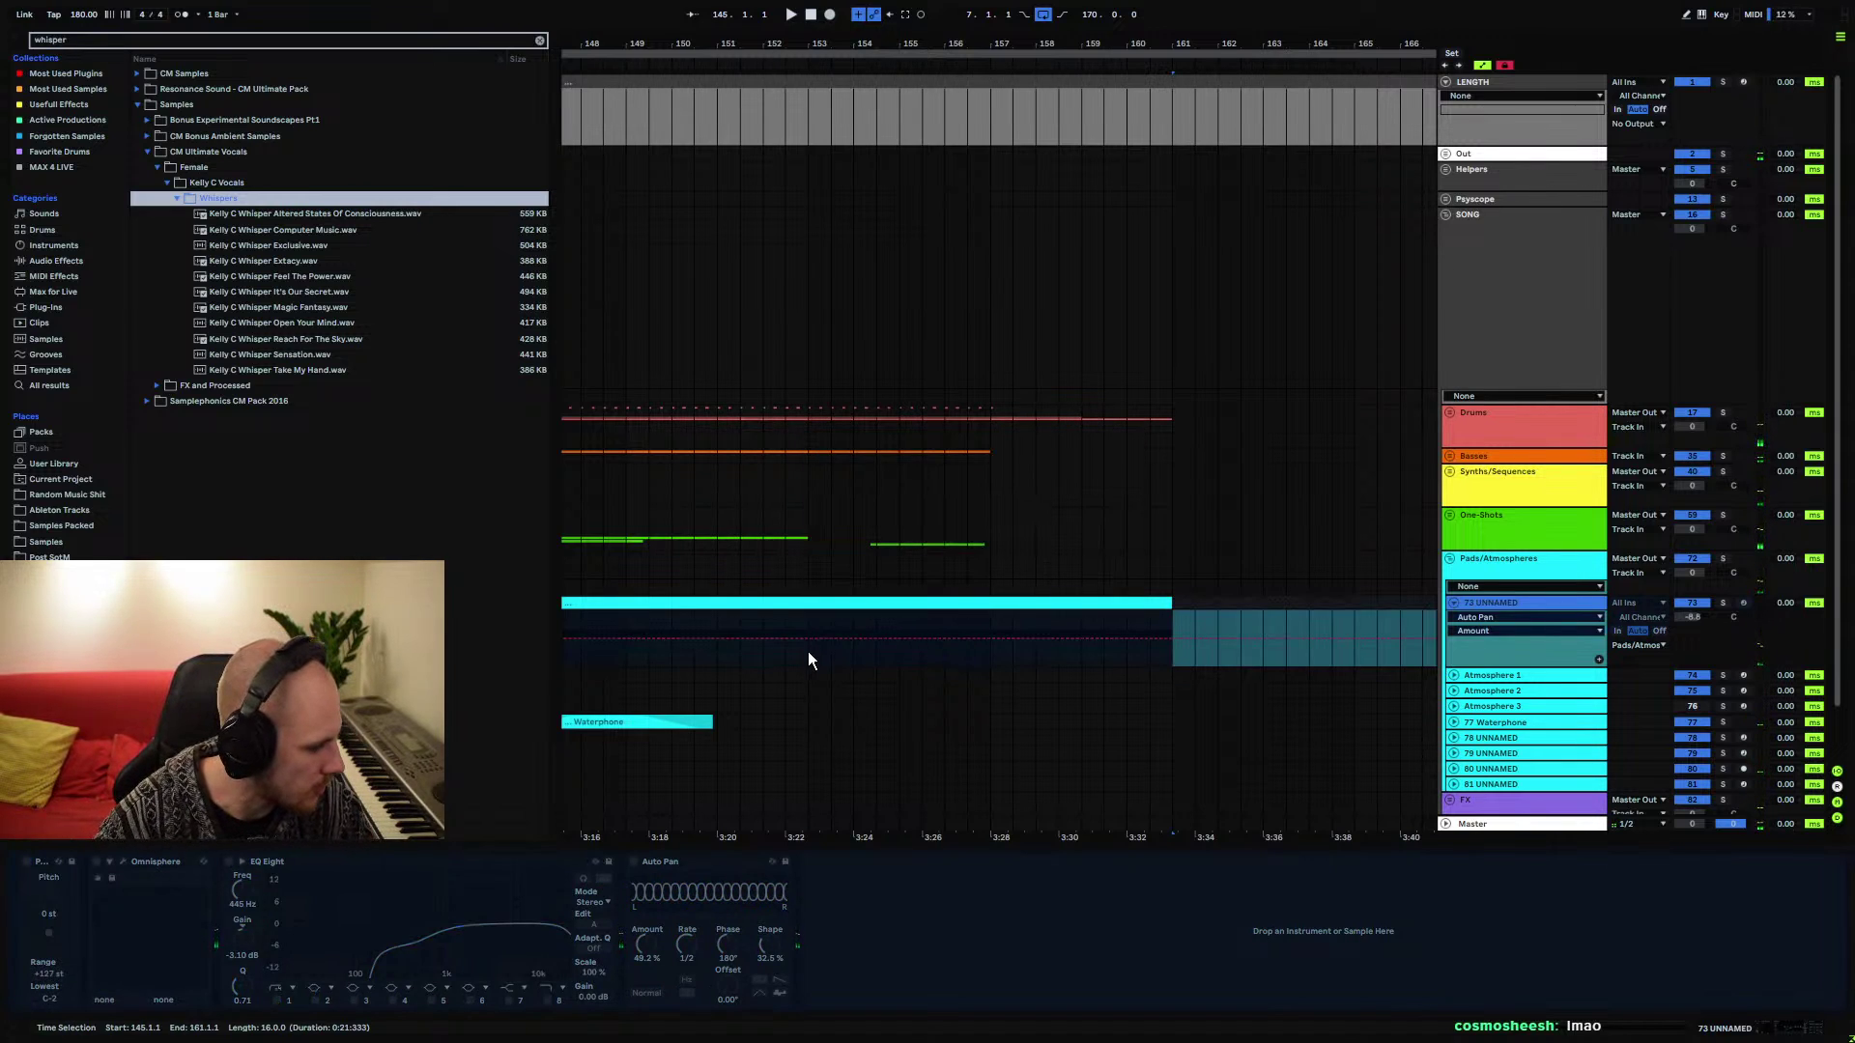
pyautogui.rightClick(1479, 595)
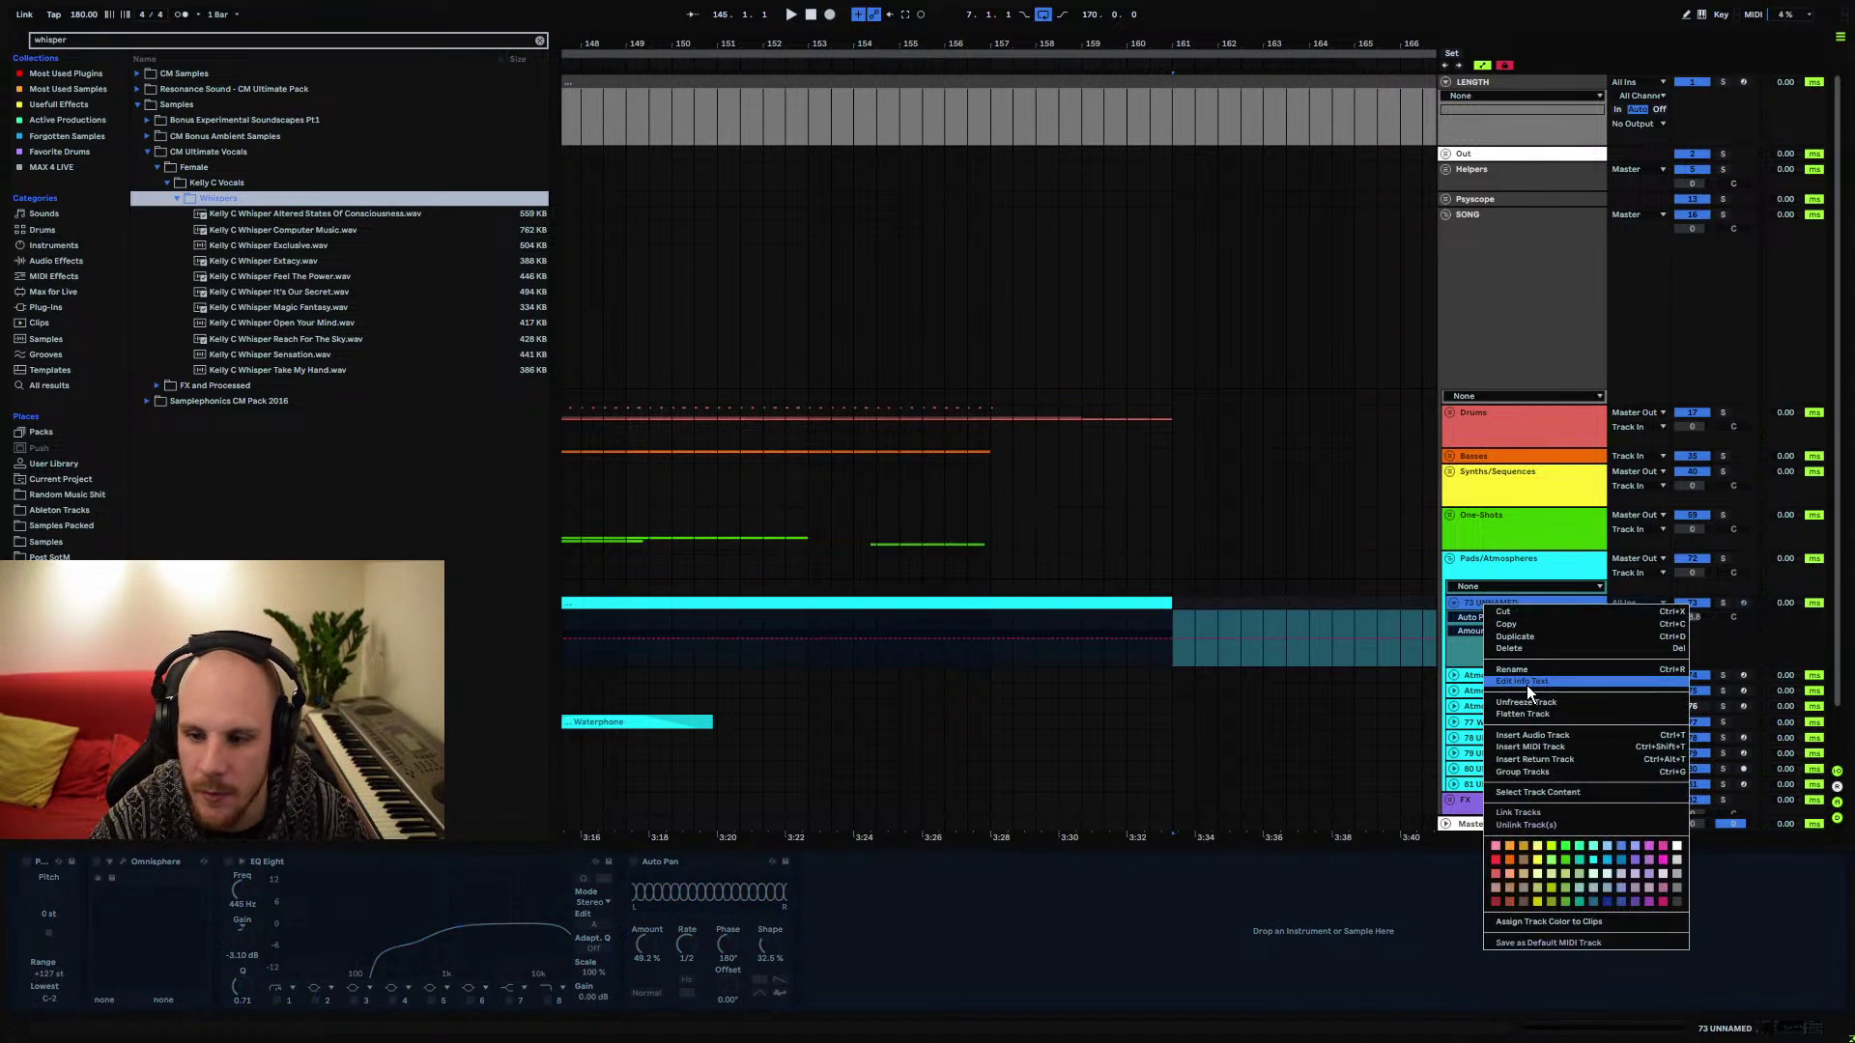
pyautogui.click(1418, 682)
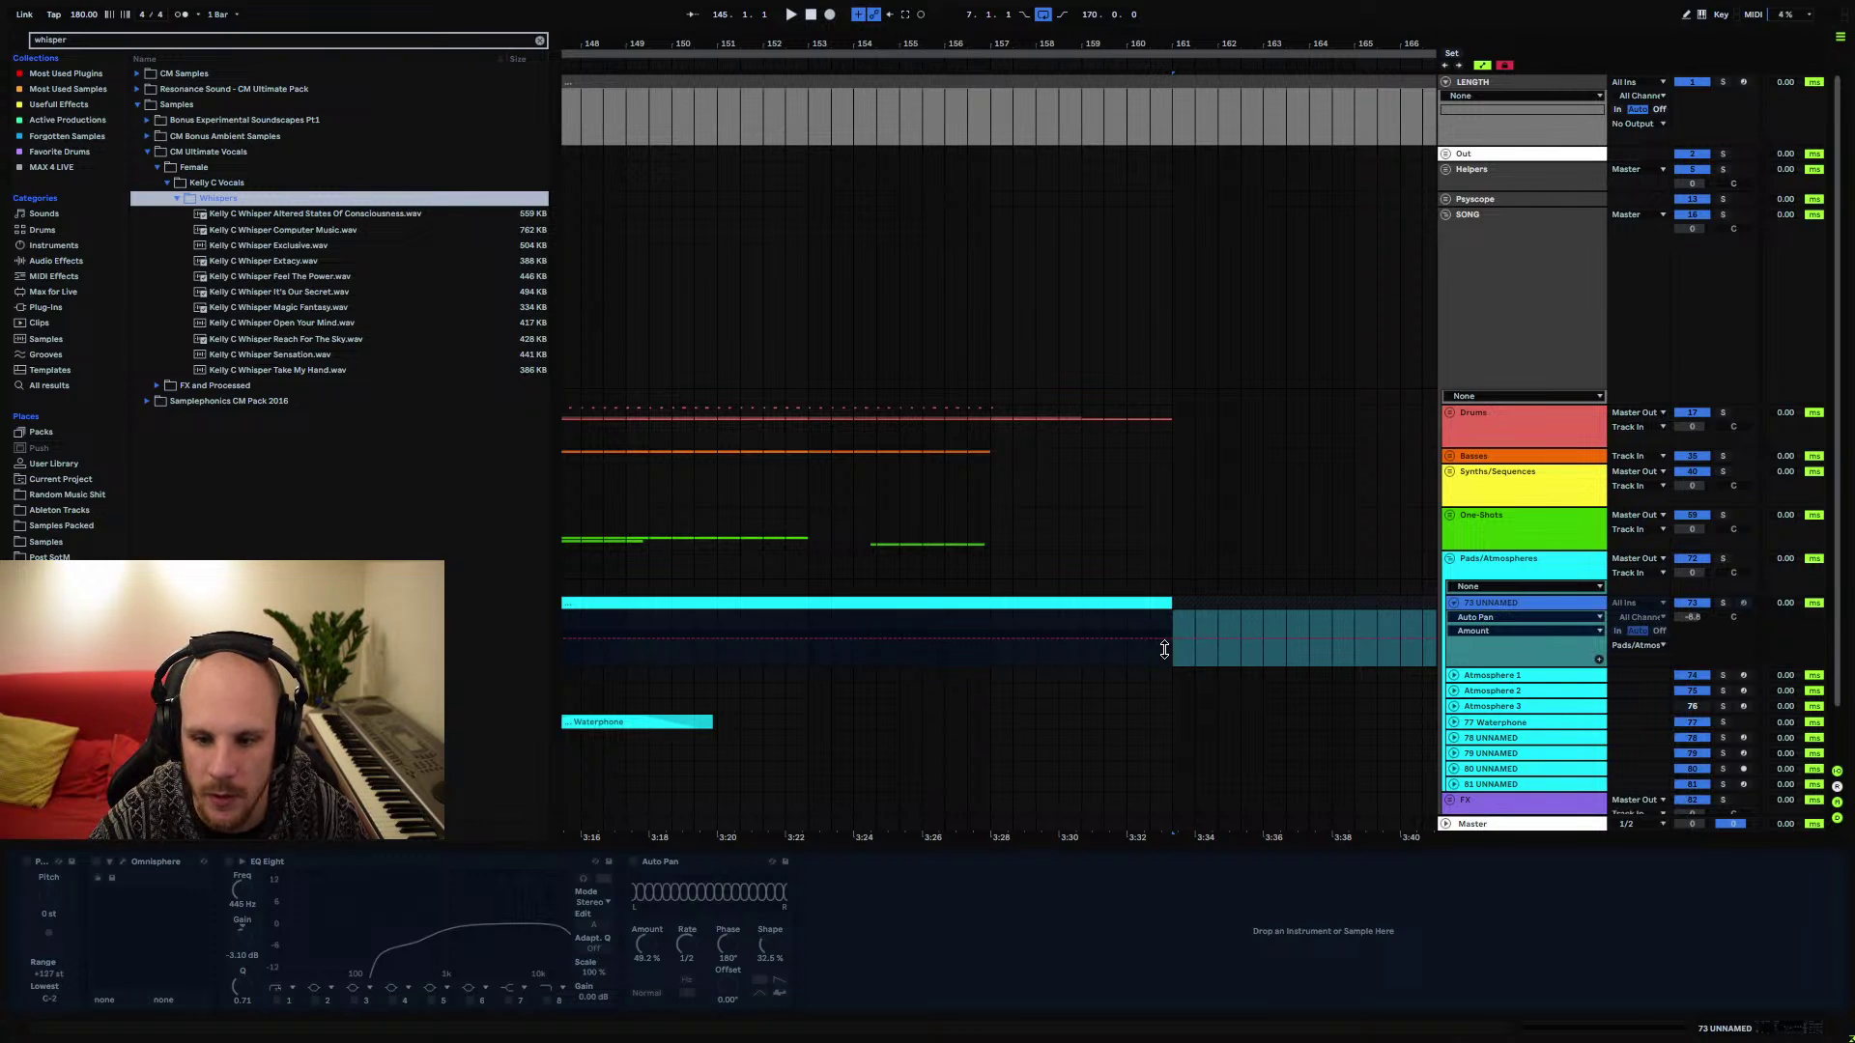
pyautogui.scroll(-5, 1065, 145)
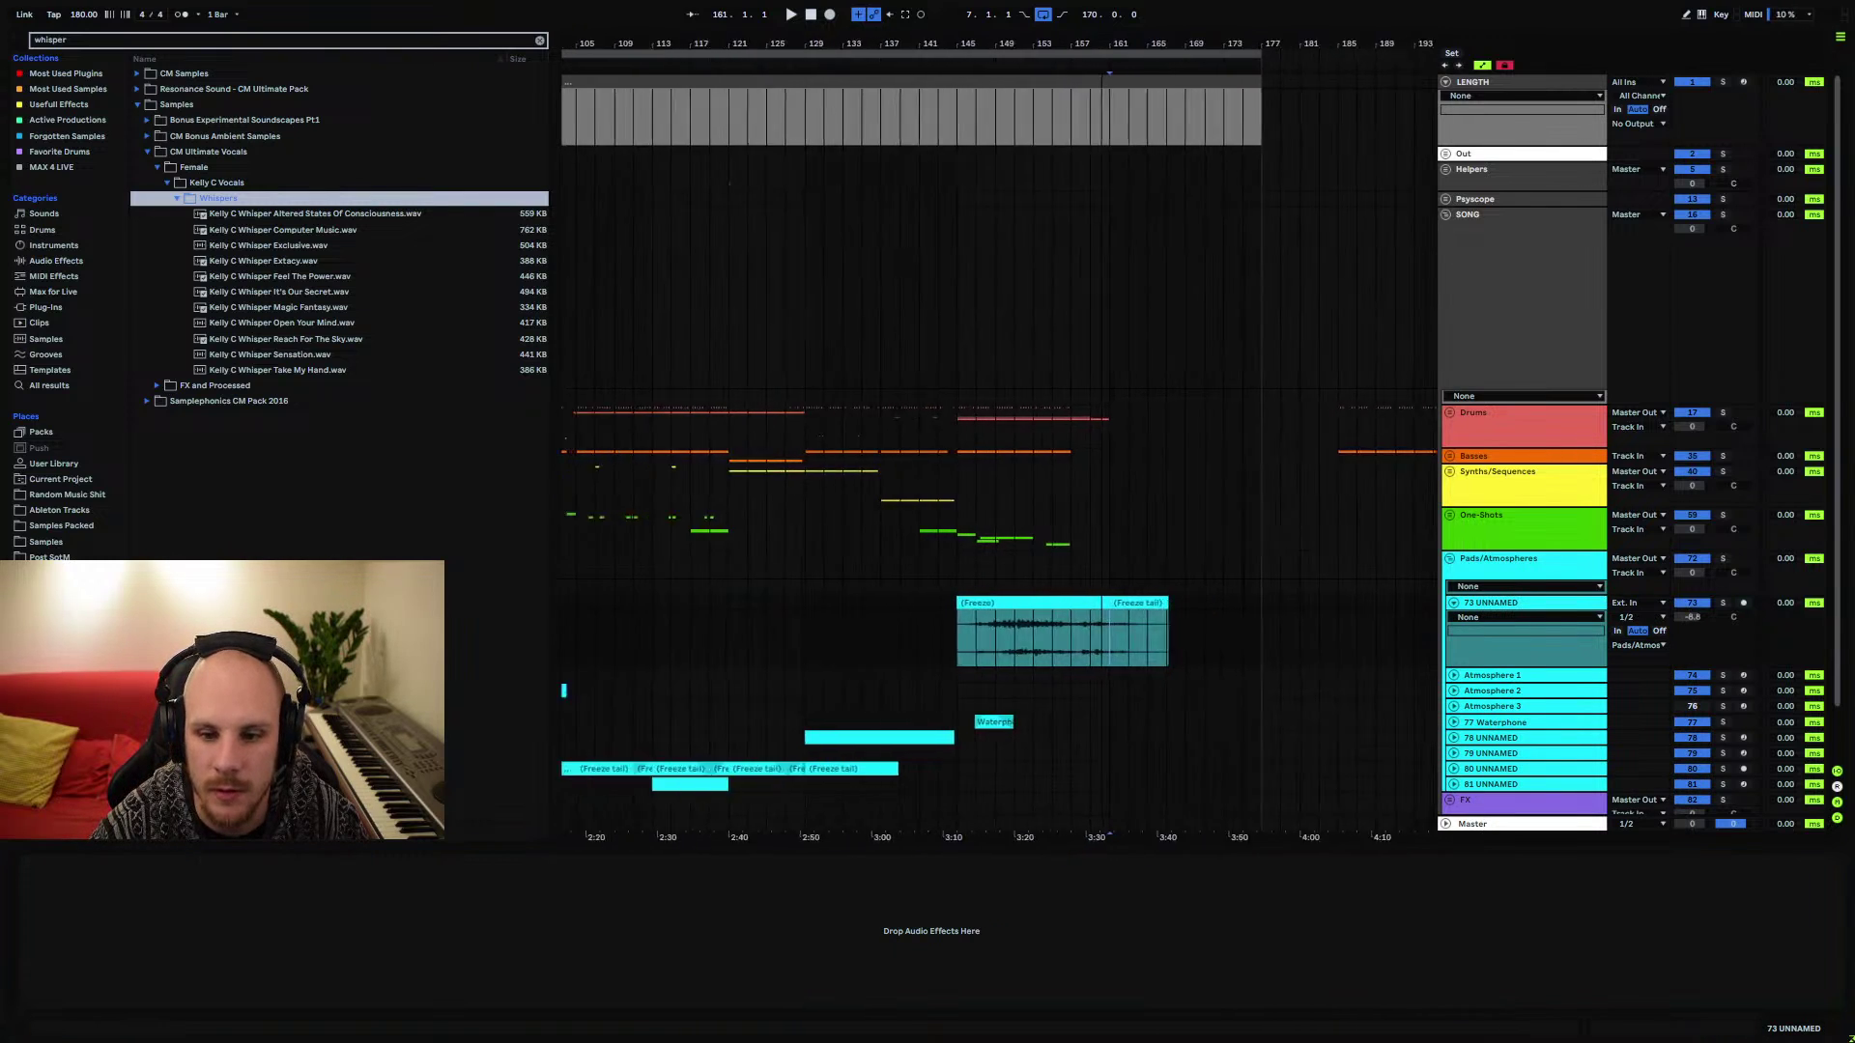
# Reverse the flattened pad's freeze tail clip, move it to bar 163 and audition it soloed
pyautogui.press('space')
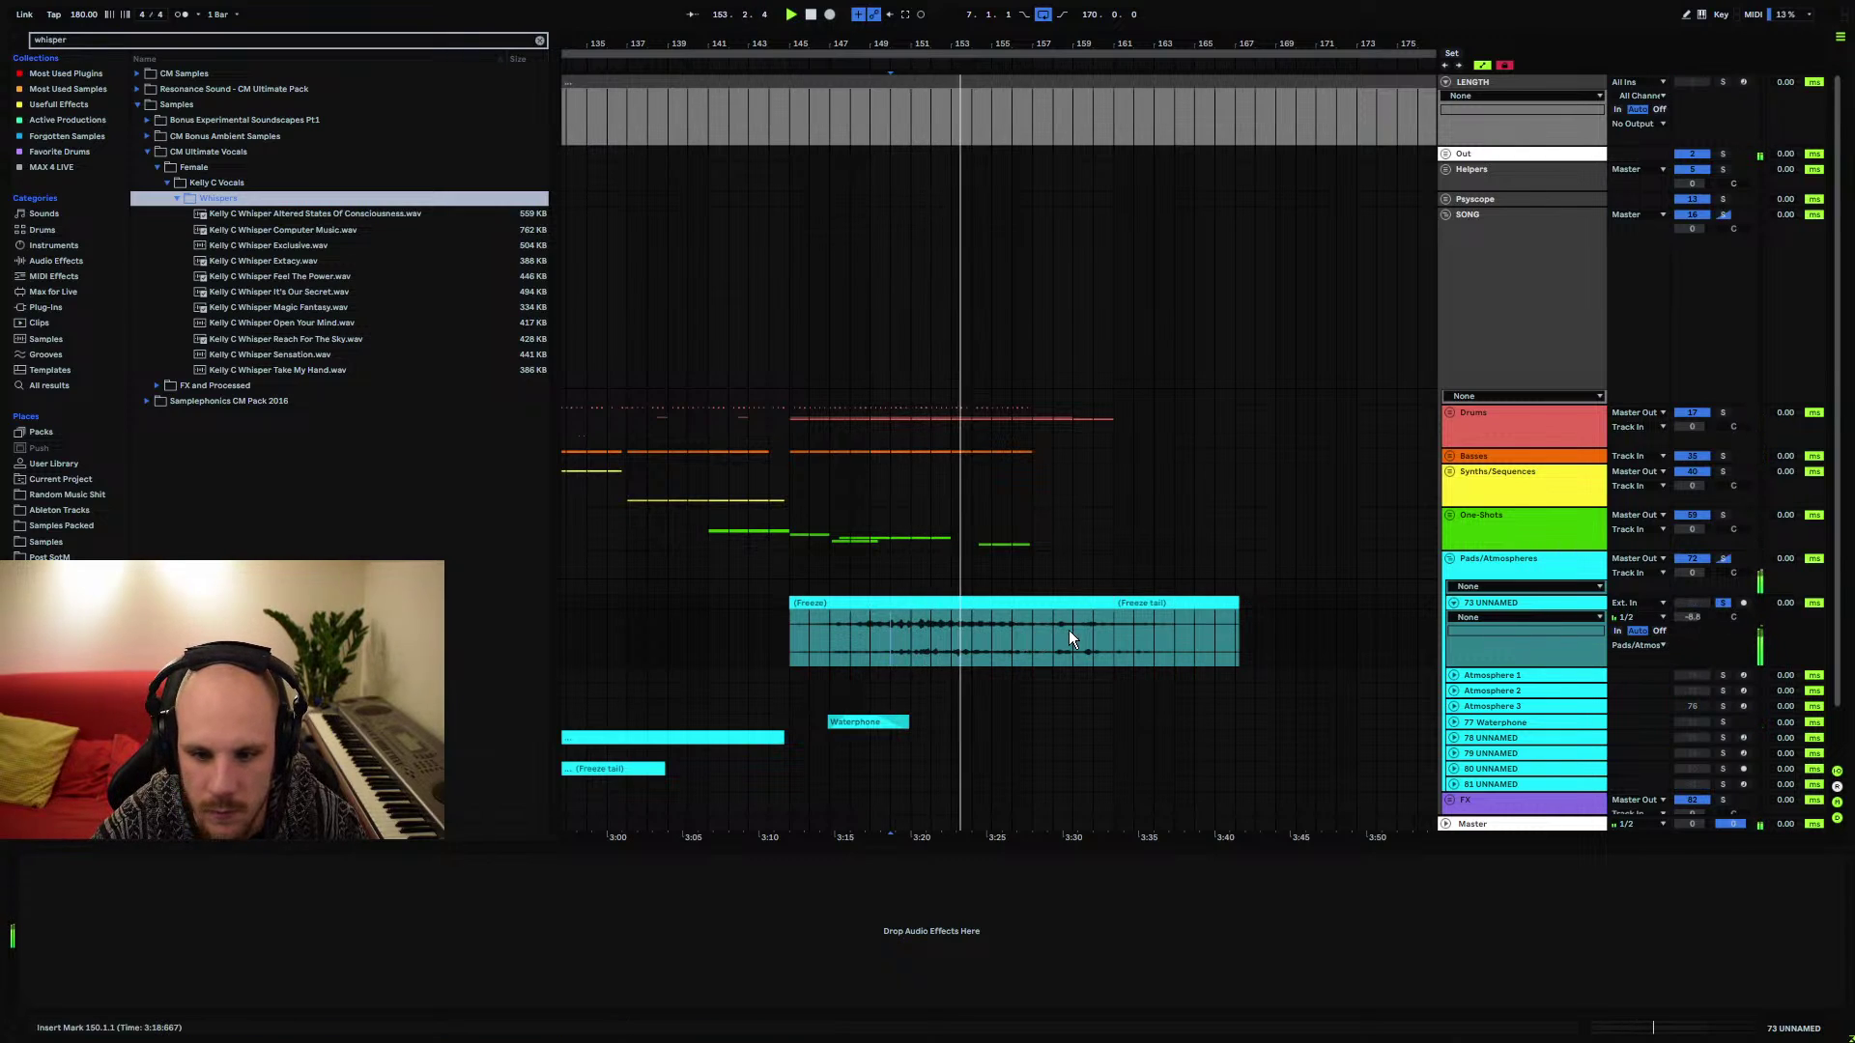
pyautogui.click(1138, 603)
pyautogui.press('r')
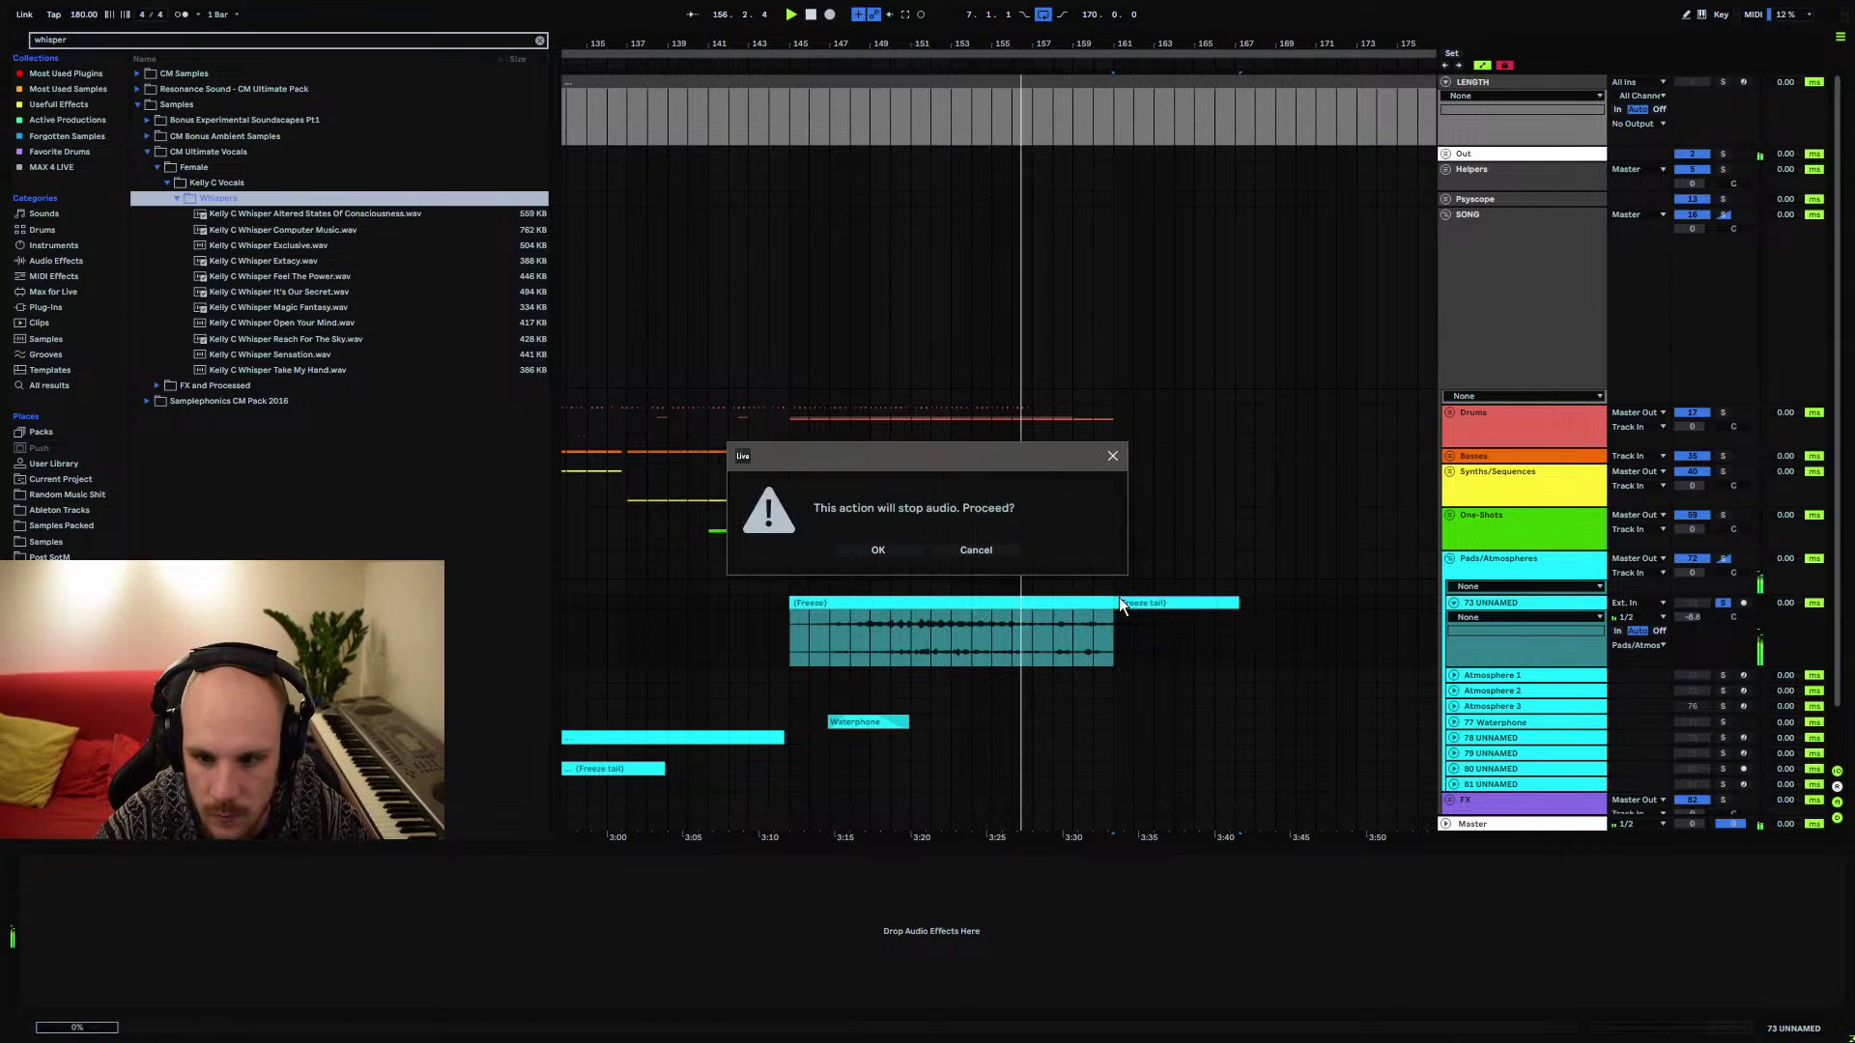
pyautogui.click(902, 549)
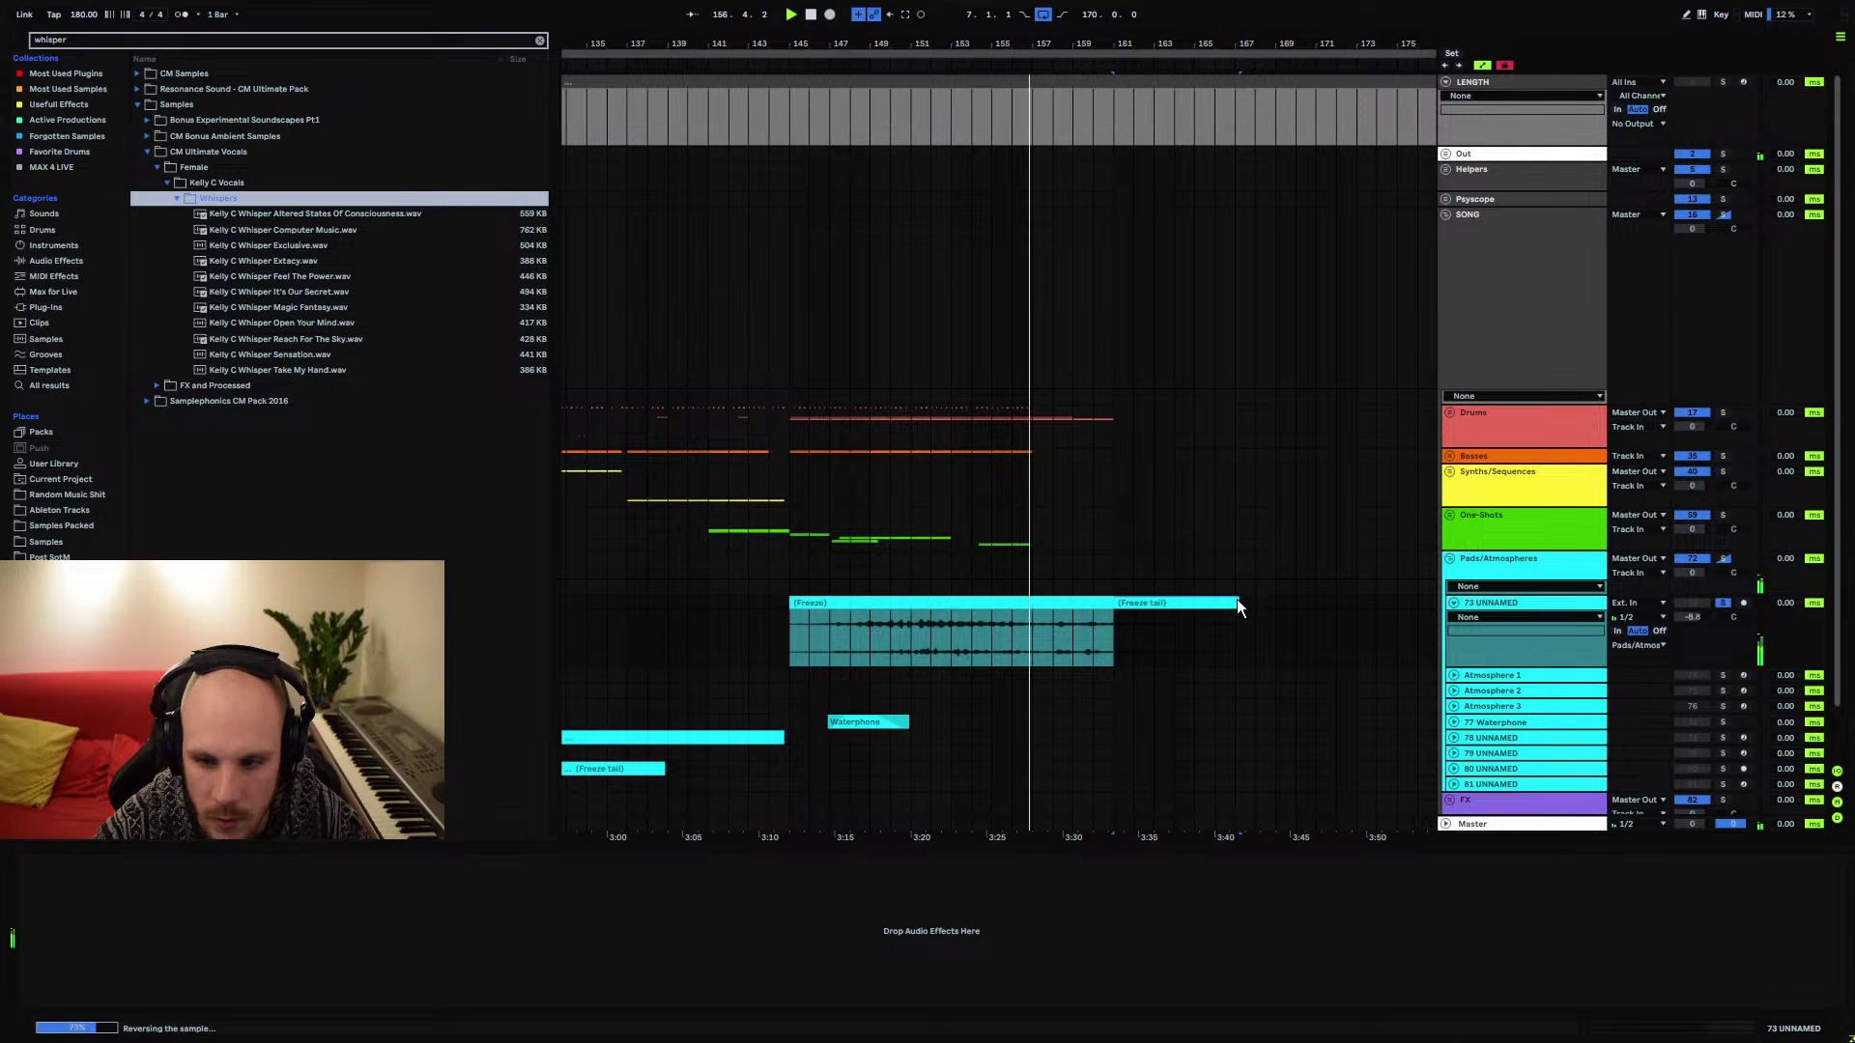
pyautogui.click(1223, 604)
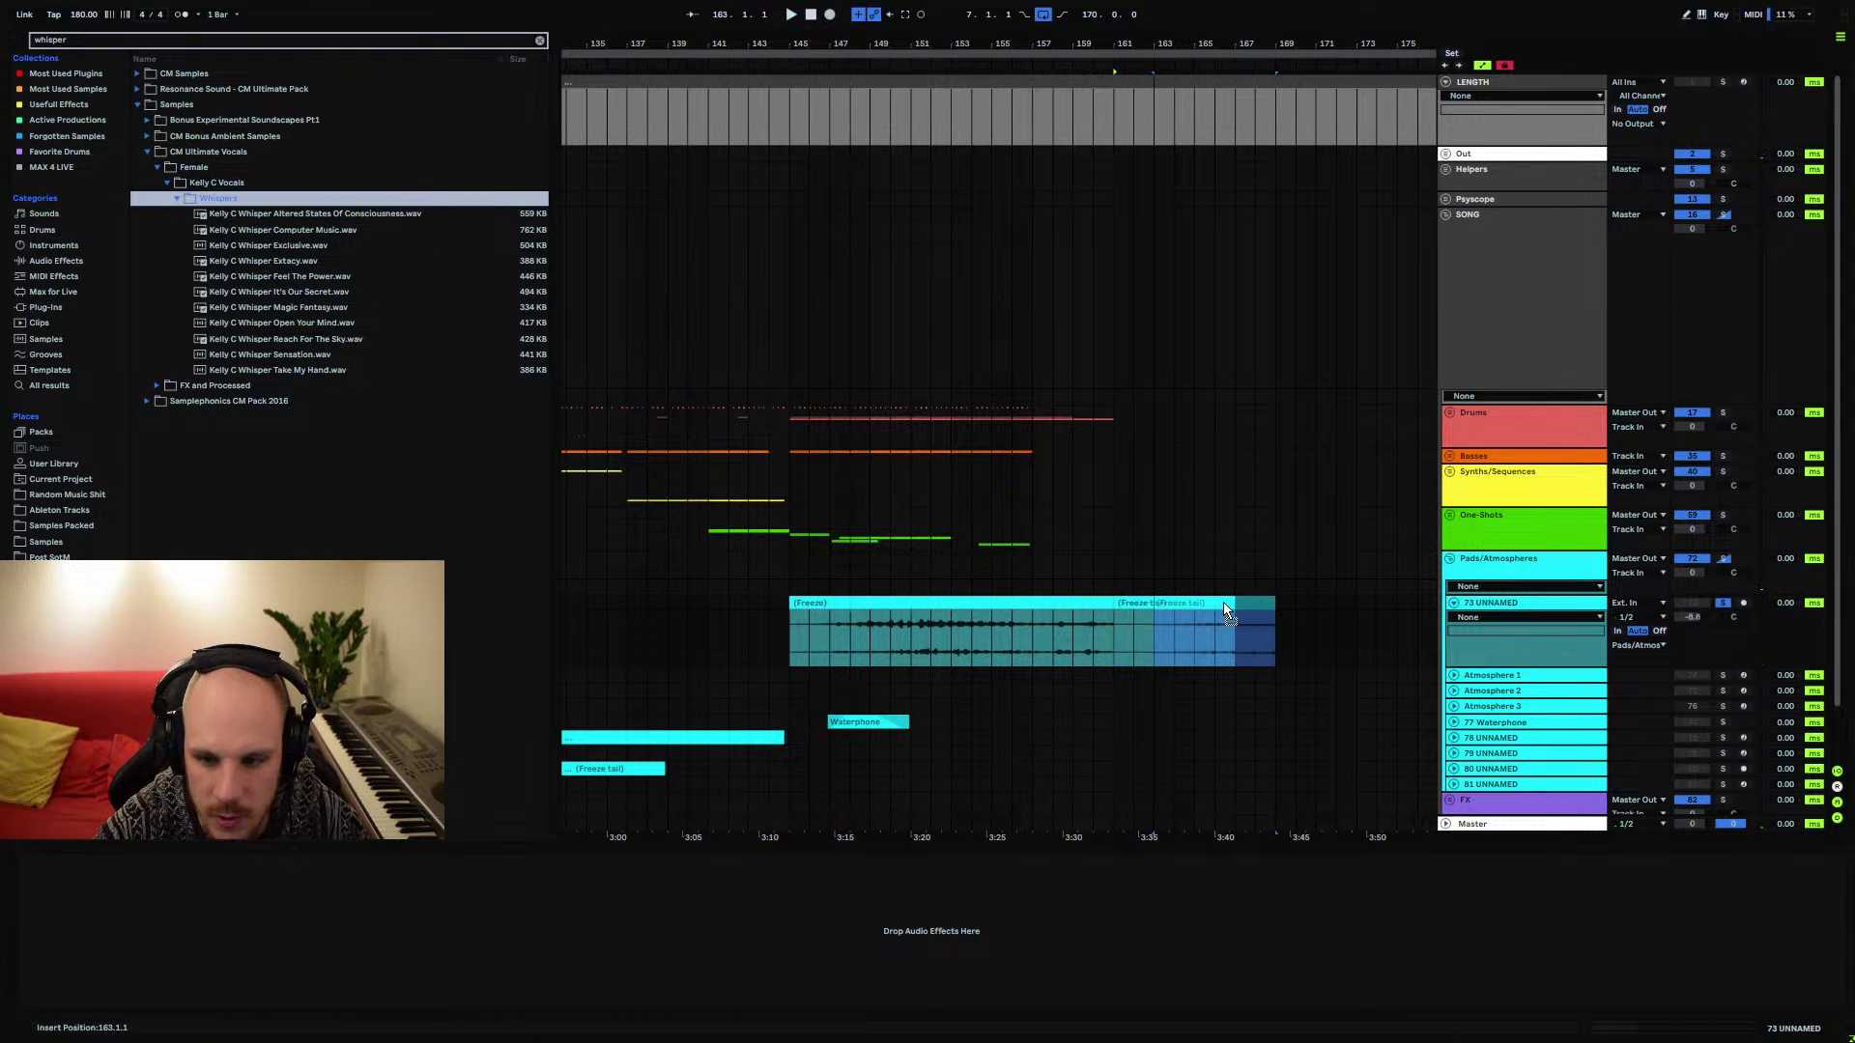
pyautogui.press('Delete')
pyautogui.press('space')
pyautogui.press('+')
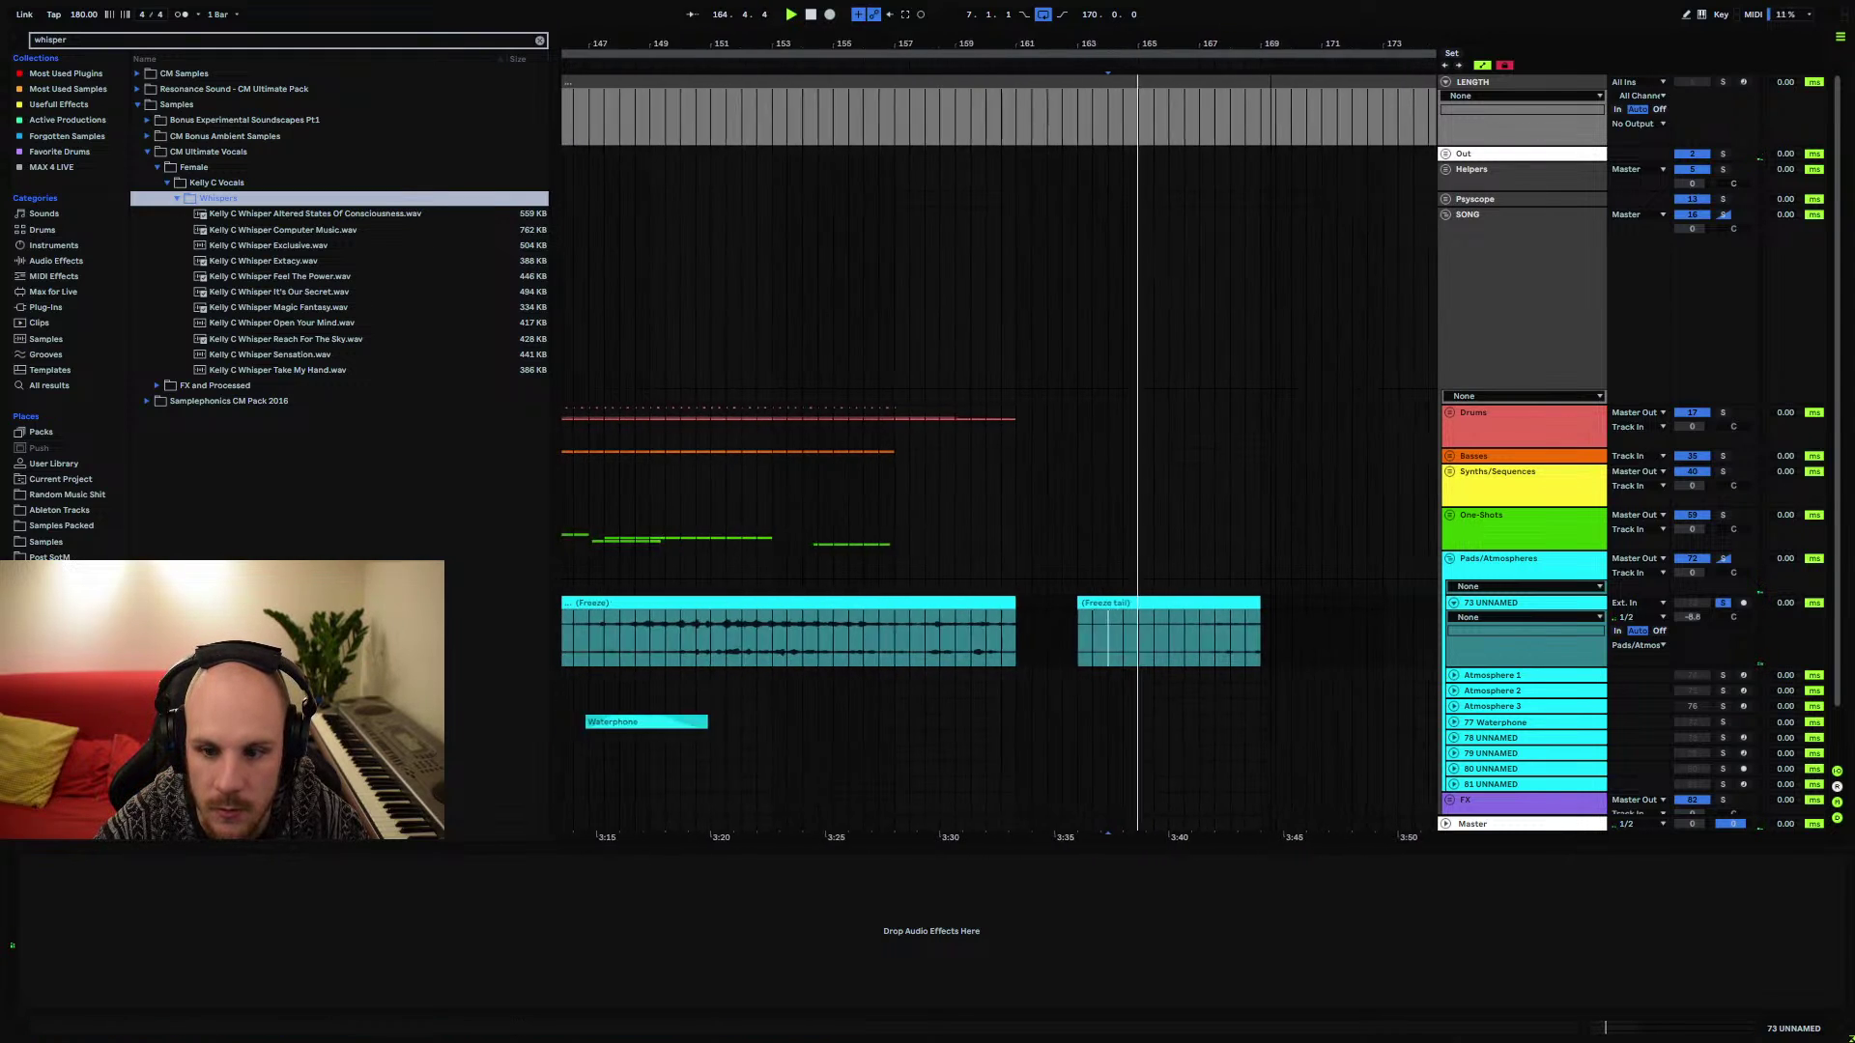
# Trim the main pad clip to end at bar 157 and fit the reversed tail between bars 157 and 161
pyautogui.moveTo(1015, 608); pyautogui.dragTo(923, 609)
pyautogui.moveTo(1082, 603); pyautogui.dragTo(938, 605)
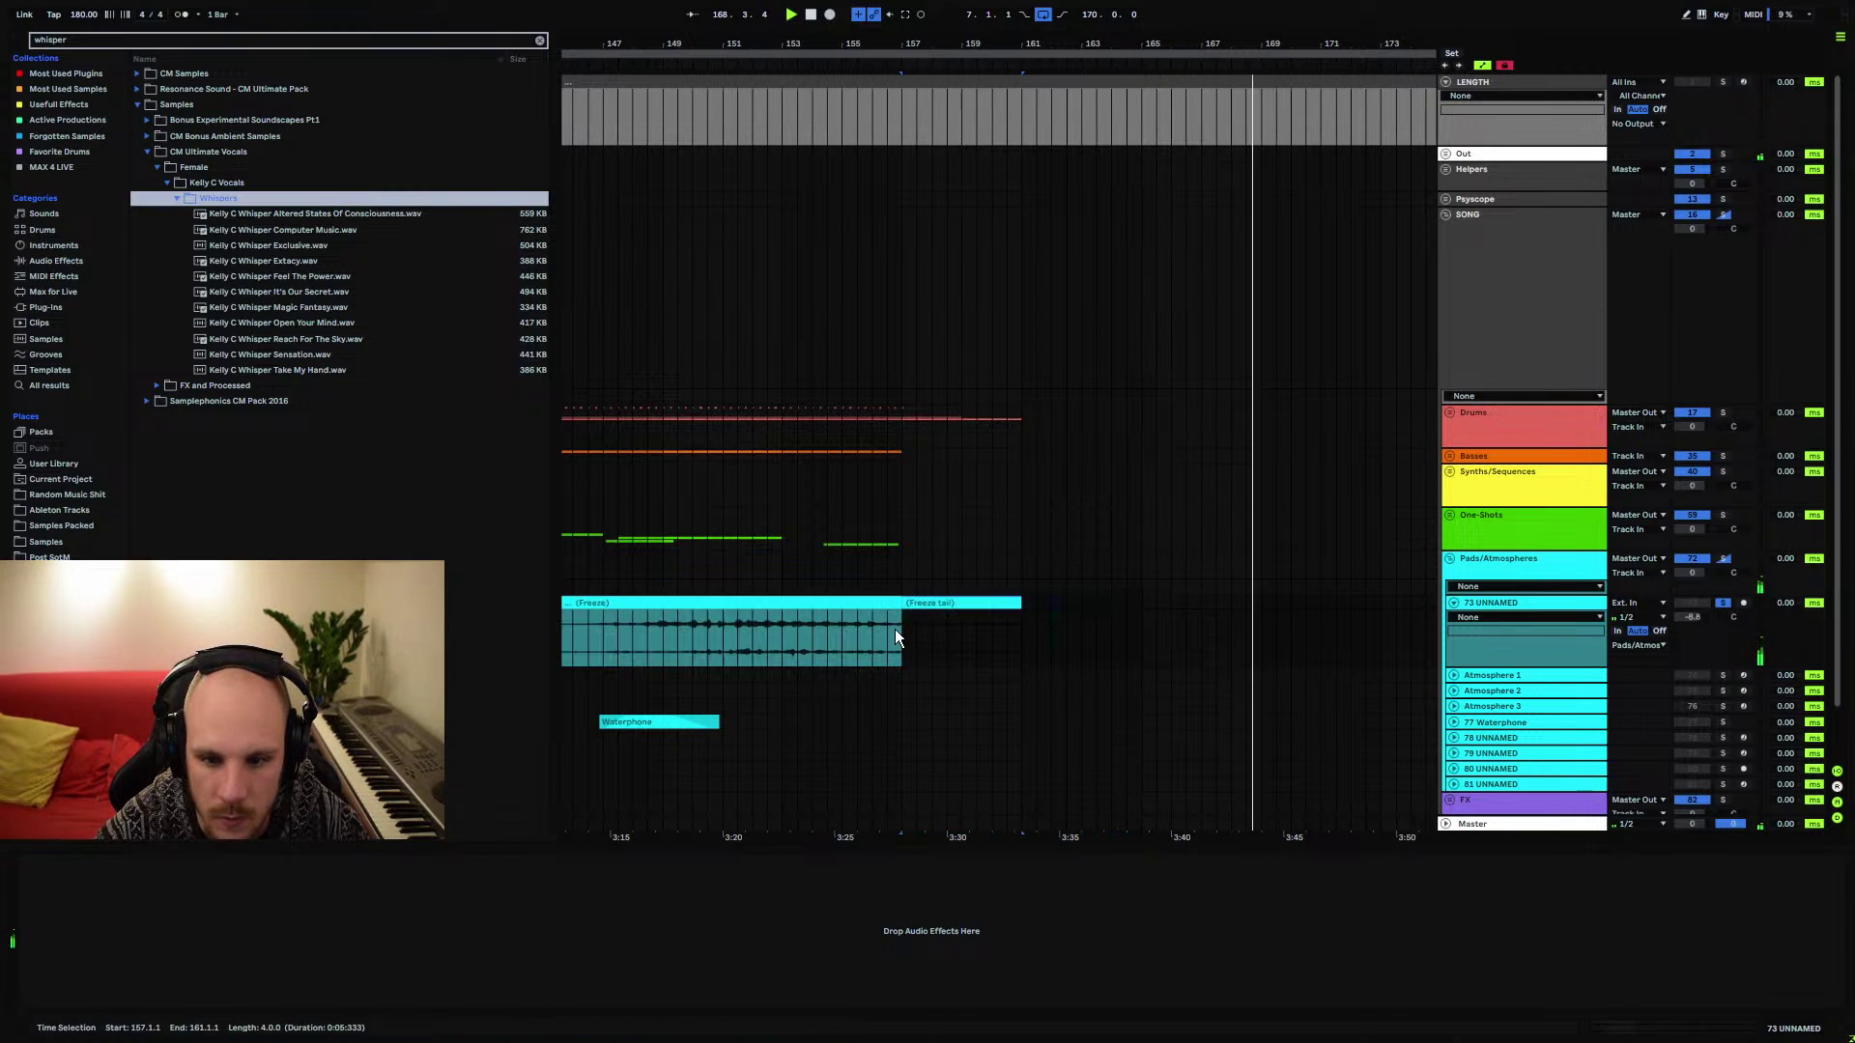
pyautogui.doubleClick(989, 618)
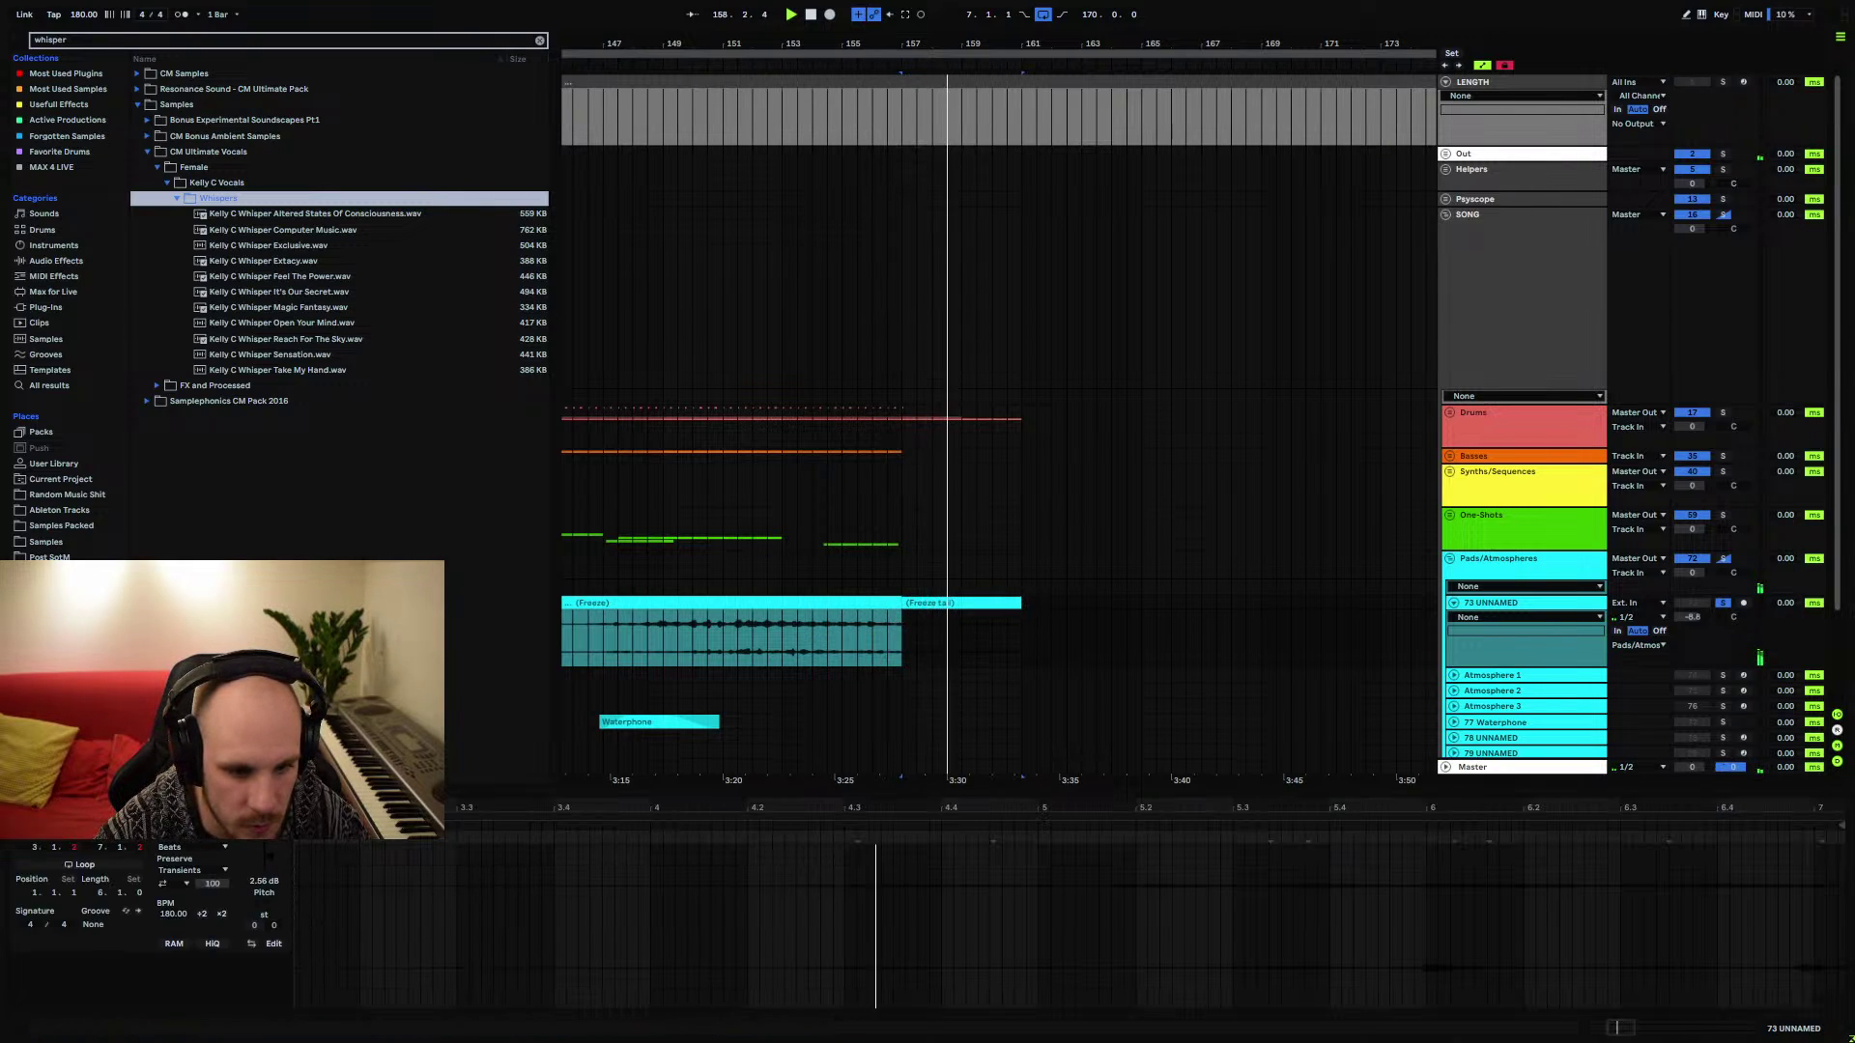
# Play the full mix from bar 154.3 to hear the reversed pad tail, and unfold the Drums group
pyautogui.click(833, 630)
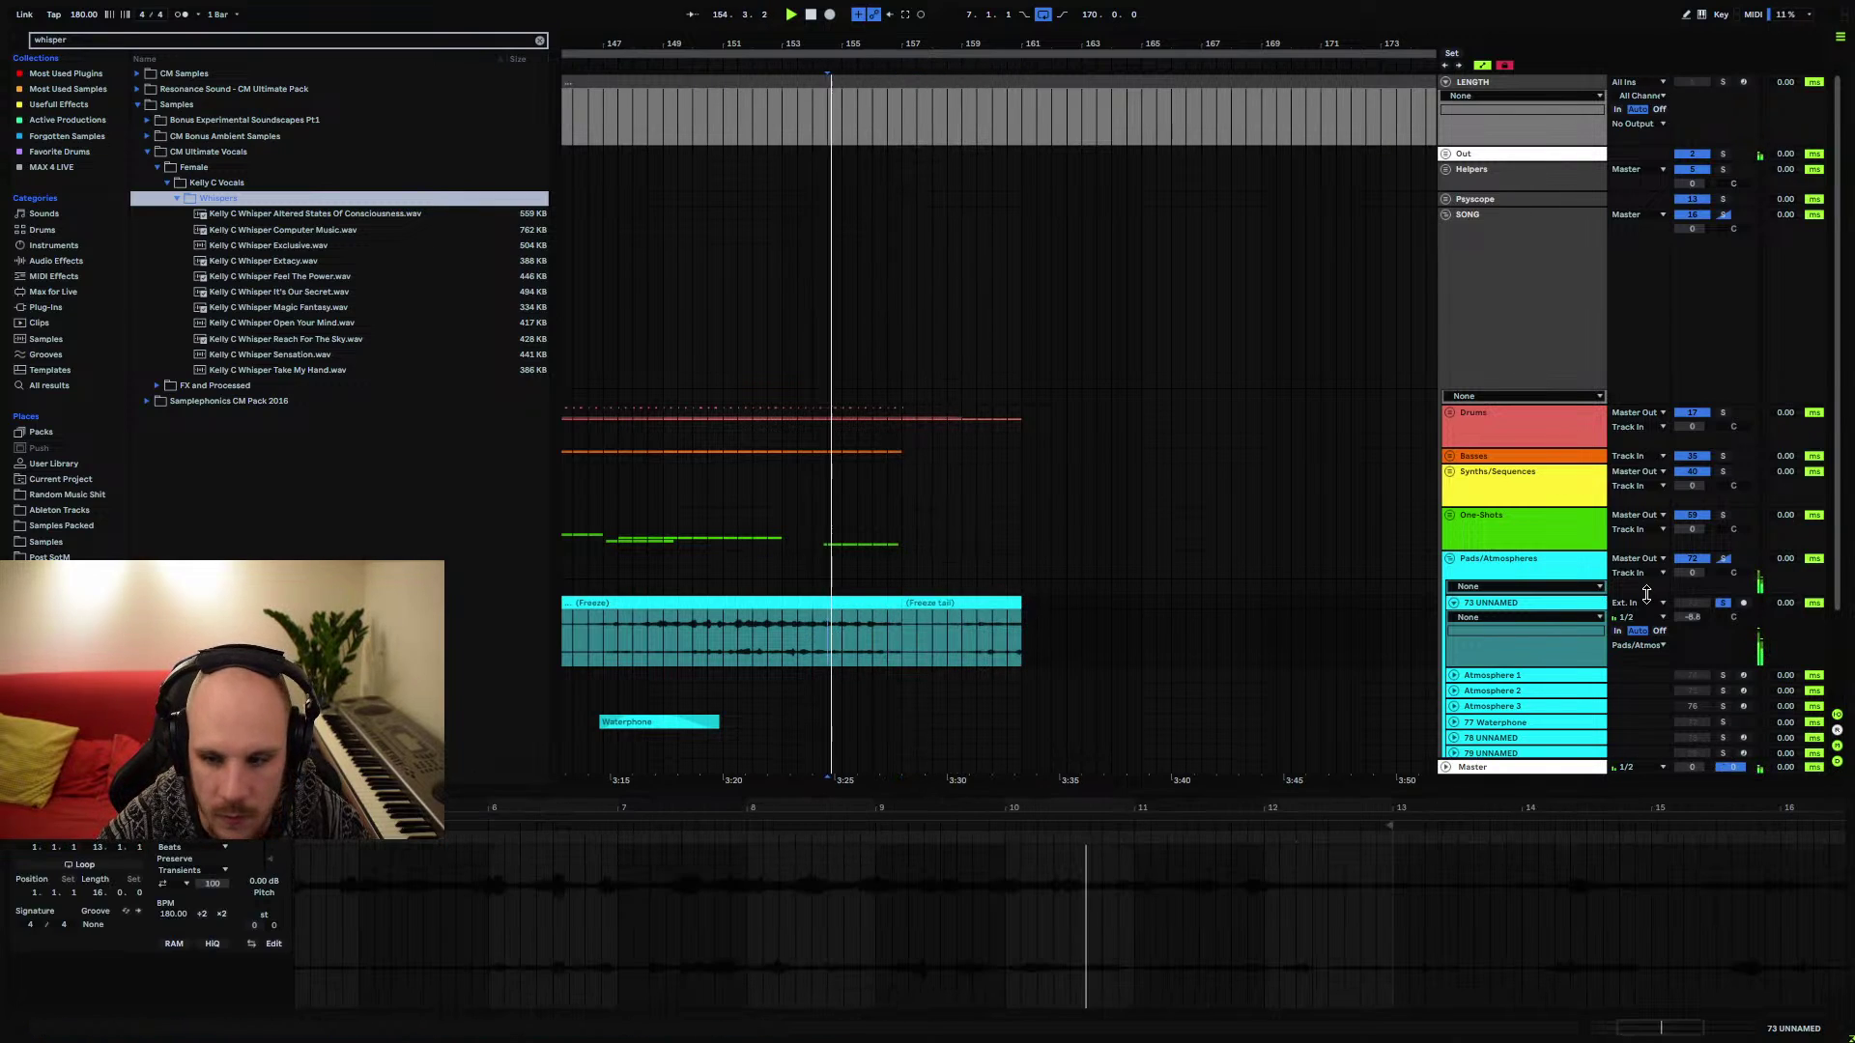
pyautogui.click(1454, 603)
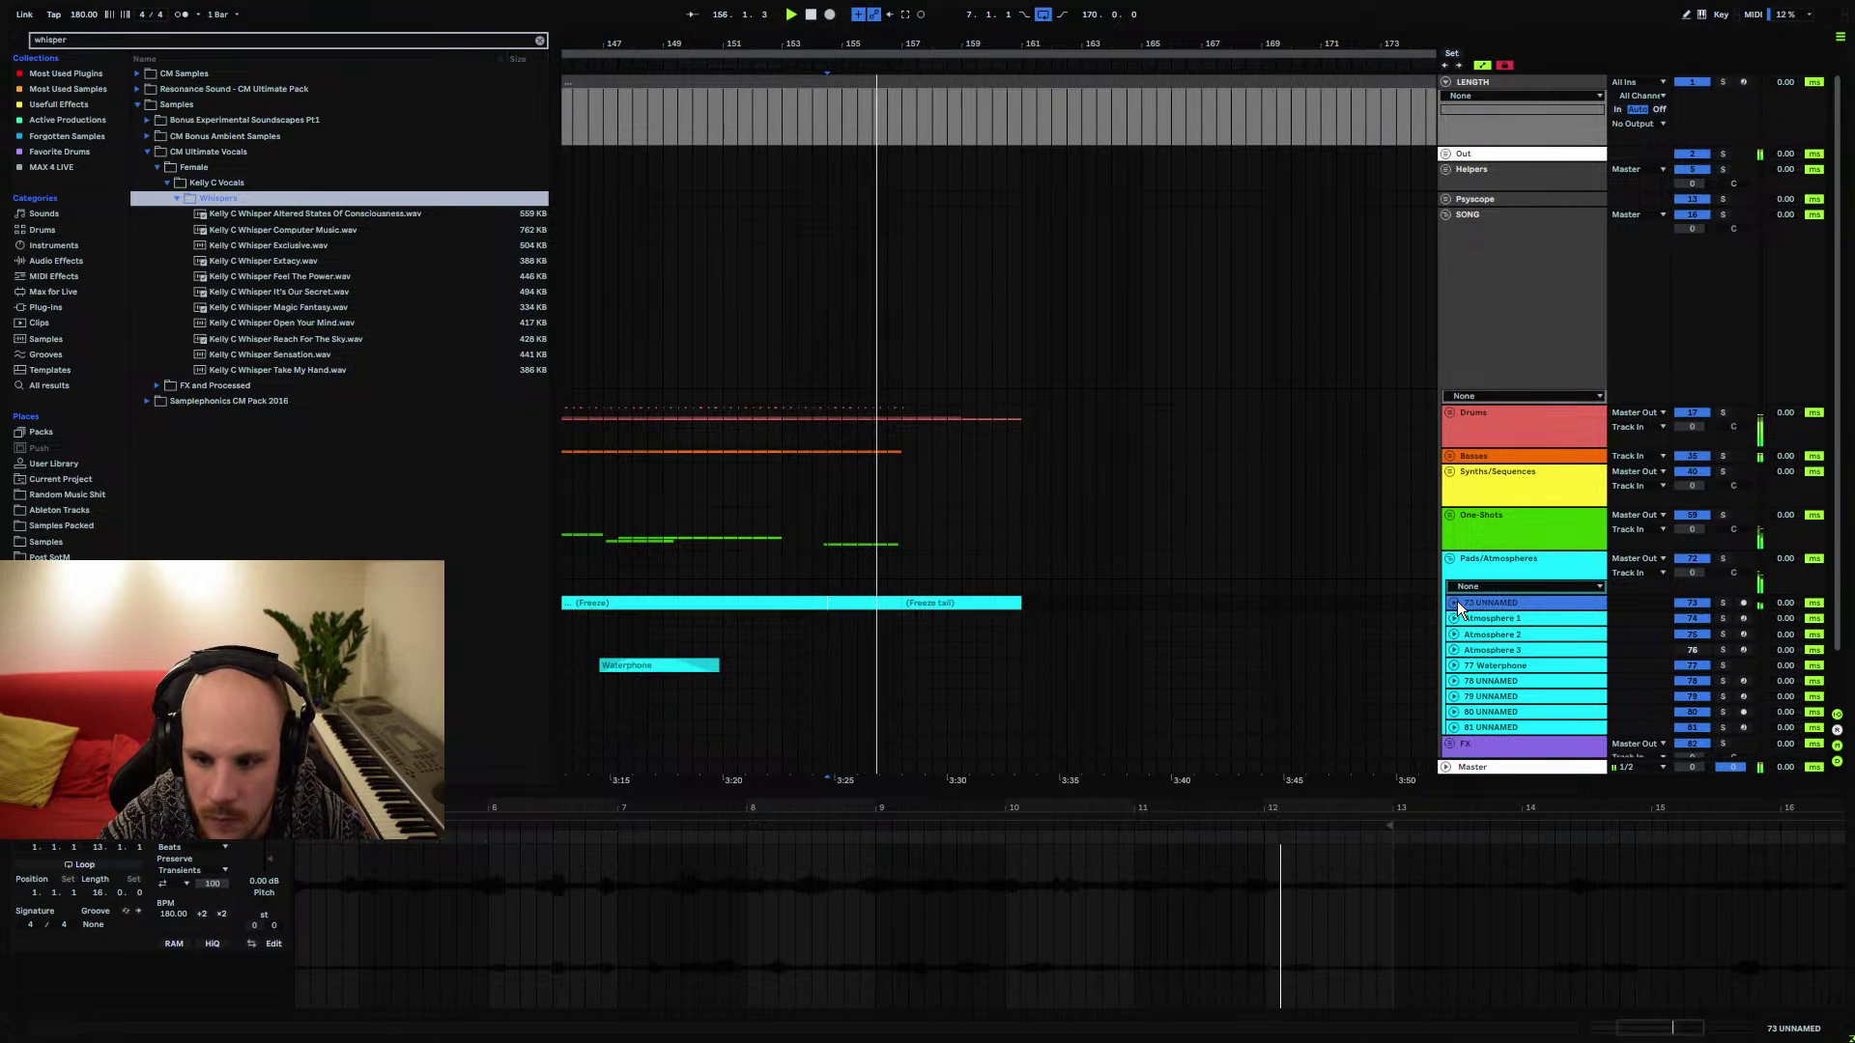
pyautogui.click(1454, 605)
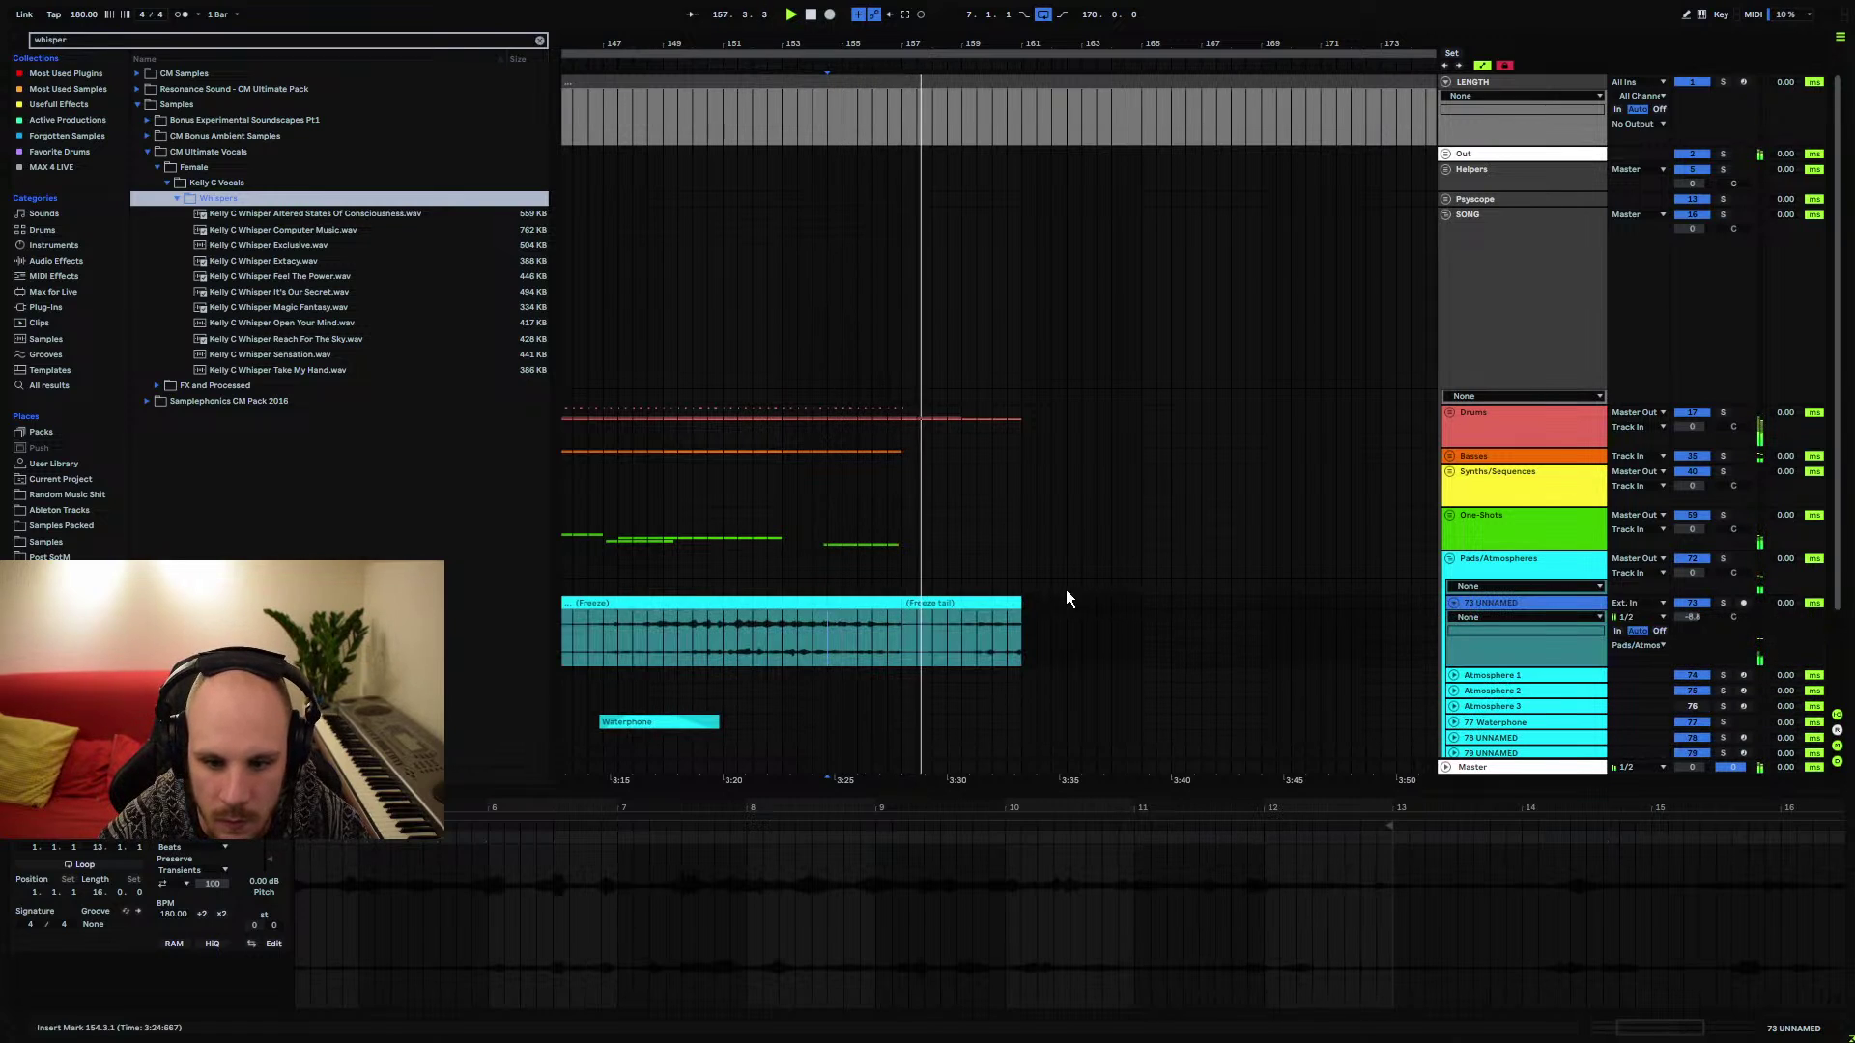
pyautogui.click(1453, 602)
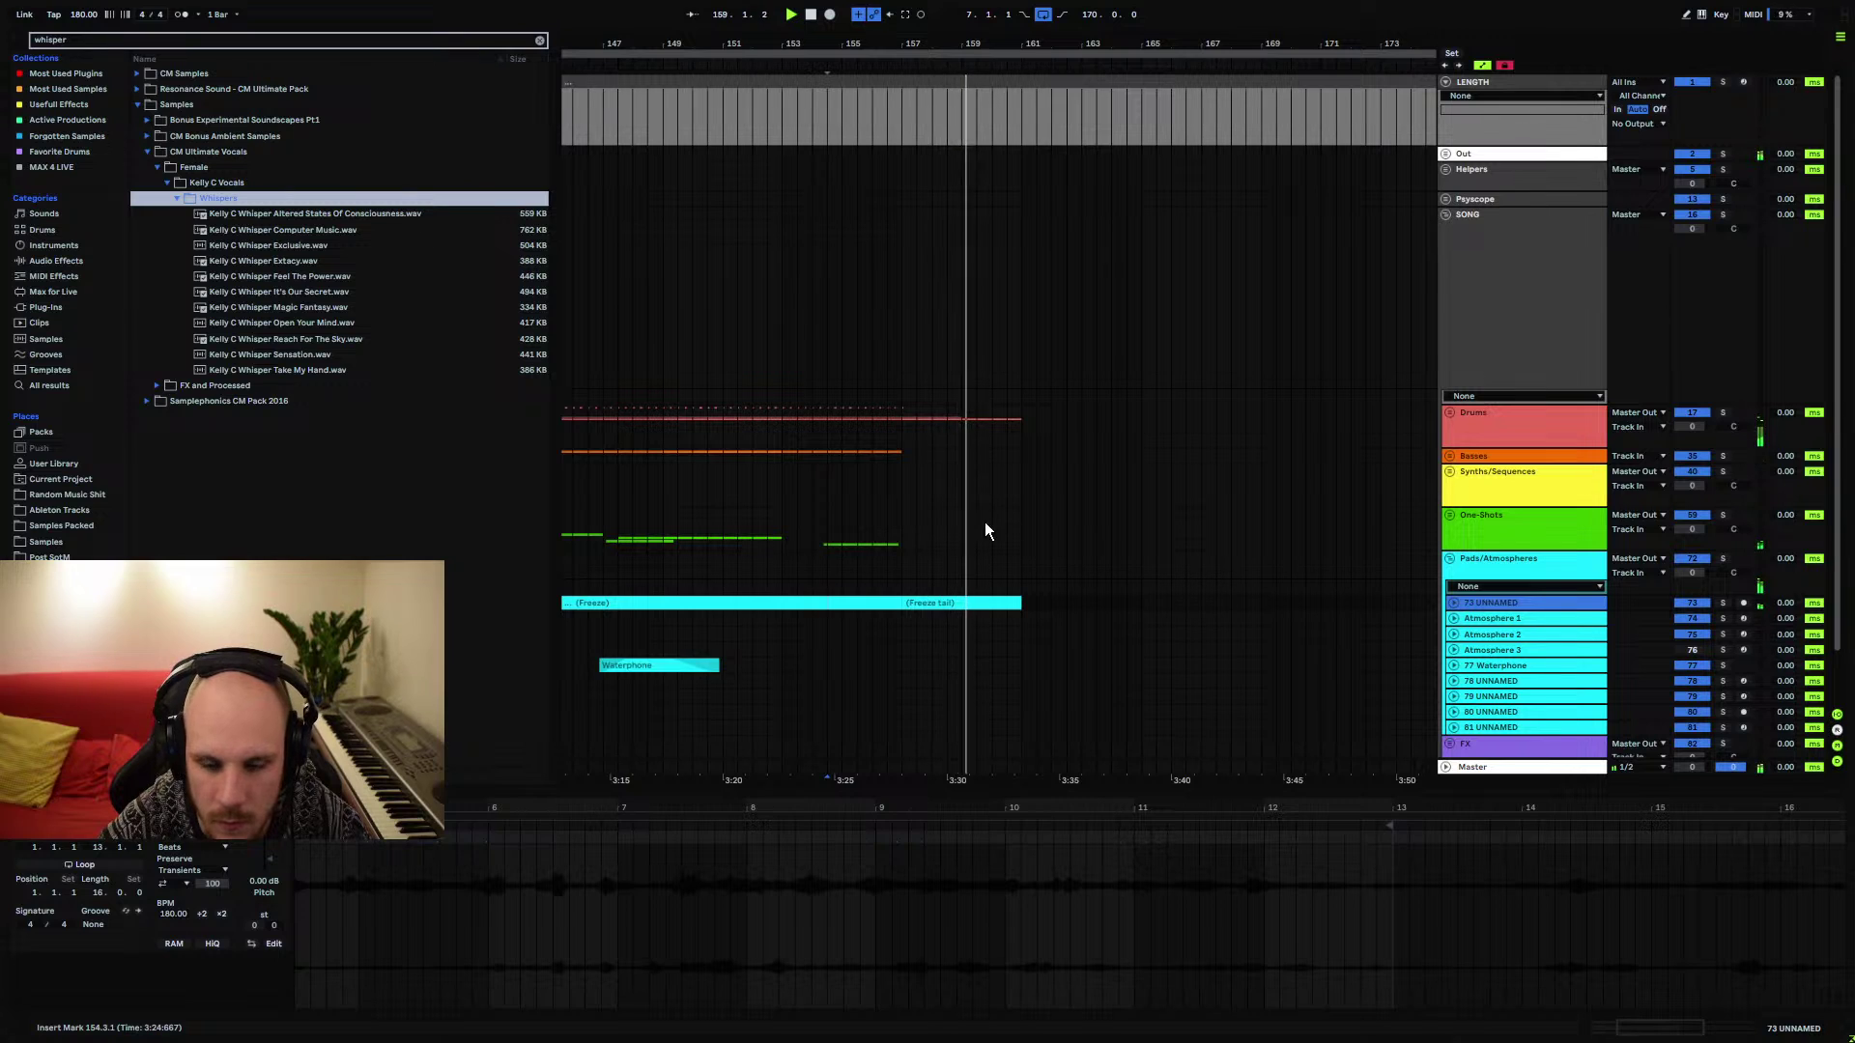
pyautogui.moveTo(966, 44); pyautogui.dragTo(944, 352)
pyautogui.press('Right')
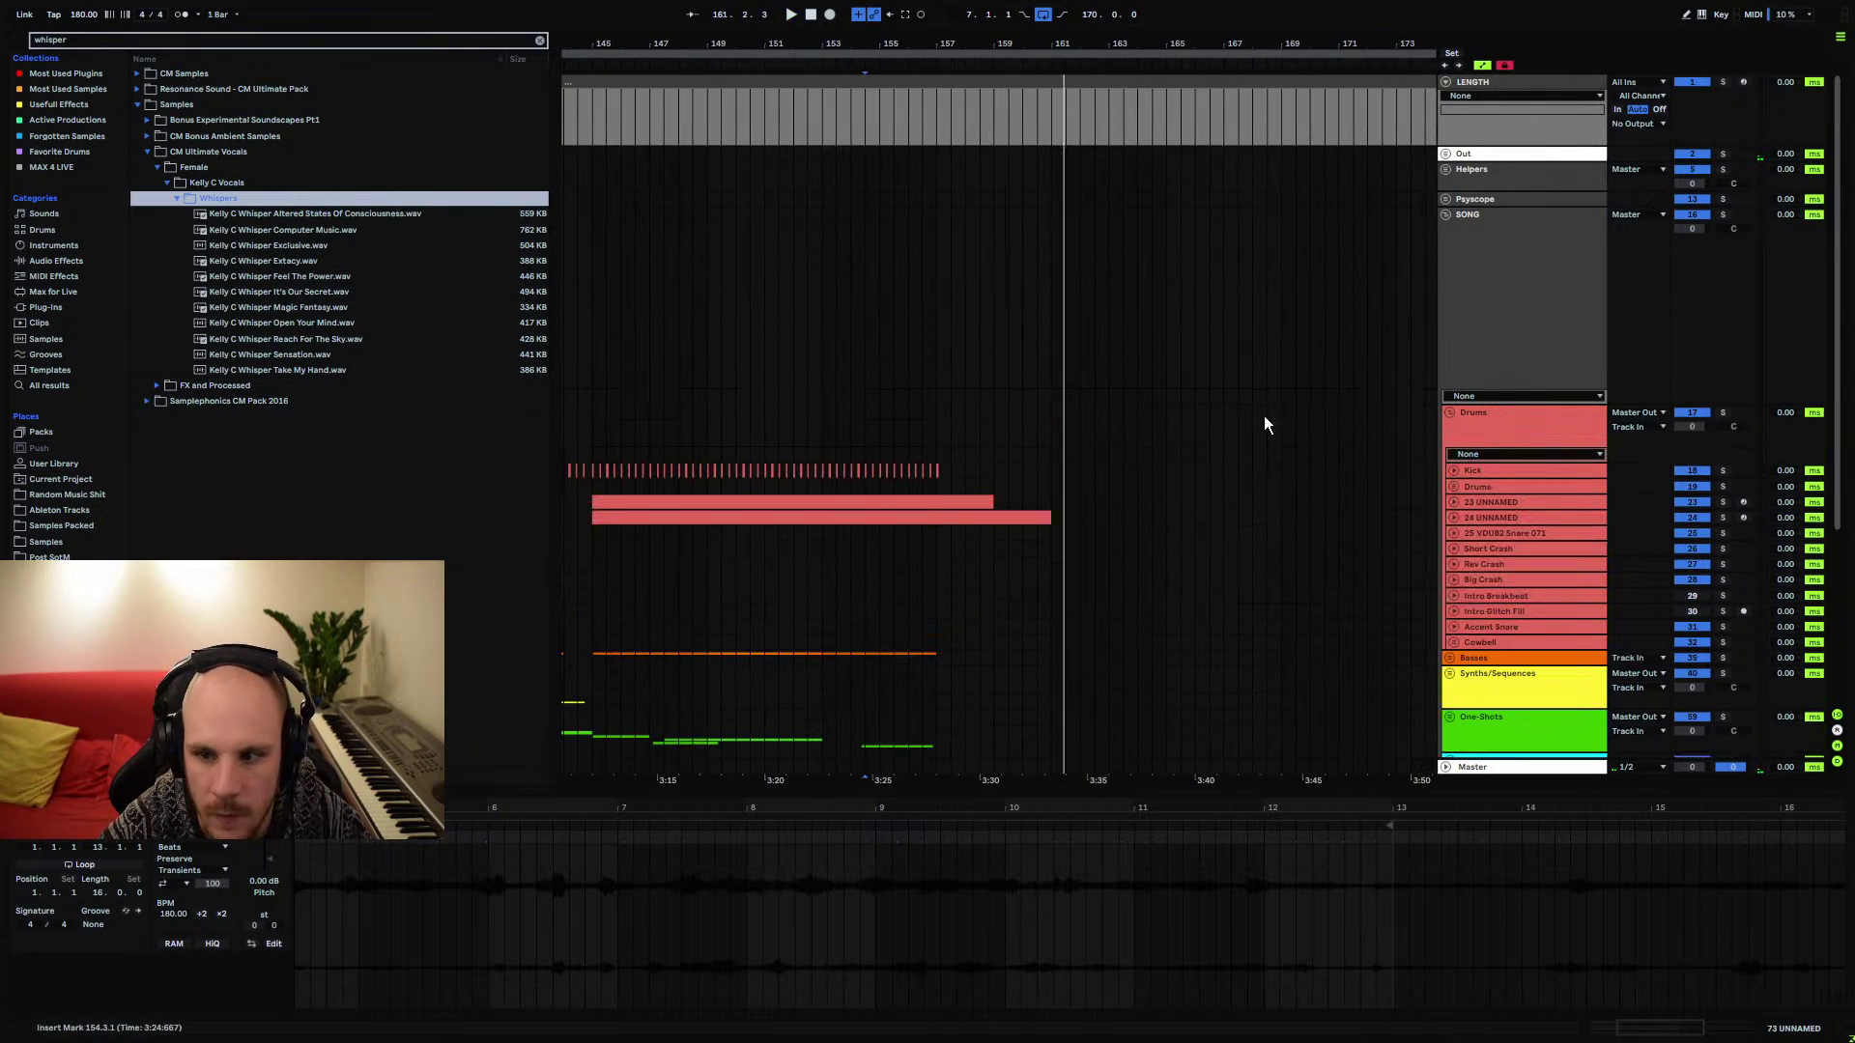
# Copy the kick hit from bar 145 to bar 161 and duplicate it onto all four beats of that bar
pyautogui.click(592, 471)
pyautogui.press('space')
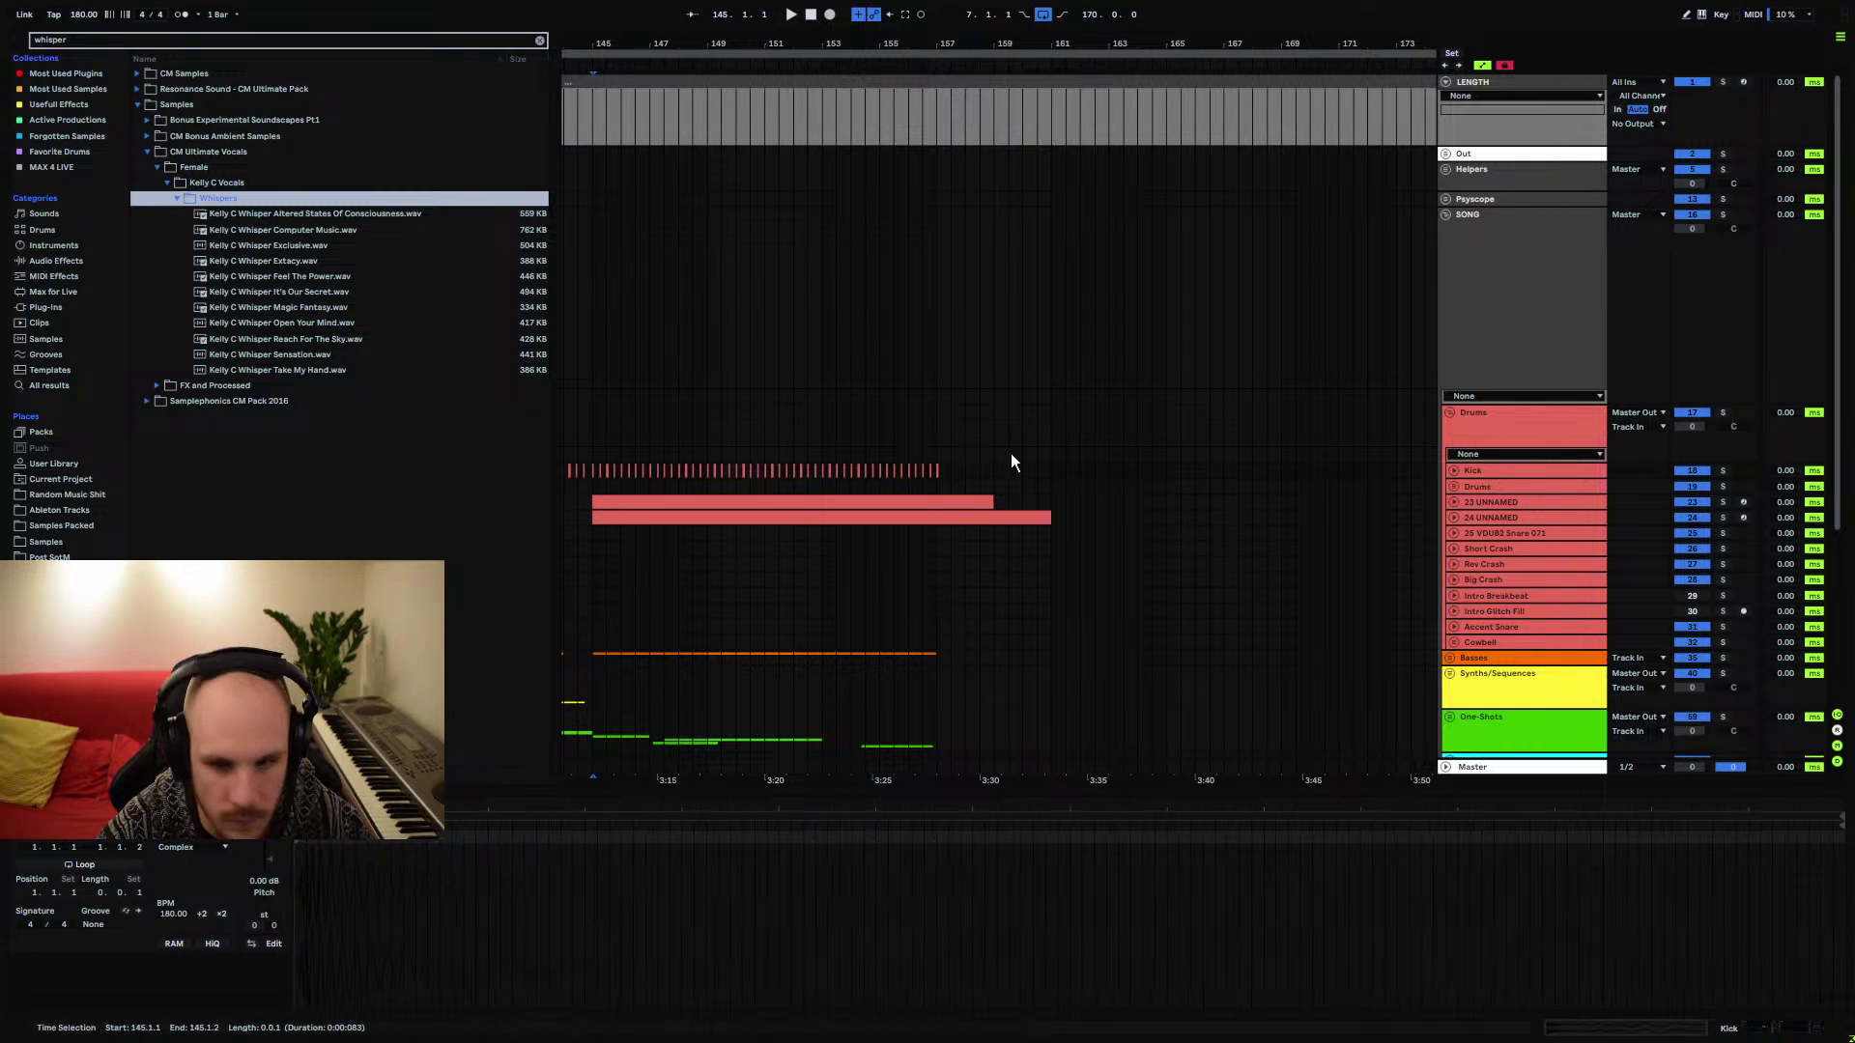
pyautogui.click(1060, 470)
pyautogui.press('space')
pyautogui.press('+')
pyautogui.press('+')
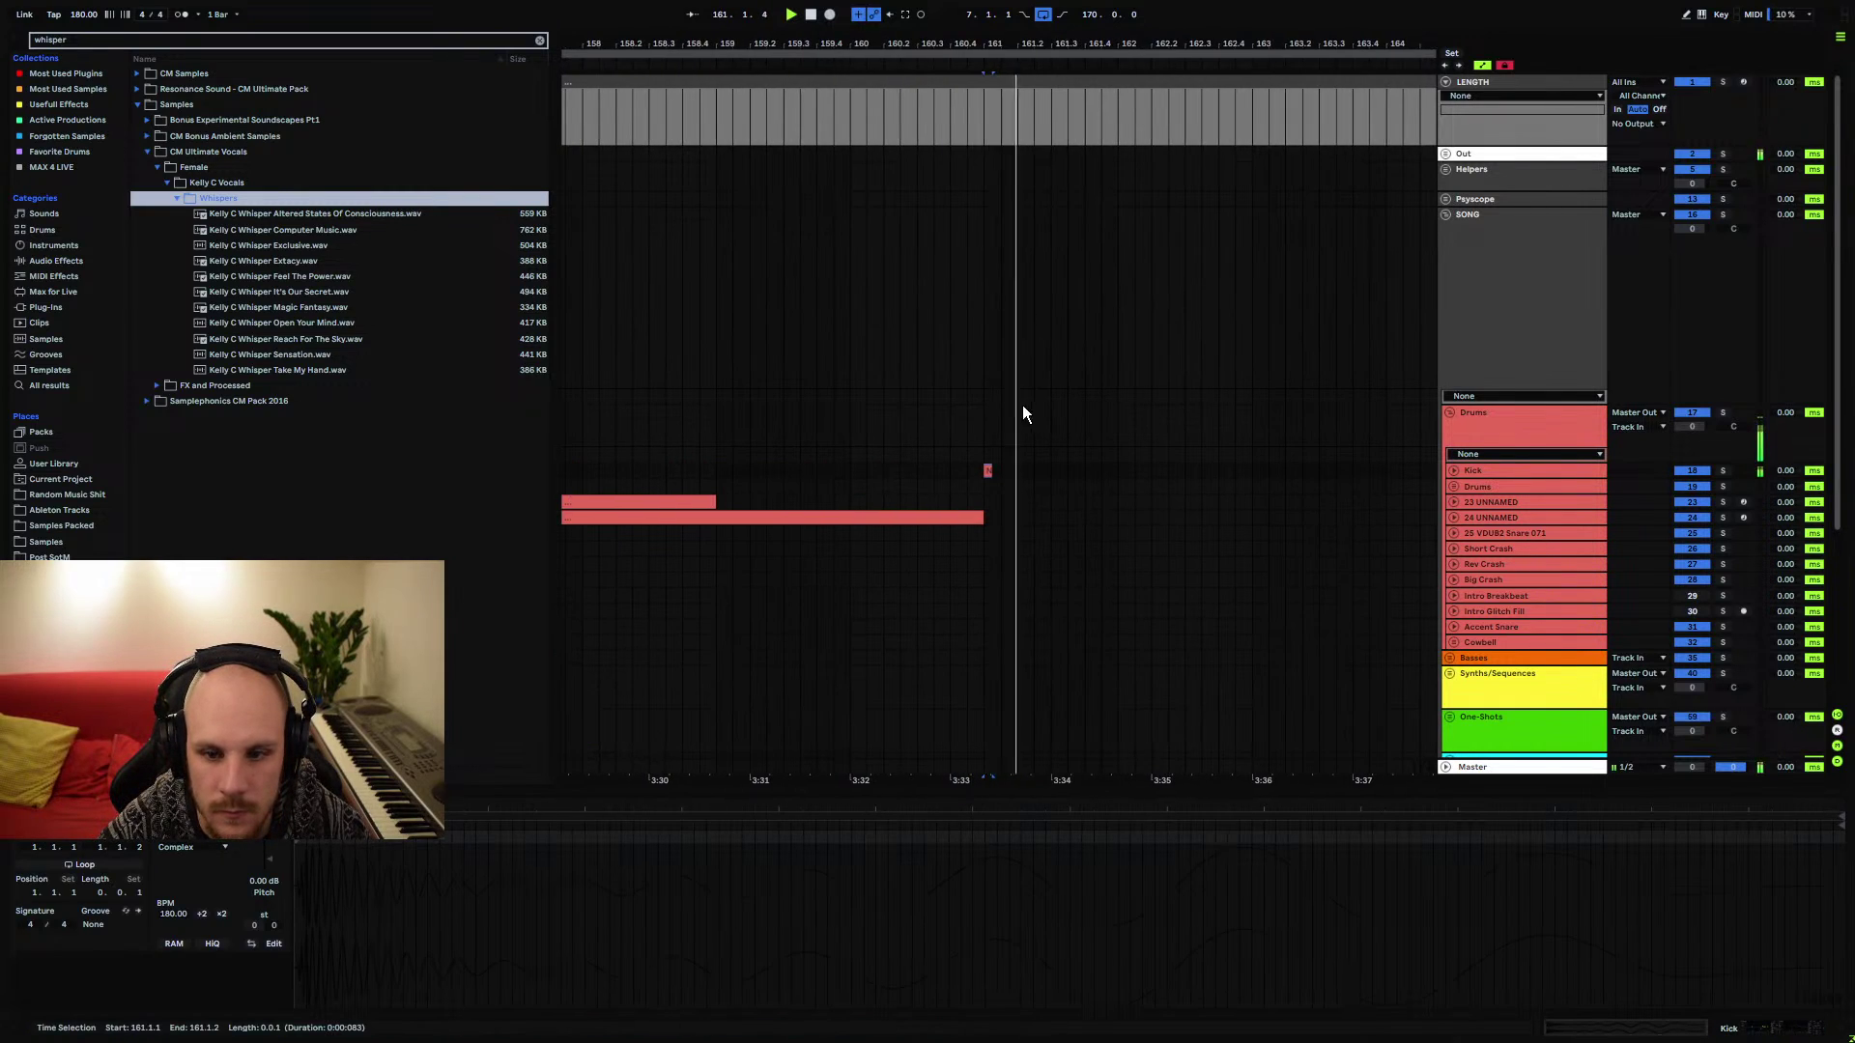
pyautogui.keyDown('shift'); pyautogui.click(1018, 473); pyautogui.keyUp('shift')
pyautogui.press('space')
pyautogui.hotkey('ctrl', 'd')
pyautogui.hotkey('ctrl', 'd')
pyautogui.hotkey('ctrl', 'd')
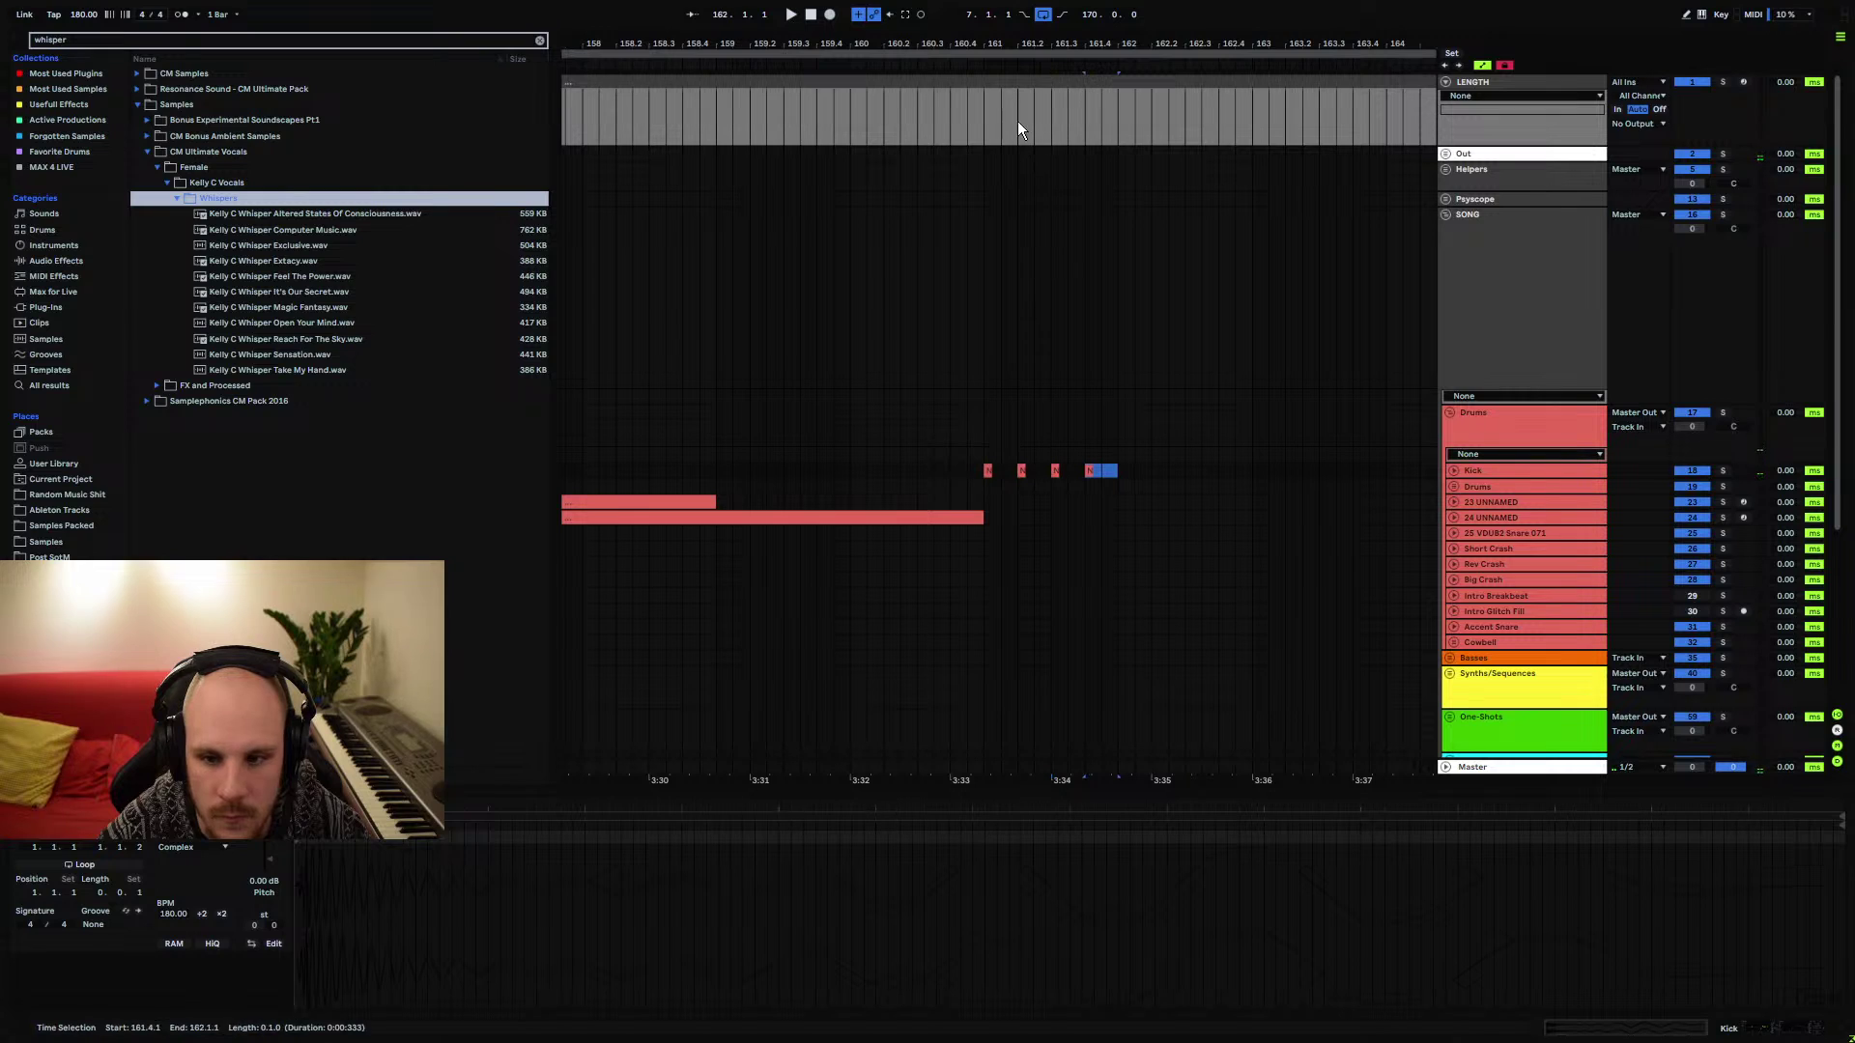
# Select the four kick hits in bar 161 and duplicate that bar repeatedly until bar 177
pyautogui.scroll(3, 1020, 130)
pyautogui.keyDown('shift'); pyautogui.click(970, 472); pyautogui.keyUp('shift')
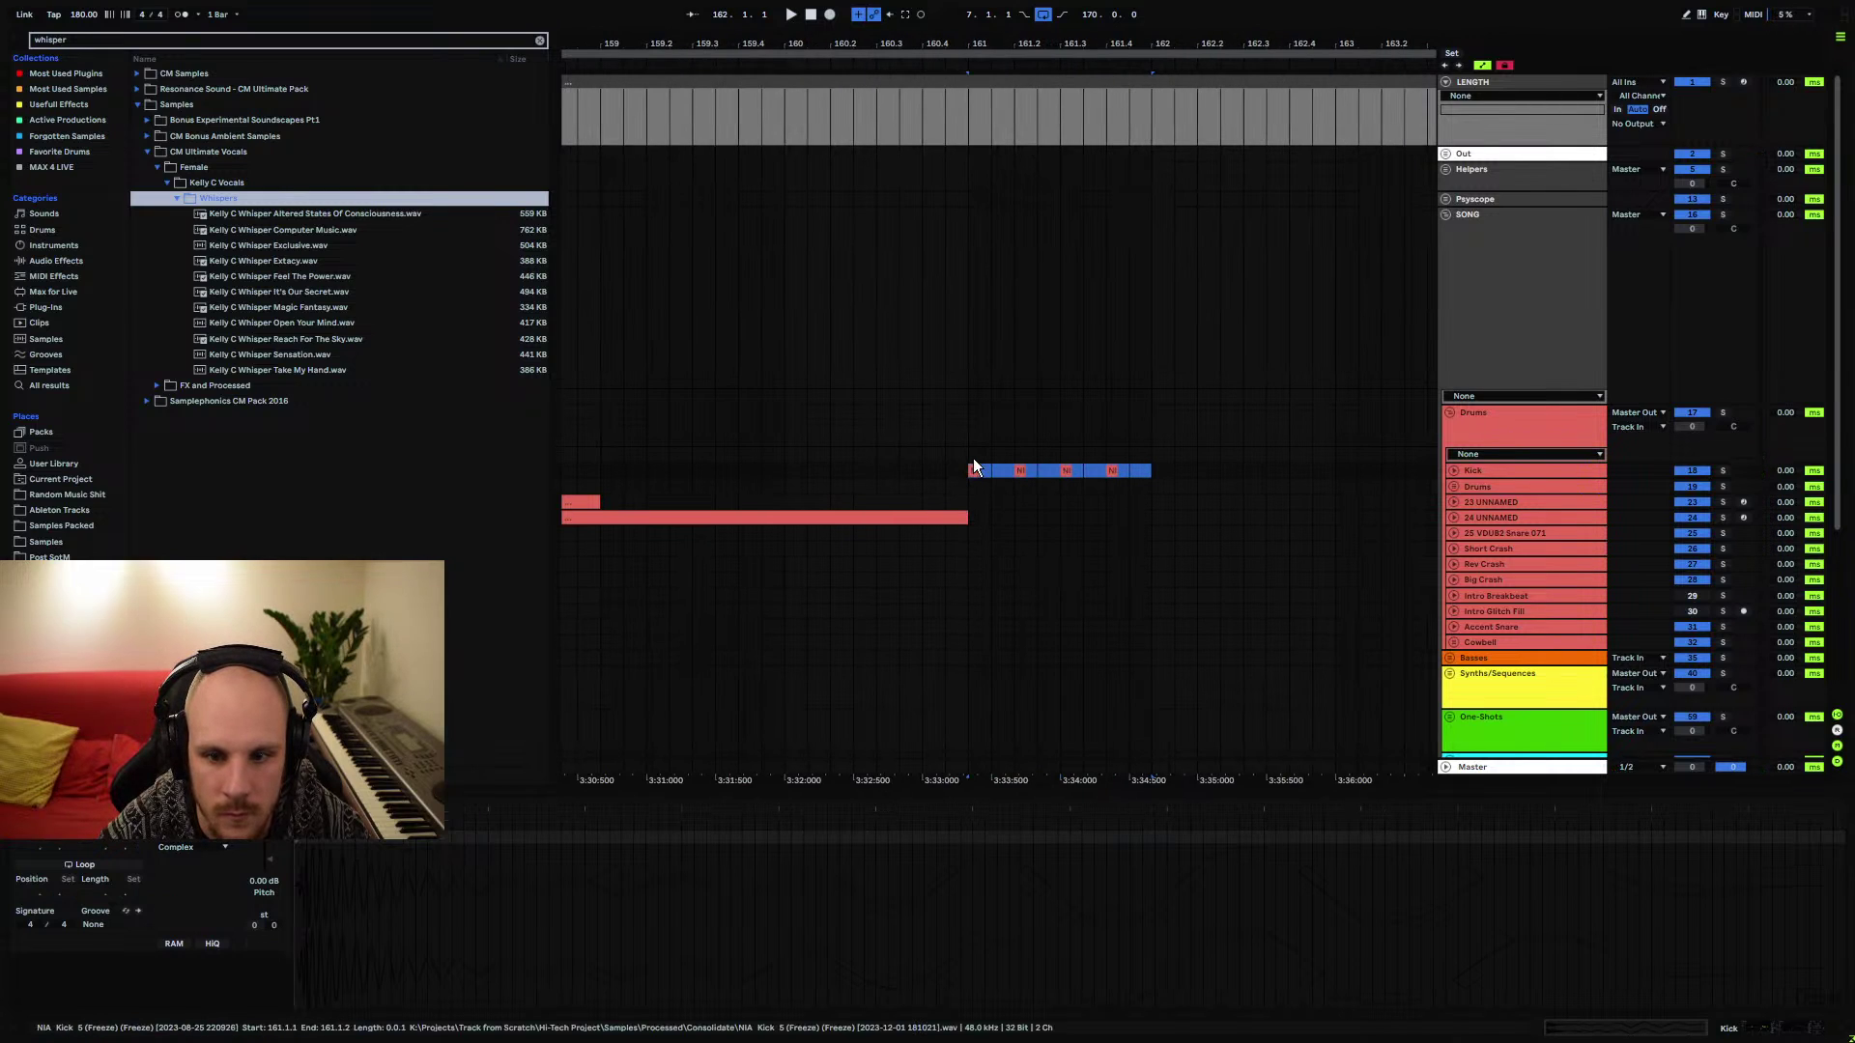
pyautogui.hotkey('ctrl', 'd')
pyautogui.scroll(-6, 988, 102)
pyautogui.scroll(-1, 988, 101)
pyautogui.hotkey('ctrl', 'd')
pyautogui.hotkey('ctrl', 'd')
pyautogui.hotkey('ctrl', 'd')
pyautogui.hotkey('ctrl', 'd')
pyautogui.hotkey('ctrl', 'd')
pyautogui.hotkey('ctrl', 'd')
pyautogui.hotkey('ctrl', 'd')
pyautogui.hotkey('ctrl', 'd')
pyautogui.hotkey('ctrl', 'd')
pyautogui.hotkey('ctrl', 'd')
pyautogui.hotkey('ctrl', 'd')
pyautogui.hotkey('ctrl', 'd')
pyautogui.hotkey('ctrl', 'd')
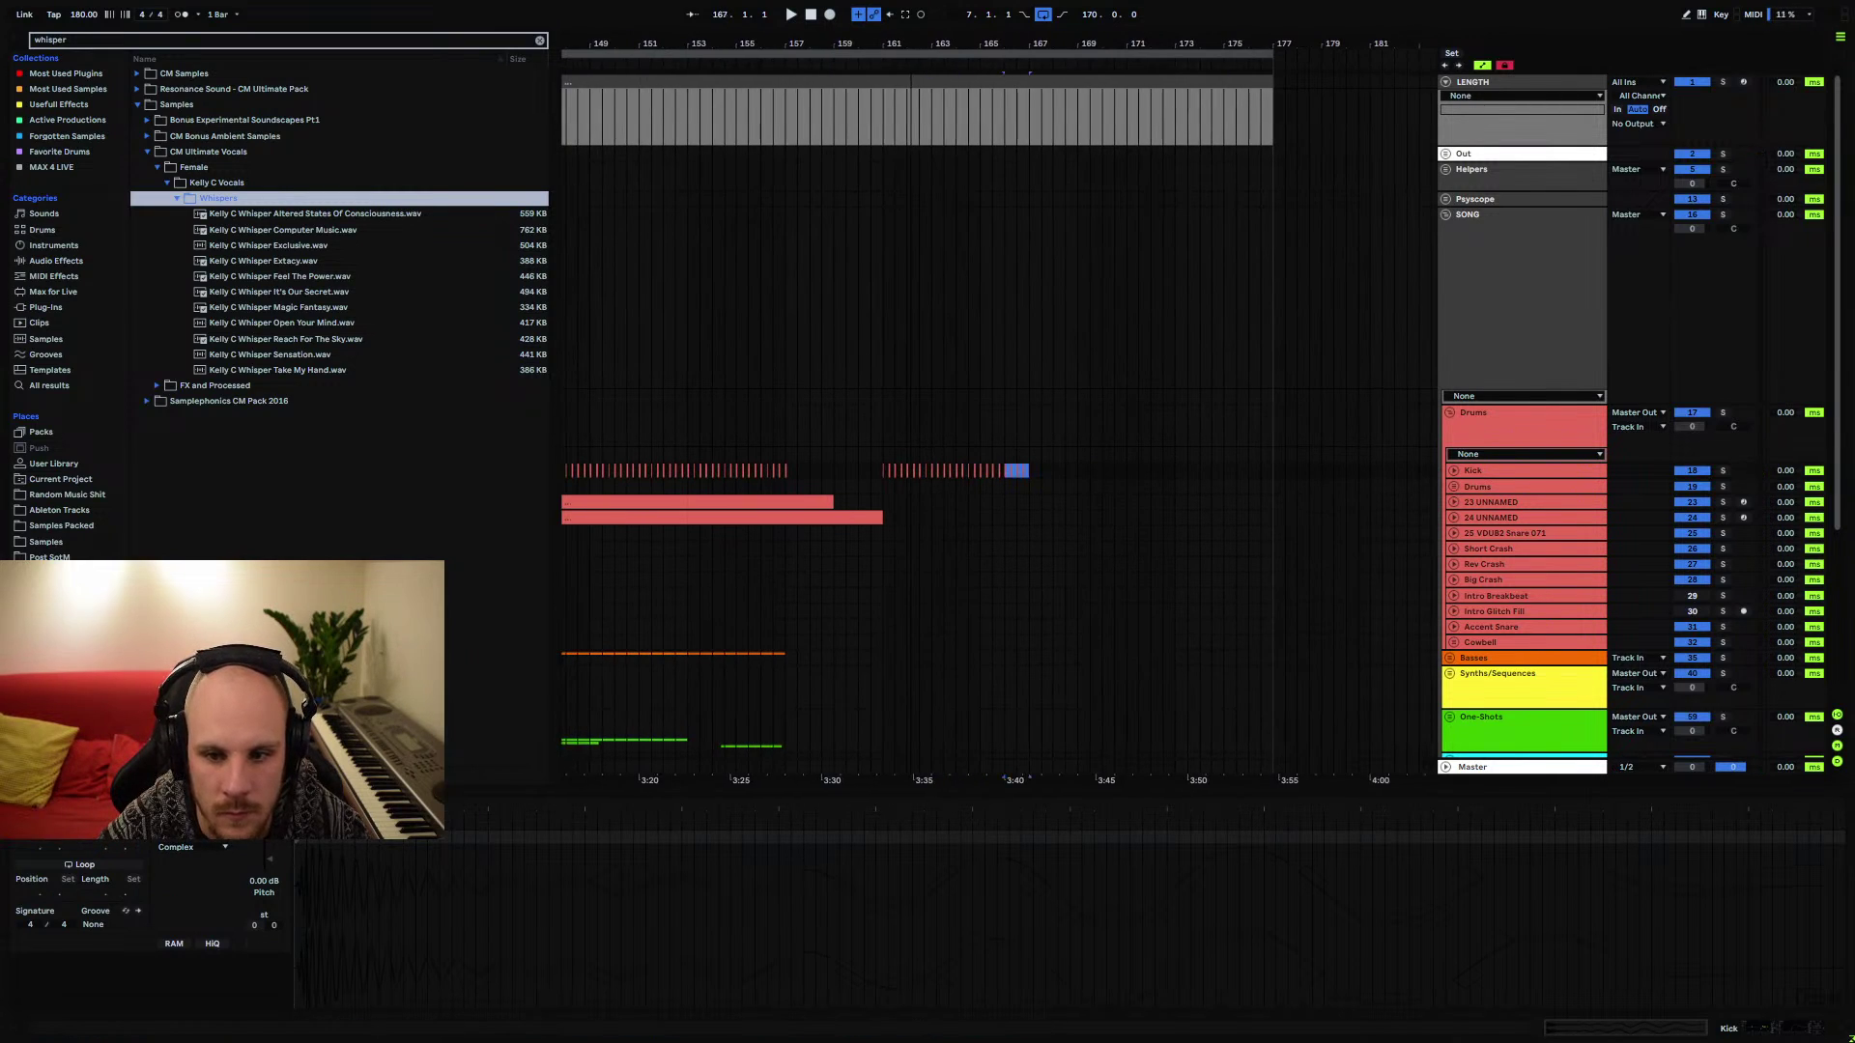
pyautogui.hscroll(-5, 976, 280)
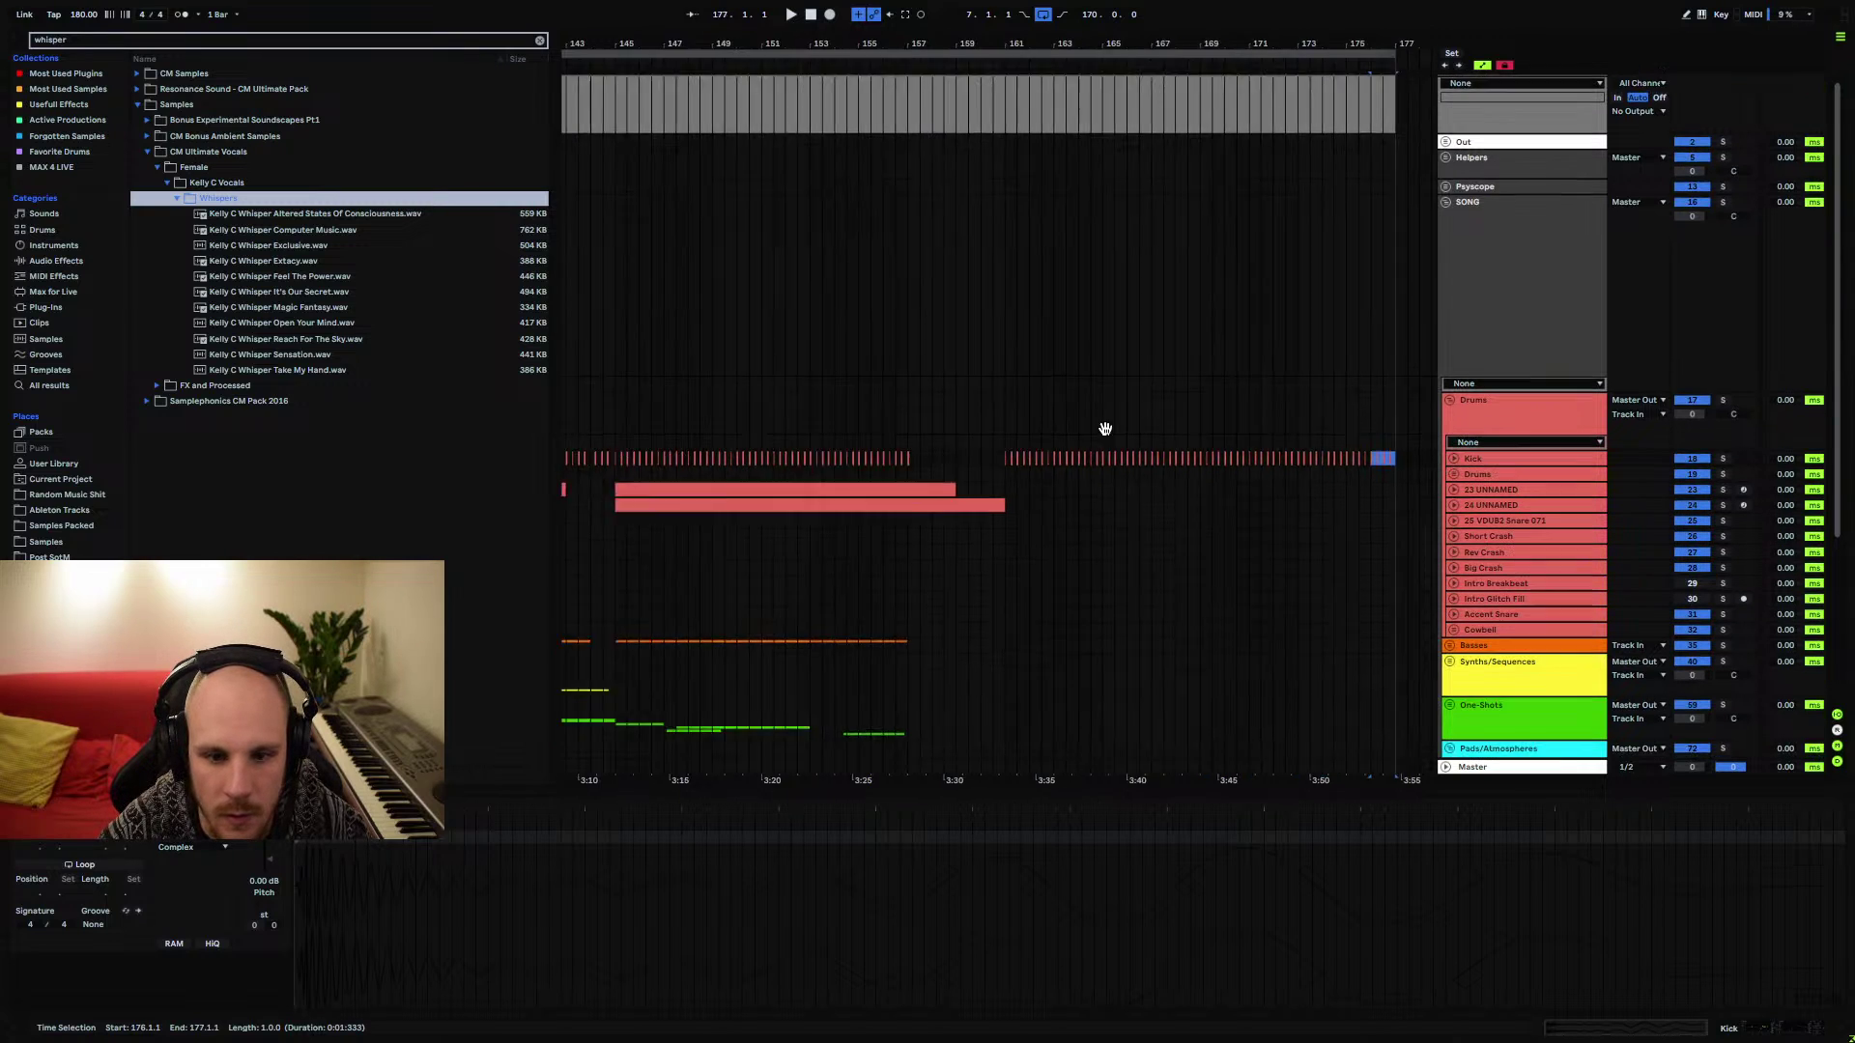
# Copy the one-bar bass pattern at bar 137 to bar 161 on the Bass track and play it
pyautogui.scroll(-1, 906, 655)
pyautogui.hotkey('alt', 'u')
pyautogui.scroll(-4, 910, 564)
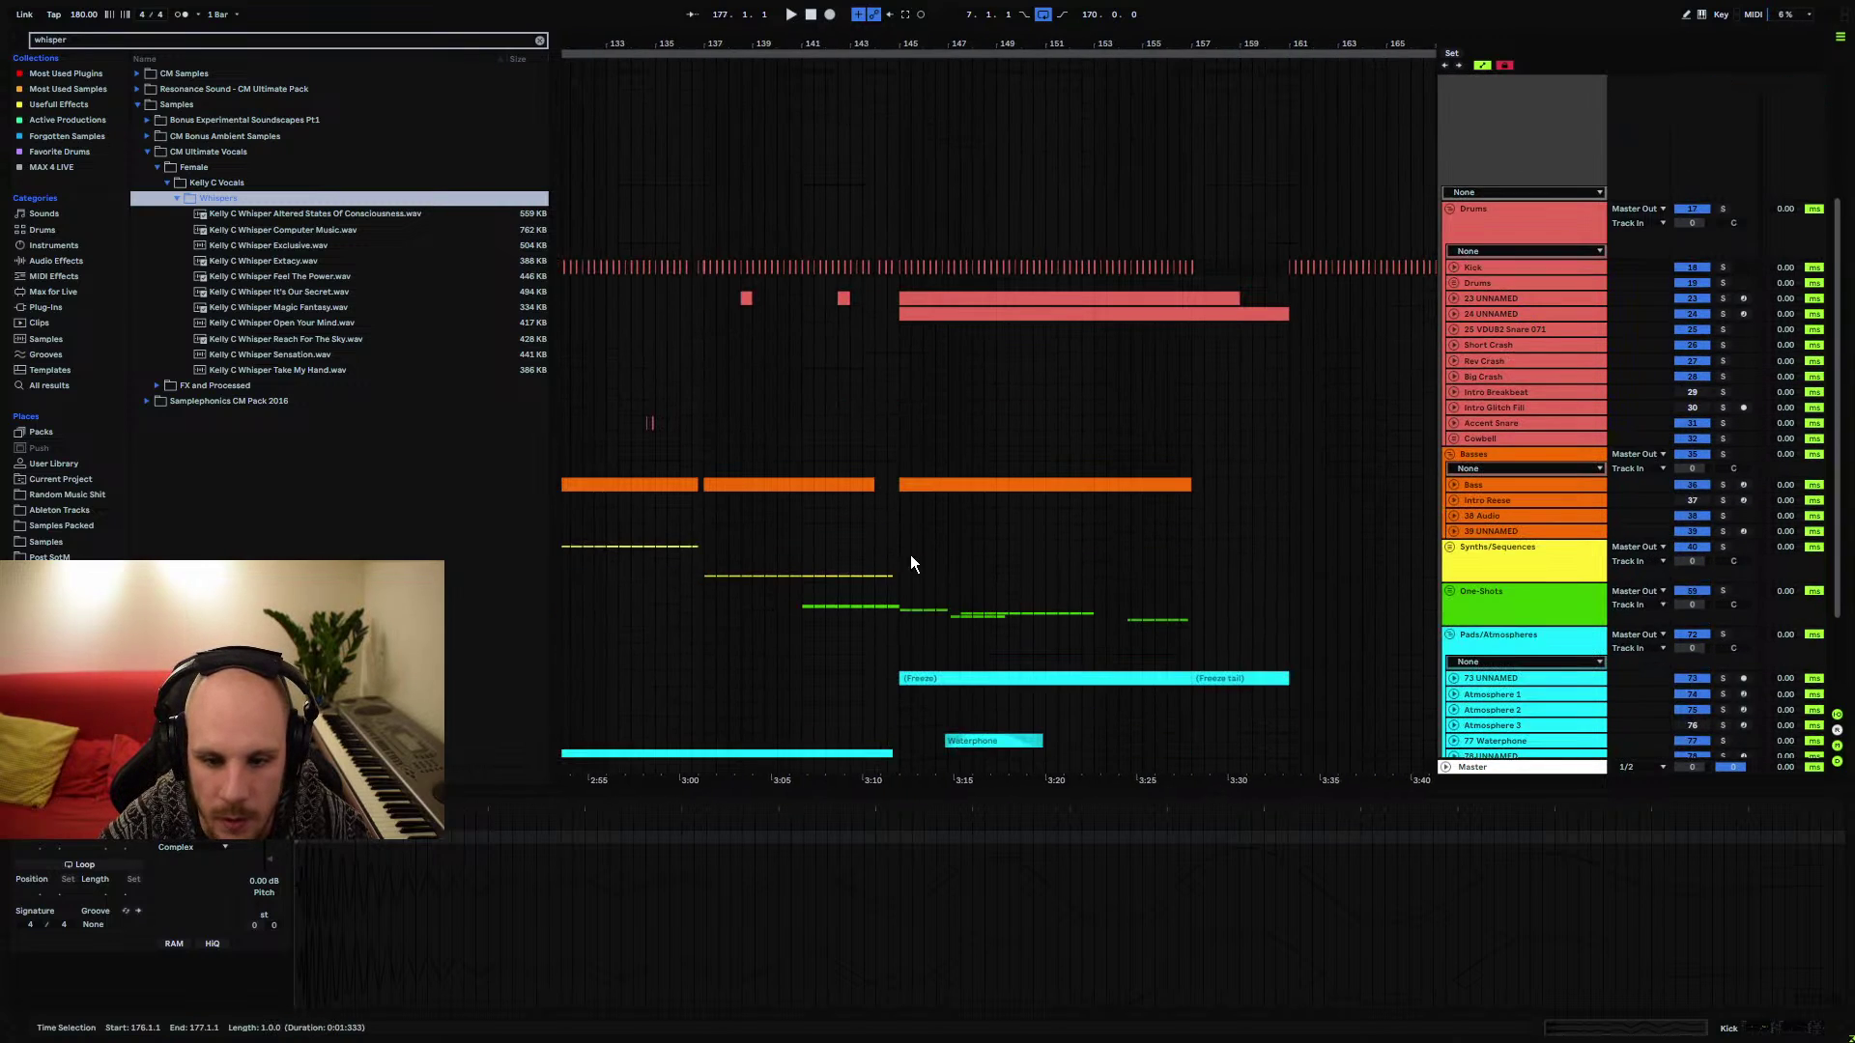
pyautogui.click(1453, 486)
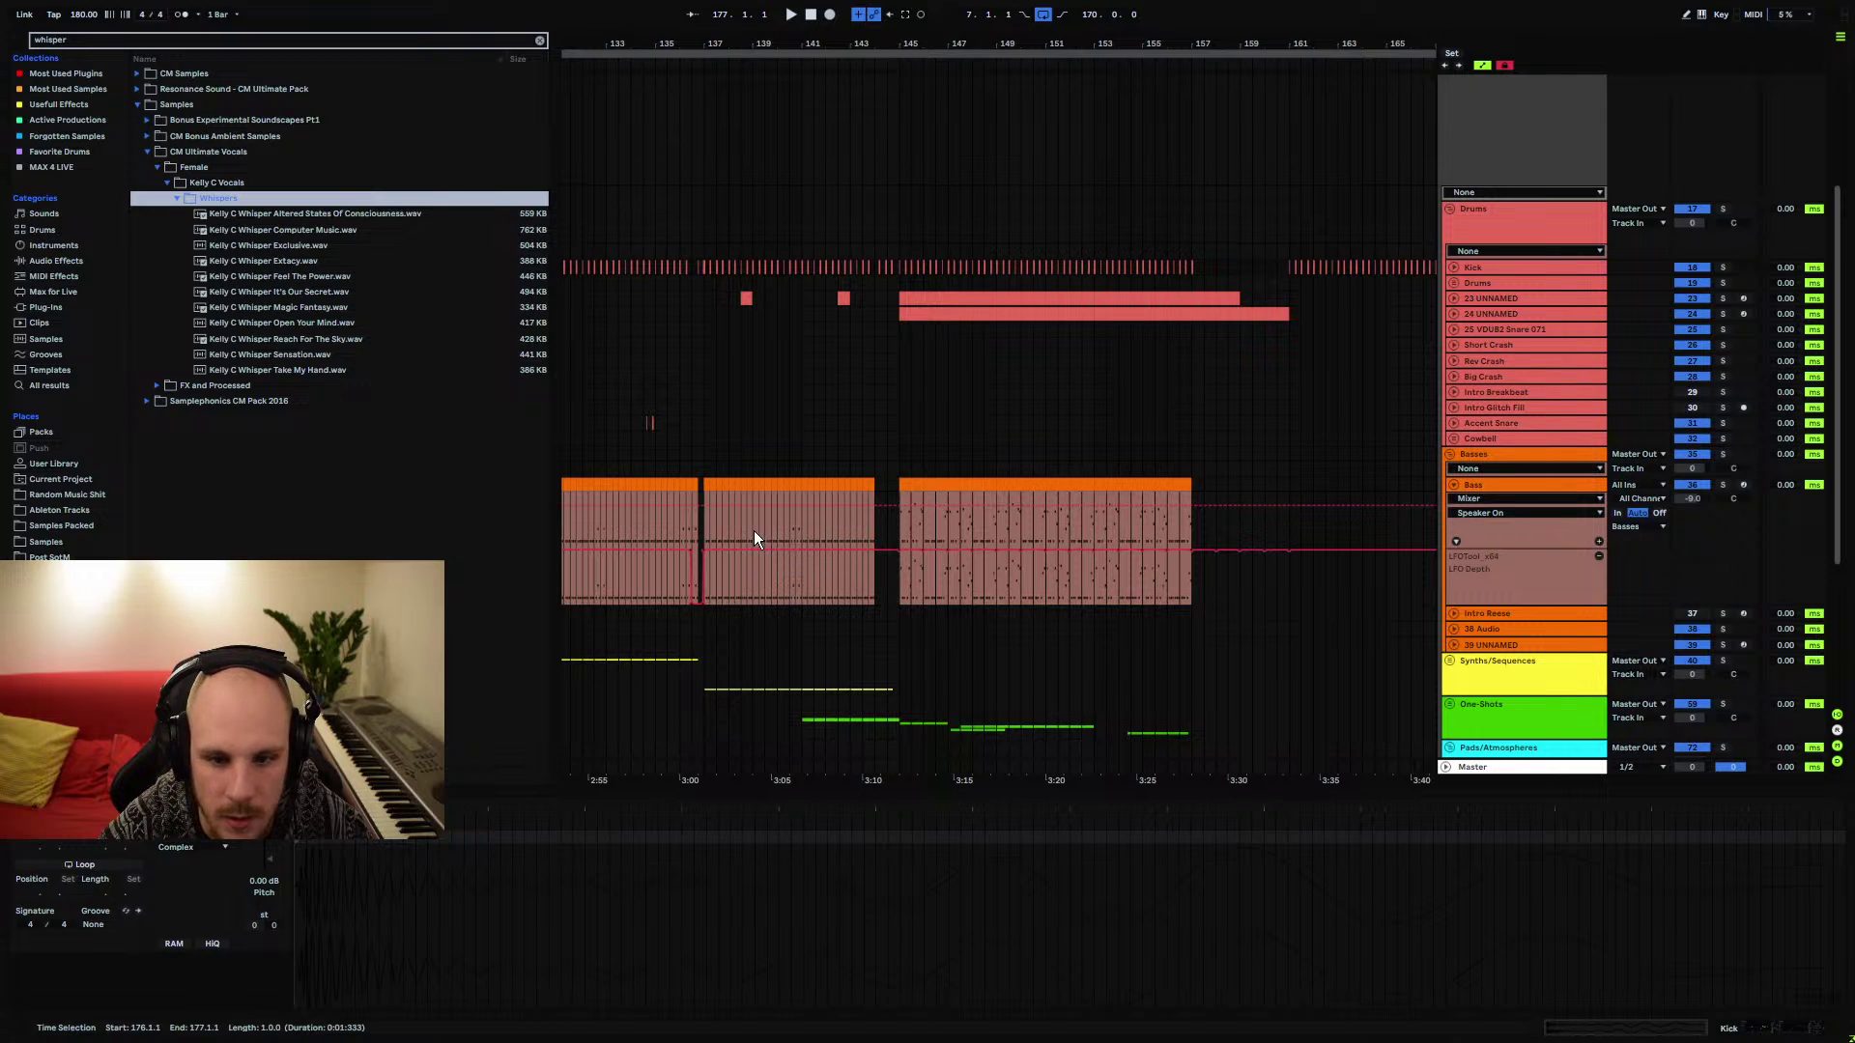
pyautogui.moveTo(706, 483); pyautogui.dragTo(726, 483)
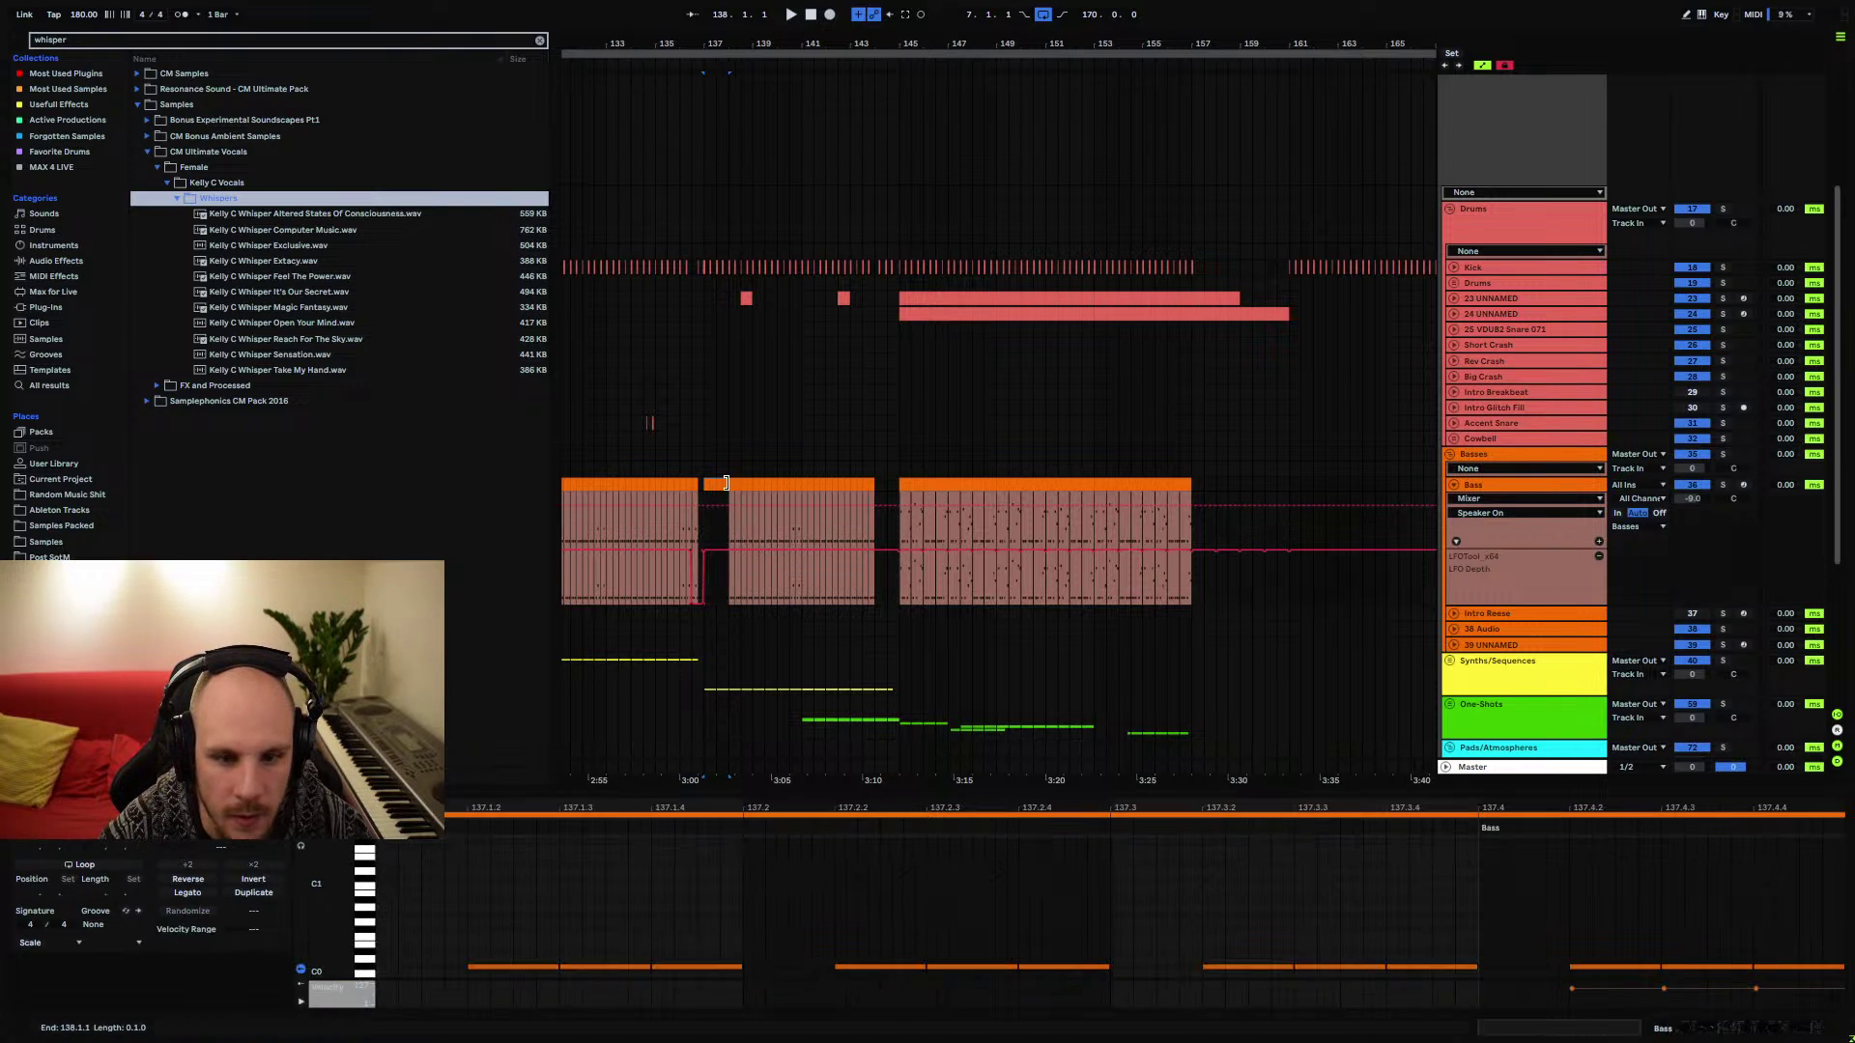
pyautogui.click(1289, 492)
pyautogui.hotkey('ctrl', 'v')
pyautogui.press('space')
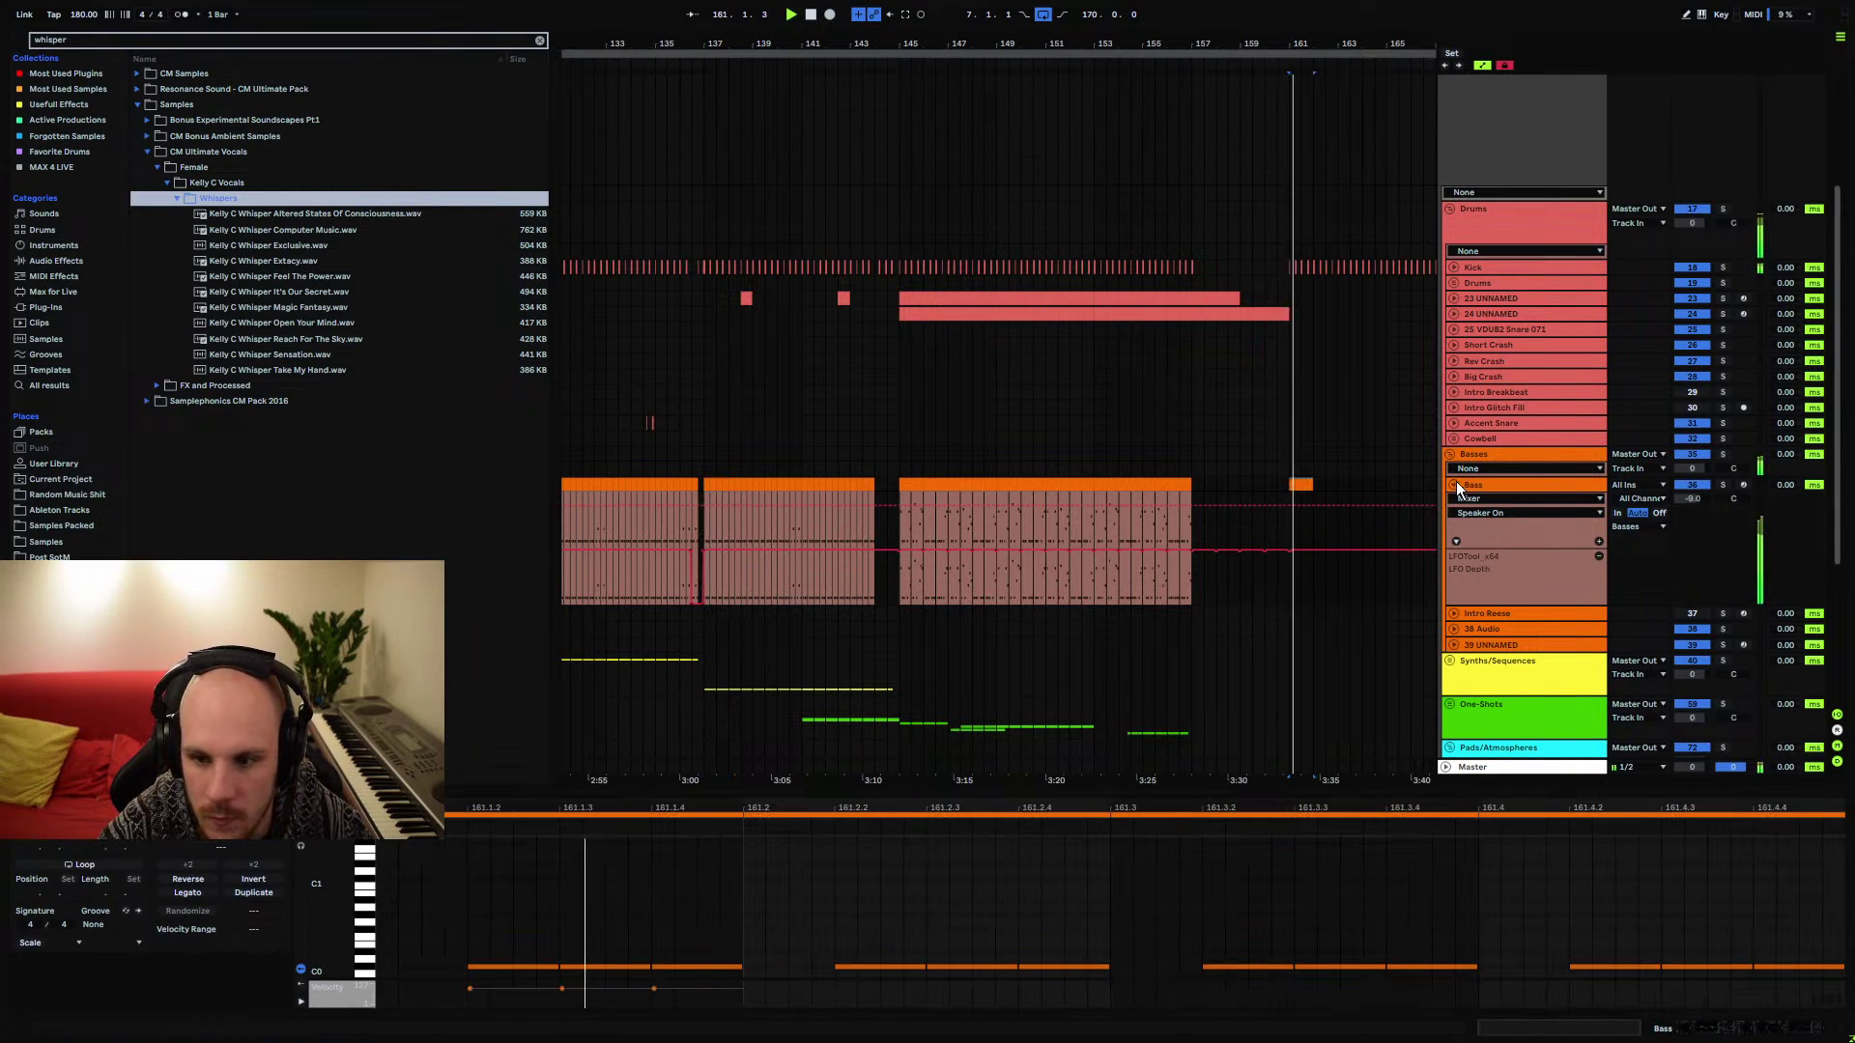
# Fold the Bass track and duplicate the bass bar at 161 repeatedly until bar 177
pyautogui.click(1454, 484)
pyautogui.moveTo(1349, 48); pyautogui.dragTo(850, 67)
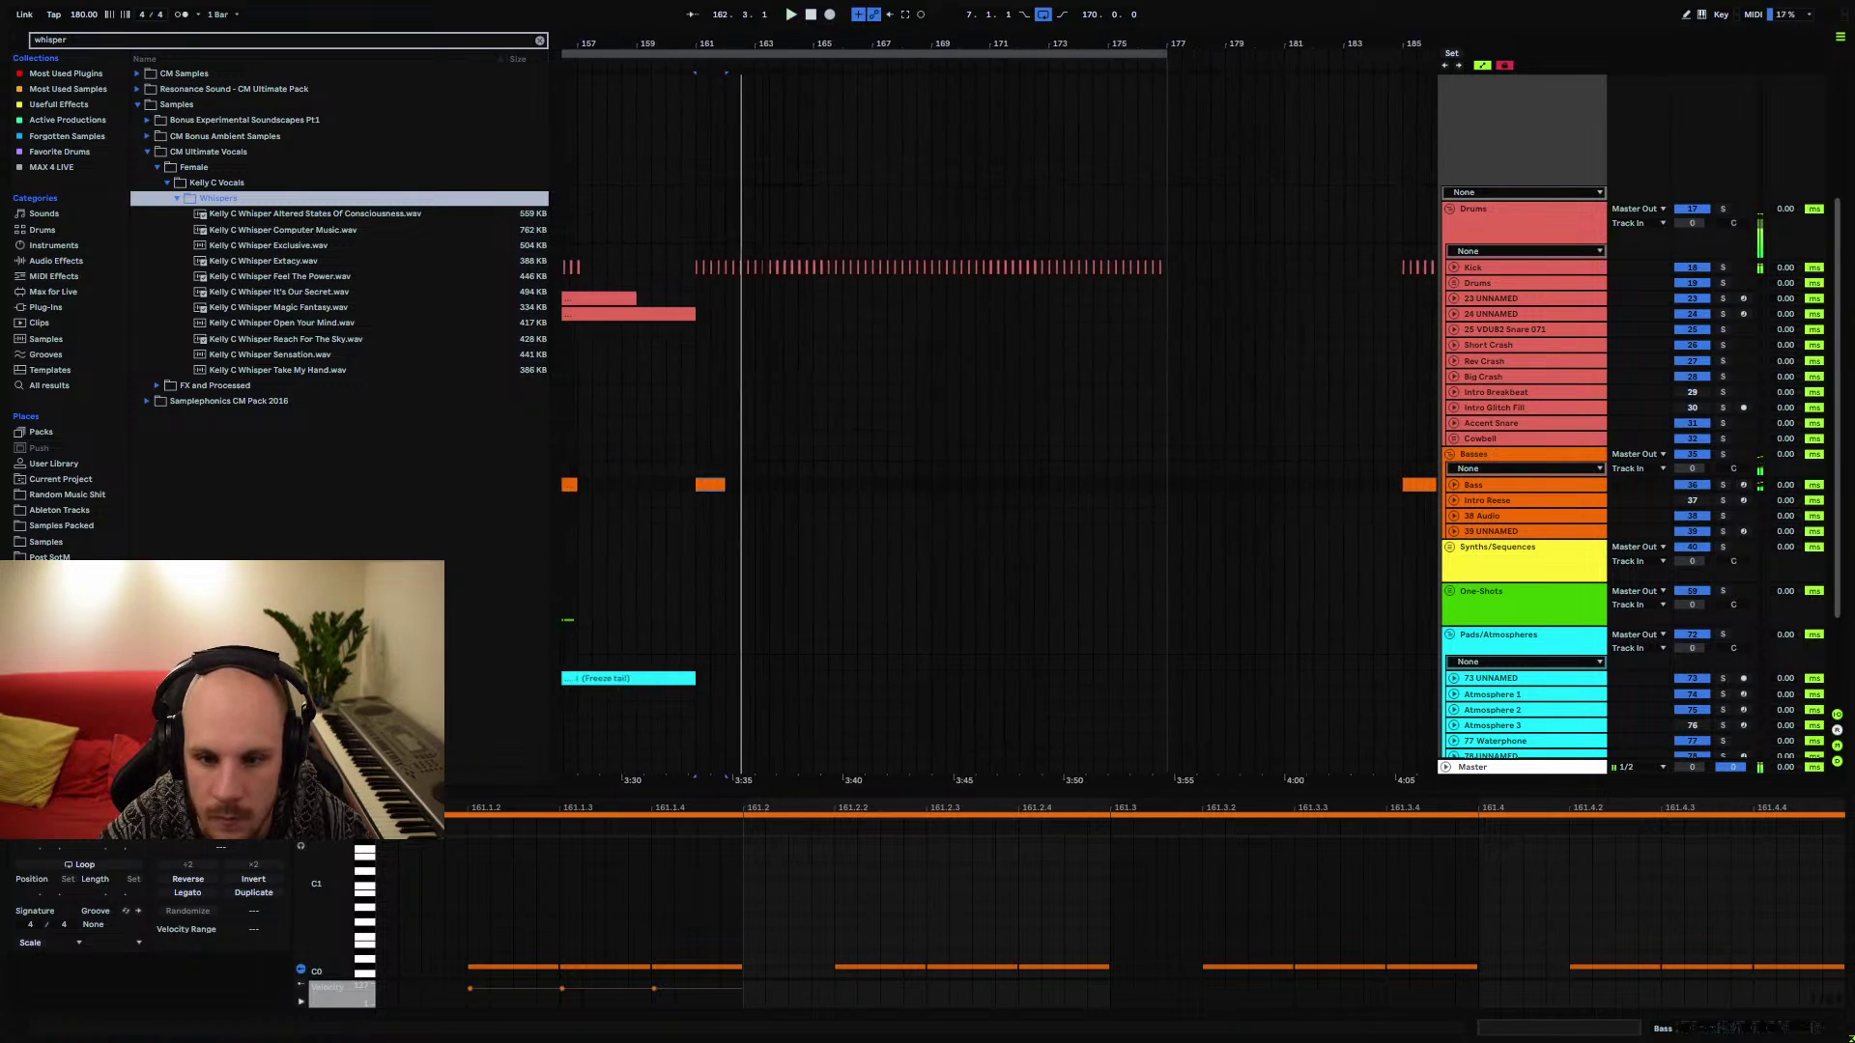
pyautogui.click(715, 488)
pyautogui.hotkey('ctrl', 'd')
pyautogui.hotkey('ctrl', 'd')
pyautogui.hotkey('ctrl', 'd')
pyautogui.hotkey('ctrl', 'd')
pyautogui.hotkey('ctrl', 'd')
pyautogui.hotkey('ctrl', 'd')
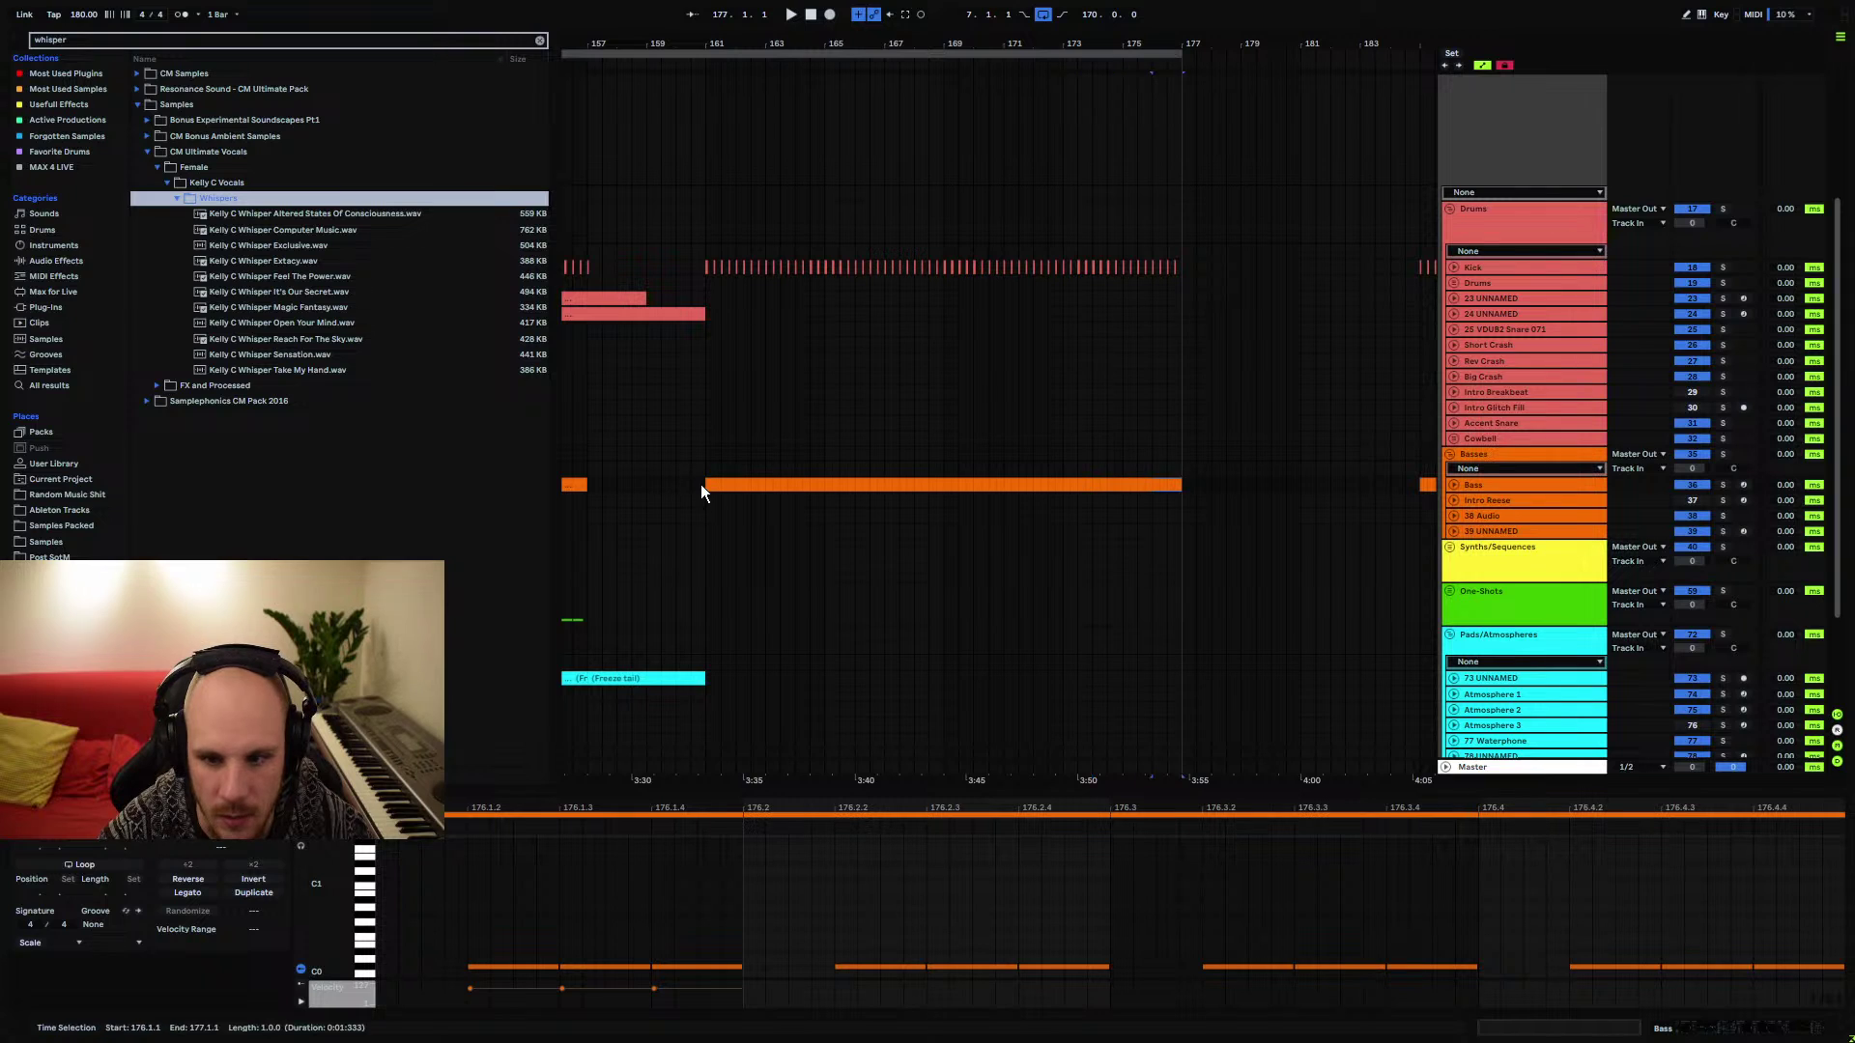
# Play the full mix from bar 155.3 through the breakdown into the section at bar 161
pyautogui.hscroll(-5, 744, 473)
pyautogui.scroll(-1, 744, 474)
pyautogui.click(766, 442)
pyautogui.press('space')
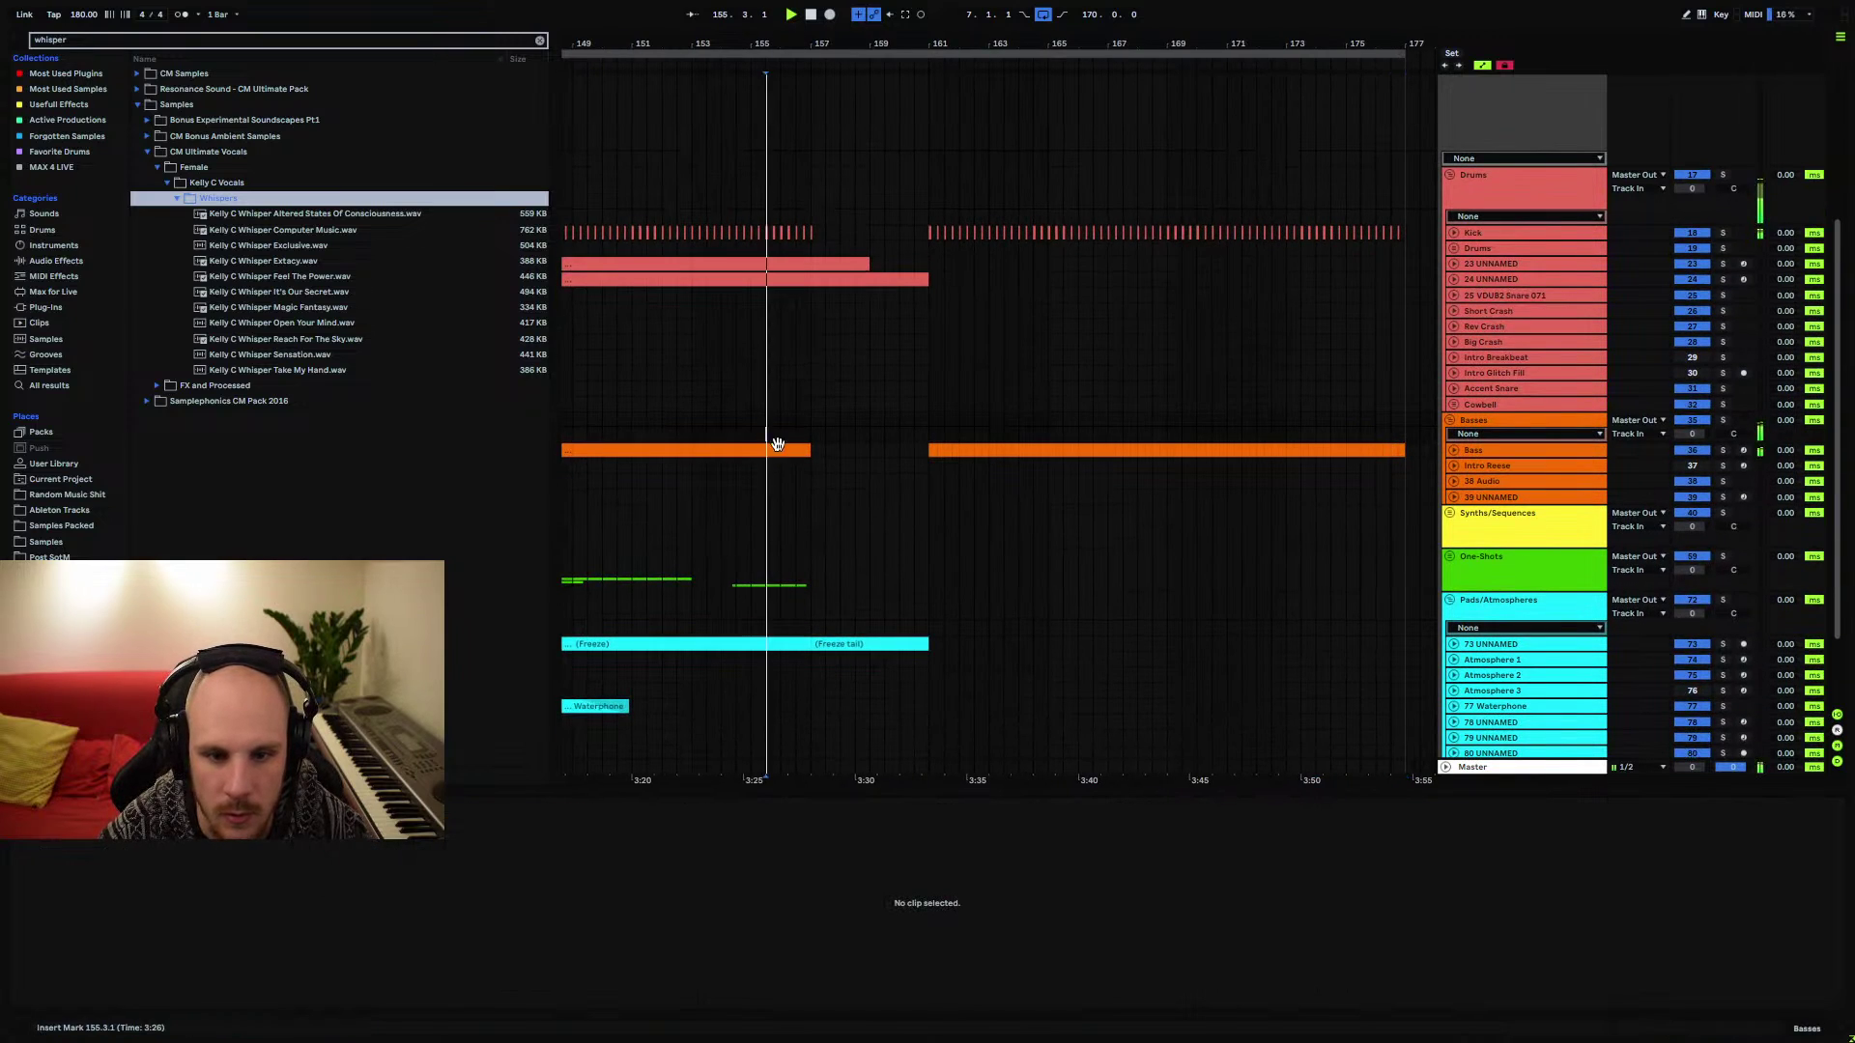
pyautogui.click(1450, 177)
pyautogui.click(1448, 173)
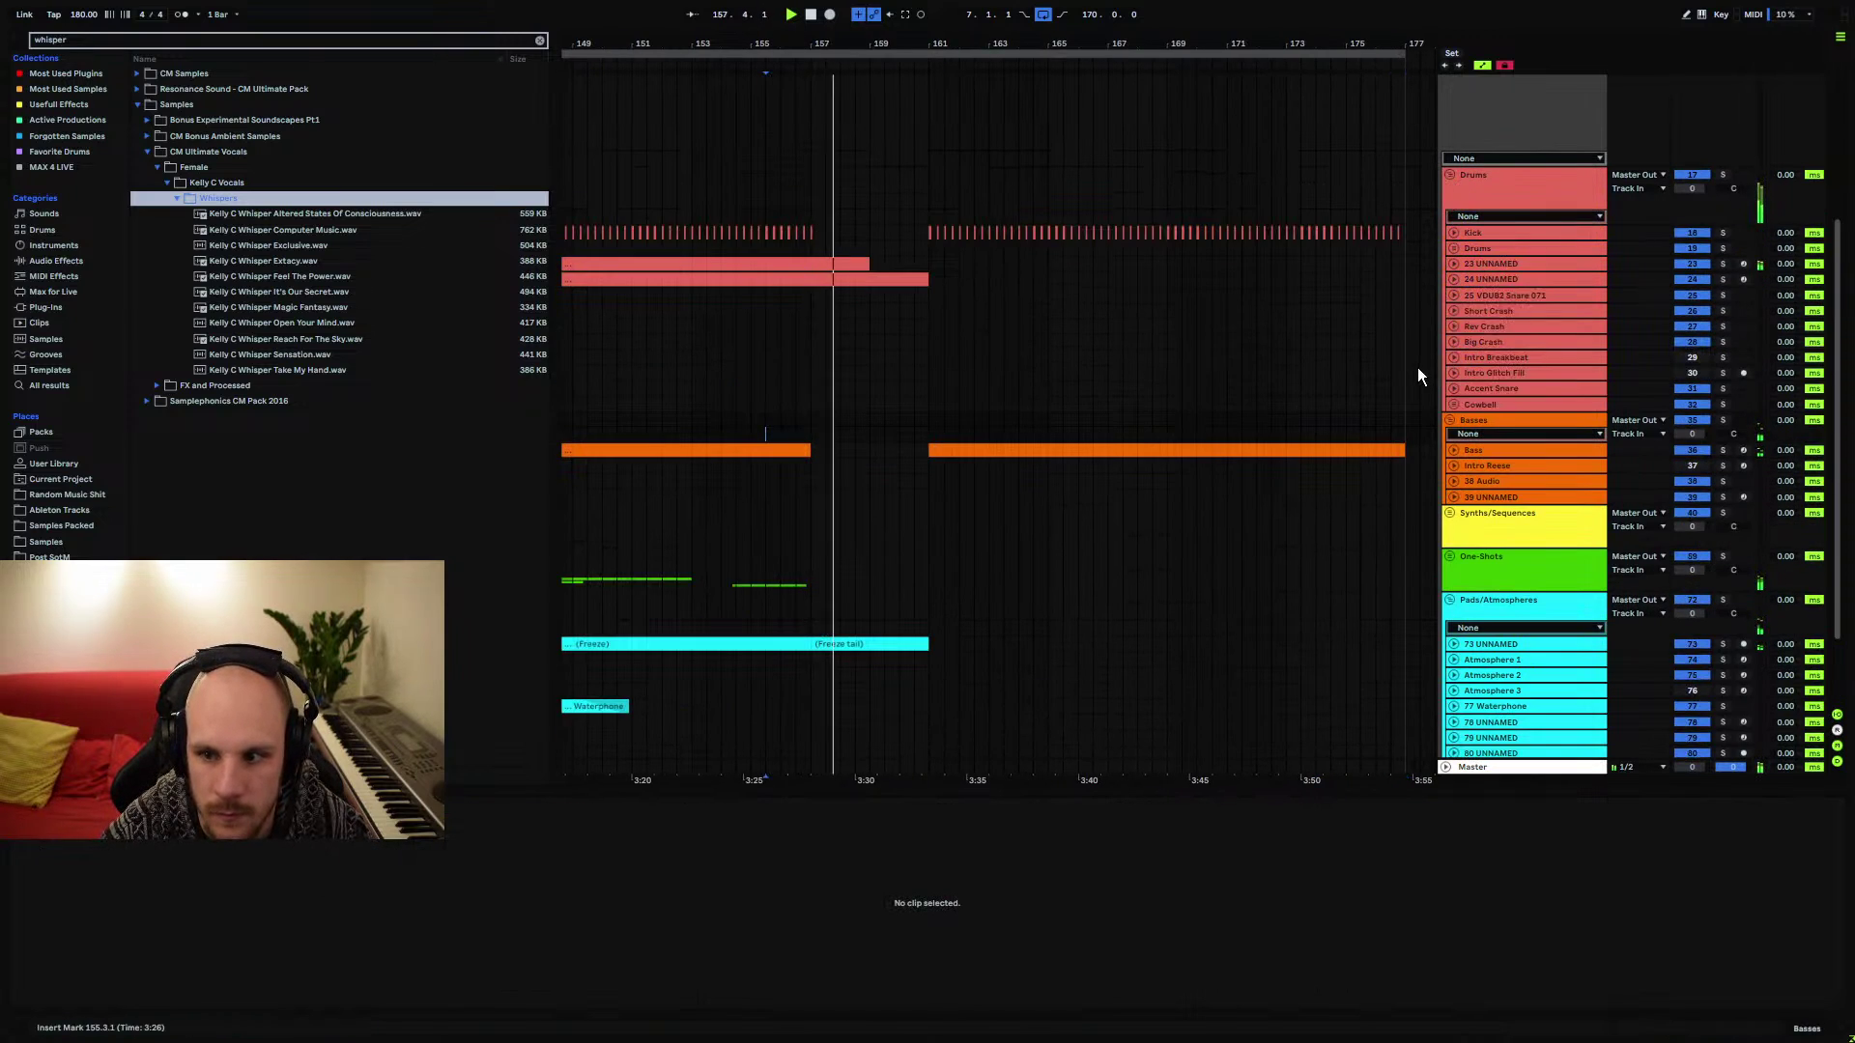
# Insert a new audio track below the Cowbell track in the Drums group
pyautogui.click(1475, 404)
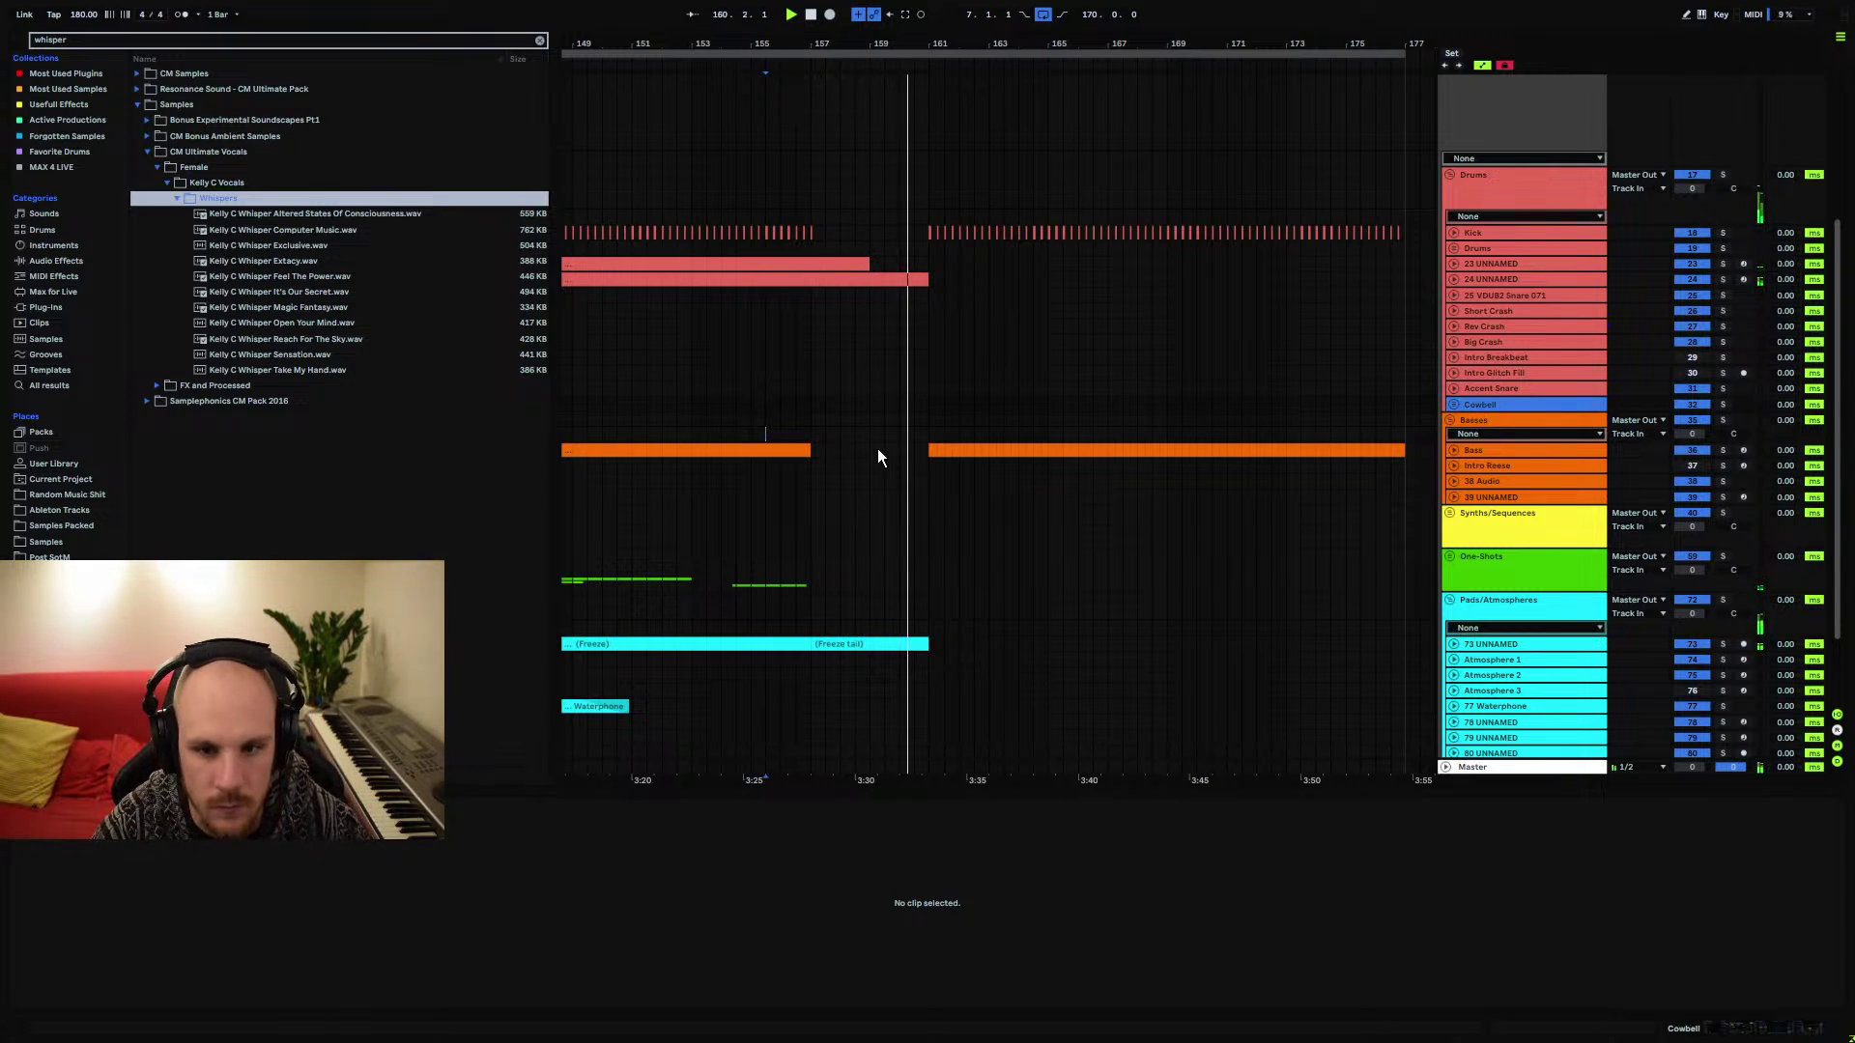
pyautogui.hotkey('ctrl', 't')
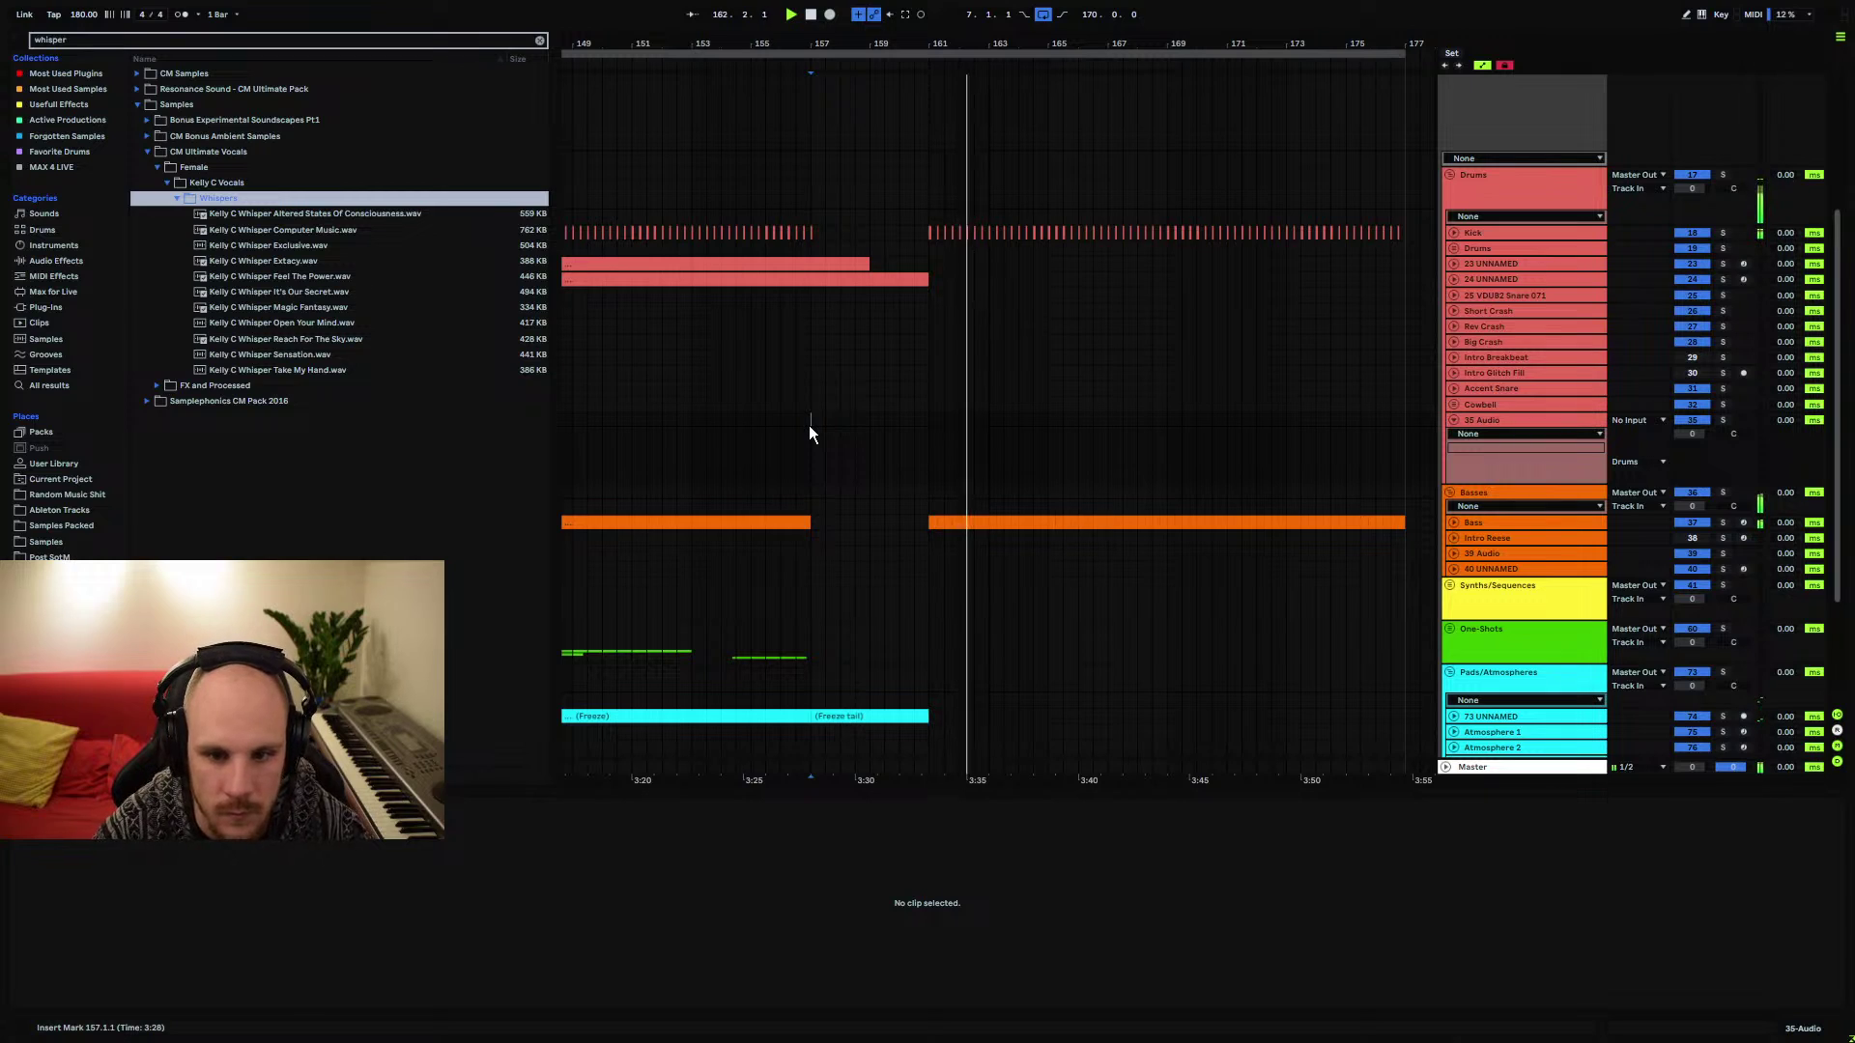
pyautogui.scroll(-4, 928, 546)
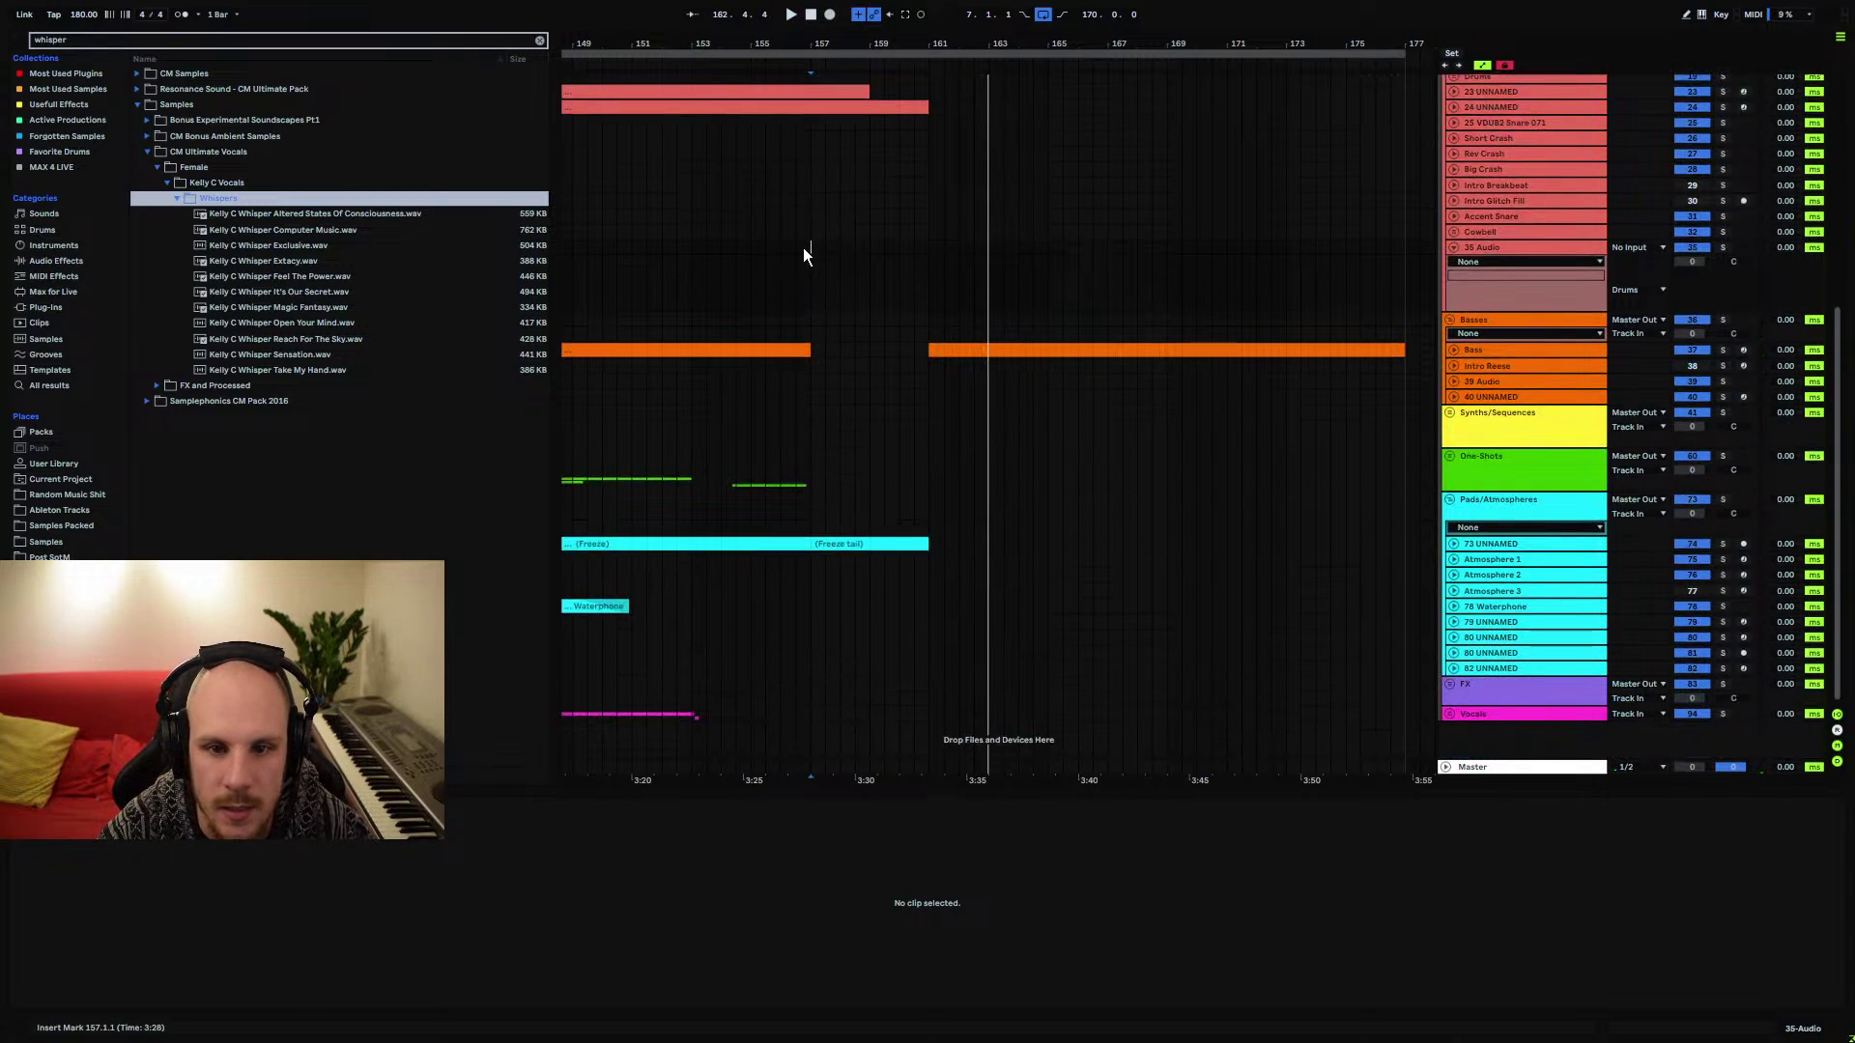
pyautogui.scroll(3, 897, 412)
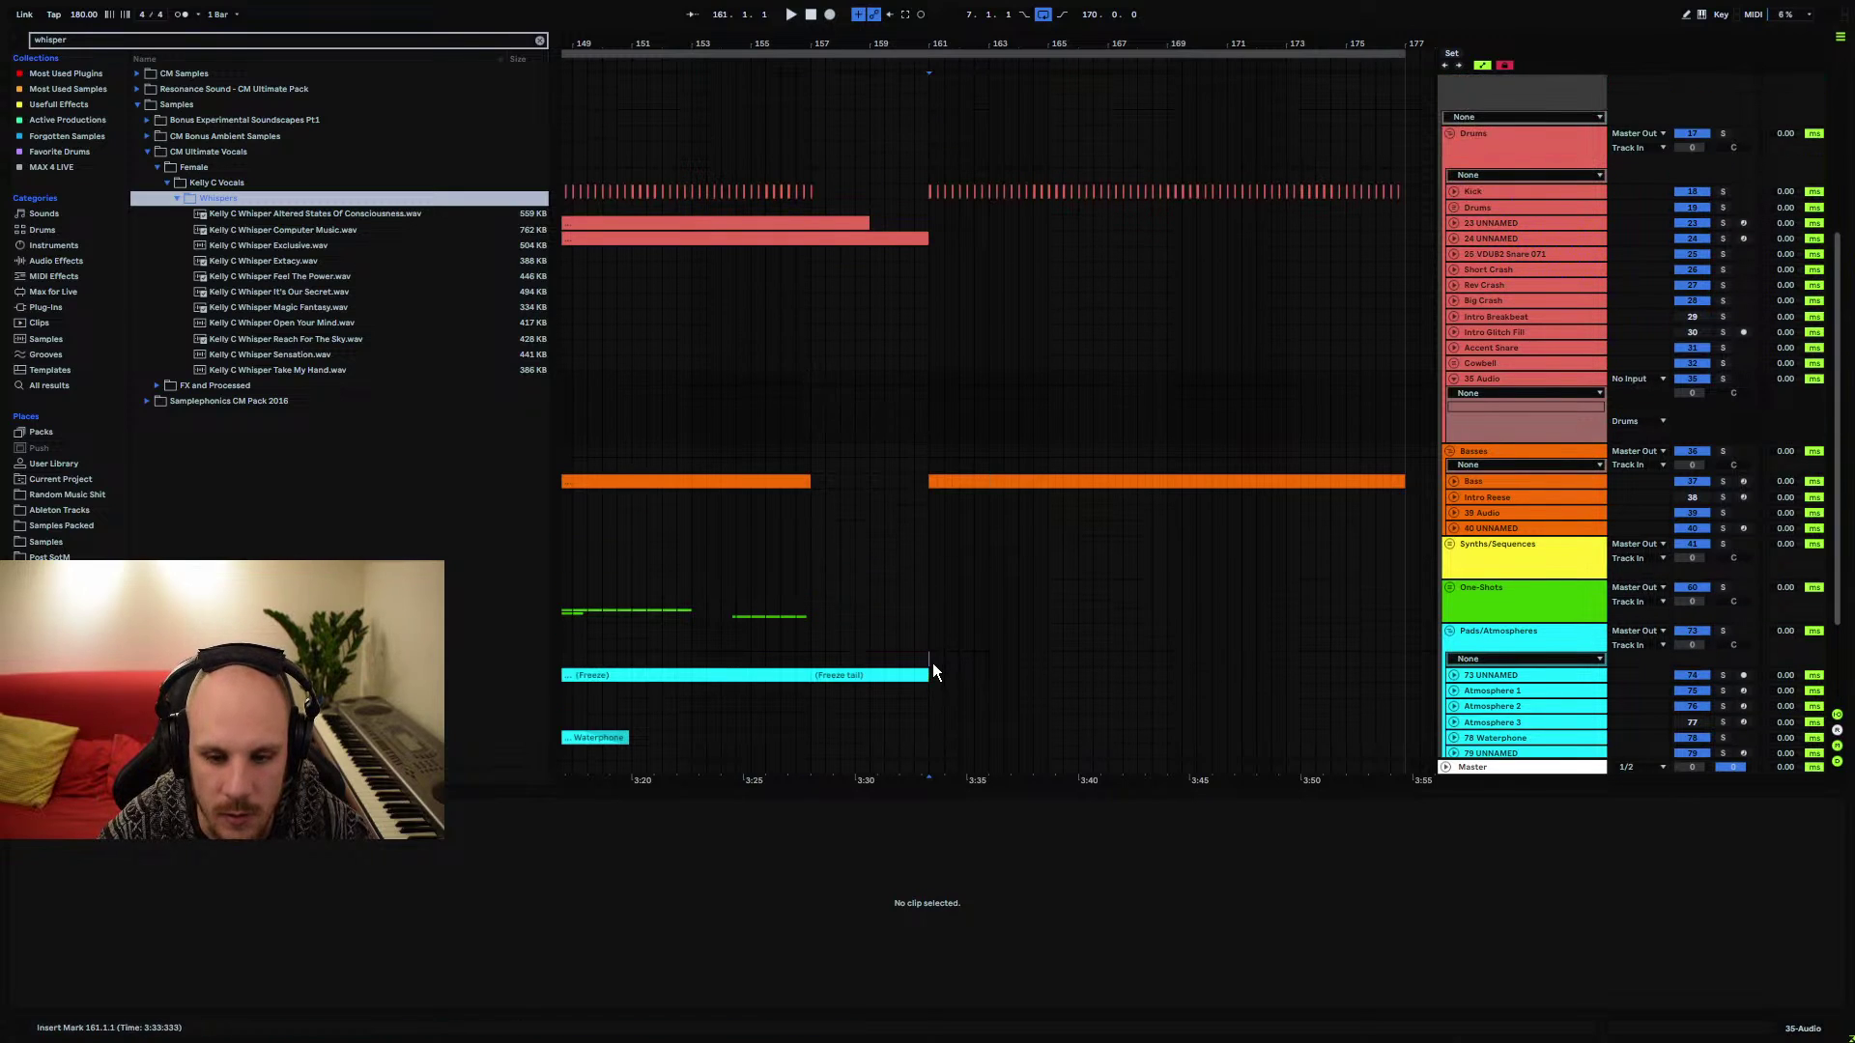
# Play the mix from bar 153 to hear how the reversed pad tail leads into bar 161
pyautogui.moveTo(931, 669); pyautogui.dragTo(1103, 690)
pyautogui.click(694, 595)
pyautogui.press('space')
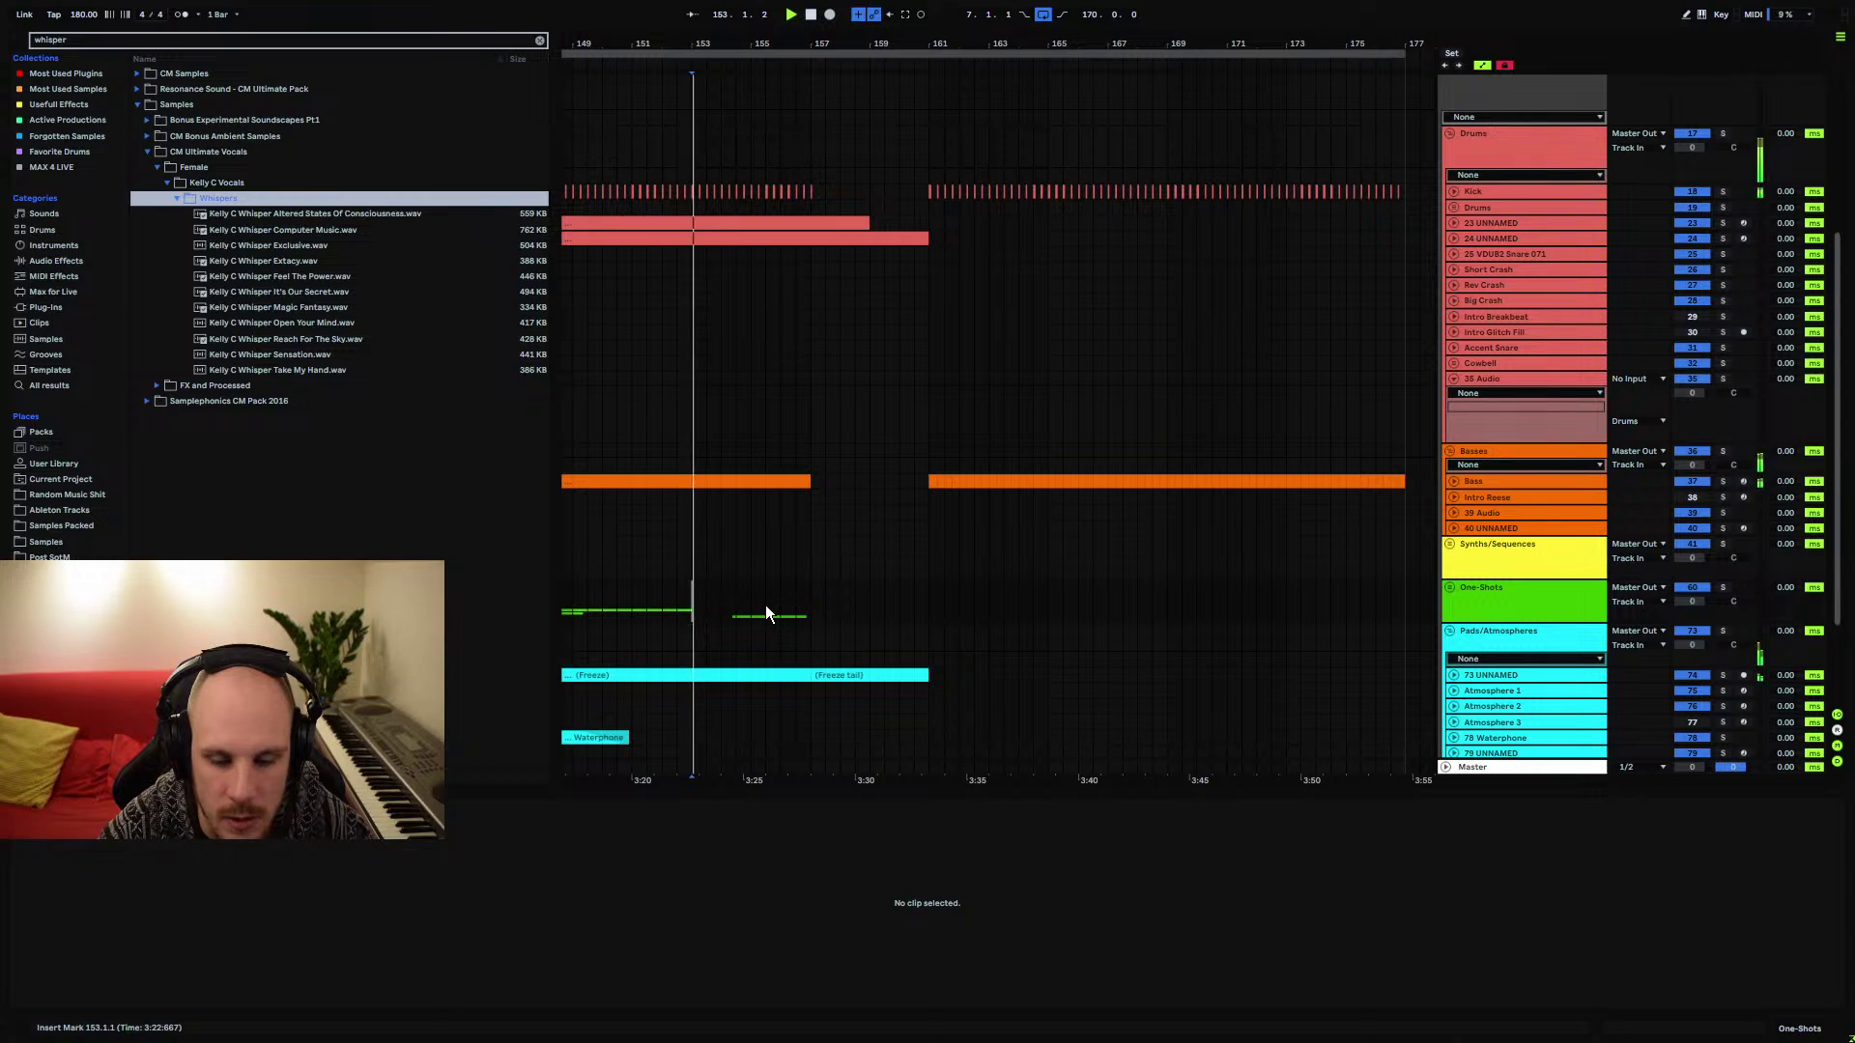
pyautogui.click(918, 676)
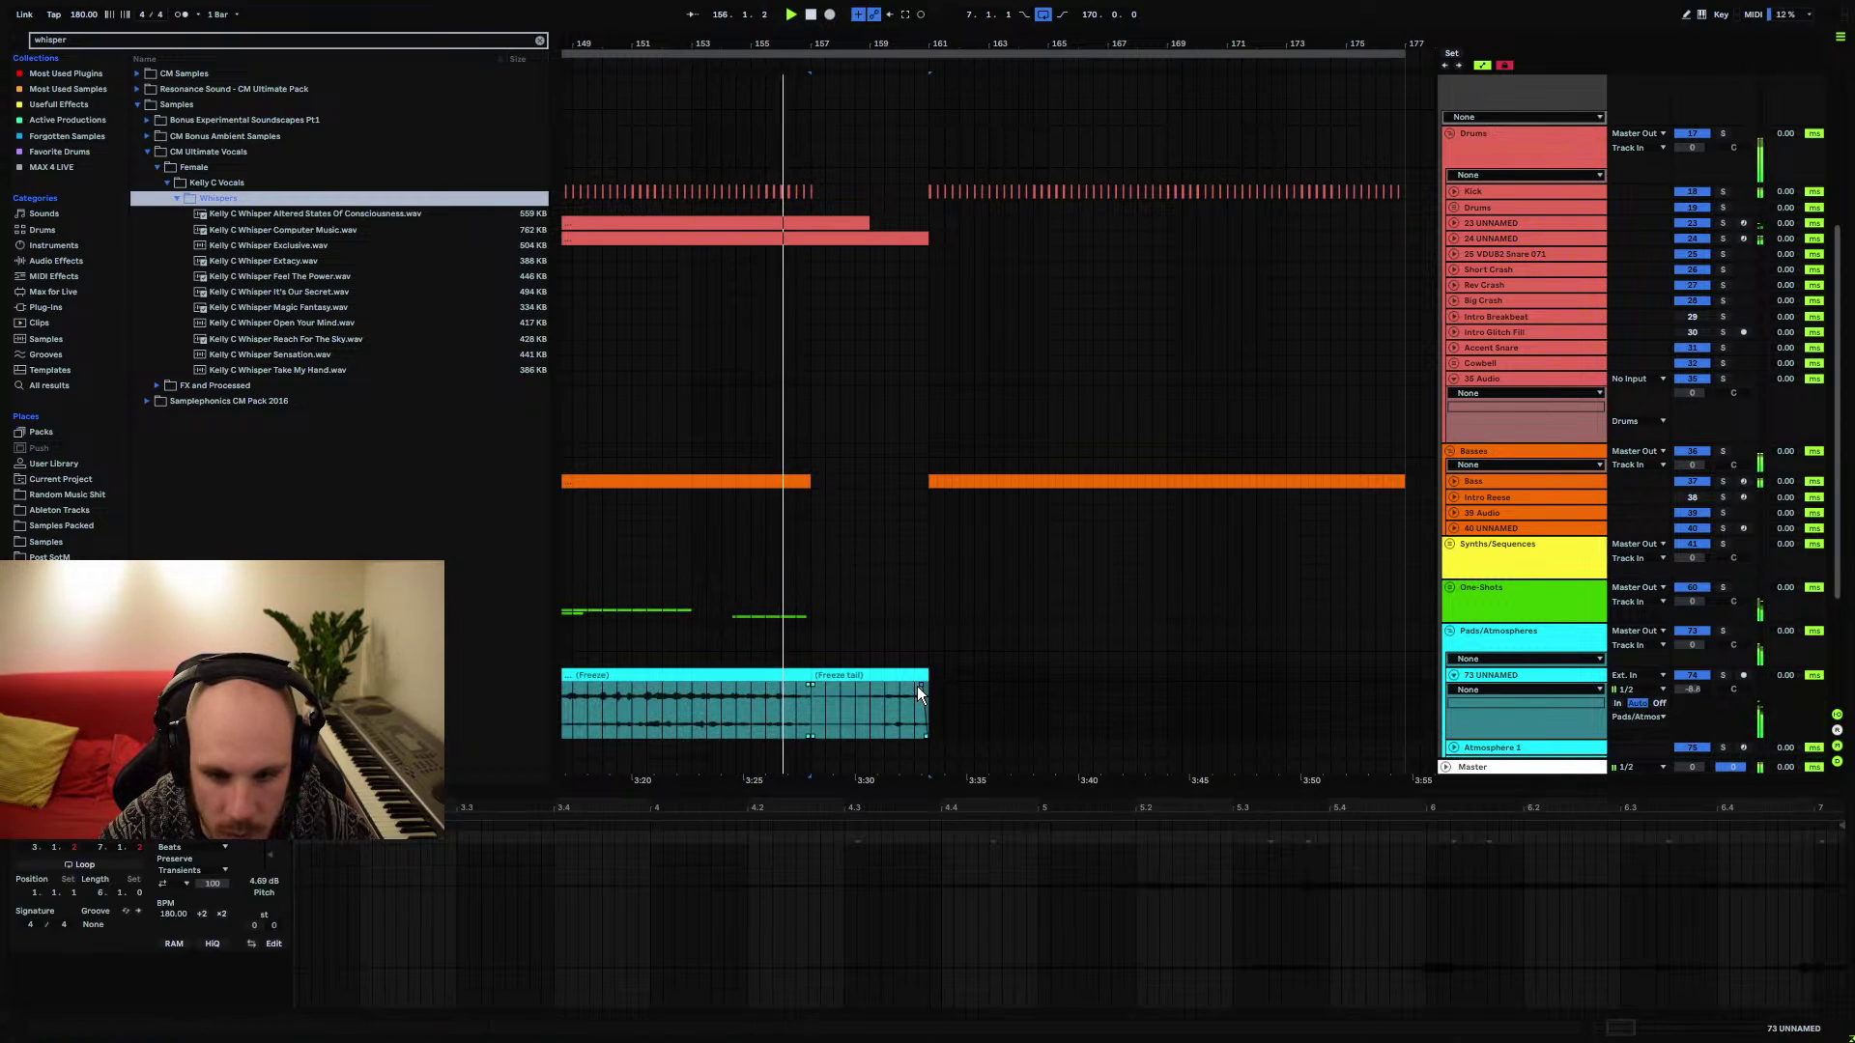
pyautogui.click(1455, 679)
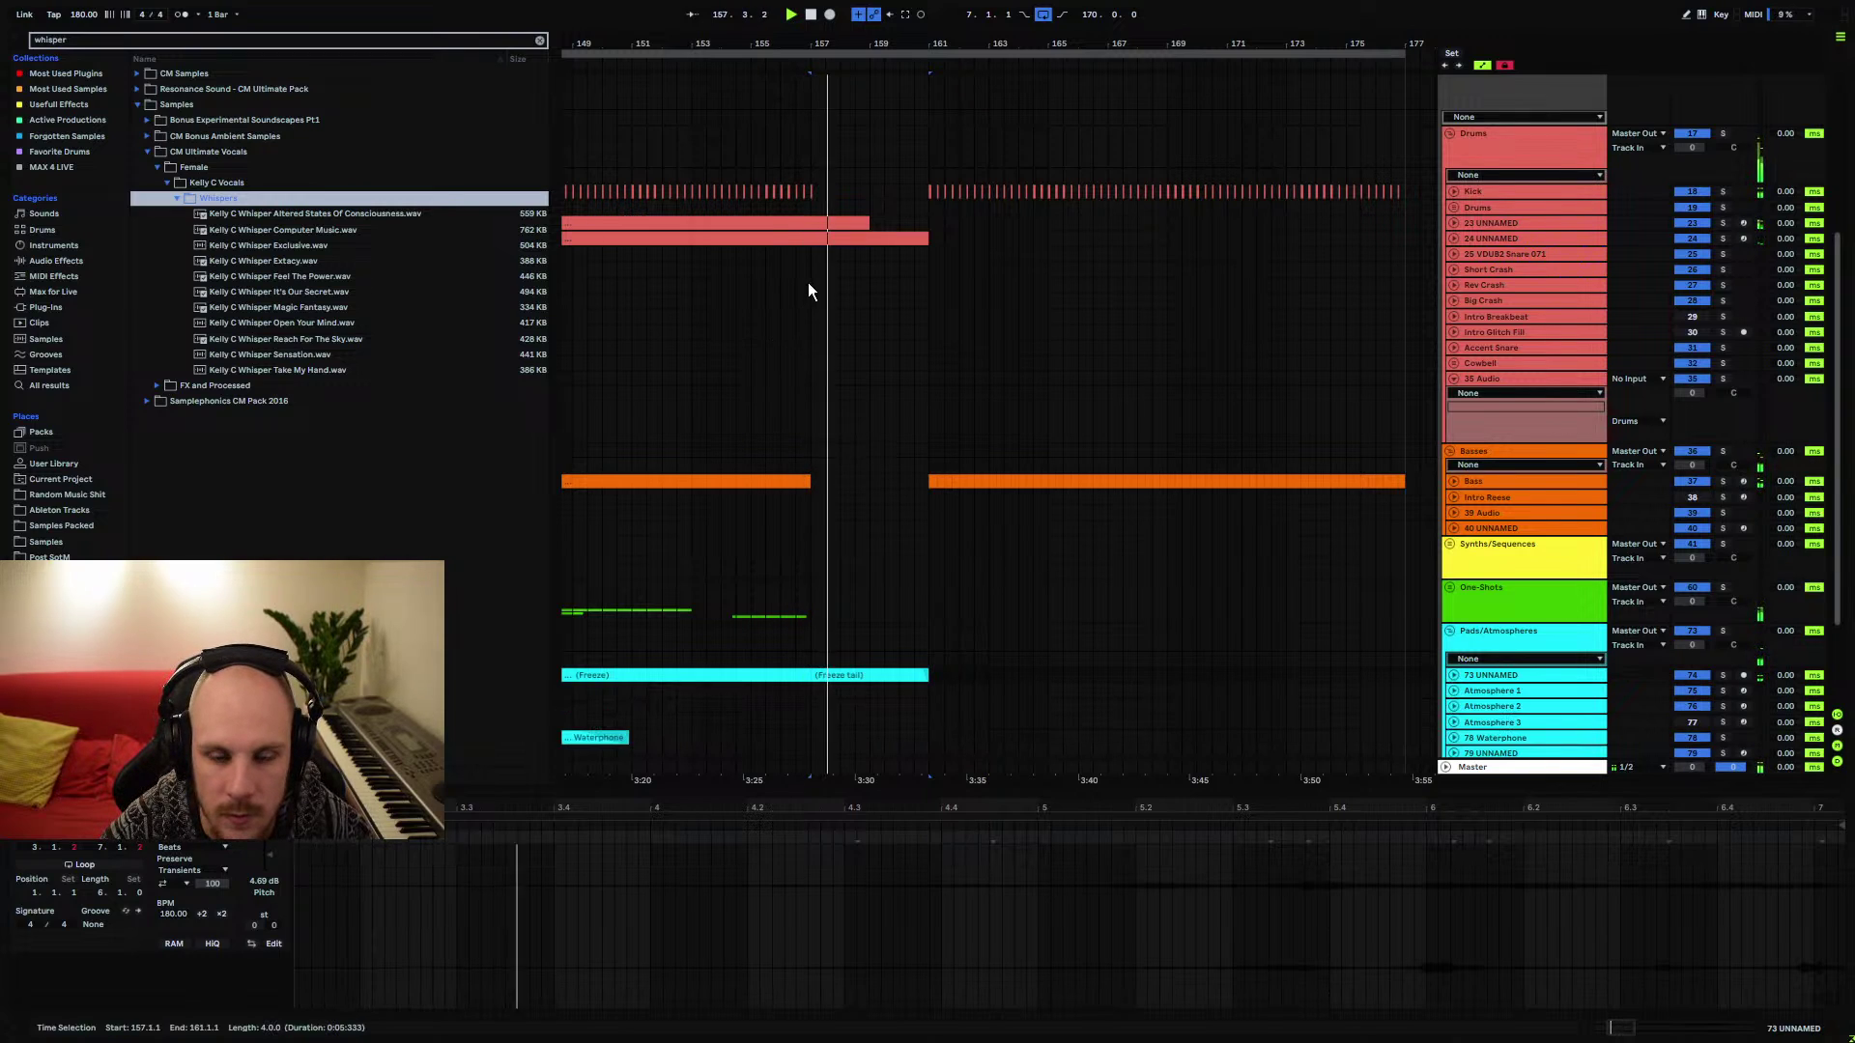
pyautogui.scroll(-3, 864, 512)
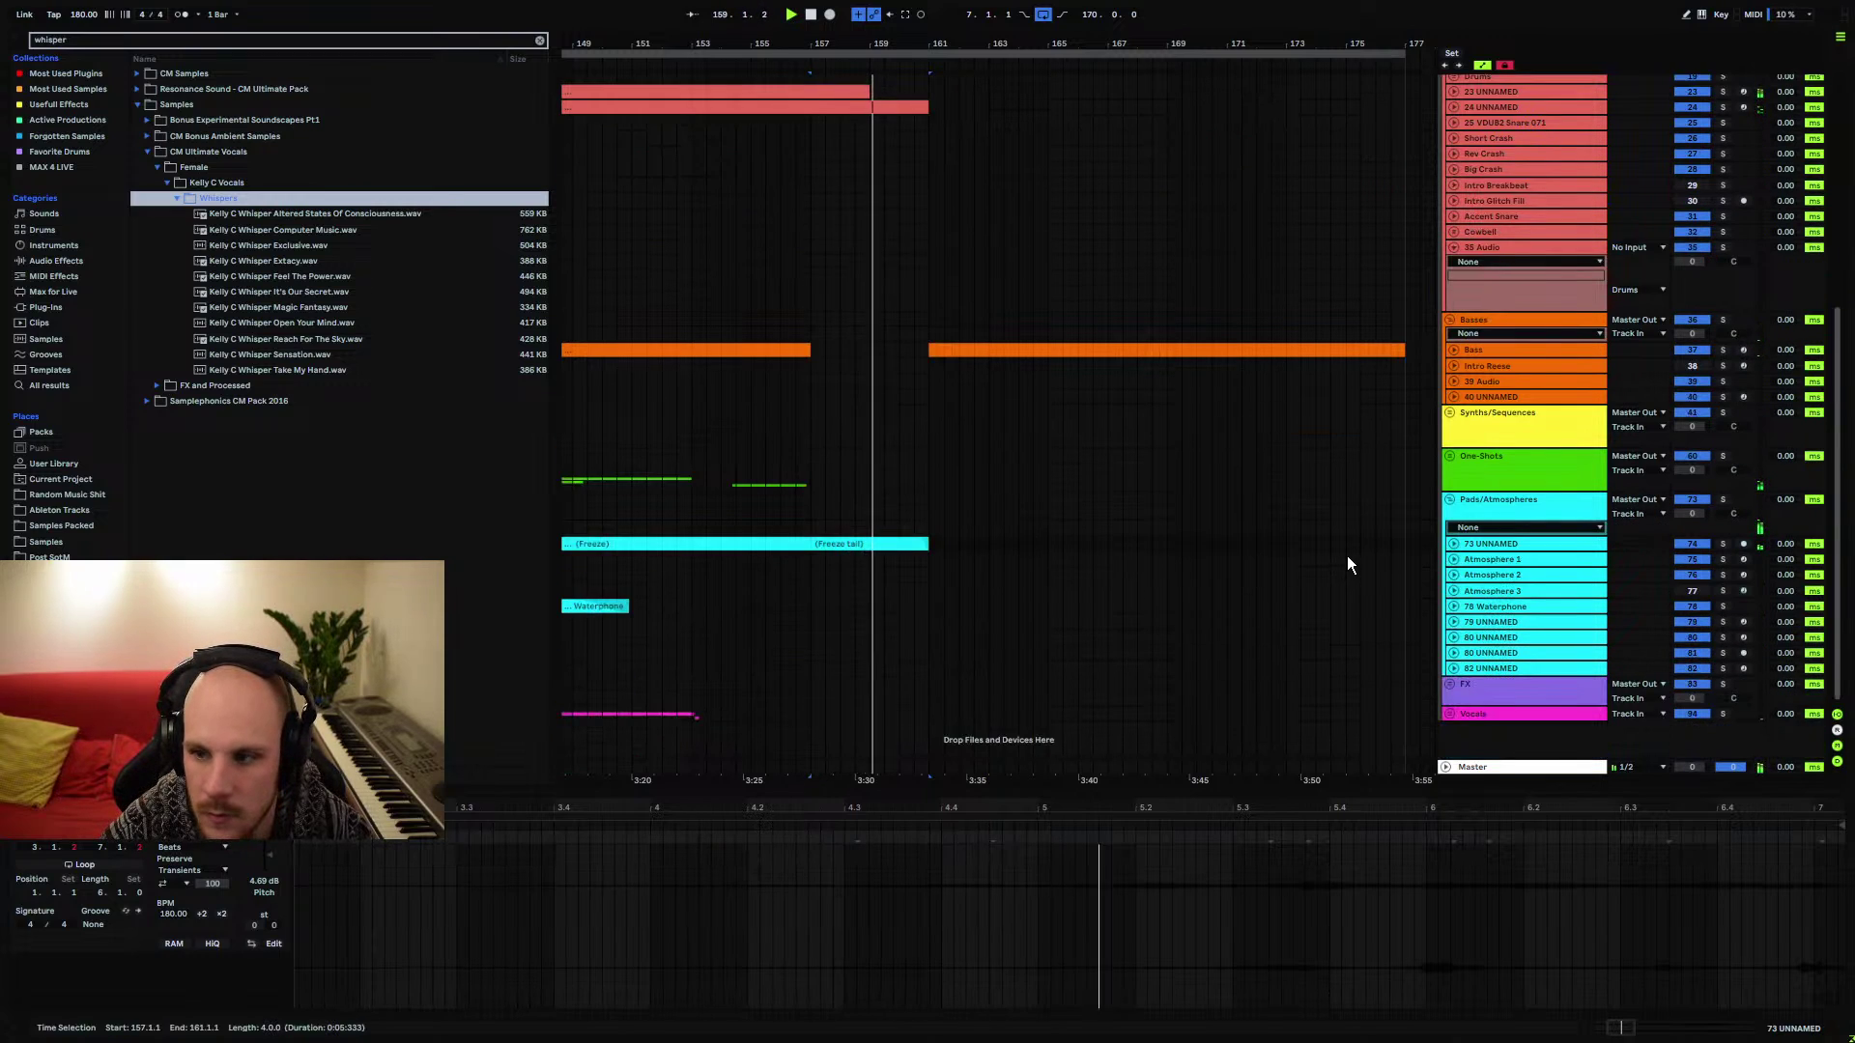
pyautogui.scroll(1, 1343, 555)
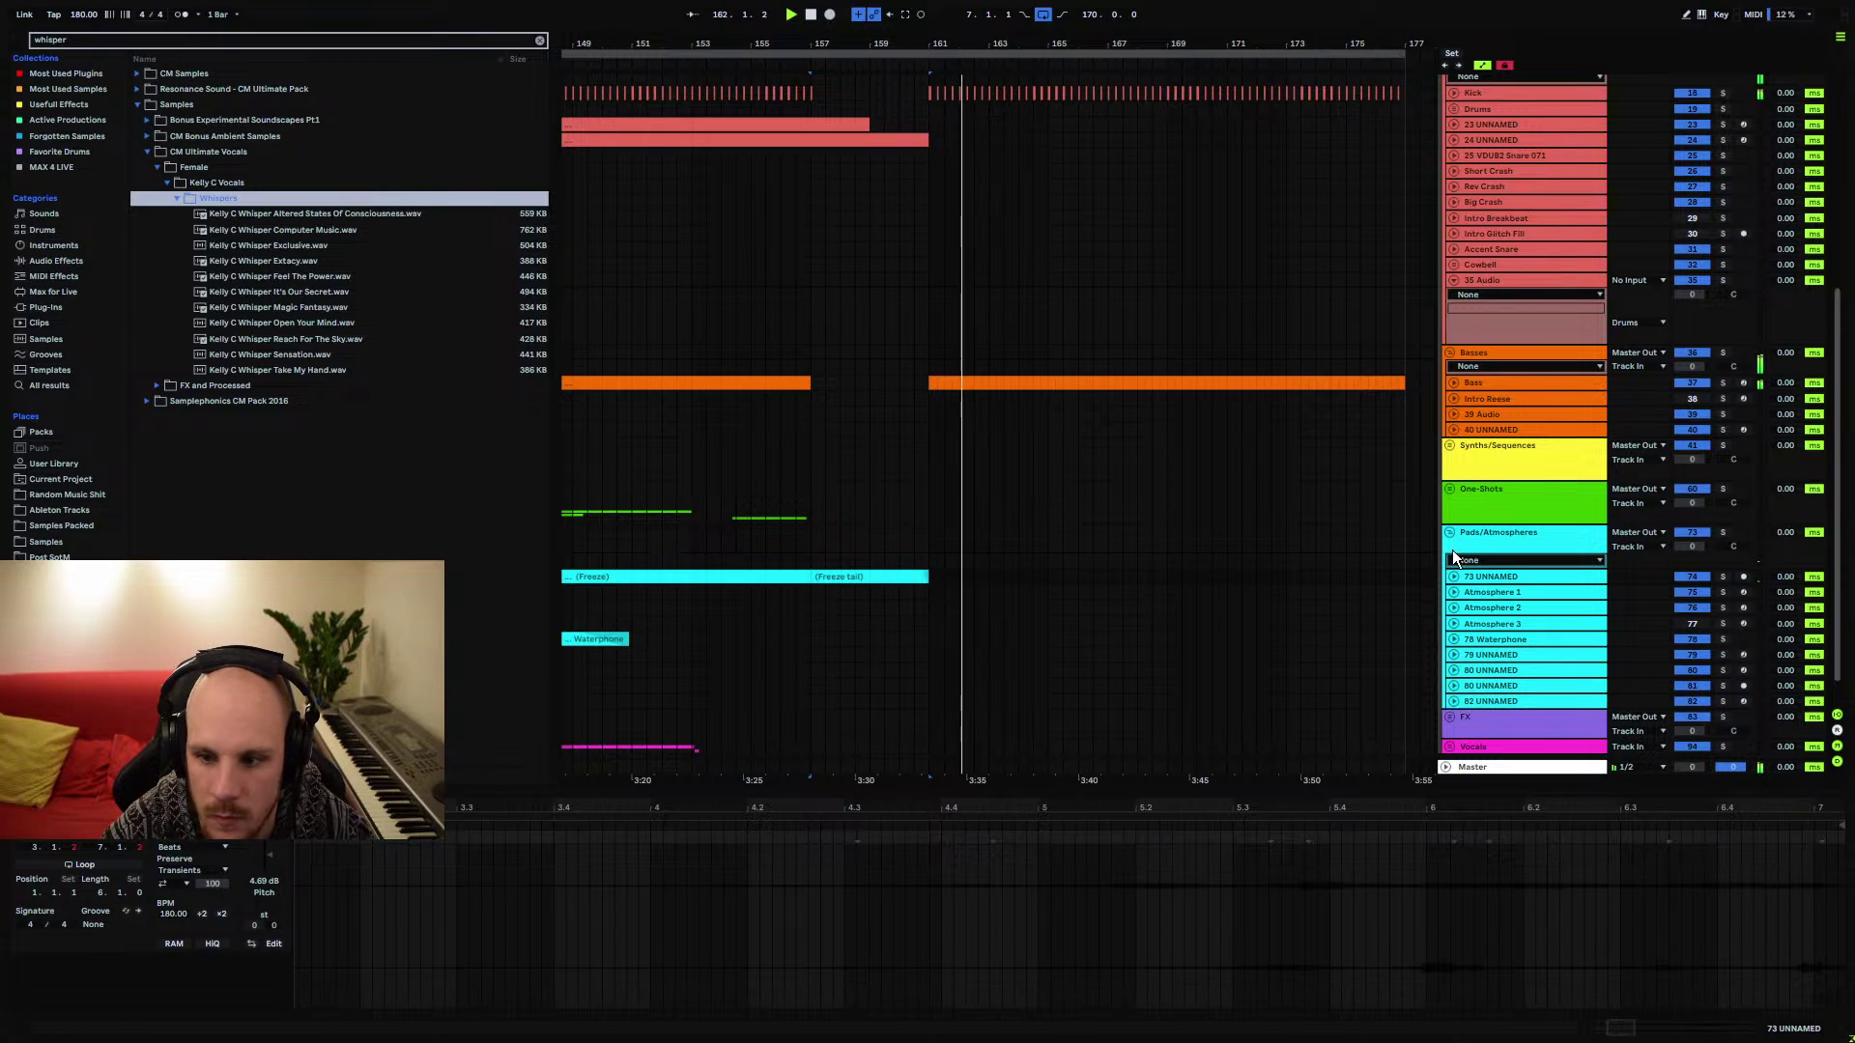
# Add a fade-out over the end of the reversed freeze tail clip that ends at bar 161
pyautogui.click(1454, 577)
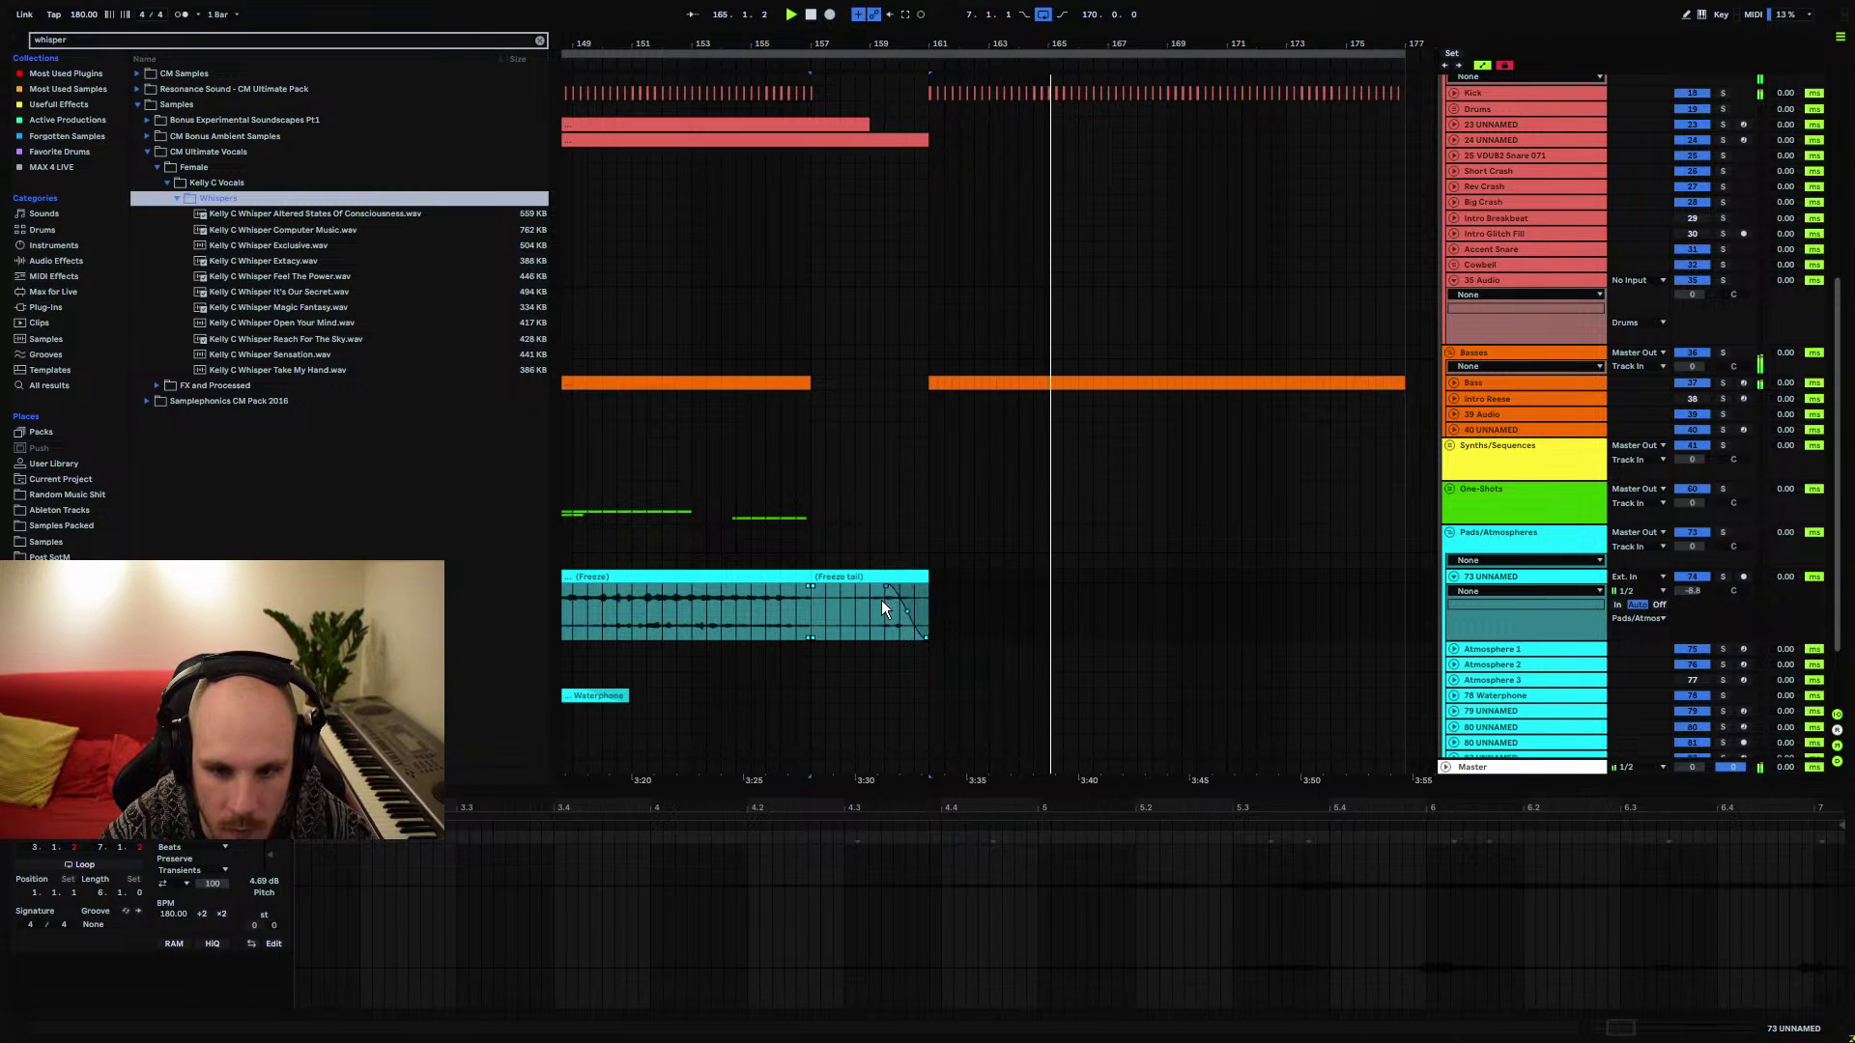
pyautogui.click(1454, 577)
pyautogui.scroll(-1, 1430, 628)
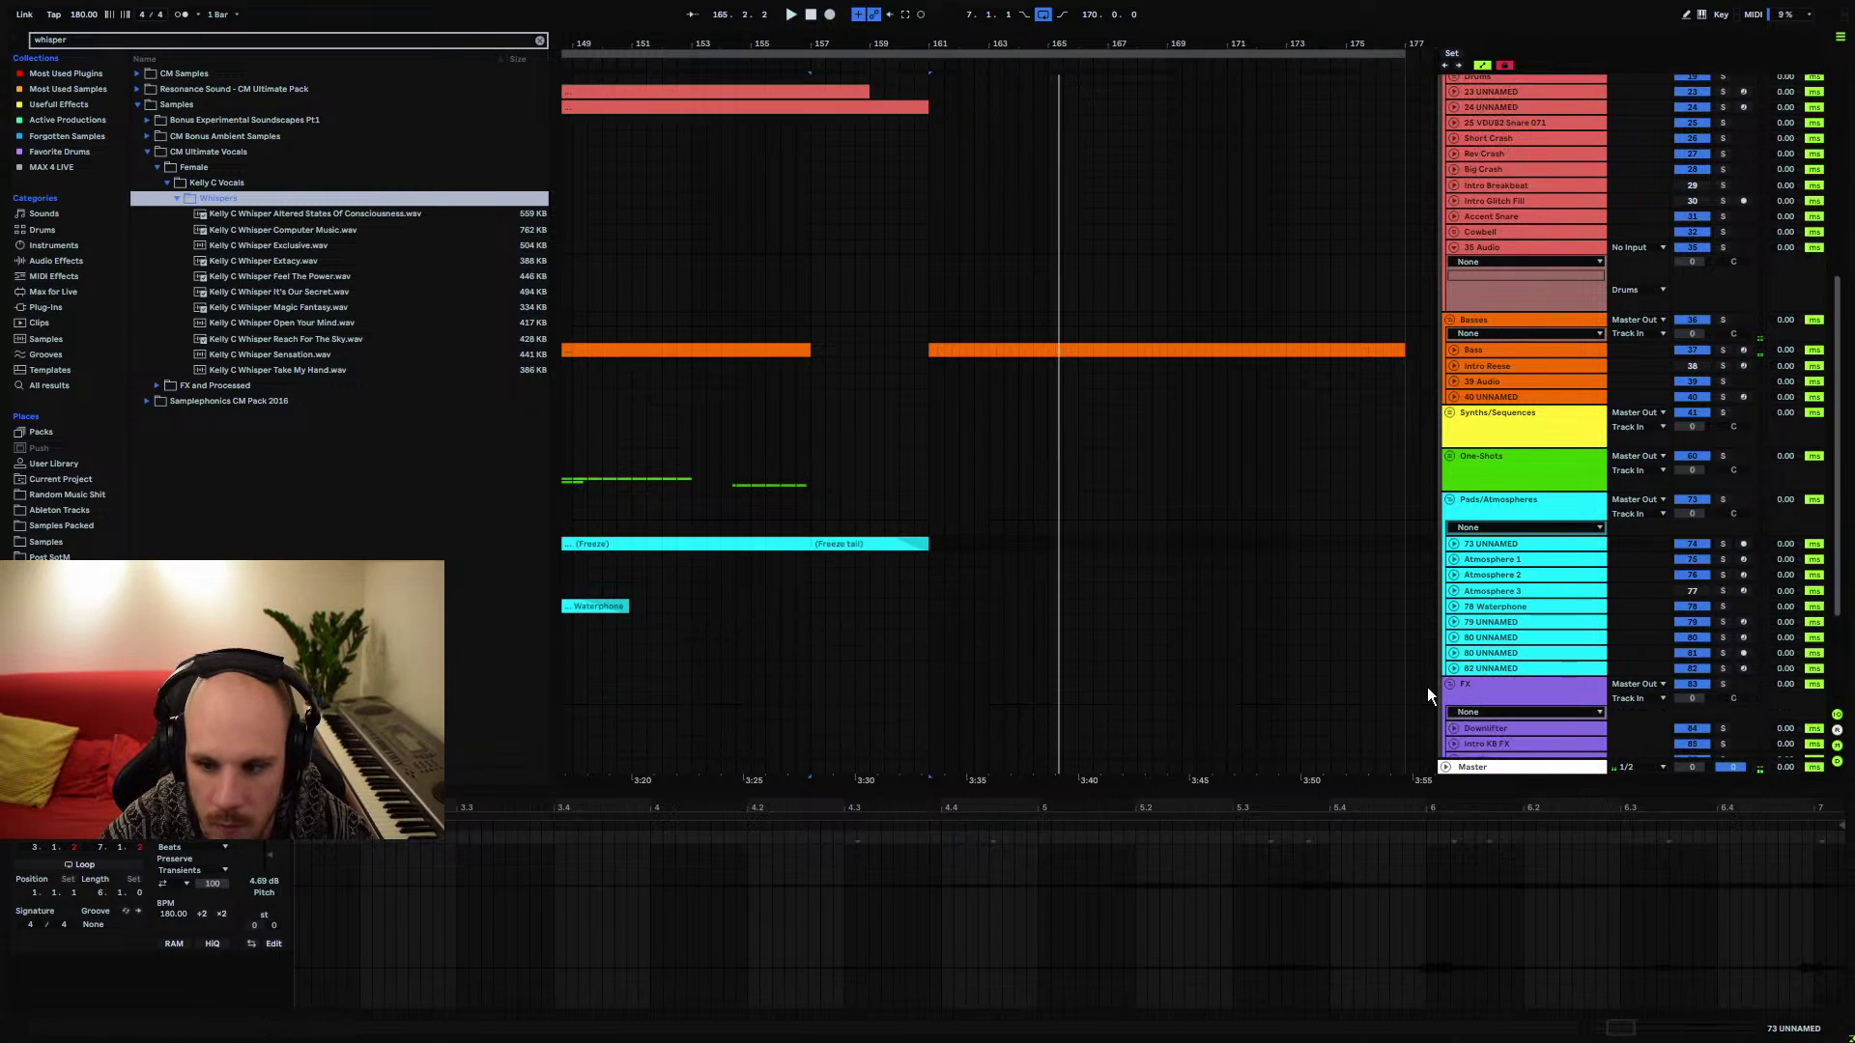
# Unfold the FX group, zoom out to the whole song and audition the Uplifter clip before bar 89
pyautogui.click(1449, 685)
pyautogui.press('-')
pyautogui.press('-')
pyautogui.press('-')
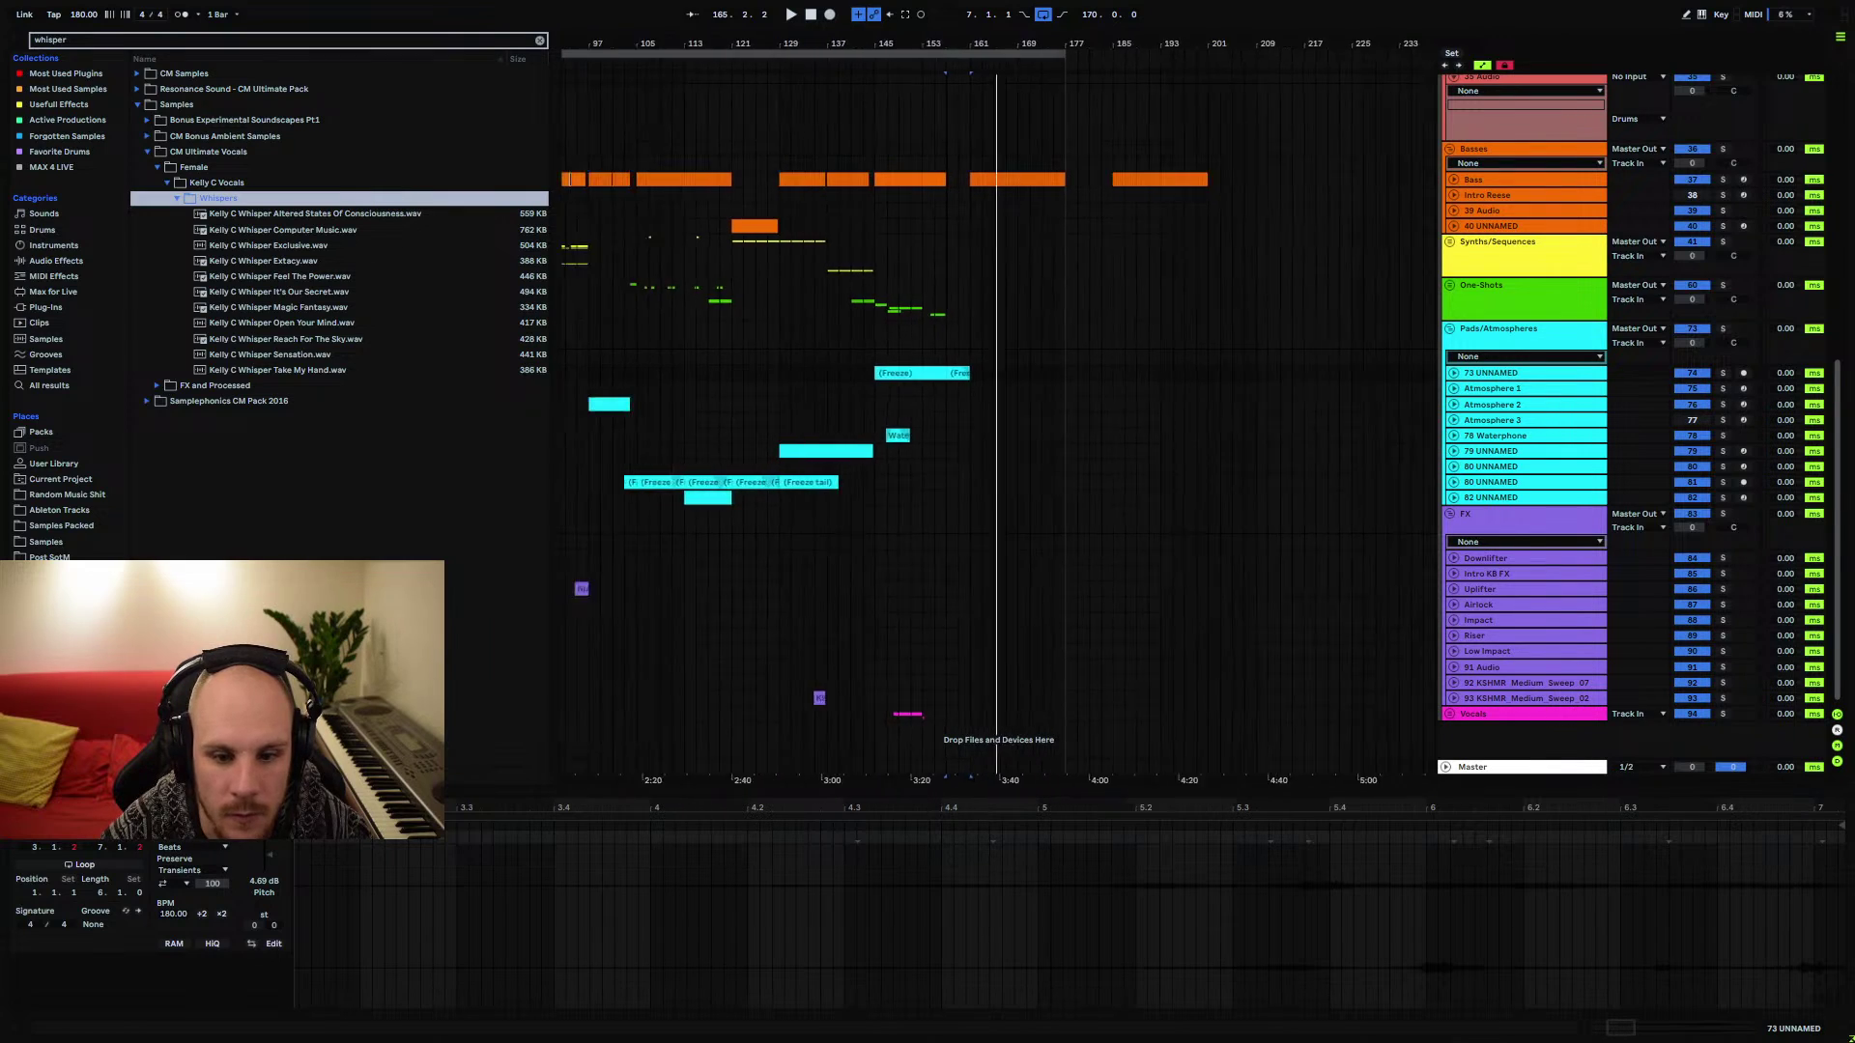
pyautogui.click(831, 589)
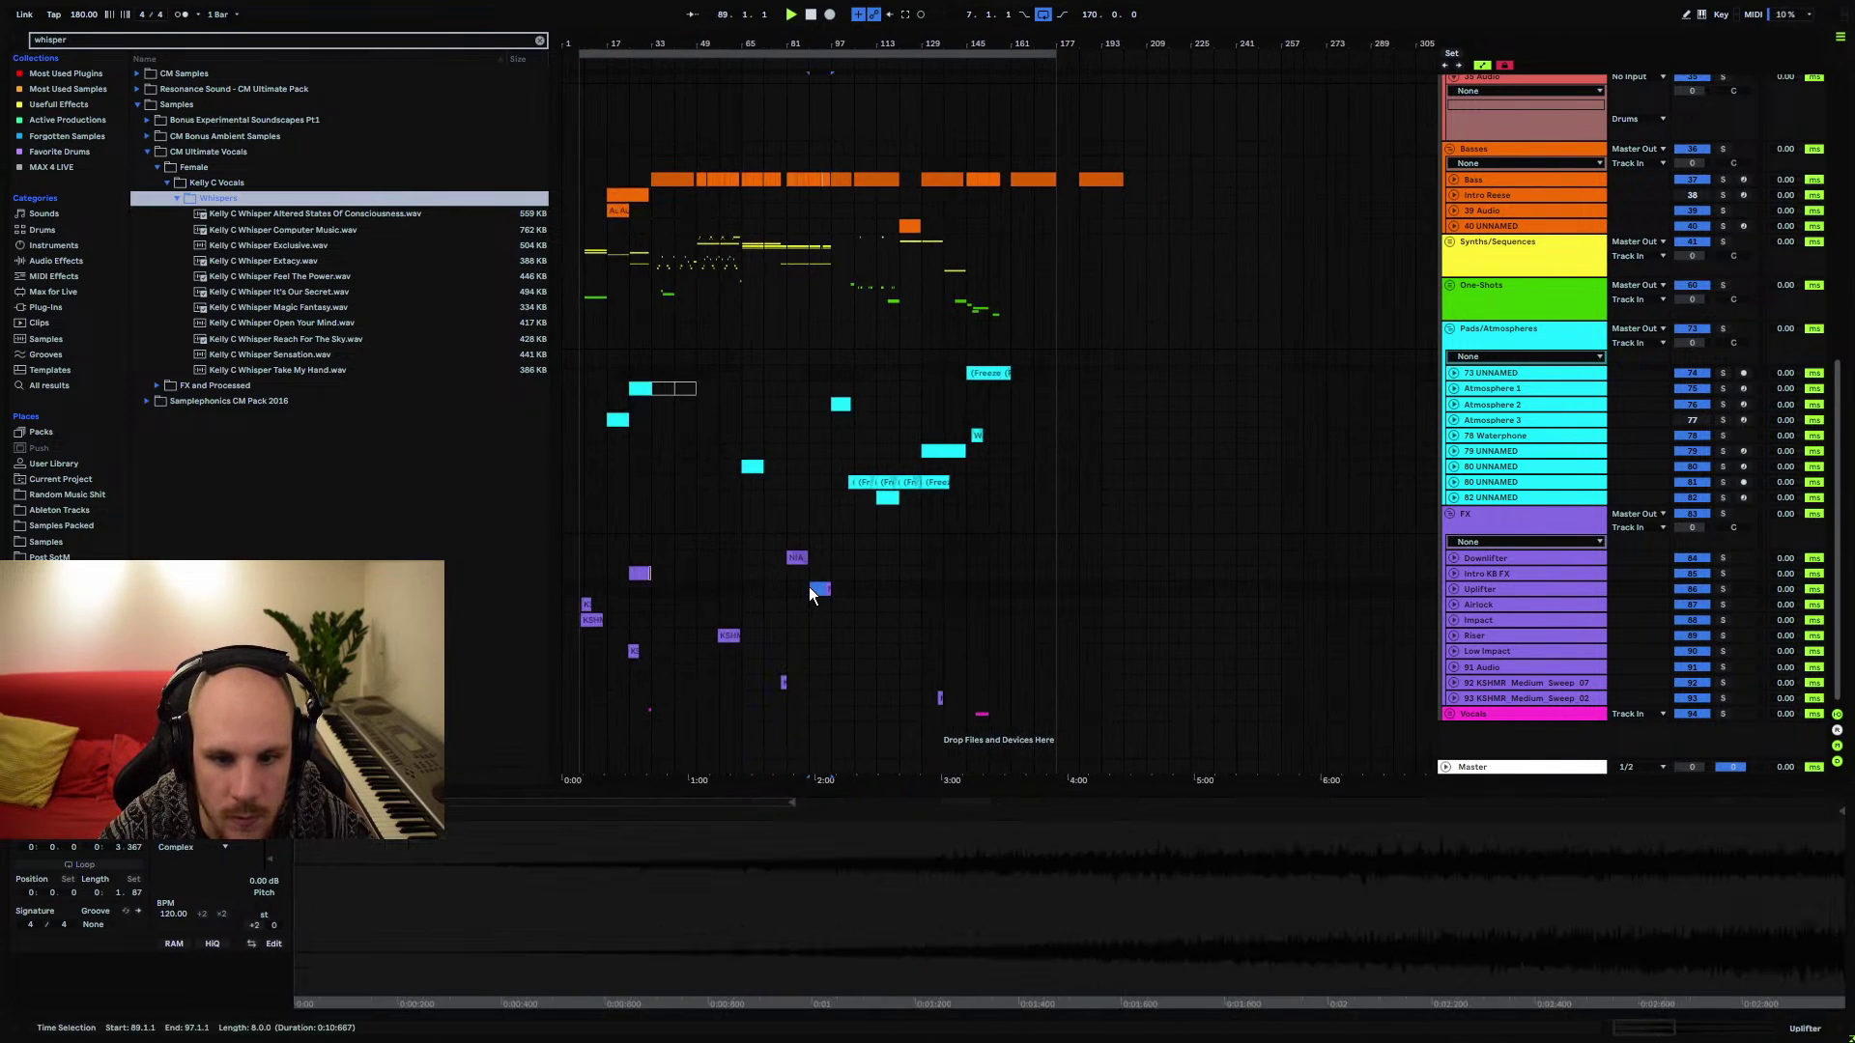
pyautogui.press('space')
# Copy the two-bar KSHMR Medium Sweep 07 clip from bar 79 so it ends at bar 161
pyautogui.click(784, 683)
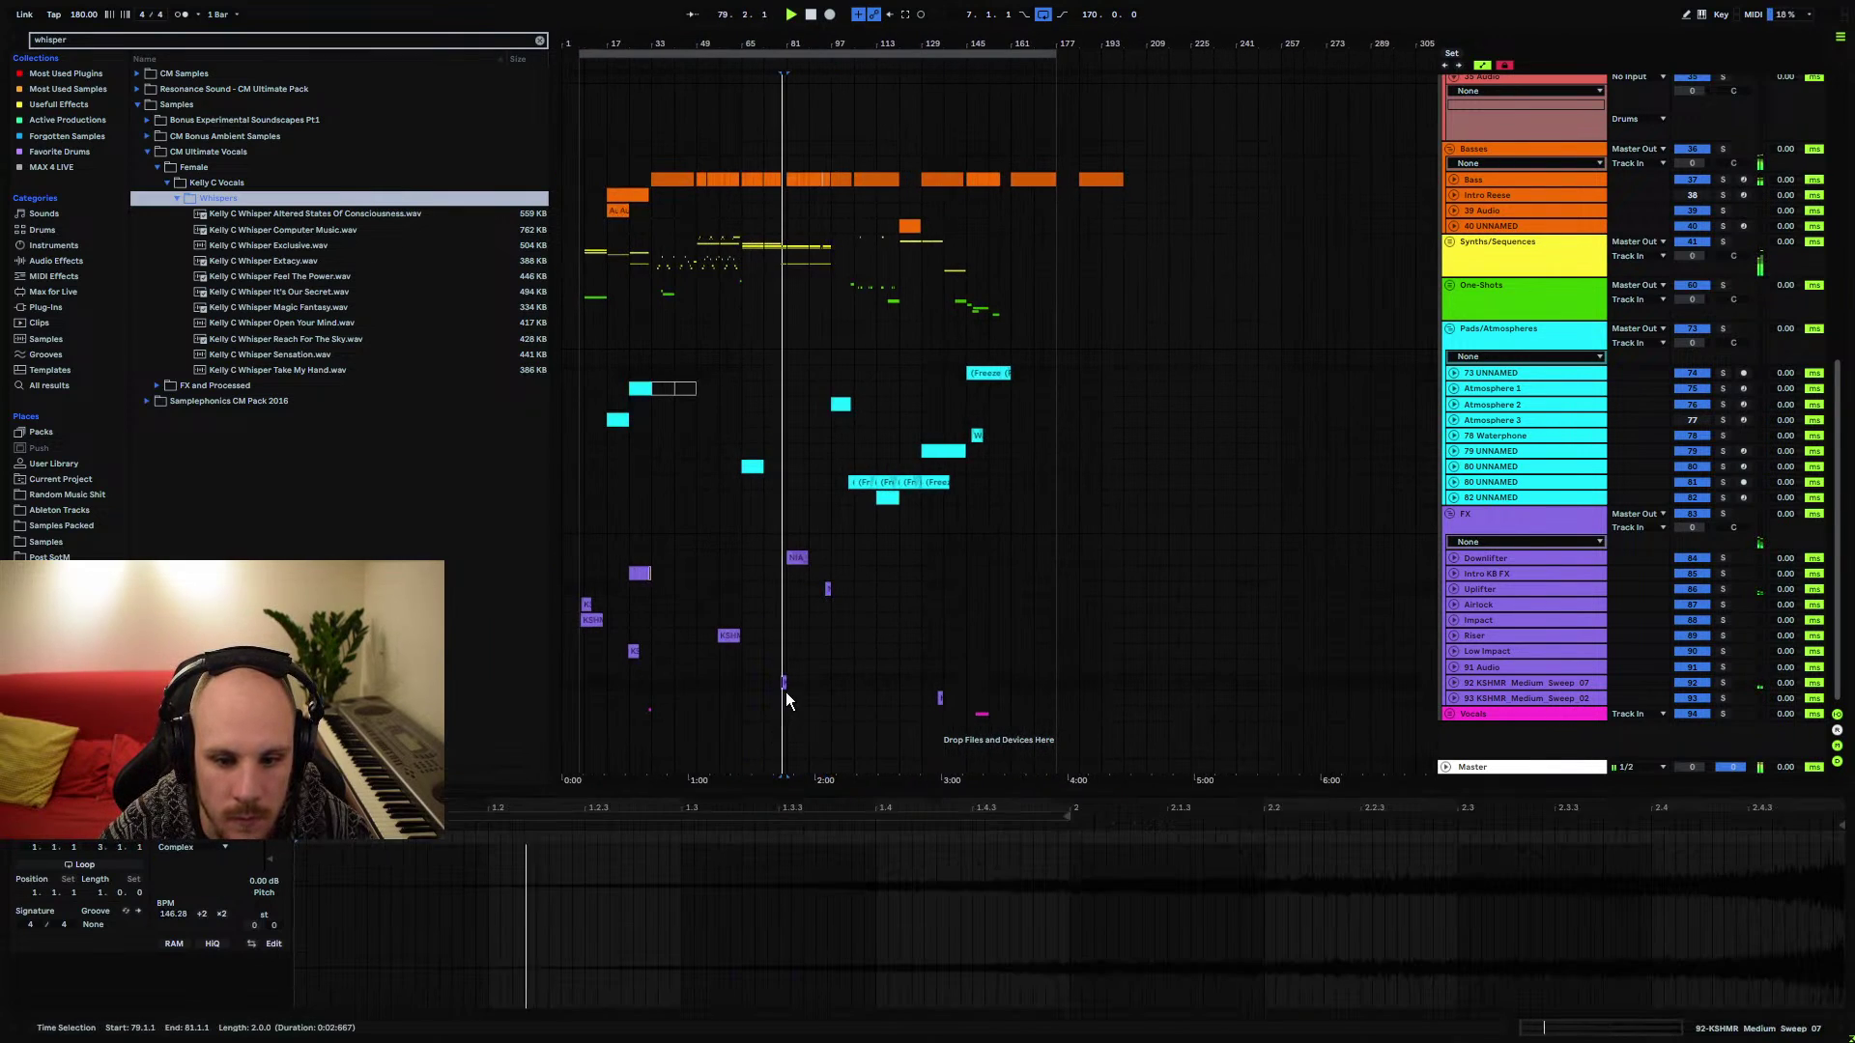
pyautogui.moveTo(775, 683); pyautogui.dragTo(989, 683)
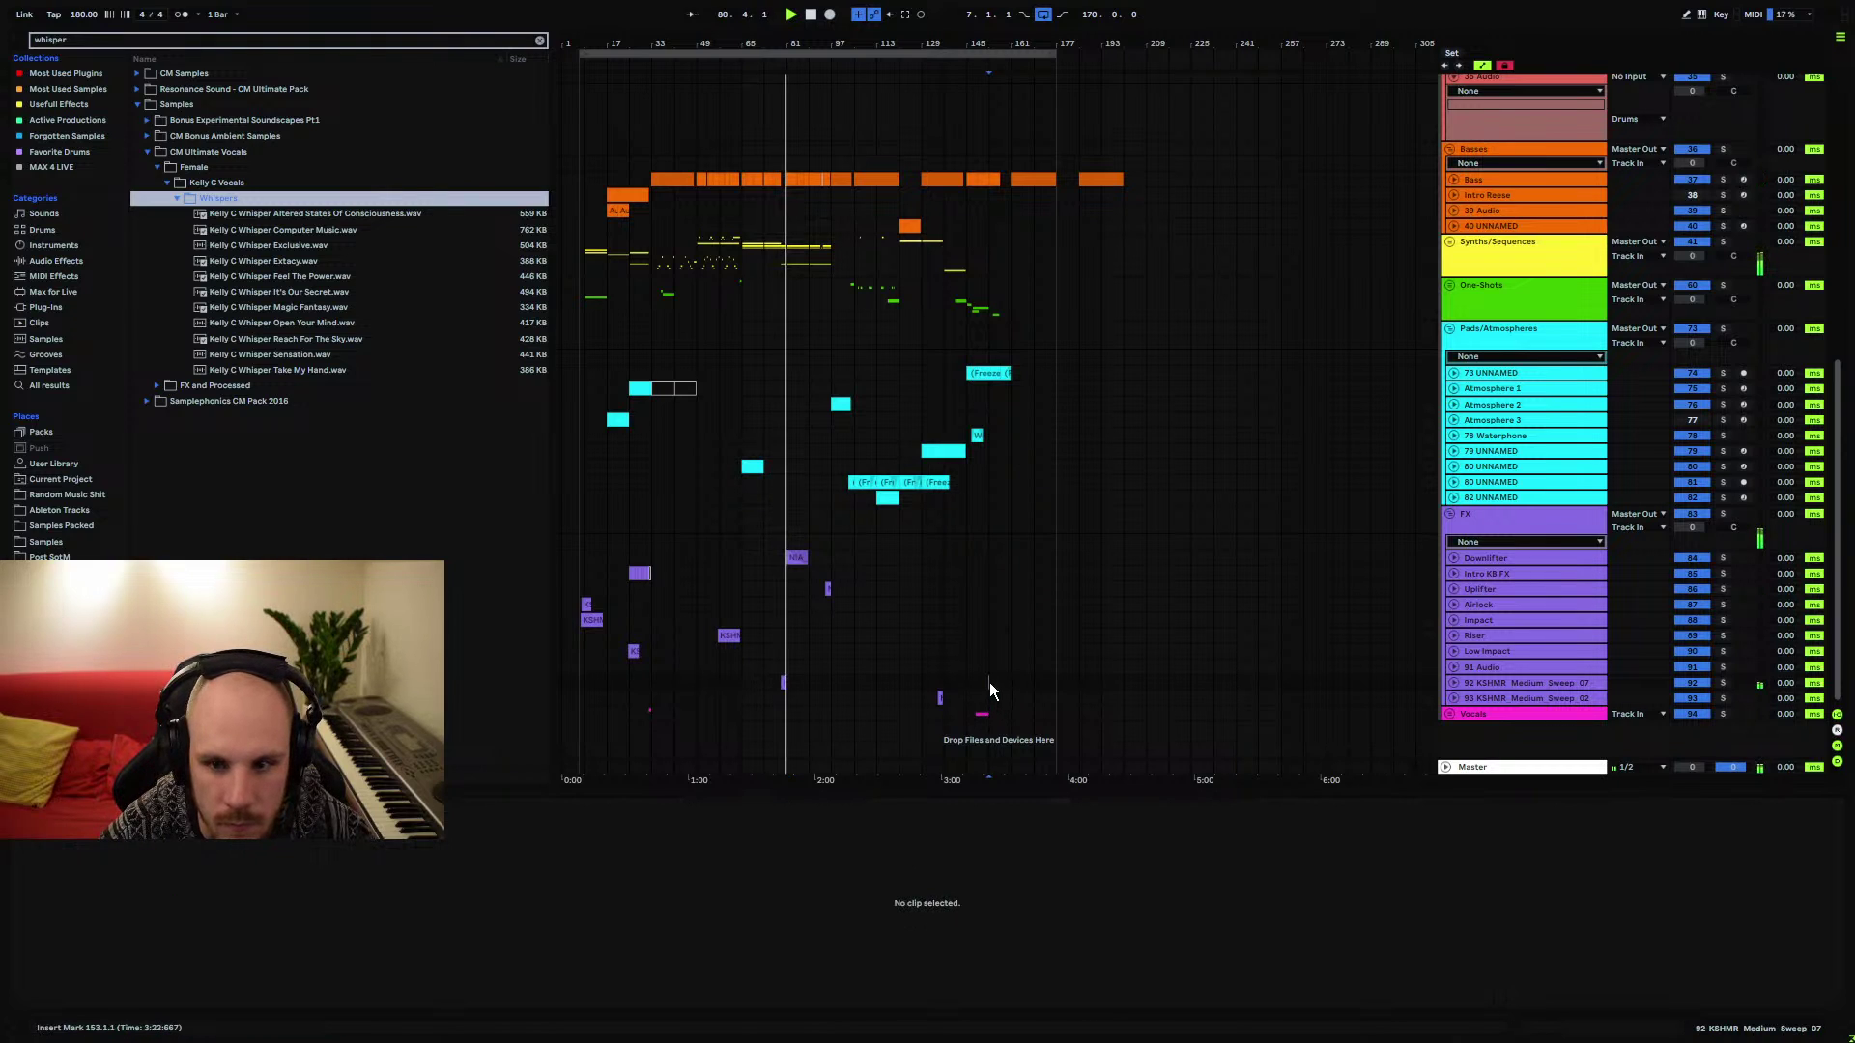
pyautogui.scroll(5, 1024, 290)
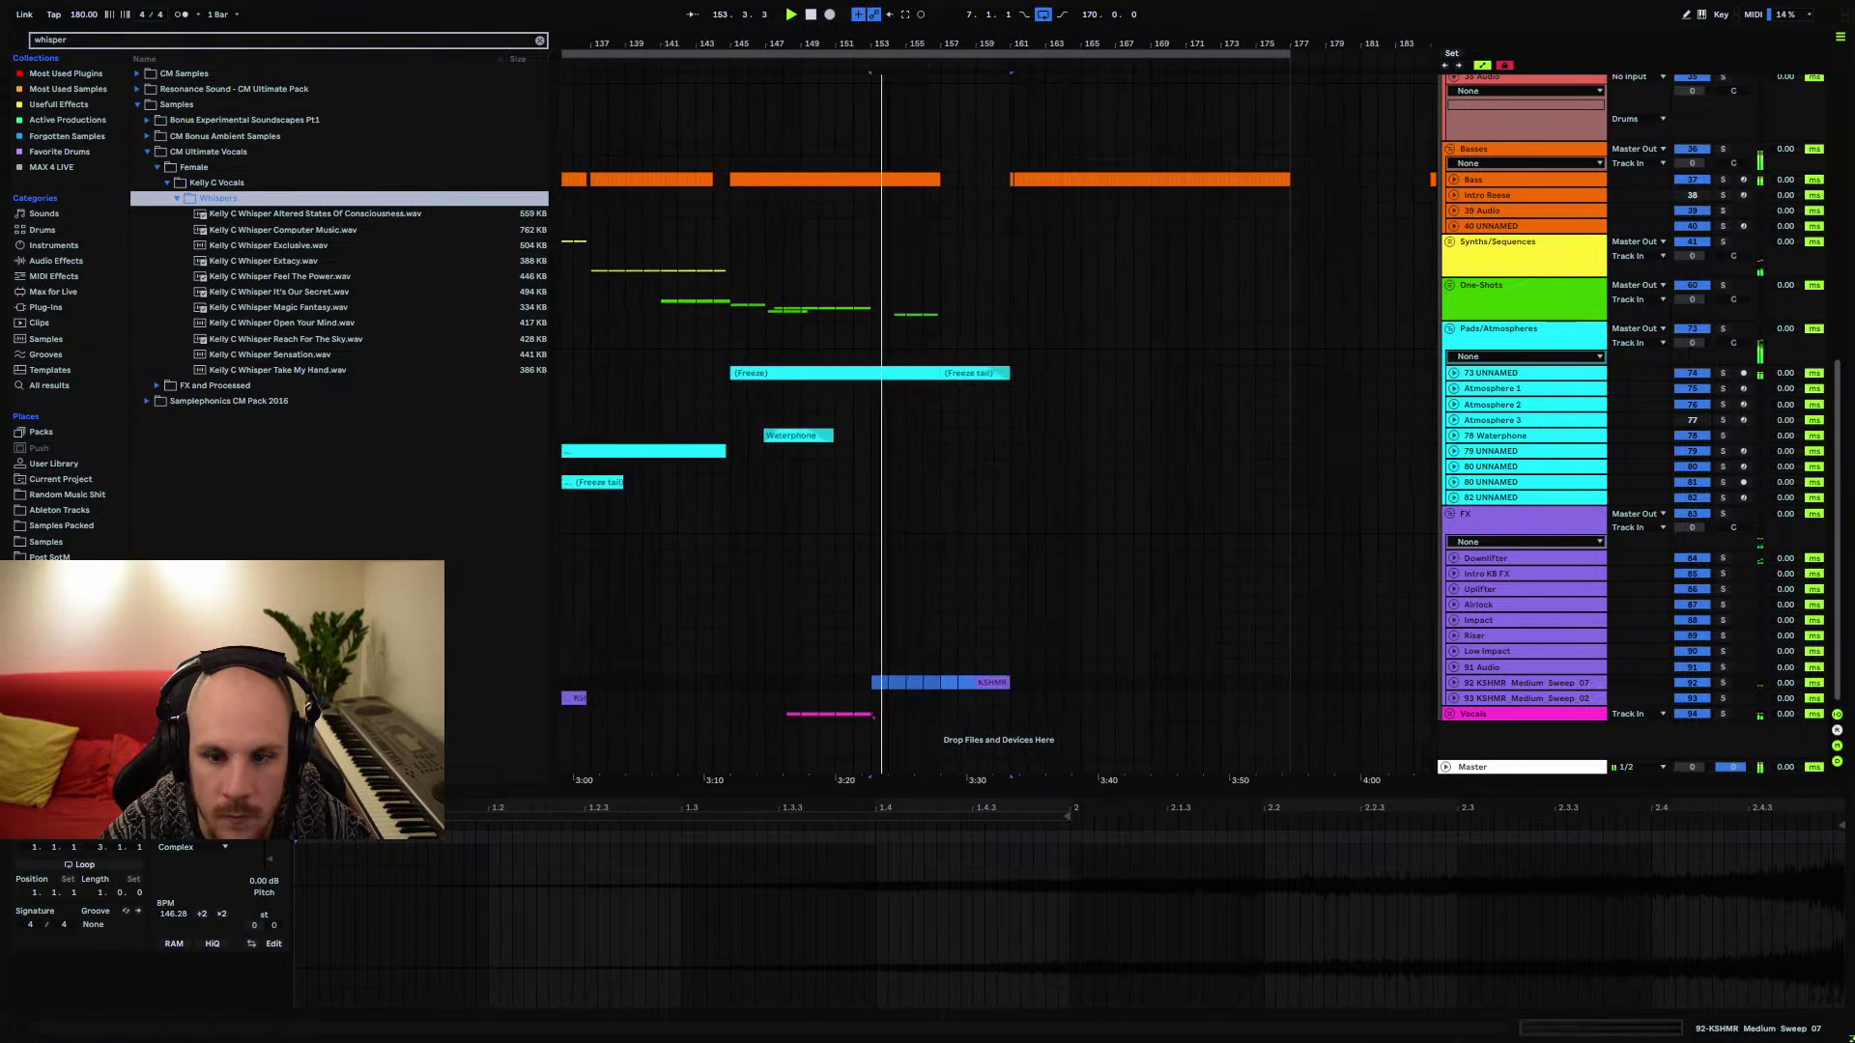
# Play the mix from bar 158 and examine how the sweep and pad tail end at bar 161
pyautogui.click(975, 700)
pyautogui.press('space')
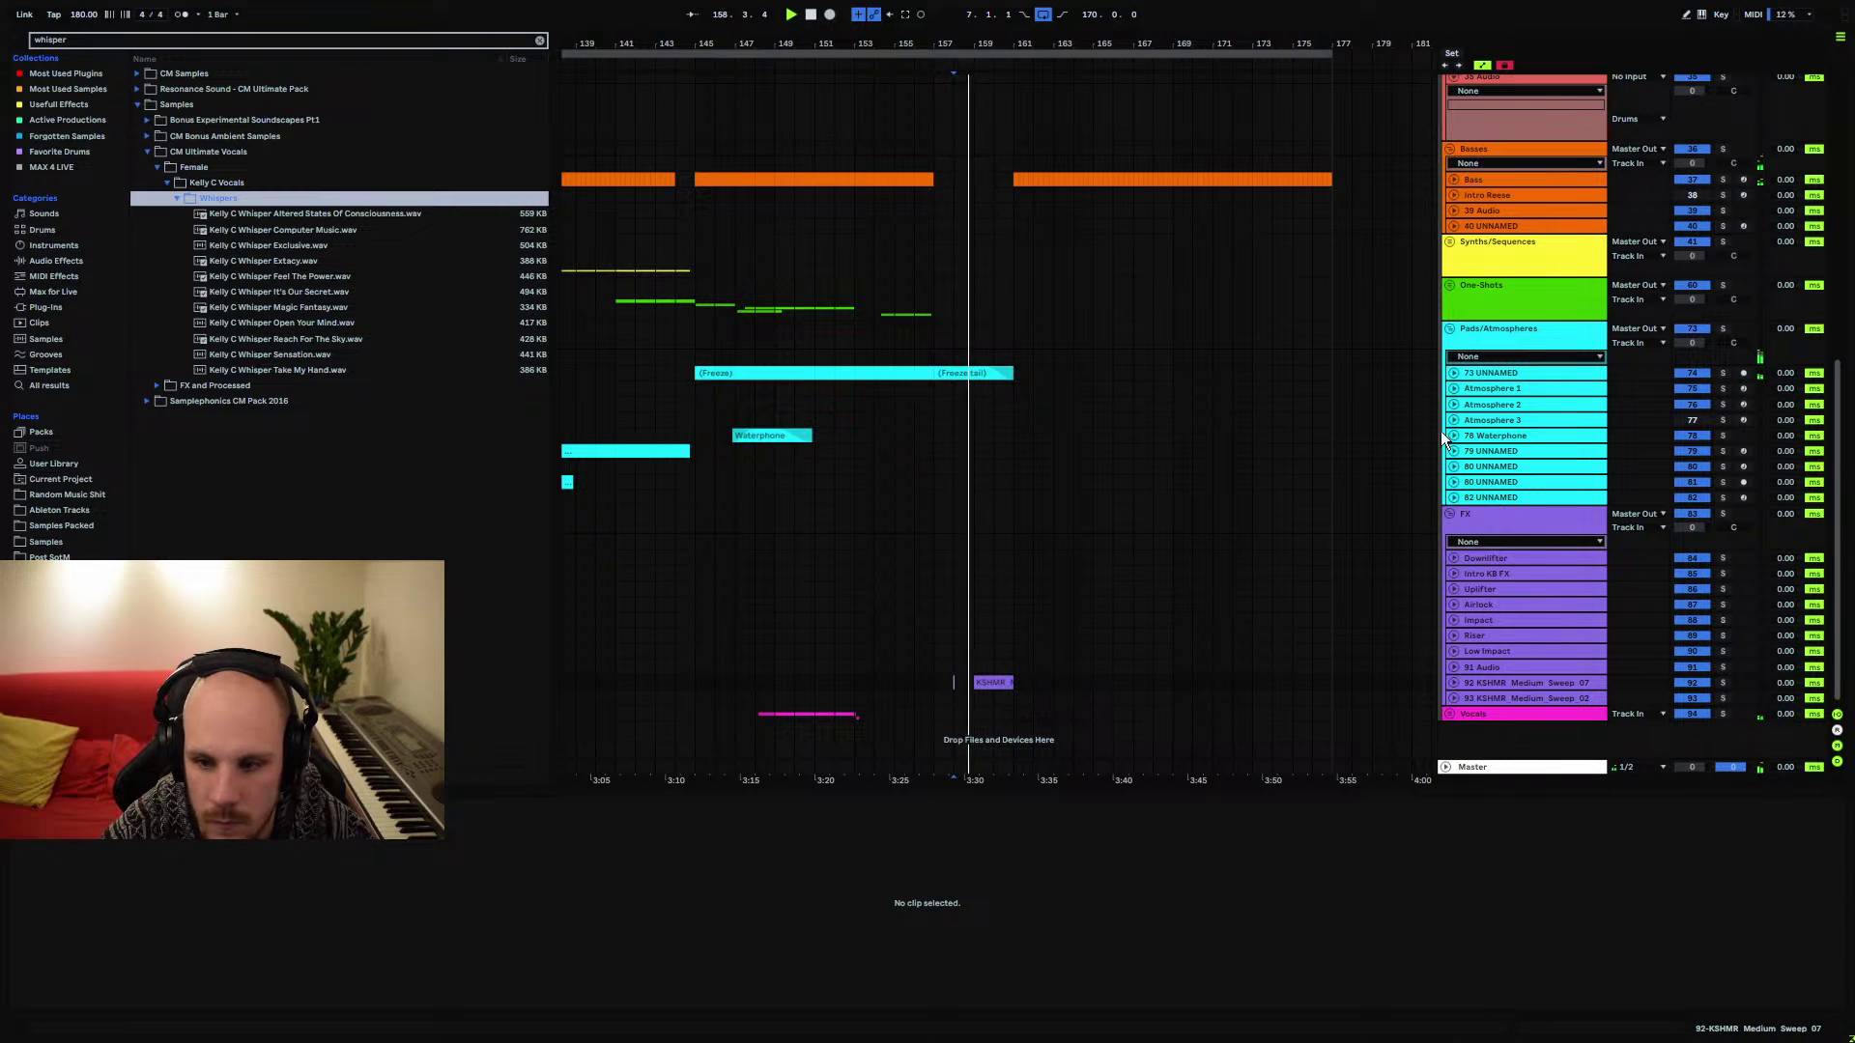
pyautogui.scroll(8, 984, 97)
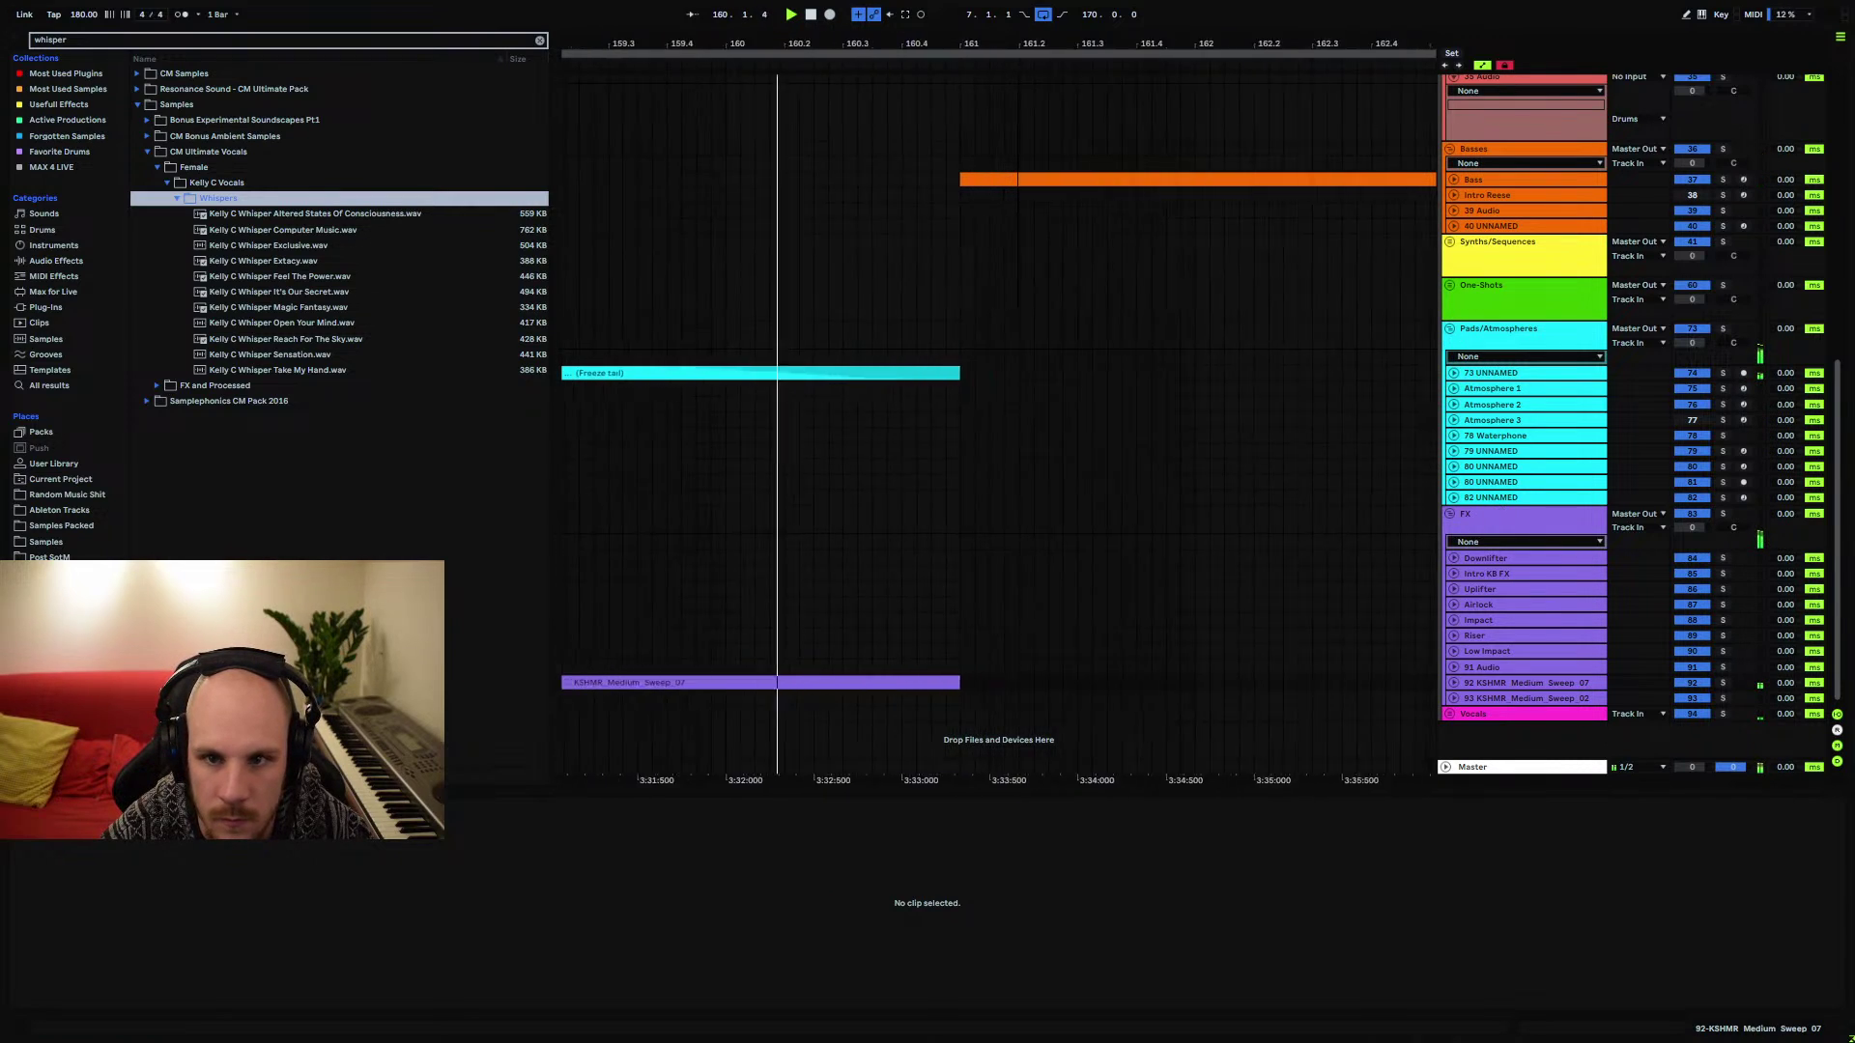
pyautogui.scroll(-10, 916, 408)
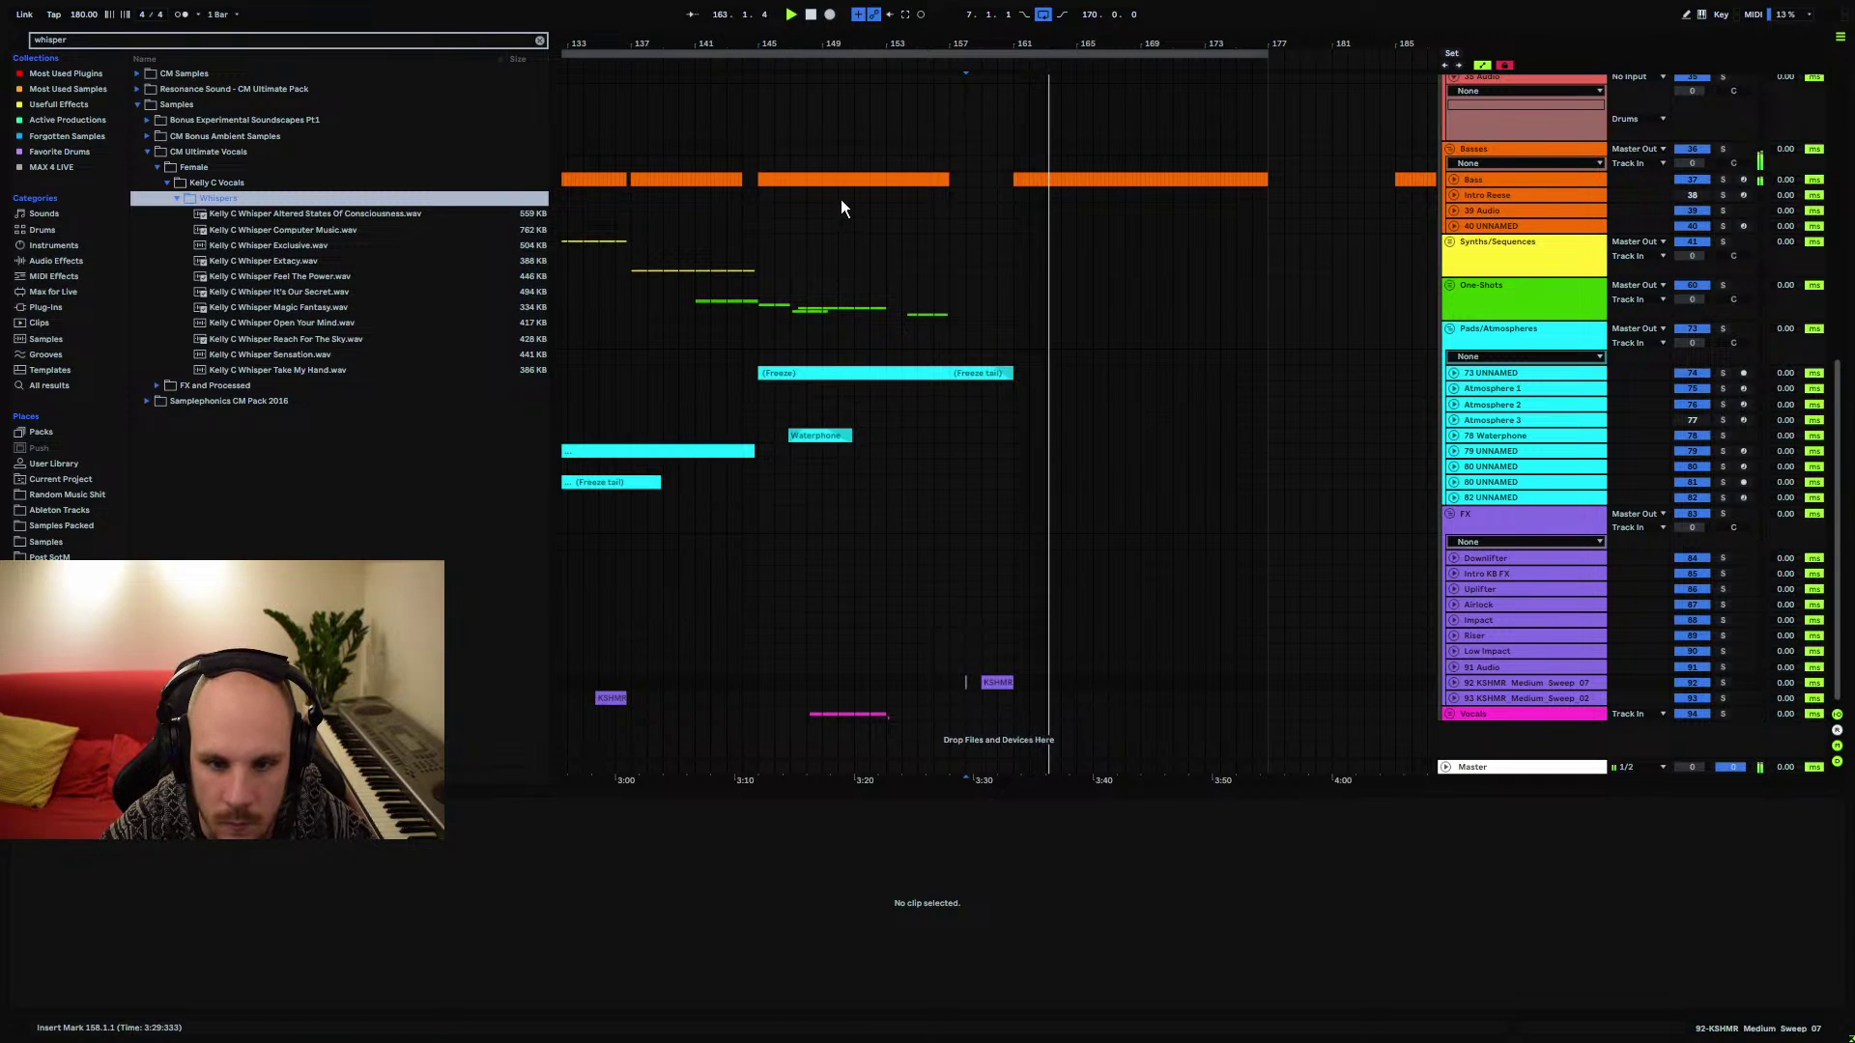
# Play the mix from bar 145 and fold the FX and Pads/Atmospheres groups
pyautogui.click(757, 315)
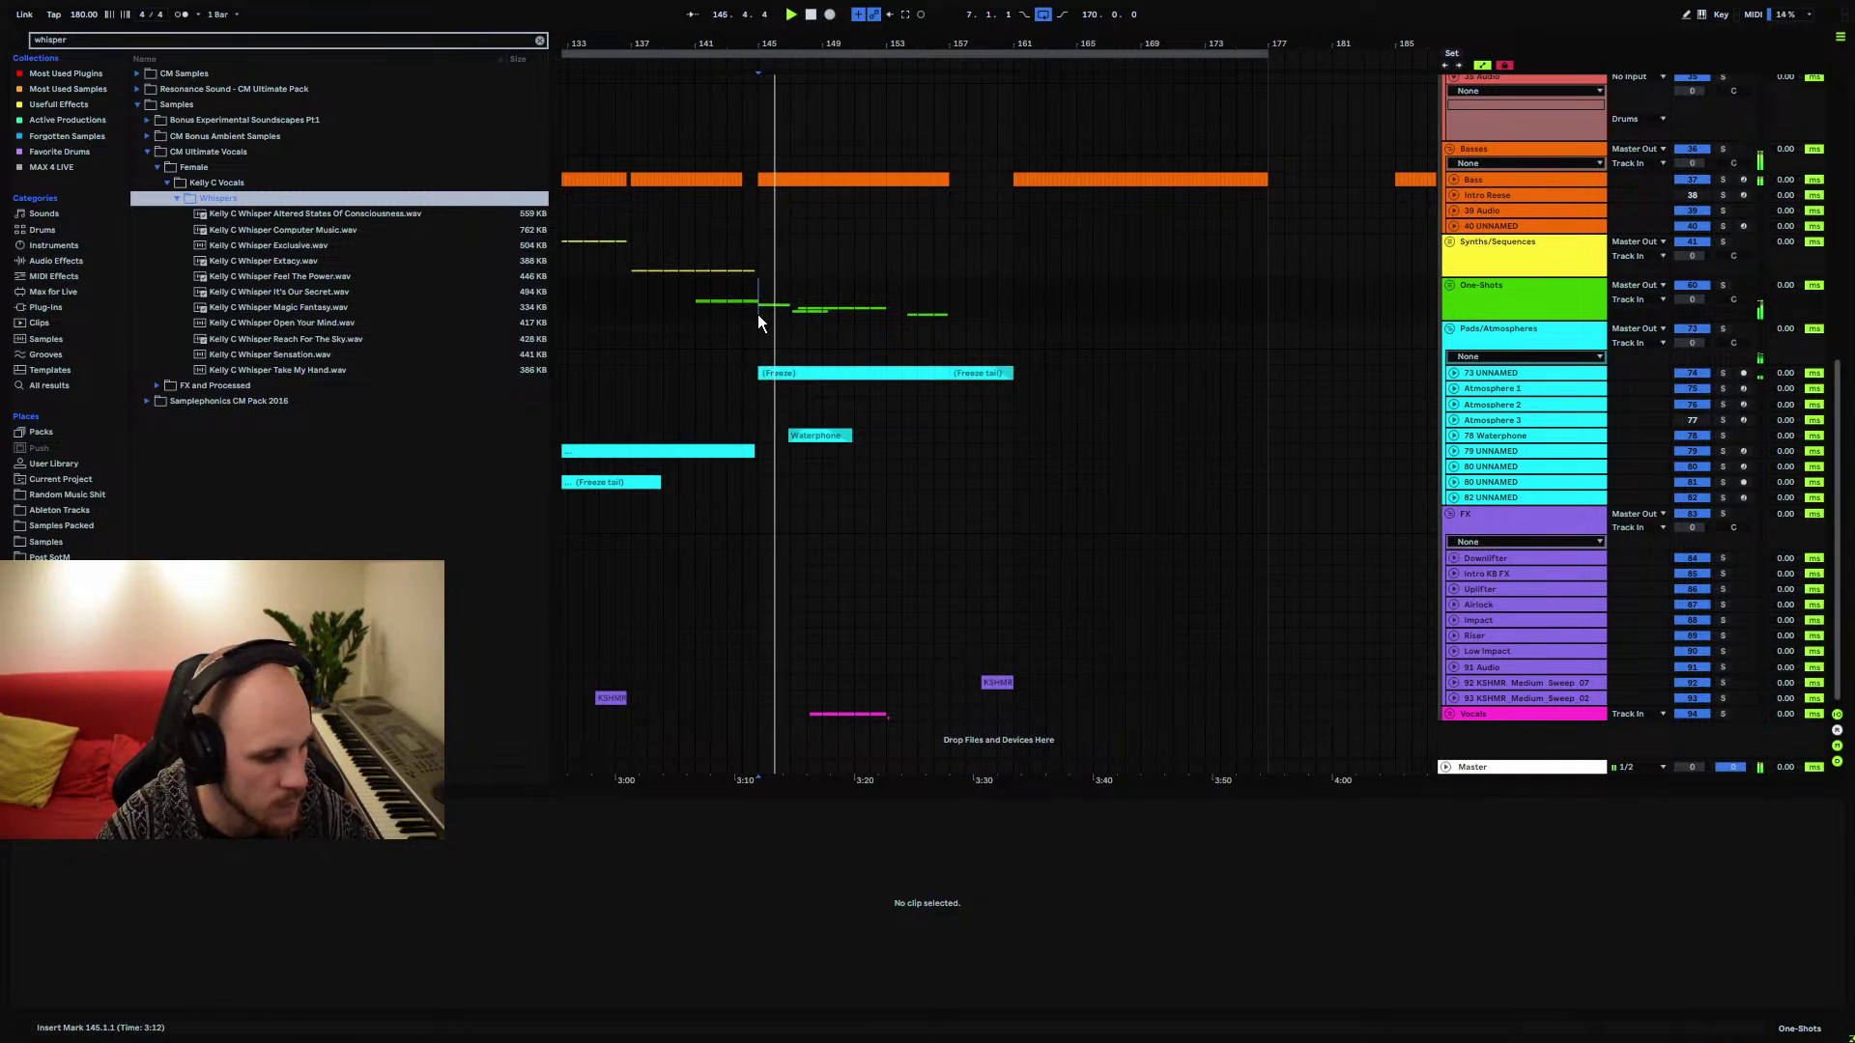
pyautogui.scroll(3, 840, 330)
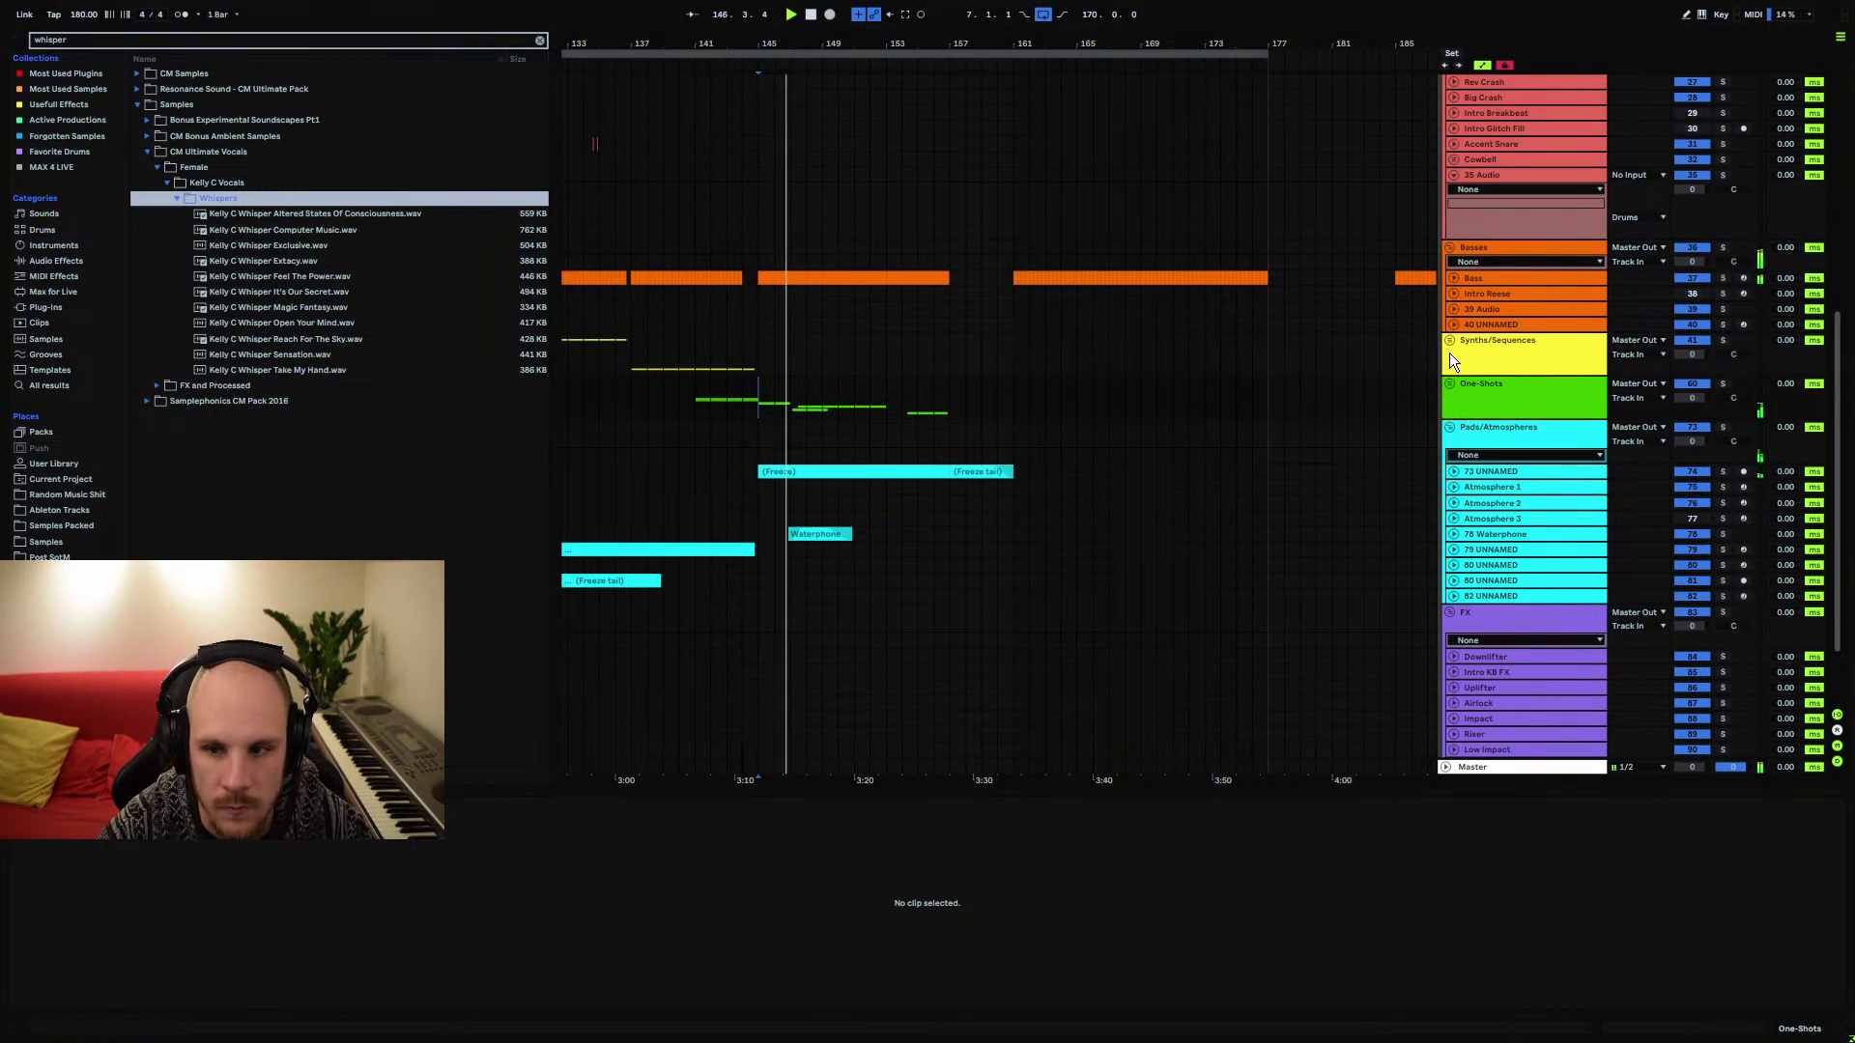
pyautogui.click(1449, 612)
pyautogui.click(1450, 428)
pyautogui.scroll(4, 1458, 437)
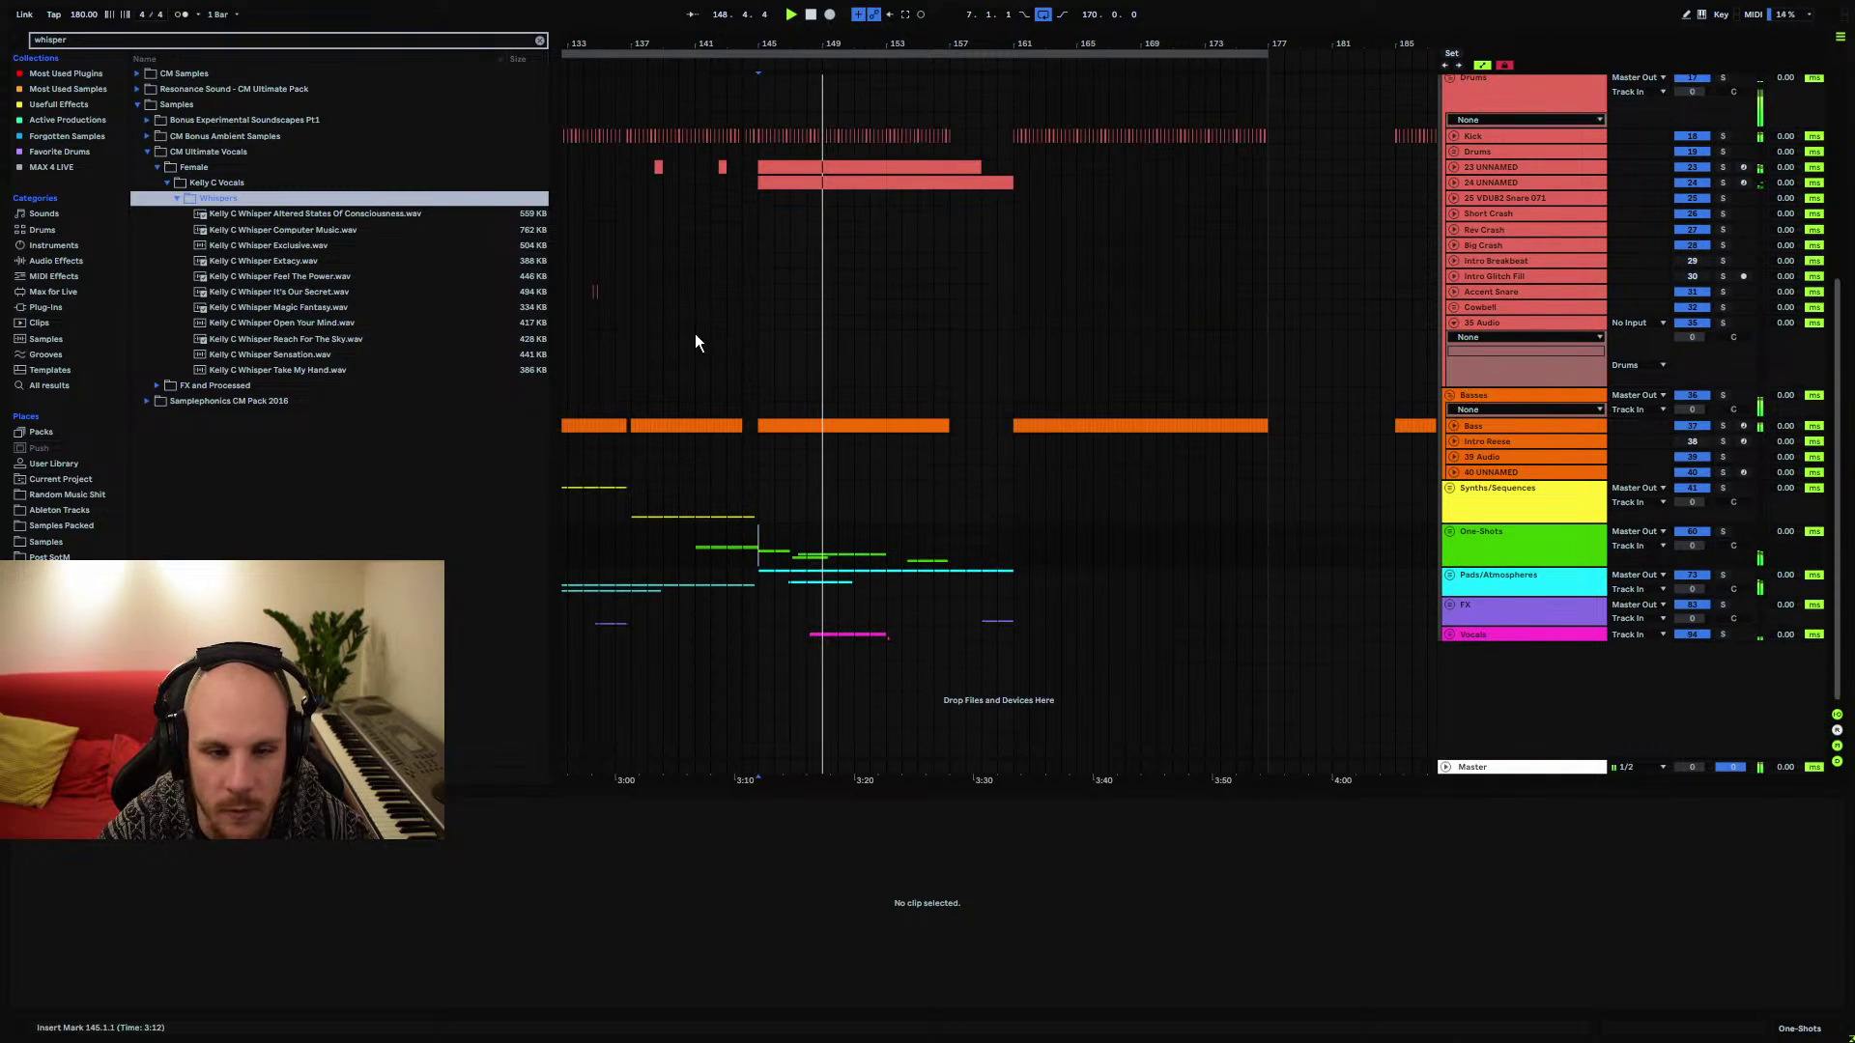
# Collapse the Samples folder and replace the browser search term with "breakb"
pyautogui.click(143, 103)
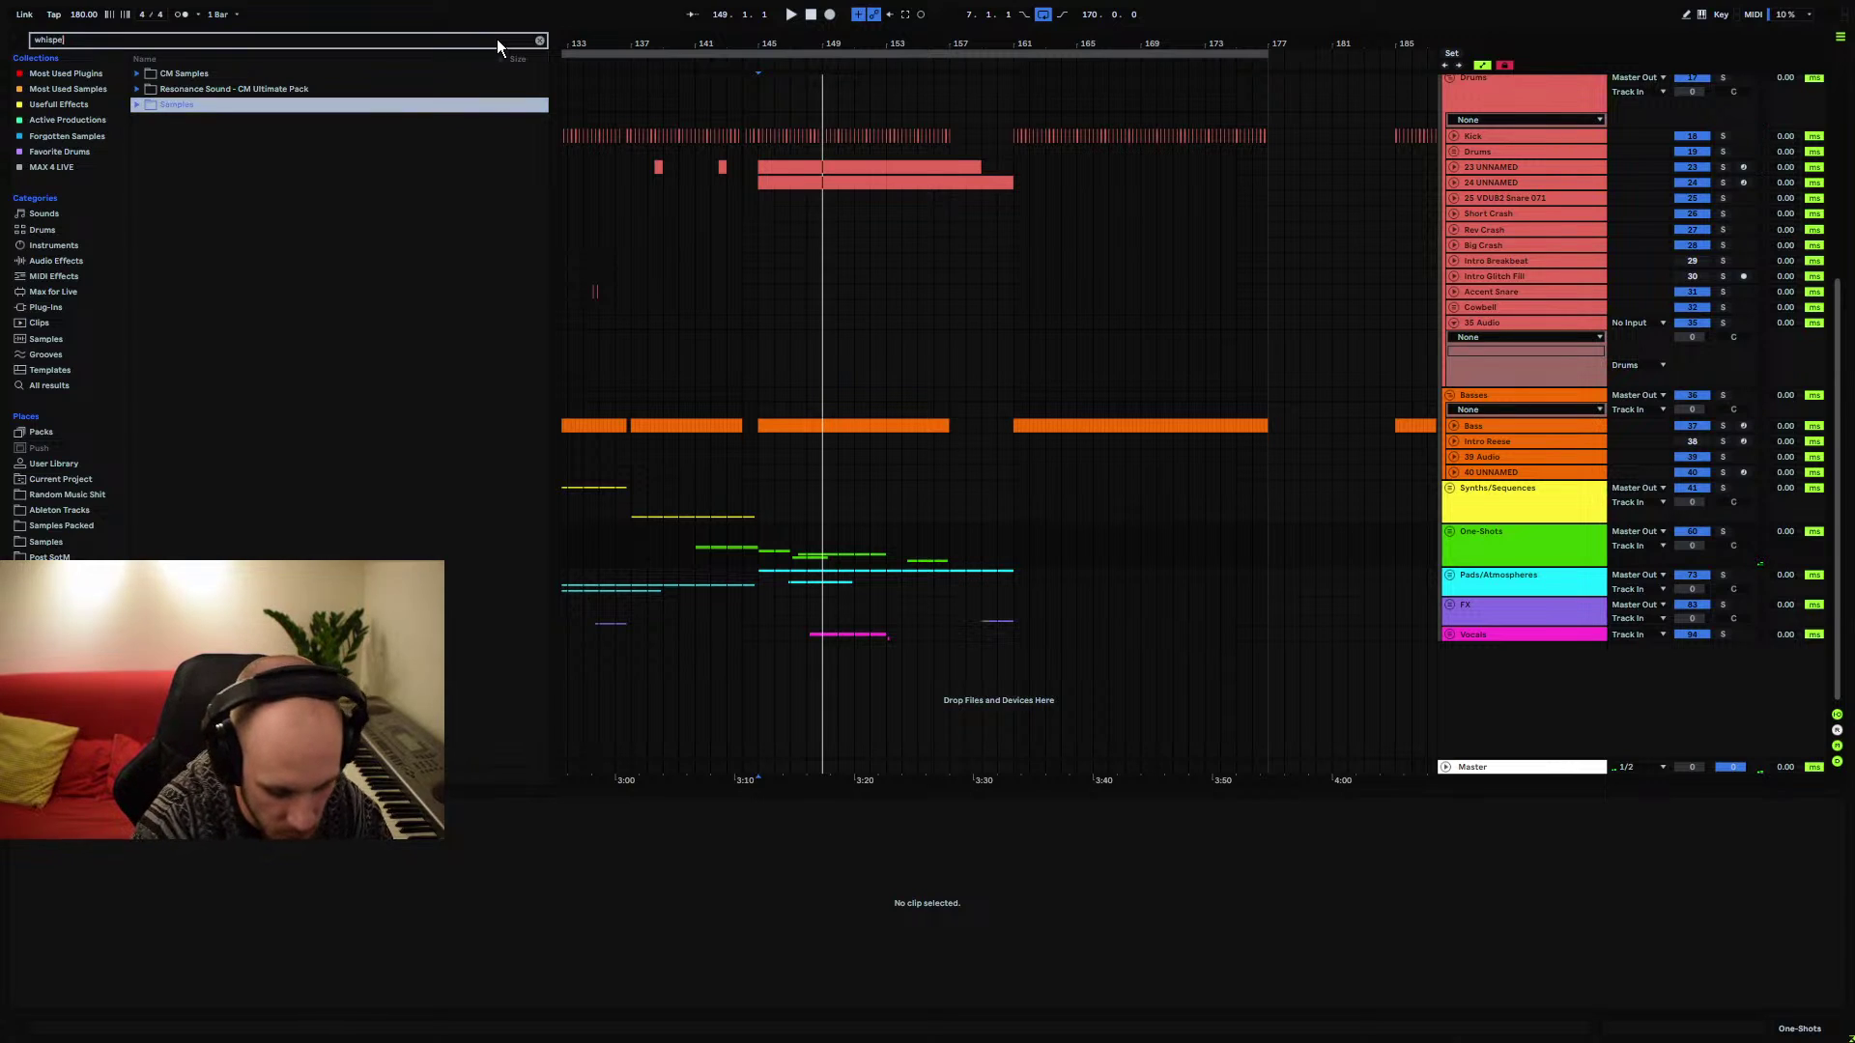
pyautogui.press('BackSpace')
pyautogui.press('BackSpace')
pyautogui.press('BackSpace')
pyautogui.press('BackSpace')
pyautogui.press('BackSpace')
pyautogui.press('BackSpace')
pyautogui.write('break')
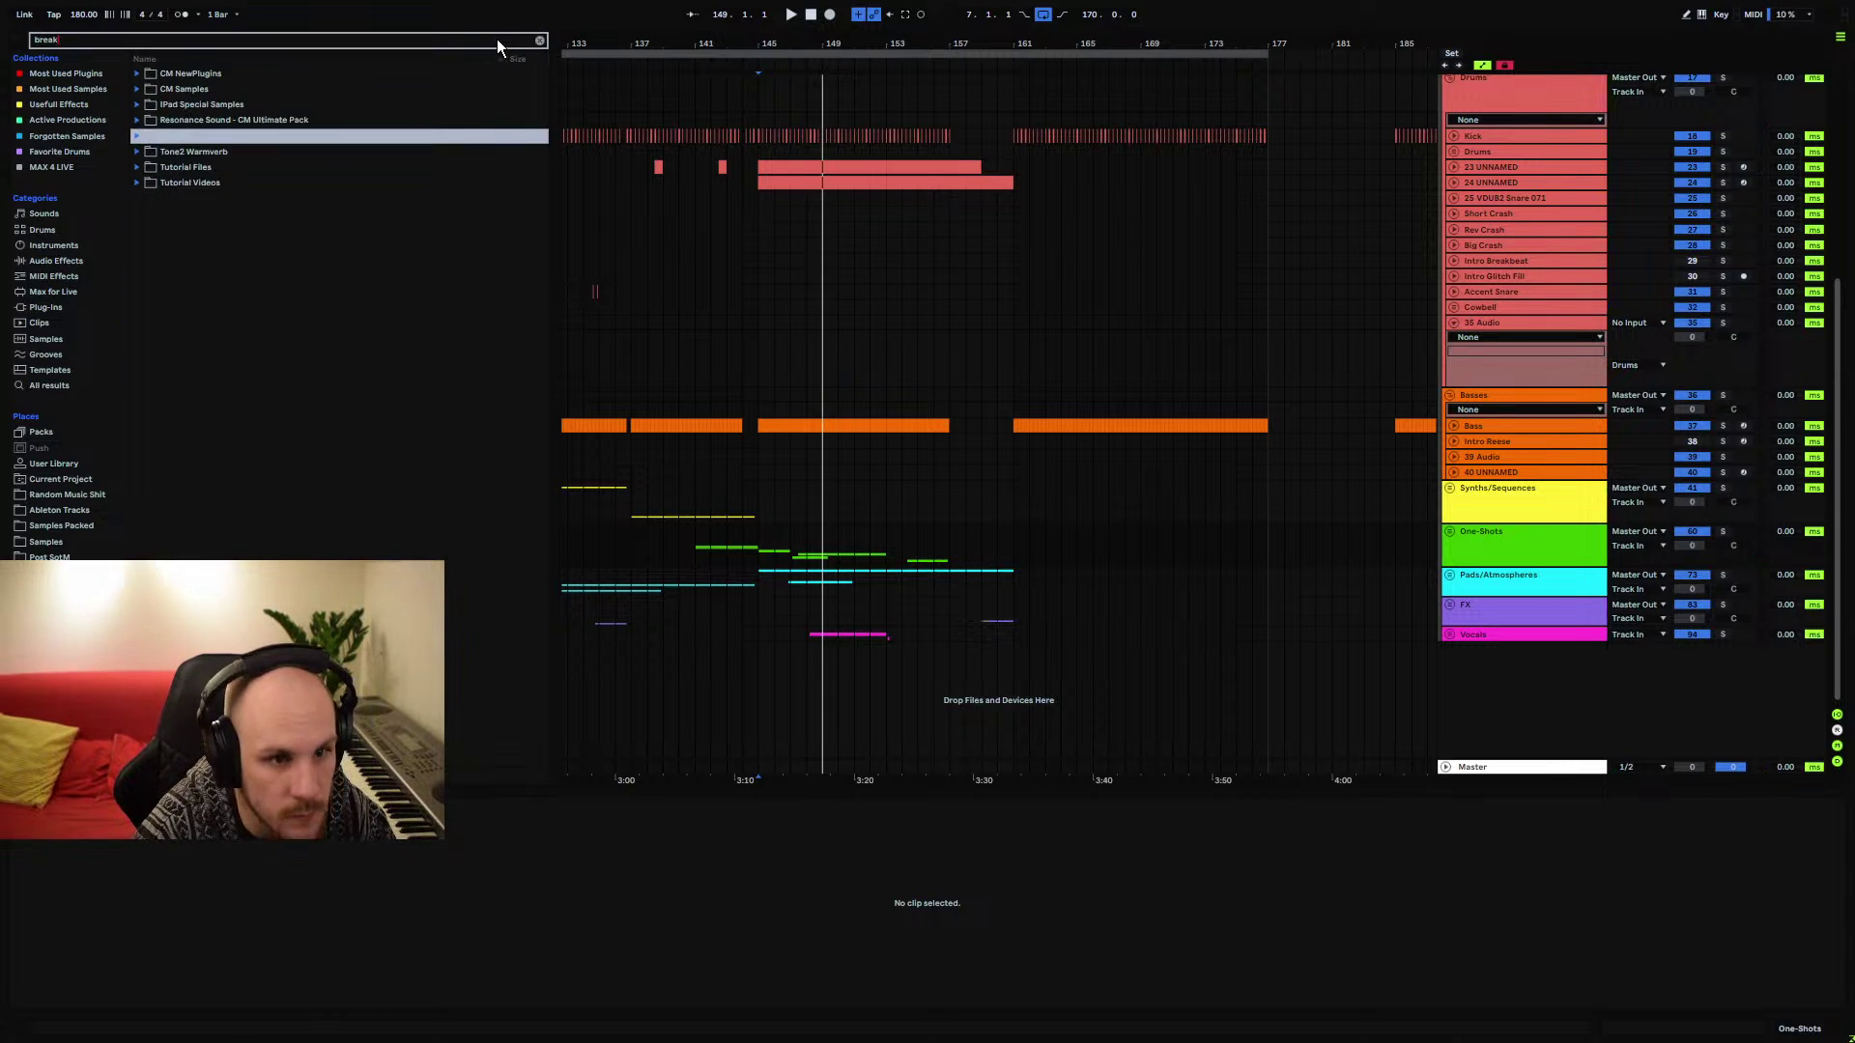
pyautogui.write('b')
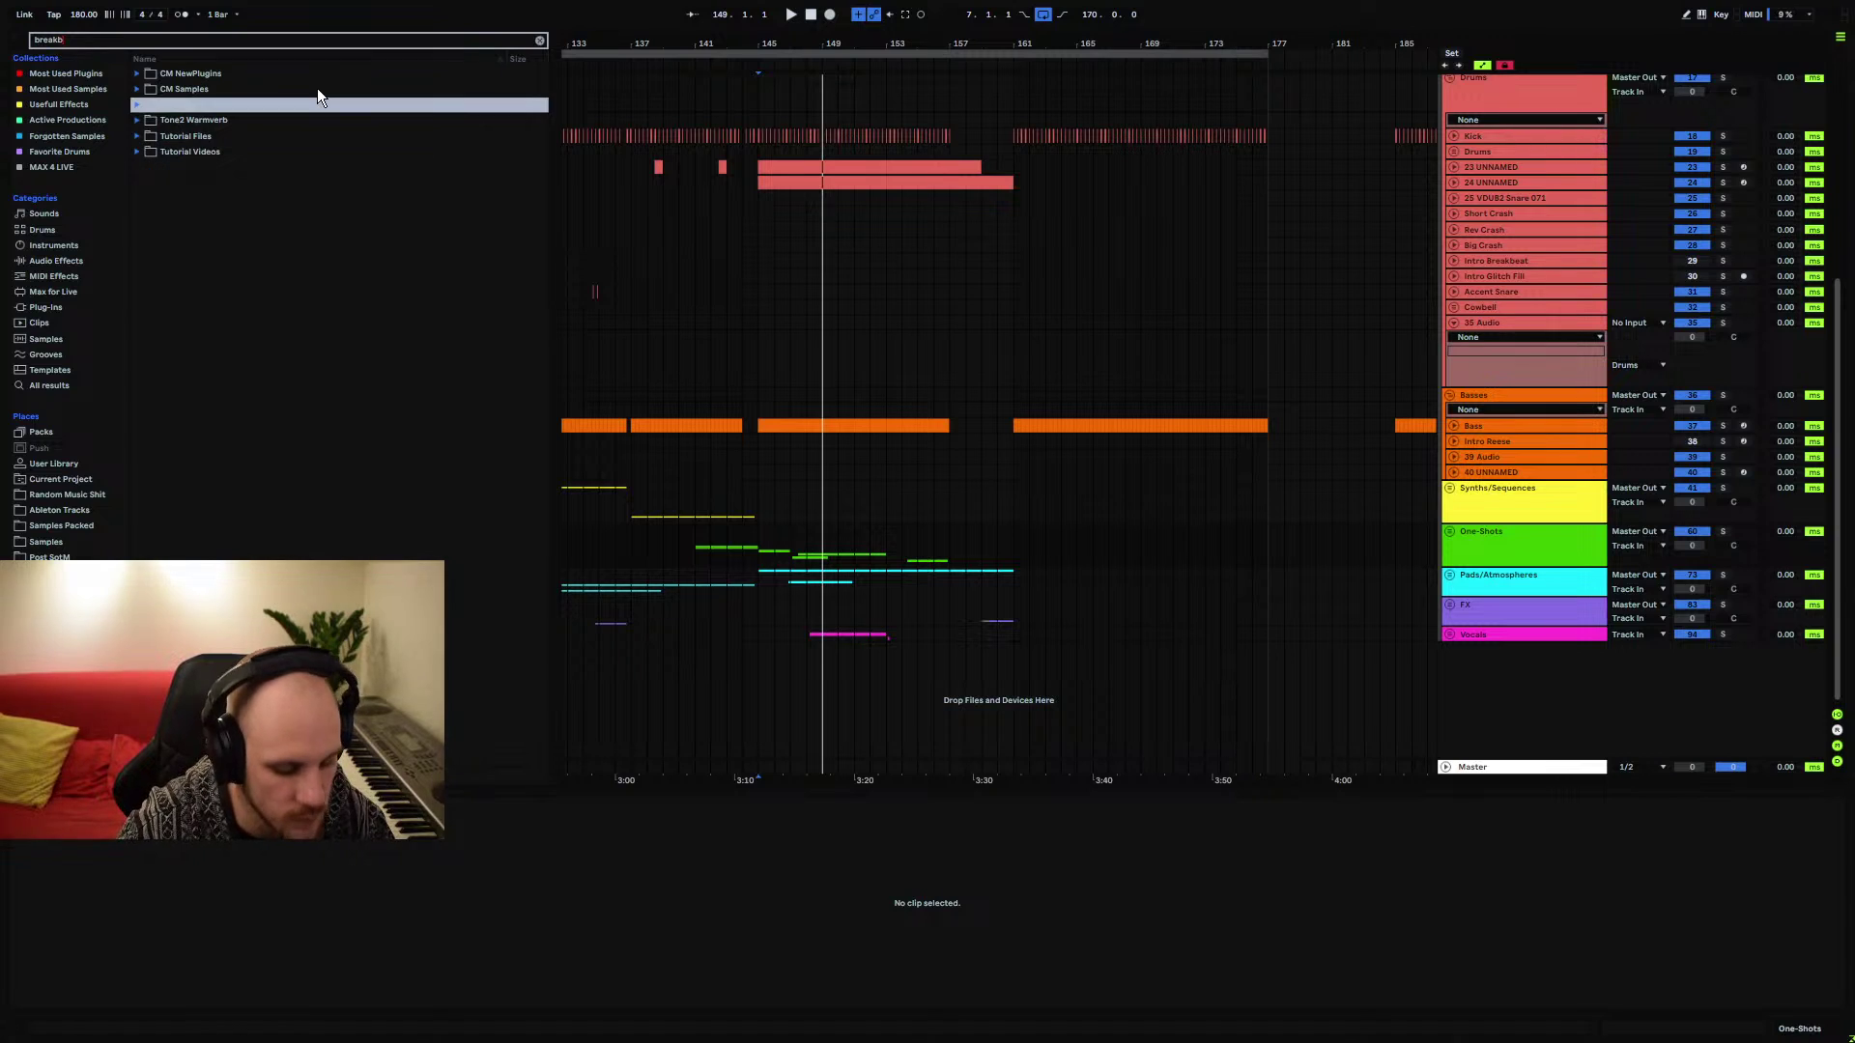
# Browse CM Samples, Bonus CM DnB Samples, Cyclick, Kit 02 175bpm to its Breakbeats folder and select DnBk2BreakbeatA175-02.wav
pyautogui.click(177, 89)
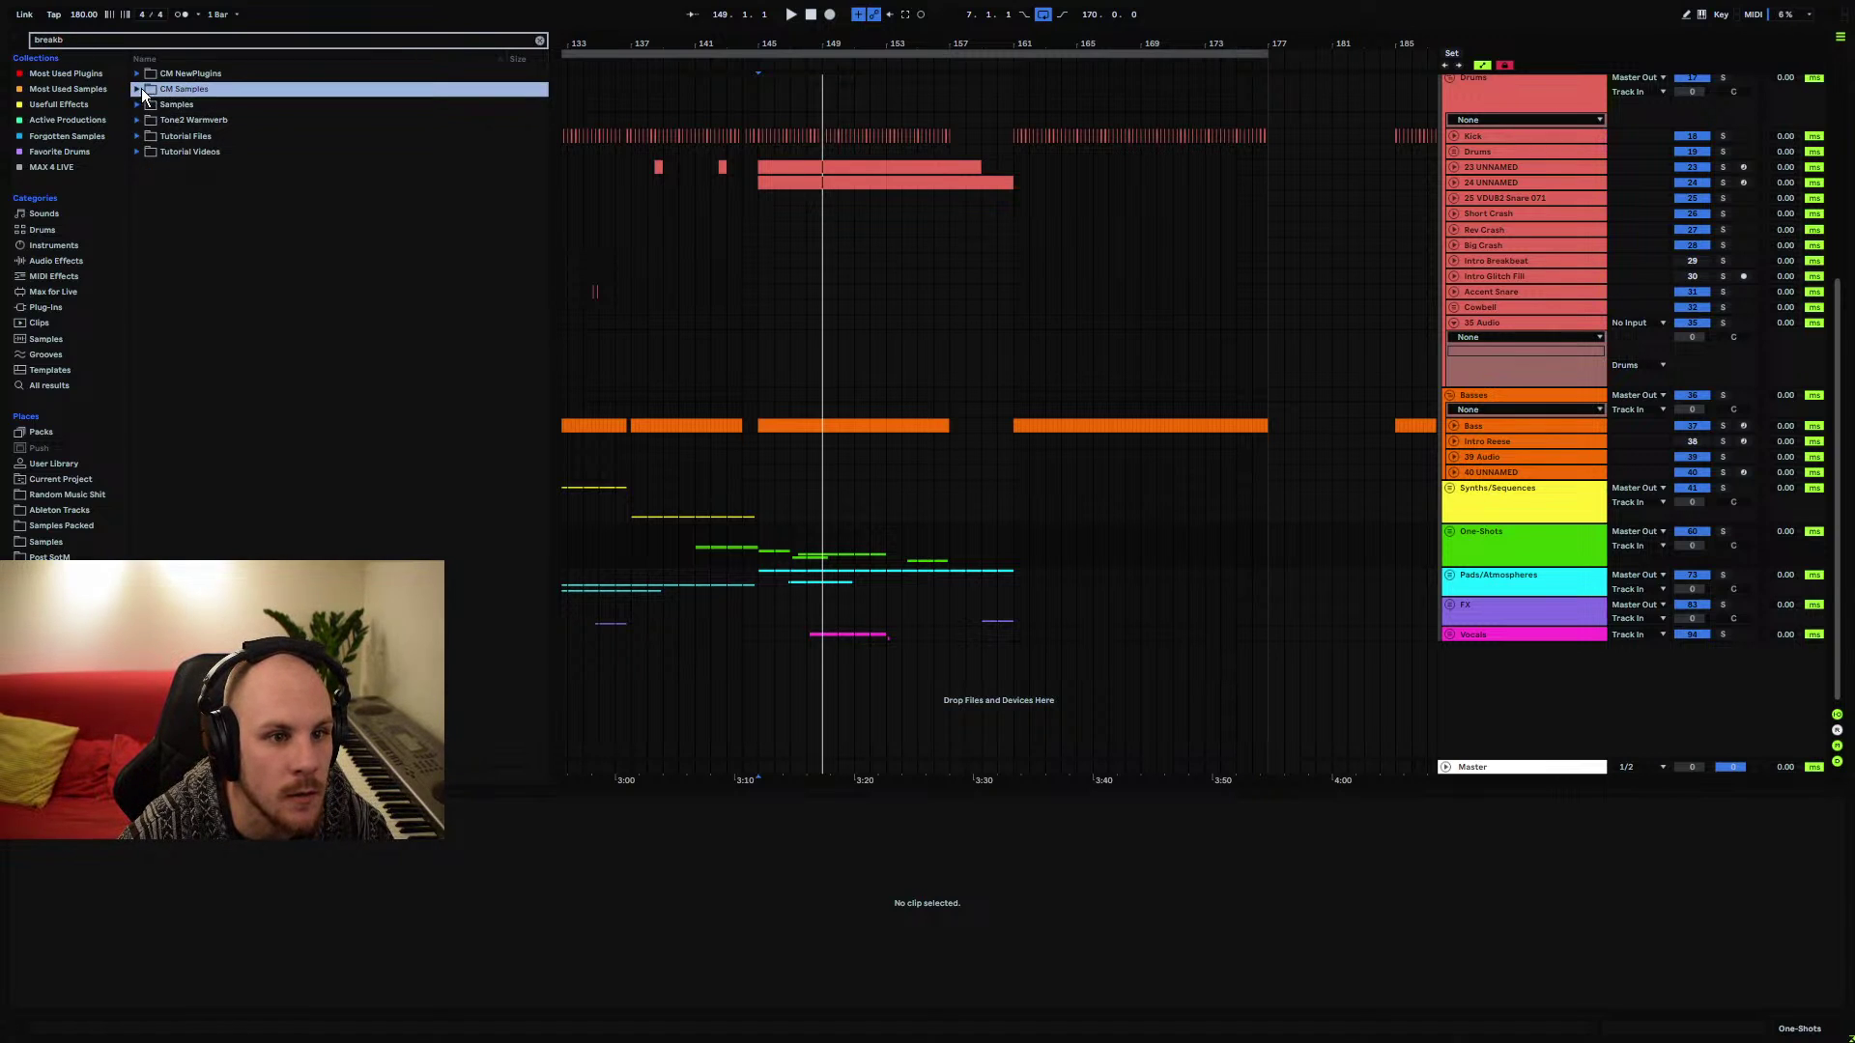
pyautogui.click(138, 89)
pyautogui.click(147, 104)
pyautogui.click(157, 119)
pyautogui.click(167, 135)
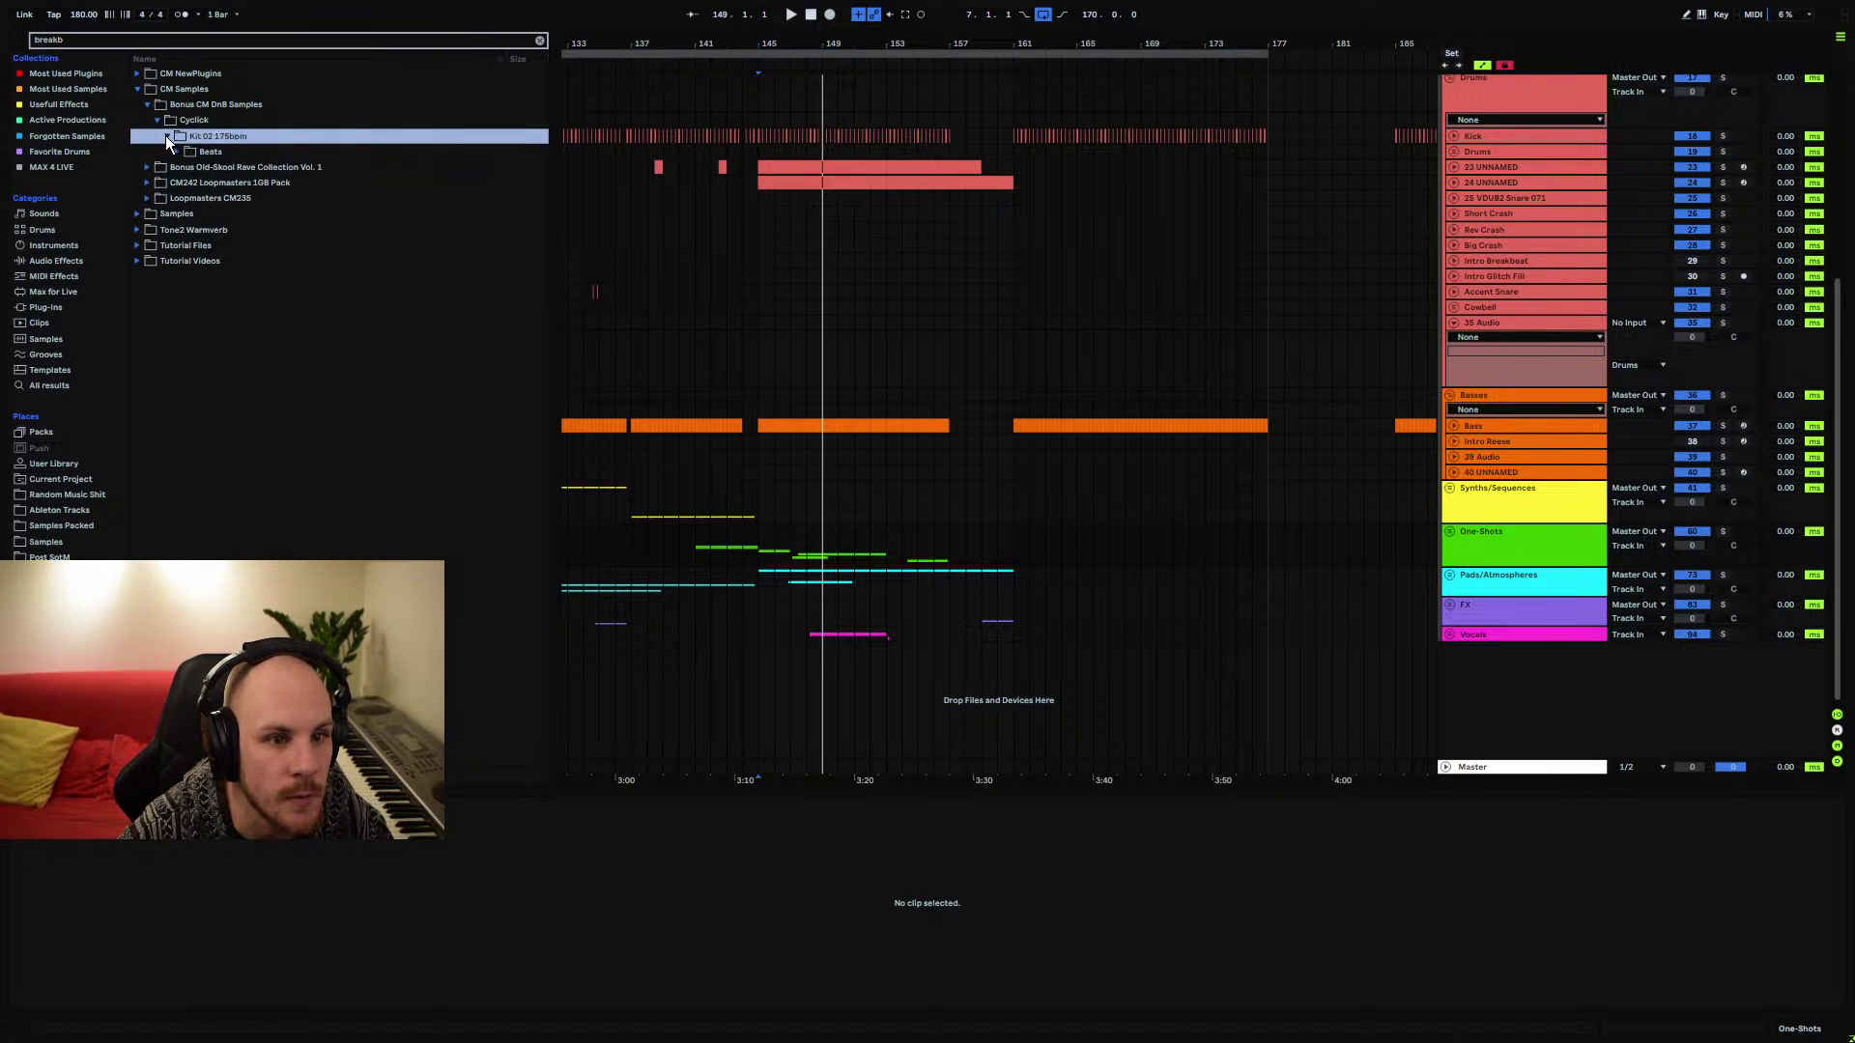
pyautogui.click(178, 152)
pyautogui.click(201, 167)
pyautogui.click(234, 197)
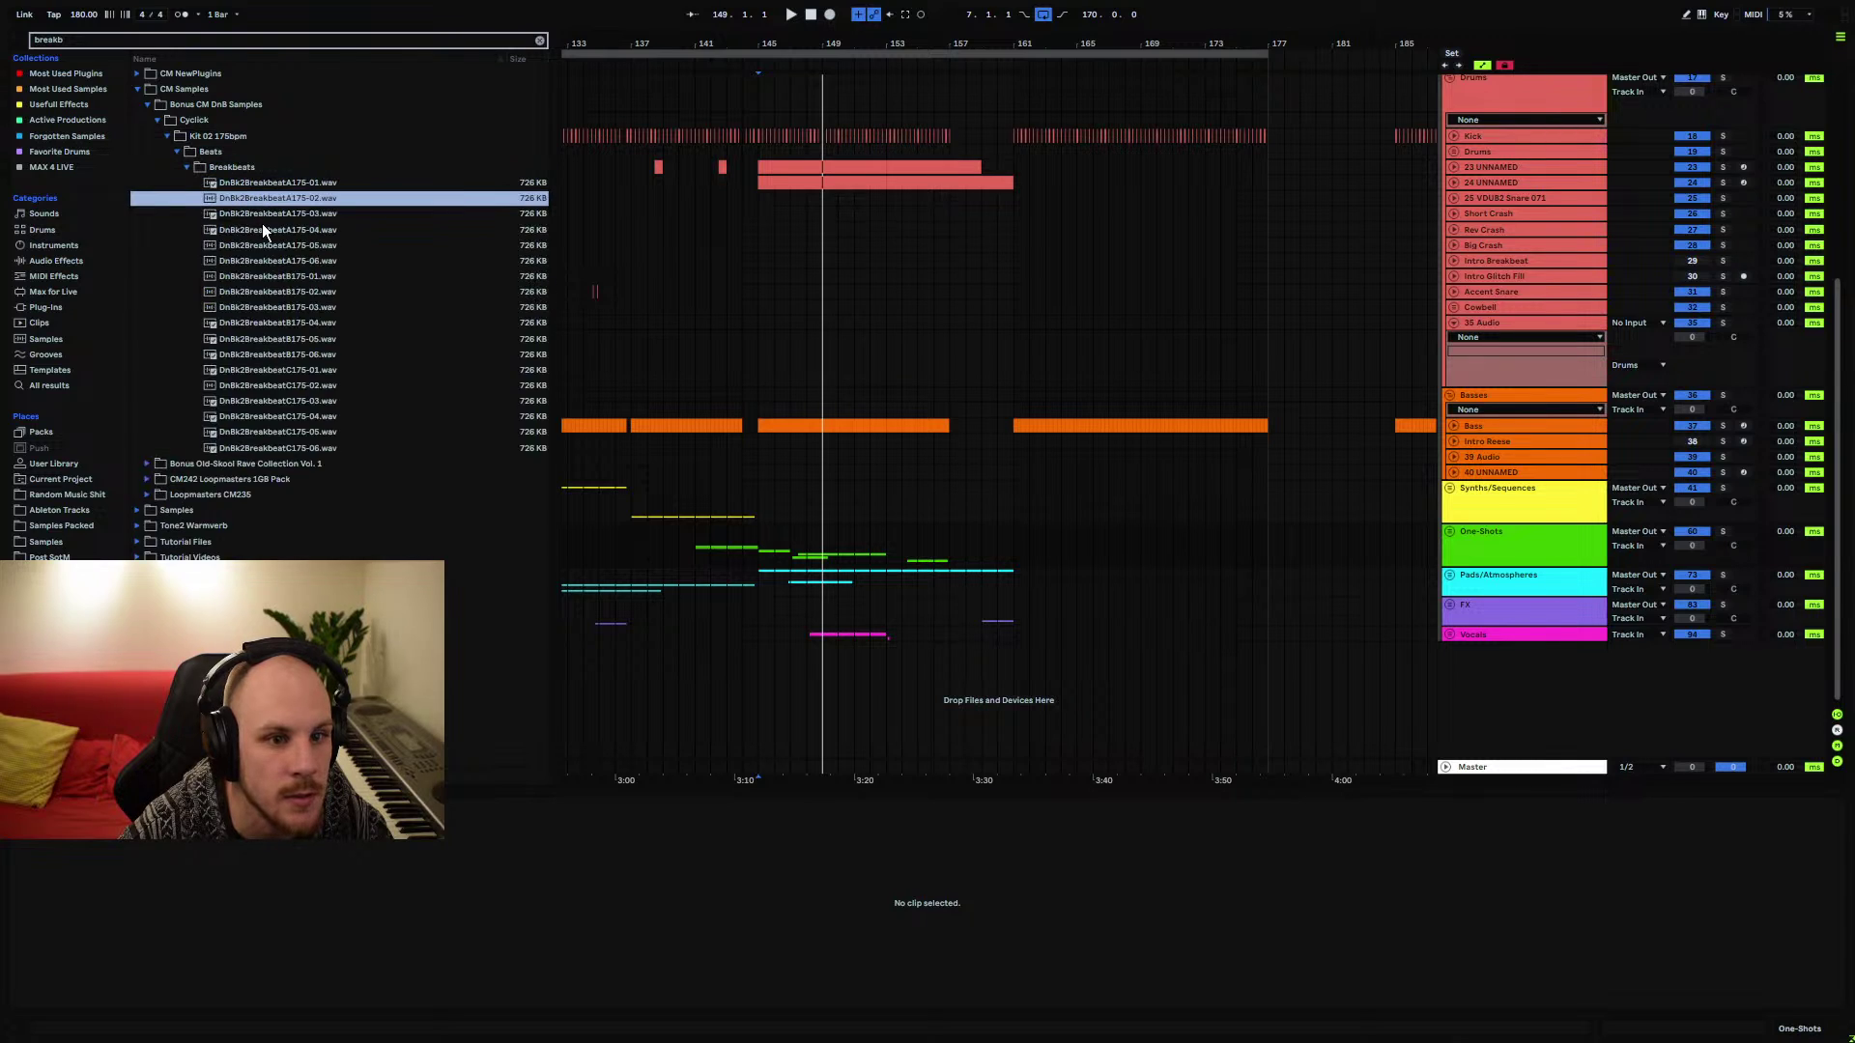
# Audition the breakbeat samples and place DnBk2BreakbeatB175-06.wav at bar 157 and DnBk2BreakbeatB175-05.wav at bar 159 on the empty drums audio track
pyautogui.click(275, 307)
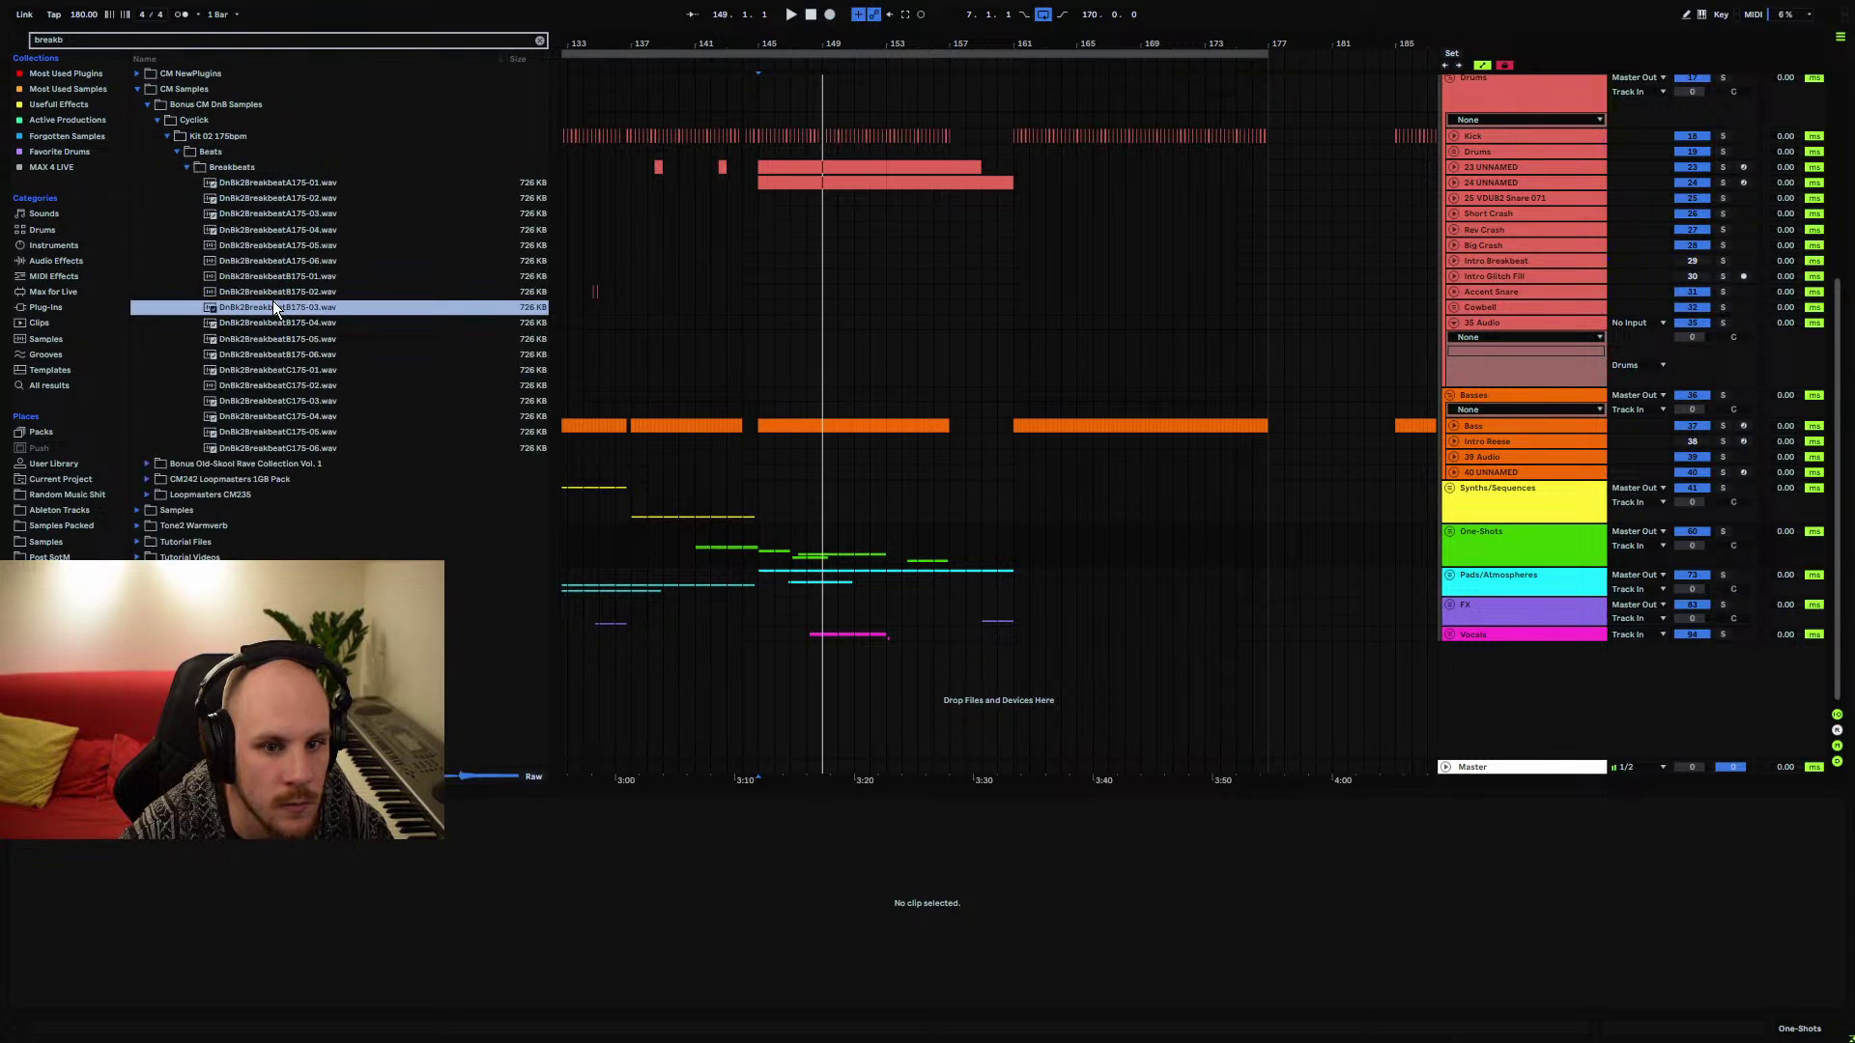
pyautogui.click(288, 354)
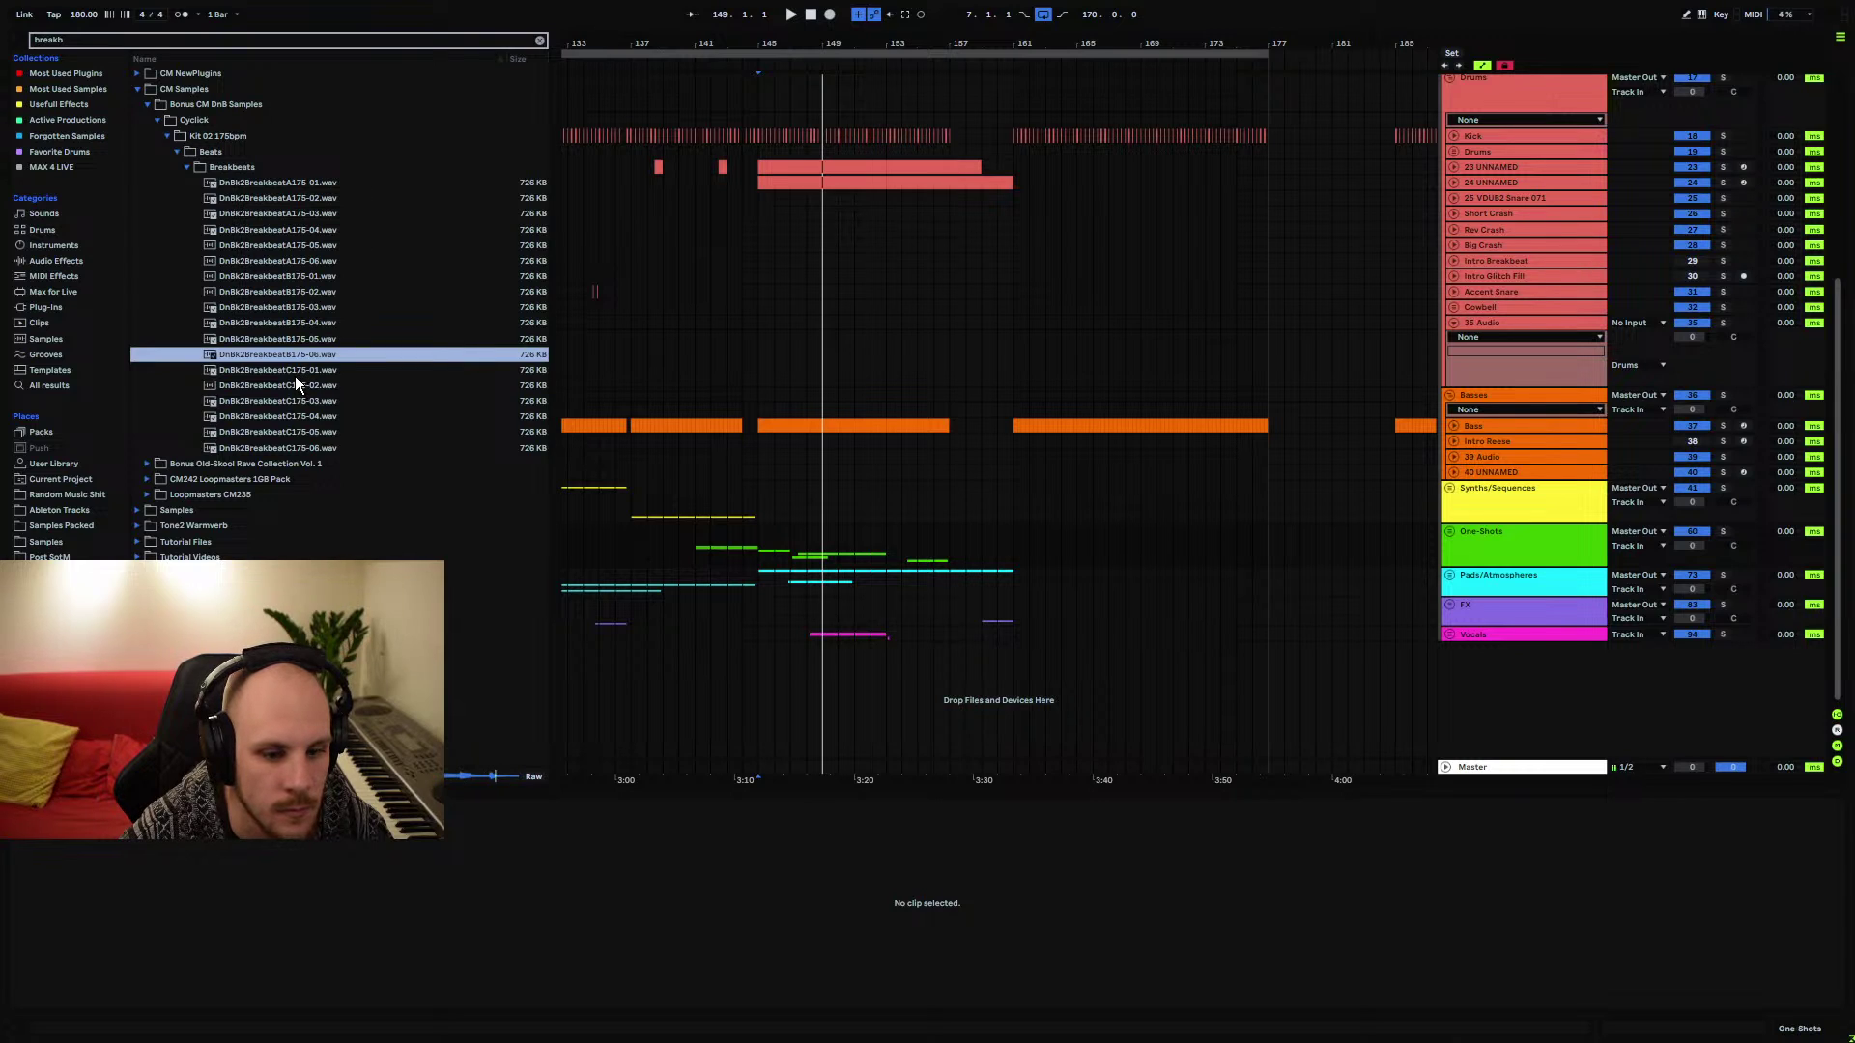
pyautogui.moveTo(299, 356); pyautogui.dragTo(983, 450)
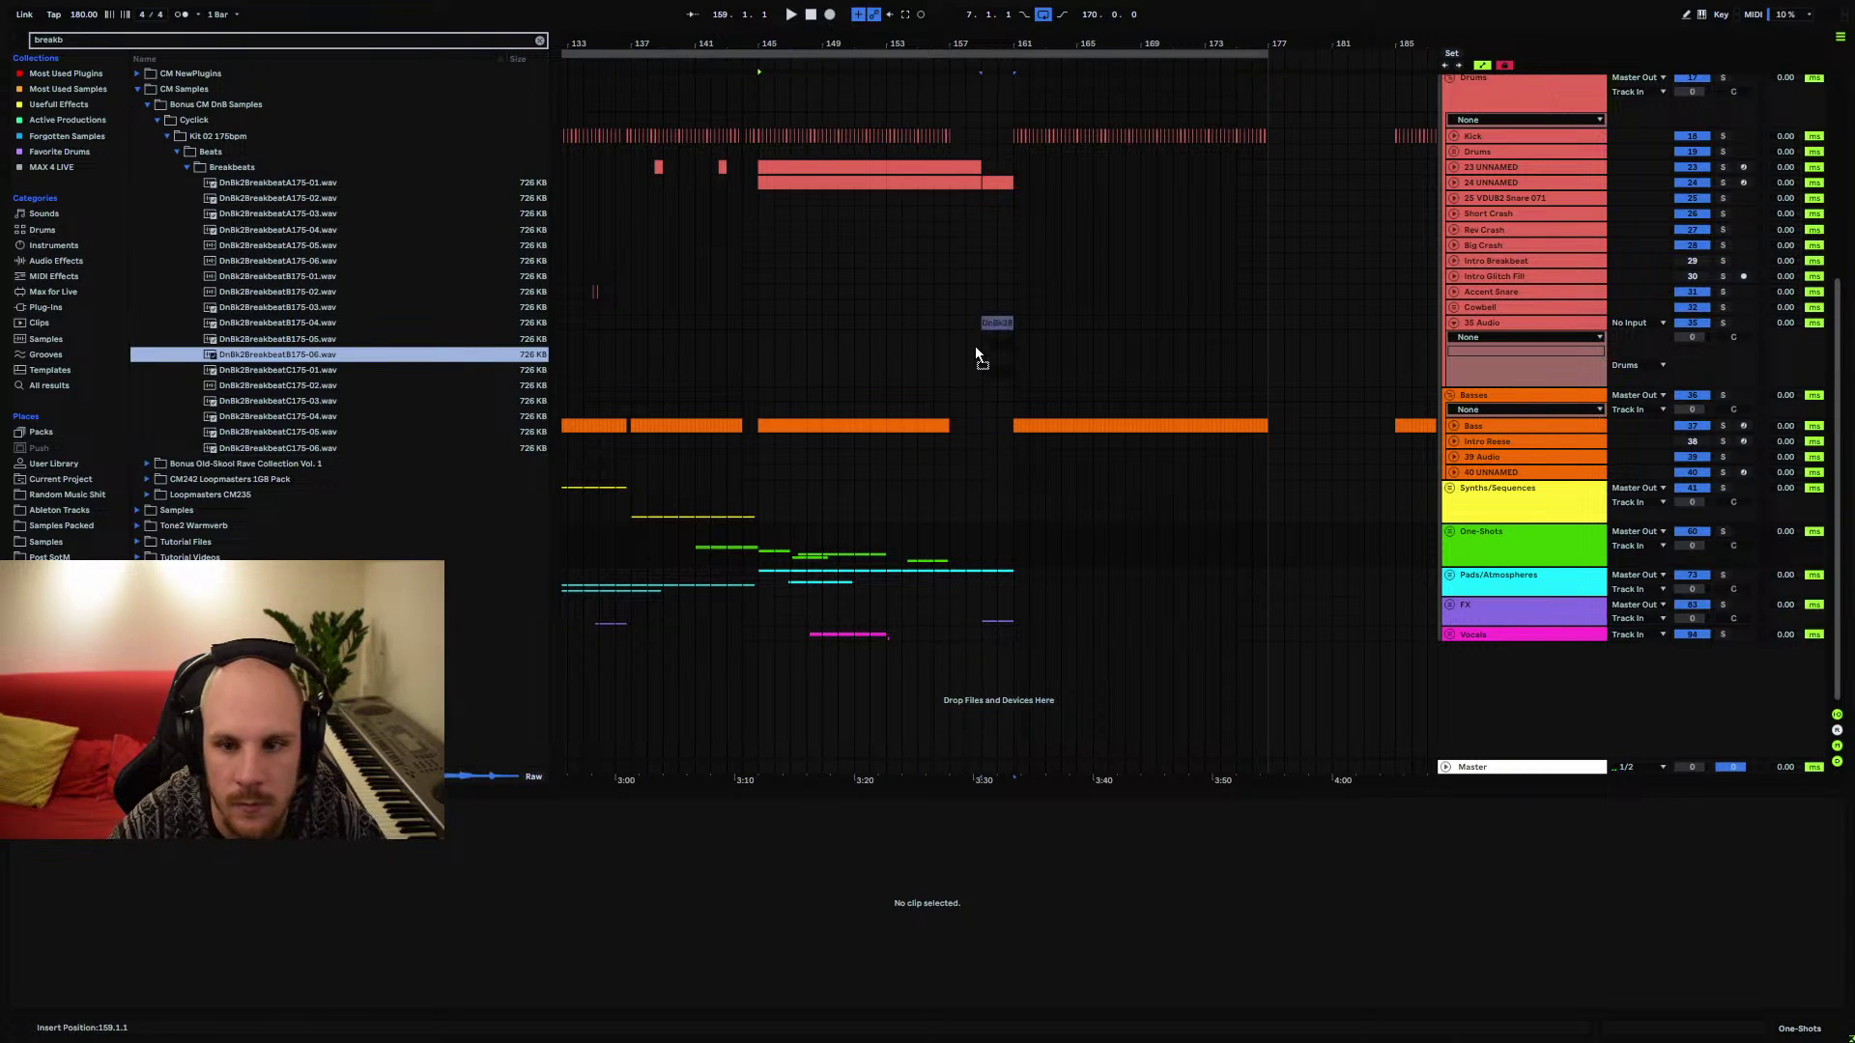
pyautogui.moveTo(953, 365); pyautogui.dragTo(953, 365)
pyautogui.click(271, 340)
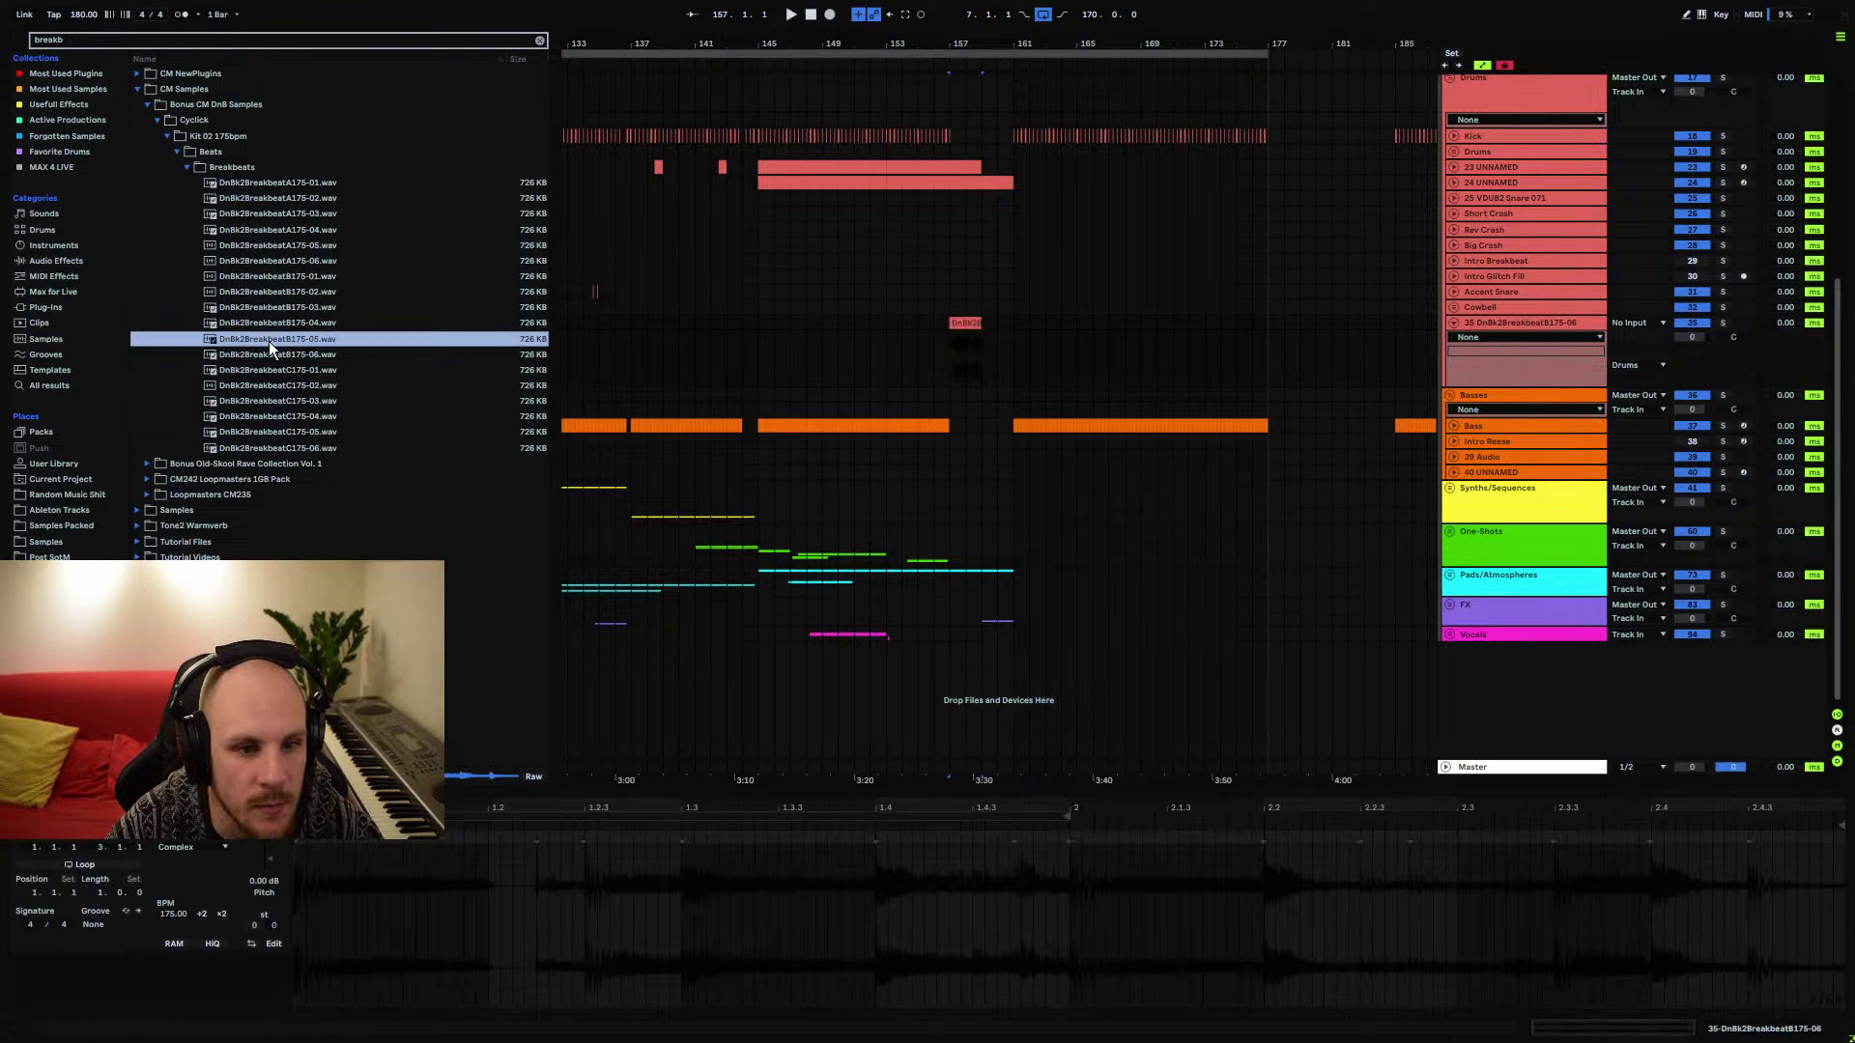
pyautogui.moveTo(266, 340); pyautogui.dragTo(984, 360)
# Play back the breakbeat fill with the rest of the arrangement and lower its track volume to -11.4 dB
pyautogui.click(935, 345)
pyautogui.press('space')
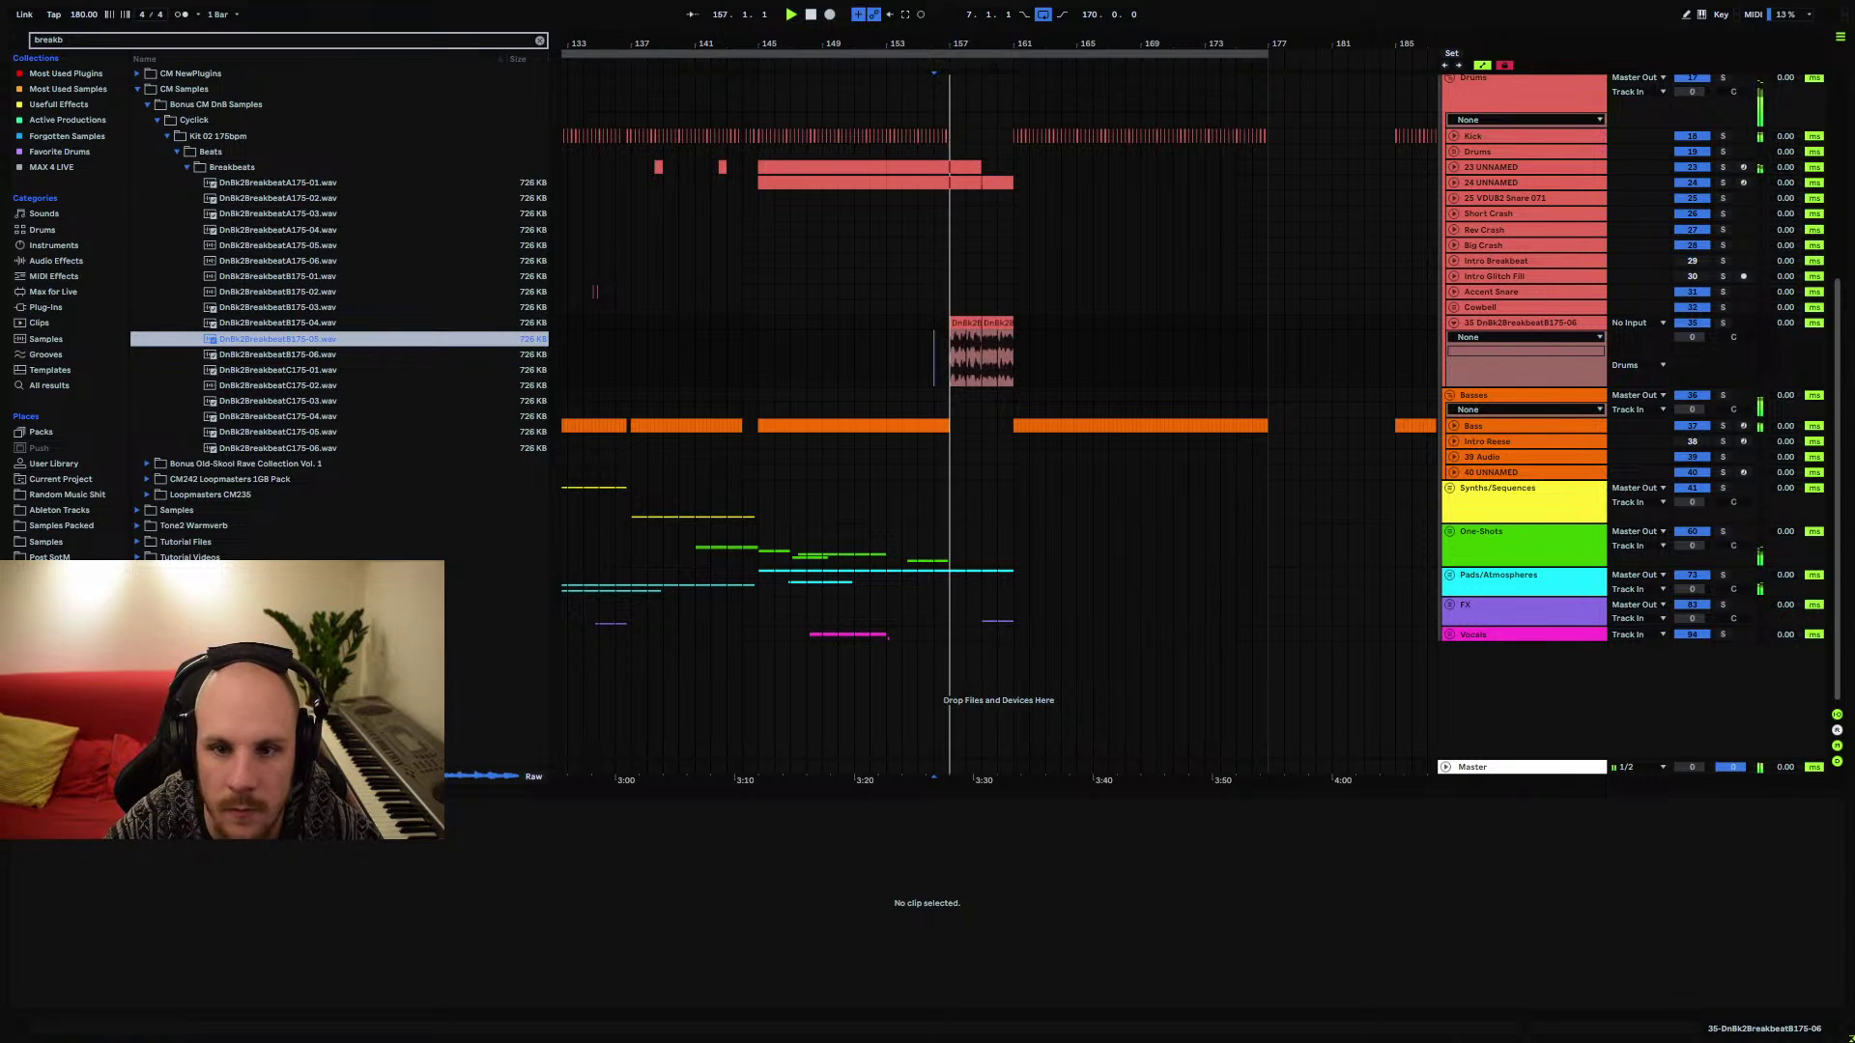
pyautogui.press('+')
pyautogui.press('+')
pyautogui.press('+')
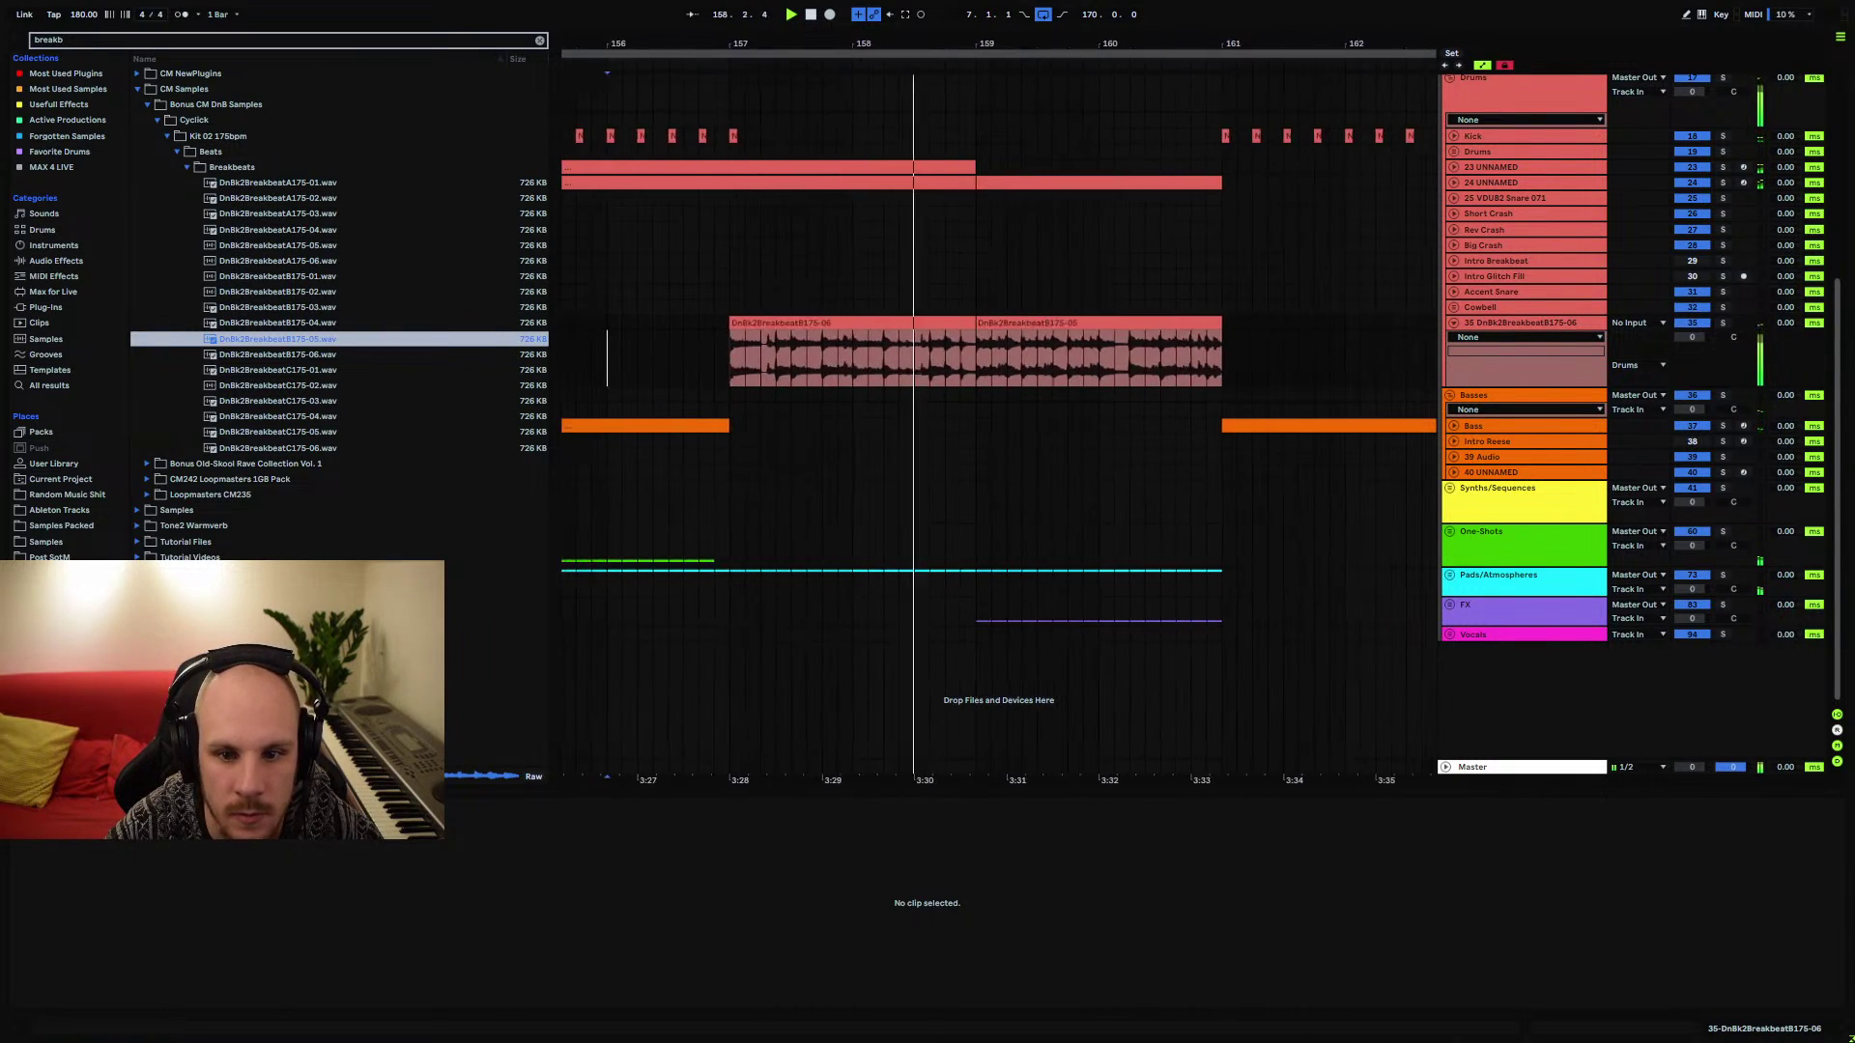
pyautogui.press('+')
pyautogui.press('-')
pyautogui.press('-')
pyautogui.press('+')
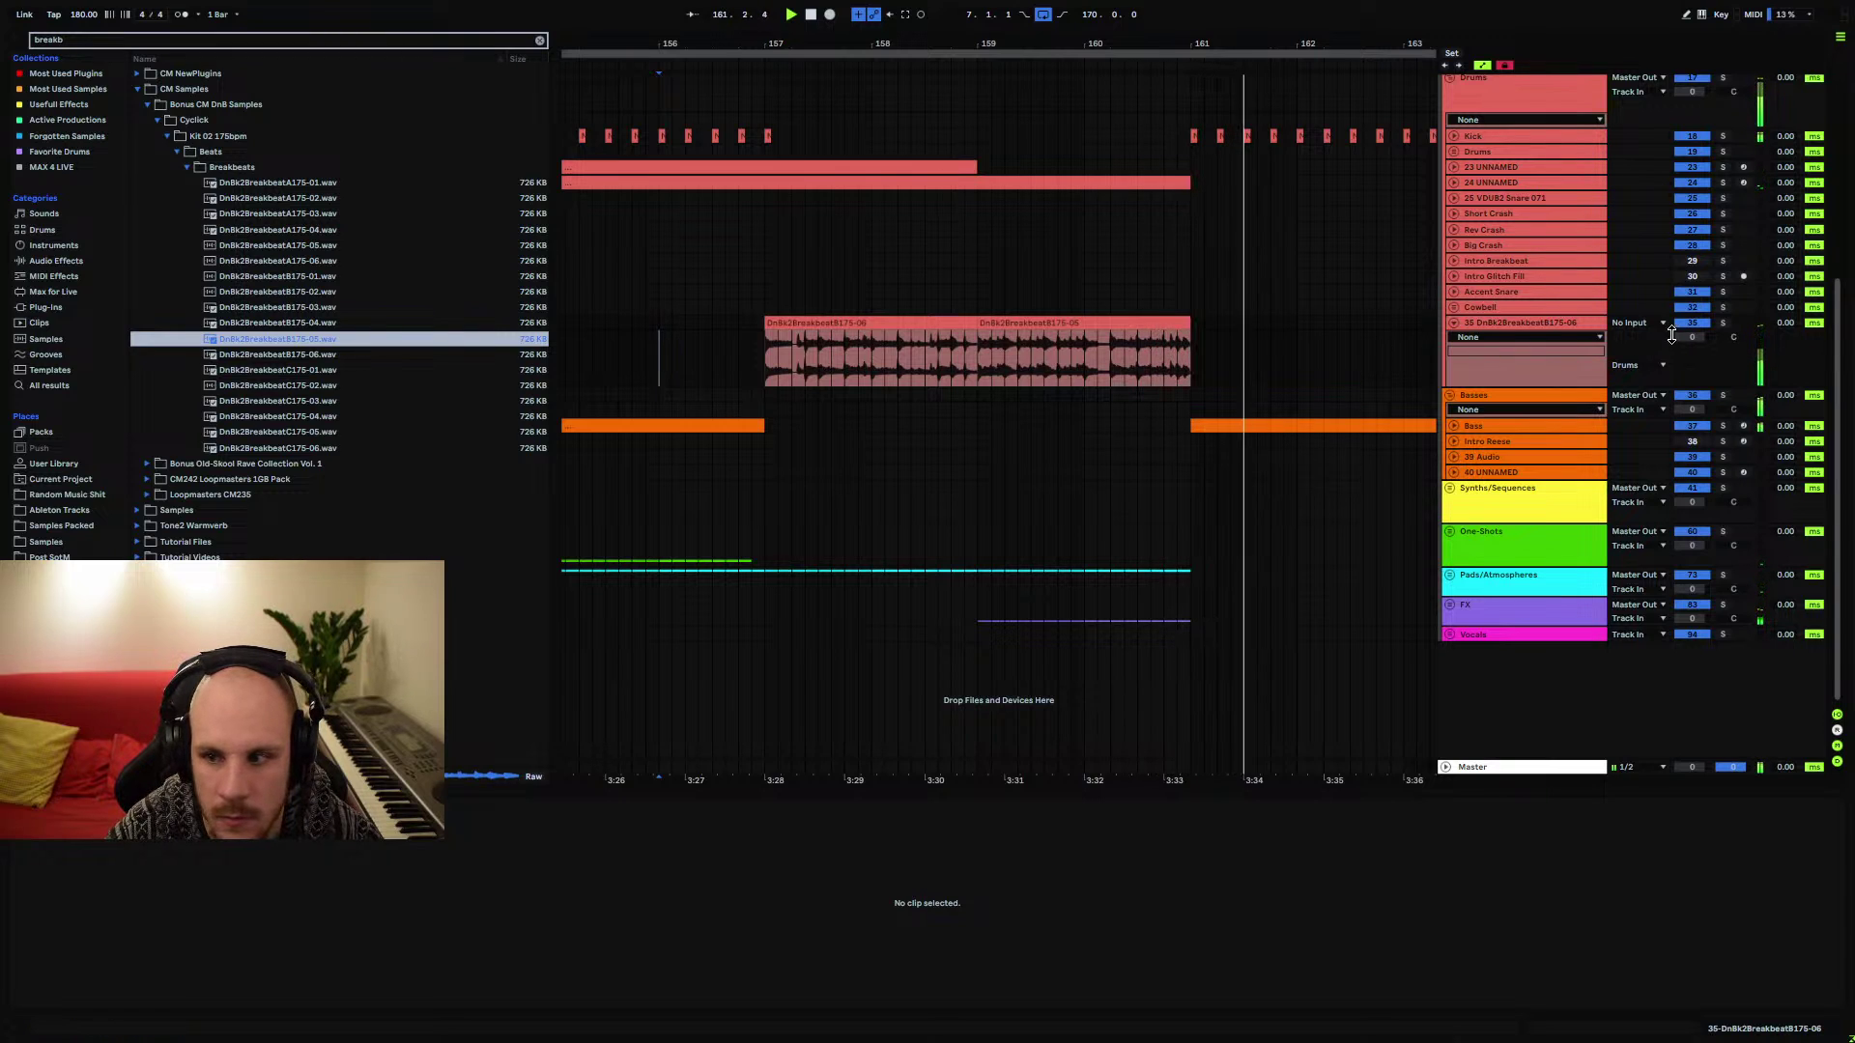
pyautogui.moveTo(1681, 337); pyautogui.dragTo(1681, 359)
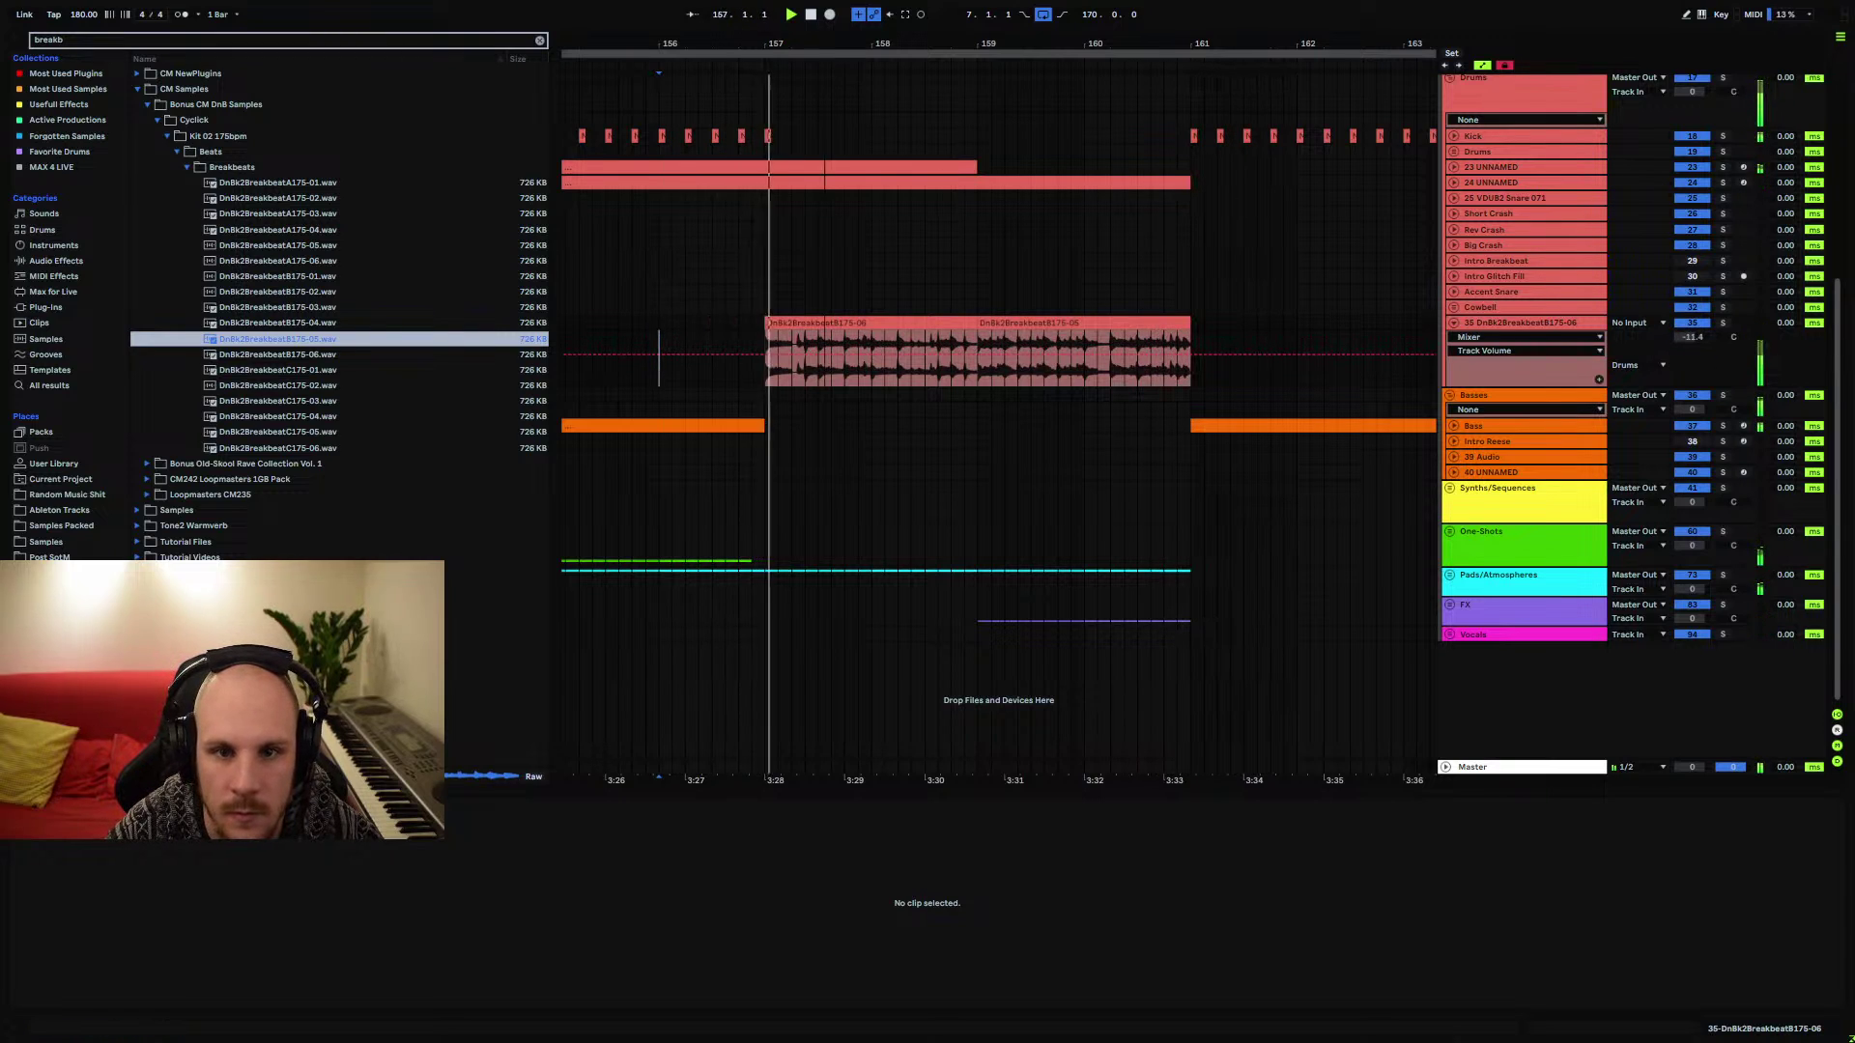
# Slice off the first beat of the breakbeat at bar 157 and duplicate it repeatedly up to bar 159
pyautogui.press('-')
pyautogui.click(844, 322)
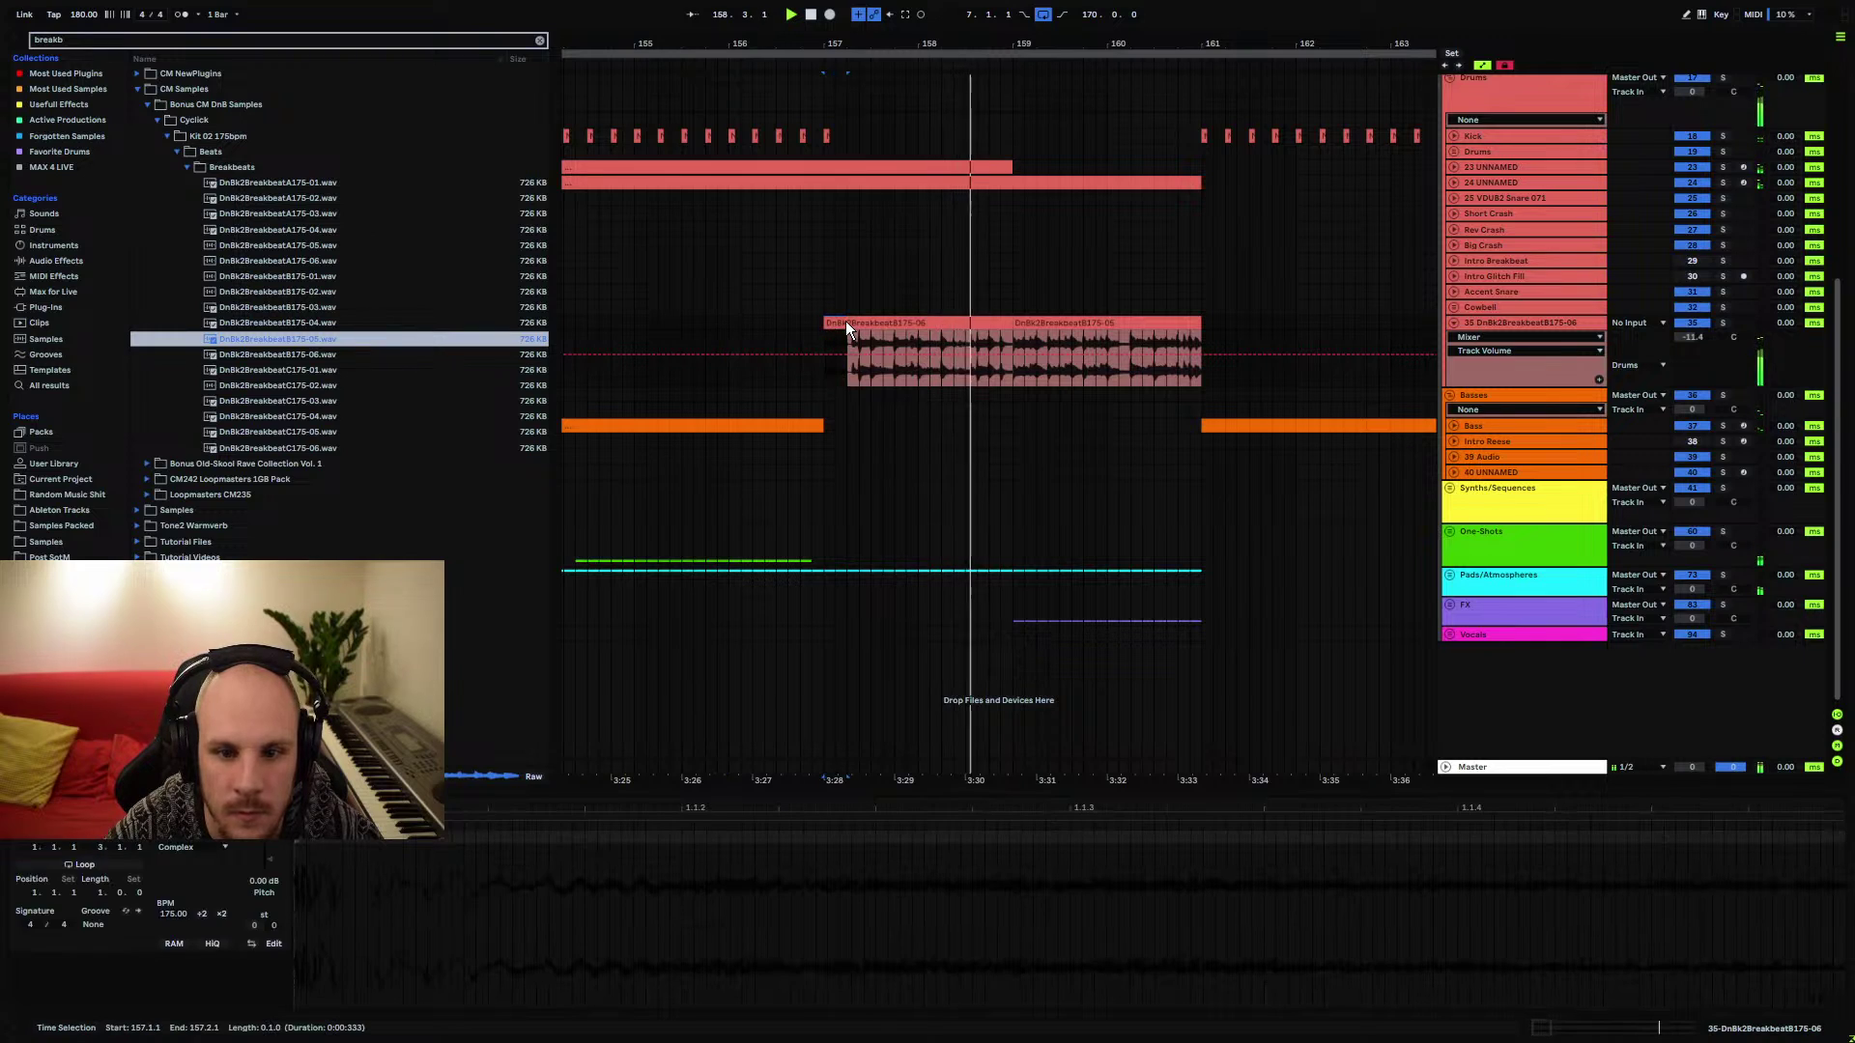
pyautogui.hotkey('ctrl', 'e')
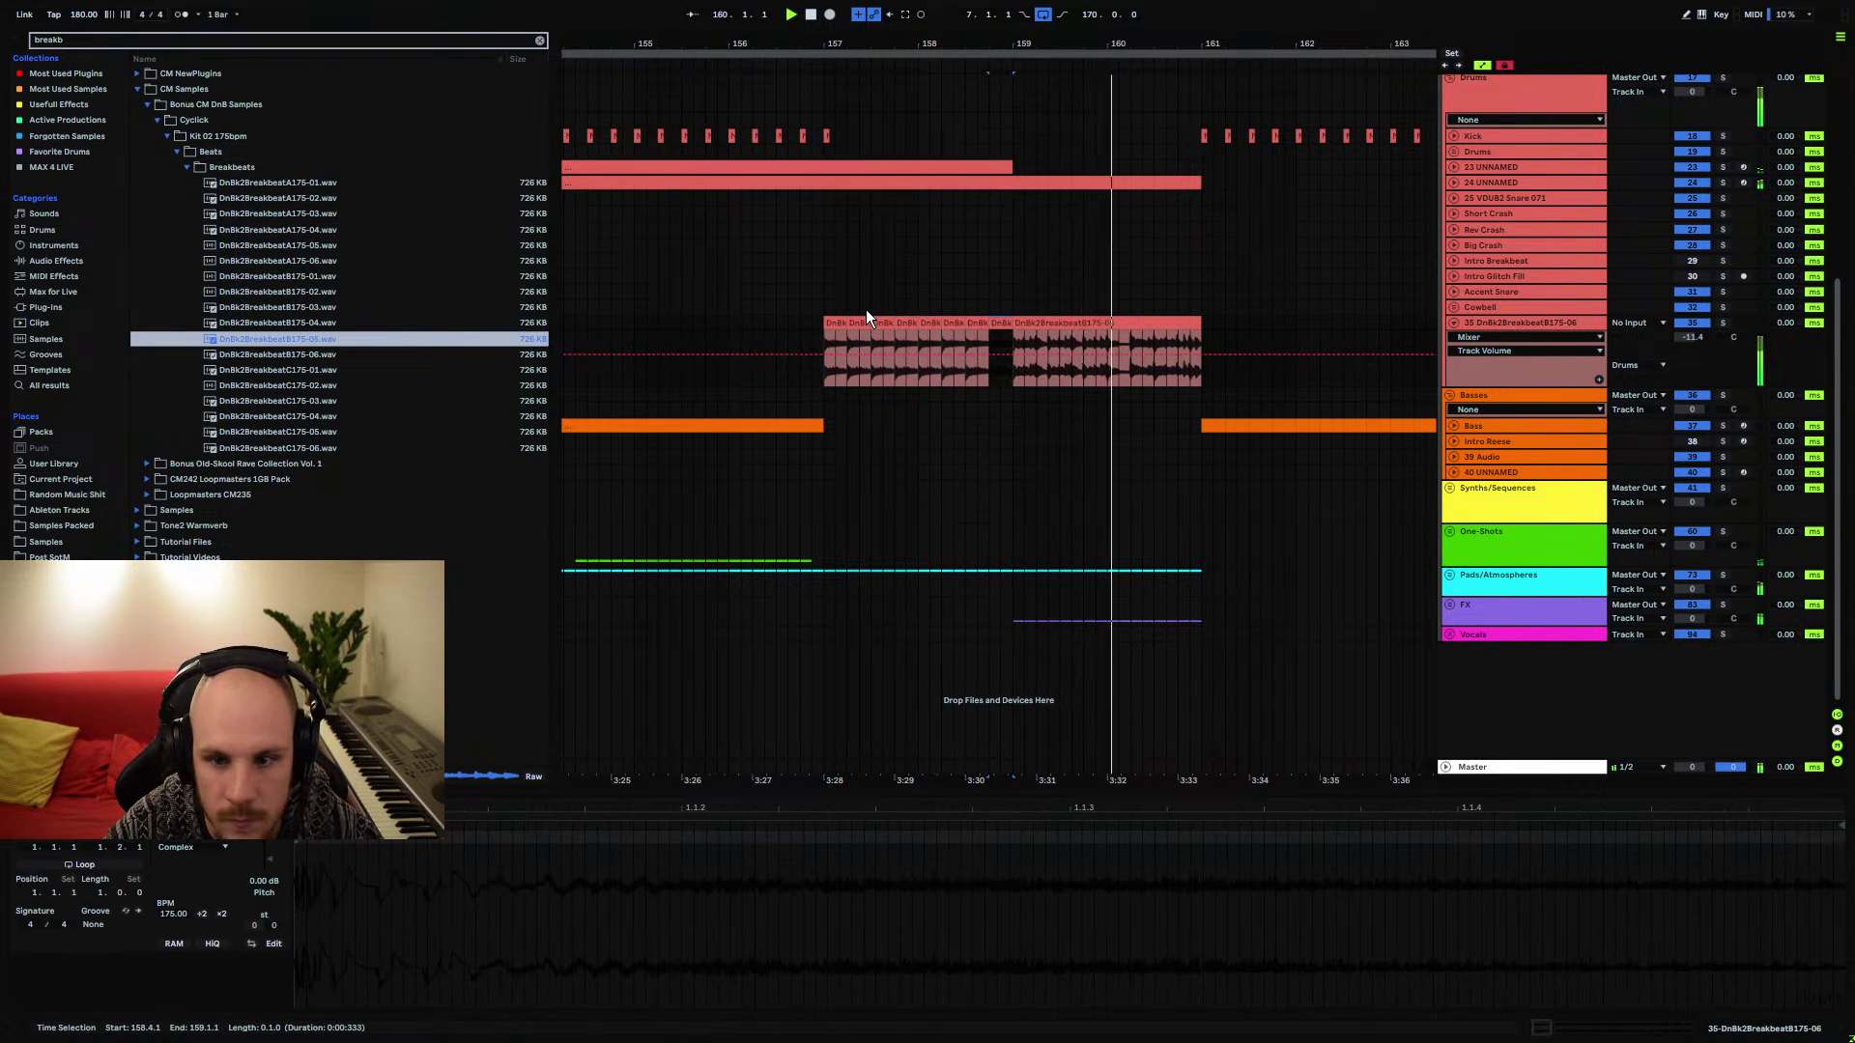
pyautogui.click(831, 336)
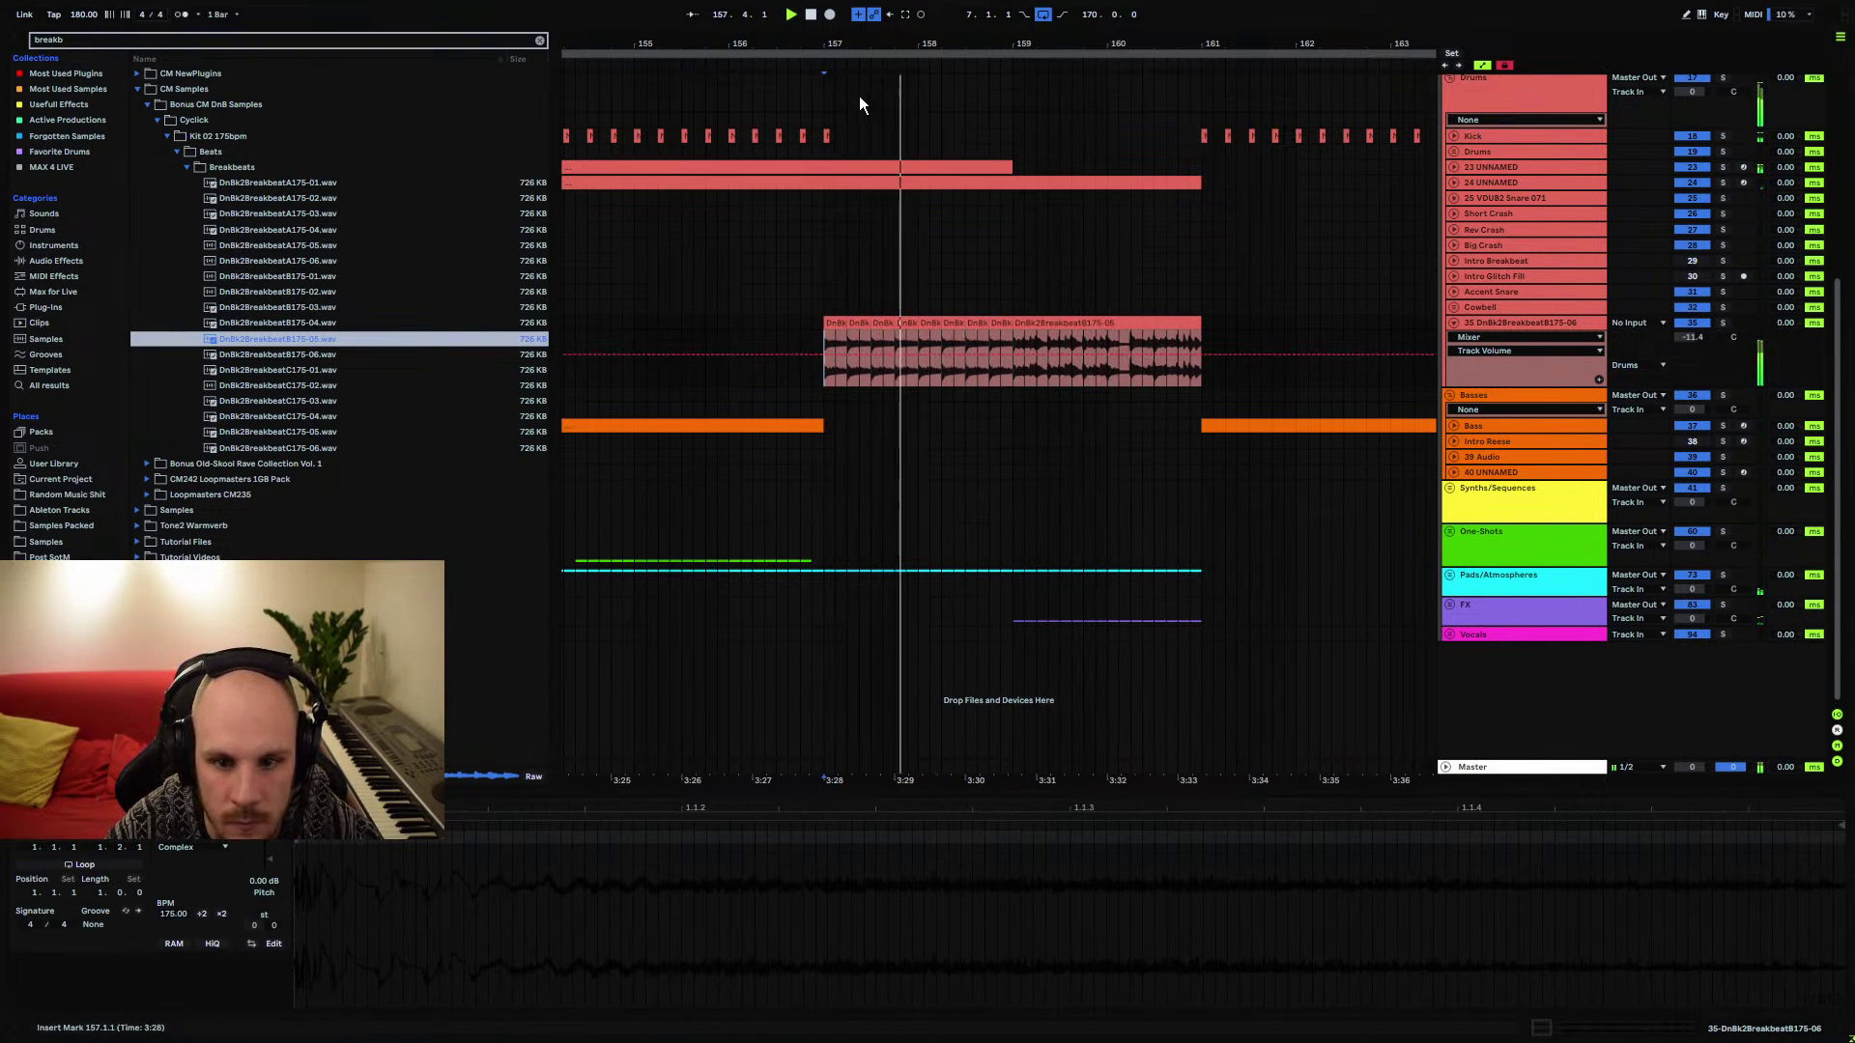
pyautogui.moveTo(932, 45)
pyautogui.mouseDown()
pyautogui.moveTo(932, 135)
pyautogui.moveTo(933, 73)
pyautogui.mouseUp()
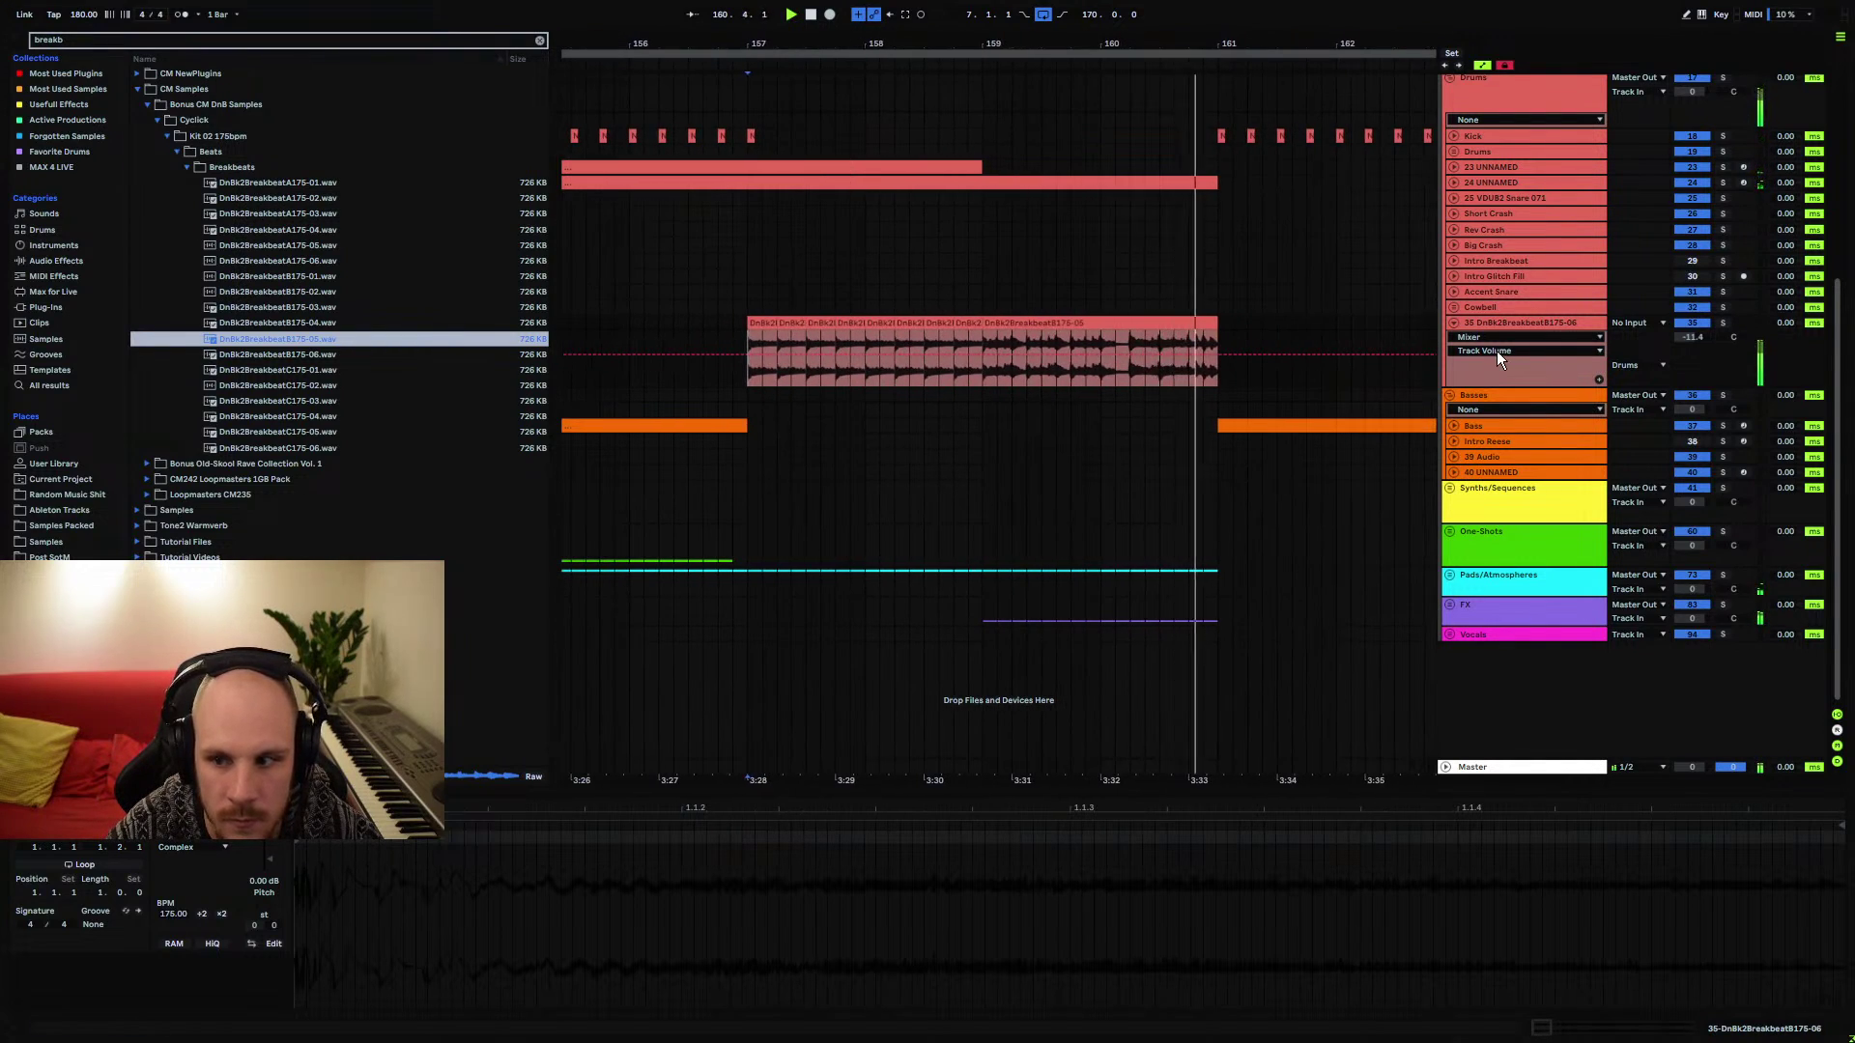
# Add an Auto Filter to the breakbeat track and set its filter type to high-pass
pyautogui.click(1493, 327)
pyautogui.rightClick(926, 889)
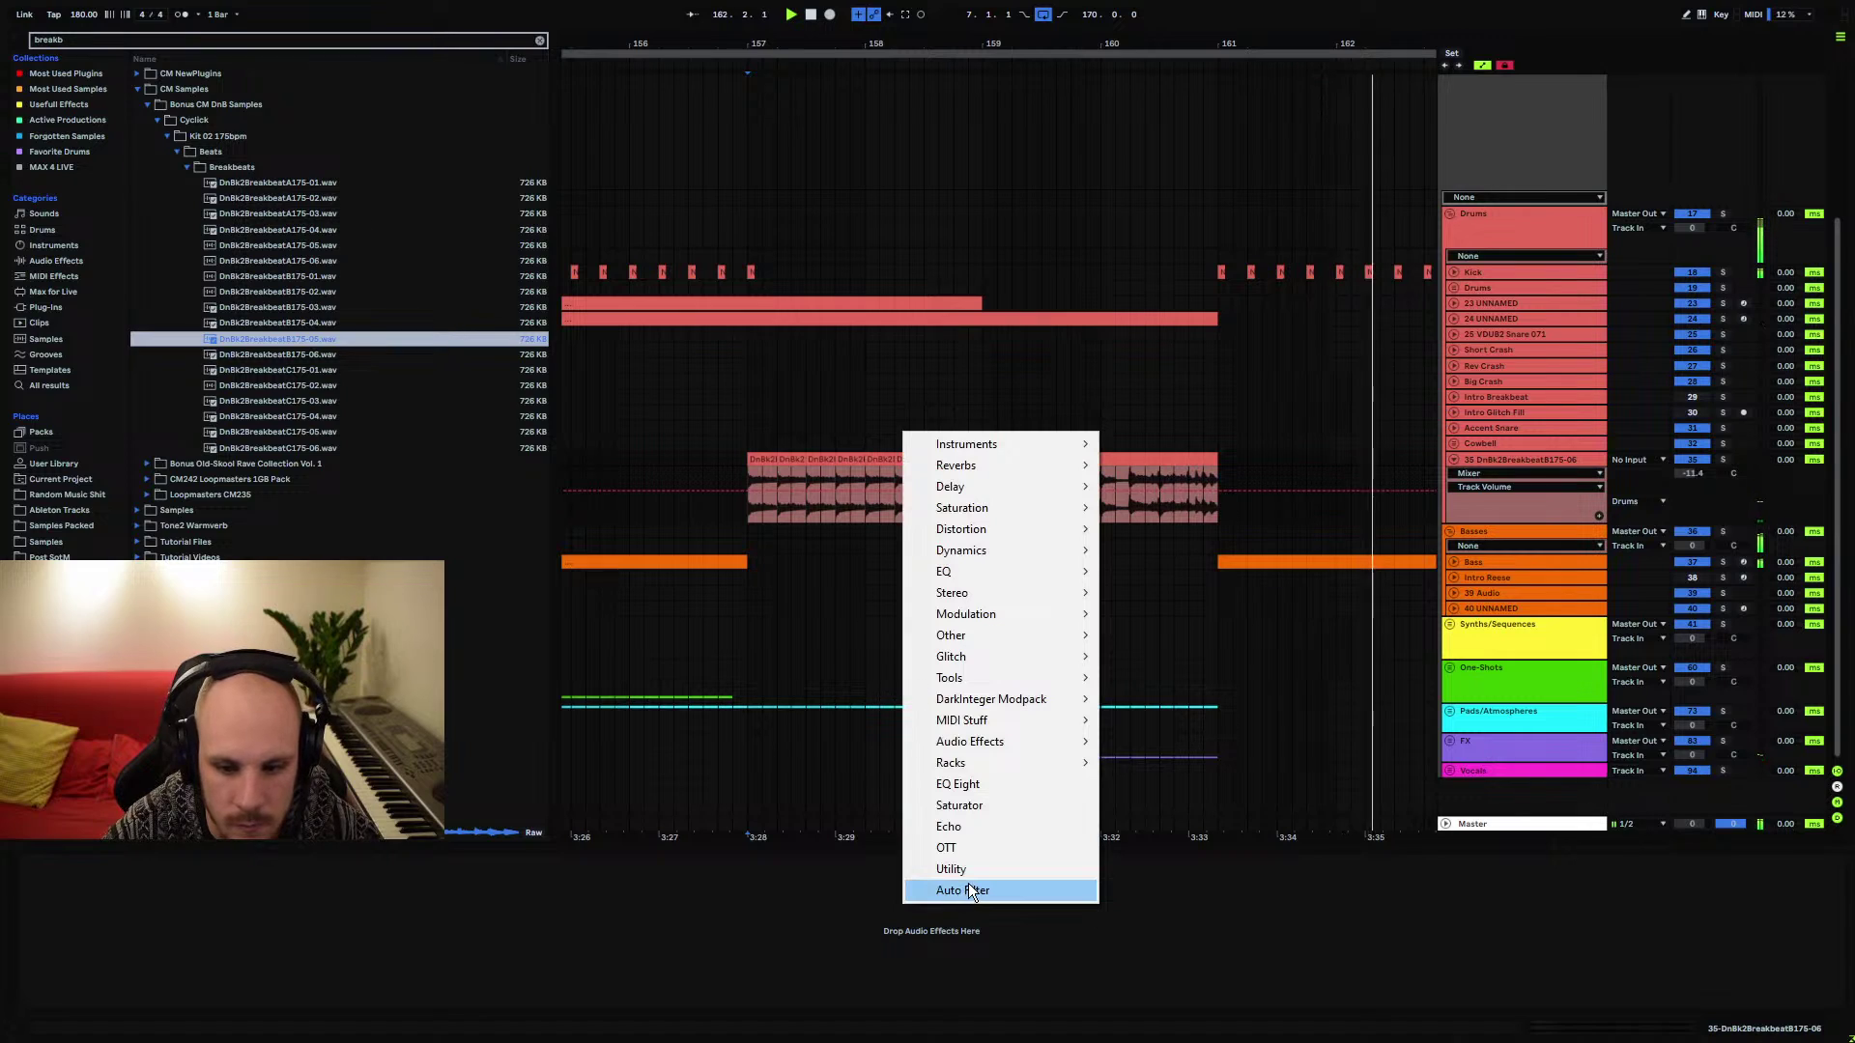
pyautogui.click(966, 890)
pyautogui.press('Return')
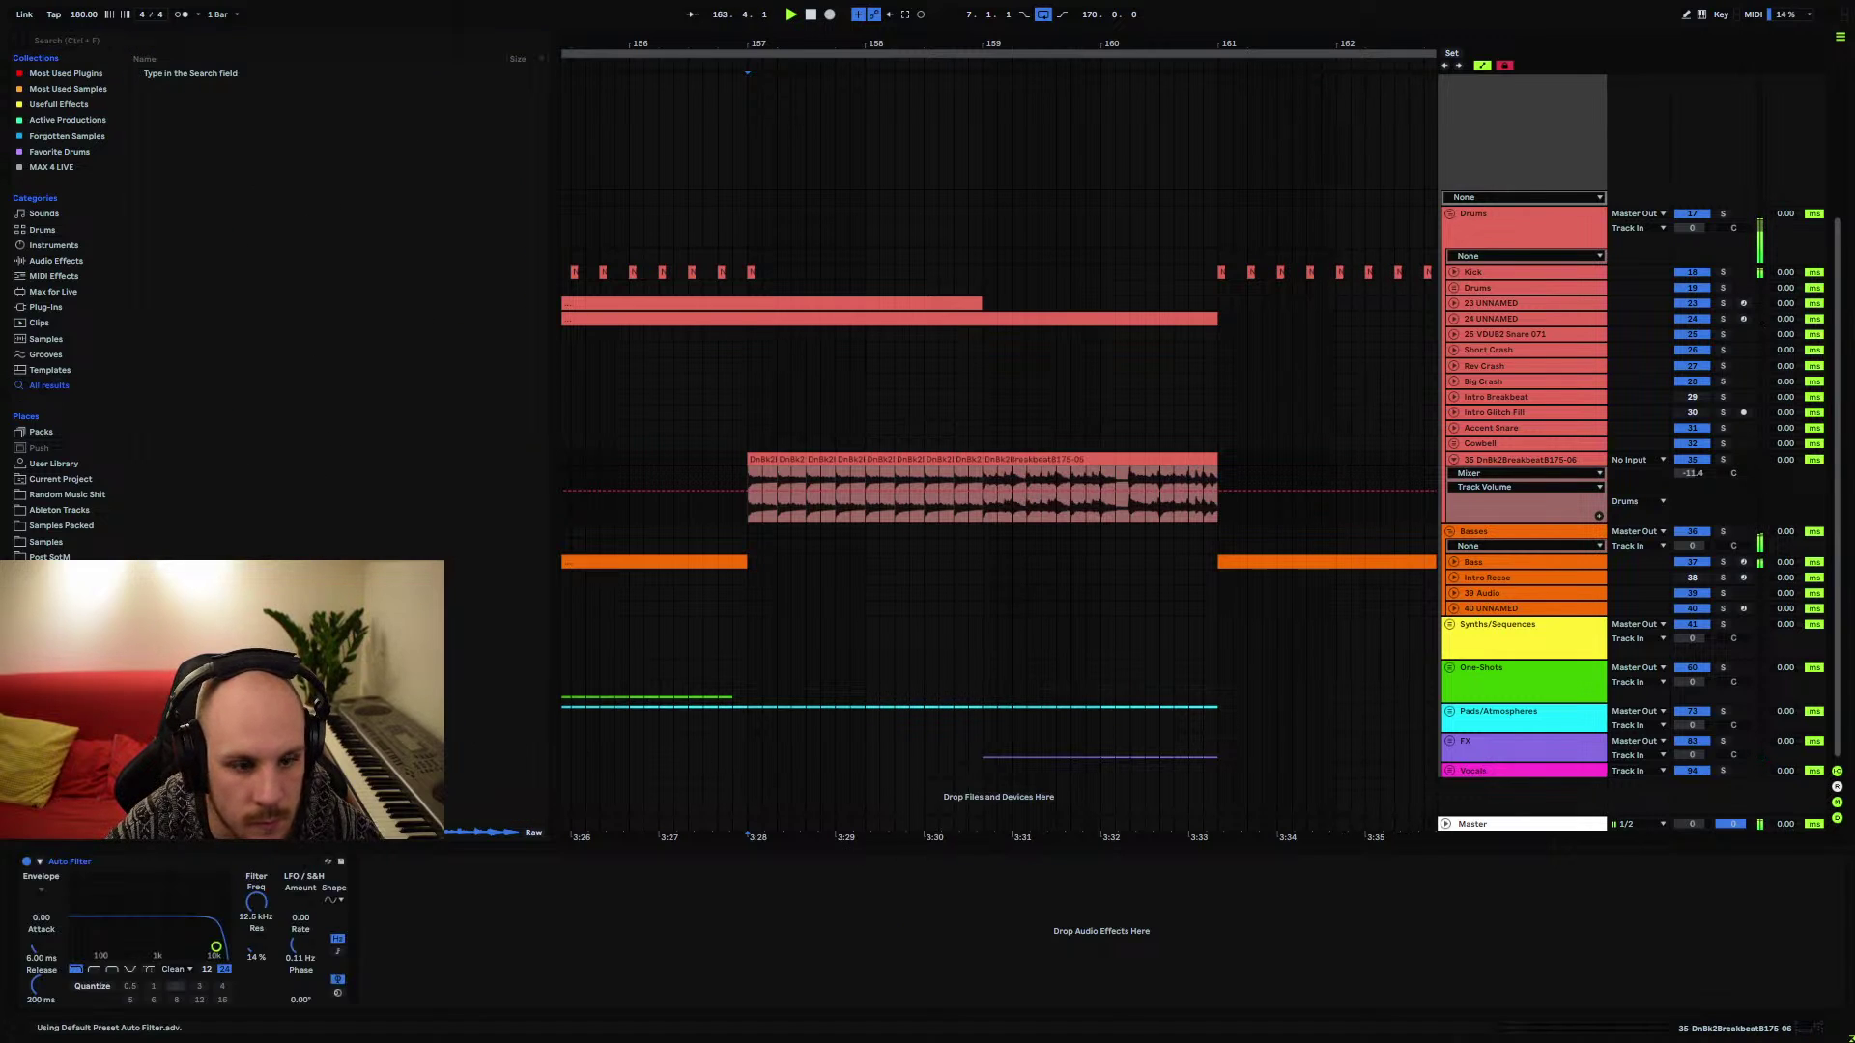
pyautogui.press('space')
pyautogui.press('space')
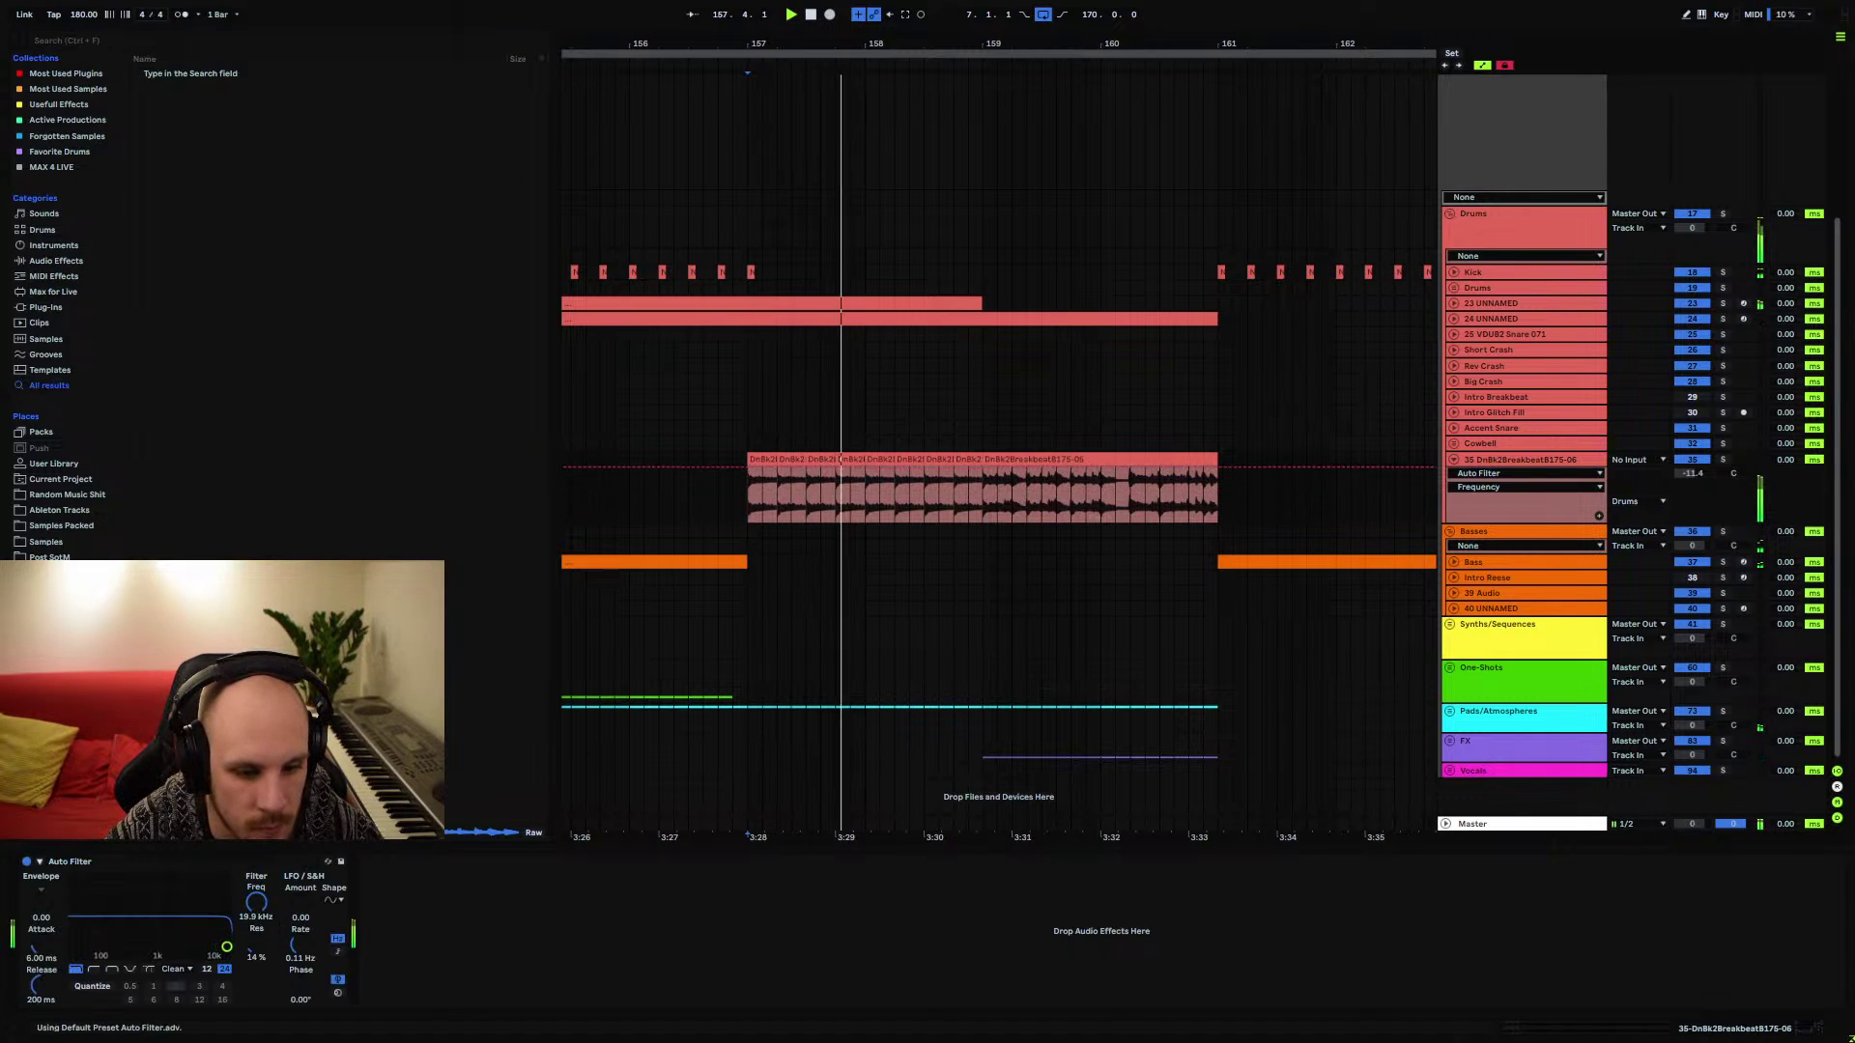
pyautogui.click(112, 969)
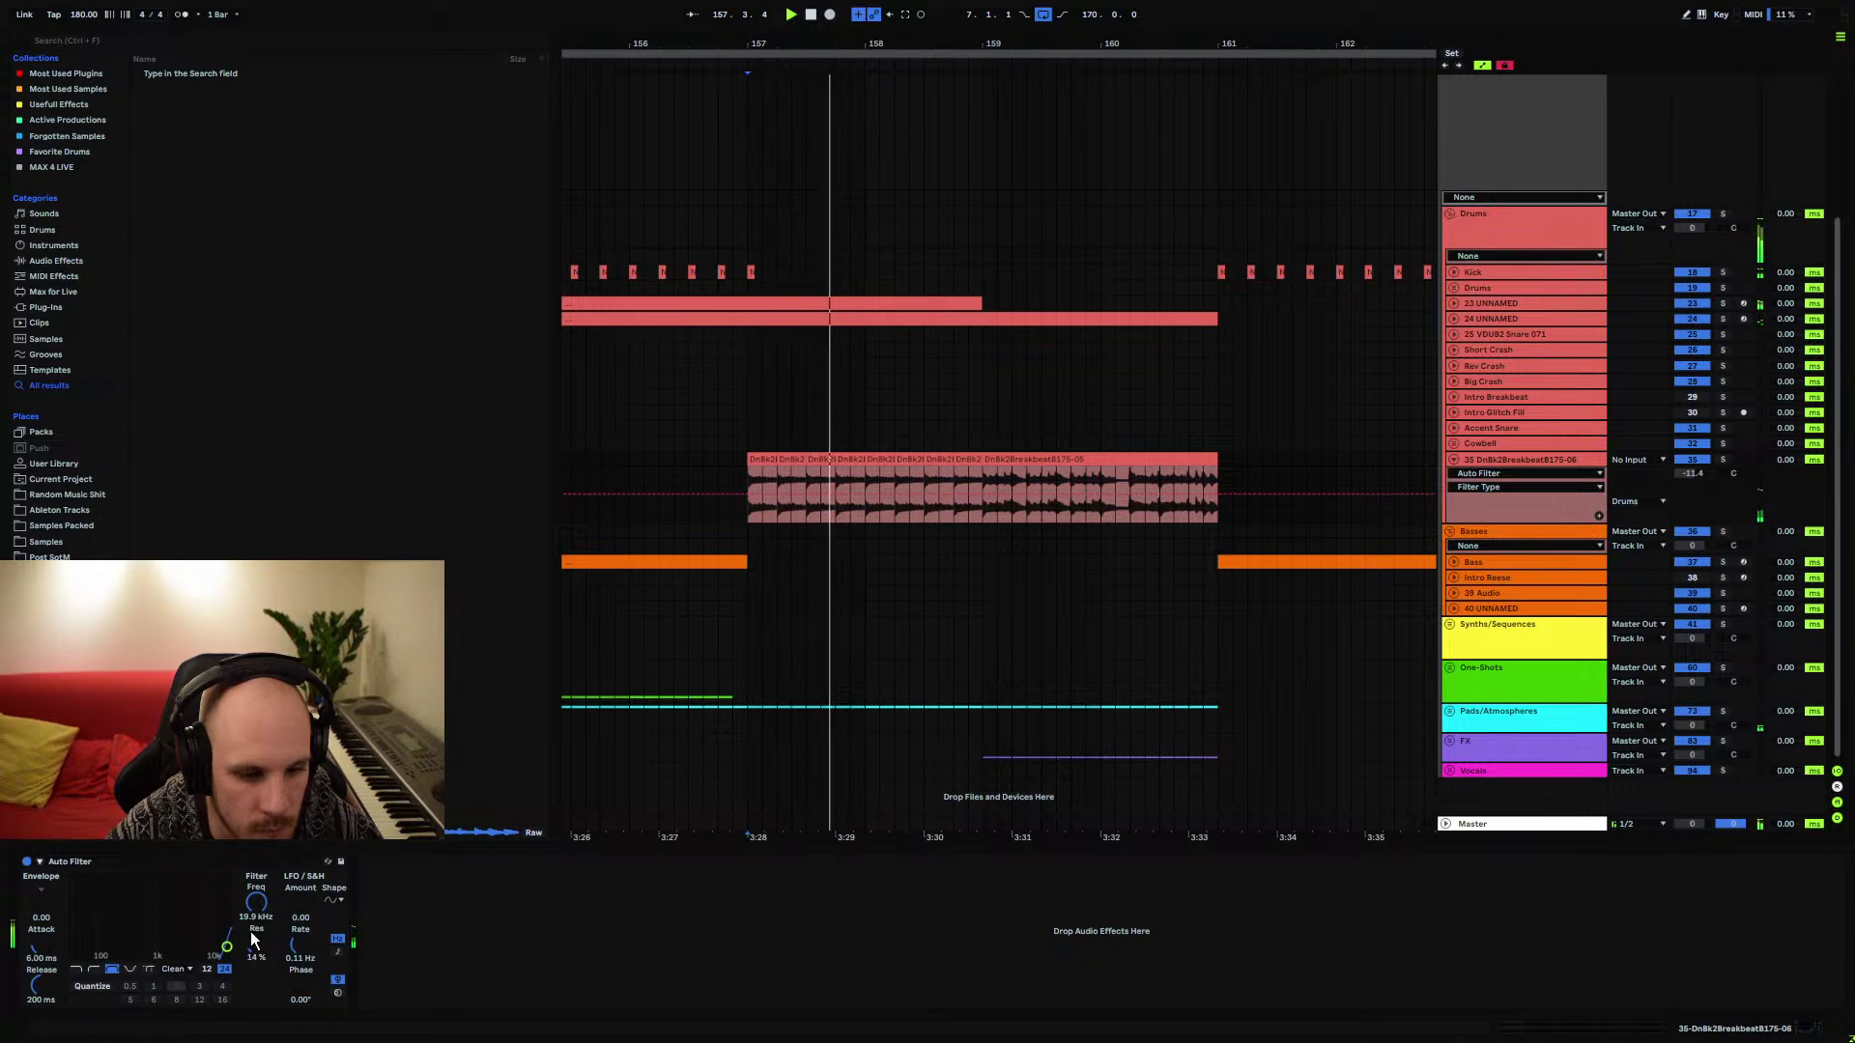
pyautogui.click(93, 969)
# Automate the high-pass frequency to fall from 19.9 kHz at bar 157 to about 310 Hz at bar 159
pyautogui.click(256, 908)
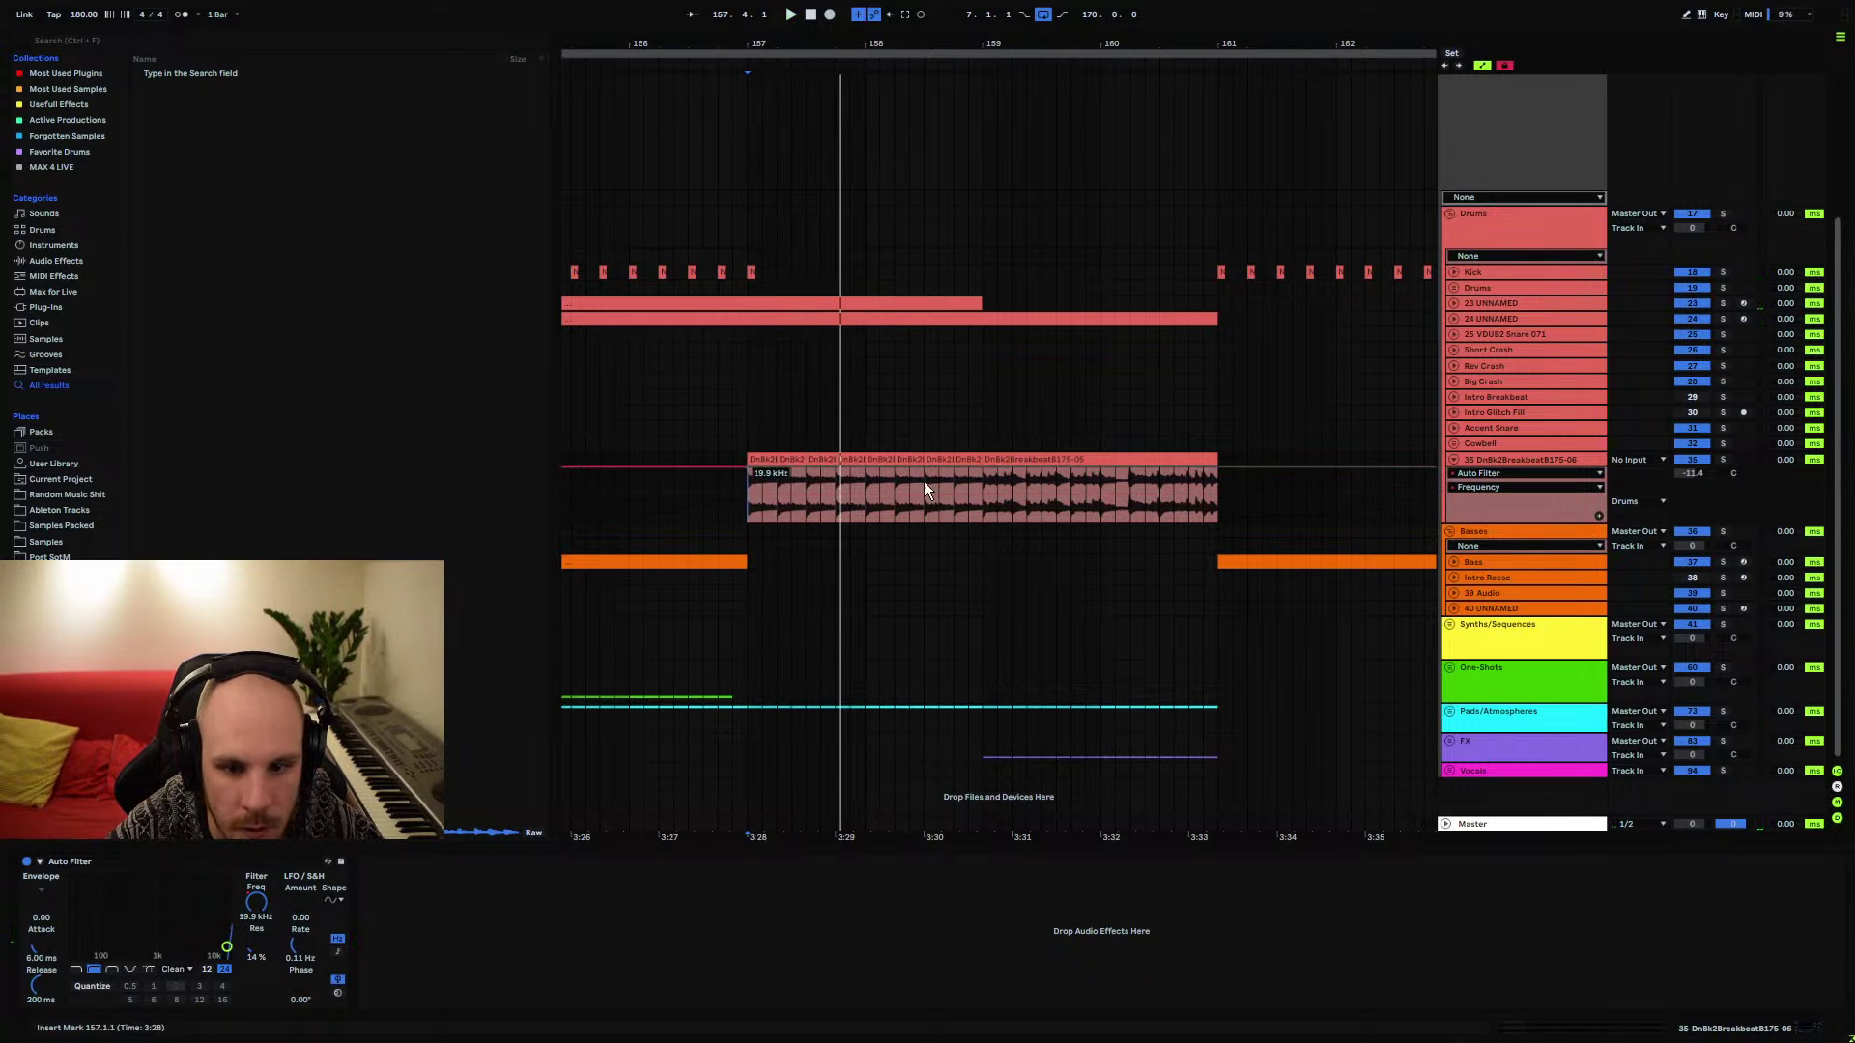
pyautogui.moveTo(984, 469); pyautogui.dragTo(1002, 495)
pyautogui.press('space')
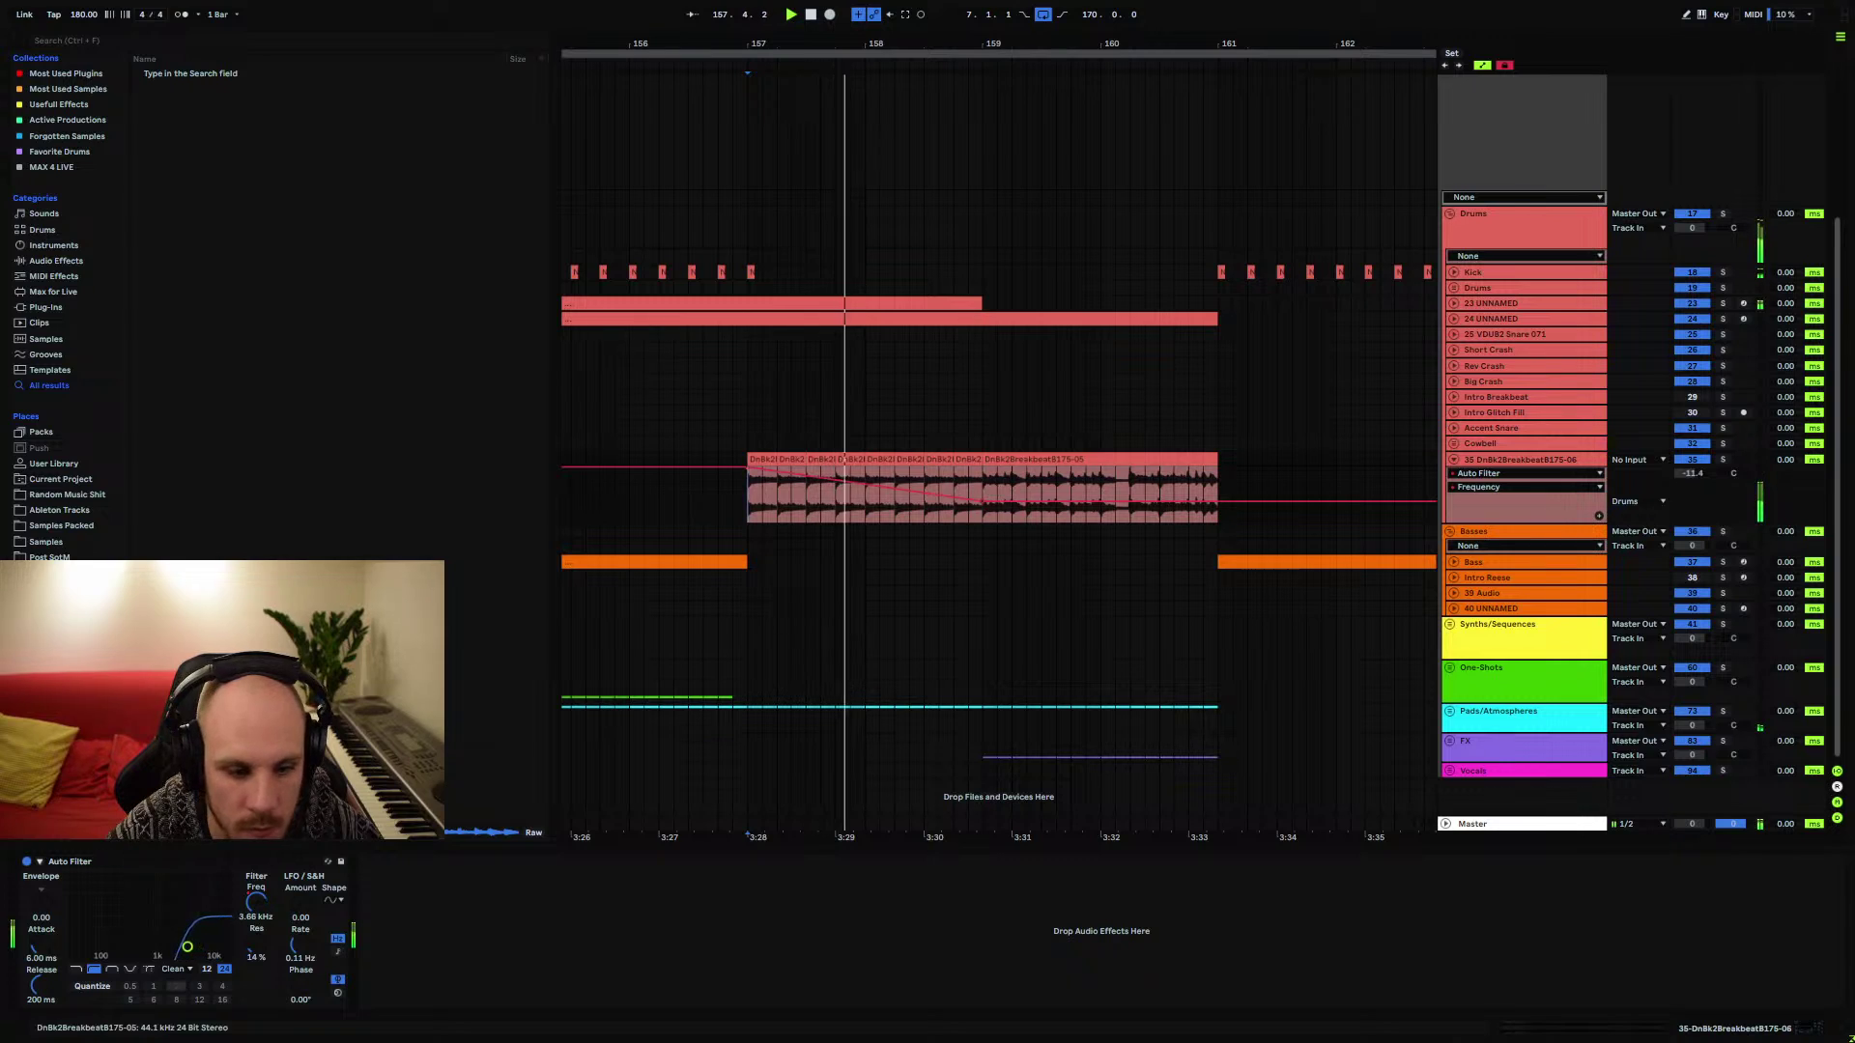
# Duplicate the Auto Filter on the breakbeat track and switch the copy to low-pass
pyautogui.click(104, 870)
pyautogui.hotkey('ctrl', 'd')
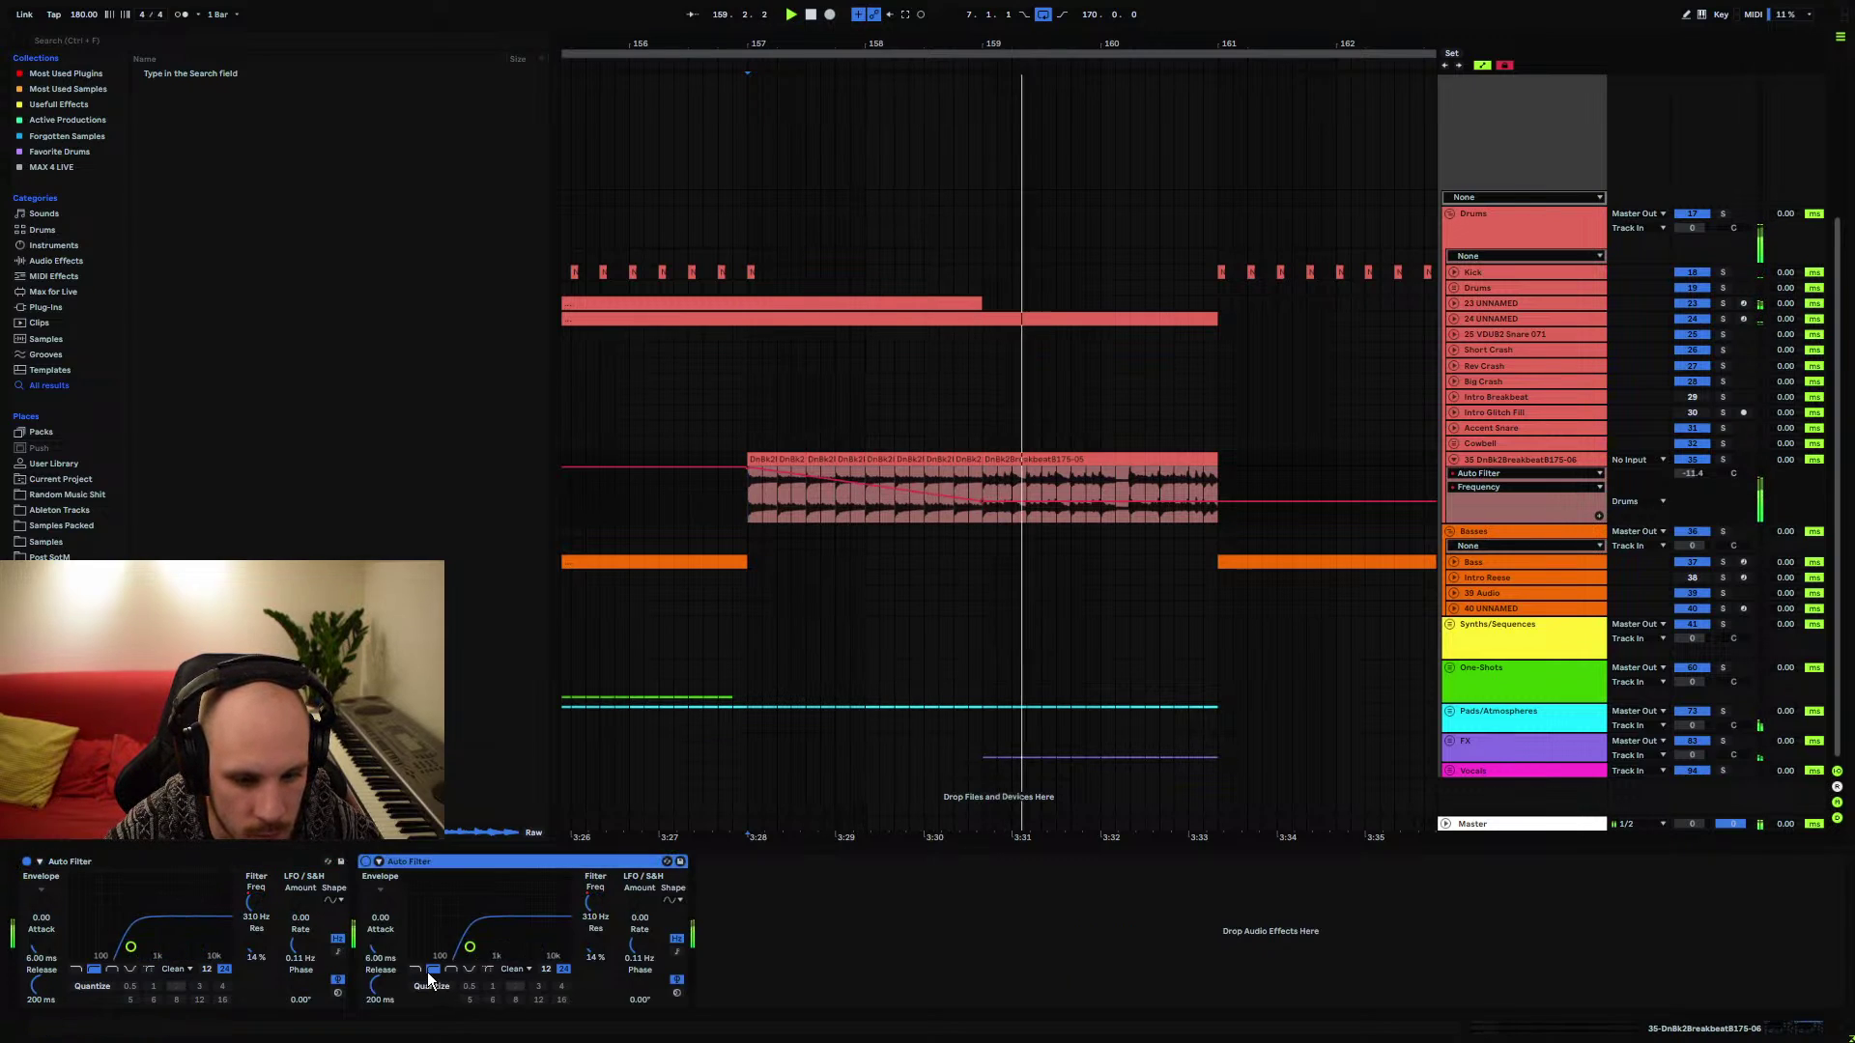
pyautogui.click(416, 970)
# Automate the low-pass frequency to dip towards bar 159 and rise back to 19.9 kHz by bar 161, play it back, and fold the track
pyautogui.click(595, 904)
pyautogui.press('space')
pyautogui.press('space')
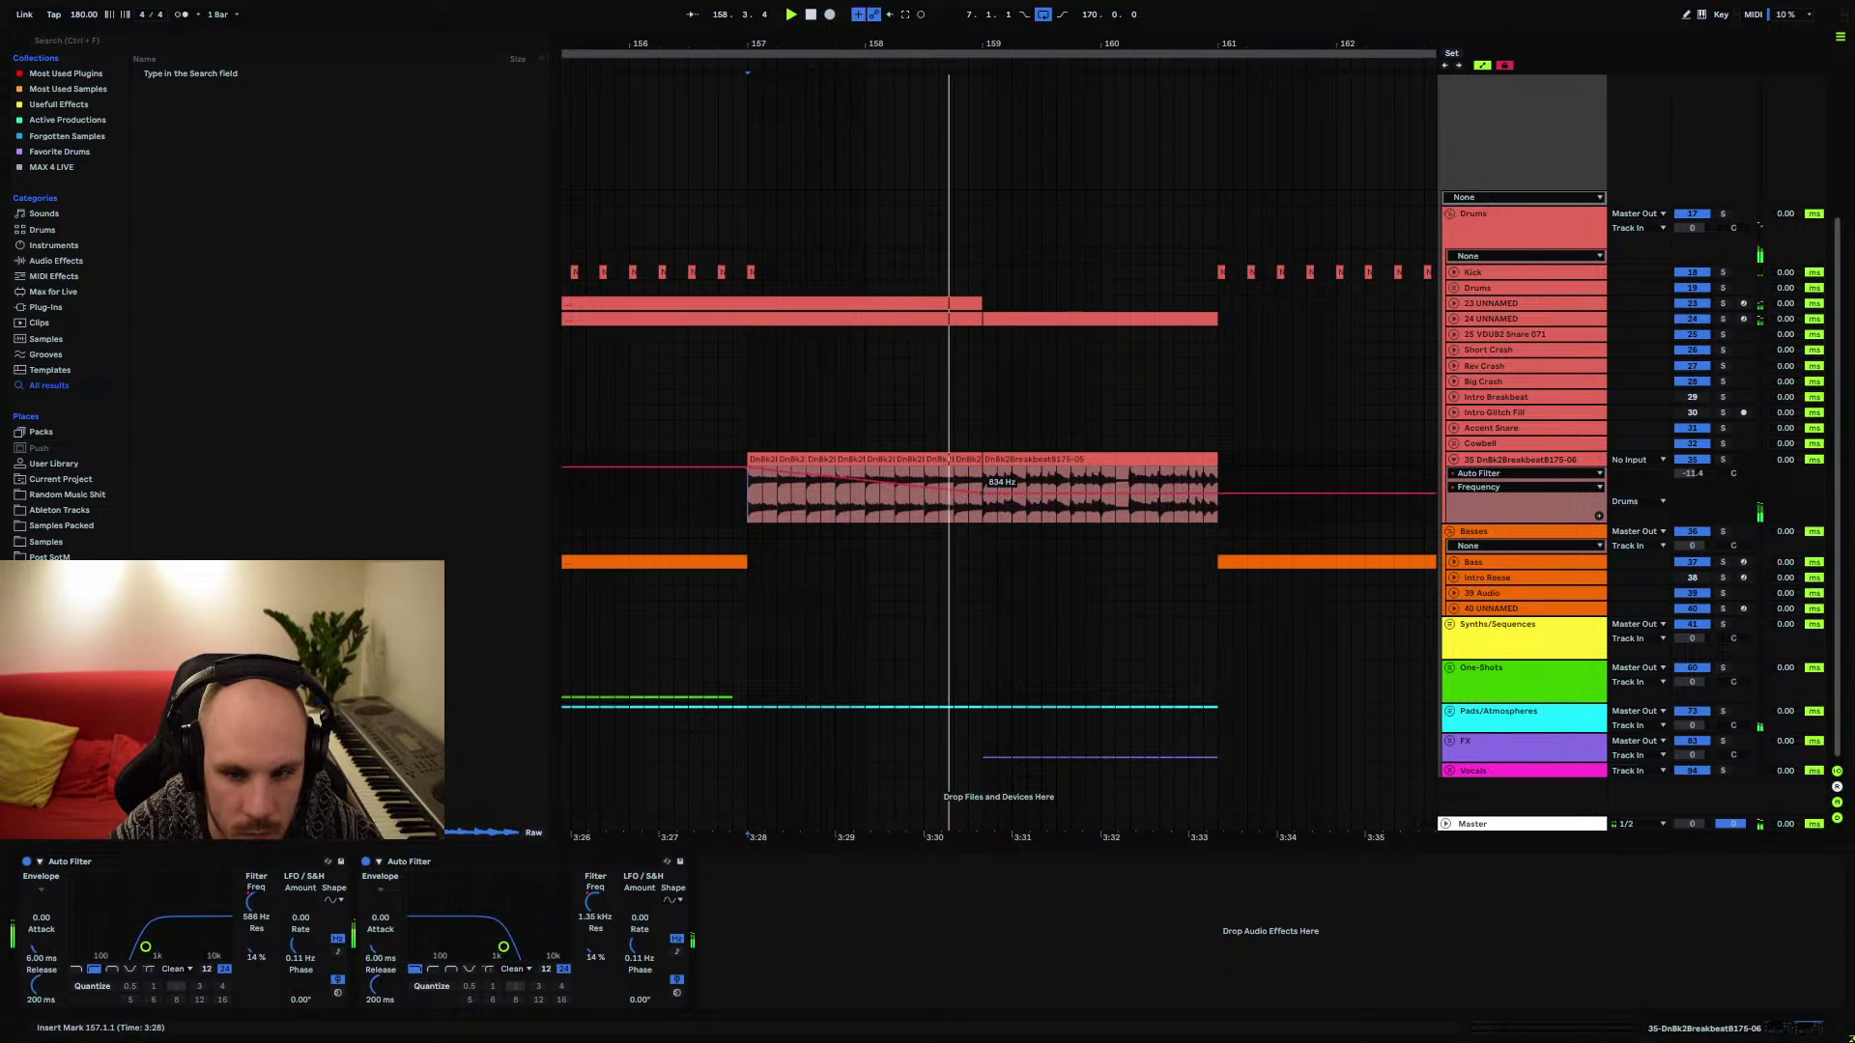
pyautogui.moveTo(1209, 500); pyautogui.dragTo(1215, 466)
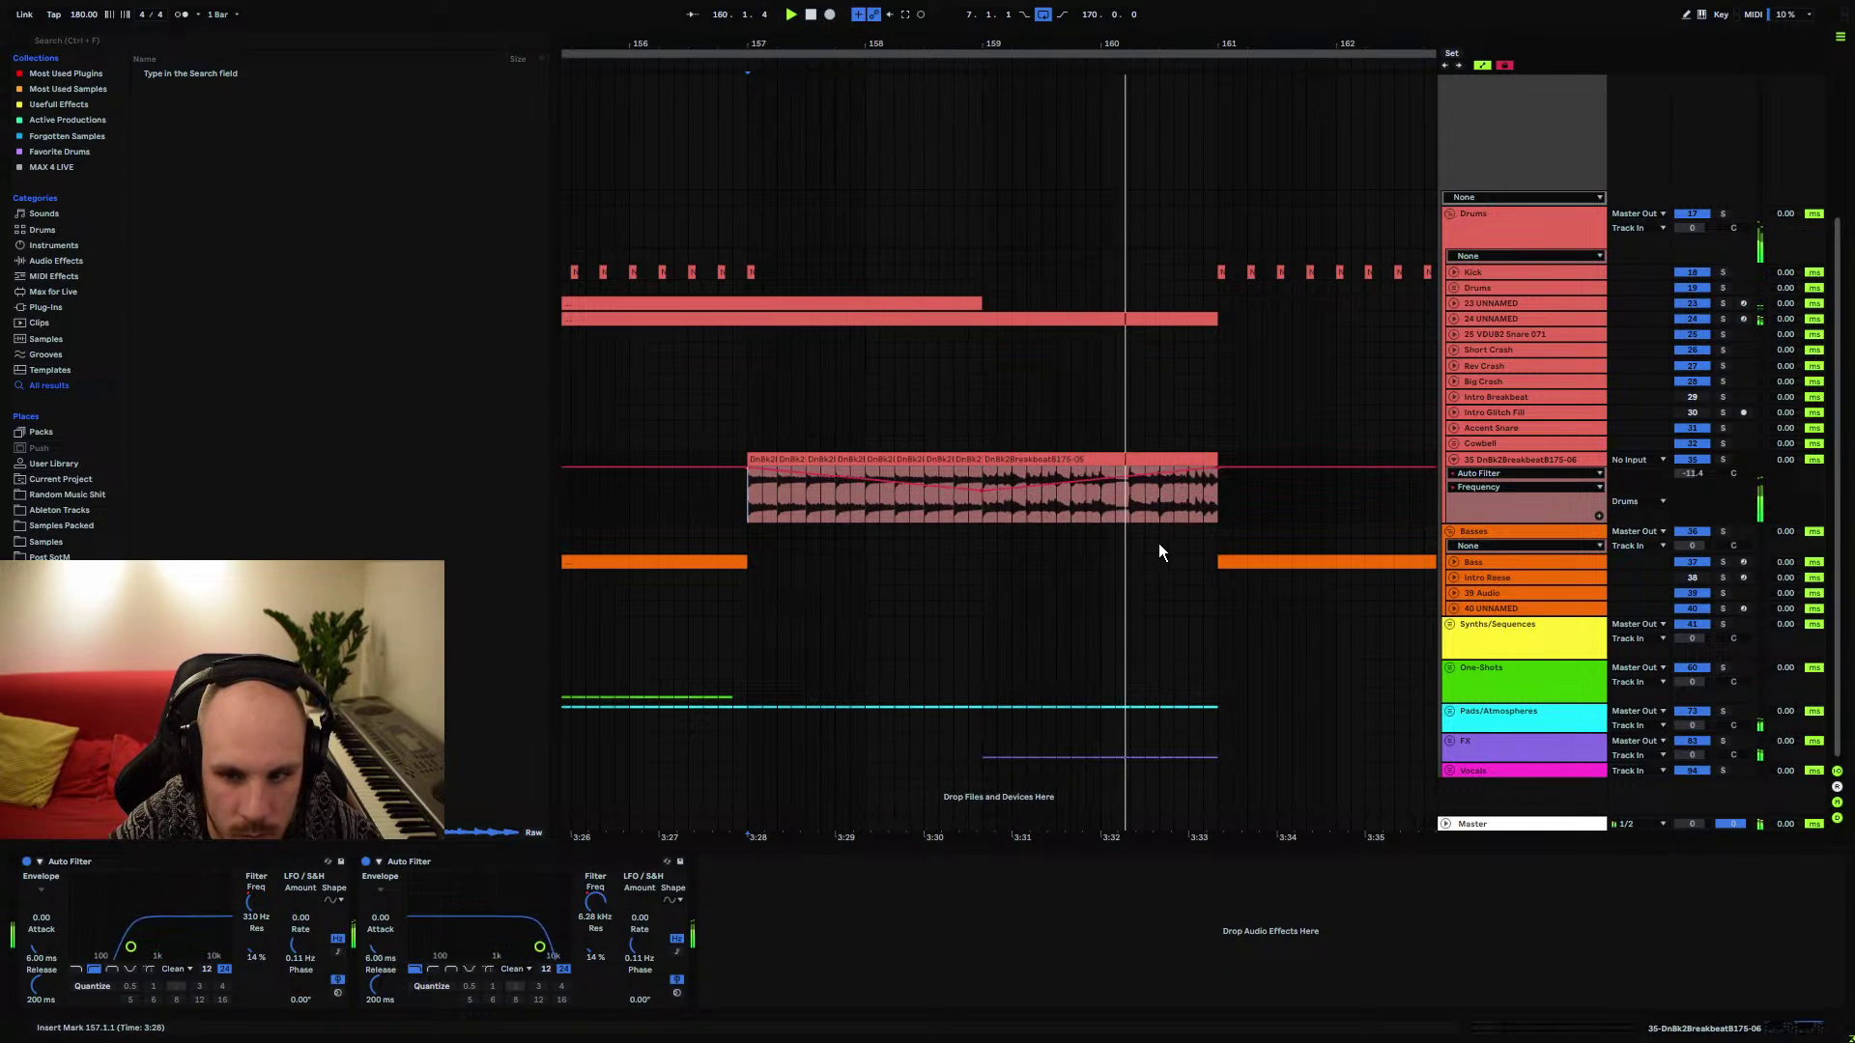
pyautogui.press('space')
pyautogui.press('space')
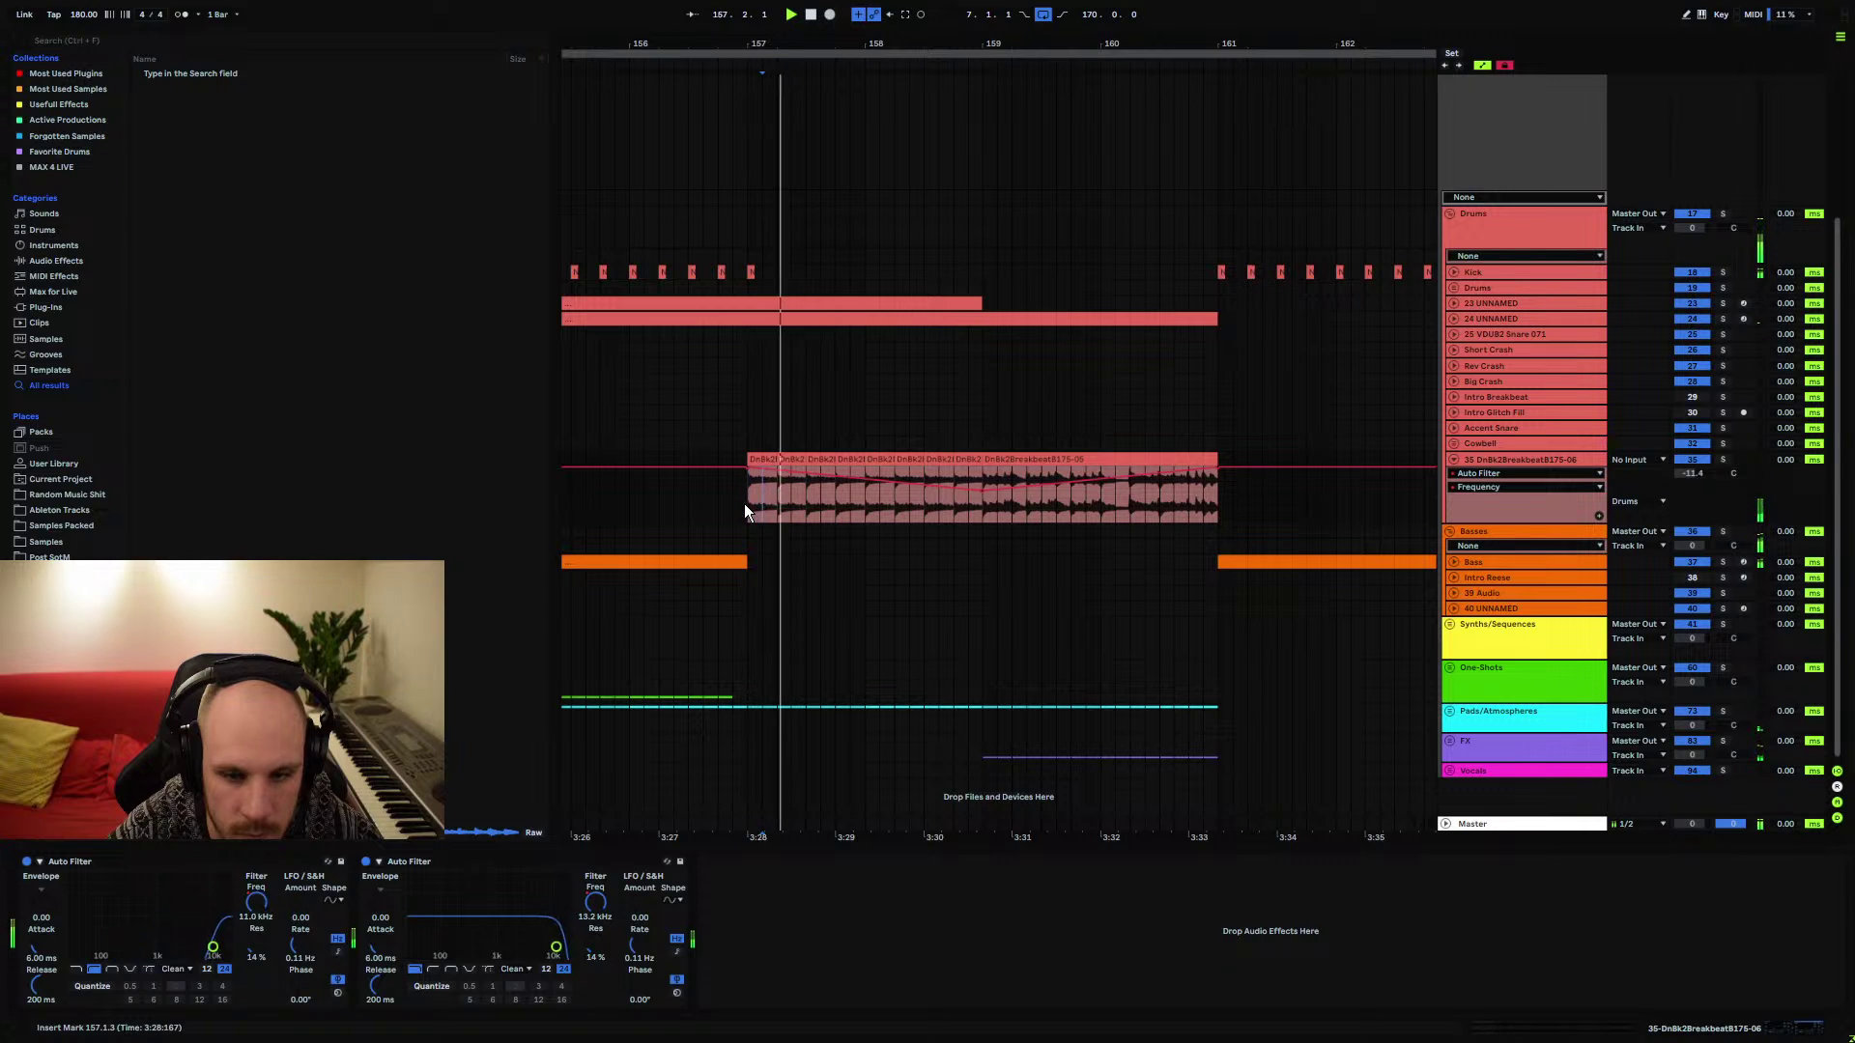
pyautogui.press('space')
pyautogui.press('space')
pyautogui.click(1453, 459)
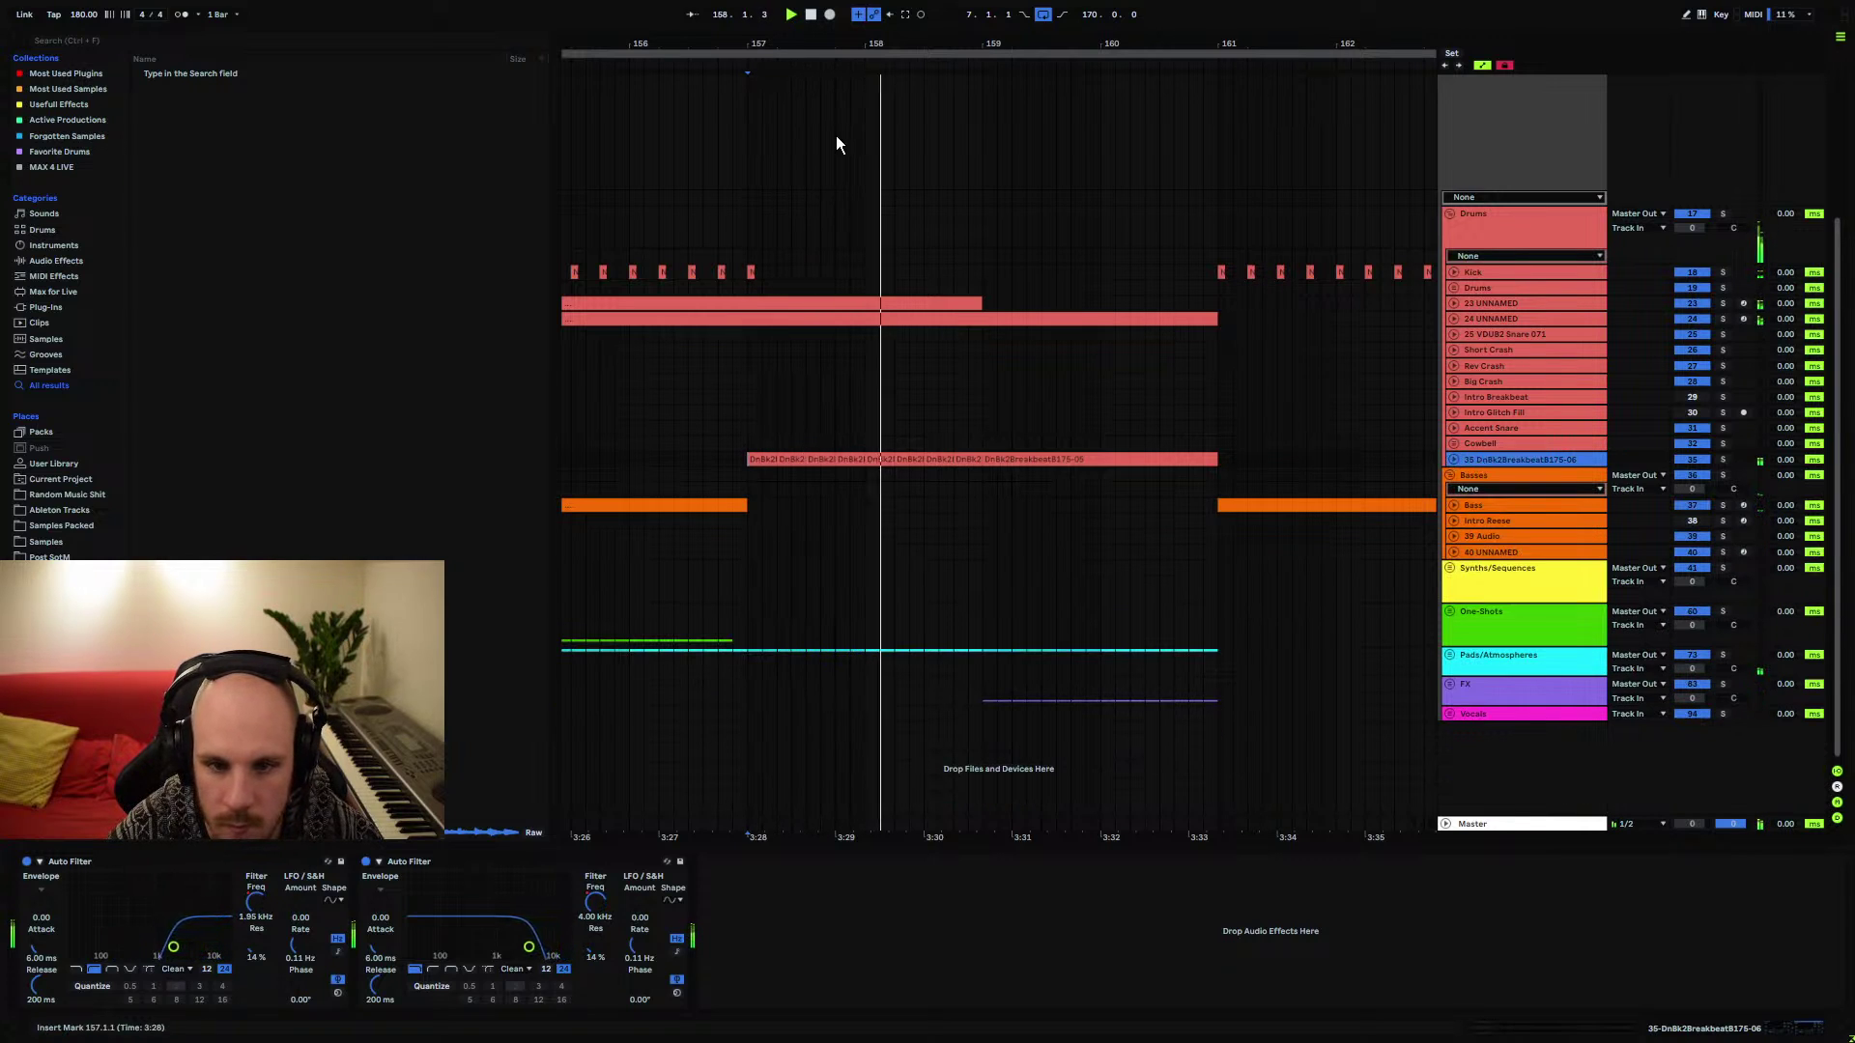
pyautogui.moveTo(964, 48); pyautogui.dragTo(987, 275)
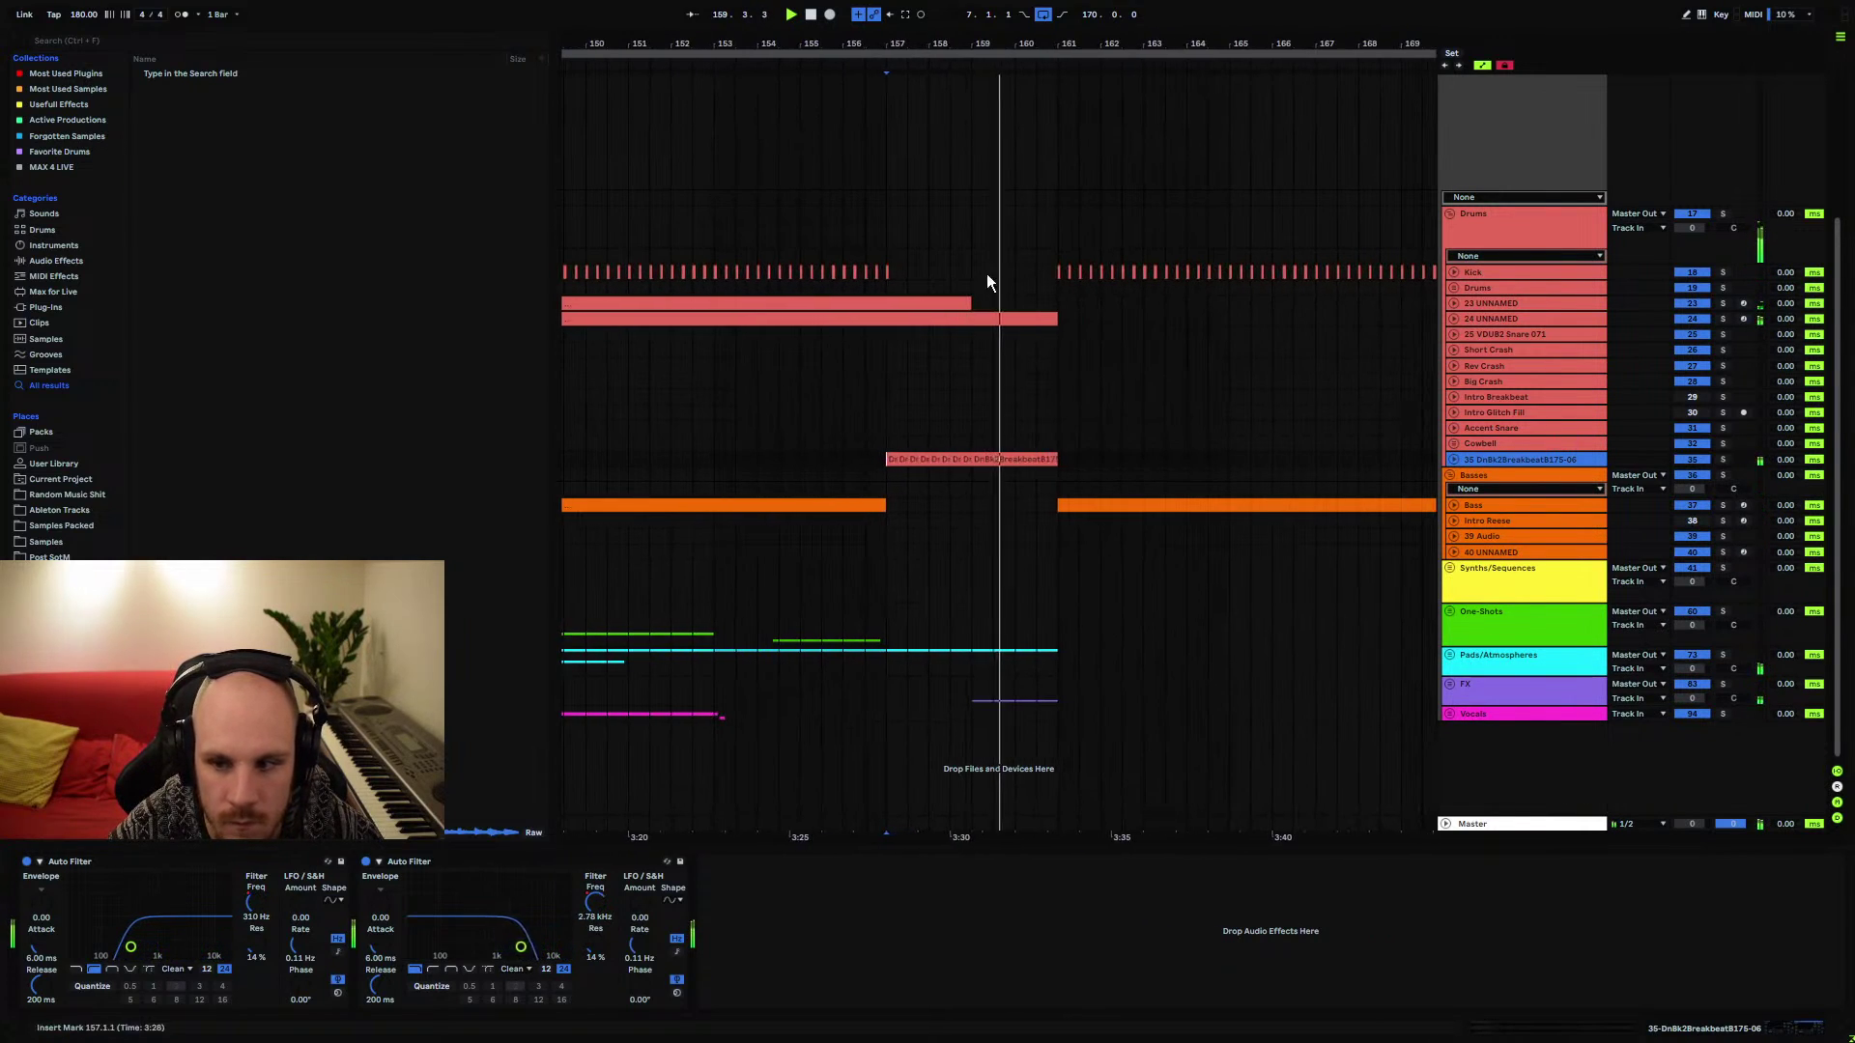
# Add the MStereoSpread plug-in after the two Auto Filters on the breakbeat track and adjust its Widening
pyautogui.rightClick(813, 926)
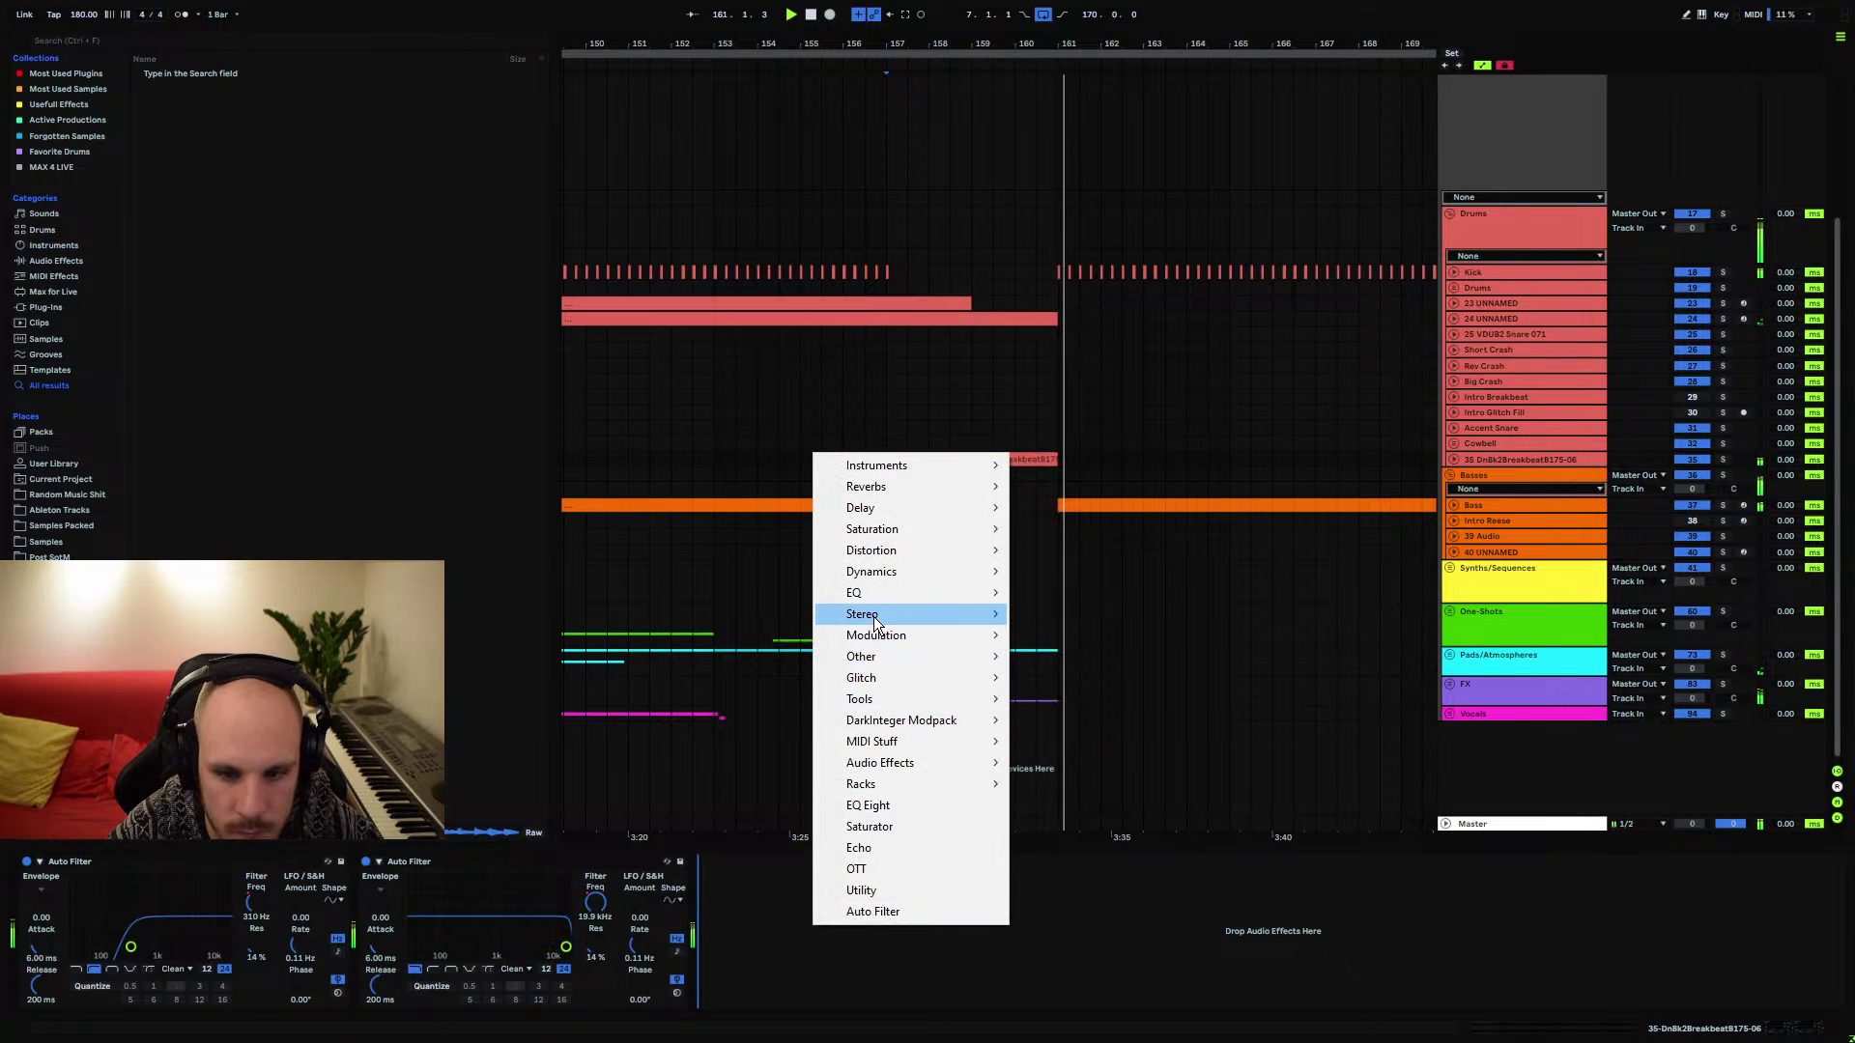
pyautogui.moveTo(873, 616)
pyautogui.click(1115, 529)
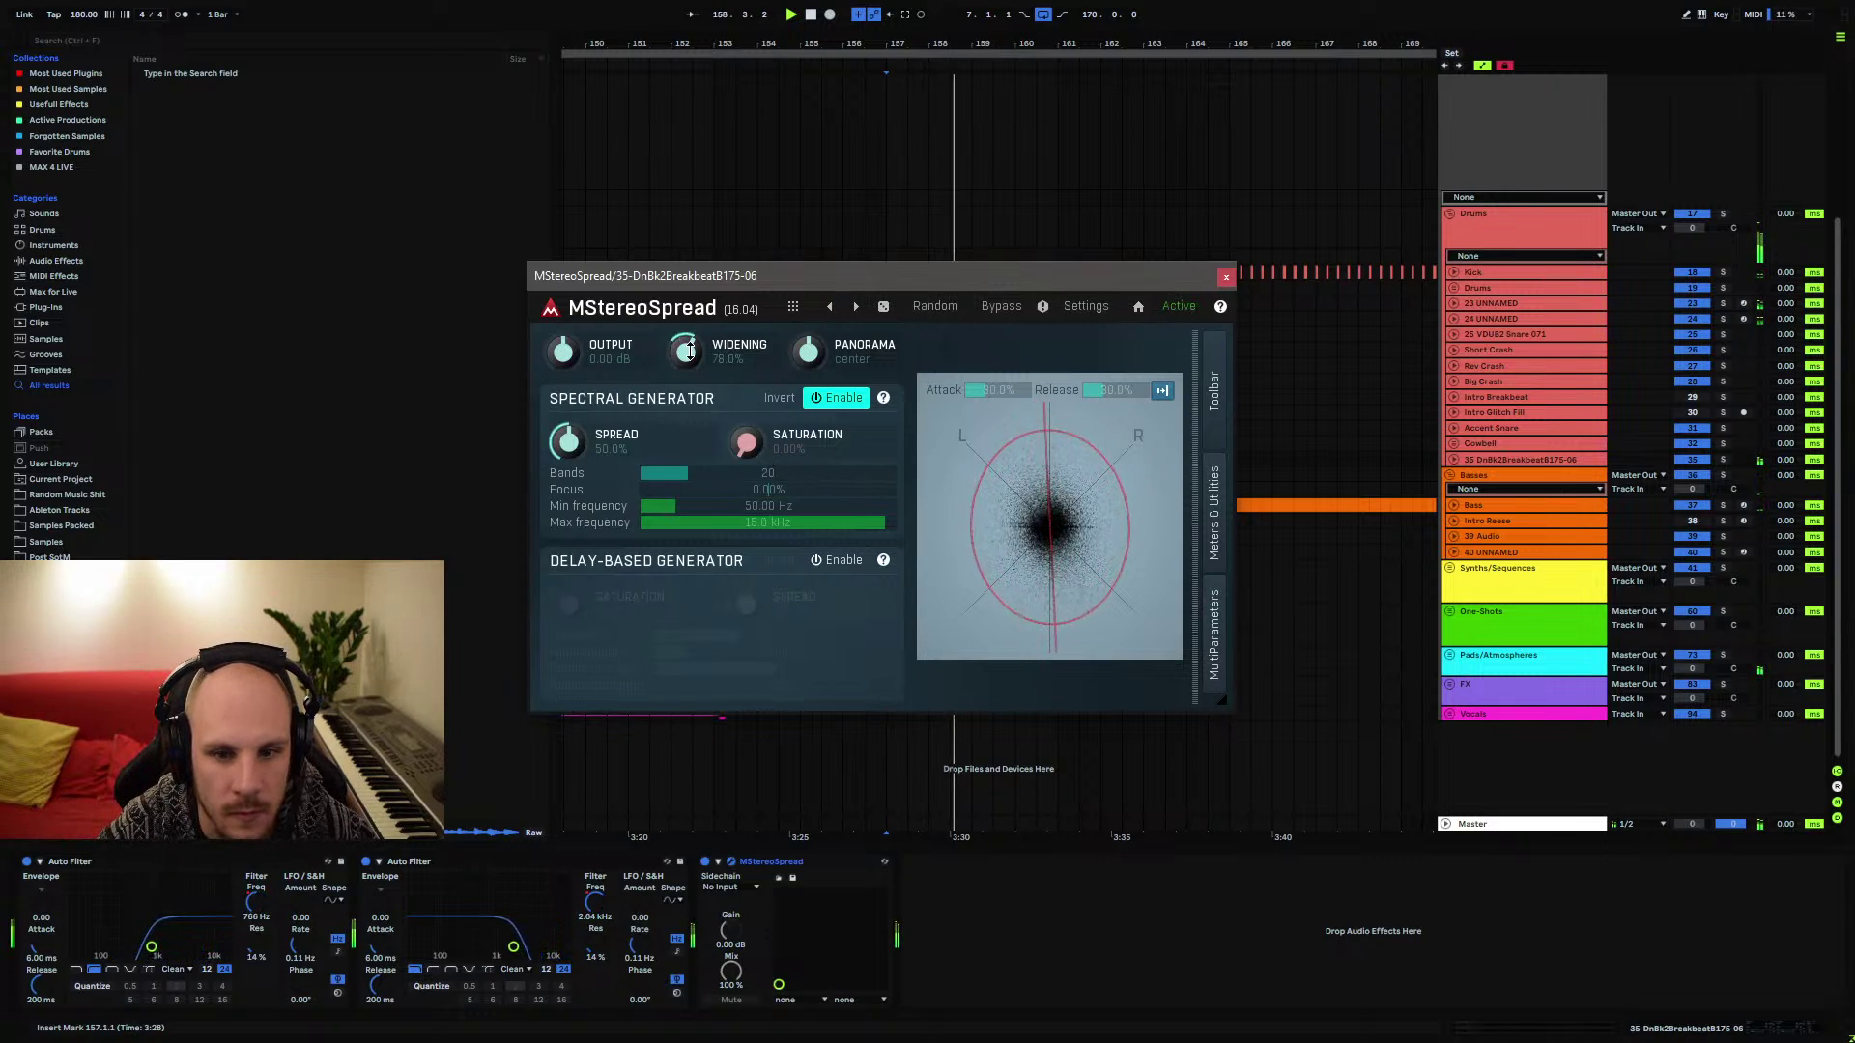
pyautogui.click(1226, 277)
# Automate the MStereoSpread Widening to rise from its minimum at bar 157 to 0.59 at bar 161, and fold the track
pyautogui.click(1450, 459)
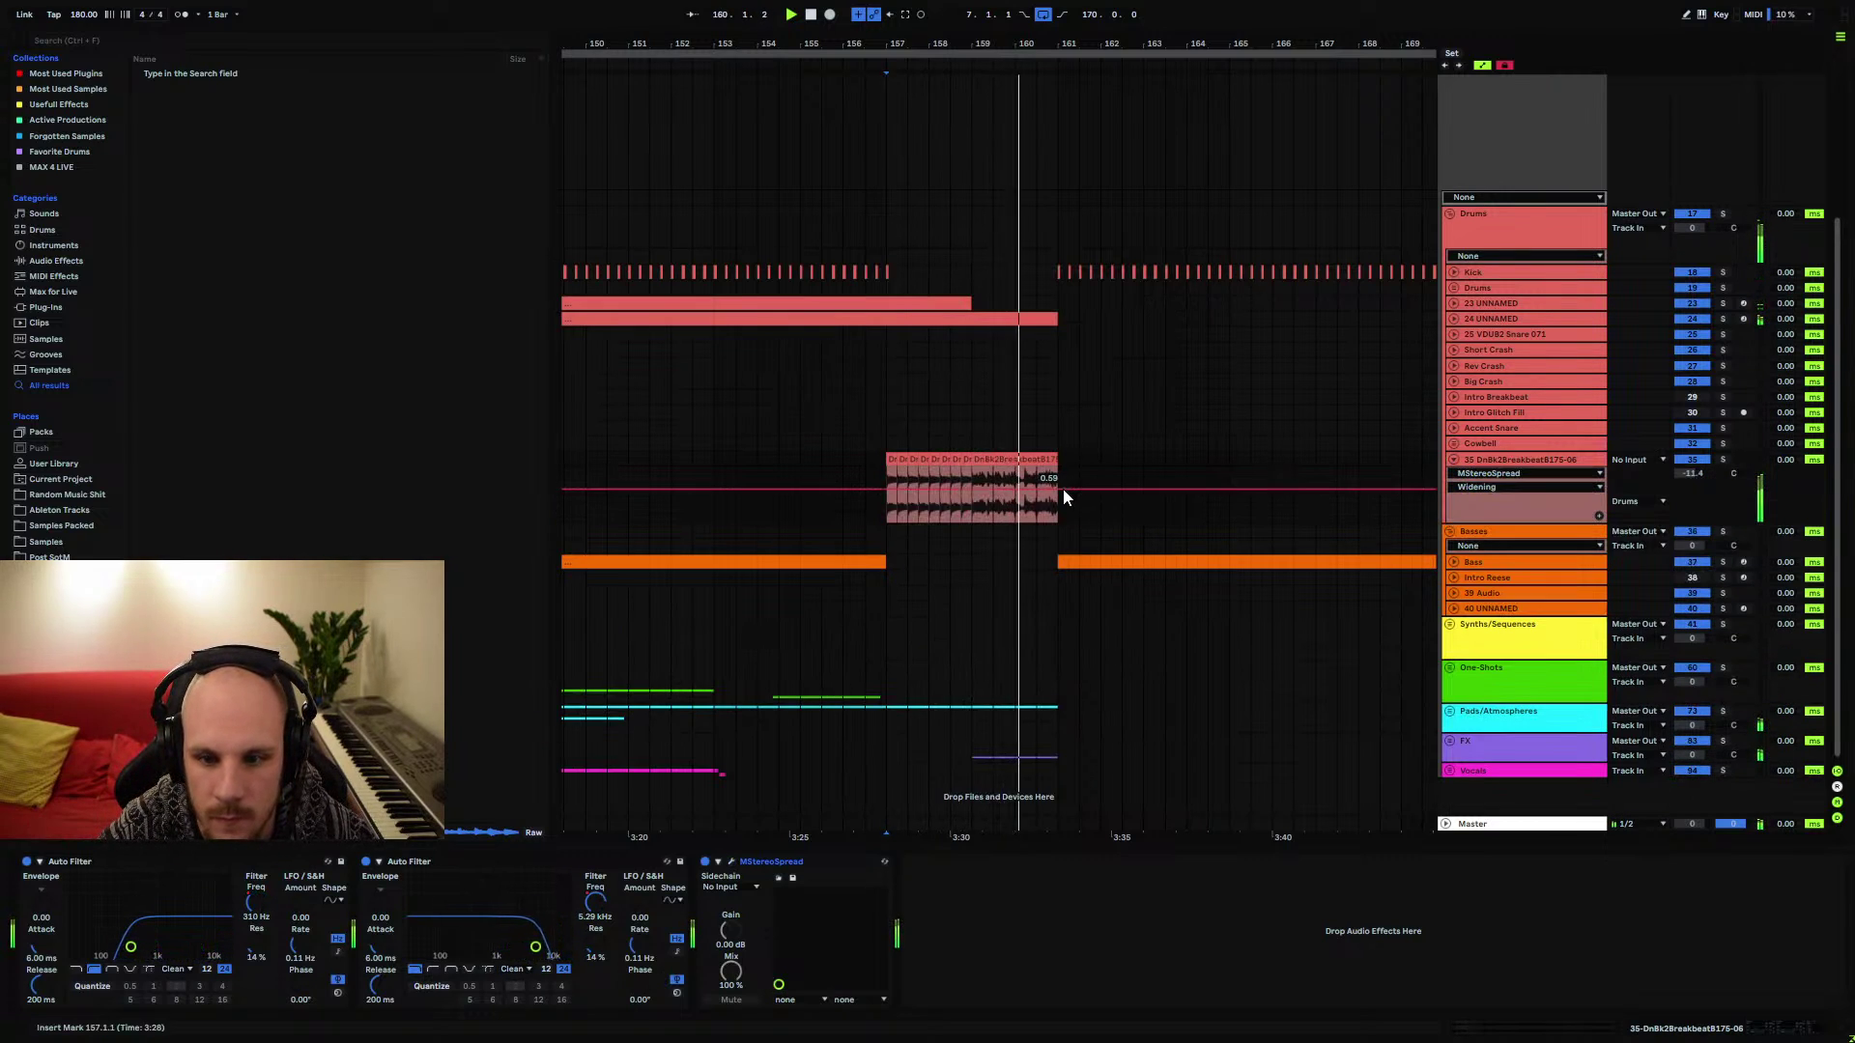
pyautogui.moveTo(901, 495); pyautogui.dragTo(889, 496)
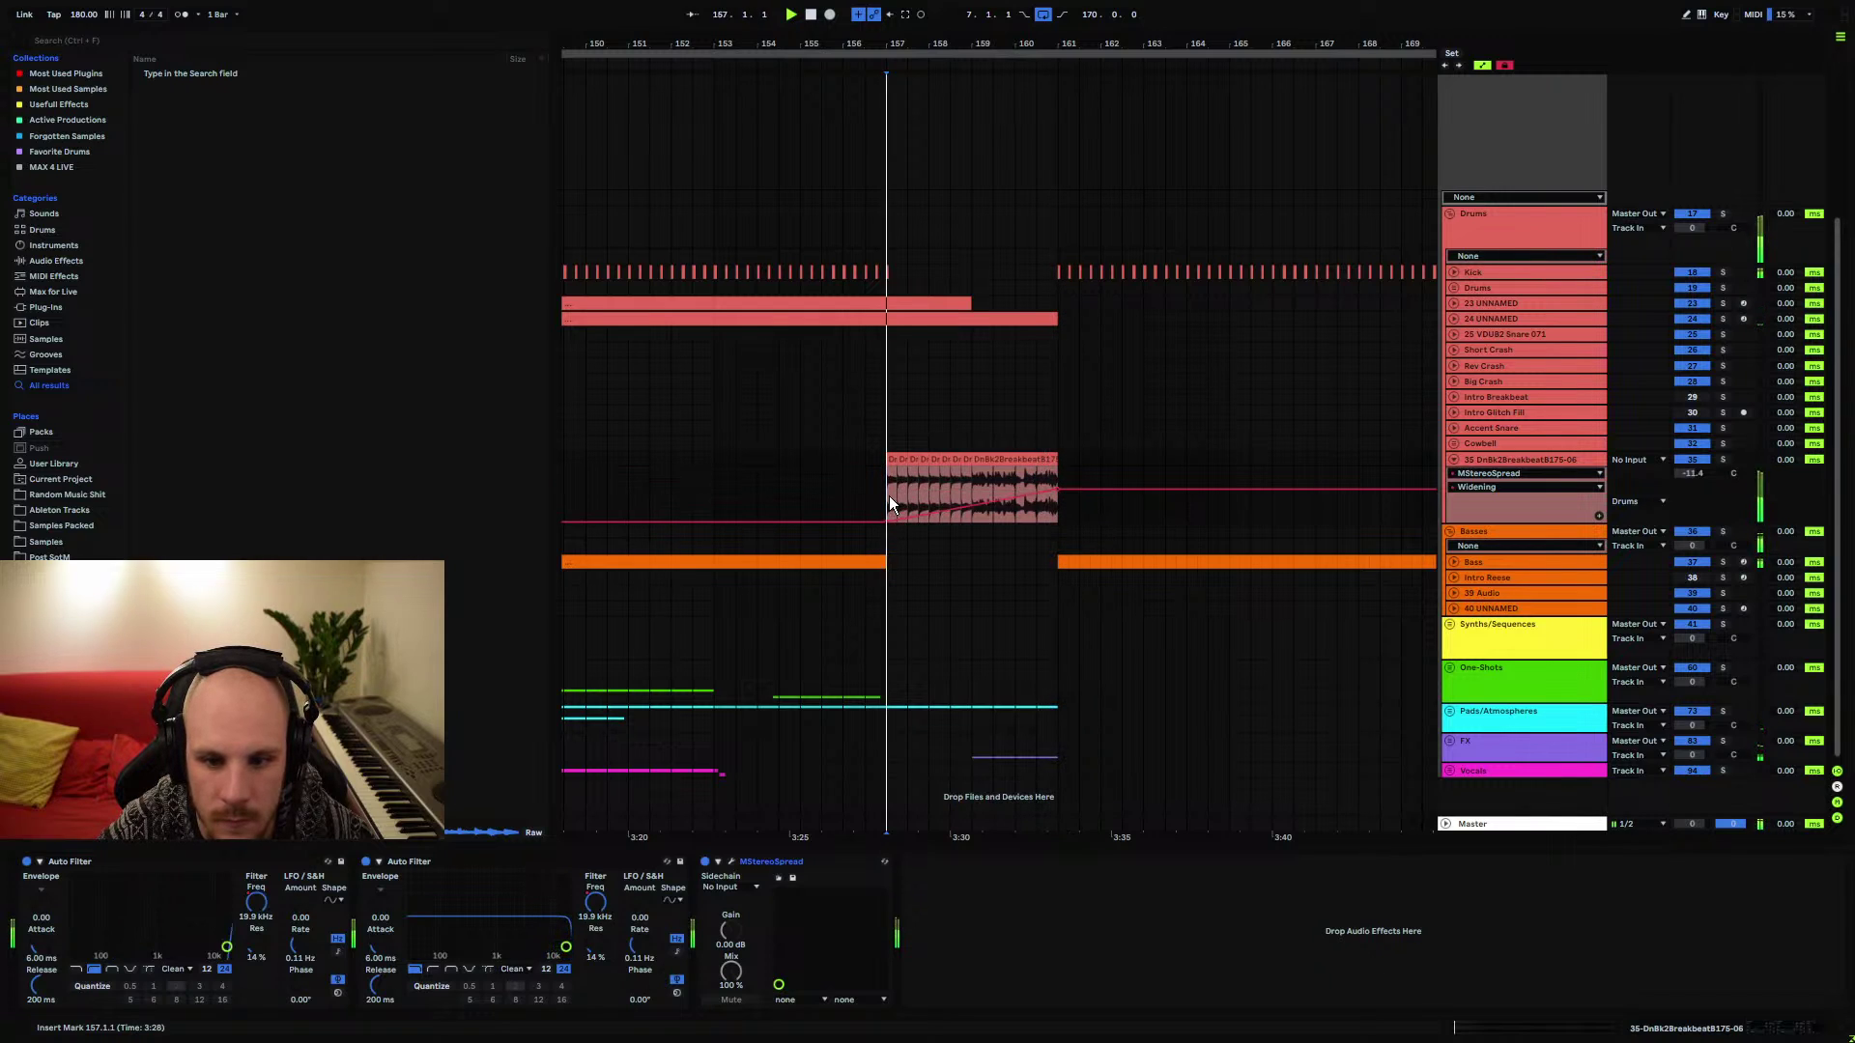
pyautogui.click(1454, 460)
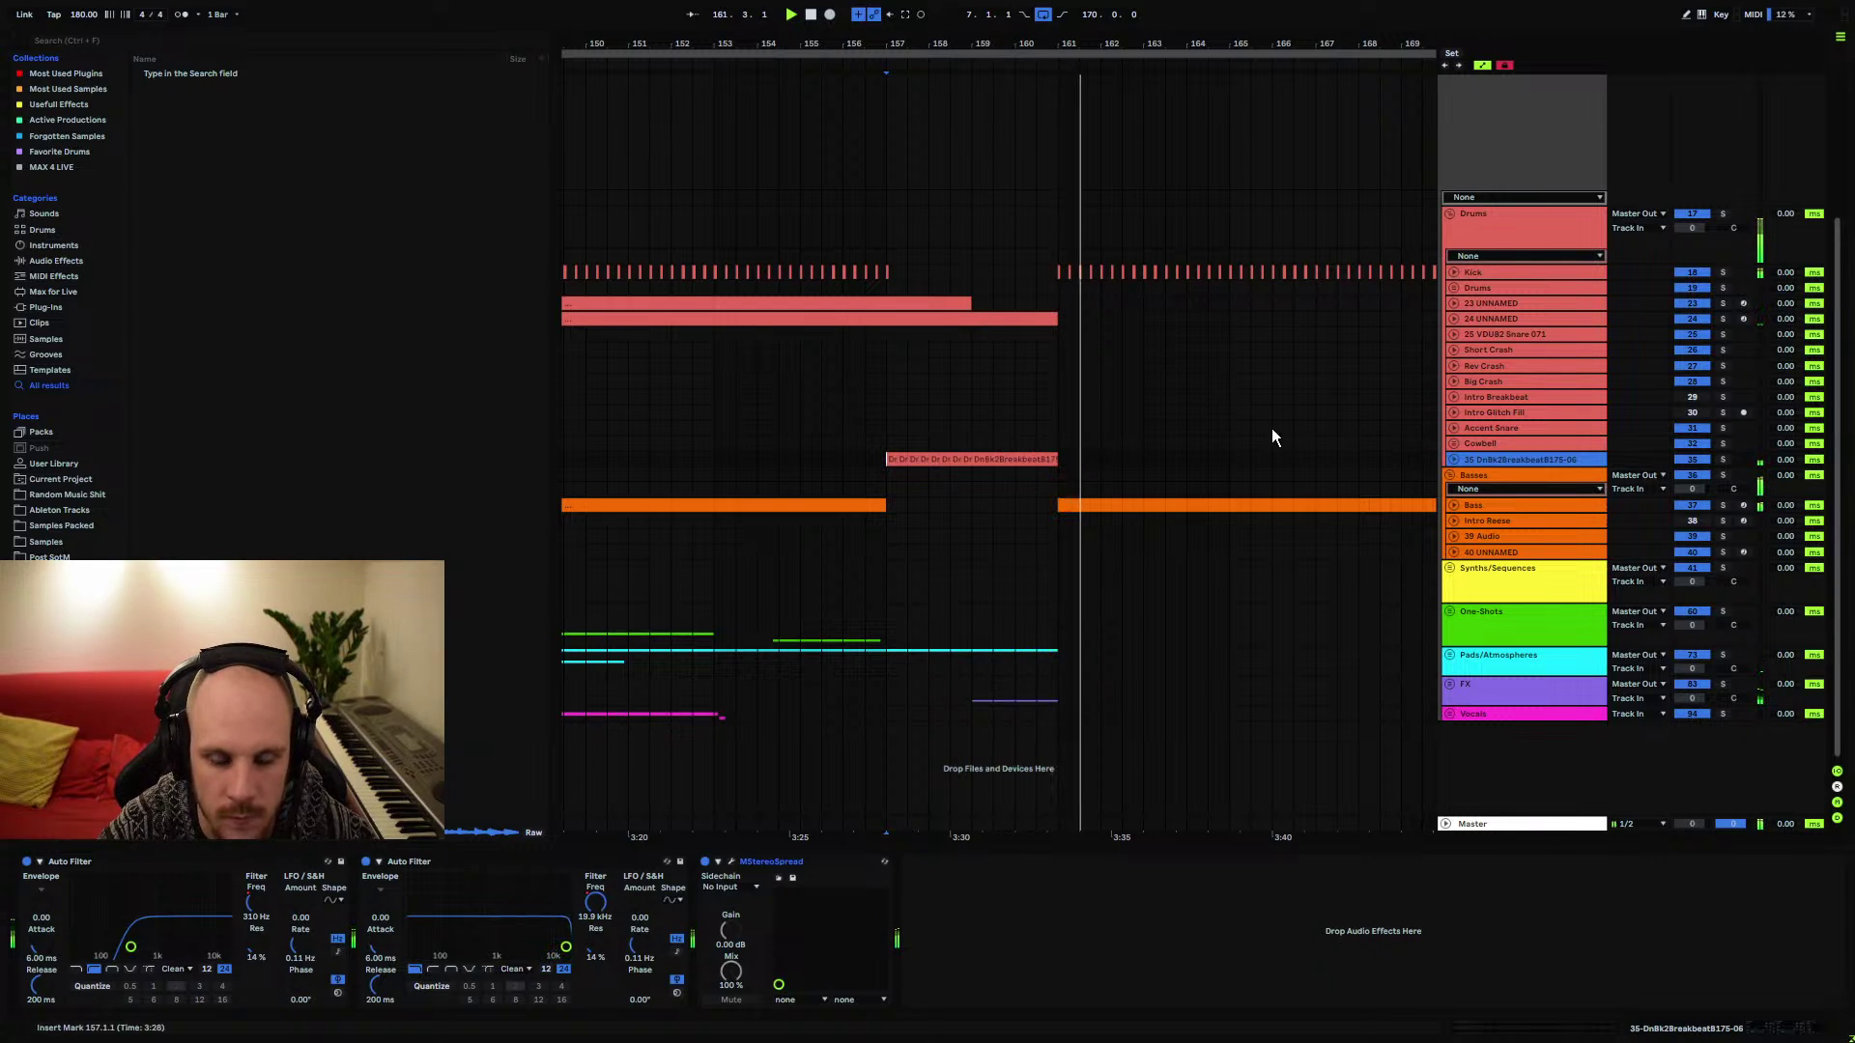
pyautogui.press('-')
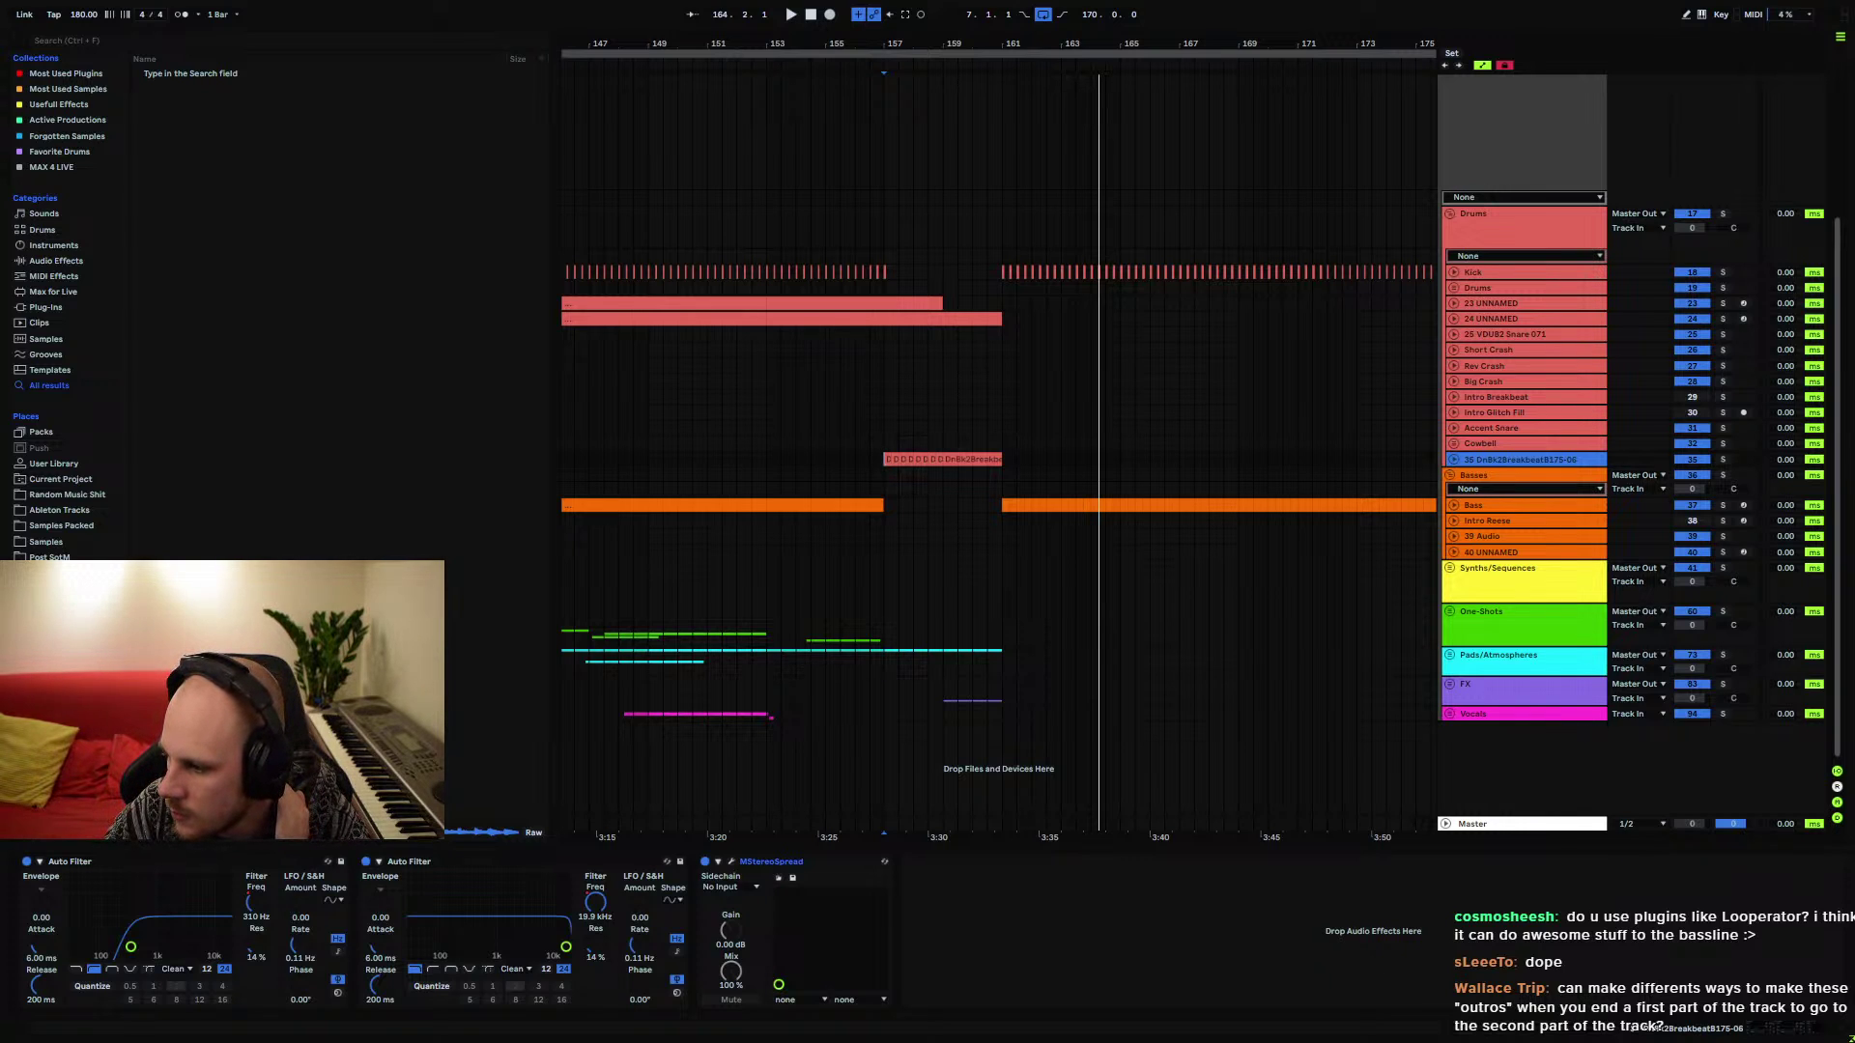
# Switch to the web browser and examine the features of the Looperator plug-in on its sugar-bytes.de product page
pyautogui.moveTo(1854, 327); pyautogui.dragTo(930, 327)
pyautogui.doubleClick(930, 326)
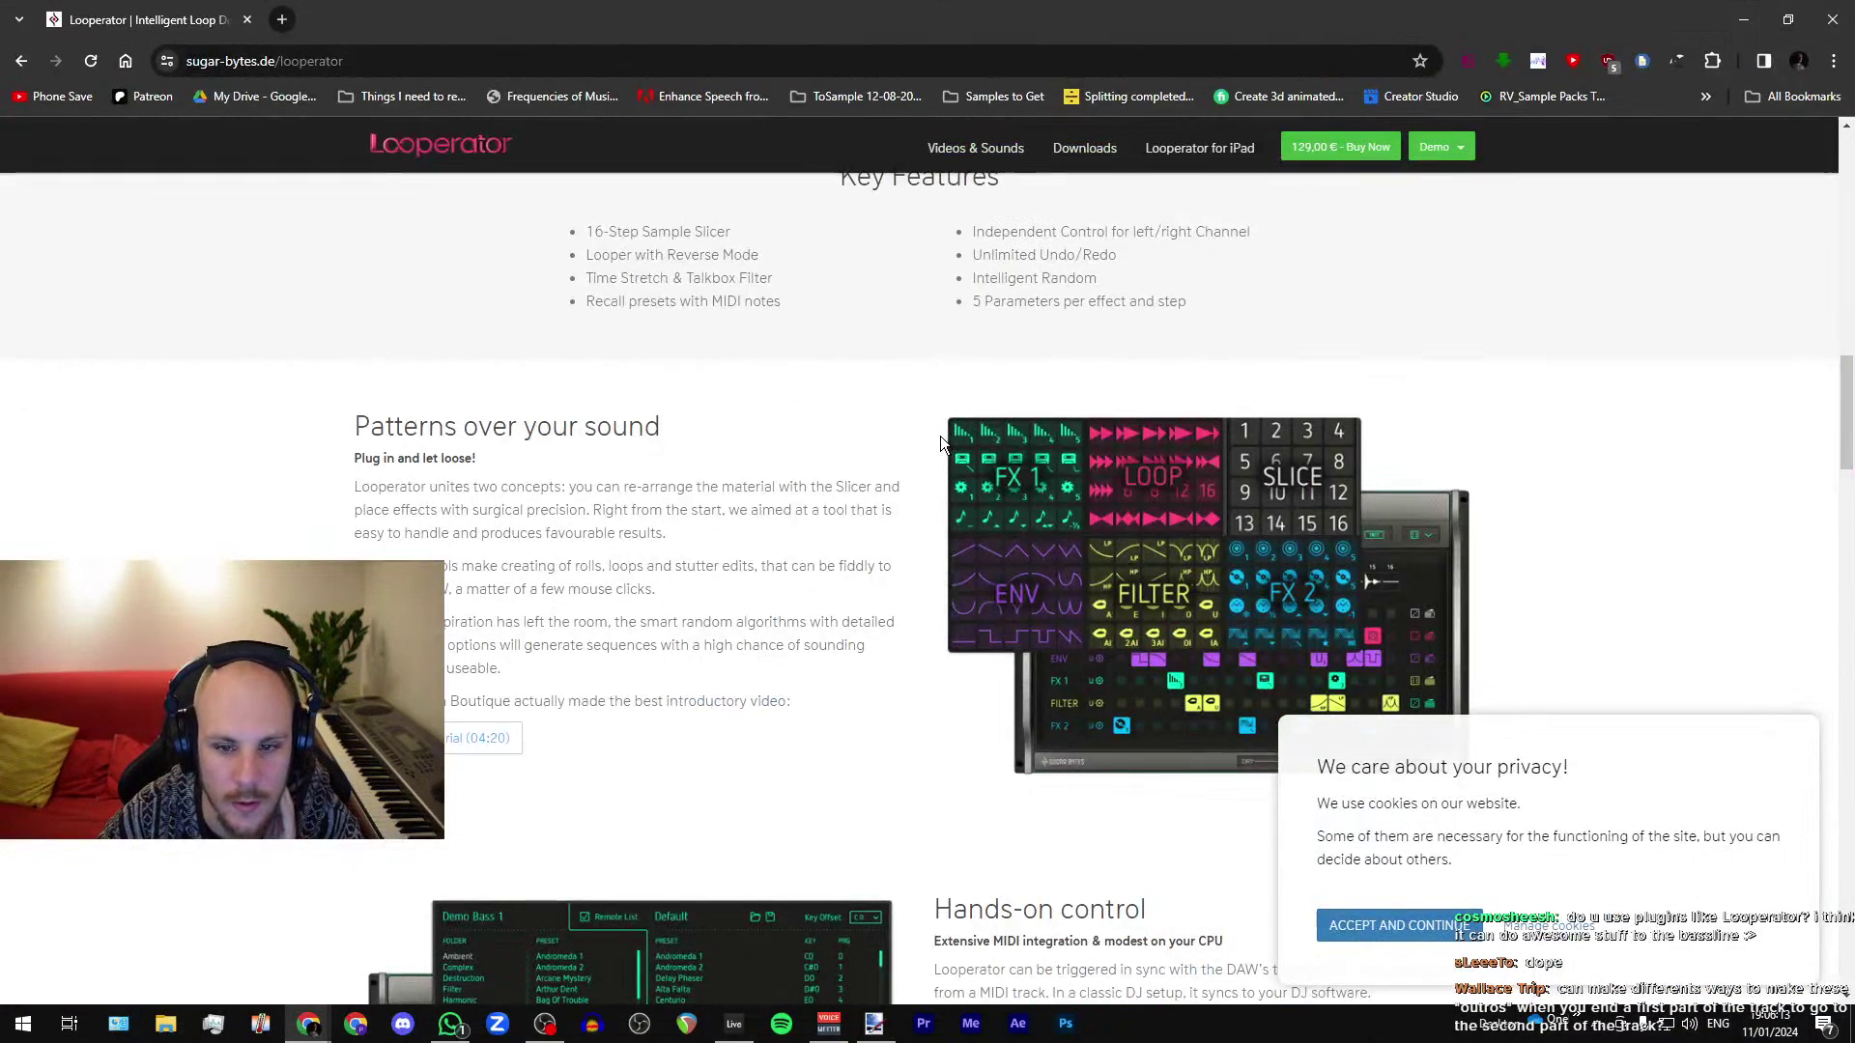
pyautogui.scroll(-2, 941, 437)
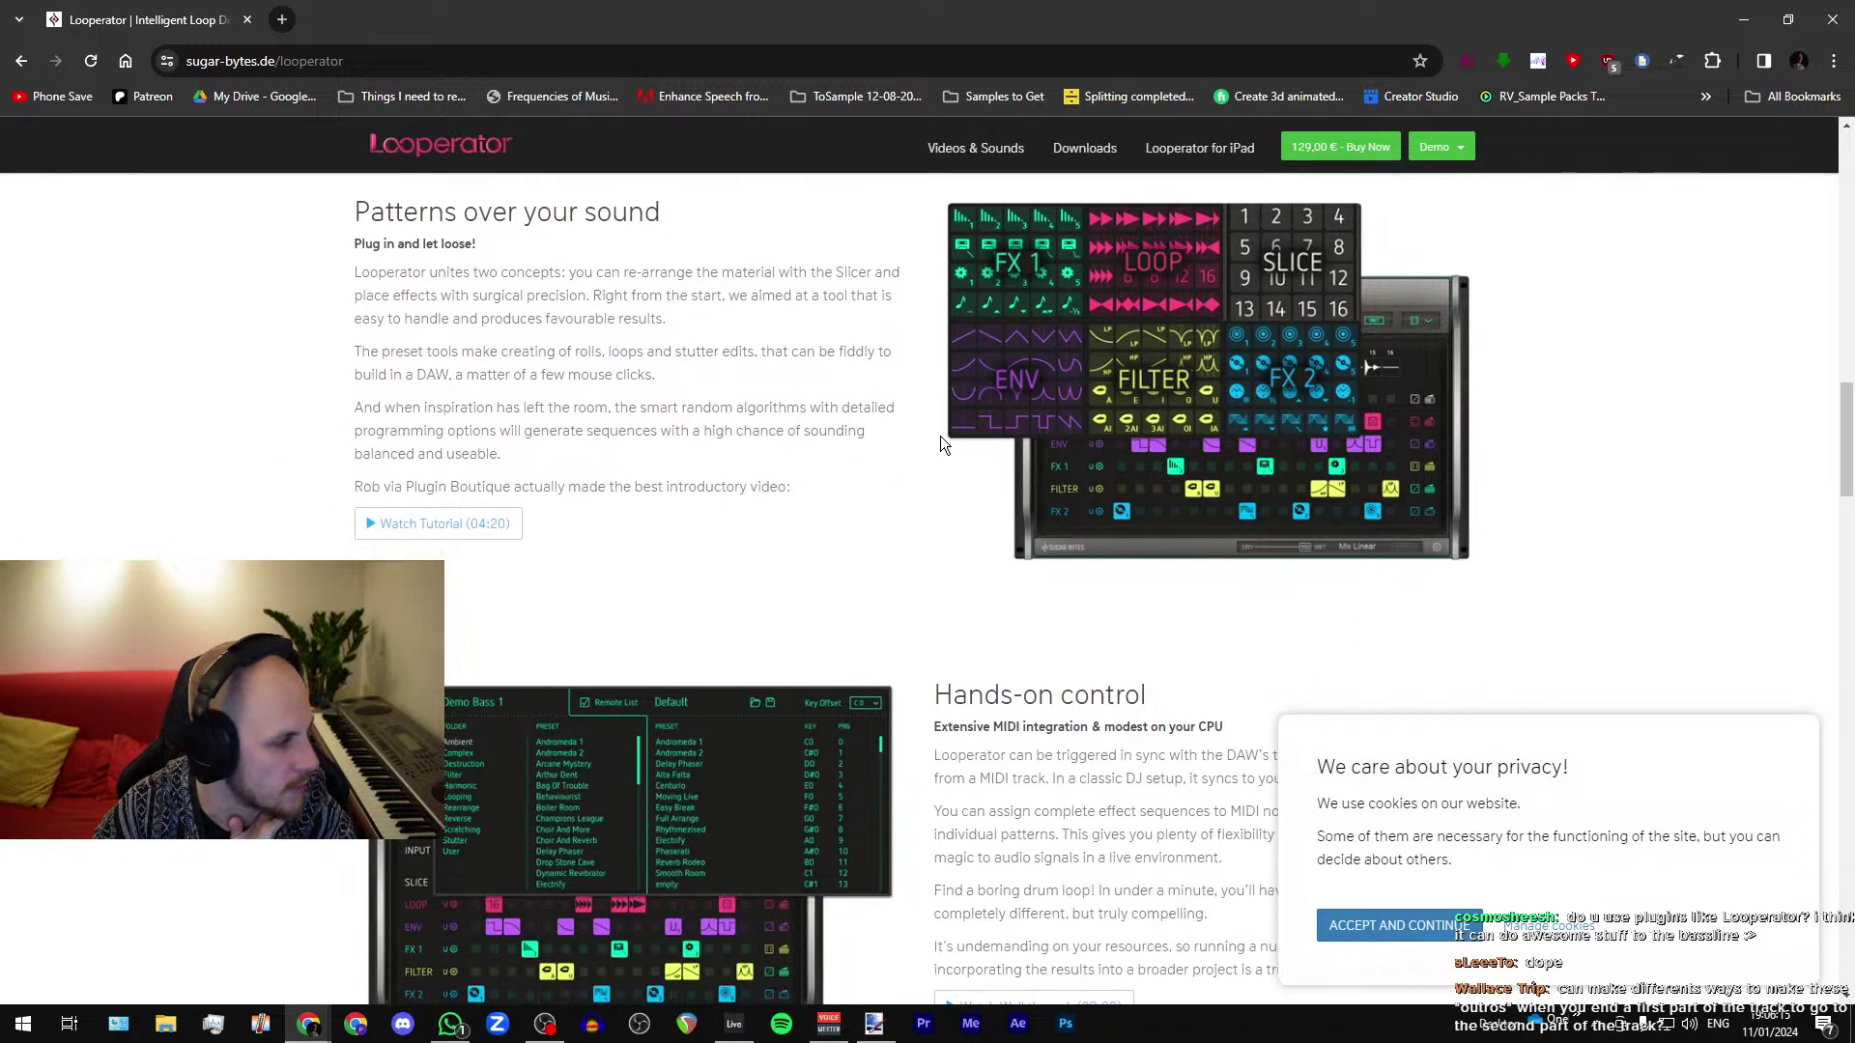
pyautogui.click(1749, 17)
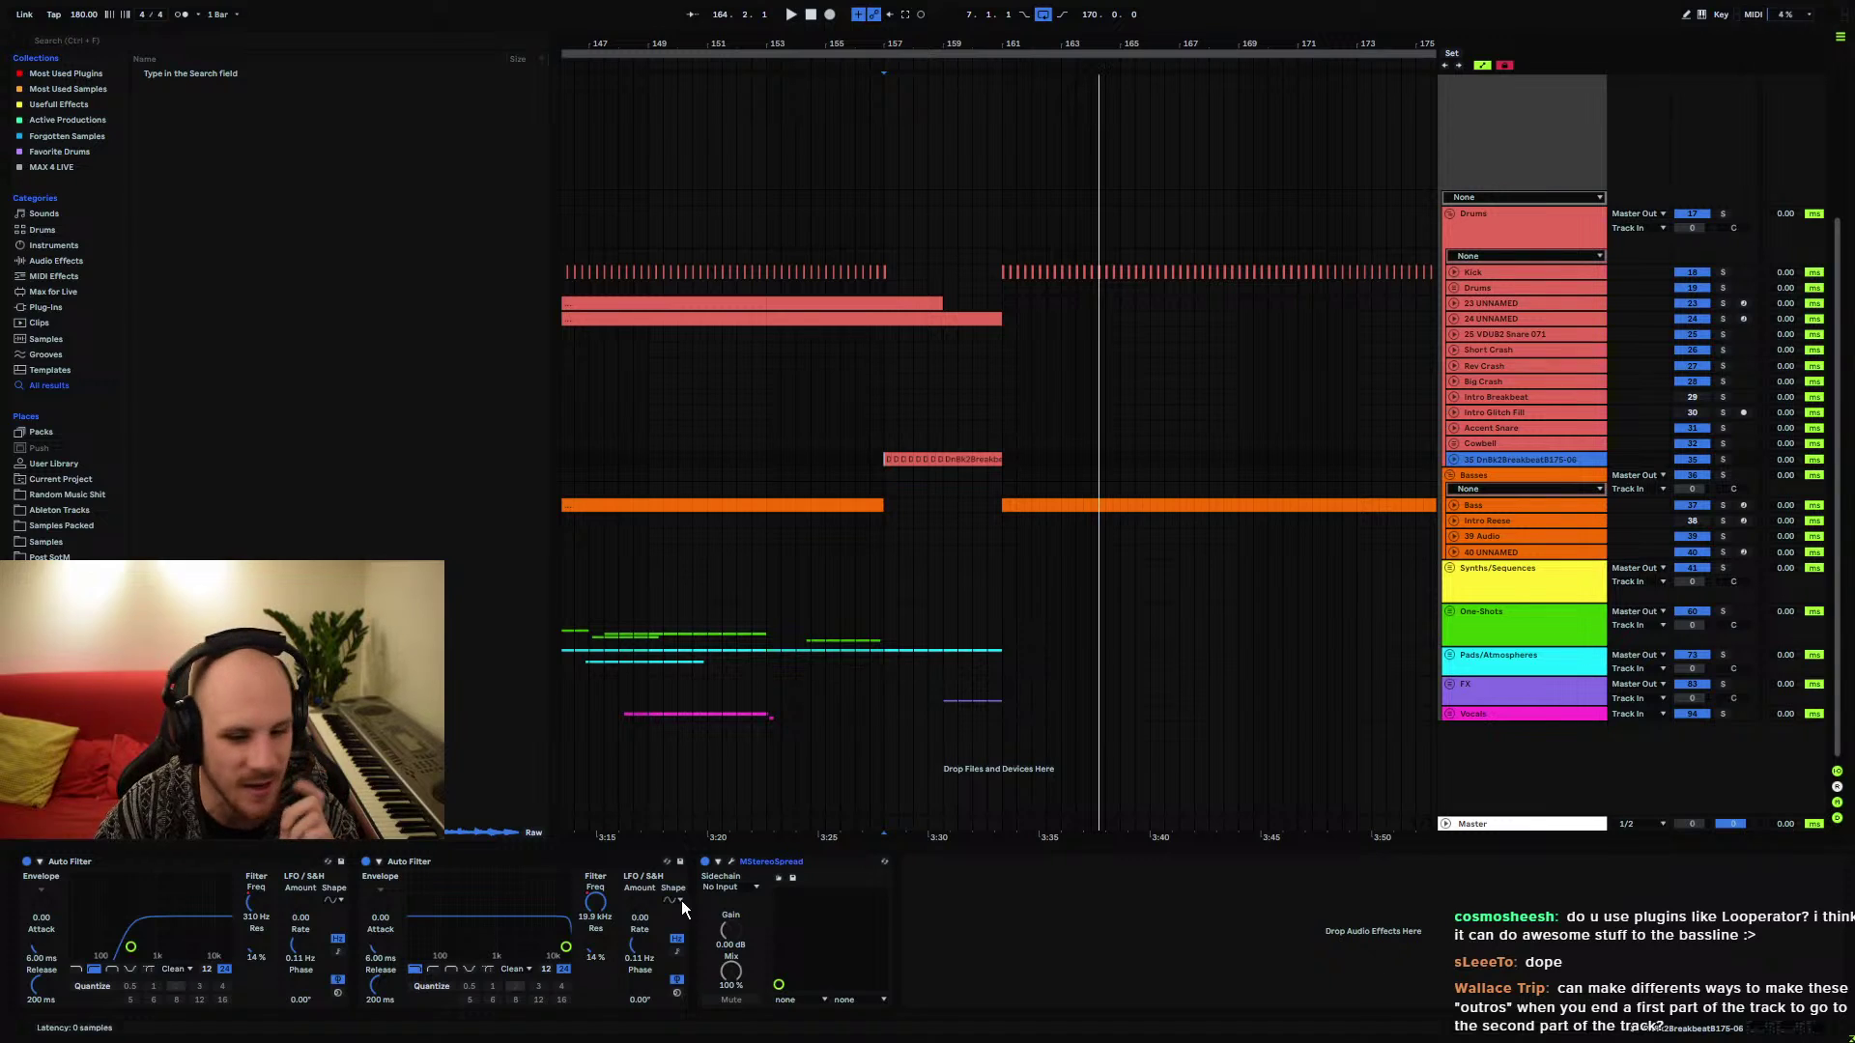
pyautogui.hotkey('alt', 'Tab')
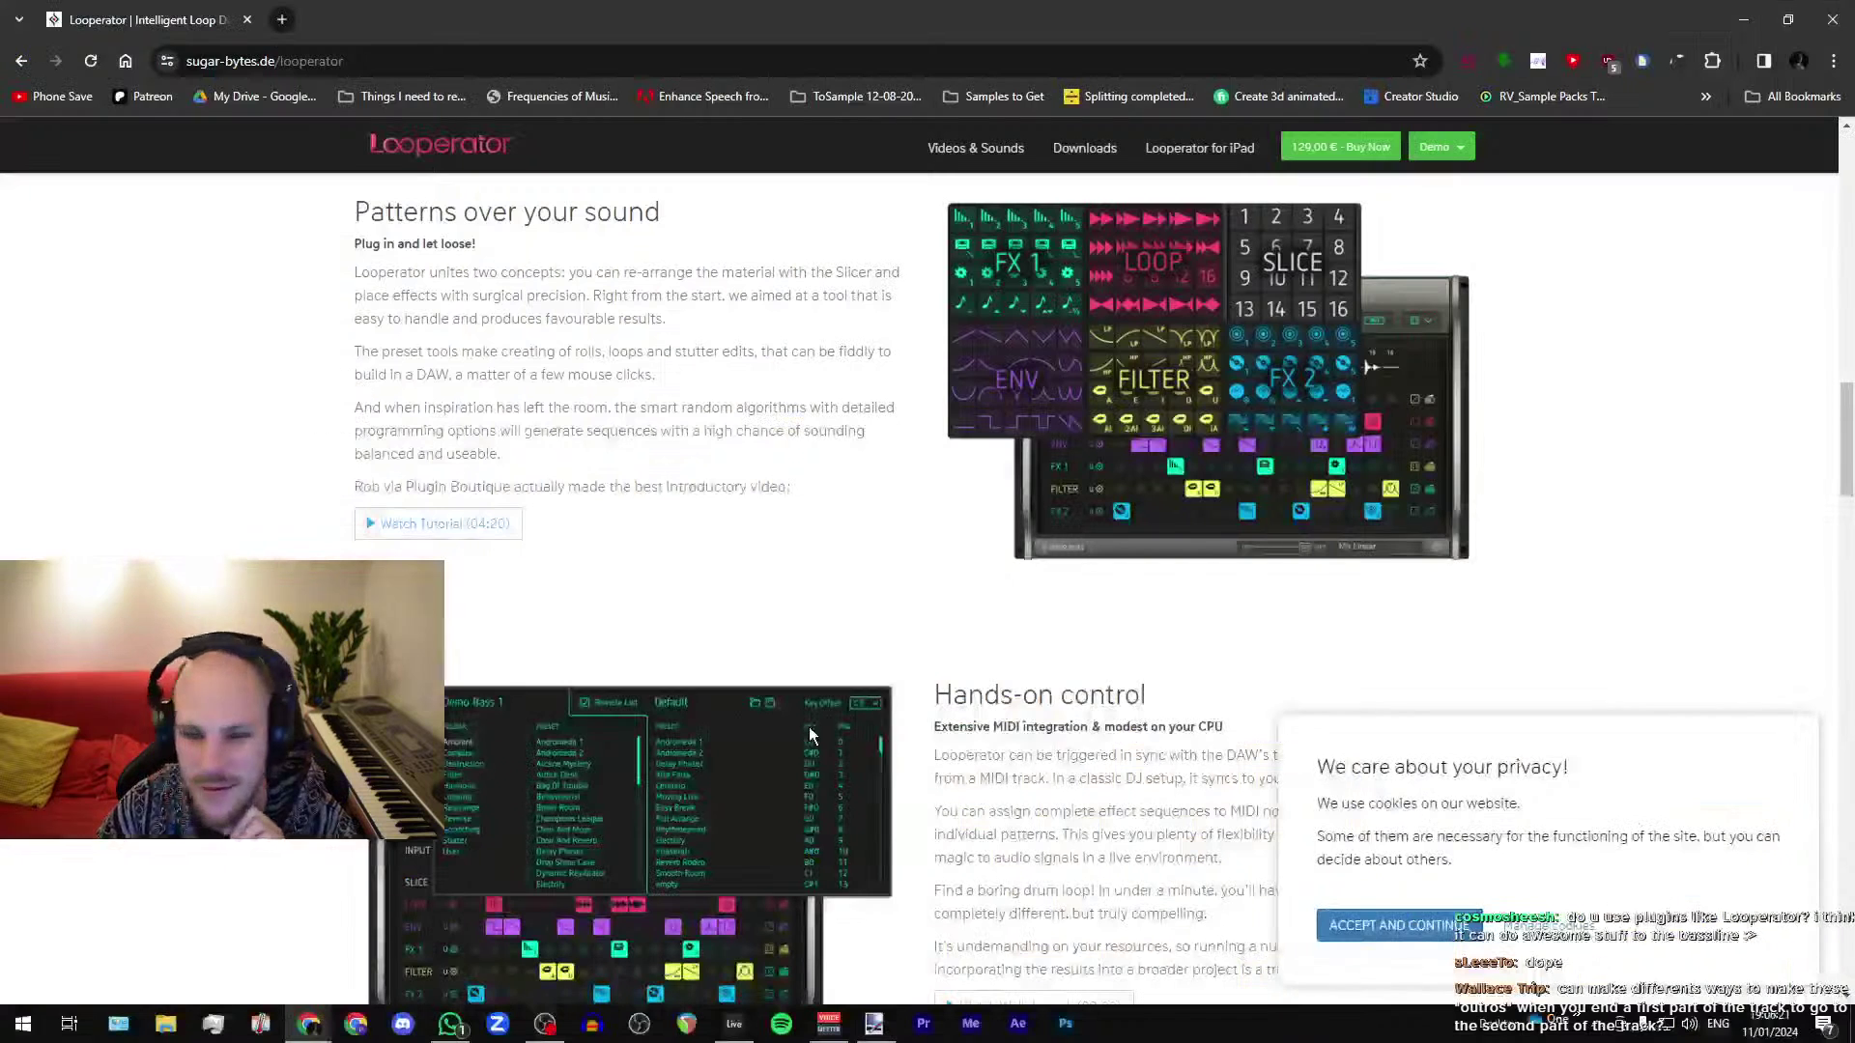
pyautogui.scroll(3, 966, 619)
pyautogui.scroll(6, 957, 620)
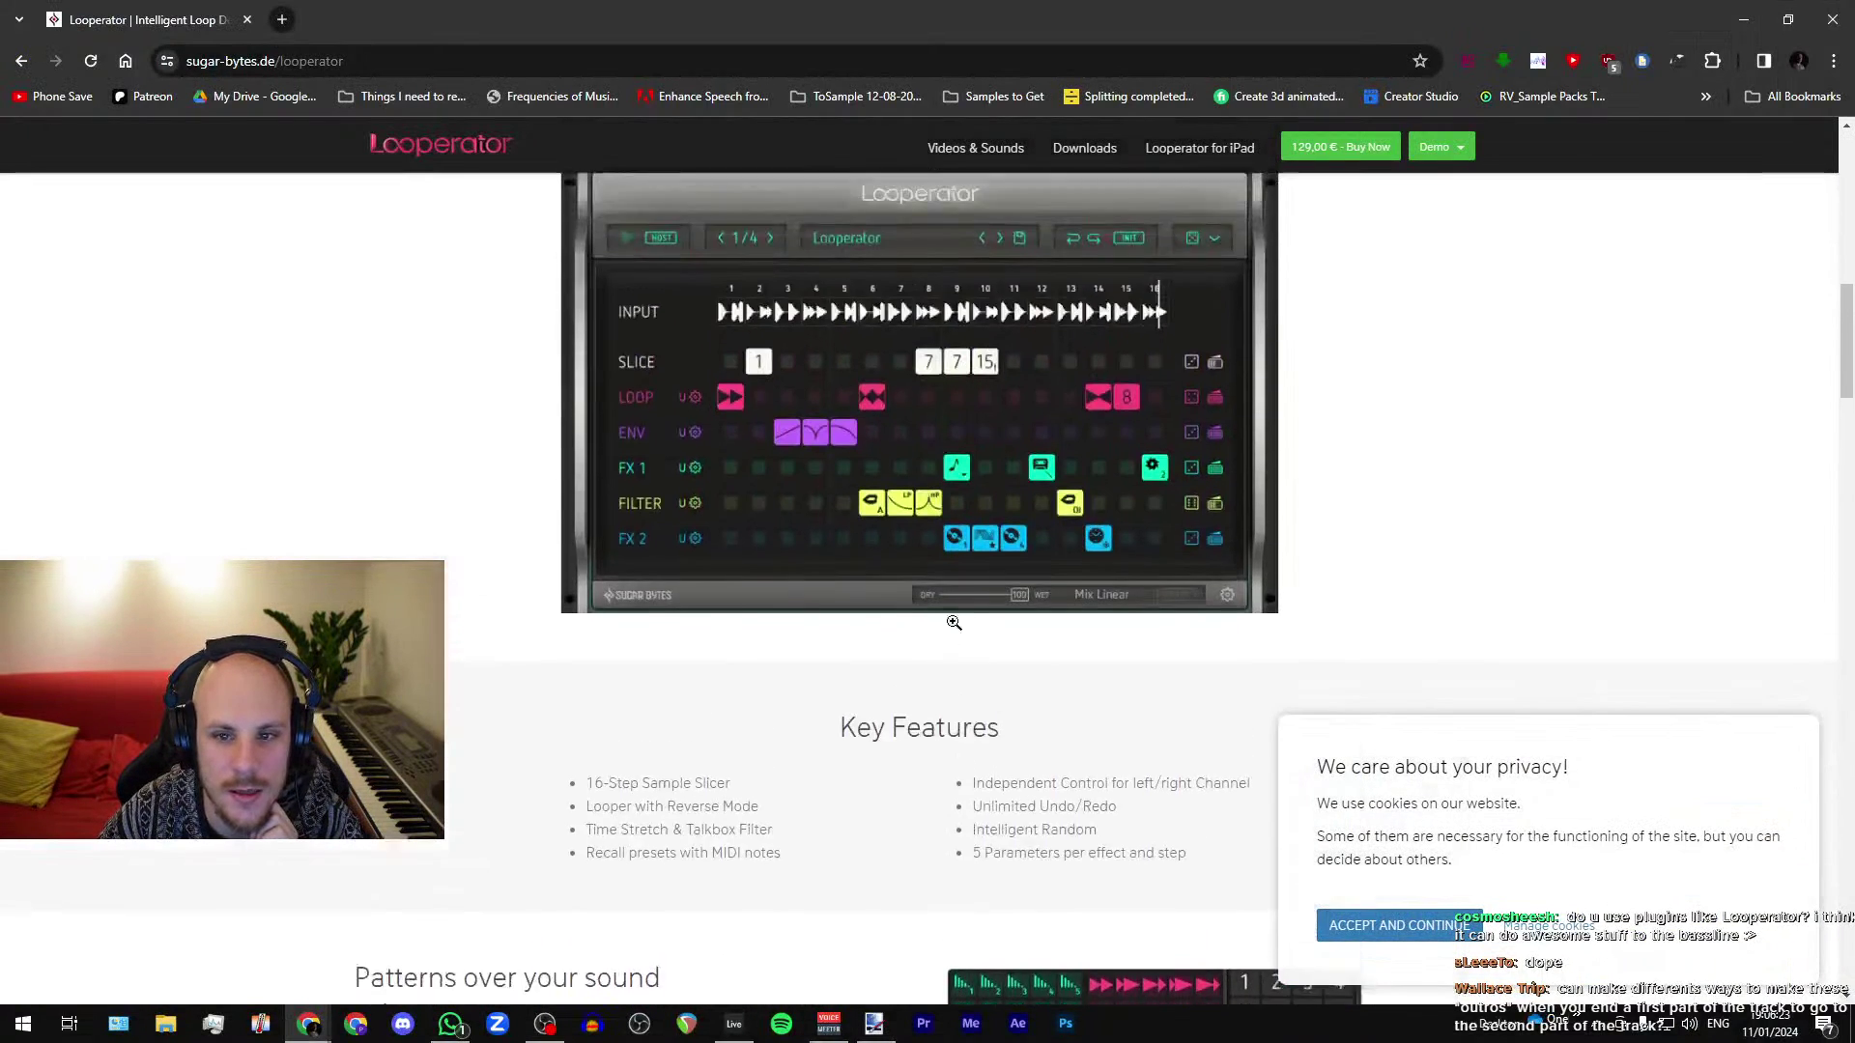
# Switch back to Ableton Live and insert the 2023 Simpleton Filtering rack after the Pedal on the Kick track
pyautogui.scroll(-2, 704, 479)
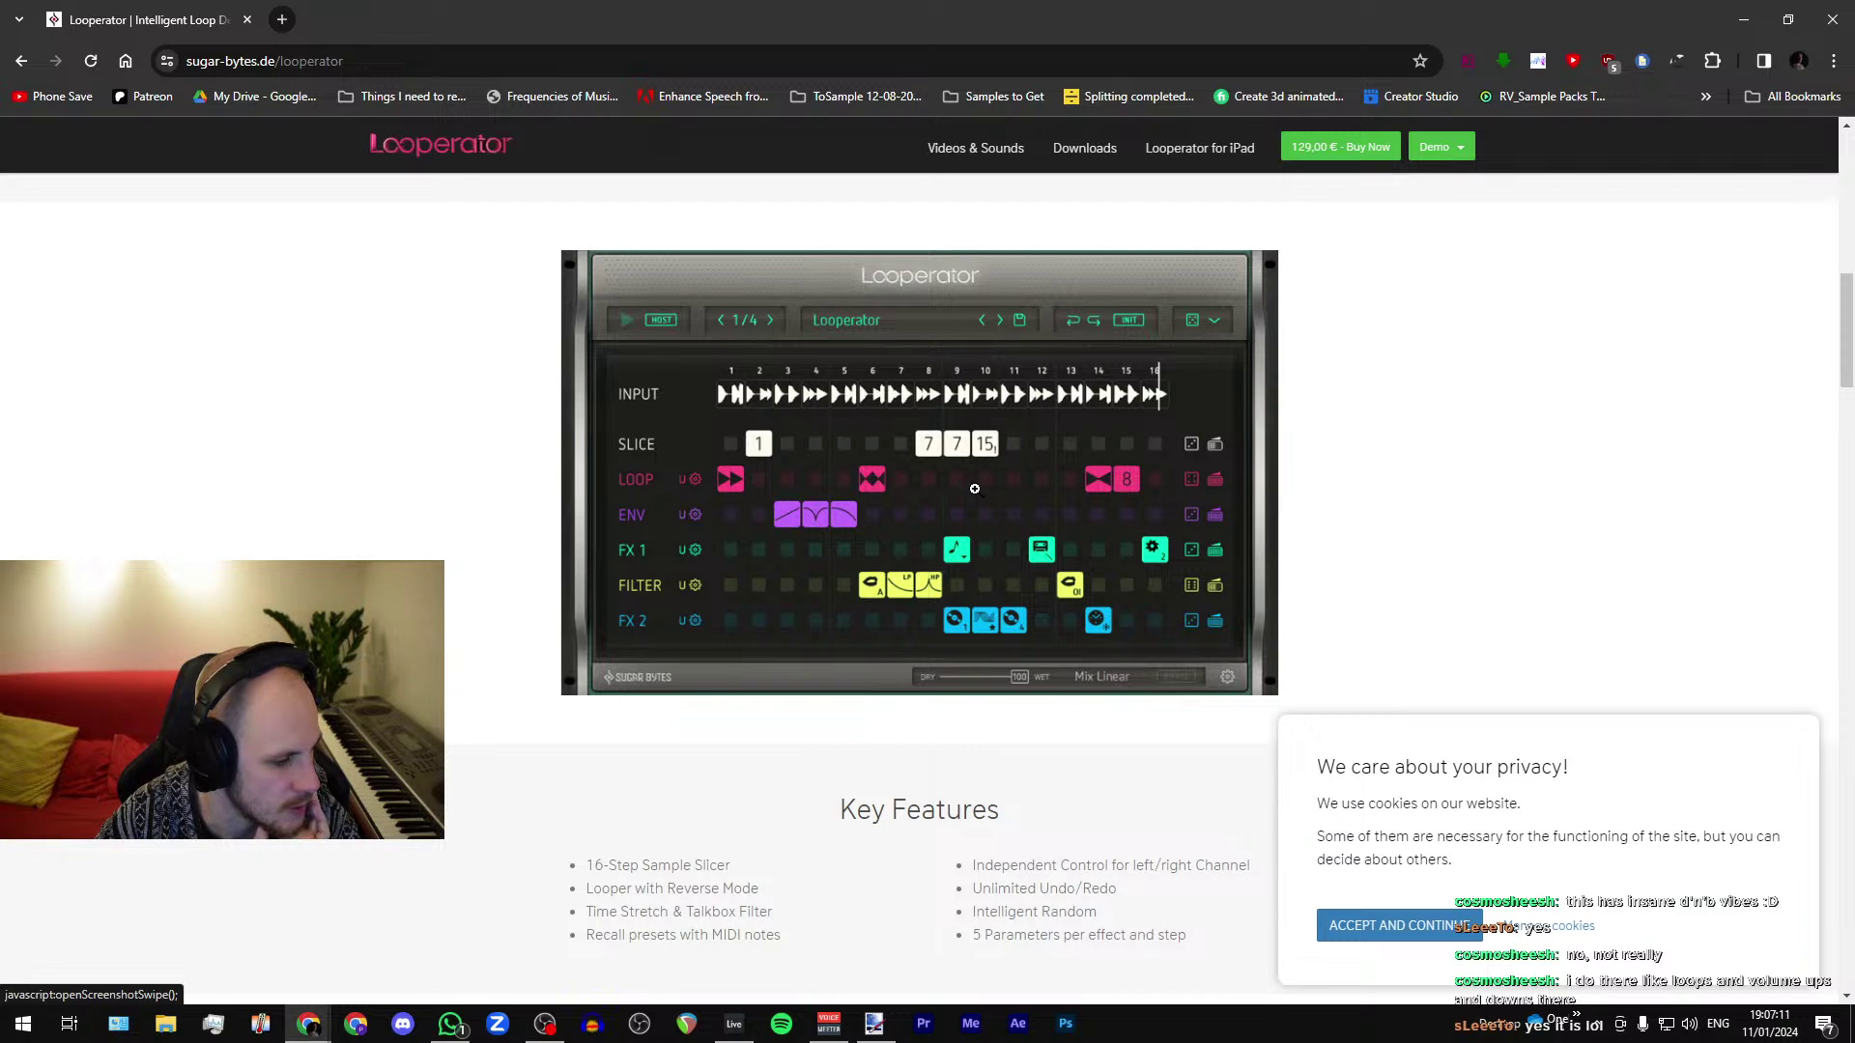
pyautogui.hotkey('alt', 'Tab')
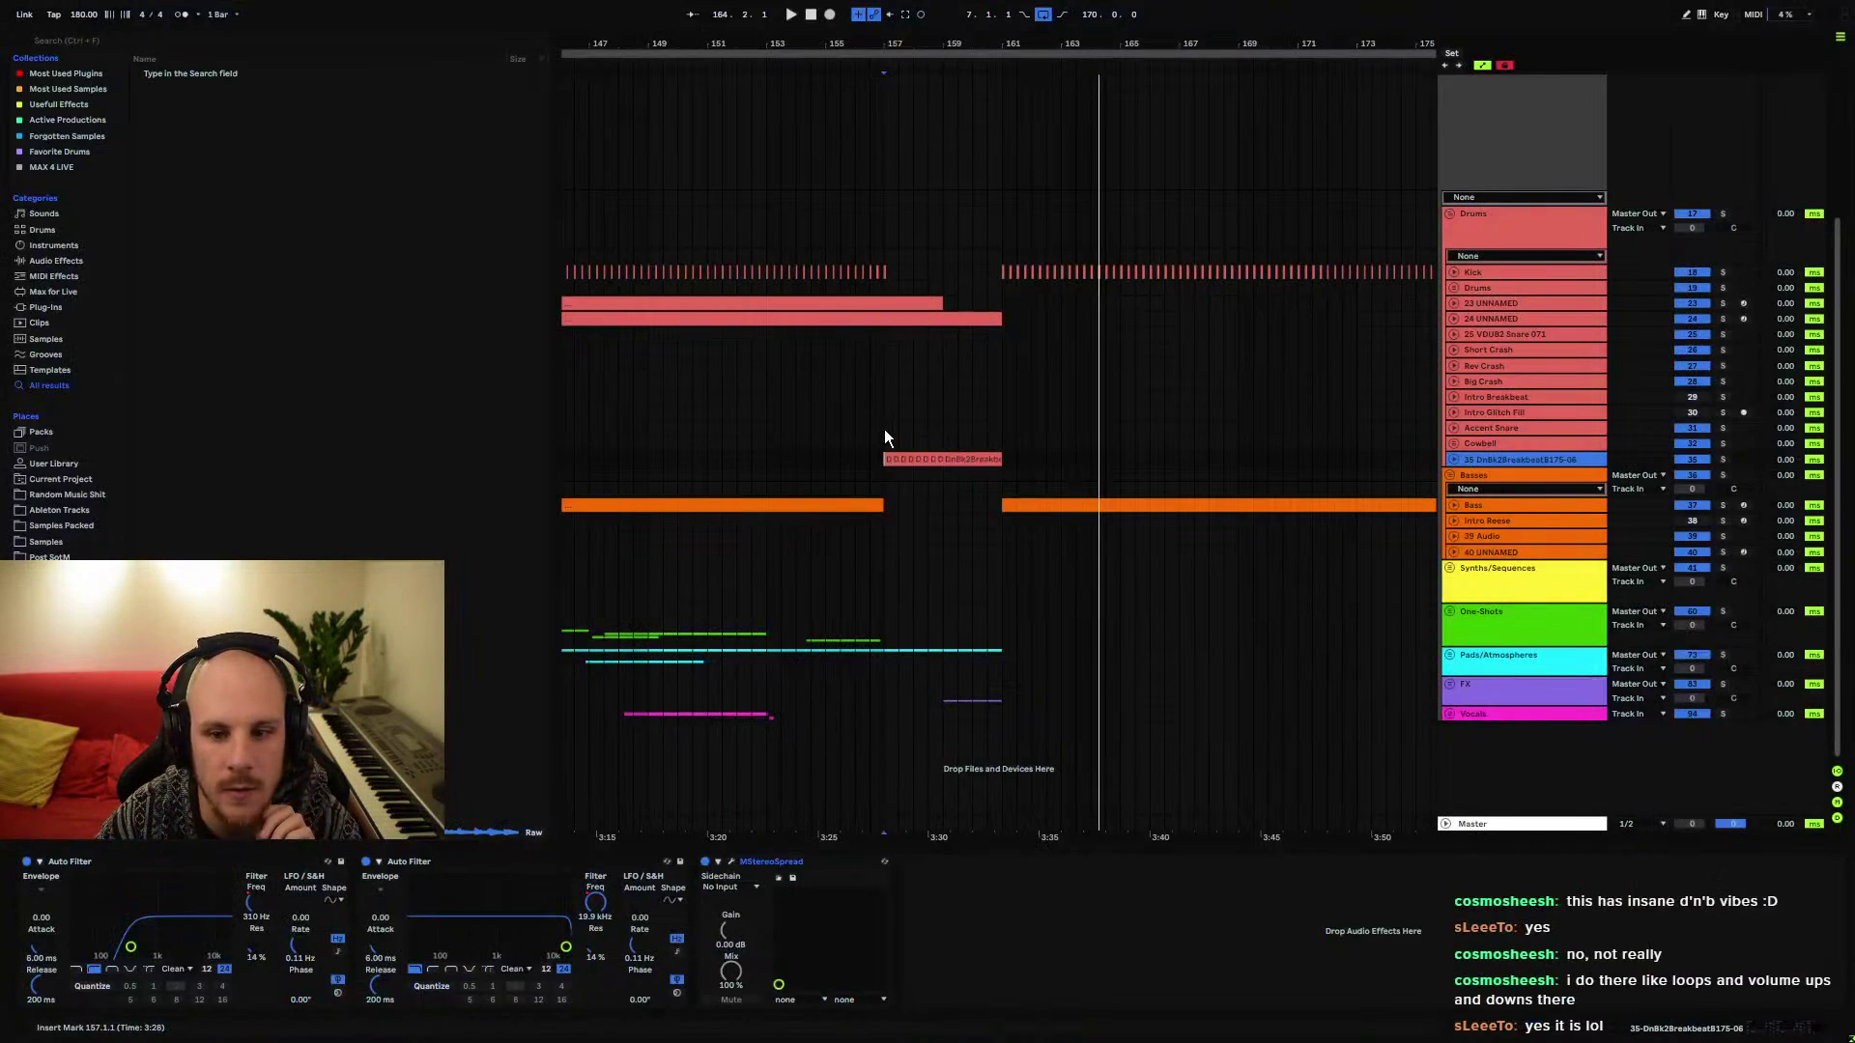
pyautogui.click(883, 429)
pyautogui.click(1474, 272)
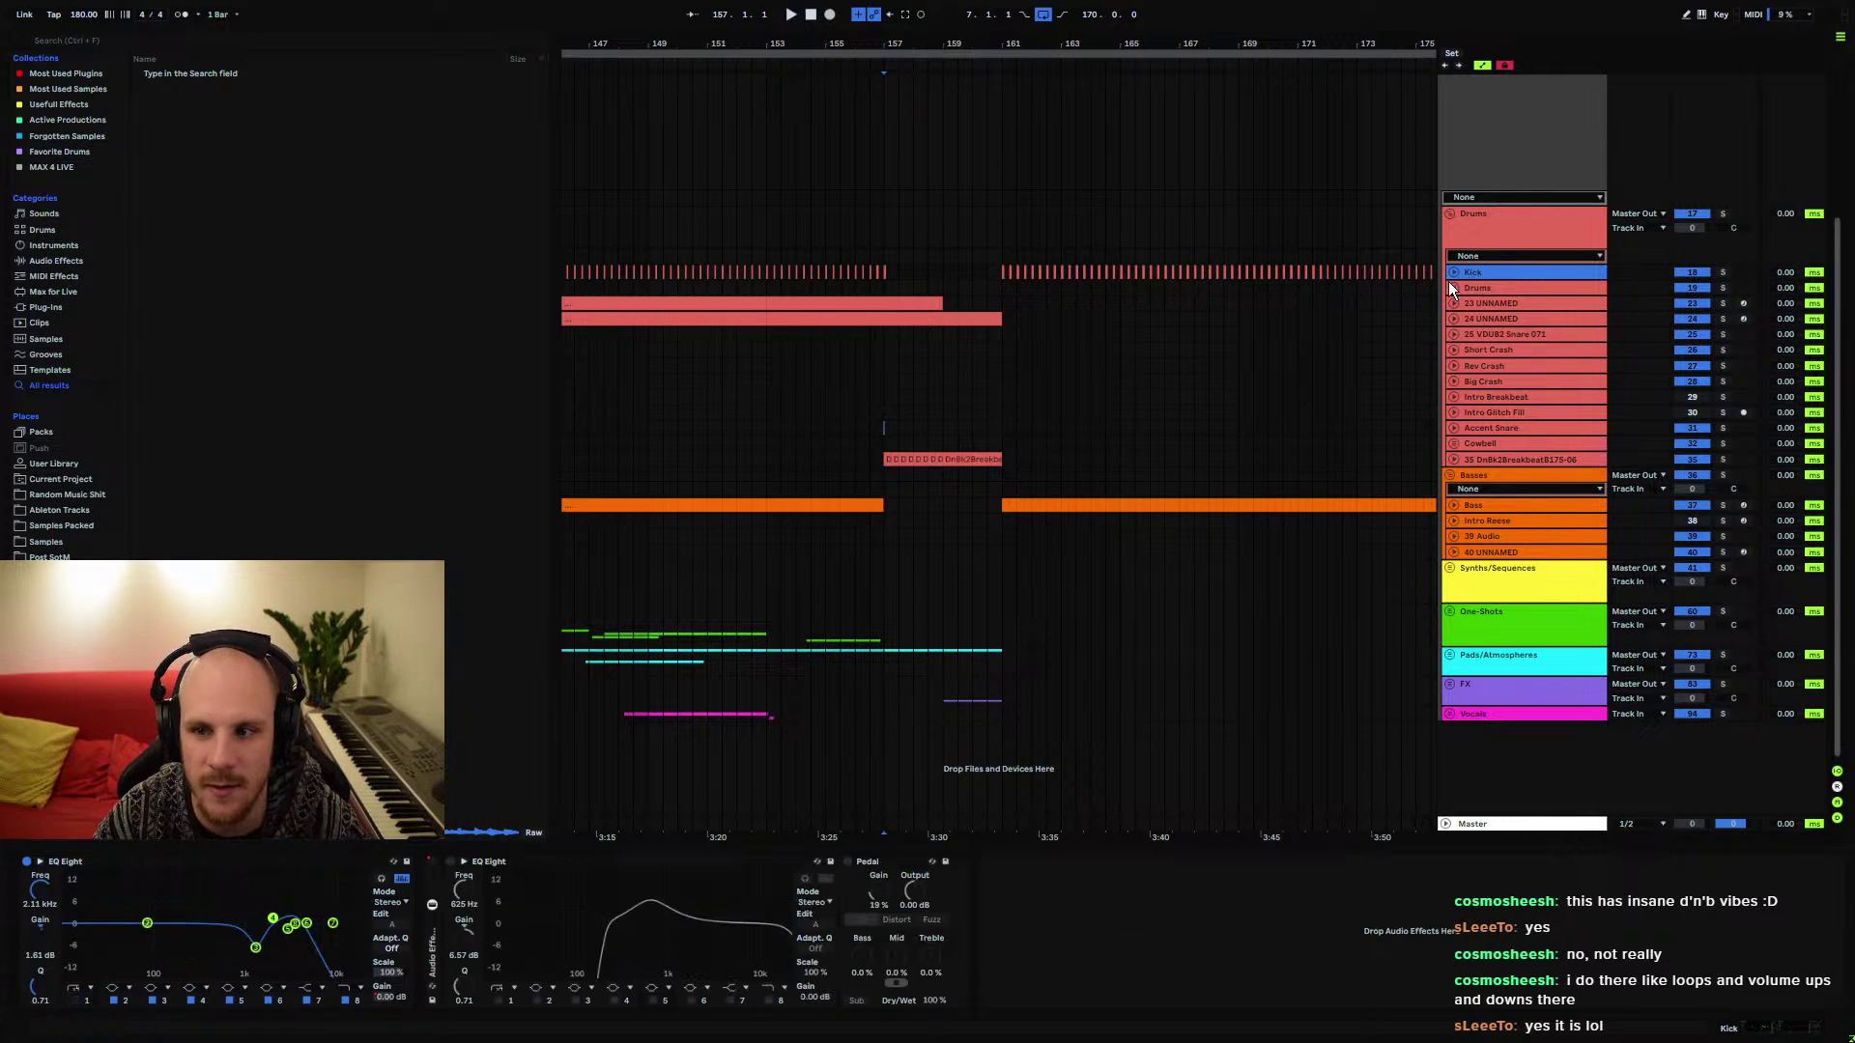
pyautogui.click(1042, 881)
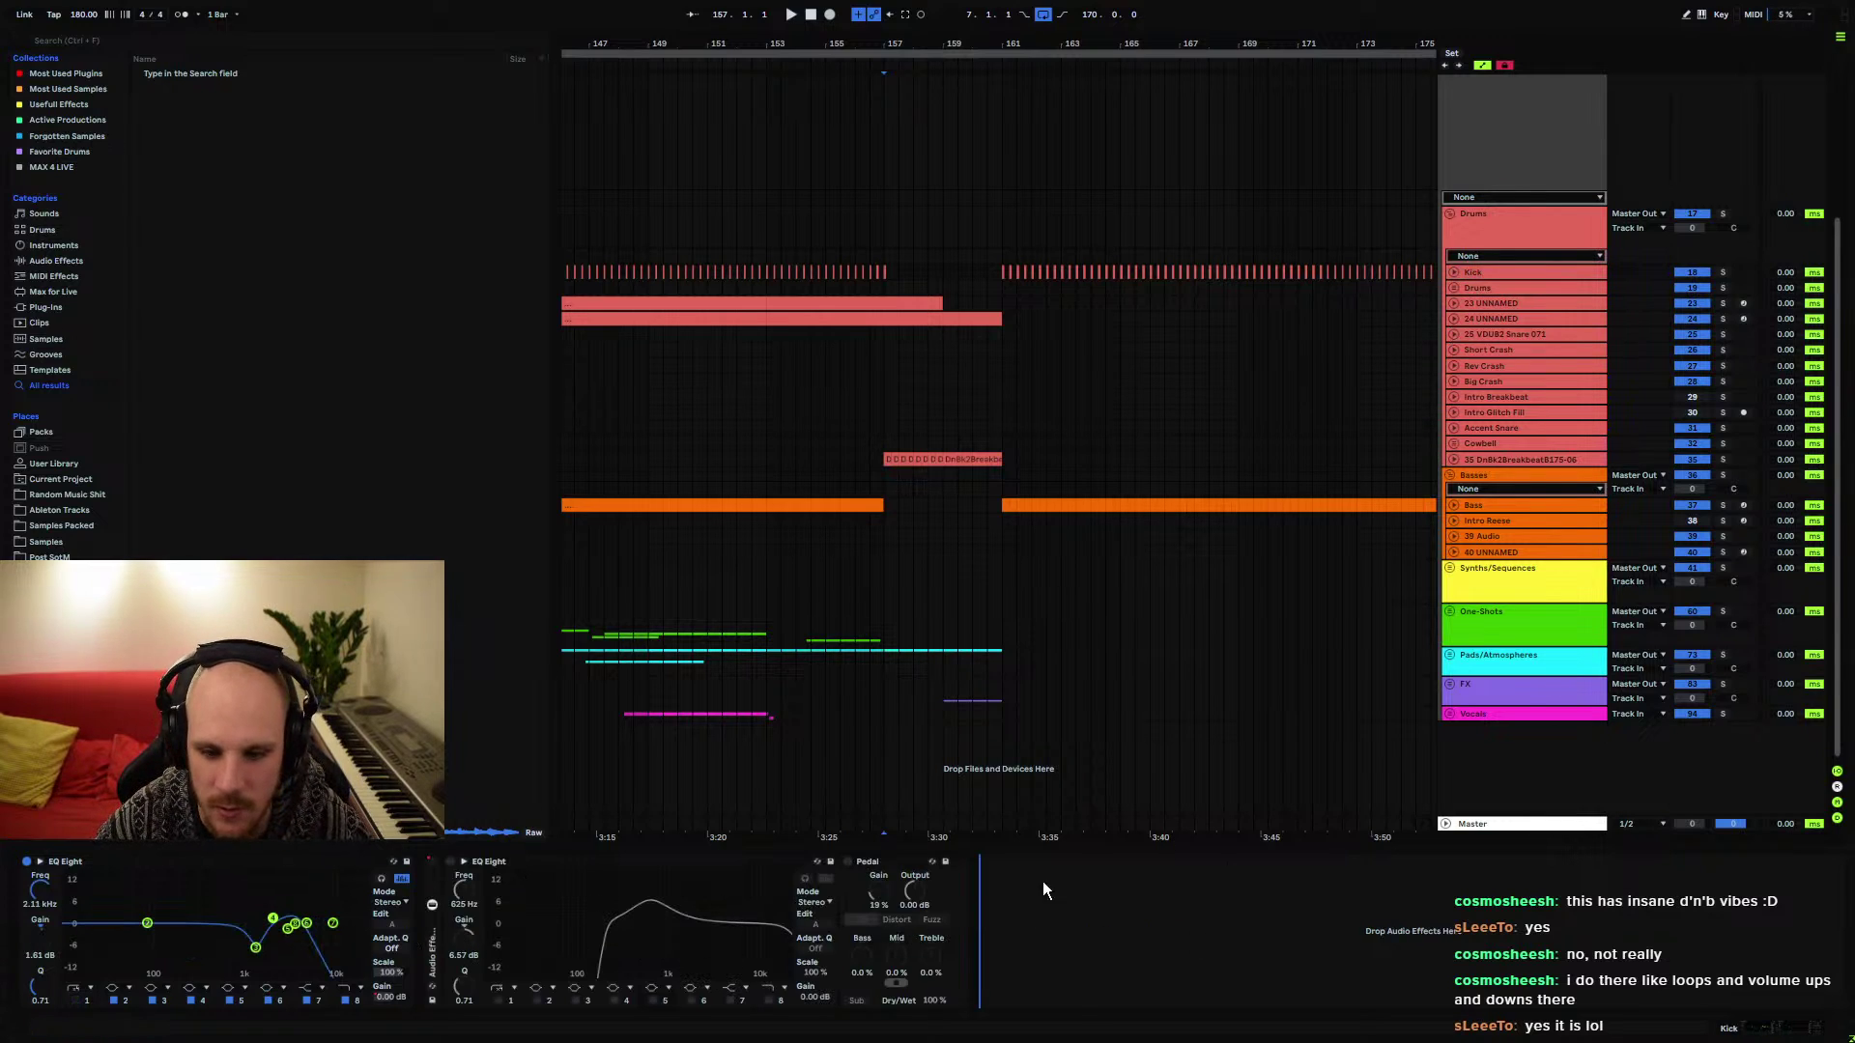
pyautogui.rightClick(1103, 935)
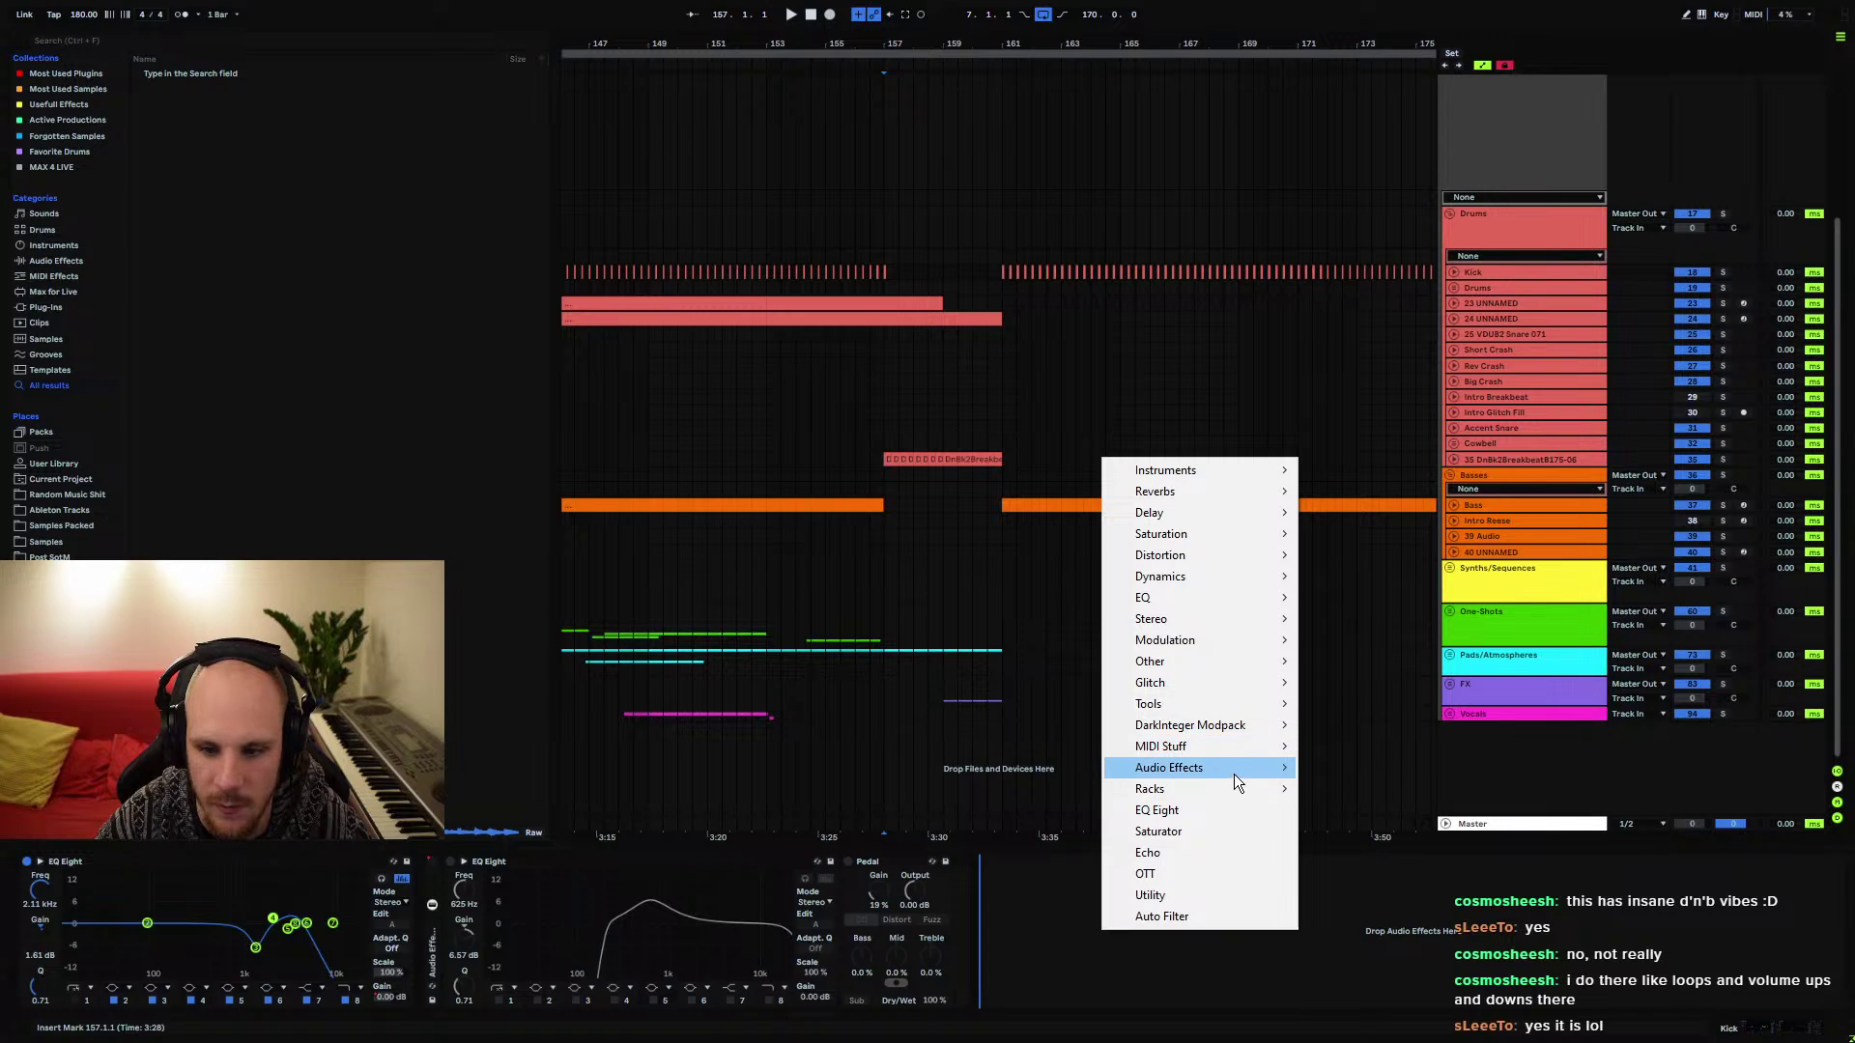
pyautogui.moveTo(1238, 773)
pyautogui.click(1396, 785)
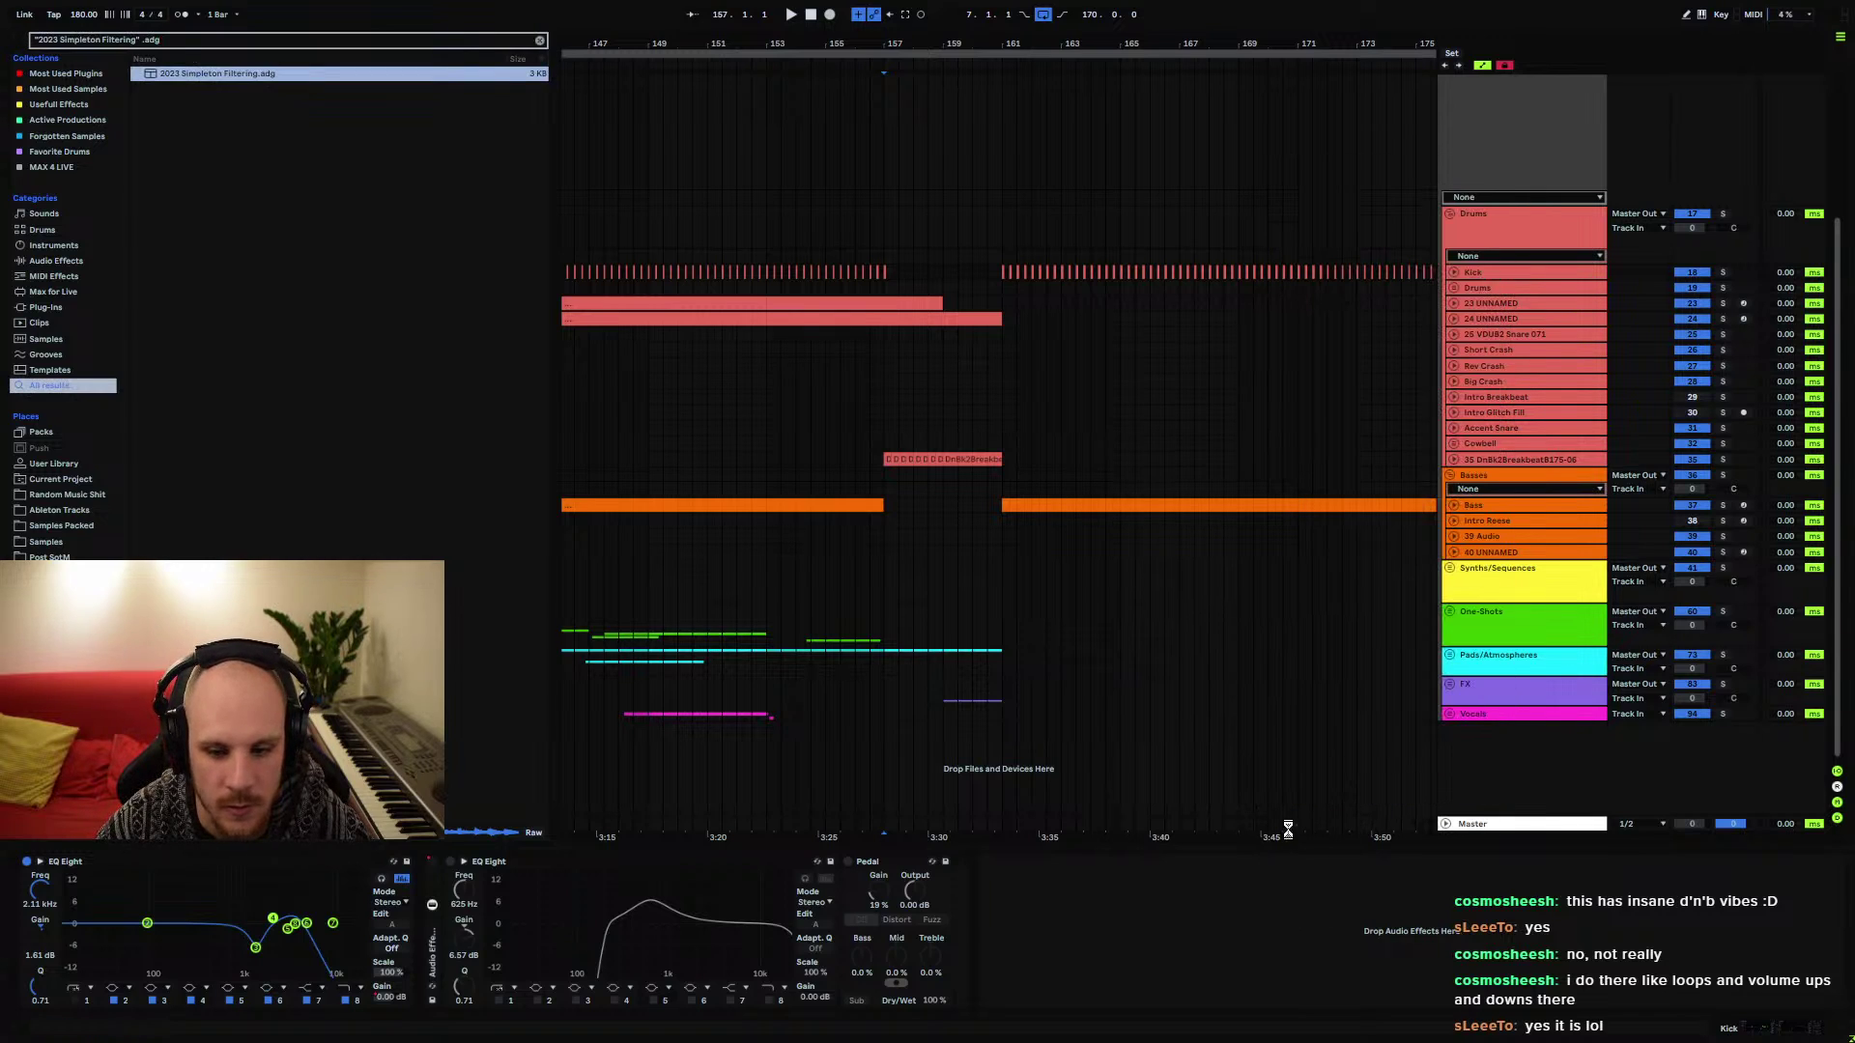
# Try out the HP and LP macros of the 2023 Simpleton Filtering rack, and delete the rack from the Kick track
pyautogui.moveTo(1016, 913); pyautogui.dragTo(1070, 913)
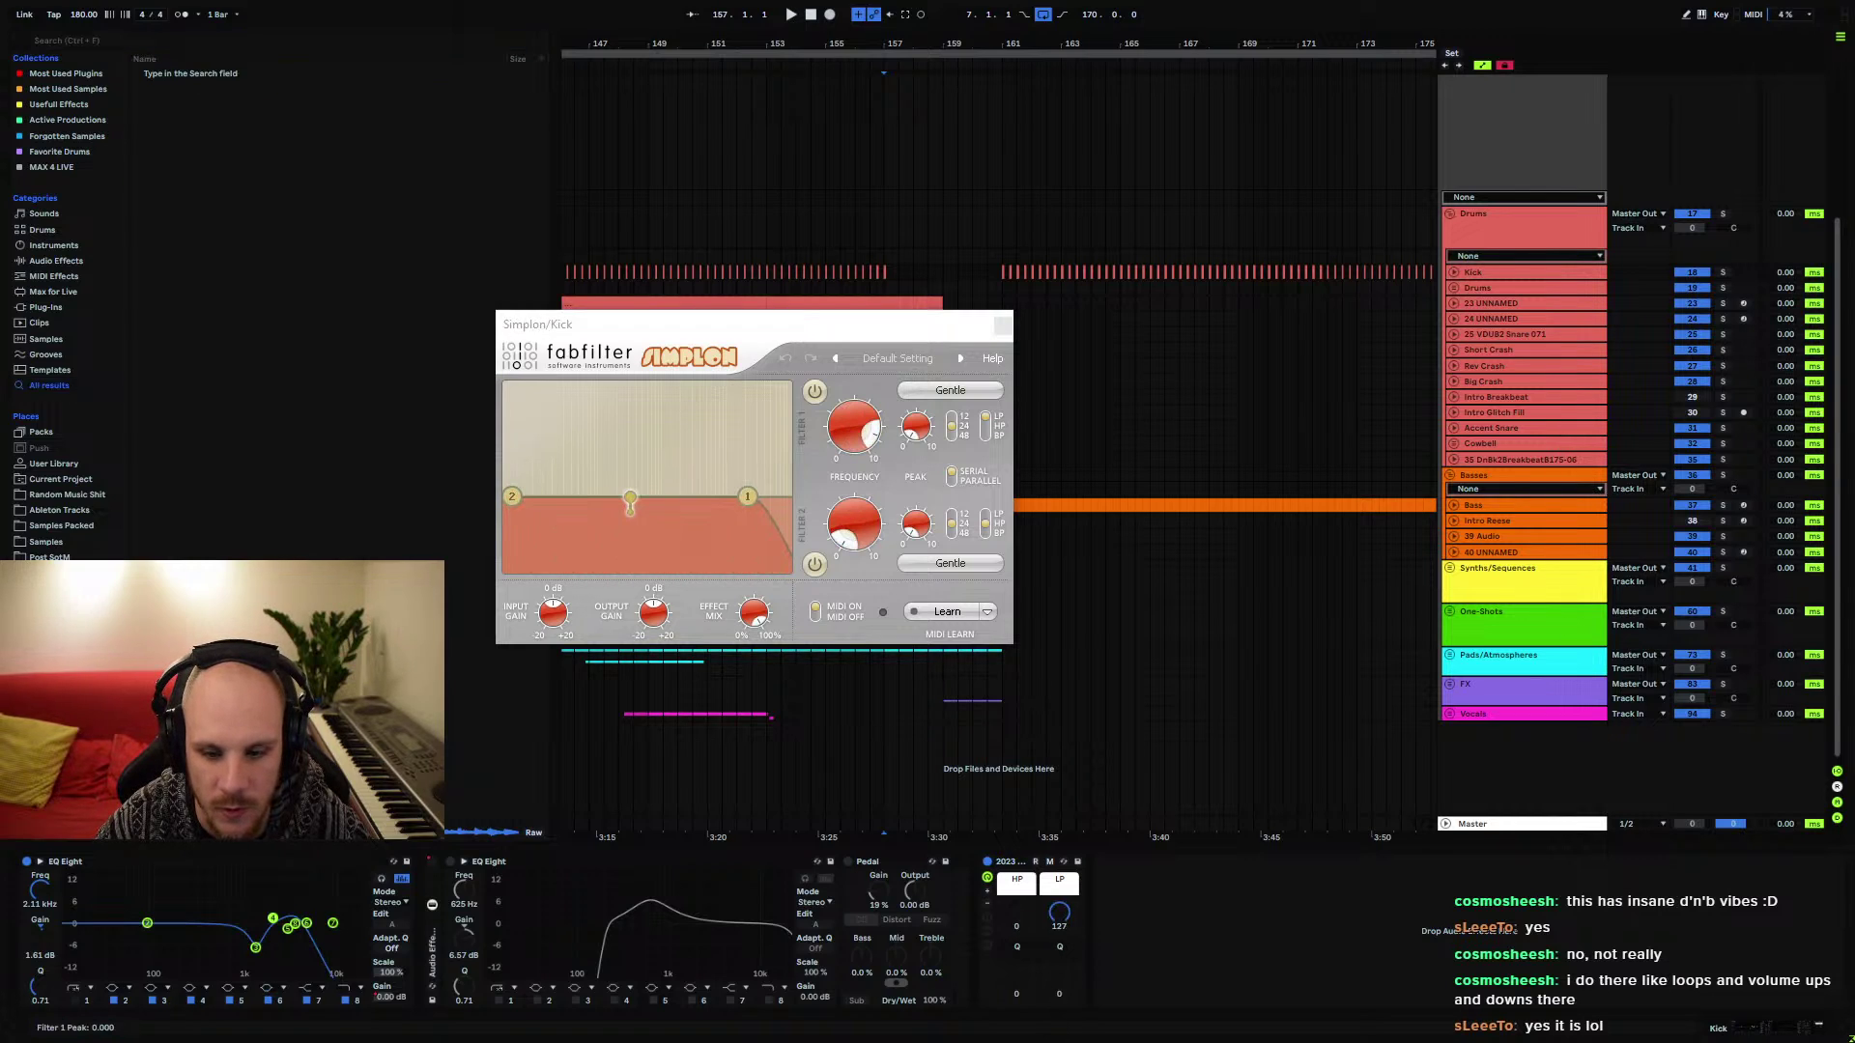
pyautogui.moveTo(1016, 976); pyautogui.dragTo(1017, 974)
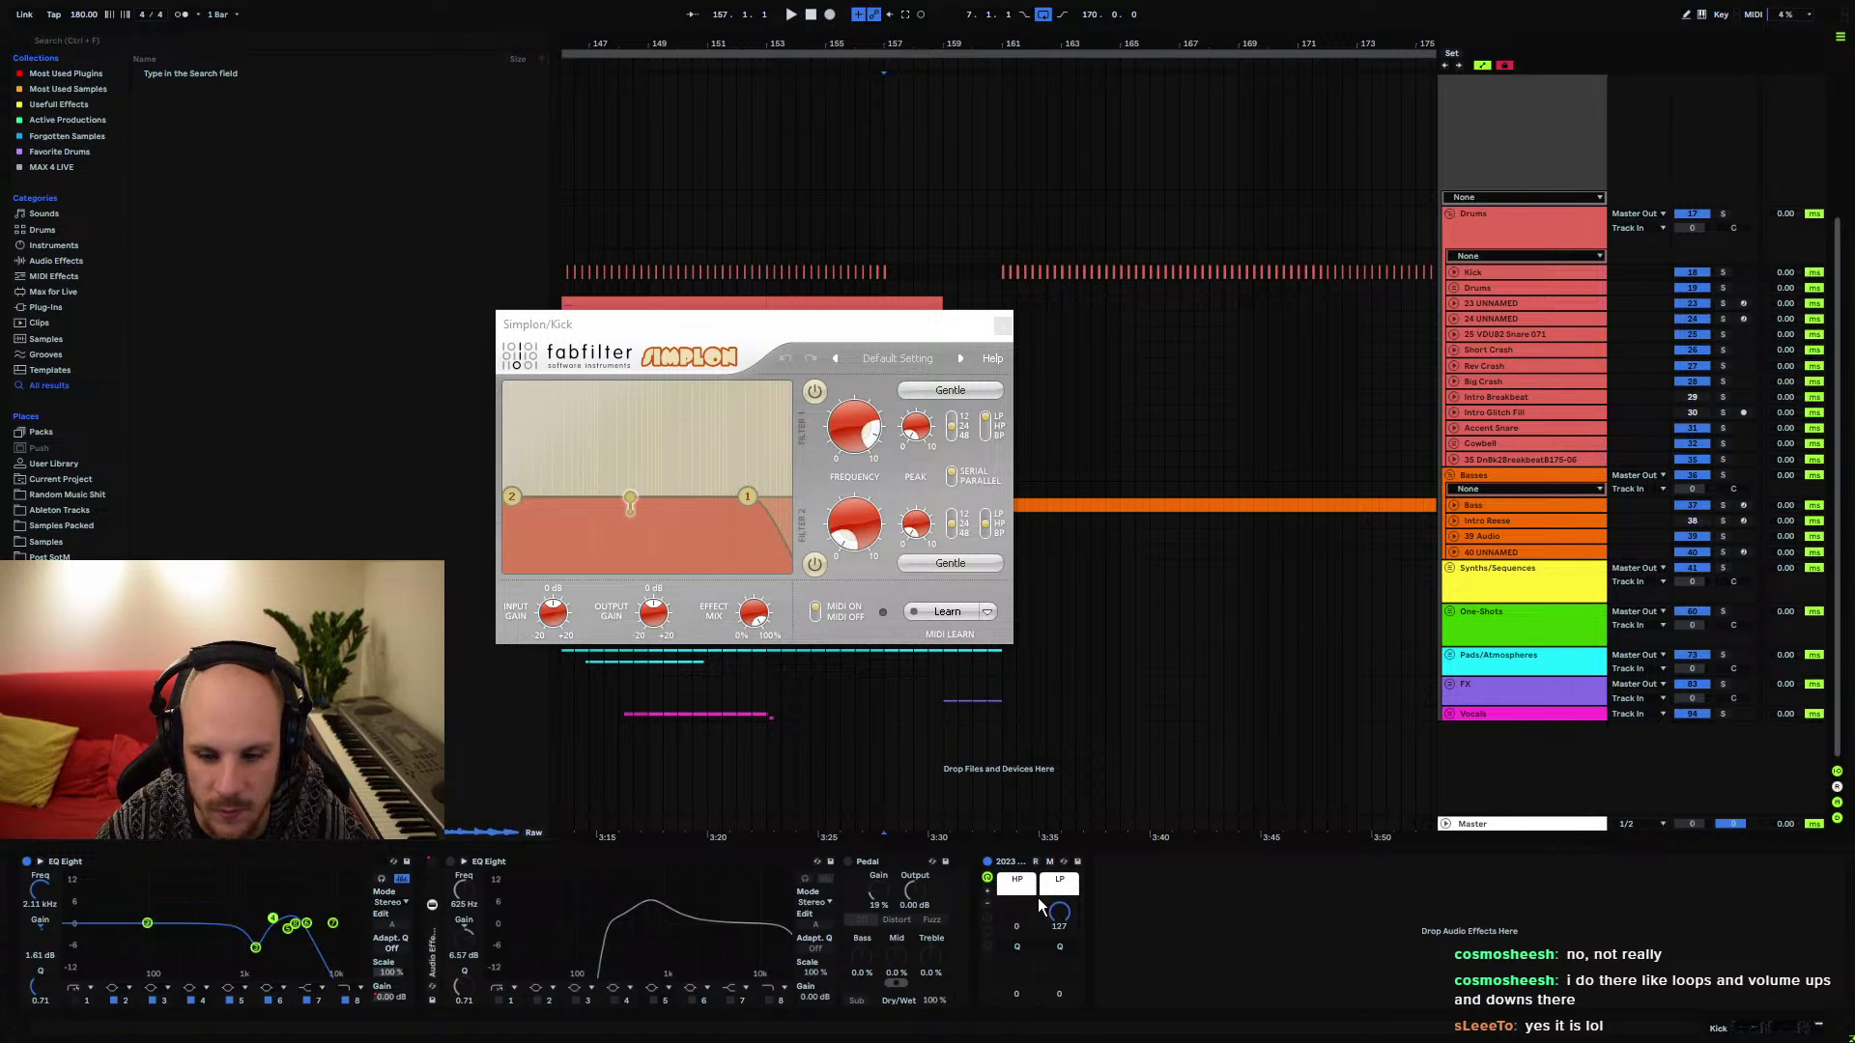
pyautogui.click(1011, 866)
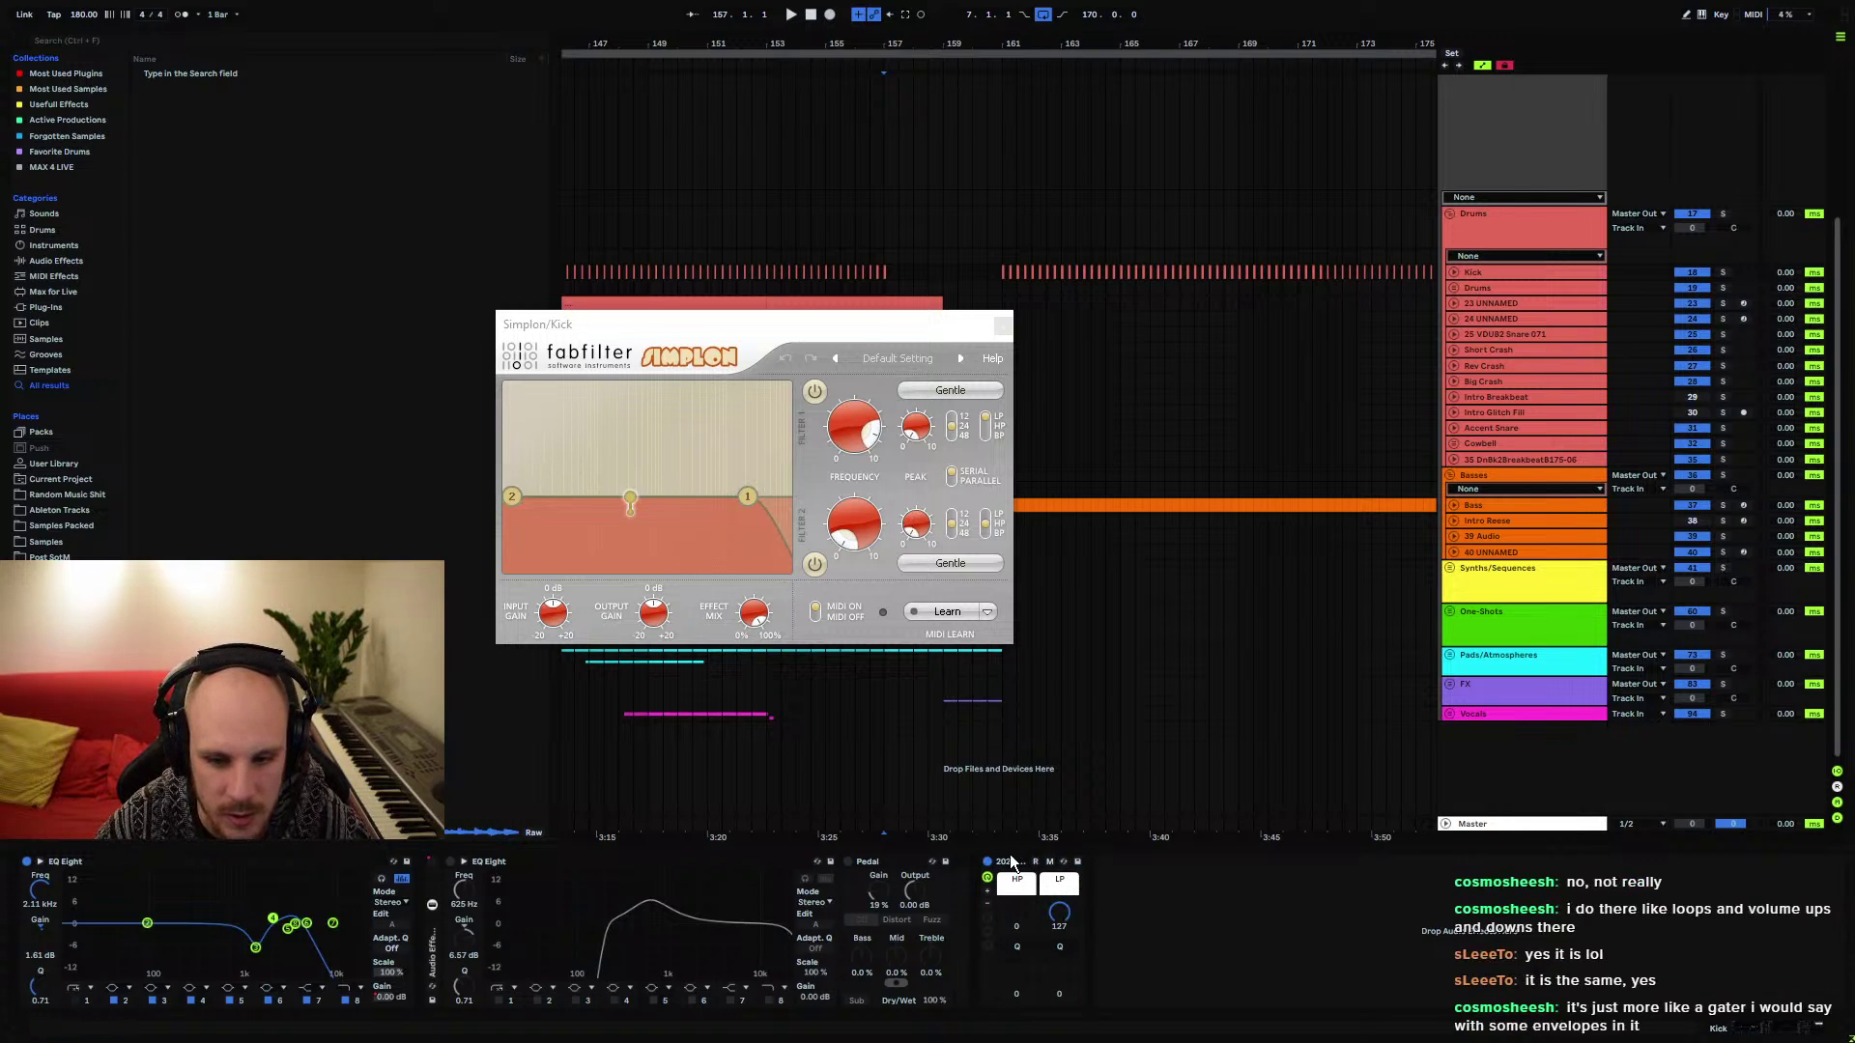
pyautogui.click(1011, 855)
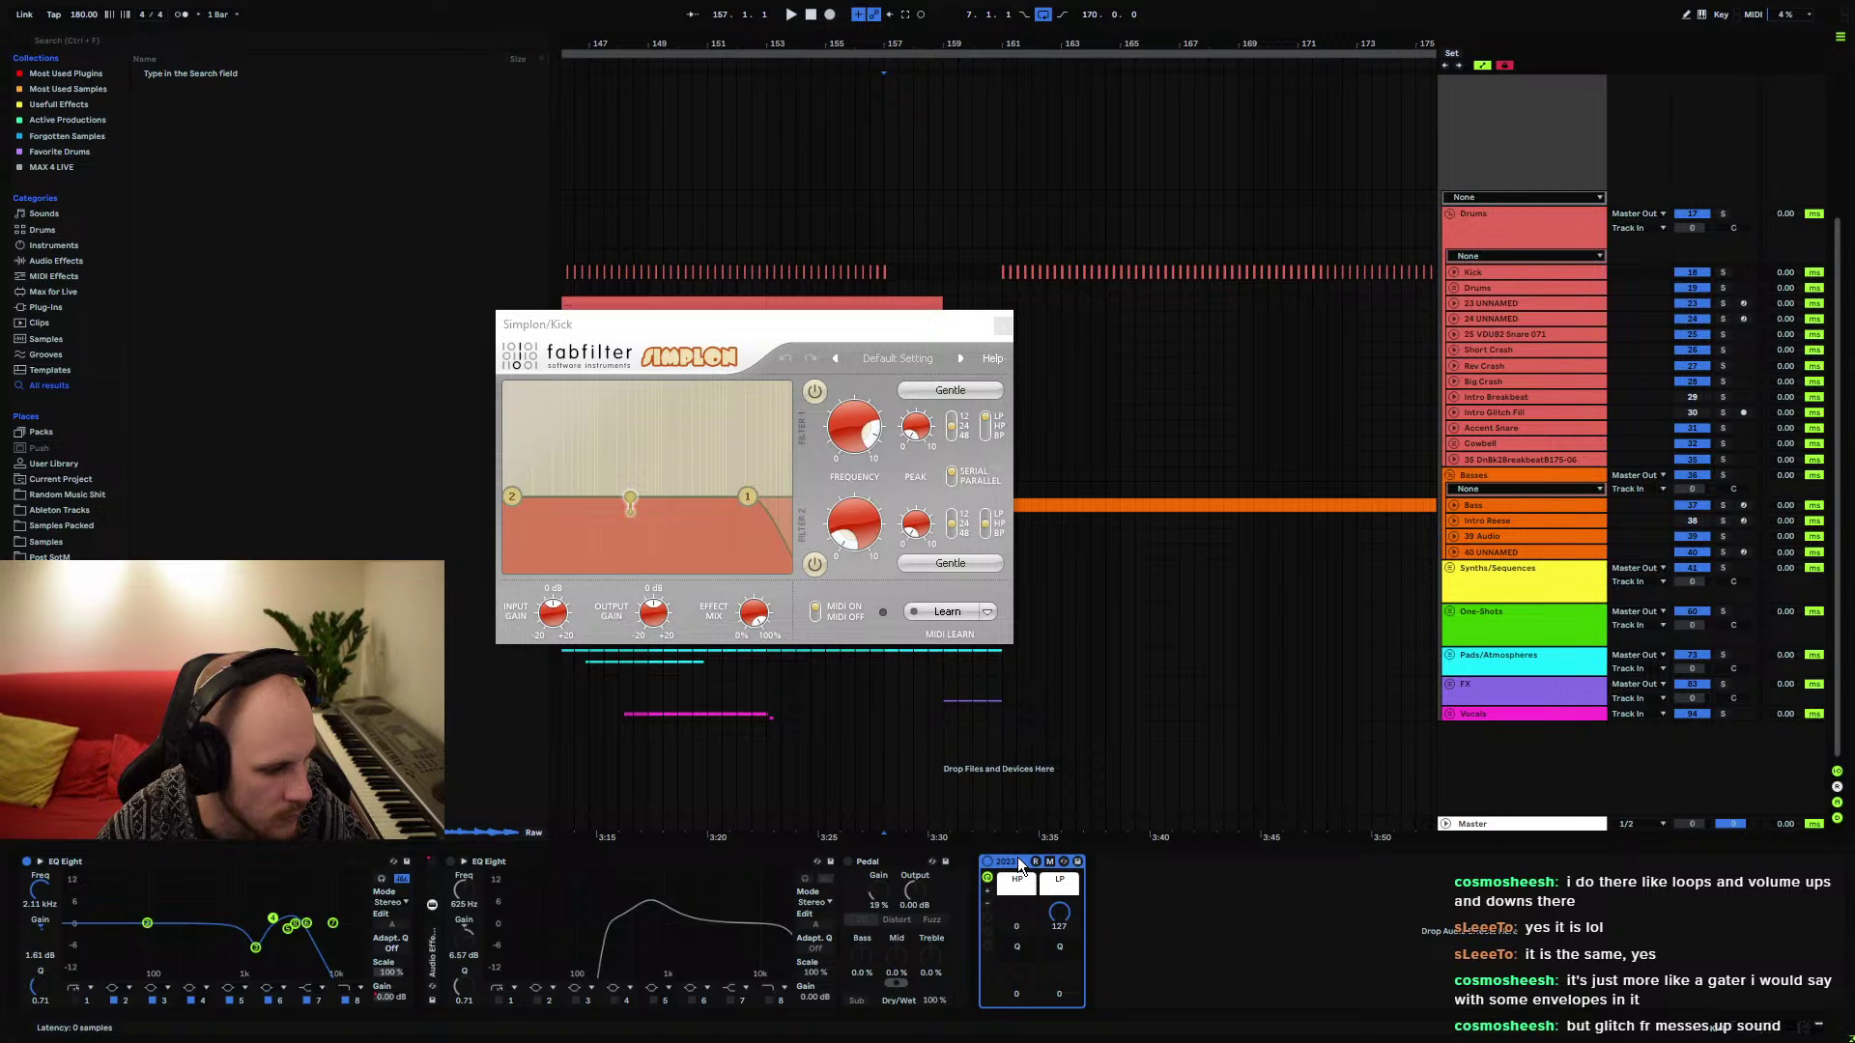
pyautogui.press('Delete')
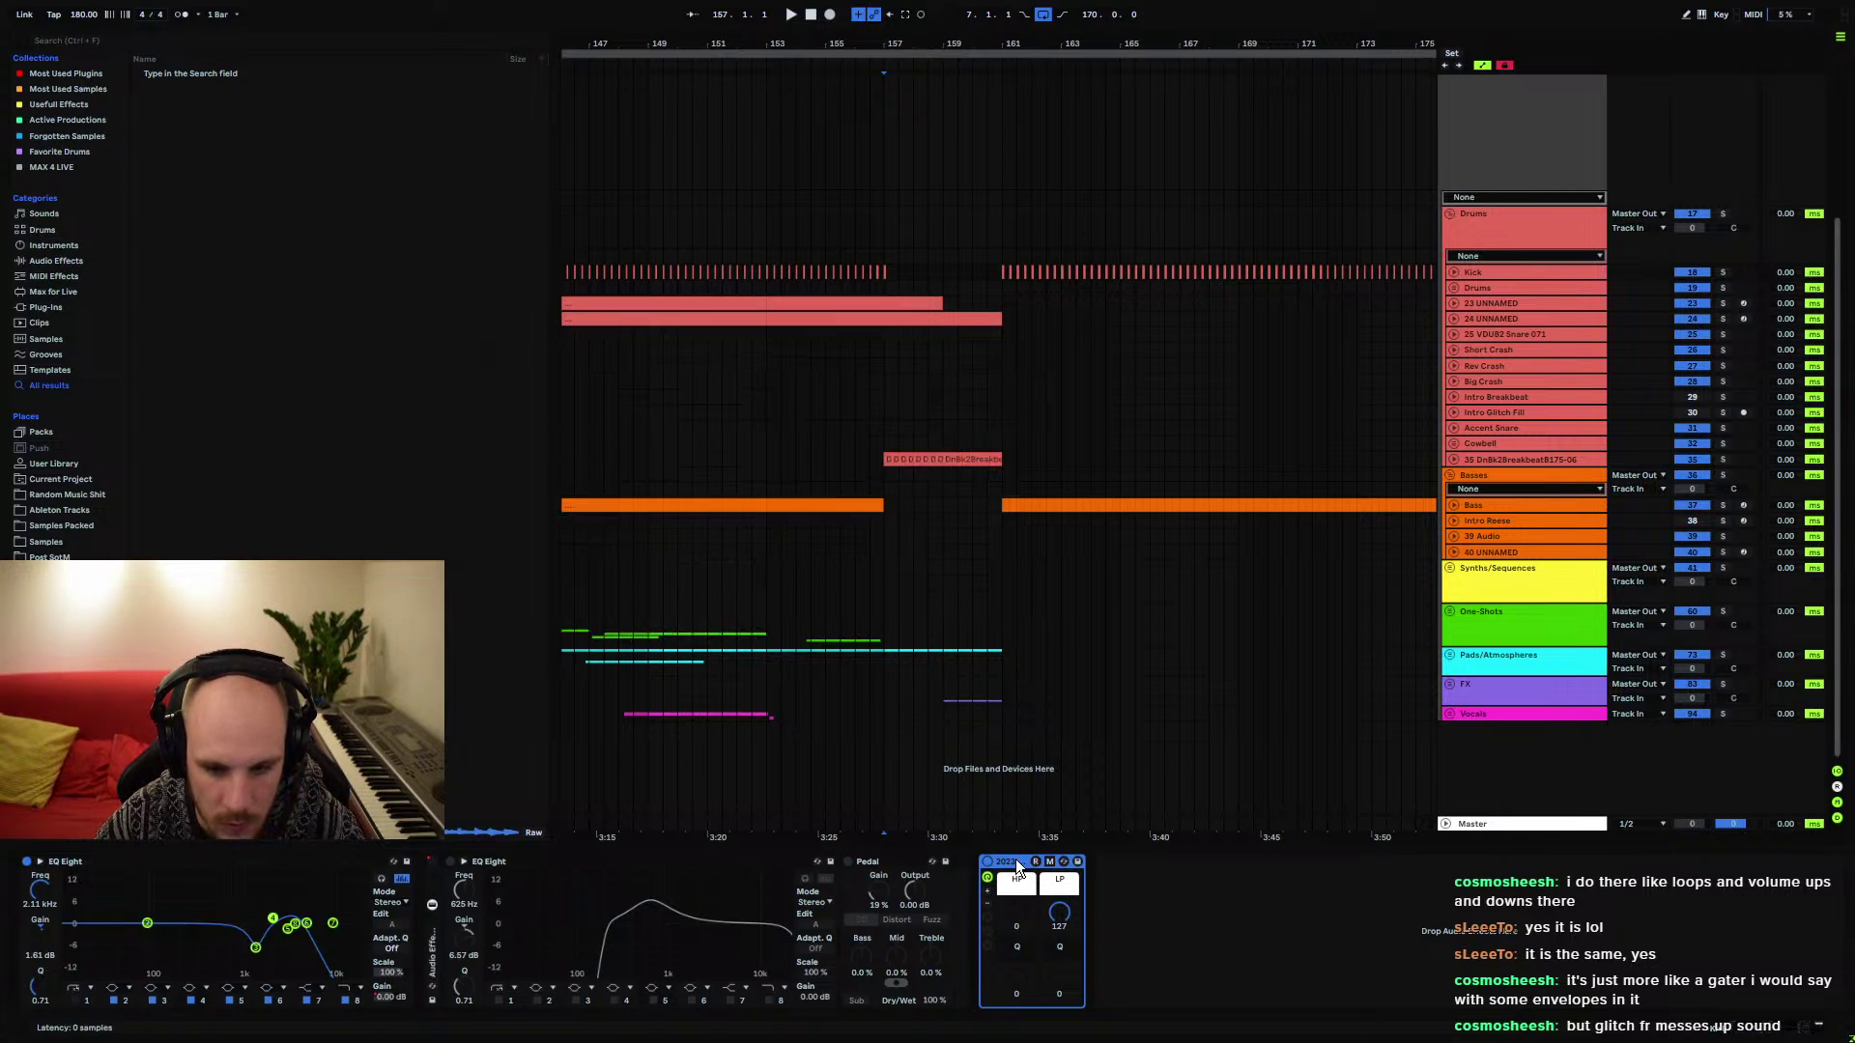
# Switch to the web browser again and examine the Looperator effect matrix and key features on its product page
pyautogui.click(884, 445)
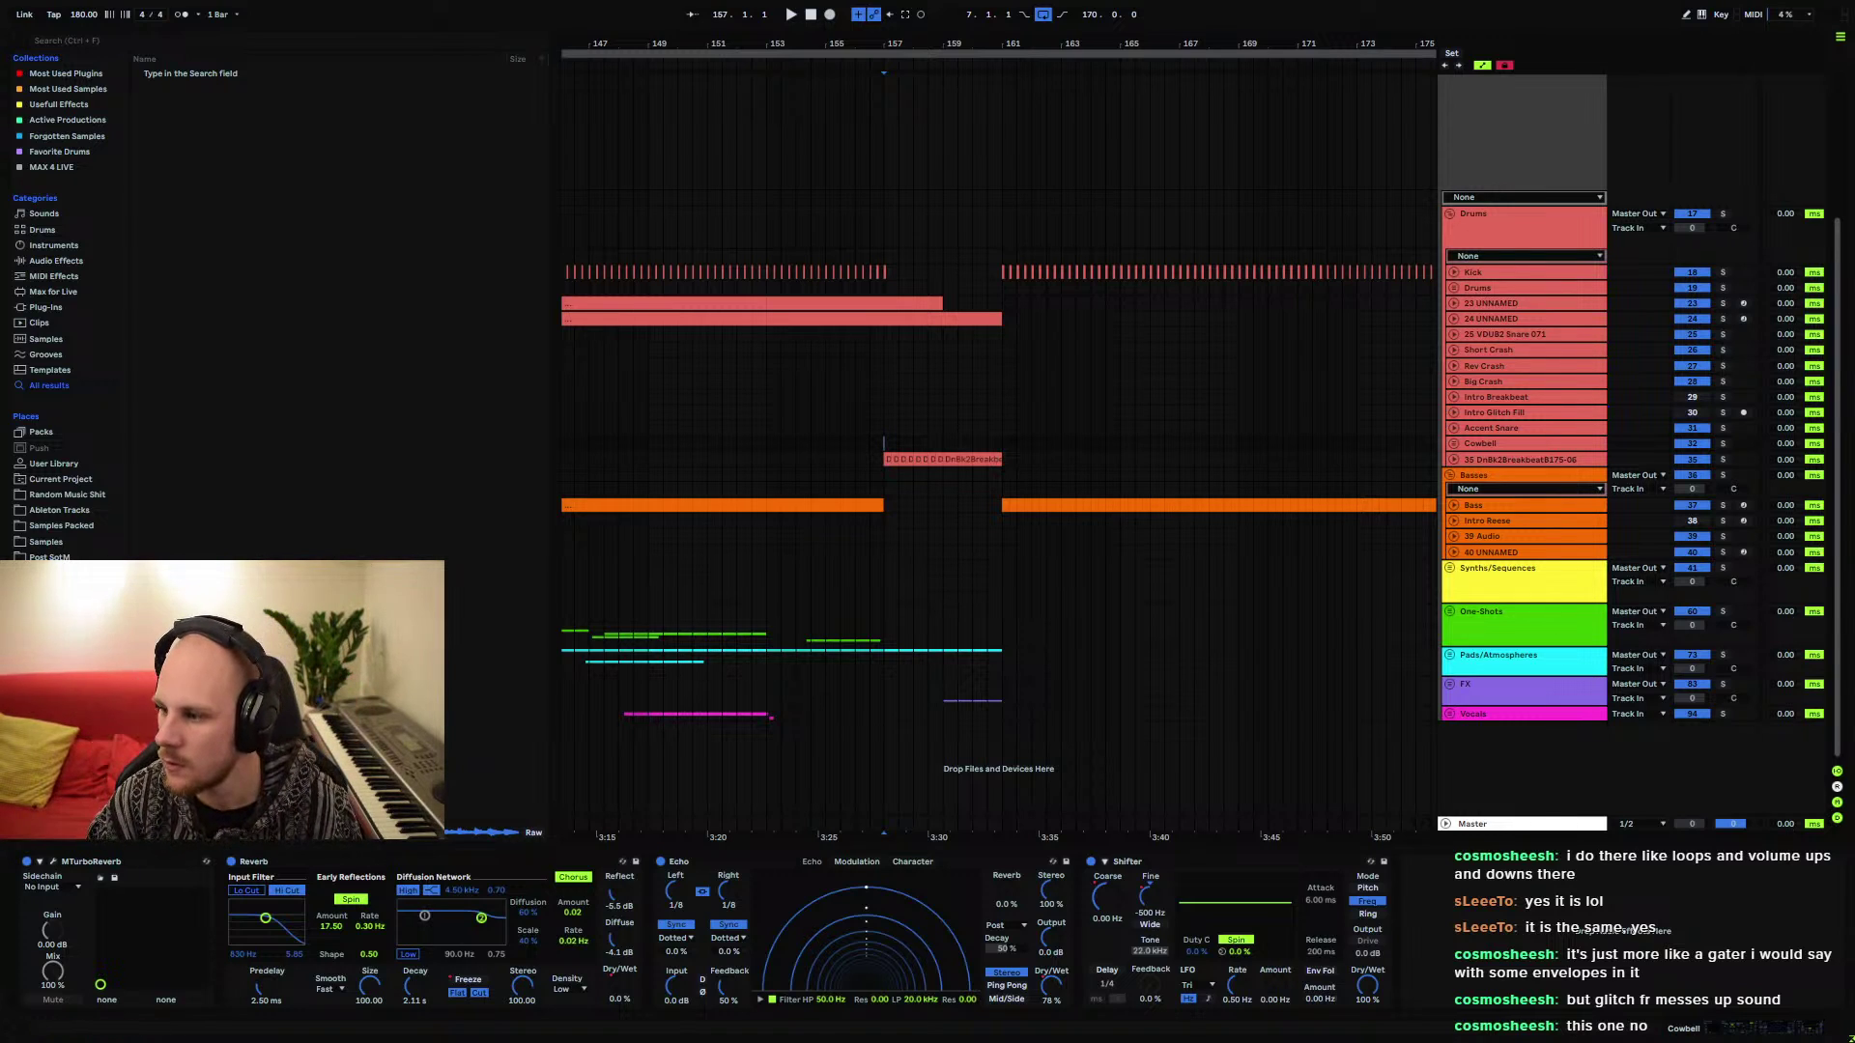
pyautogui.click(906, 542)
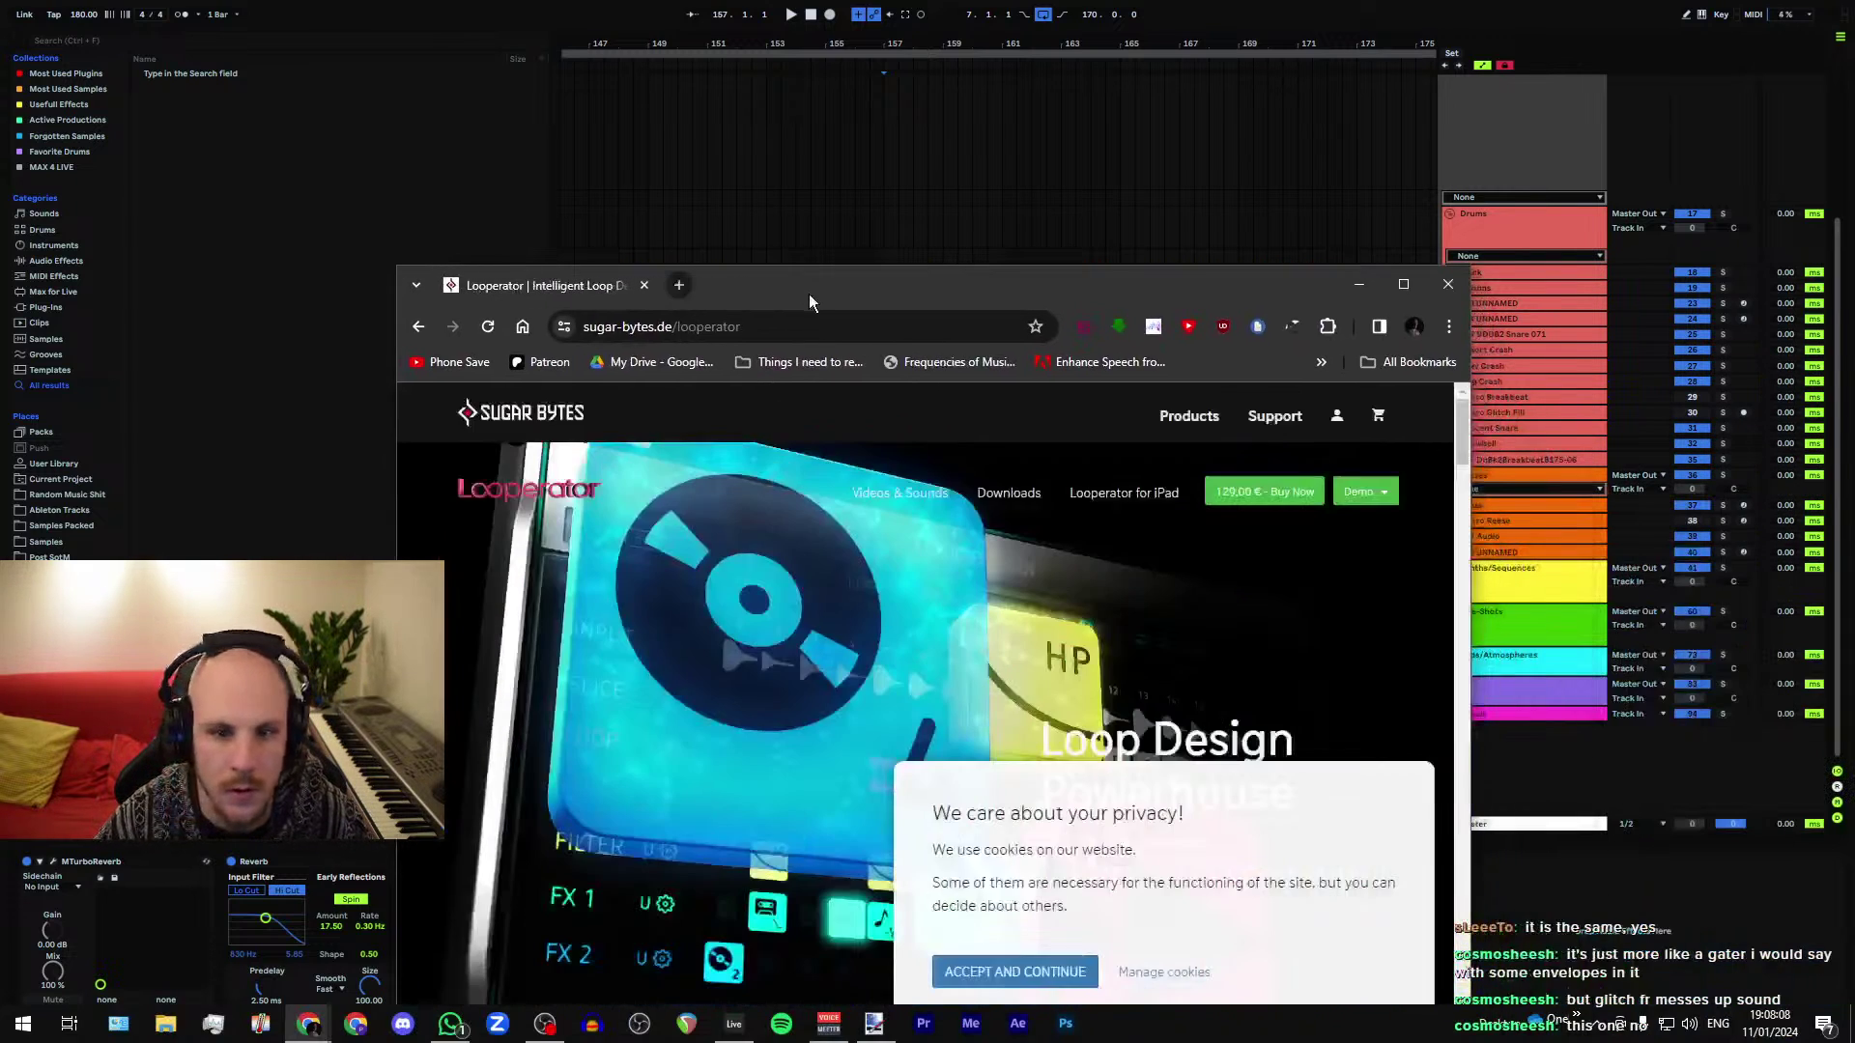
pyautogui.doubleClick(809, 294)
pyautogui.scroll(-8, 1078, 582)
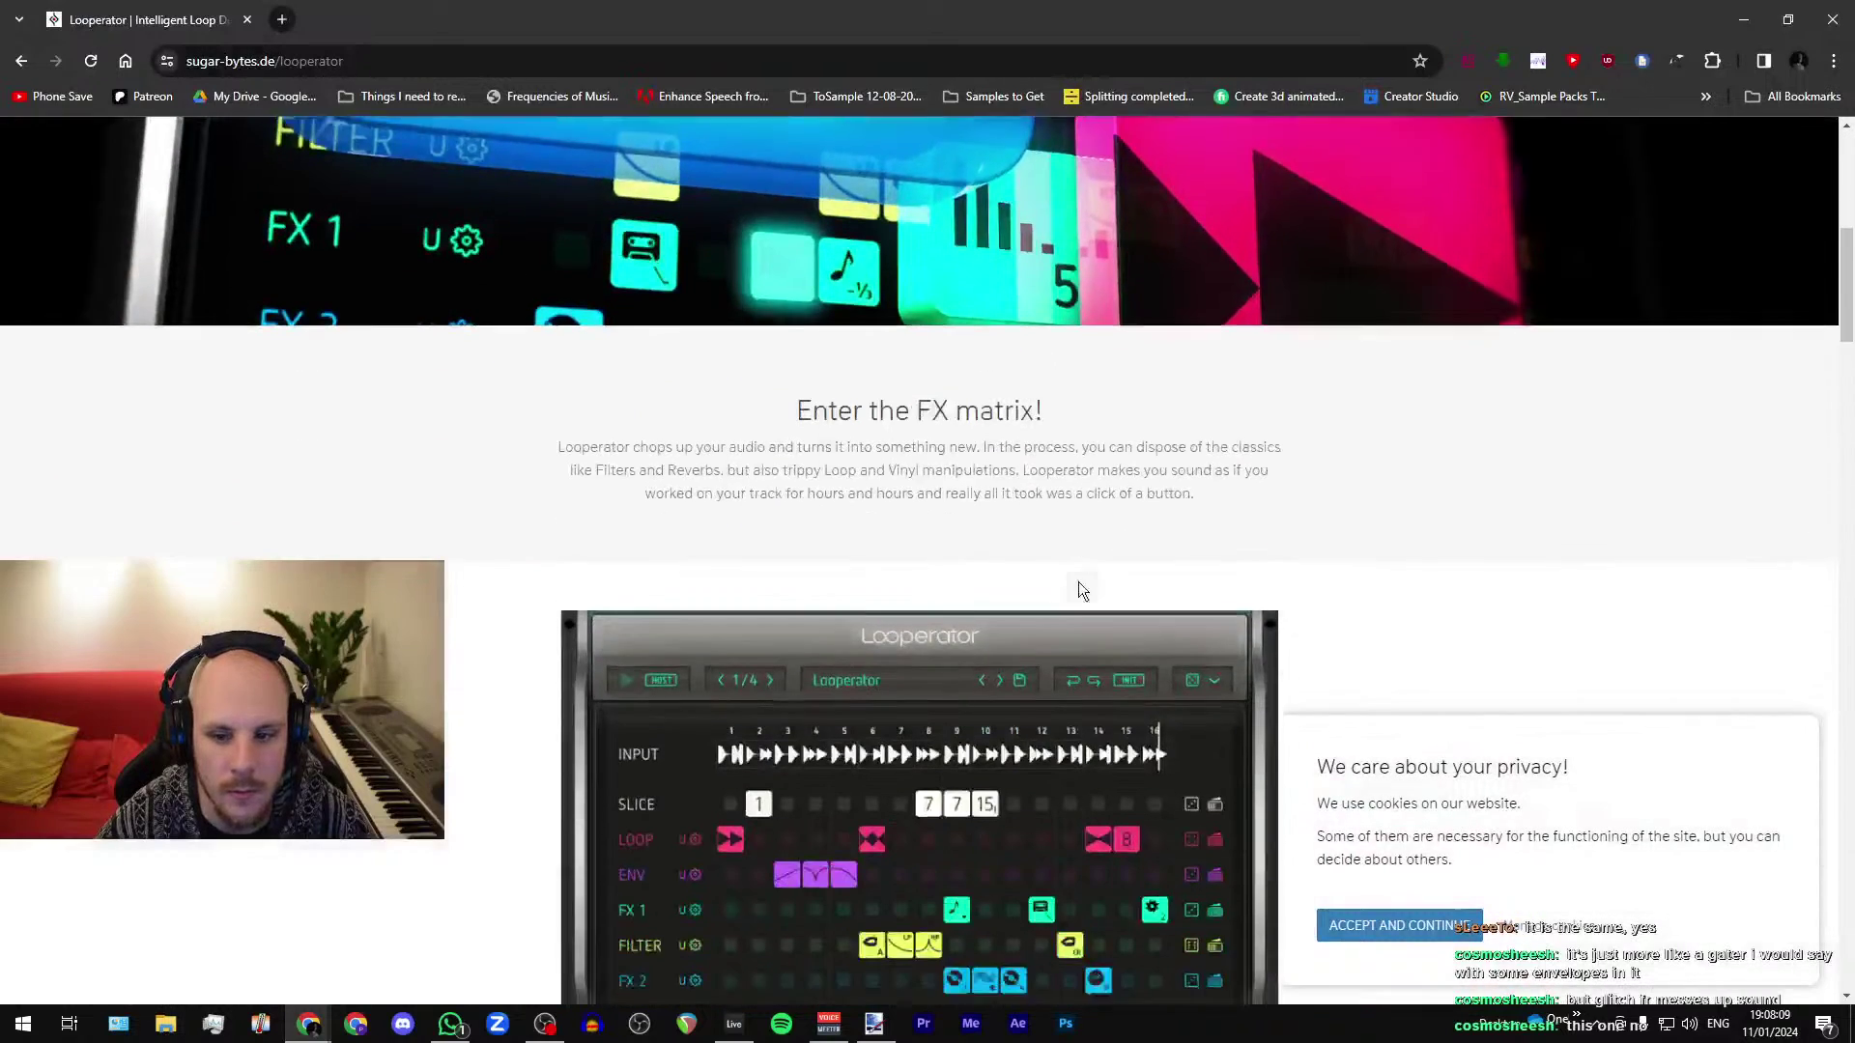
pyautogui.scroll(-4, 1078, 582)
pyautogui.scroll(1, 870, 484)
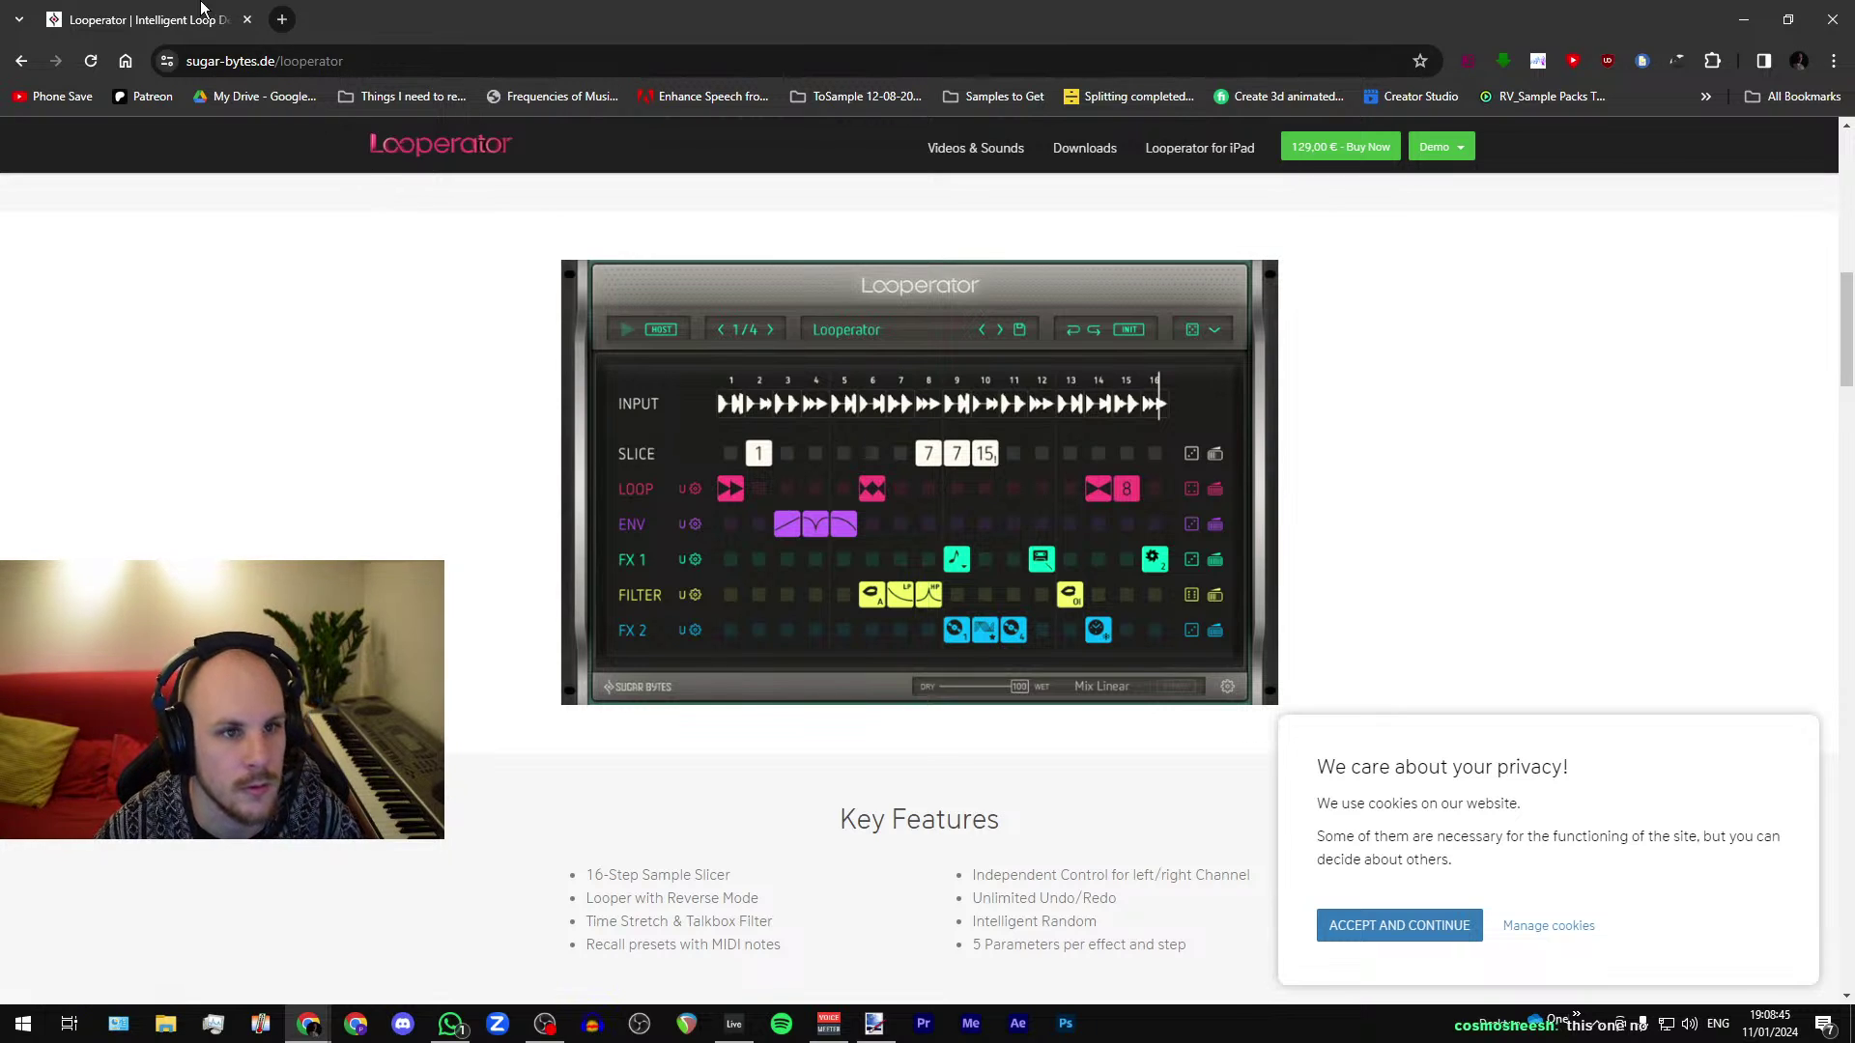
# Switch back to Ableton Live and add the dBlue Glitch plug-in after MStereoSpread on the breakbeat track, closing its window
pyautogui.hotkey('alt', 'Tab')
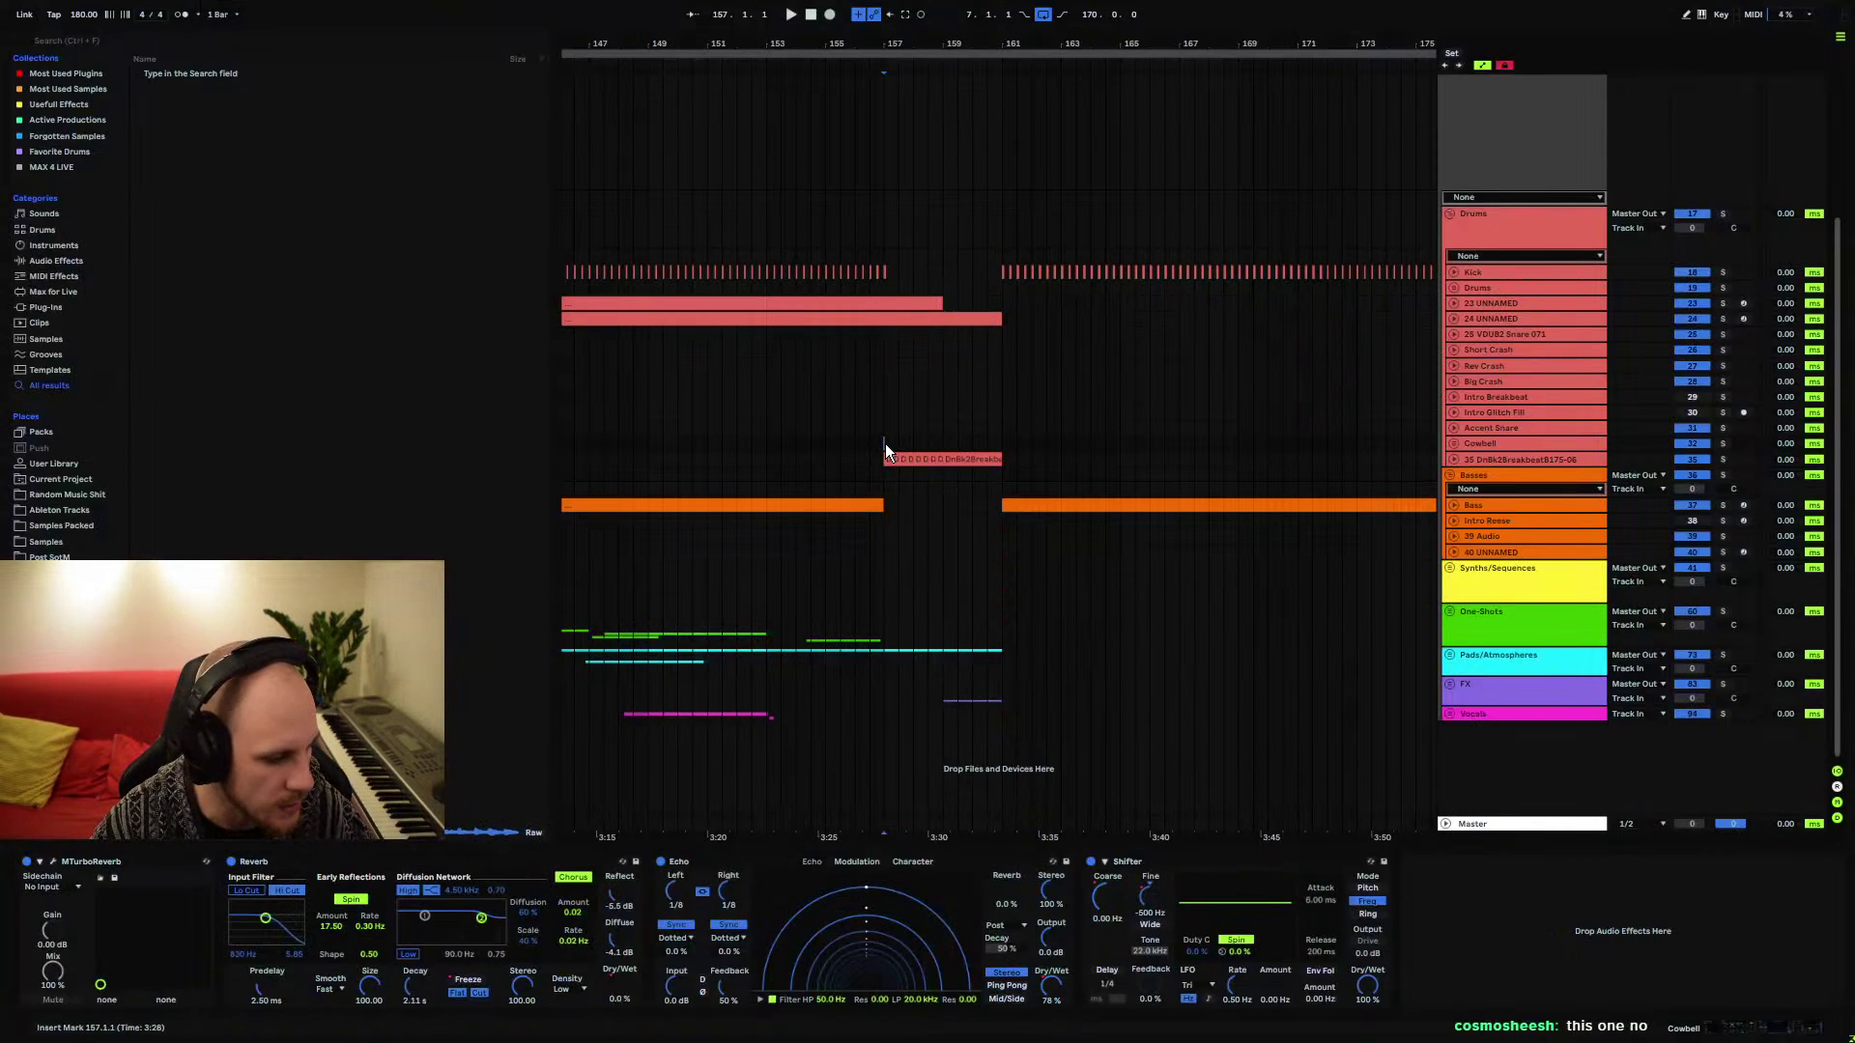
pyautogui.click(1478, 460)
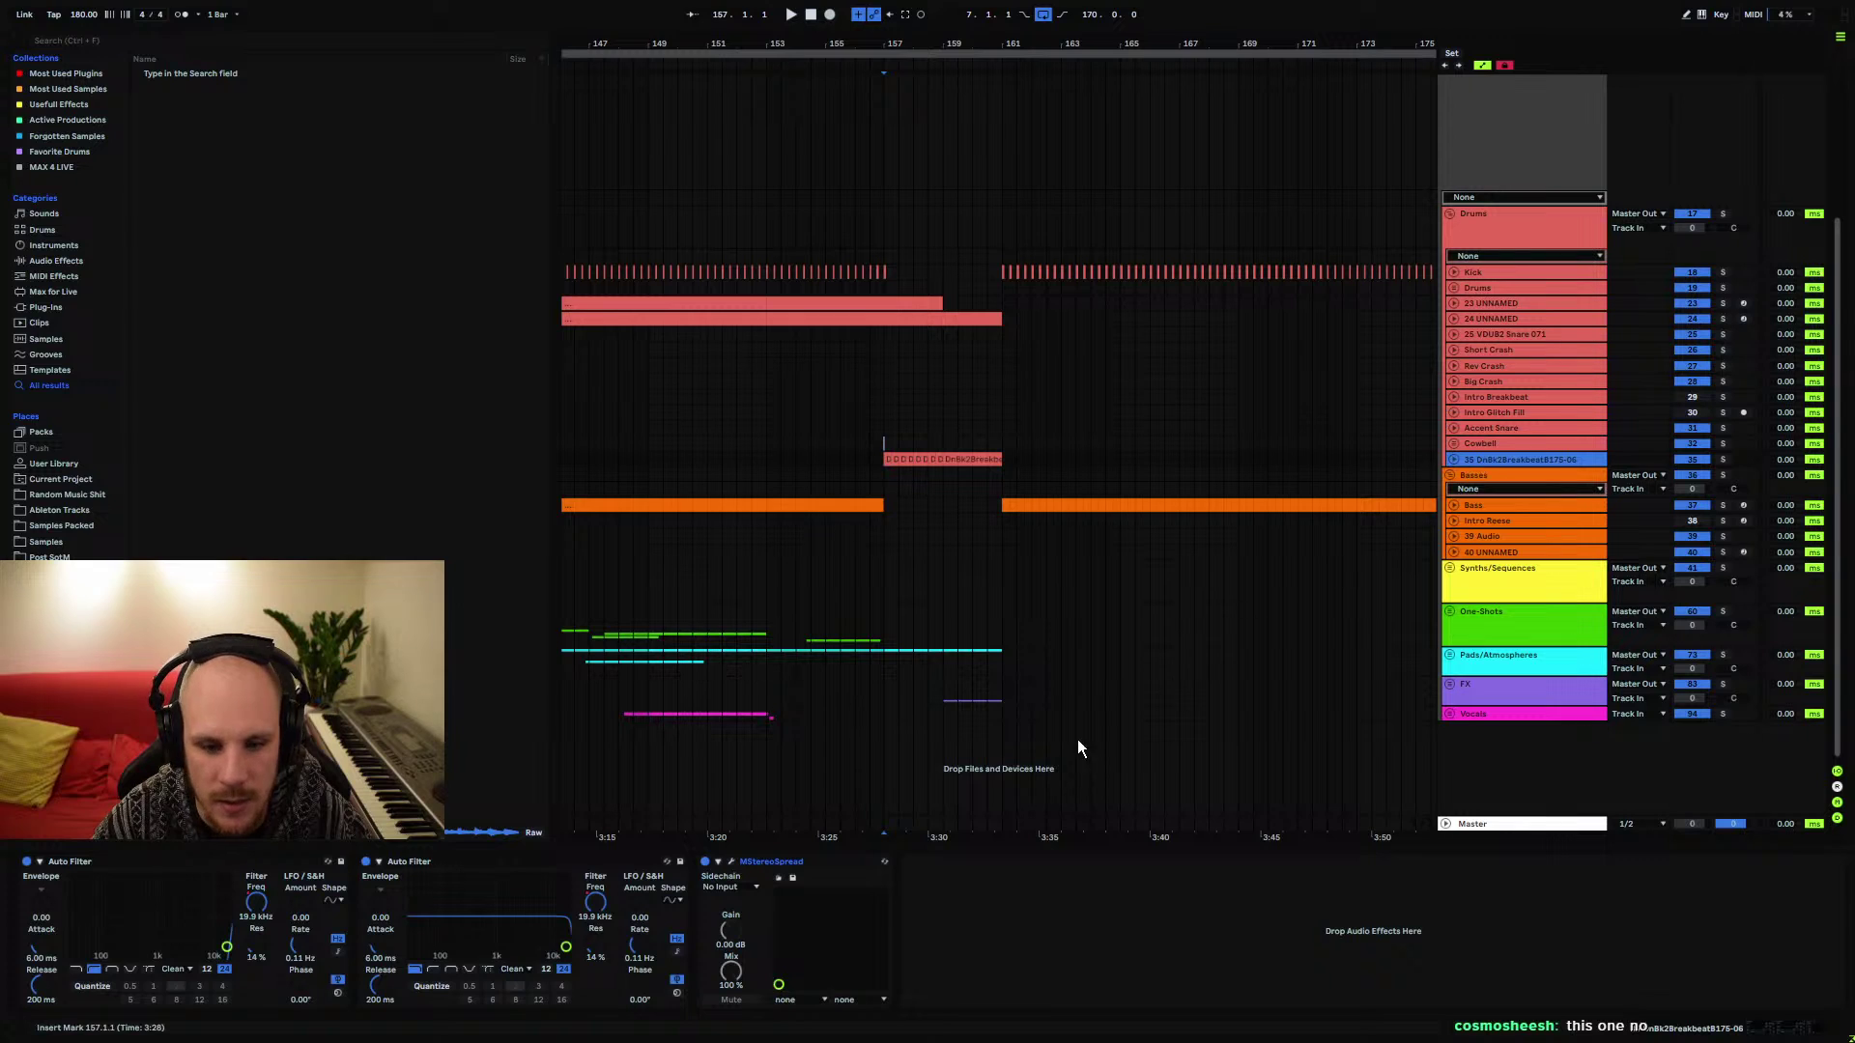
pyautogui.rightClick(1035, 941)
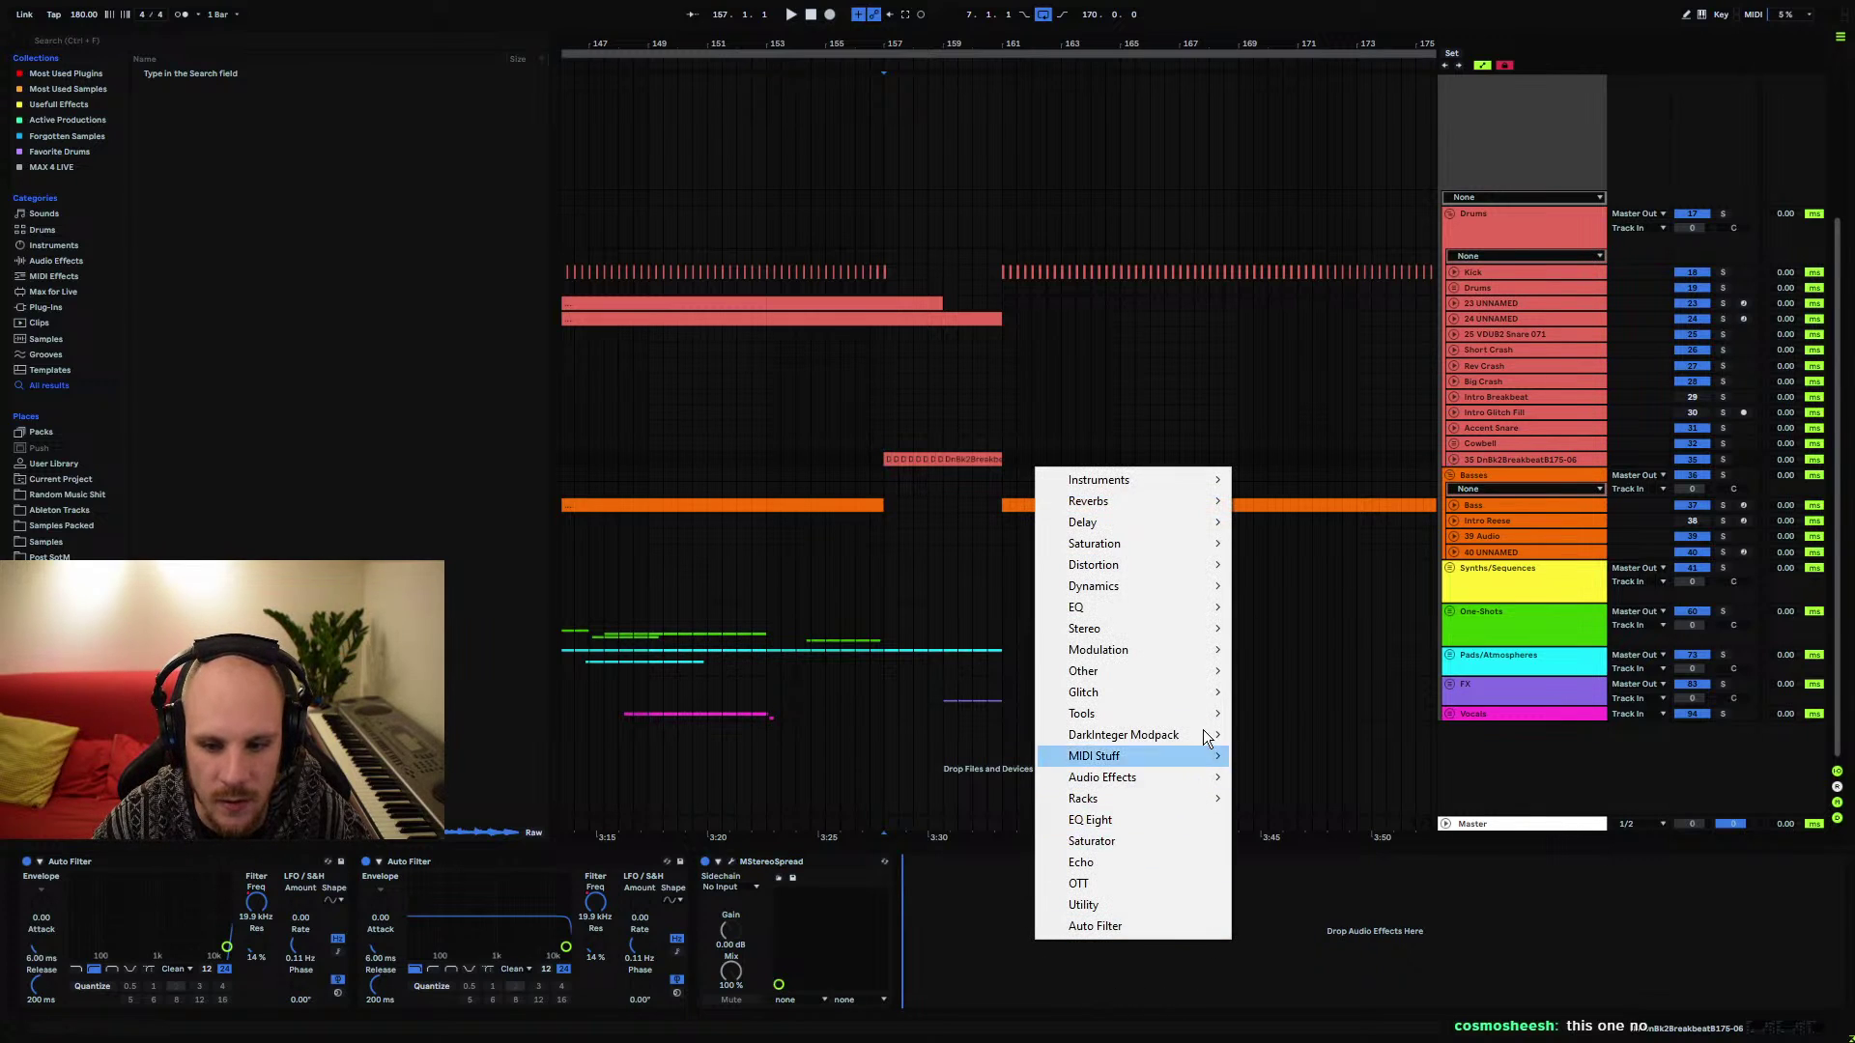
pyautogui.moveTo(1188, 682)
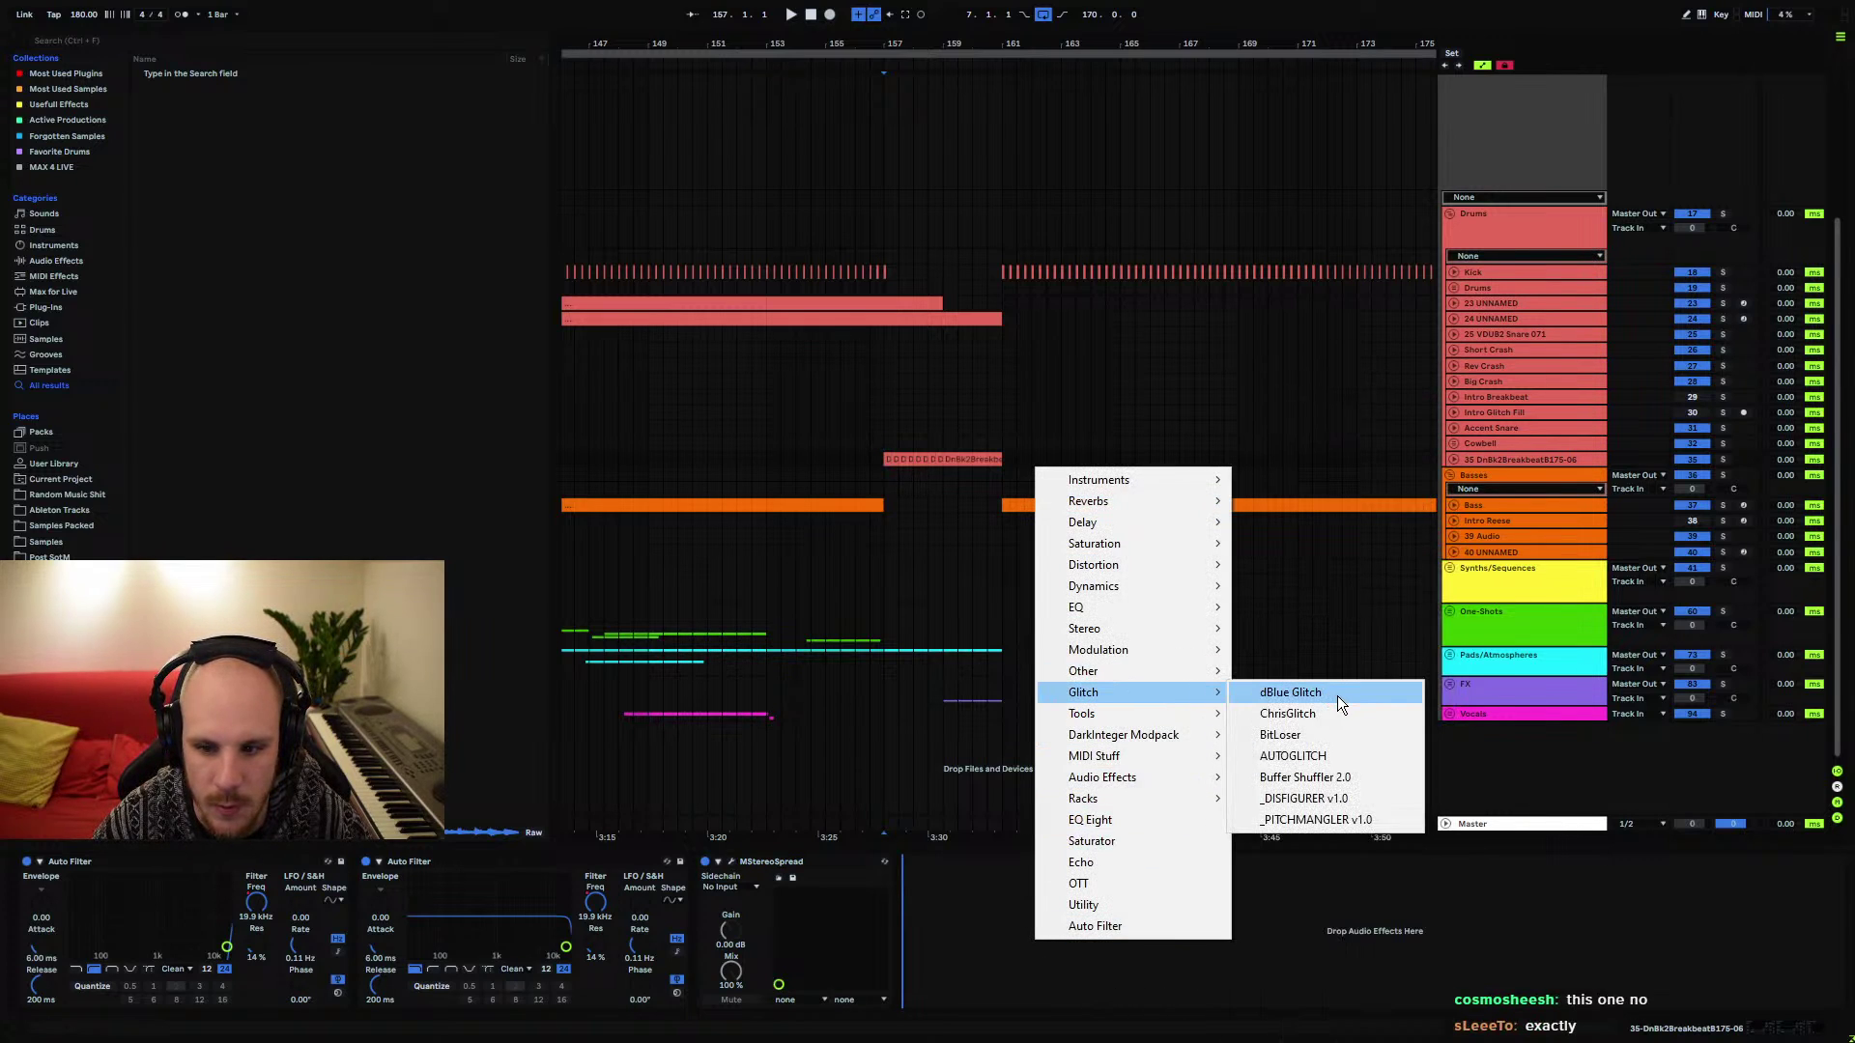
pyautogui.click(1337, 691)
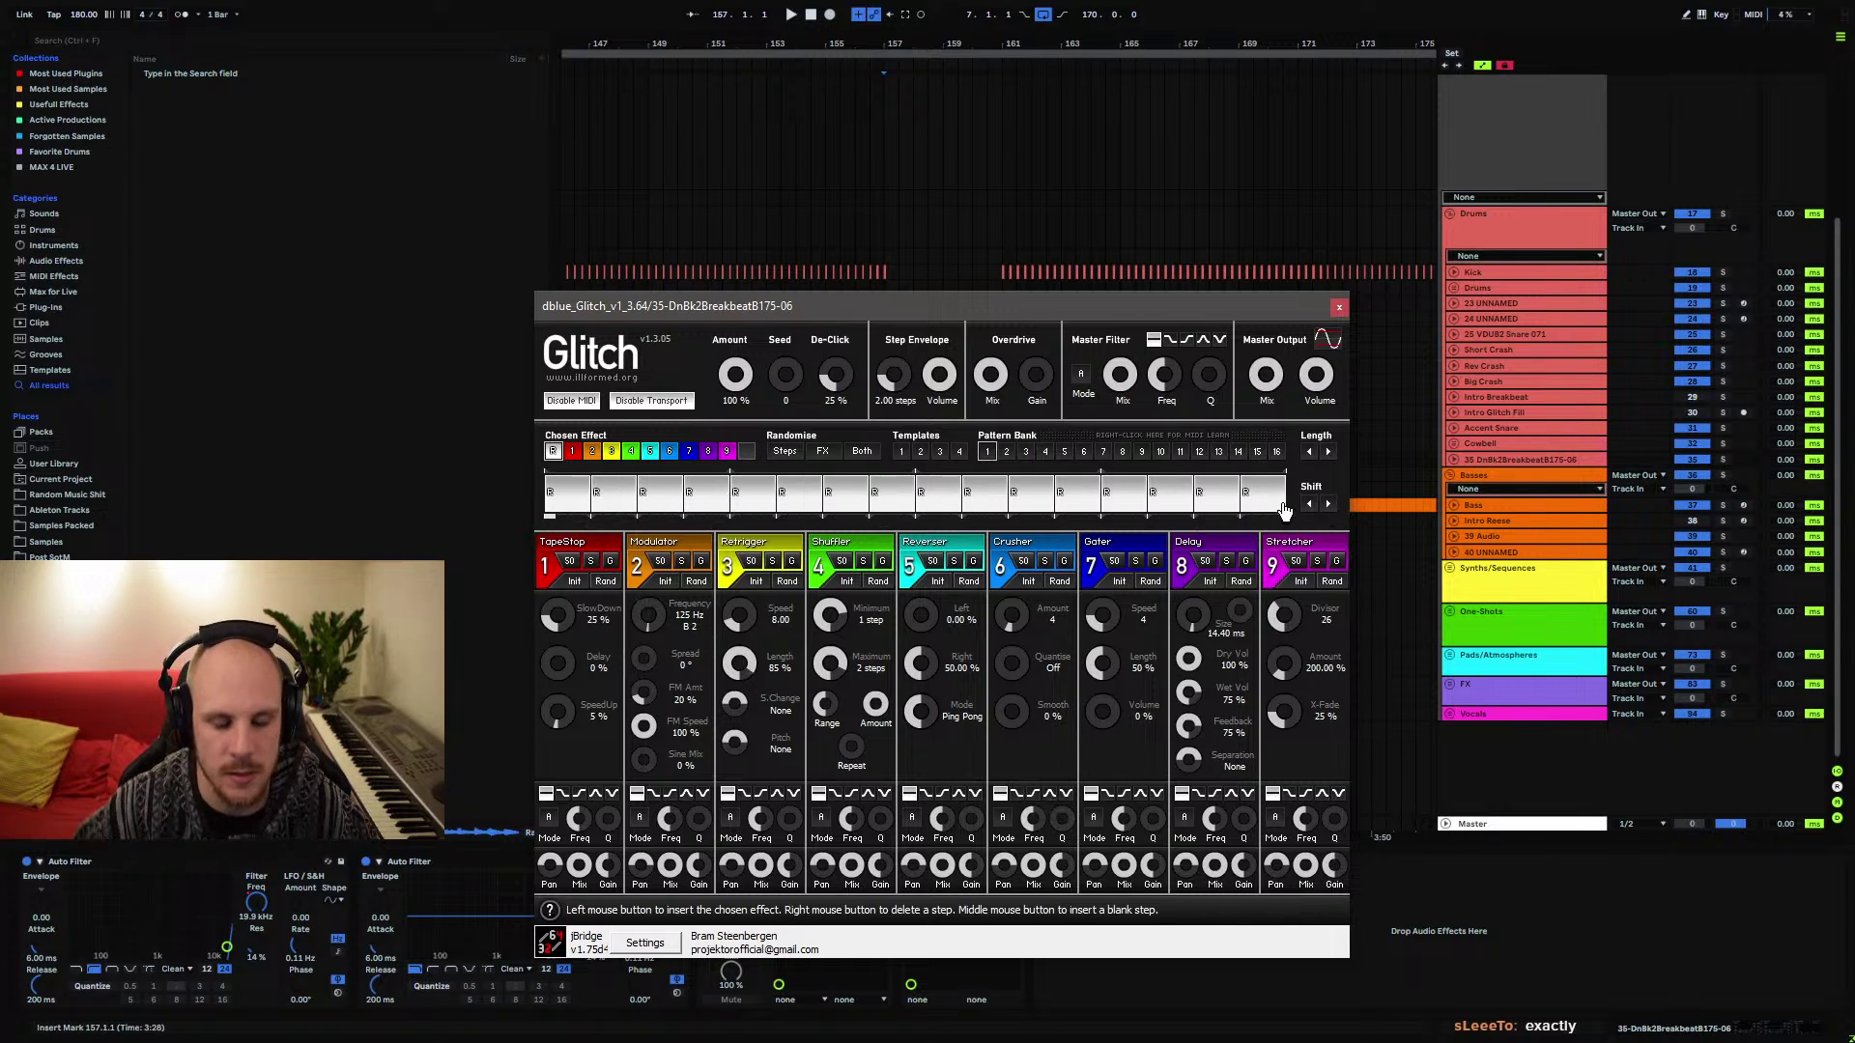
pyautogui.click(1339, 308)
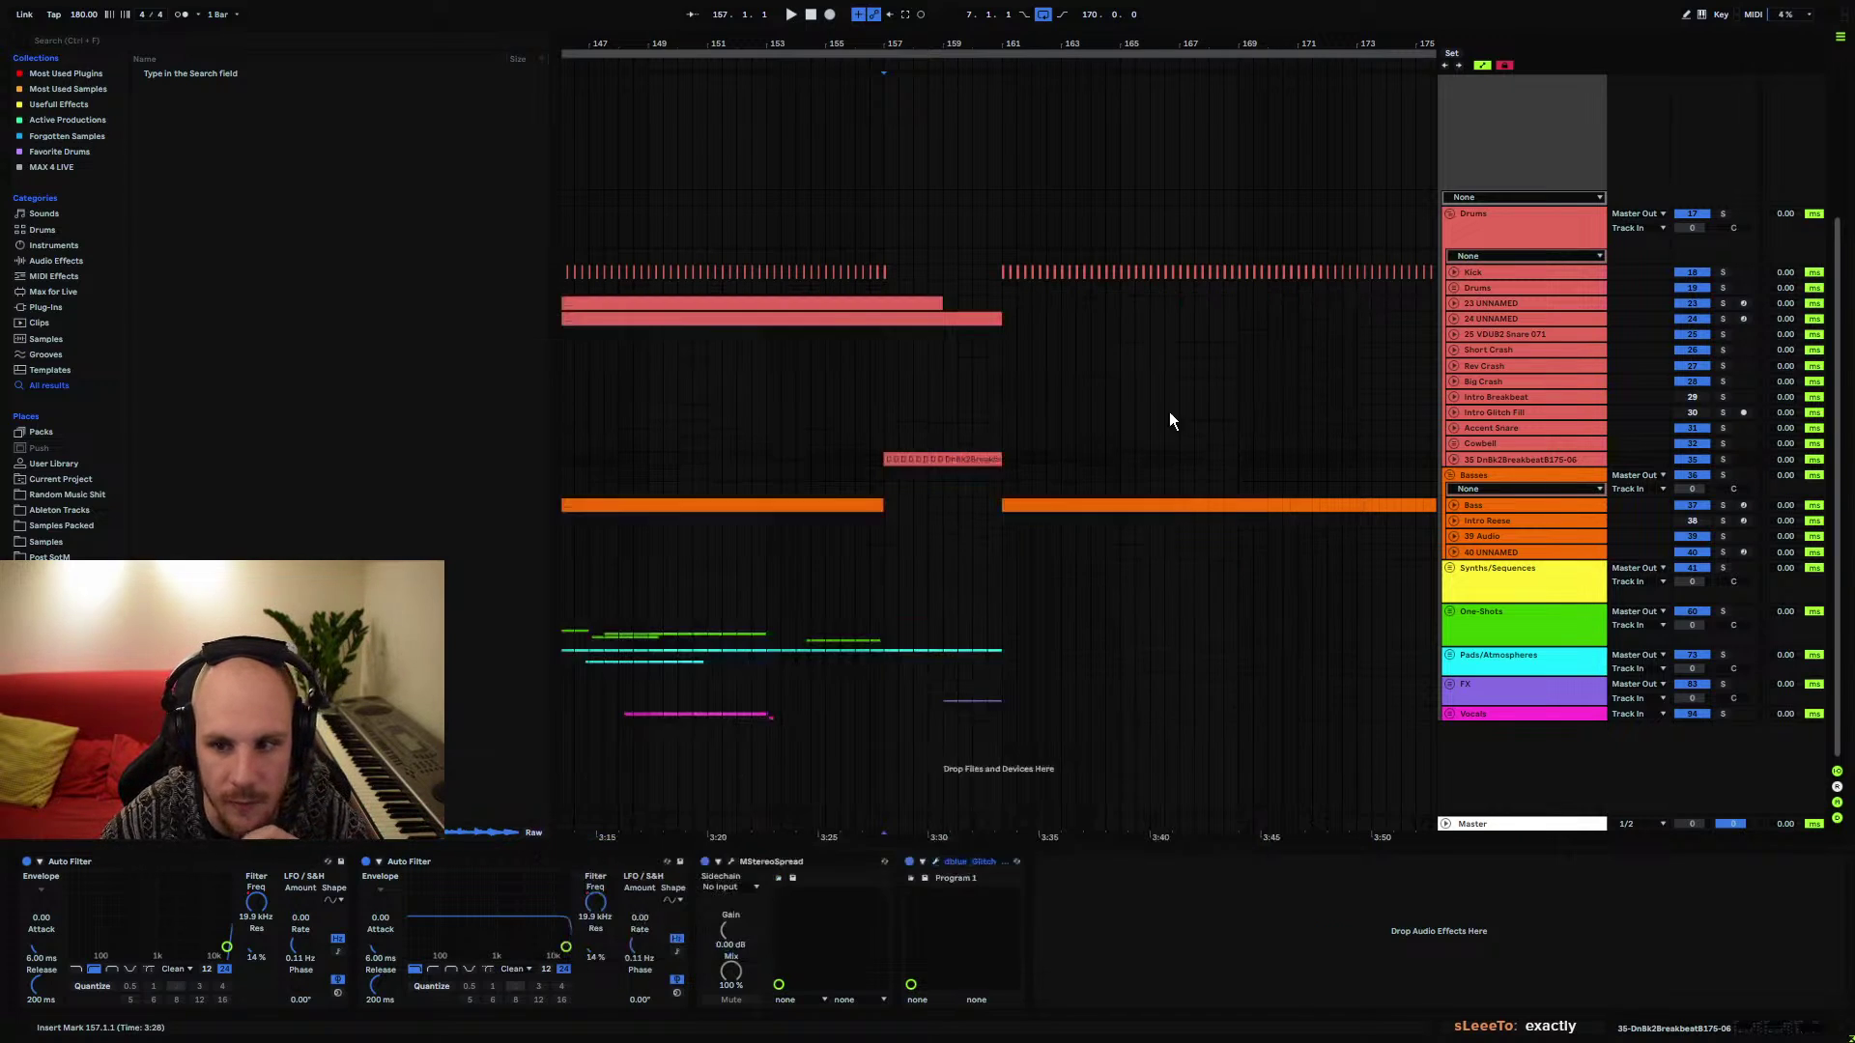
# Play from bar 157, unfold the breakbeat track, and bring dblue Glitch's output mix down to 0% to show its automation lane
pyautogui.click(887, 478)
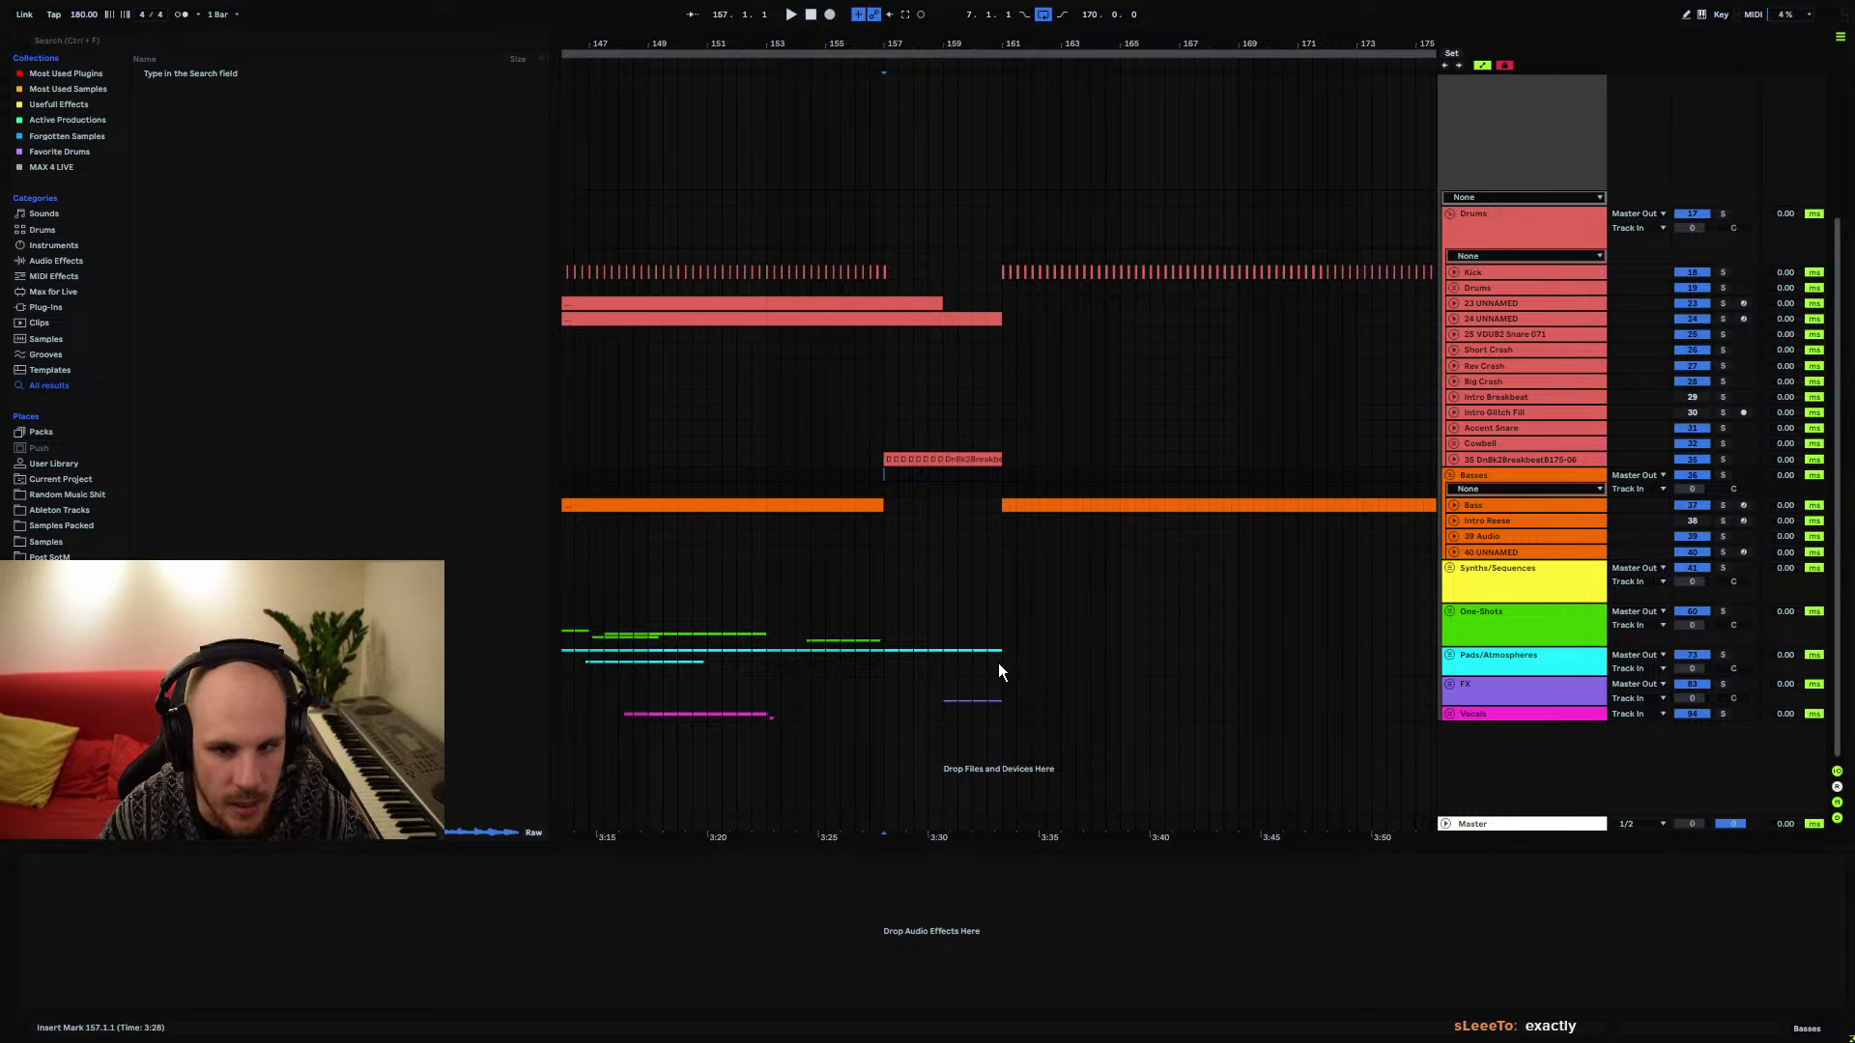
pyautogui.press('space')
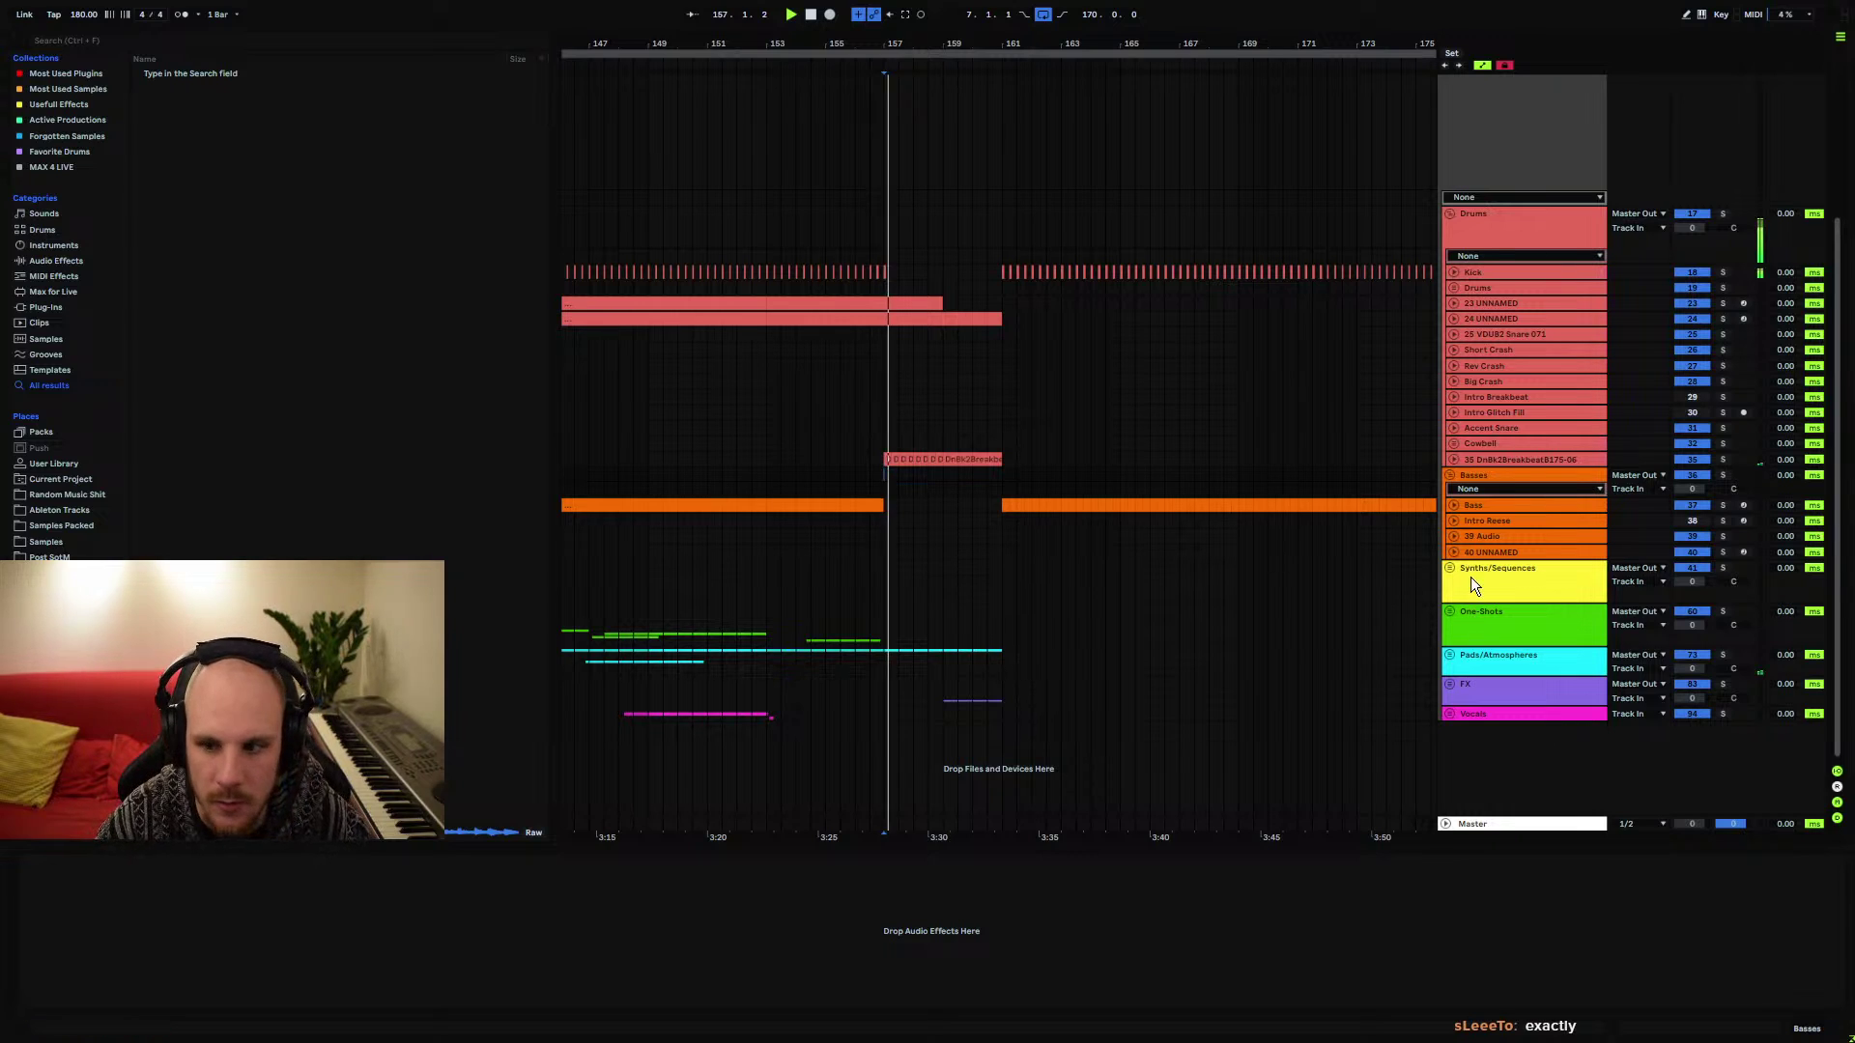
pyautogui.click(1456, 462)
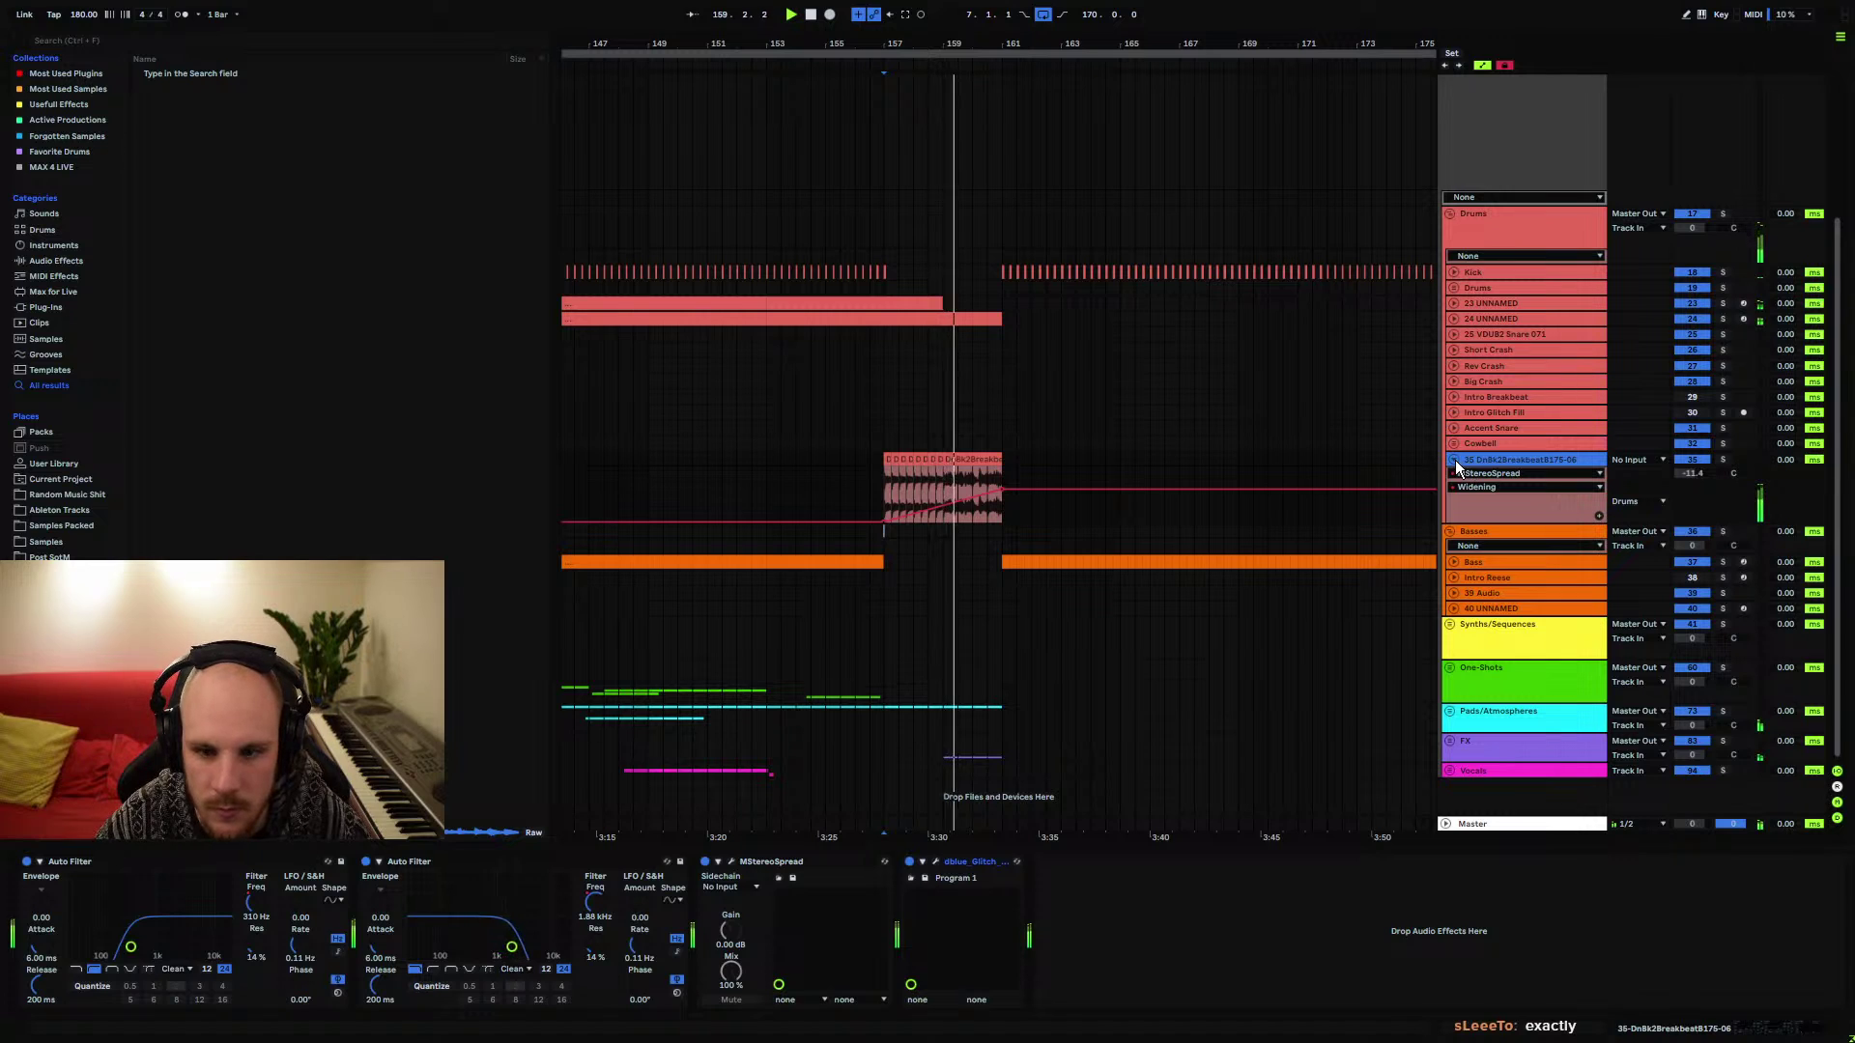
pyautogui.click(935, 863)
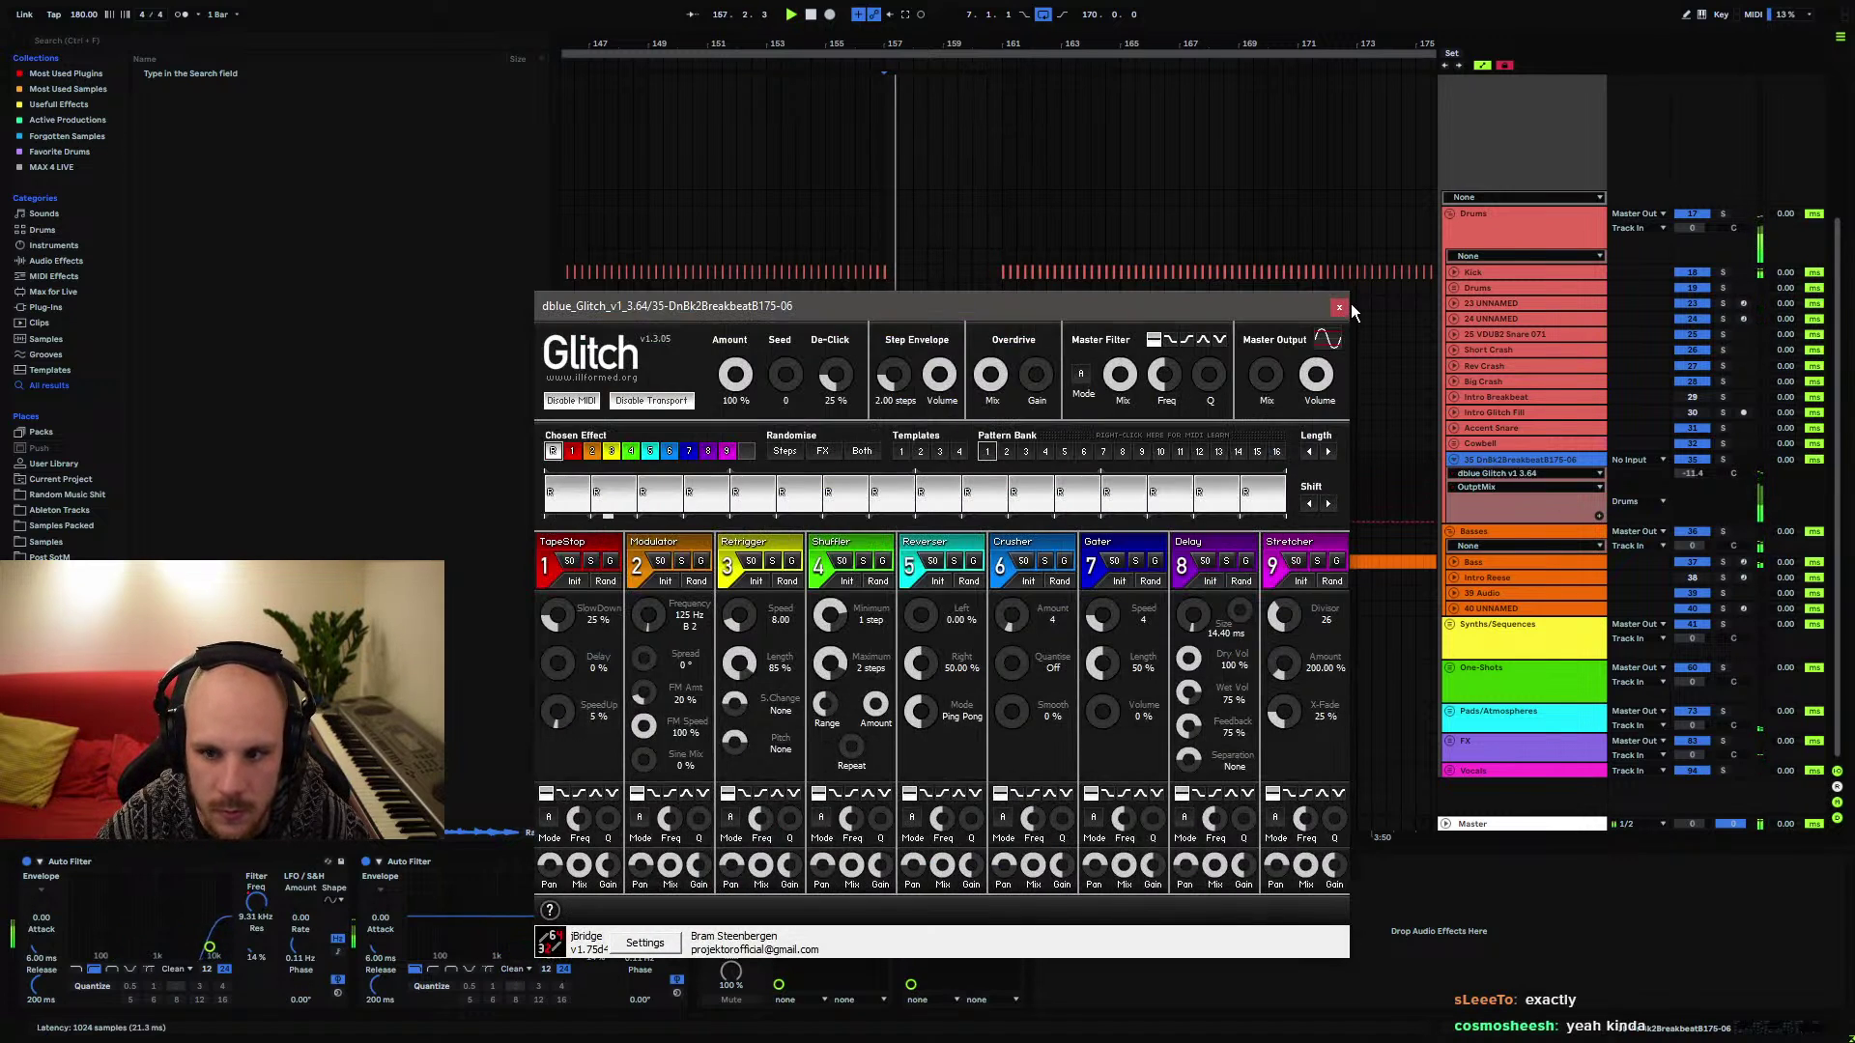
pyautogui.click(1339, 307)
# Automate the dblue Glitch OutptMix to rise from 0% at bar 159 to 100% at bar 161, drop back to 0%, and play it back
pyautogui.click(943, 520)
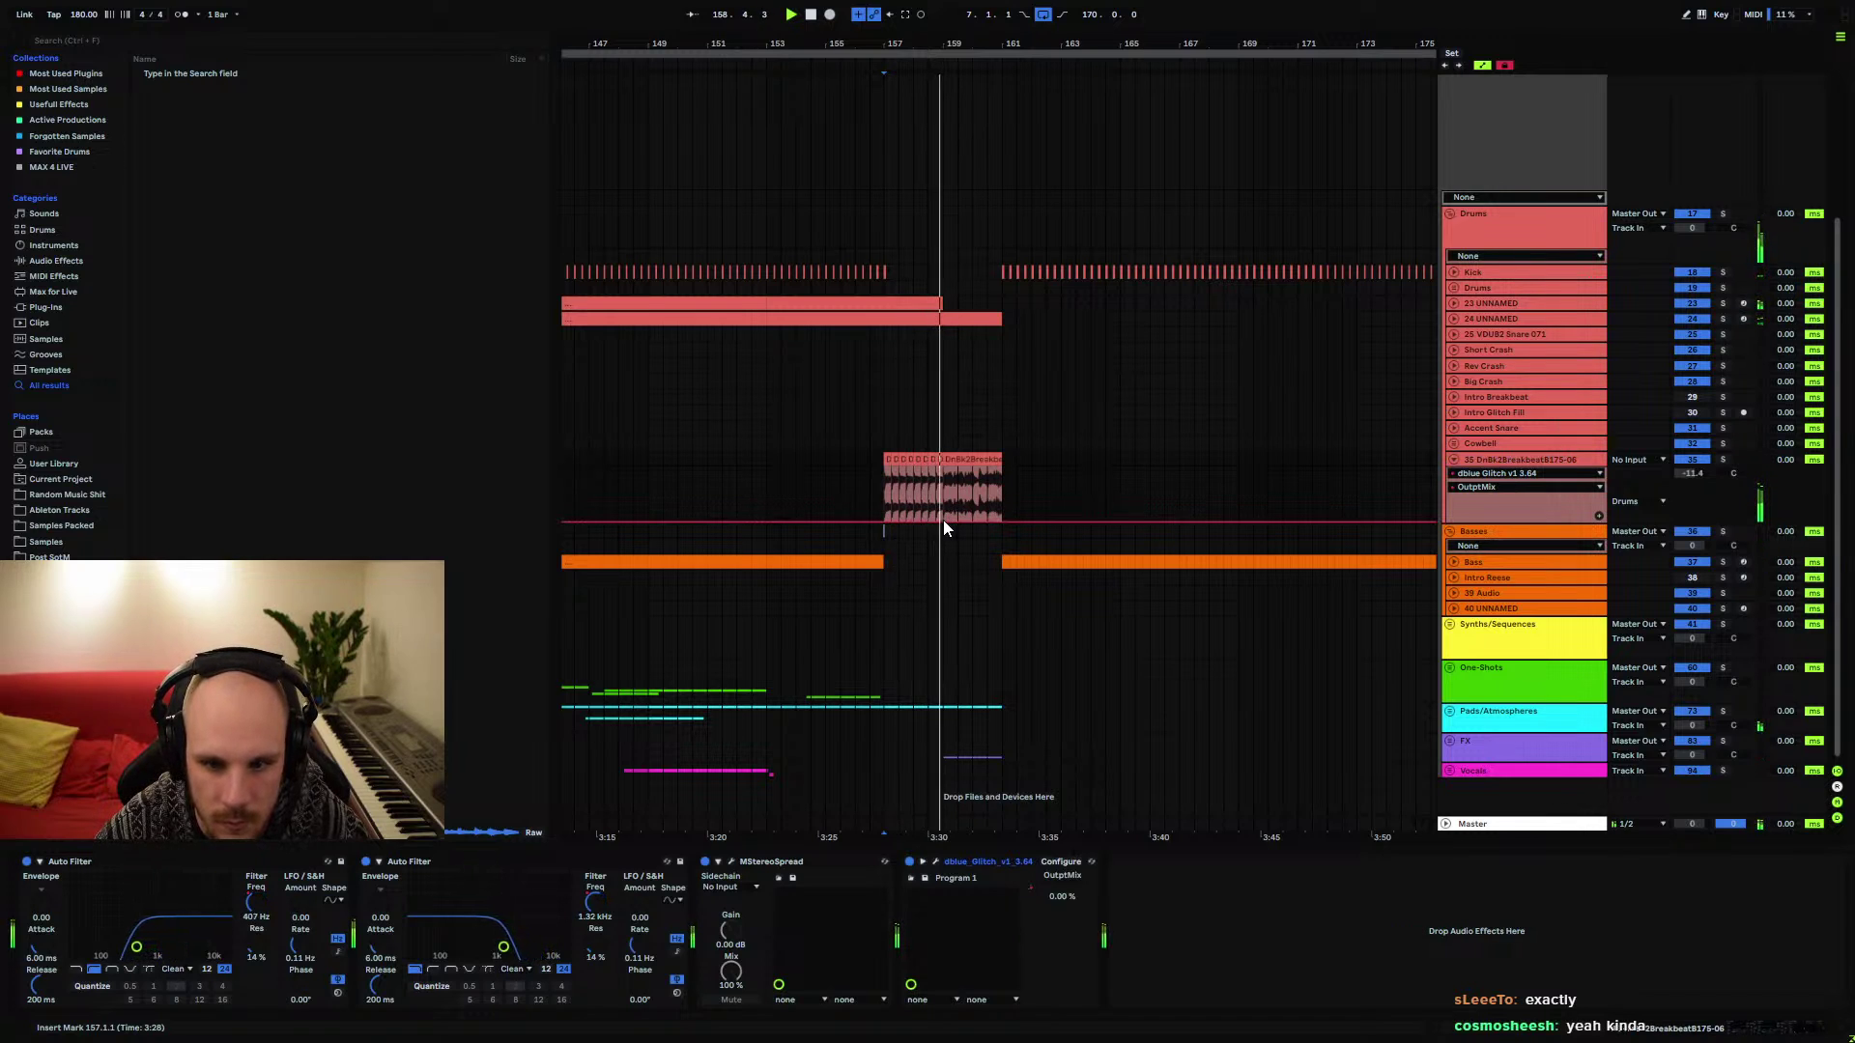
pyautogui.moveTo(999, 520); pyautogui.dragTo(1002, 467)
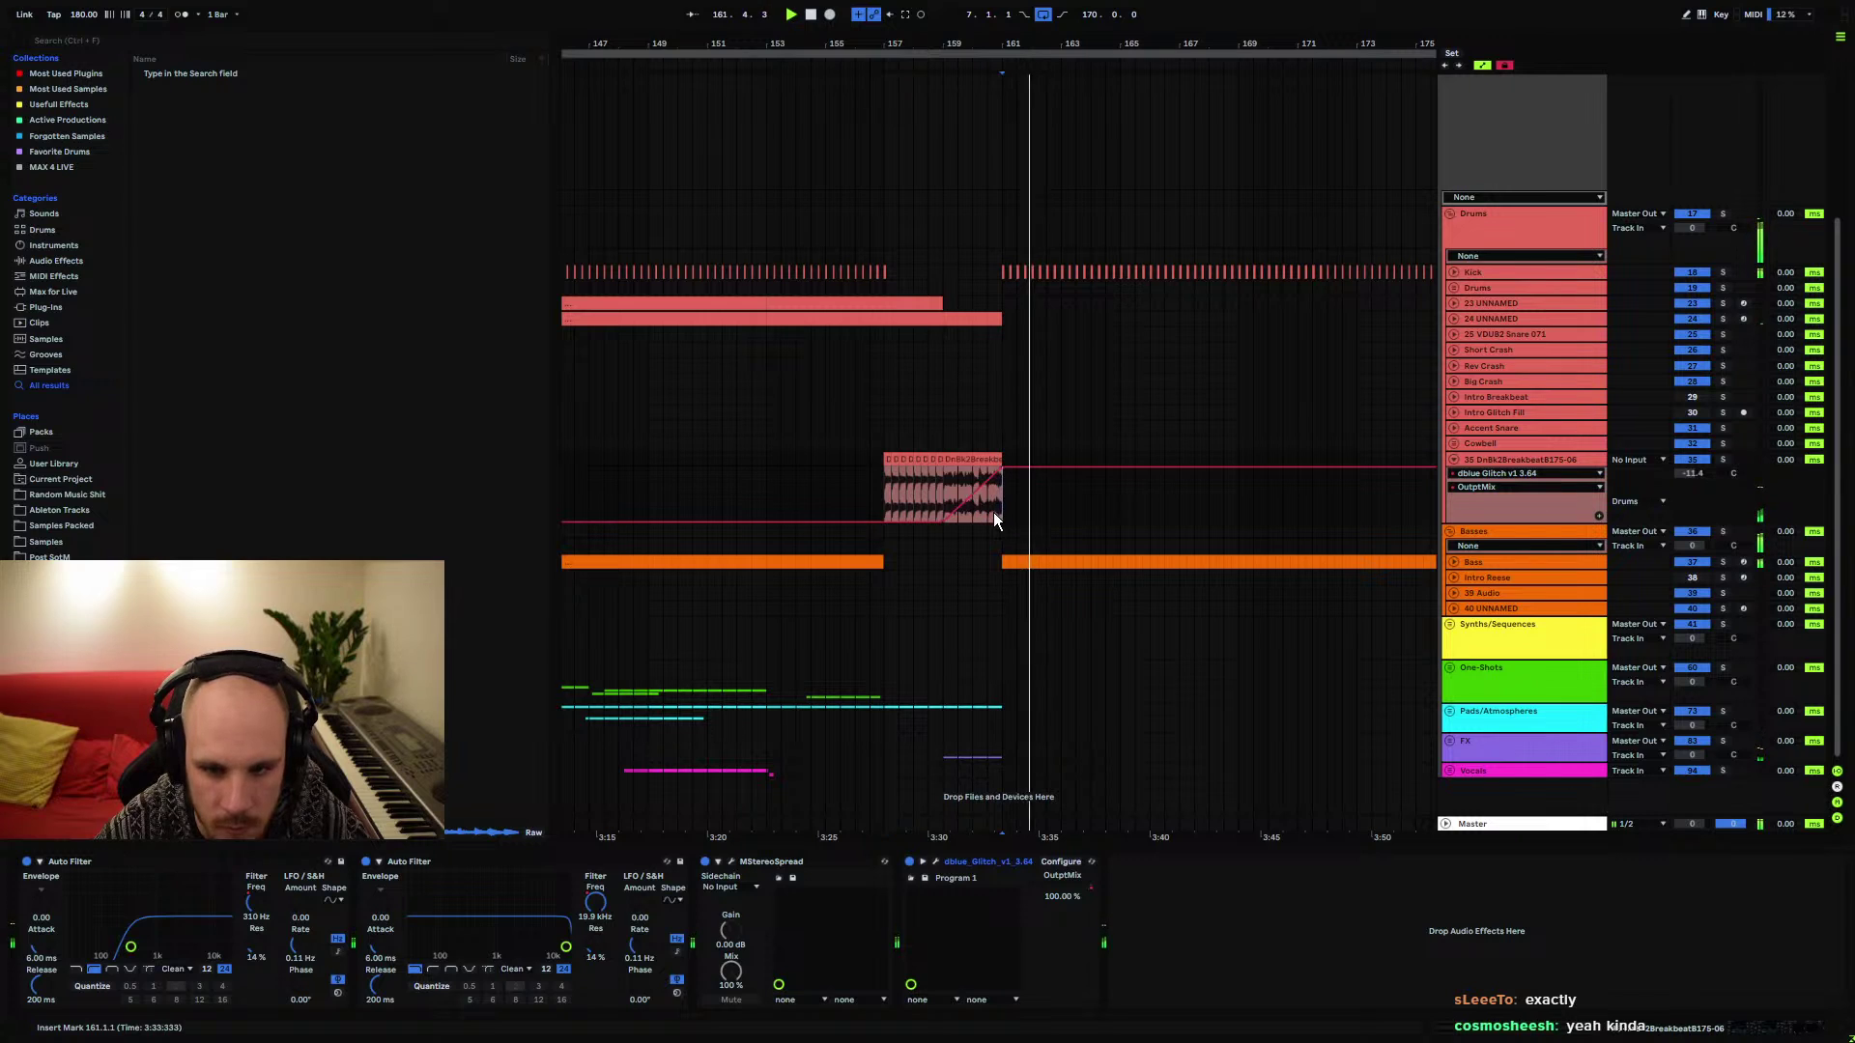
pyautogui.moveTo(1015, 468); pyautogui.dragTo(1001, 522)
pyautogui.click(964, 464)
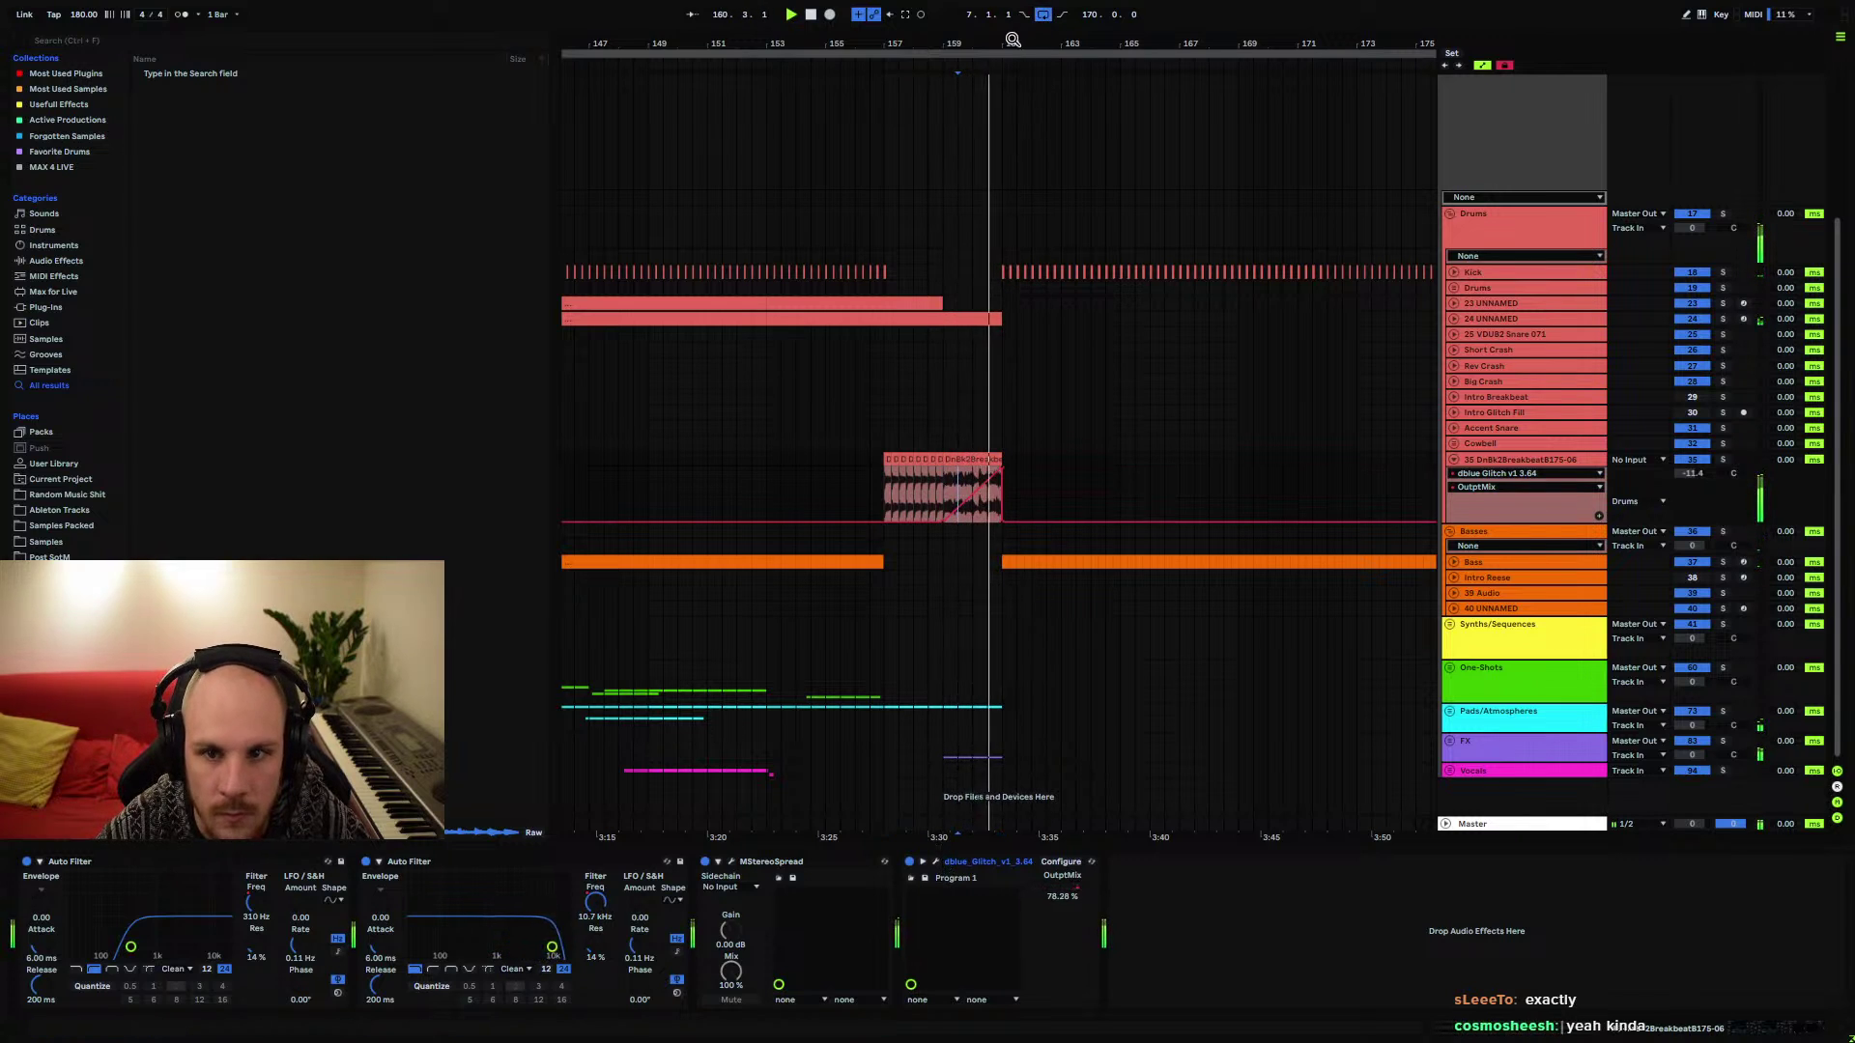
pyautogui.moveTo(1013, 39); pyautogui.dragTo(929, 468)
pyautogui.click(912, 483)
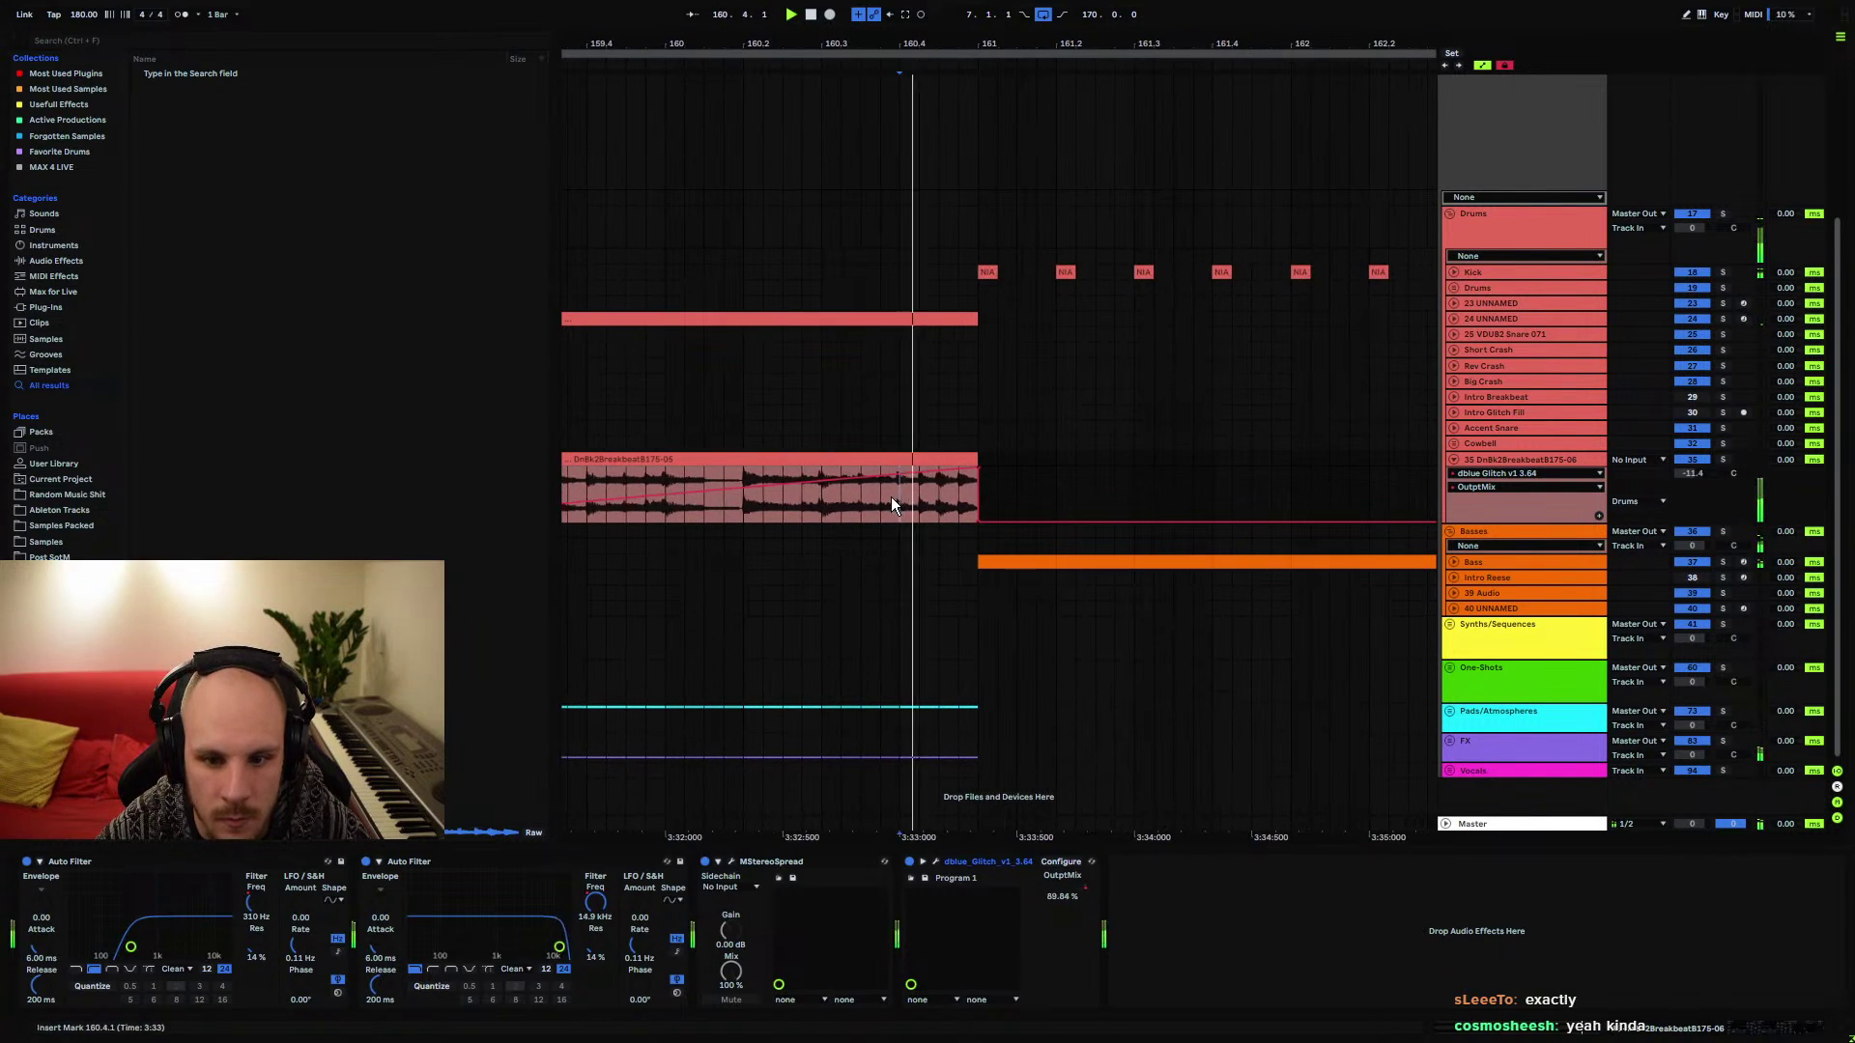
# Open the breakbeat clip before bar 161, add warp markers at 2.4.2, 2.4, 2.2, 2.3, 2, 1.4 and near 1.2.2, and play it back
pyautogui.moveTo(913, 43); pyautogui.dragTo(865, 387)
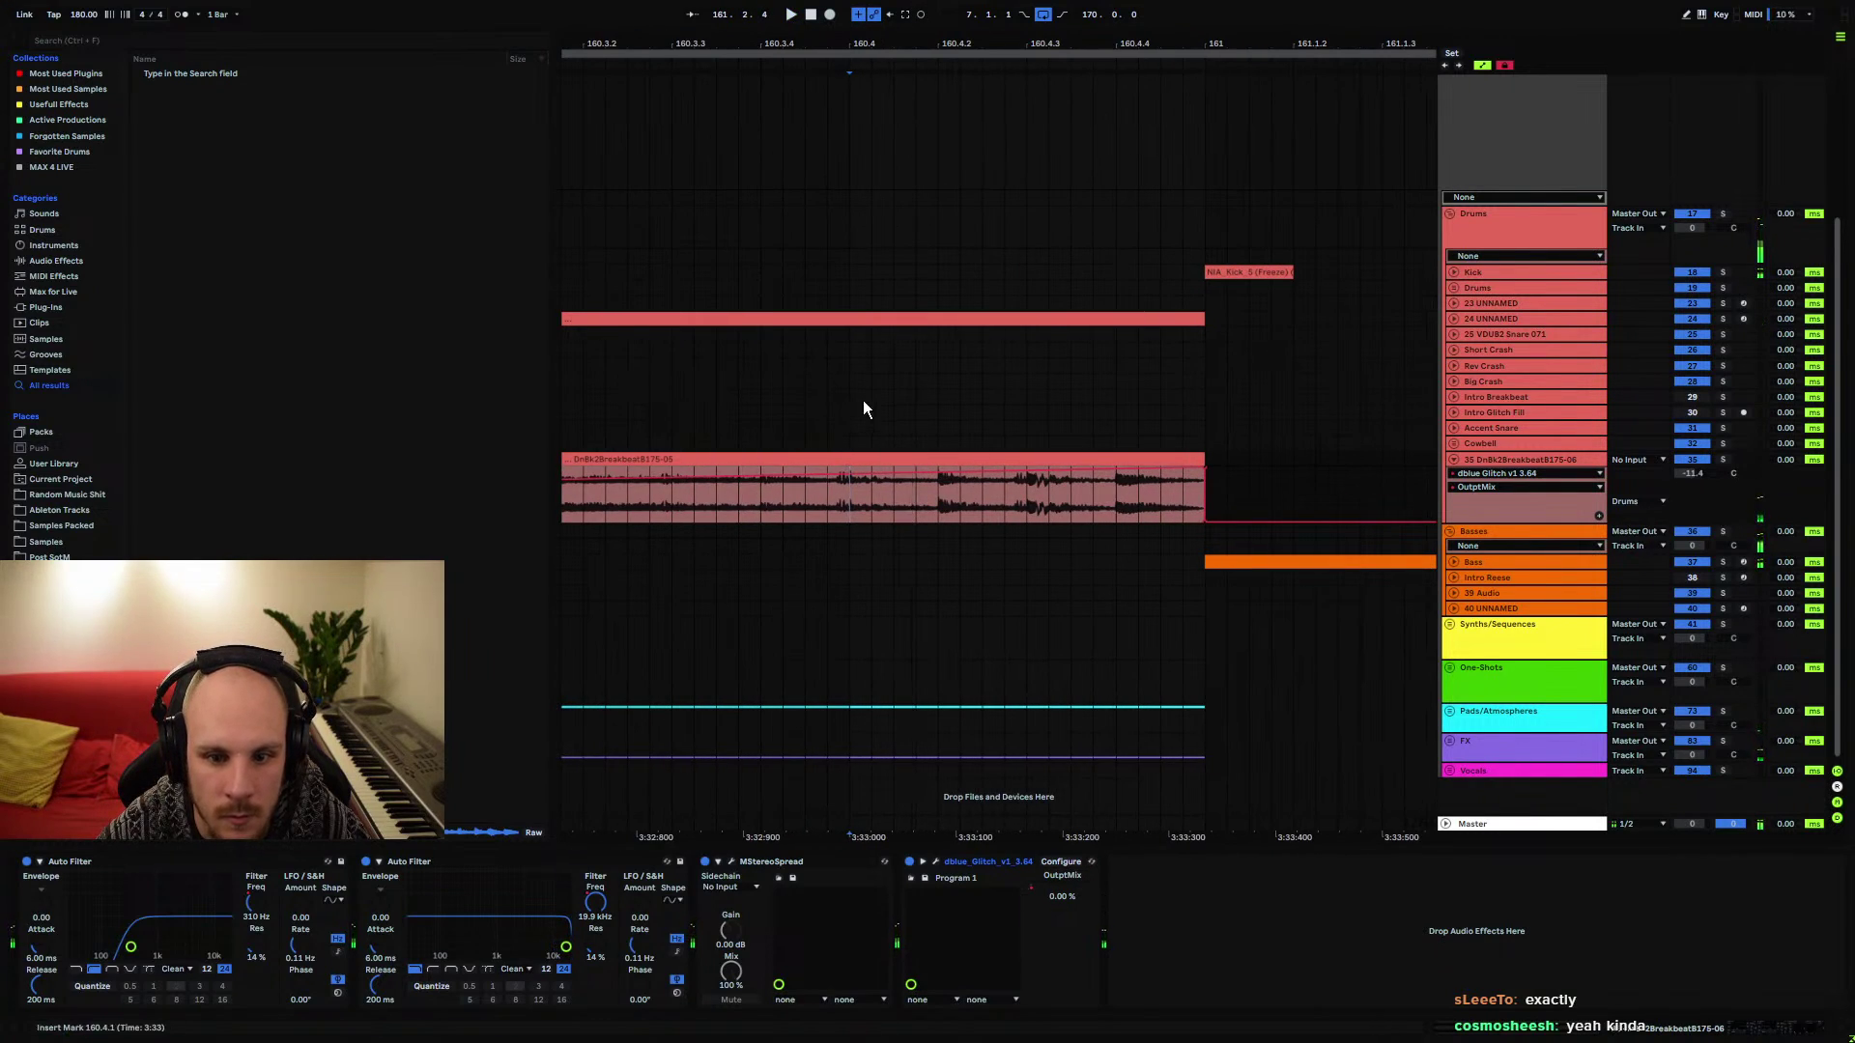
pyautogui.doubleClick(866, 459)
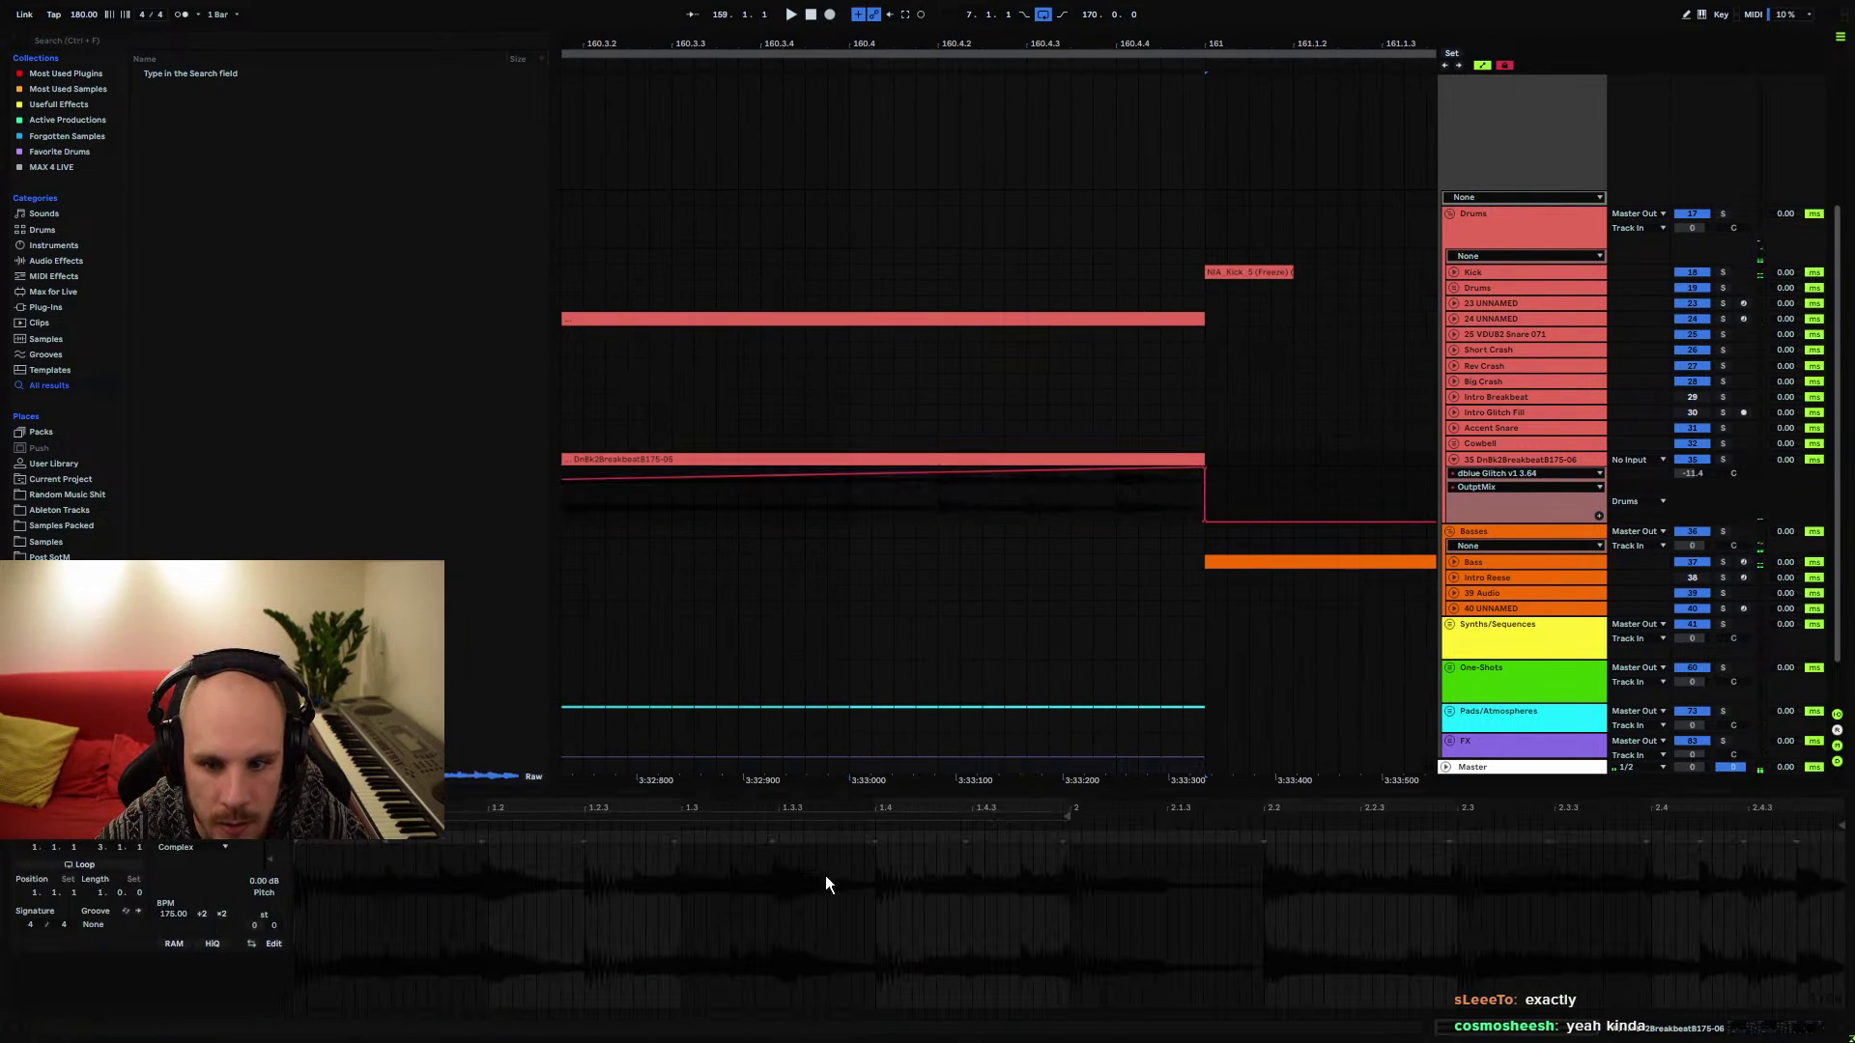
pyautogui.doubleClick(1698, 837)
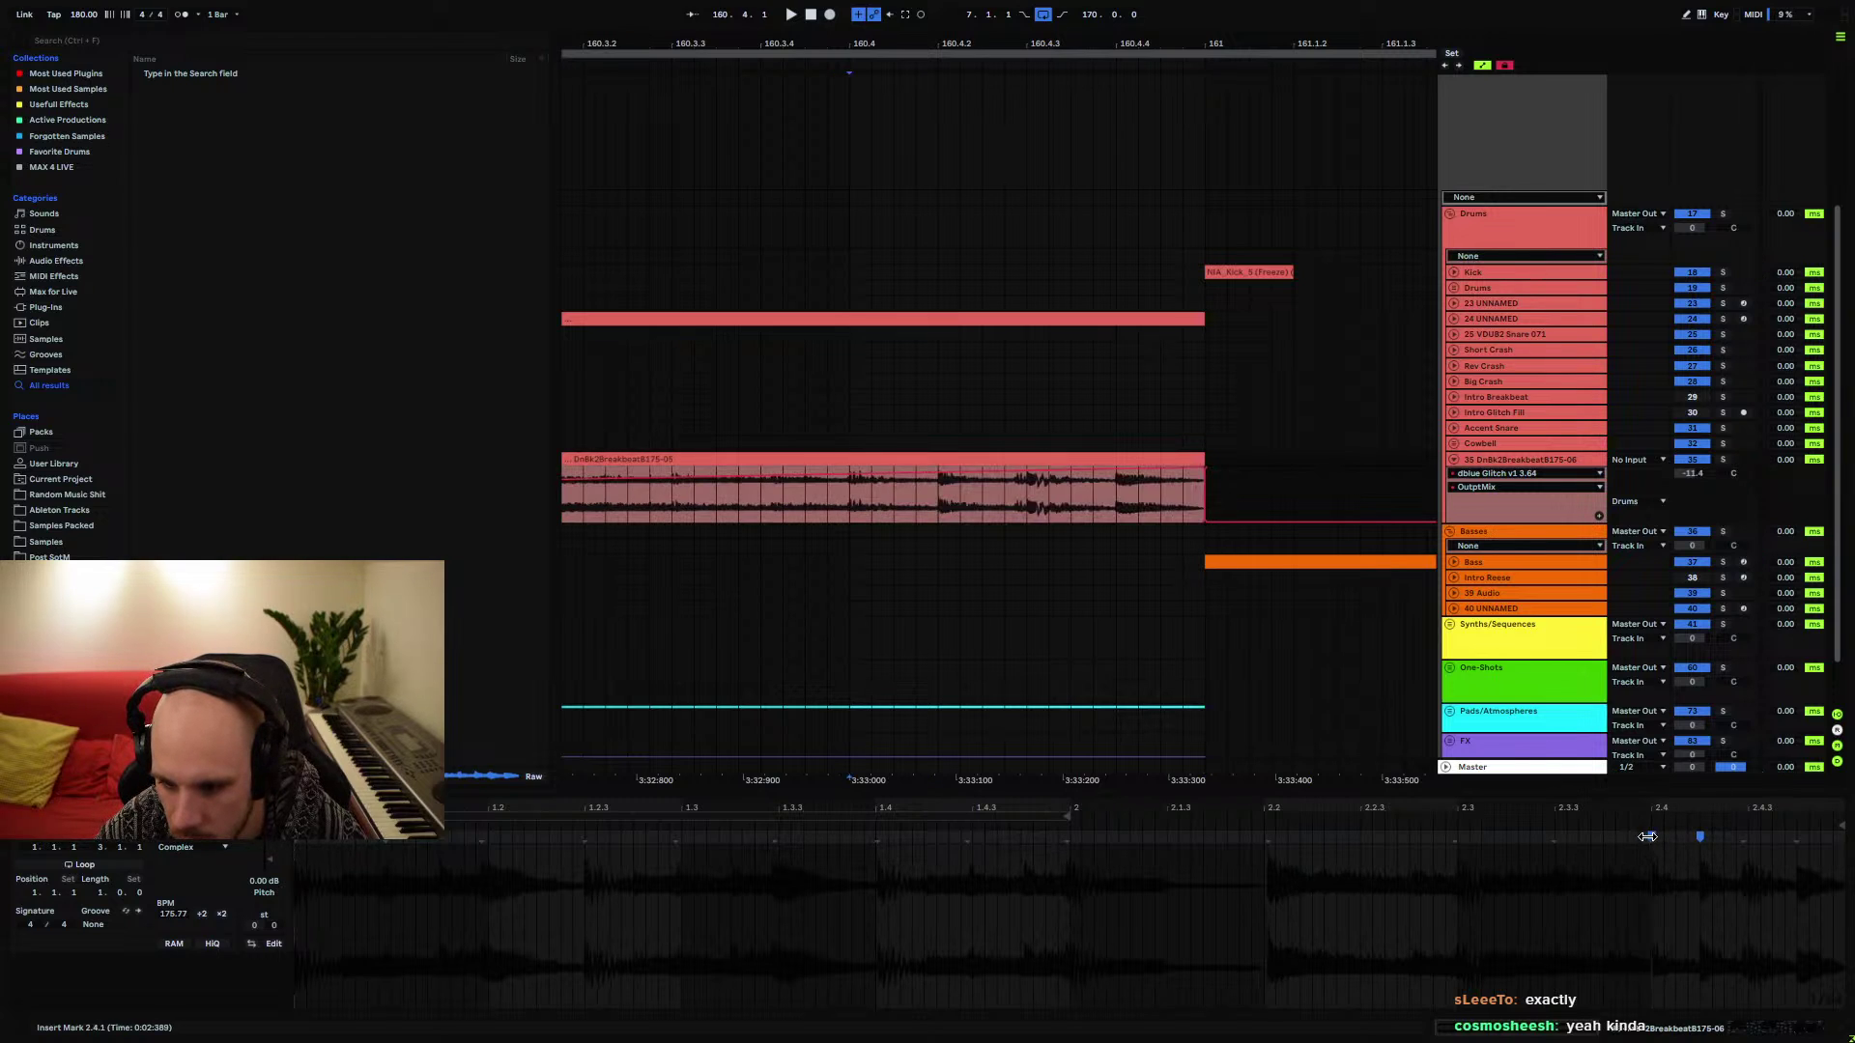
pyautogui.doubleClick(1264, 837)
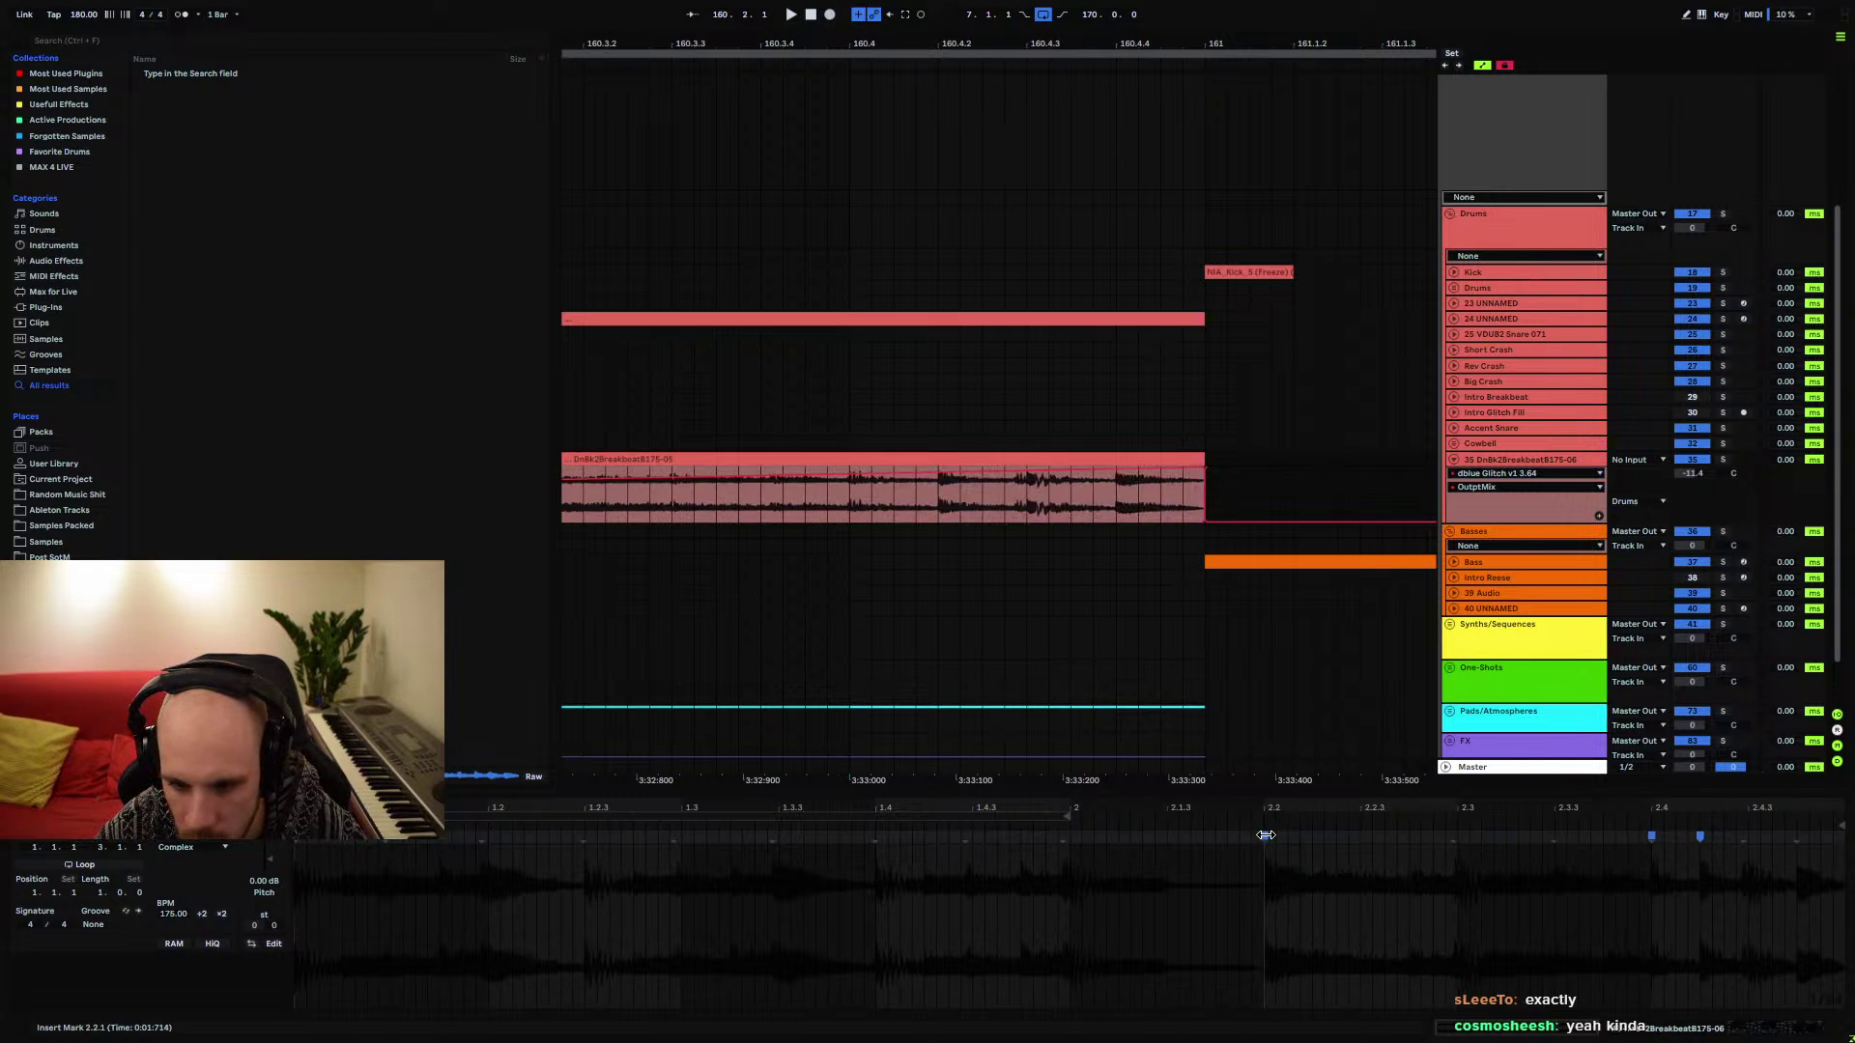
pyautogui.doubleClick(1455, 838)
pyautogui.doubleClick(1071, 838)
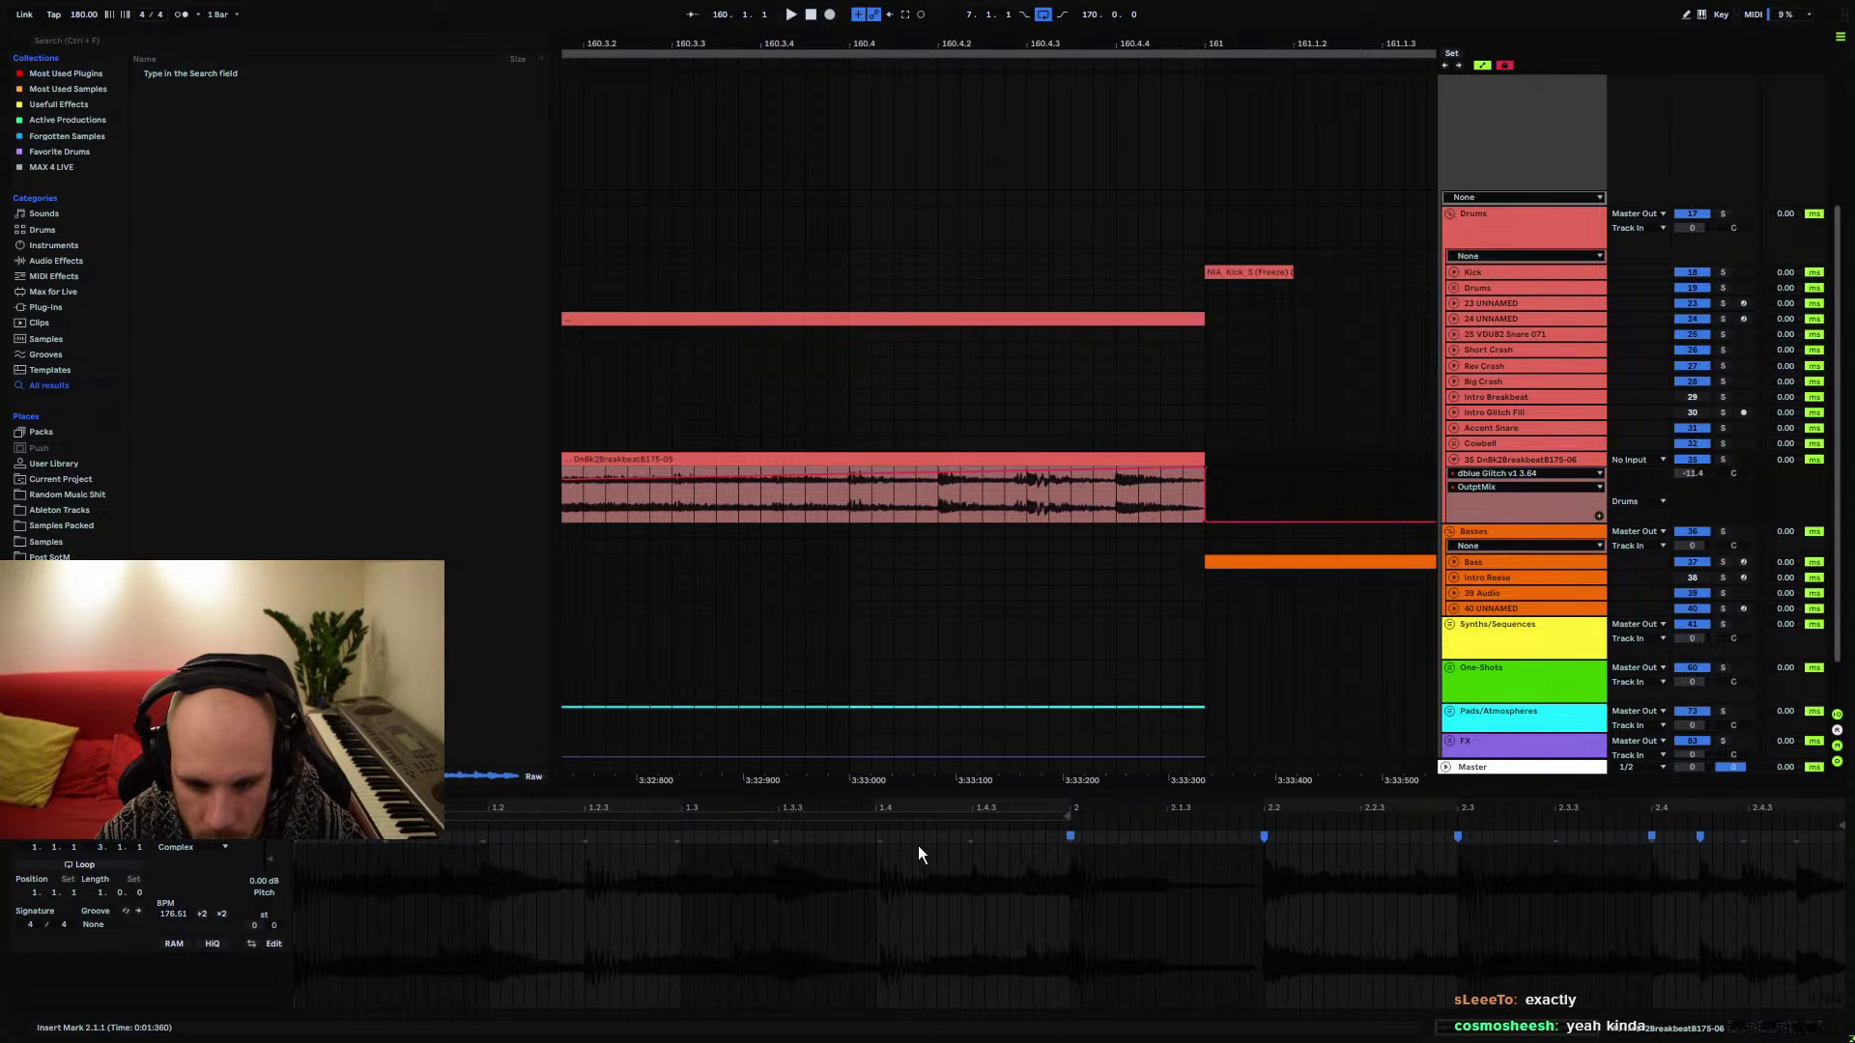
pyautogui.doubleClick(878, 837)
pyautogui.click(586, 836)
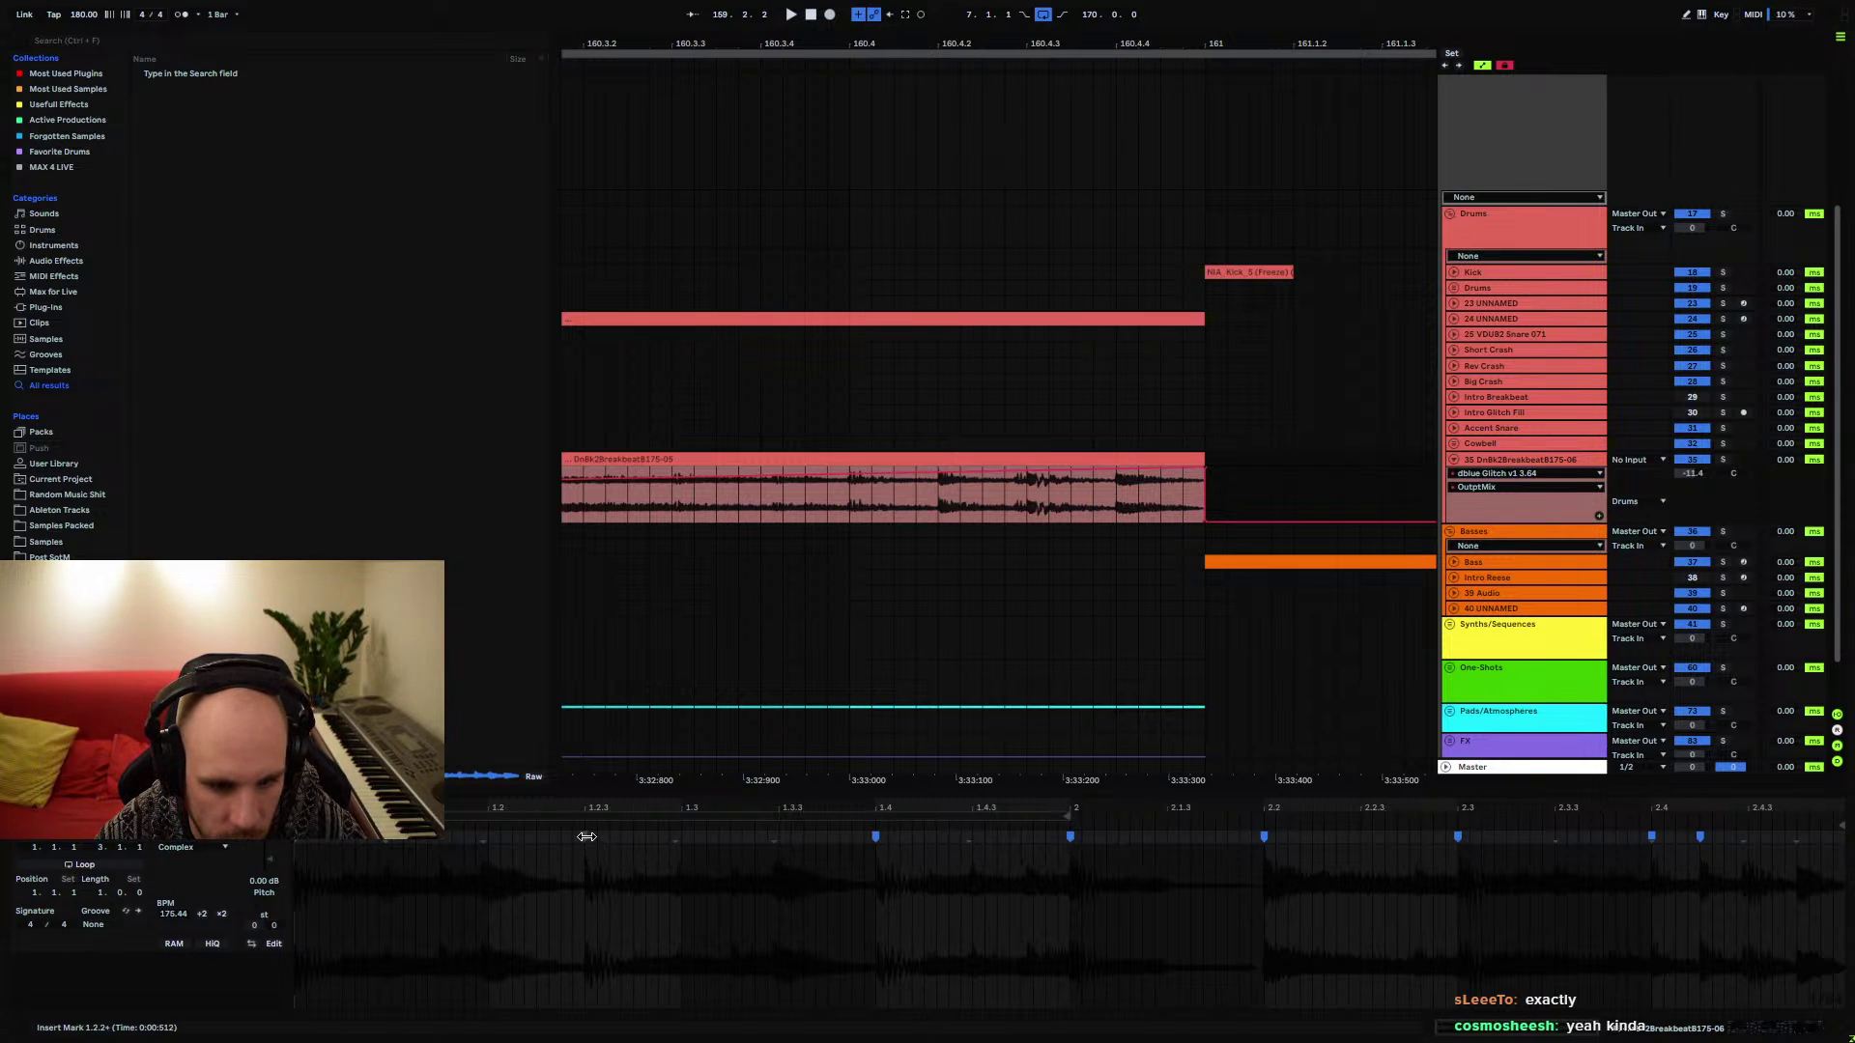
pyautogui.doubleClick(586, 836)
pyautogui.press('space')
pyautogui.press('-')
pyautogui.press('-')
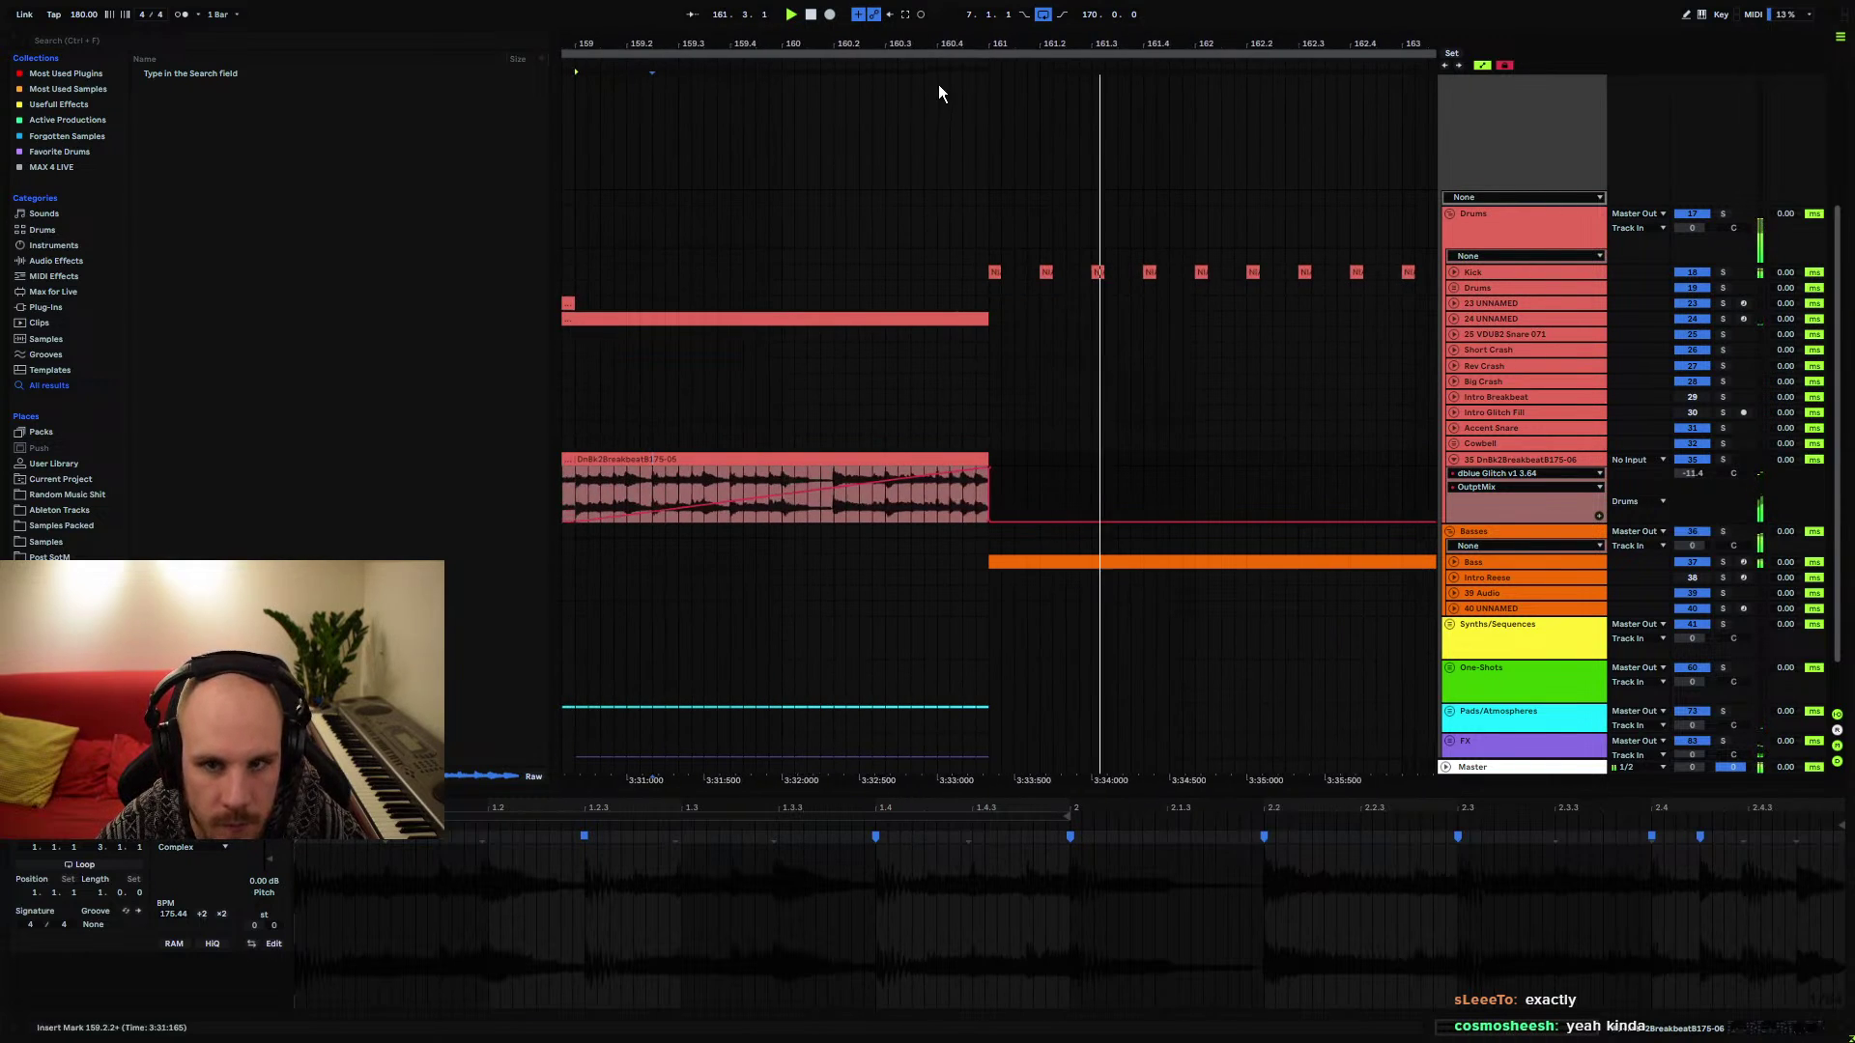
# Add warp markers in the breakbeat clip that align the final hits to the grid at 2.4.3 and 2.4.4
pyautogui.press('+')
pyautogui.press('+')
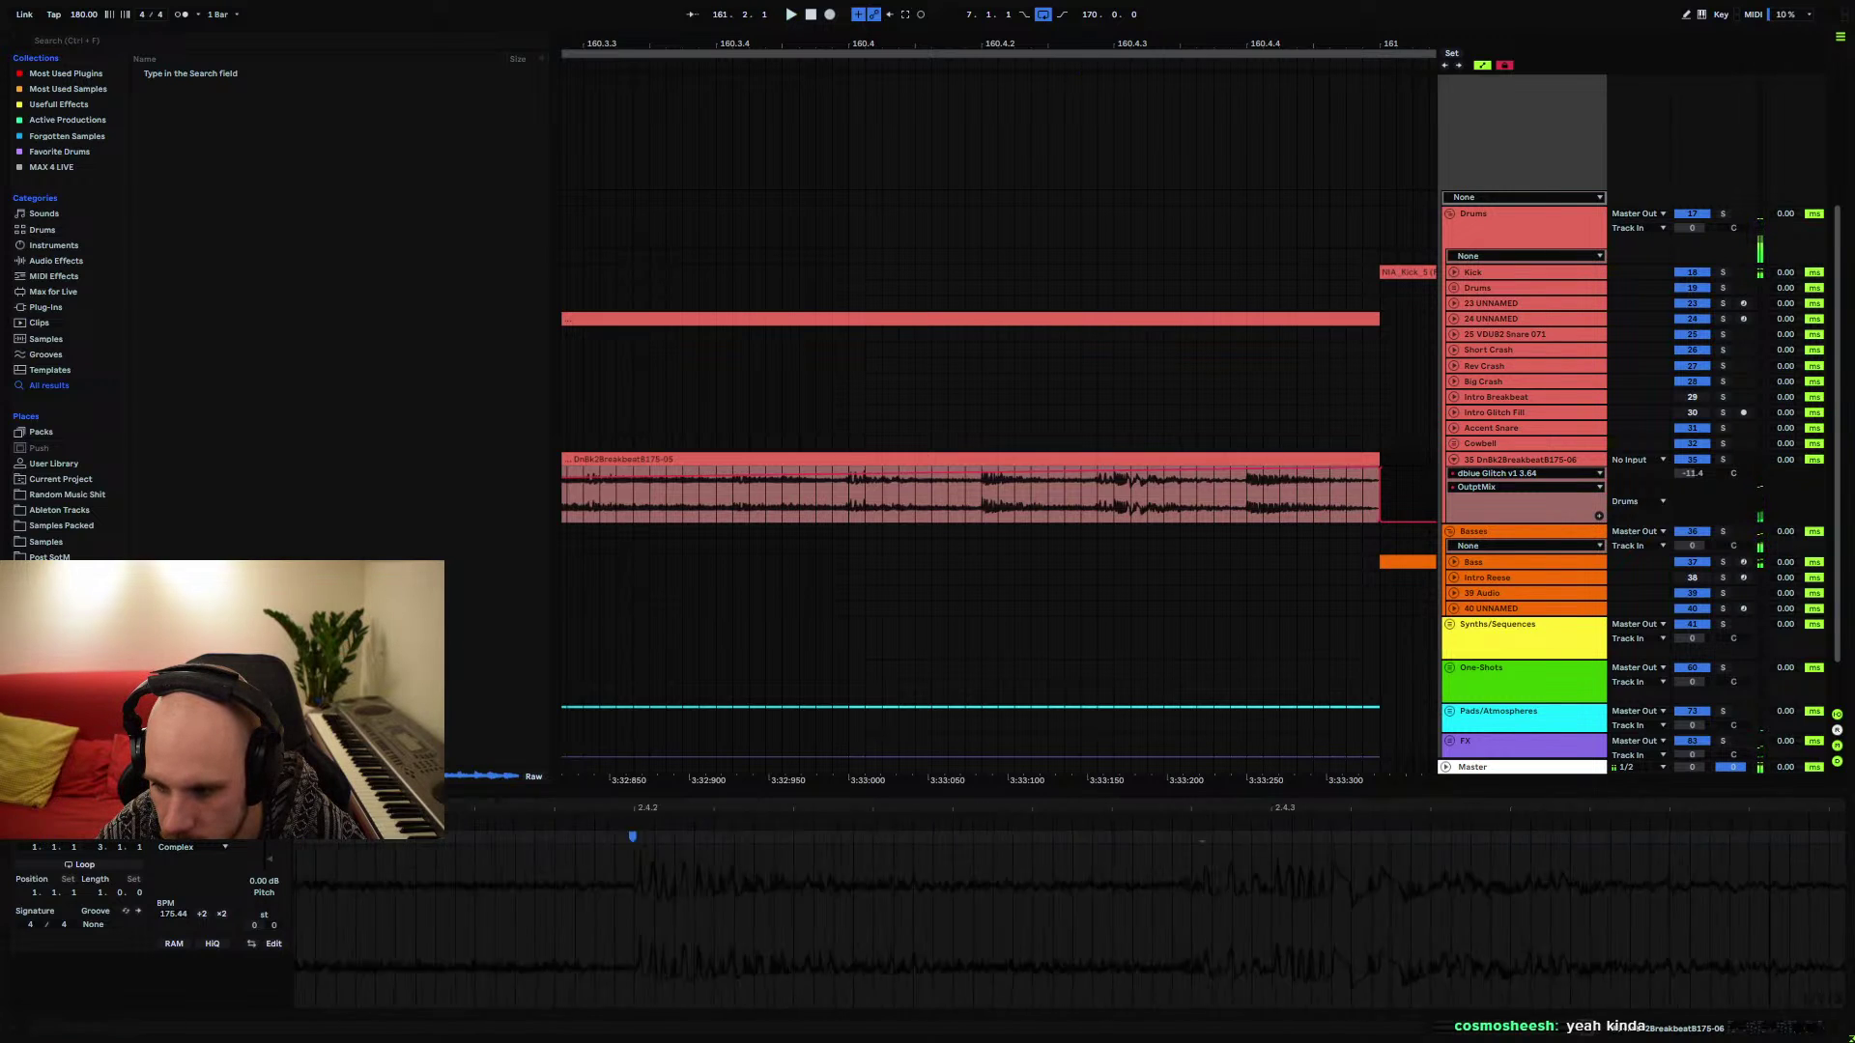
pyautogui.press('+')
pyautogui.press('+')
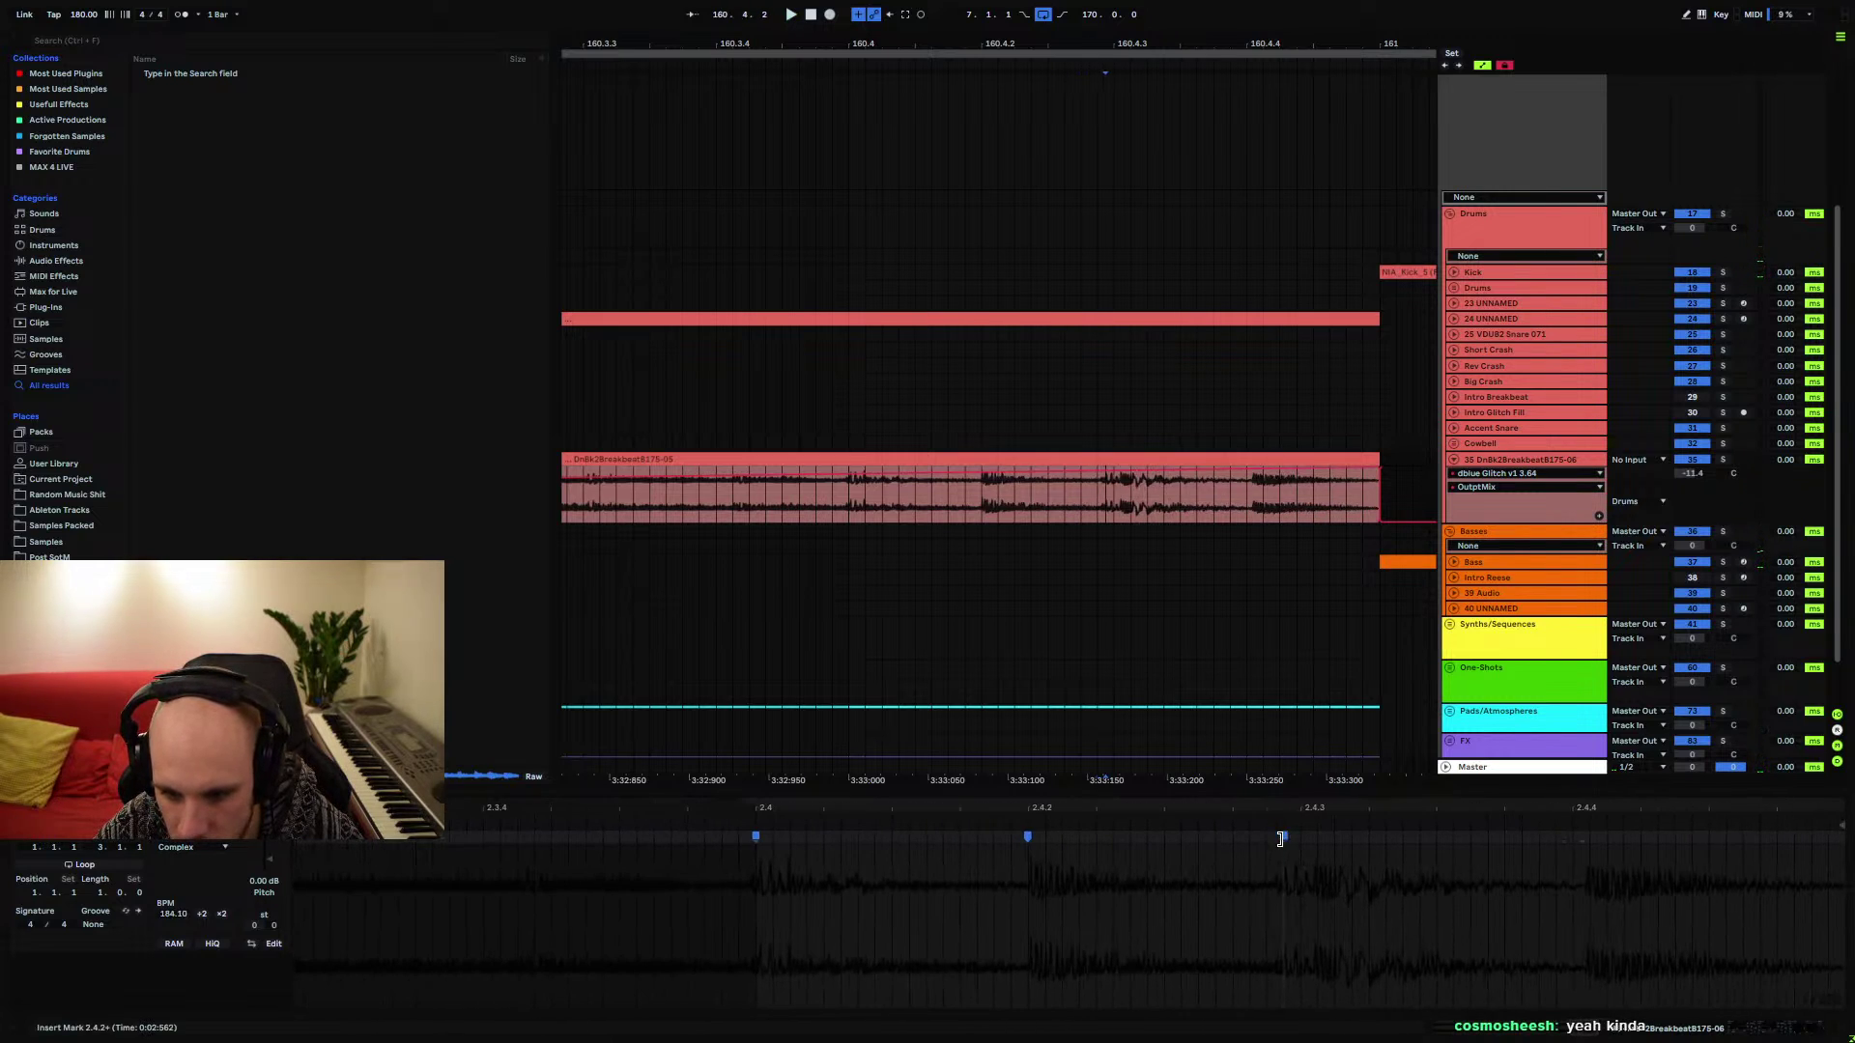
pyautogui.doubleClick(1300, 836)
pyautogui.doubleClick(1572, 837)
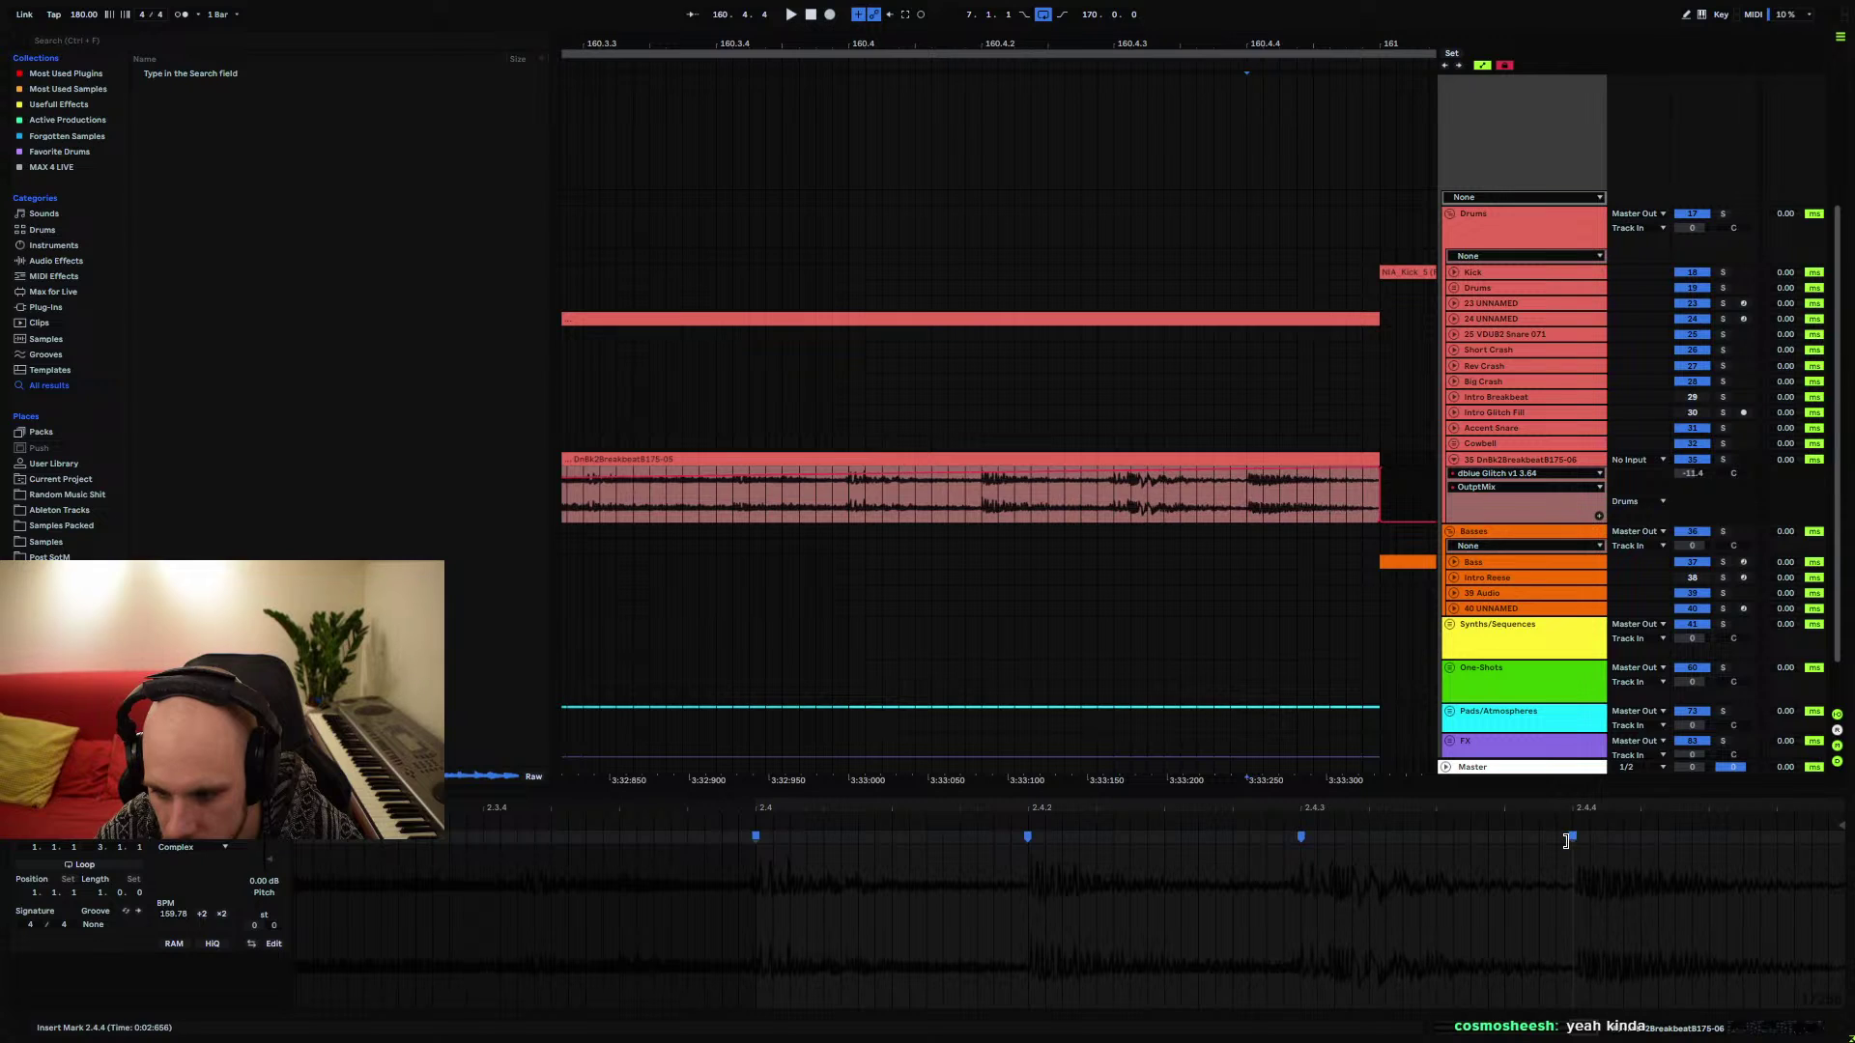
# Play the end of the breakbeat fill into bar 161, starting from 160.4 and from 160.3
pyautogui.click(849, 495)
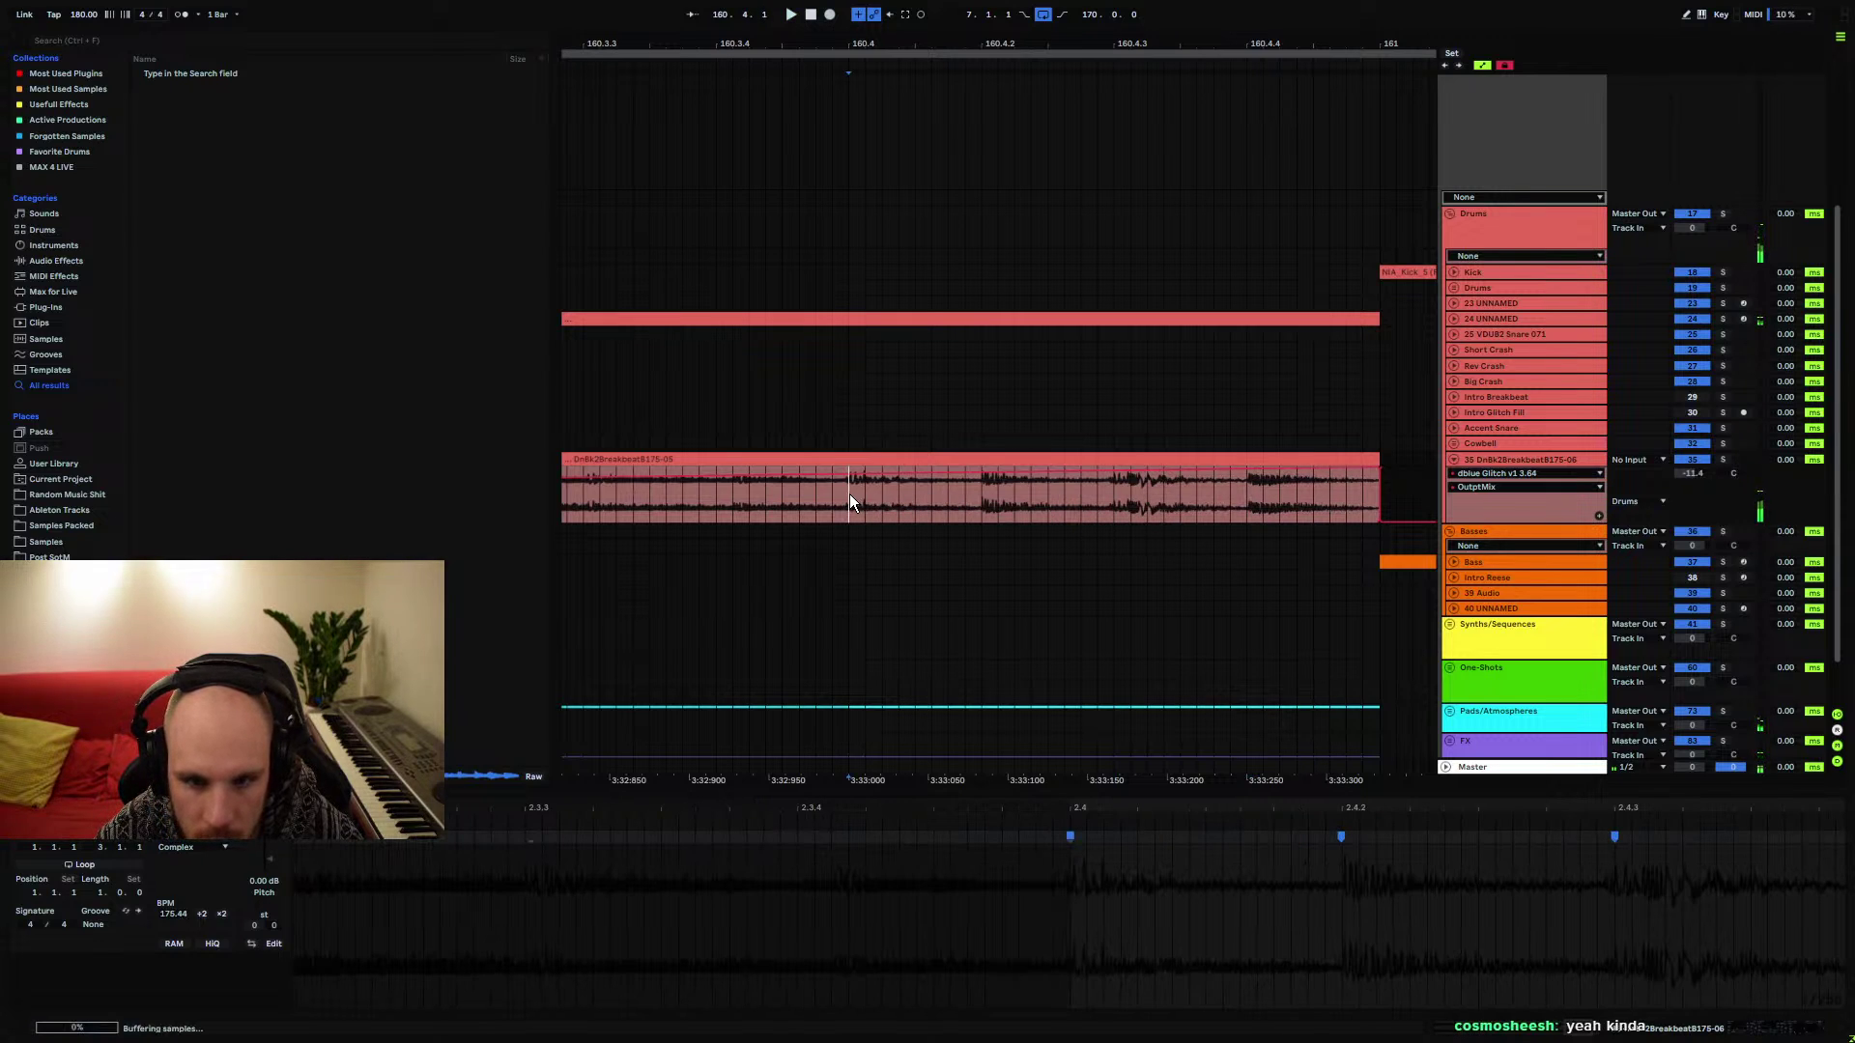
pyautogui.scroll(-4, 913, 126)
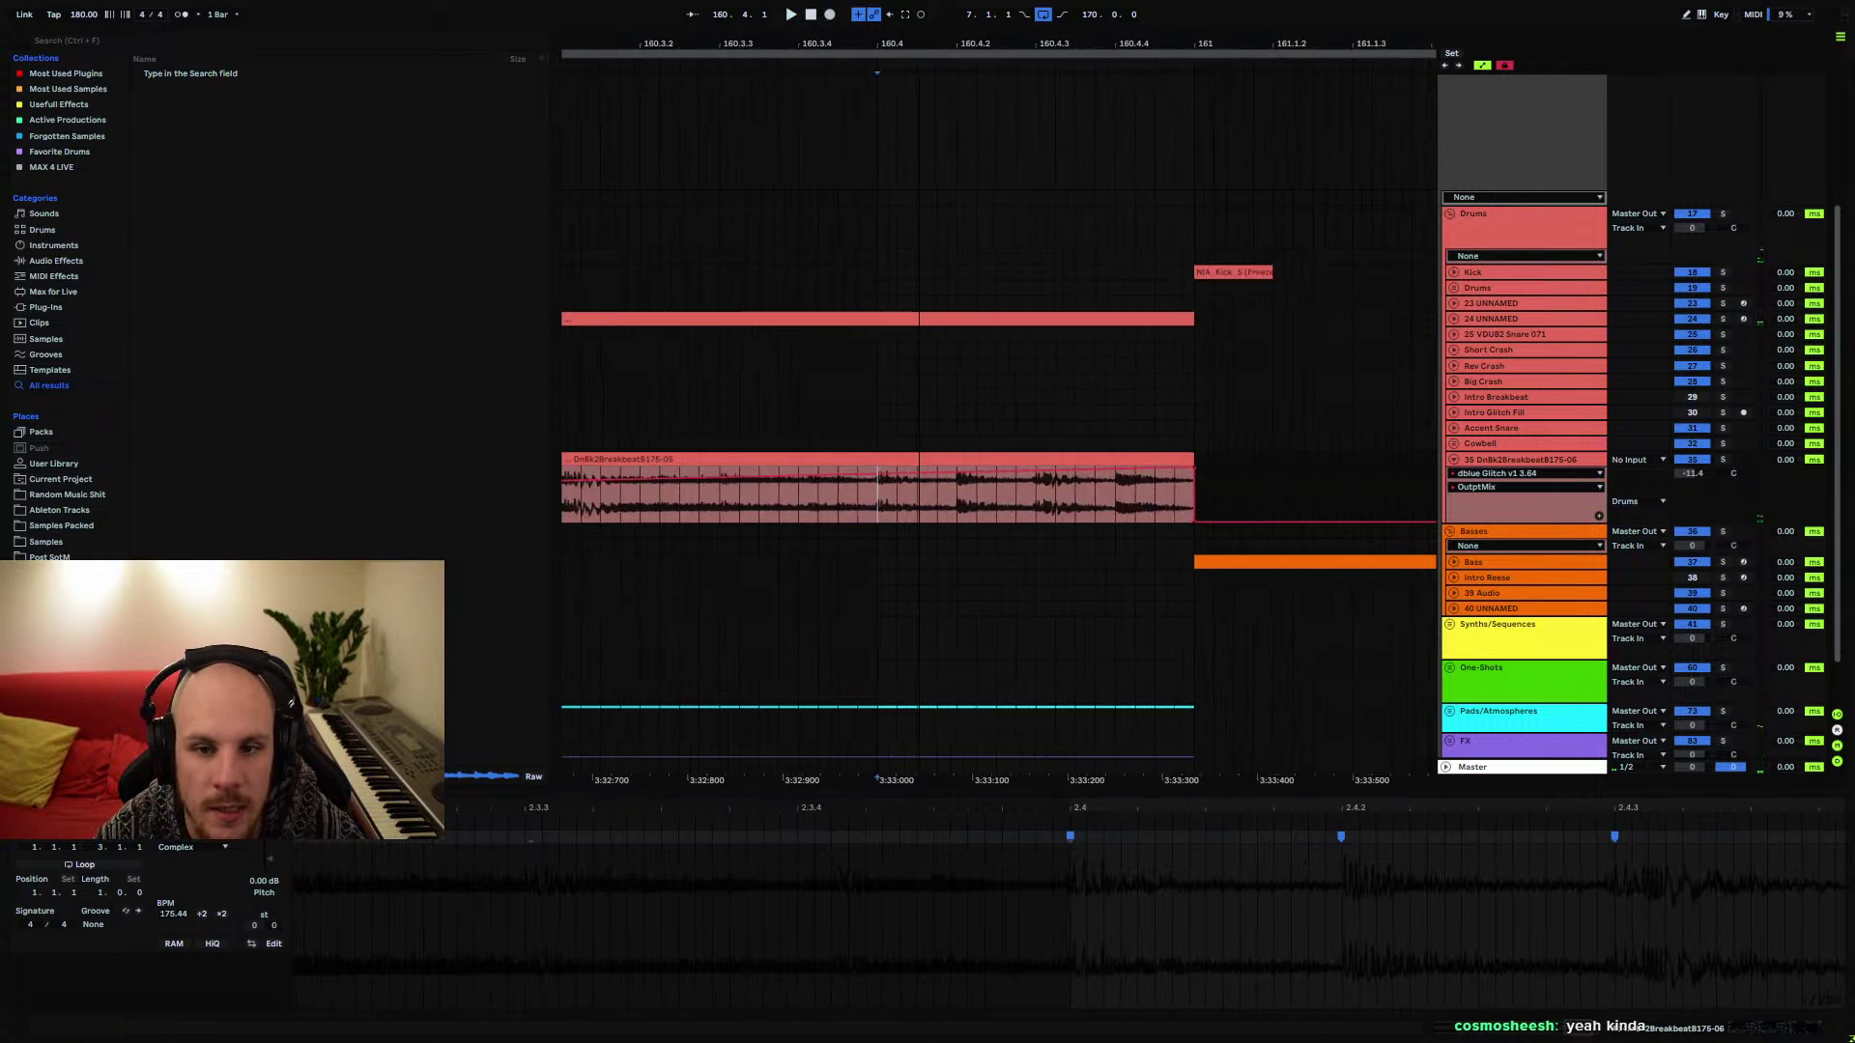
pyautogui.click(841, 512)
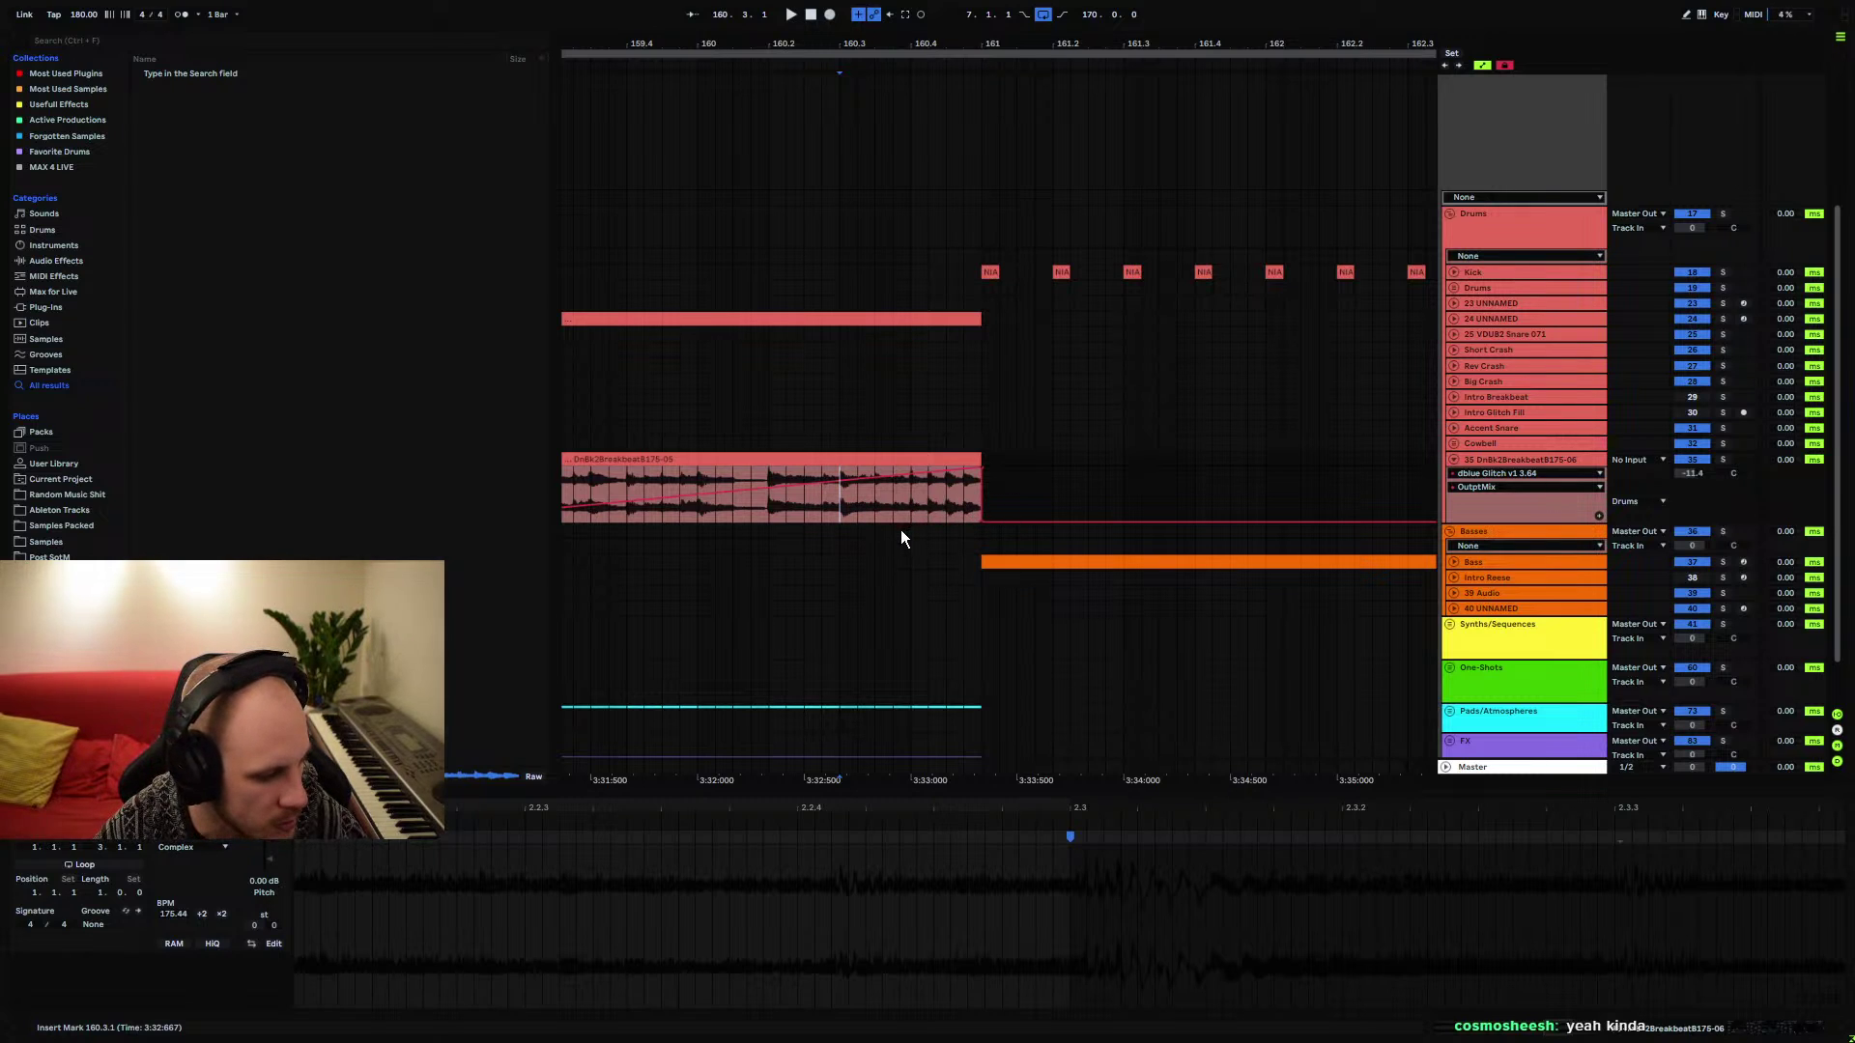
pyautogui.press('space')
pyautogui.press('space')
pyautogui.press('space')
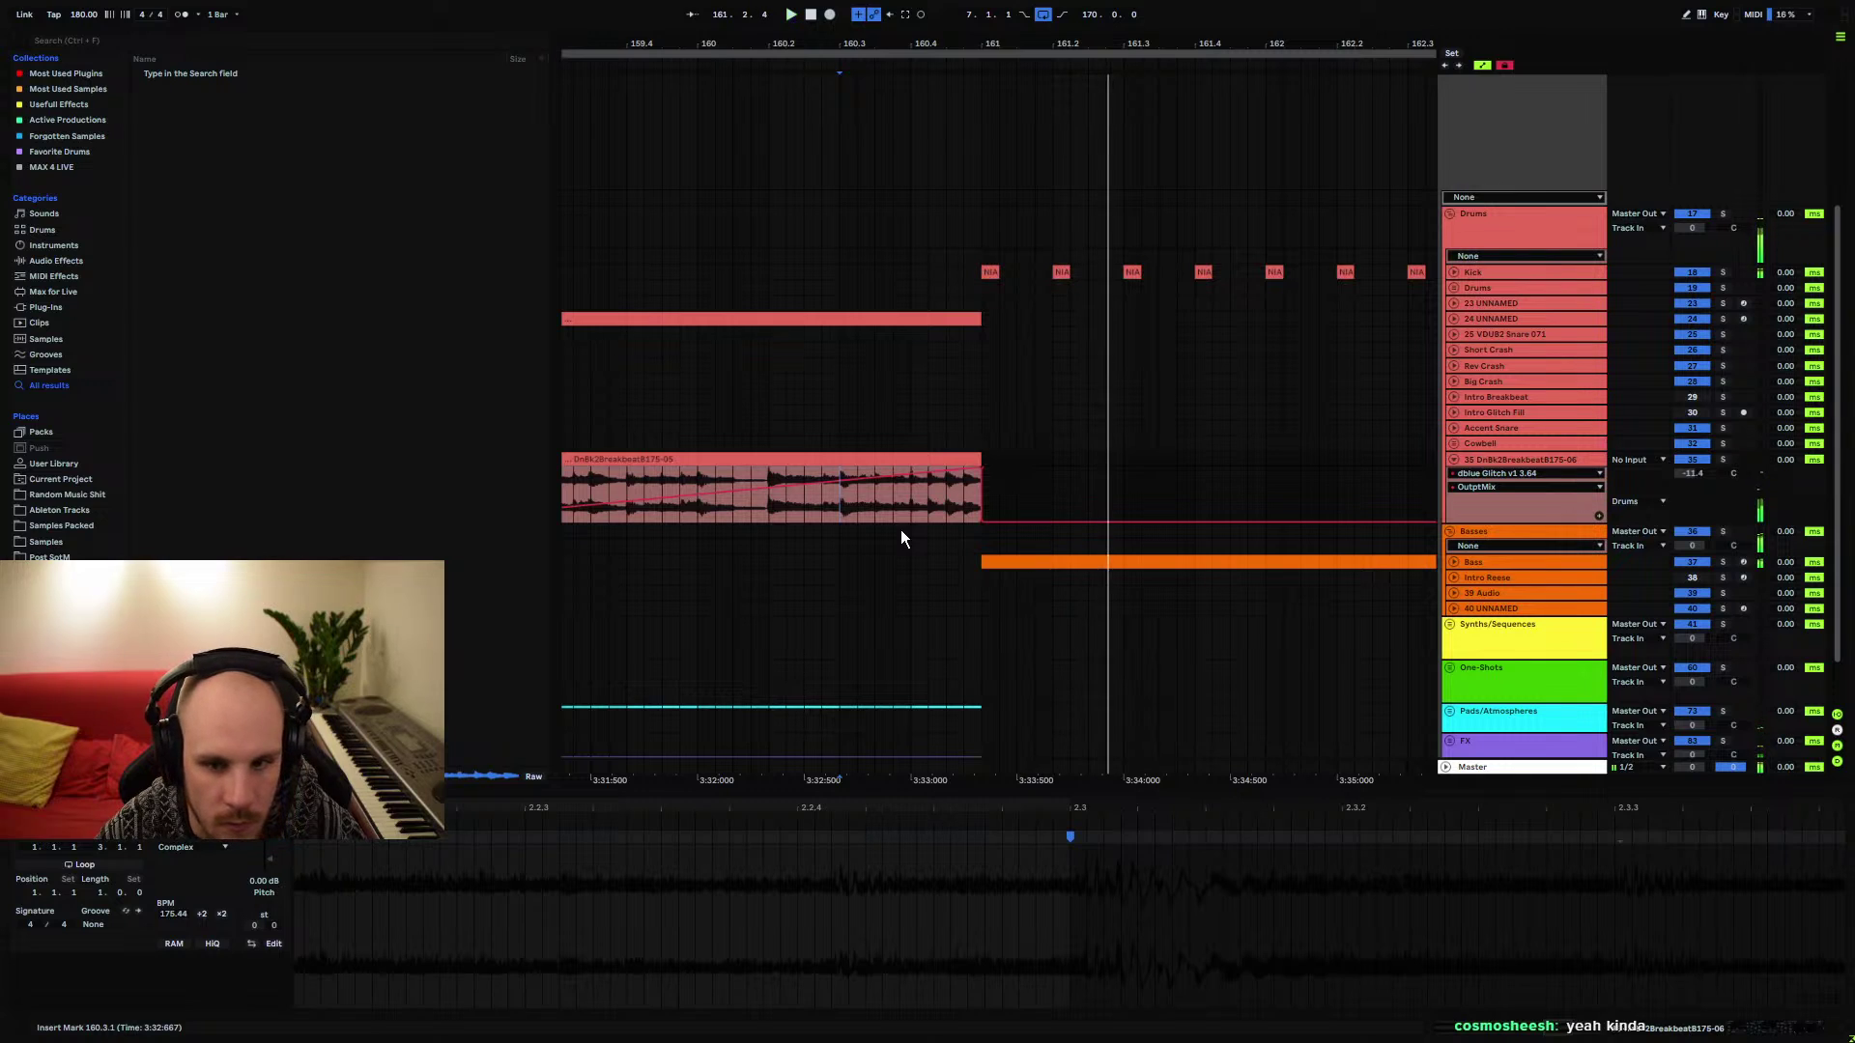
# Play the whole breakbeat fill from bar 157
pyautogui.moveTo(944, 60); pyautogui.dragTo(944, 19)
pyautogui.click(655, 534)
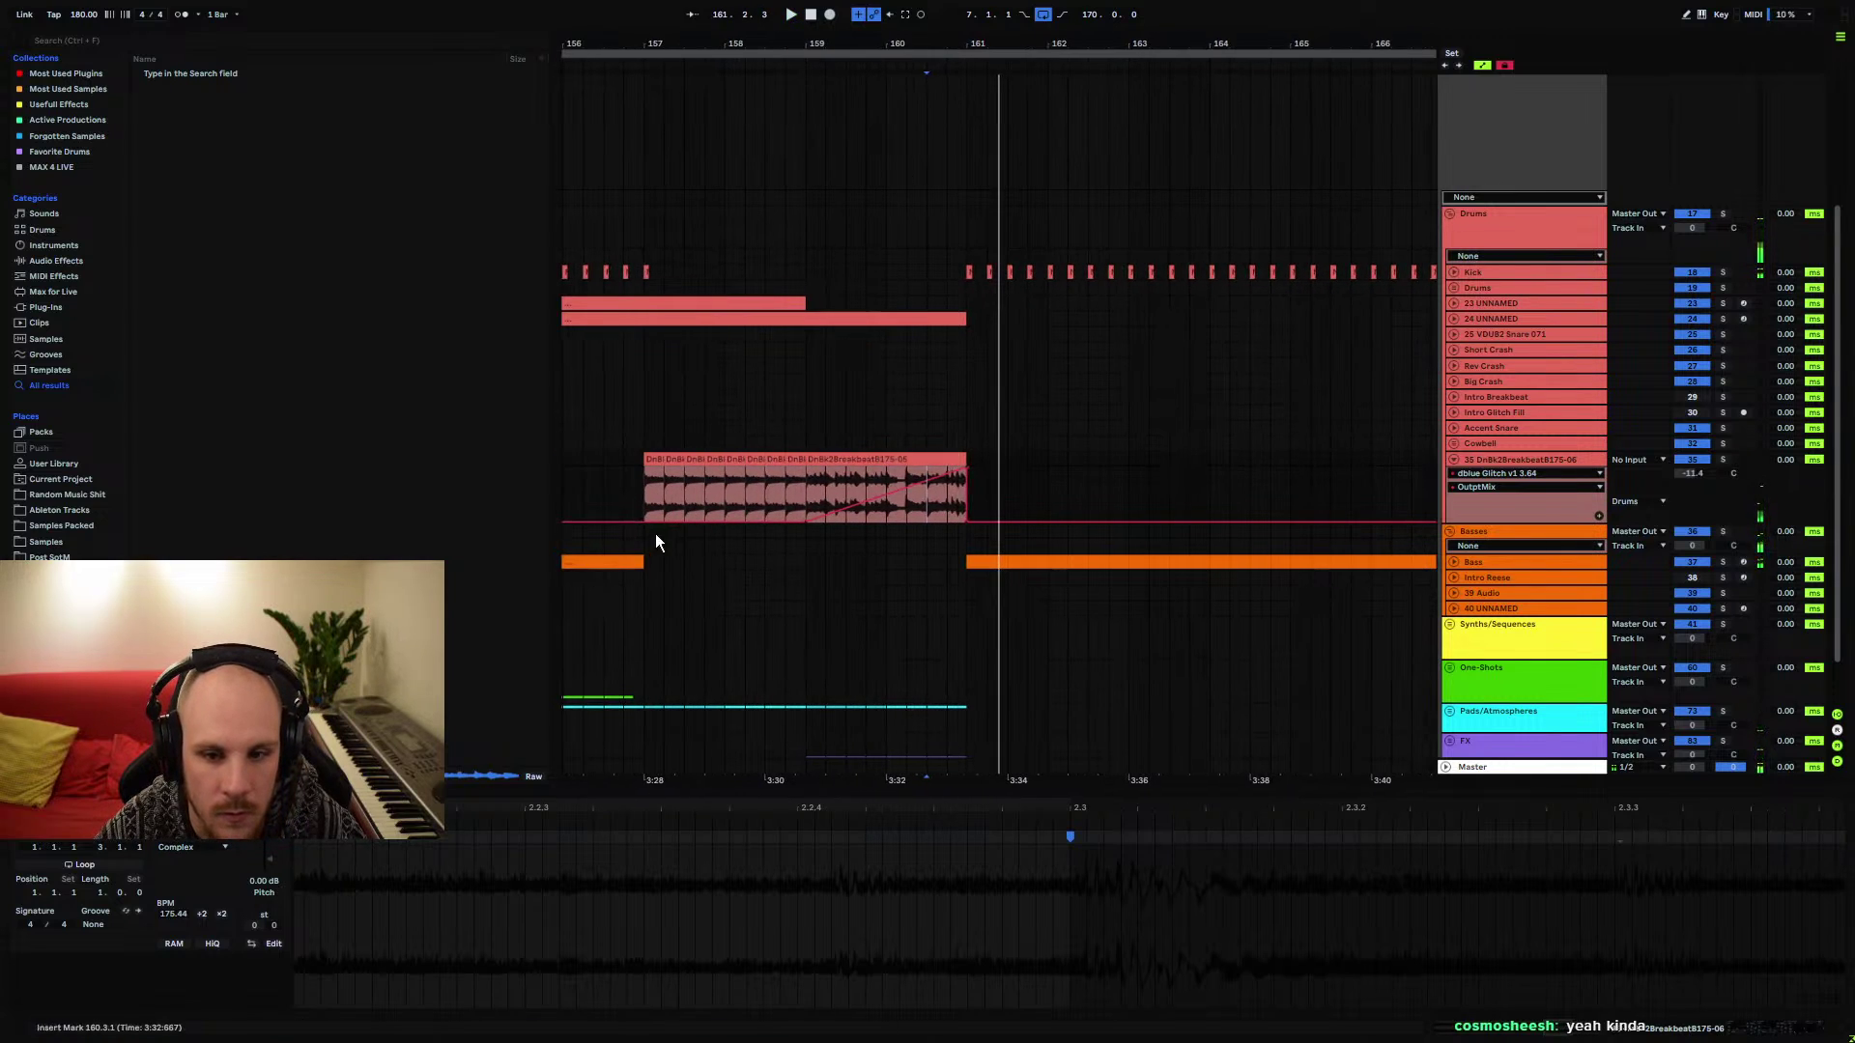
pyautogui.press('space')
pyautogui.press('space')
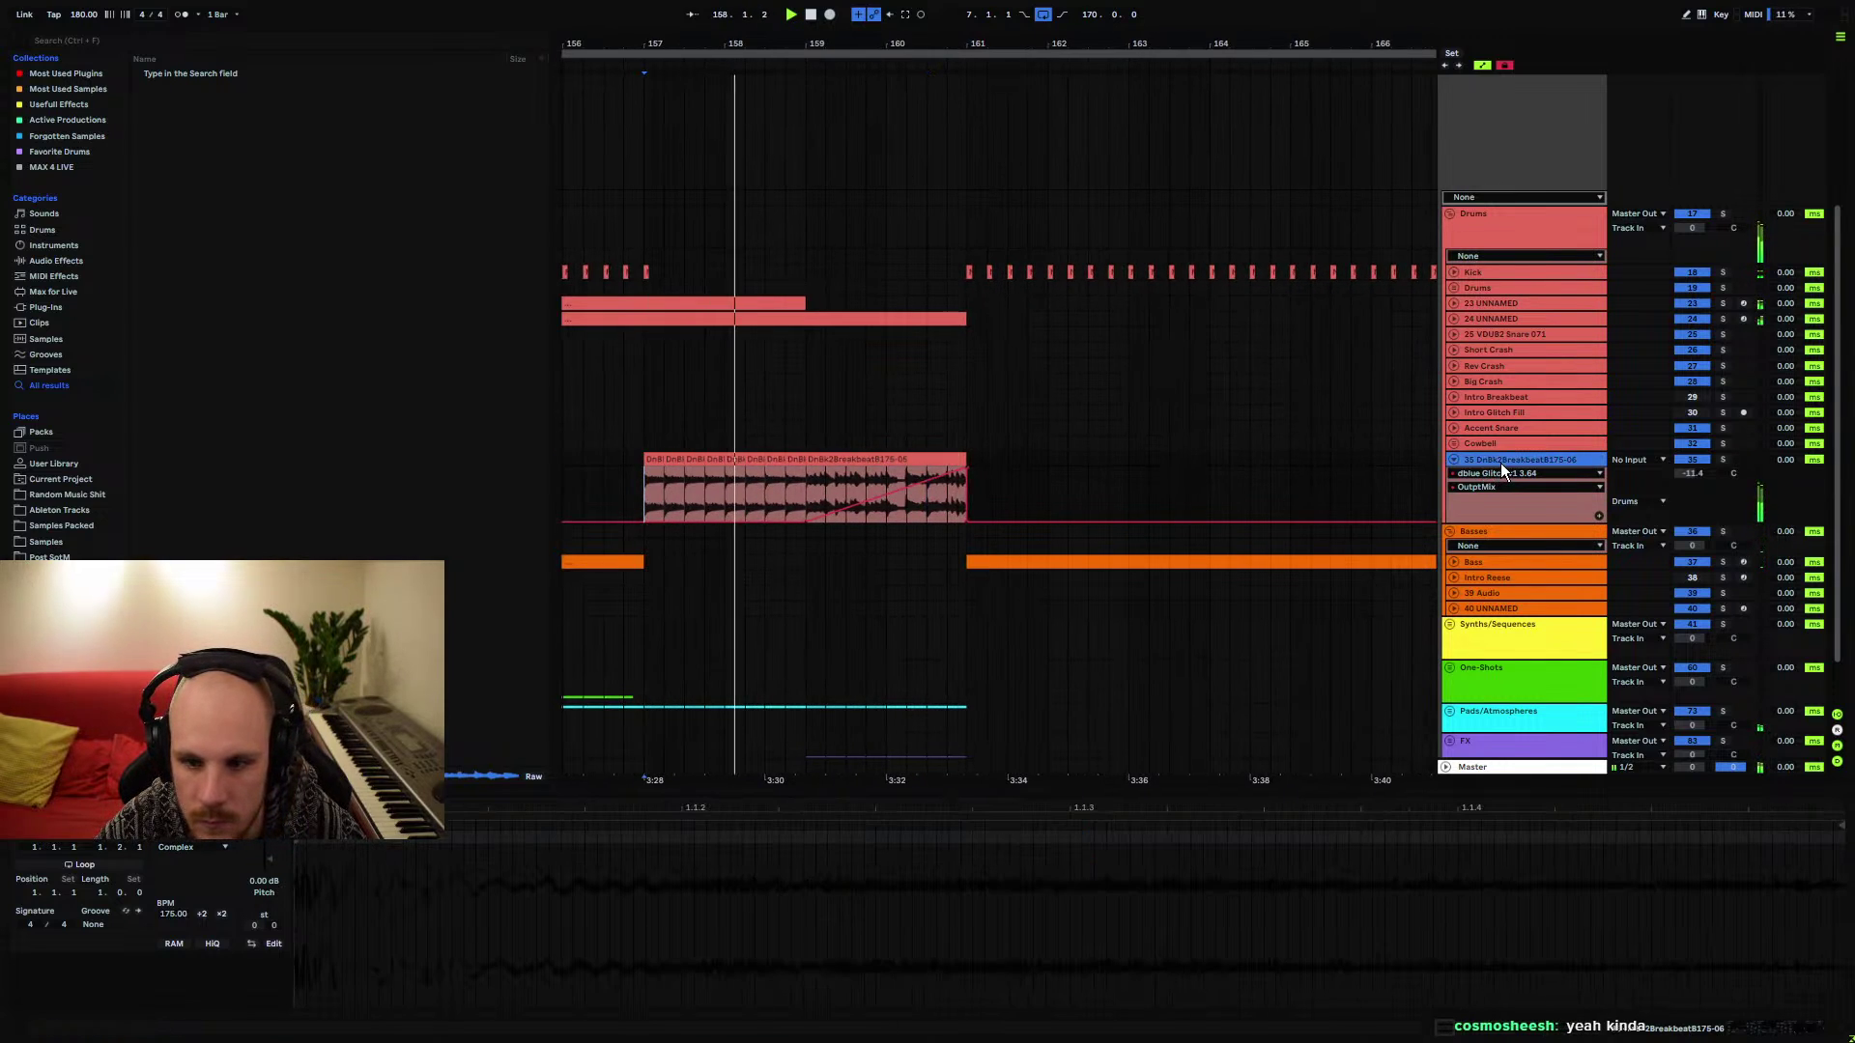
# Freeze and flatten the breakbeat track, and trim the resulting clip's tail back to bar 161
pyautogui.rightClick(1513, 458)
pyautogui.click(1559, 580)
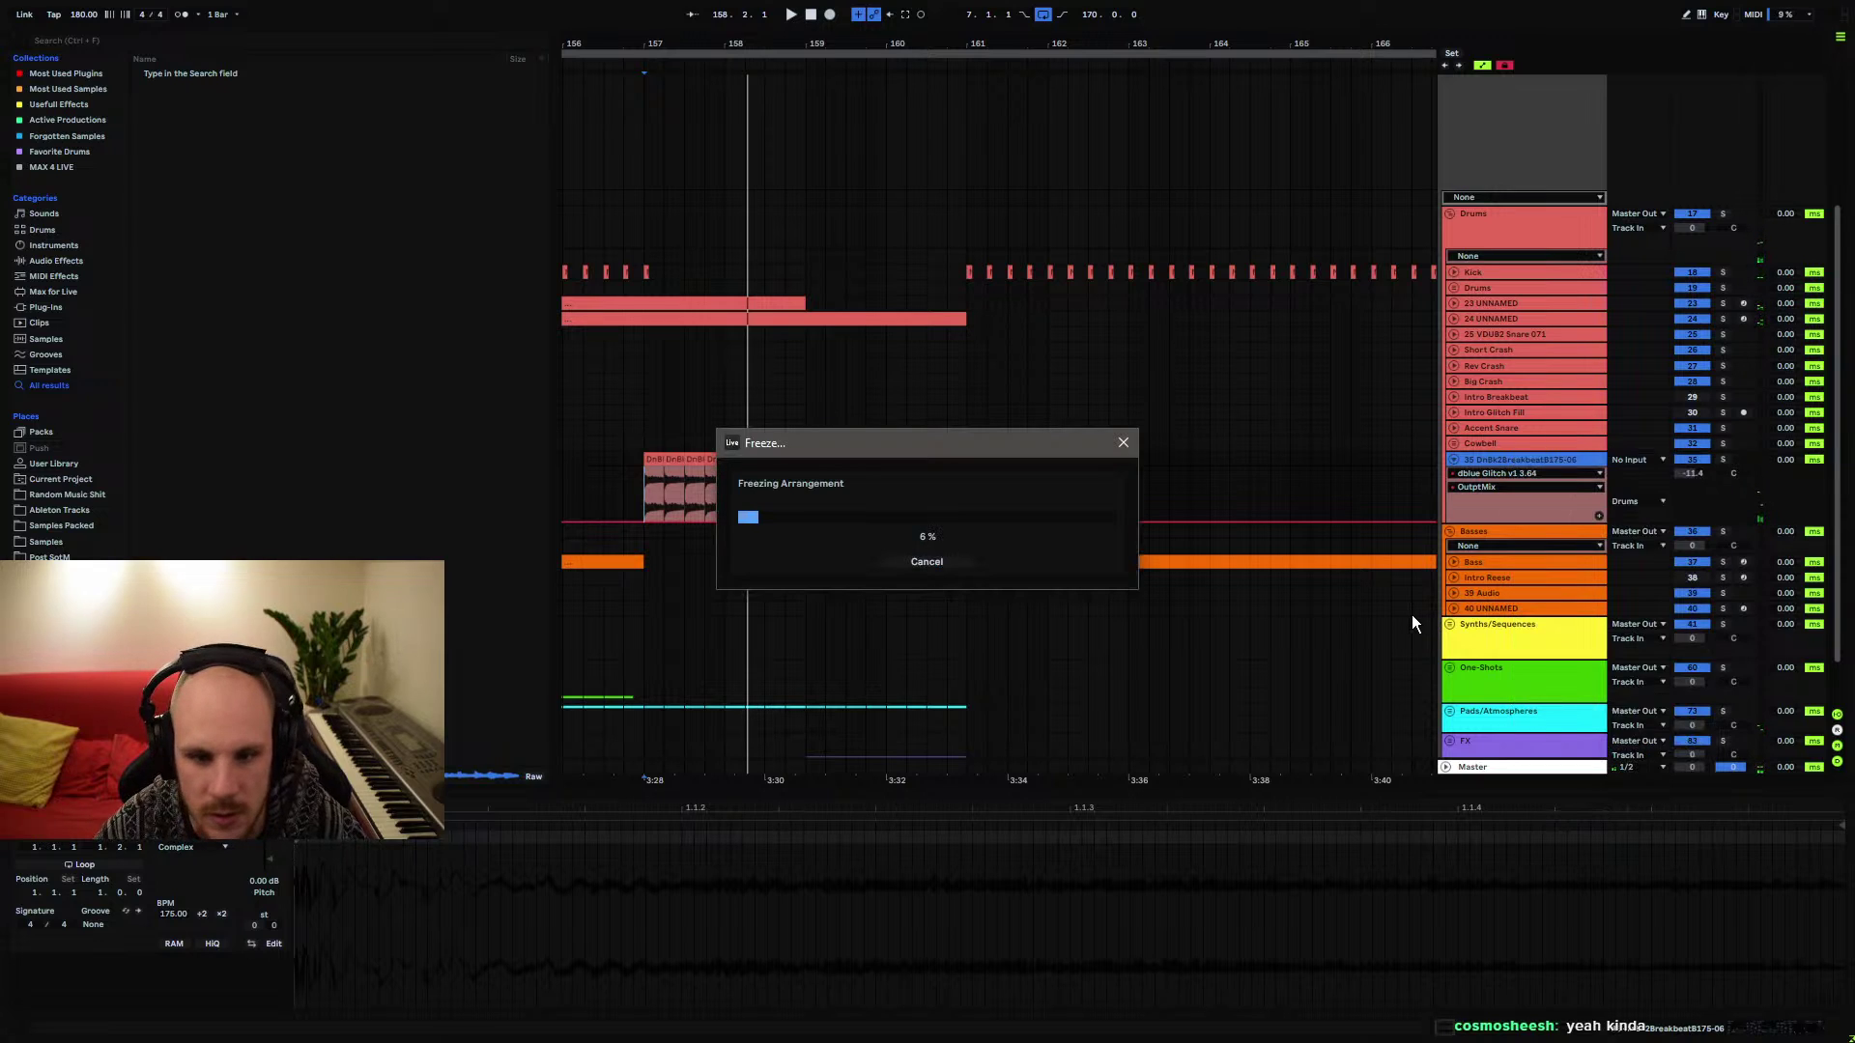
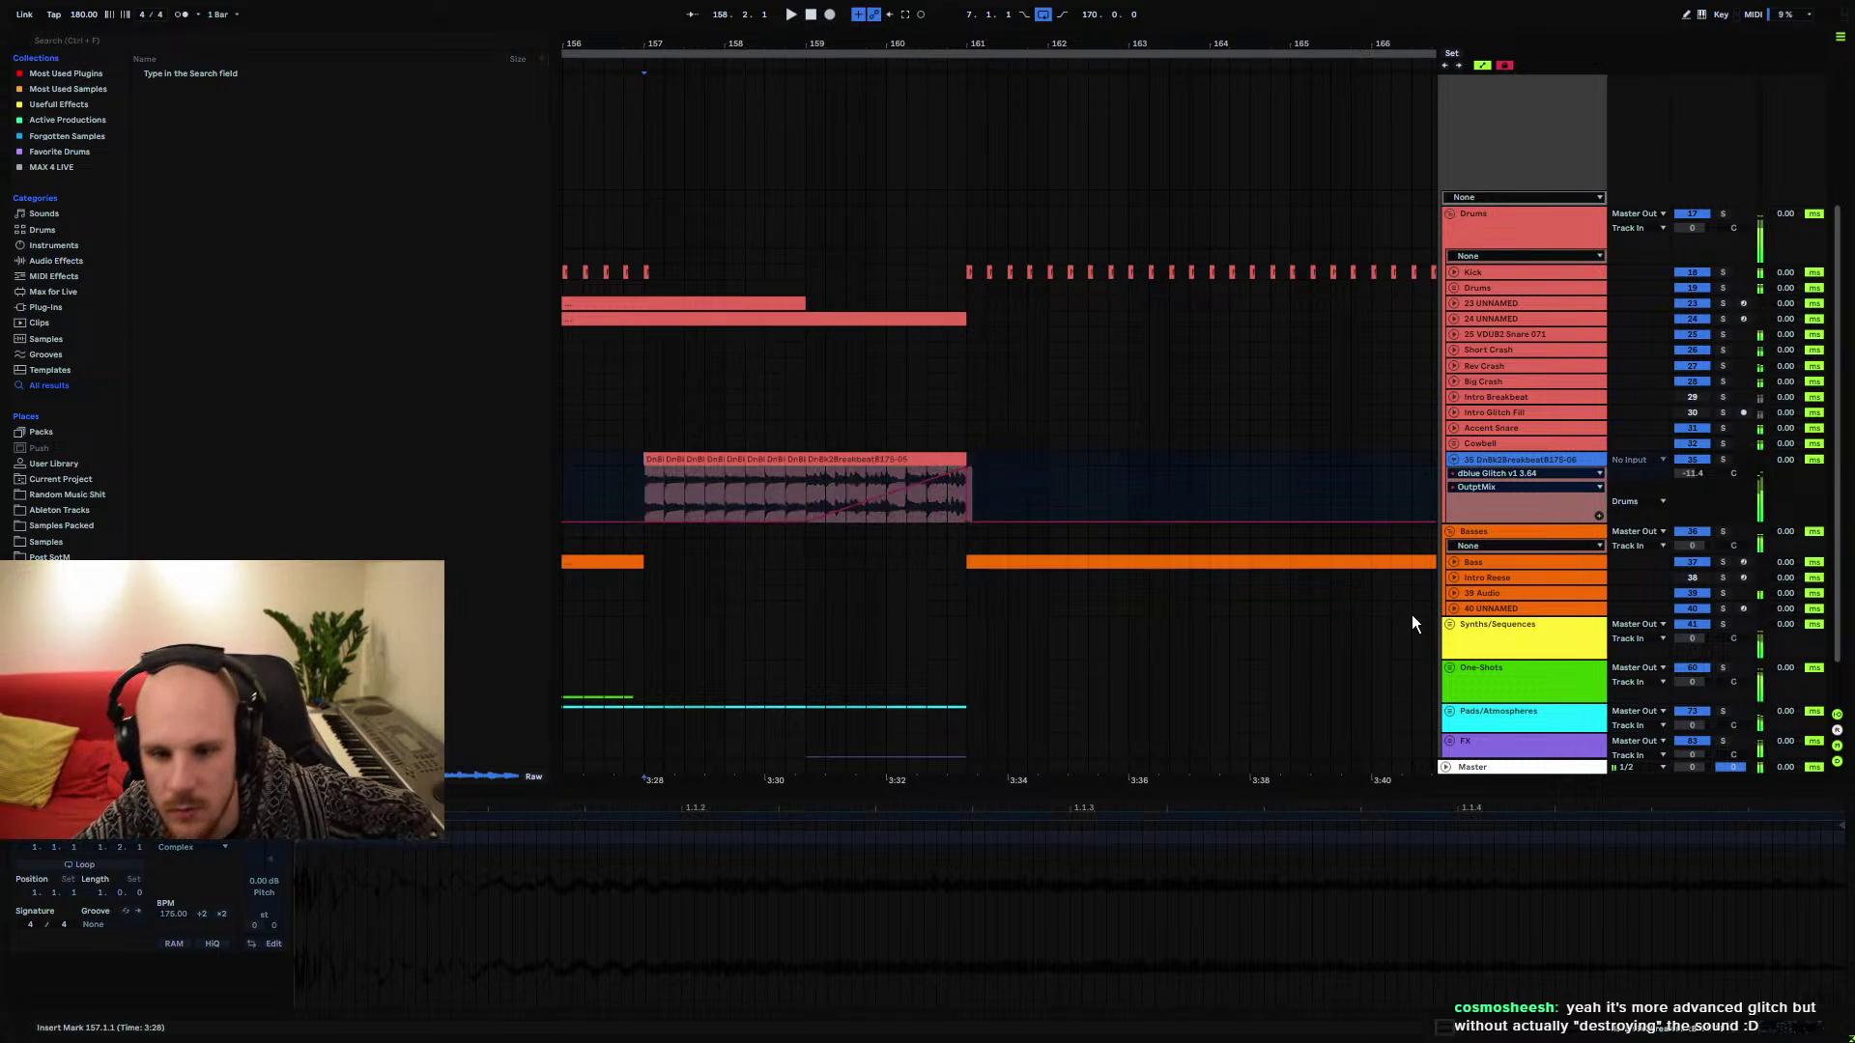
pyautogui.rightClick(1515, 465)
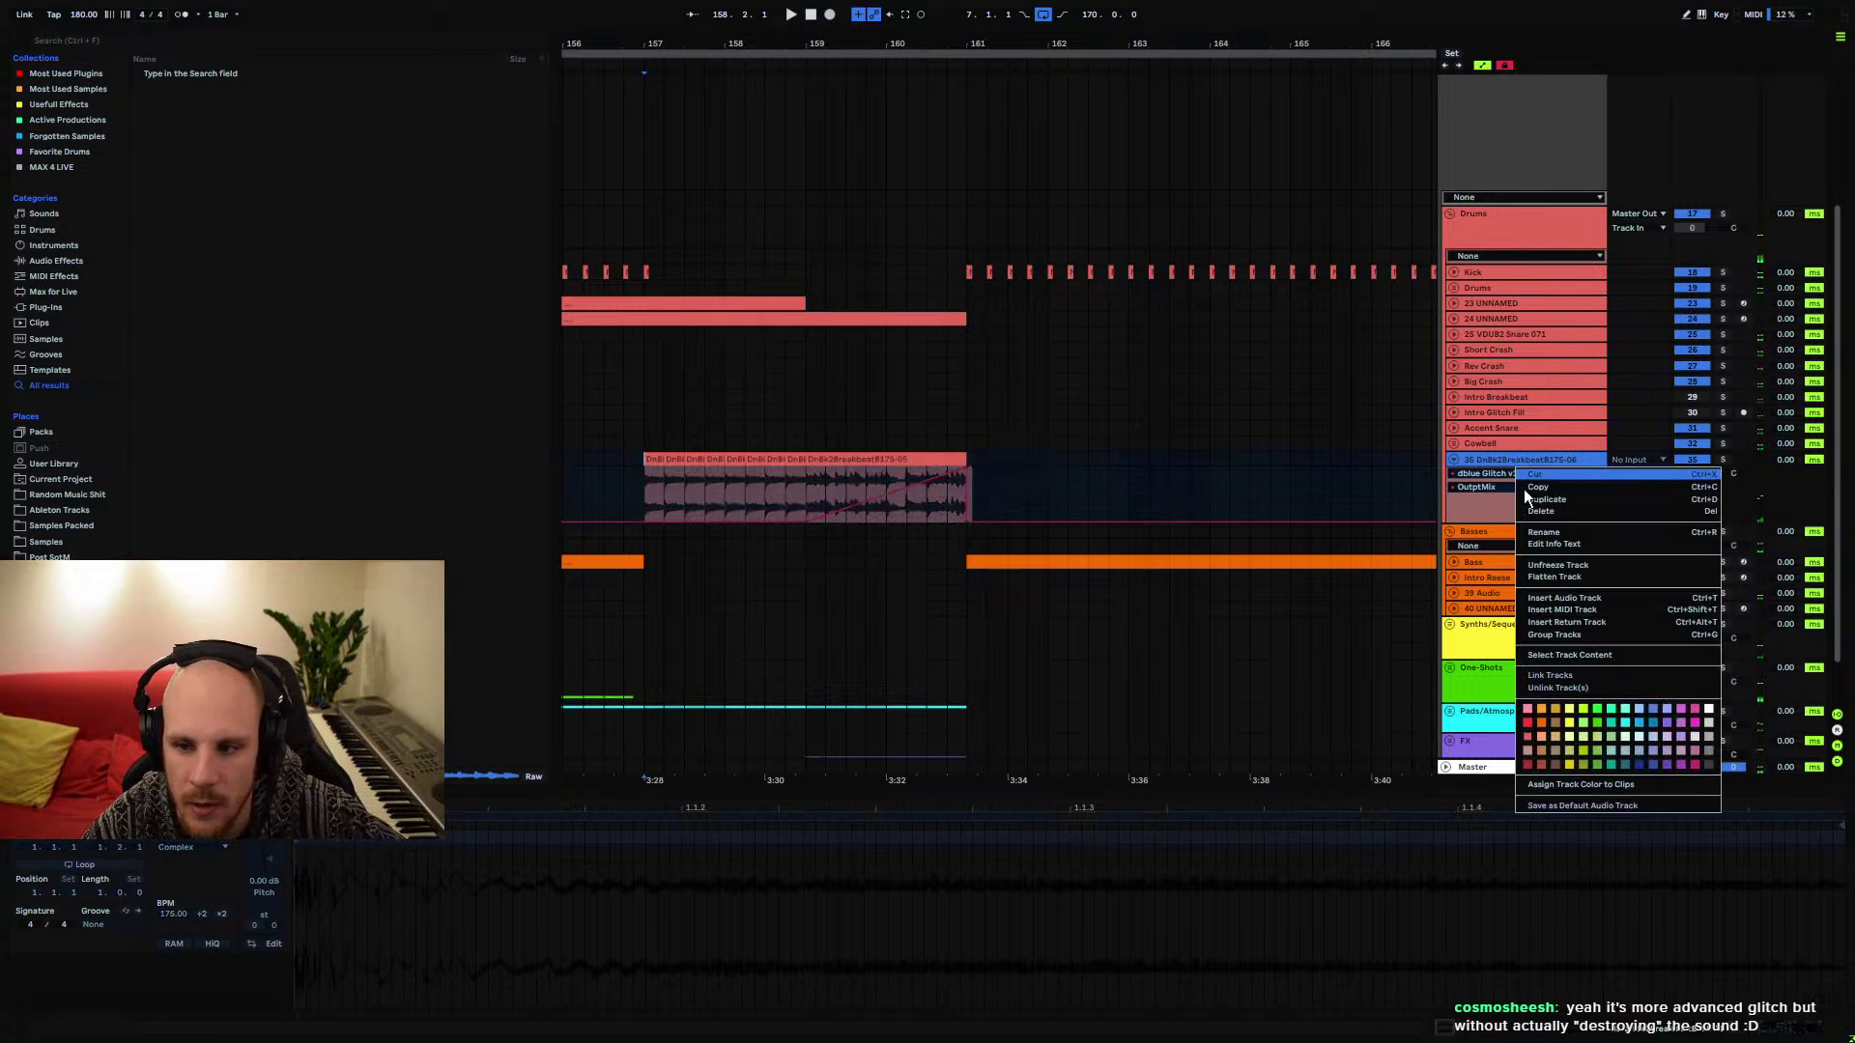
pyautogui.click(1544, 578)
pyautogui.click(991, 460)
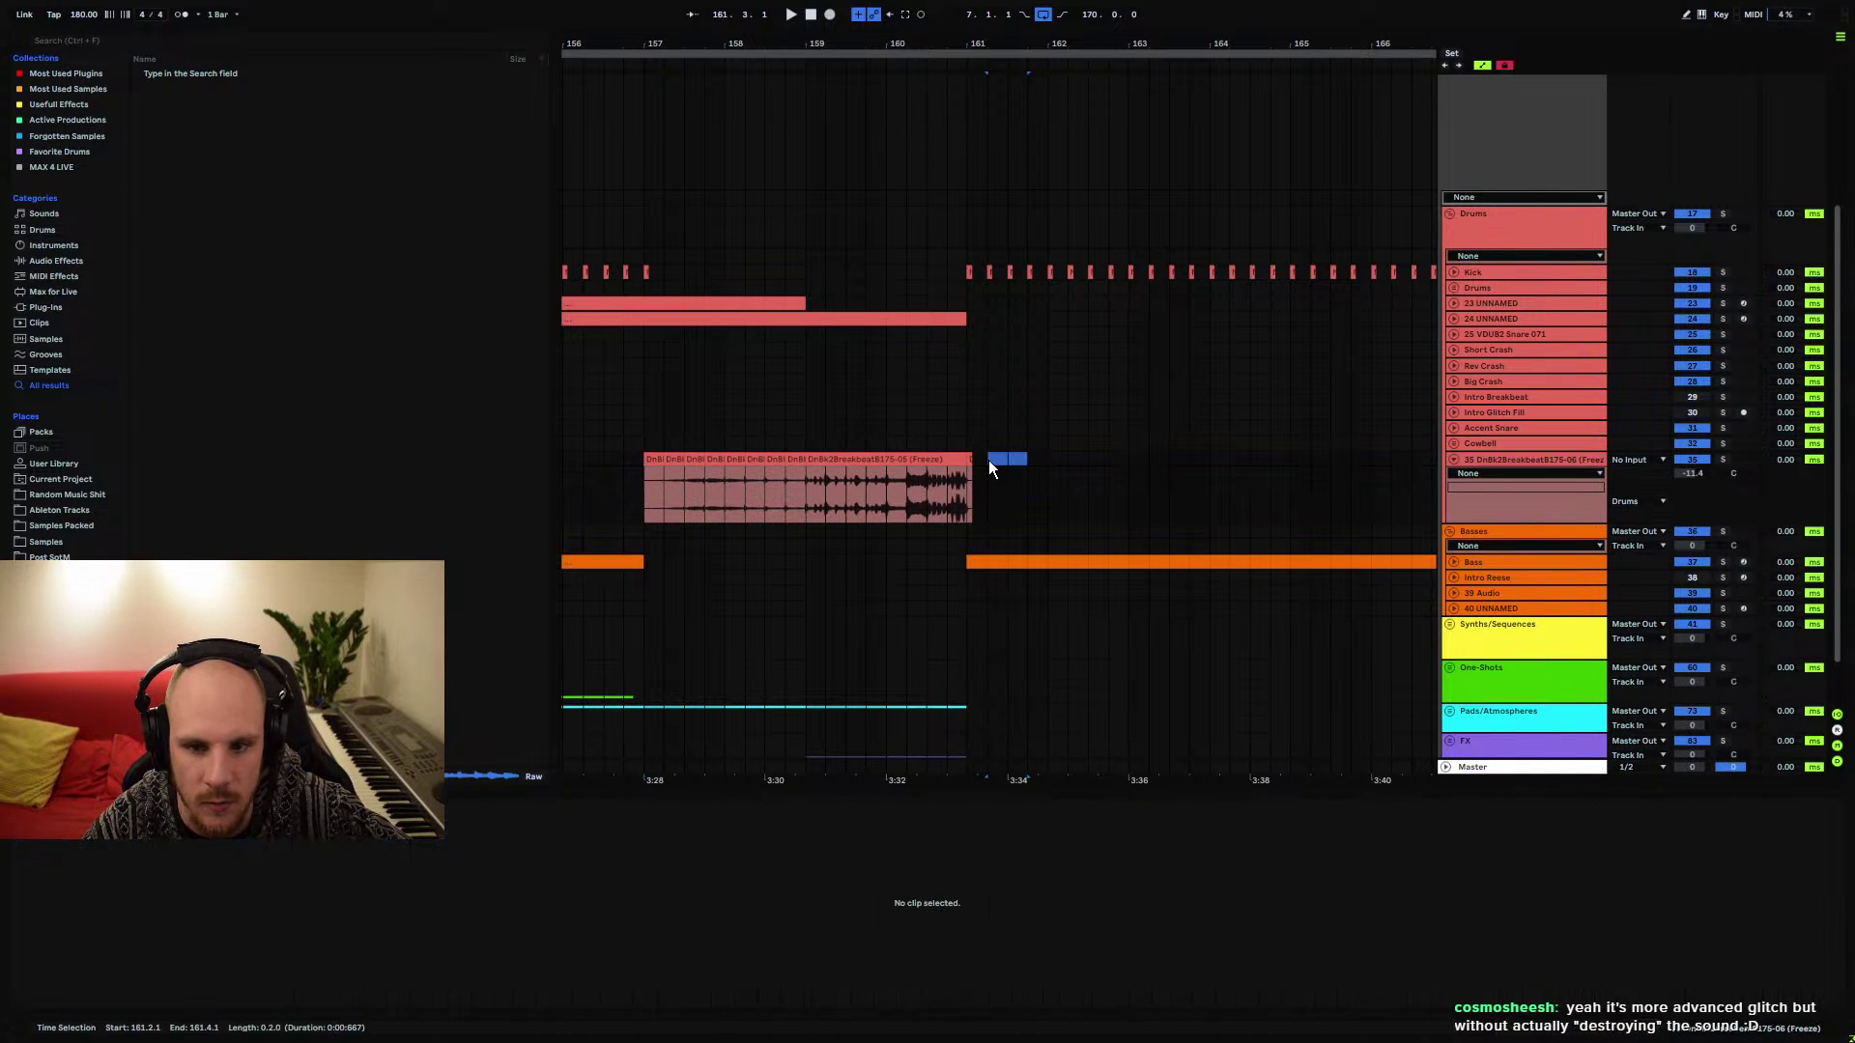
pyautogui.click(916, 493)
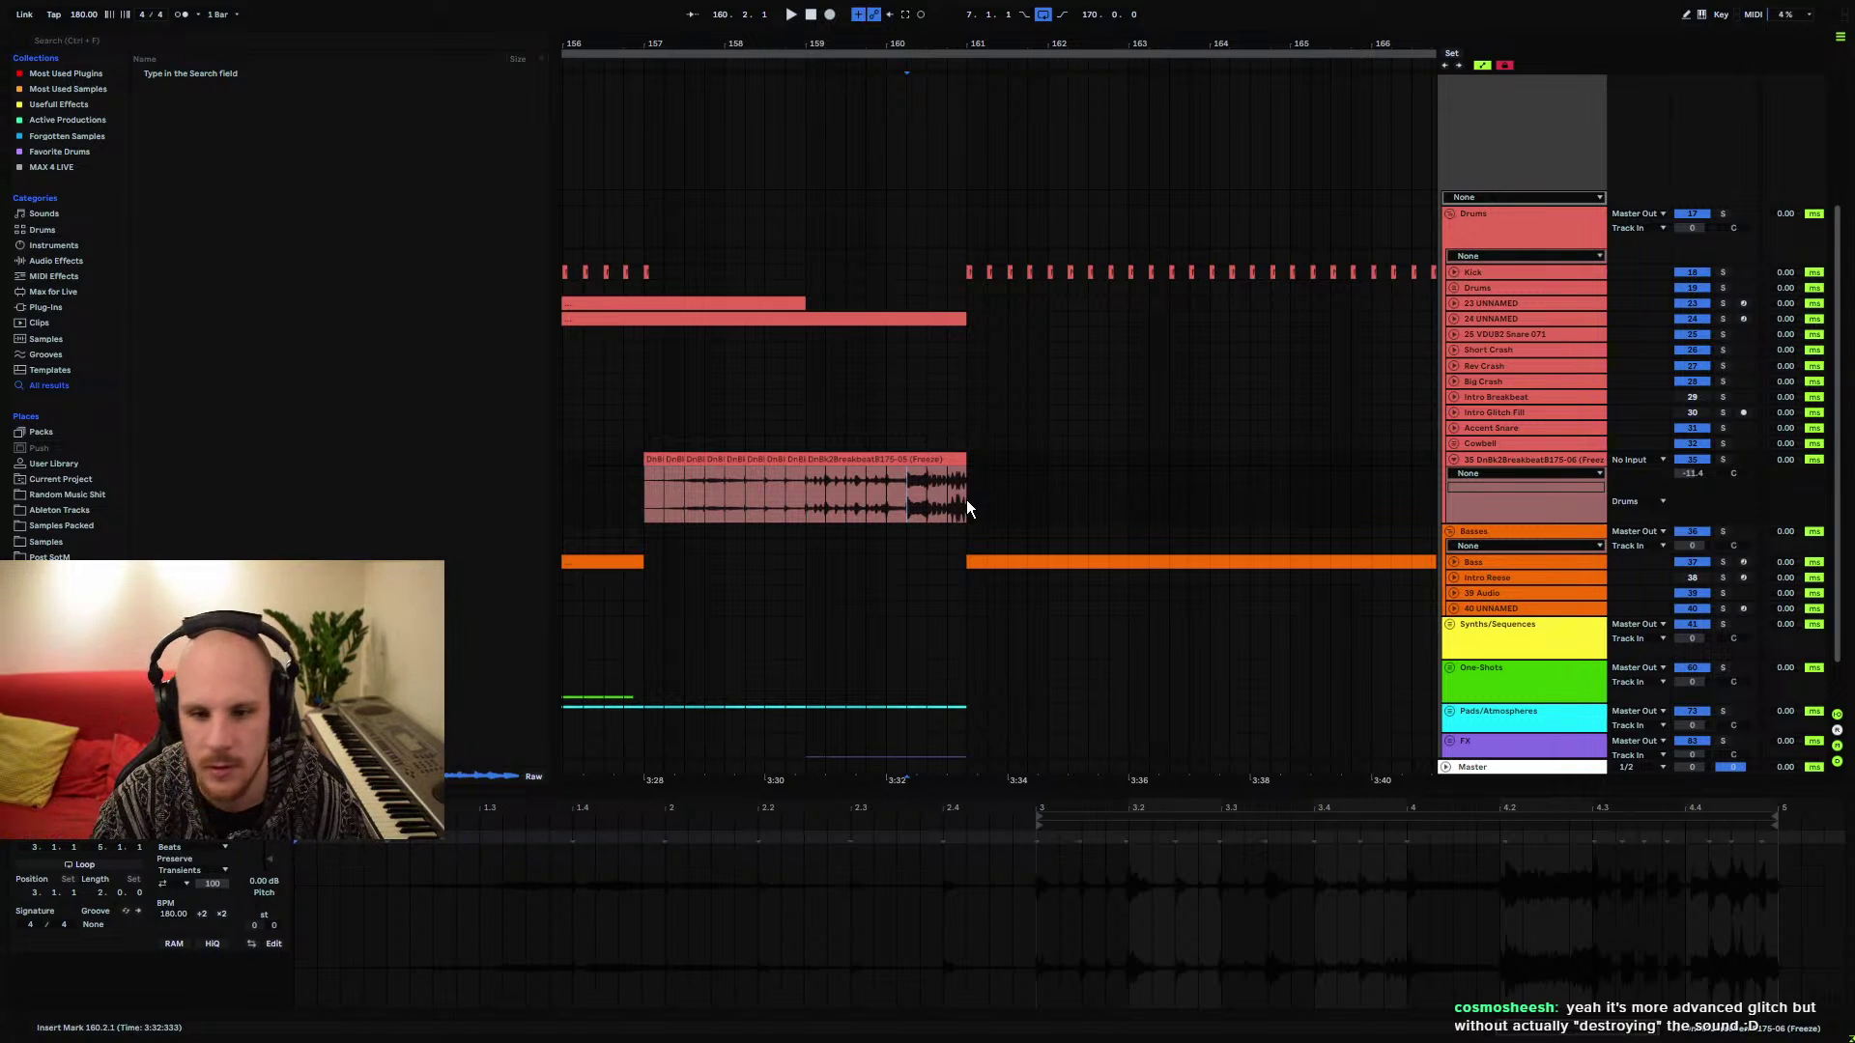
# Fold the flattened breakbeat track and add the dBlue Glitch plug-in to it
pyautogui.click(645, 489)
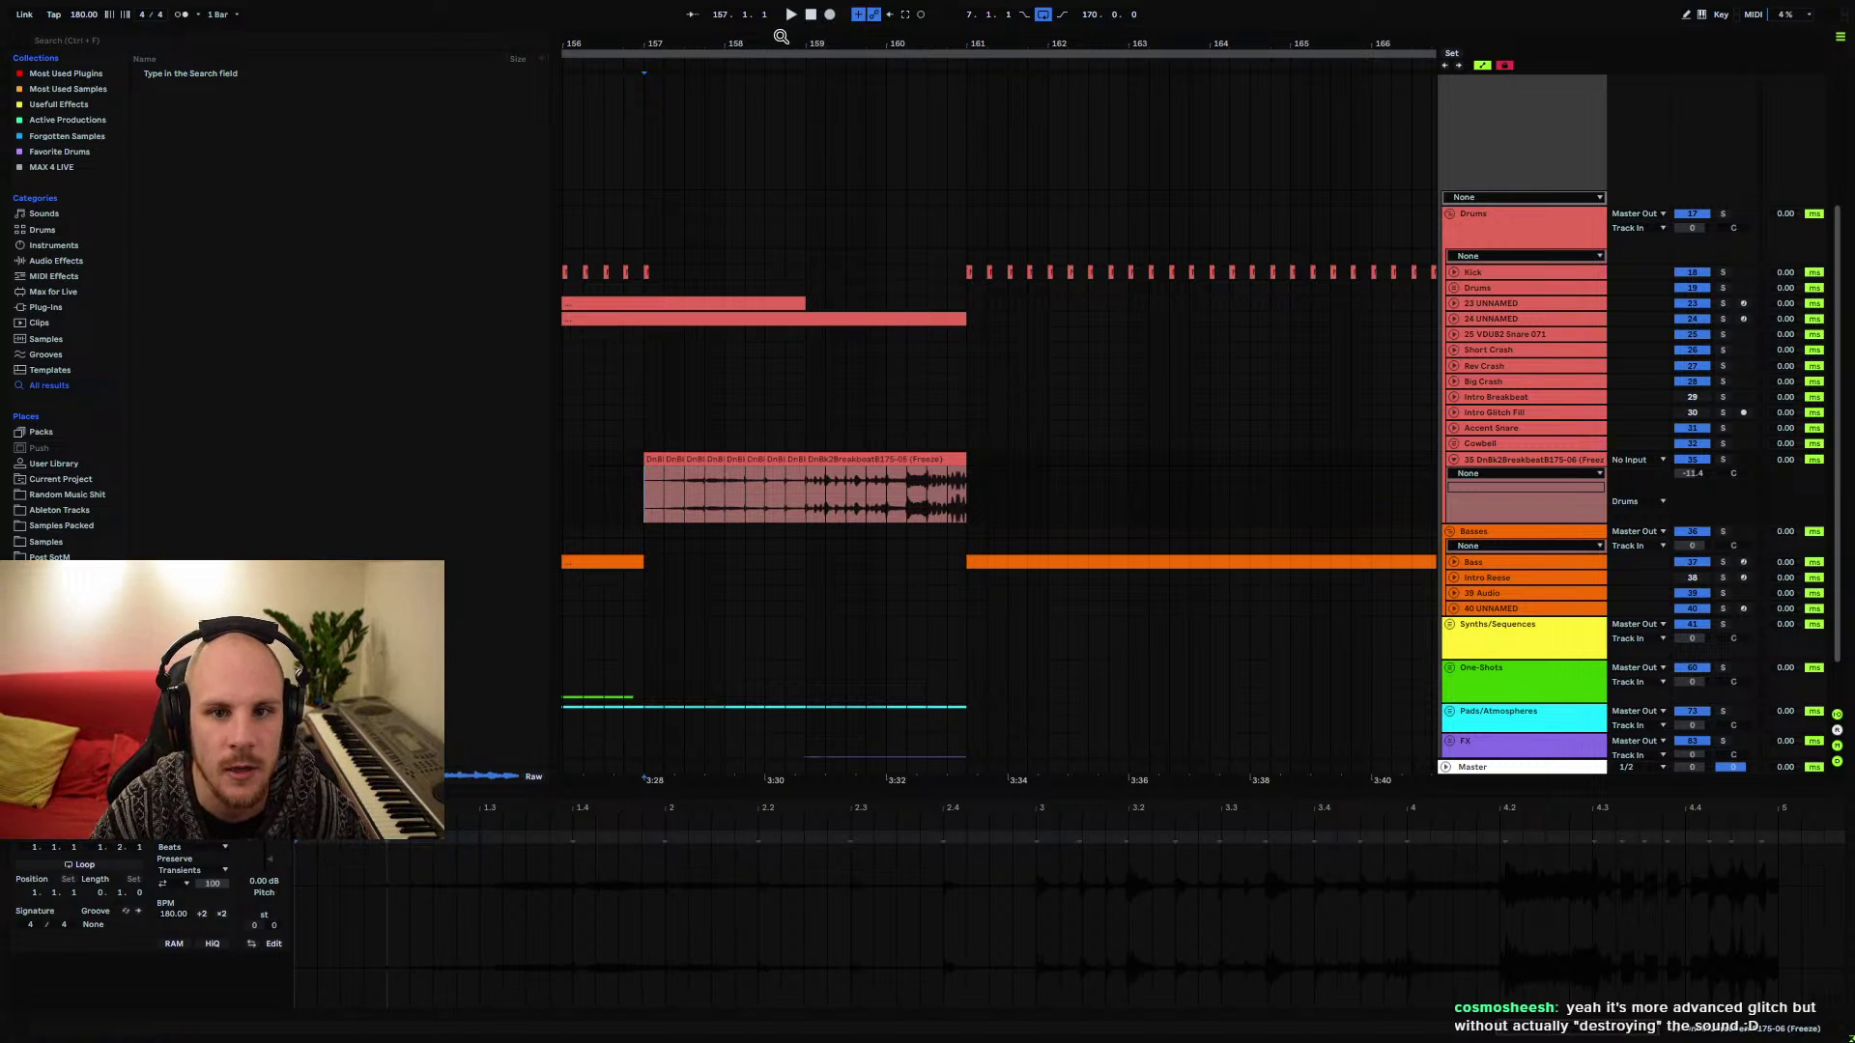
pyautogui.moveTo(785, 43); pyautogui.dragTo(786, 12)
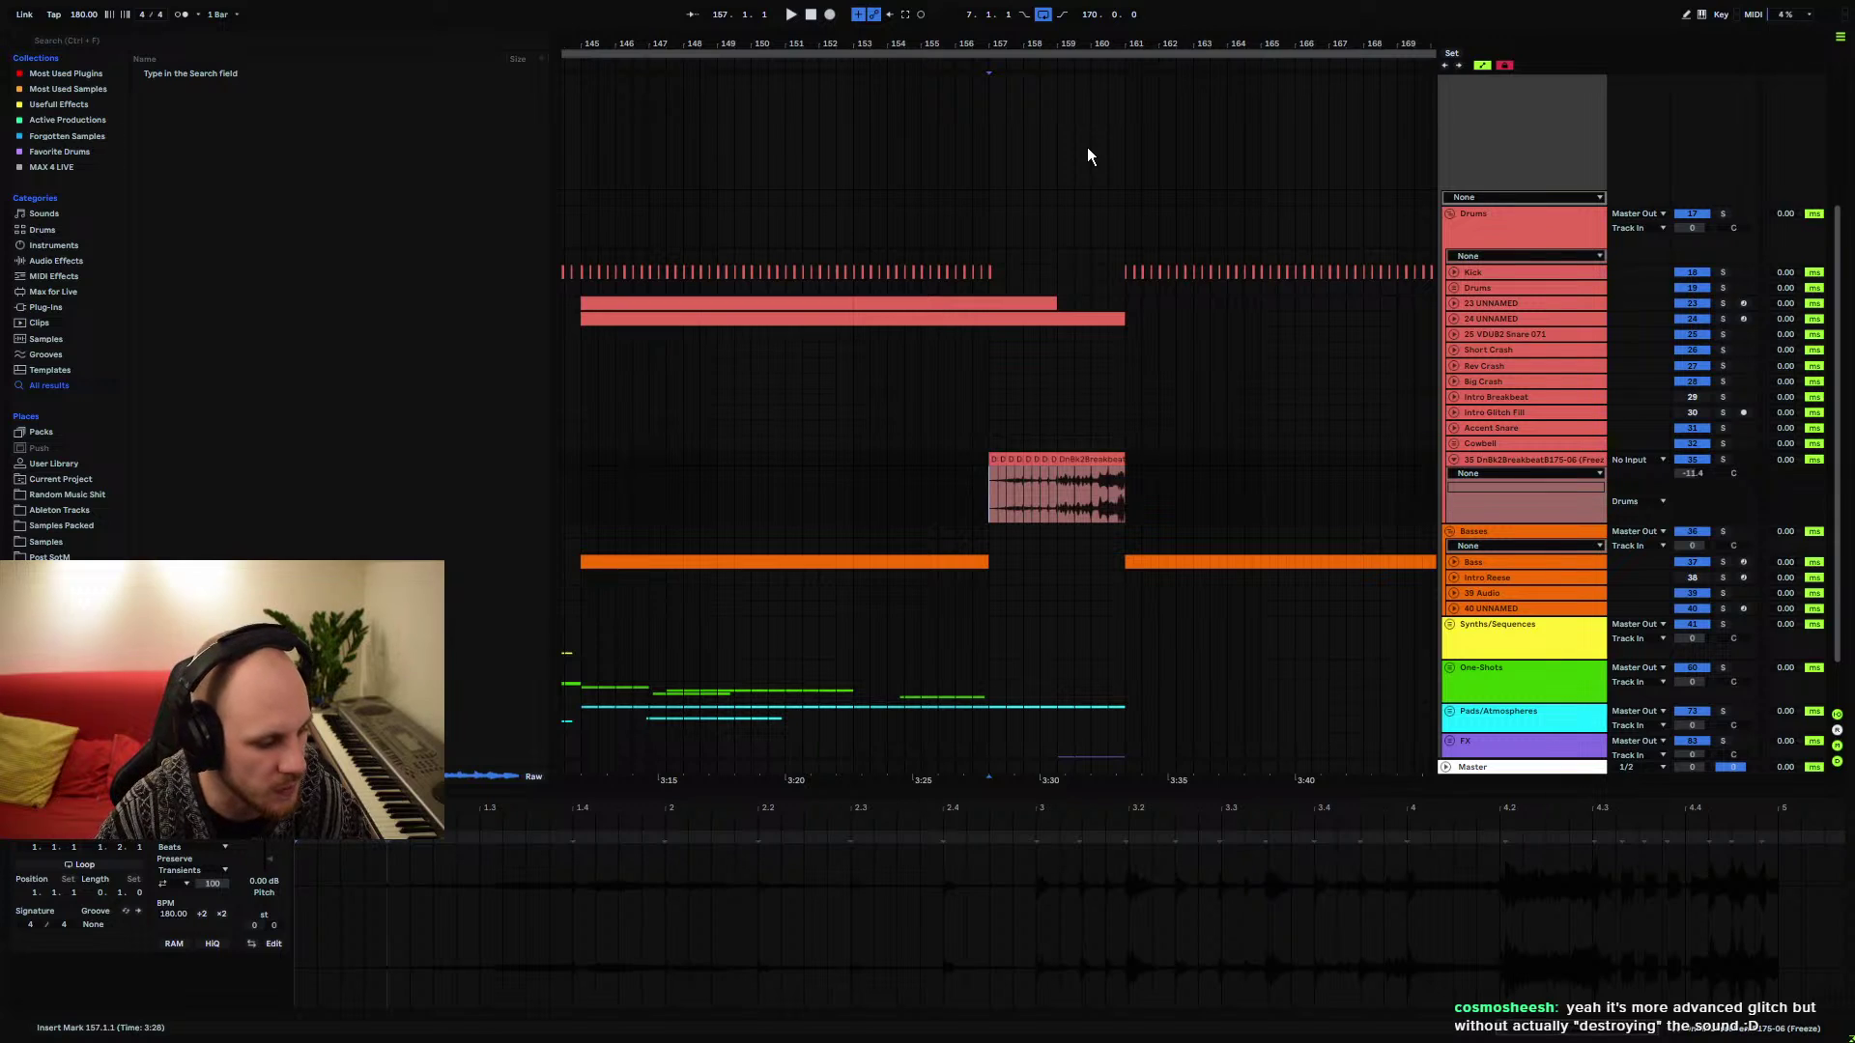
pyautogui.click(1455, 460)
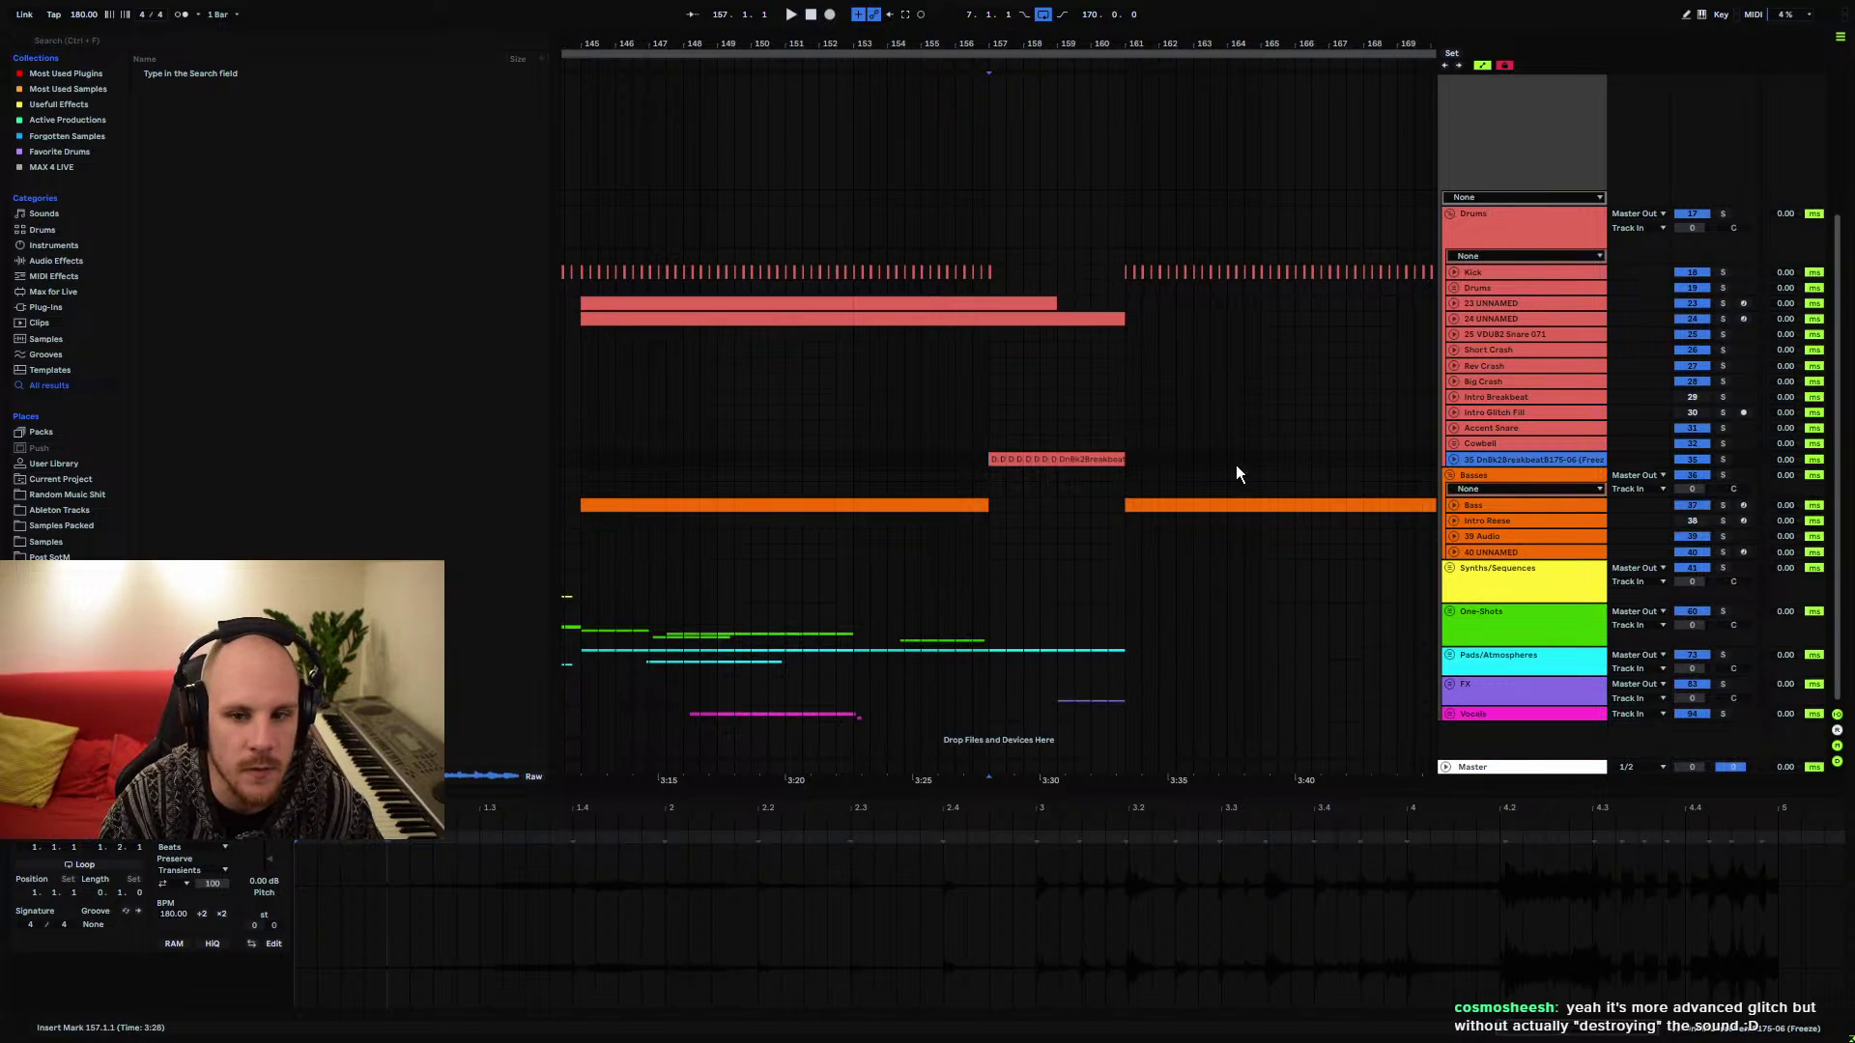
pyautogui.rightClick(974, 461)
pyautogui.rightClick(974, 461)
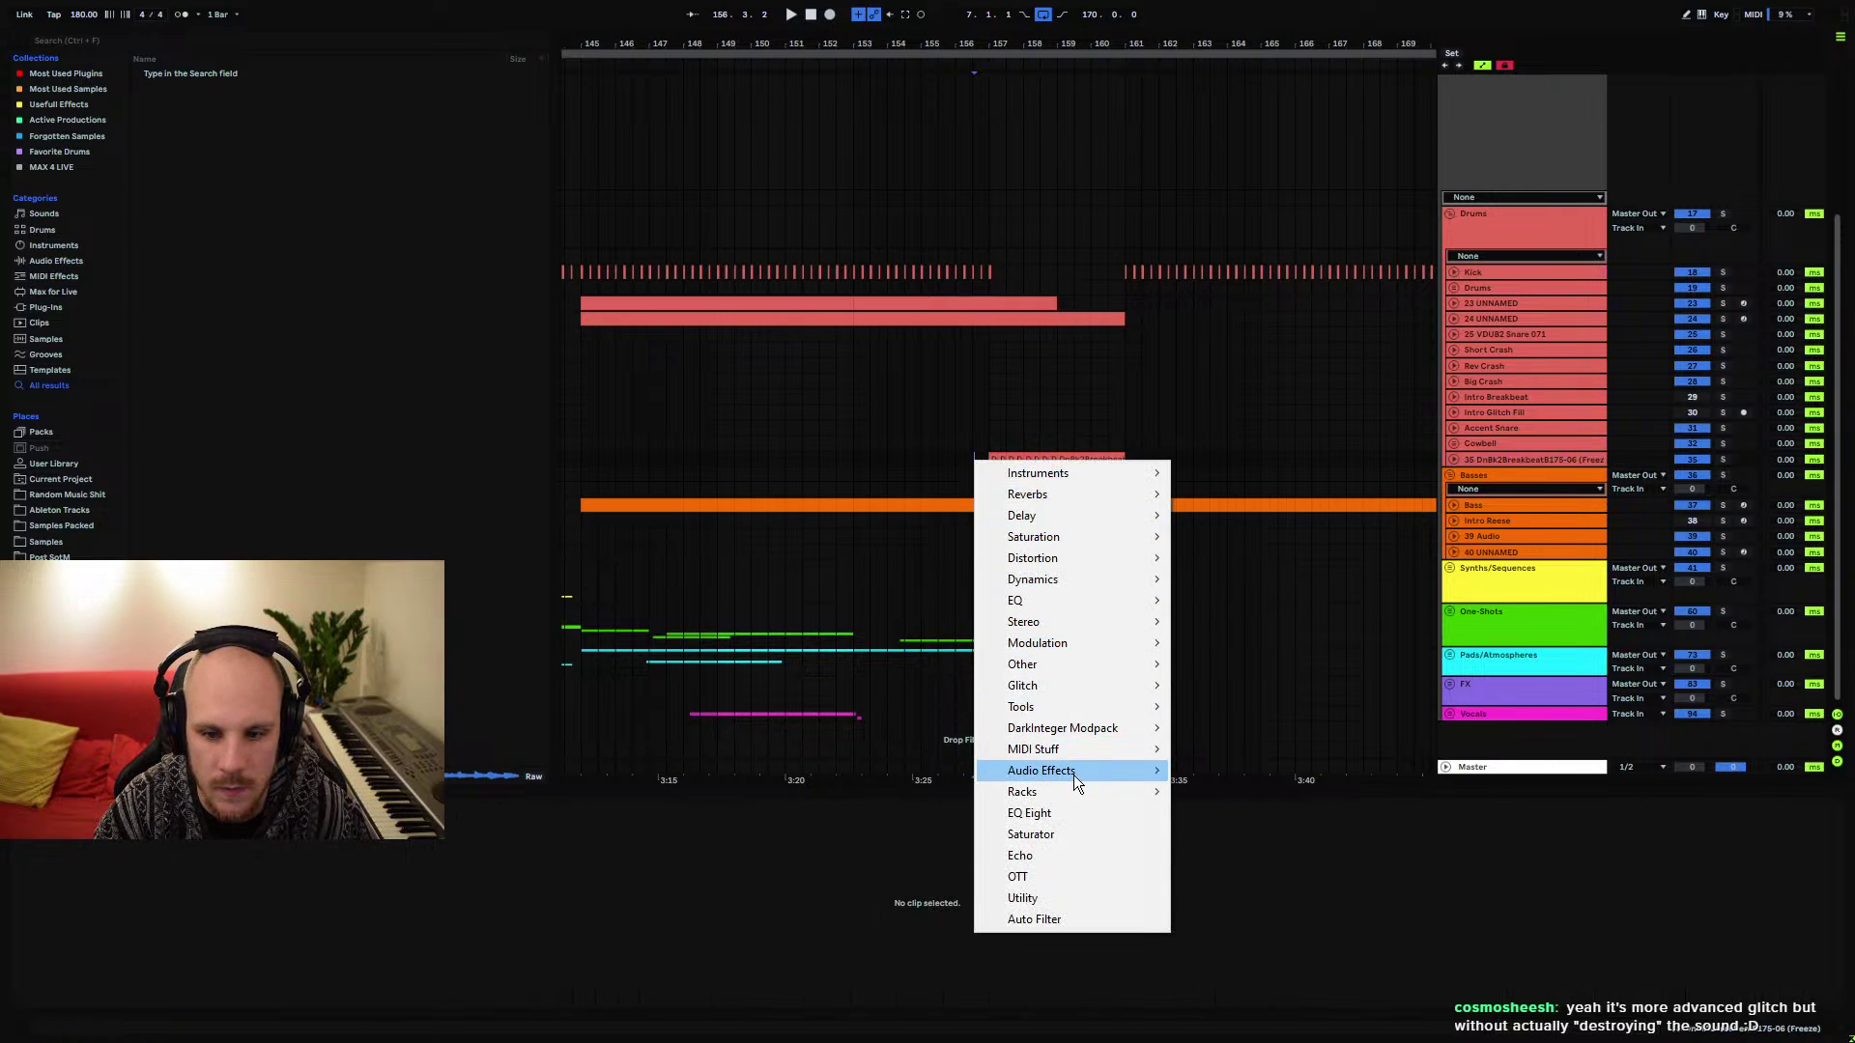
pyautogui.moveTo(1088, 681)
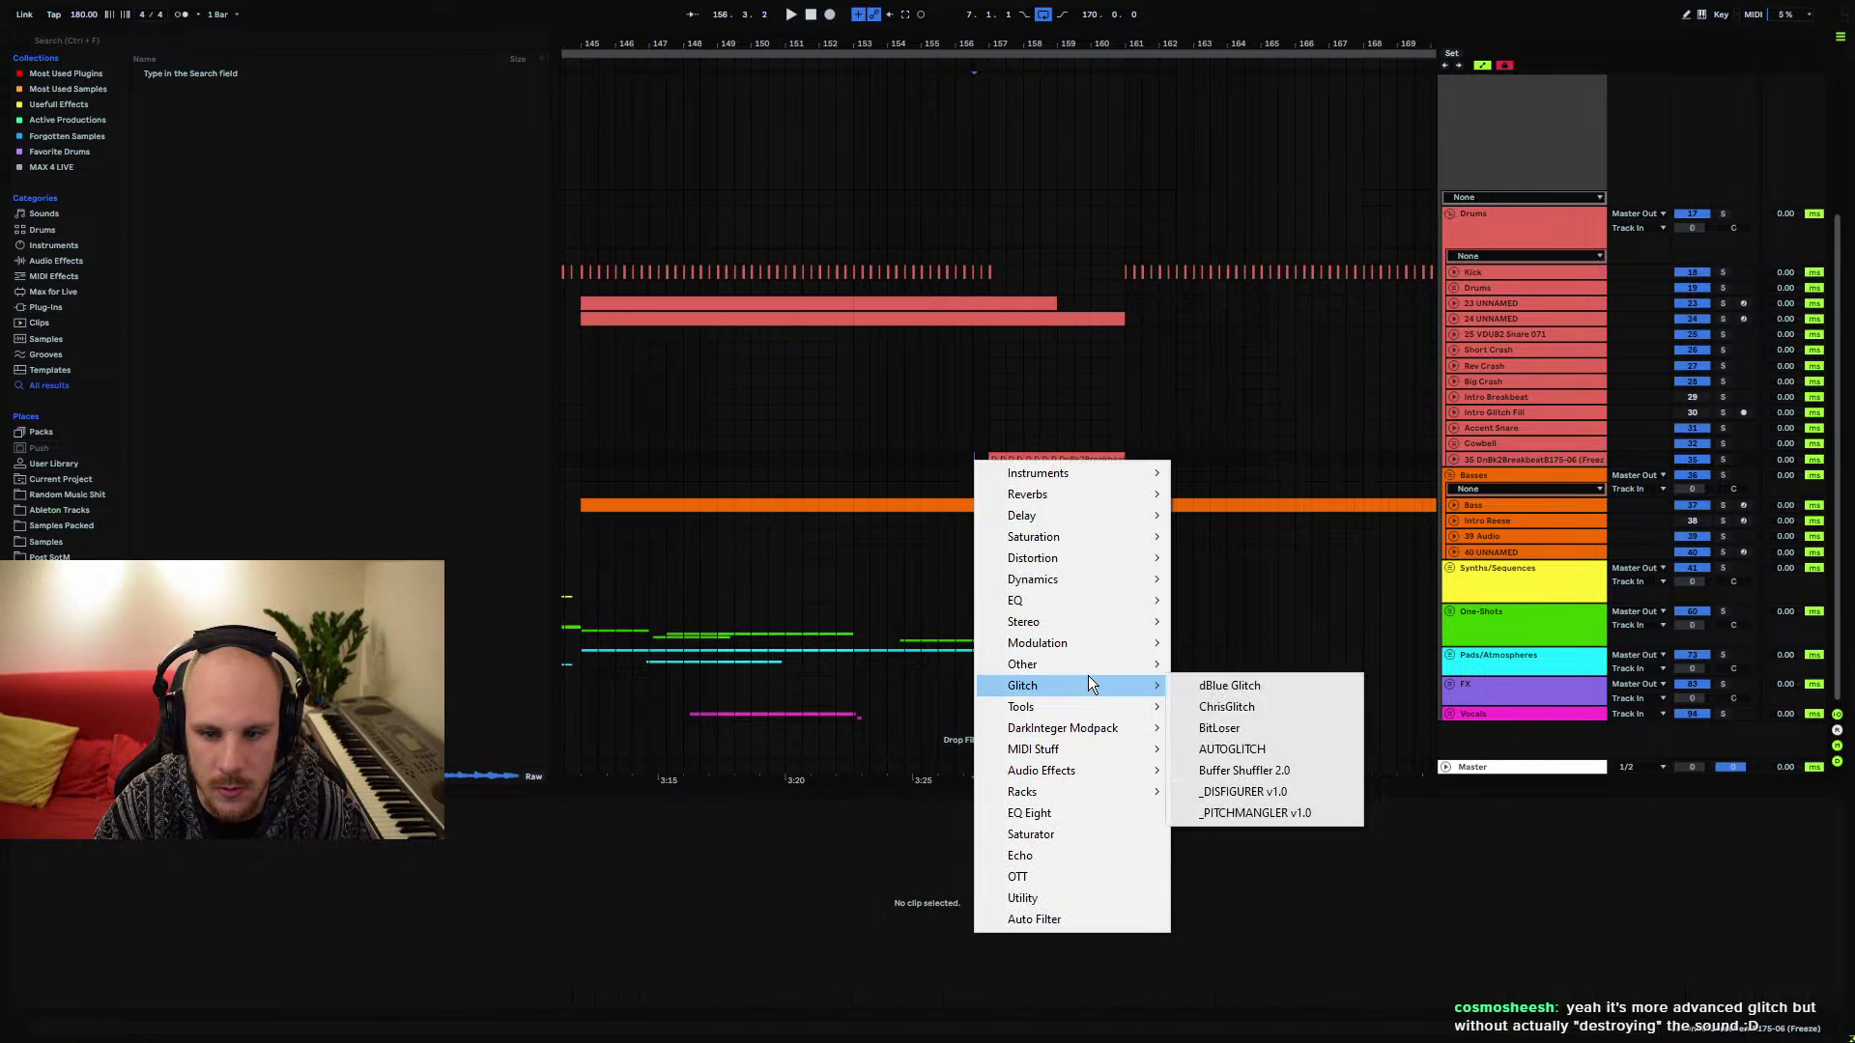
pyautogui.click(1262, 688)
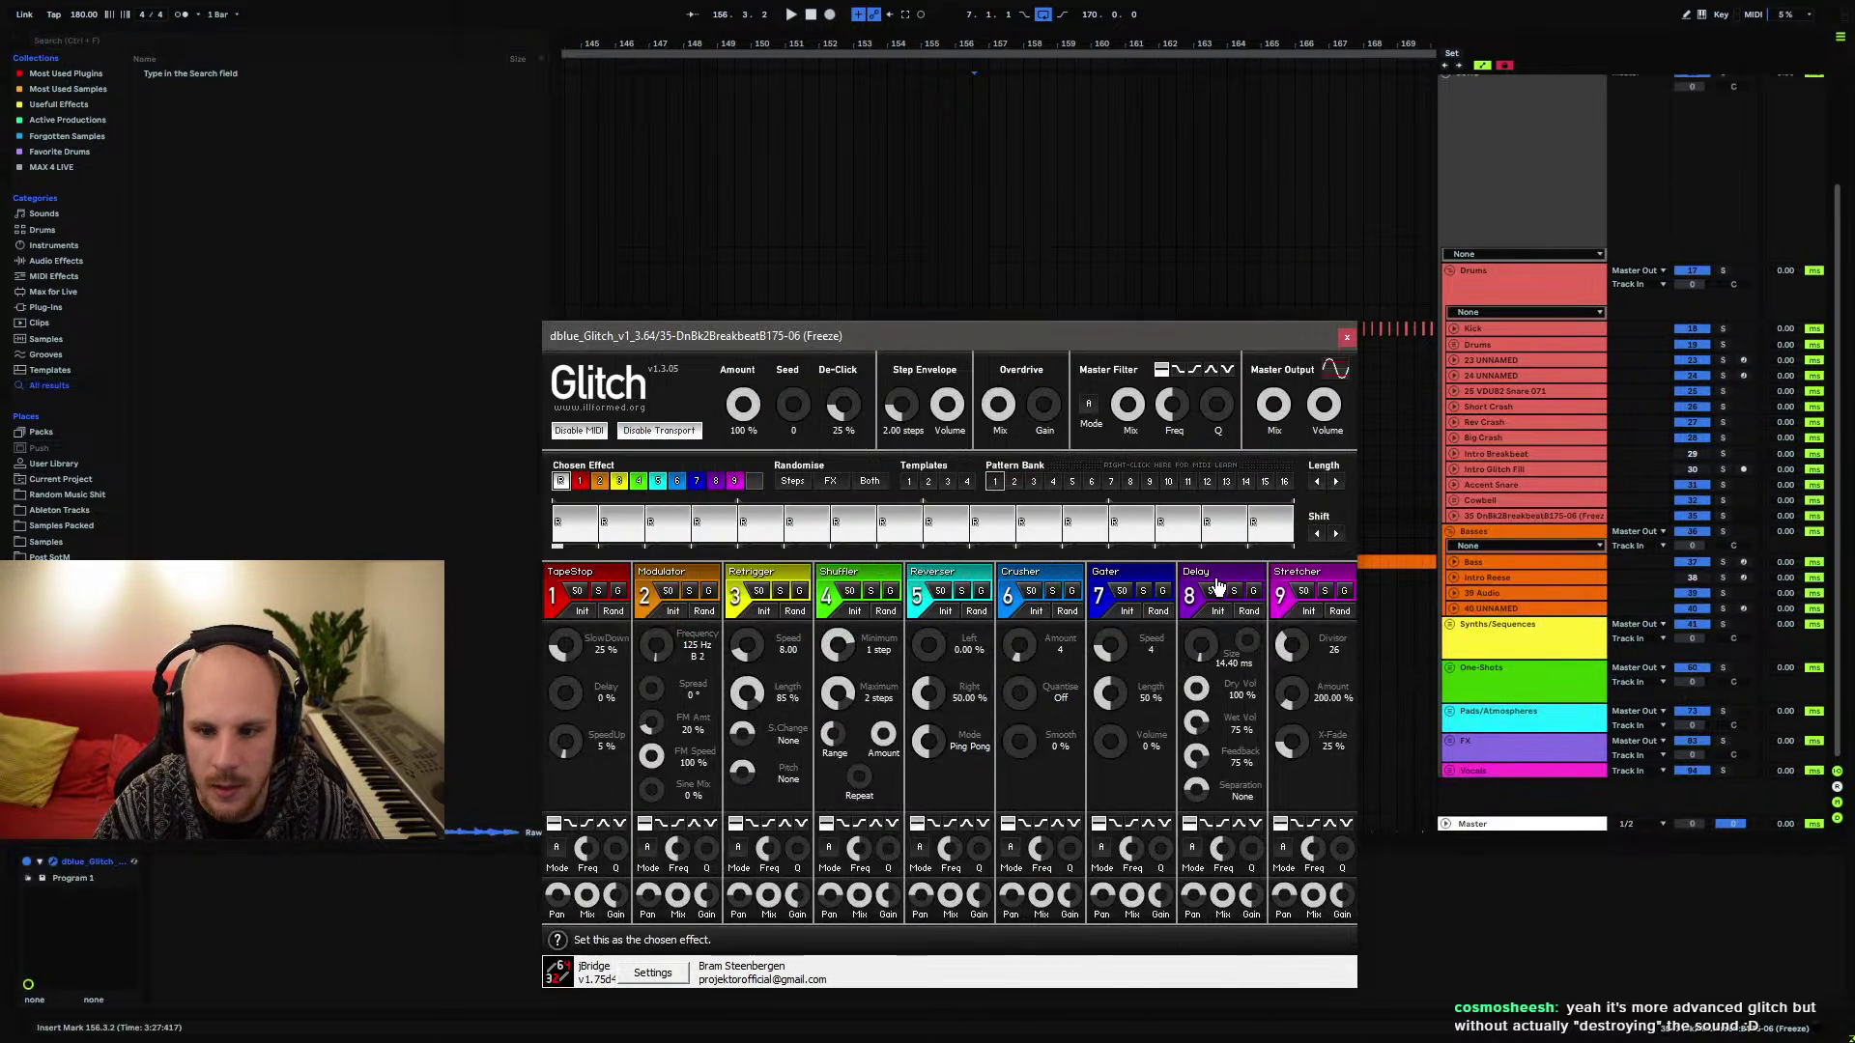
# Assign the Modulator effect to the first Glitch sequencer step and shorten the pattern to that single step
pyautogui.click(599, 481)
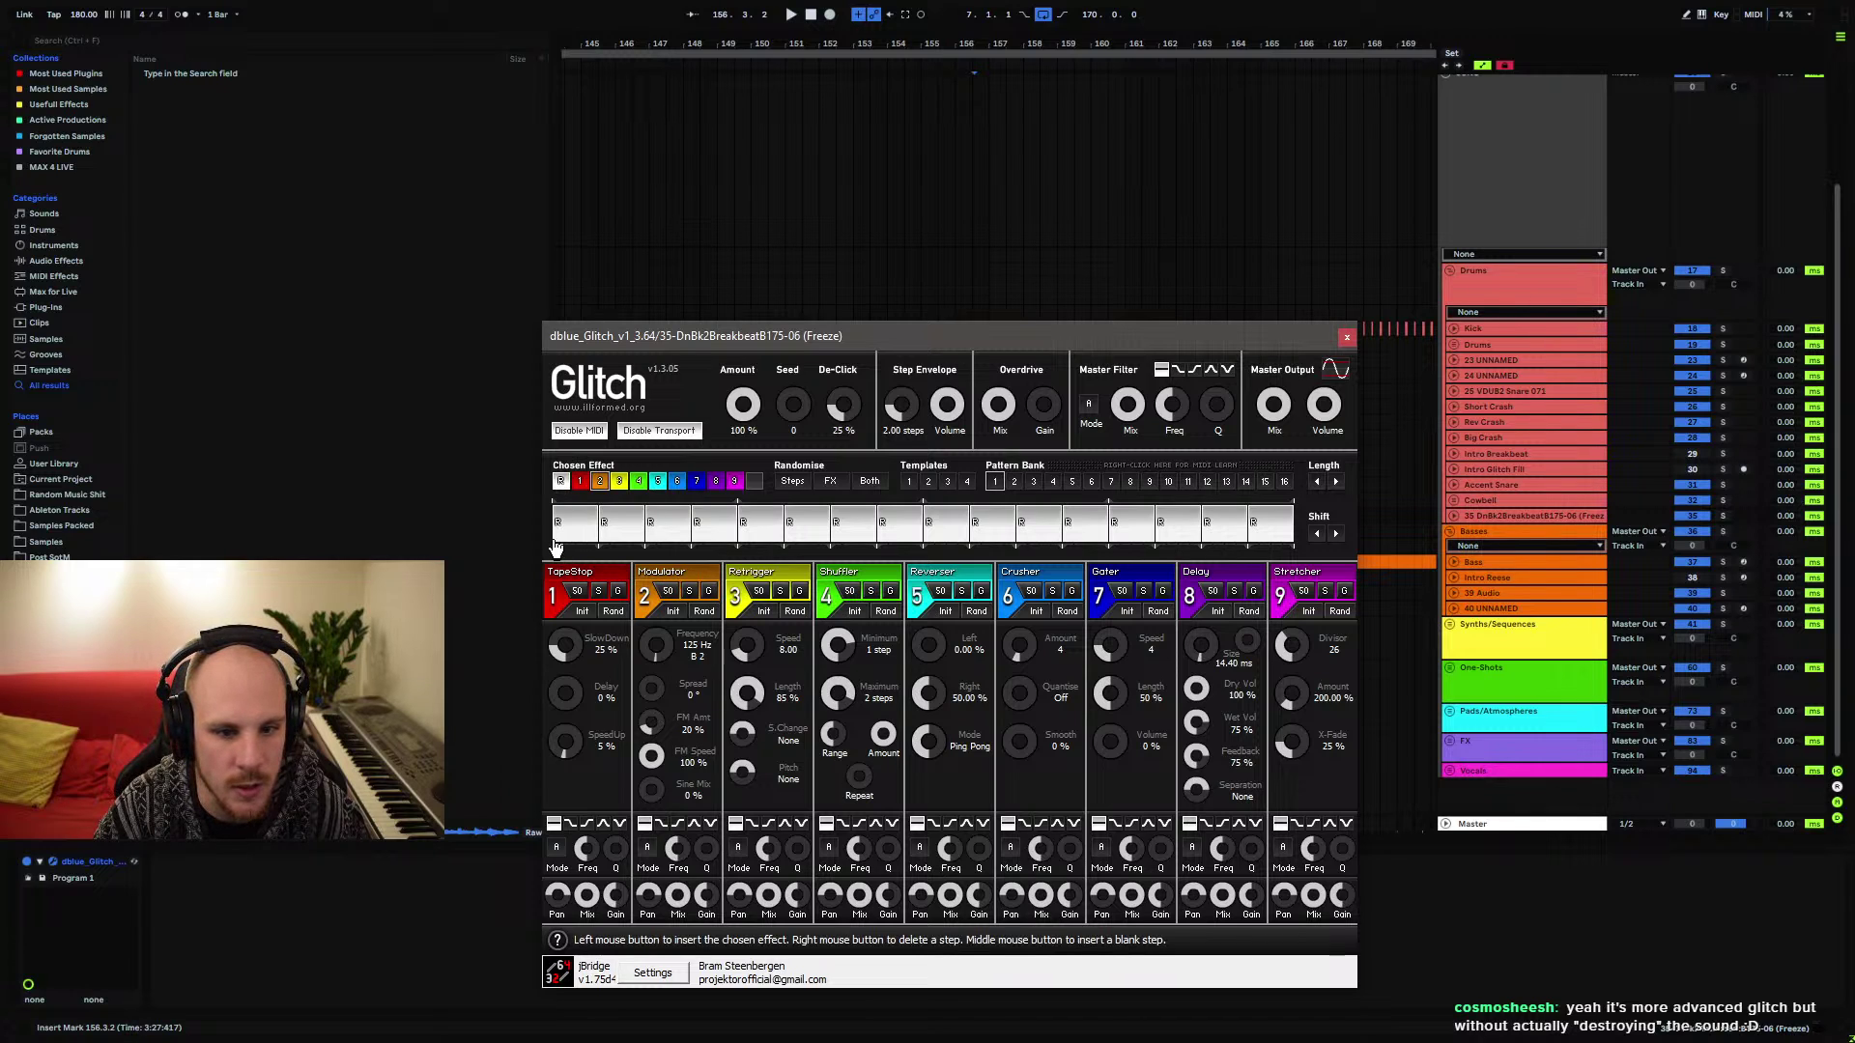
pyautogui.click(558, 527)
pyautogui.click(1316, 481)
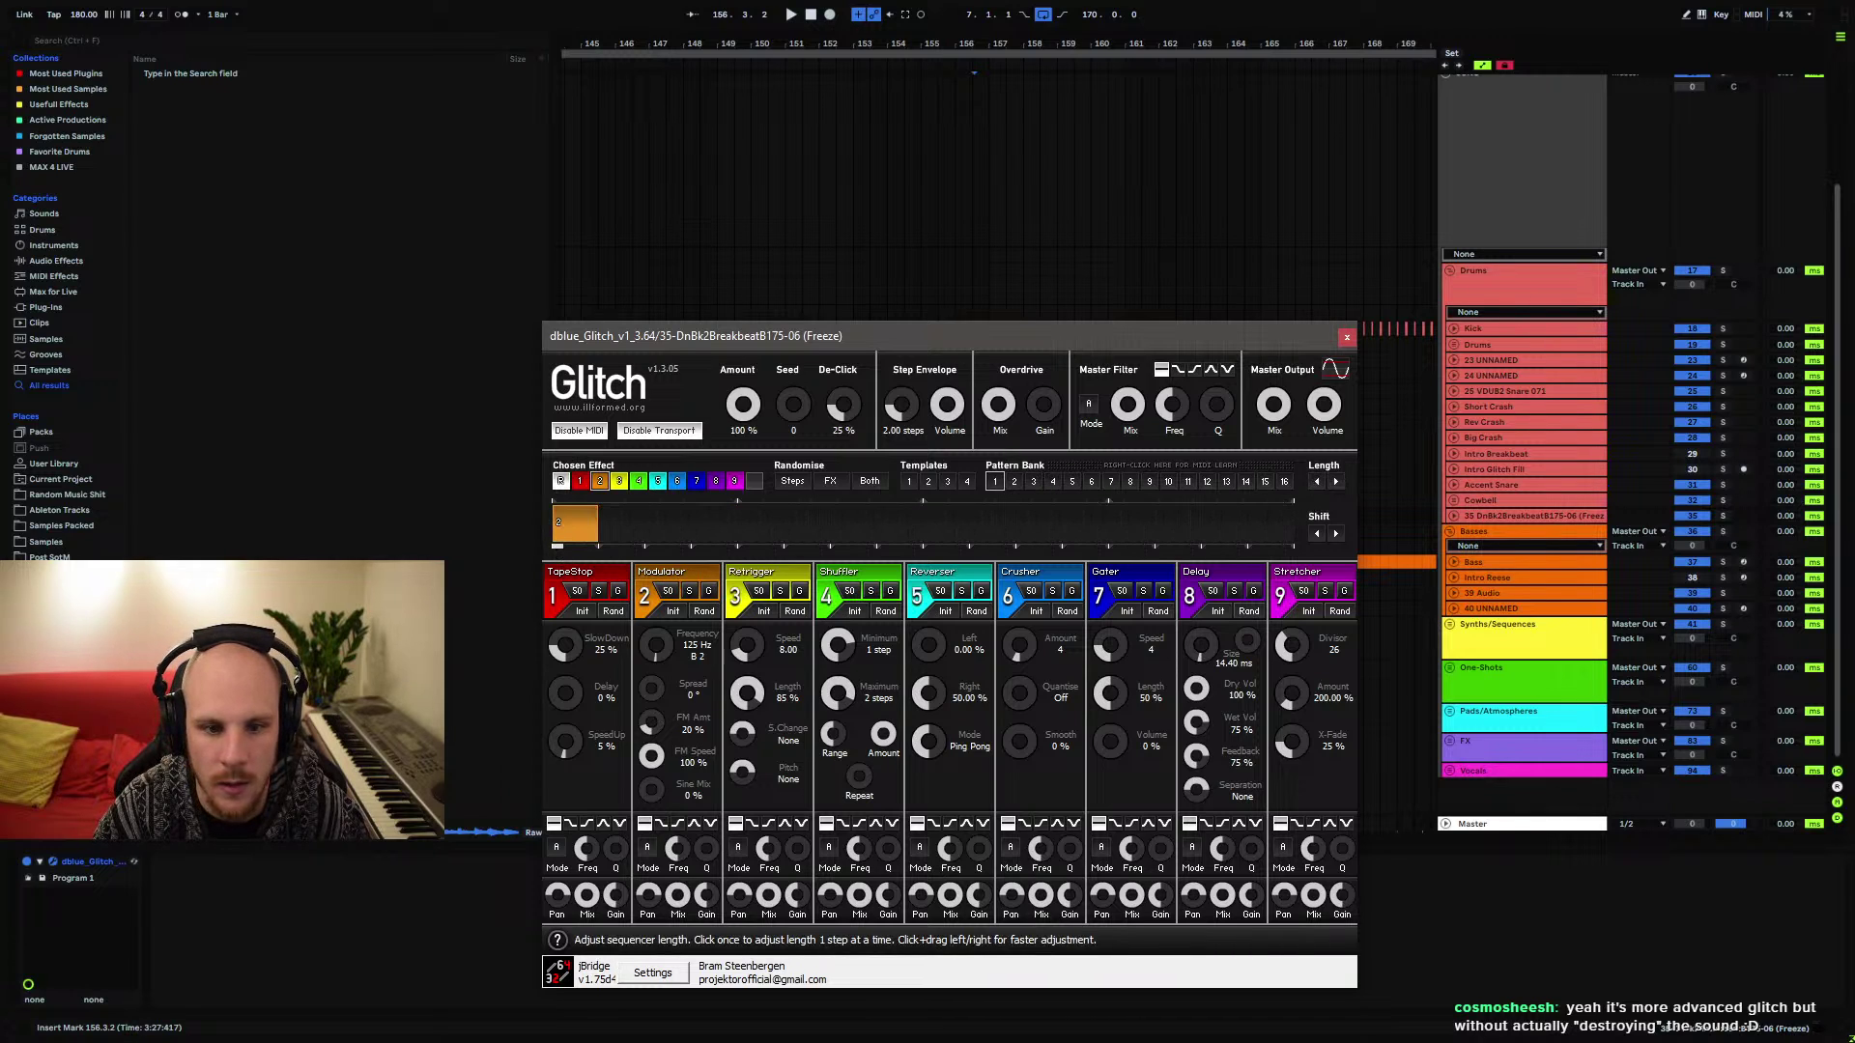
# Set the Glitch Modulator frequency to 502 Hz while playing the fill, and move the playback start to bar 159
pyautogui.press('space')
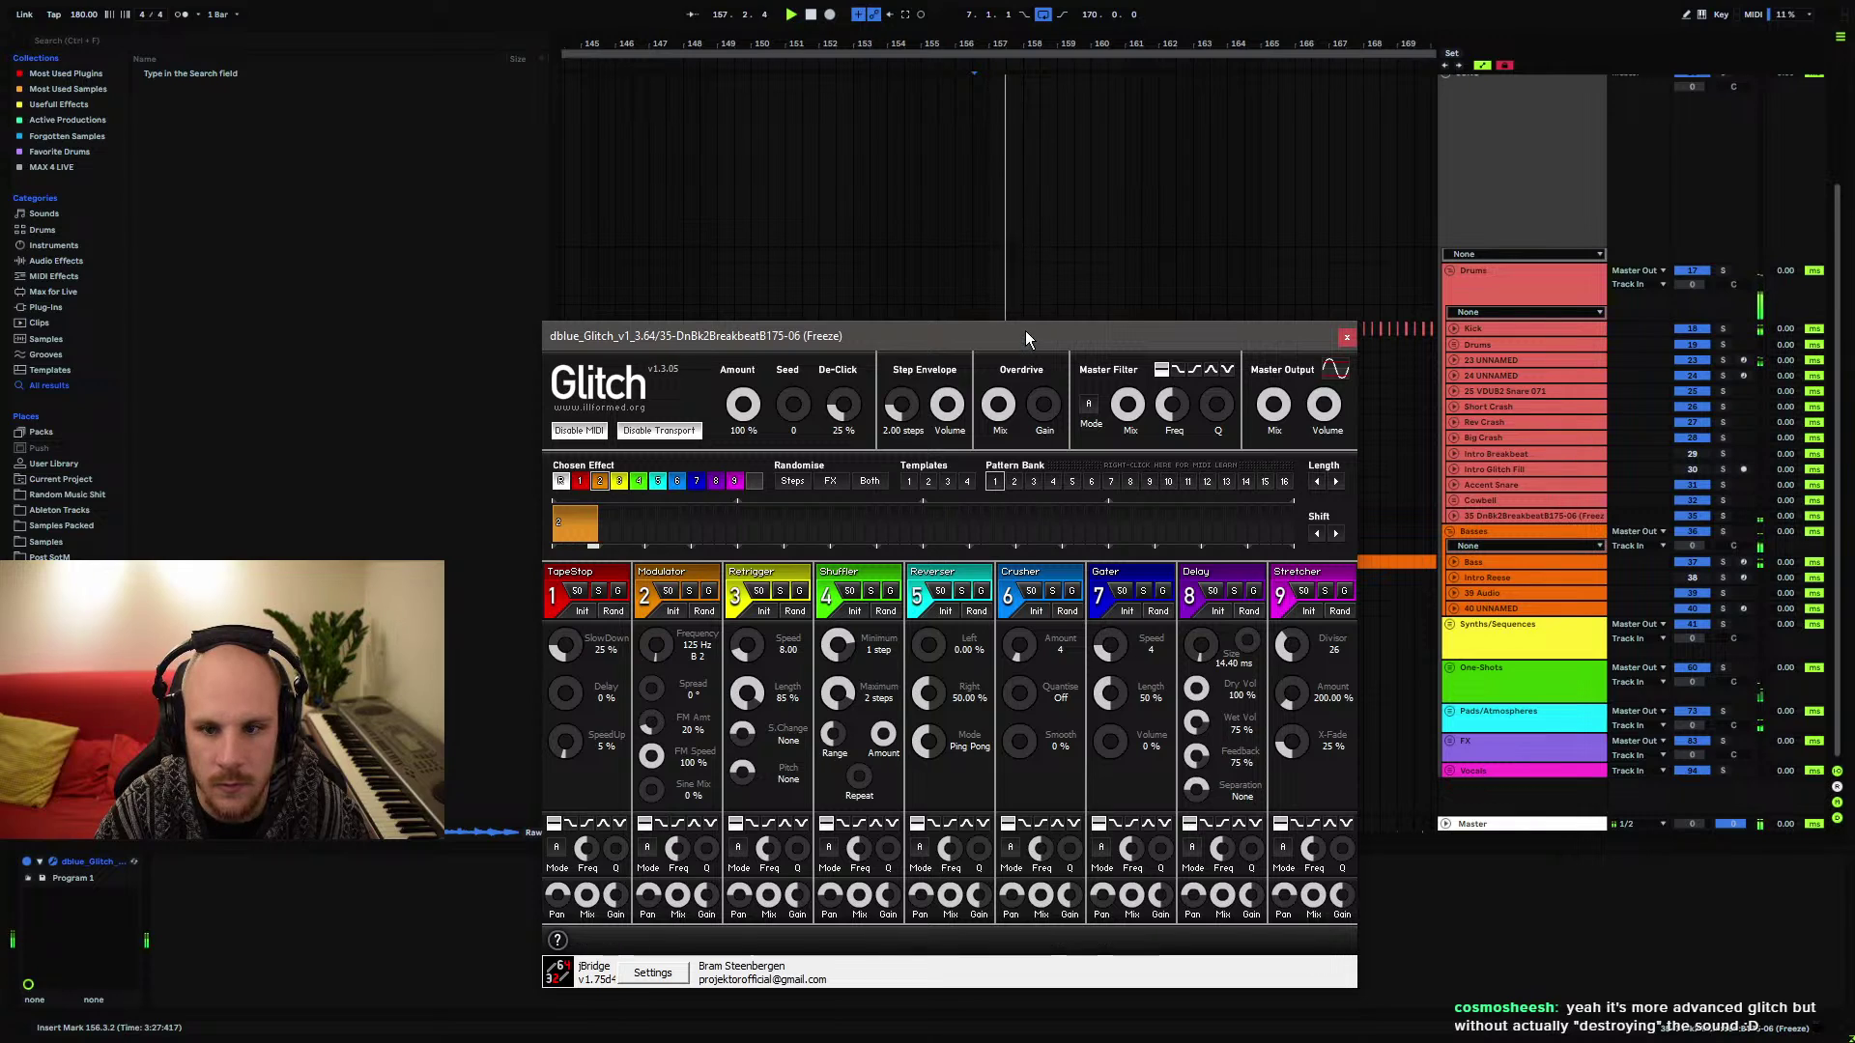
pyautogui.moveTo(1026, 338)
pyautogui.mouseDown()
pyautogui.moveTo(1061, 645)
pyautogui.moveTo(1036, 347)
pyautogui.mouseUp()
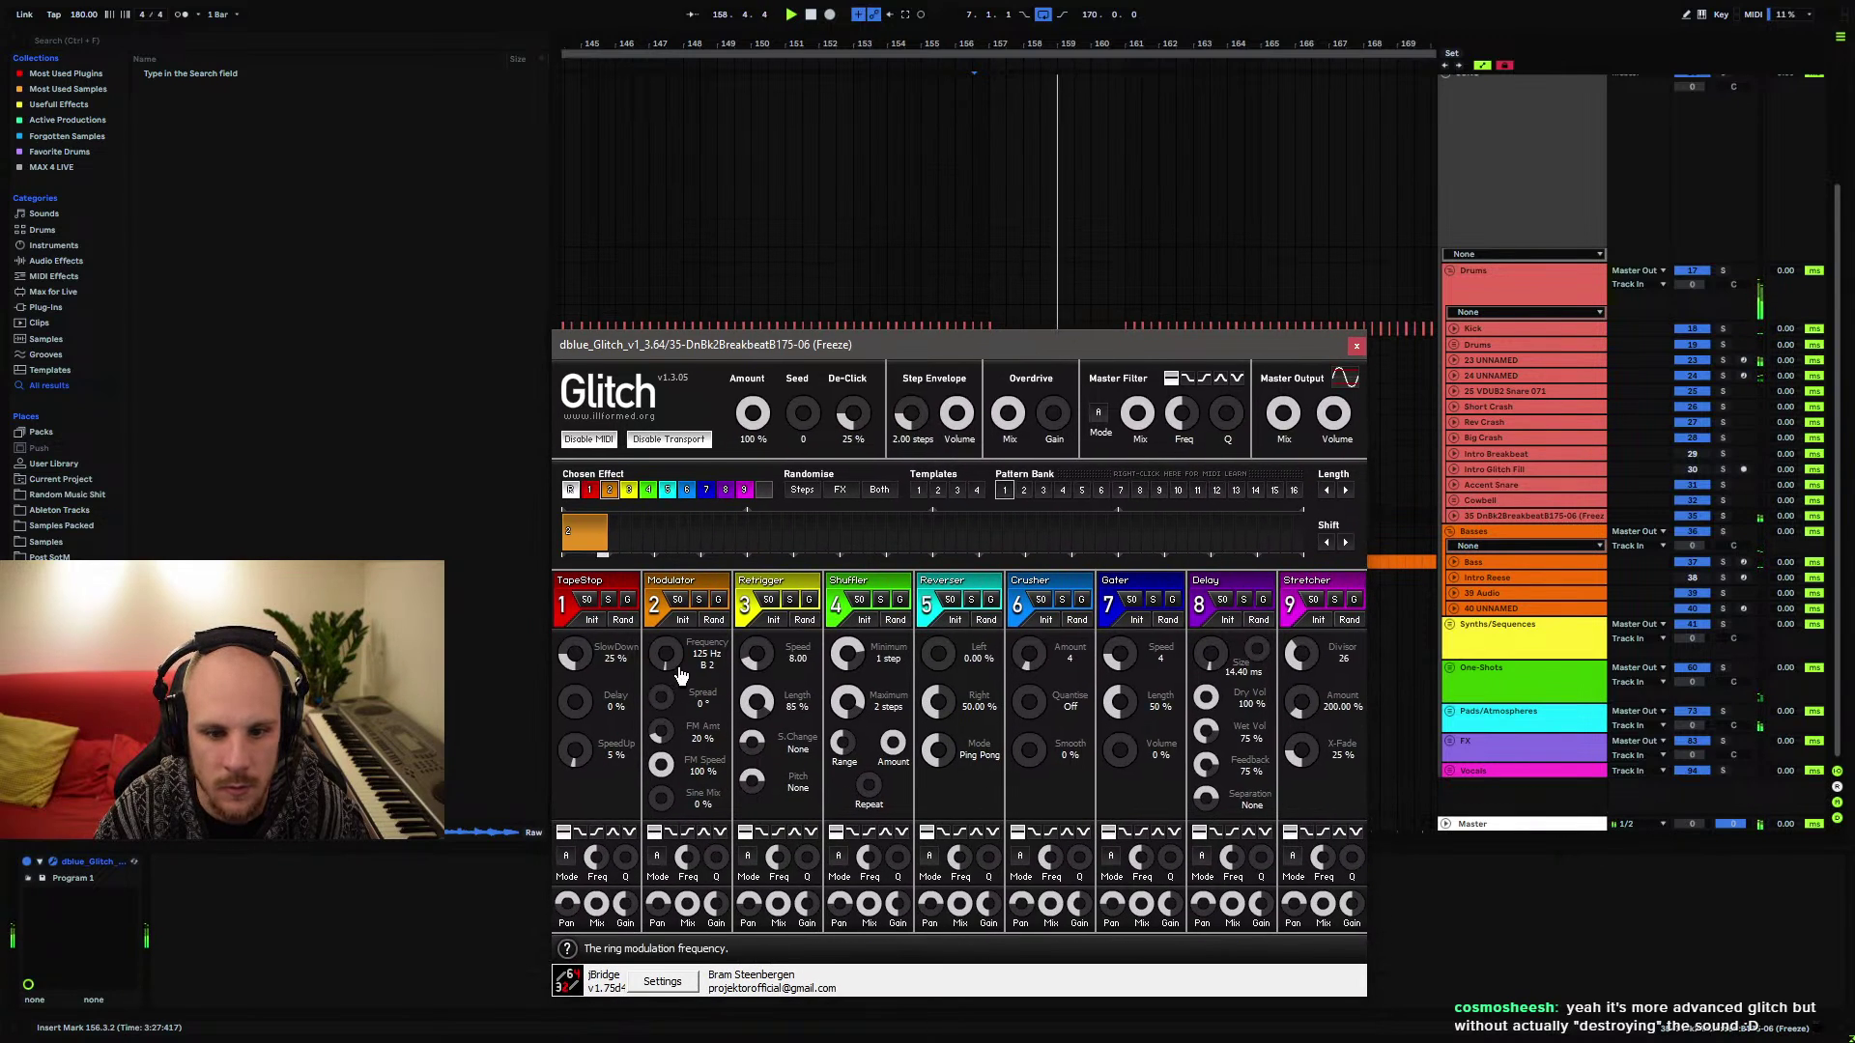
pyautogui.moveTo(680, 673); pyautogui.dragTo(680, 641)
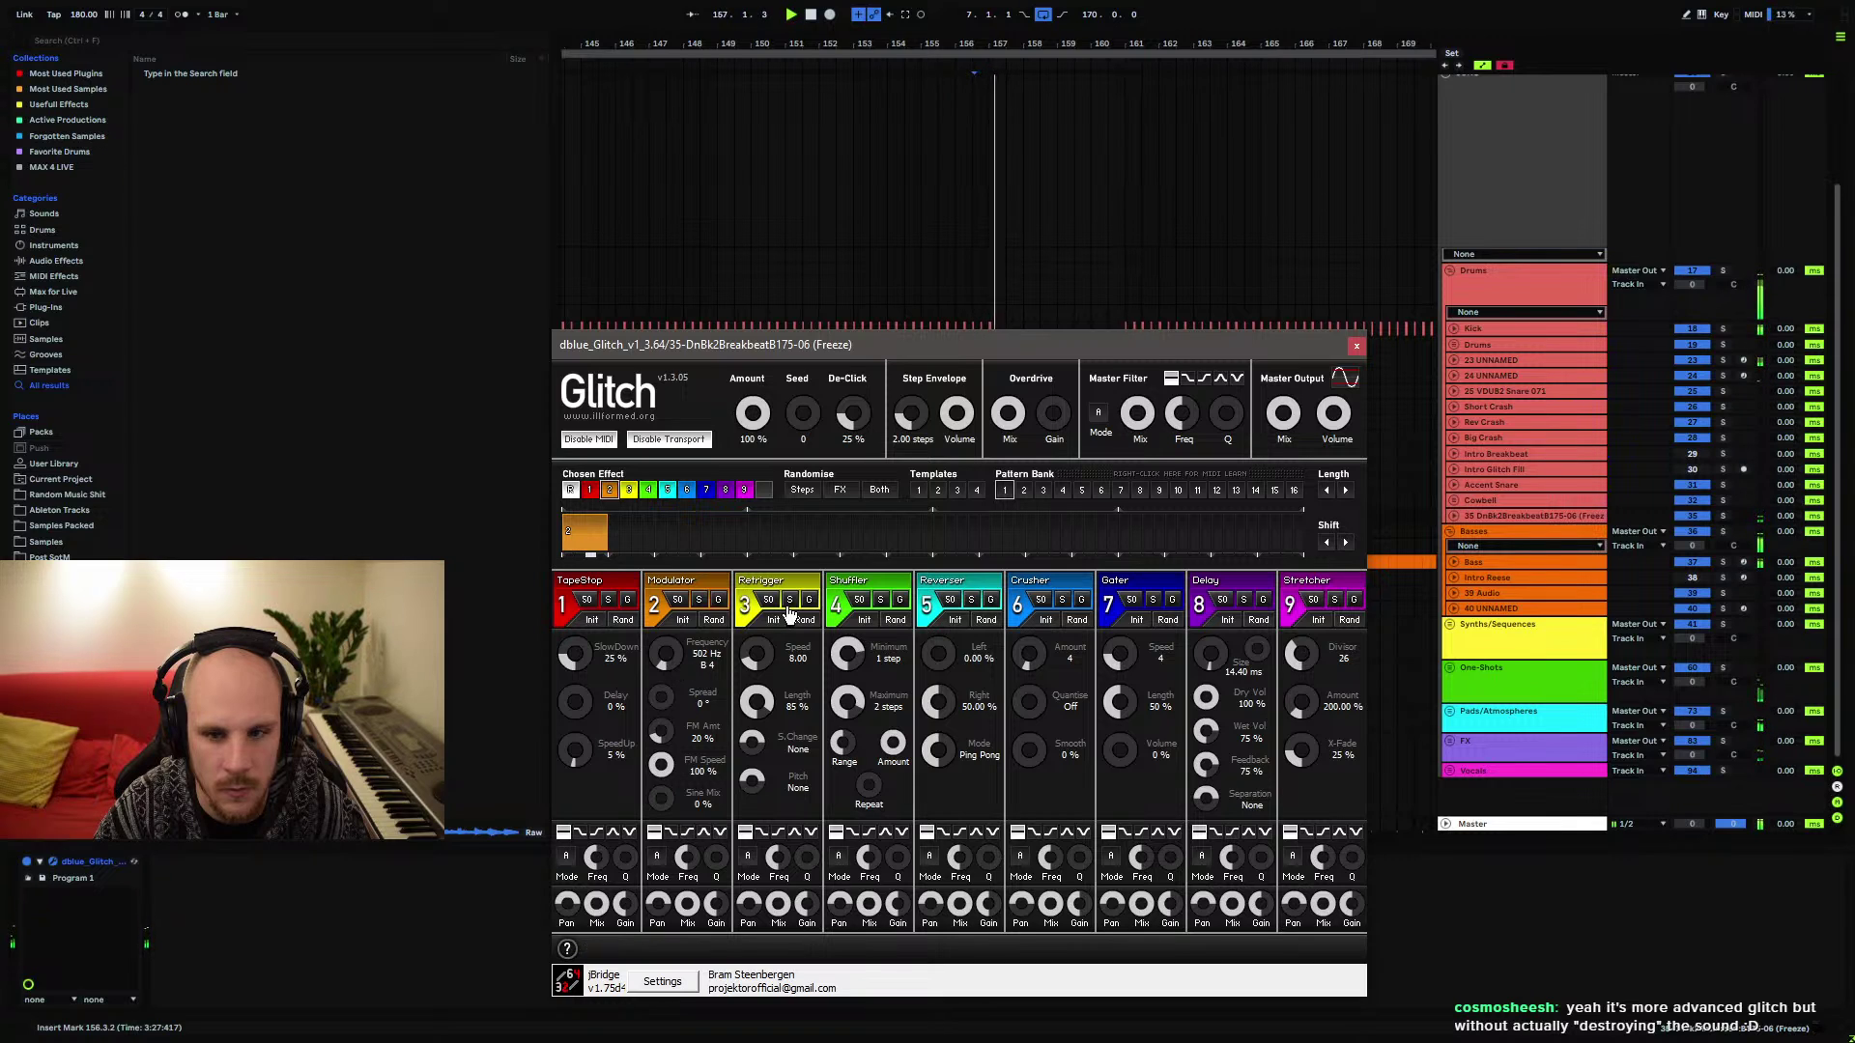
pyautogui.moveTo(1034, 345); pyautogui.dragTo(997, 299)
pyautogui.click(1074, 550)
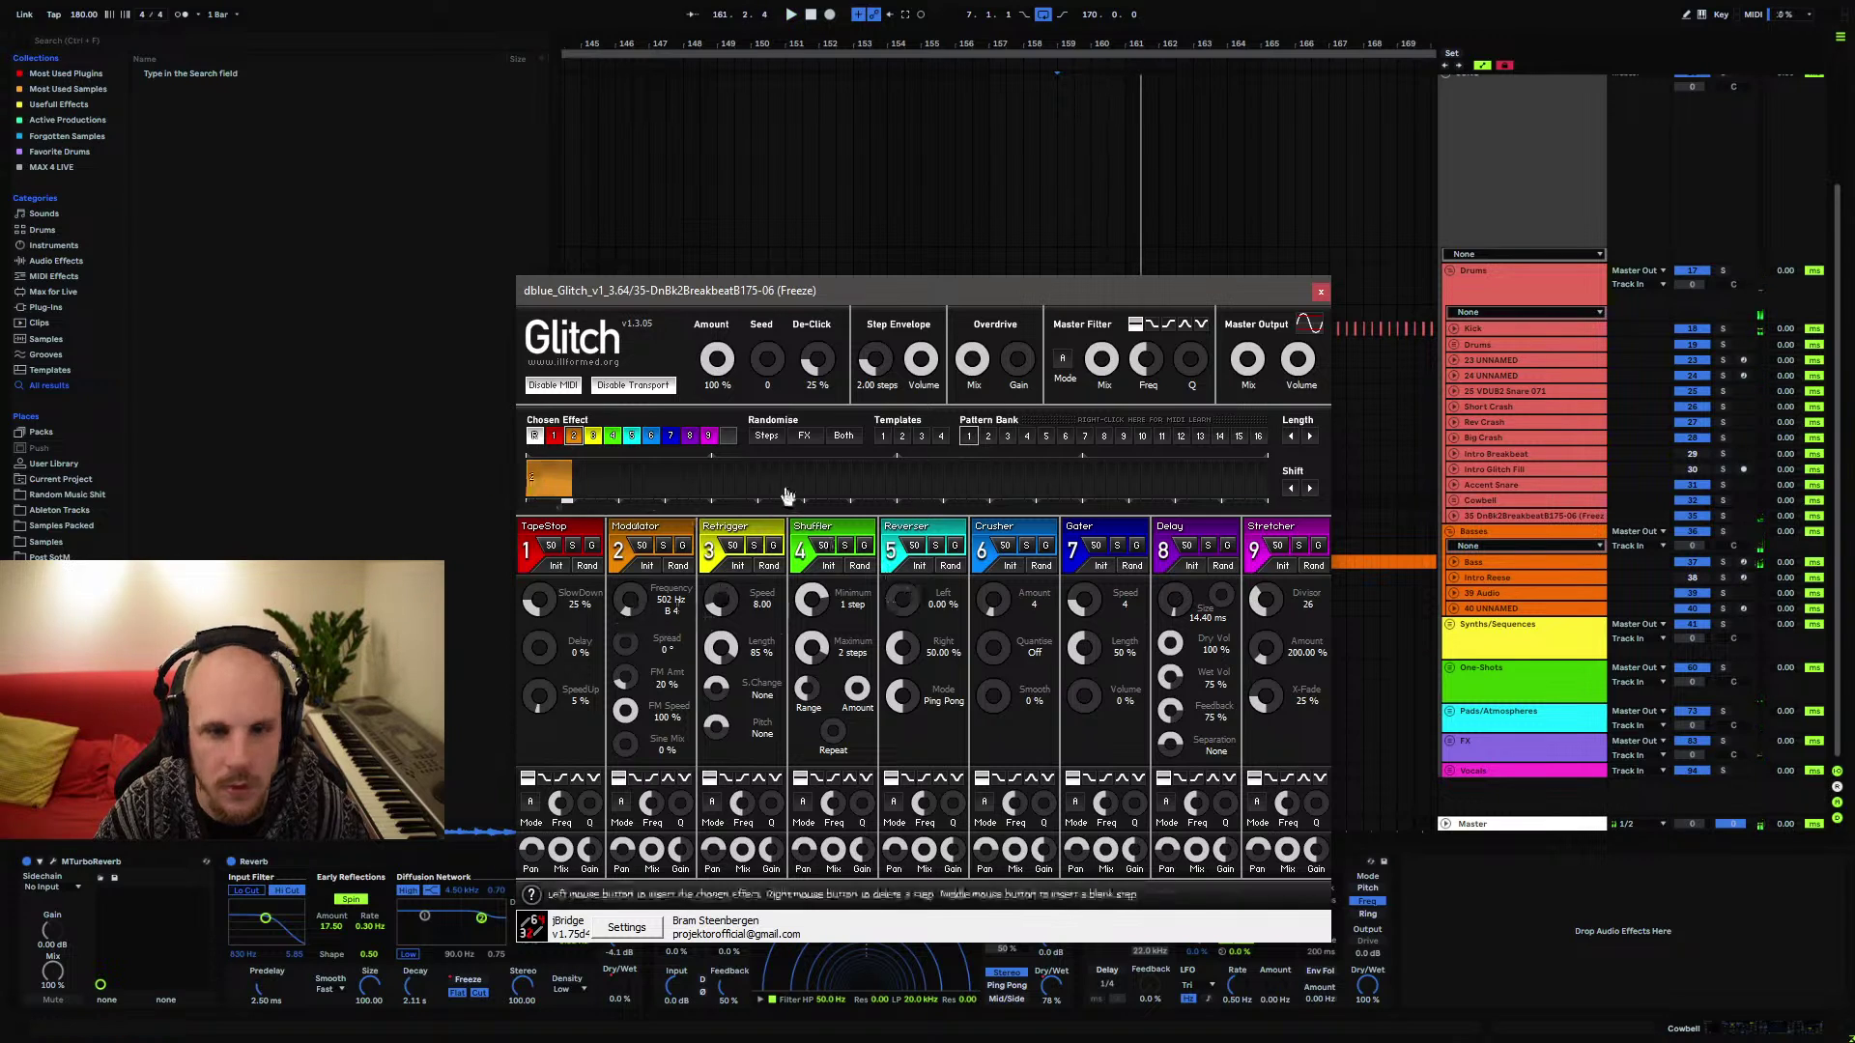
# Close the Glitch window and reopen it from the breakbeat track's device chain
pyautogui.click(1321, 291)
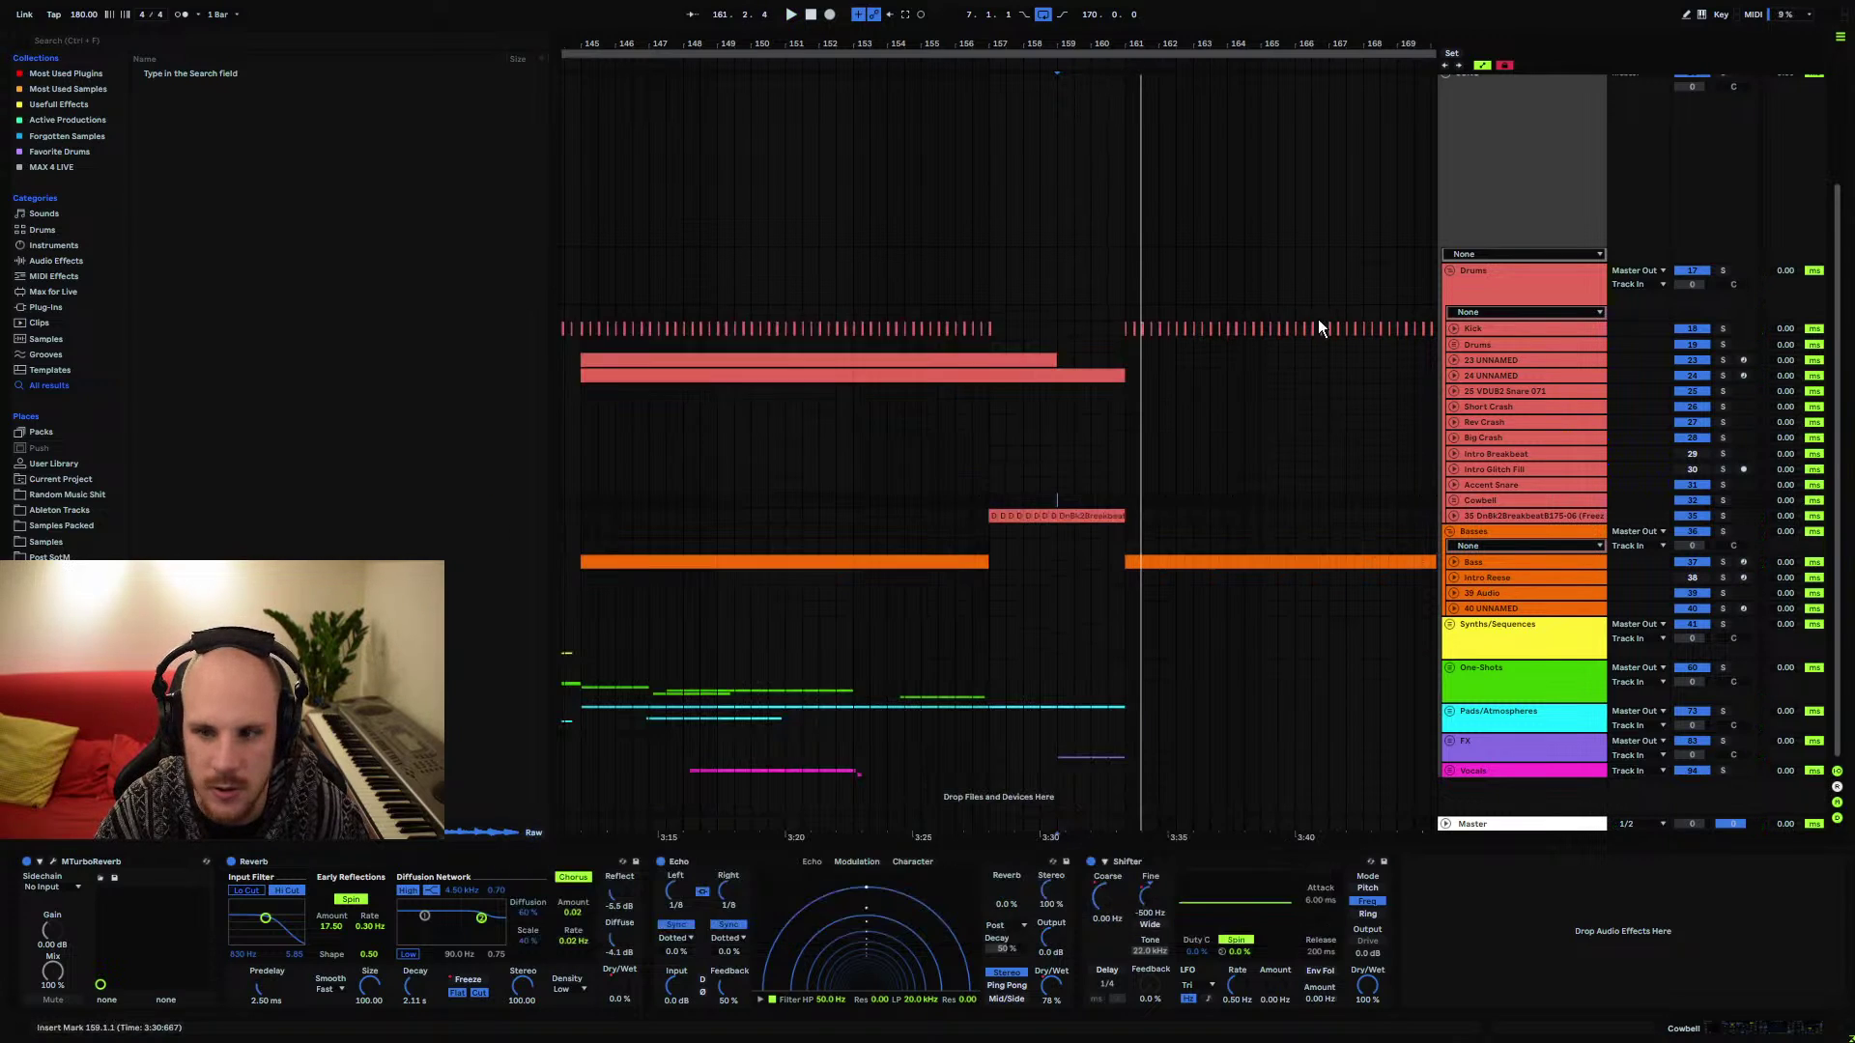
pyautogui.click(1488, 517)
pyautogui.click(53, 863)
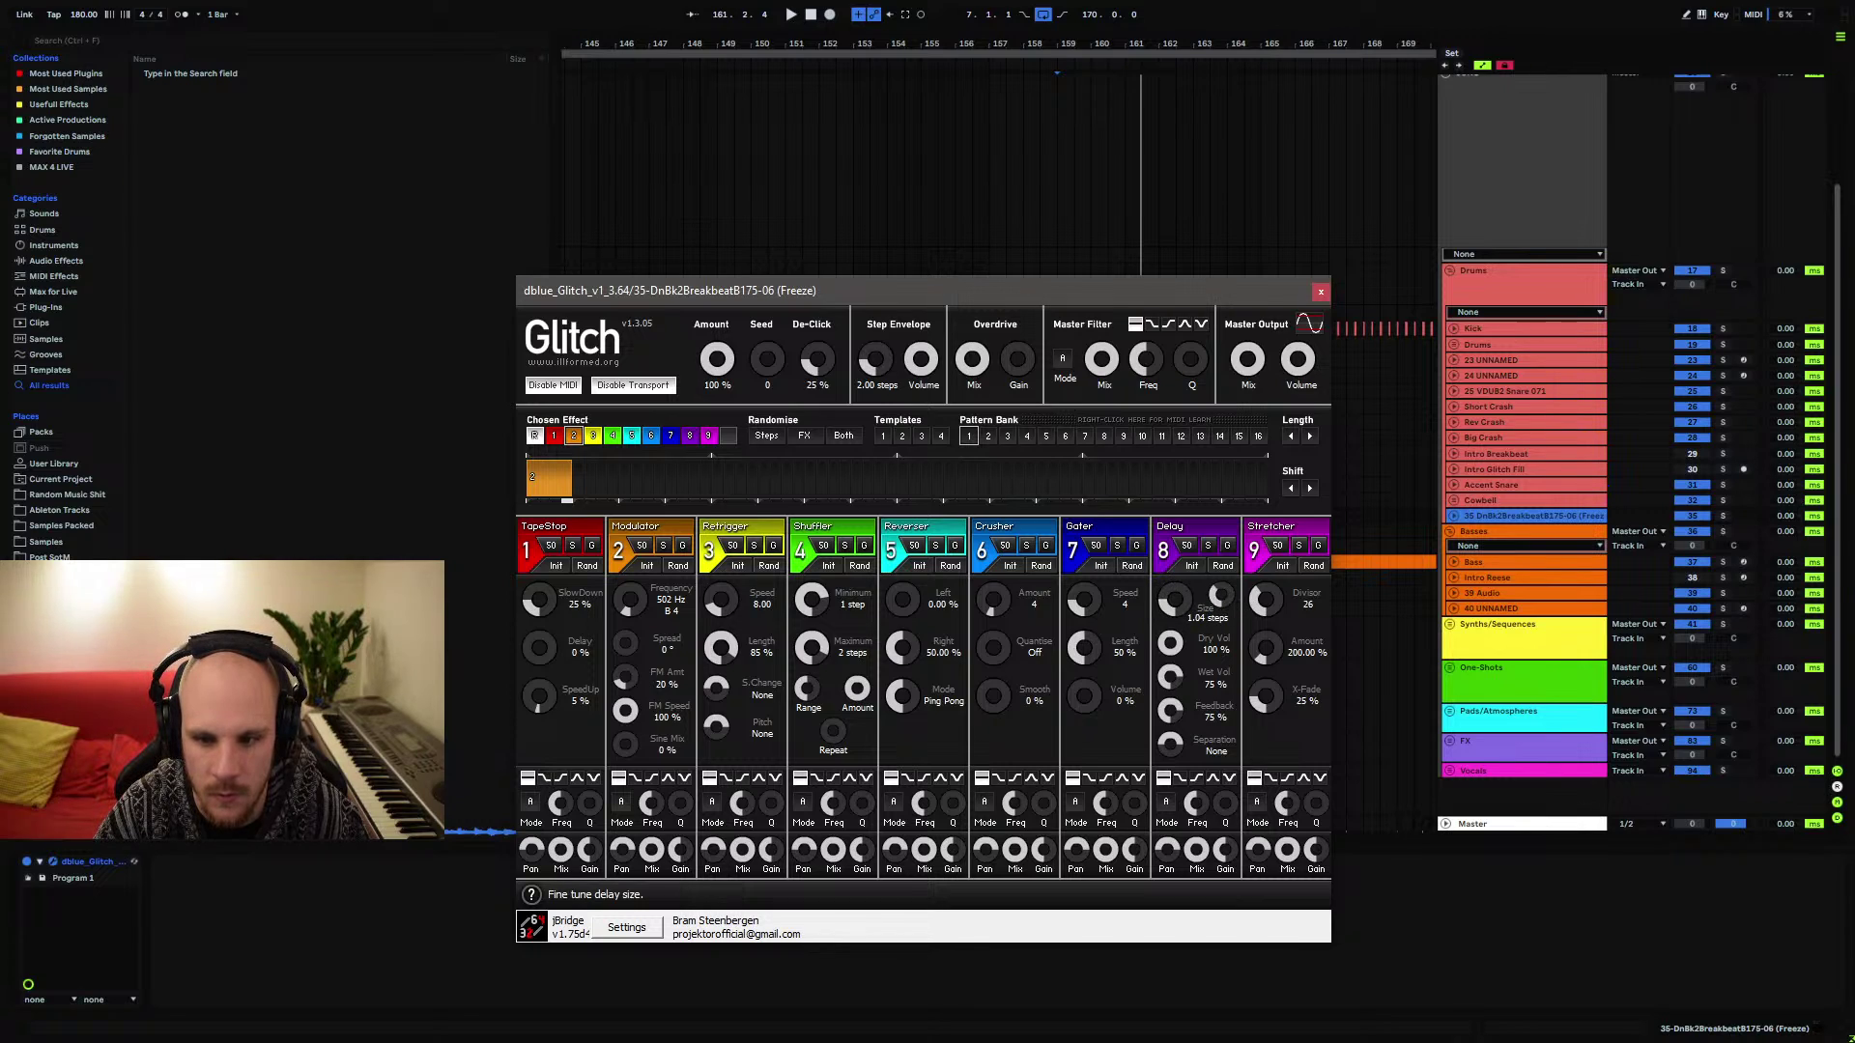
# Try the Delay effect in the first Glitch sequencer step with a delay size of 2.45 steps, auditioning it from bar 159
pyautogui.click(689, 436)
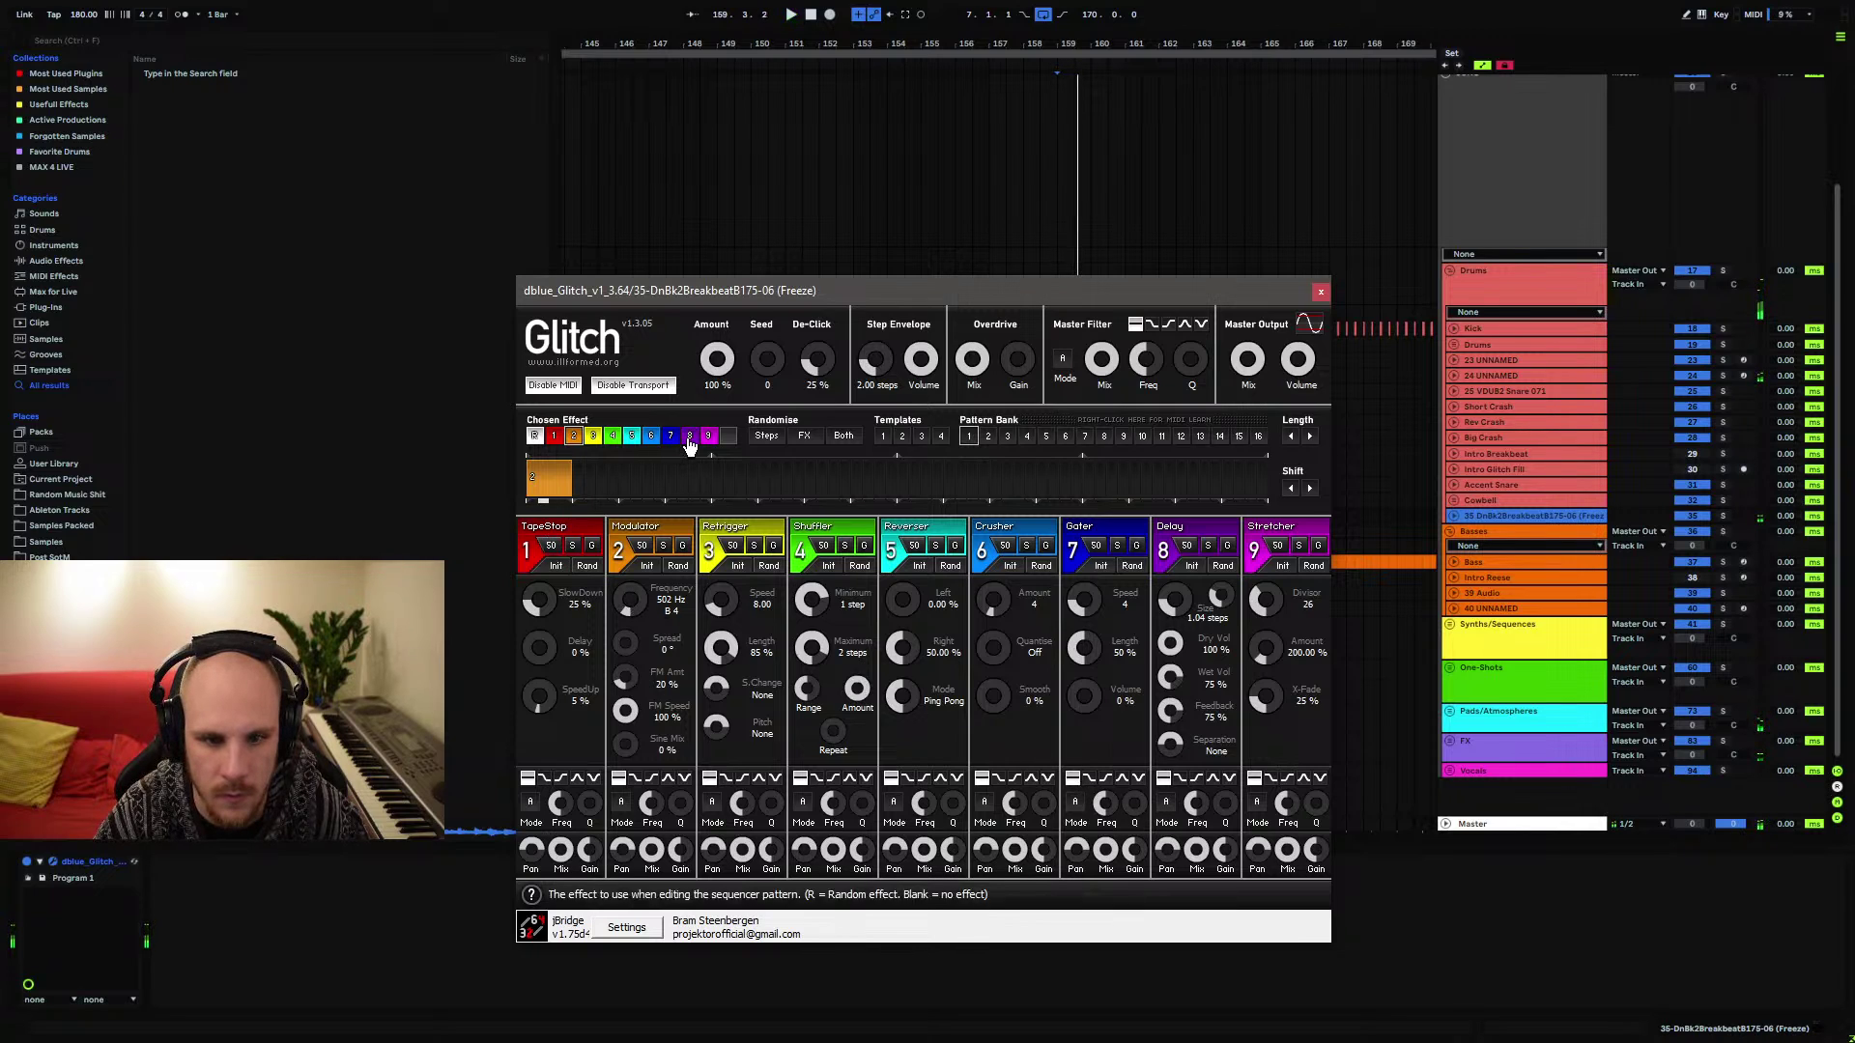
pyautogui.click(539, 496)
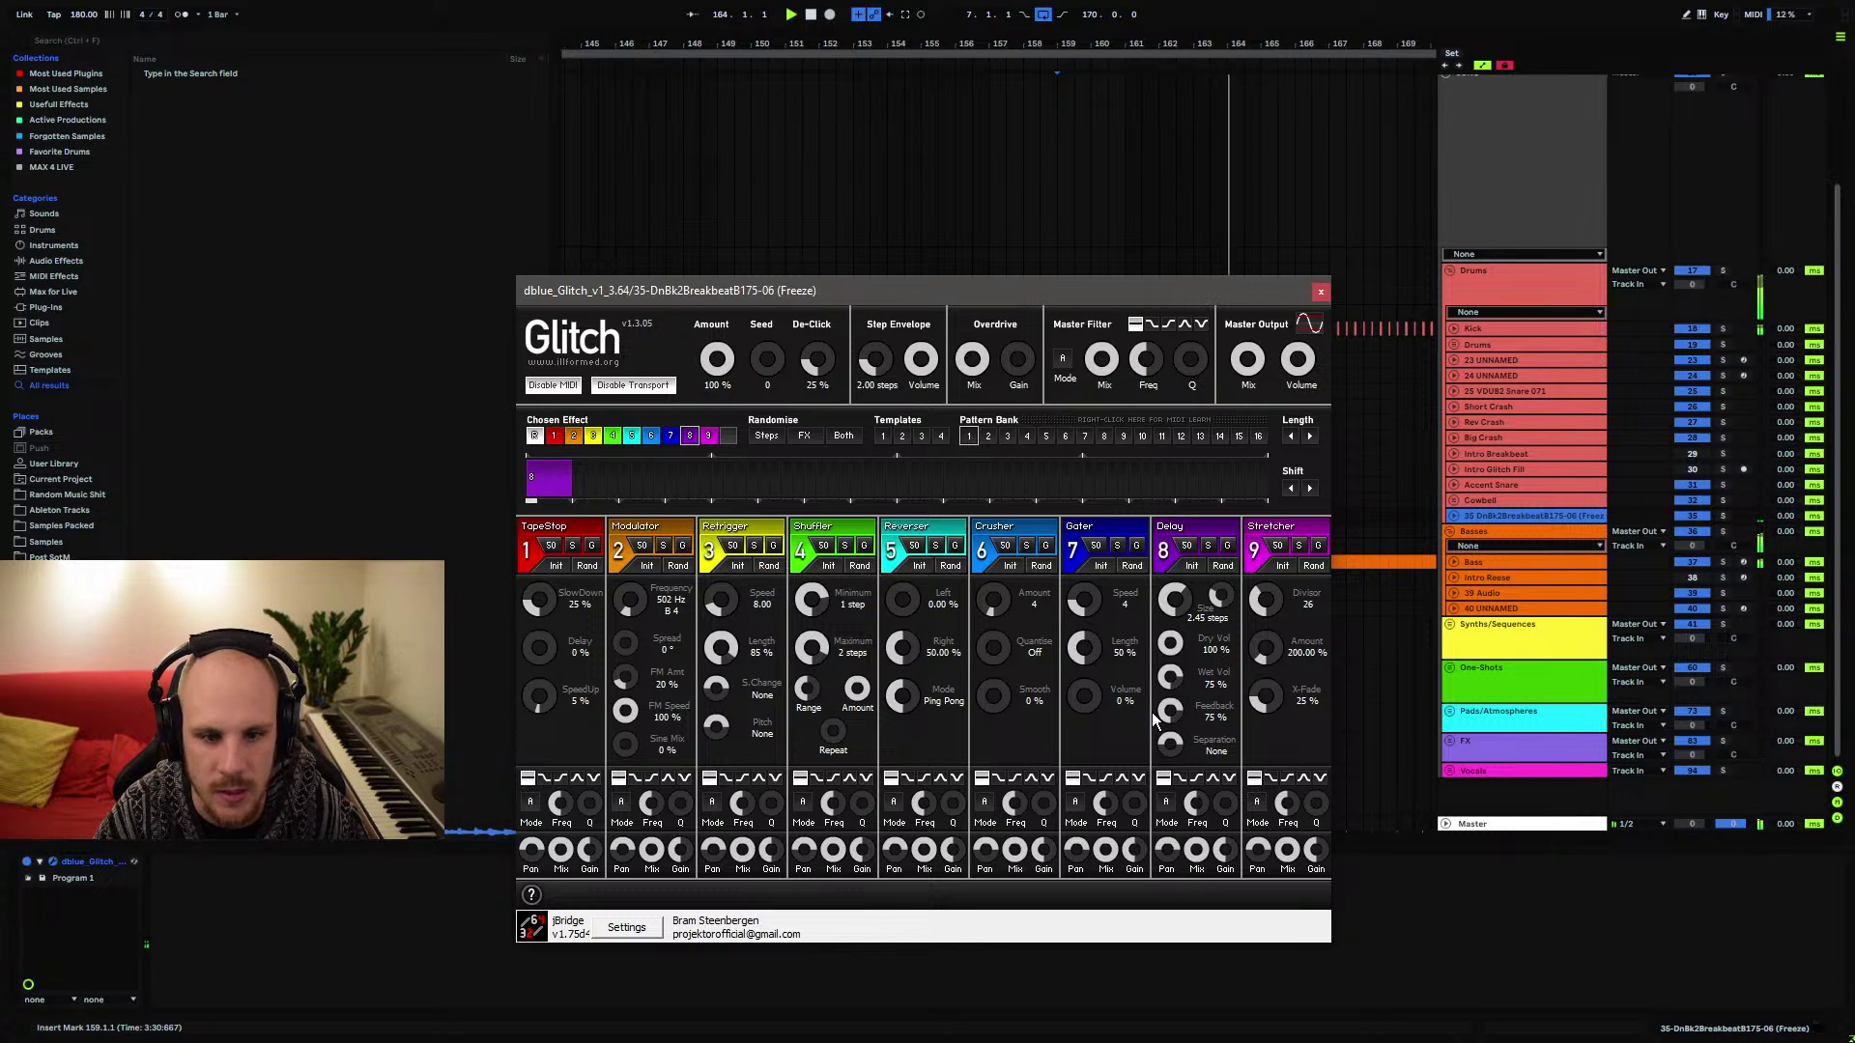
pyautogui.press('space')
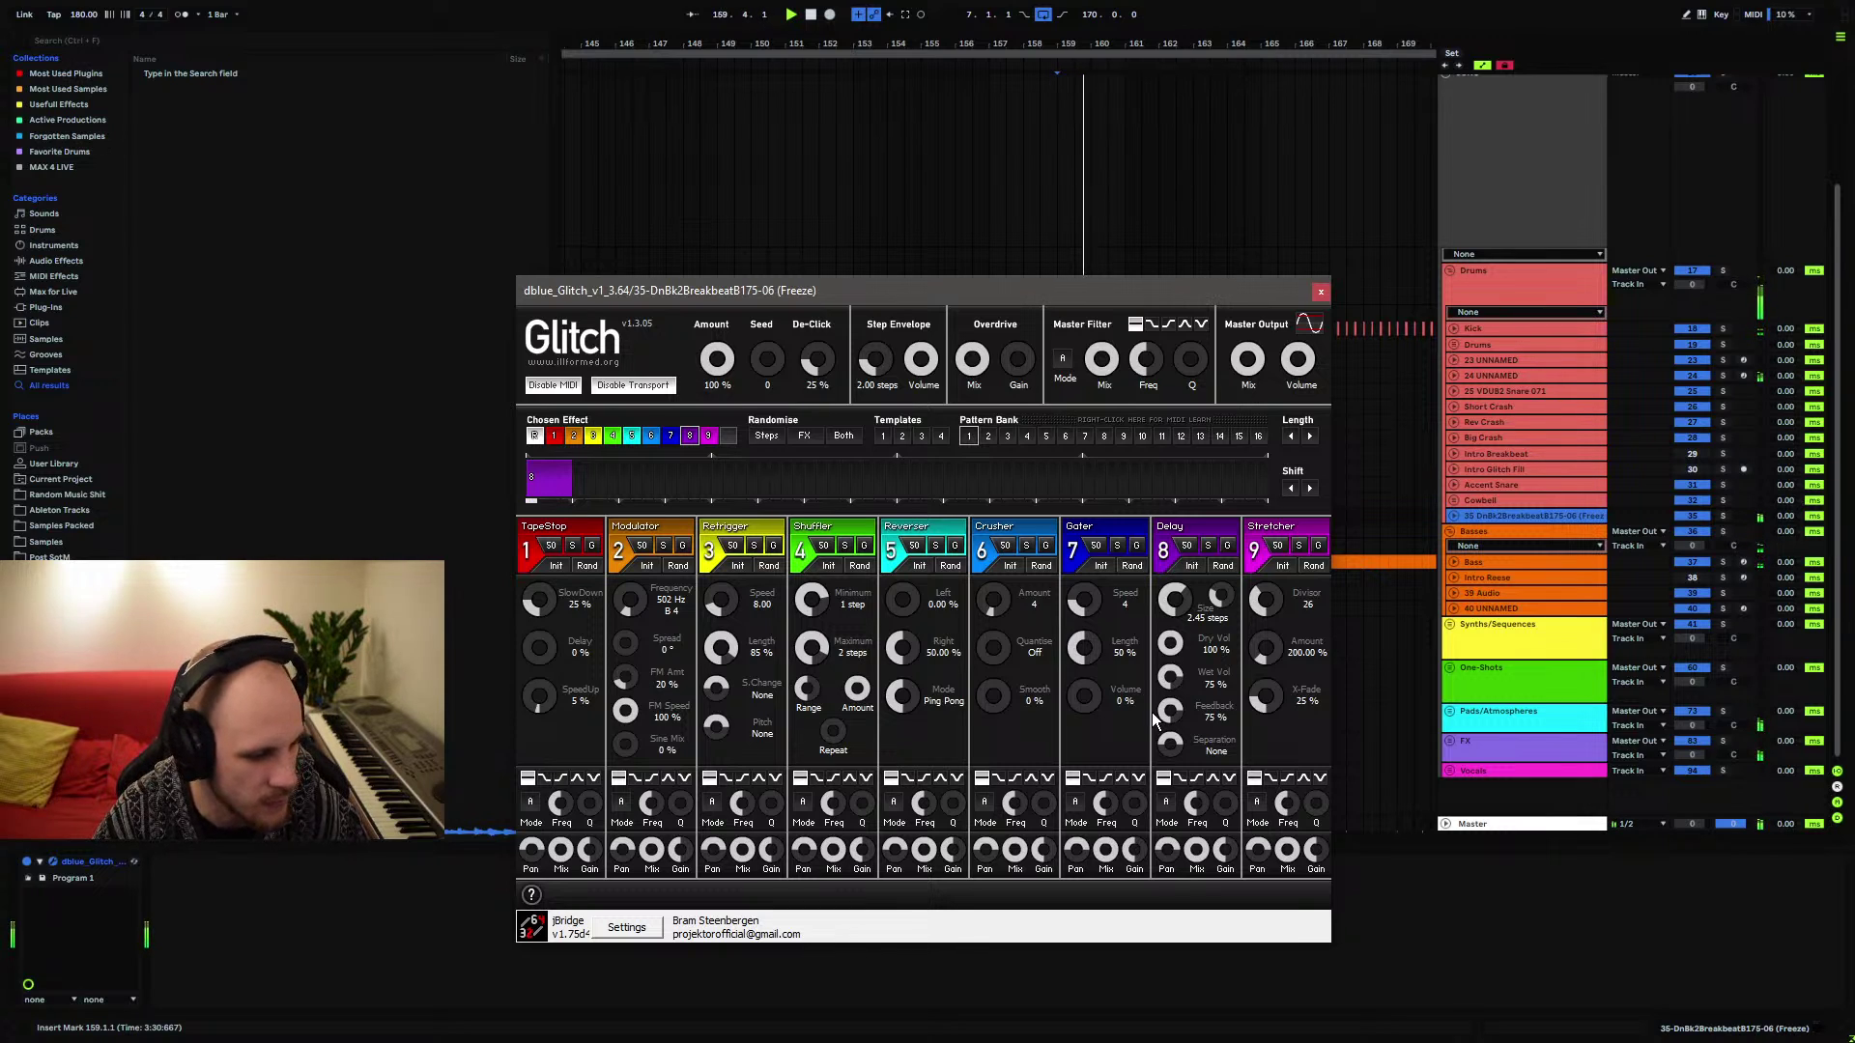
# Delete the Glitch plug-in from the breakbeat track, unfold the track and play the fill from bar 157
pyautogui.click(296, 957)
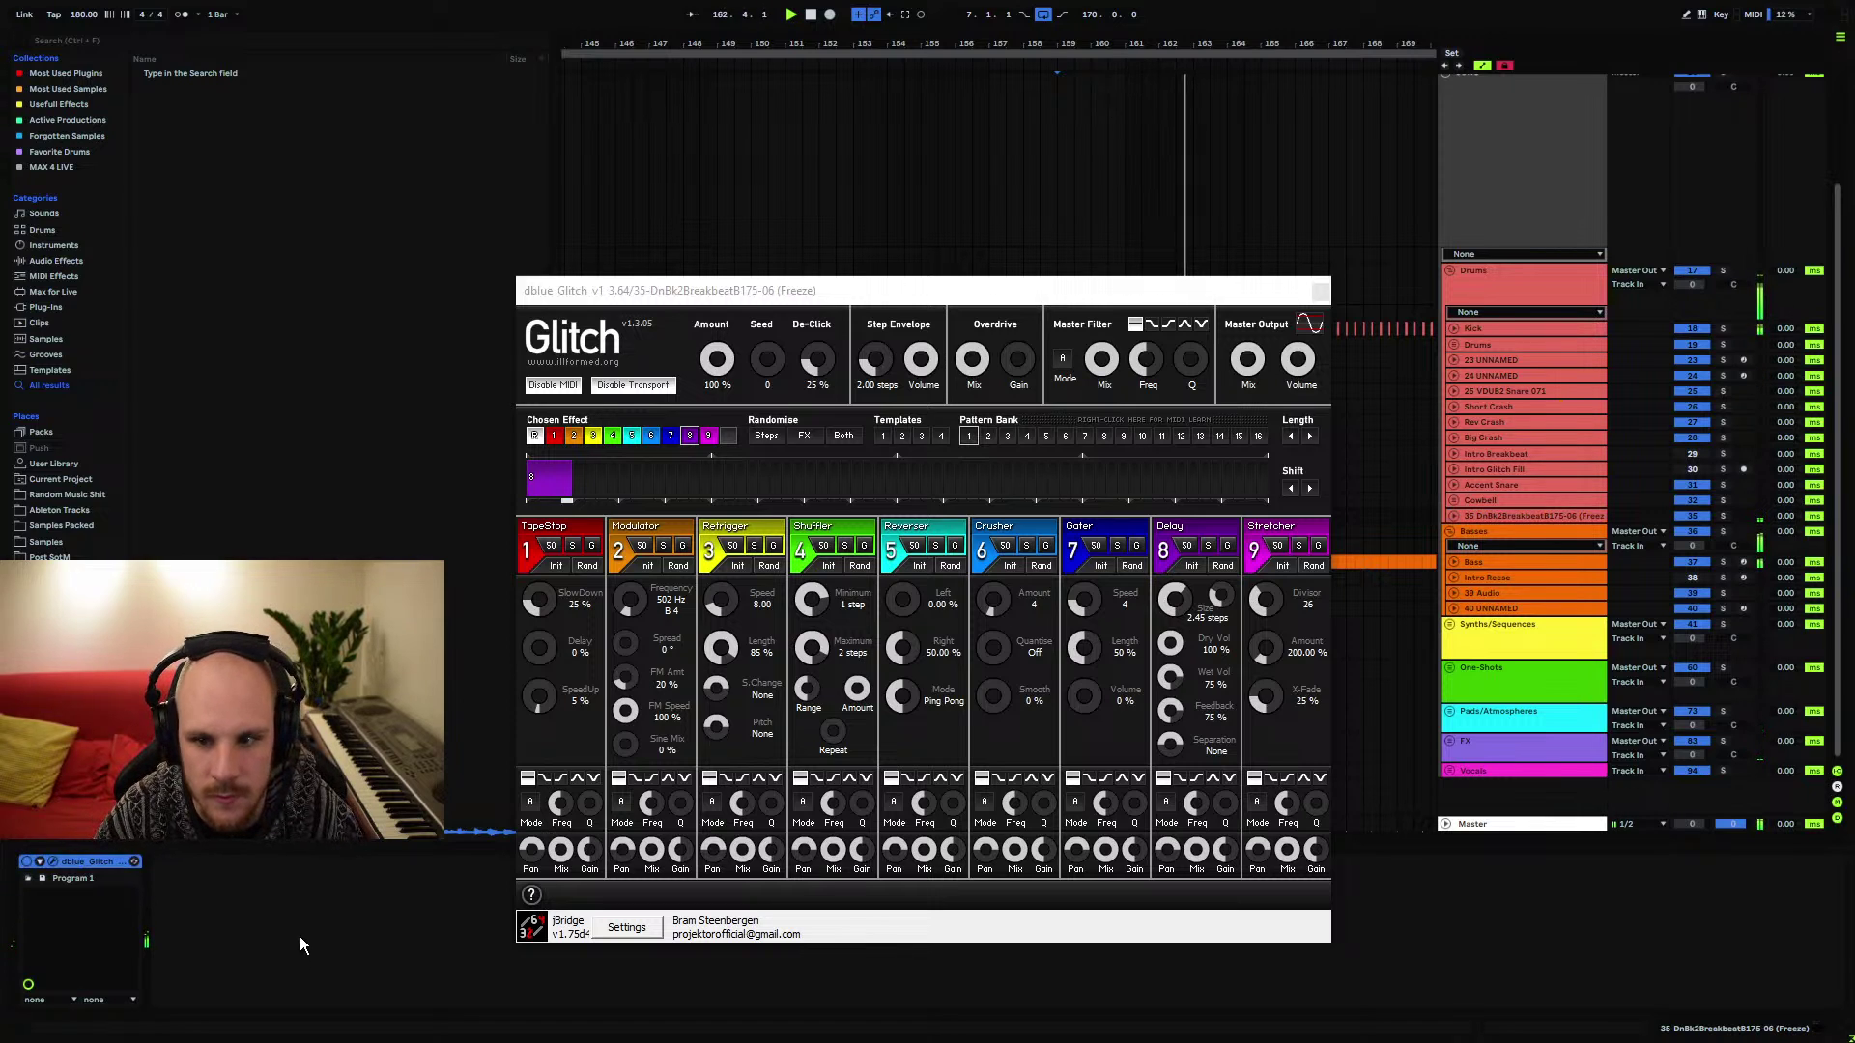
pyautogui.press('Delete')
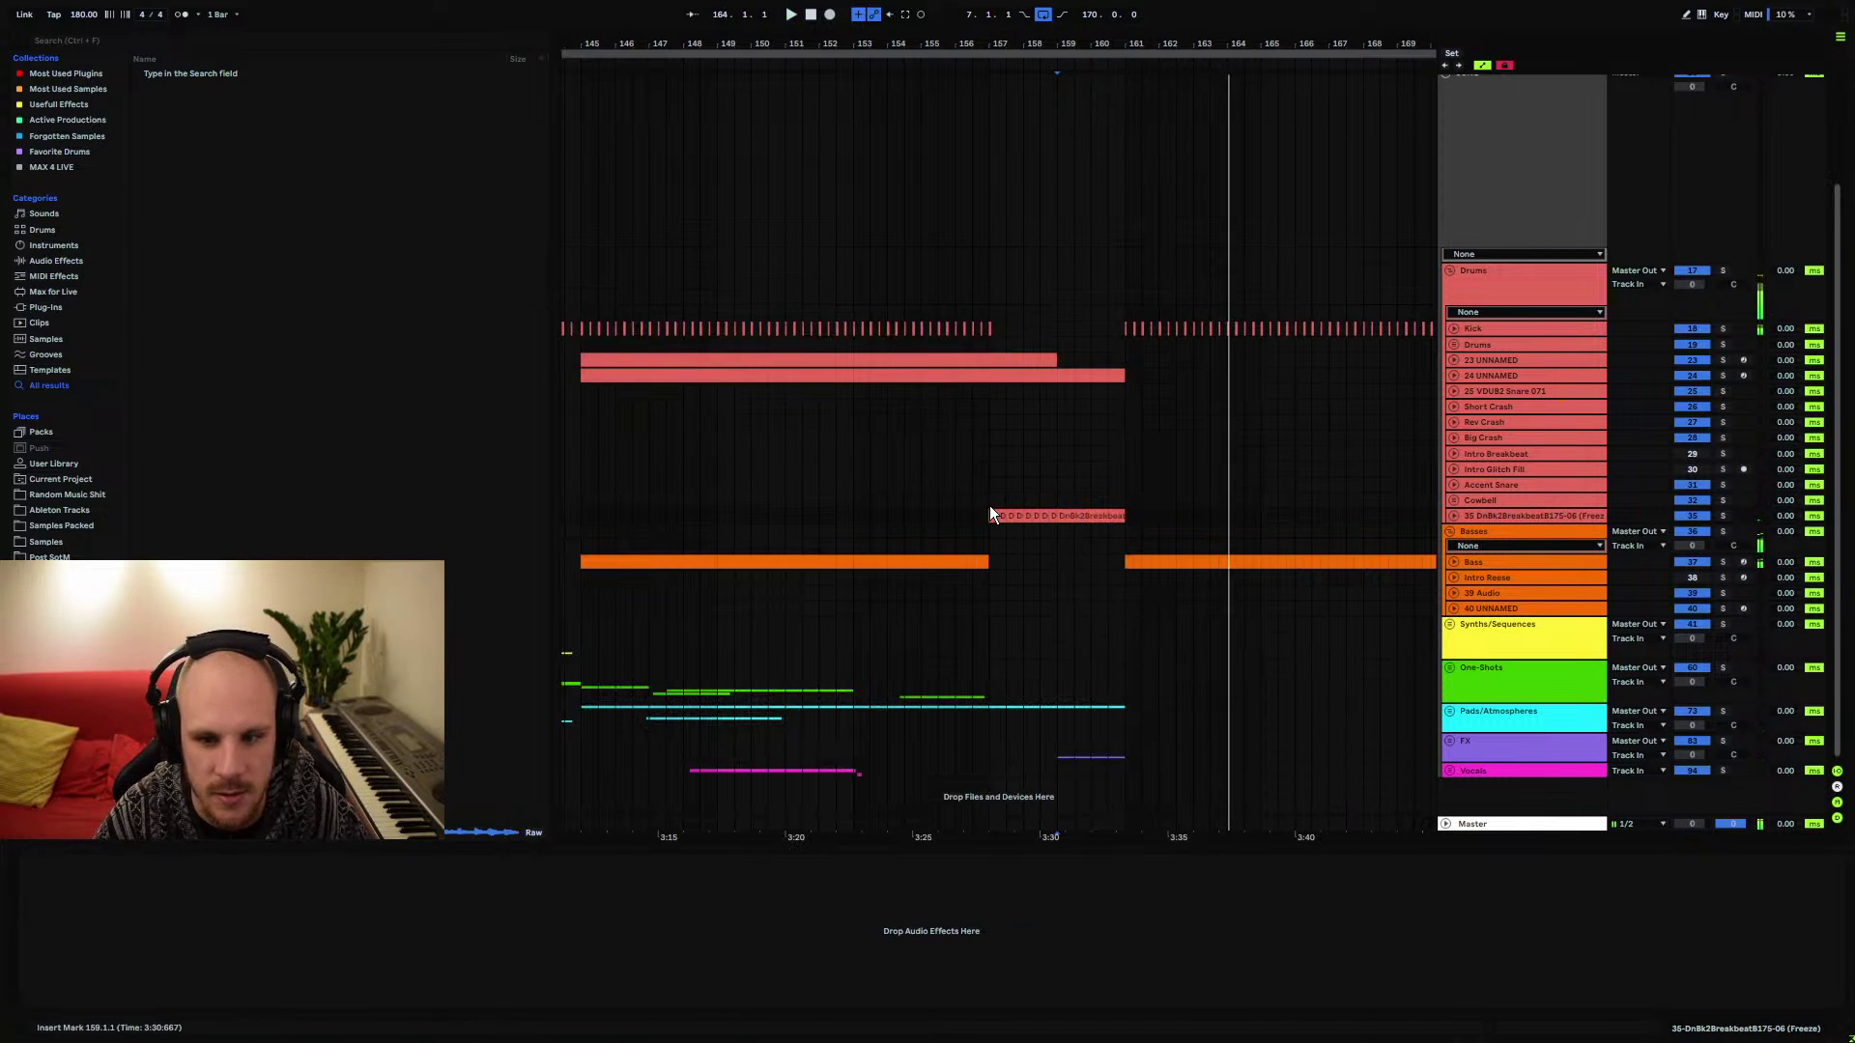
pyautogui.click(990, 513)
pyautogui.click(1453, 517)
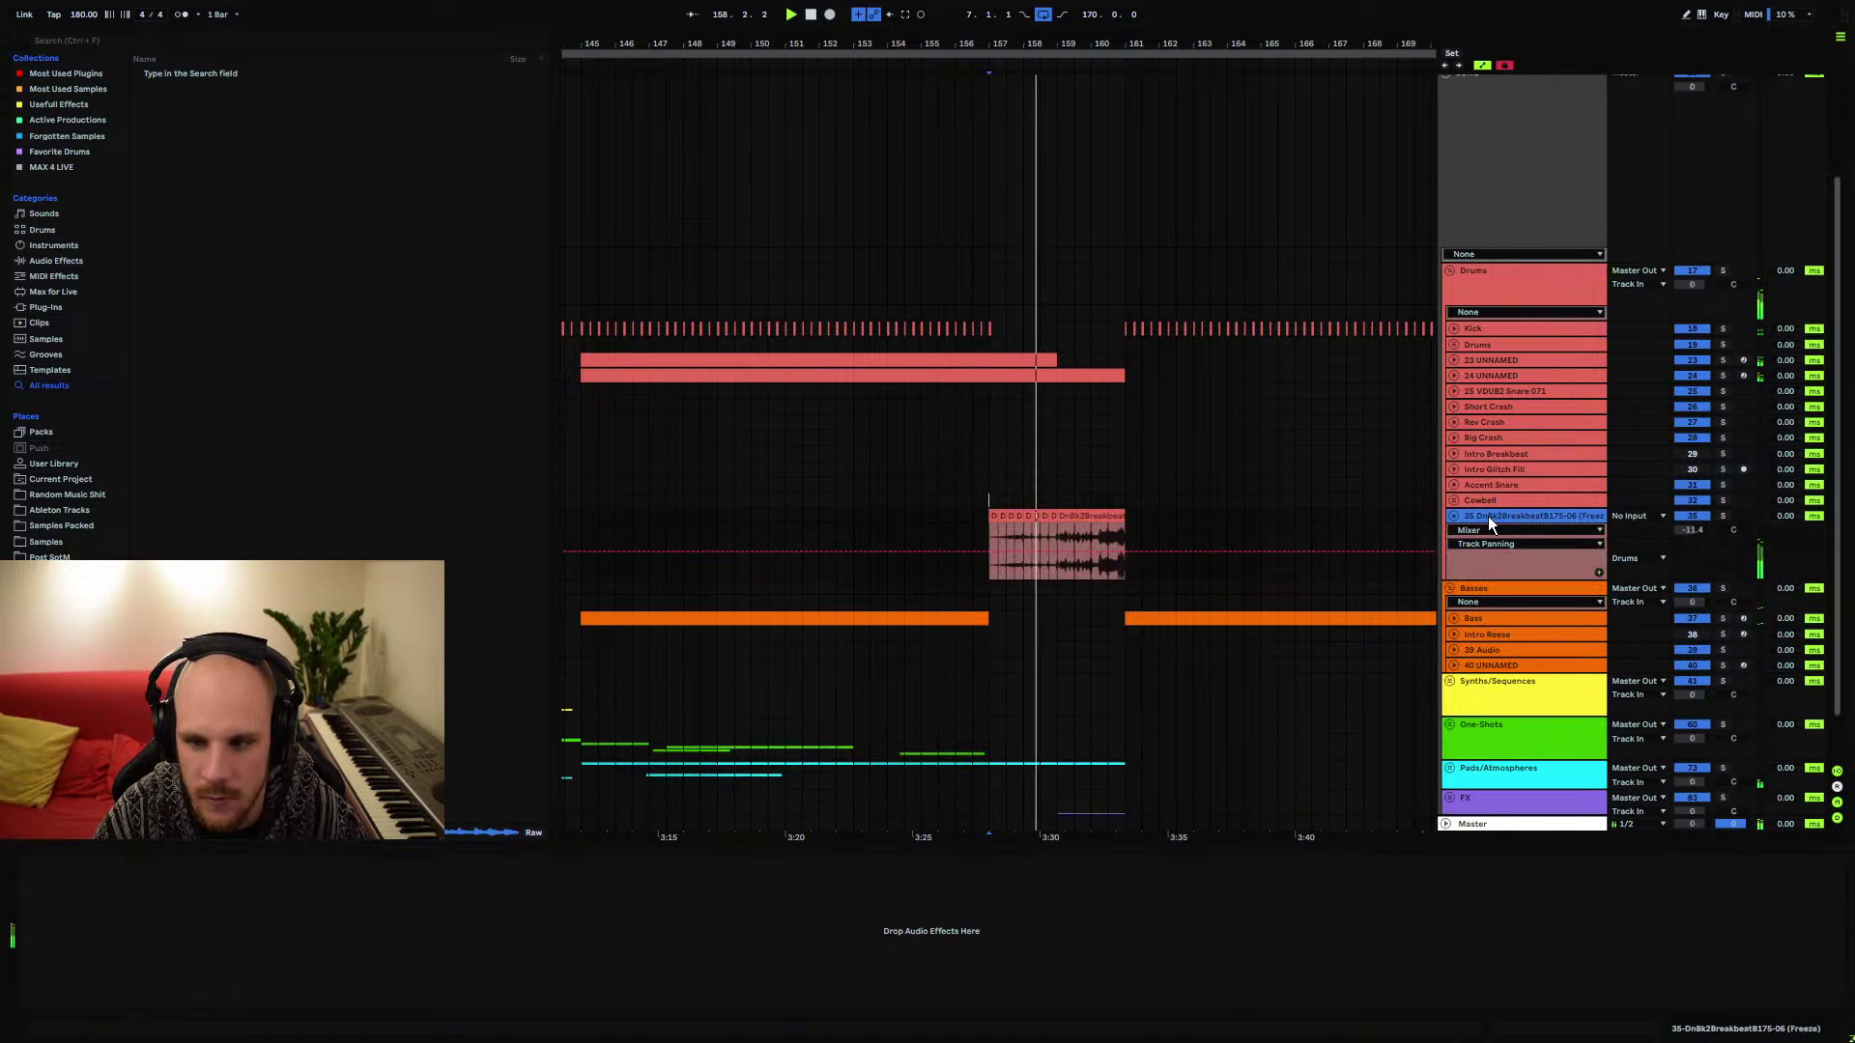
pyautogui.scroll(5, 1128, 447)
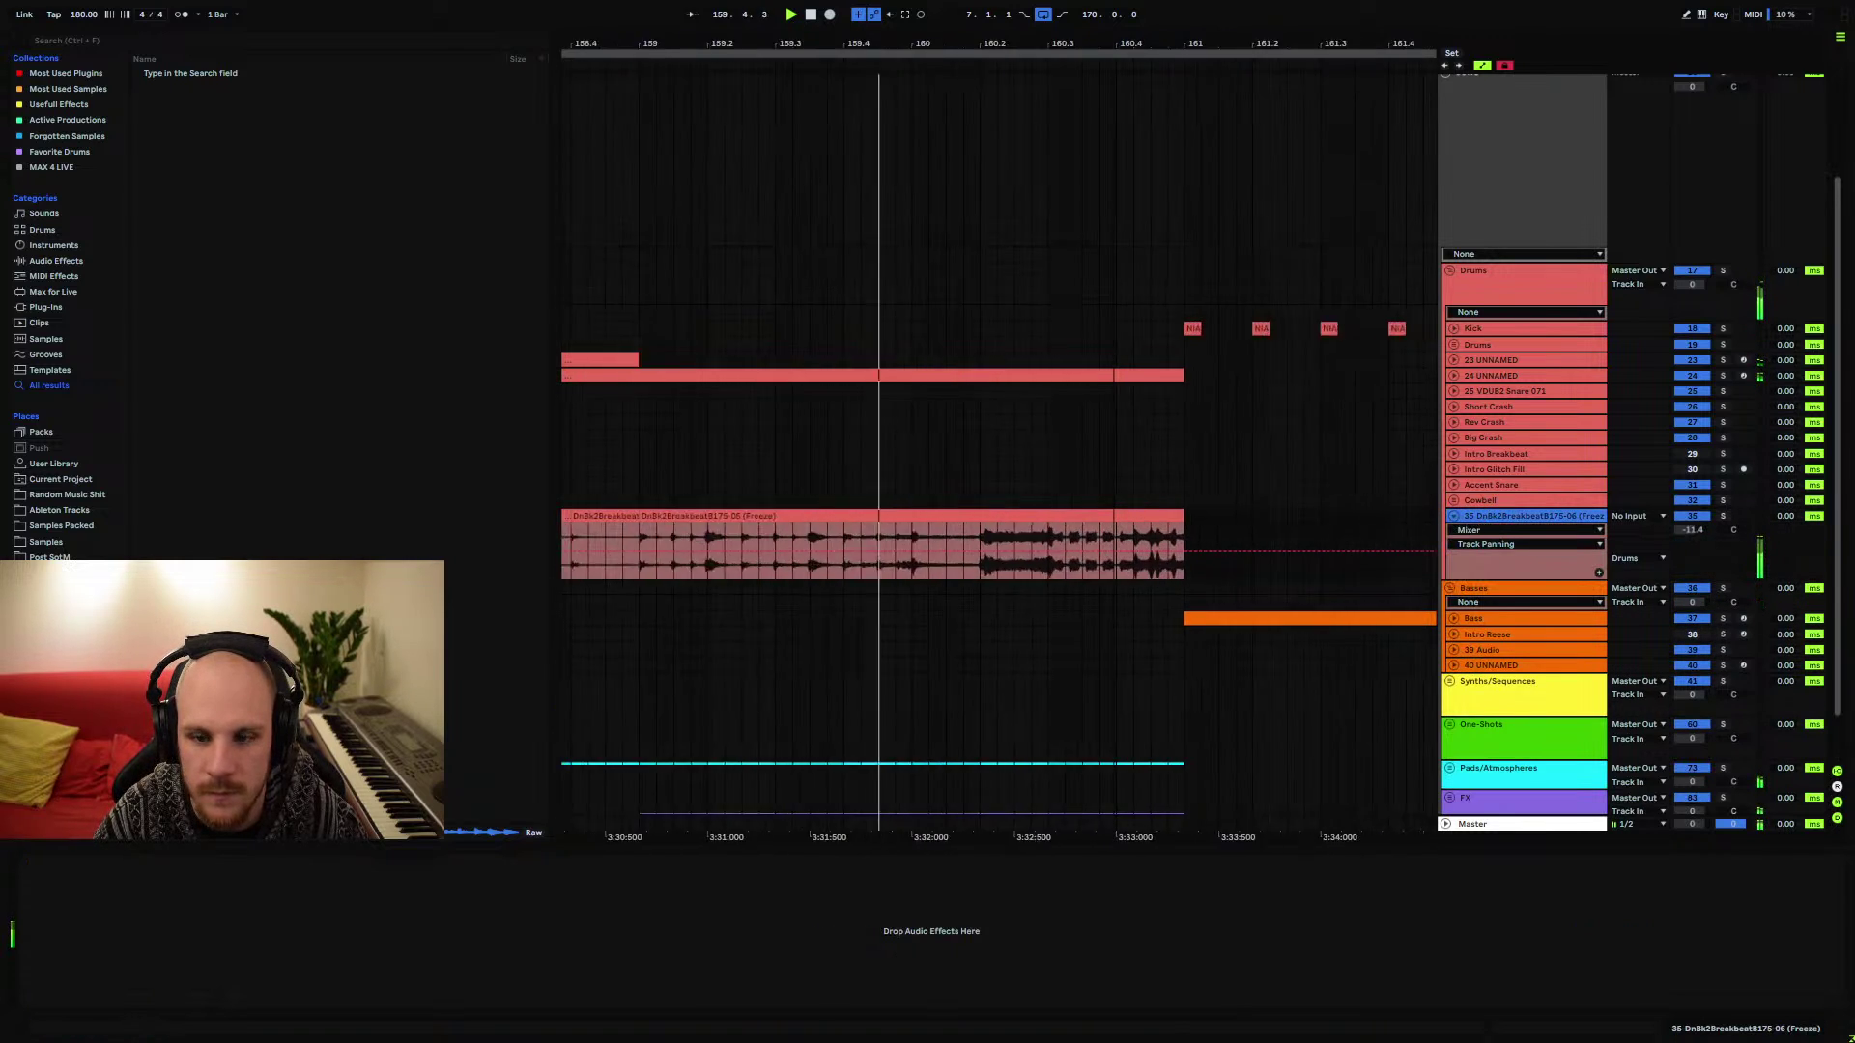
pyautogui.scroll(5, 1128, 447)
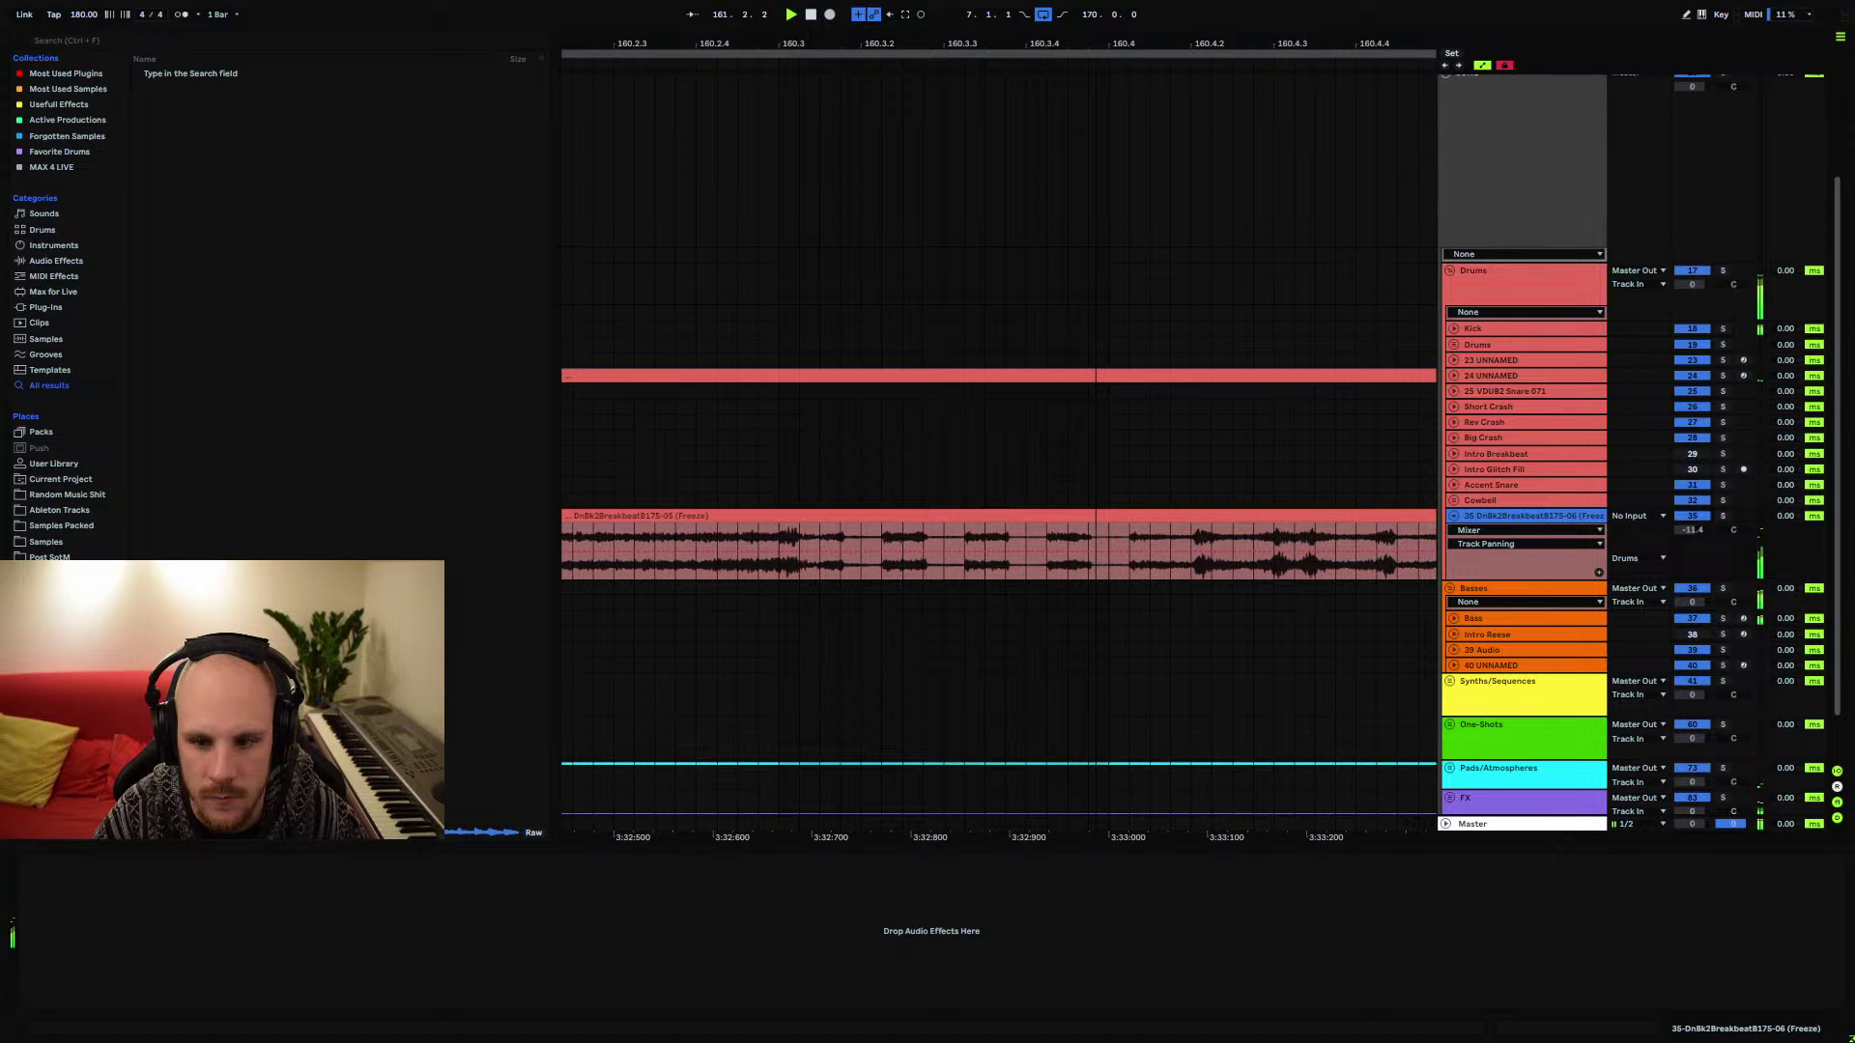
pyautogui.scroll(-5, 1128, 447)
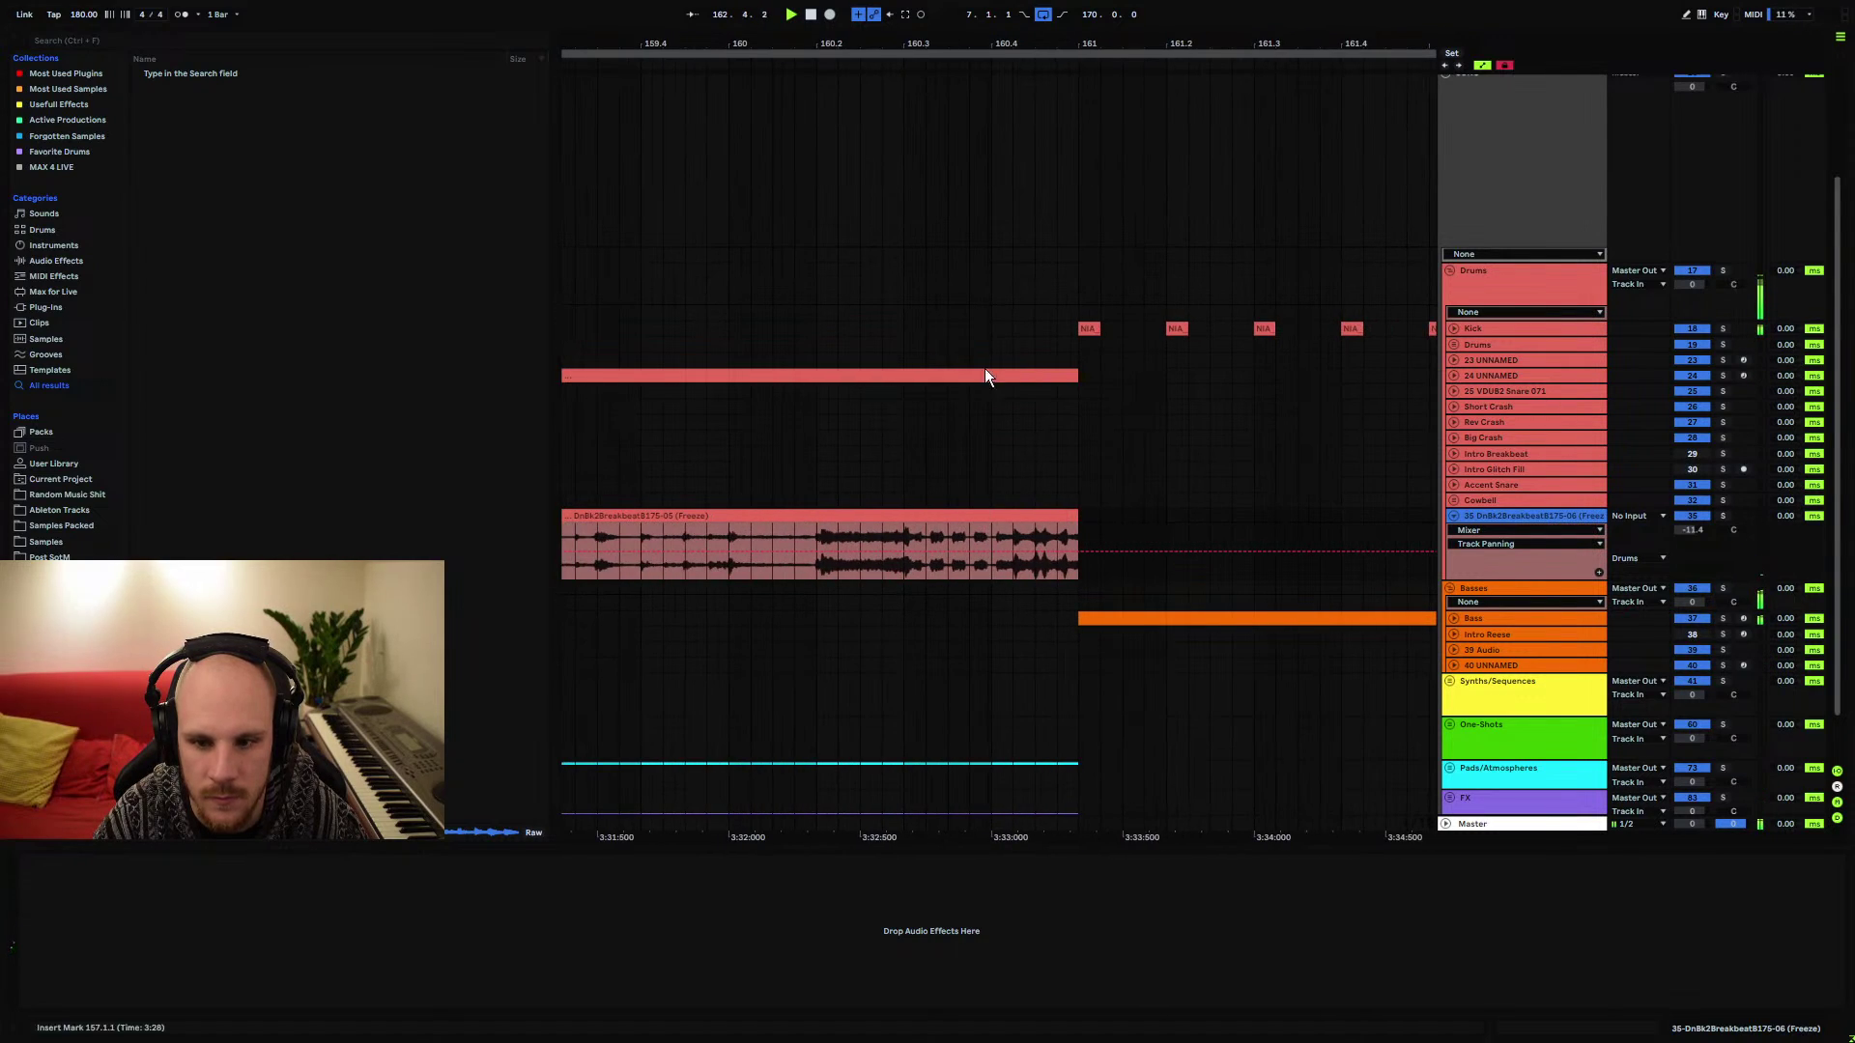
# Add warp markers to the last beats of the final breakbeat clip and align its transients to the grid
pyautogui.click(1015, 517)
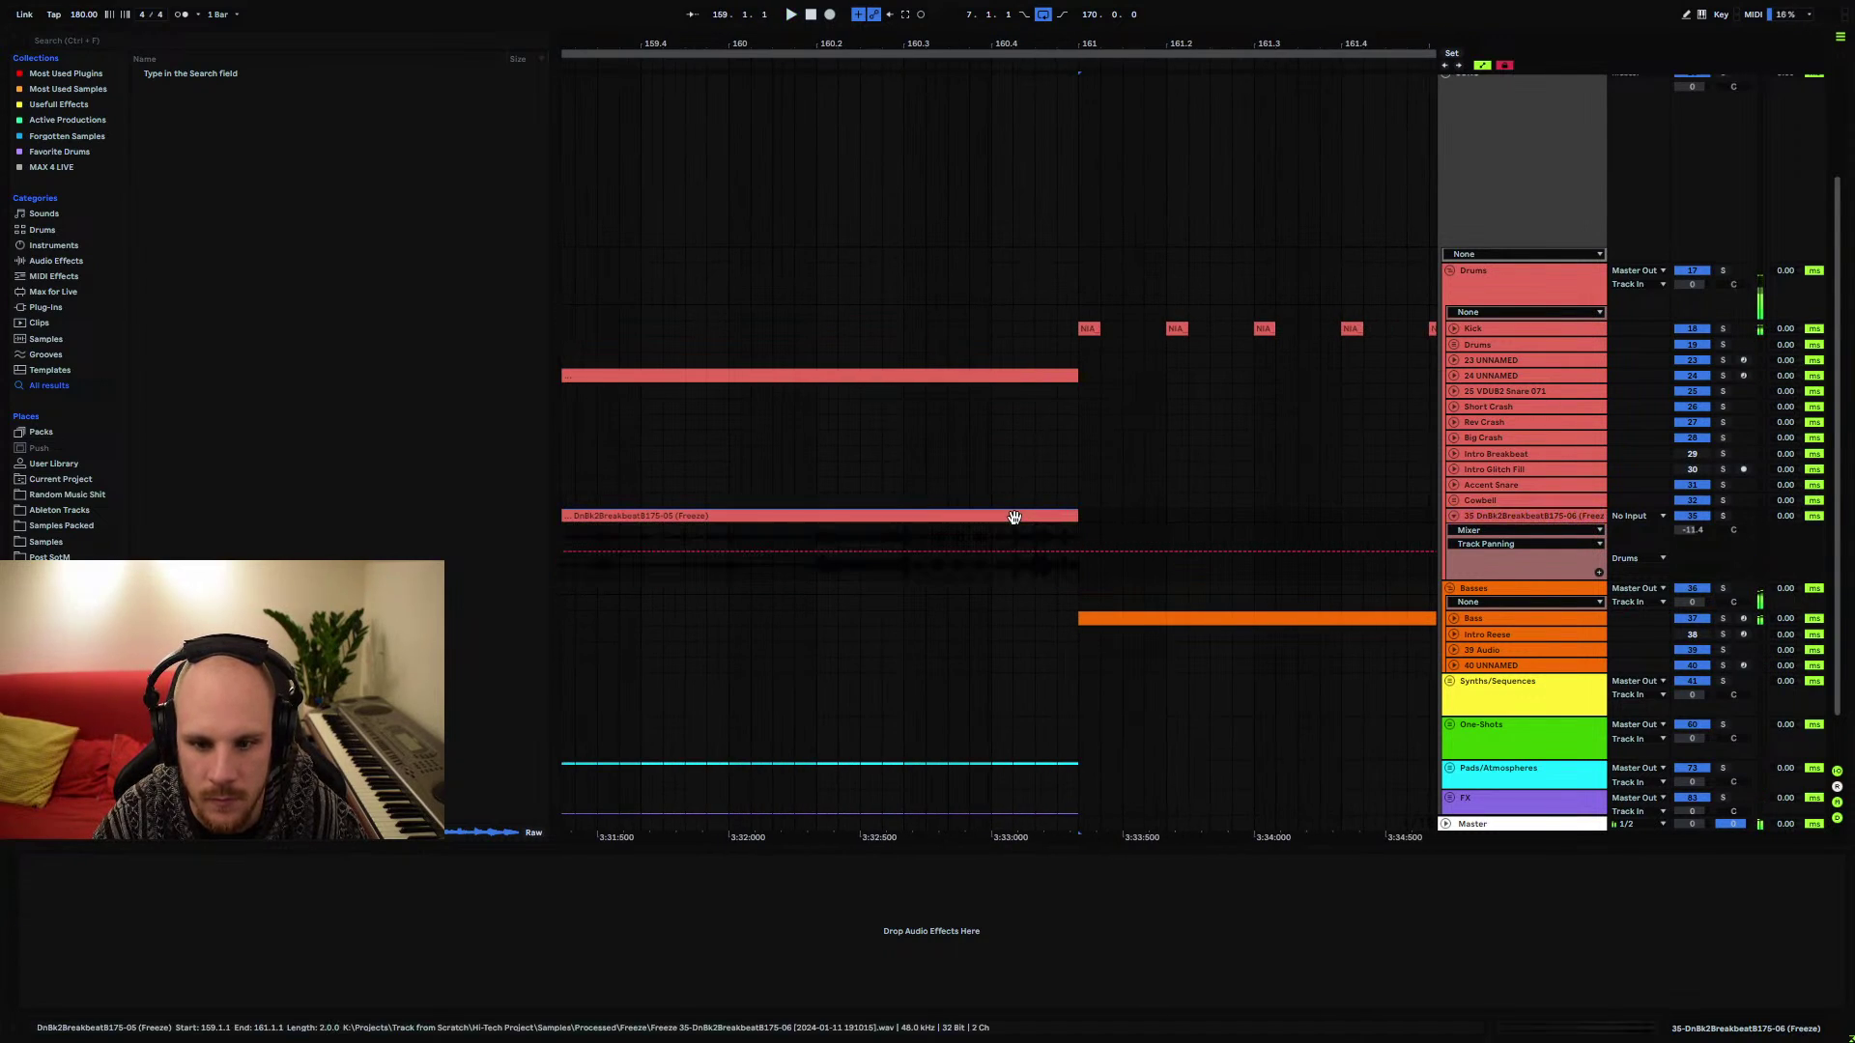
pyautogui.doubleClick(1015, 517)
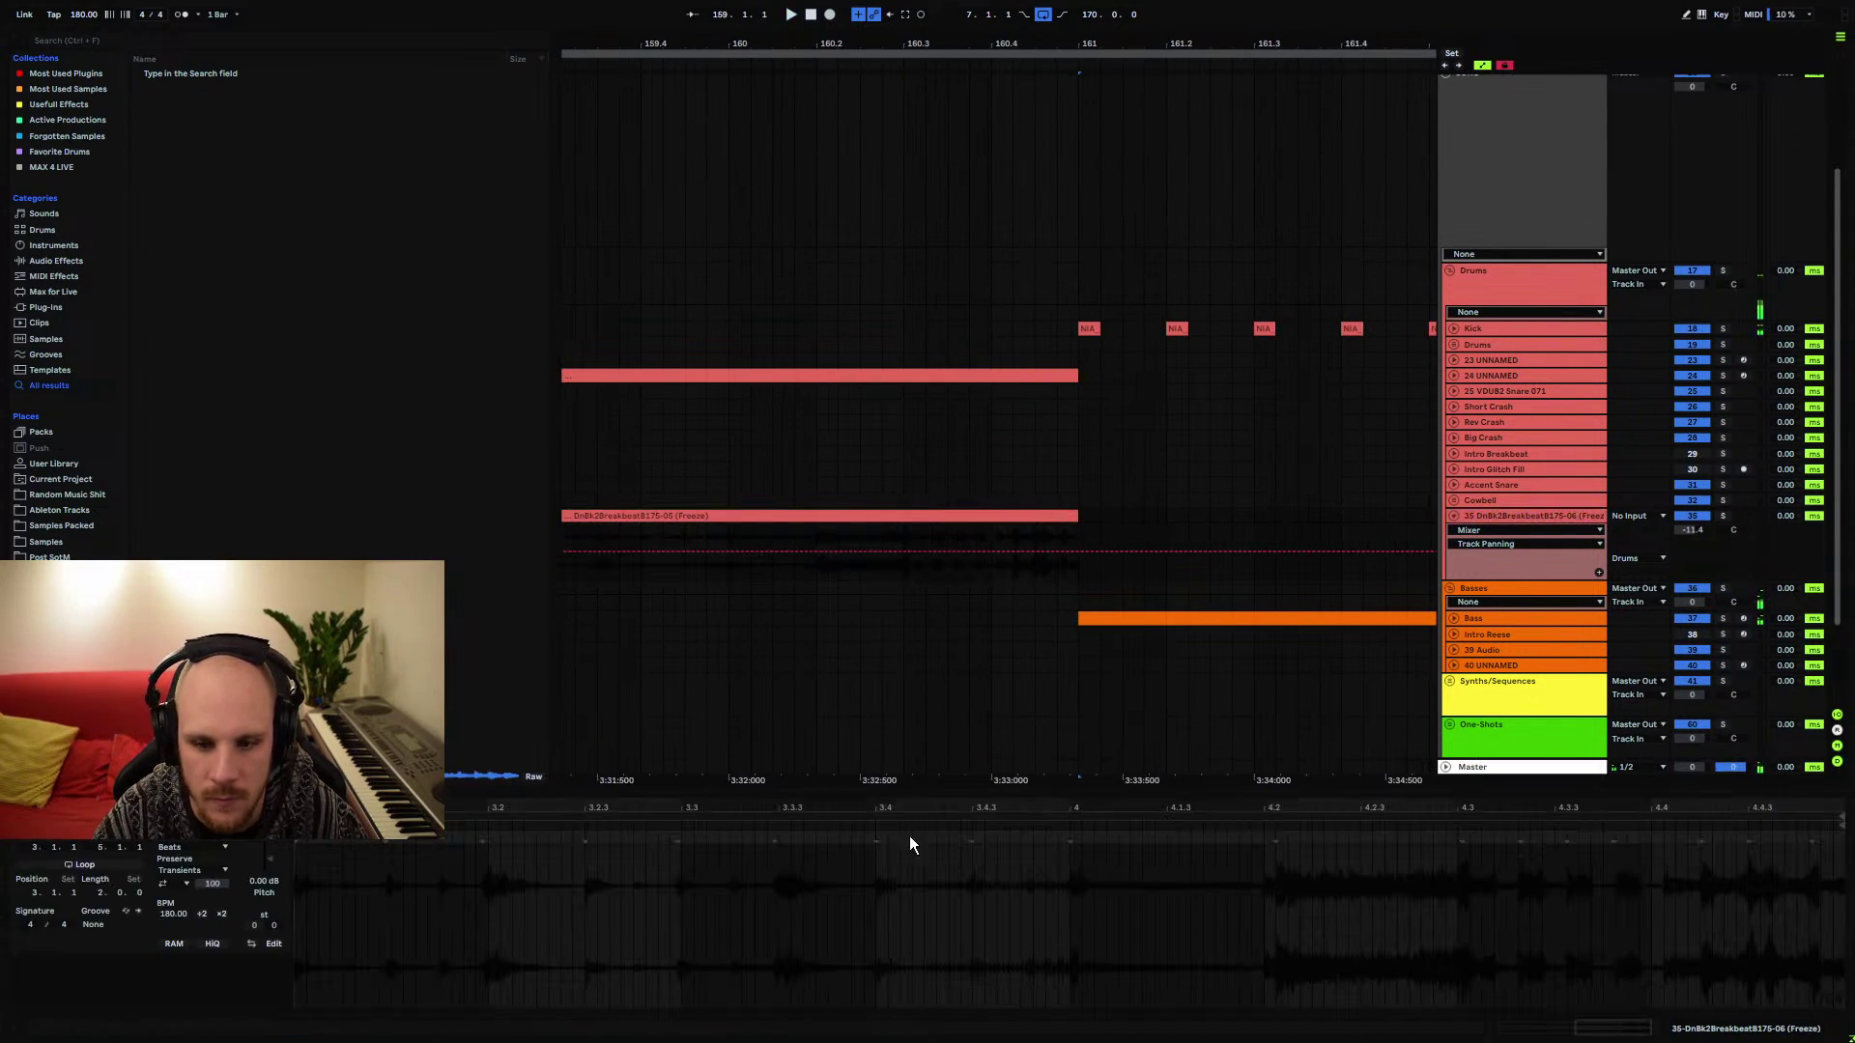
pyautogui.click(1700, 842)
pyautogui.moveTo(1662, 839); pyautogui.dragTo(1652, 838)
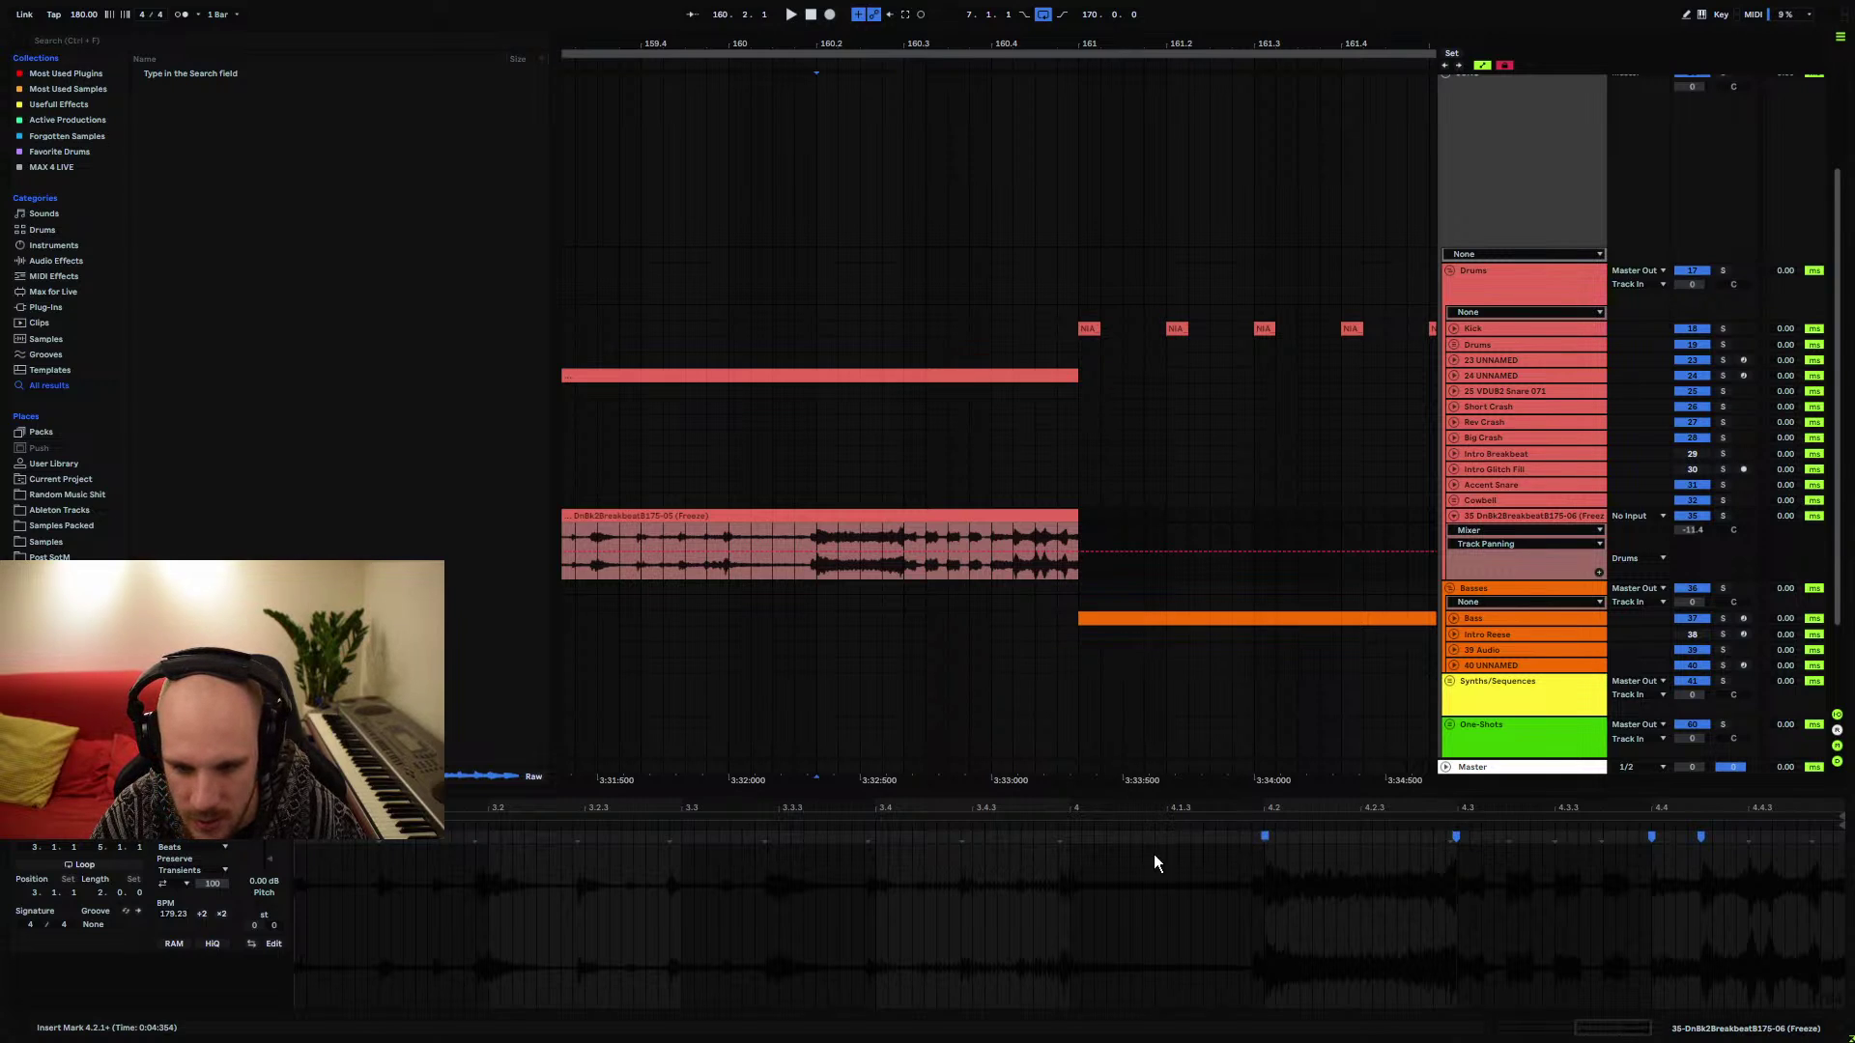
pyautogui.moveTo(1063, 839); pyautogui.dragTo(1070, 839)
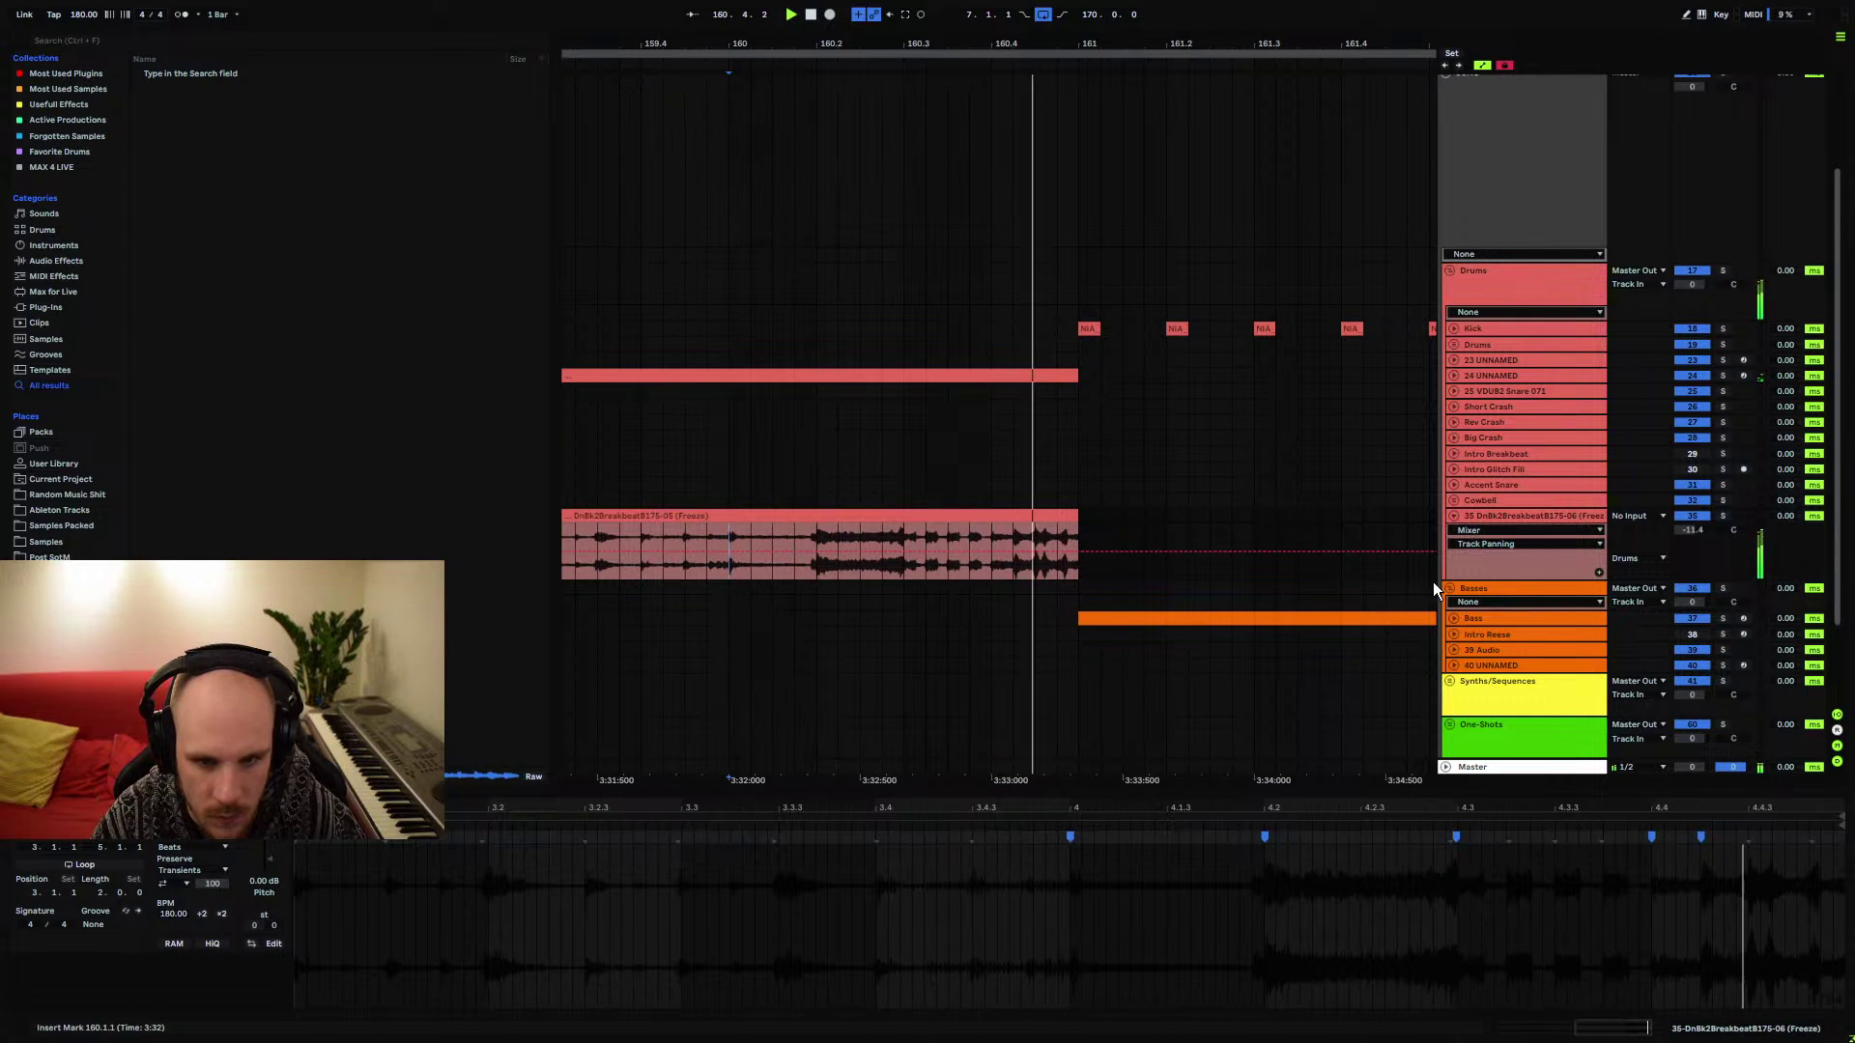
# Split the breakbeat clip at 160.2 and consolidate the clips from bar 157 up to that point
pyautogui.click(812, 568)
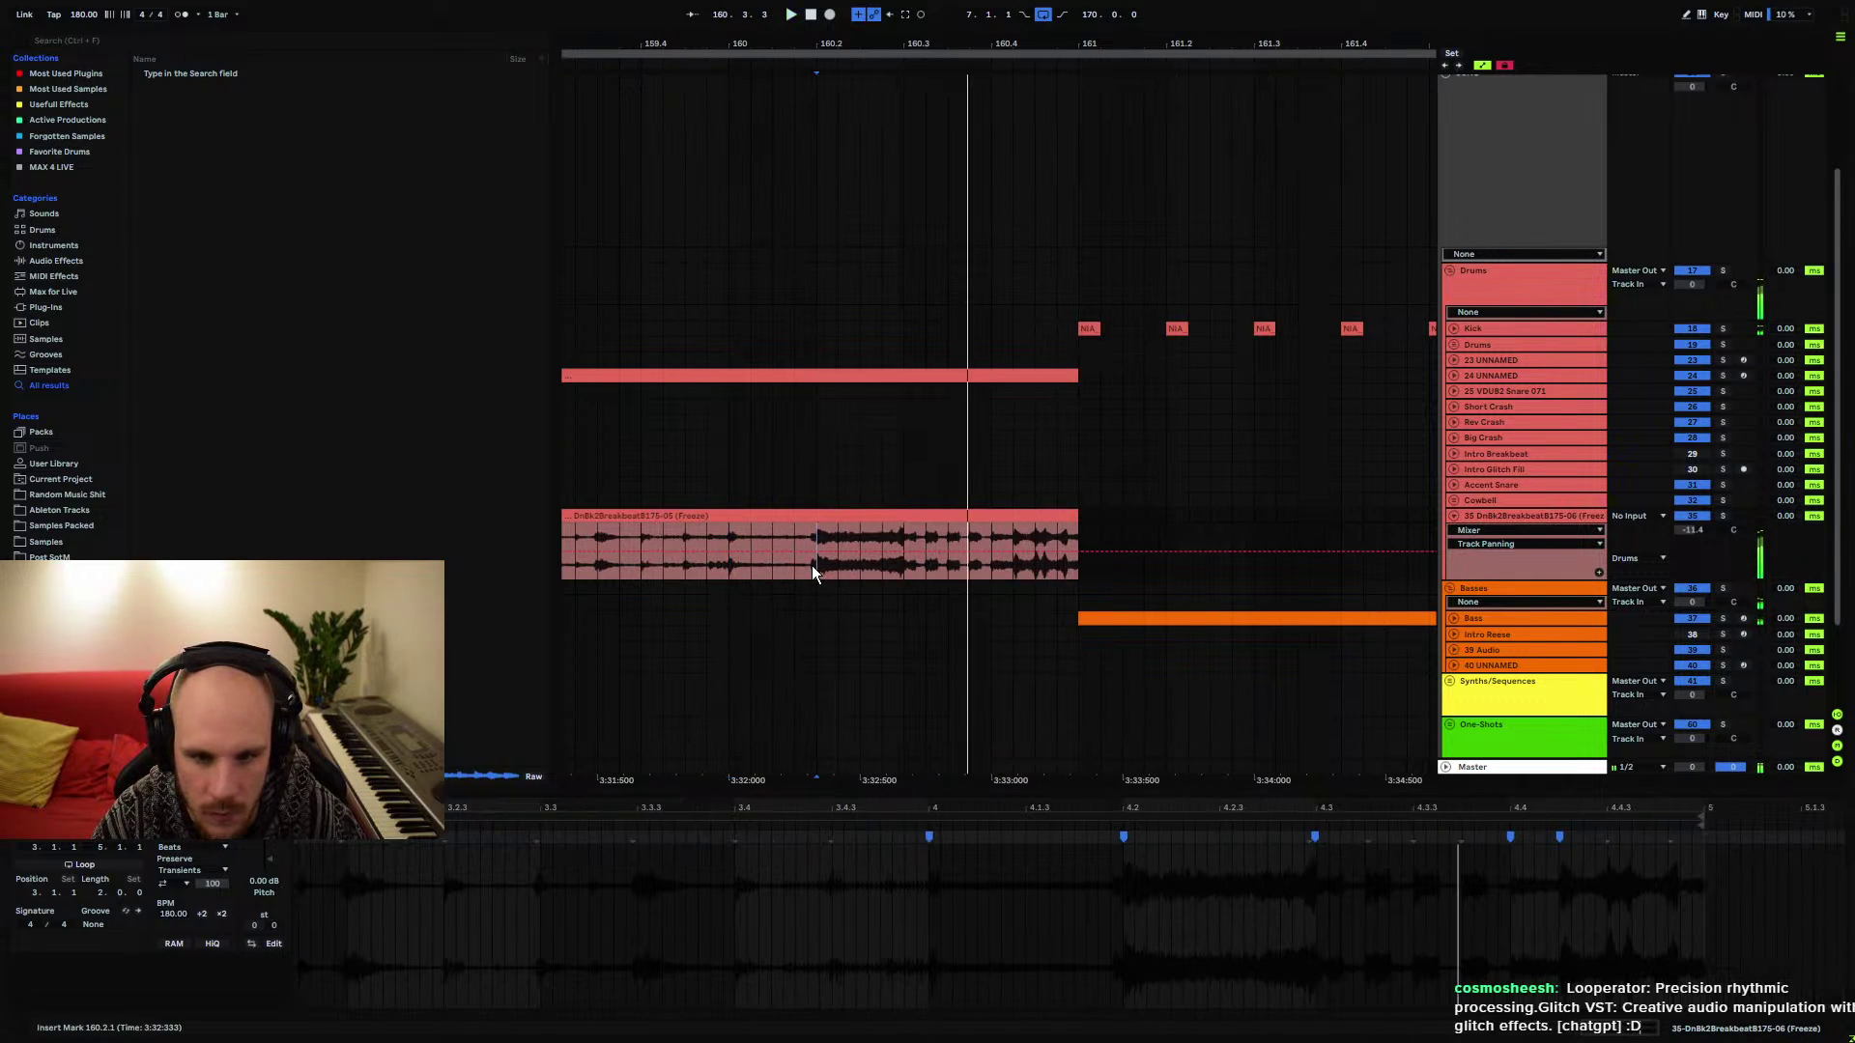
pyautogui.hotkey('ctrl', 'e')
pyautogui.click(763, 546)
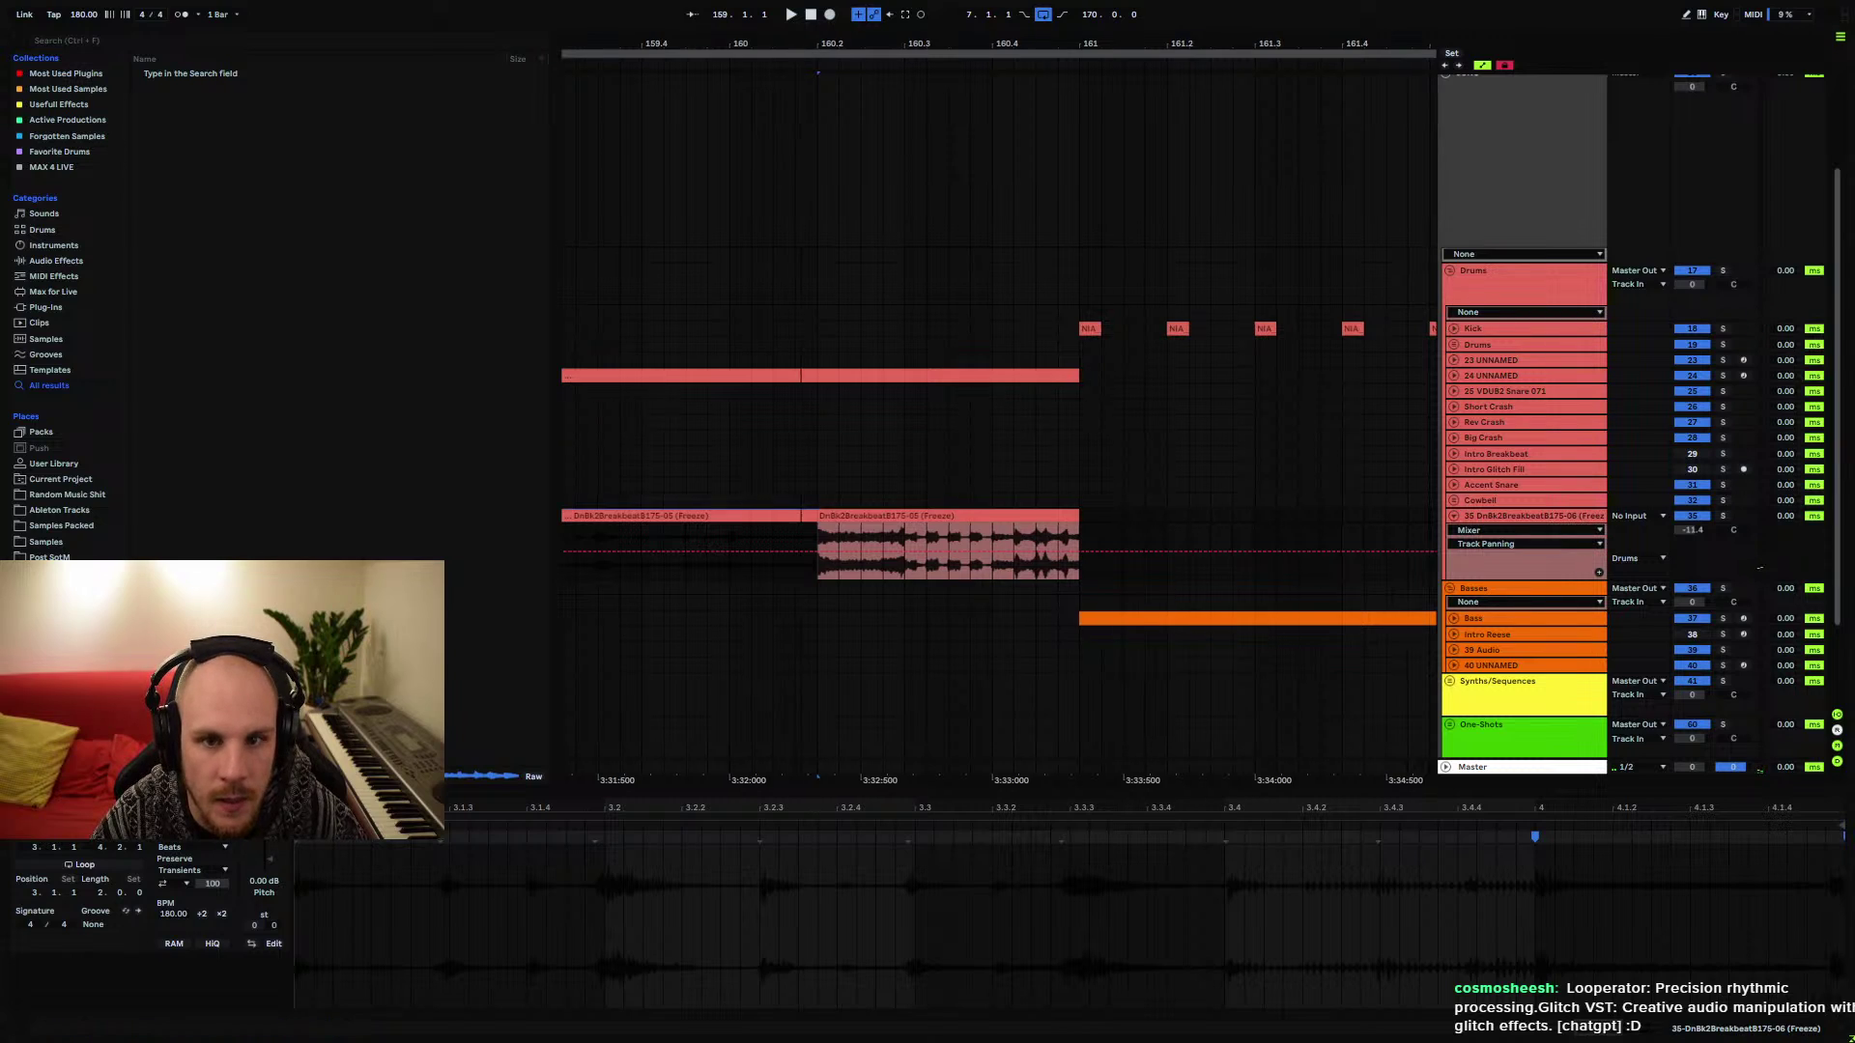
pyautogui.scroll(-6, 1063, 464)
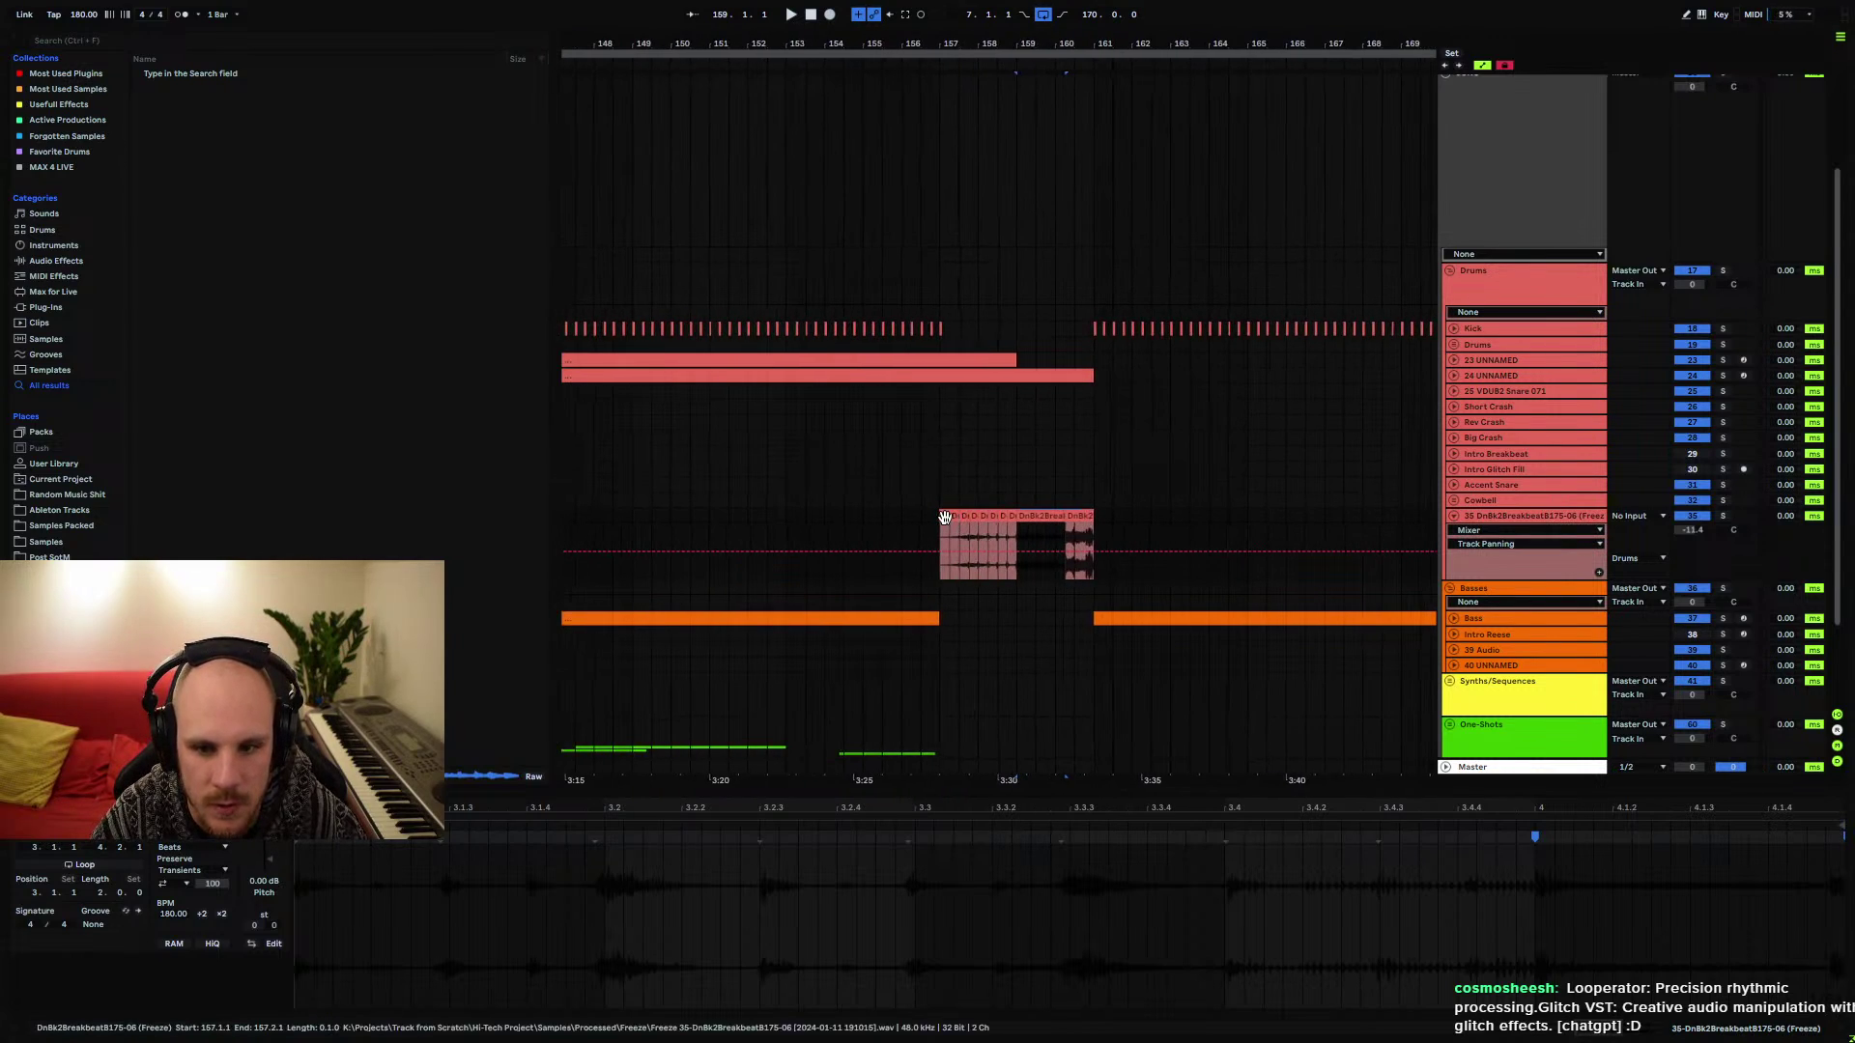
pyautogui.click(945, 517)
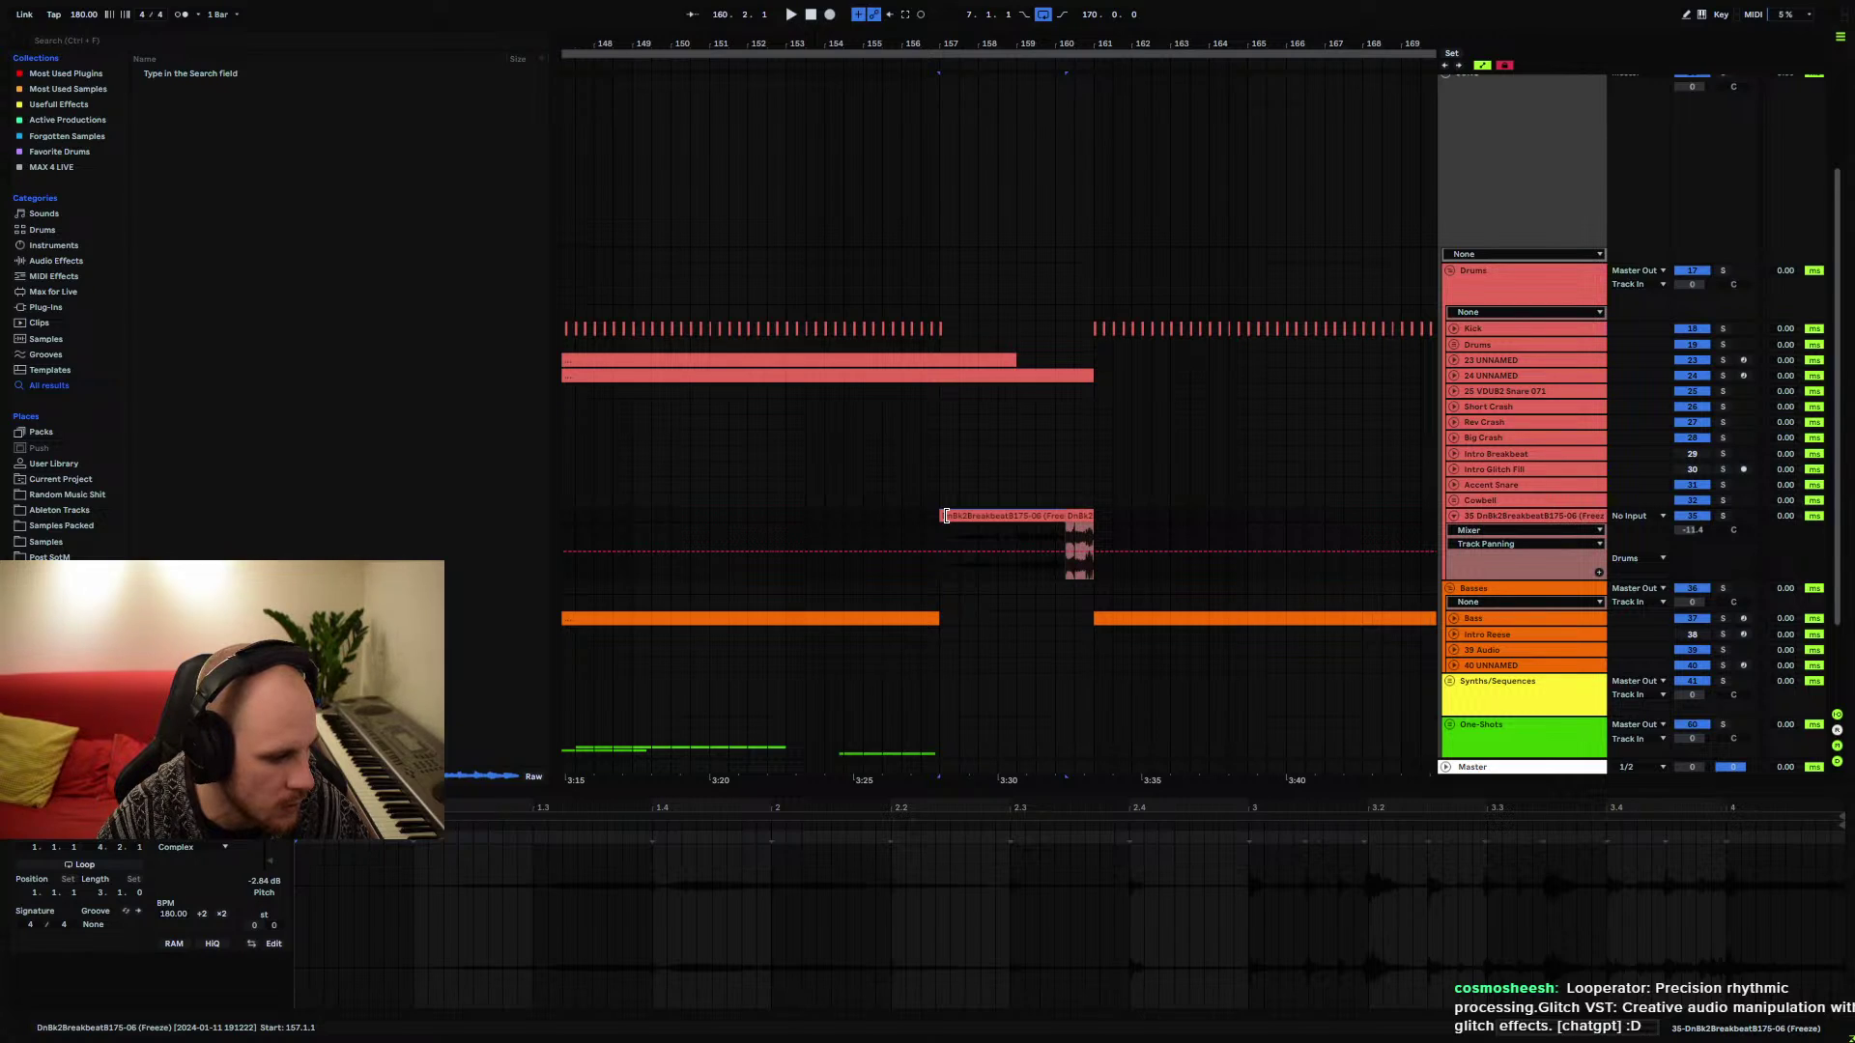
# Reset the consolidated breakbeat clip's gain to 0 dB and play the fill from bar 159
pyautogui.click(945, 516)
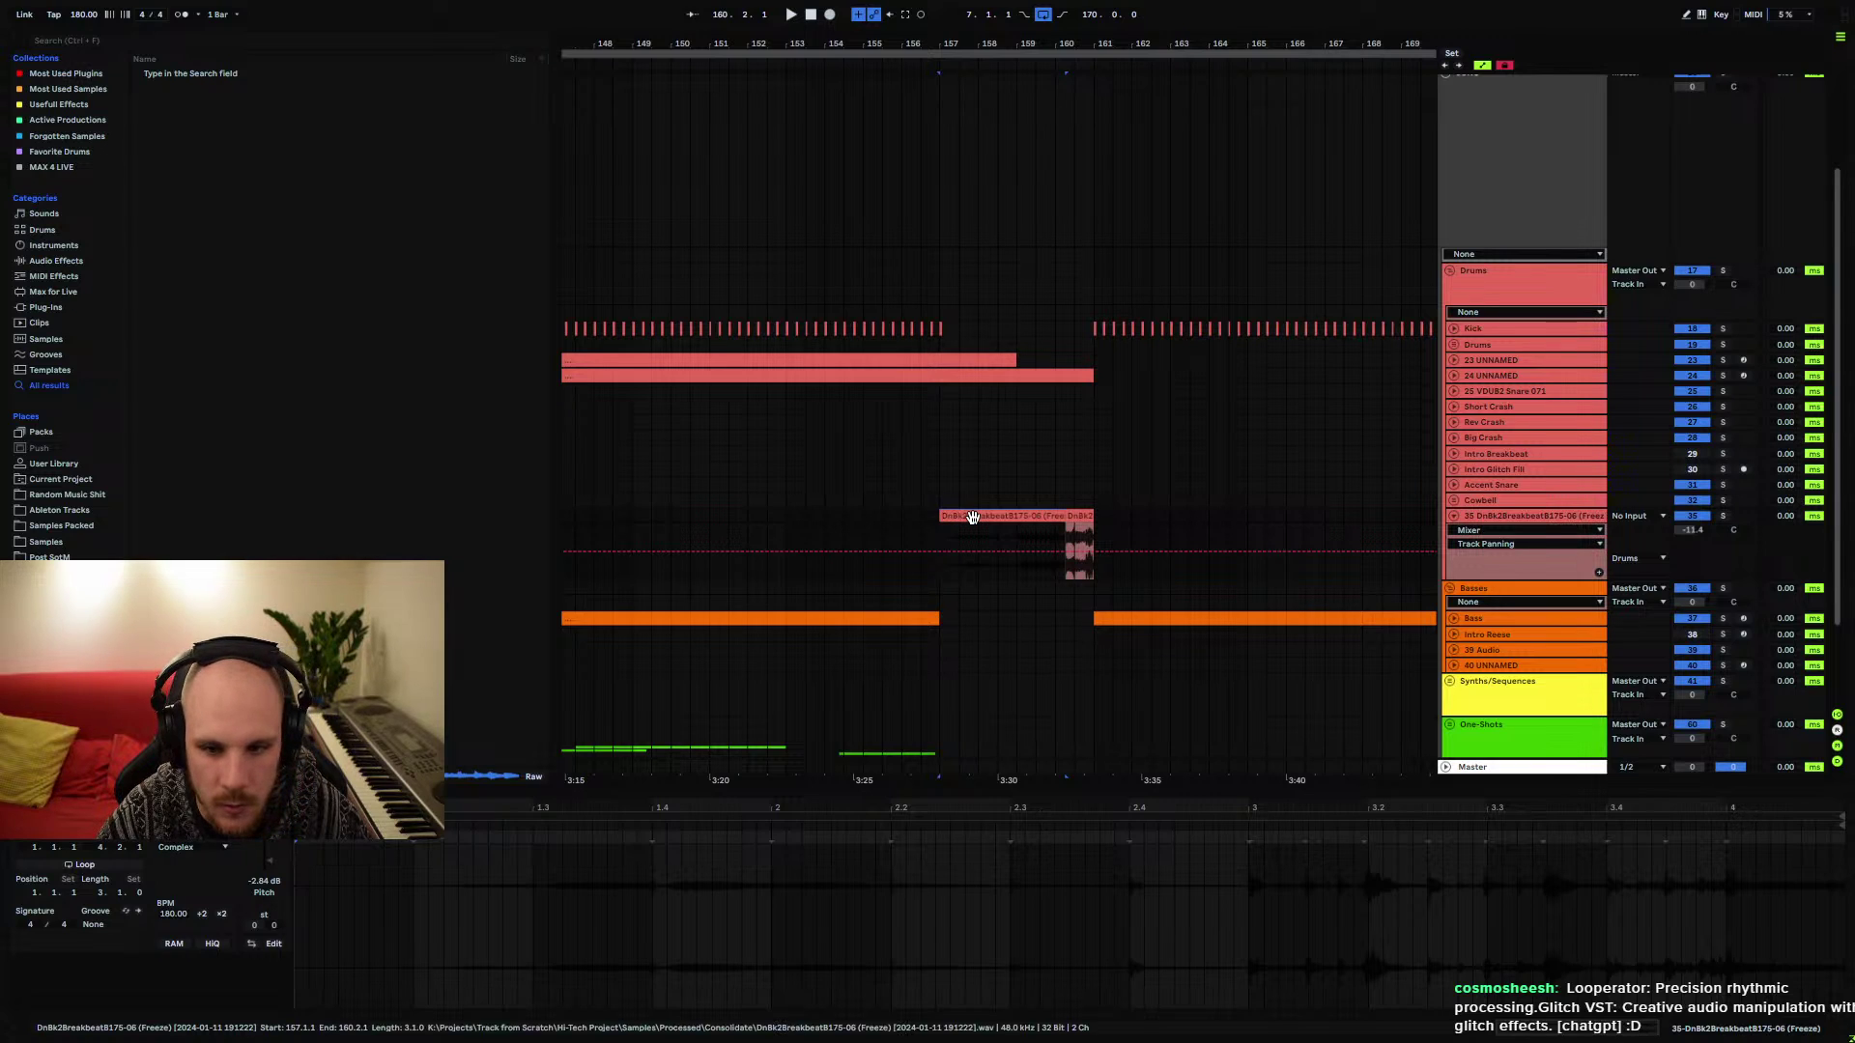
pyautogui.doubleClick(276, 885)
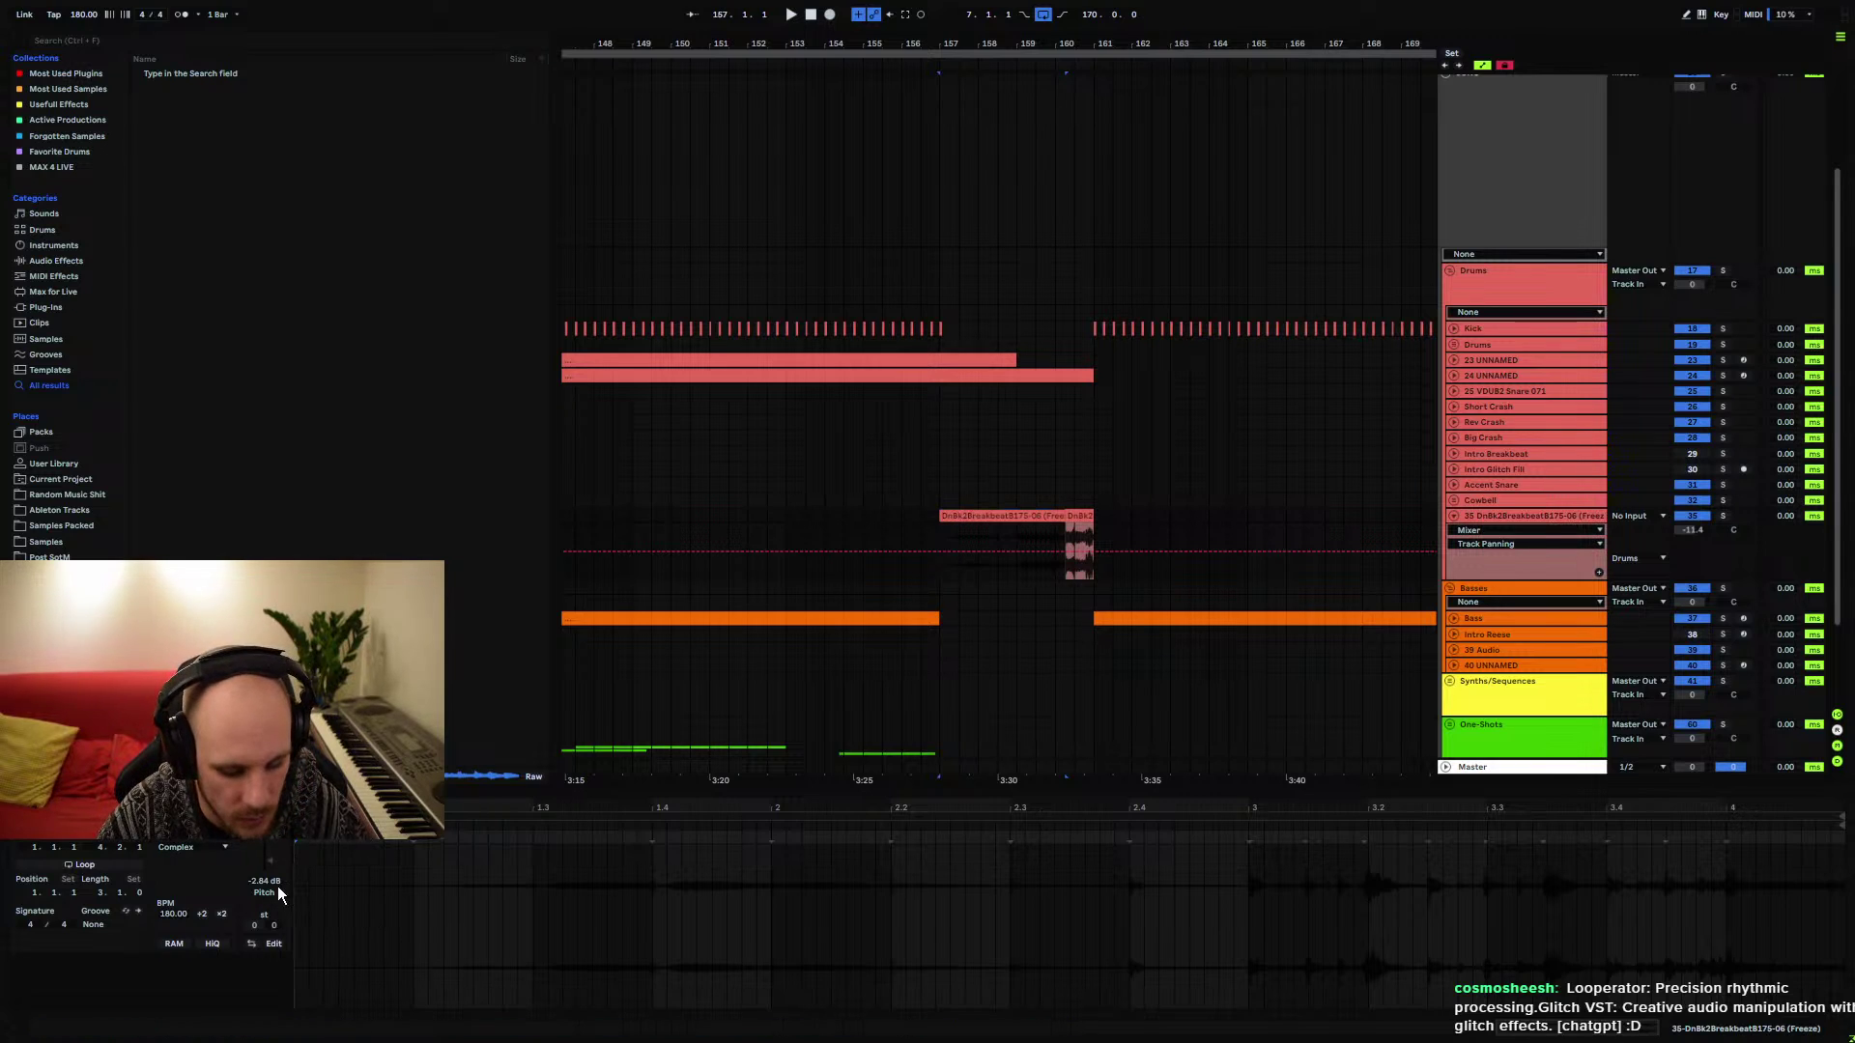
pyautogui.moveTo(1052, 63); pyautogui.dragTo(1058, 406)
pyautogui.click(943, 556)
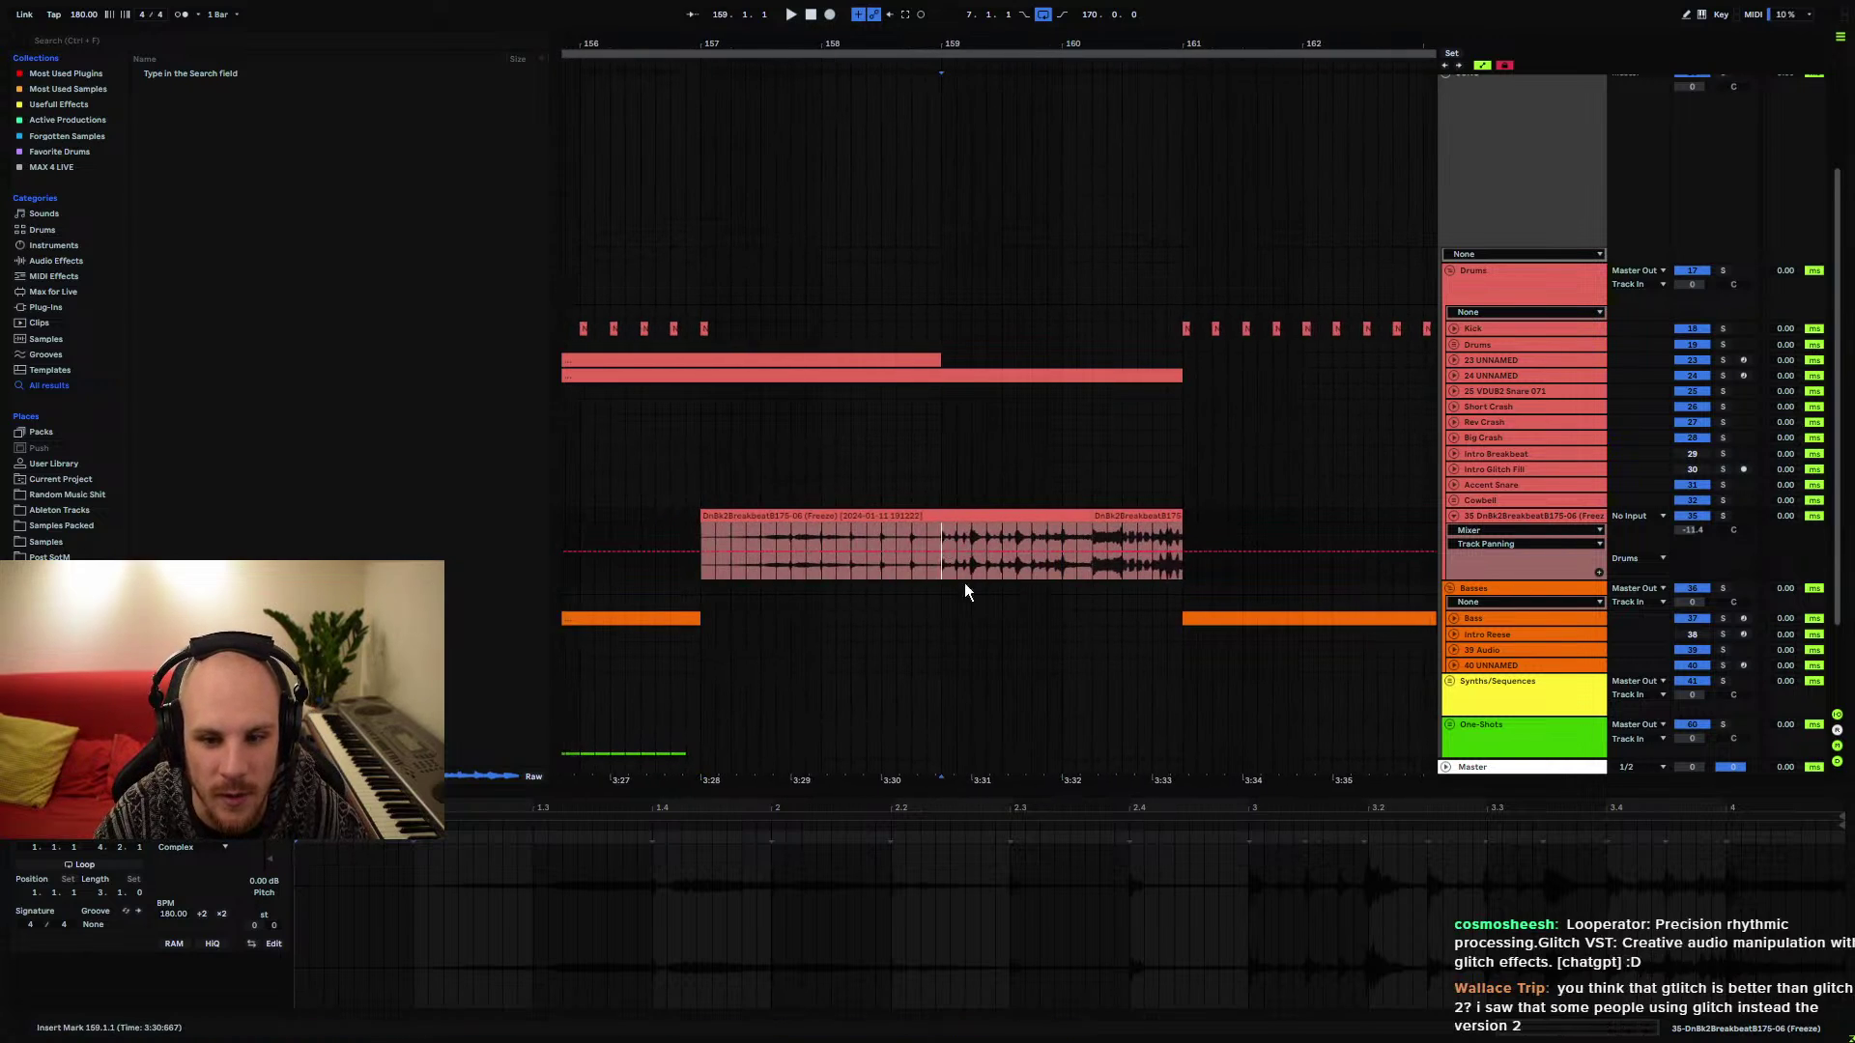
pyautogui.press('space')
# Fold the breakbeat track and collapse the Drums and Basses groups
pyautogui.click(1454, 516)
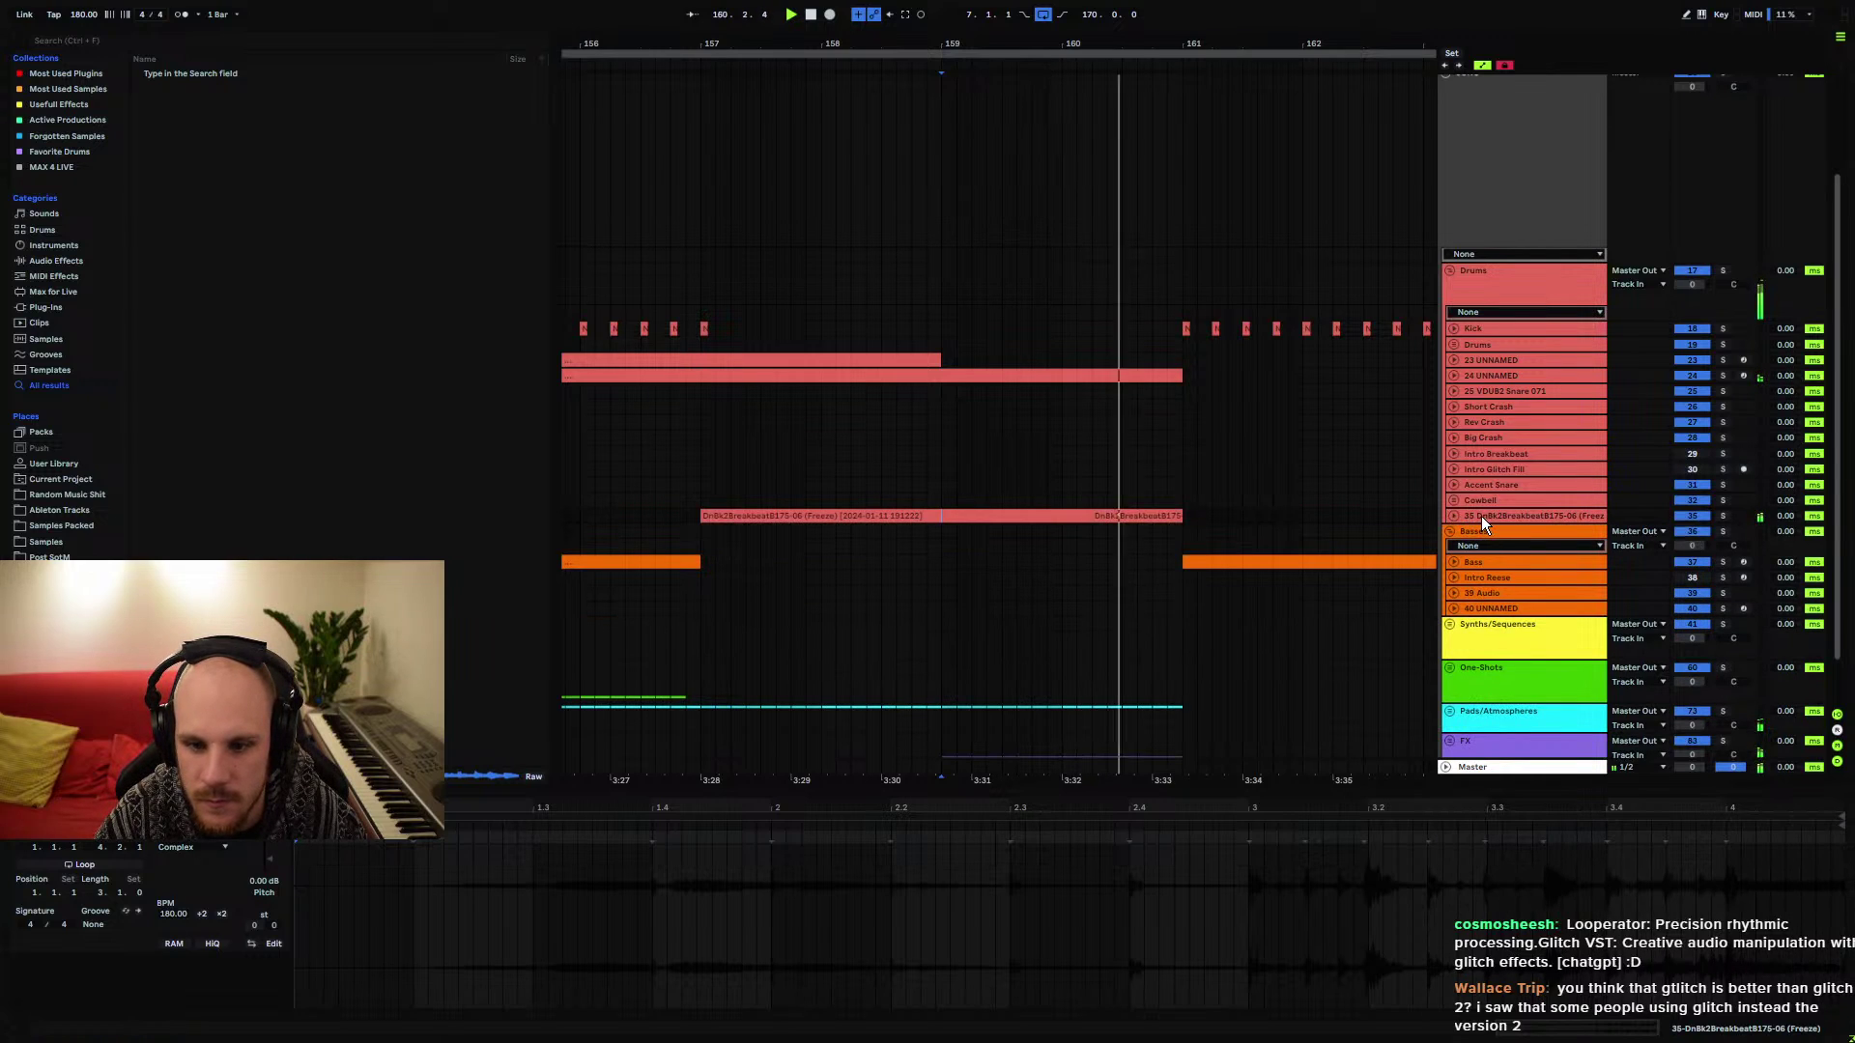
pyautogui.click(1454, 515)
pyautogui.click(1454, 516)
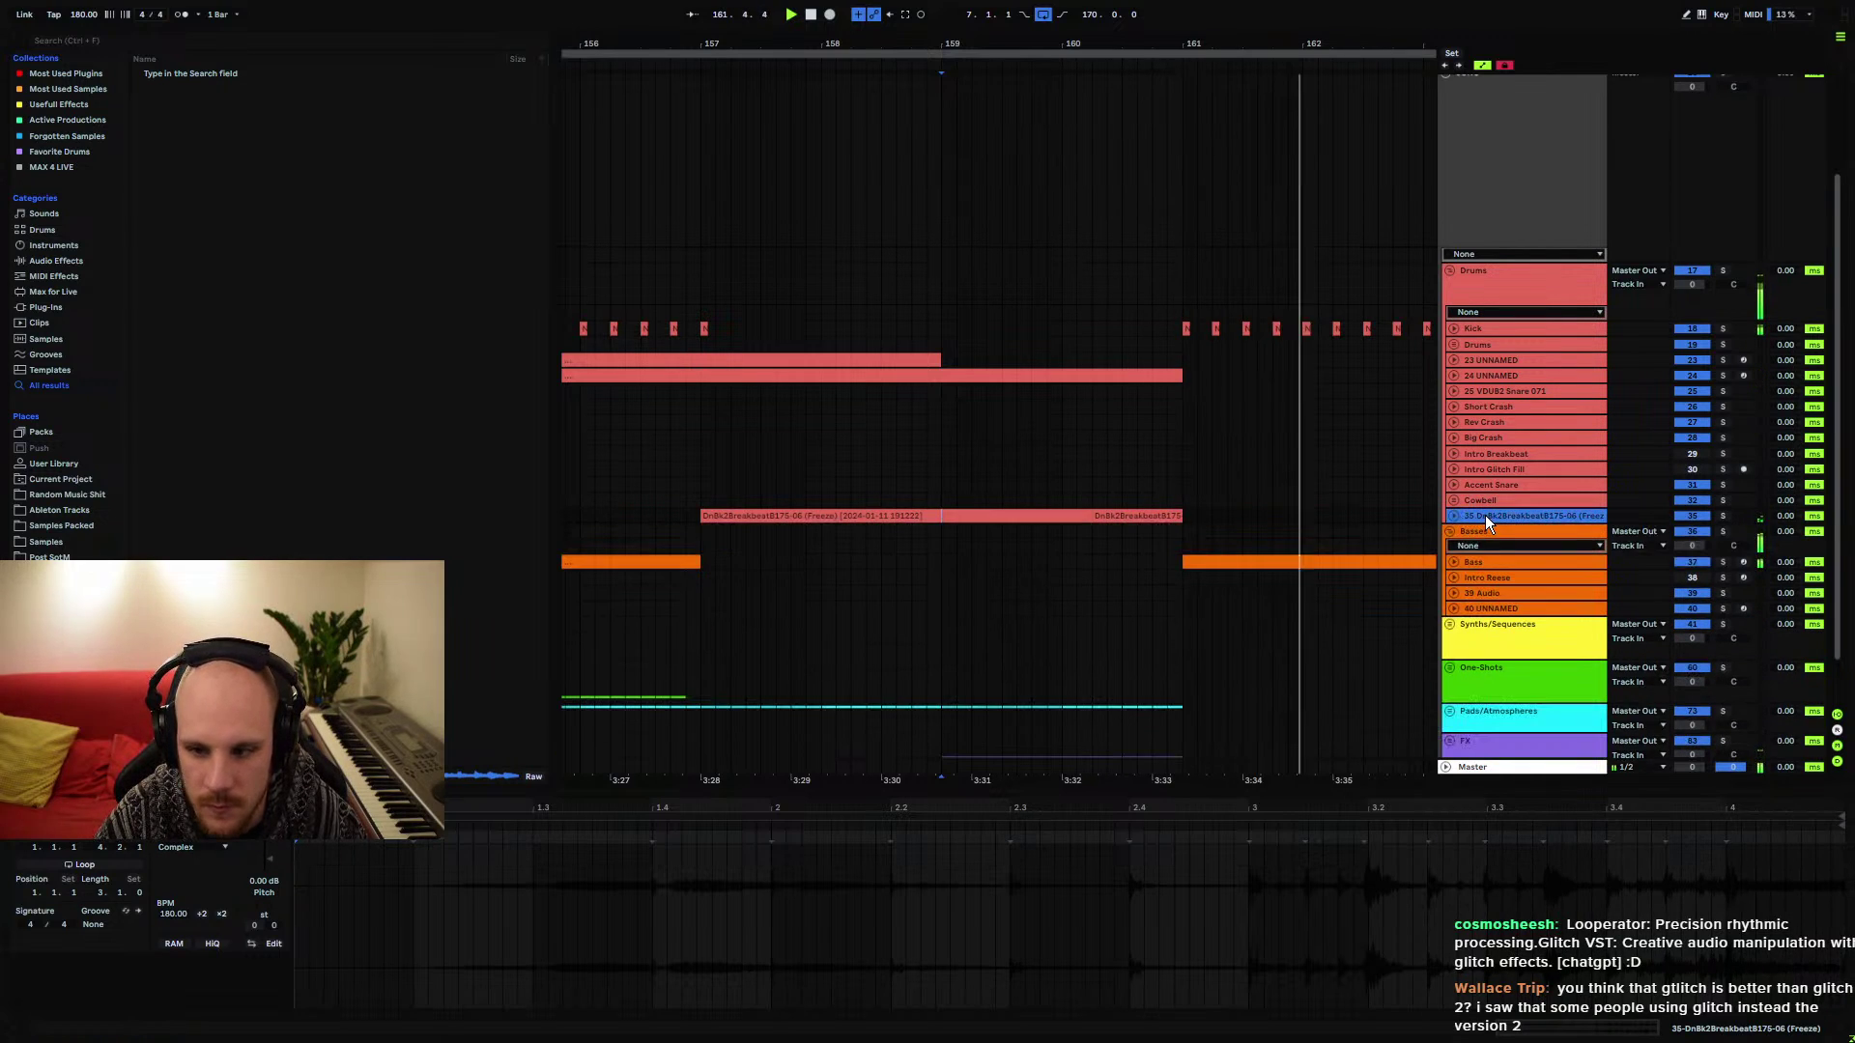
pyautogui.moveTo(1125, 48); pyautogui.dragTo(1082, 44)
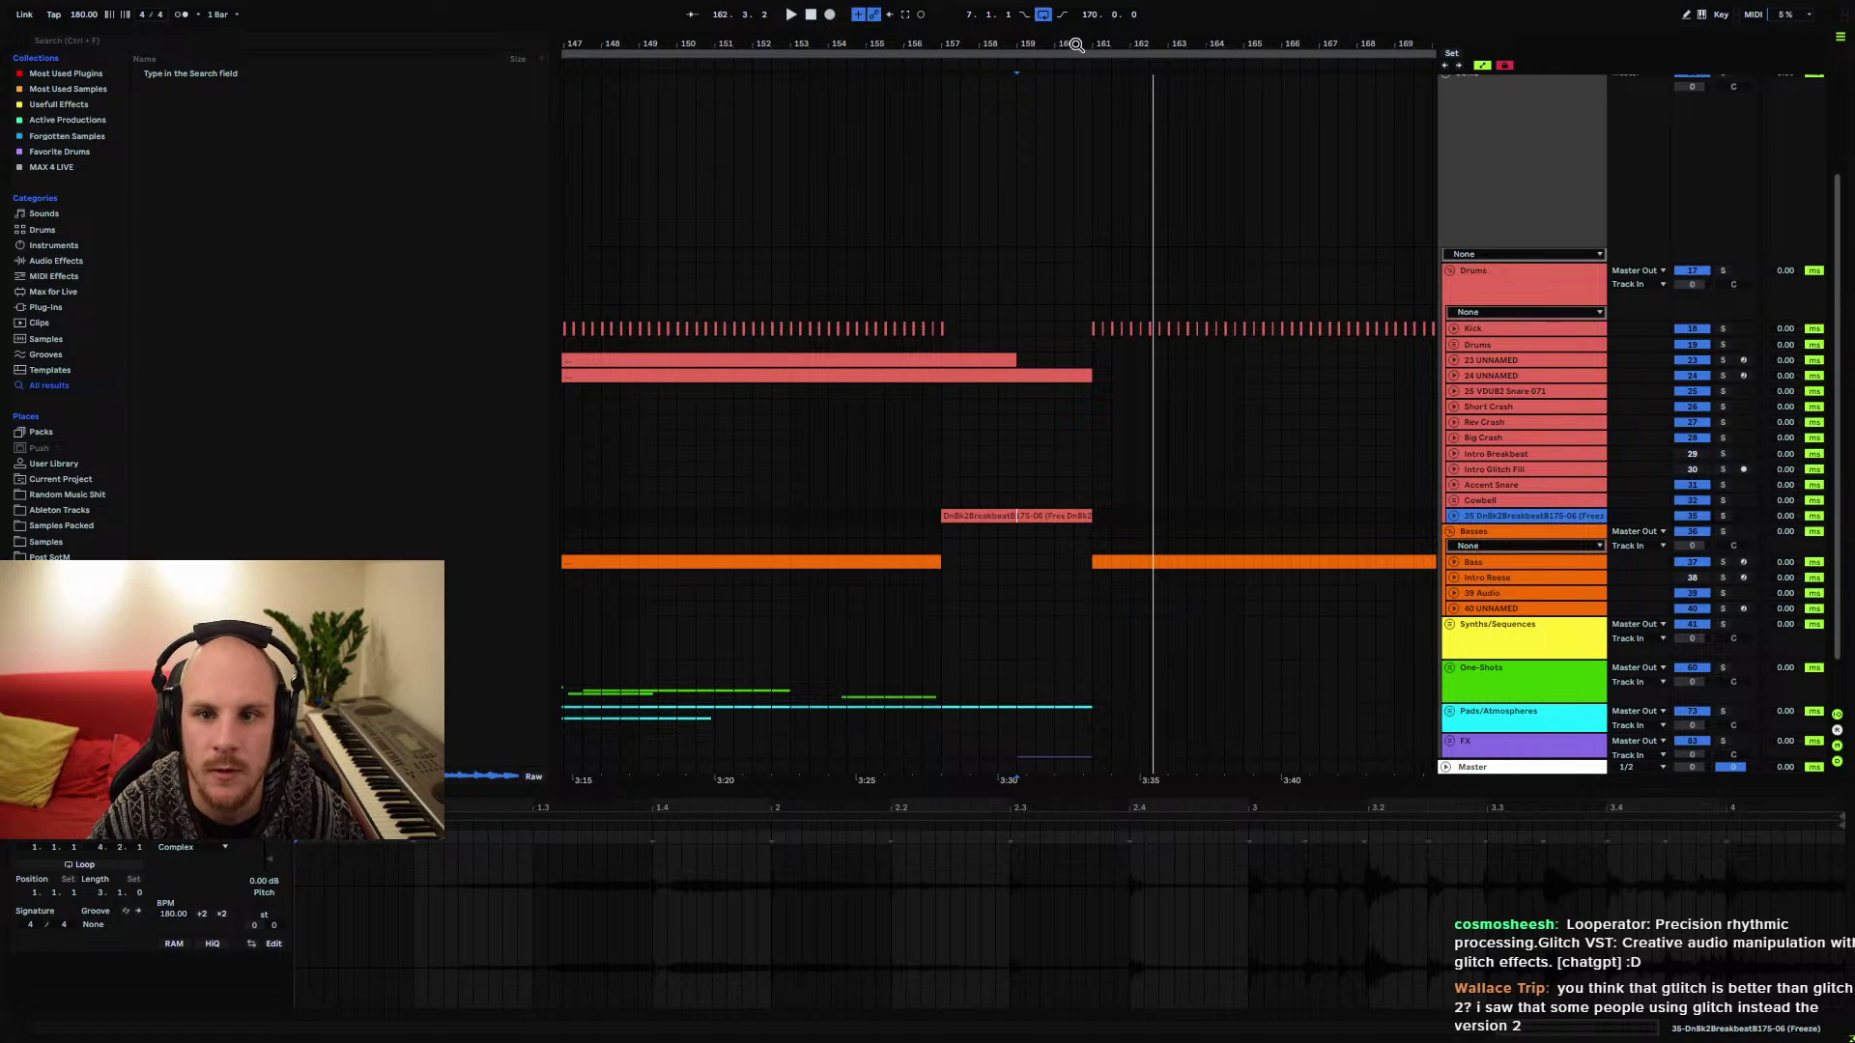
pyautogui.moveTo(1075, 45); pyautogui.dragTo(1080, 9)
pyautogui.scroll(-2, 1018, 479)
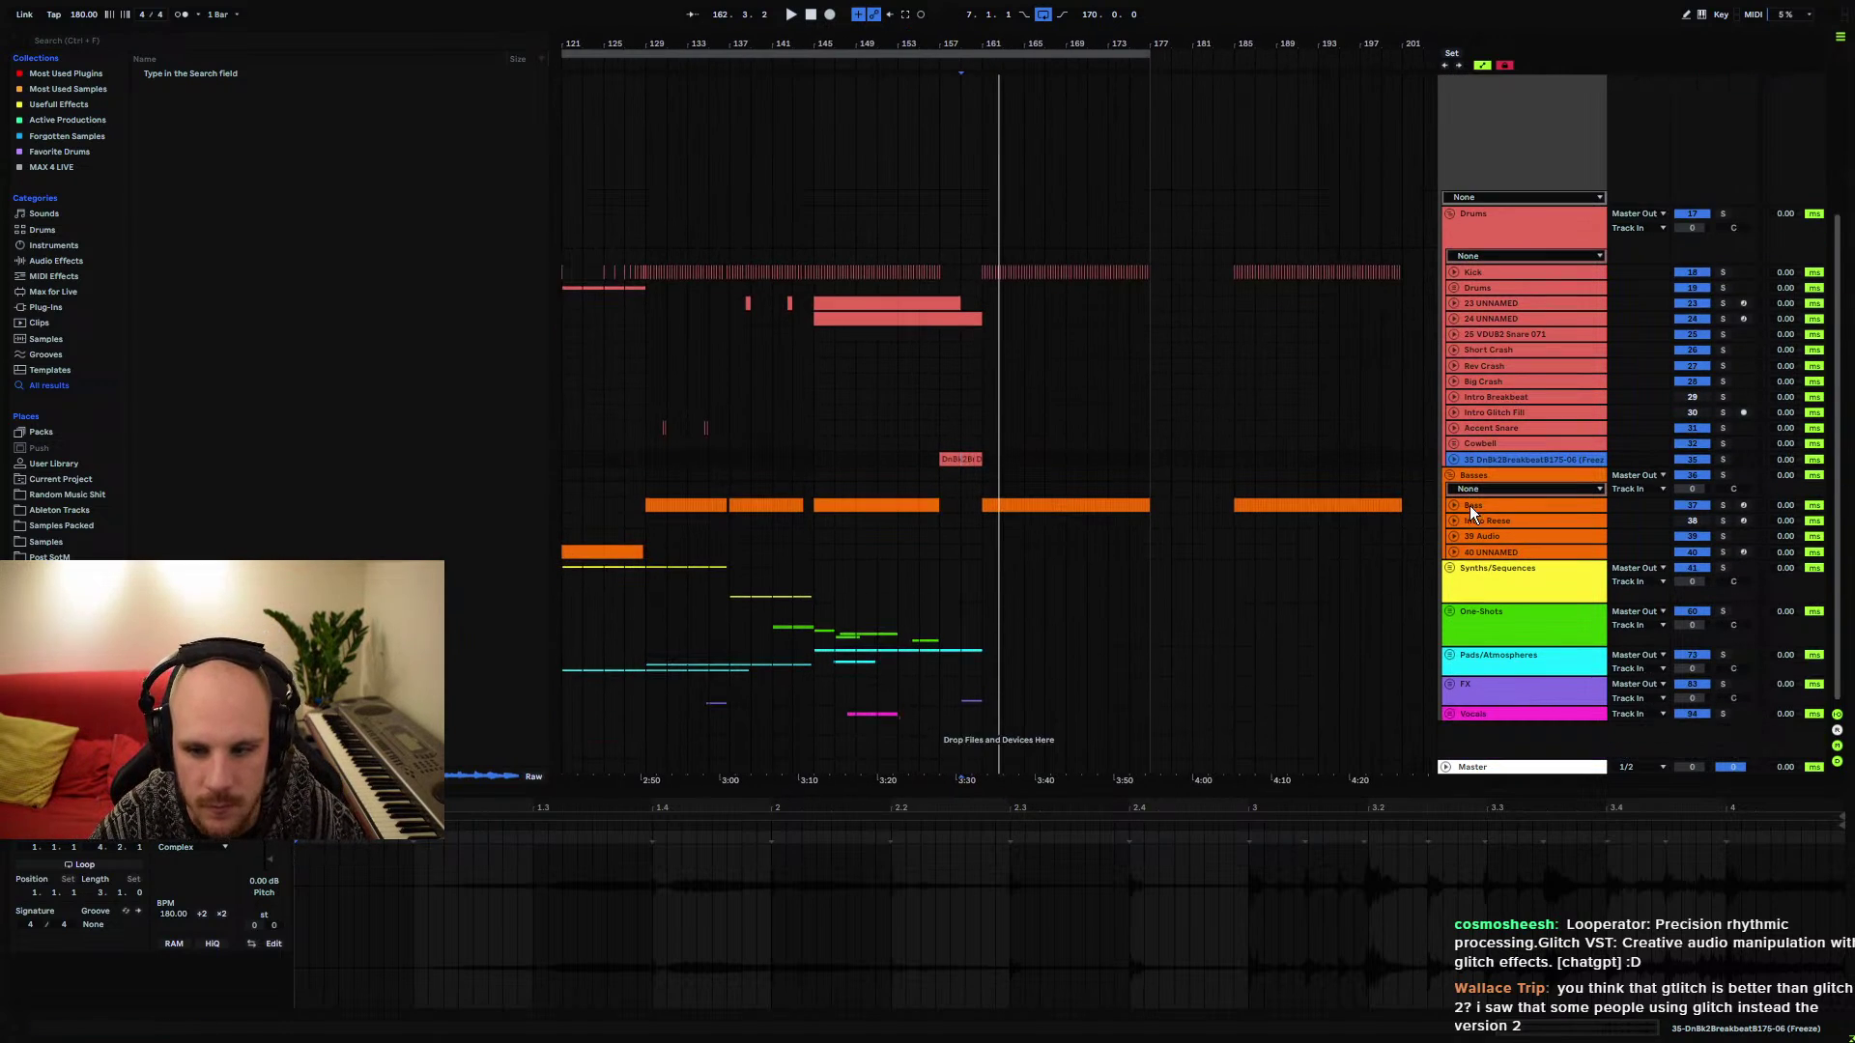
pyautogui.click(1451, 215)
pyautogui.click(1463, 423)
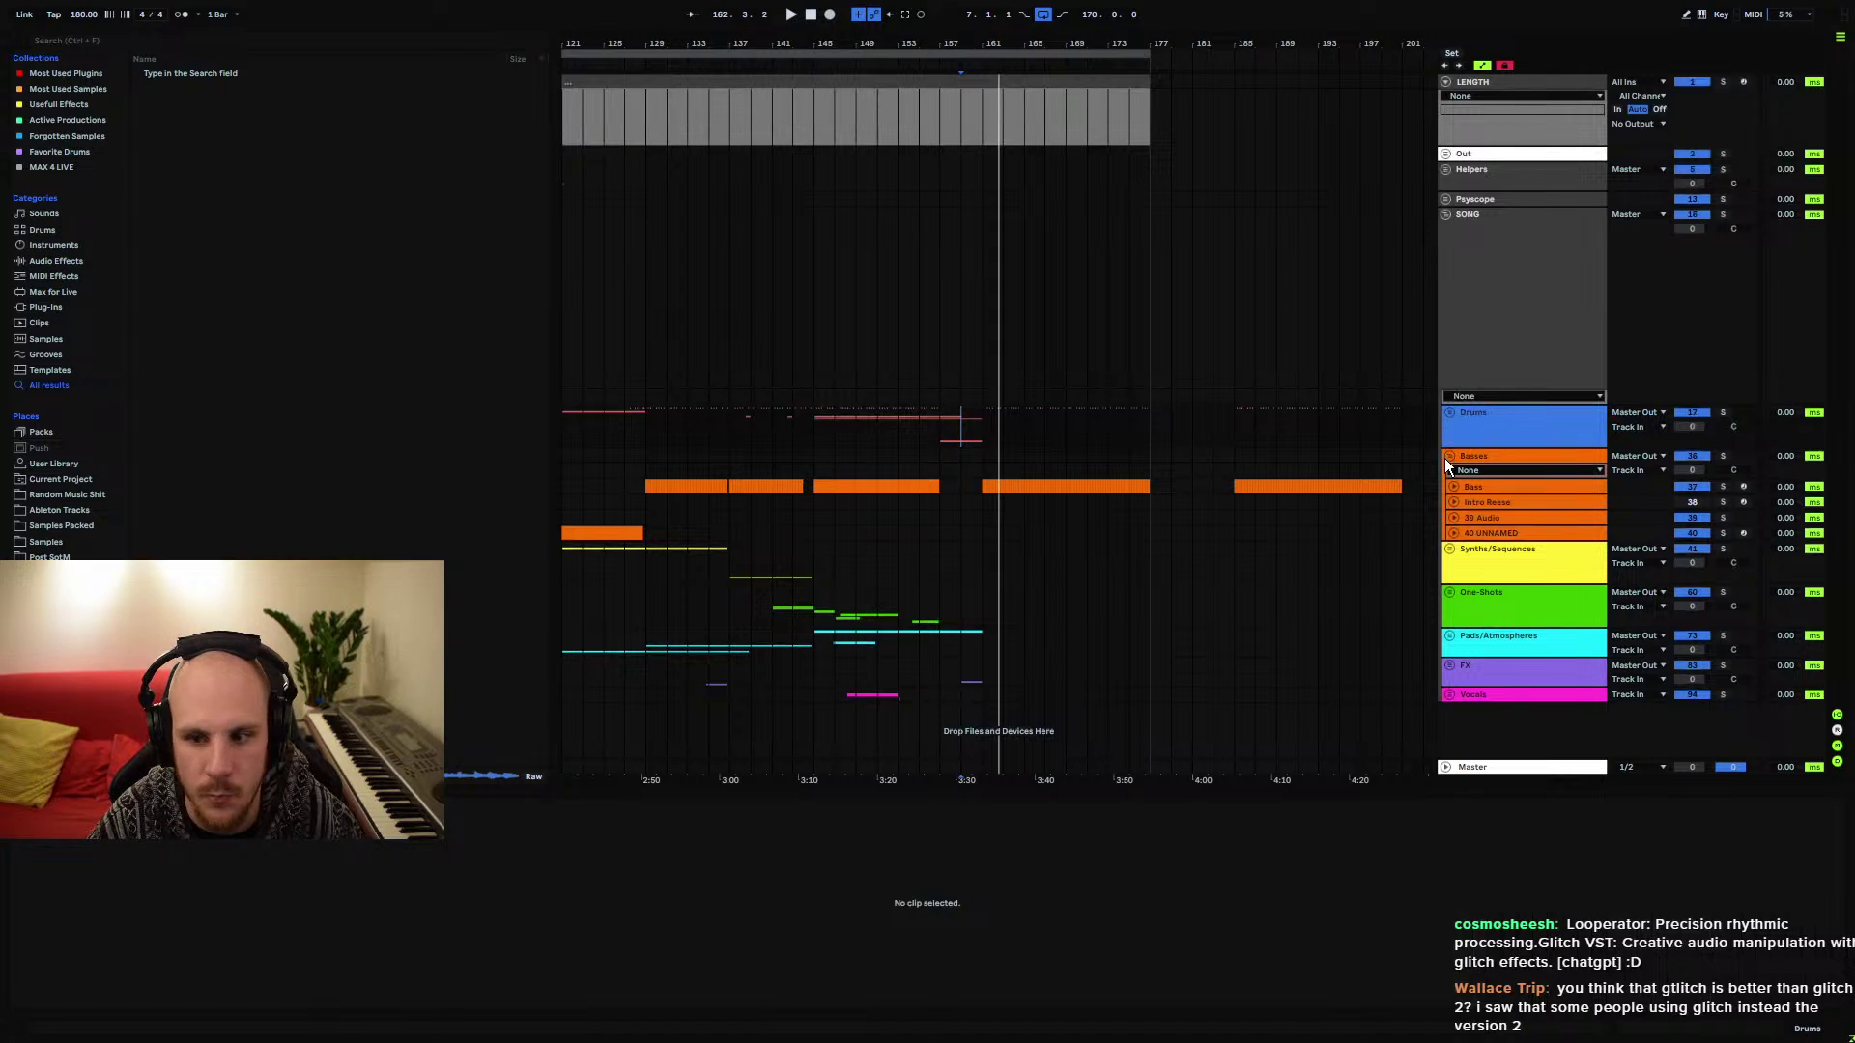
pyautogui.click(1449, 457)
pyautogui.click(1464, 532)
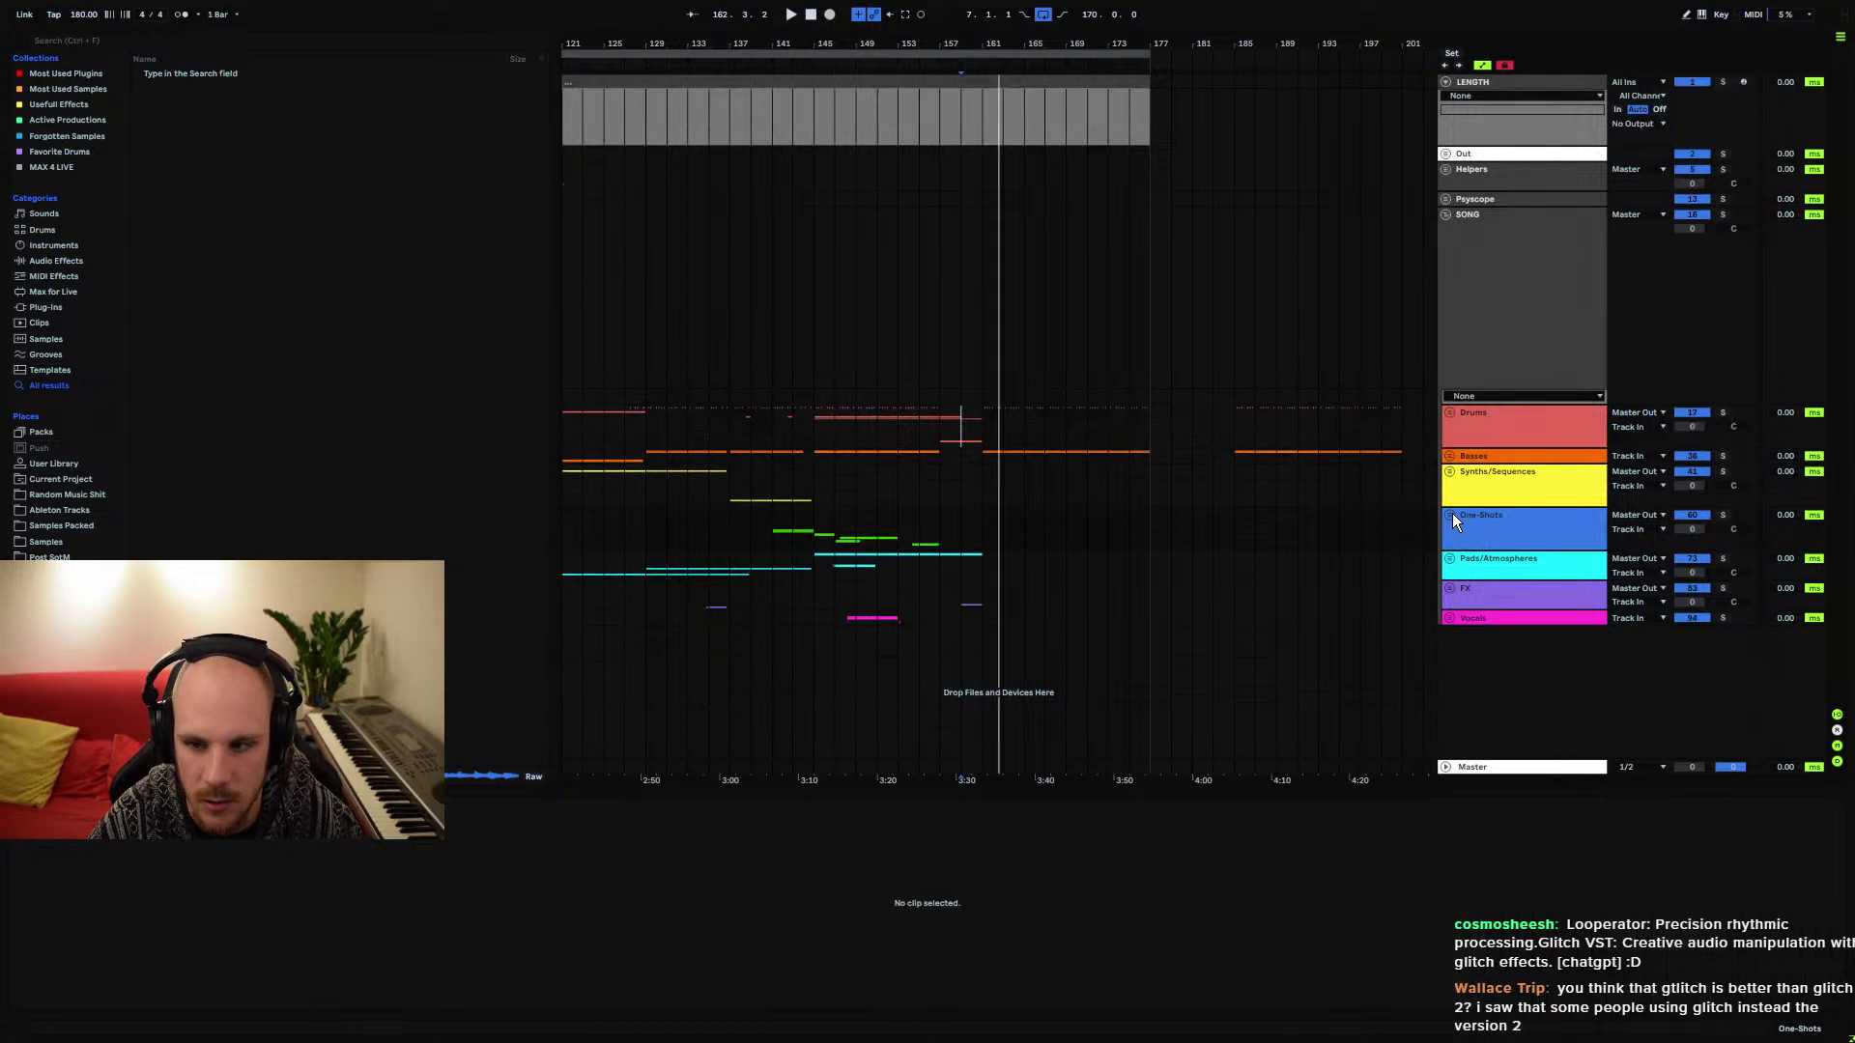
# Unfold the Pads/Atmospheres group and insert a new MIDI track after its last track
pyautogui.click(1452, 560)
pyautogui.scroll(-1, 1479, 618)
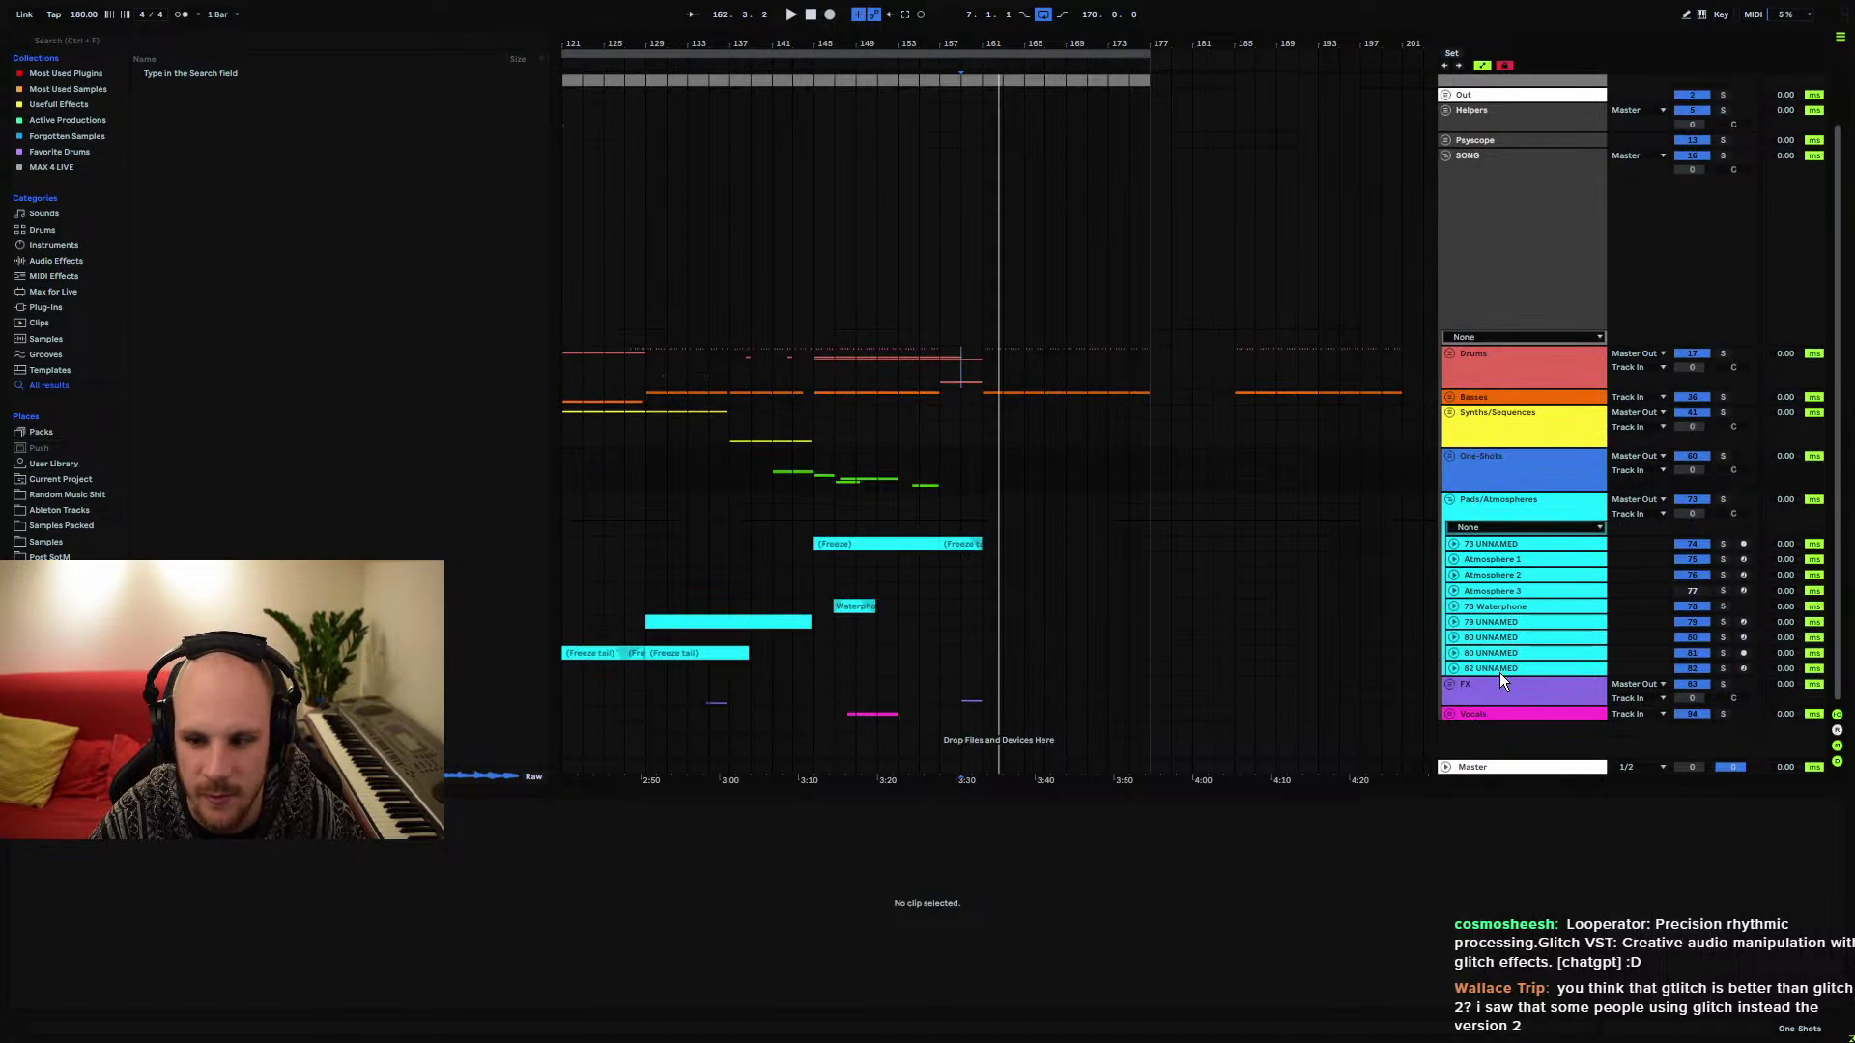
pyautogui.click(1503, 672)
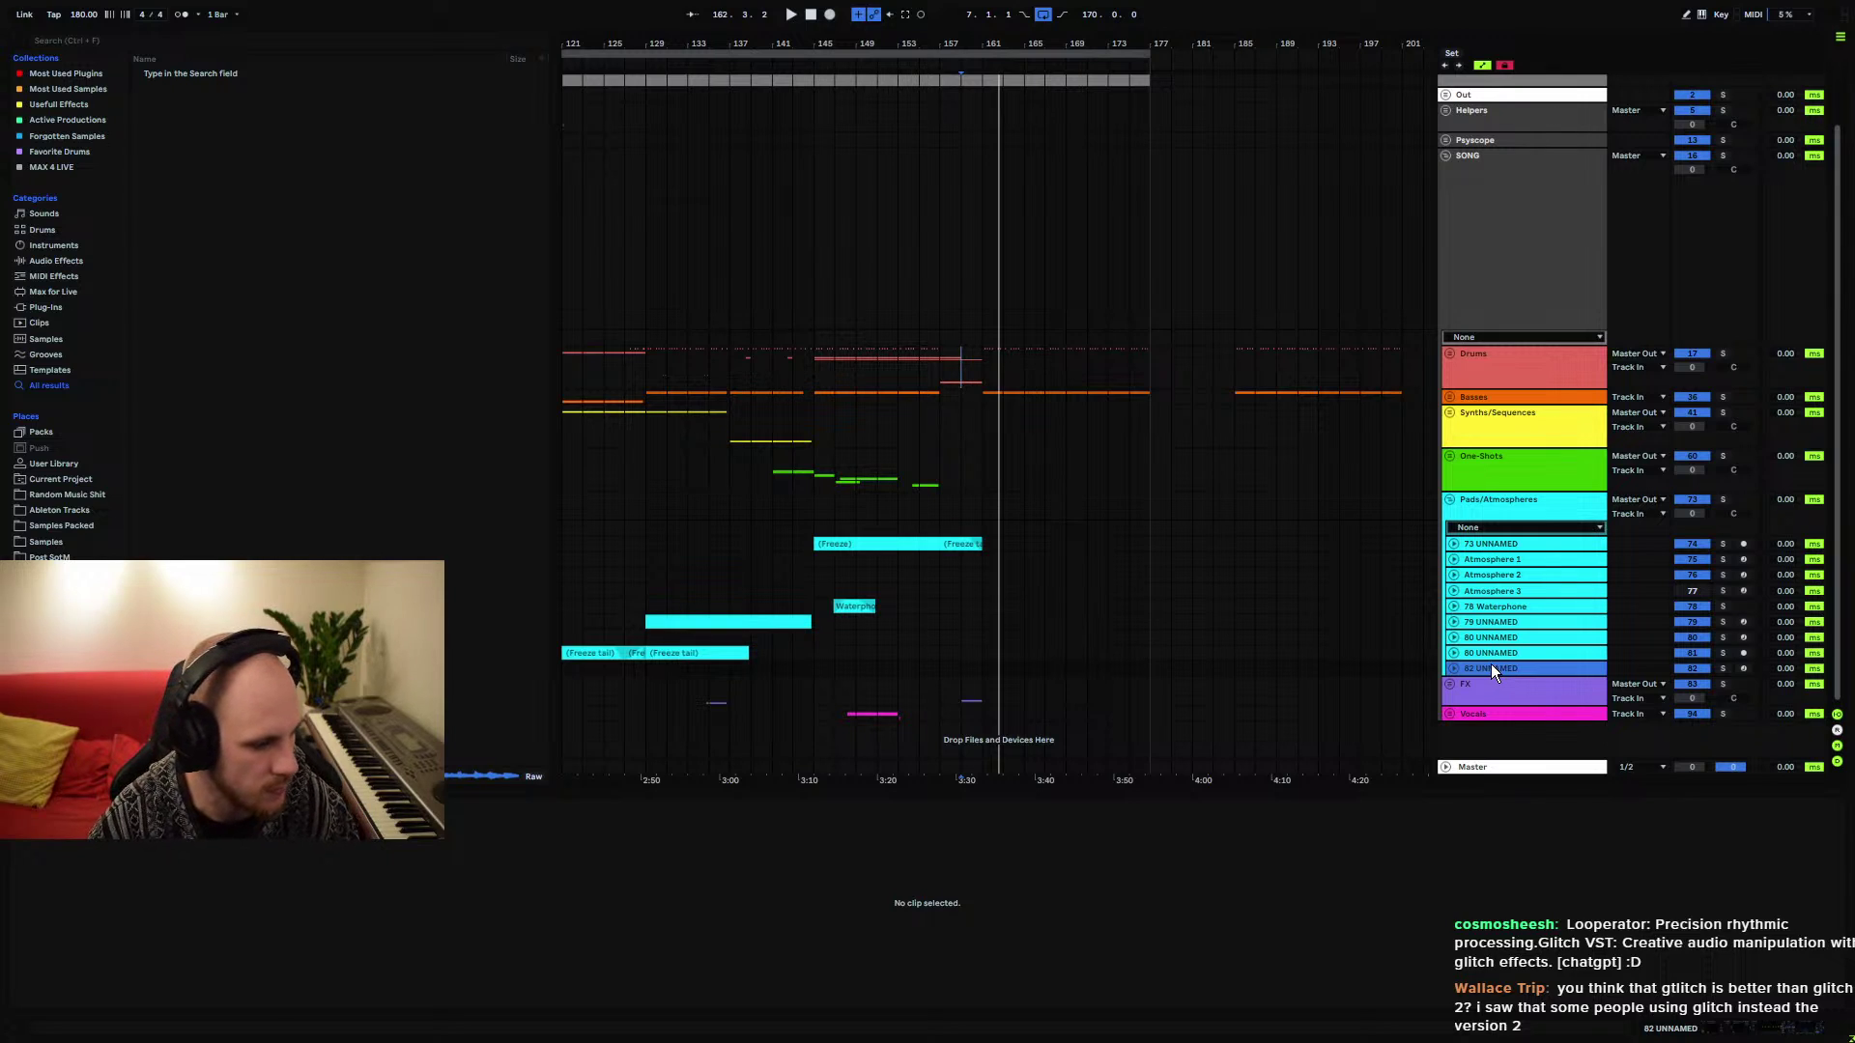
pyautogui.hotkey('ctrl', 'shift', 't')
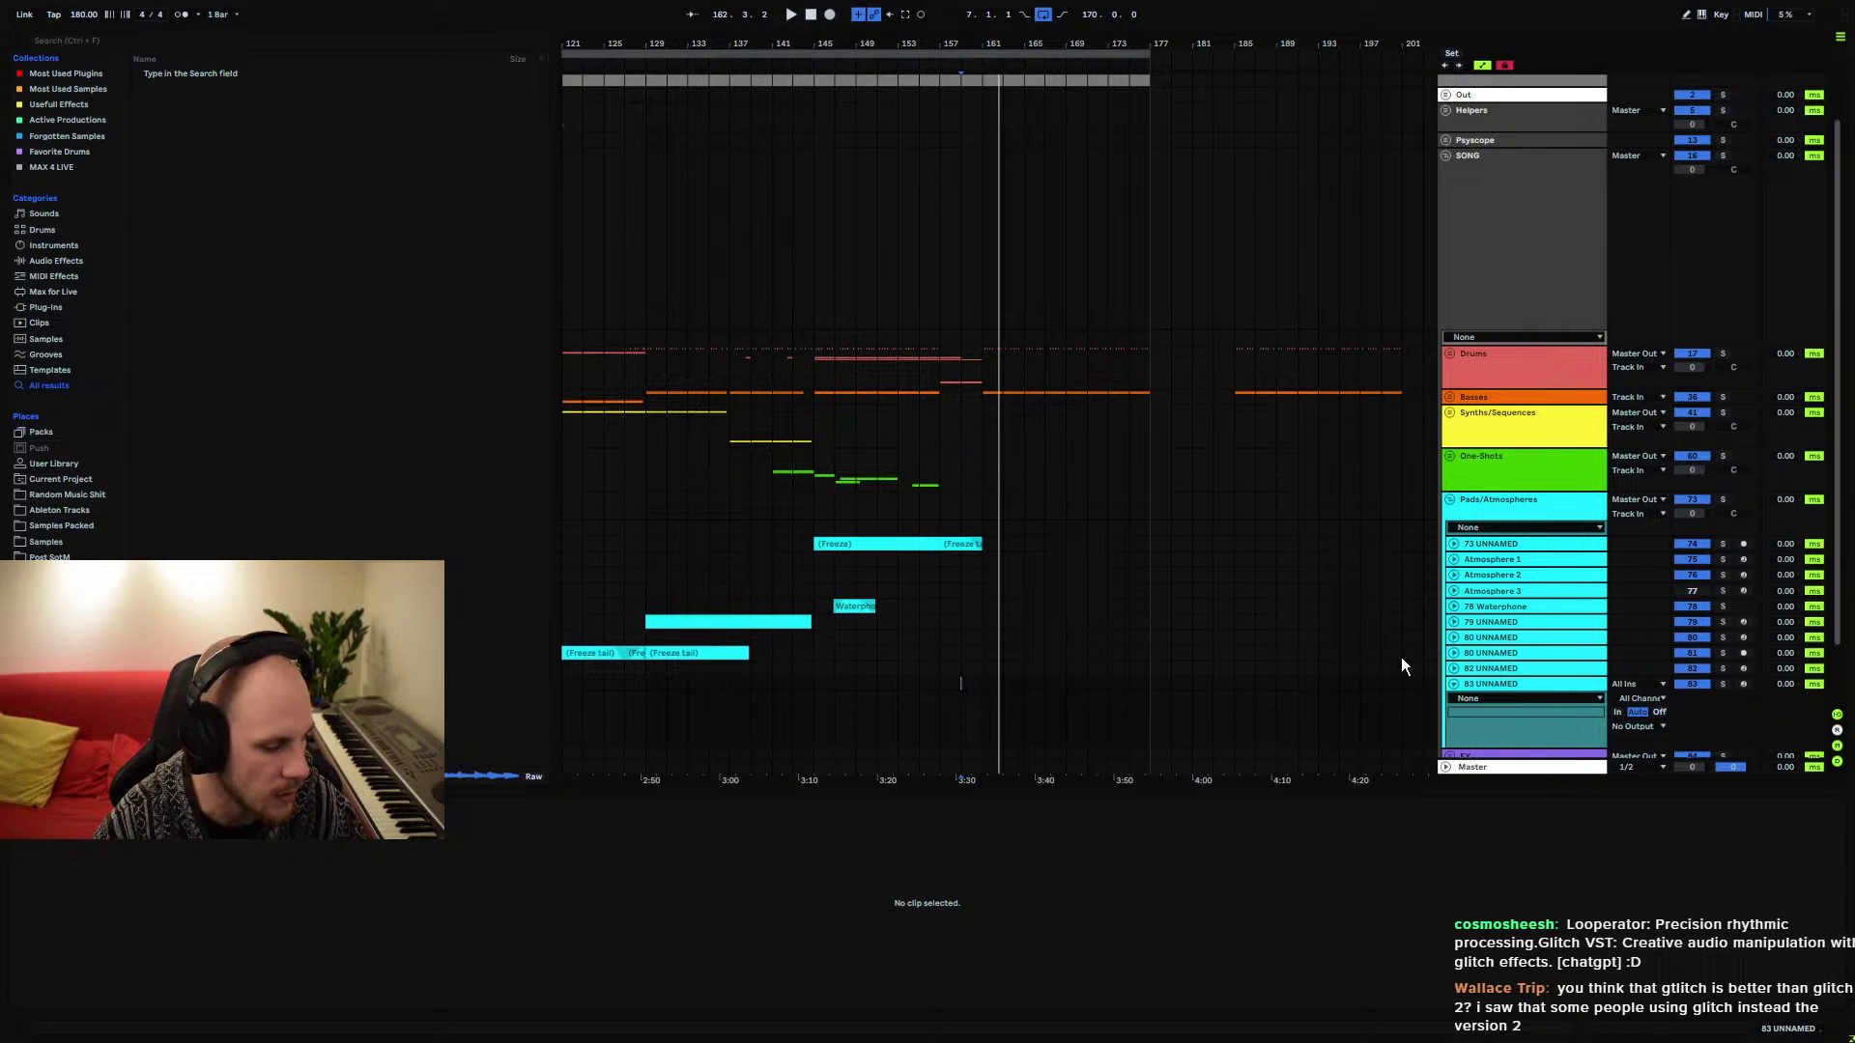
# Load Phase Plant on the new MIDI track with the favourite preset Scary Texture and close its window
pyautogui.rightClick(1020, 703)
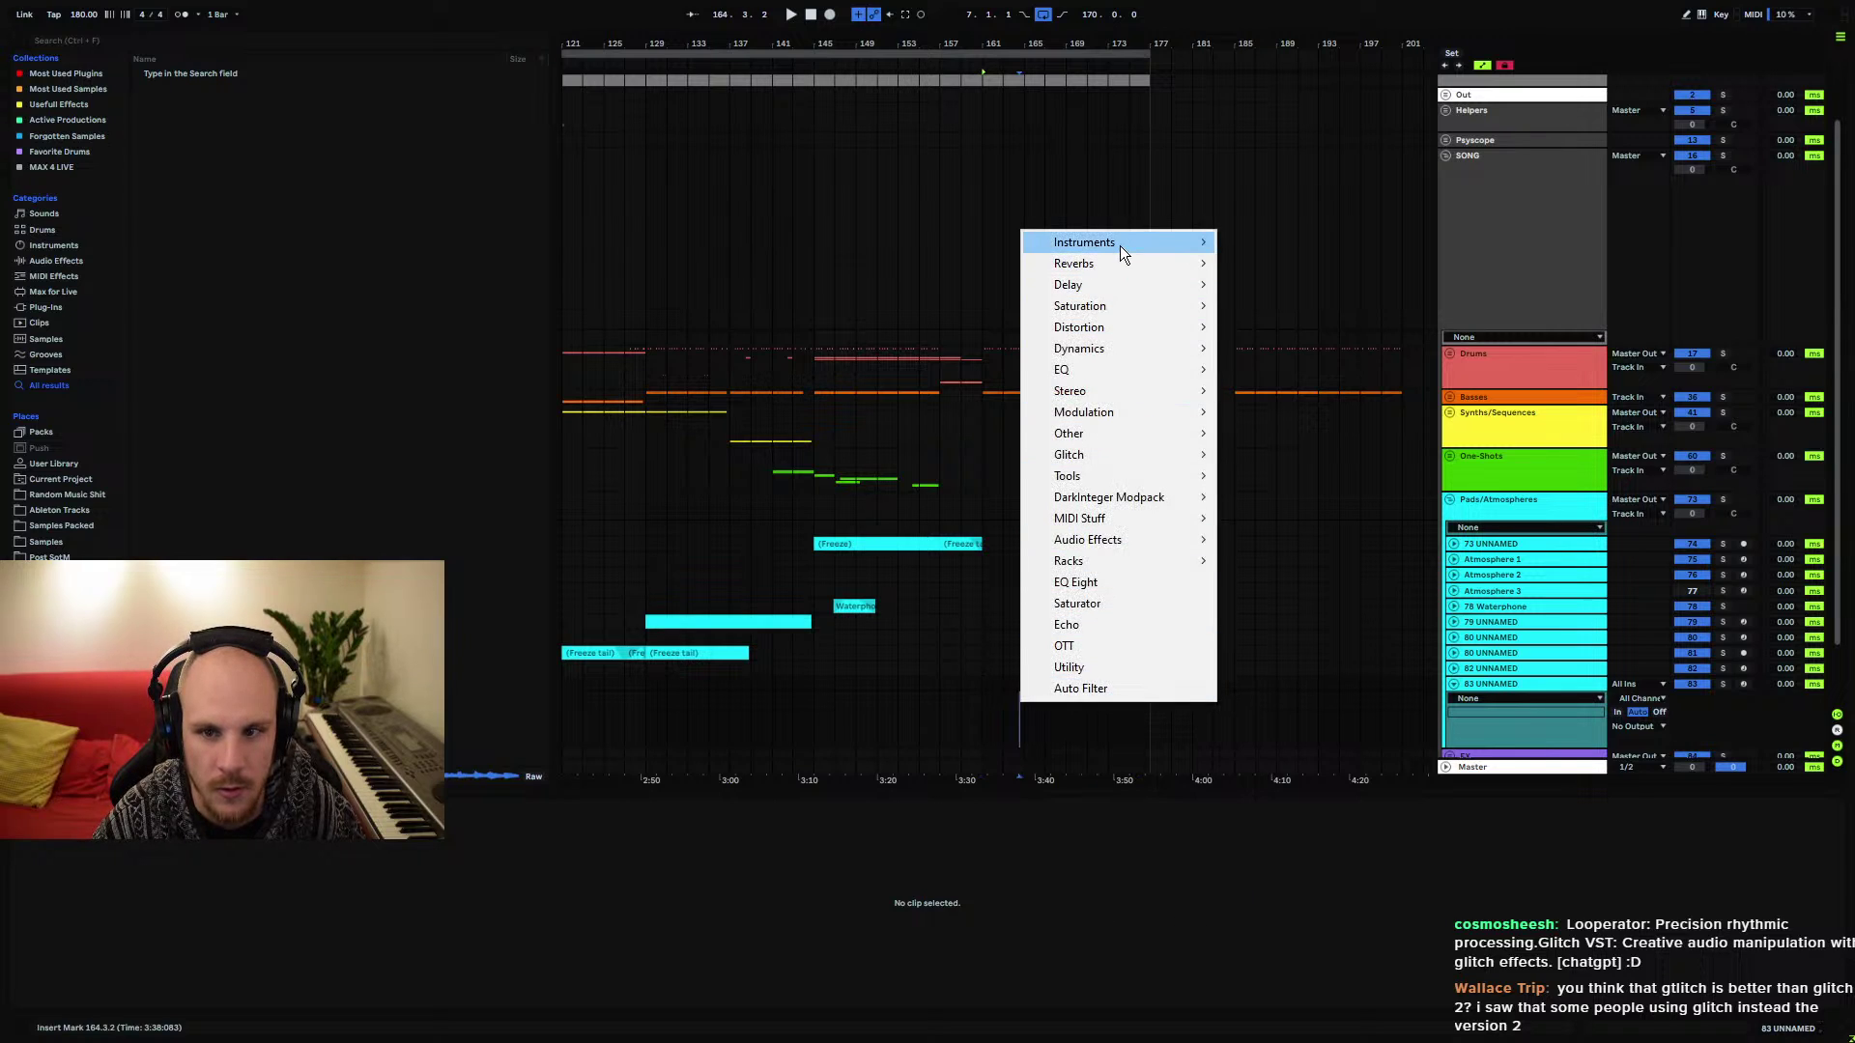
pyautogui.moveTo(1120, 246)
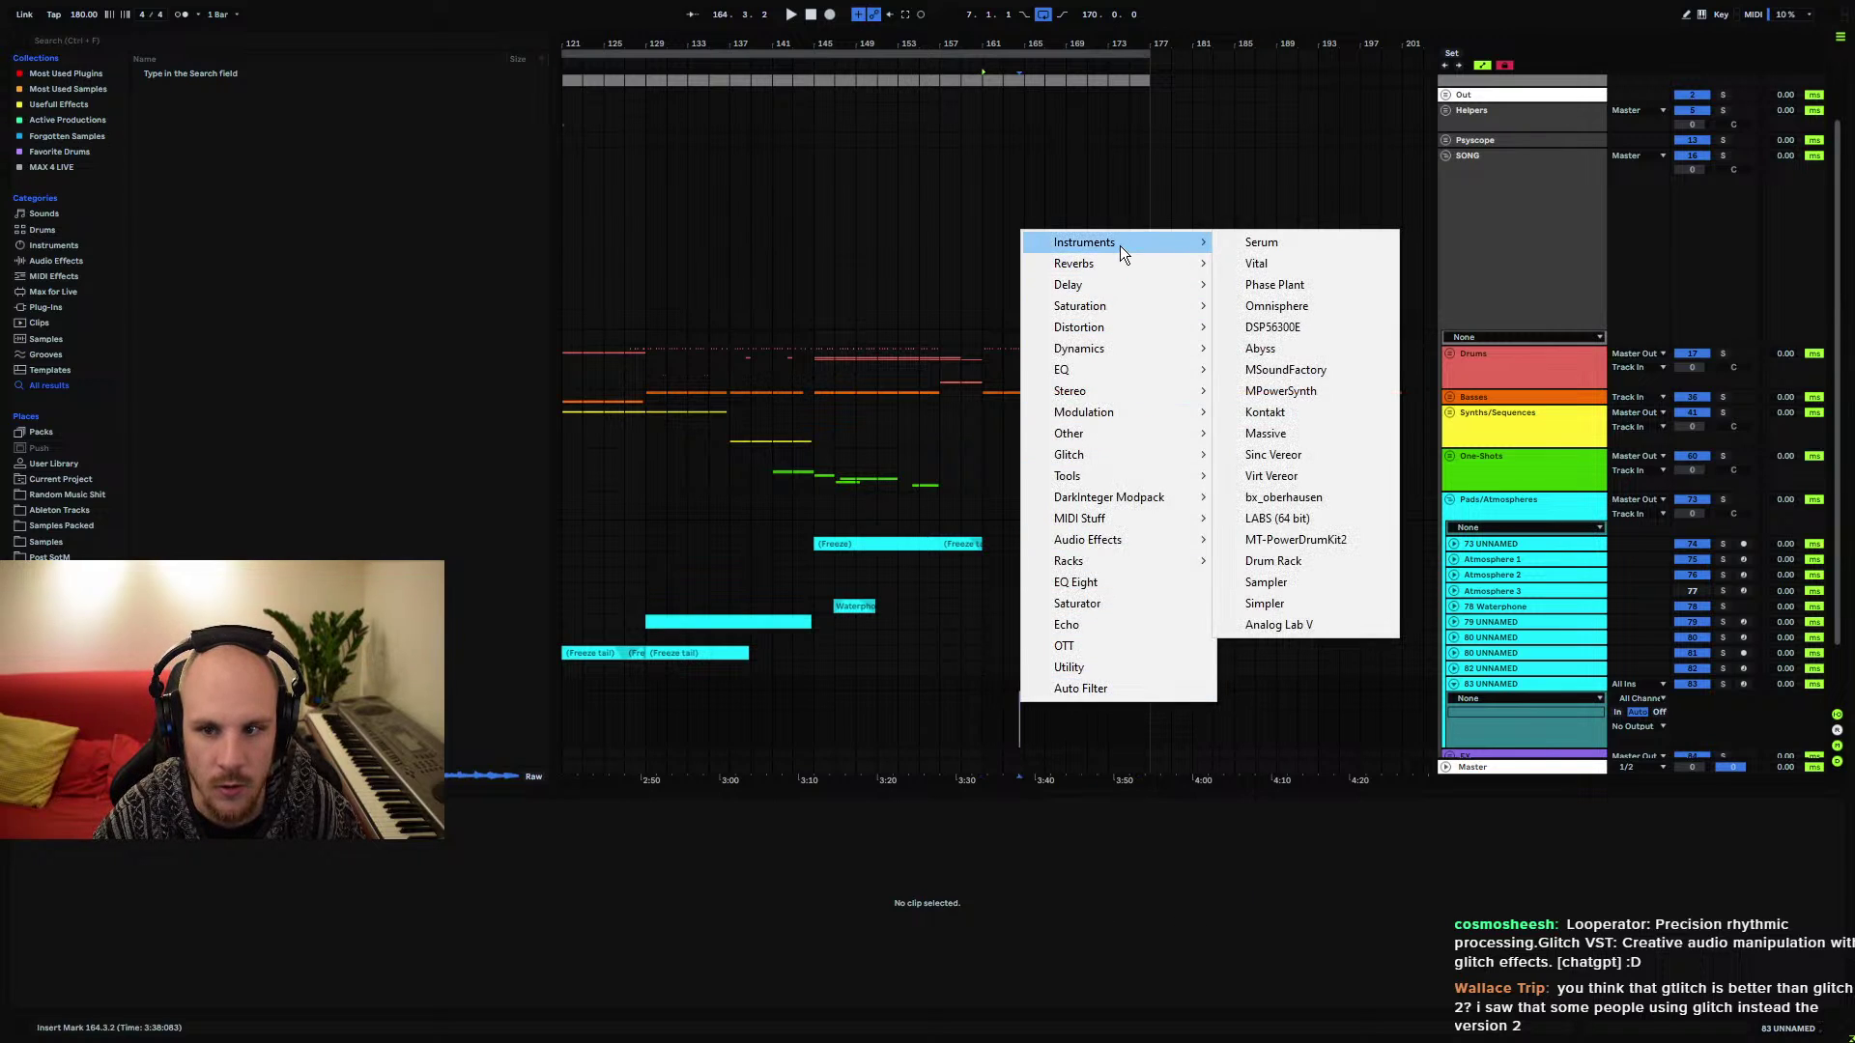
pyautogui.click(1295, 288)
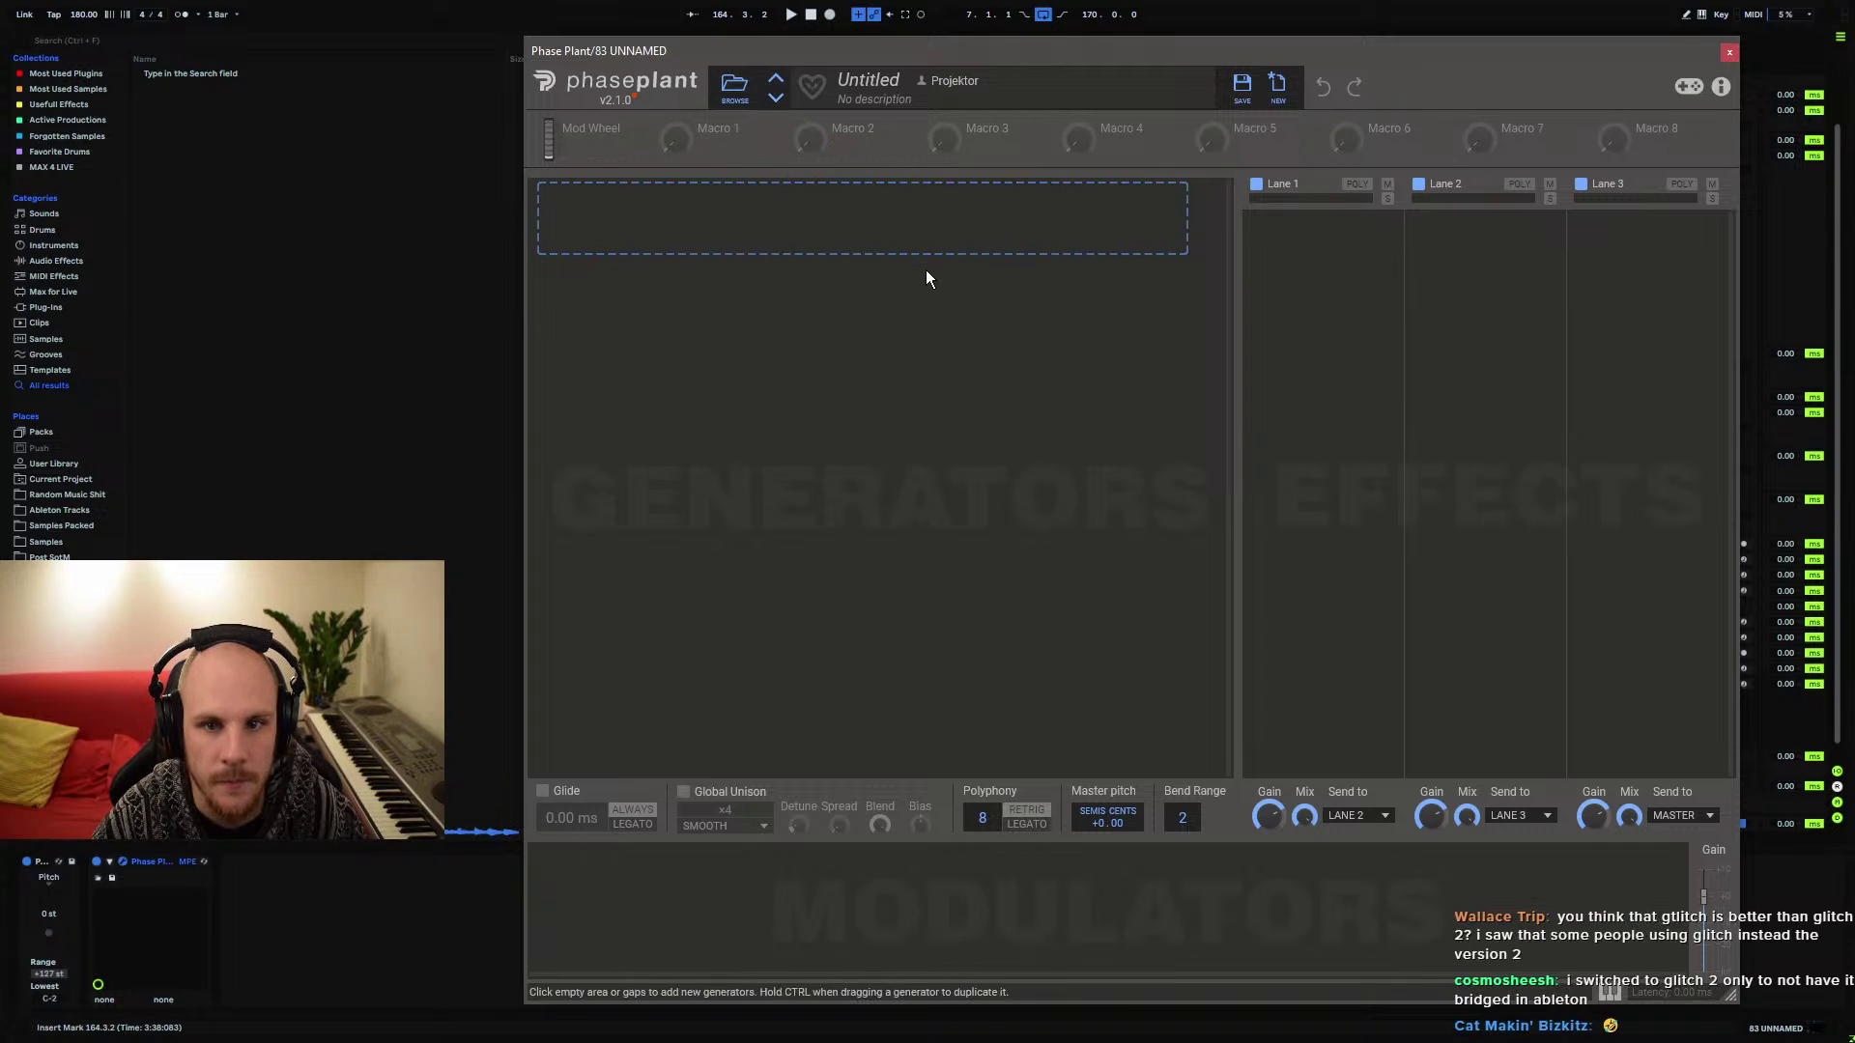
pyautogui.click(735, 96)
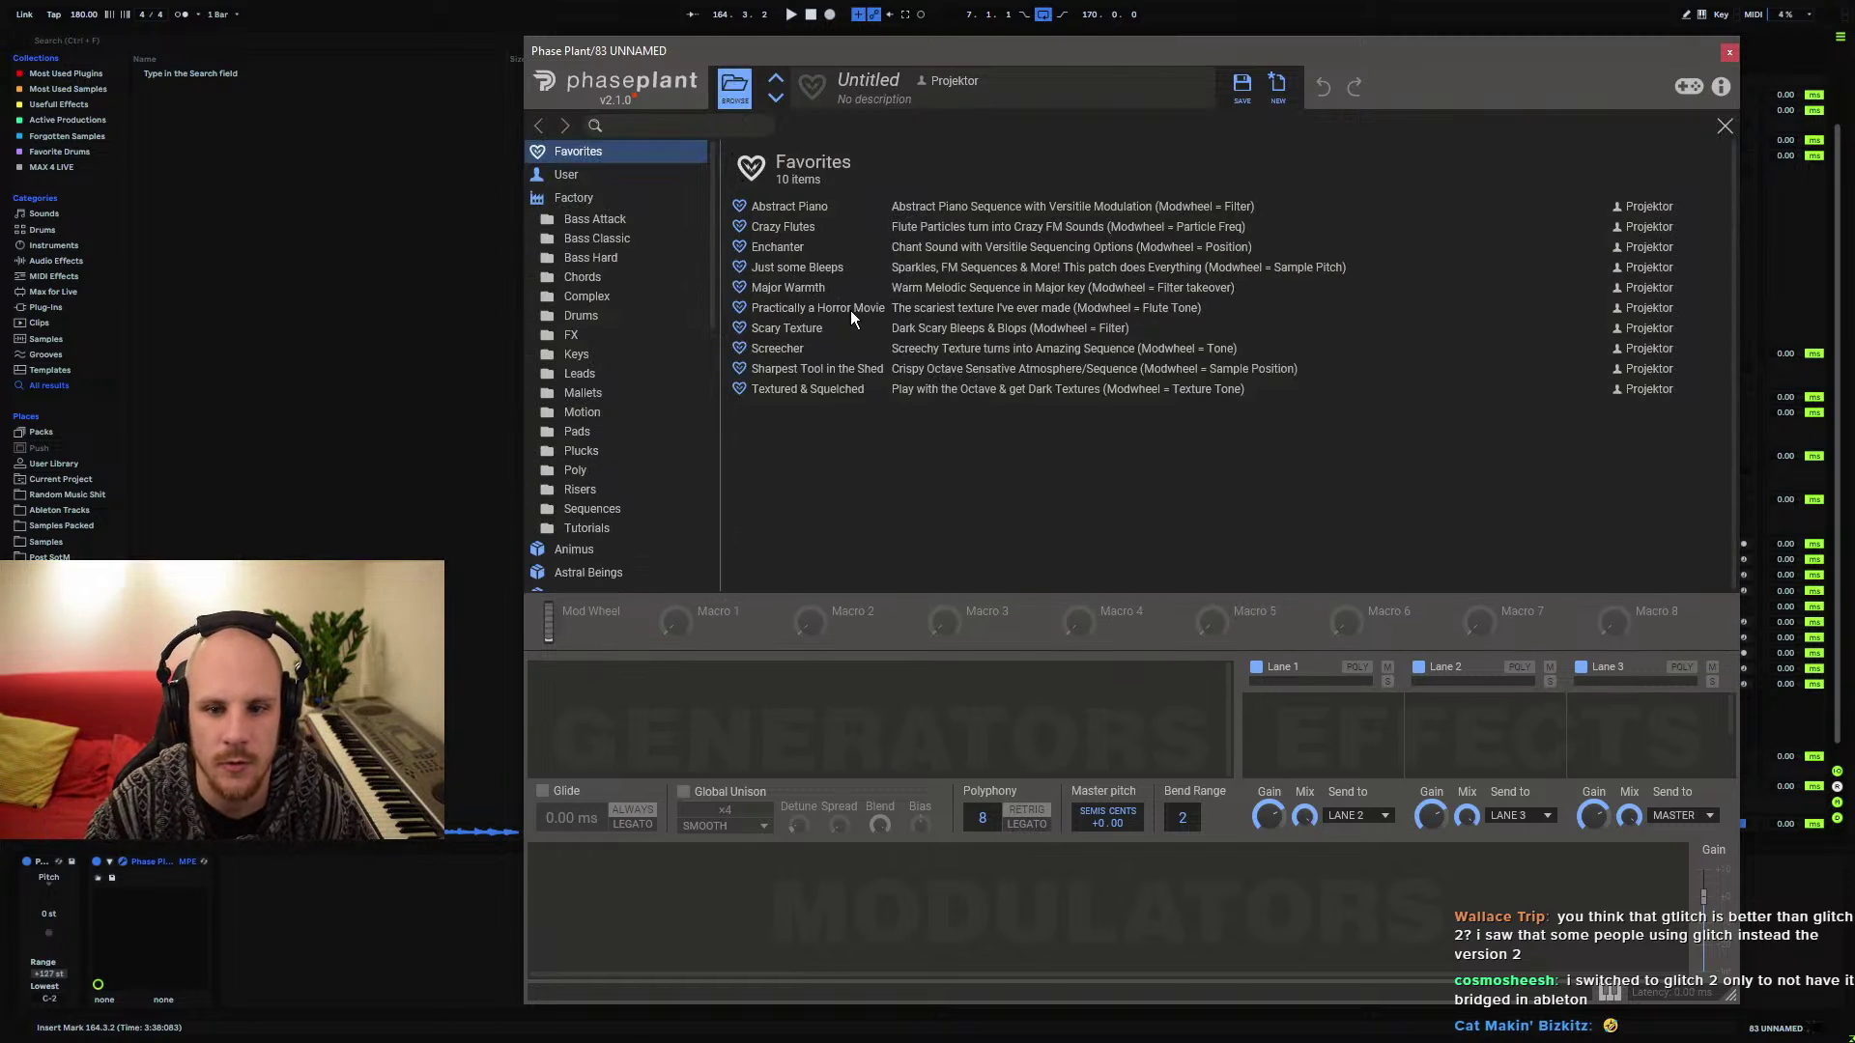
pyautogui.click(805, 328)
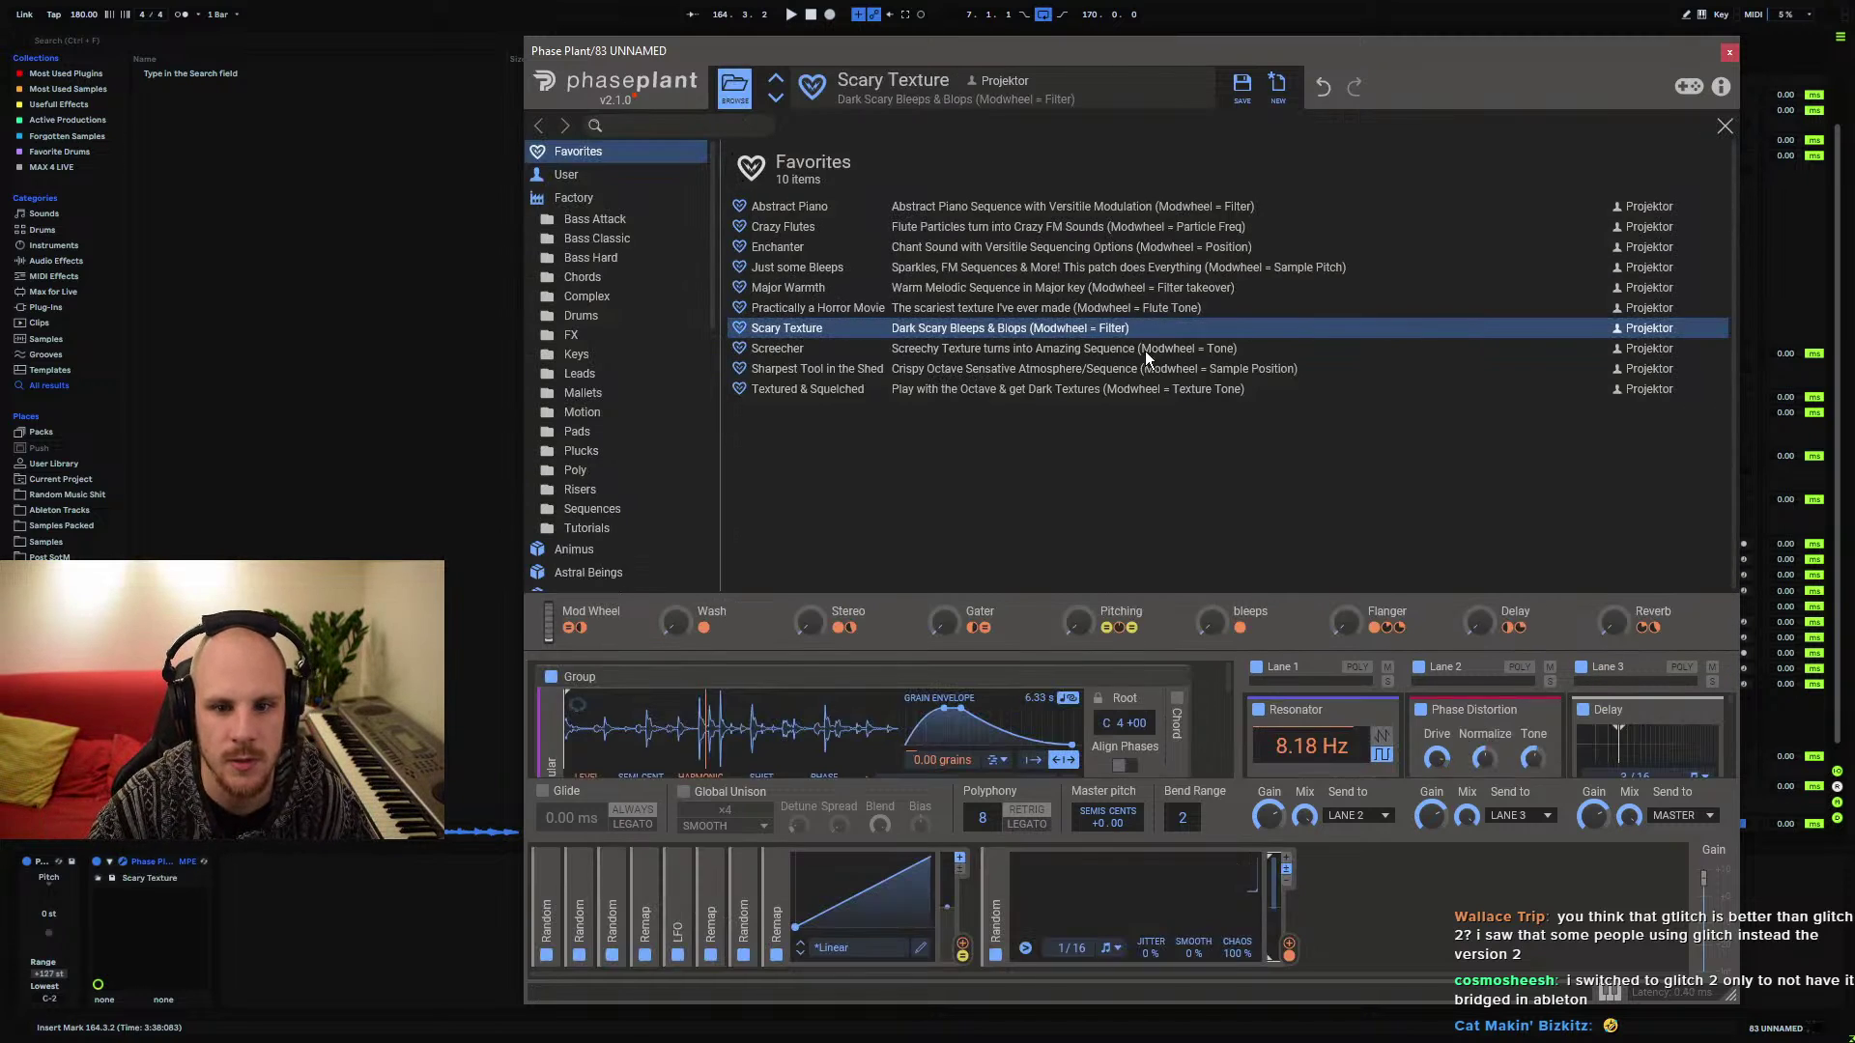
pyautogui.click(1725, 126)
pyautogui.click(1730, 52)
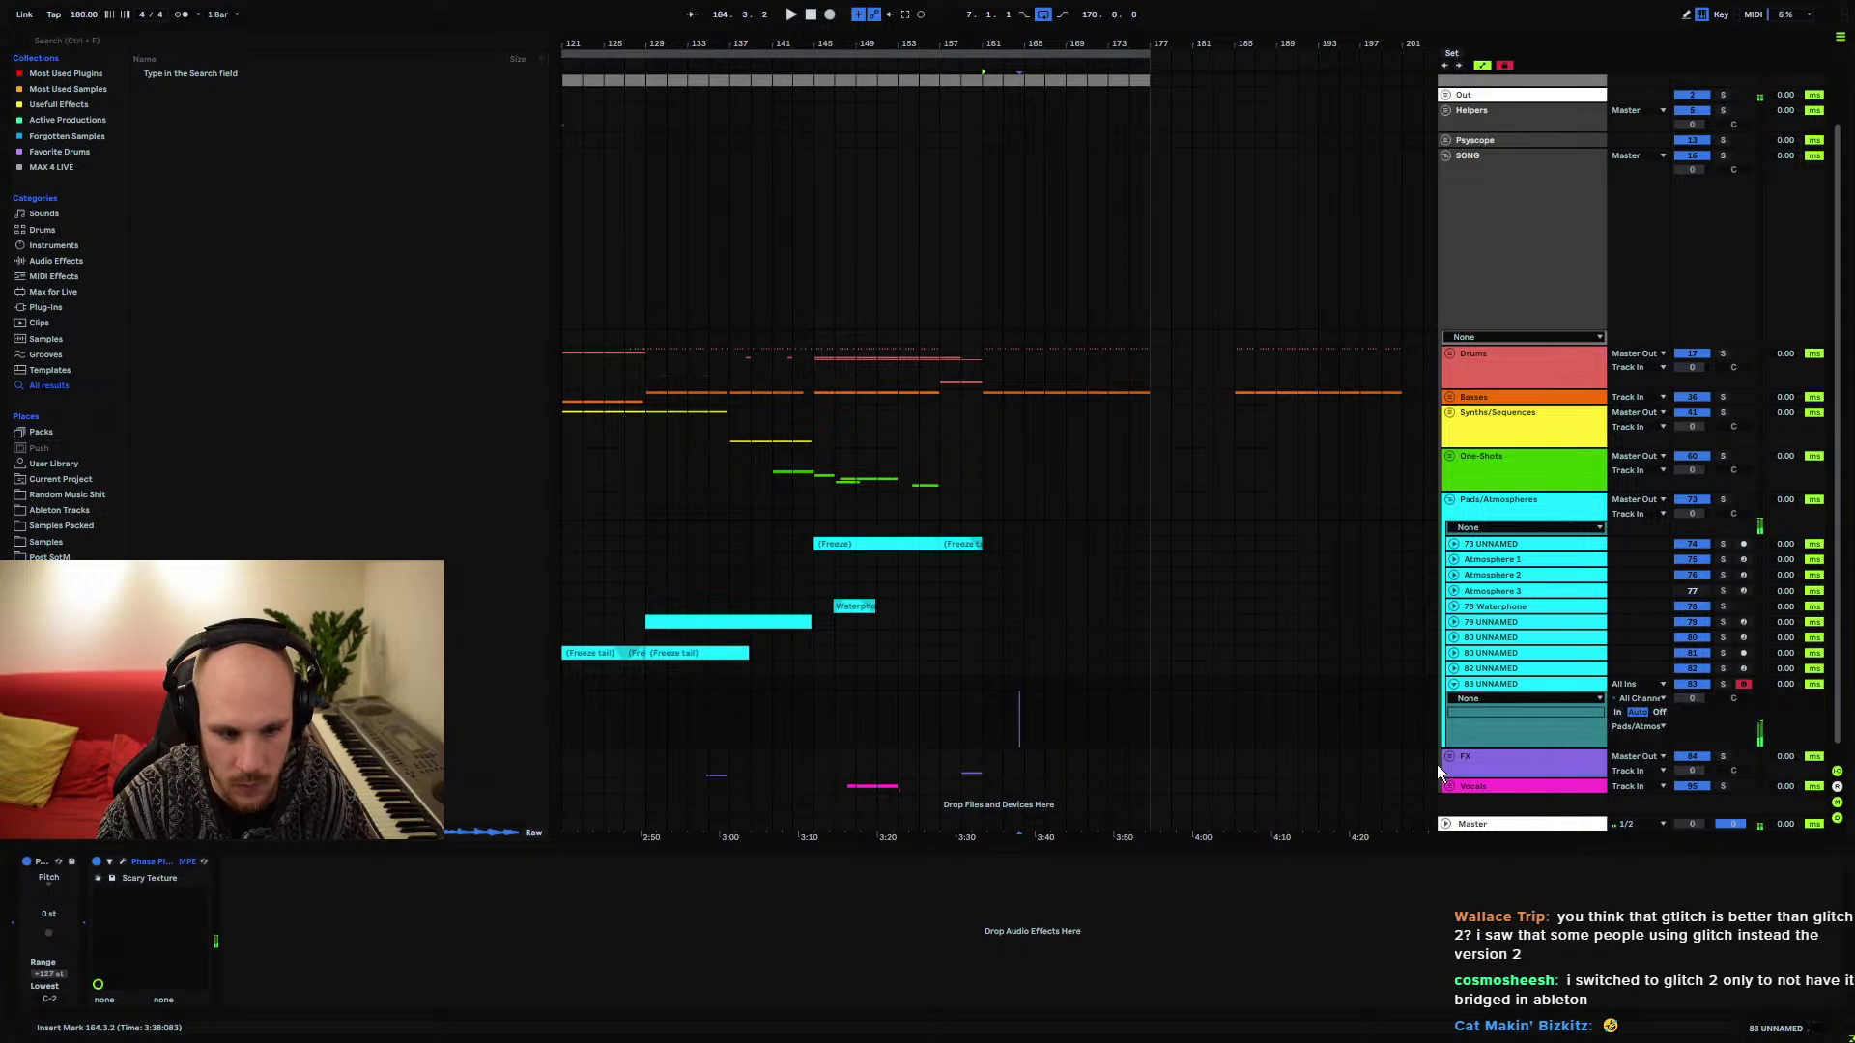
# Reopen Phase Plant on the new MIDI track and audition its presets up to Sharpest Tool in the Shed
pyautogui.click(111, 862)
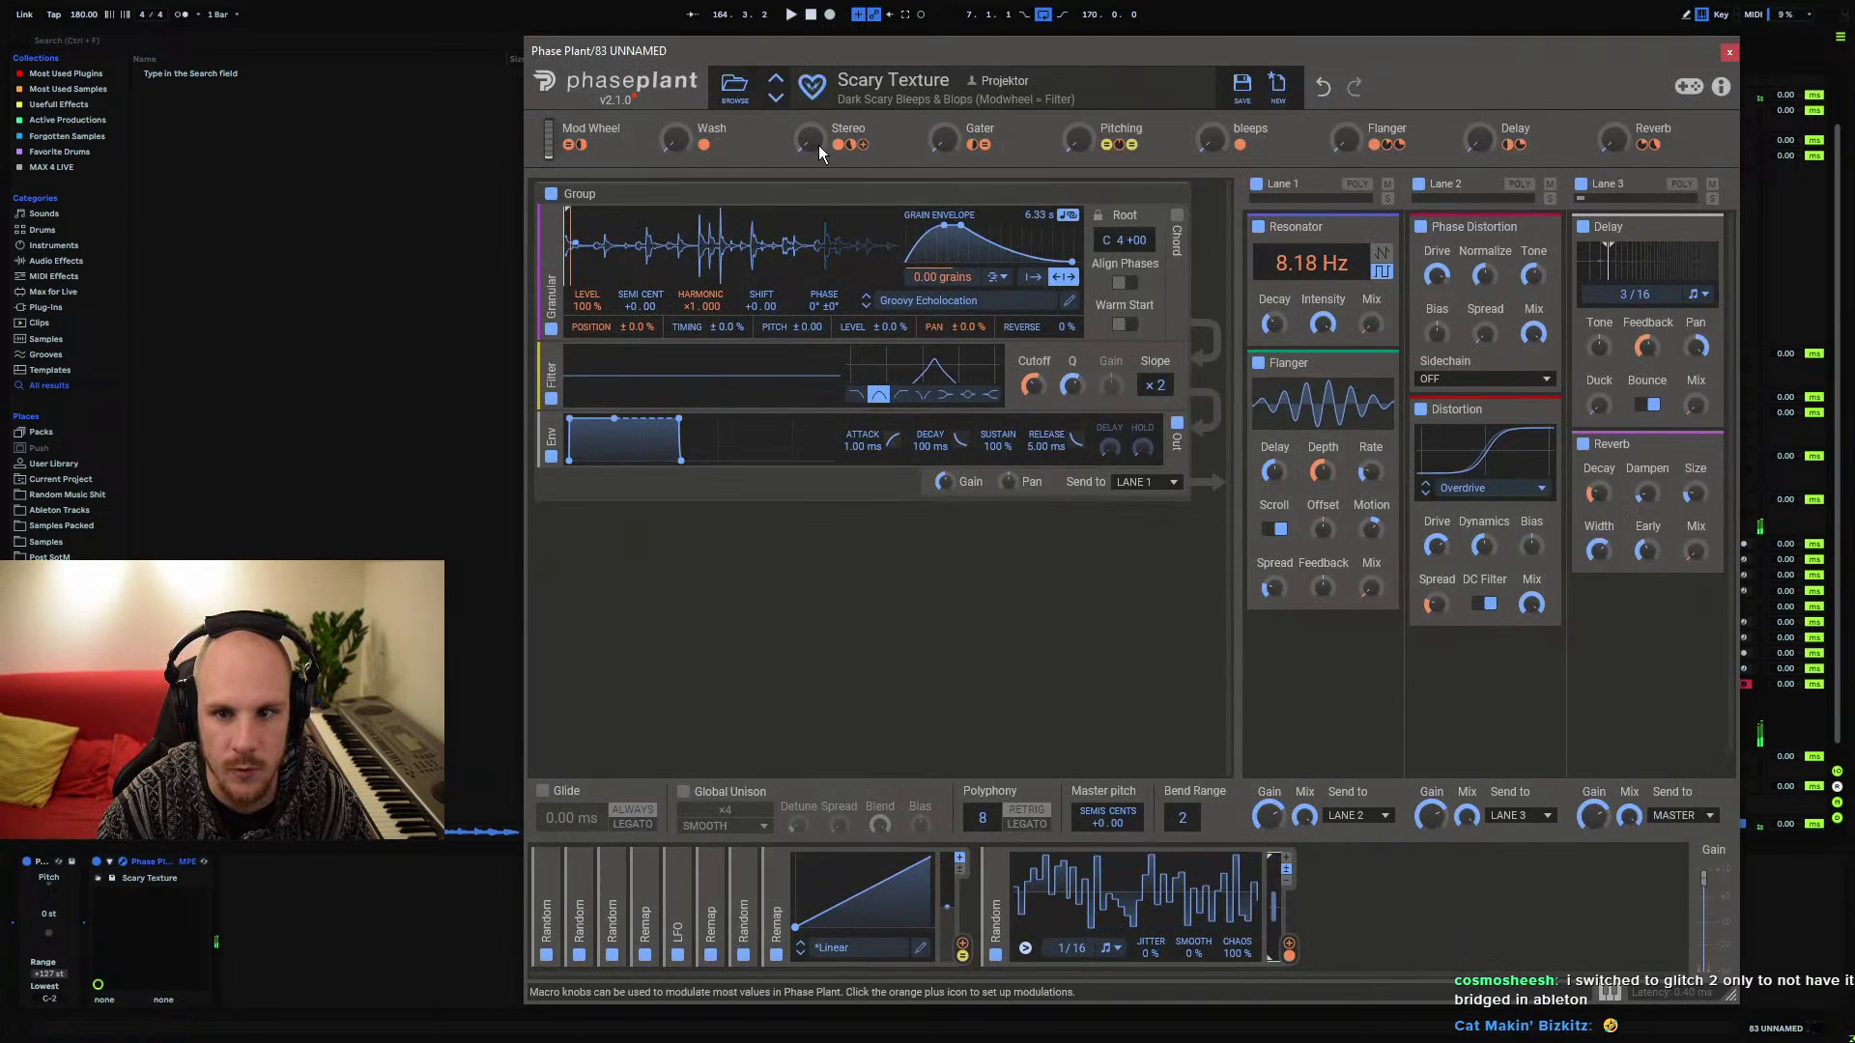
pyautogui.moveTo(673, 141)
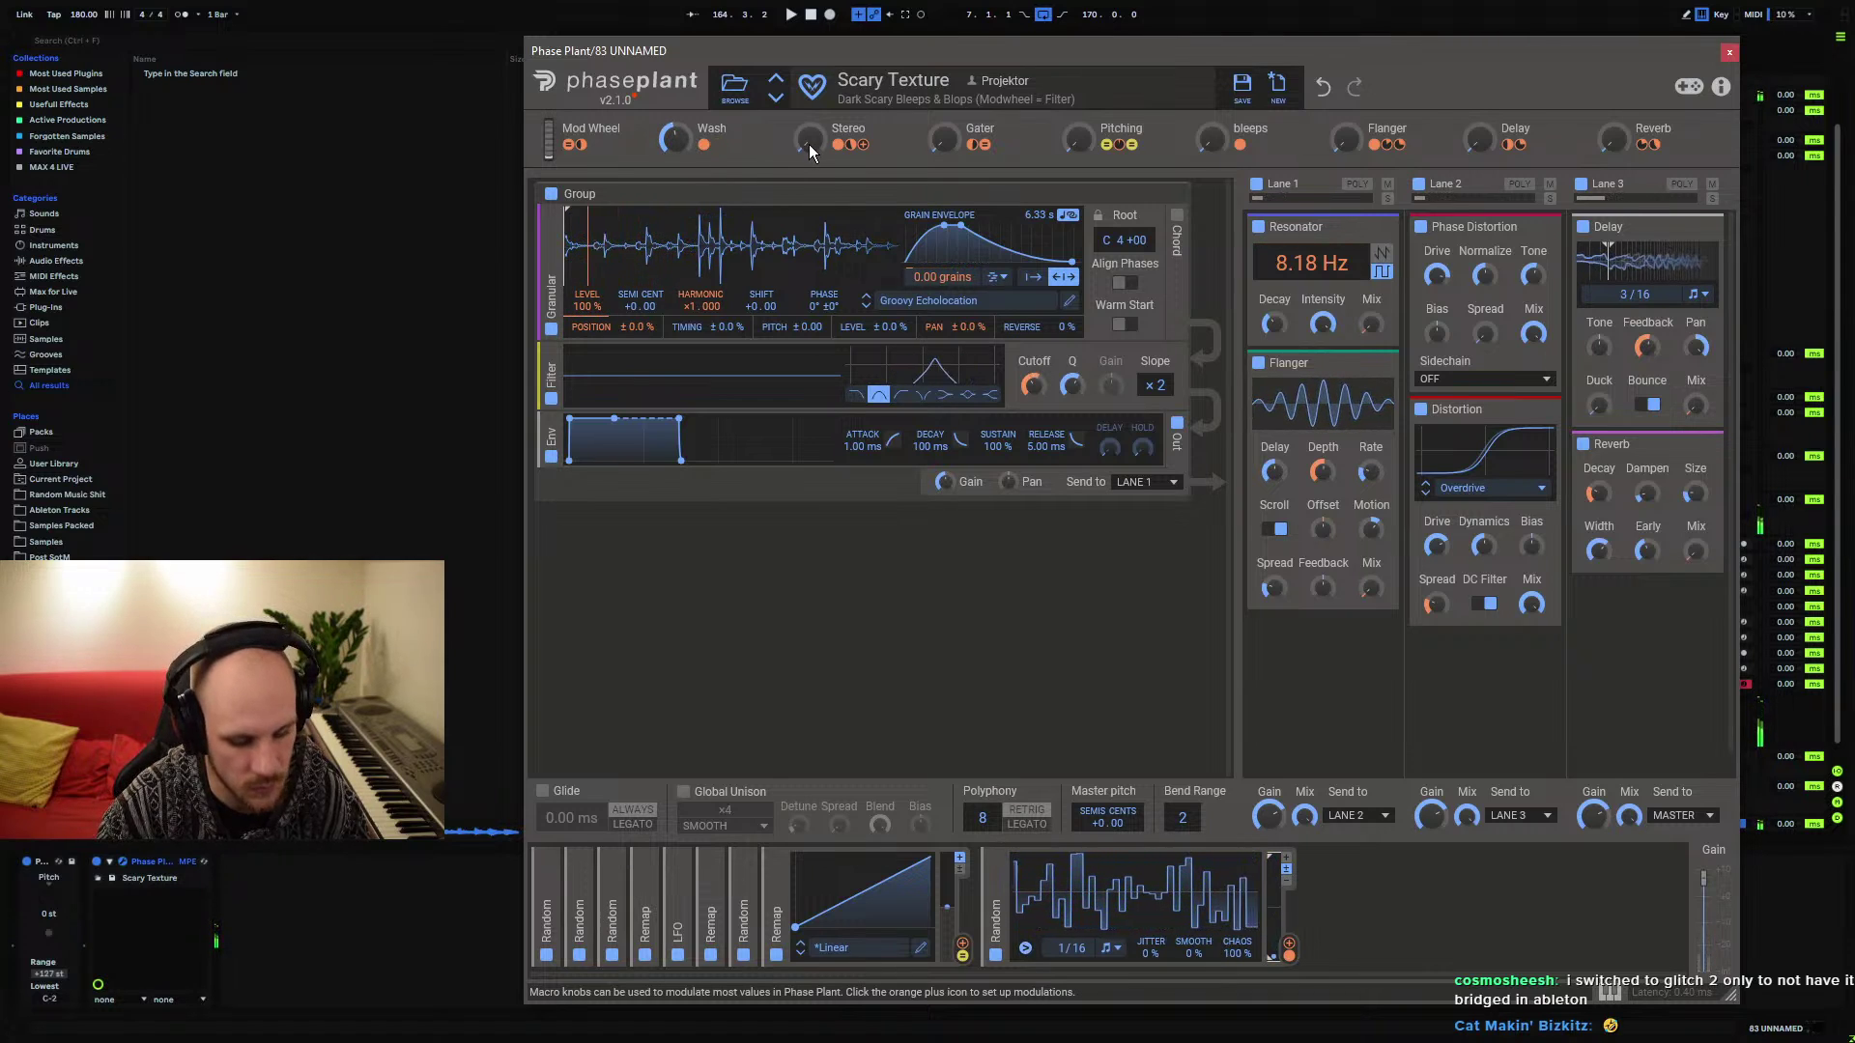
pyautogui.click(776, 97)
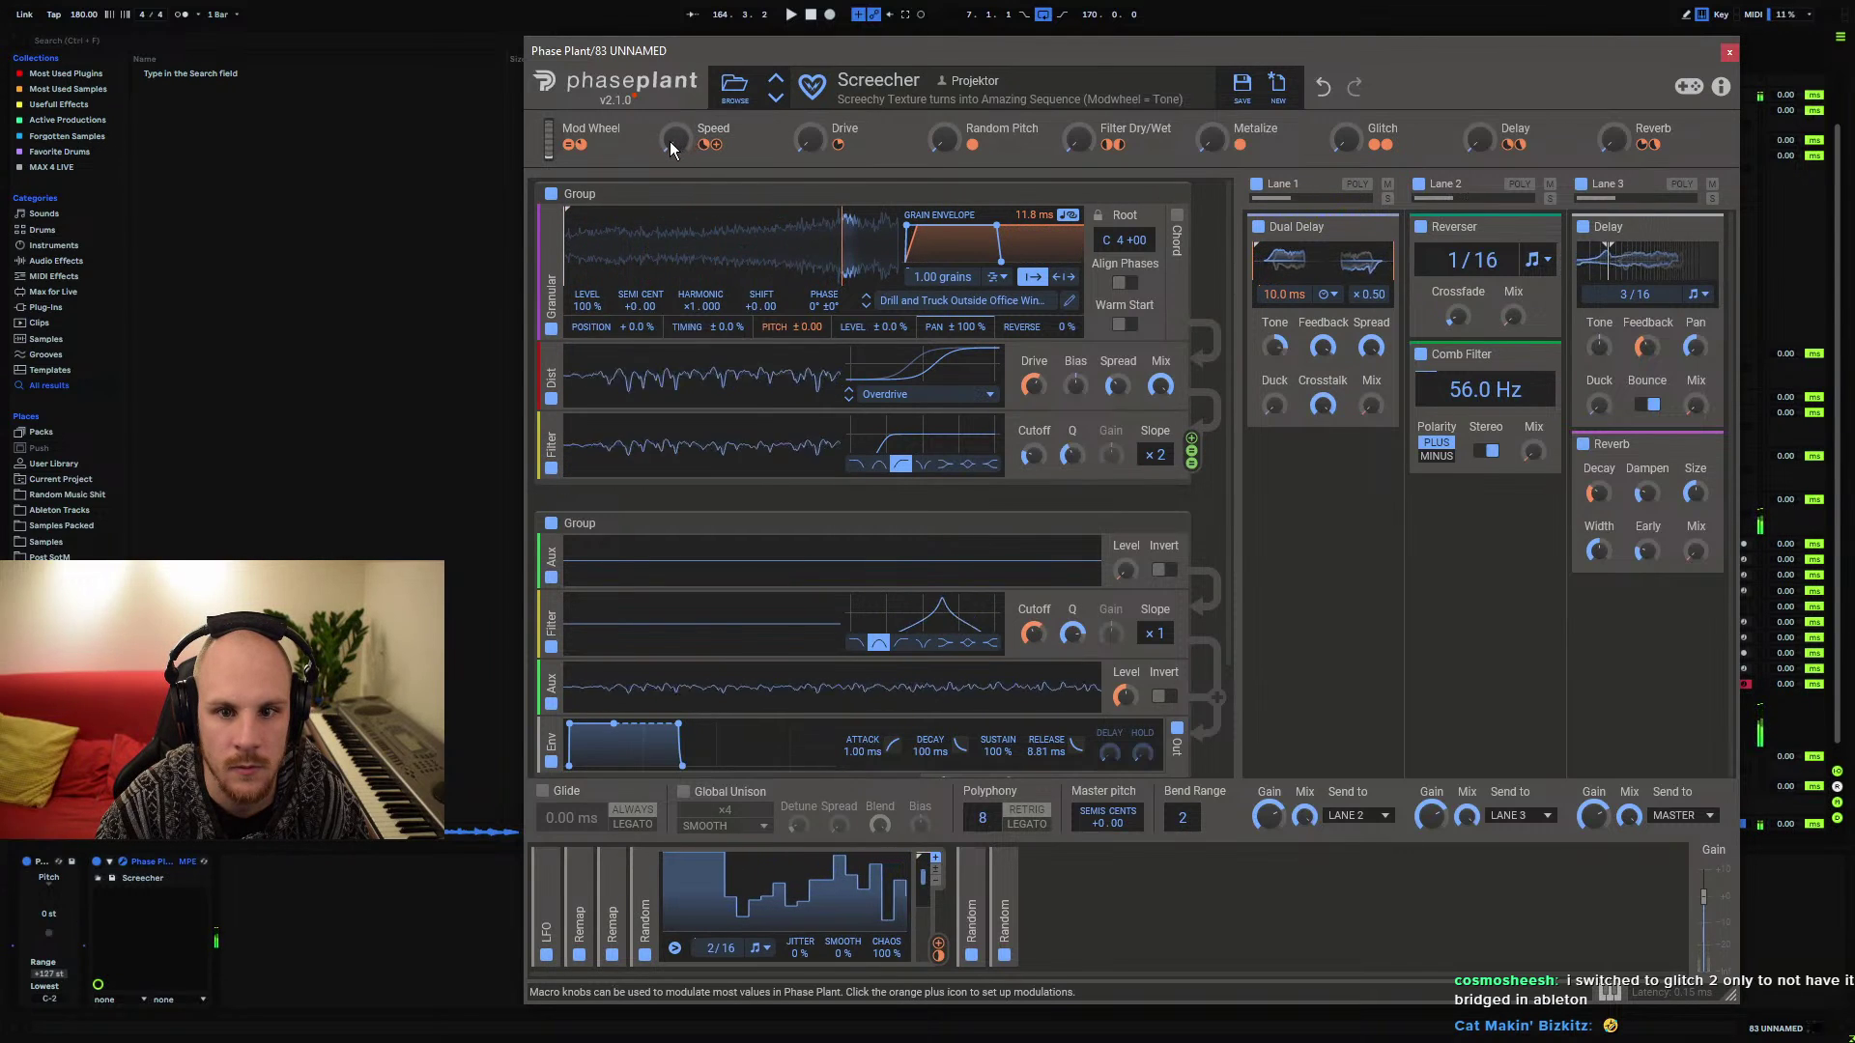
pyautogui.moveTo(810, 141)
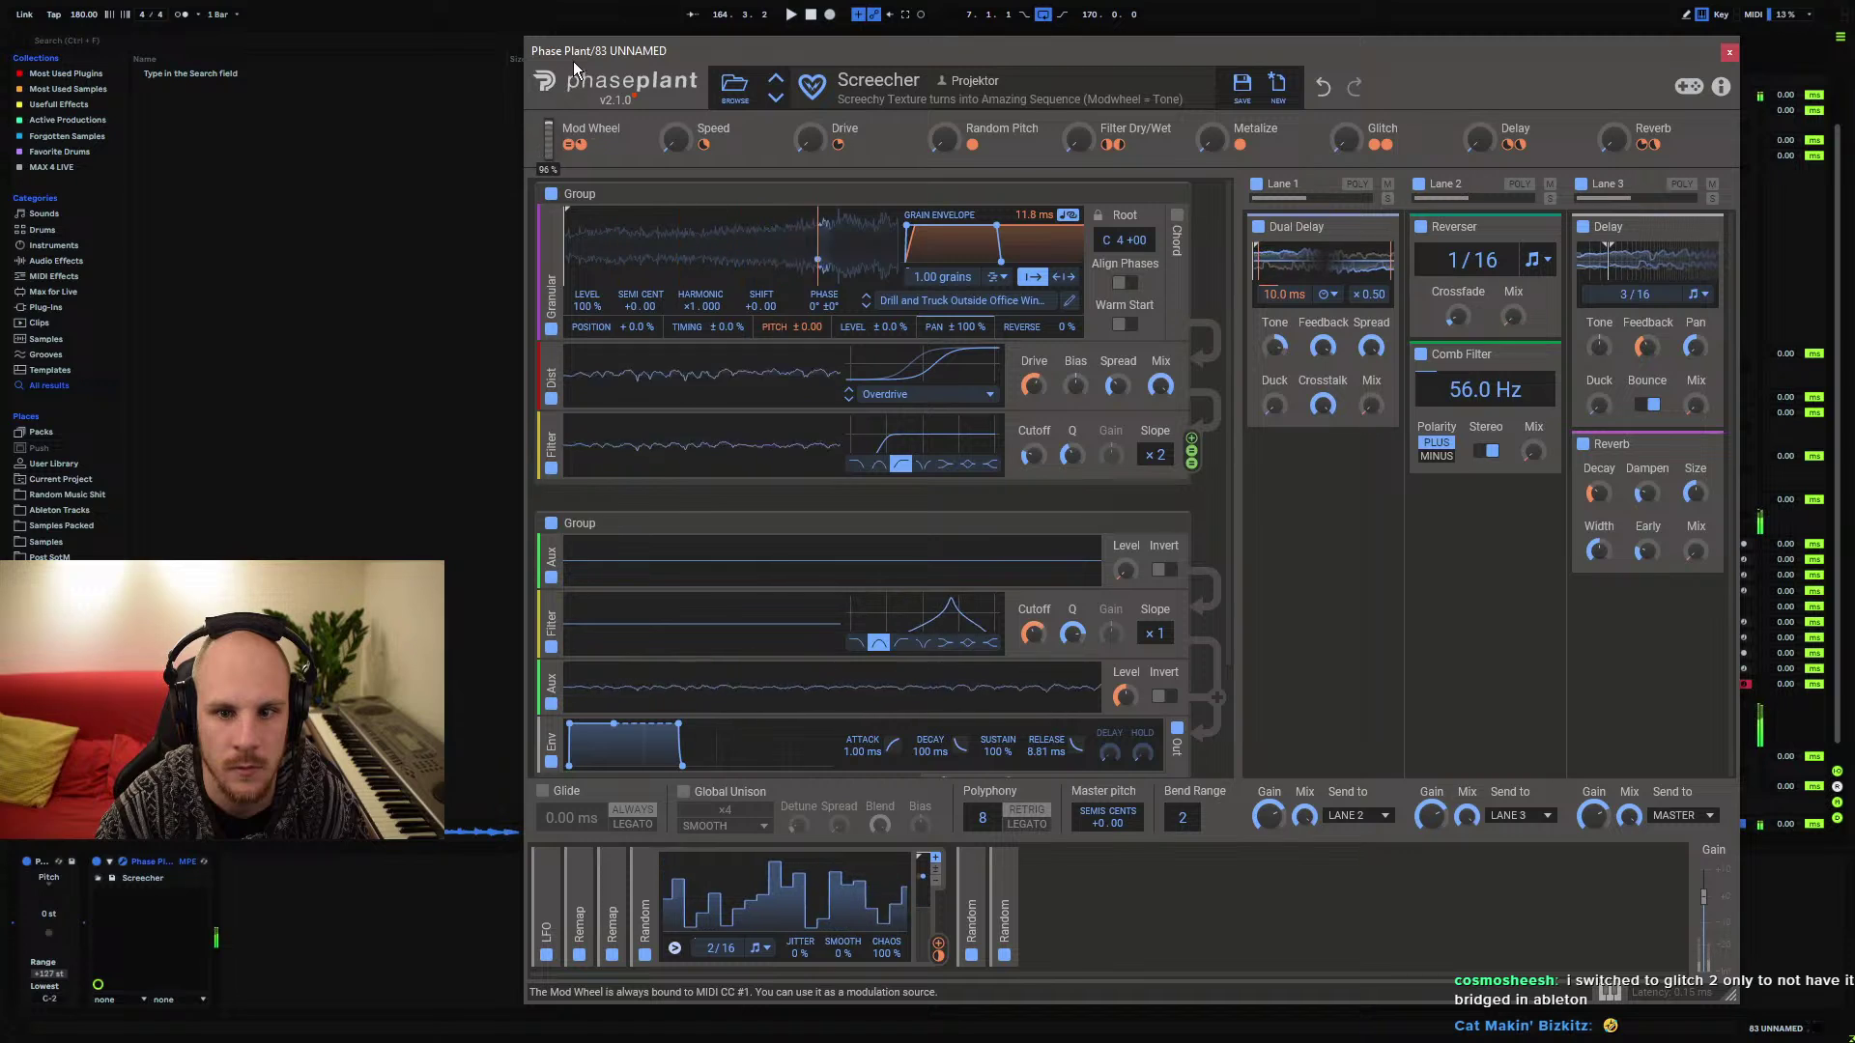
pyautogui.click(776, 98)
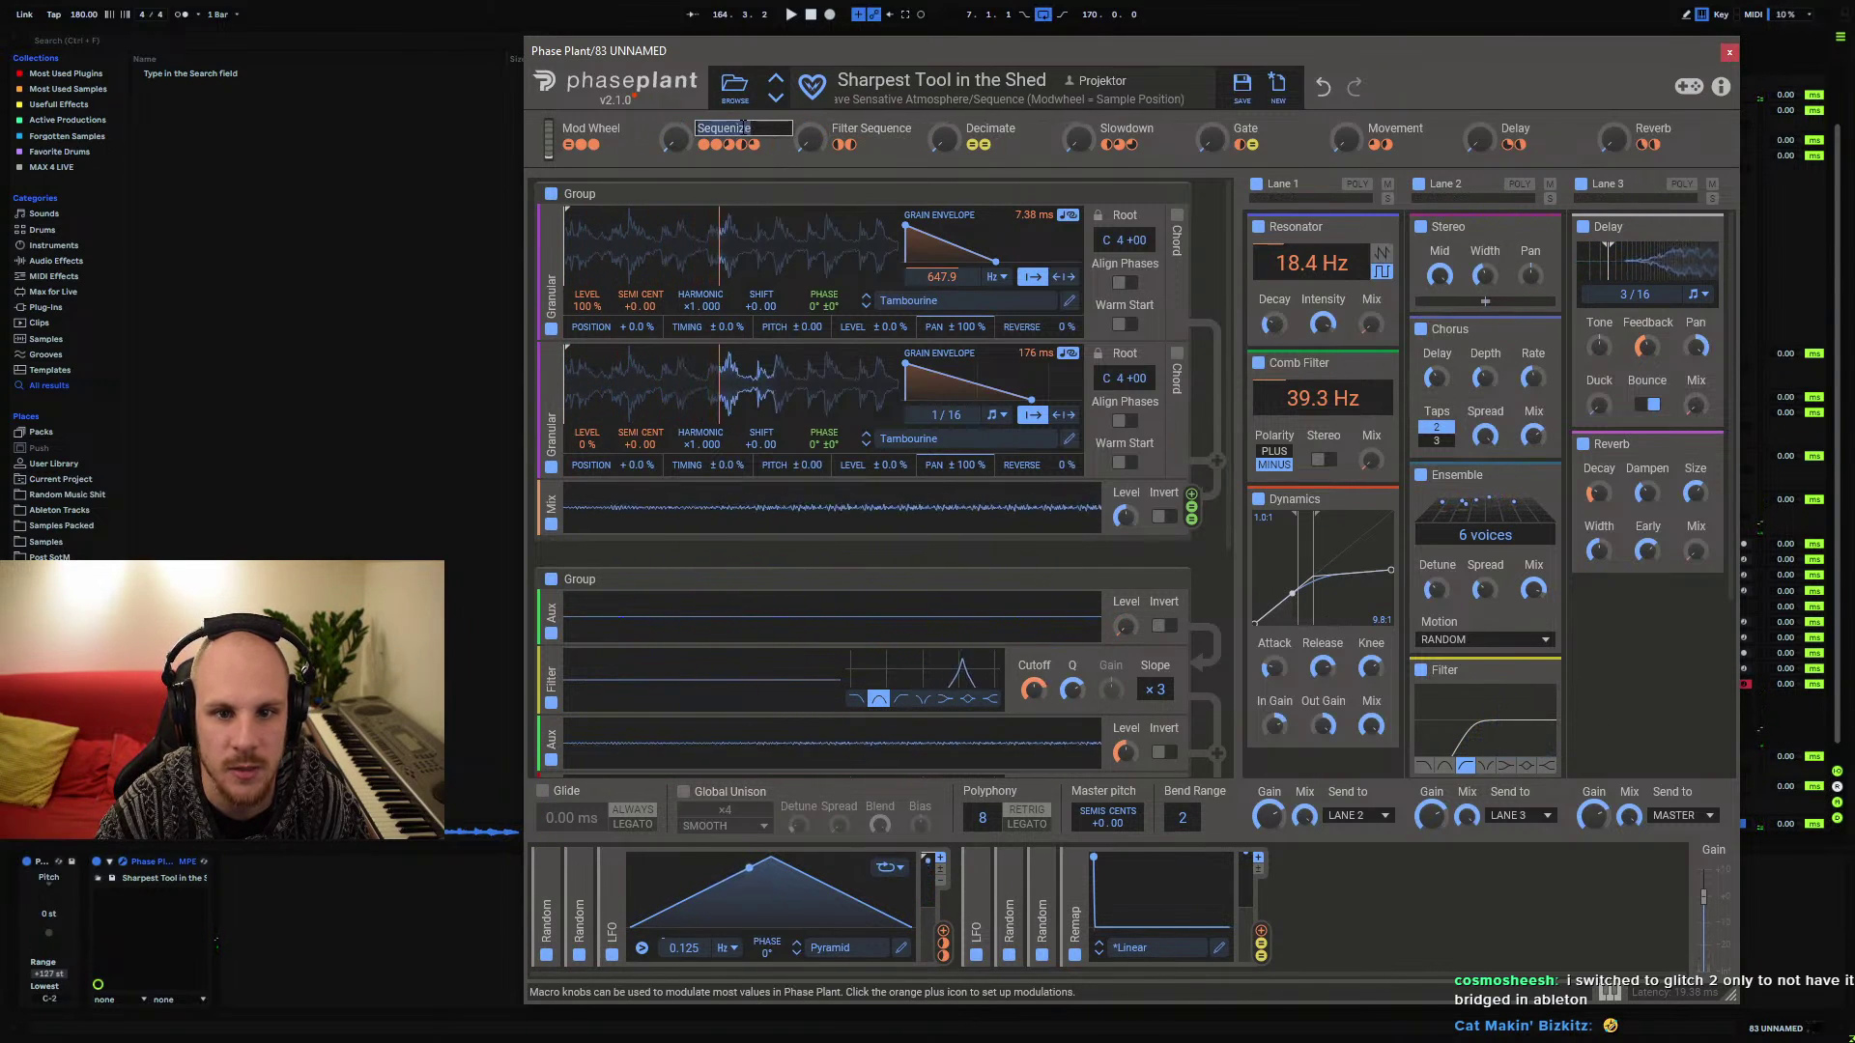
# Turn up the Decimate, Movement, Delay and Reverb macros of the Sharpest Tool in the Shed preset and close the plugin window
pyautogui.click(674, 138)
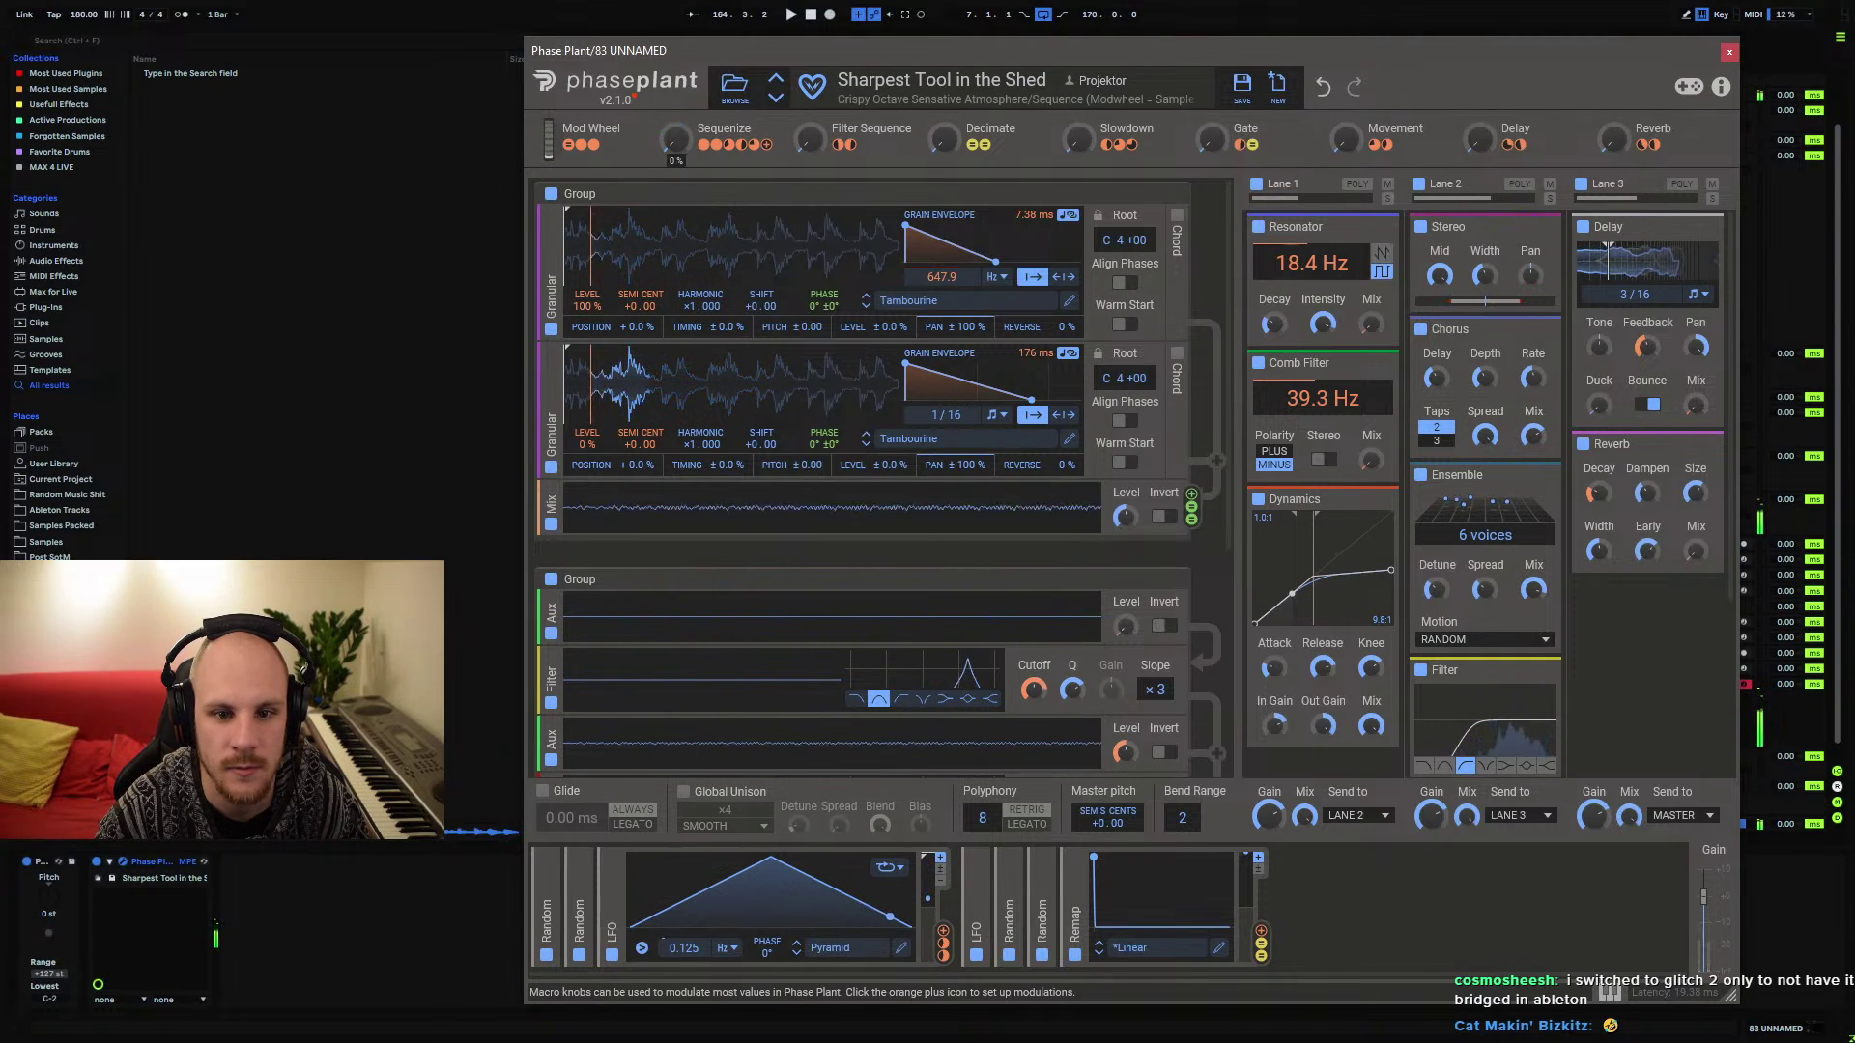
pyautogui.moveTo(1078, 136)
pyautogui.mouseDown()
pyautogui.moveTo(1078, 58)
pyautogui.moveTo(1078, 139)
pyautogui.mouseUp()
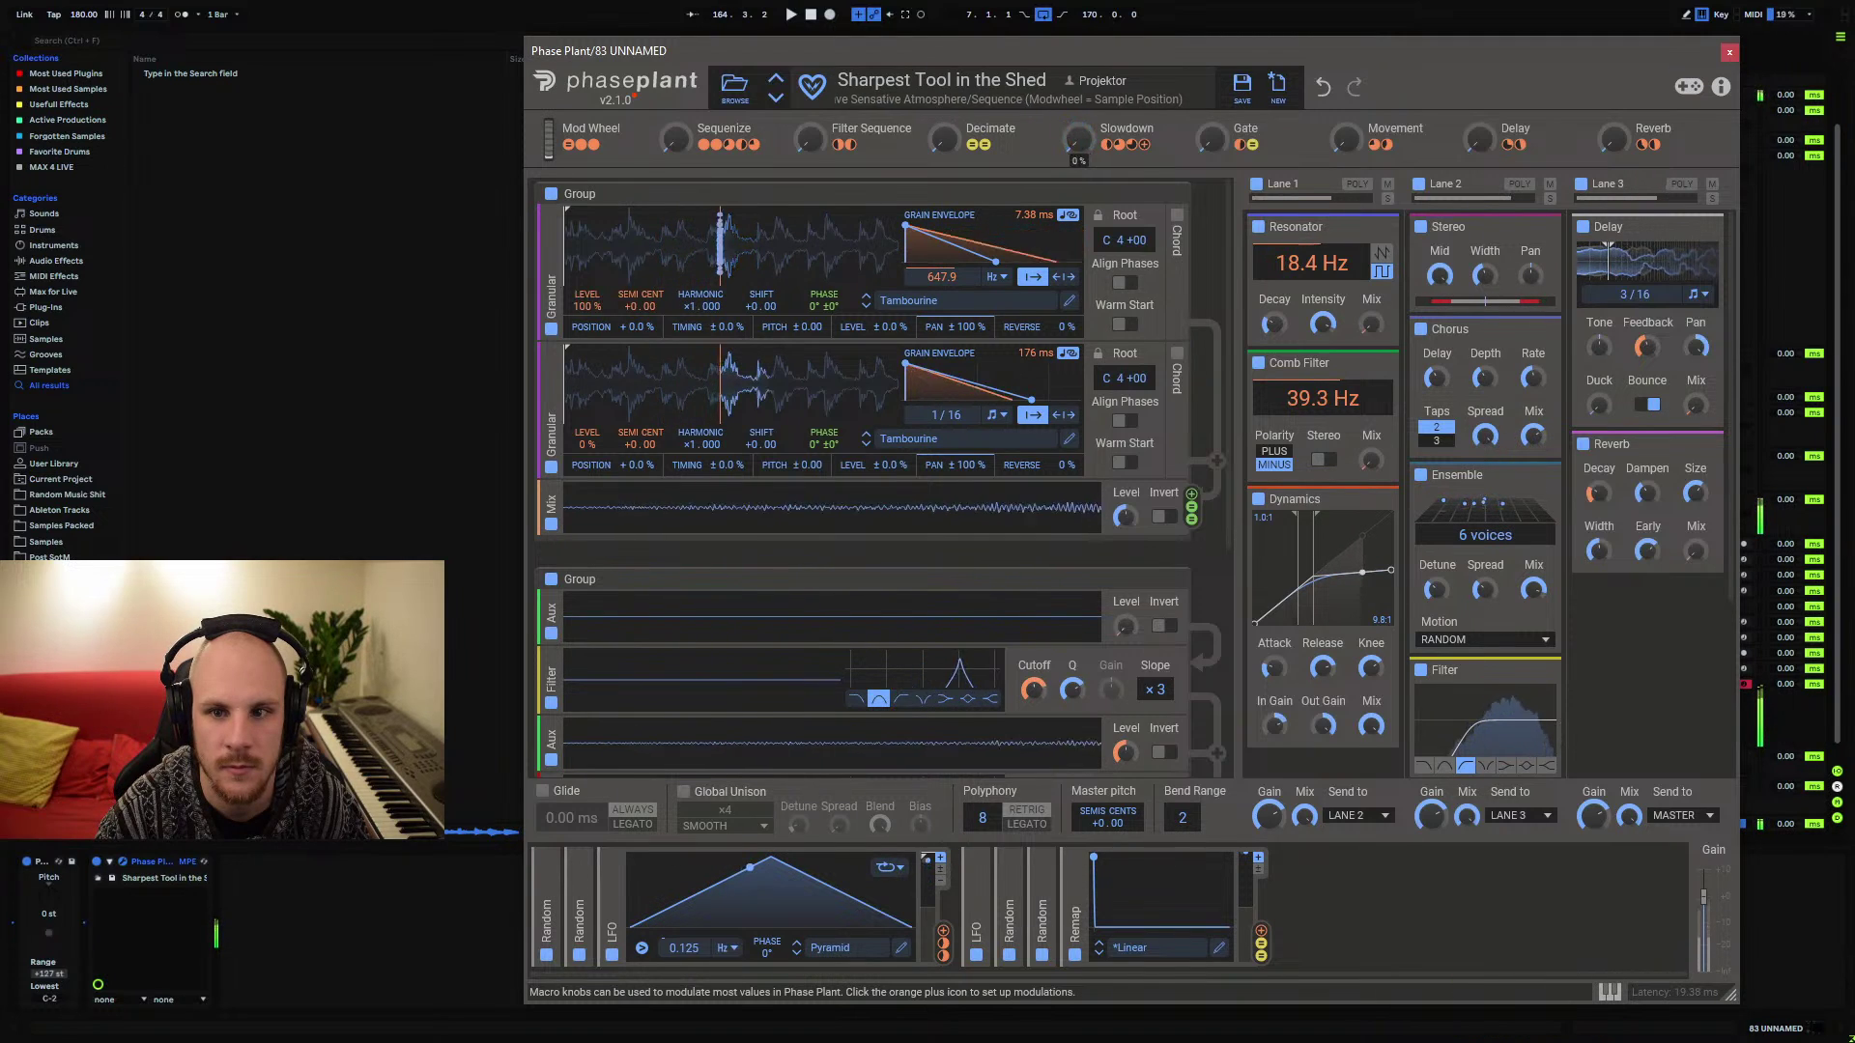
pyautogui.moveTo(942, 139); pyautogui.dragTo(942, 83)
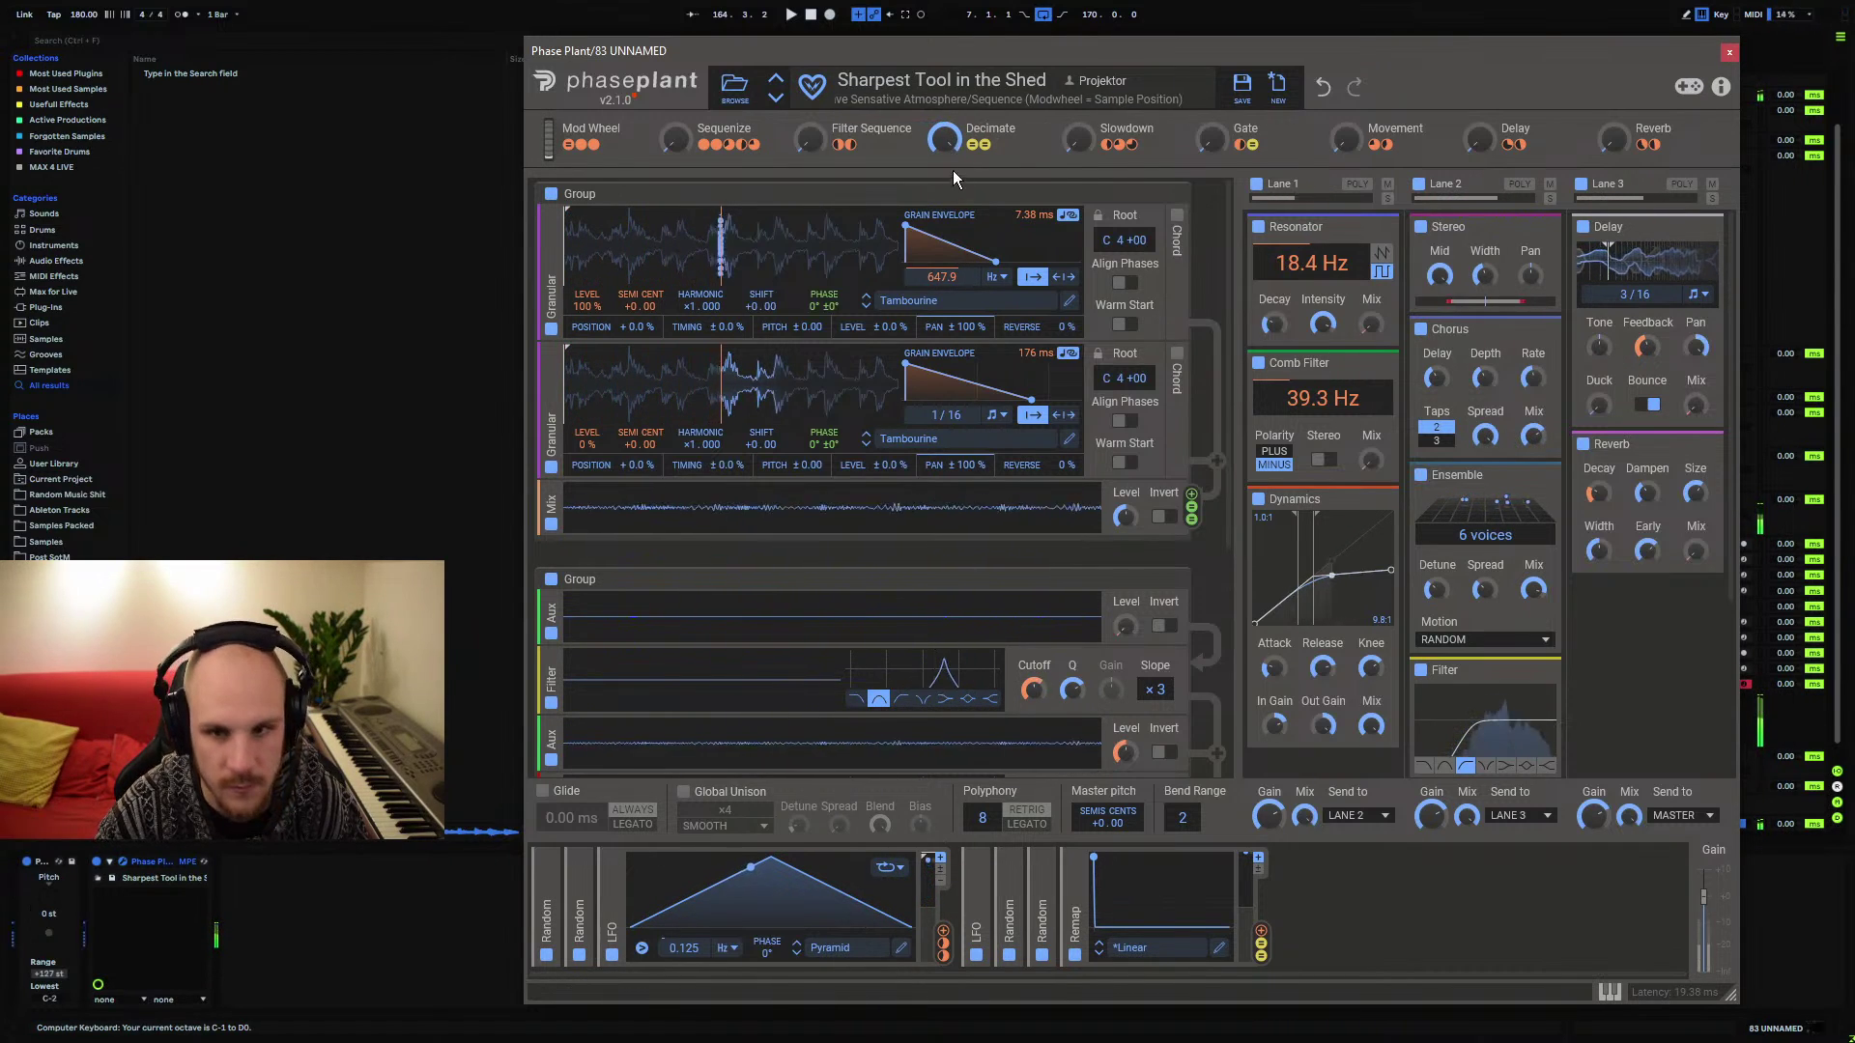
pyautogui.moveTo(1346, 142); pyautogui.dragTo(1347, 143)
pyautogui.moveTo(1479, 140); pyautogui.dragTo(1479, 126)
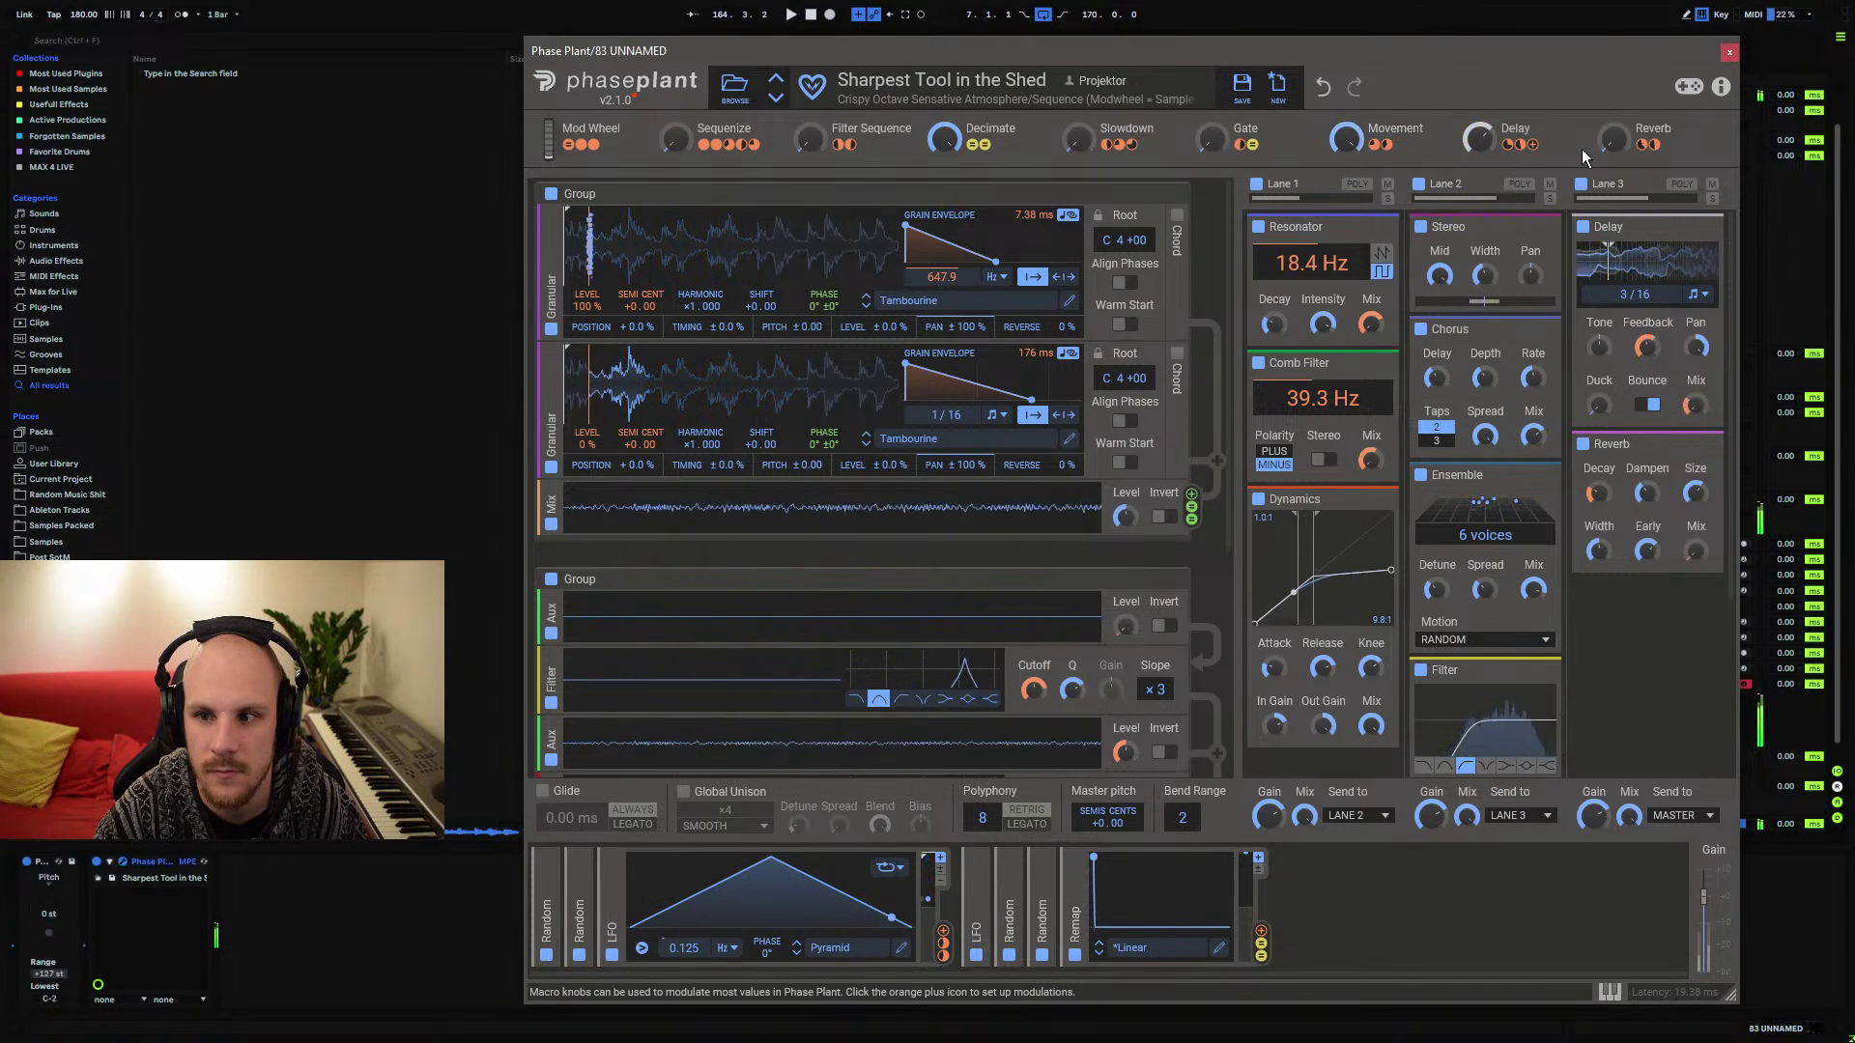
pyautogui.moveTo(1613, 140); pyautogui.dragTo(1613, 118)
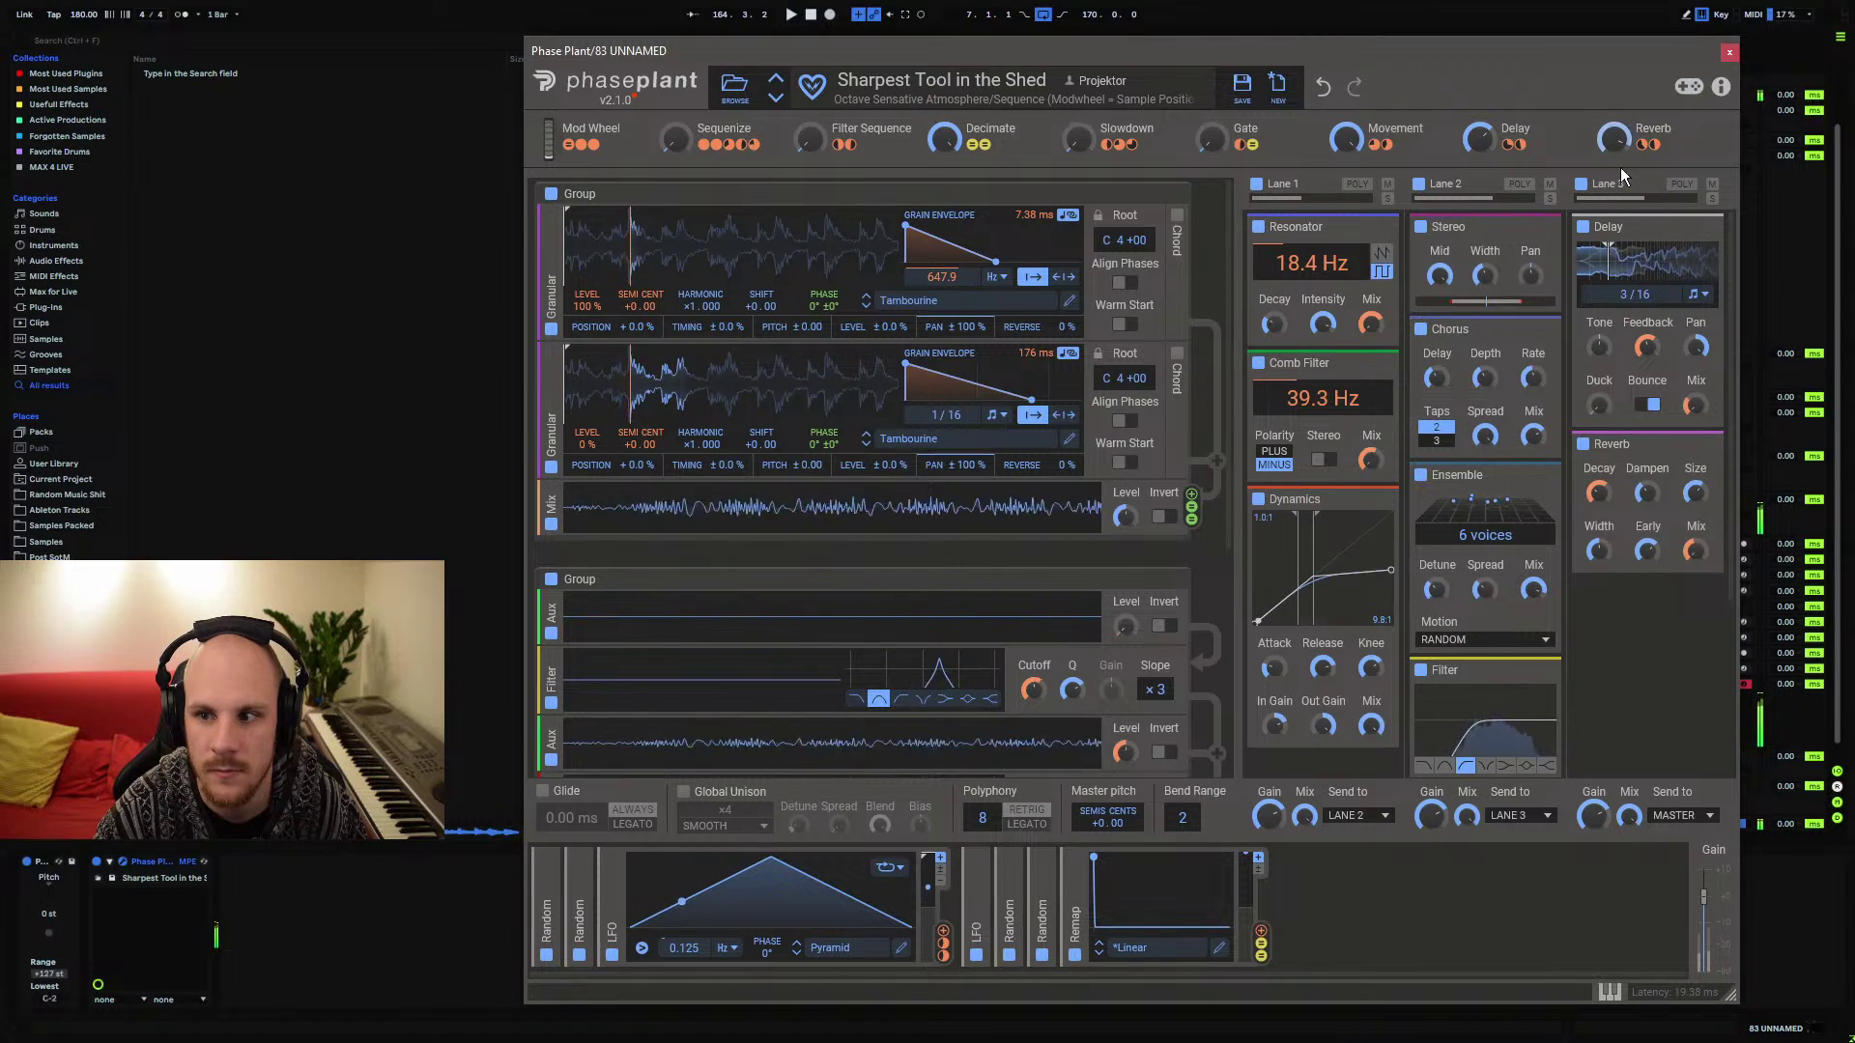
pyautogui.click(1728, 53)
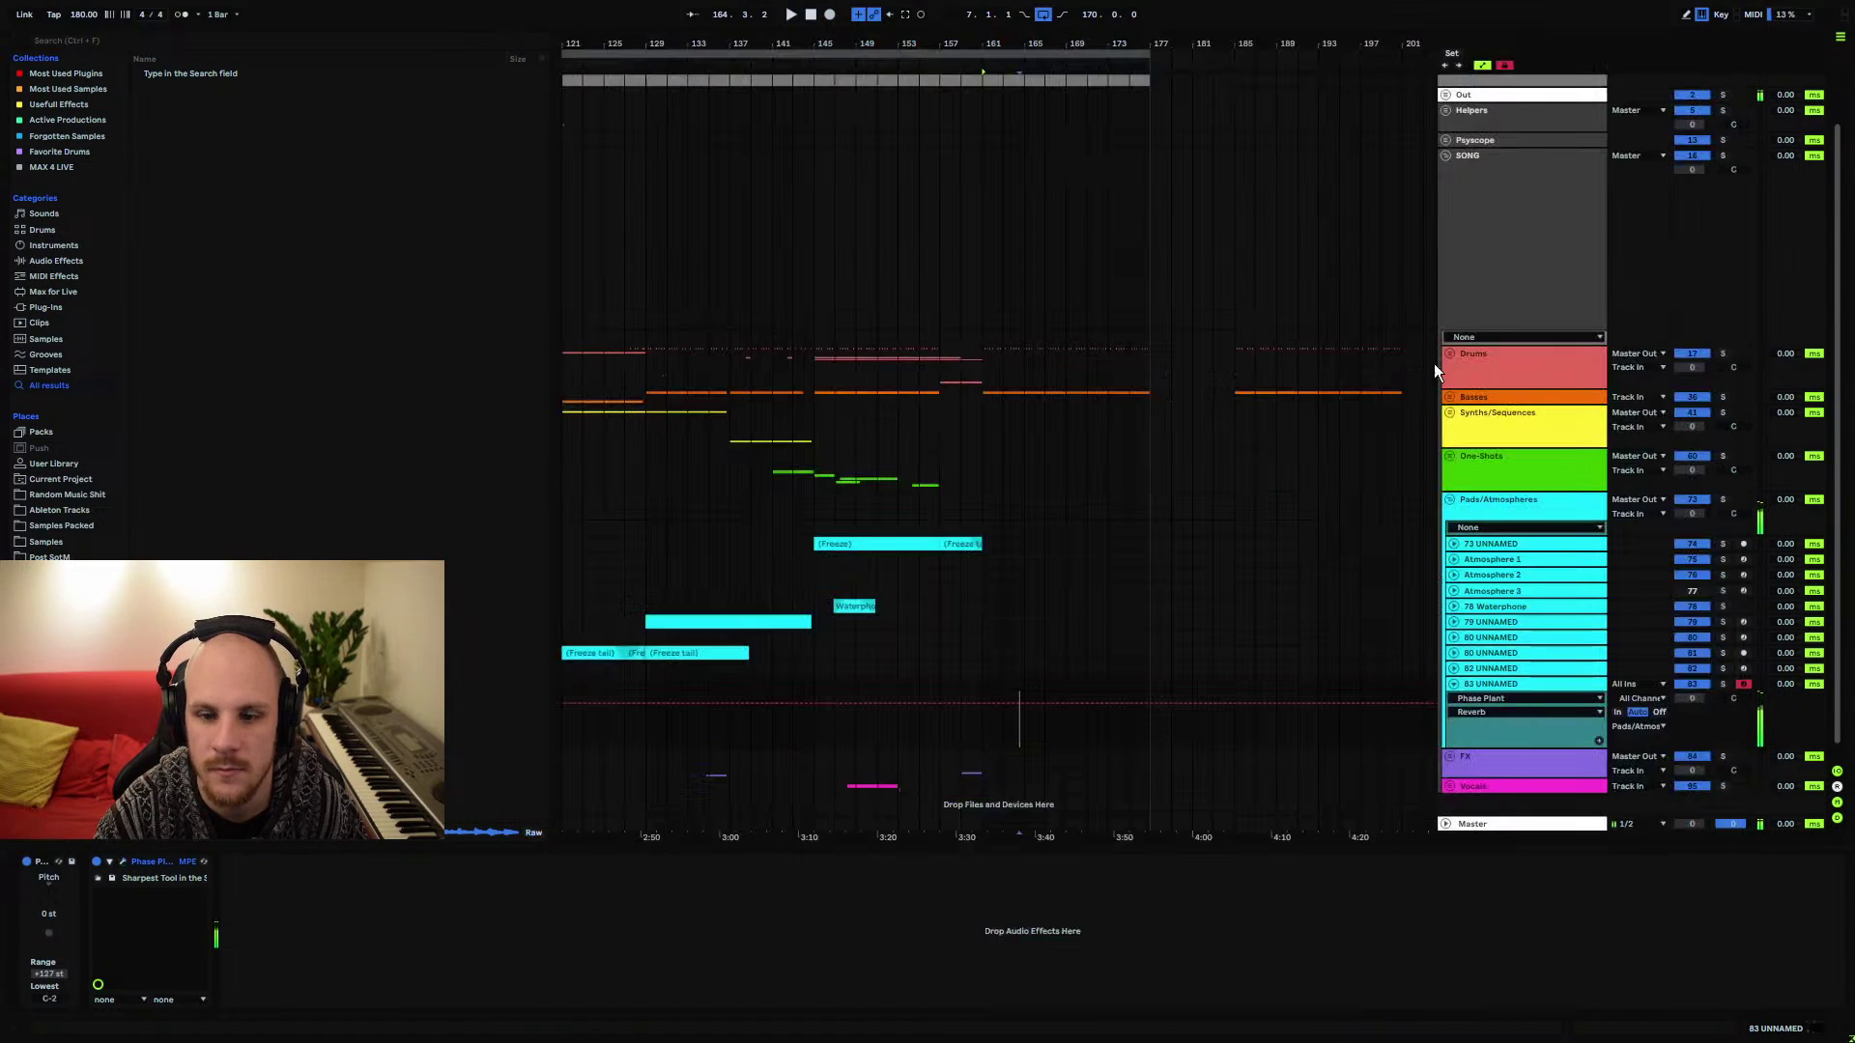
# Play the arrangement from bar 149 and lower the Phase Plant track's volume to -14.2 dB
pyautogui.hotkey('shift', 'space')
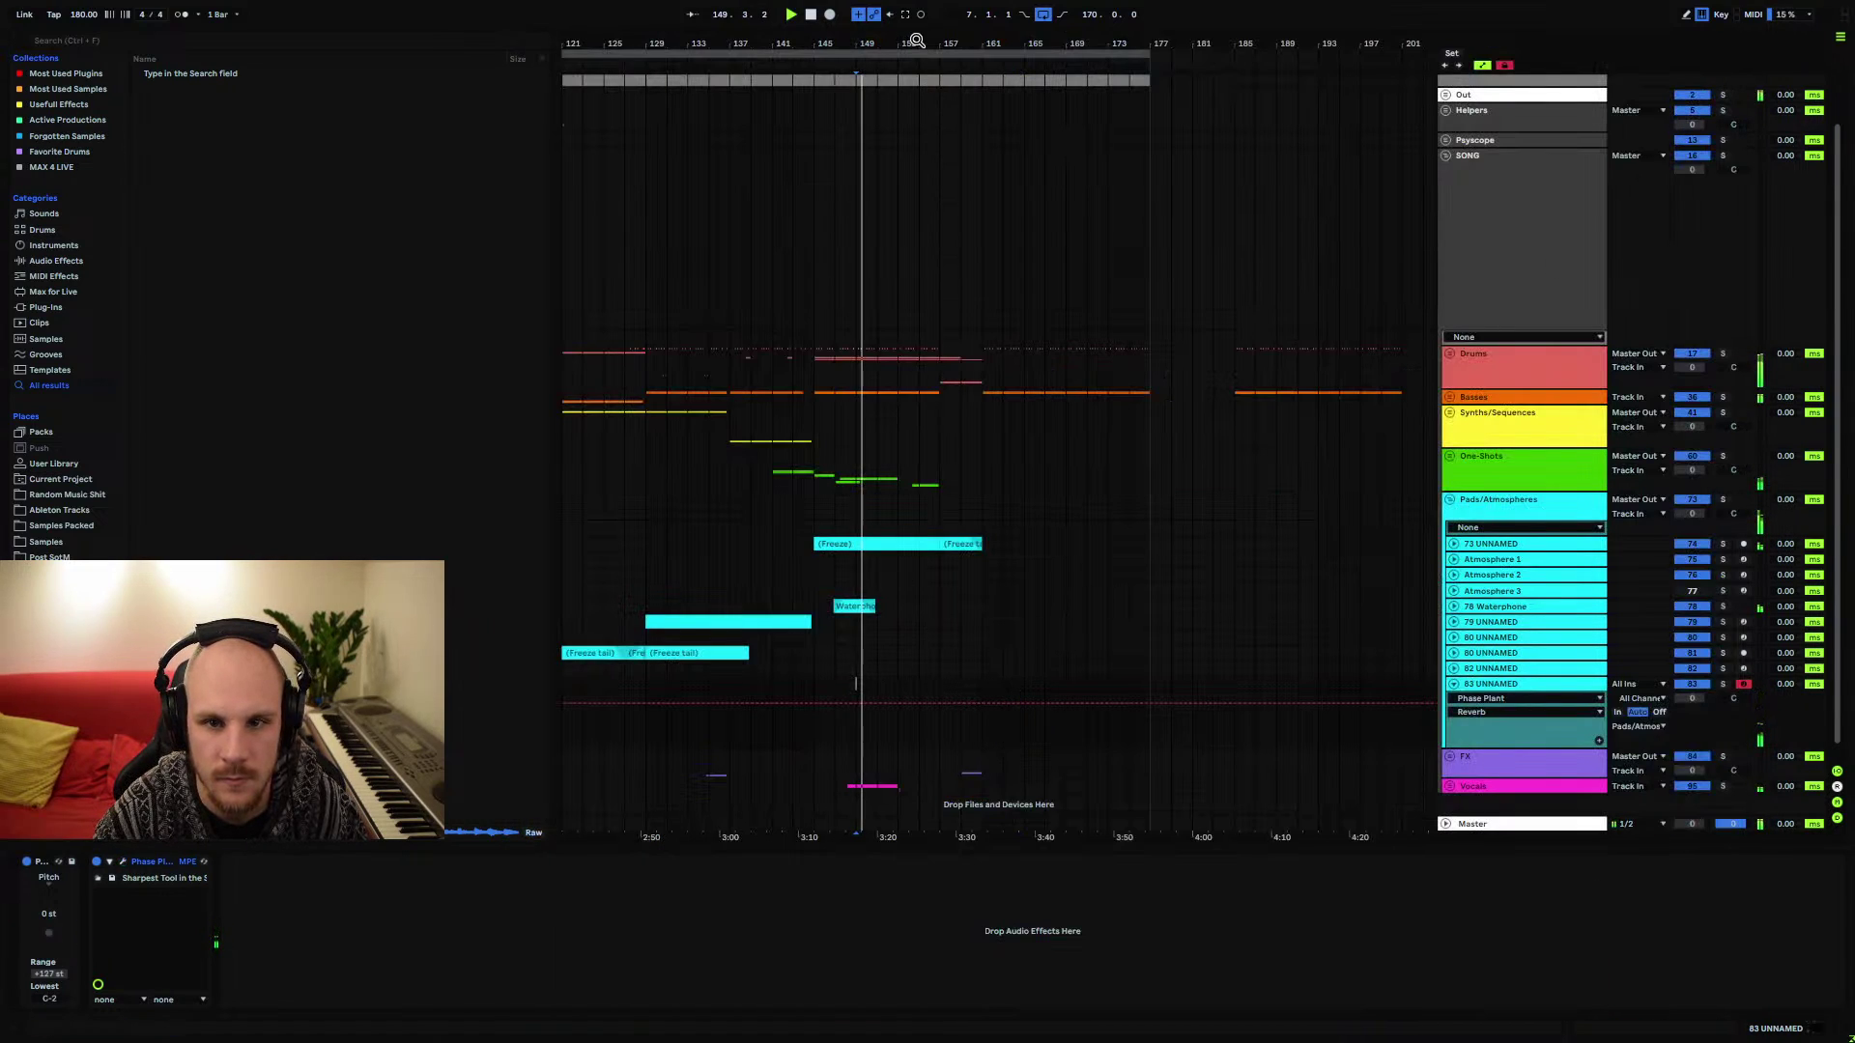
pyautogui.moveTo(932, 49); pyautogui.dragTo(932, 174)
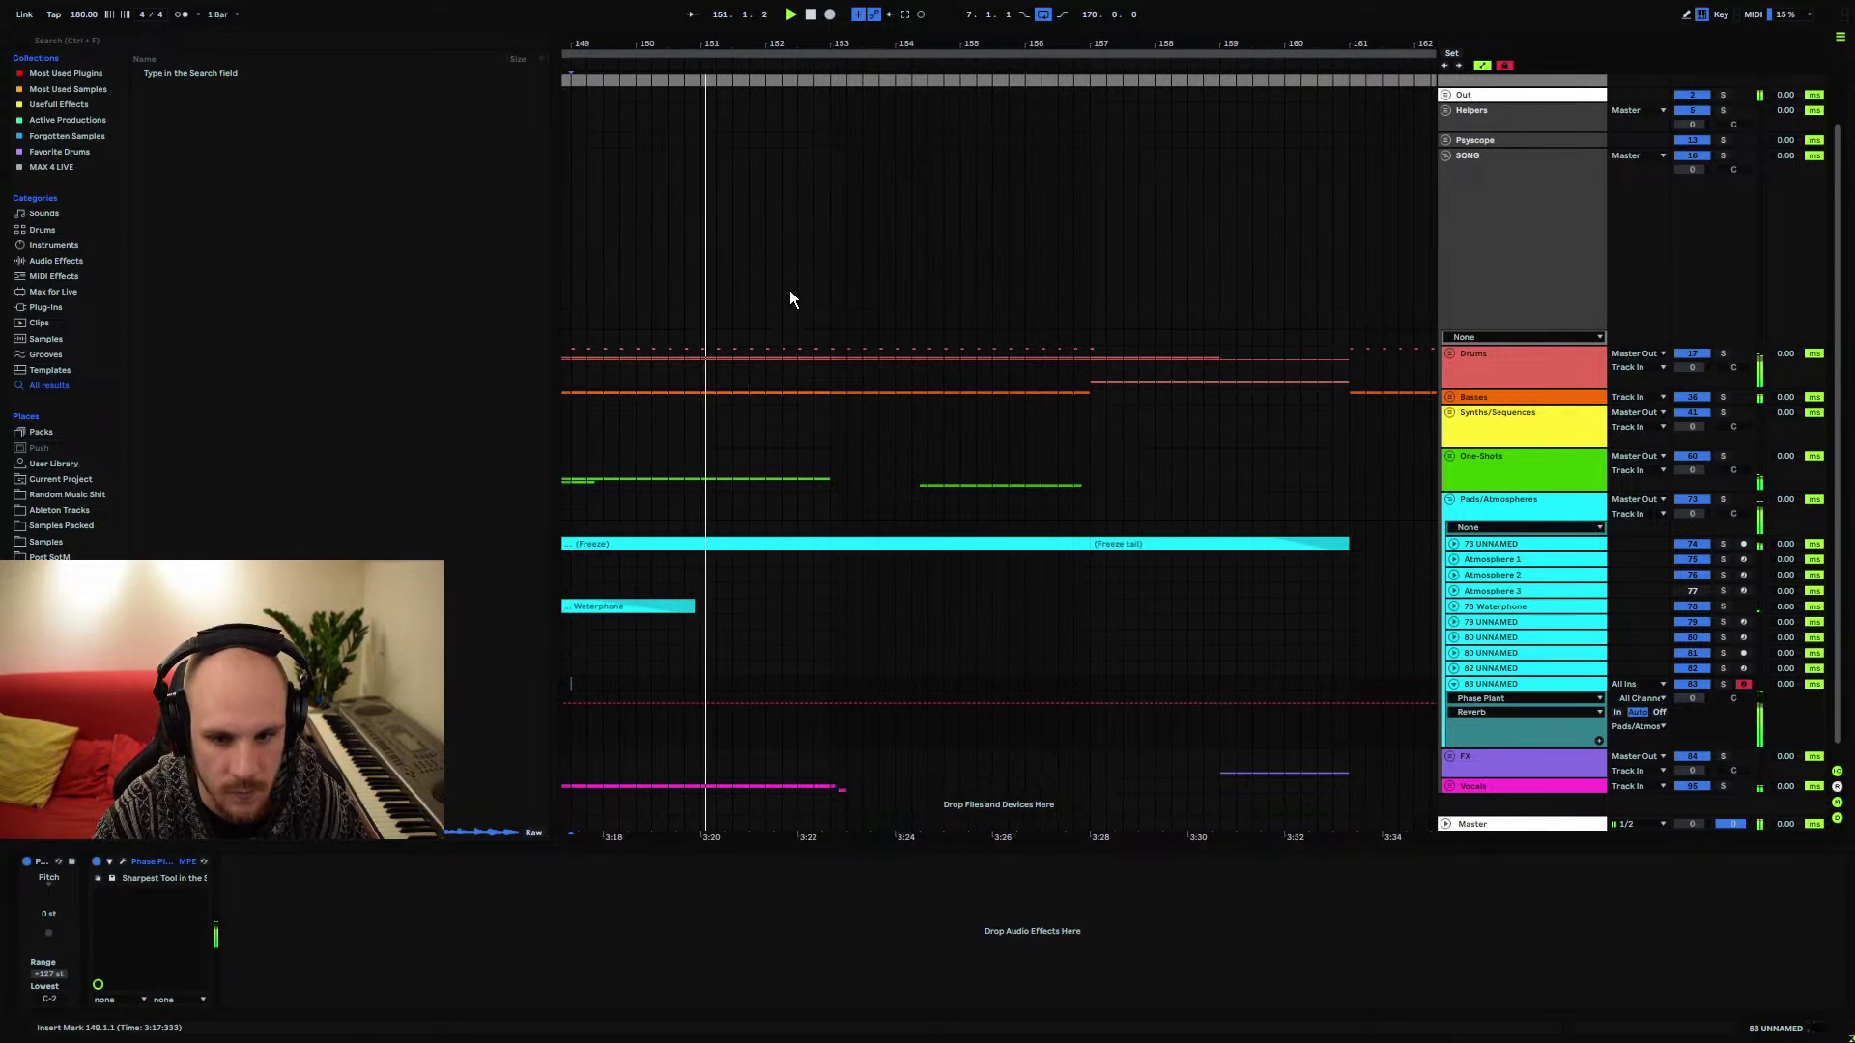
pyautogui.click(1692, 698)
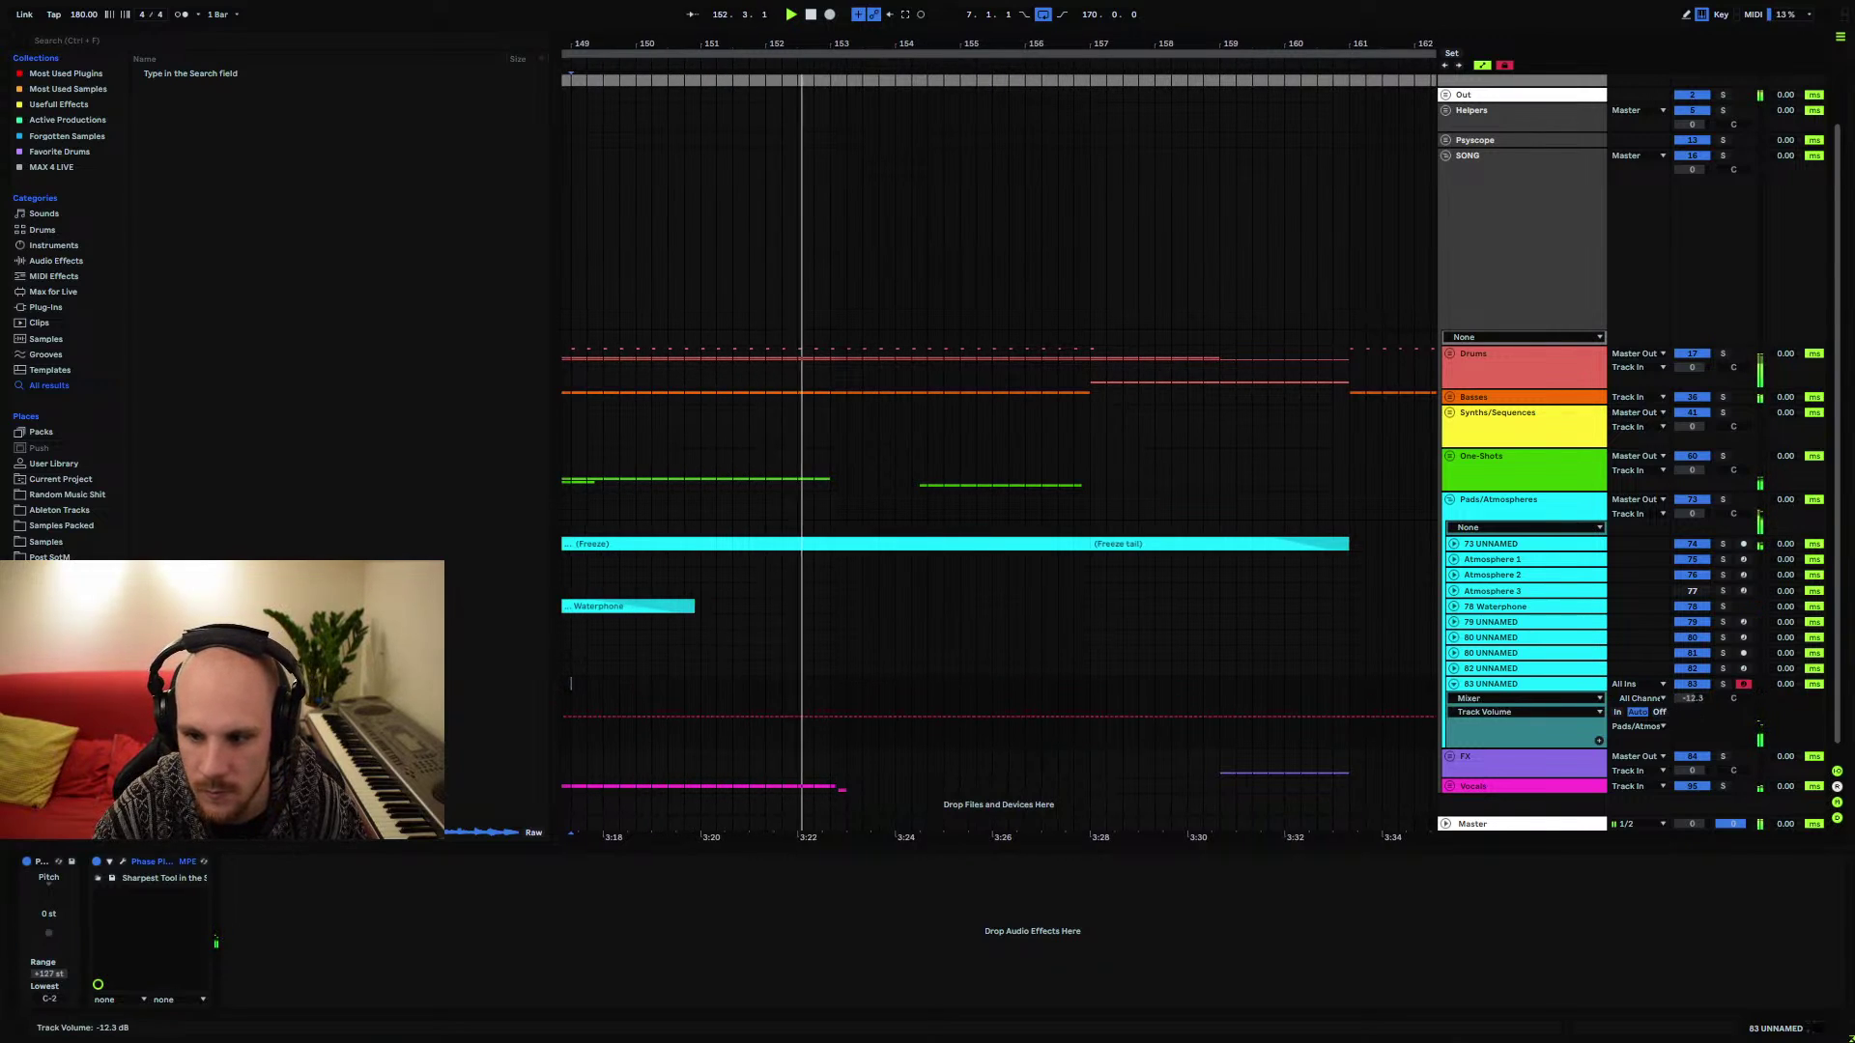
# Create a MIDI clip from 153.1.1 to 153.4.1 on the Phase Plant track and draw one C#-1 note across its full length
pyautogui.moveTo(840, 680); pyautogui.dragTo(884, 687)
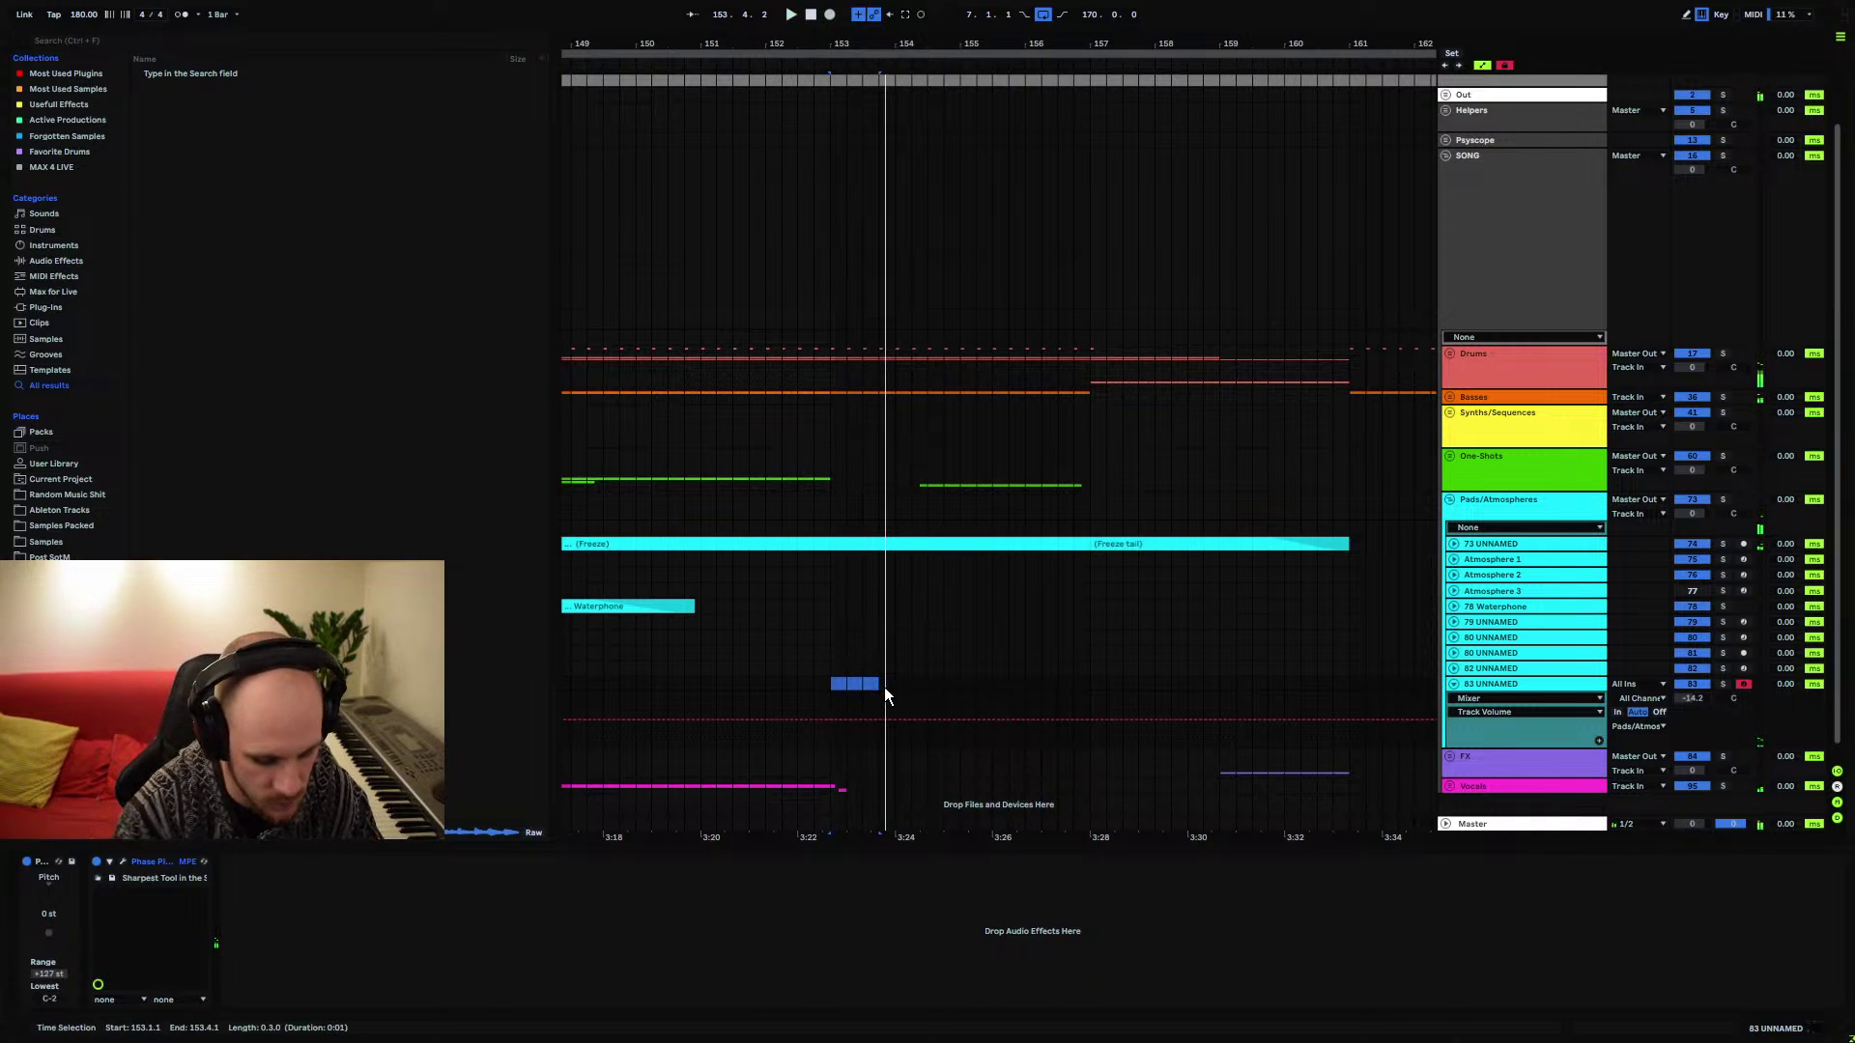
pyautogui.hotkey('ctrl', 'shift', 'm')
pyautogui.scroll(-10, 391, 934)
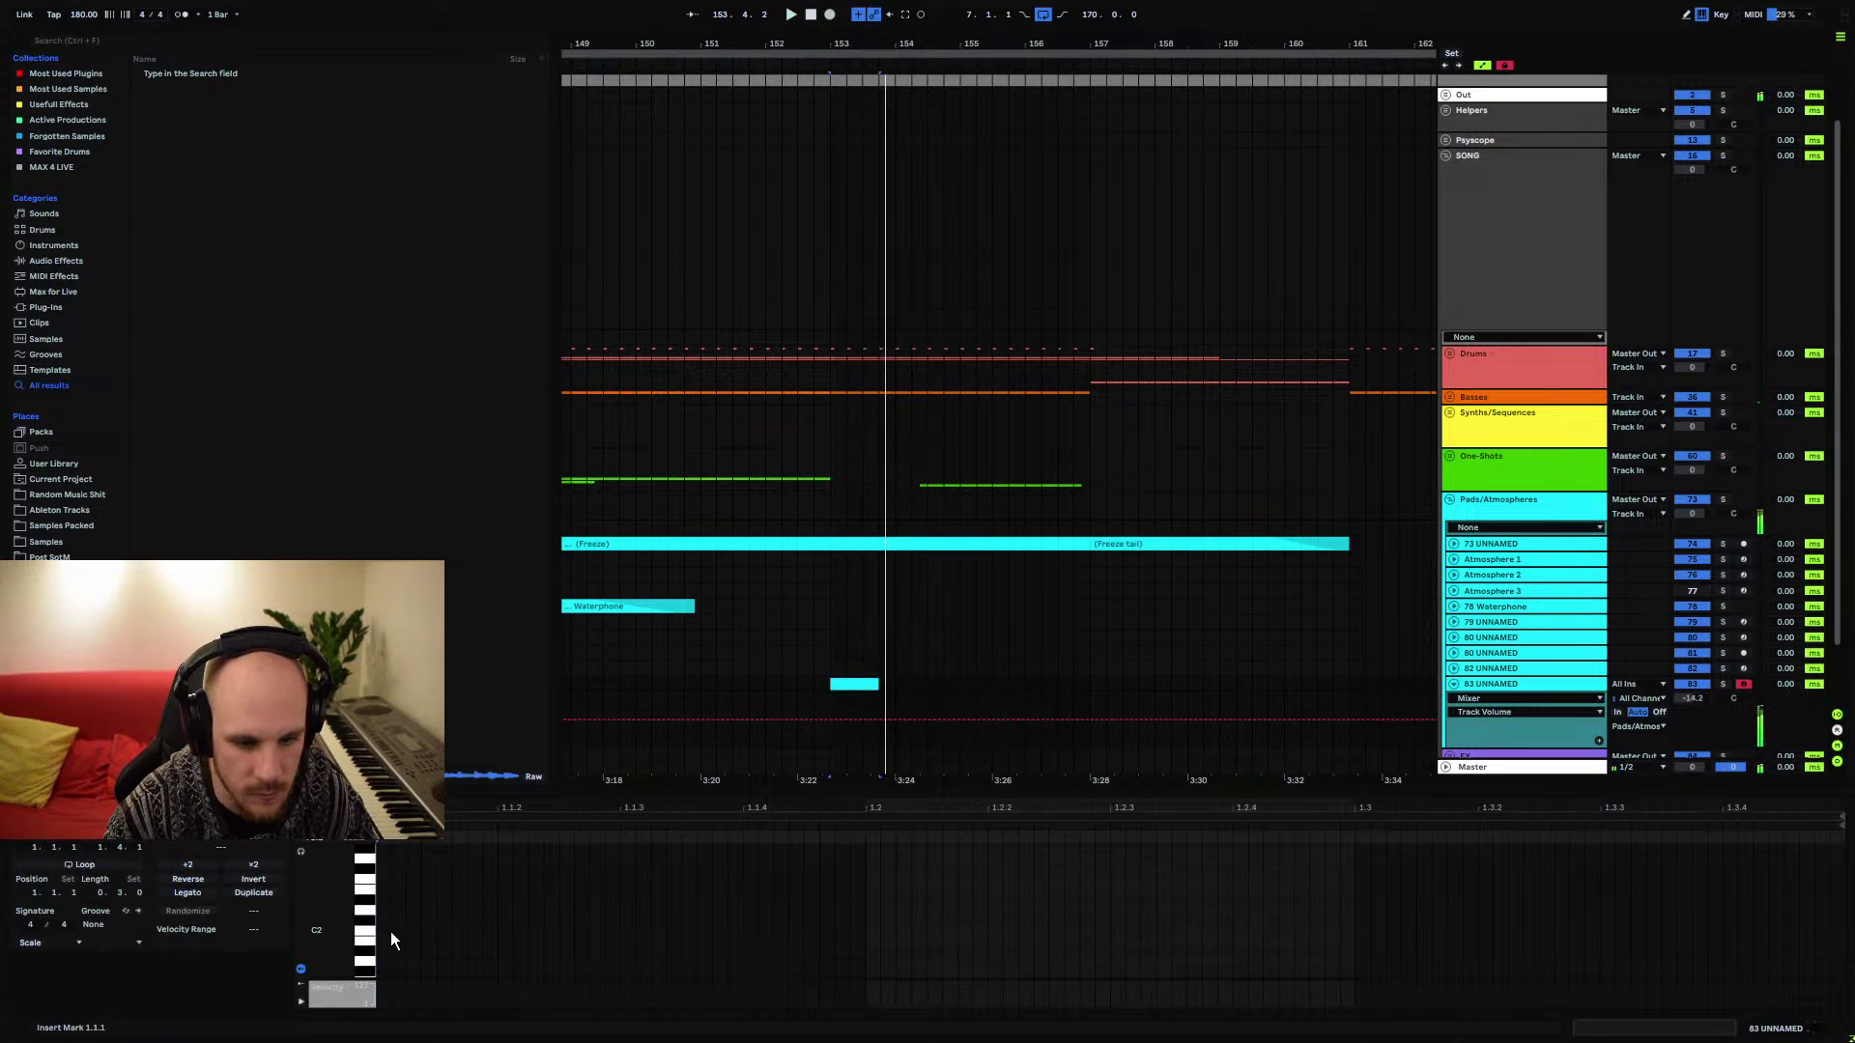
pyautogui.scroll(10, 389, 935)
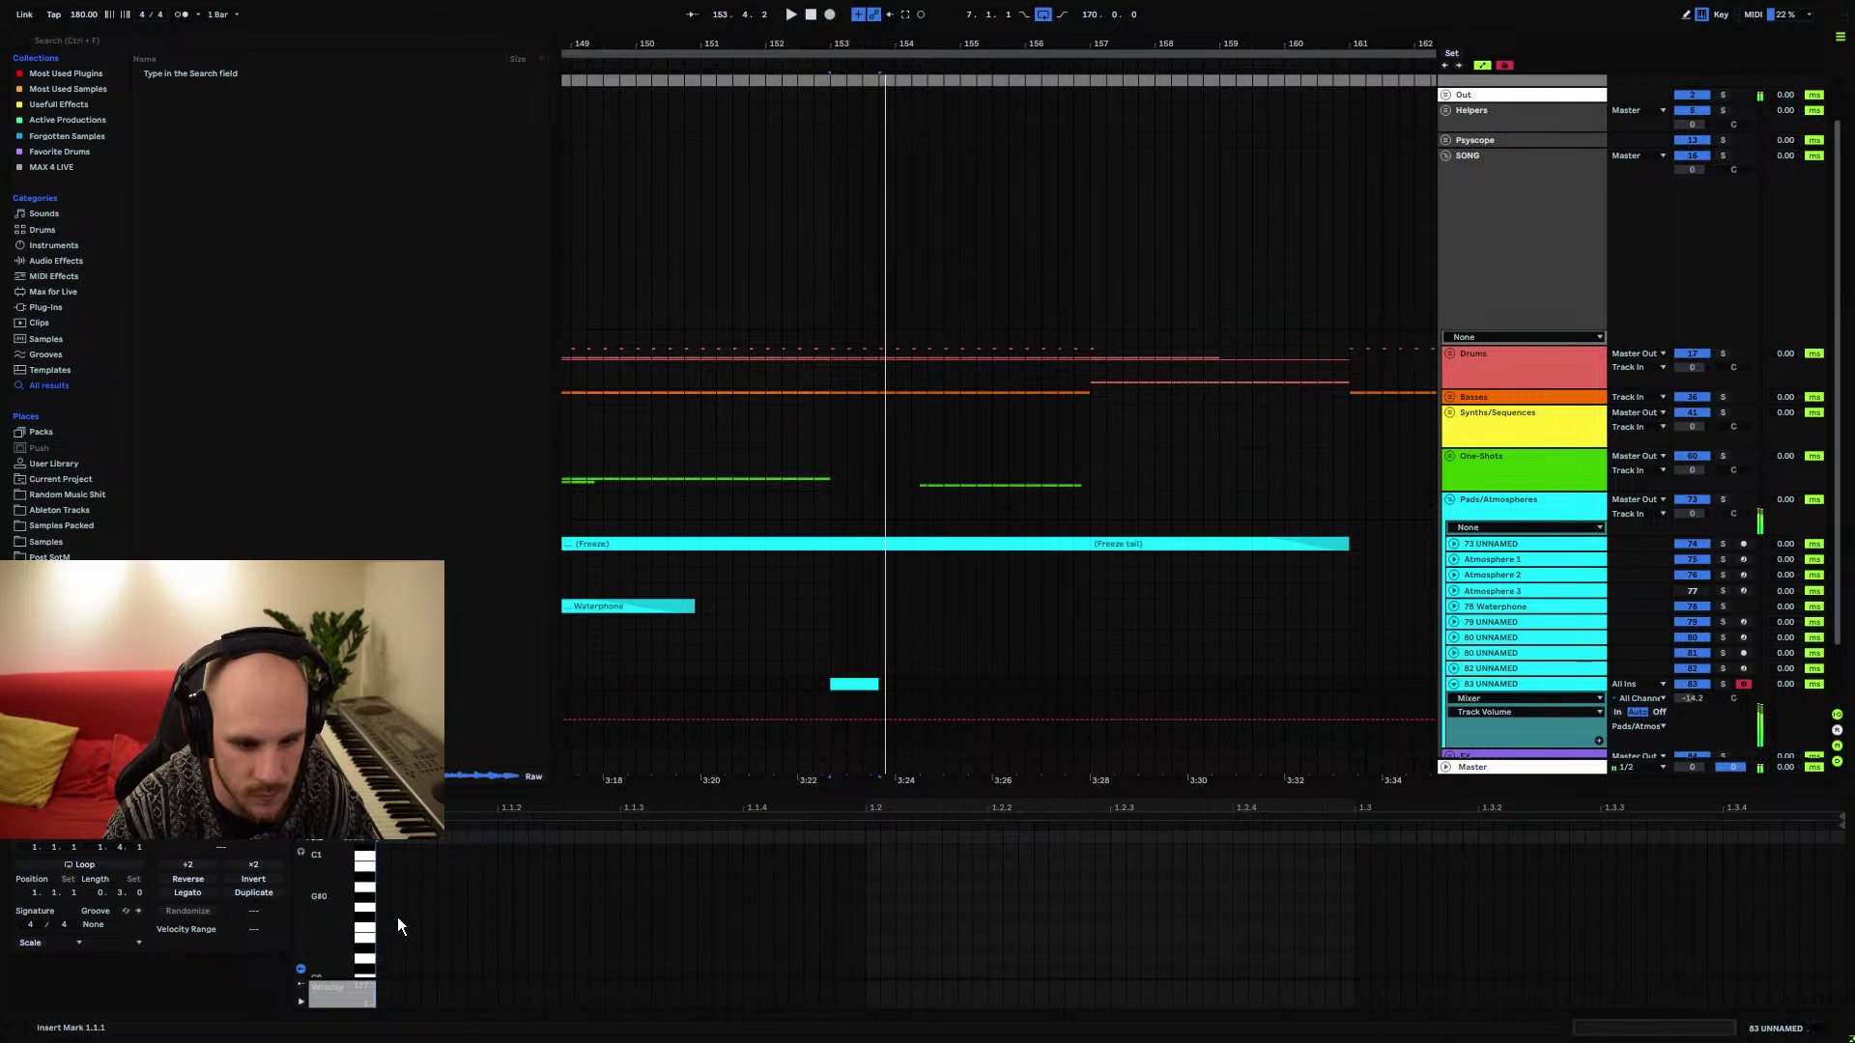
pyautogui.scroll(7, 394, 916)
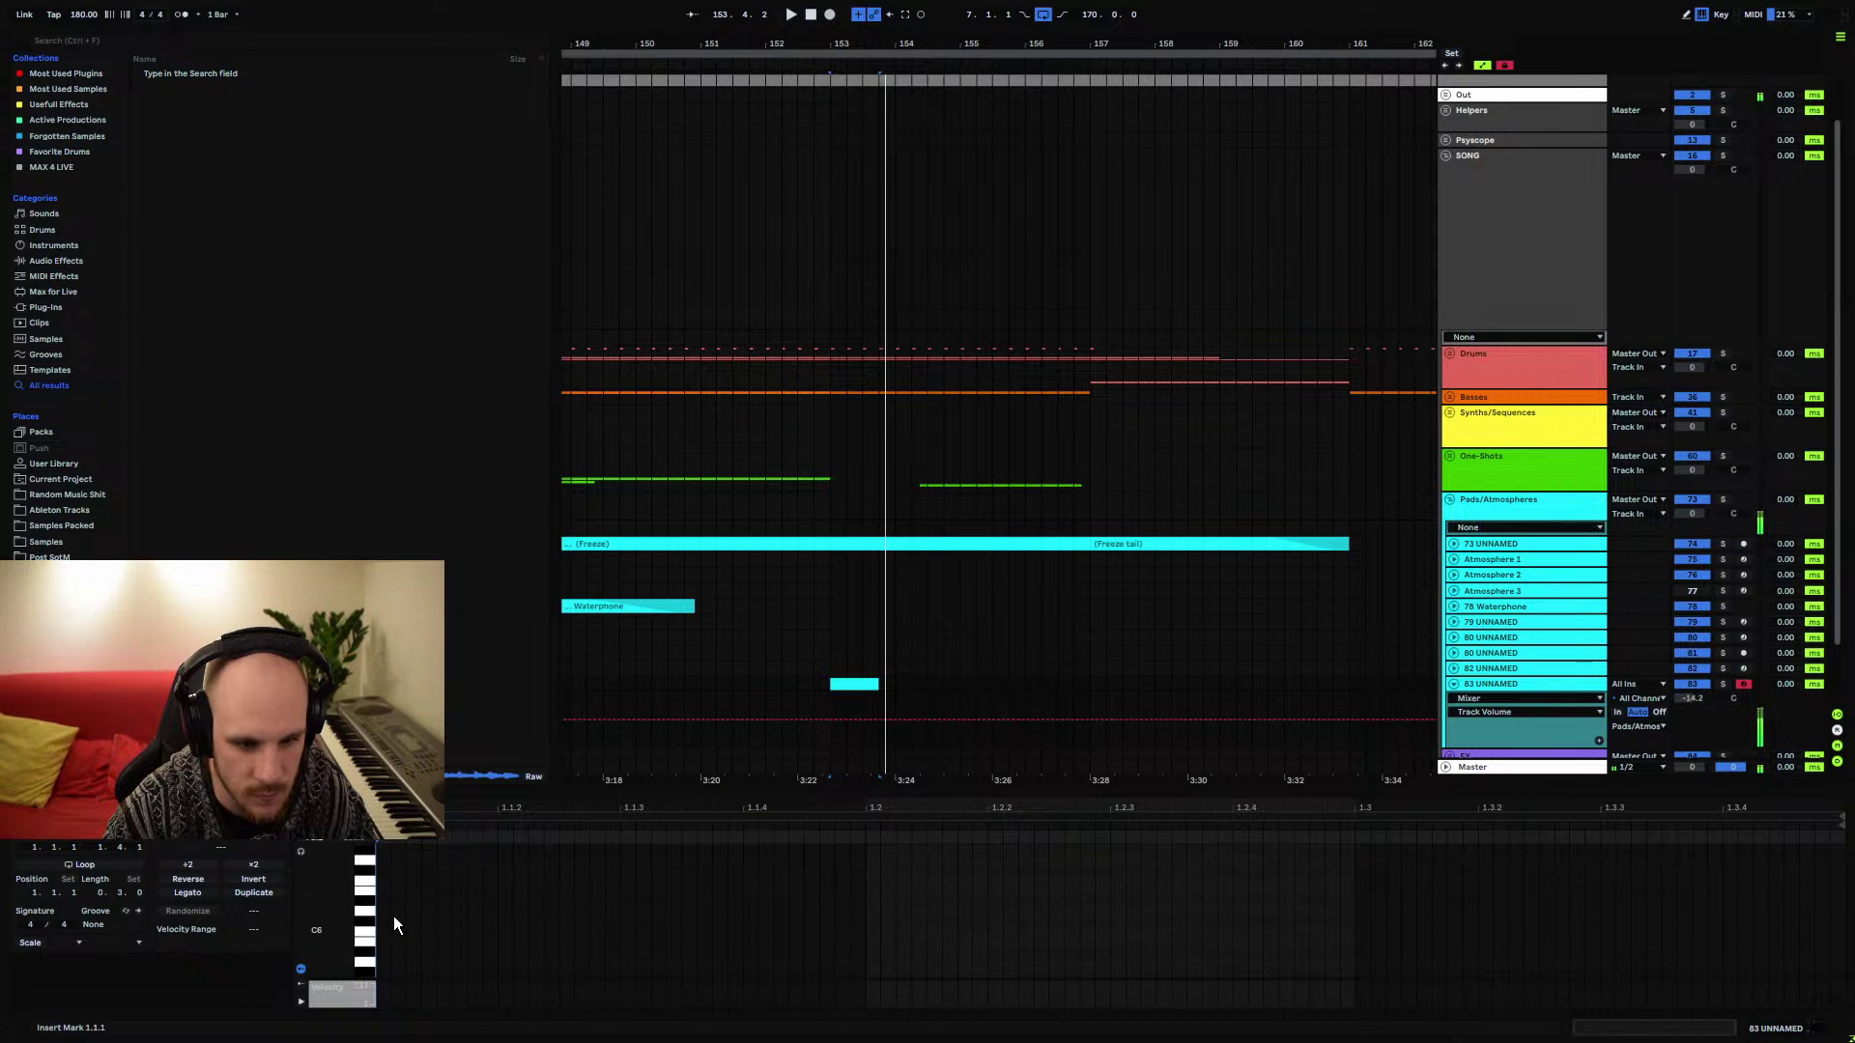
pyautogui.scroll(-14, 392, 926)
pyautogui.scroll(-10, 390, 920)
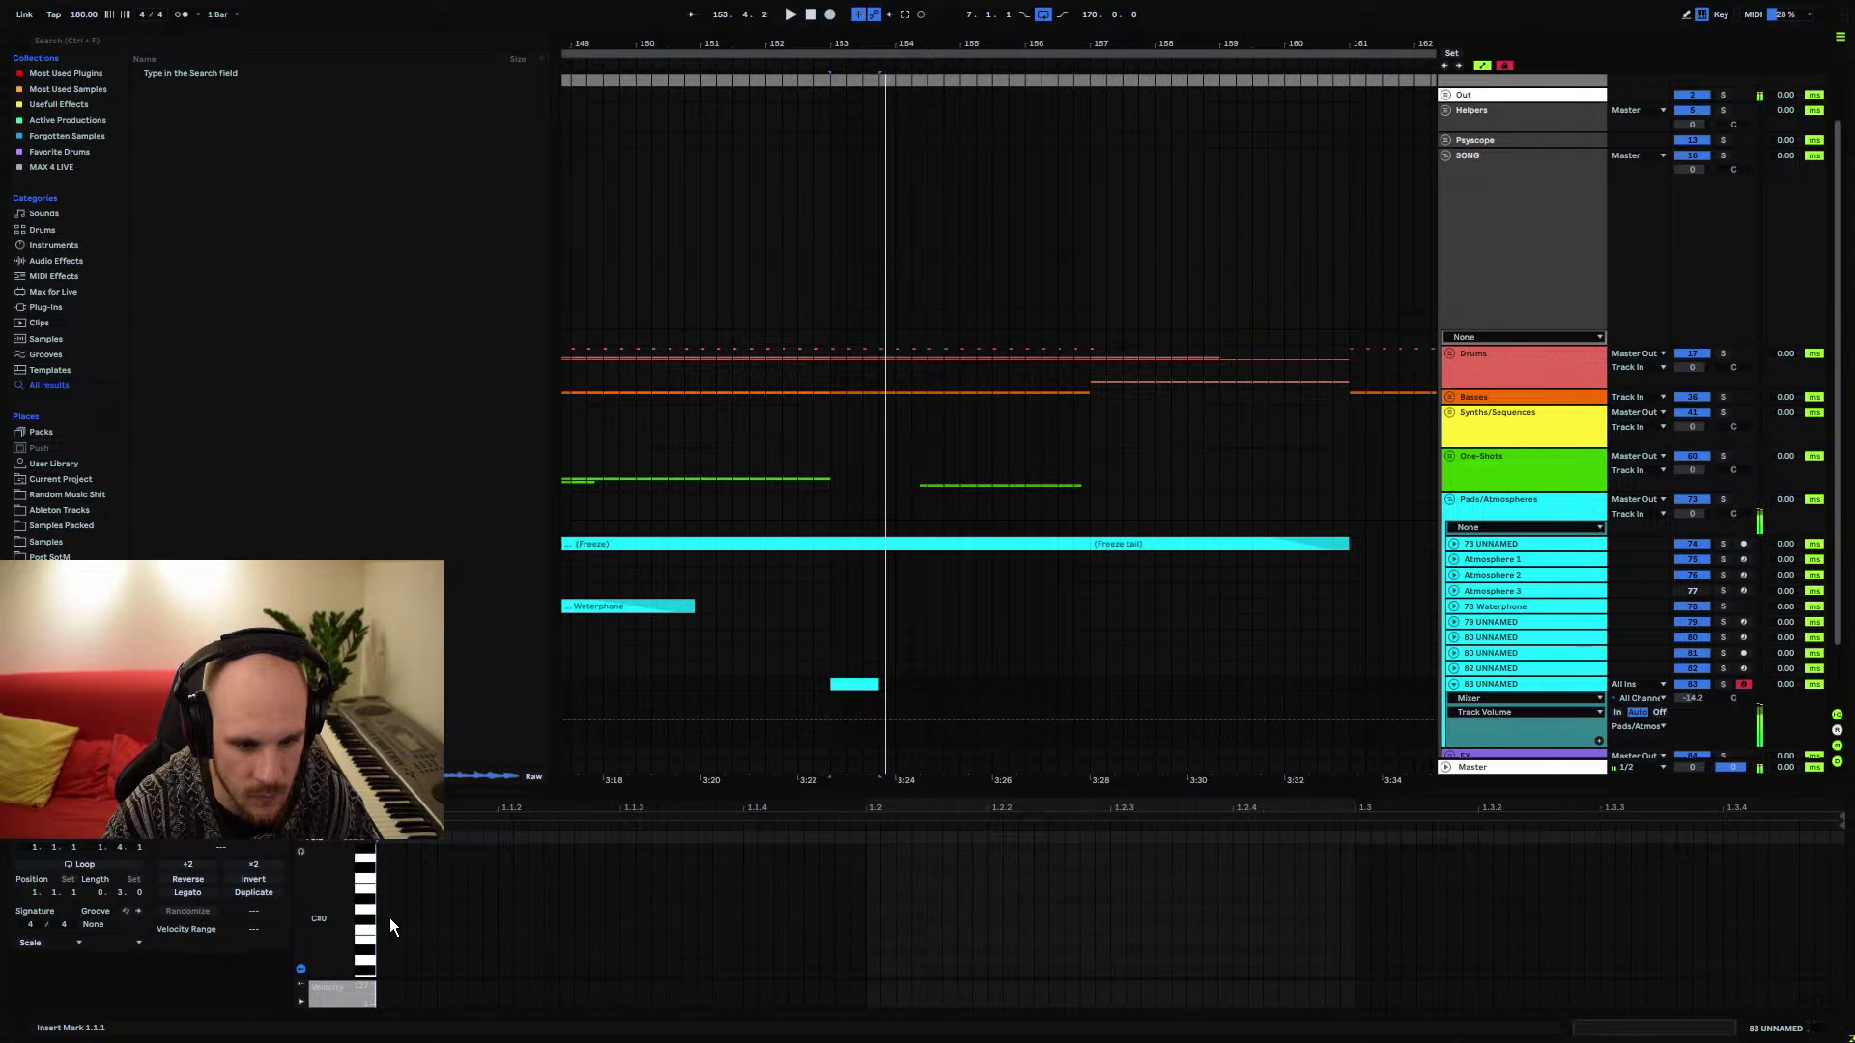
pyautogui.moveTo(386, 943); pyautogui.dragTo(1840, 927)
# Freeze and flatten the Phase Plant track into audio
pyautogui.rightClick(1493, 685)
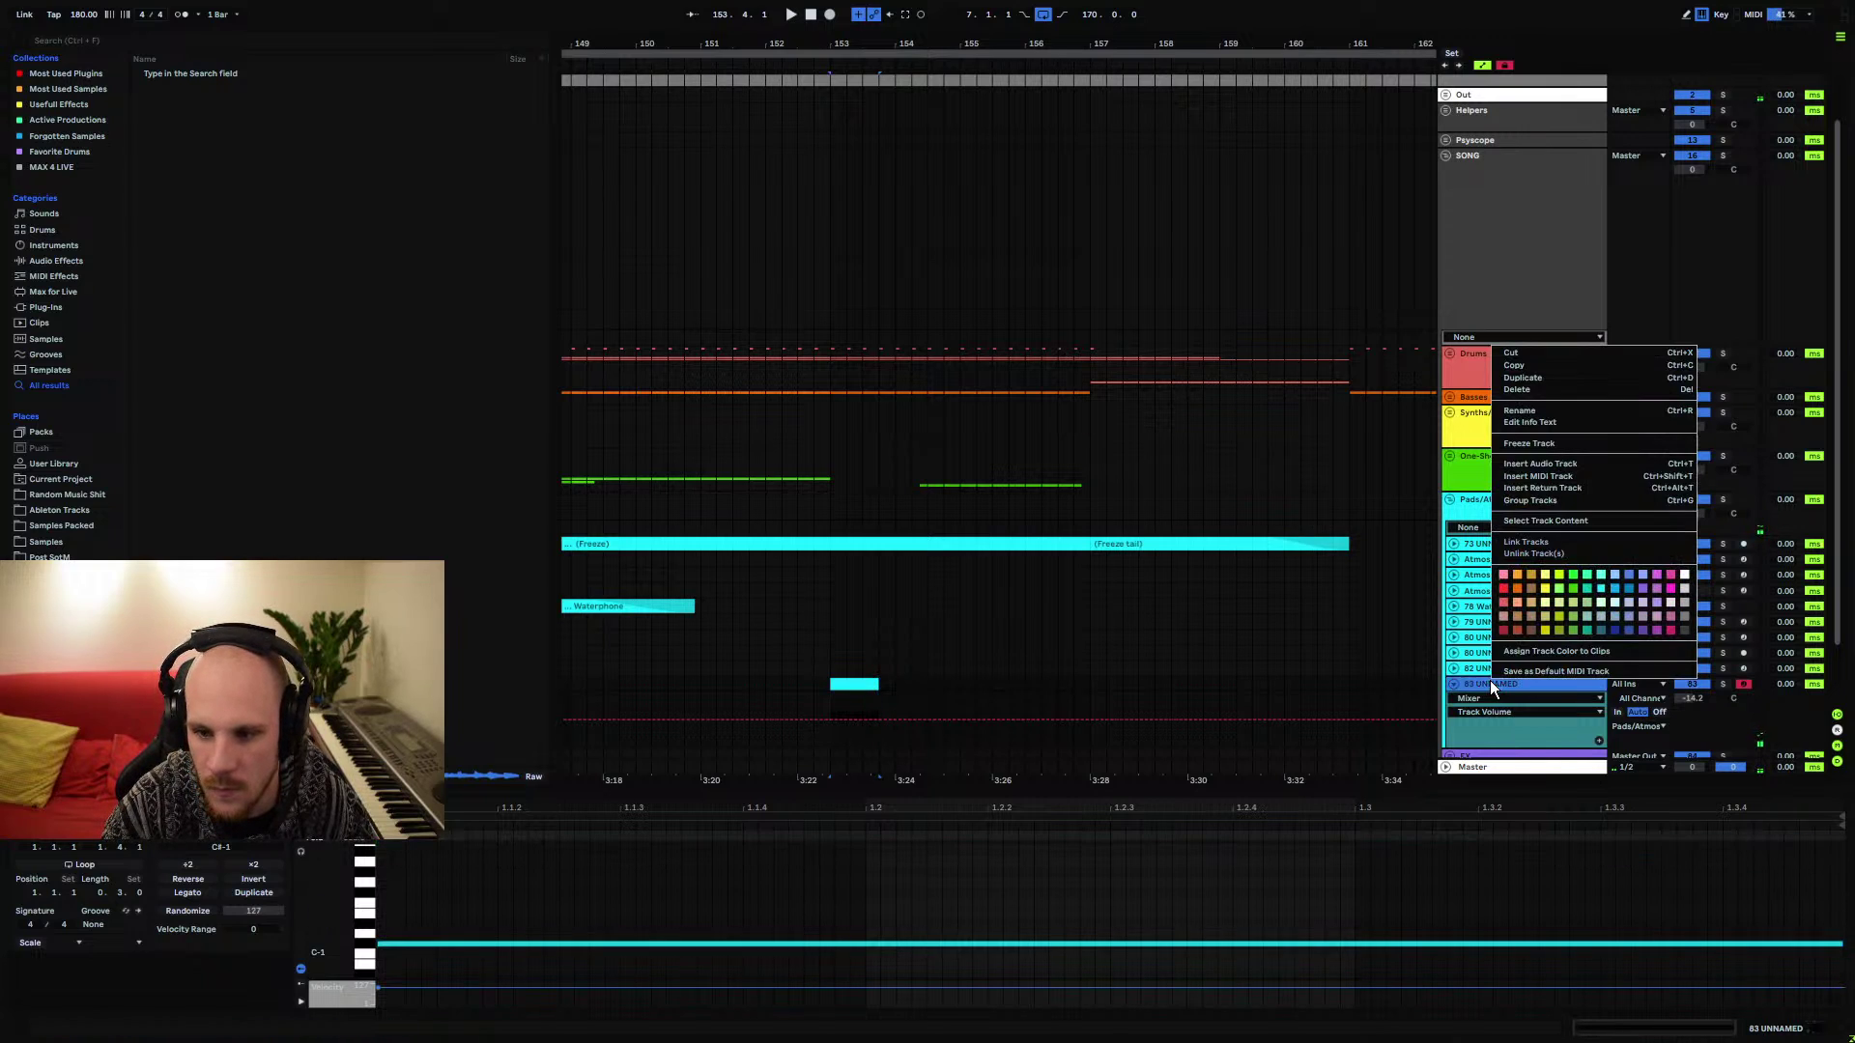
pyautogui.click(1536, 444)
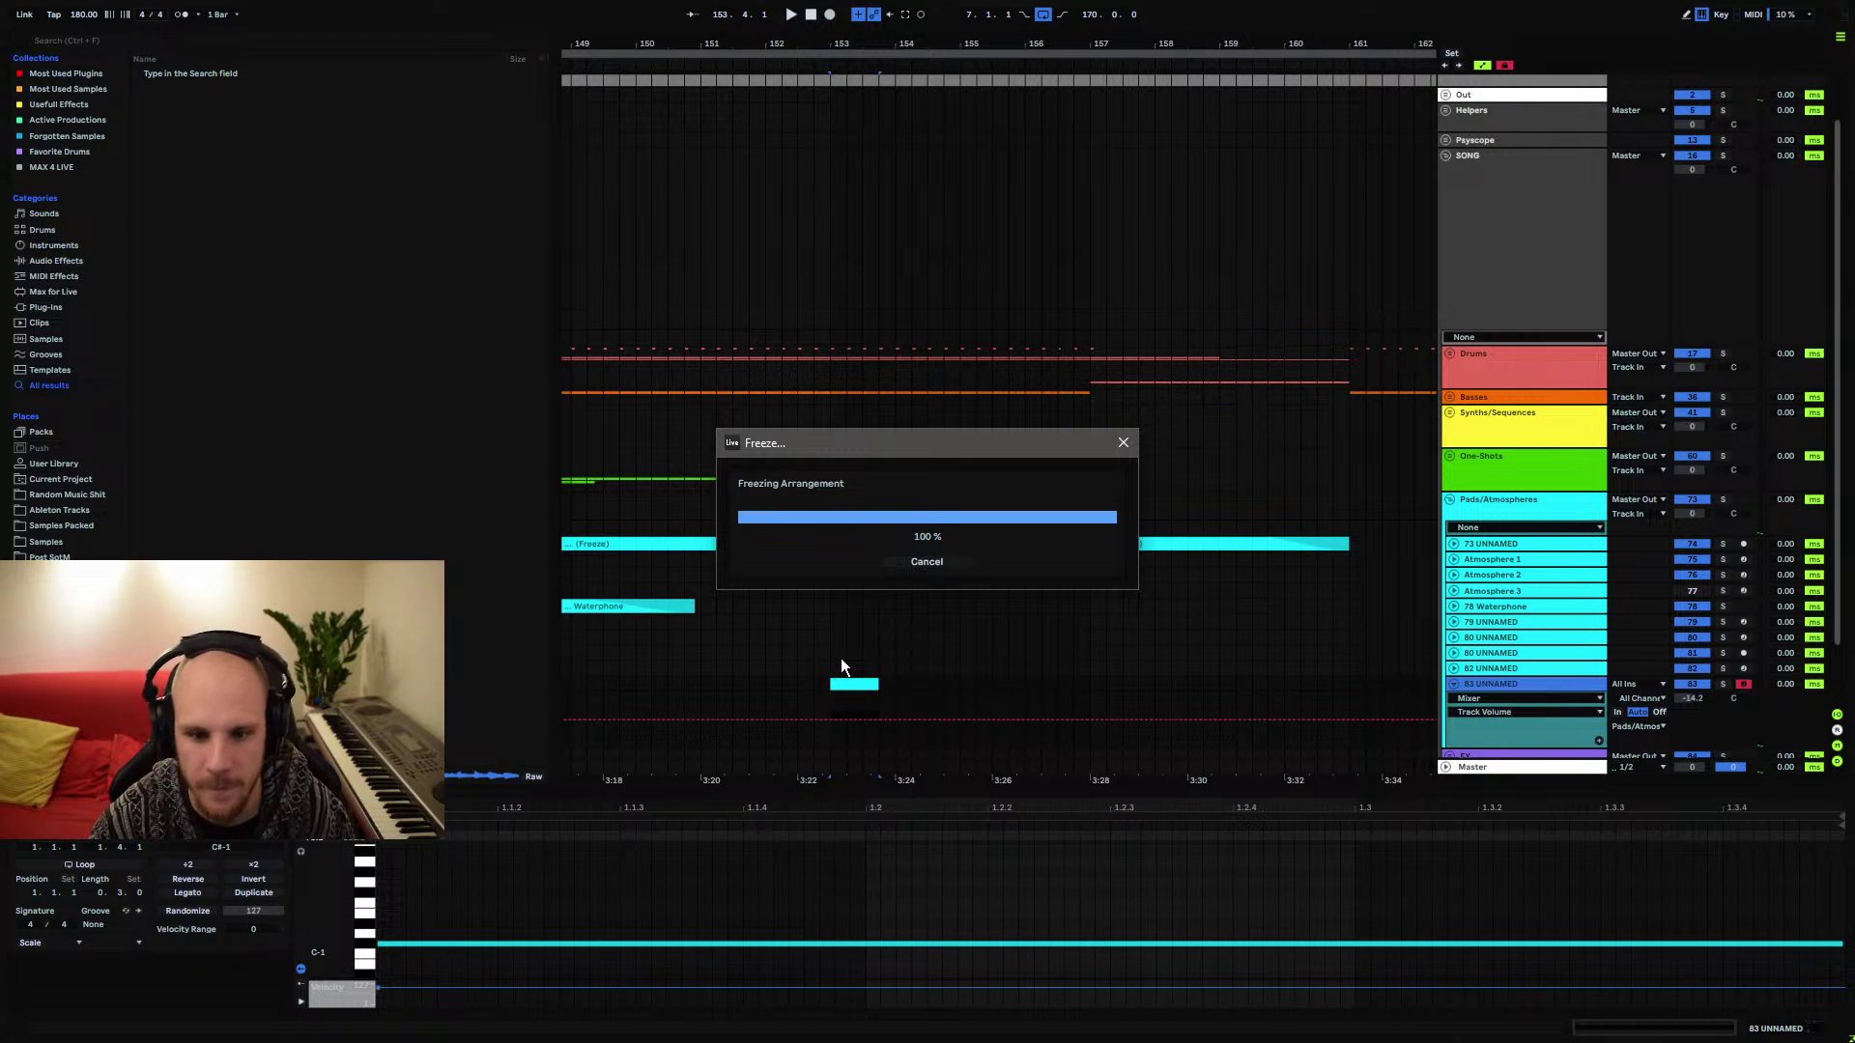
pyautogui.rightClick(1500, 682)
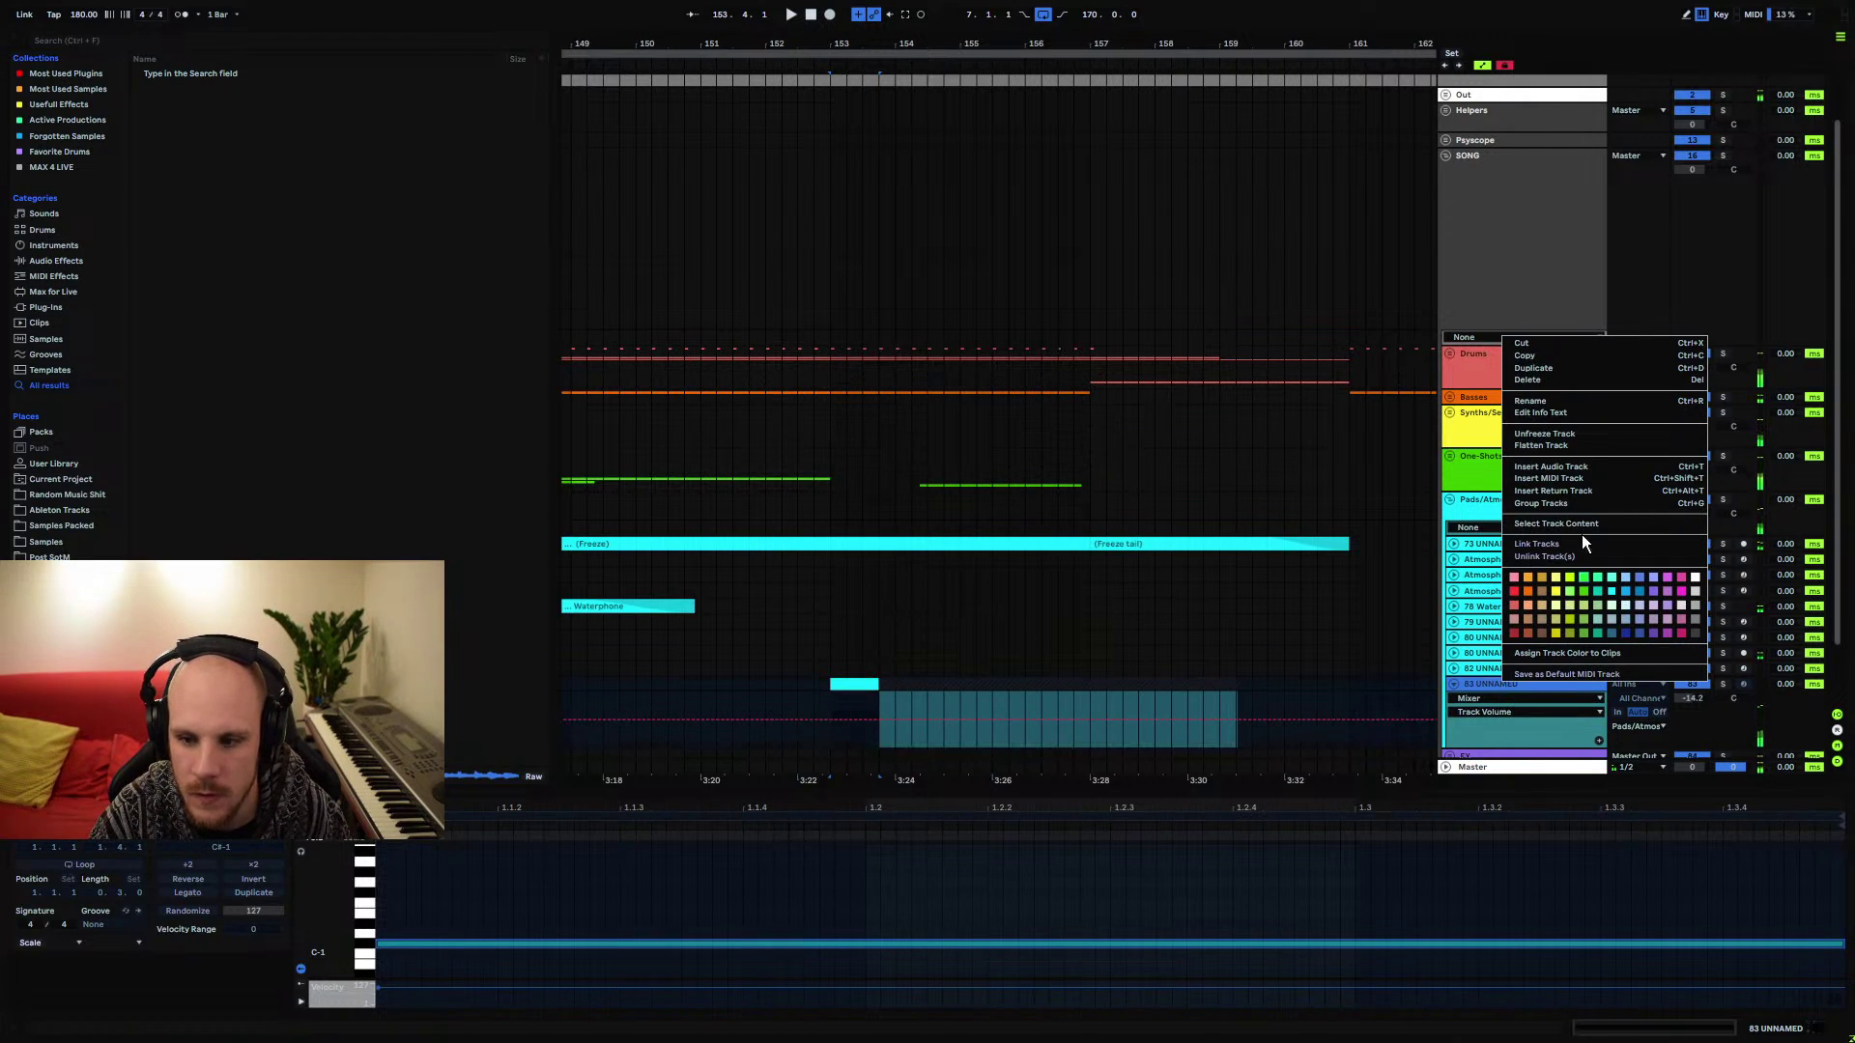
pyautogui.click(1563, 442)
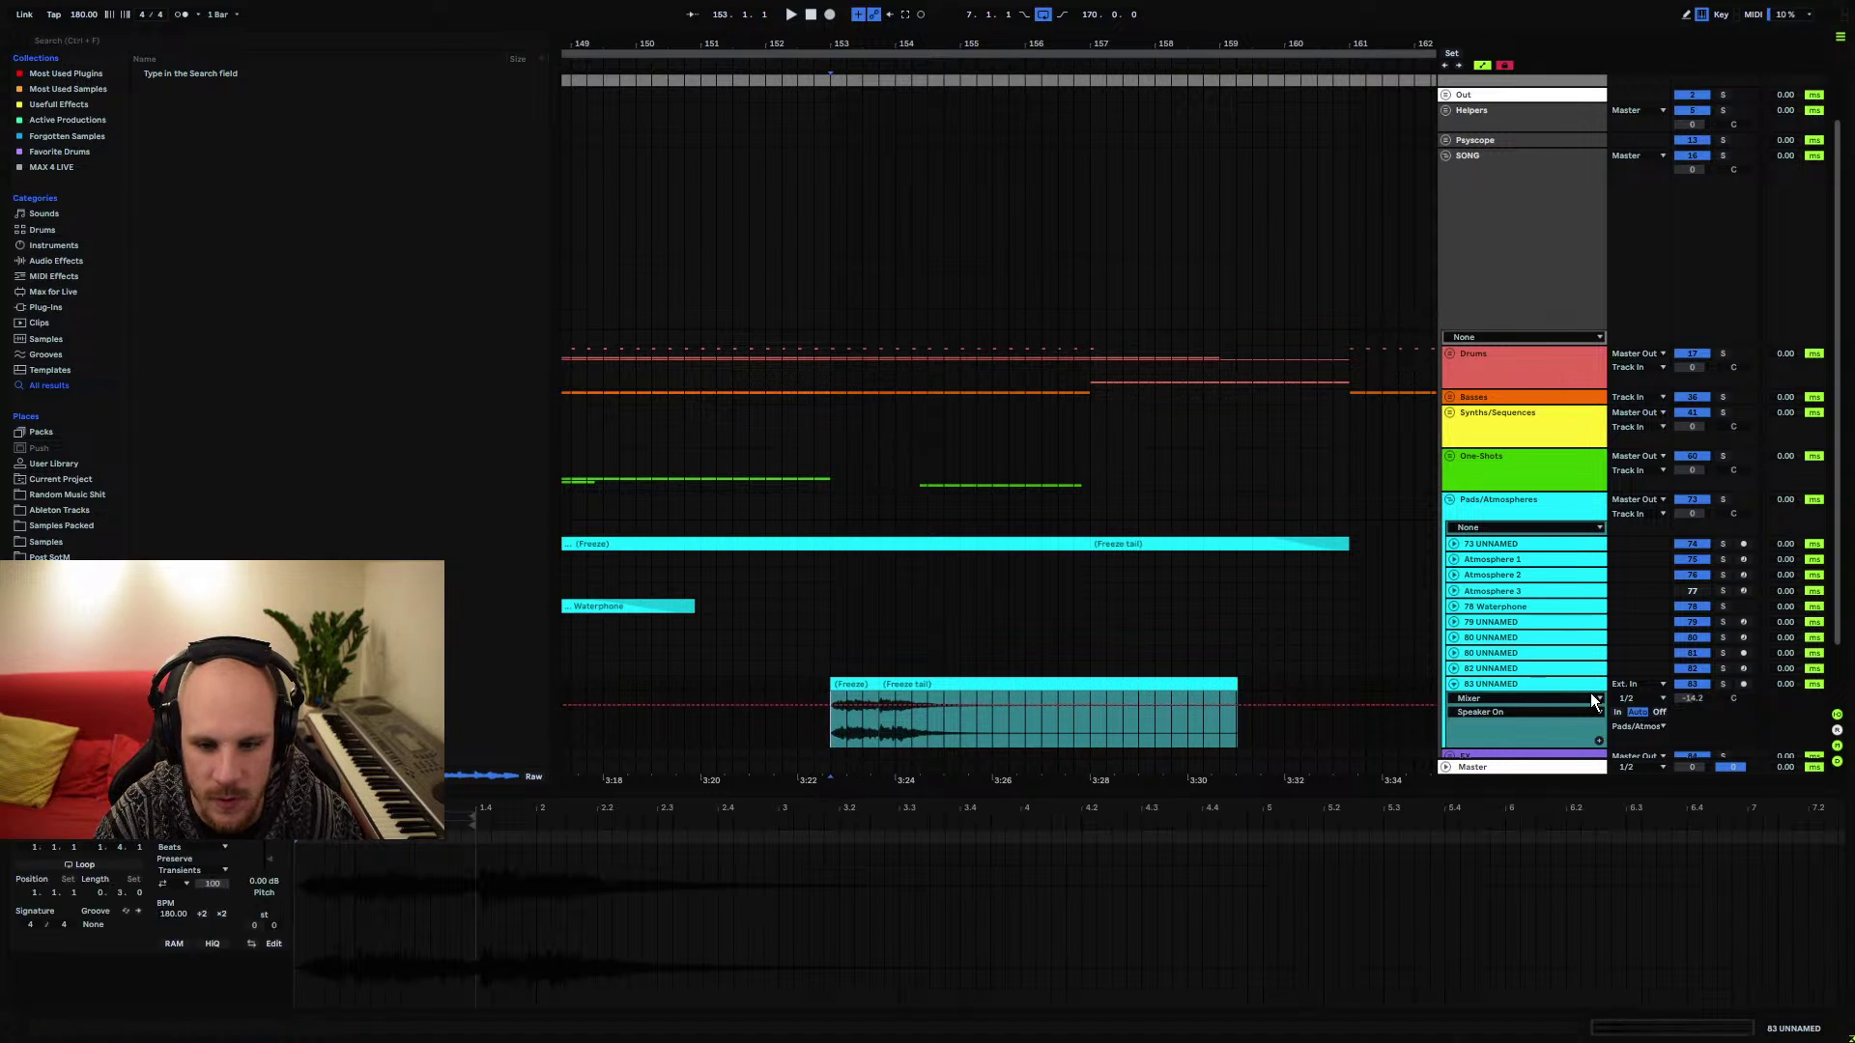
# Play the flattened texture from bar 153, both soloed and in the mix, and lower its track volume slightly
pyautogui.press('space')
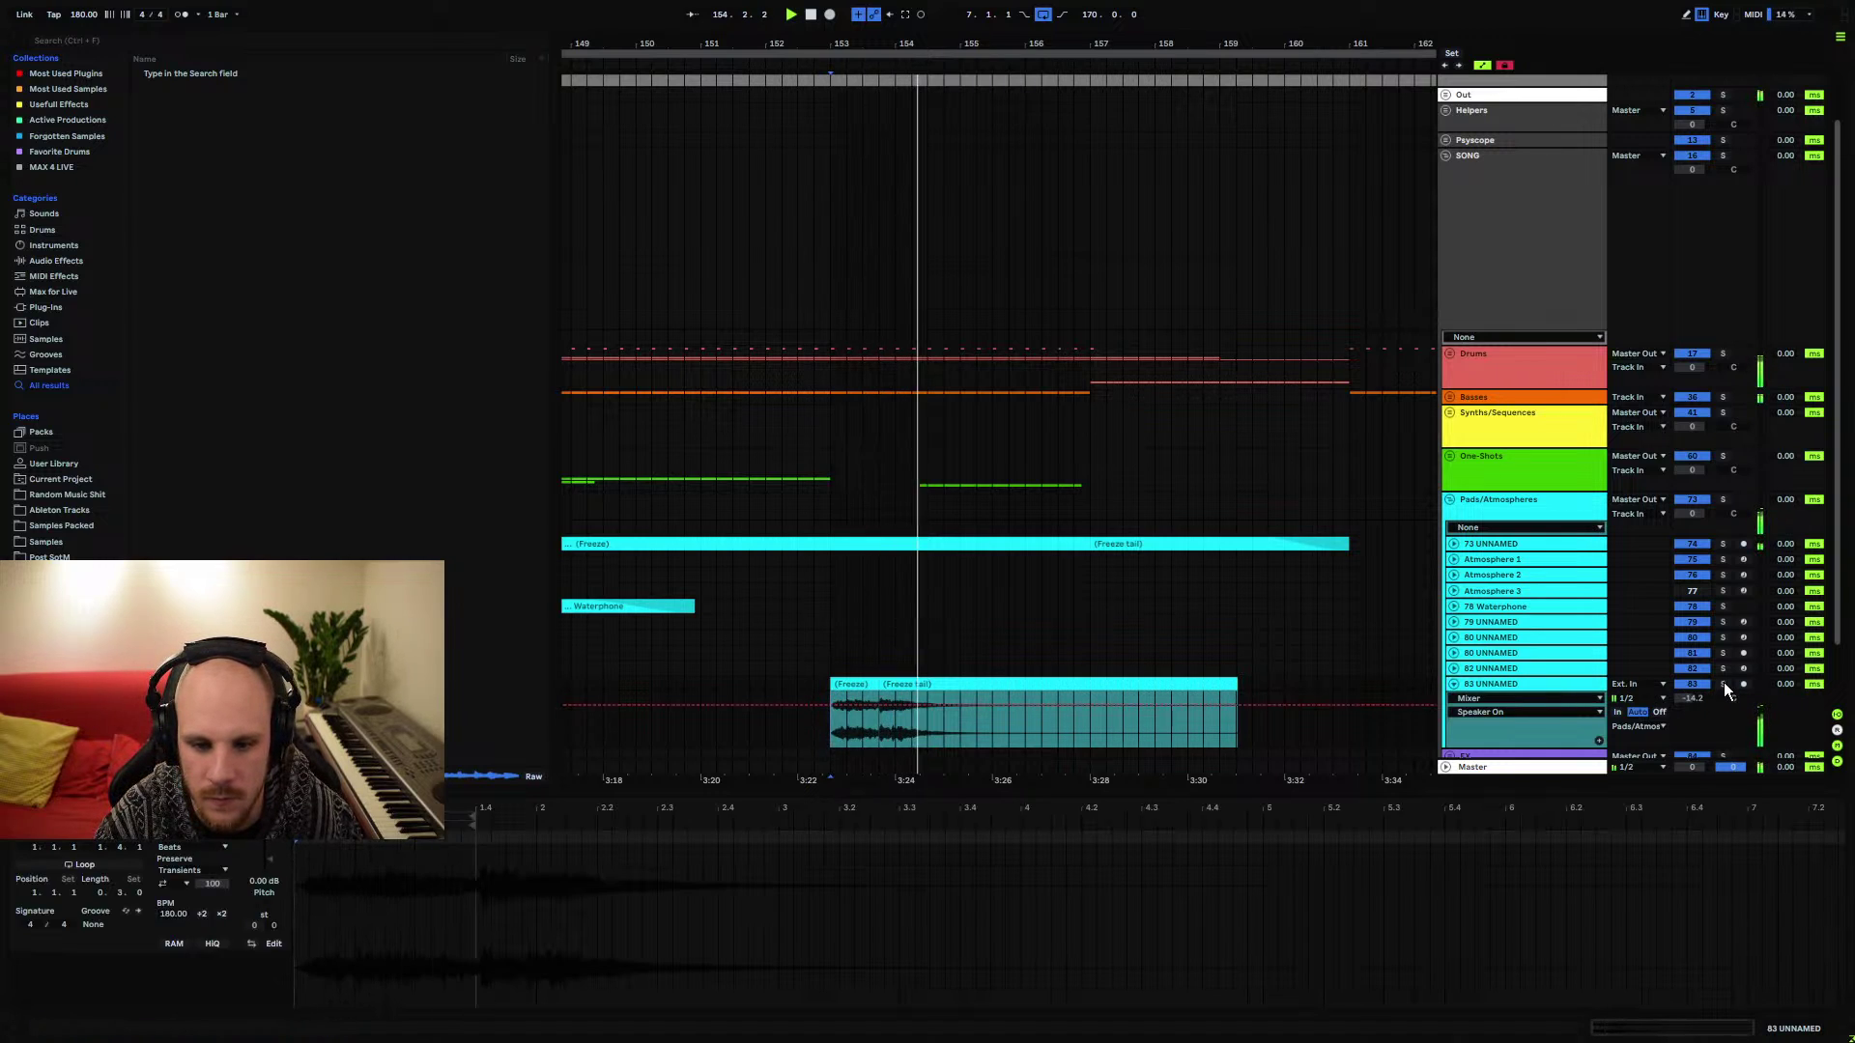
pyautogui.click(1723, 683)
pyautogui.press('space')
pyautogui.press('space')
pyautogui.scroll(-2, 750, 667)
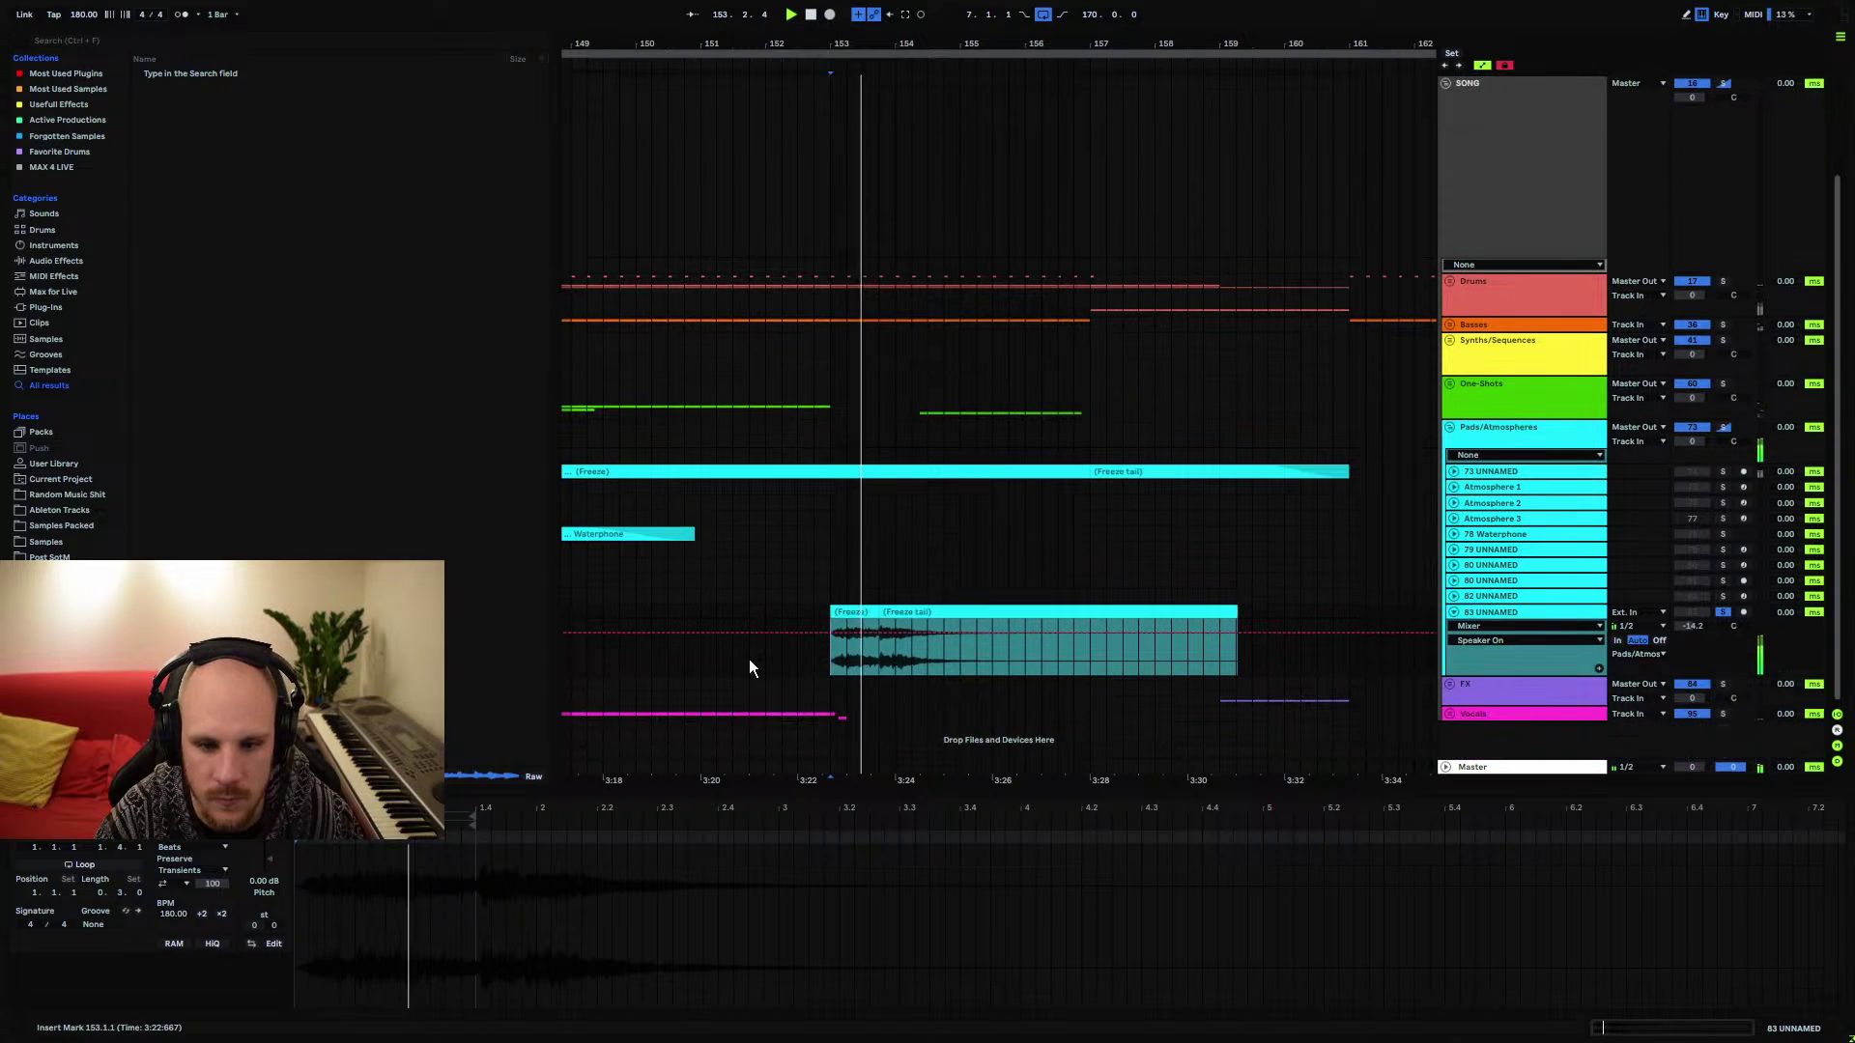
pyautogui.click(1723, 612)
pyautogui.moveTo(1693, 626); pyautogui.dragTo(1693, 630)
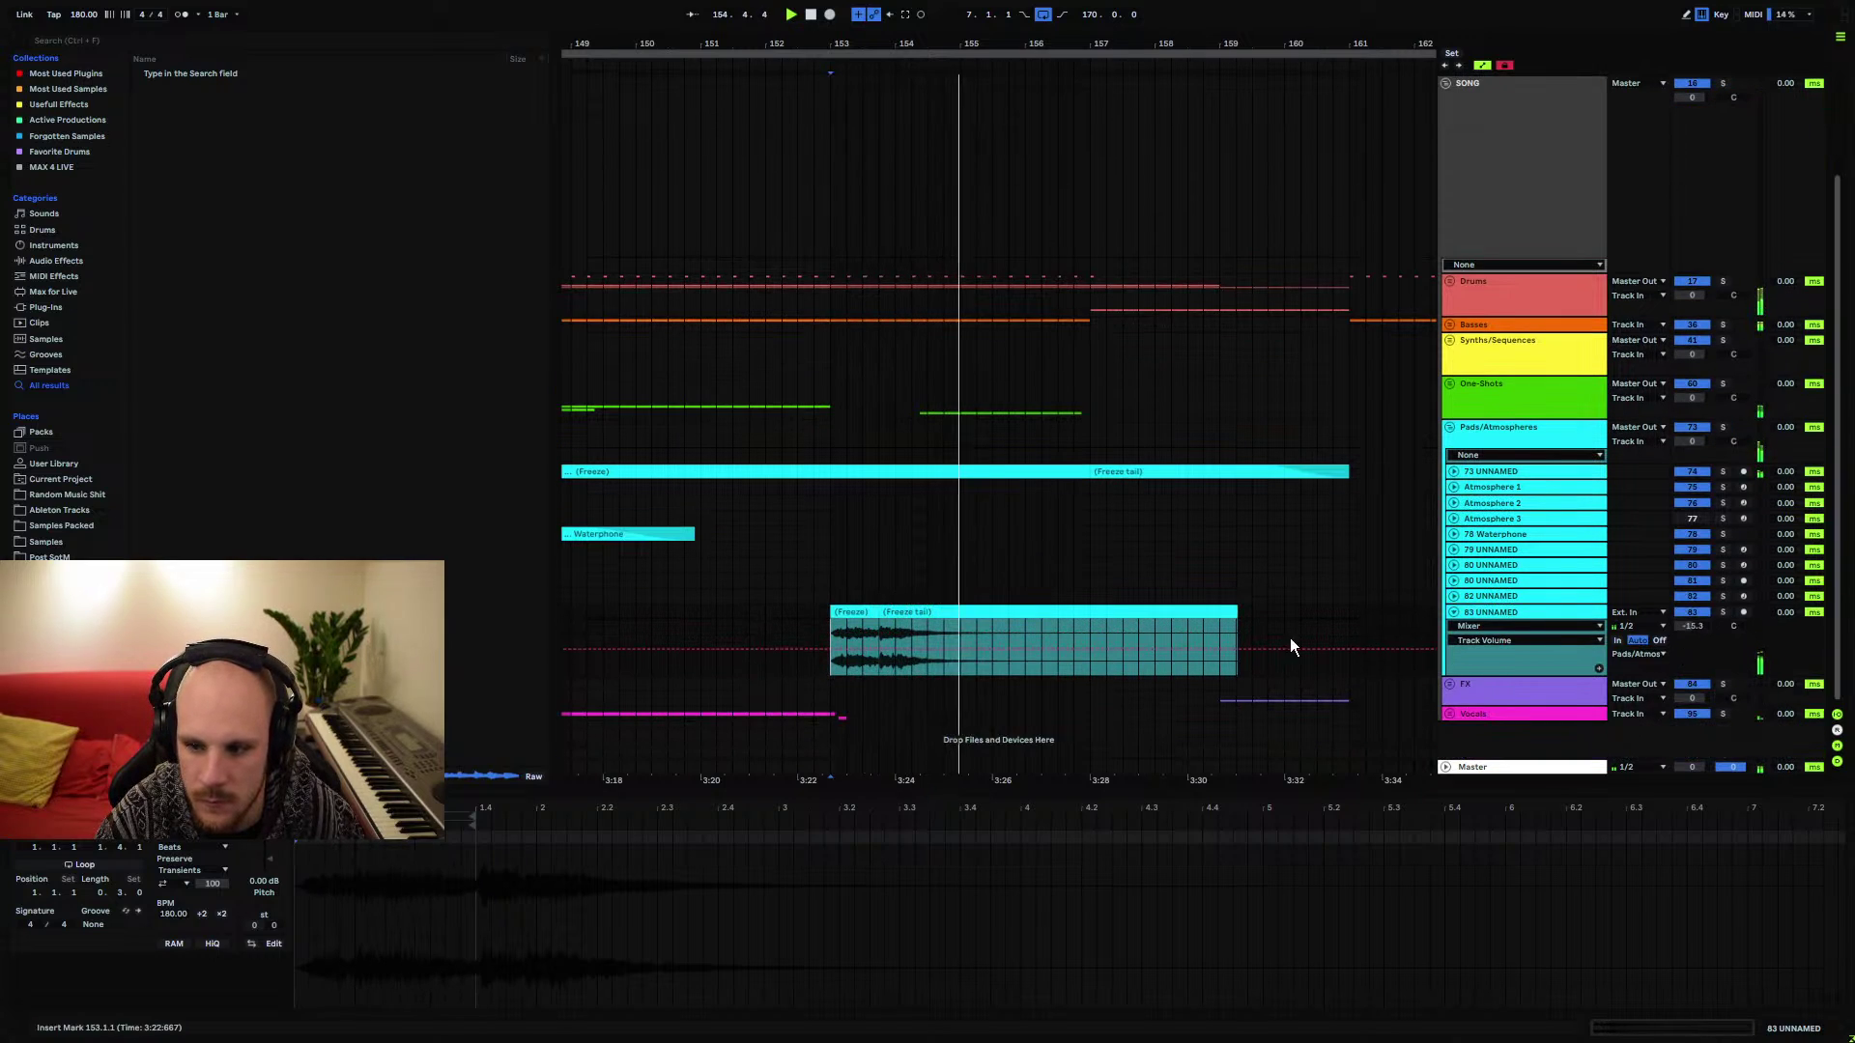
# Play from bar 151 to hear the texture in context, select its audio clips and fold the track
pyautogui.click(701, 612)
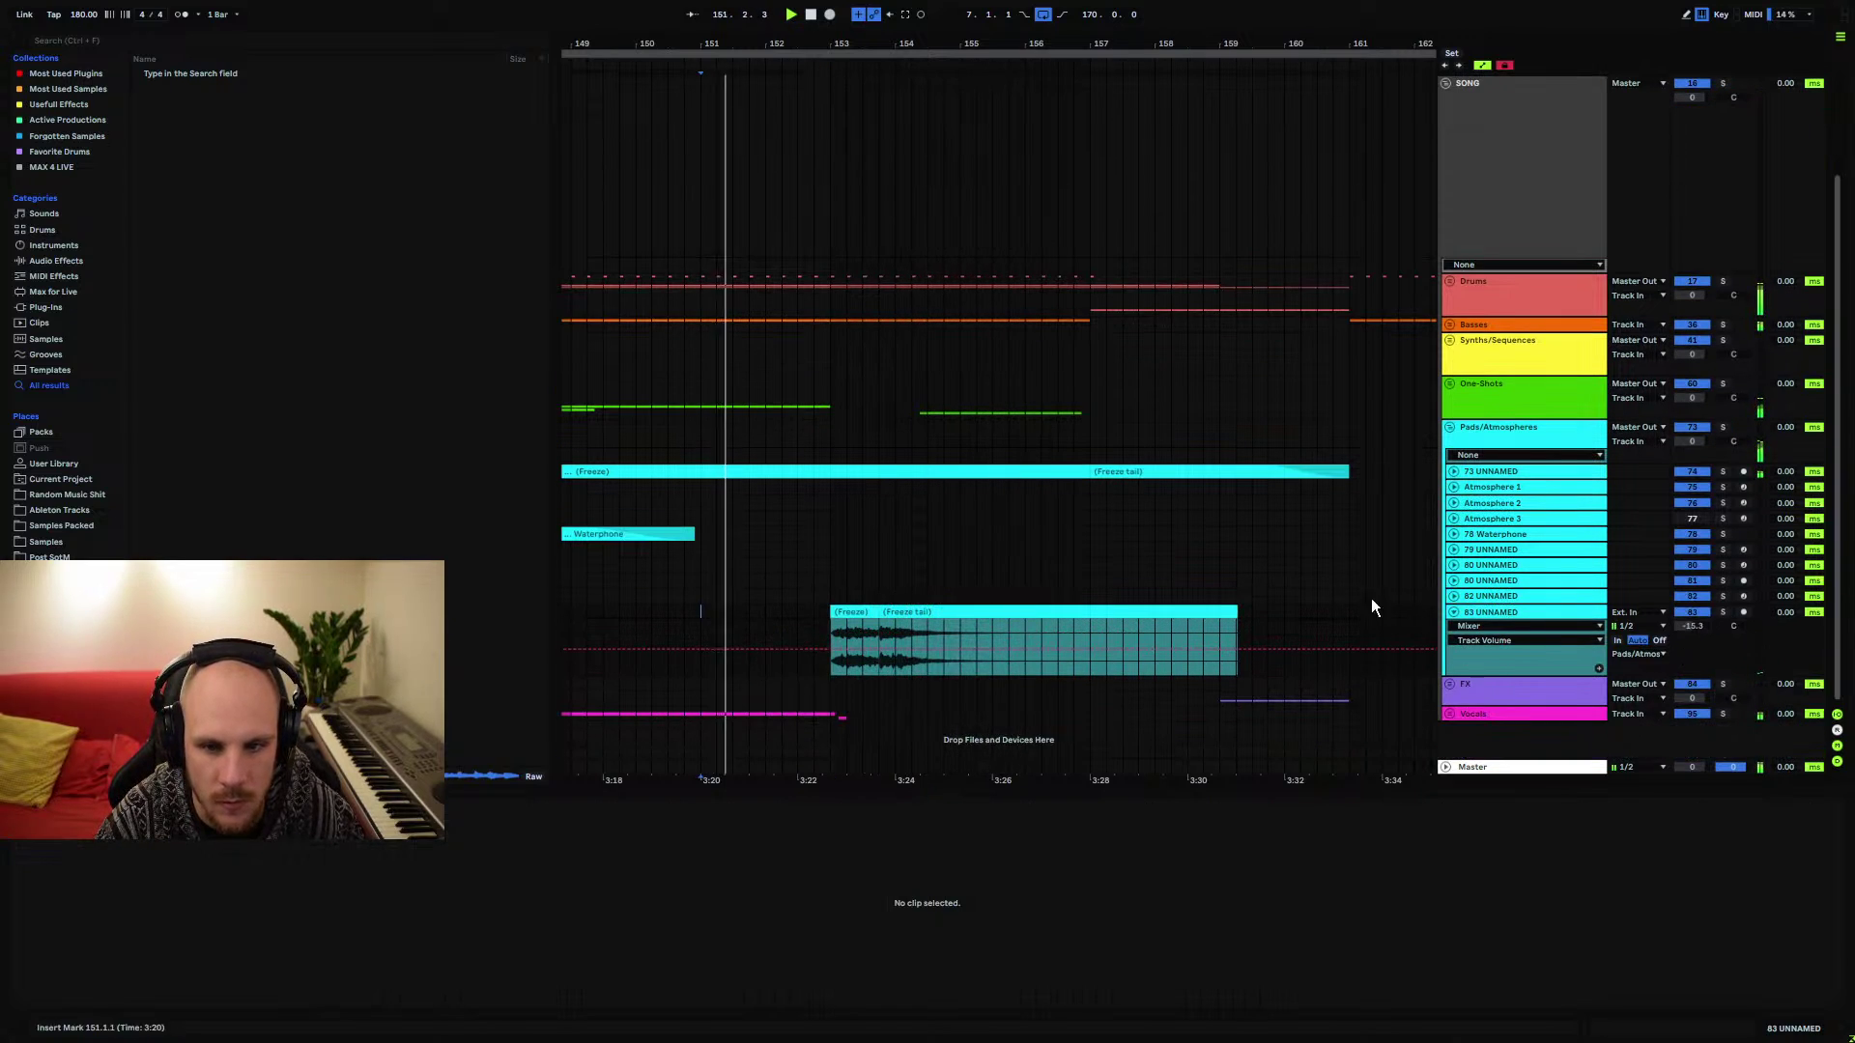
pyautogui.click(1453, 613)
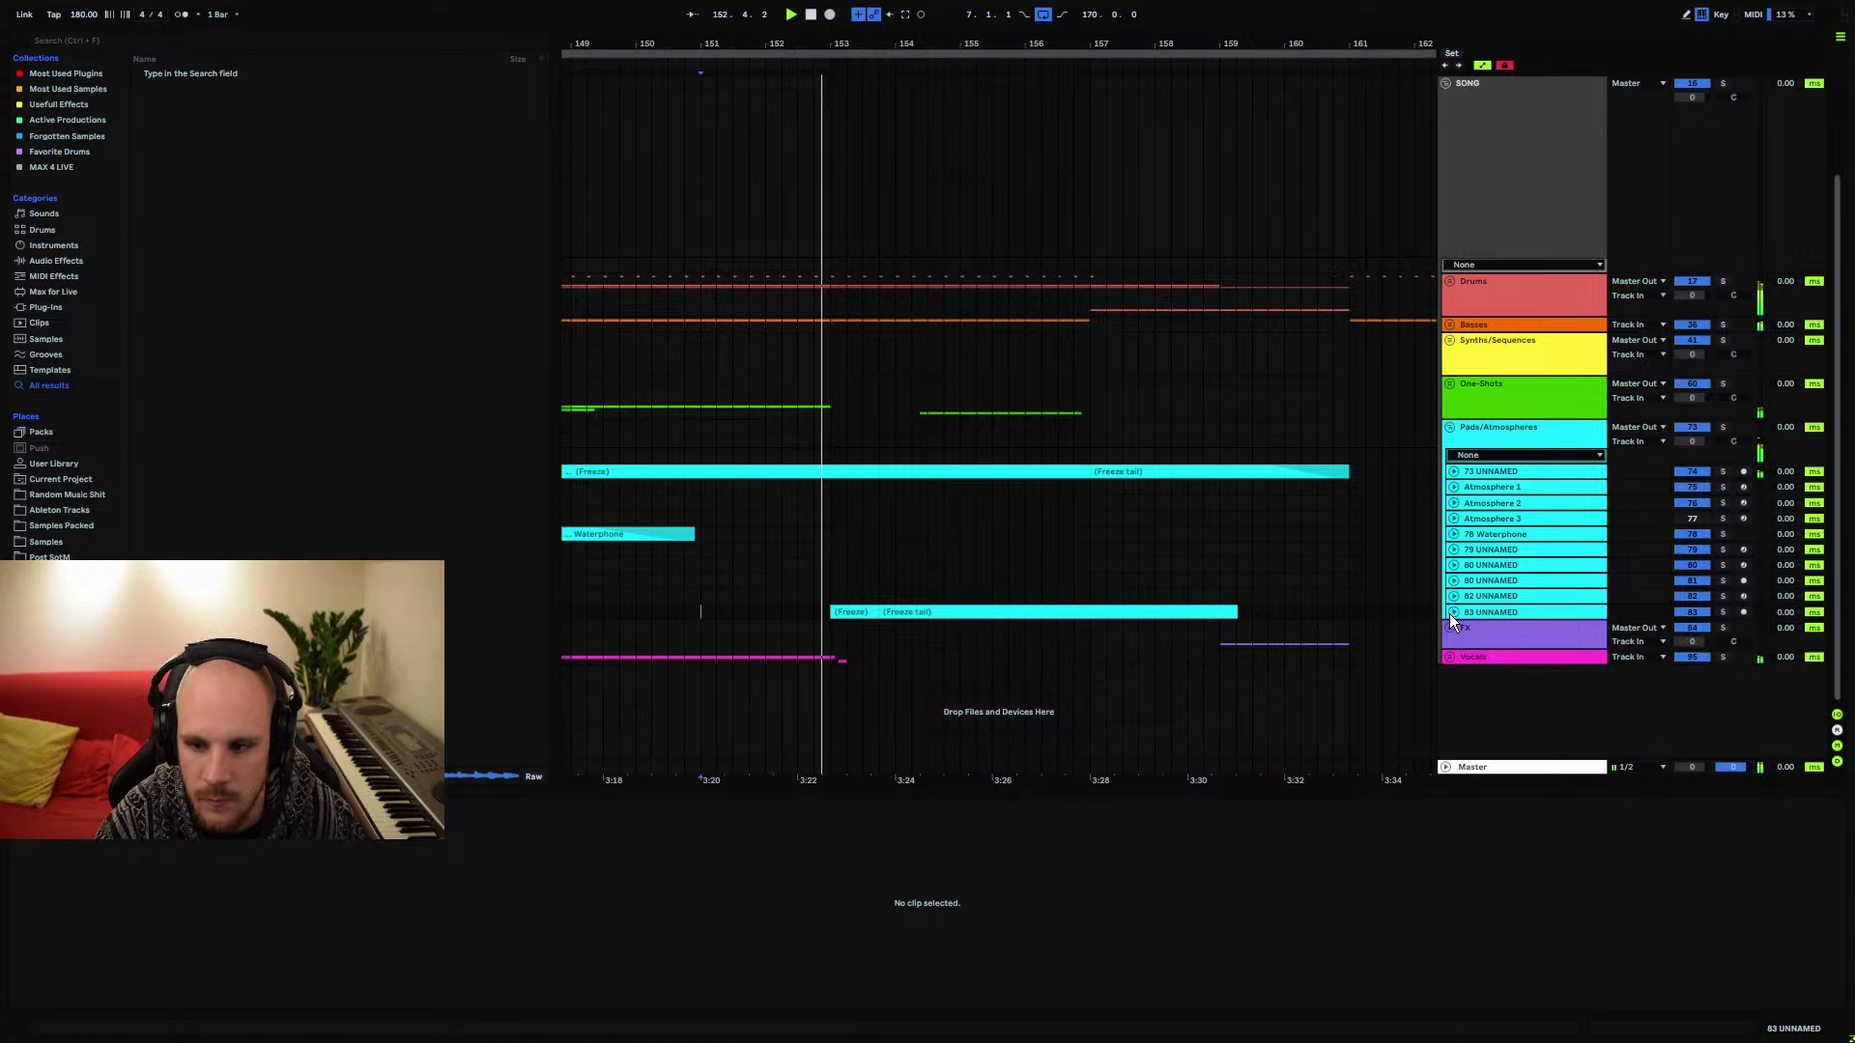
pyautogui.click(1453, 612)
pyautogui.click(1034, 638)
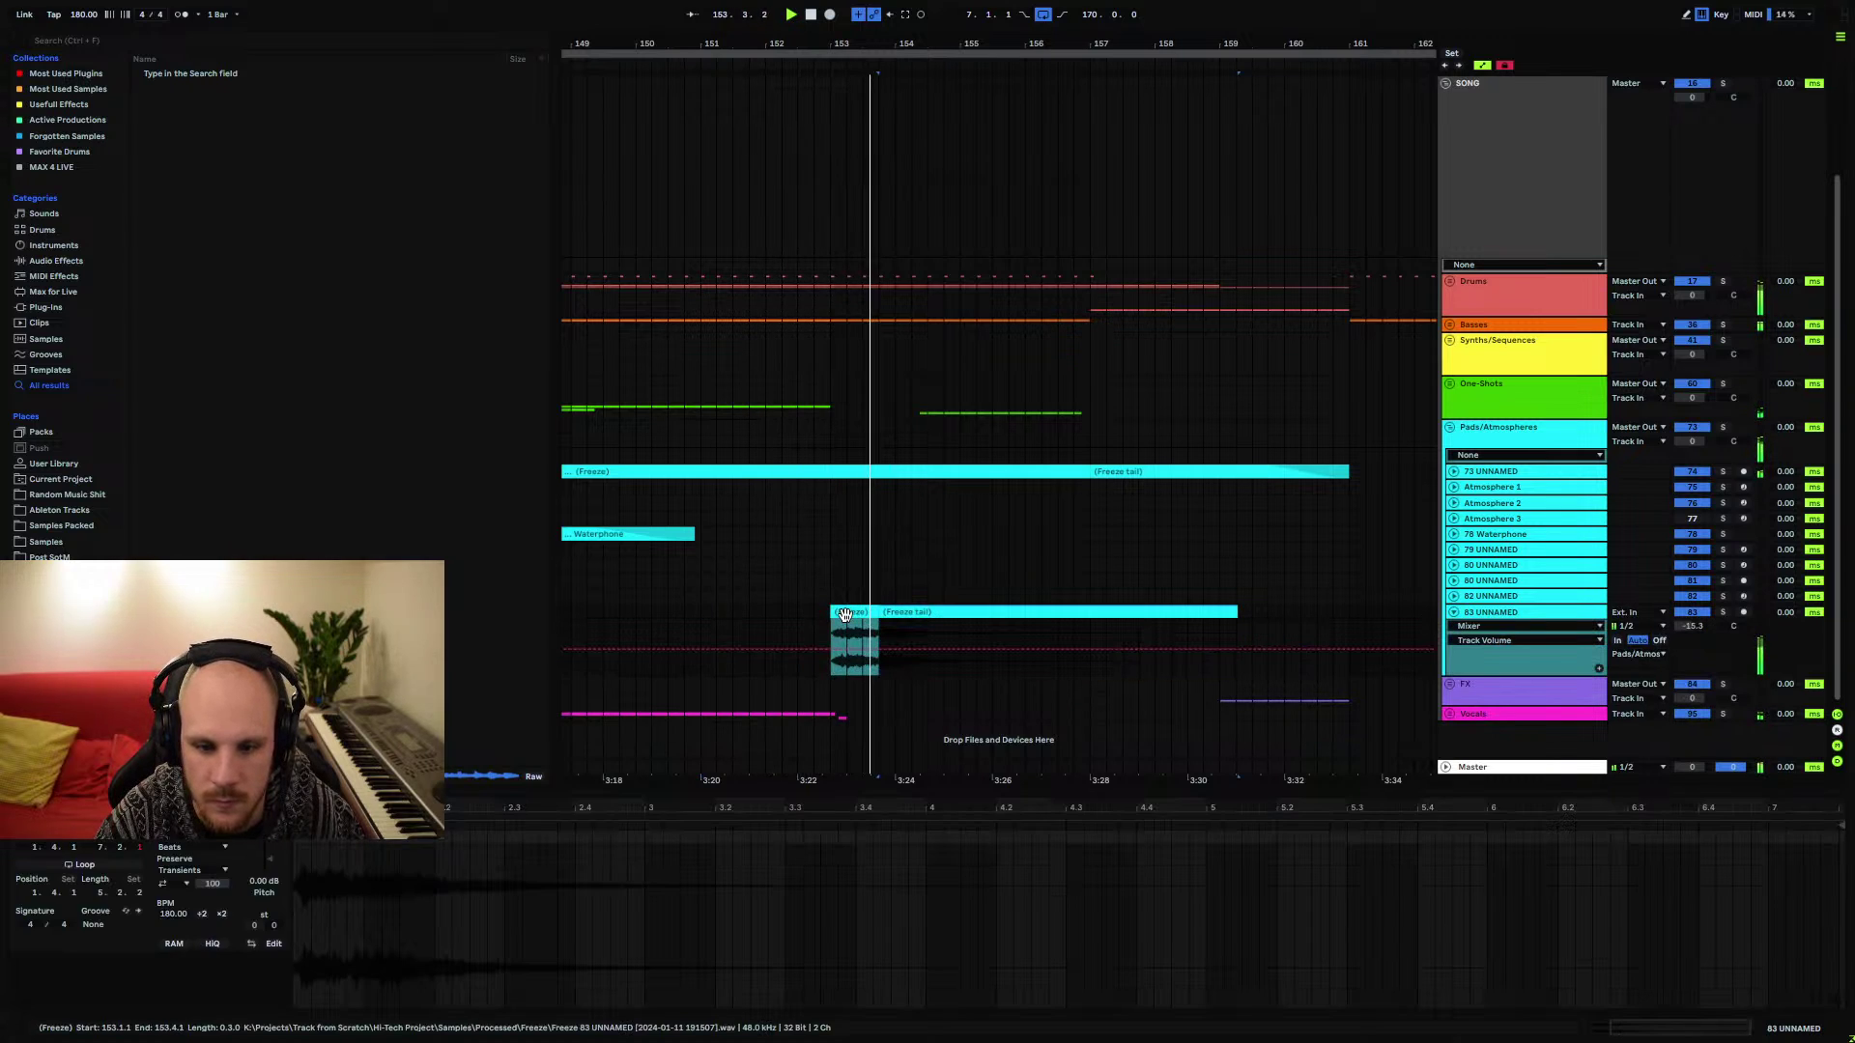
pyautogui.click(1452, 611)
# Unfold the FX group, insert a new audio track after its last track and place the insert marker at 153.1.1 on it
pyautogui.click(1451, 630)
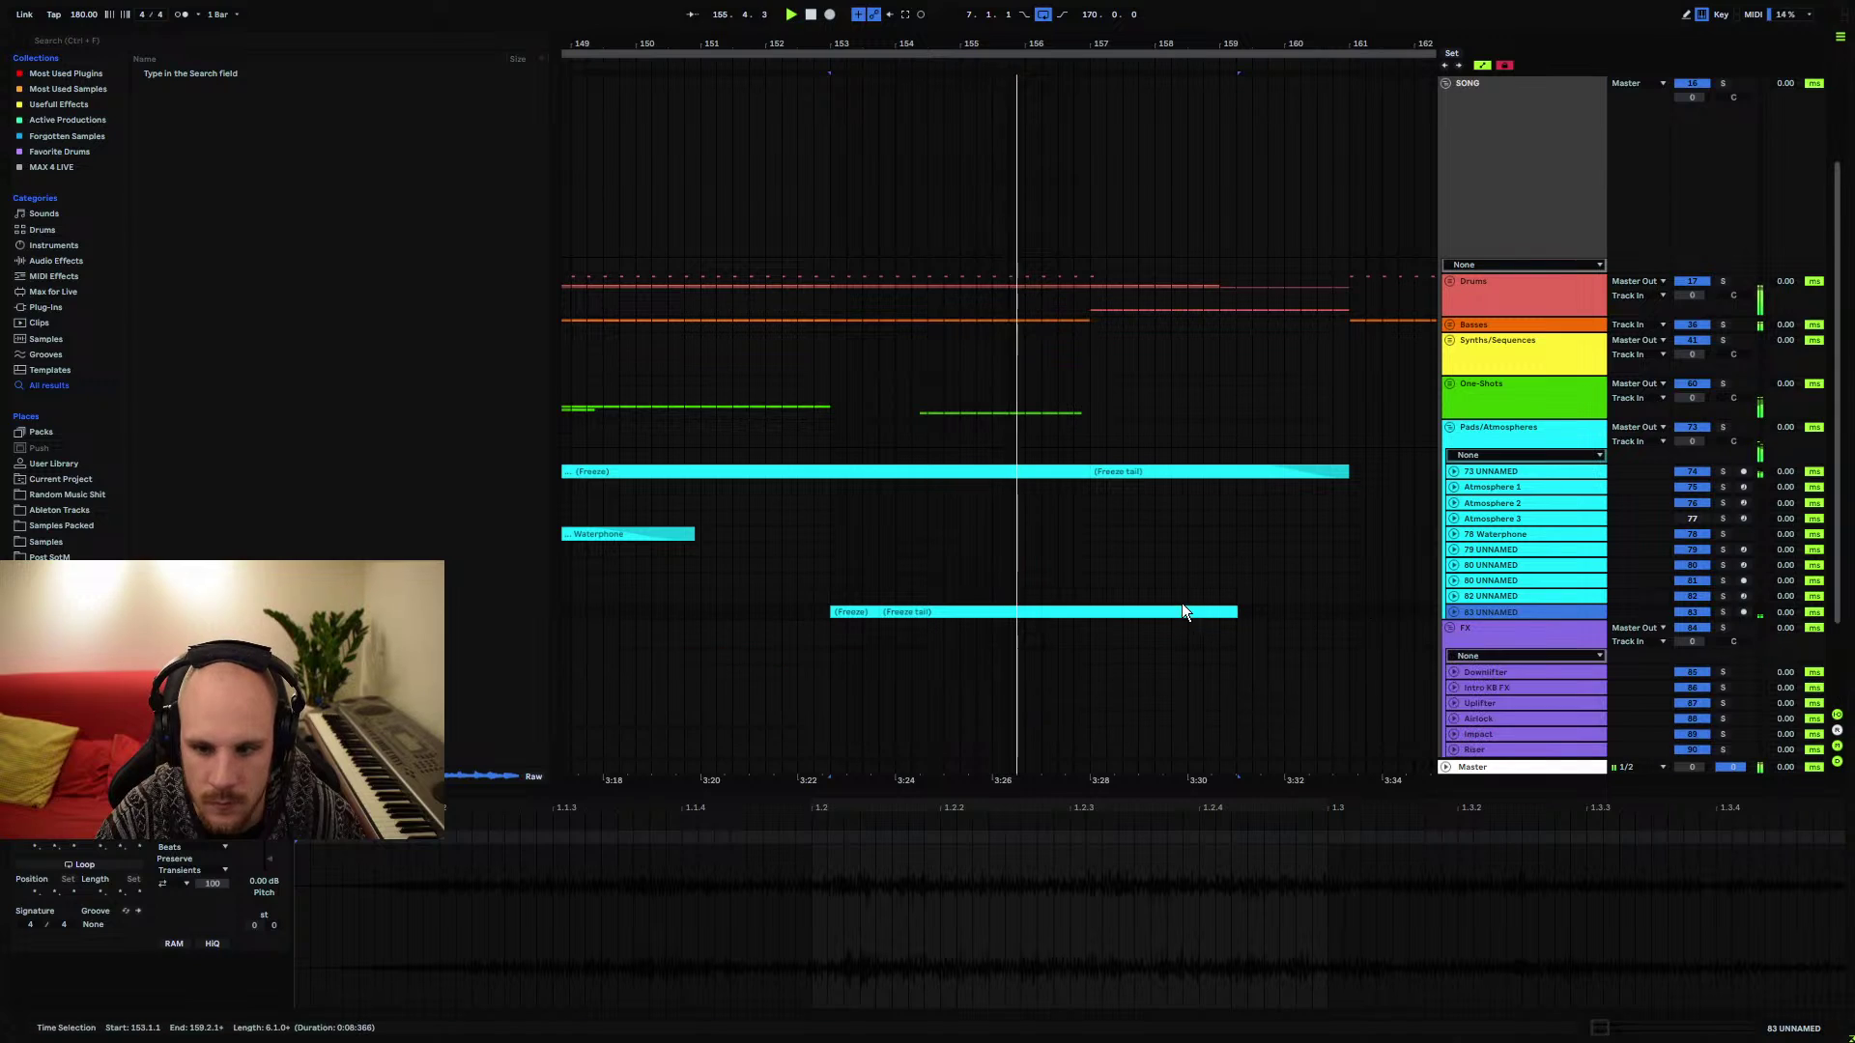
pyautogui.scroll(-3, 1180, 603)
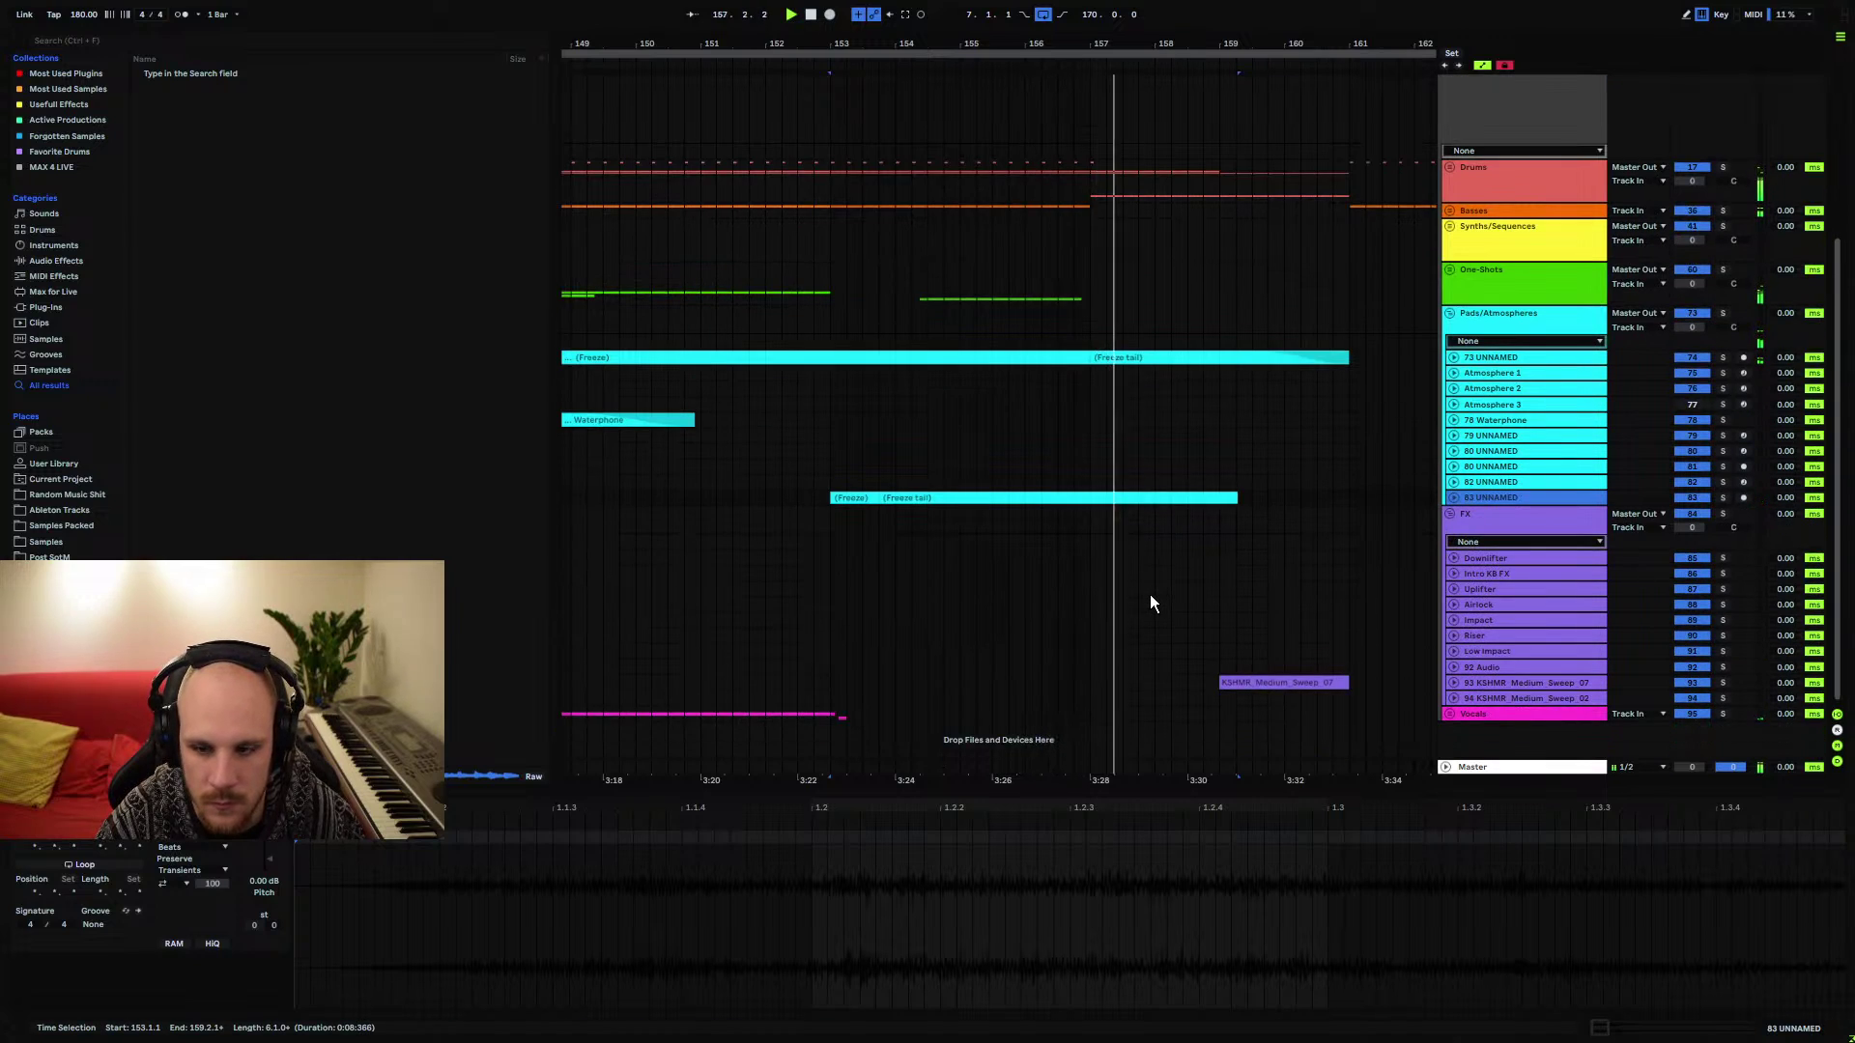
pyautogui.click(1488, 696)
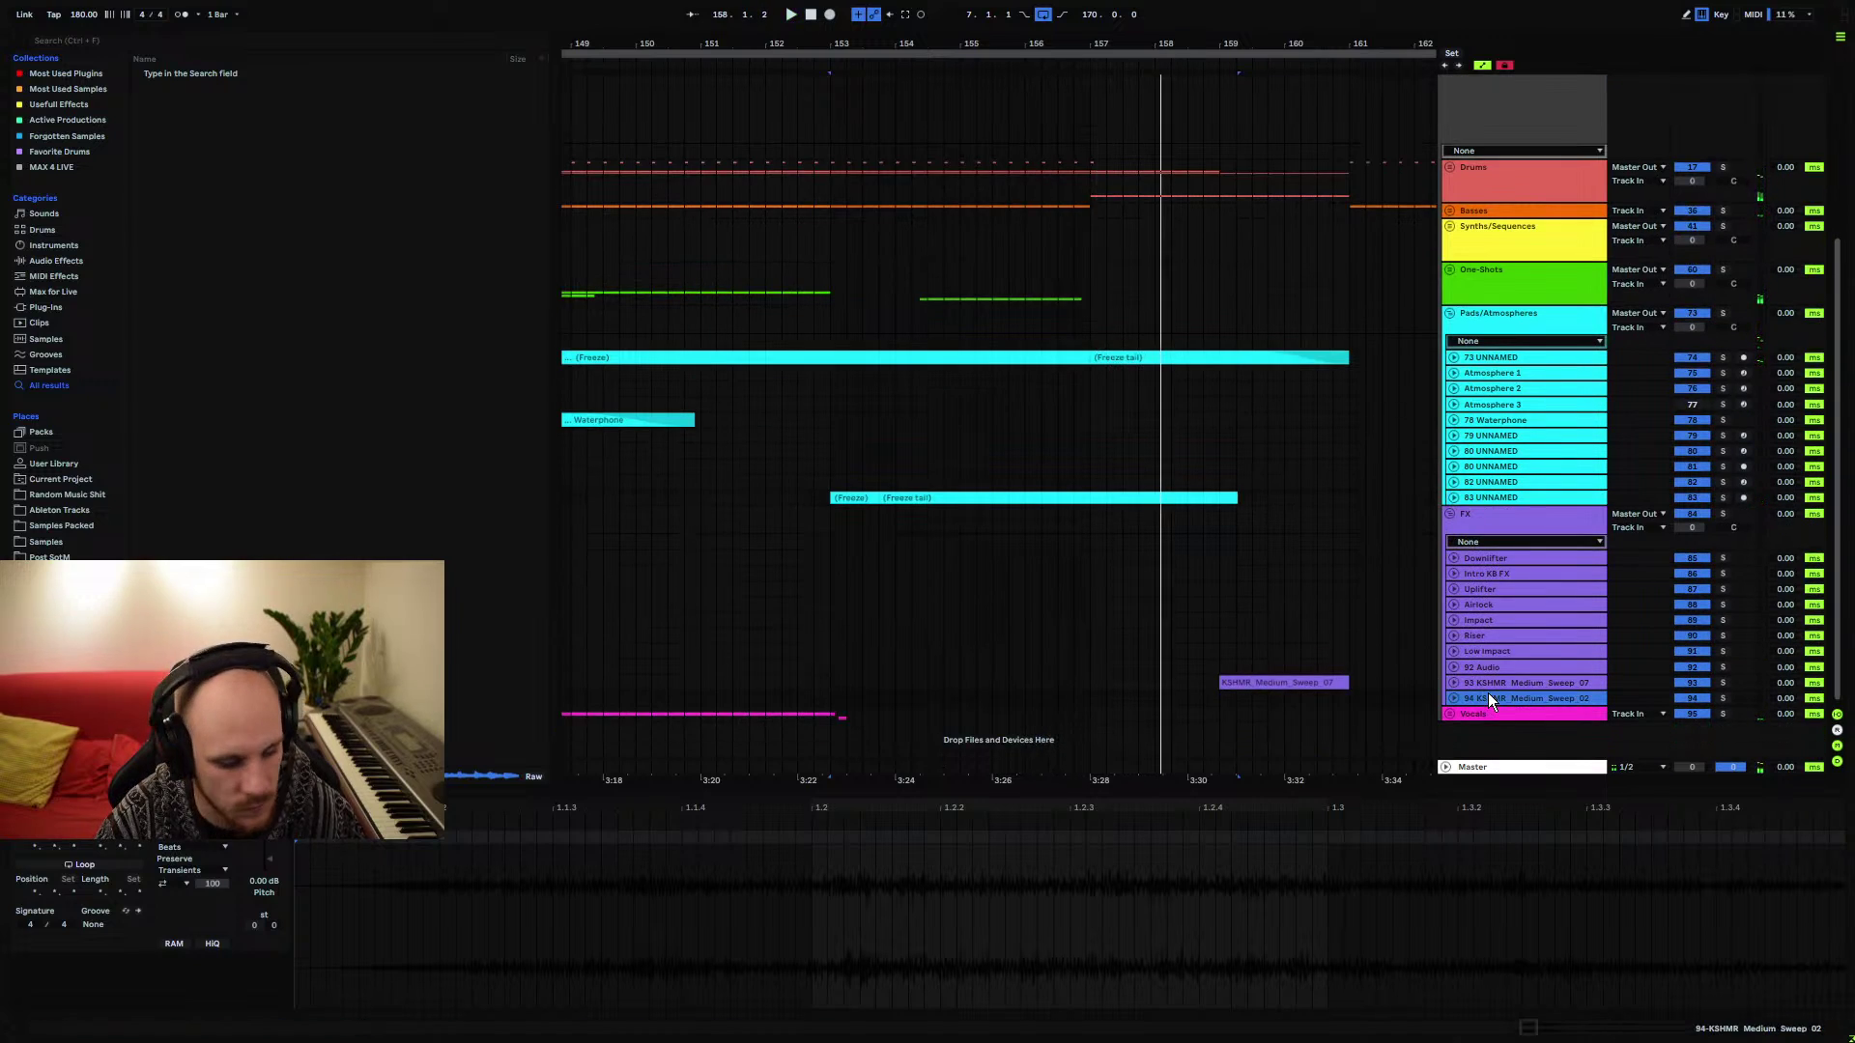
pyautogui.hotkey('ctrl', 't')
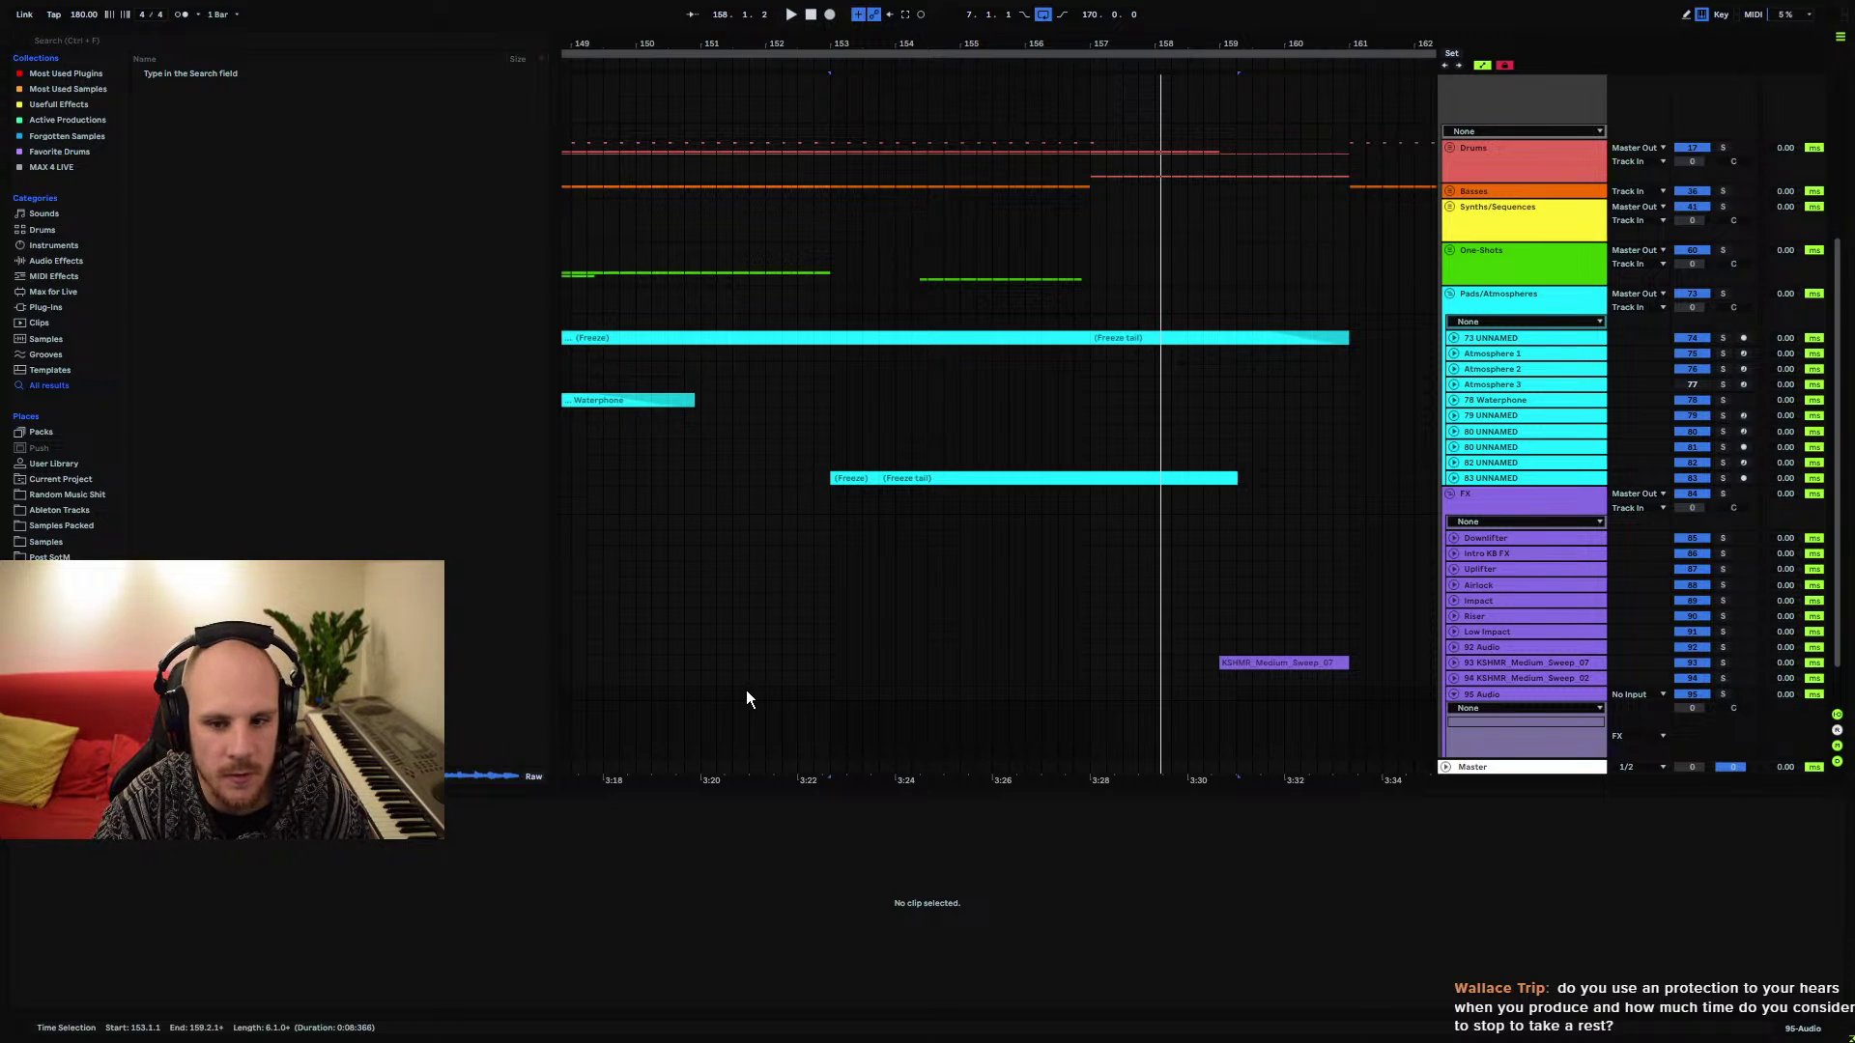
pyautogui.click(977, 710)
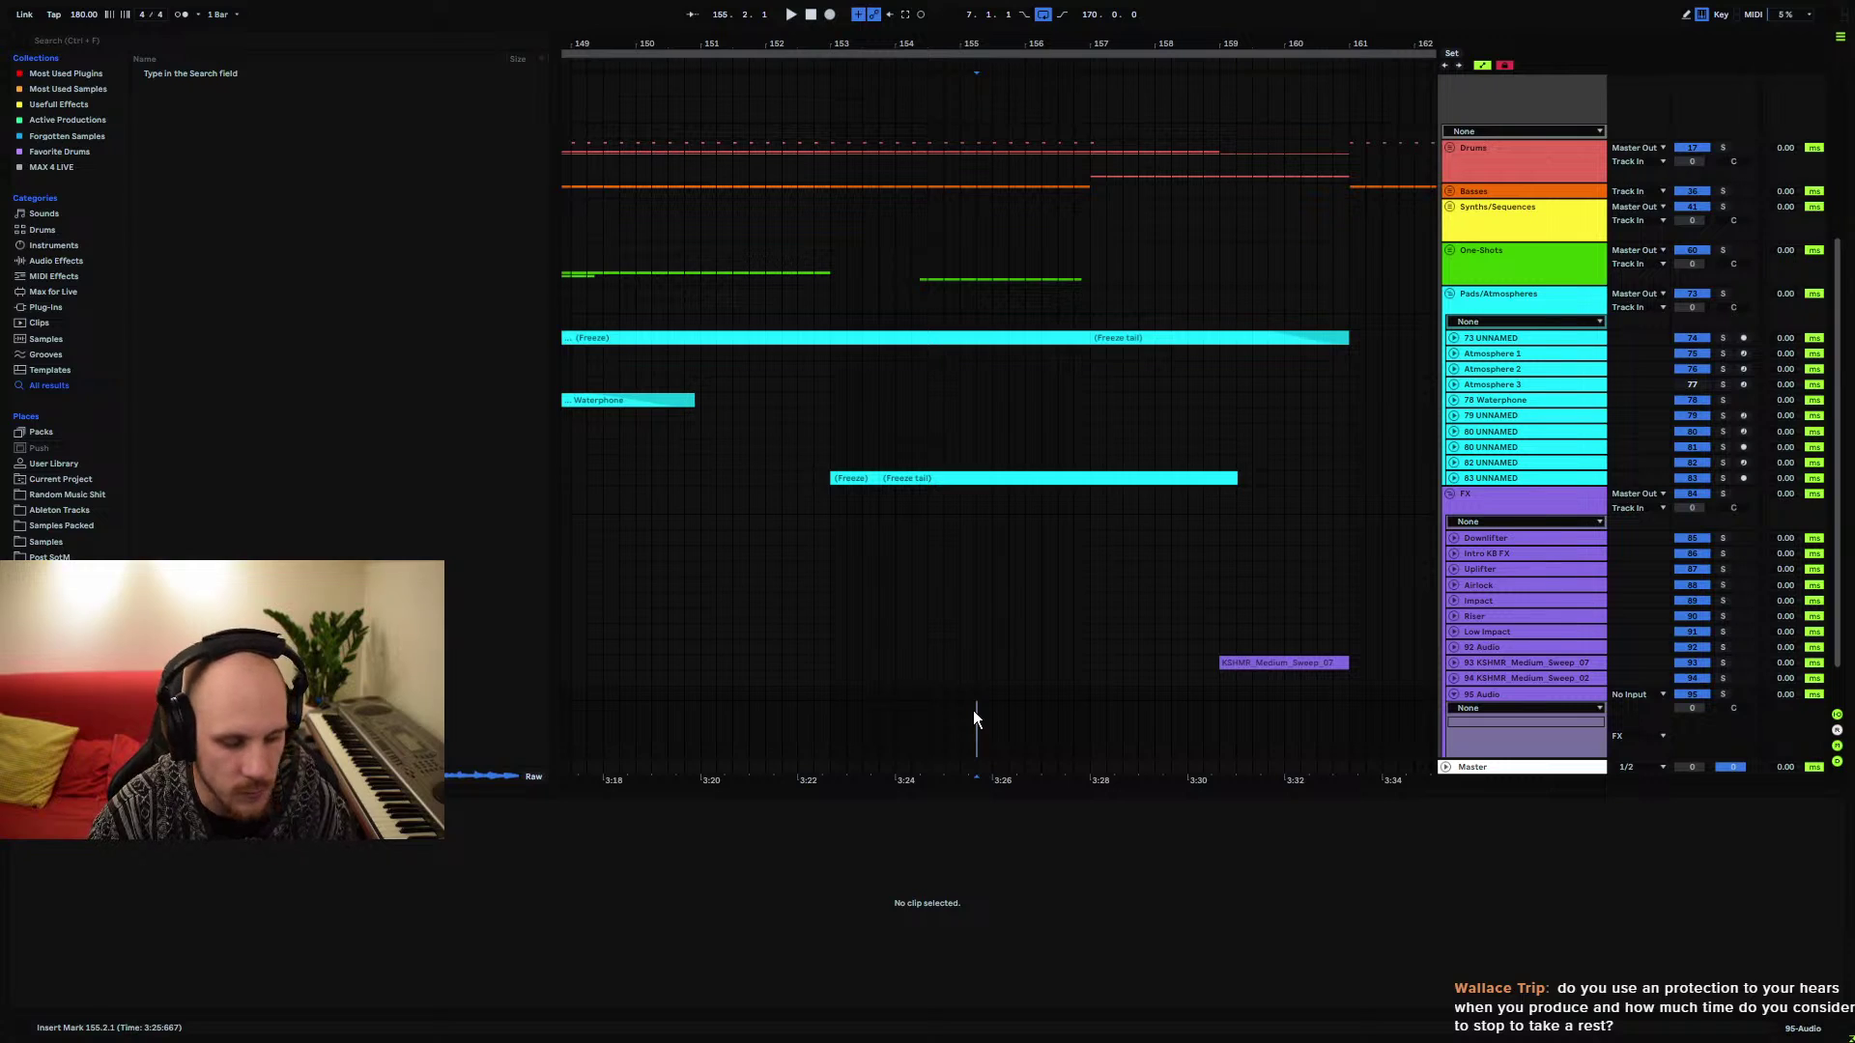
pyautogui.click(830, 698)
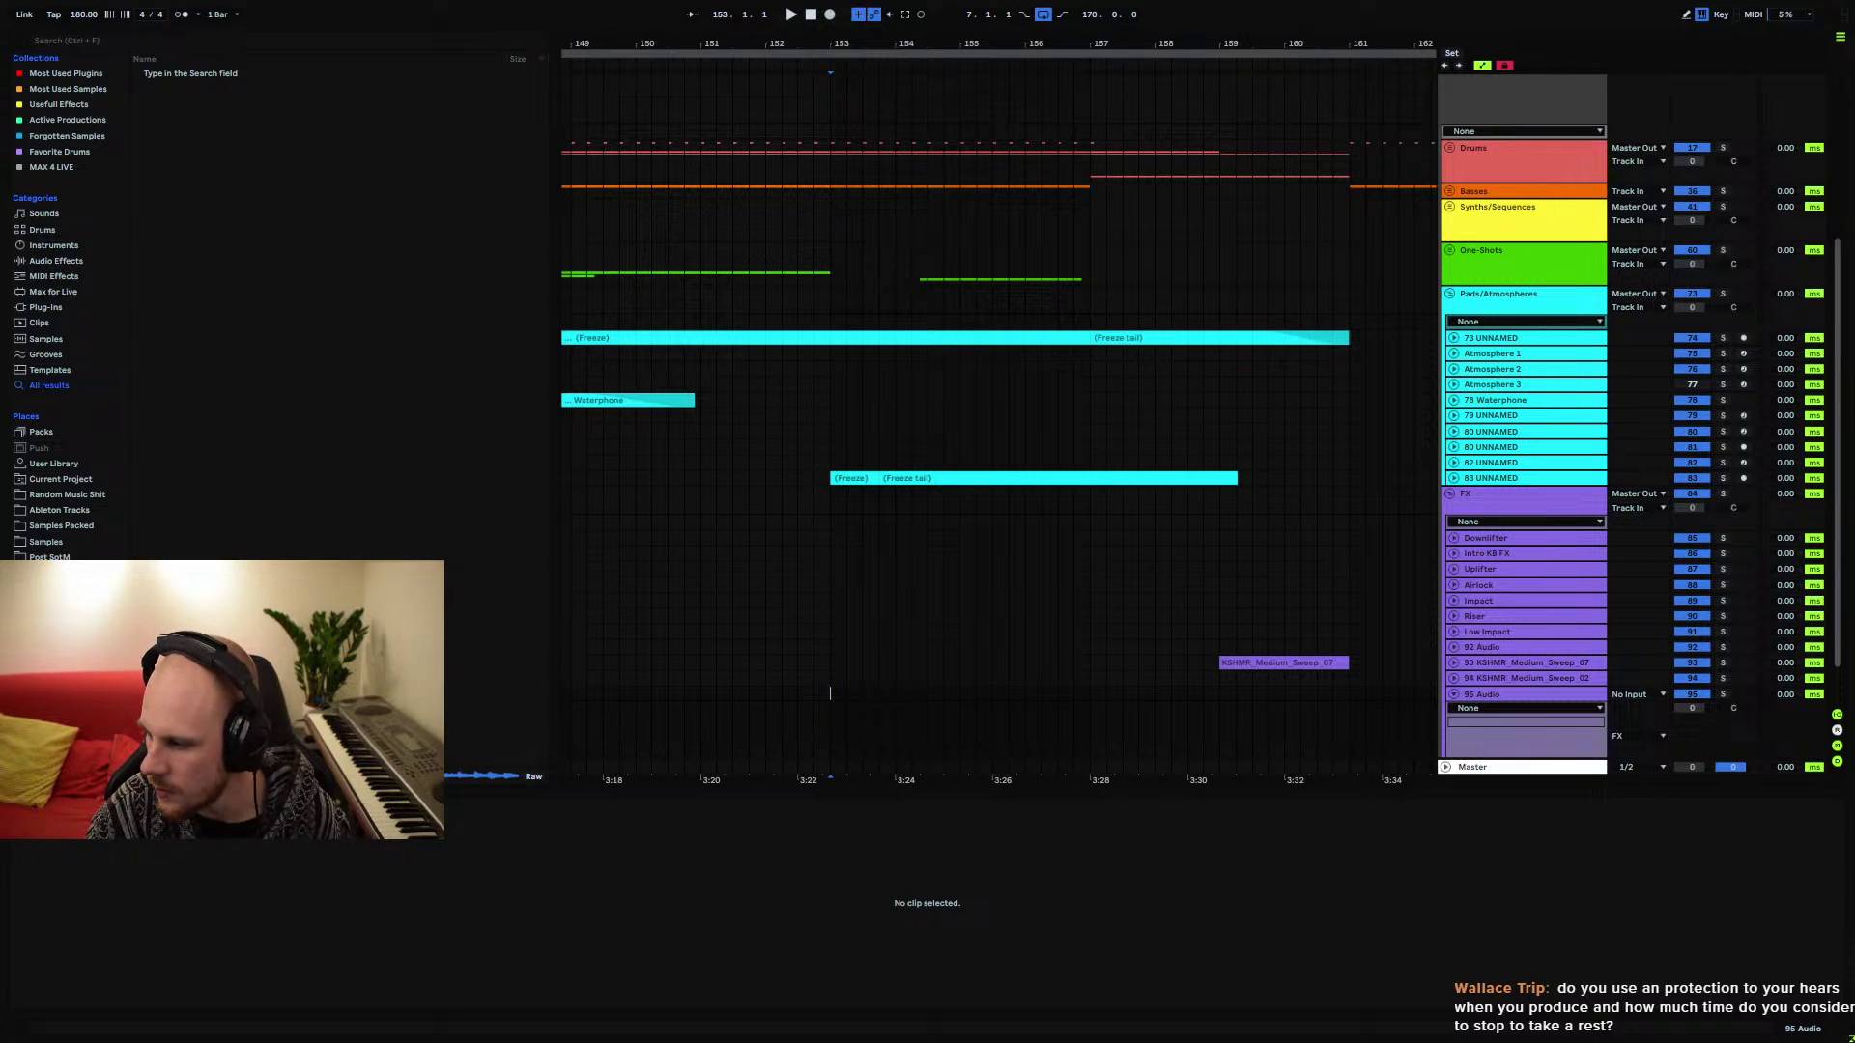
# Switch to Voicemeeter Banana, set the A1 master fader to -9.2 dB, move its window aside and return to Ableton Live
pyautogui.click(829, 1024)
pyautogui.moveTo(1075, 304); pyautogui.dragTo(868, 303)
pyautogui.moveTo(1233, 757)
pyautogui.mouseDown()
pyautogui.moveTo(1235, 802)
pyautogui.moveTo(1235, 764)
pyautogui.mouseUp()
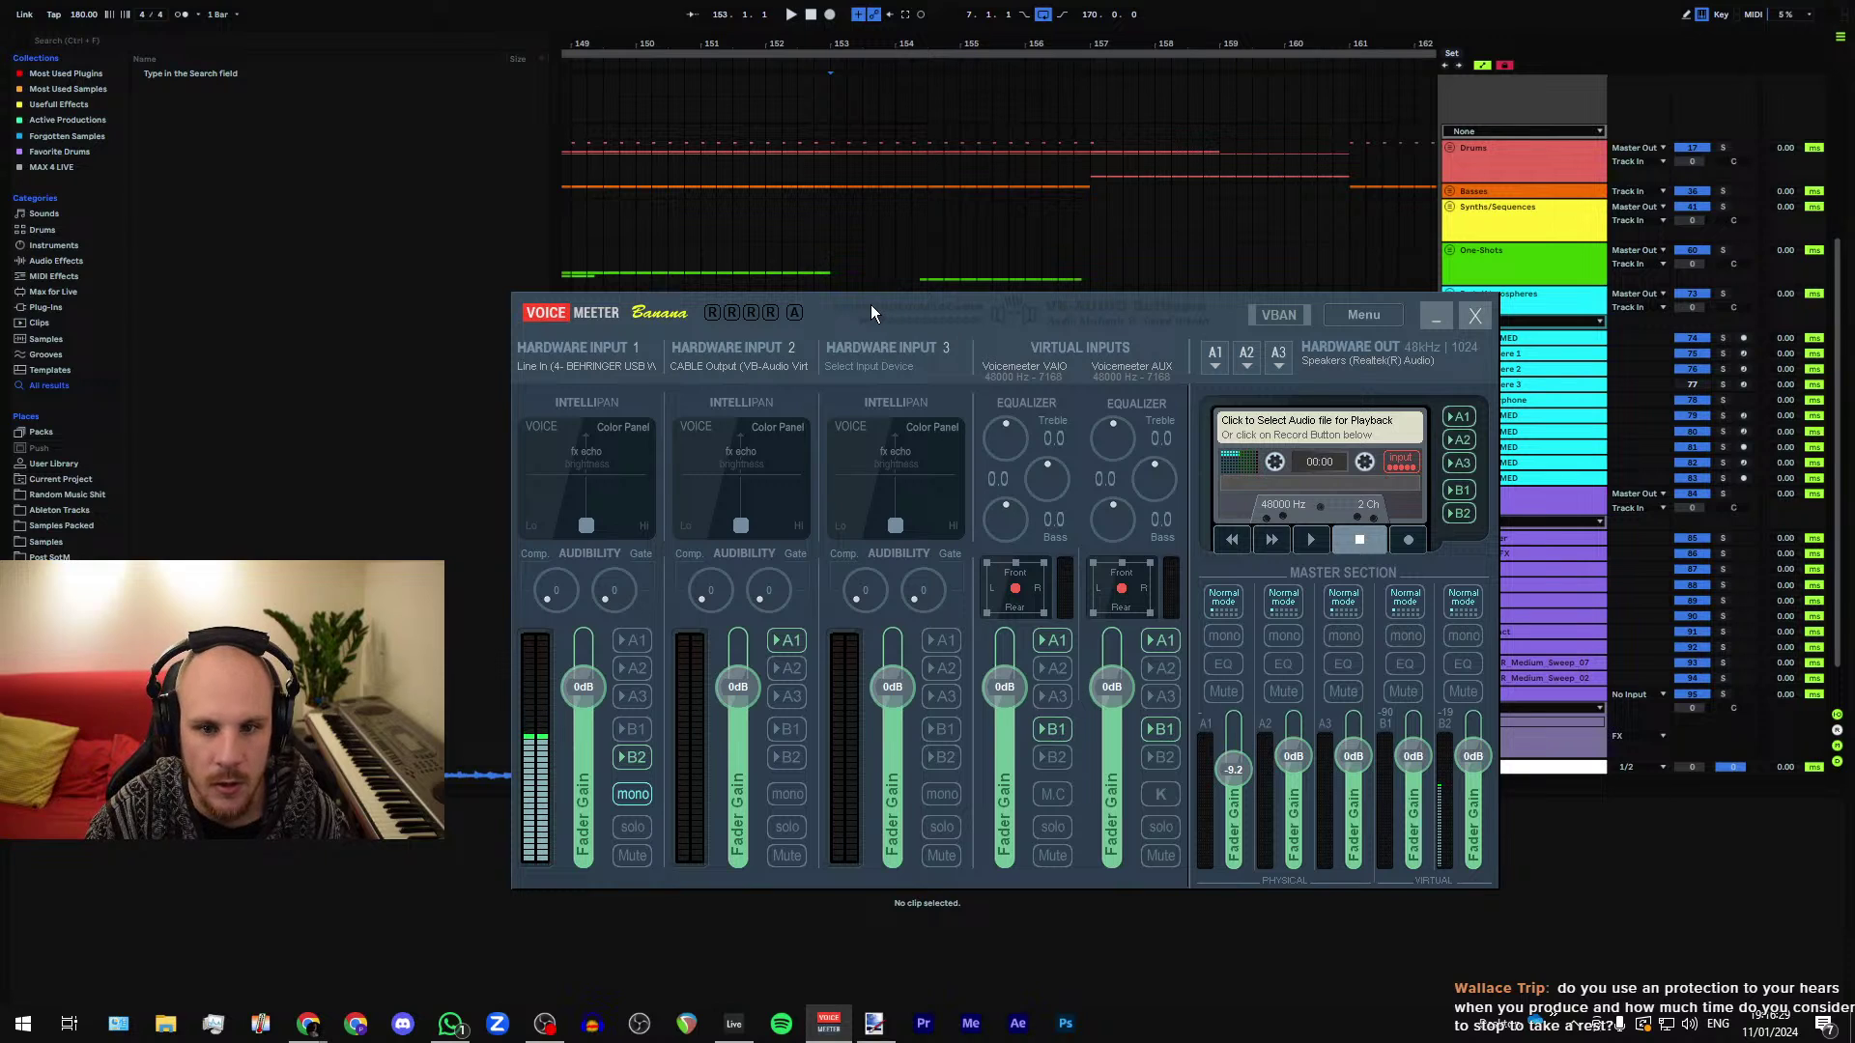
pyautogui.moveTo(871, 304); pyautogui.dragTo(787, 228)
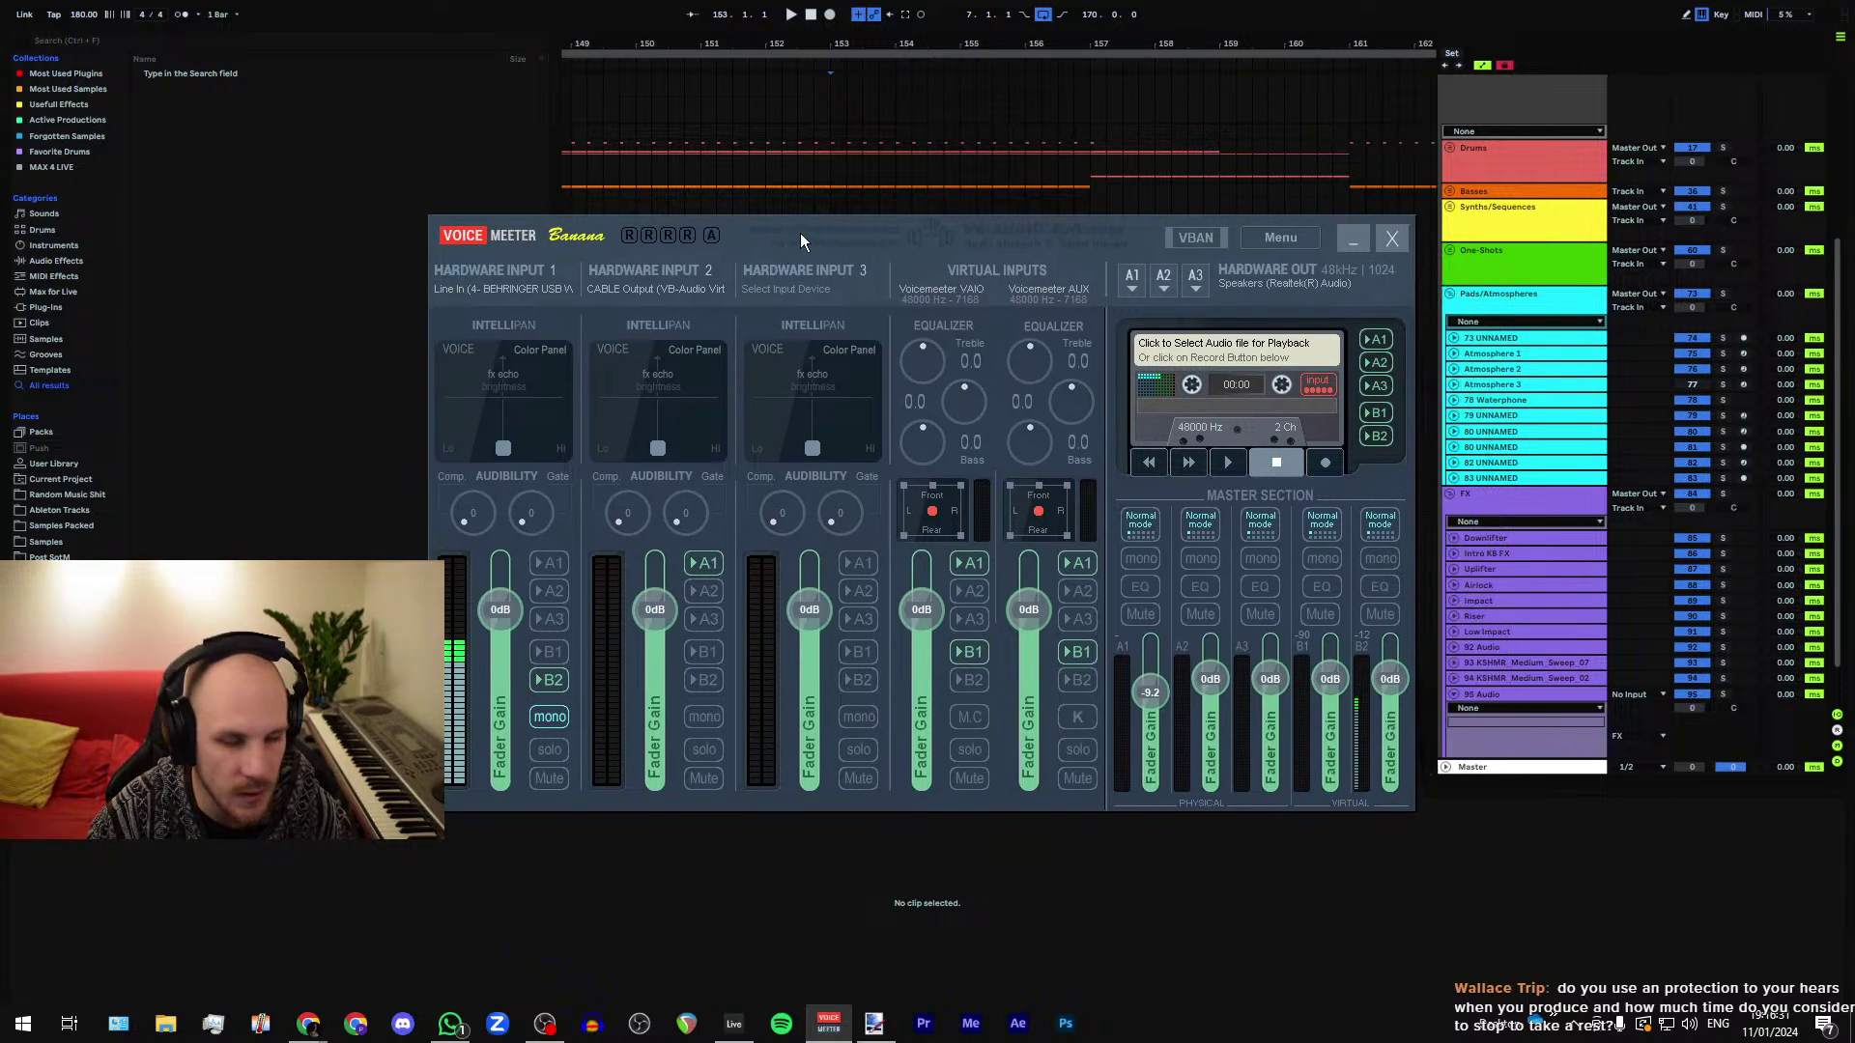
pyautogui.hotkey('alt', 'Tab')
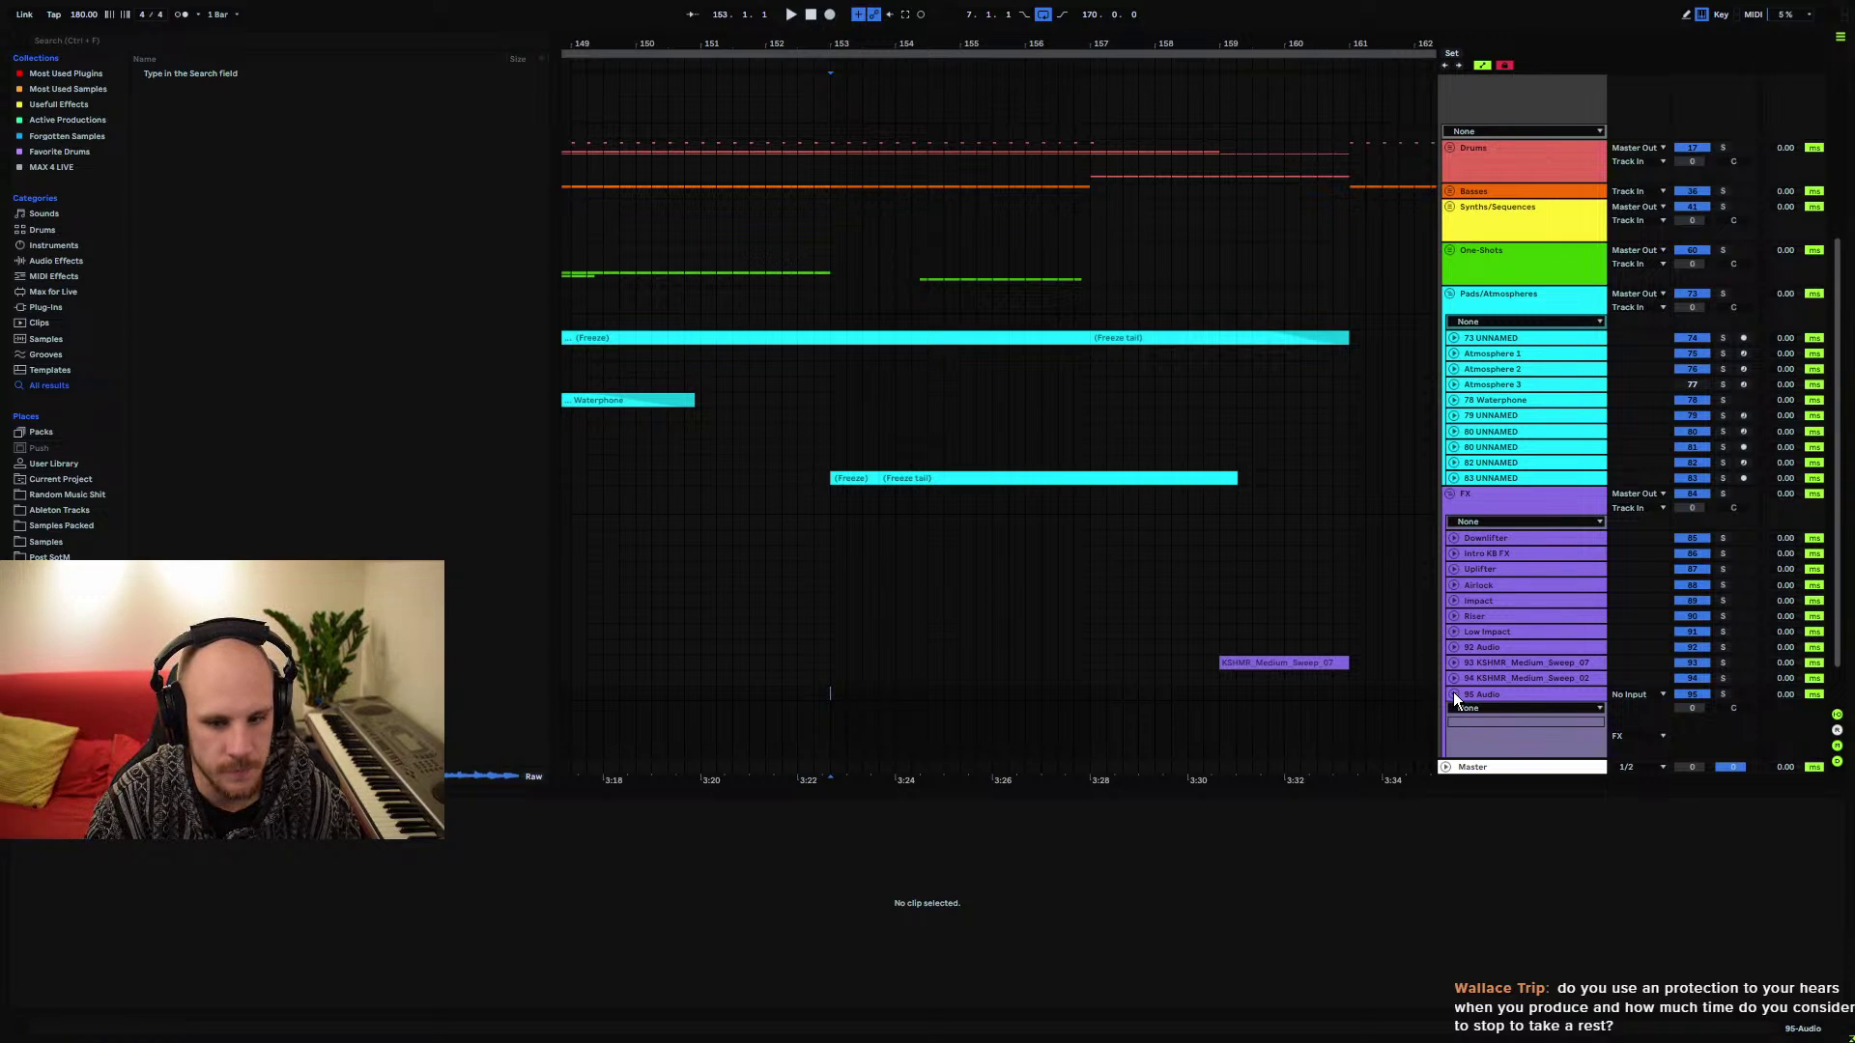
# Fold the new 95 Audio track at the end of the FX group
pyautogui.hotkey('ctrl', 'z')
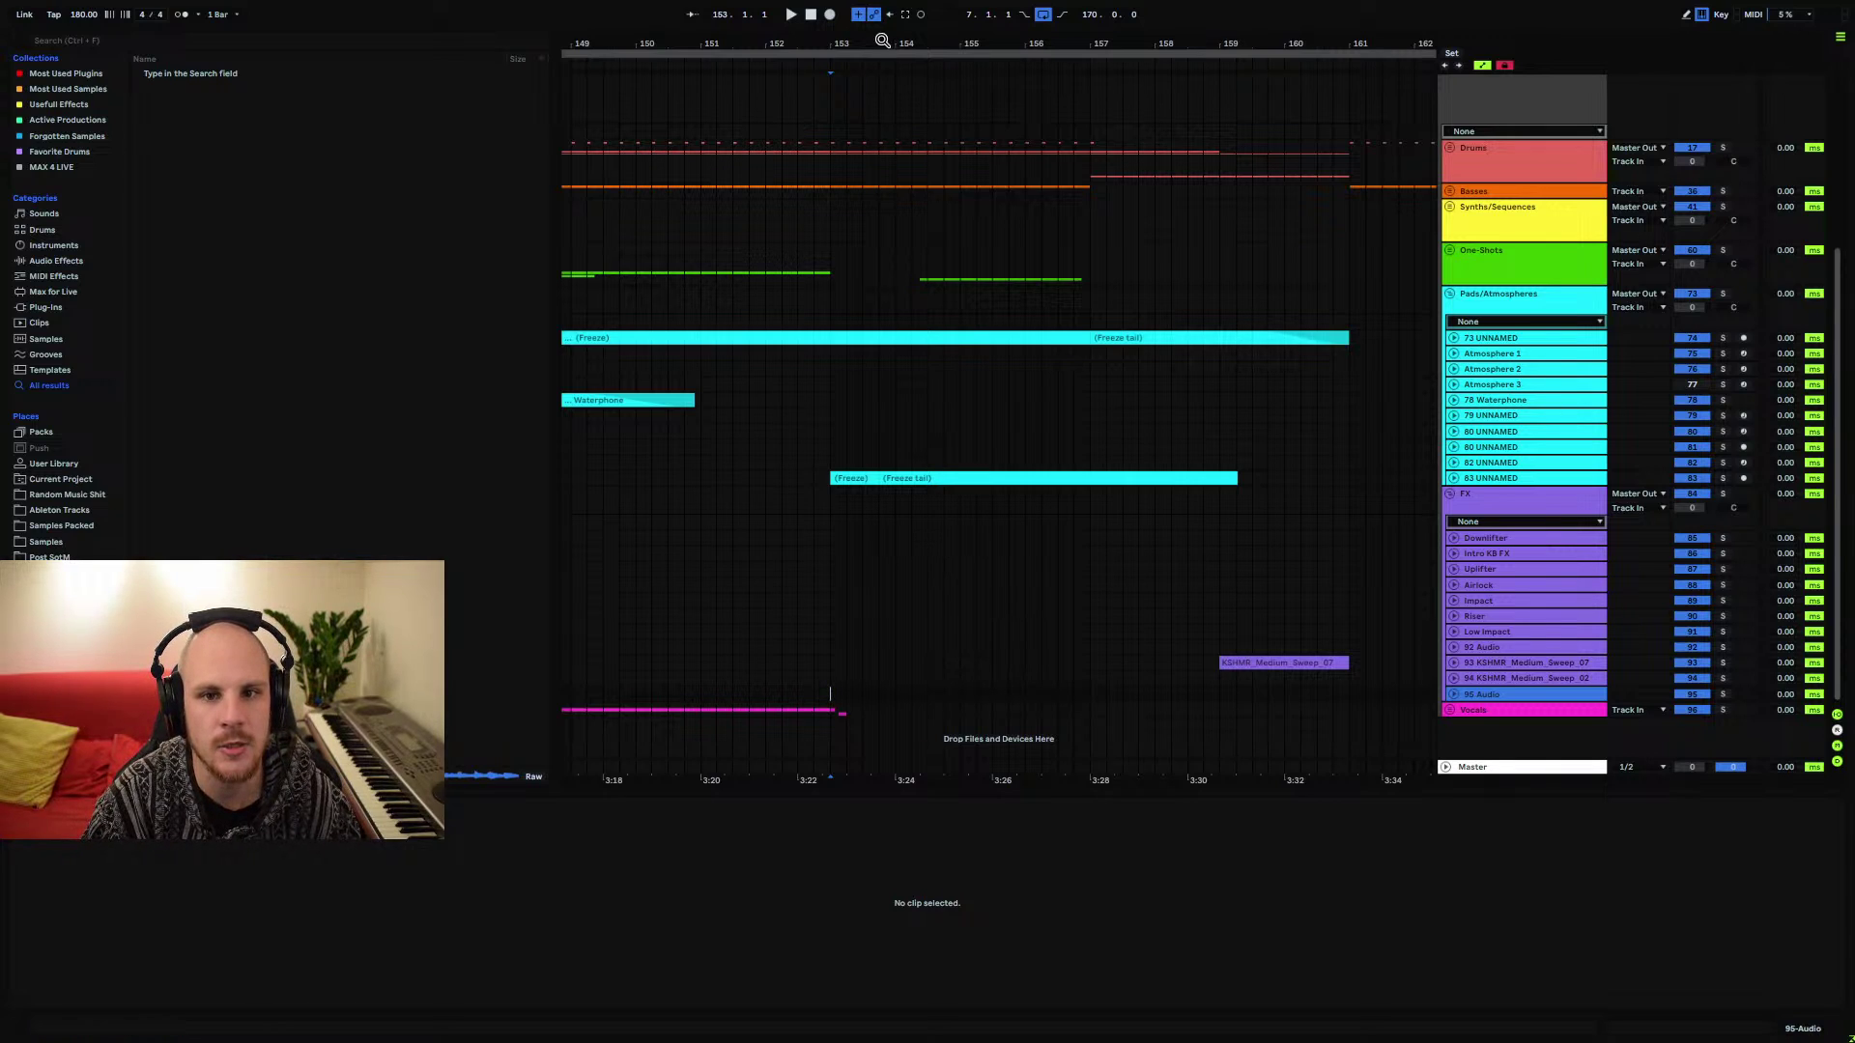
pyautogui.press('-')
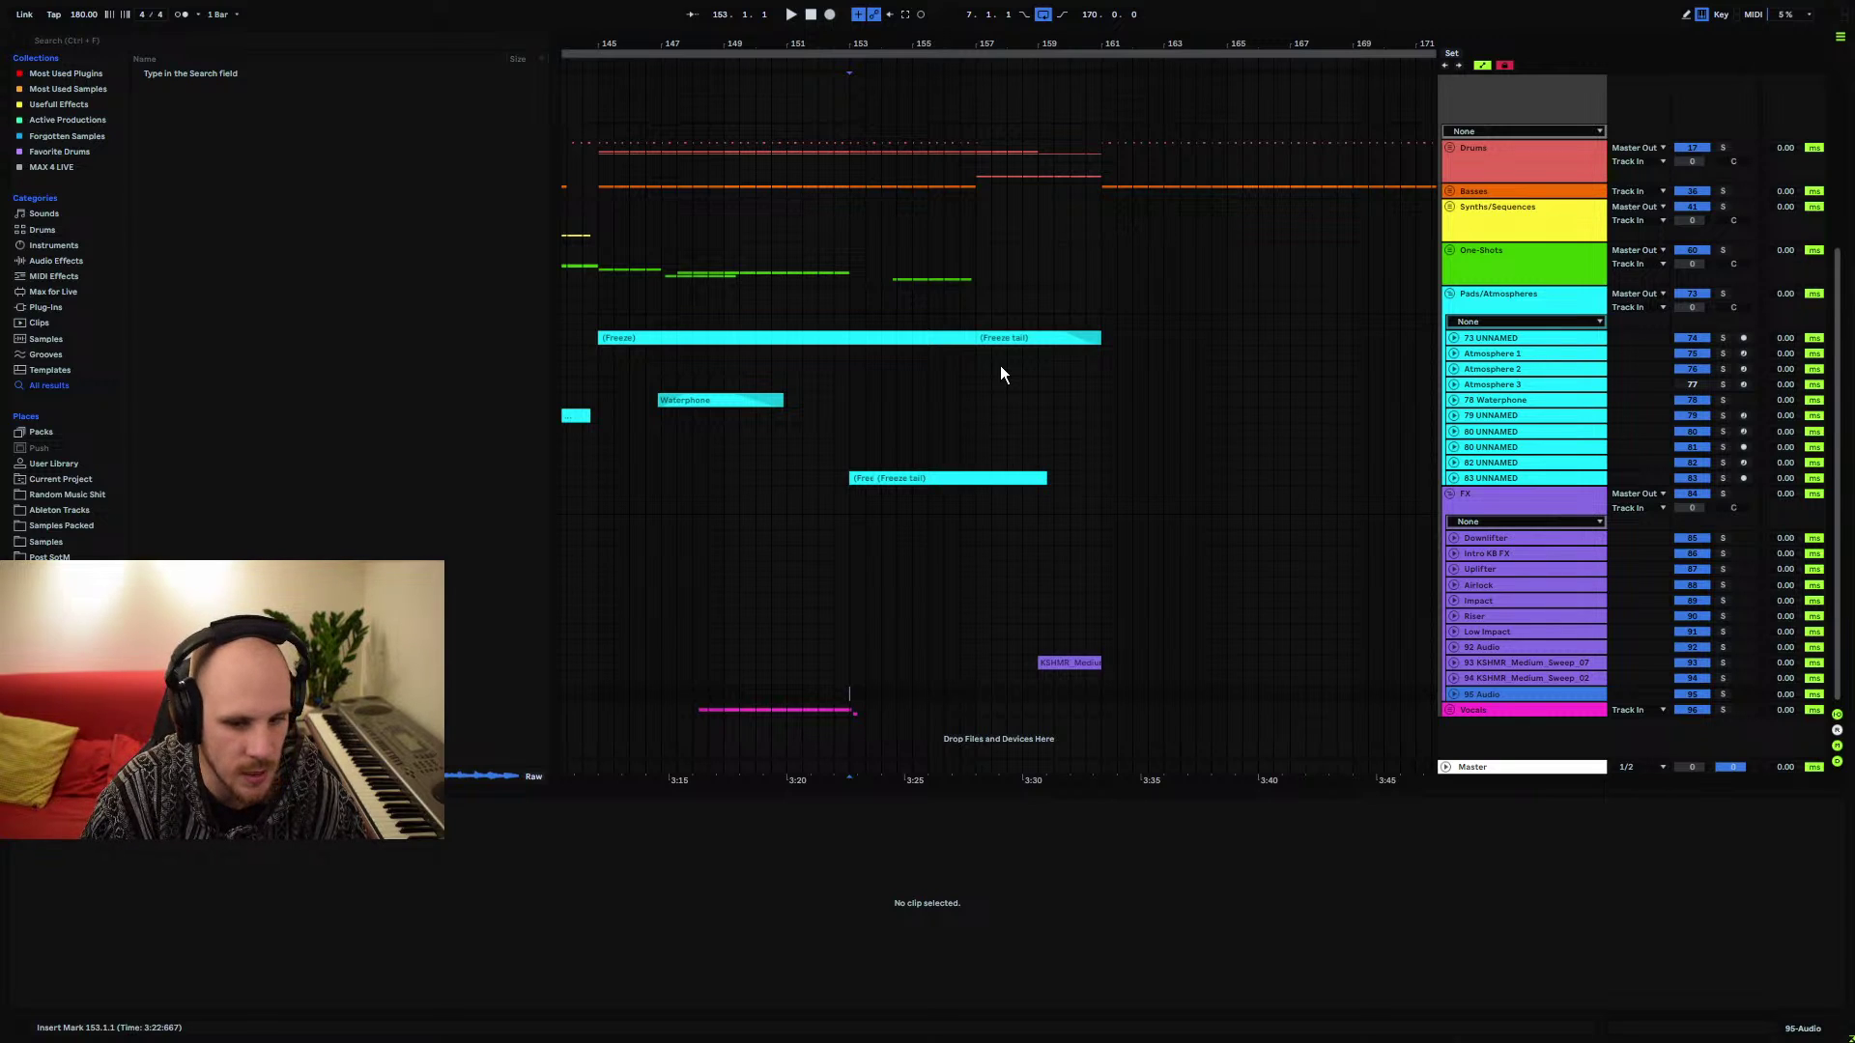
pyautogui.press('-')
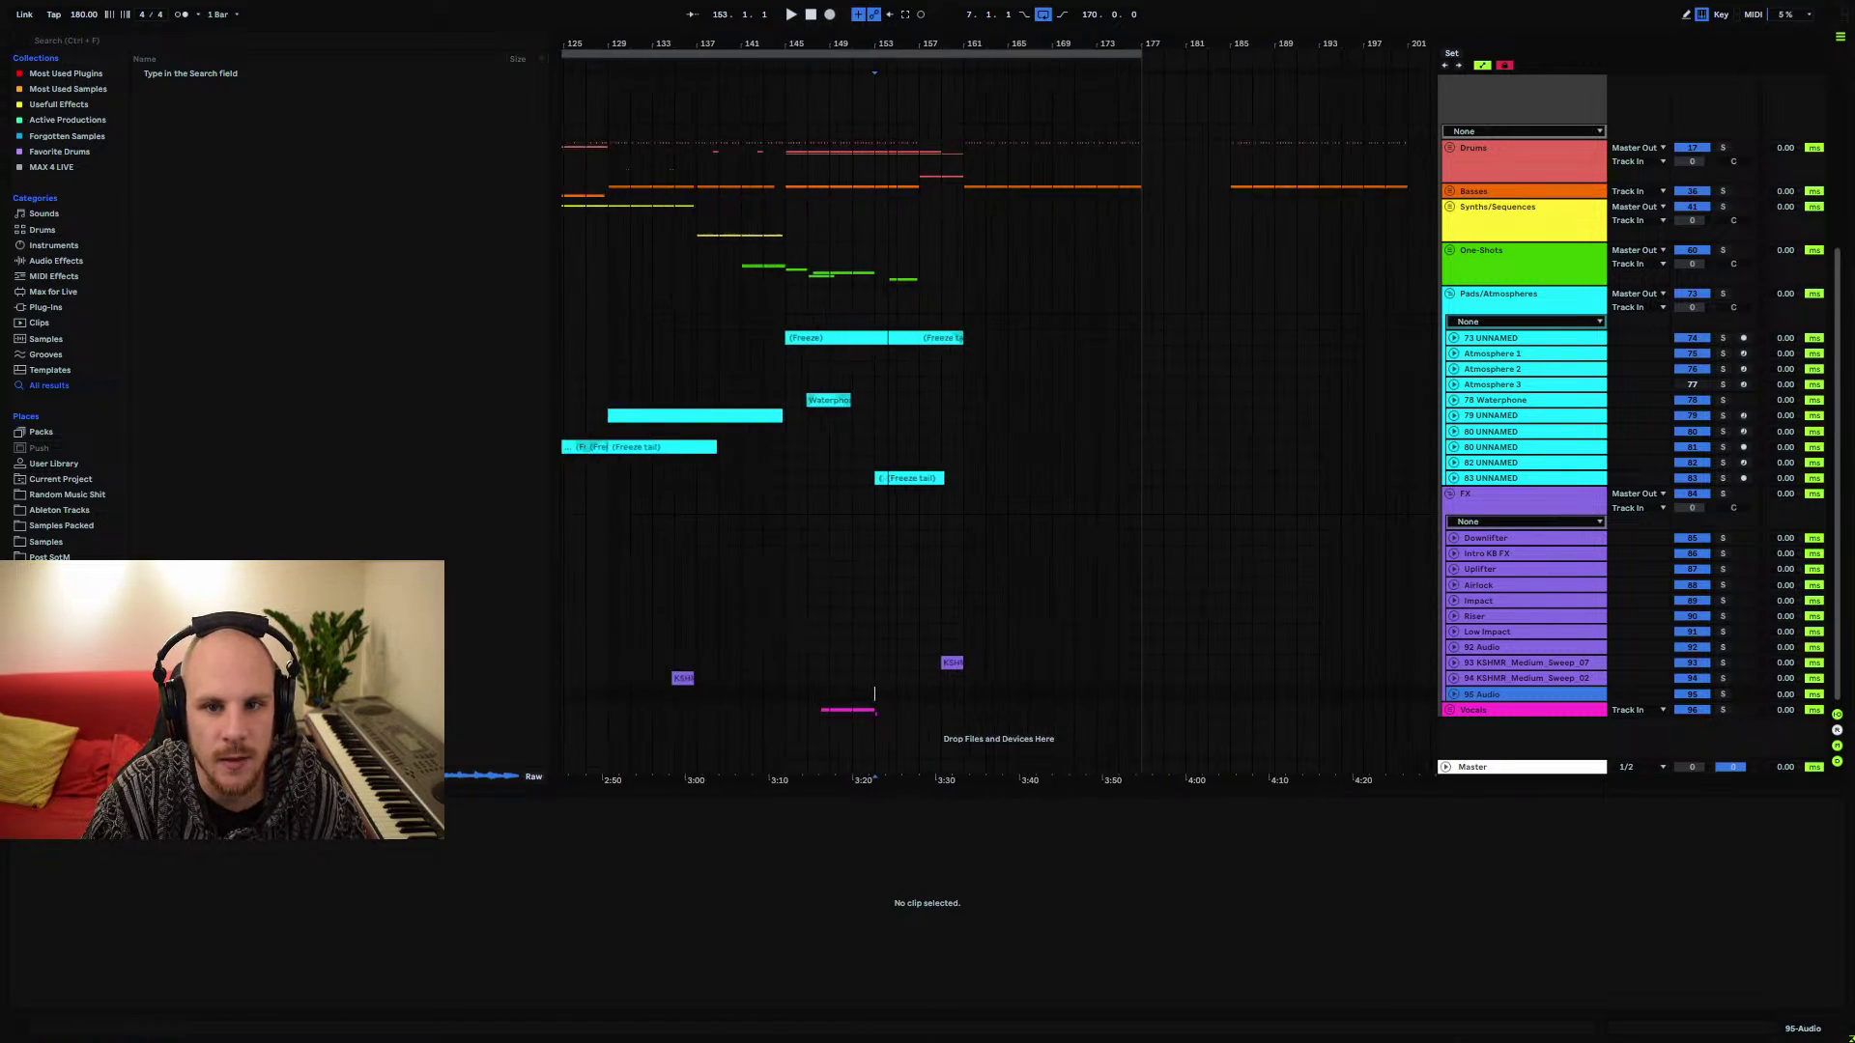
pyautogui.press('-')
pyautogui.press('-')
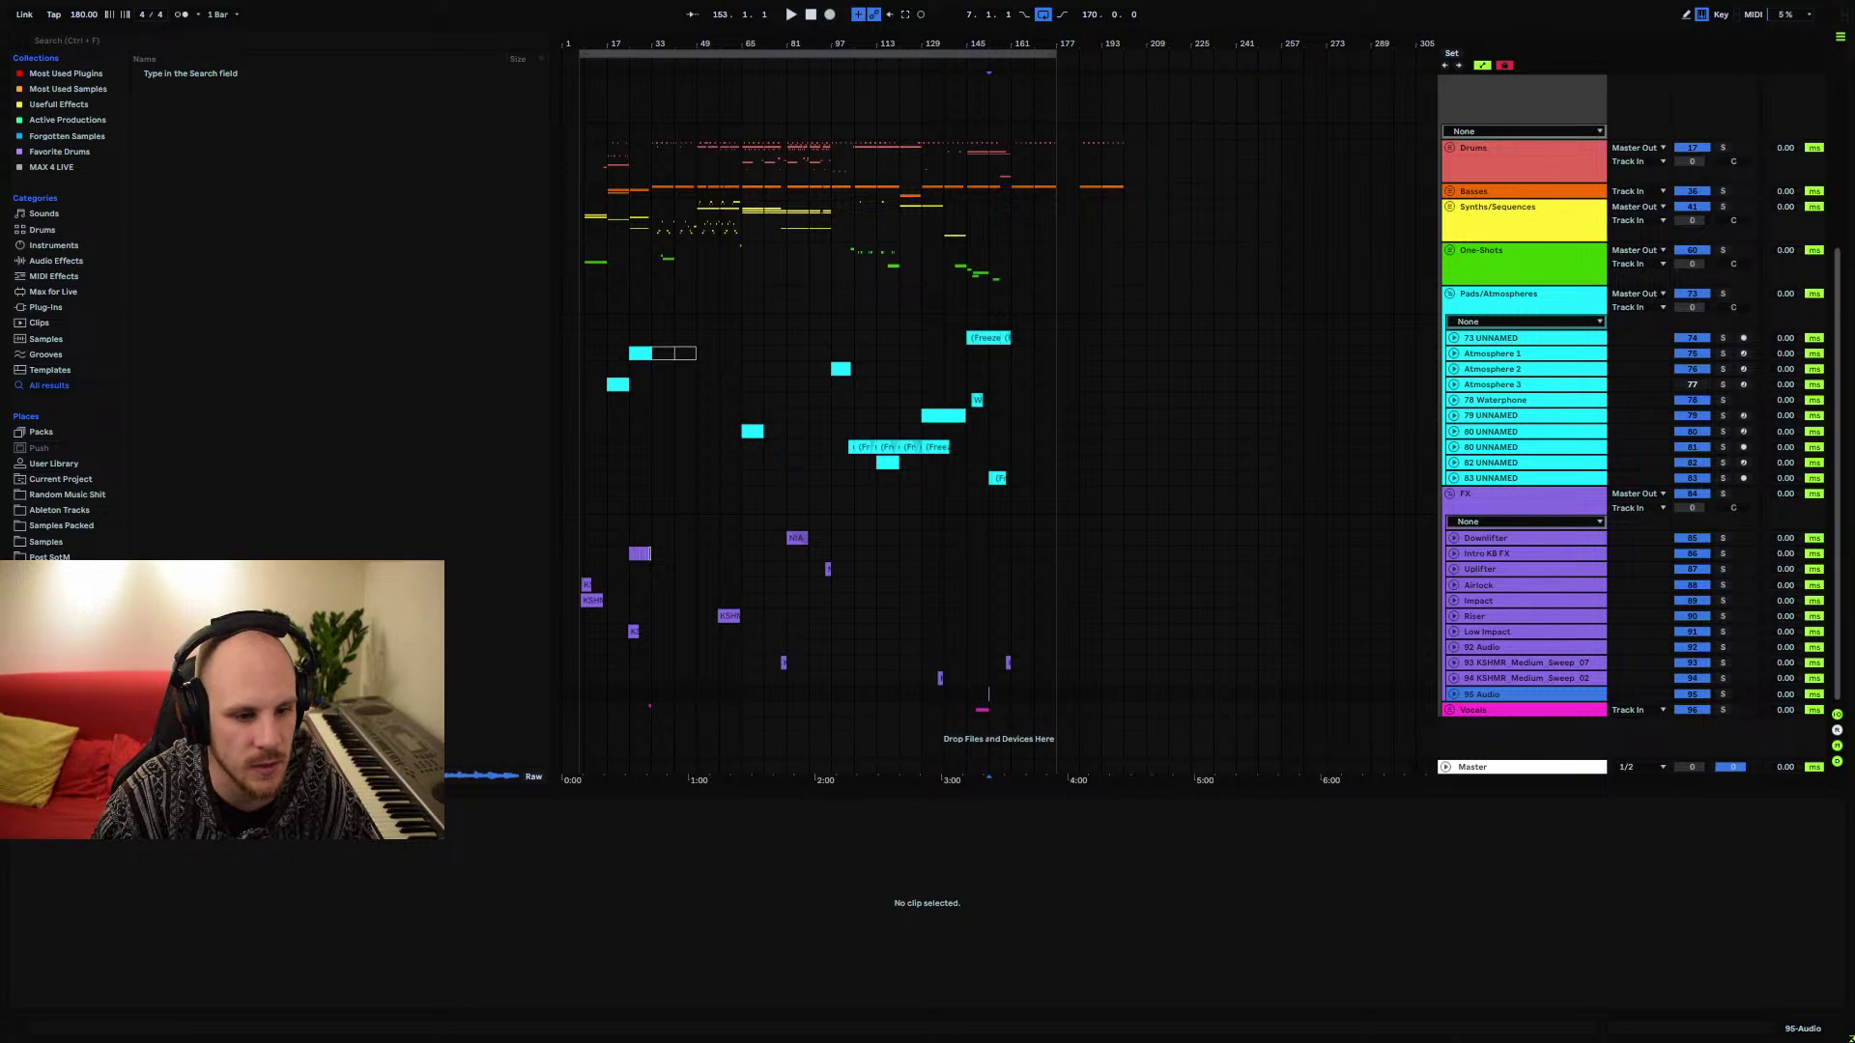
# Place the audio file 99 from the Post SotM folder on a new track at 1.1.1, solo it and fold the Pads/Atmospheres and FX groups
pyautogui.click(50, 556)
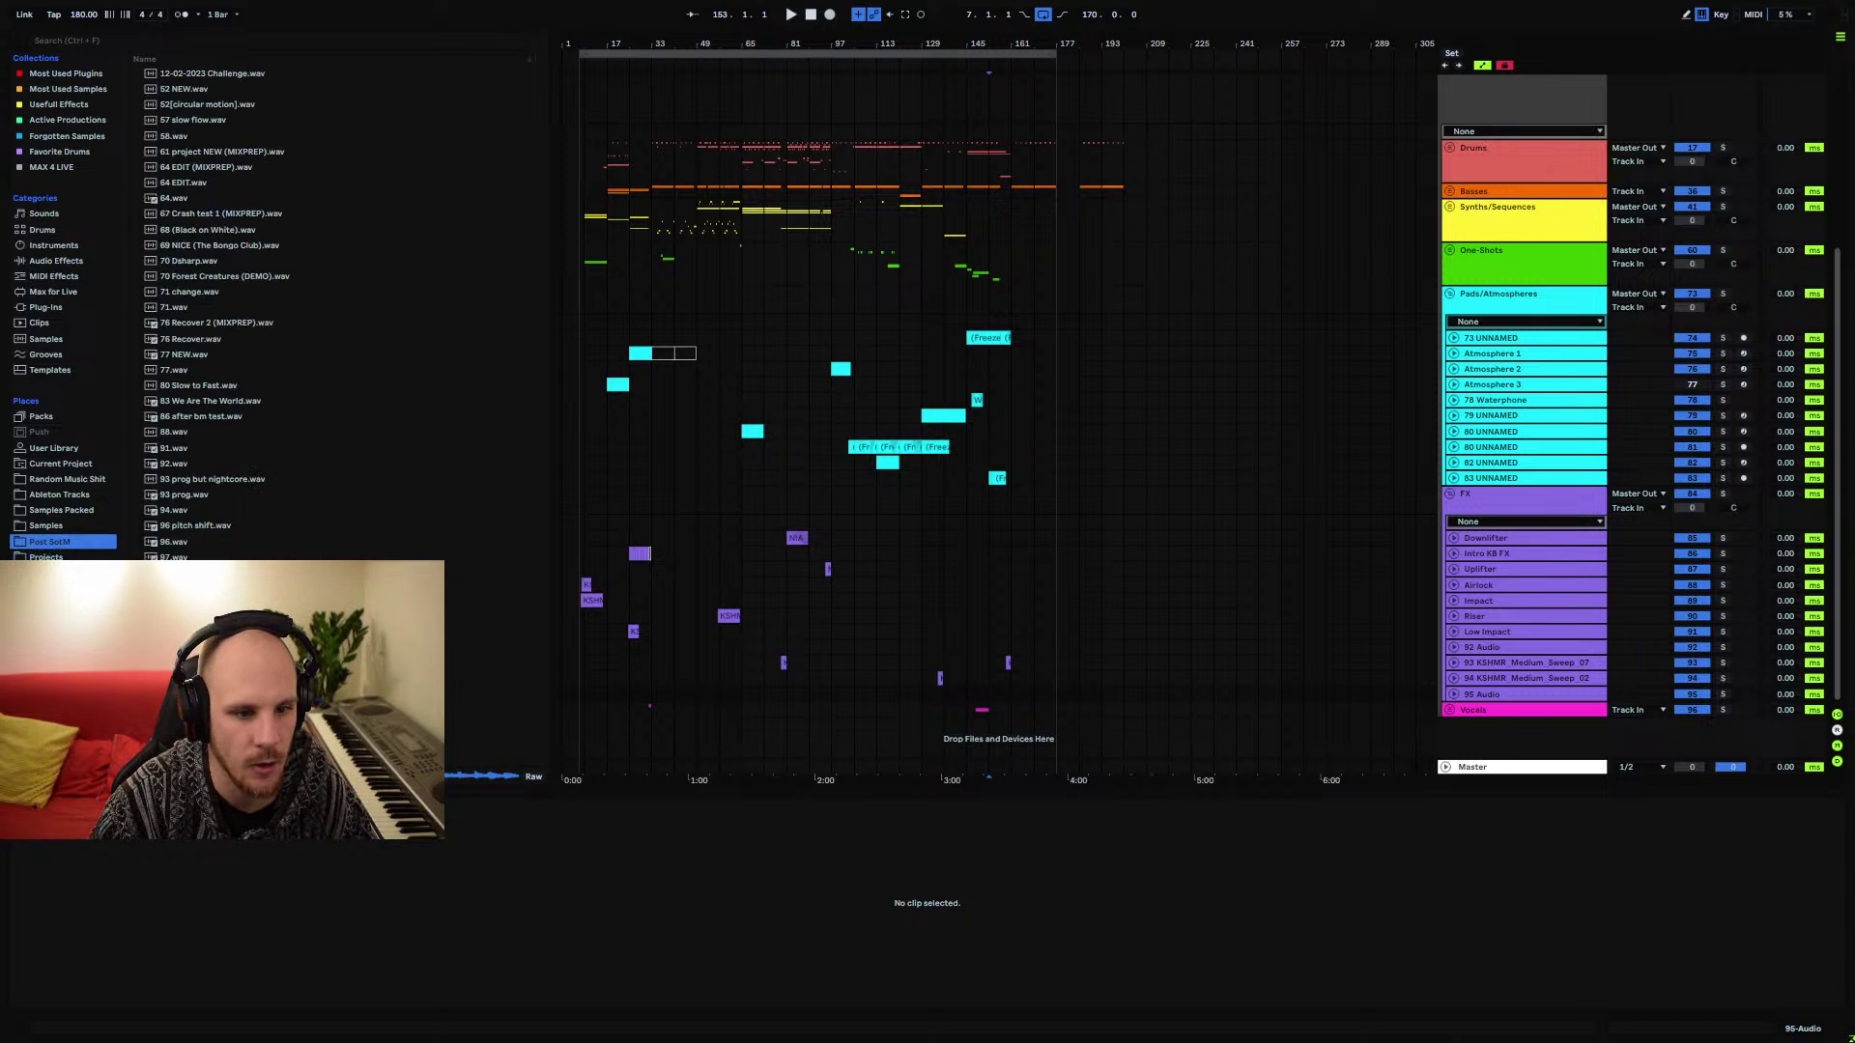
pyautogui.moveTo(241, 620); pyautogui.dragTo(795, 739)
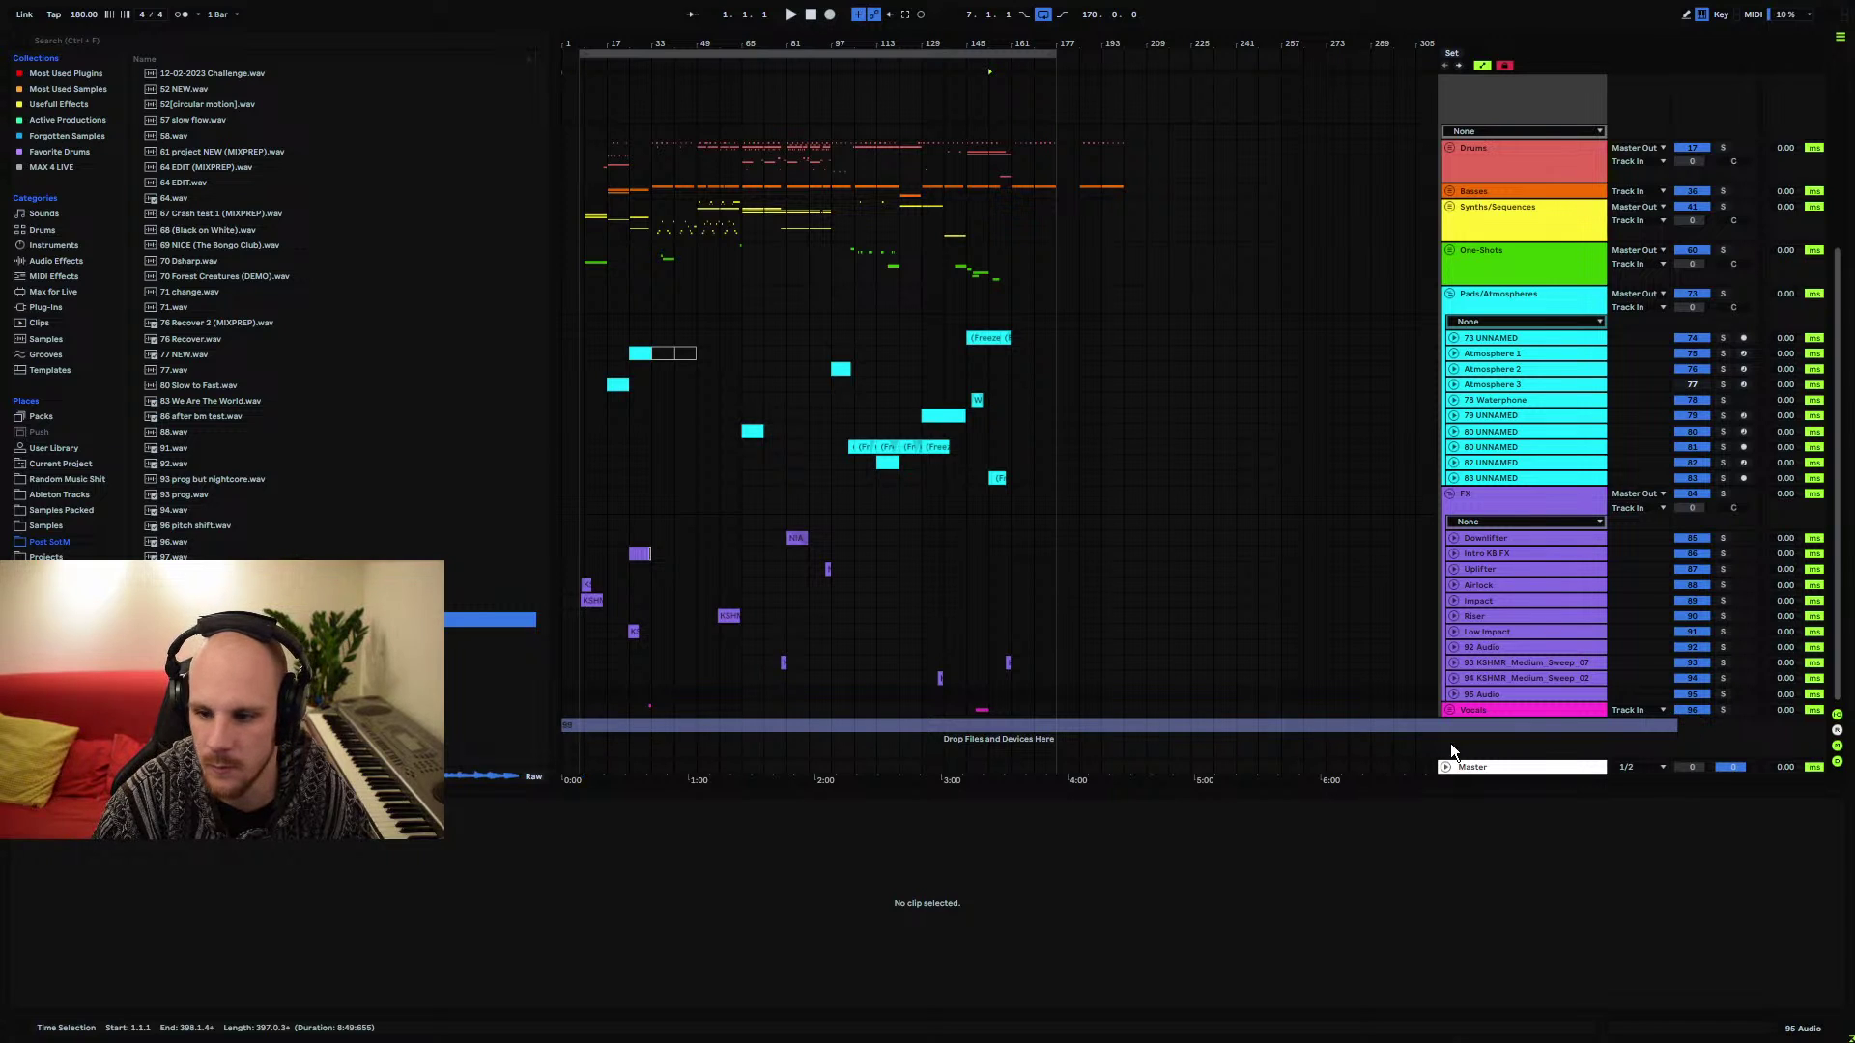
pyautogui.hotkey('ctrl', 'l')
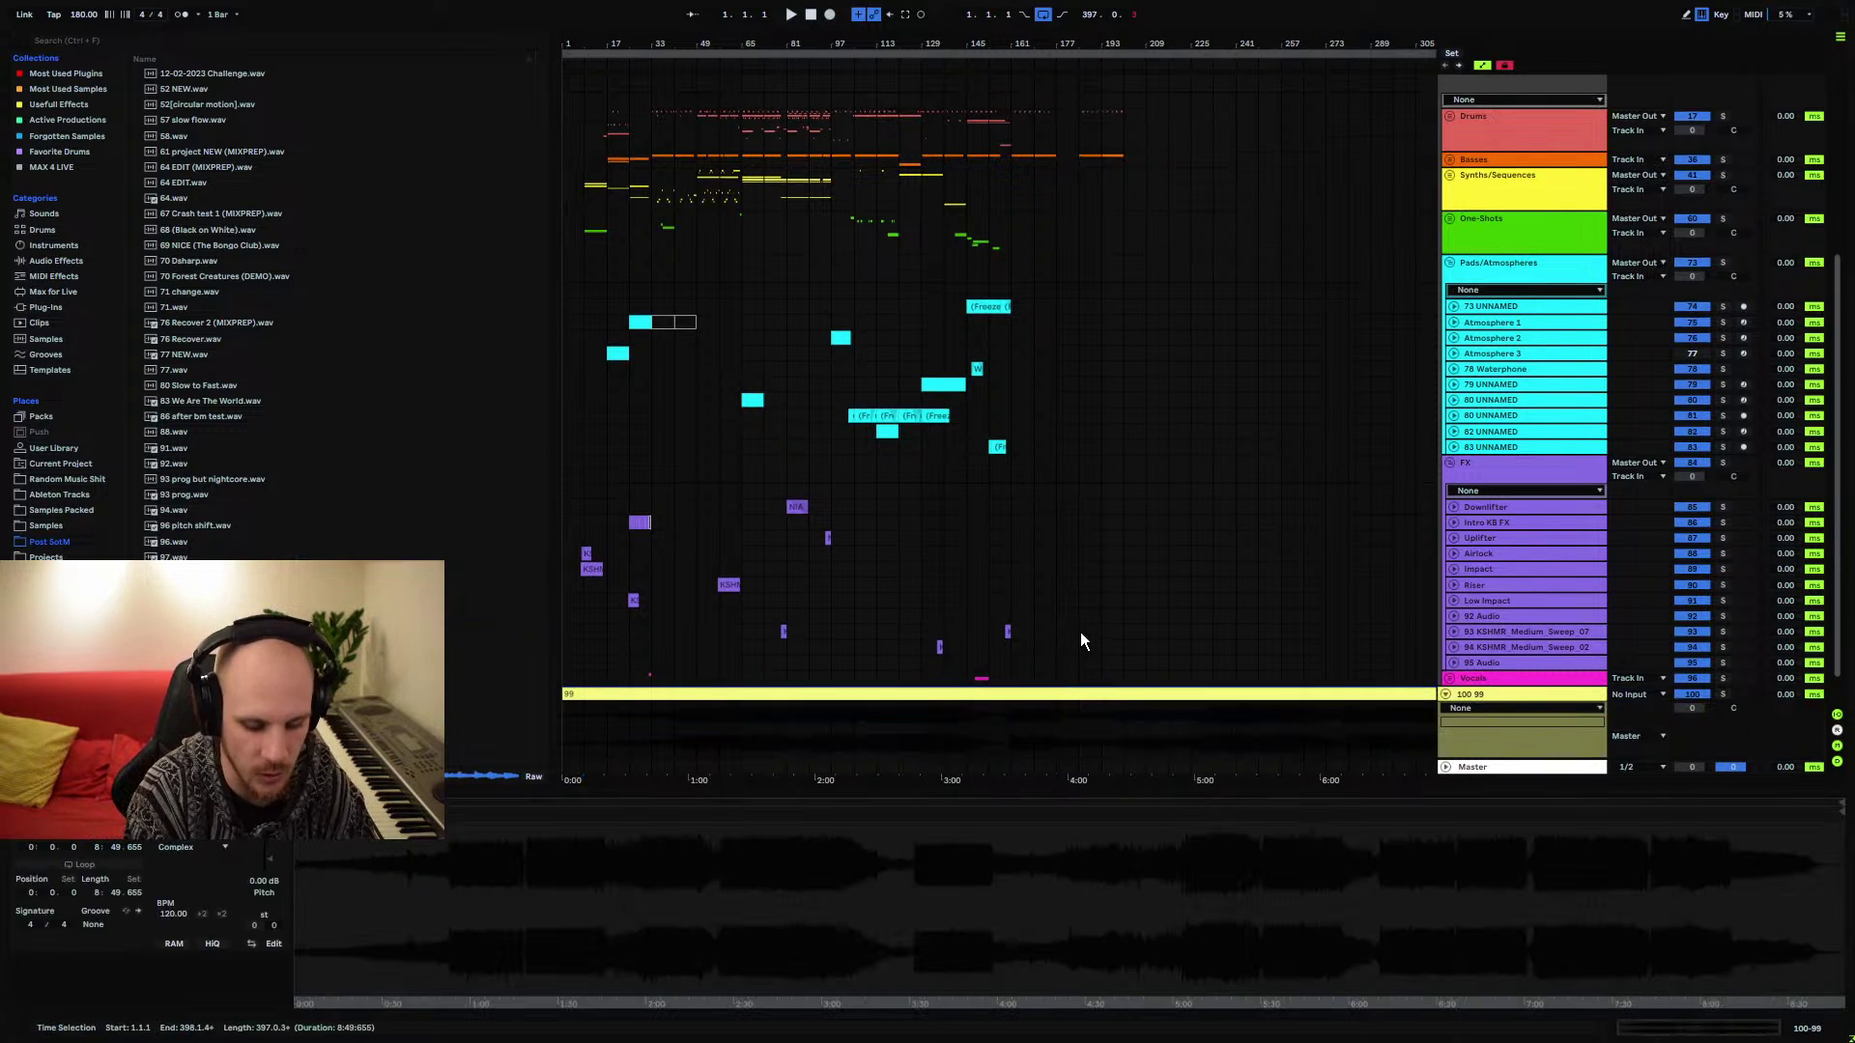
pyautogui.press('z')
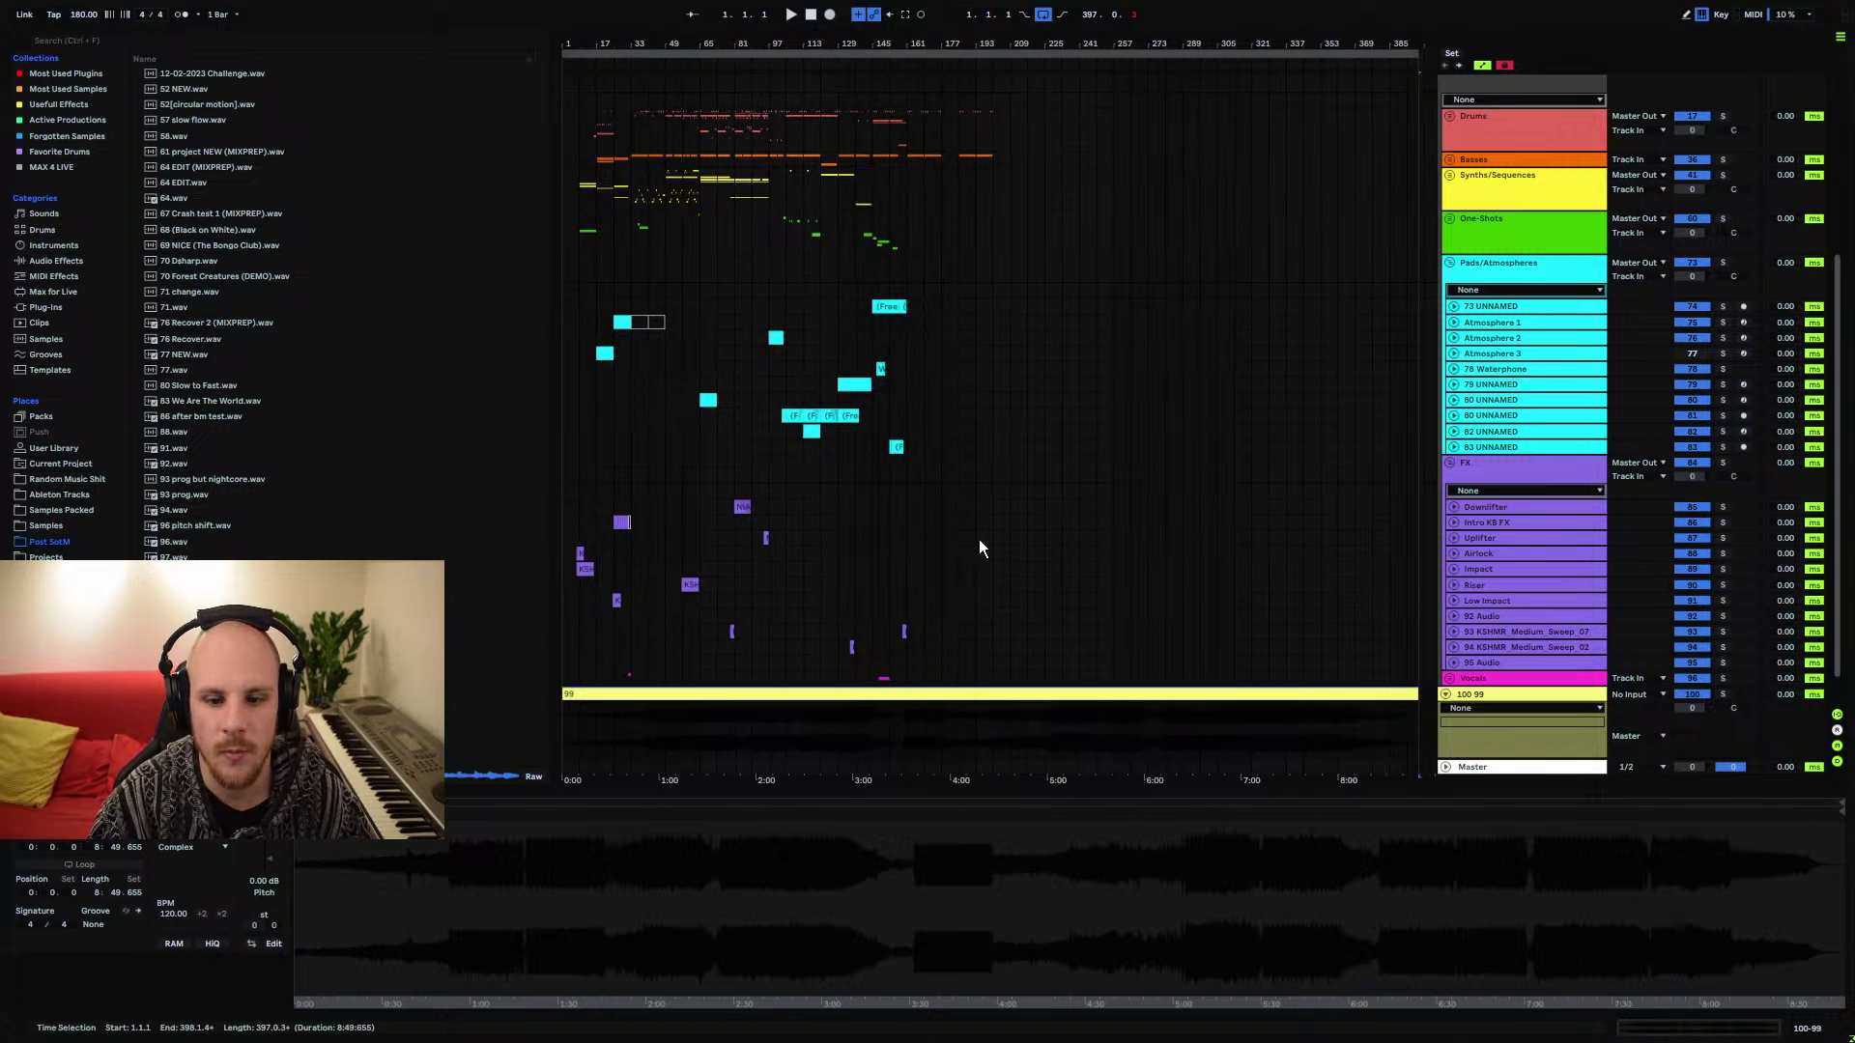
pyautogui.click(1062, 752)
pyautogui.click(571, 750)
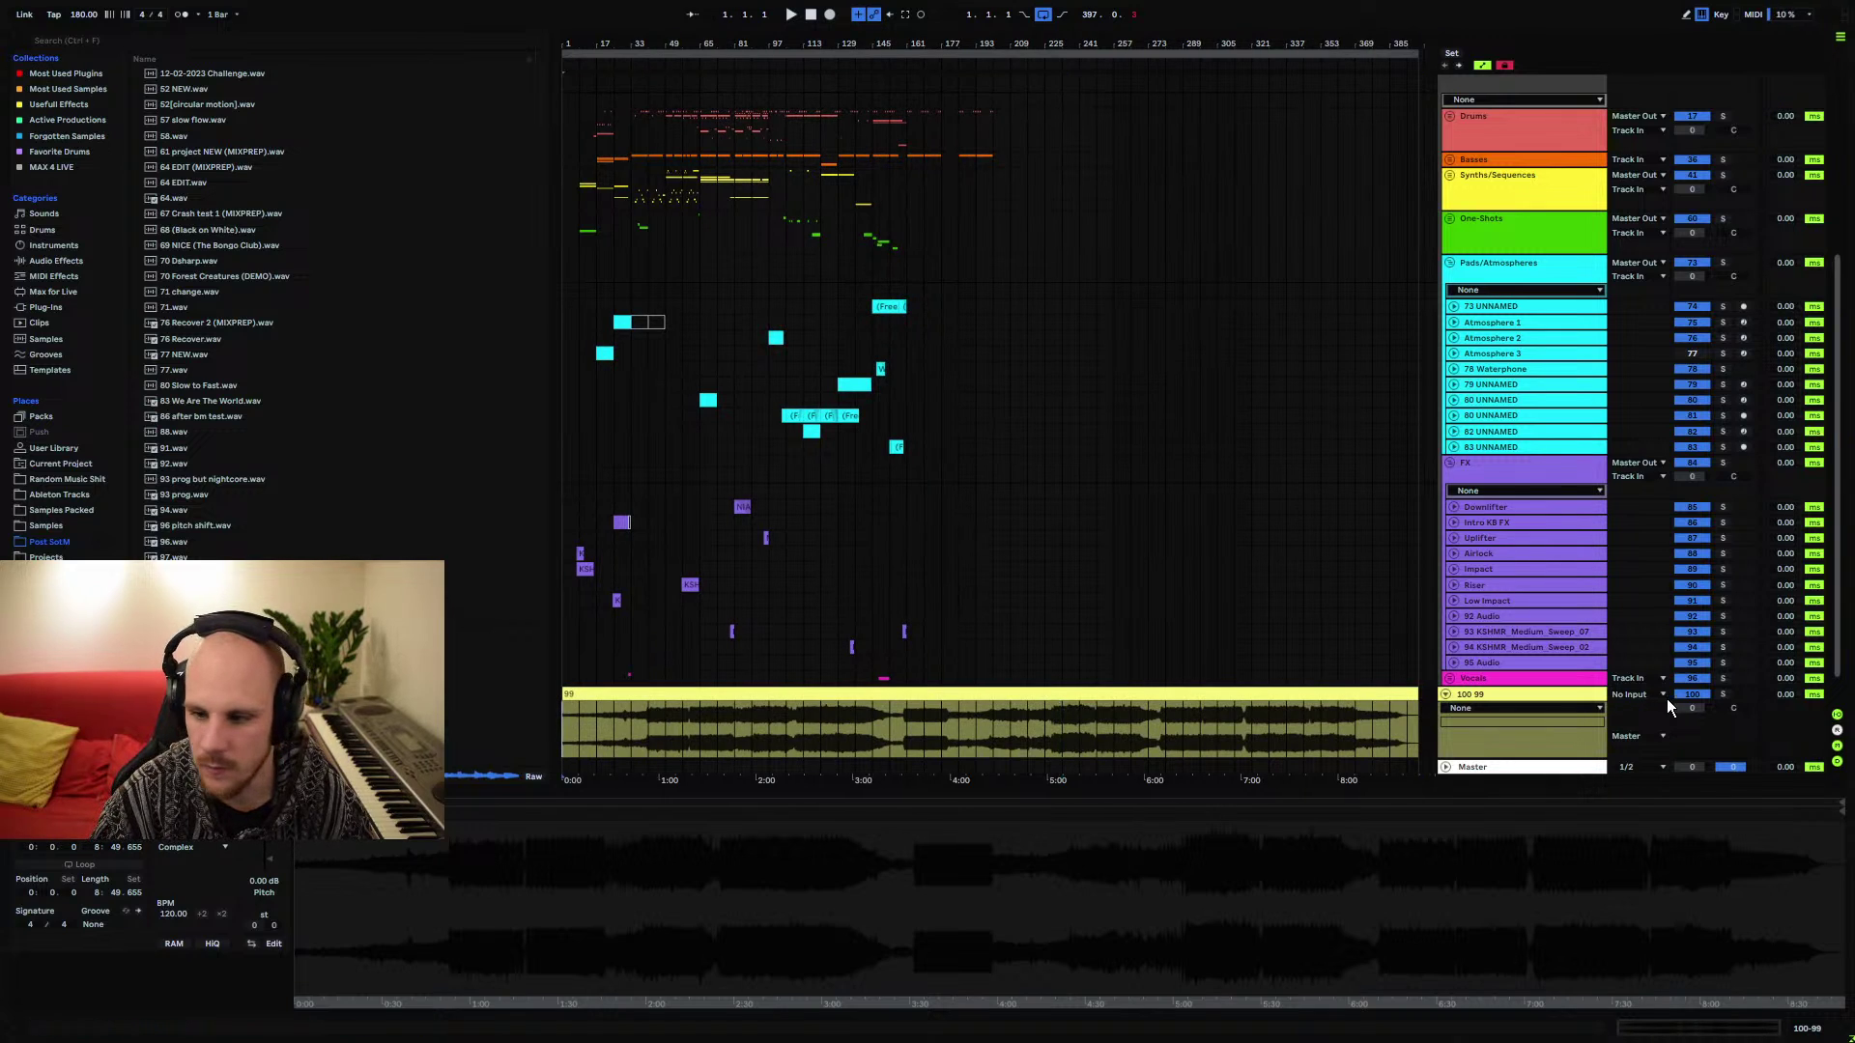
pyautogui.click(1723, 694)
pyautogui.click(1448, 257)
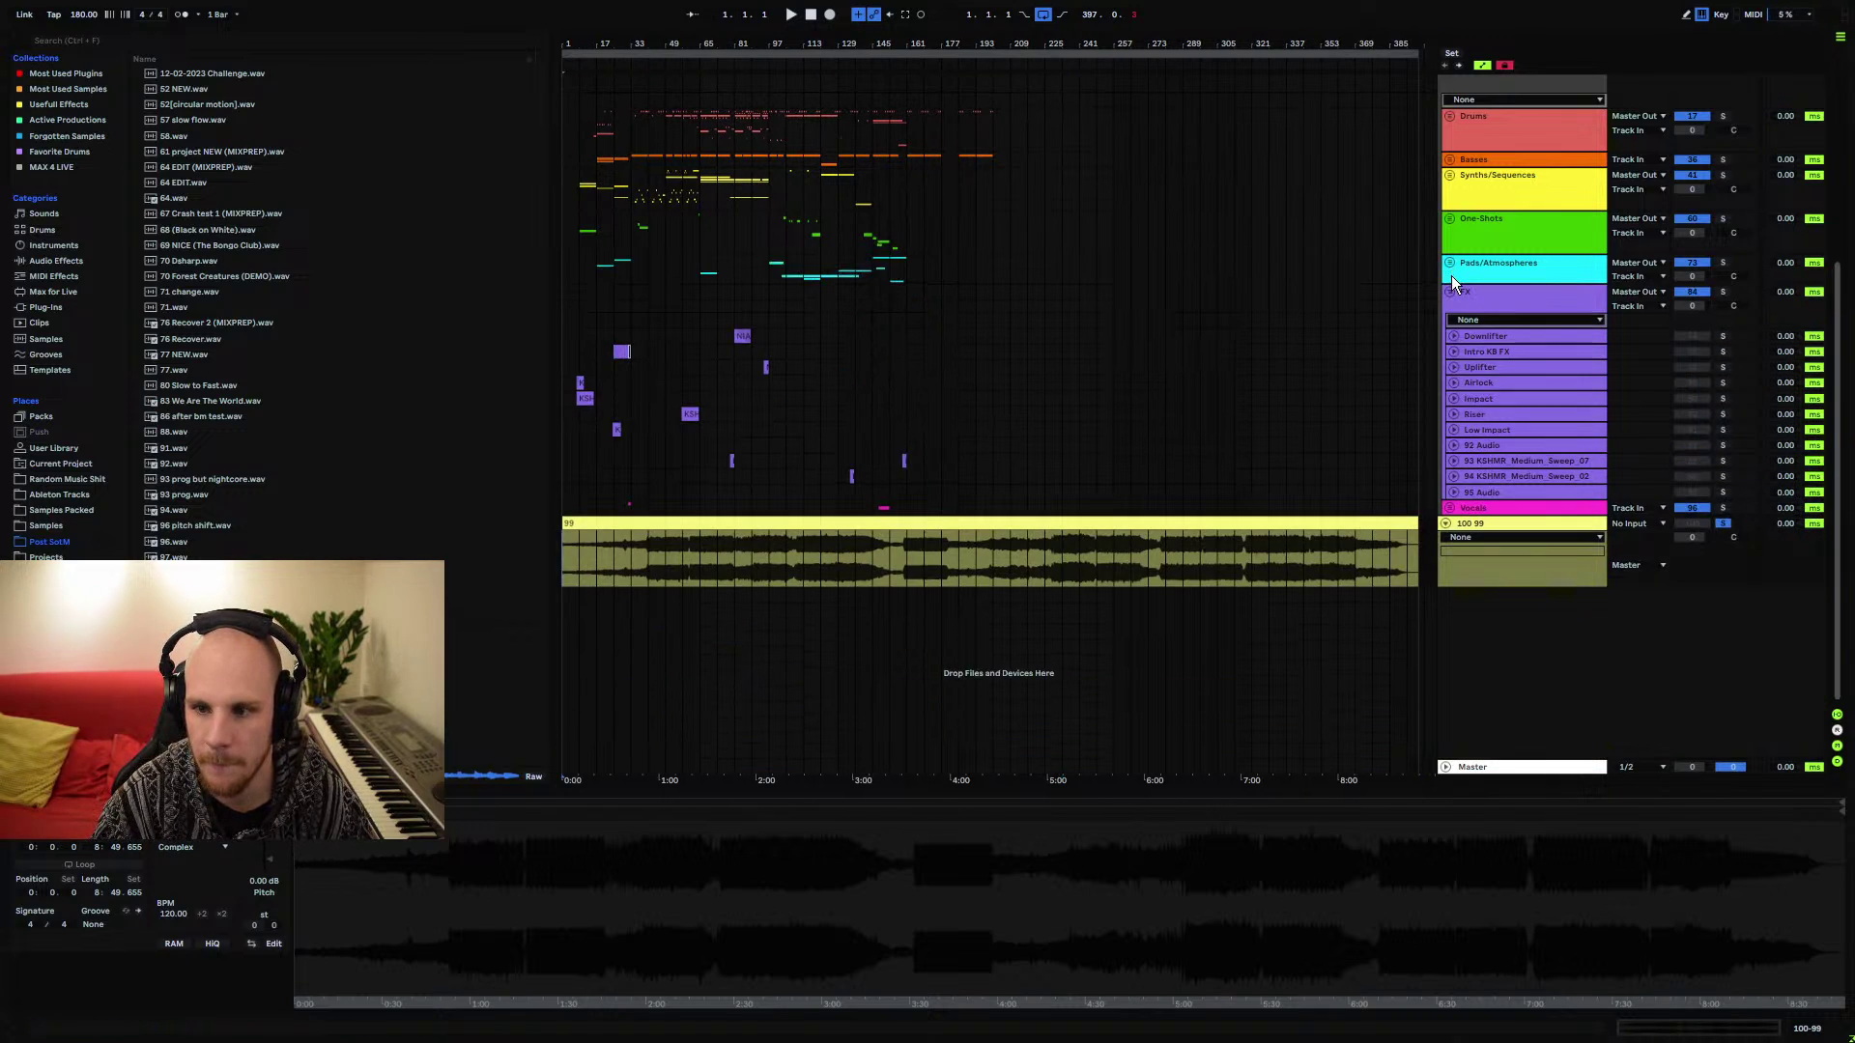
pyautogui.click(1450, 292)
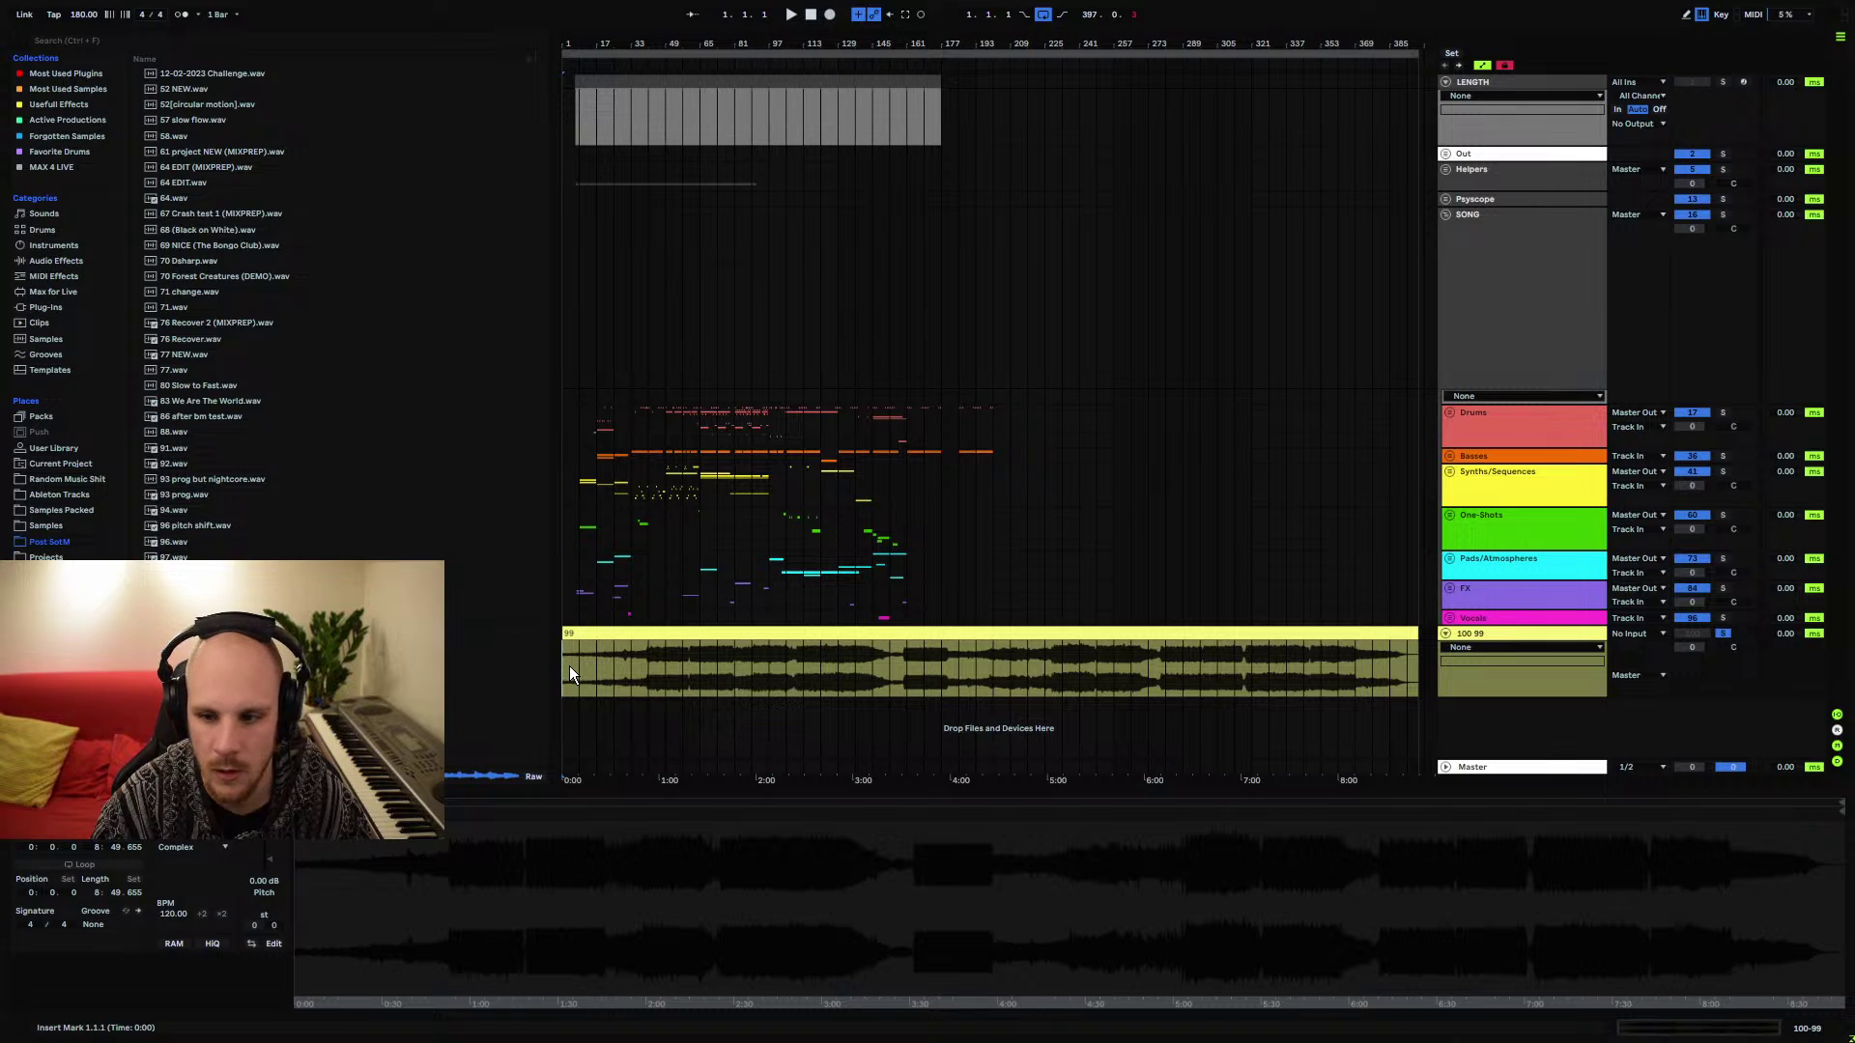
# Play the soloed 99 track from 1.1.1 through to its end and delete the track
pyautogui.moveTo(568, 672); pyautogui.dragTo(1370, 676)
pyautogui.press('z')
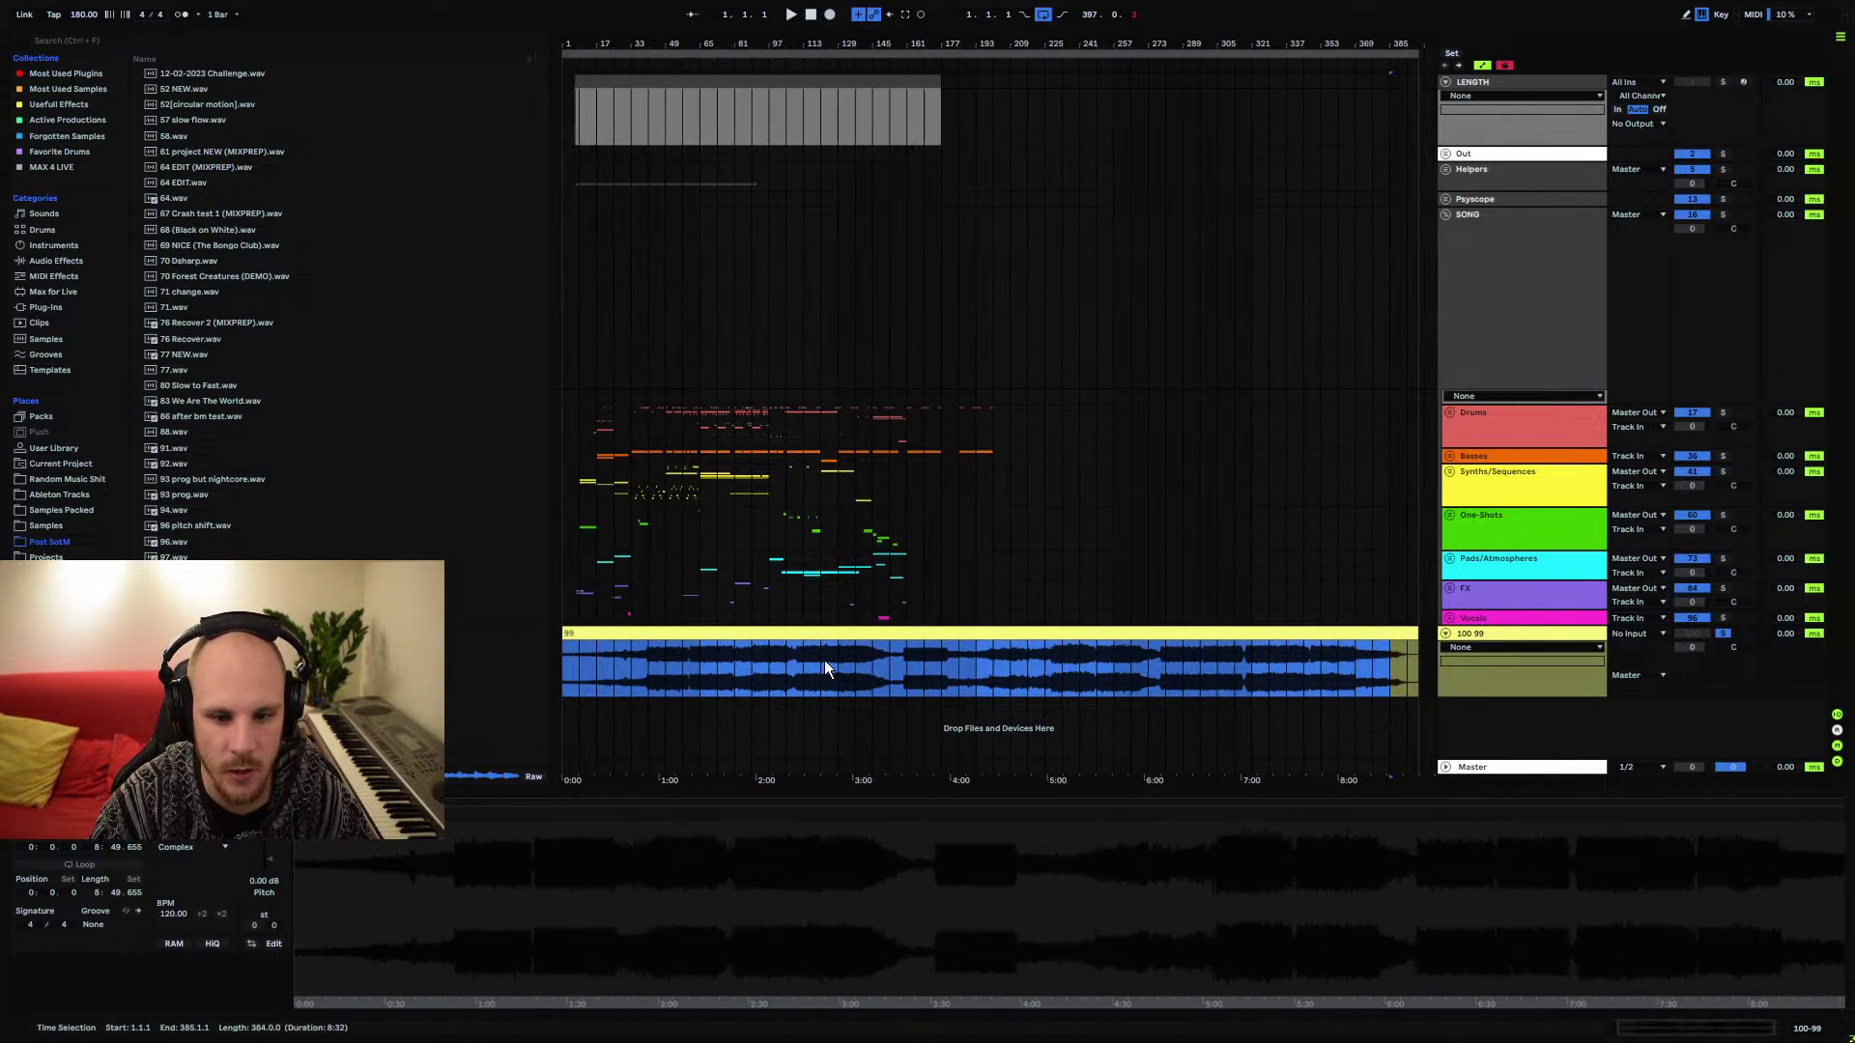
pyautogui.click(568, 679)
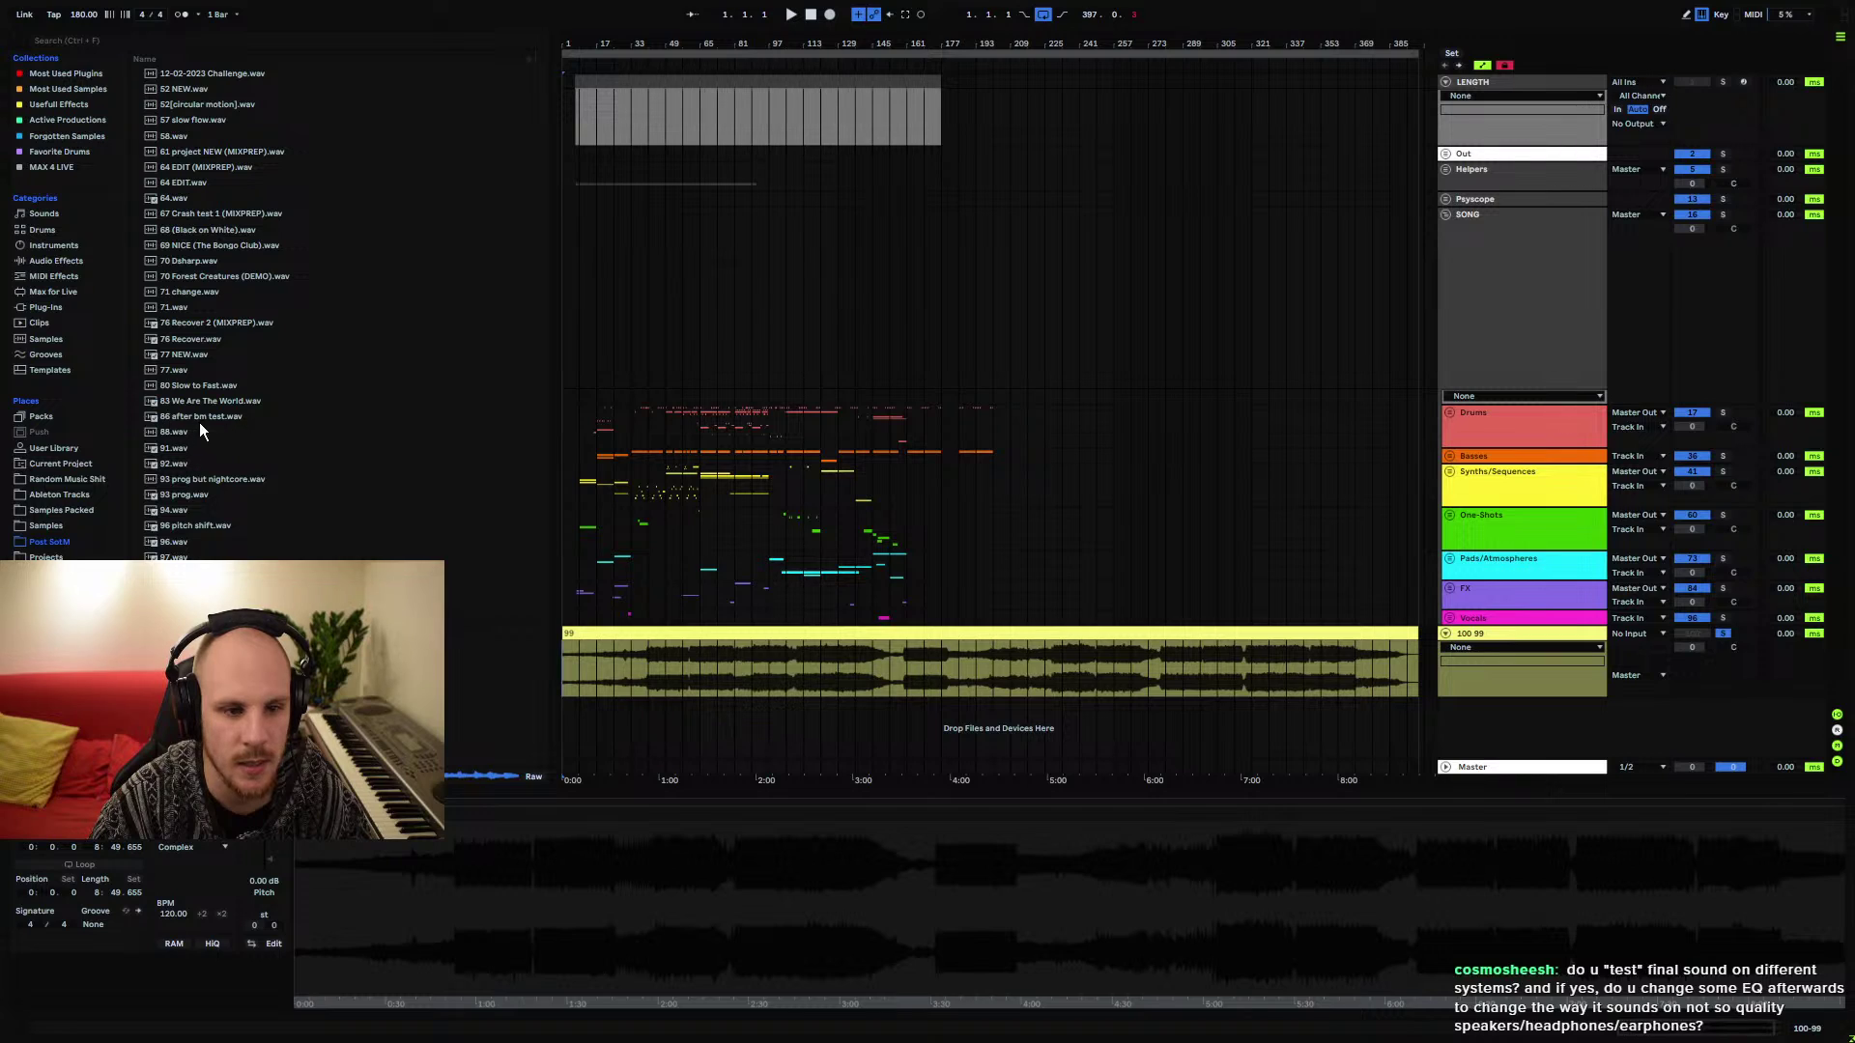
pyautogui.click(563, 666)
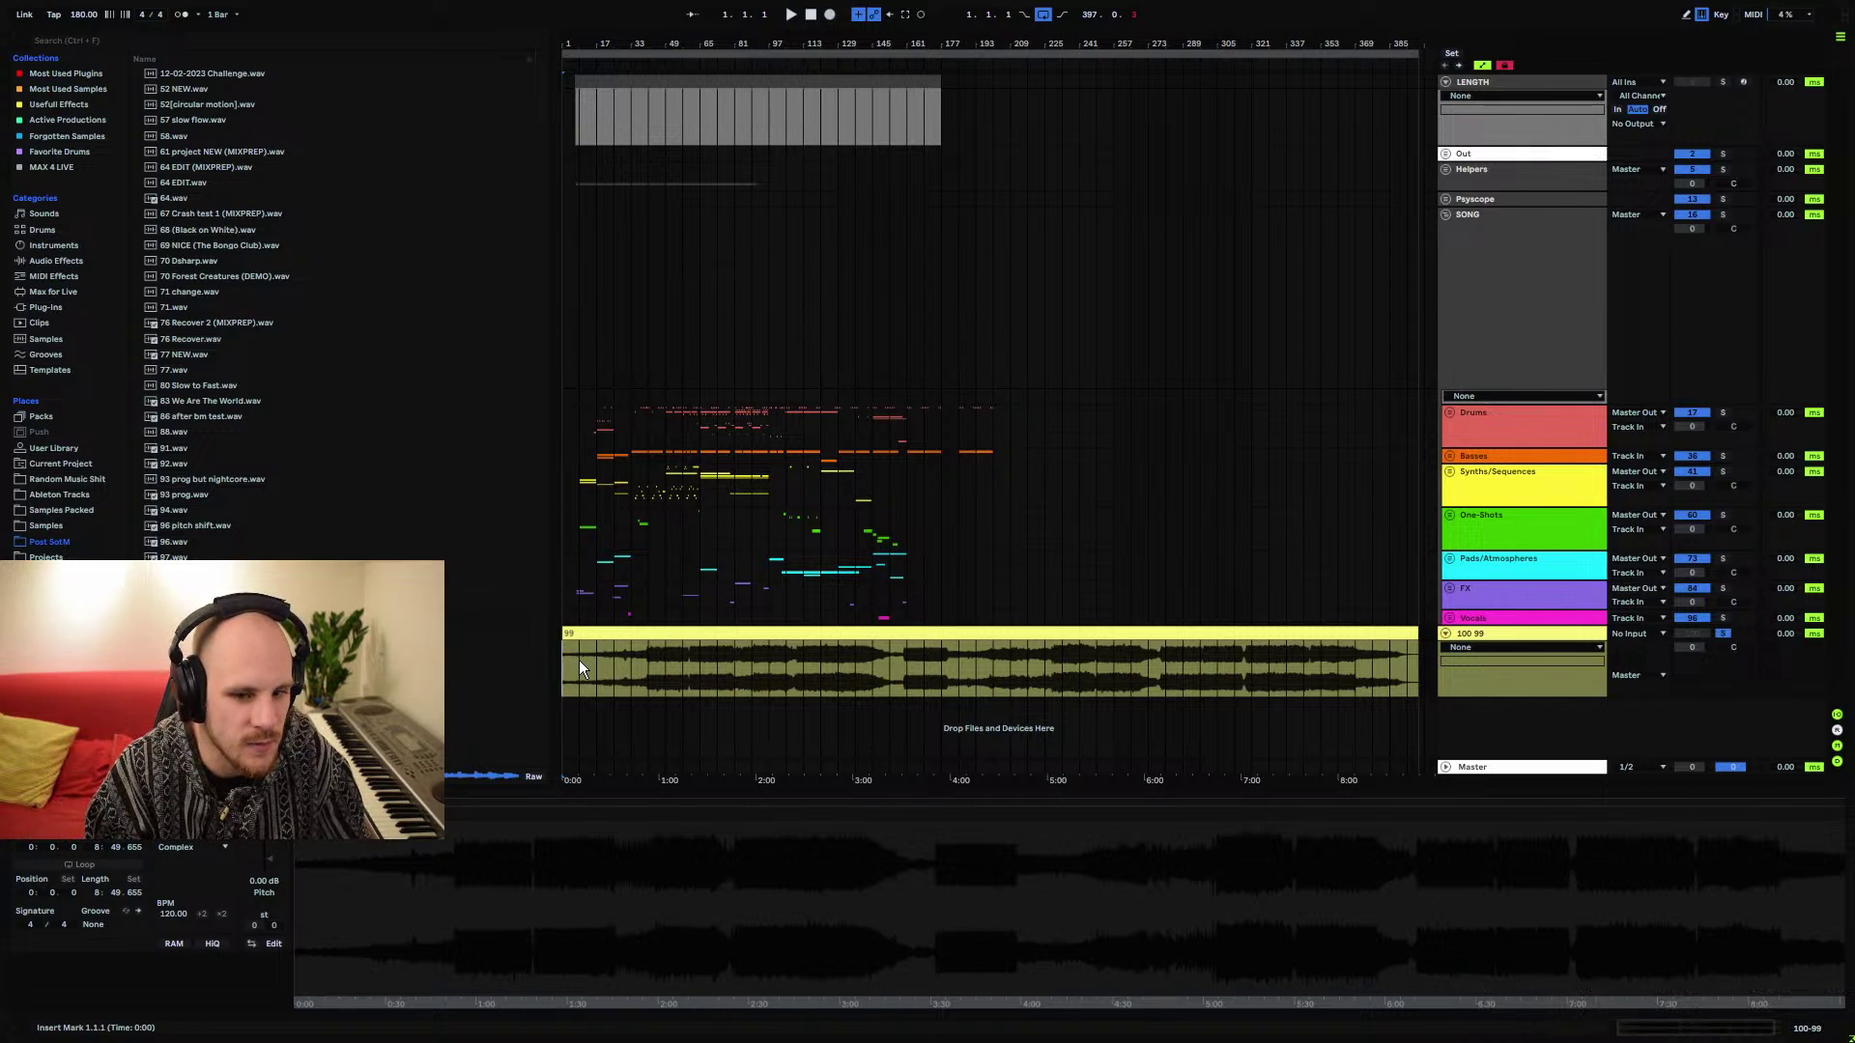
pyautogui.click(648, 666)
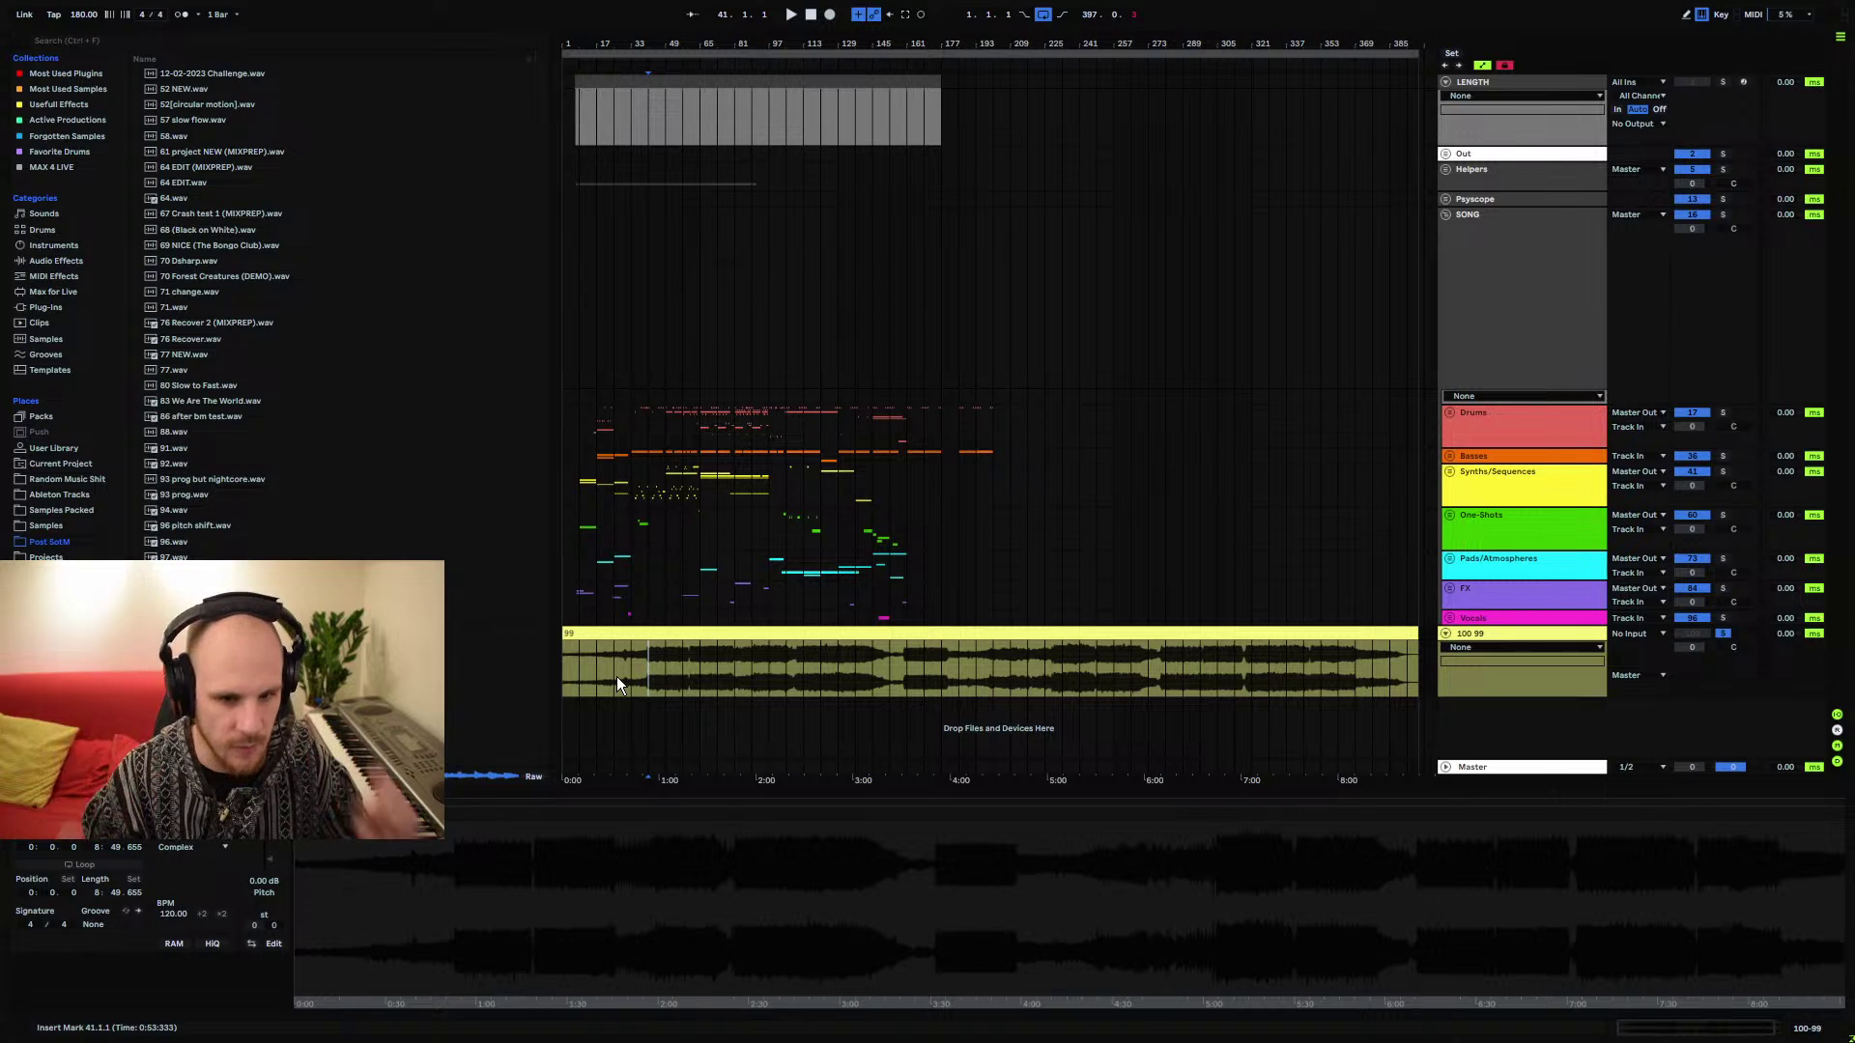
pyautogui.click(566, 677)
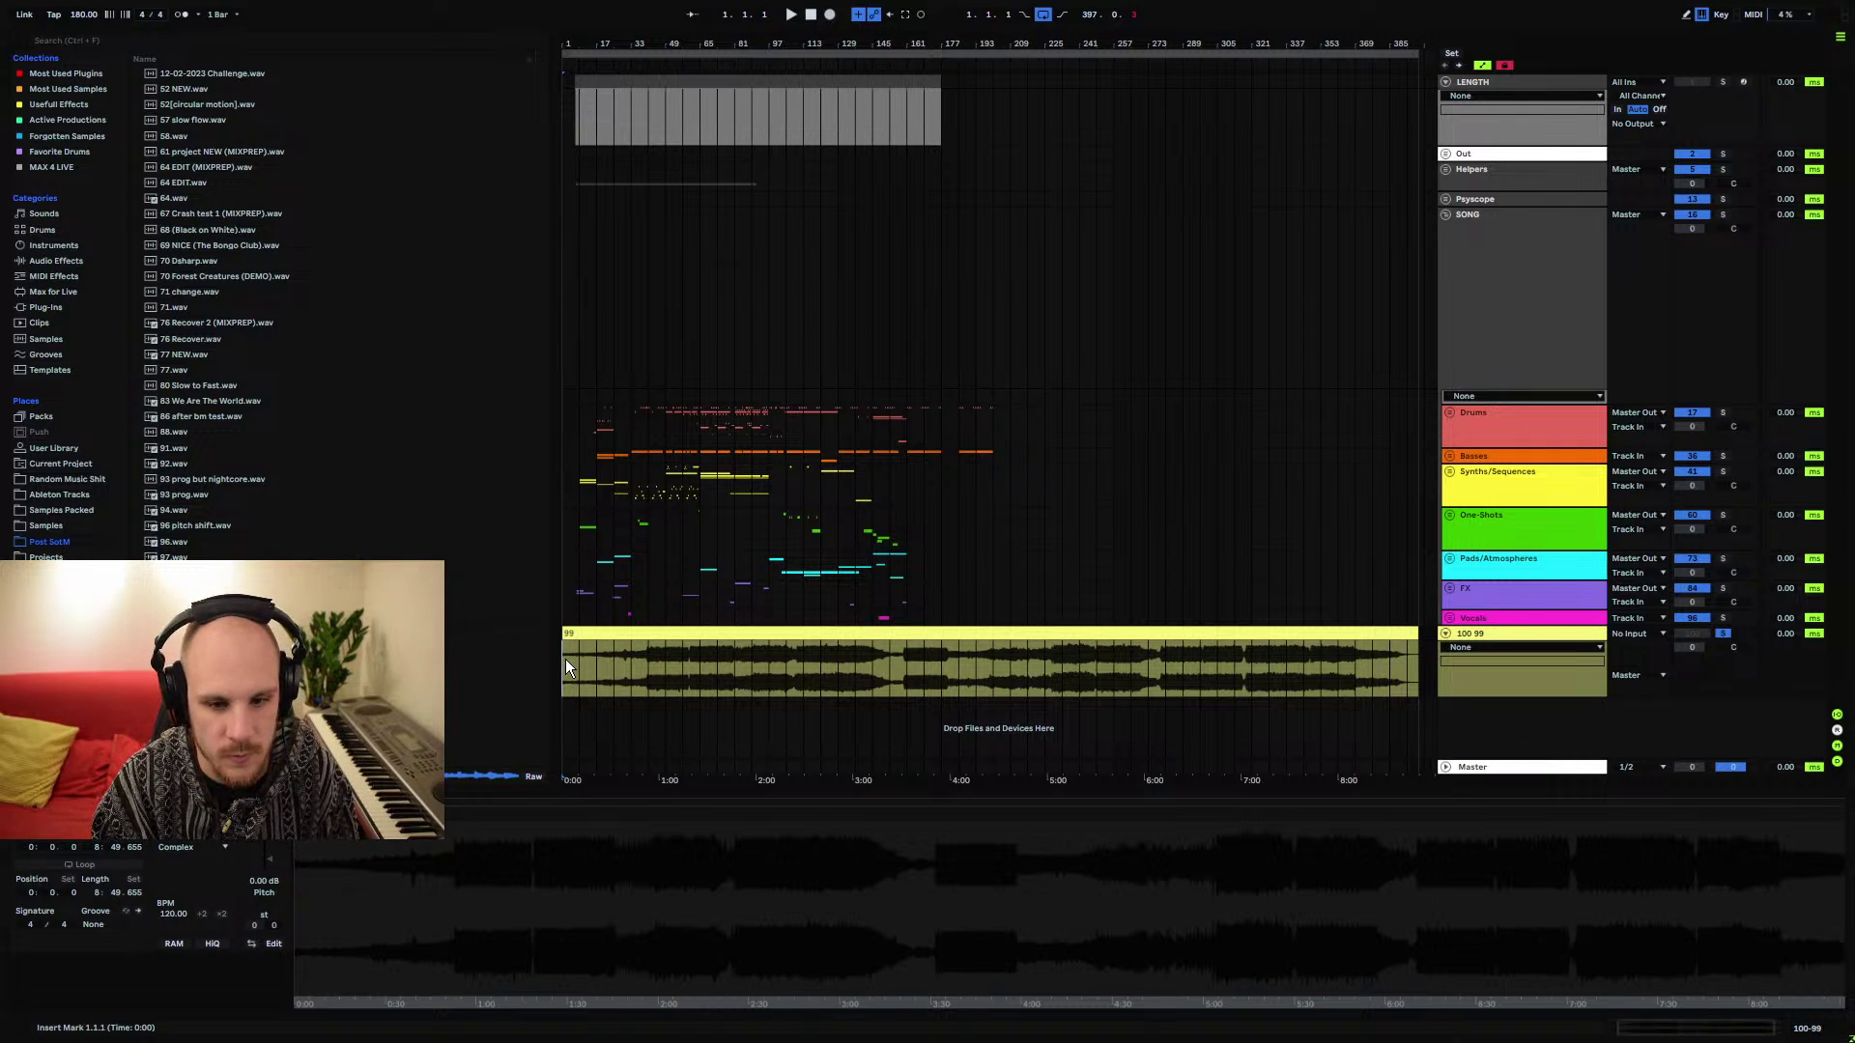
pyautogui.press('space')
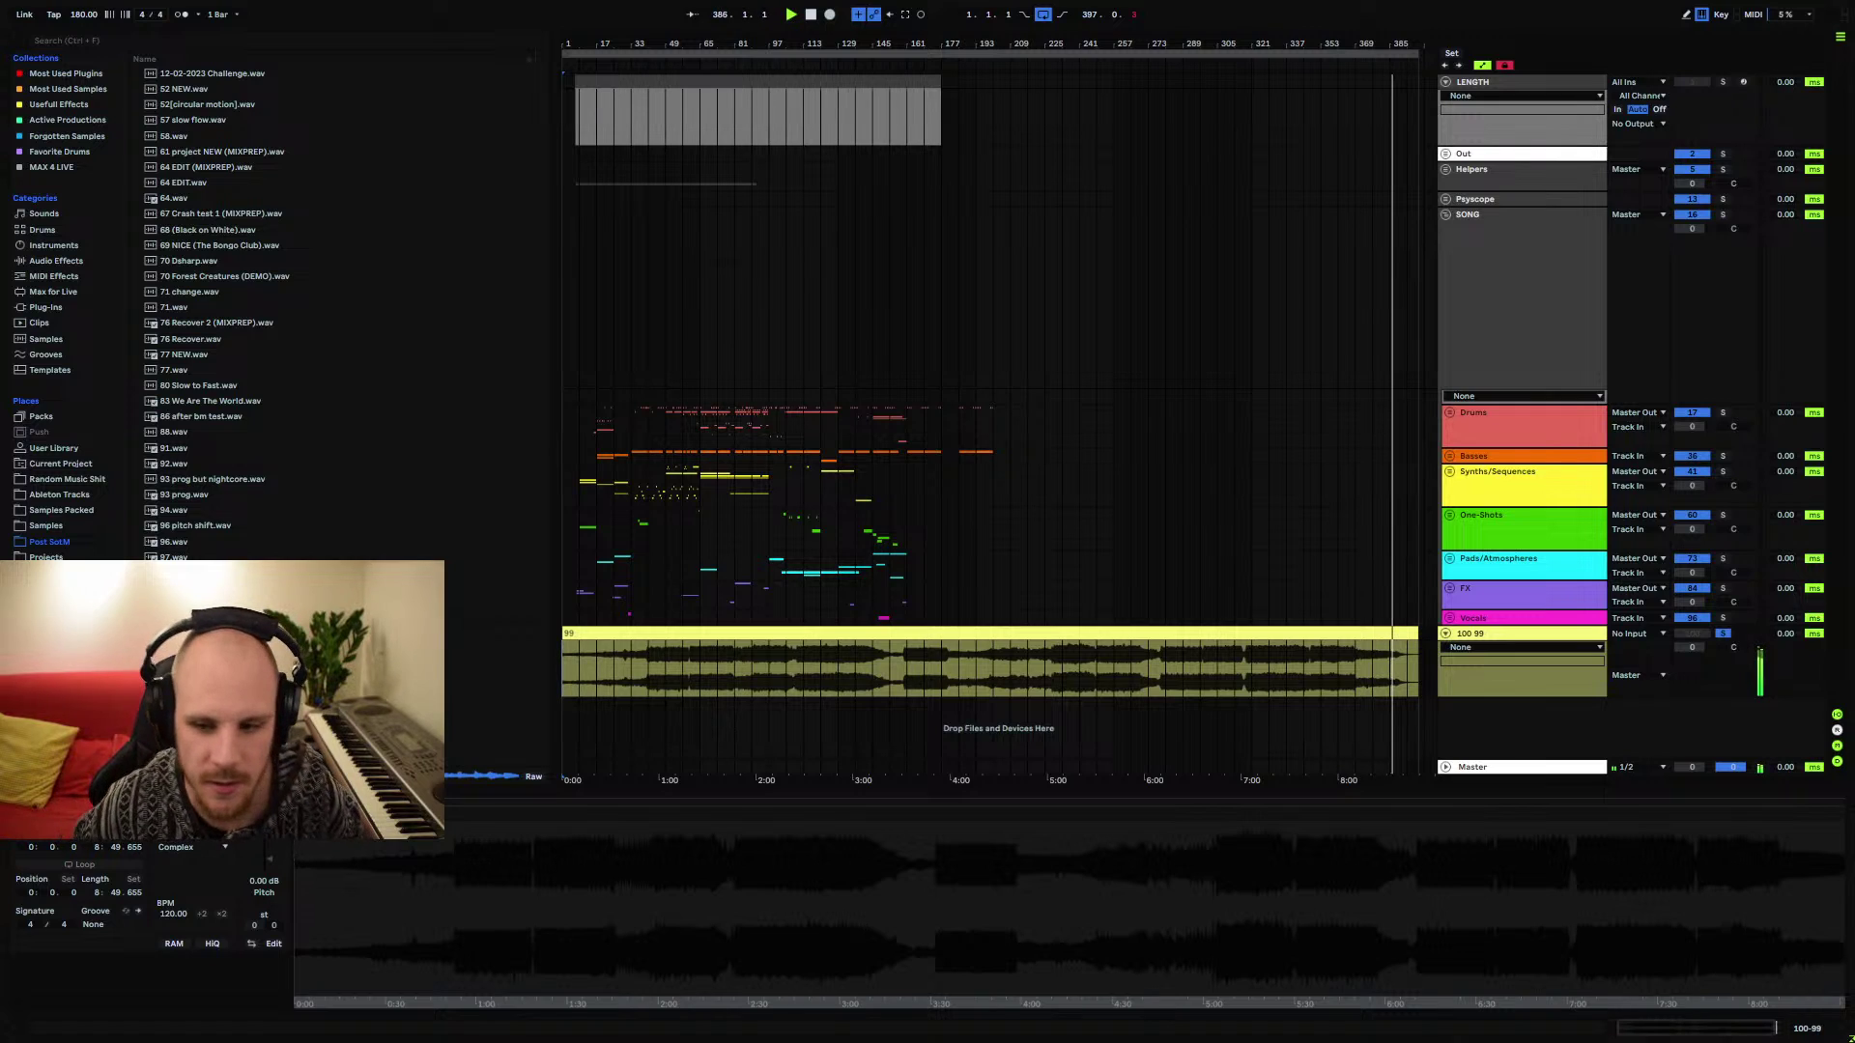
pyautogui.click(1526, 638)
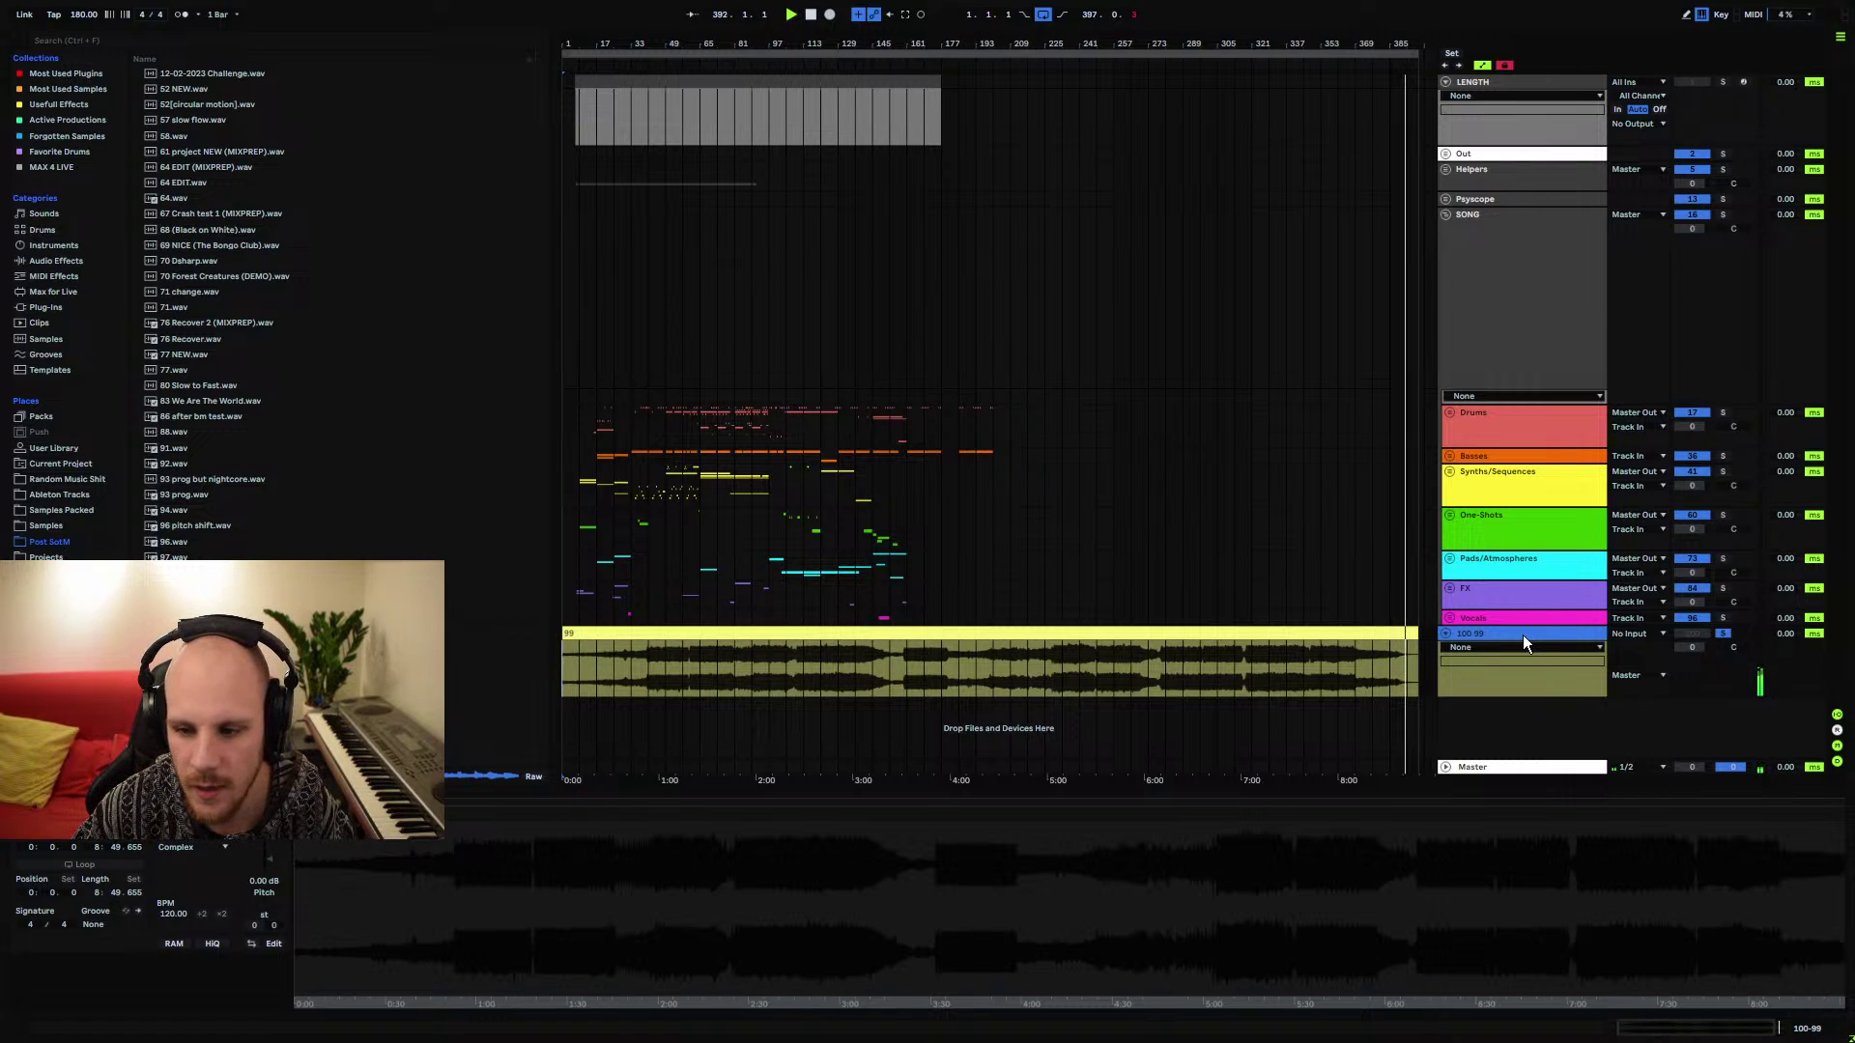
pyautogui.press('Delete')
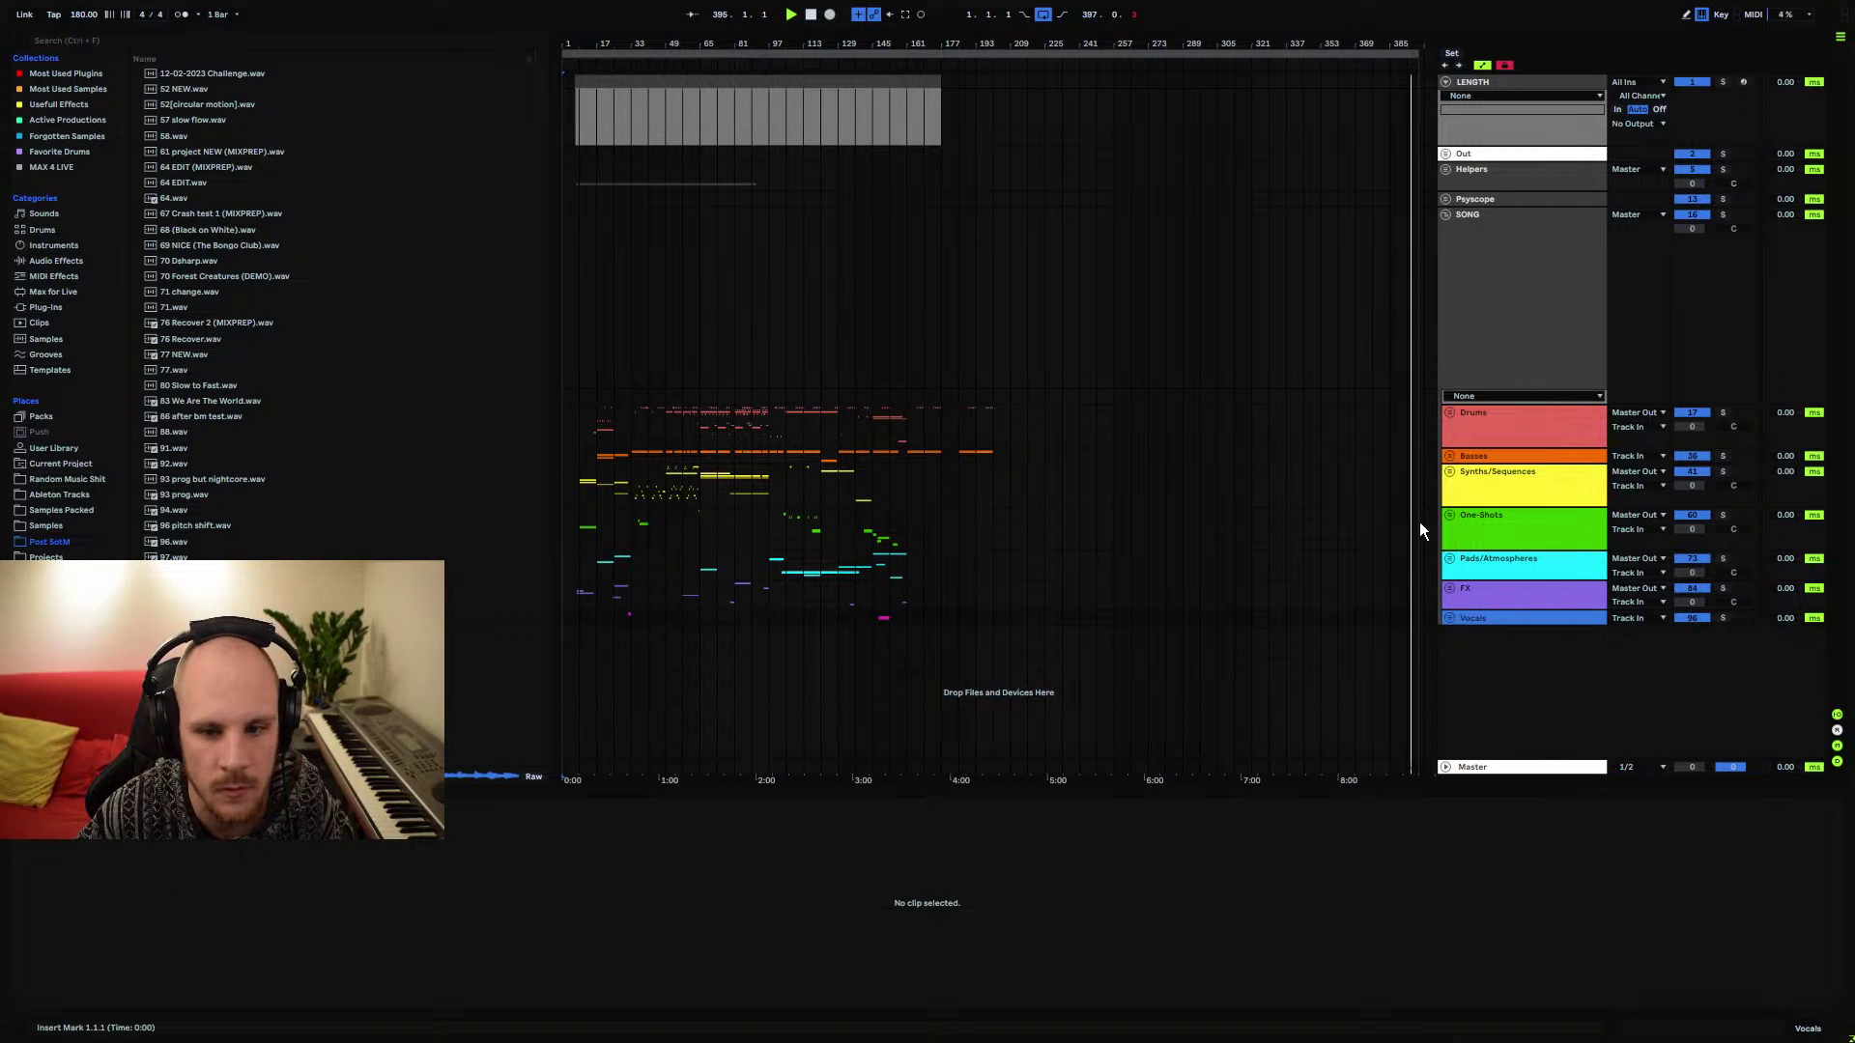
# Unfold the One-Shots group and locate the trumpet clip's source sample in the browser, inside the Loopmasters CM249 folder
pyautogui.click(1449, 515)
pyautogui.moveTo(879, 39); pyautogui.dragTo(880, 96)
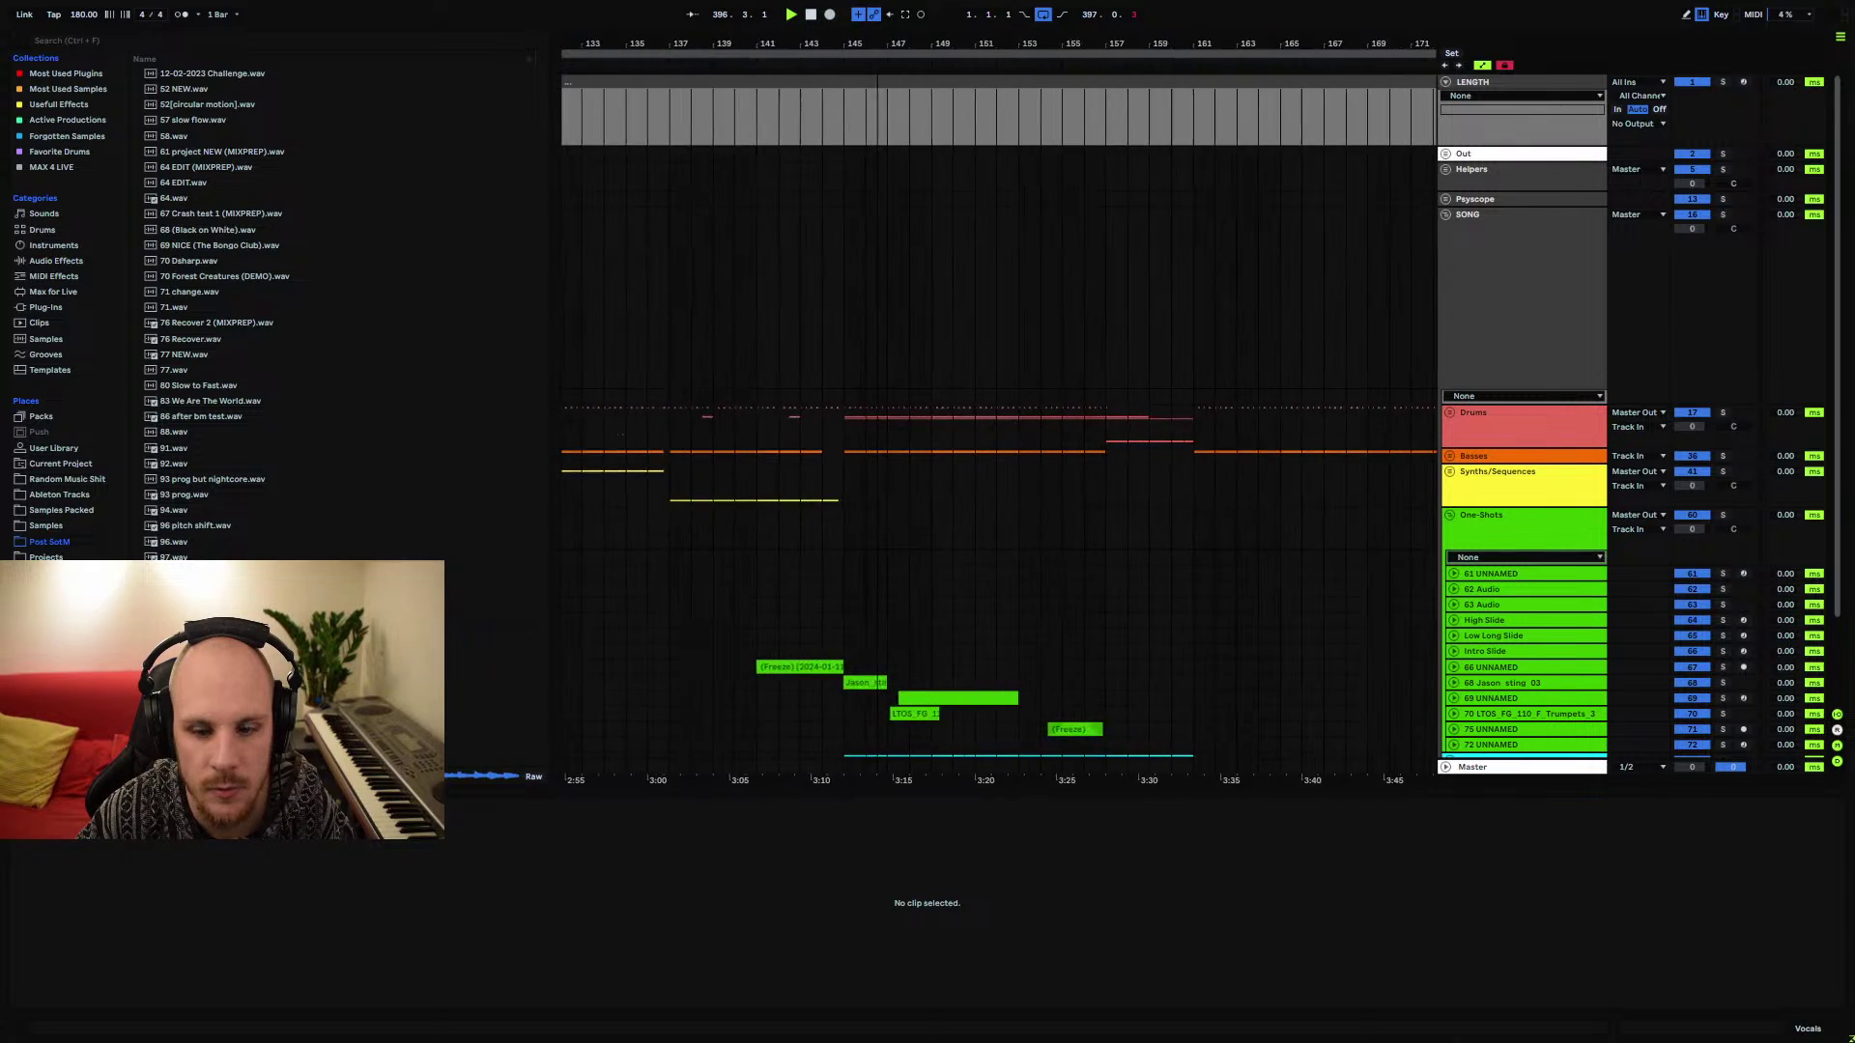
pyautogui.scroll(-3, 978, 465)
pyautogui.rightClick(936, 617)
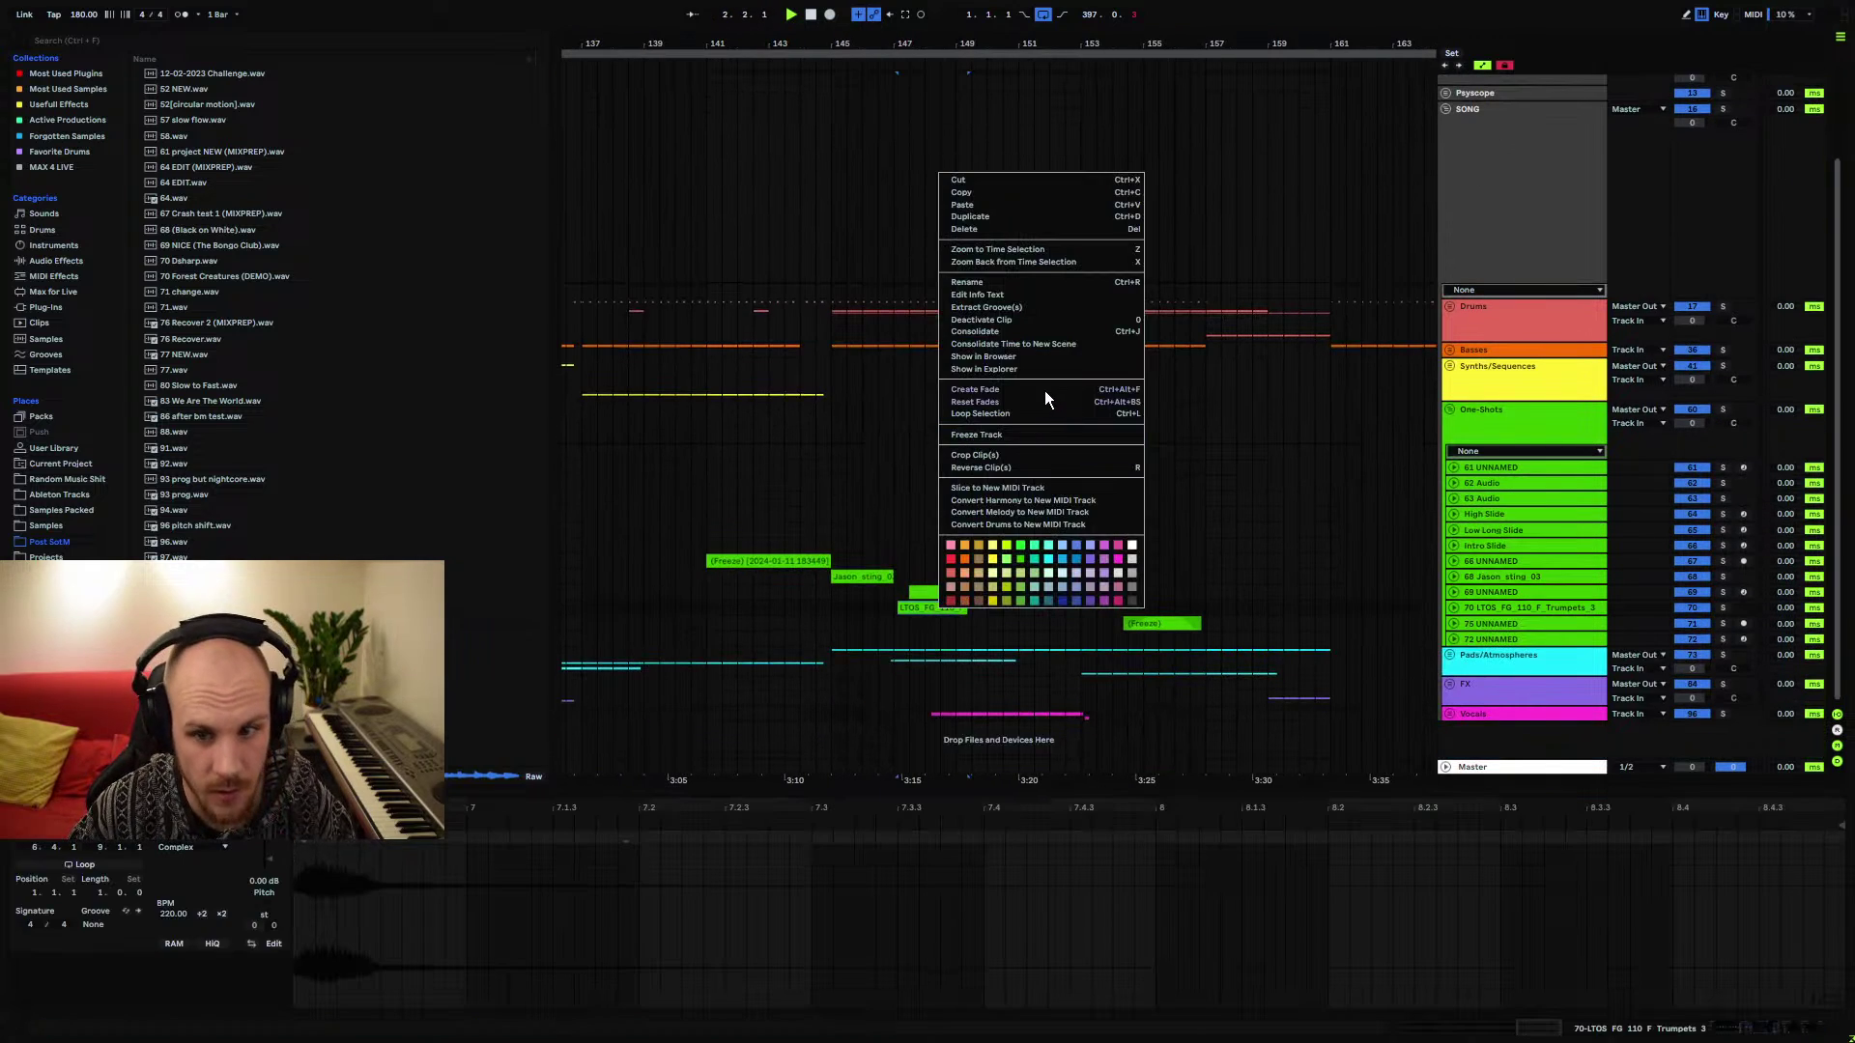
pyautogui.click(1024, 357)
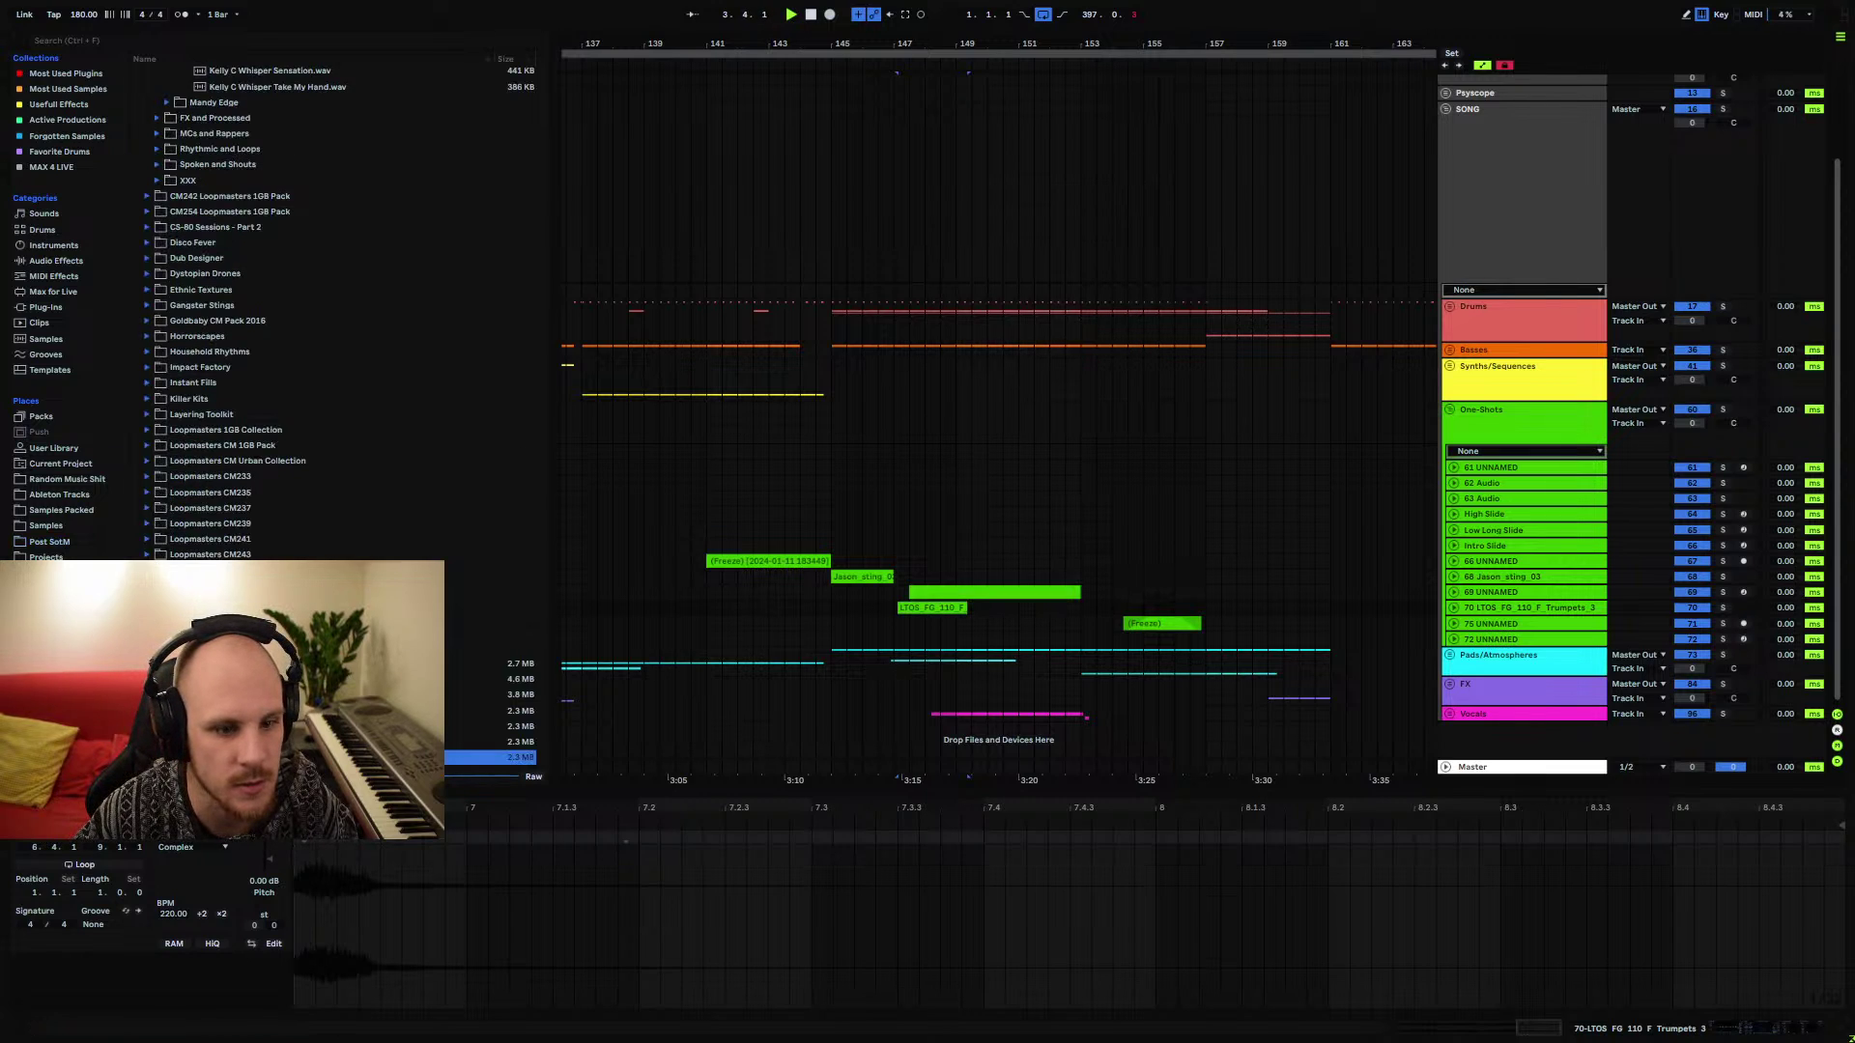
pyautogui.scroll(-3, 416, 461)
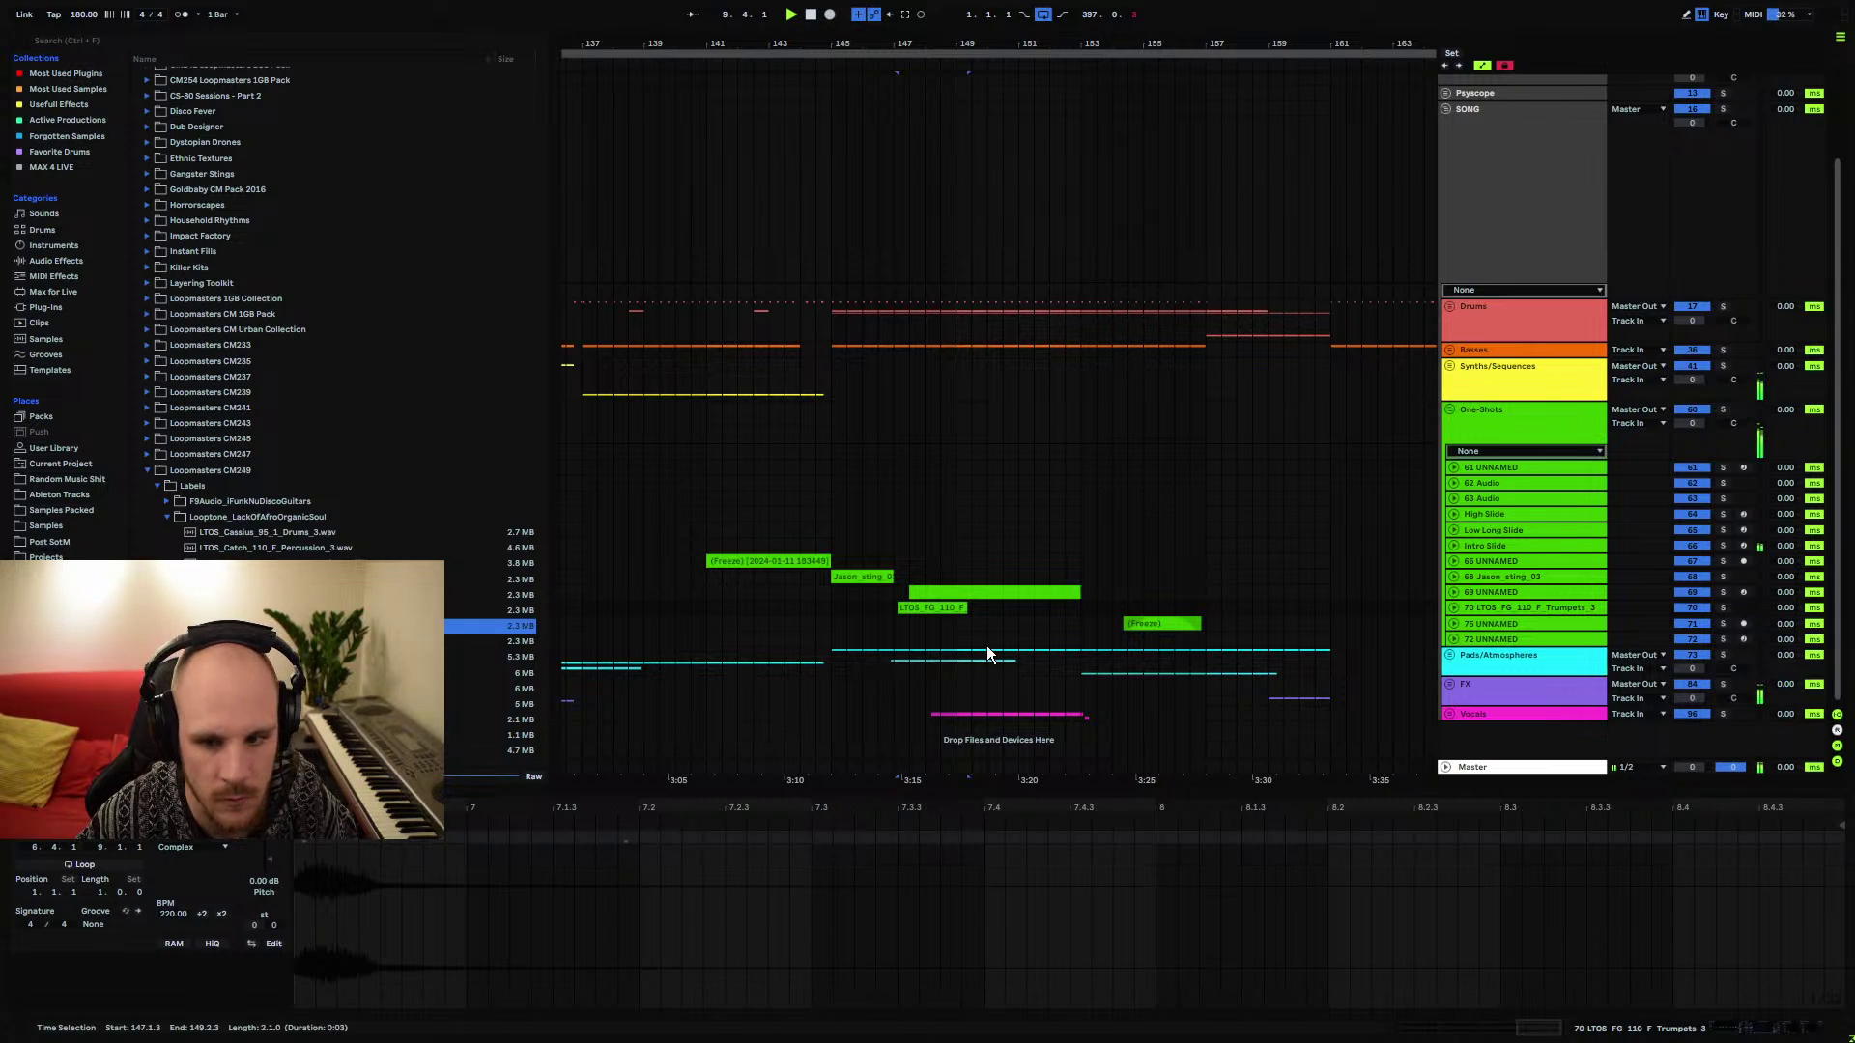
pyautogui.click(941, 628)
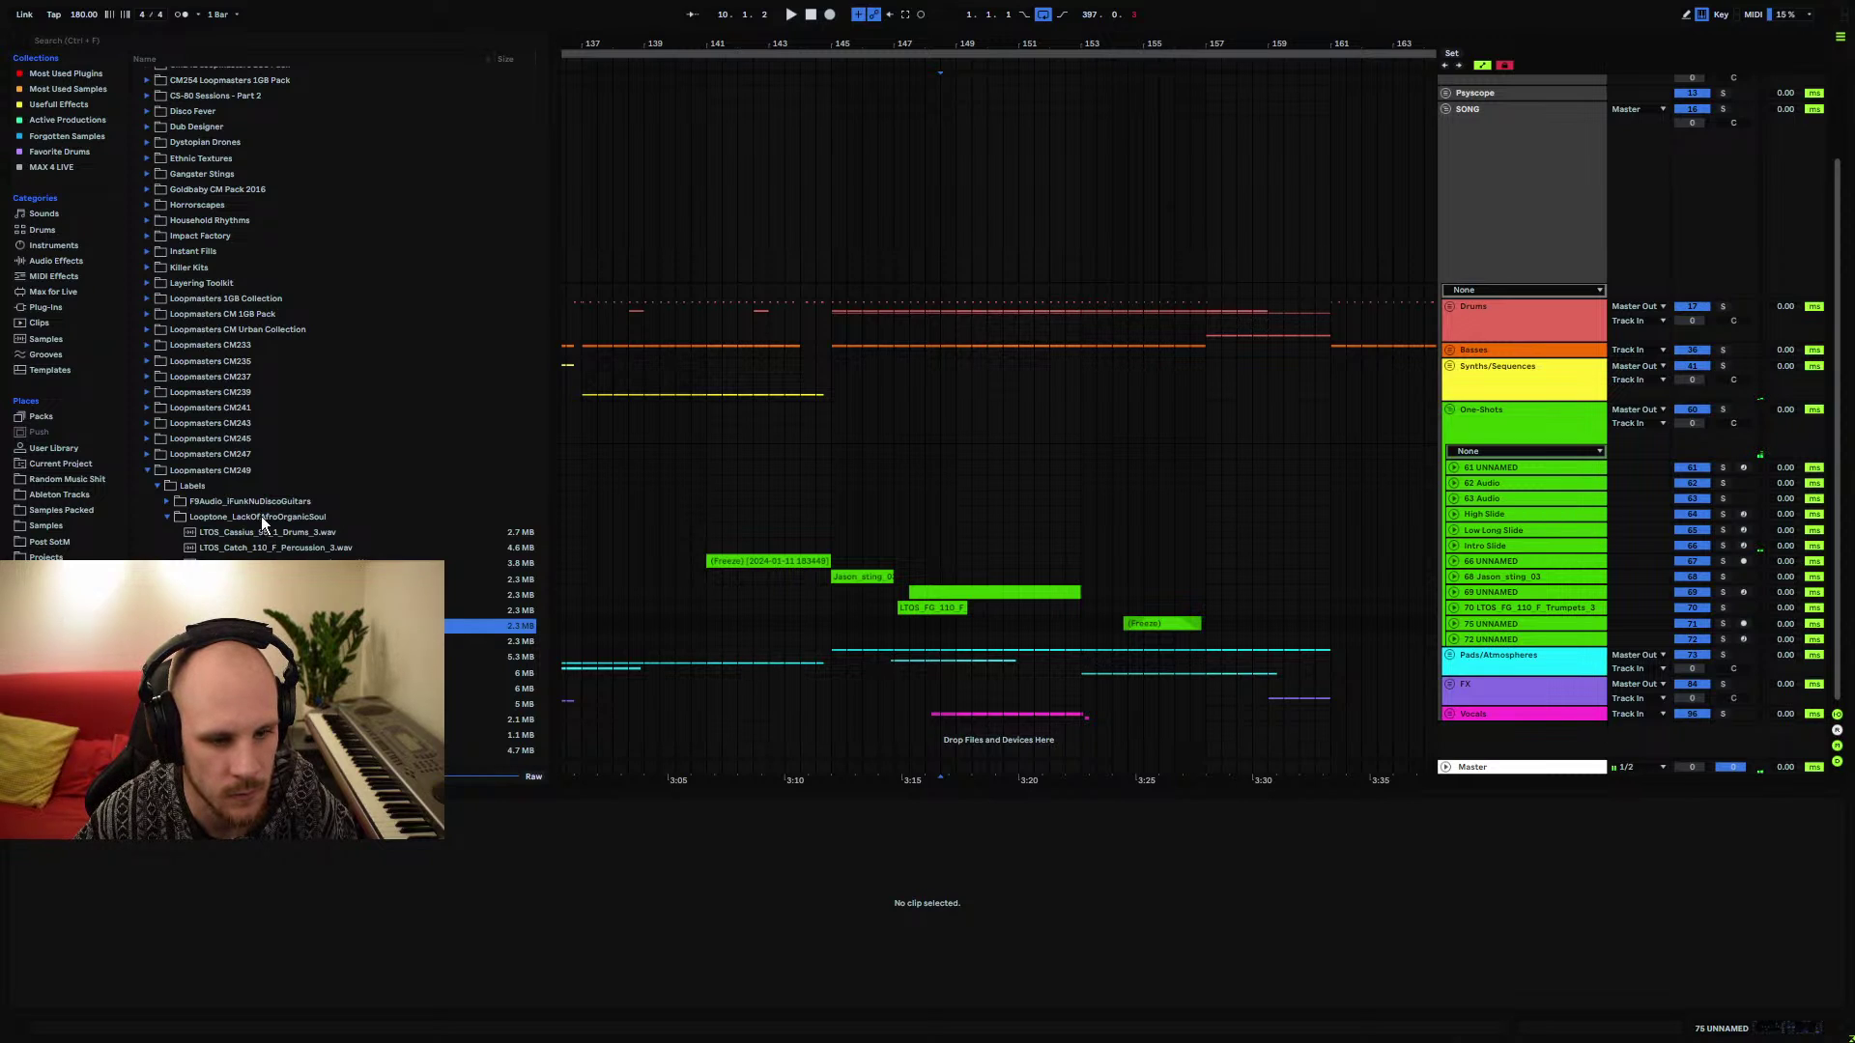
pyautogui.click(211, 471)
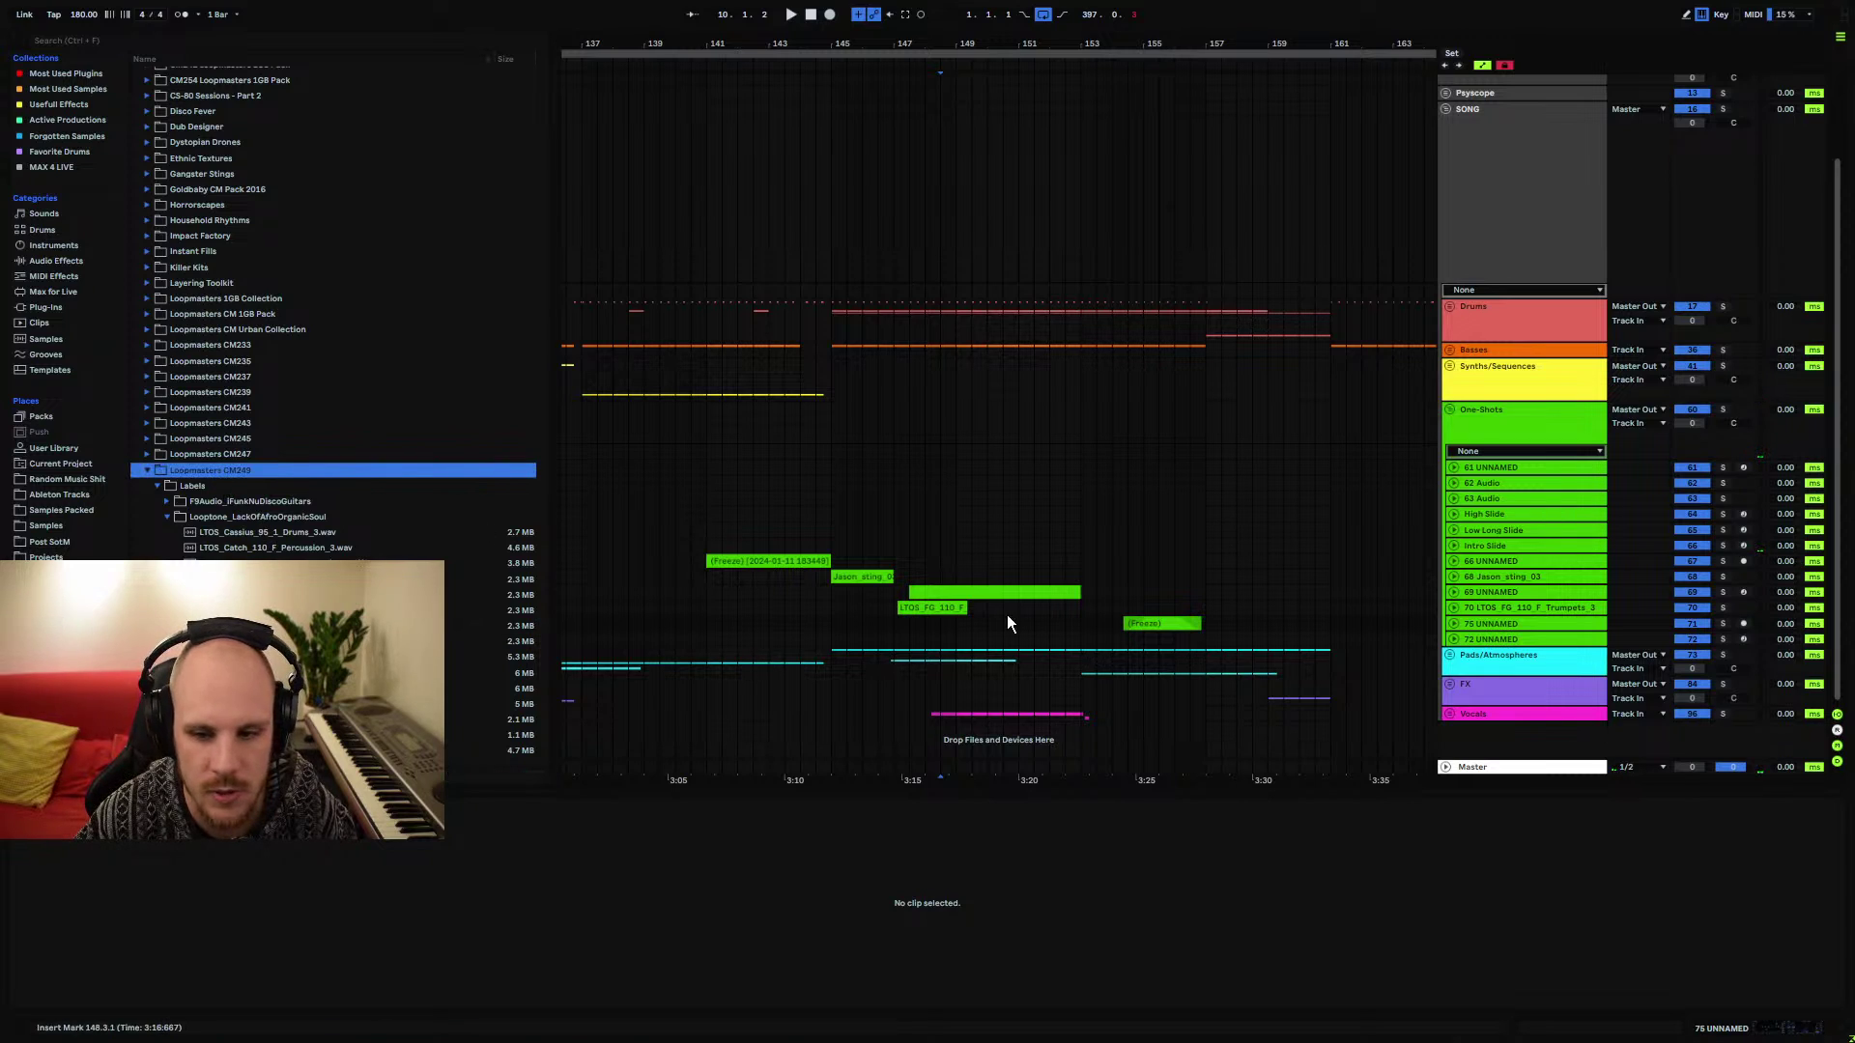
# Insert a new audio track below Vocals and place the LTOS_FG_110_F_Trumpets_3 sample on it at 145.1.1
pyautogui.click(1086, 622)
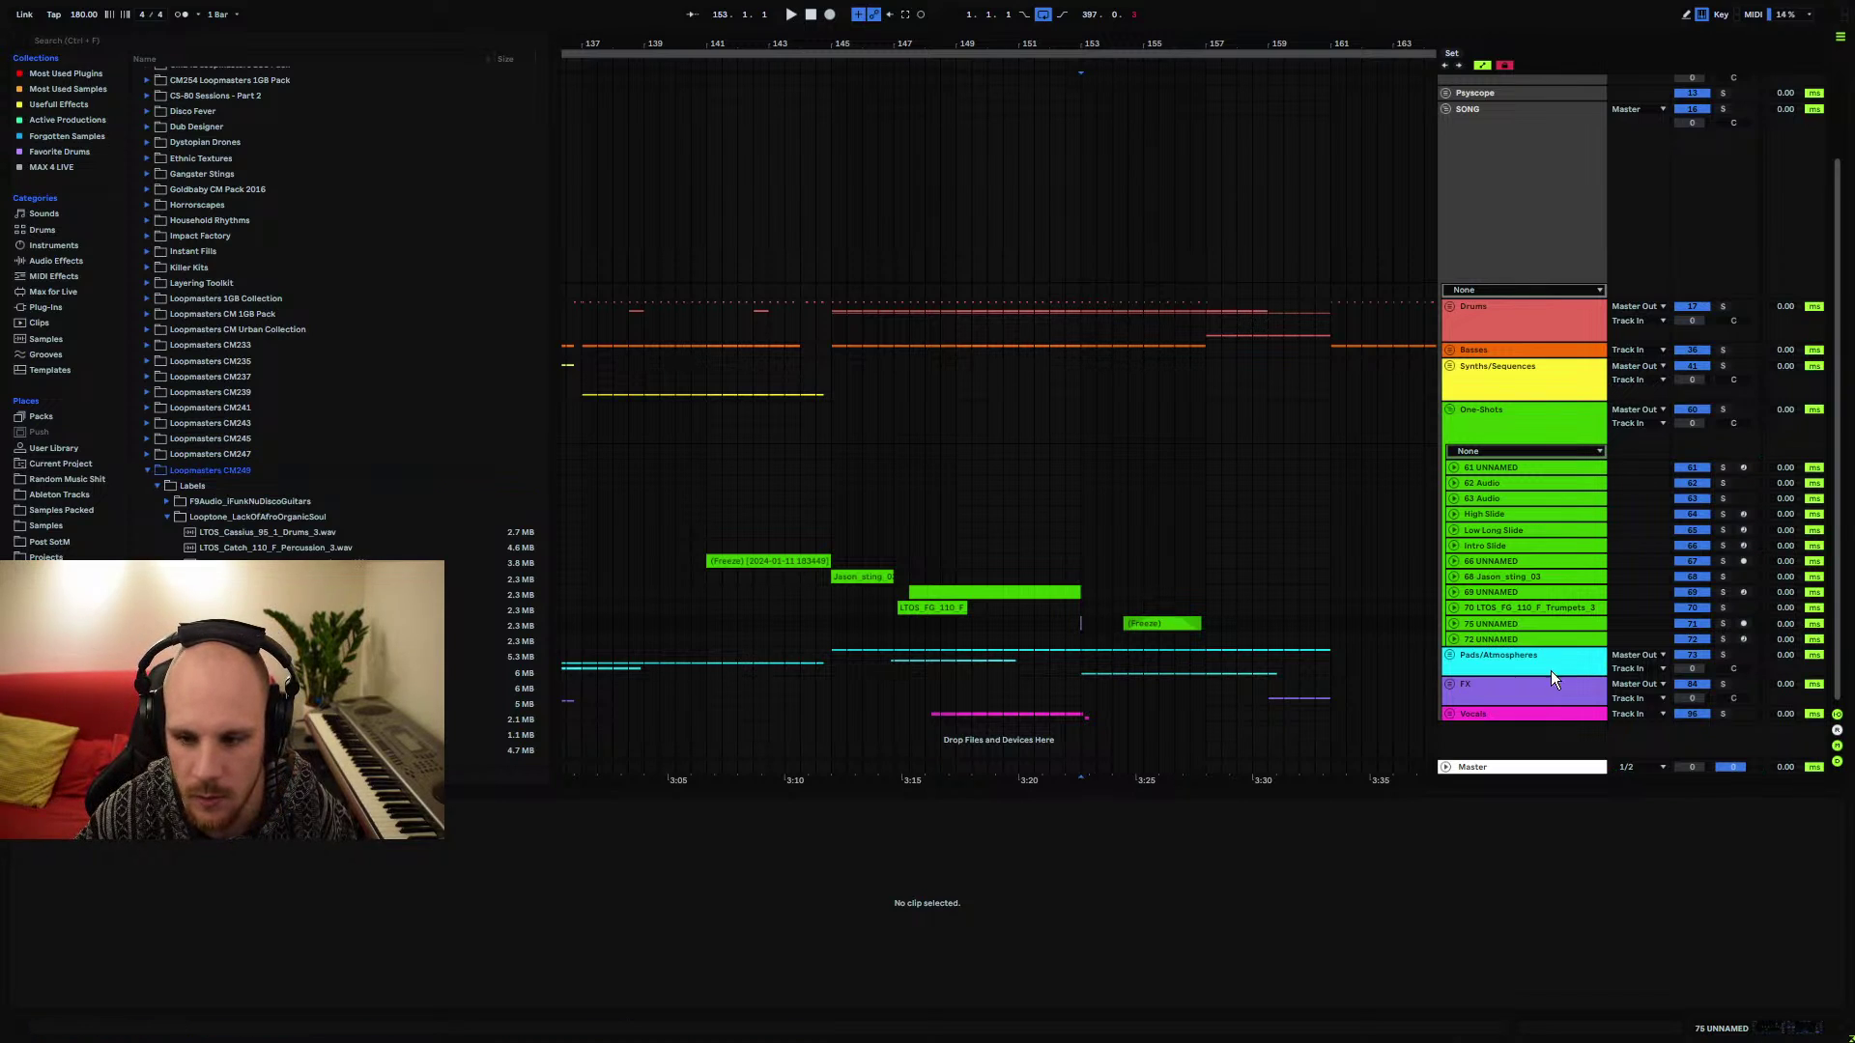
pyautogui.rightClick(1504, 733)
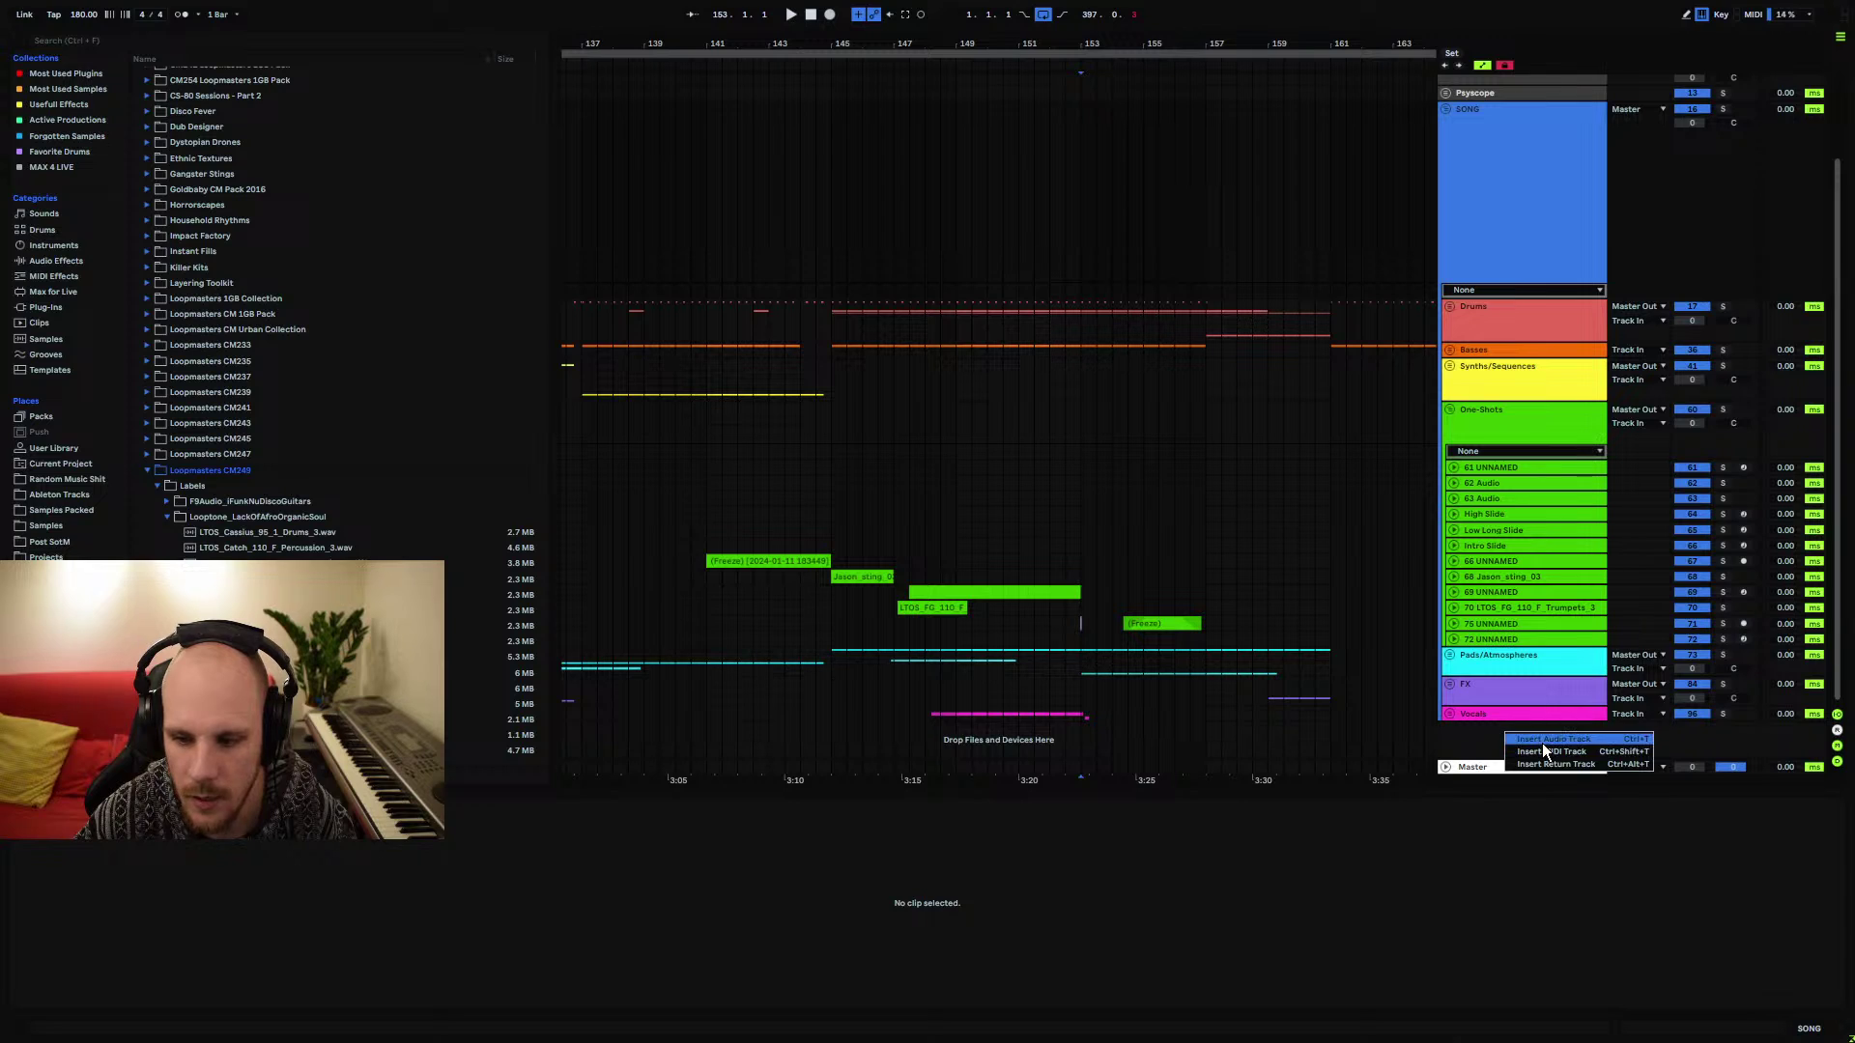
pyautogui.click(1542, 741)
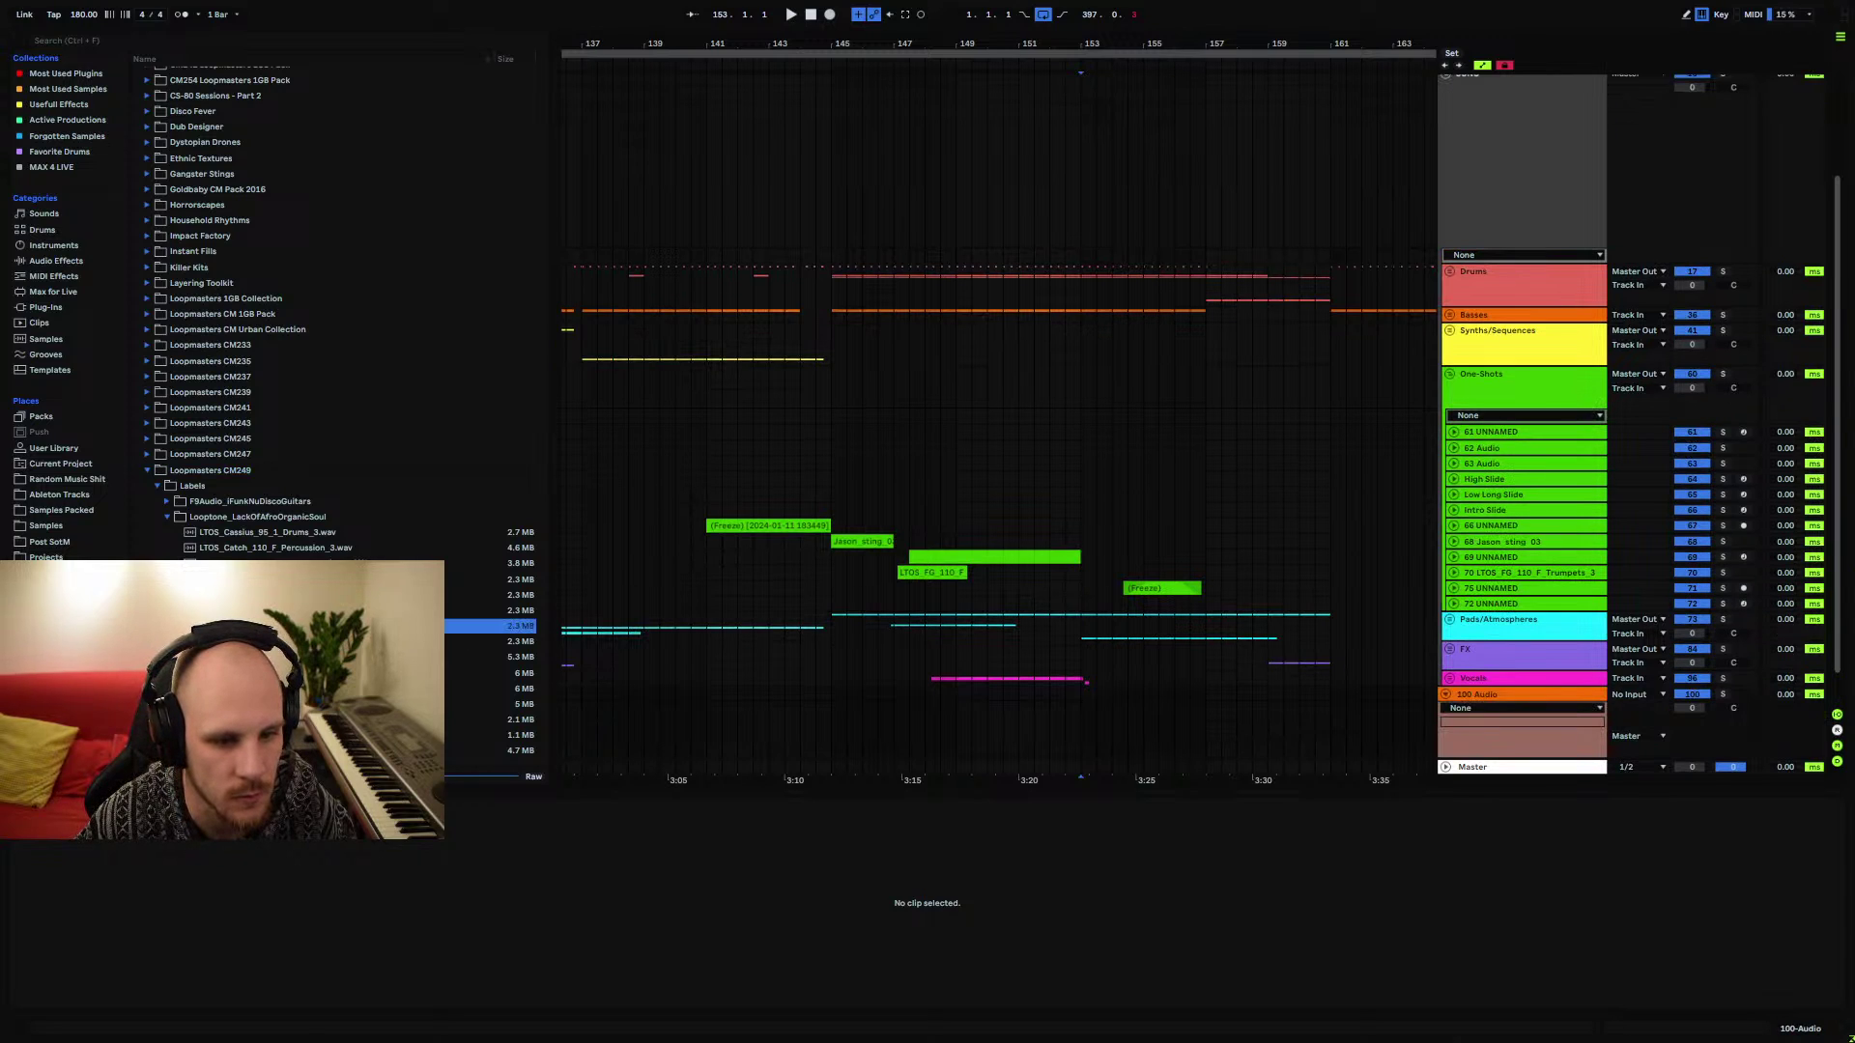
pyautogui.moveTo(483, 626); pyautogui.dragTo(833, 717)
# Convert the trumpet clip's harmony to a new MIDI track, unfold that track and play it soloed from bar 145
pyautogui.rightClick(864, 696)
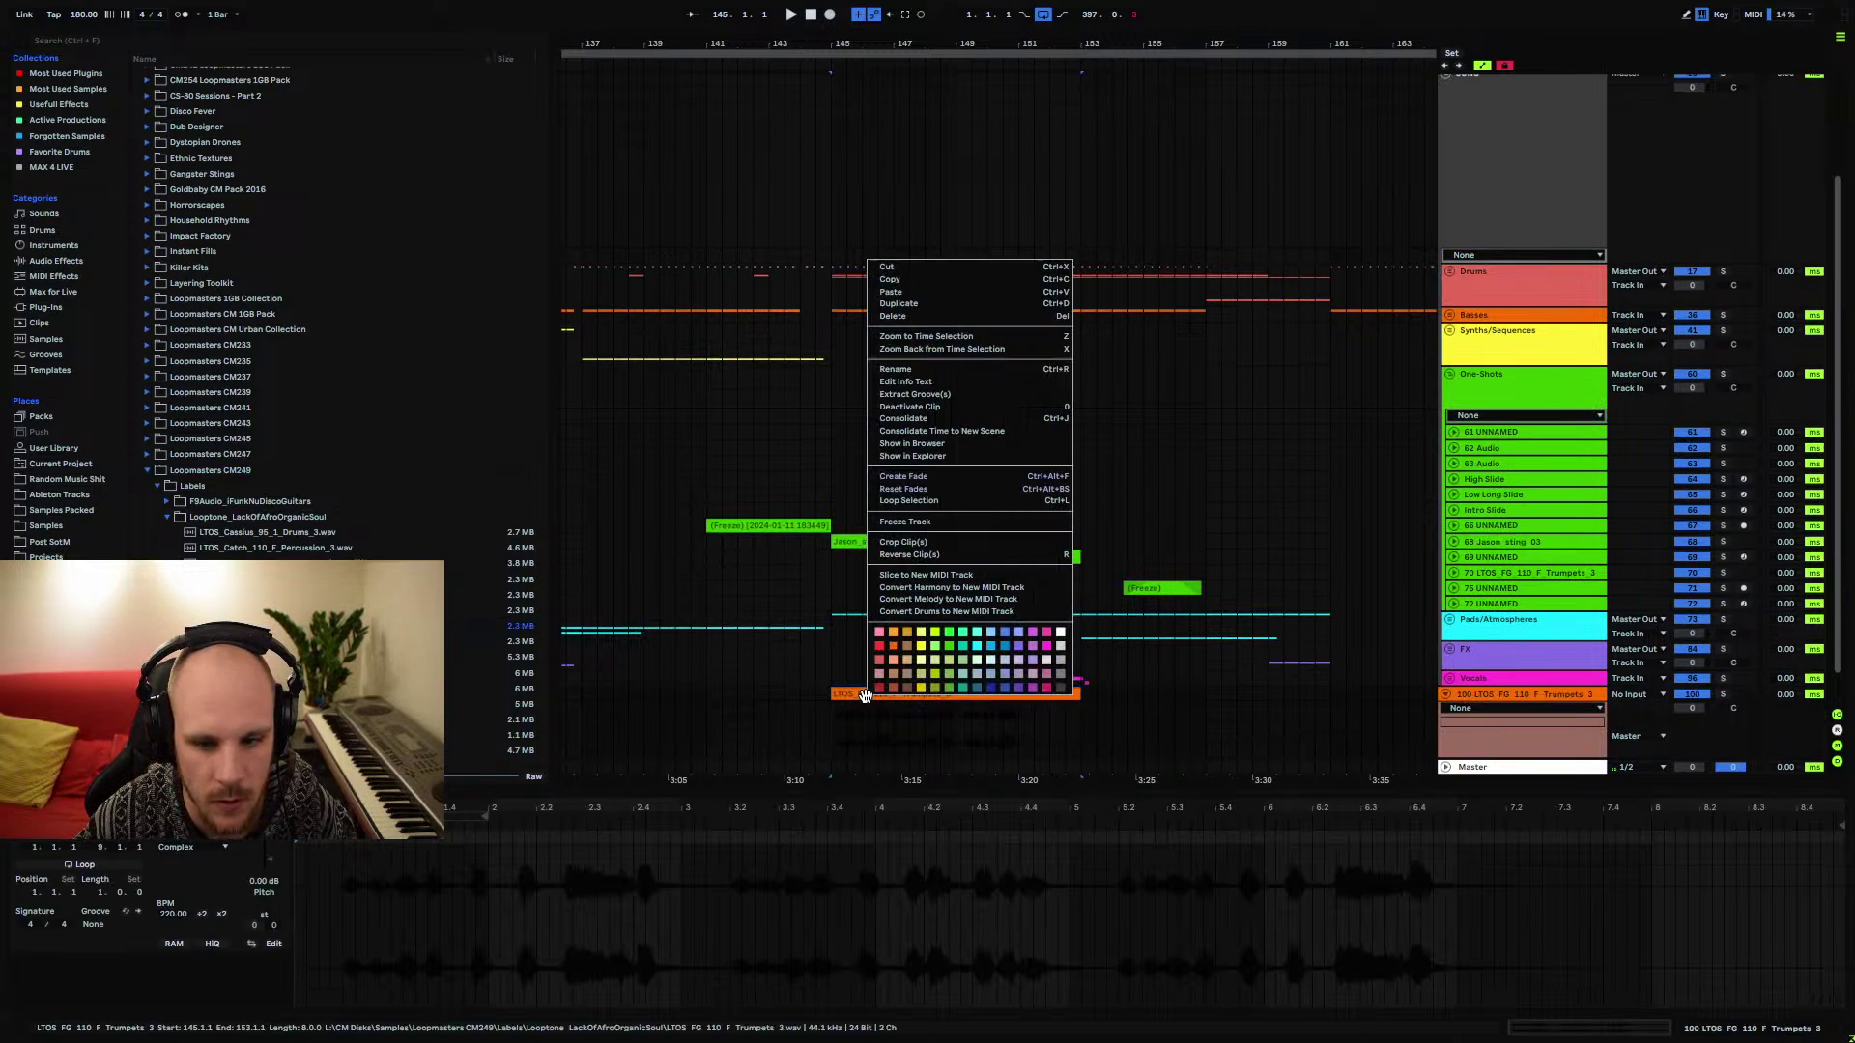
pyautogui.click(937, 588)
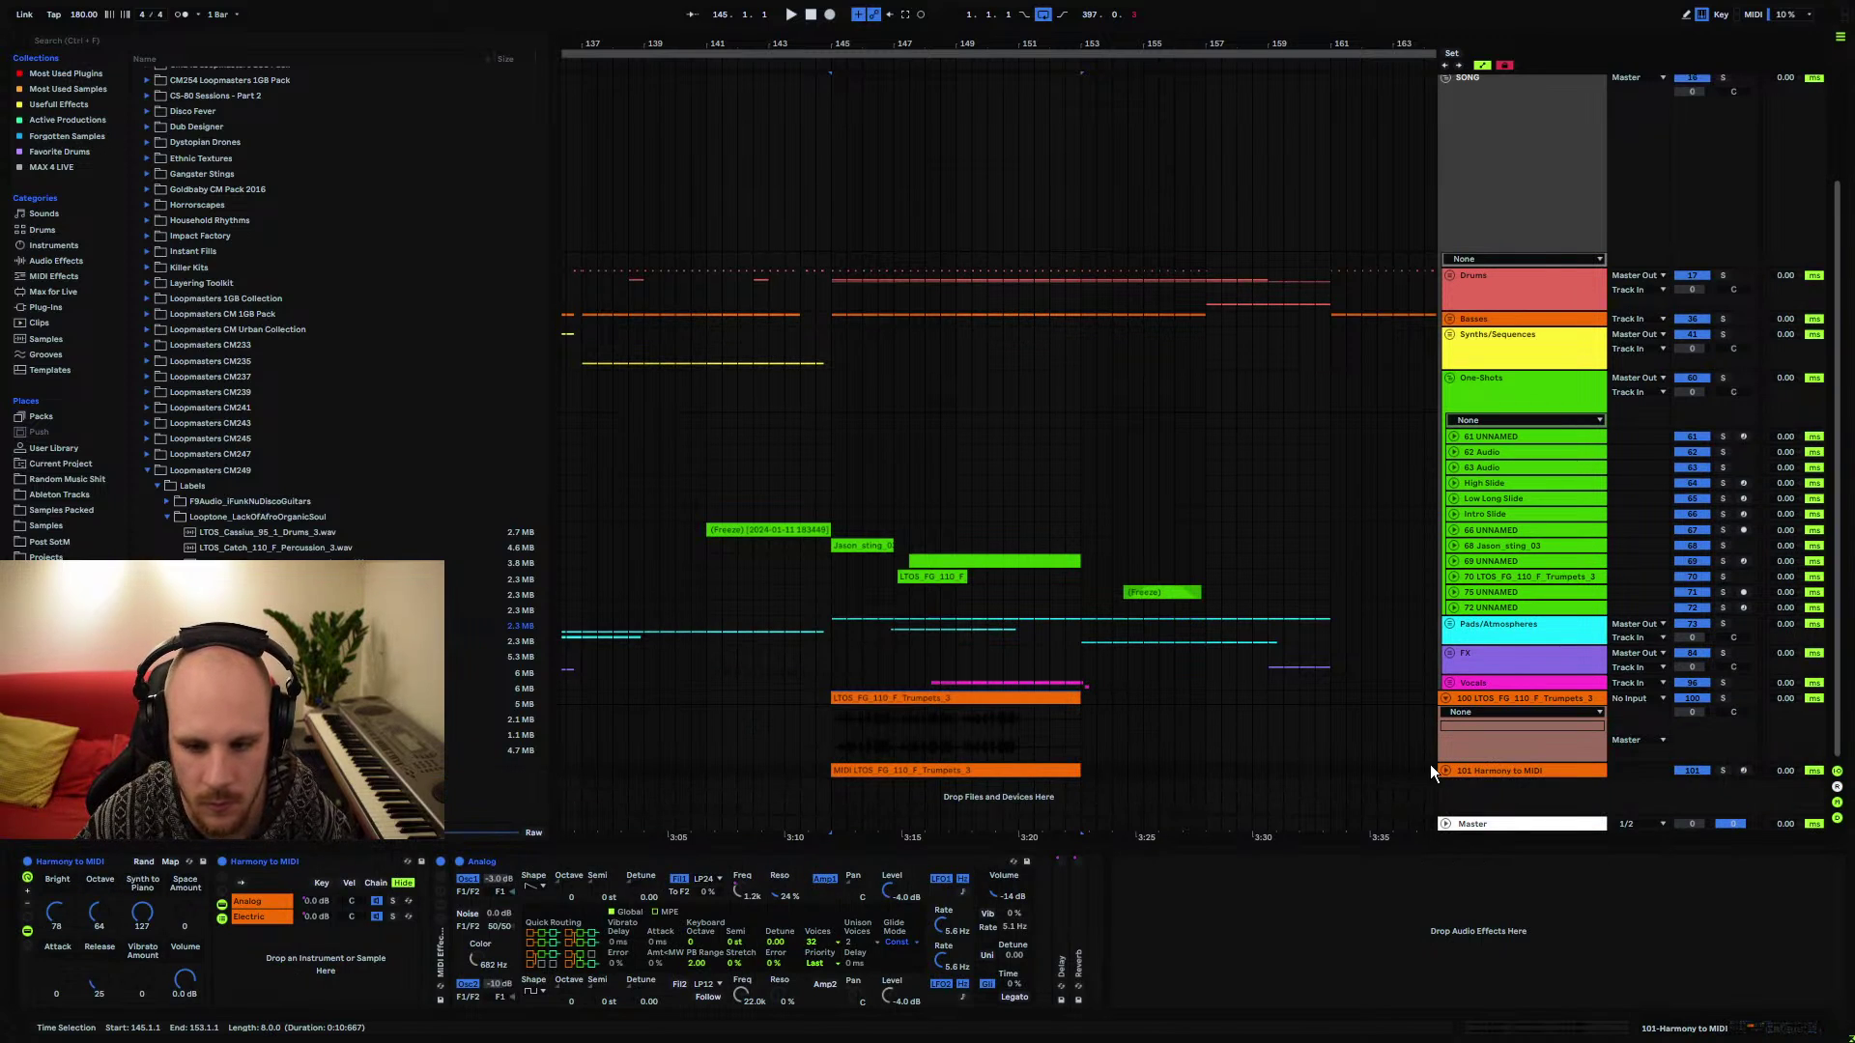
pyautogui.click(1446, 770)
pyautogui.press('space')
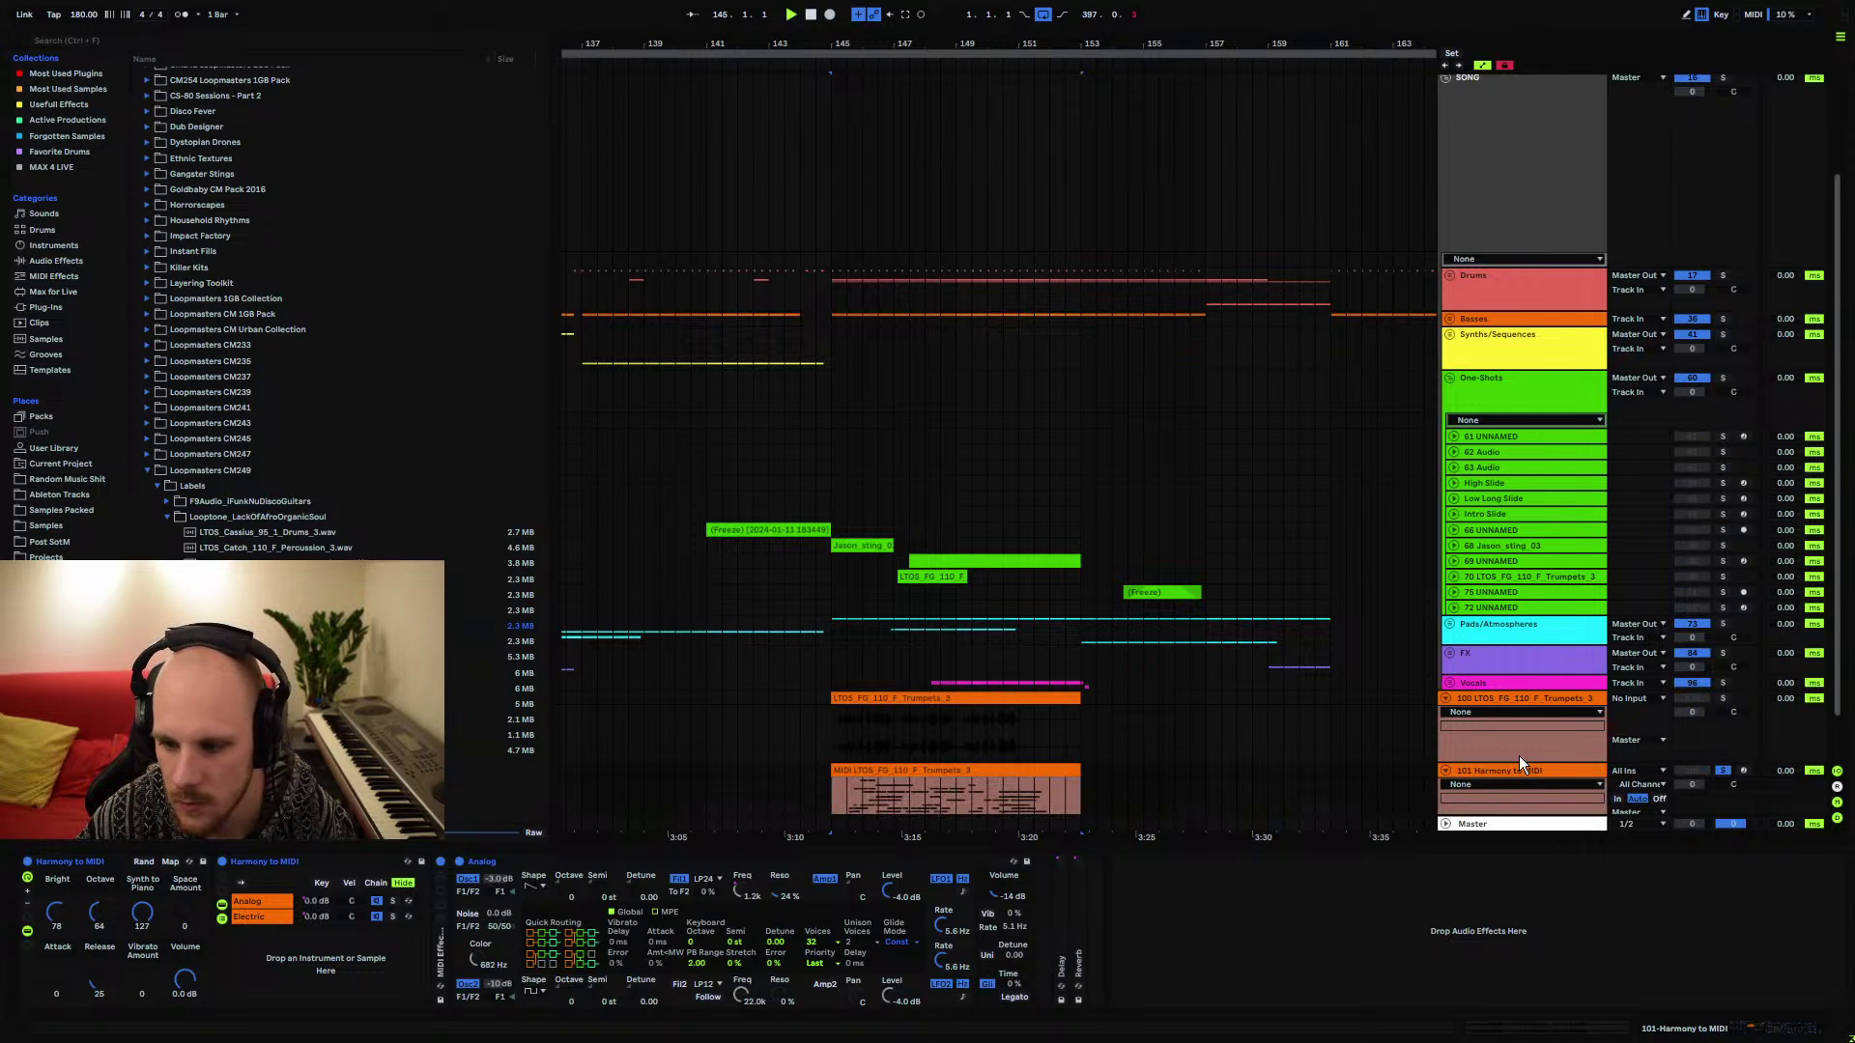
pyautogui.scroll(-2, 1055, 657)
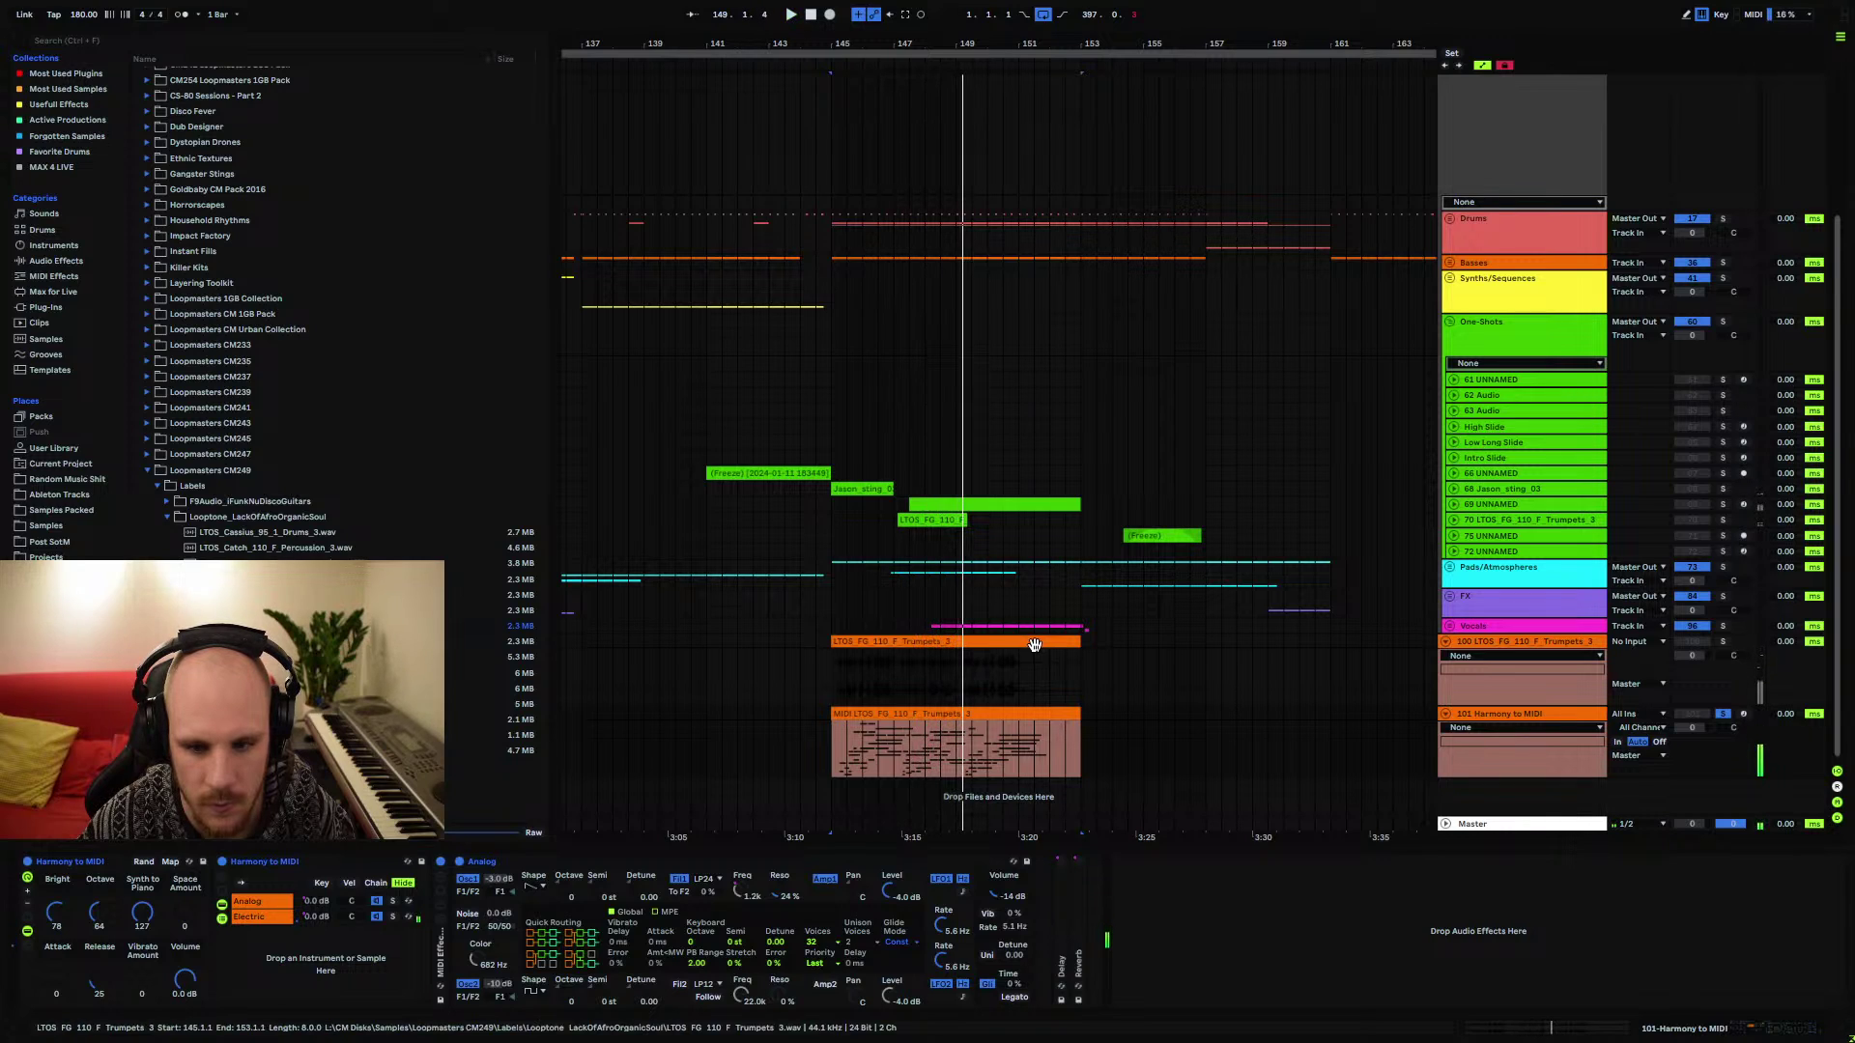
# Convert the trumpet clip's melody to a new MIDI track, unfold that track and play it soloed
pyautogui.rightClick(1034, 645)
pyautogui.click(1110, 549)
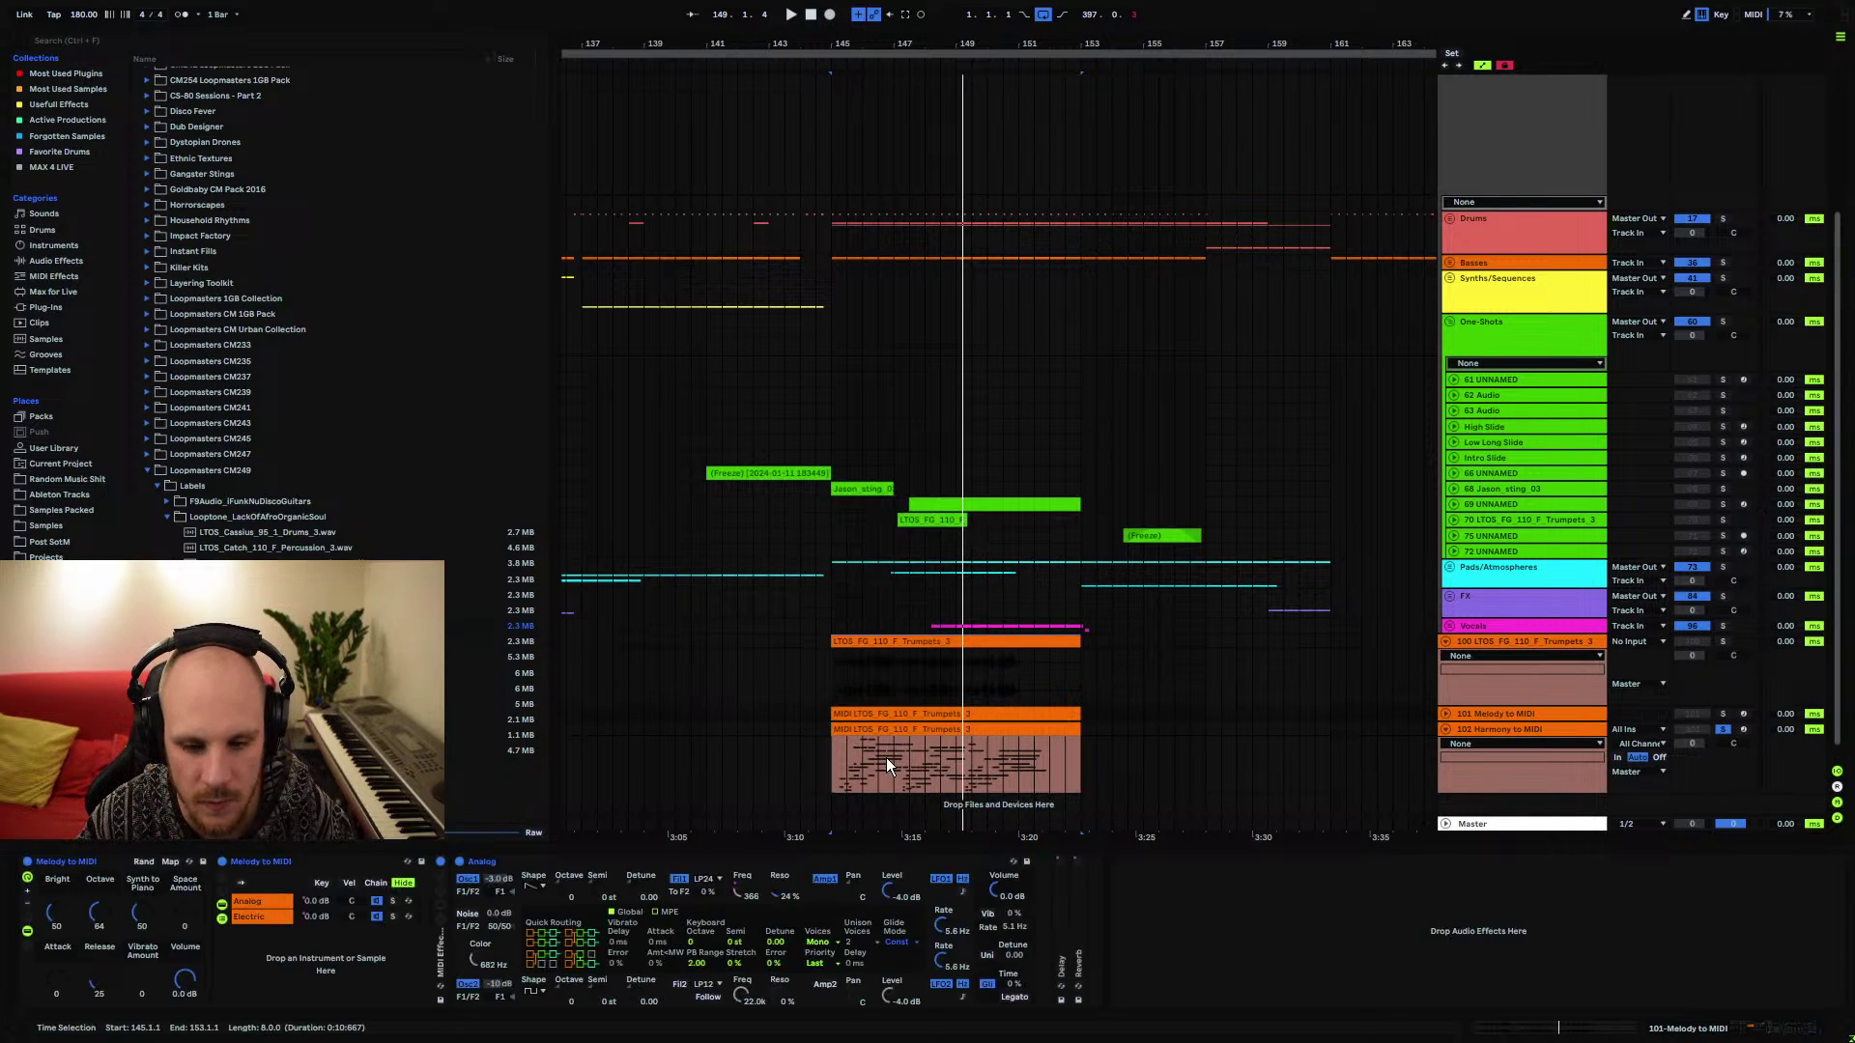
pyautogui.click(1447, 715)
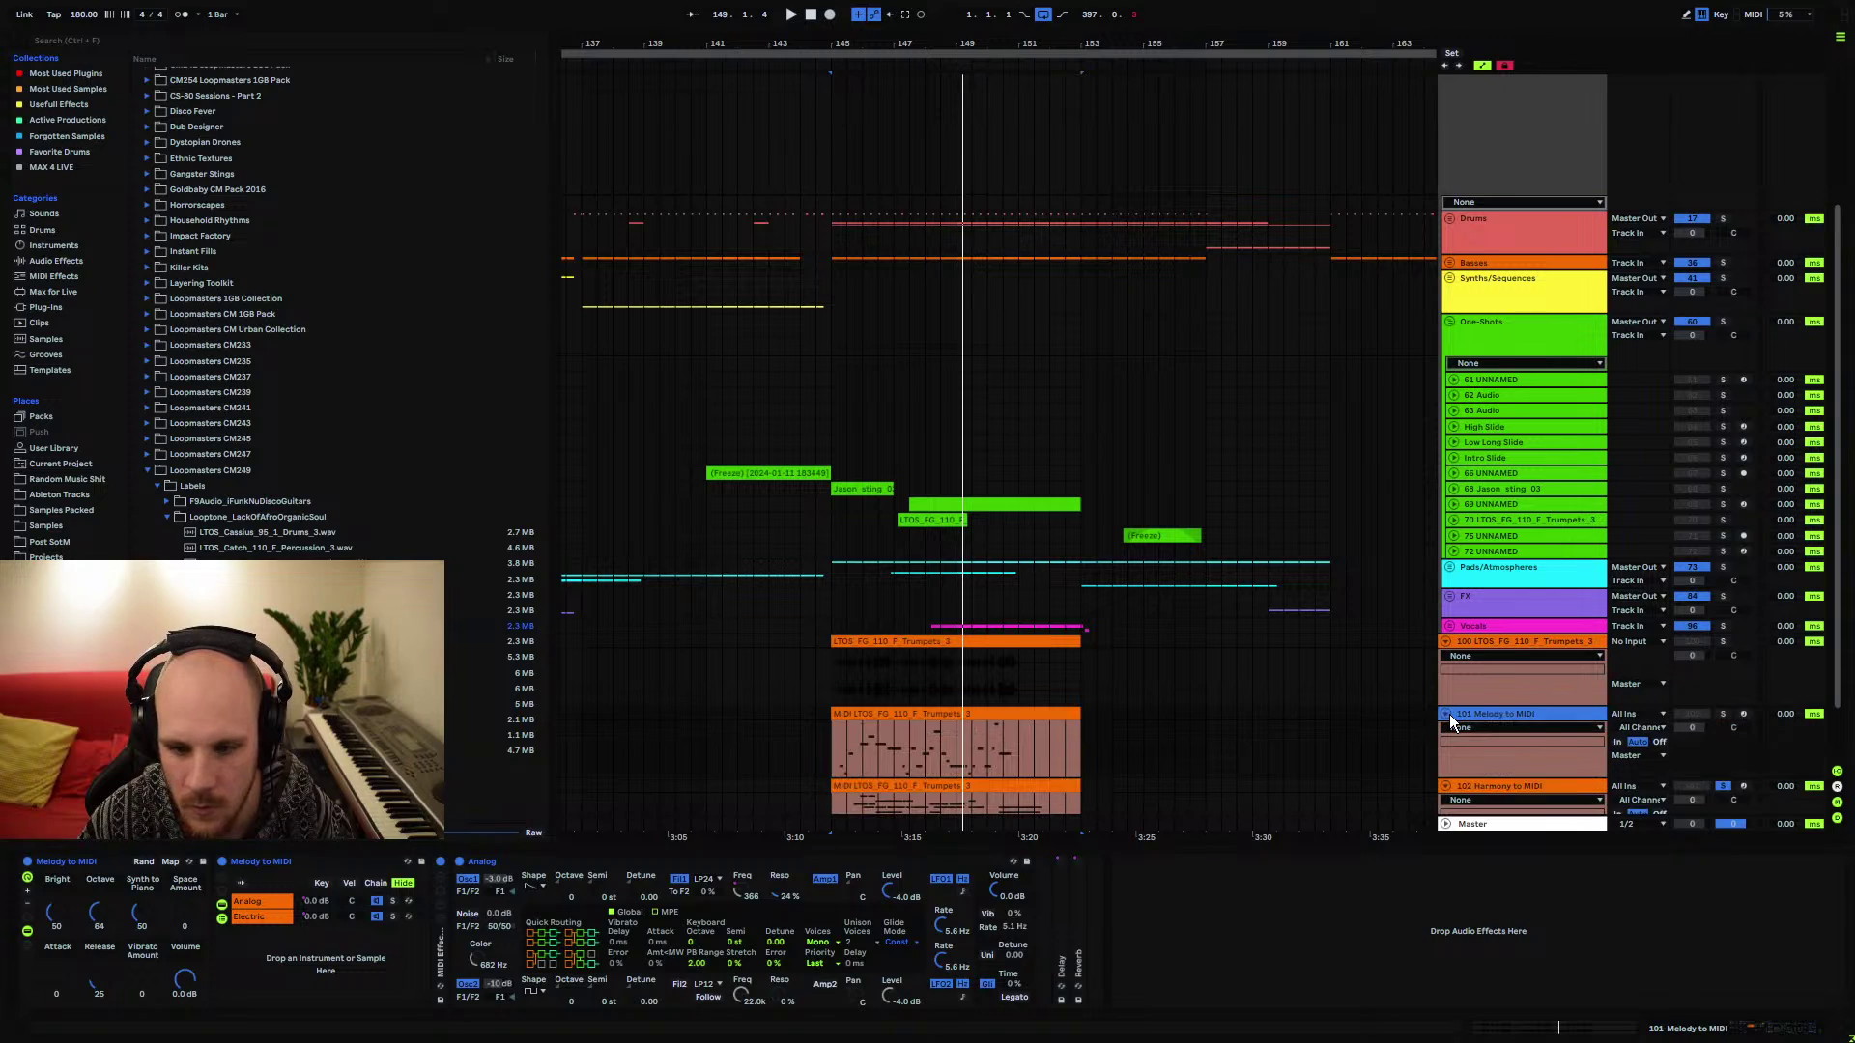
pyautogui.click(1723, 714)
pyautogui.press('space')
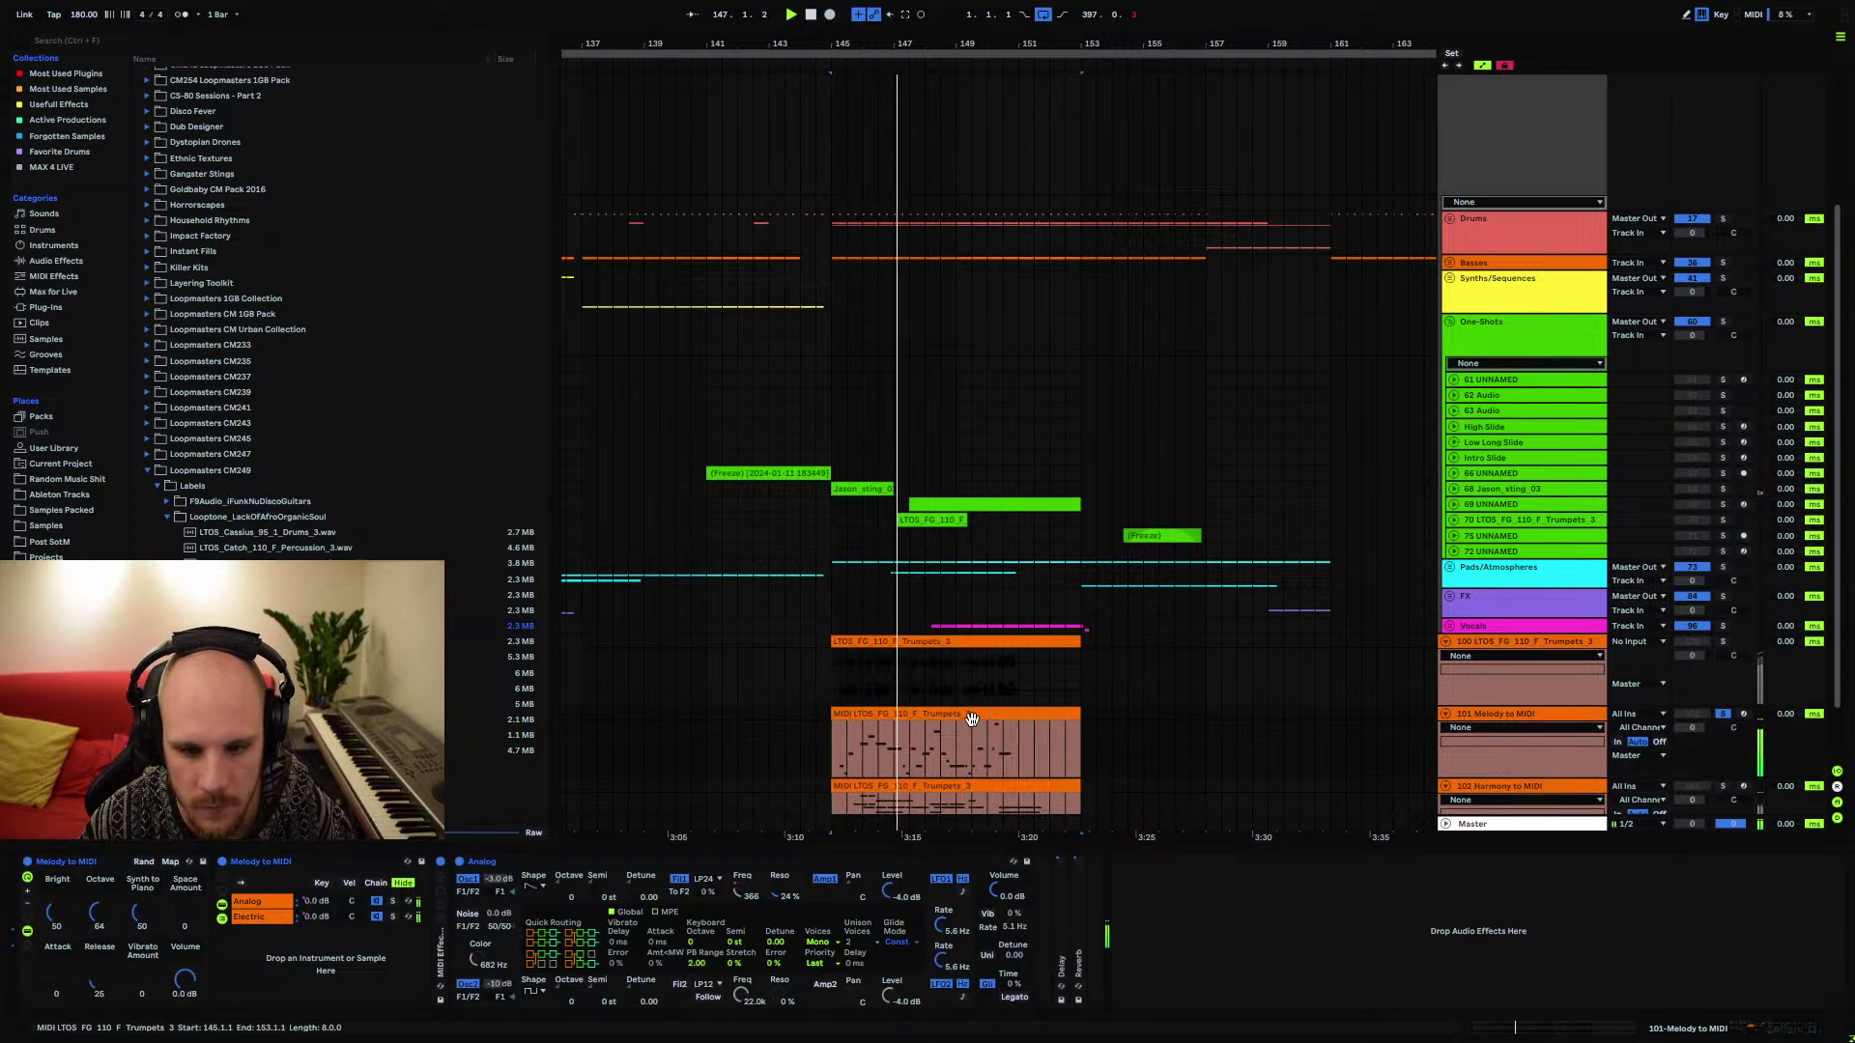
pyautogui.scroll(-2, 972, 720)
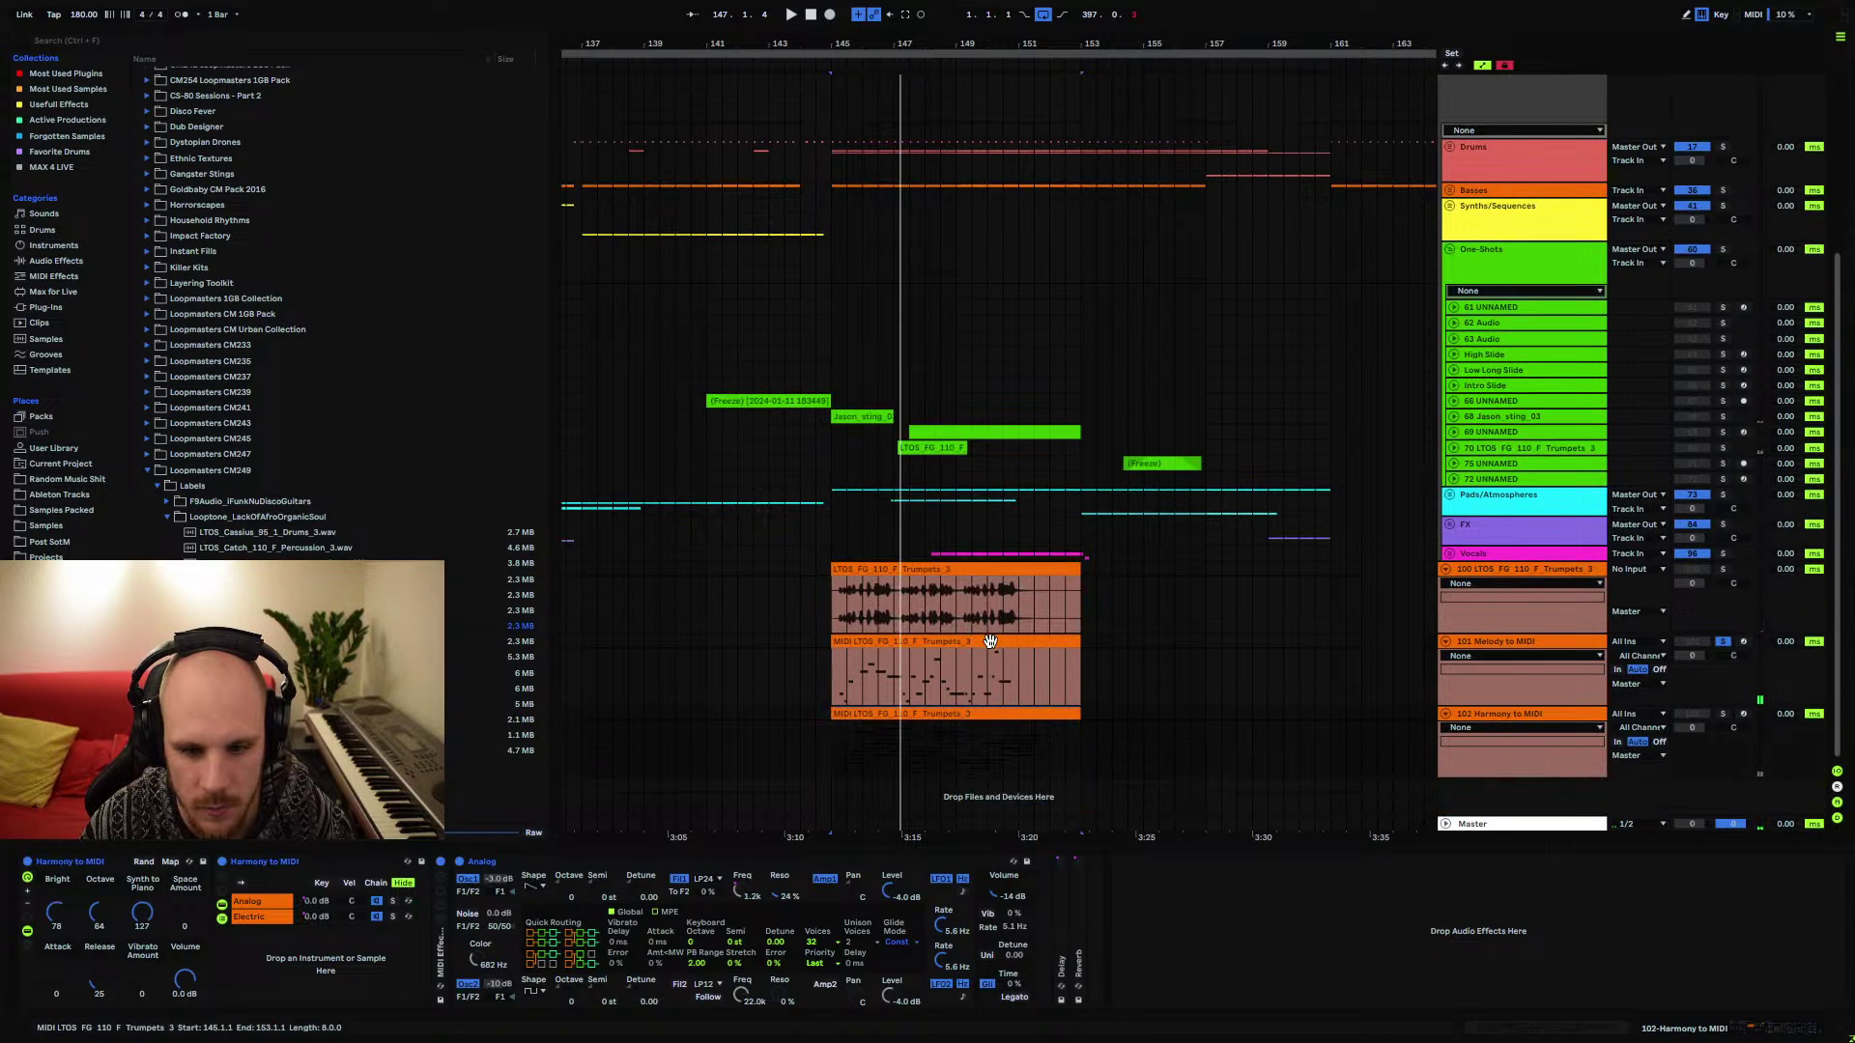
# Delete the trumpet audio track below Vocals together with its Melody to MIDI and Harmony to MIDI tracks
pyautogui.click(1126, 636)
pyautogui.click(1475, 643)
pyautogui.click(1486, 576)
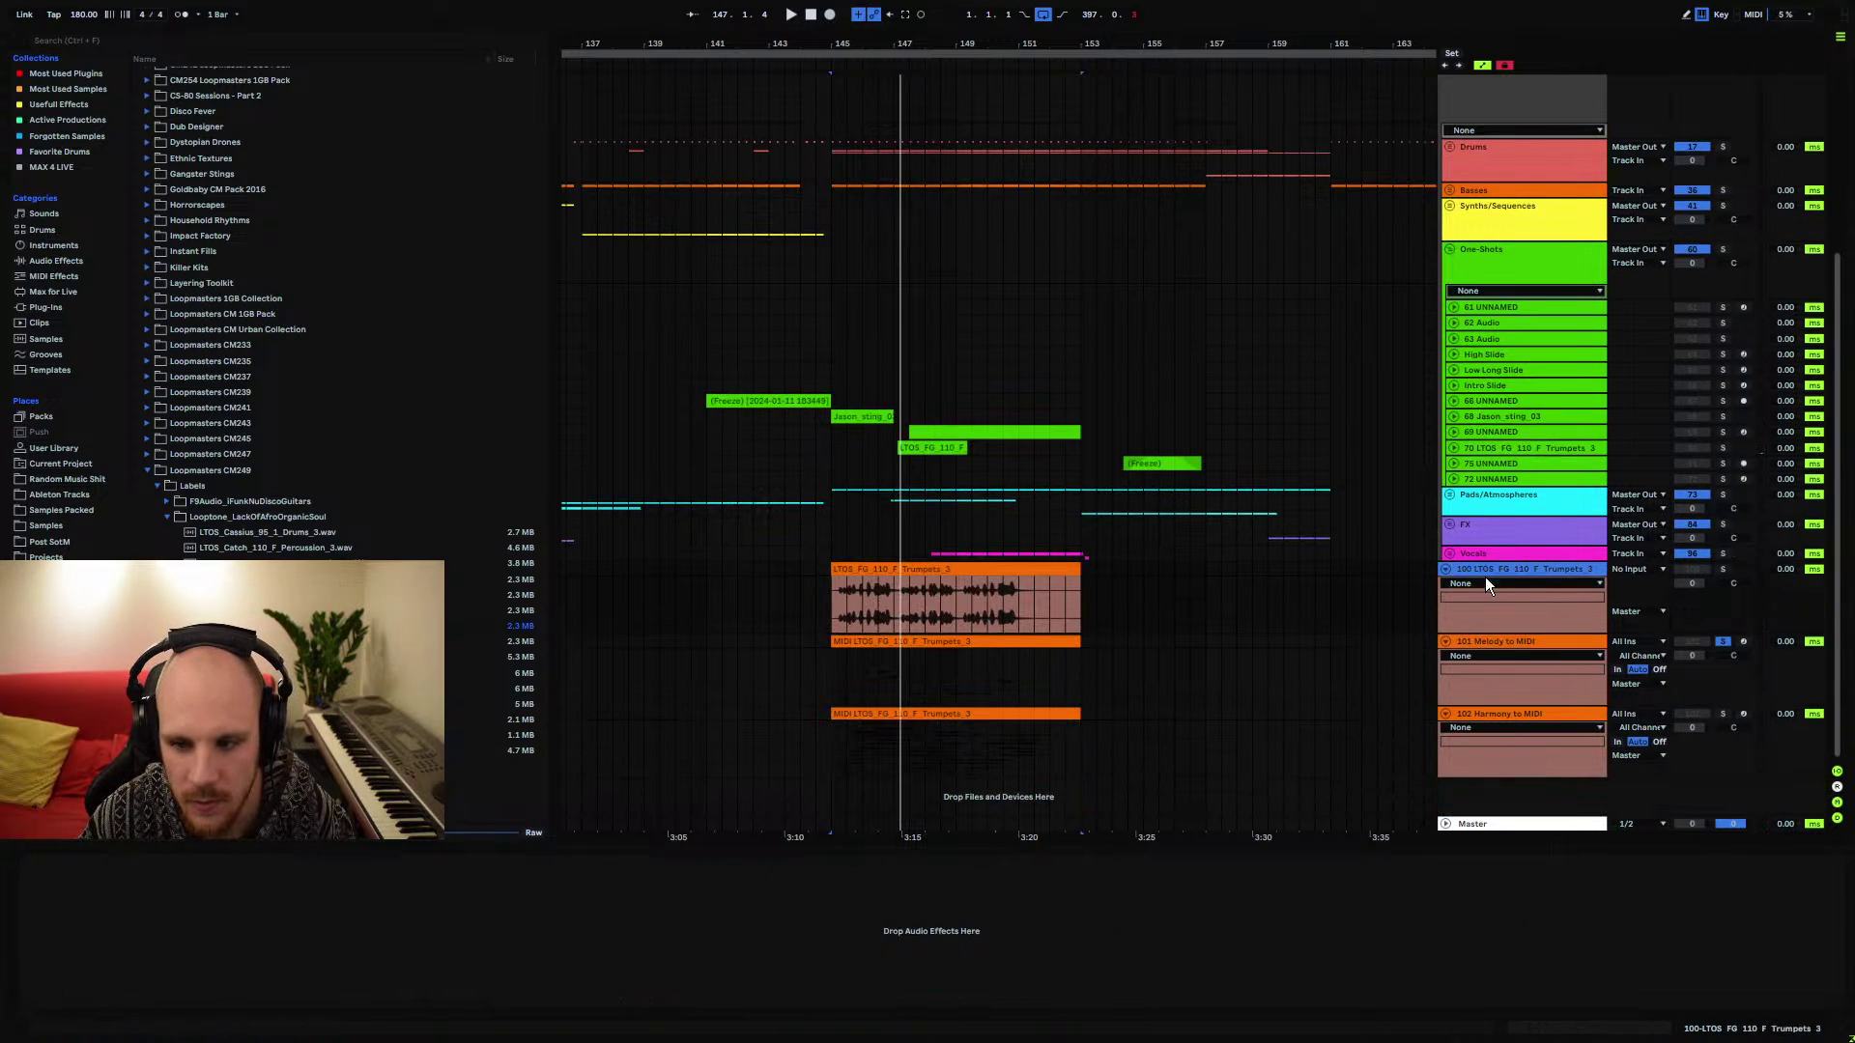
pyautogui.keyDown('shift'); pyautogui.click(1497, 713); pyautogui.keyUp('shift')
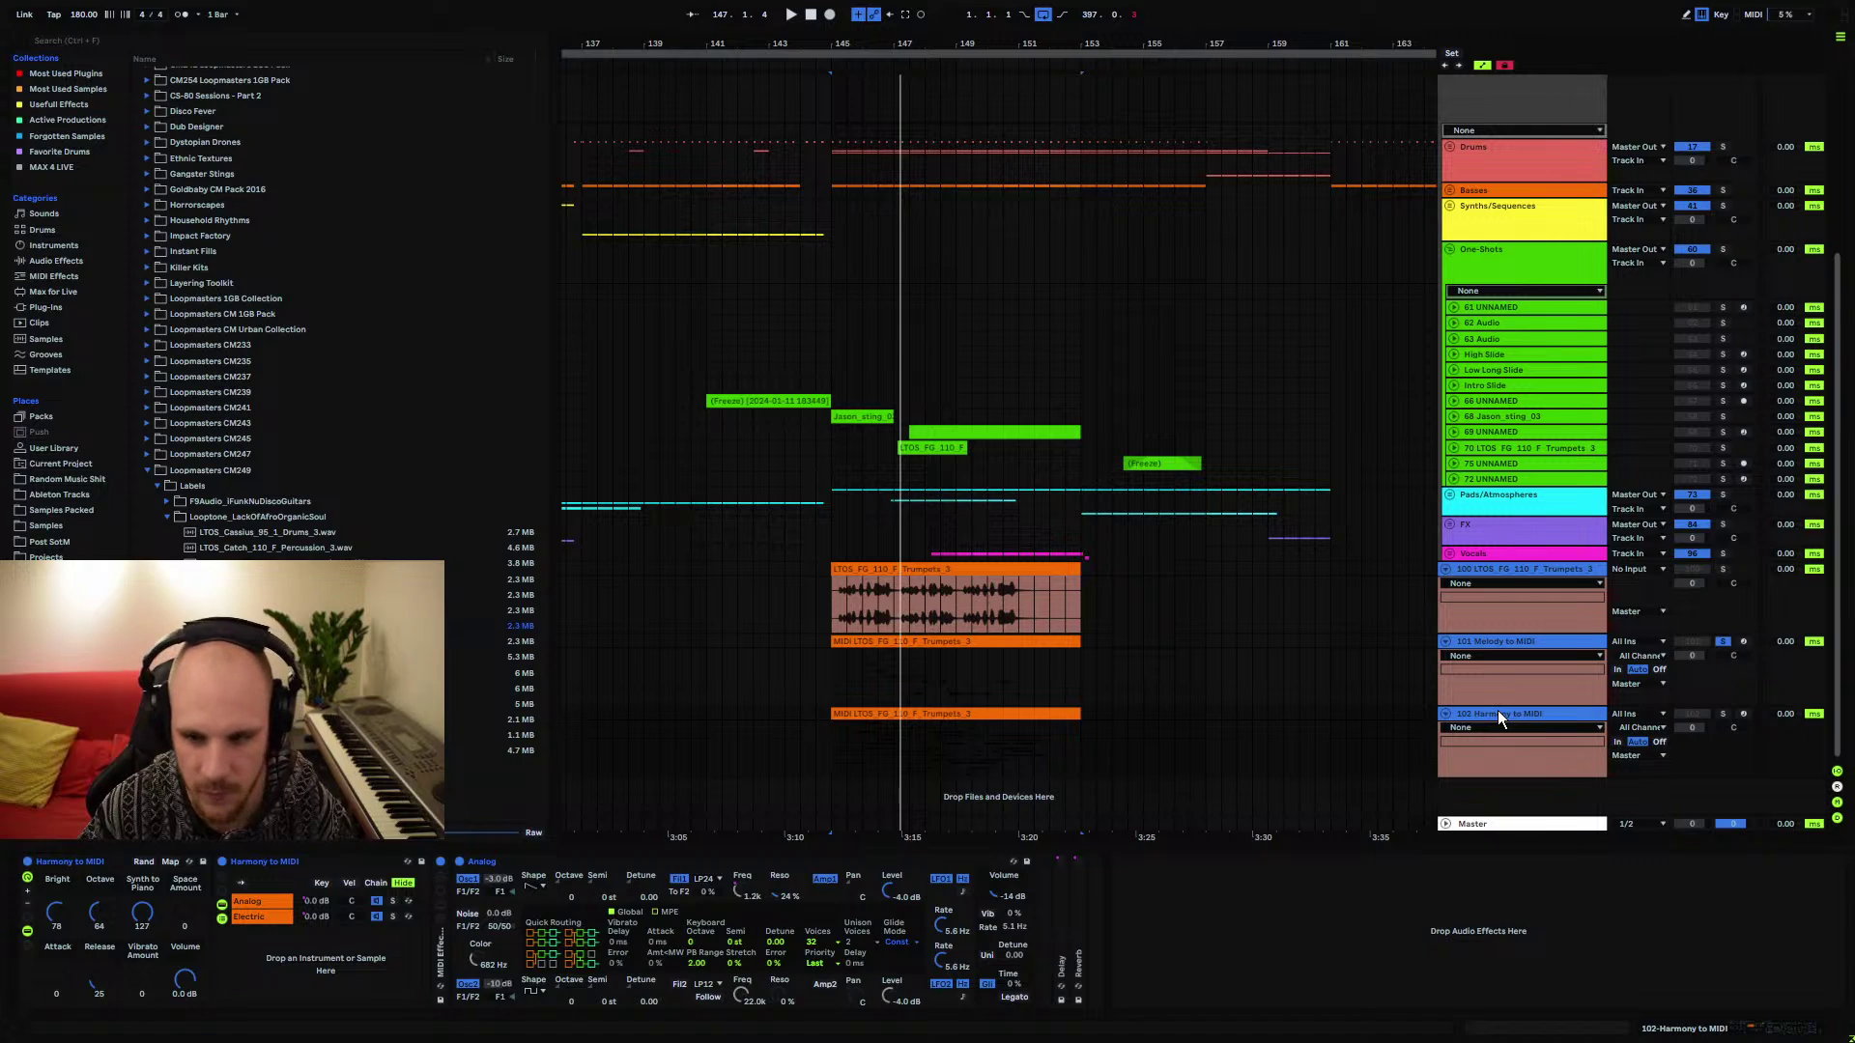
pyautogui.press('Delete')
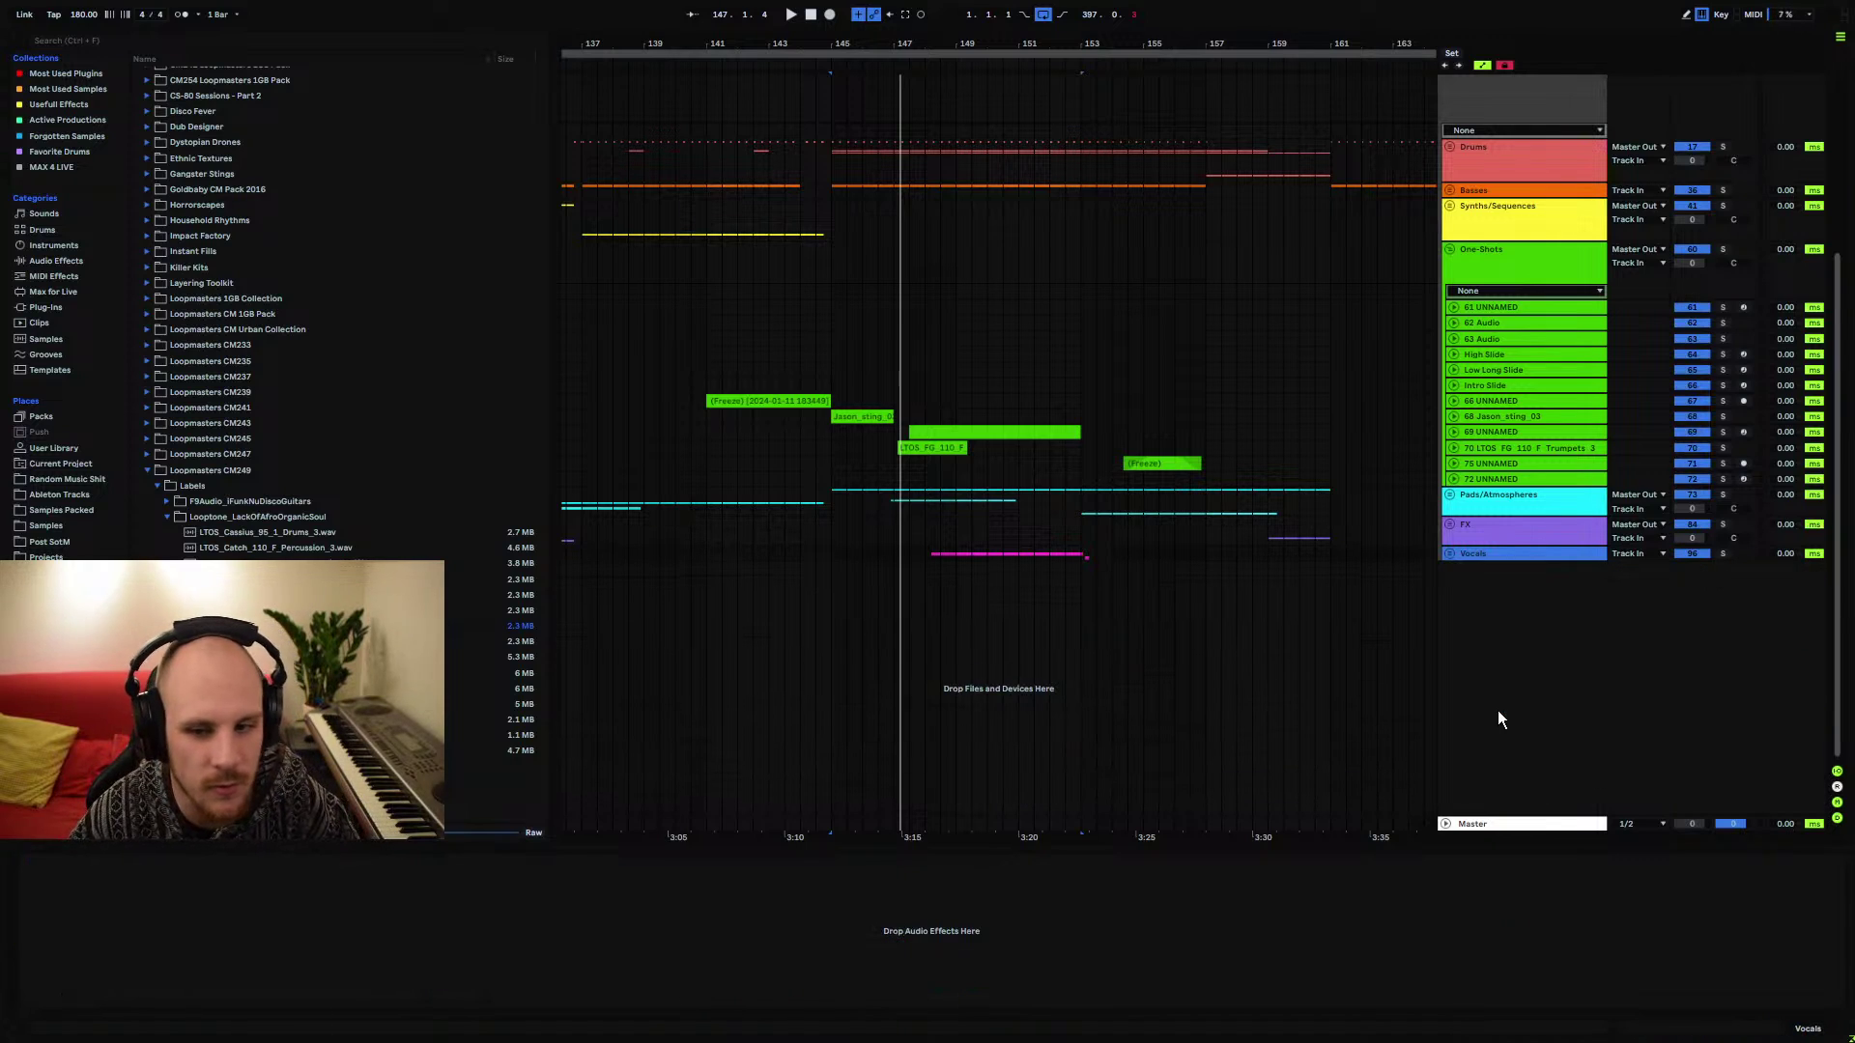
# Unfold the 70 LTOS_FG_110_F_Trumpets_3 track and examine the Pitch shift automation on its clip around bar 147
pyautogui.click(1455, 448)
pyautogui.click(902, 458)
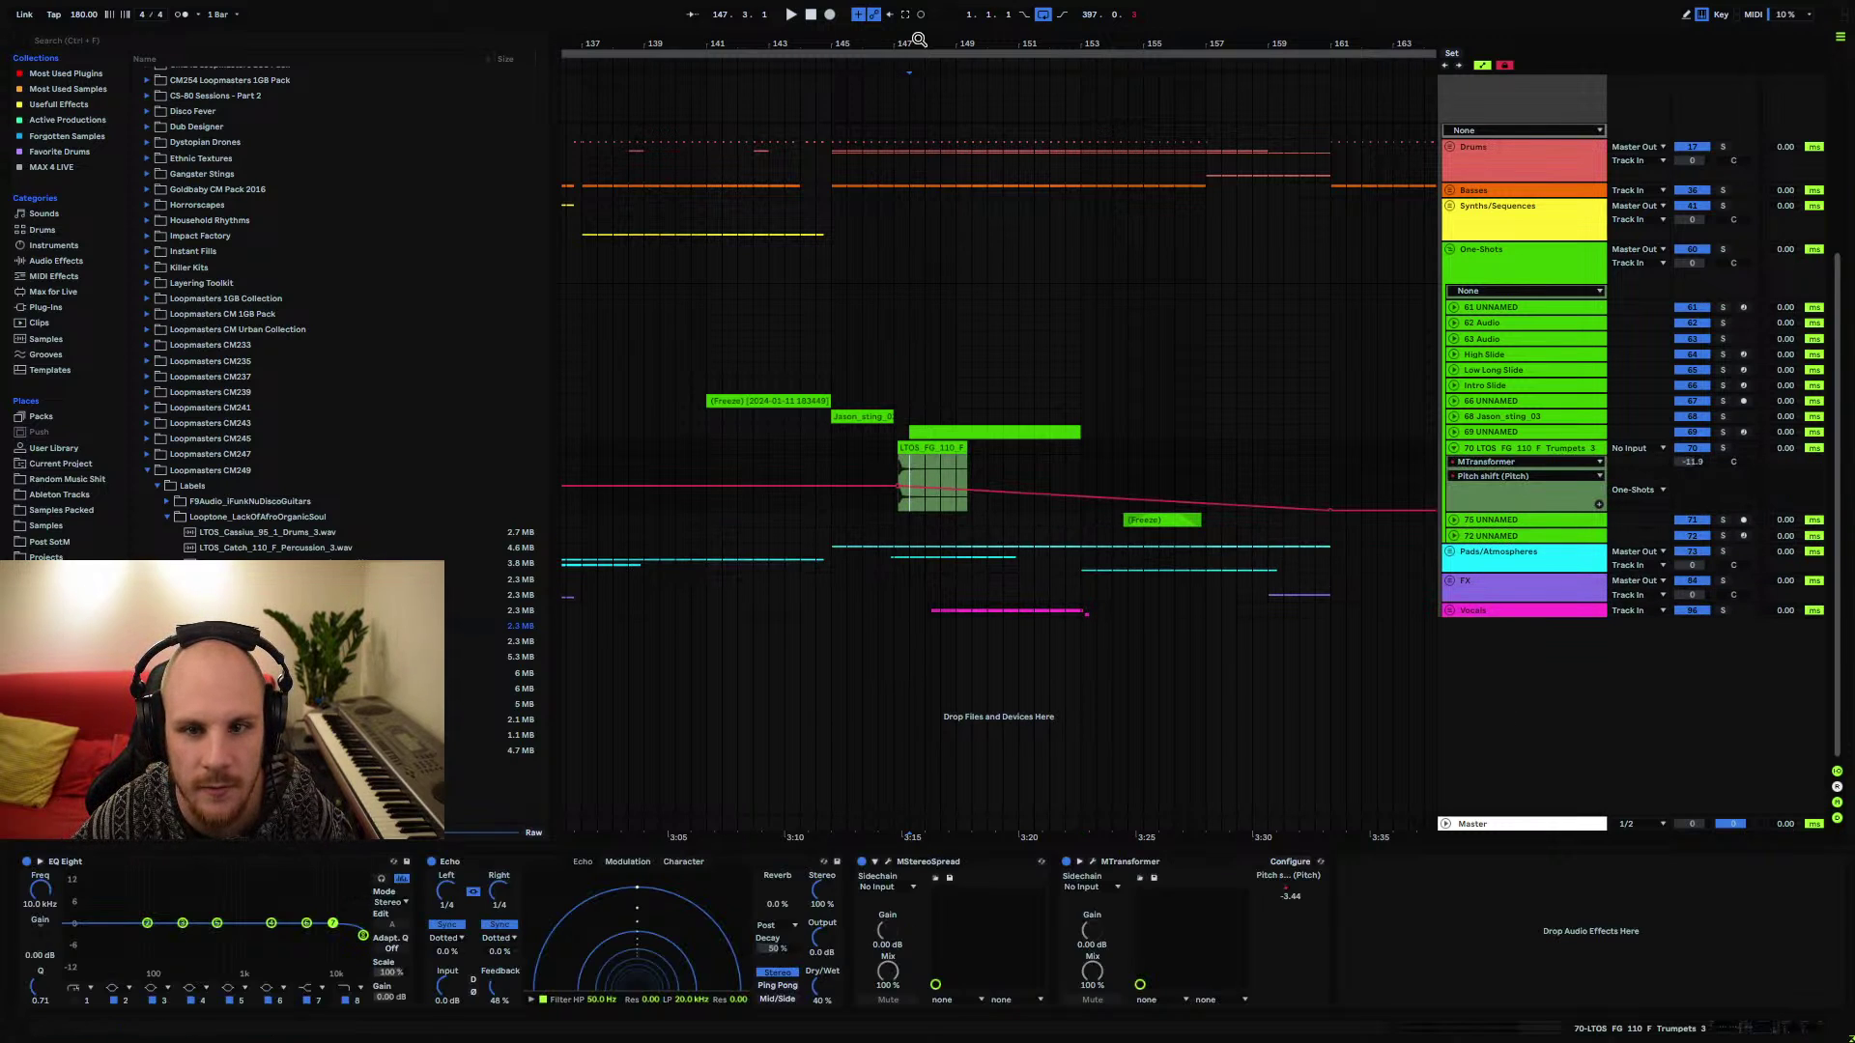
pyautogui.moveTo(919, 39); pyautogui.dragTo(832, 475)
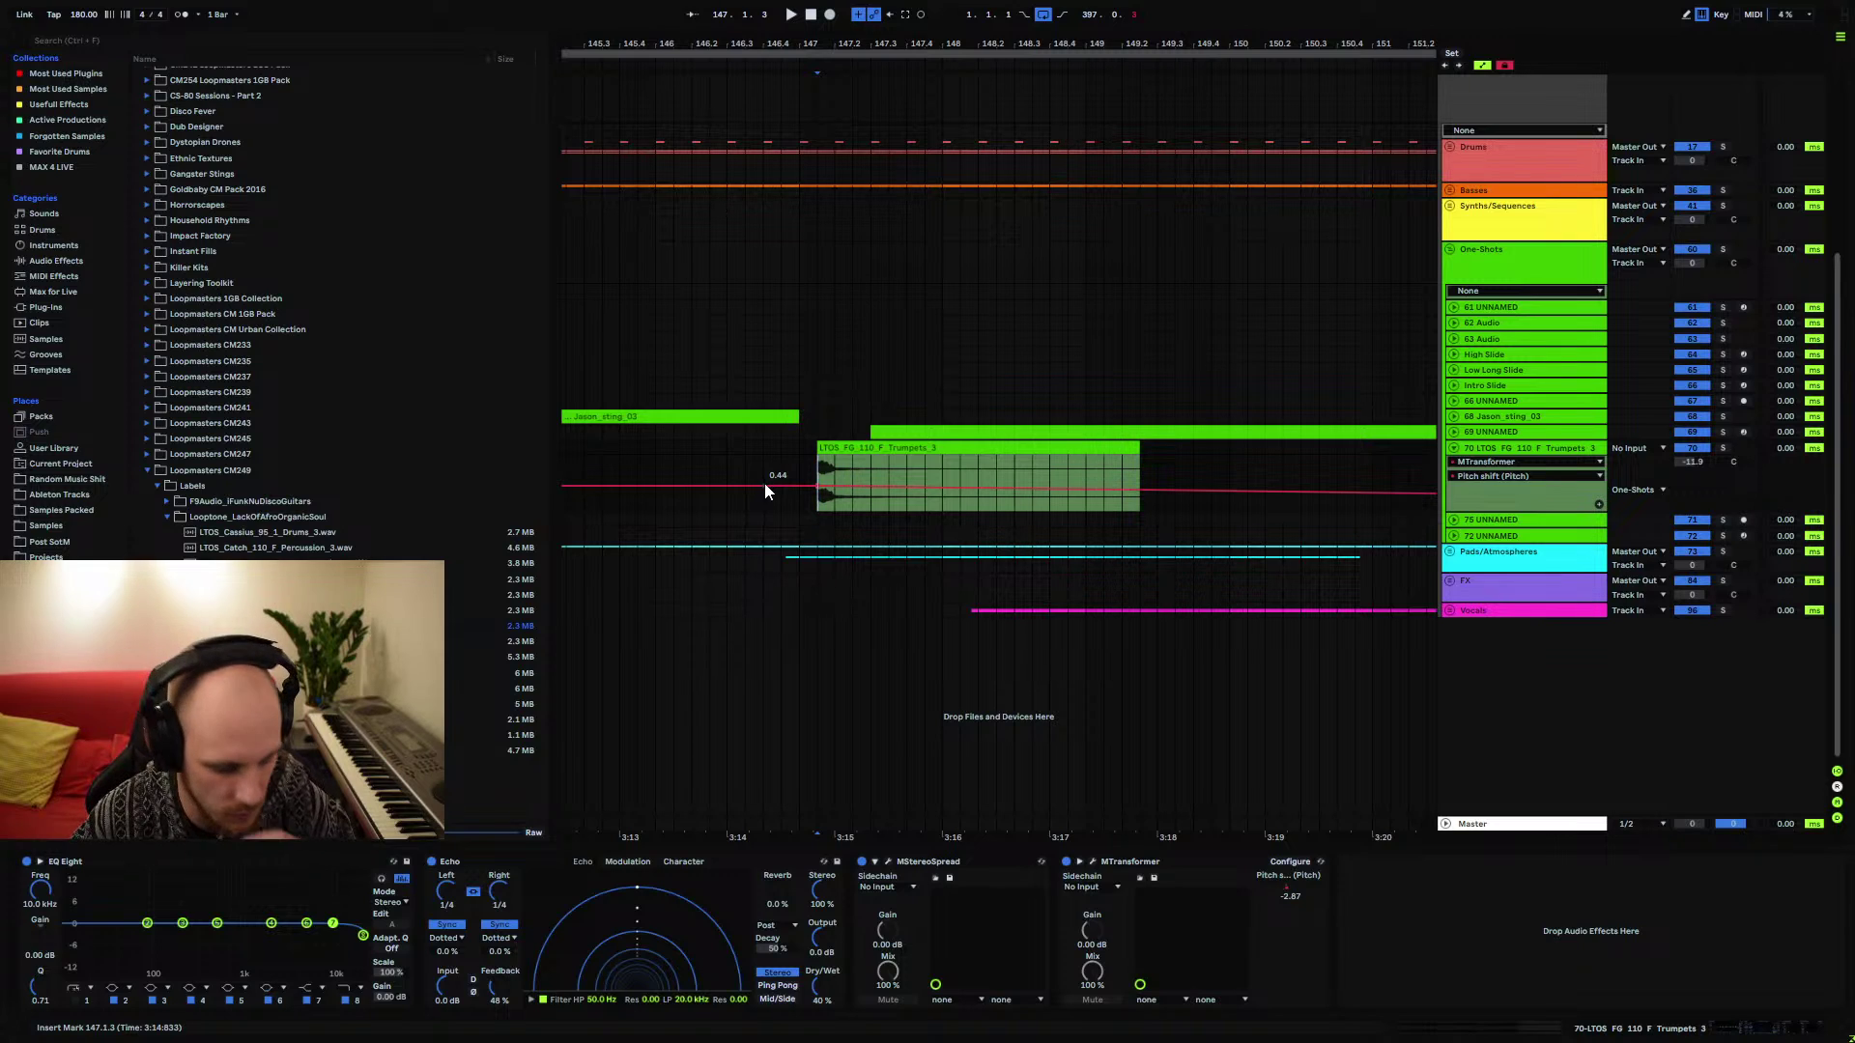
# Collapse the Loopmasters CM249 browser folder and fold the trumpet track and the One-Shots group
pyautogui.click(148, 472)
pyautogui.click(810, 462)
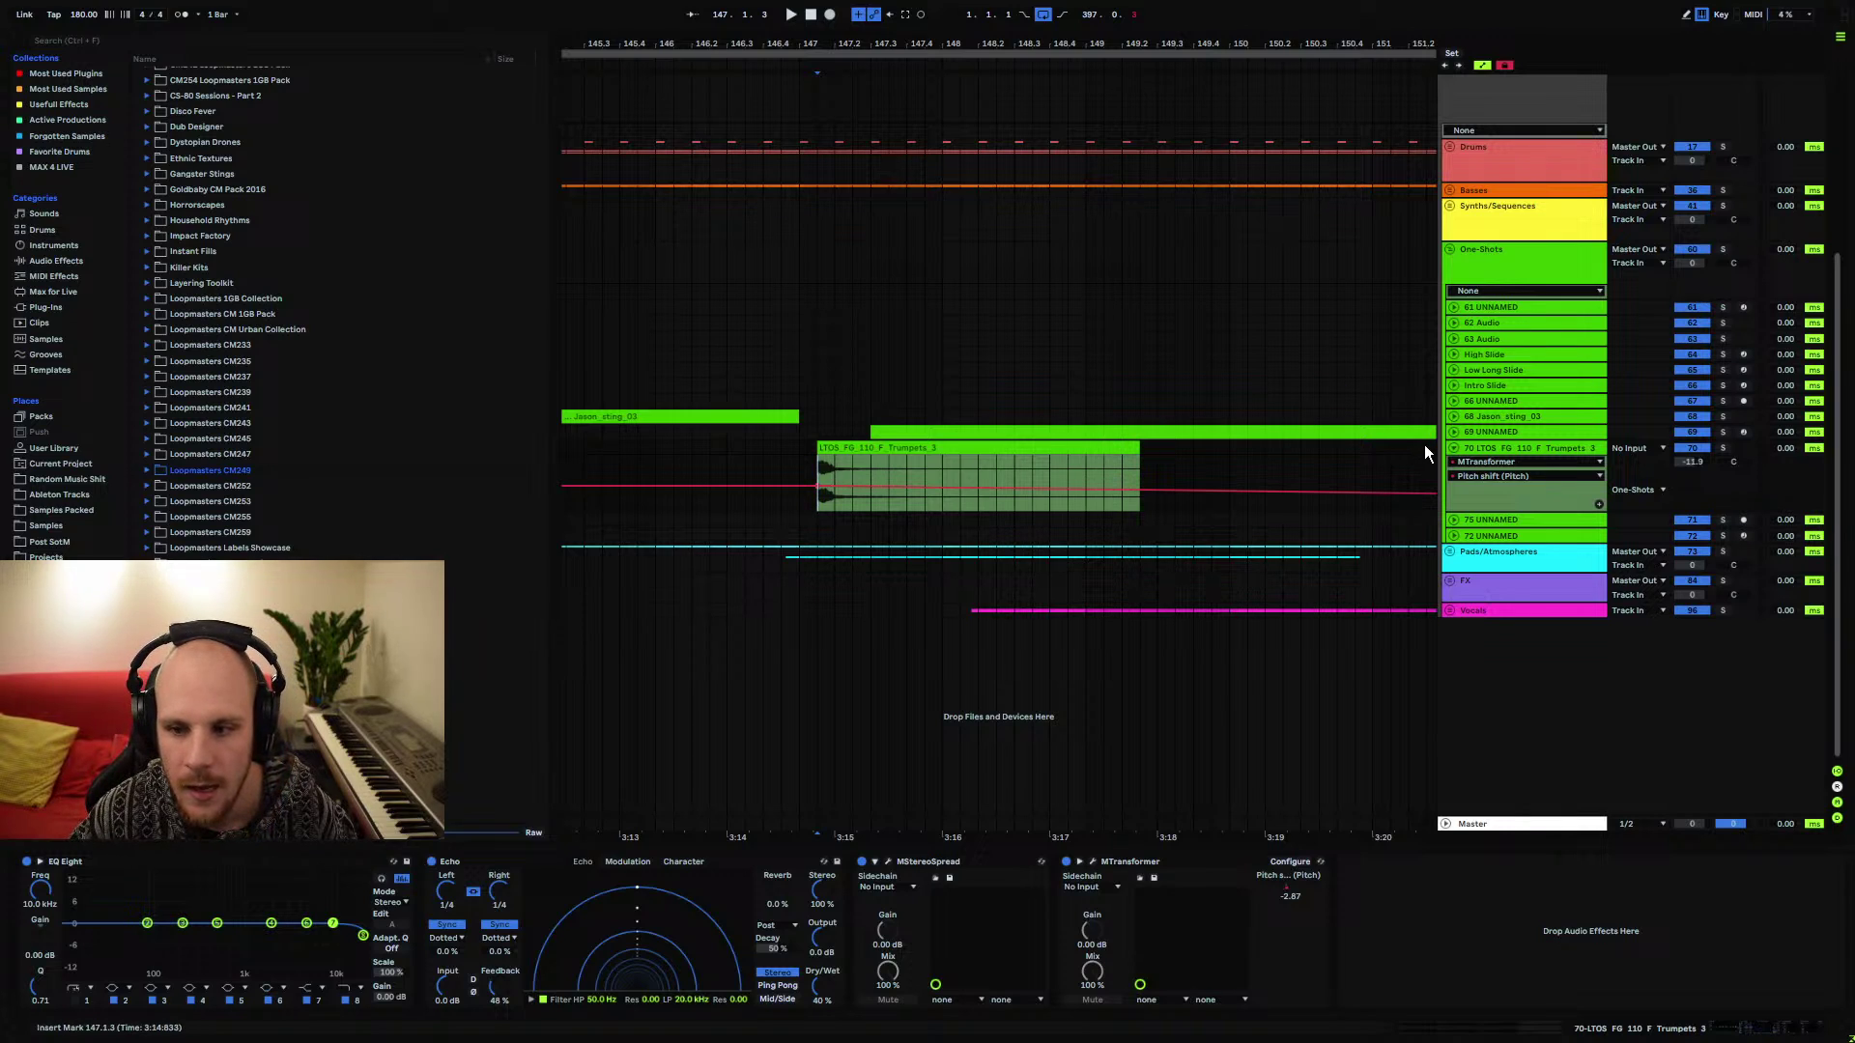
pyautogui.click(1452, 448)
pyautogui.click(1451, 248)
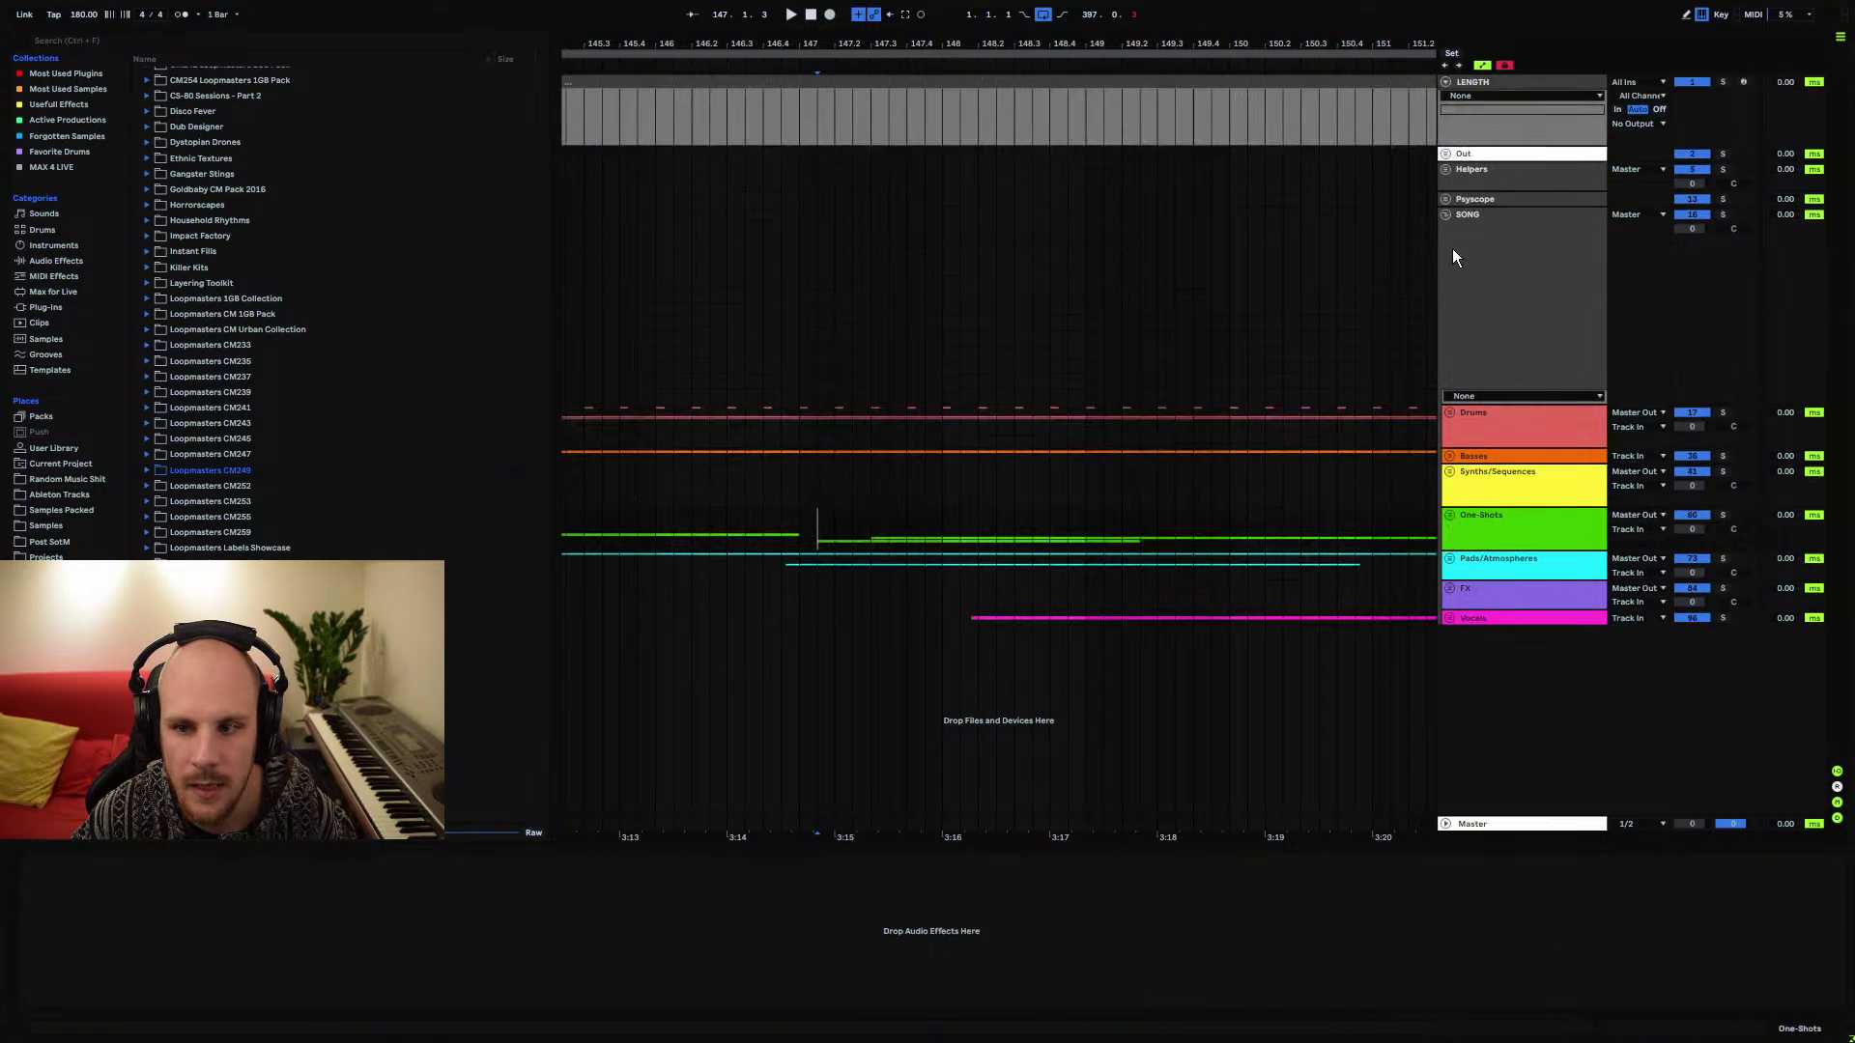
pyautogui.click(1473, 319)
pyautogui.scroll(-2, 825, 403)
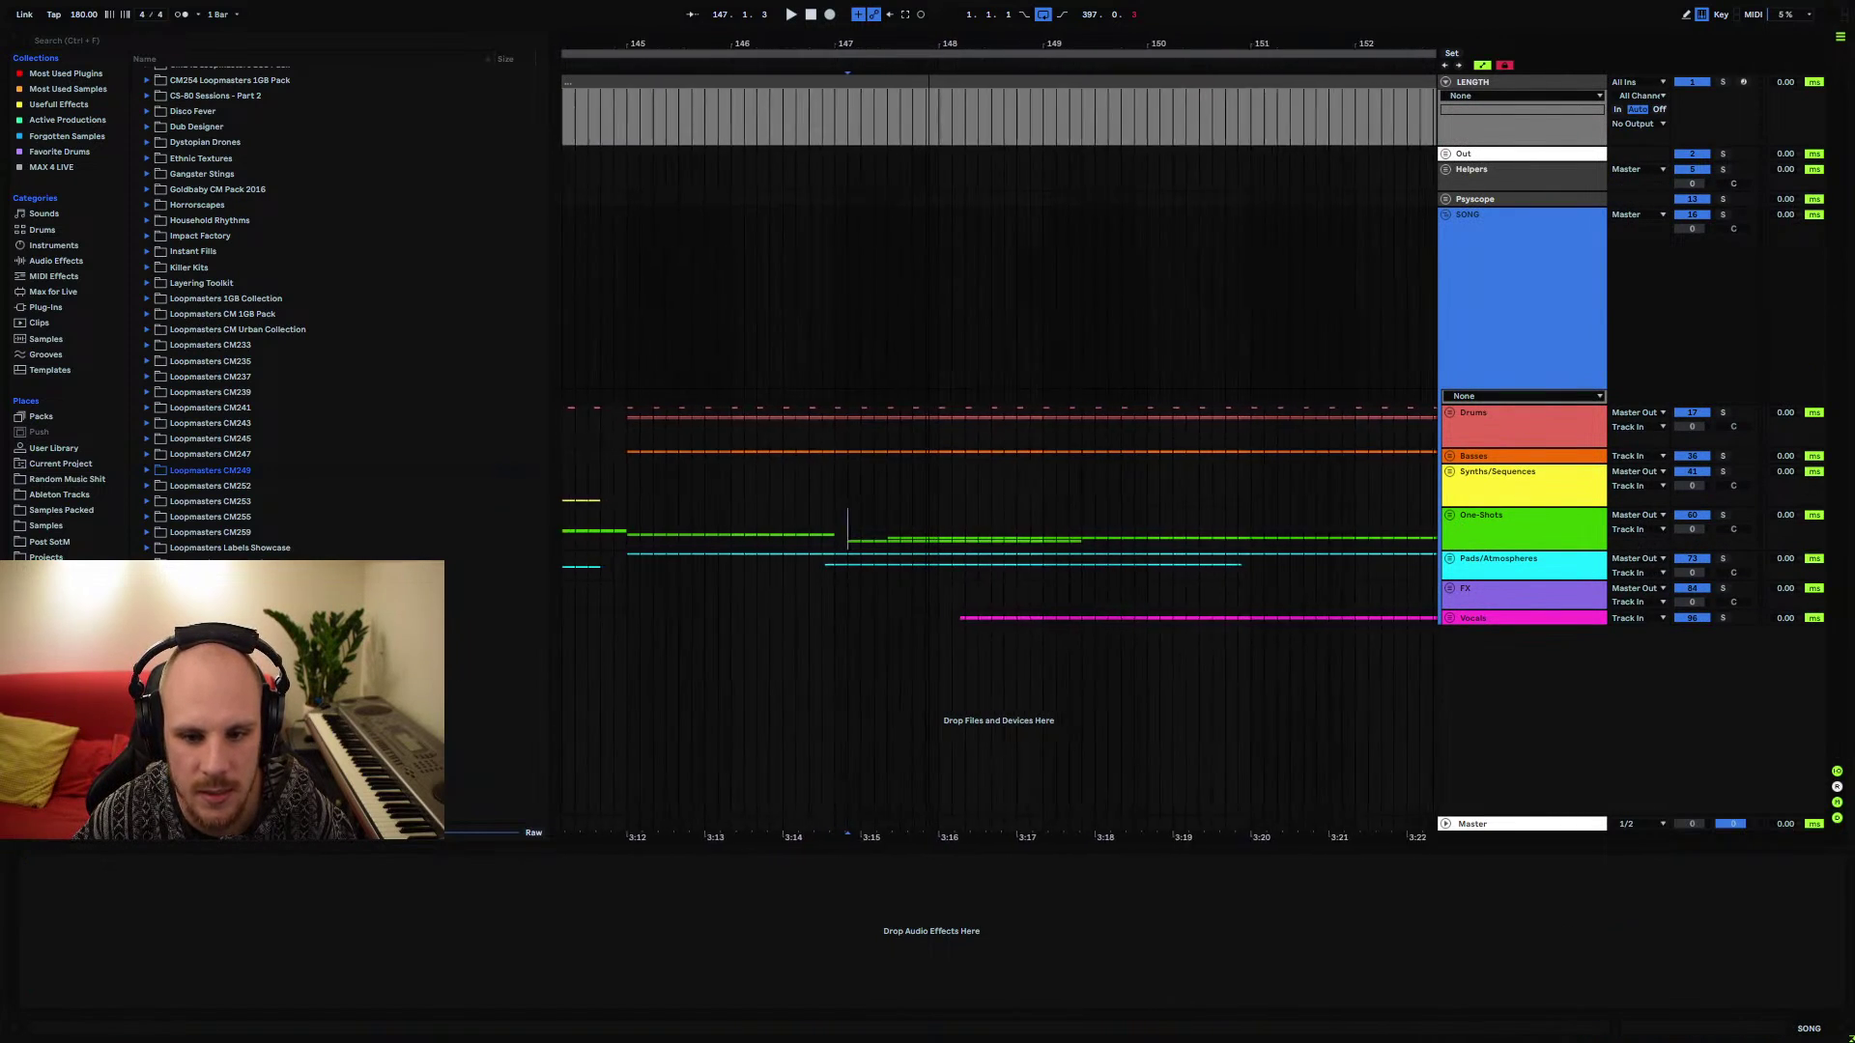
pyautogui.click(808, 526)
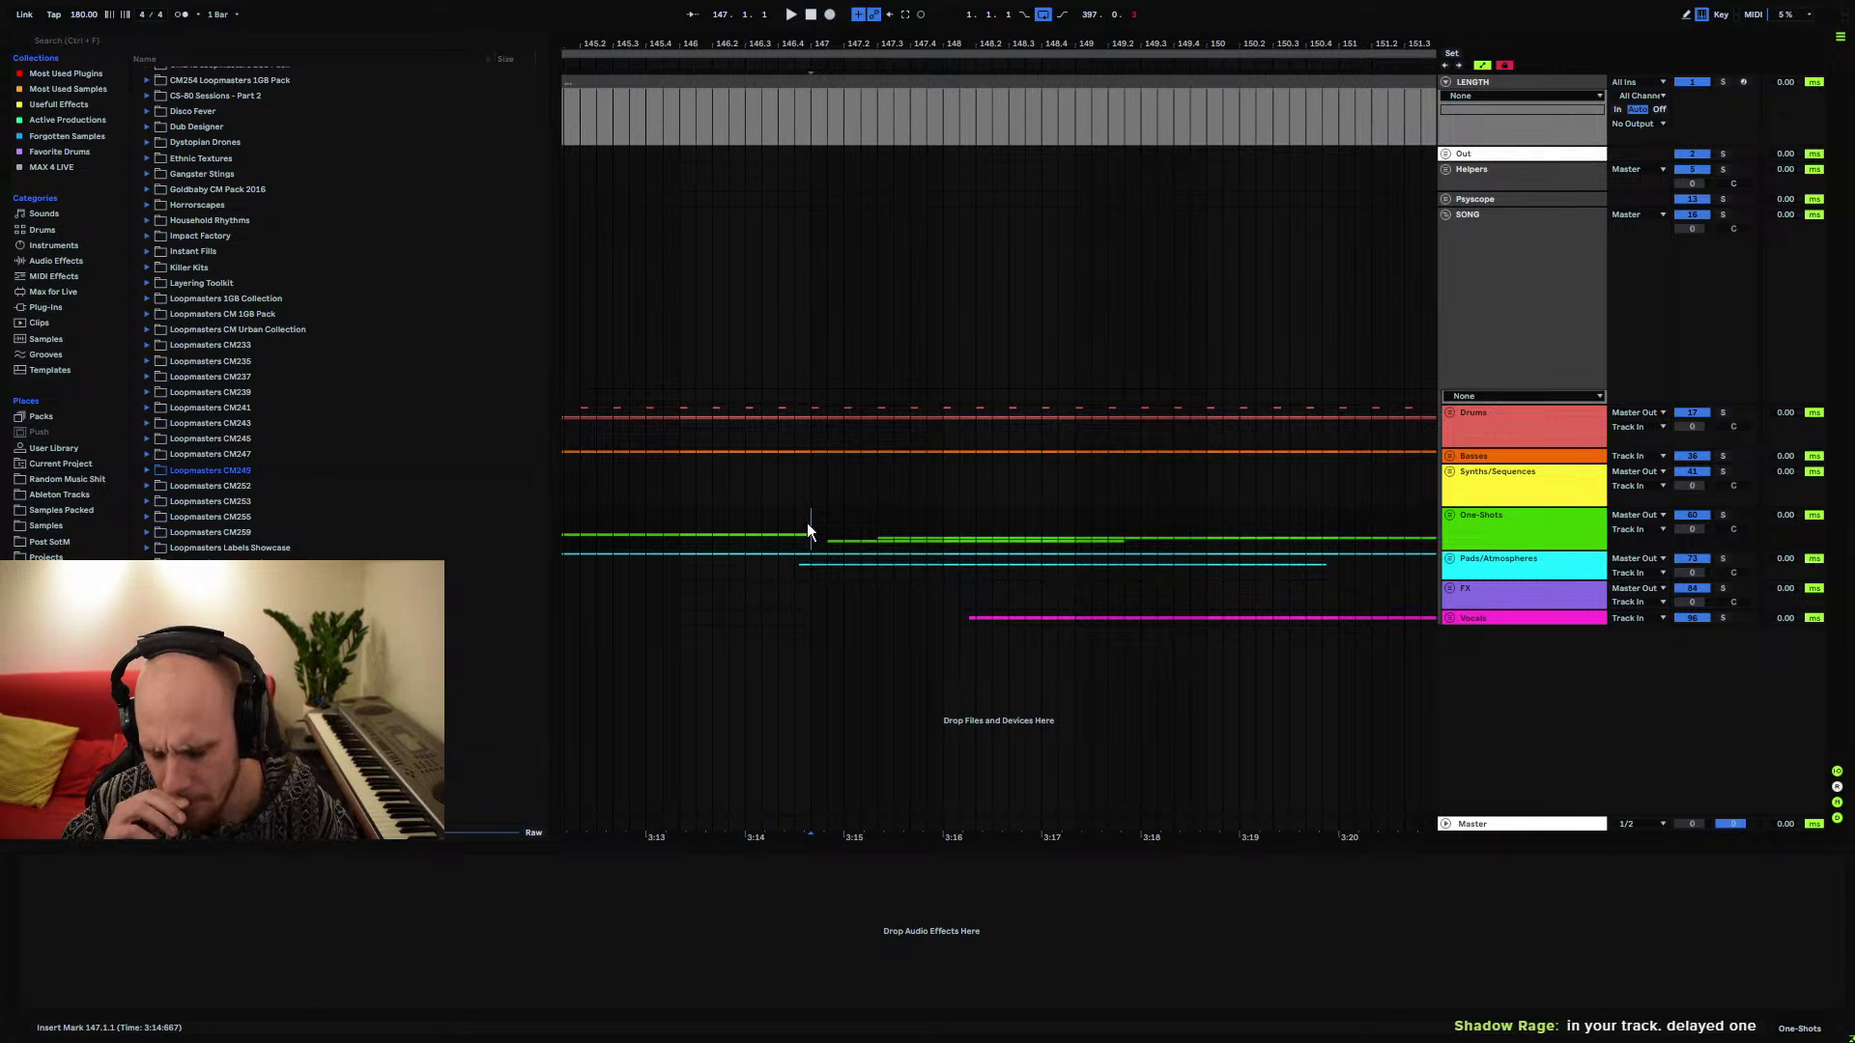
pyautogui.moveTo(855, 49); pyautogui.dragTo(934, 43)
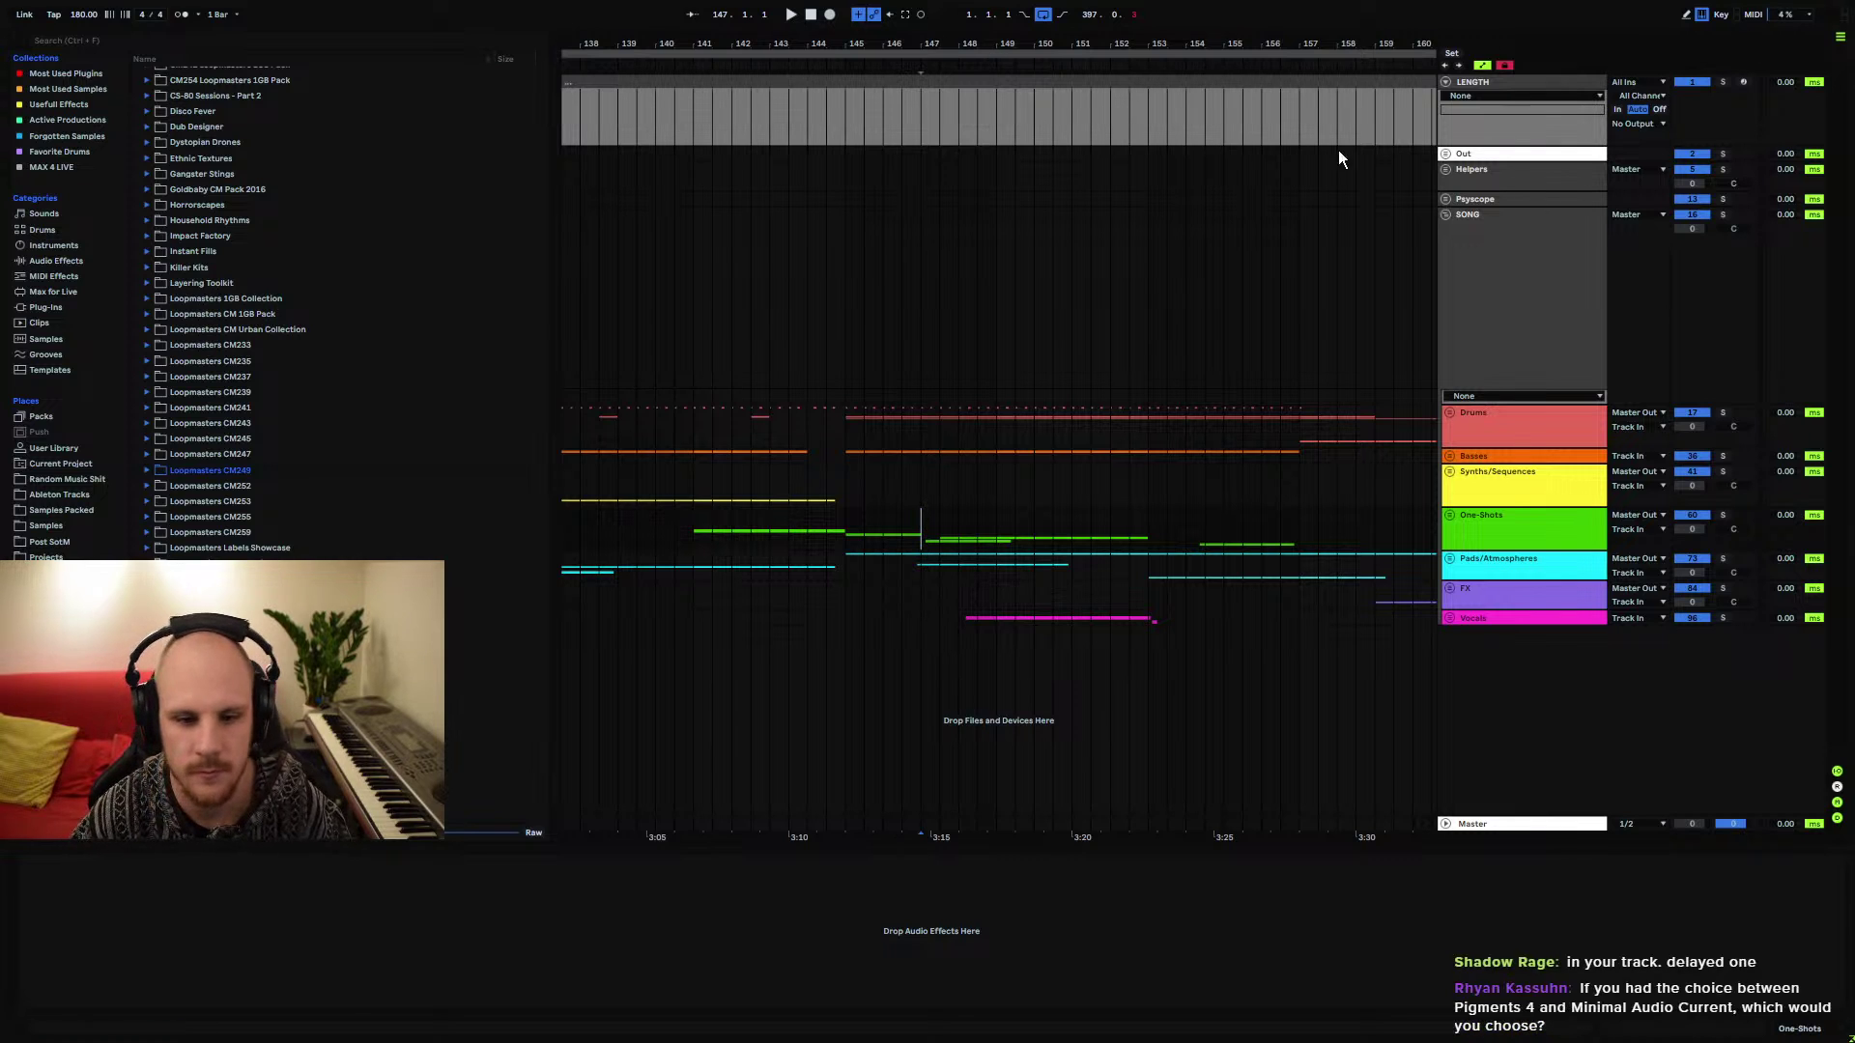
pyautogui.press('-')
pyautogui.press('-')
pyautogui.press('-')
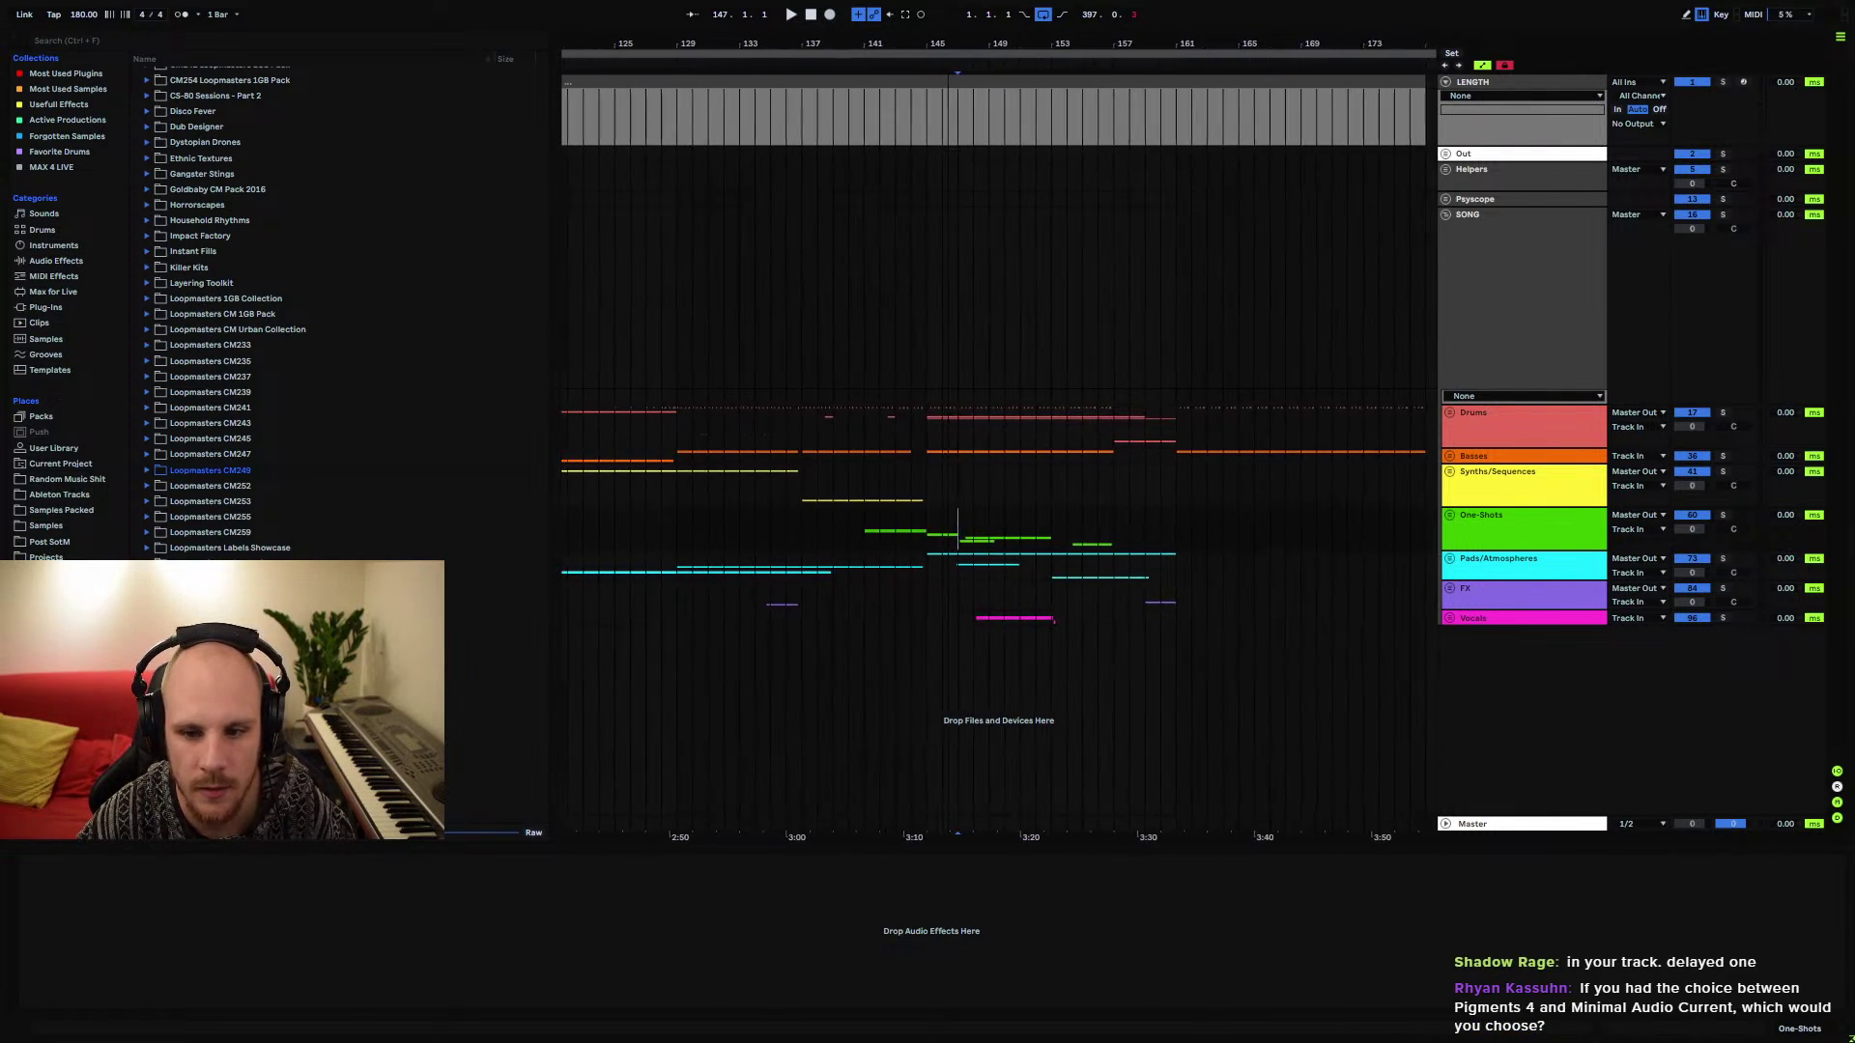
# Set the insert position to 157.1.1 and unfold the FX group and its empty 95 Audio track
pyautogui.click(1121, 527)
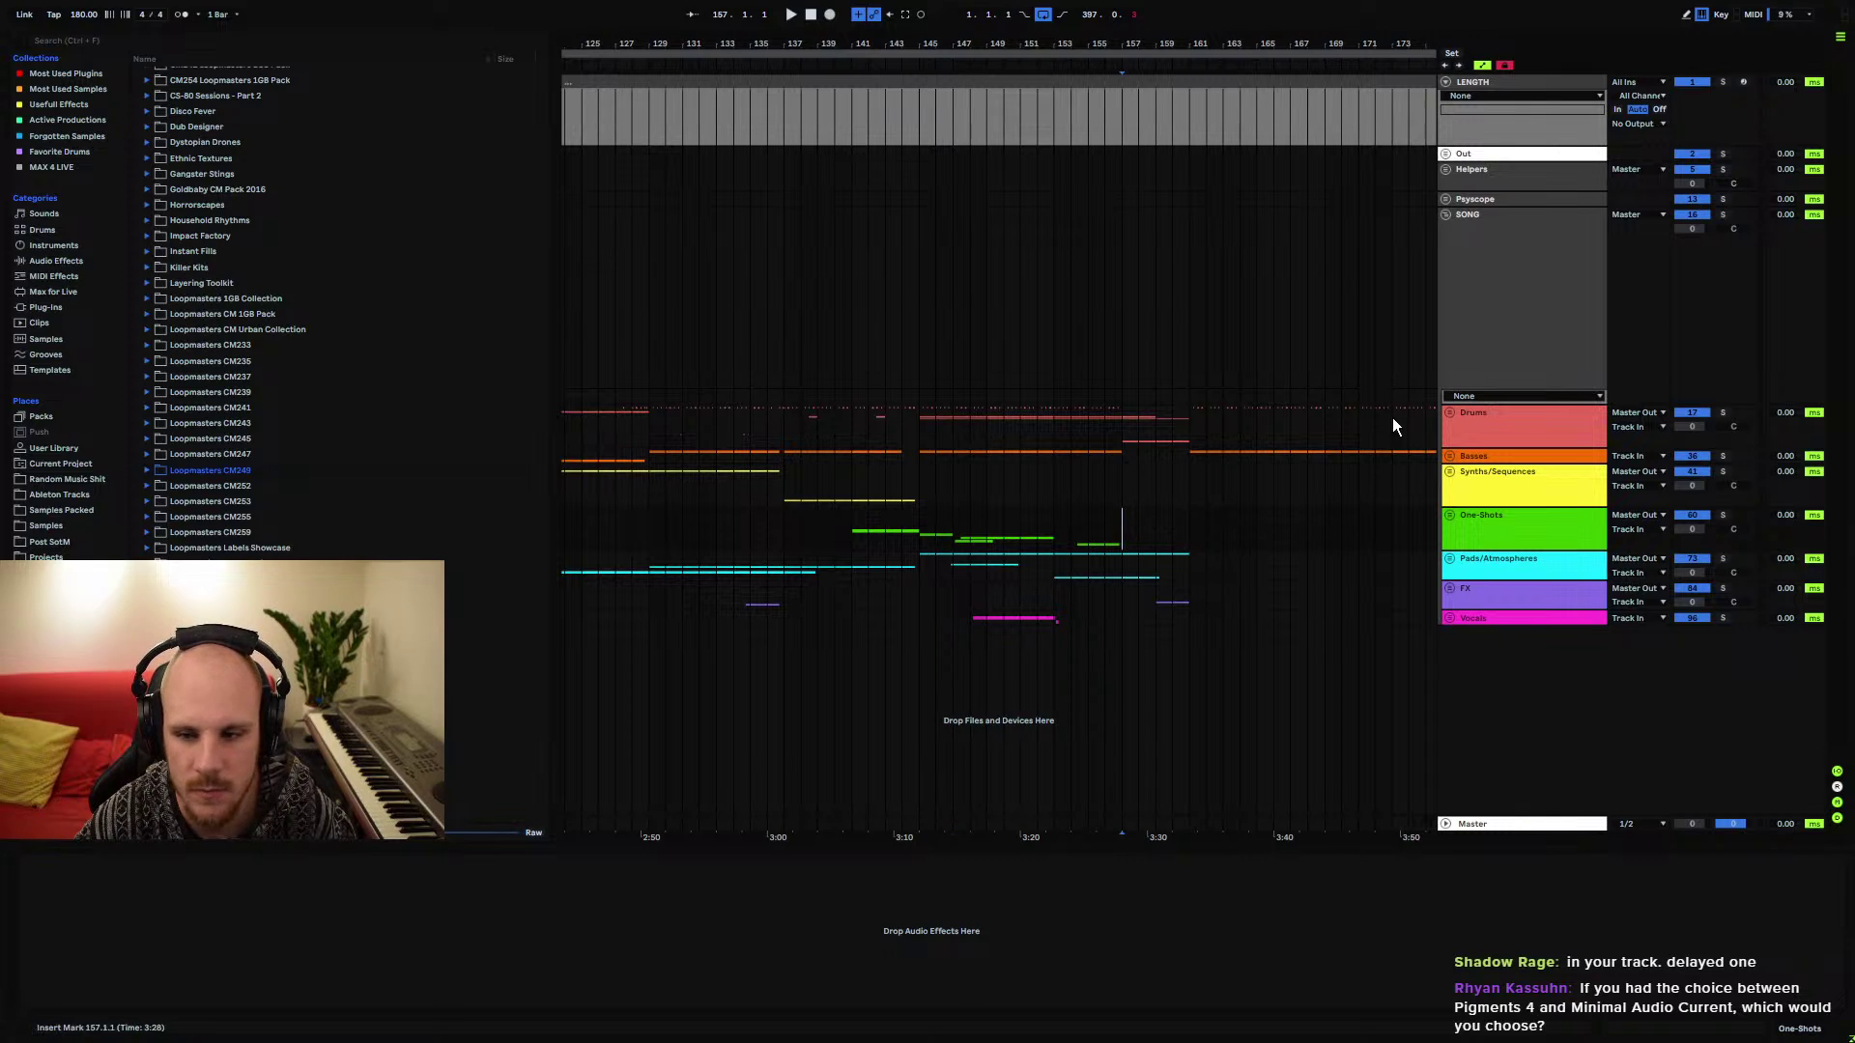
pyautogui.click(1457, 589)
pyautogui.click(1468, 755)
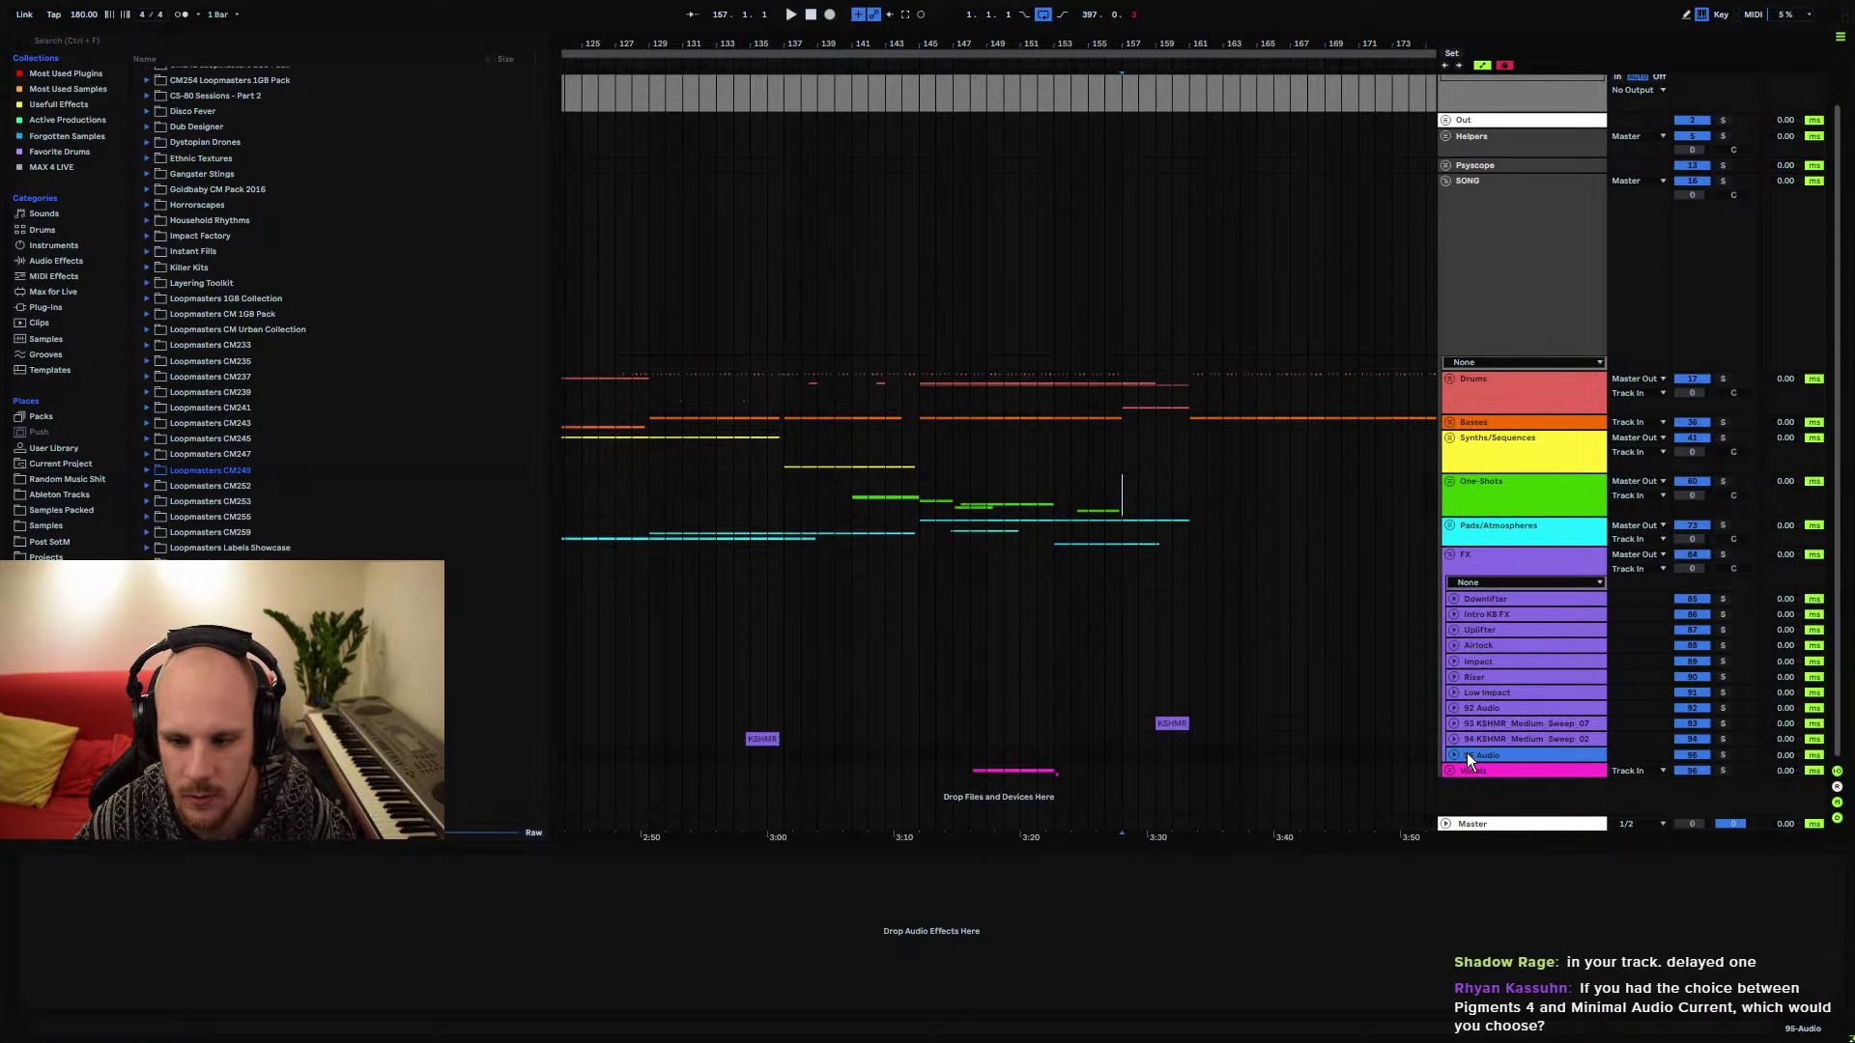
pyautogui.click(1455, 755)
pyautogui.scroll(-1, 1128, 677)
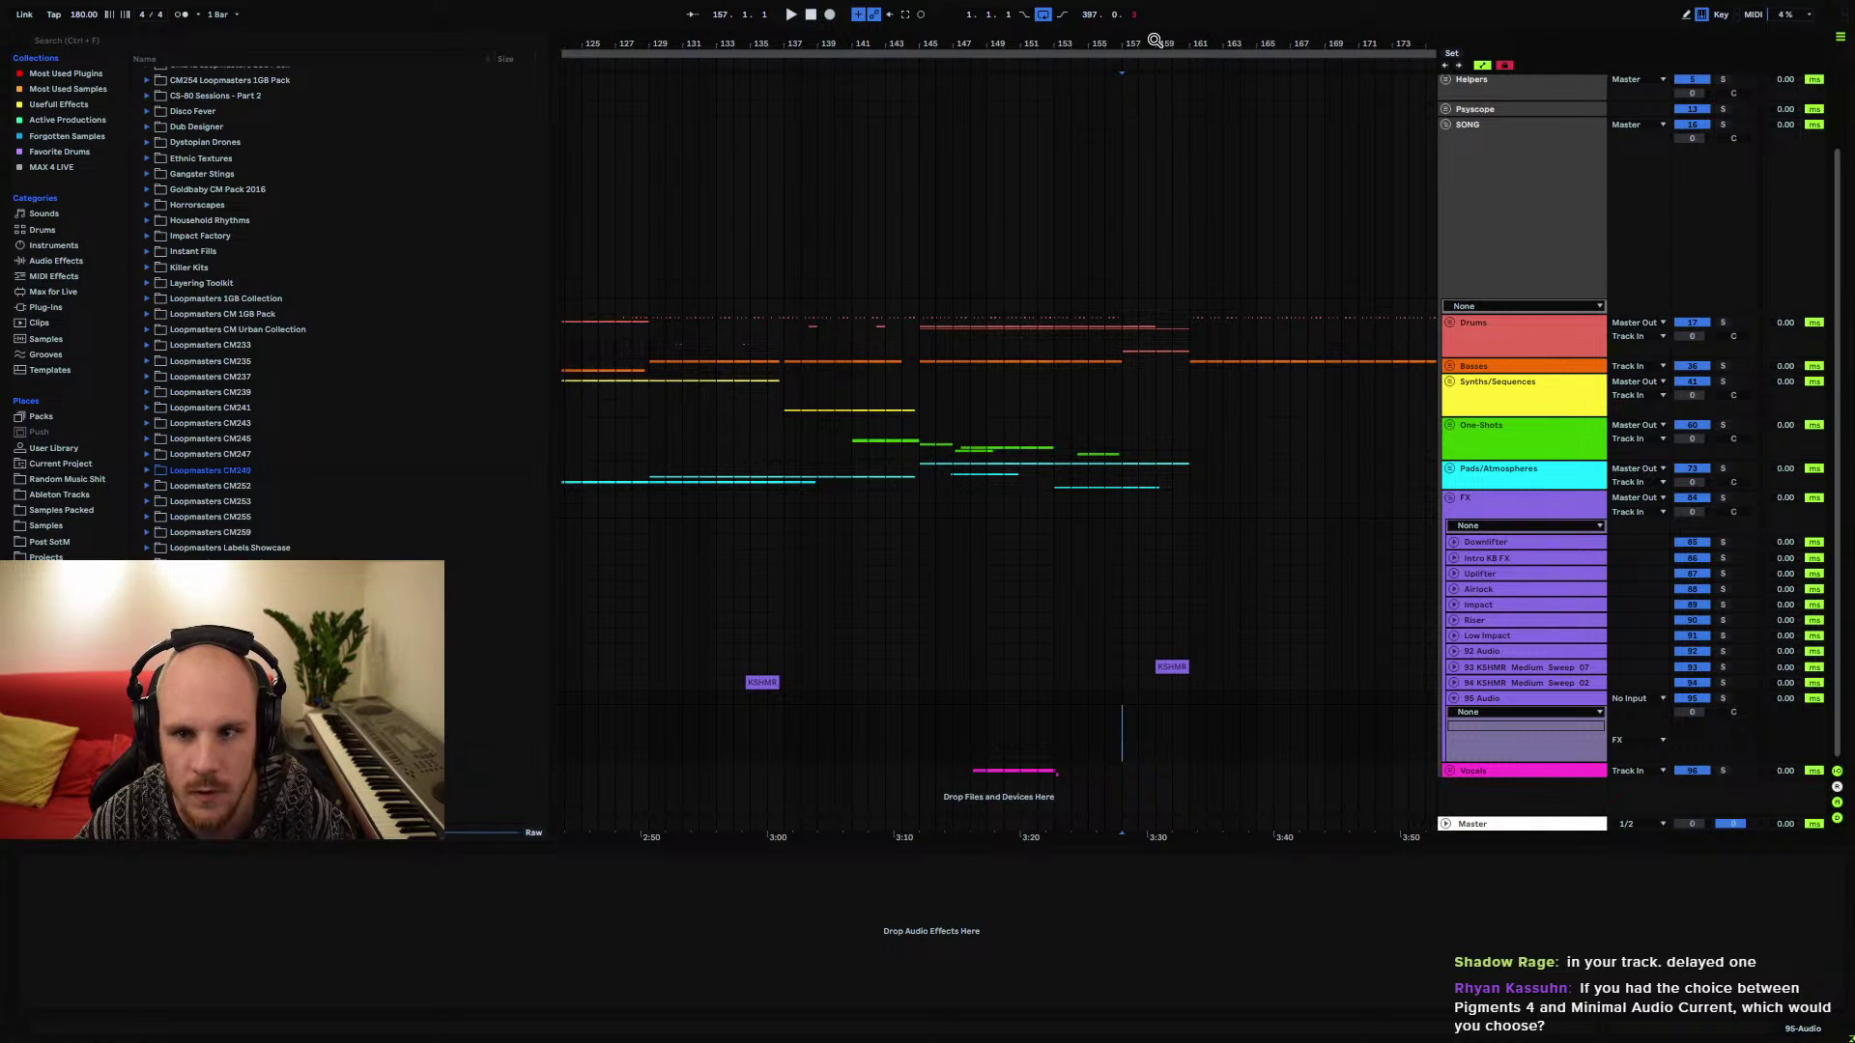
pyautogui.moveTo(1155, 41); pyautogui.dragTo(1027, 352)
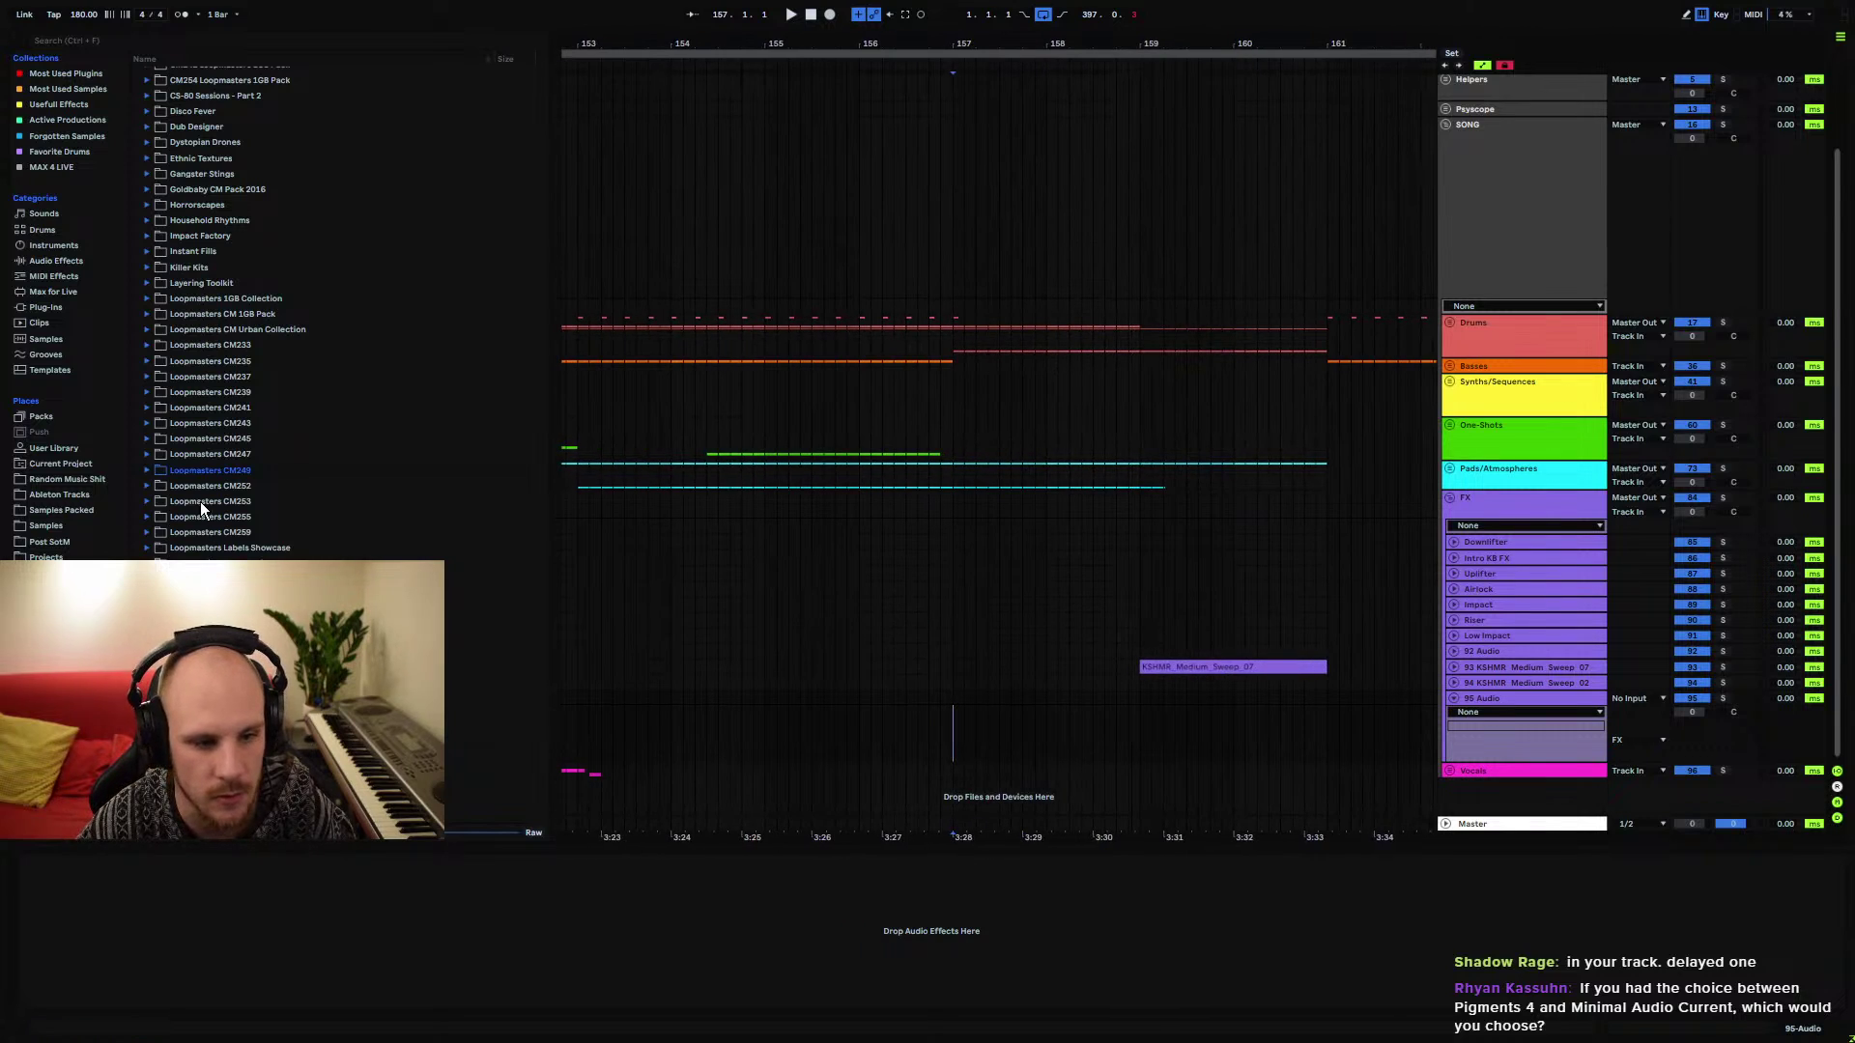
# Open the KSHMR_Impacts_01_Main folder of Sounds of KSHMR Vol.3 within the Samples Packed place
pyautogui.click(75, 510)
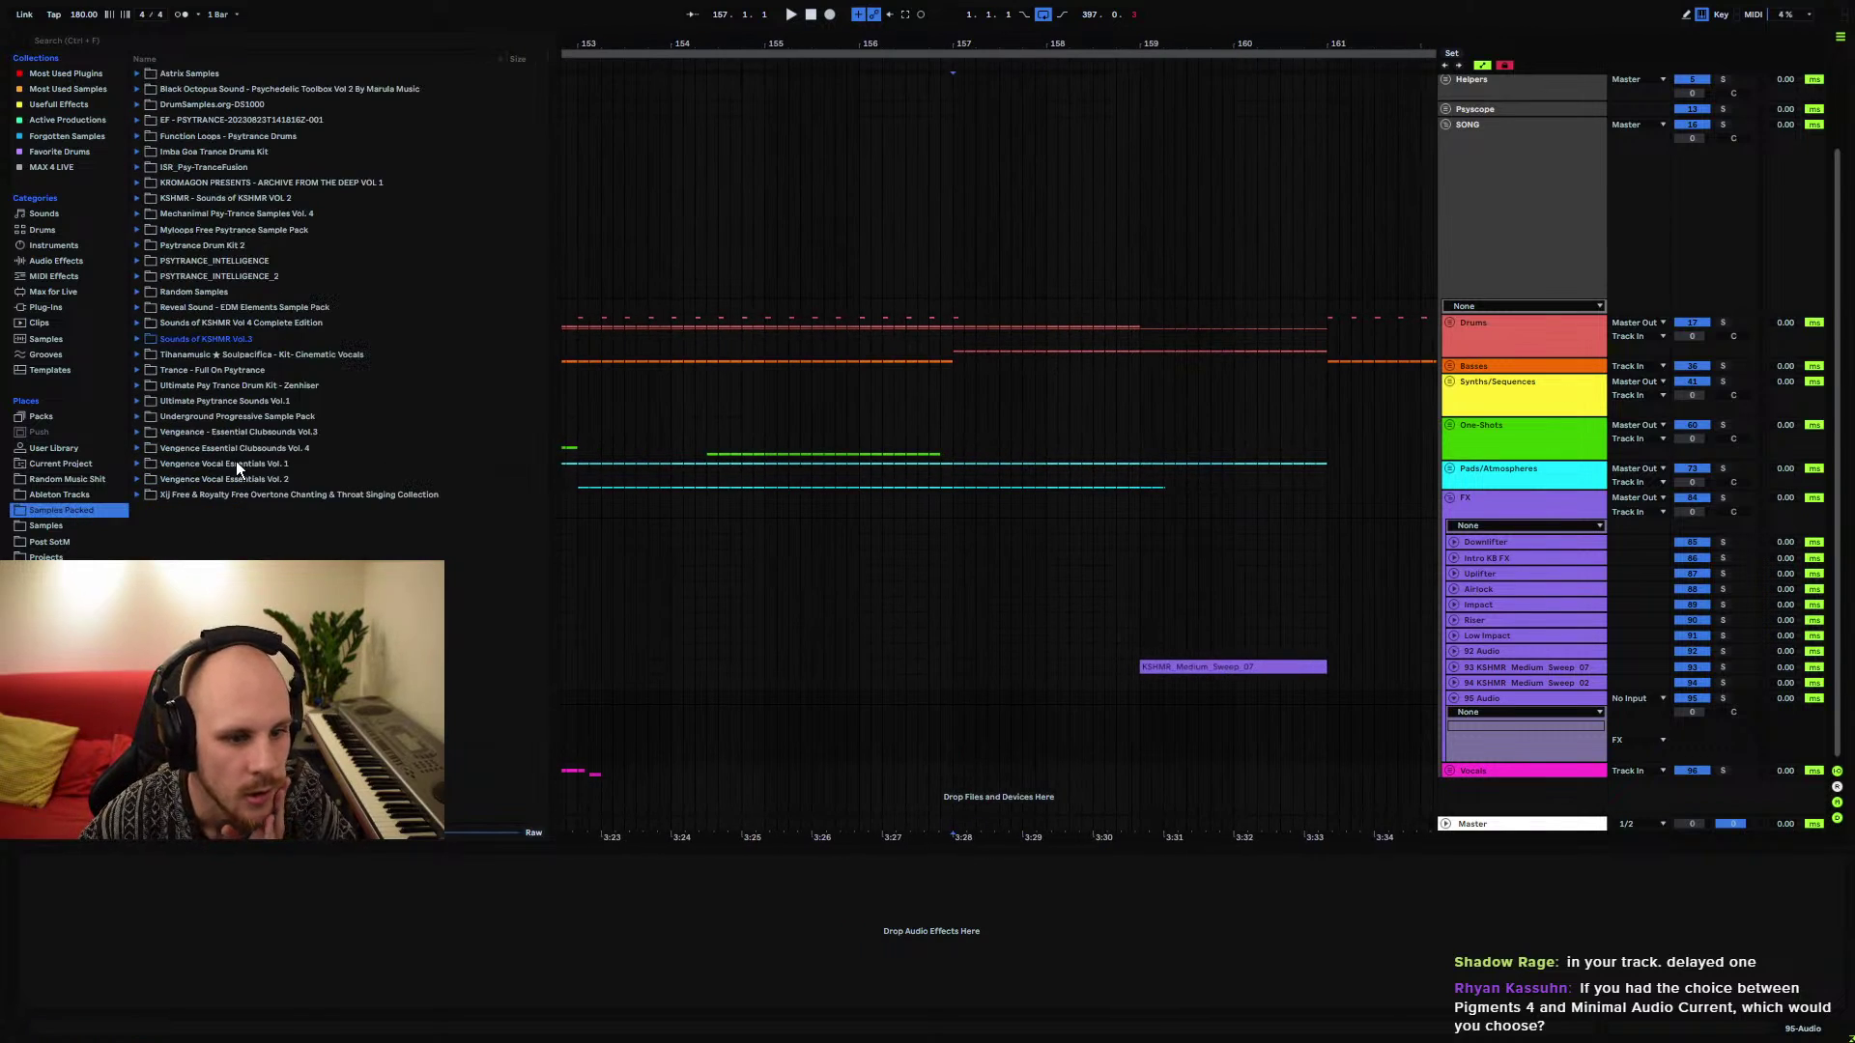
pyautogui.click(138, 339)
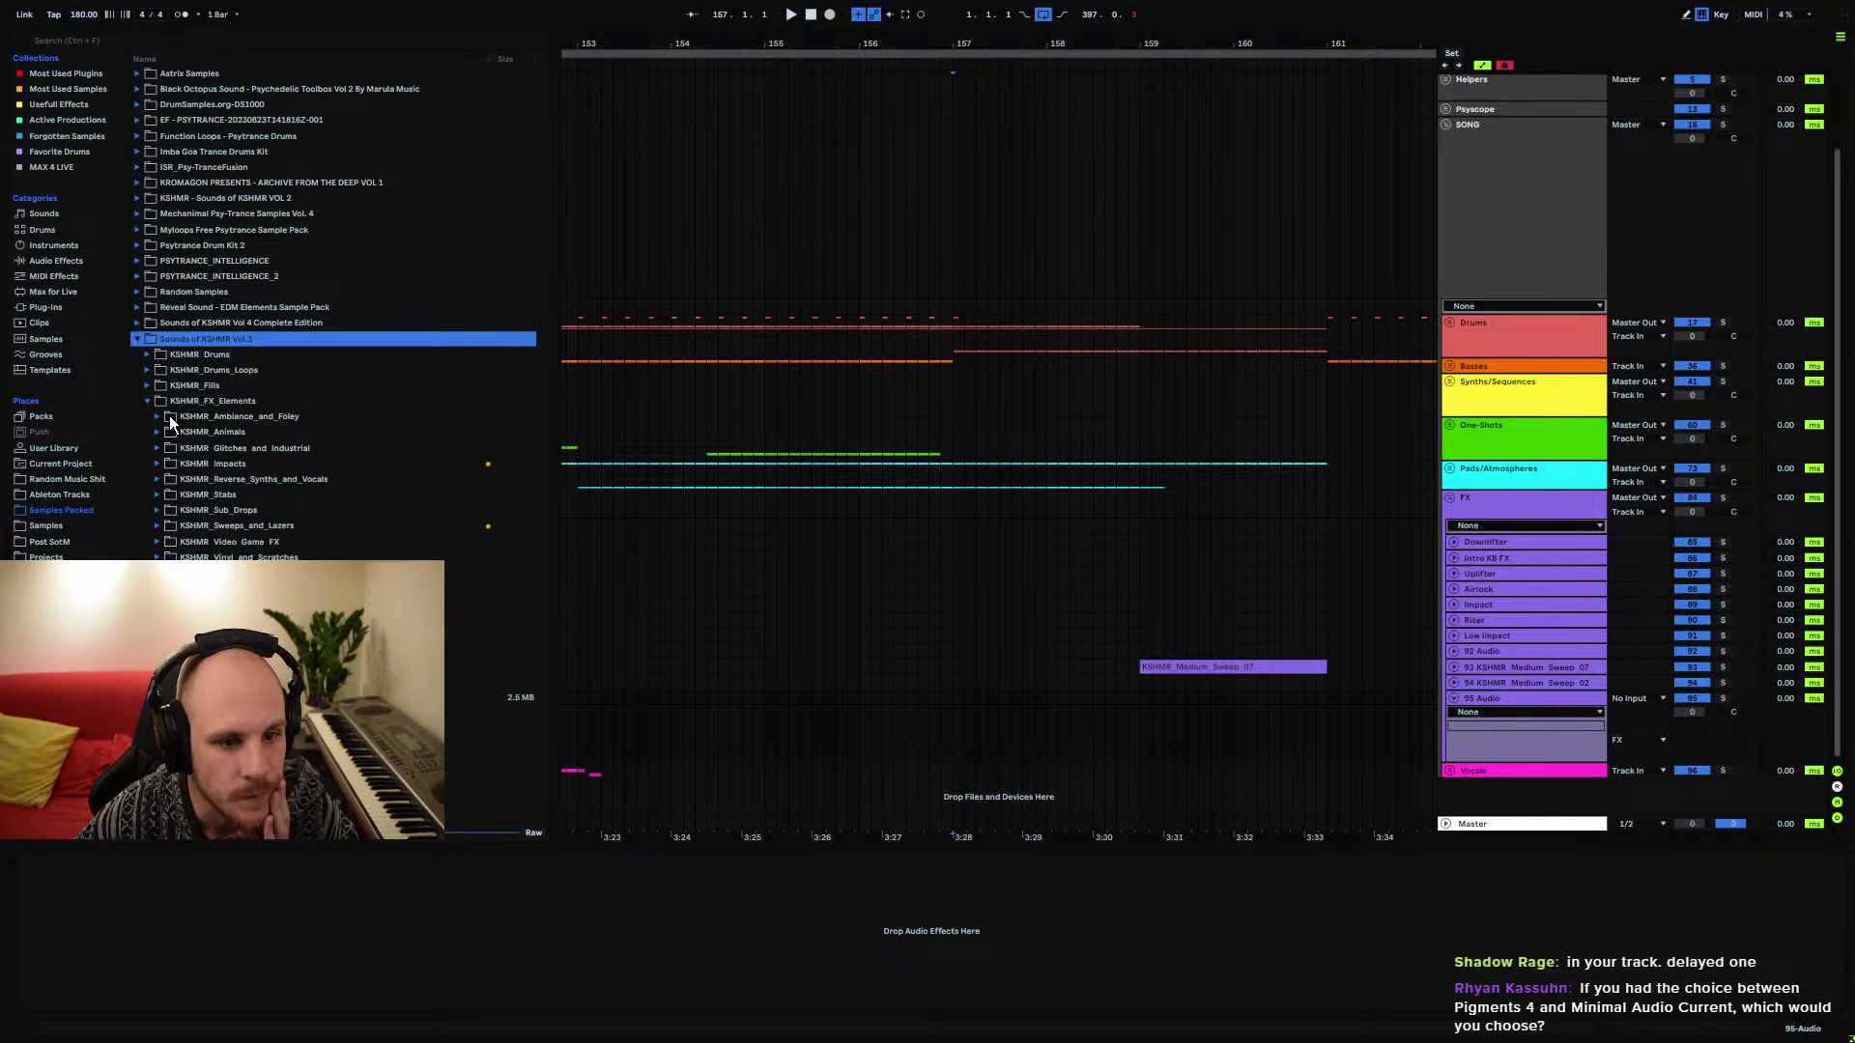
pyautogui.click(164, 464)
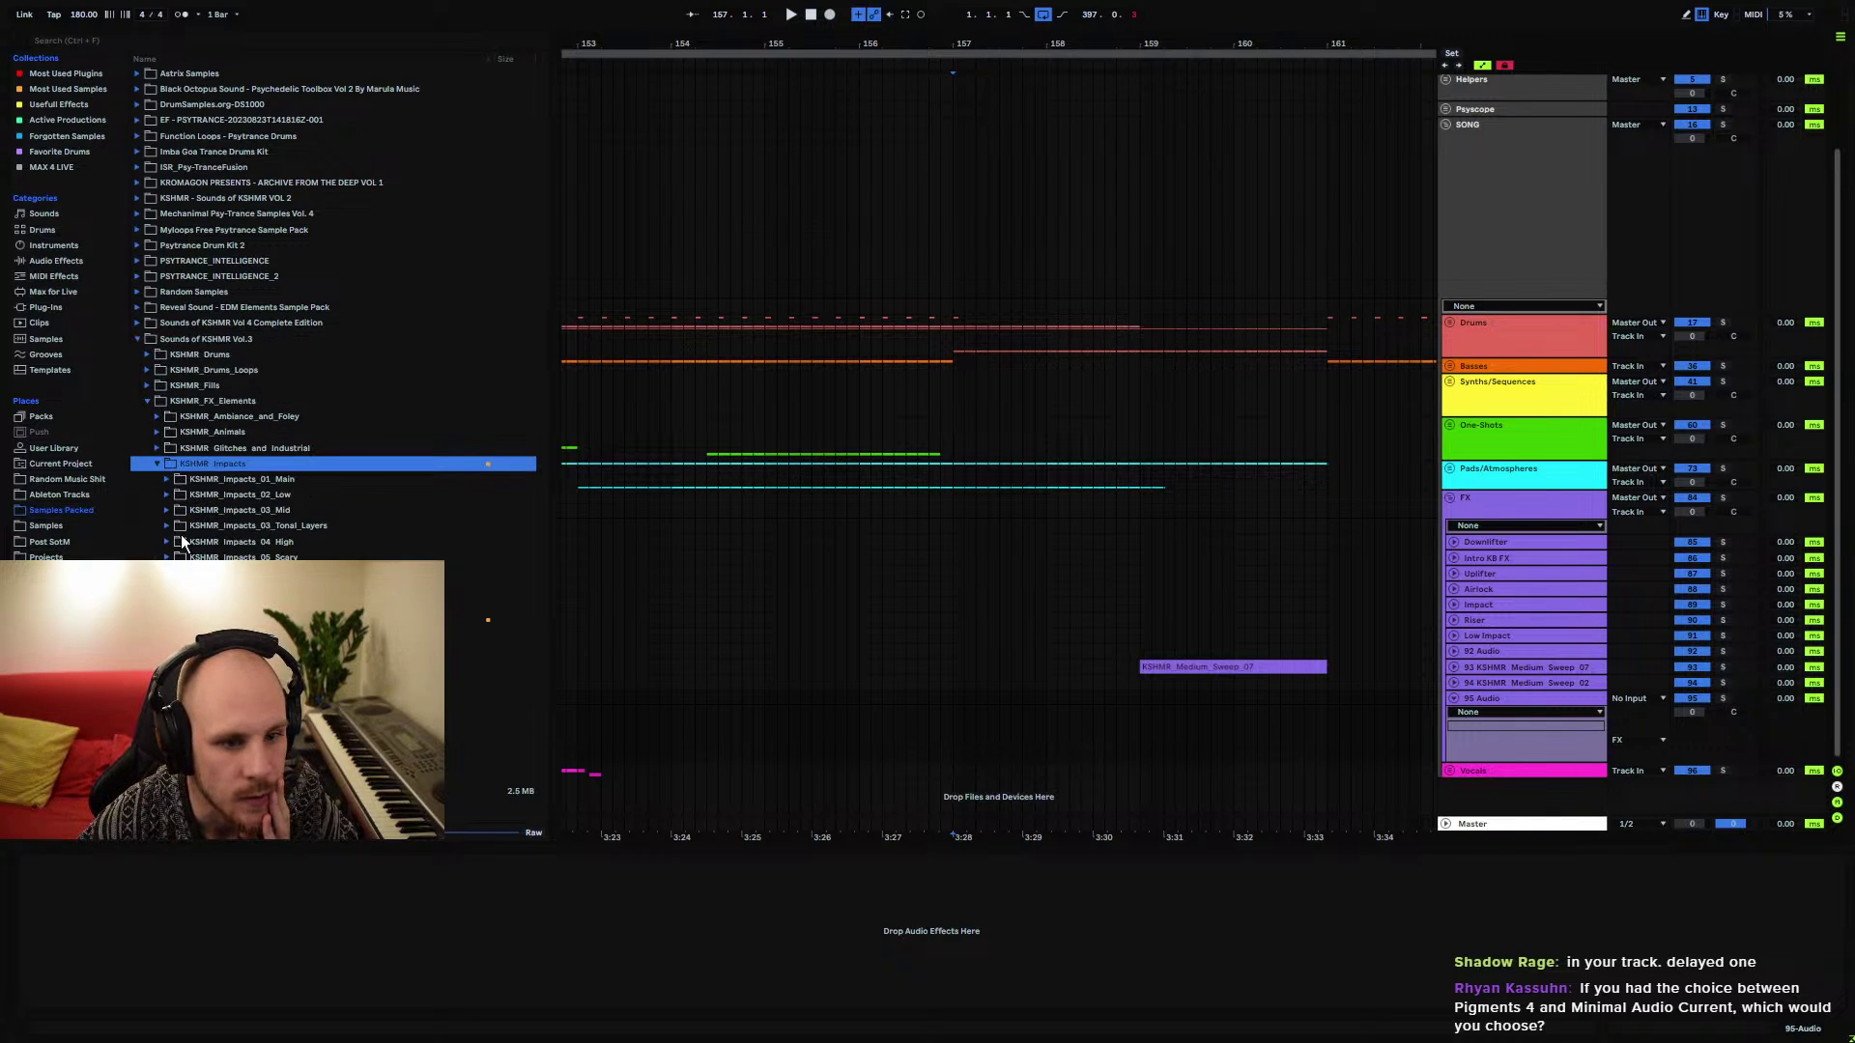
pyautogui.click(170, 480)
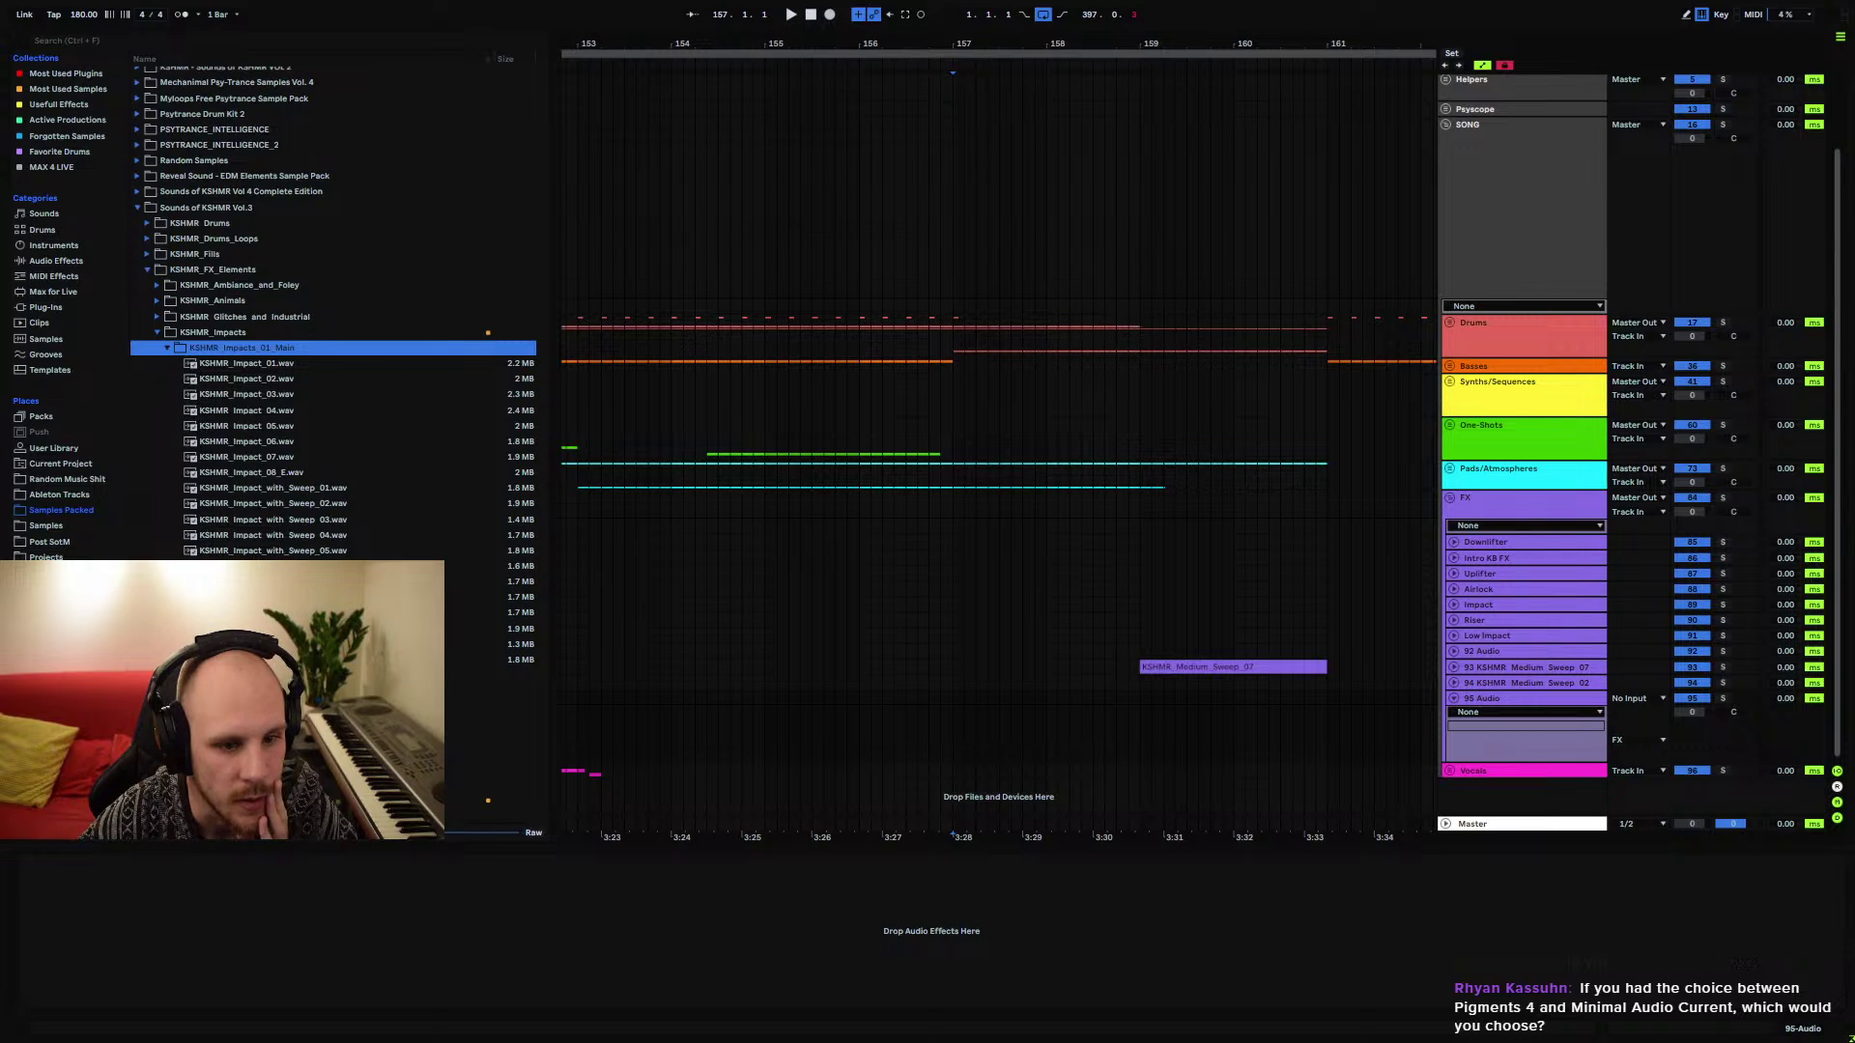
# Audition the impact samples and place KSHMR_Impact_with_Sweep_10 on the 95 Audio track at 156.3.1
pyautogui.click(261, 597)
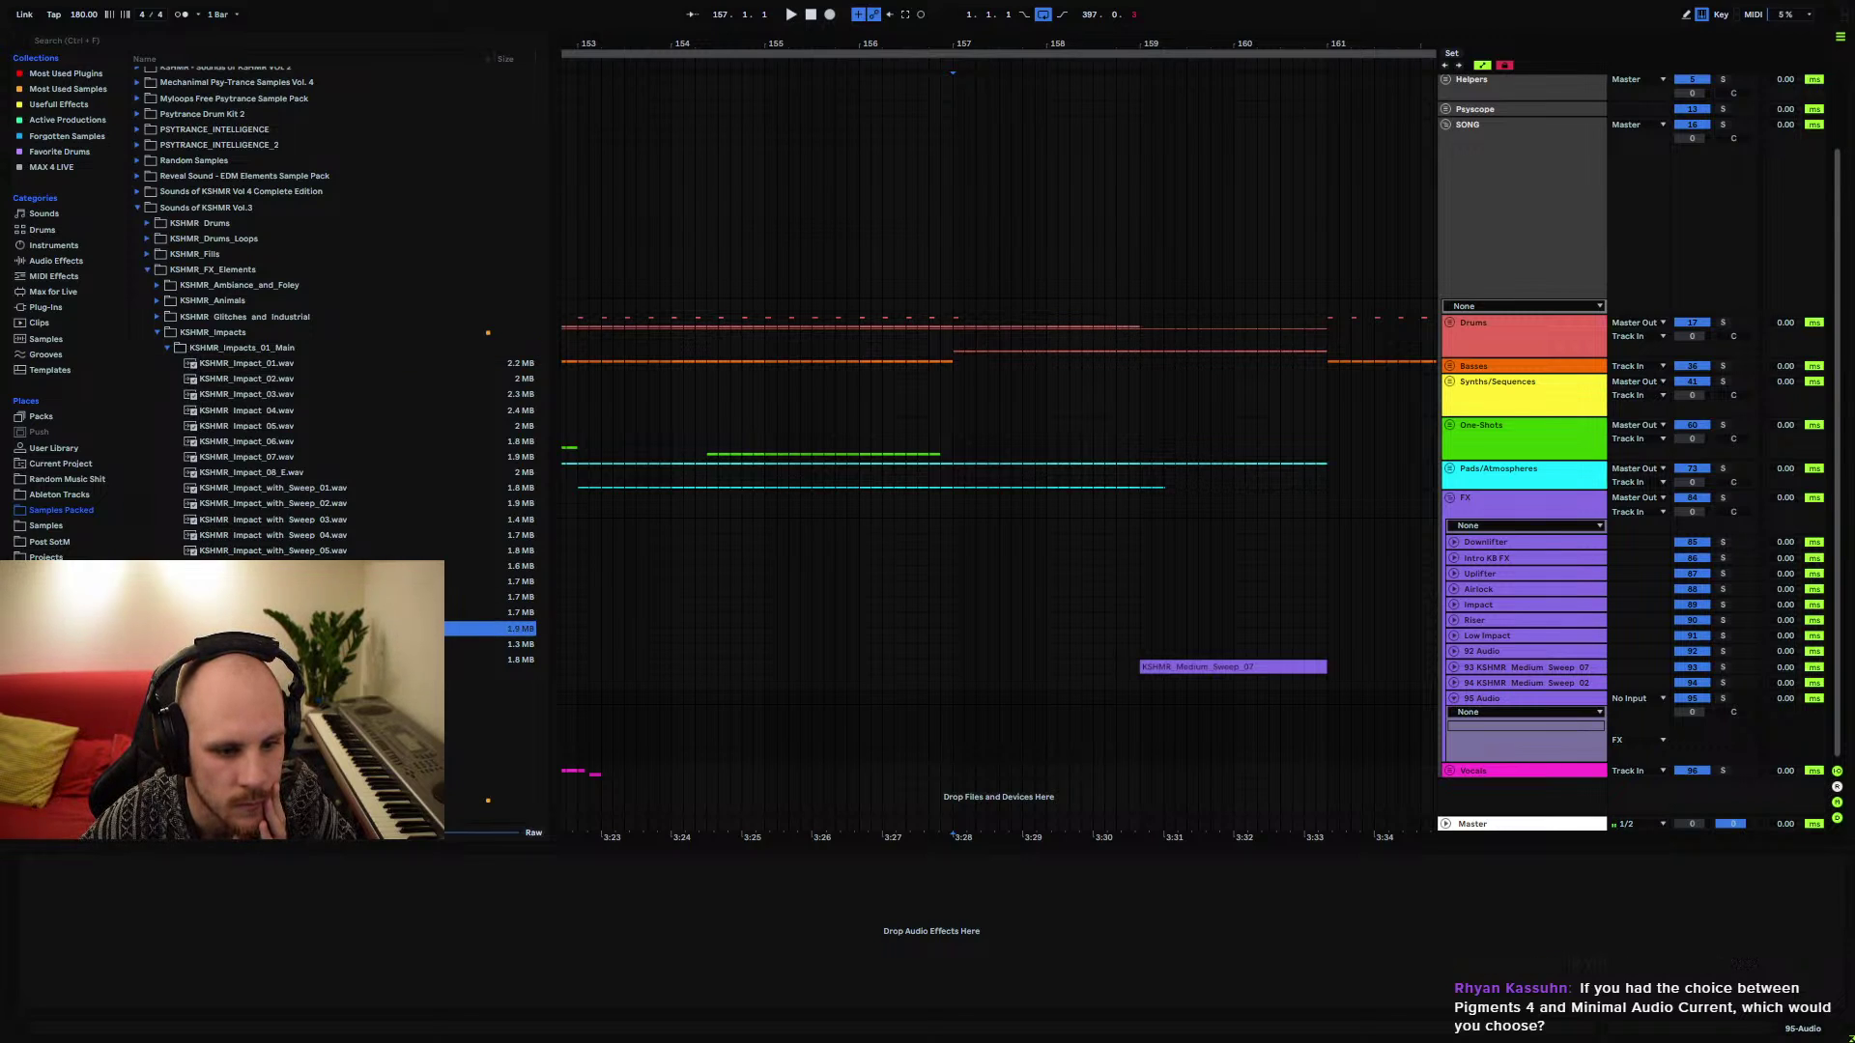
pyautogui.moveTo(270, 629); pyautogui.dragTo(1090, 750)
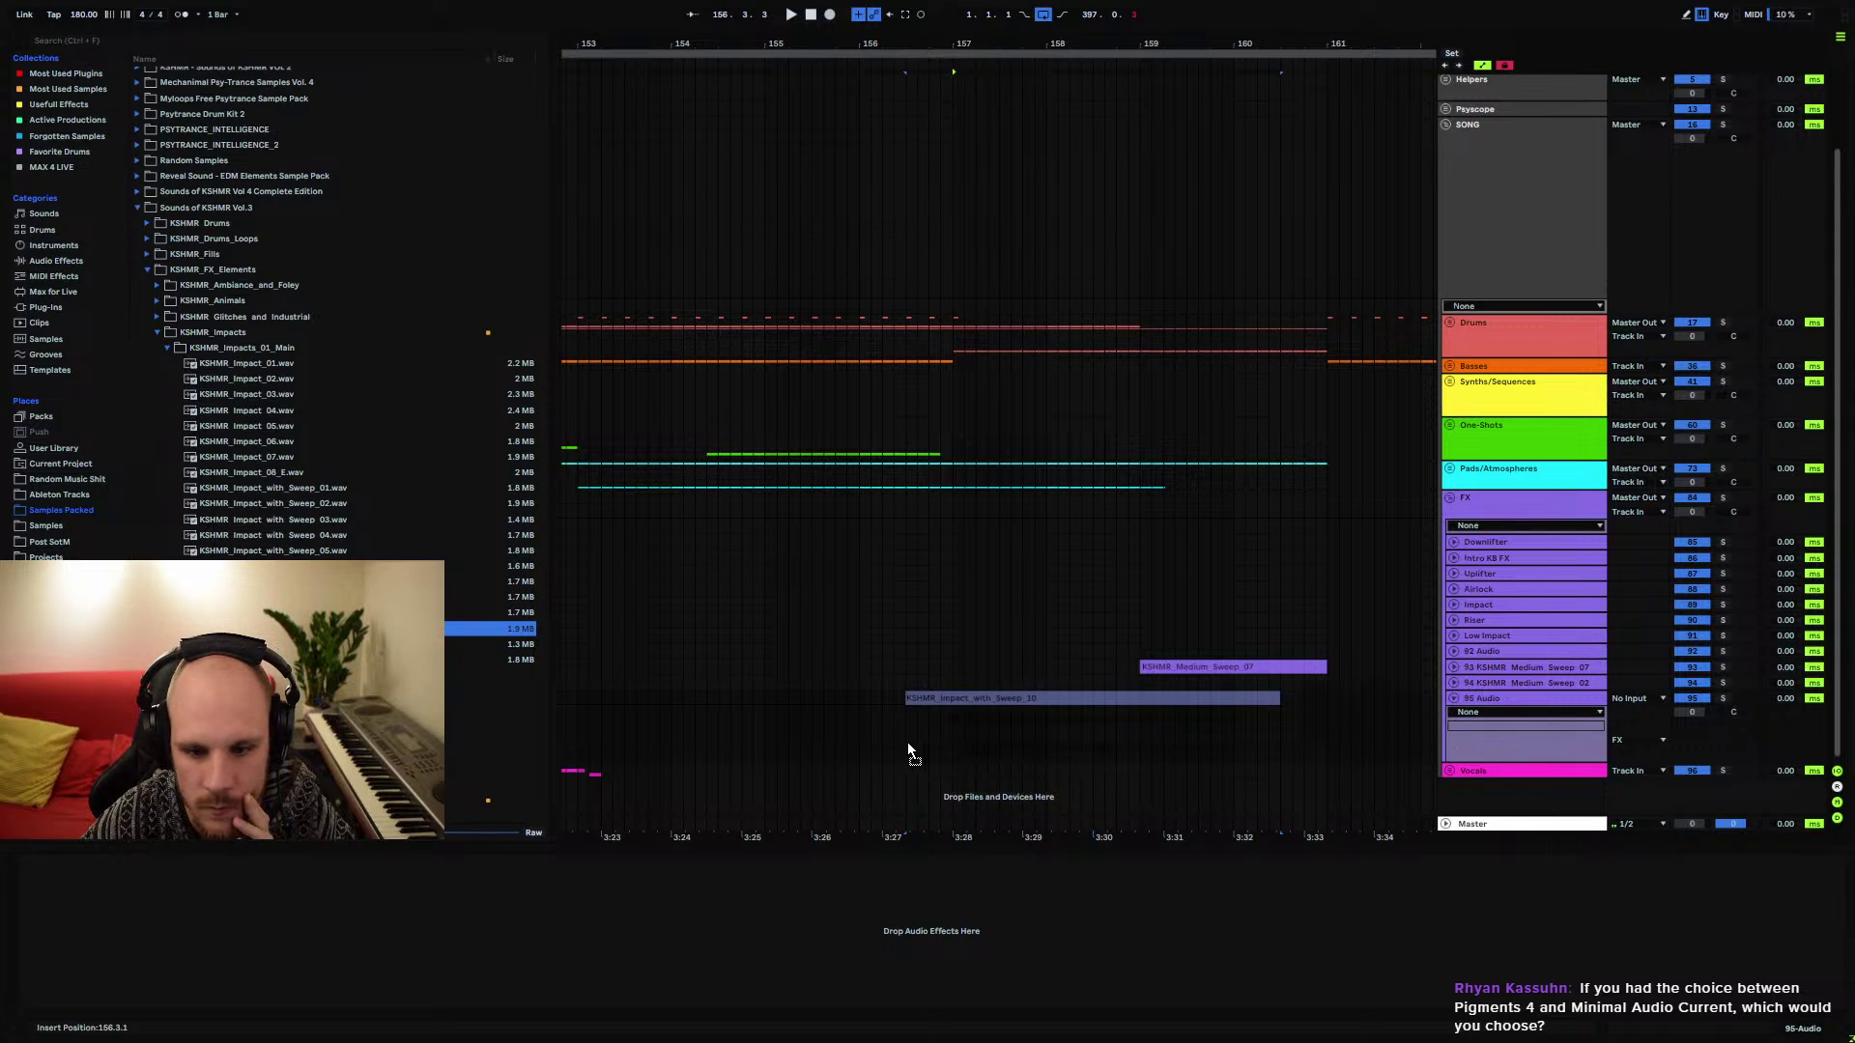
pyautogui.moveTo(908, 744); pyautogui.dragTo(910, 745)
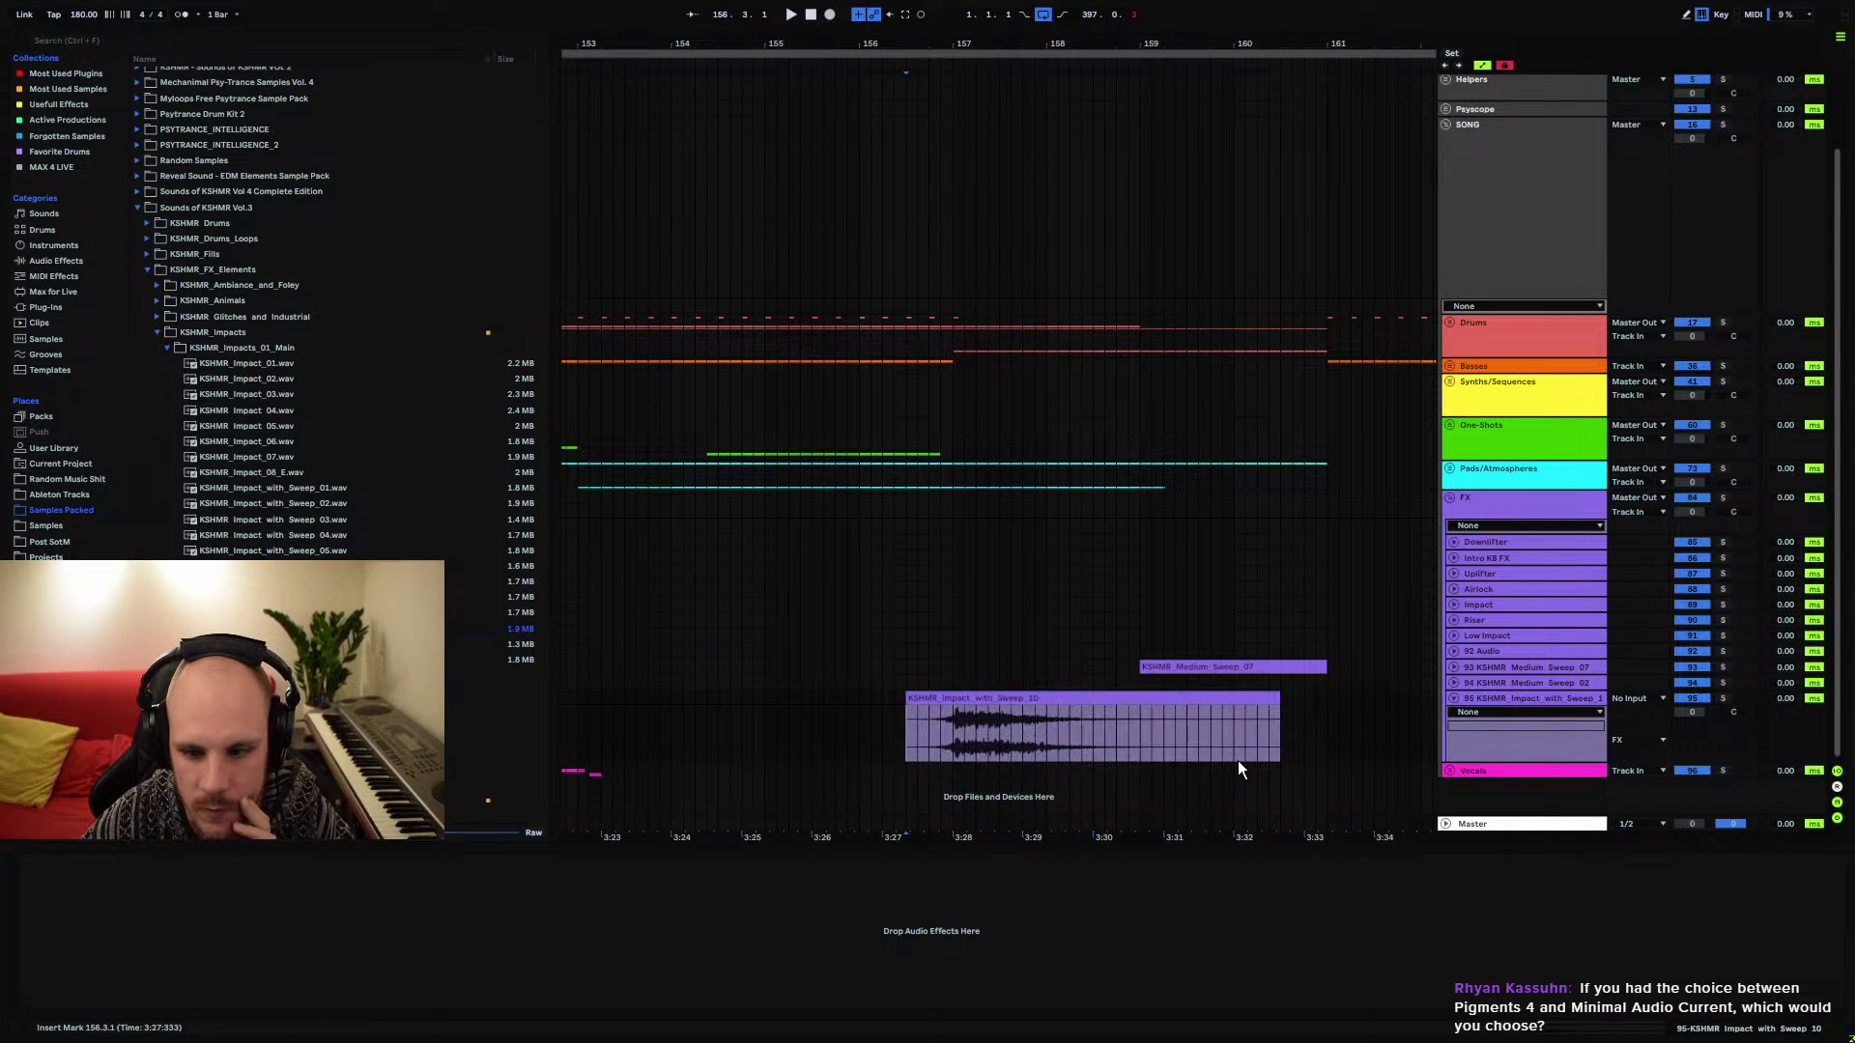
# Open the impact clip's waveform and check where its main transient falls around 1.3.1
pyautogui.doubleClick(1023, 708)
pyautogui.moveTo(498, 811)
pyautogui.mouseDown()
pyautogui.moveTo(655, 848)
pyautogui.moveTo(505, 848)
pyautogui.mouseUp()
pyautogui.click(629, 843)
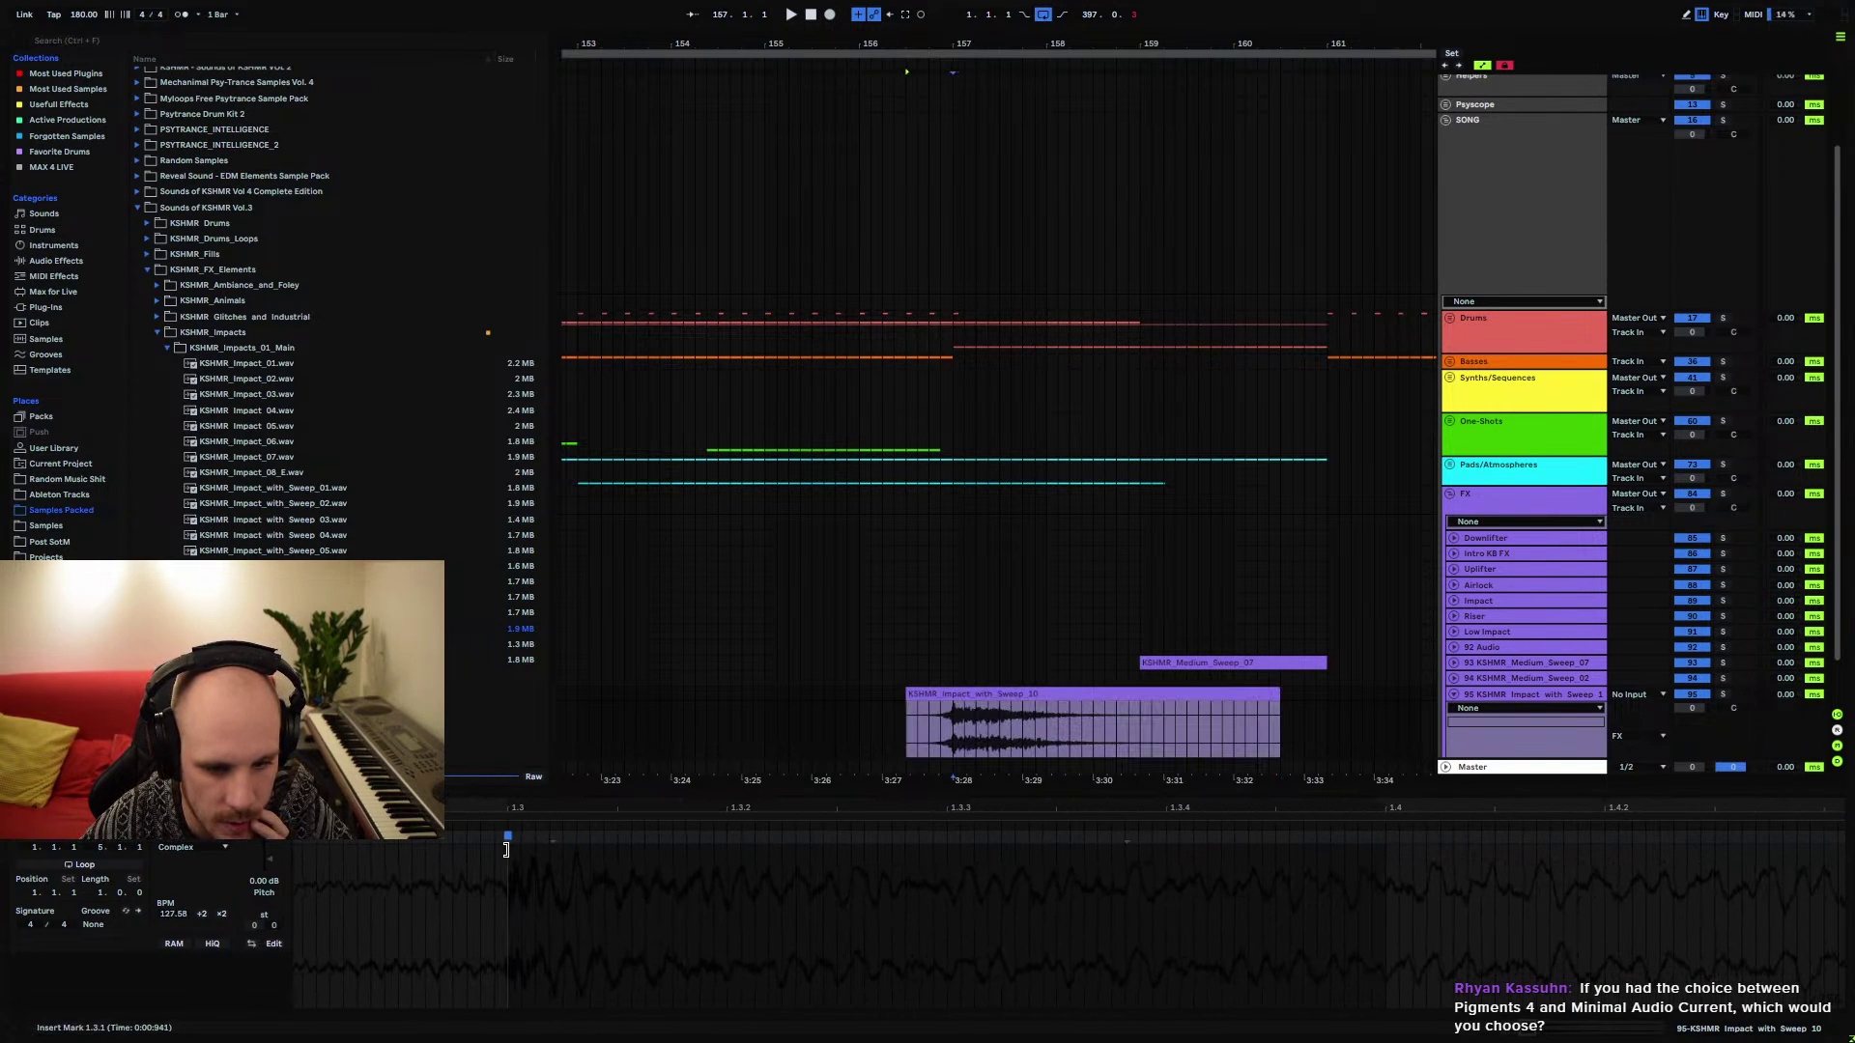
# Play the impact in context, lower its track volume to -15.9 dB and fold the track
pyautogui.click(926, 719)
pyautogui.press('space')
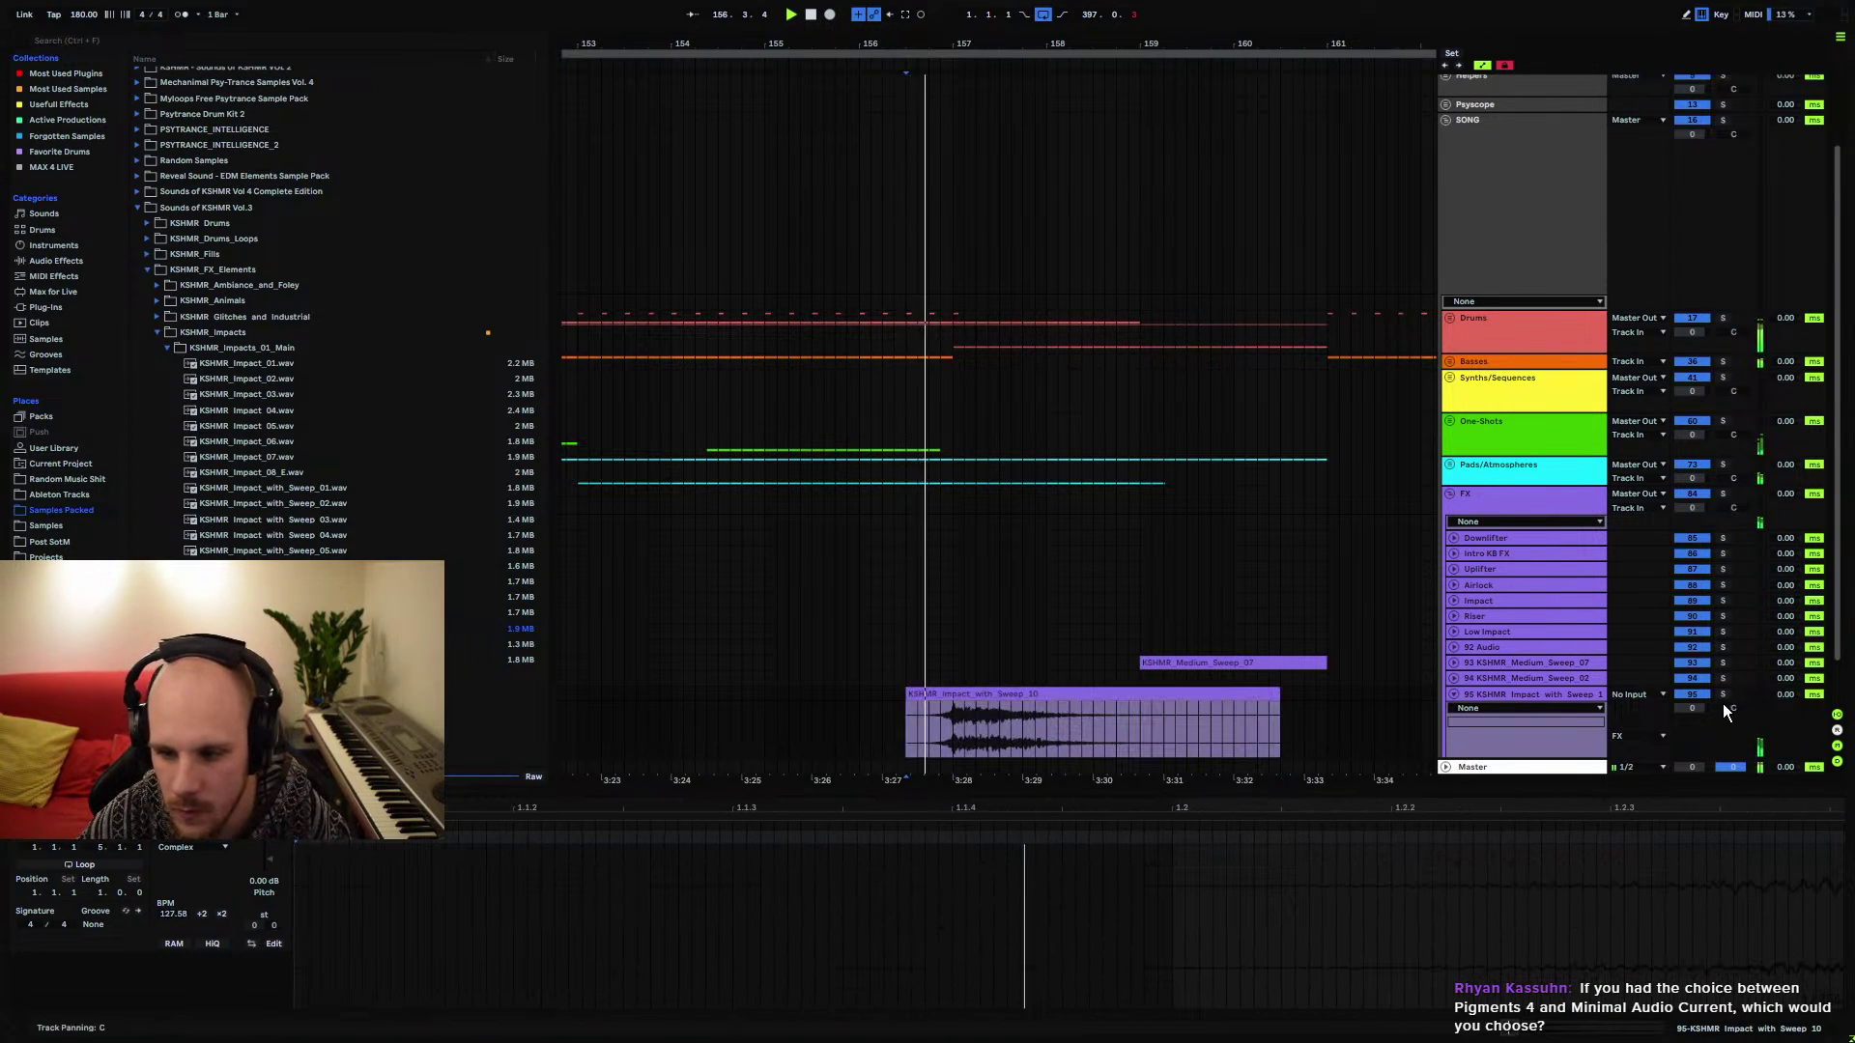
pyautogui.moveTo(1692, 708); pyautogui.dragTo(1692, 744)
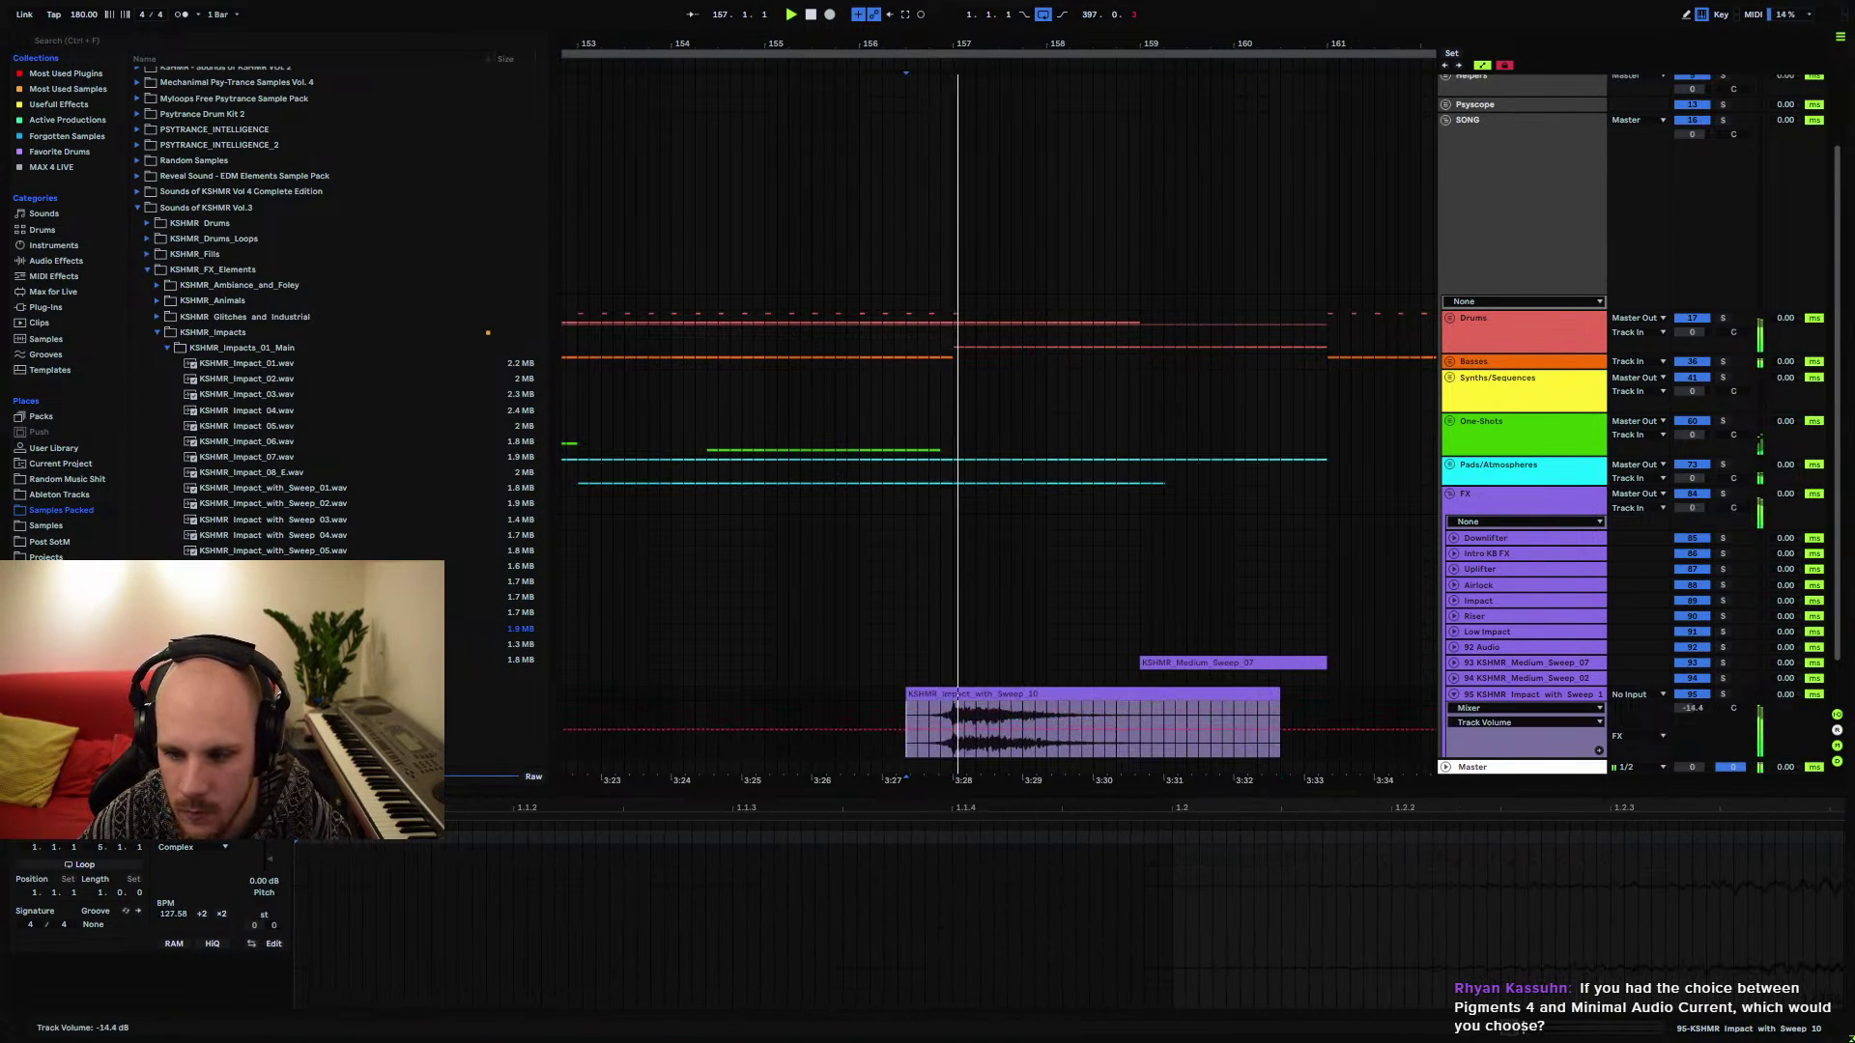
pyautogui.click(1454, 694)
pyautogui.click(727, 684)
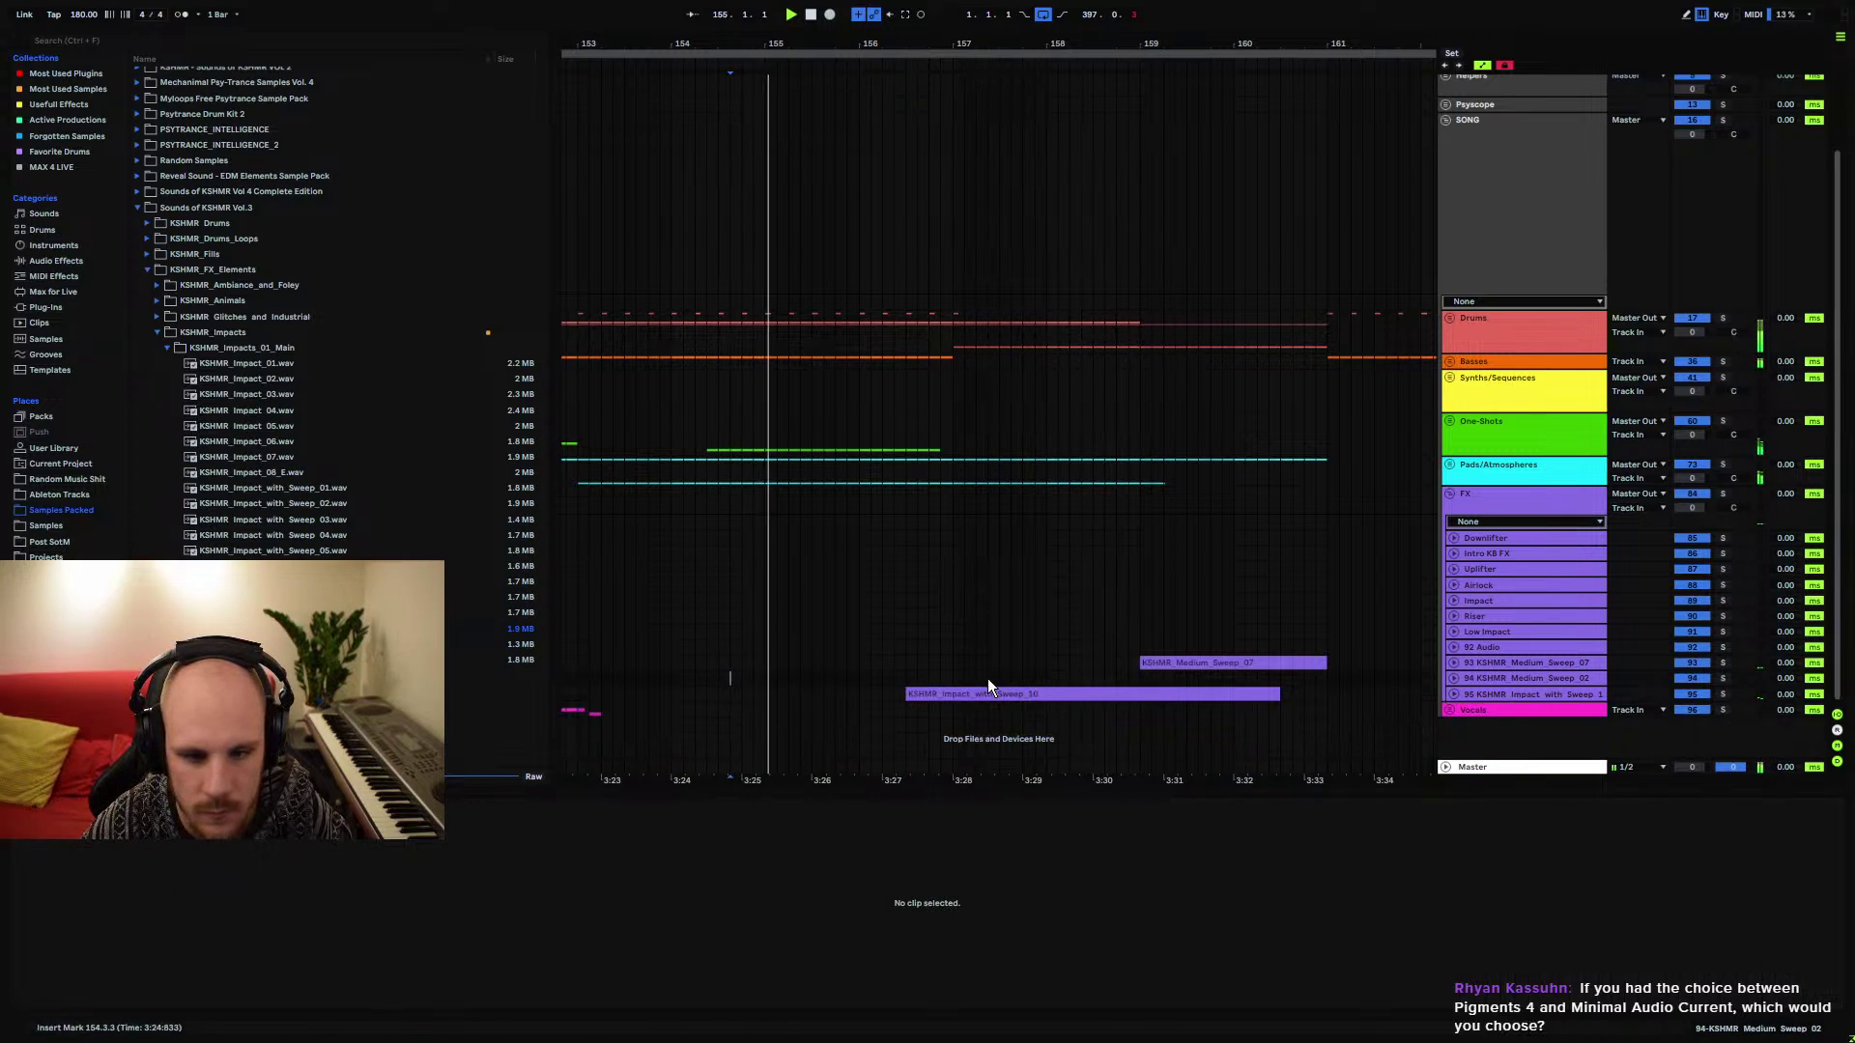
pyautogui.click(1453, 693)
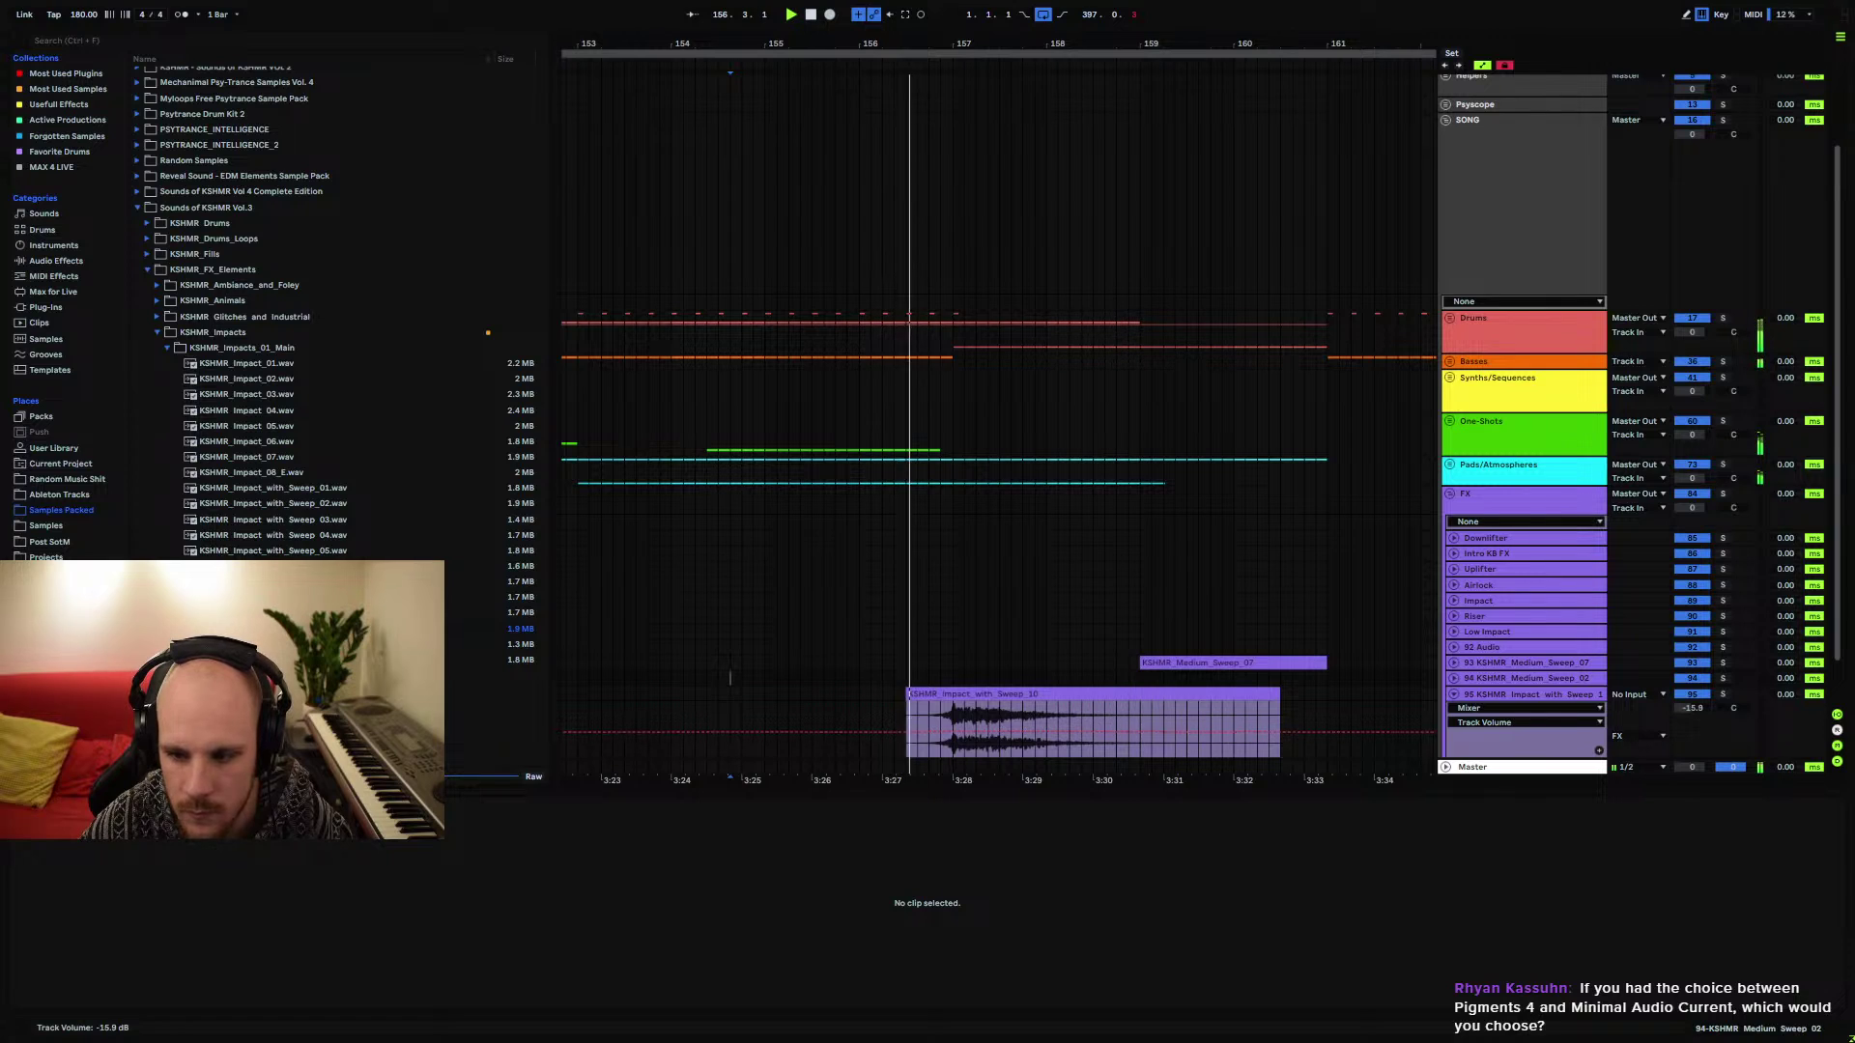
pyautogui.click(1454, 696)
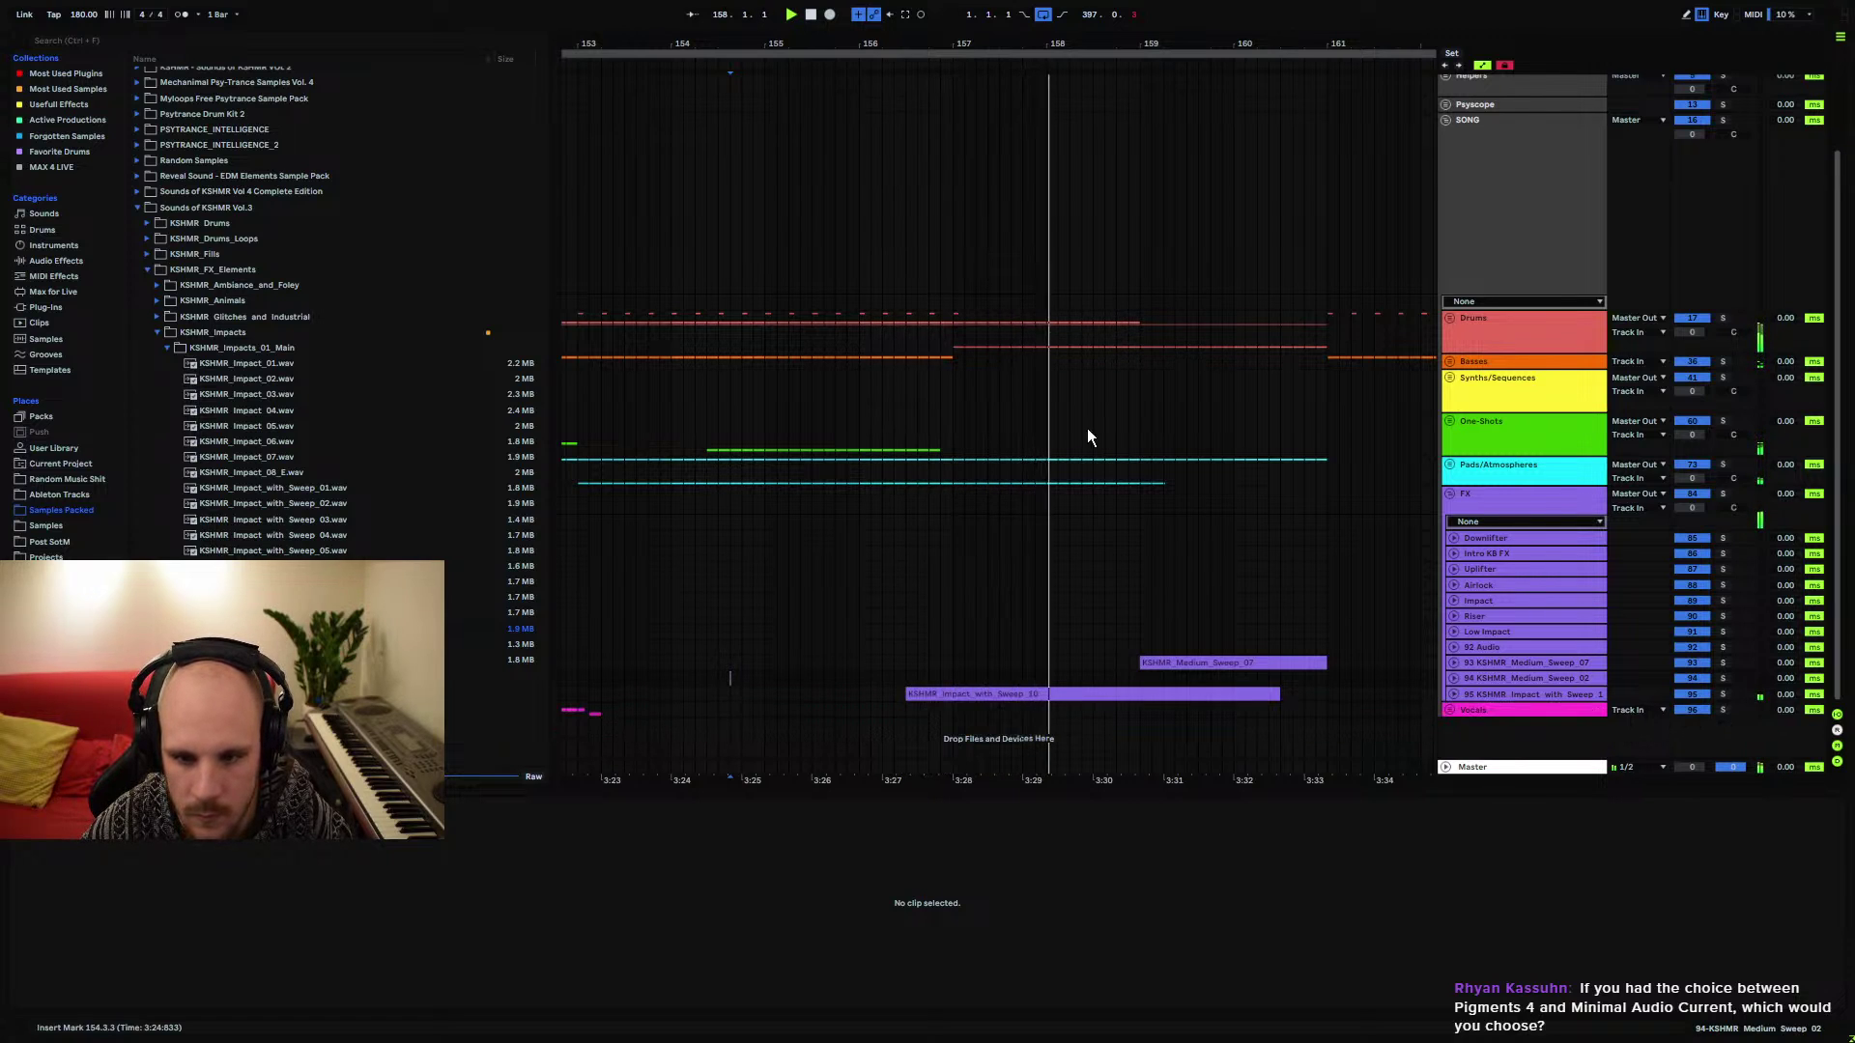
# Remove the frozen pad on the 73 UNNAMED track between bars 157 and 159, and fold the Pads/Atmospheres group
pyautogui.press('-')
pyautogui.press('-')
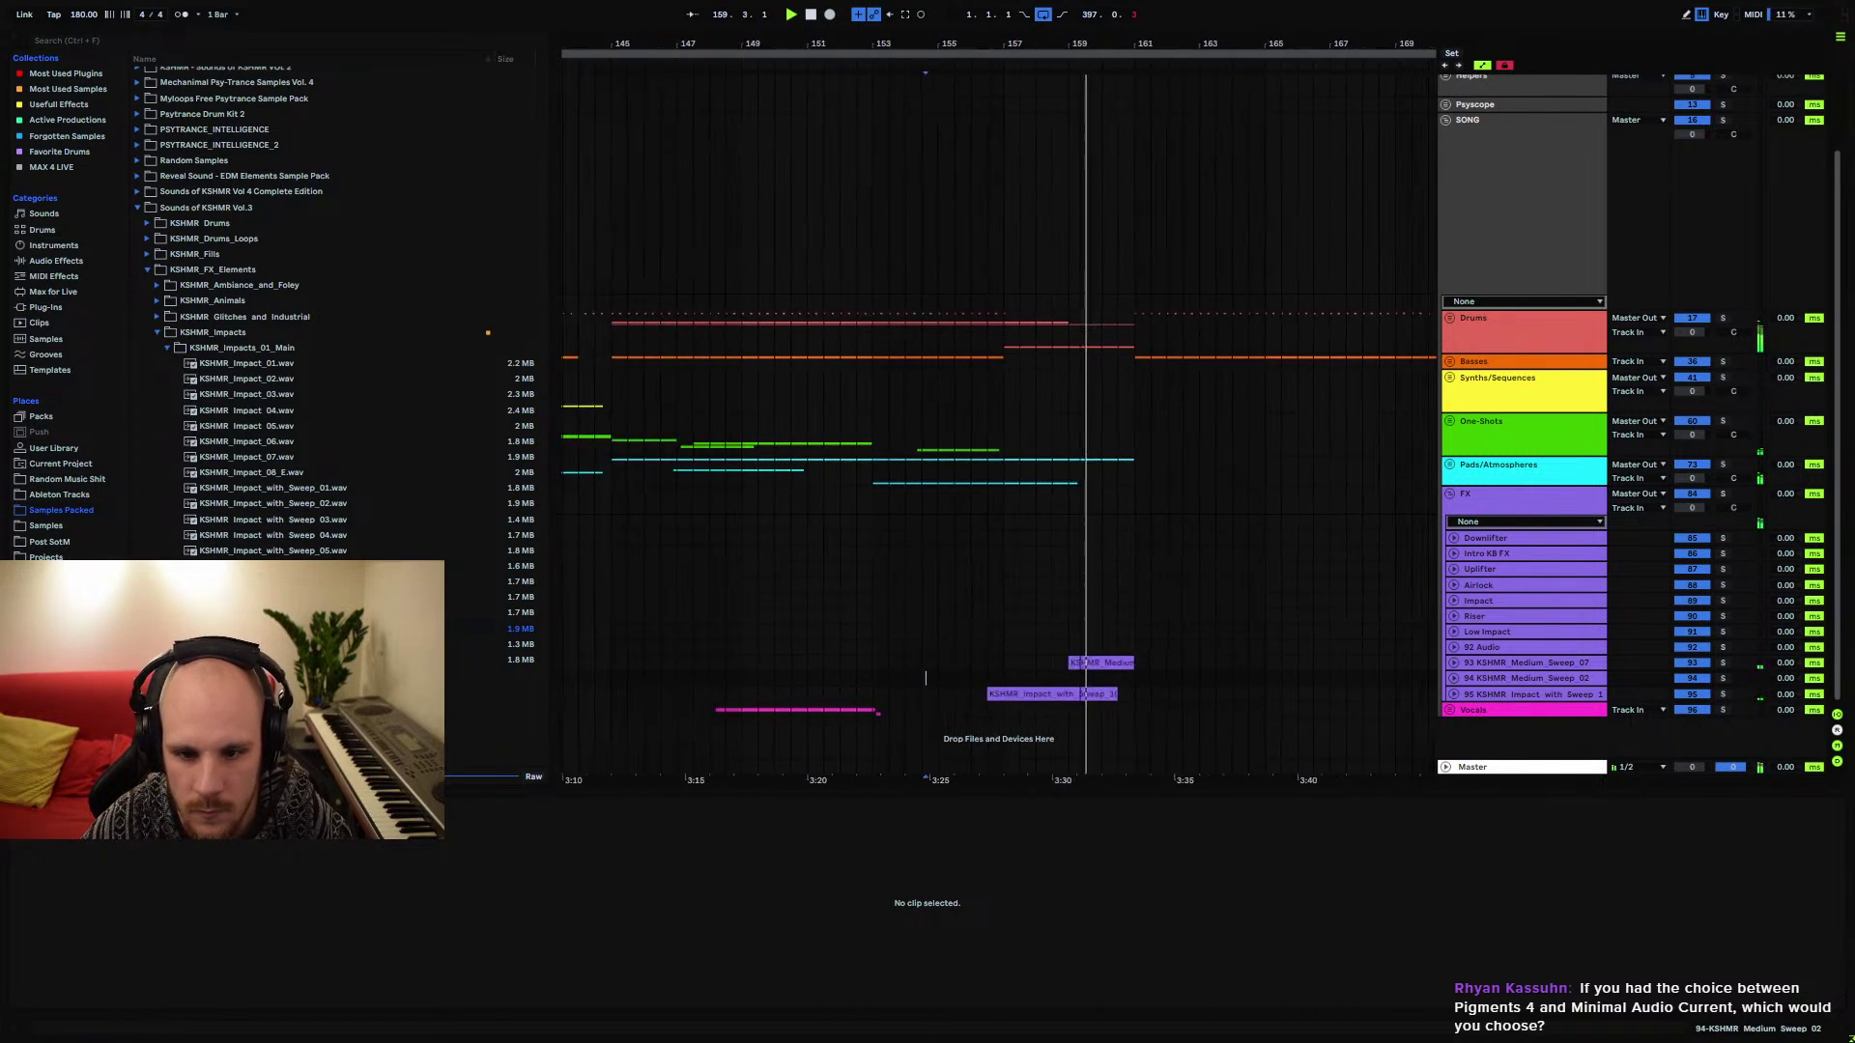
pyautogui.click(1450, 464)
pyautogui.click(1121, 509)
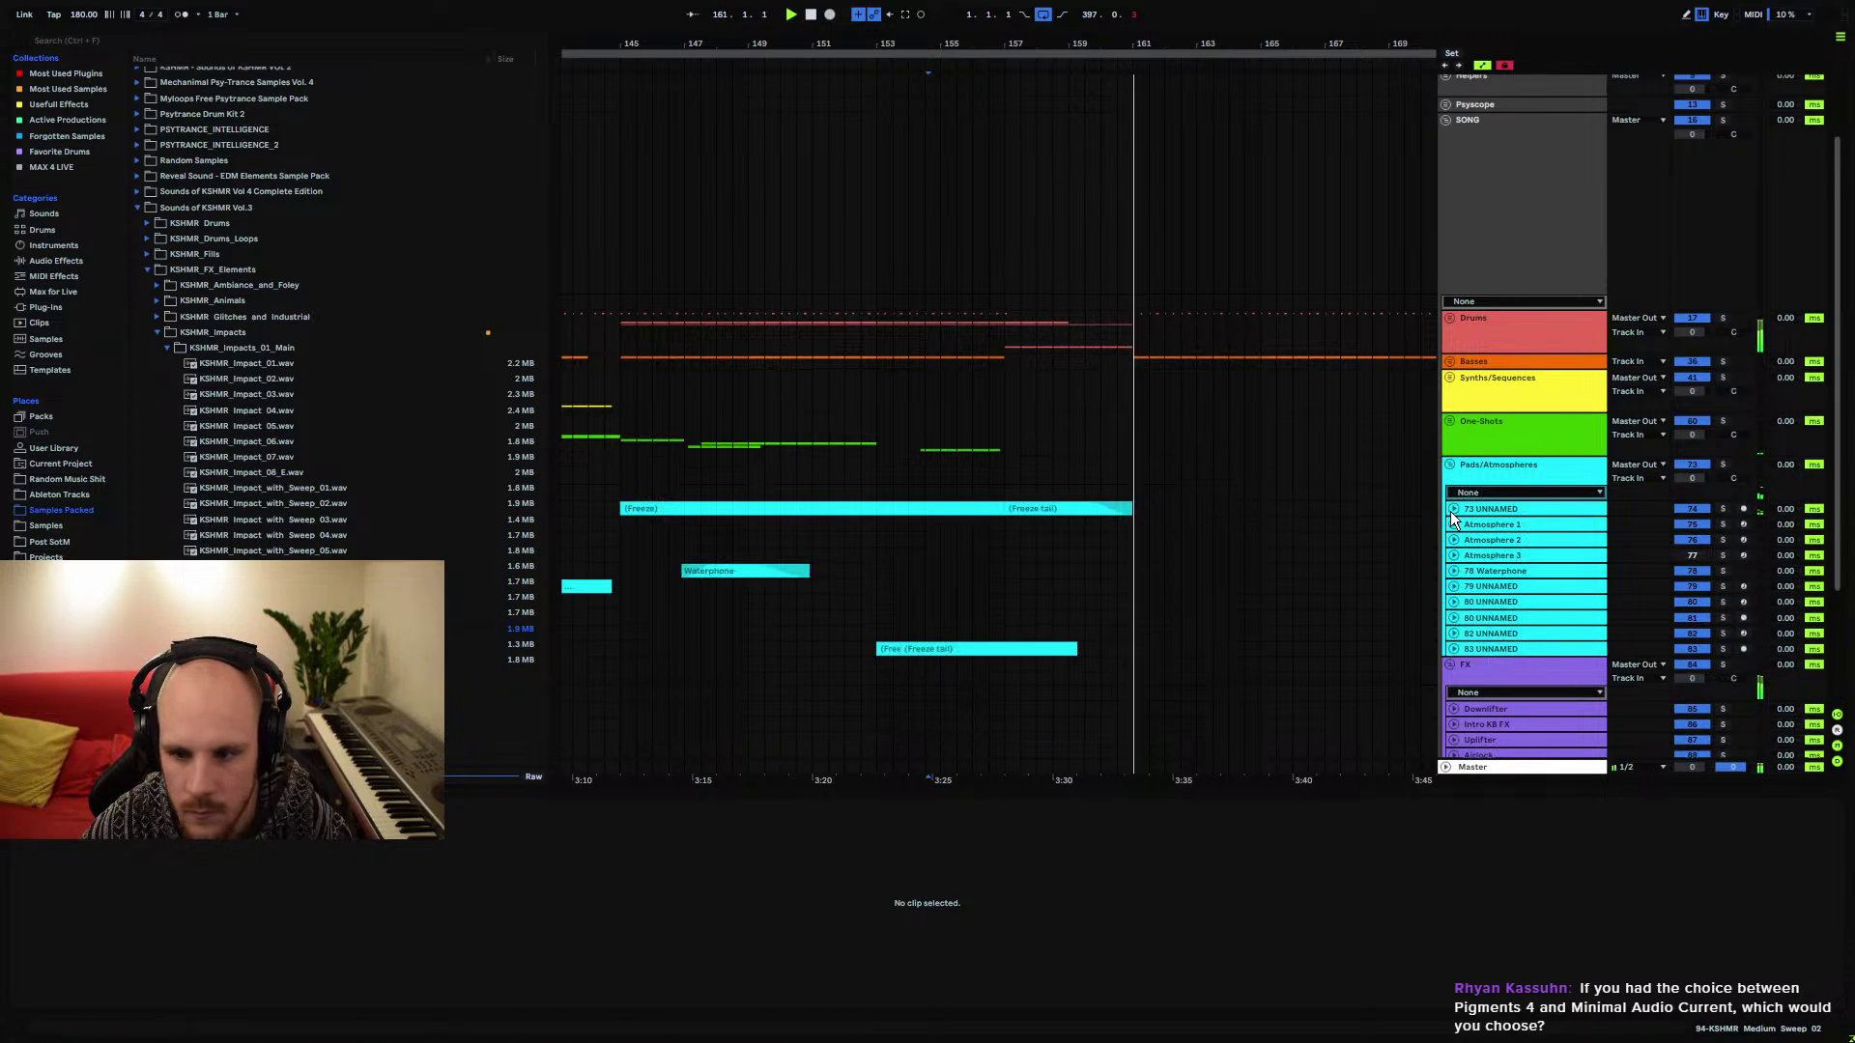
pyautogui.press('Right')
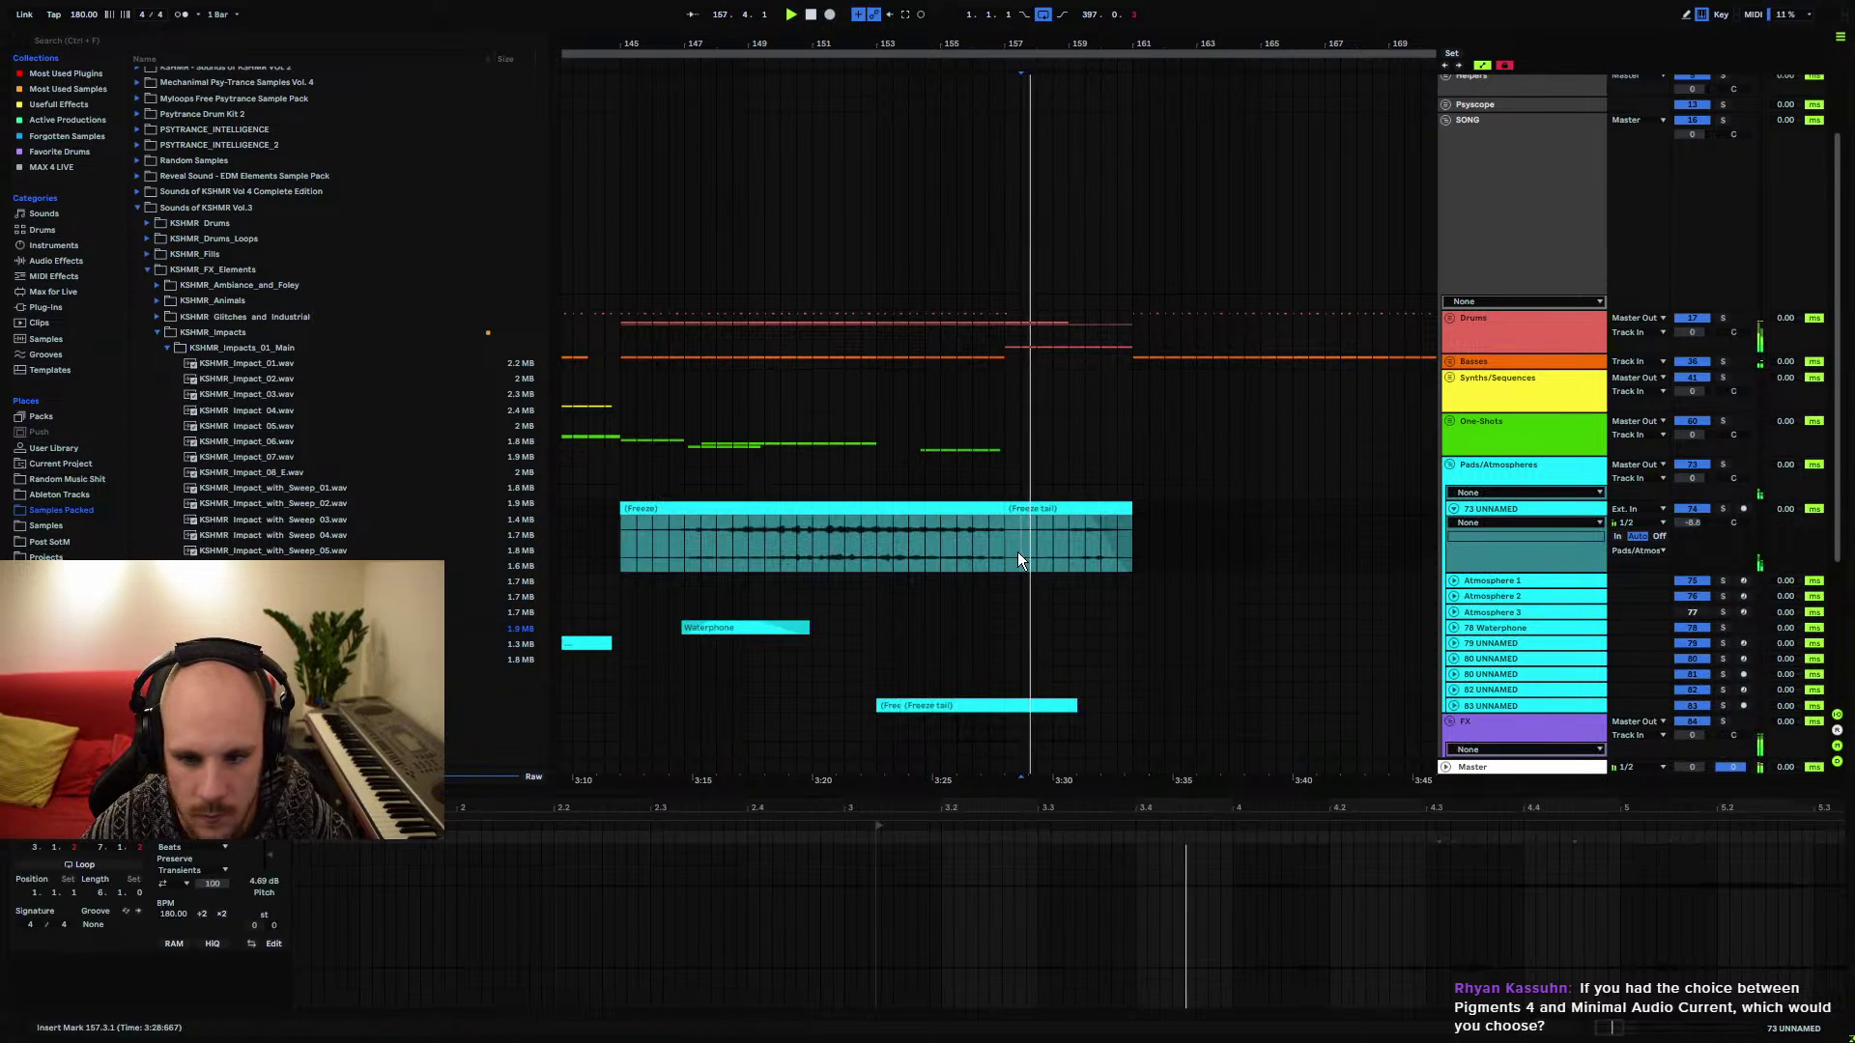
pyautogui.moveTo(1006, 510); pyautogui.dragTo(1069, 509)
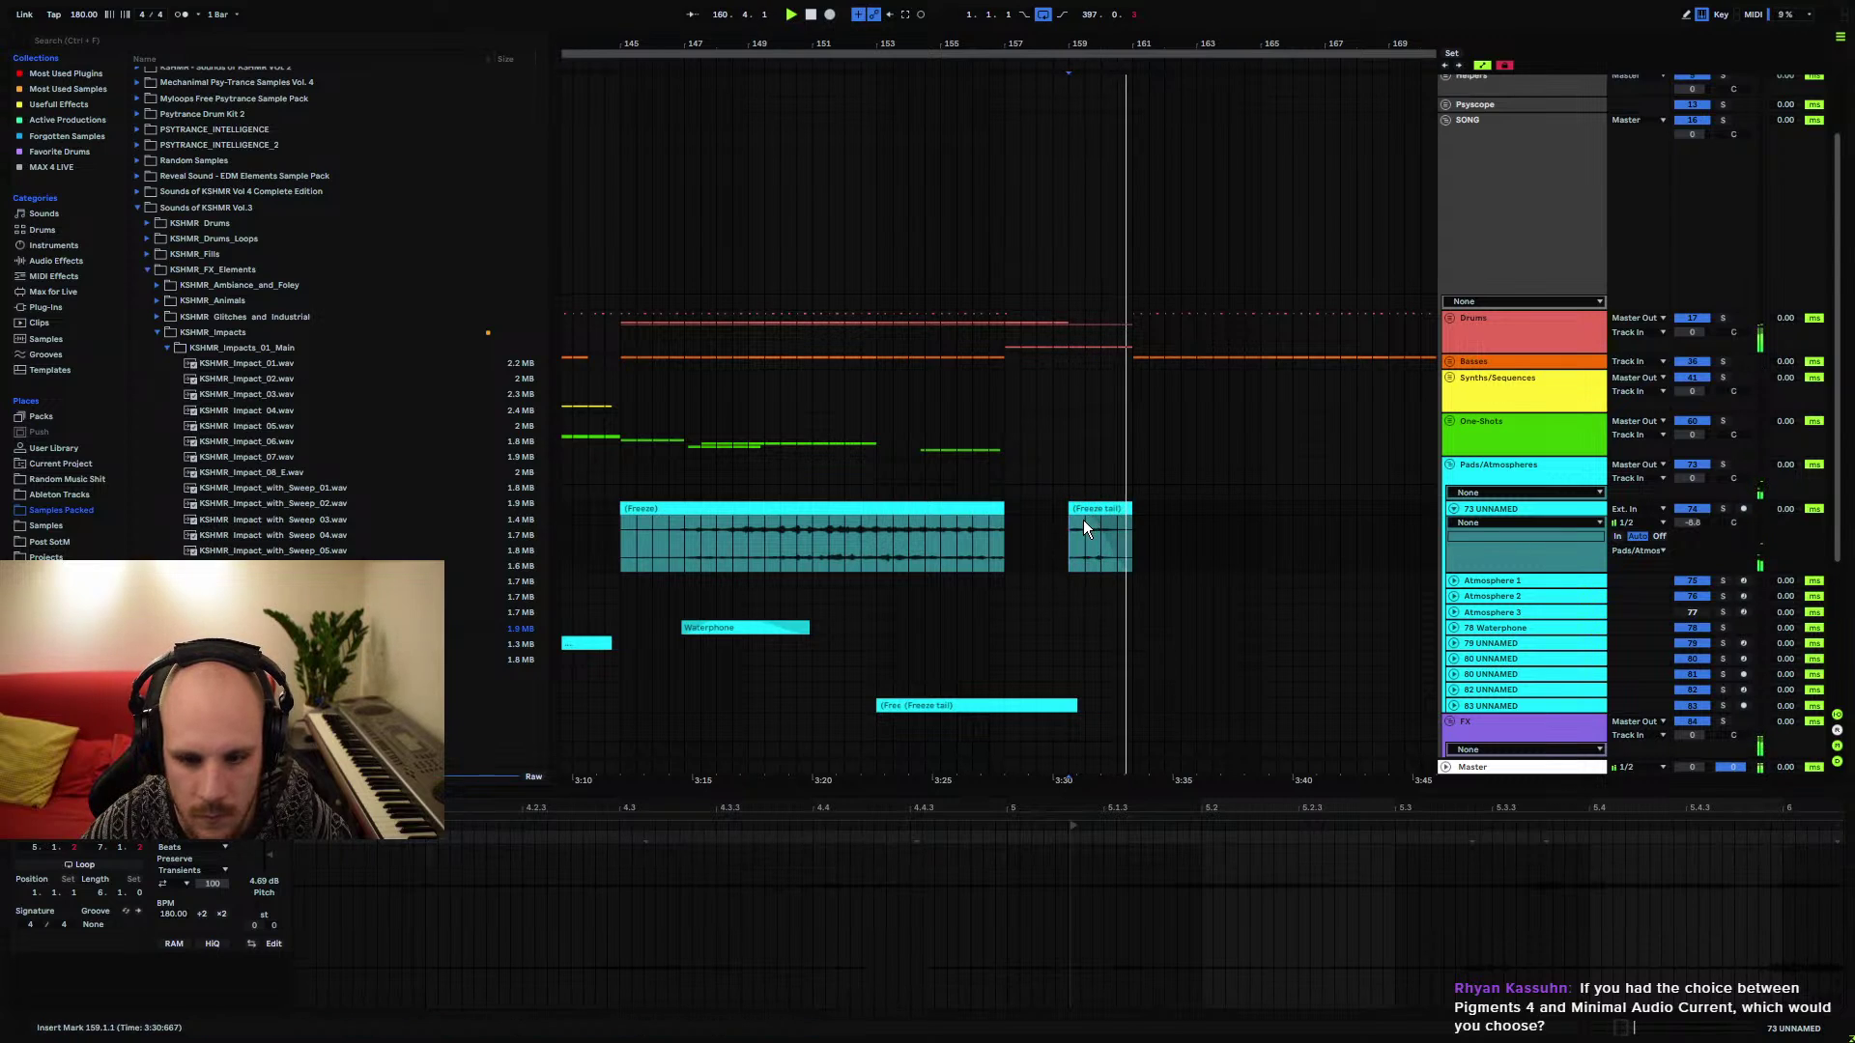
pyautogui.click(1000, 503)
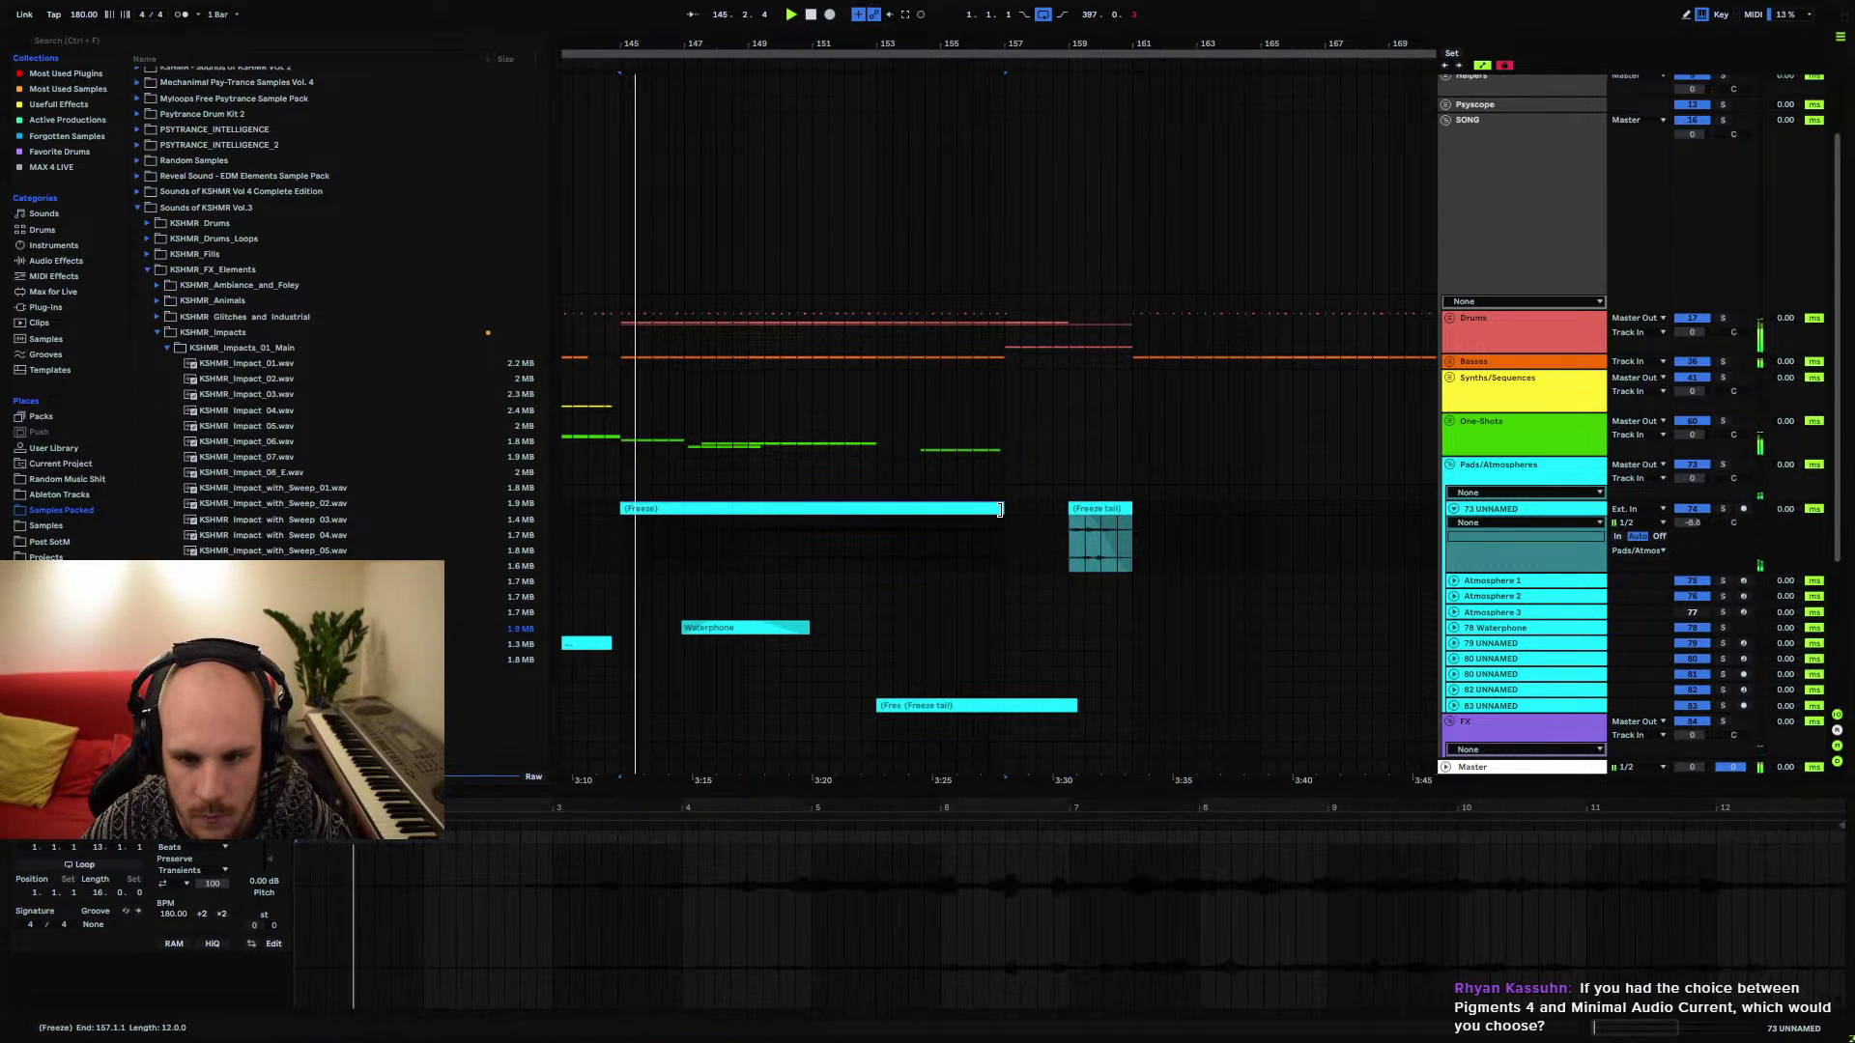
pyautogui.click(1453, 509)
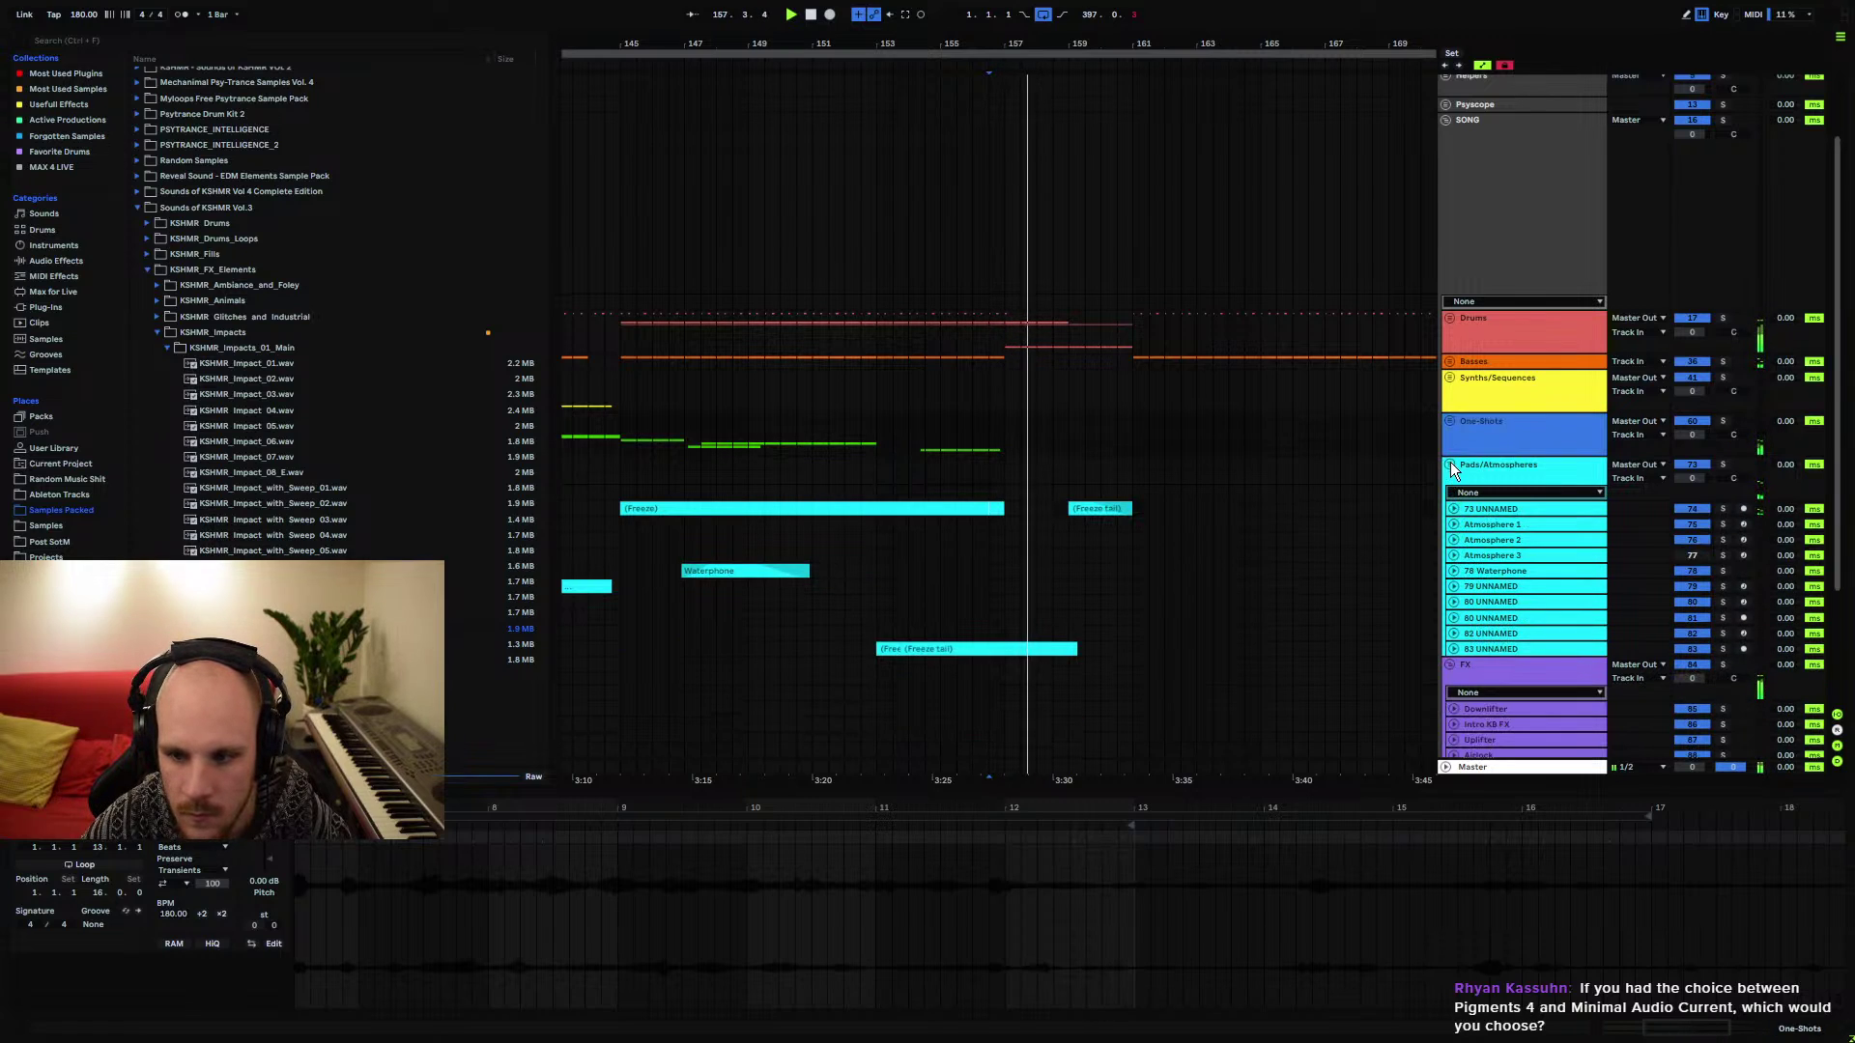
pyautogui.click(1450, 465)
pyautogui.click(1454, 494)
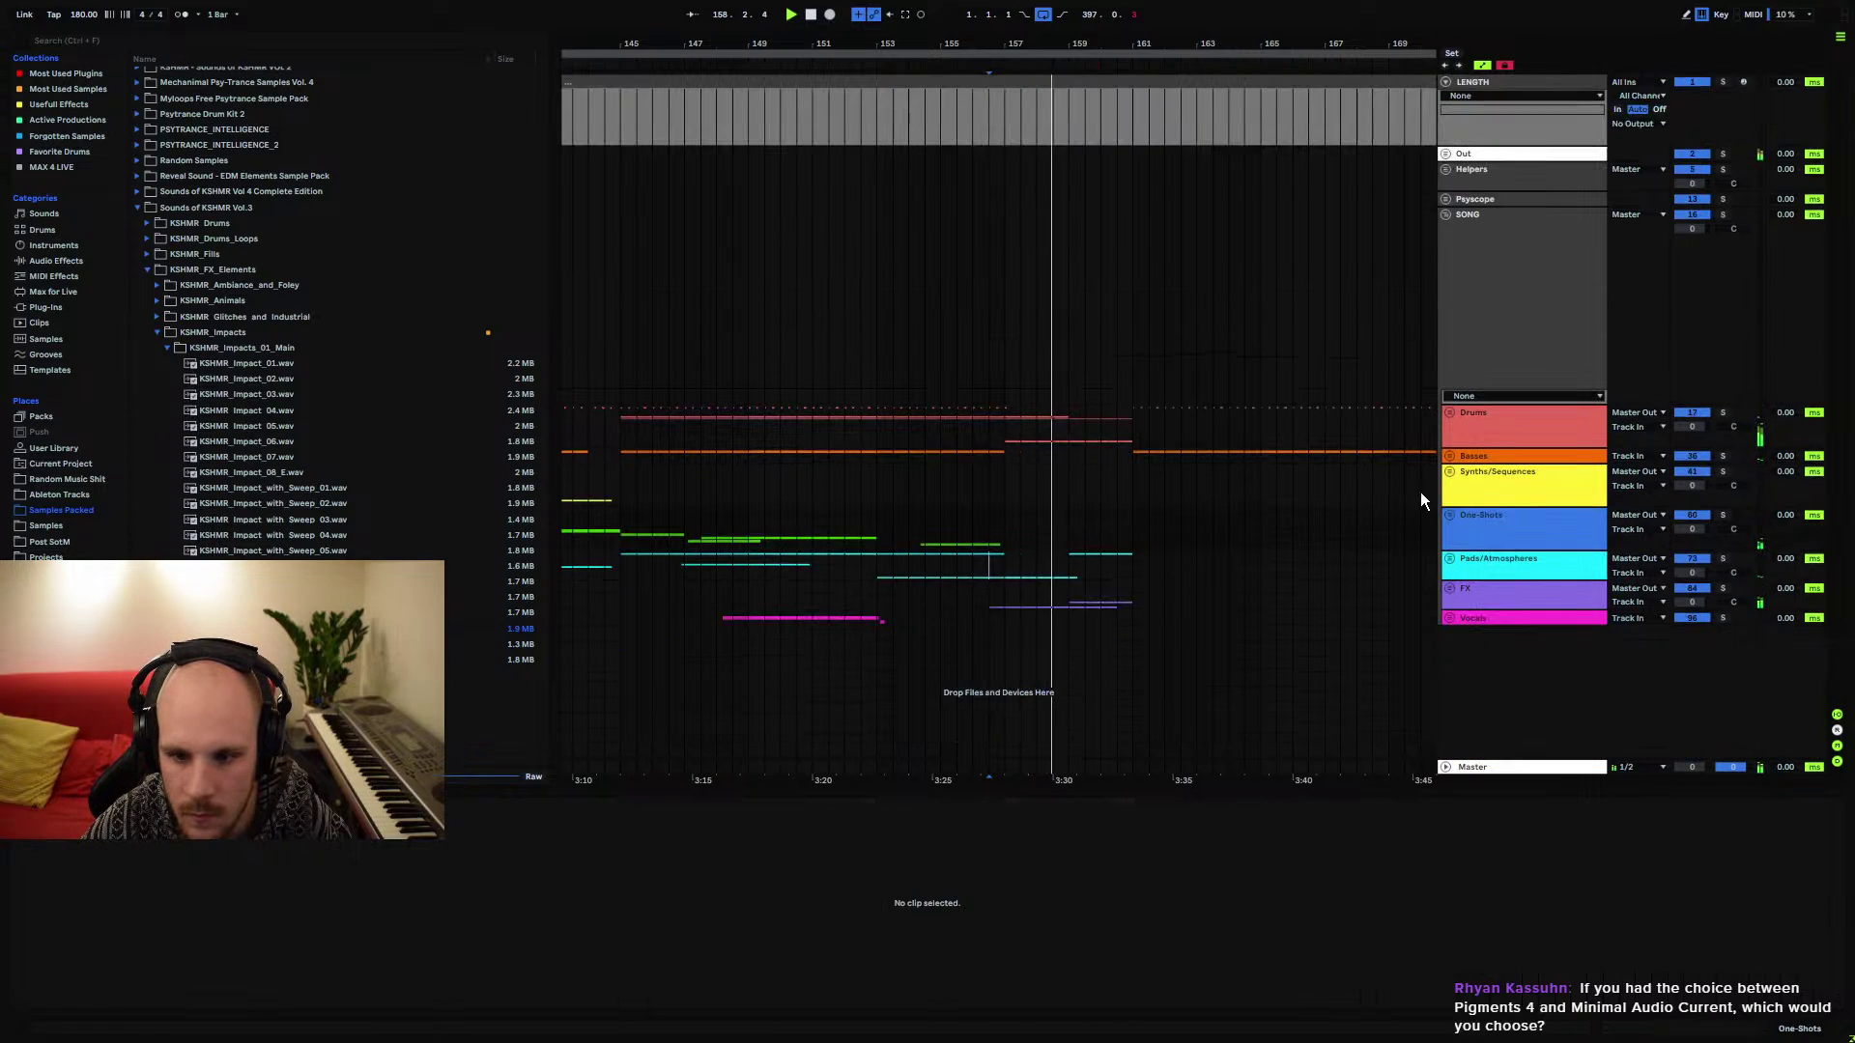
# Delete the run of notes just after bar 157 in the 23 UNNAMED hat clip
pyautogui.click(1450, 412)
pyautogui.moveTo(882, 502); pyautogui.dragTo(1061, 504)
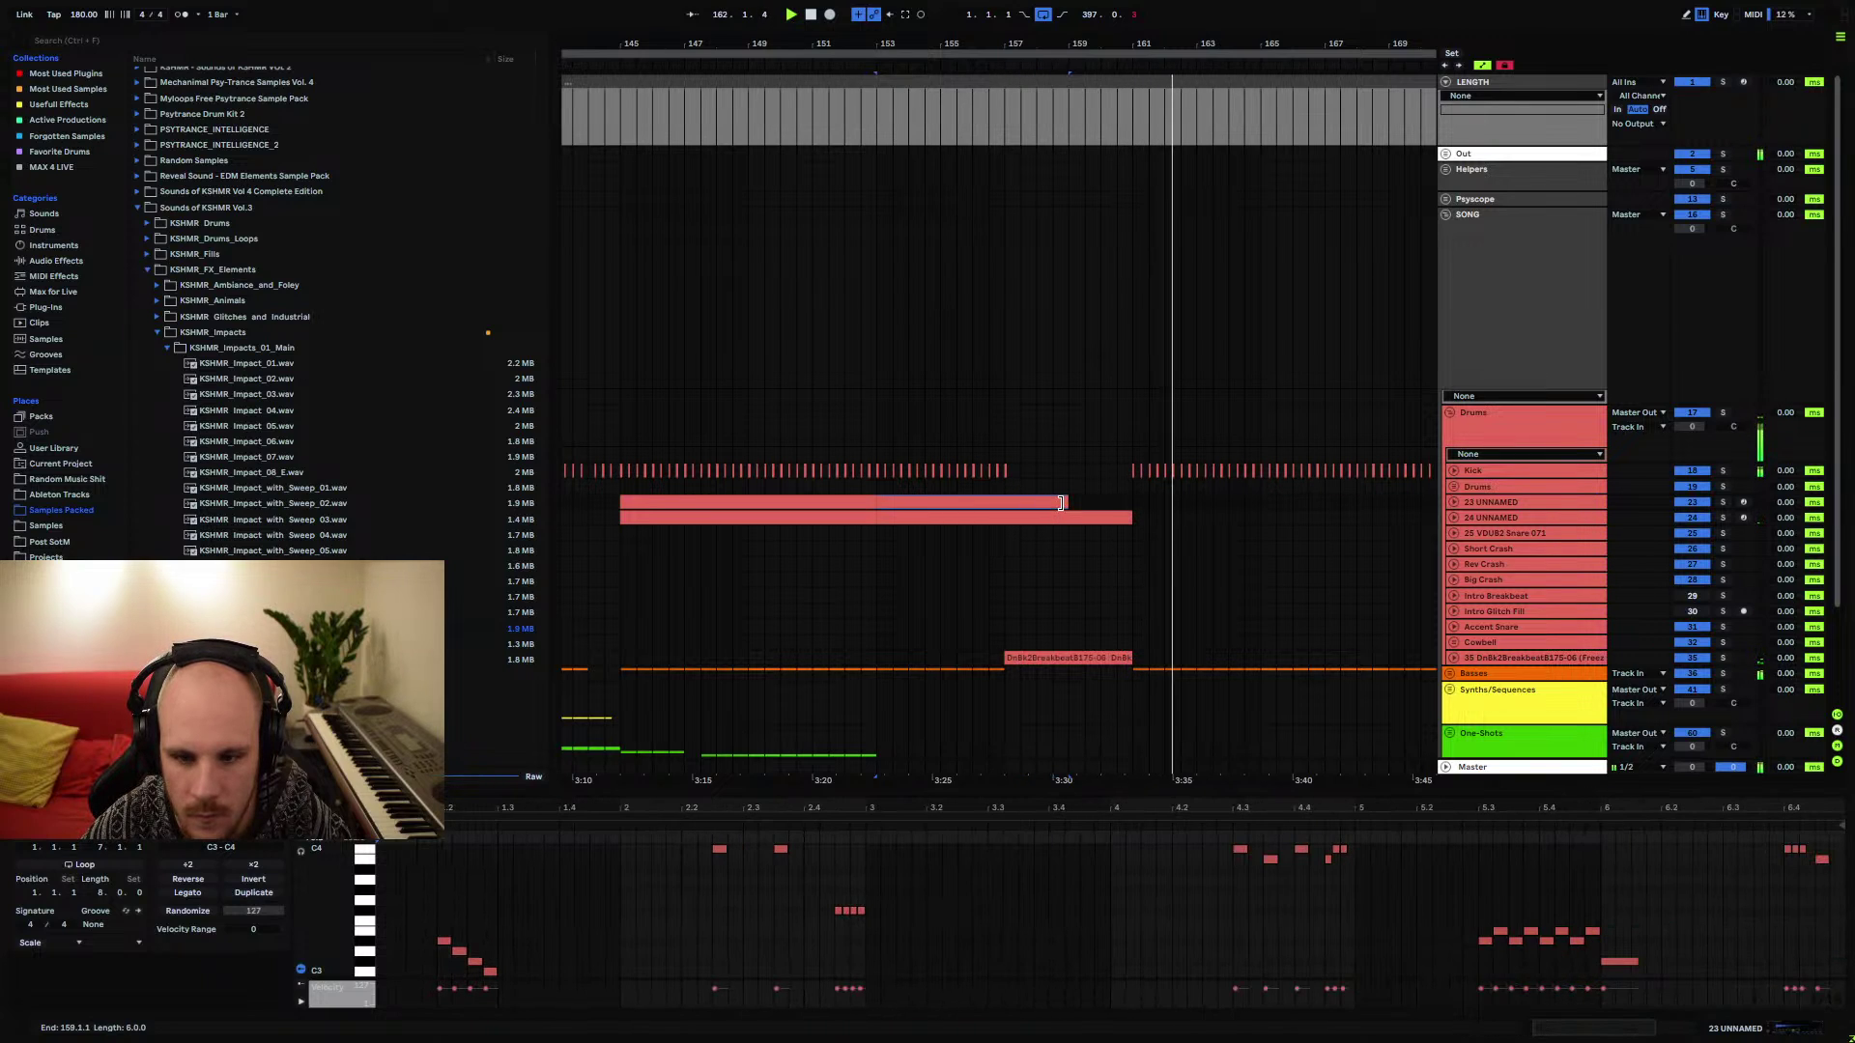
pyautogui.press('space')
pyautogui.press('space')
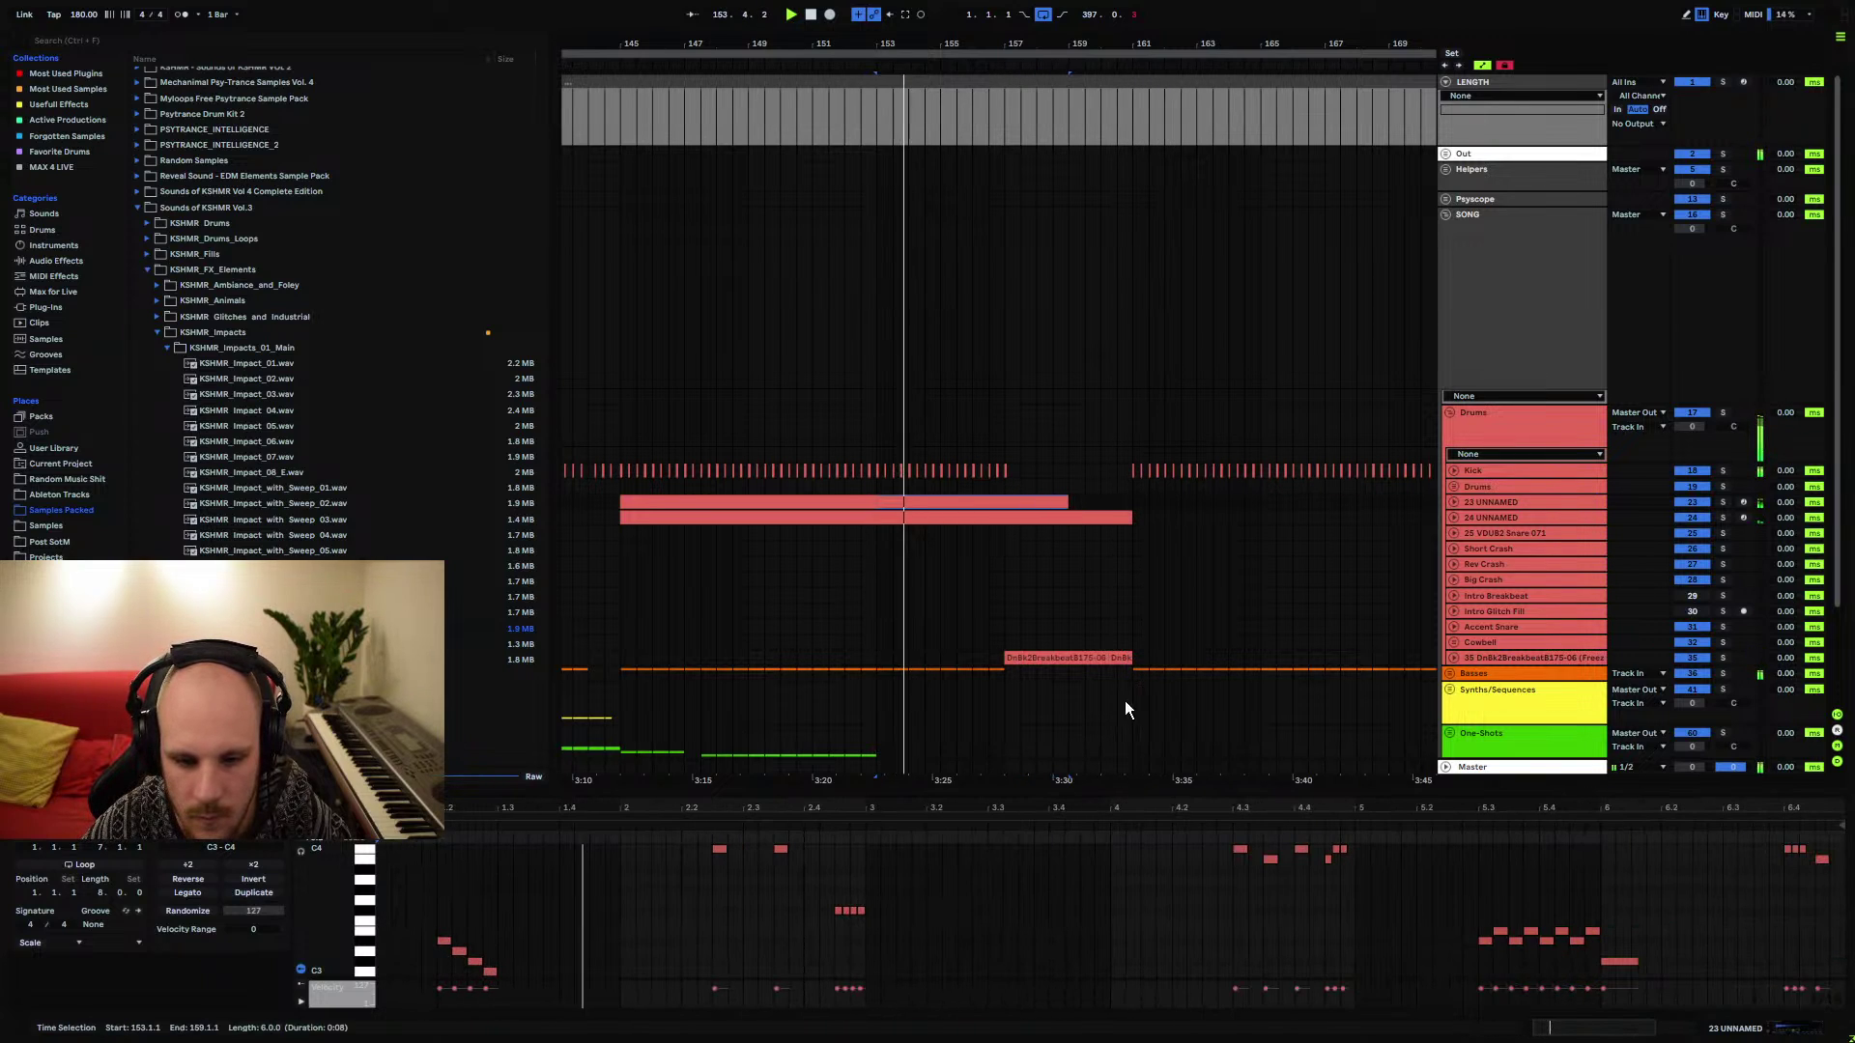
pyautogui.click(1007, 489)
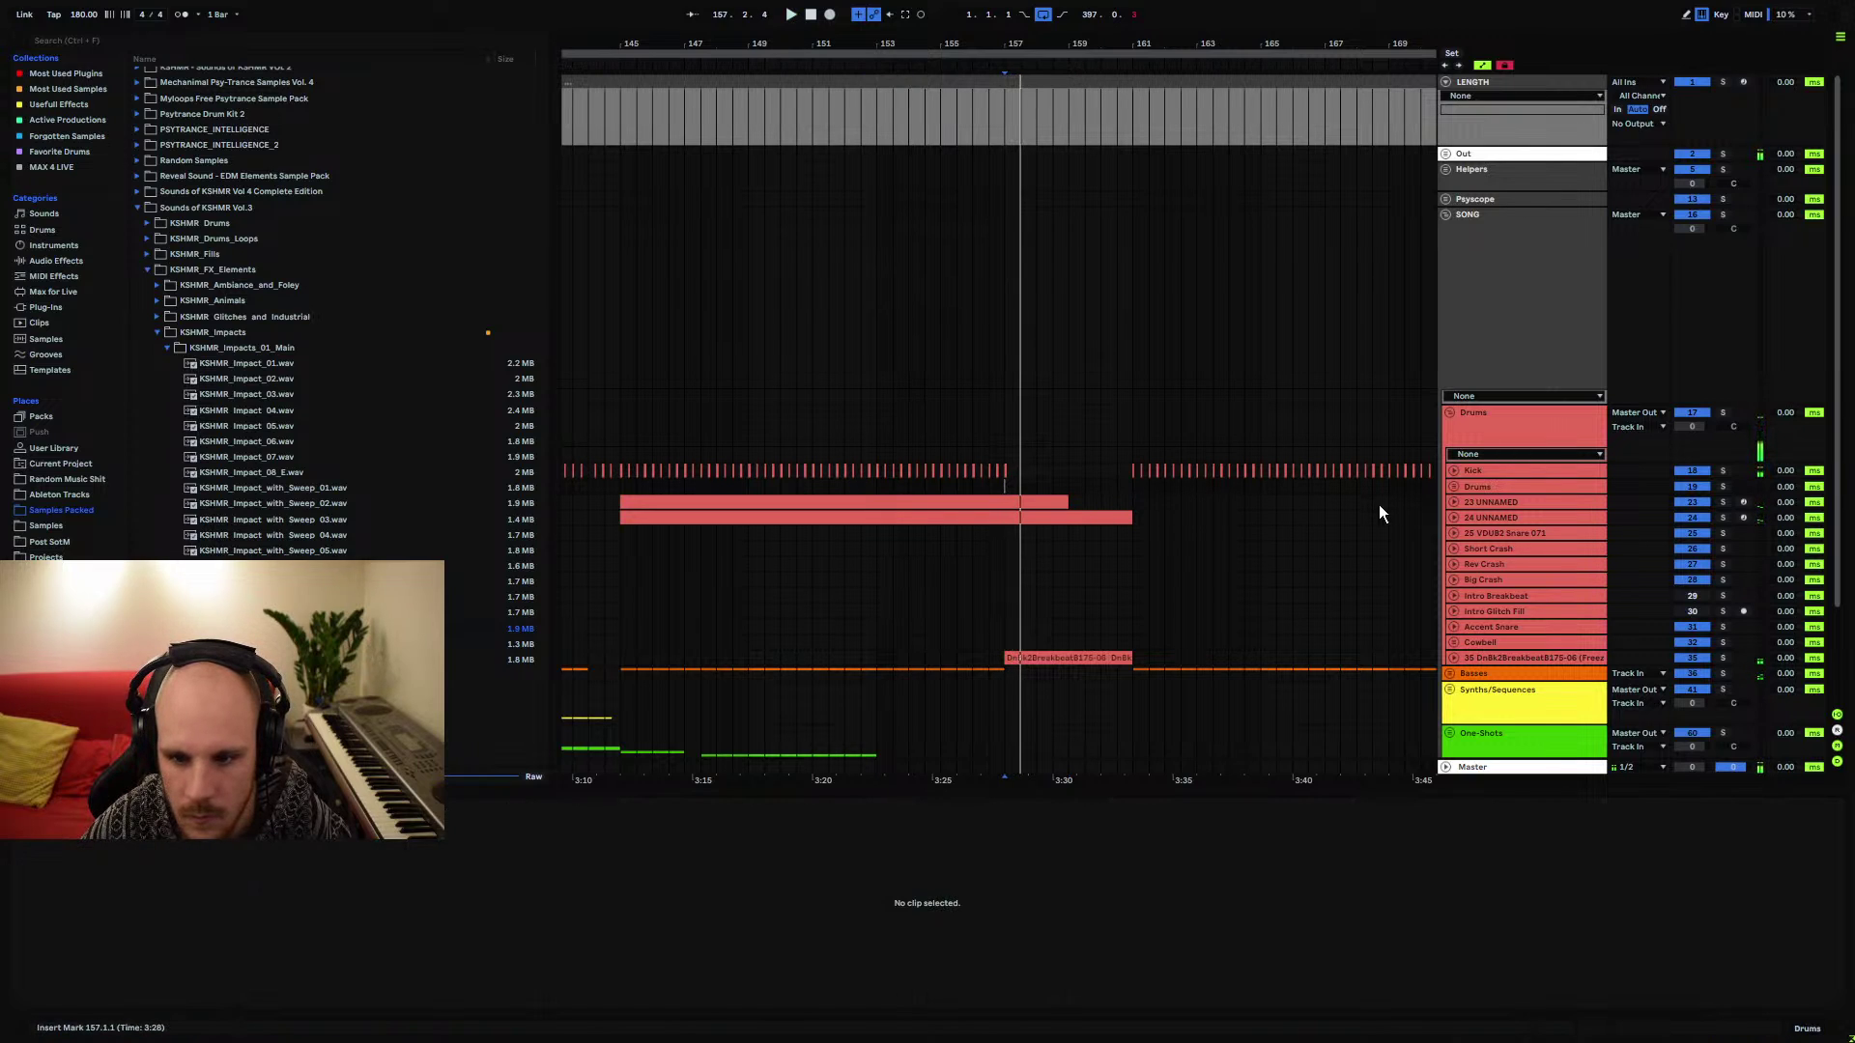
pyautogui.click(1453, 502)
pyautogui.click(1006, 526)
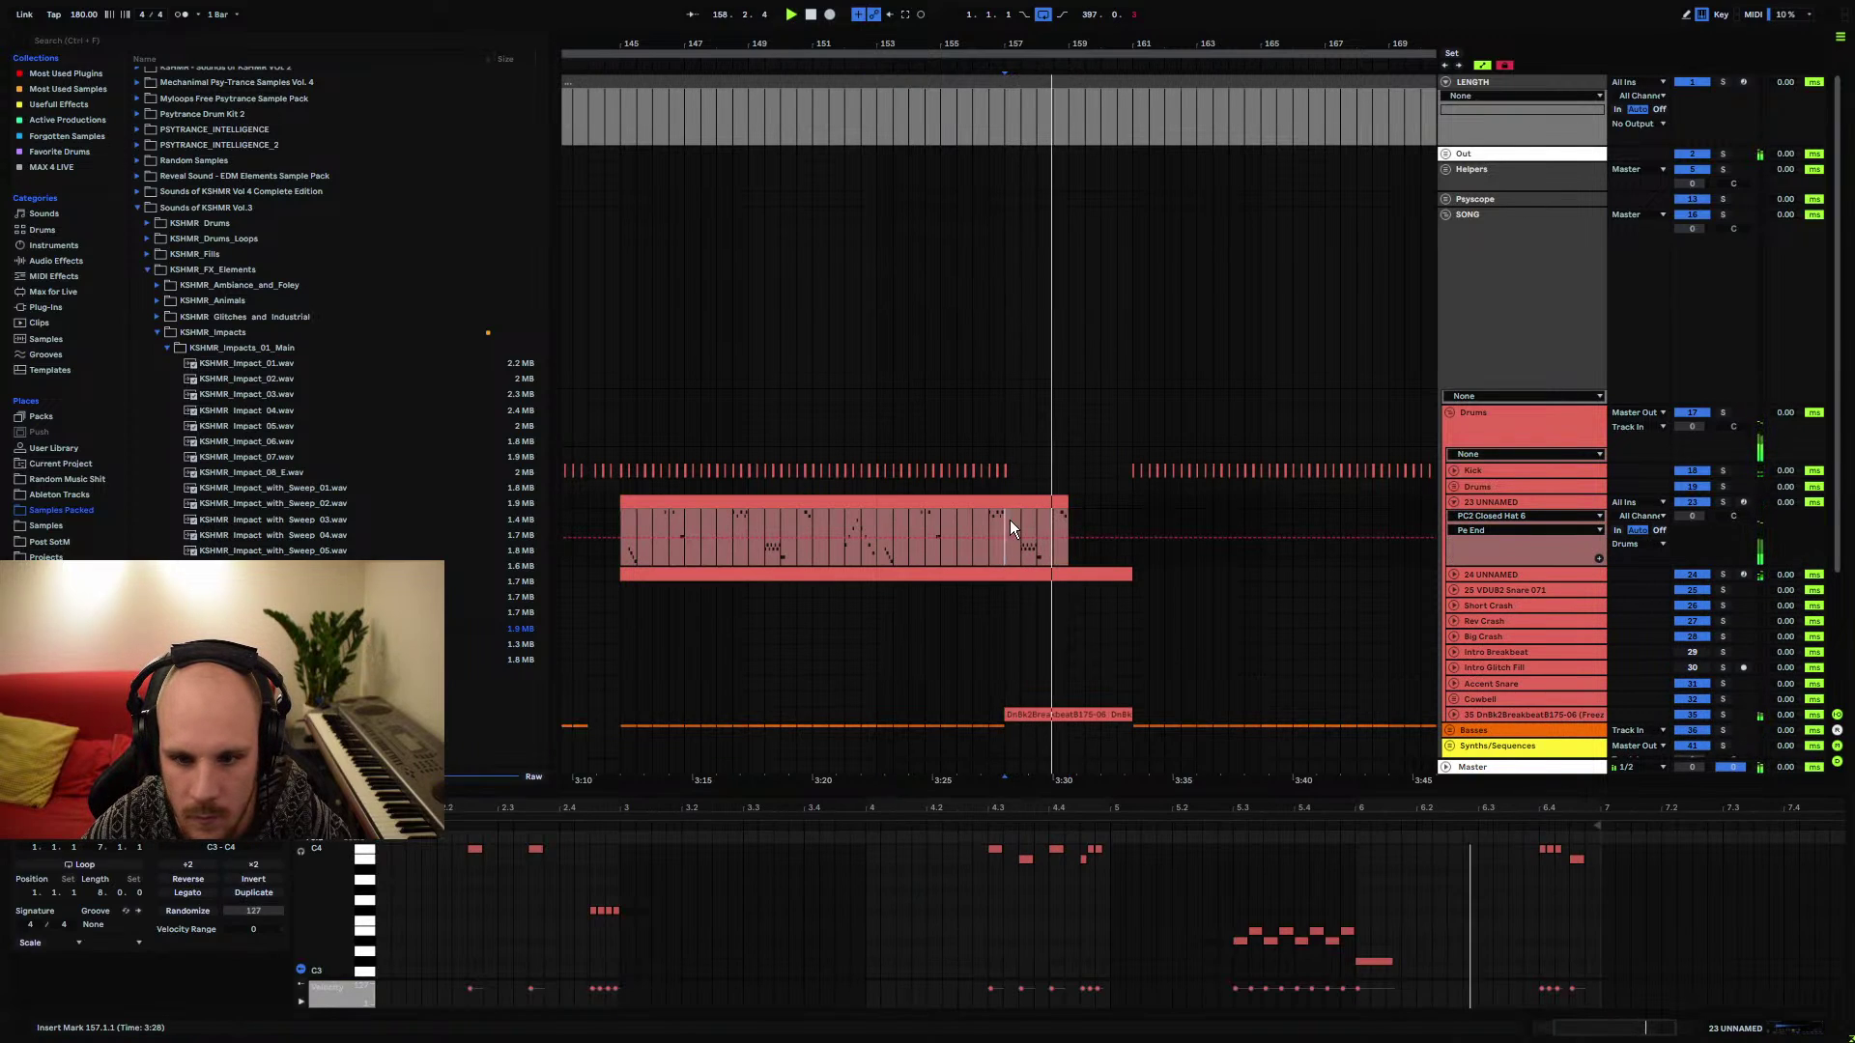
pyautogui.moveTo(1472, 877); pyautogui.dragTo(1645, 967)
pyautogui.press('Delete')
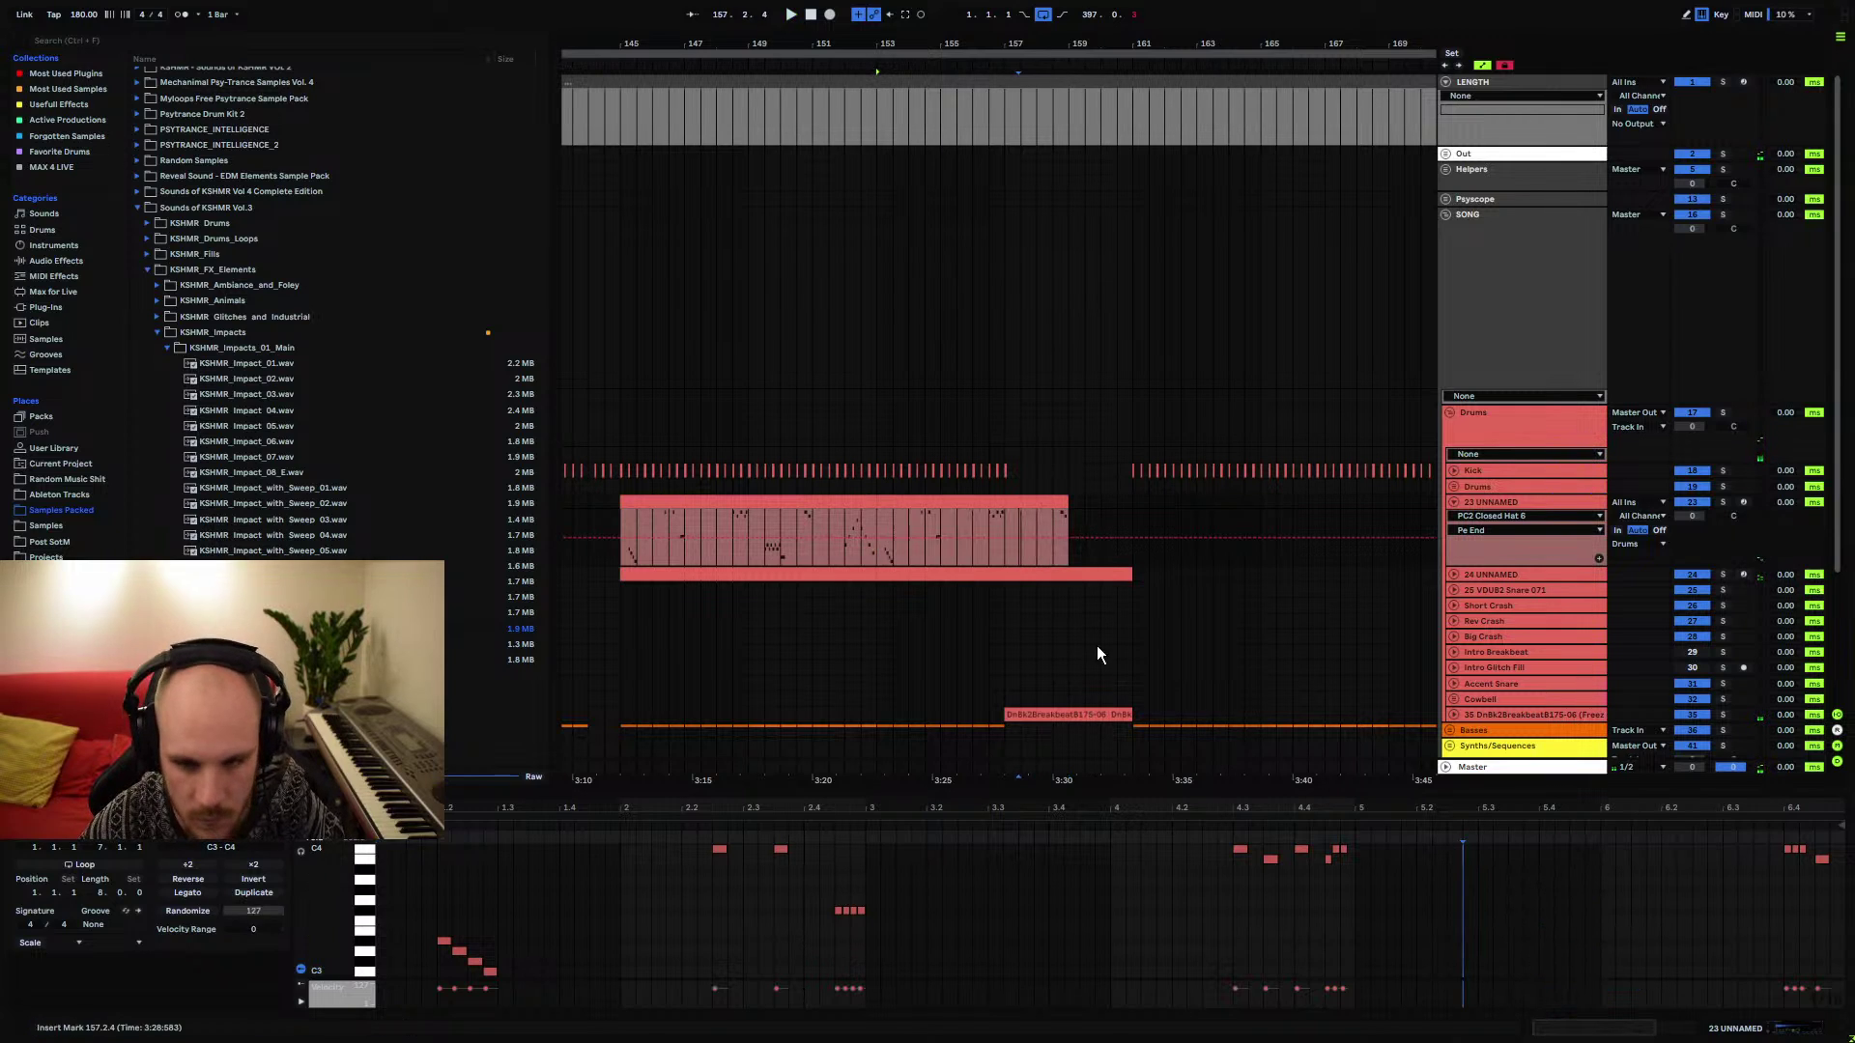
# Delete the 24 UNNAMED hat clip's section from 159.1.1 to 161.1.1 and select its section between bars 157 and 159
pyautogui.click(1001, 519)
pyautogui.click(1453, 575)
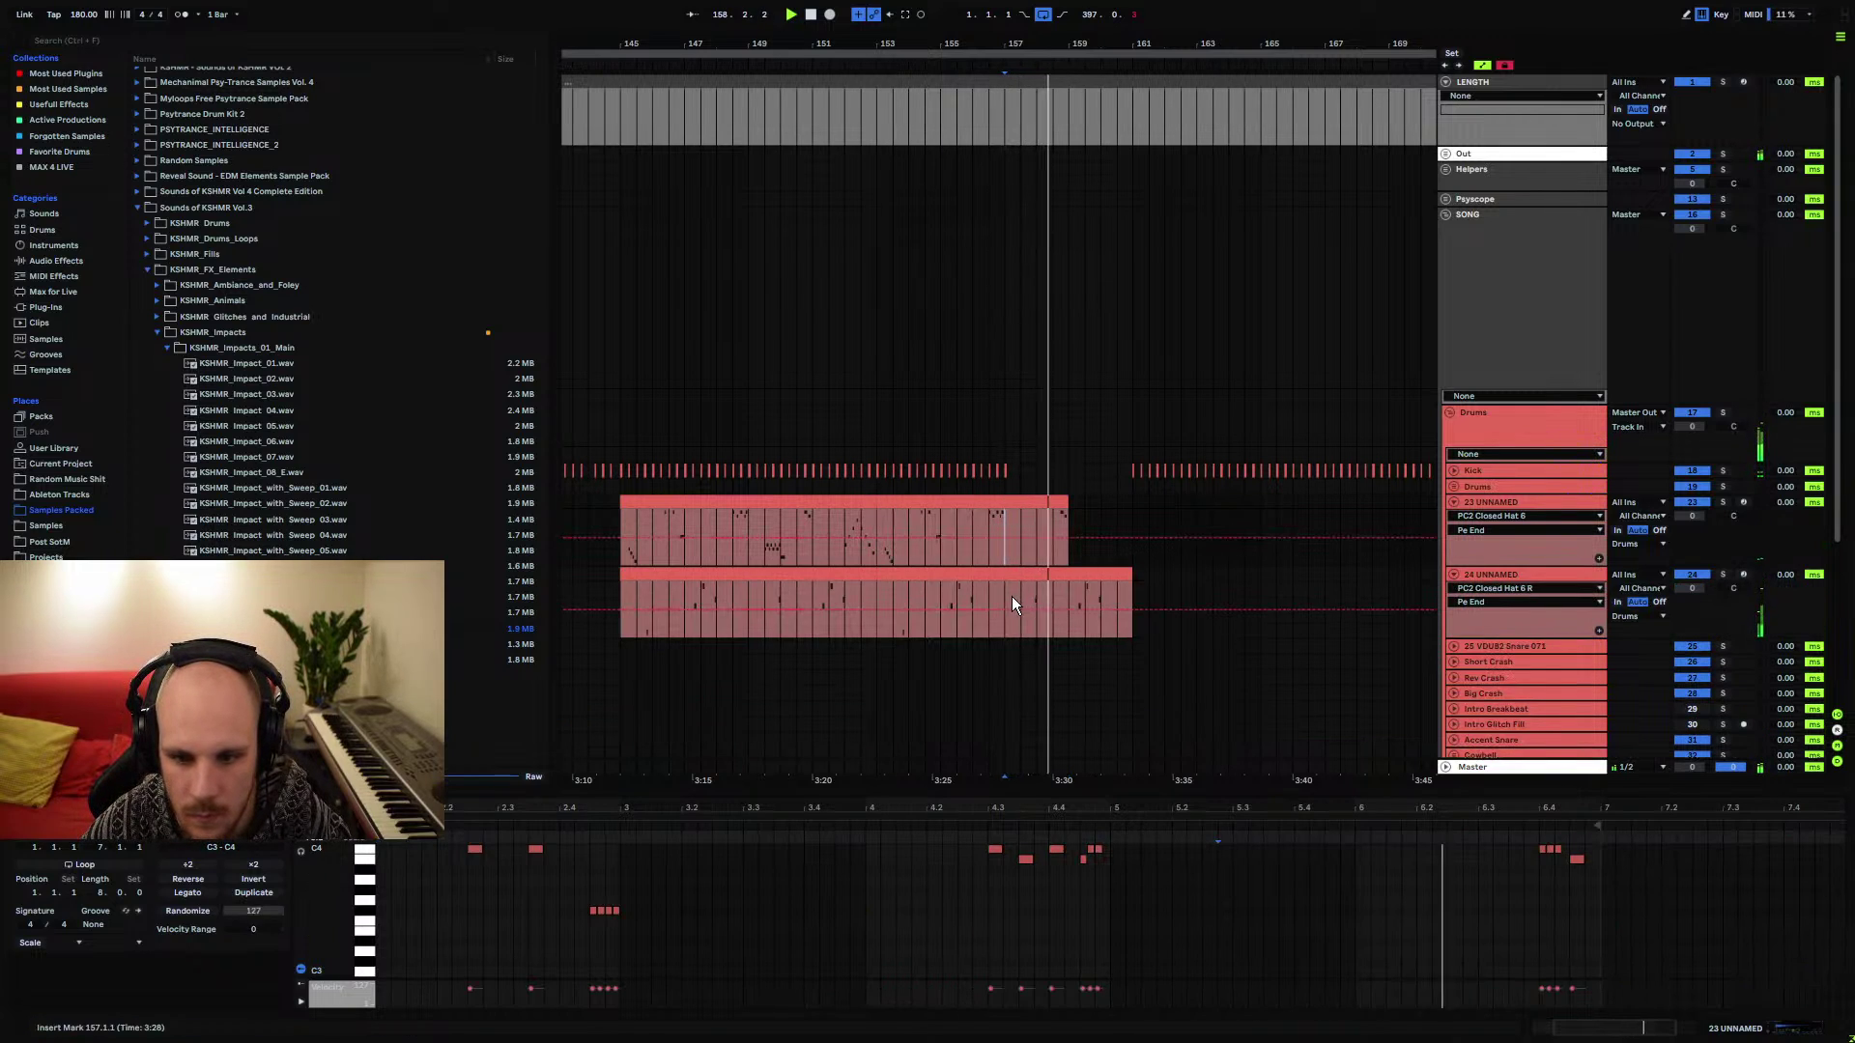
pyautogui.moveTo(1011, 595); pyautogui.dragTo(1130, 588)
pyautogui.press('Delete')
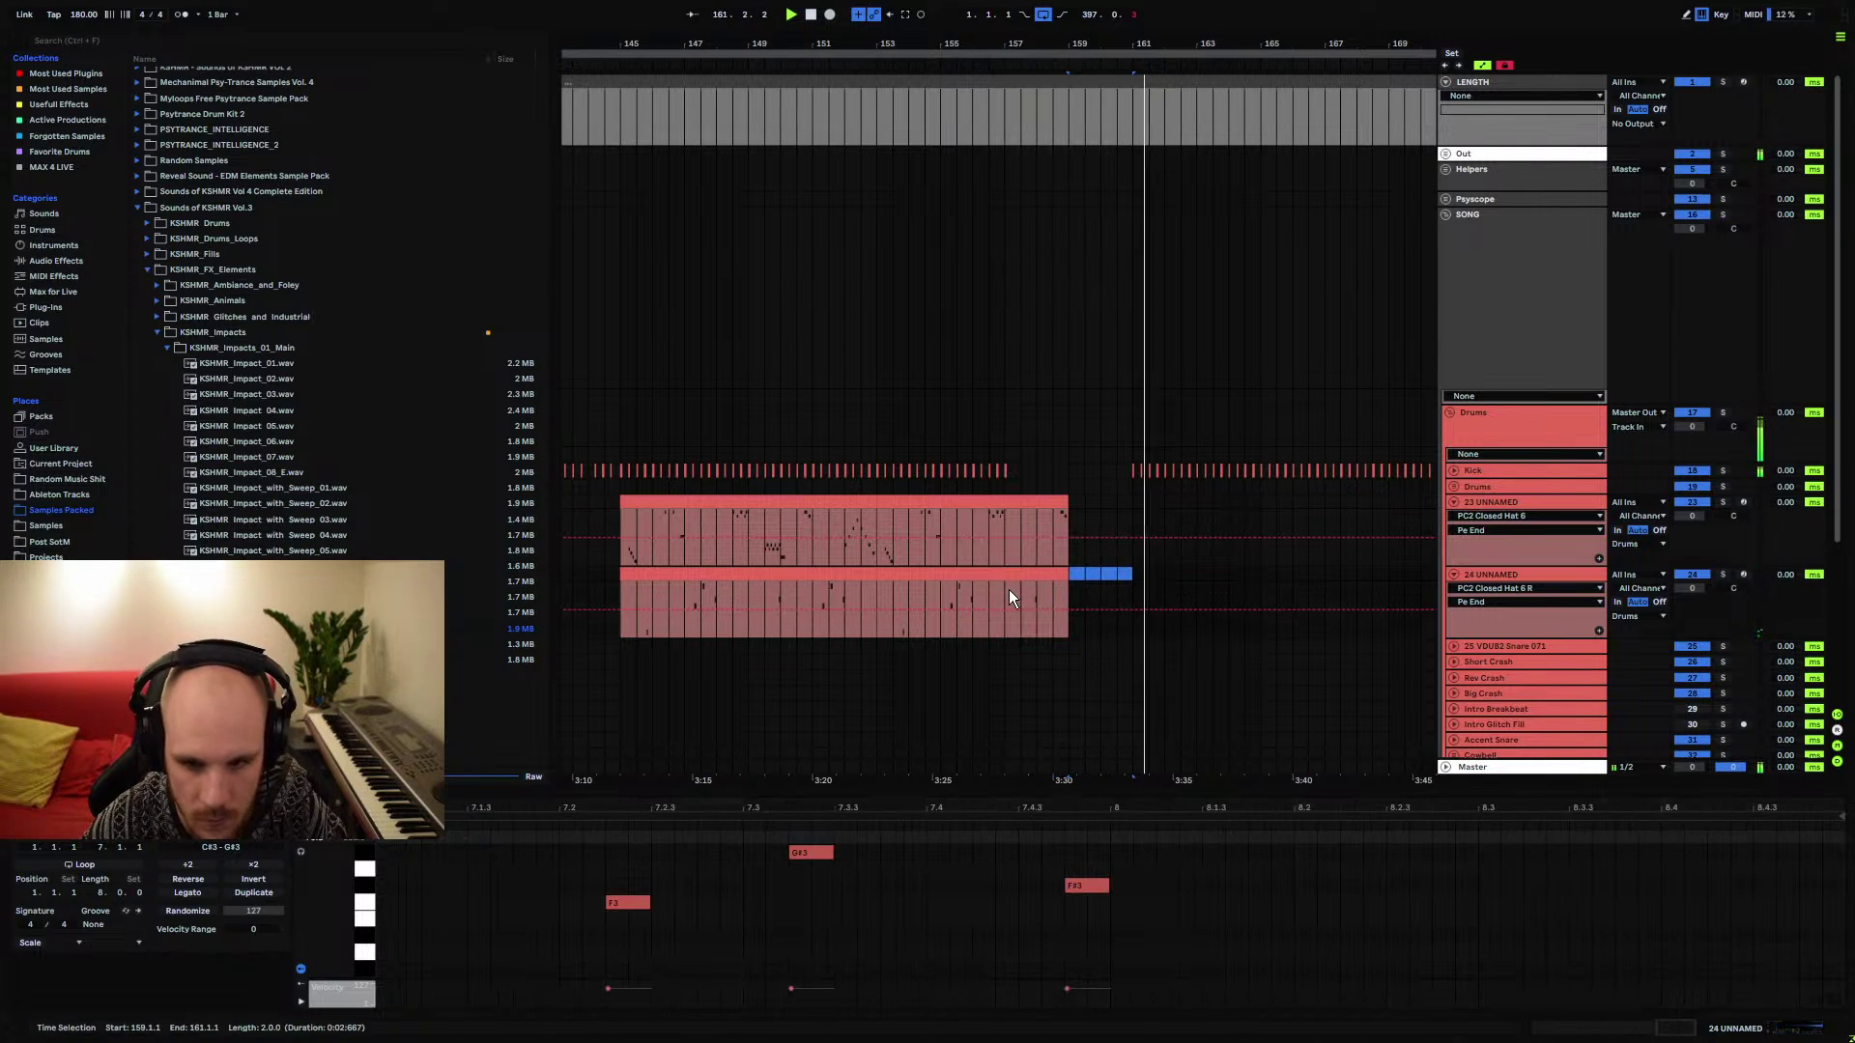
pyautogui.click(1005, 595)
pyautogui.moveTo(1011, 585); pyautogui.dragTo(1064, 576)
# Shorten the 23 UNNAMED and 24 UNNAMED hat clips to end at 157.1.1, and fold the Drums group
pyautogui.click(1453, 501)
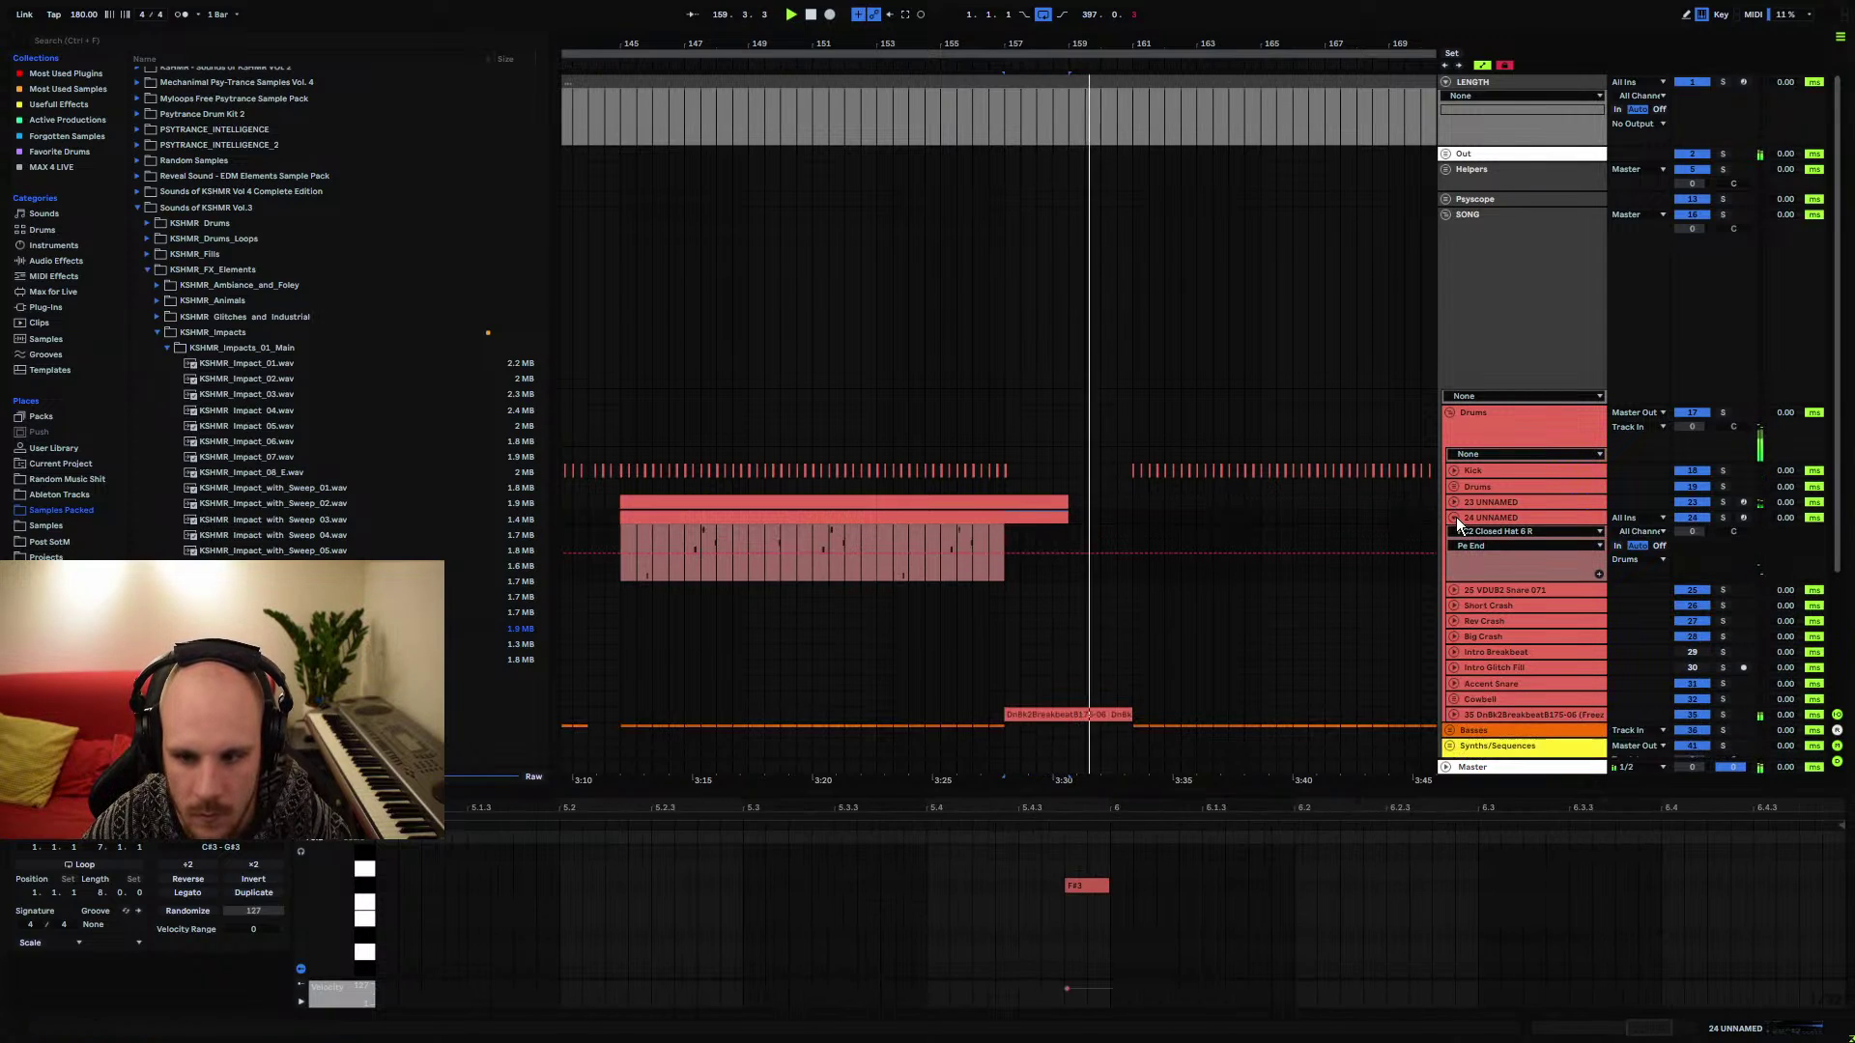
pyautogui.moveTo(1005, 551); pyautogui.dragTo(1067, 551)
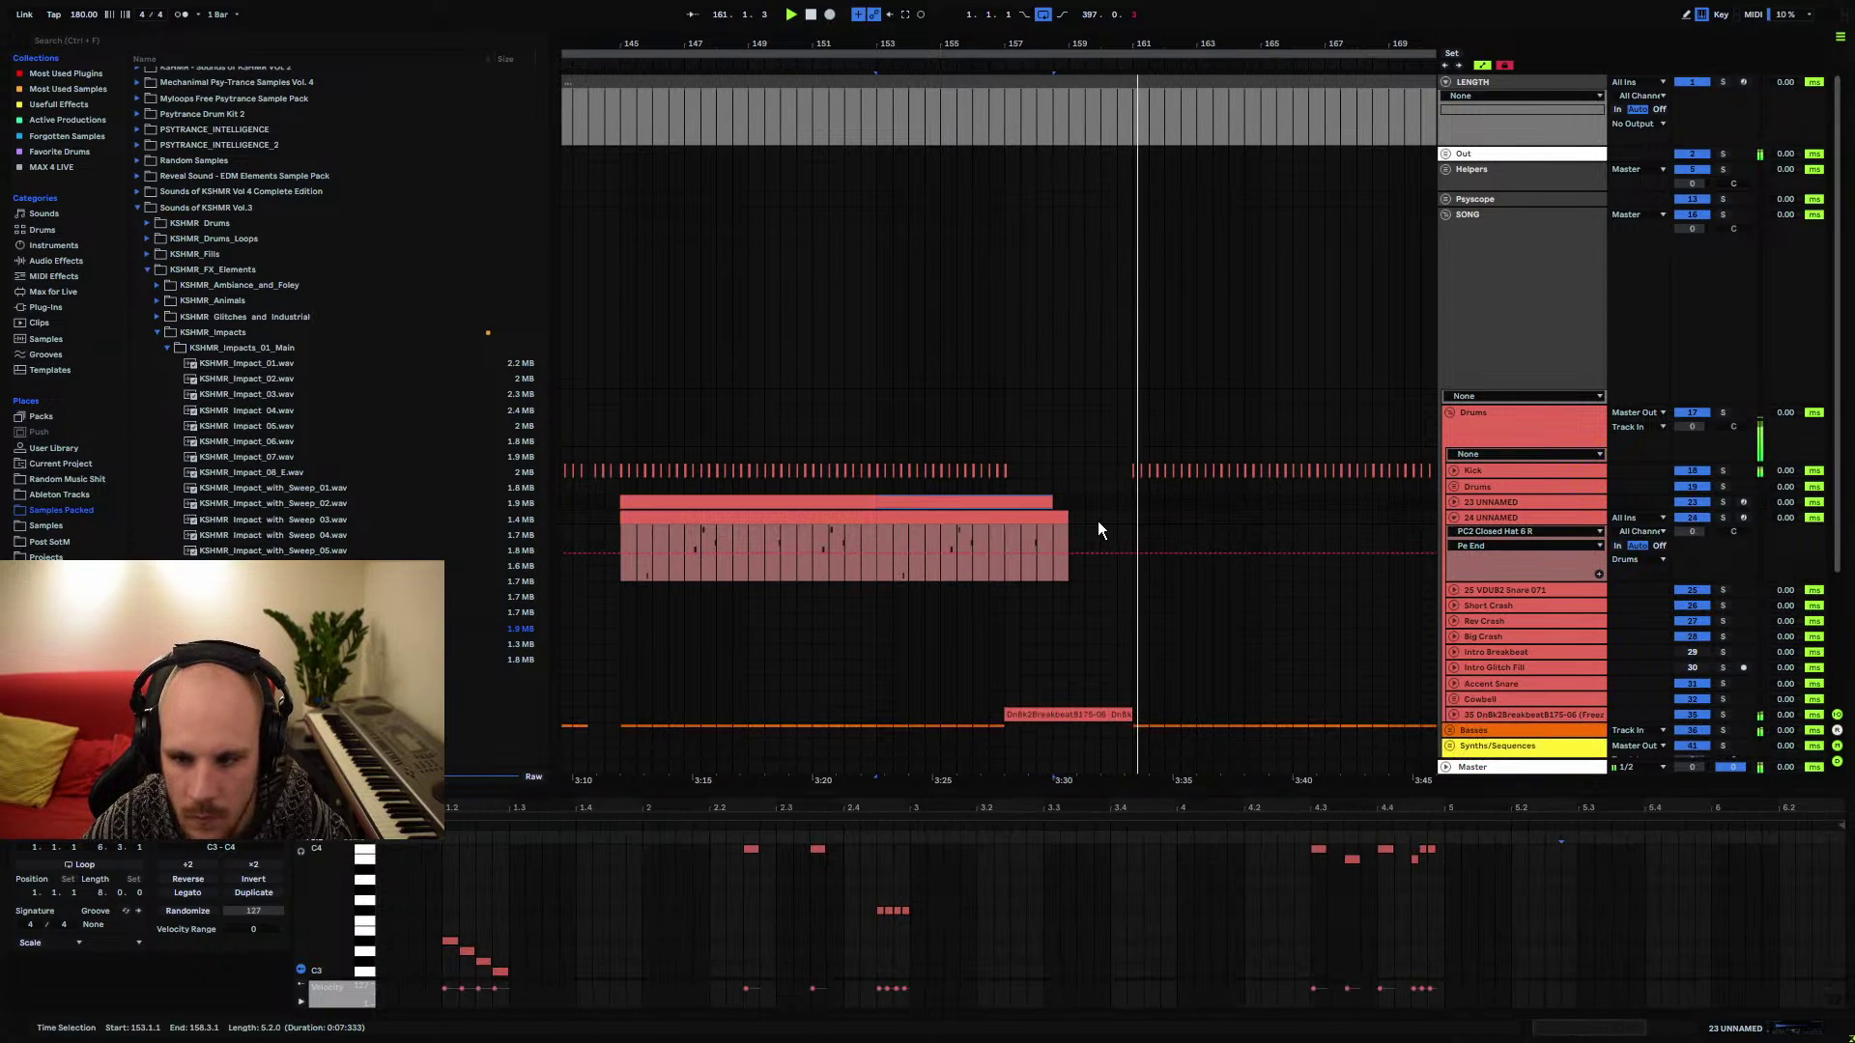
pyautogui.hotkey('ctrl', 'z')
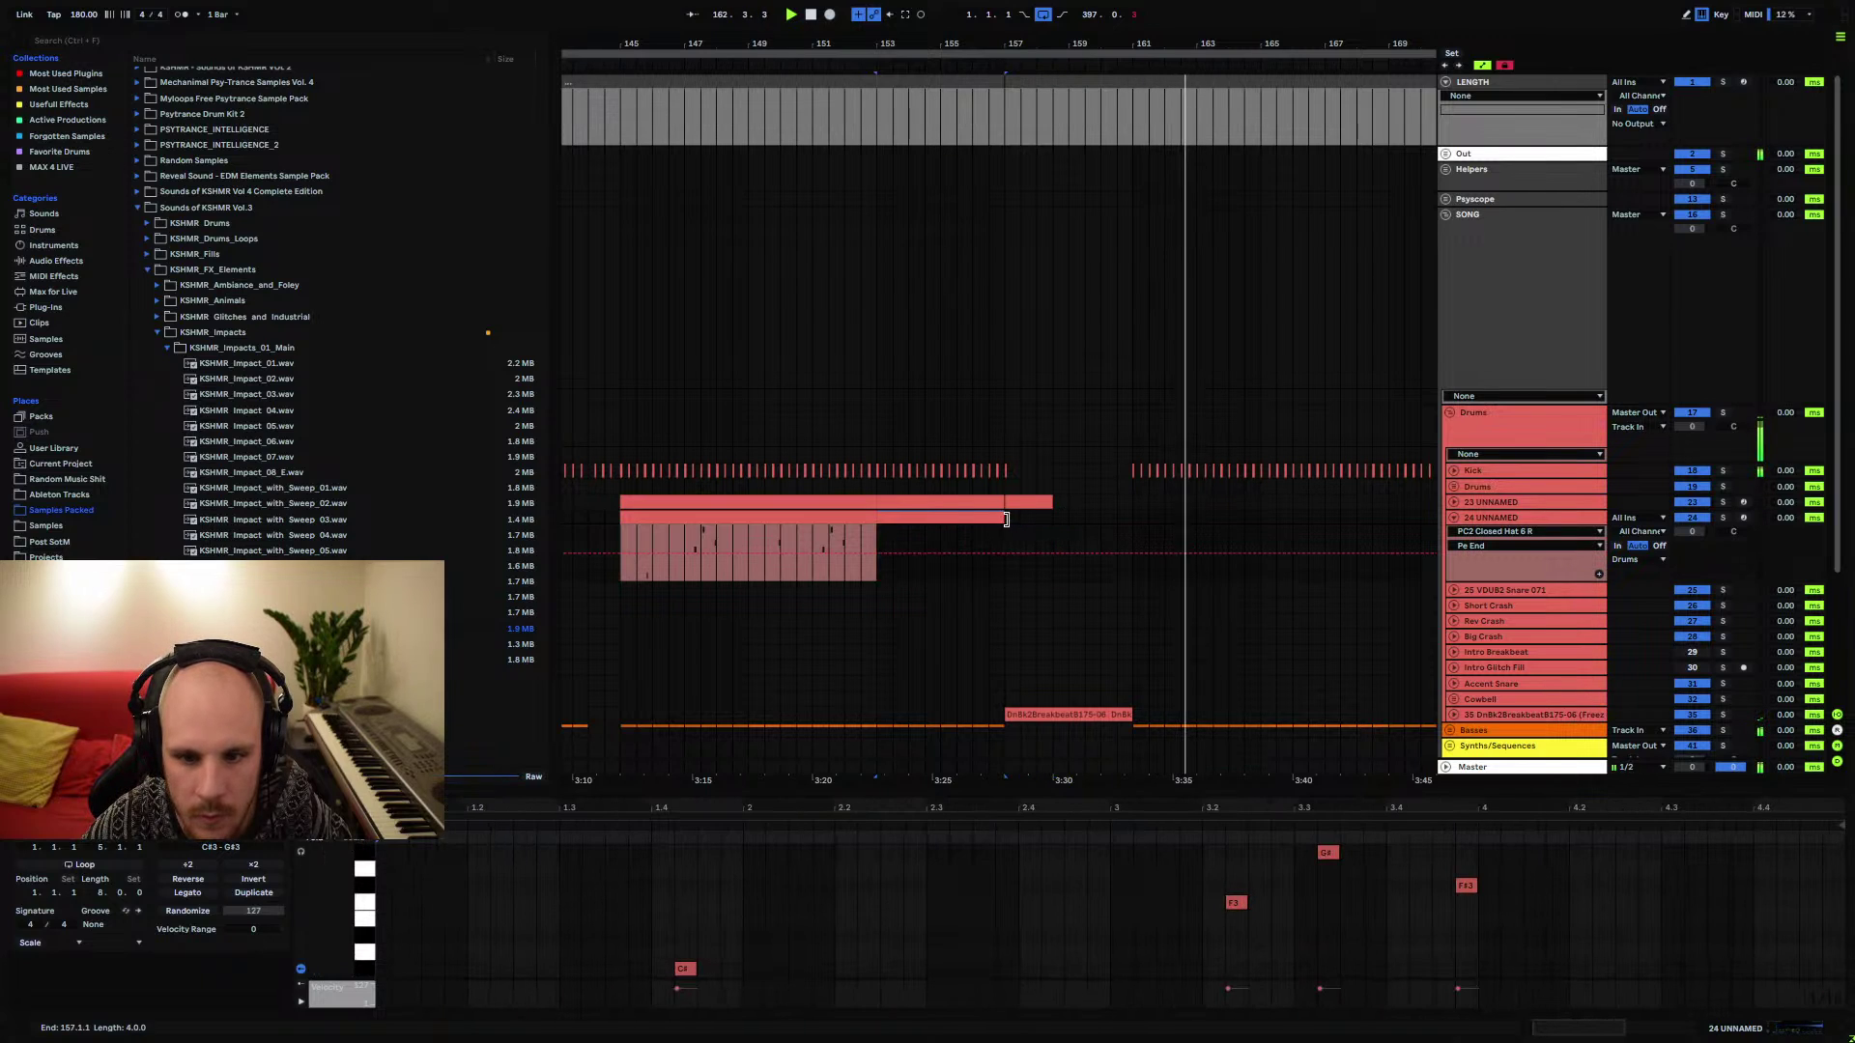
pyautogui.click(924, 488)
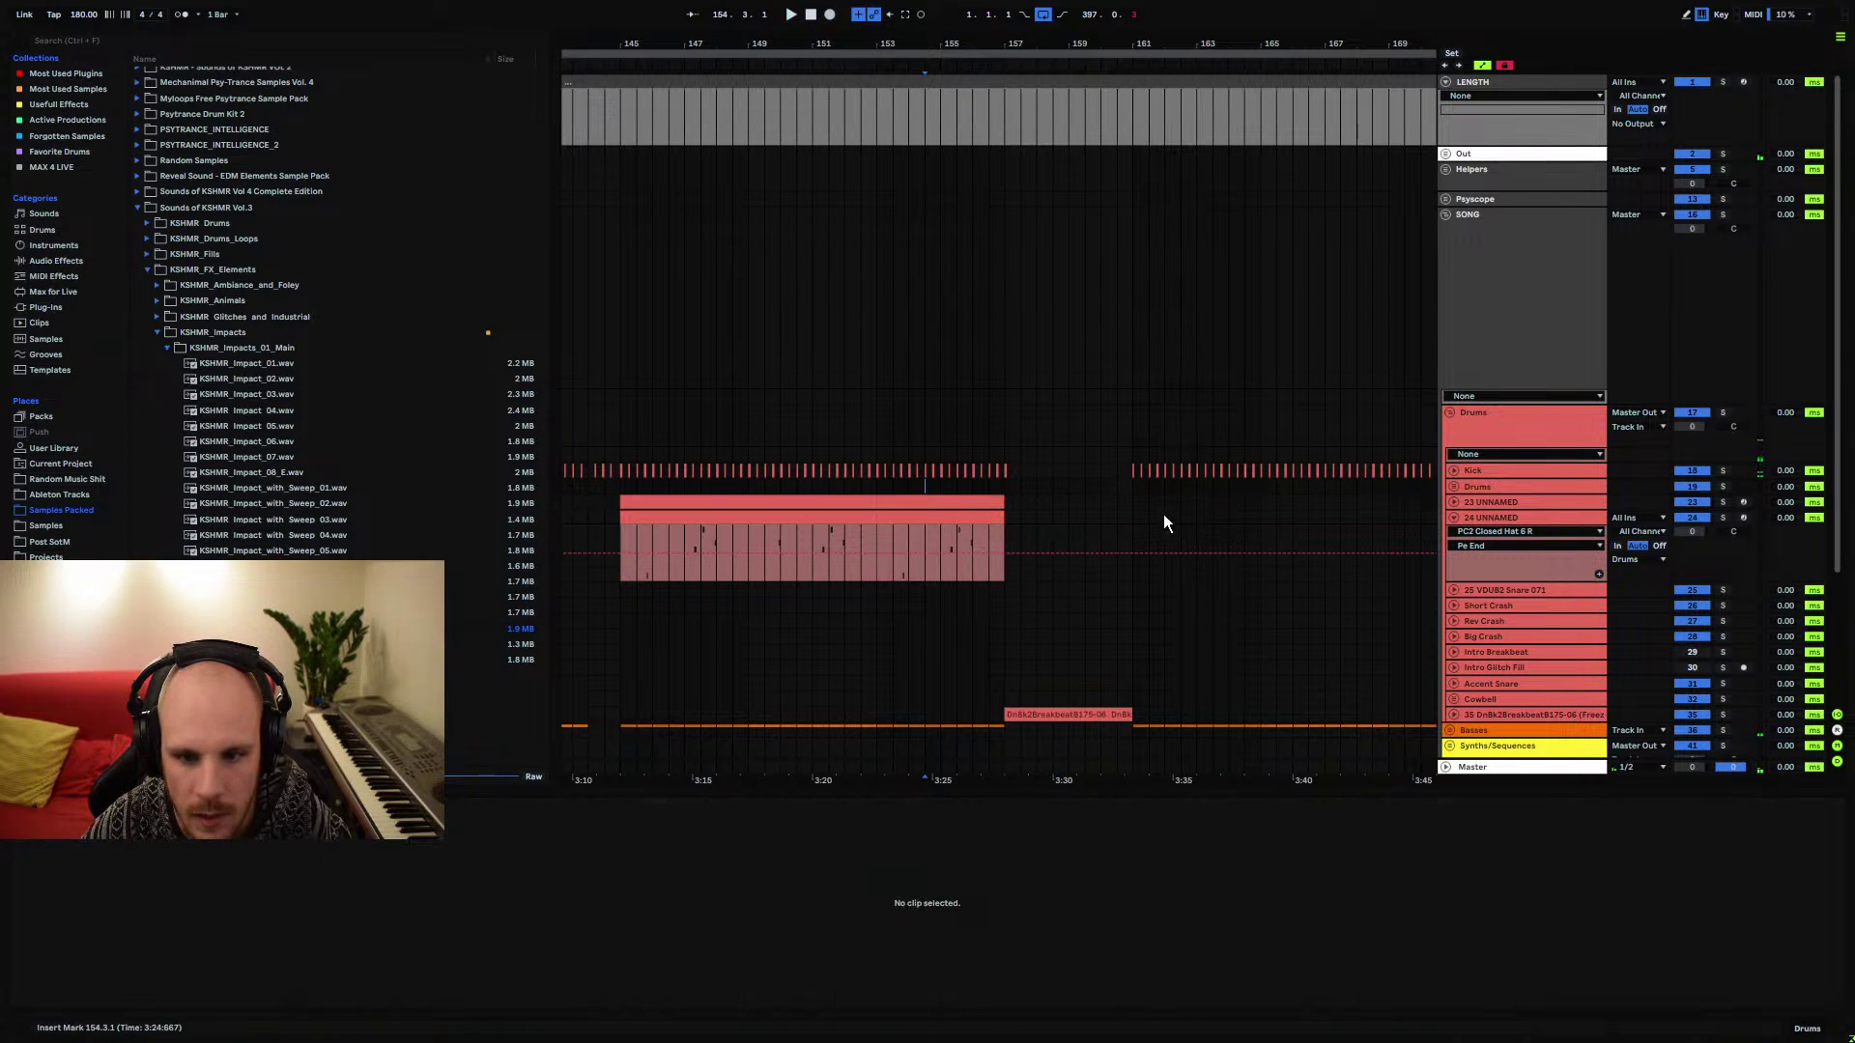
pyautogui.click(1454, 518)
pyautogui.press('space')
pyautogui.click(1448, 414)
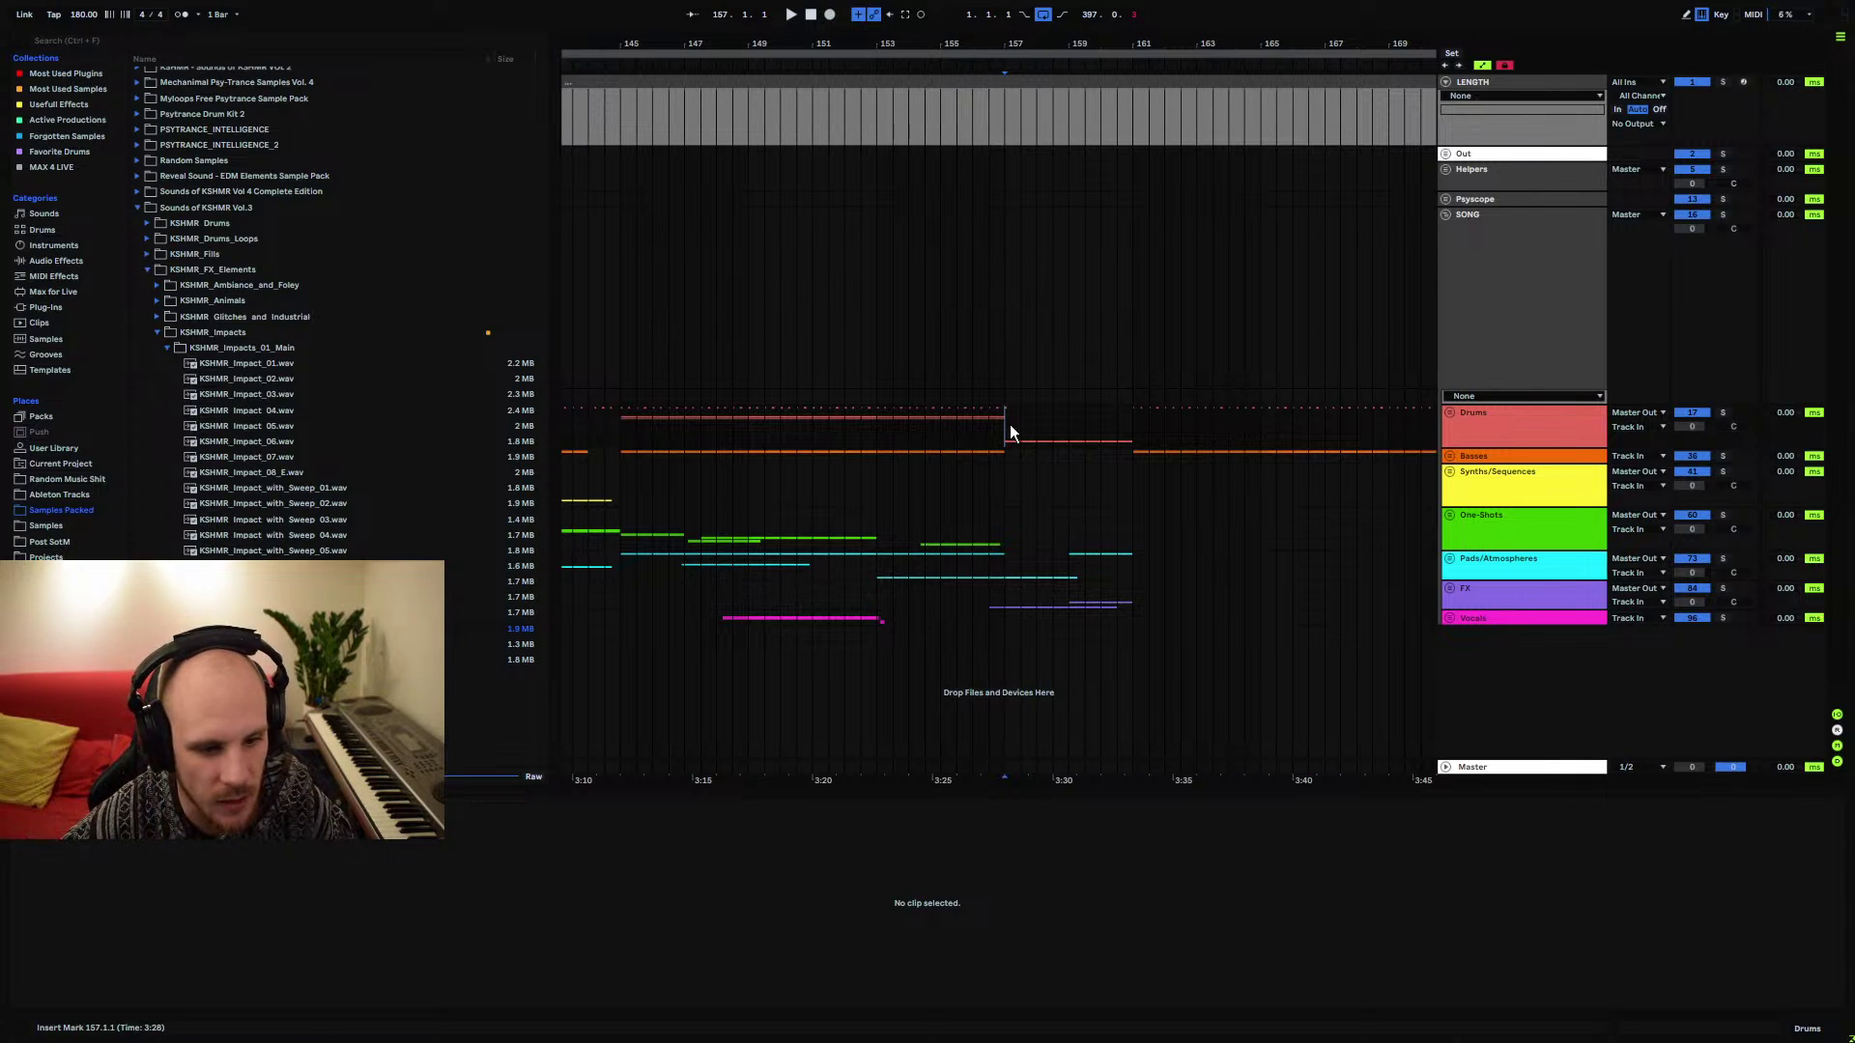
# Play the arrangement from bar 161, where the kick and bass return
pyautogui.click(1486, 343)
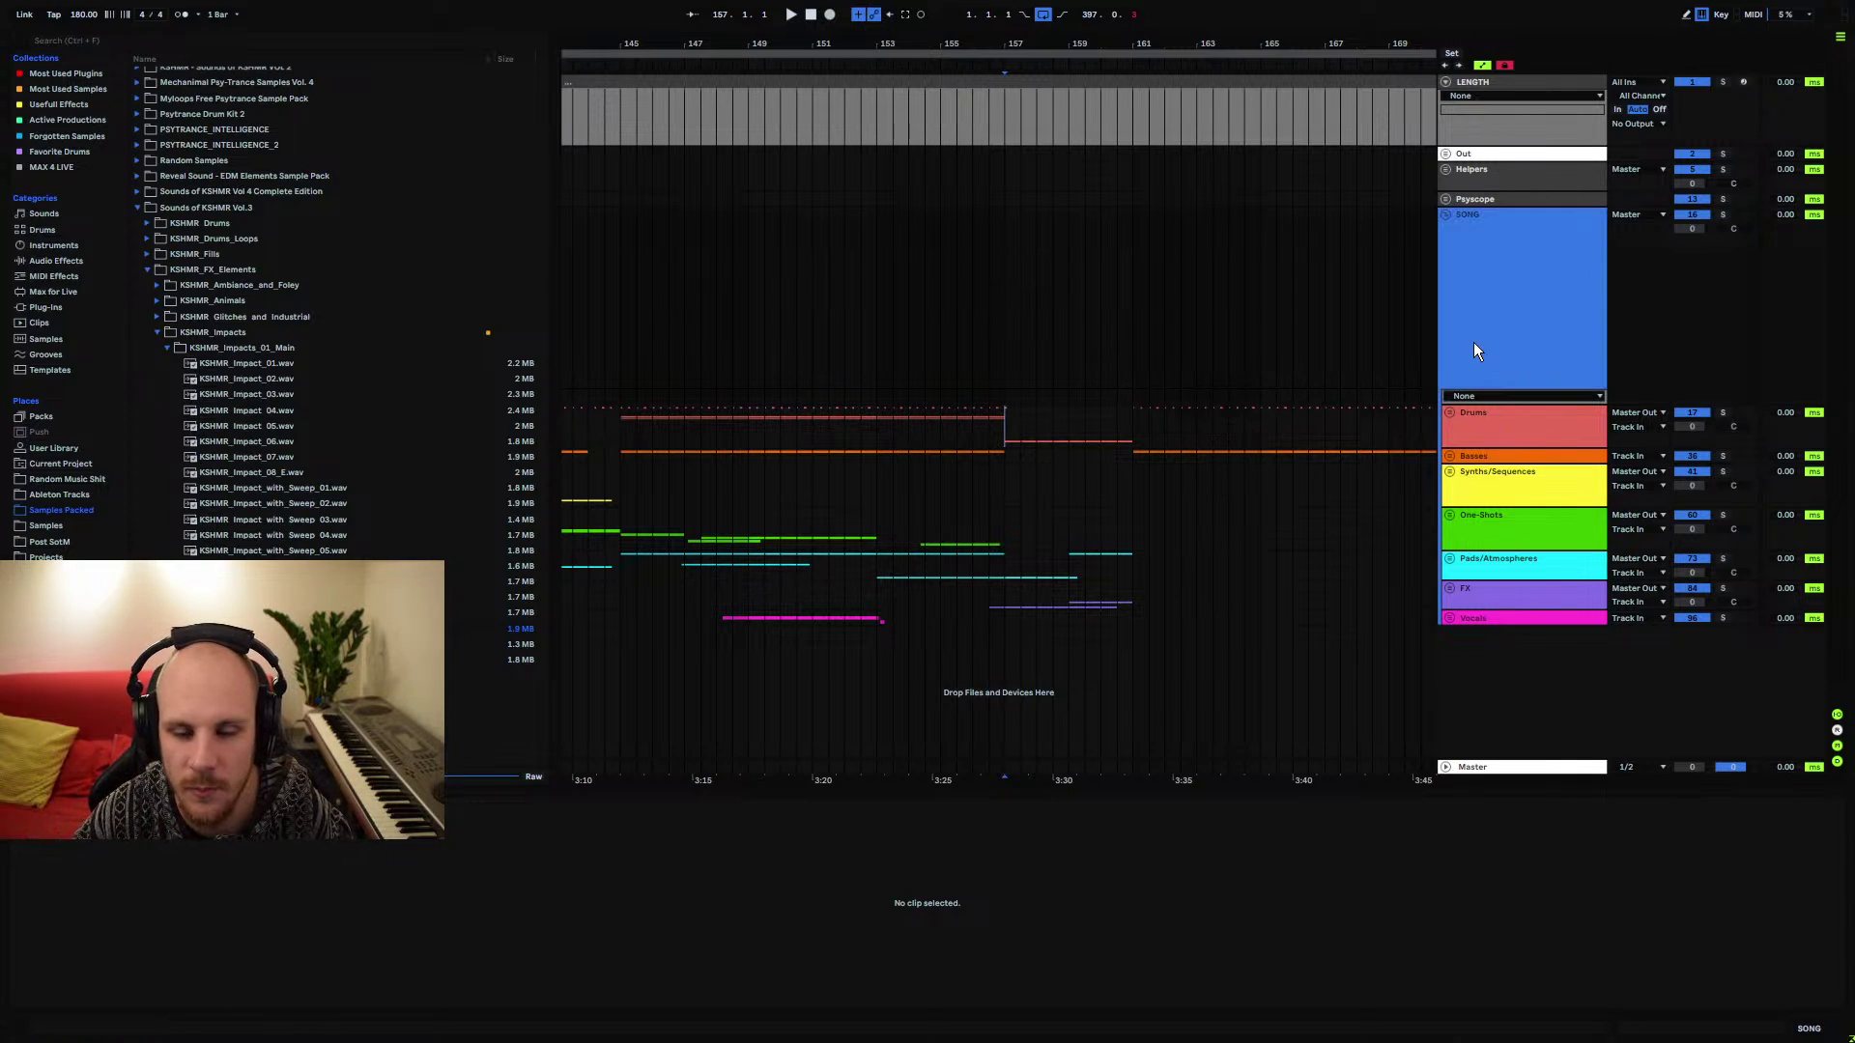
pyautogui.scroll(-5, 1082, 85)
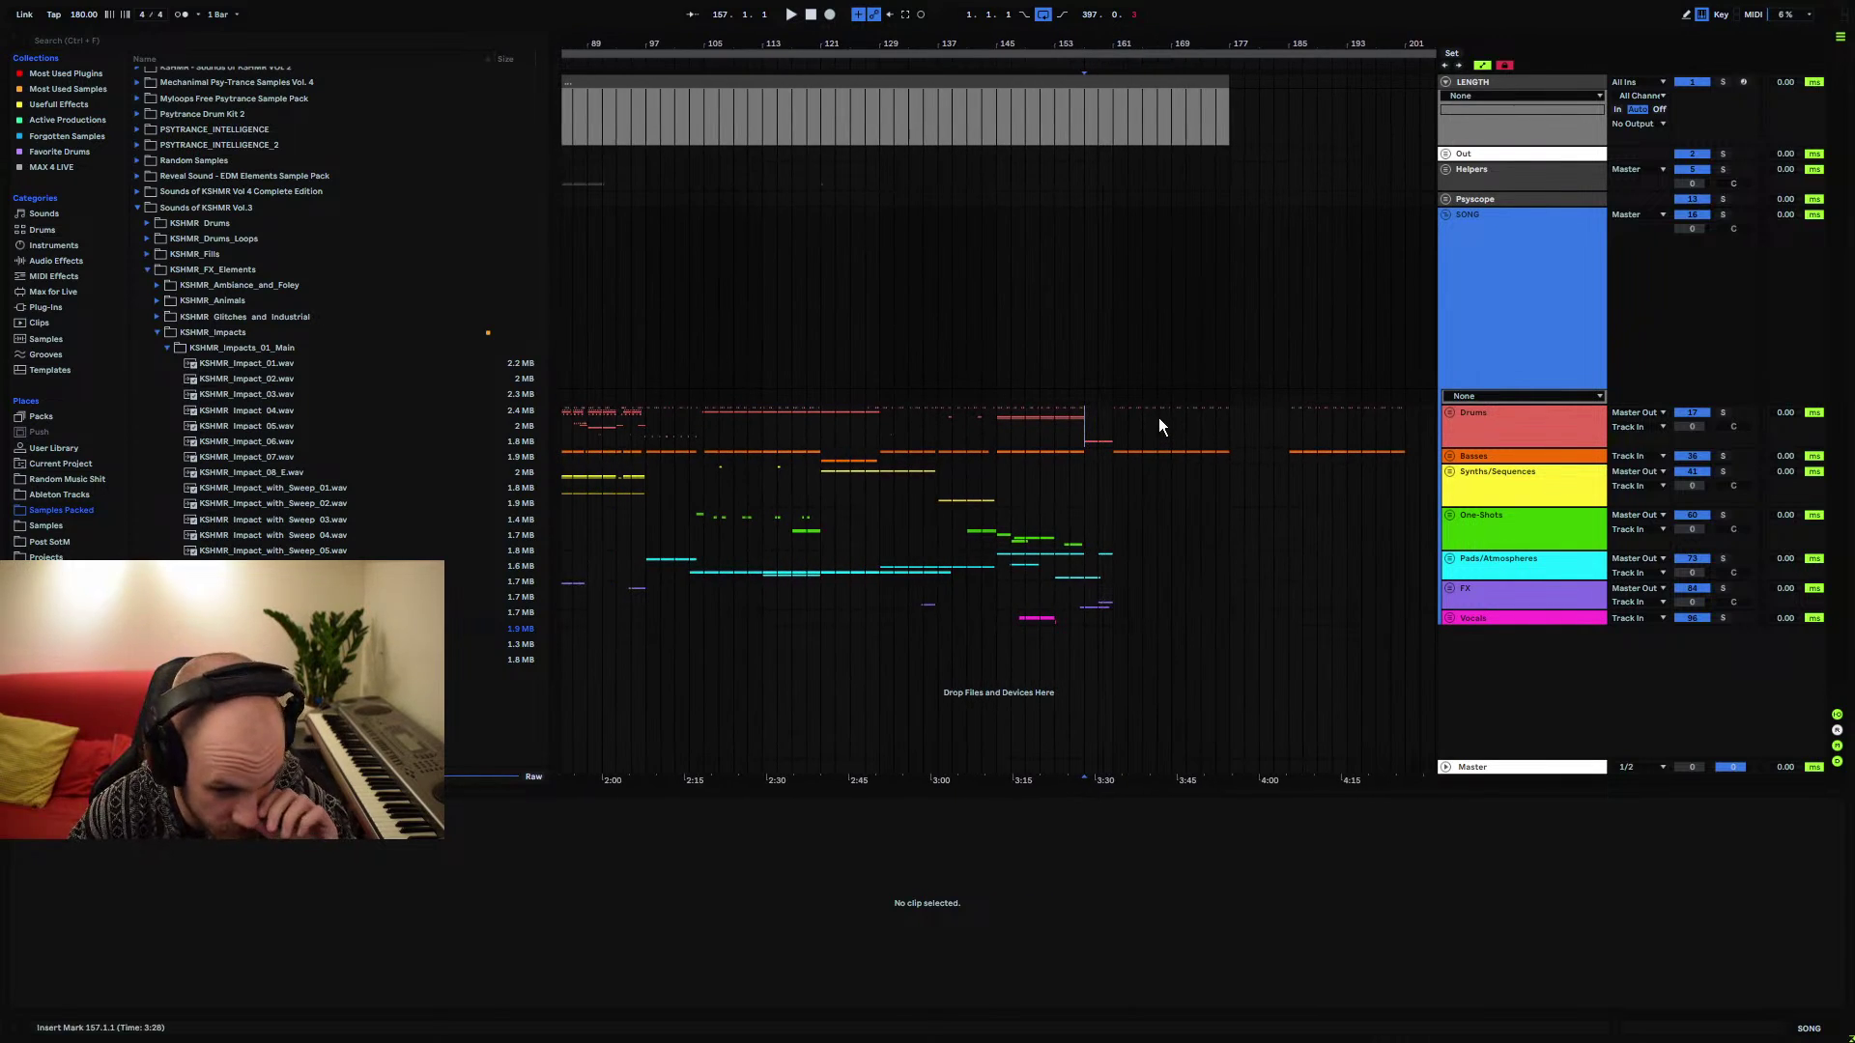
pyautogui.click(1111, 414)
pyautogui.press('space')
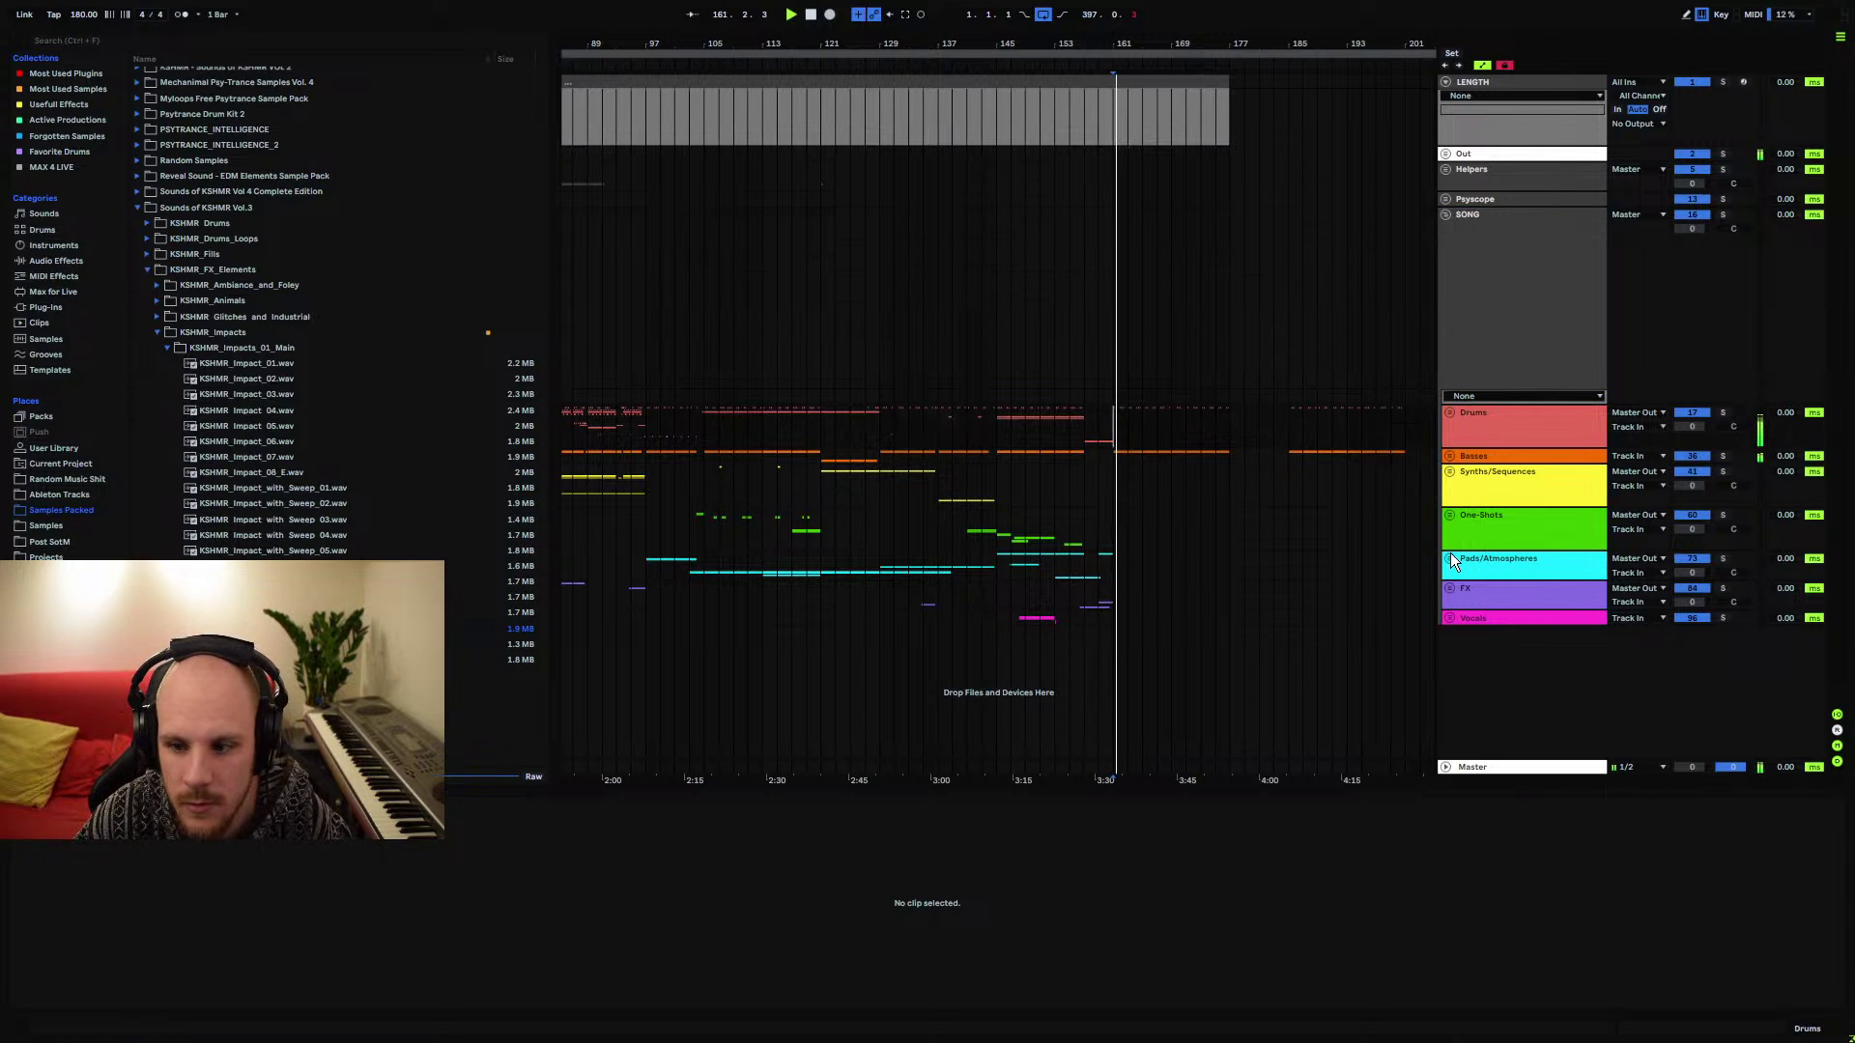
# Cut a gap in the Bass track from 164.4.3 to 165.1.1
pyautogui.moveTo(1189, 49); pyautogui.dragTo(1189, 106)
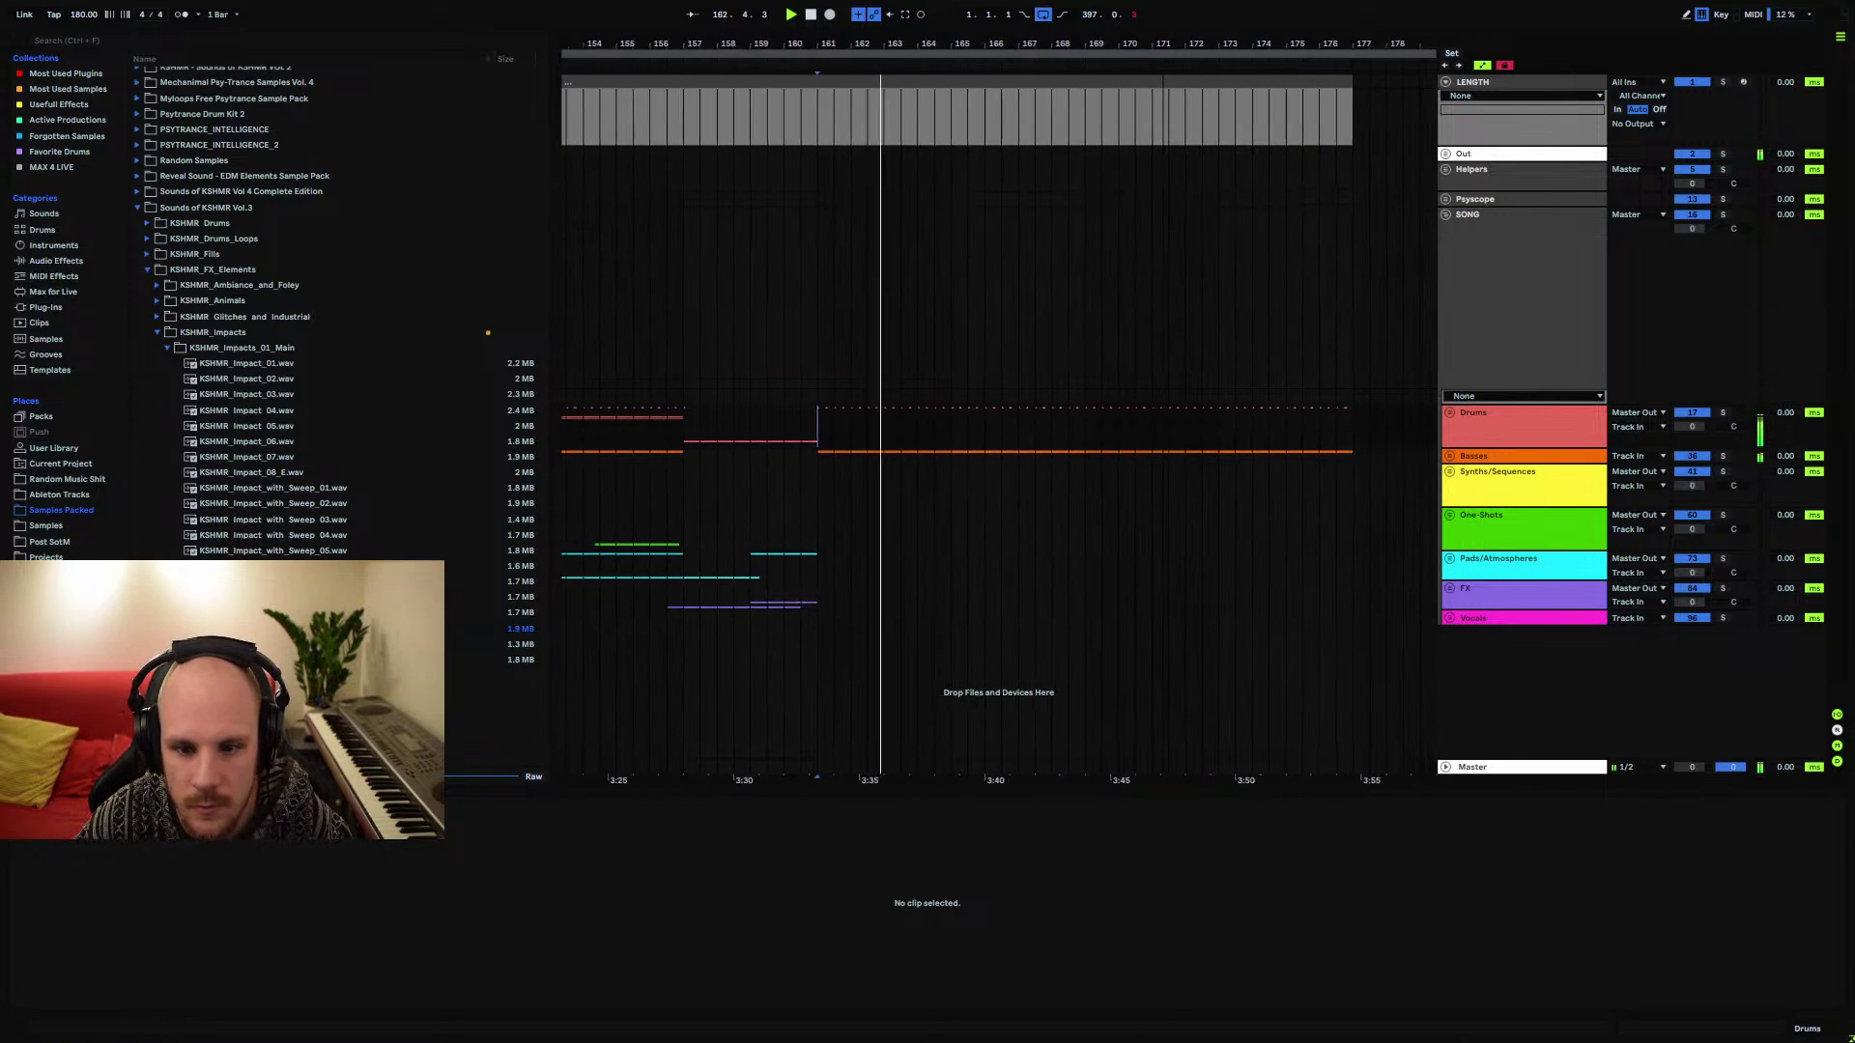
pyautogui.moveTo(975, 106); pyautogui.dragTo(975, 121)
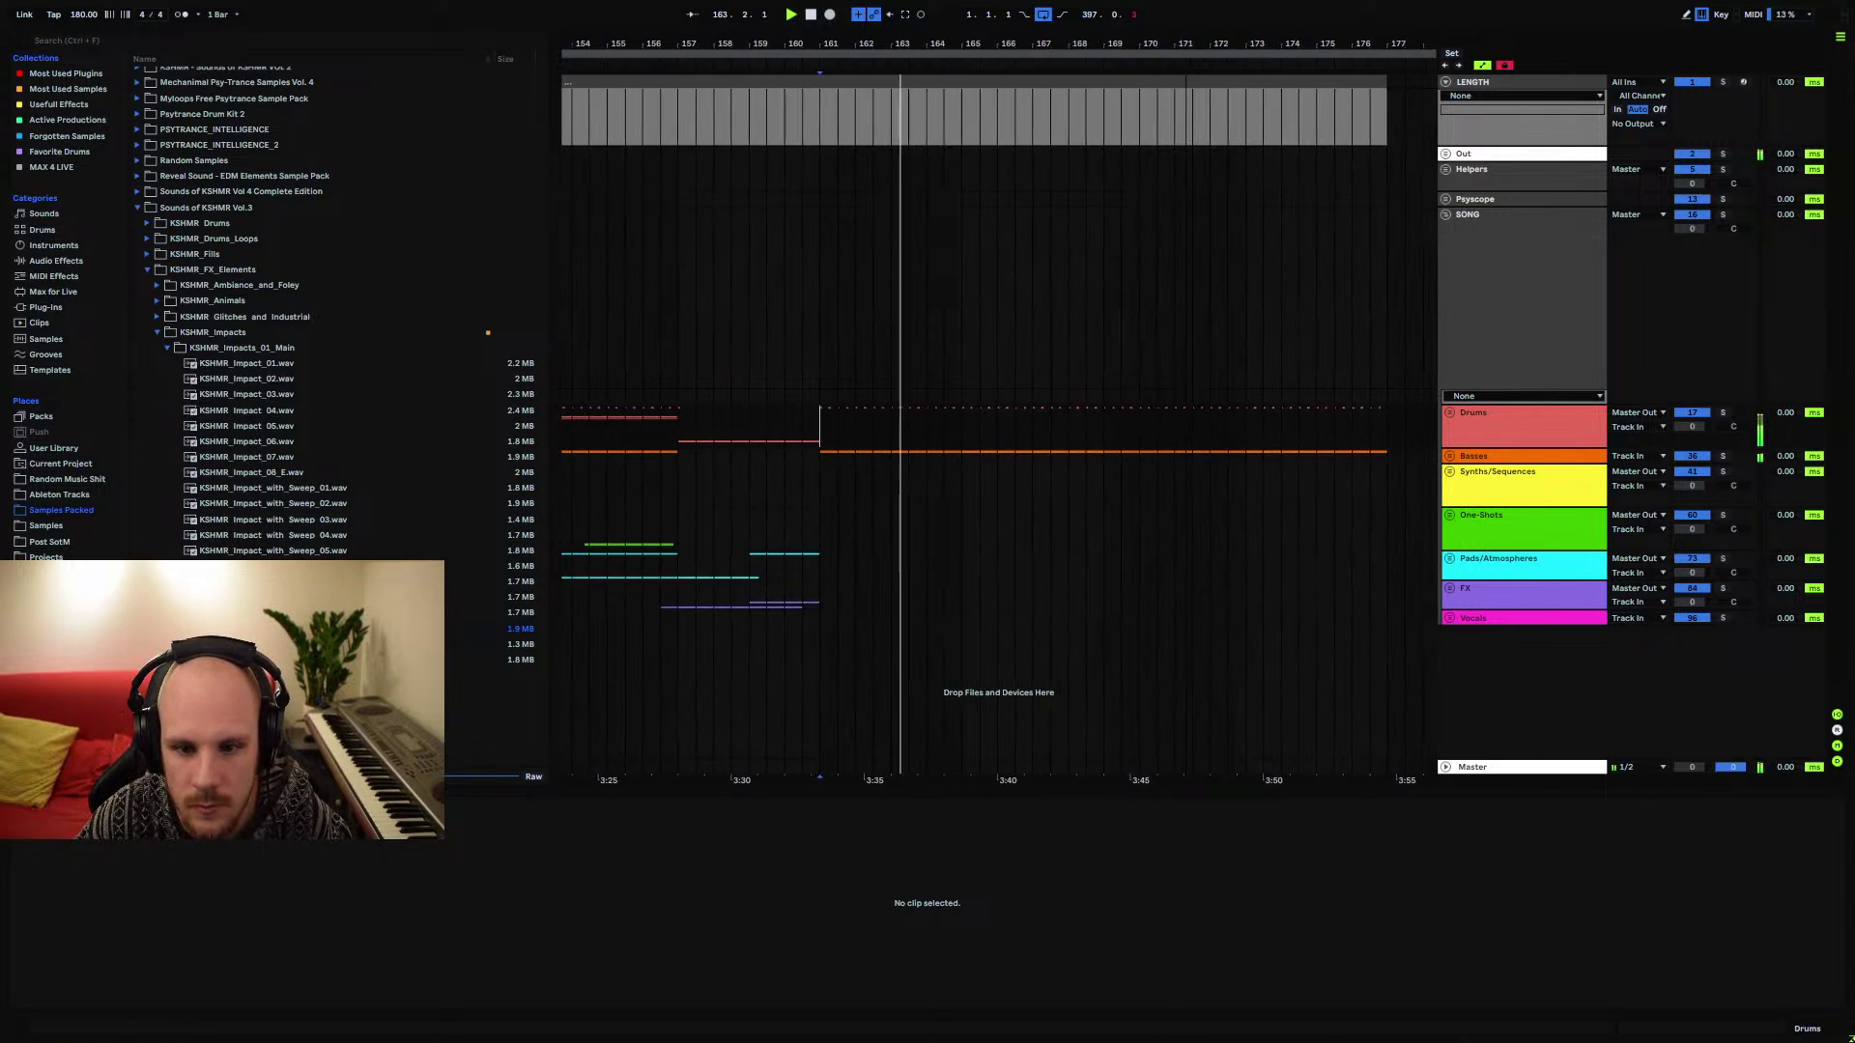
pyautogui.moveTo(961, 49); pyautogui.dragTo(960, 164)
pyautogui.click(1450, 456)
pyautogui.click(1056, 489)
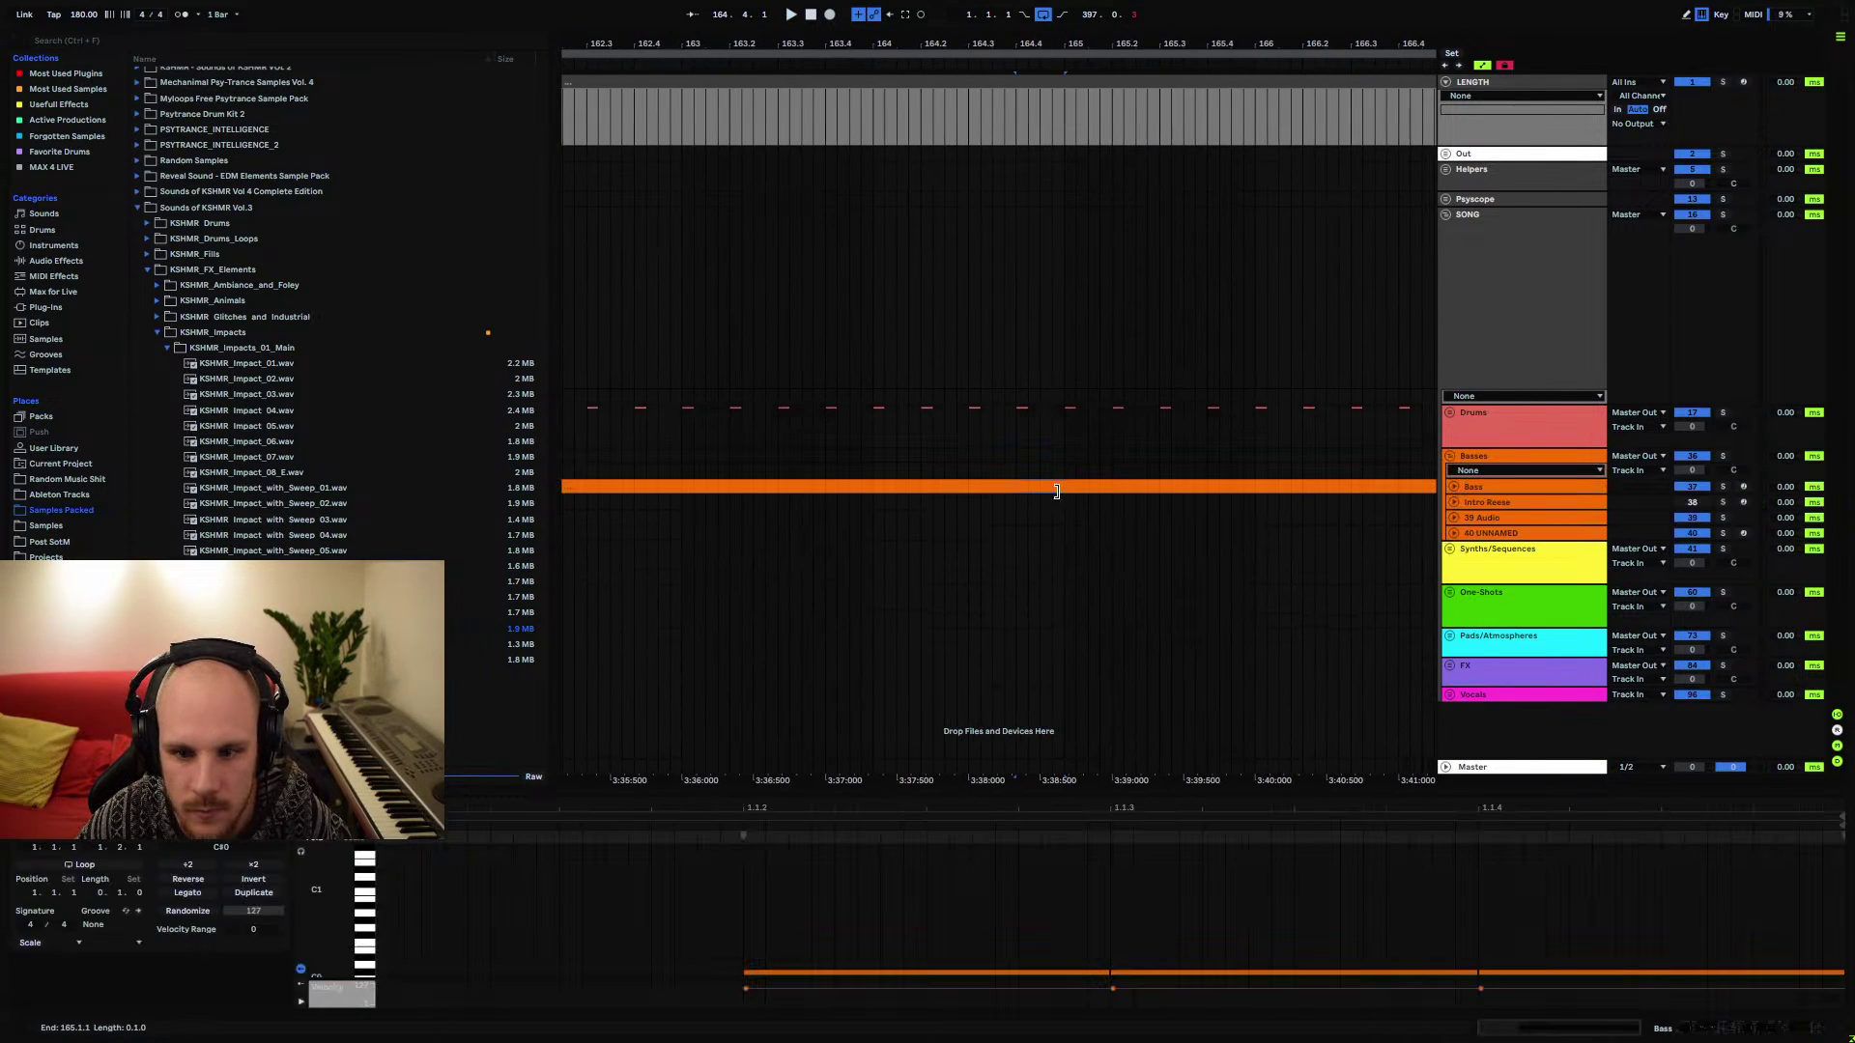
pyautogui.moveTo(1057, 490); pyautogui.dragTo(1039, 490)
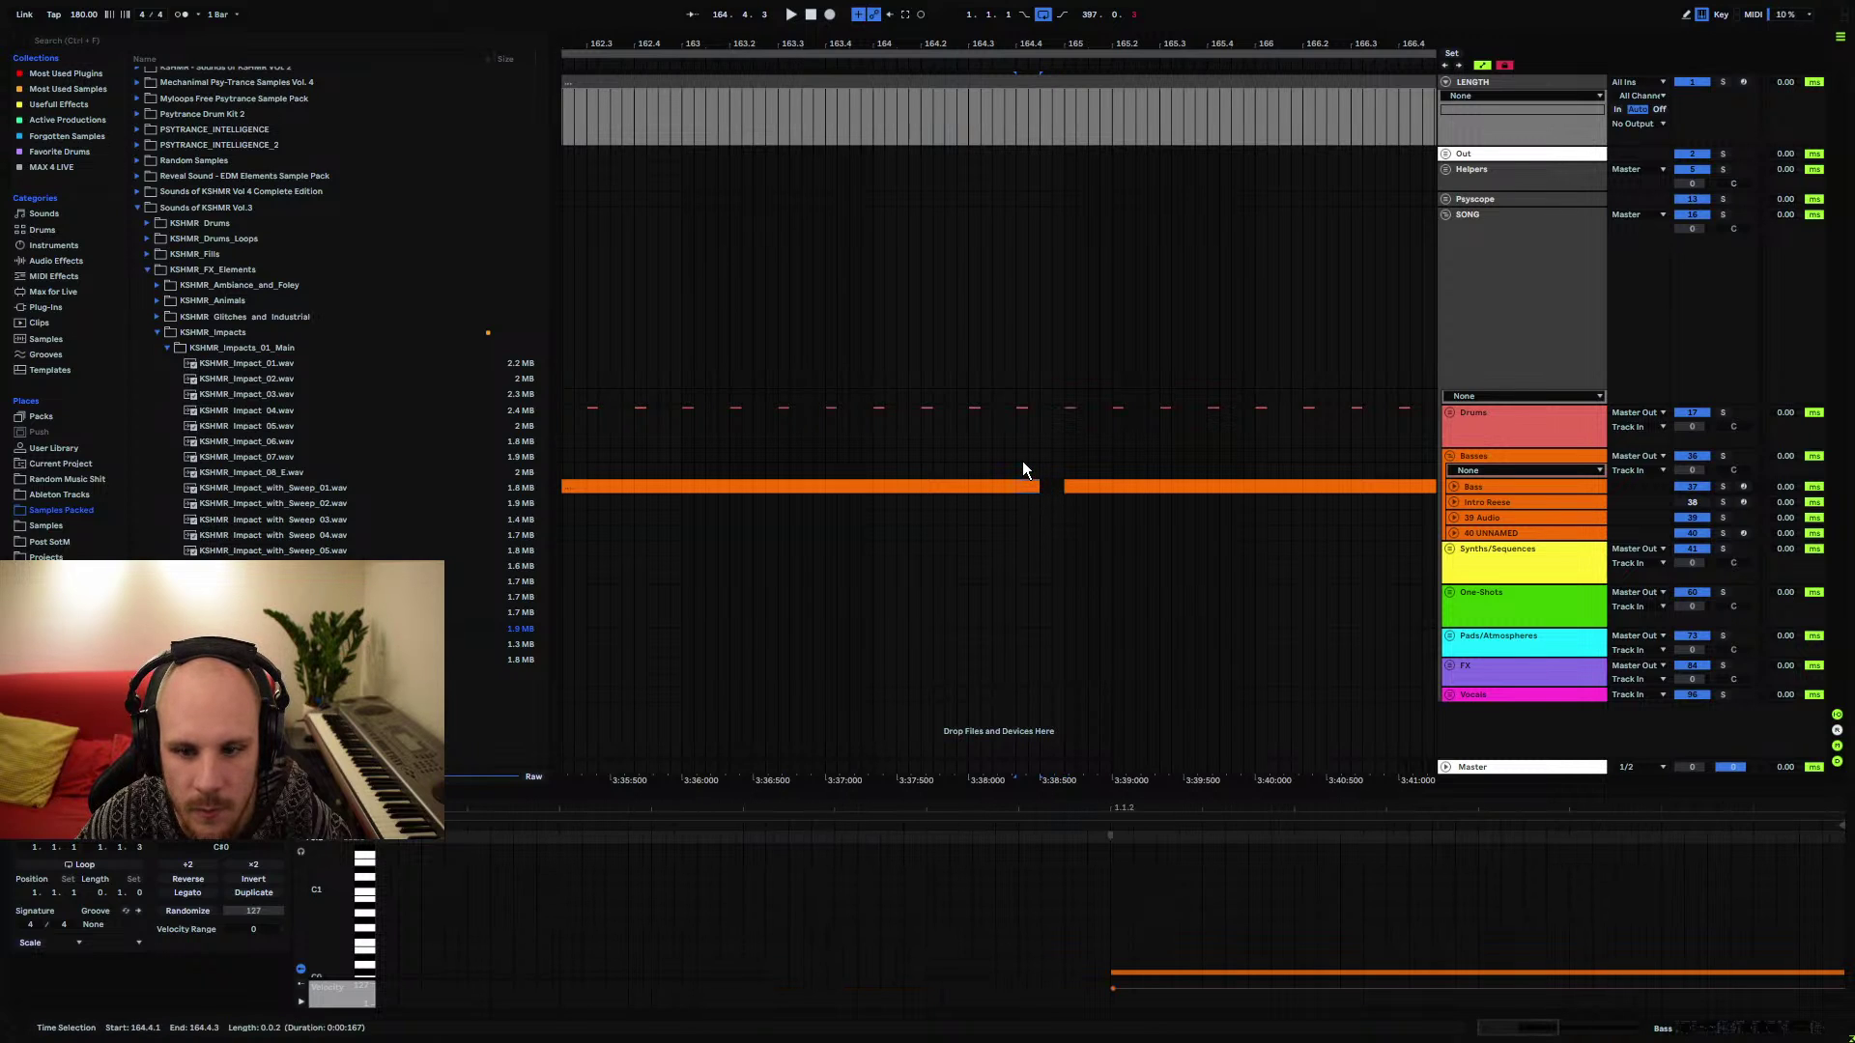
pyautogui.click(1019, 462)
# Unfold the Drums group and examine the kick fill patterns around 144.3 and 136.4
pyautogui.moveTo(1038, 68); pyautogui.dragTo(1133, 36)
pyautogui.click(1449, 414)
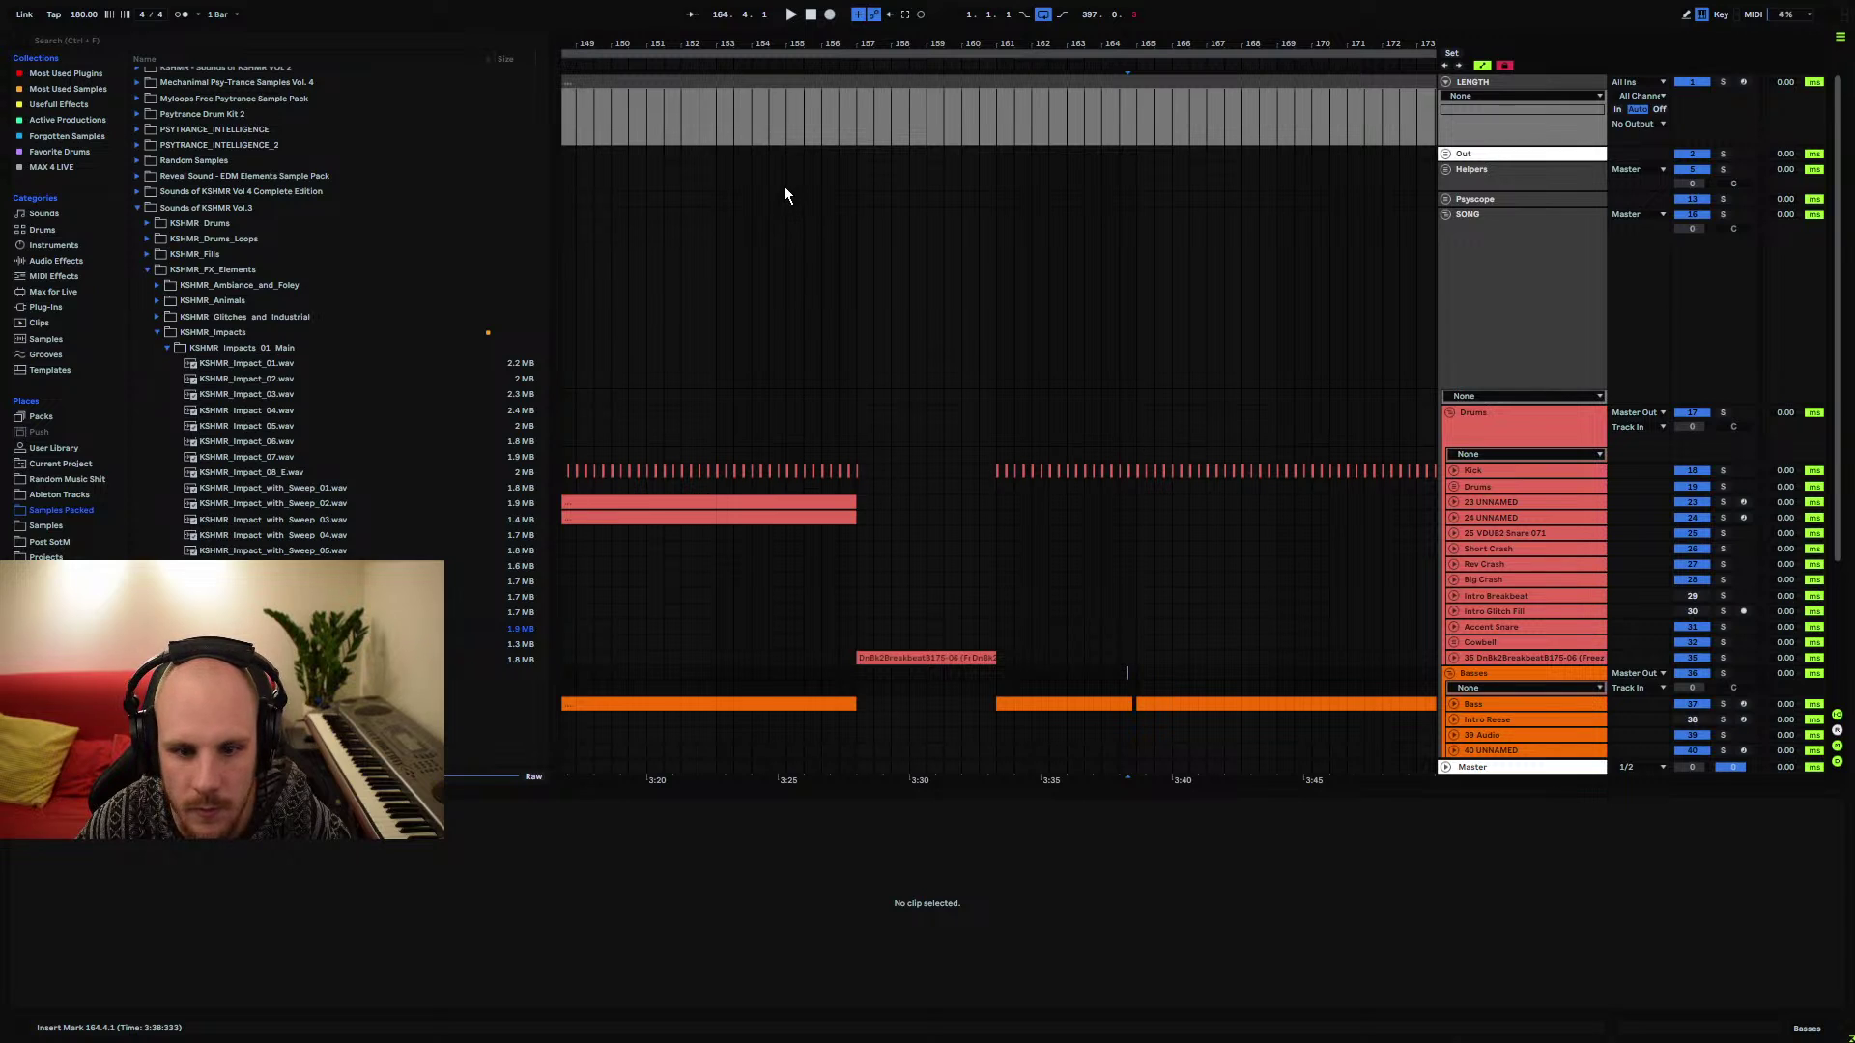
pyautogui.hotkey('ctrl', 'a')
pyautogui.moveTo(771, 48); pyautogui.dragTo(841, 107)
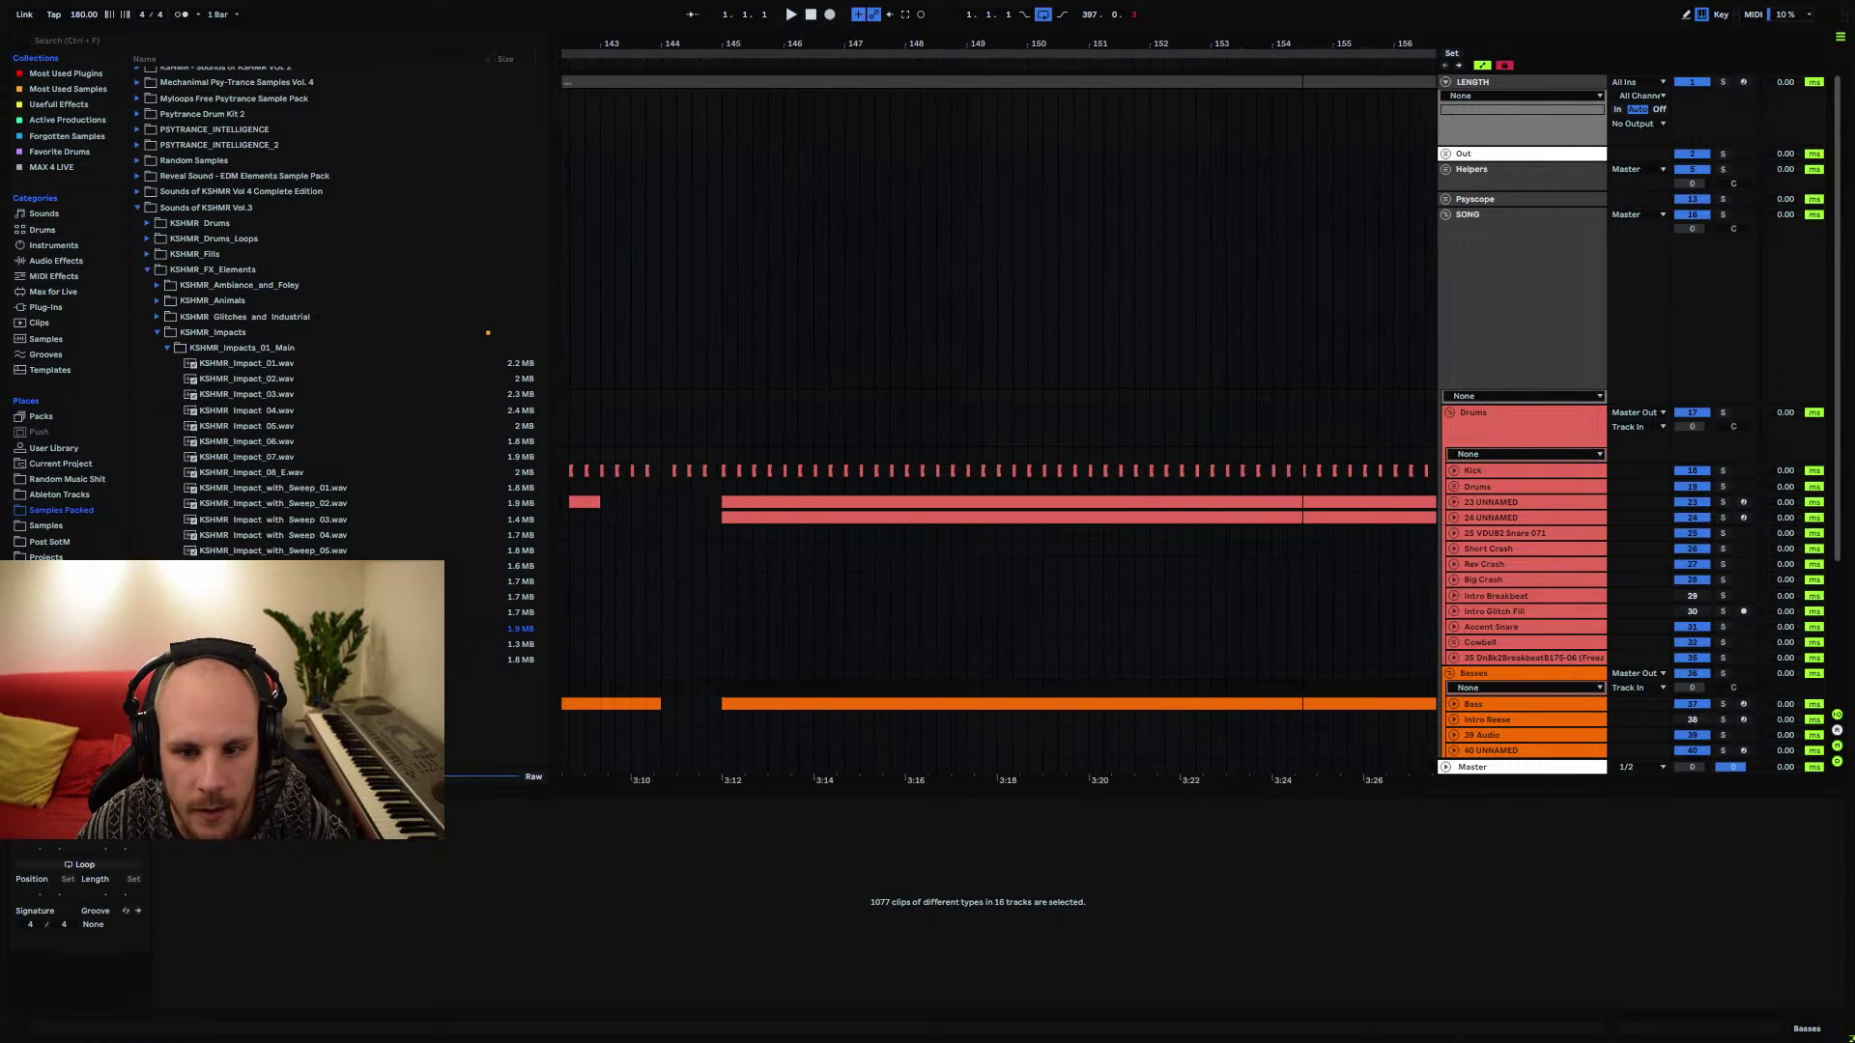
pyautogui.click(697, 473)
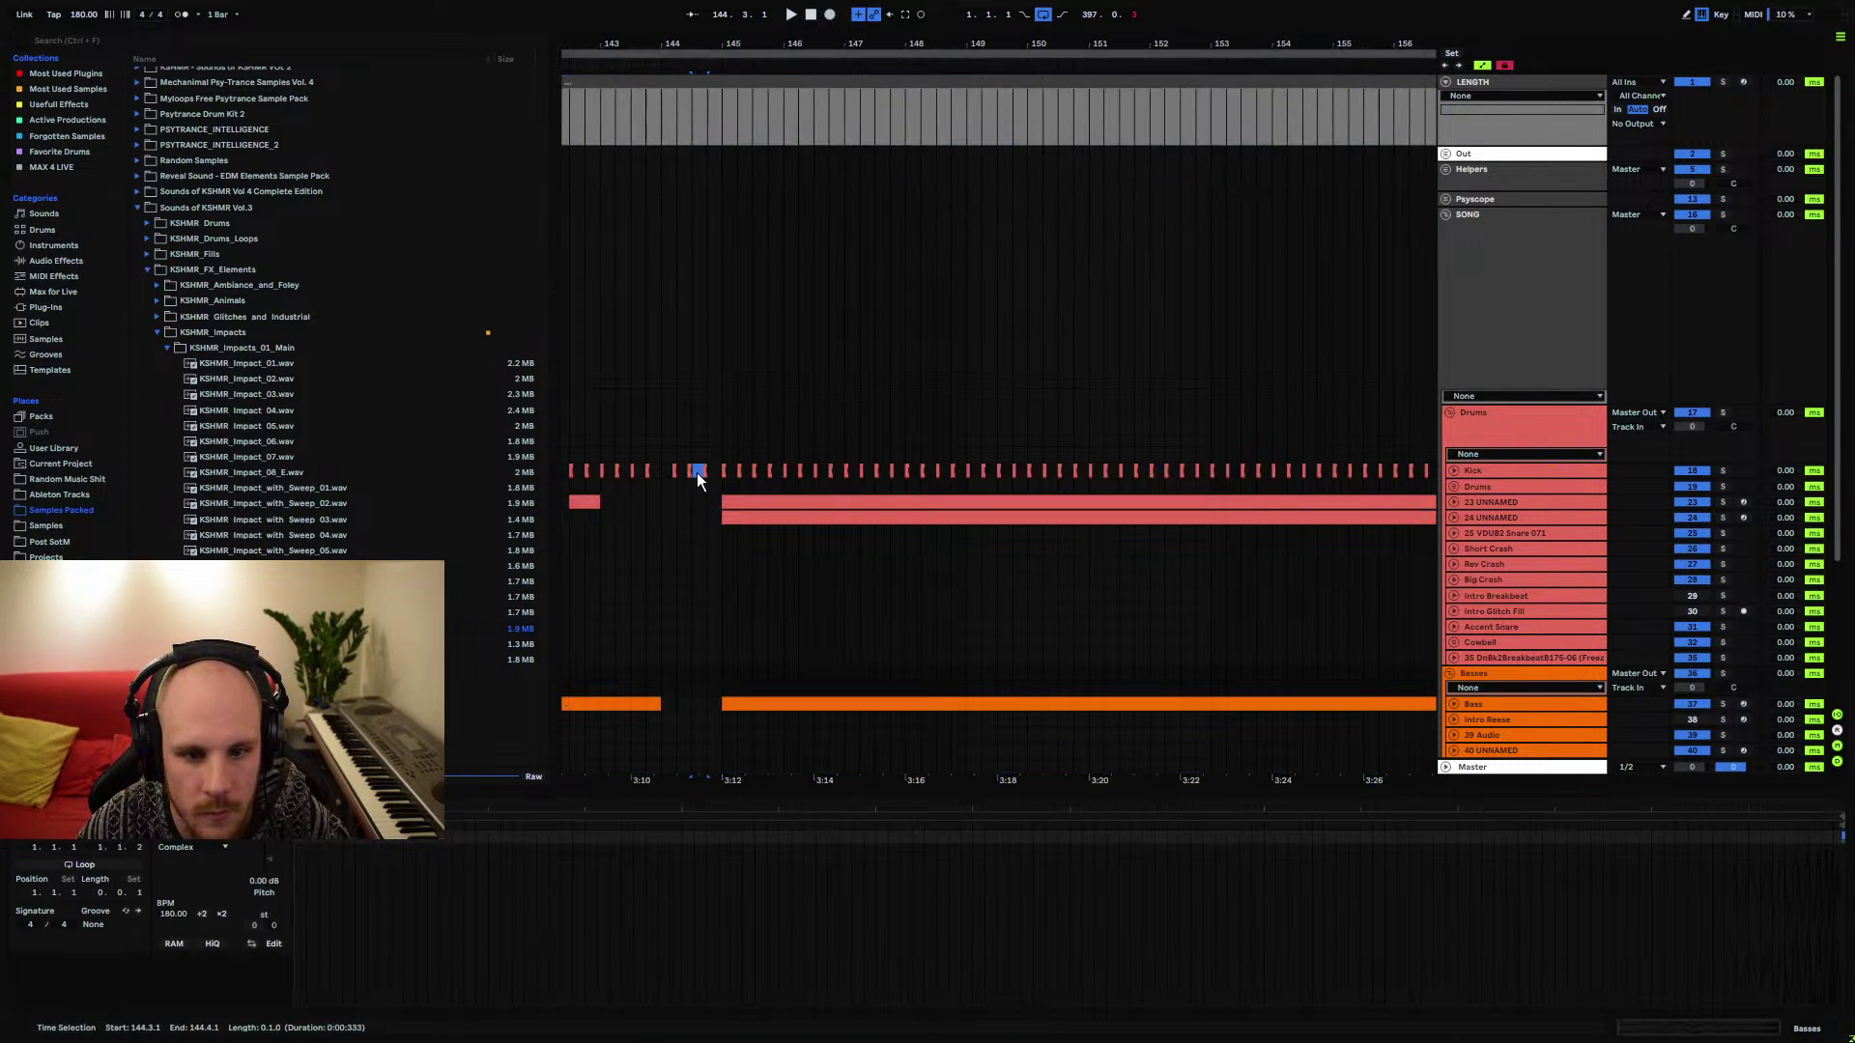
pyautogui.moveTo(734, 78); pyautogui.dragTo(908, 48)
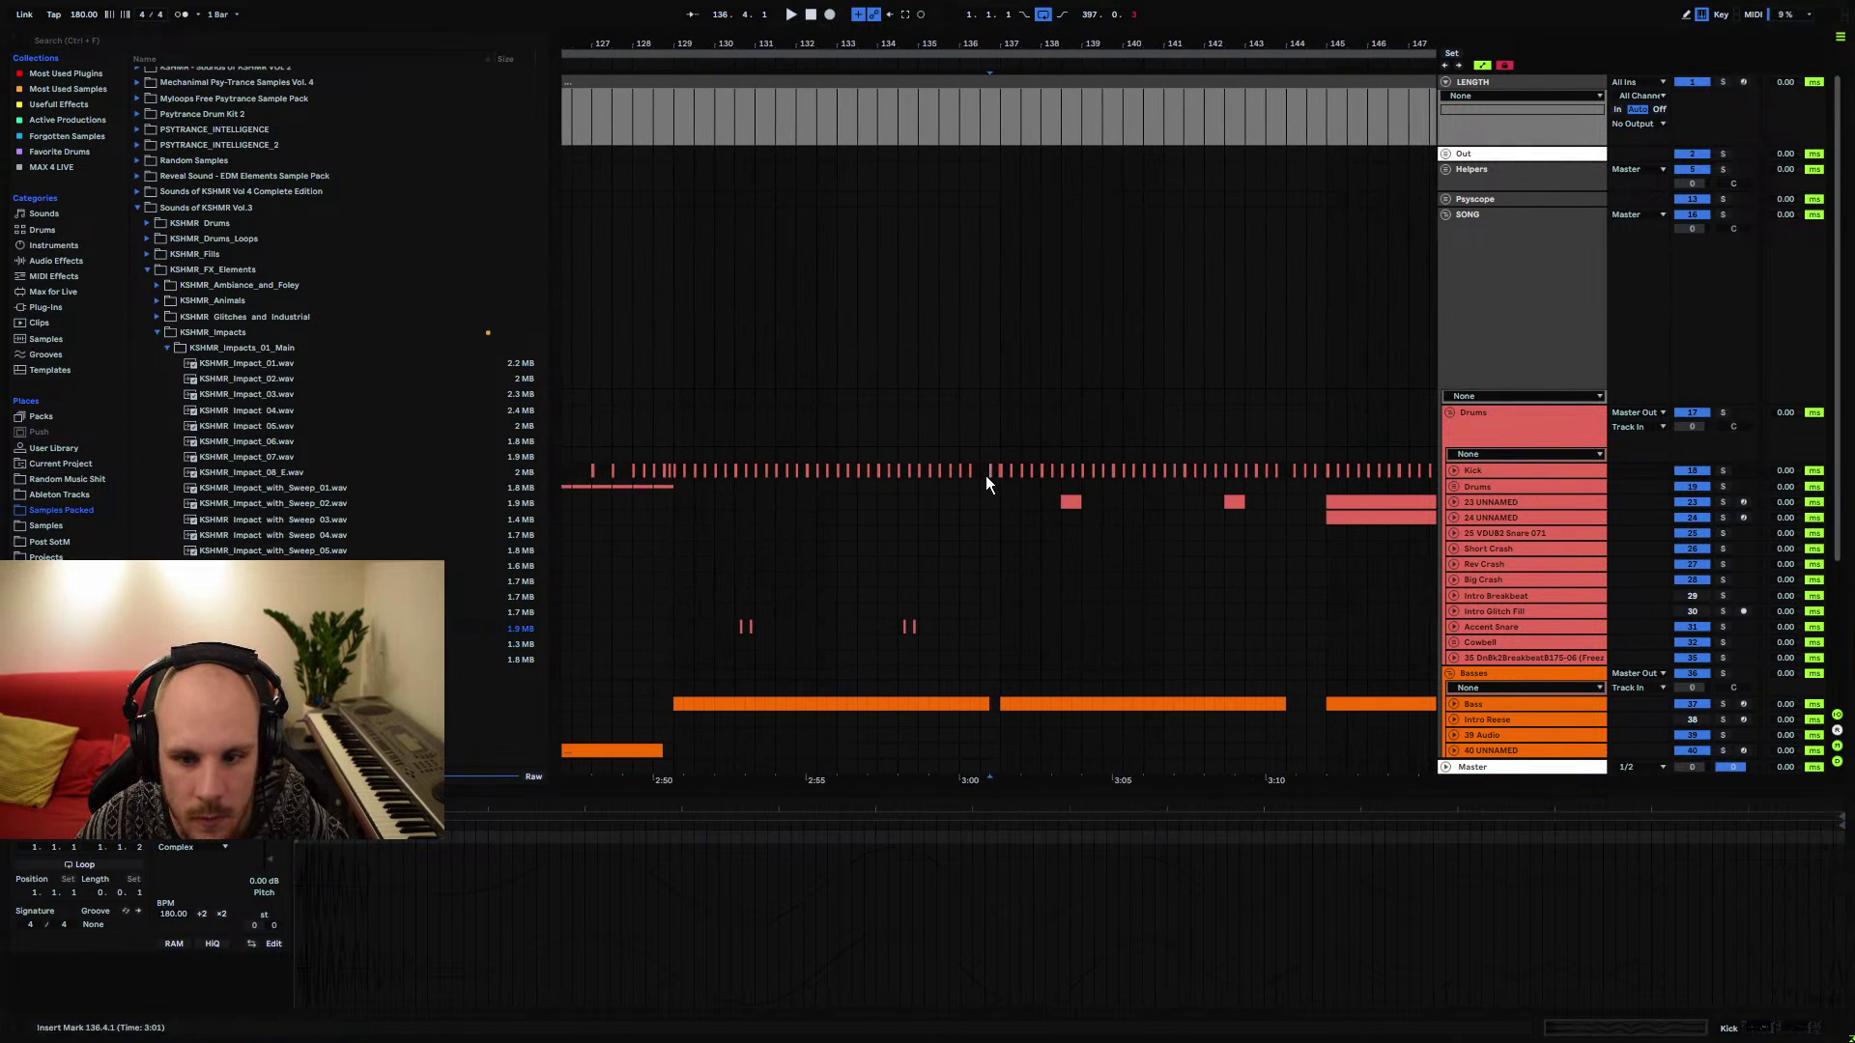
# Copy the kick pickup just before bar 137 into the Kick track's section from 164.4.3 to 165.1.1, and play it
pyautogui.moveTo(1012, 48); pyautogui.dragTo(941, 266)
pyautogui.click(959, 470)
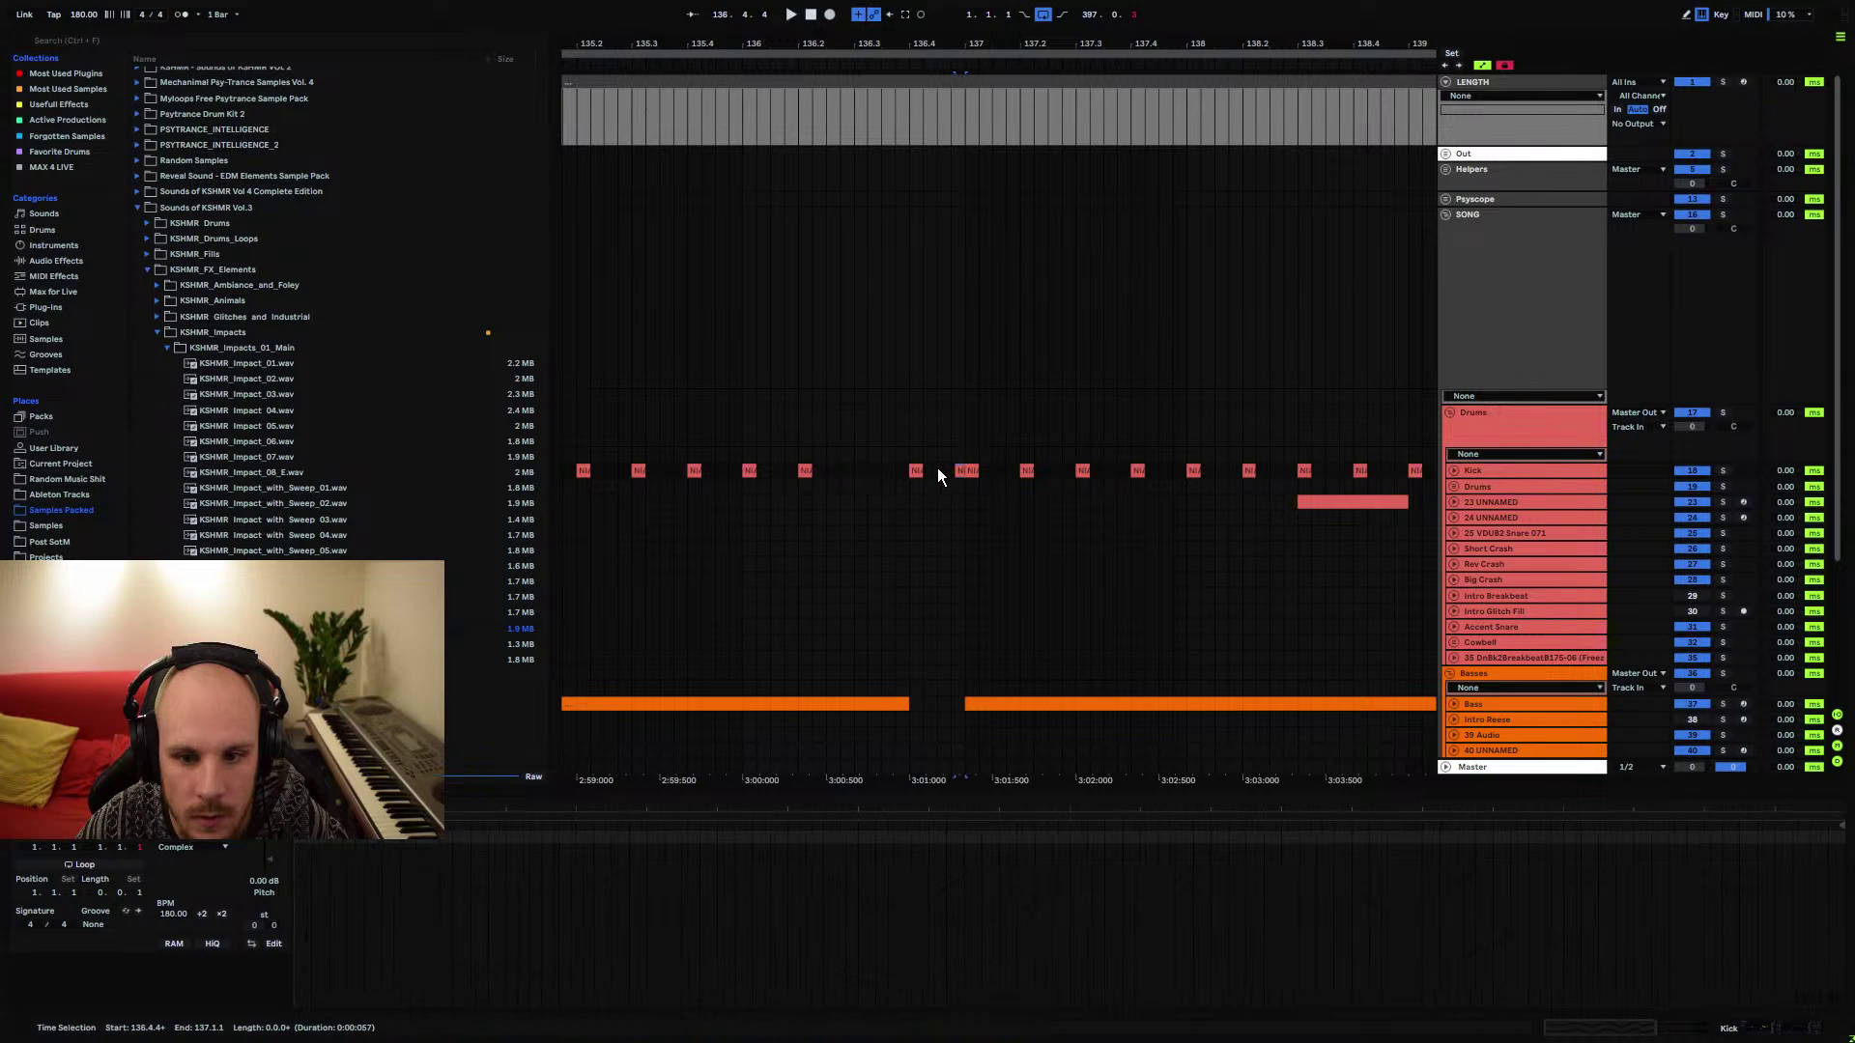
pyautogui.hscroll(10, 1031, 81)
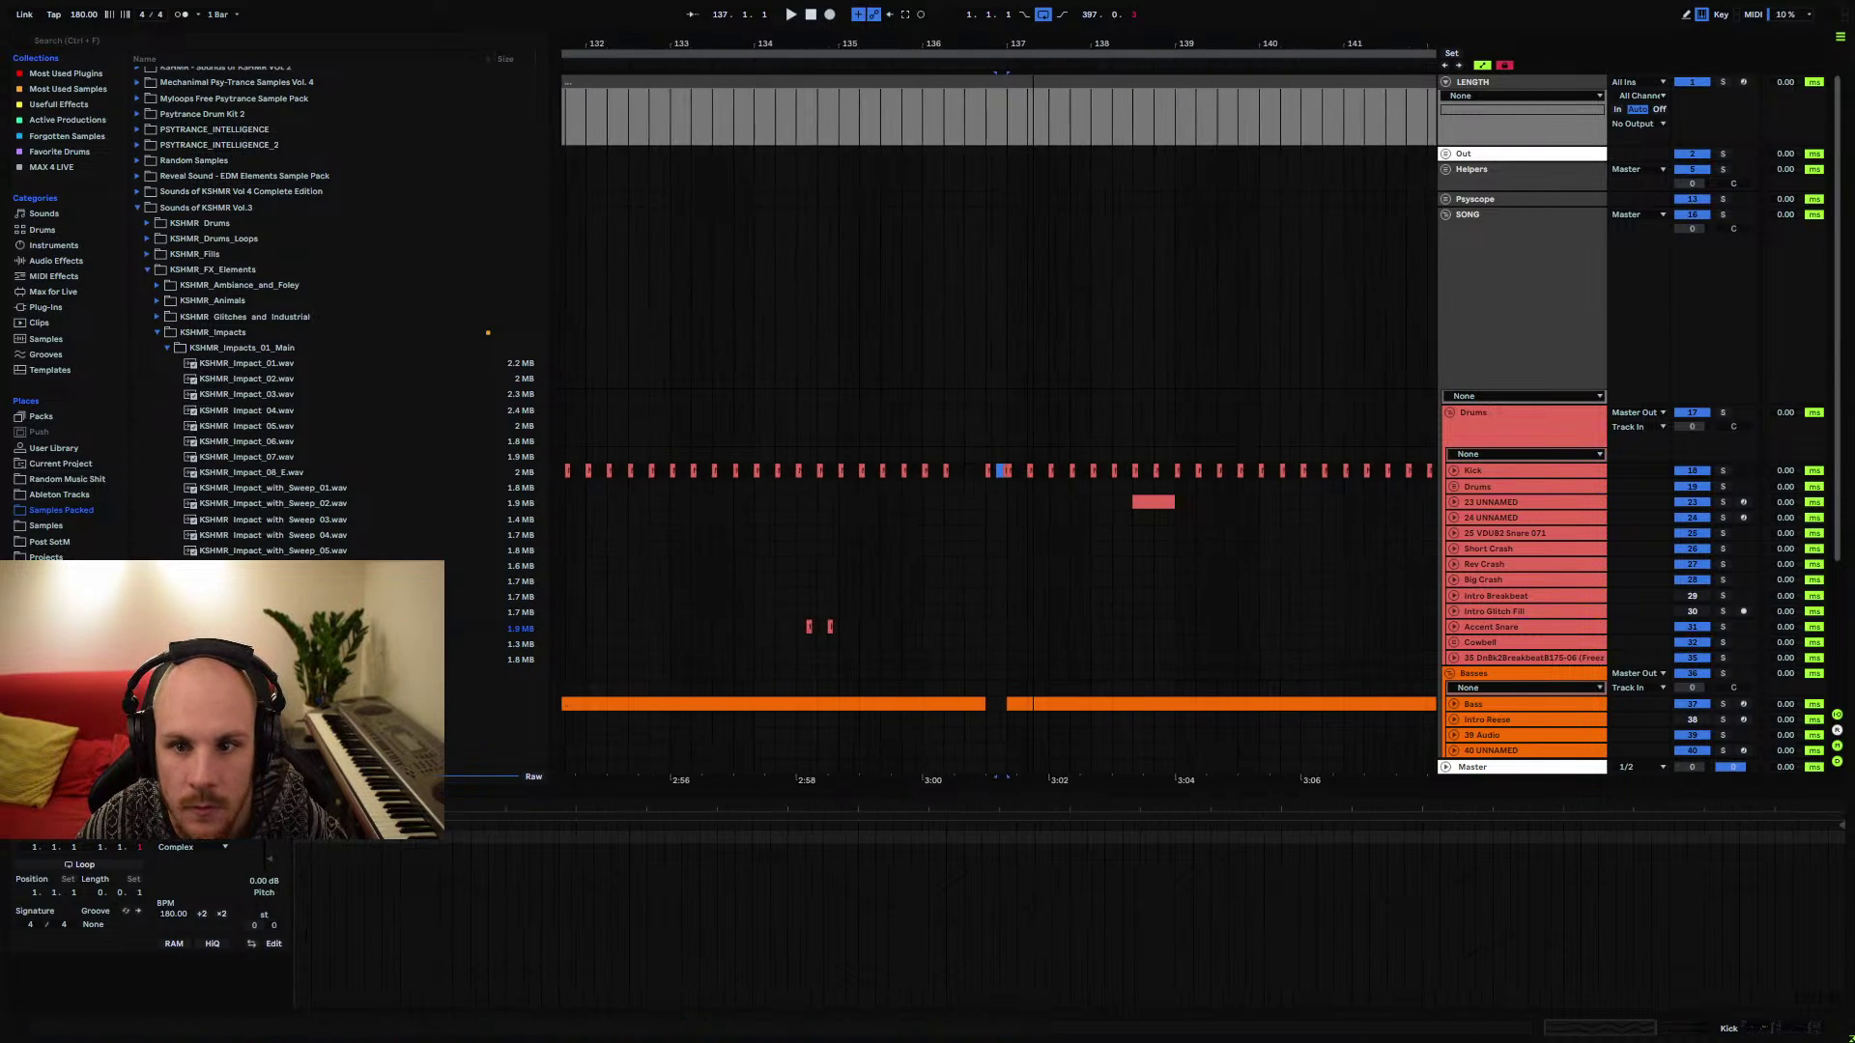
pyautogui.hscroll(-5, 999, 406)
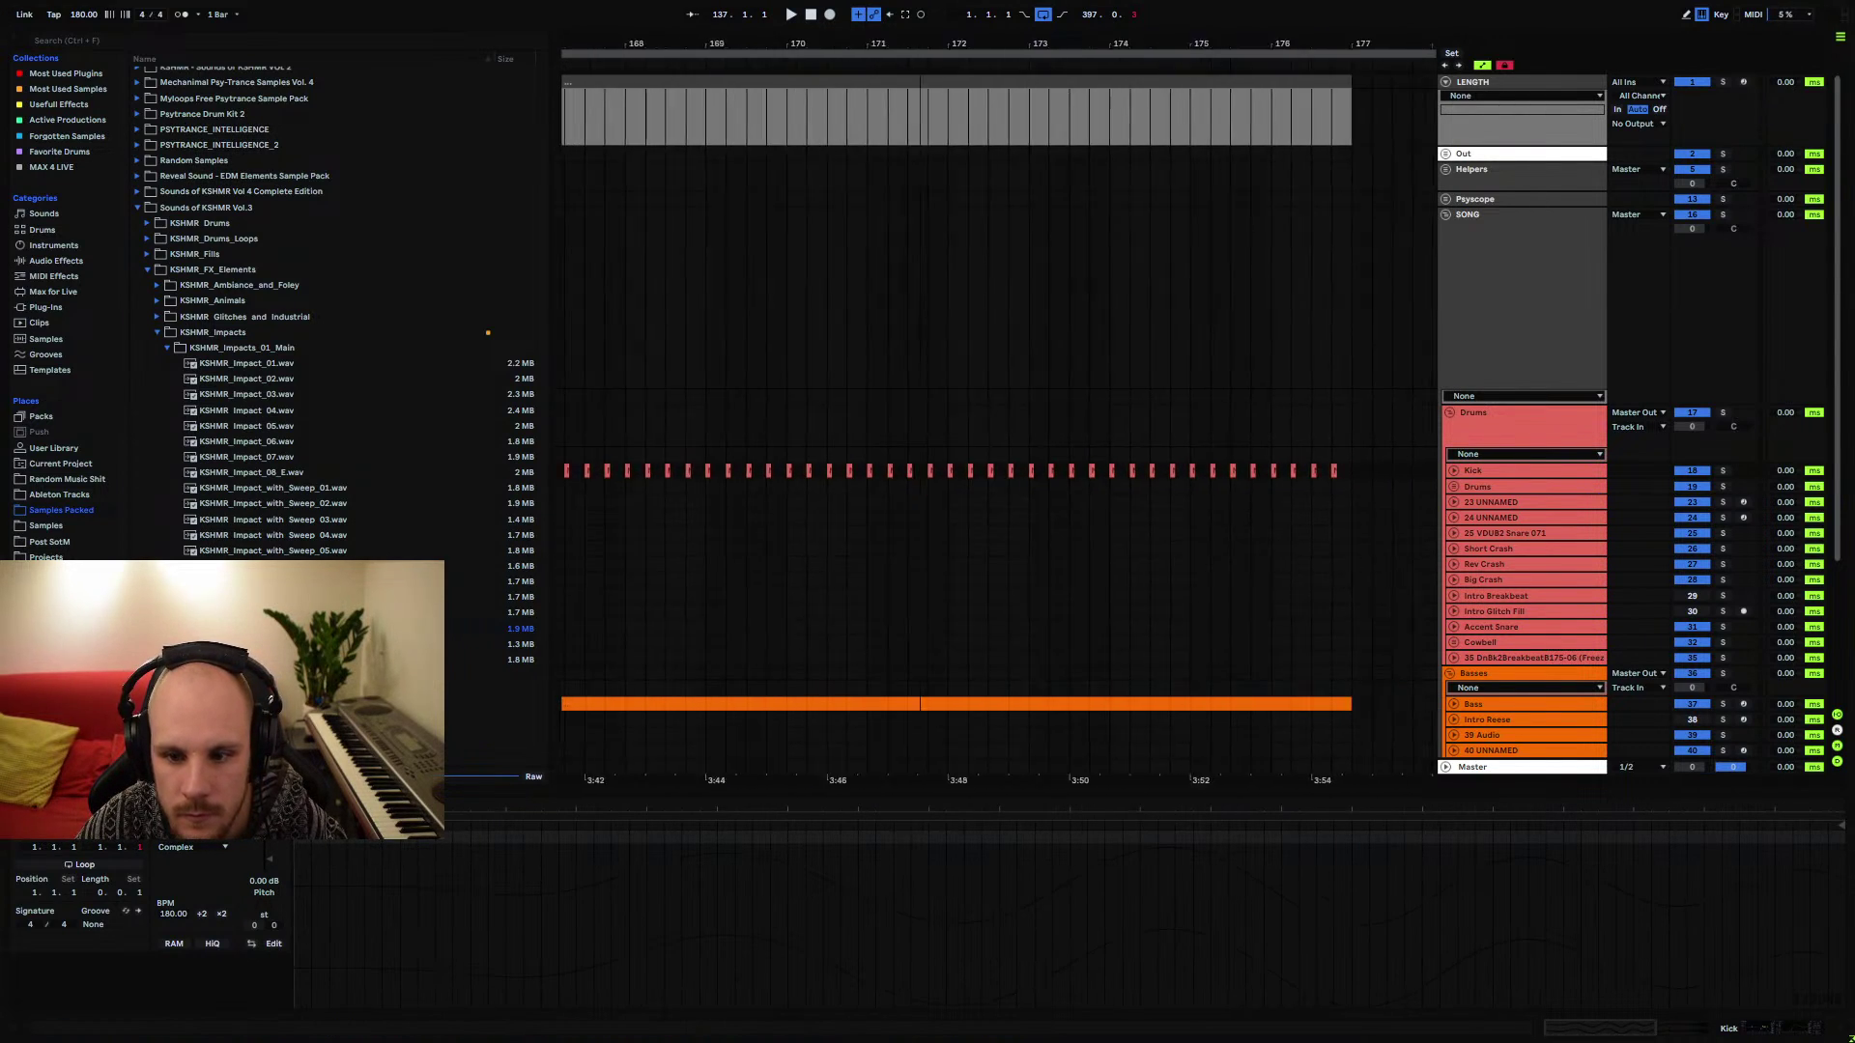
pyautogui.moveTo(1115, 78); pyautogui.dragTo(1097, 483)
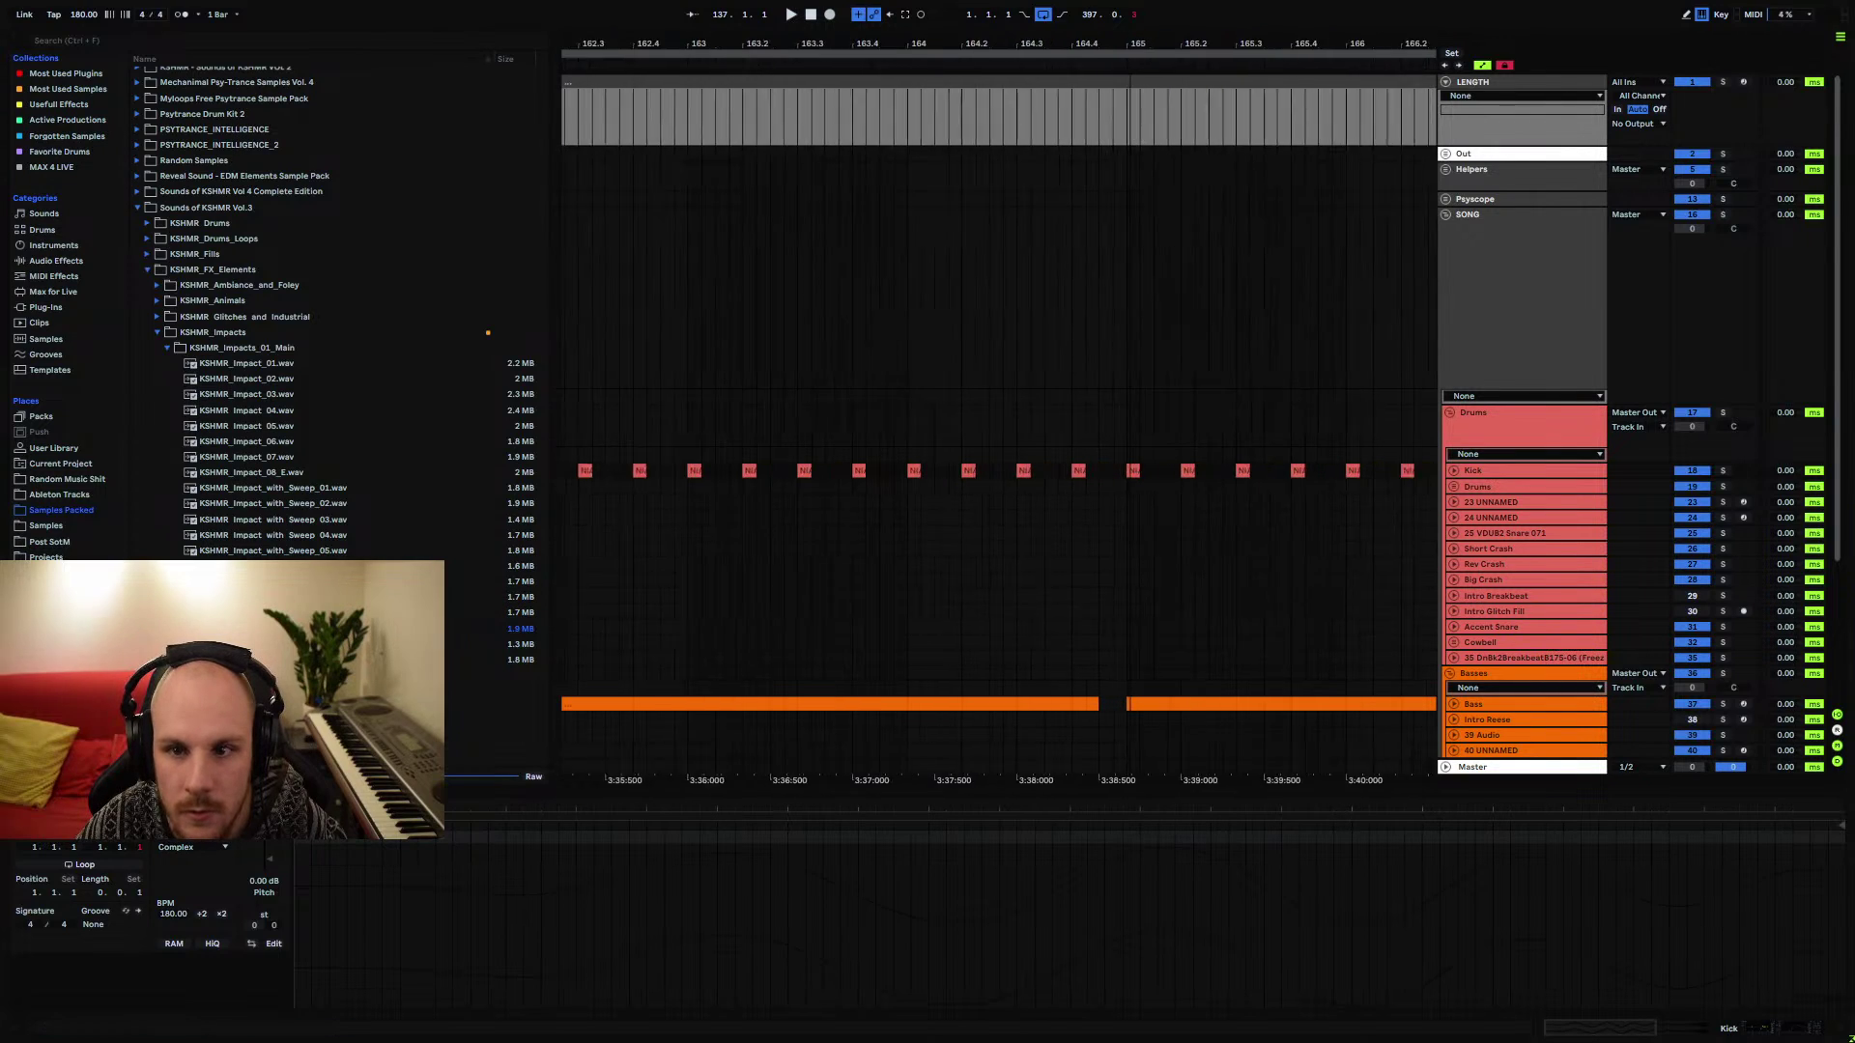
pyautogui.click(1097, 479)
pyautogui.press('space')
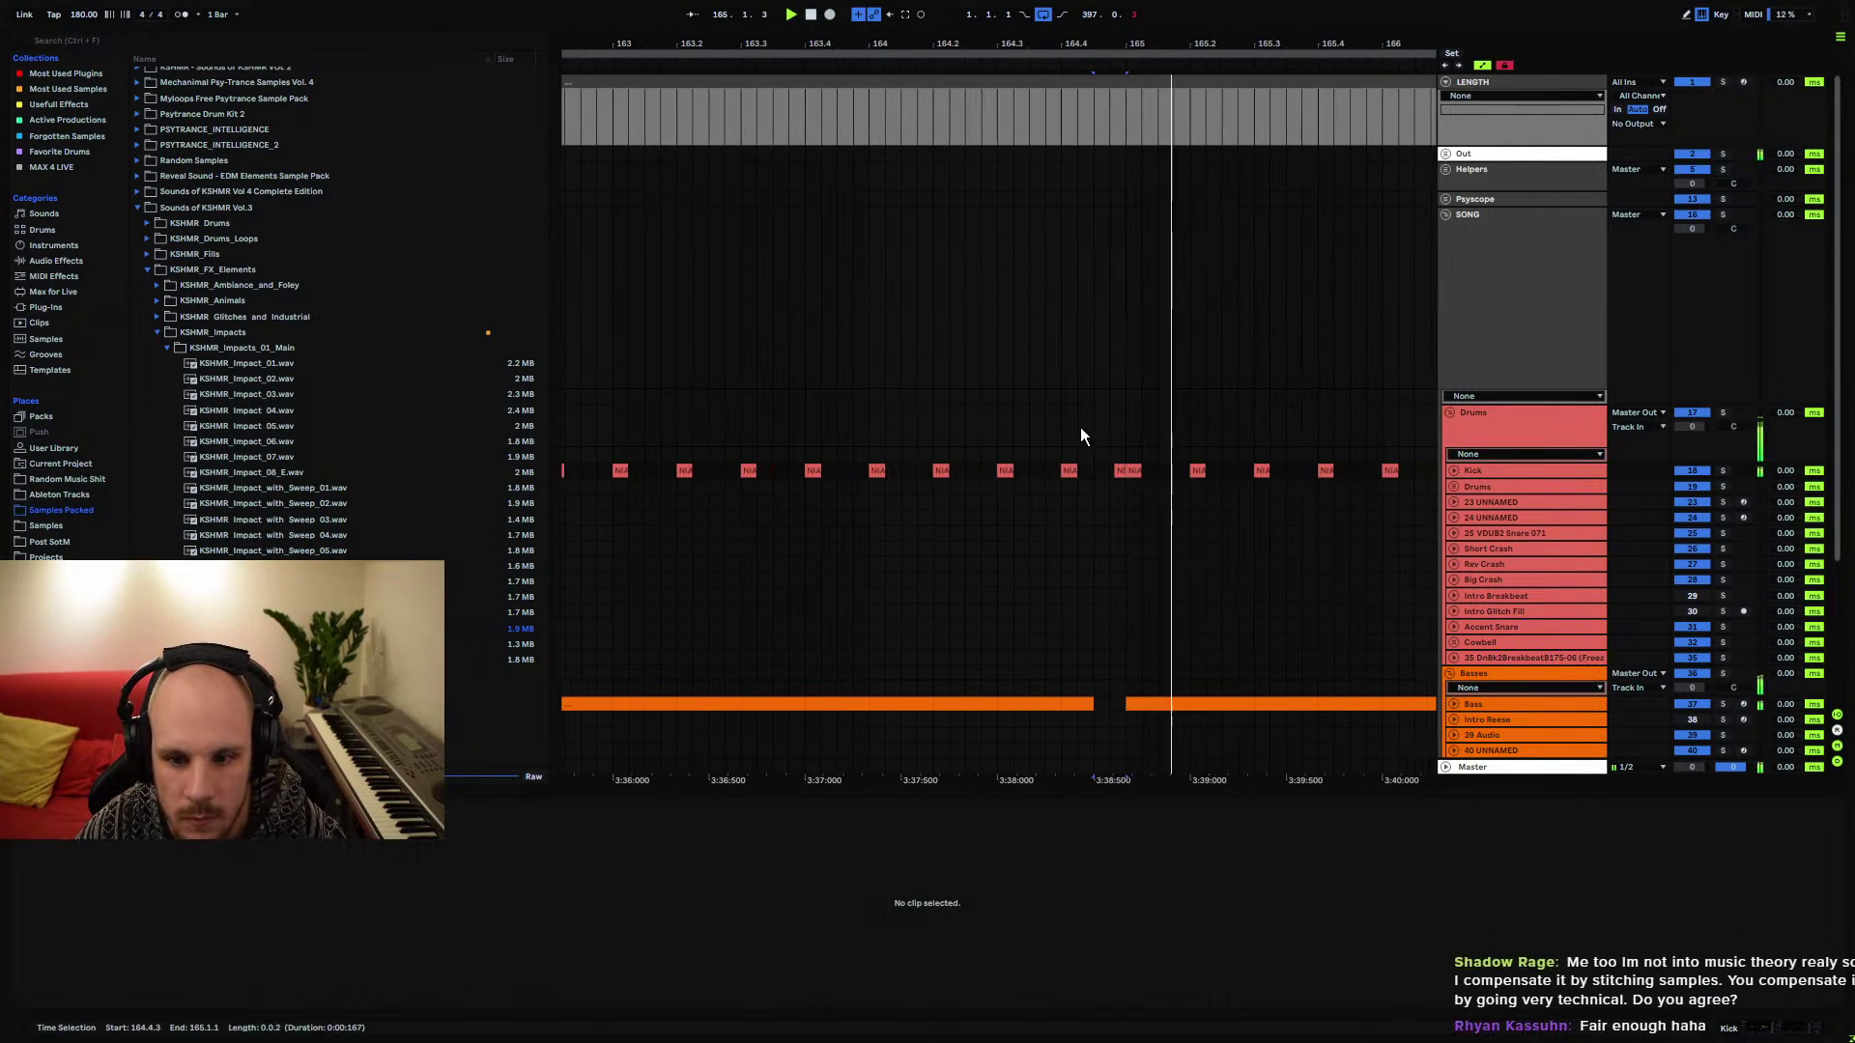
# Play the section from bar 161 again to check the kick and bass fill around bar 165
pyautogui.moveTo(1084, 68)
pyautogui.mouseDown()
pyautogui.moveTo(1084, 15)
pyautogui.moveTo(1084, 58)
pyautogui.mouseUp()
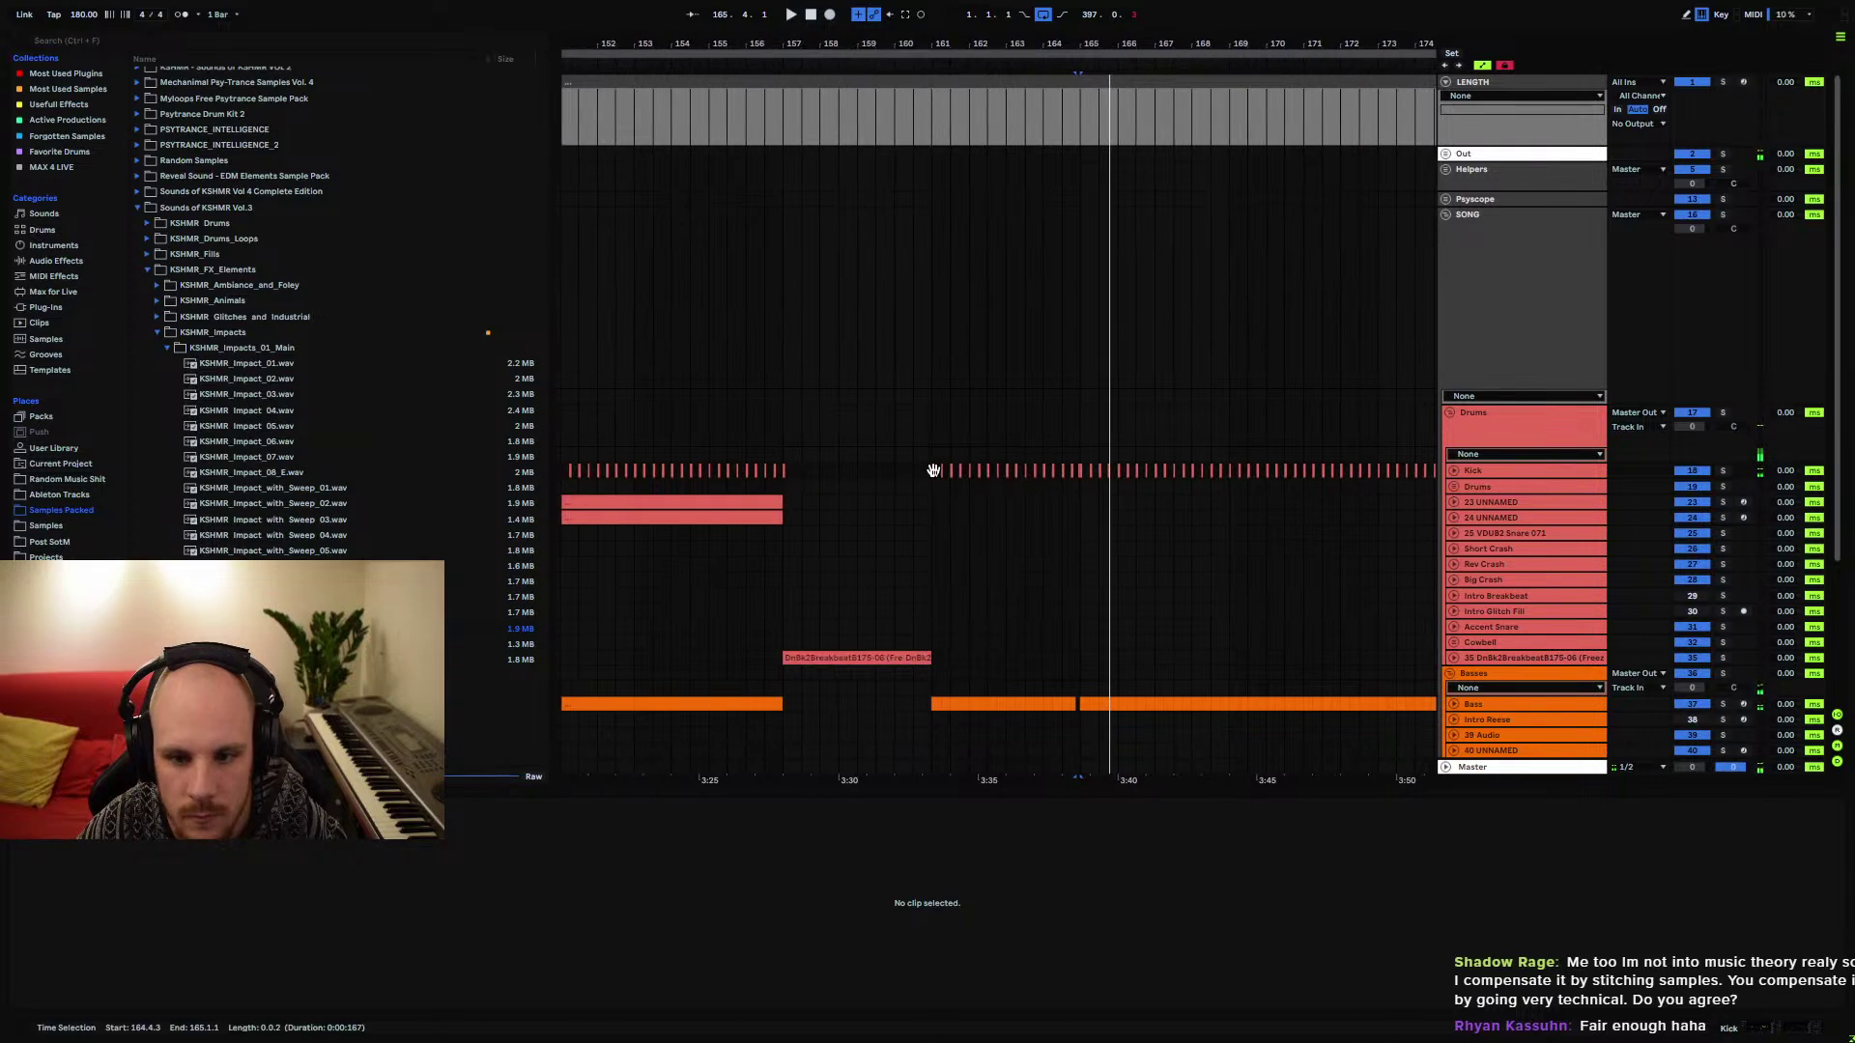
pyautogui.click(932, 475)
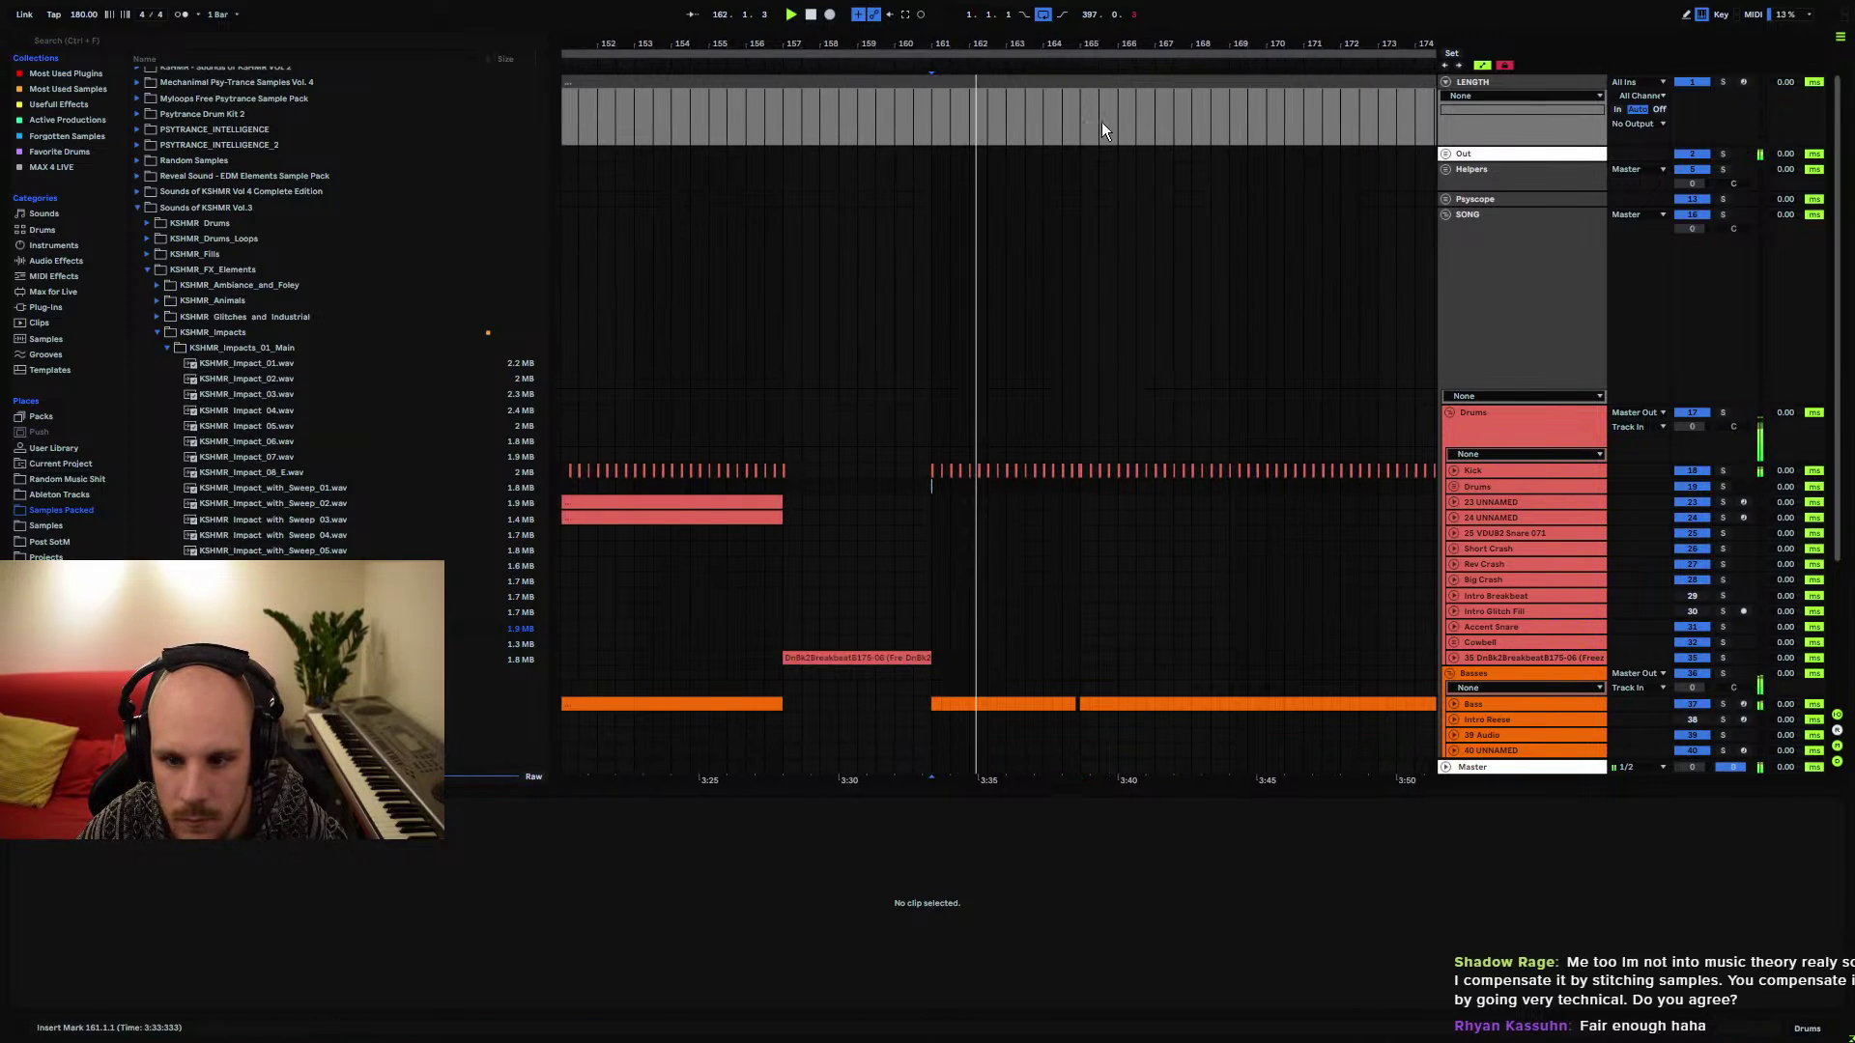
pyautogui.scroll(2, 1082, 174)
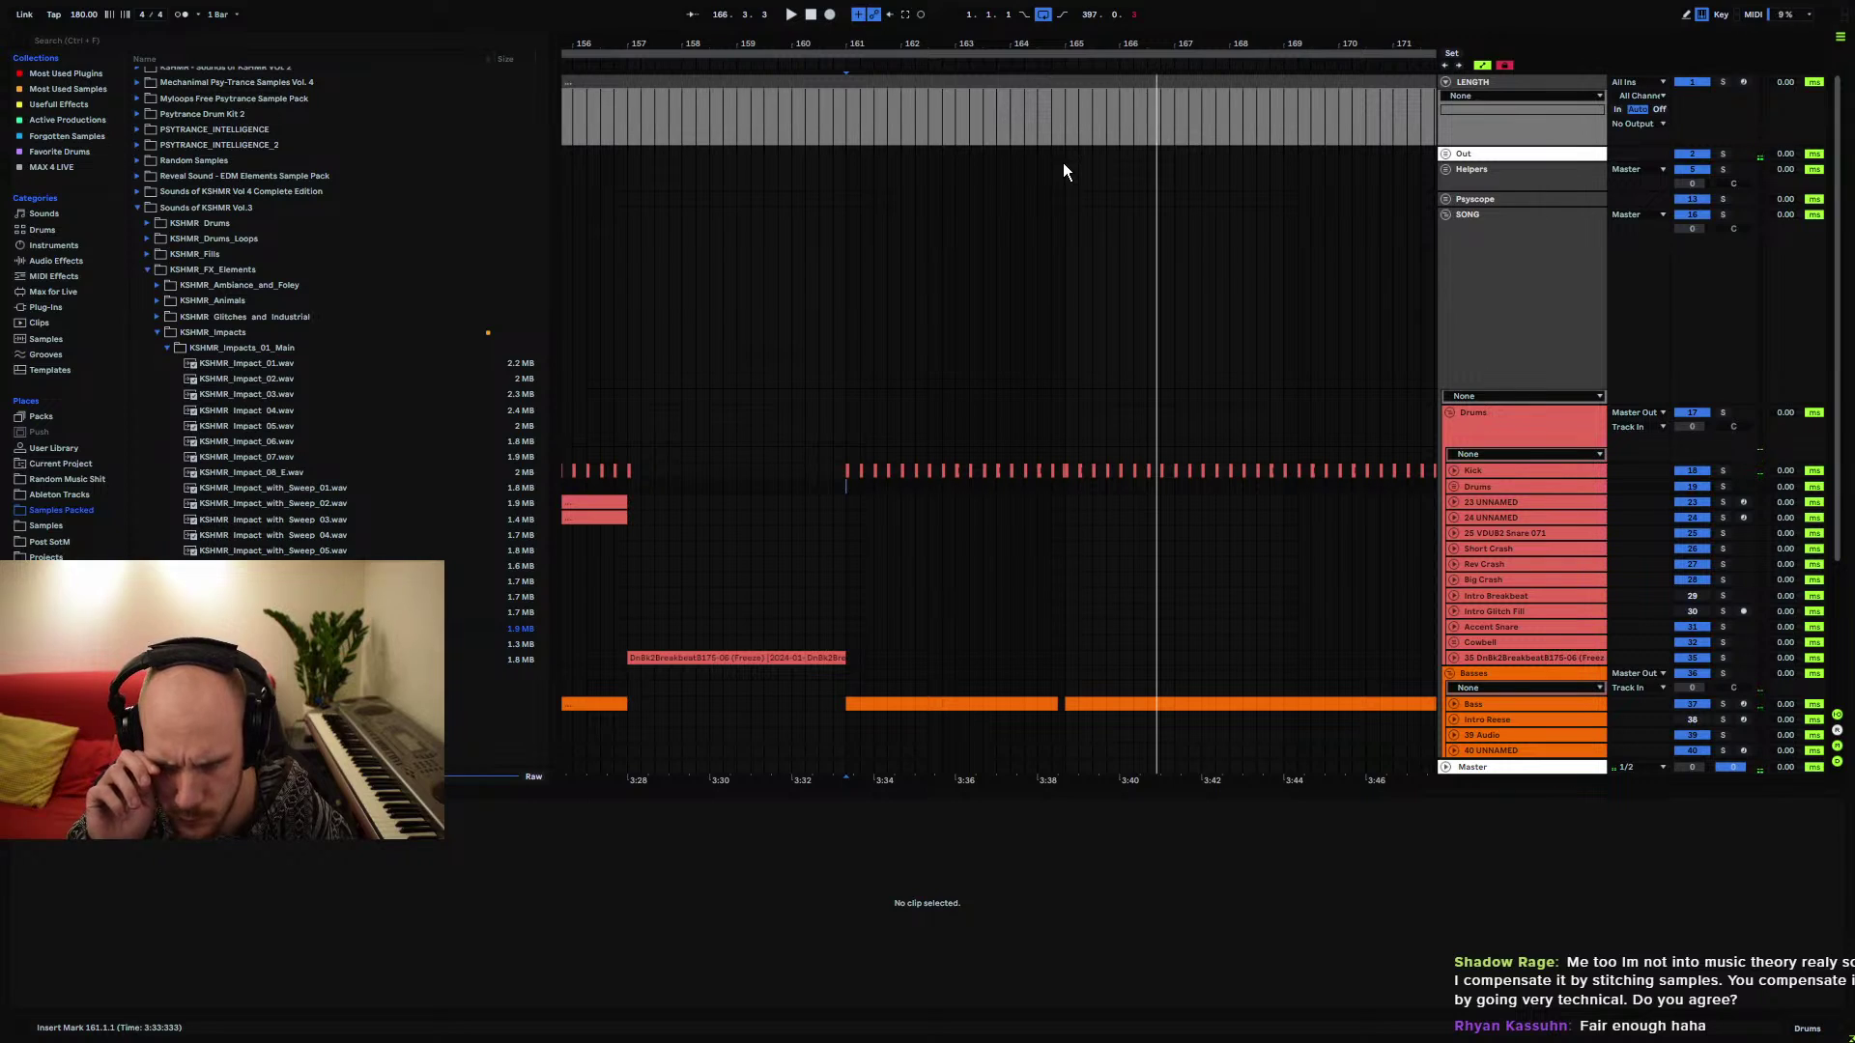
# Try splitting the short C#0 notes of the Bass clip at 162.4.1 into faster repeats, replaying the section from bar 161
pyautogui.click(948, 704)
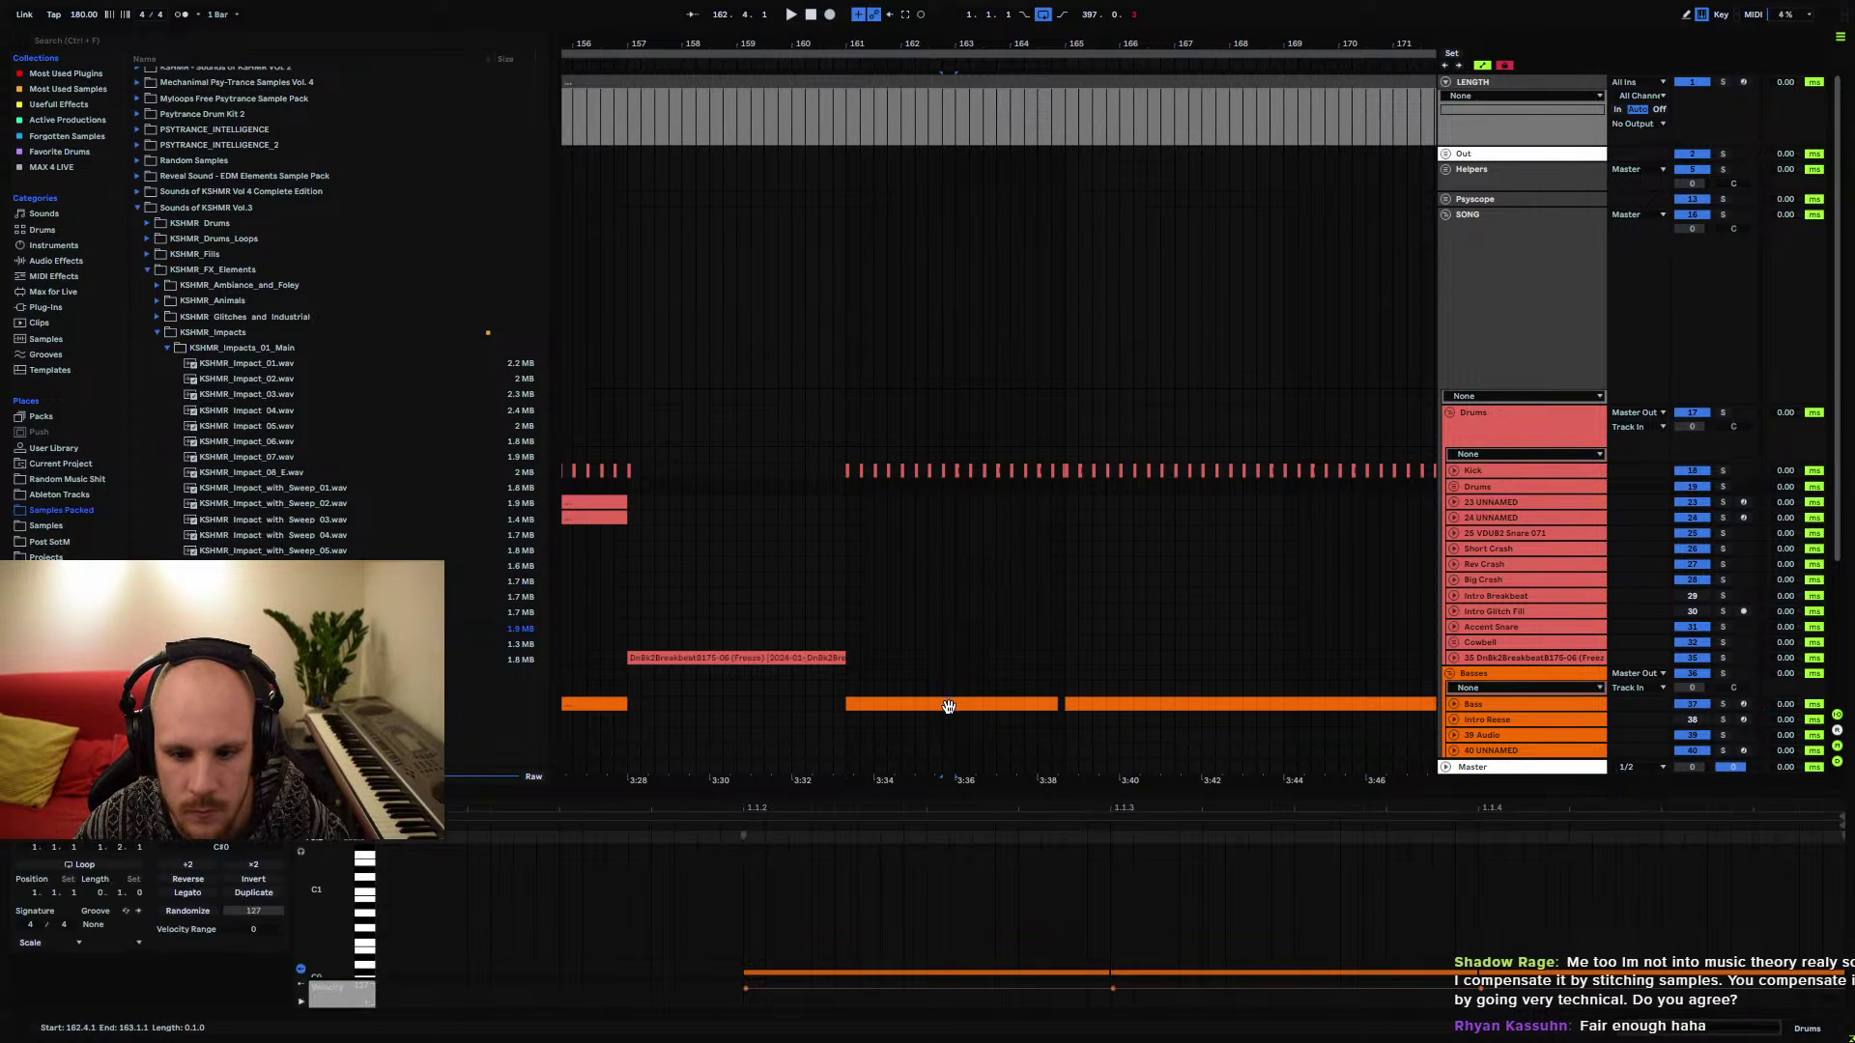
pyautogui.click(1168, 971)
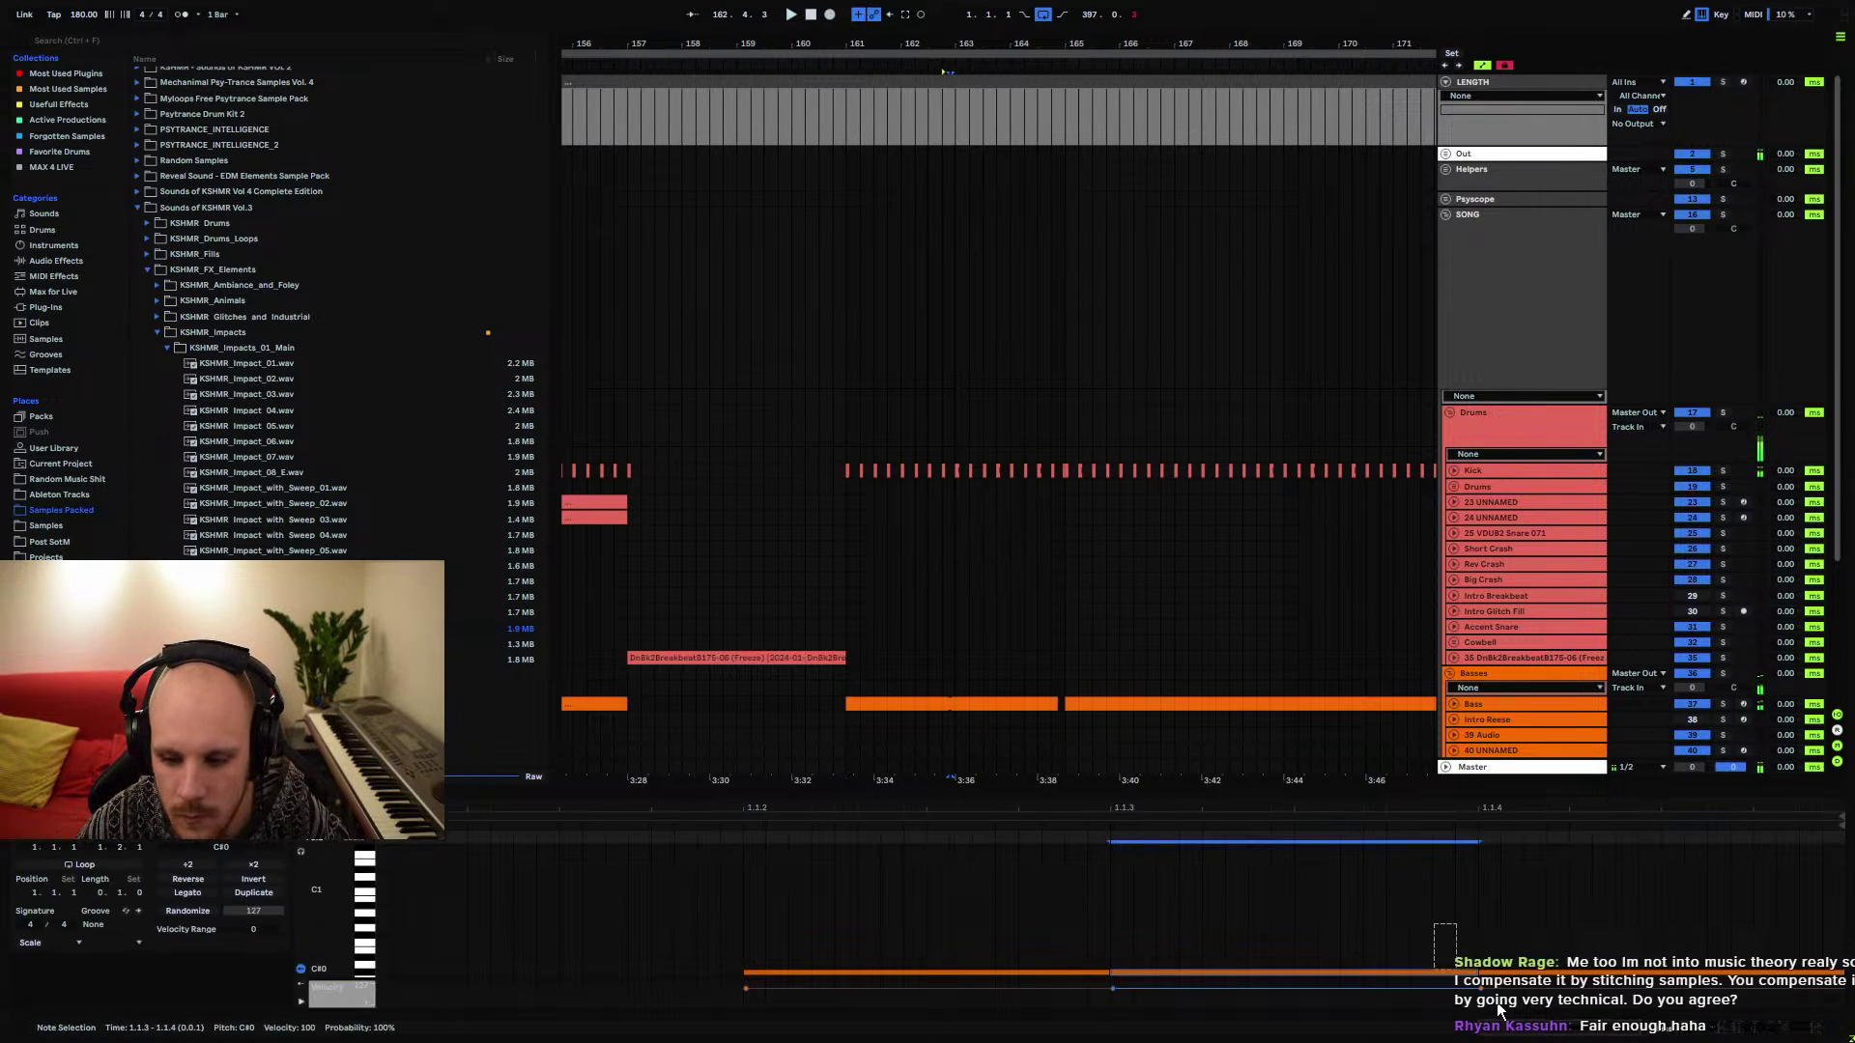
pyautogui.click(206, 871)
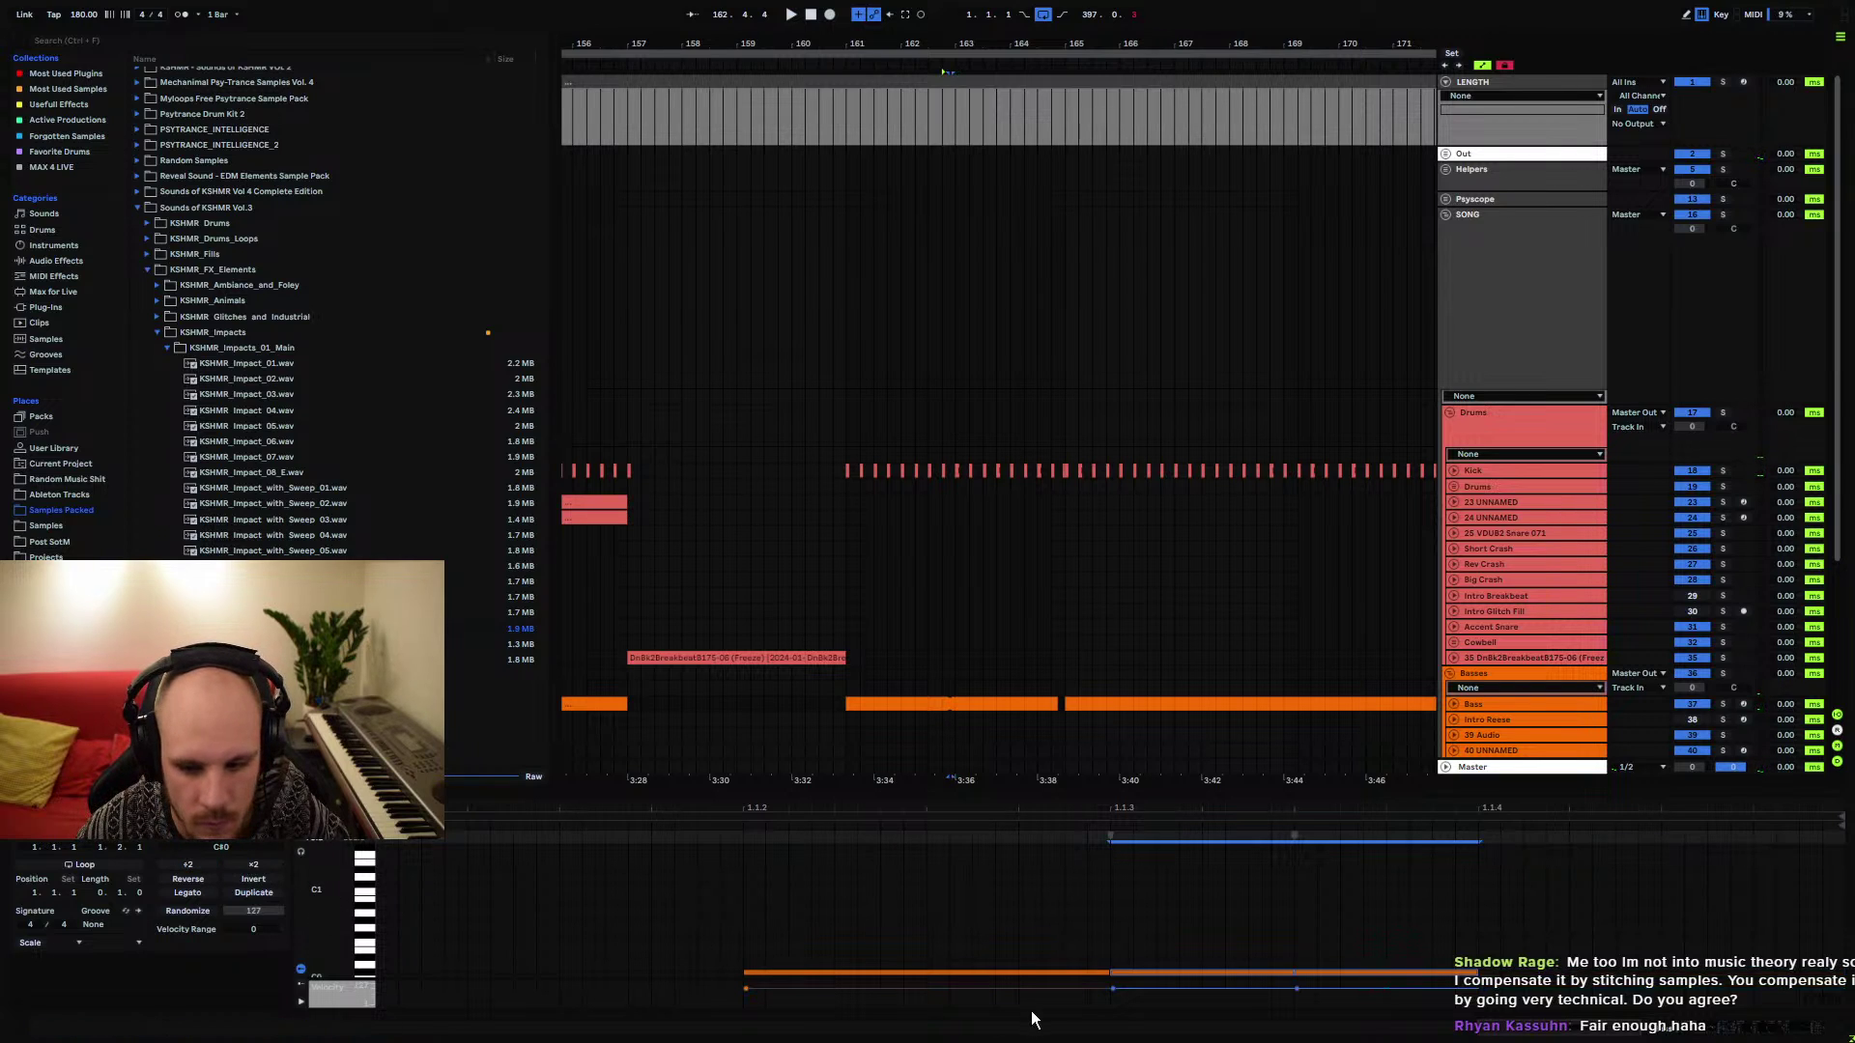
pyautogui.press('space')
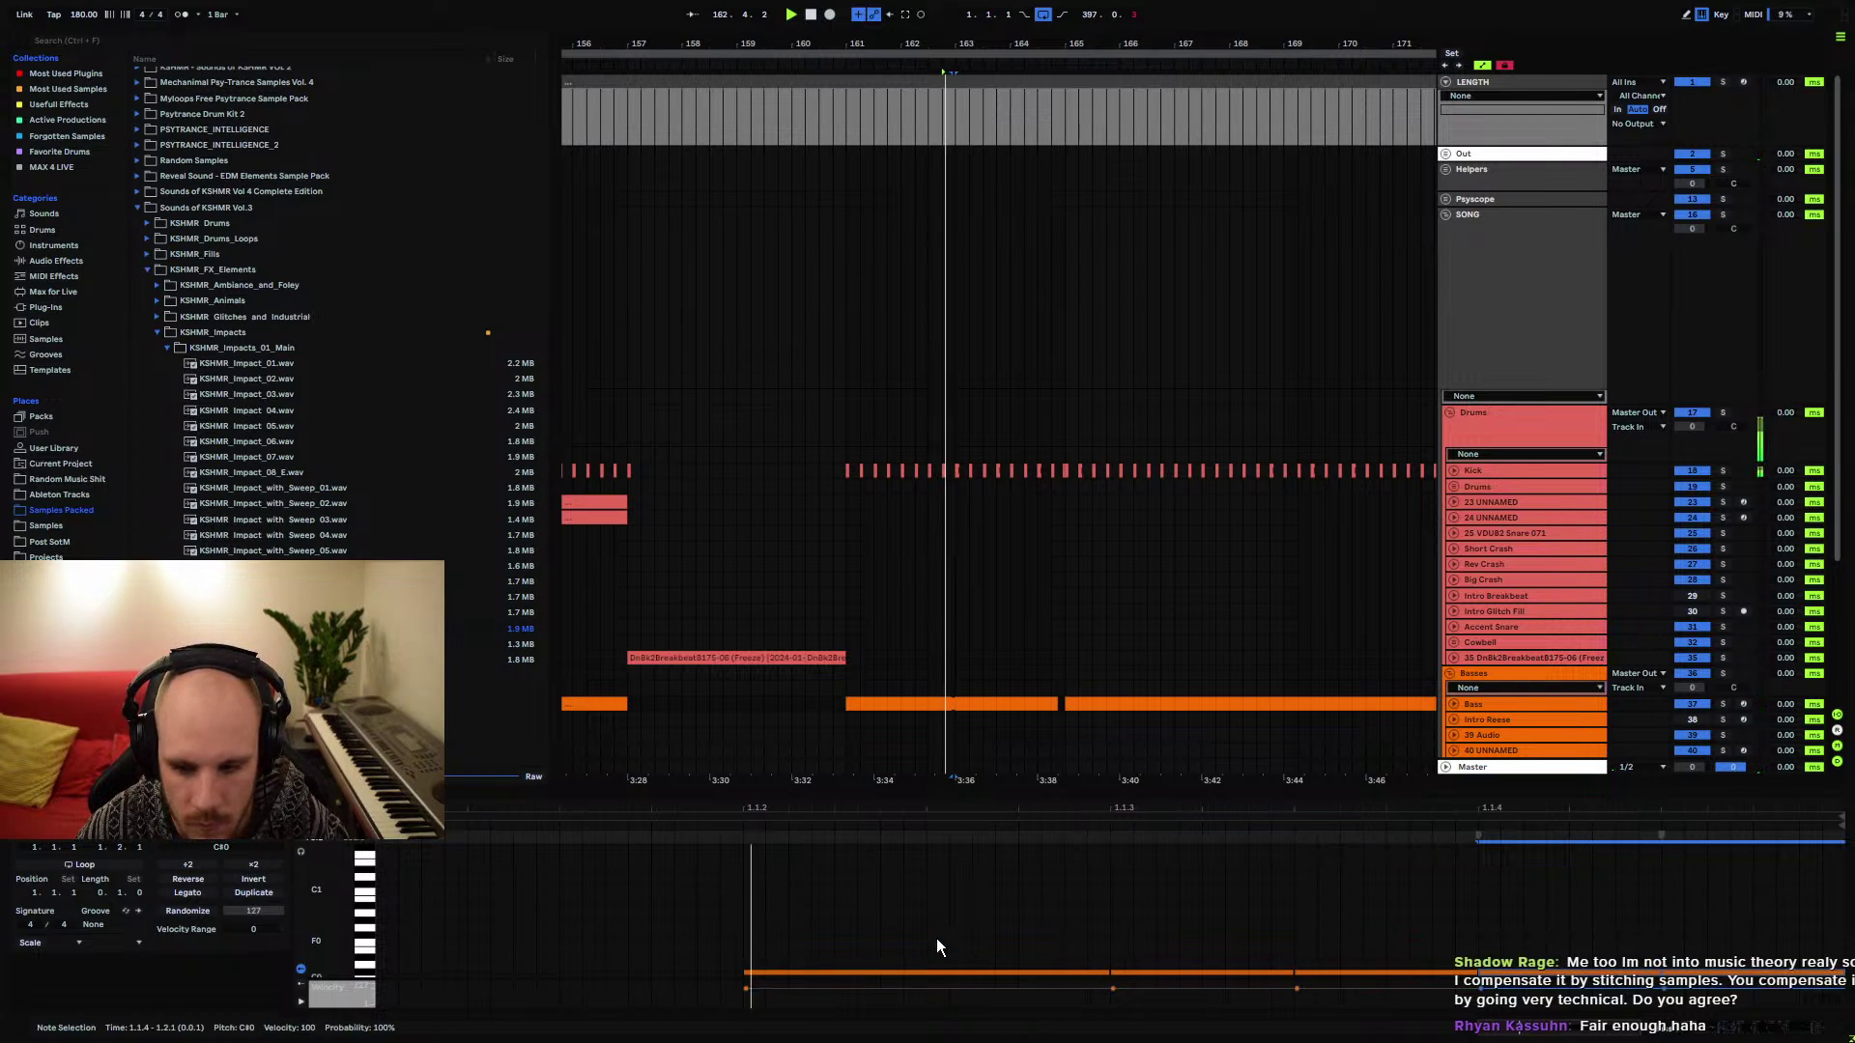
pyautogui.click(849, 686)
pyautogui.click(1454, 705)
pyautogui.scroll(-3, 954, 646)
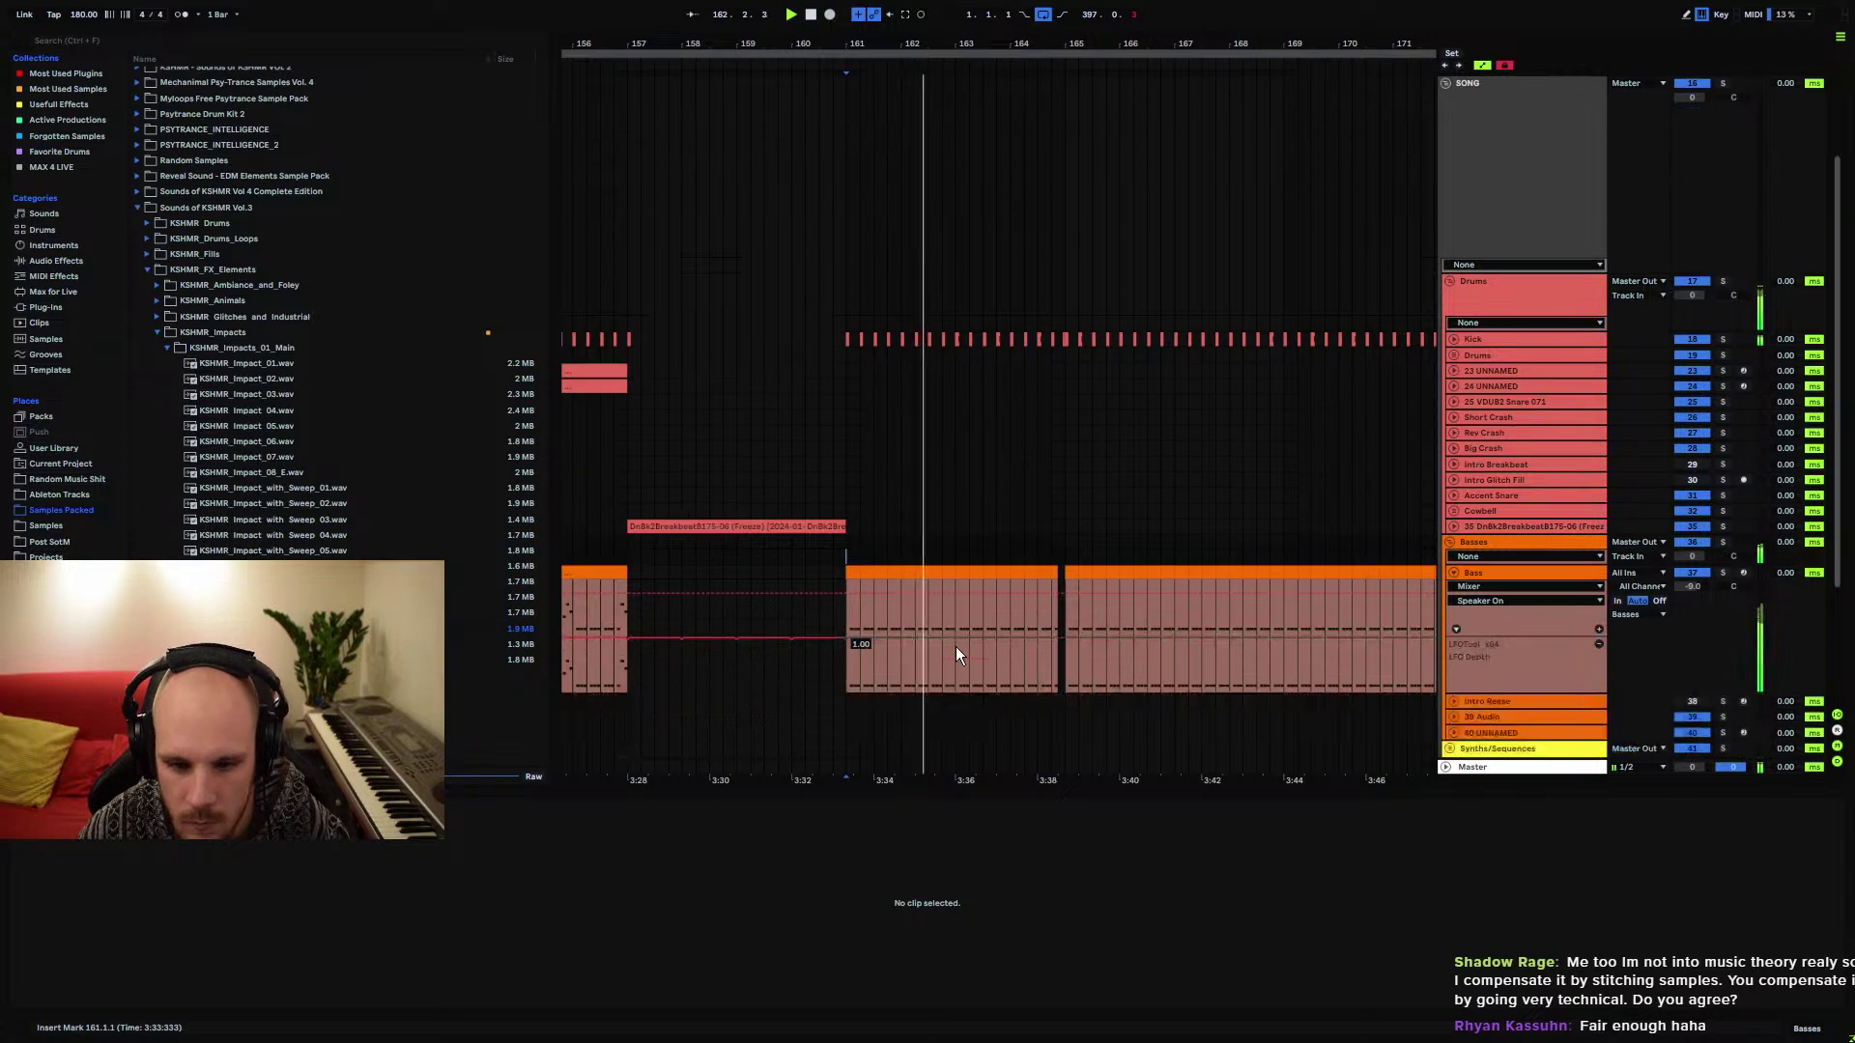
pyautogui.click(959, 609)
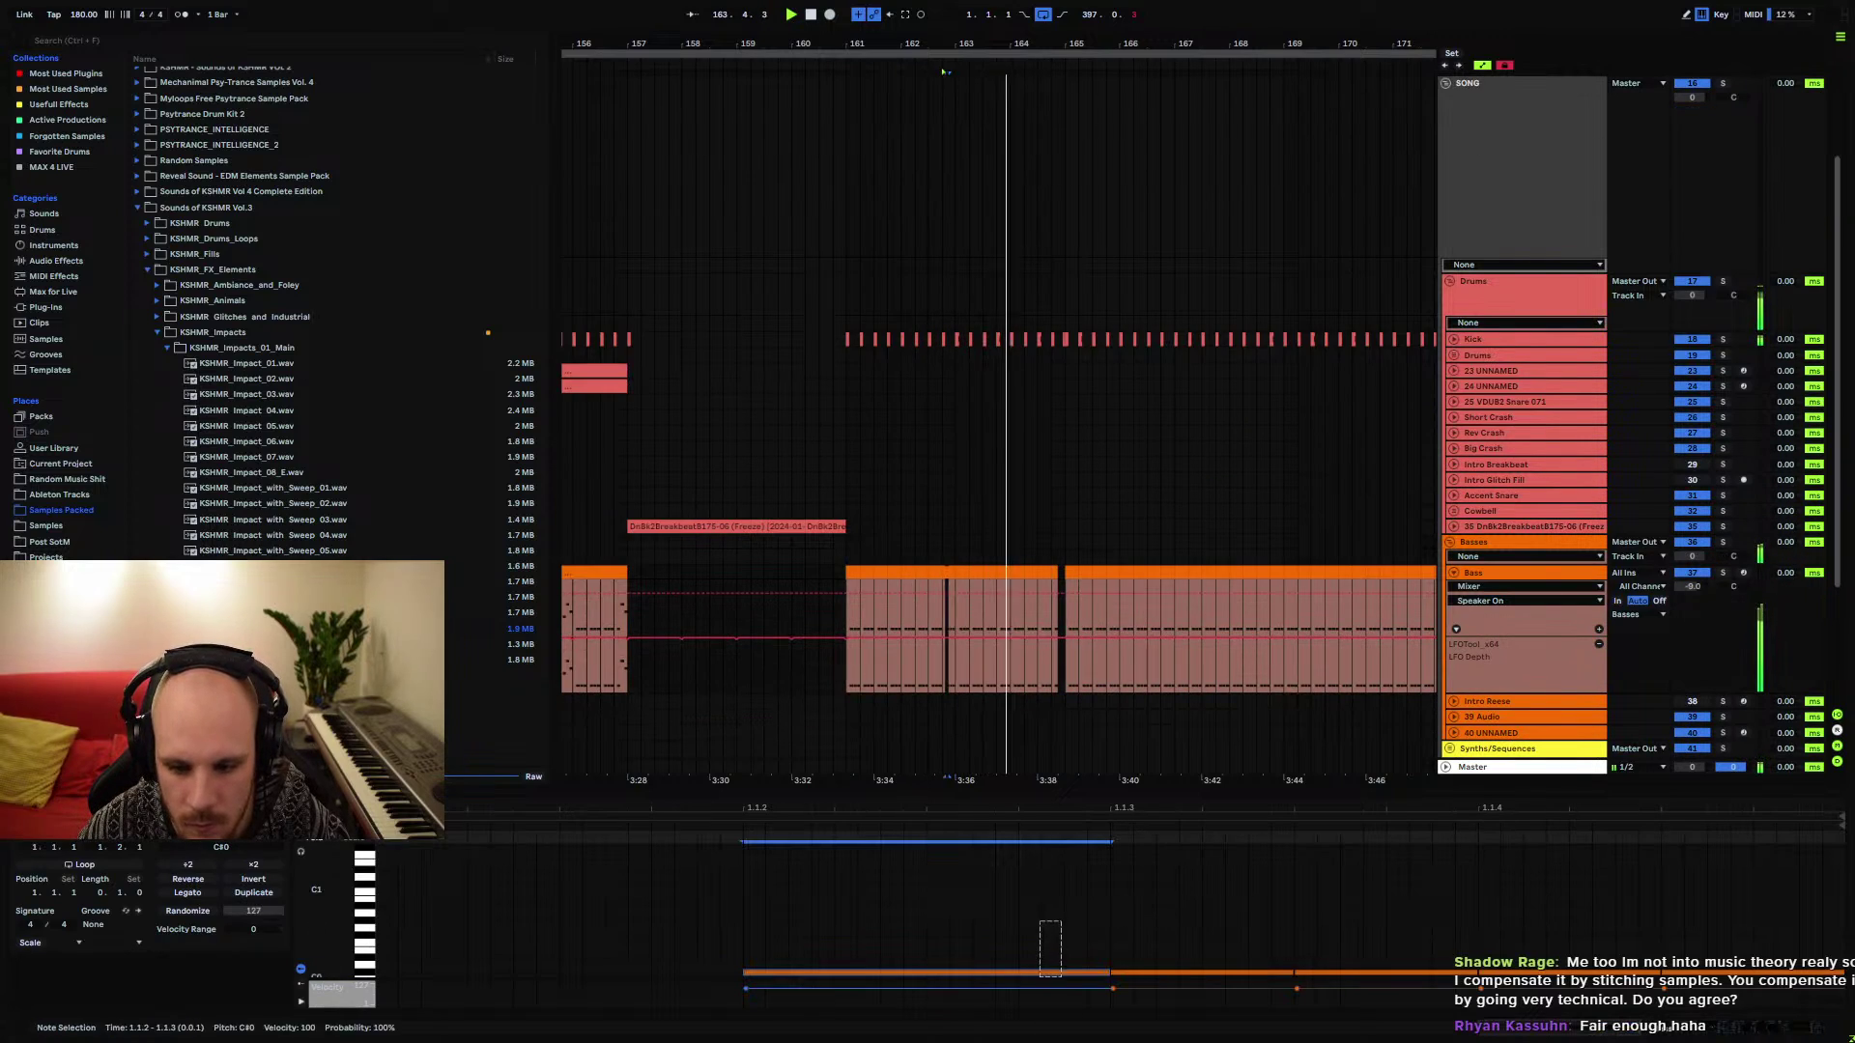
pyautogui.click(949, 688)
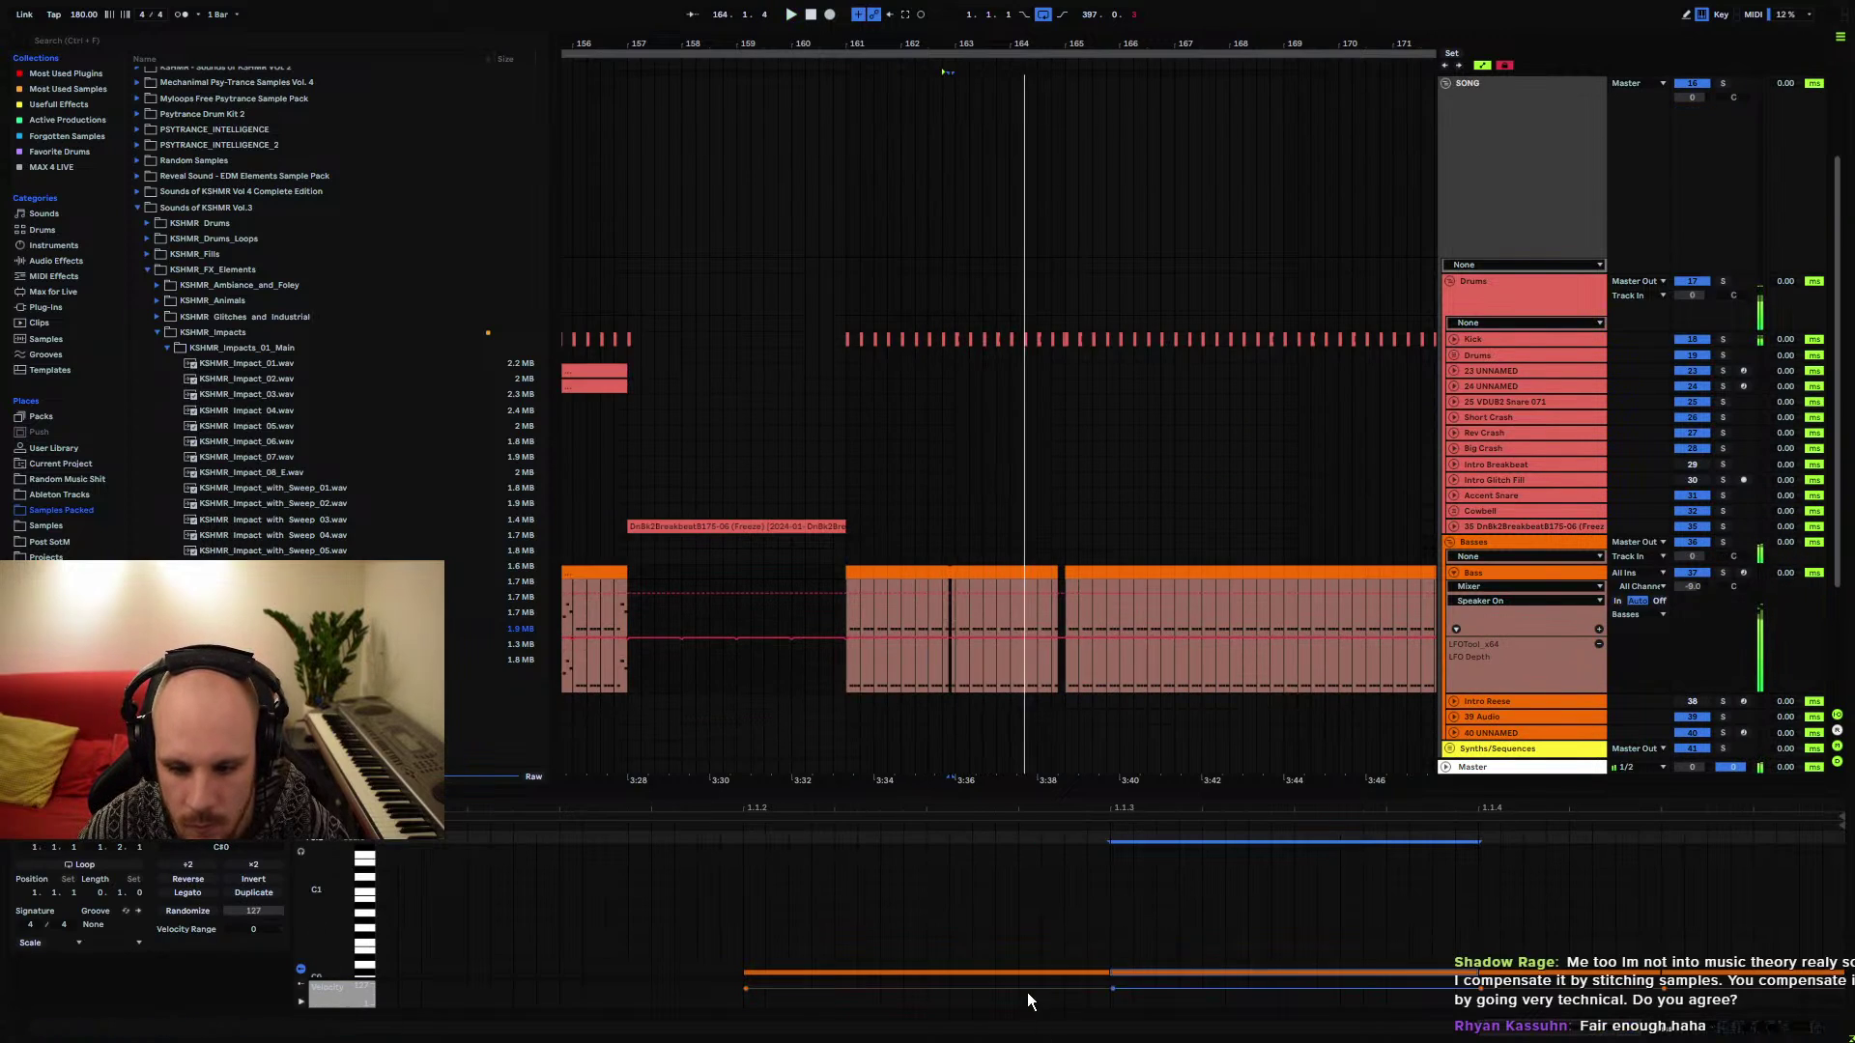
pyautogui.click(848, 613)
pyautogui.click(1452, 572)
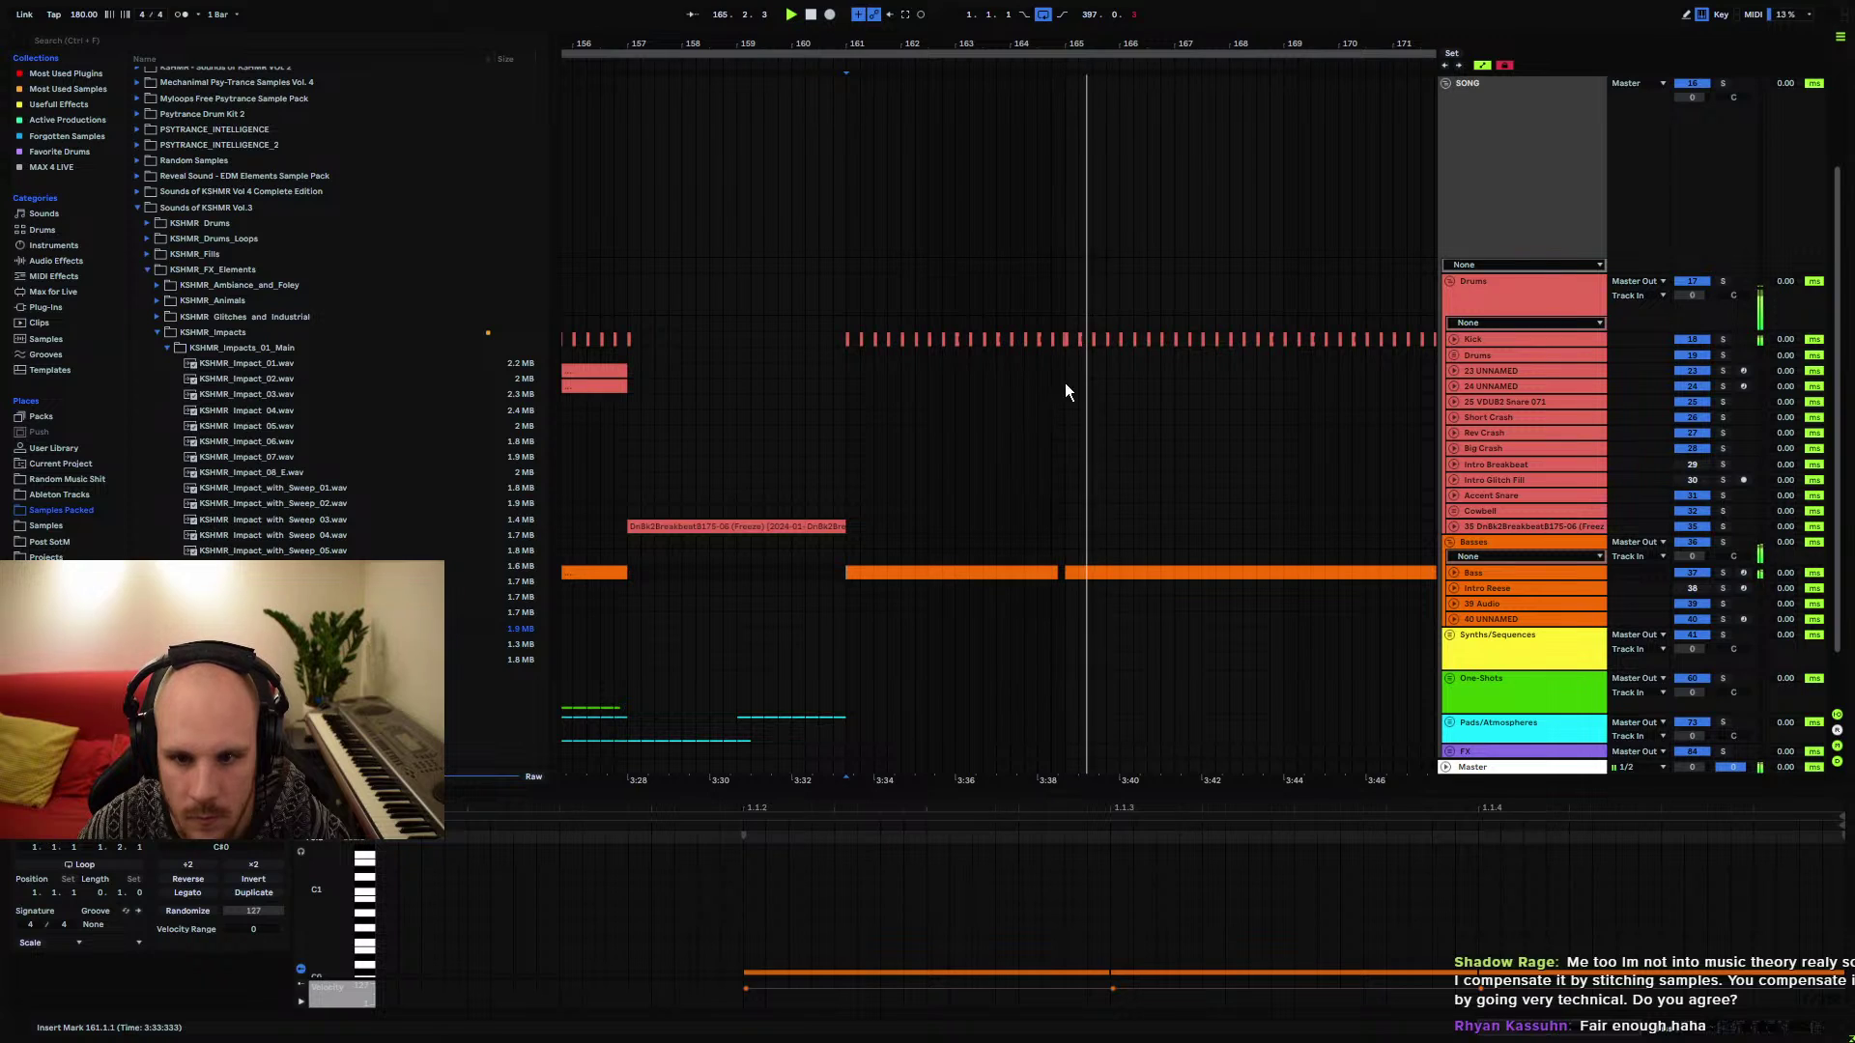
# Unfold the Pads/Atmospheres group and insert a new MIDI track at its end
pyautogui.press('+')
pyautogui.press('-')
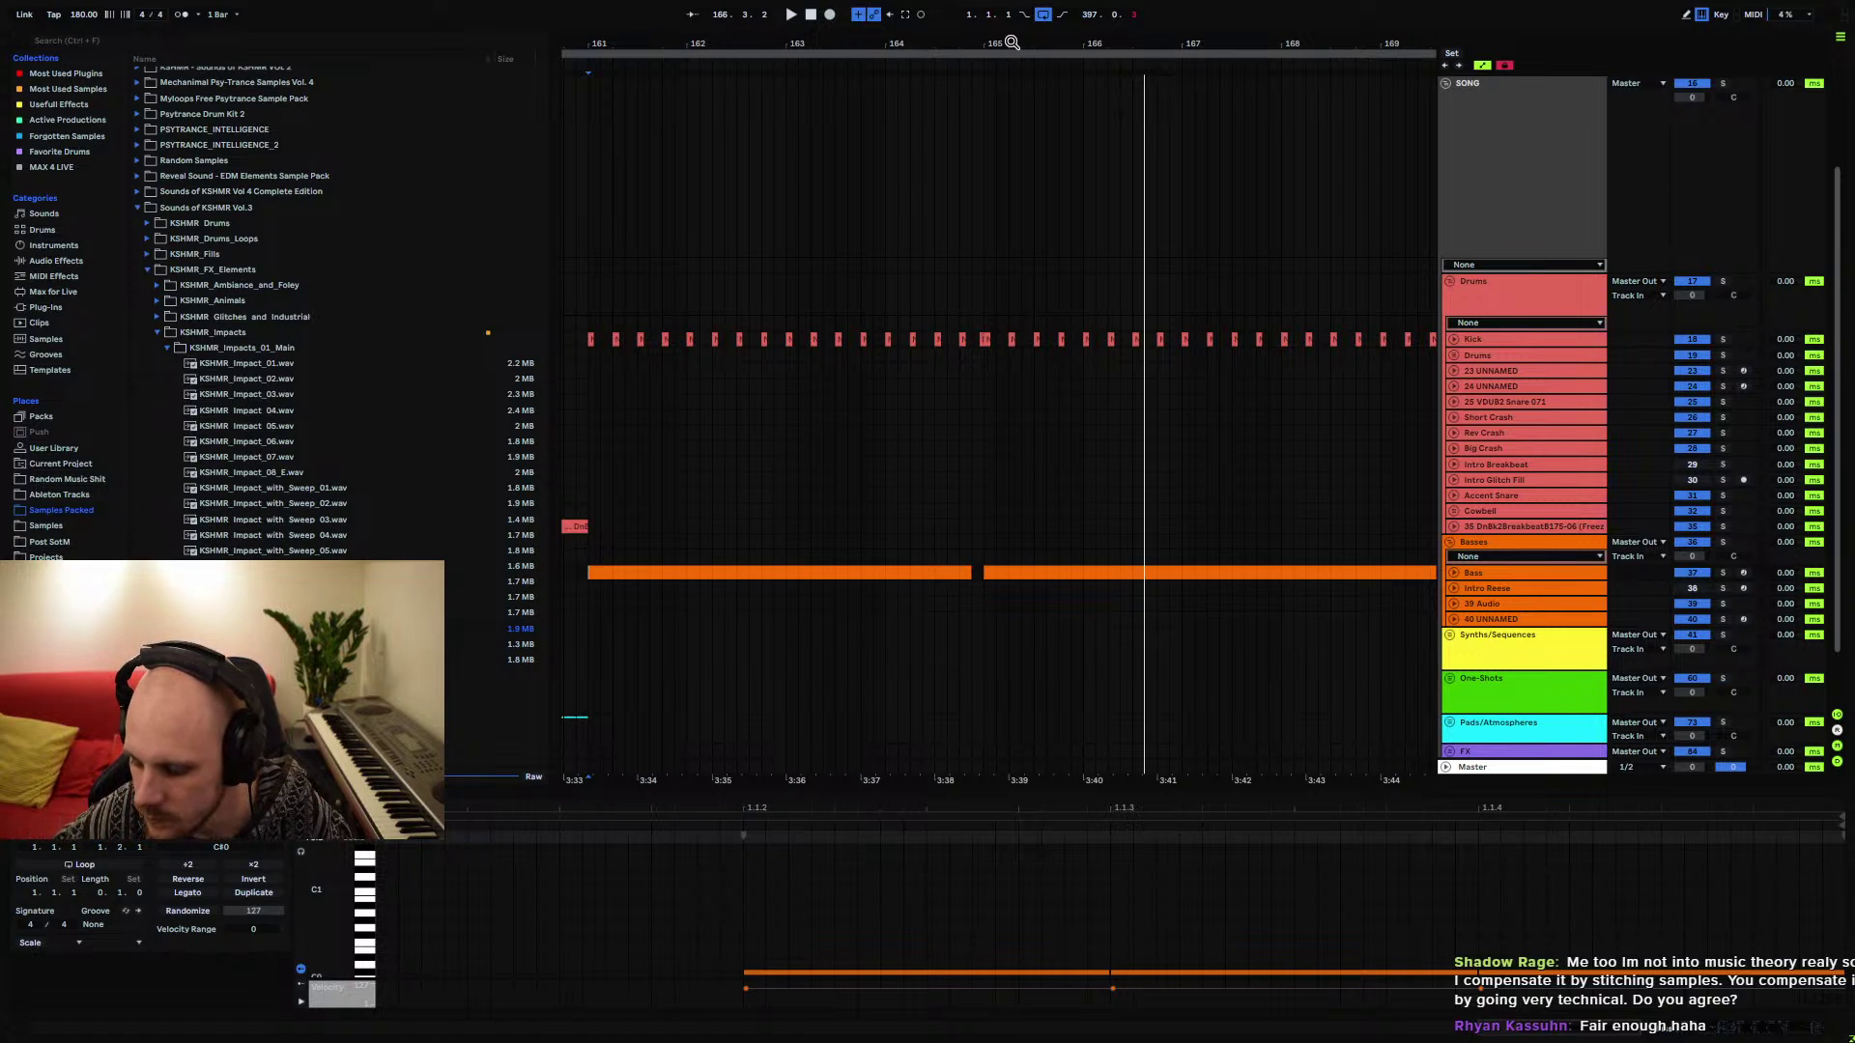
pyautogui.moveTo(1011, 42); pyautogui.dragTo(1010, 21)
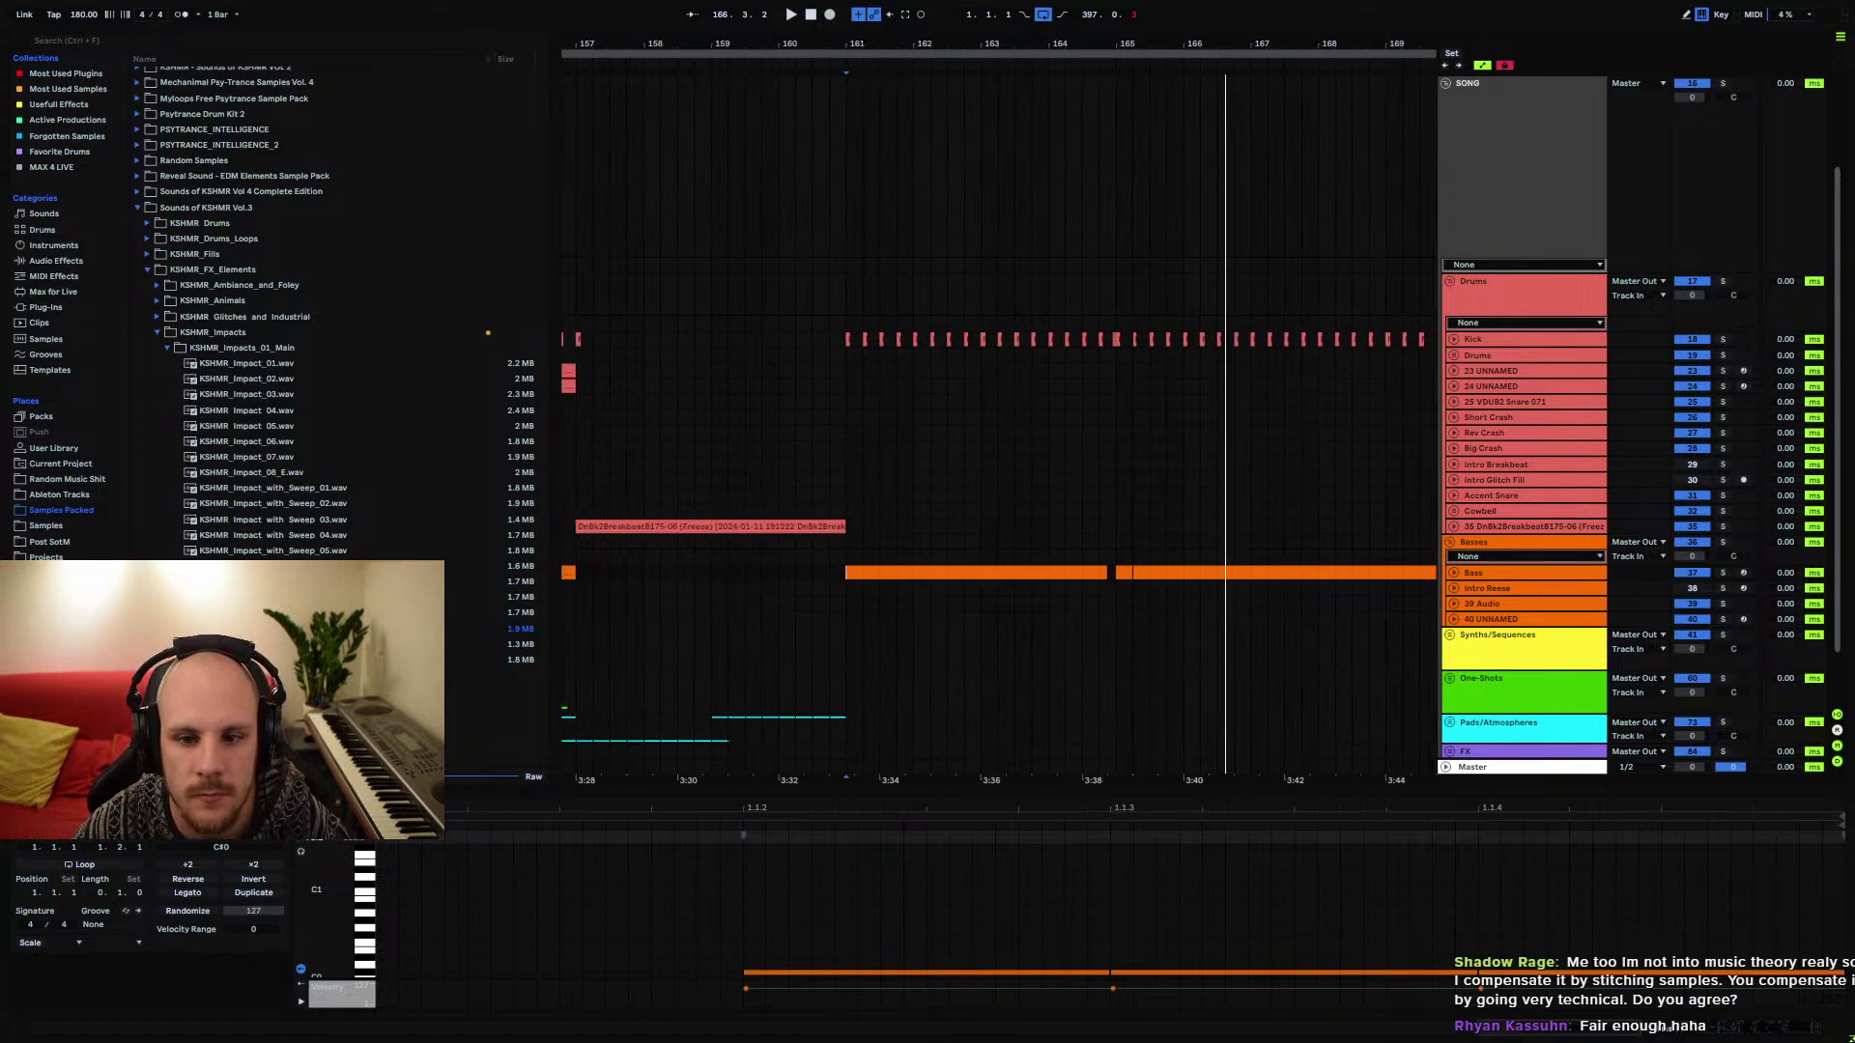
pyautogui.click(753, 482)
pyautogui.scroll(-2, 796, 450)
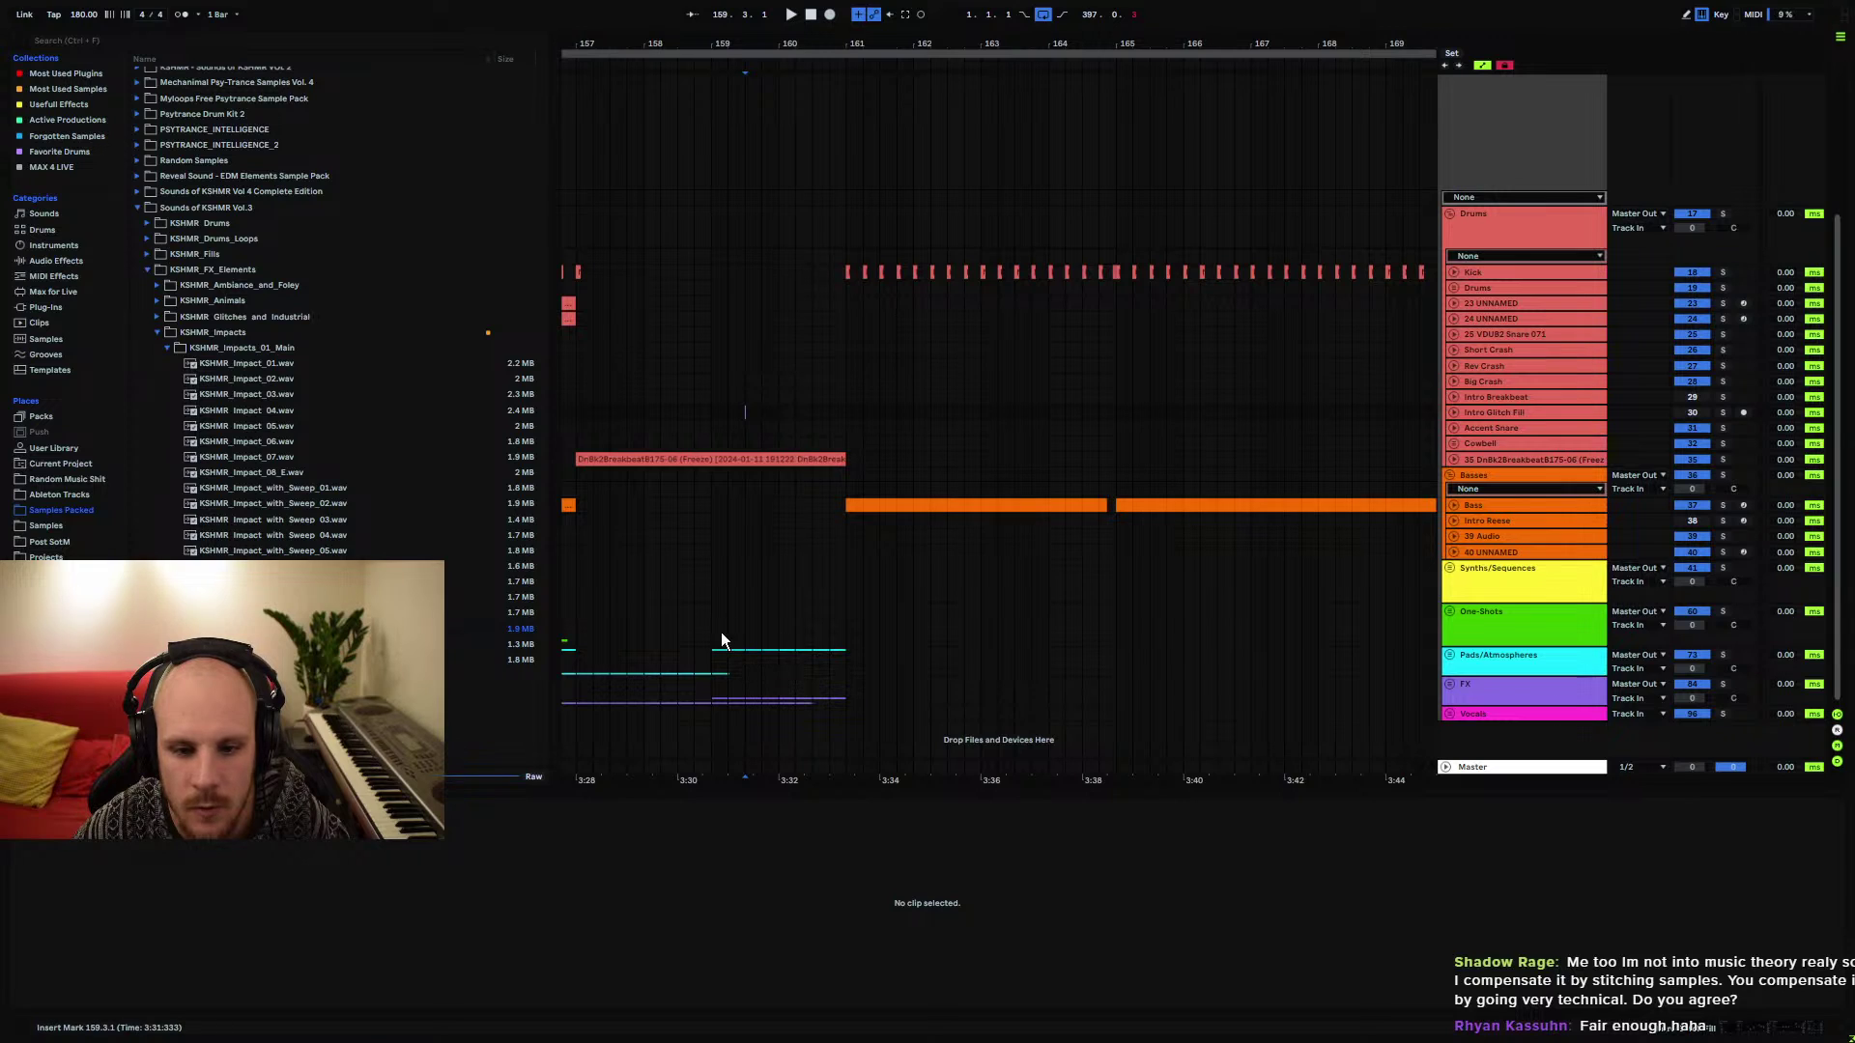
pyautogui.moveTo(716, 622); pyautogui.dragTo(865, 586)
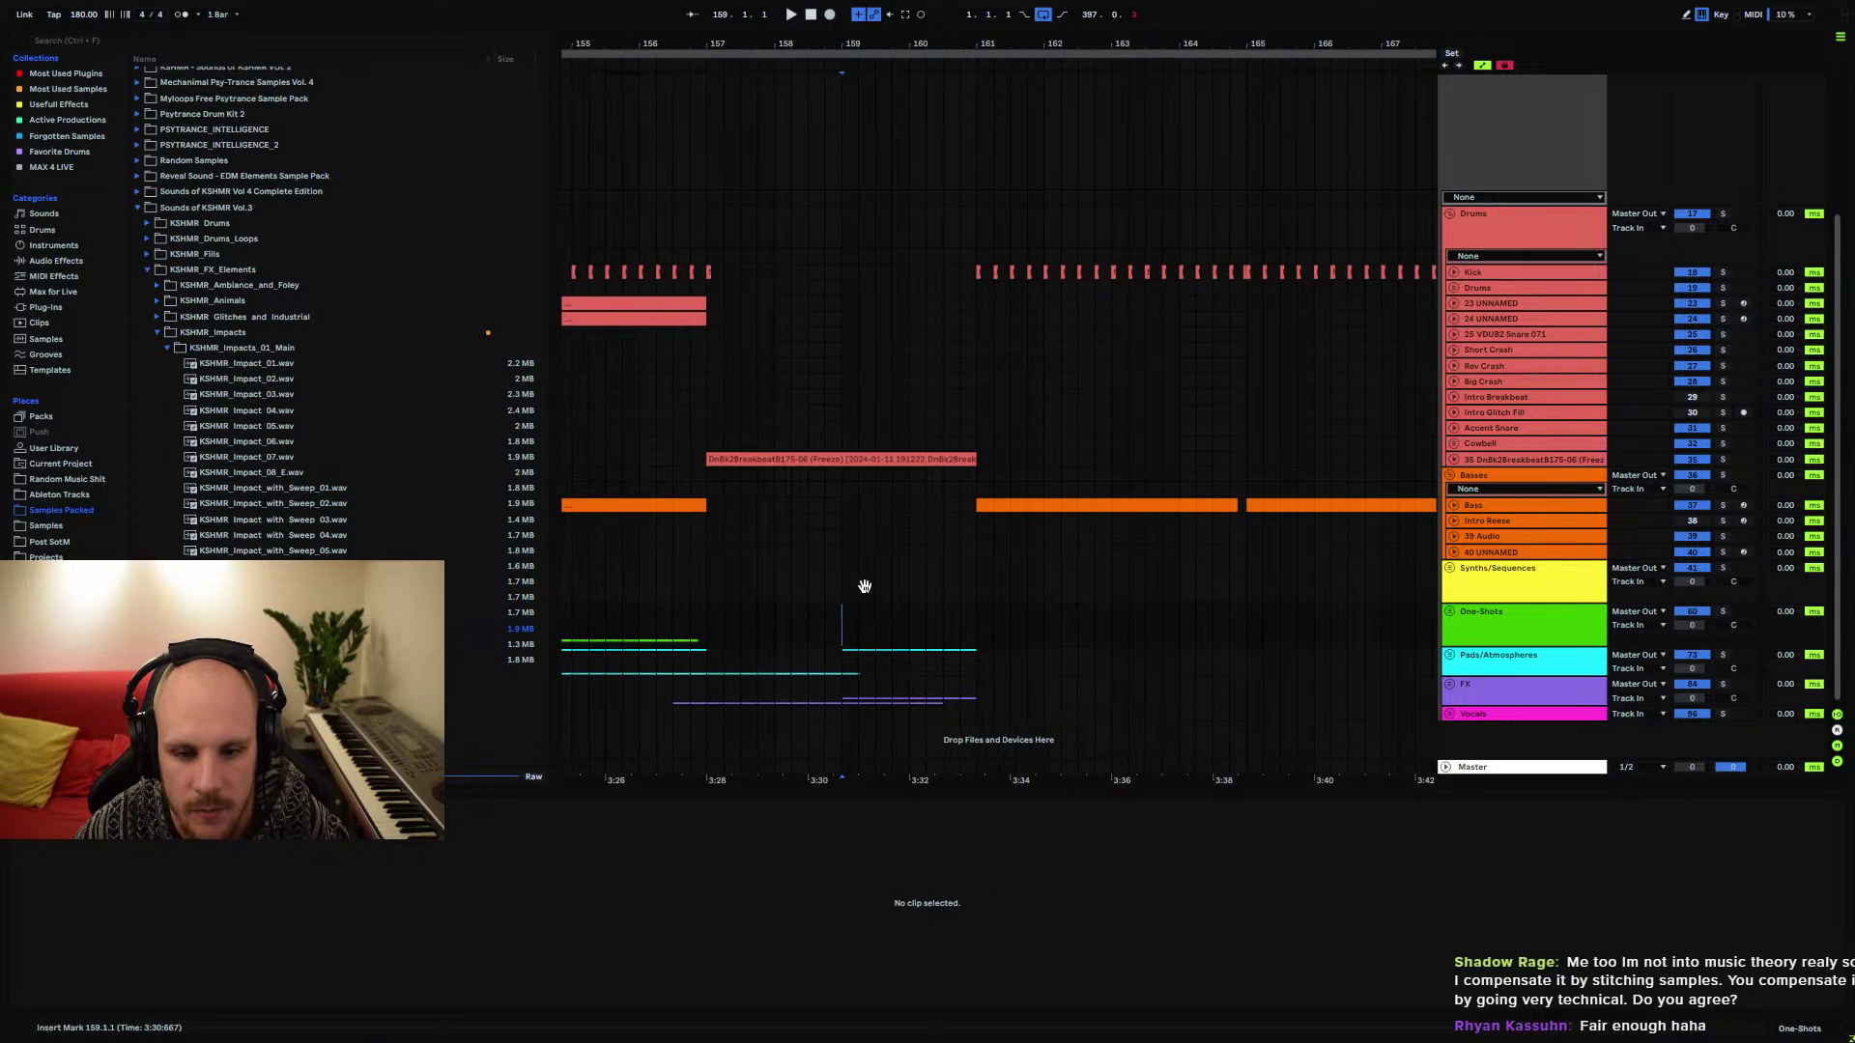
pyautogui.click(1452, 663)
pyautogui.scroll(-4, 1125, 605)
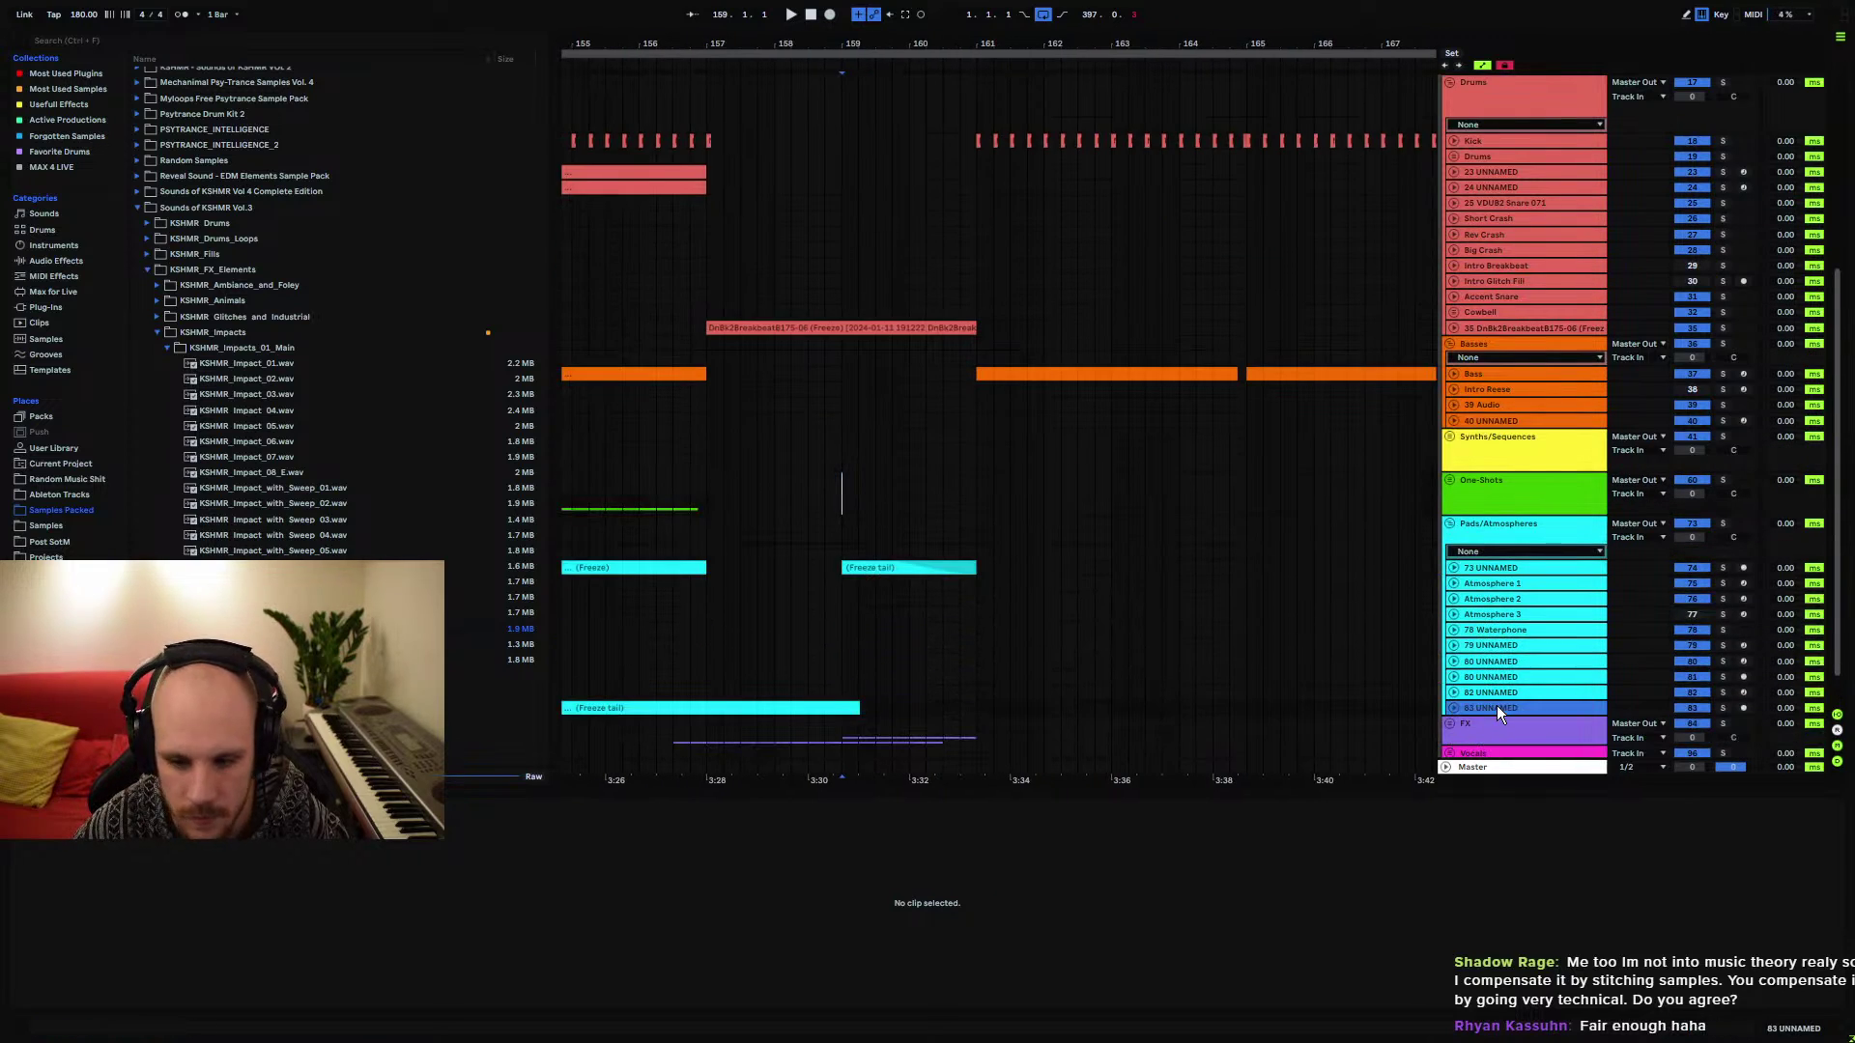
pyautogui.hotkey('ctrl', 'shift', 't')
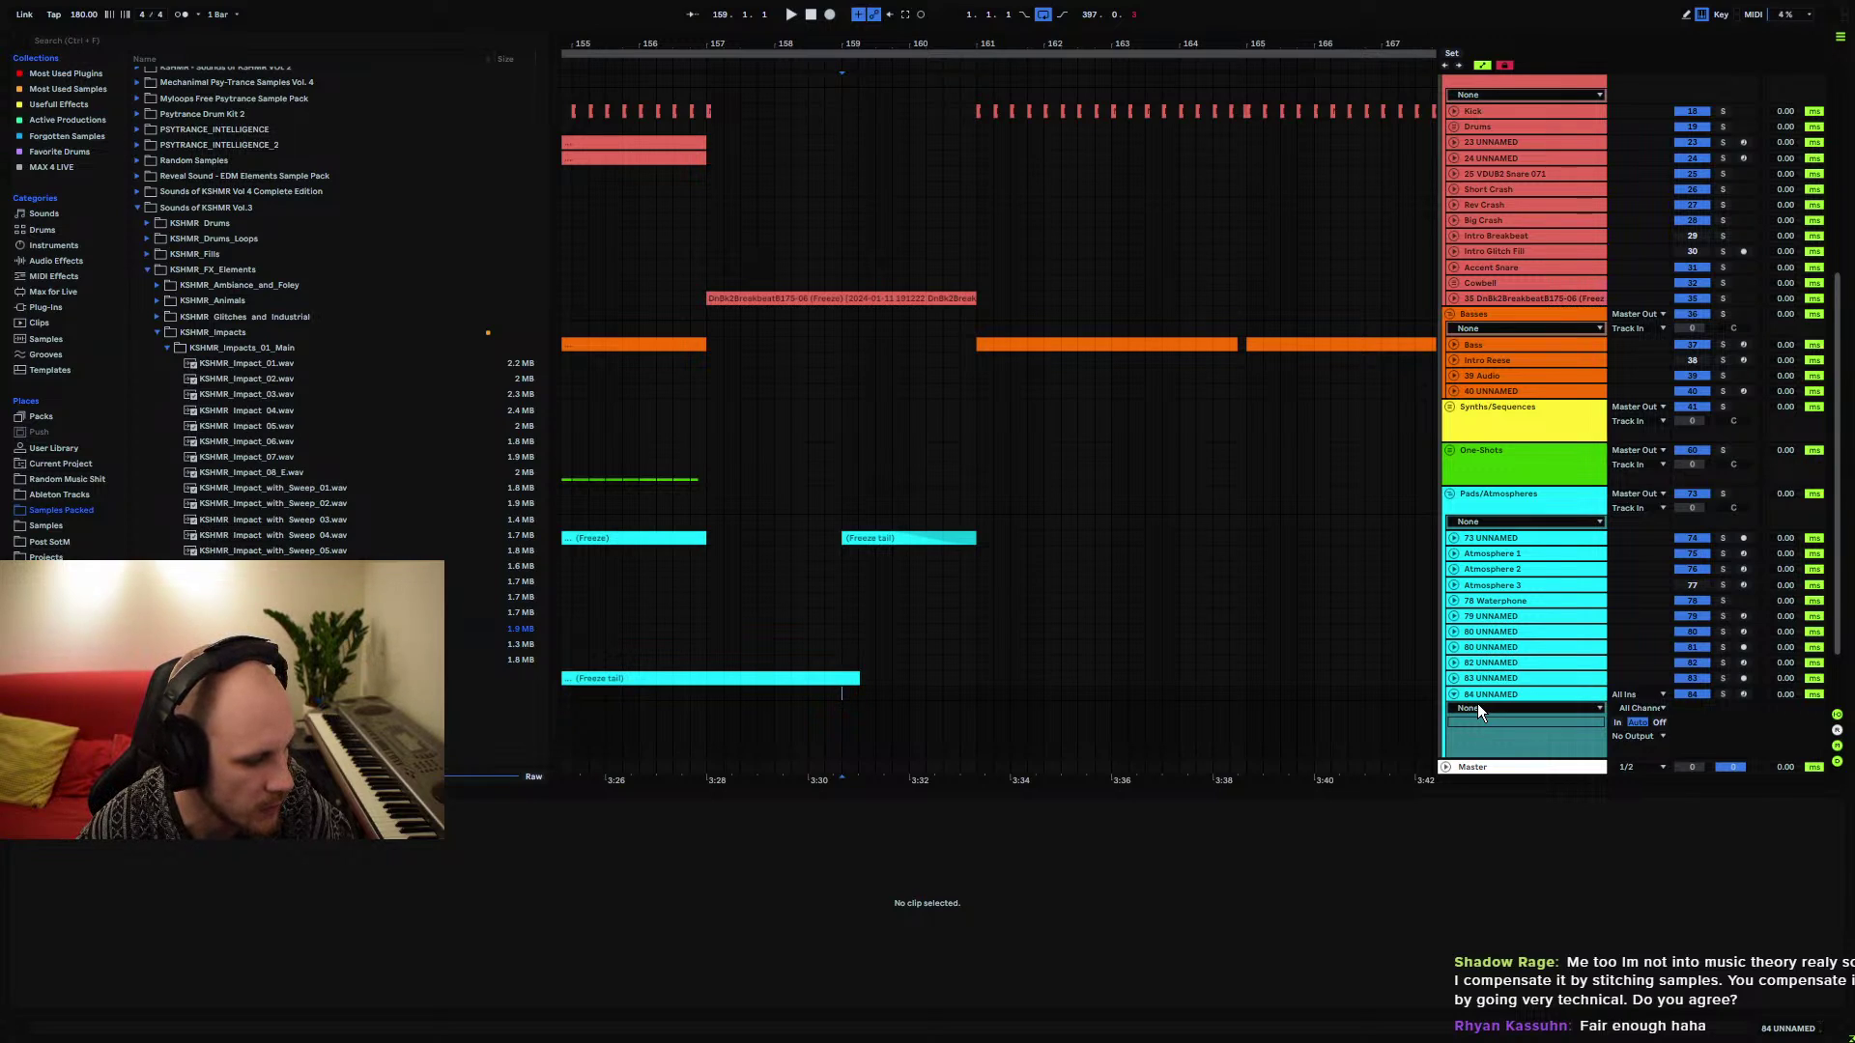
# Load Phase Plant on the new MIDI track and choose the Enchanter preset from the favorites
pyautogui.rightClick(925, 717)
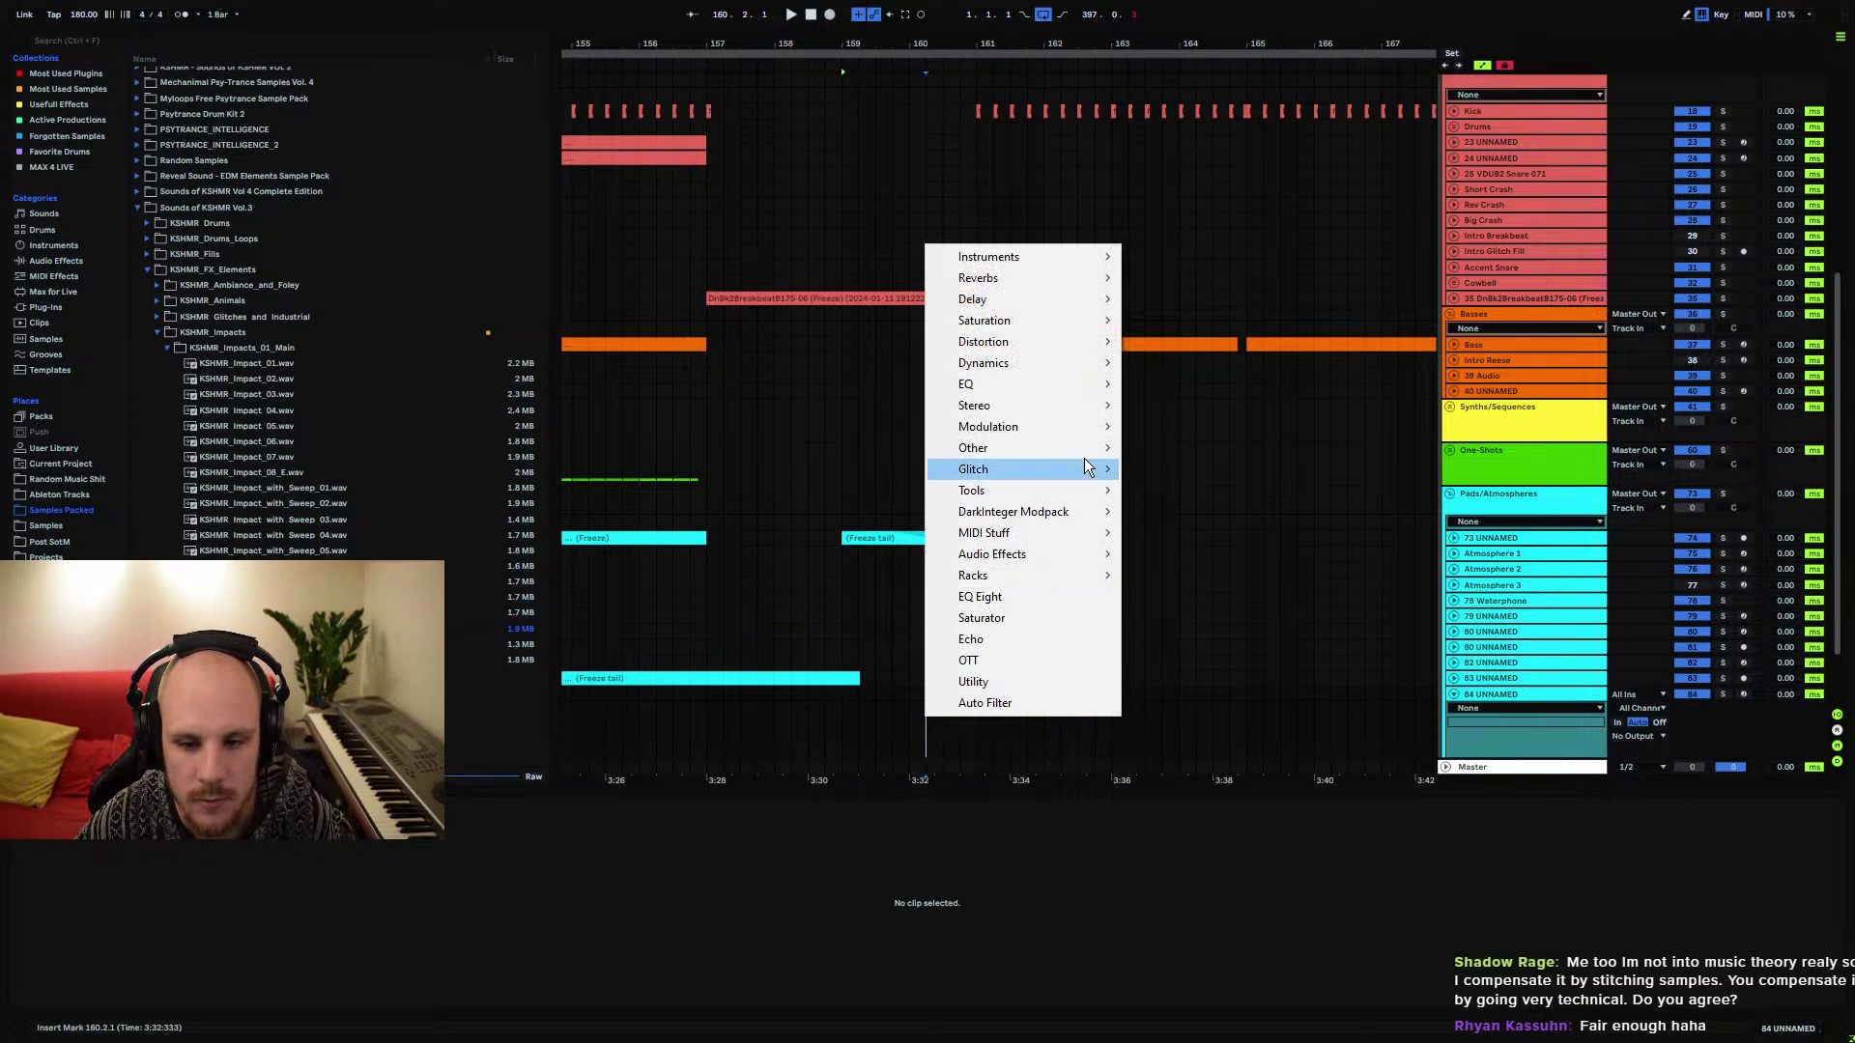
pyautogui.moveTo(1074, 258)
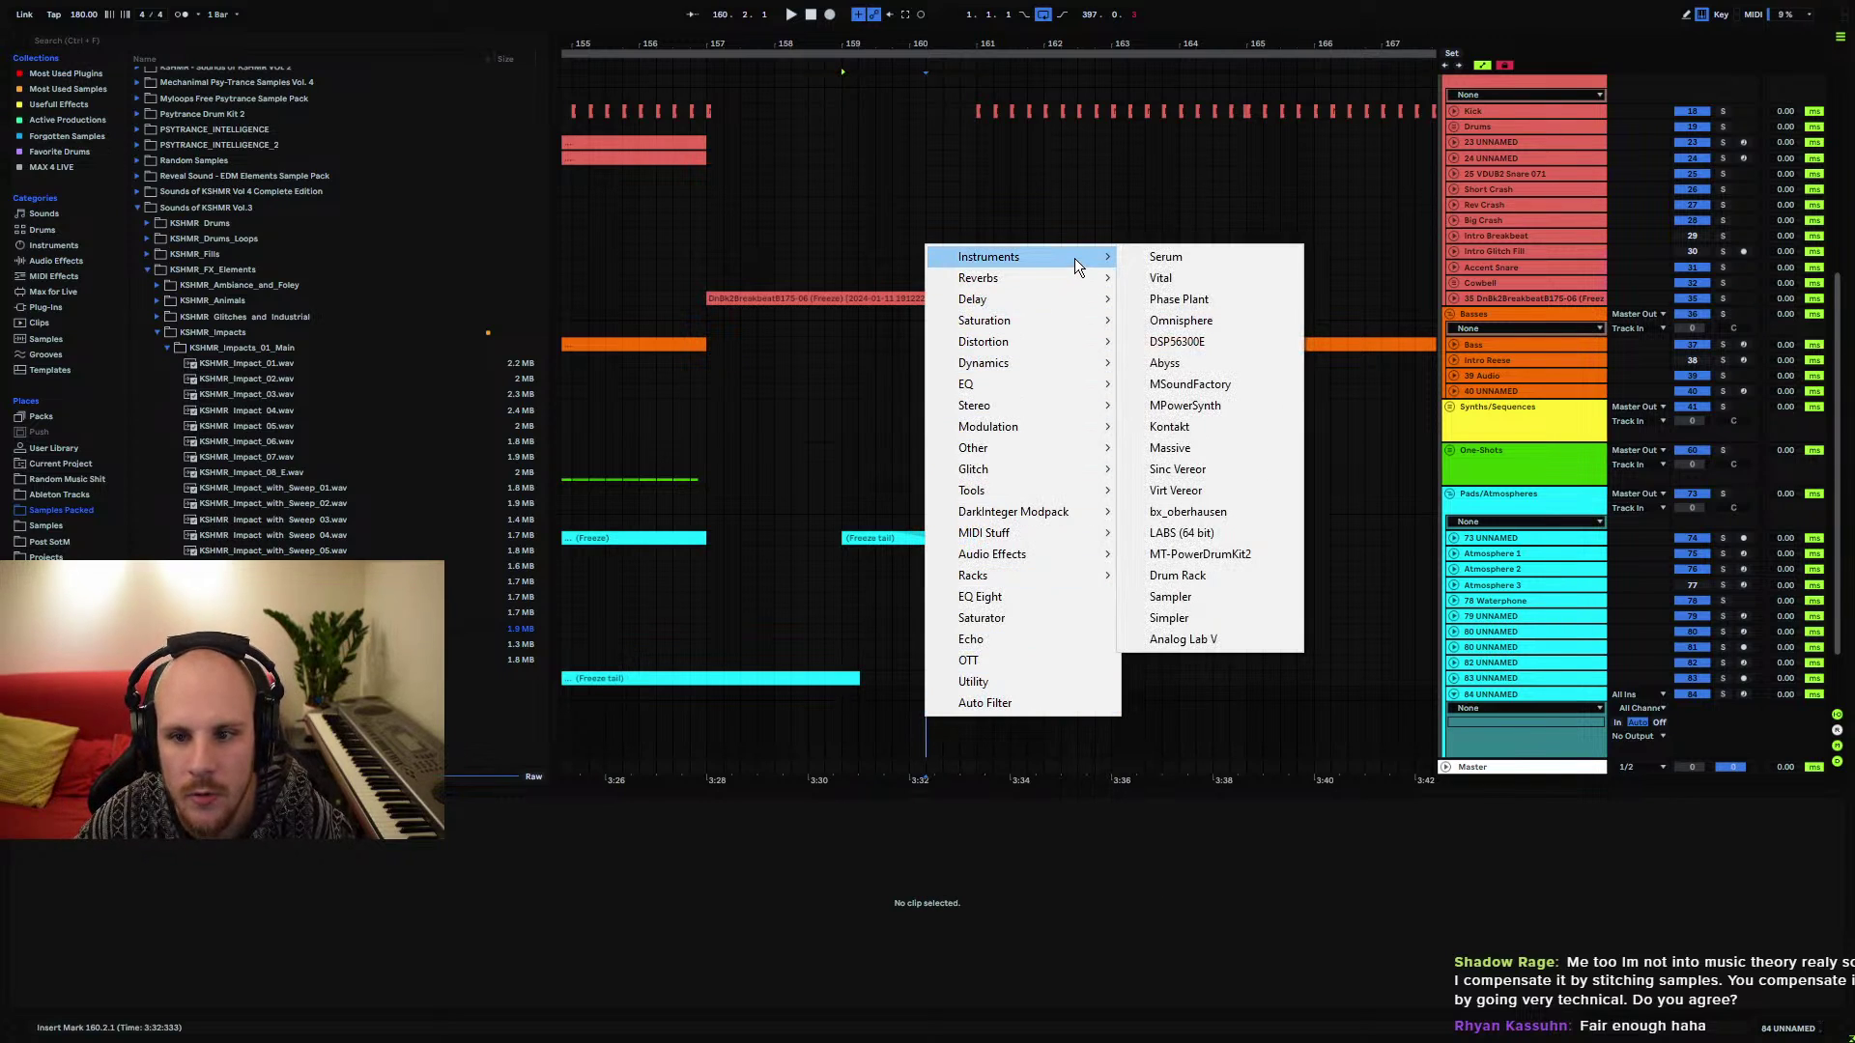
pyautogui.click(1208, 299)
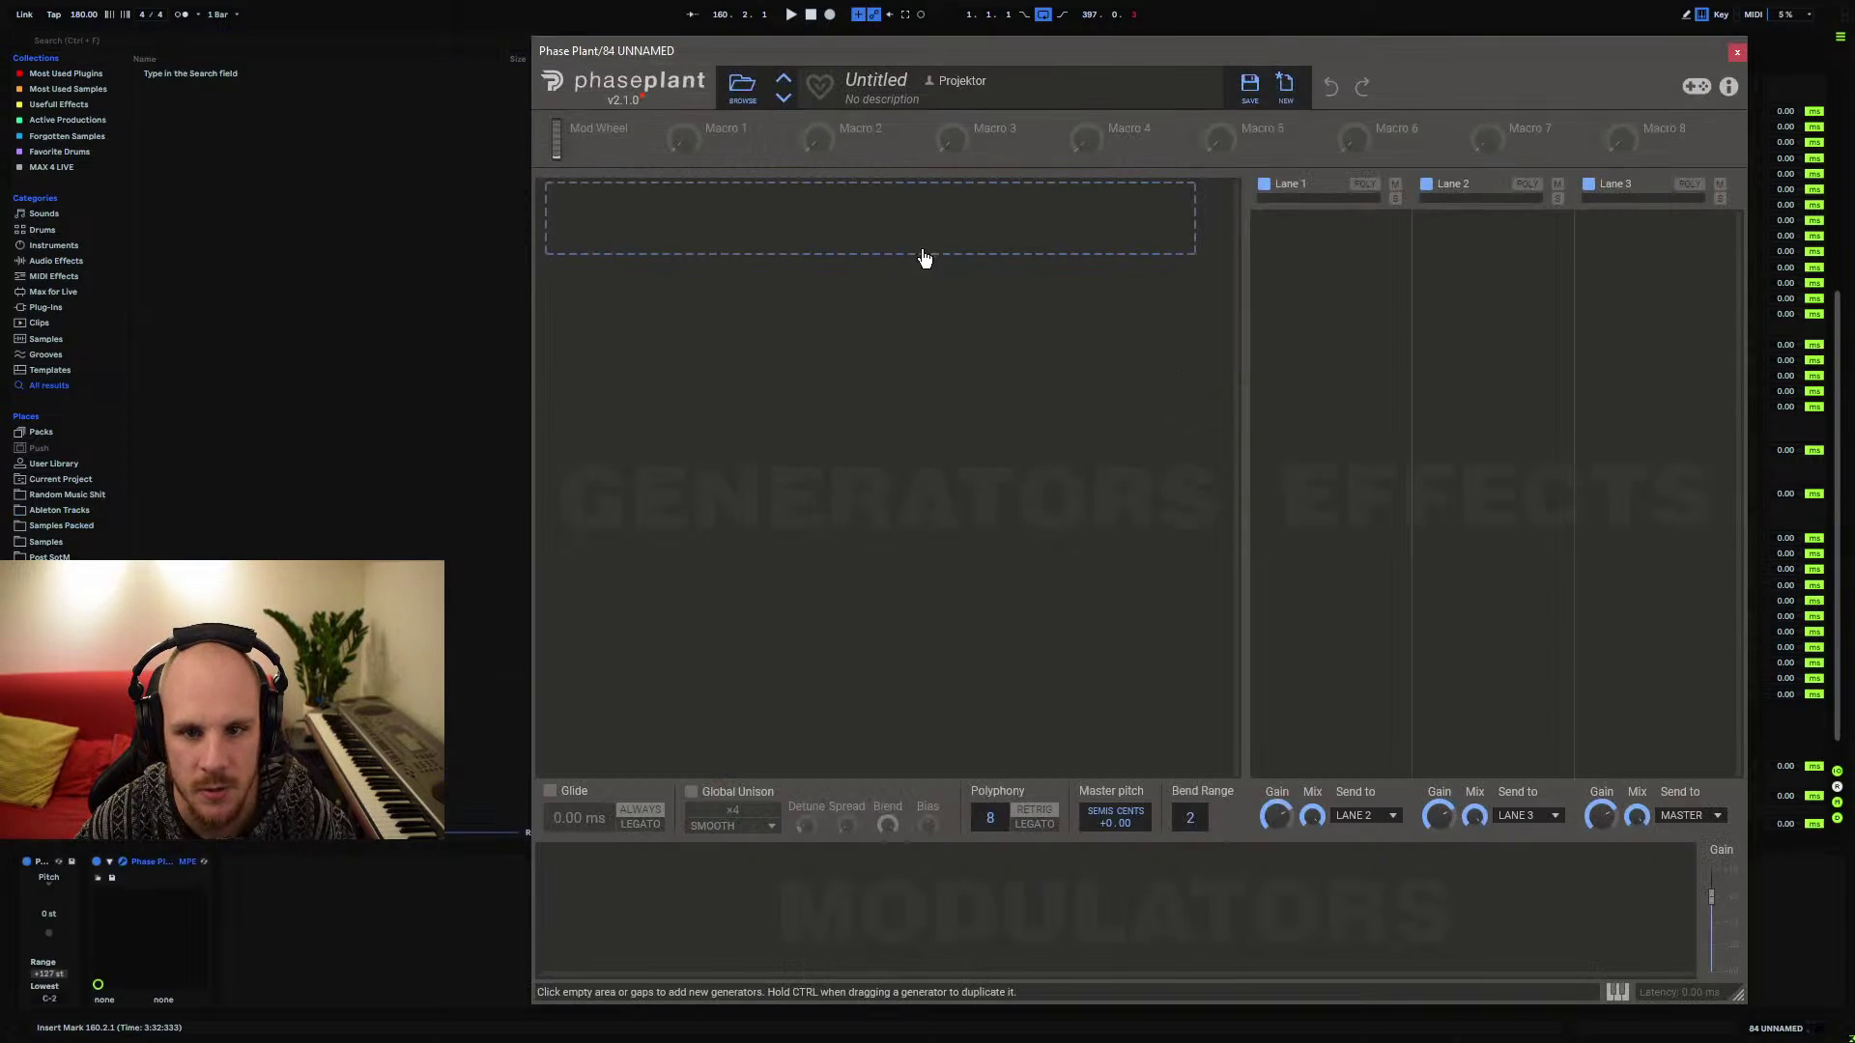
pyautogui.click(742, 91)
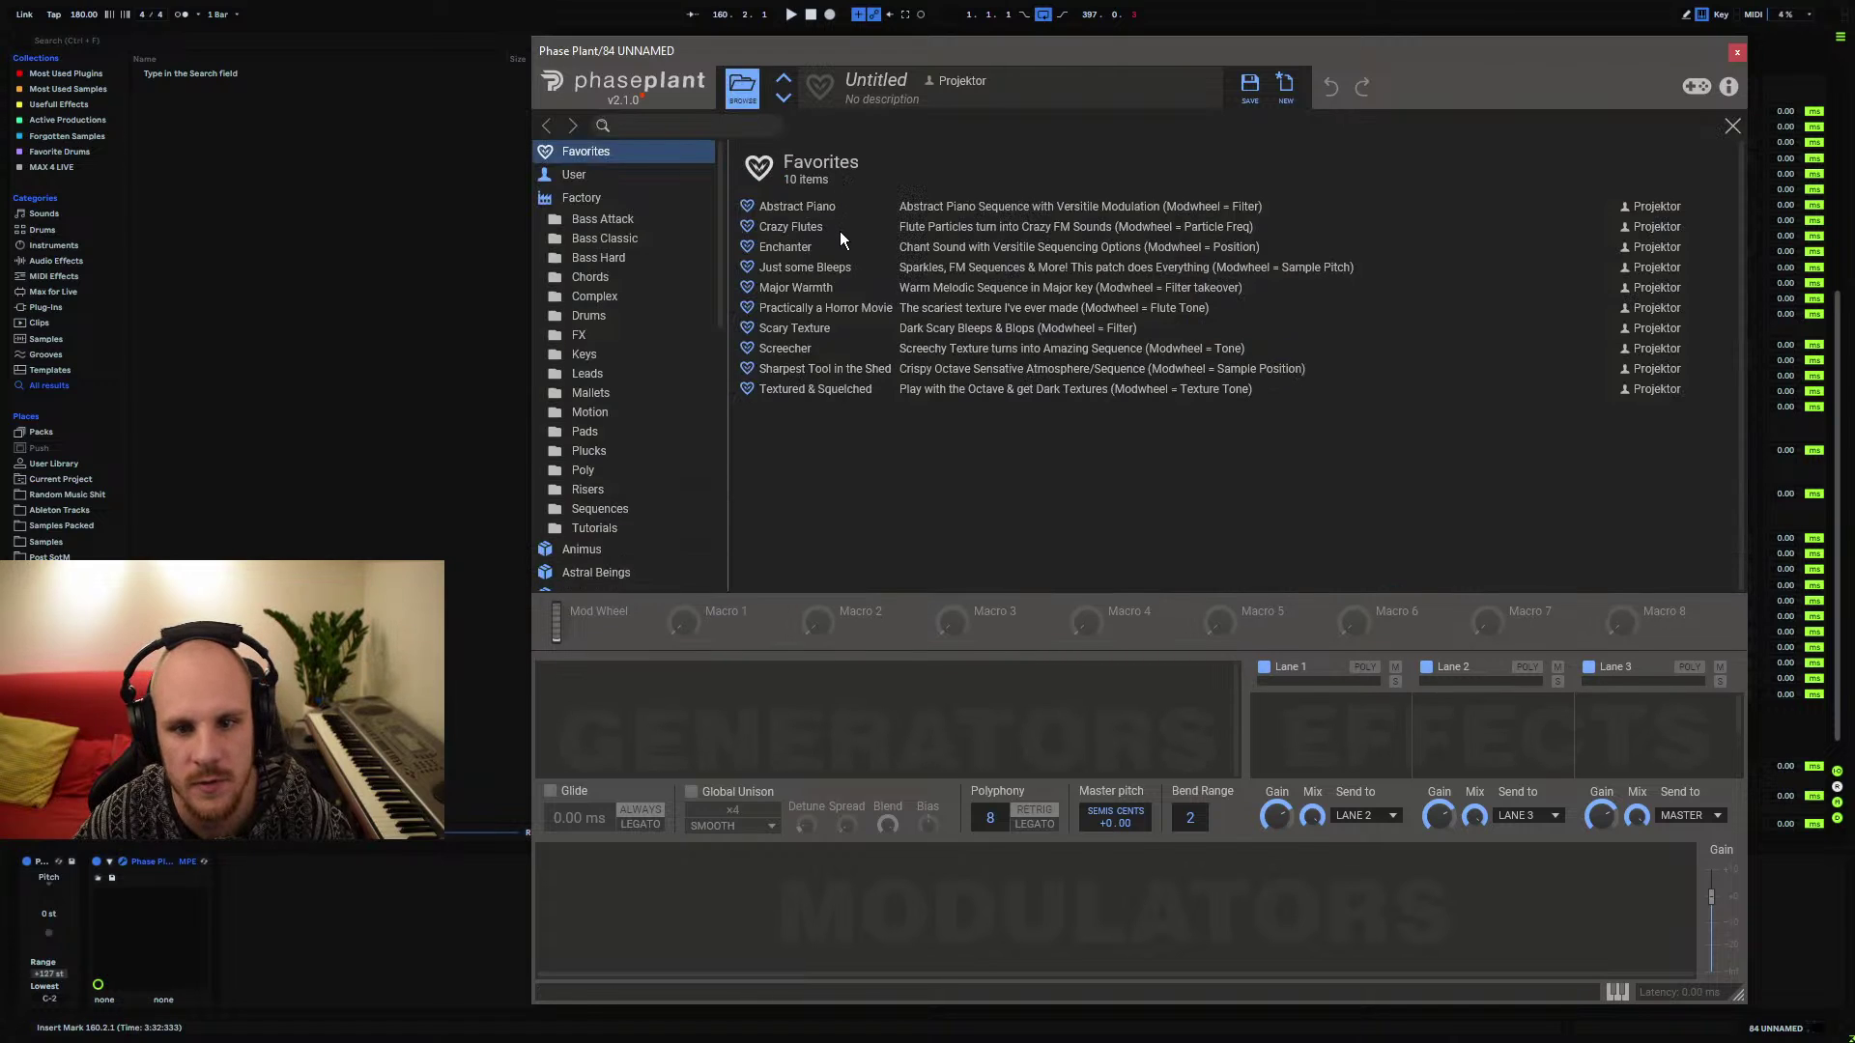
pyautogui.click(794, 247)
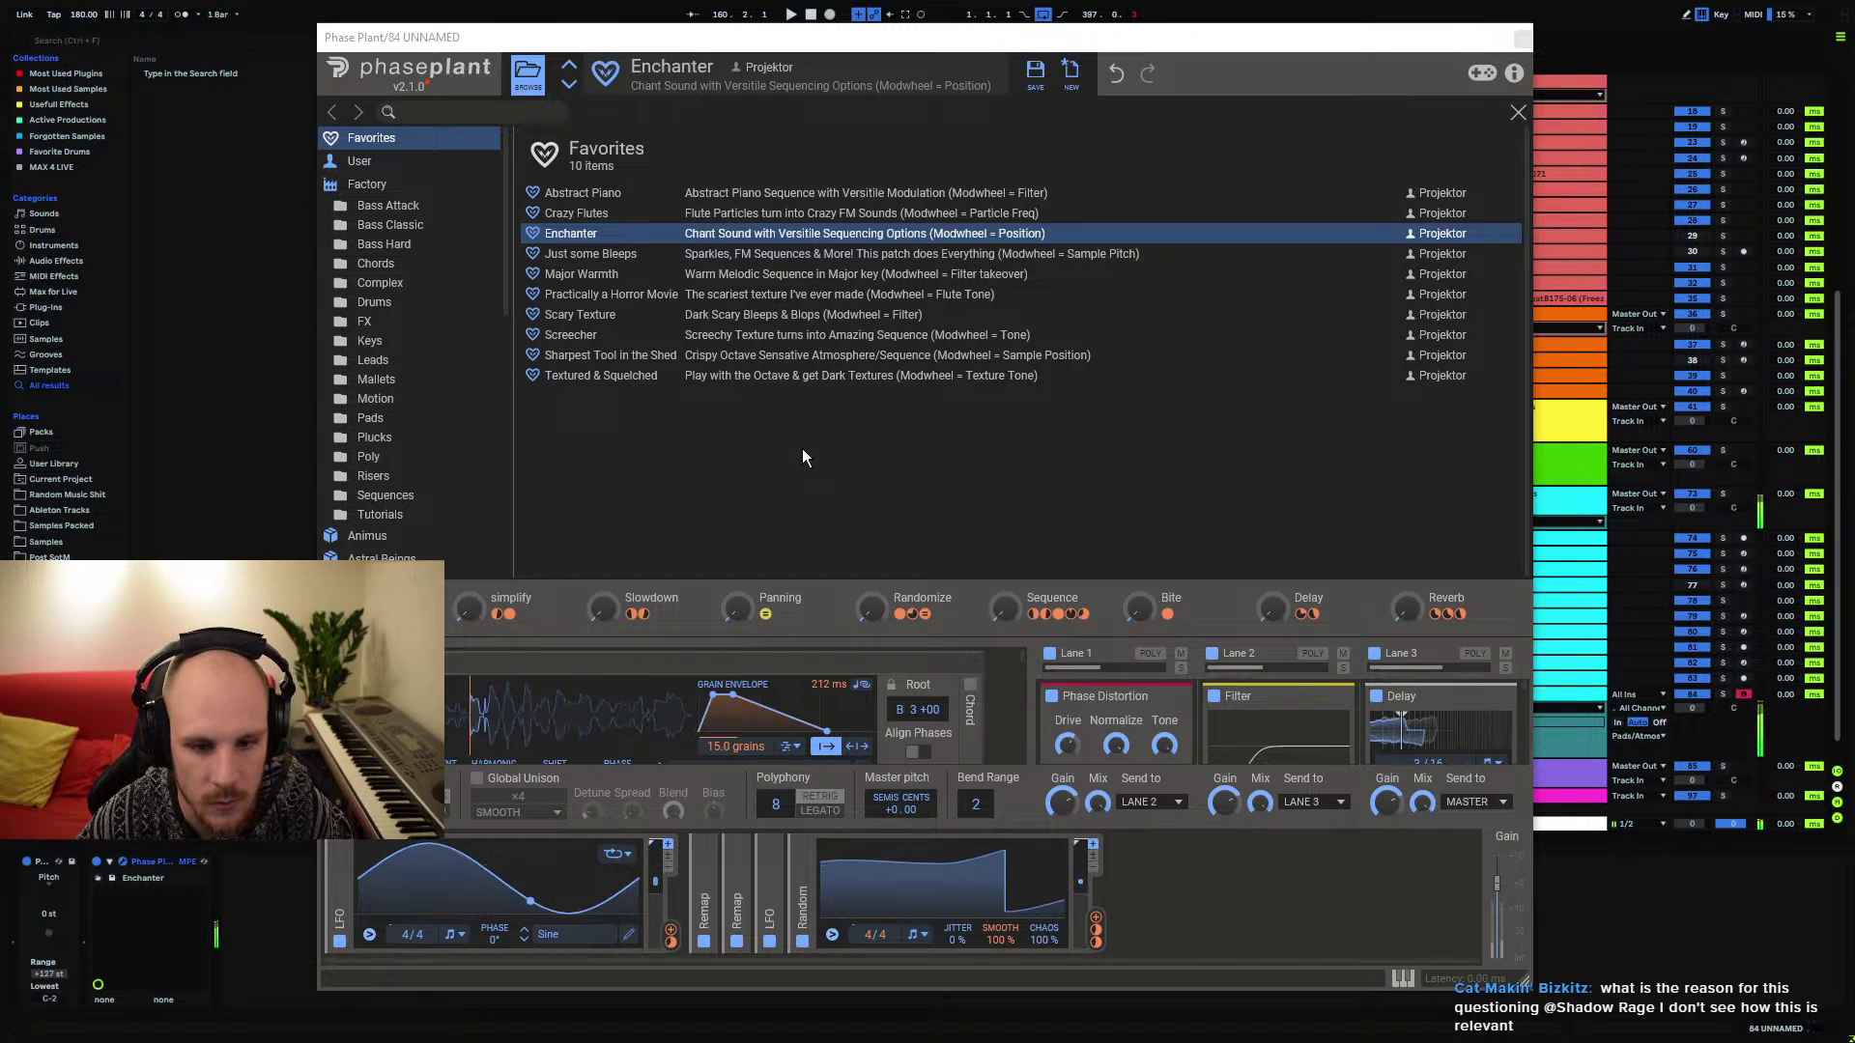
# Audition Enchanter in a lower octave, try its Randomize macro, adjust the Delay and Reverb macros, and close Phase Plant
pyautogui.press('z')
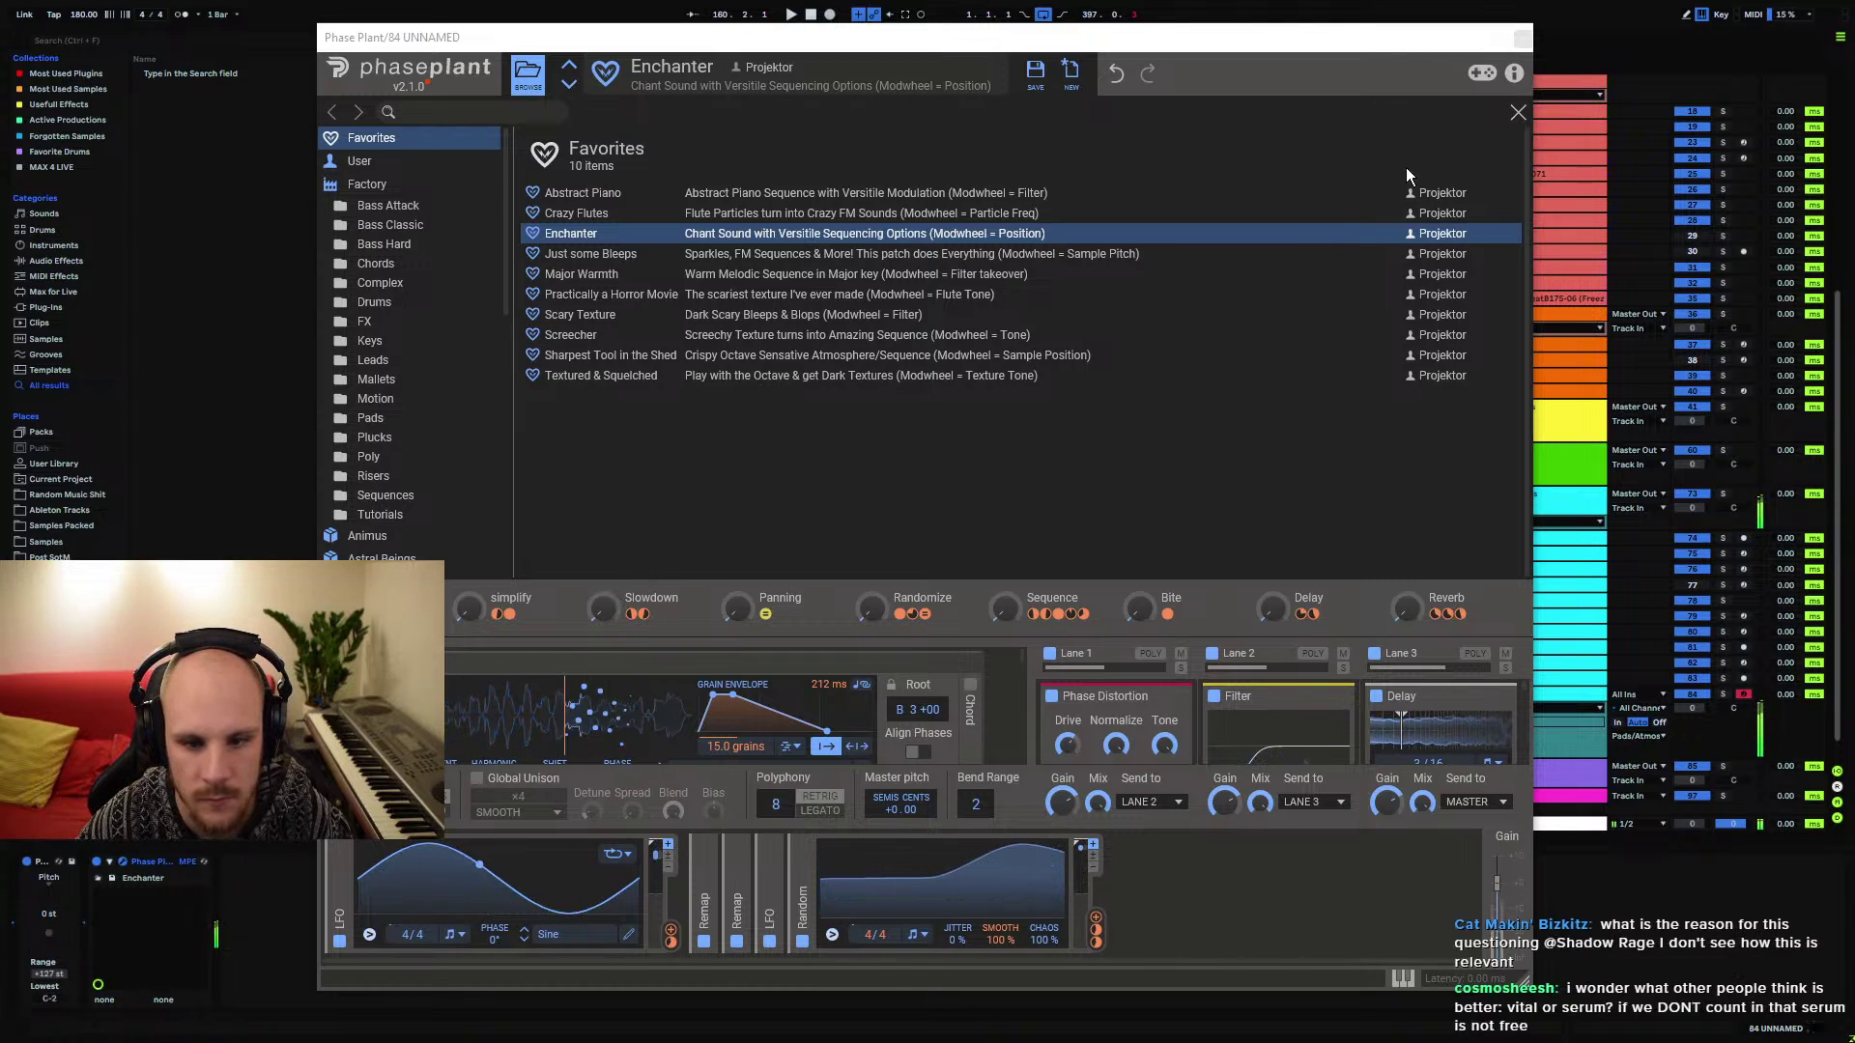
pyautogui.click(870, 608)
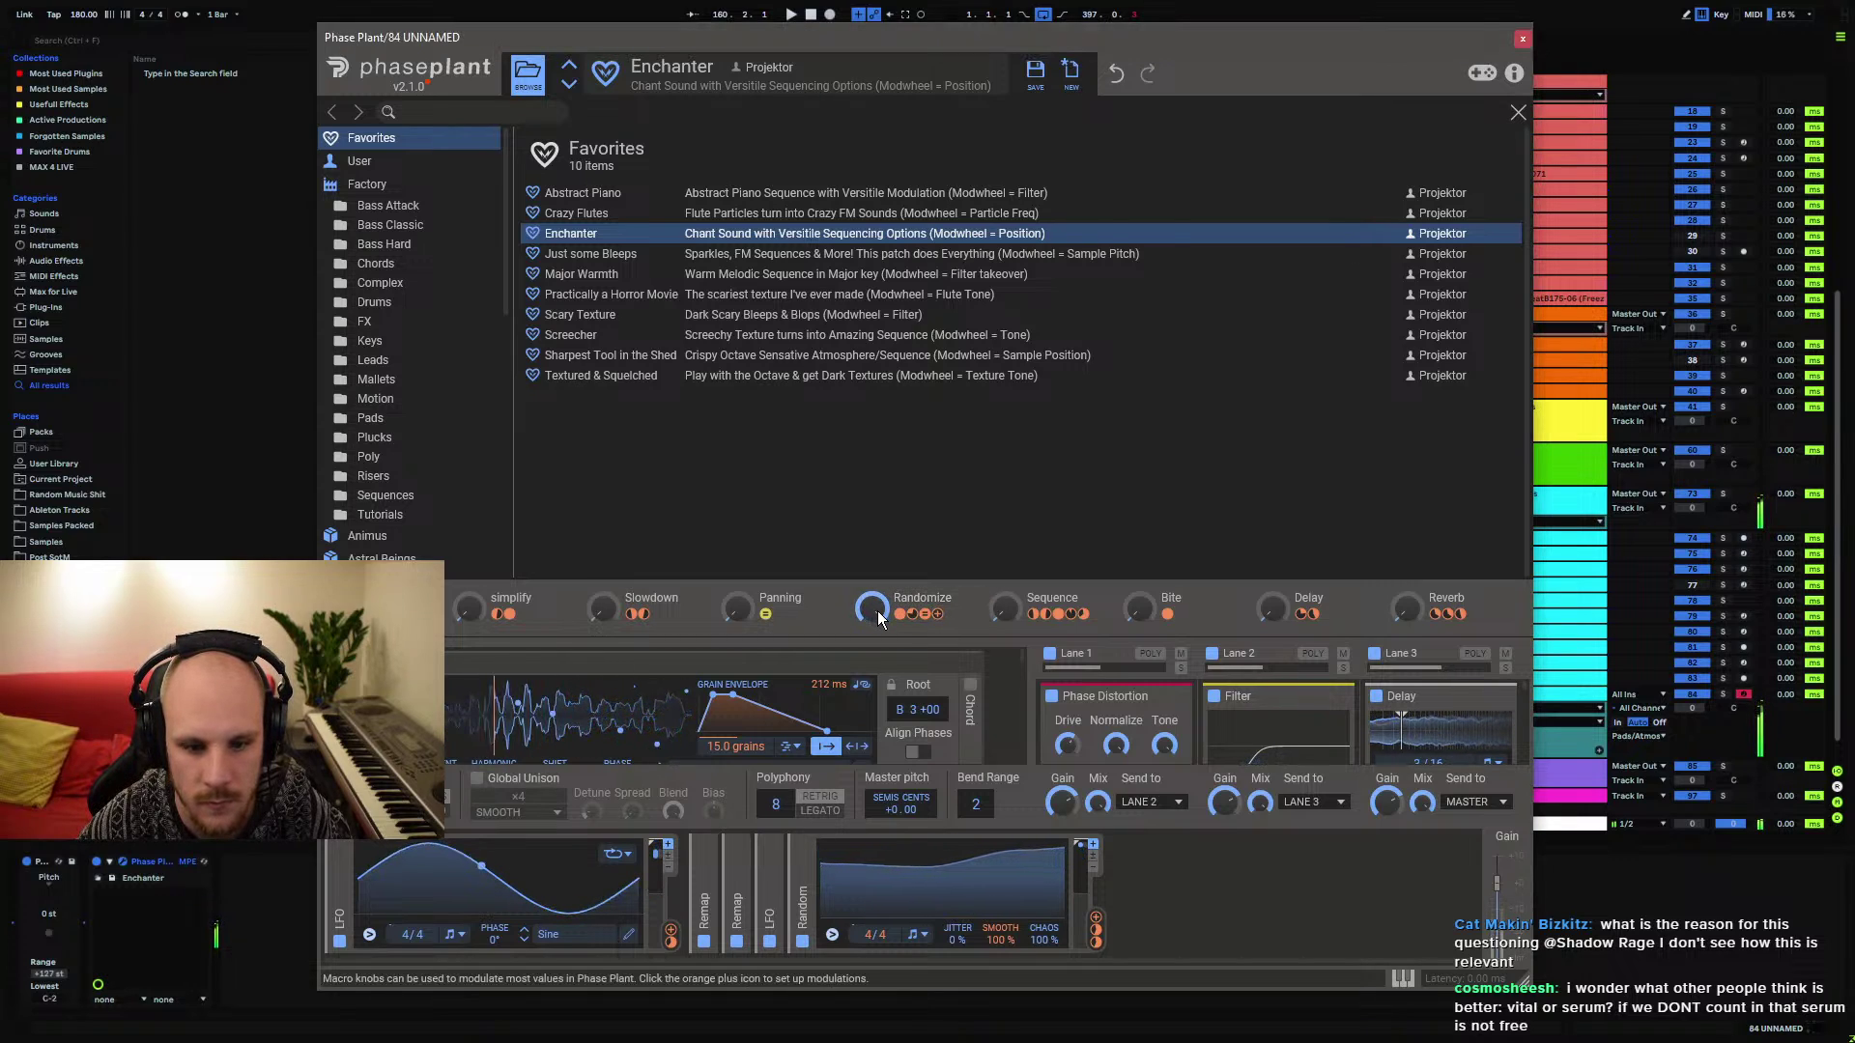
pyautogui.moveTo(877, 611); pyautogui.dragTo(877, 565)
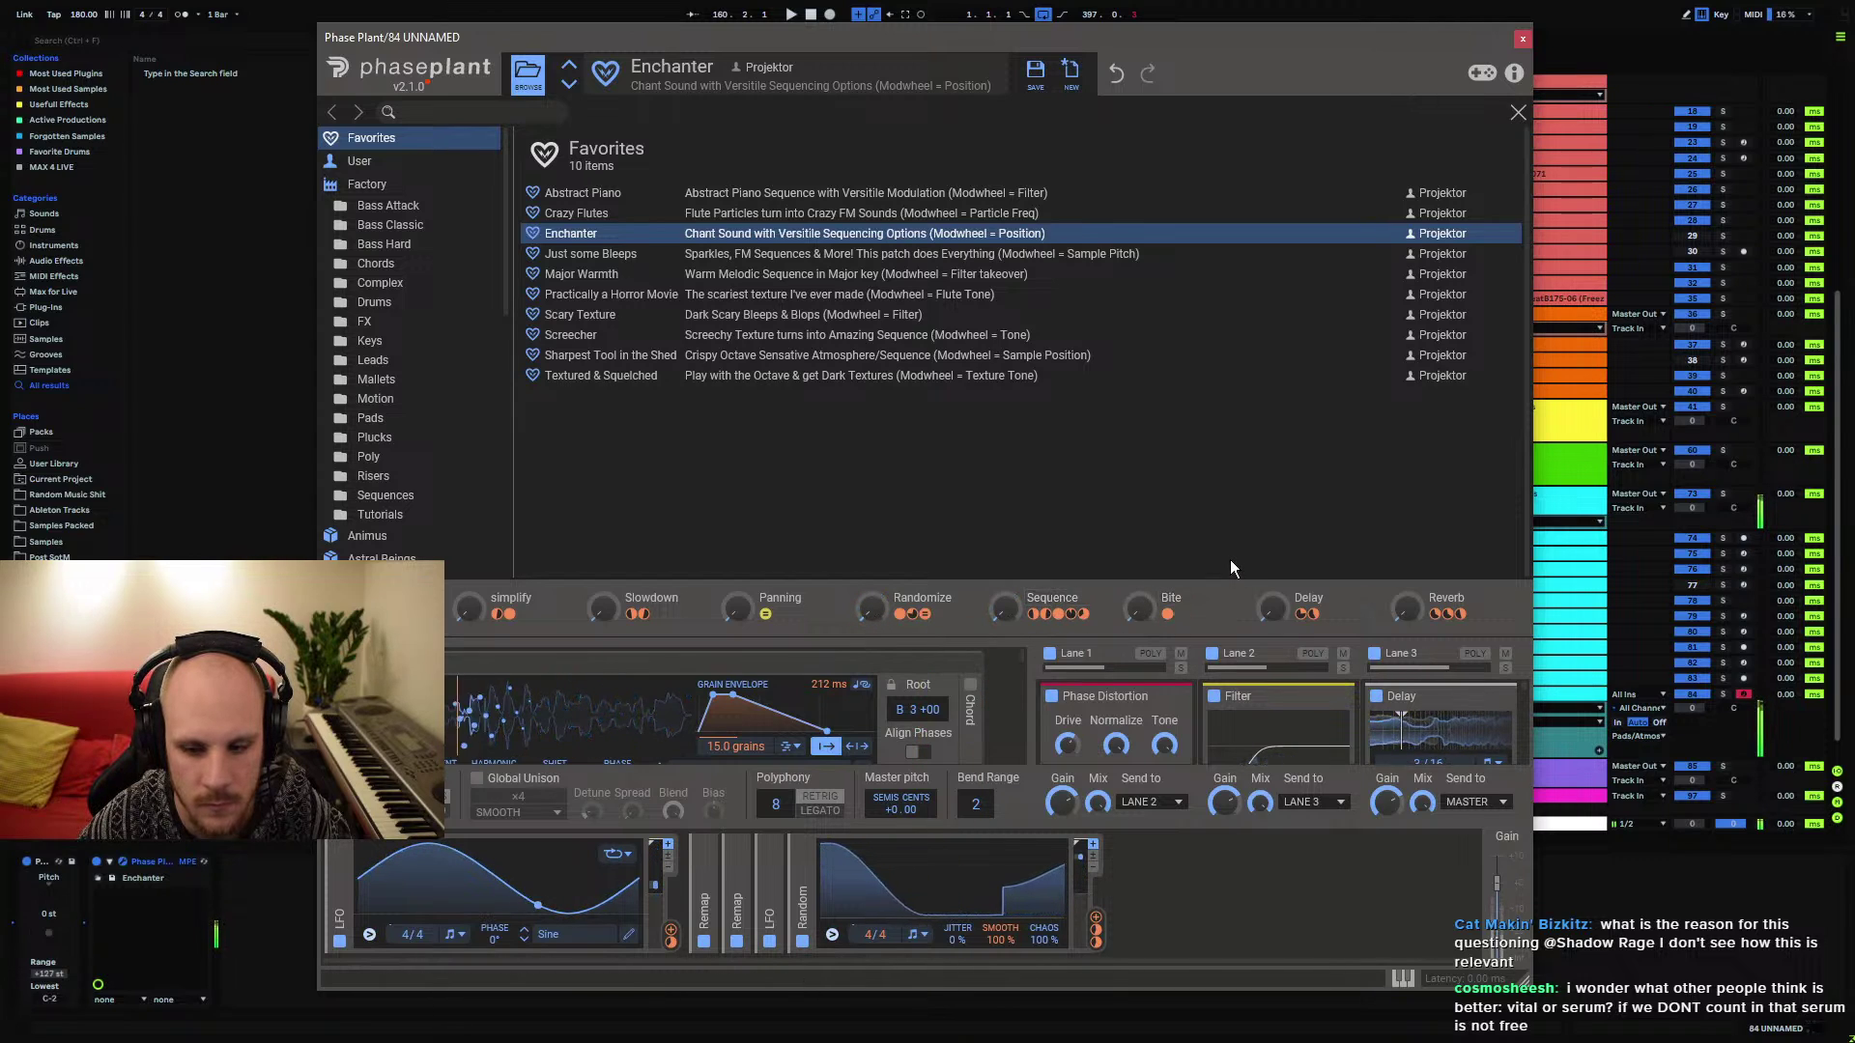
pyautogui.moveTo(1406, 609); pyautogui.dragTo(1406, 667)
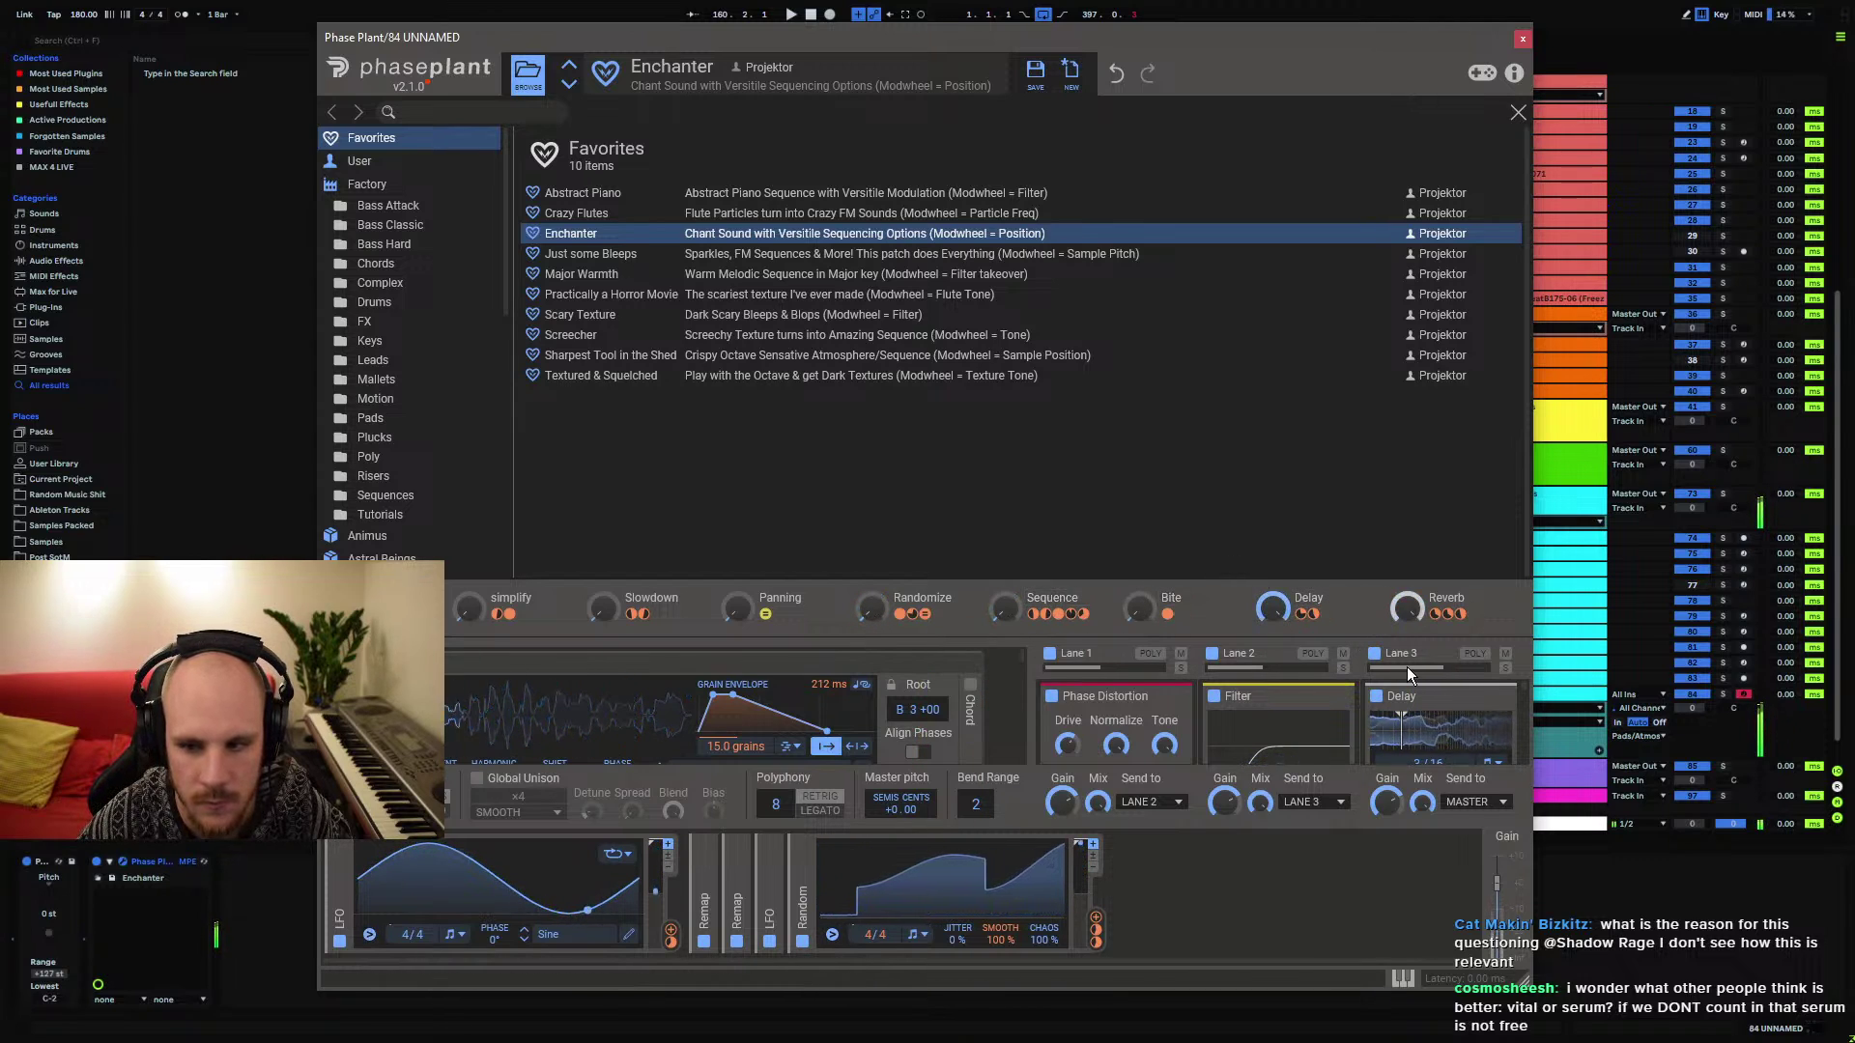
pyautogui.click(1523, 39)
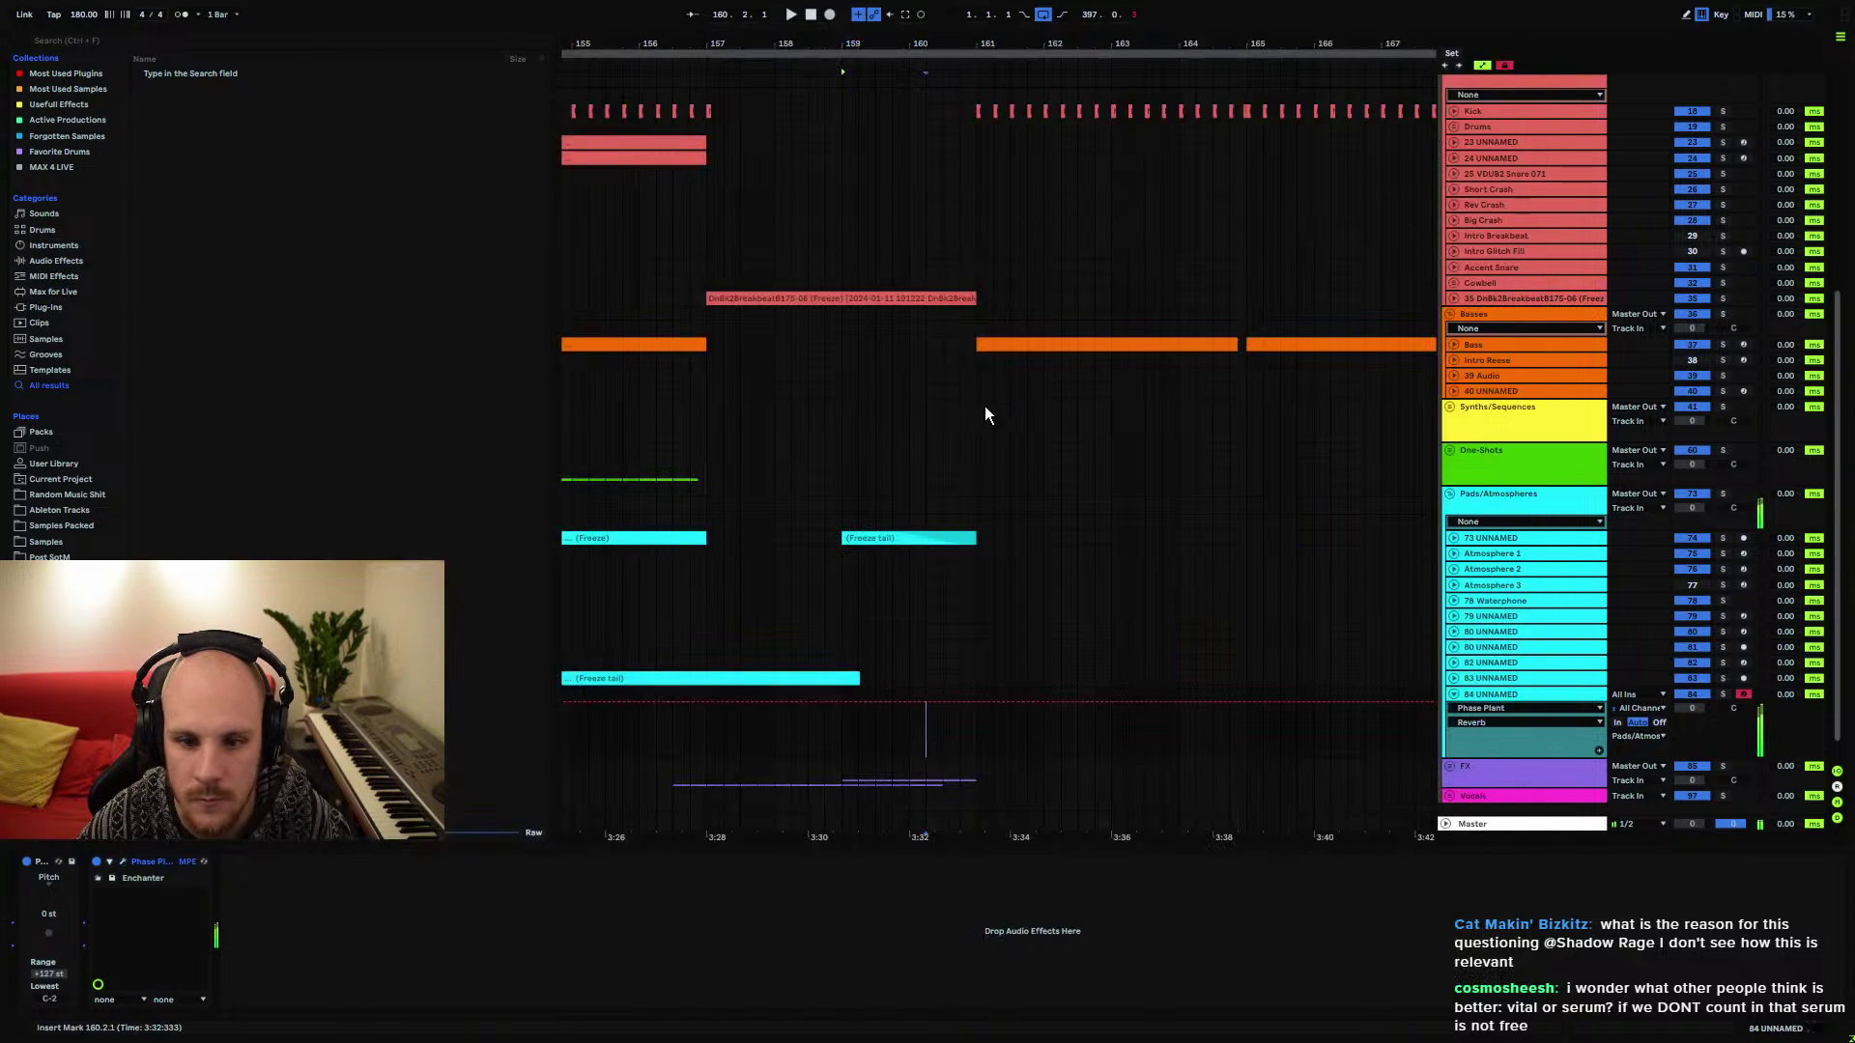
# Create a one-bar MIDI clip from 160.1.1 to 161.1.1 on the Phase Plant track and add a C#0 note spanning it
pyautogui.doubleClick(970, 694)
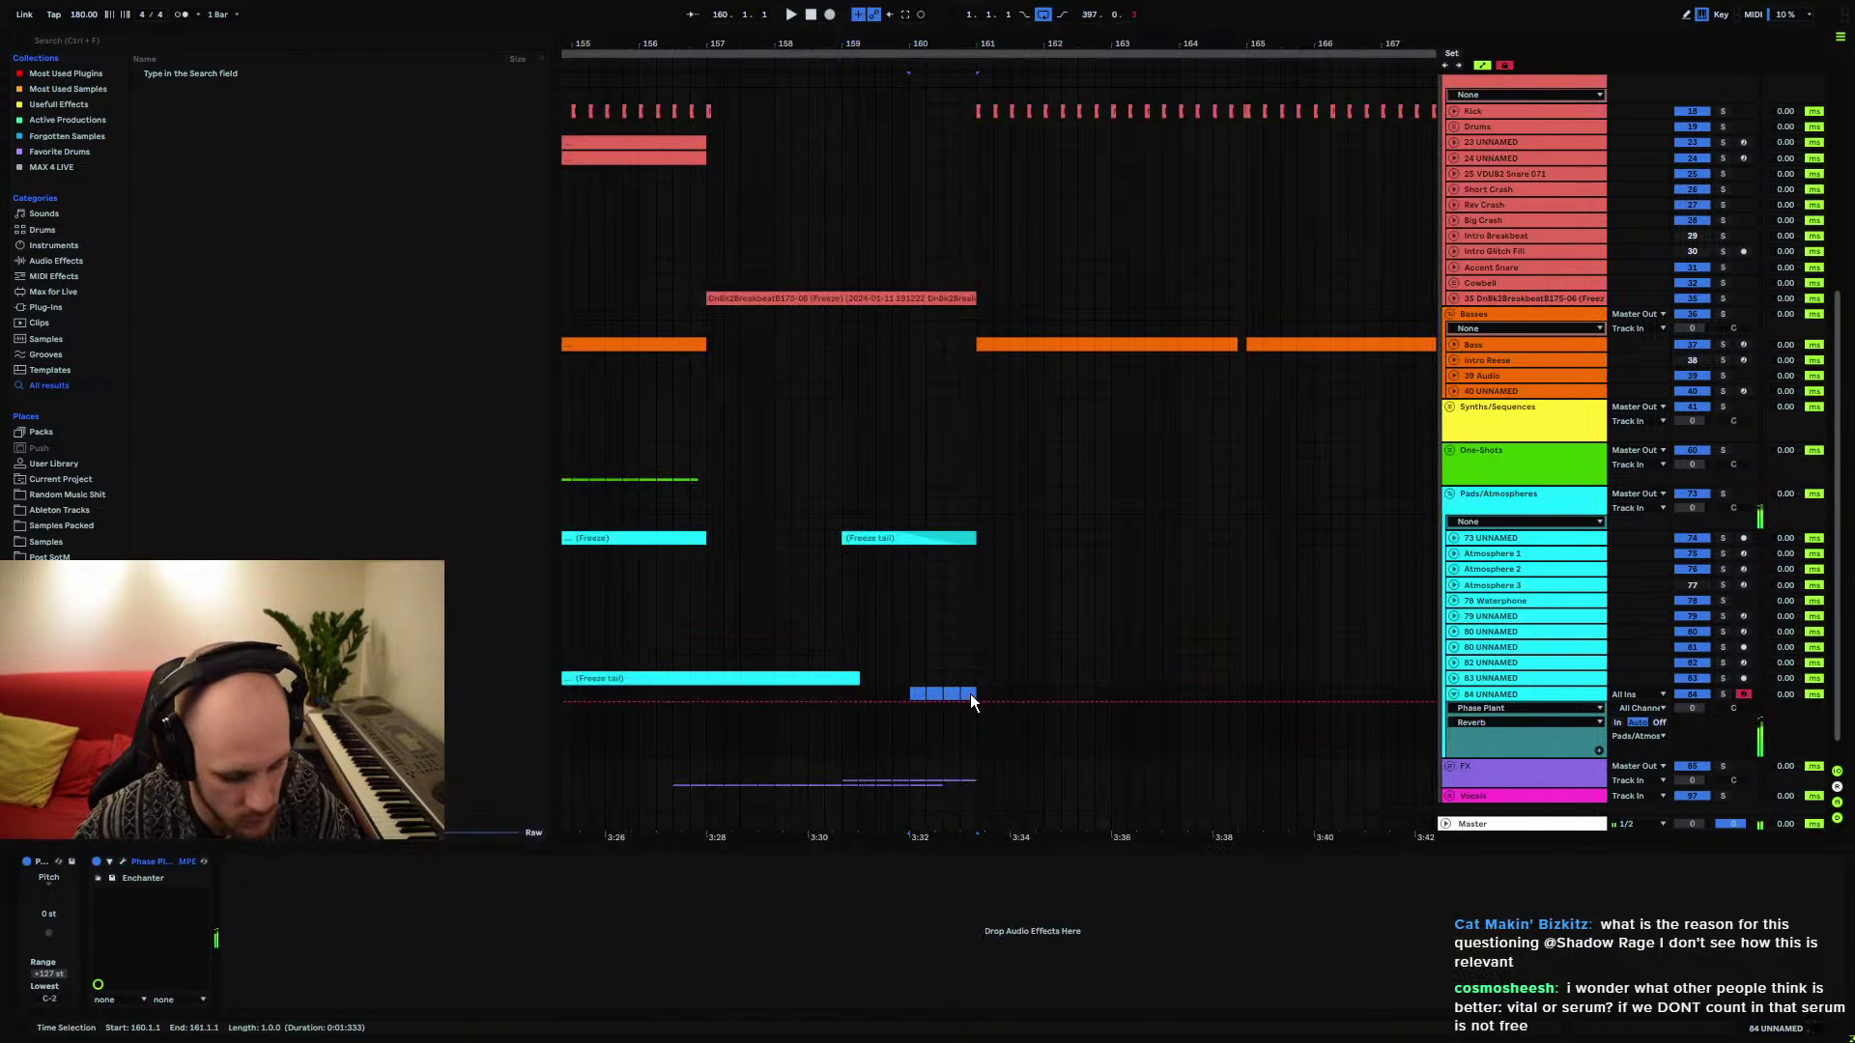
pyautogui.press('z')
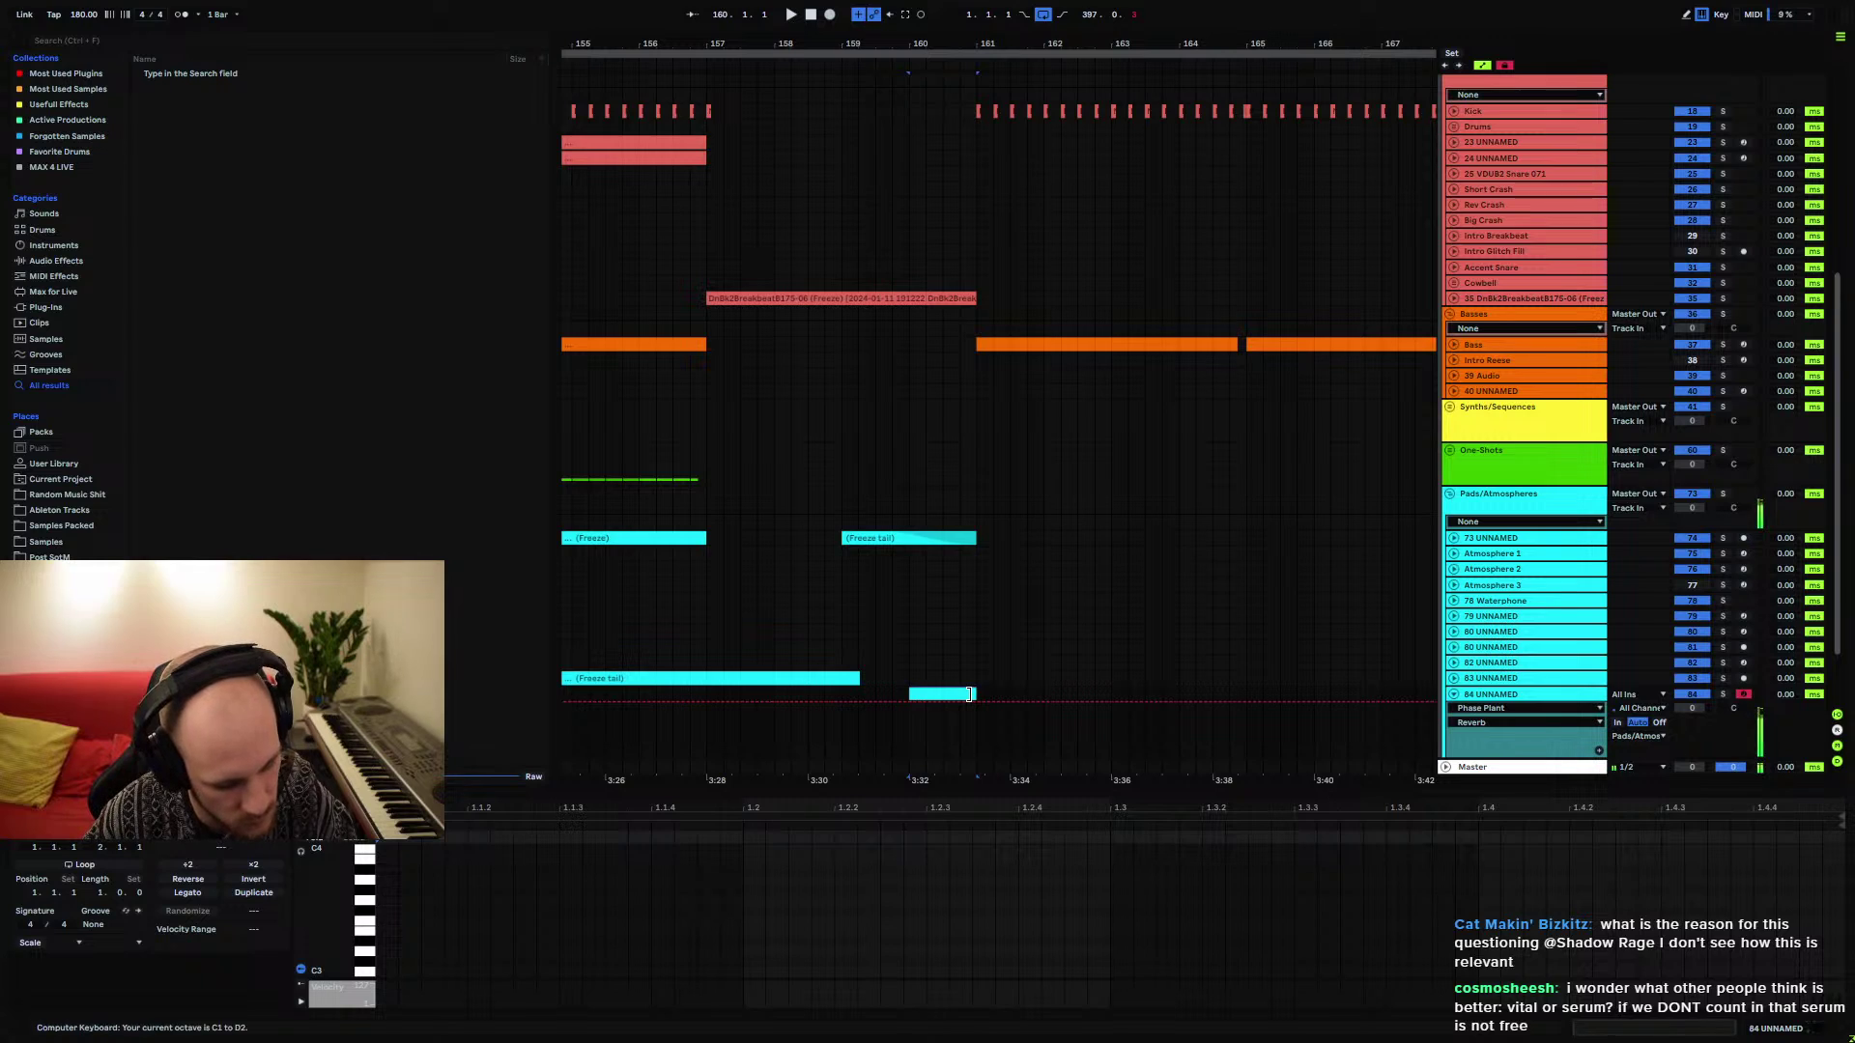
pyautogui.press('z')
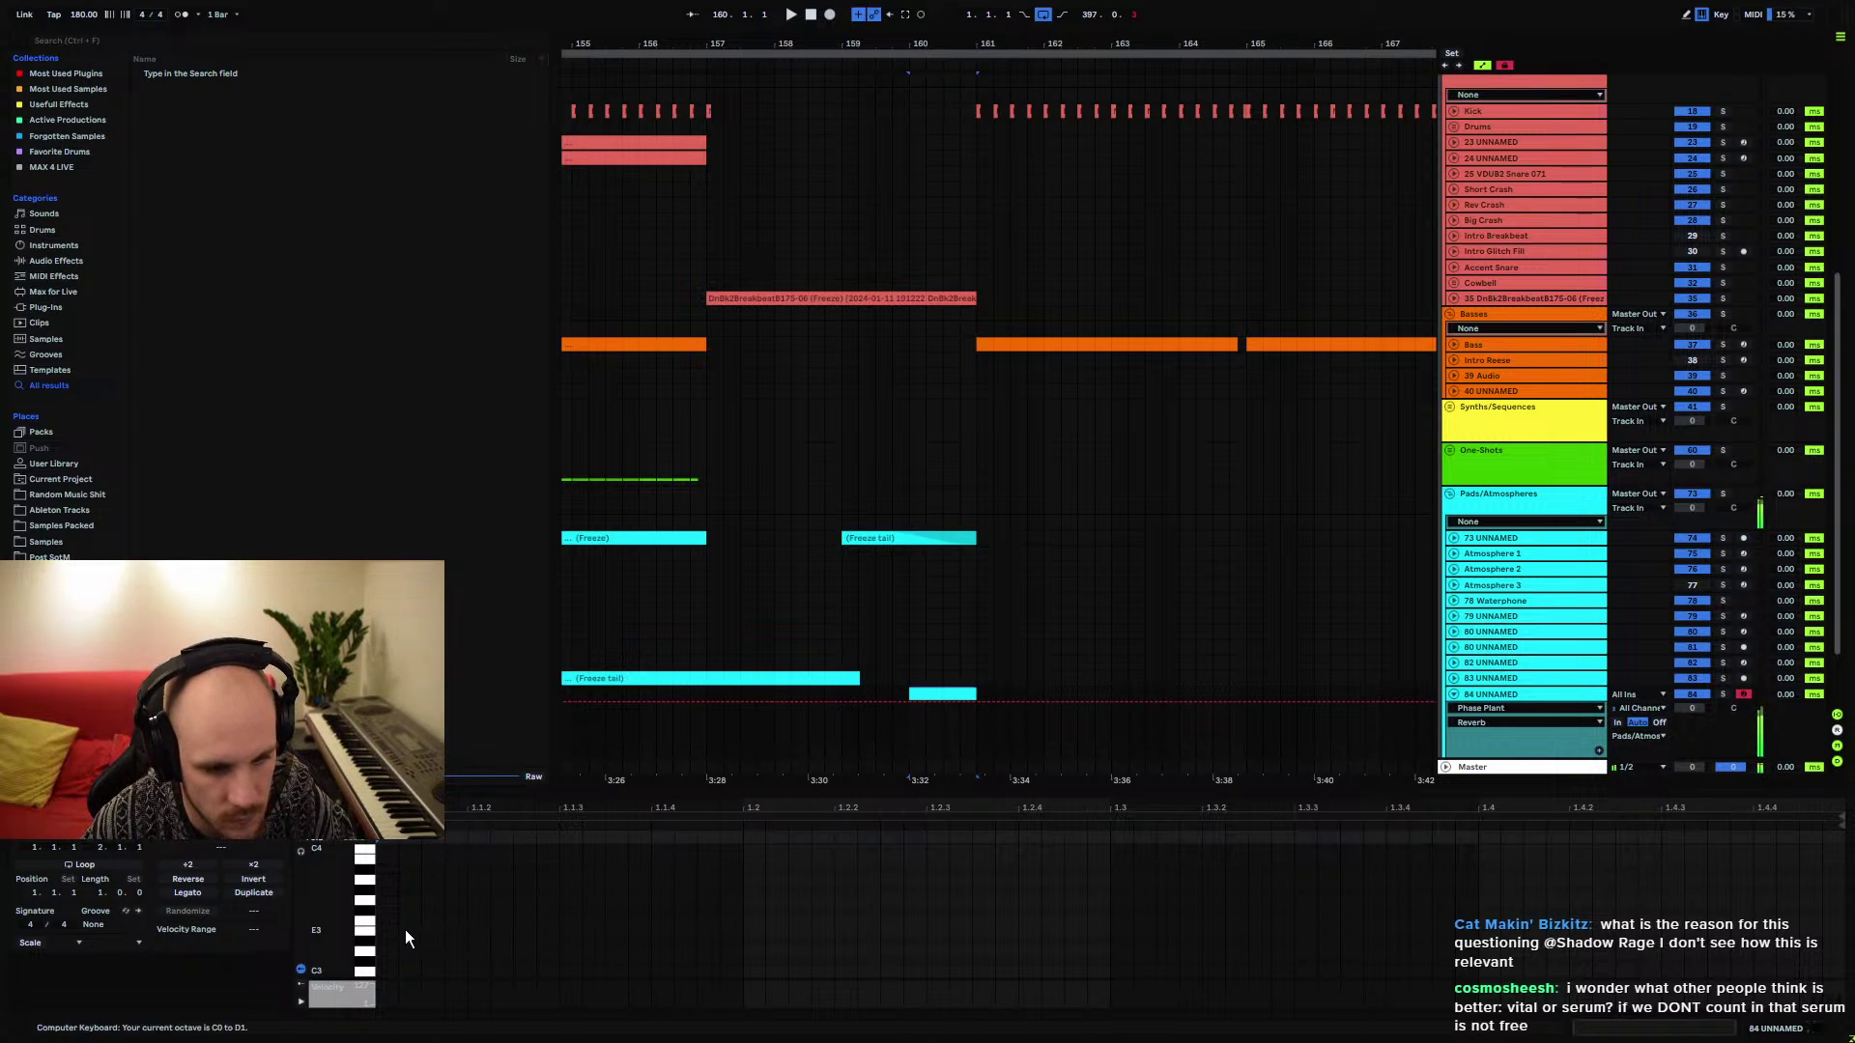
pyautogui.scroll(-4, 404, 929)
pyautogui.scroll(-2, 397, 930)
pyautogui.doubleClick(388, 936)
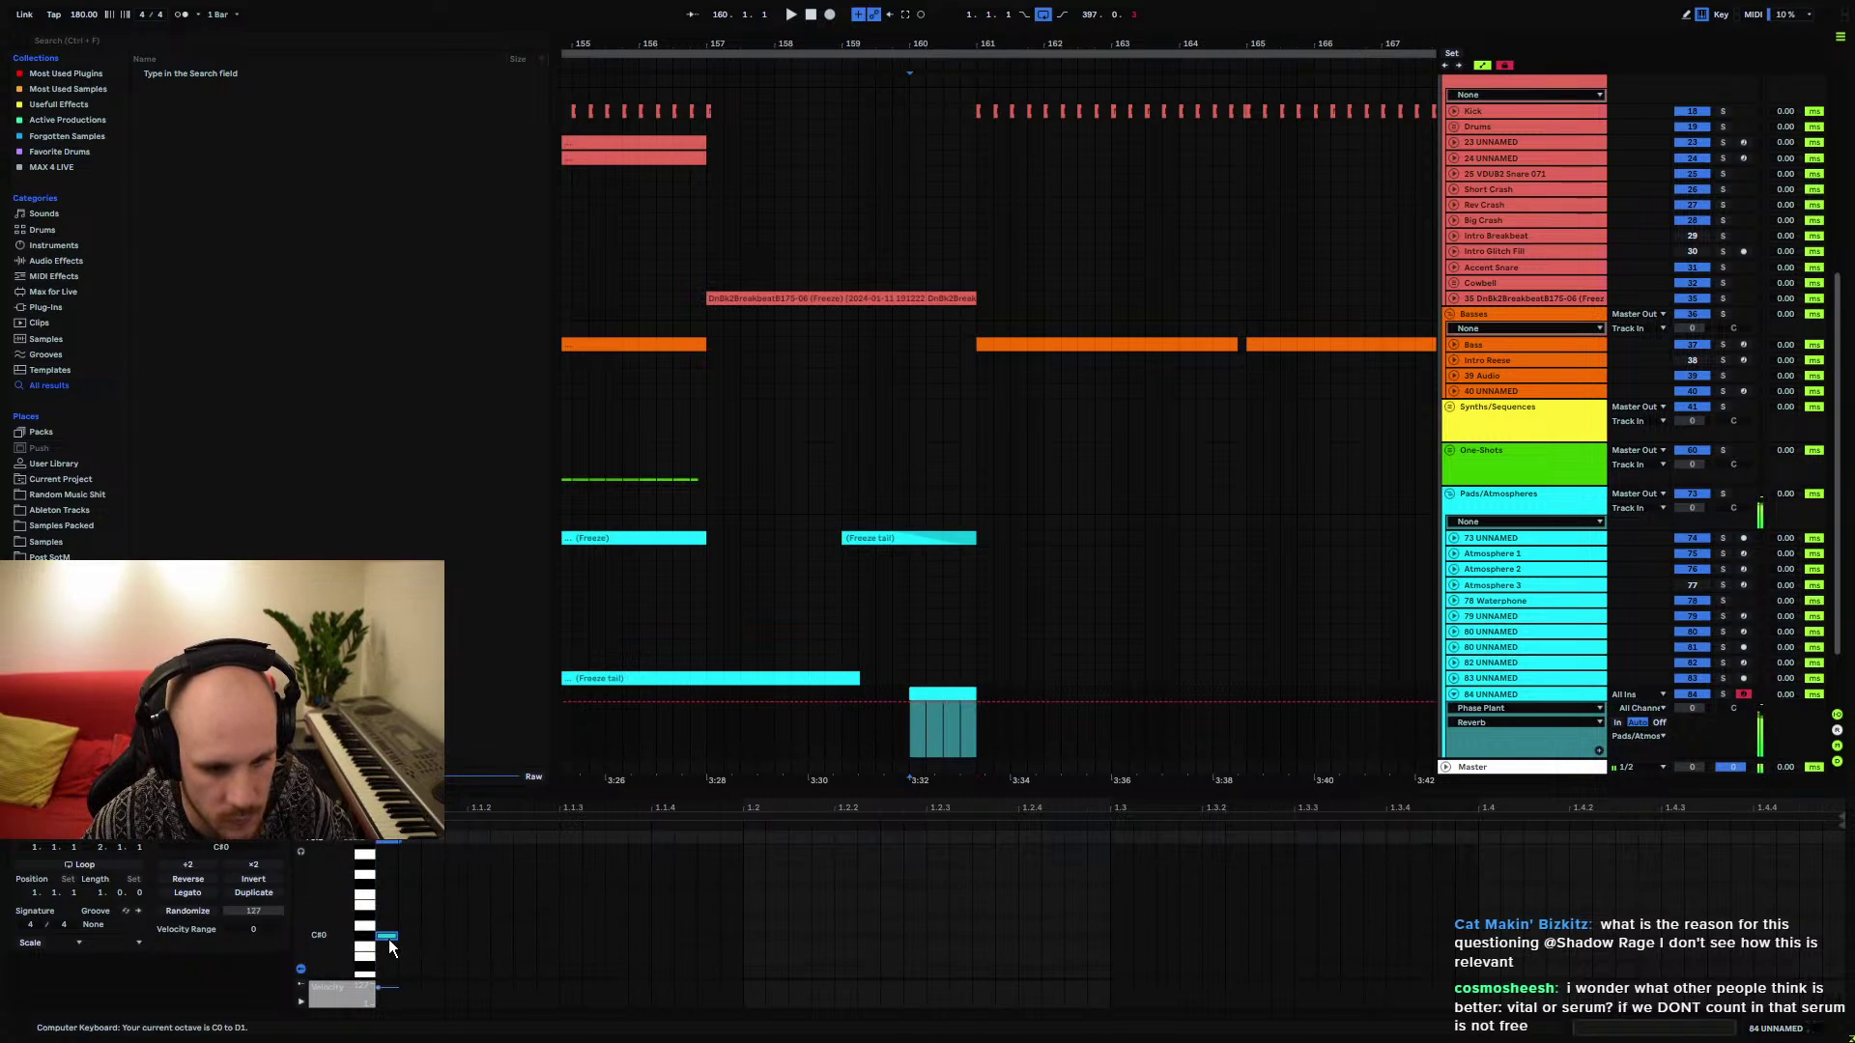
pyautogui.press('space')
pyautogui.moveTo(406, 938); pyautogui.dragTo(1707, 937)
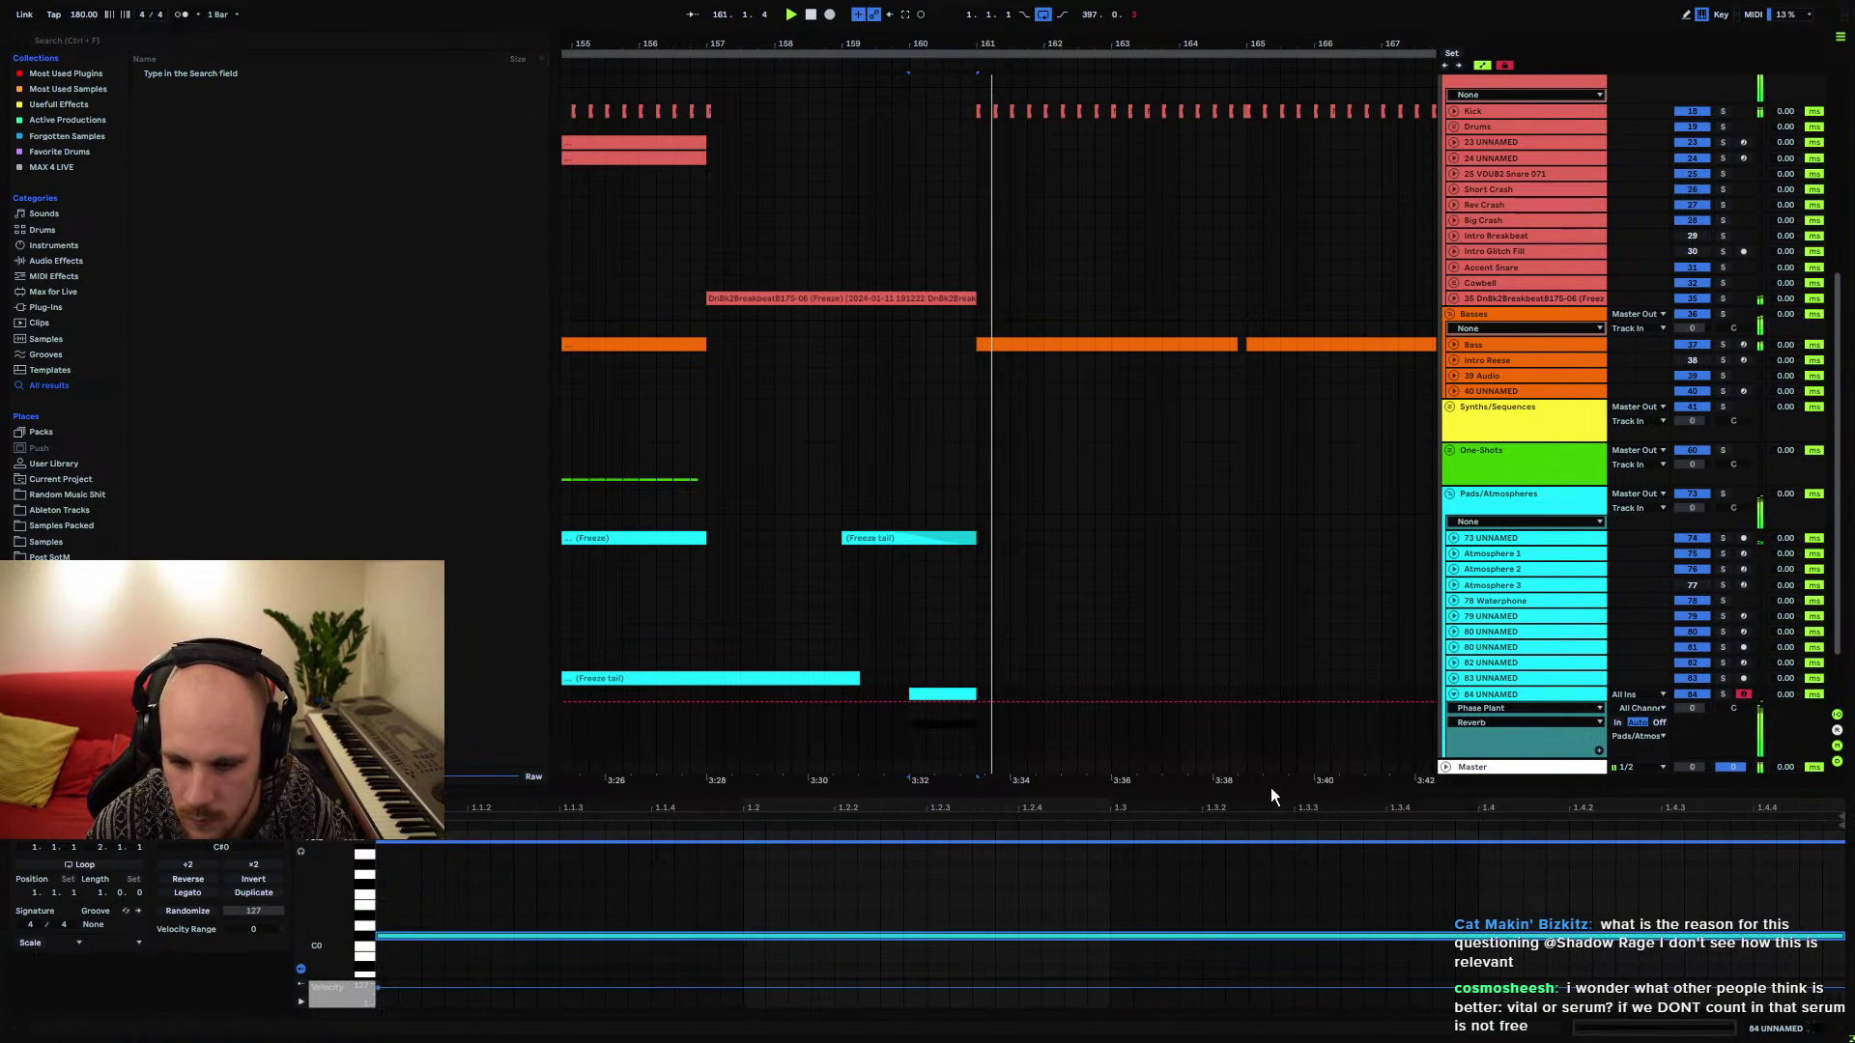
# Add EQ Eight after Phase Plant, cut the low frequencies, and boost the upper mids by about 5.8 dB
pyautogui.rightClick(935, 724)
pyautogui.click(1015, 621)
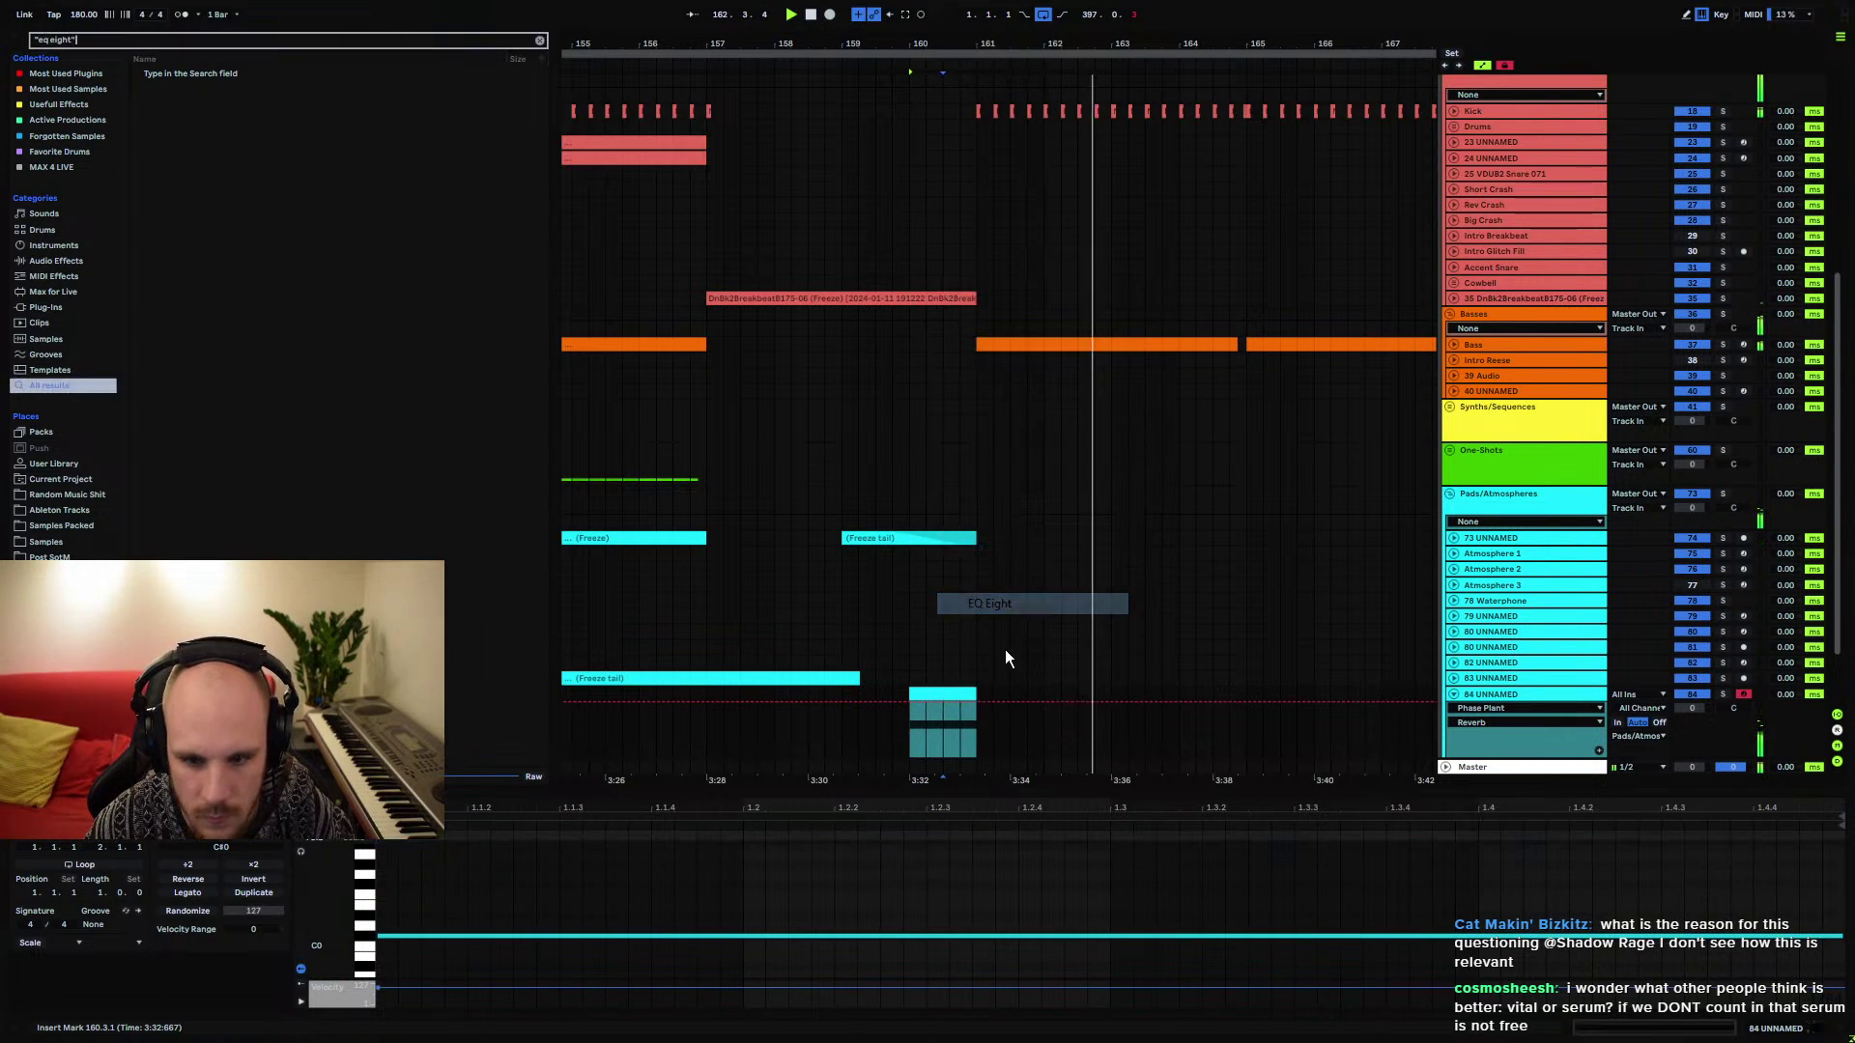
pyautogui.press('Return')
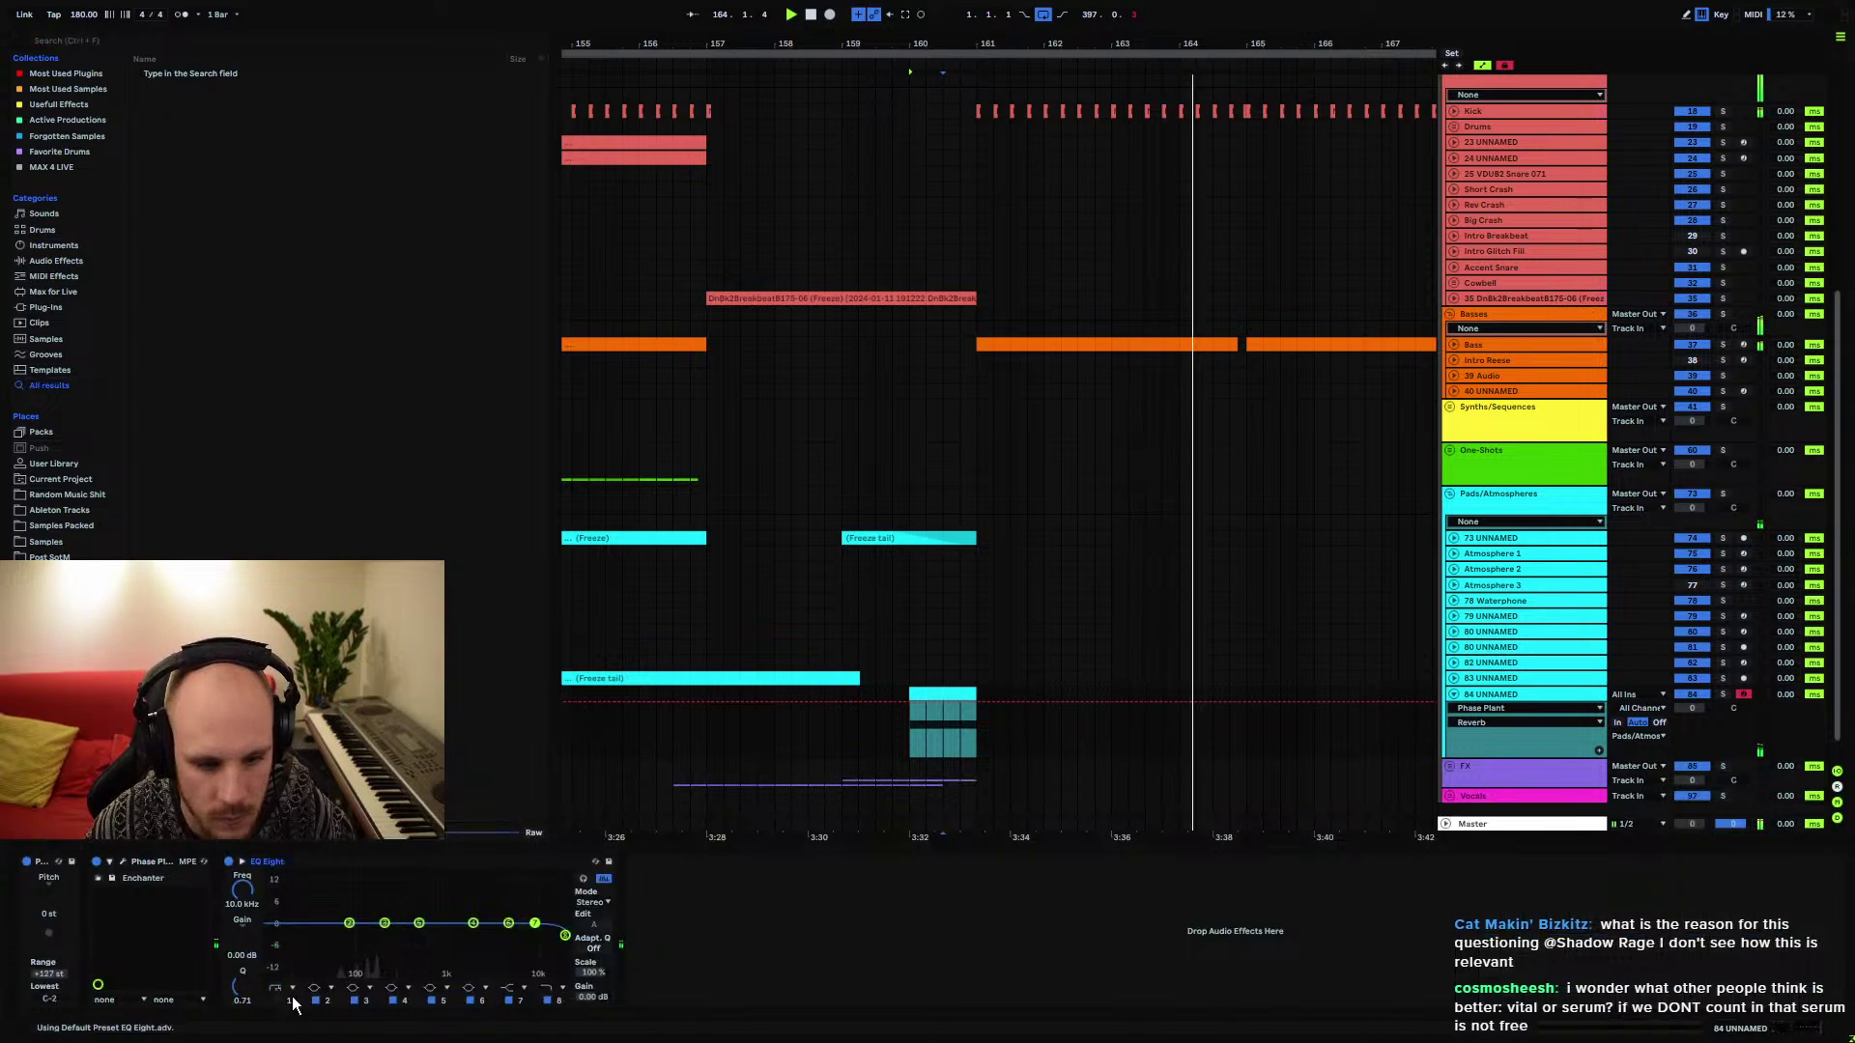
pyautogui.moveTo(268, 937); pyautogui.dragTo(354, 941)
pyautogui.moveTo(473, 924); pyautogui.dragTo(473, 911)
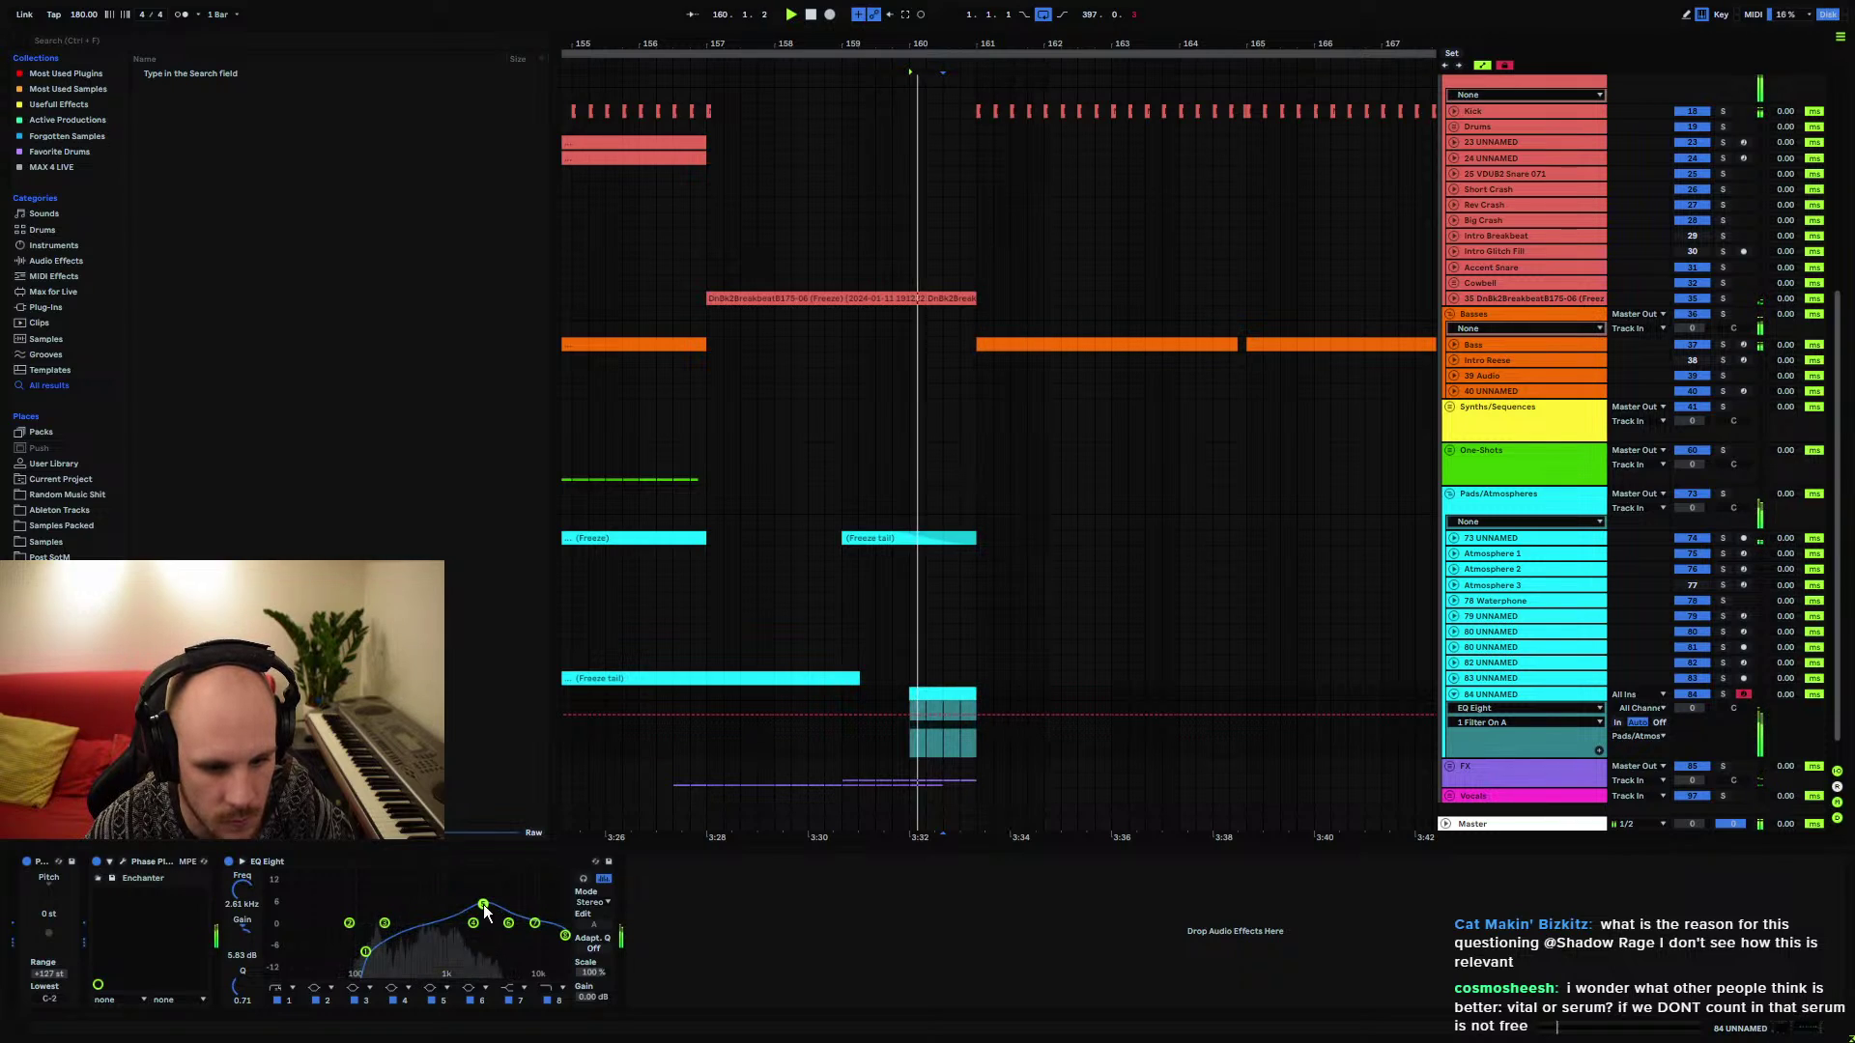
# Fine-tune the EQ boost at about 2.6 kHz, move the one-bar Enchanter clip to 164.1.1, collapse its track, and play it there
pyautogui.moveTo(474, 911); pyautogui.dragTo(483, 904)
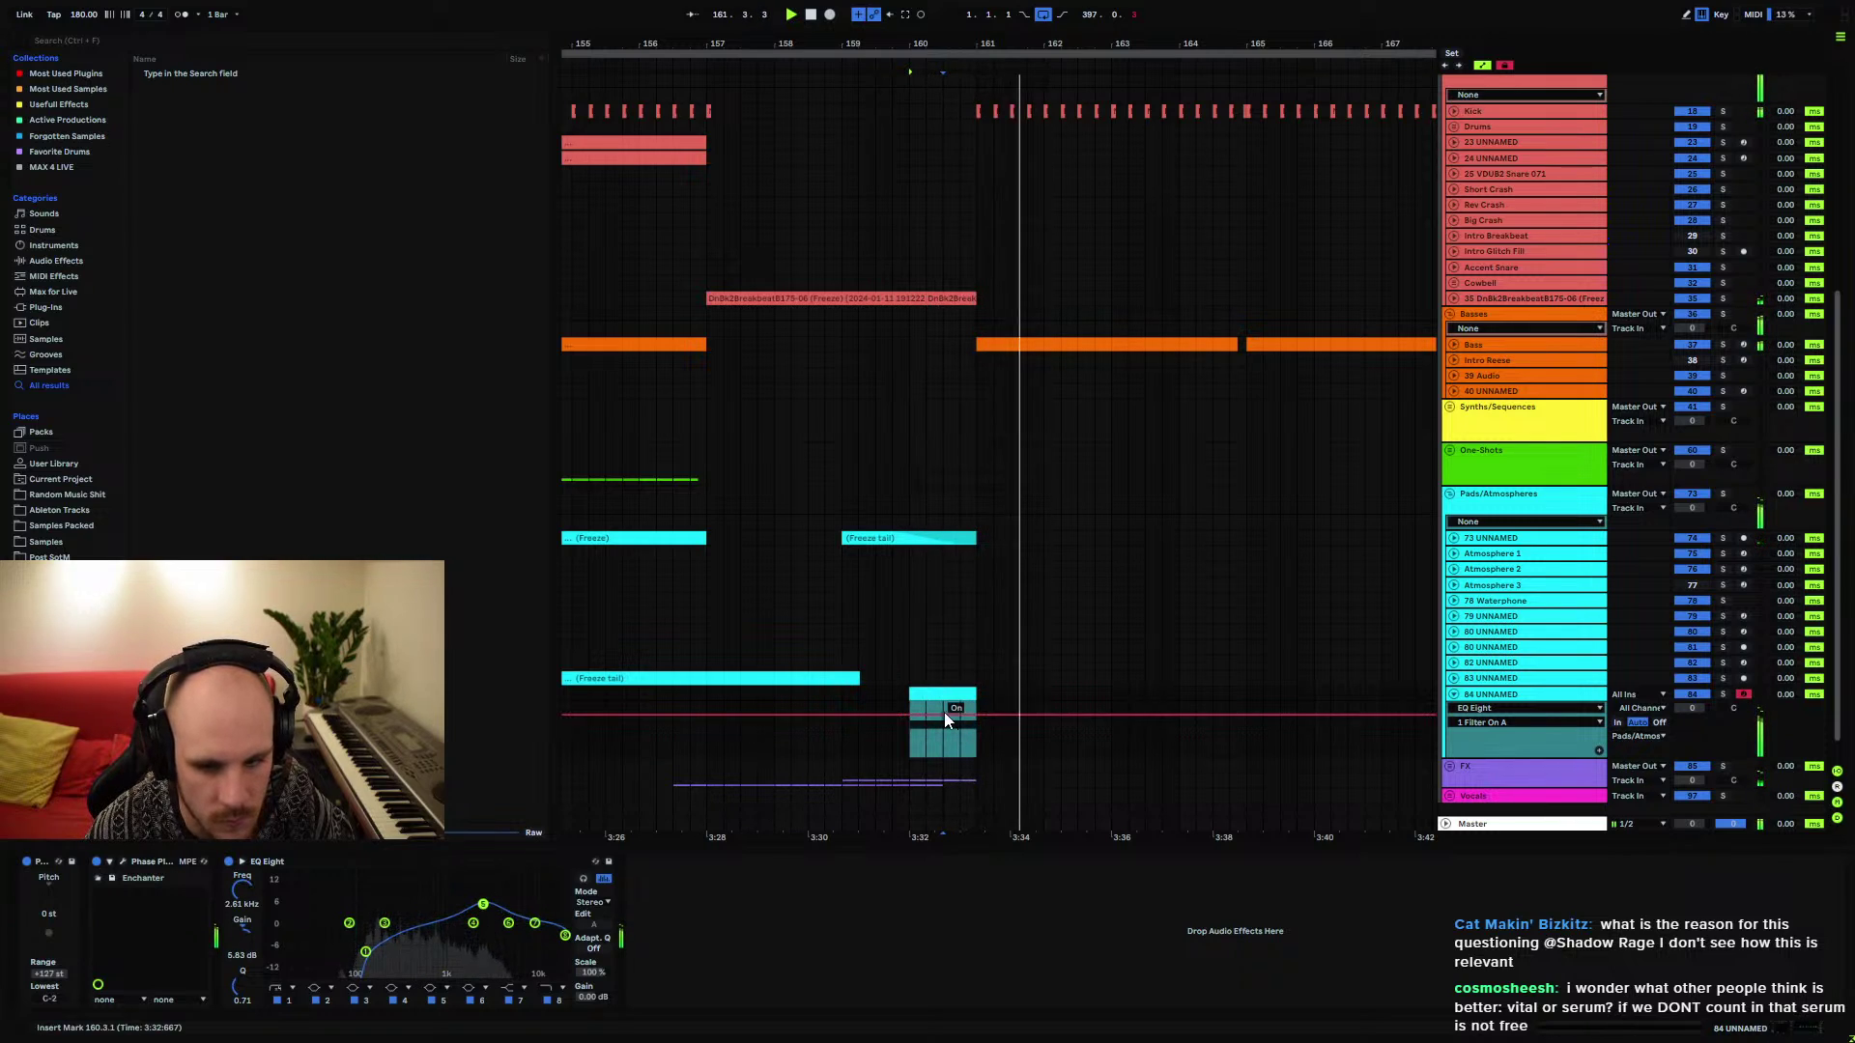
pyautogui.moveTo(945, 713); pyautogui.dragTo(1207, 721)
pyautogui.click(1453, 695)
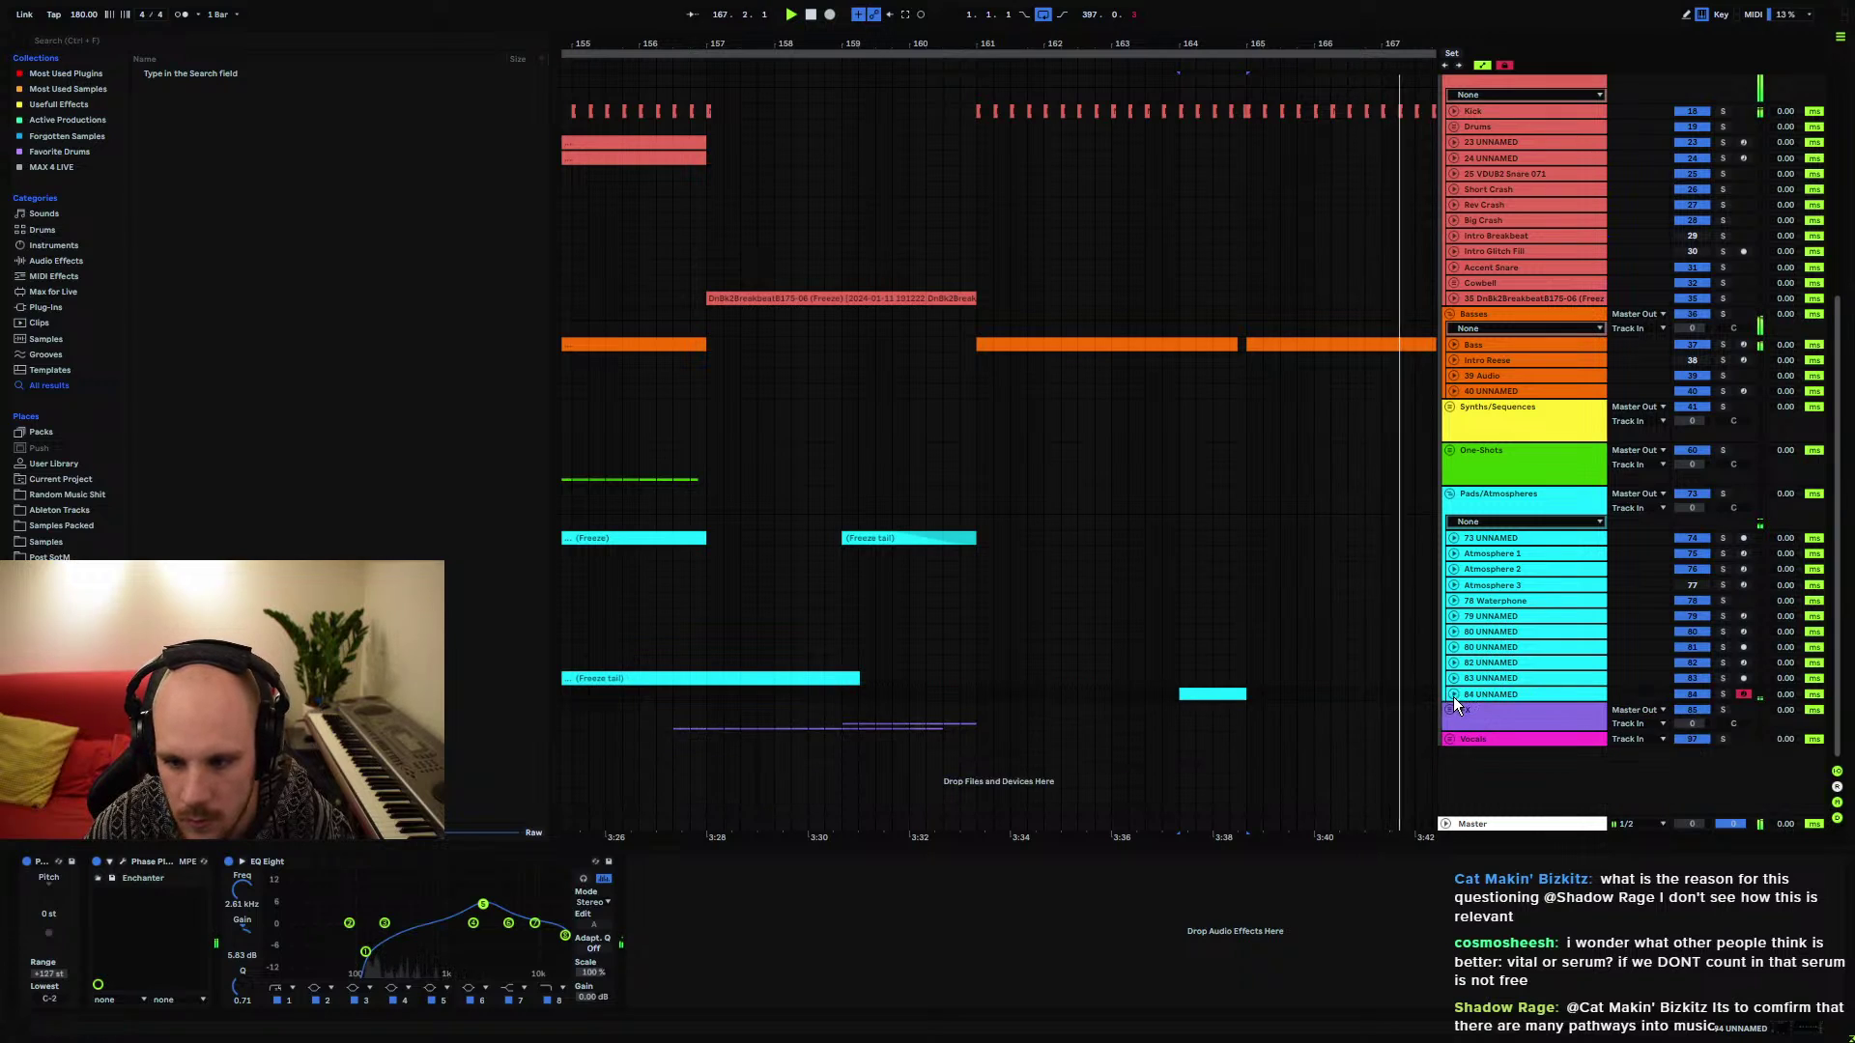
pyautogui.click(1200, 686)
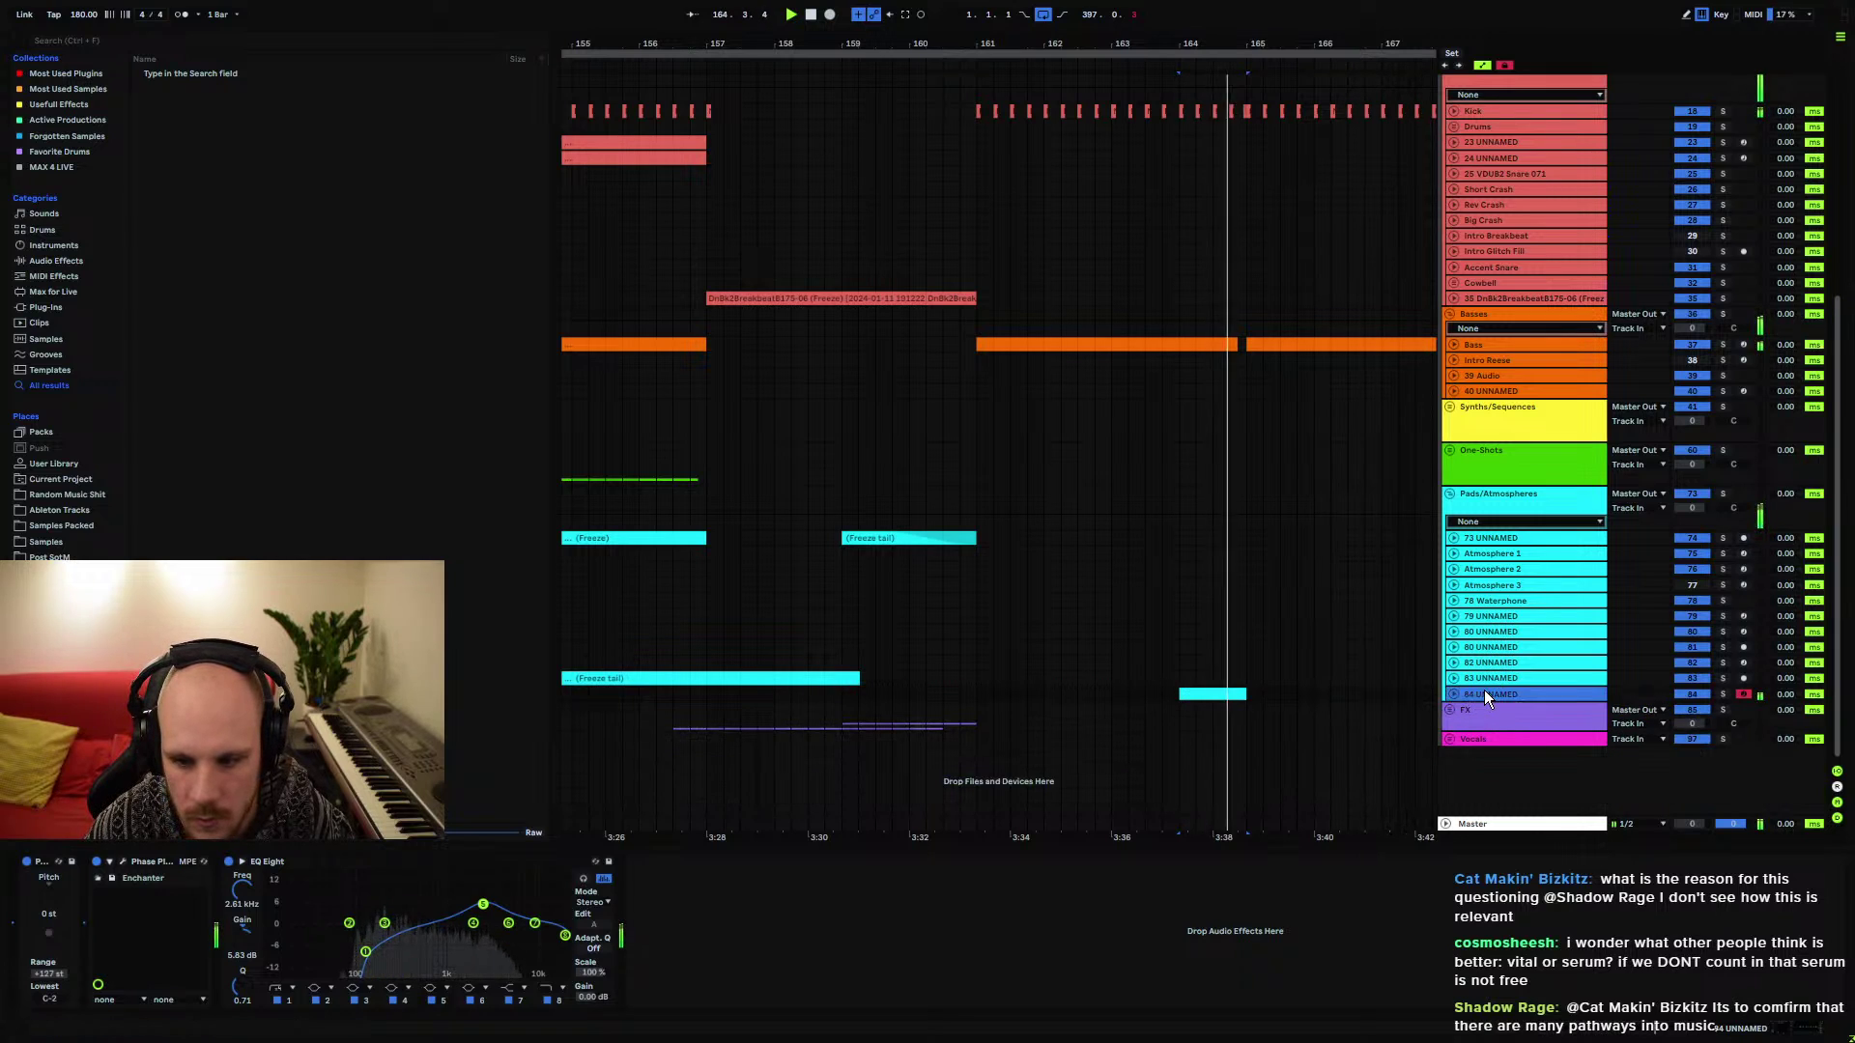
# Reopen Enchanter in Phase Plant without the preset browser, review its Delay and Reverb macros and effect lanes, and close the plugin
pyautogui.click(123, 861)
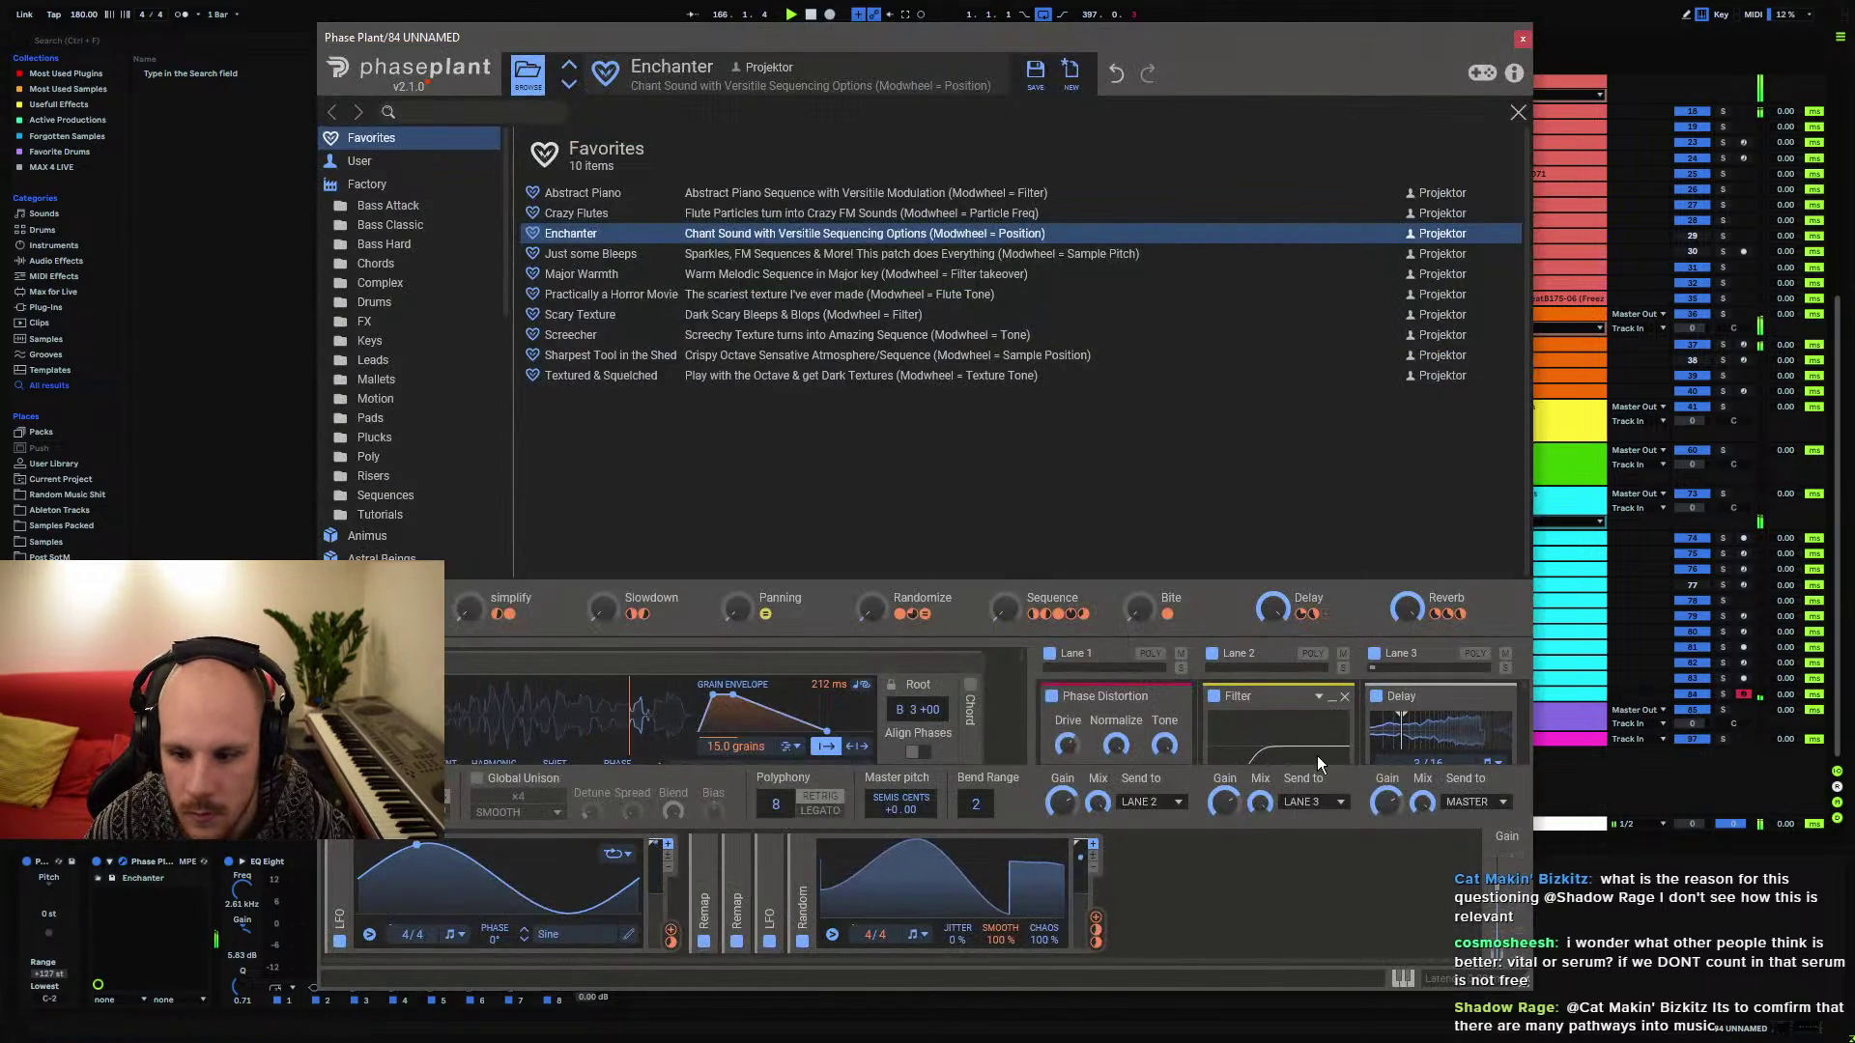
pyautogui.click(1518, 112)
pyautogui.moveTo(1274, 124); pyautogui.dragTo(1440, 338)
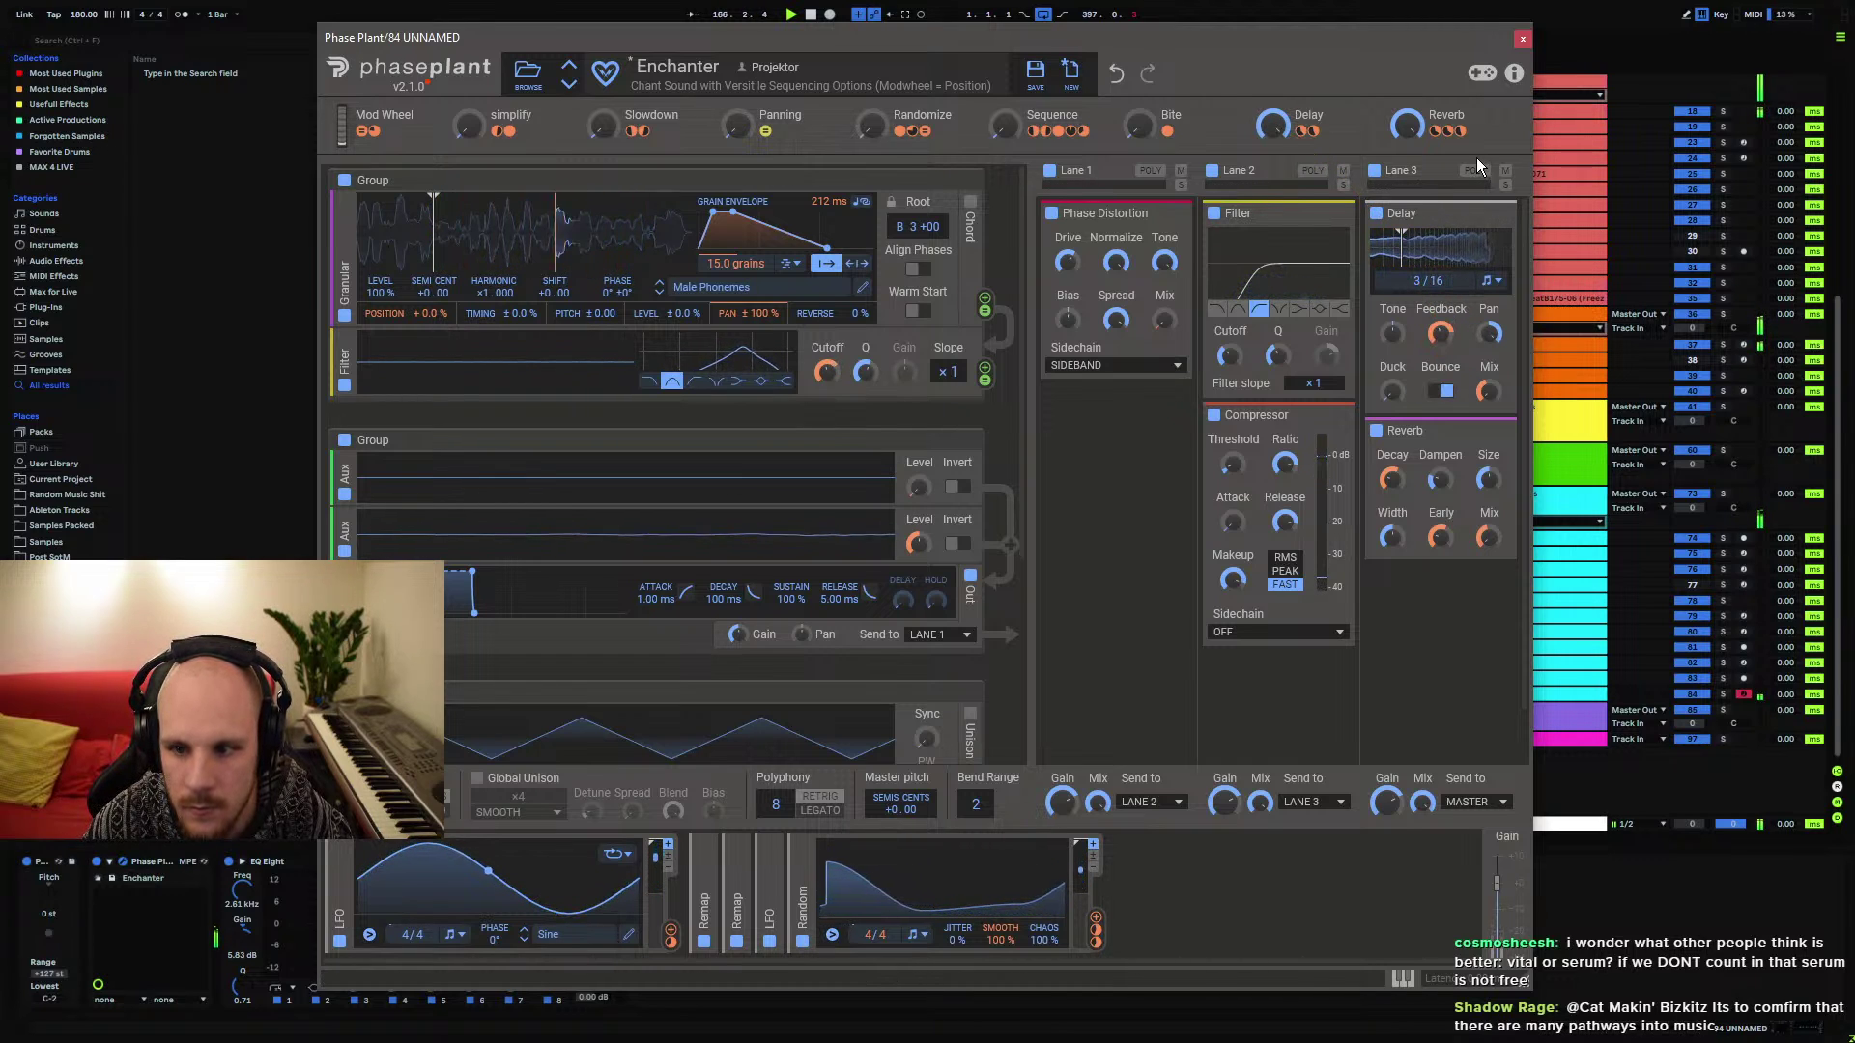
pyautogui.click(1522, 42)
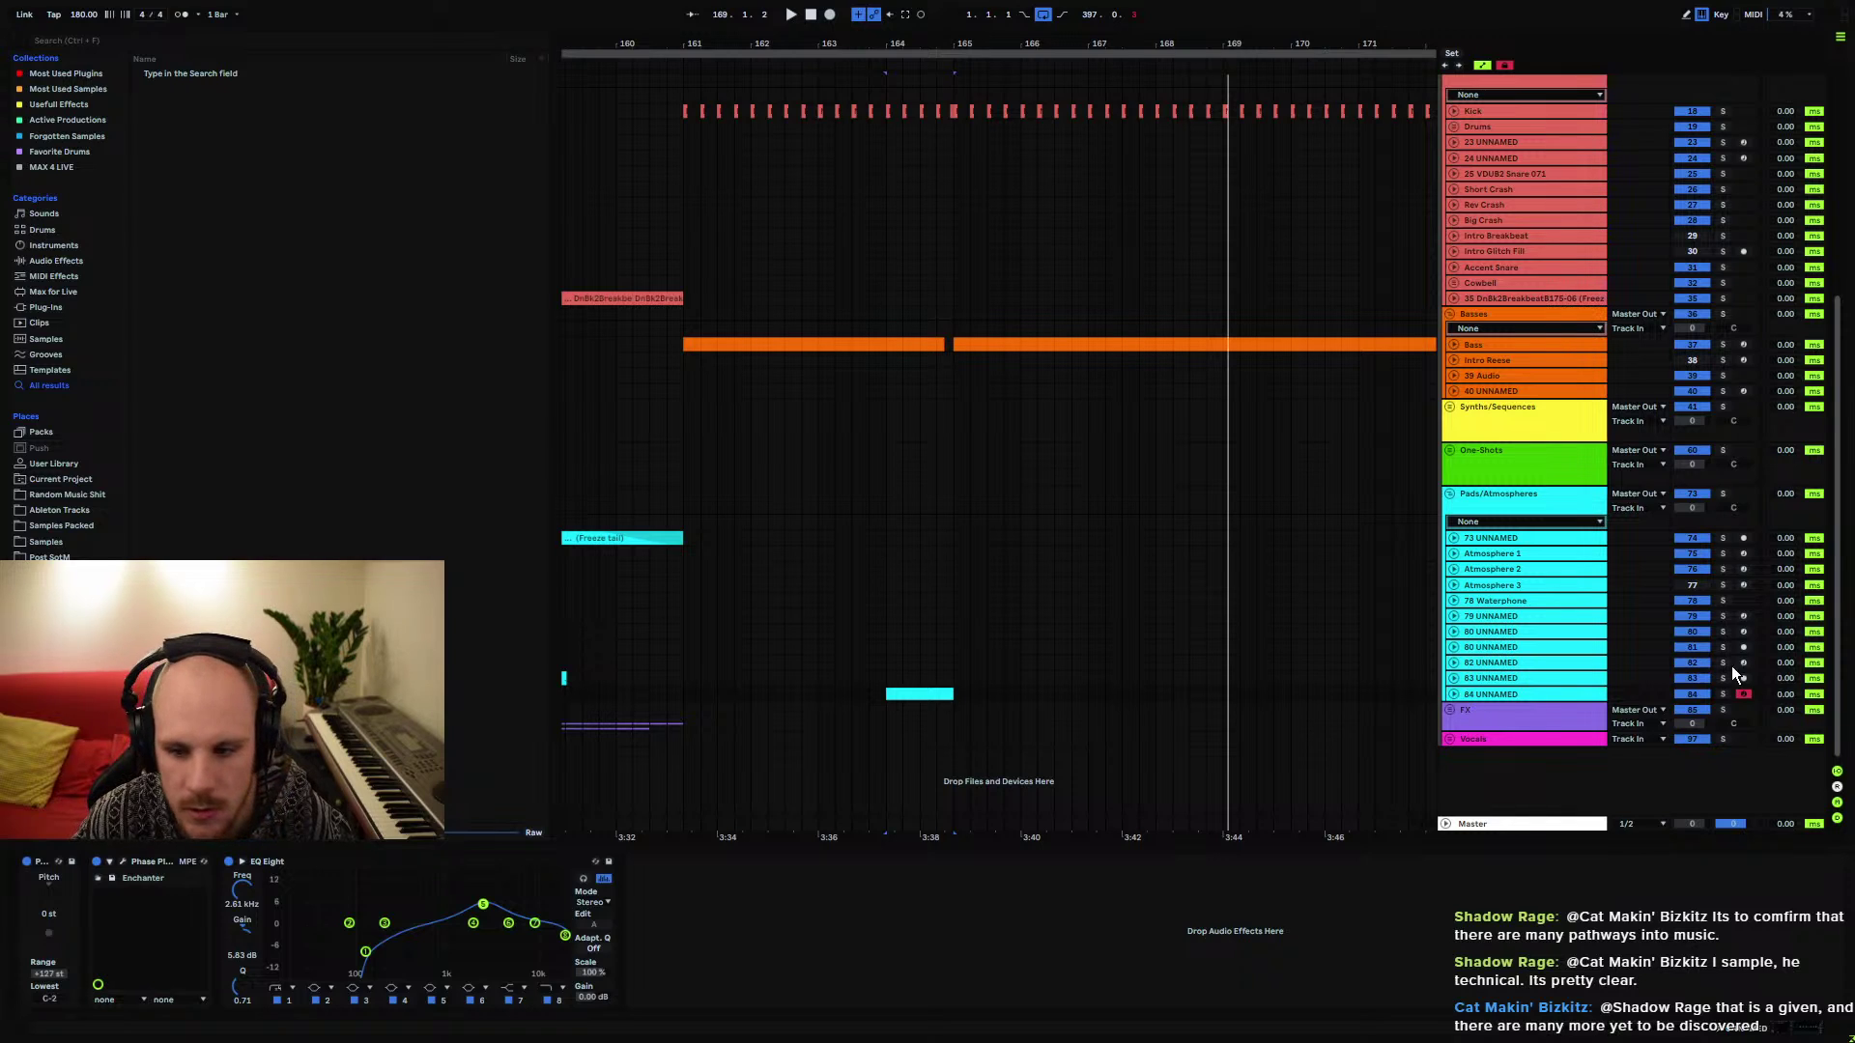
# Insert a new MIDI track below the Enchanter track and load Phase Plant on it
pyautogui.click(1511, 693)
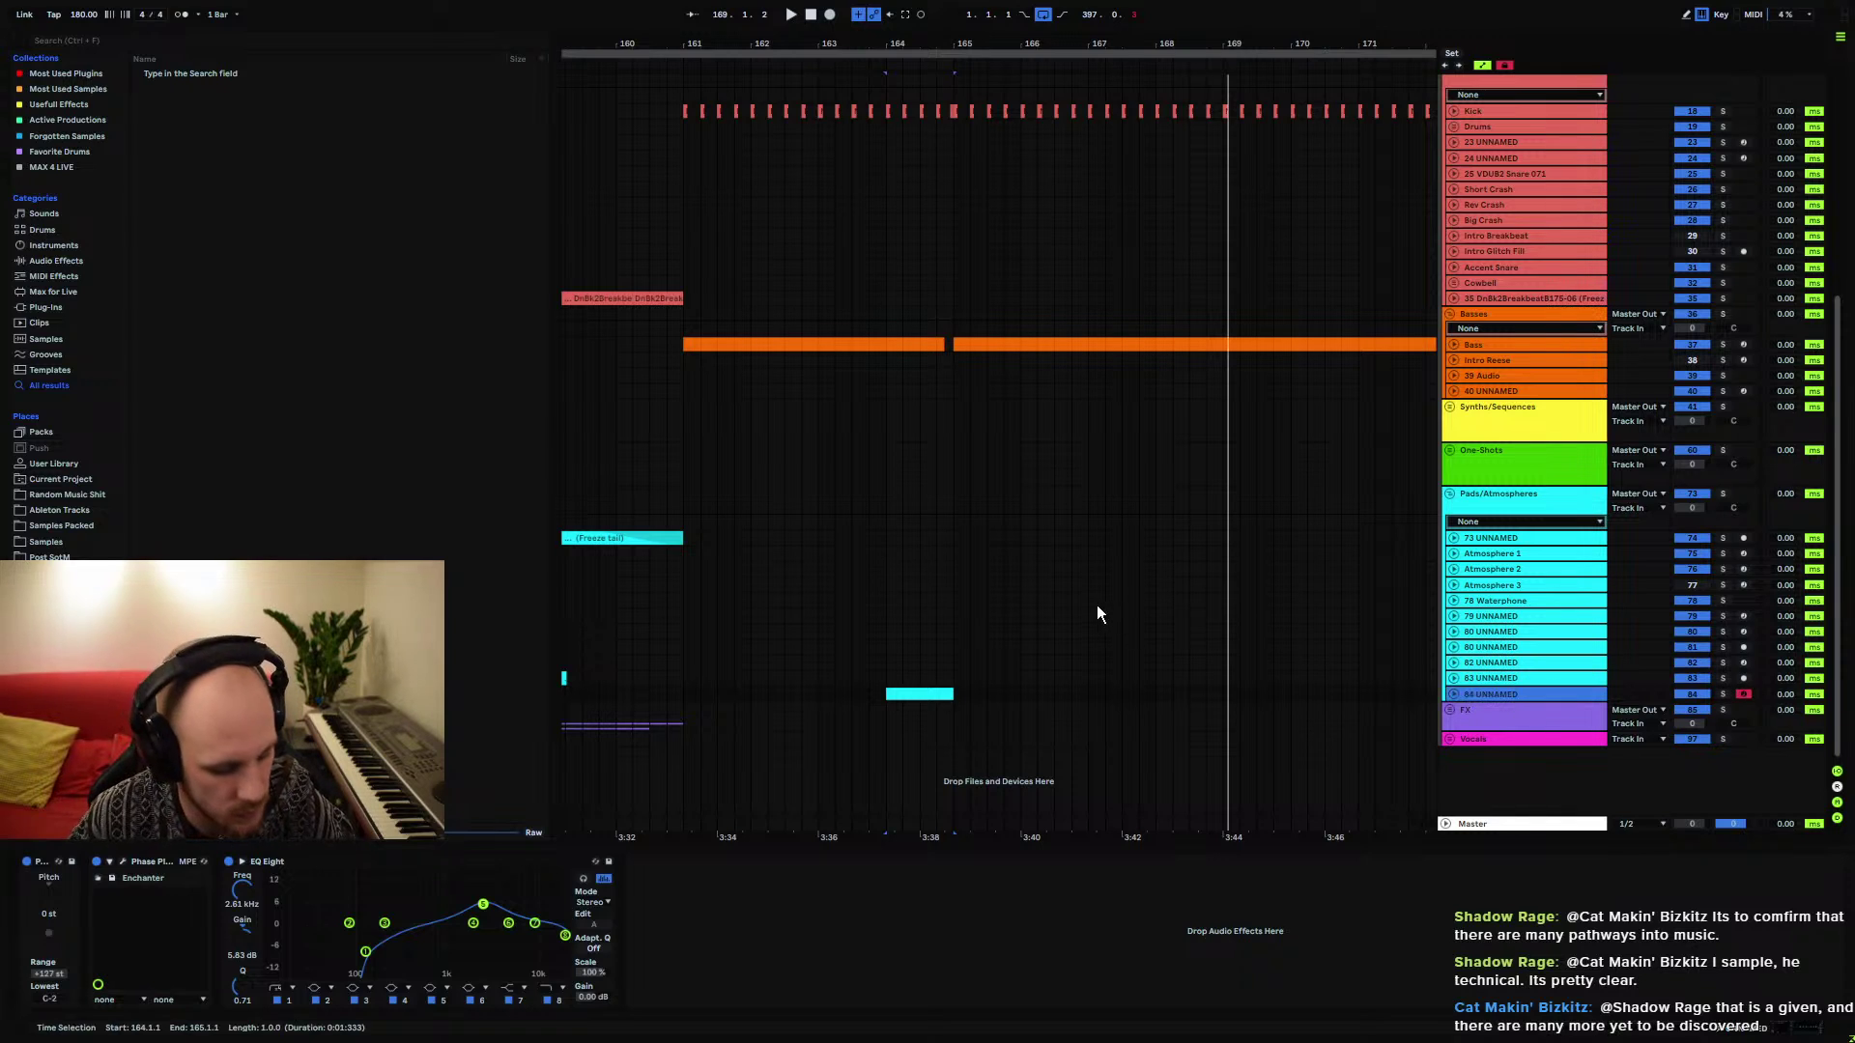
pyautogui.hotkey('ctrl', 'shift', 't')
pyautogui.click(1169, 759)
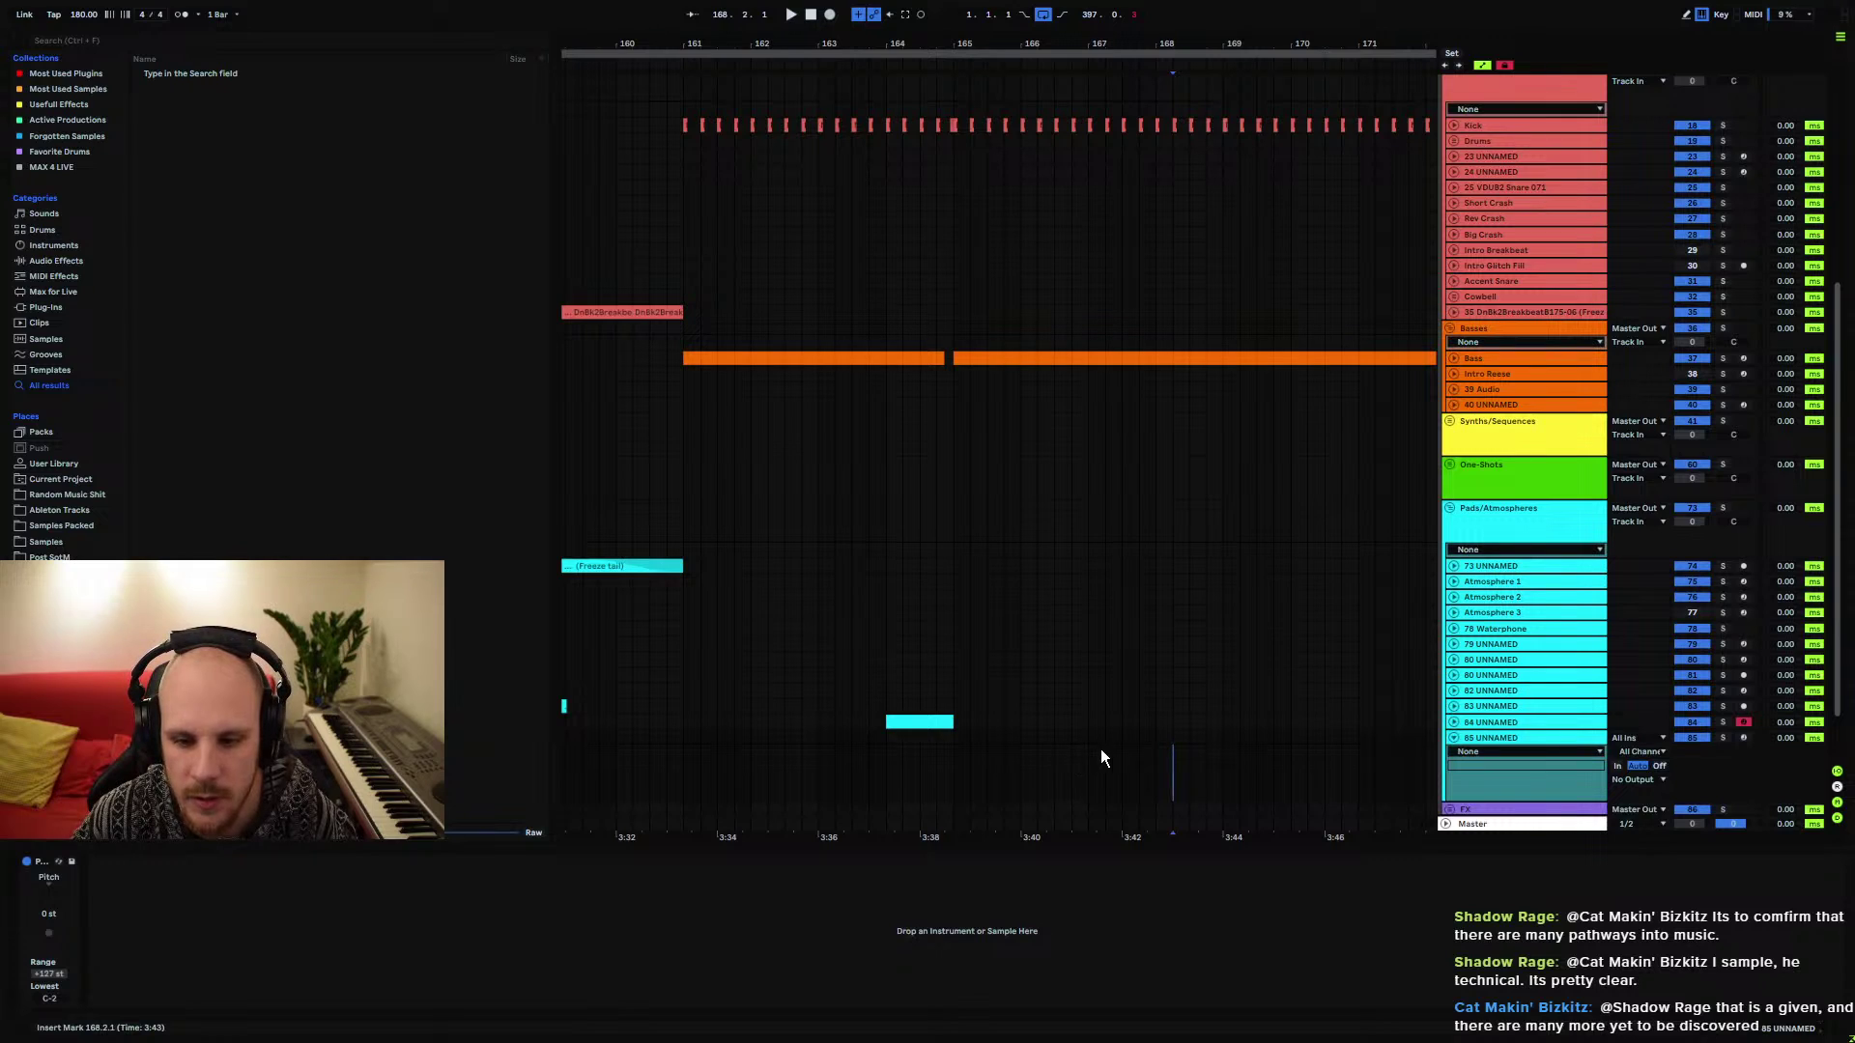
pyautogui.rightClick(1113, 751)
pyautogui.moveTo(1249, 289)
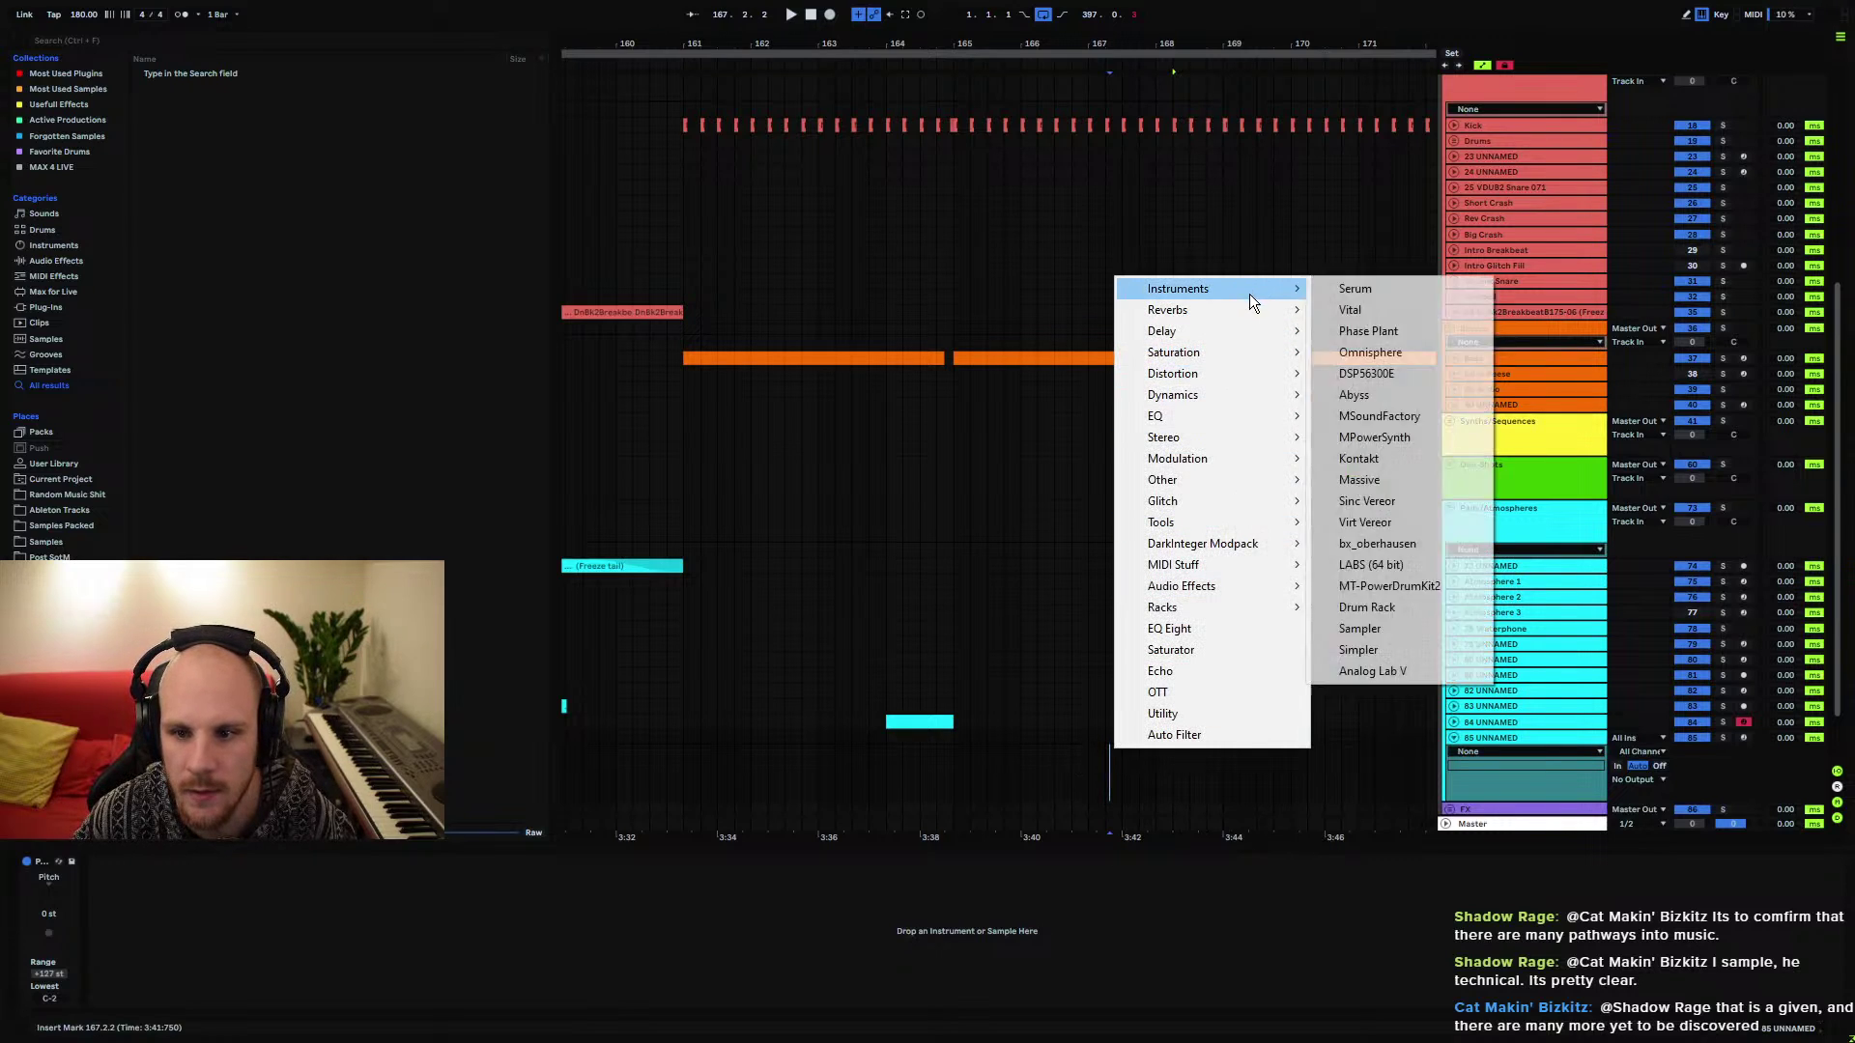
pyautogui.click(1368, 330)
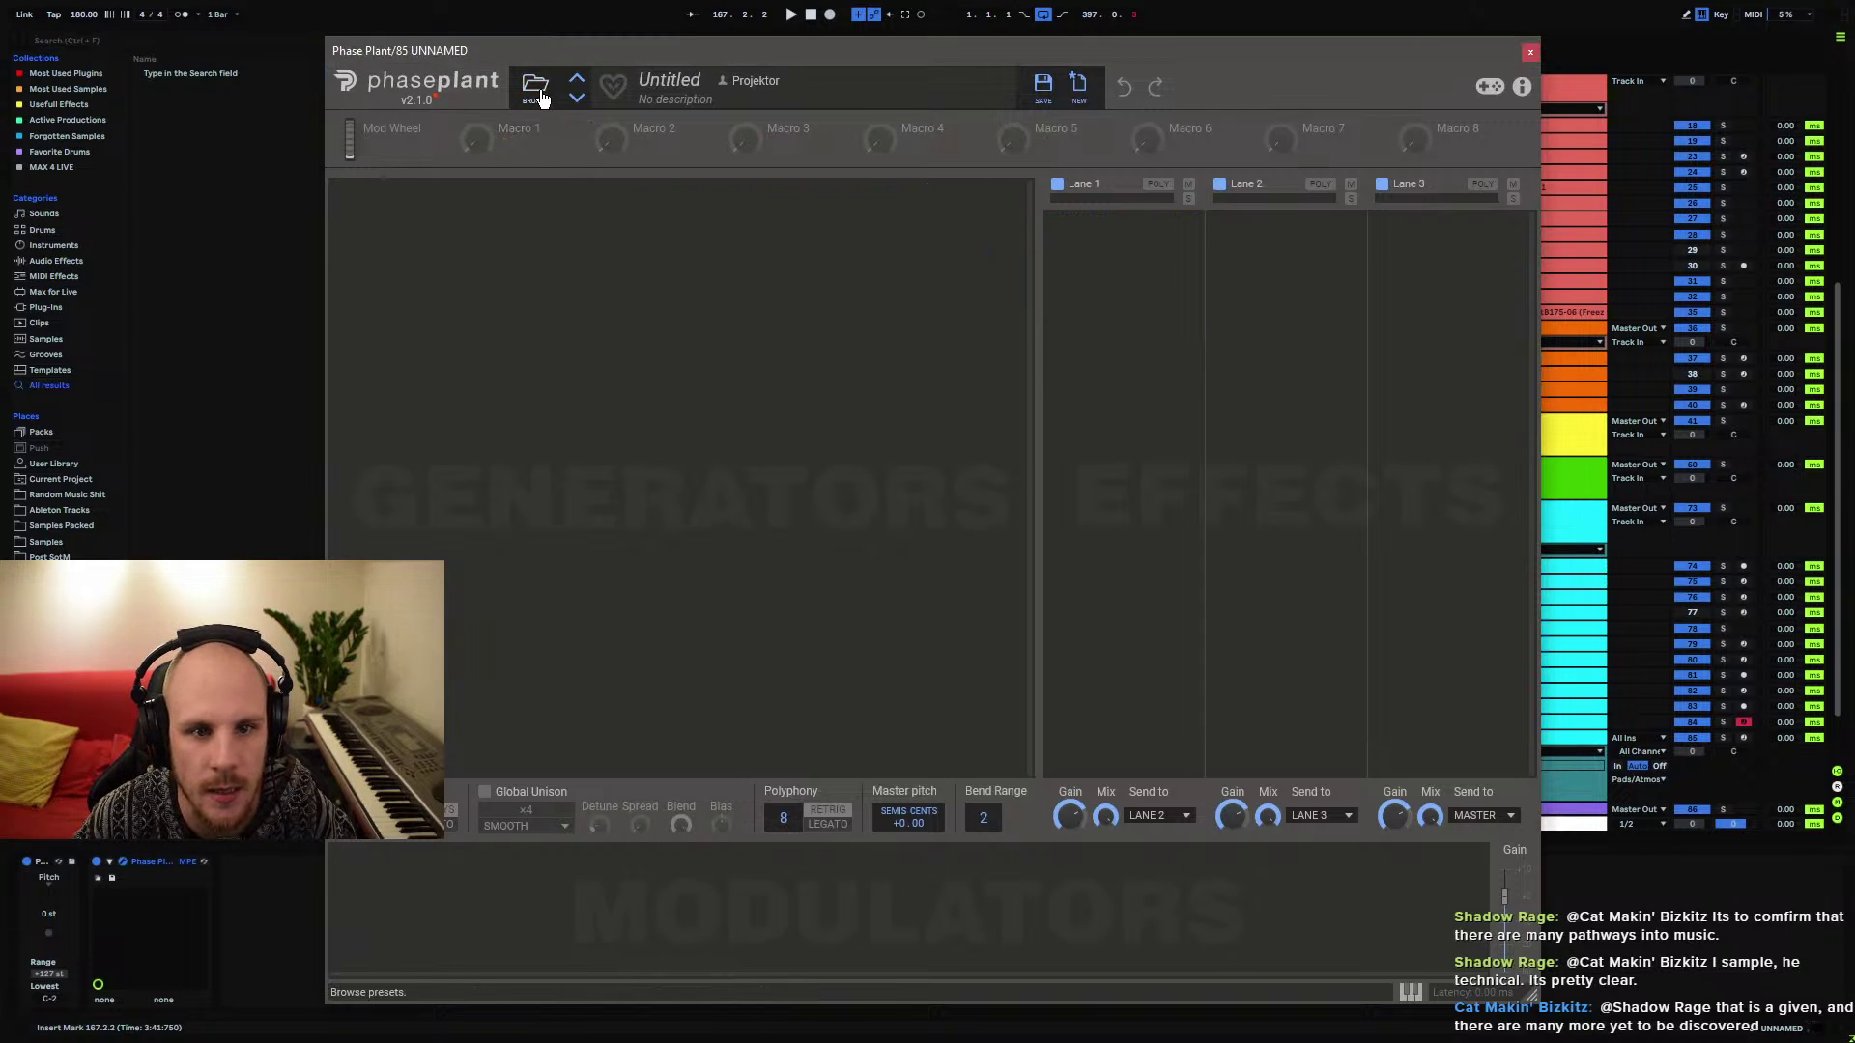
# Choose the Textured & Squelched preset from the Phase Plant favorites and close the plugin window
pyautogui.click(538, 89)
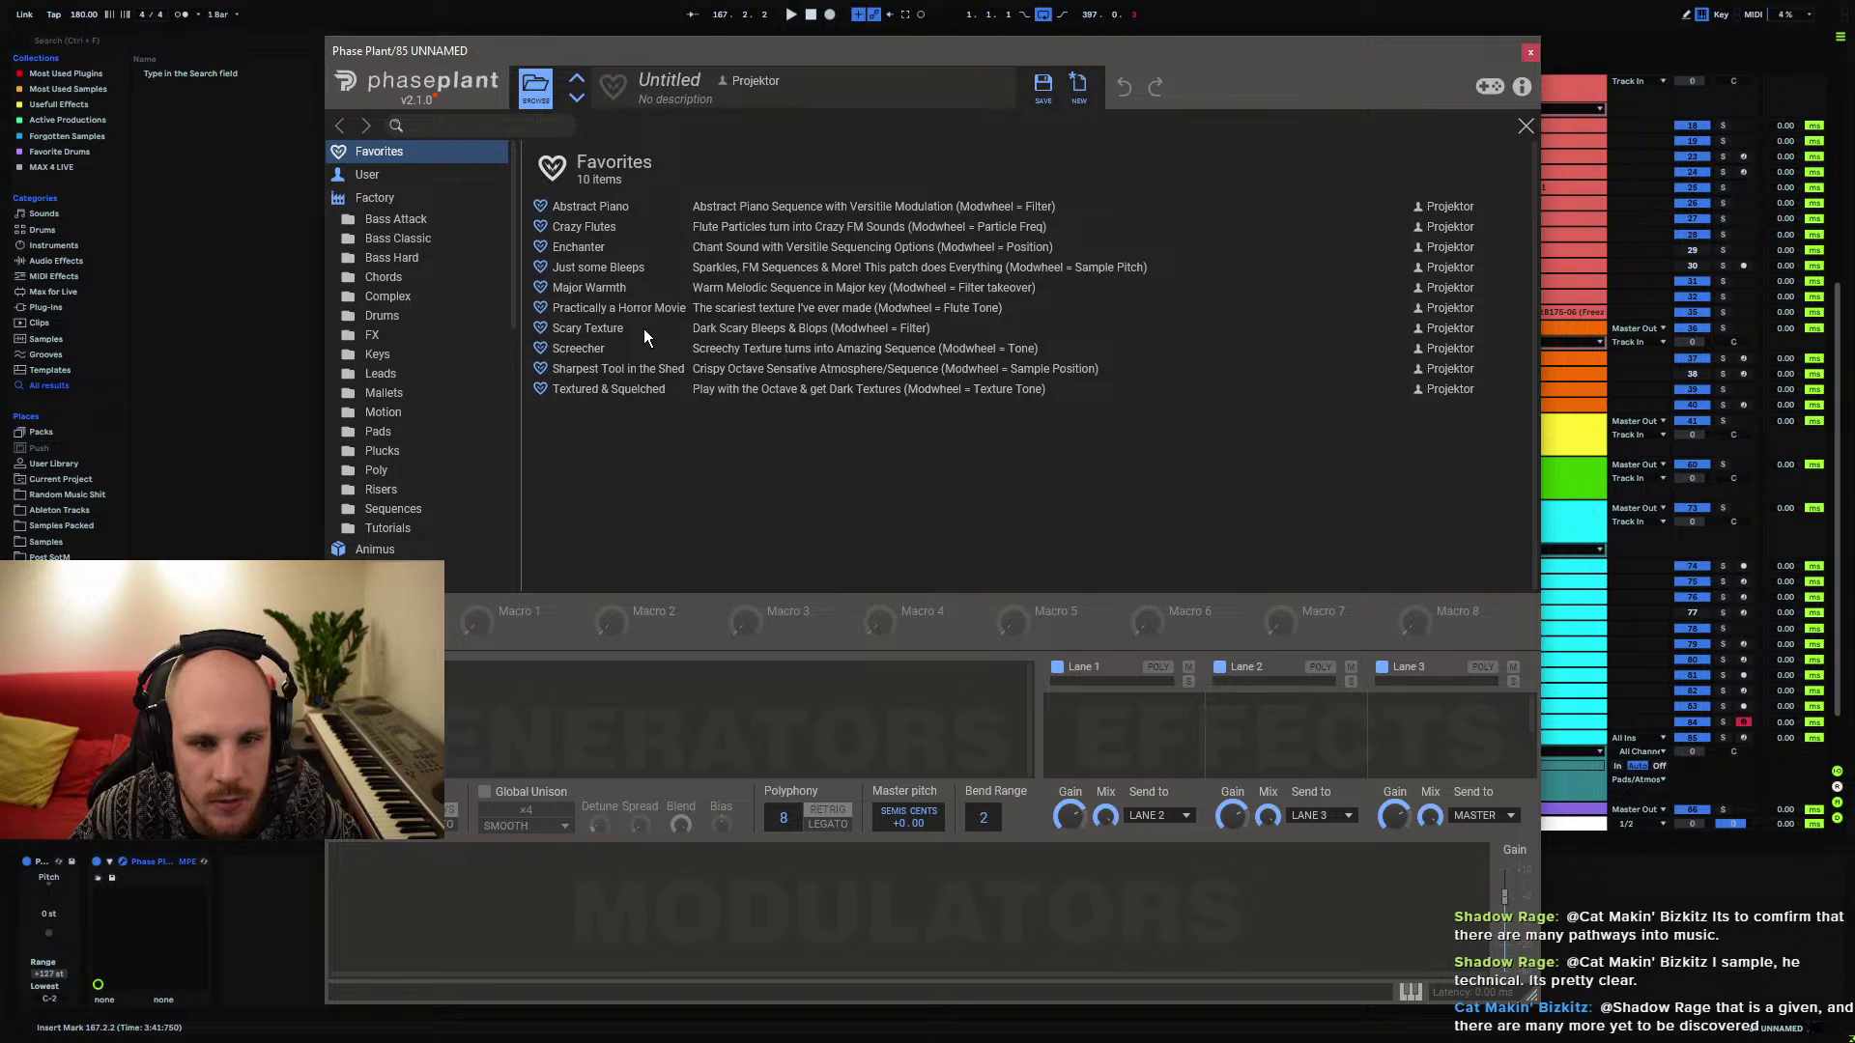
pyautogui.click(644, 390)
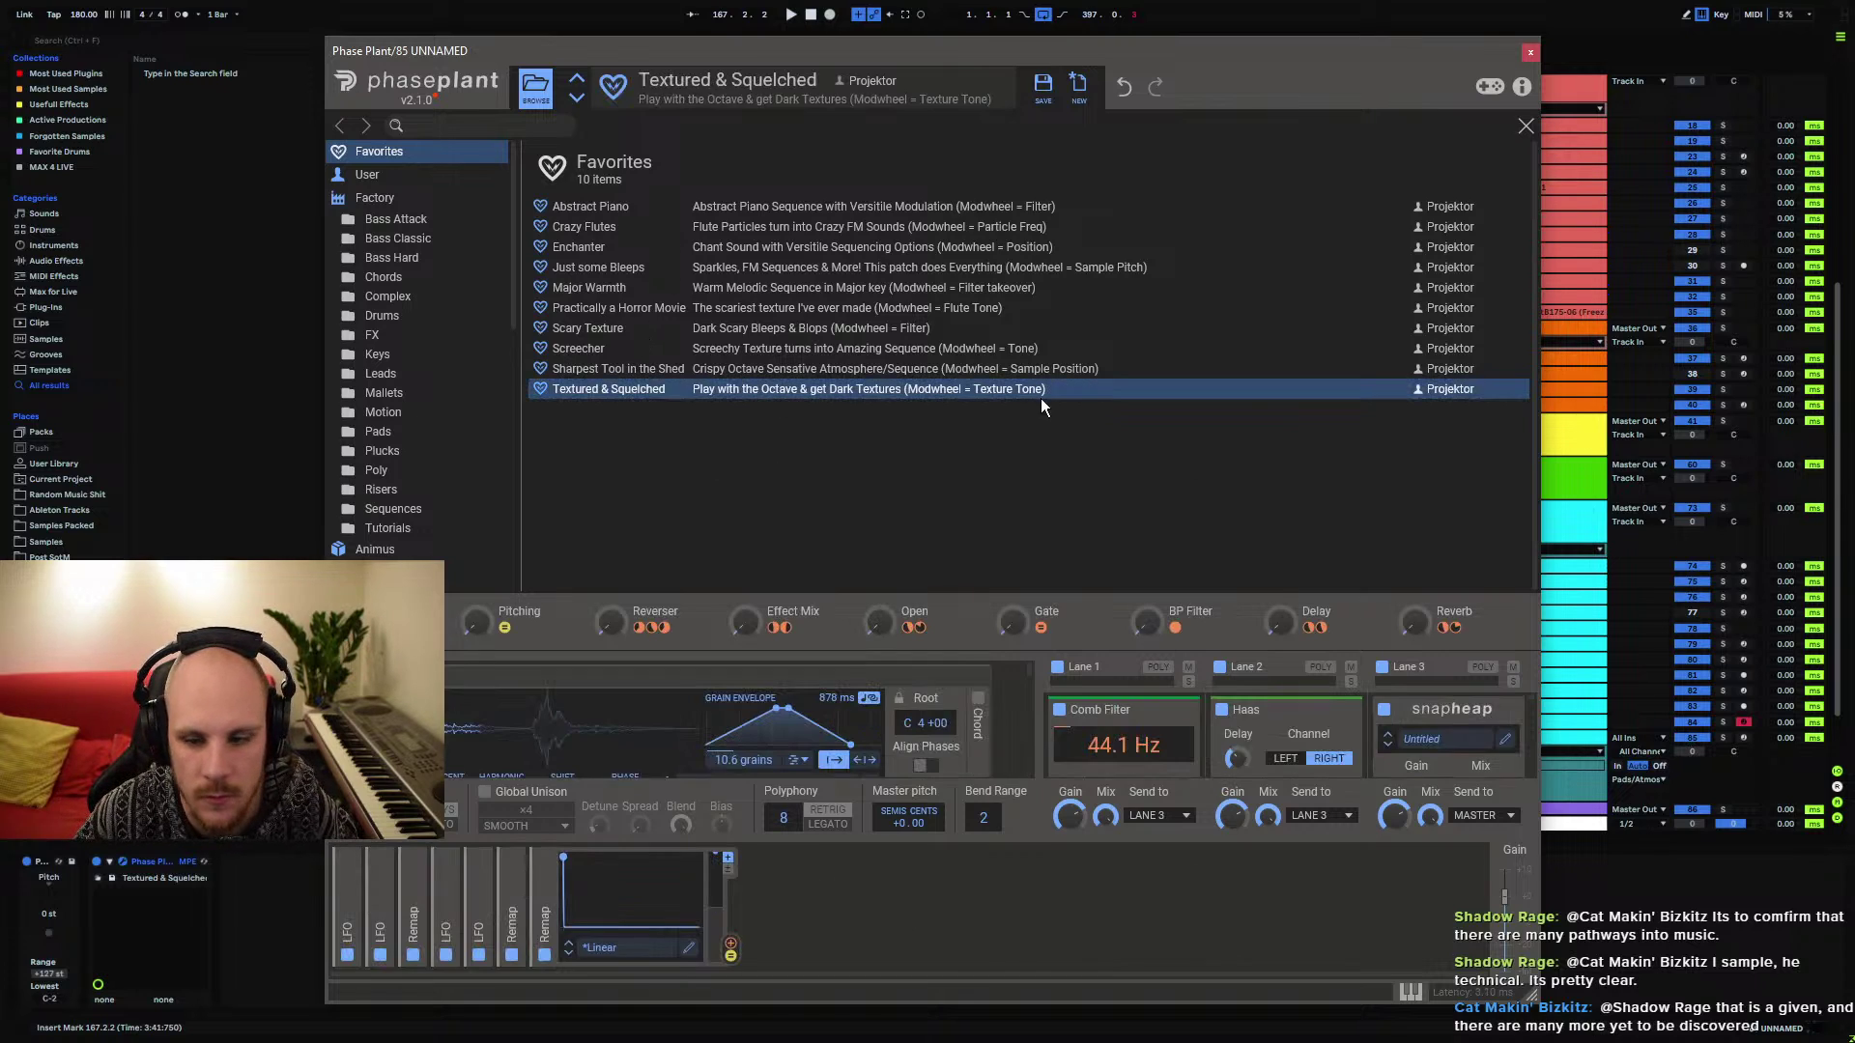
pyautogui.click(1526, 126)
pyautogui.click(1530, 51)
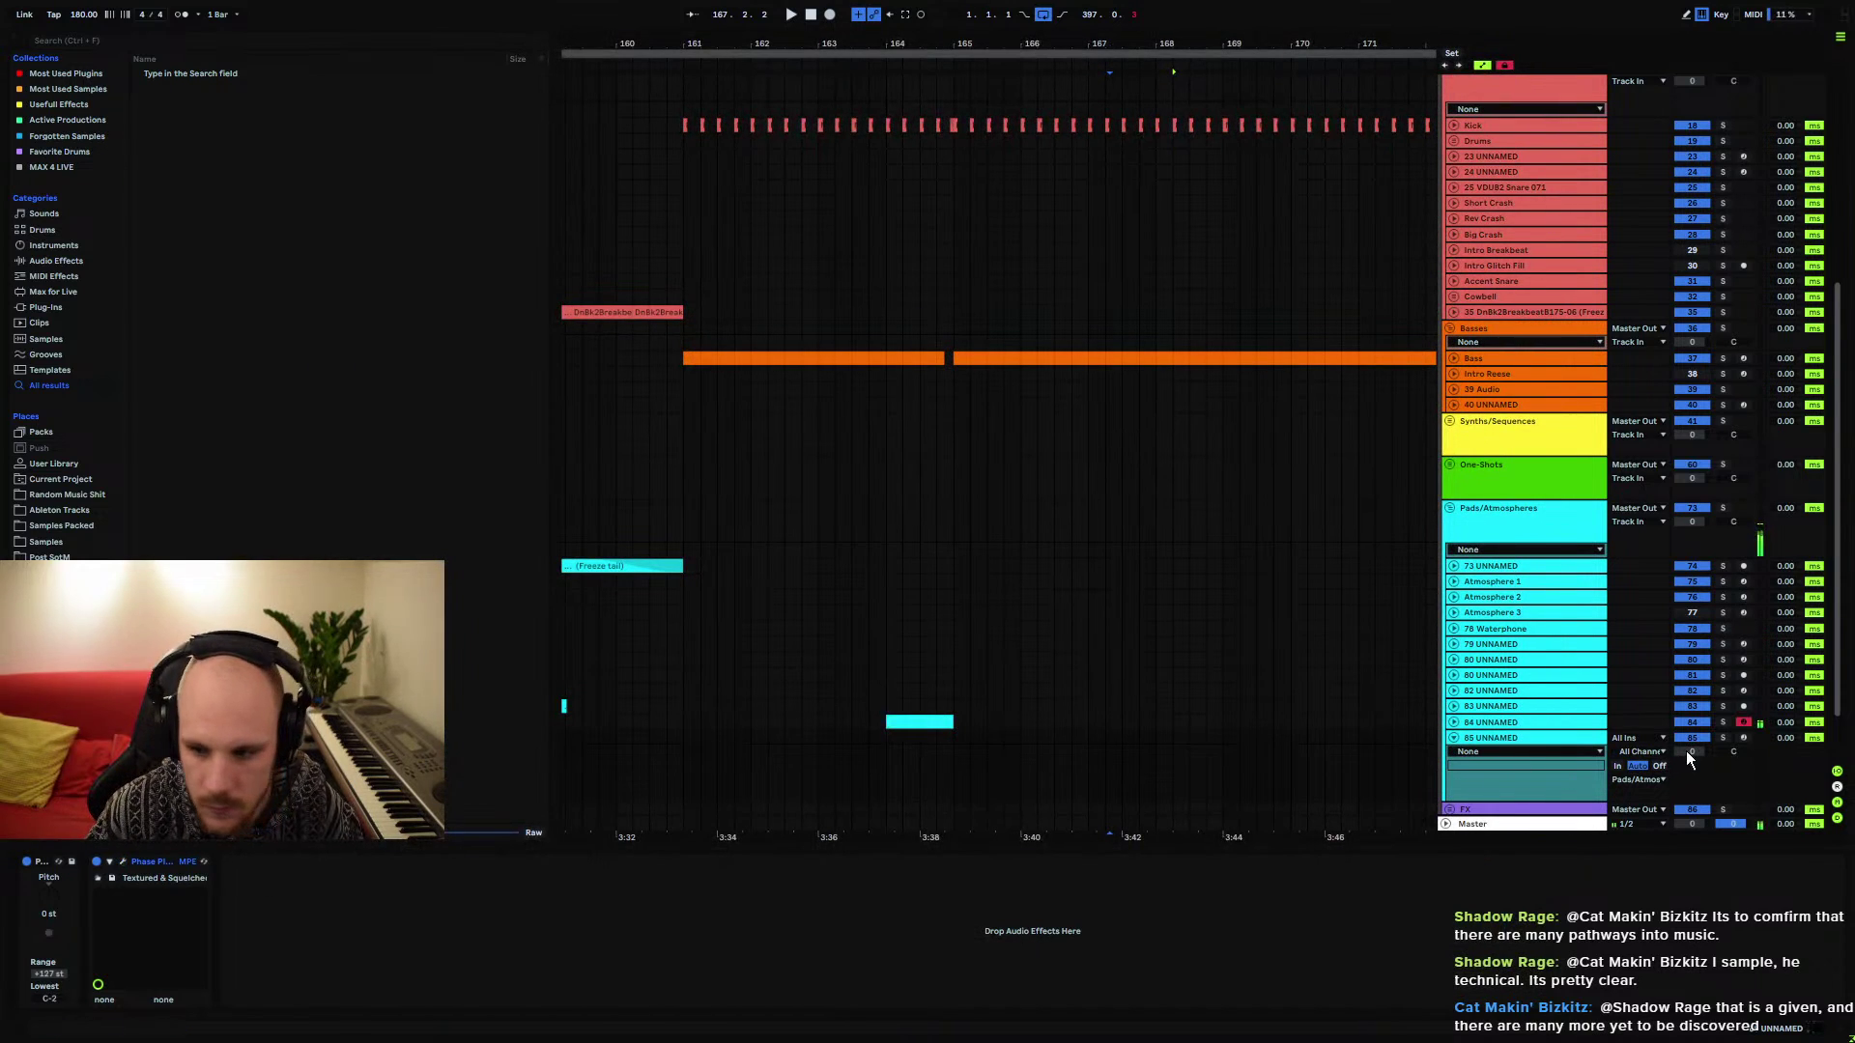
# Arm the new track, check the Textured & Squelched patch in Phase Plant, and lower the computer keyboard octave to C1–D2
pyautogui.click(1744, 739)
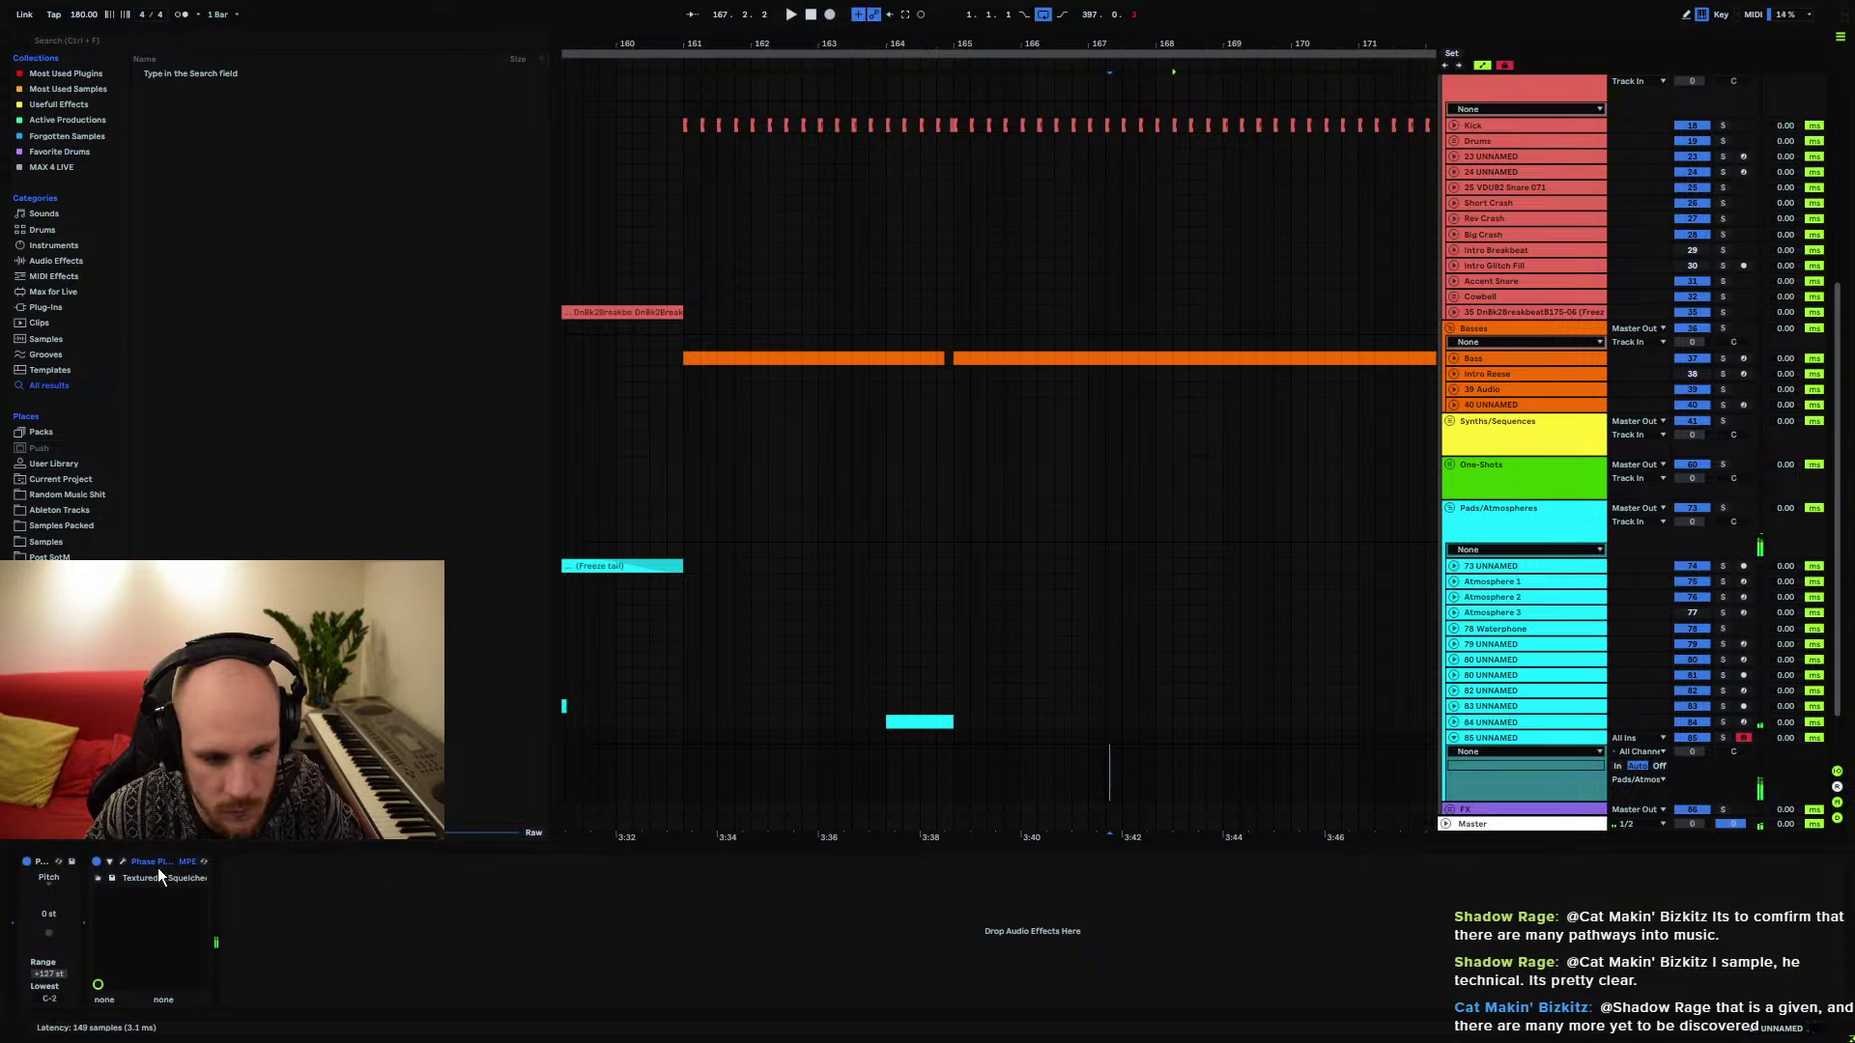
pyautogui.click(124, 861)
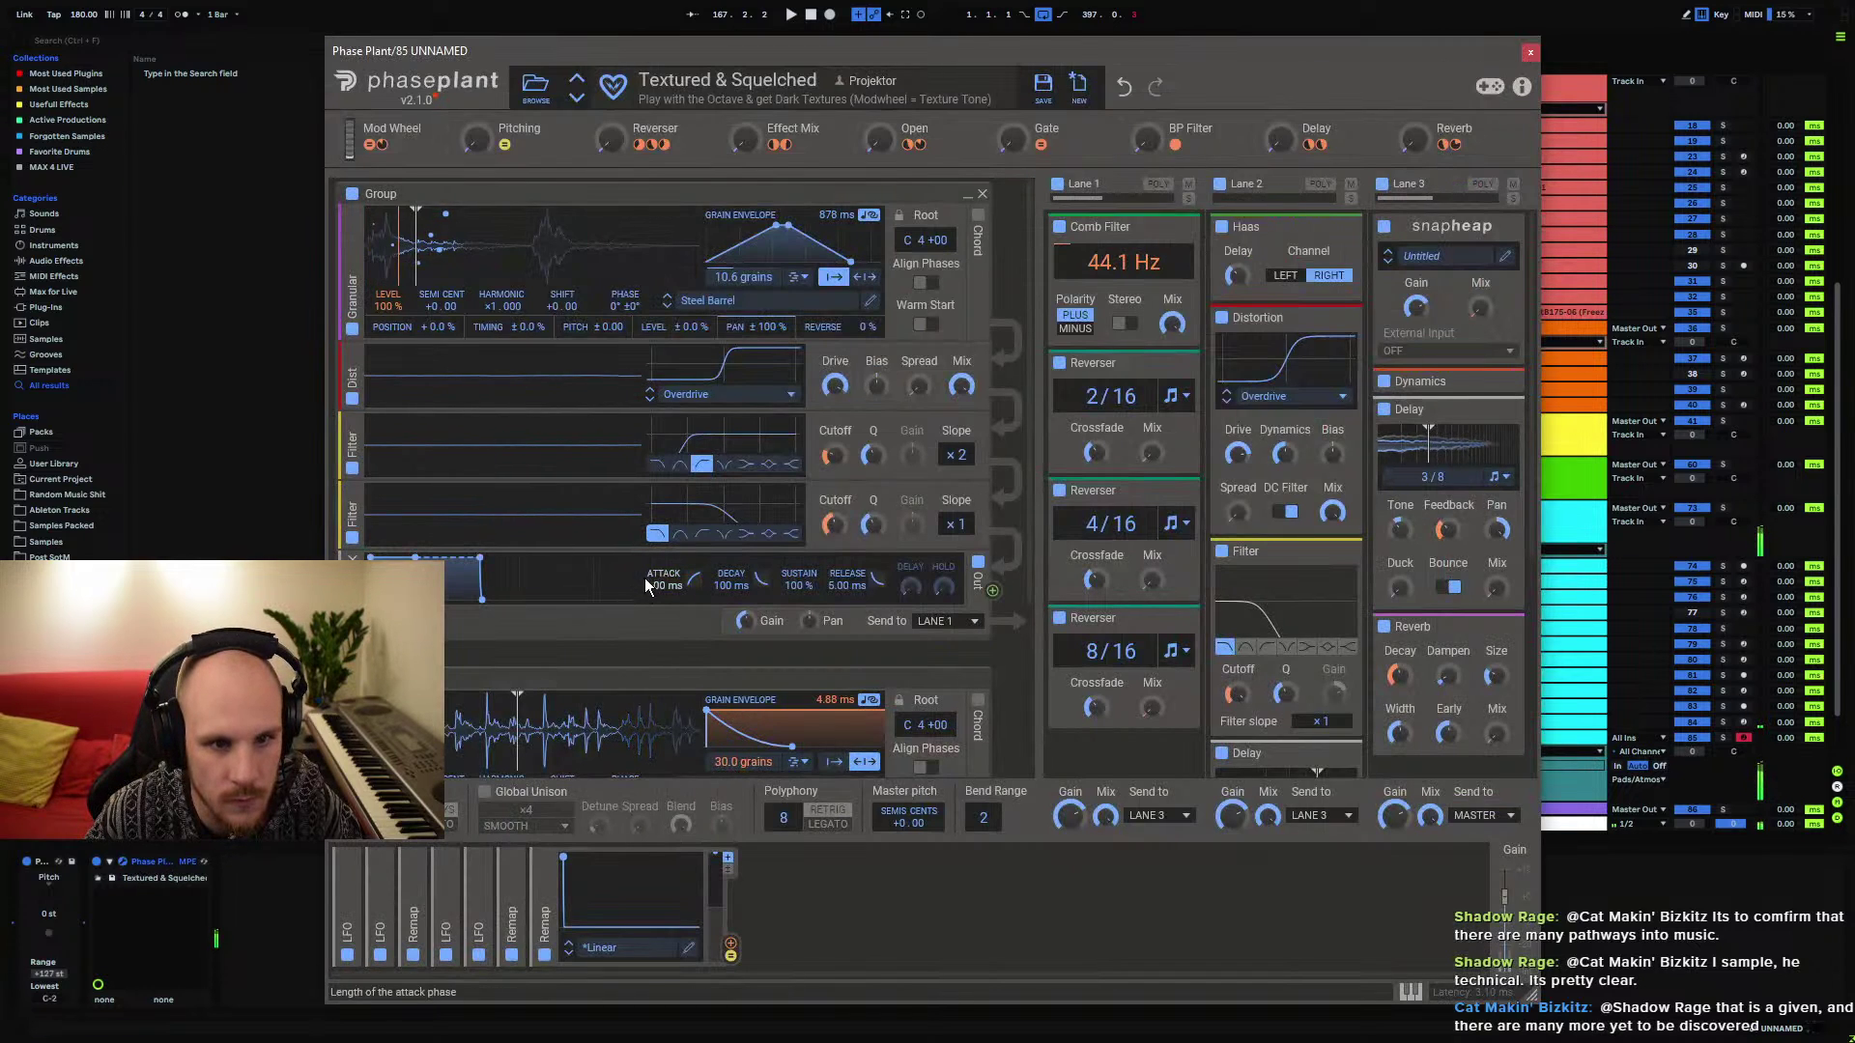
pyautogui.click(1529, 51)
pyautogui.scroll(-5, 970, 286)
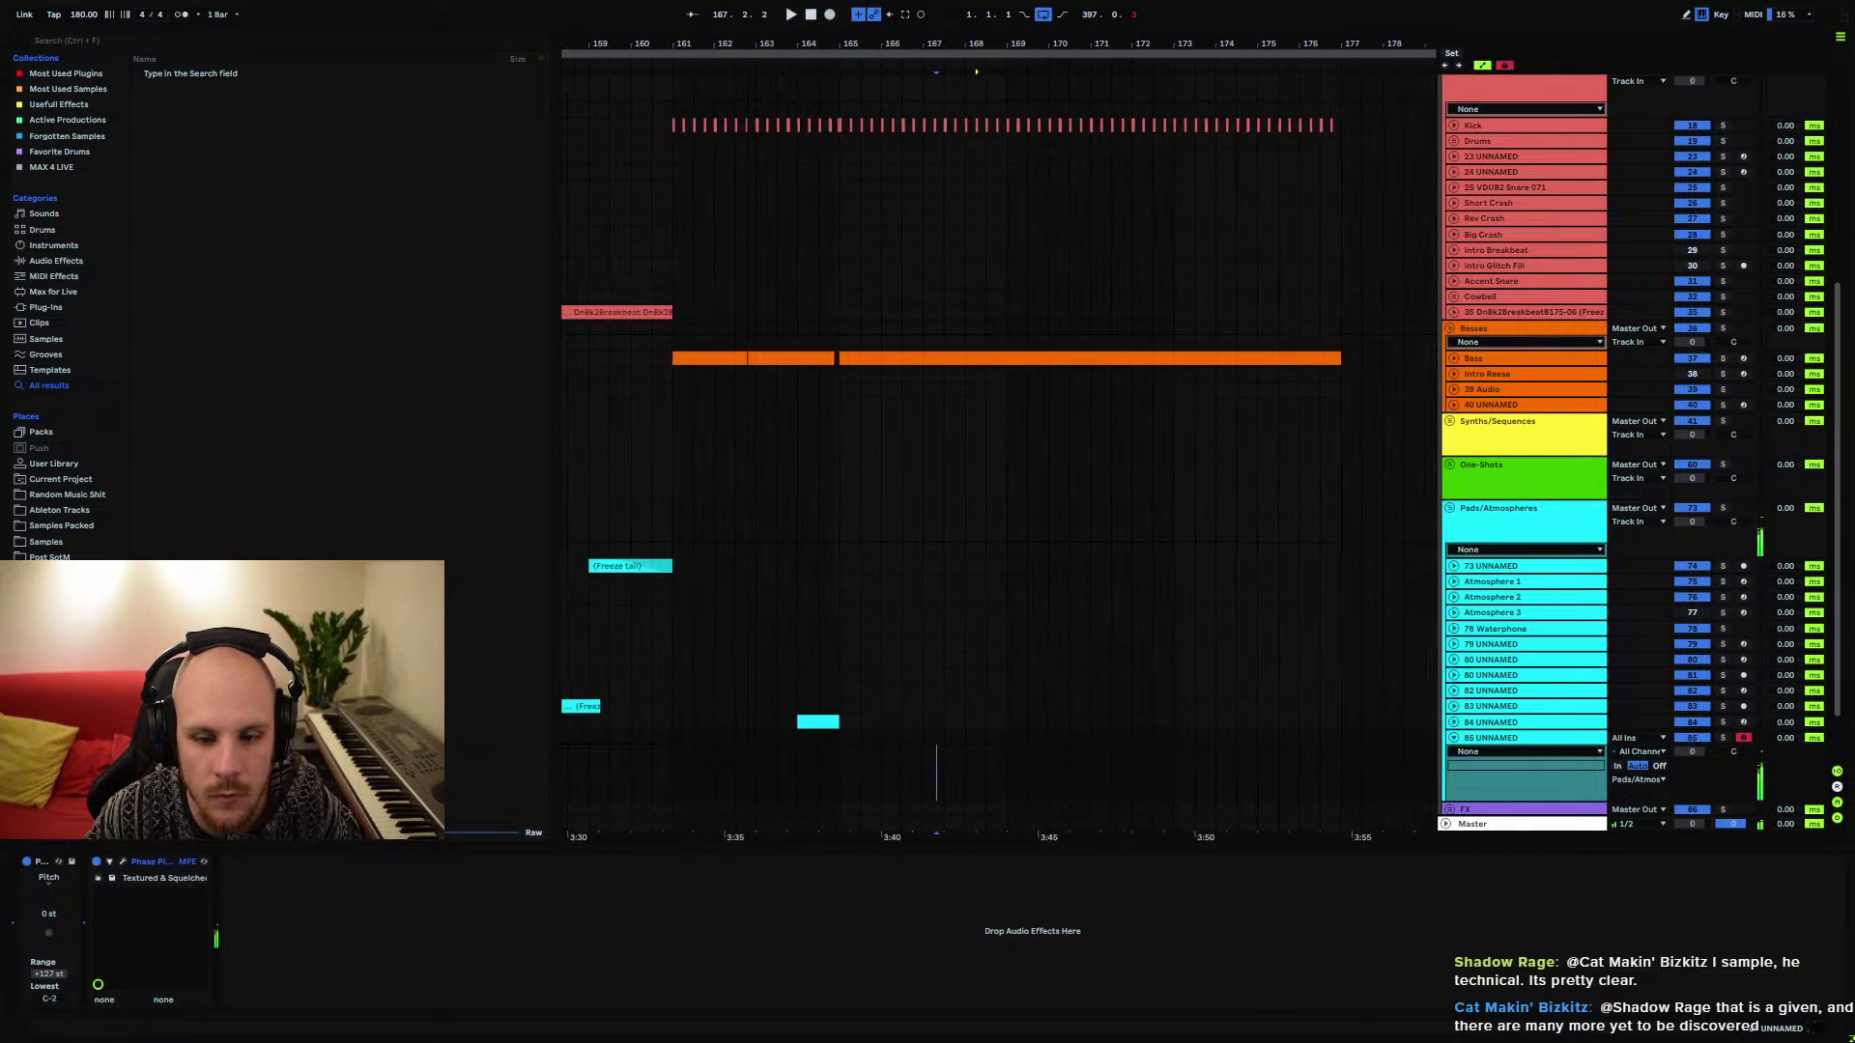
pyautogui.scroll(-4, 1014, 222)
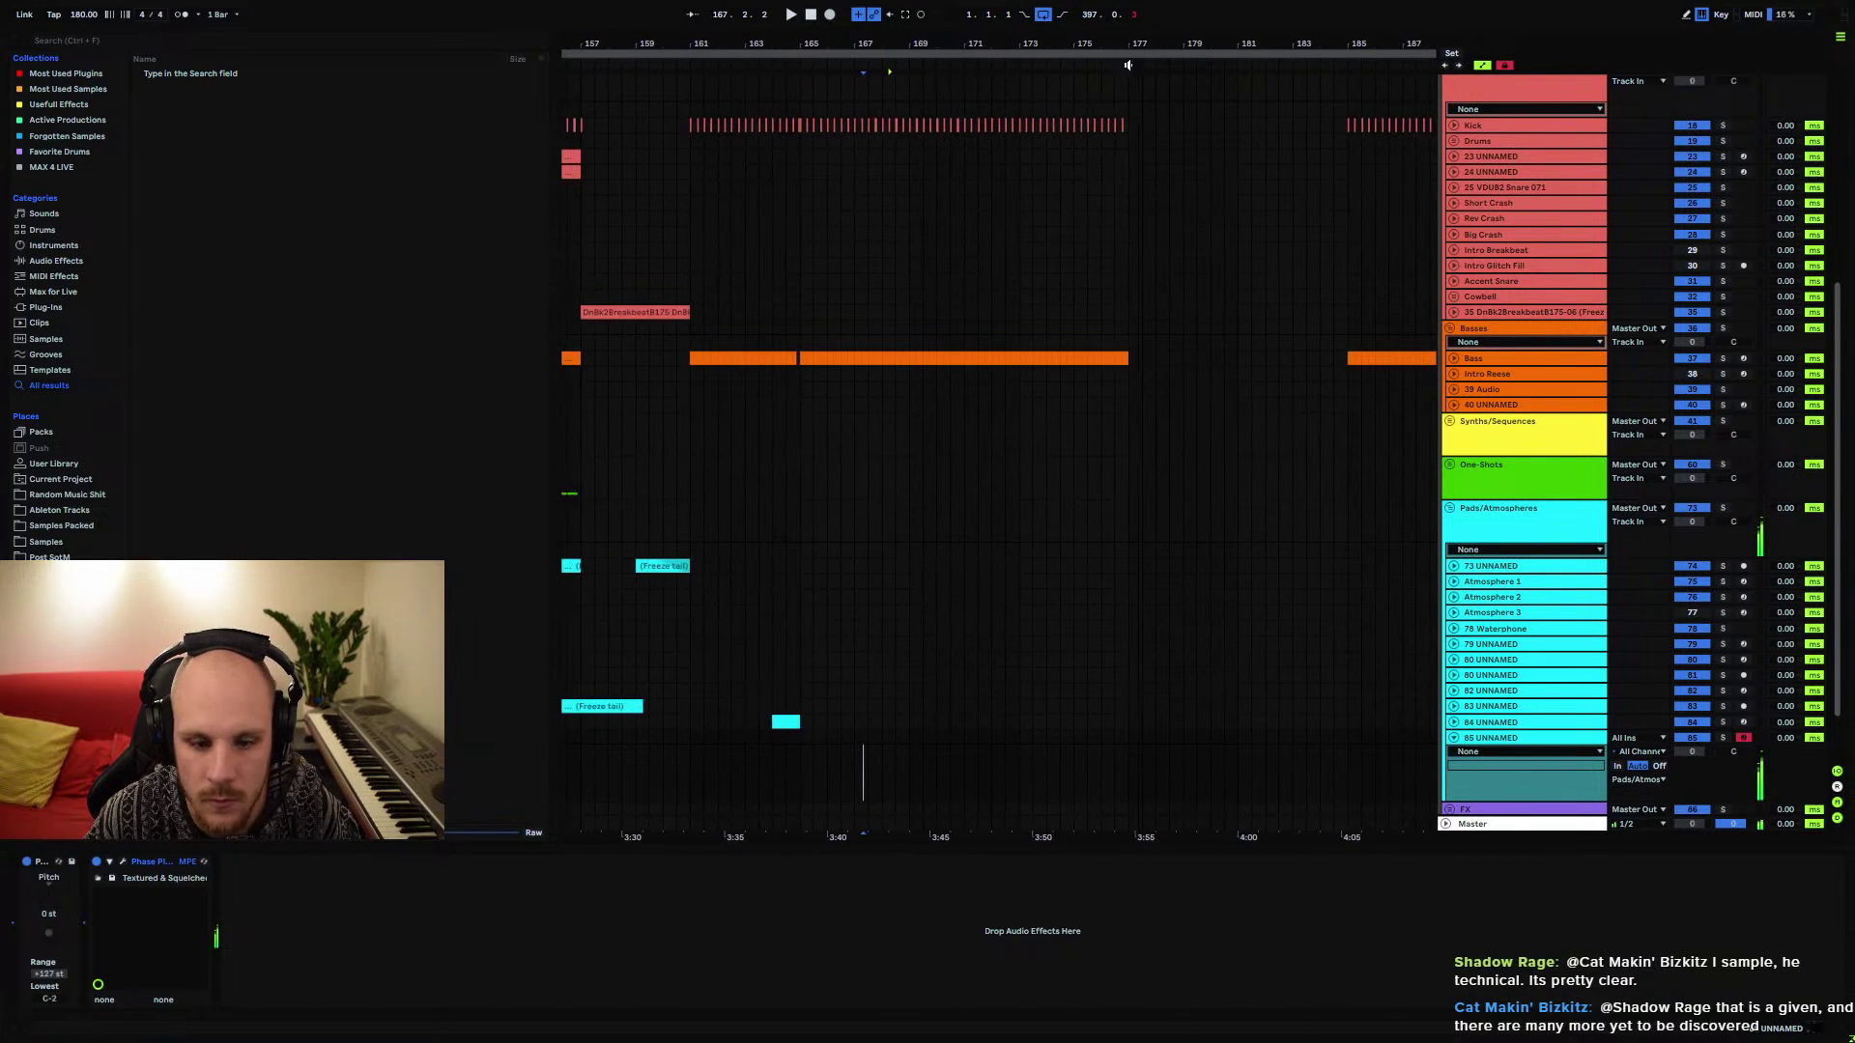
pyautogui.press('z')
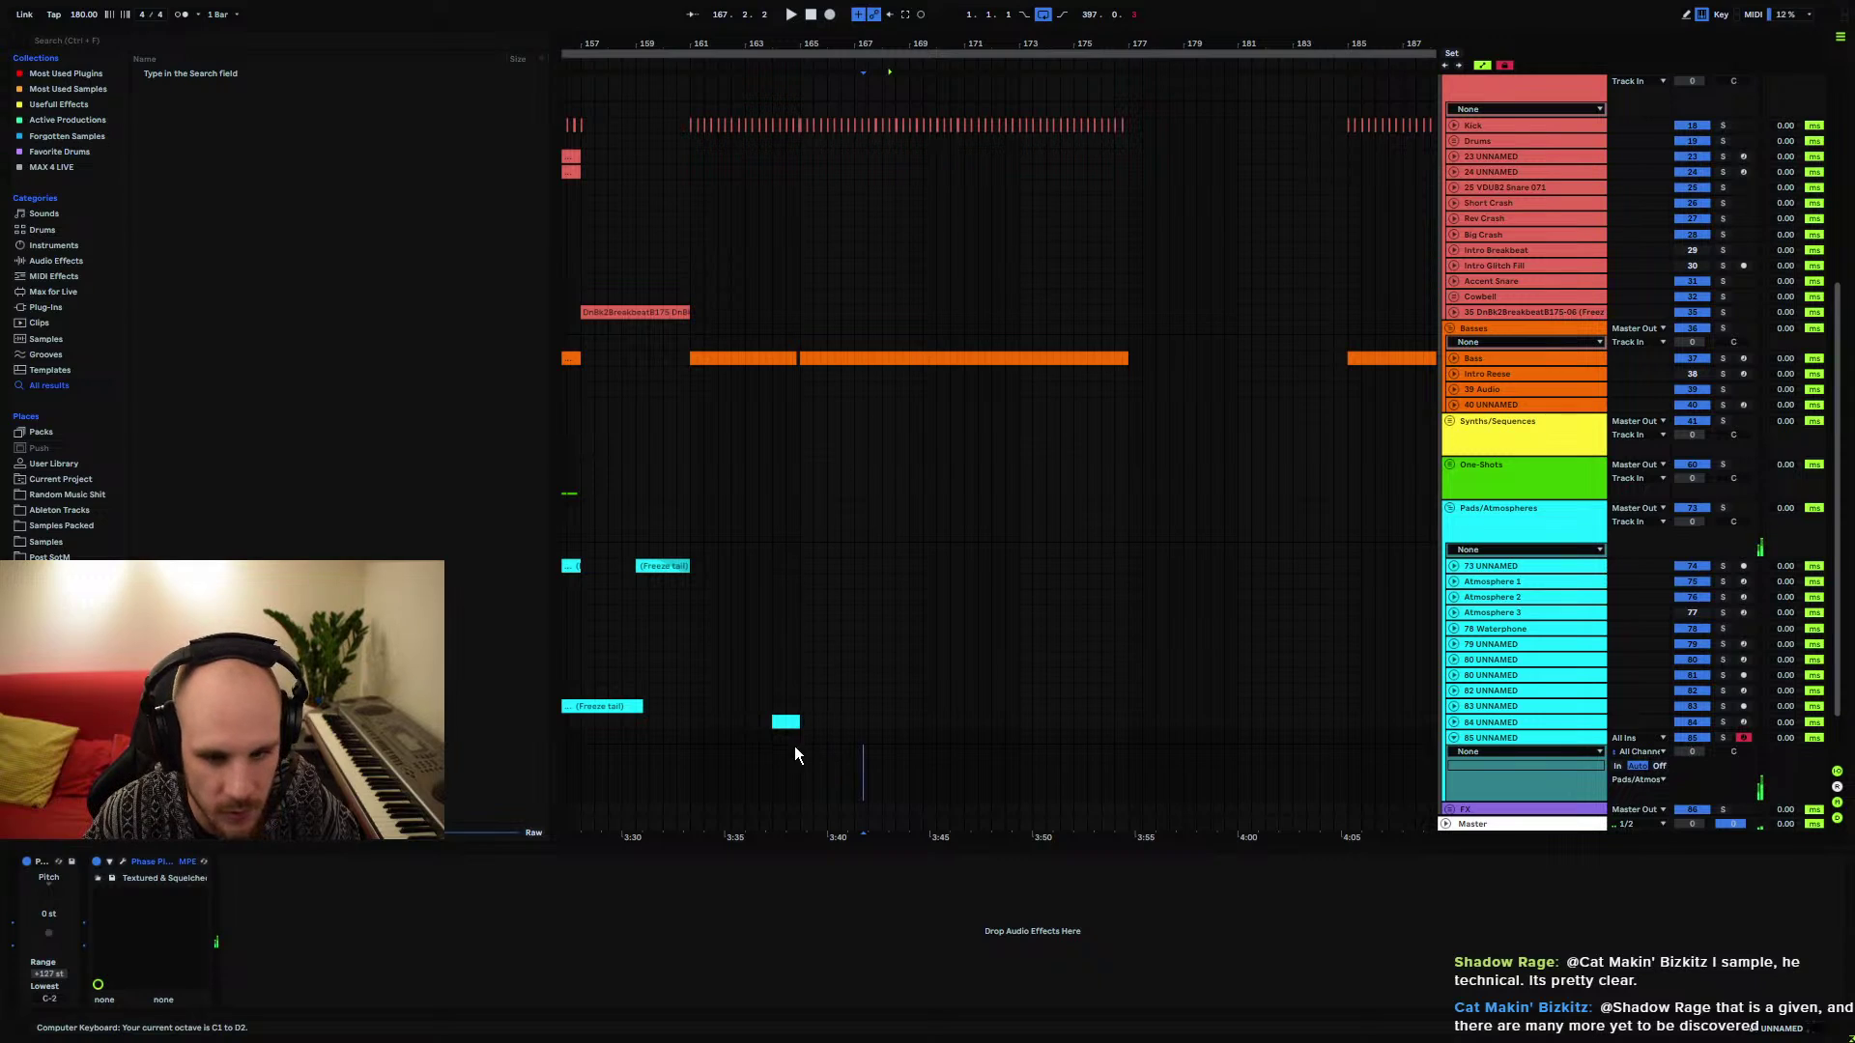
# Create a 16-bar MIDI clip from 161.1.1 to 177.1.1 on the new track and add a C#1 note spanning it
pyautogui.moveTo(693, 739); pyautogui.dragTo(1130, 742)
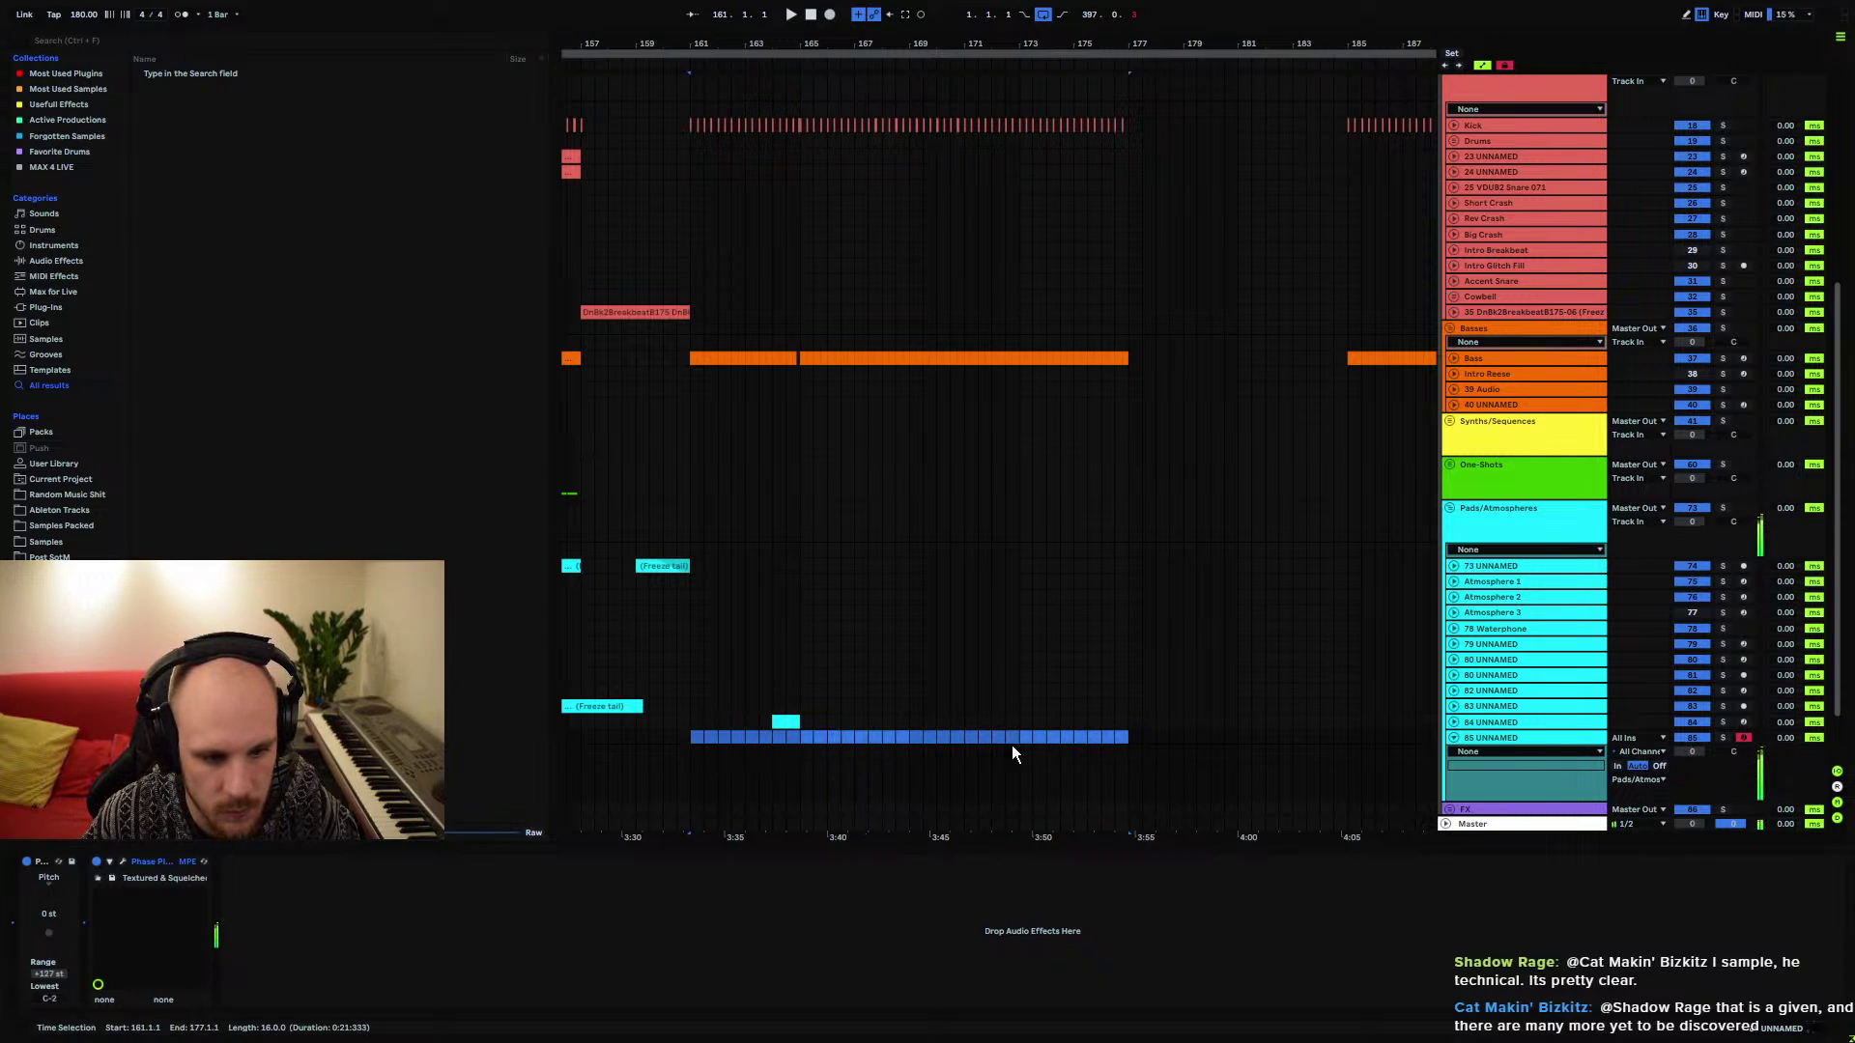
pyautogui.doubleClick(694, 741)
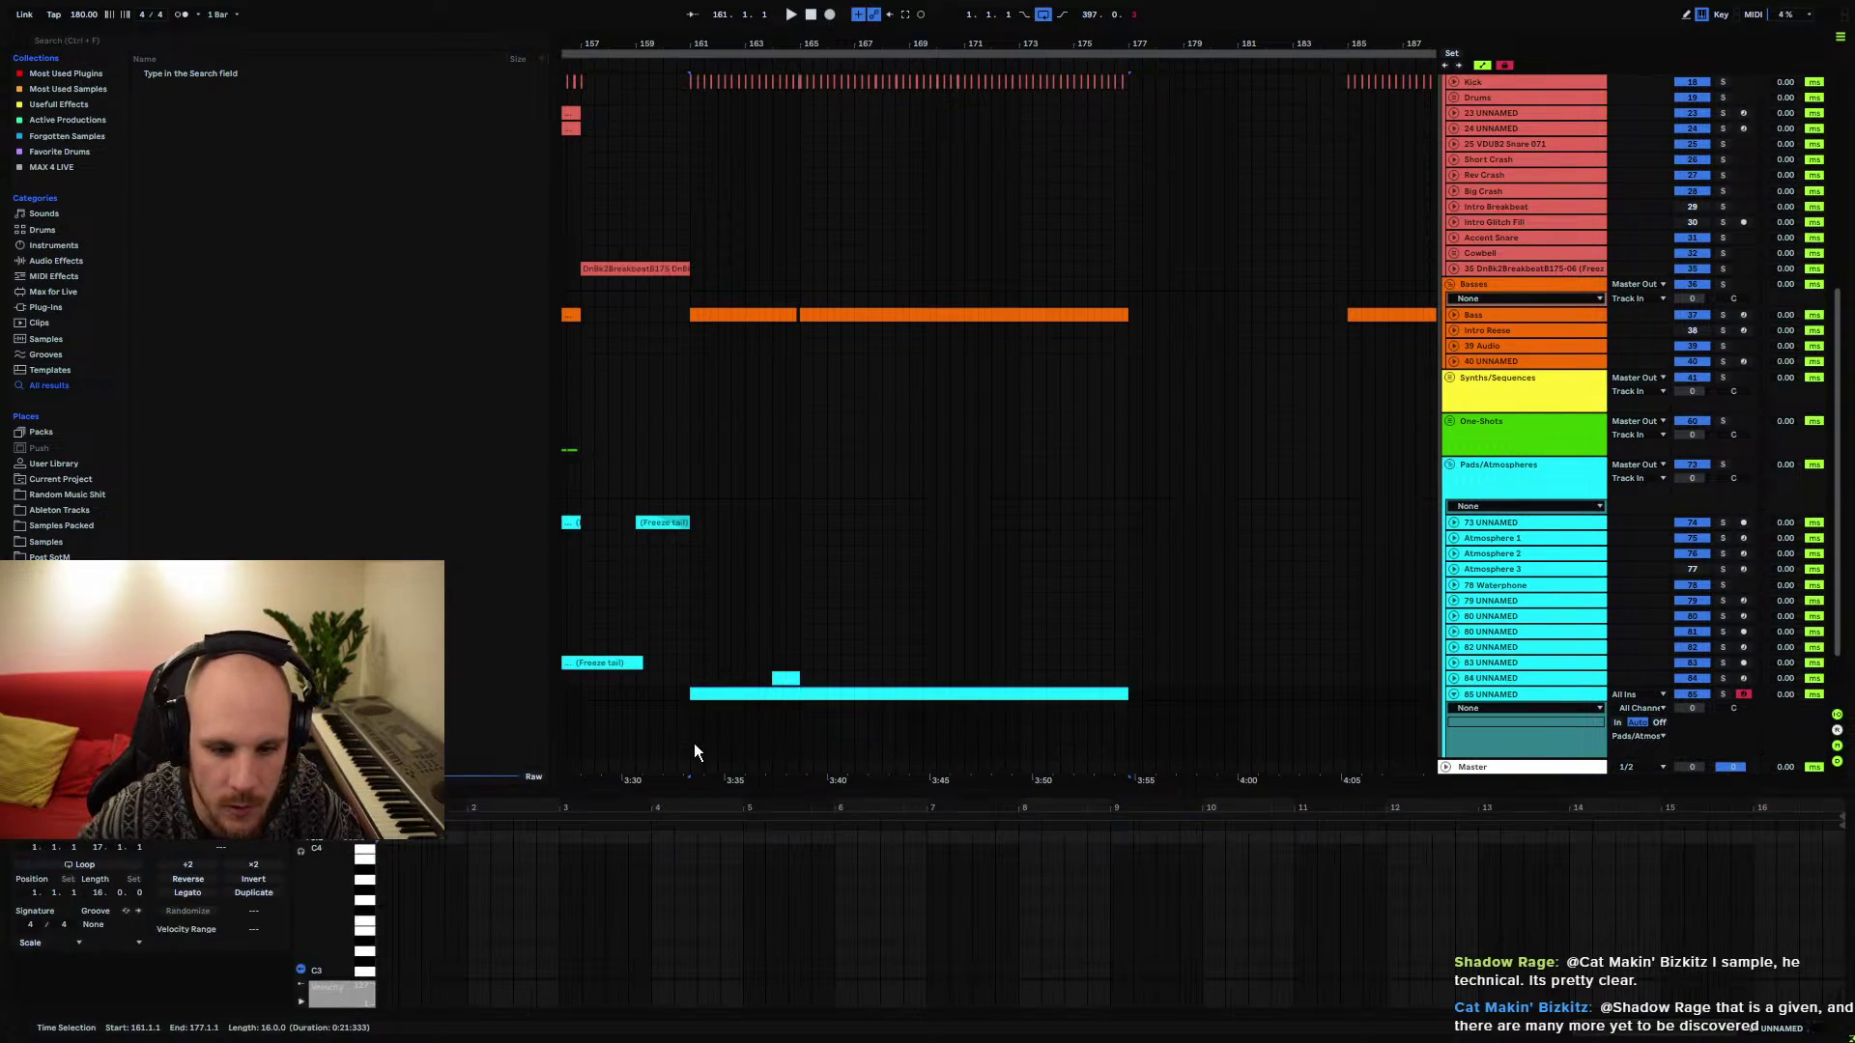
pyautogui.click(399, 940)
pyautogui.moveTo(391, 947); pyautogui.dragTo(1836, 947)
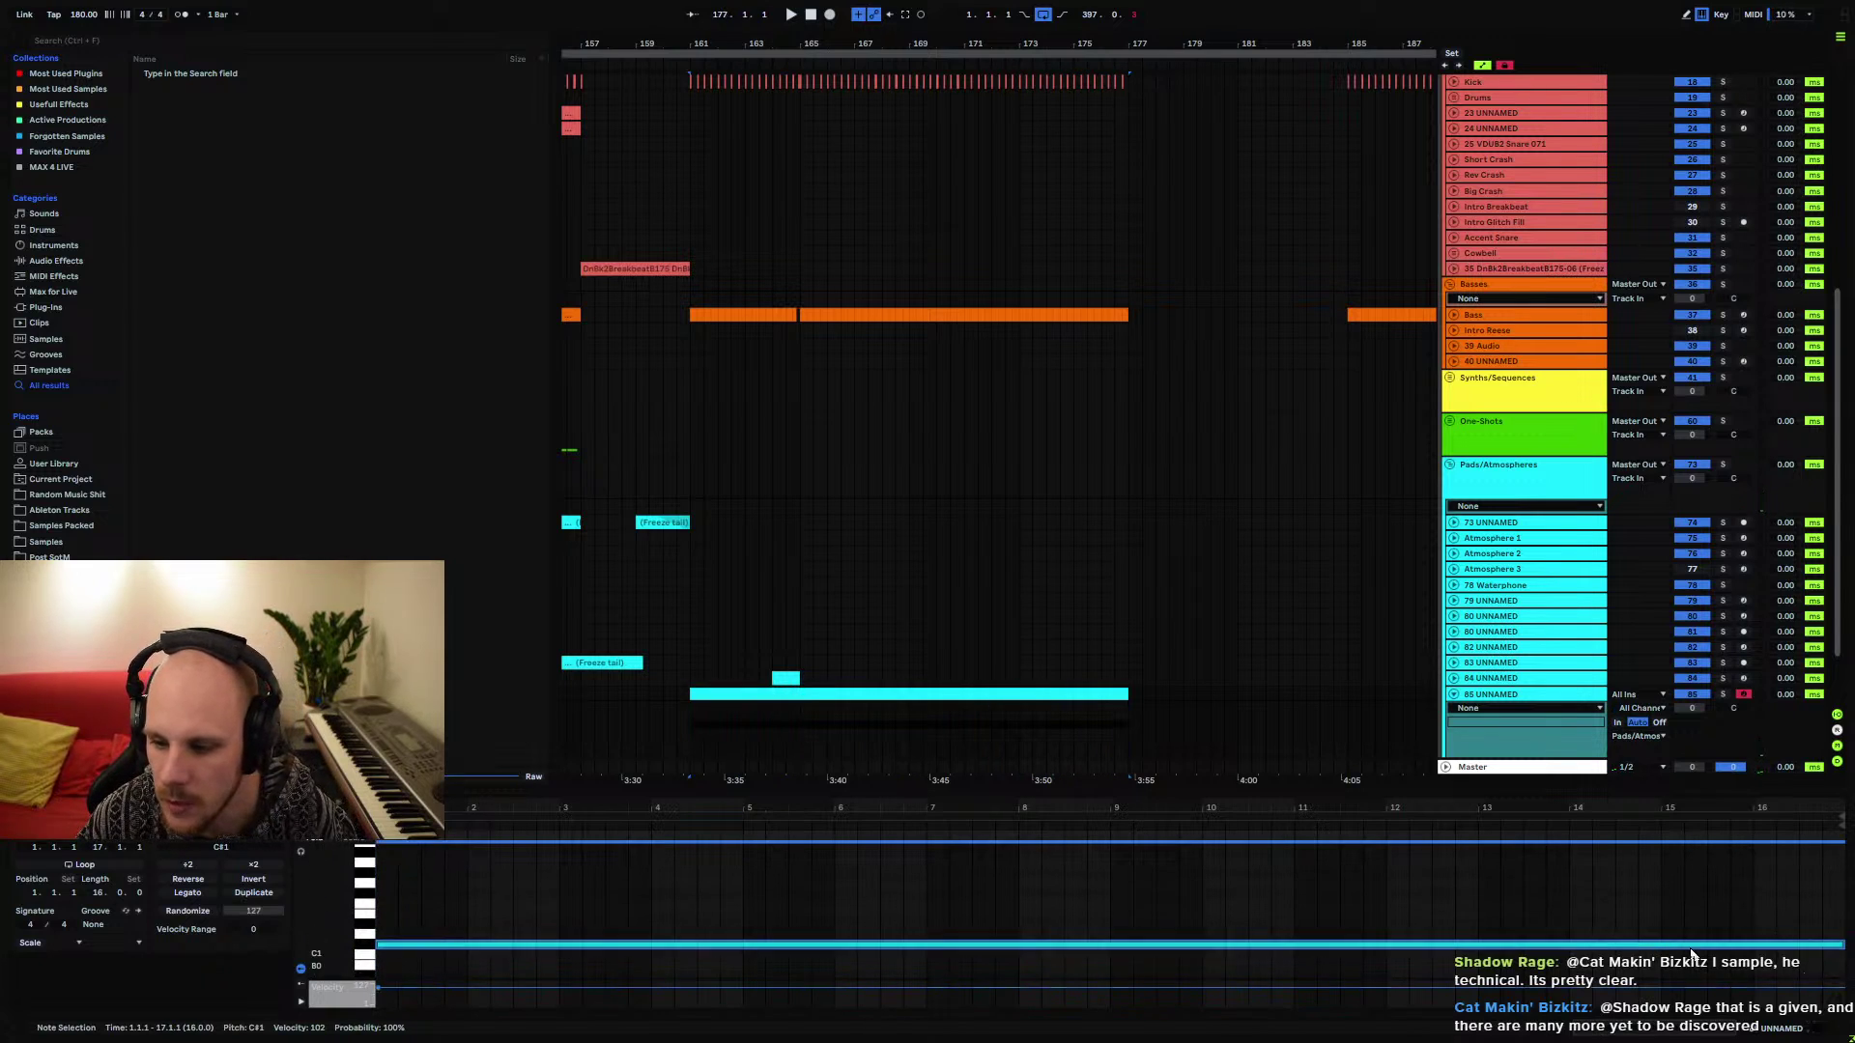
# Add EQ Eight after Phase Plant on the new track and enable band 1 as a low cut at about 90 Hz
pyautogui.click(687, 727)
pyautogui.click(1493, 694)
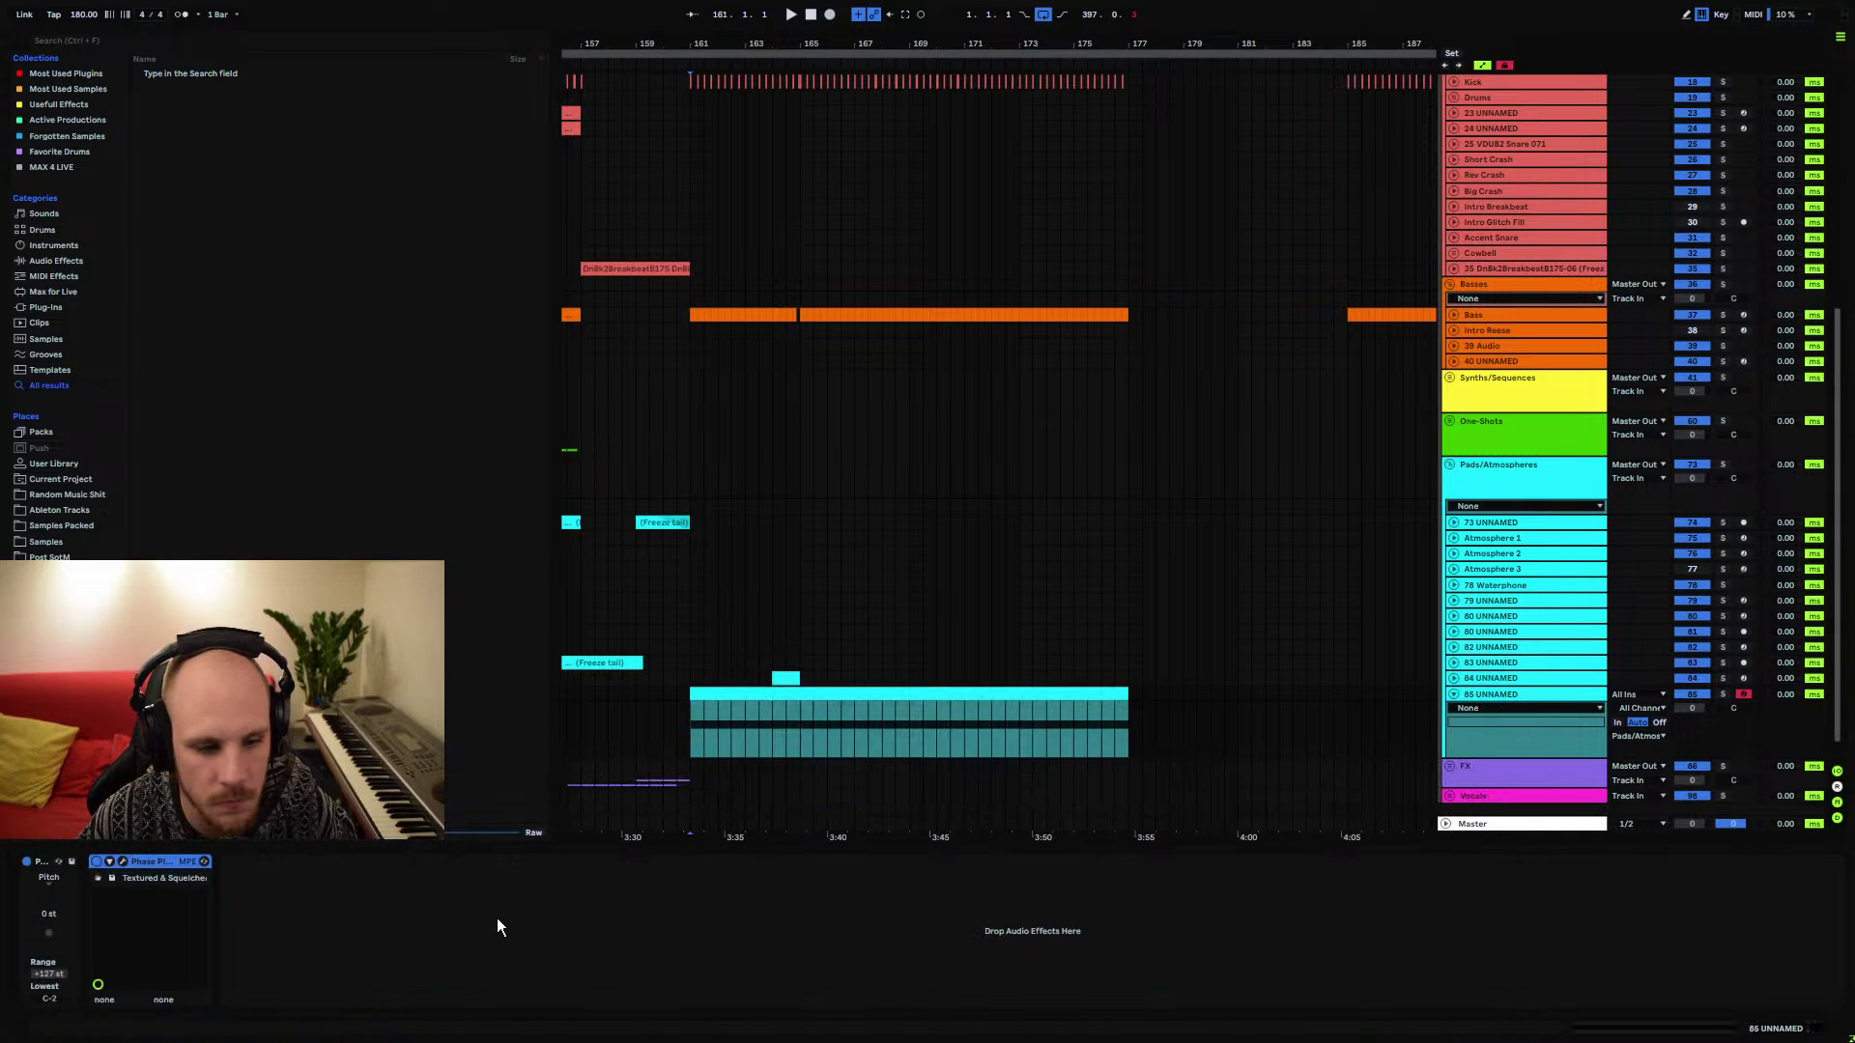
pyautogui.moveTo(724, 701); pyautogui.dragTo(851, 707)
pyautogui.click(731, 735)
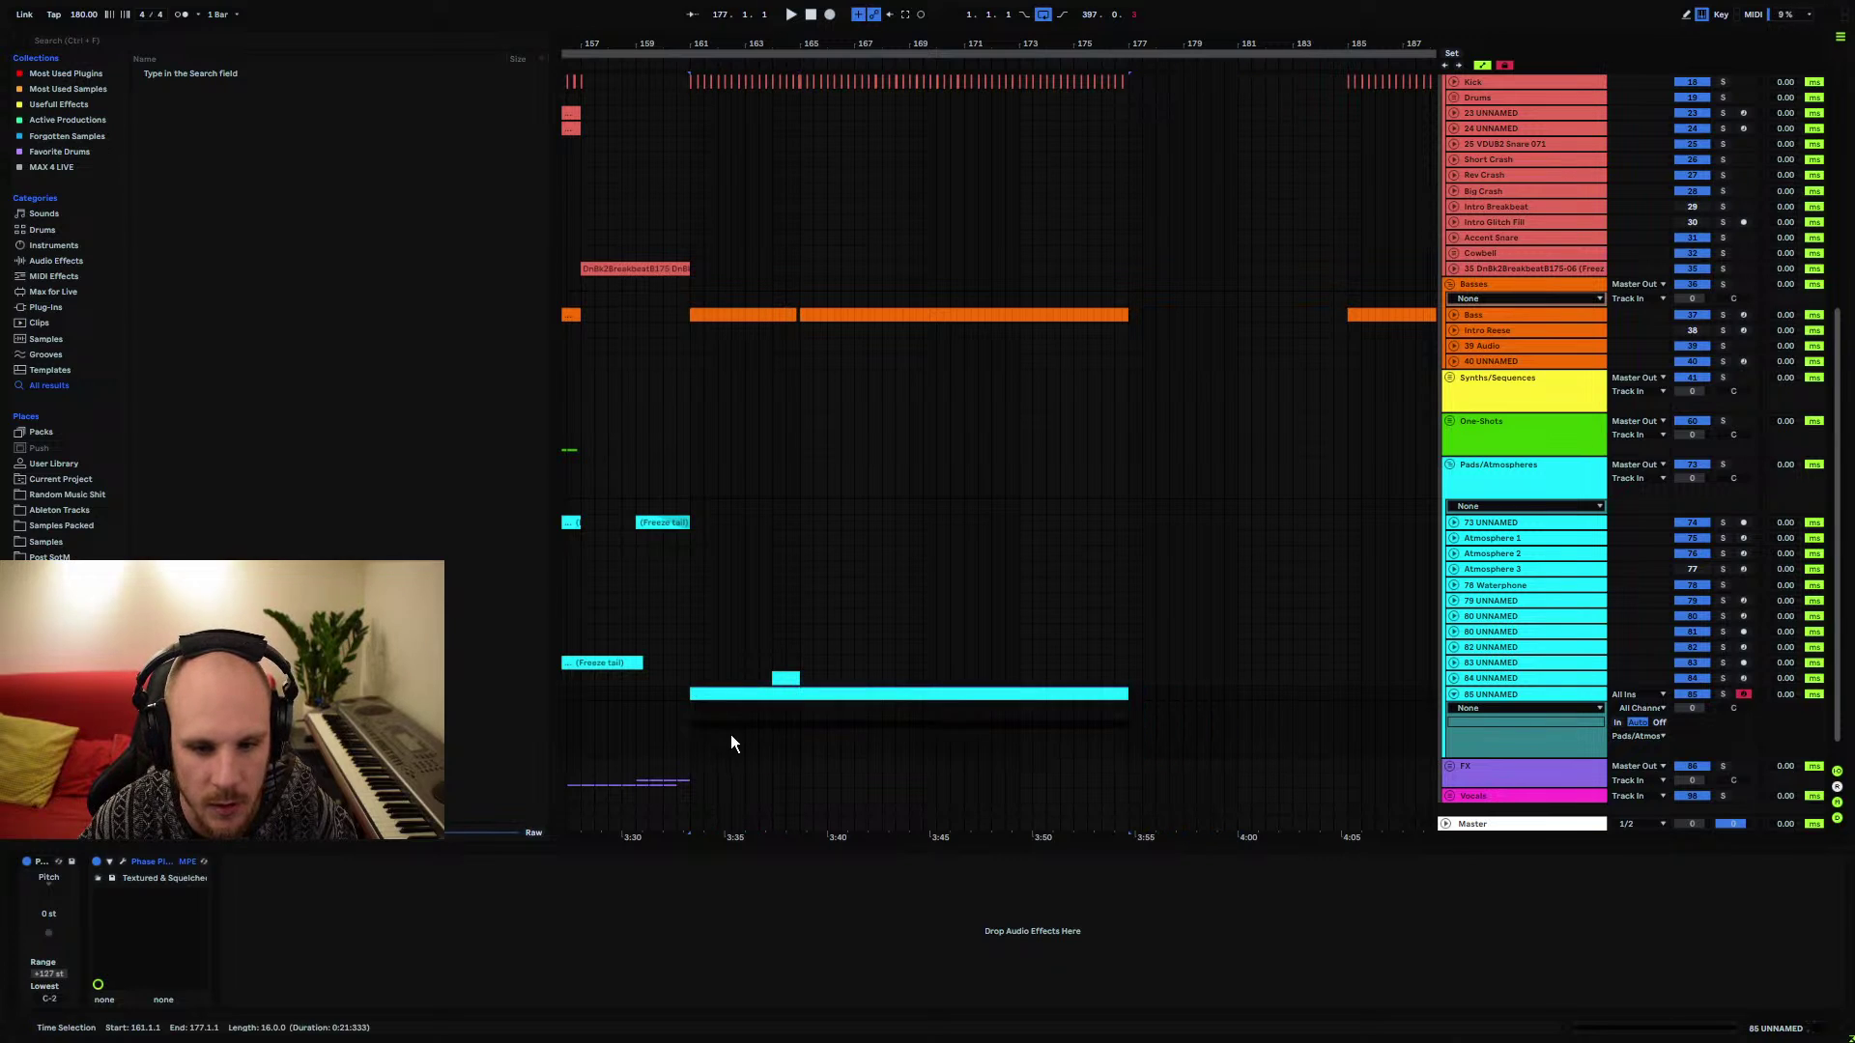
pyautogui.rightClick(551, 926)
pyautogui.click(630, 800)
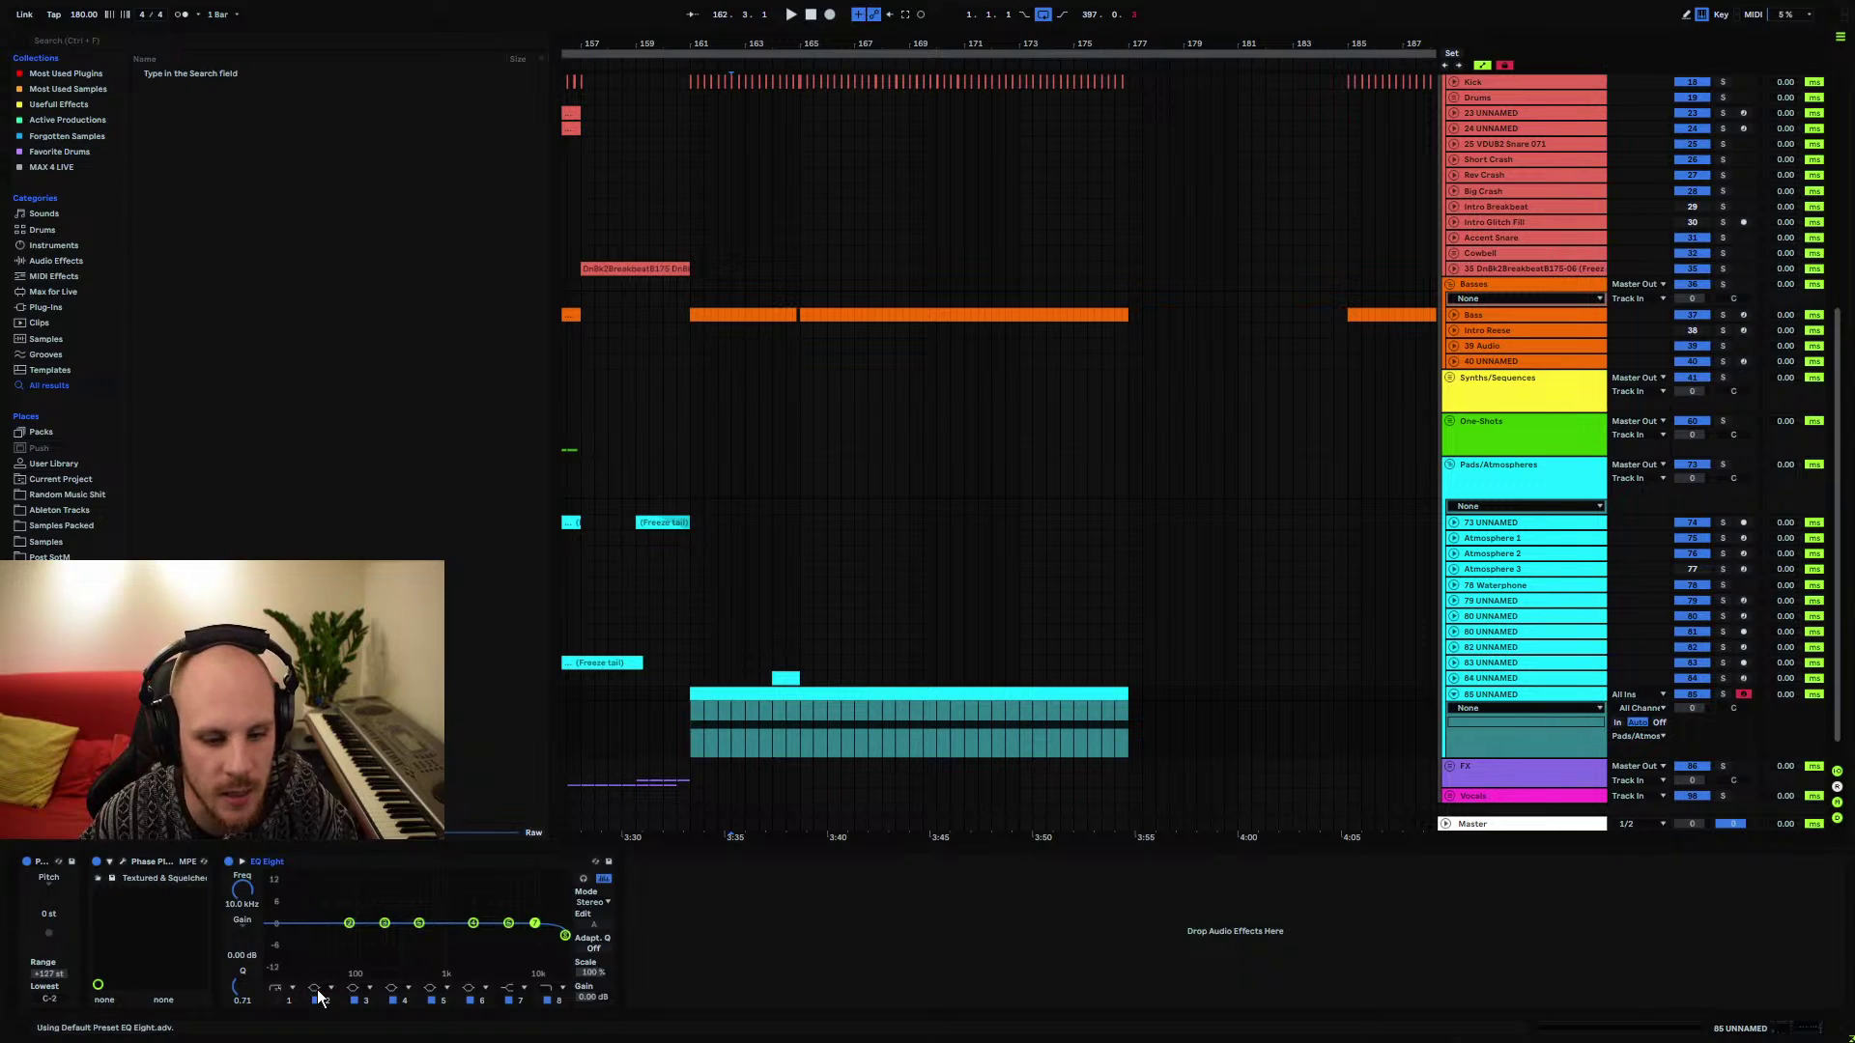
pyautogui.click(282, 1000)
pyautogui.moveTo(278, 942); pyautogui.dragTo(352, 944)
# Play from bar 161 while boosting the mids around 1.24 kHz and softening the low cut to a Q of 0.19
pyautogui.click(688, 730)
pyautogui.press('space')
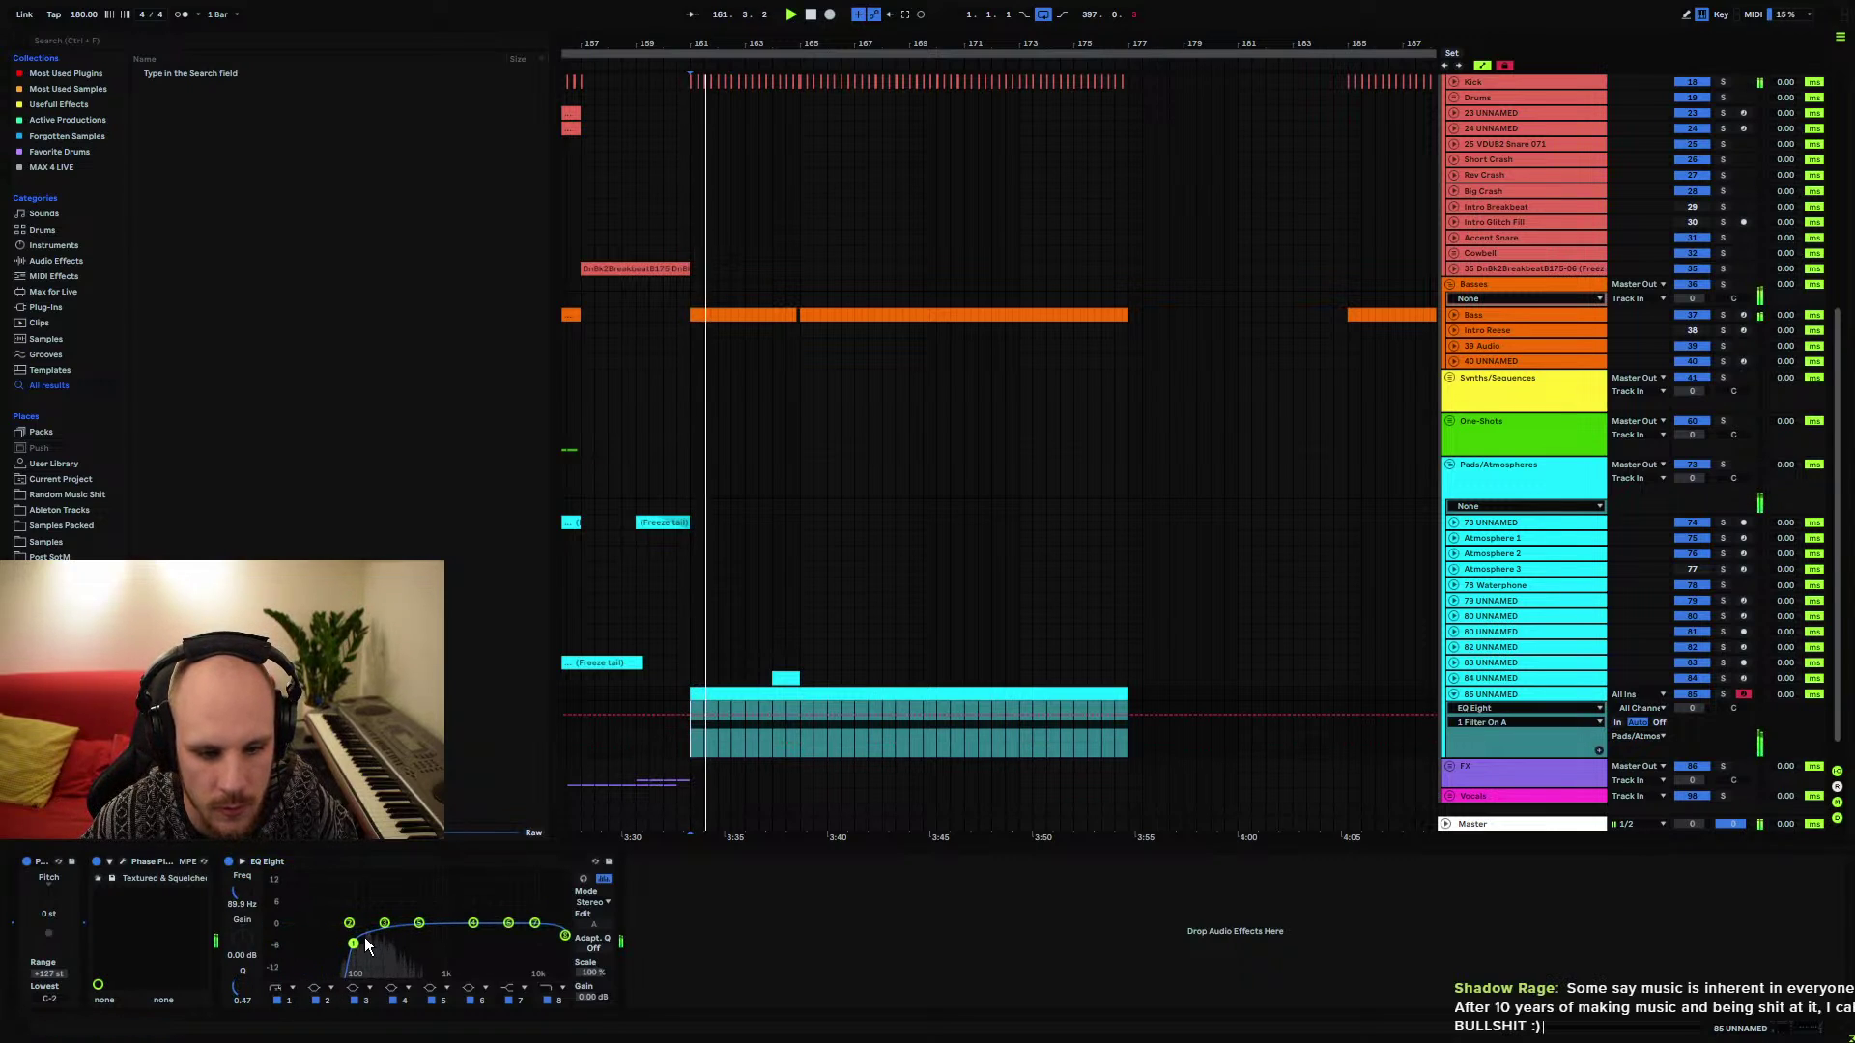
pyautogui.moveTo(419, 924); pyautogui.dragTo(454, 899)
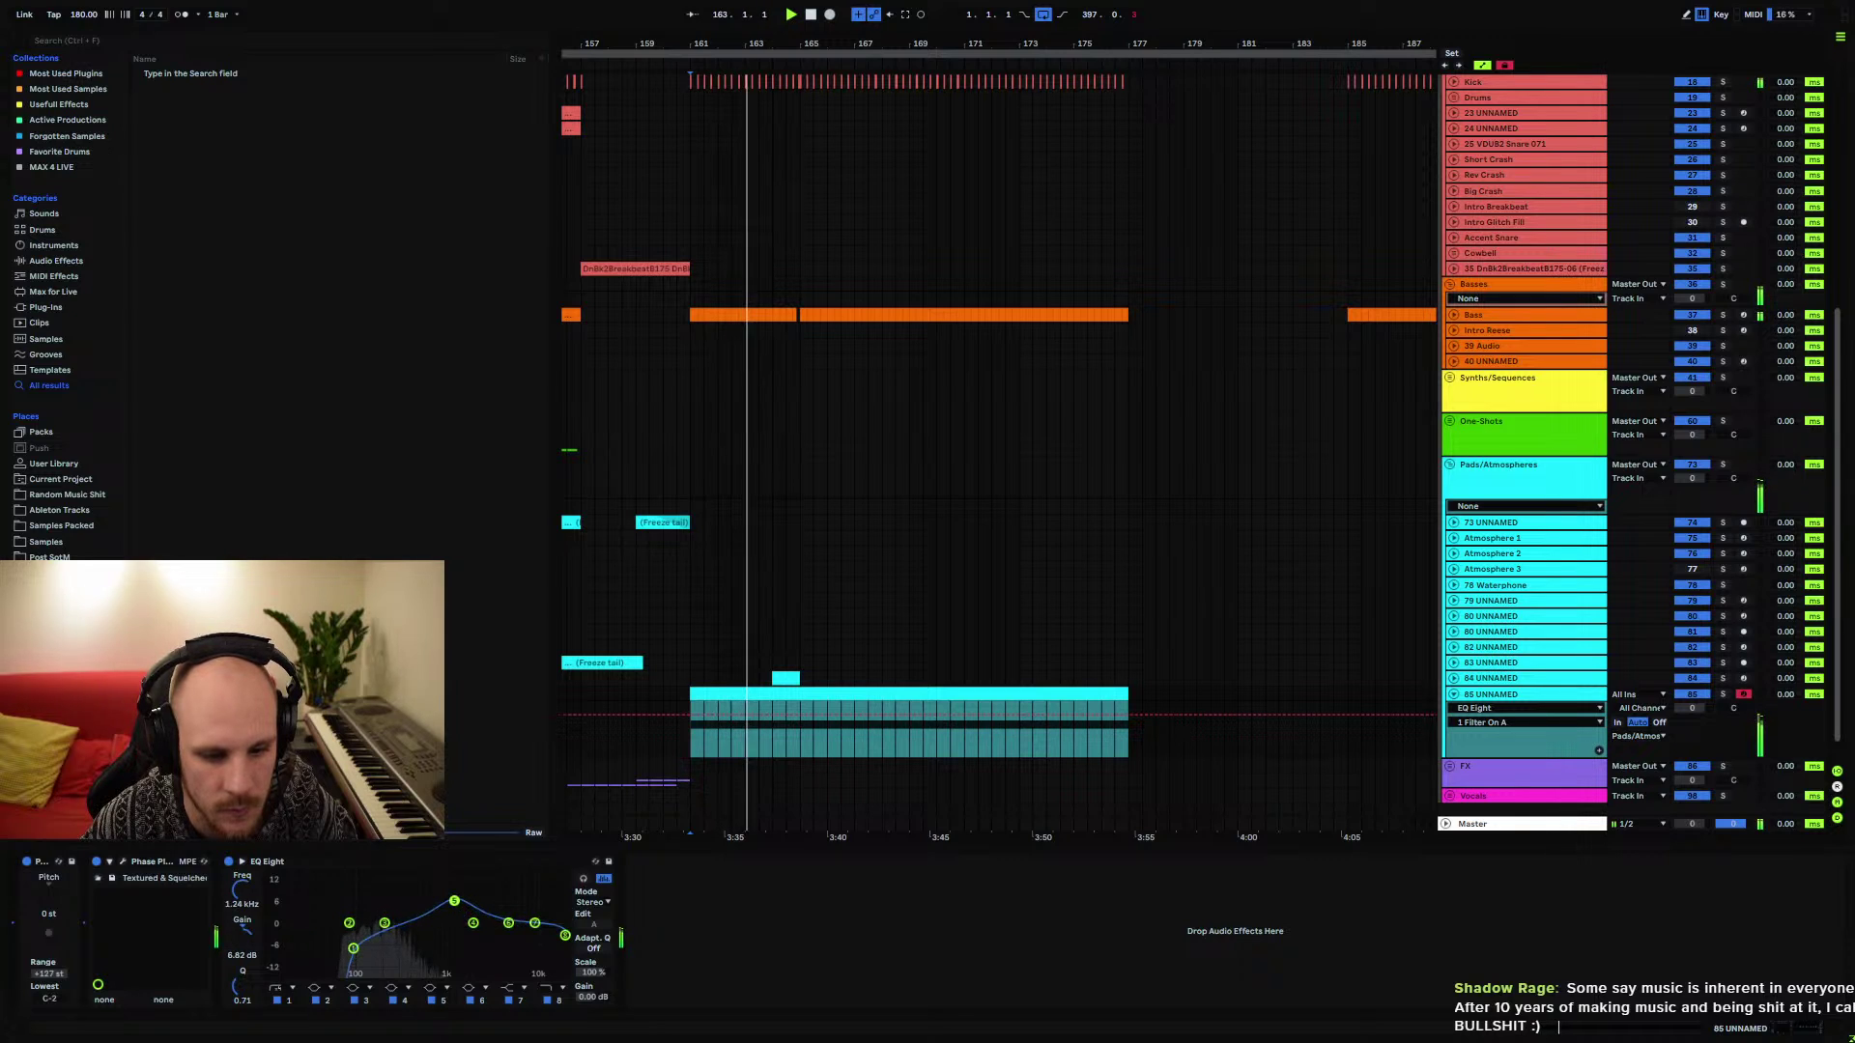
pyautogui.moveTo(354, 949); pyautogui.dragTo(355, 961)
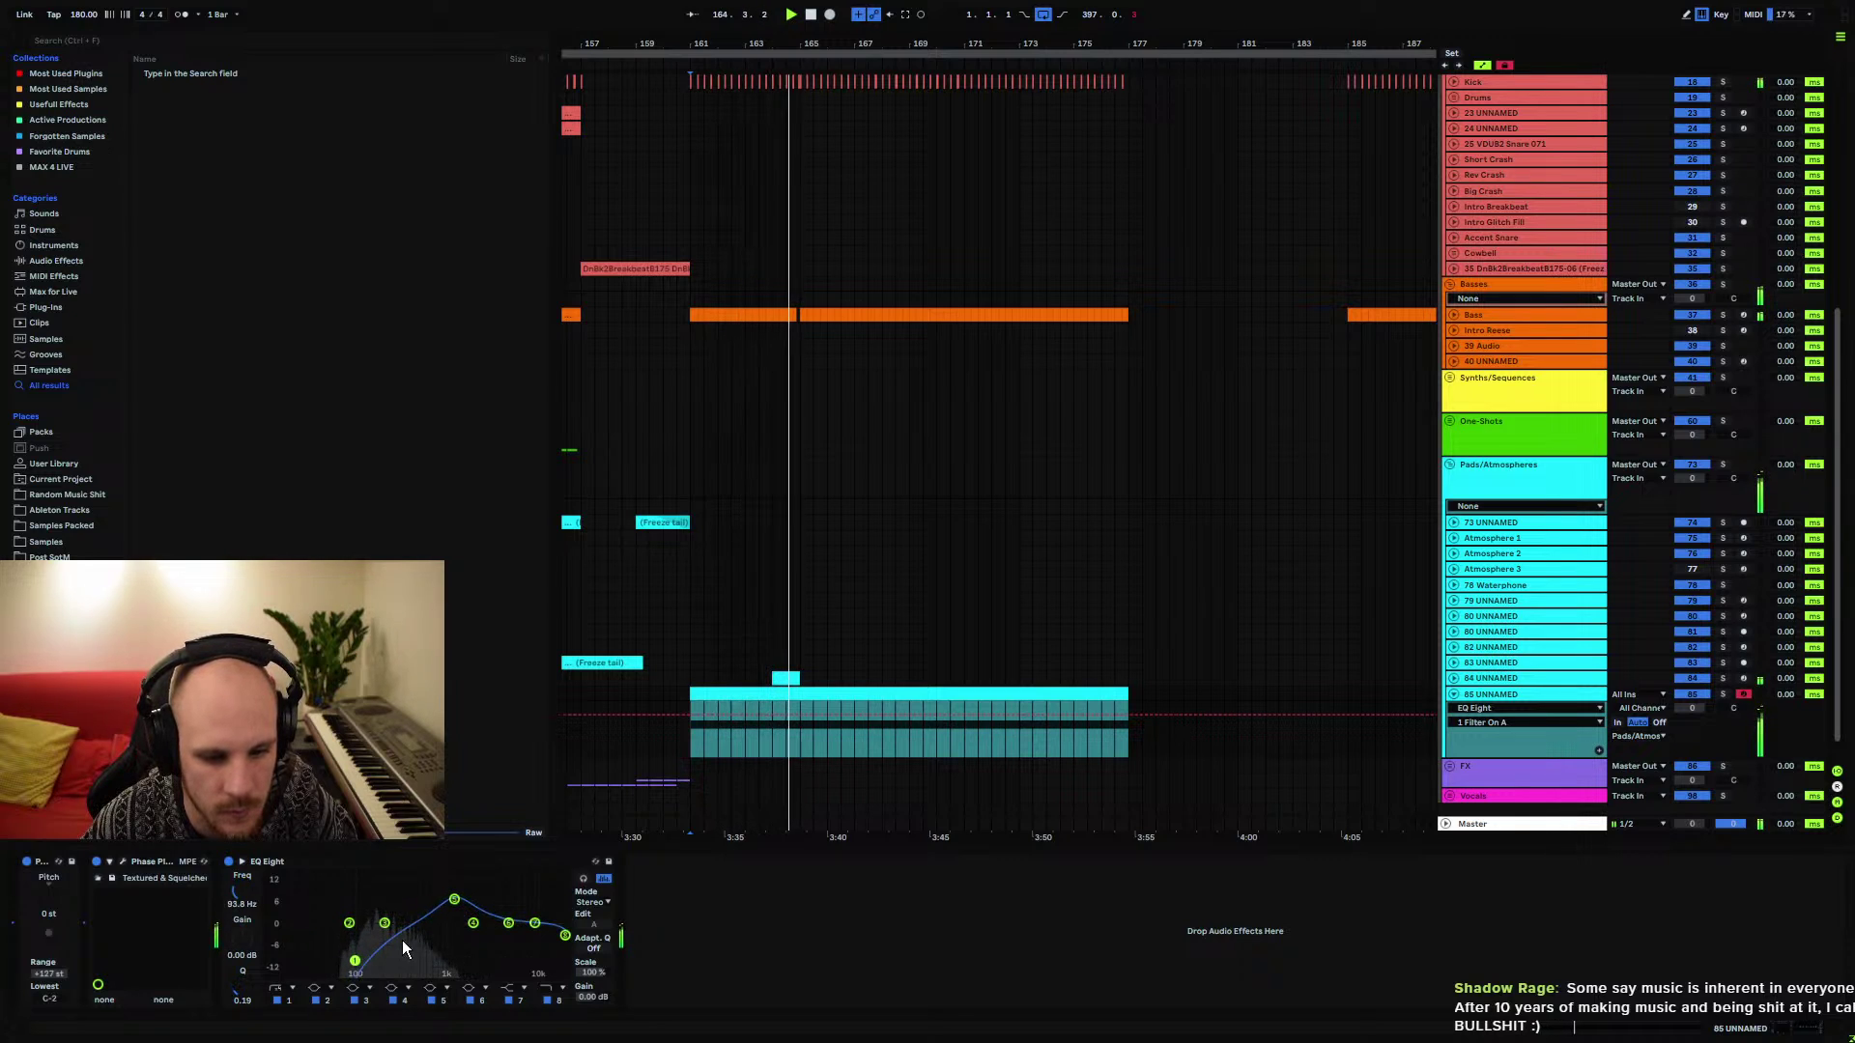
# Lower the new track's volume to about -4.8 dB and play the transition from 159.3.1
pyautogui.moveTo(1691, 708); pyautogui.dragTo(1689, 720)
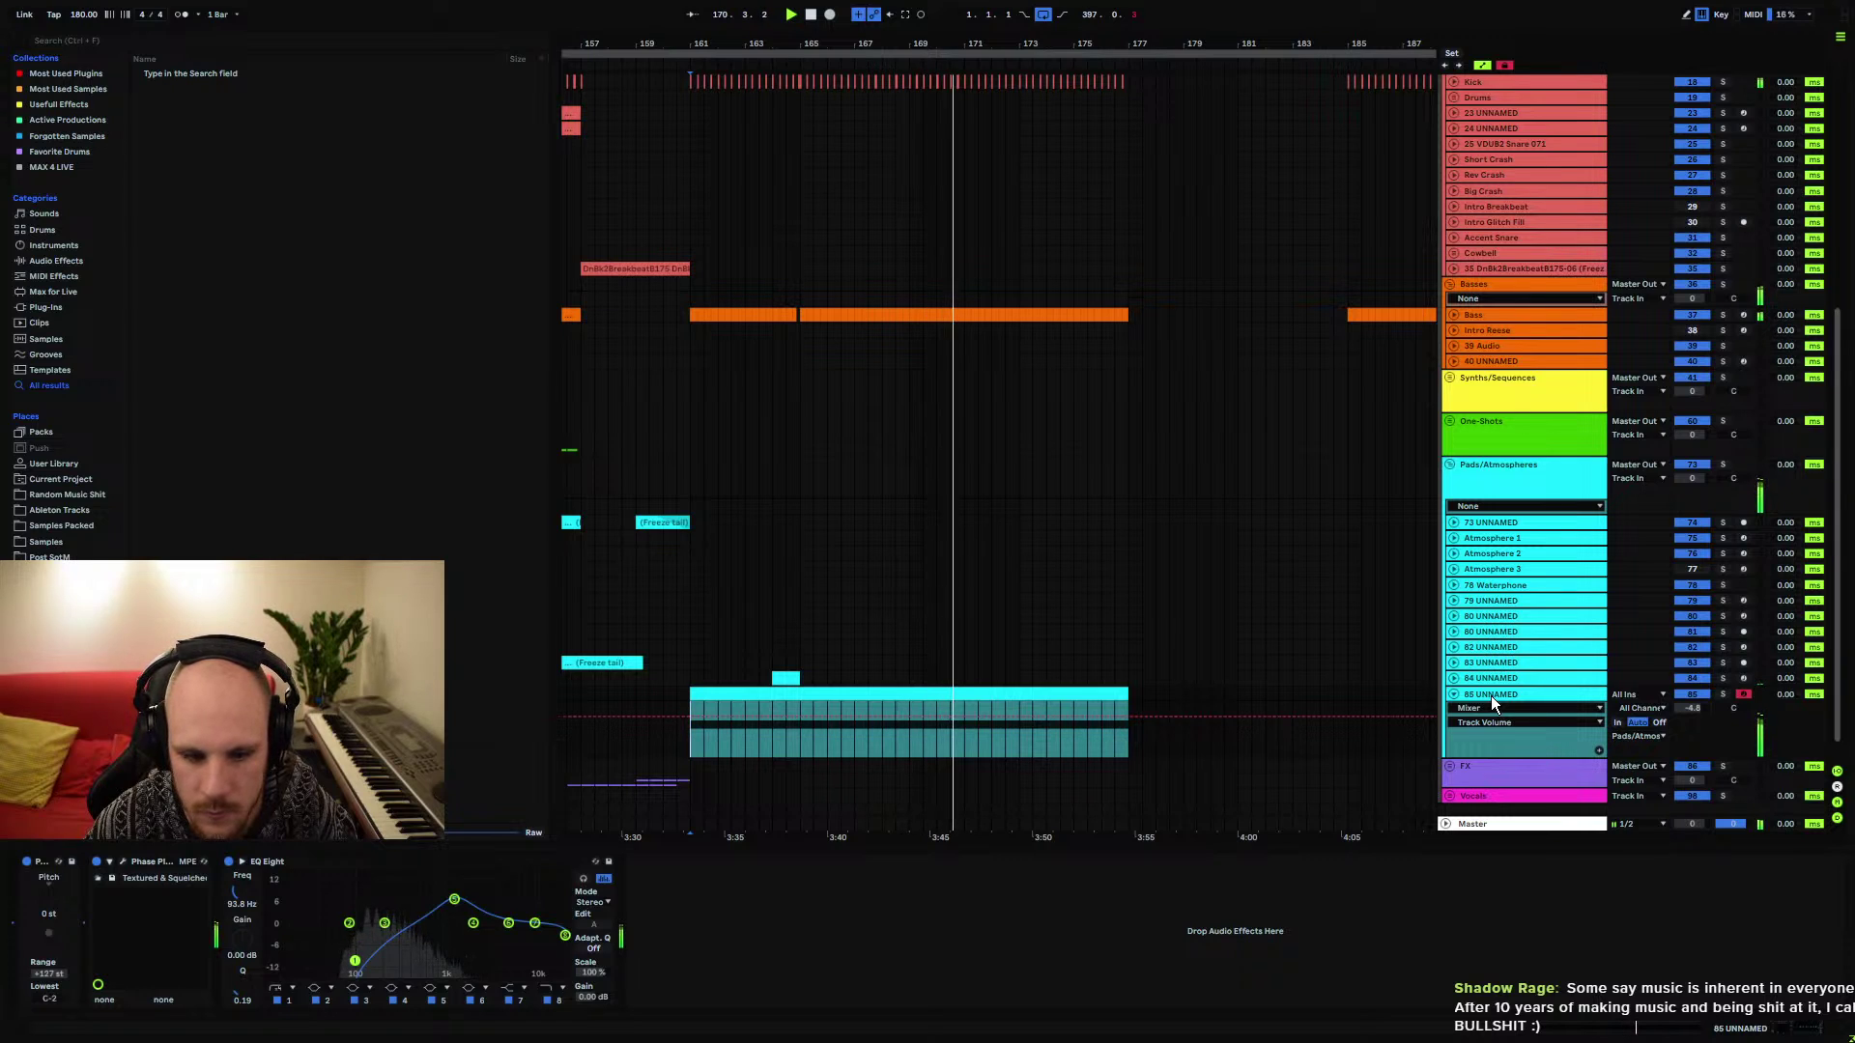
pyautogui.press('space')
pyautogui.rightClick(916, 958)
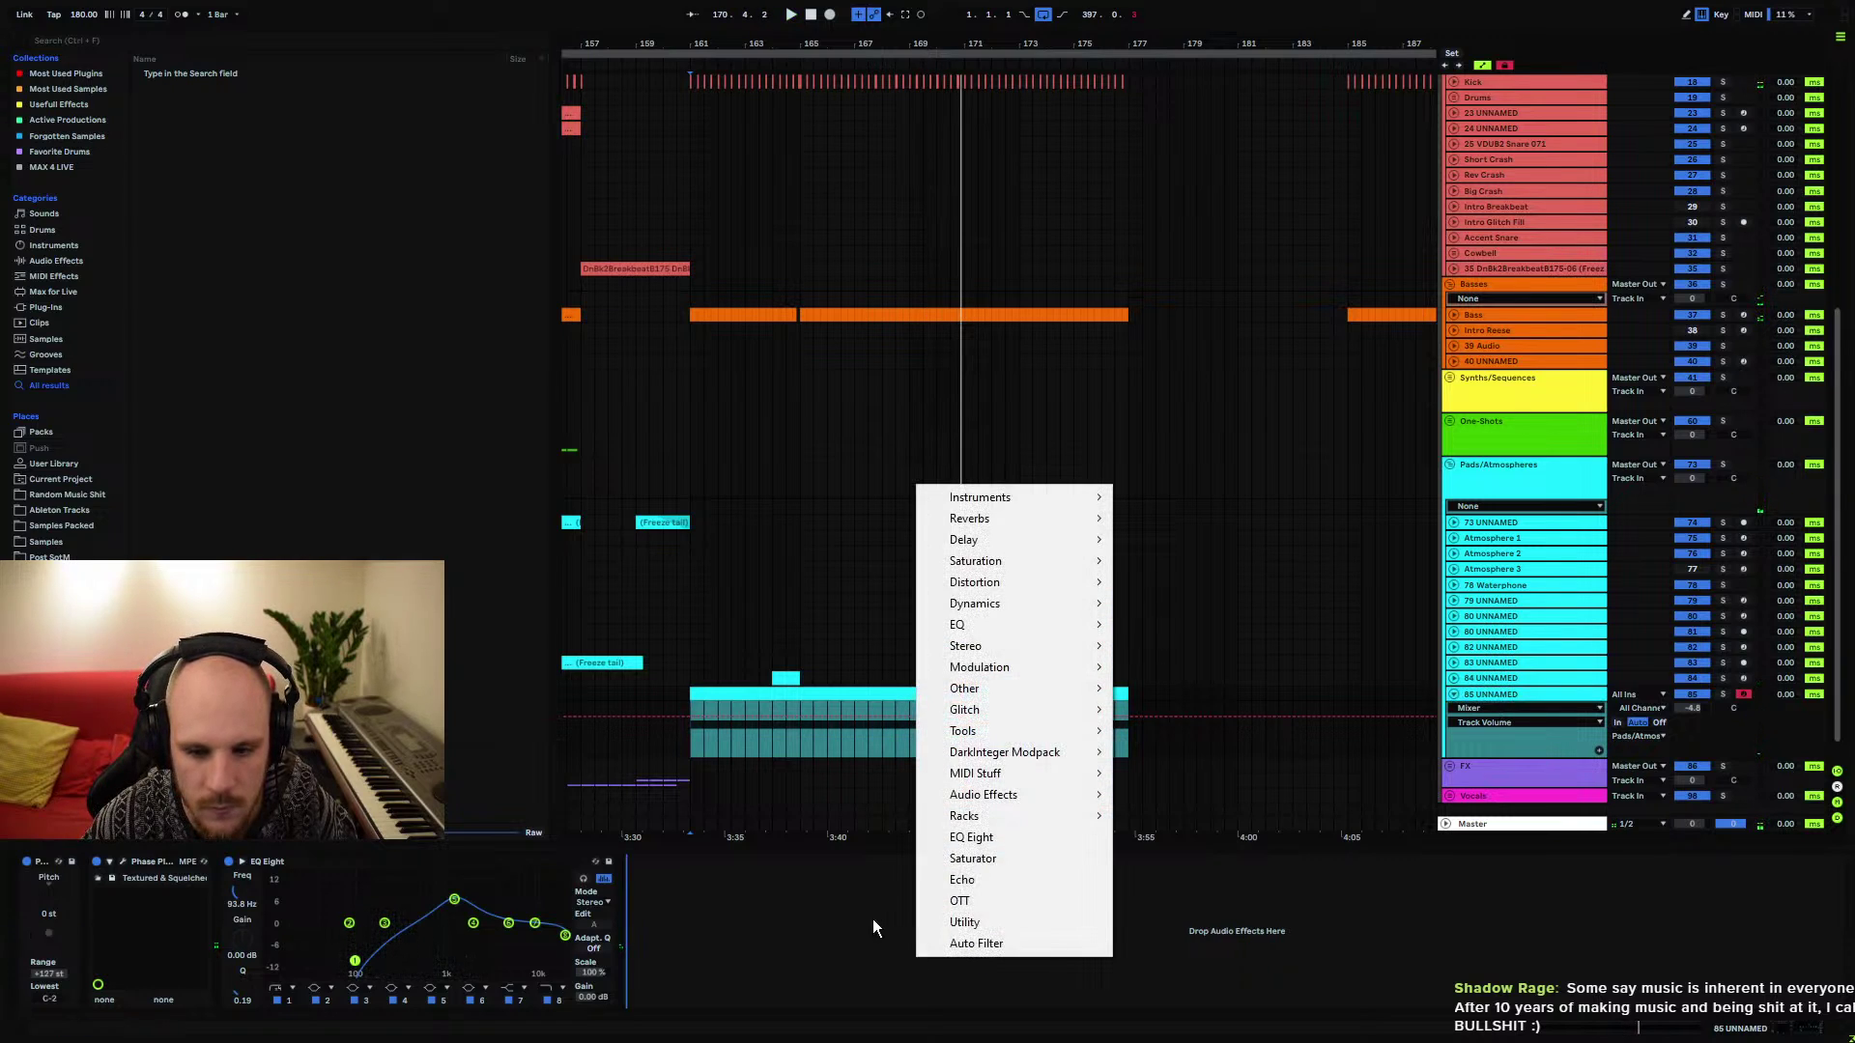
pyautogui.press('Escape')
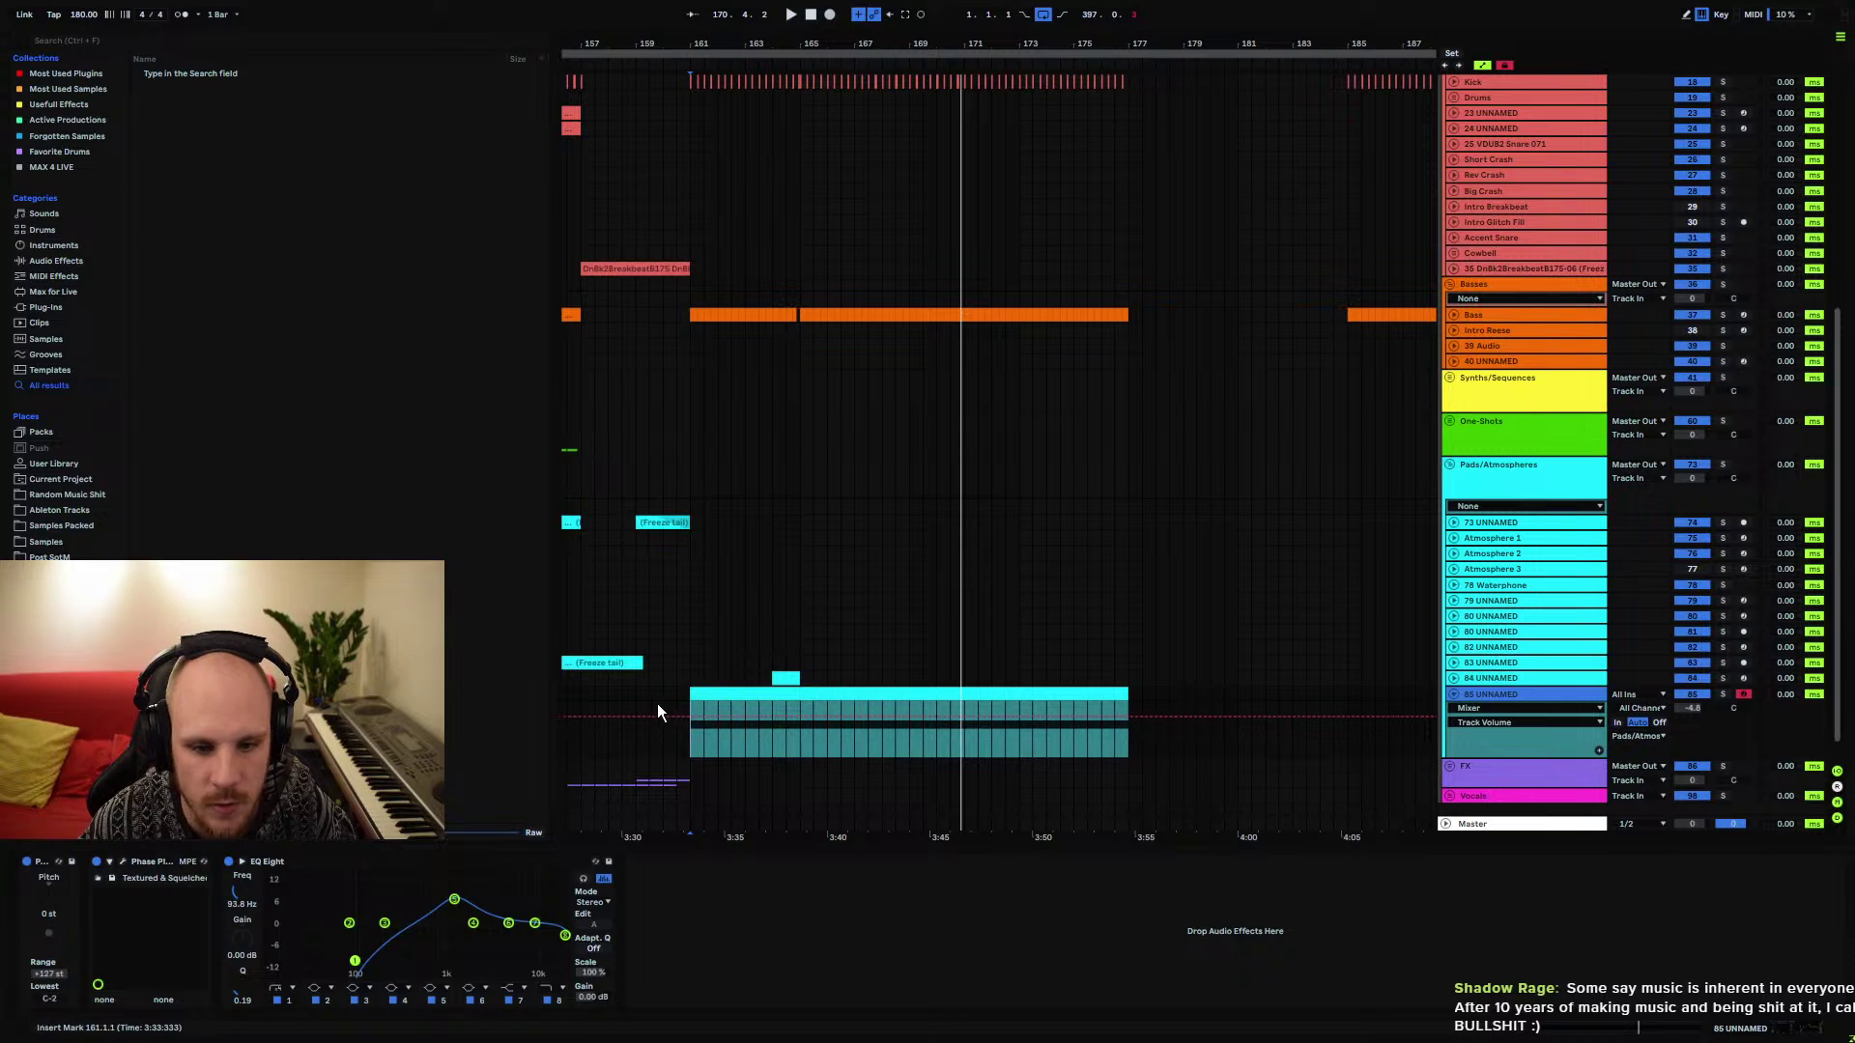
pyautogui.click(649, 695)
pyautogui.press('space')
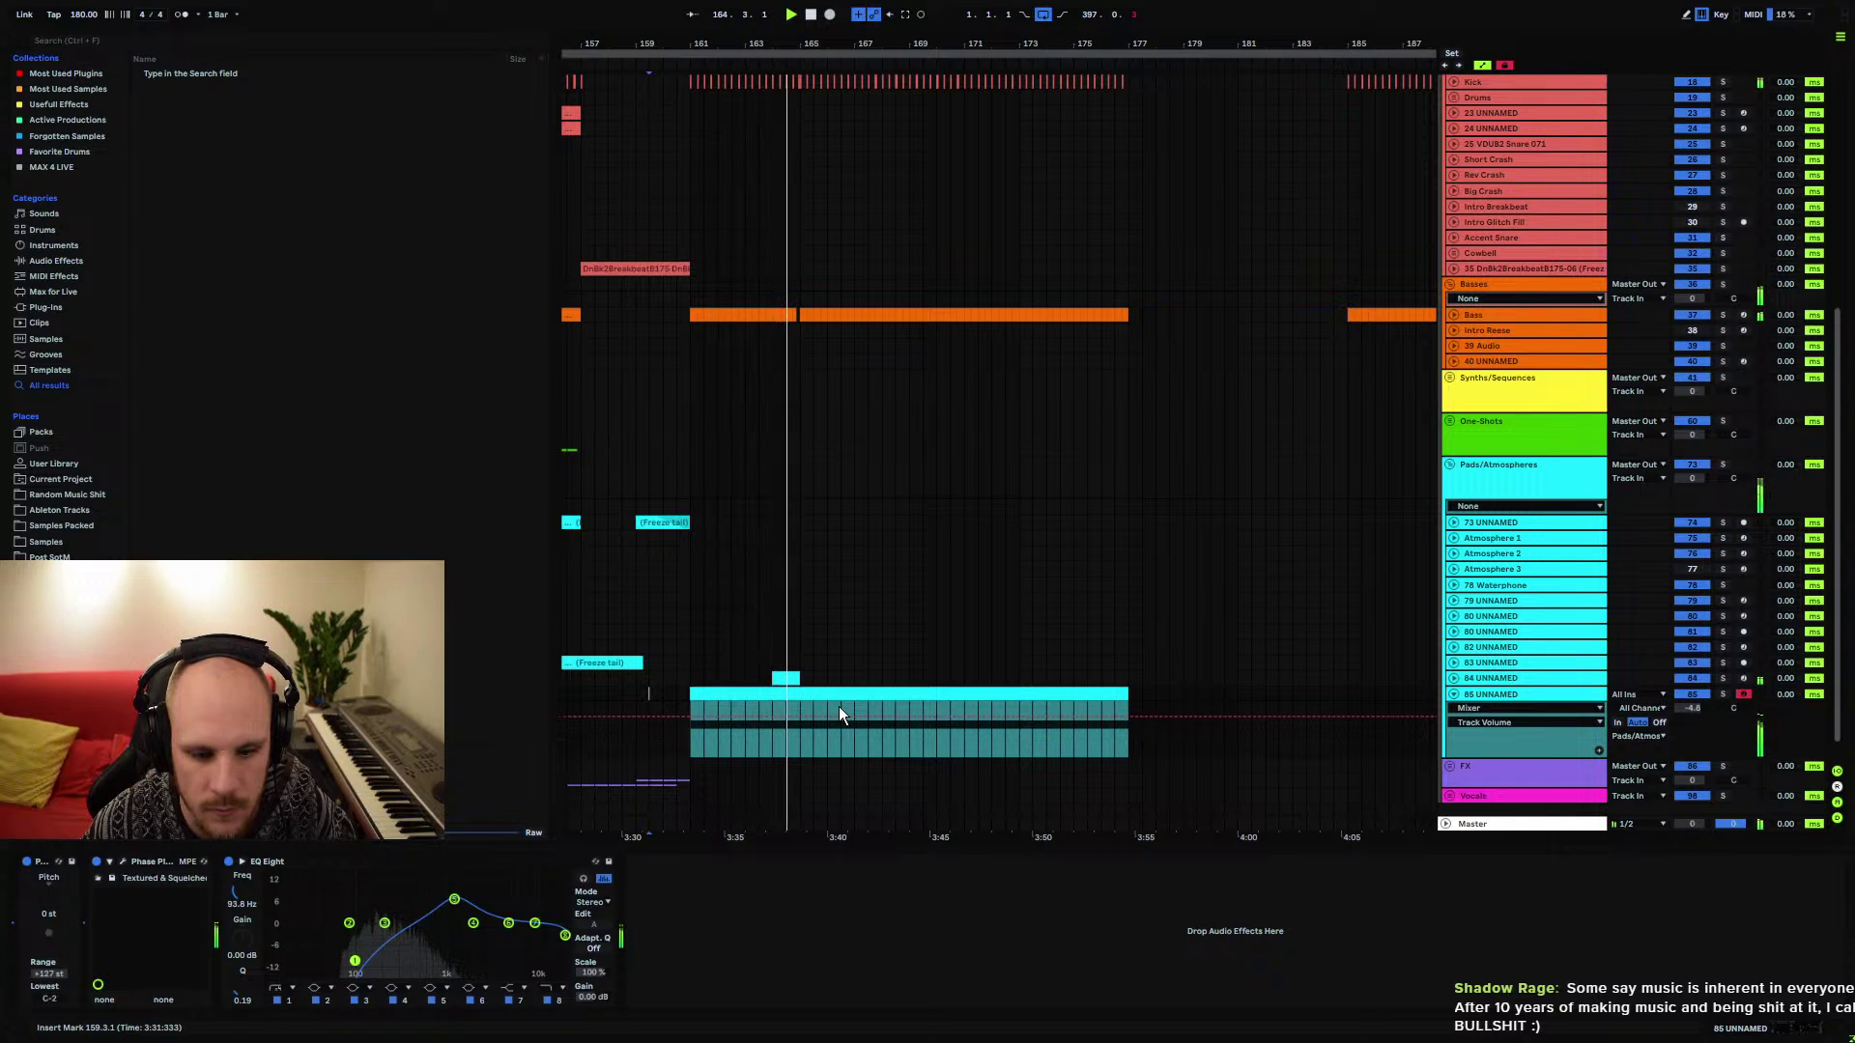
# Freeze and flatten the new atmosphere track, and delete the freeze tail after 177.1.1
pyautogui.rightClick(1488, 696)
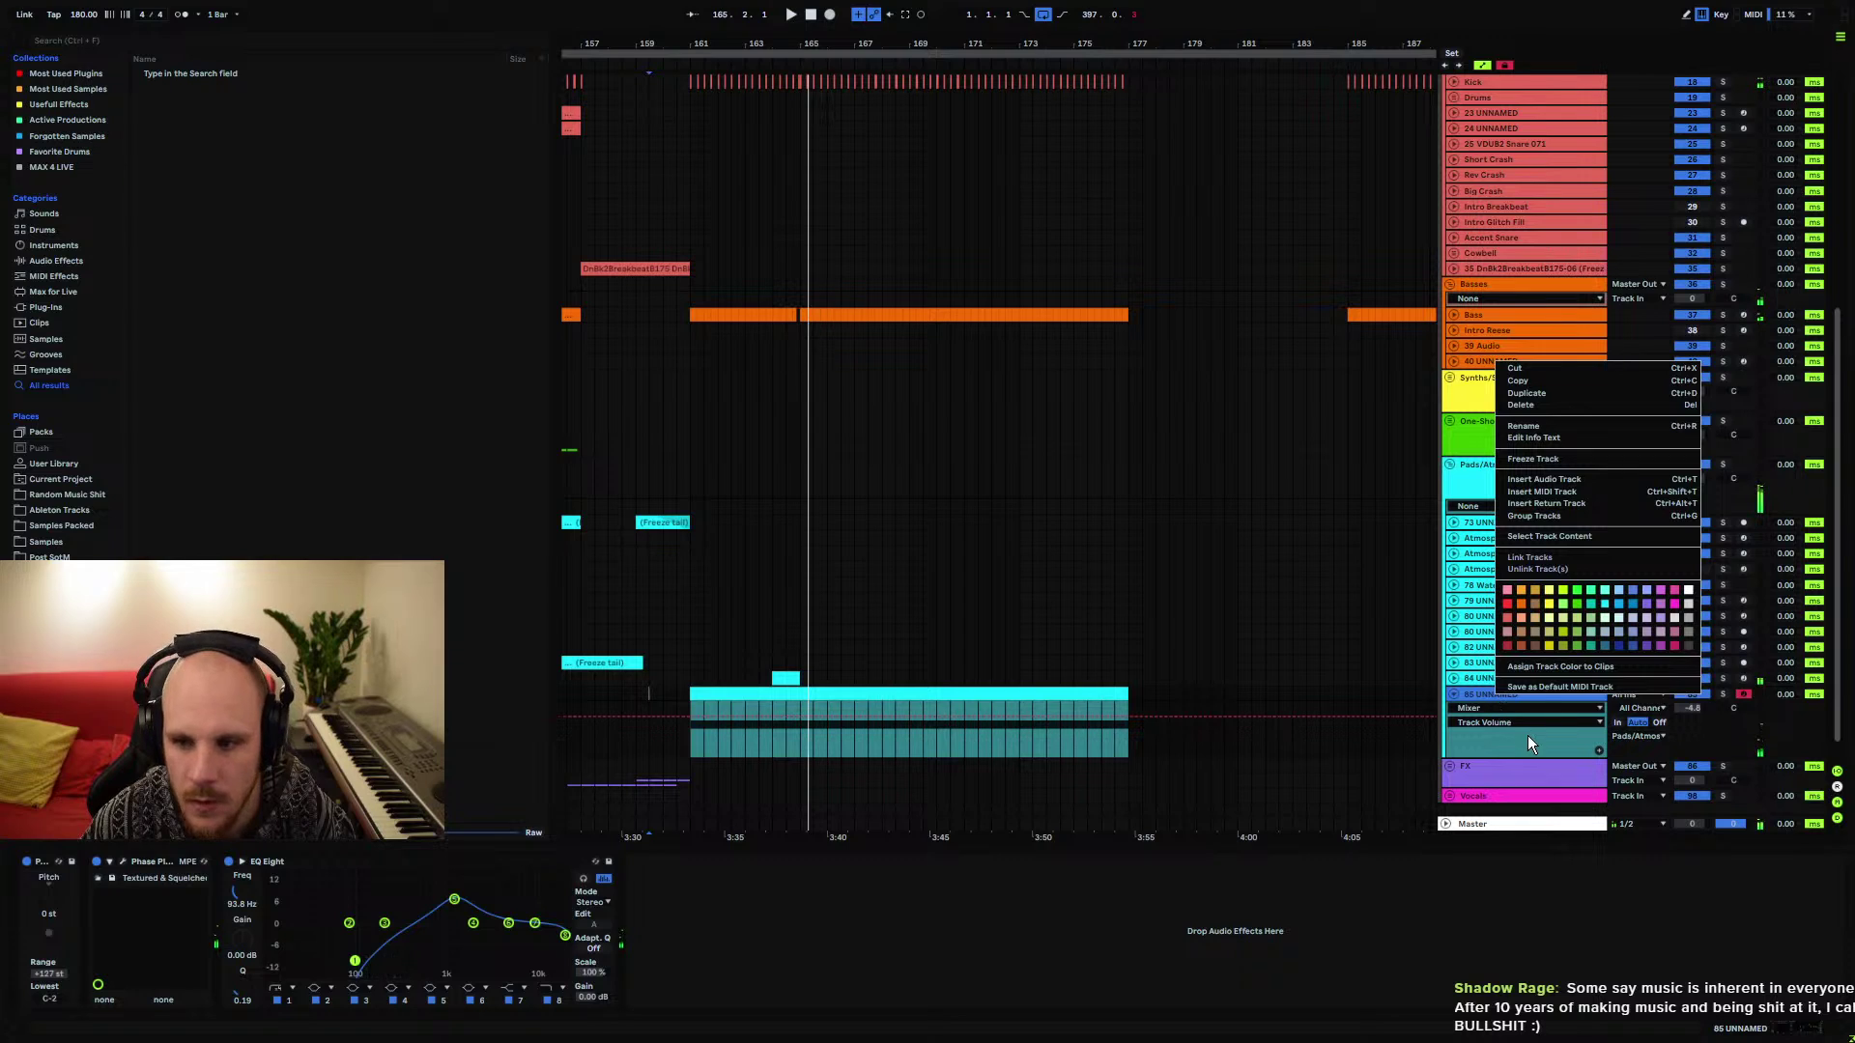
pyautogui.click(1537, 459)
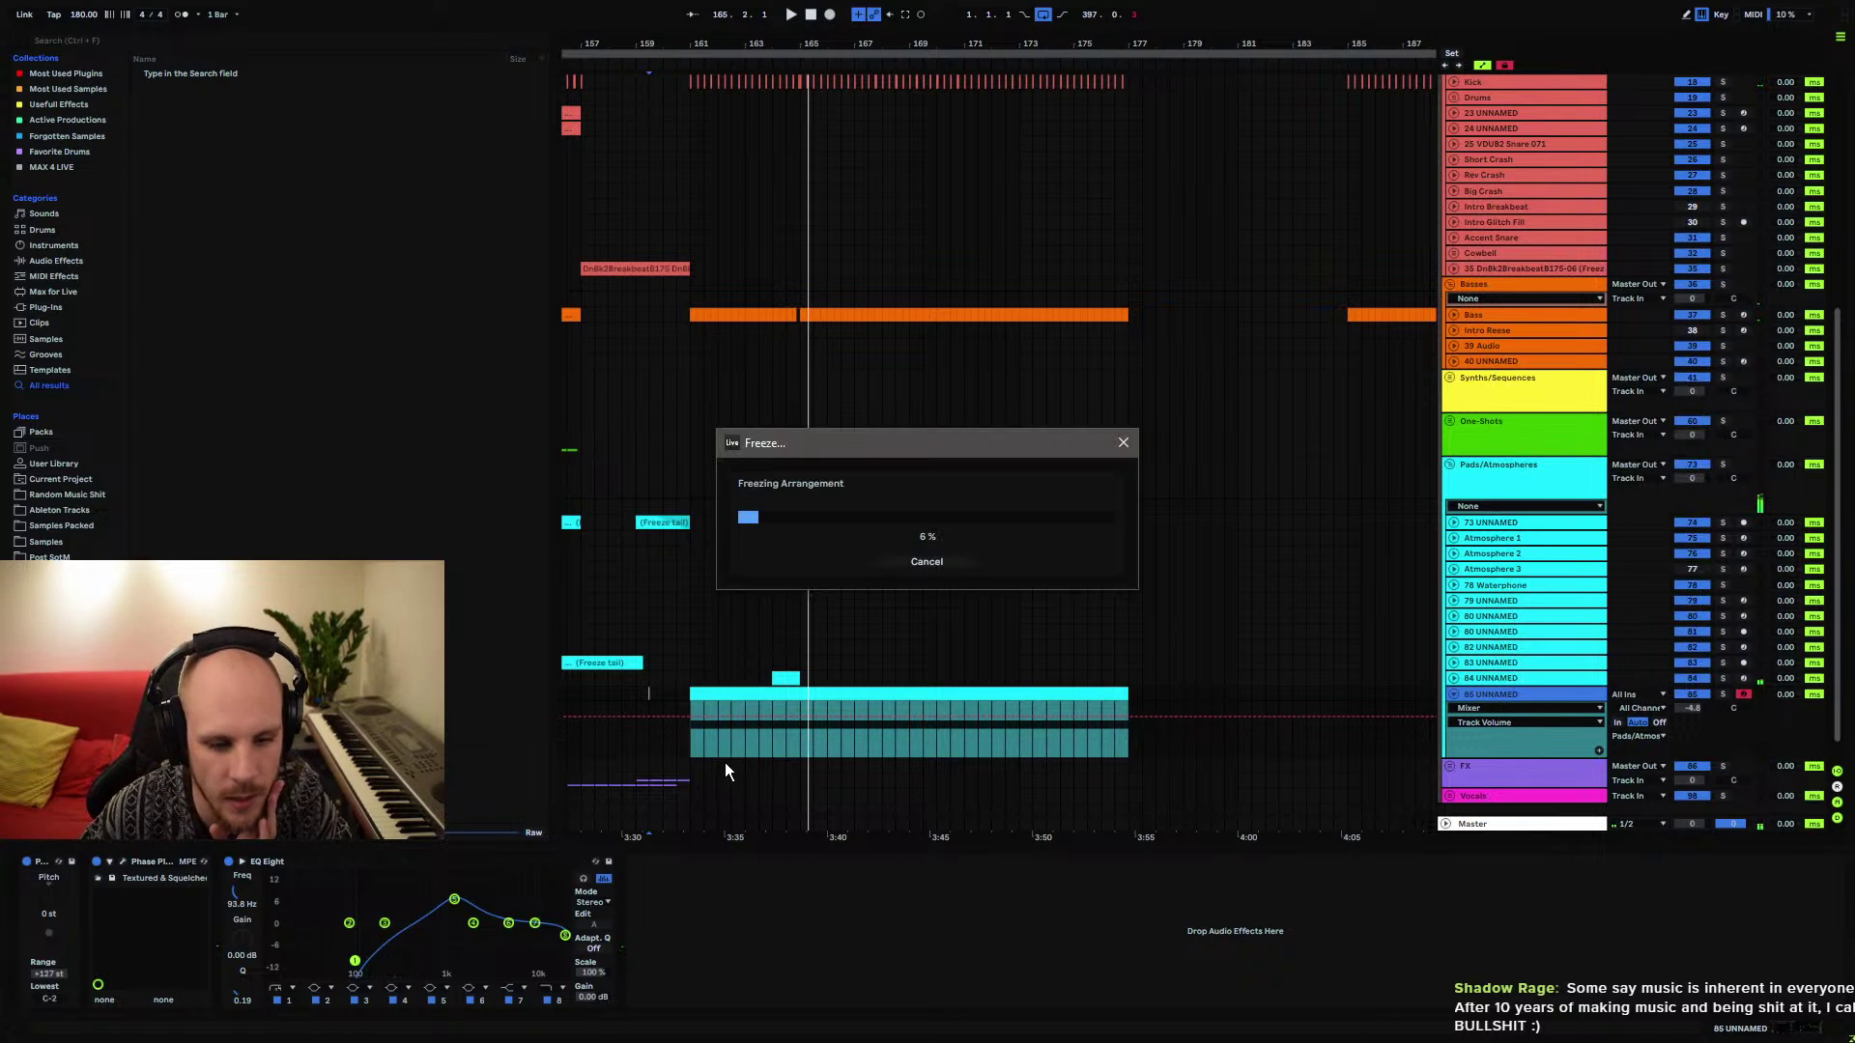
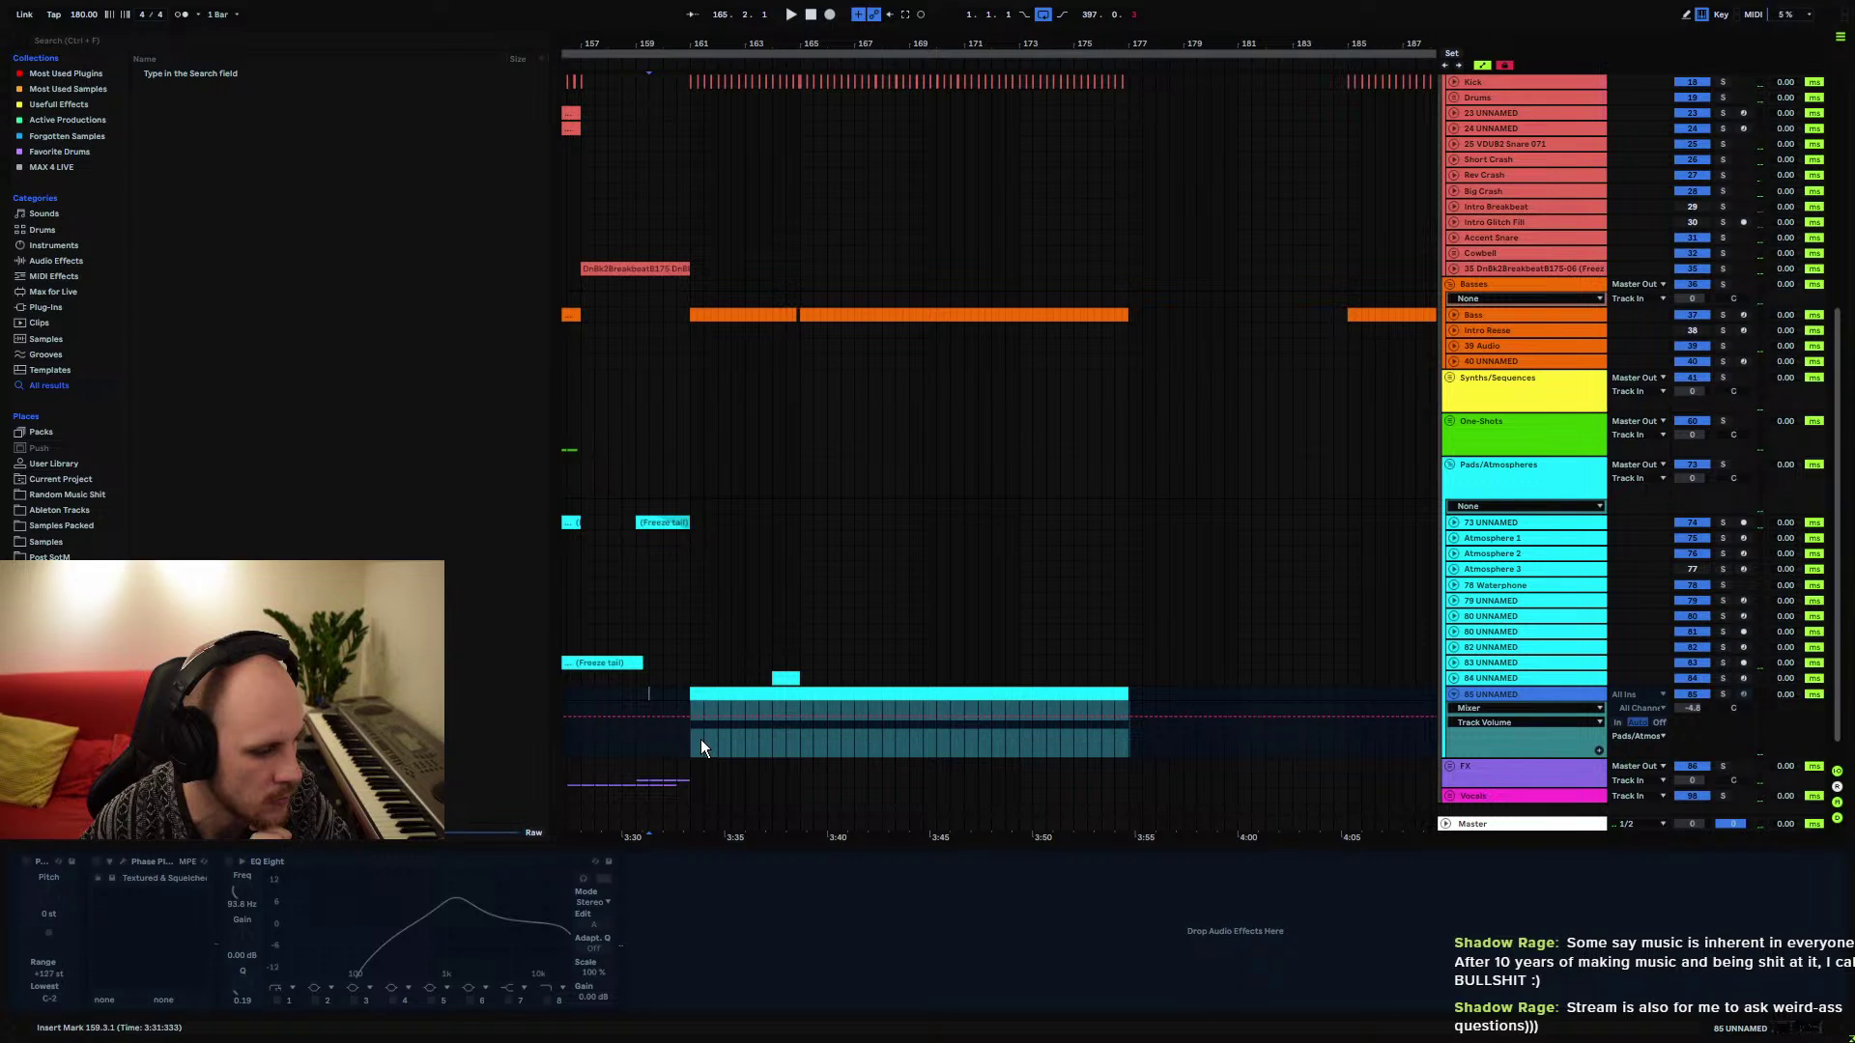
pyautogui.rightClick(1502, 695)
pyautogui.click(1563, 455)
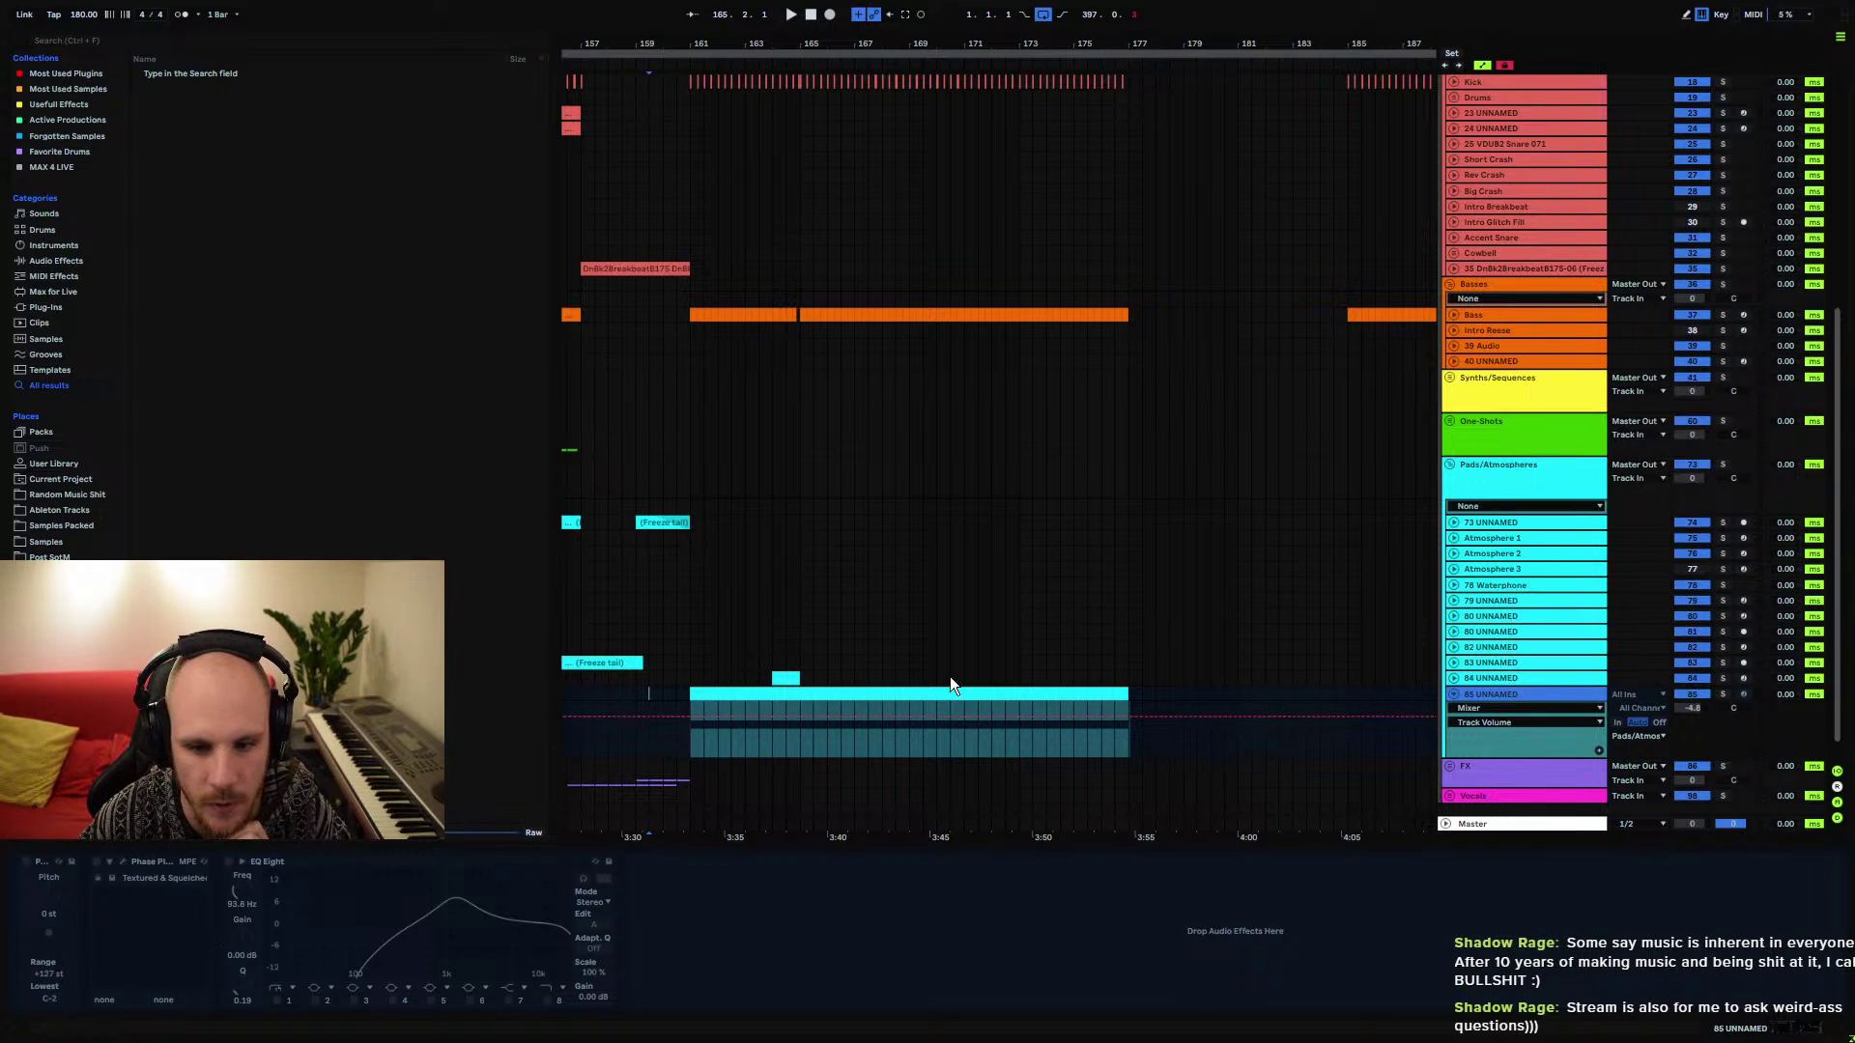
pyautogui.click(1111, 745)
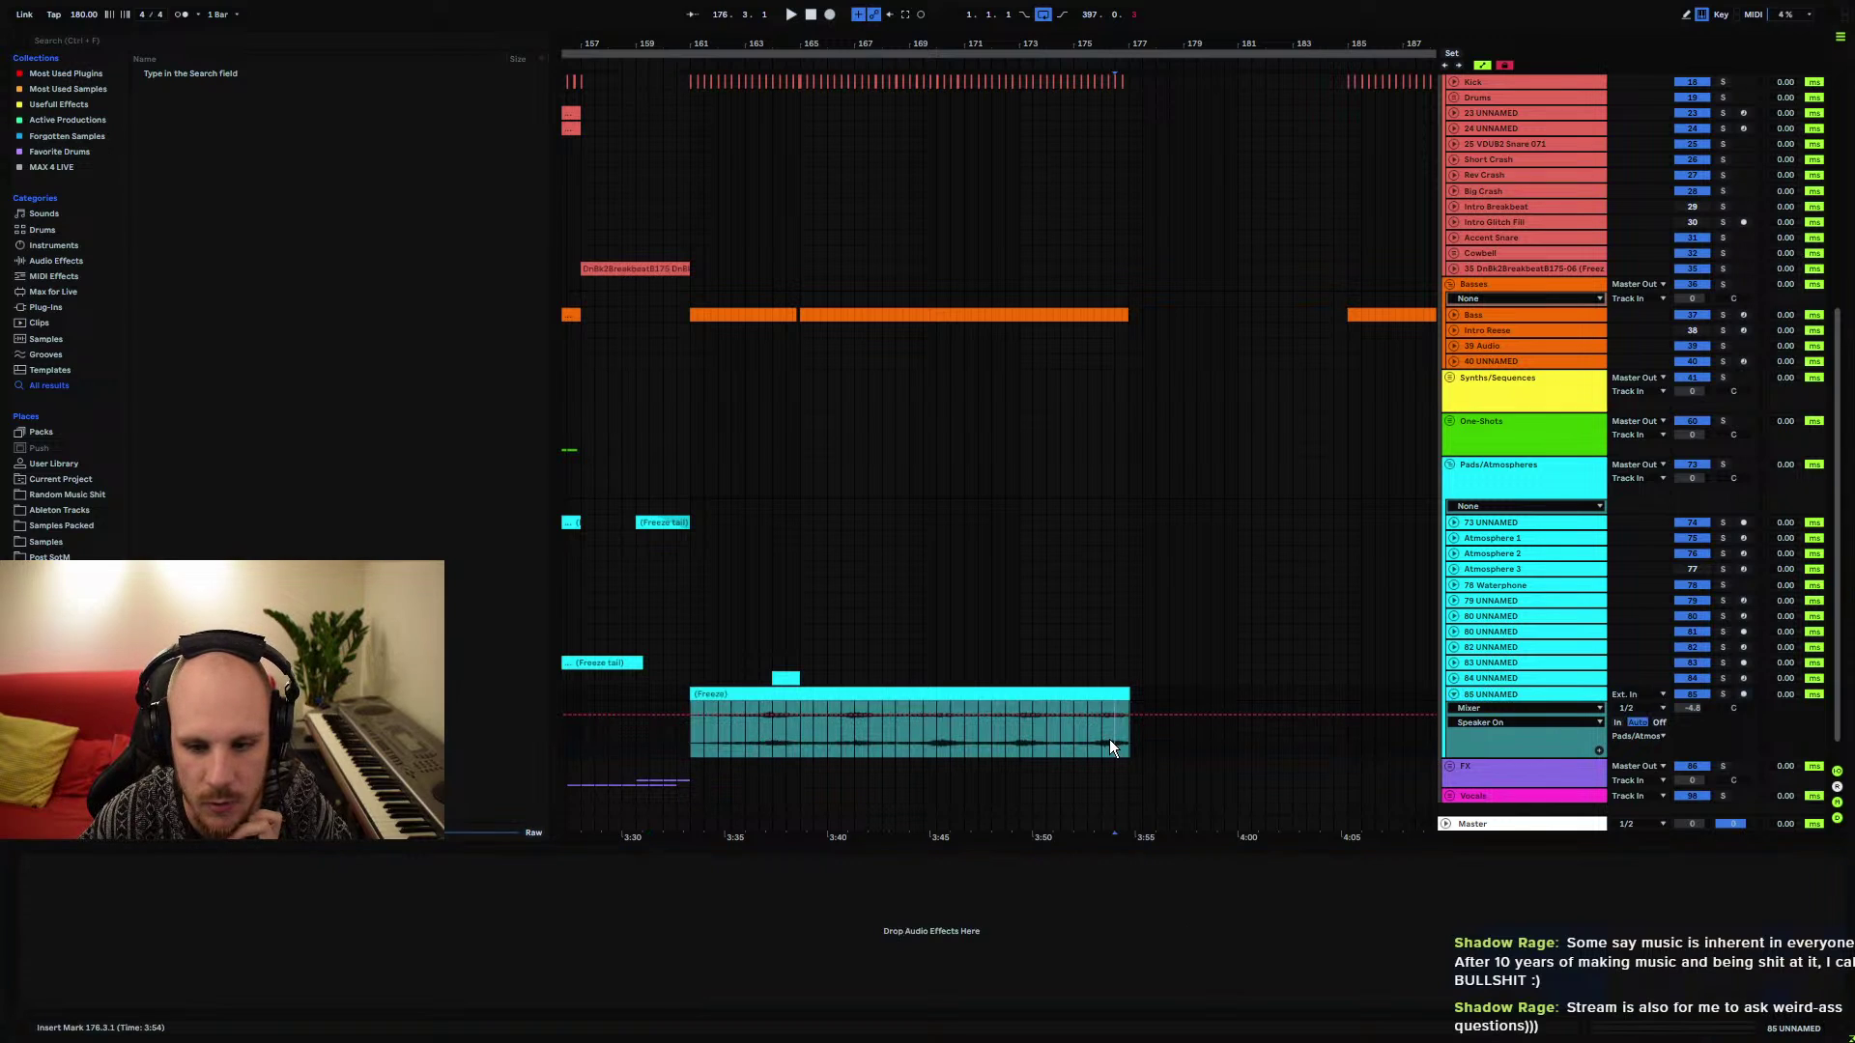
pyautogui.moveTo(1143, 712); pyautogui.dragTo(1140, 702)
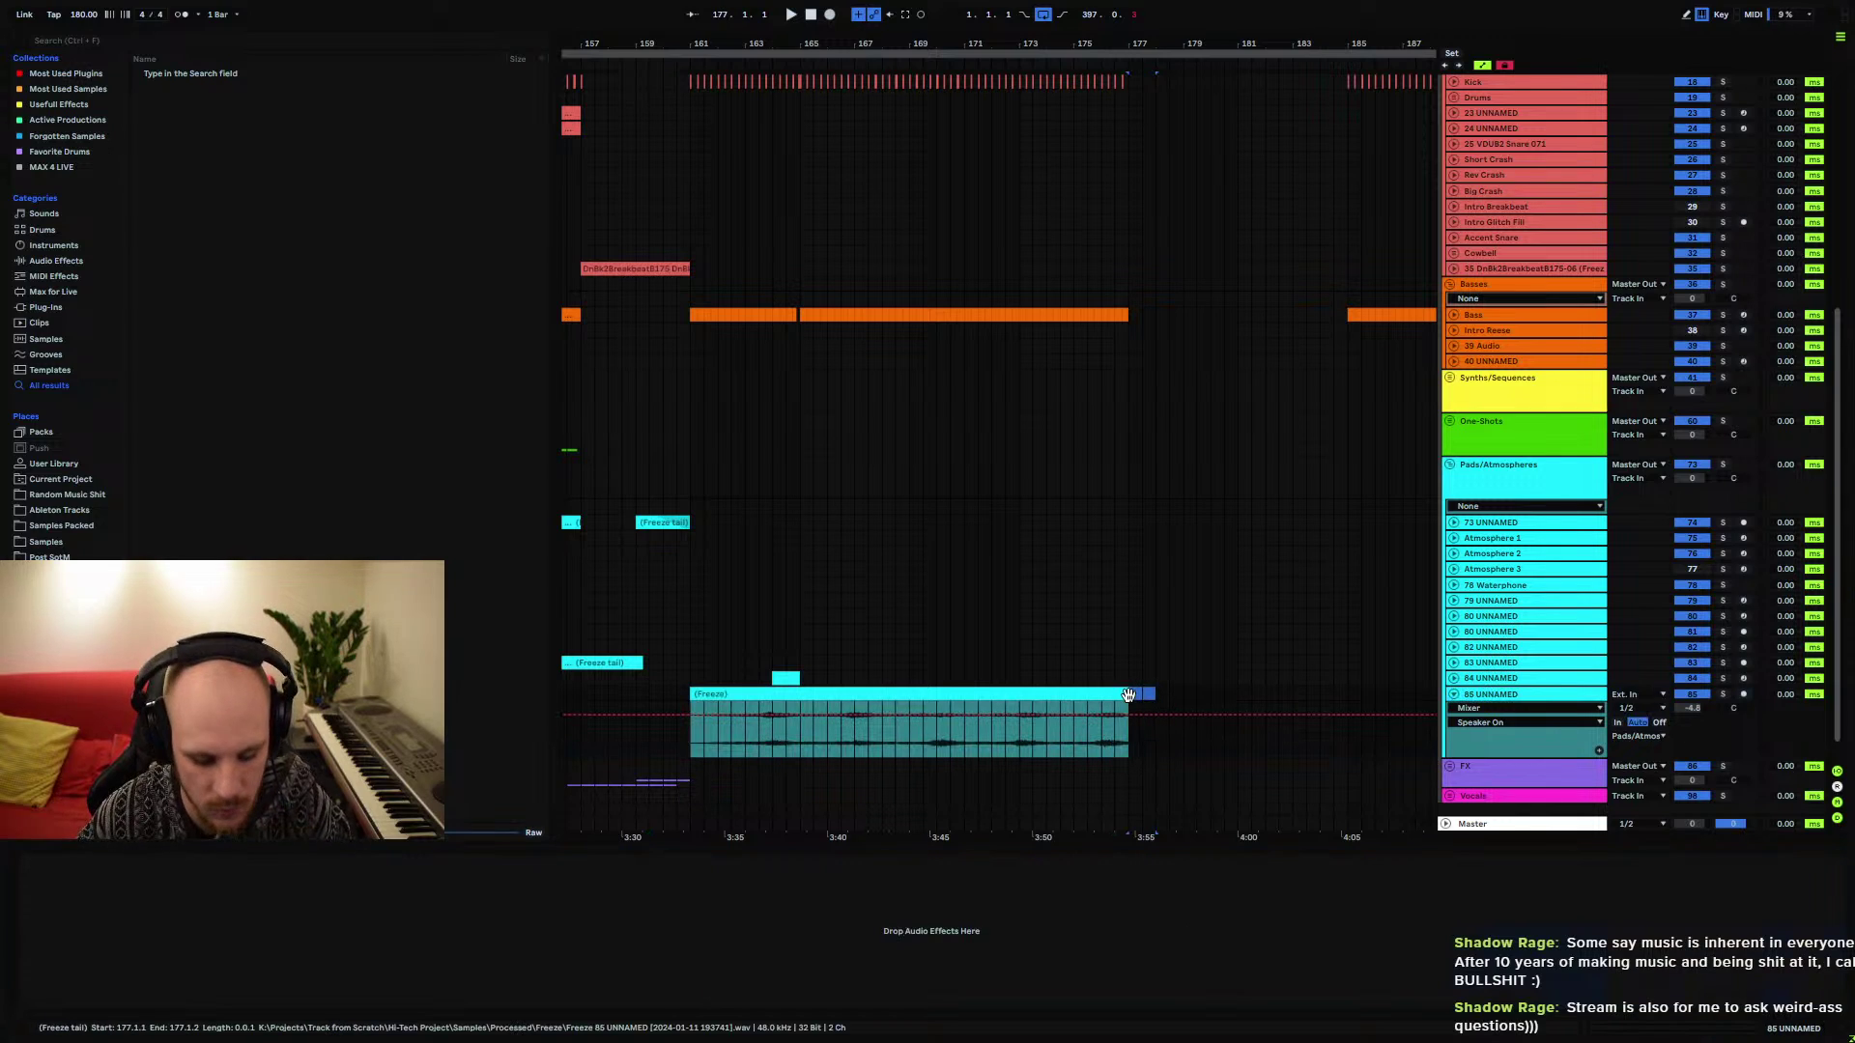
# Add Echo to the flattened atmosphere track and consolidate its clip from 161.1.1 to 177.1.1
pyautogui.click(770, 744)
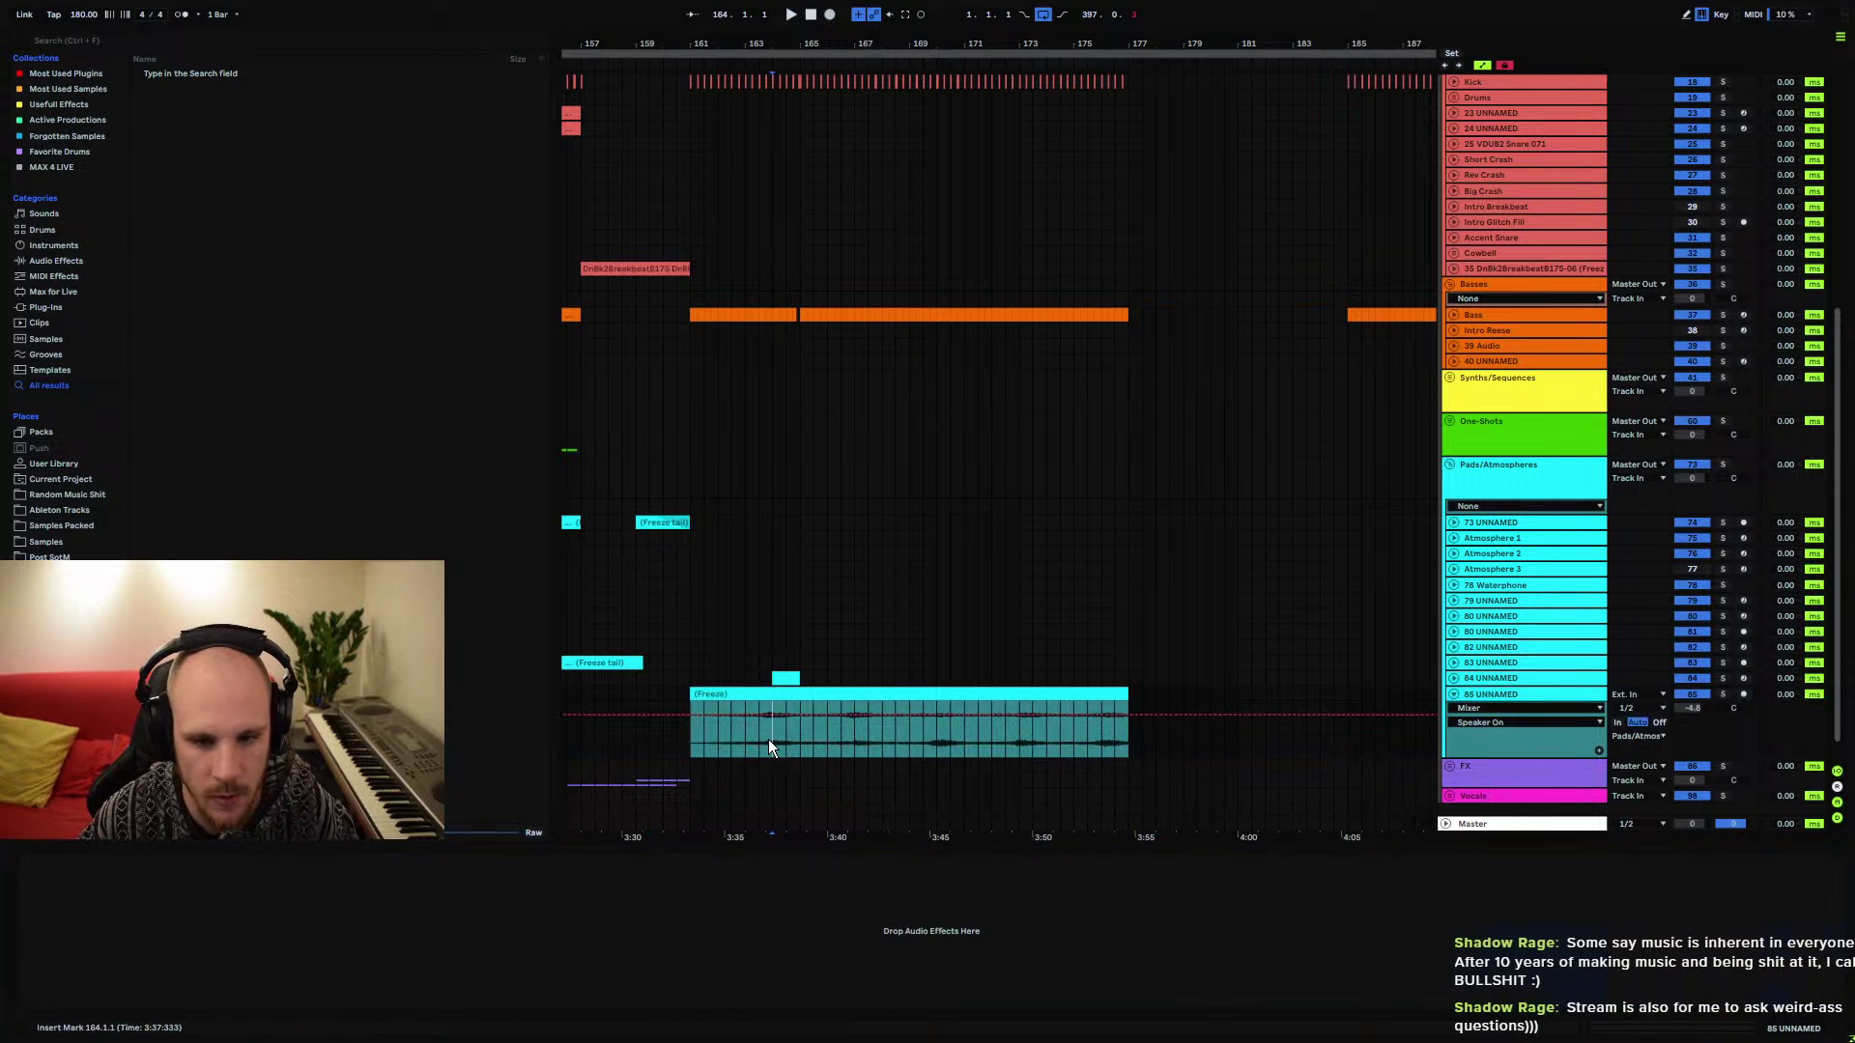
pyautogui.rightClick(850, 749)
pyautogui.rightClick(852, 740)
pyautogui.click(932, 660)
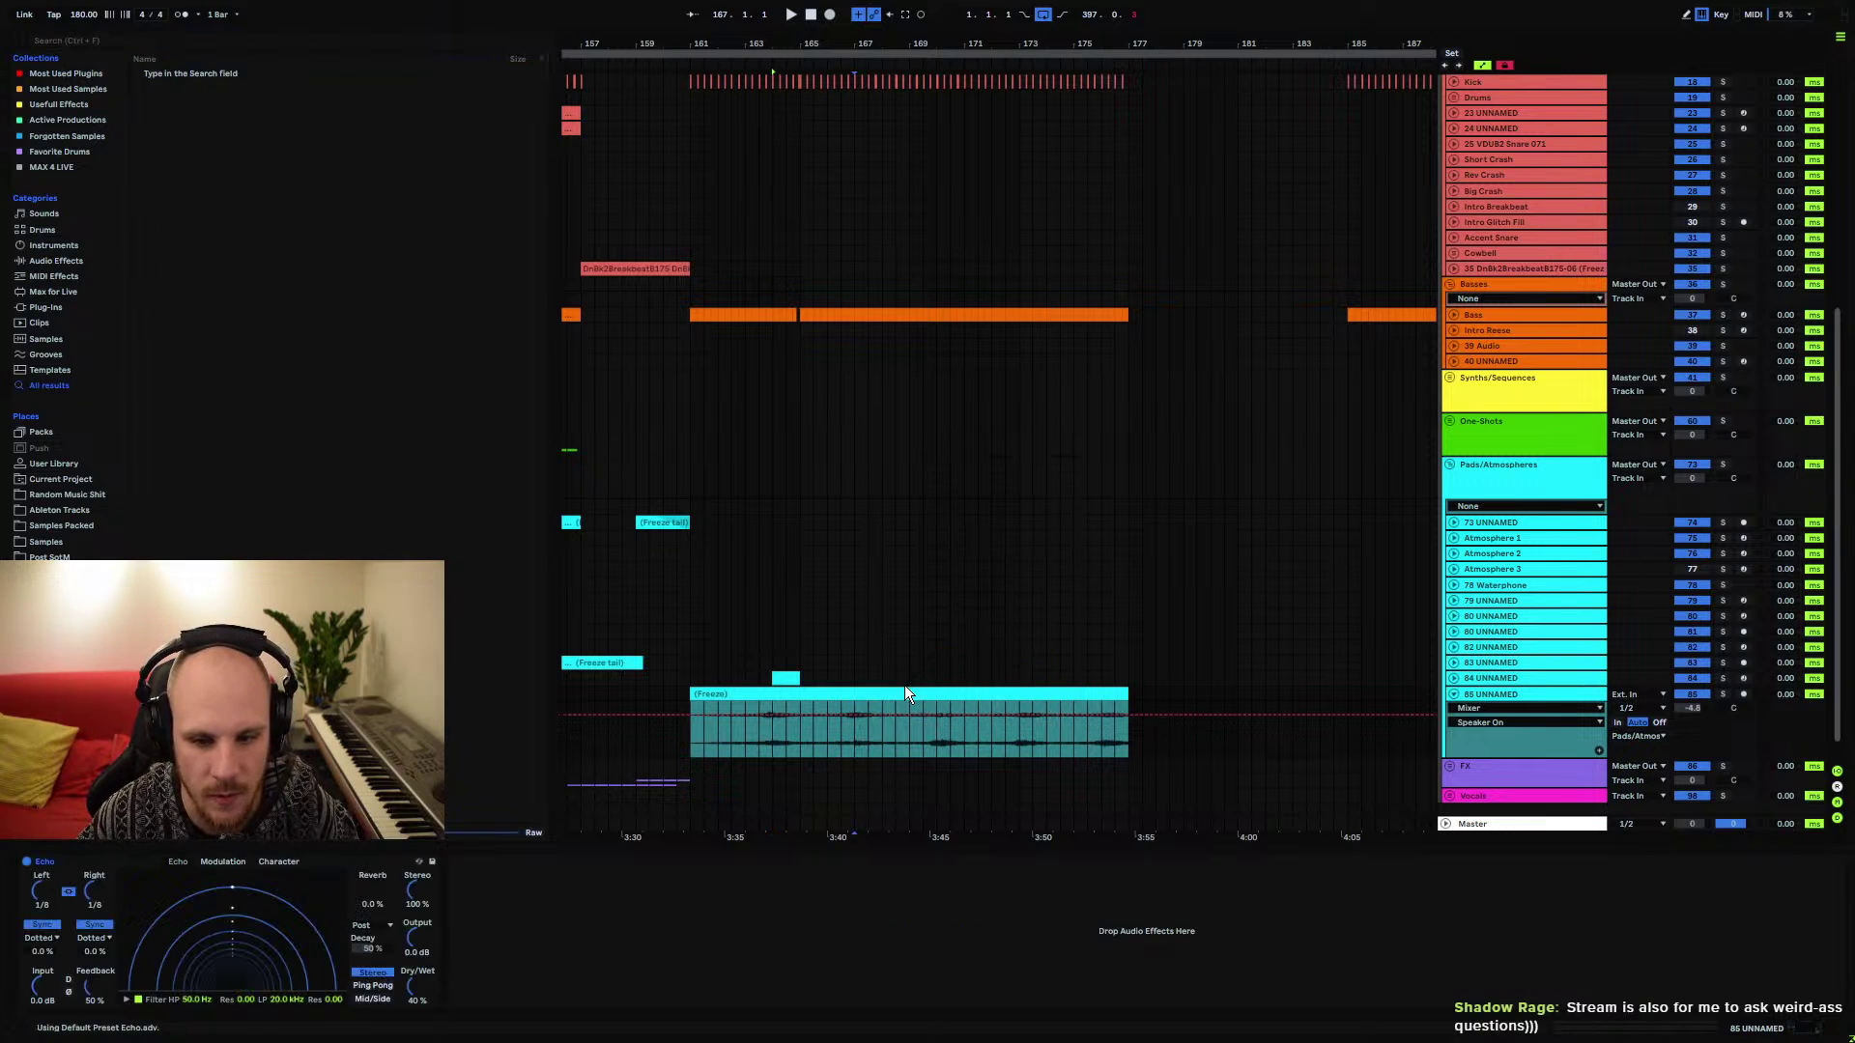
pyautogui.click(903, 689)
pyautogui.hotkey('ctrl', 'j')
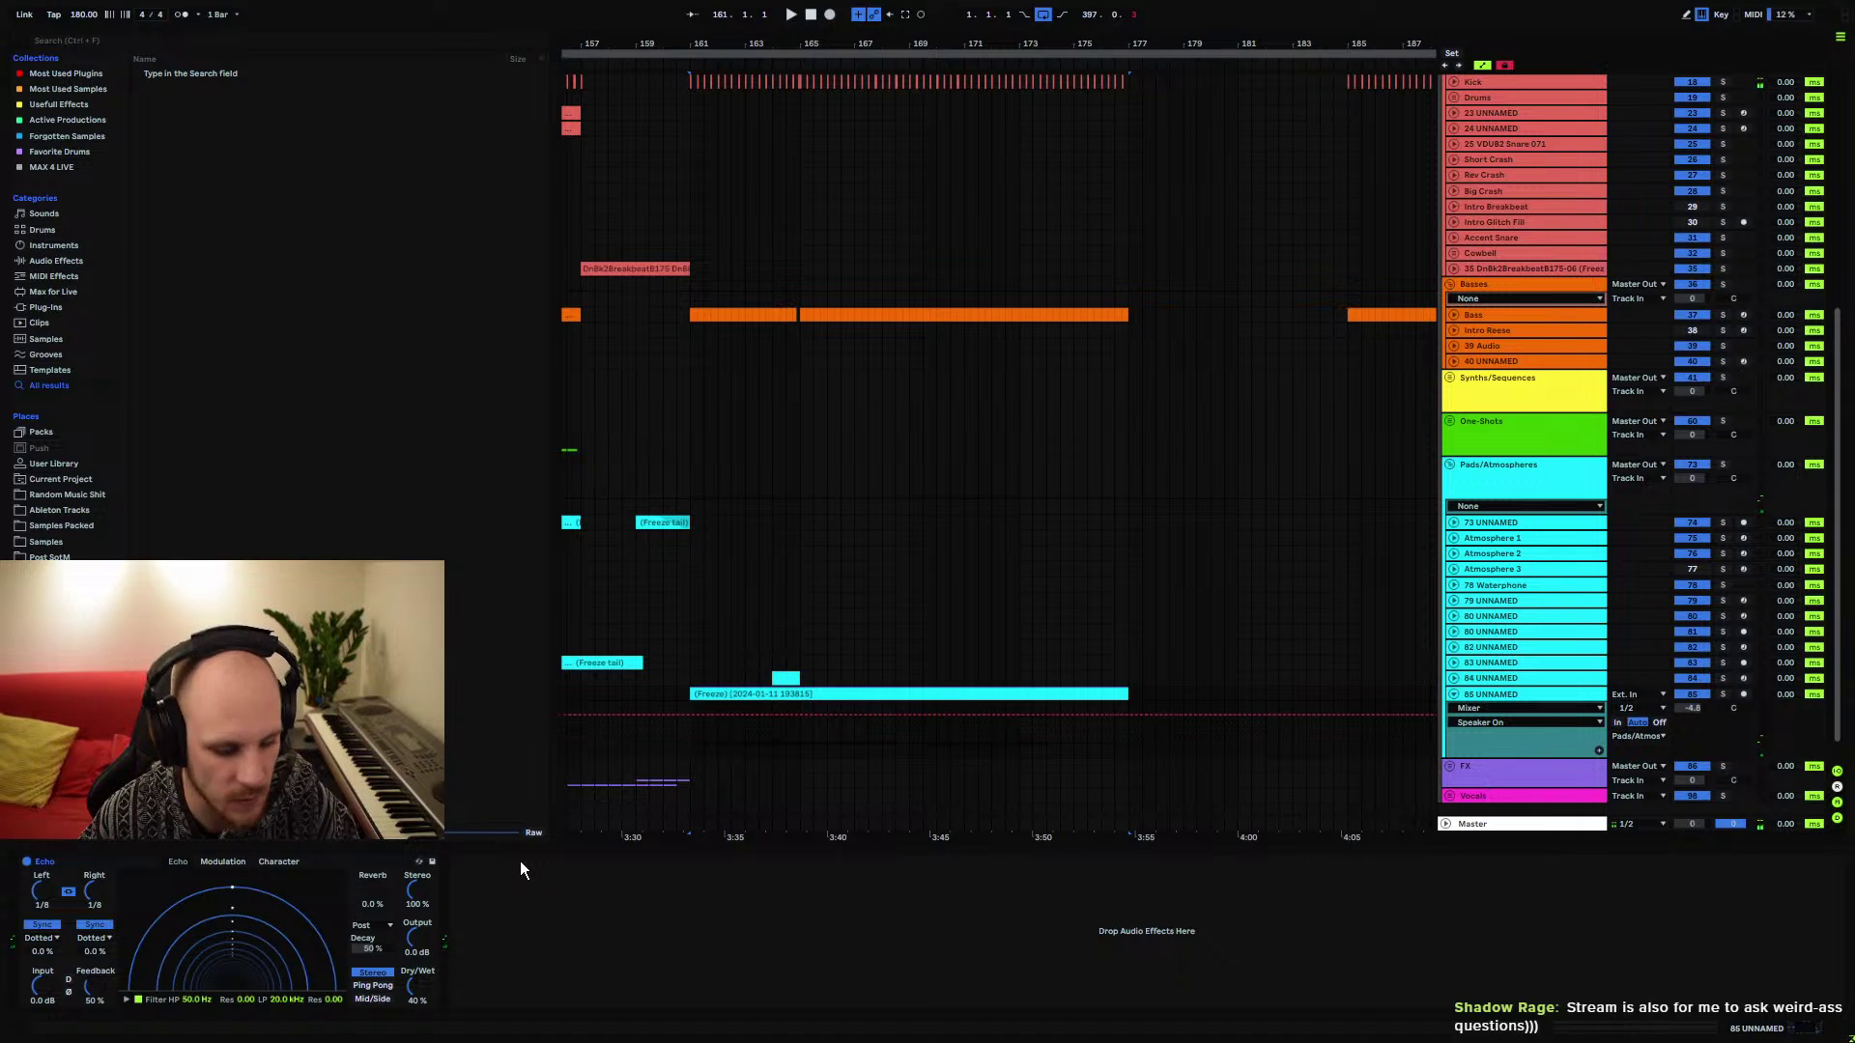
# Give the consolidated atmosphere clip a gradual fade-in across its first few bars from 161.1.1
pyautogui.hotkey('shift', 'Tab')
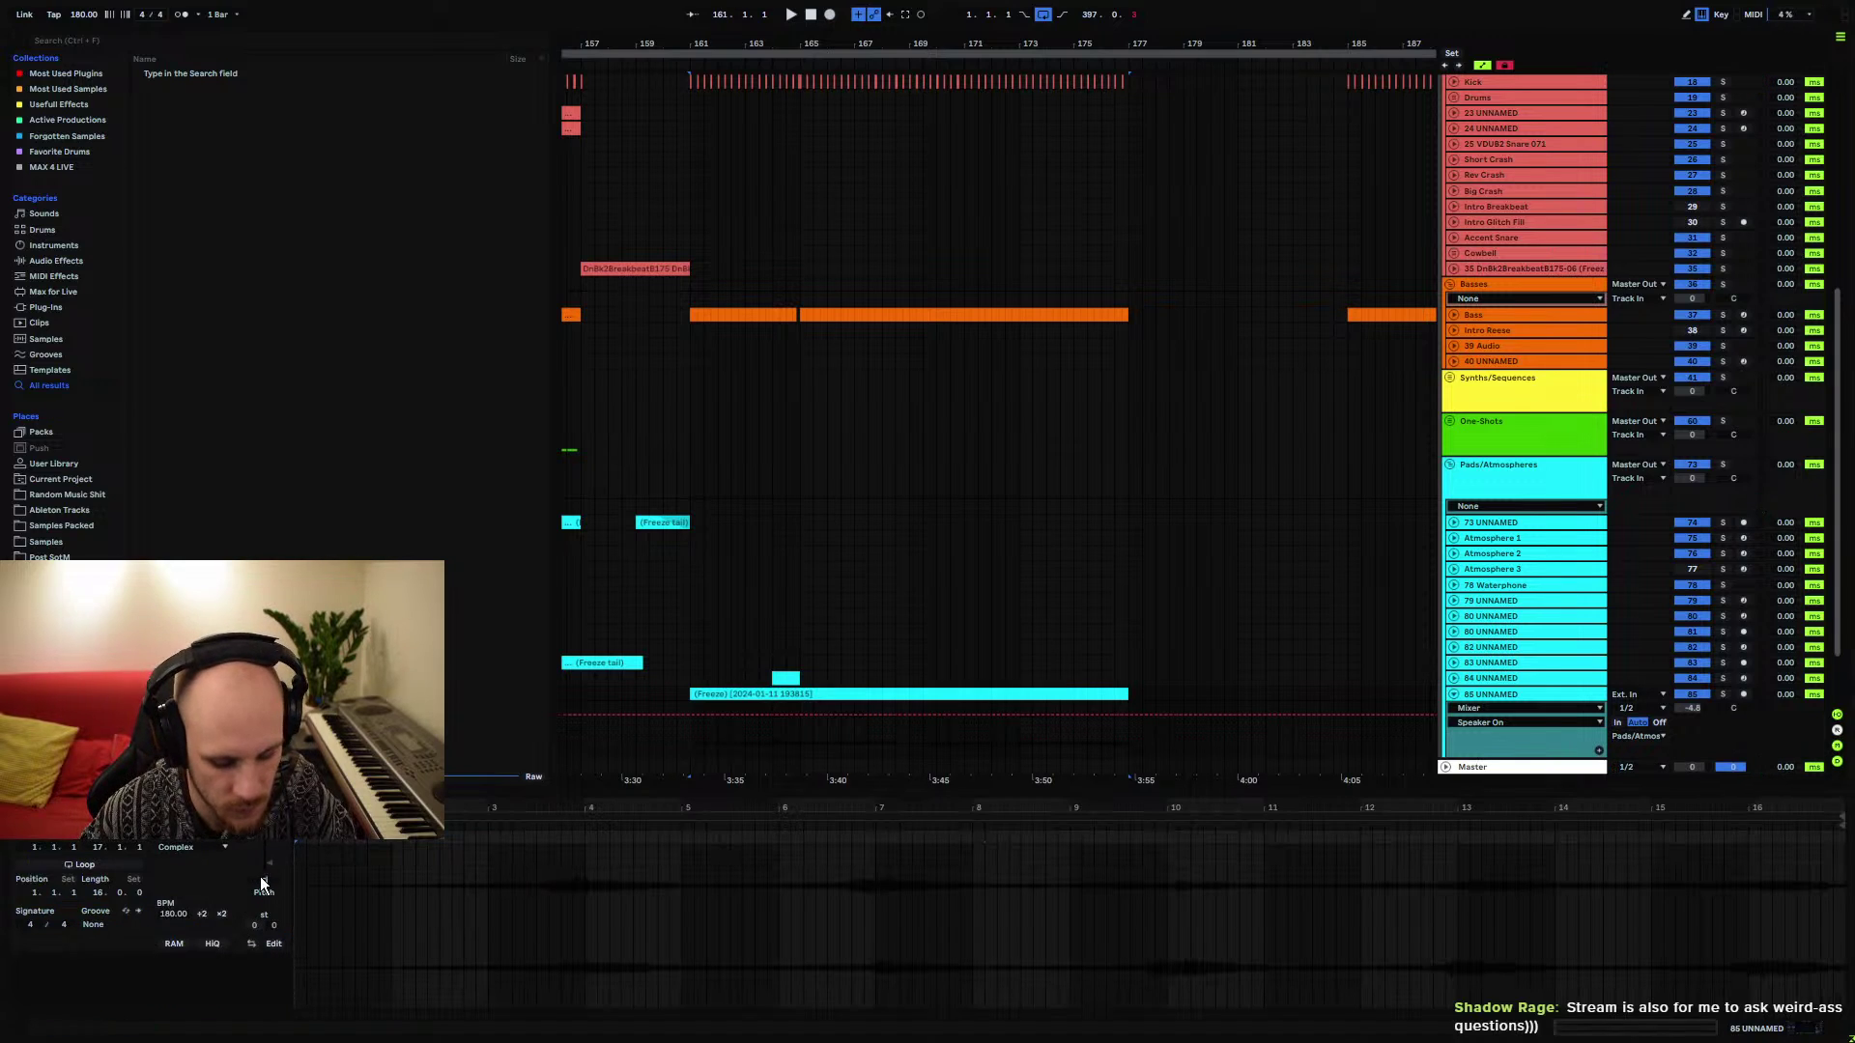
pyautogui.click(693, 739)
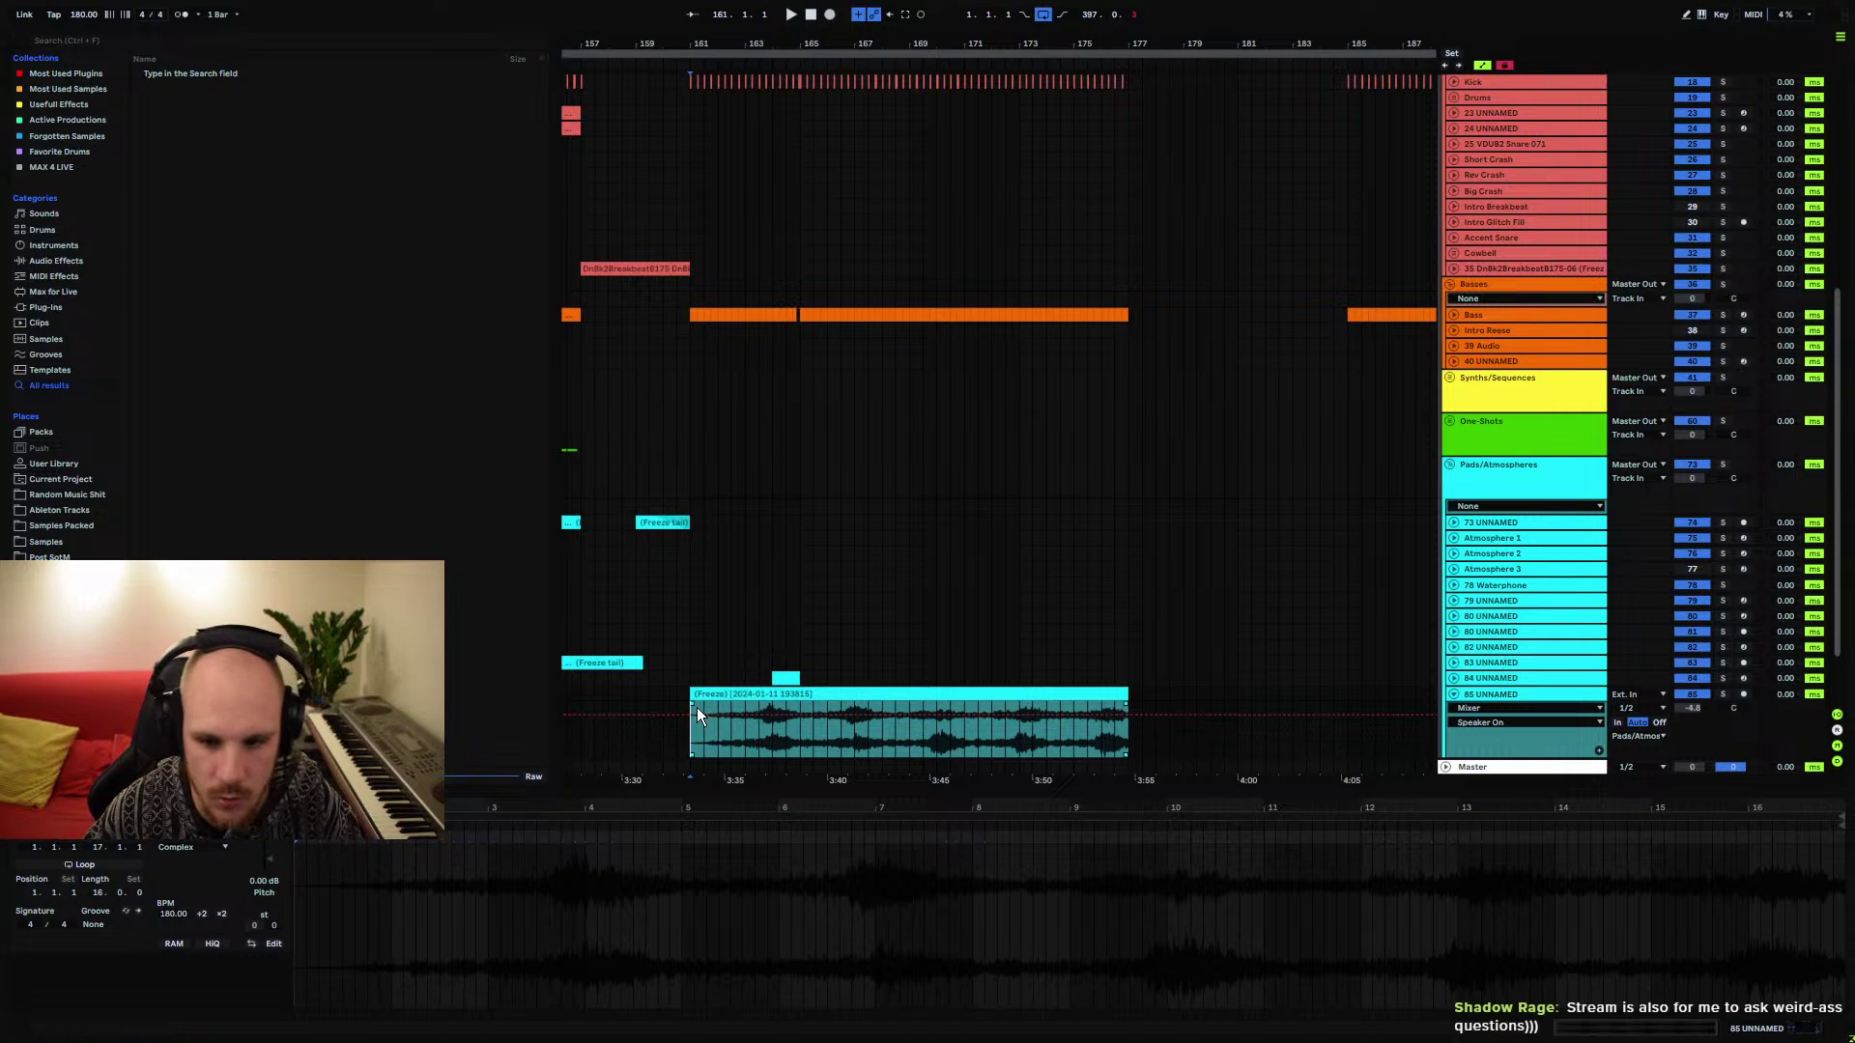
pyautogui.moveTo(697, 708); pyautogui.dragTo(754, 711)
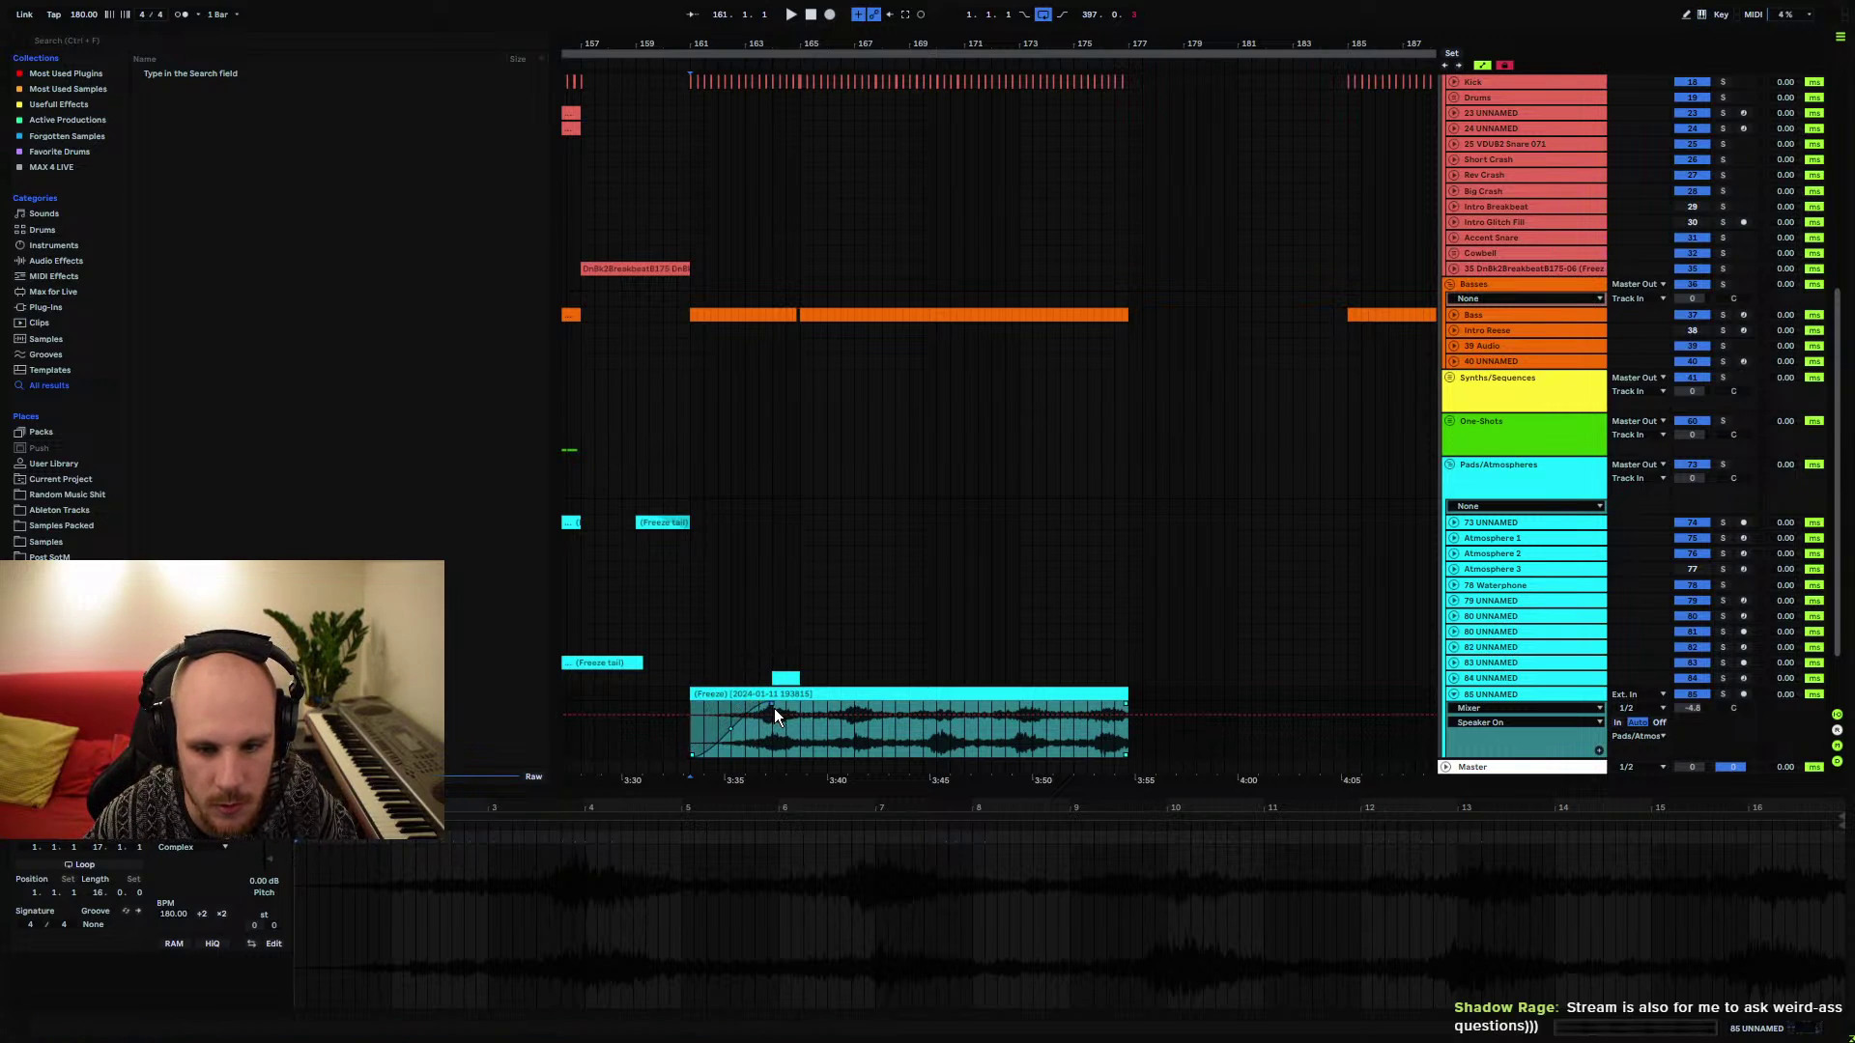
pyautogui.click(730, 731)
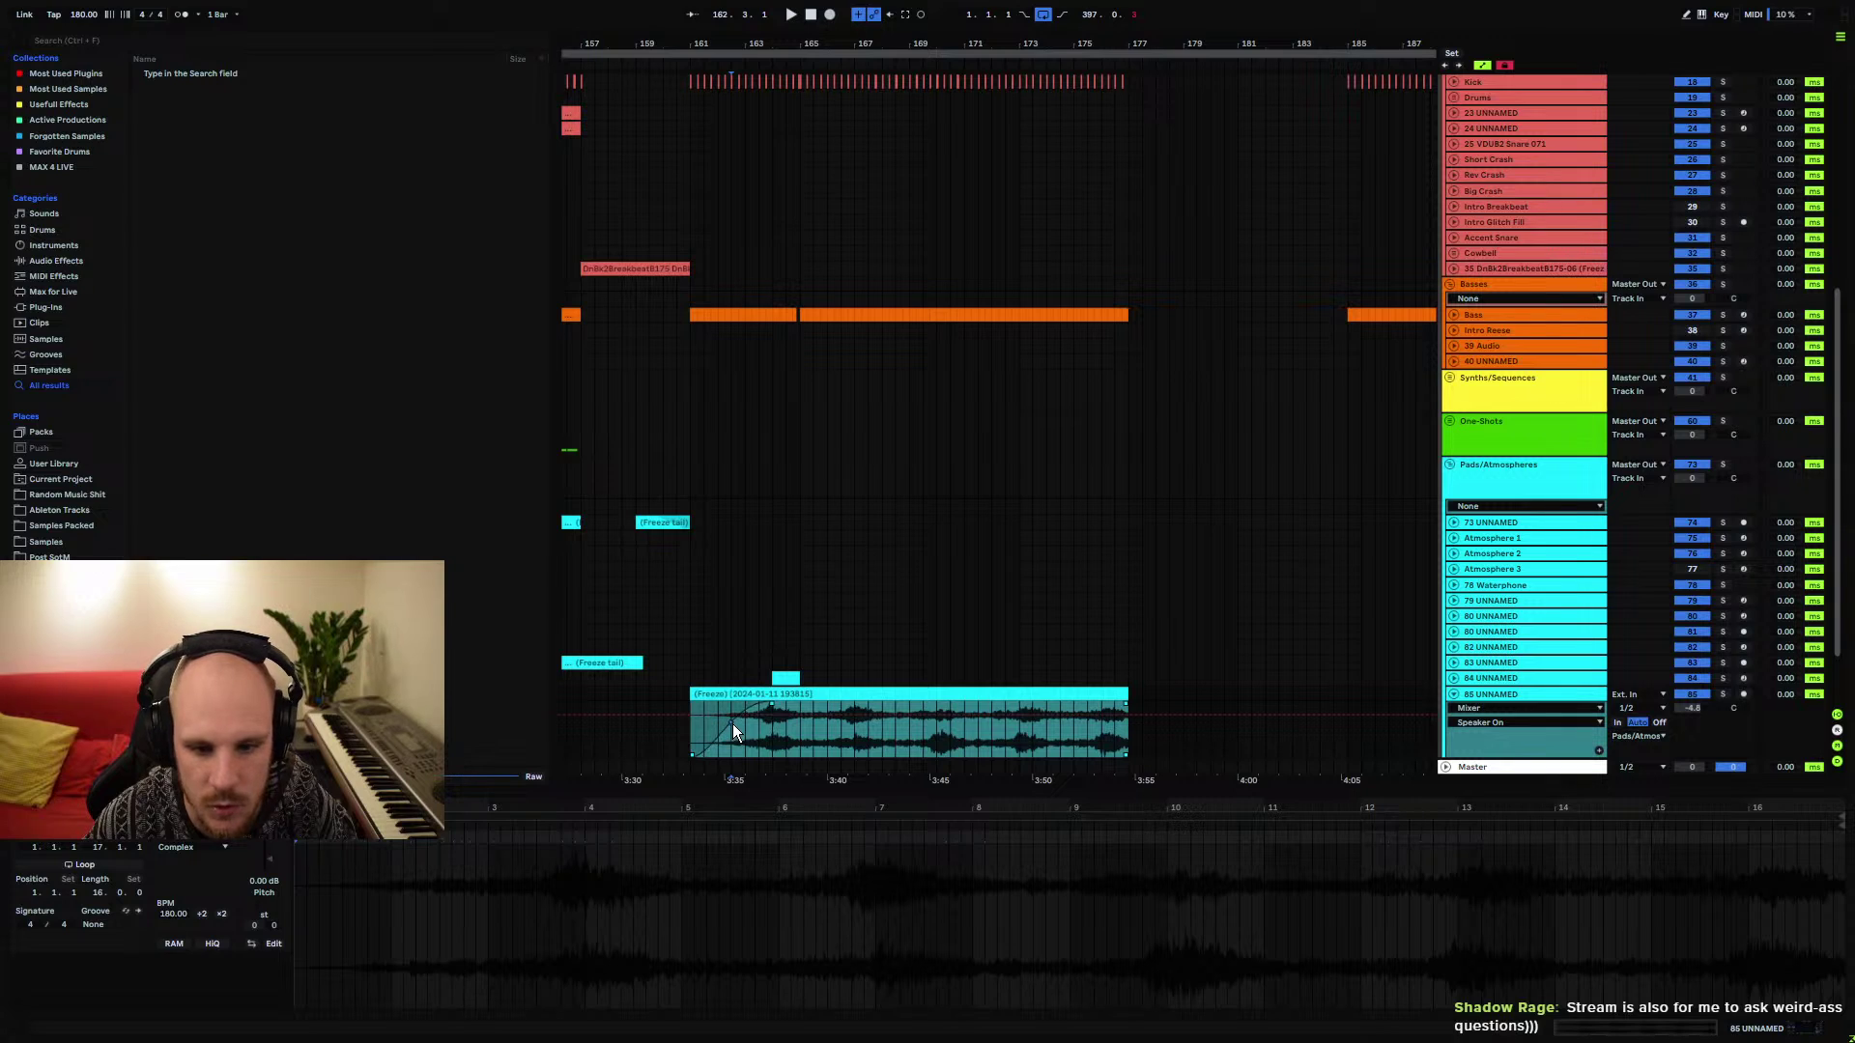
# Play from bar 161 and lower the flattened atmosphere track's volume to -11.9 dB
pyautogui.click(692, 732)
pyautogui.press('space')
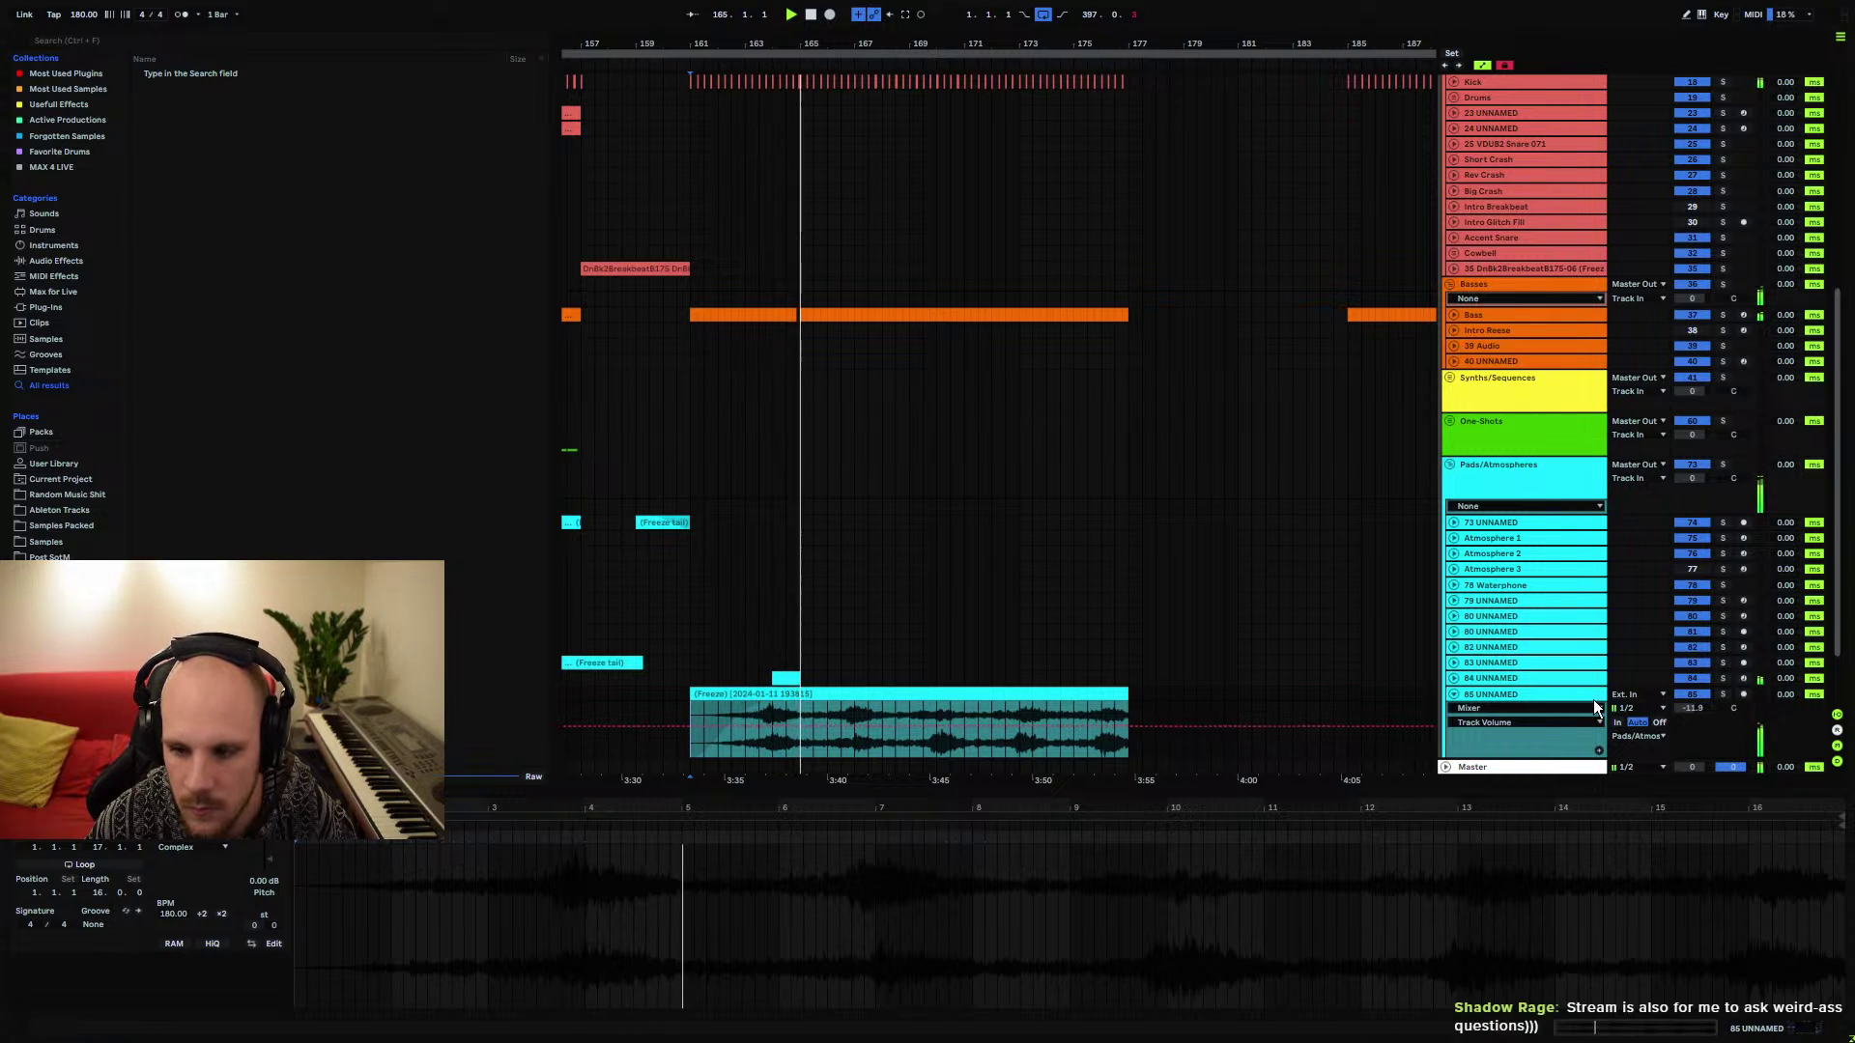
pyautogui.click(1455, 694)
pyautogui.click(1456, 693)
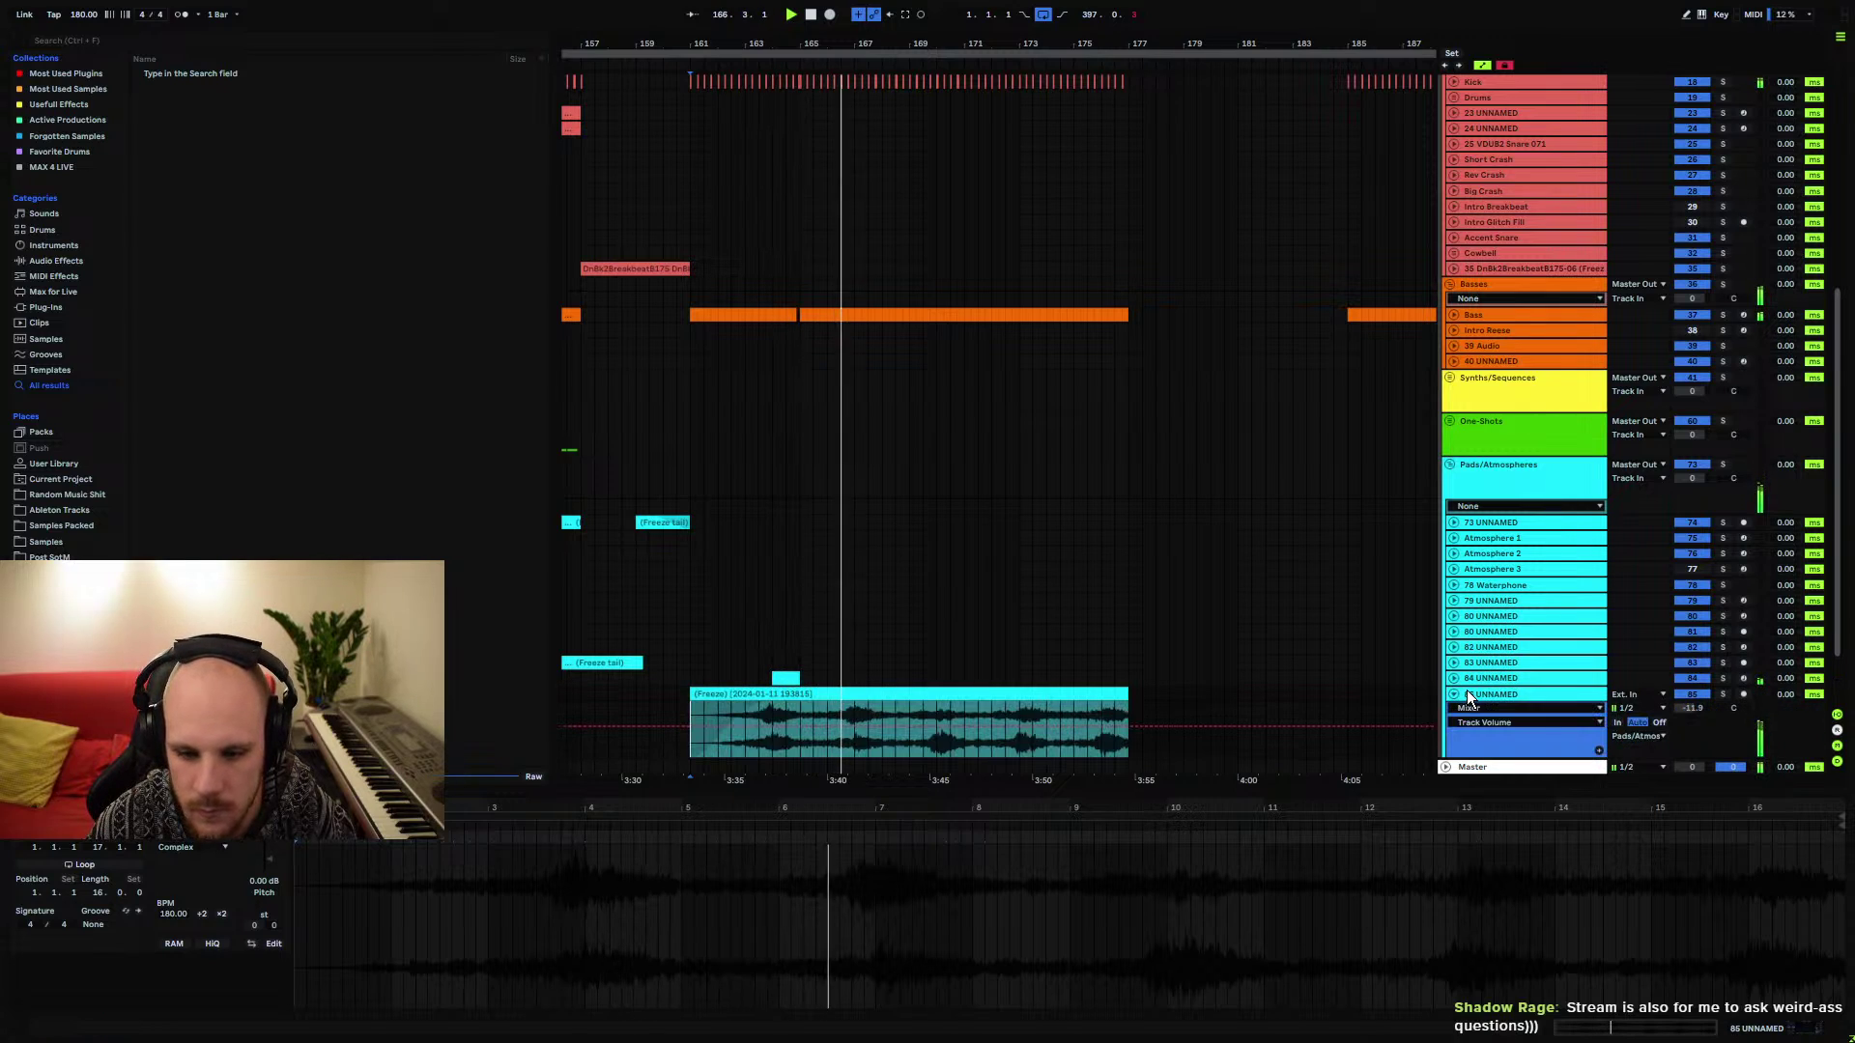
# Shorten the atmosphere clip to end at 169.1.1, fold its track, and stop playback
pyautogui.moveTo(1125, 693); pyautogui.dragTo(918, 688)
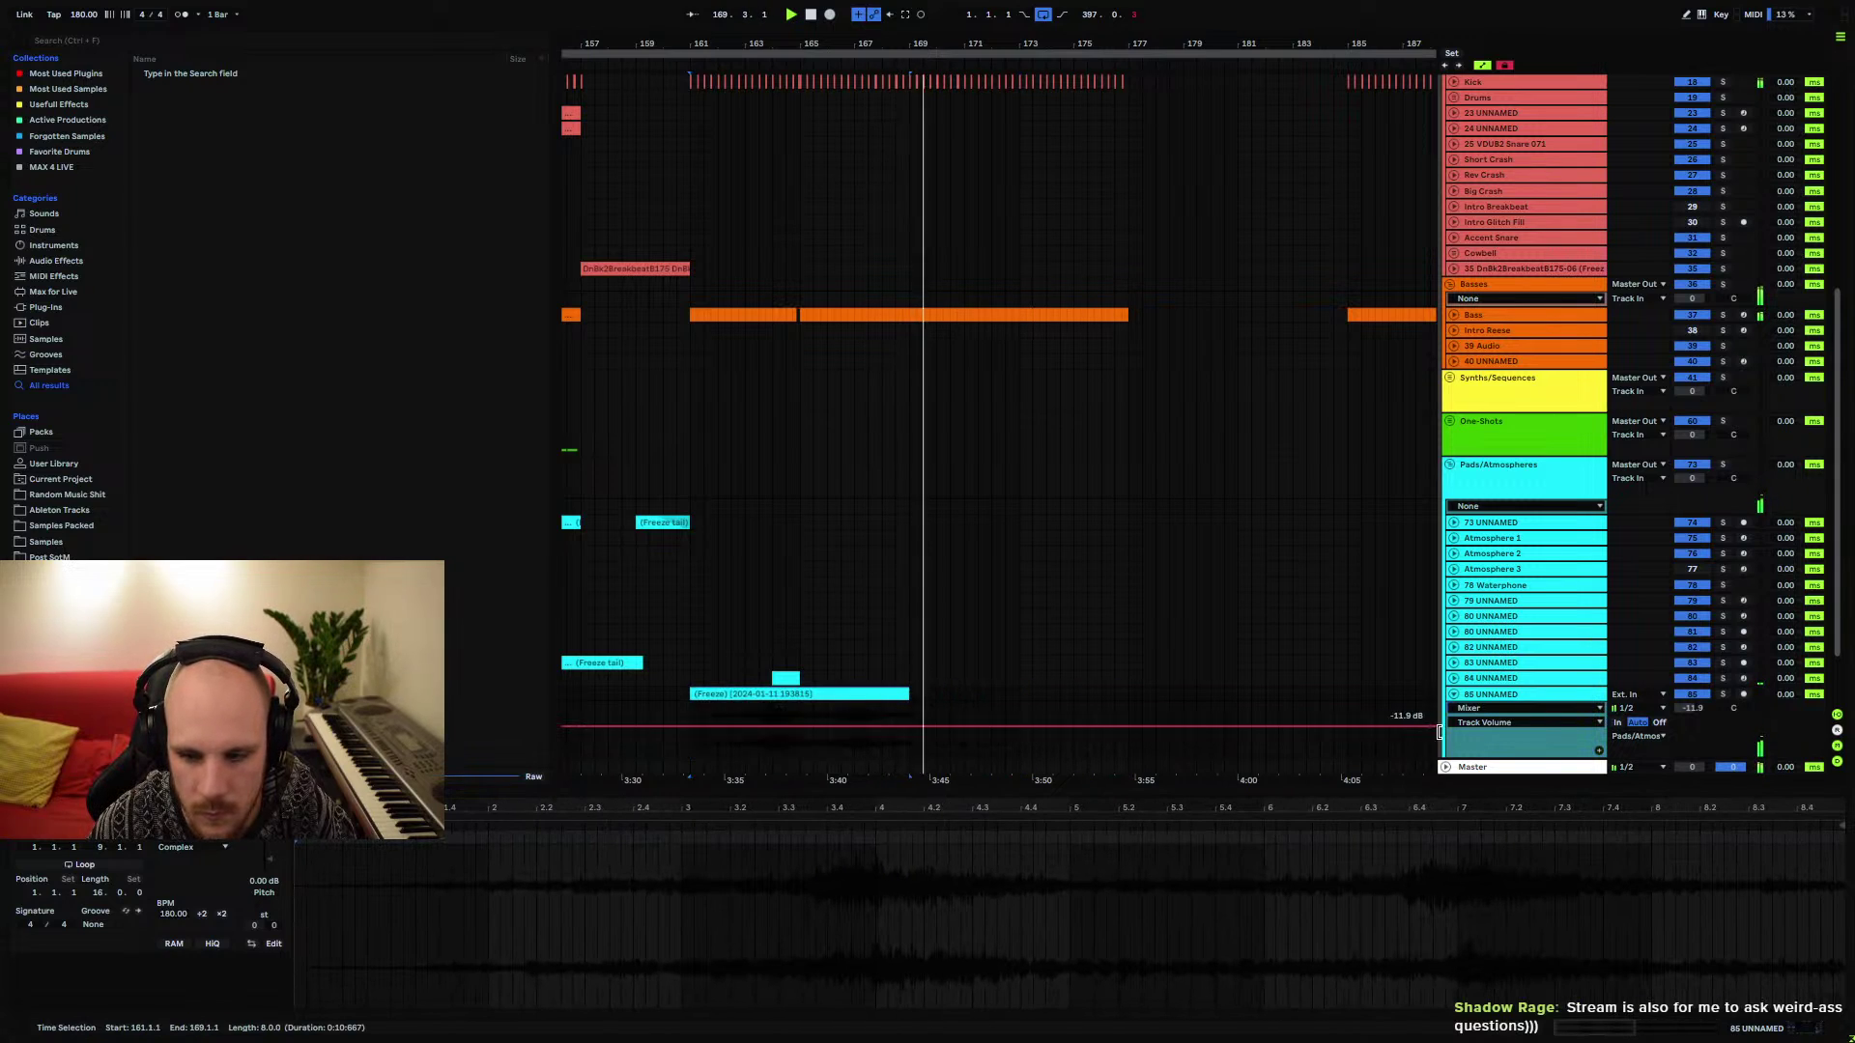
pyautogui.click(1453, 694)
pyautogui.press('space')
pyautogui.click(853, 679)
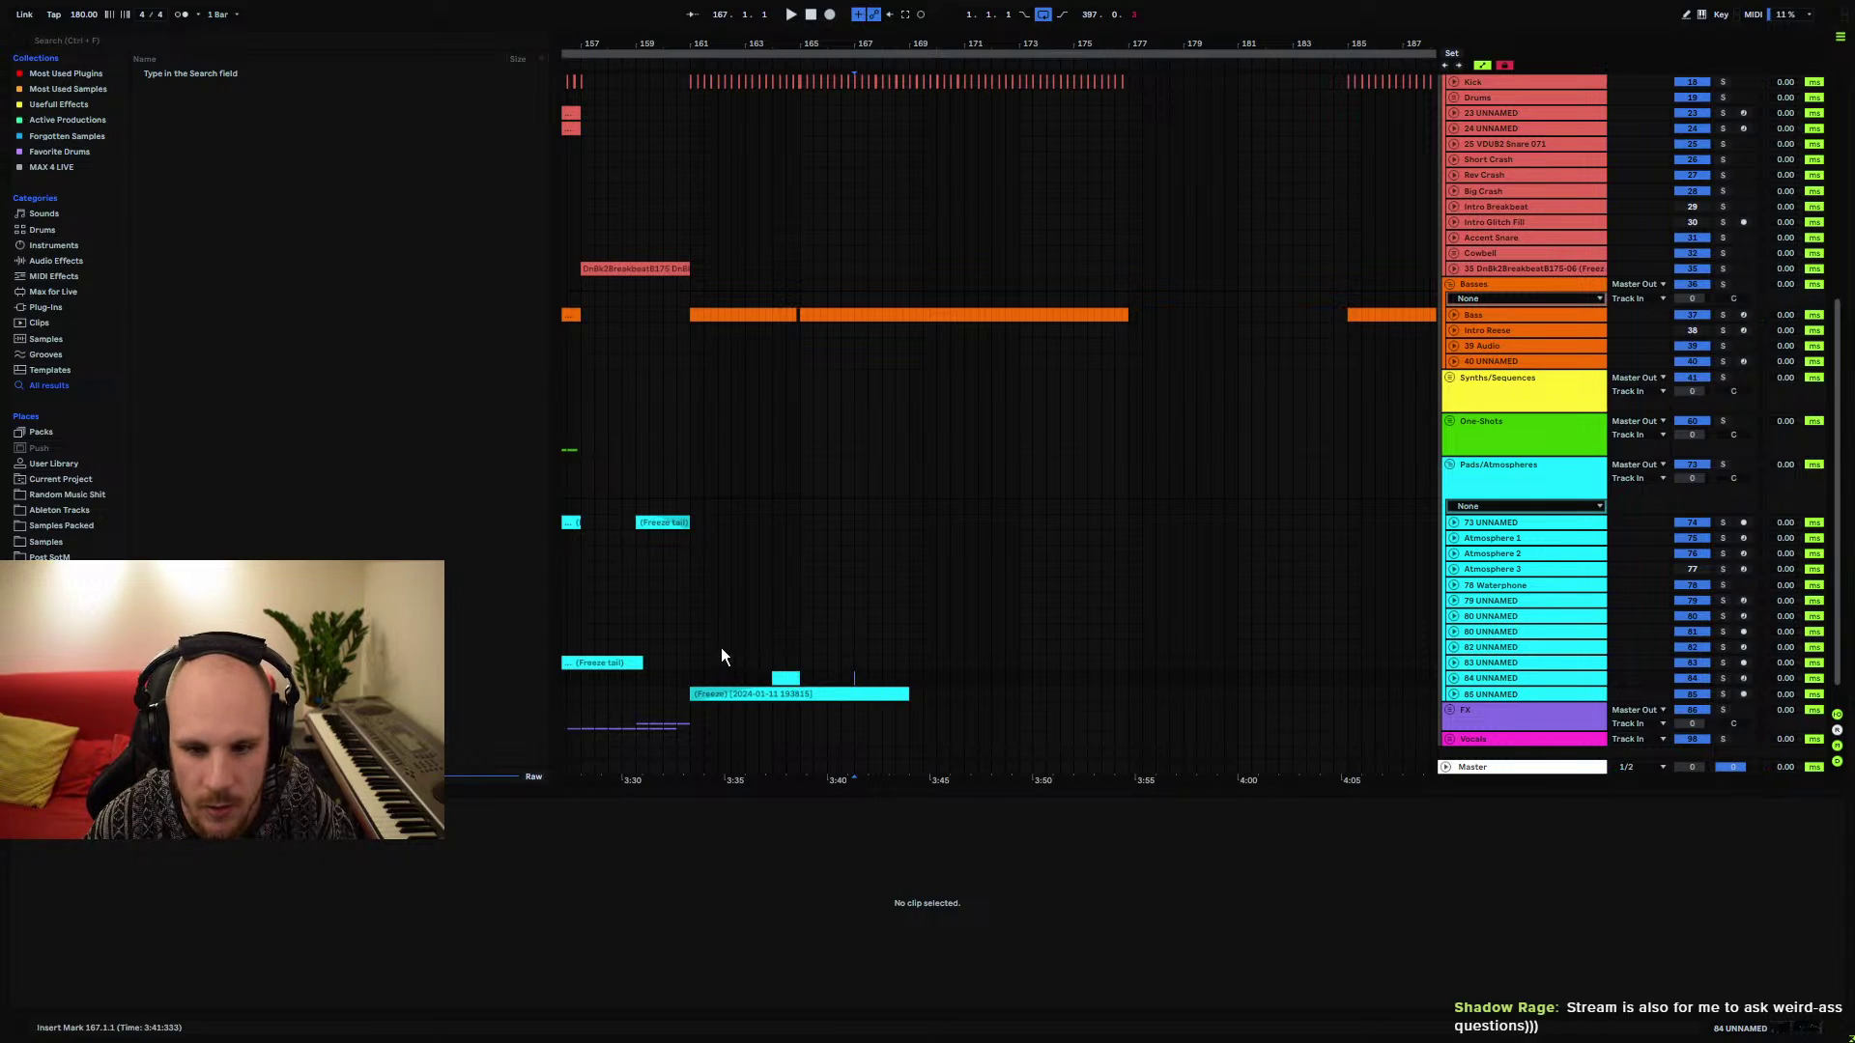
# Insert a new MIDI track below the flattened track in the Pads/Atmospheres group
pyautogui.click(1504, 696)
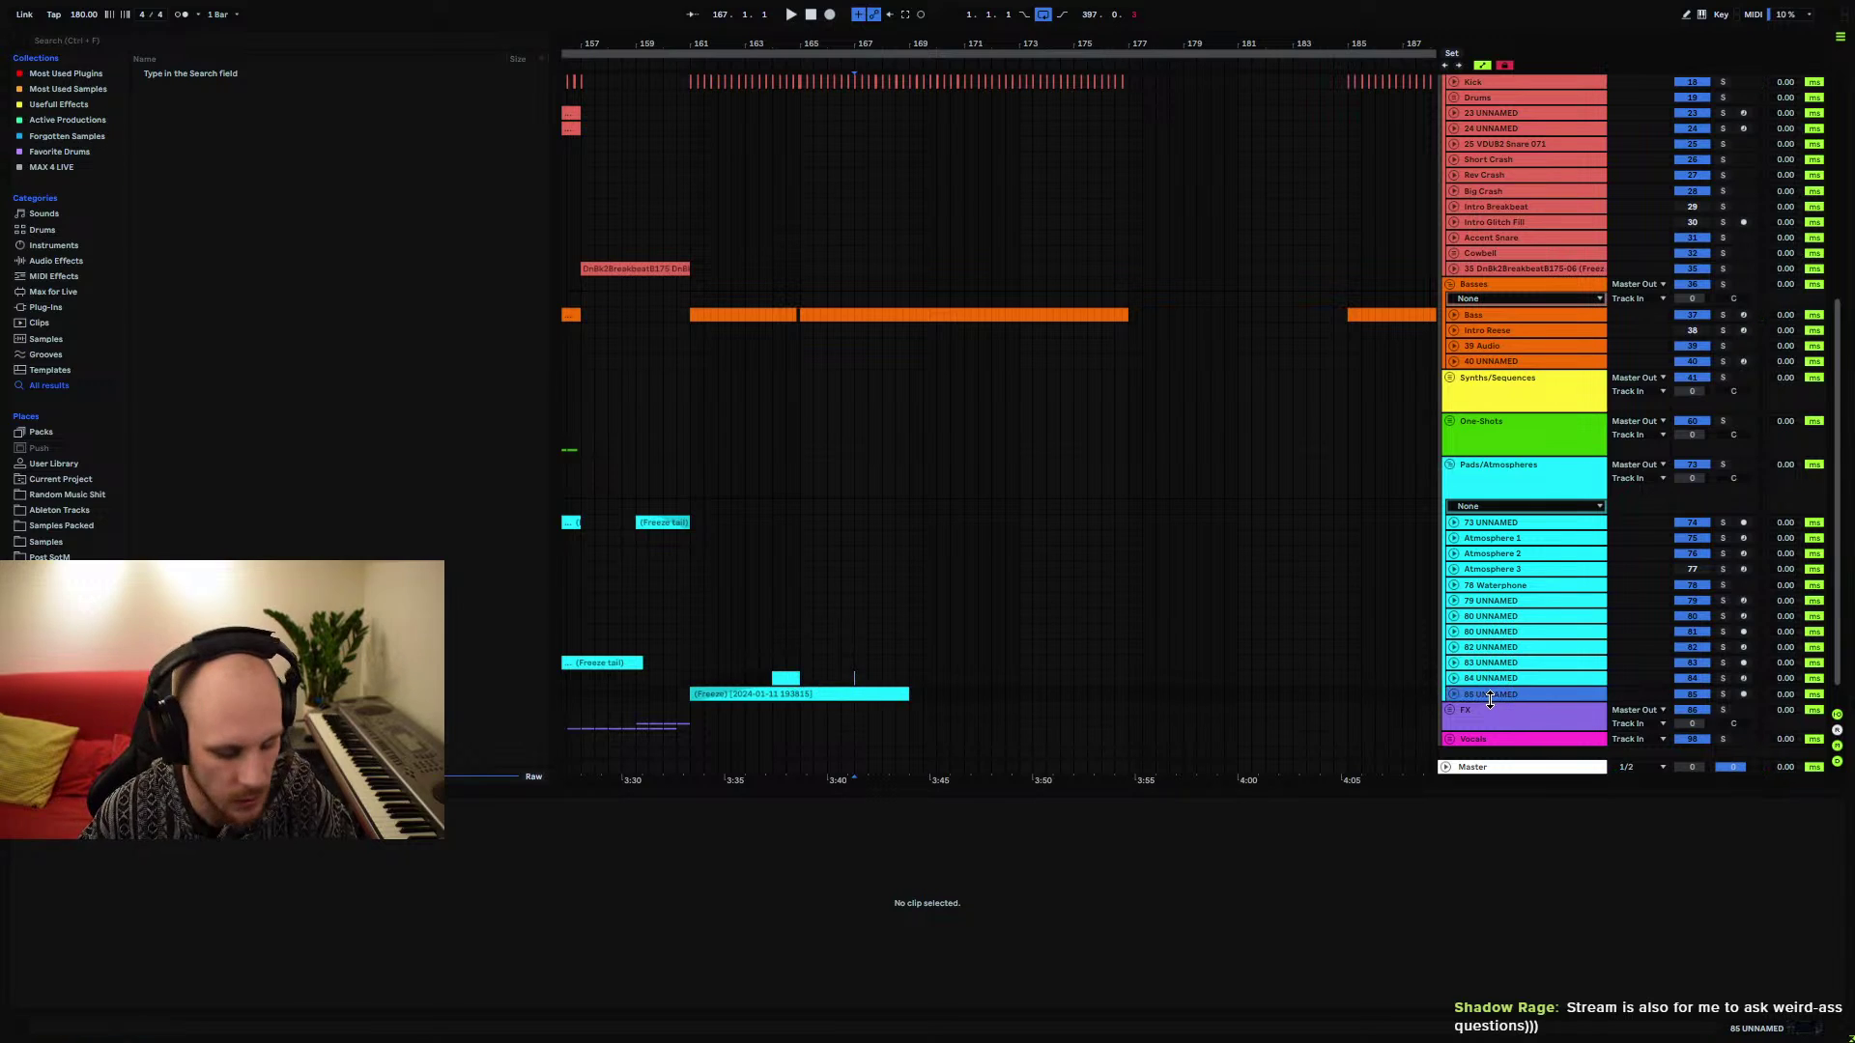
pyautogui.hotkey('ctrl', 'shift', 't')
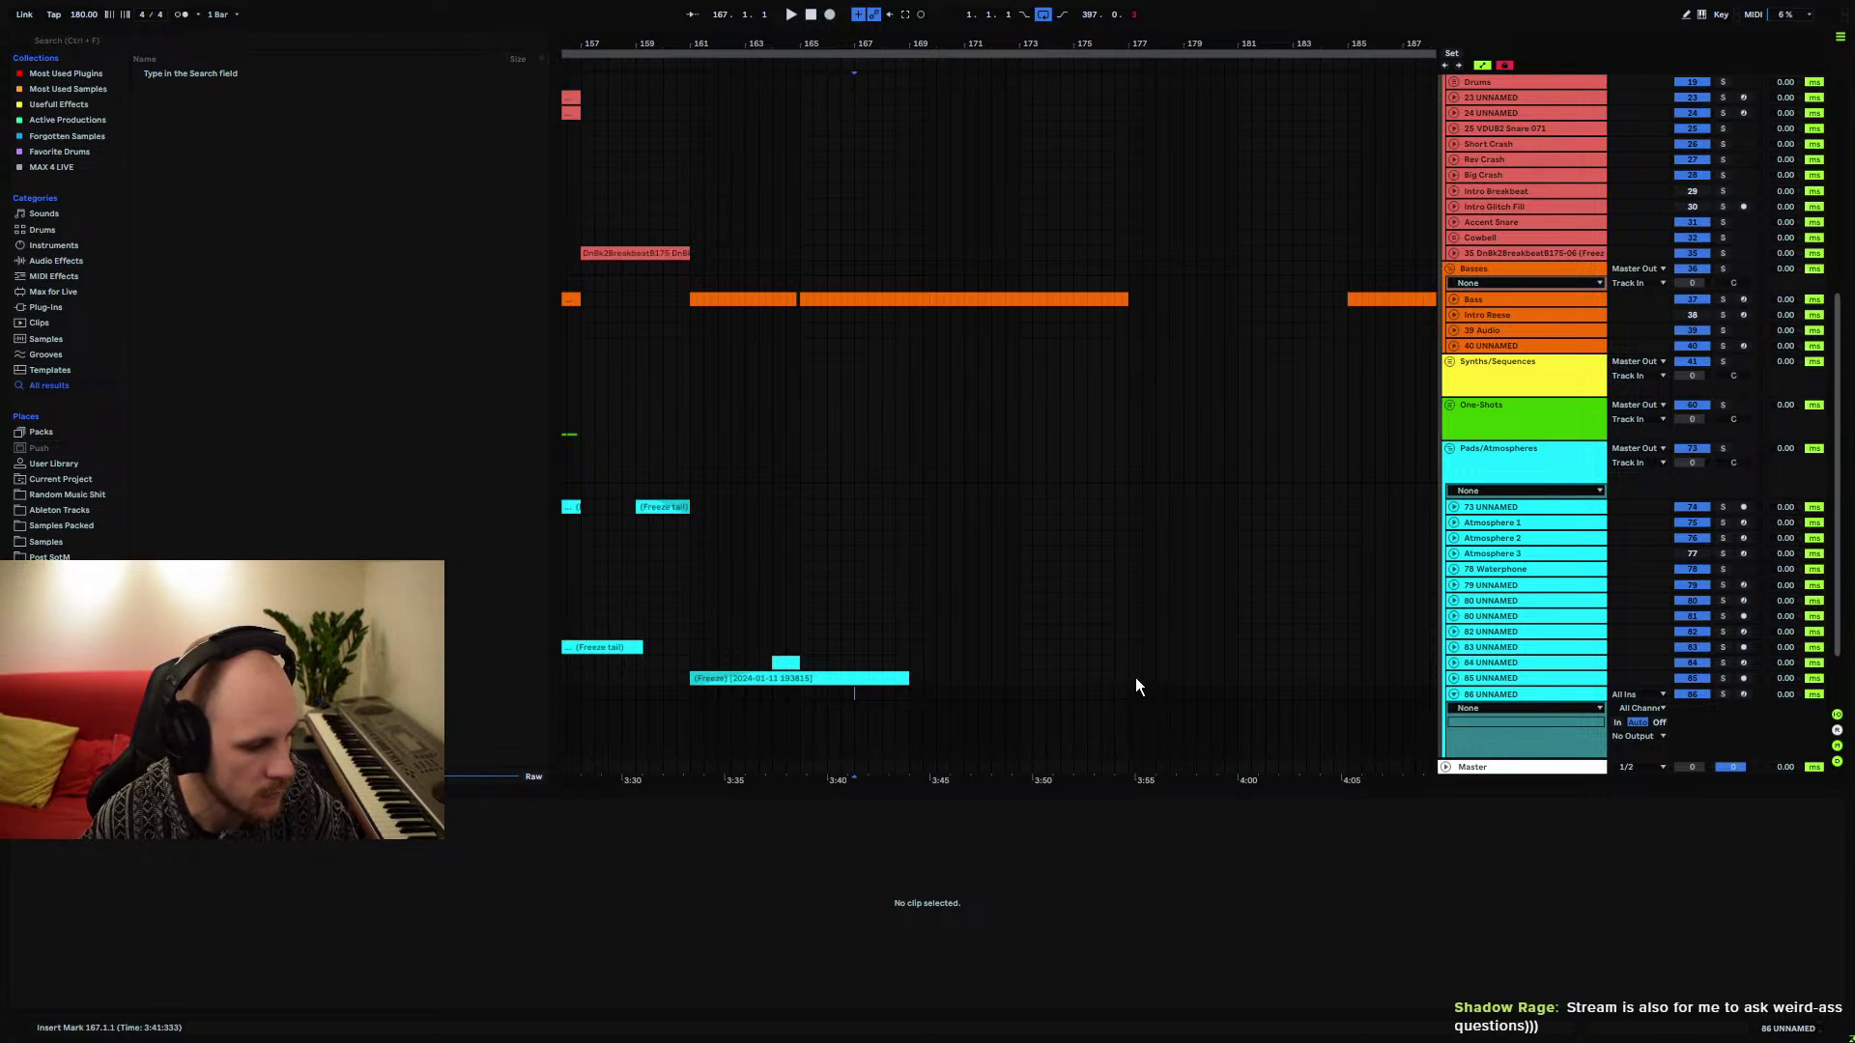
pyautogui.rightClick(880, 701)
pyautogui.moveTo(997, 241)
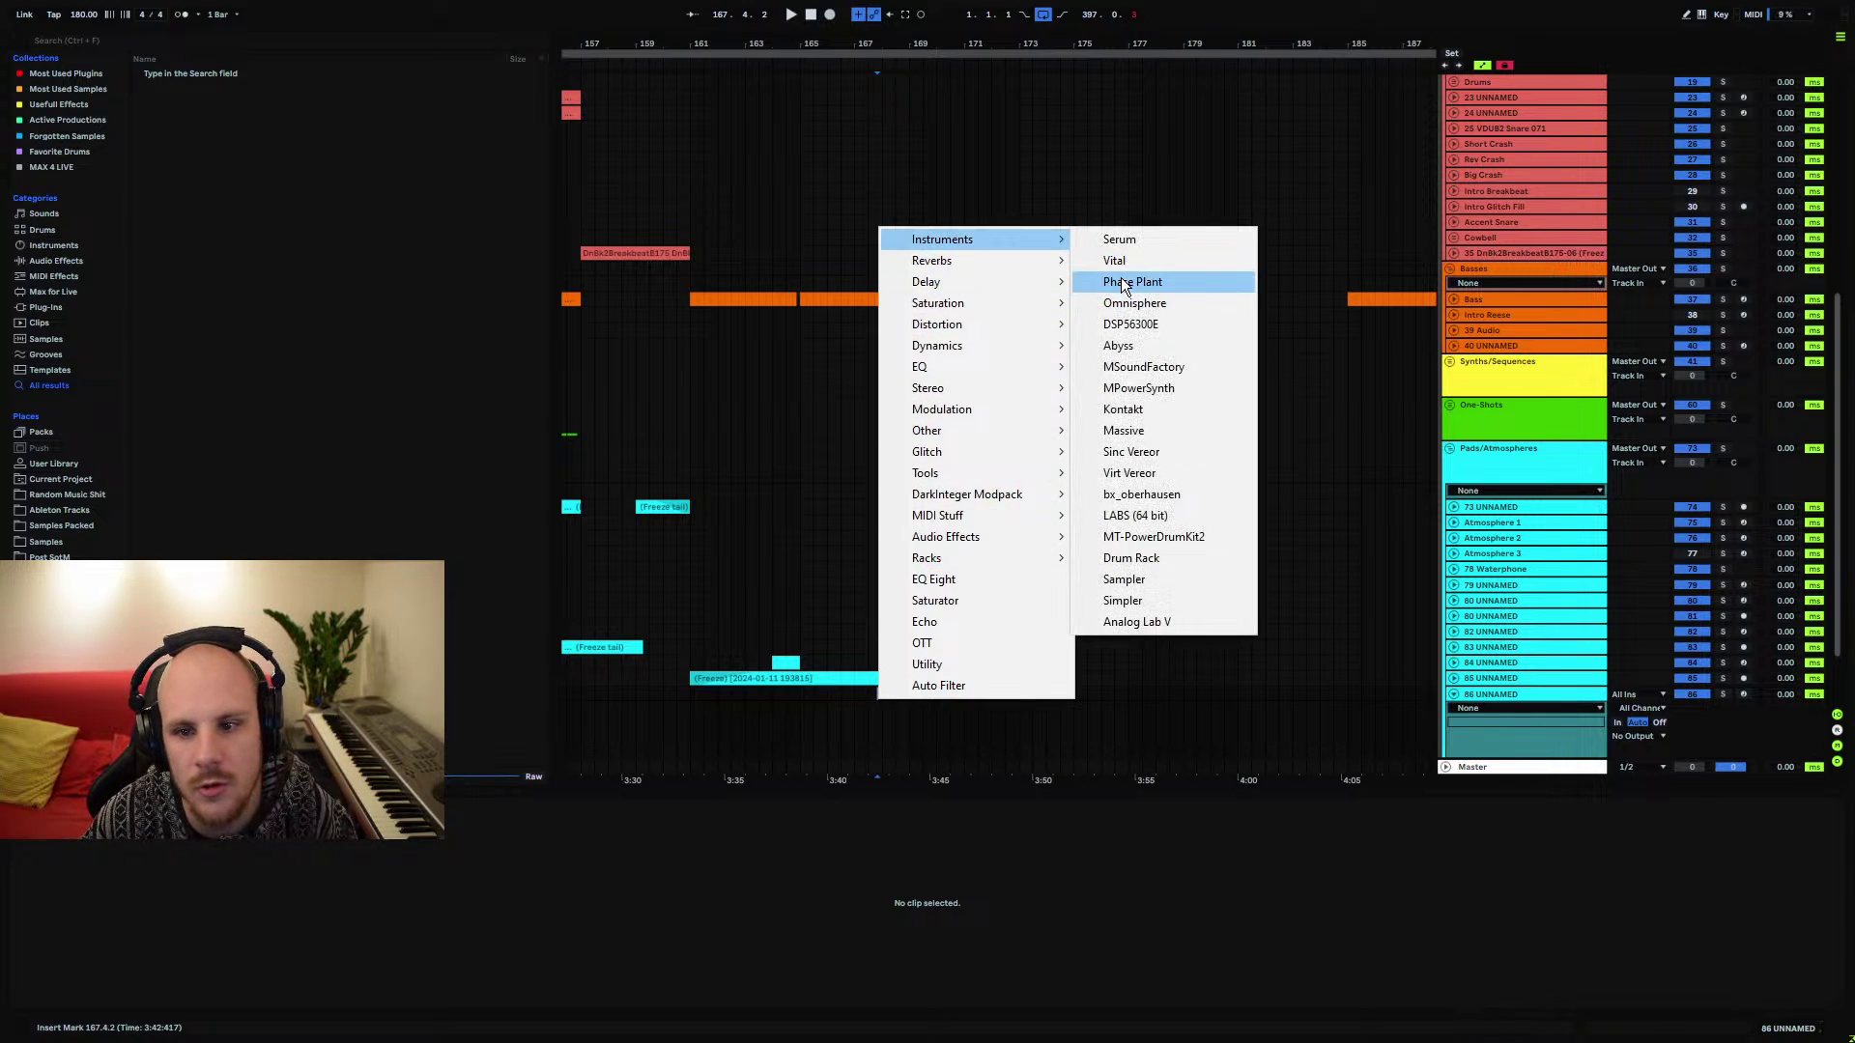
pyautogui.click(1124, 284)
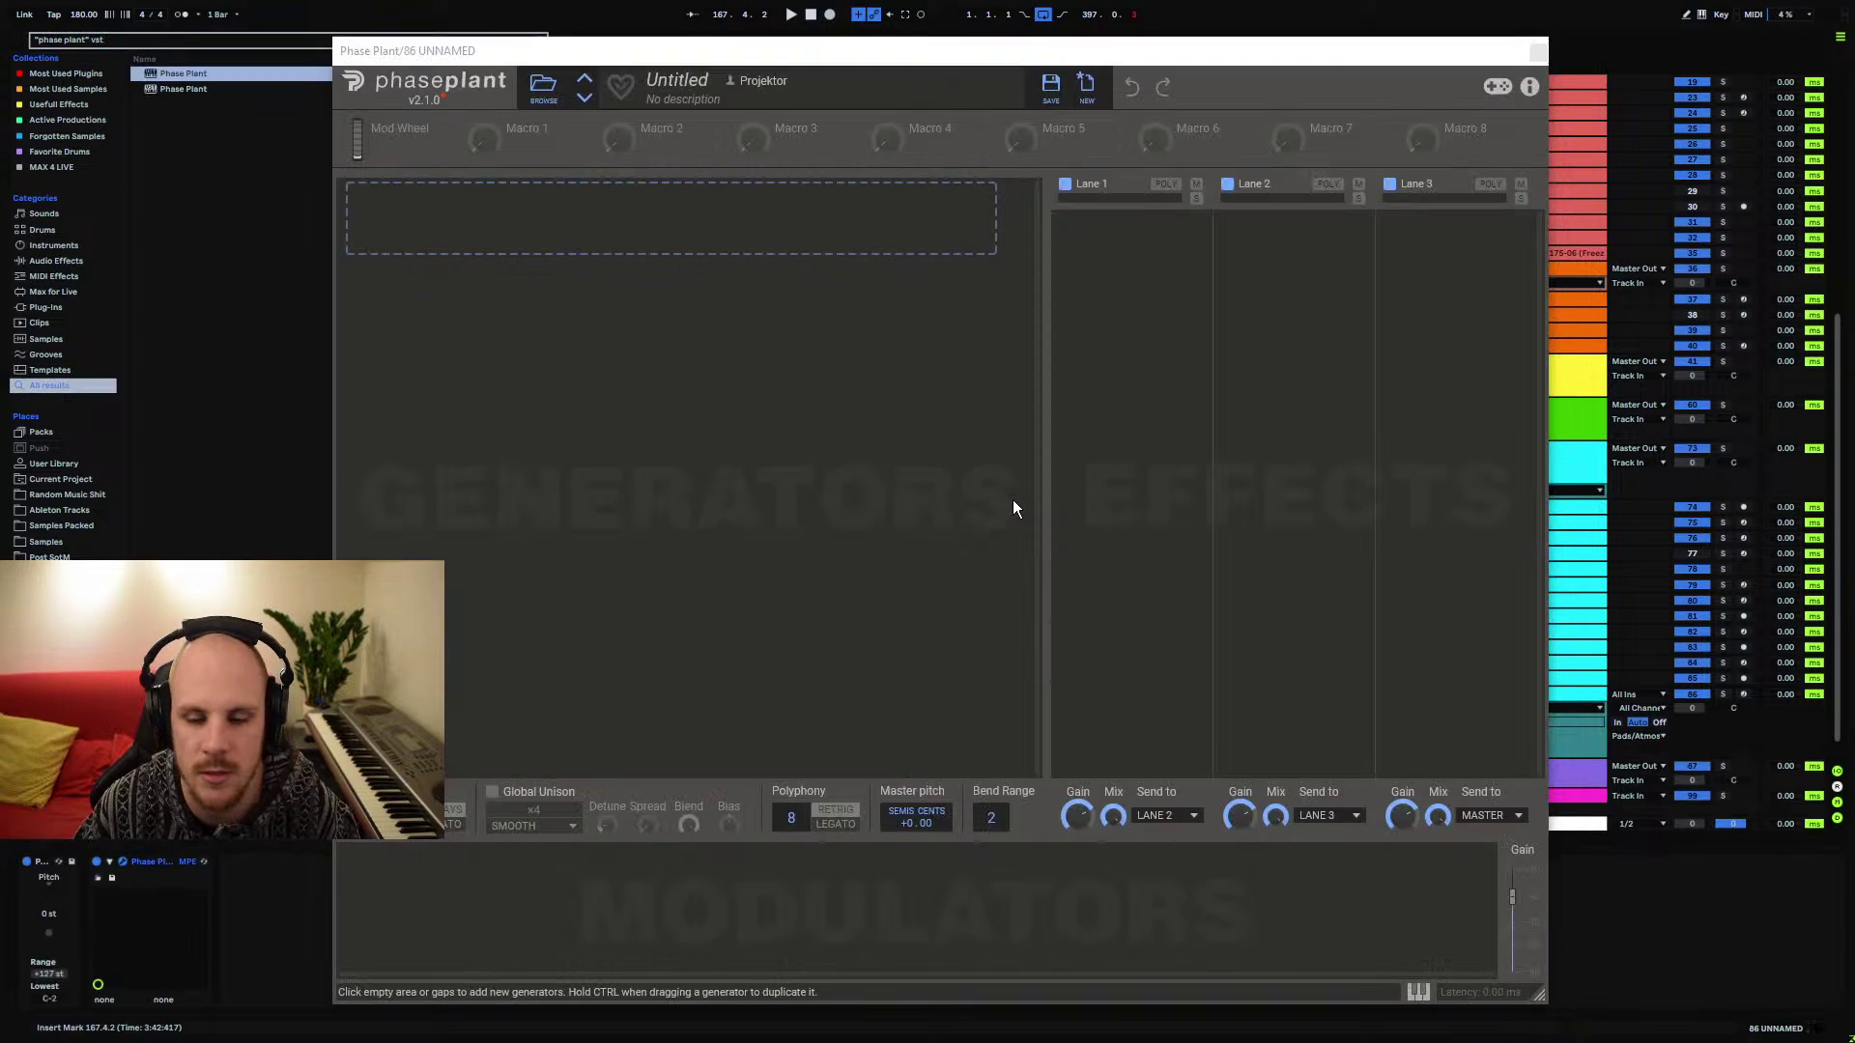
pyautogui.click(543, 92)
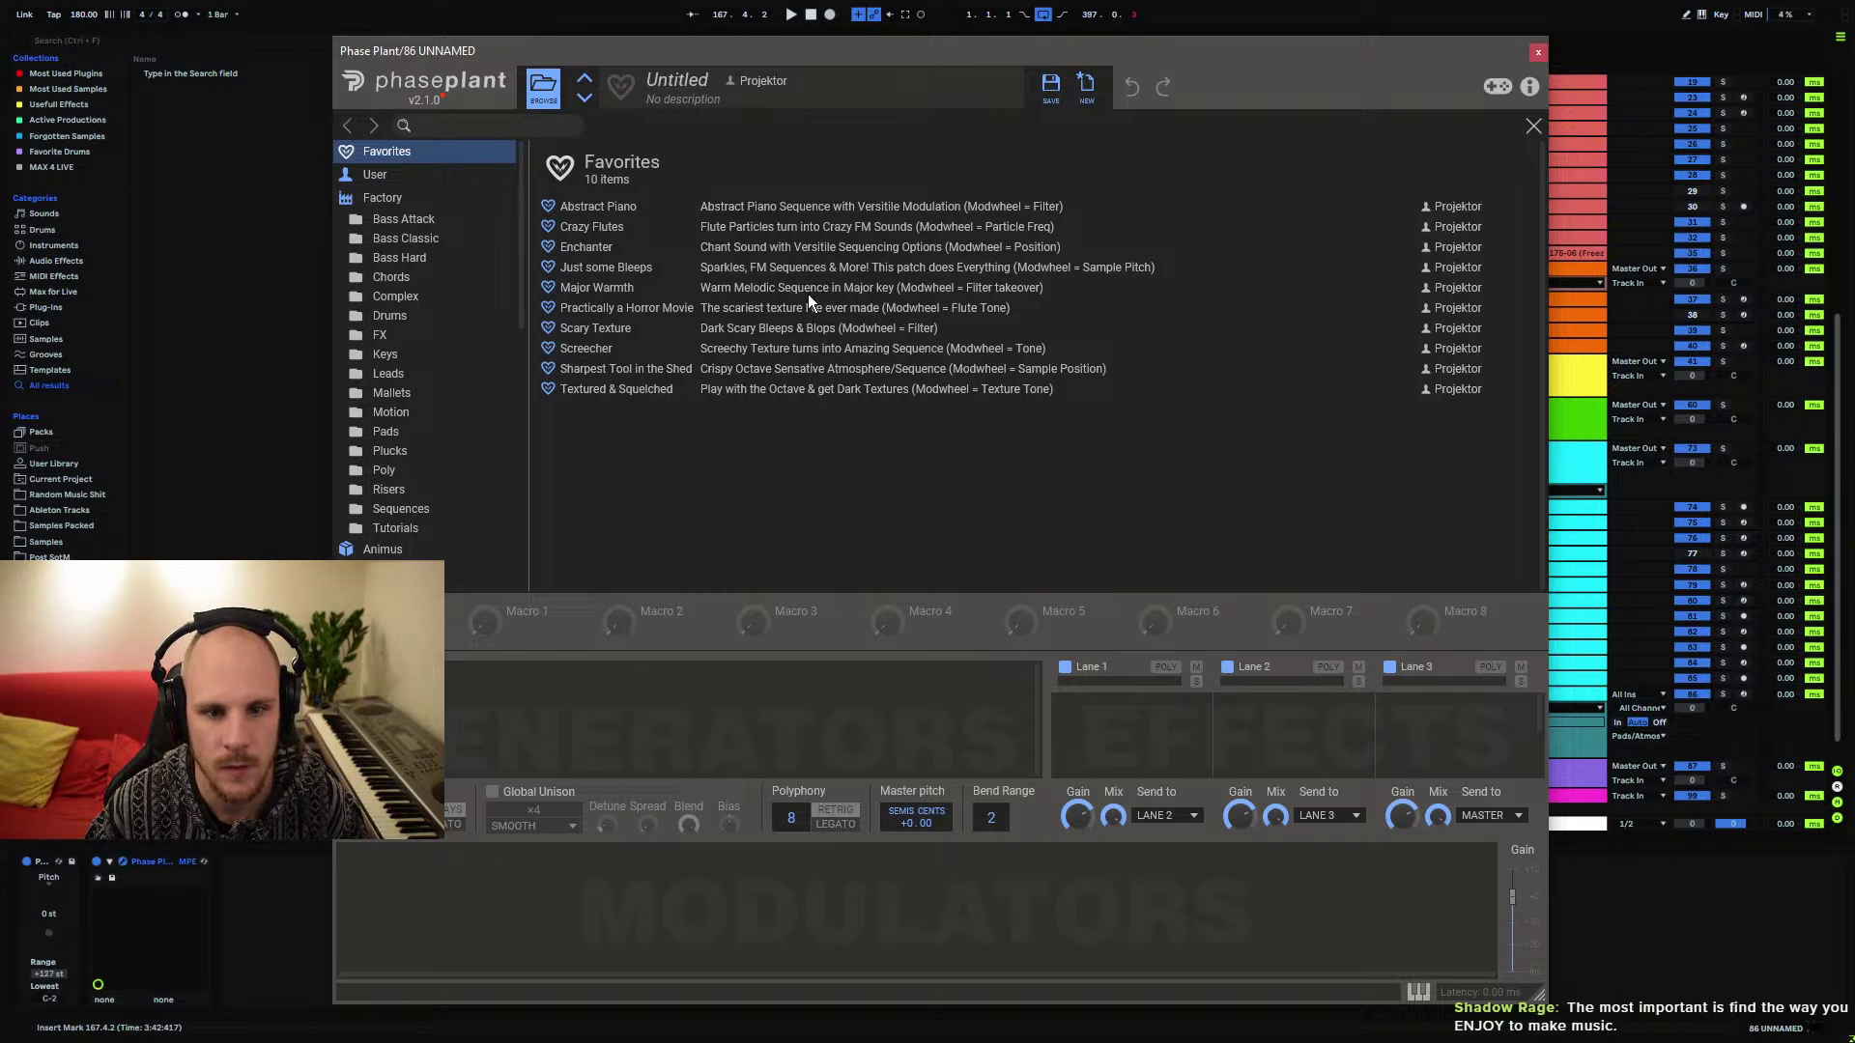
pyautogui.click(1537, 51)
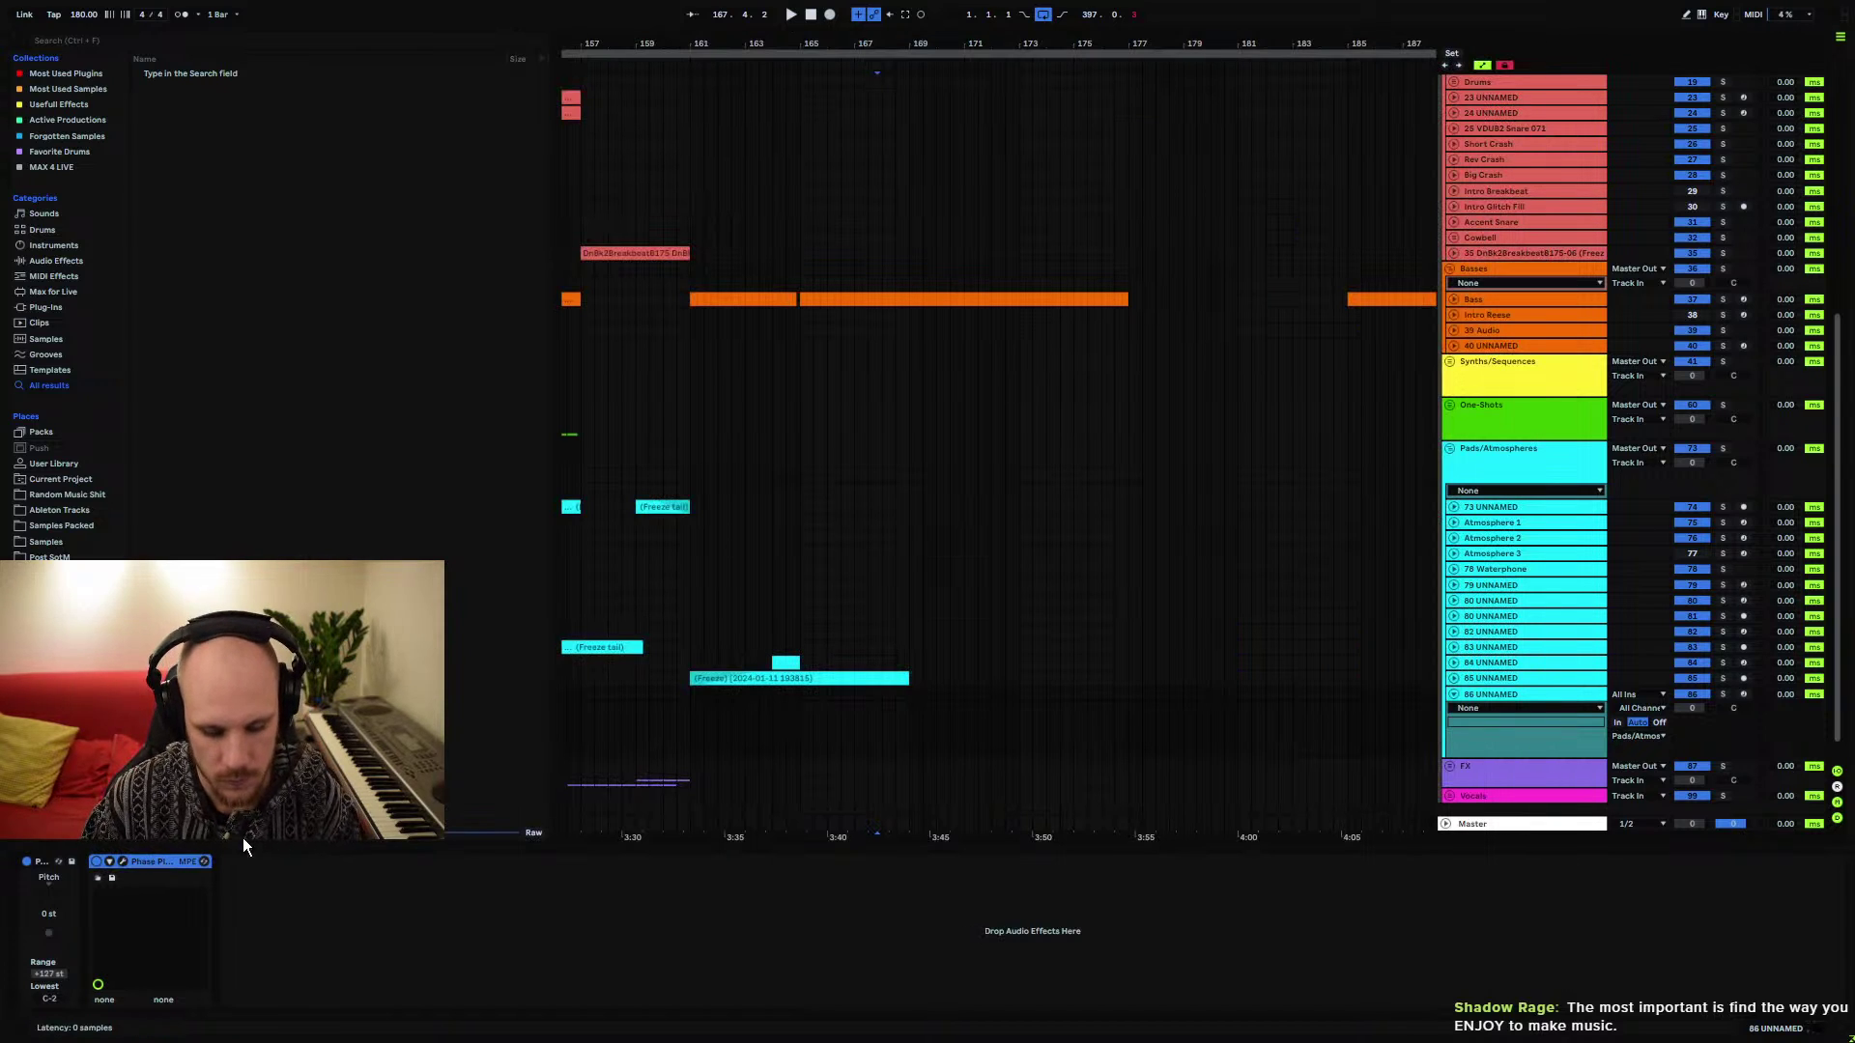
# Load Phase Plant on the new MIDI track and add a Granular generator to its empty patch
pyautogui.click(806, 713)
pyautogui.rightClick(810, 713)
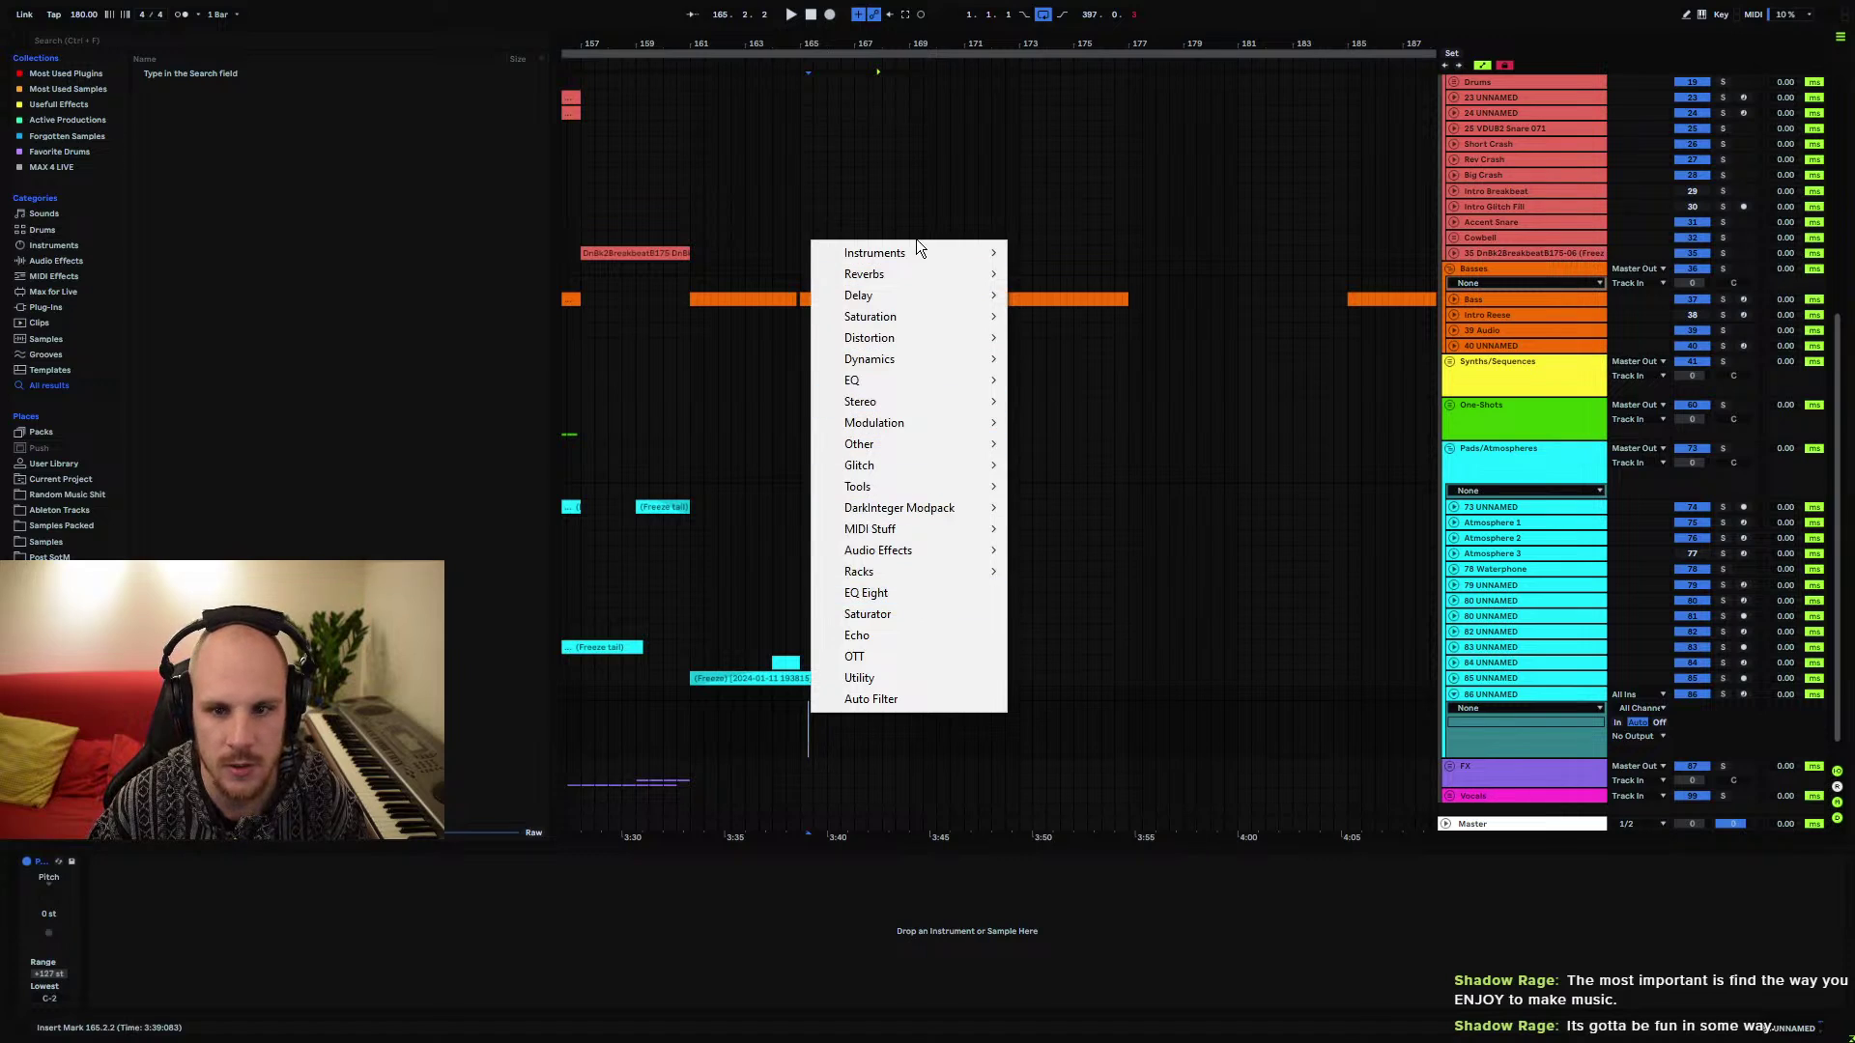
pyautogui.moveTo(916, 247)
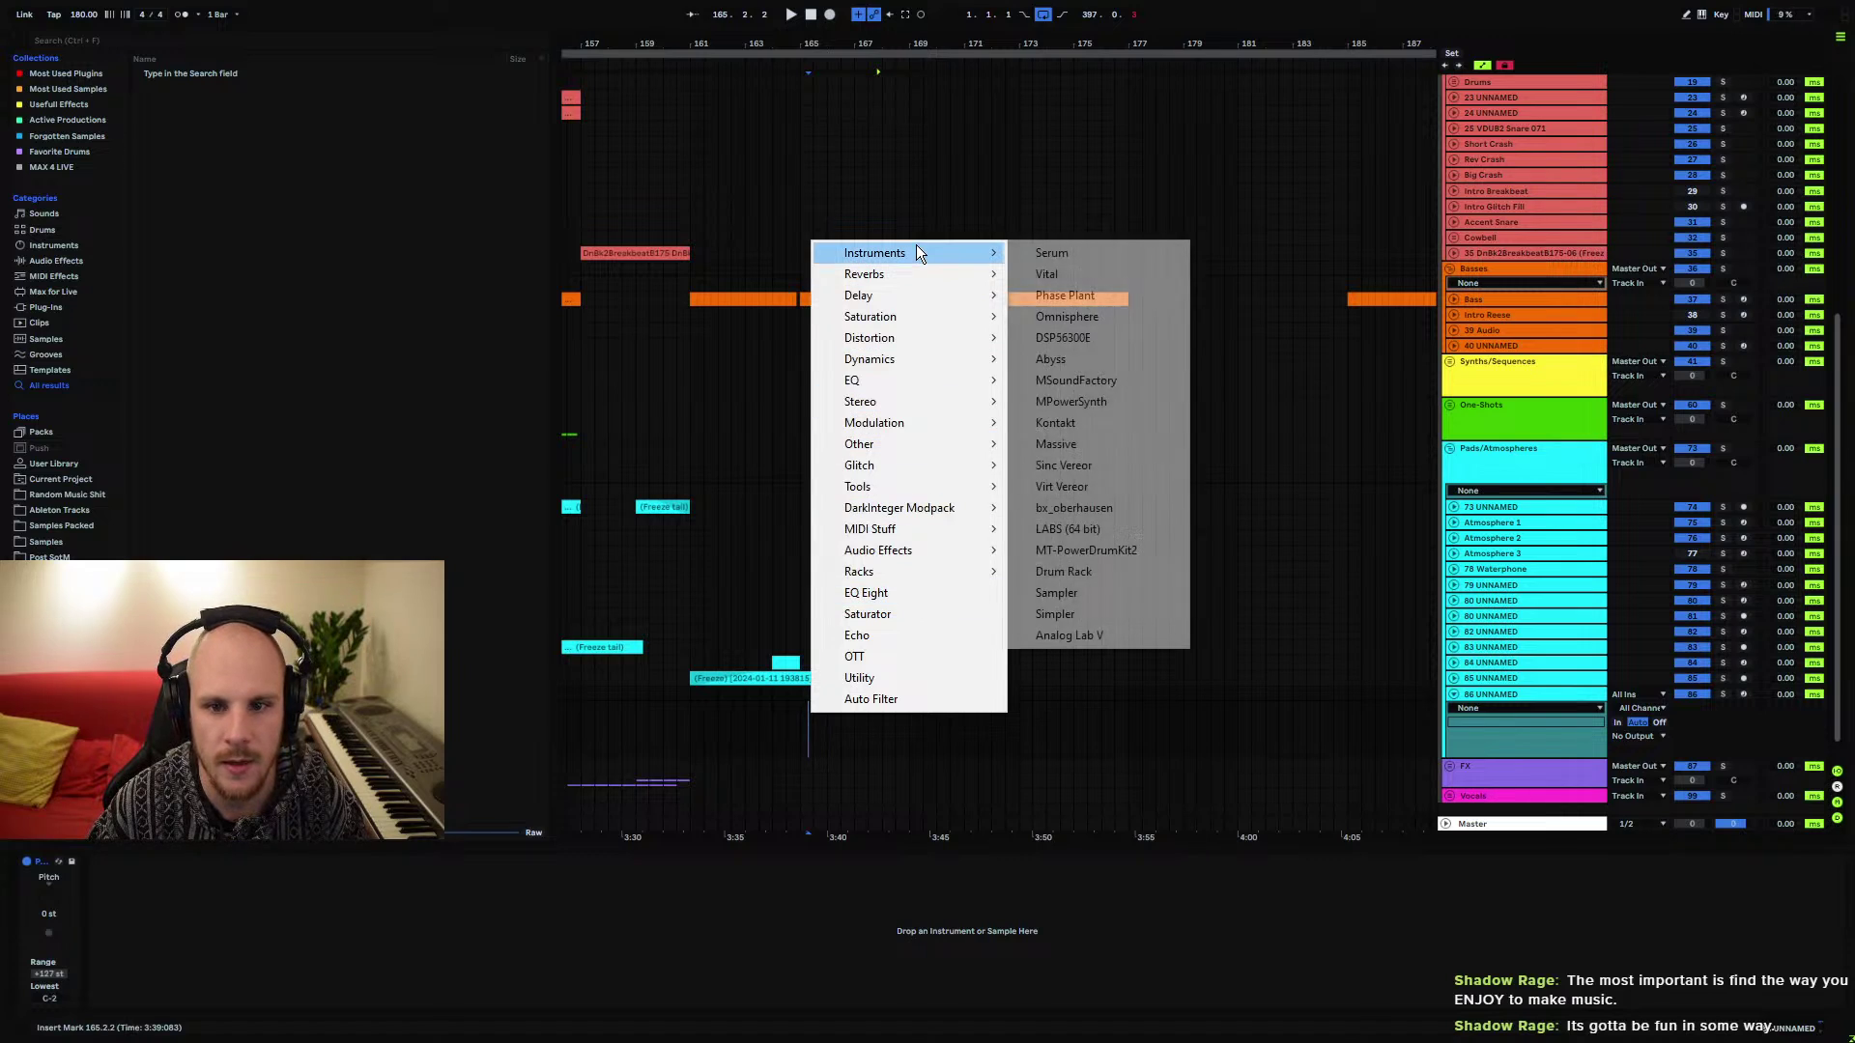
pyautogui.click(1084, 300)
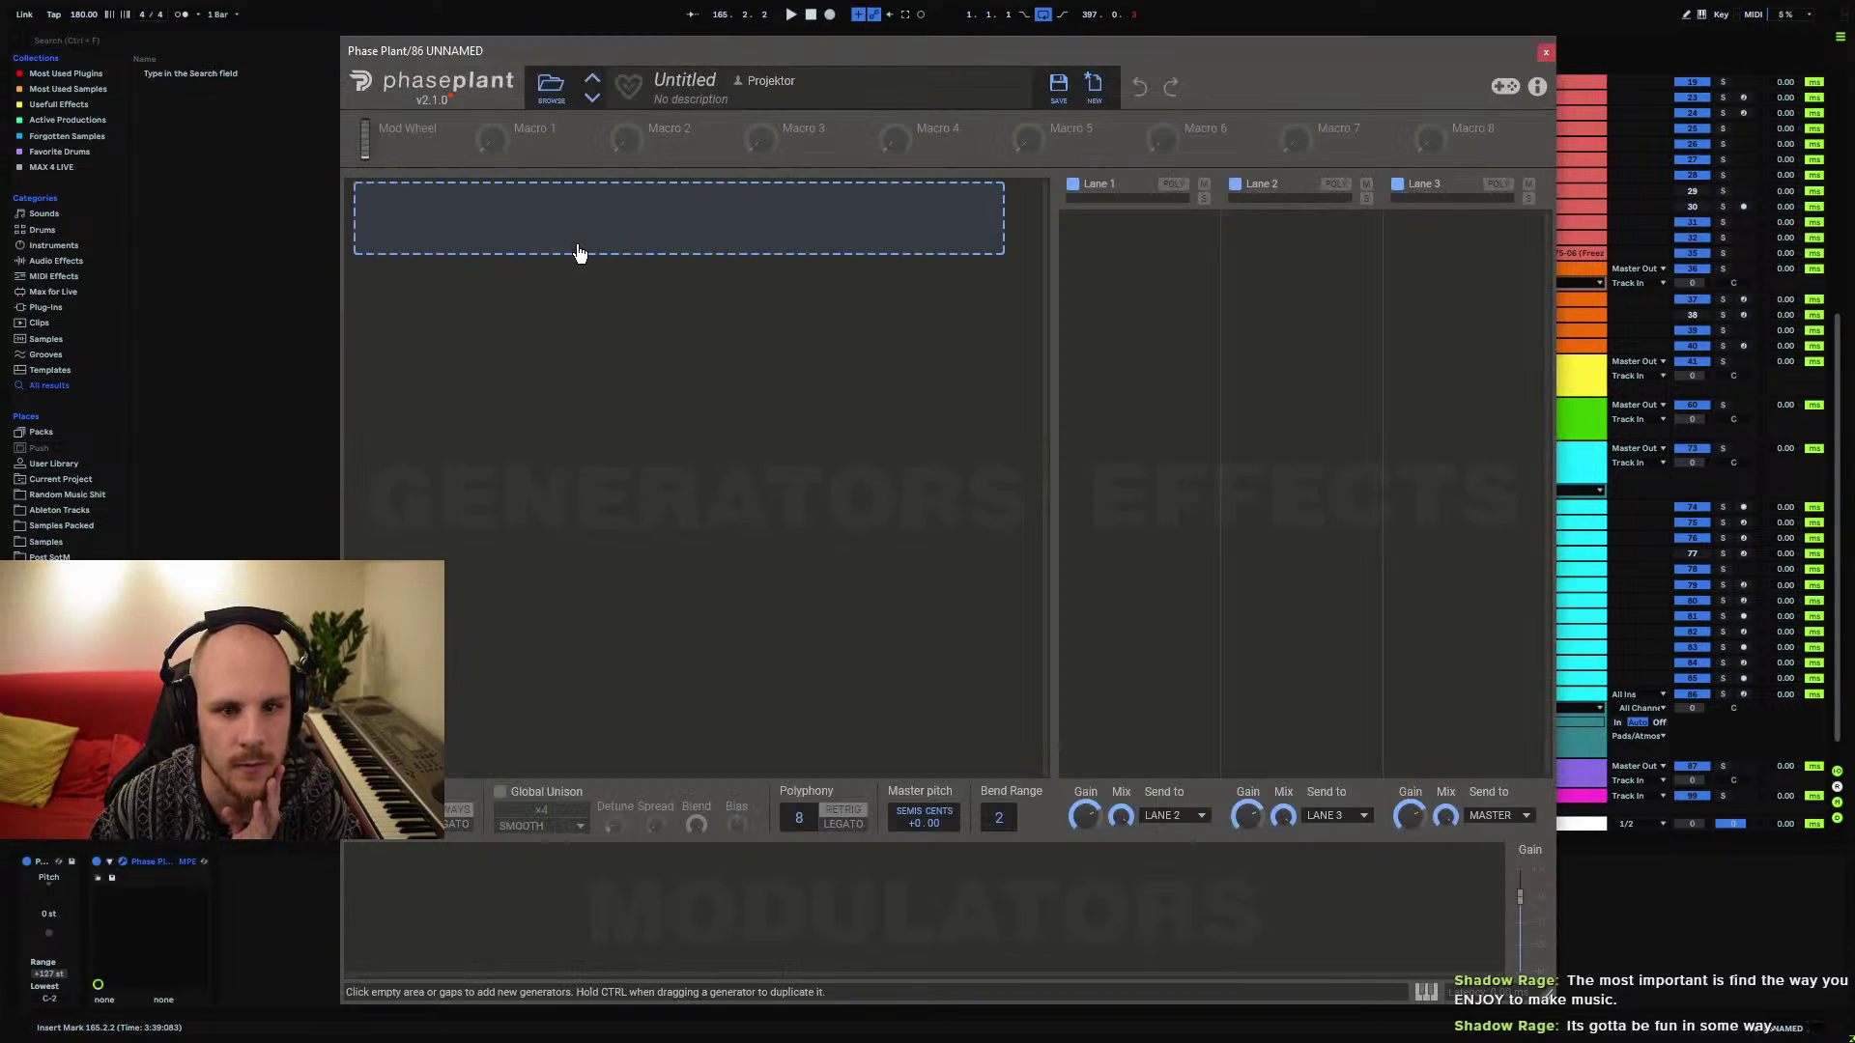
pyautogui.click(577, 252)
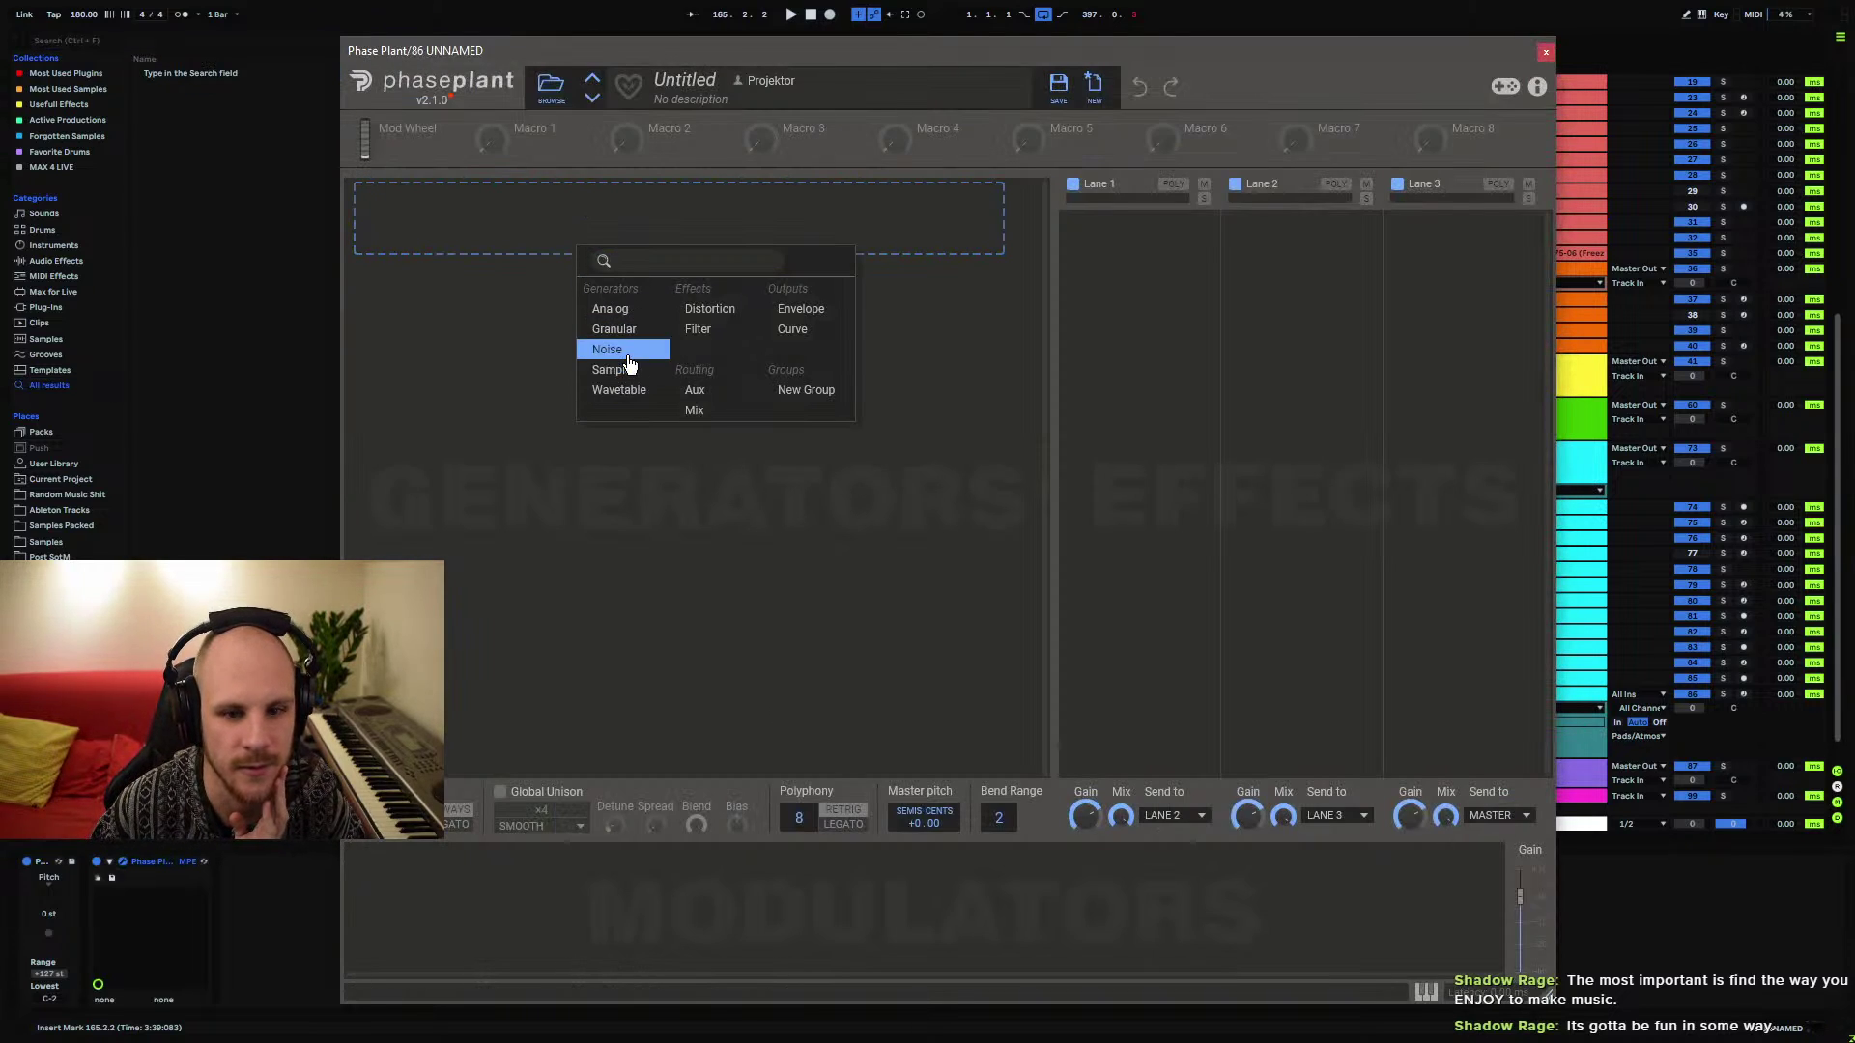
pyautogui.click(614, 328)
# Try Data Loop 8 (100) and Data Loop 10 (100) from the Symplesound Data Loops as the granular sample
pyautogui.click(797, 304)
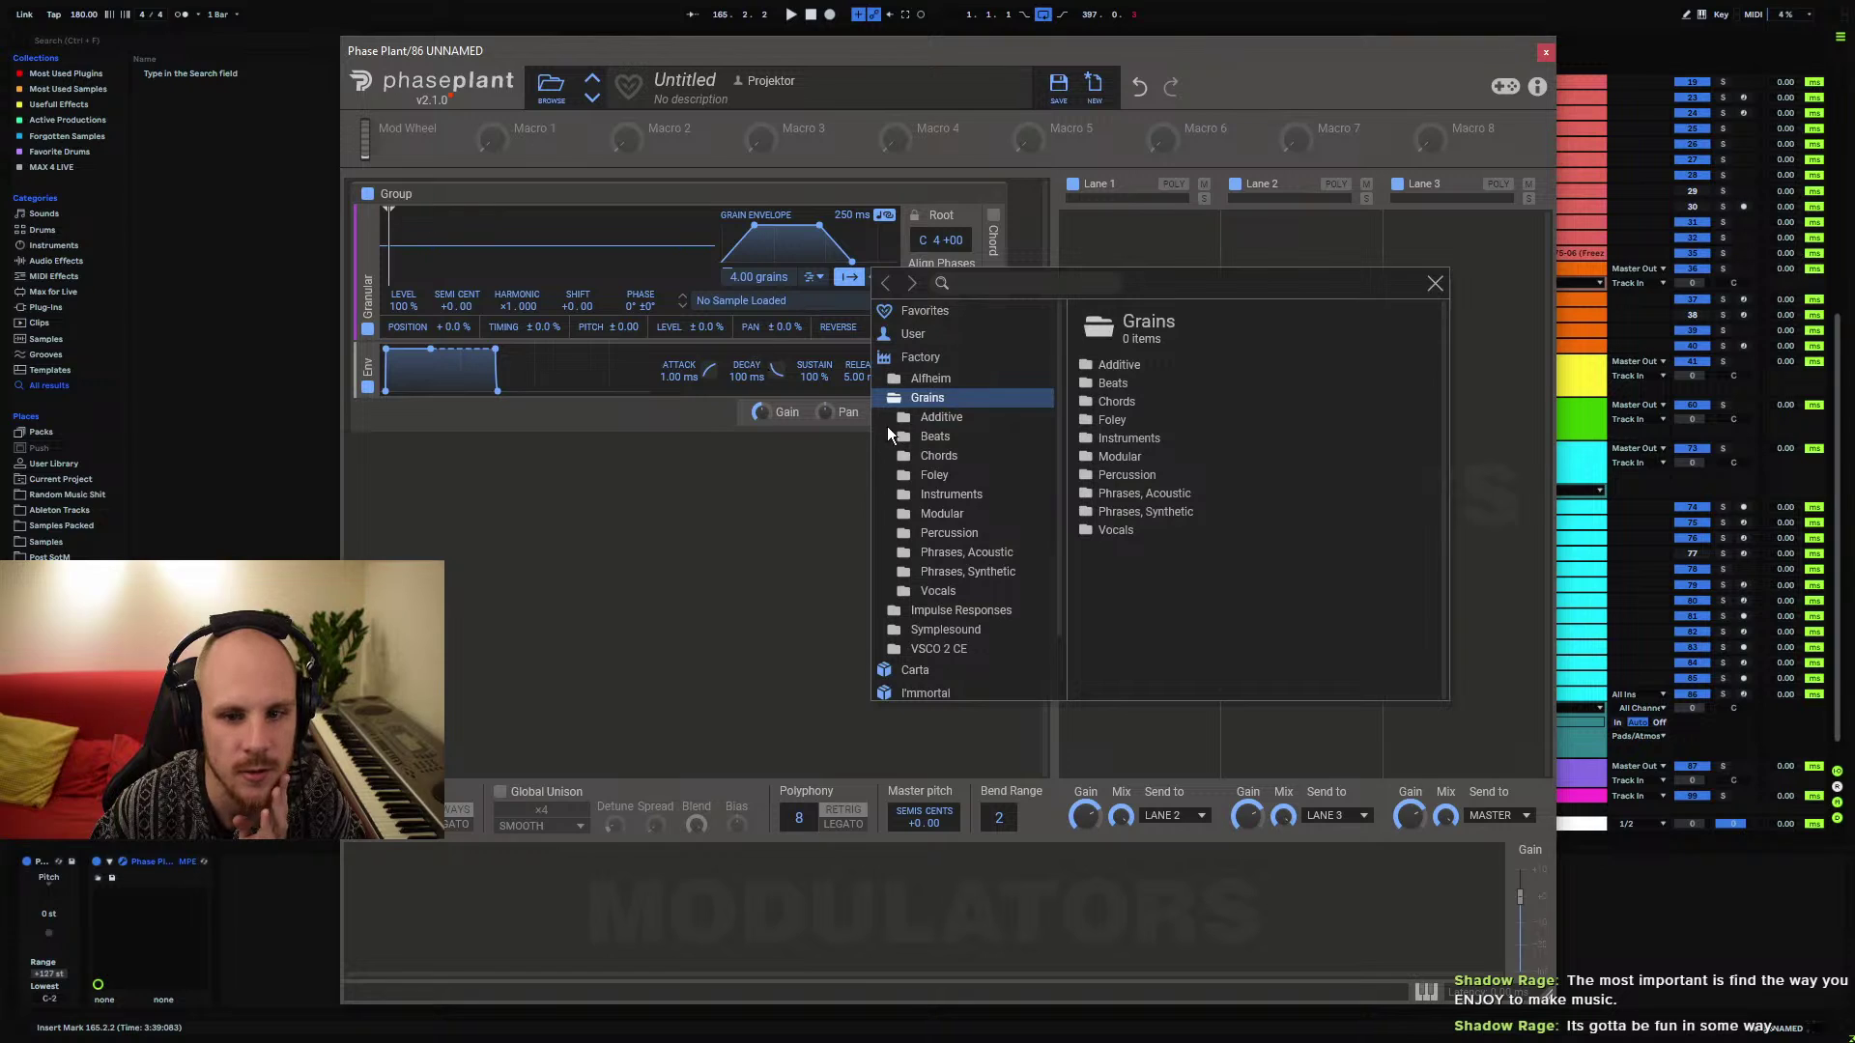
pyautogui.click(947, 629)
pyautogui.scroll(-3, 947, 629)
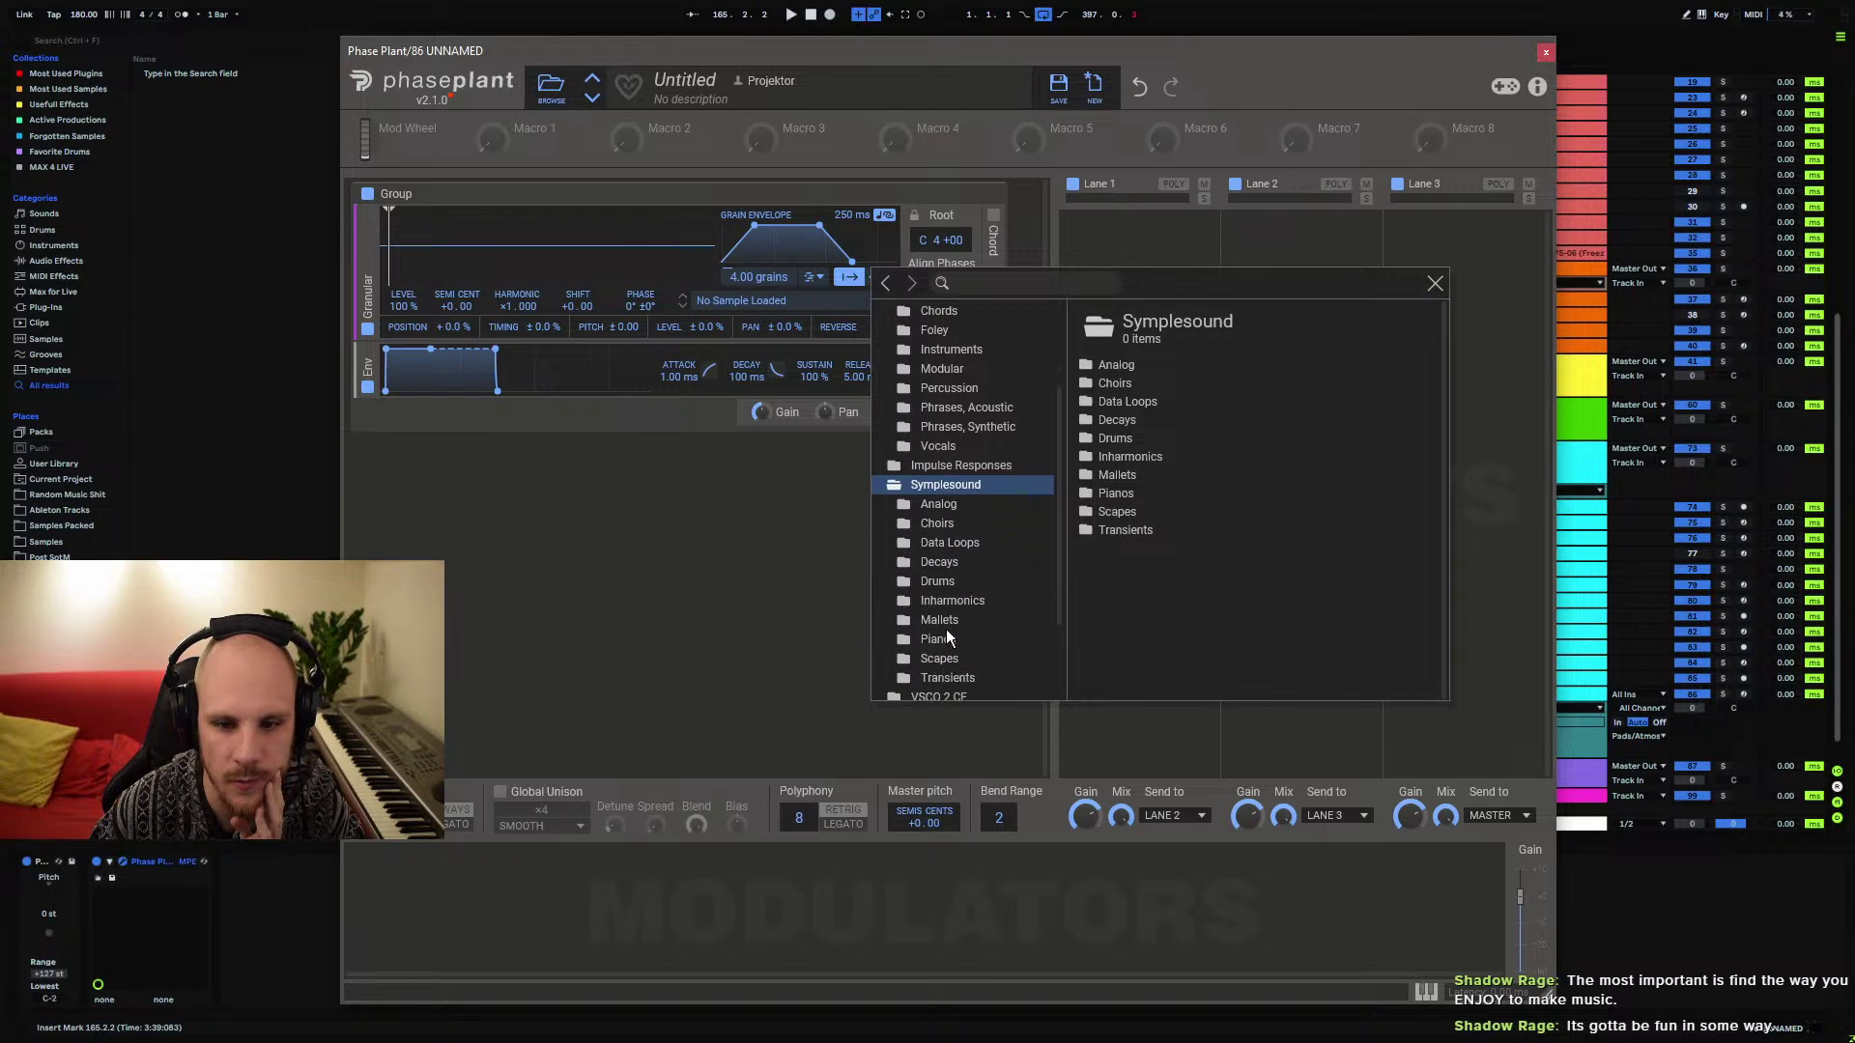
pyautogui.scroll(1, 947, 629)
pyautogui.scroll(-1, 947, 629)
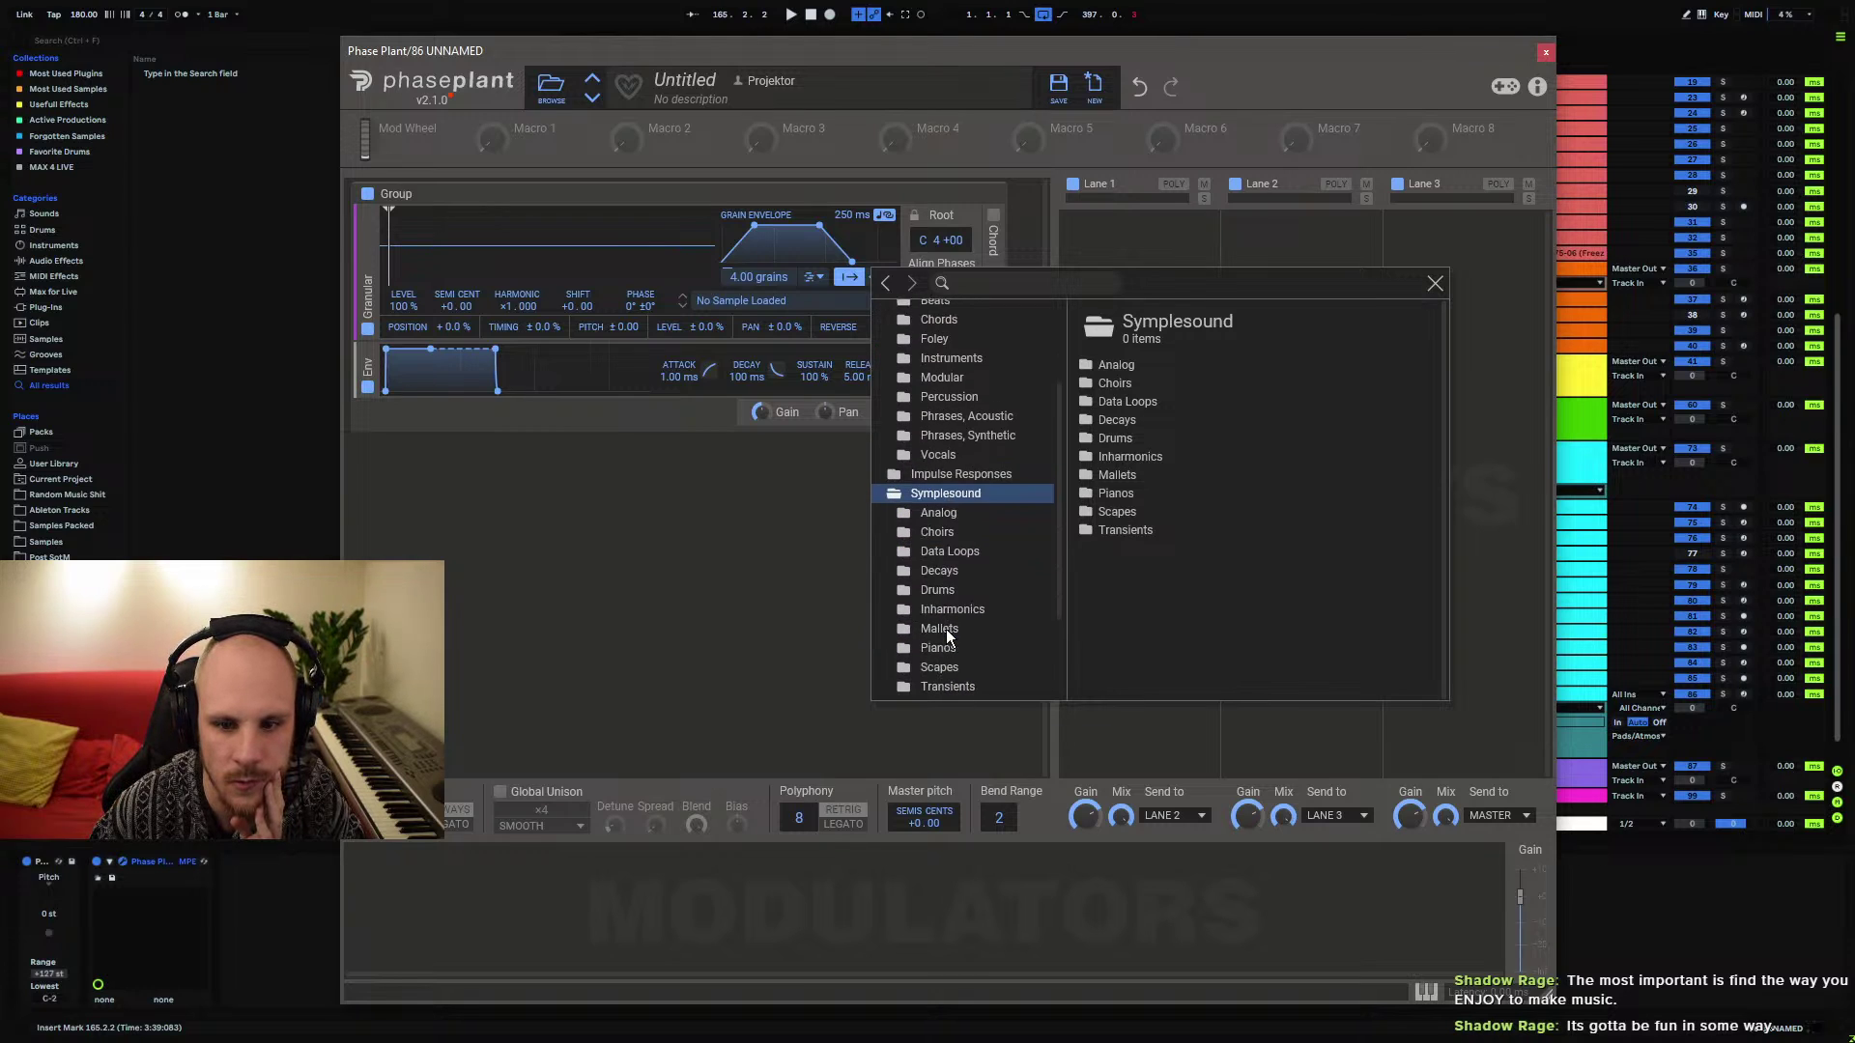
pyautogui.click(942, 543)
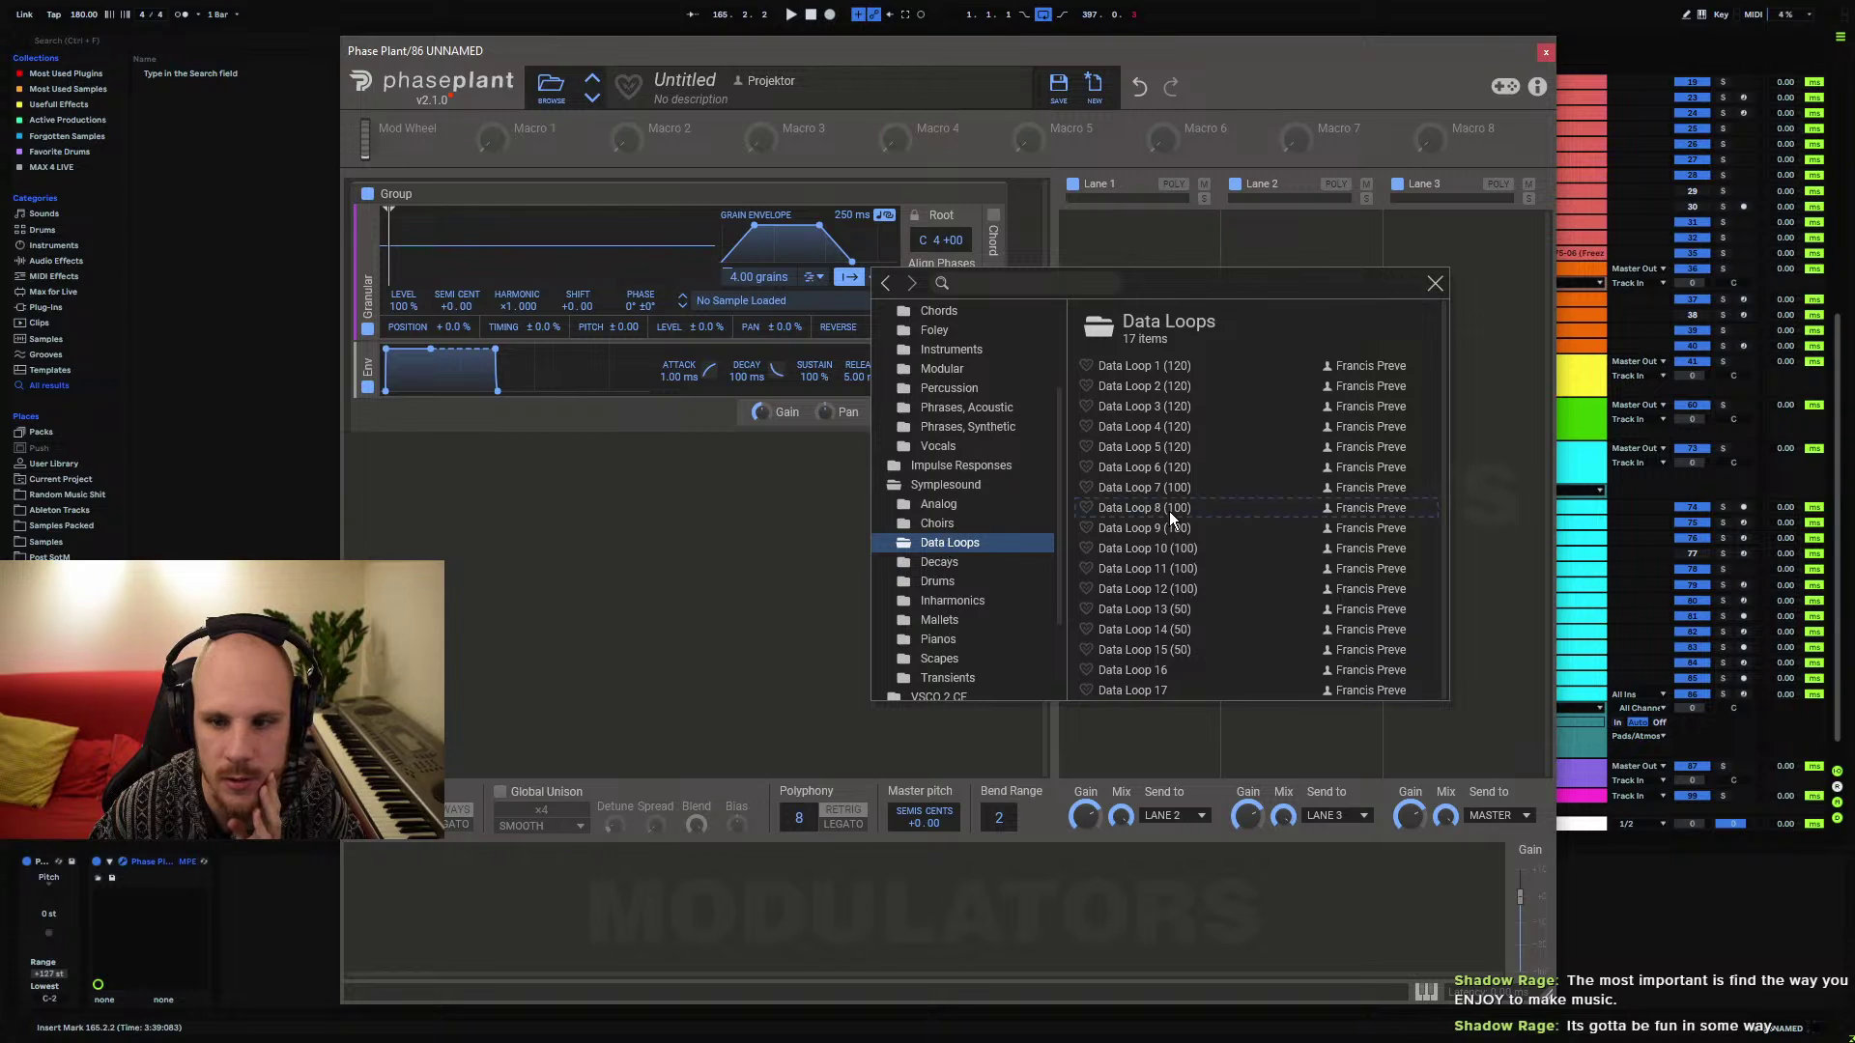
pyautogui.click(1169, 510)
pyautogui.click(1155, 546)
# Try Symplesound Analog samples in the Granular generator, including Doepferheim PWM, Doepferheim Sync and 101 PWM
pyautogui.click(936, 526)
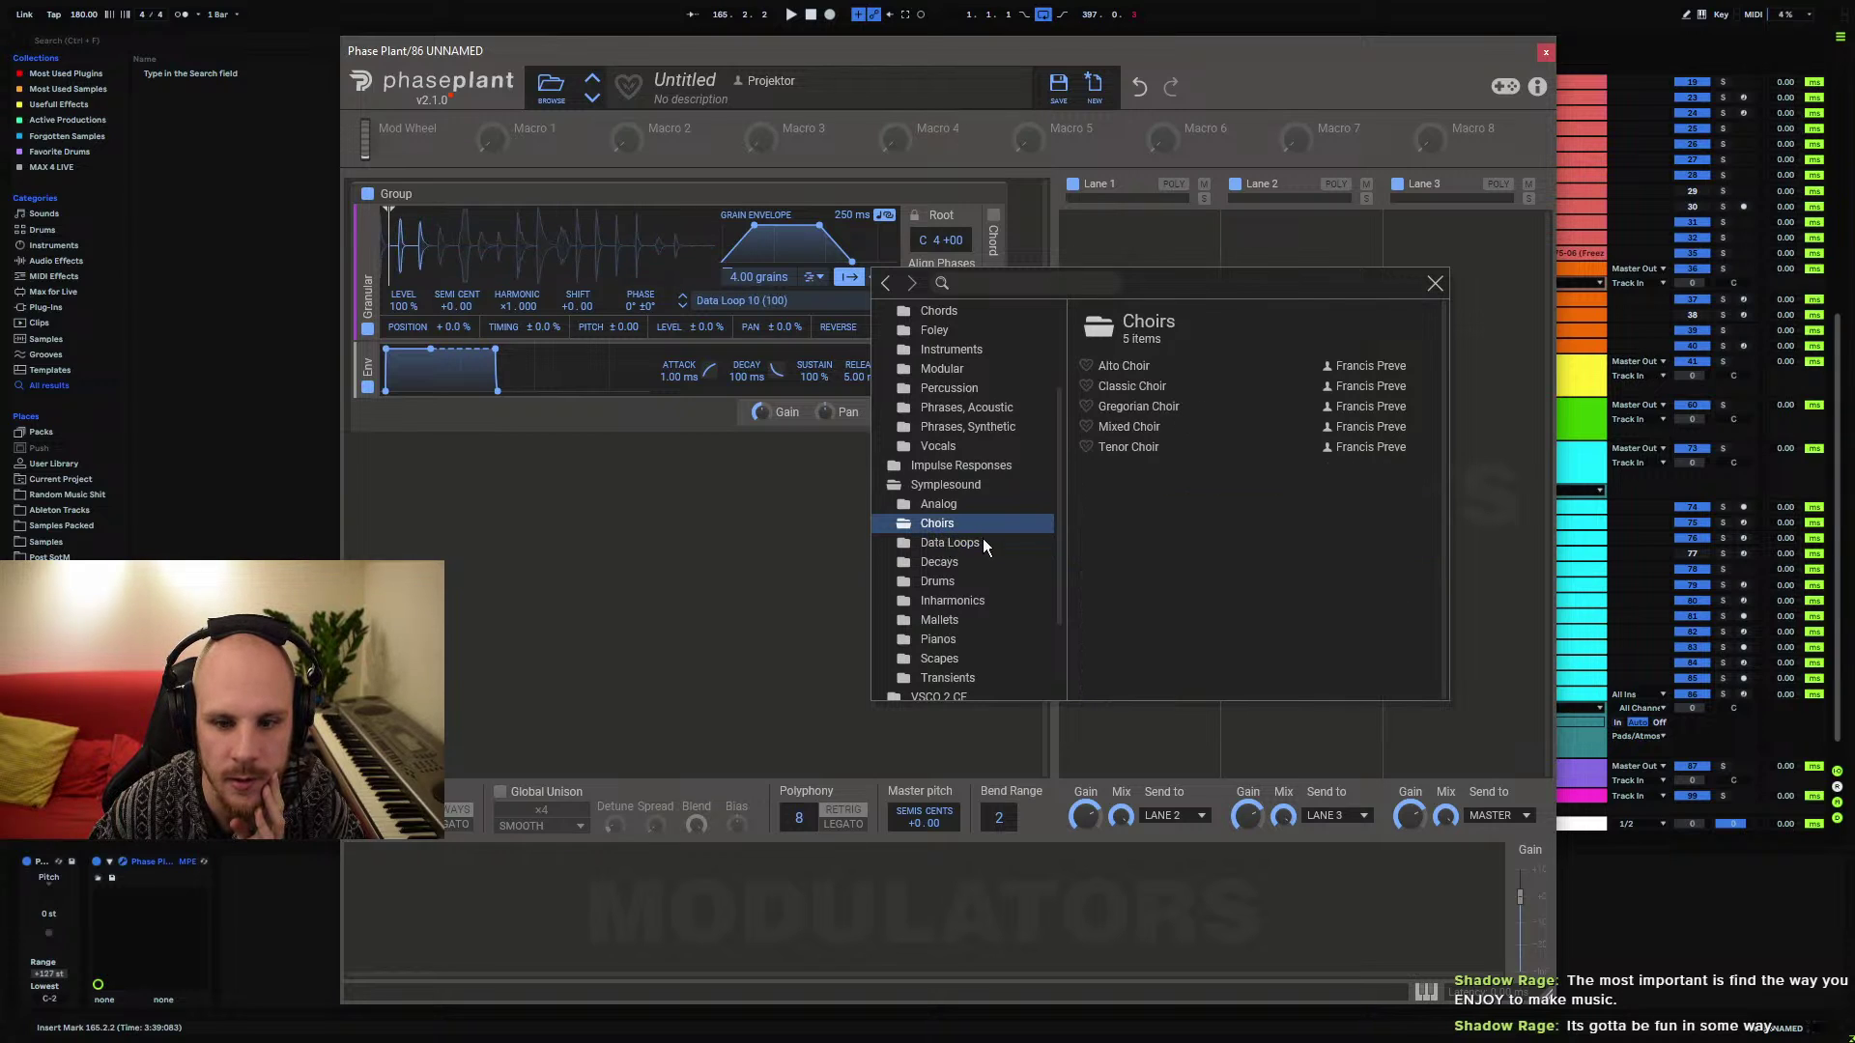
pyautogui.click(937, 504)
pyautogui.click(1121, 486)
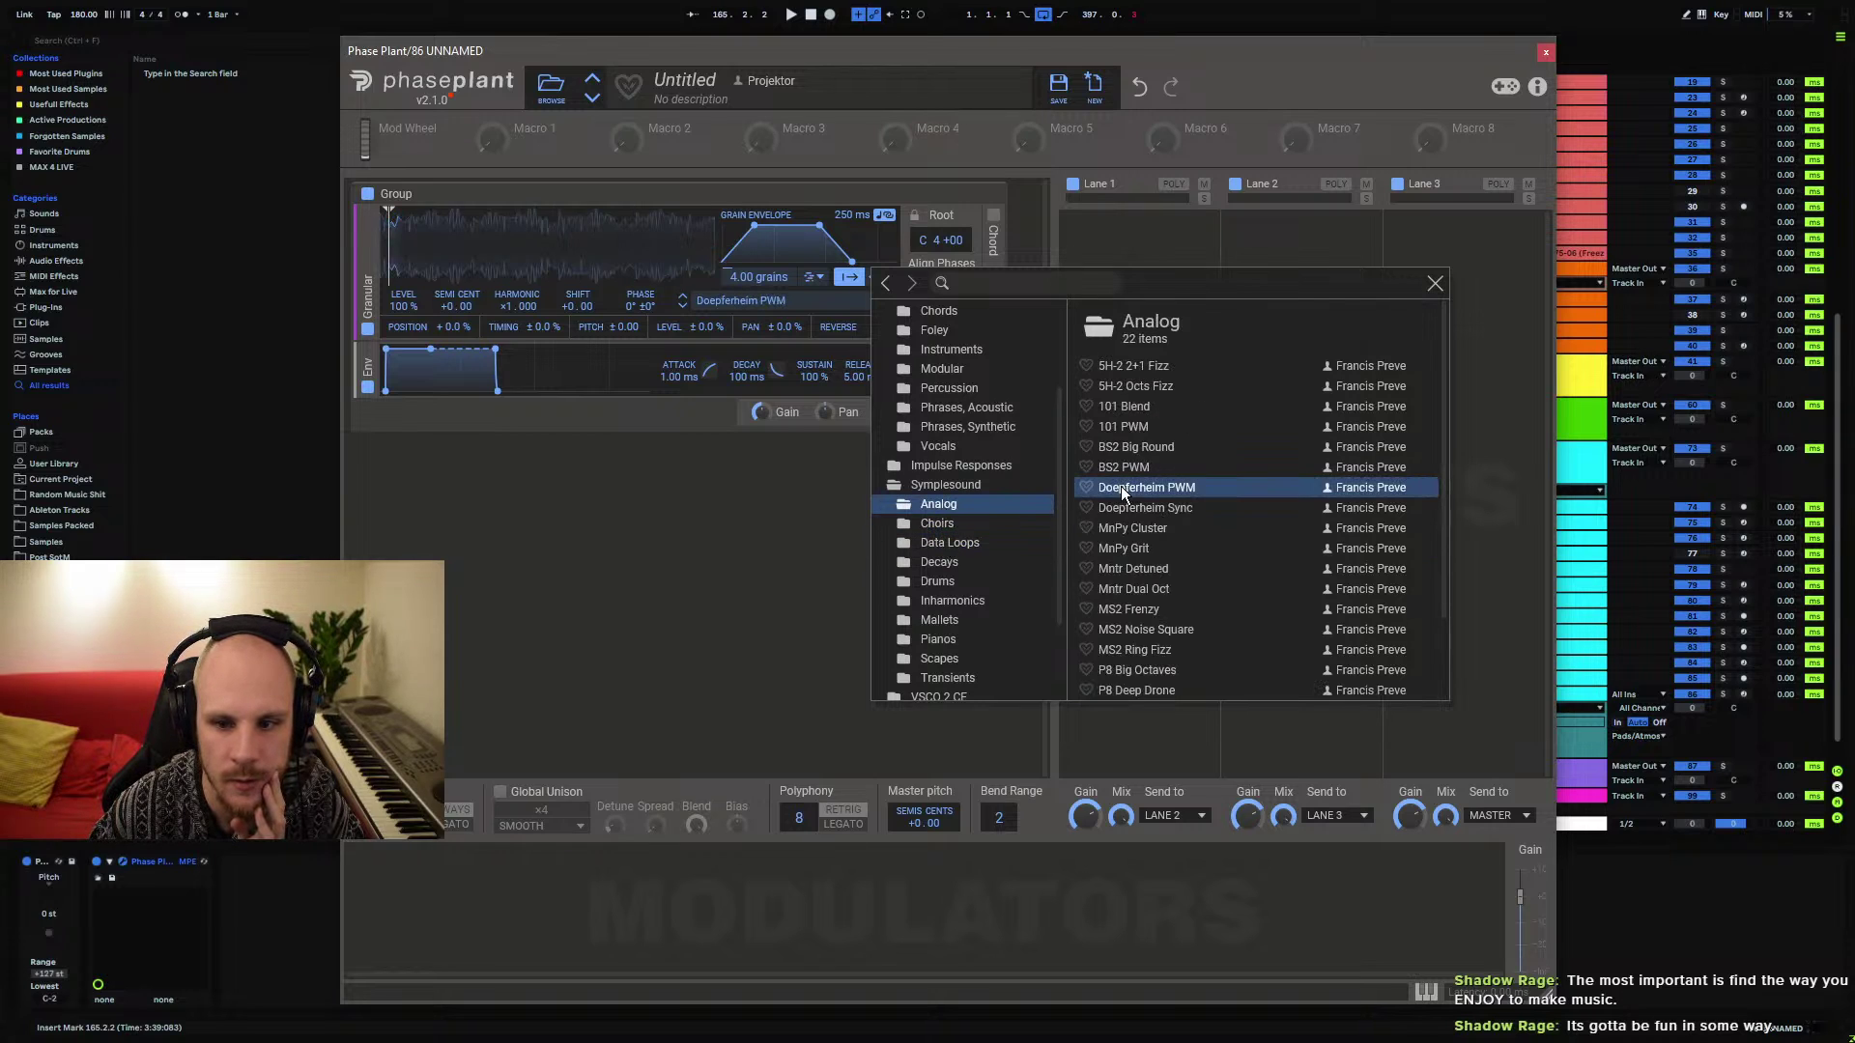
pyautogui.click(1128, 509)
pyautogui.scroll(2, 945, 577)
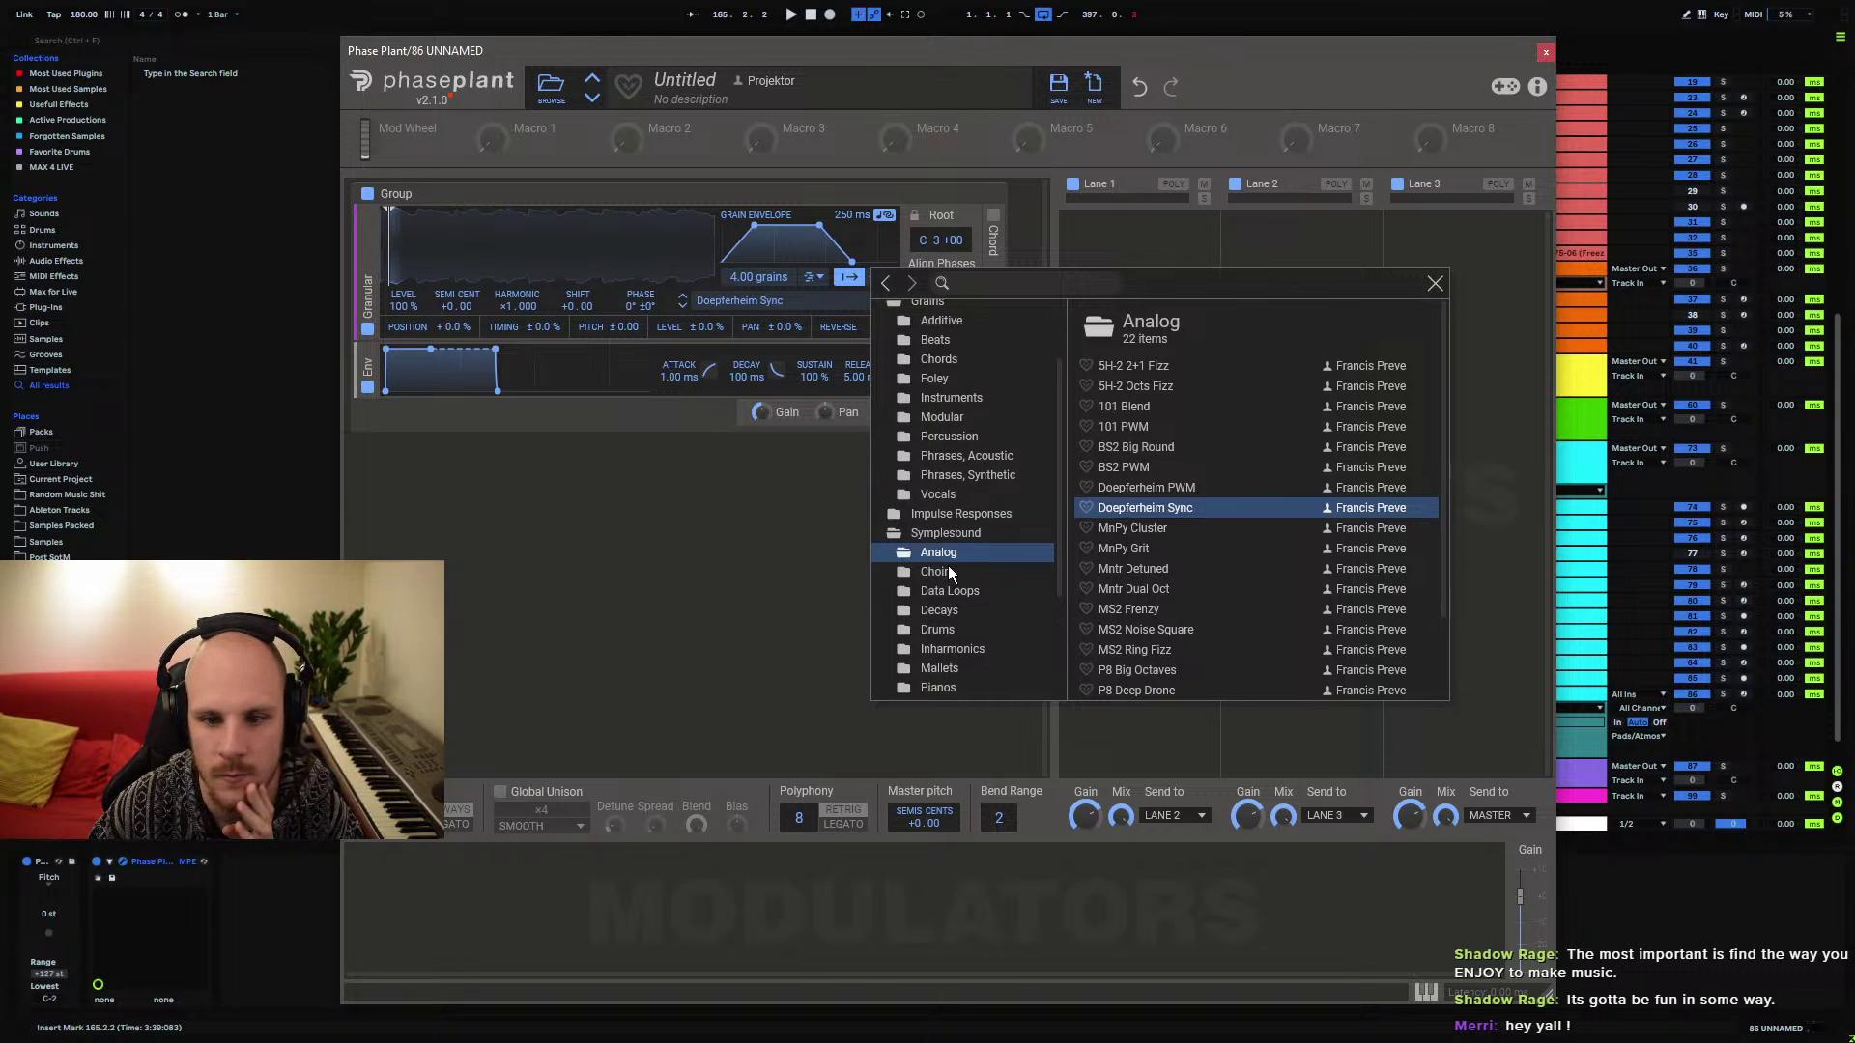
pyautogui.click(1148, 390)
pyautogui.click(1130, 428)
# Load Electric Clean Power Palm Mute from the Chords grains into the Granular generator and arm the track for recording
pyautogui.click(935, 407)
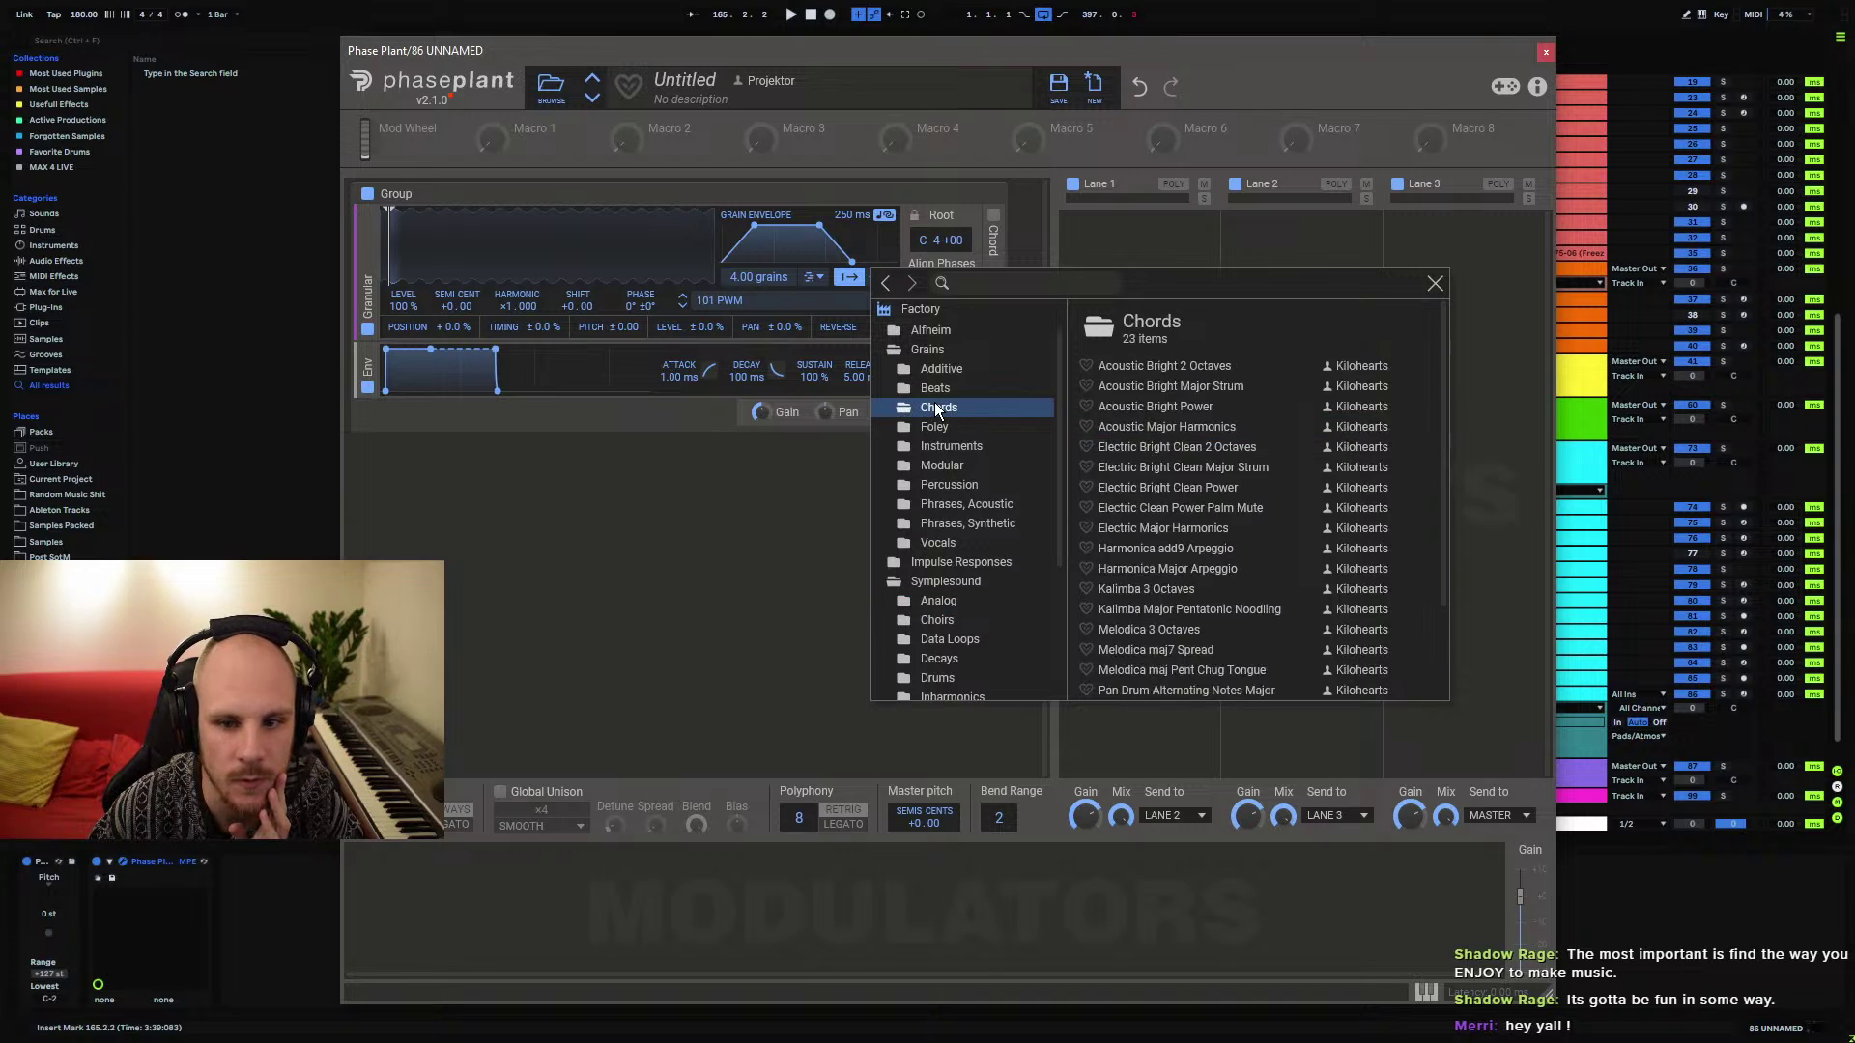
pyautogui.click(1129, 426)
pyautogui.click(1145, 467)
pyautogui.click(1155, 507)
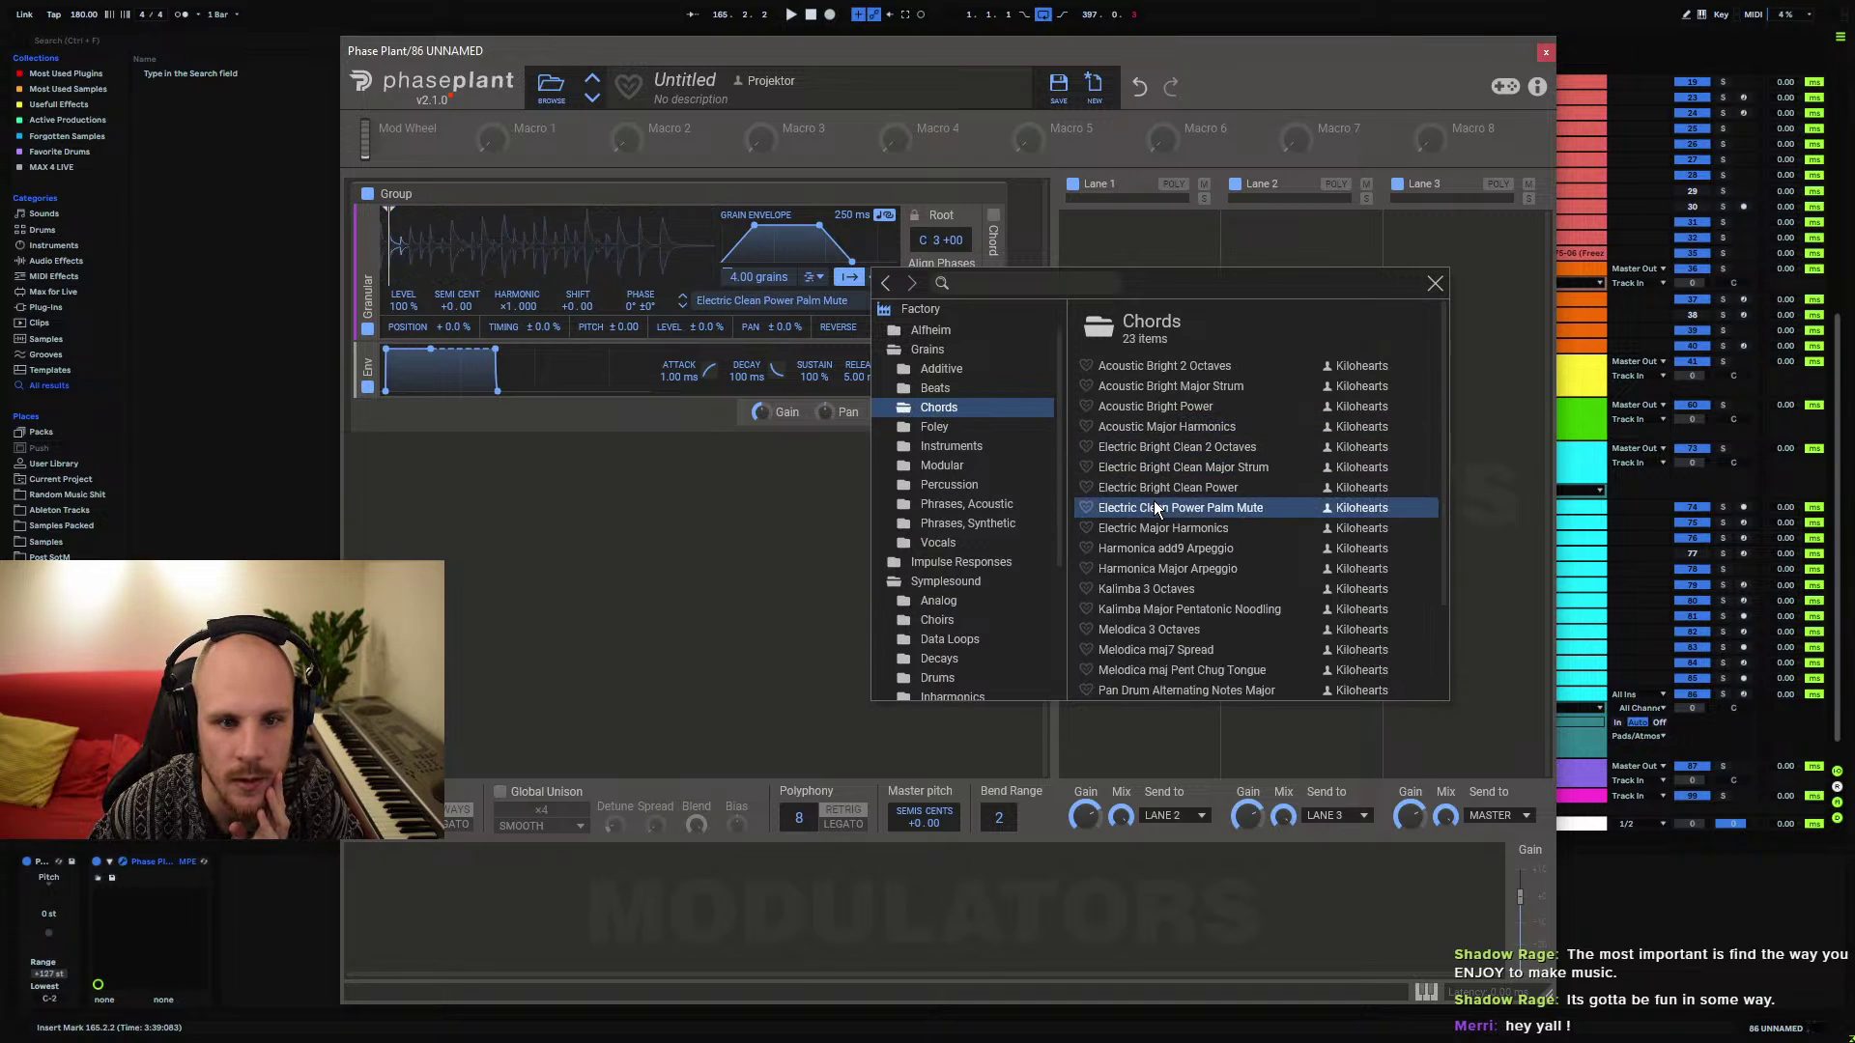
pyautogui.click(1156, 529)
pyautogui.click(1159, 506)
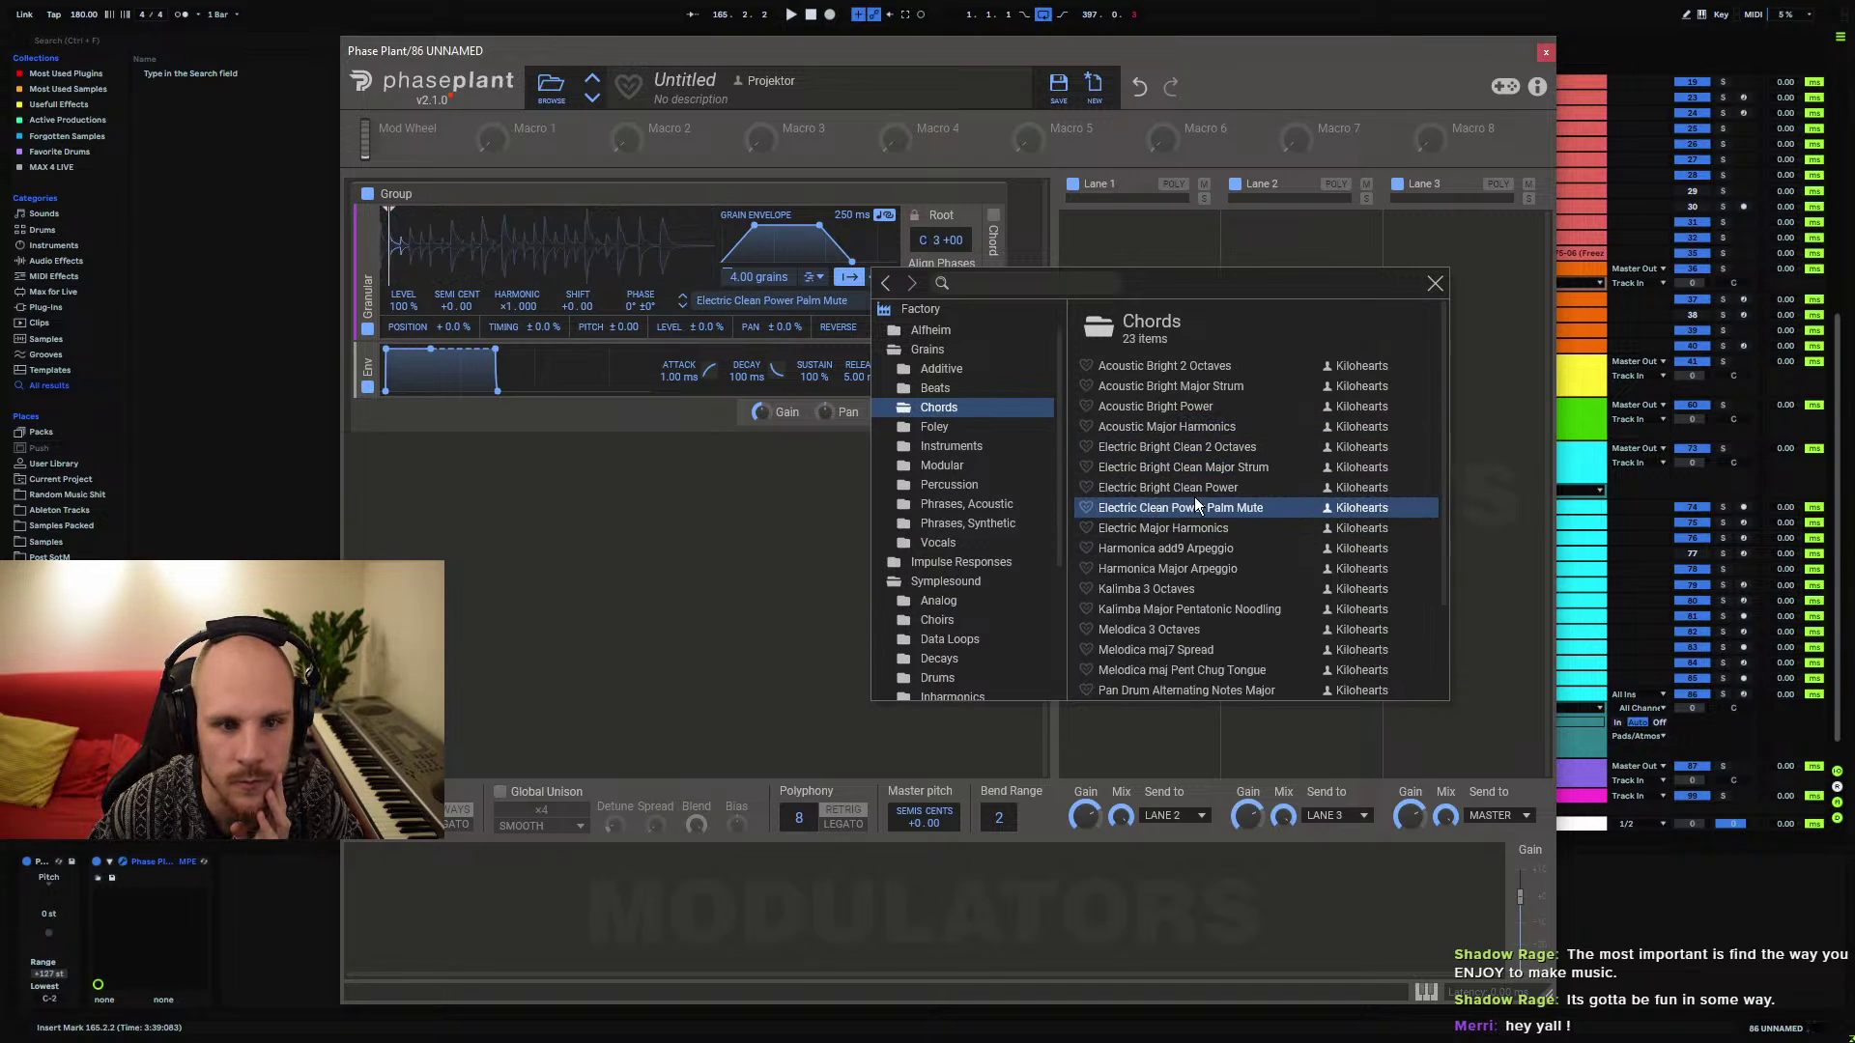
pyautogui.click(1744, 694)
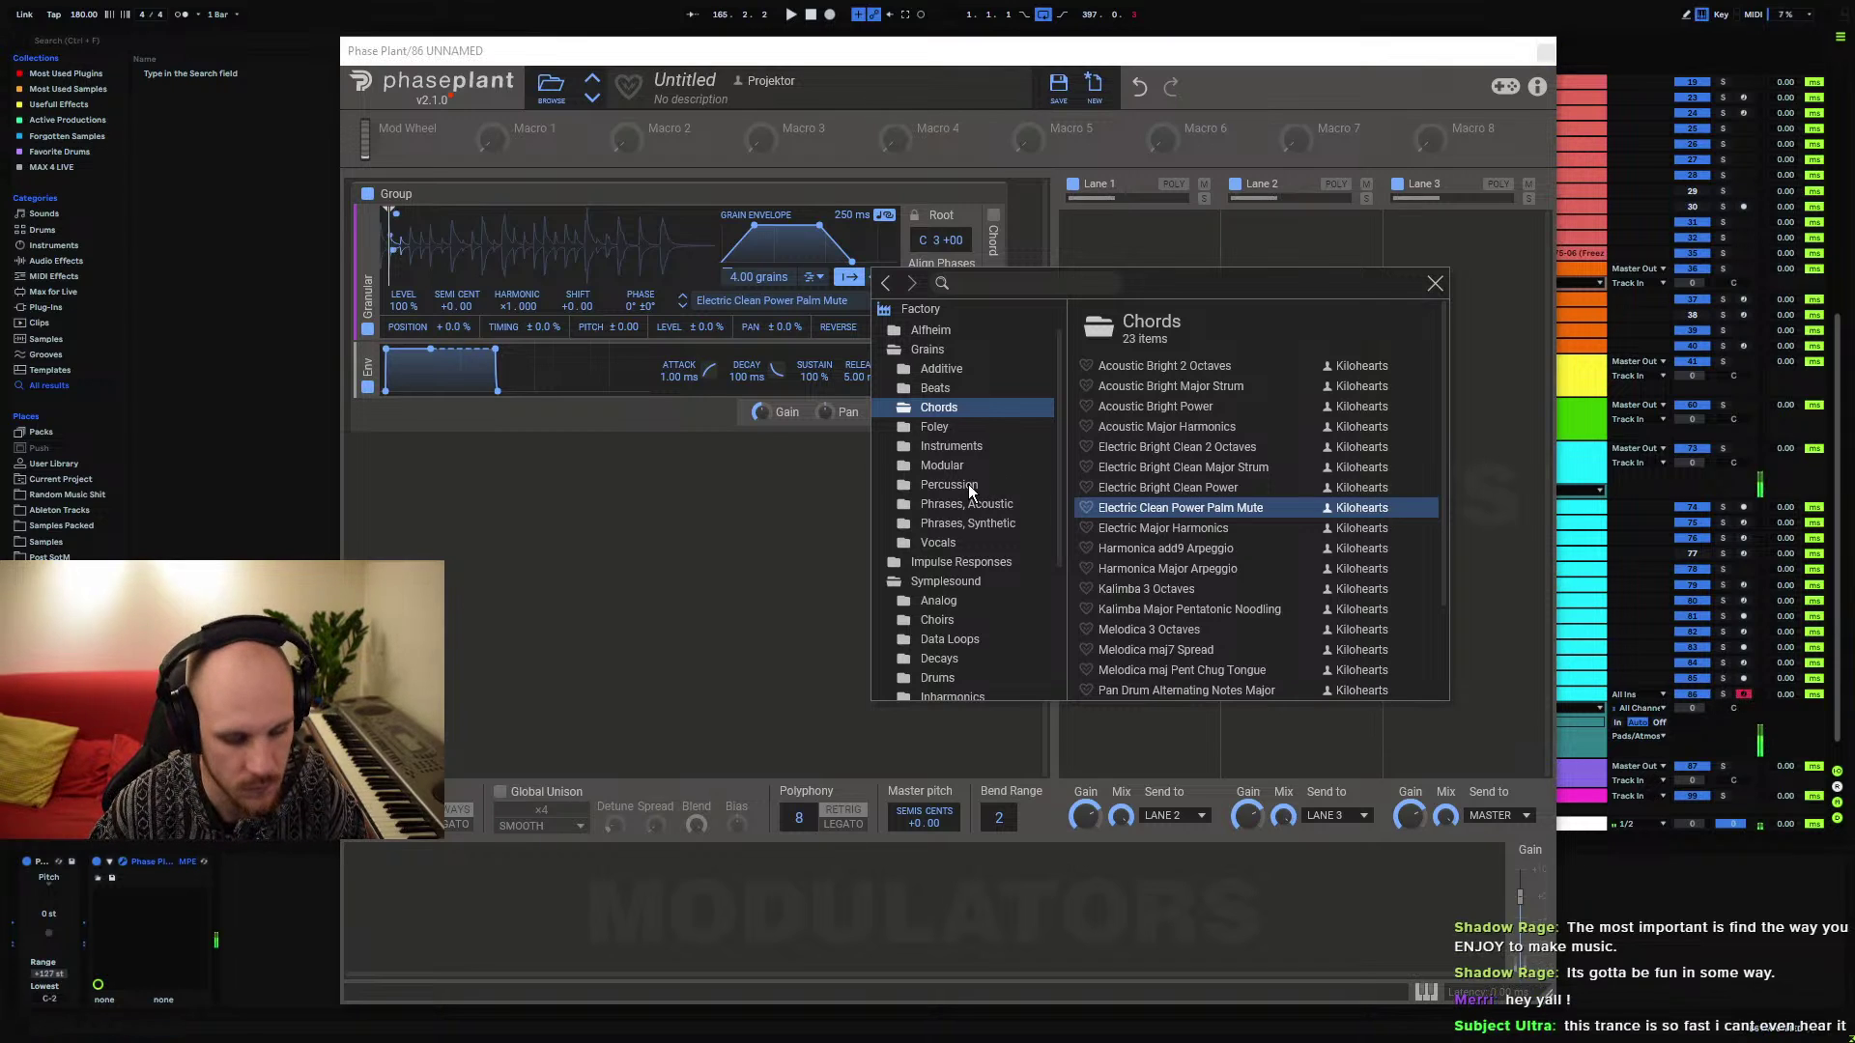
# Close the sample browser and set the Granular generator to 17.9 grains with a grain length of 45.3 ms
pyautogui.click(395, 259)
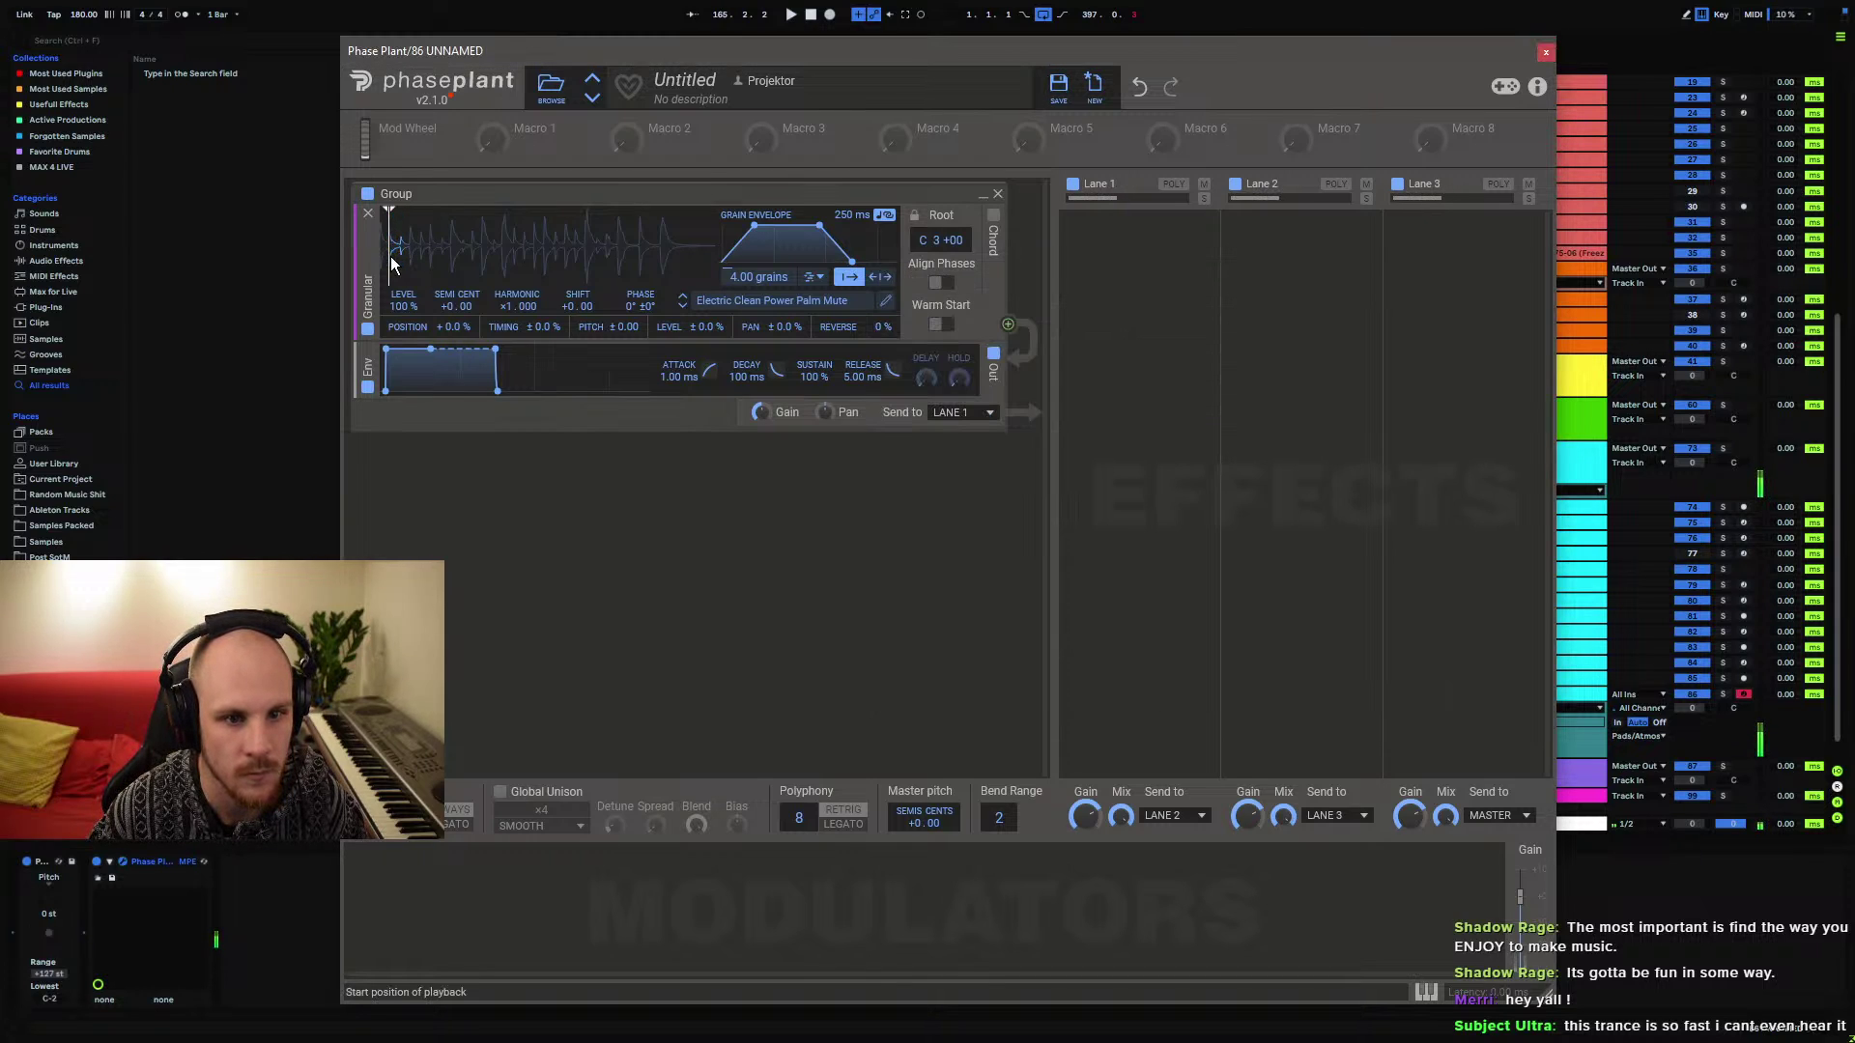
pyautogui.press('z')
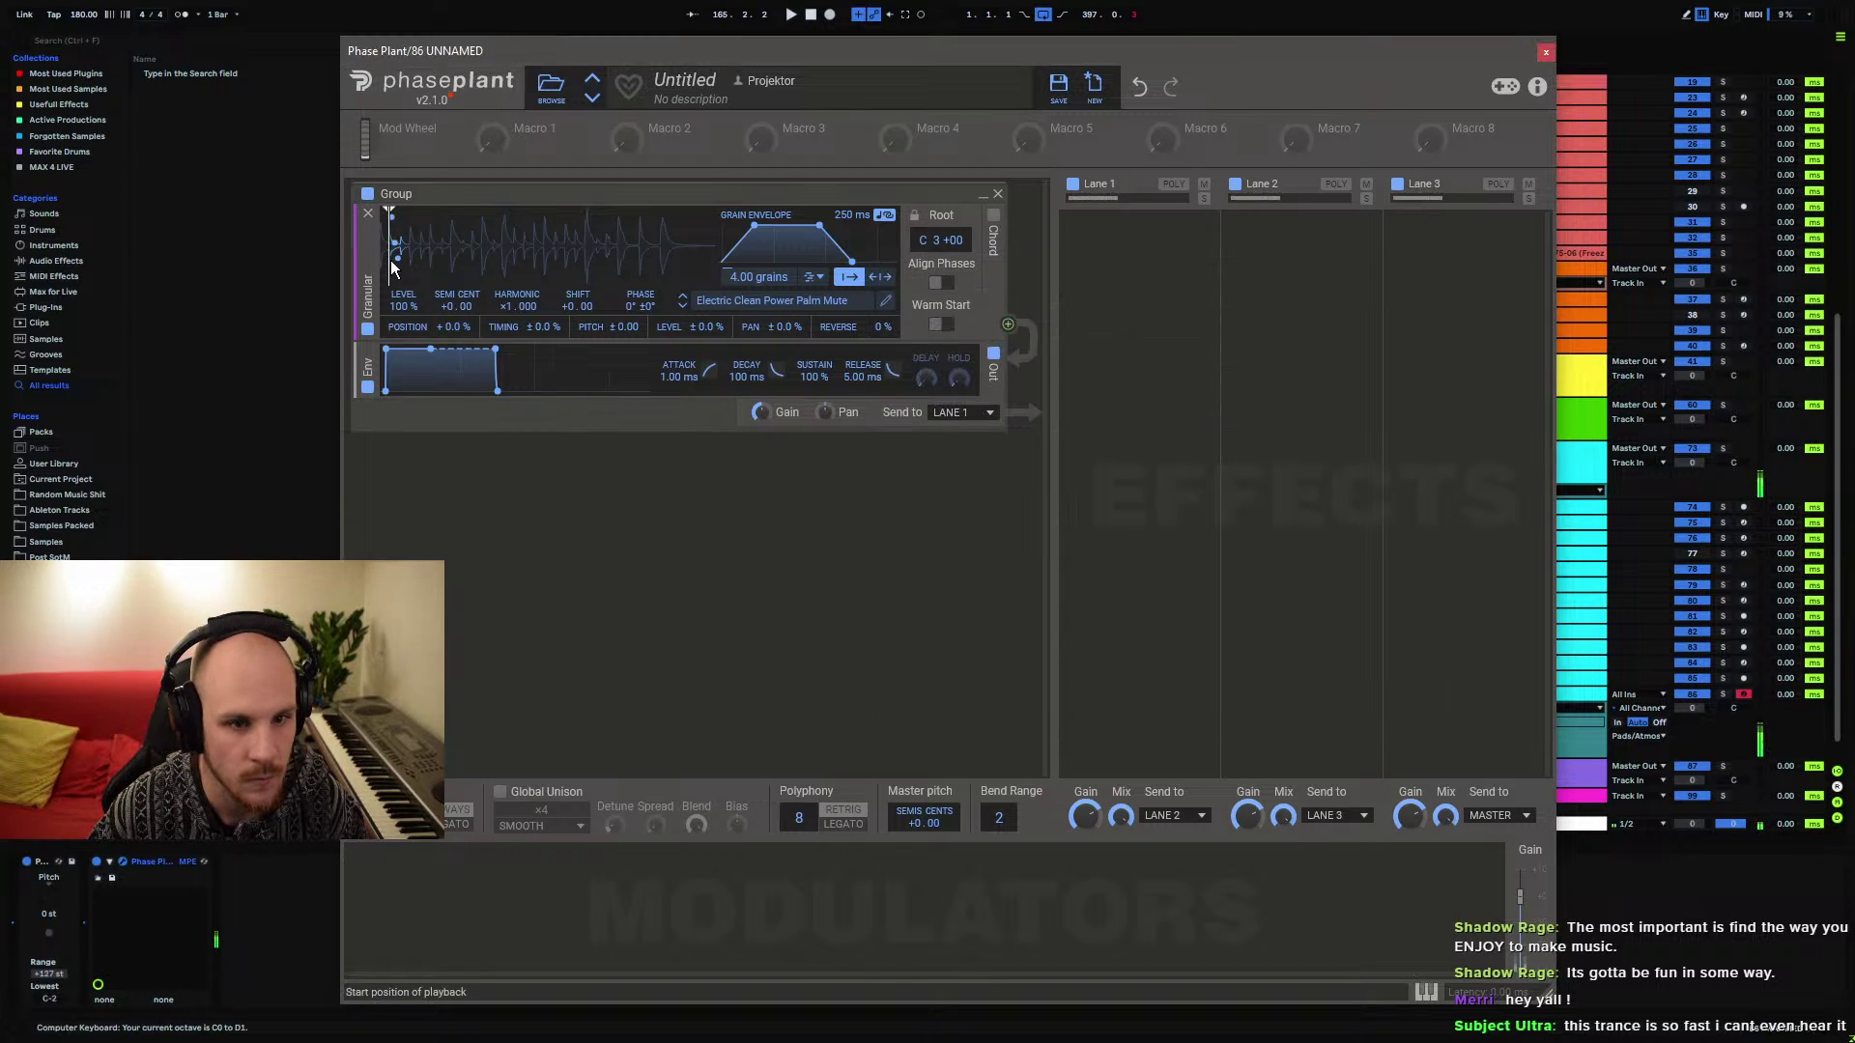
pyautogui.moveTo(452, 264)
pyautogui.mouseDown()
pyautogui.moveTo(626, 273)
pyautogui.moveTo(469, 276)
pyautogui.mouseUp()
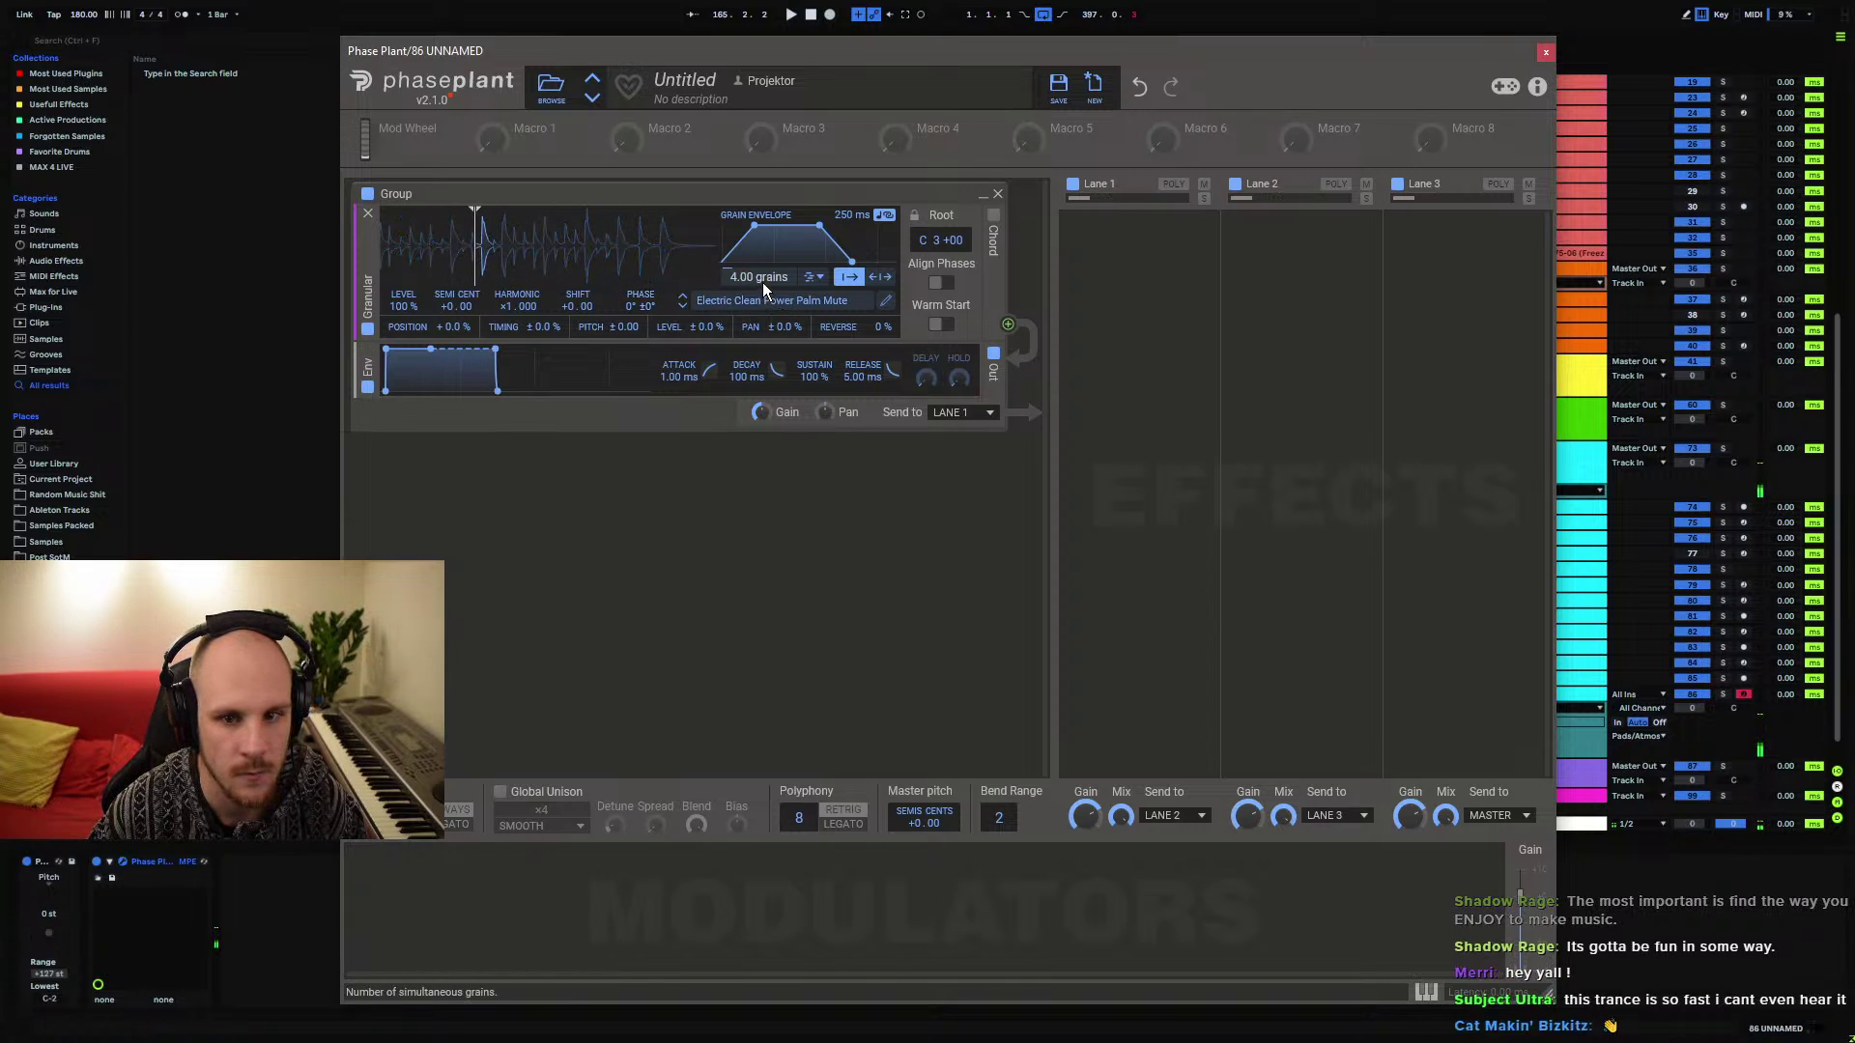
pyautogui.moveTo(763, 282); pyautogui.dragTo(762, 253)
pyautogui.moveTo(852, 215); pyautogui.dragTo(852, 275)
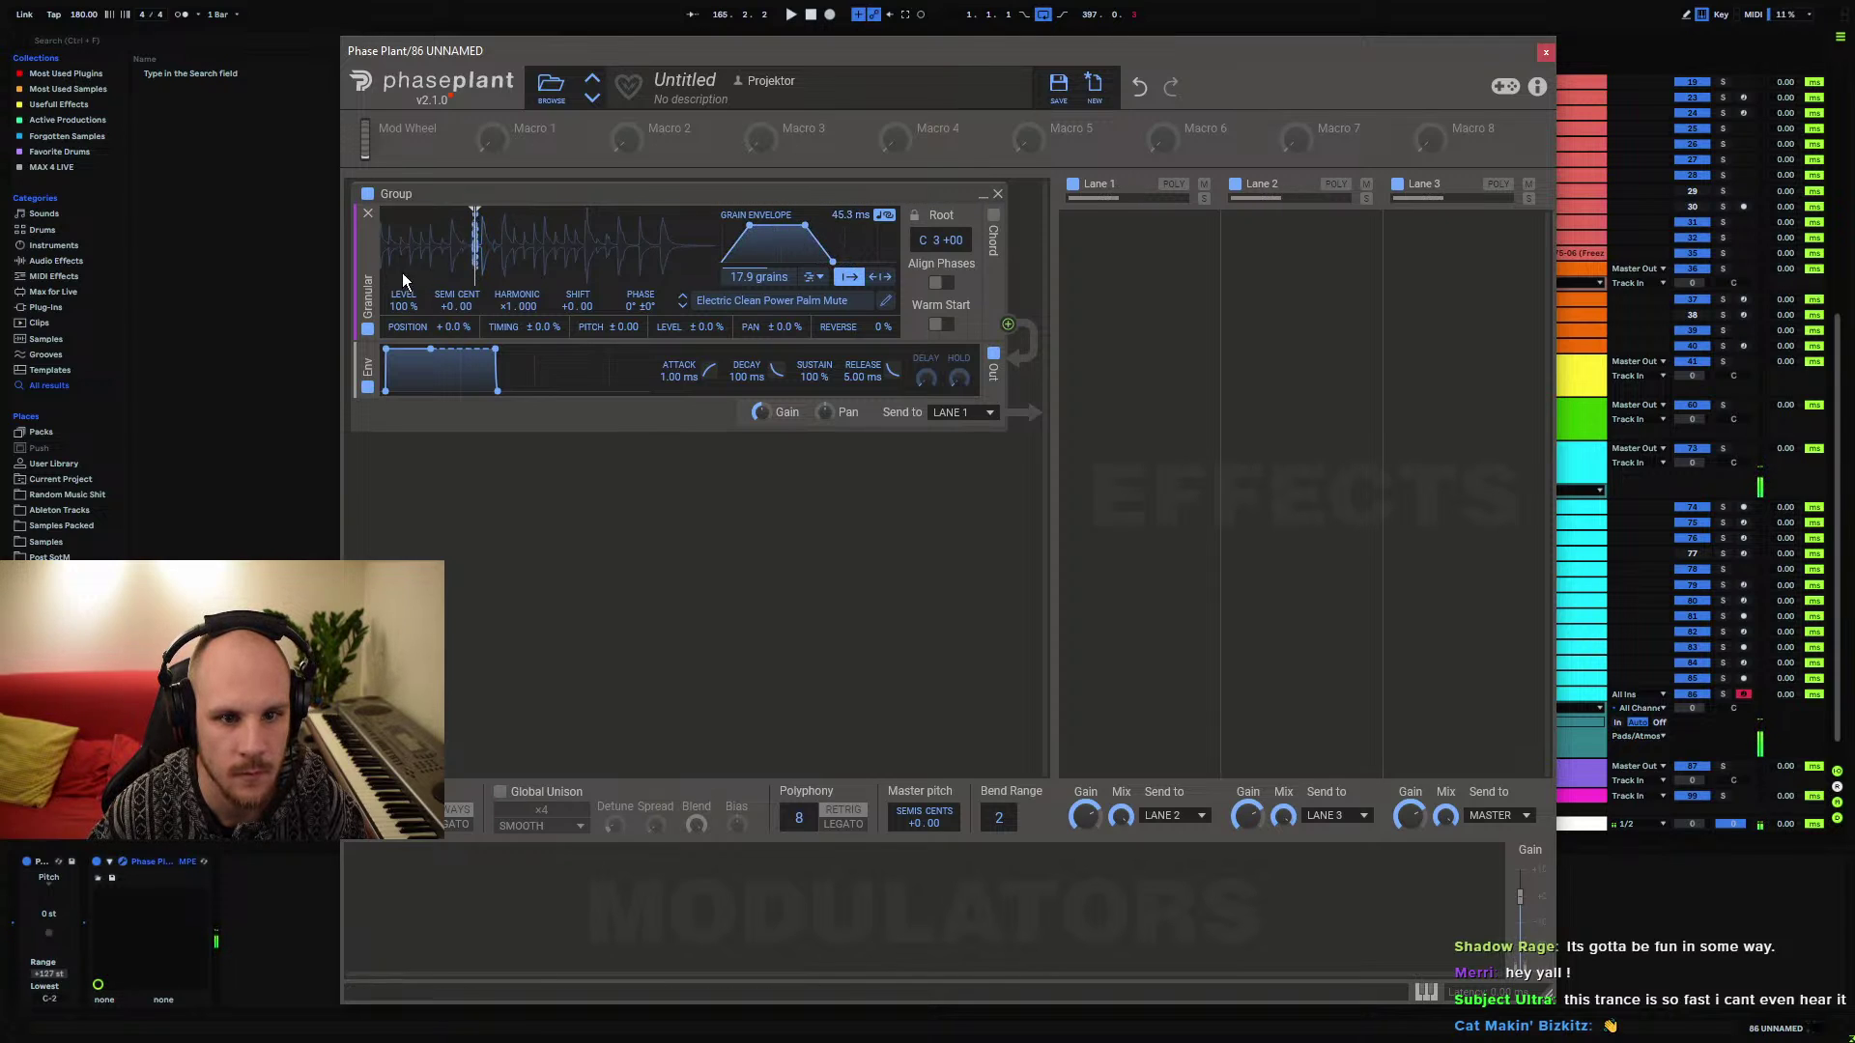
# Audition several playback start positions with 21% position randomization, reducing the grain count to 4.66
pyautogui.moveTo(475, 253)
pyautogui.mouseDown()
pyautogui.moveTo(559, 261)
pyautogui.moveTo(543, 254)
pyautogui.mouseUp()
pyautogui.moveTo(412, 250)
pyautogui.mouseDown()
pyautogui.moveTo(384, 254)
pyautogui.moveTo(562, 261)
pyautogui.mouseUp()
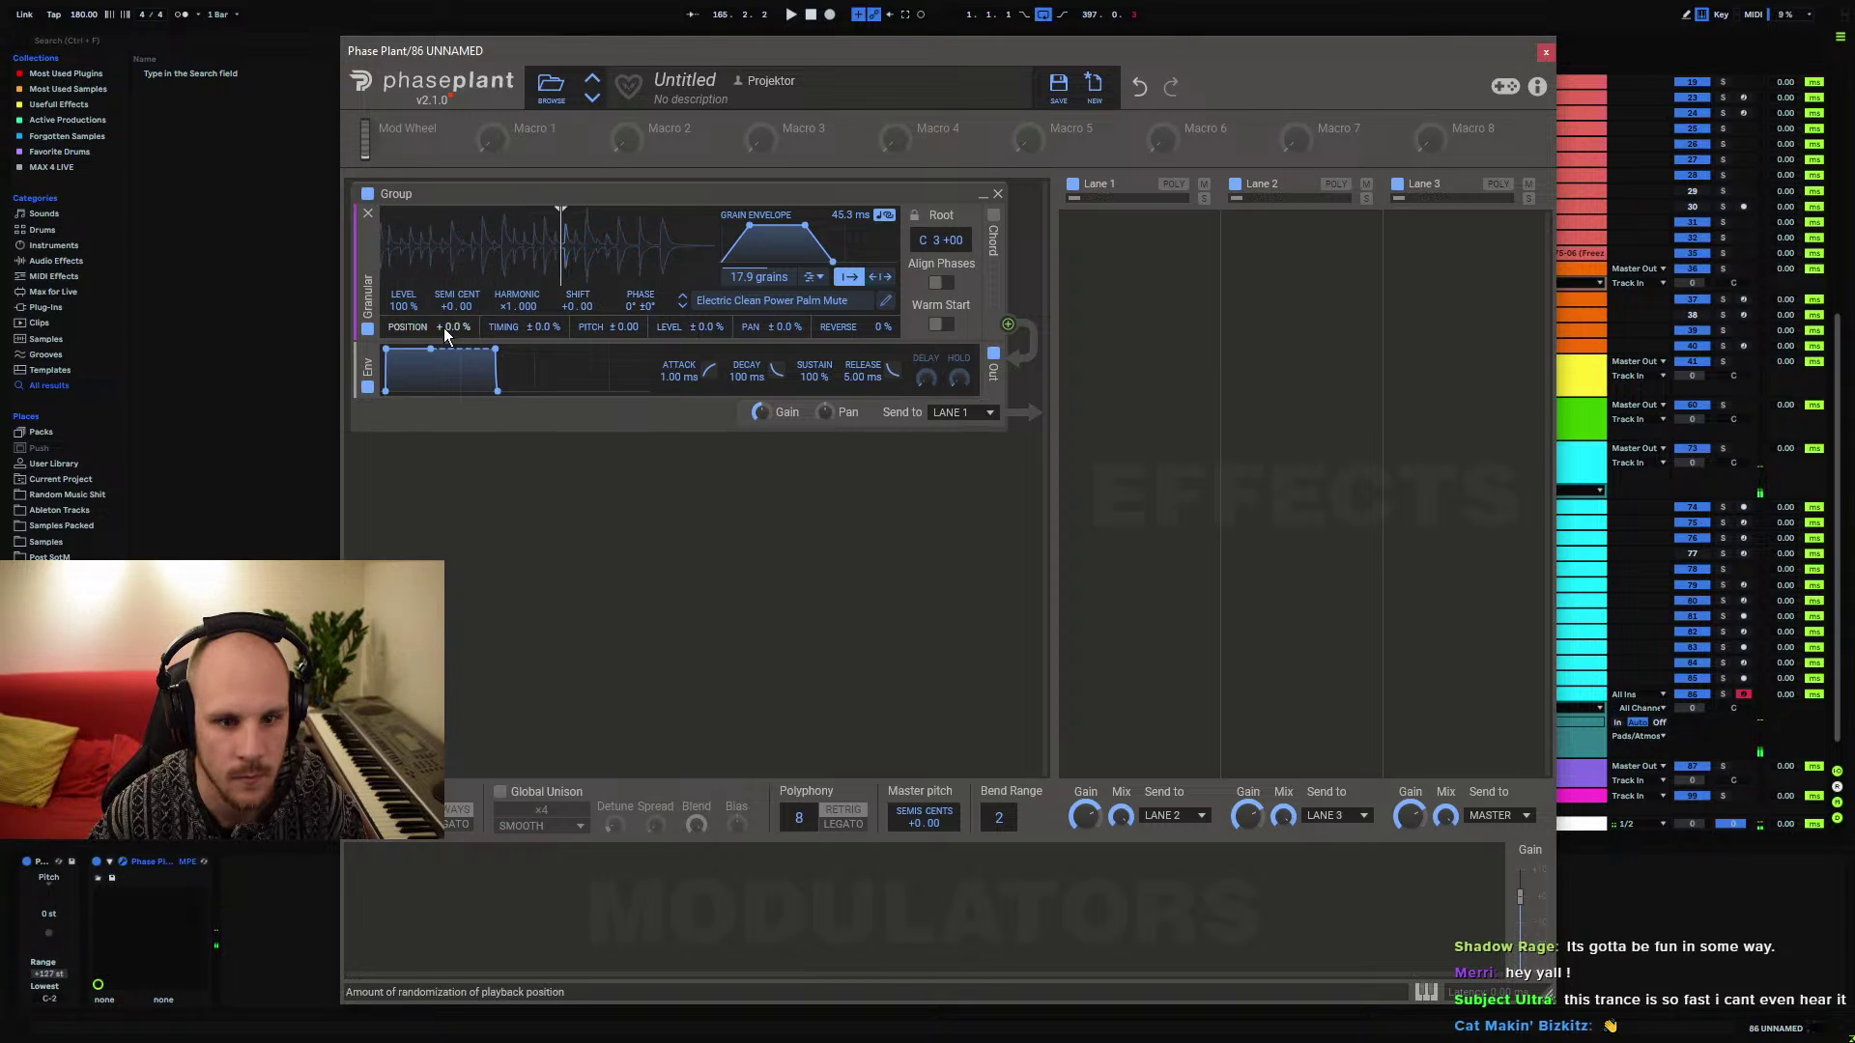
pyautogui.moveTo(453, 326); pyautogui.dragTo(453, 308)
pyautogui.moveTo(560, 256)
pyautogui.mouseDown()
pyautogui.moveTo(416, 271)
pyautogui.moveTo(628, 274)
pyautogui.mouseUp()
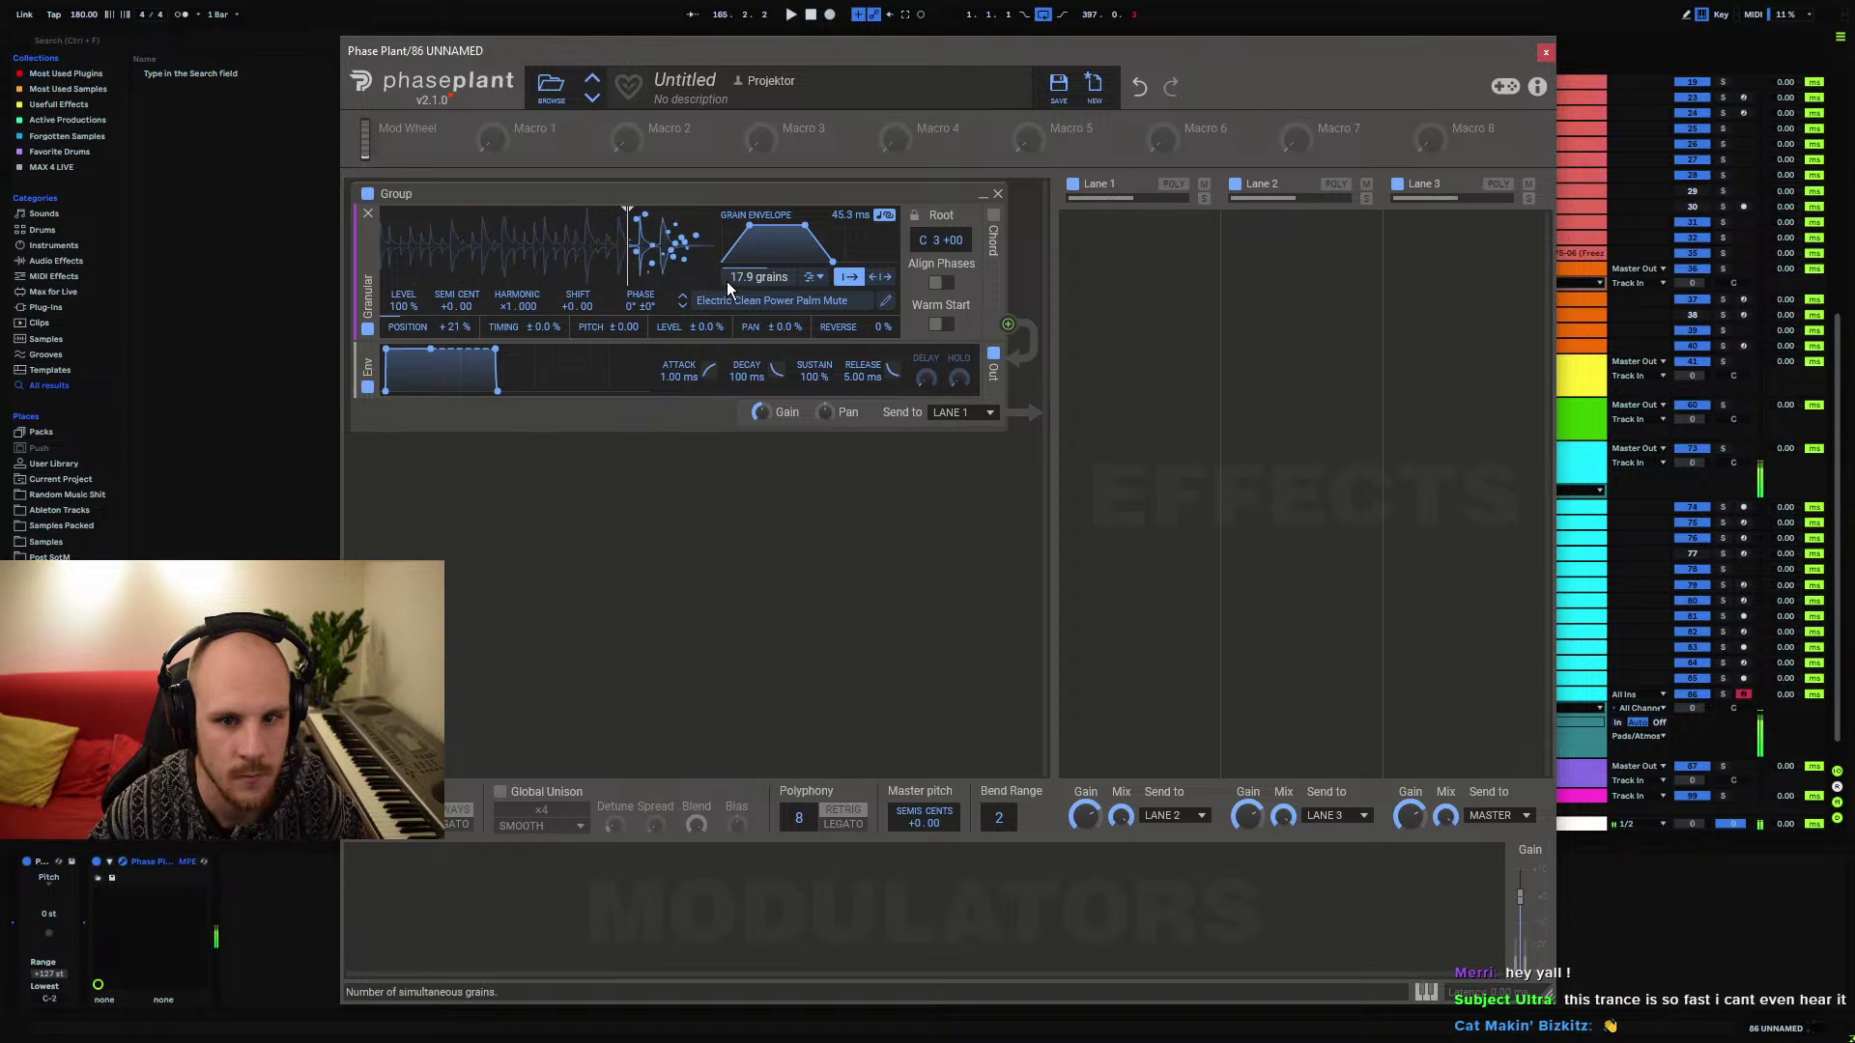
pyautogui.moveTo(759, 276); pyautogui.dragTo(760, 311)
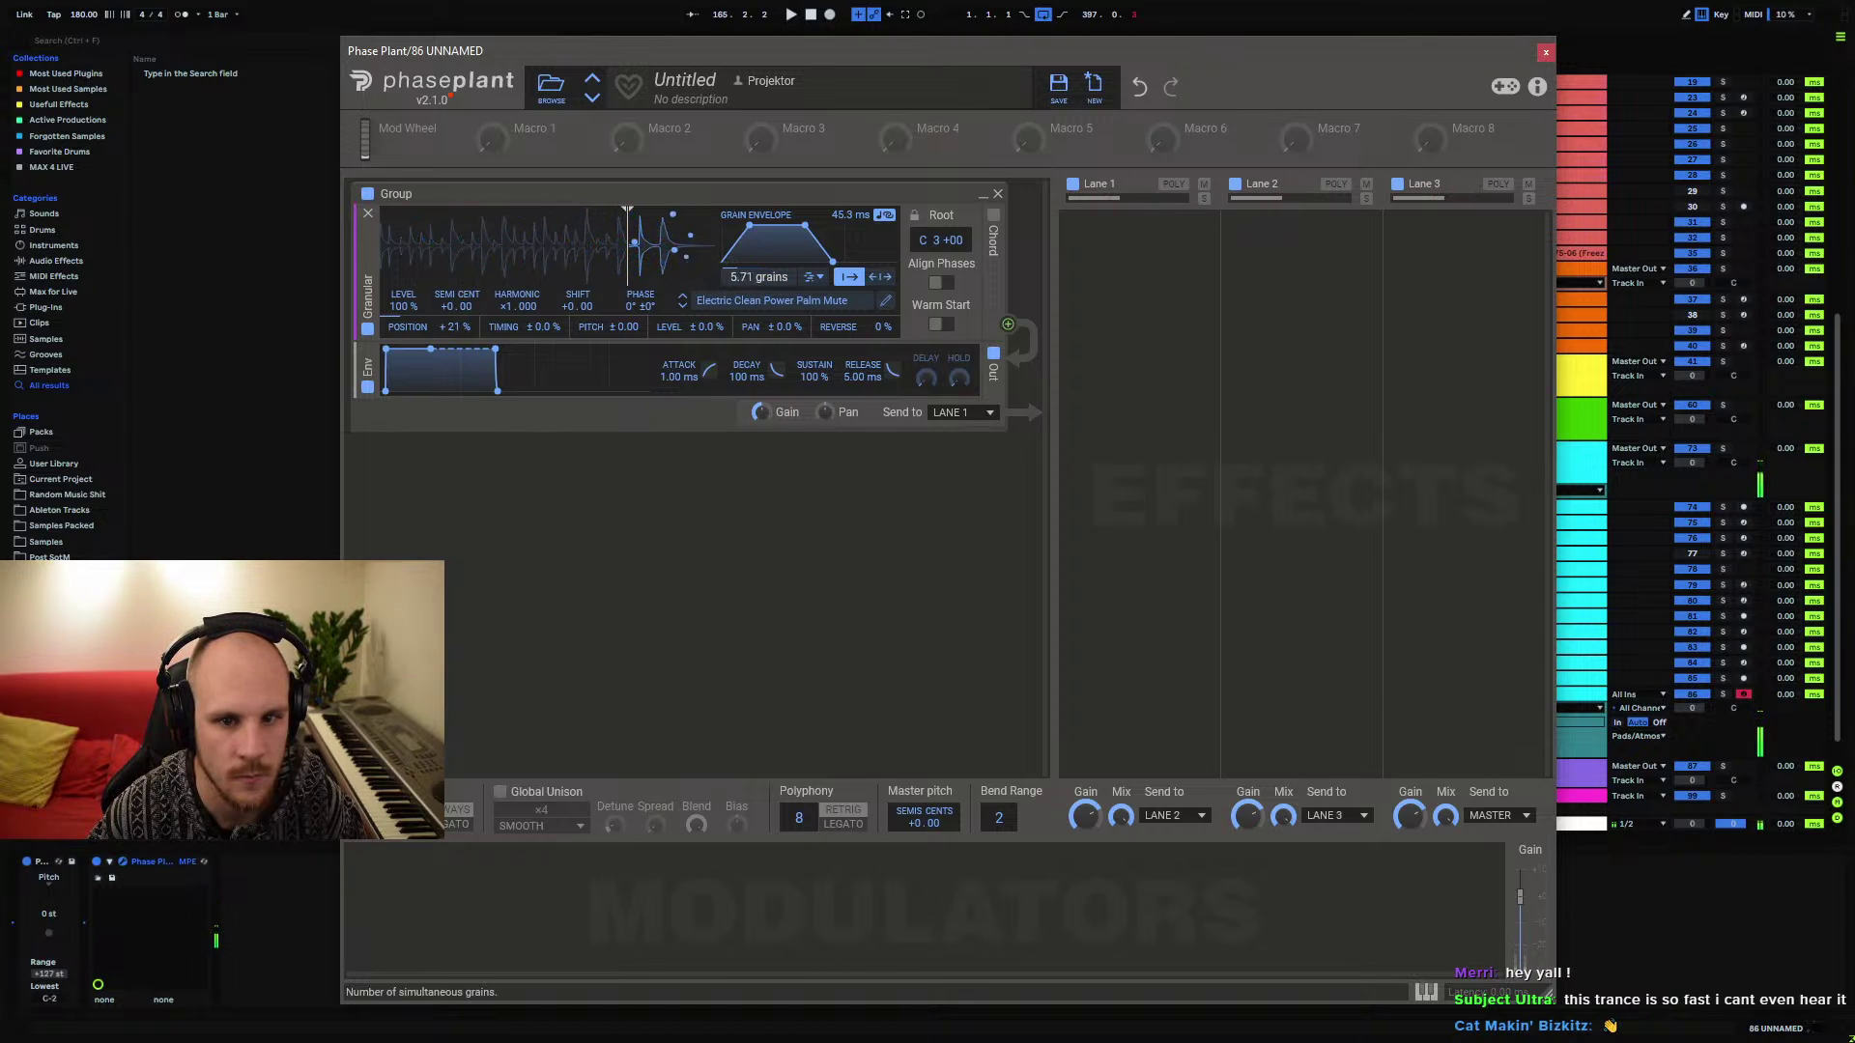
pyautogui.moveTo(628, 259)
pyautogui.mouseDown()
pyautogui.moveTo(464, 269)
pyautogui.moveTo(517, 261)
pyautogui.mouseUp()
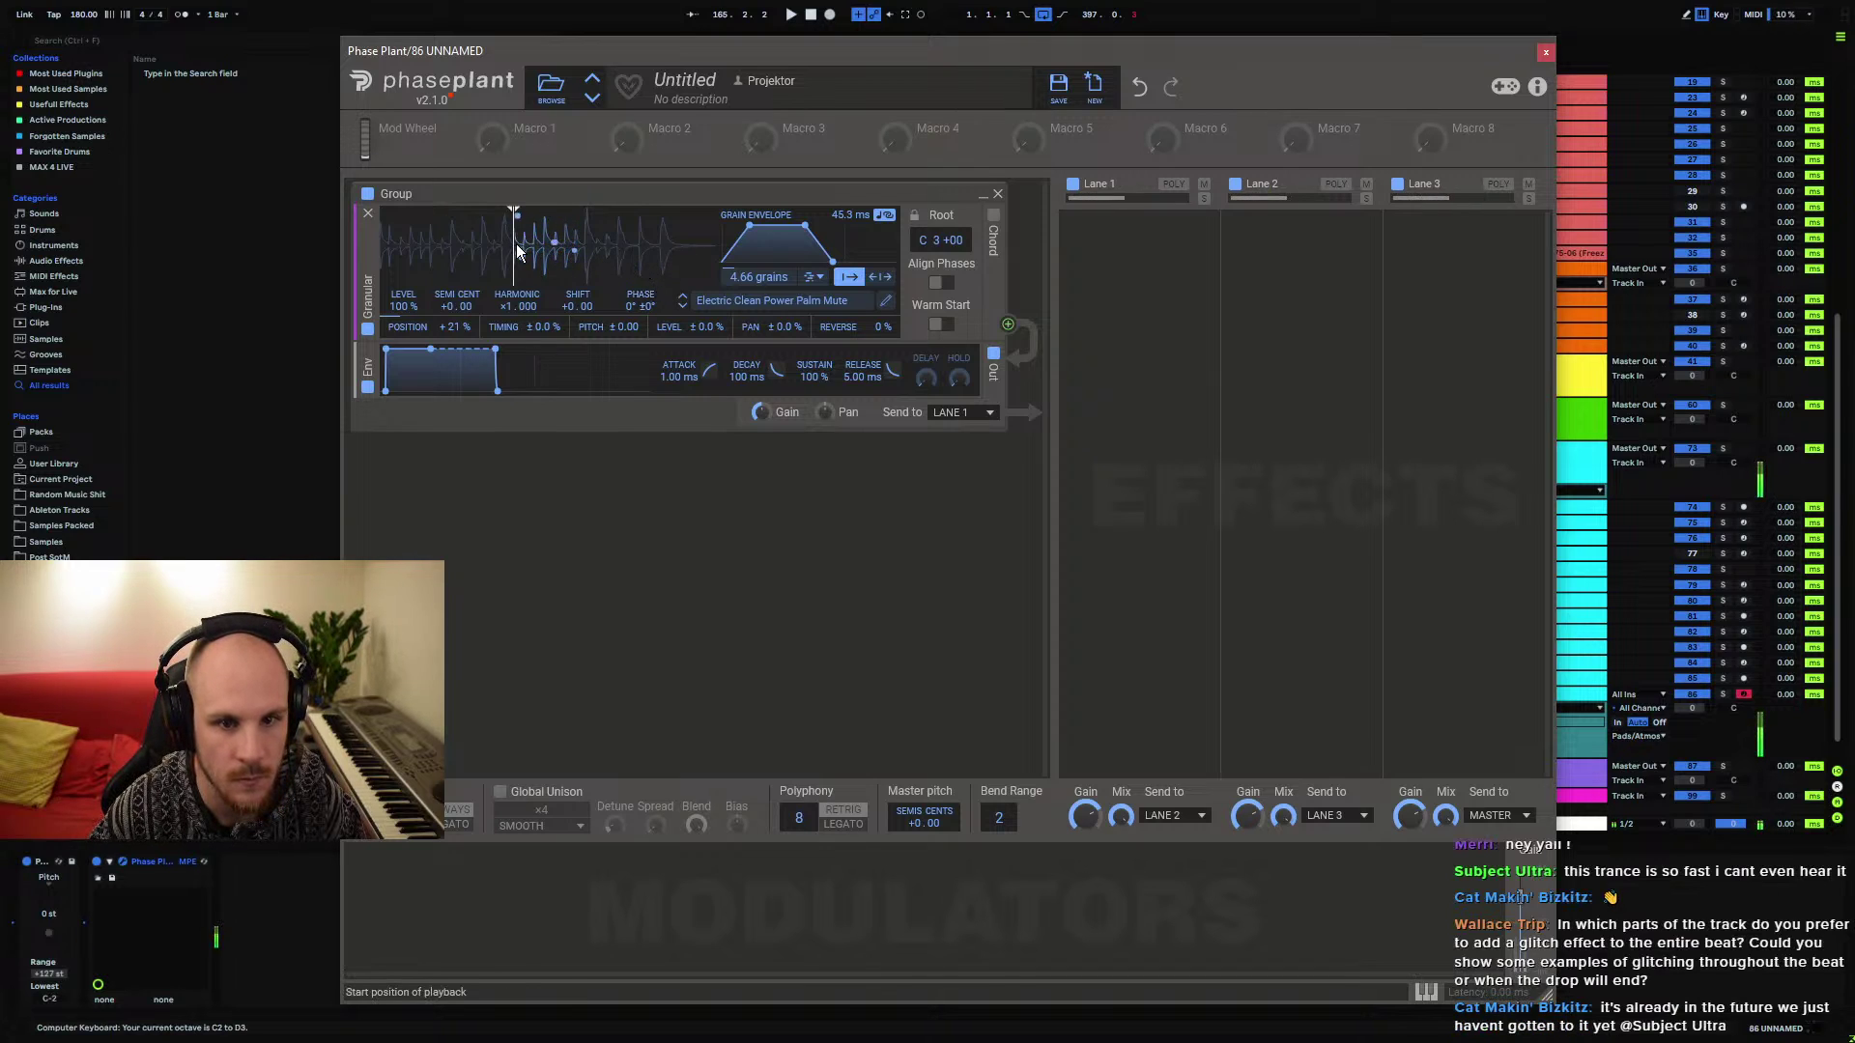
# Return the playback start to the beginning of the sample and reset the position randomization to 0%
pyautogui.moveTo(518, 253)
pyautogui.mouseDown()
pyautogui.moveTo(398, 261)
pyautogui.moveTo(673, 274)
pyautogui.moveTo(657, 277)
pyautogui.mouseUp()
pyautogui.moveTo(426, 264)
pyautogui.mouseDown()
pyautogui.moveTo(659, 274)
pyautogui.moveTo(396, 264)
pyautogui.mouseUp()
pyautogui.doubleClick(459, 334)
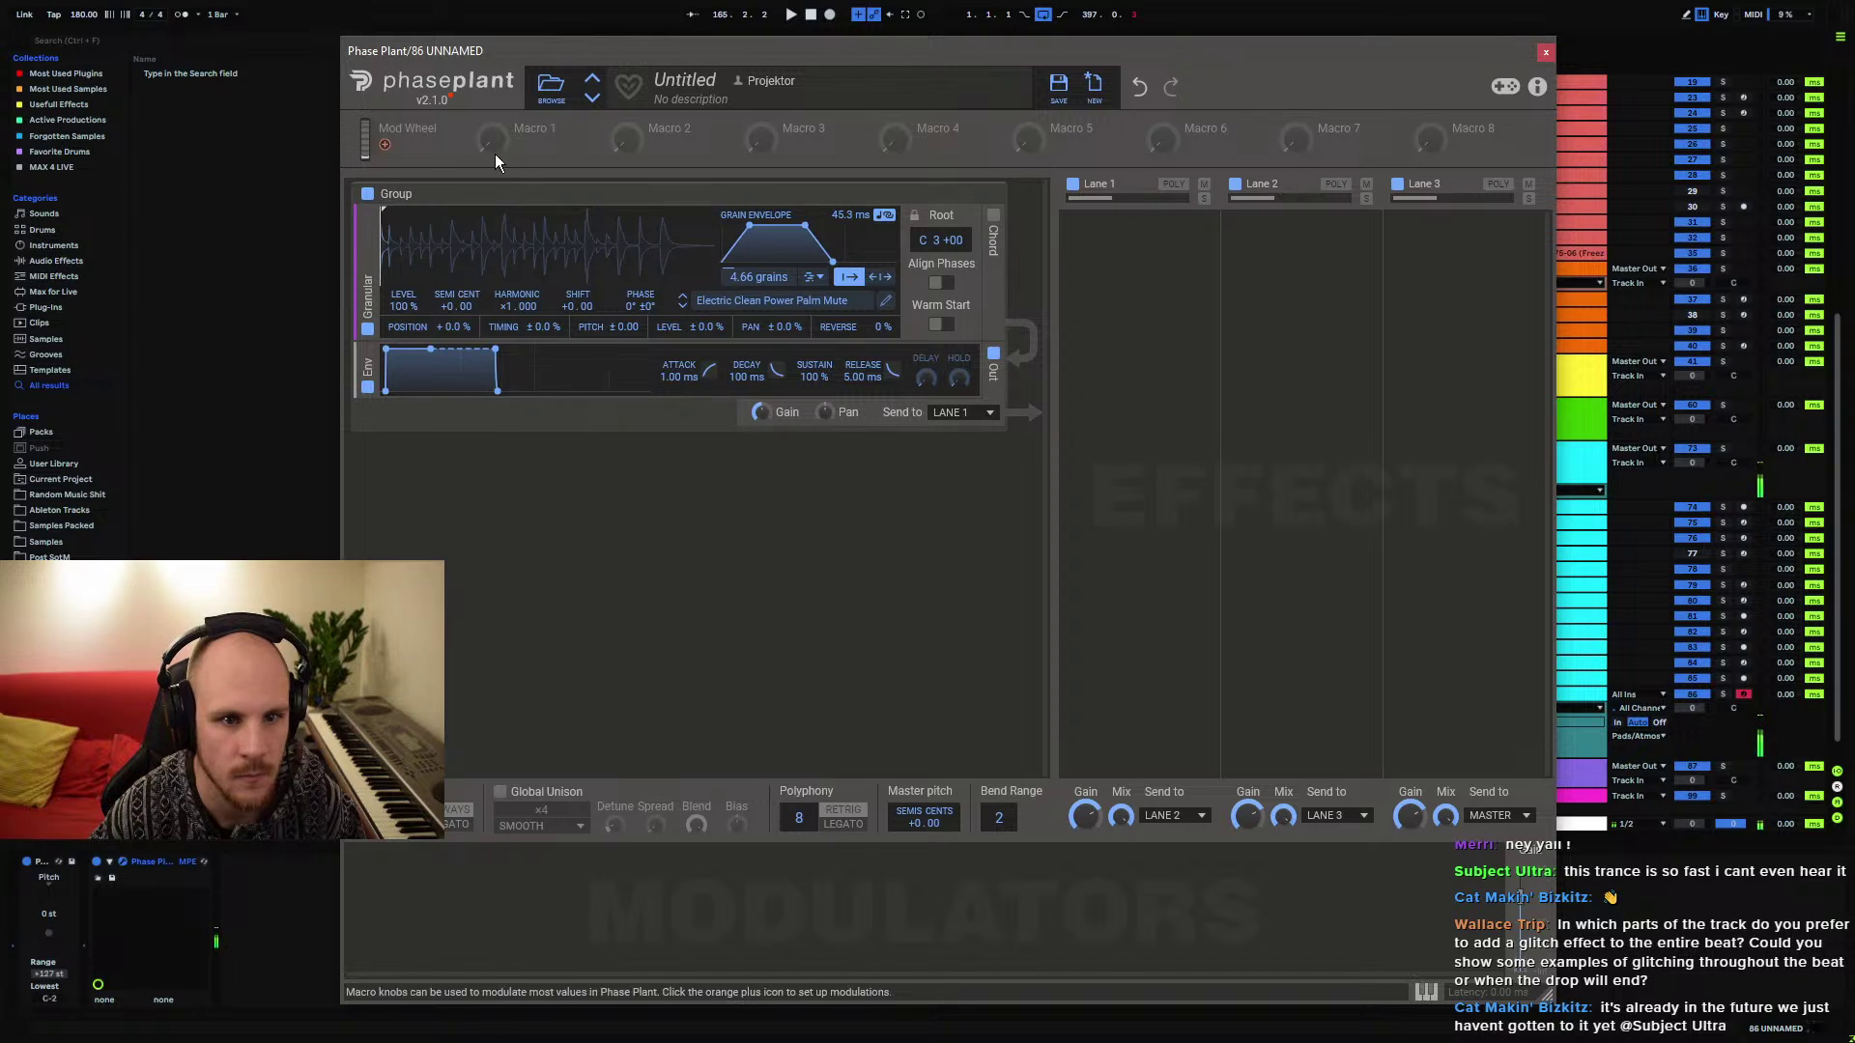
# Assign Macro 1 to the position randomization at +100% and to the start position, with the base start at the sample's end
pyautogui.moveTo(492, 140); pyautogui.dragTo(430, 342)
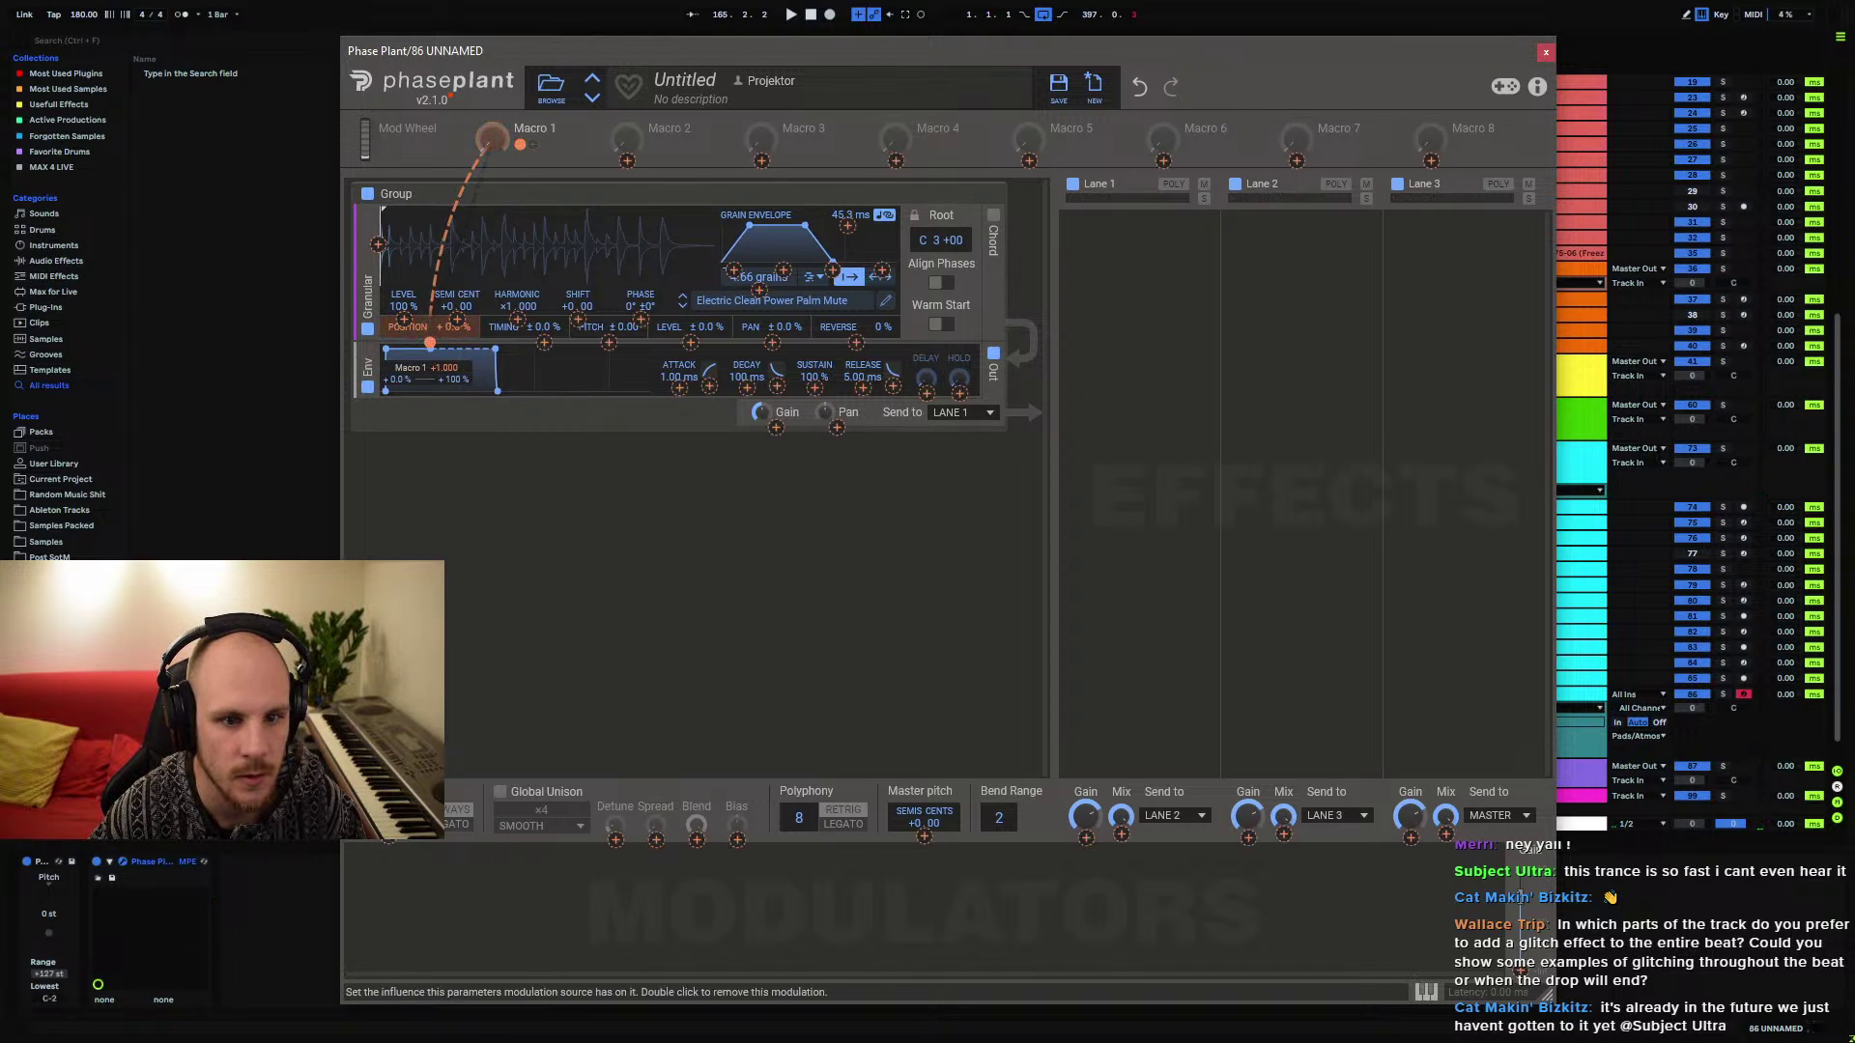
pyautogui.moveTo(492, 141); pyautogui.dragTo(387, 243)
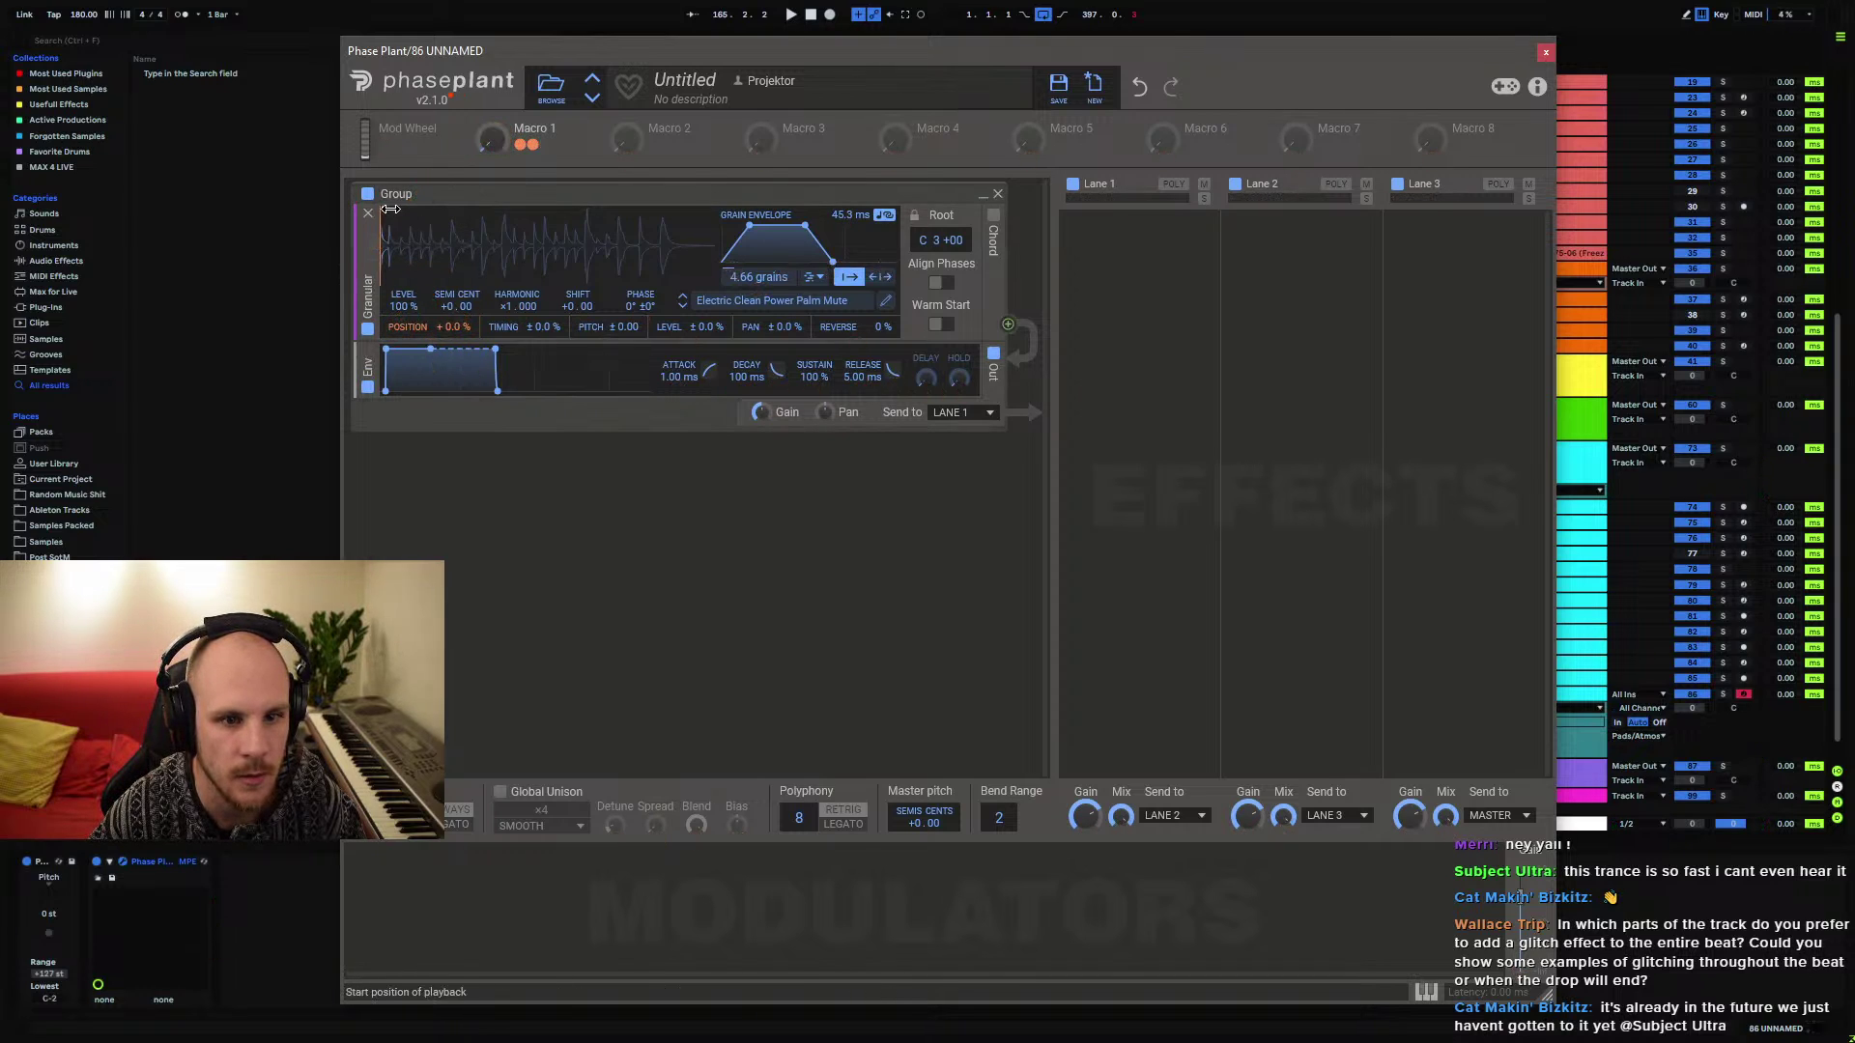
pyautogui.moveTo(492, 140); pyautogui.dragTo(499, 188)
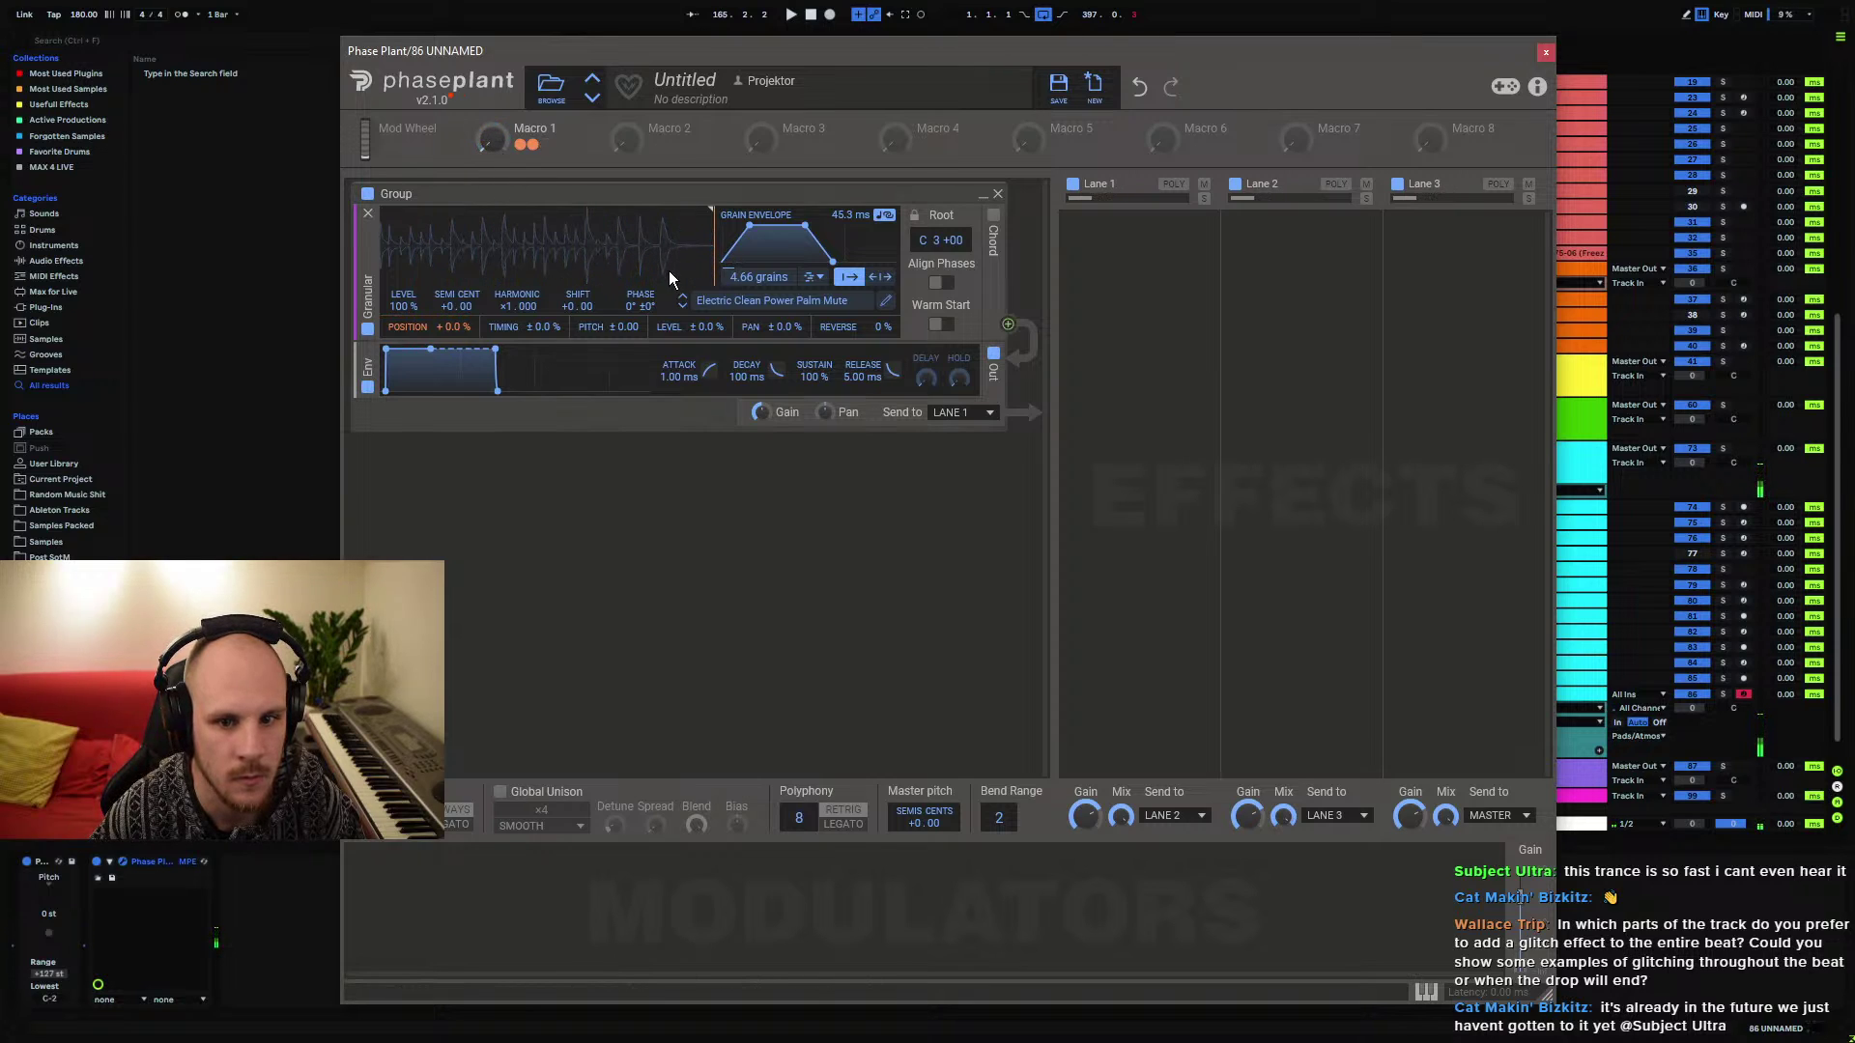
# Audition neighbouring chord samples while sweeping Macro 1, settling on Electric Bright Clean Power
pyautogui.click(683, 305)
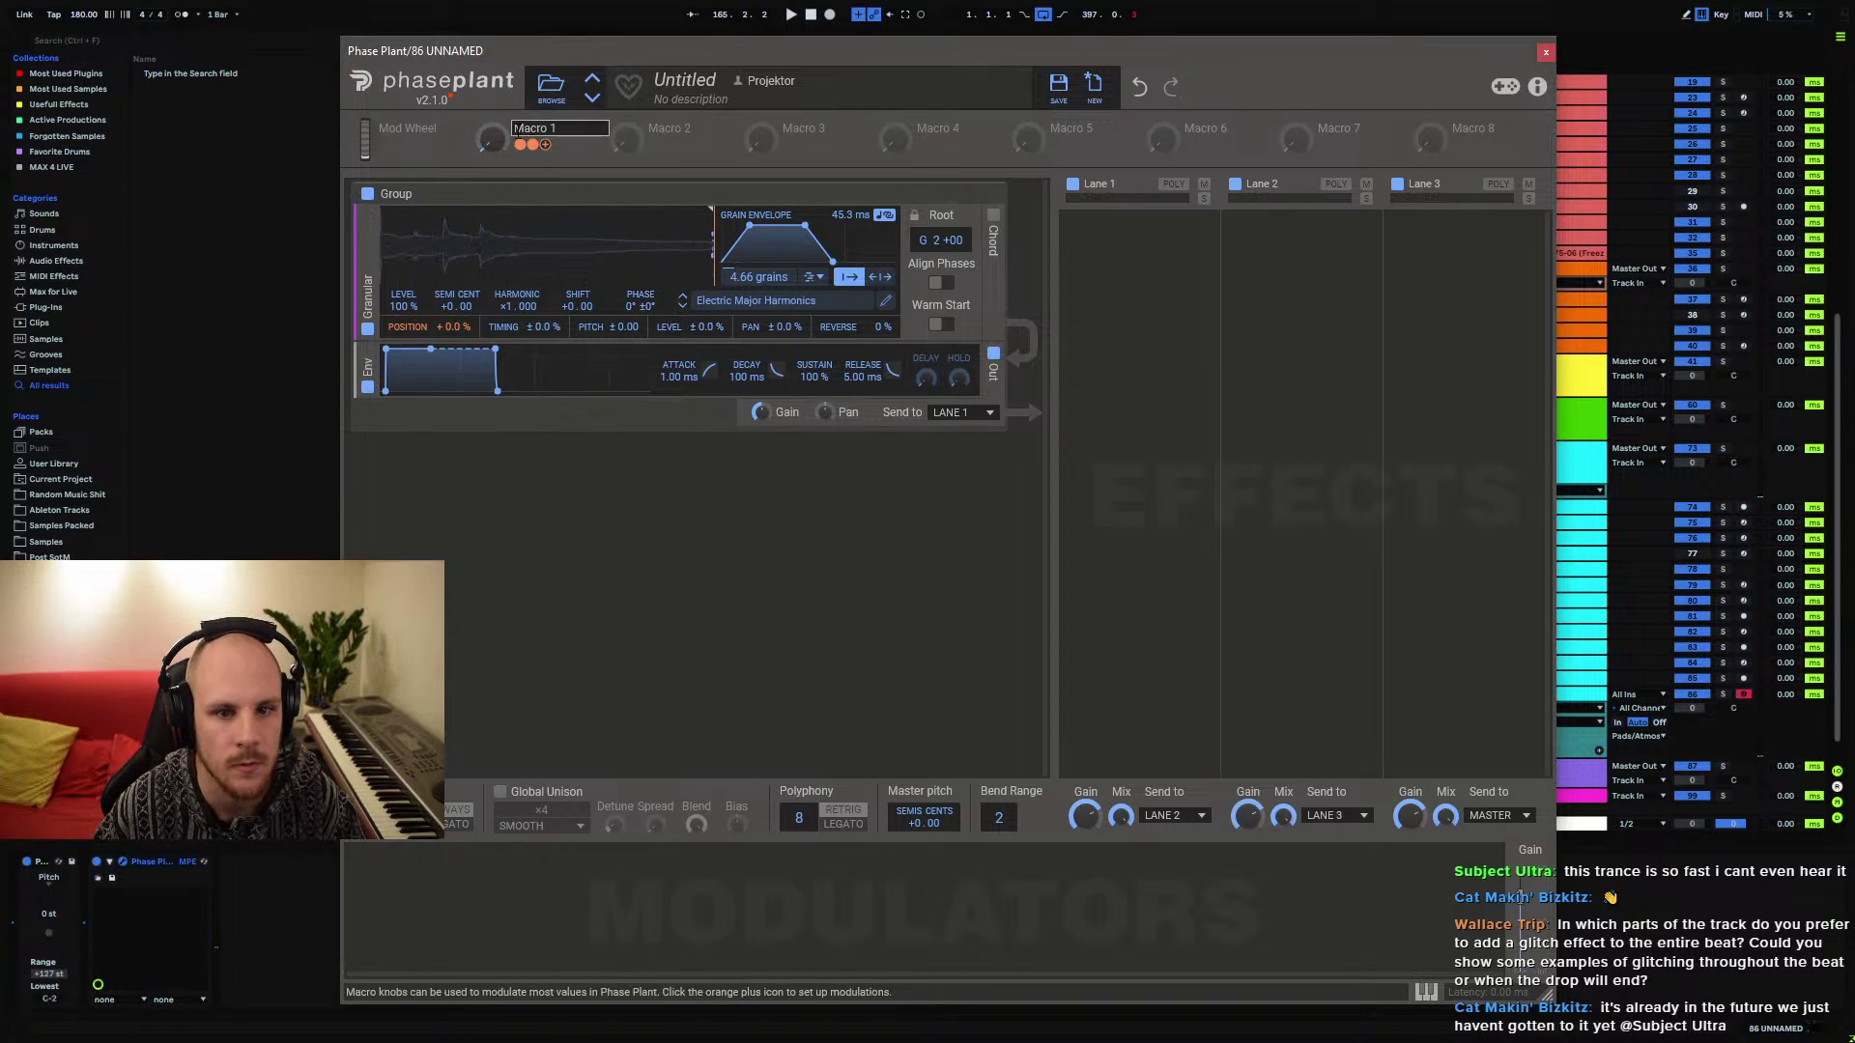
pyautogui.moveTo(492, 139); pyautogui.dragTo(492, 103)
pyautogui.click(681, 306)
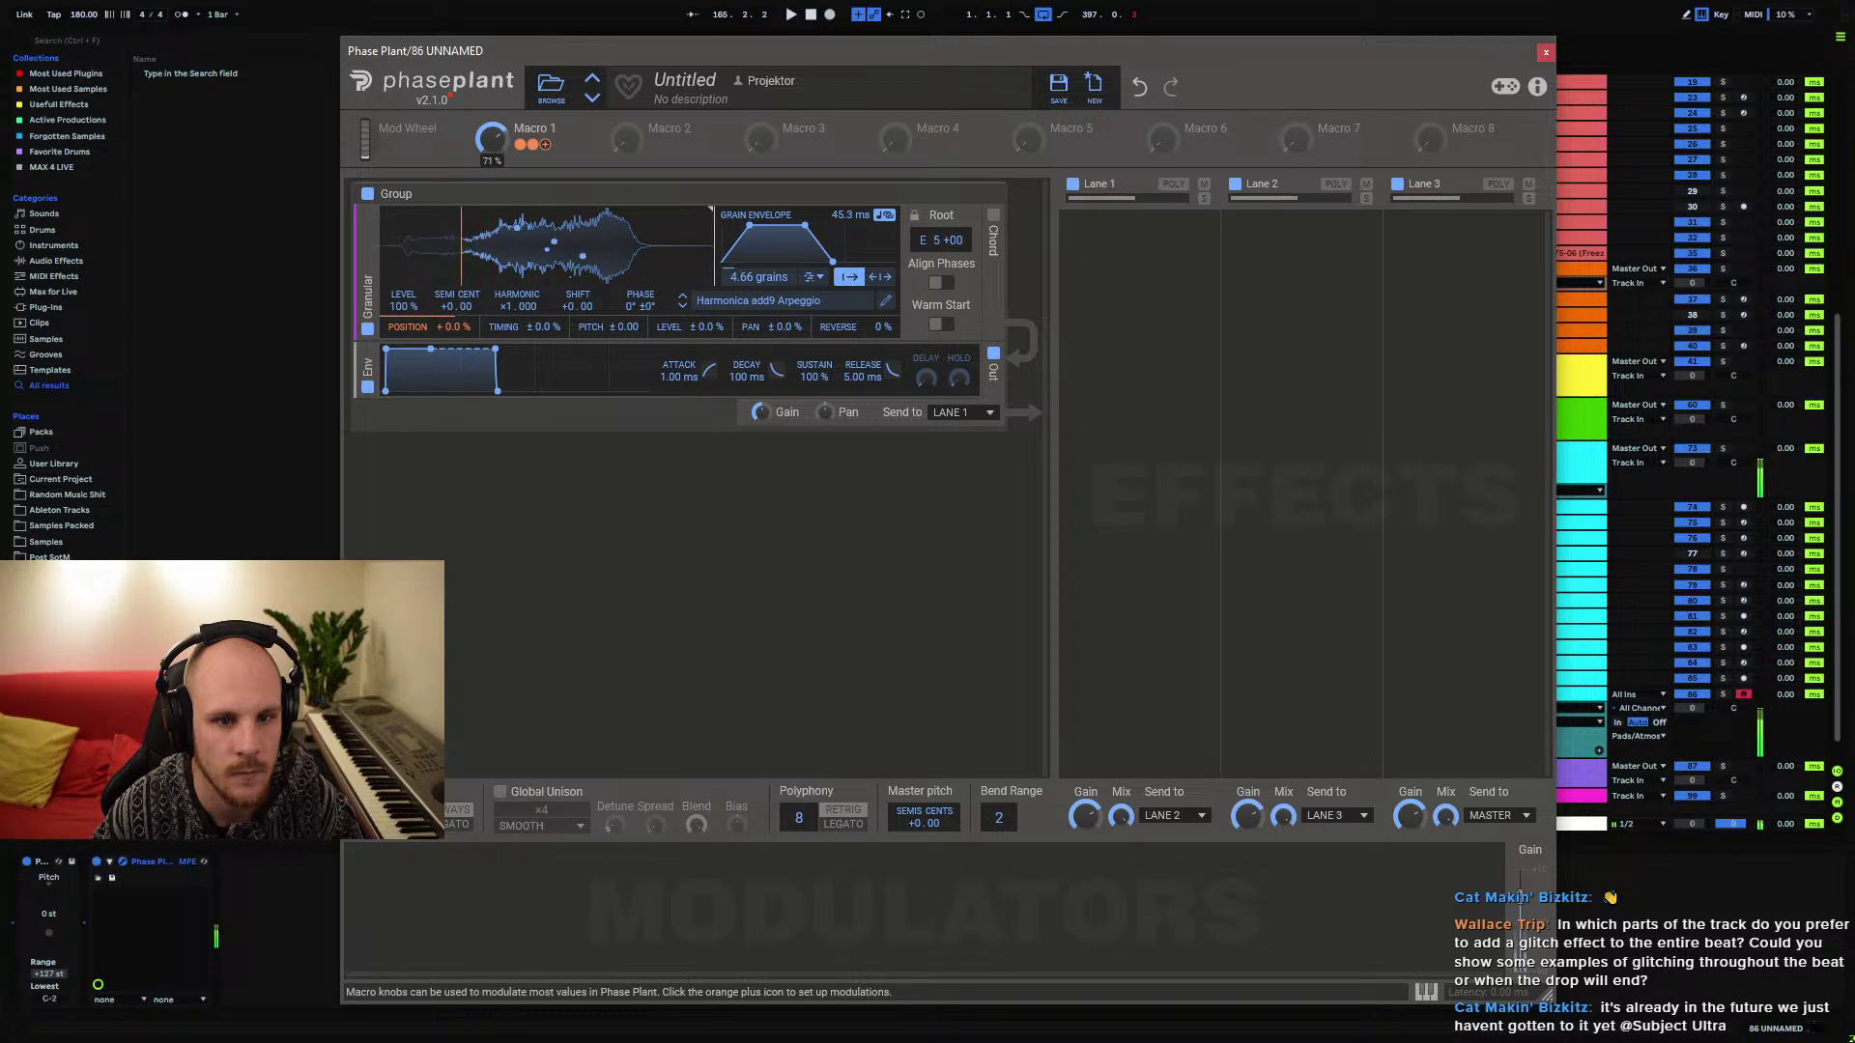
pyautogui.click(683, 305)
pyautogui.click(683, 306)
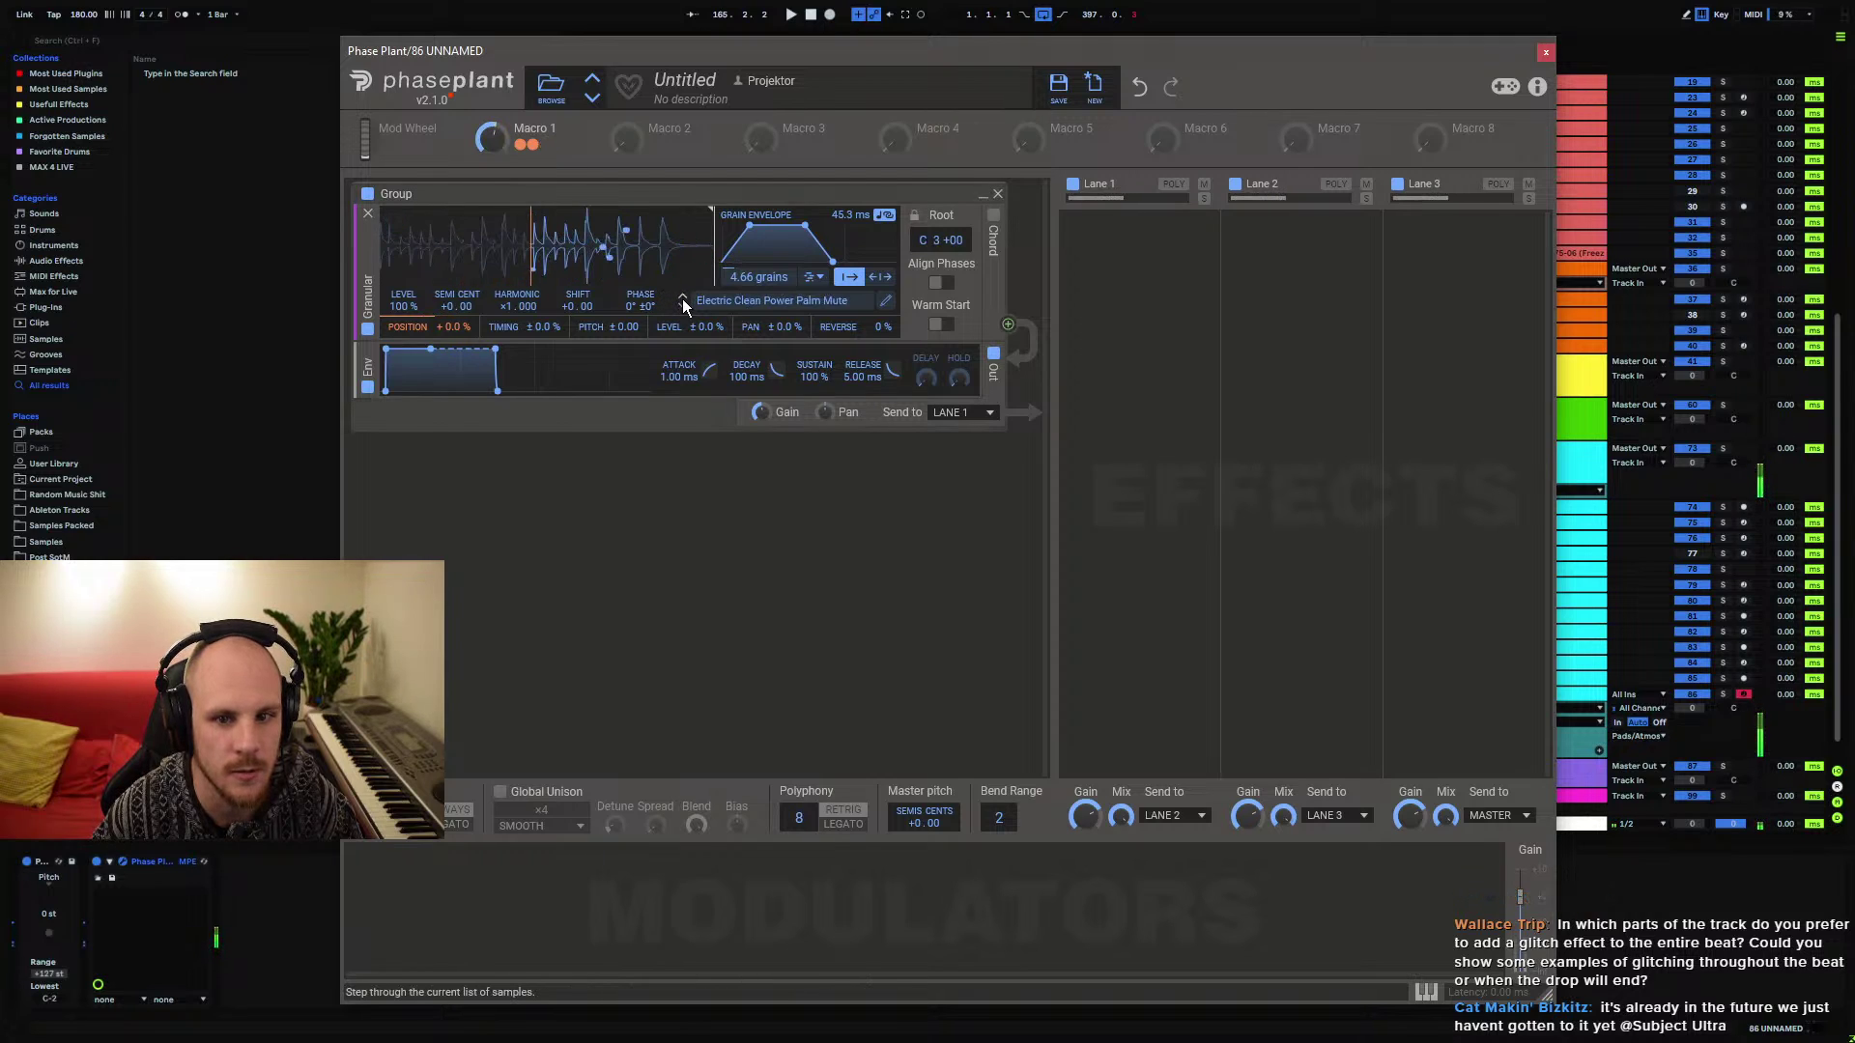
pyautogui.click(683, 305)
pyautogui.moveTo(490, 138)
pyautogui.mouseDown()
pyautogui.moveTo(490, 114)
pyautogui.moveTo(491, 159)
pyautogui.moveTo(491, 114)
pyautogui.mouseUp()
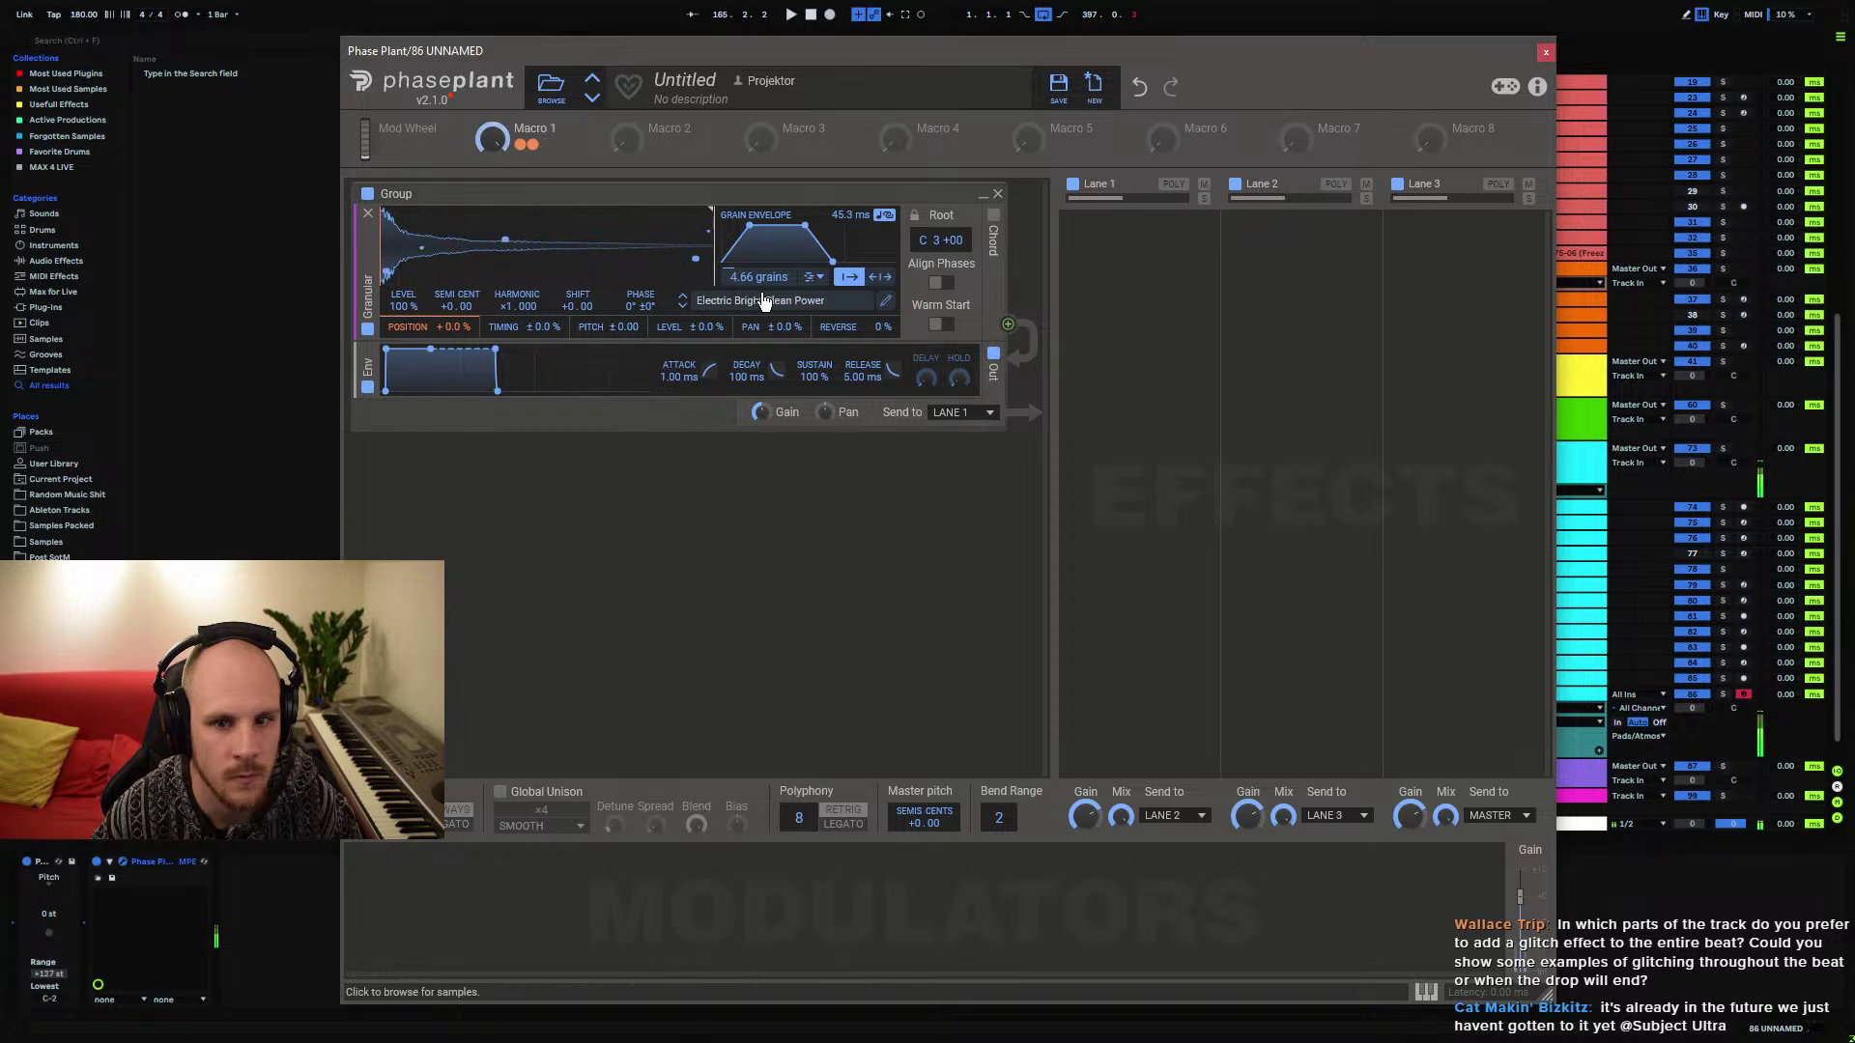
# Set the grain length to 147 ms, the grain count to 22.0 and the pan randomization to 20%, testing with Macro 1
pyautogui.moveTo(851, 218); pyautogui.dragTo(853, 188)
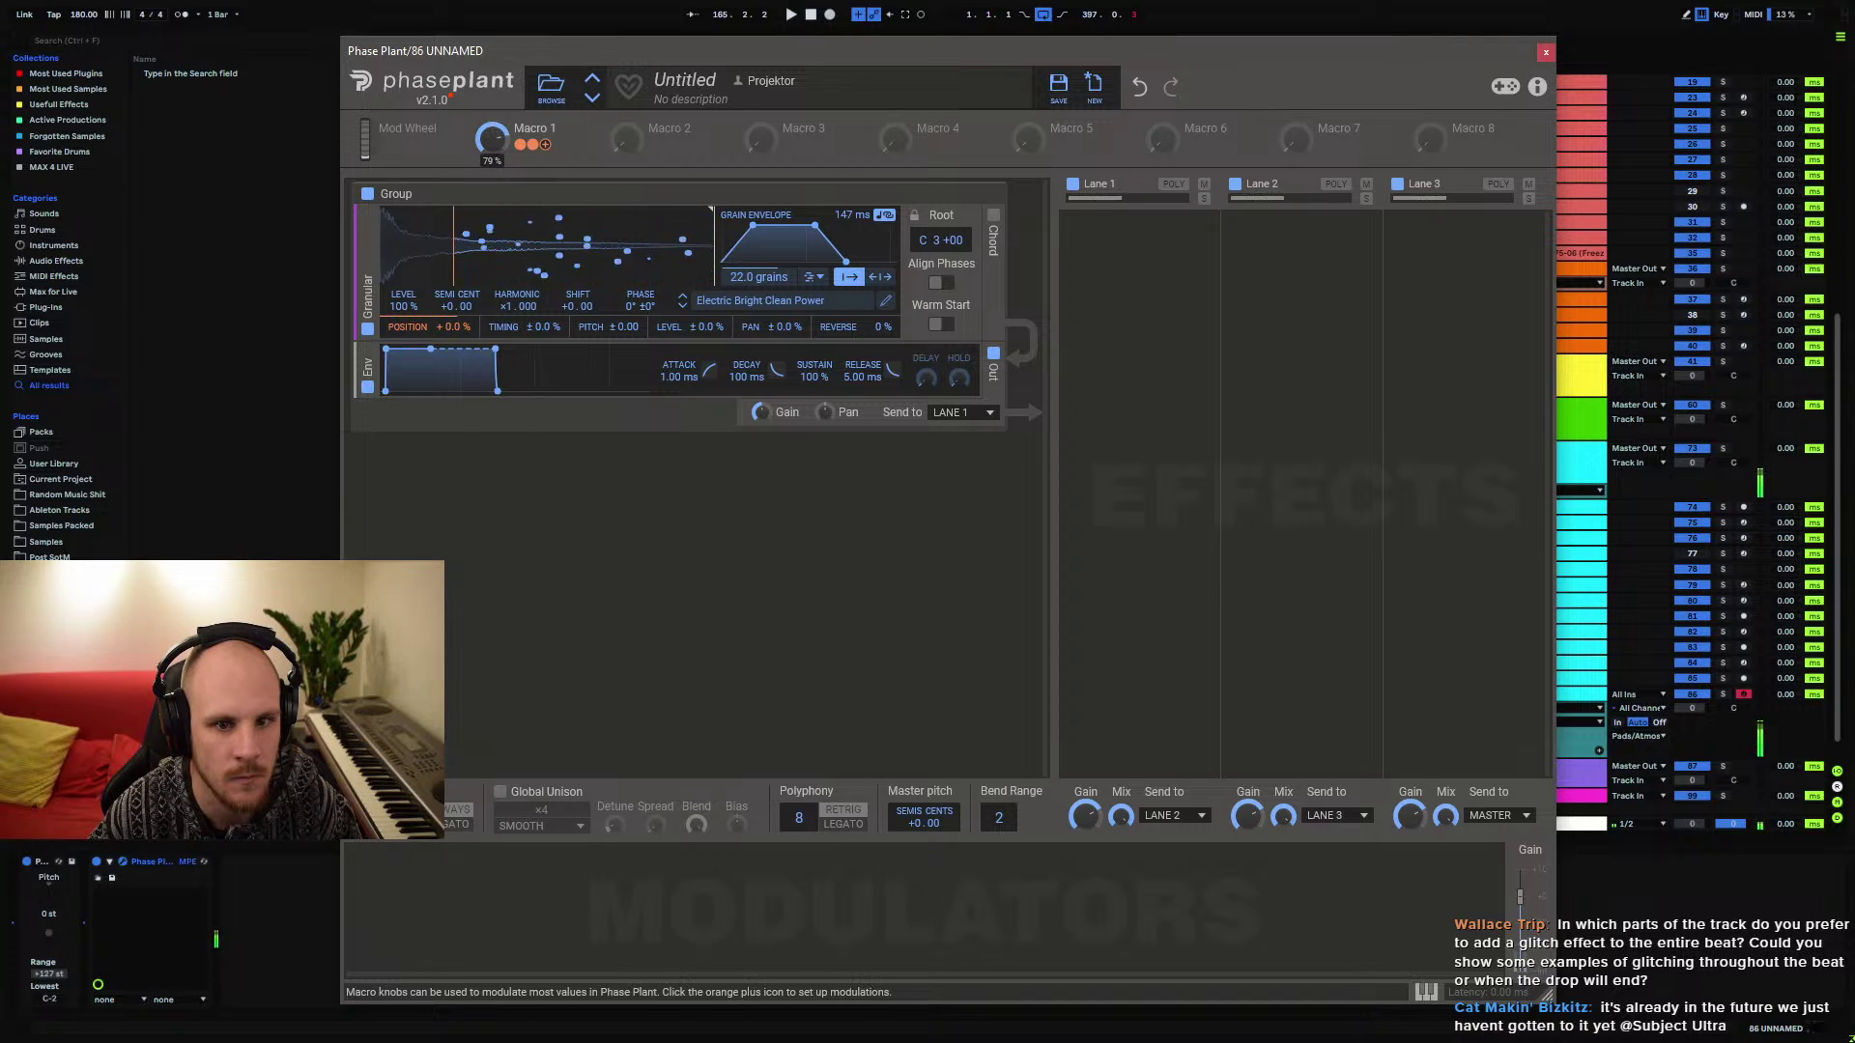
pyautogui.moveTo(492, 138); pyautogui.dragTo(492, 132)
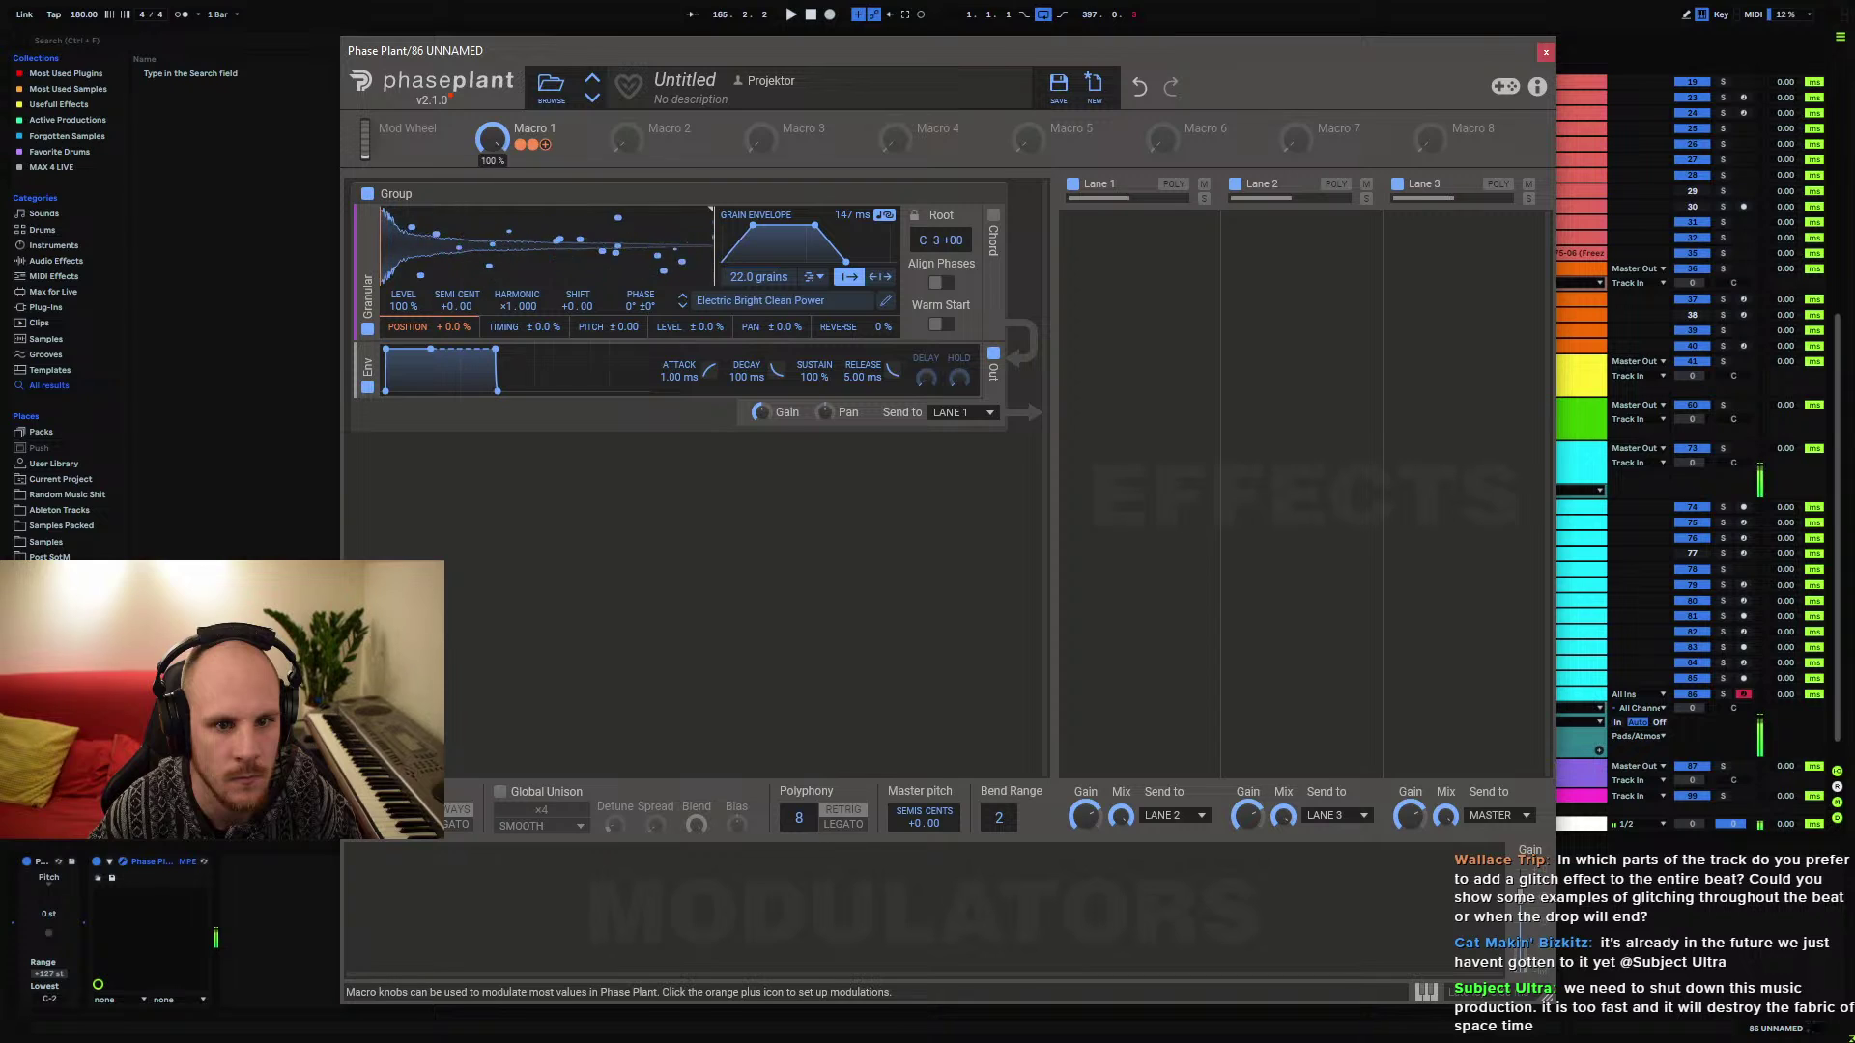
pyautogui.moveTo(491, 138)
pyautogui.mouseDown()
pyautogui.moveTo(492, 174)
pyautogui.moveTo(491, 159)
pyautogui.mouseUp()
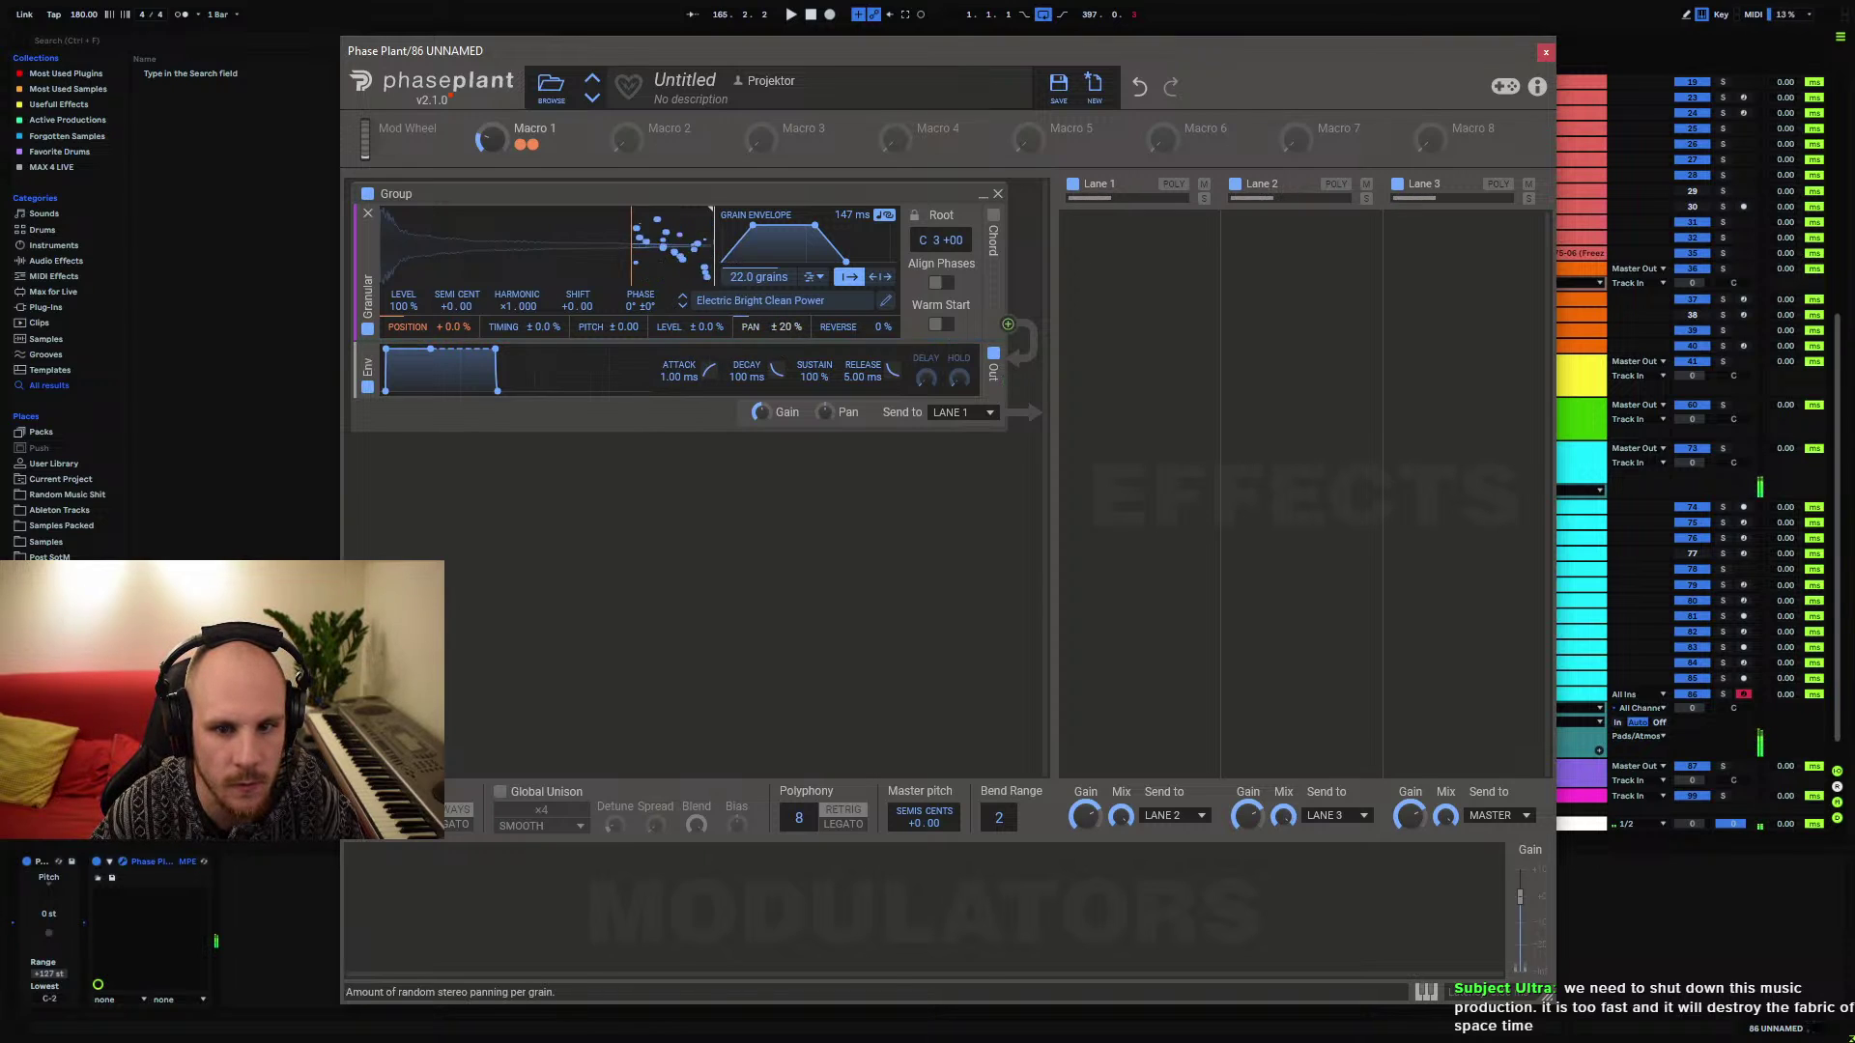
# Add an Overdrive Distortion between the Granular generator and the envelope, and close the synth window
pyautogui.click(663, 447)
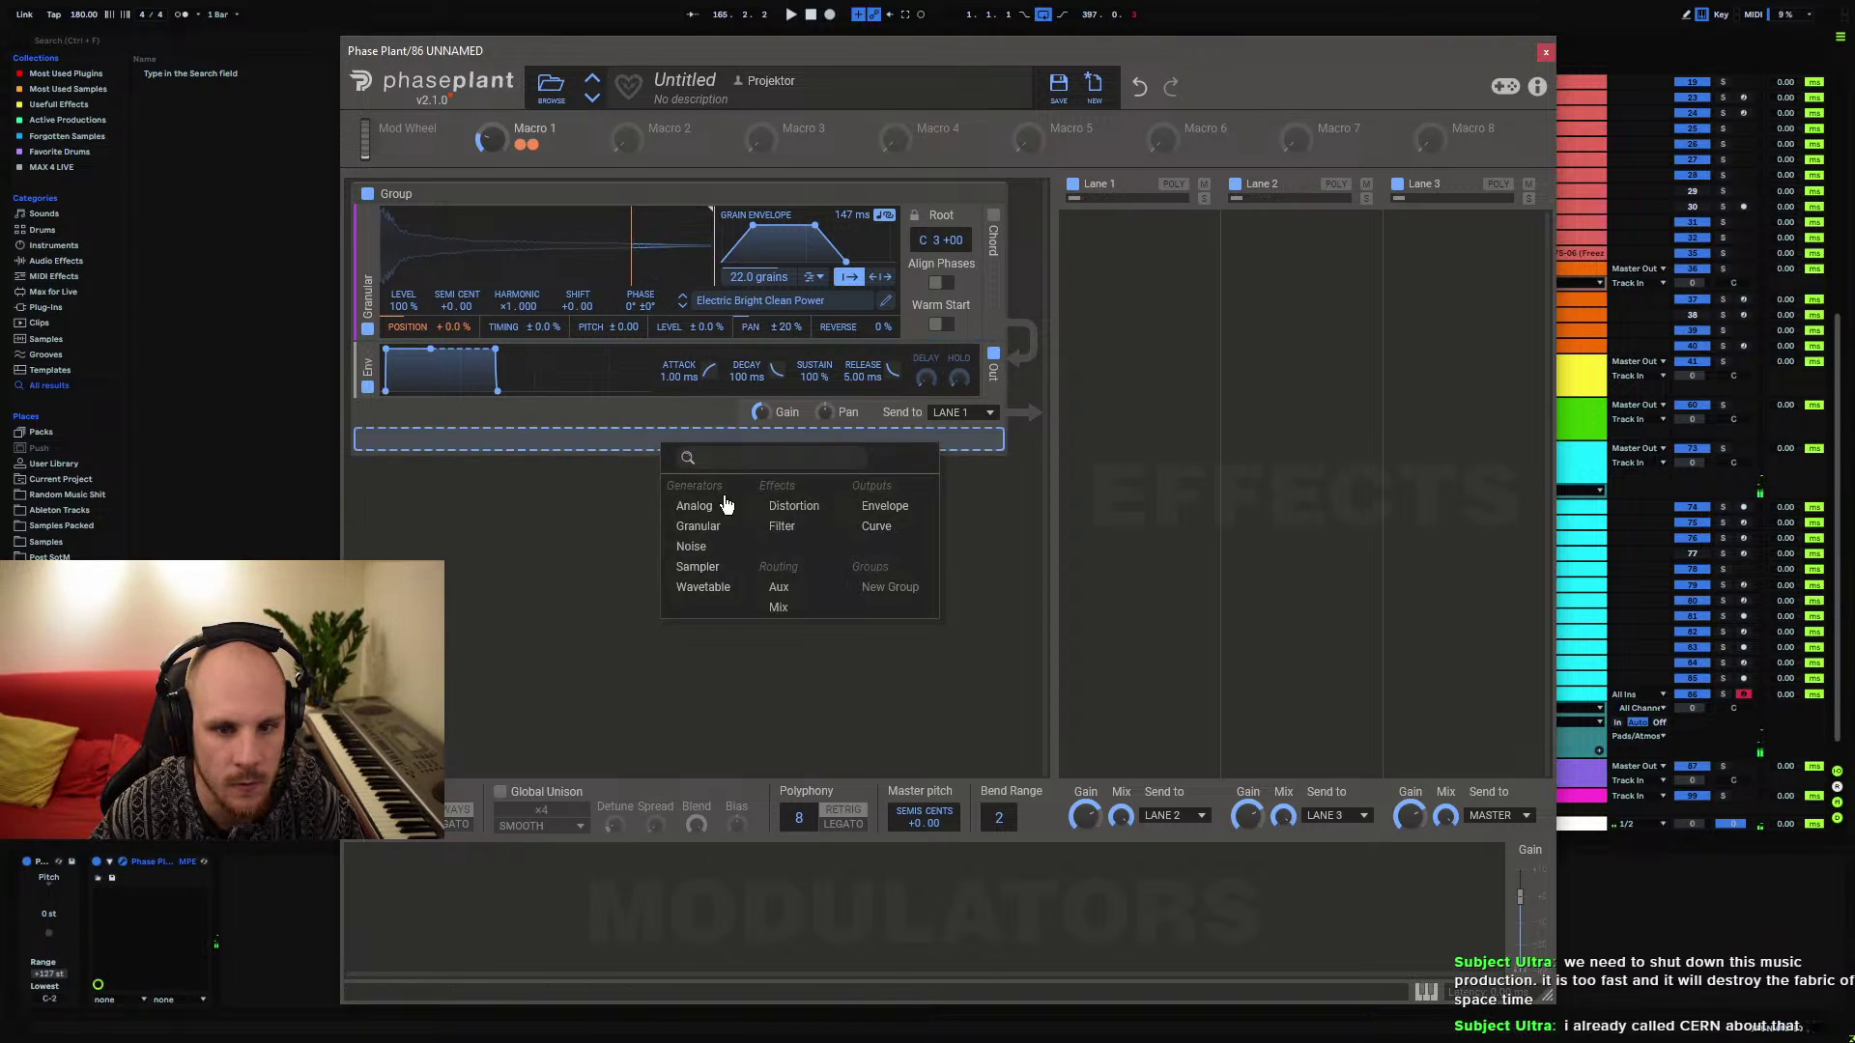
pyautogui.click(788, 526)
pyautogui.moveTo(380, 472); pyautogui.dragTo(380, 382)
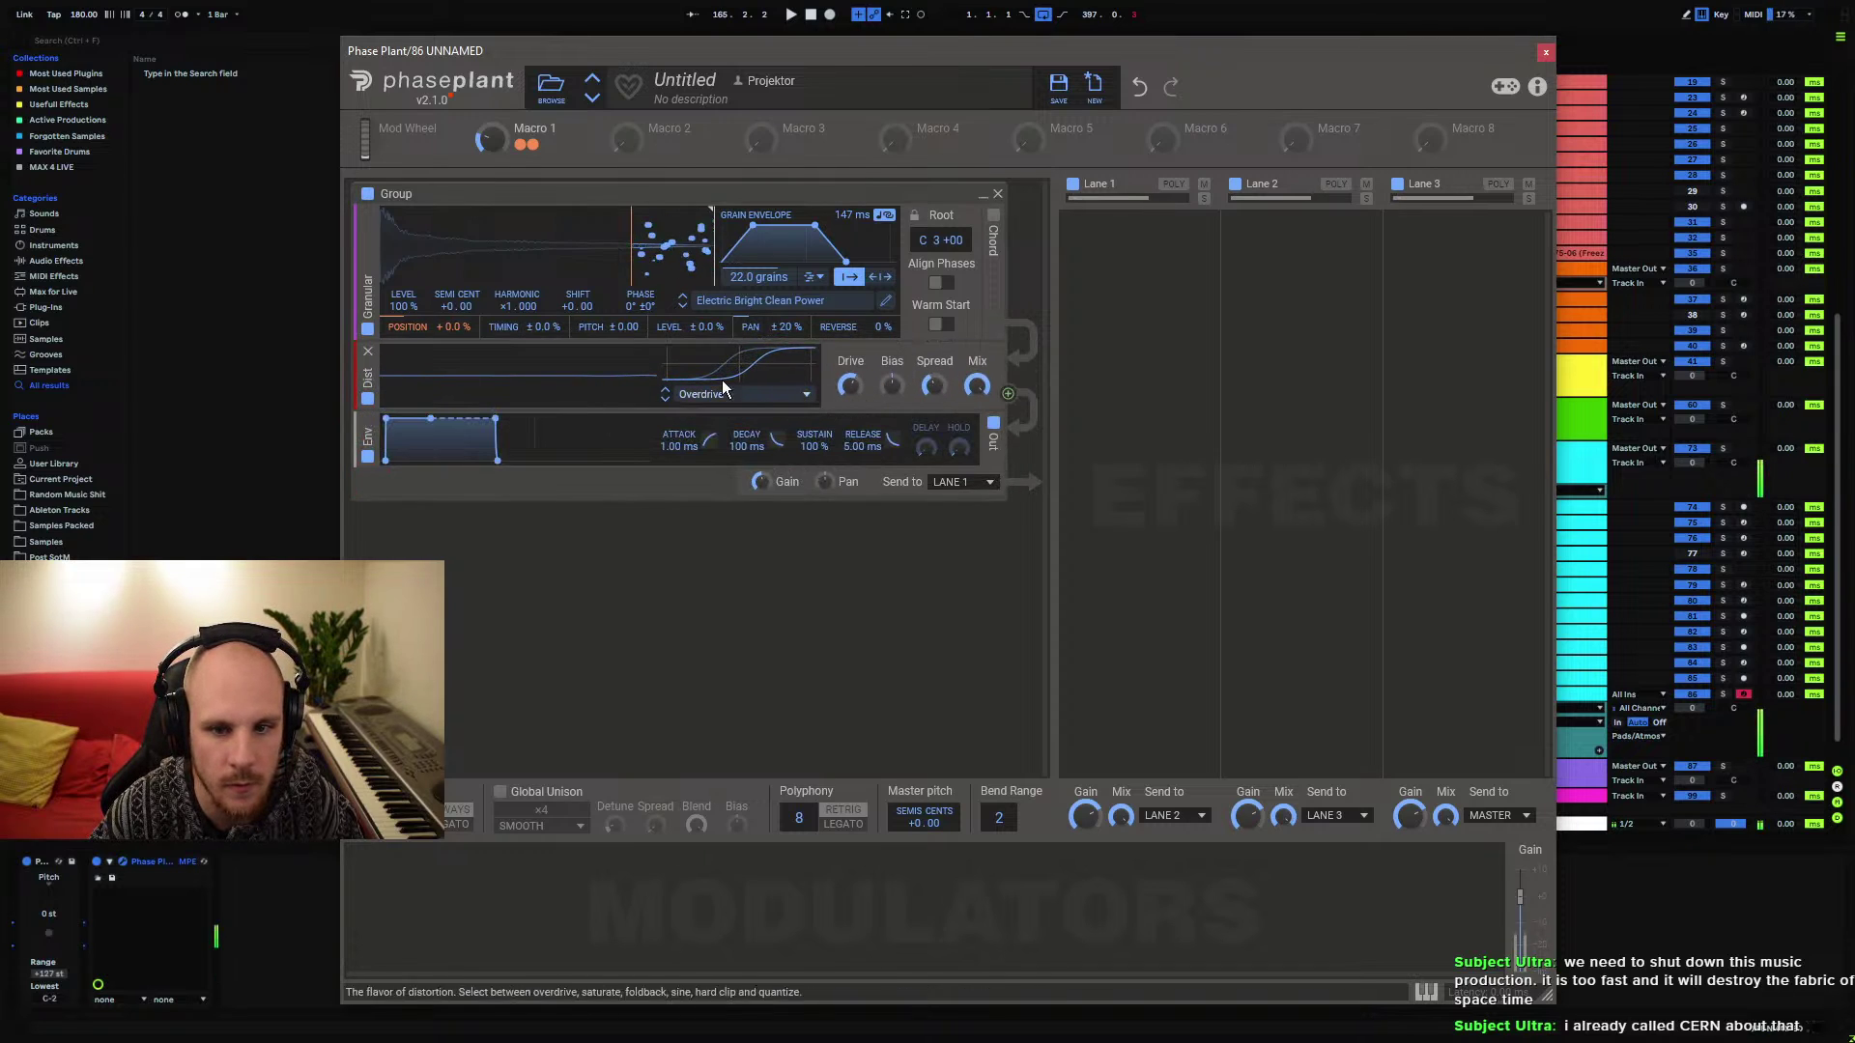
pyautogui.moveTo(491, 138)
pyautogui.mouseDown()
pyautogui.moveTo(491, 106)
pyautogui.moveTo(491, 145)
pyautogui.mouseUp()
pyautogui.click(1546, 52)
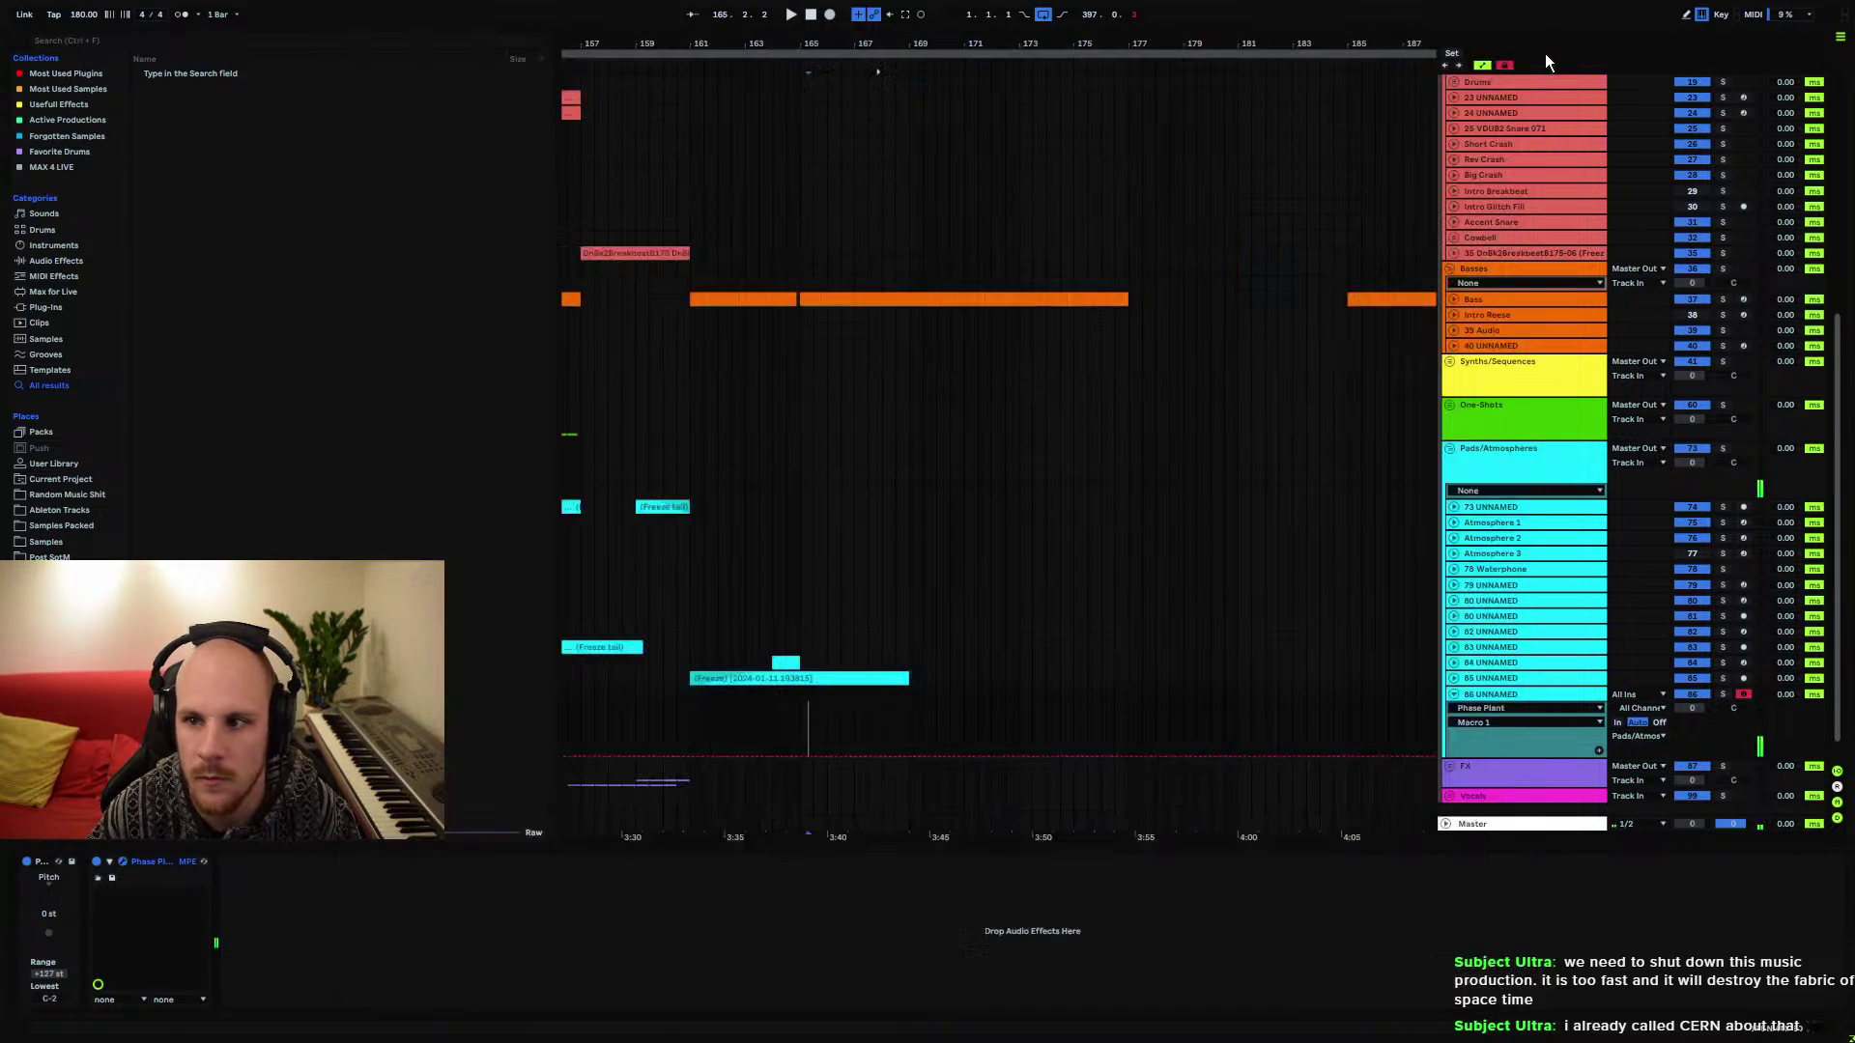
# Create an eight-bar MIDI clip at bars 169–177 on track 86, fill it with one sustained C#2 note and play it
pyautogui.moveTo(912, 694); pyautogui.dragTo(1103, 699)
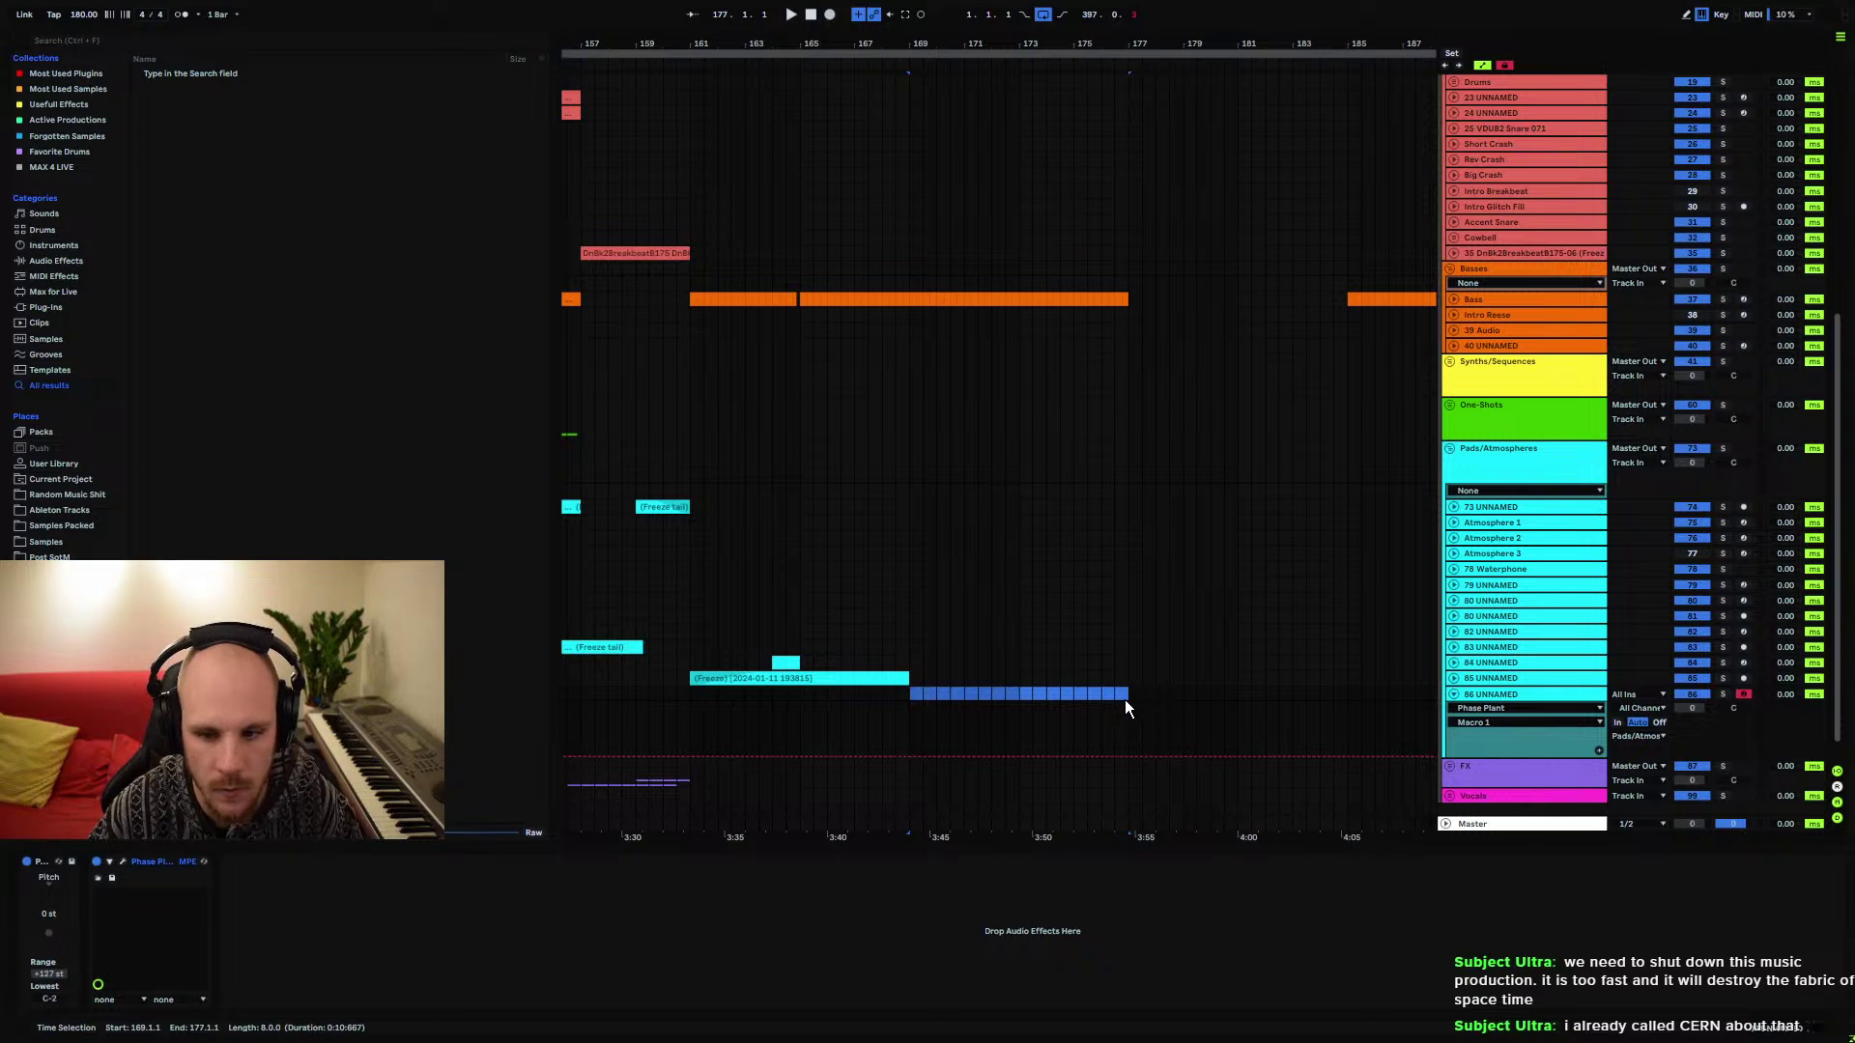
pyautogui.hotkey('ctrl', 'shift', 'm')
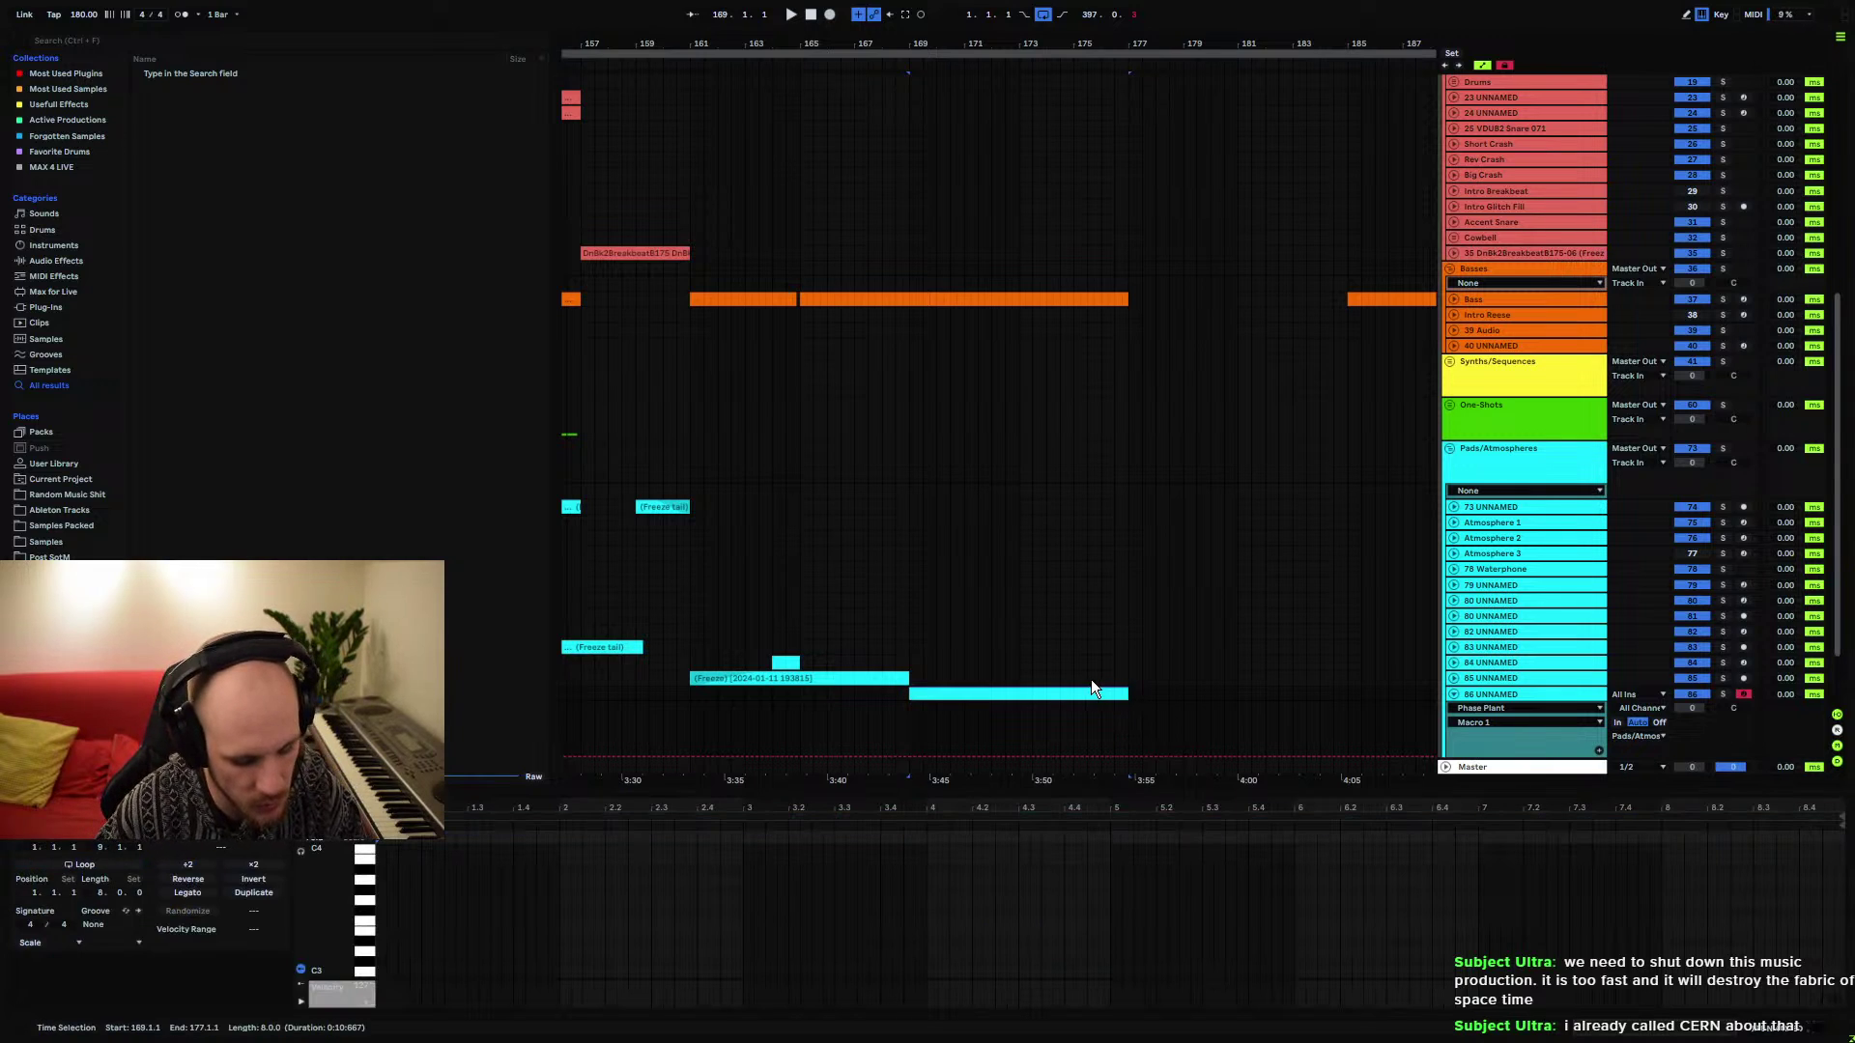
pyautogui.scroll(-3, 384, 938)
pyautogui.doubleClick(389, 920)
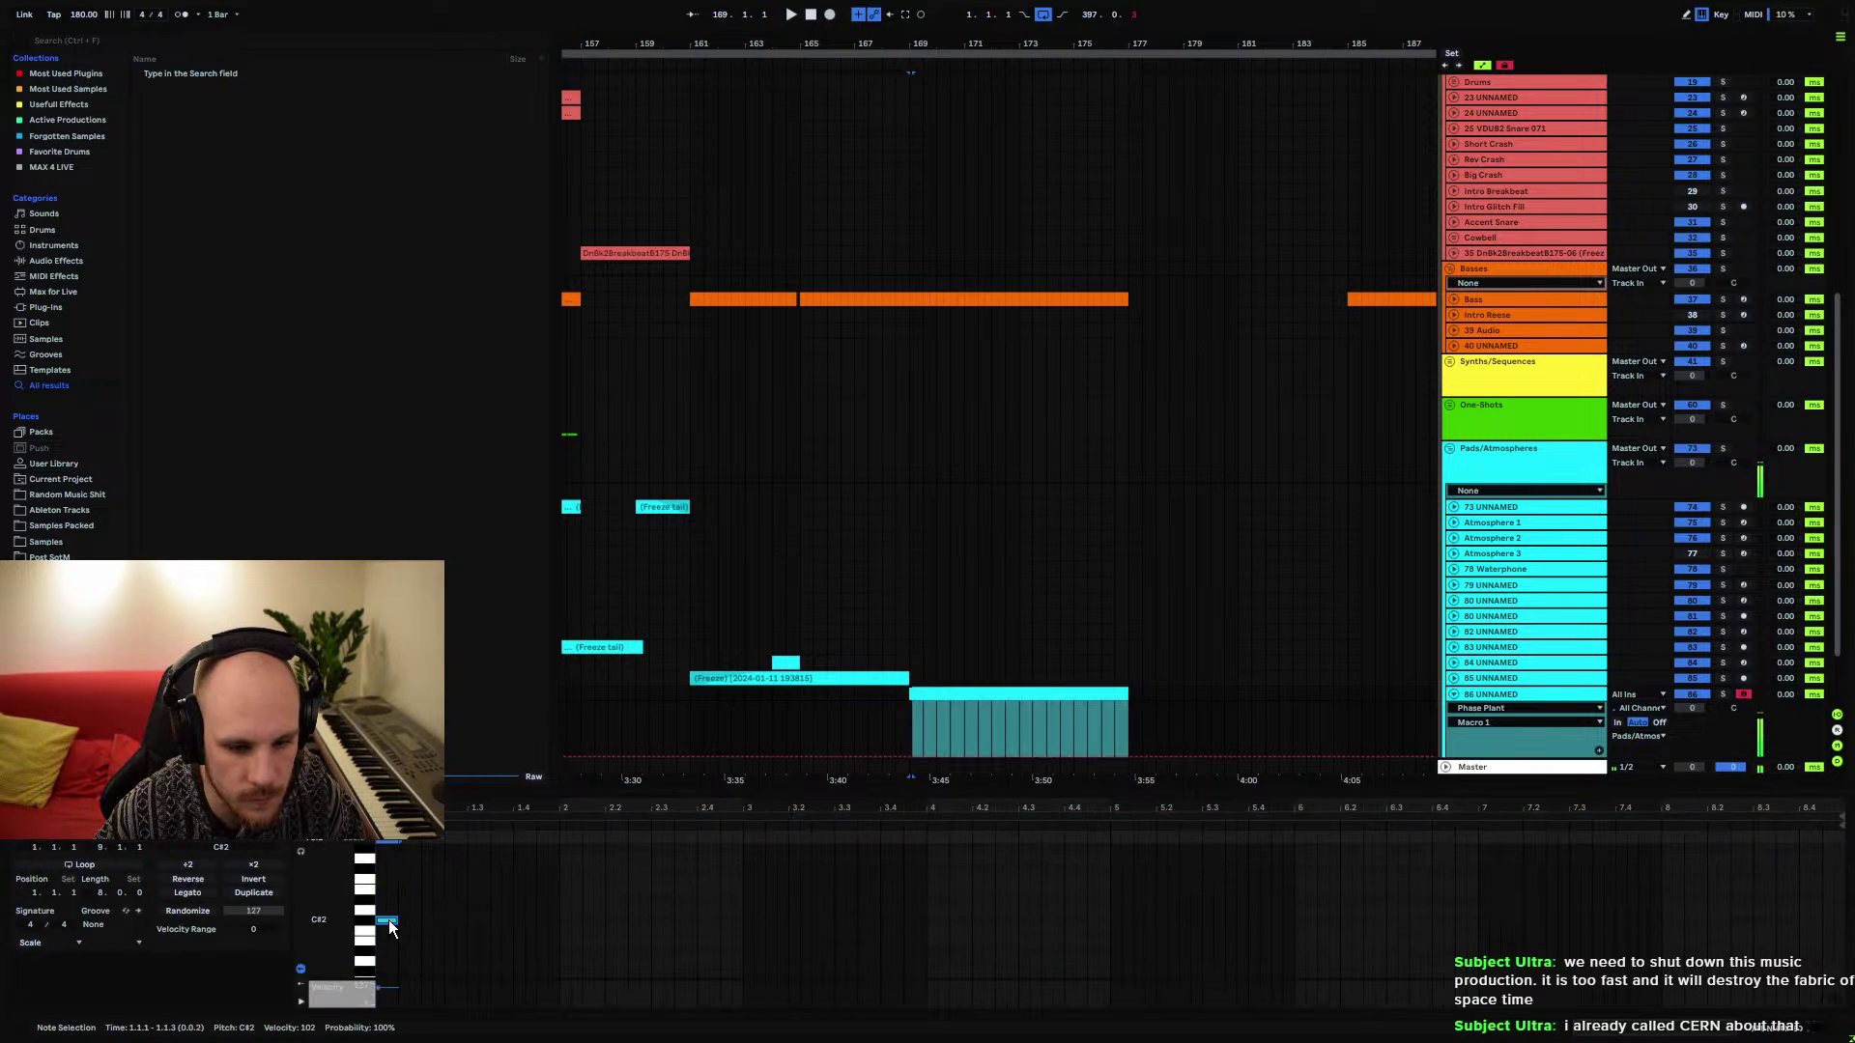
pyautogui.moveTo(390, 920); pyautogui.dragTo(1842, 919)
pyautogui.press('space')
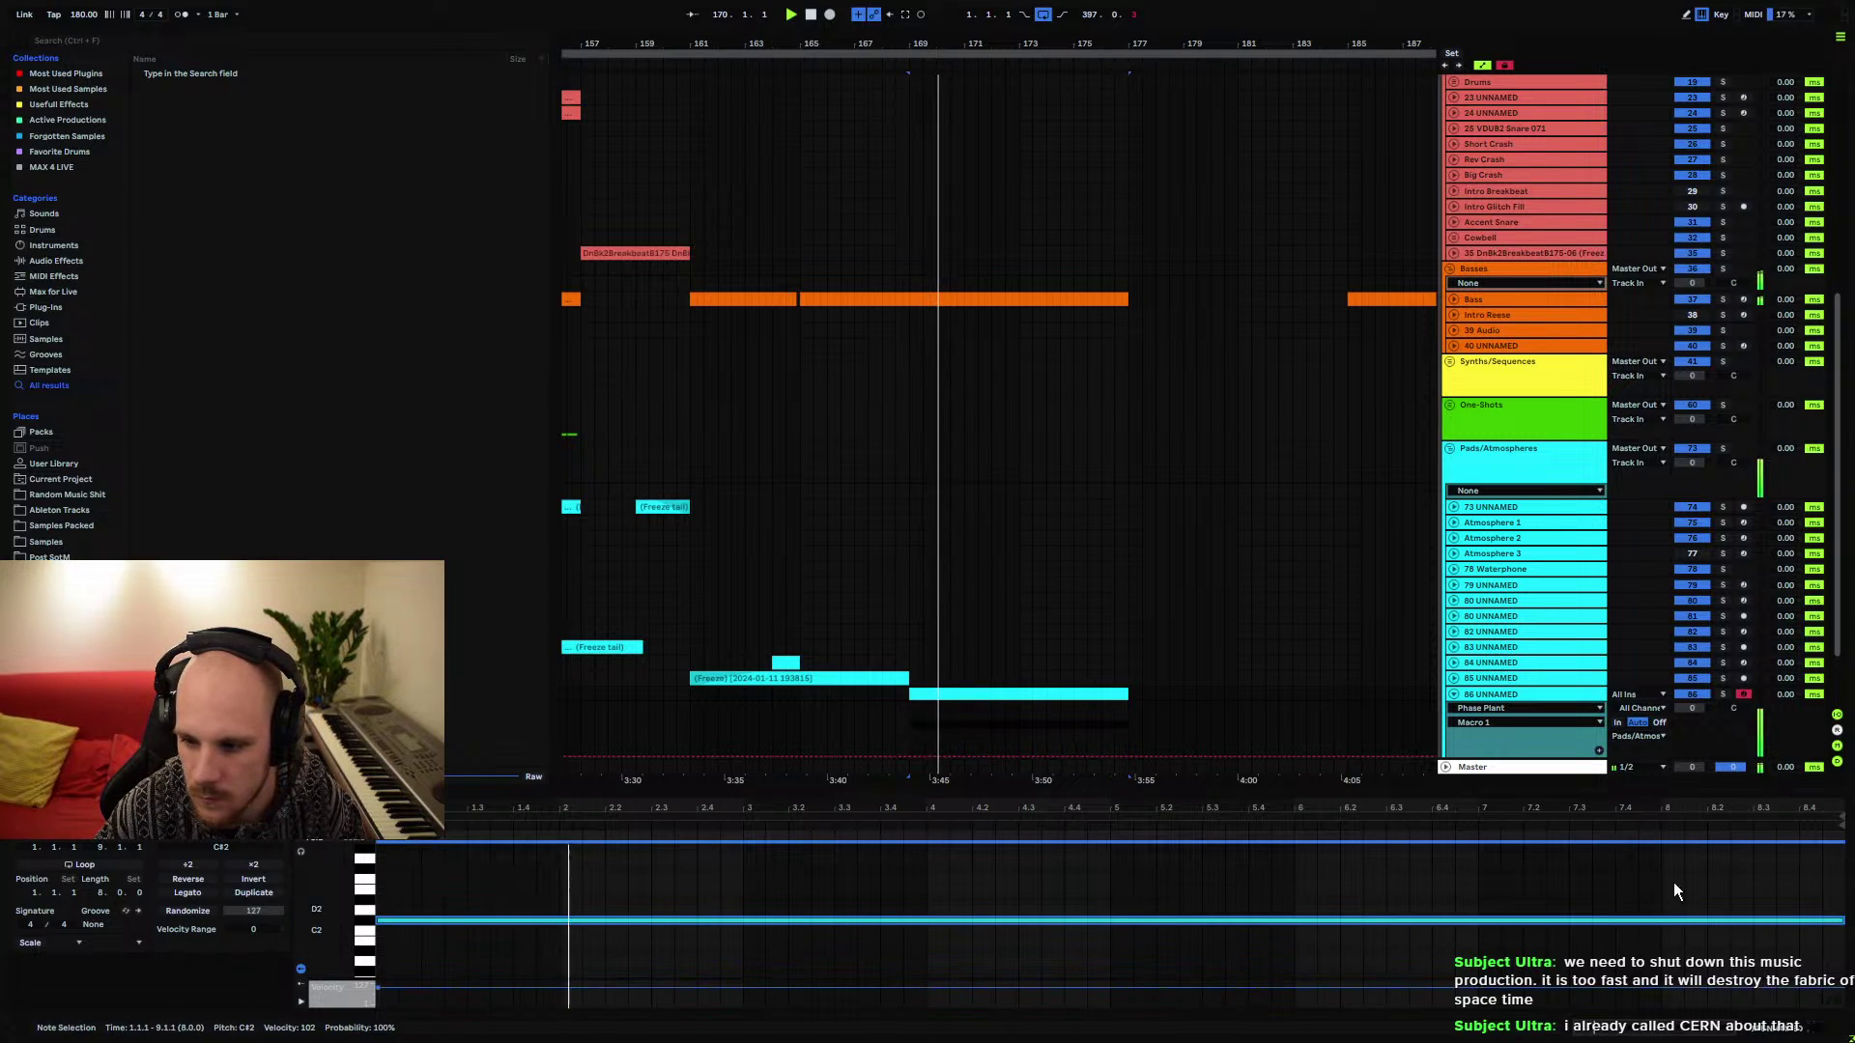
# Automate Macro 1 to ramp up from 0% across the clip, and add an EQ Eight with the band 1 frequency at 102 Hz
pyautogui.click(895, 749)
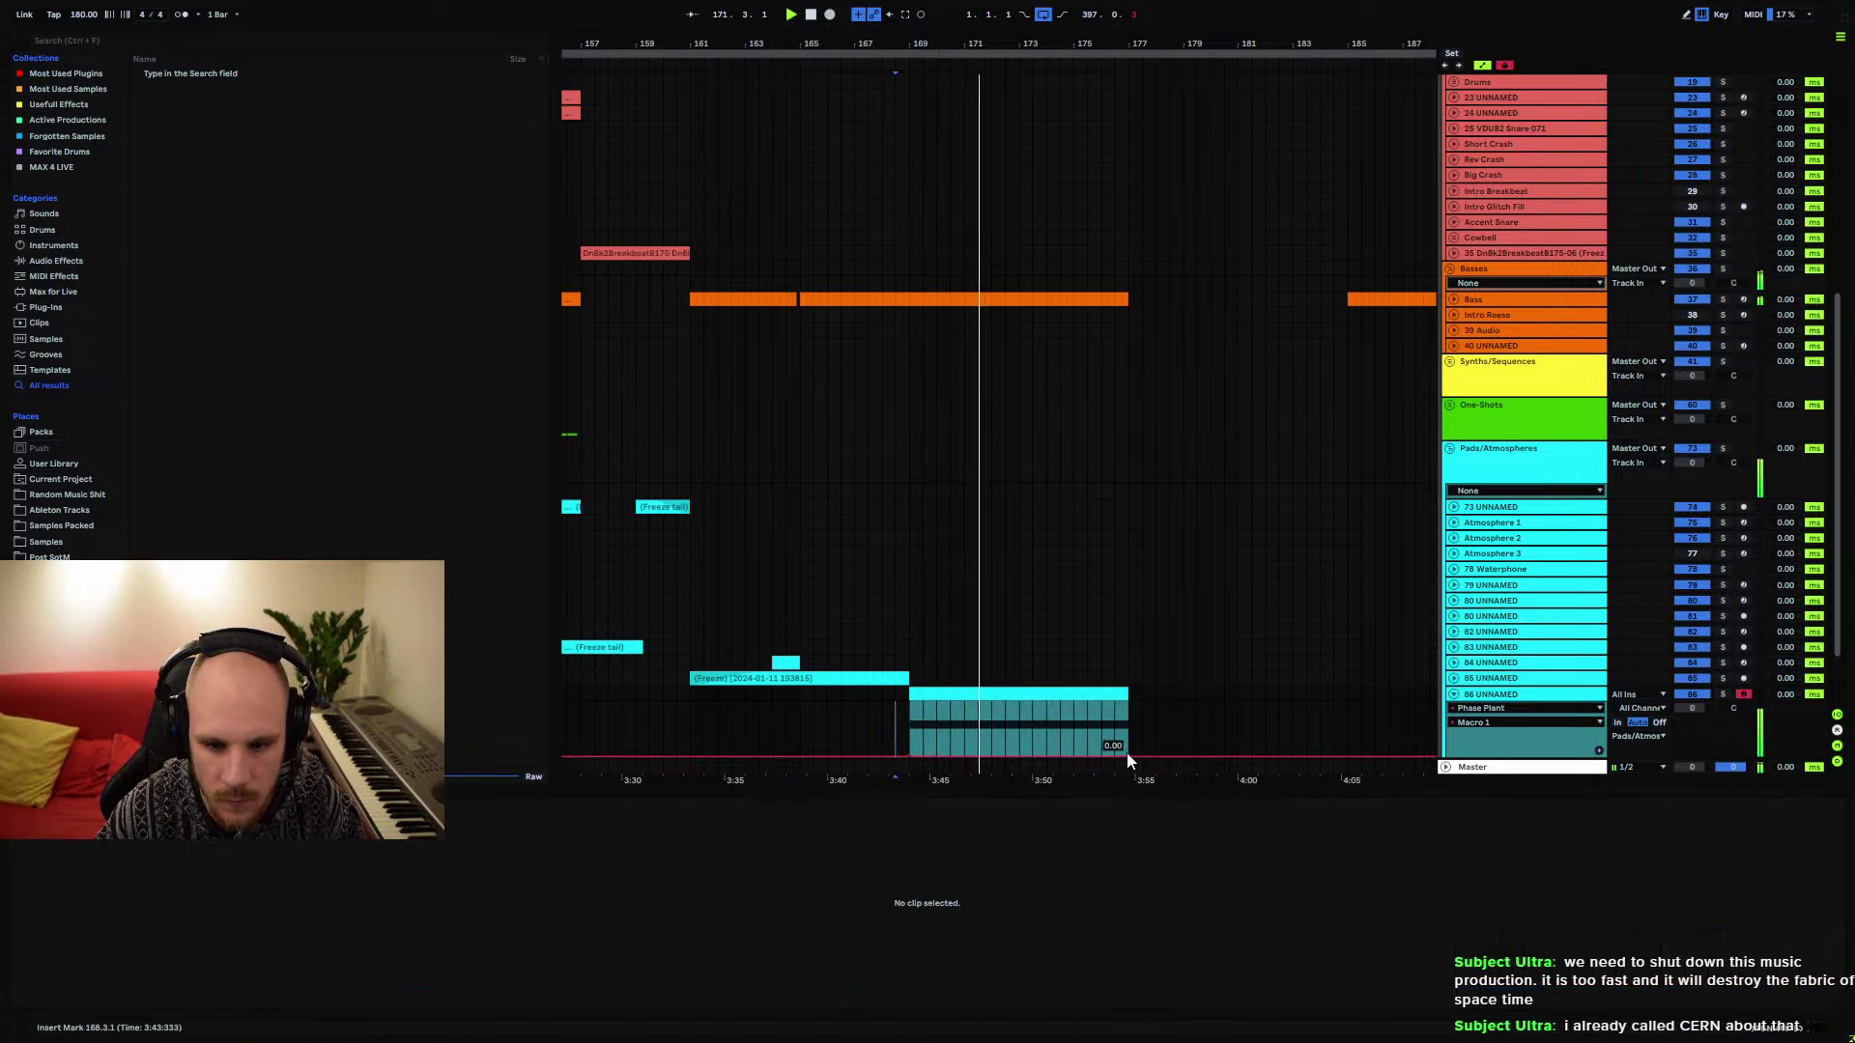
pyautogui.rightClick(880, 918)
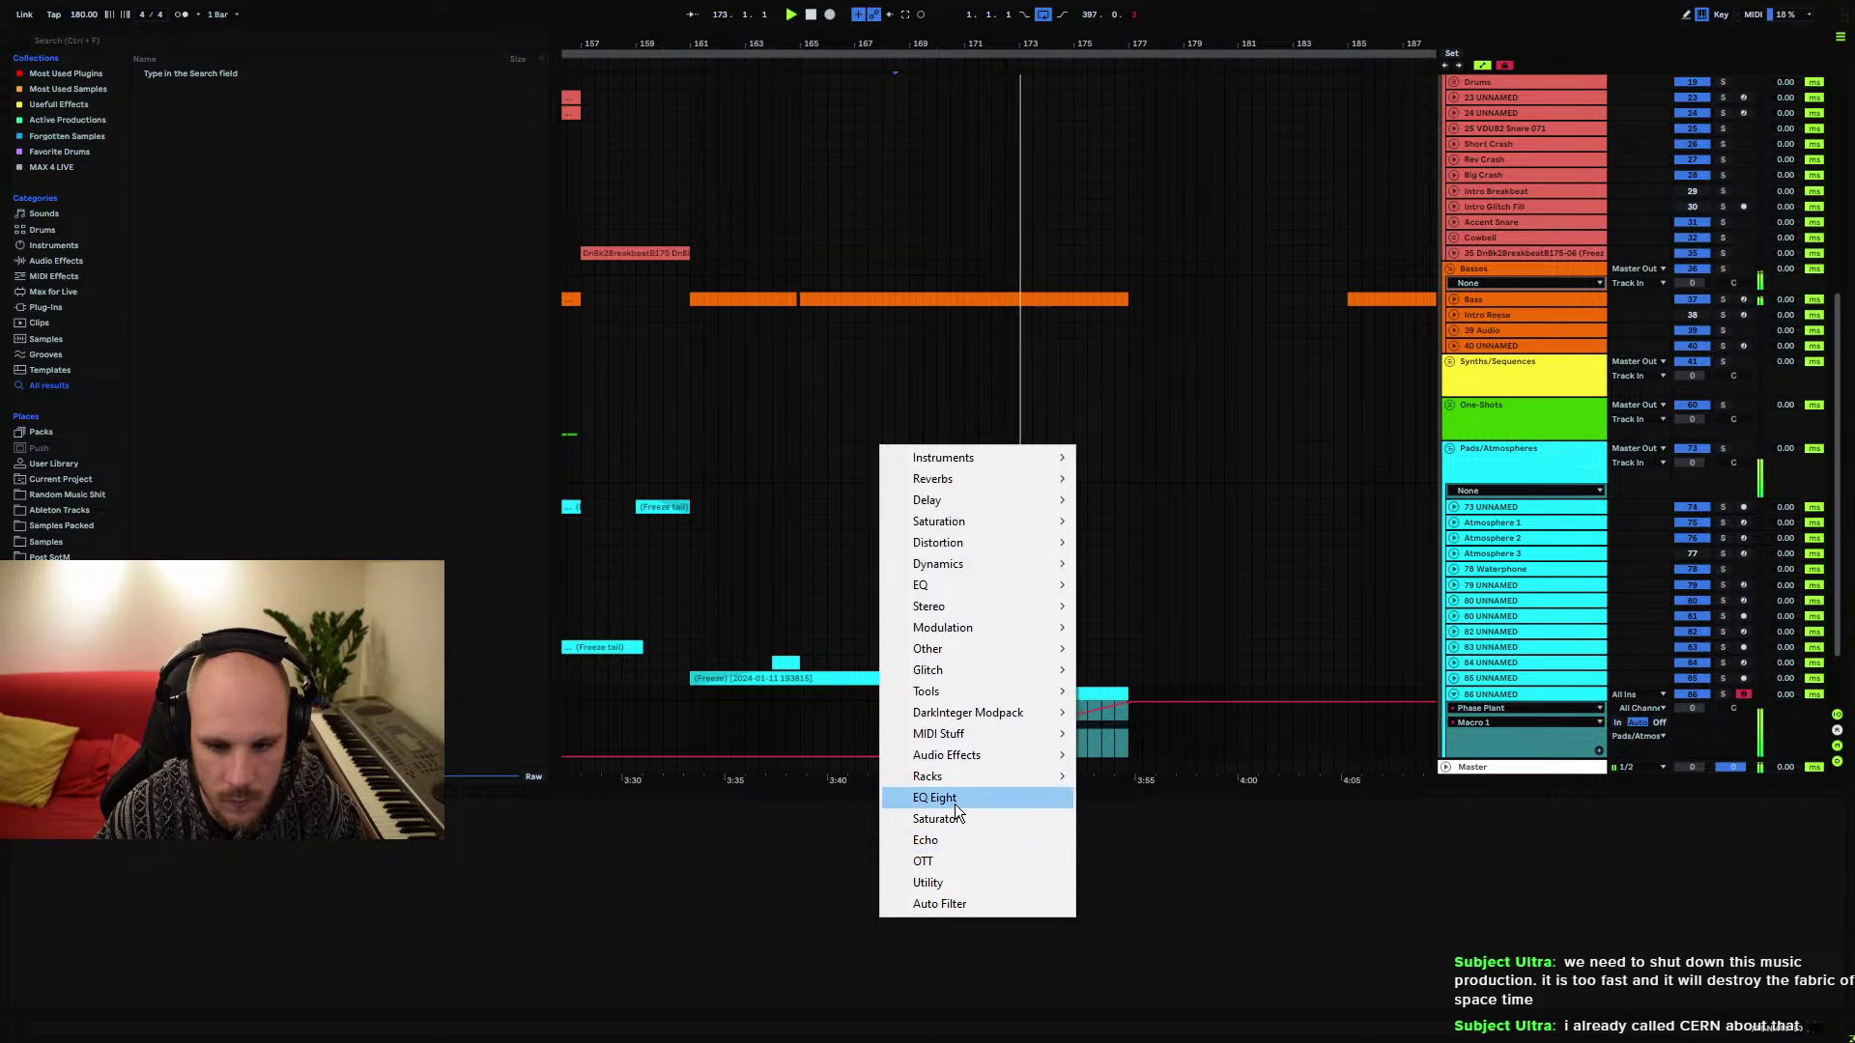
pyautogui.click(954, 805)
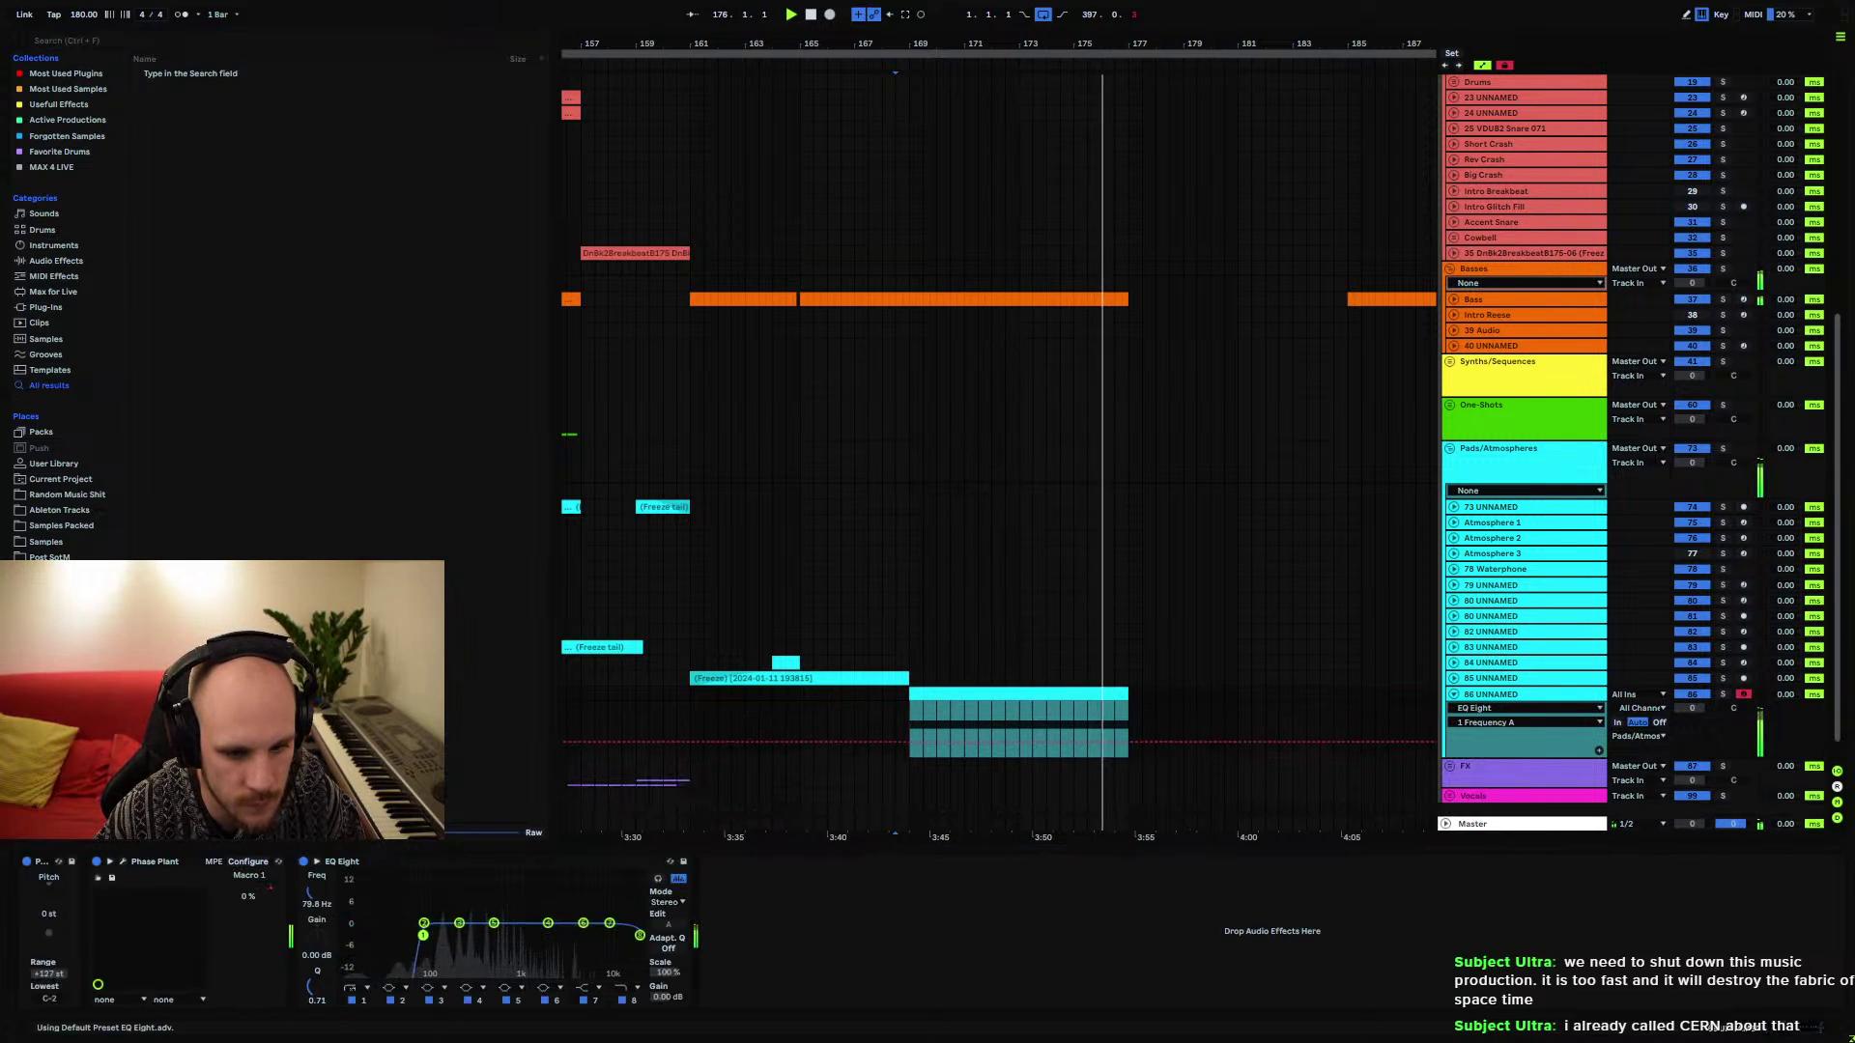
pyautogui.moveTo(910, 756); pyautogui.dragTo(891, 740)
pyautogui.press('space')
pyautogui.press('space')
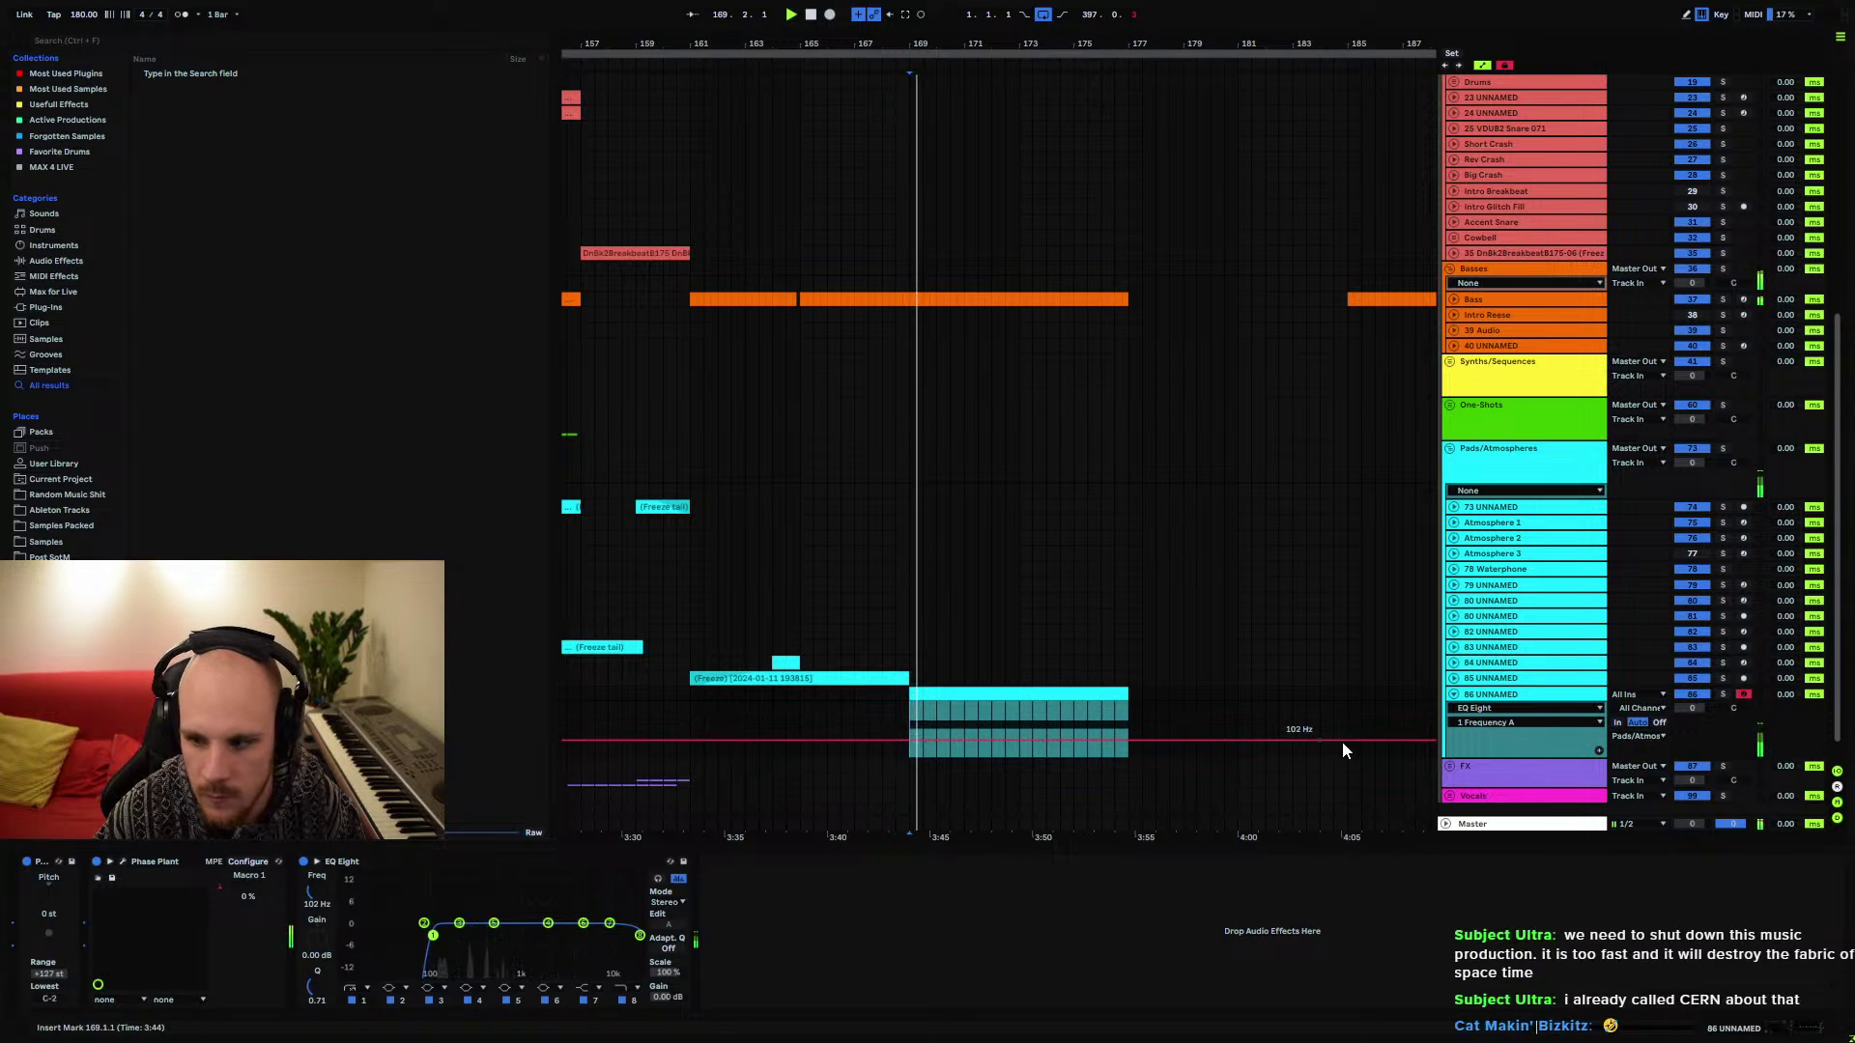
# Freeze and flatten track 86 to audio
pyautogui.rightClick(1521, 693)
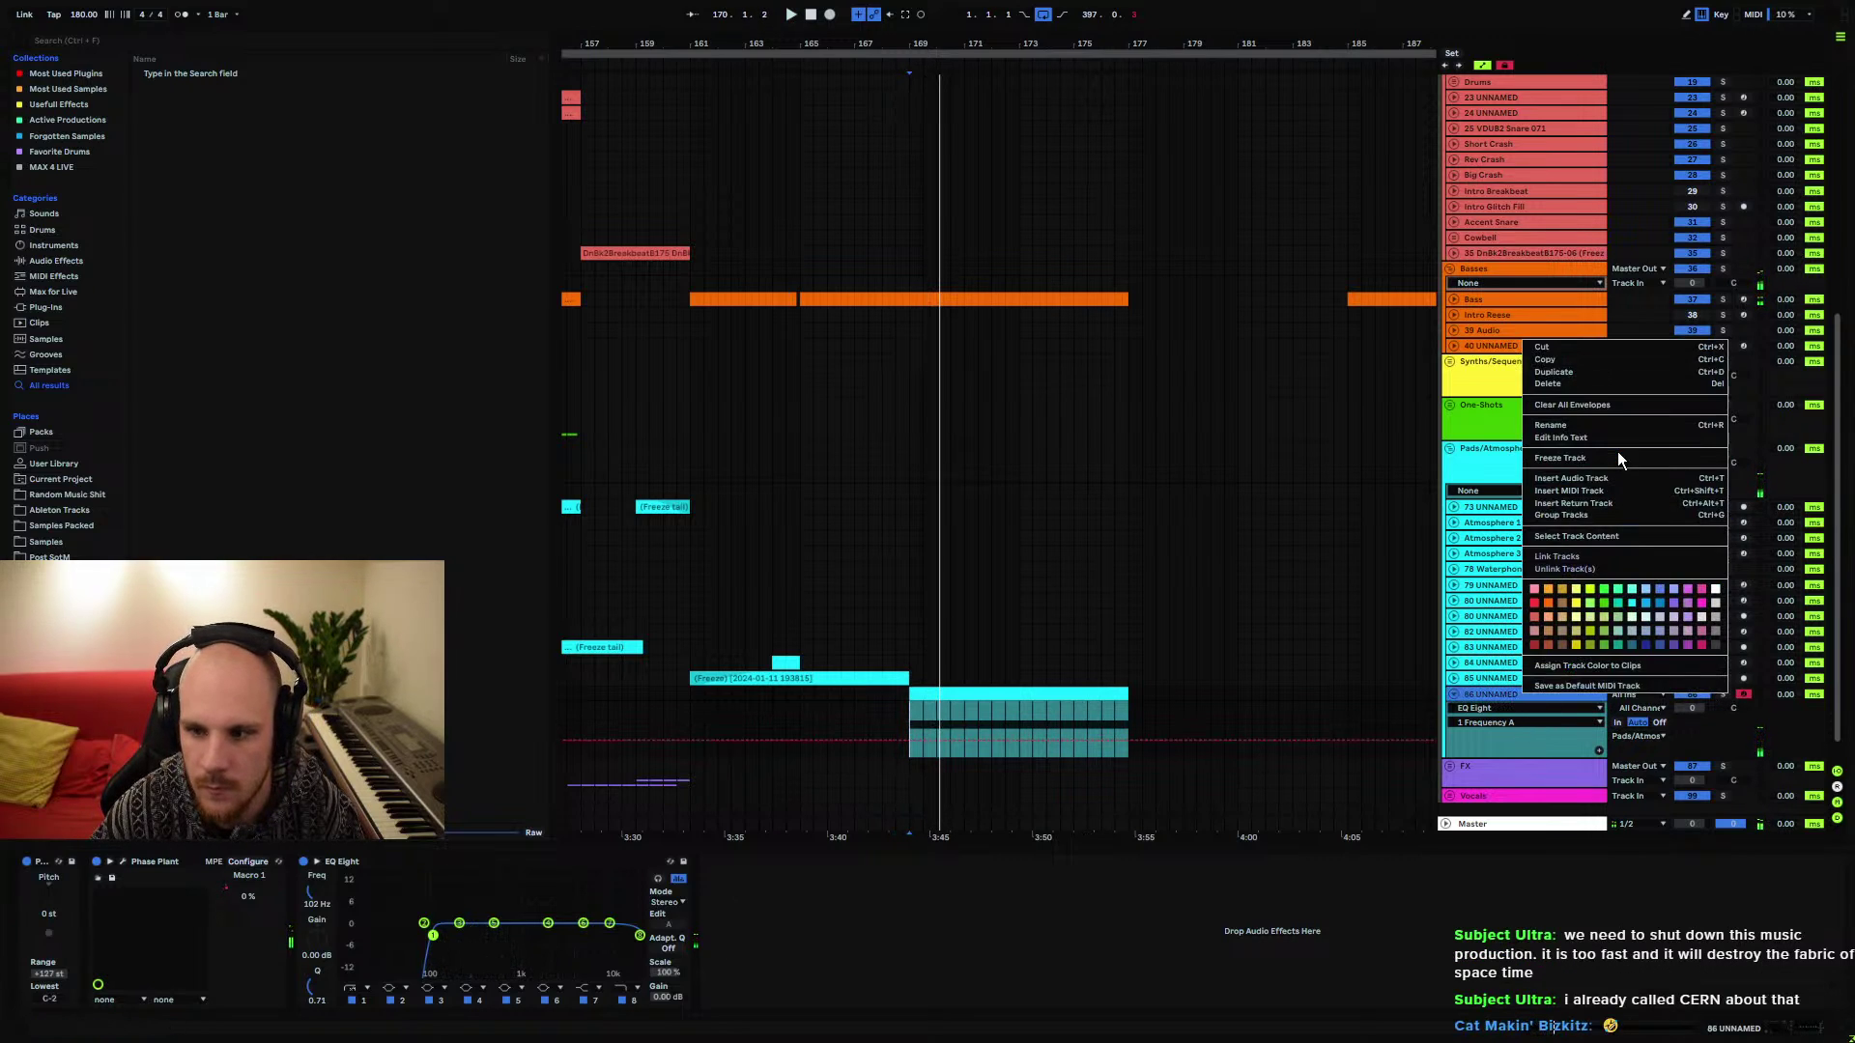
pyautogui.click(1585, 459)
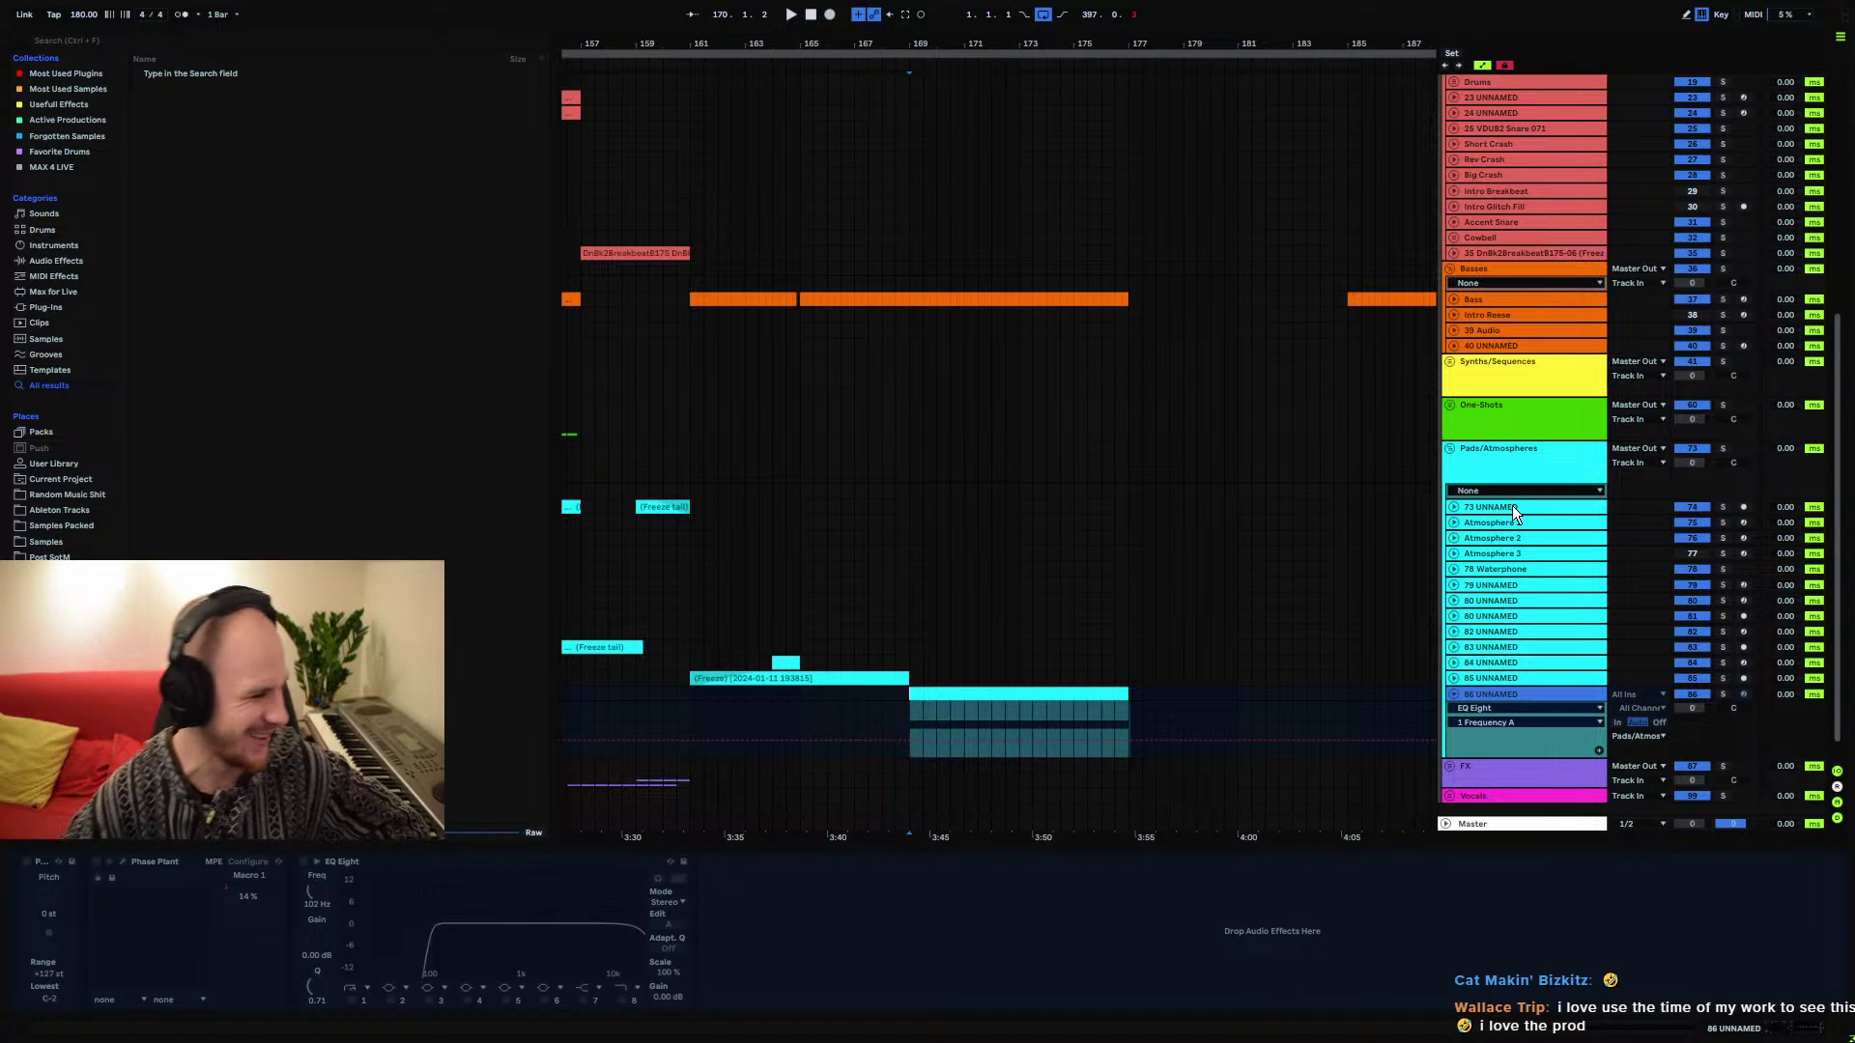
pyautogui.rightClick(1518, 695)
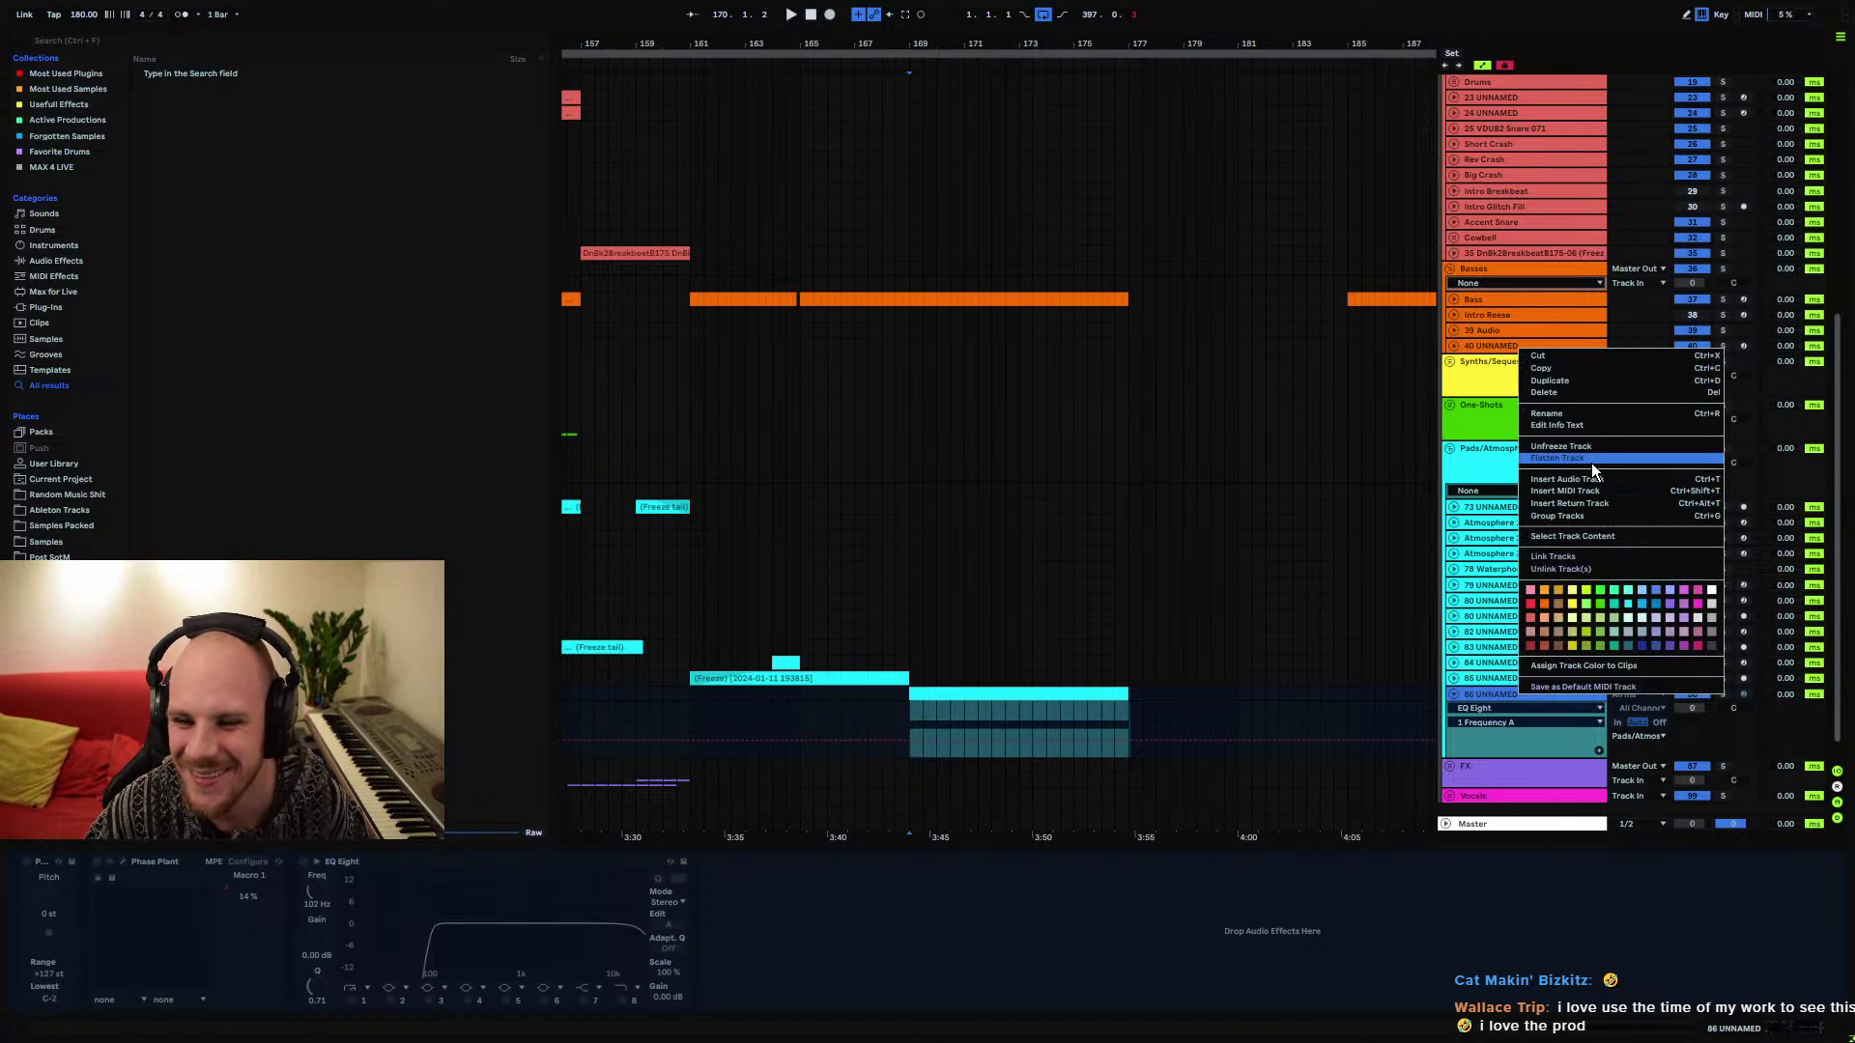
pyautogui.press('Escape')
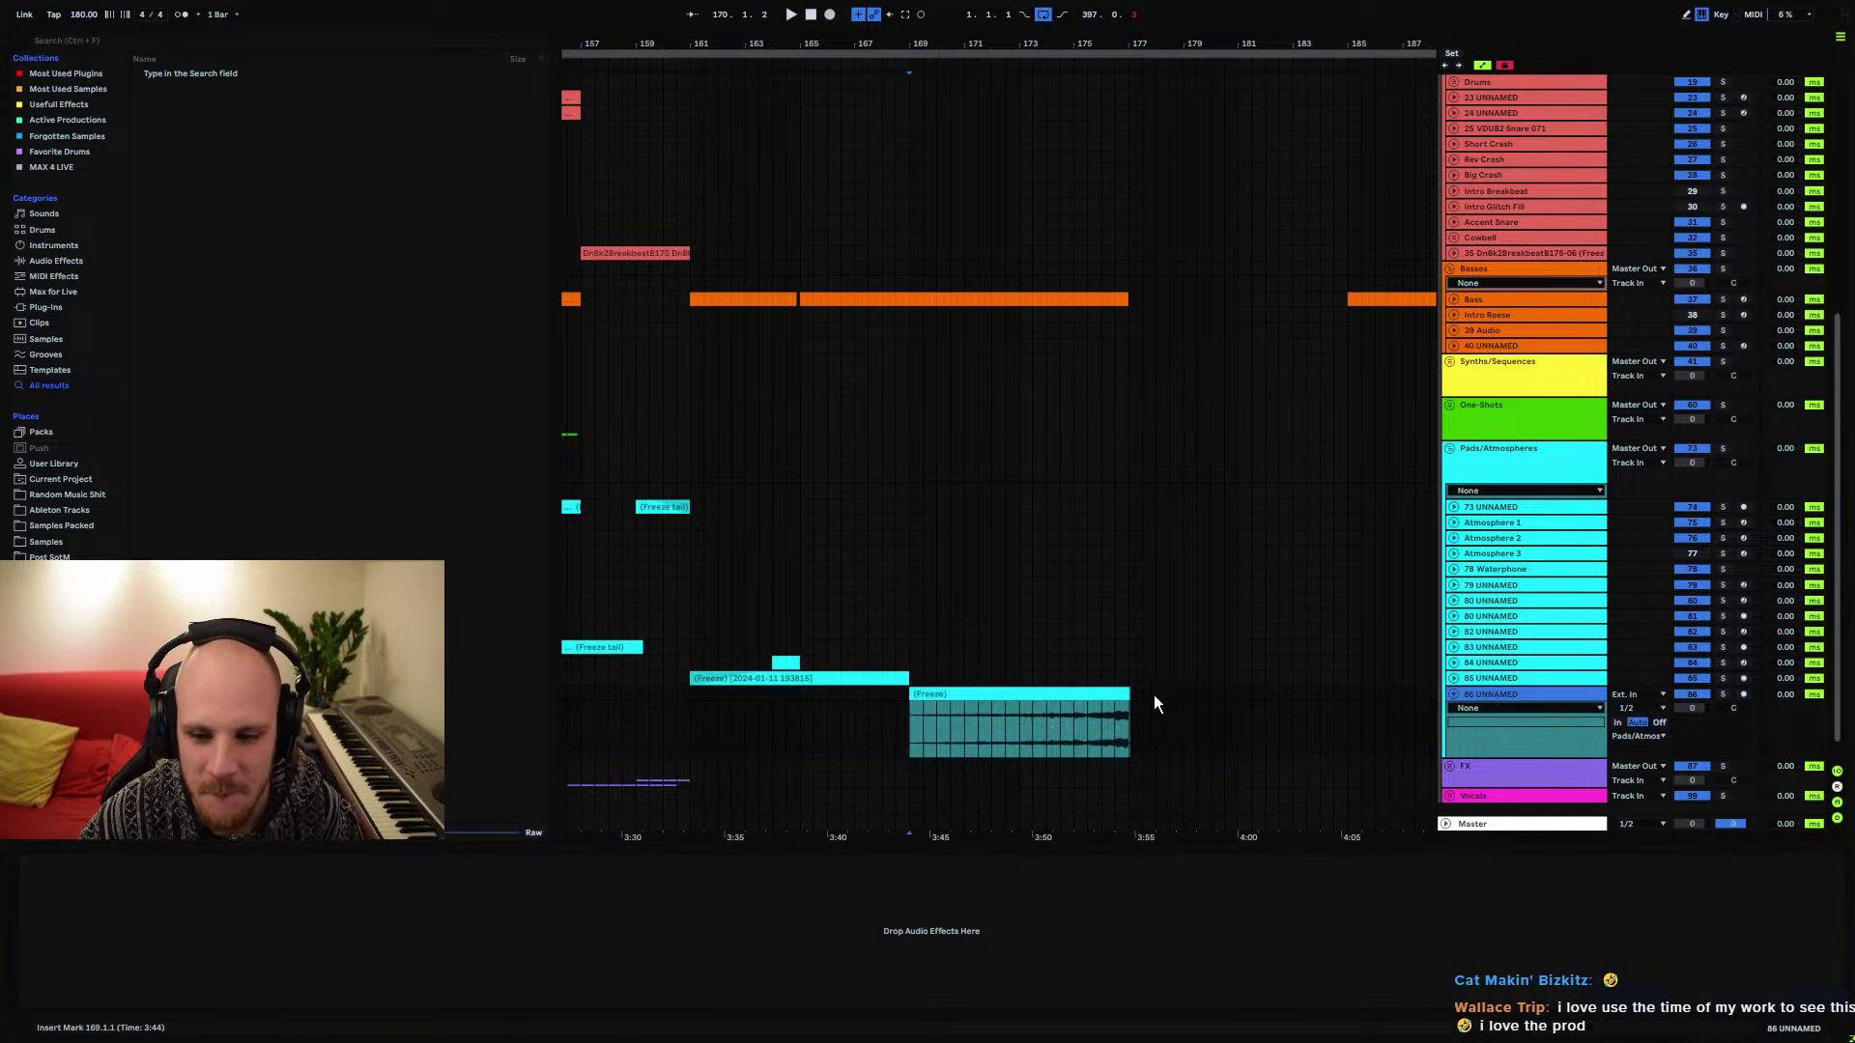
pyautogui.click(1132, 695)
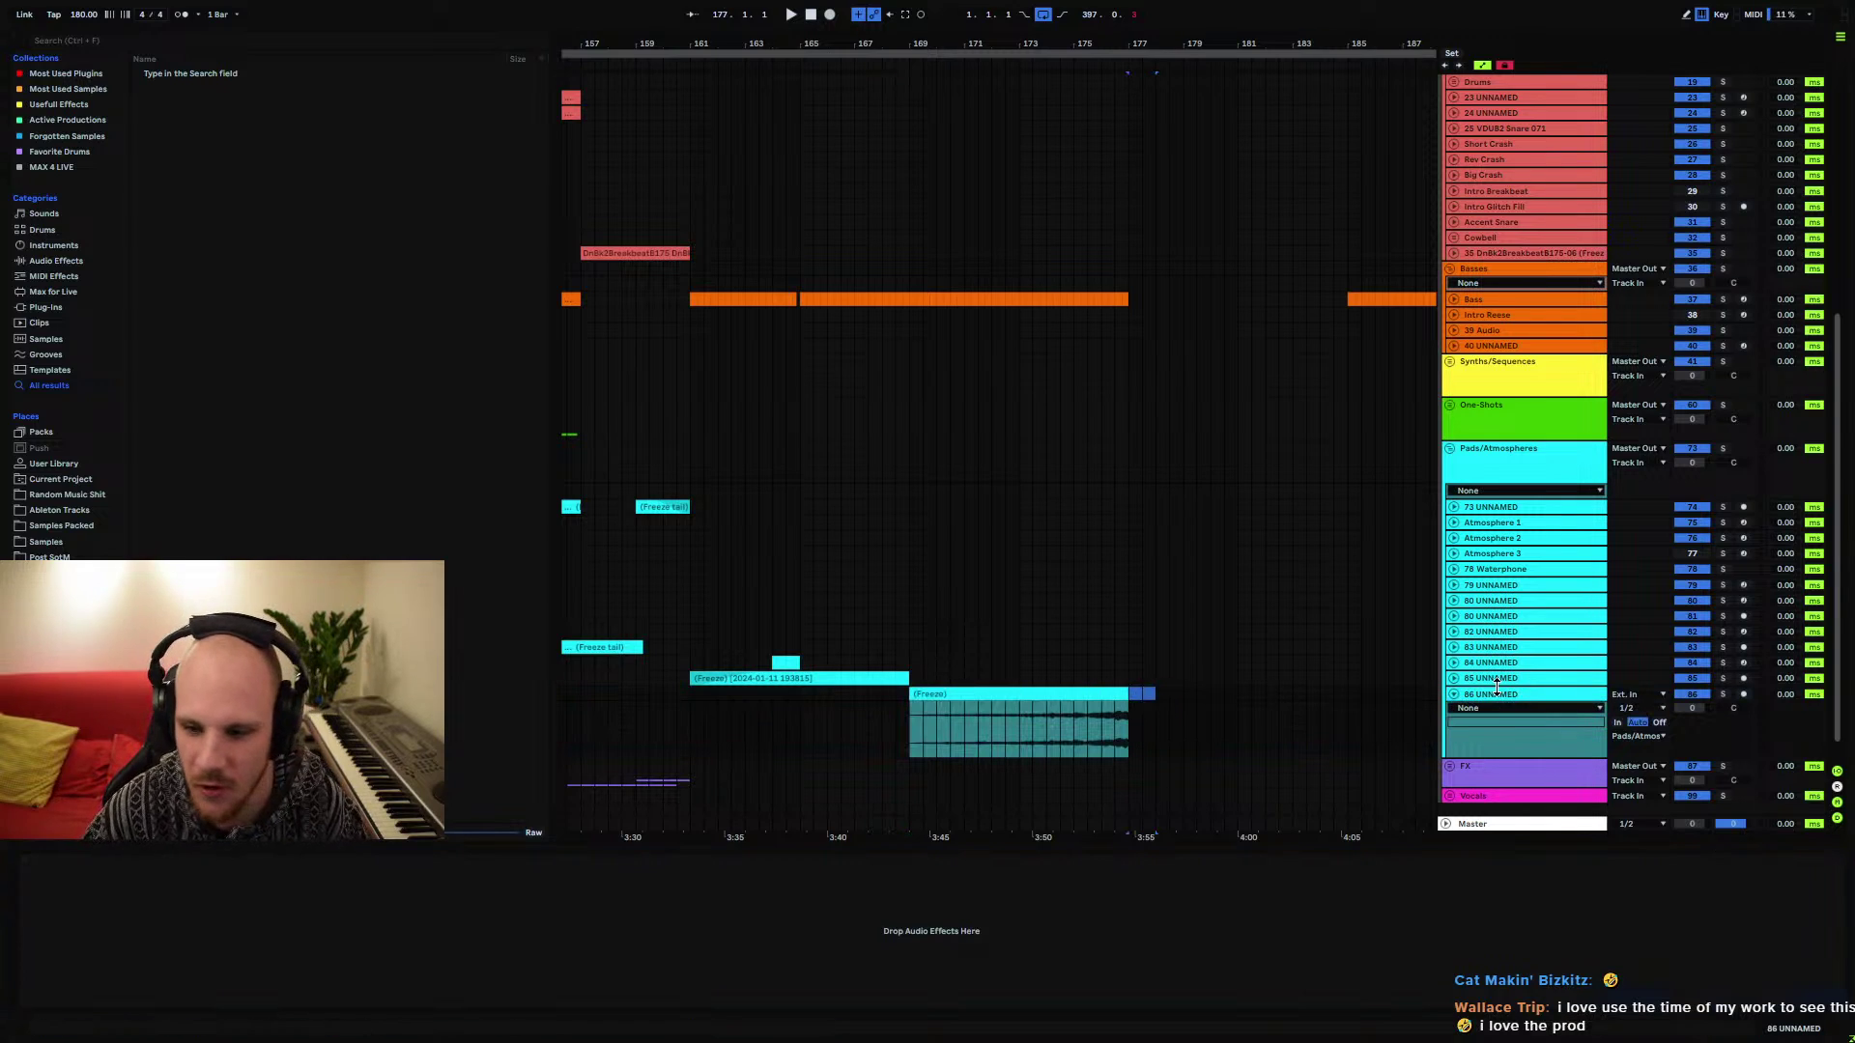
# Consolidate the frozen clip at bars 169–177 on track 86, reset its gain to 0 dB and play it from about bar 173
pyautogui.click(1088, 695)
pyautogui.hotkey('ctrl', 'j')
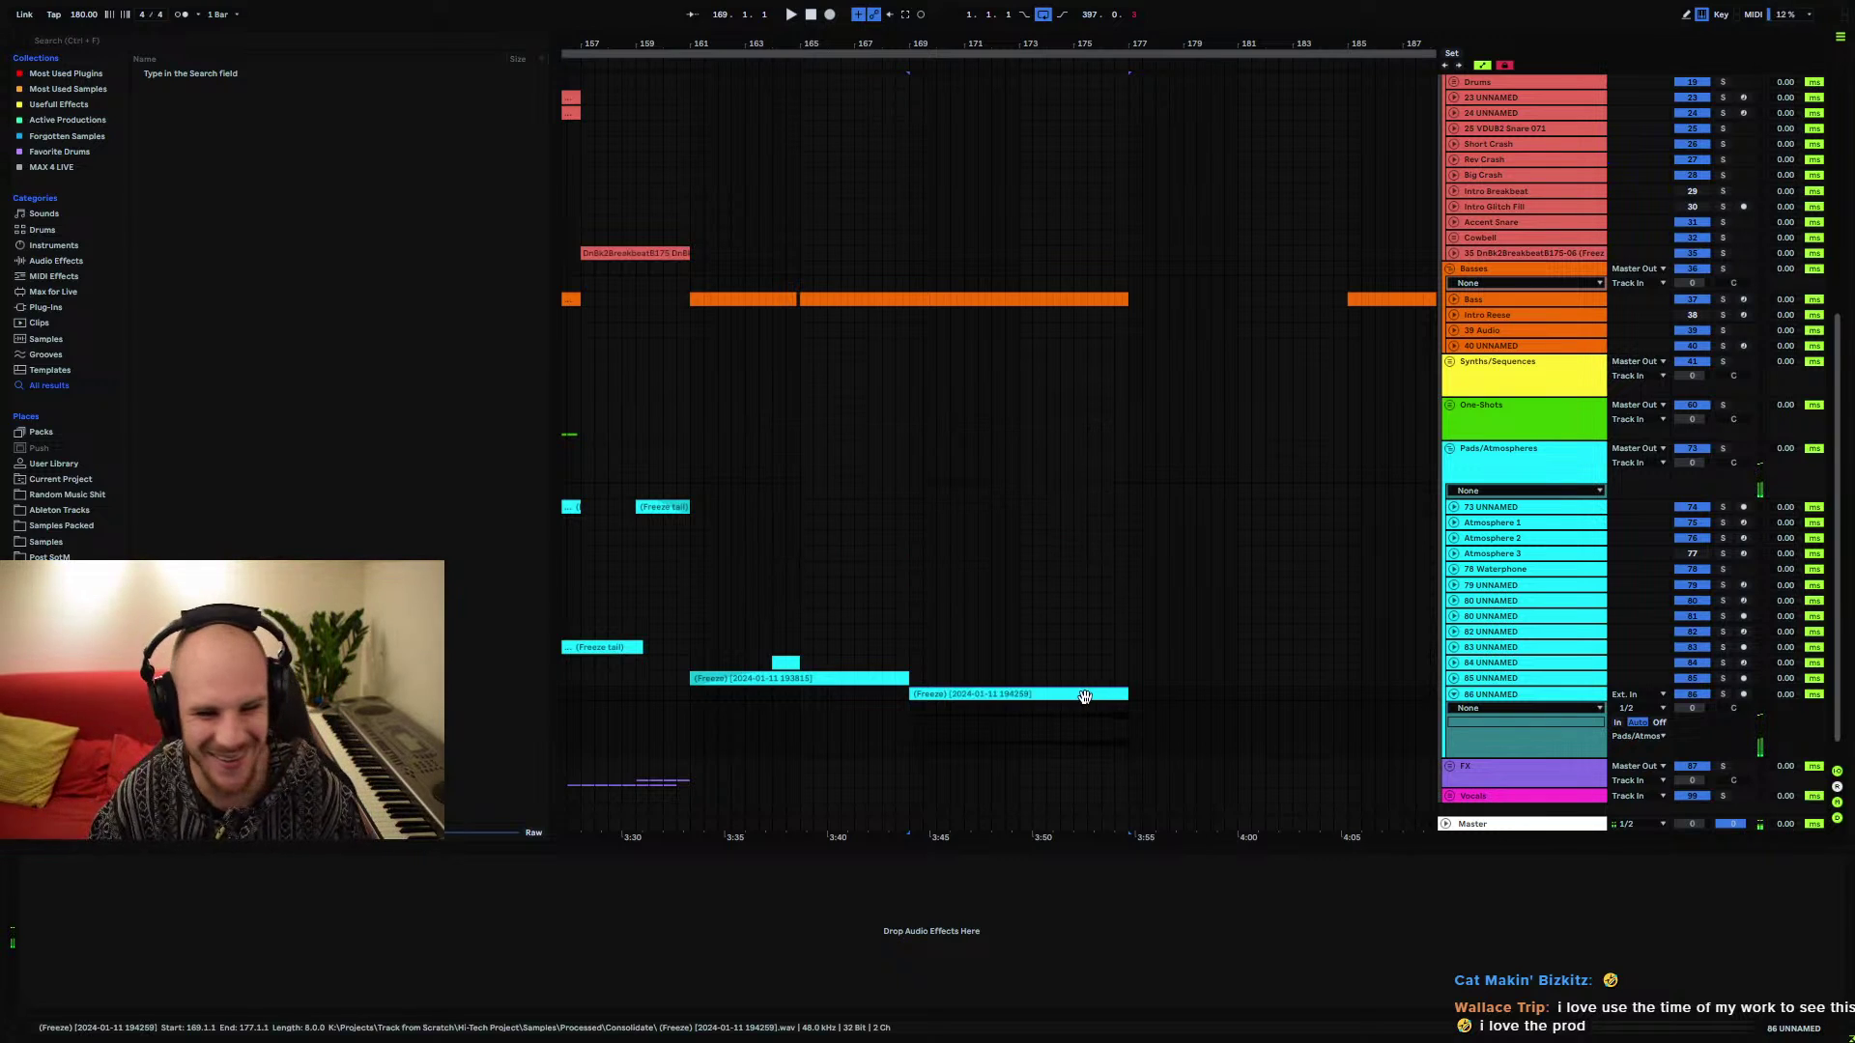
pyautogui.doubleClick(1089, 695)
pyautogui.doubleClick(278, 887)
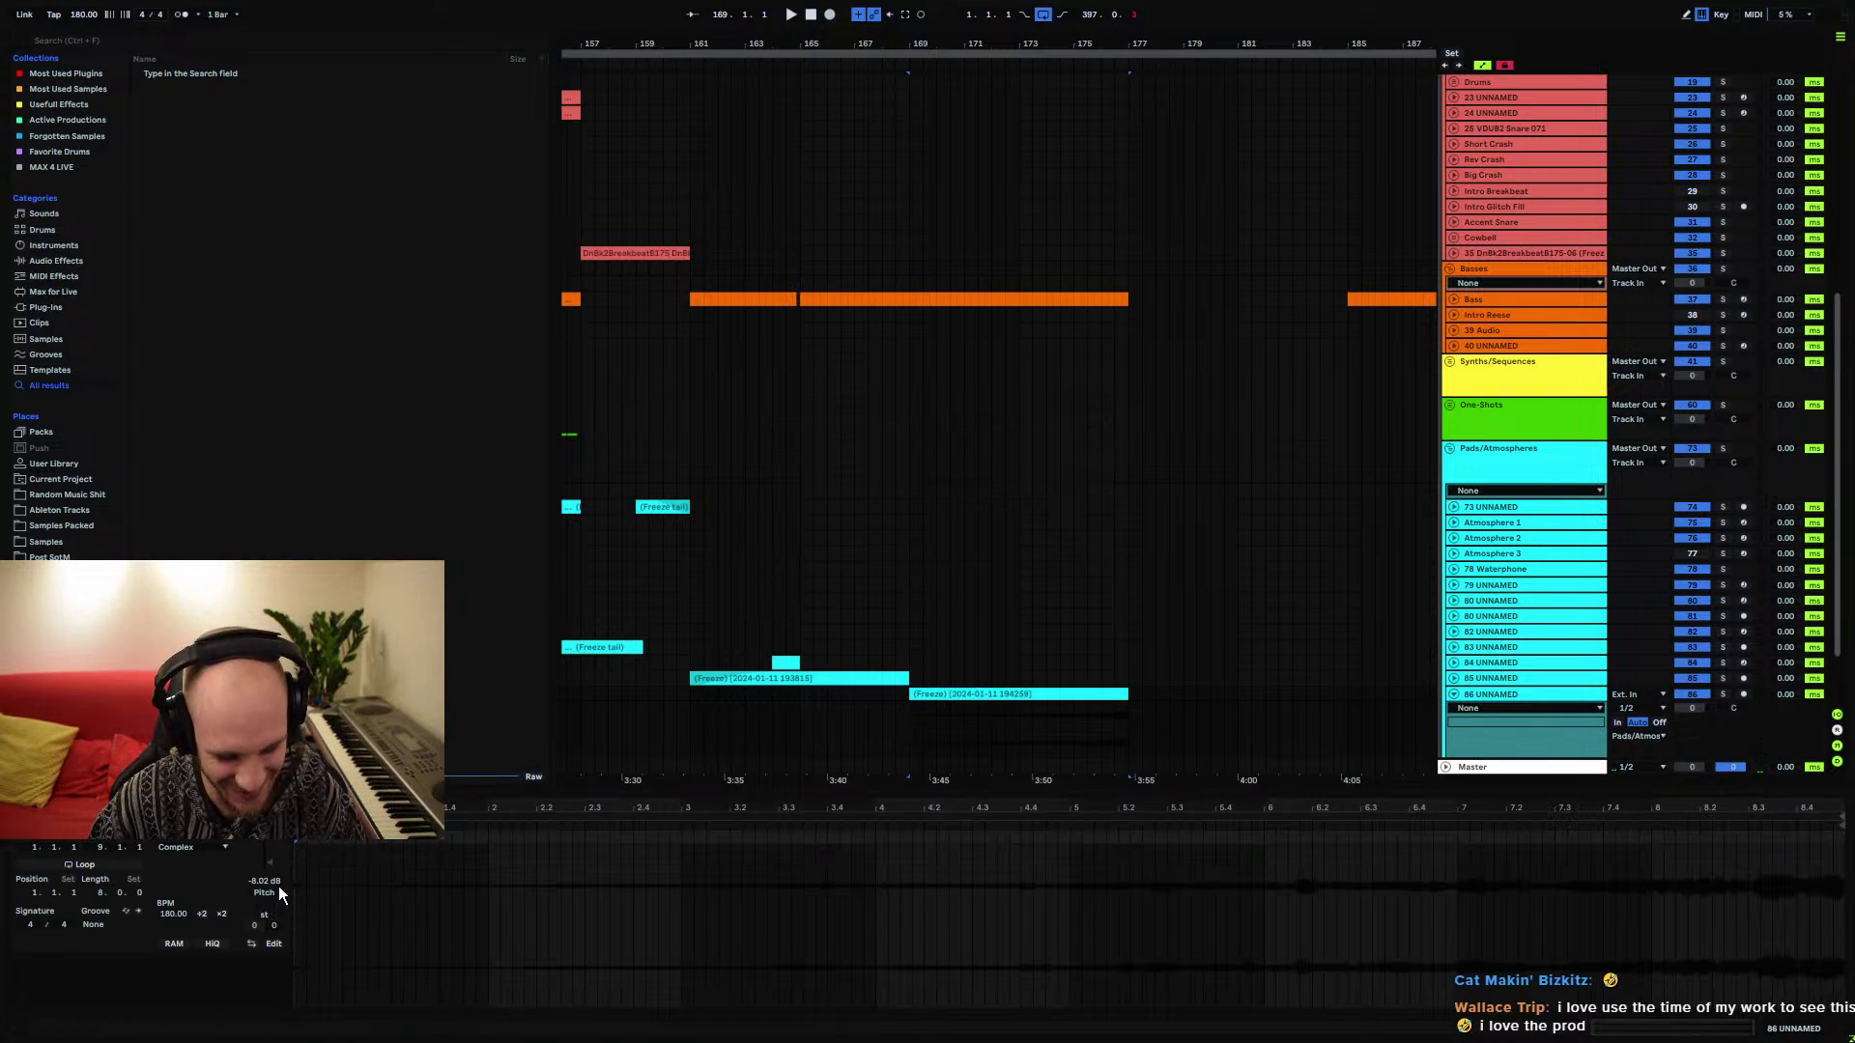
pyautogui.click(1031, 720)
pyautogui.press('space')
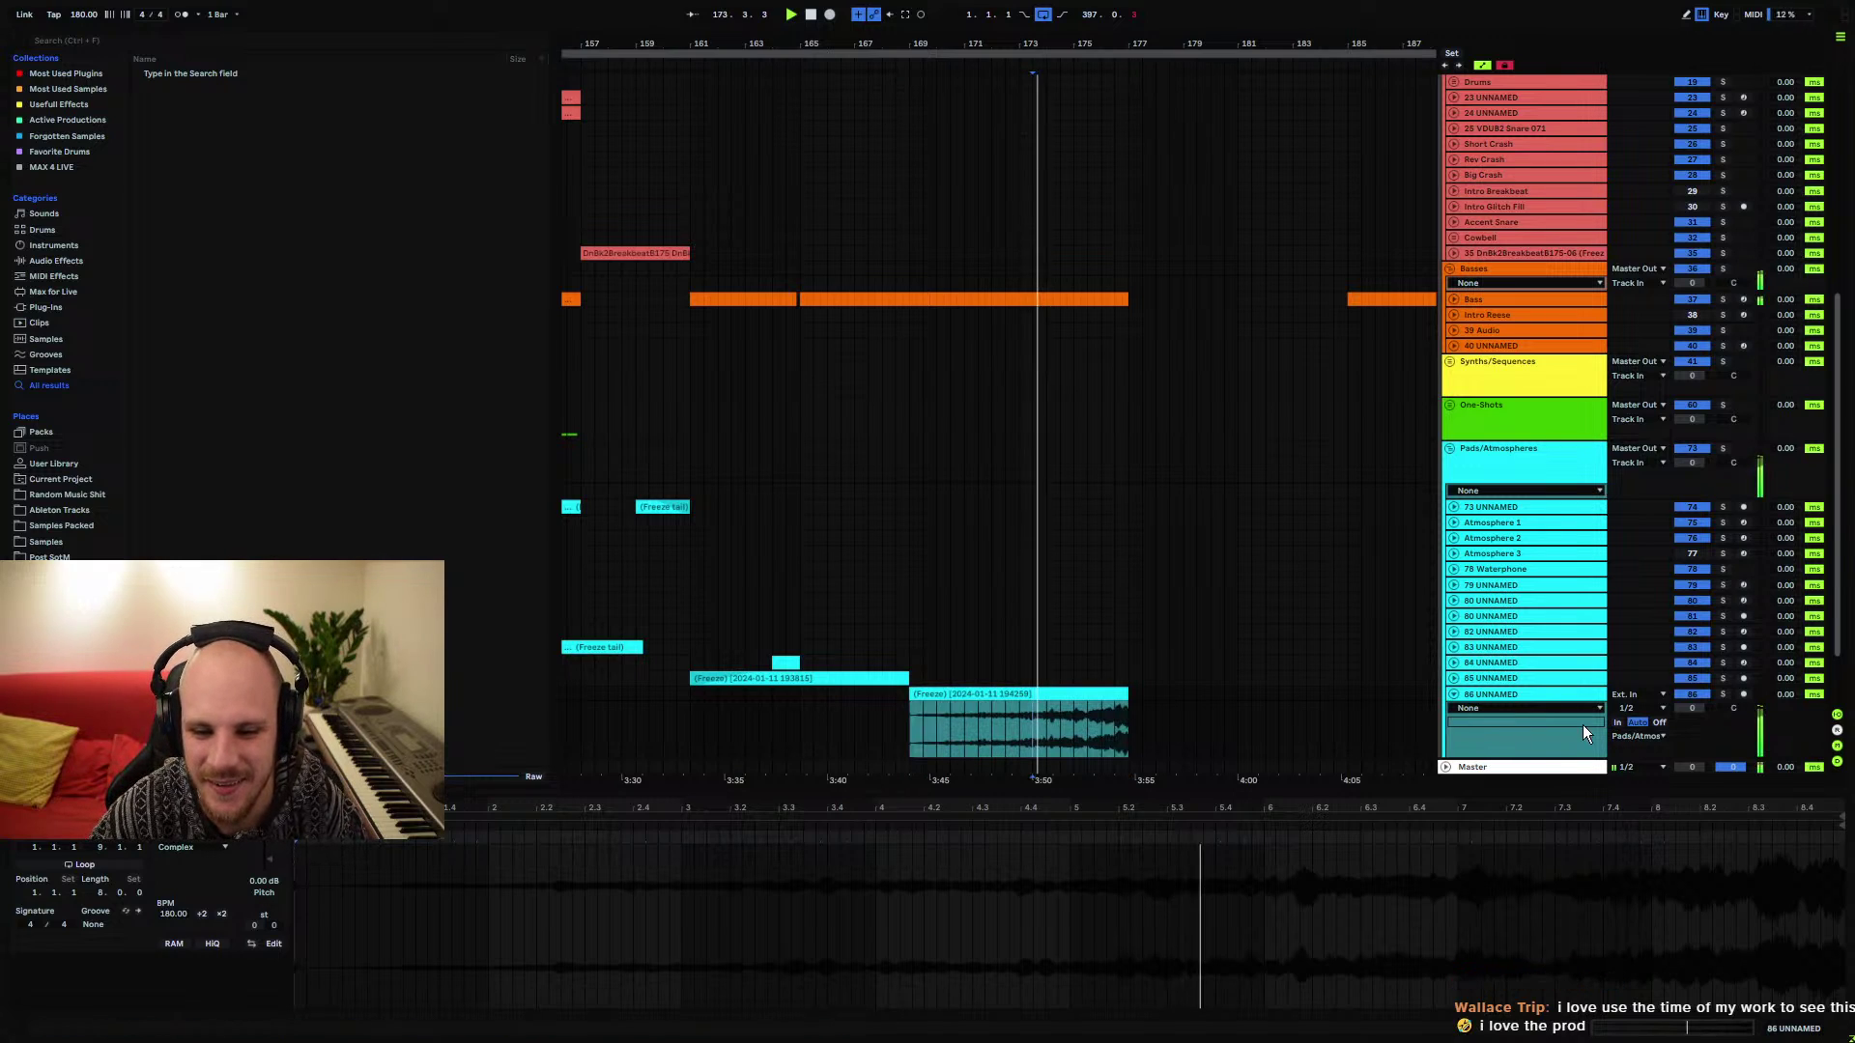
# Add an EQ Eight to track 86 and boost its upper mids, with one band at 4.84 kHz and 1.12 dB
pyautogui.hotkey('shift', 'Tab')
pyautogui.rightClick(791, 950)
pyautogui.rightClick(791, 951)
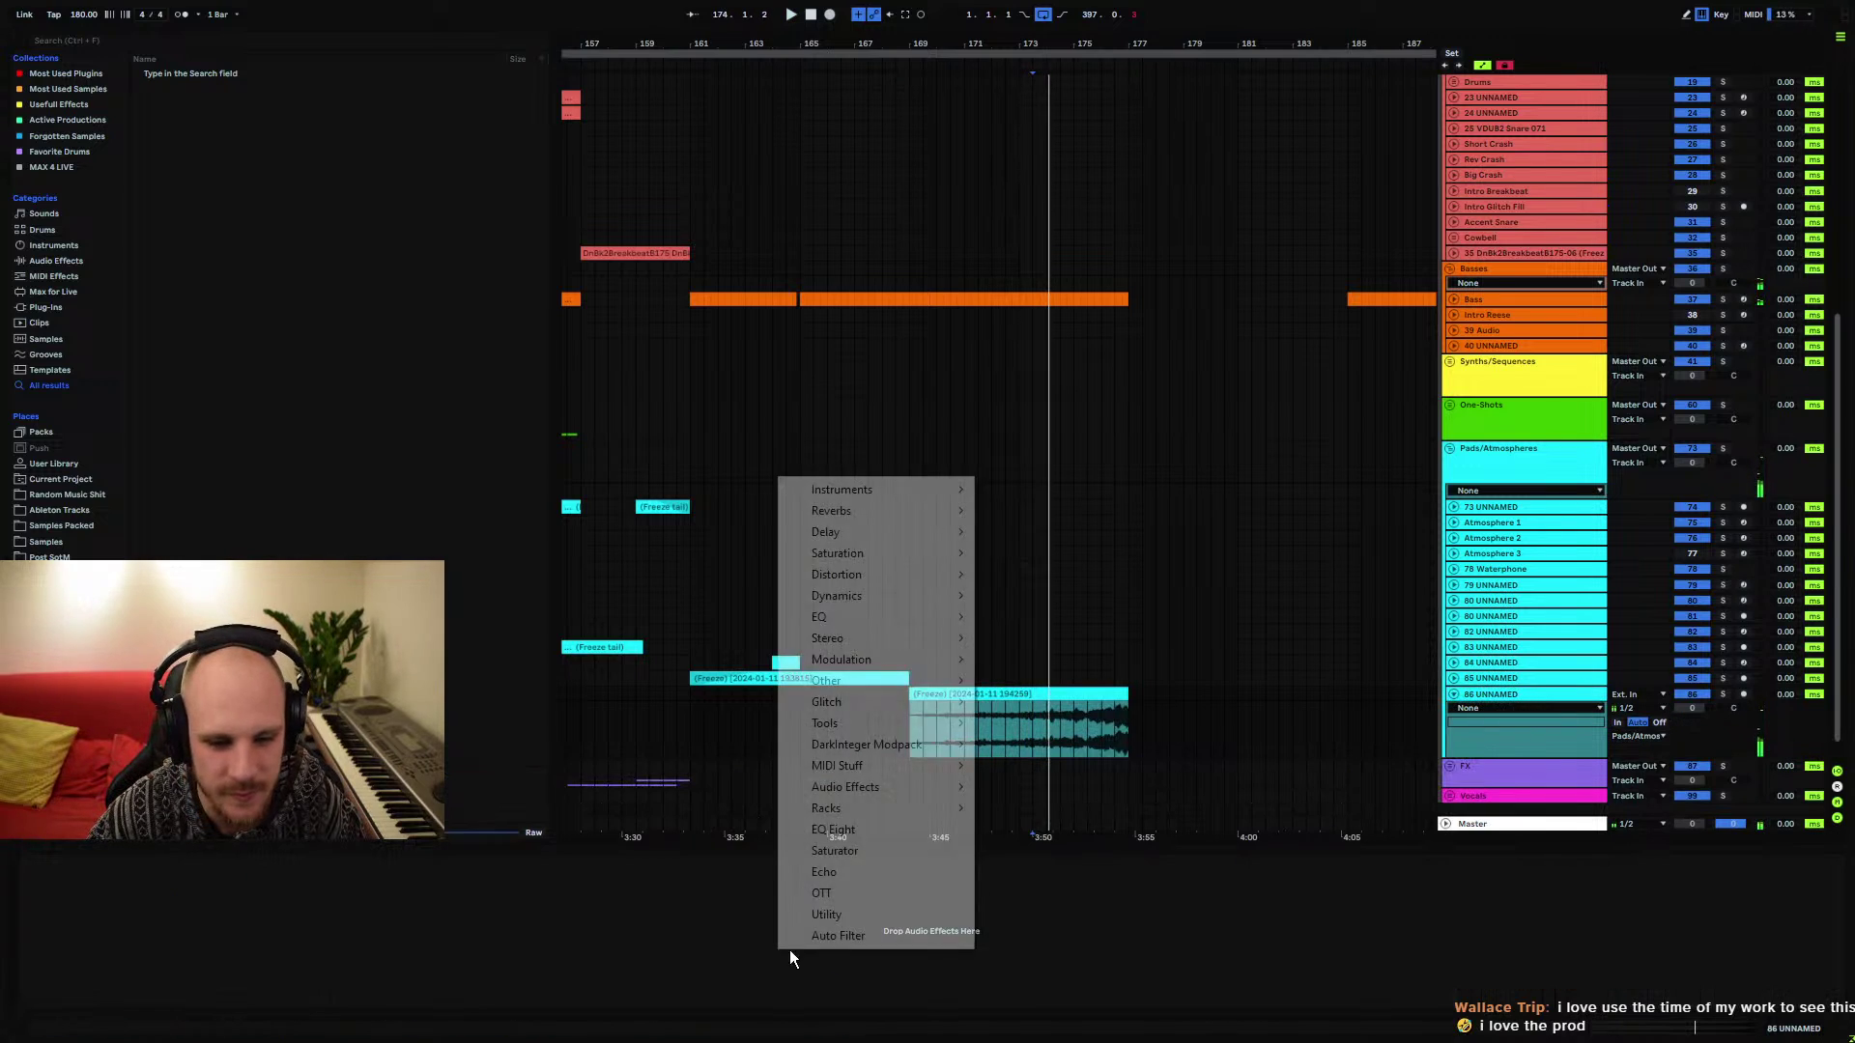
pyautogui.click(851, 830)
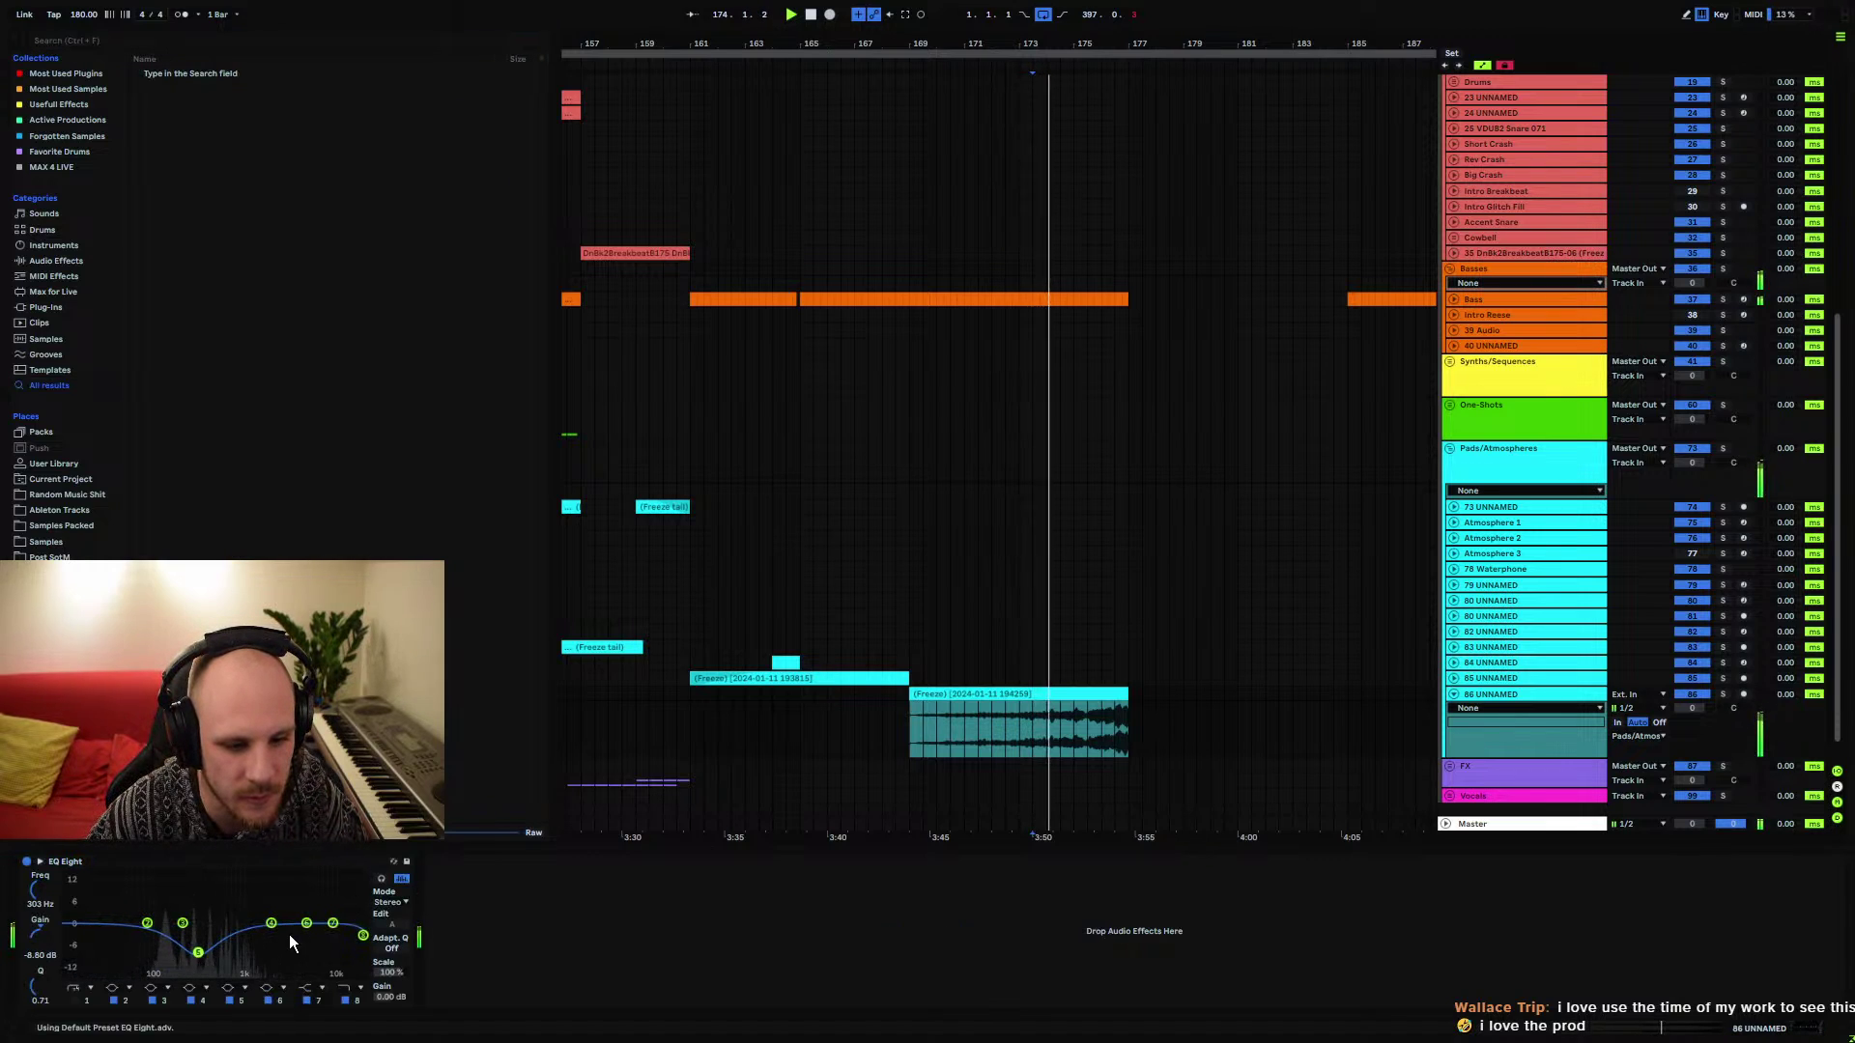
pyautogui.moveTo(271, 925)
pyautogui.mouseDown()
pyautogui.moveTo(273, 903)
pyautogui.moveTo(309, 906)
pyautogui.moveTo(304, 920)
pyautogui.mouseUp()
# Add an Echo and an MTurboReverb after the EQ Eight on track 86
pyautogui.rightClick(679, 987)
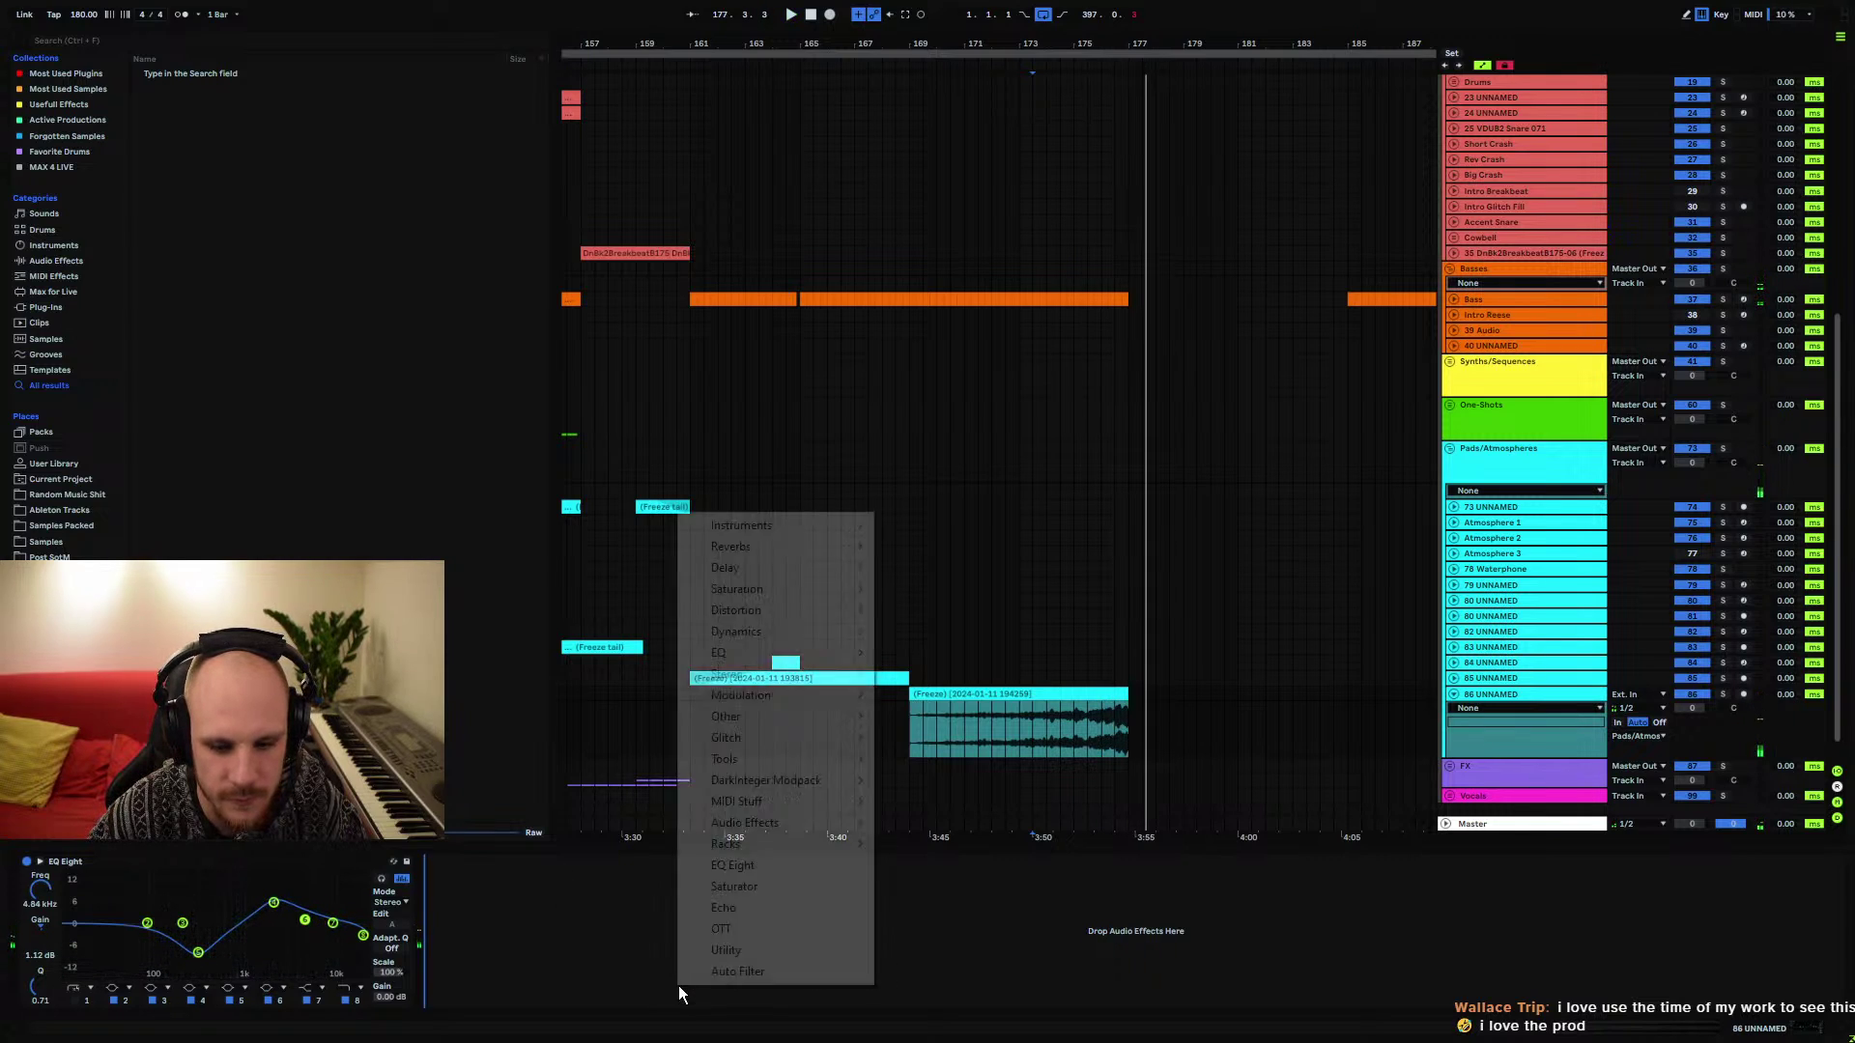
pyautogui.click(725, 907)
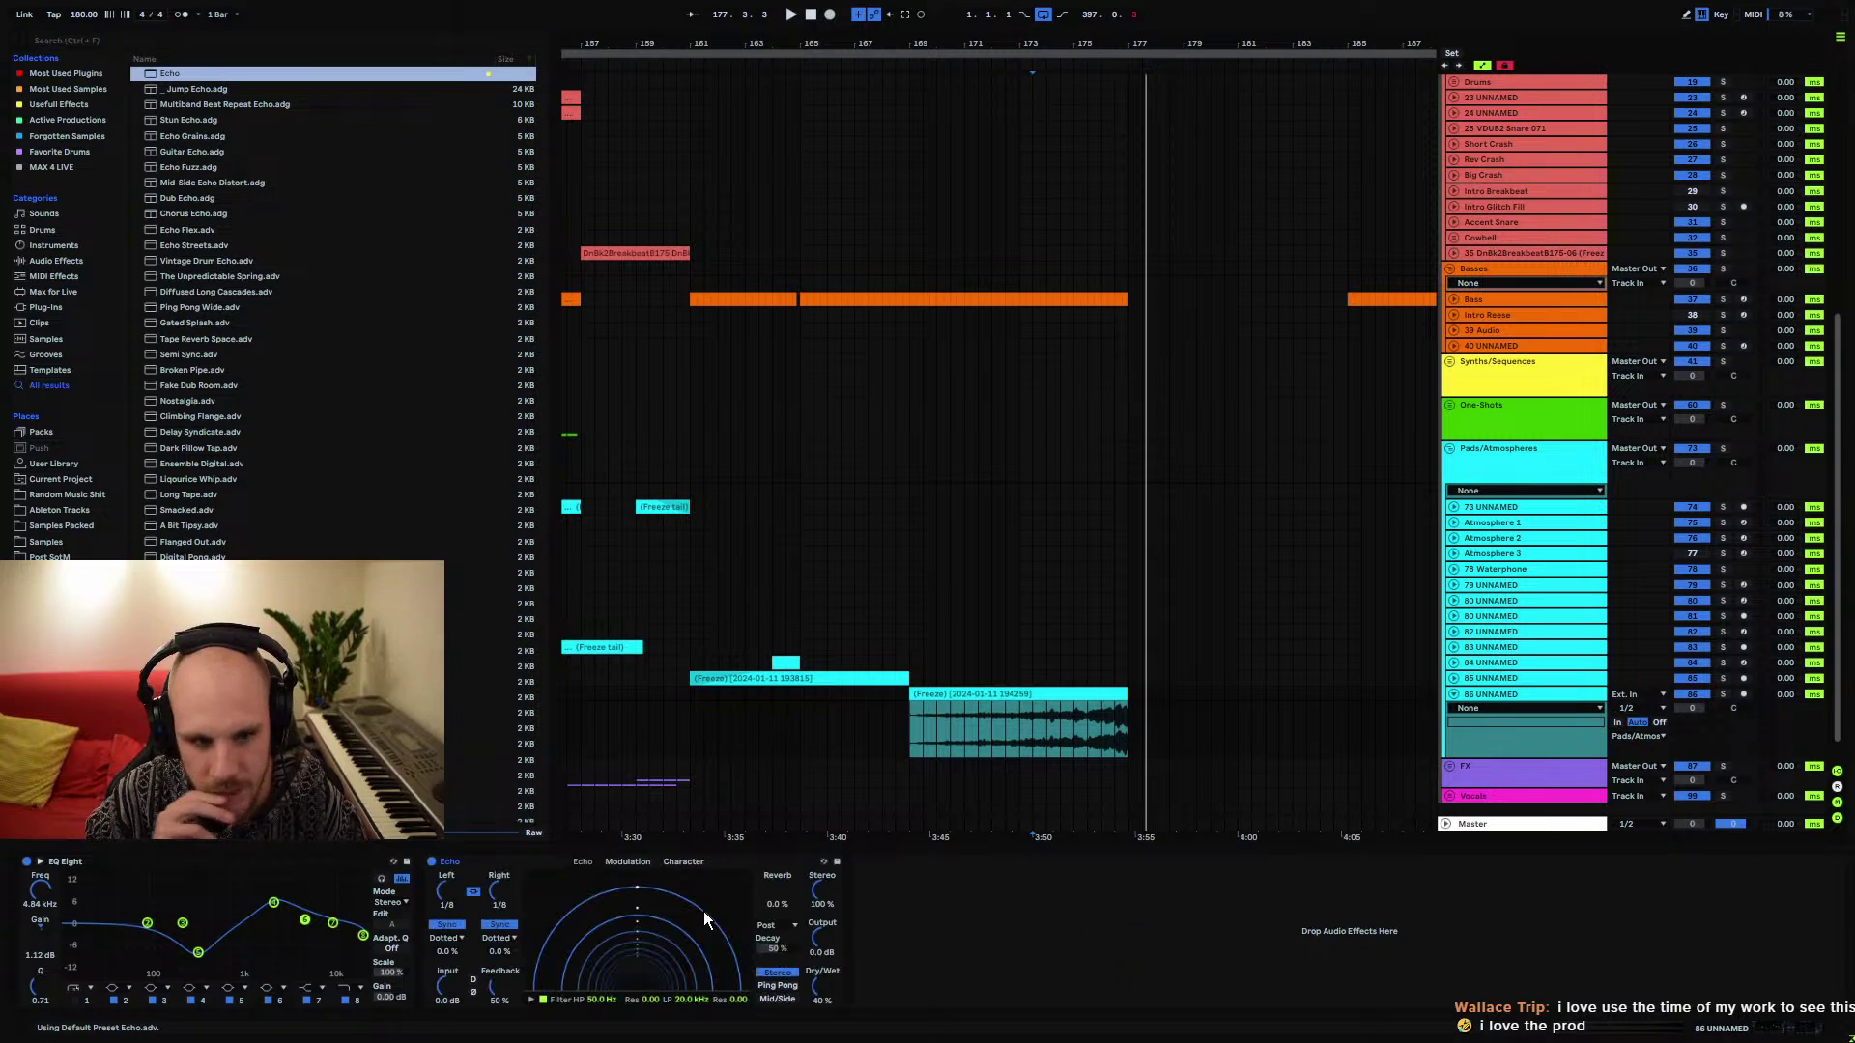
pyautogui.rightClick(926, 923)
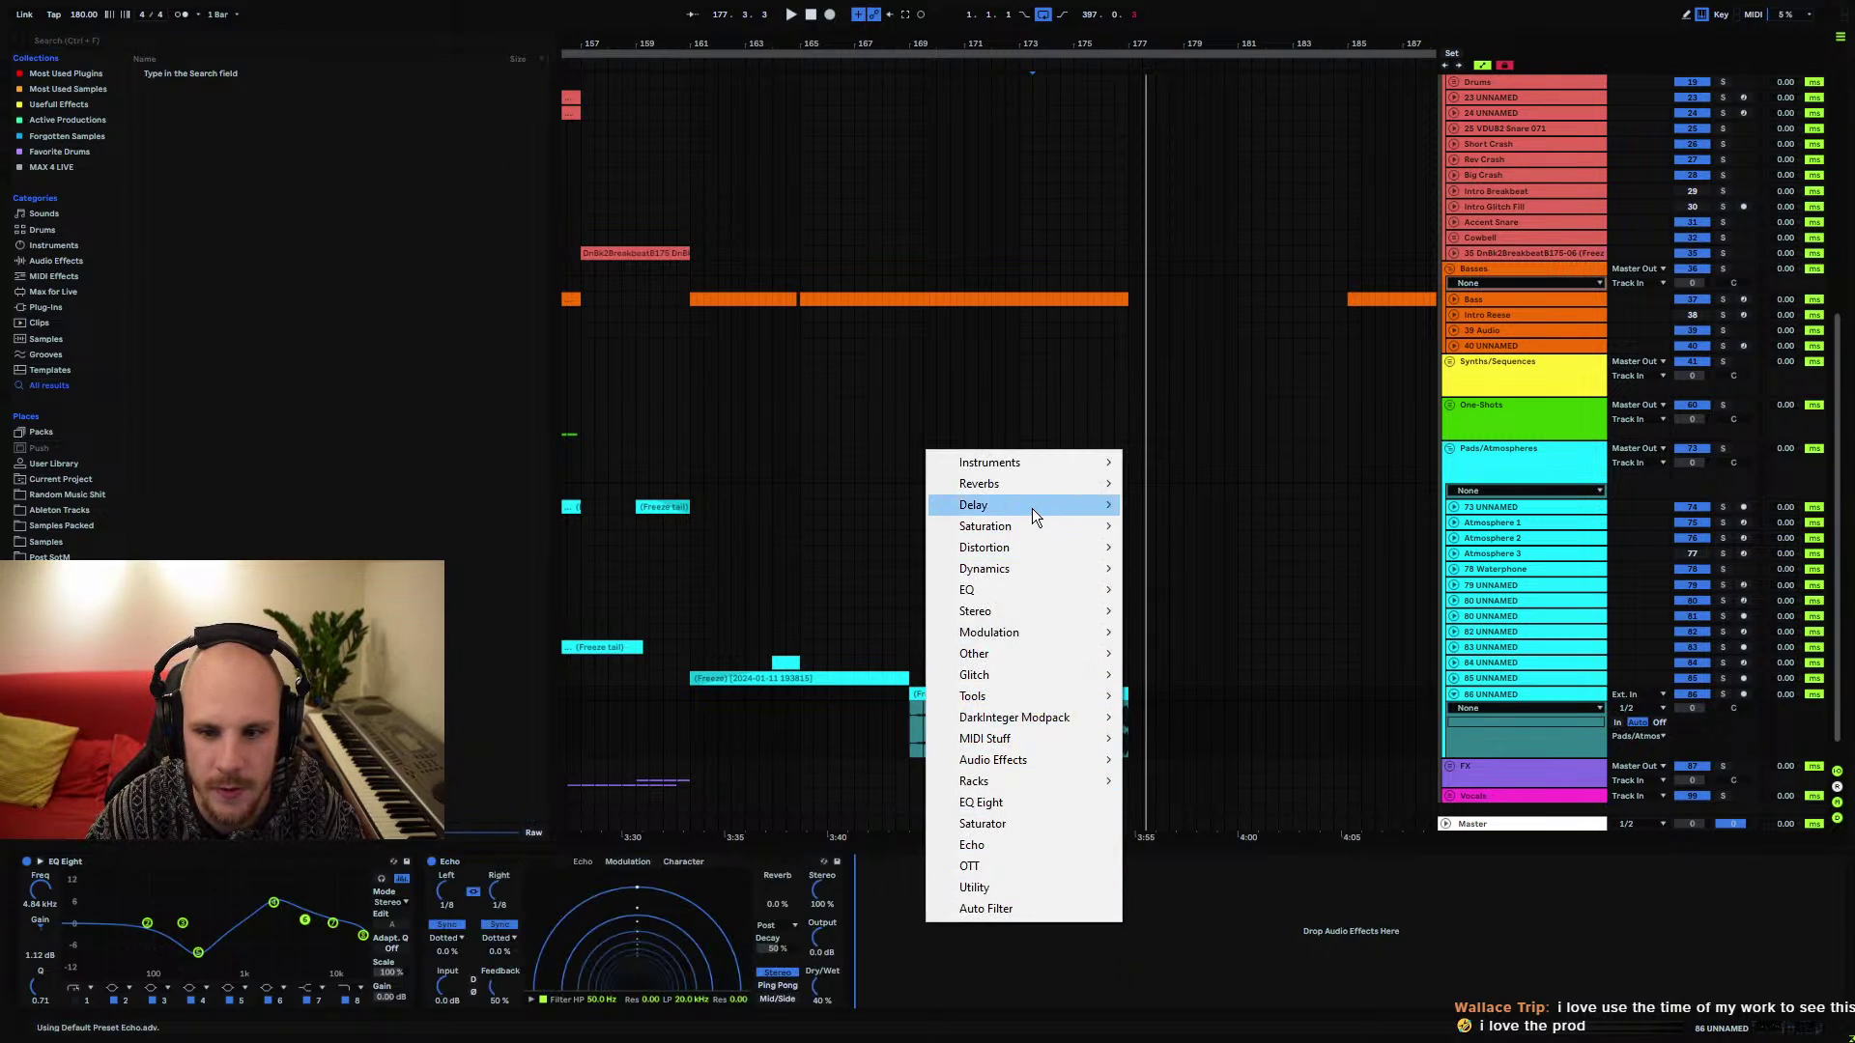
pyautogui.moveTo(1041, 489)
pyautogui.click(1211, 522)
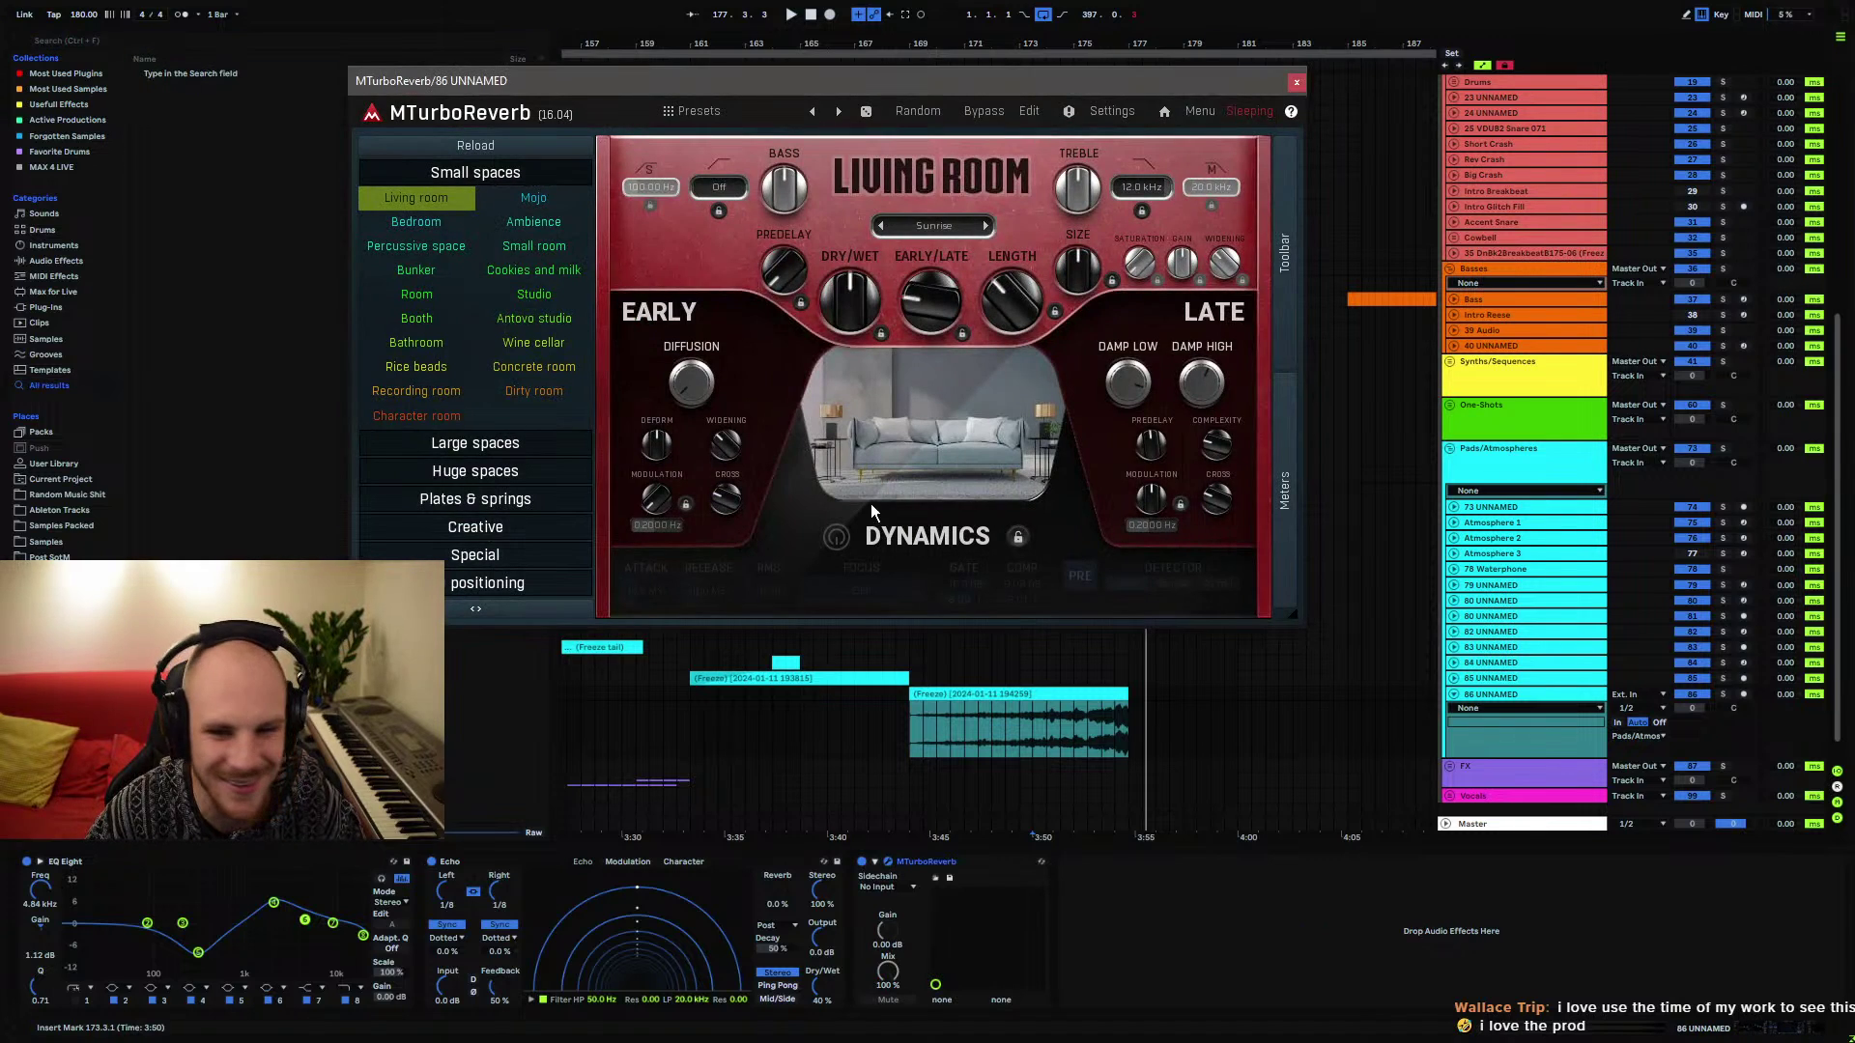
# Load the Cave reverb from the Huge spaces category and play the arrangement
pyautogui.click(513, 473)
pyautogui.click(533, 302)
pyautogui.press('space')
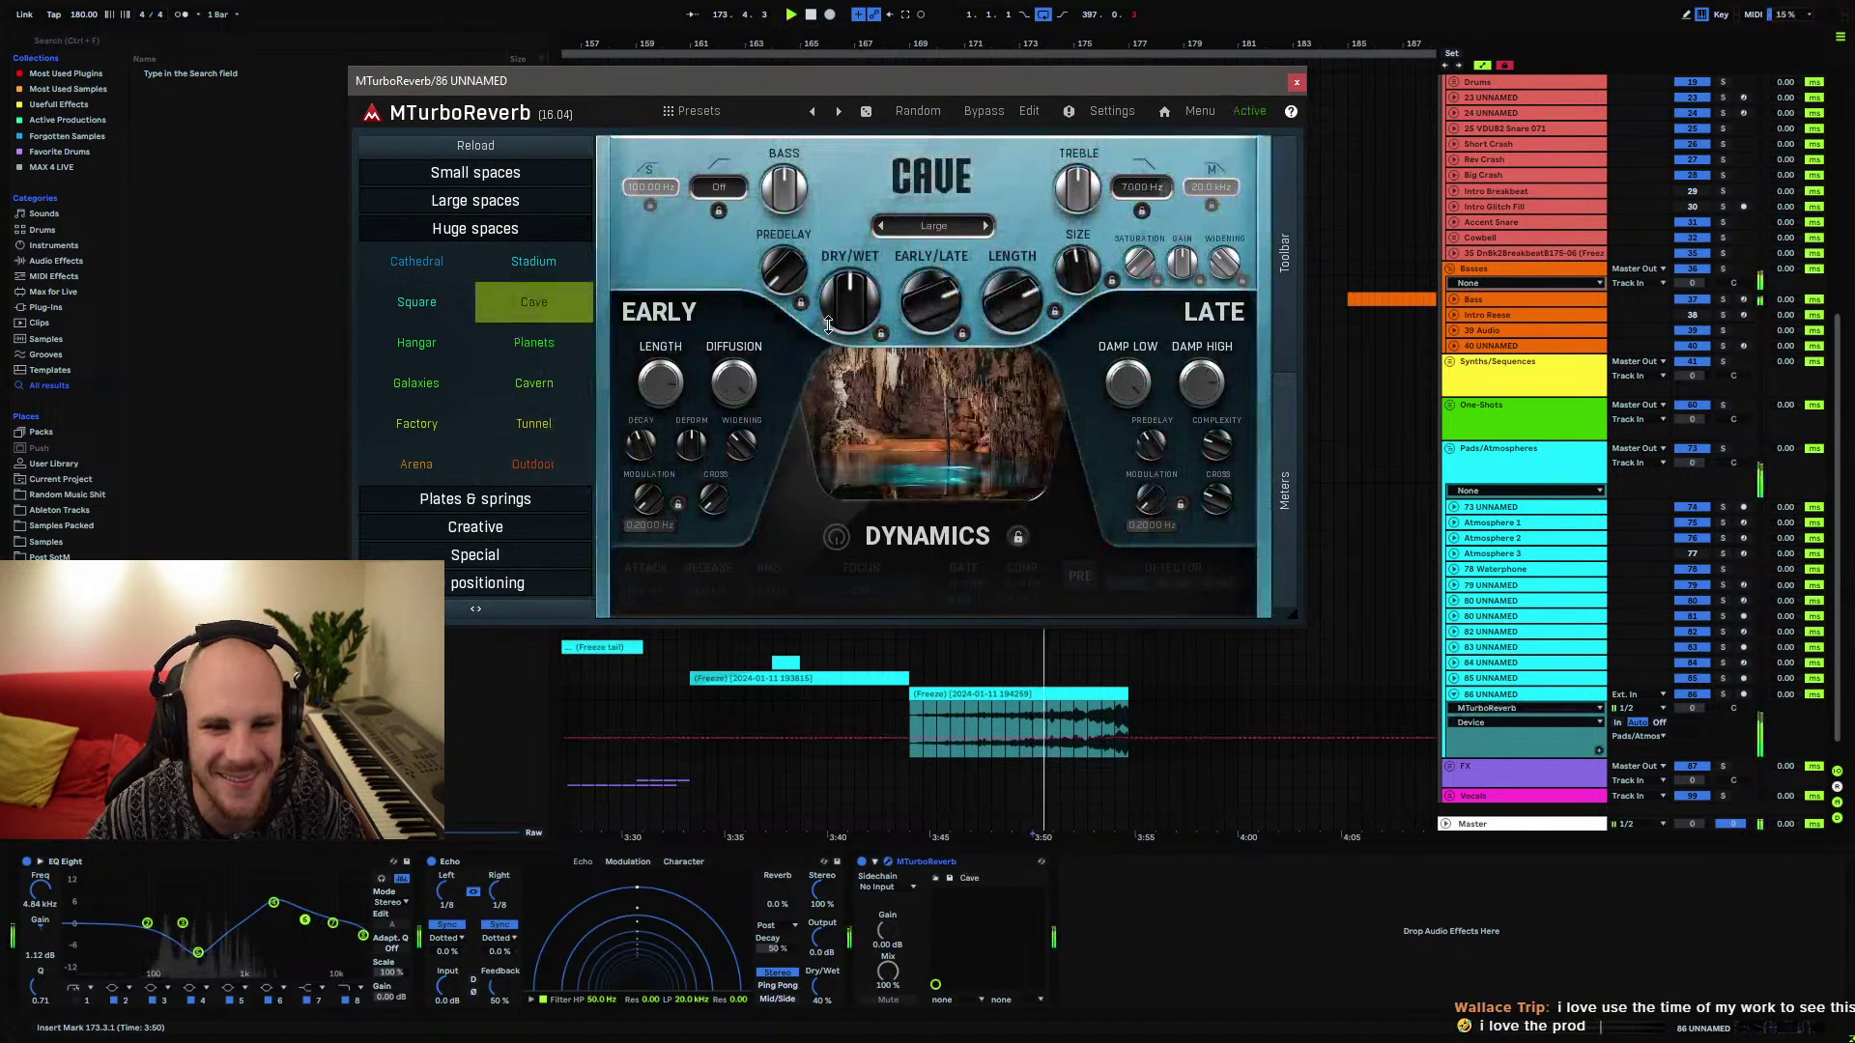
# Switch the Echo to Ping Pong mode with 74% feedback, and close the reverb window
pyautogui.click(778, 986)
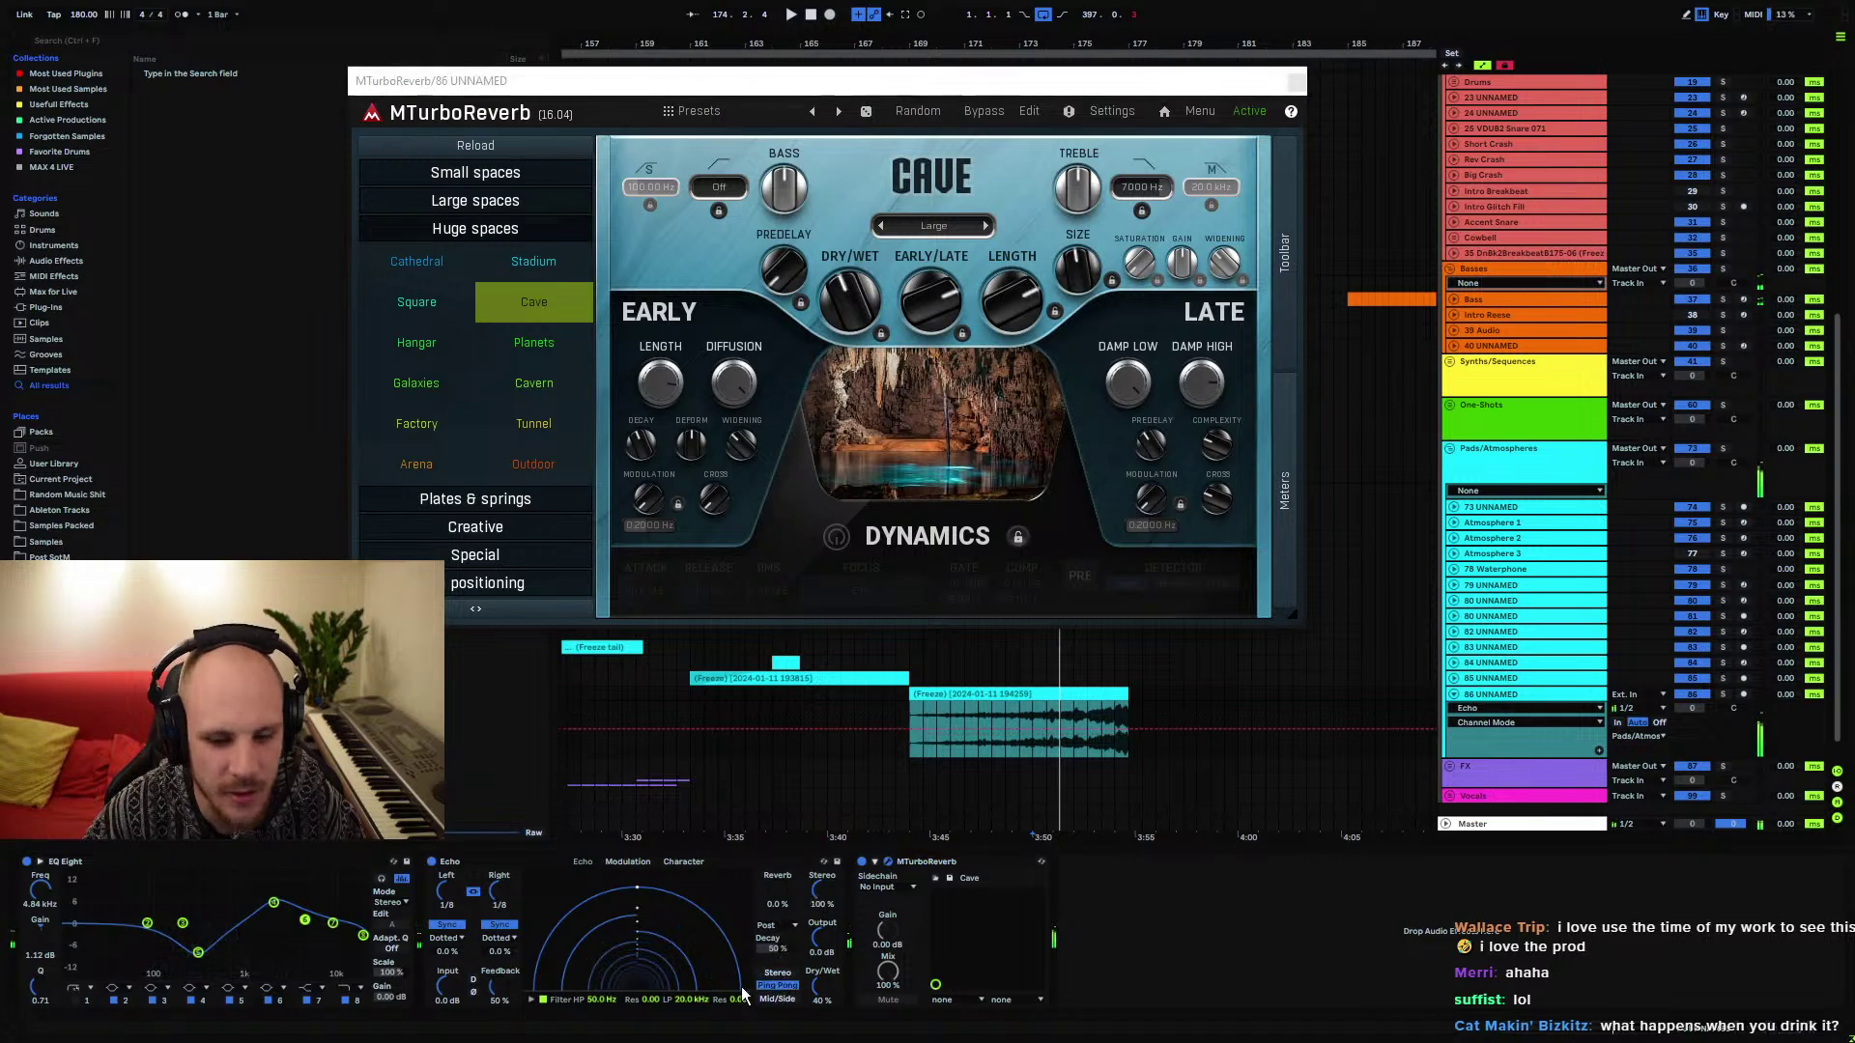
pyautogui.moveTo(503, 987); pyautogui.dragTo(504, 952)
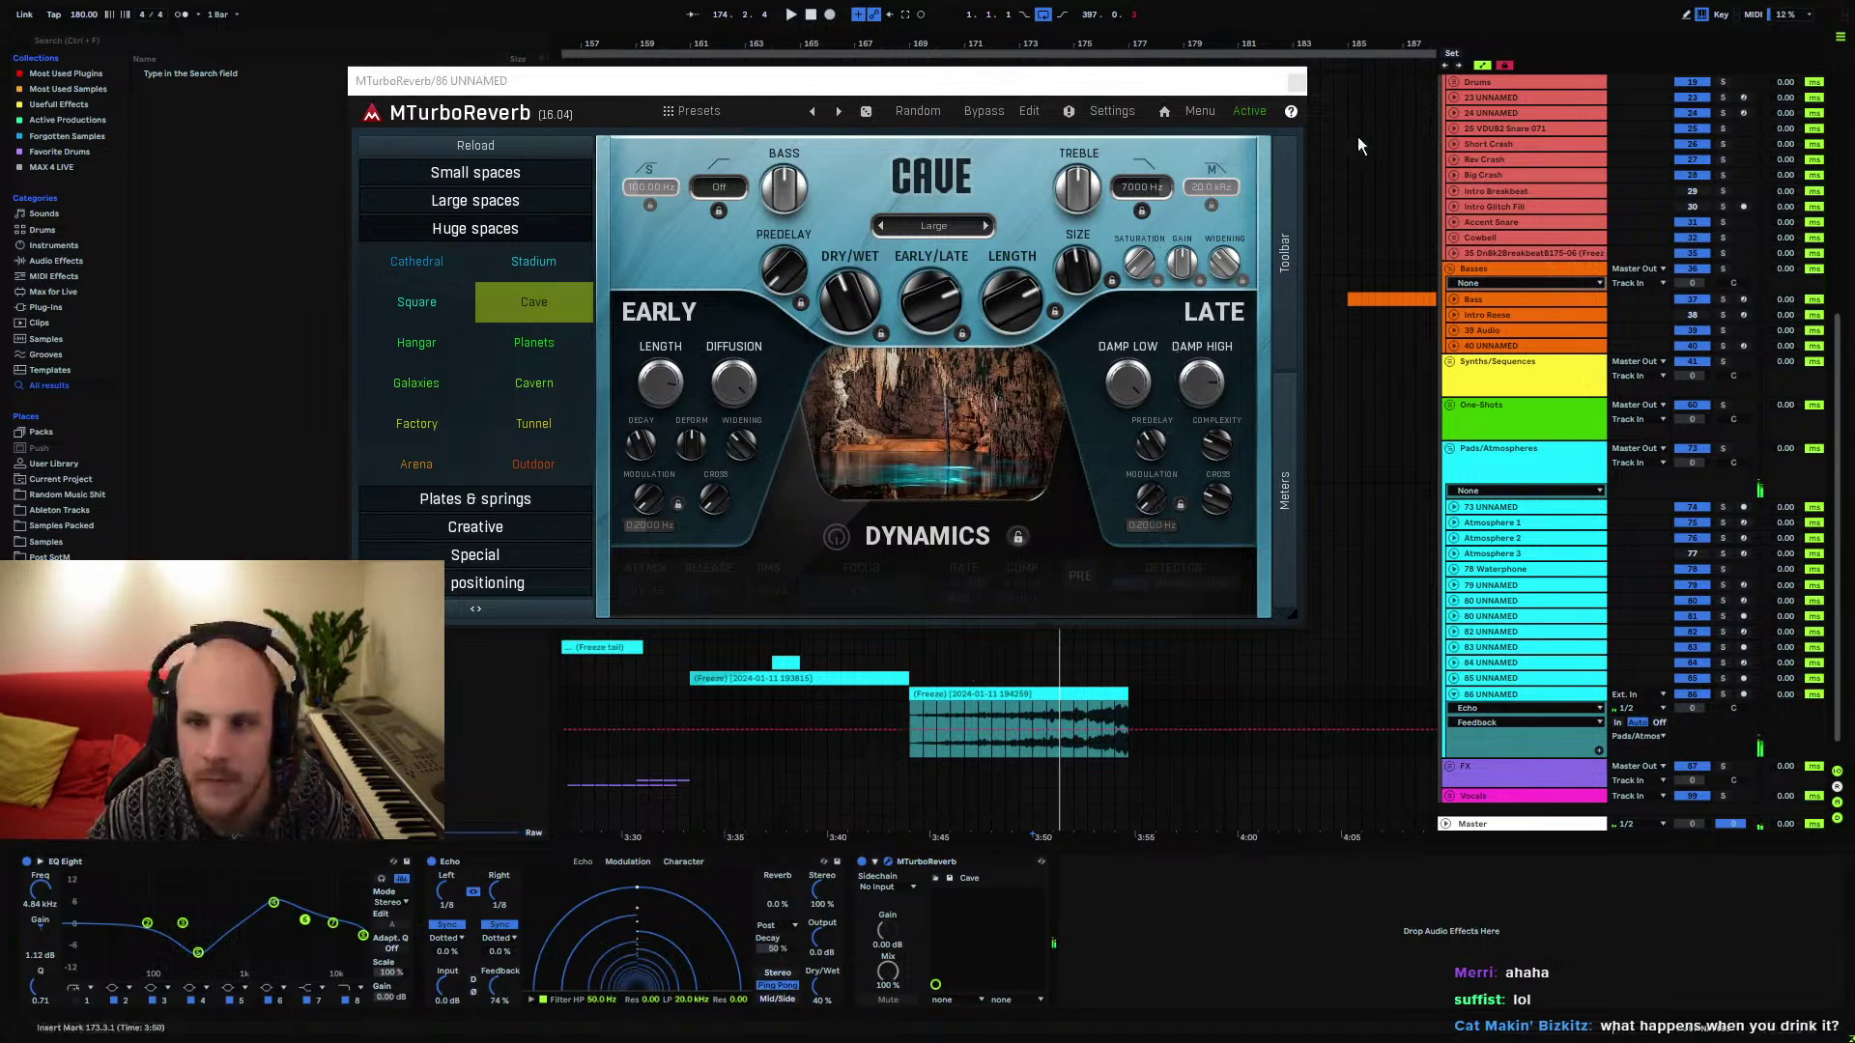
pyautogui.click(1297, 83)
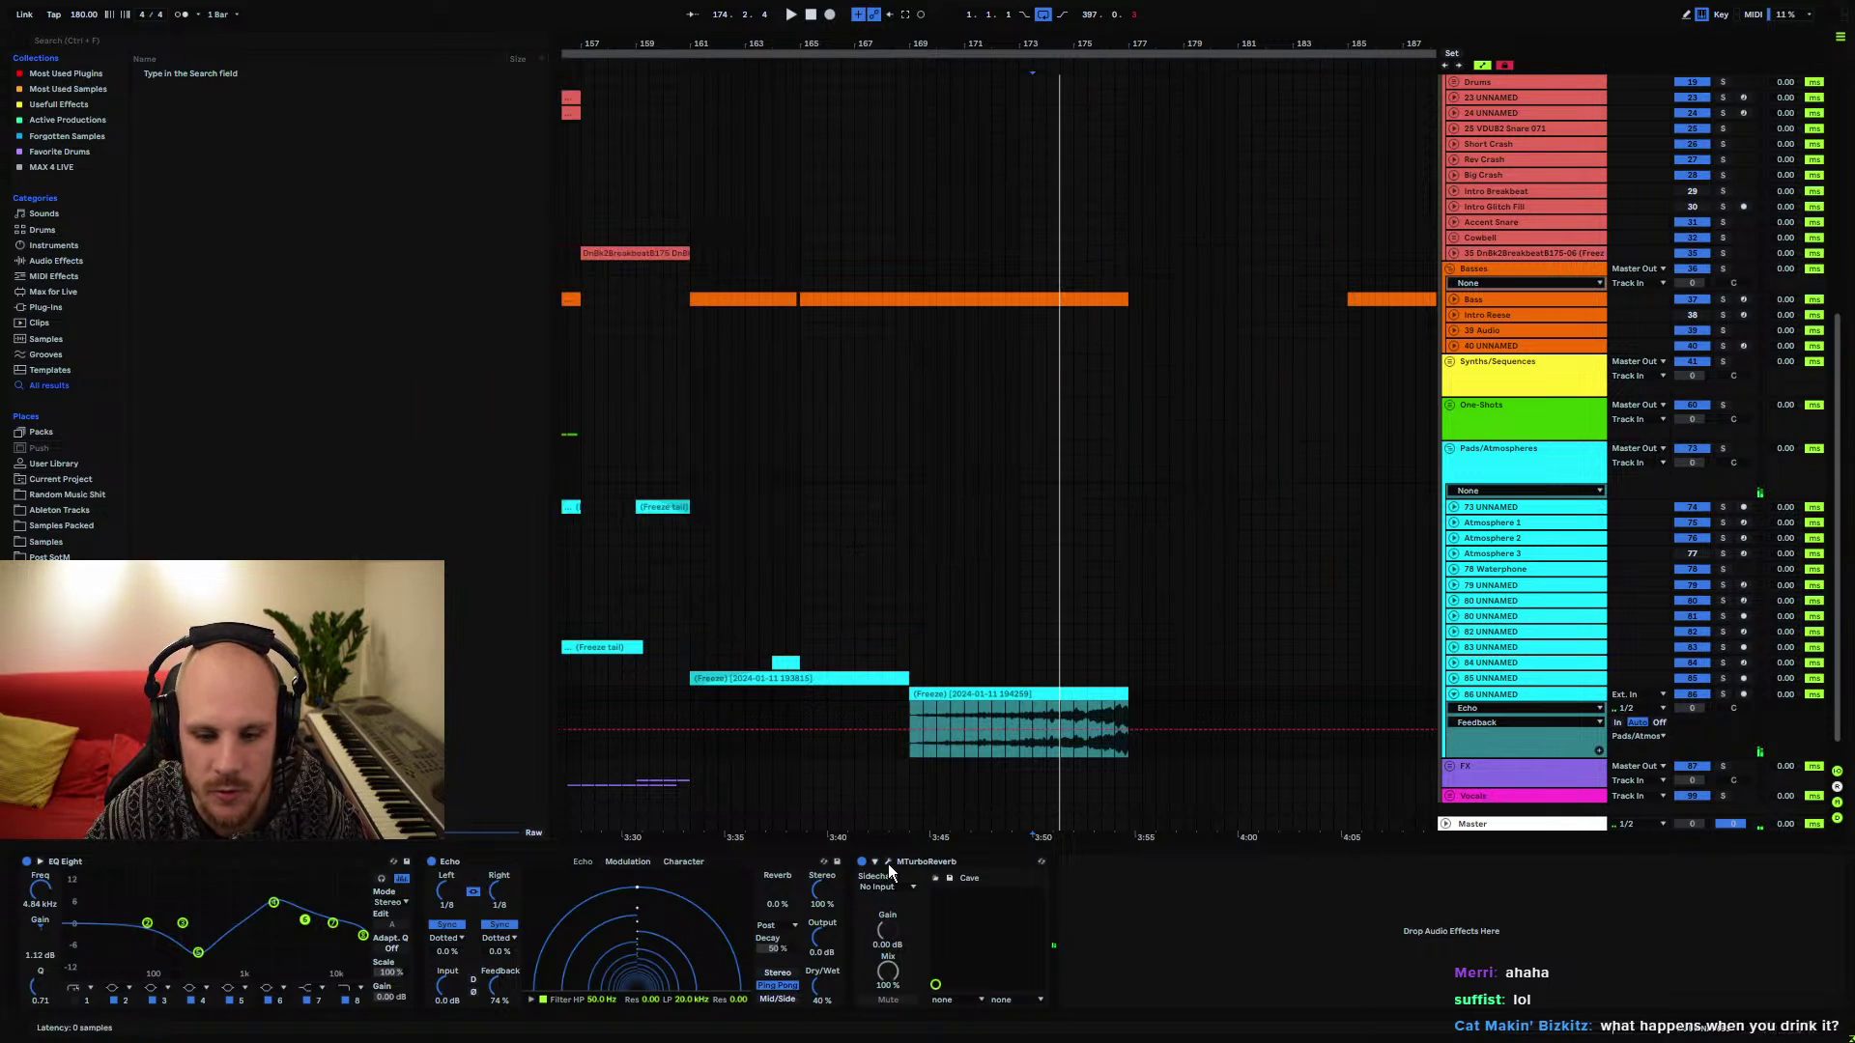
# Play the processed clip on track 86 from bar 169 together with the bass
pyautogui.click(1500, 691)
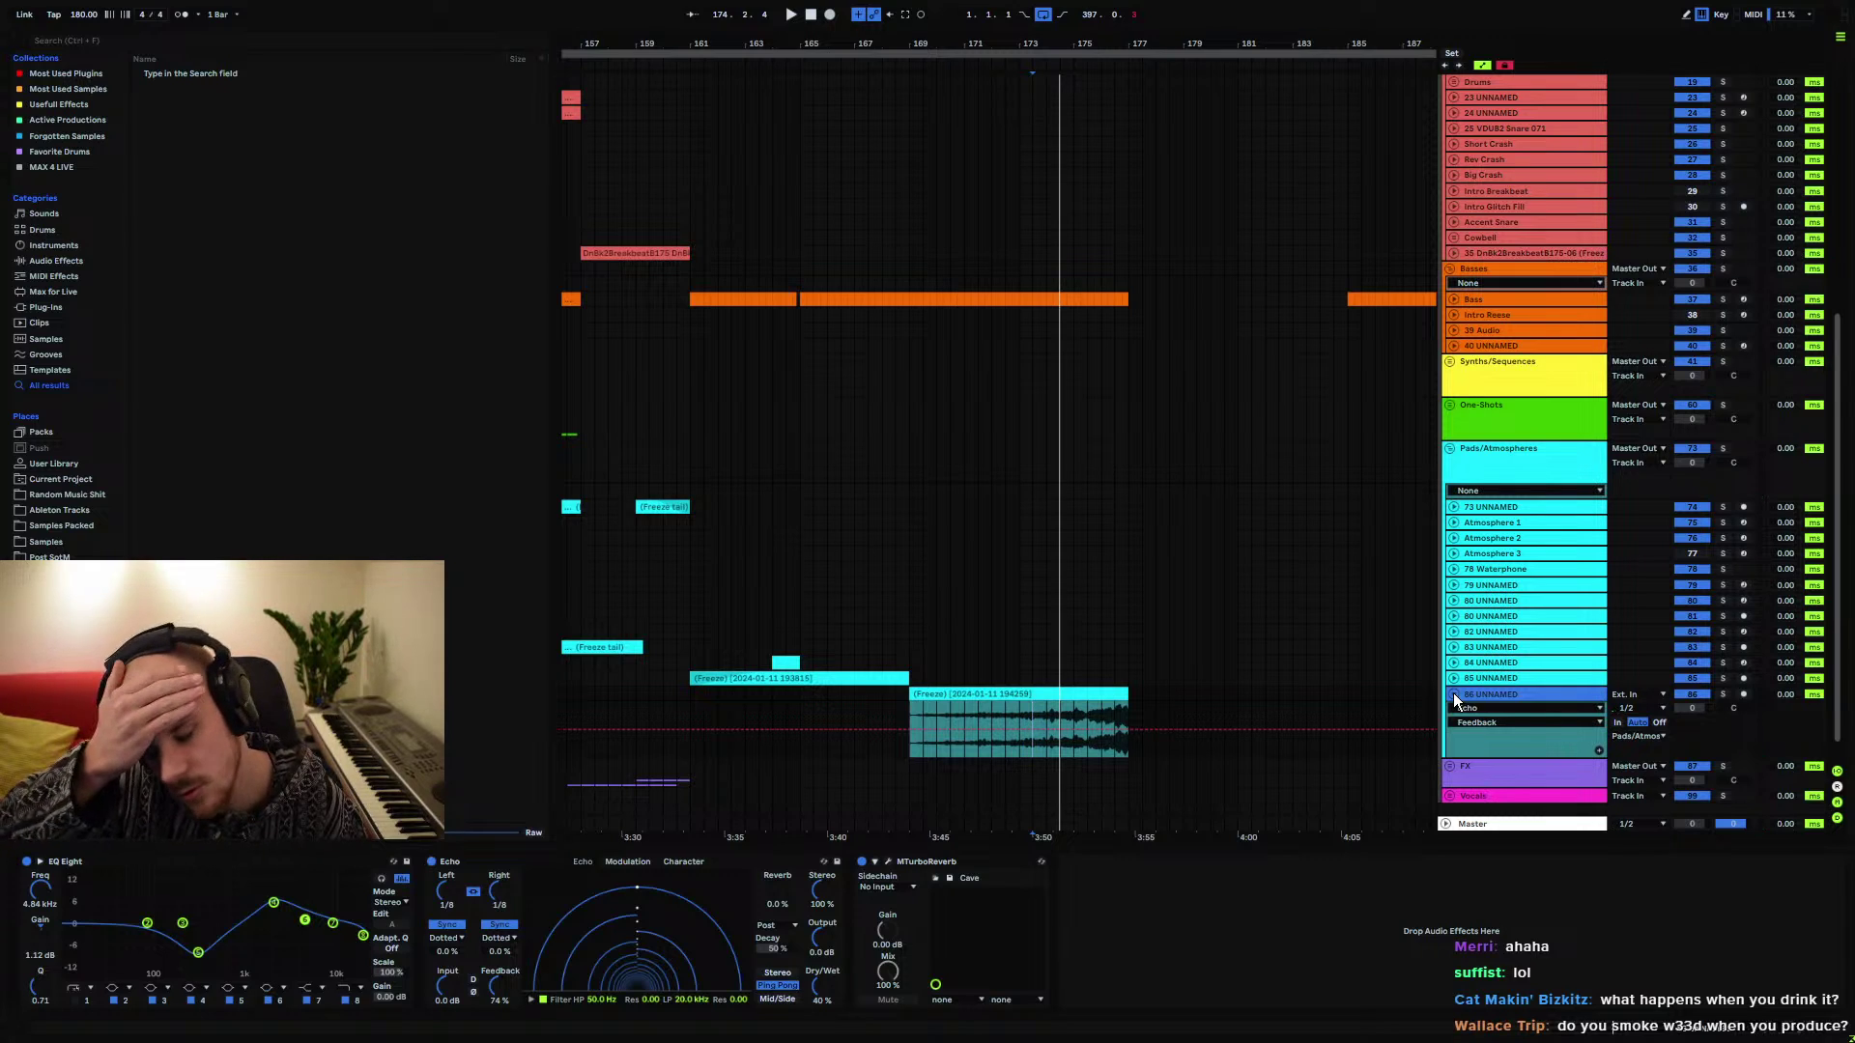
pyautogui.click(908, 715)
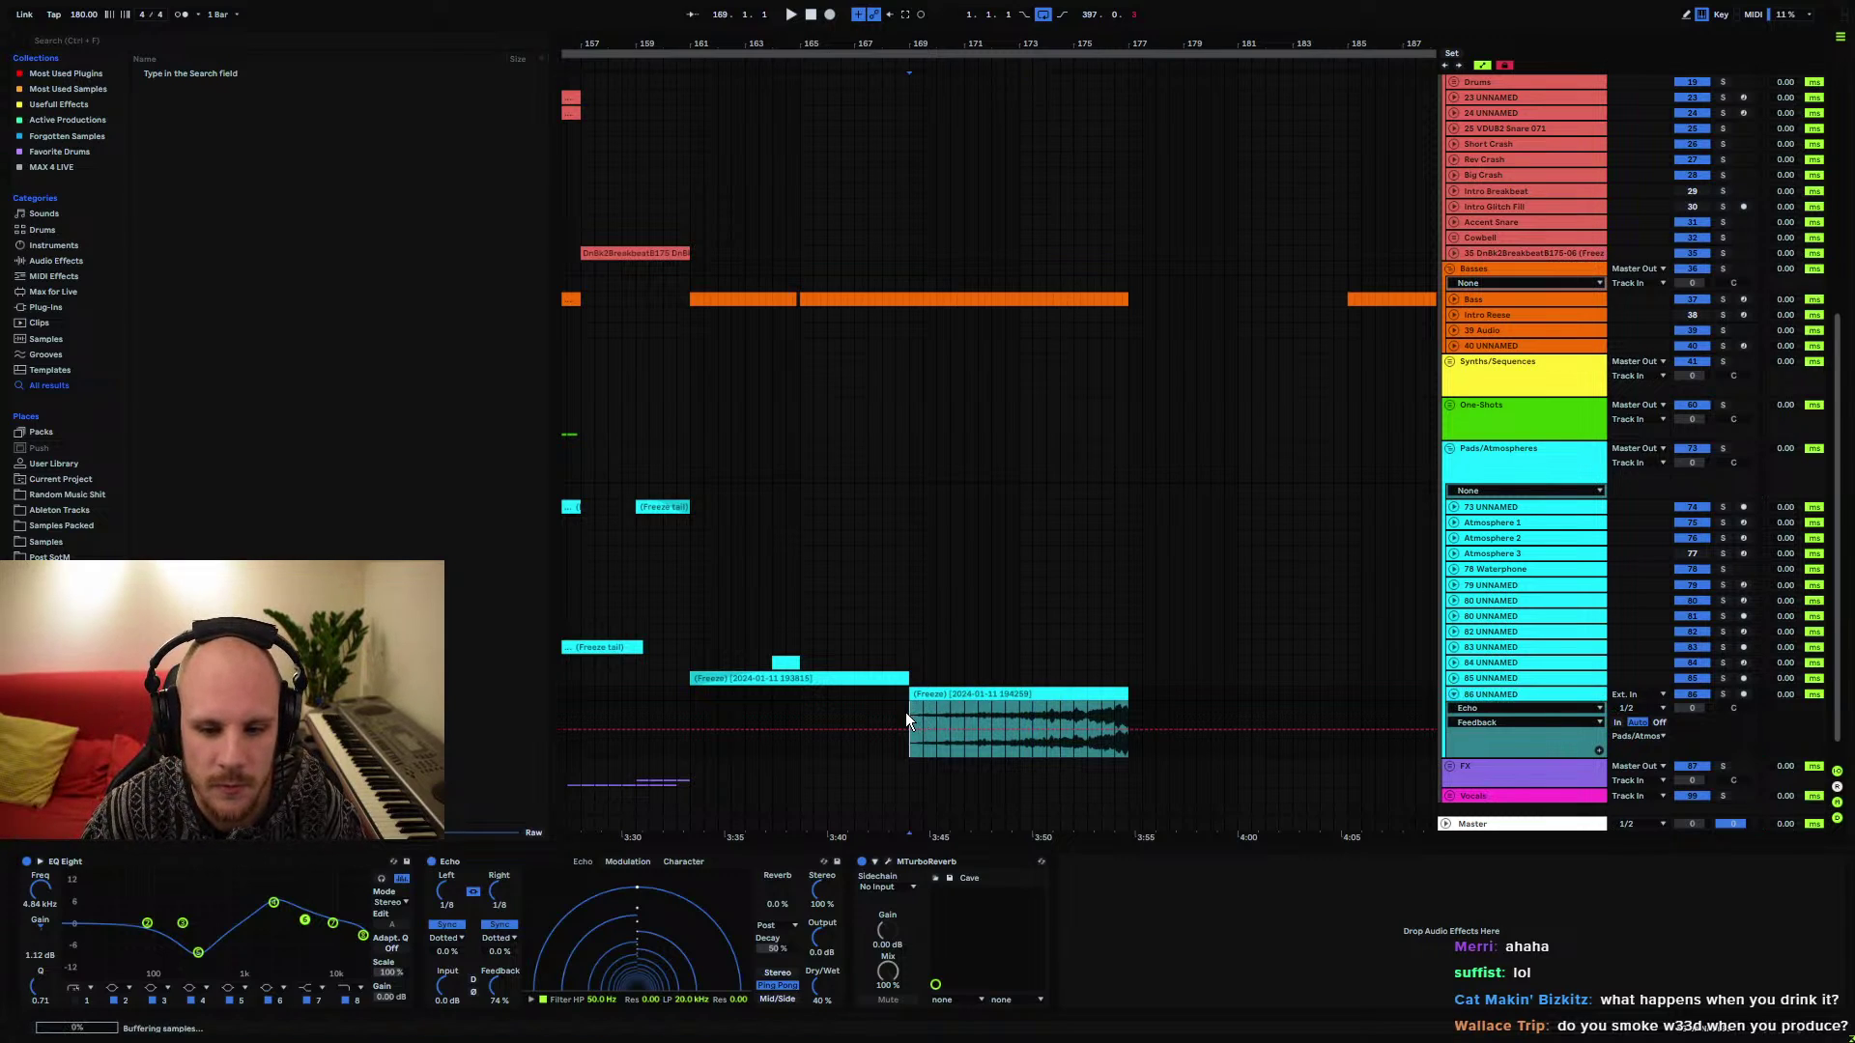
pyautogui.click(918, 719)
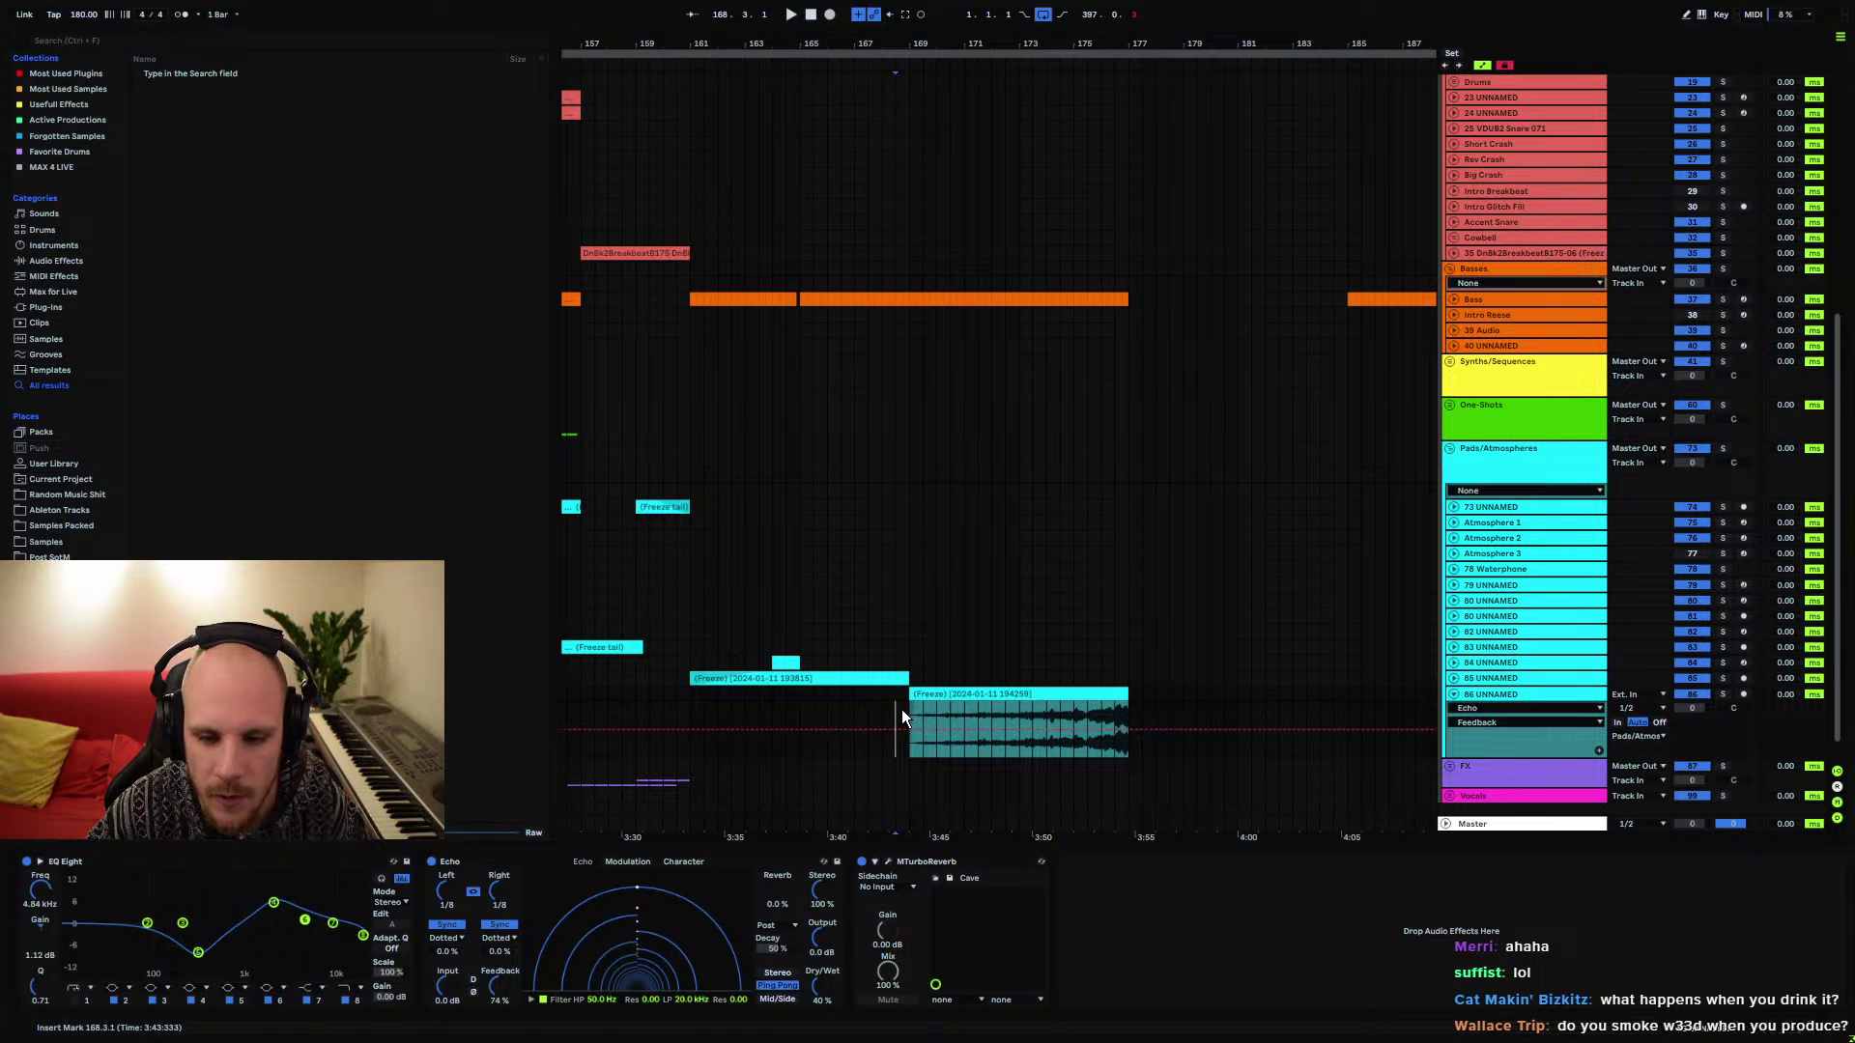
pyautogui.click(915, 715)
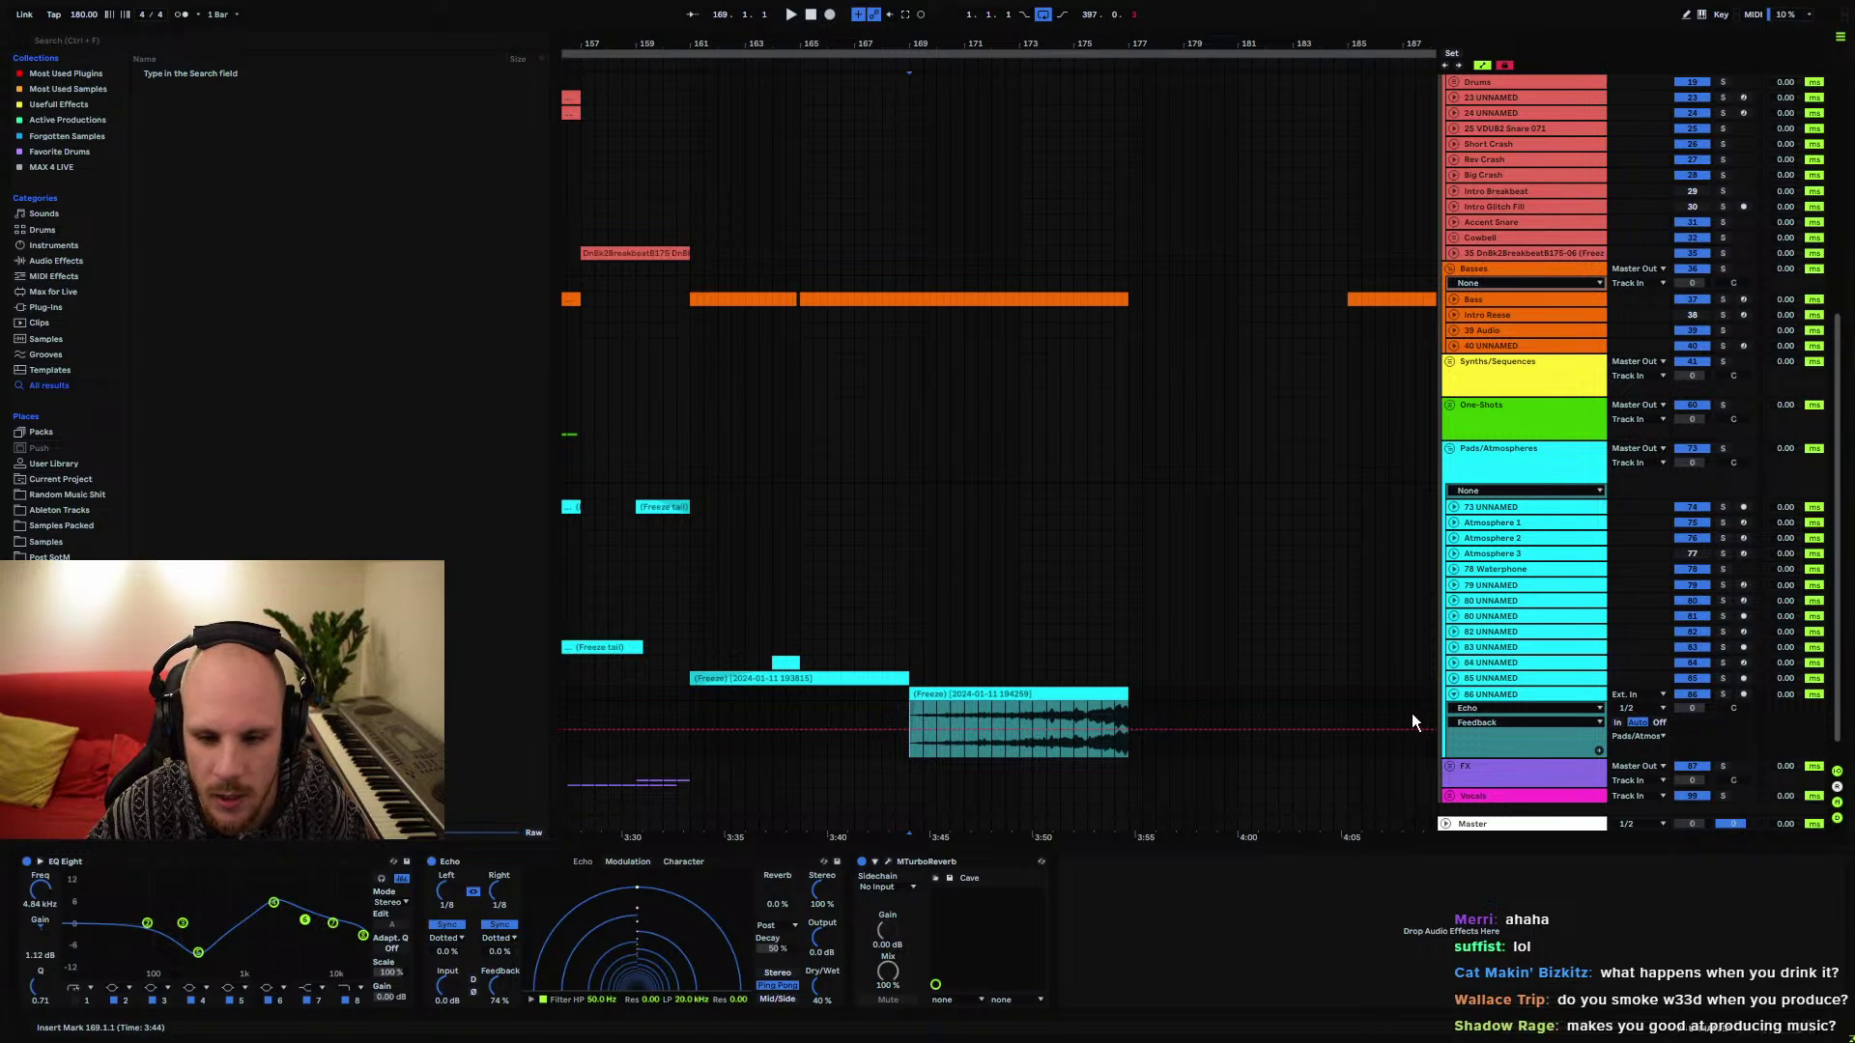
pyautogui.press('space')
pyautogui.click(1483, 694)
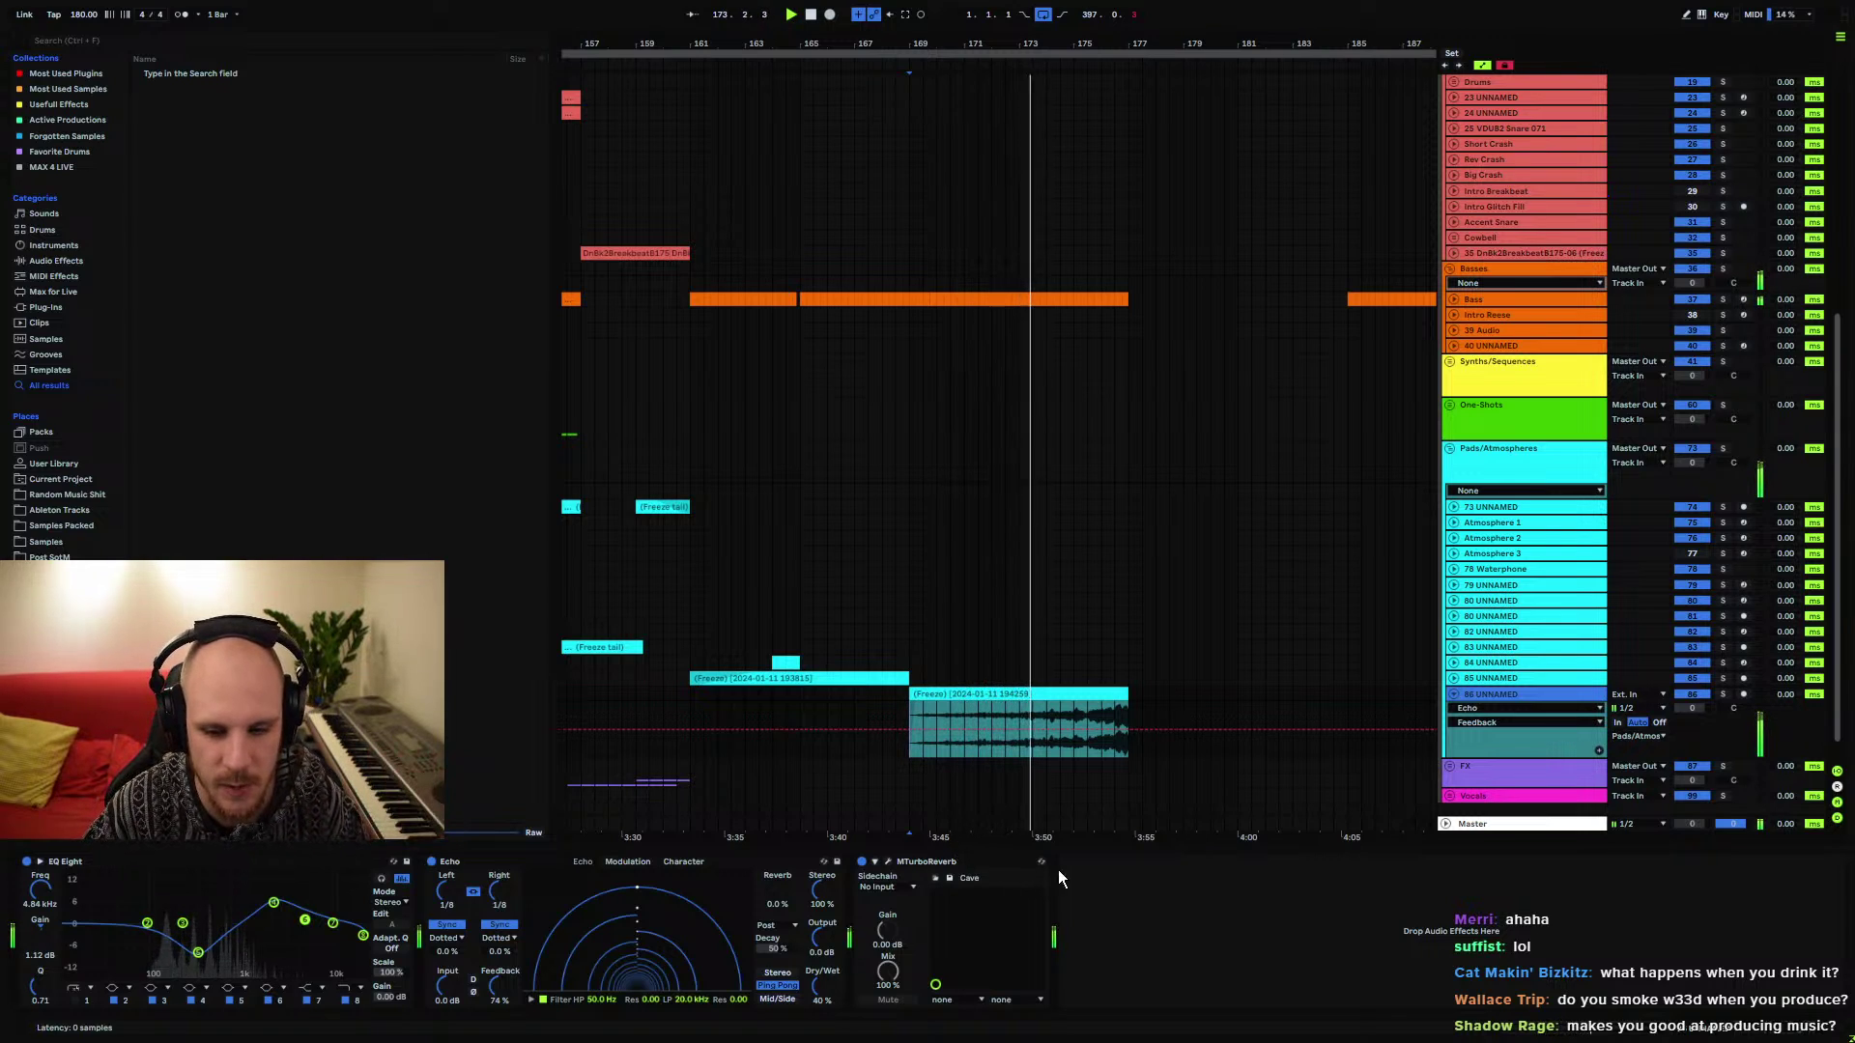
# Lower the volume of track 86 to -13.7 dB and play from just before bar 169
pyautogui.rightClick(1145, 906)
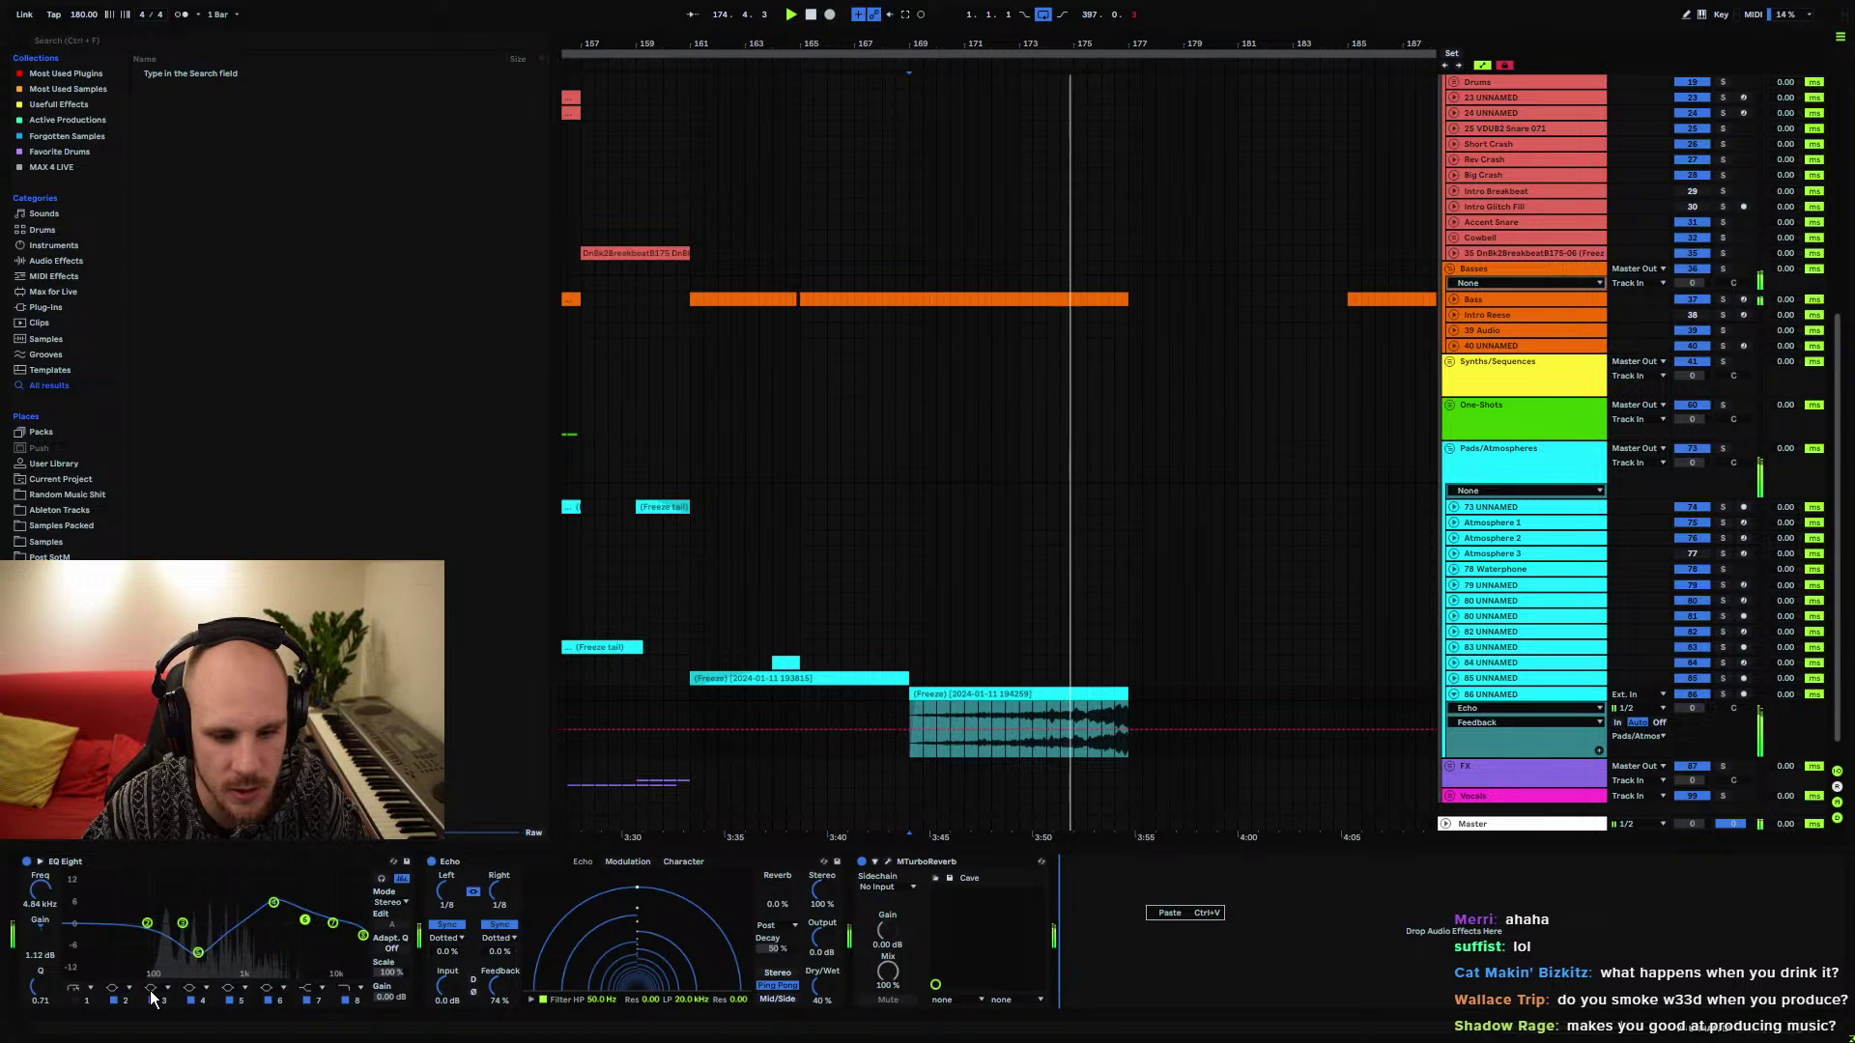
pyautogui.moveTo(1691, 708); pyautogui.dragTo(1692, 725)
pyautogui.click(900, 713)
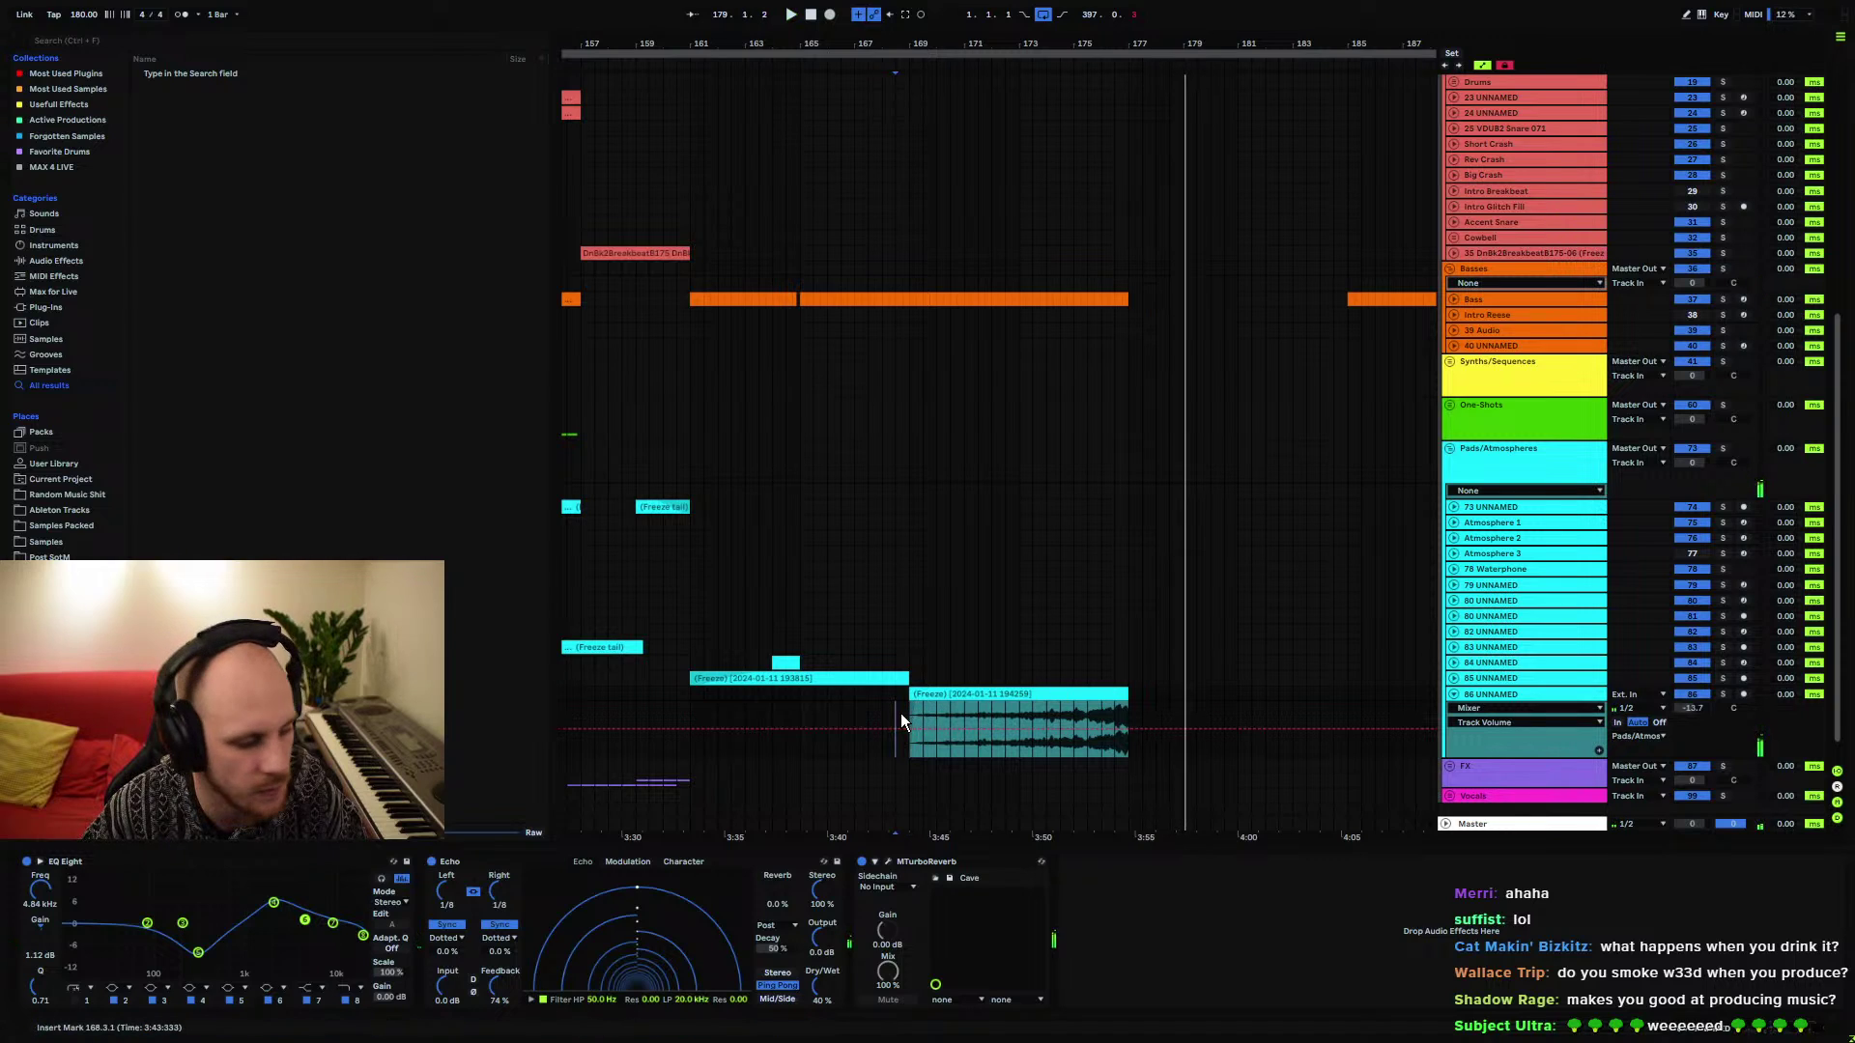
pyautogui.press('space')
pyautogui.press('space')
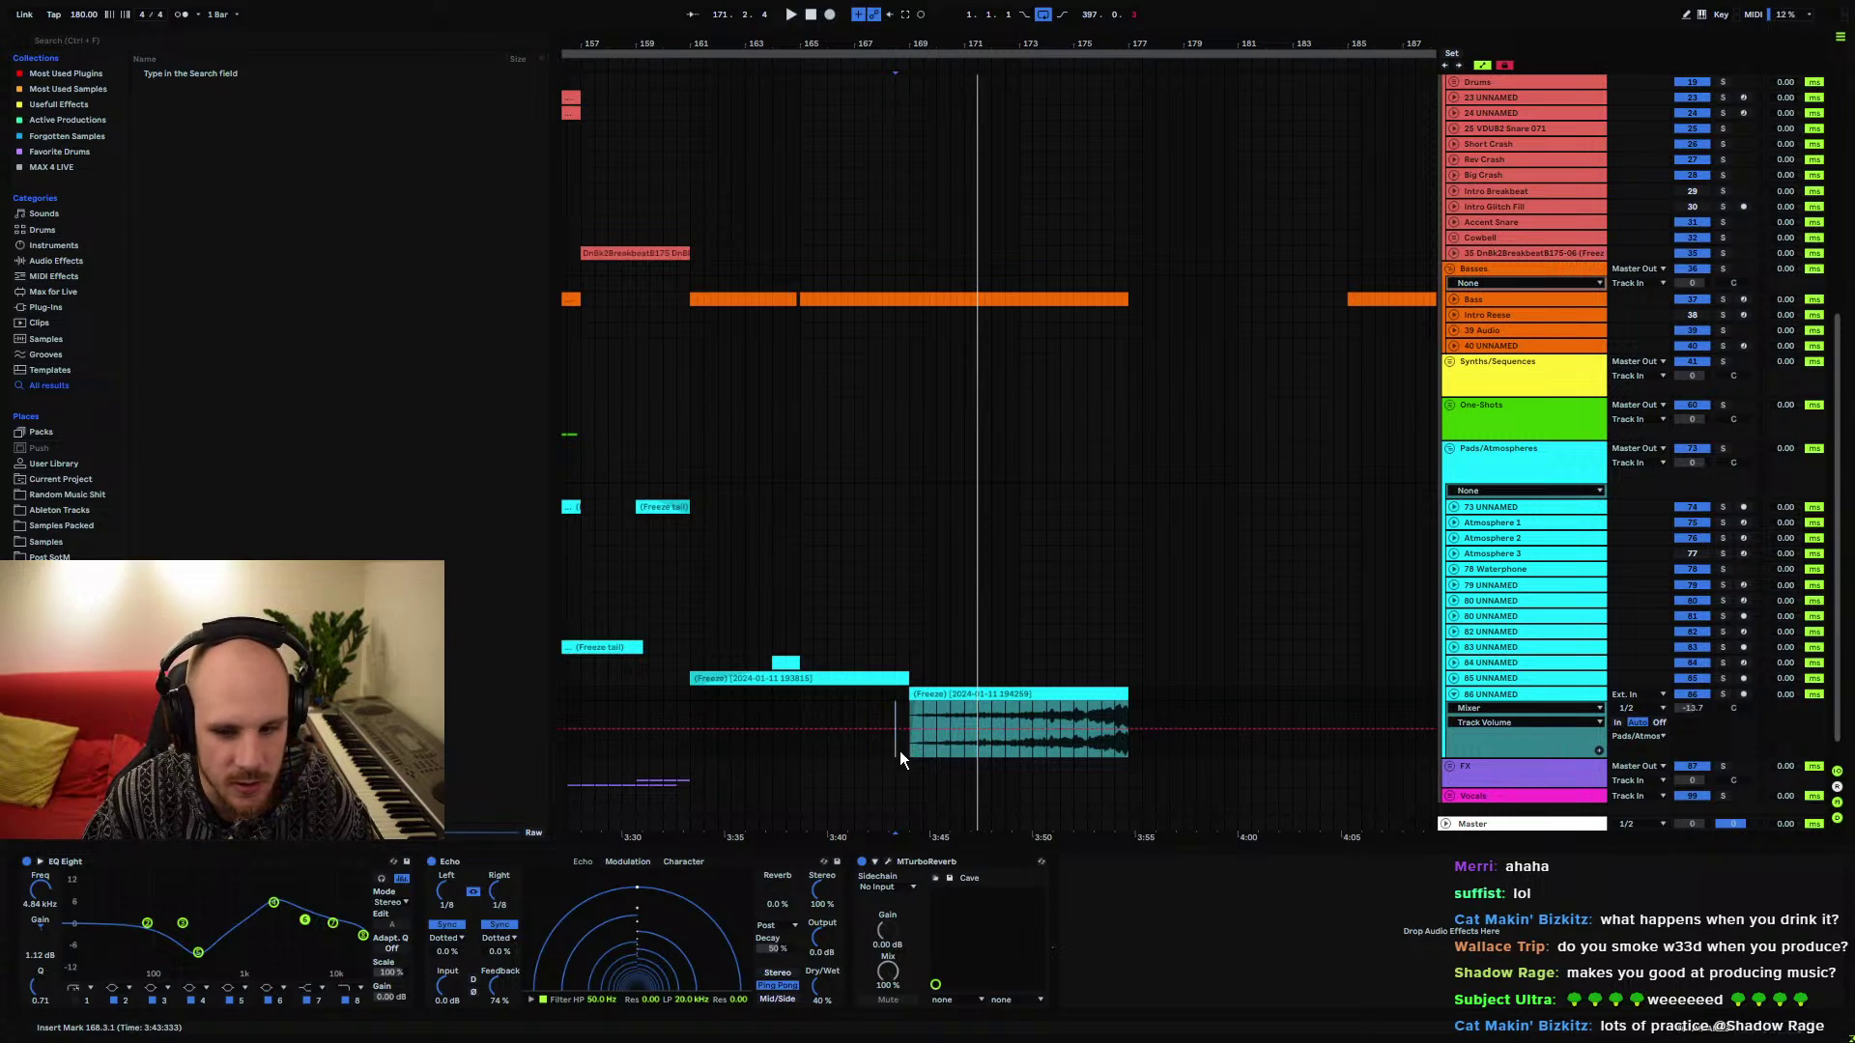
# Enable band 1 of track 86's EQ Eight during playback and set it to 129 Hz with a Q of 0.45
pyautogui.press('space')
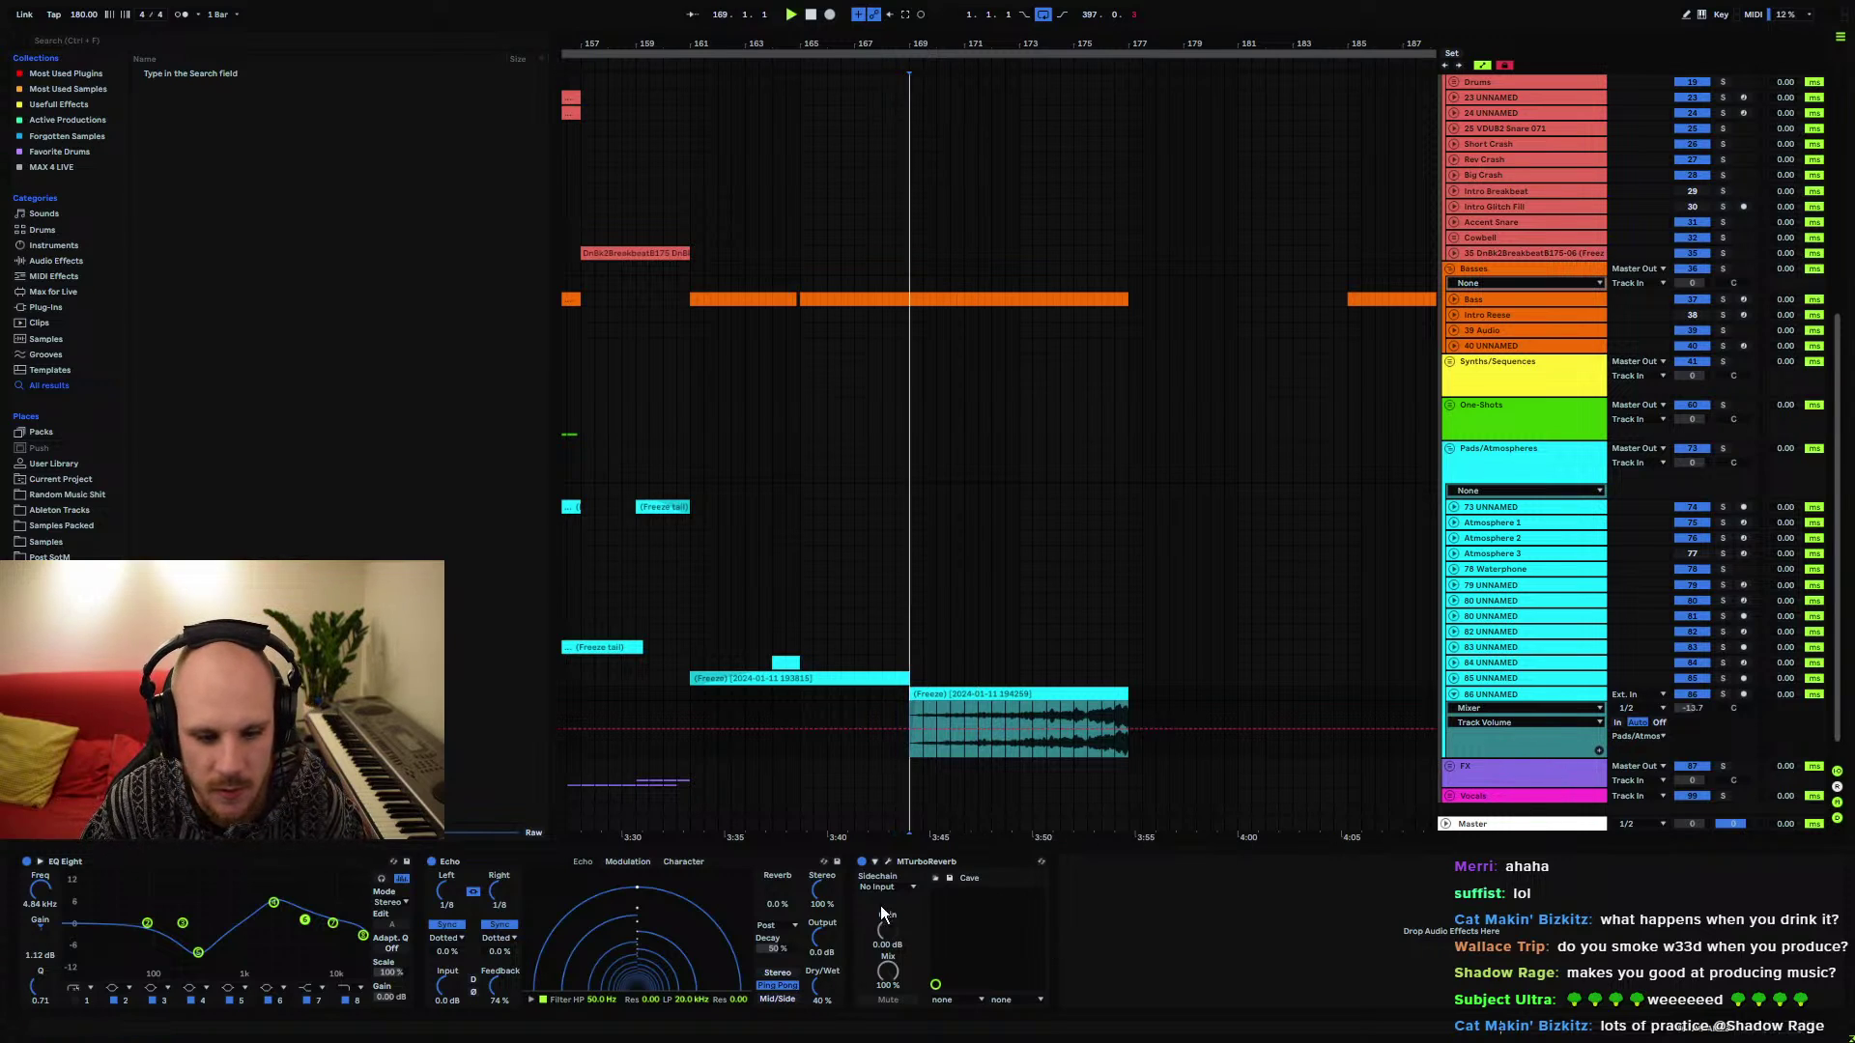
pyautogui.click(75, 1000)
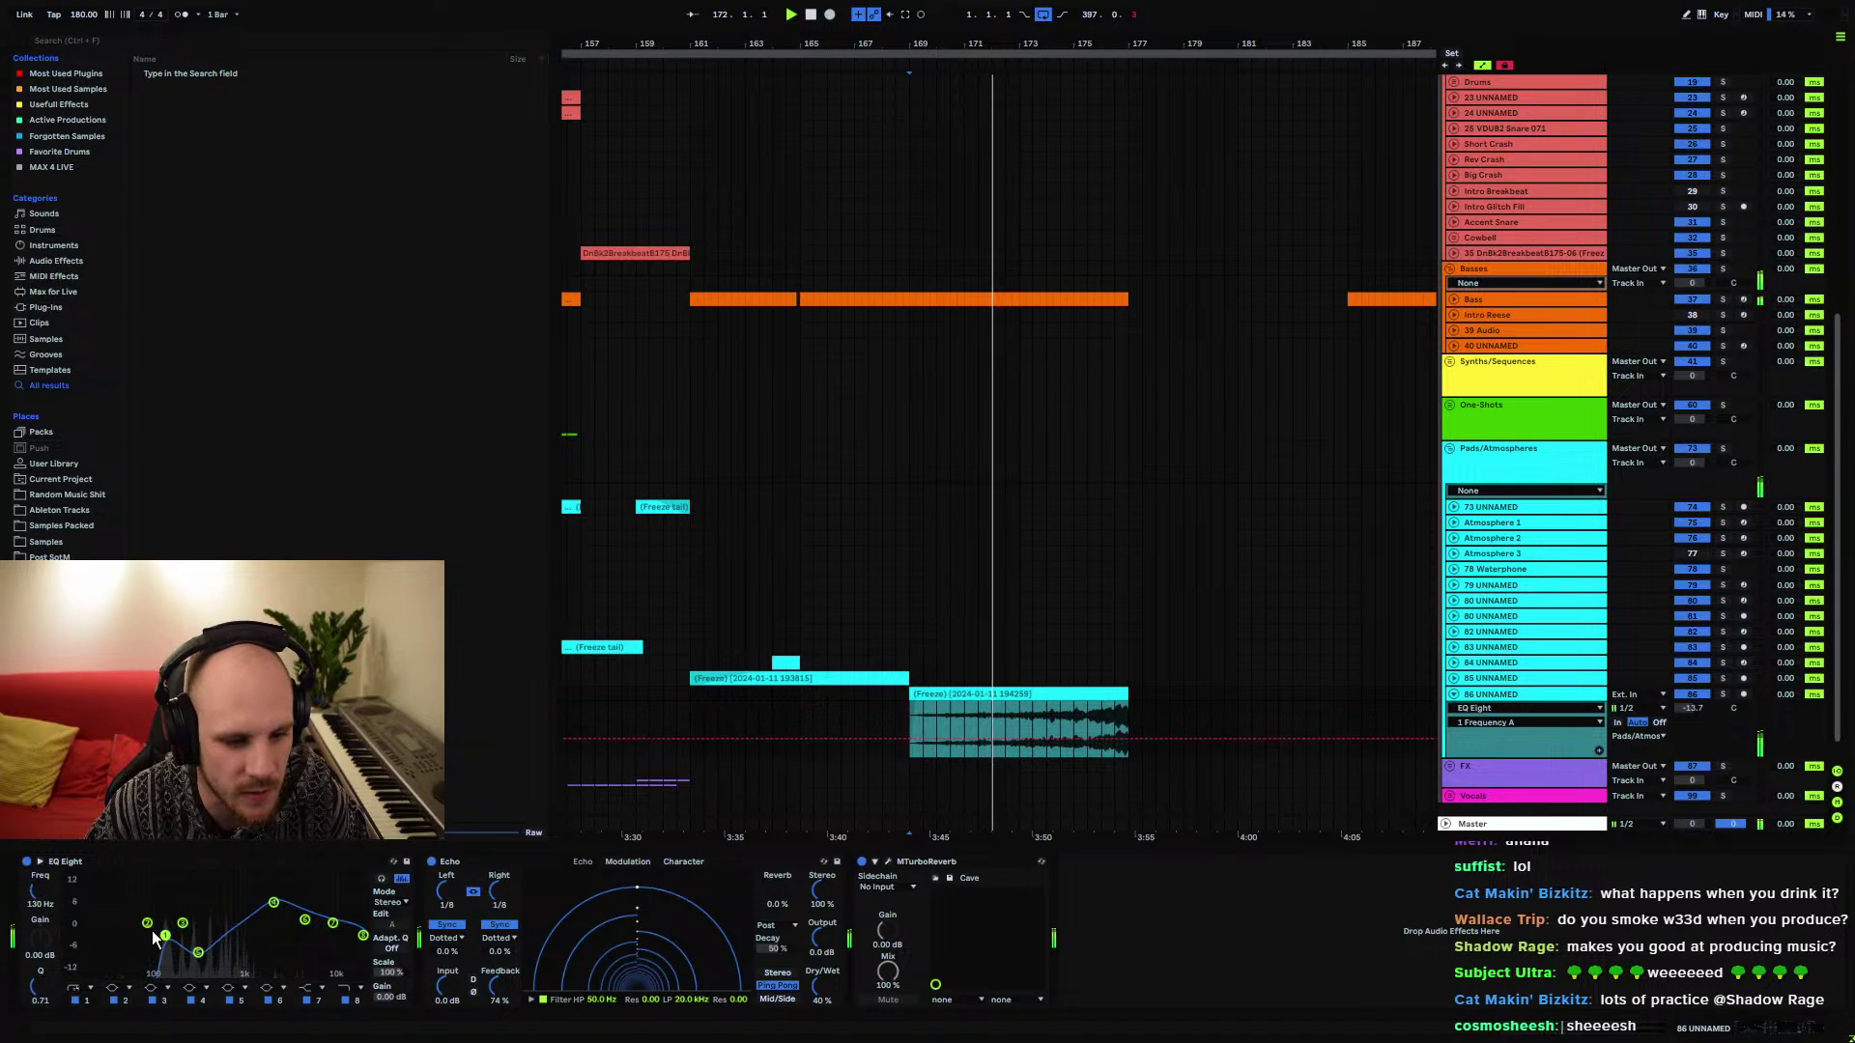
pyautogui.moveTo(165, 935); pyautogui.dragTo(165, 944)
pyautogui.click(1087, 913)
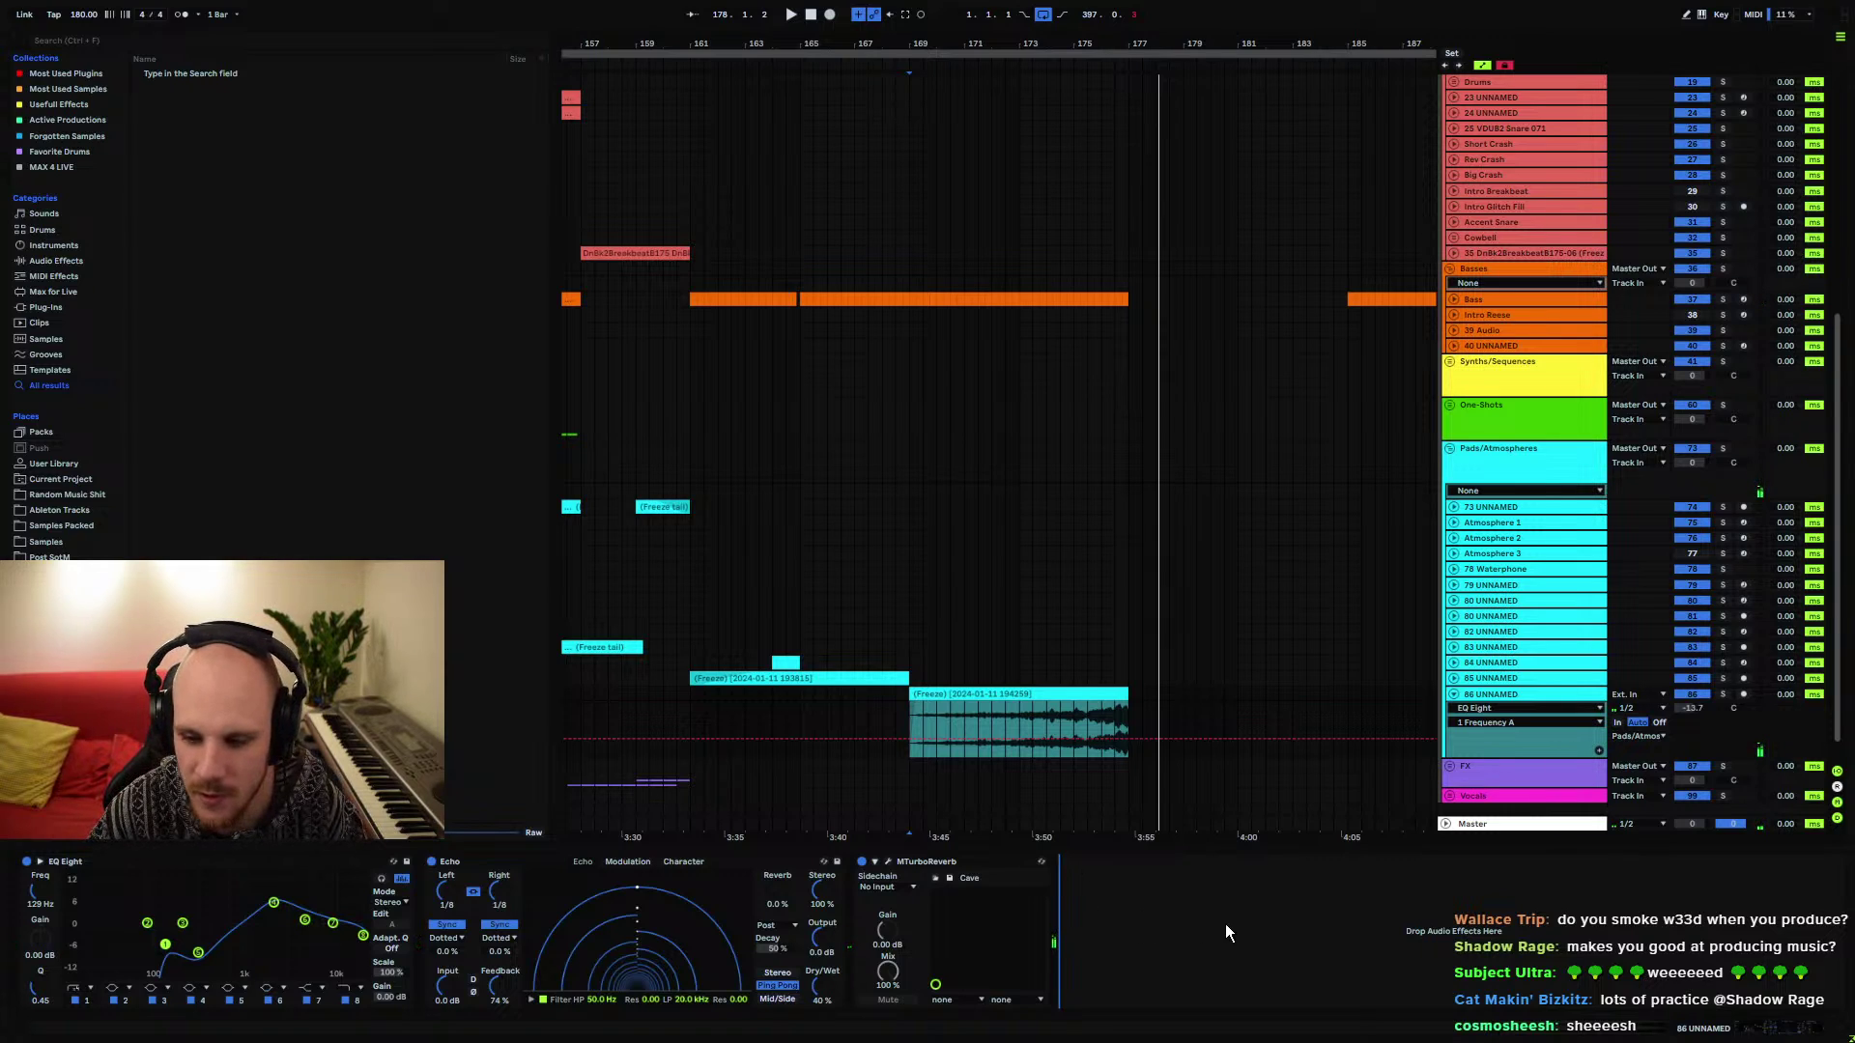
# Collapse the Pads/Atmospheres group, expand the One-Shots group and insert a new MIDI track below track 72
pyautogui.click(1450, 448)
pyautogui.click(1450, 406)
pyautogui.click(1486, 630)
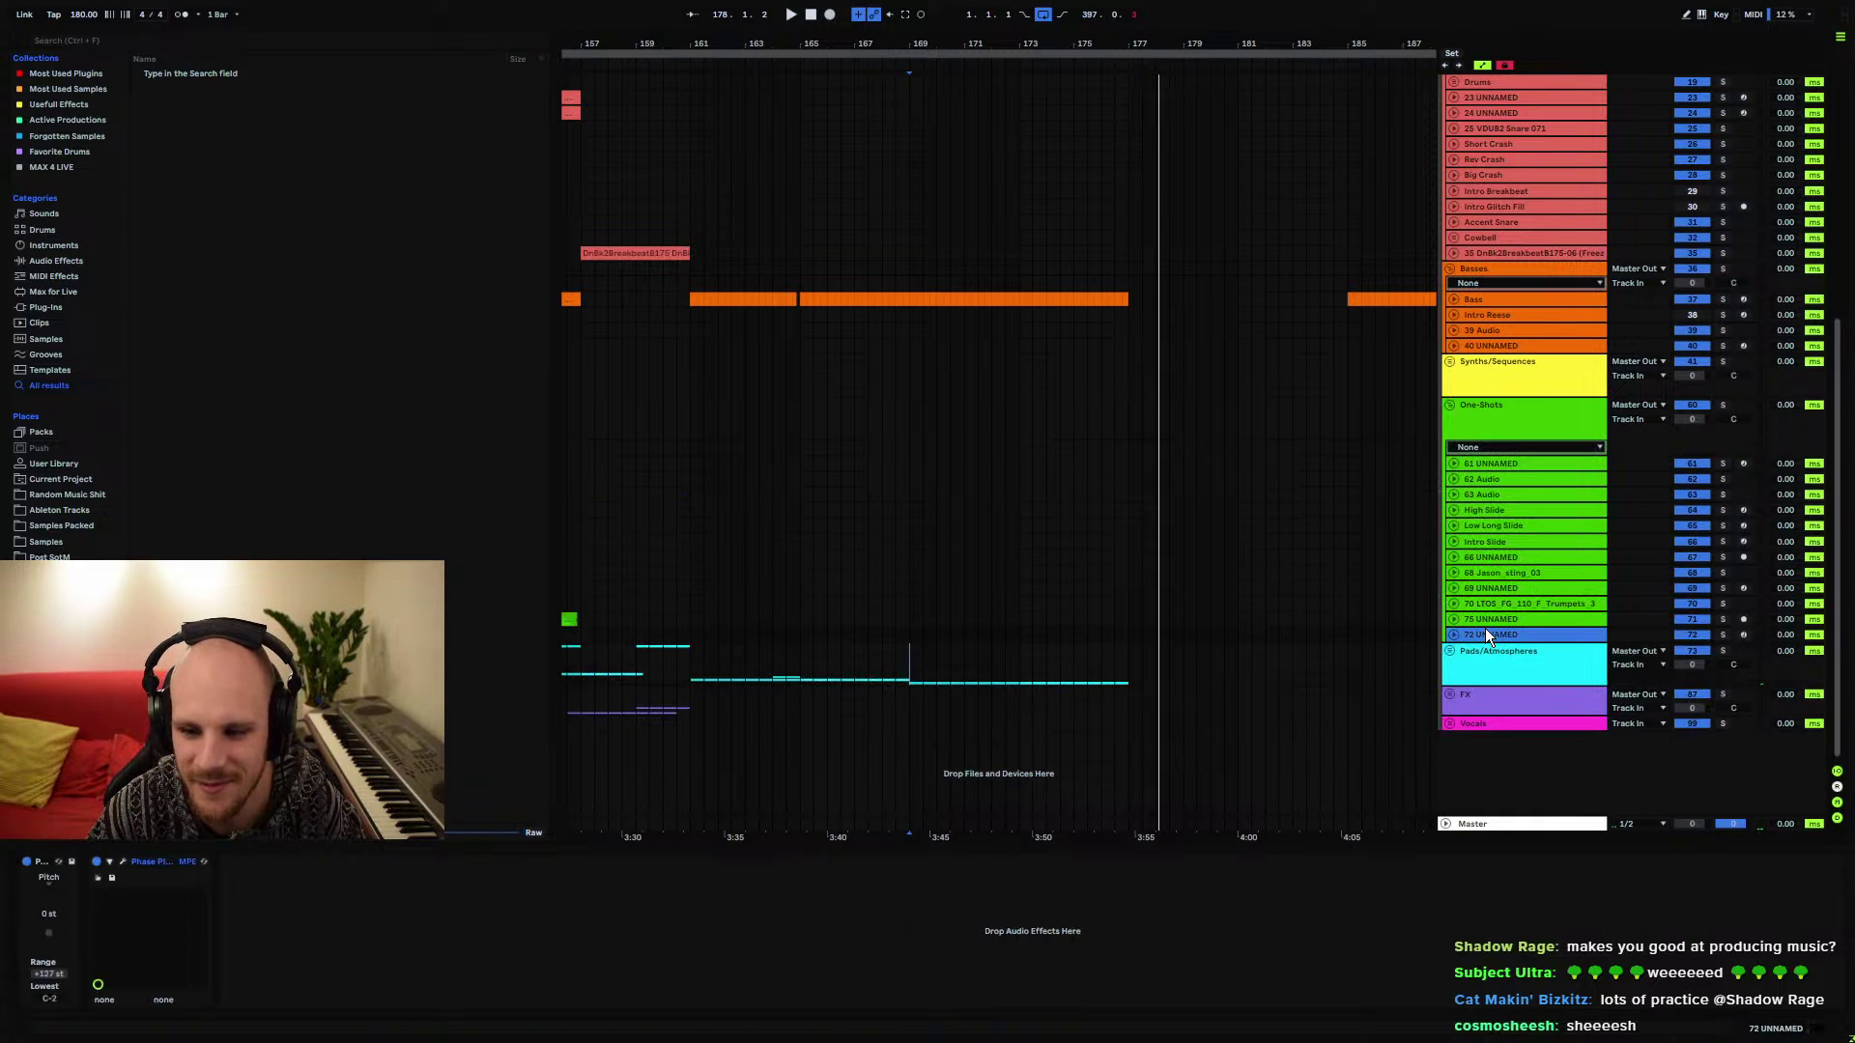
pyautogui.hotkey('ctrl', 'shift', 't')
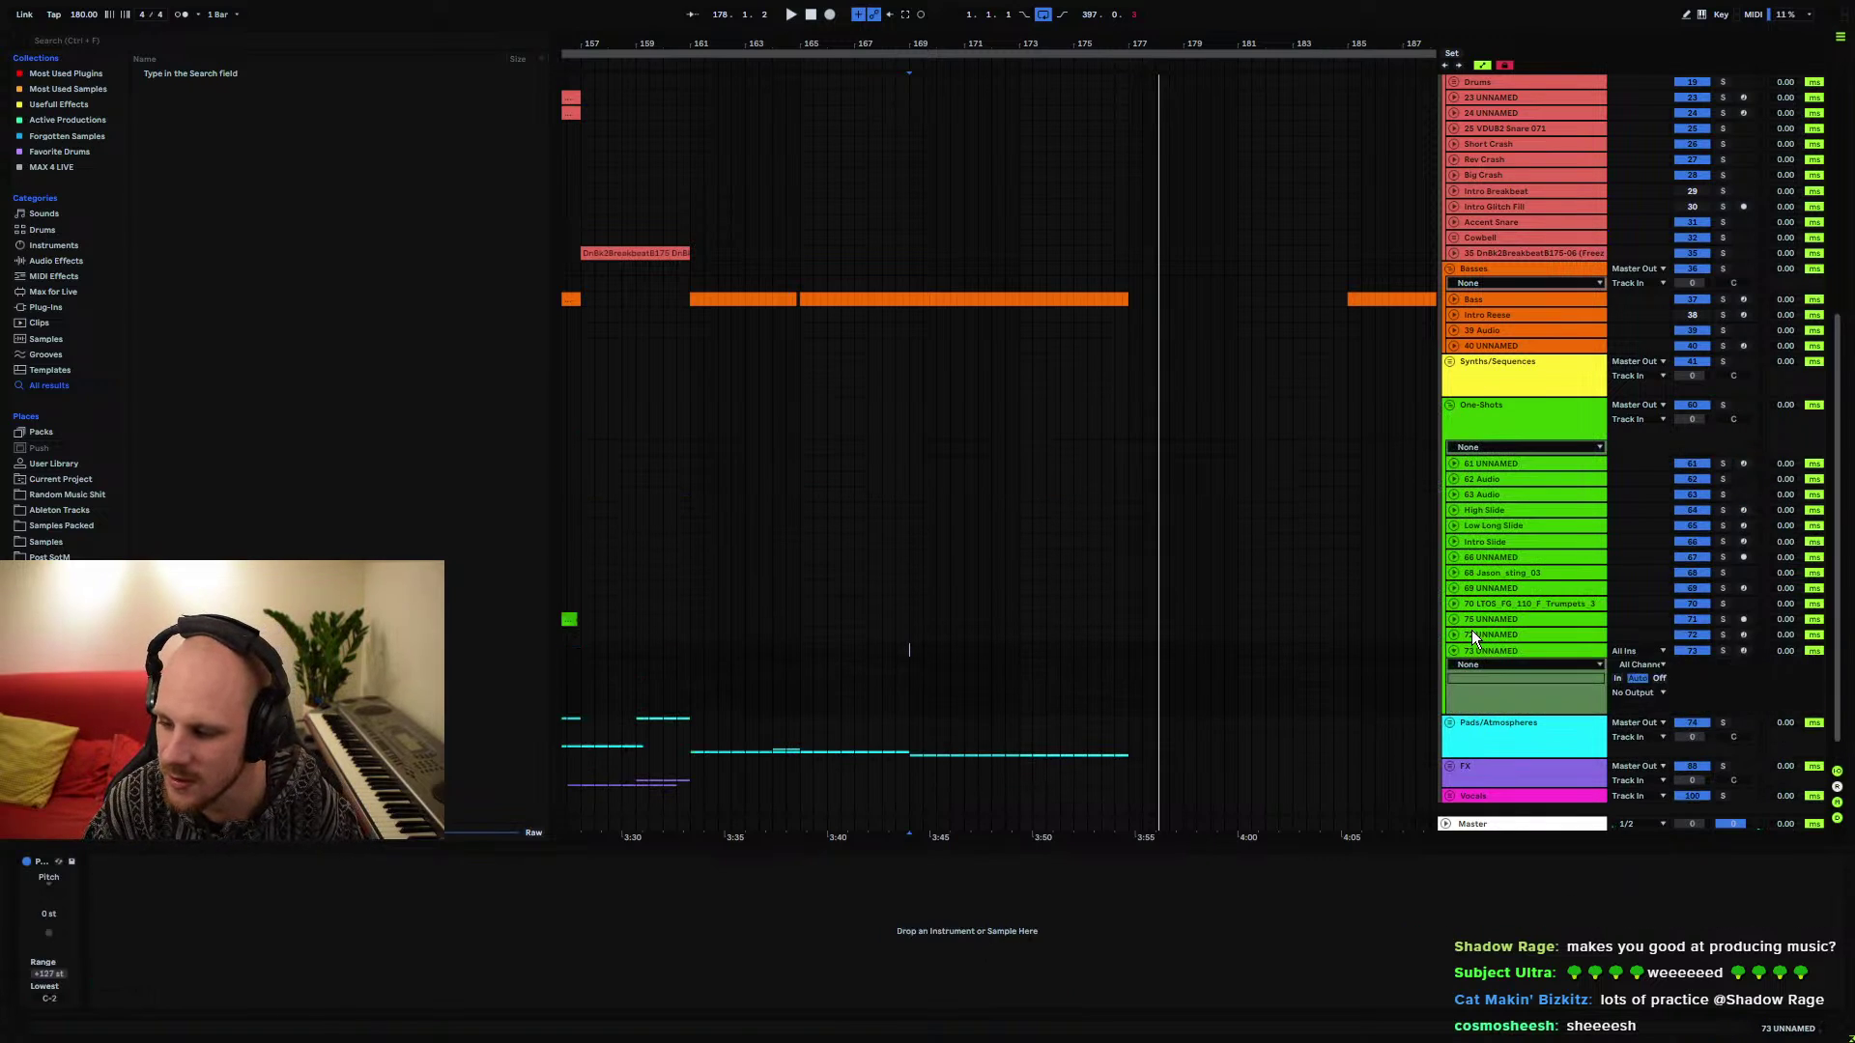
# Create a four-bar MIDI clip at bars 165–169 on track 73 and fill it with one sustained F#3 note
pyautogui.click(914, 663)
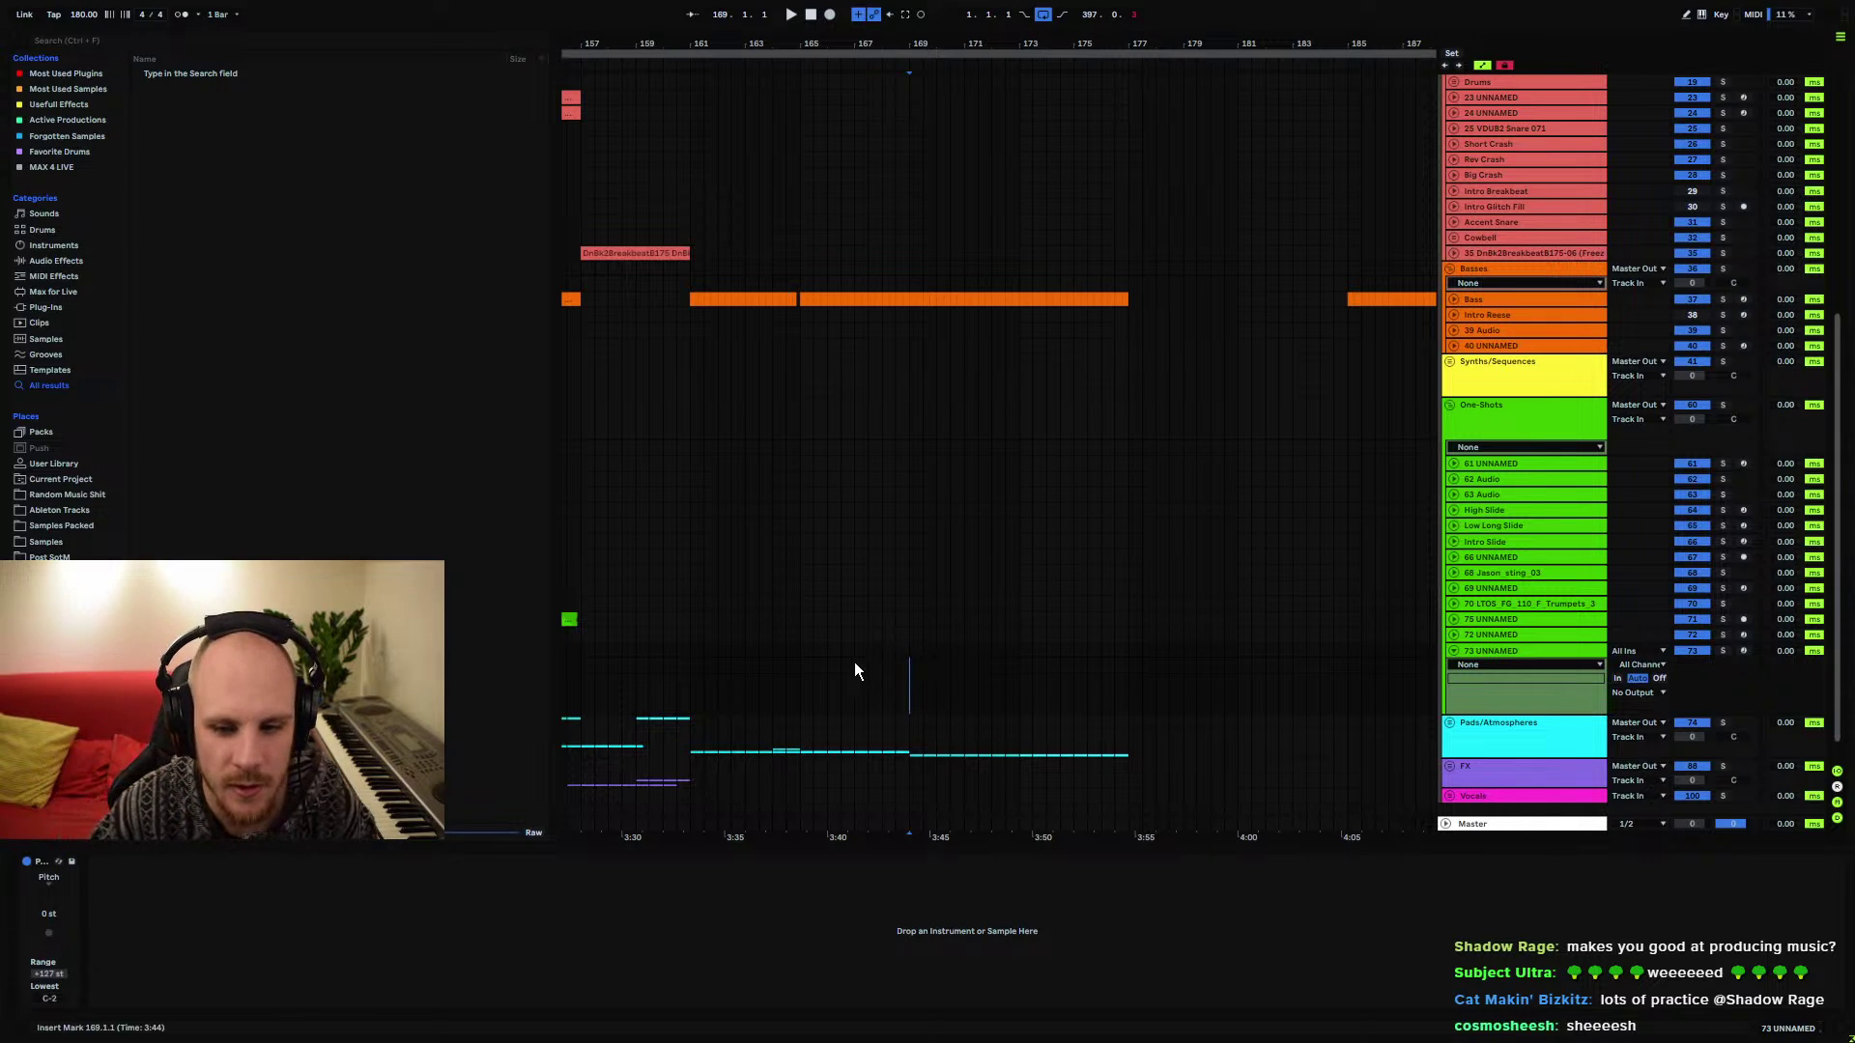
pyautogui.moveTo(802, 653); pyautogui.dragTo(904, 653)
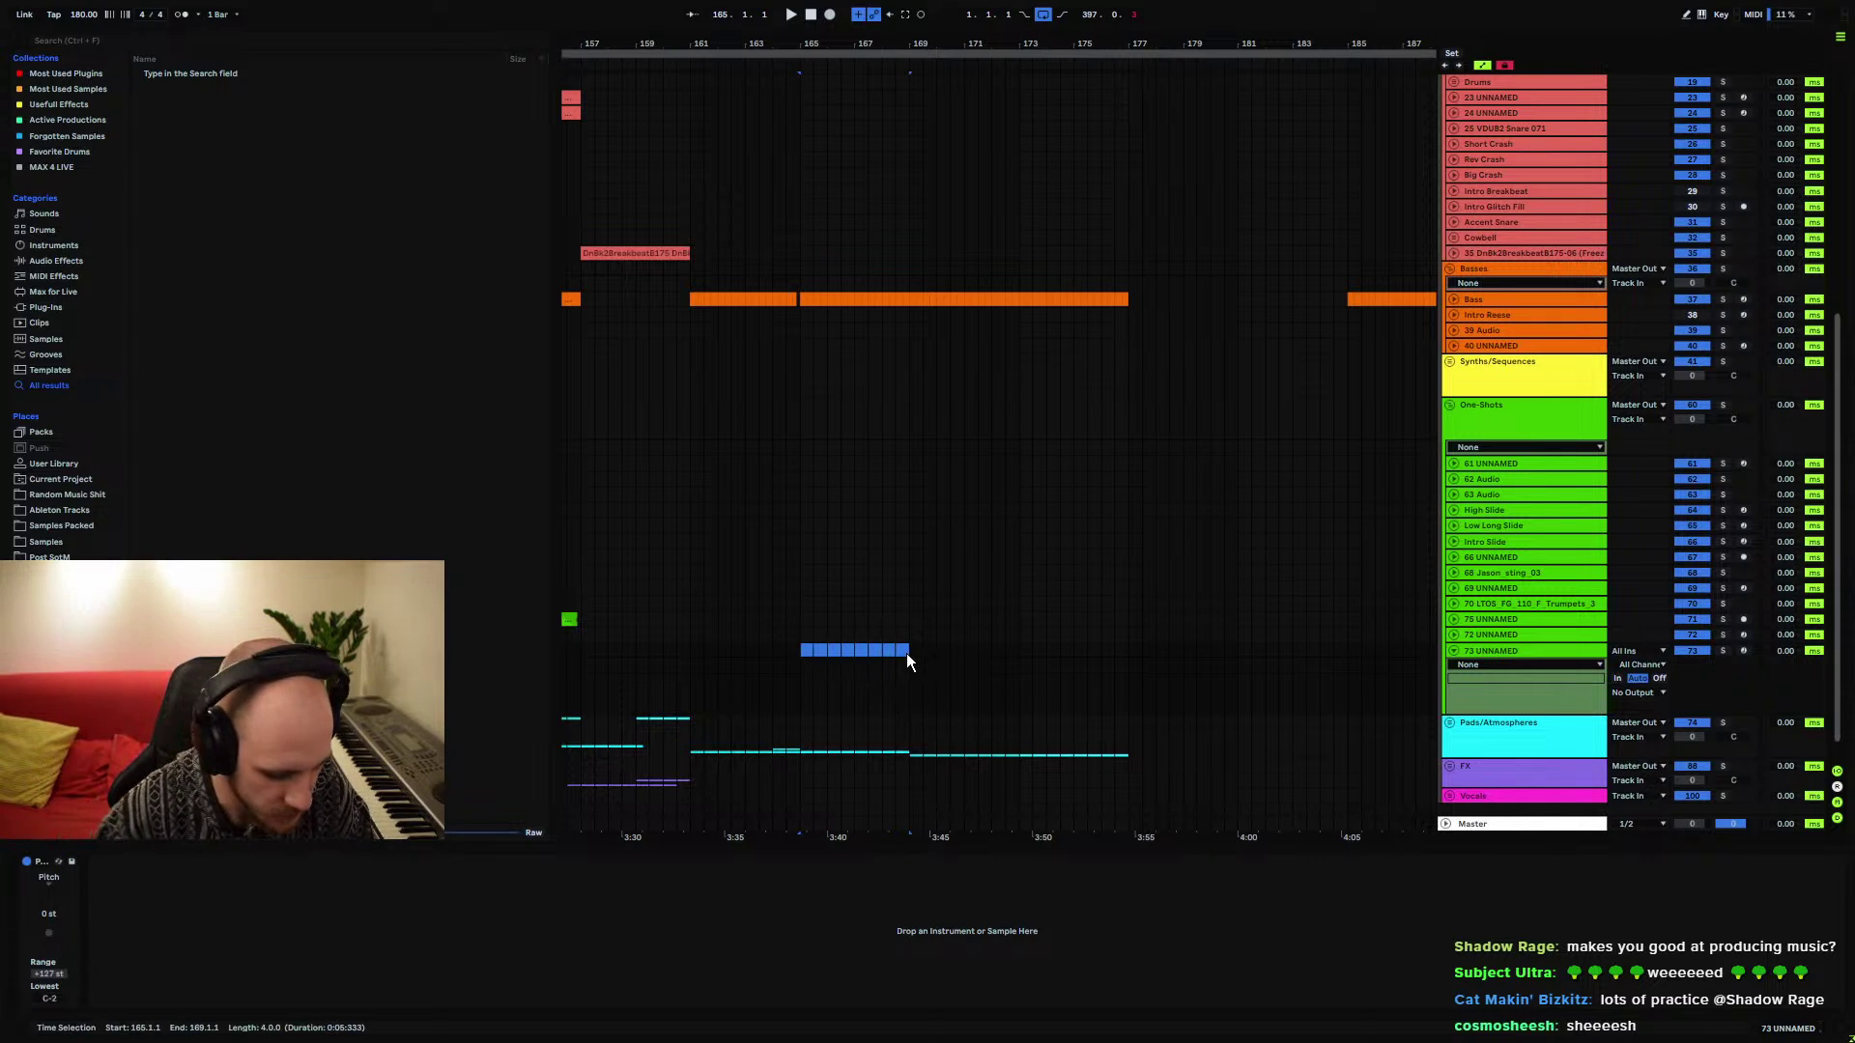
pyautogui.hotkey('ctrl', 'shift', 'm')
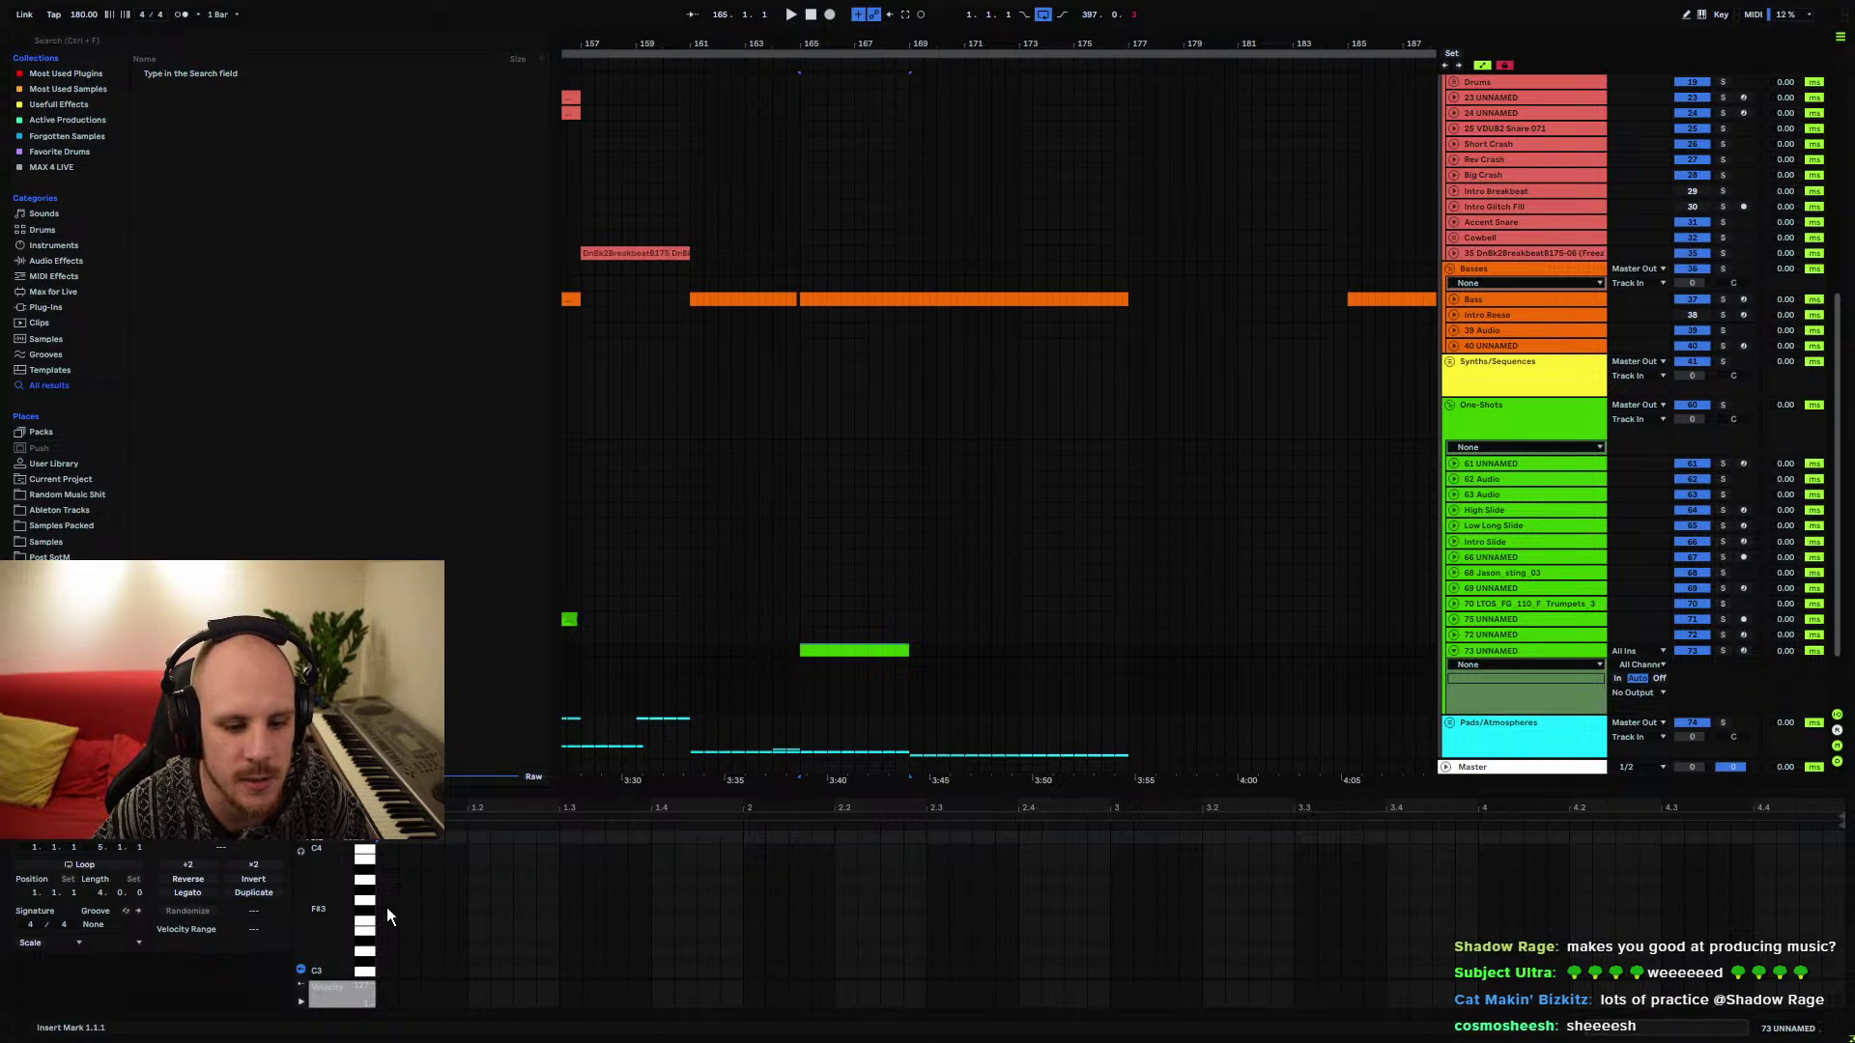
pyautogui.moveTo(384, 912); pyautogui.dragTo(1844, 947)
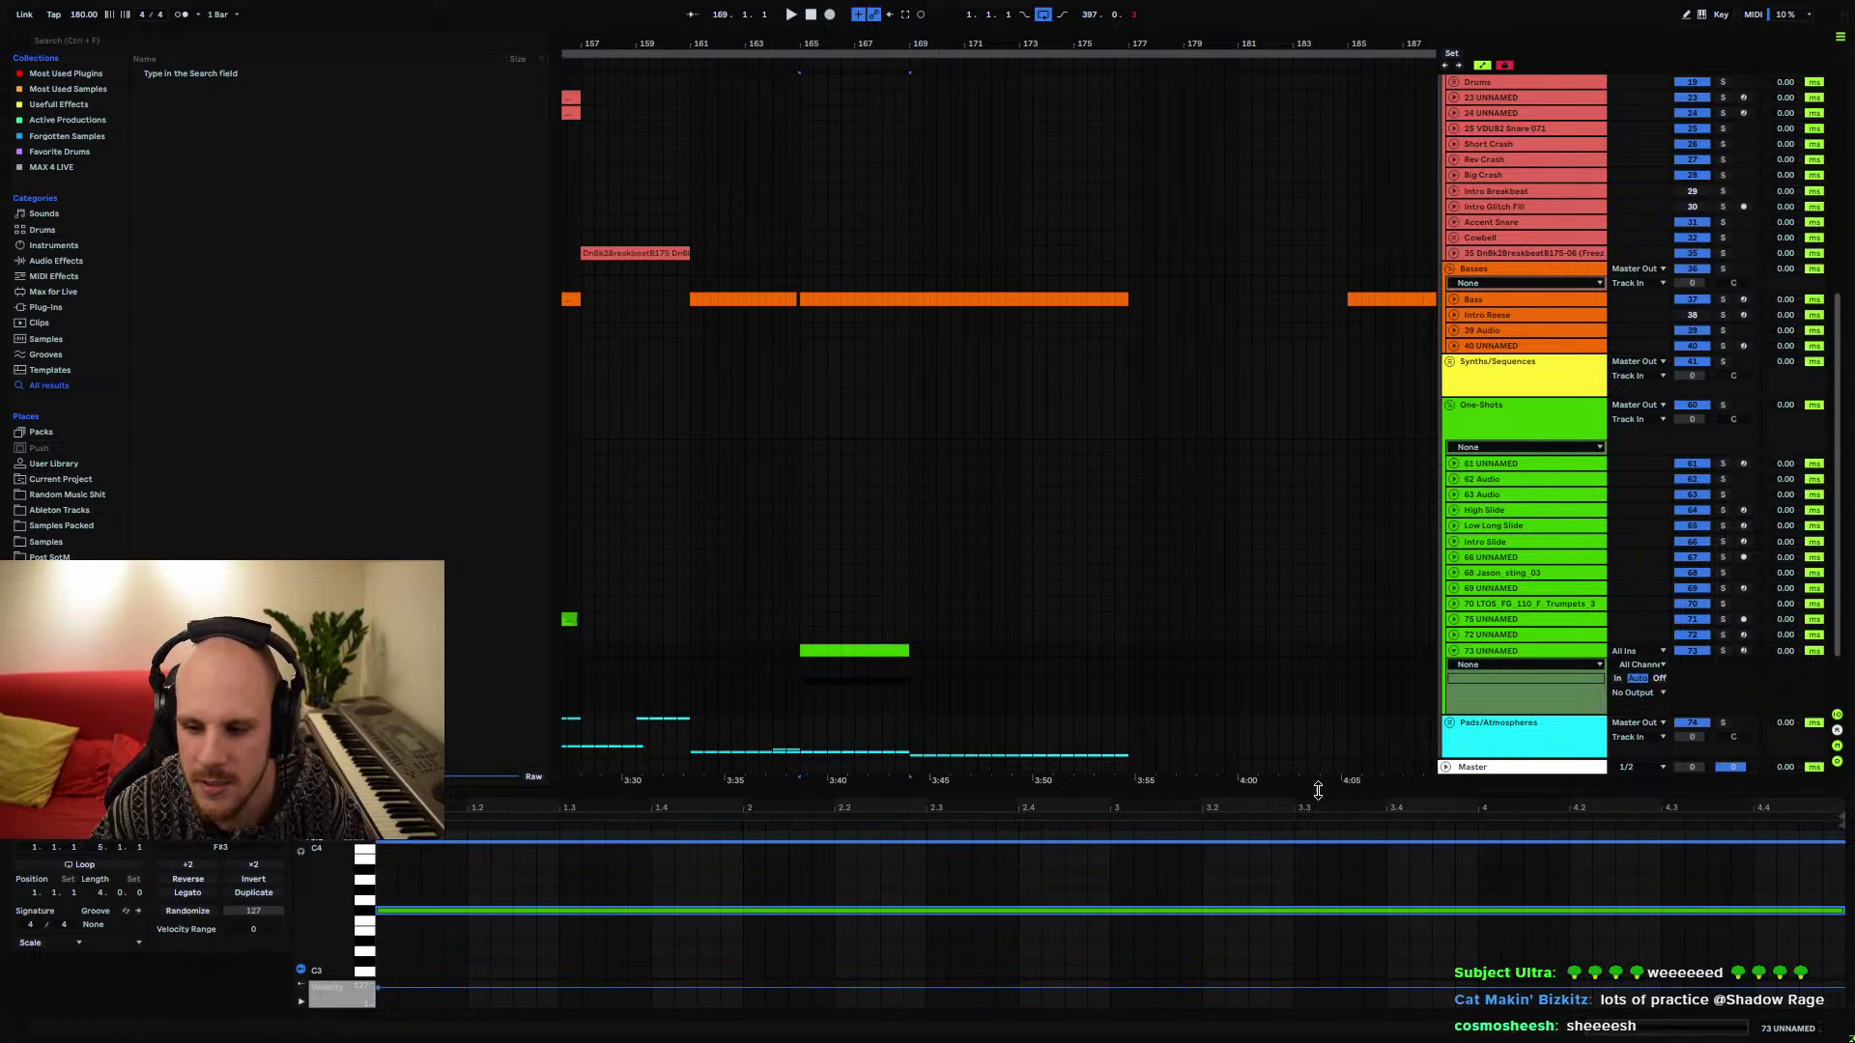
# Add a Serum instrument to track 73
pyautogui.rightClick(889, 681)
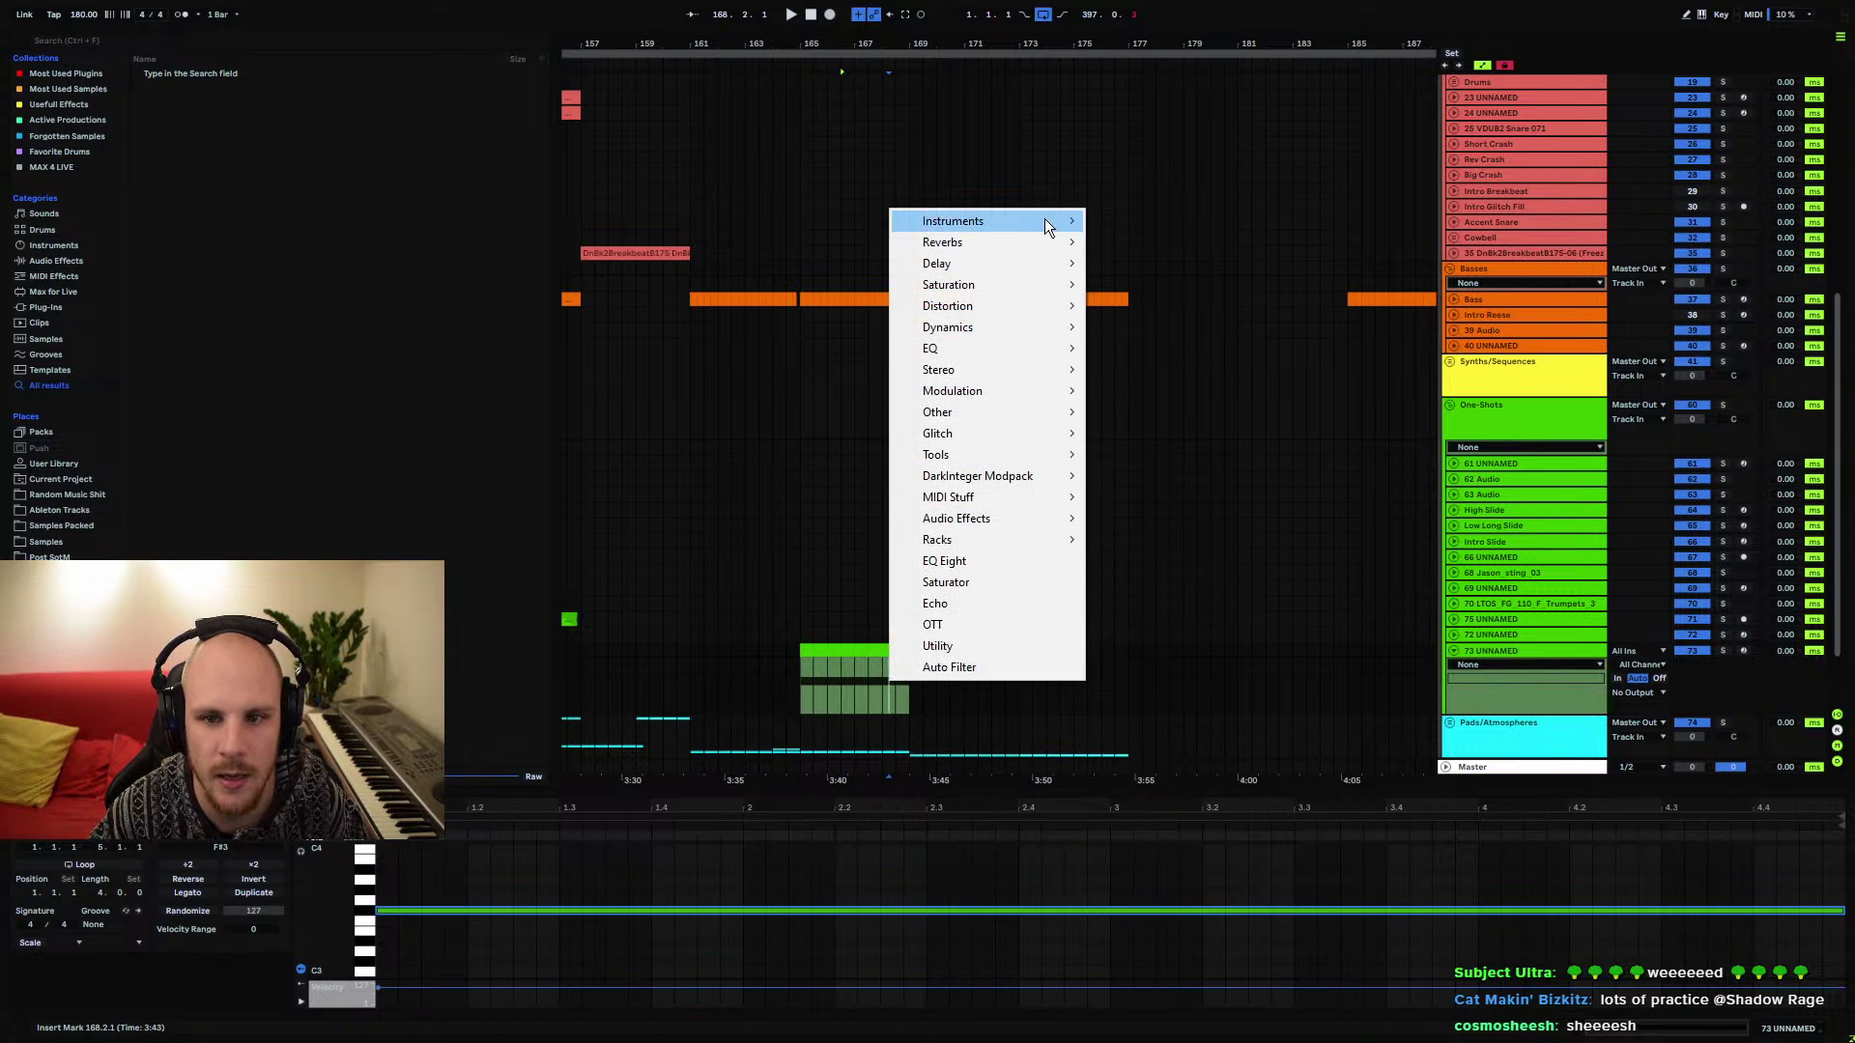
pyautogui.moveTo(1049, 221)
pyautogui.click(1131, 221)
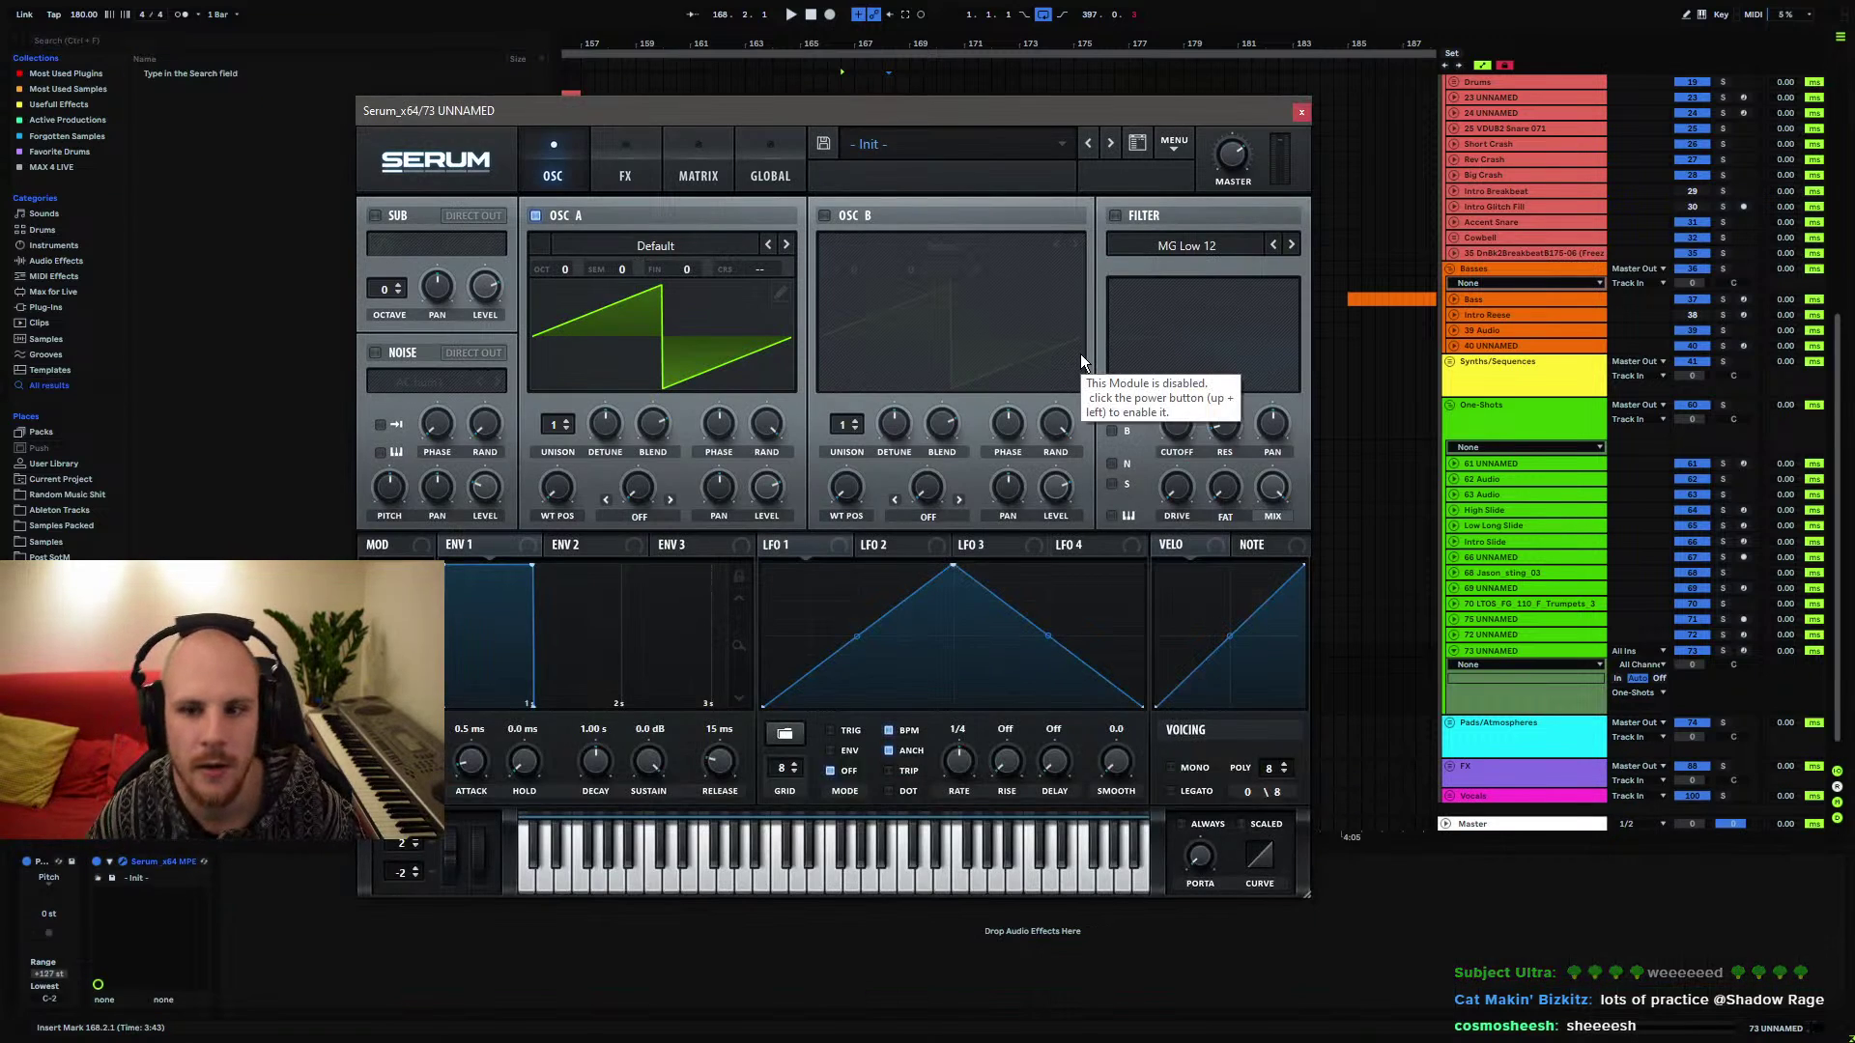
# Load wavetable 0838 from Part 07 of Projektor Tones Pack Vol.2 into Serum's oscillator A
pyautogui.click(675, 245)
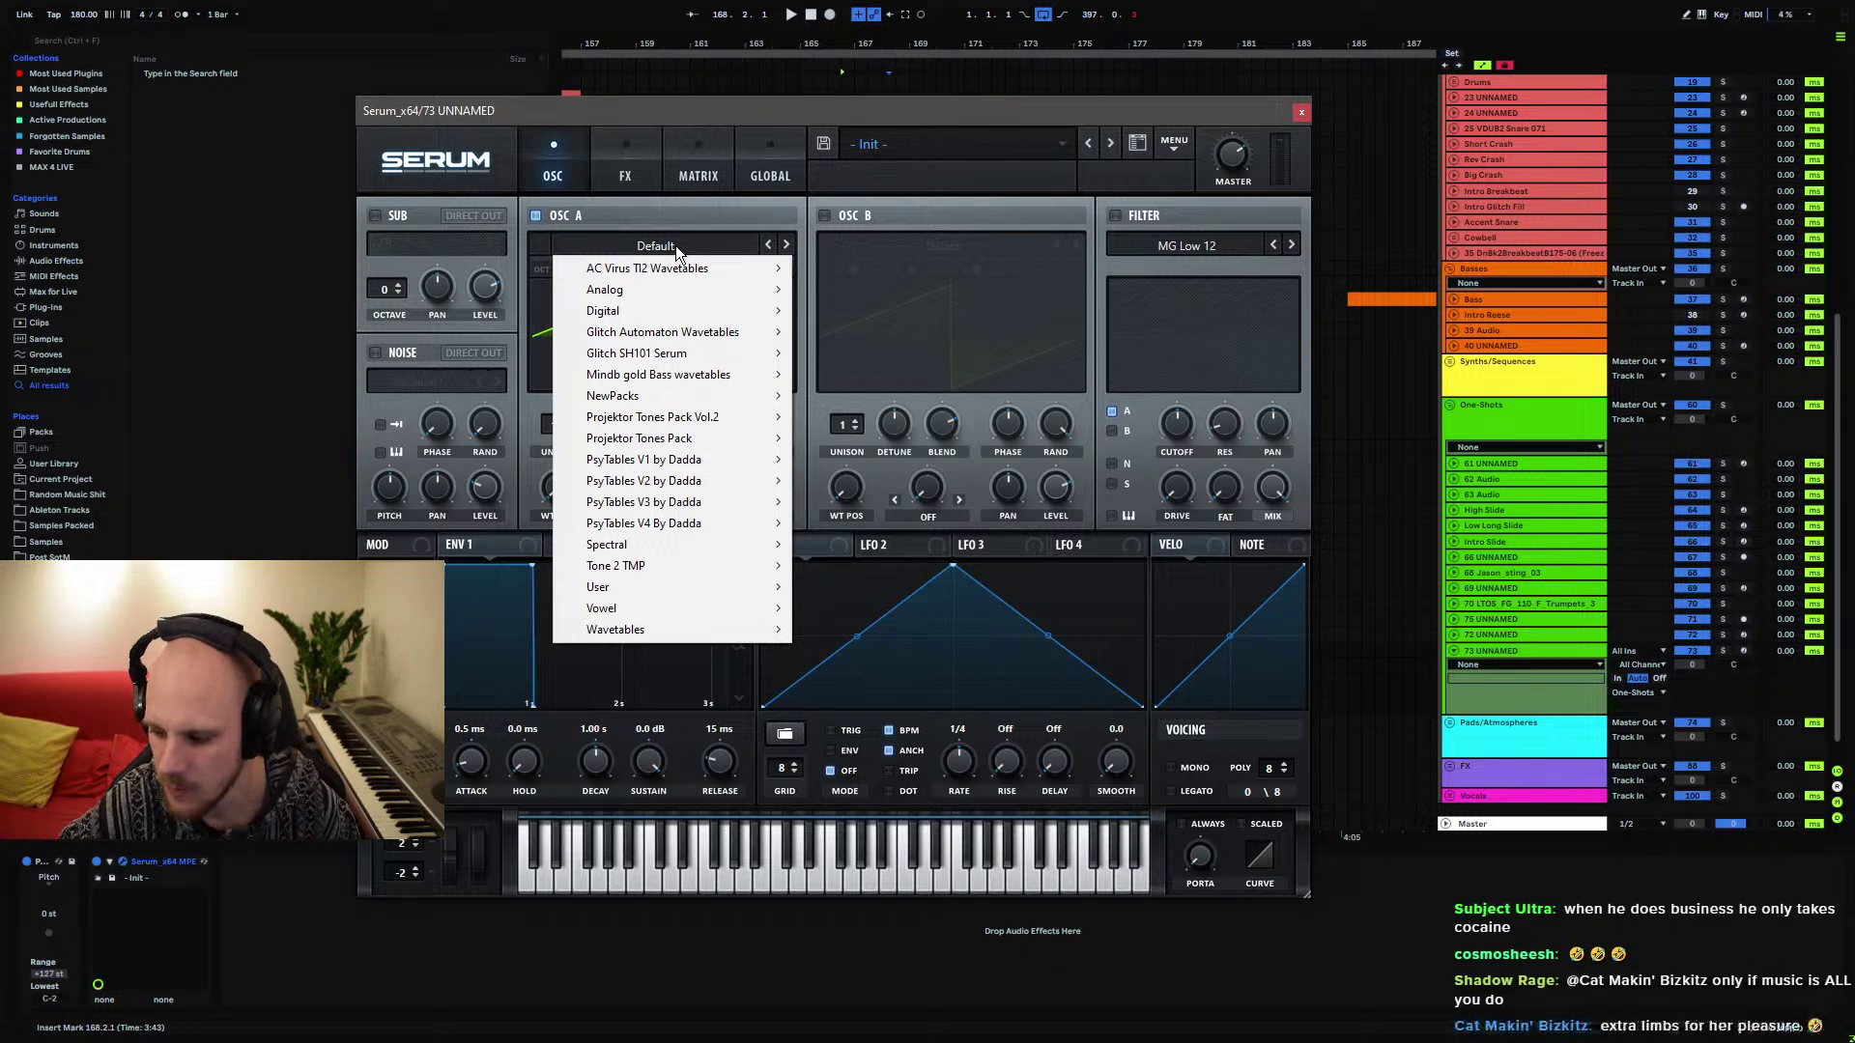
pyautogui.click(748, 119)
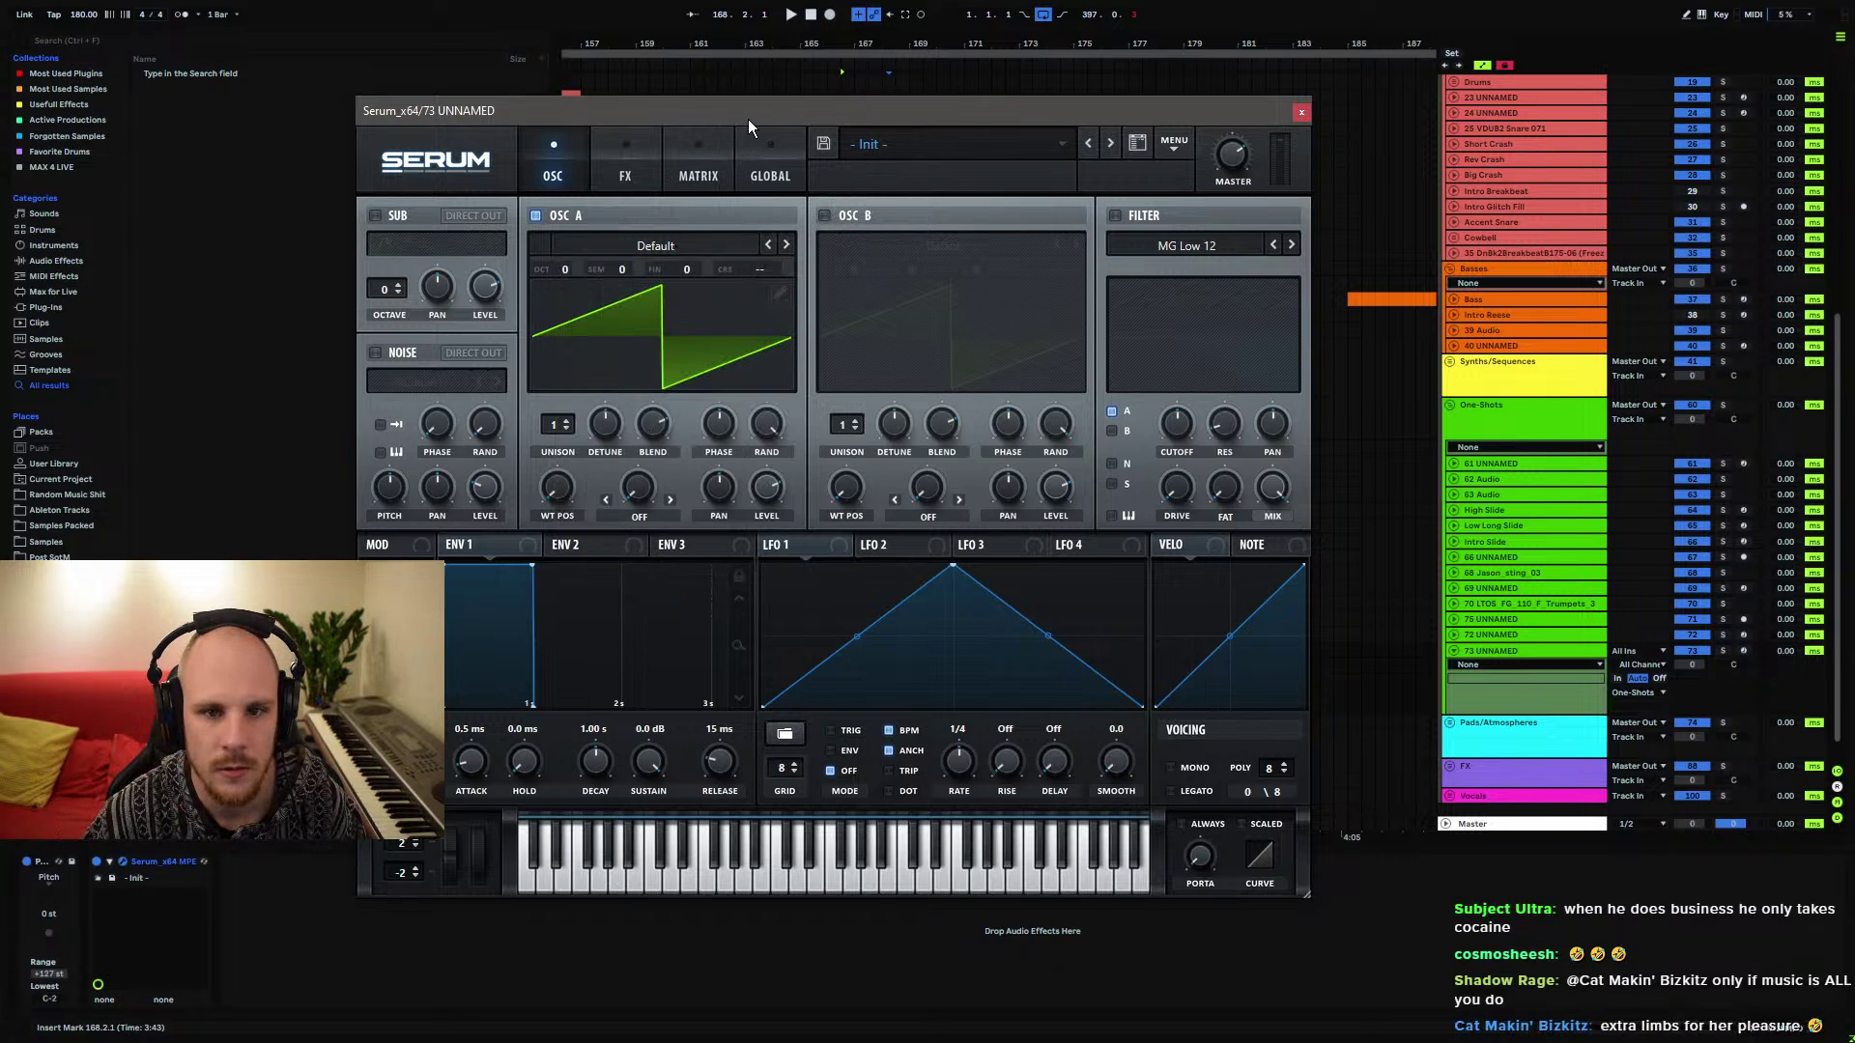
pyautogui.click(674, 246)
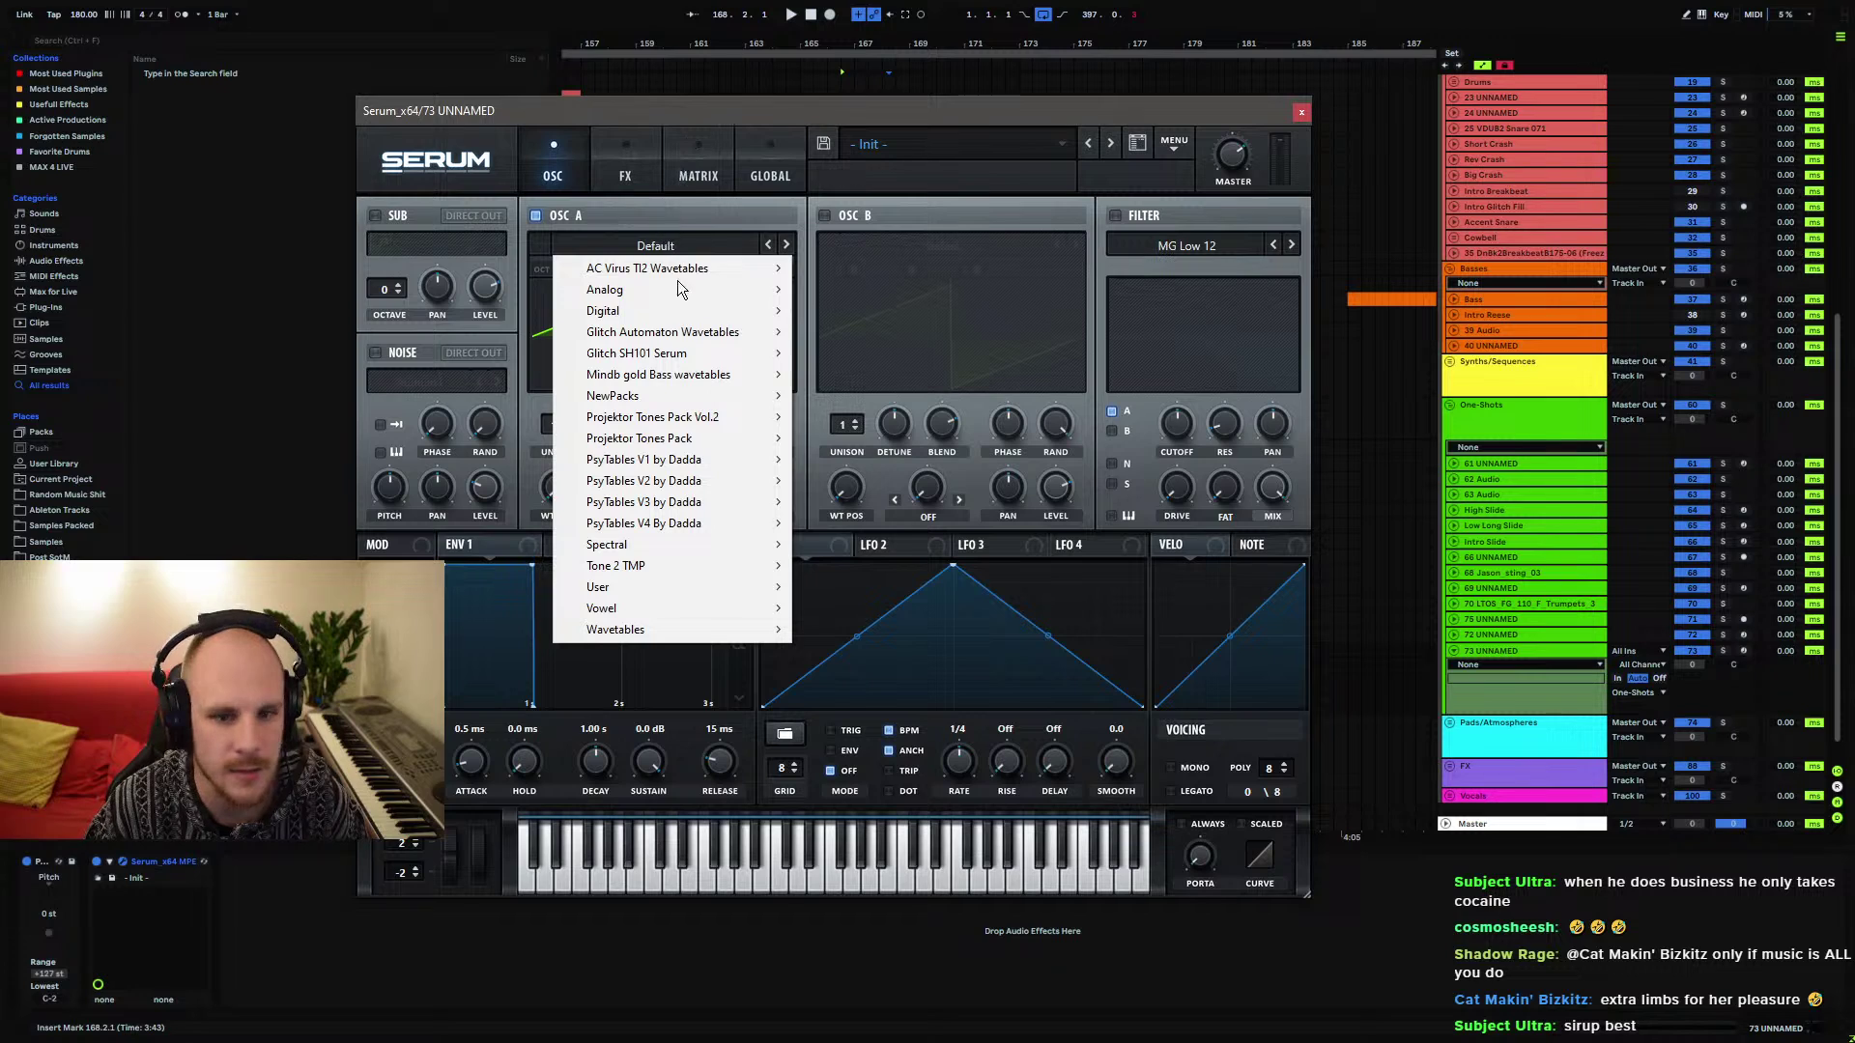
pyautogui.moveTo(705, 420)
pyautogui.moveTo(855, 566)
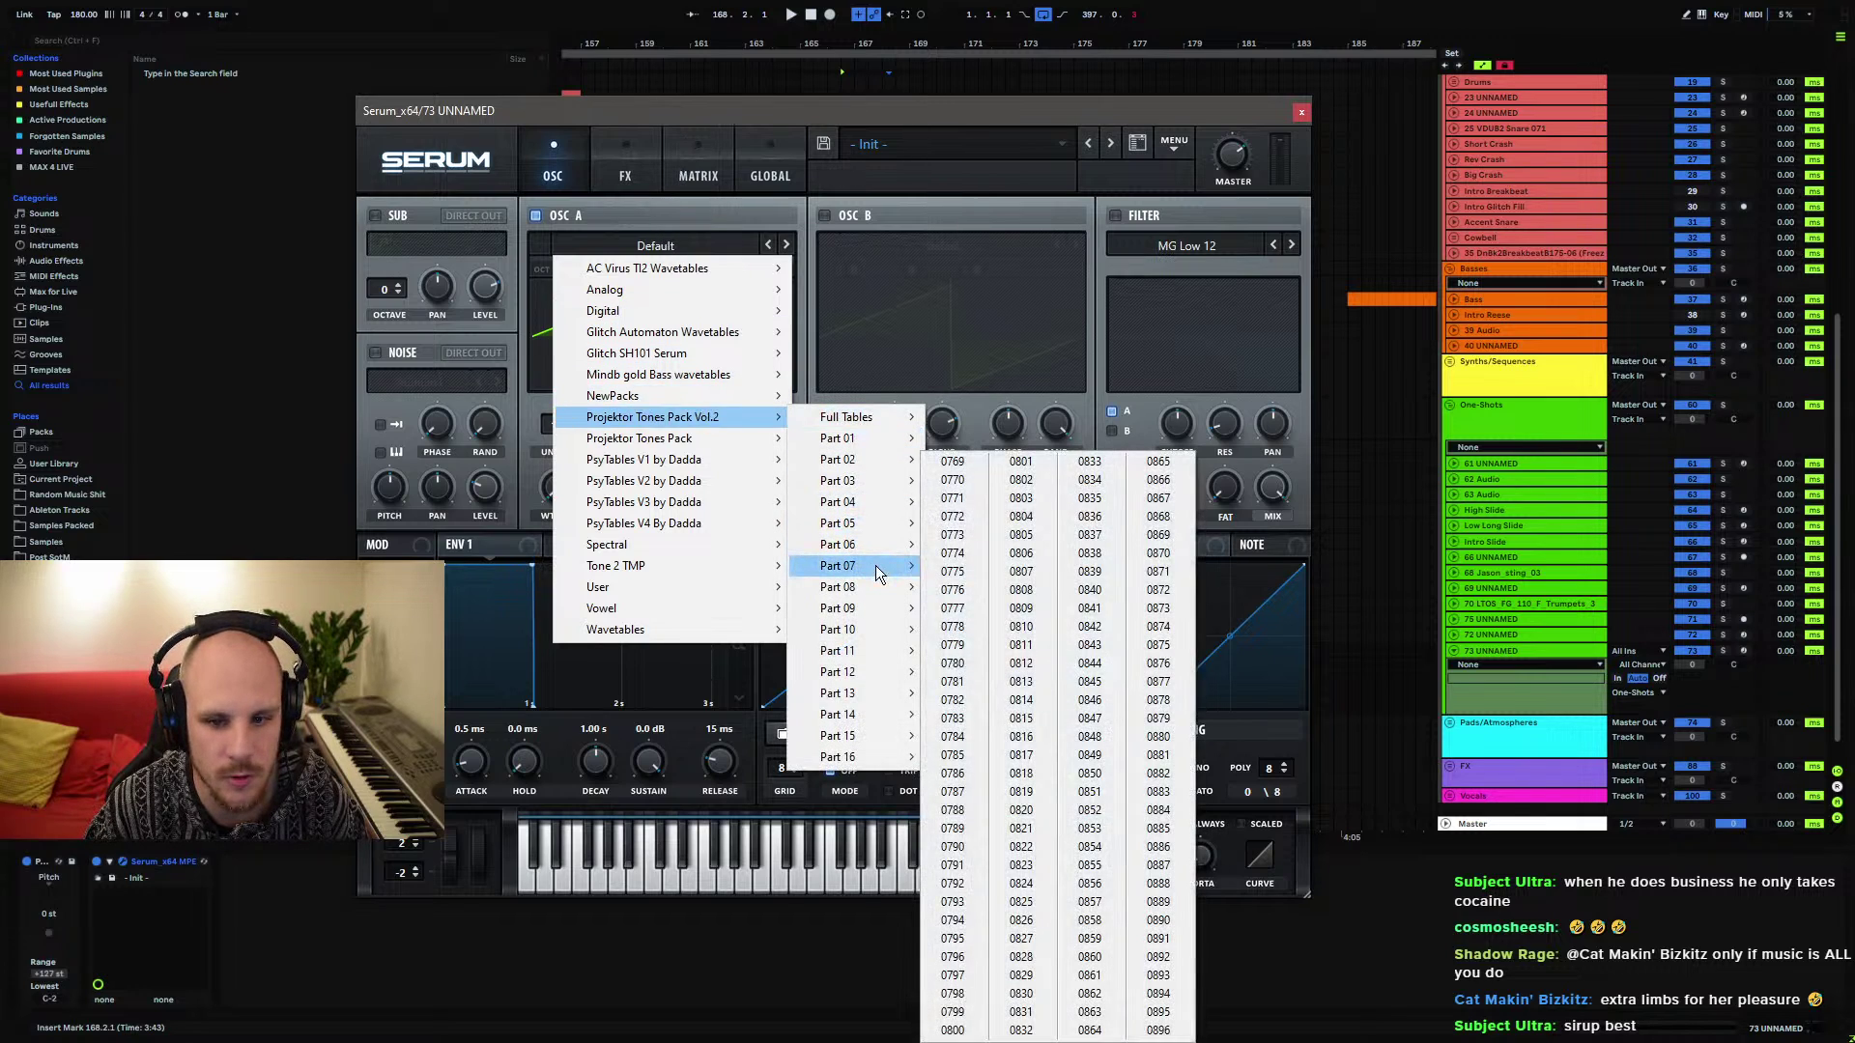
pyautogui.click(1090, 553)
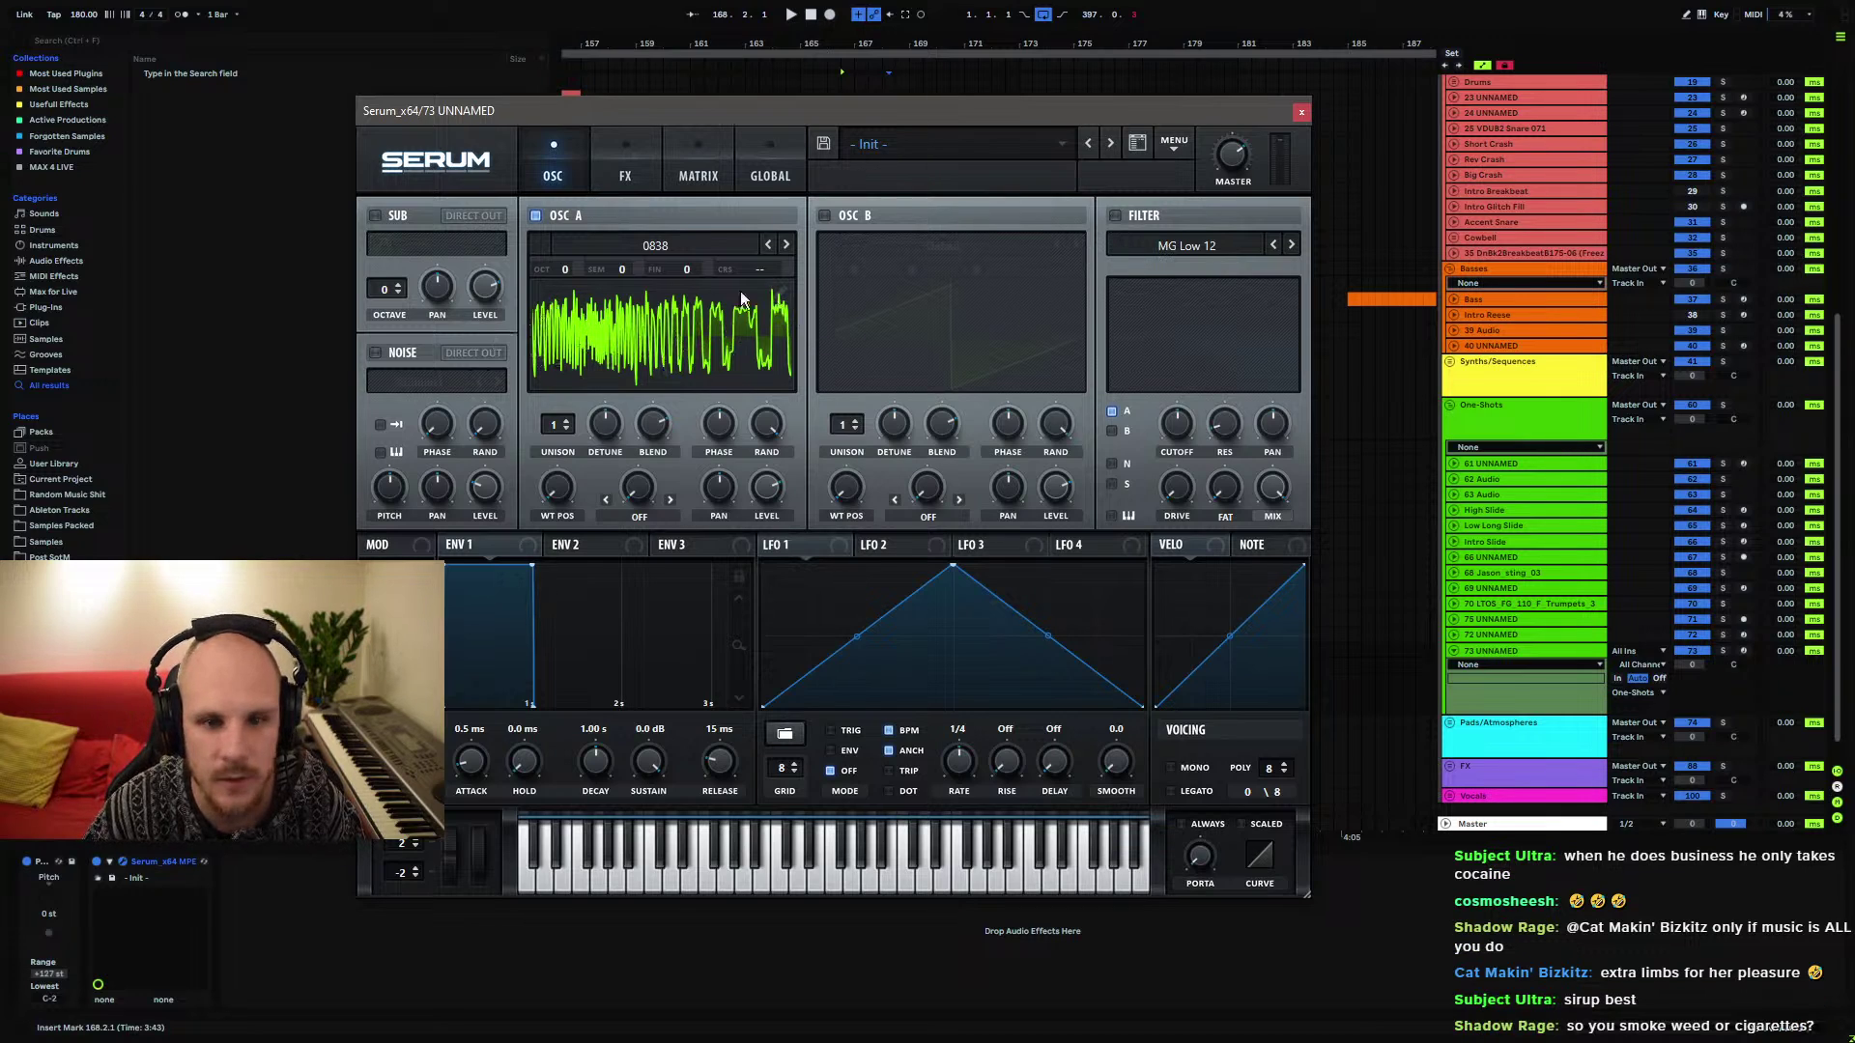
# Enable Serum's filter, set its type to Band 24, raise the resonance and lower the cutoff to 109 Hz
pyautogui.click(1115, 215)
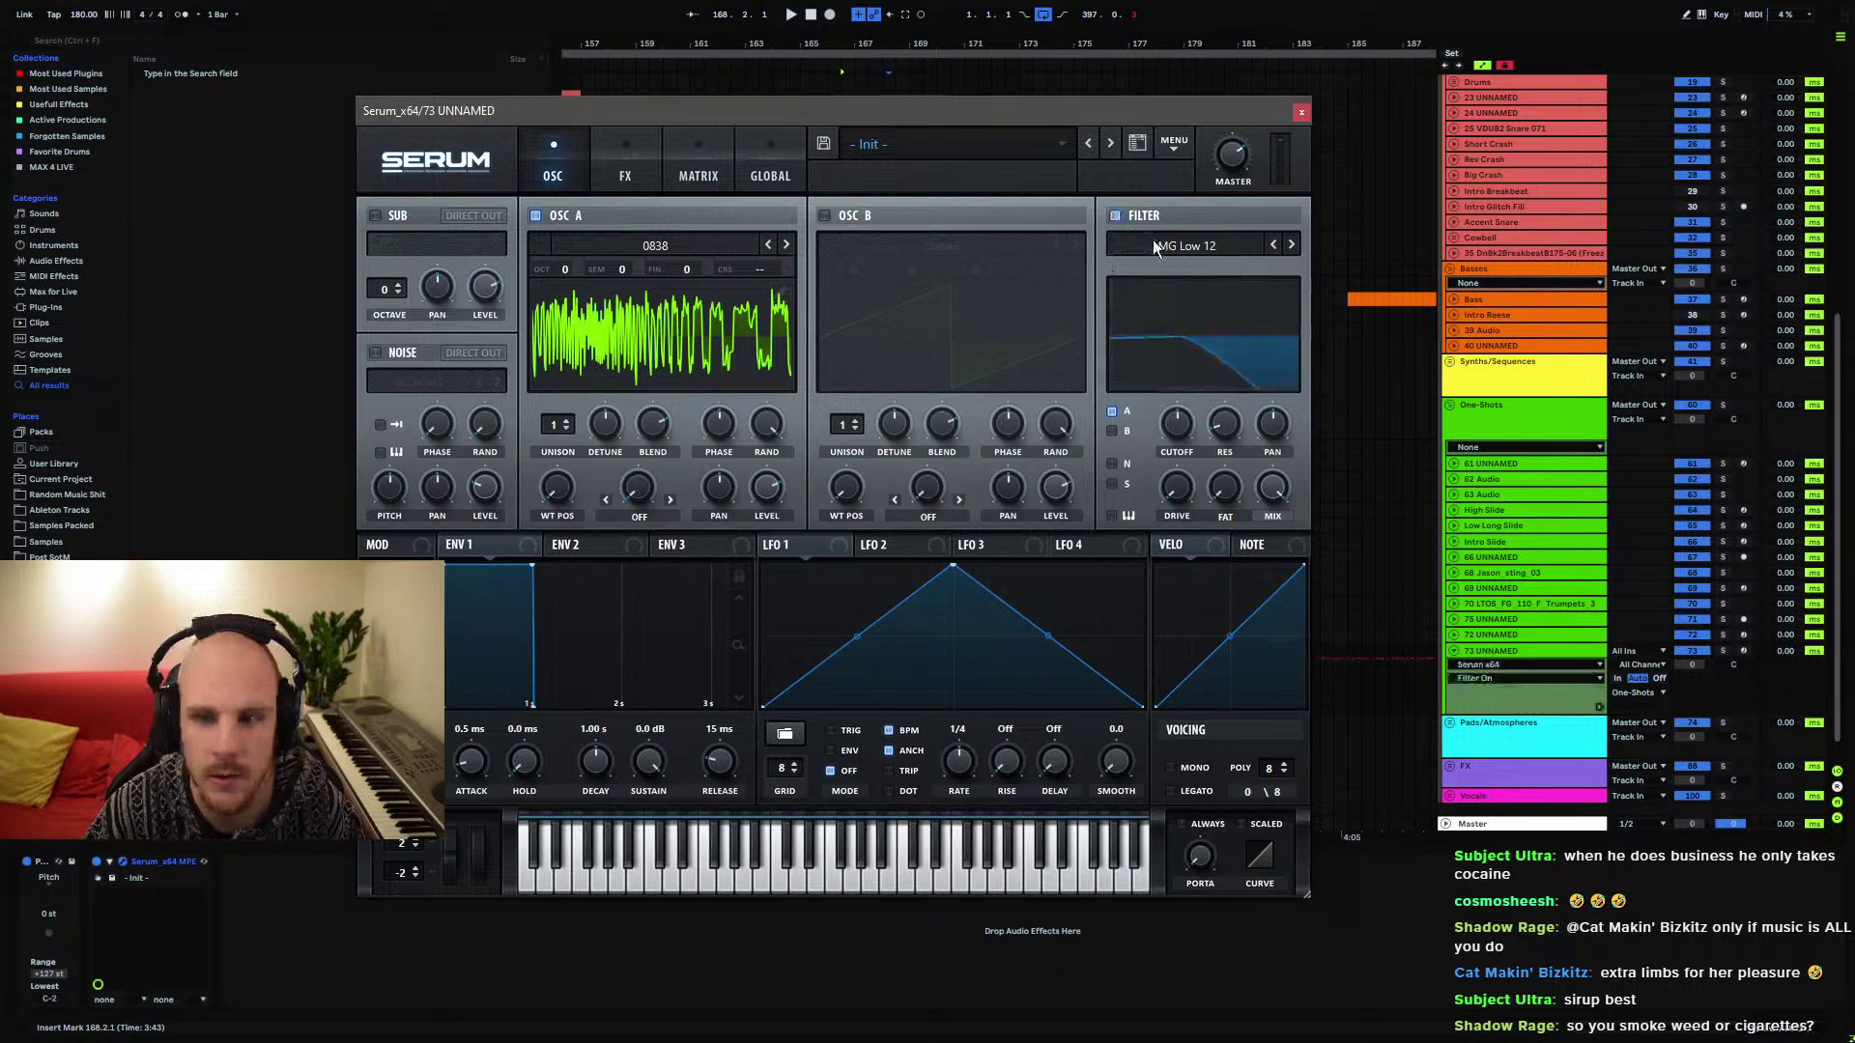
pyautogui.click(1171, 246)
pyautogui.moveTo(1169, 271)
pyautogui.click(1285, 570)
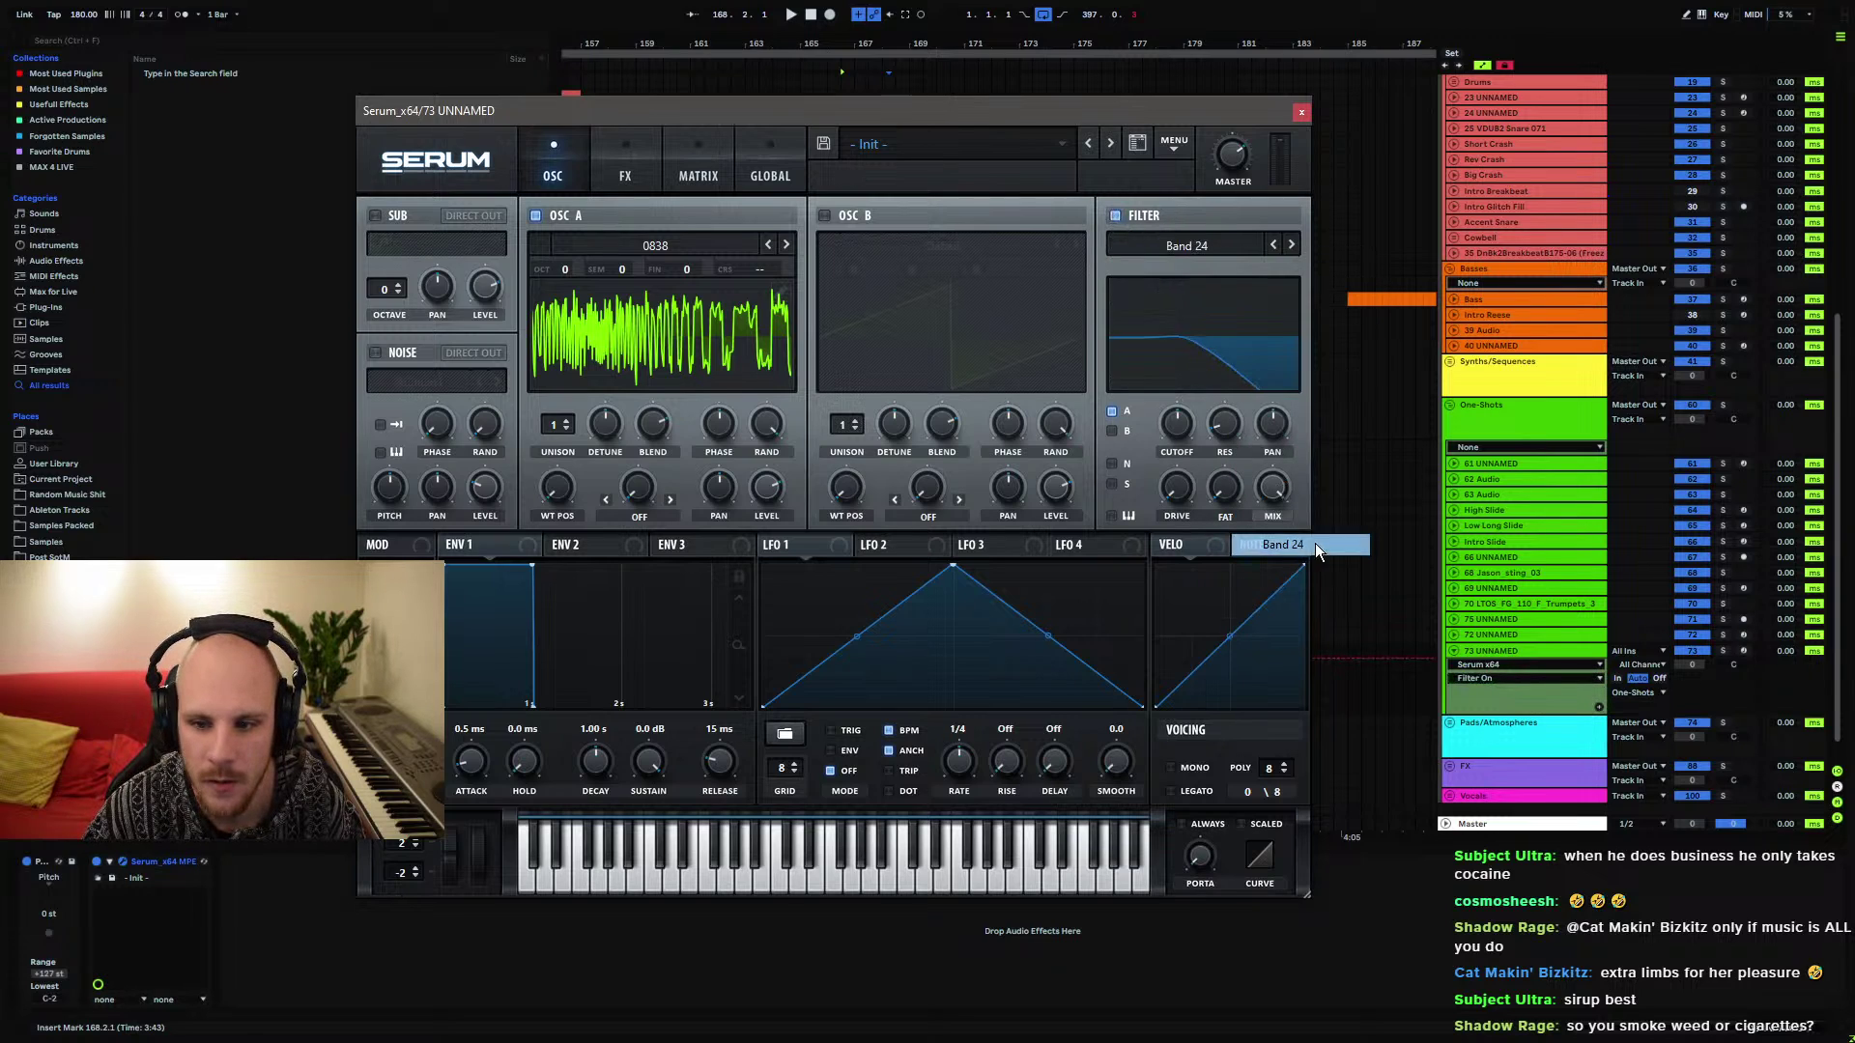
pyautogui.scroll(5, 1225, 426)
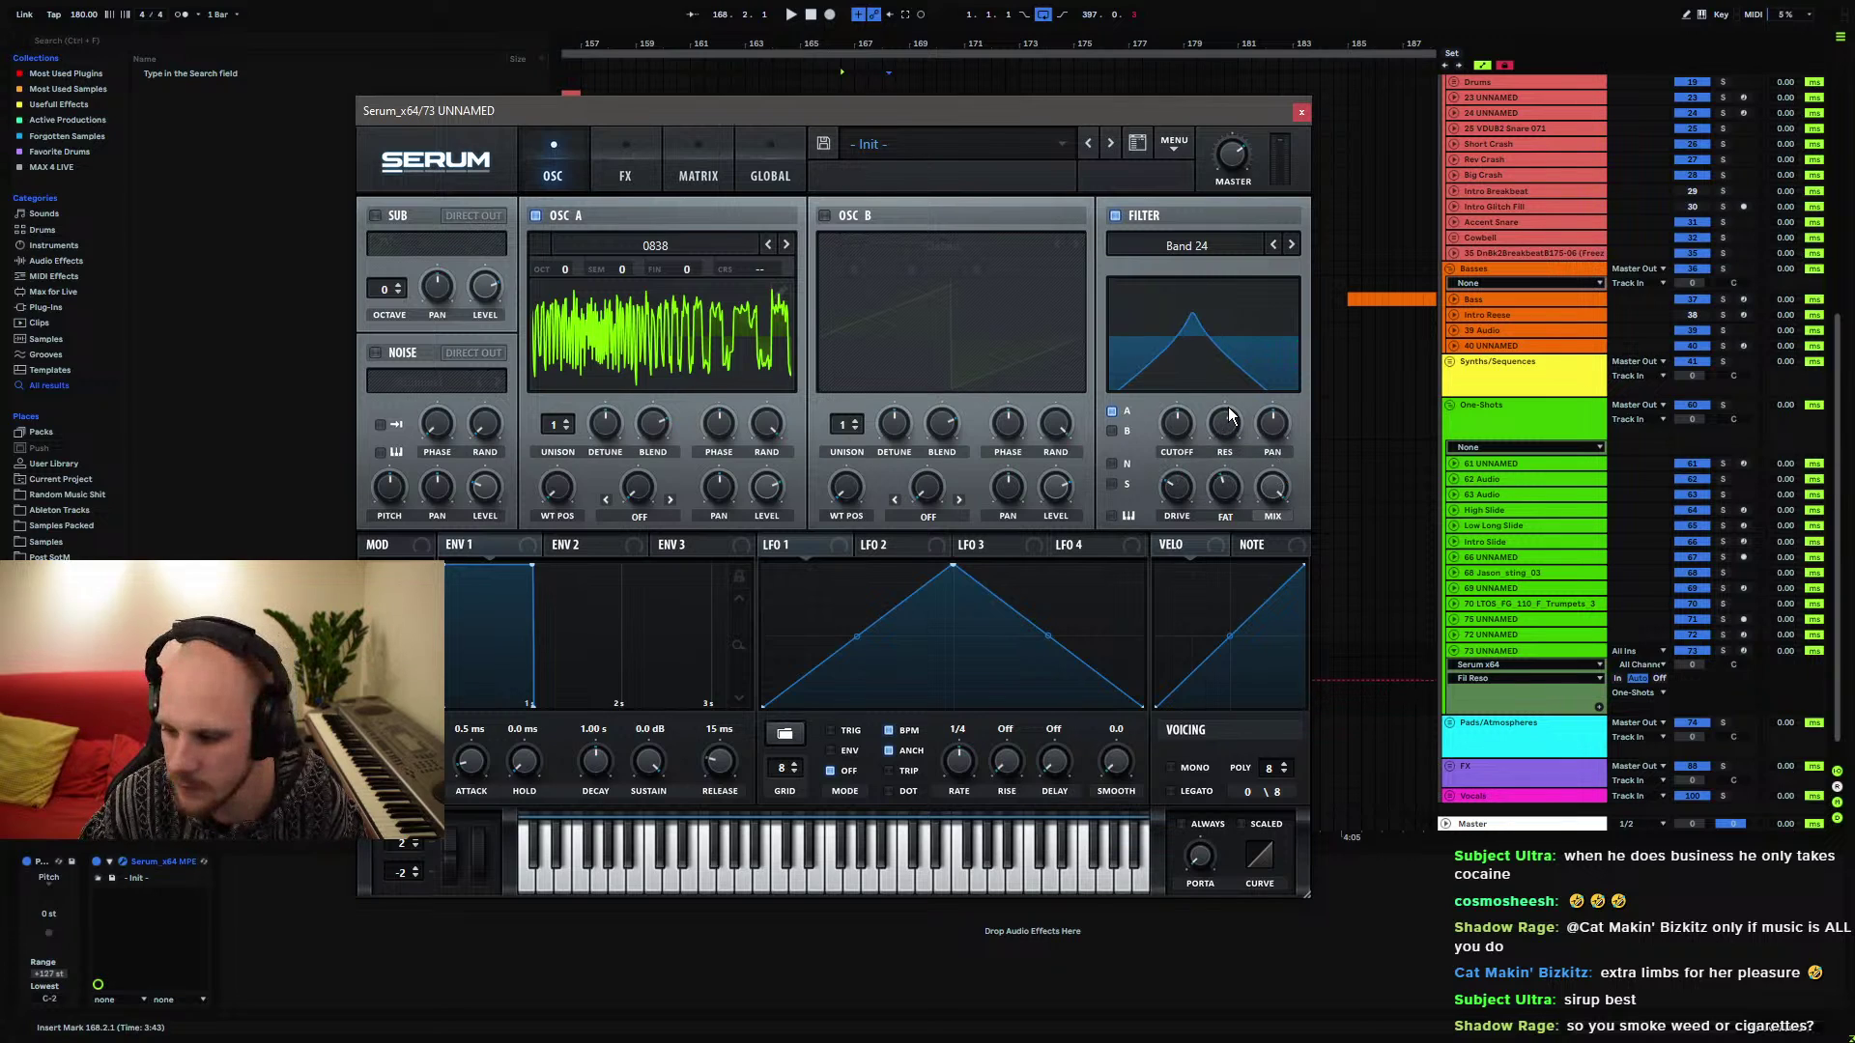
pyautogui.scroll(-3, 1176, 425)
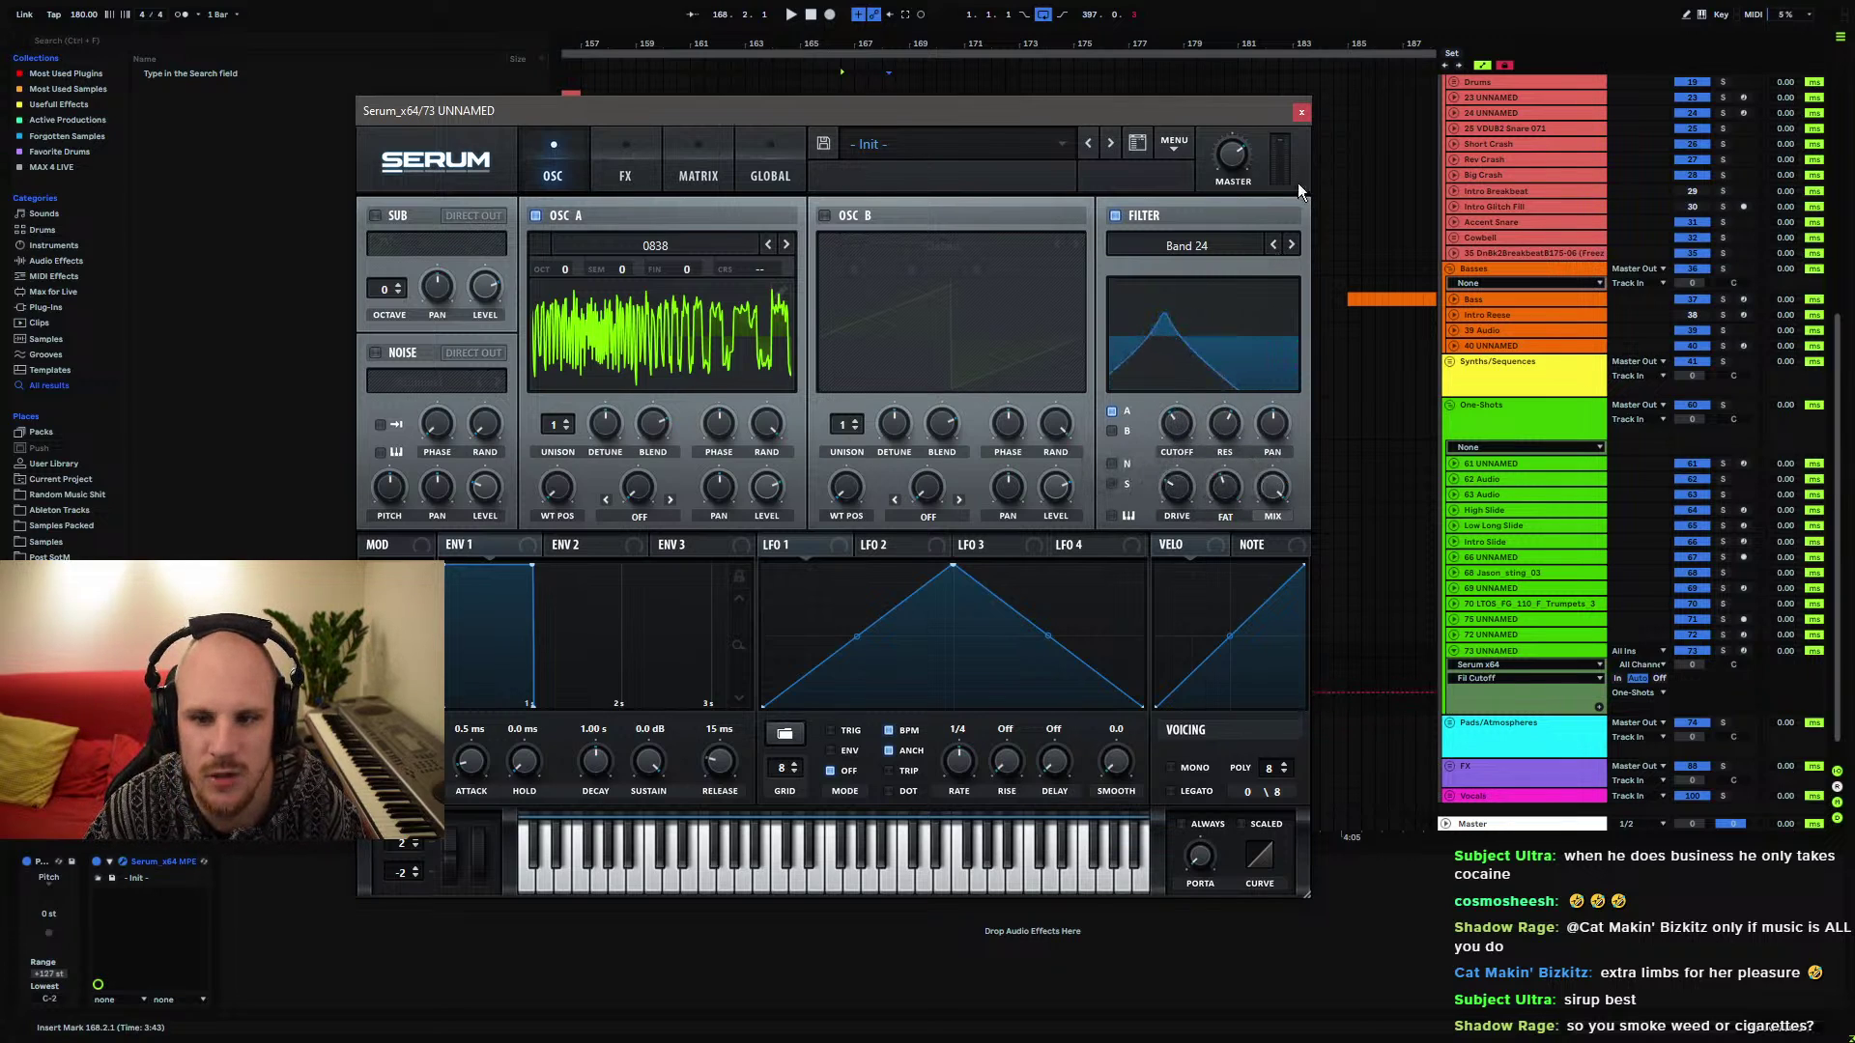
# Close the Serum window and automate the filter cutoff to rise in a curve to 0.95 over bars 165–169 on track 73
pyautogui.click(1303, 112)
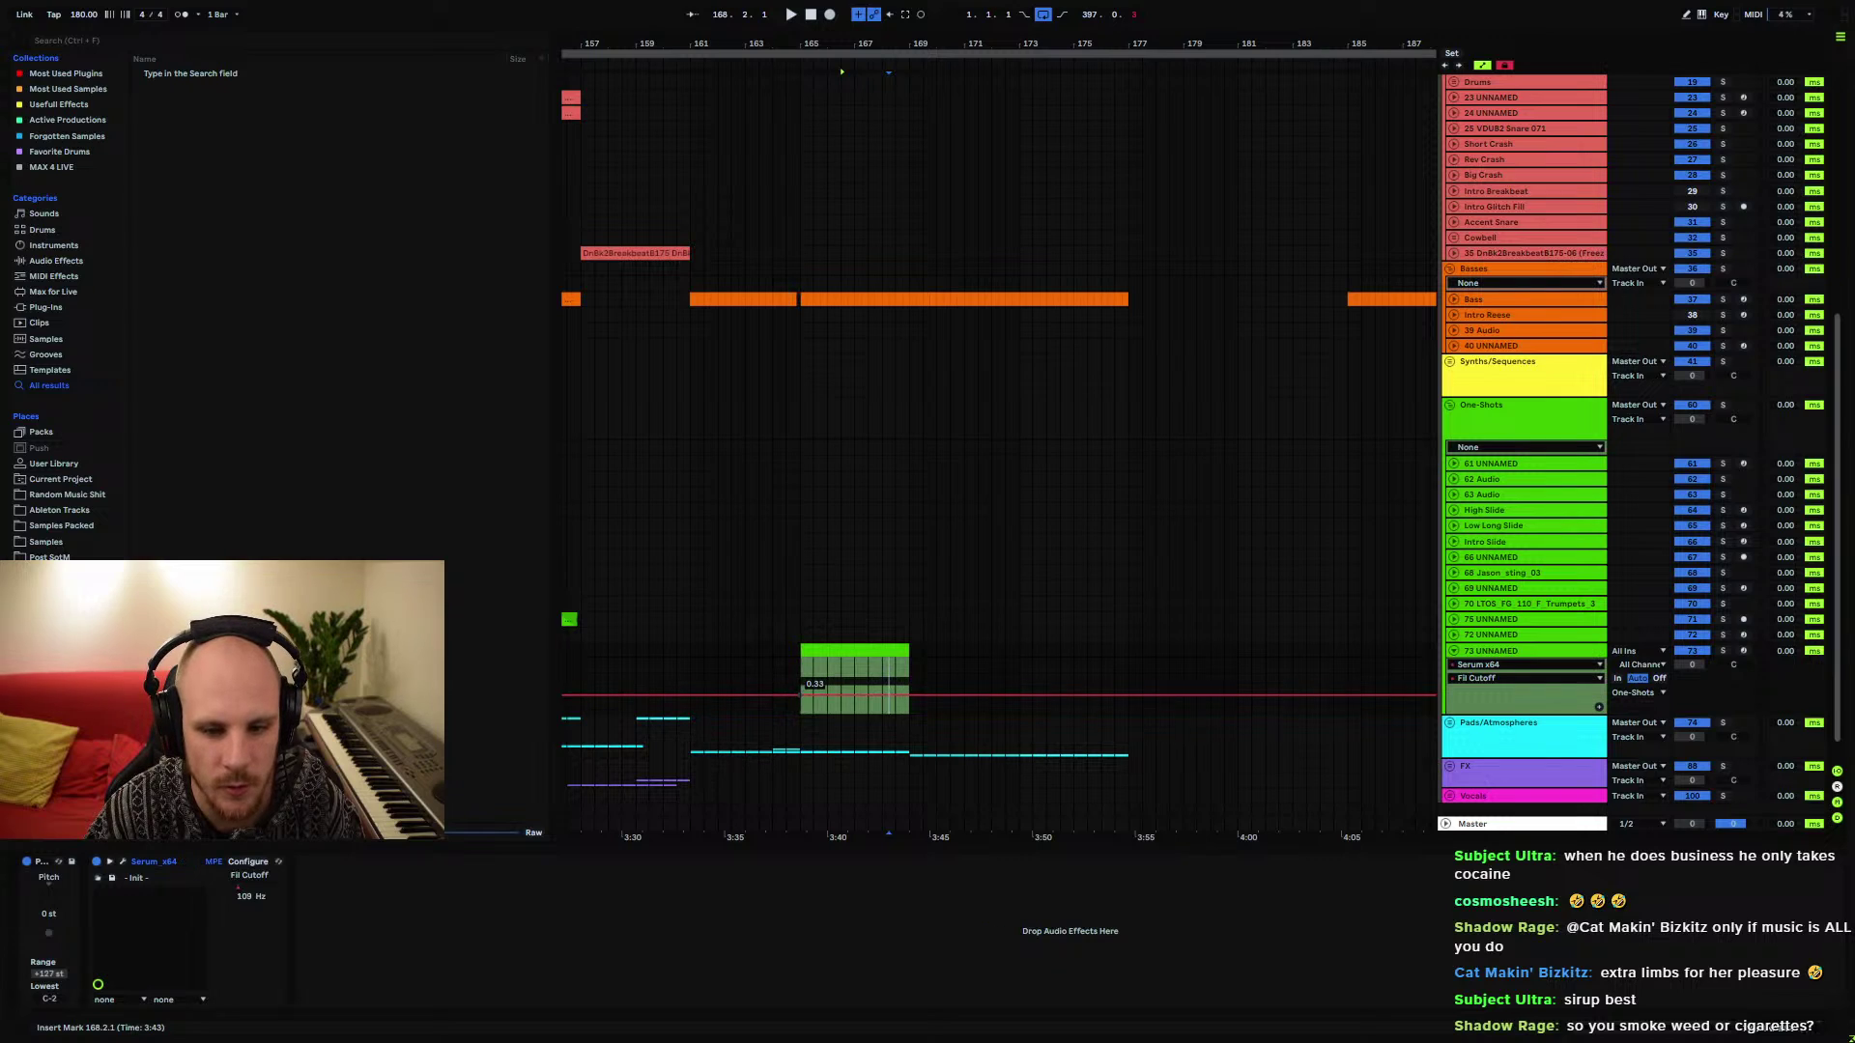
pyautogui.moveTo(908, 696); pyautogui.dragTo(909, 661)
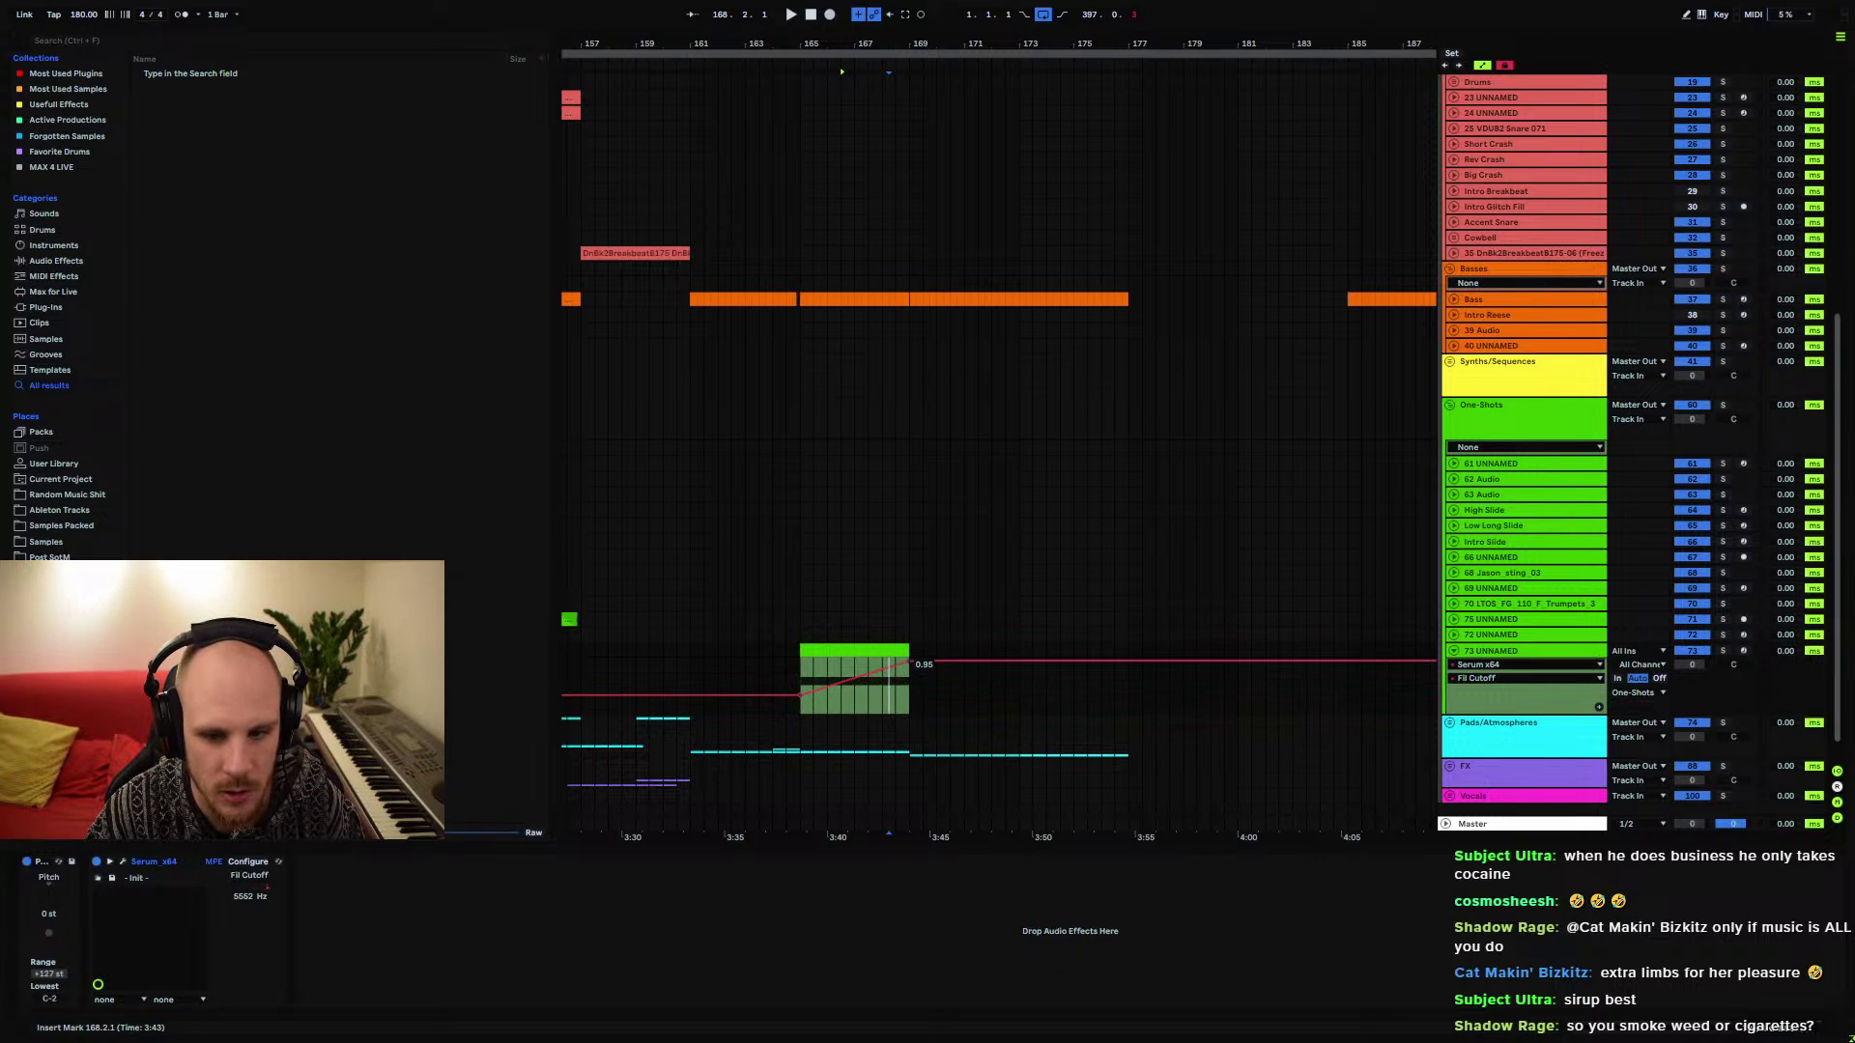
pyautogui.click(798, 669)
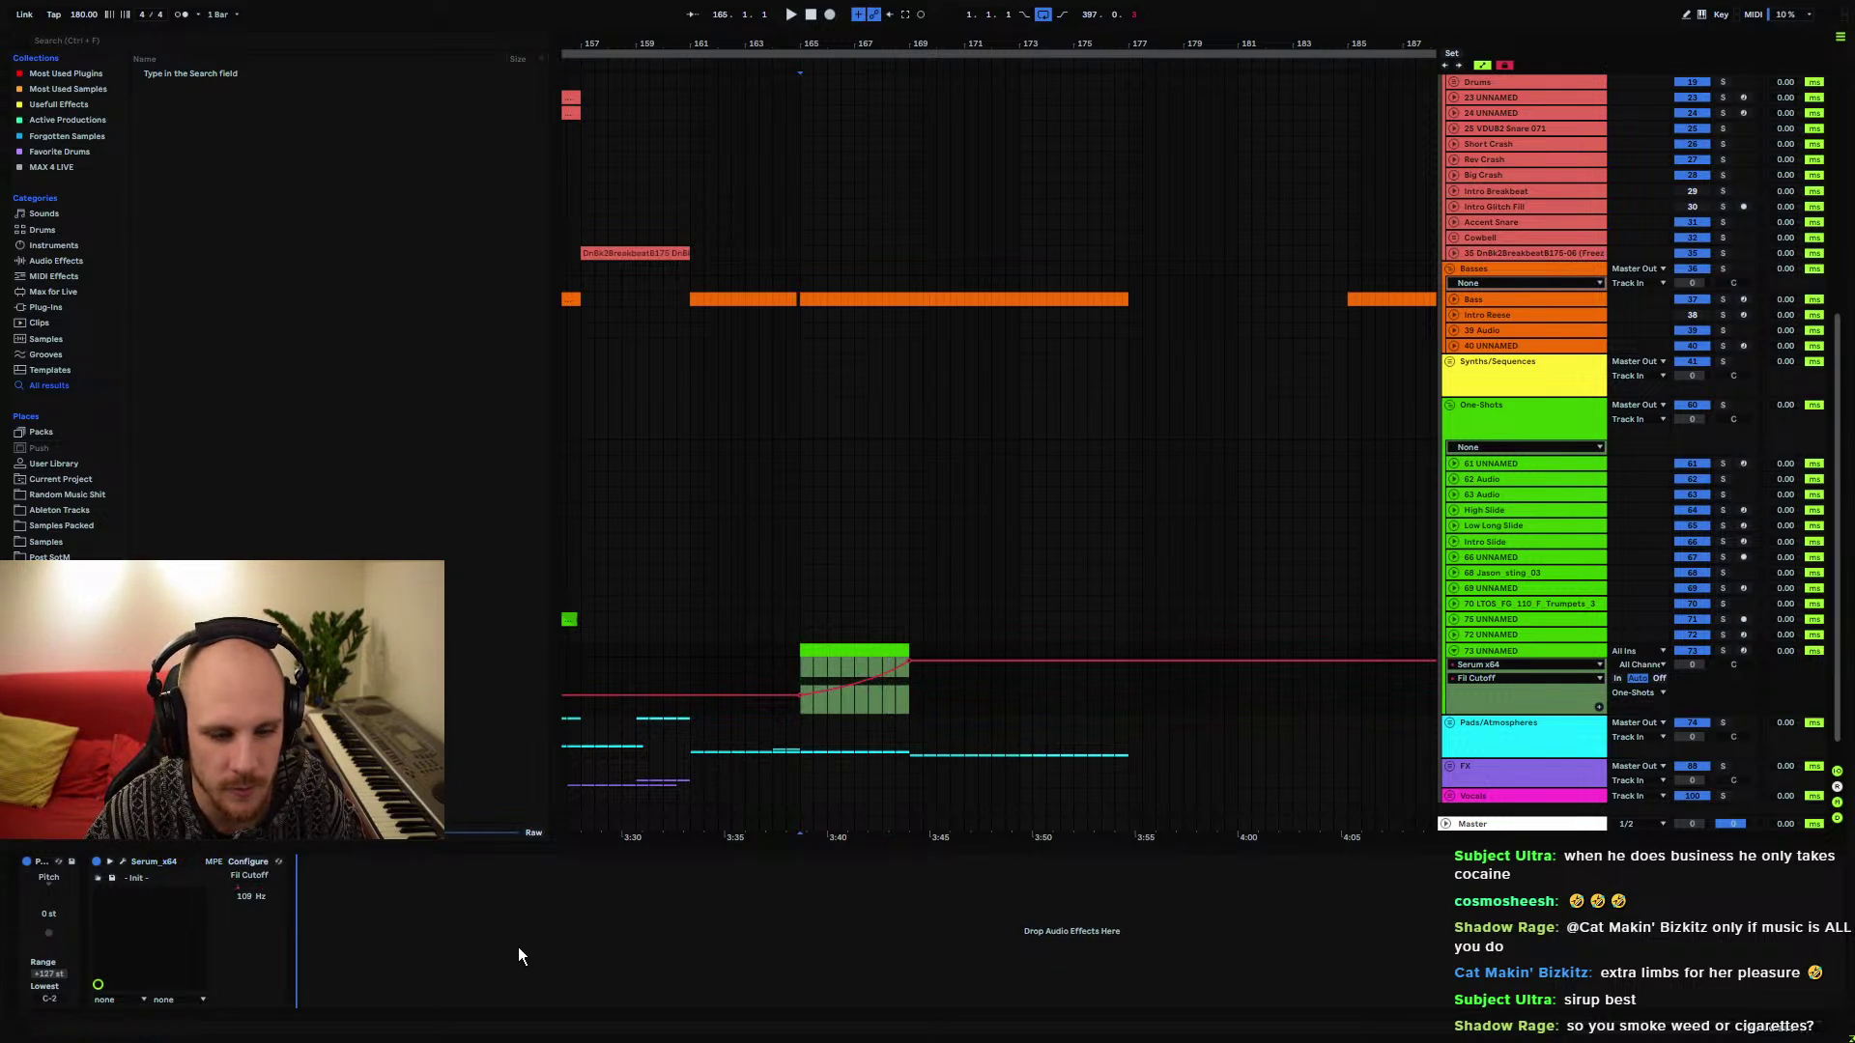
# Add an Echo after Serum on track 73 and set its feedback to 85%
pyautogui.rightClick(578, 930)
pyautogui.click(642, 869)
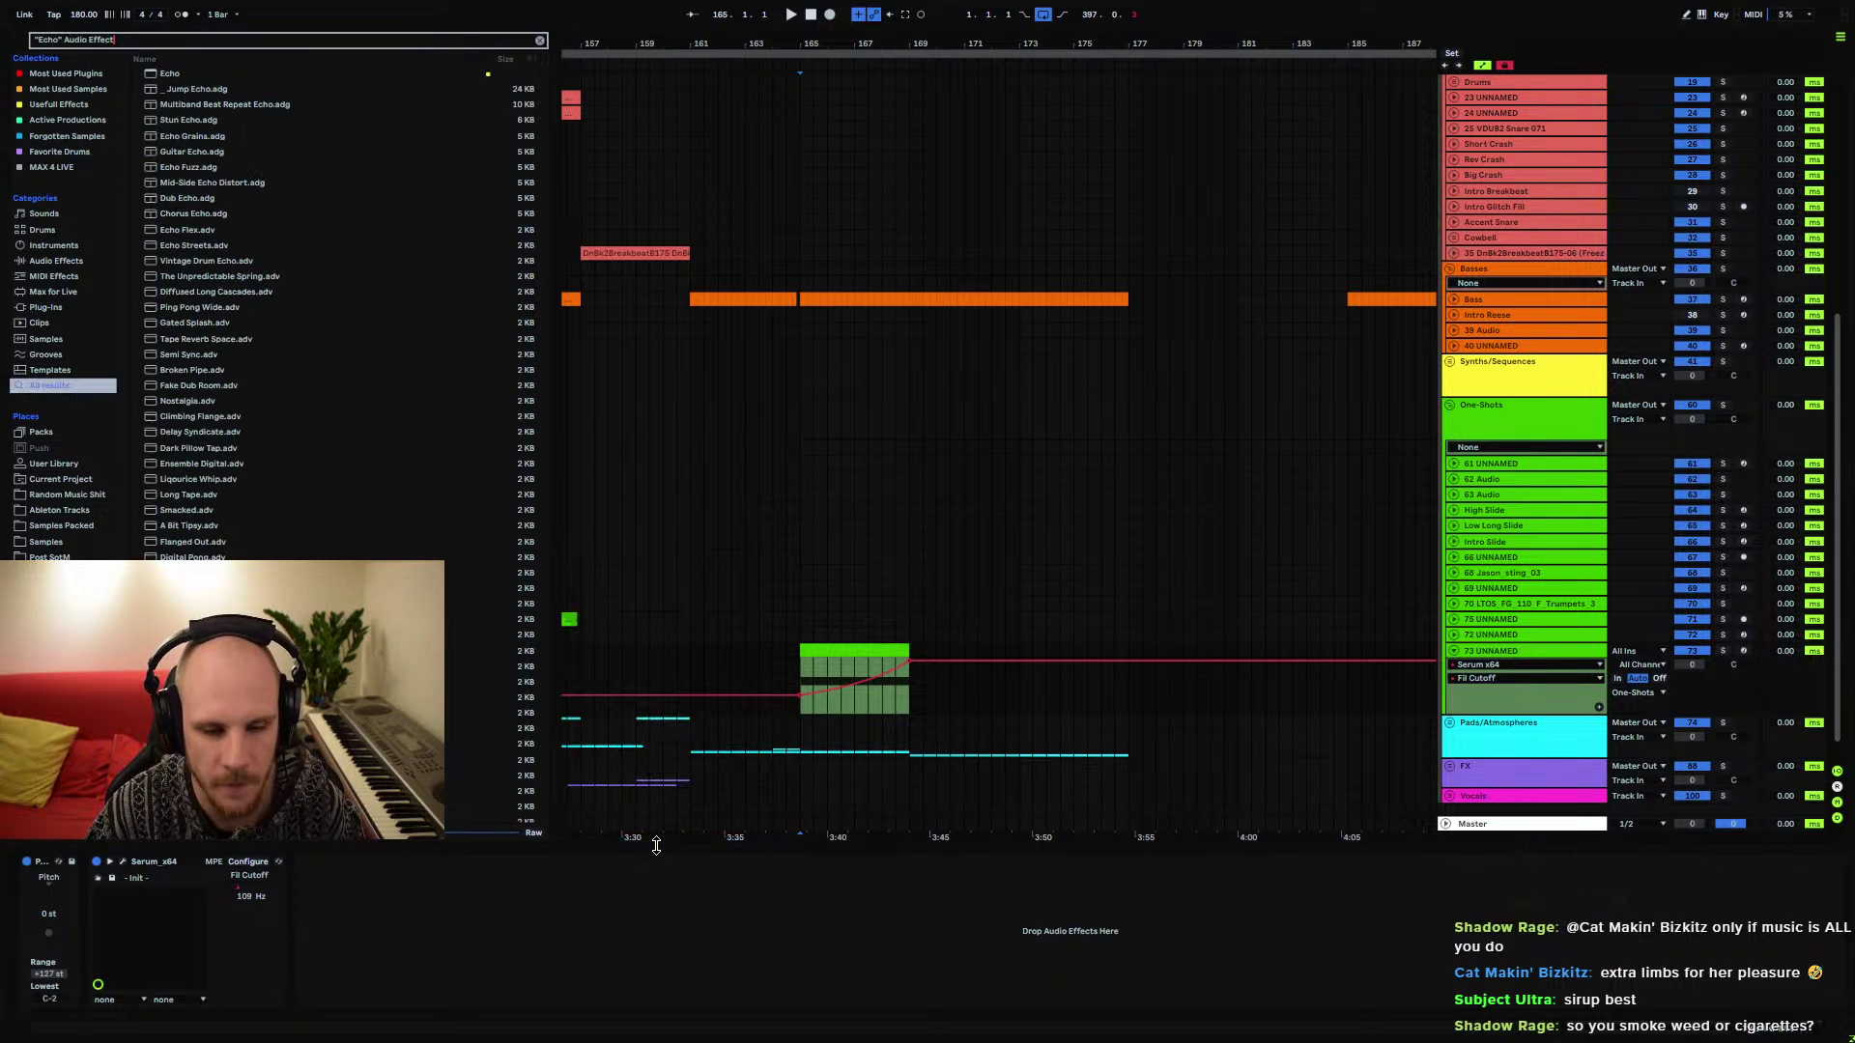
pyautogui.click(653, 985)
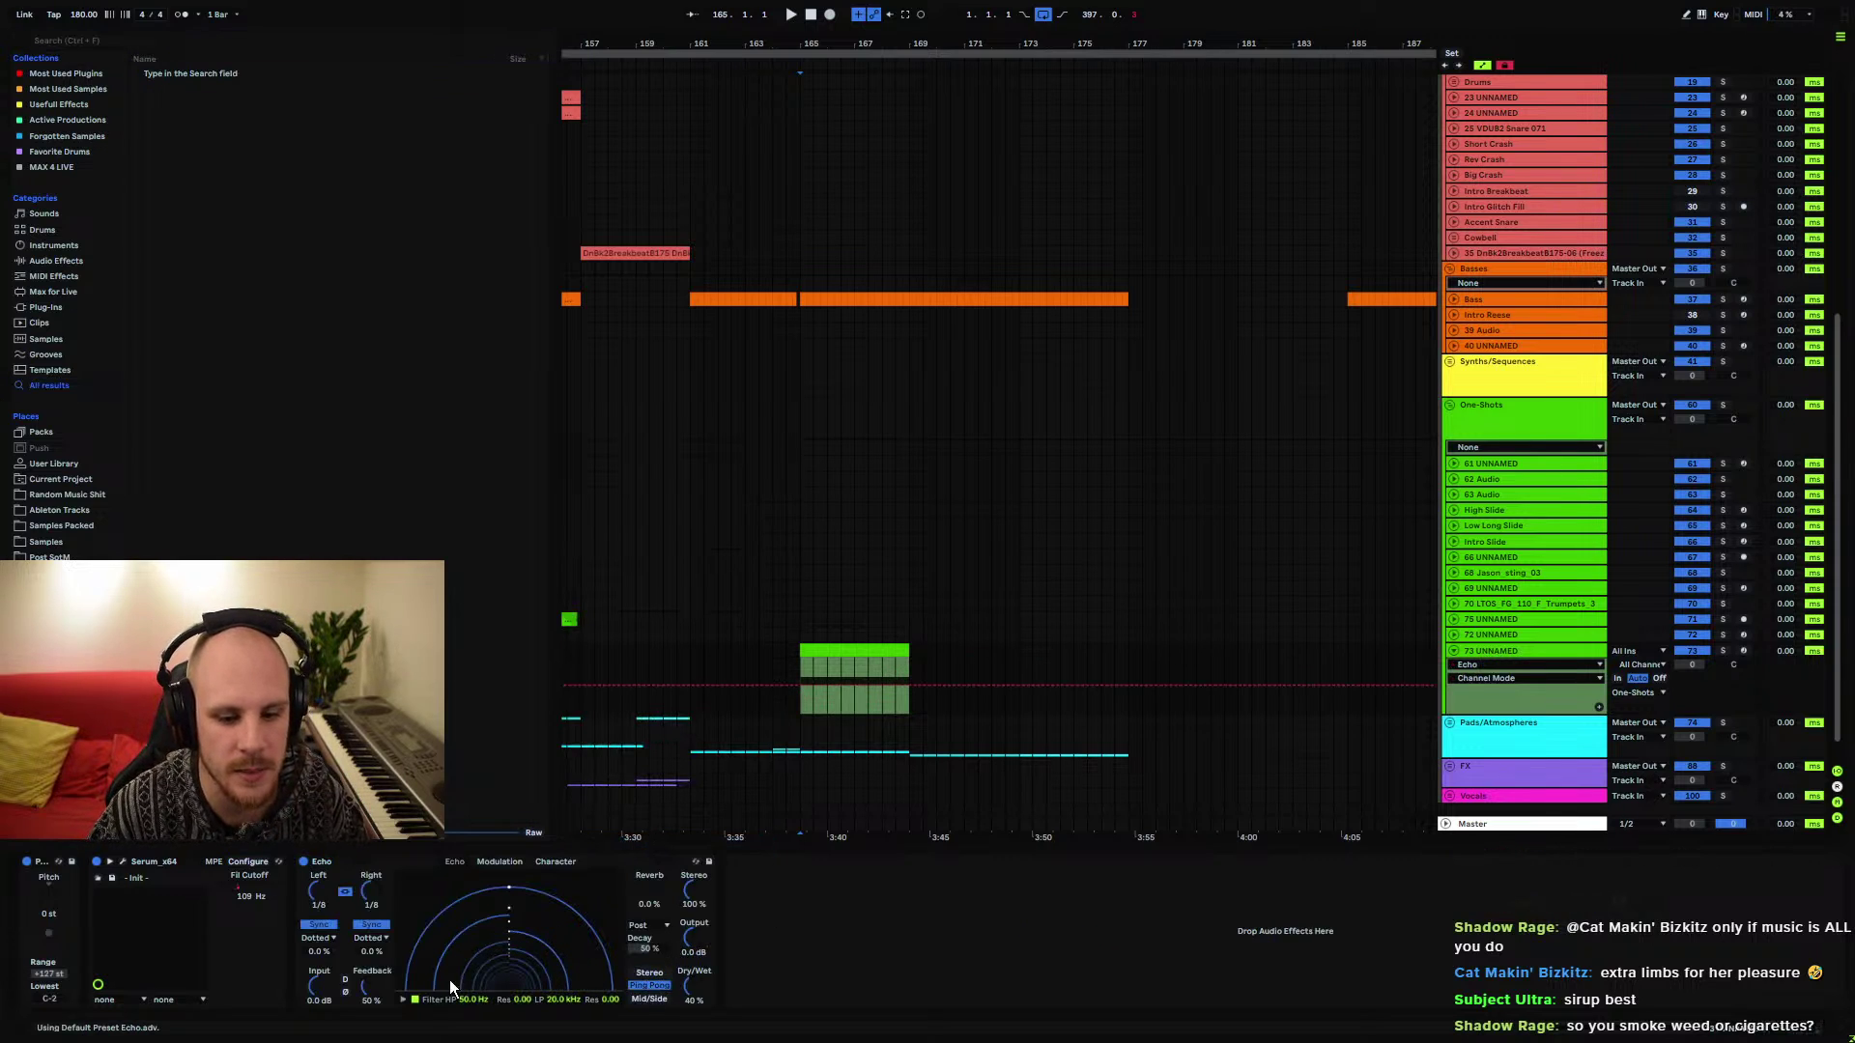
pyautogui.click(369, 988)
pyautogui.moveTo(369, 987); pyautogui.dragTo(369, 960)
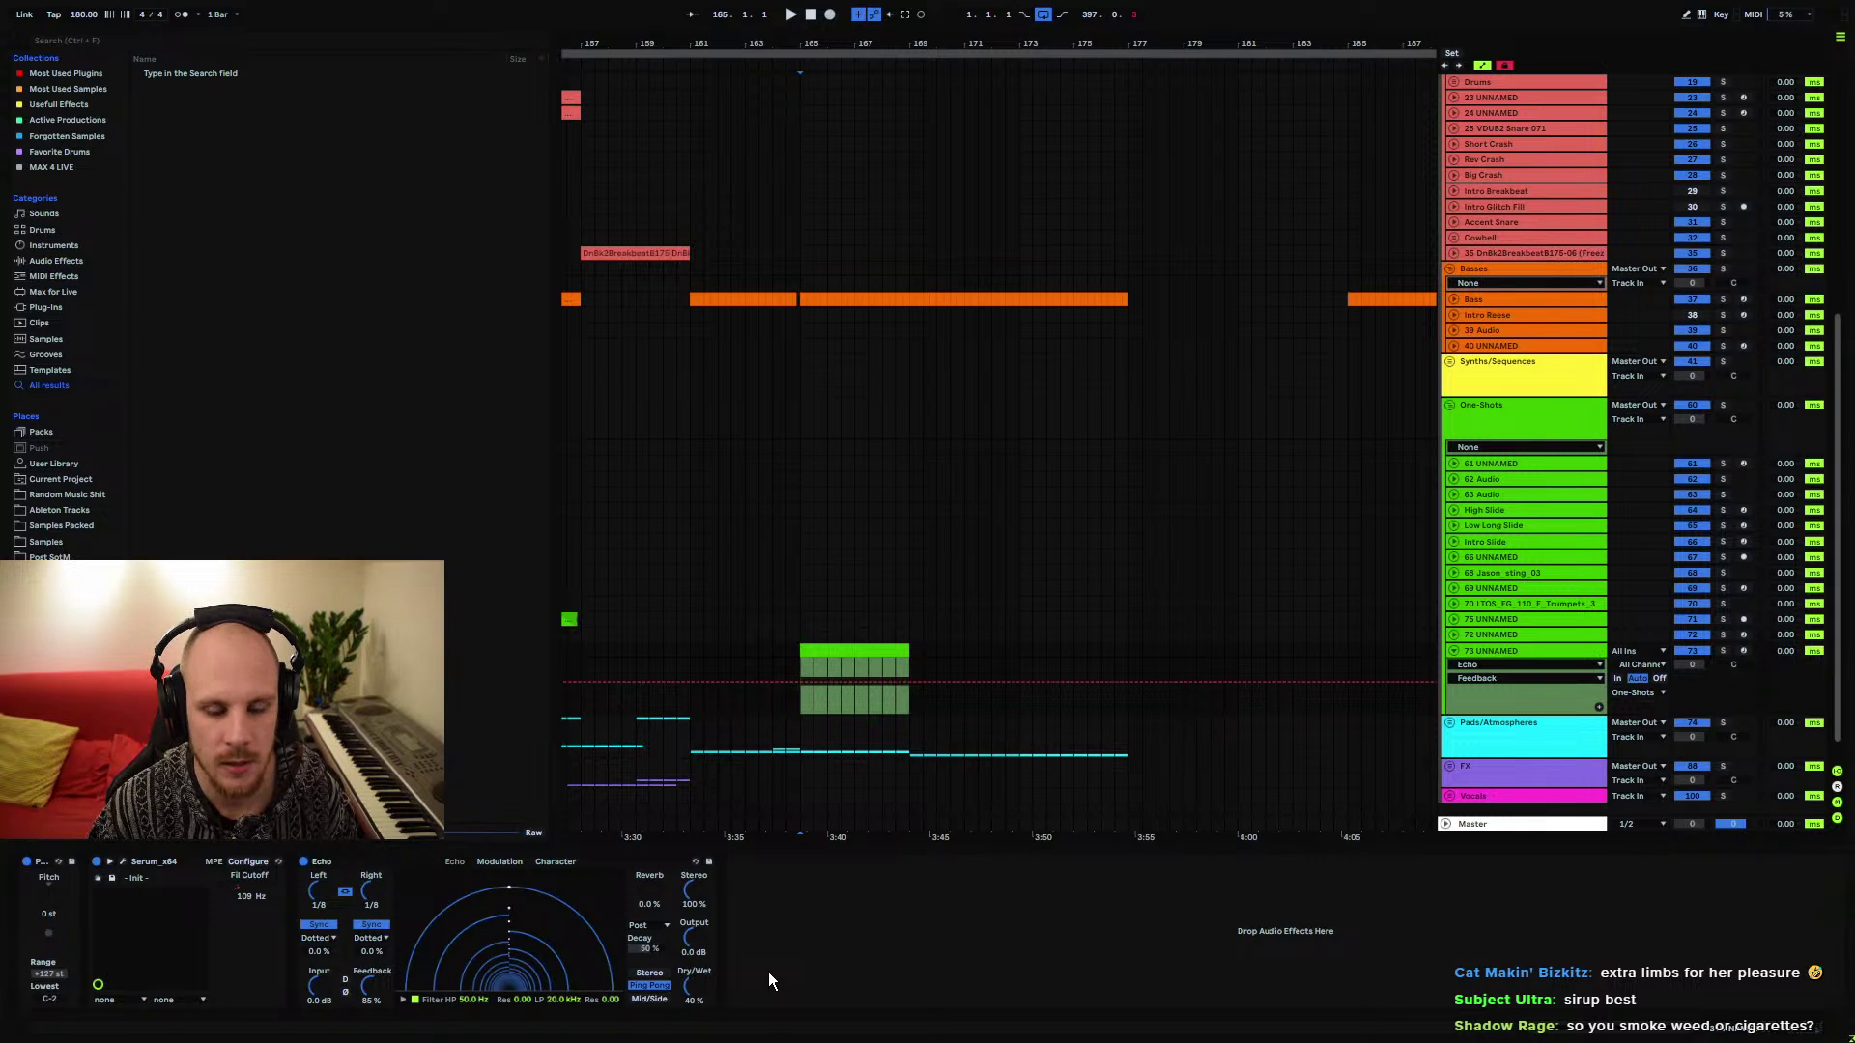
# Add an EQ Eight after Echo, set band 1's low cut to 97.9 Hz with a Q of 0.19 and slightly dip the low-mid bands
pyautogui.rightClick(809, 944)
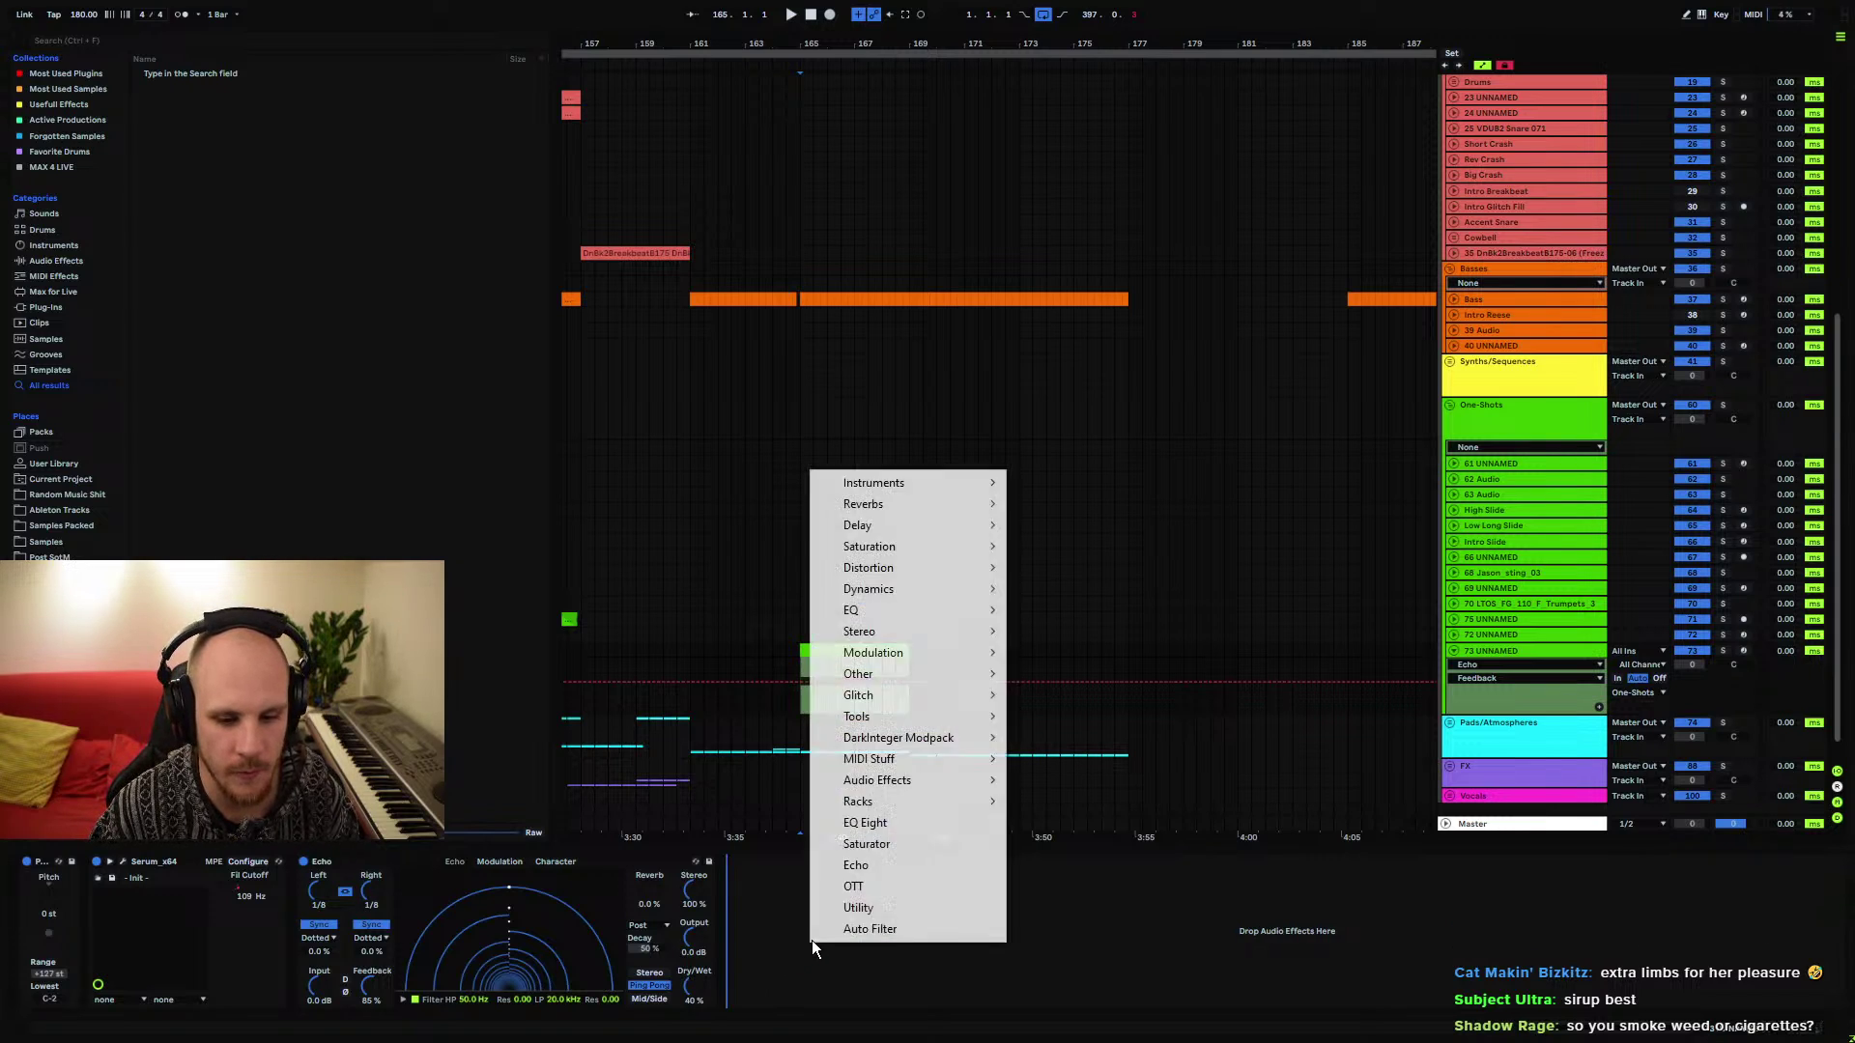
pyautogui.click(883, 827)
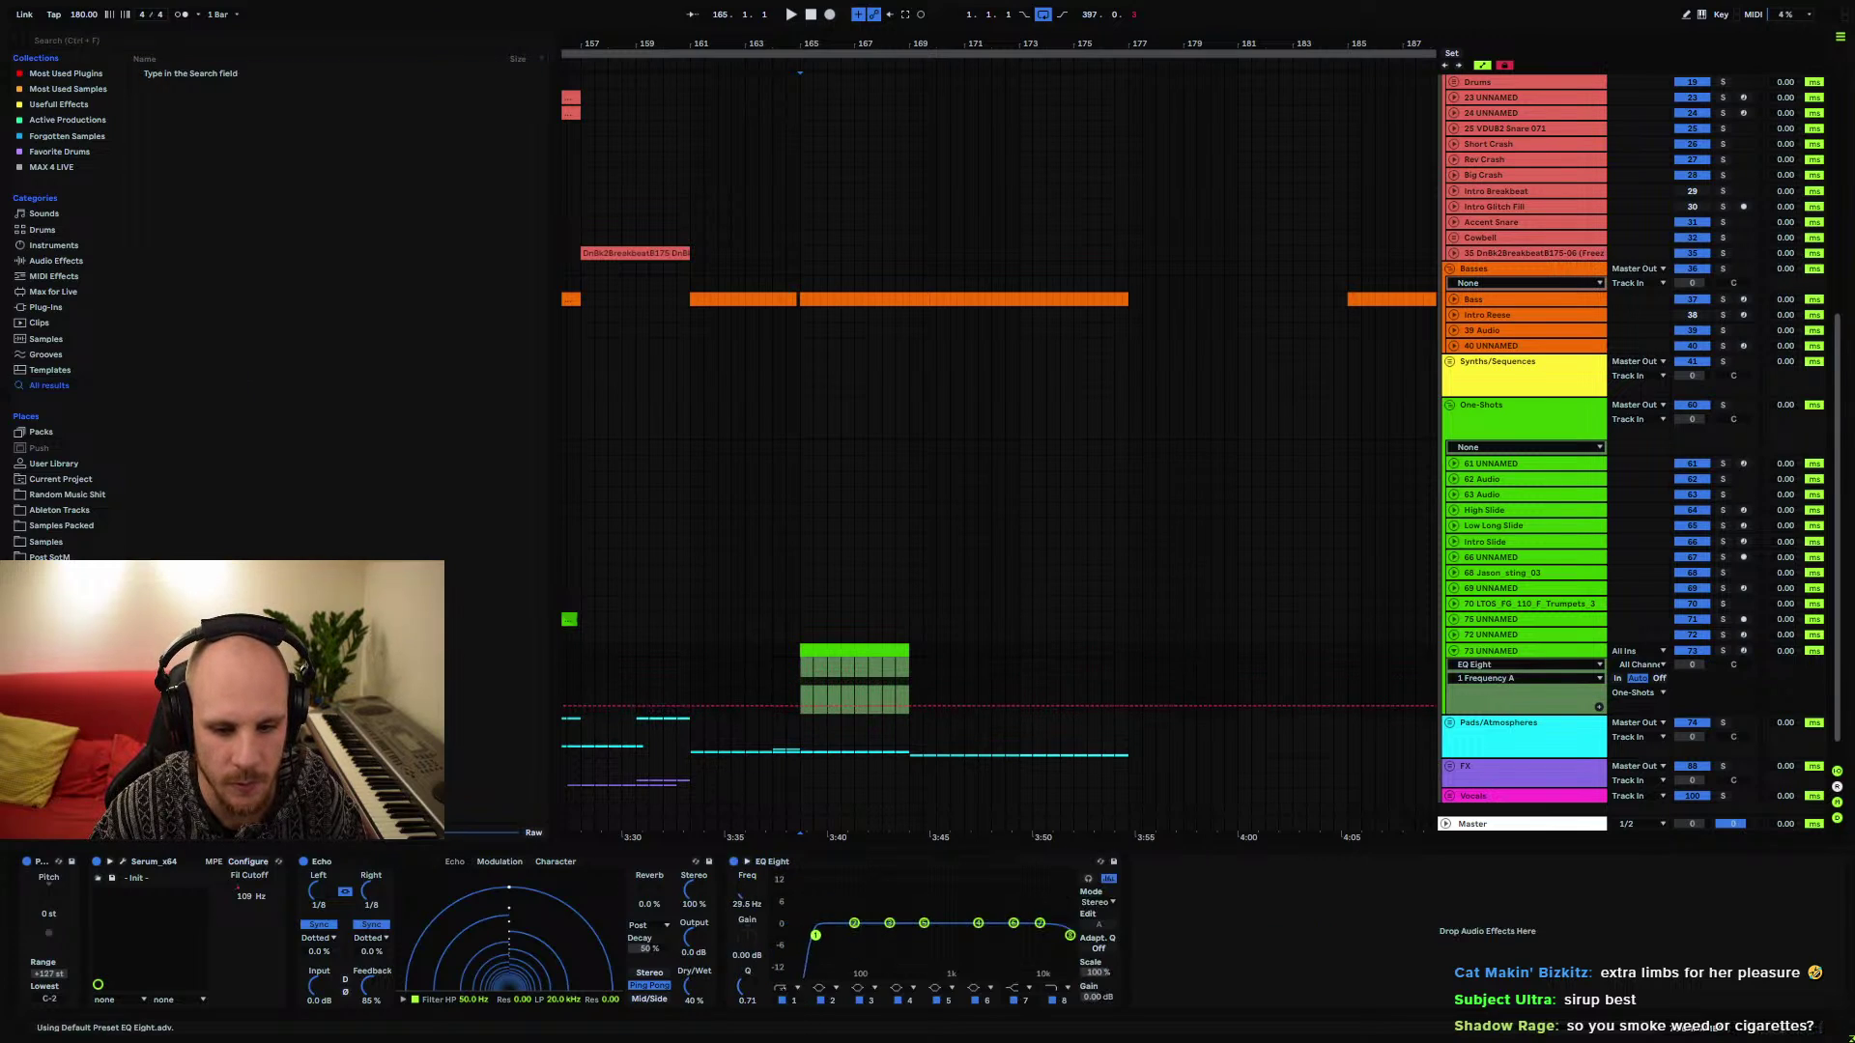
pyautogui.moveTo(815, 935); pyautogui.dragTo(860, 956)
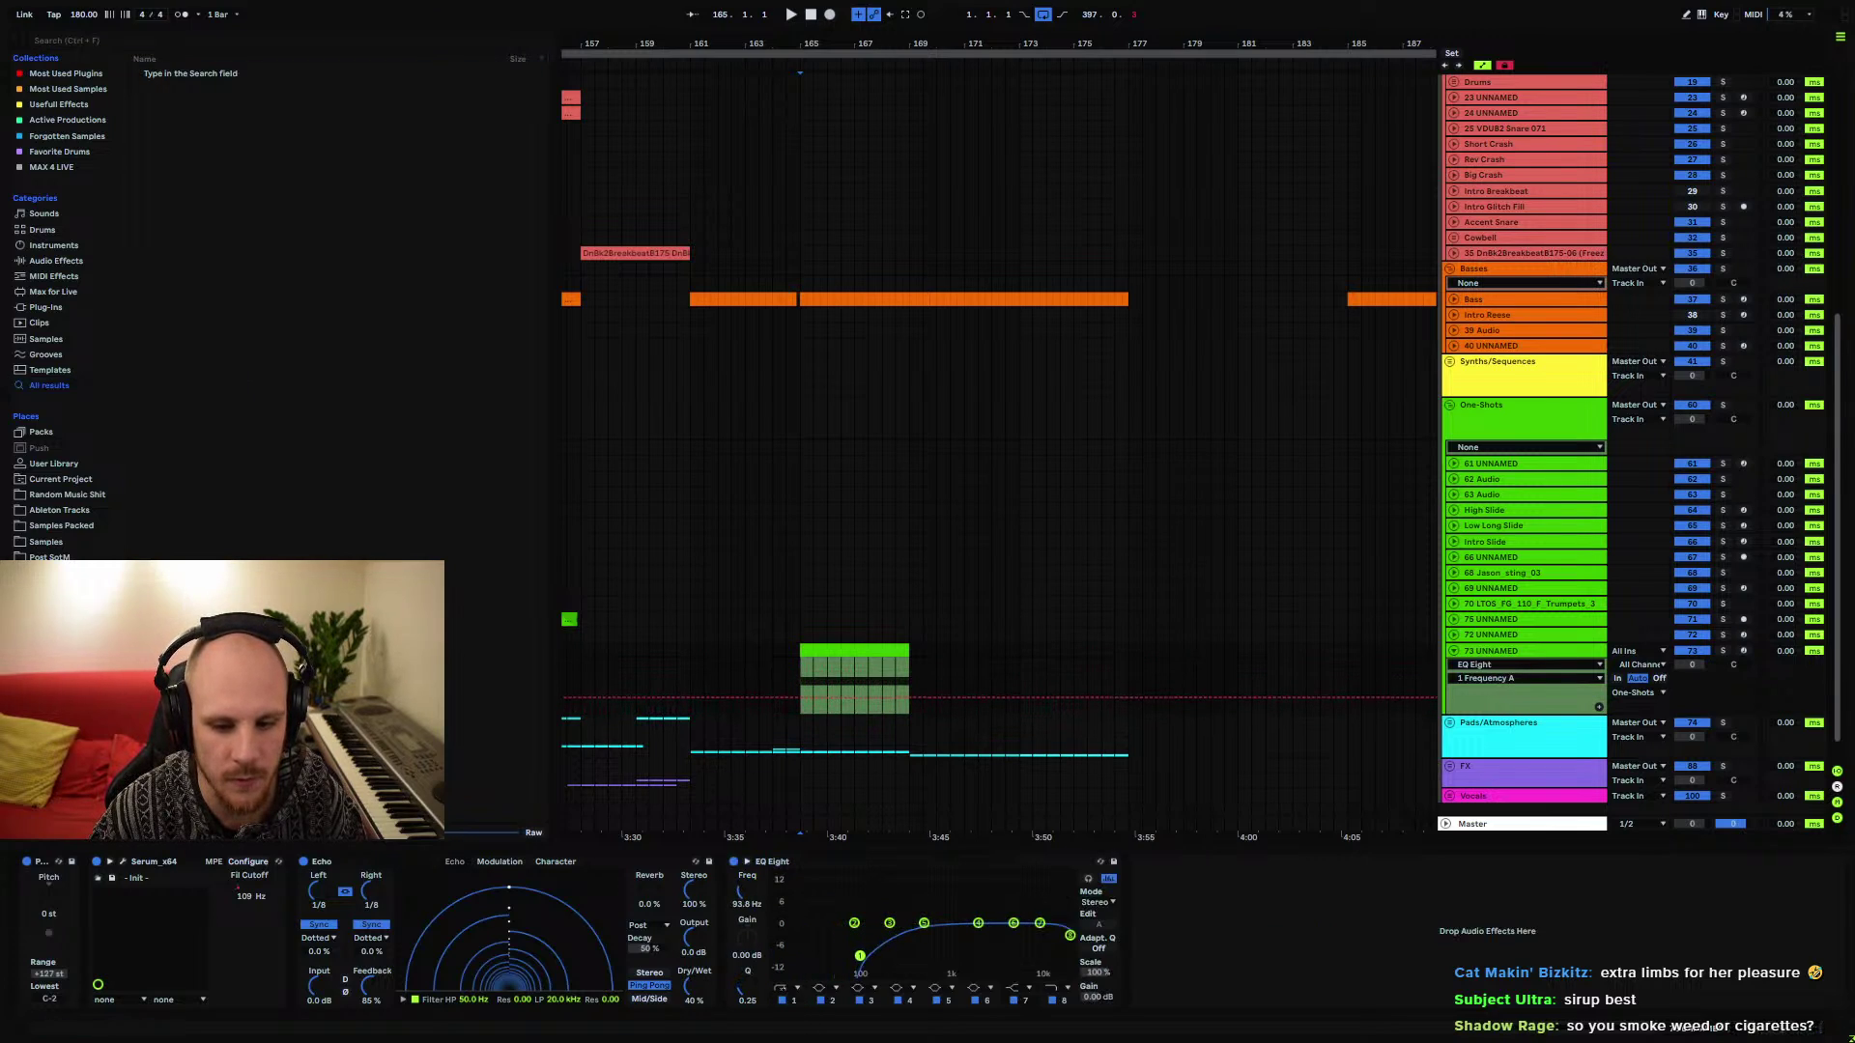
pyautogui.click(890, 924)
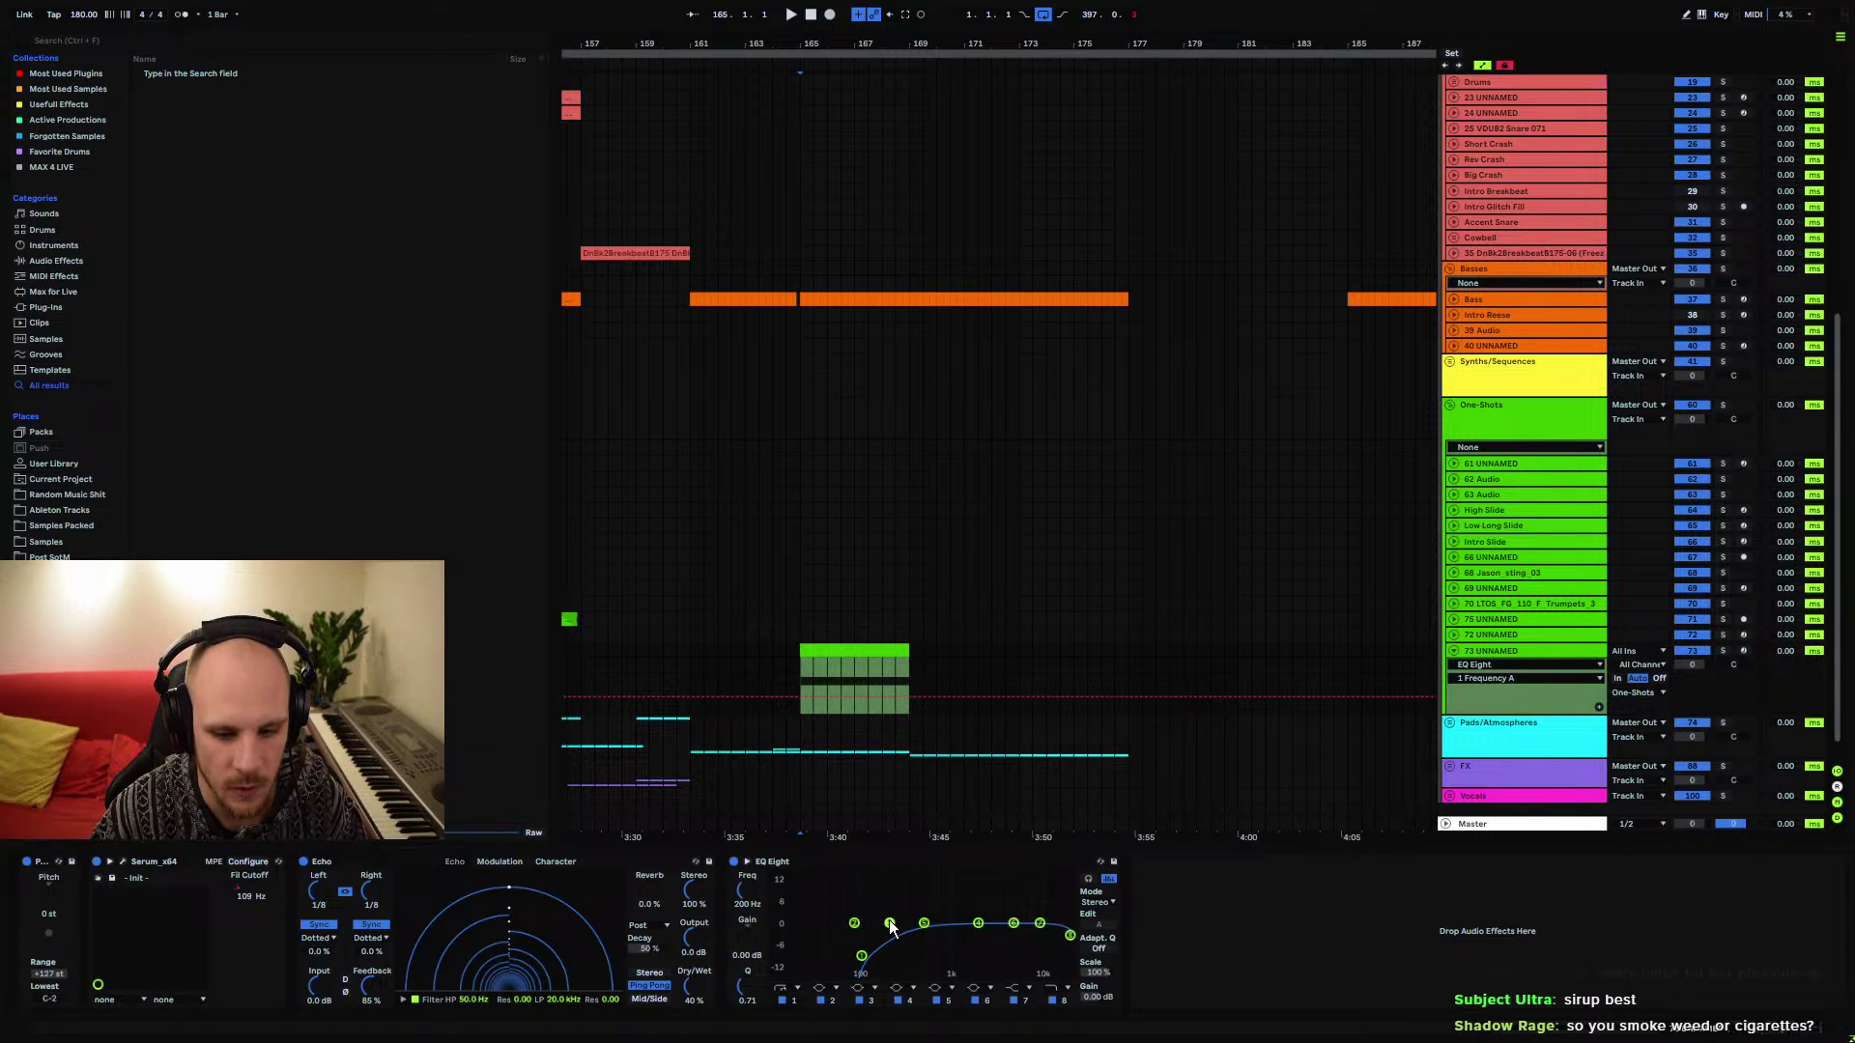
pyautogui.moveTo(890, 924); pyautogui.dragTo(863, 967)
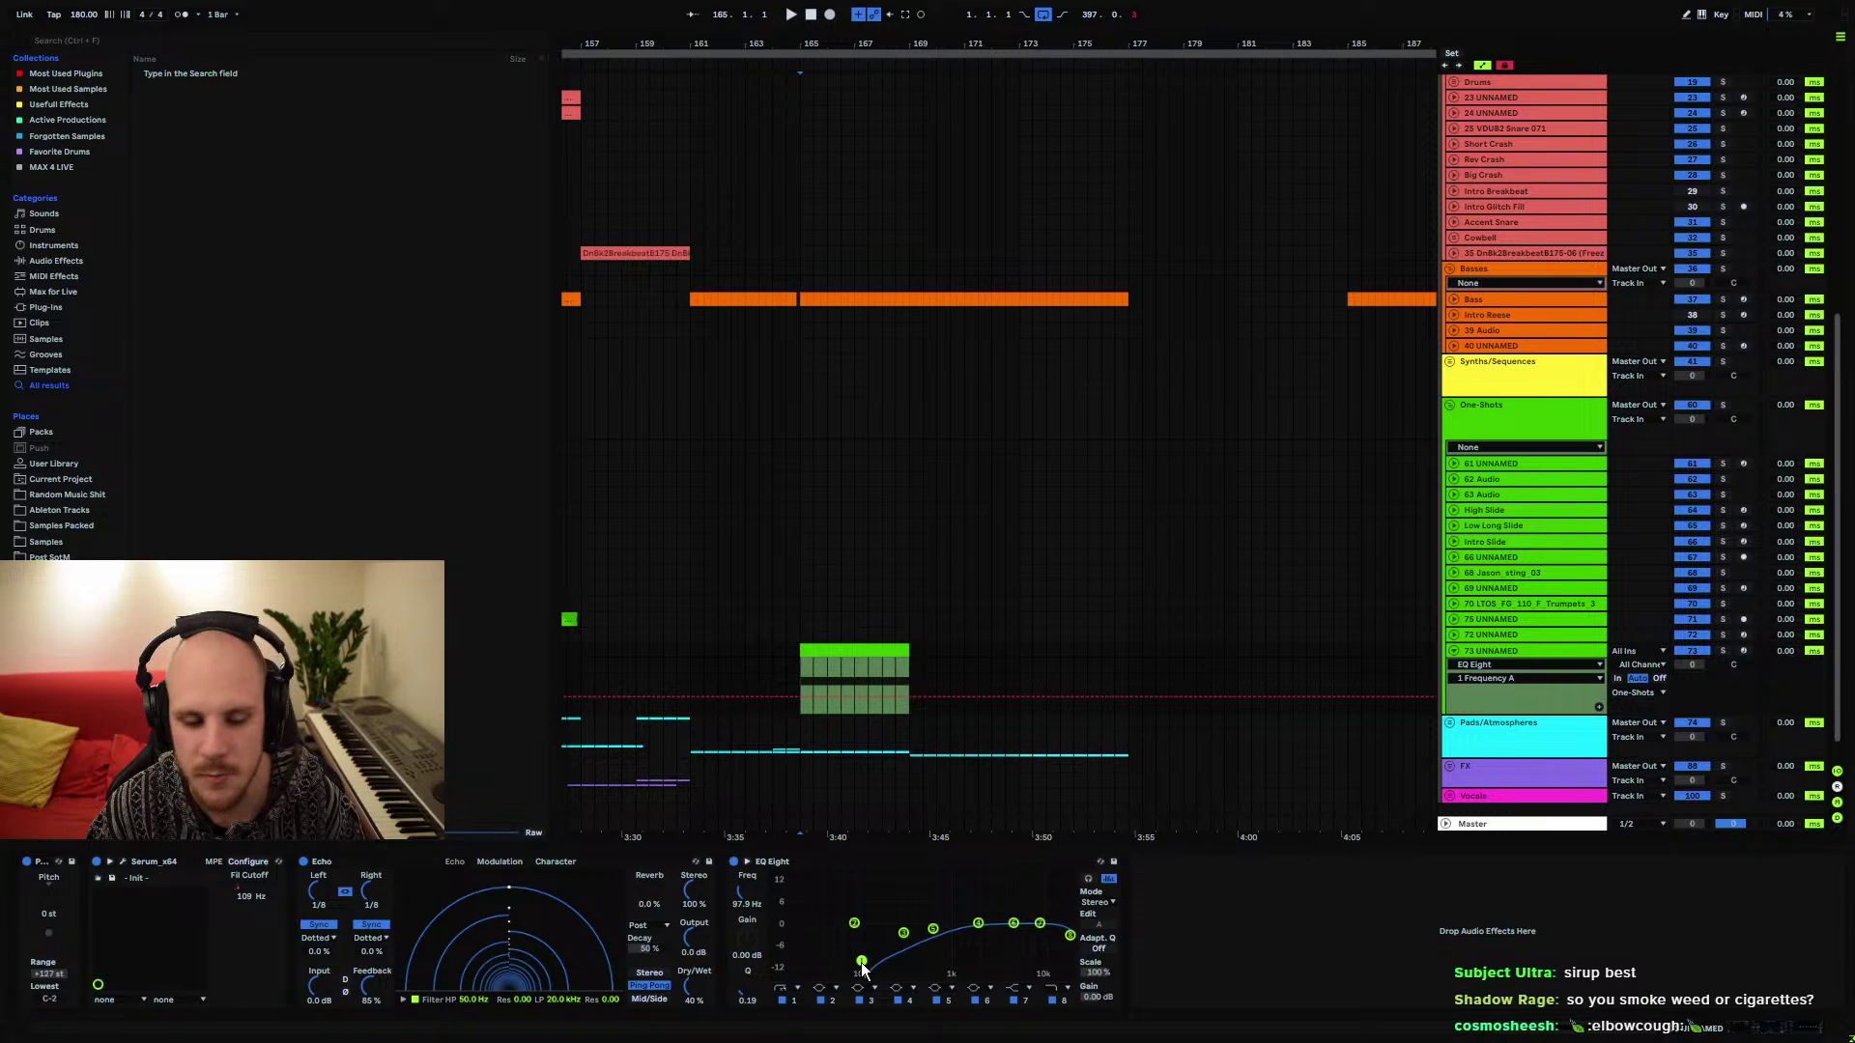
pyautogui.click(1454, 652)
pyautogui.click(1471, 648)
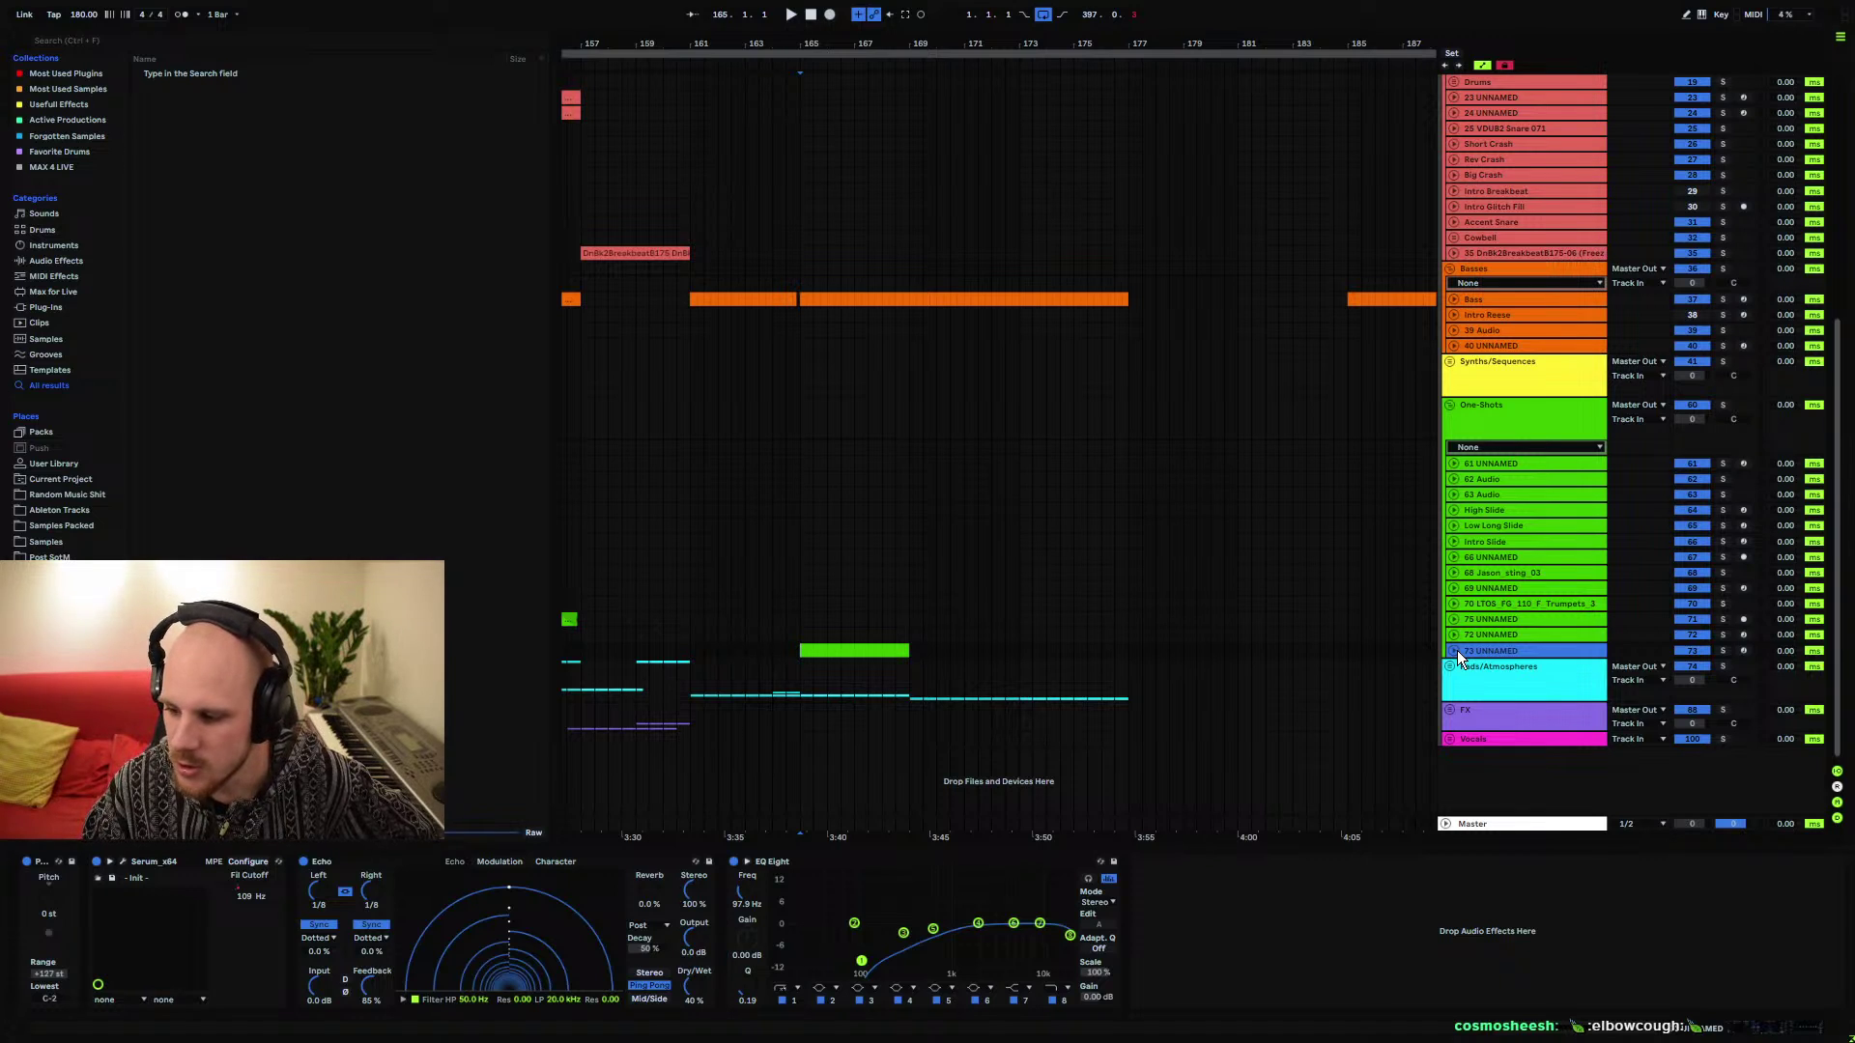
pyautogui.click(1456, 652)
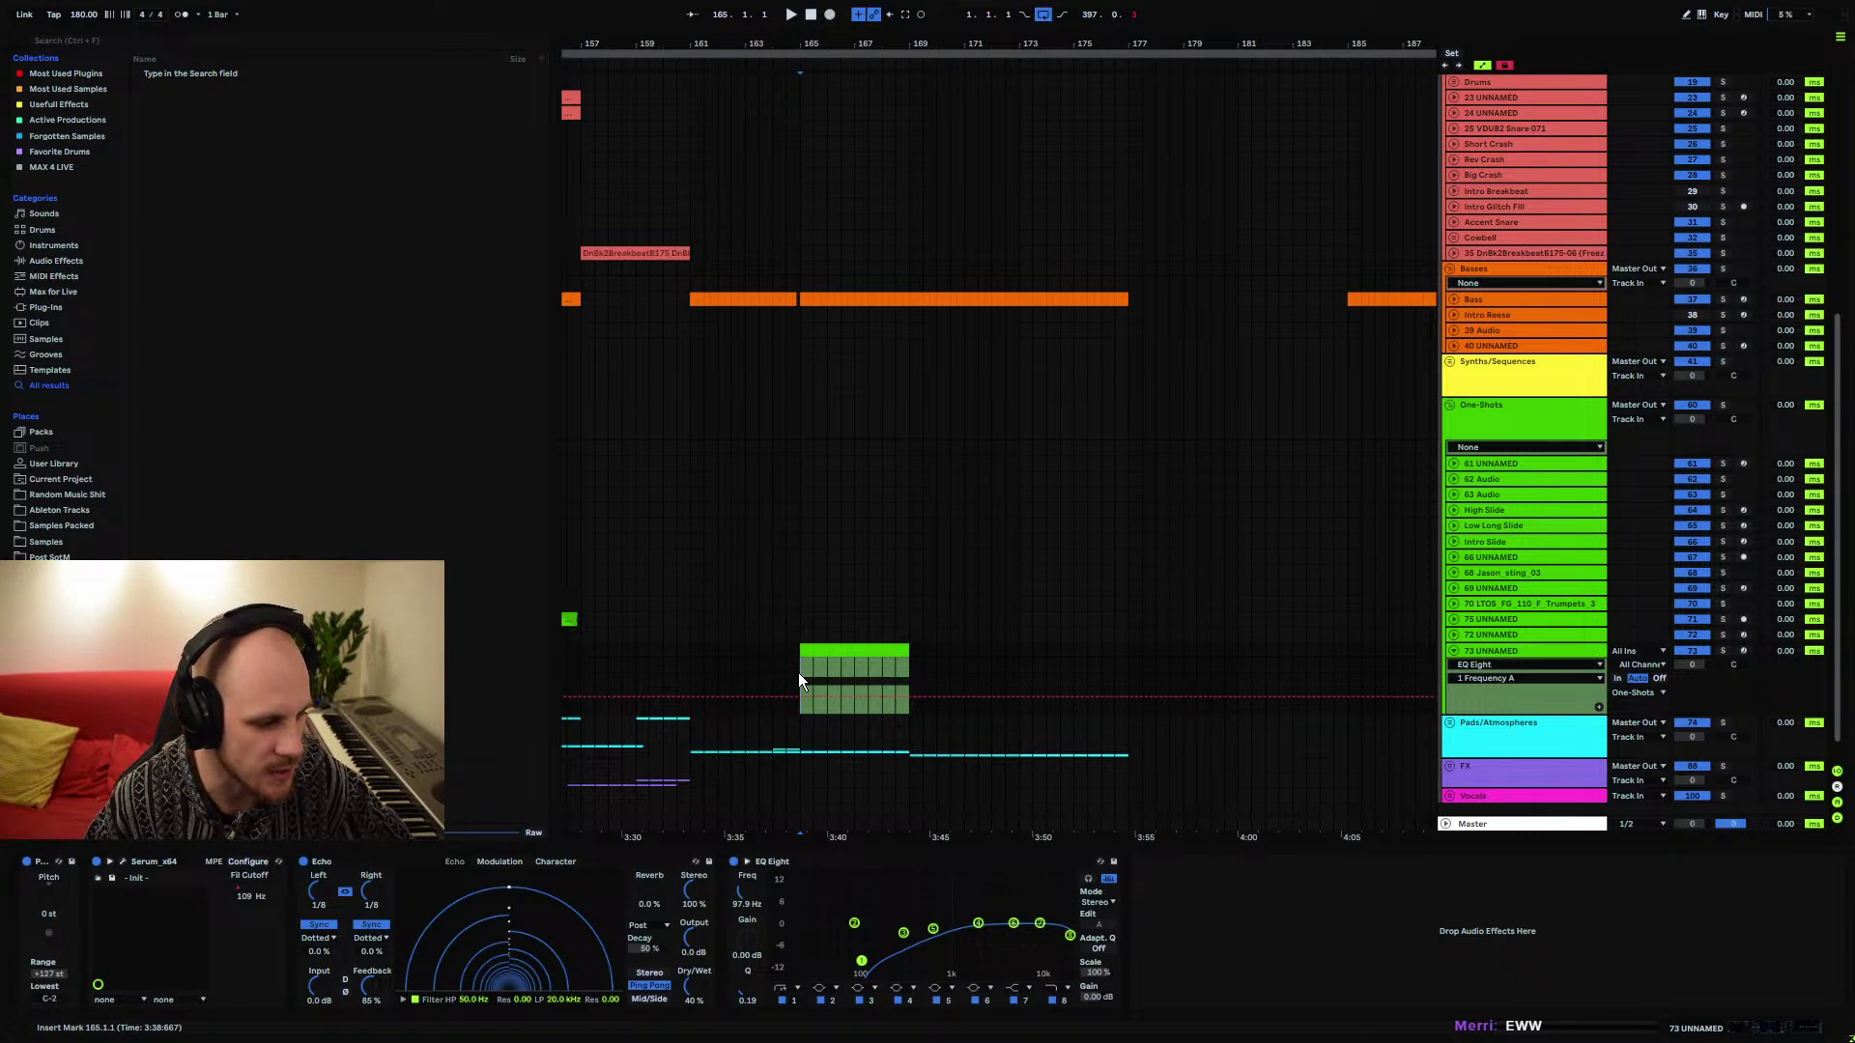
# Play the arrangement from bar 165 to audition the Serum one-shot on track 73
pyautogui.press('space')
pyautogui.click(1497, 651)
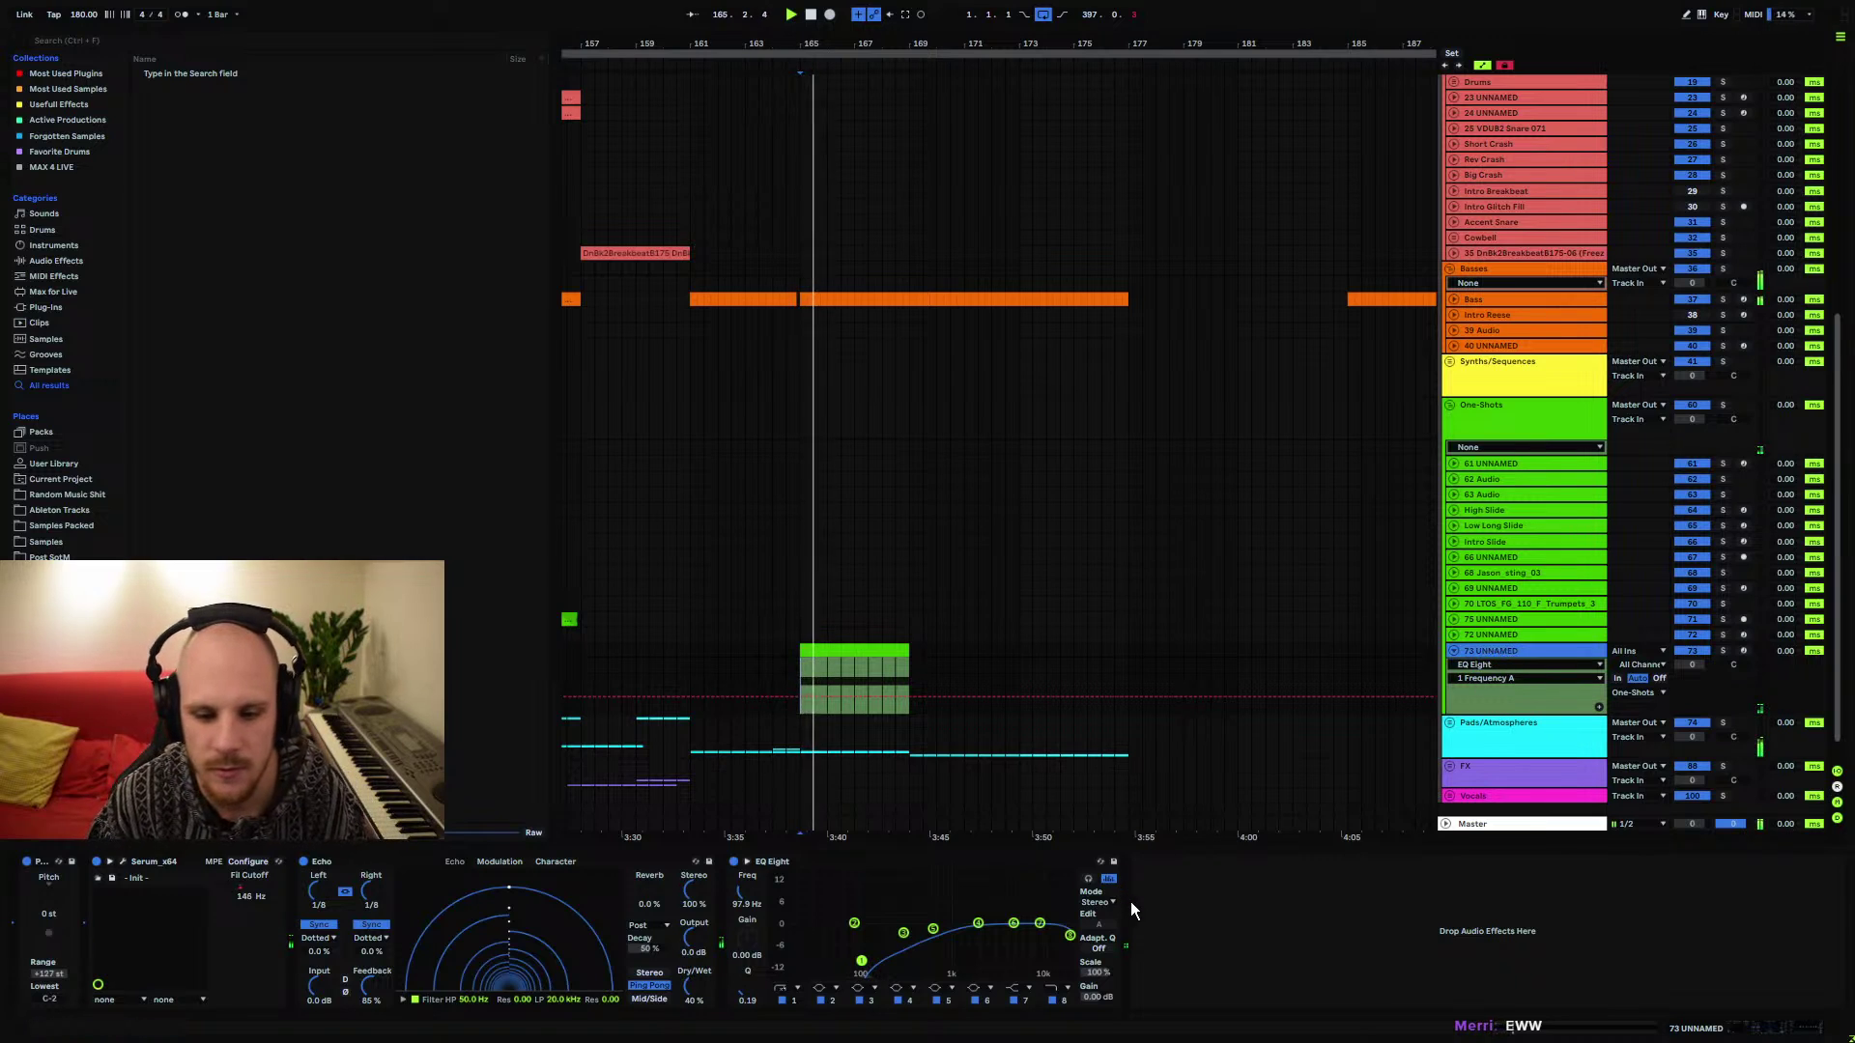
pyautogui.rightClick(1171, 914)
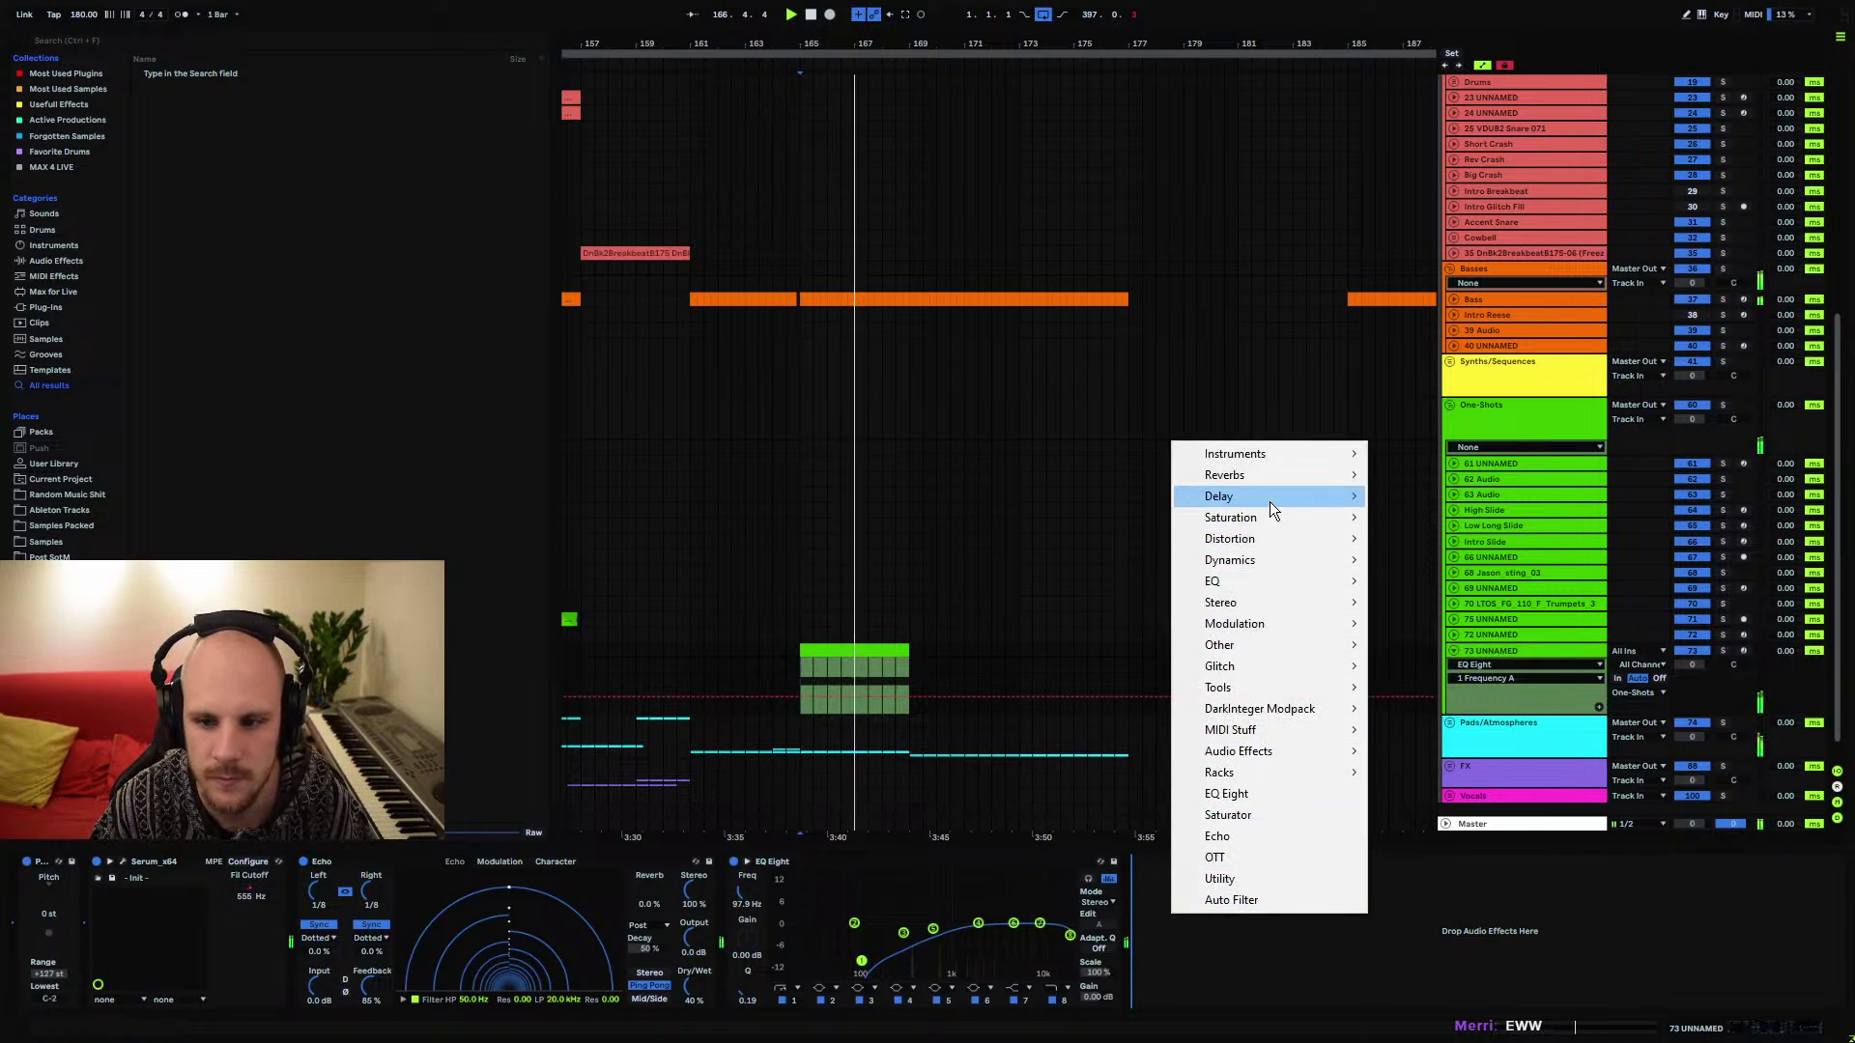
pyautogui.click(1530, 654)
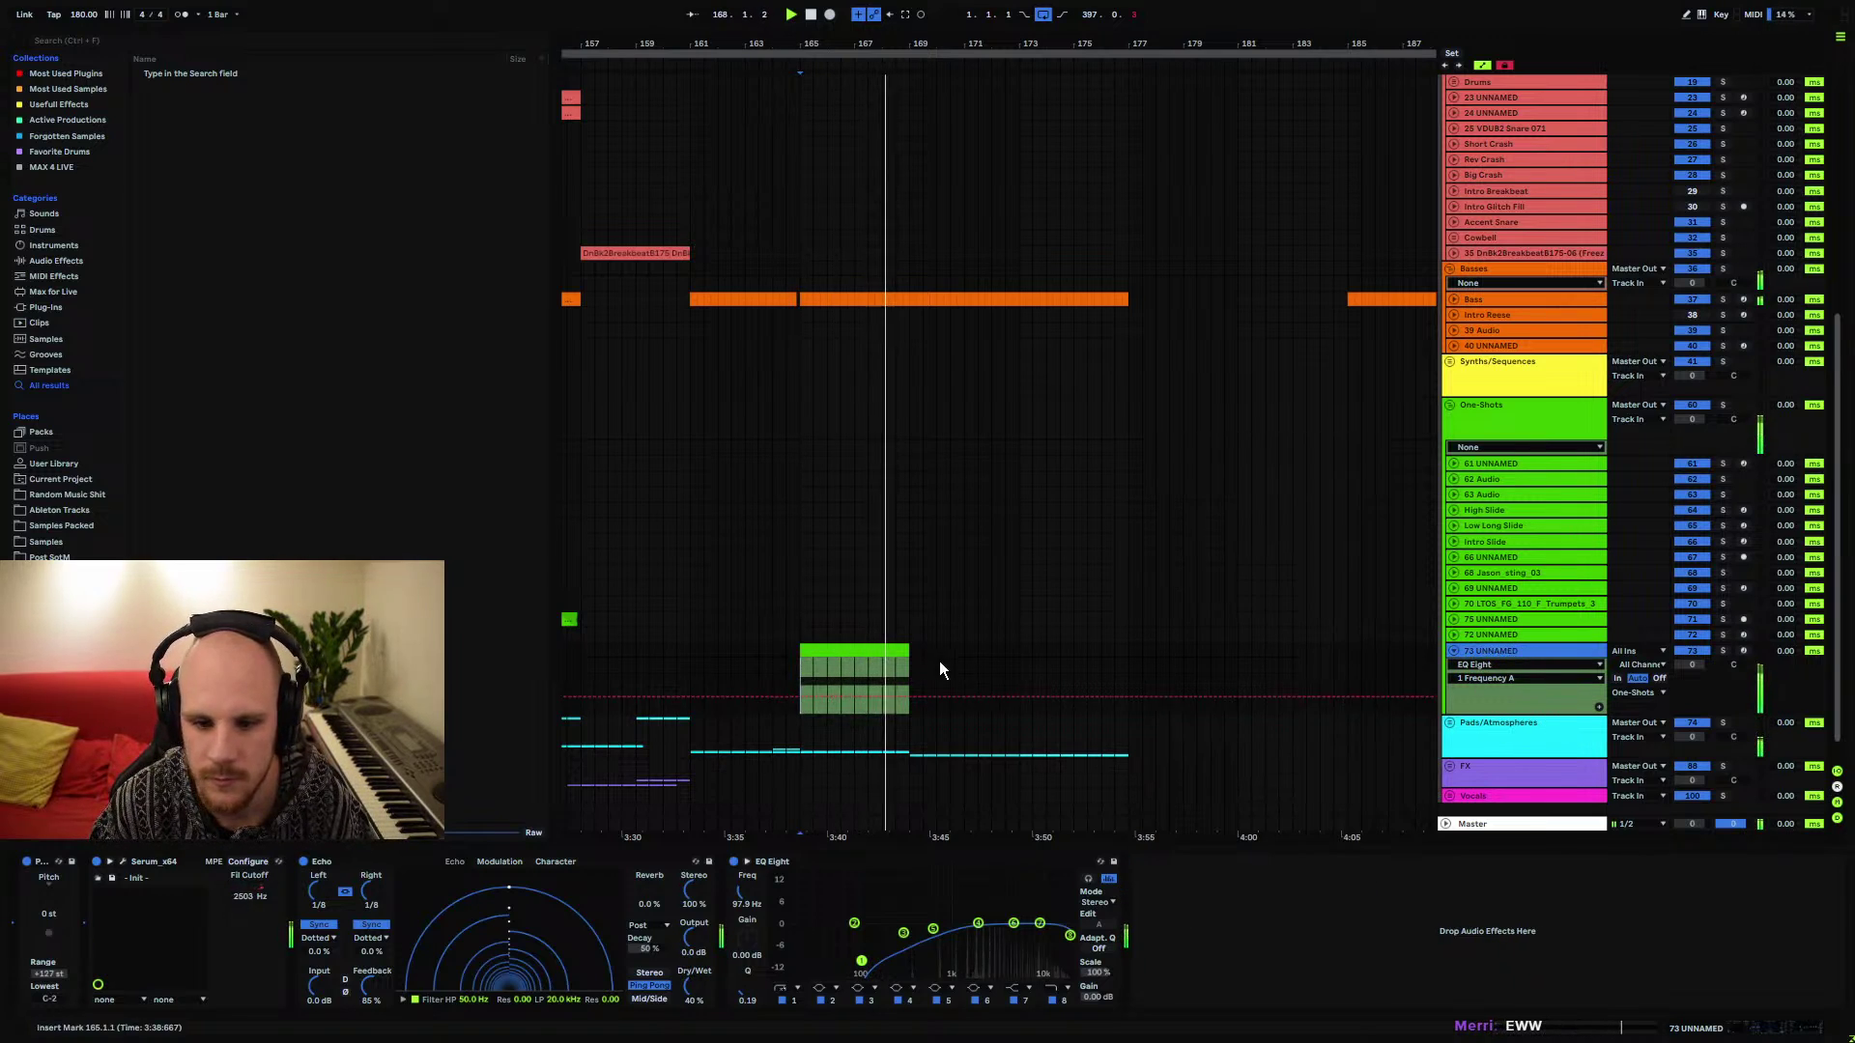
pyautogui.press('space')
# Transpose the sustained note in track 73's clip down three octaves to F#0
pyautogui.doubleClick(887, 652)
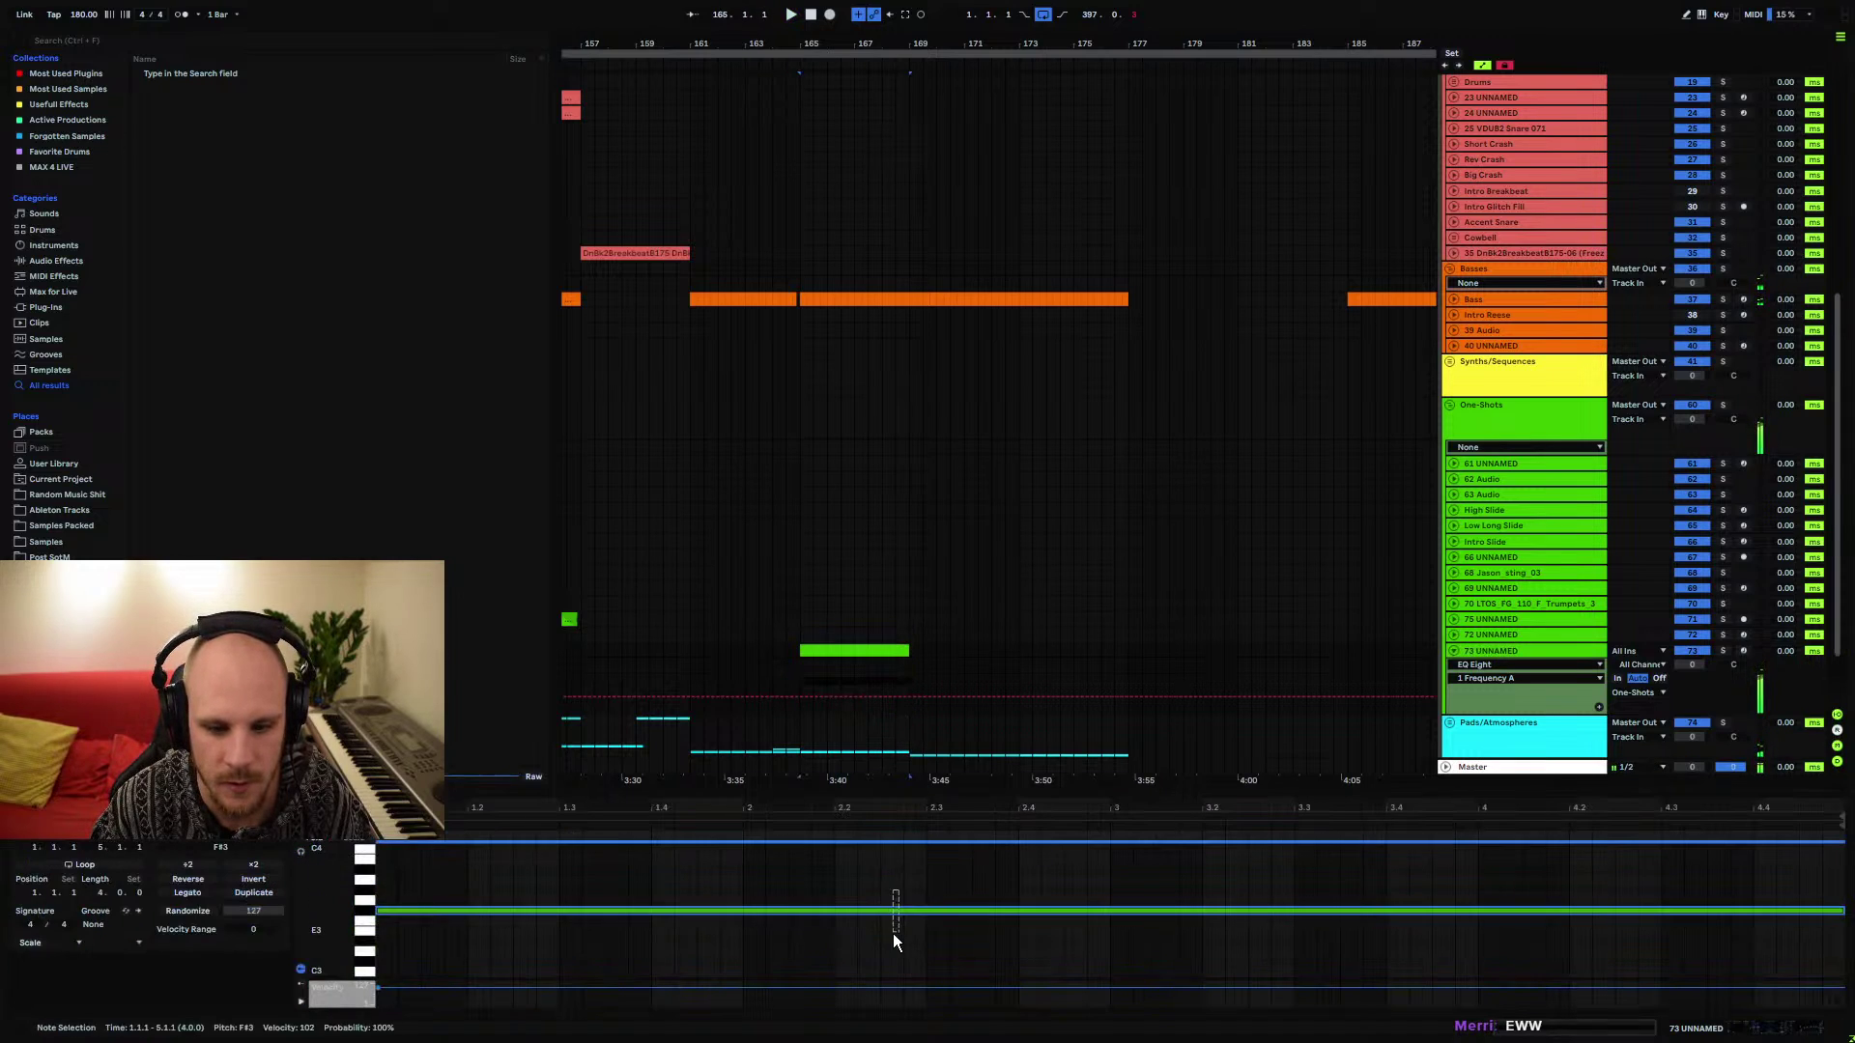
pyautogui.press('space')
pyautogui.hotkey('shift', 'Down')
pyautogui.hotkey('shift', 'Down')
pyautogui.hotkey('shift', 'Down')
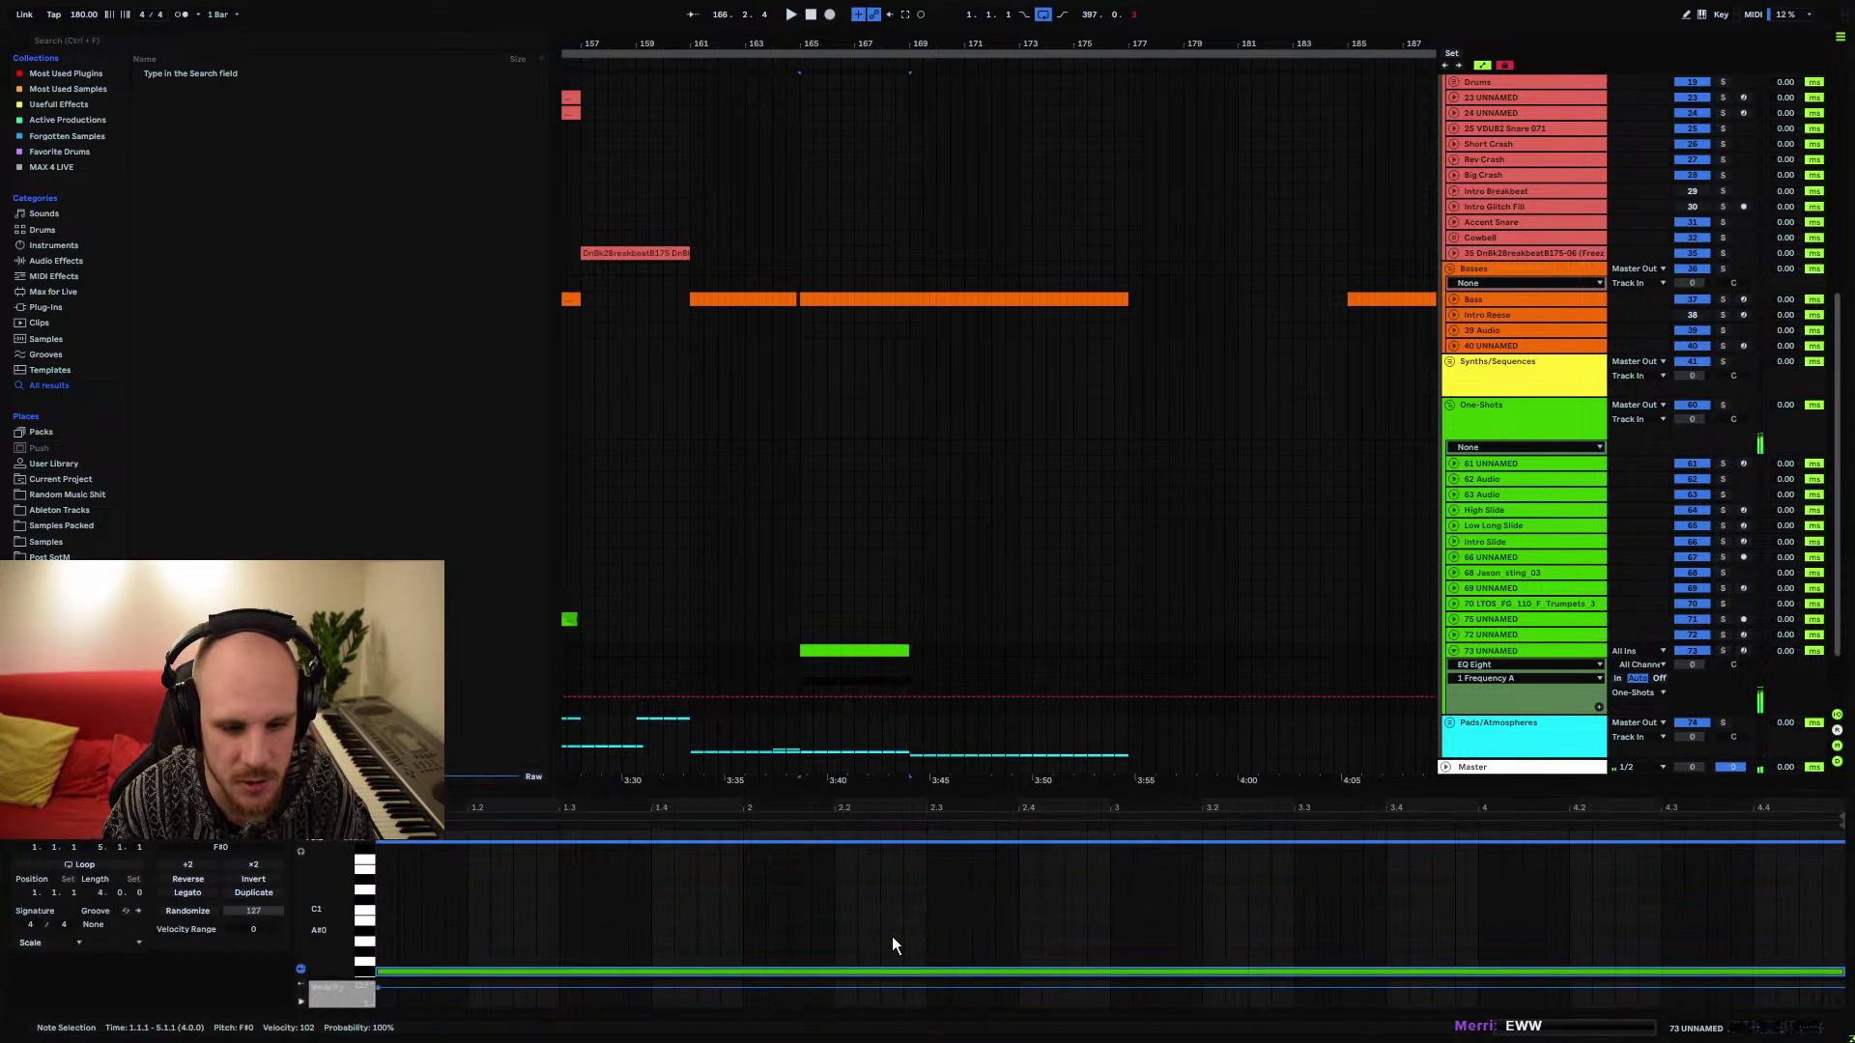
# Lower track 73's volume to about -10.7 dB and set its EQ Eight band 1 to 230 Hz during playback
pyautogui.moveTo(1696, 669); pyautogui.dragTo(1696, 692)
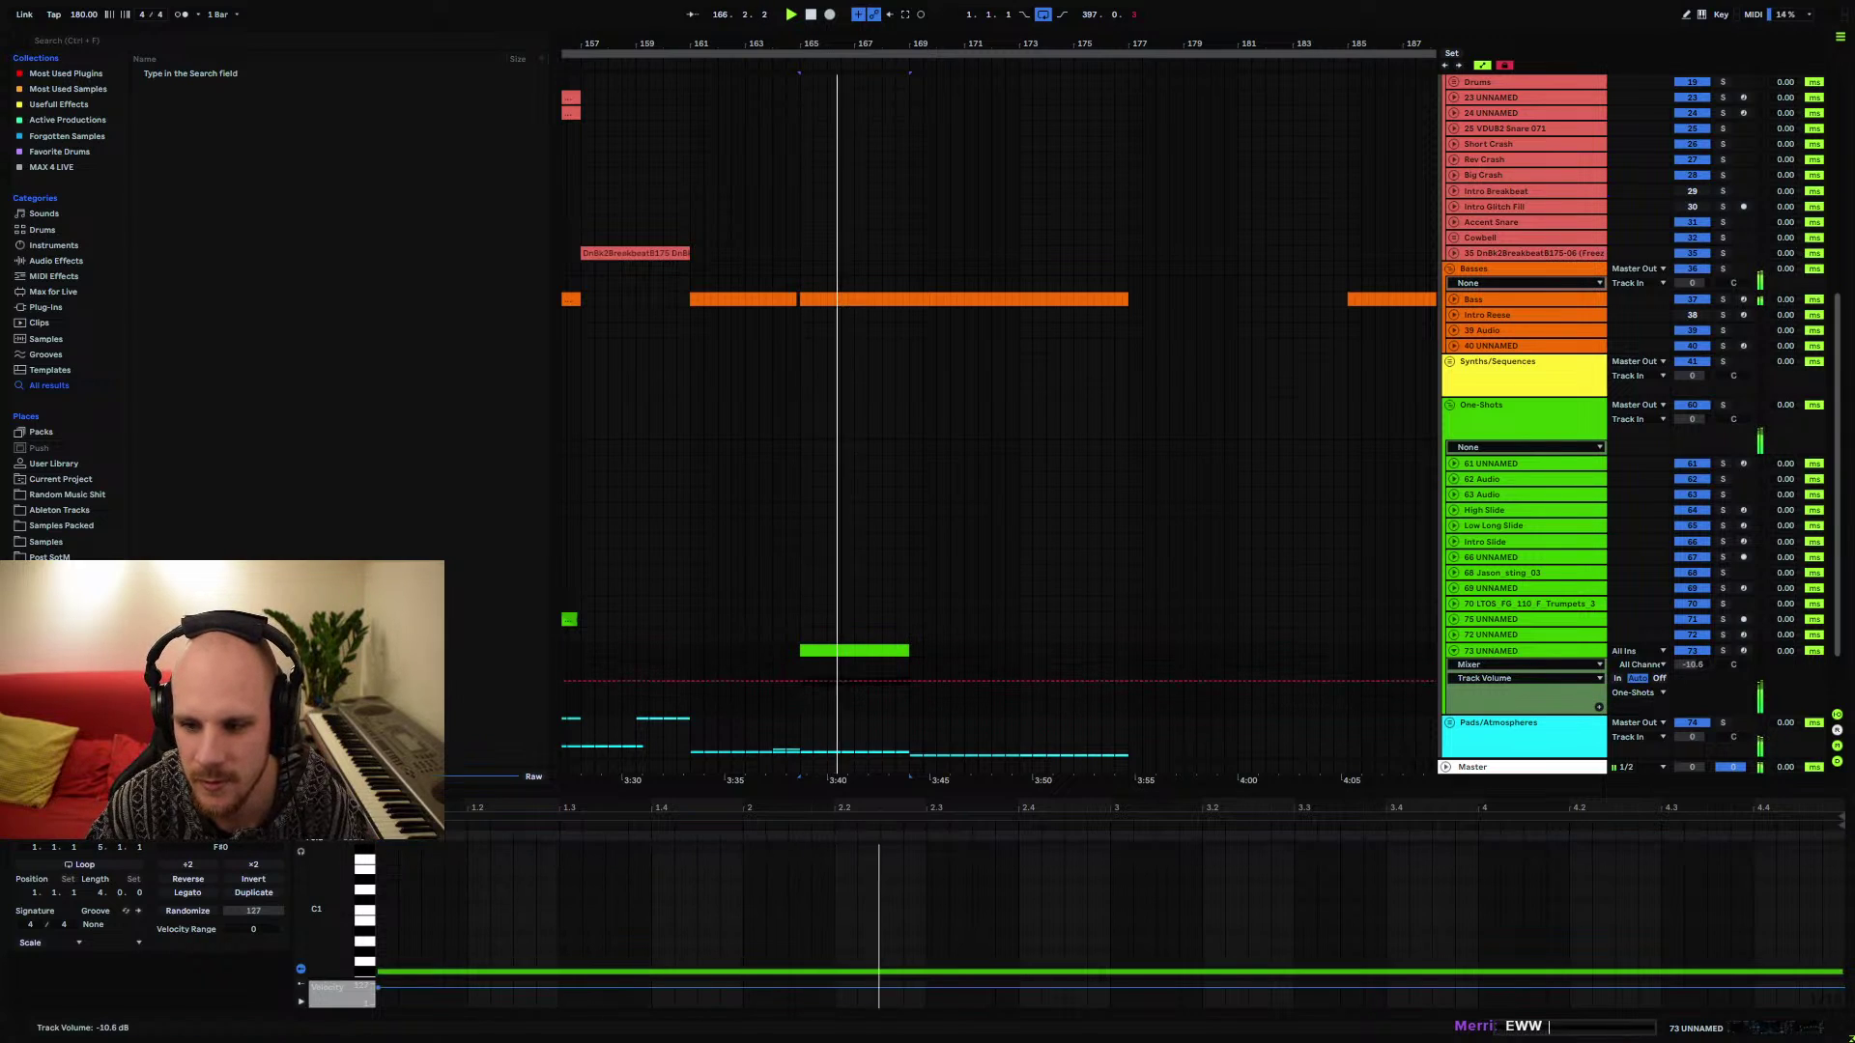
pyautogui.click(1494, 651)
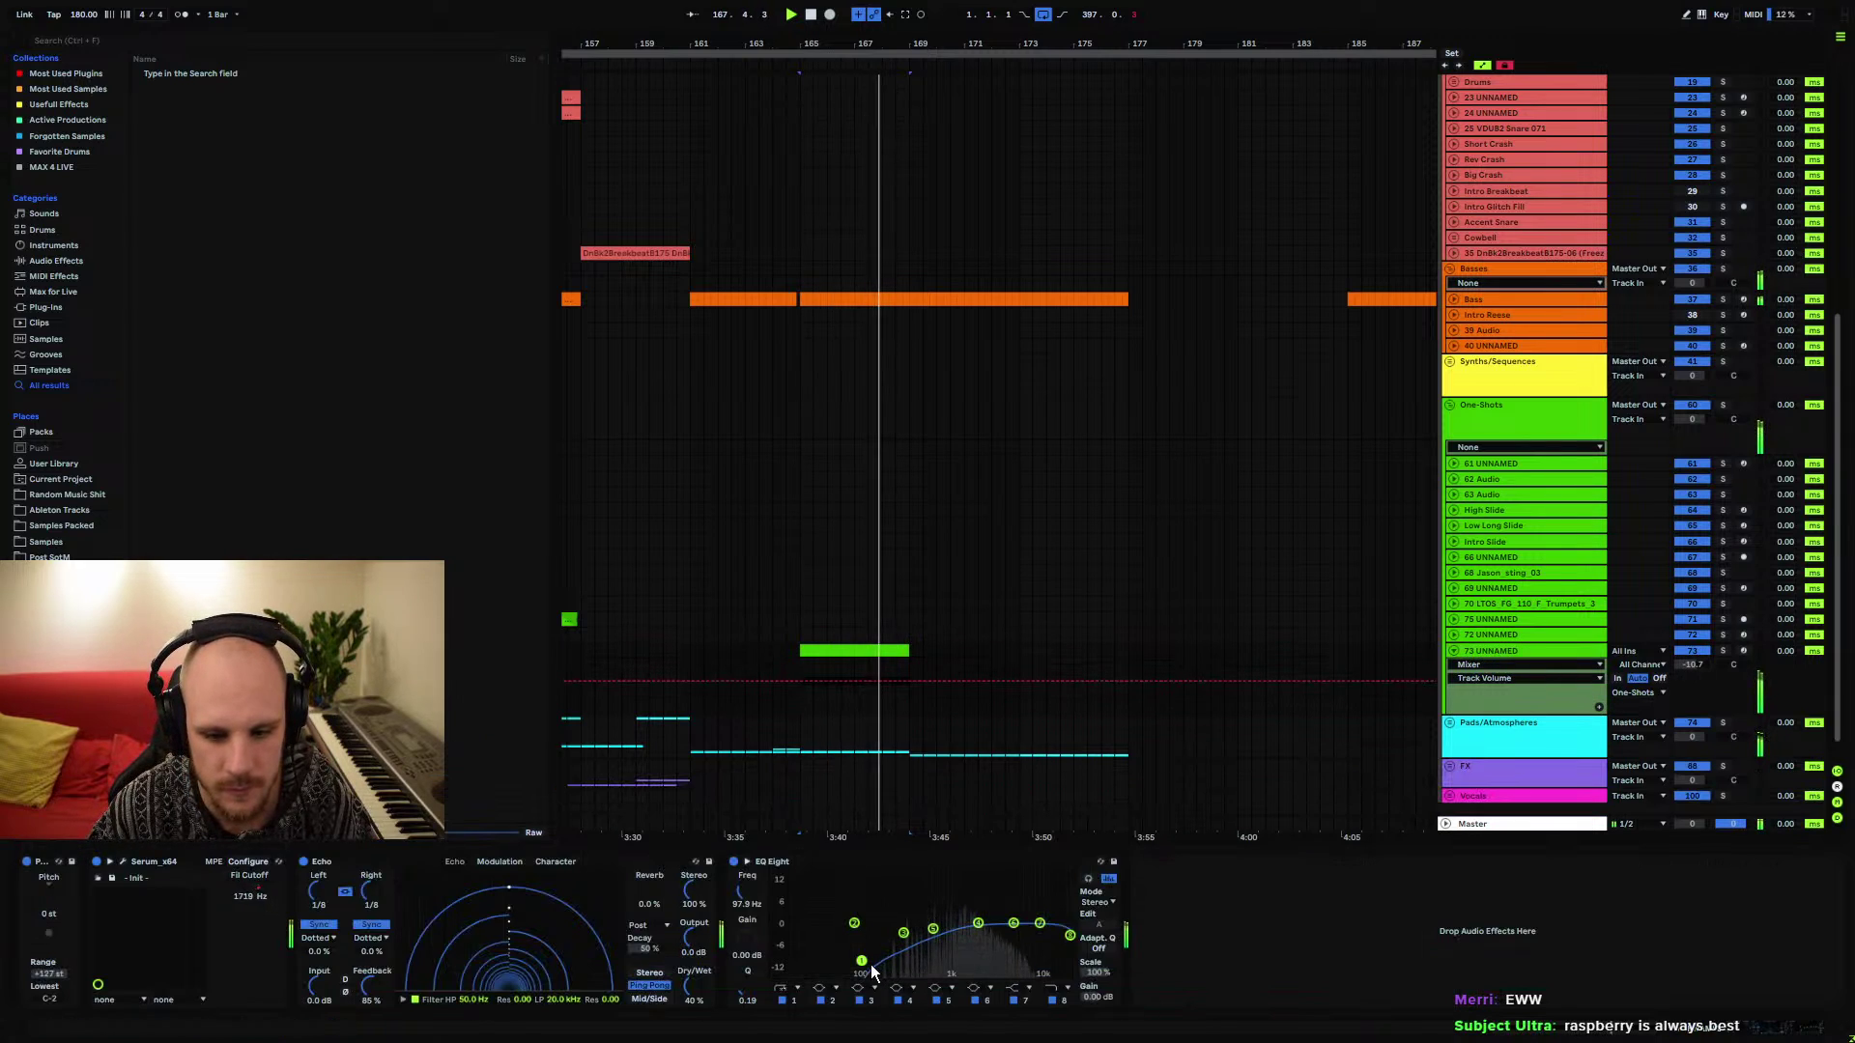
pyautogui.moveTo(873, 971); pyautogui.dragTo(906, 970)
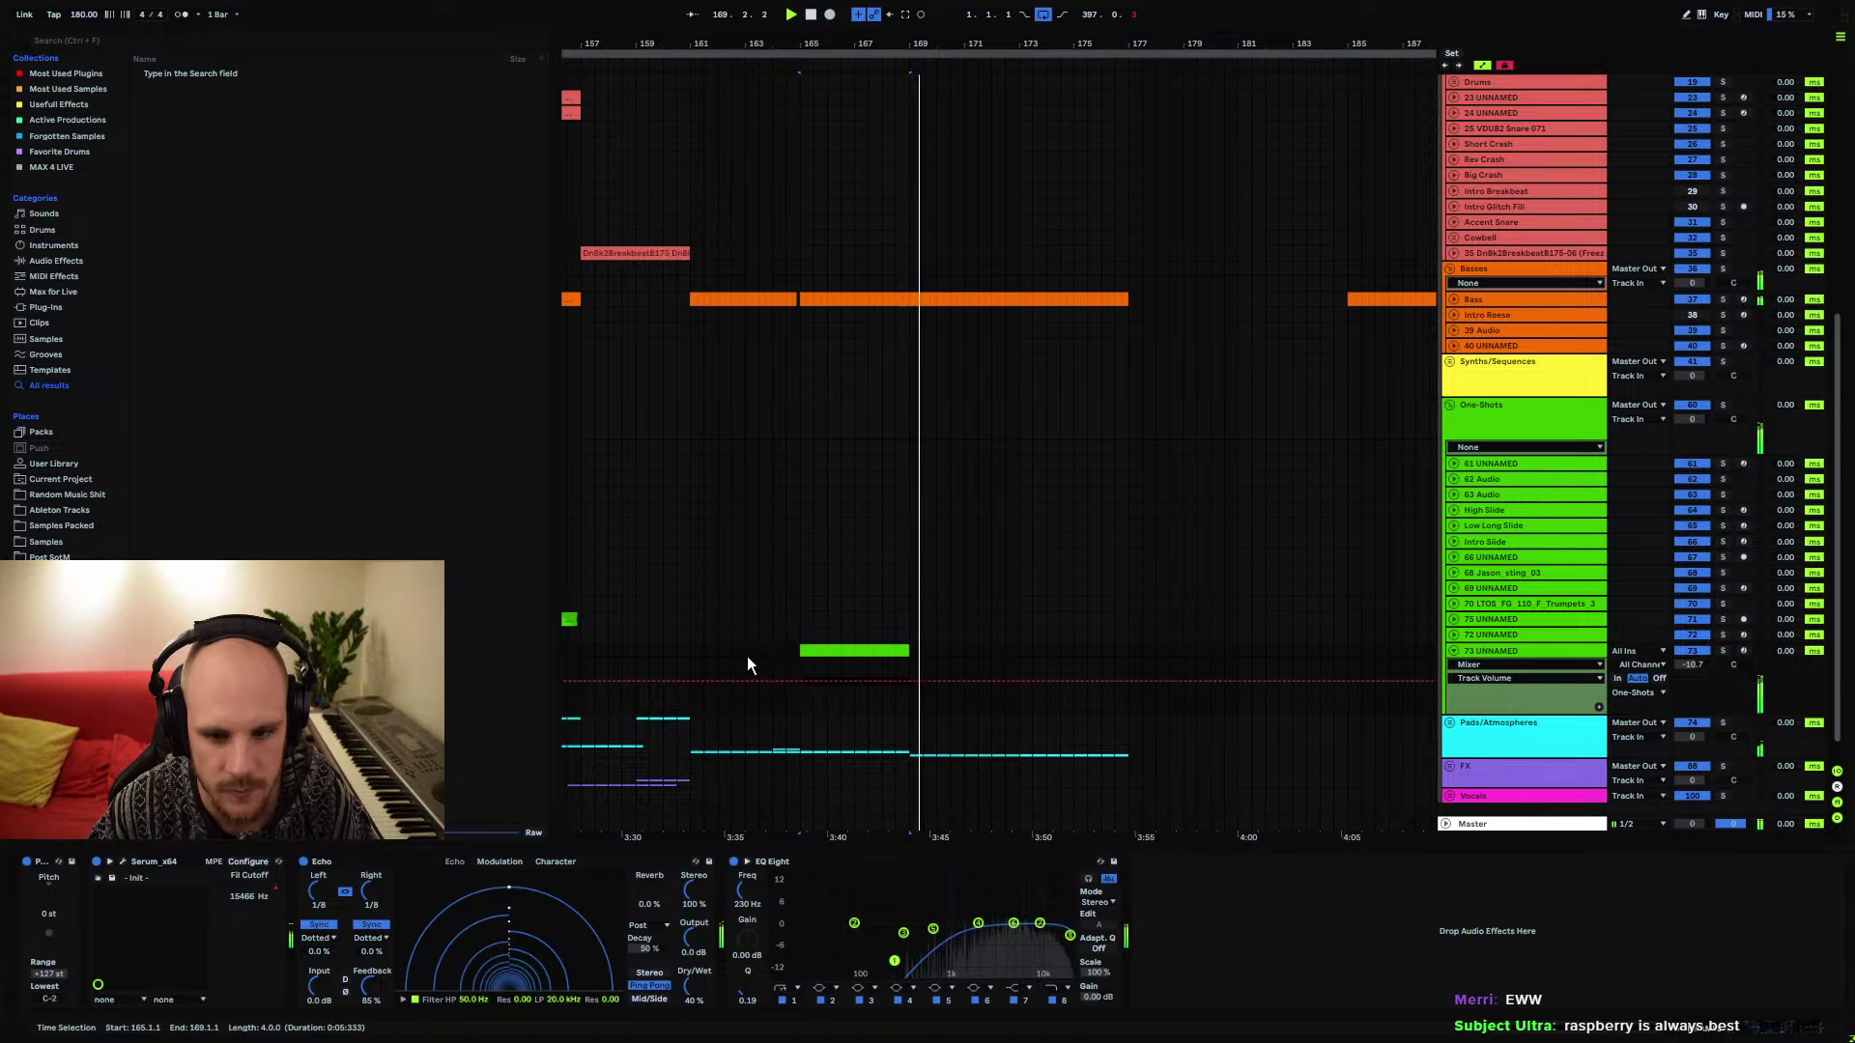
# Place the insert marker at bar 161 and collapse track 73 in the arrangement
pyautogui.click(688, 653)
pyautogui.click(1187, 906)
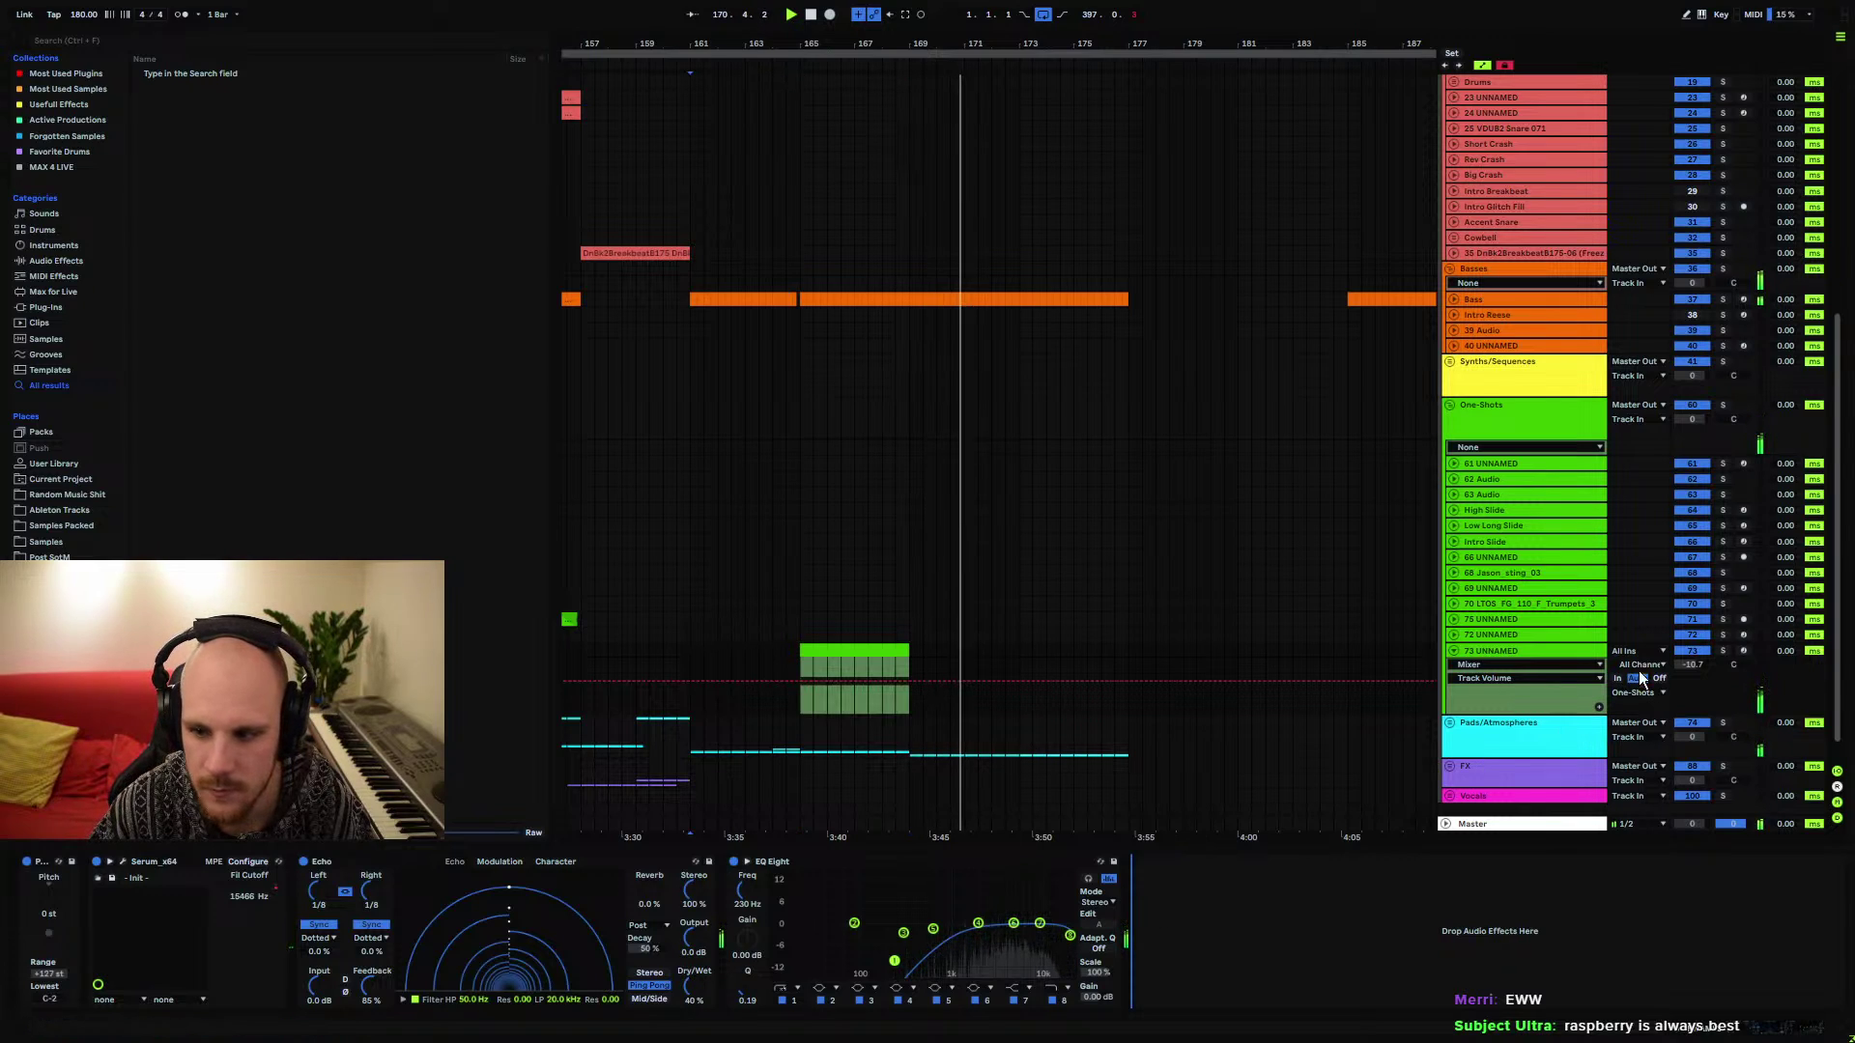
pyautogui.click(1454, 651)
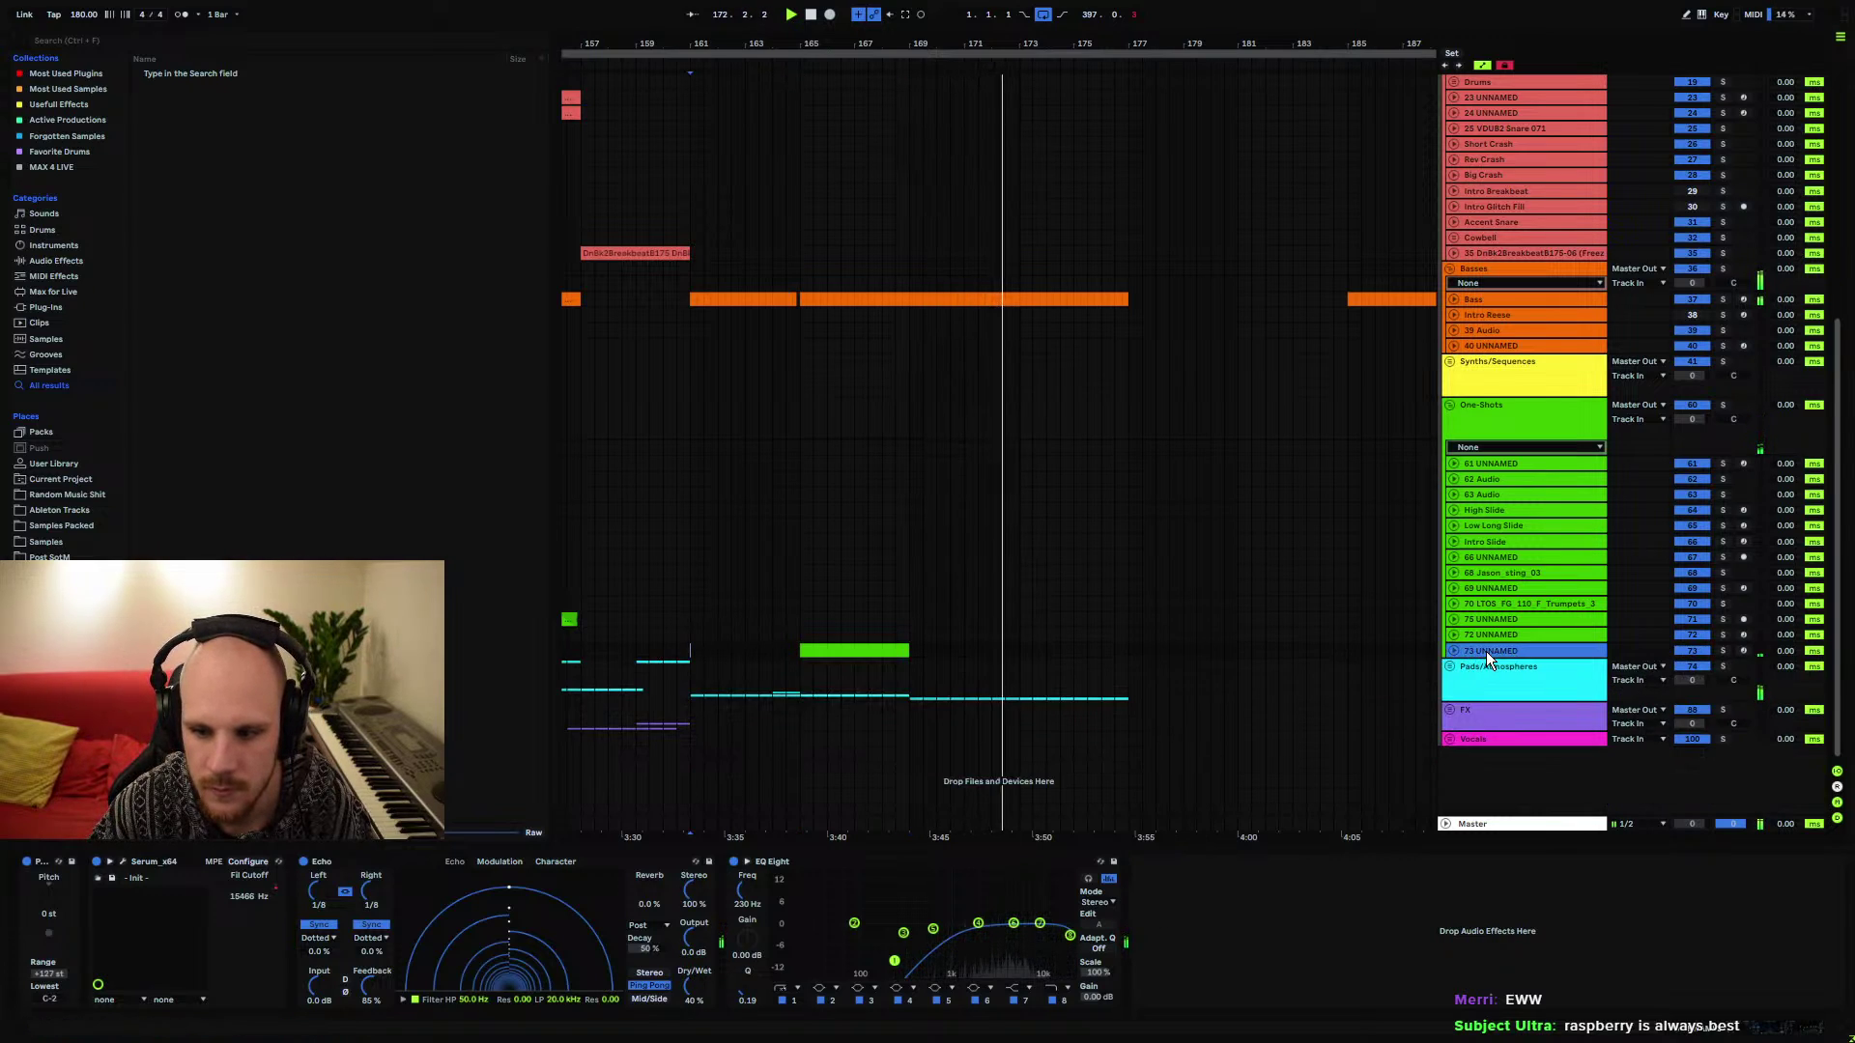
pyautogui.rightClick(1312, 923)
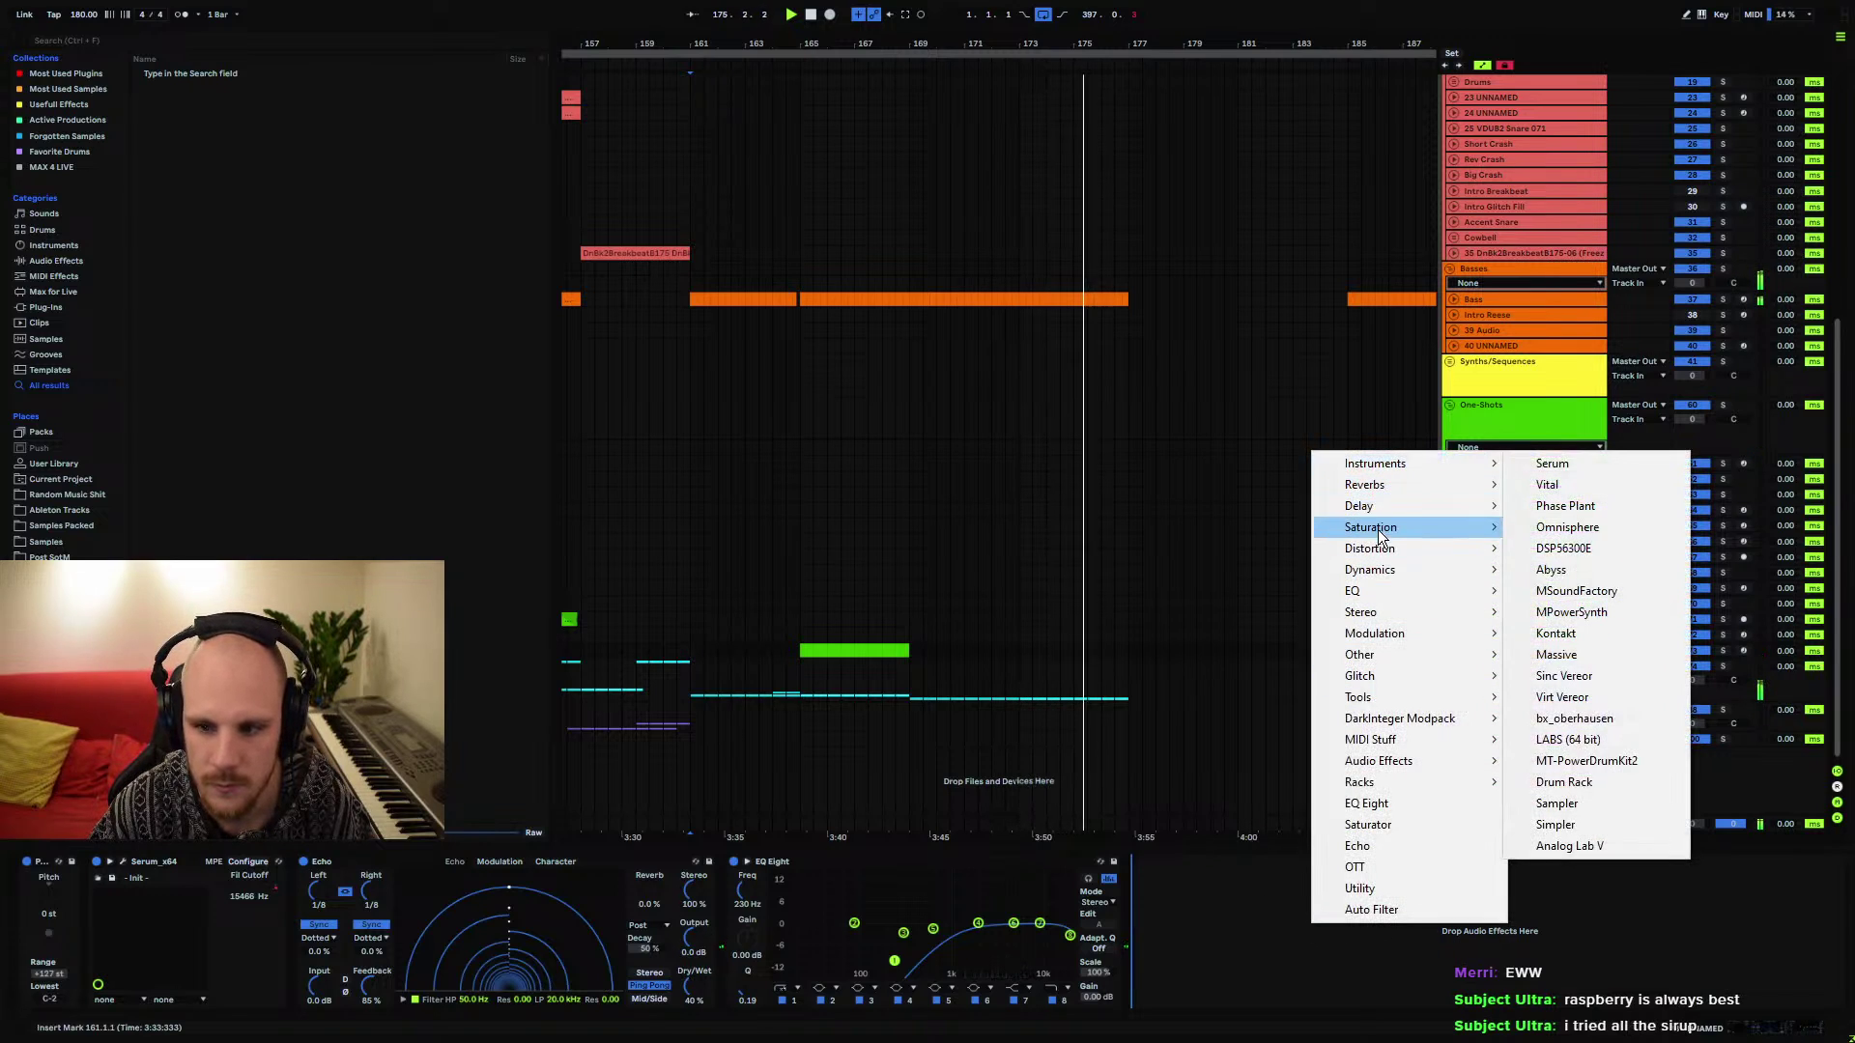
pyautogui.moveTo(1418, 764)
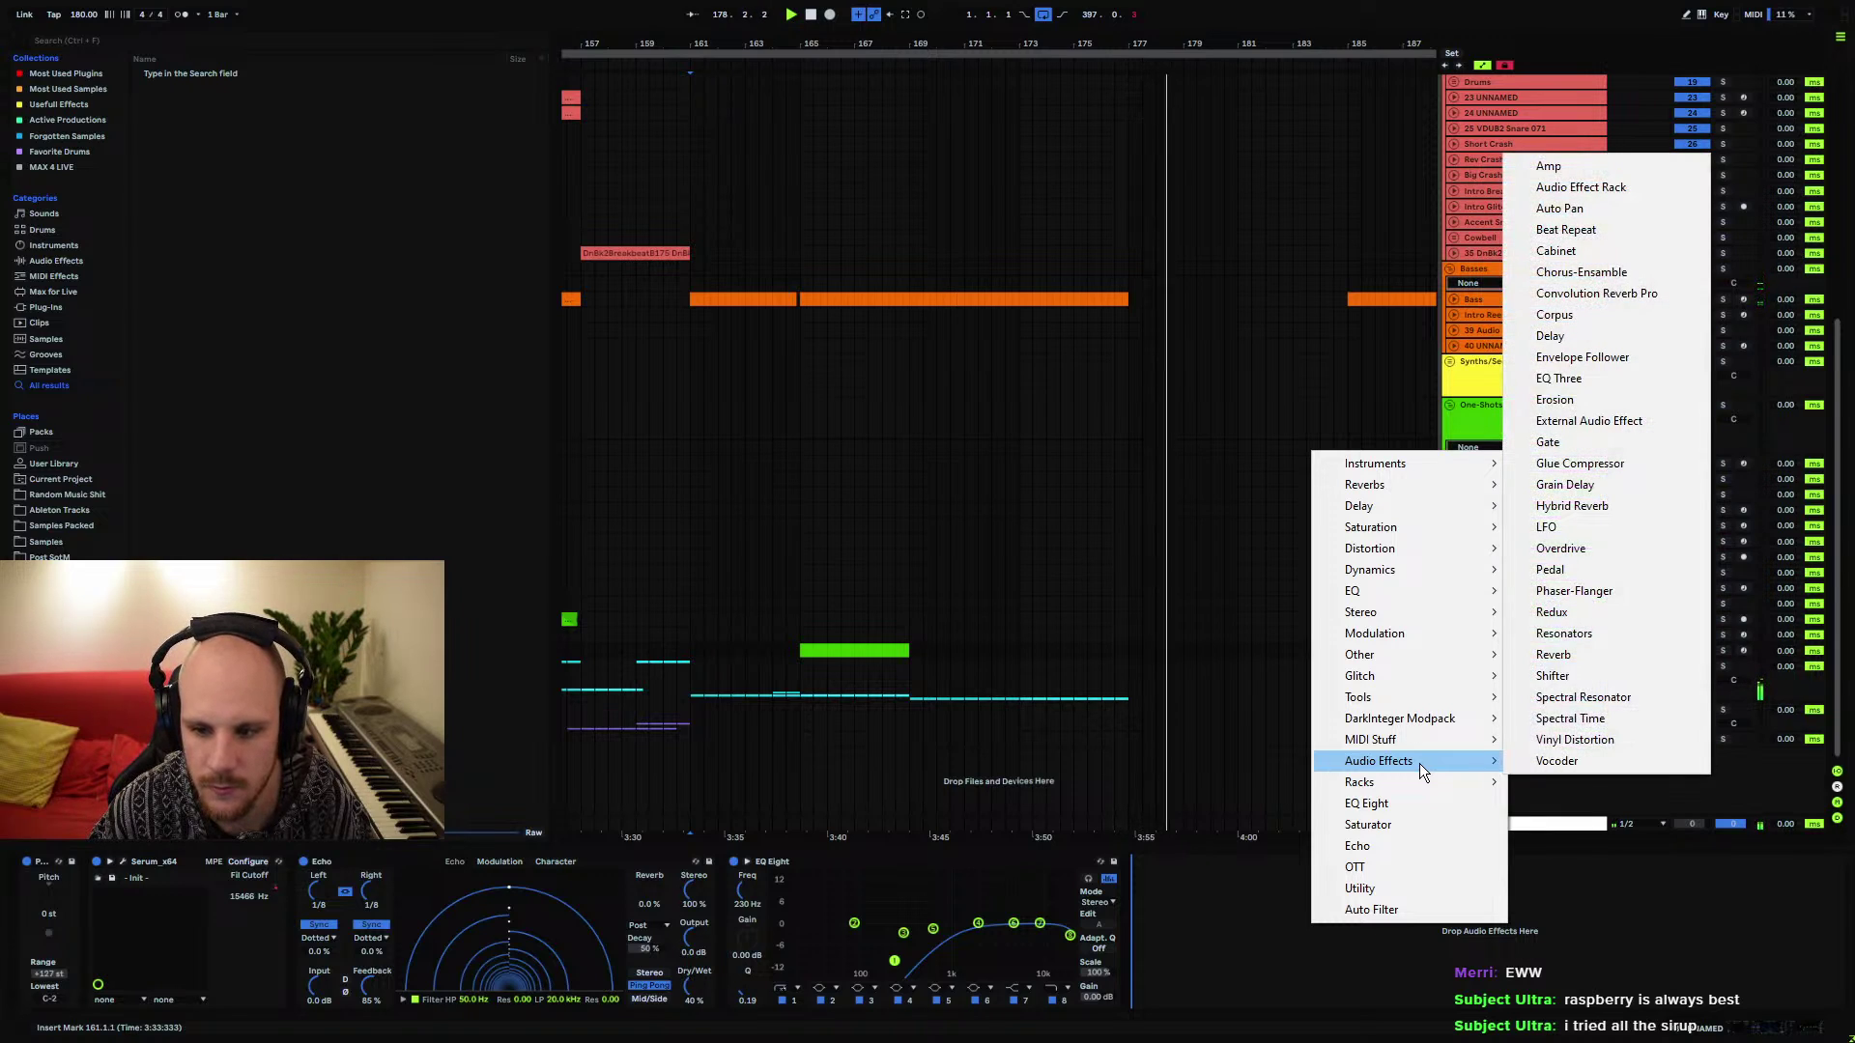
pyautogui.click(910, 675)
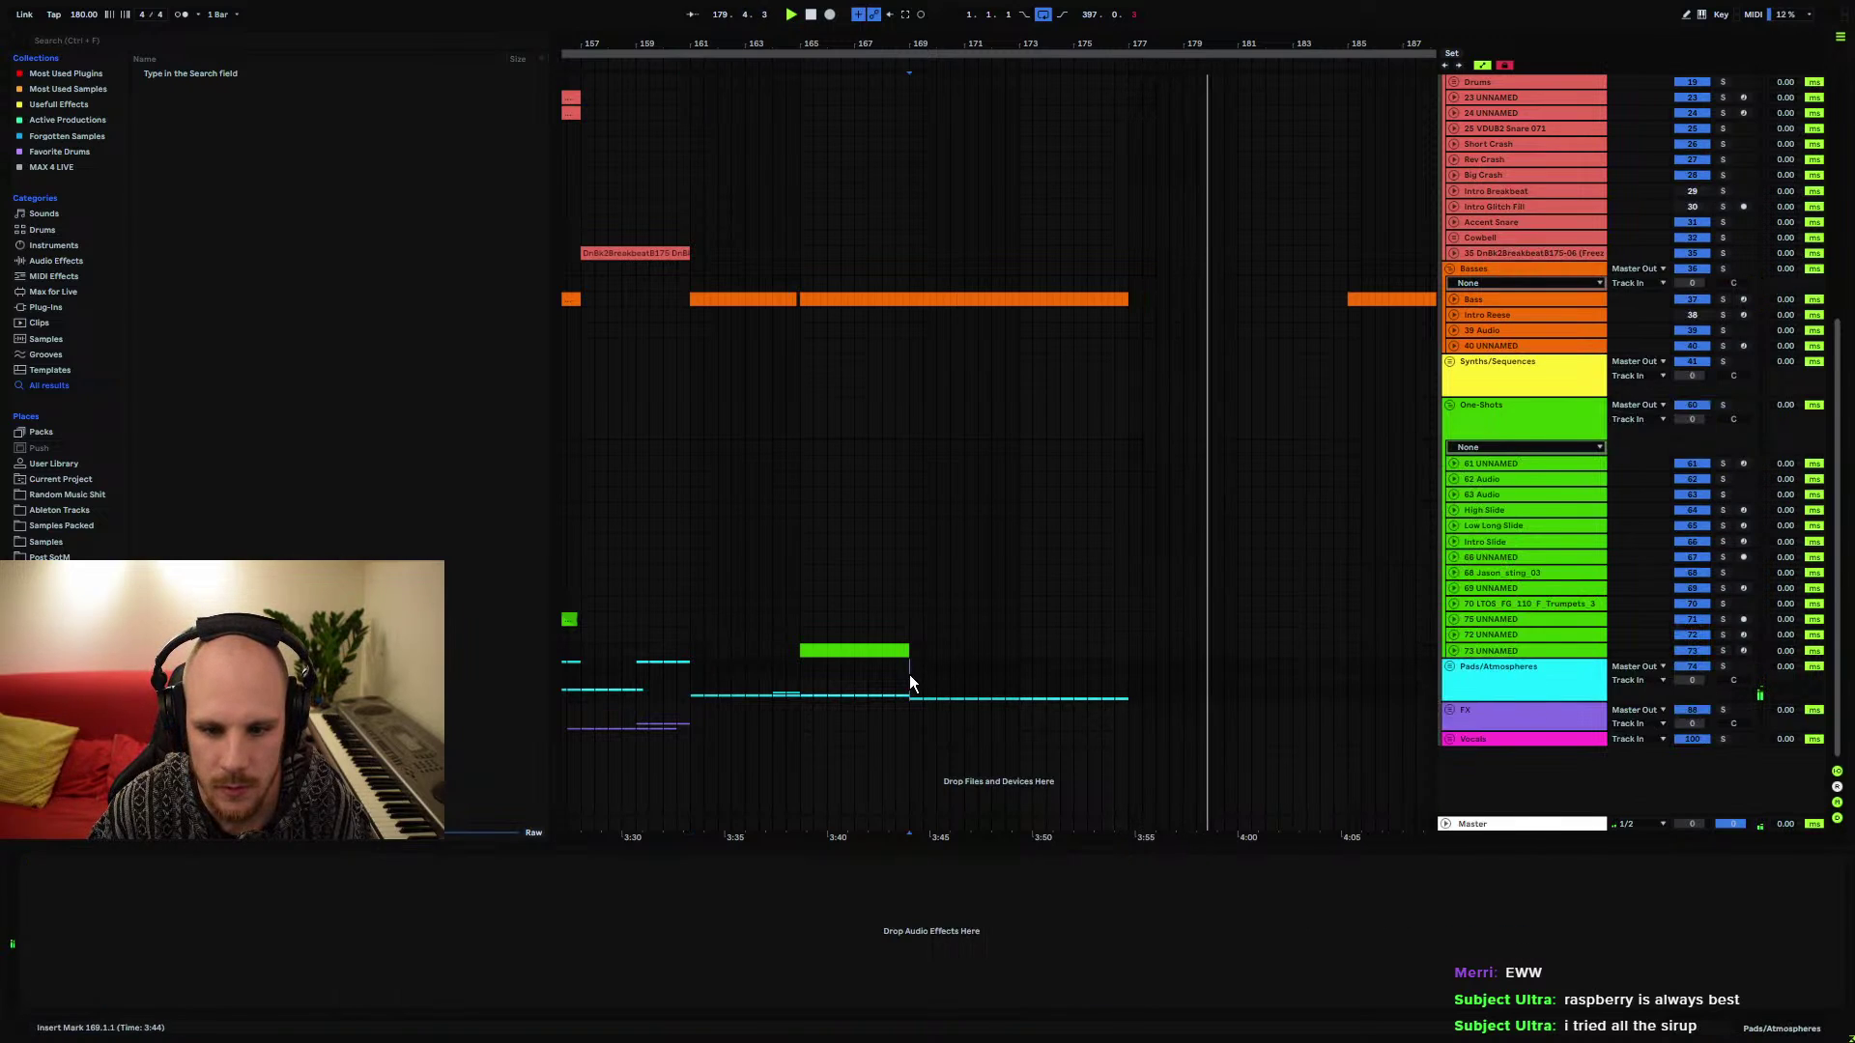
# Copy the Kick clips from the last beat before bar 165 to the last beat before bar 169
pyautogui.click(1452, 299)
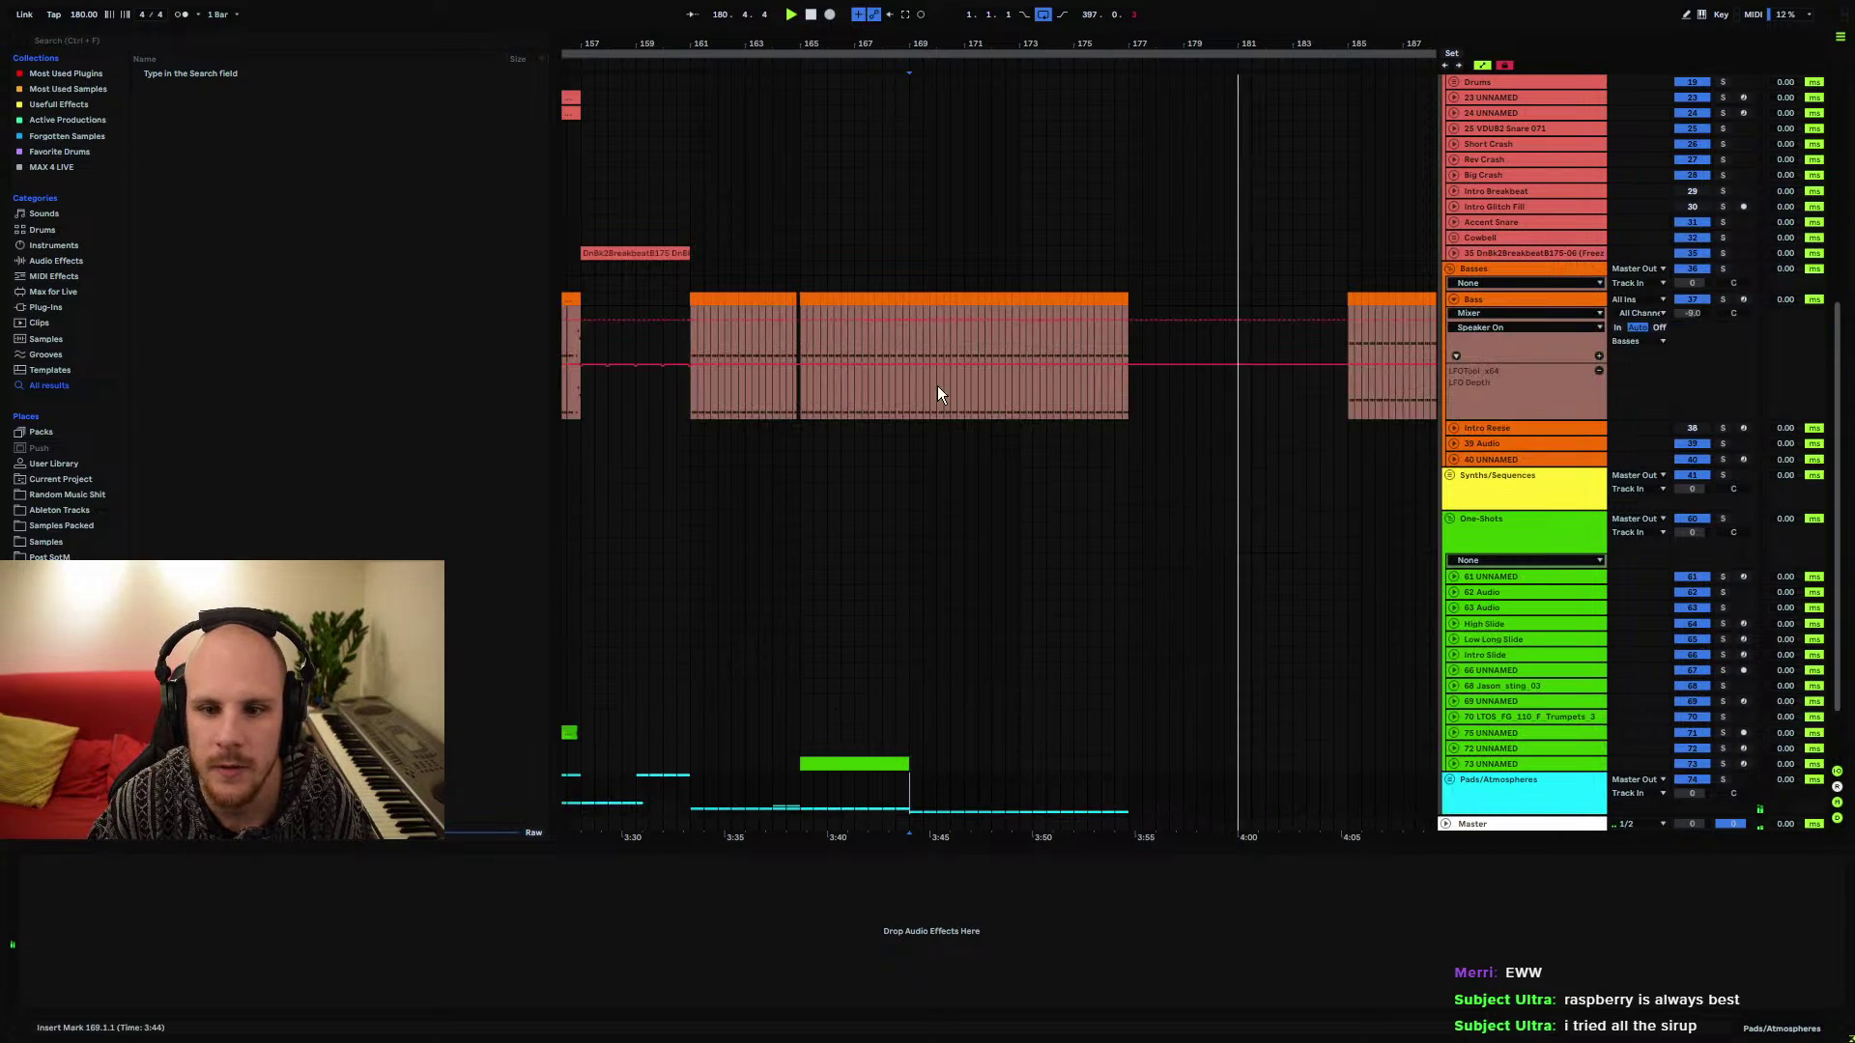
pyautogui.click(692, 328)
pyautogui.moveTo(810, 43); pyautogui.dragTo(810, 145)
pyautogui.scroll(3, 800, 486)
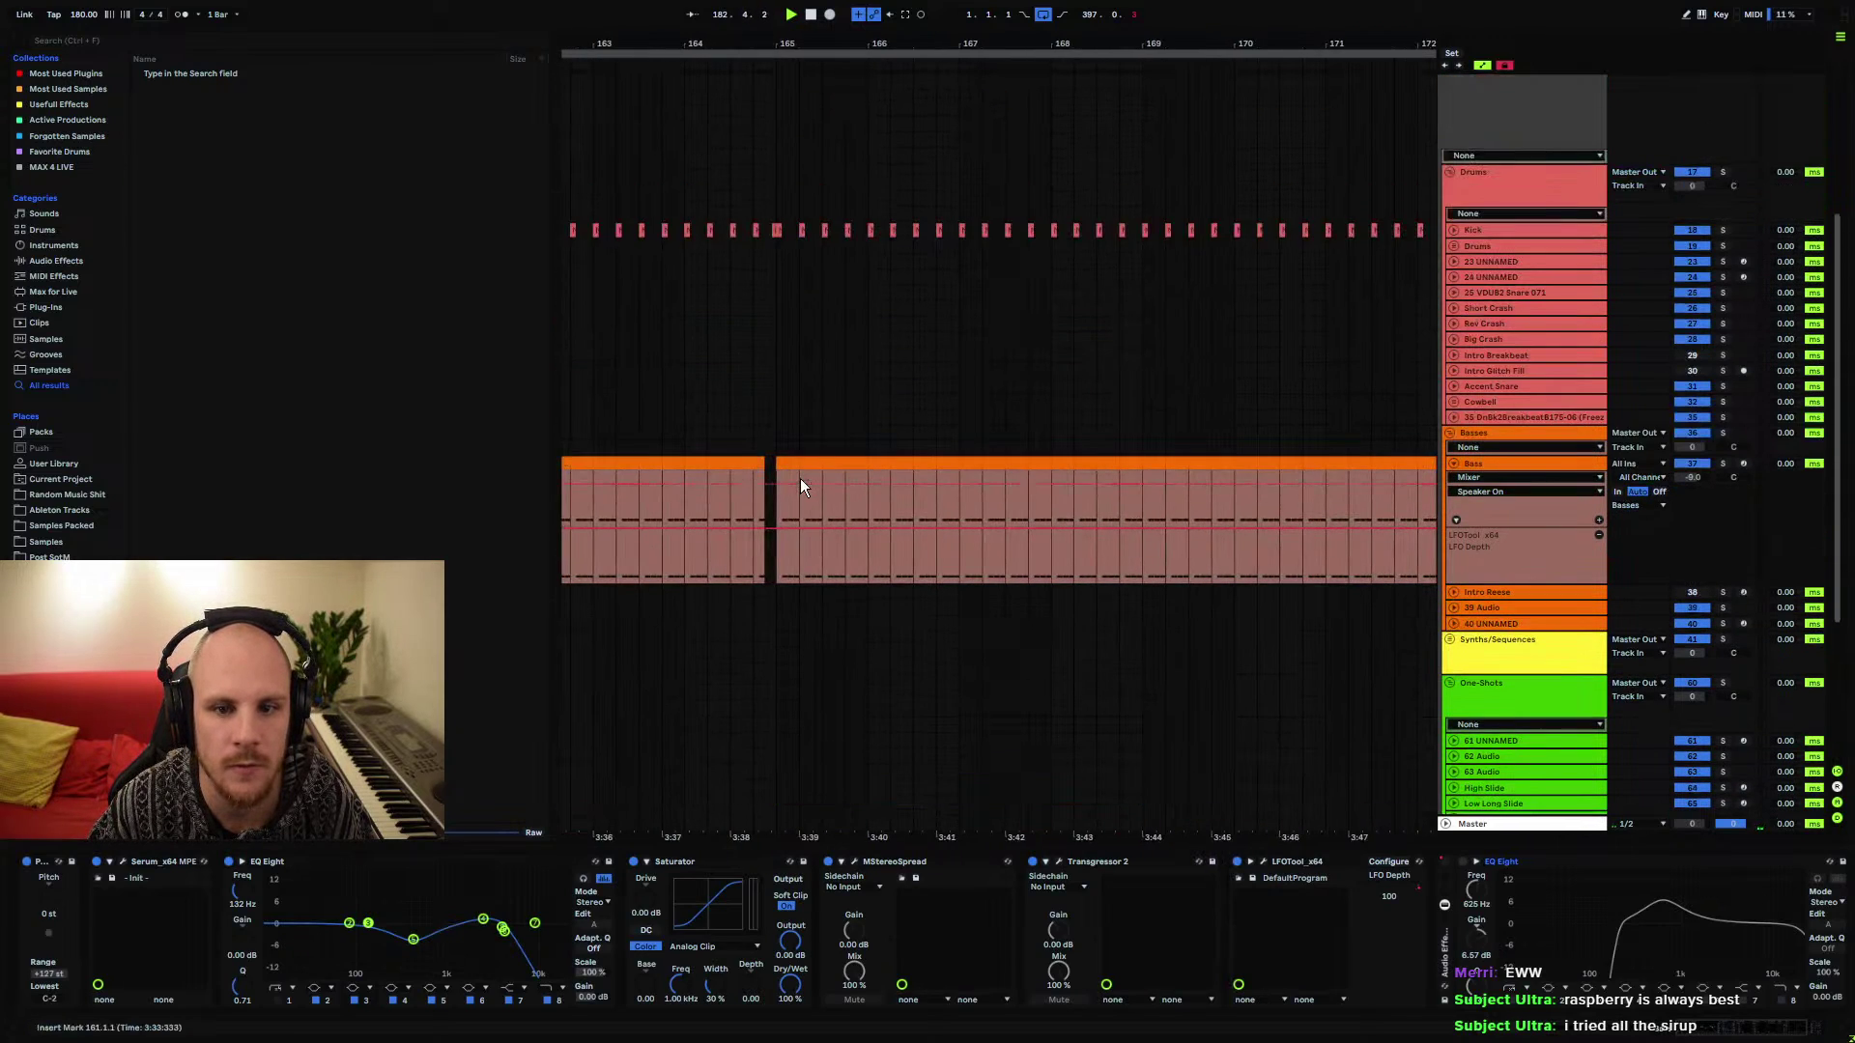
pyautogui.click(784, 265)
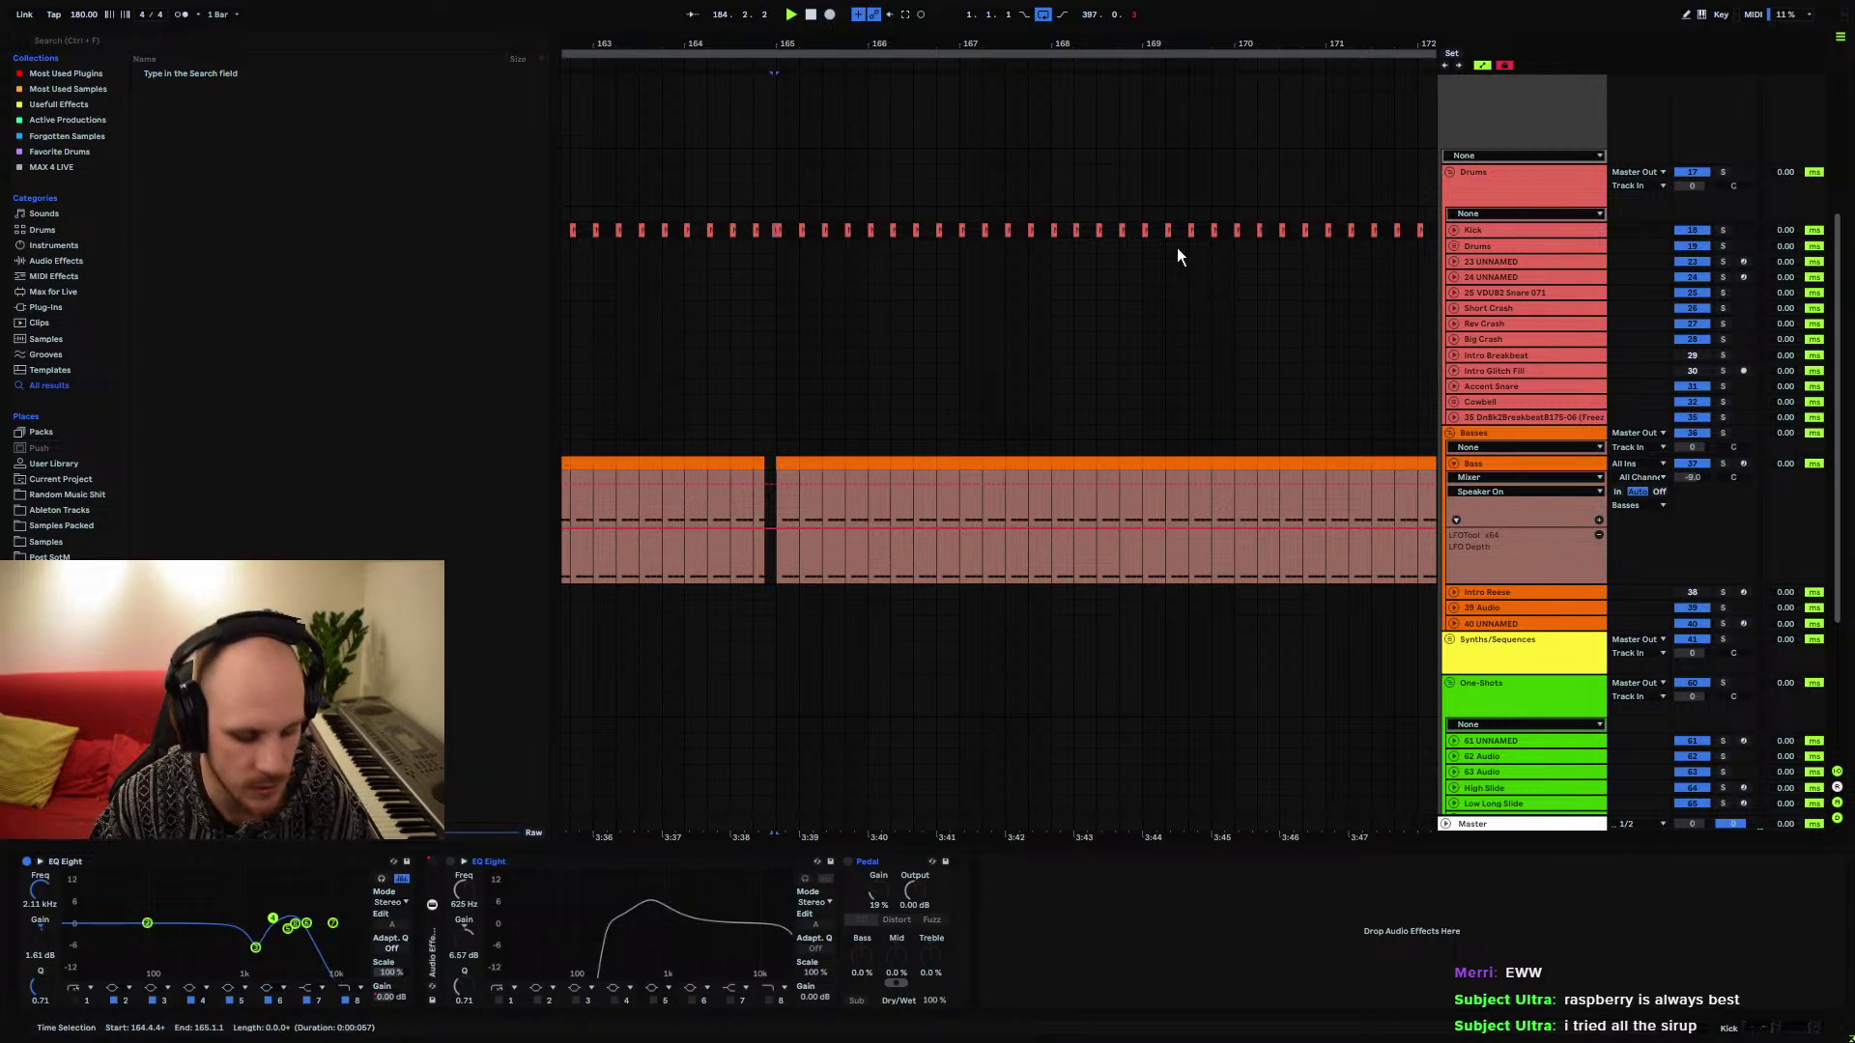
pyautogui.click(759, 230)
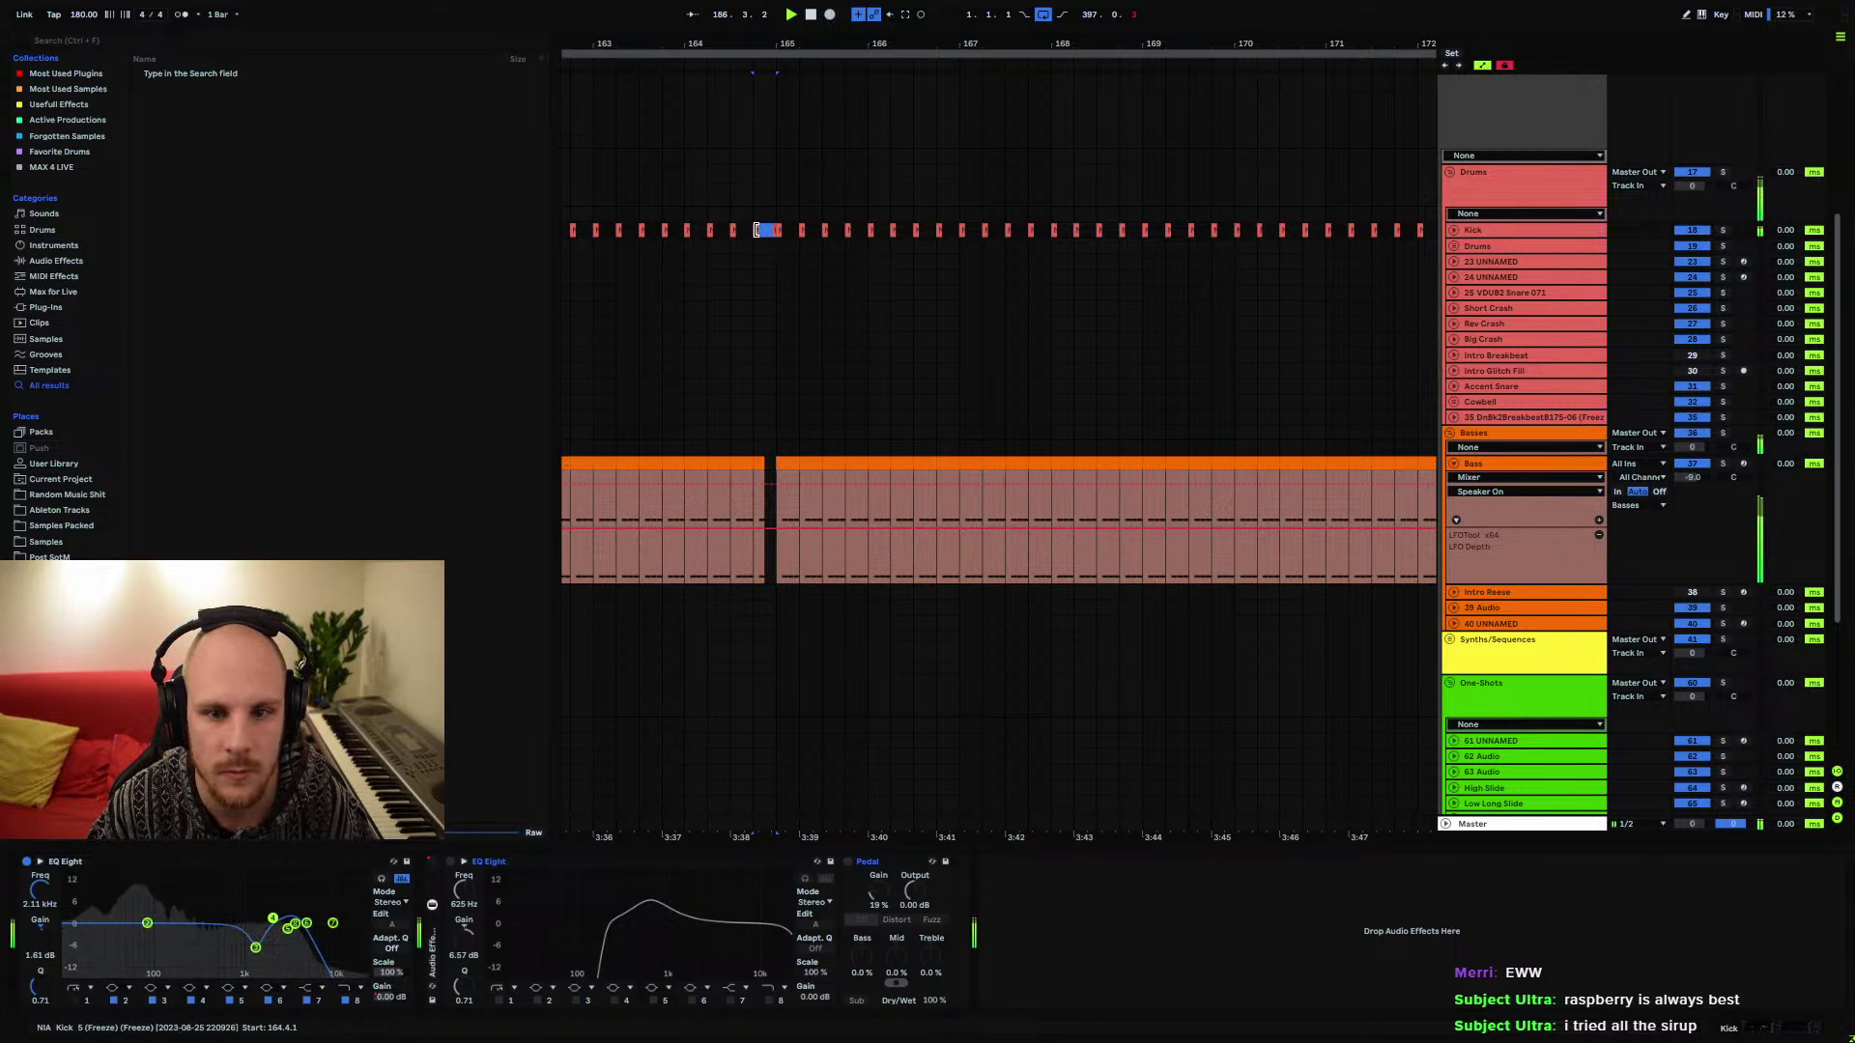
pyautogui.click(1127, 232)
# Cut the Bass clip's last half beat before bar 169, play from bar 168 beat 4, and collapse the Bass track
pyautogui.click(764, 503)
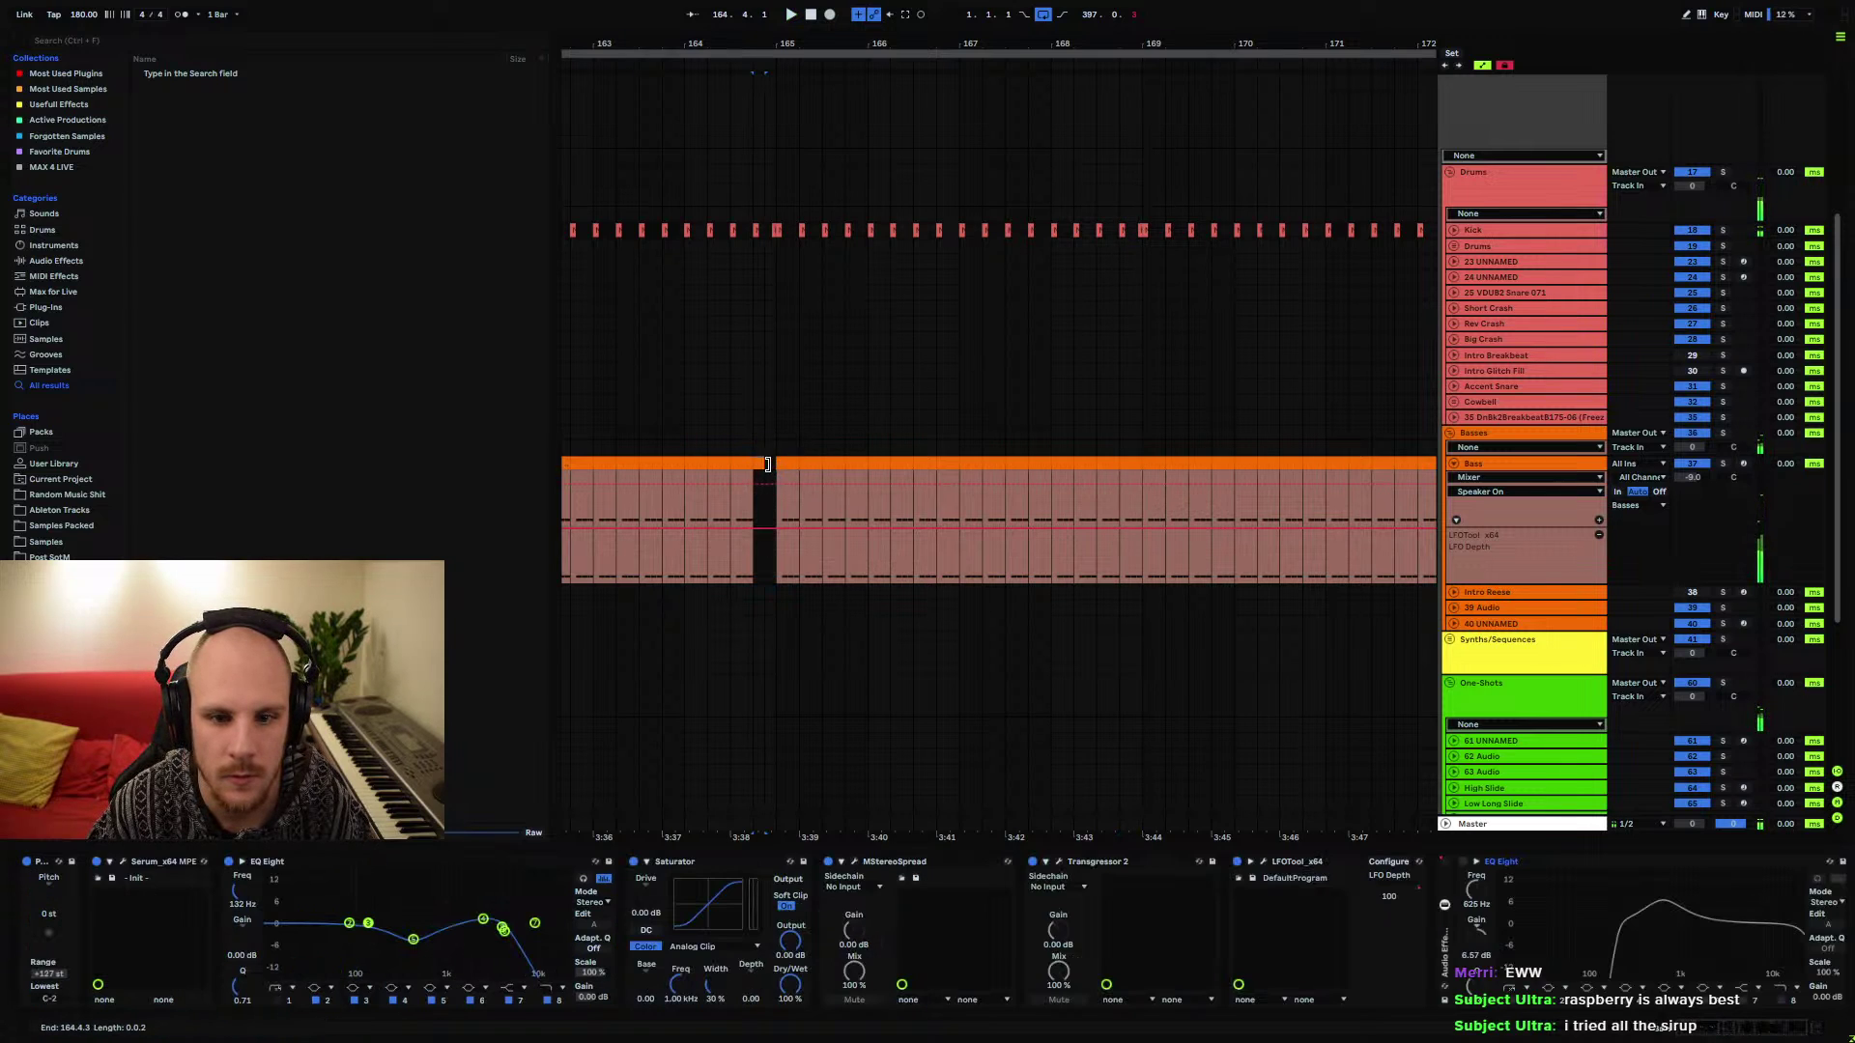
pyautogui.scroll(3, 1151, 100)
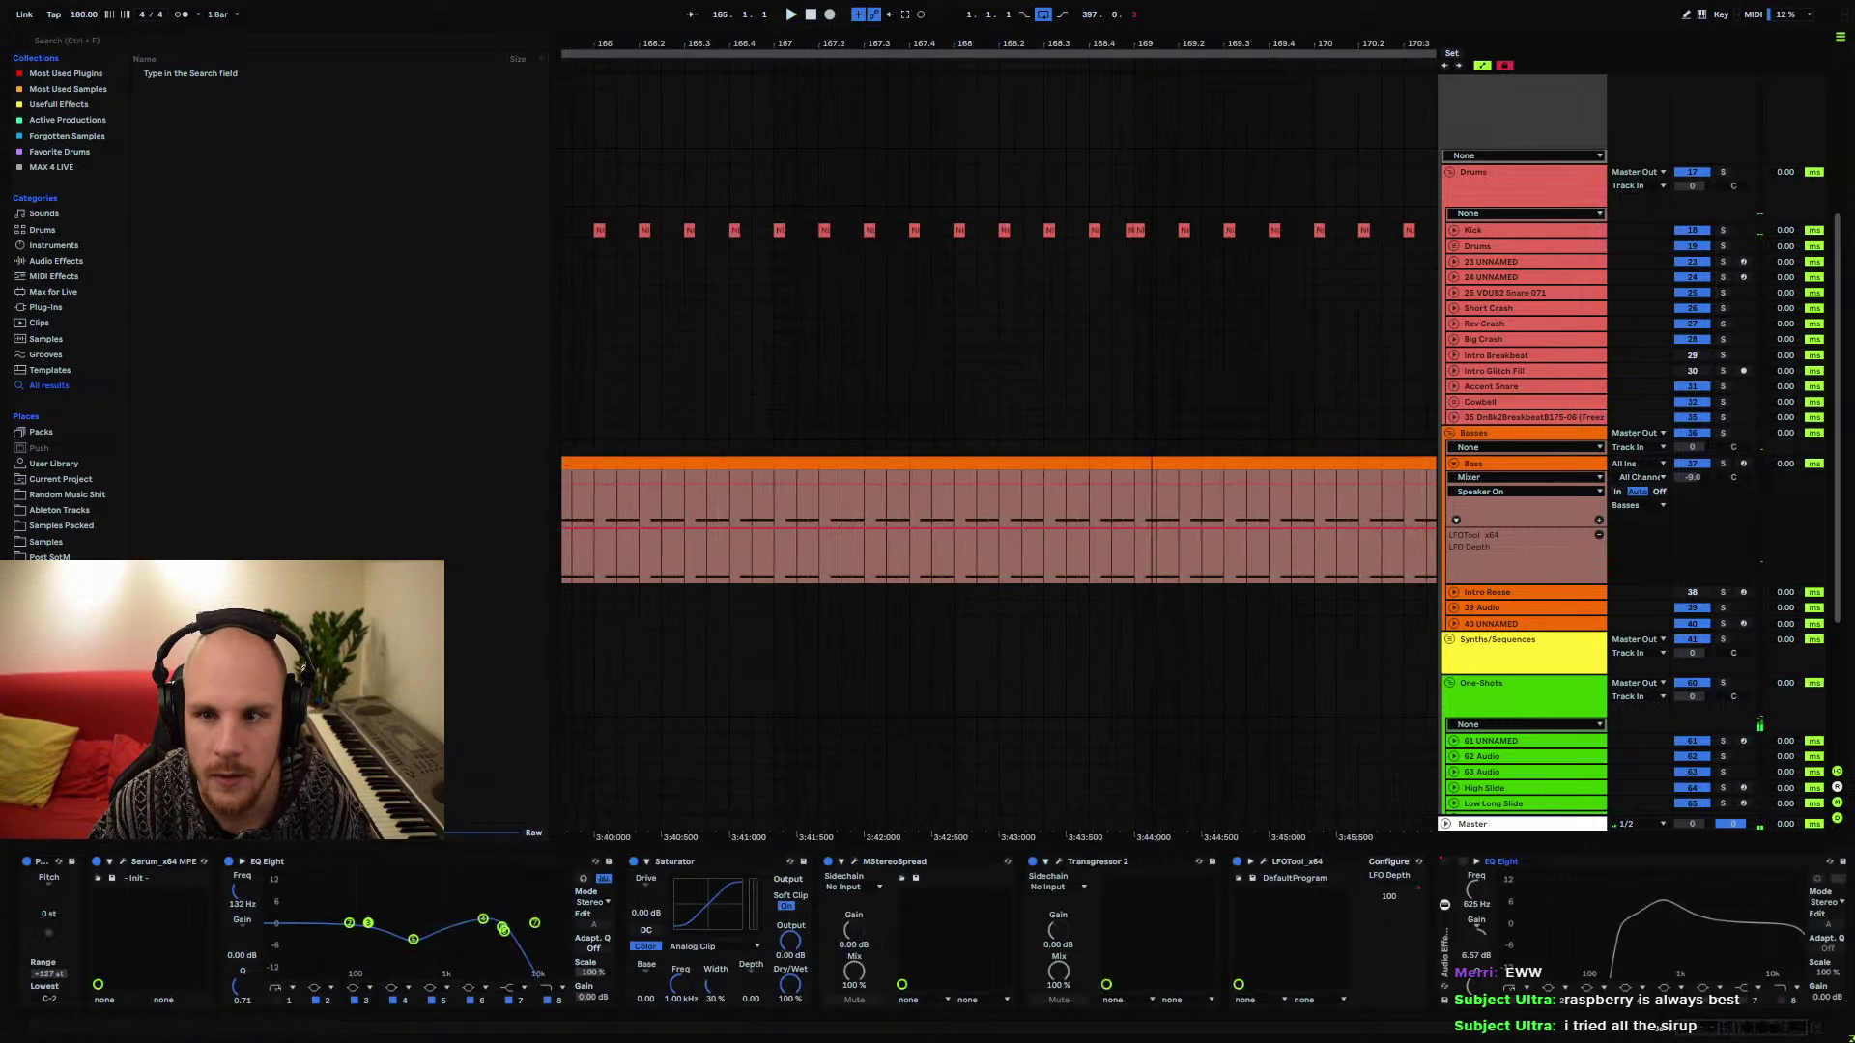
pyautogui.click(1111, 461)
pyautogui.click(1069, 439)
pyautogui.press('space')
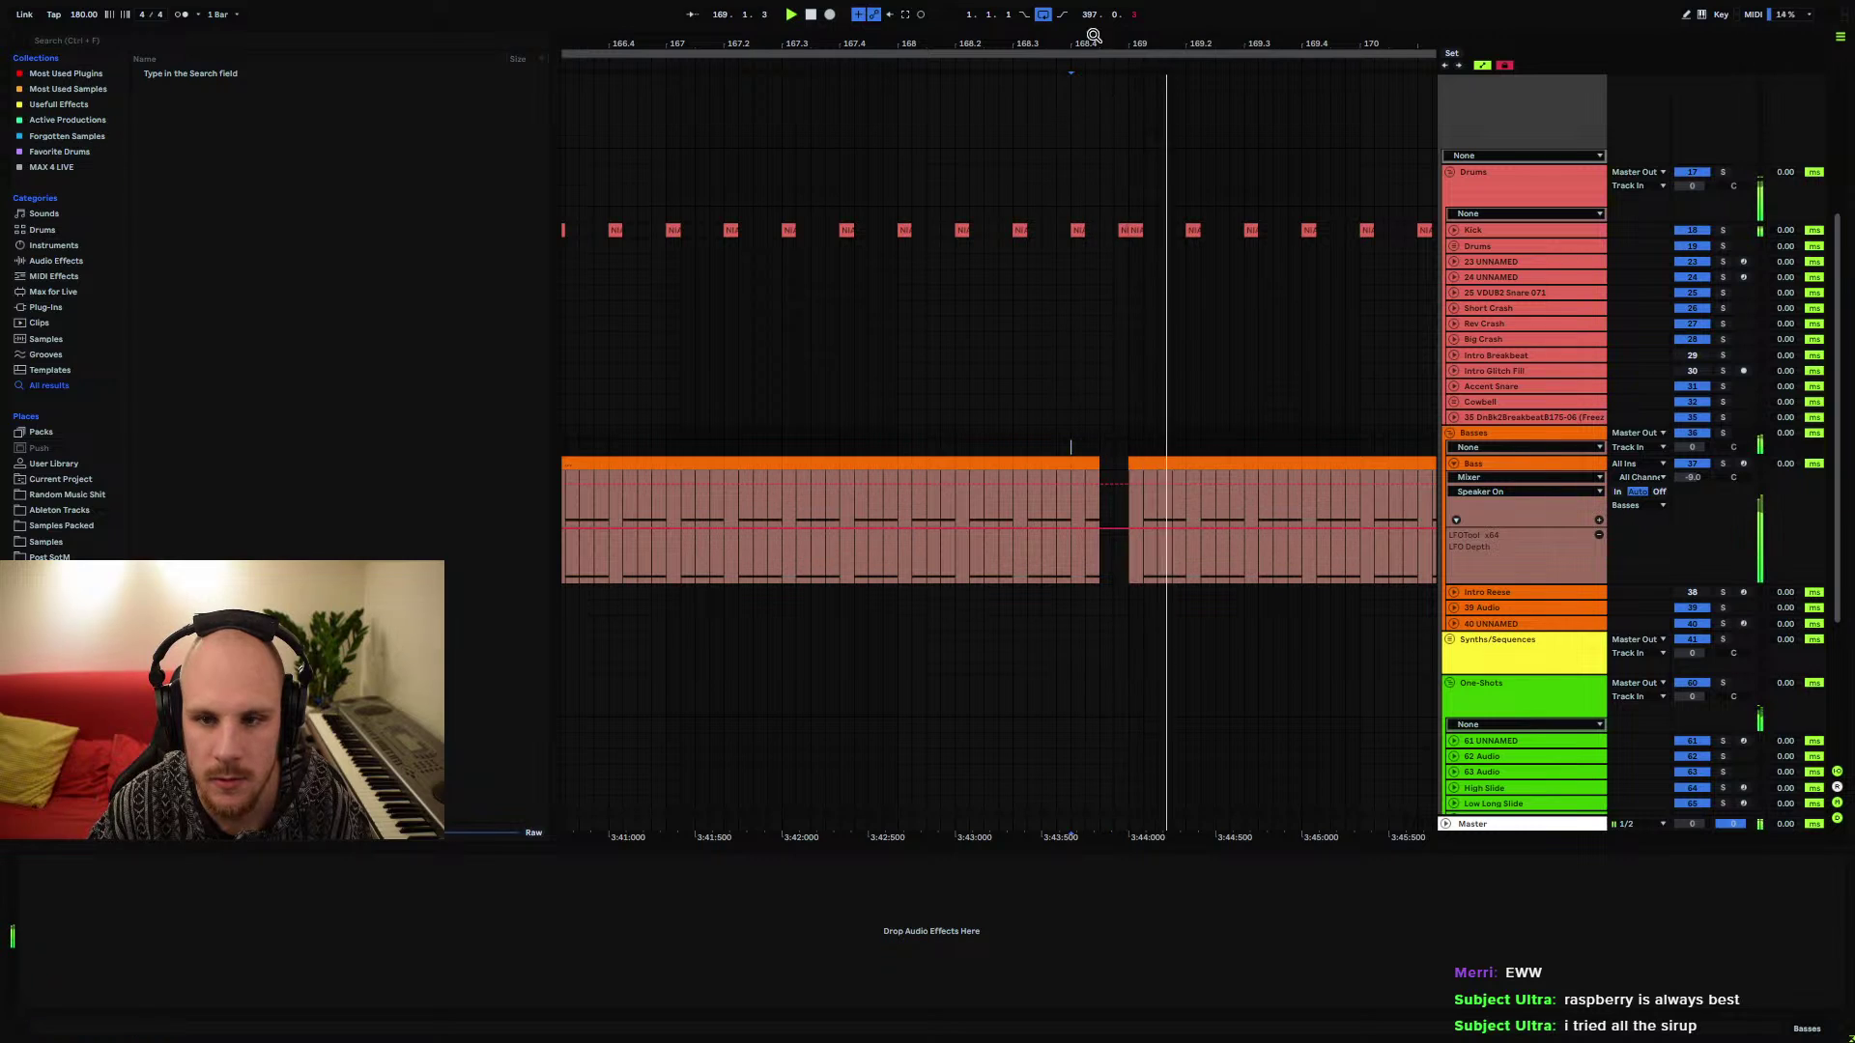
pyautogui.press('-')
pyautogui.press('-')
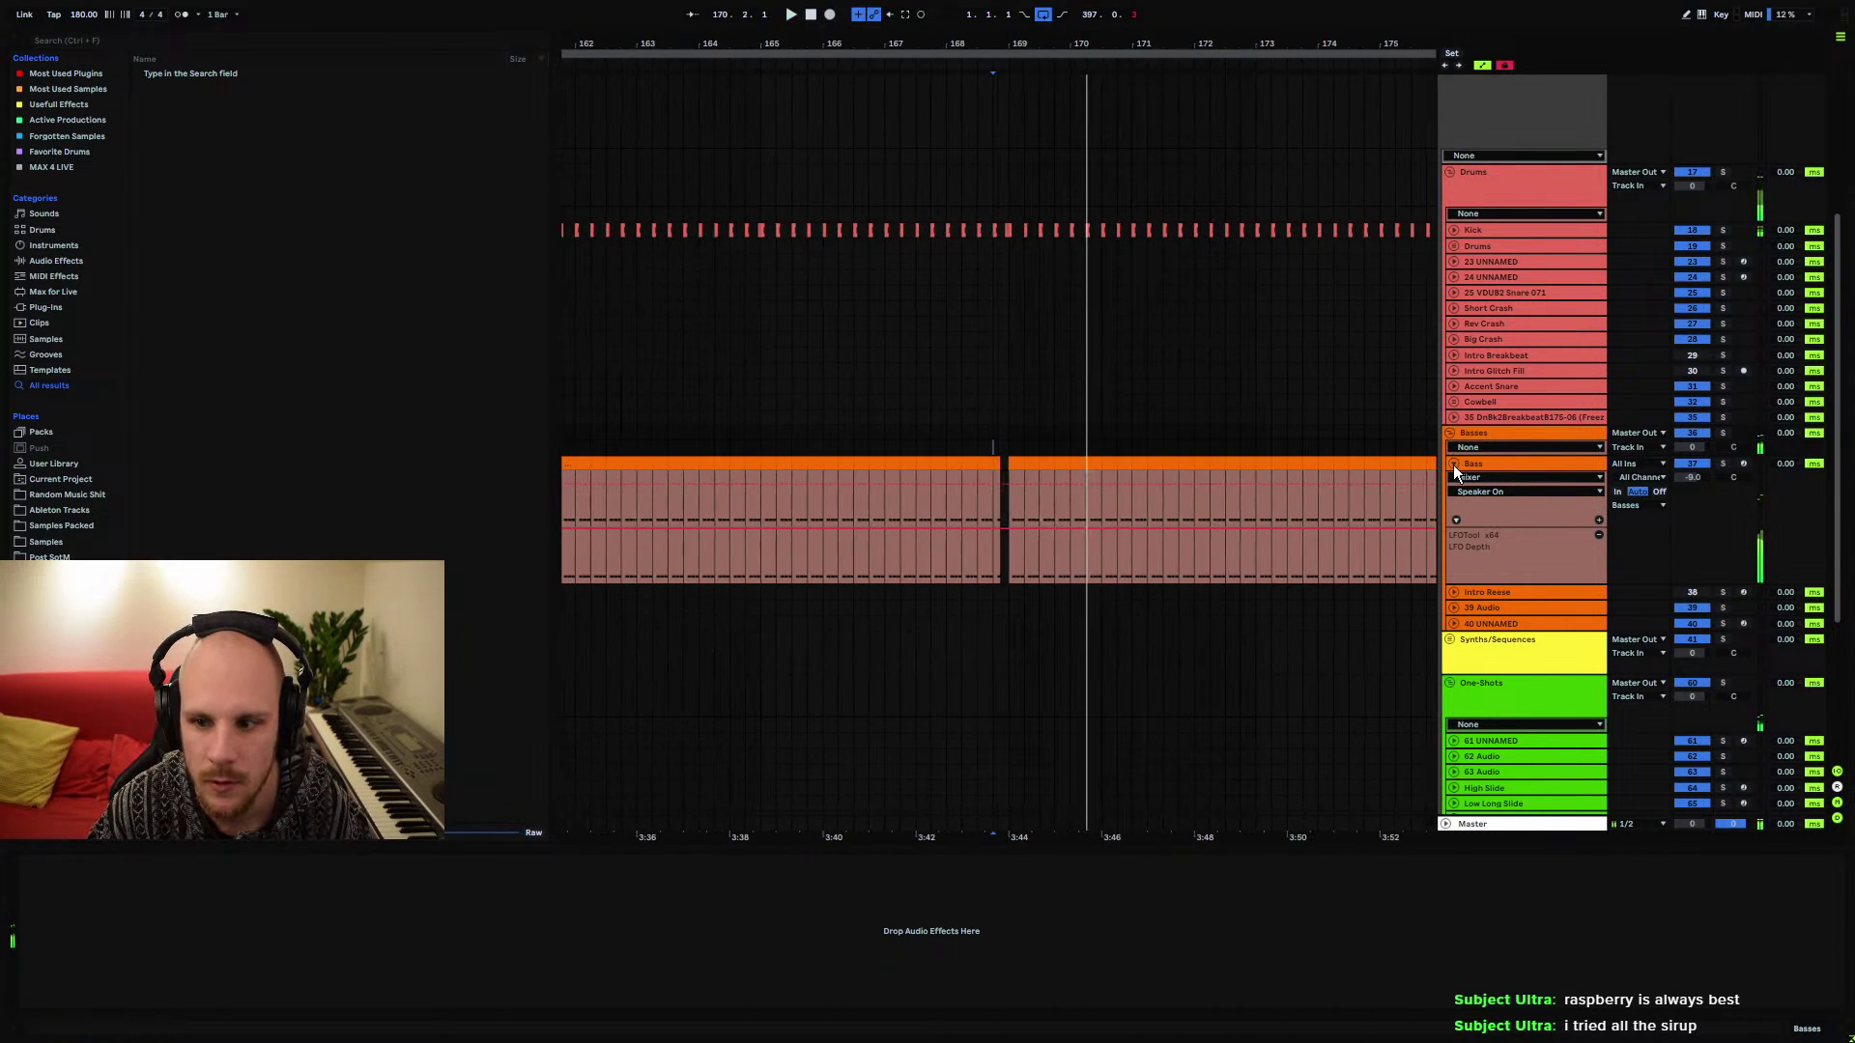
pyautogui.click(1453, 464)
# Copy the Snare clips of bars 81 to 89 to bar 169, play them, and collapse the Drums group
pyautogui.press('-')
pyautogui.press('-')
pyautogui.press('-')
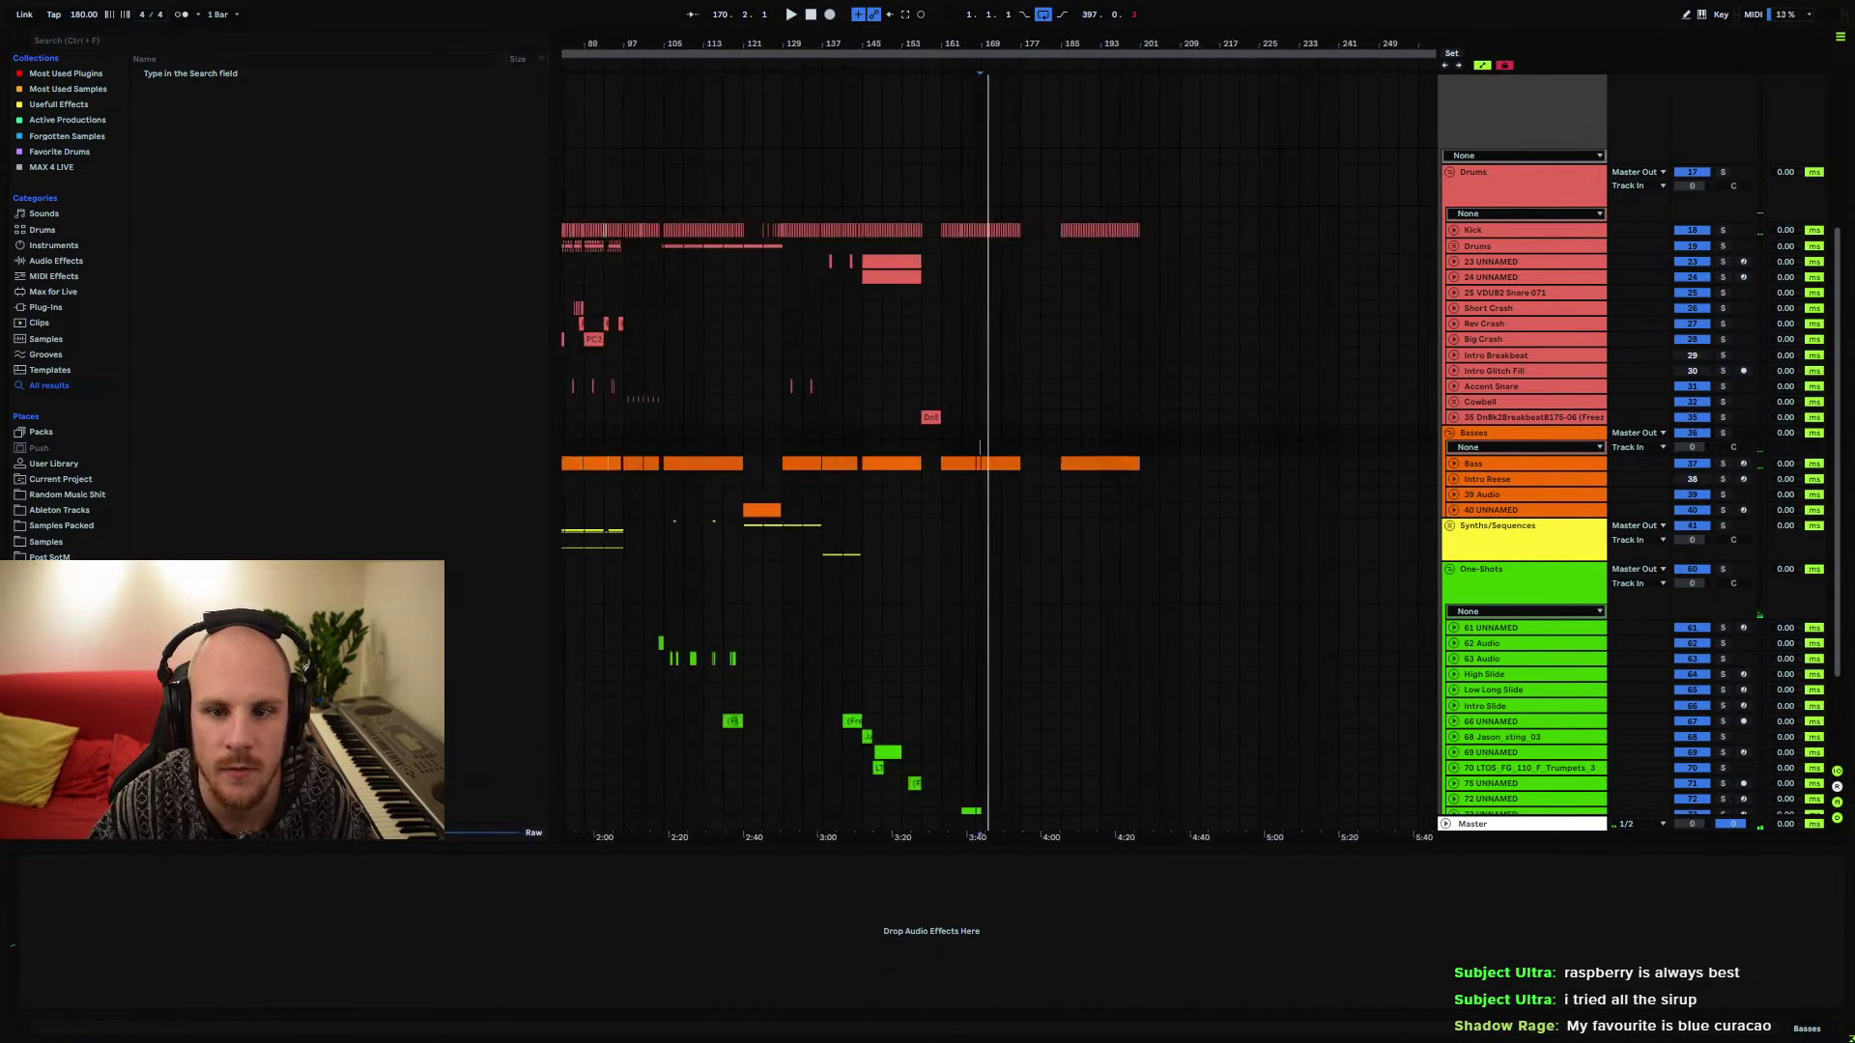
pyautogui.click(1454, 246)
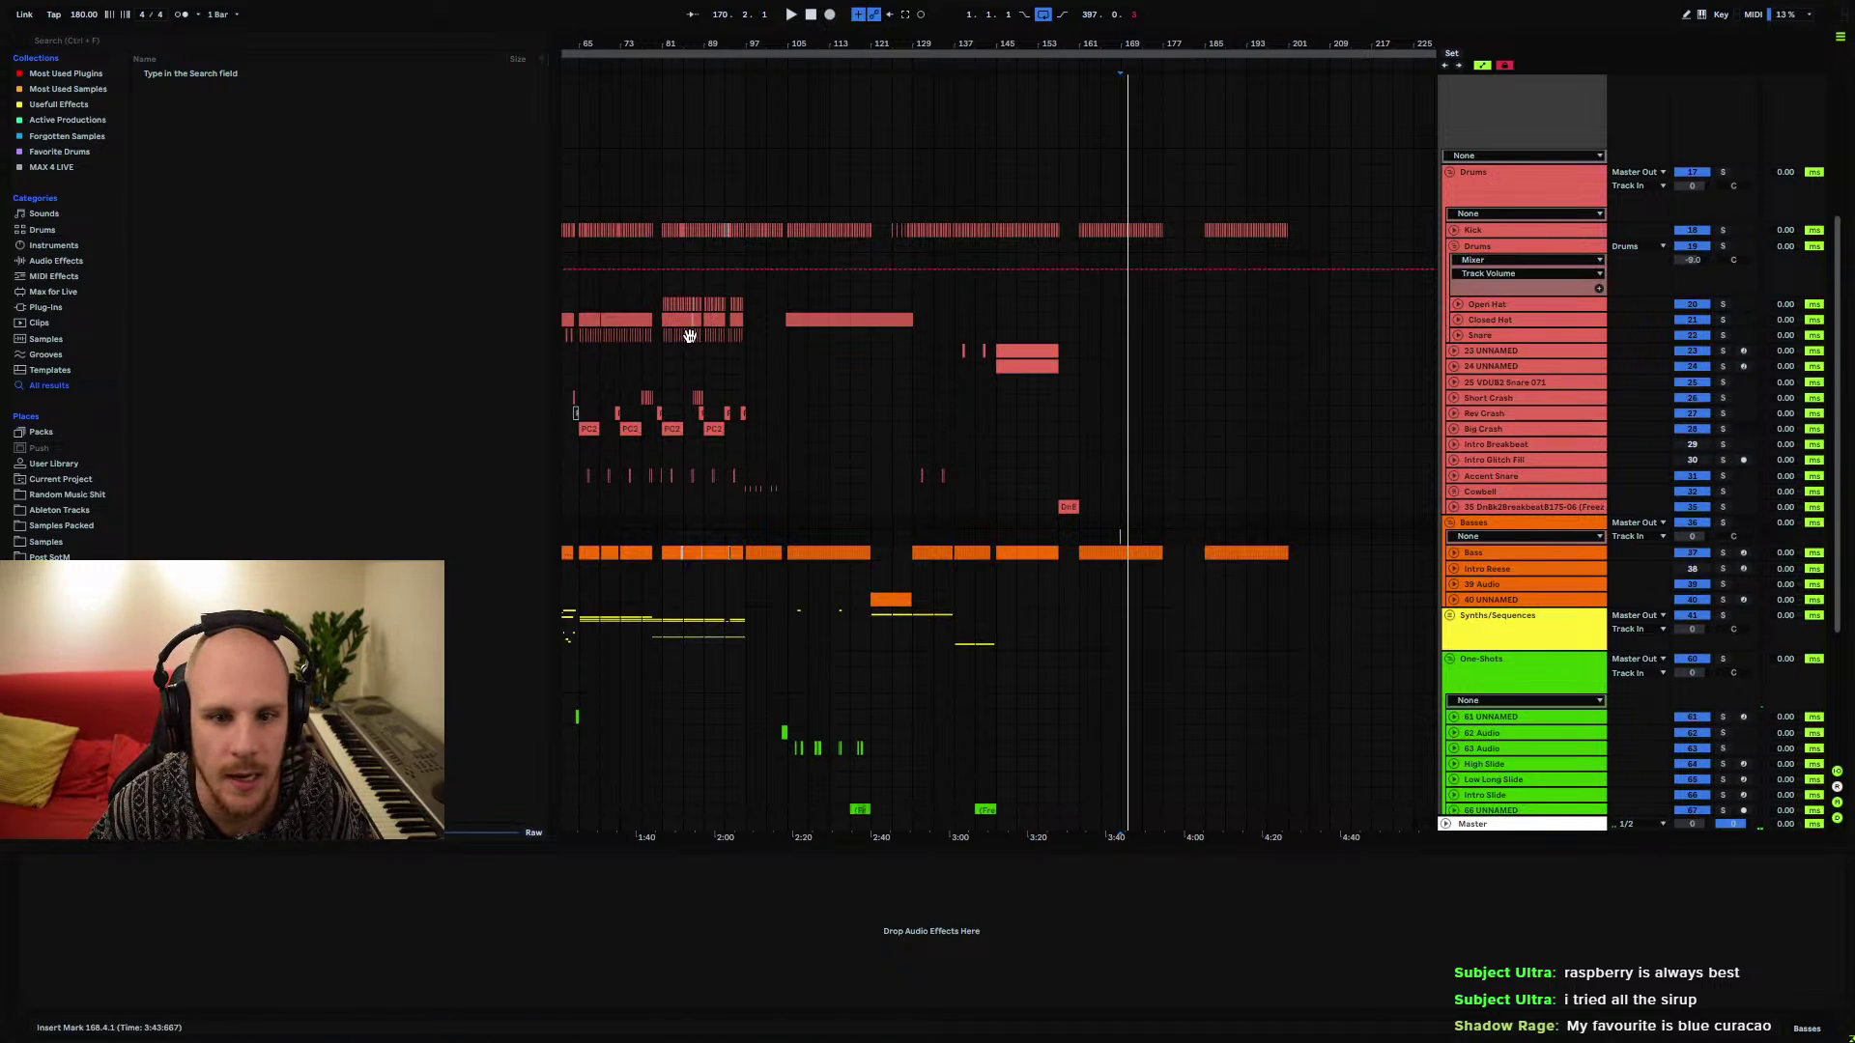
pyautogui.moveTo(660, 336); pyautogui.dragTo(701, 338)
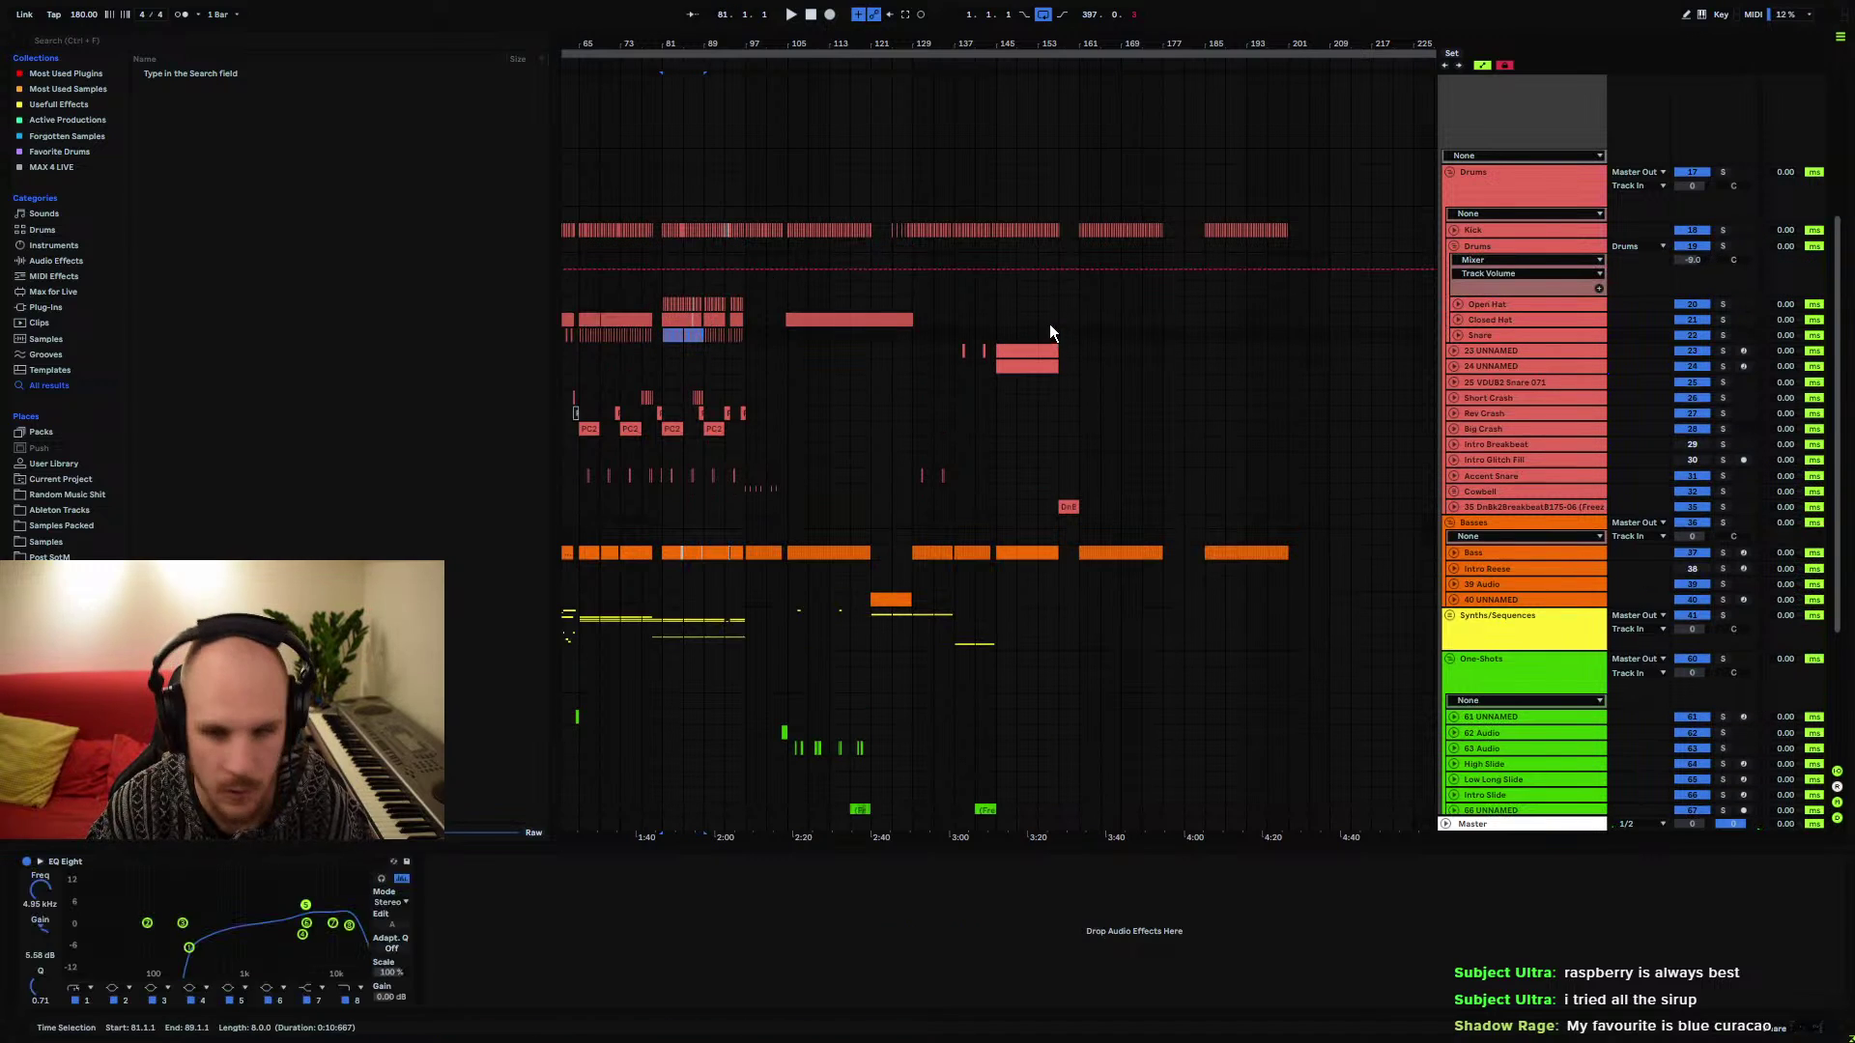
pyautogui.click(1118, 334)
pyautogui.hotkey('ctrl', 'v')
pyautogui.press('space')
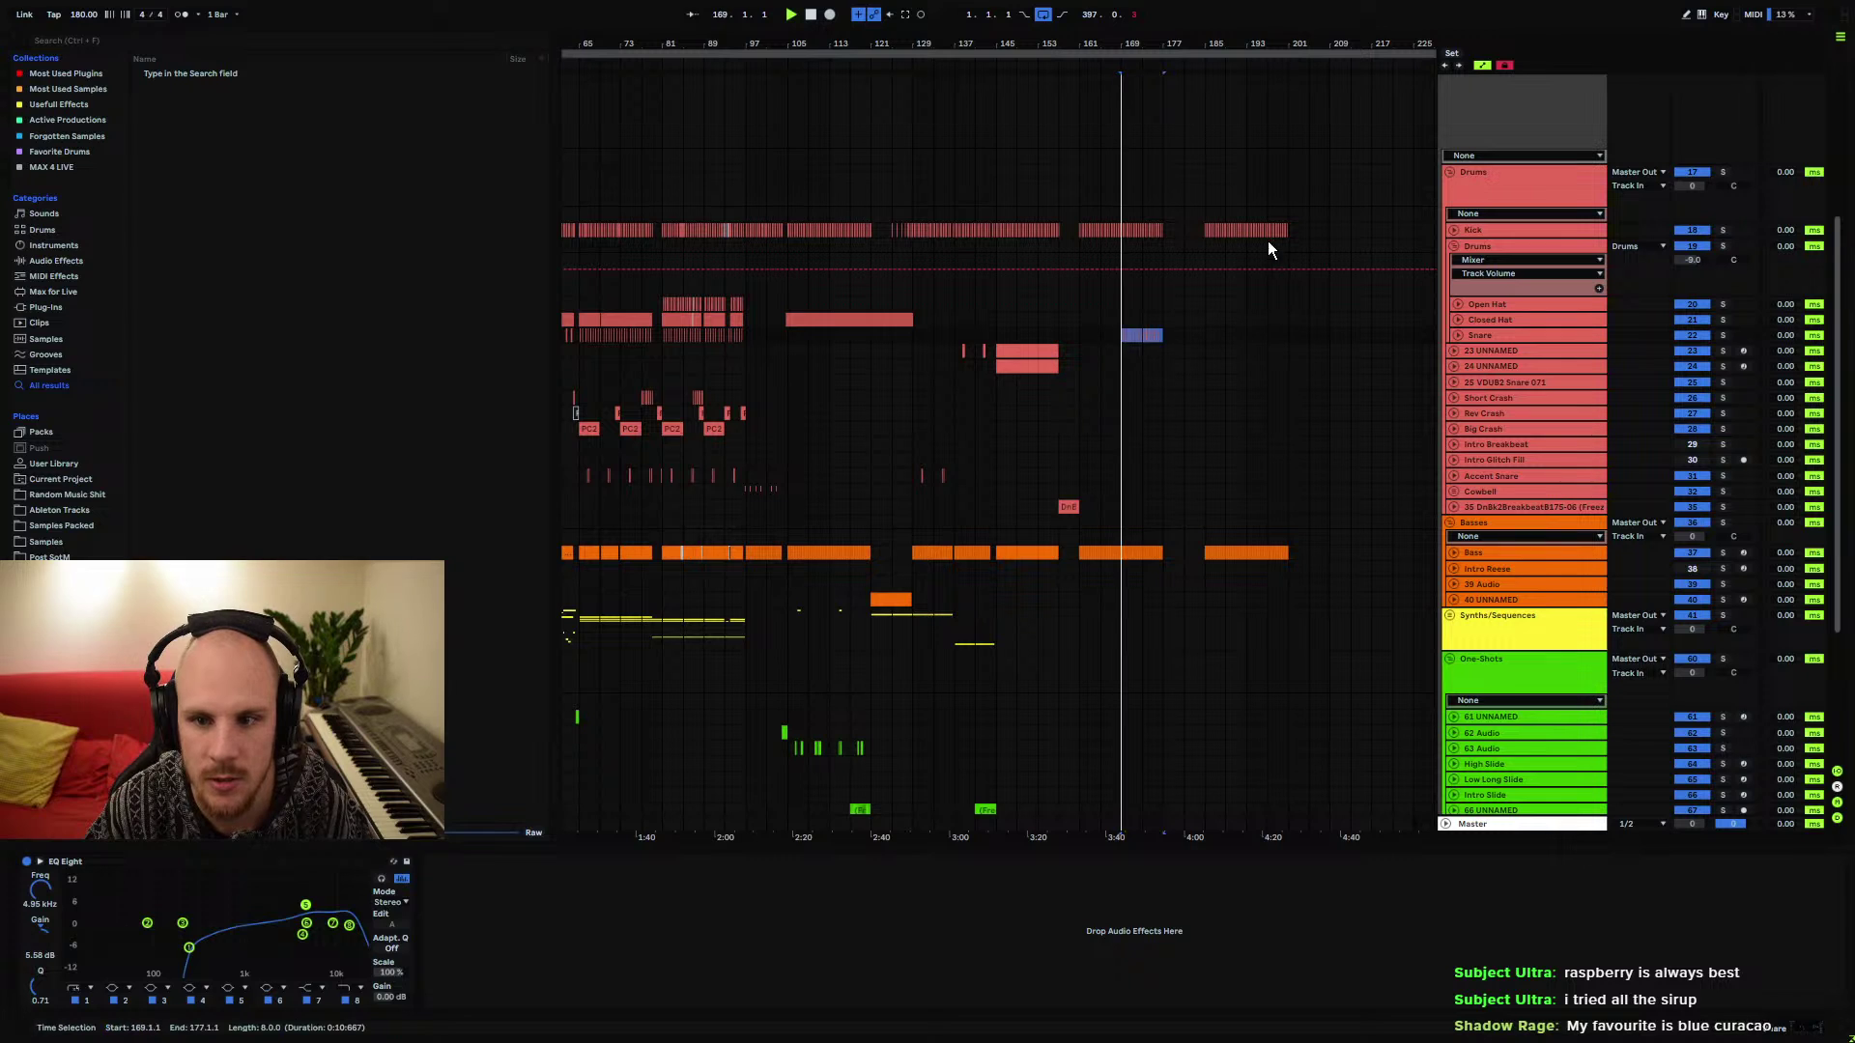
pyautogui.moveTo(1187, 46); pyautogui.dragTo(1187, 155)
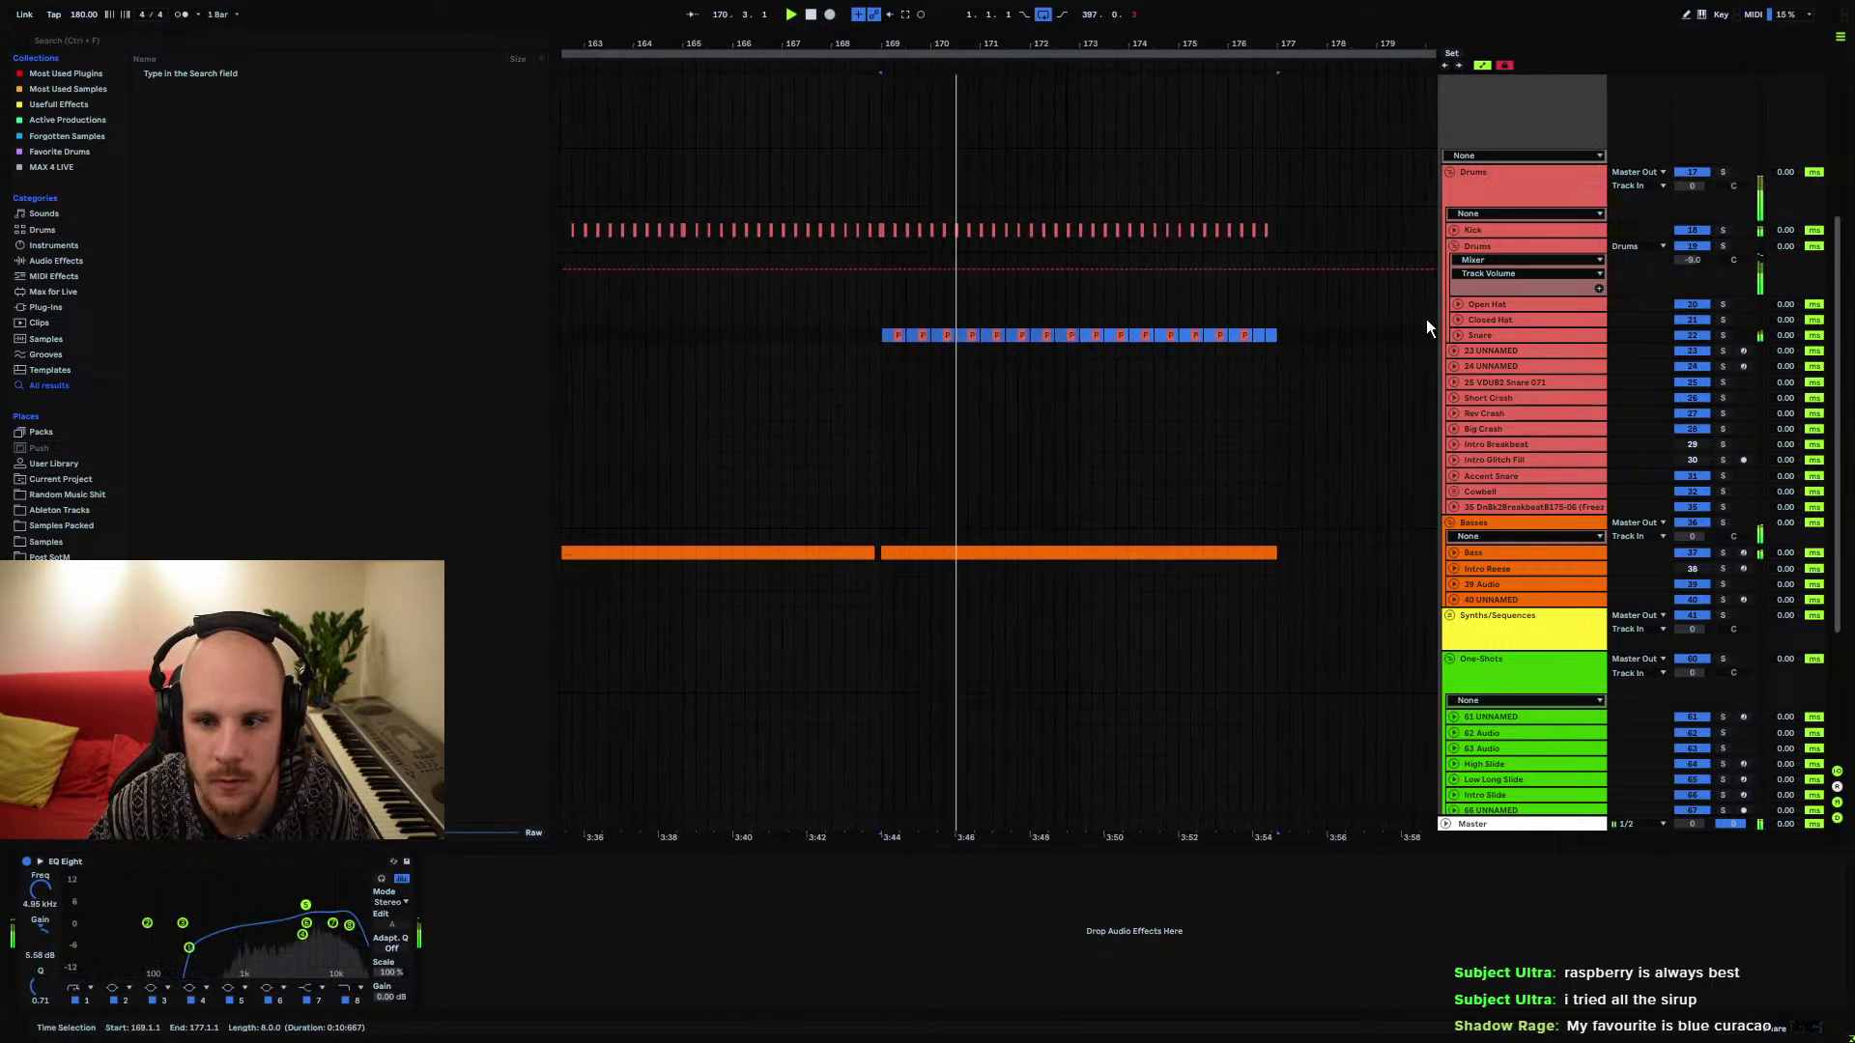
pyautogui.click(1455, 246)
# Fold the One-Shots group, unfold Synths/Sequences, and insert a new MIDI track below its last track, 59
pyautogui.scroll(-3, 965, 357)
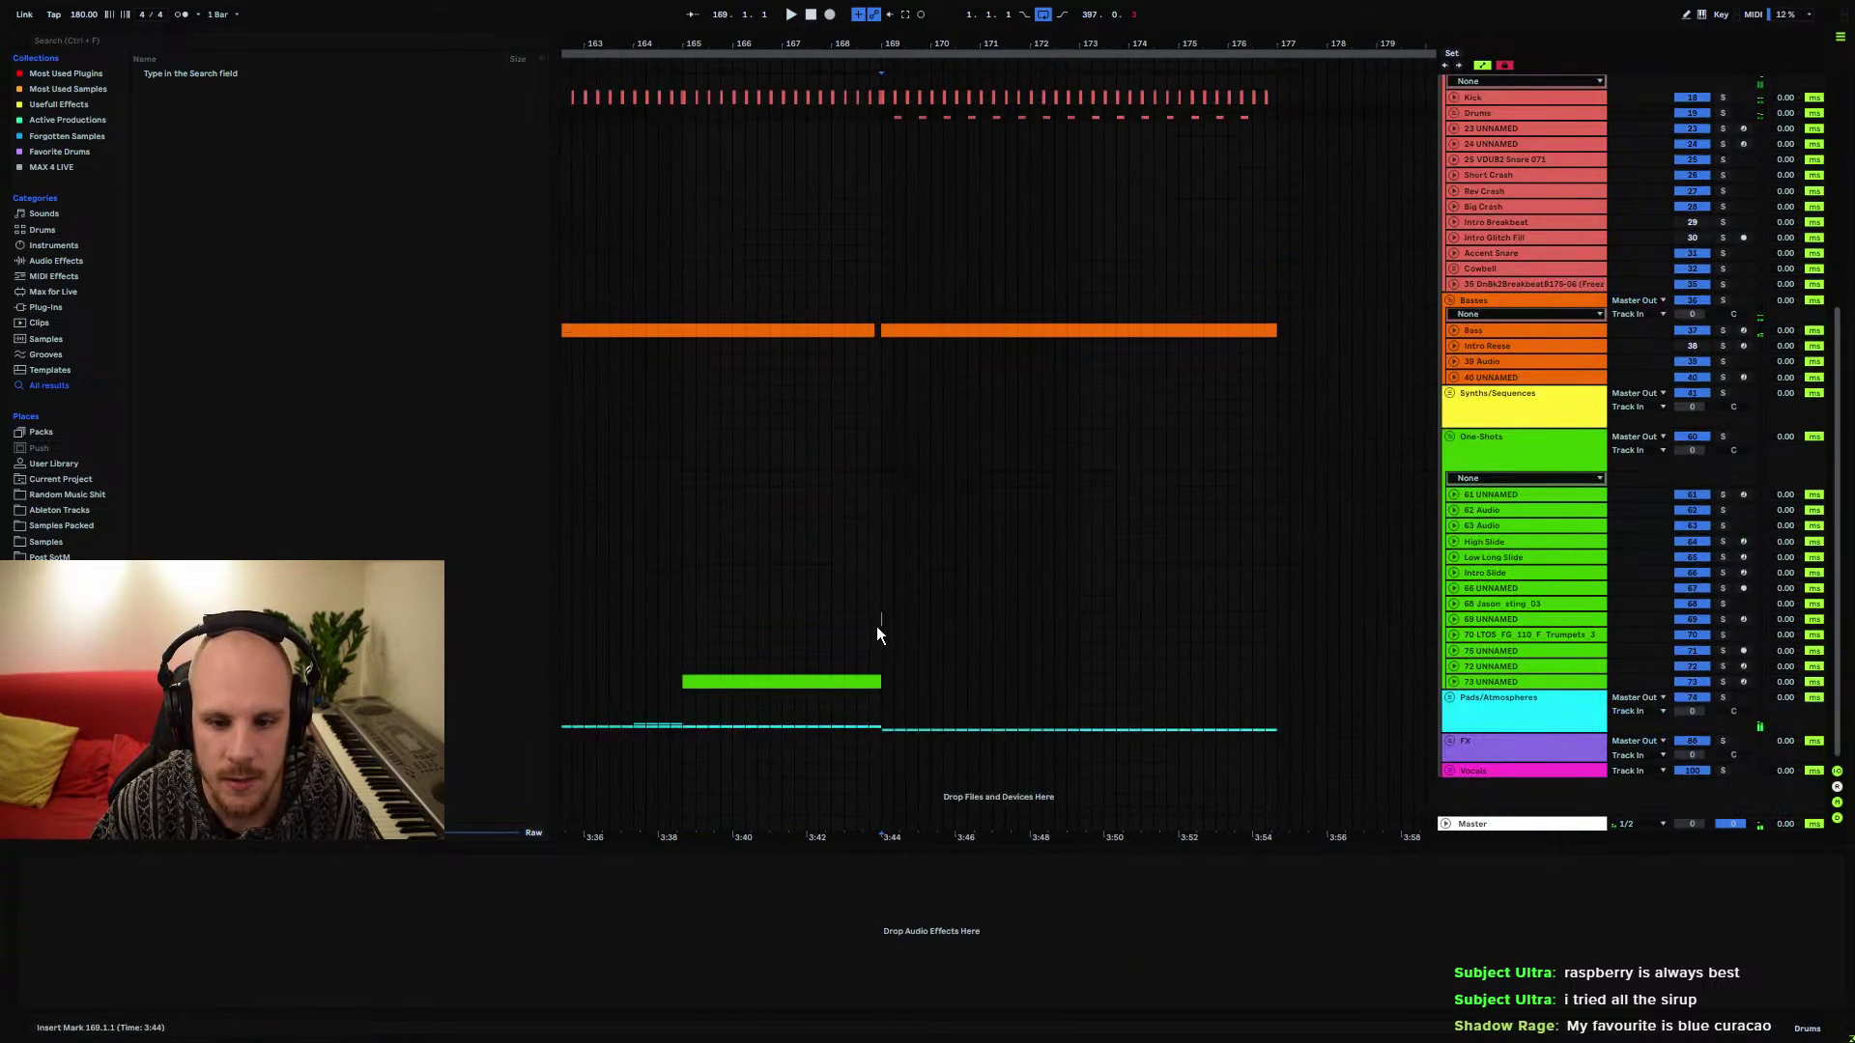
pyautogui.moveTo(878, 627); pyautogui.dragTo(1276, 664)
pyautogui.click(1275, 664)
pyautogui.click(1449, 437)
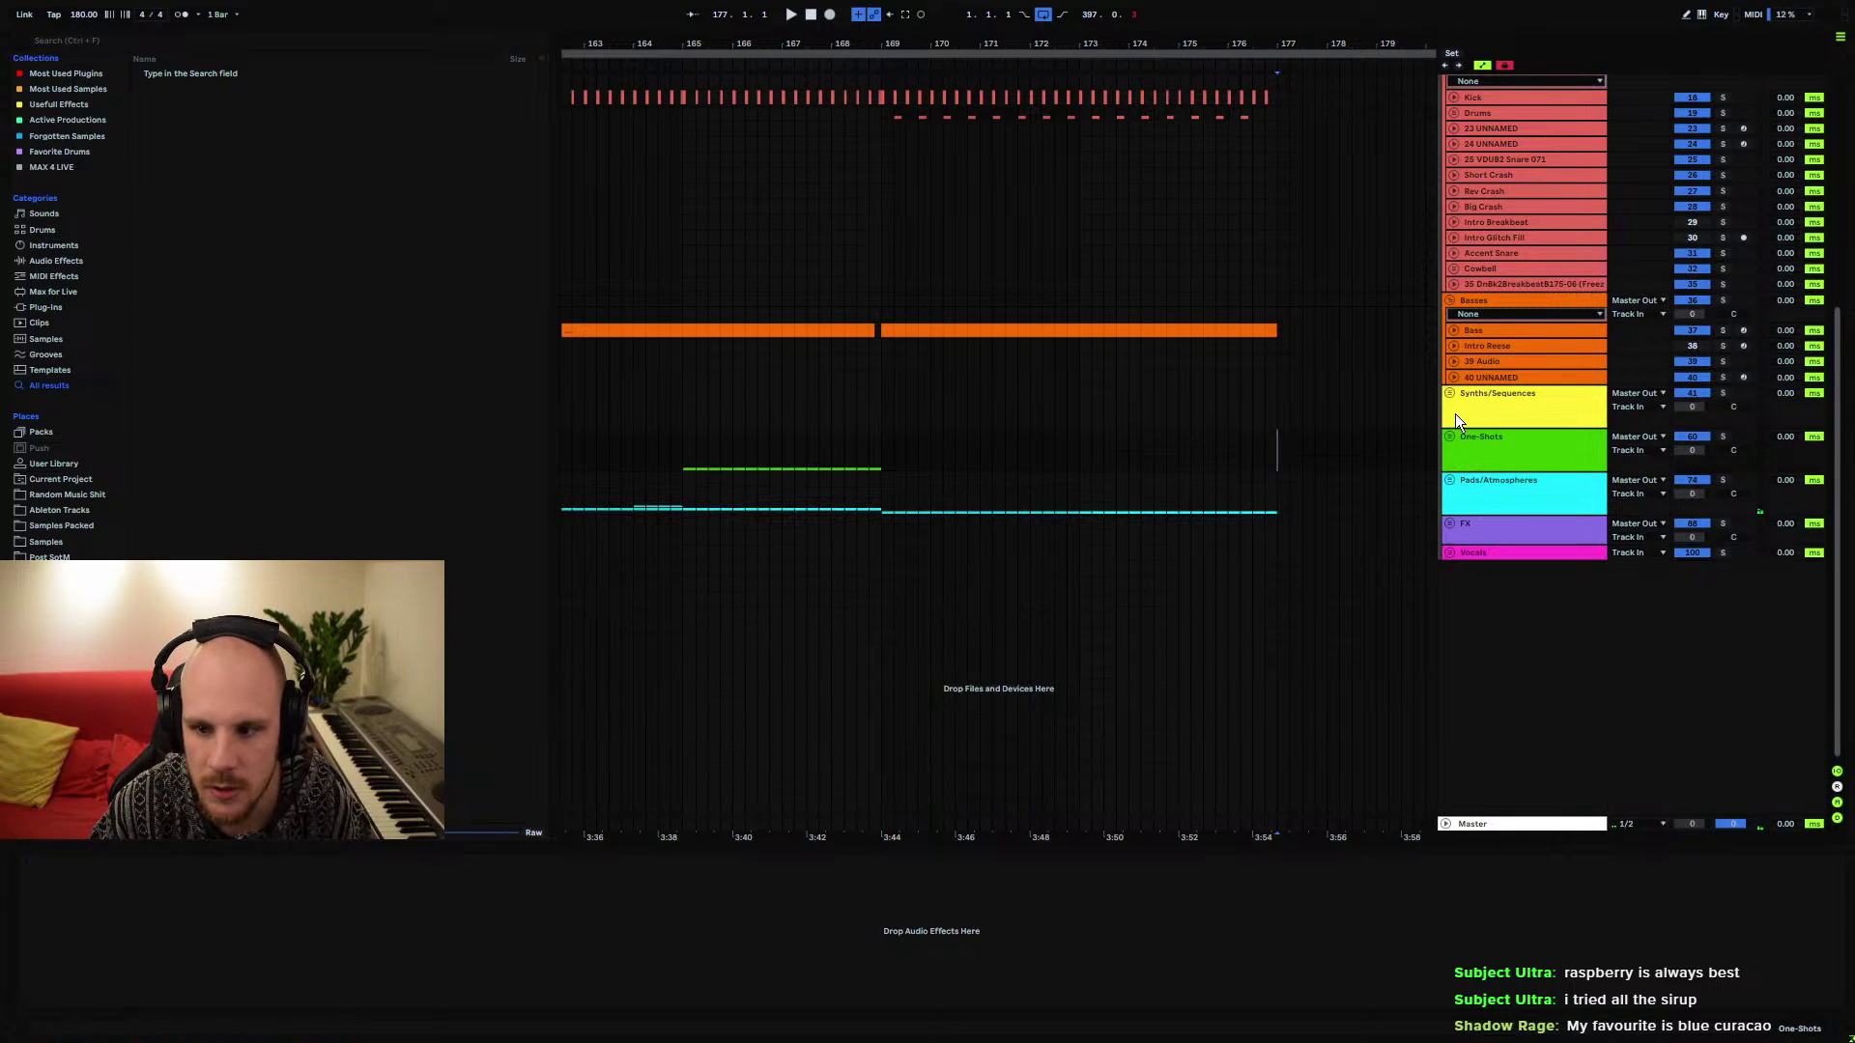
pyautogui.click(1450, 393)
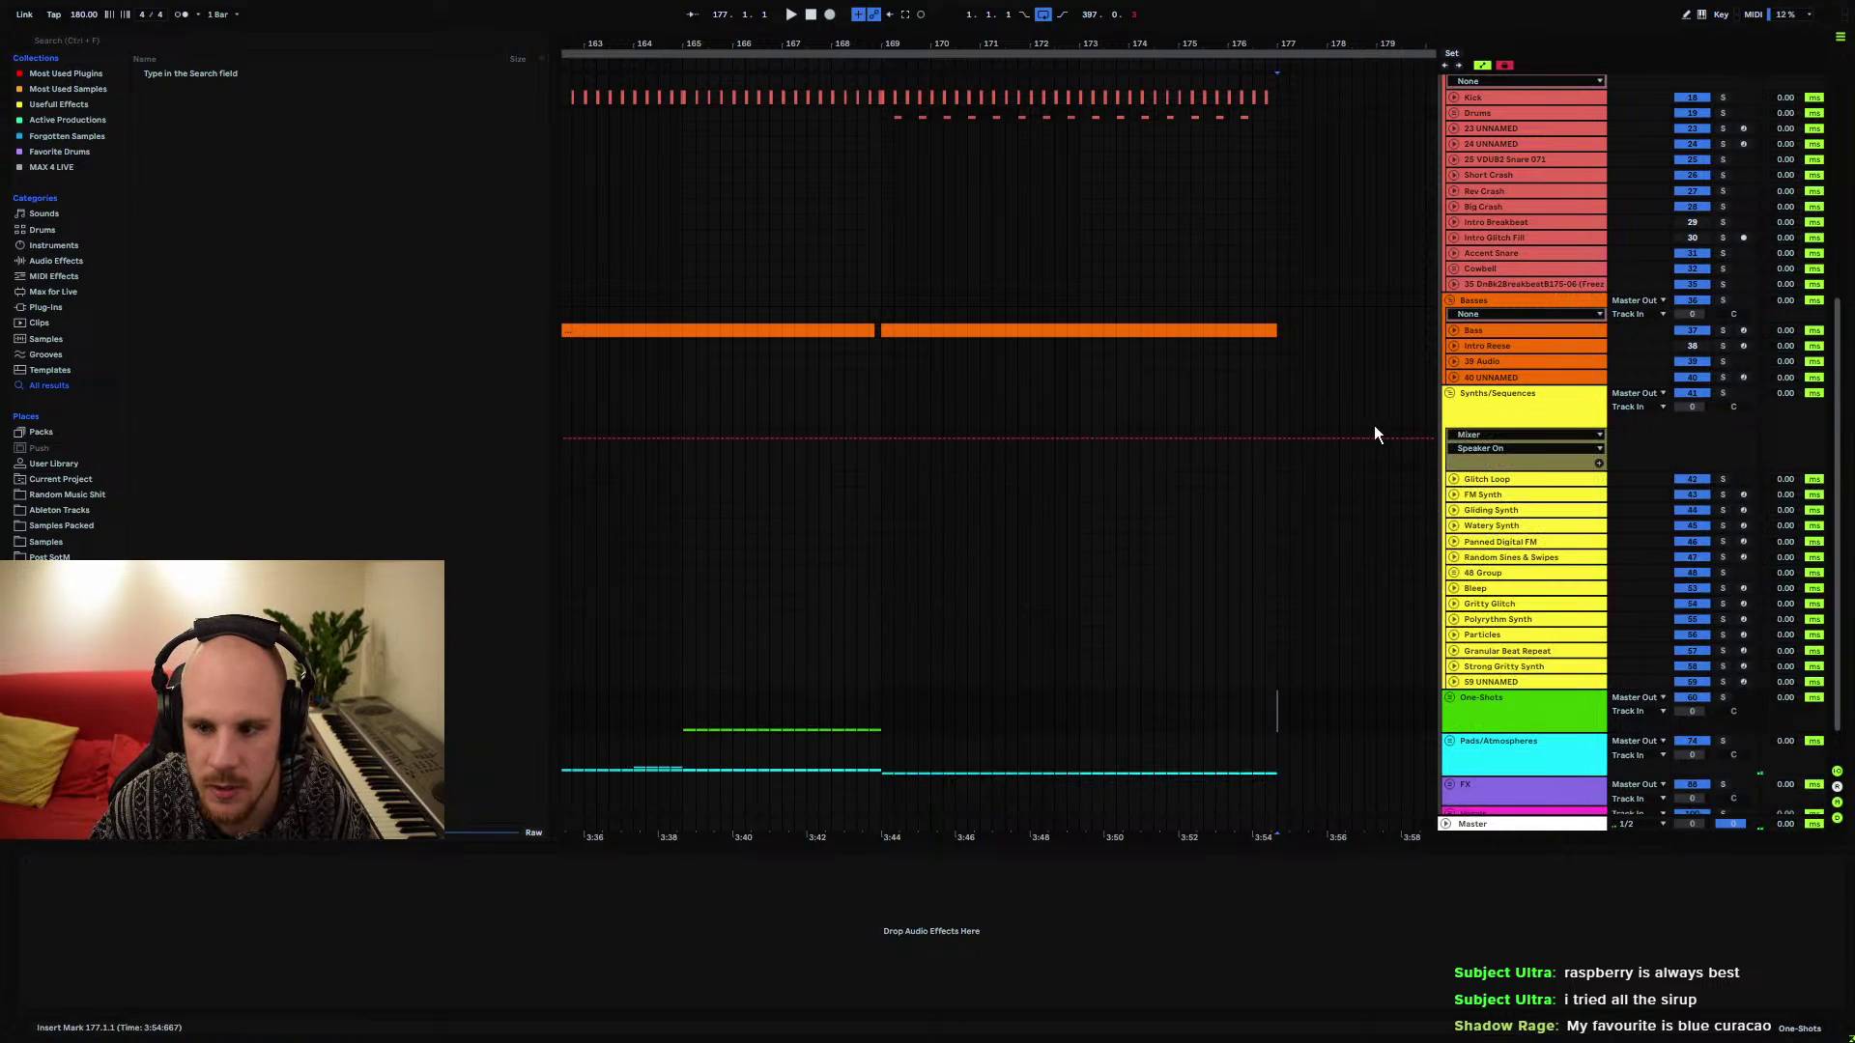
pyautogui.click(1506, 682)
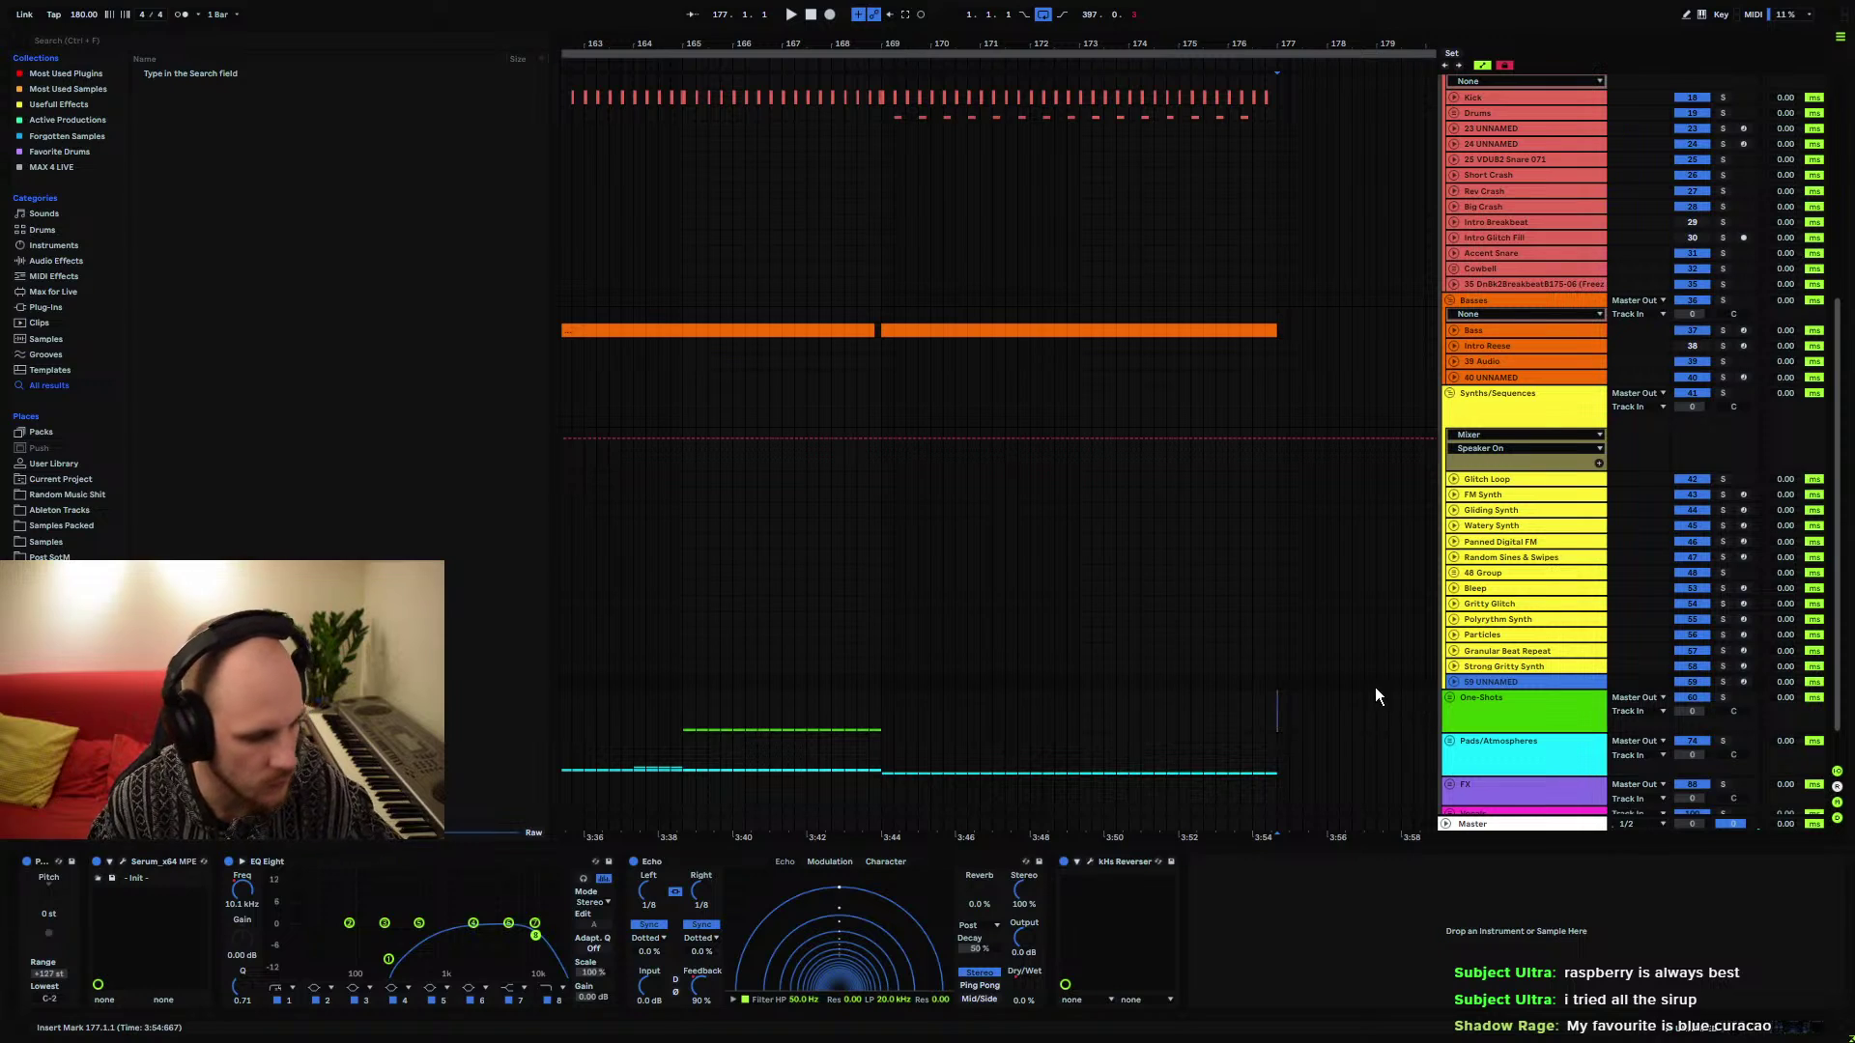
pyautogui.hotkey('ctrl', 'shift', 't')
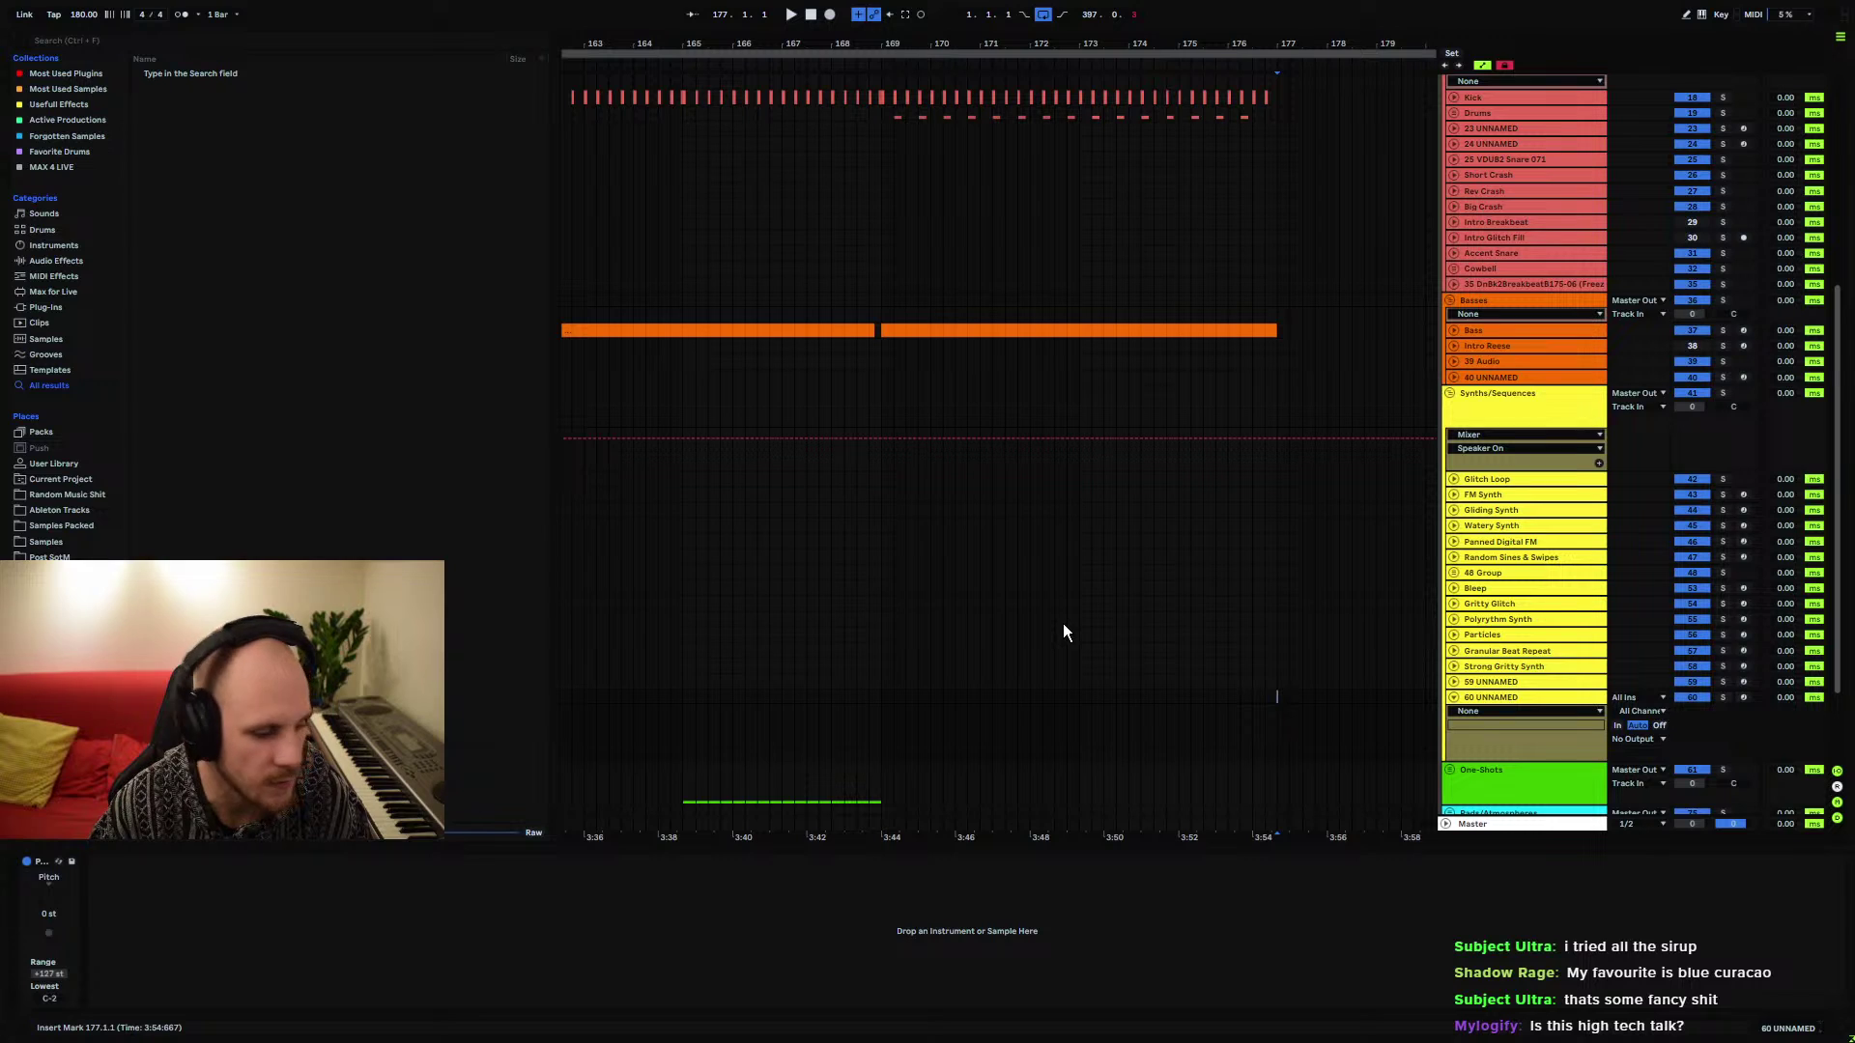
# Load a Serum instrument on the new MIDI track 60
pyautogui.rightClick(942, 715)
pyautogui.rightClick(942, 715)
pyautogui.moveTo(1087, 255)
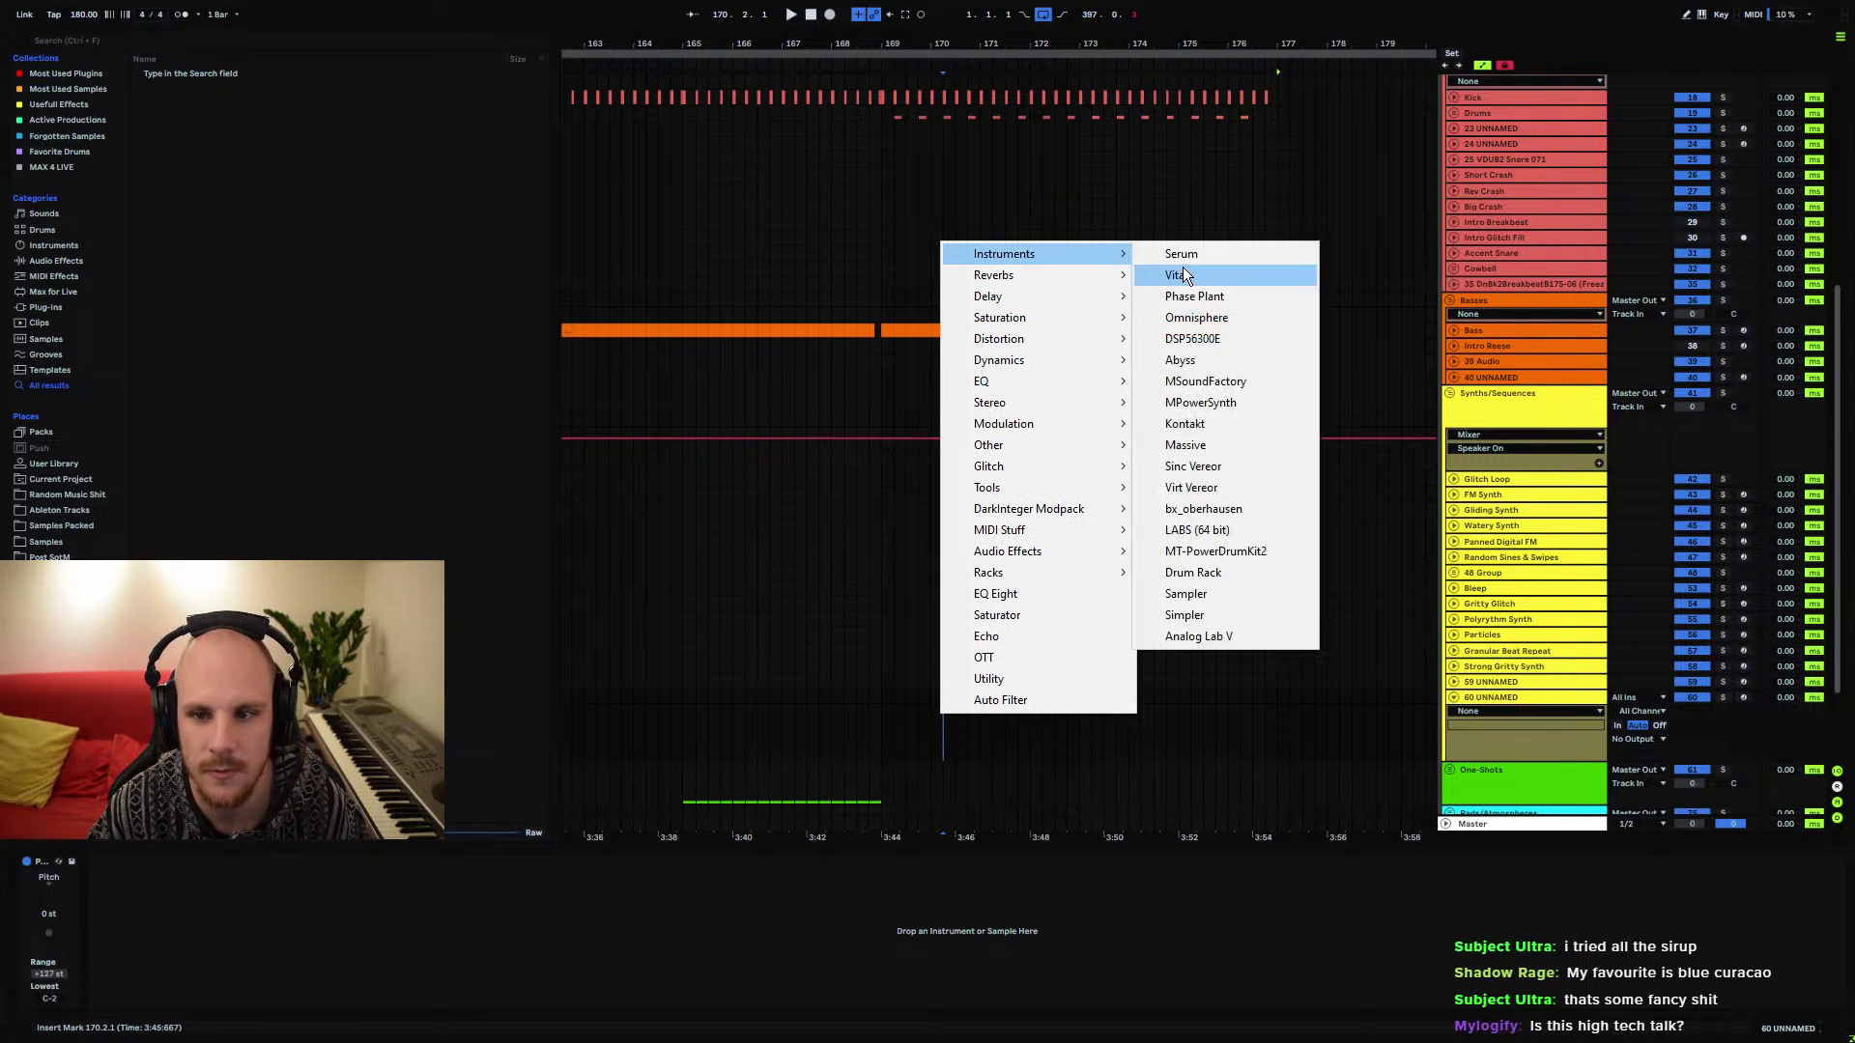
pyautogui.click(1214, 256)
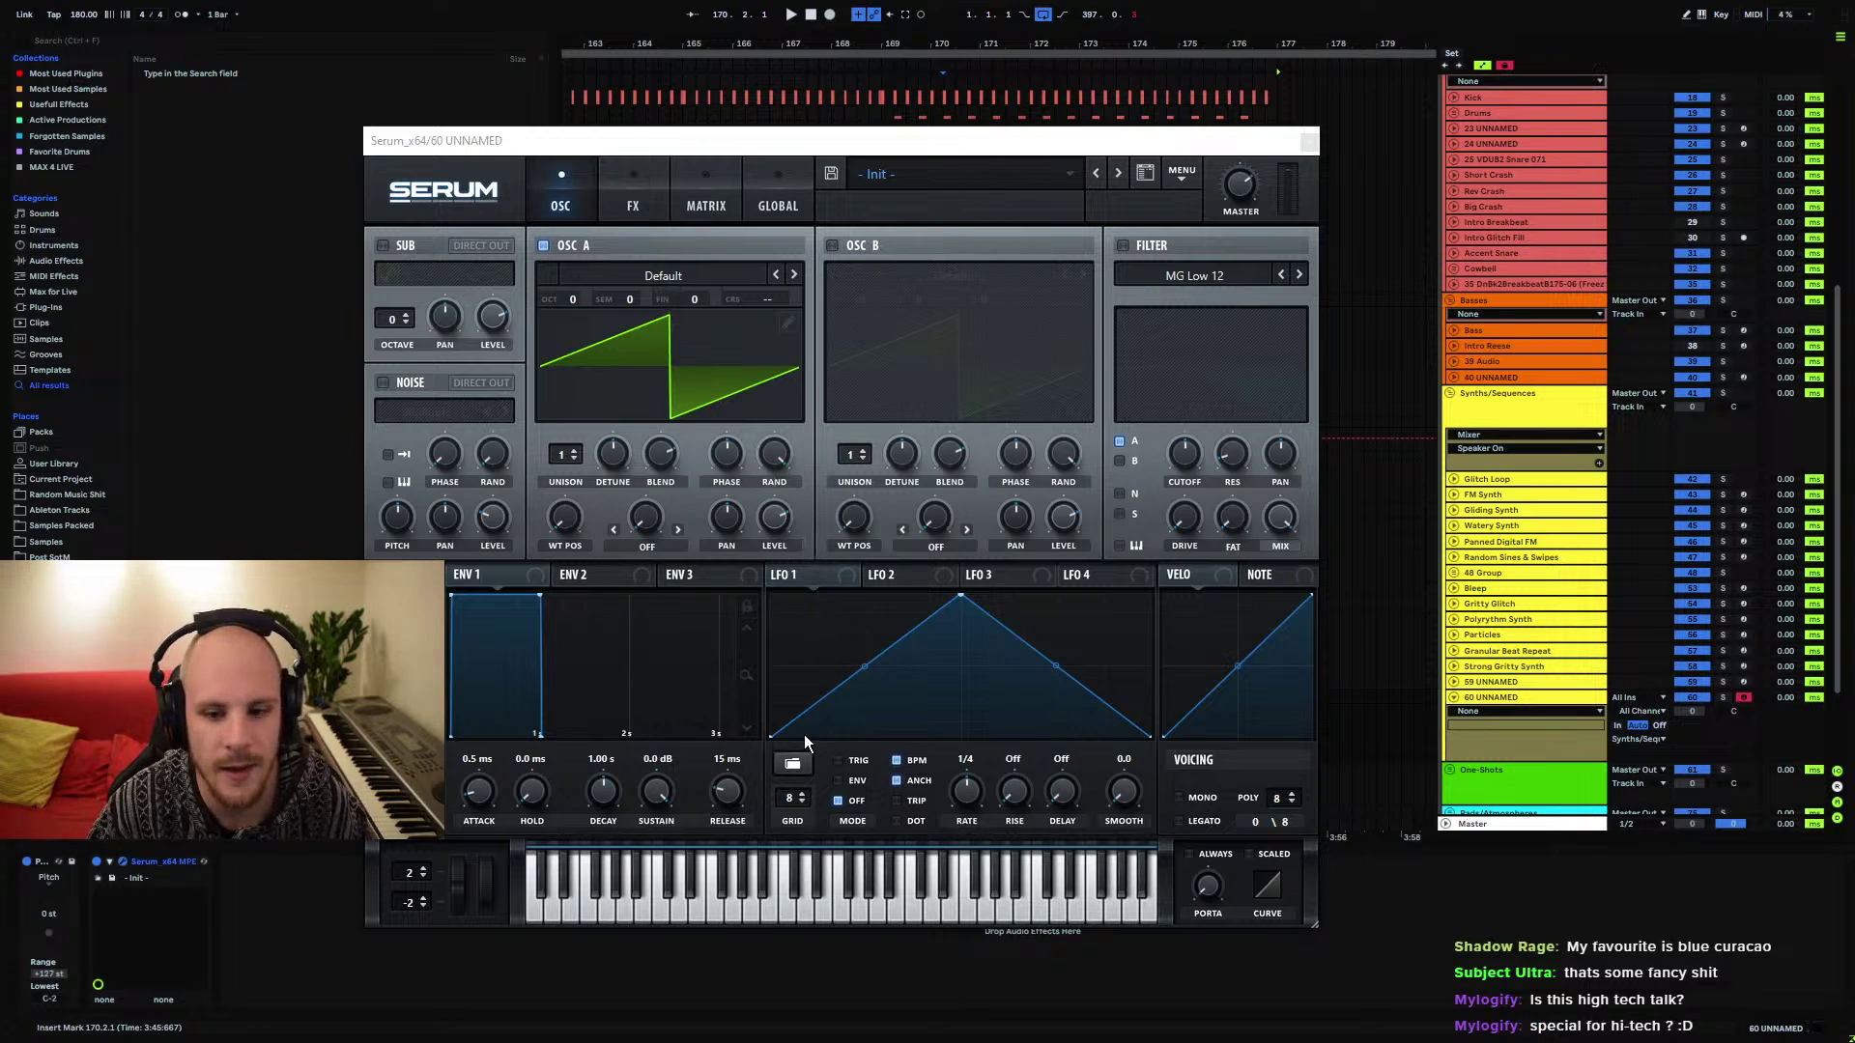
# Assign LFO 1 with raised end points to OSC A's coarse pitch, and set its unsynced rate to 34.6 Hz
pyautogui.moveTo(774, 736); pyautogui.dragTo(758, 616)
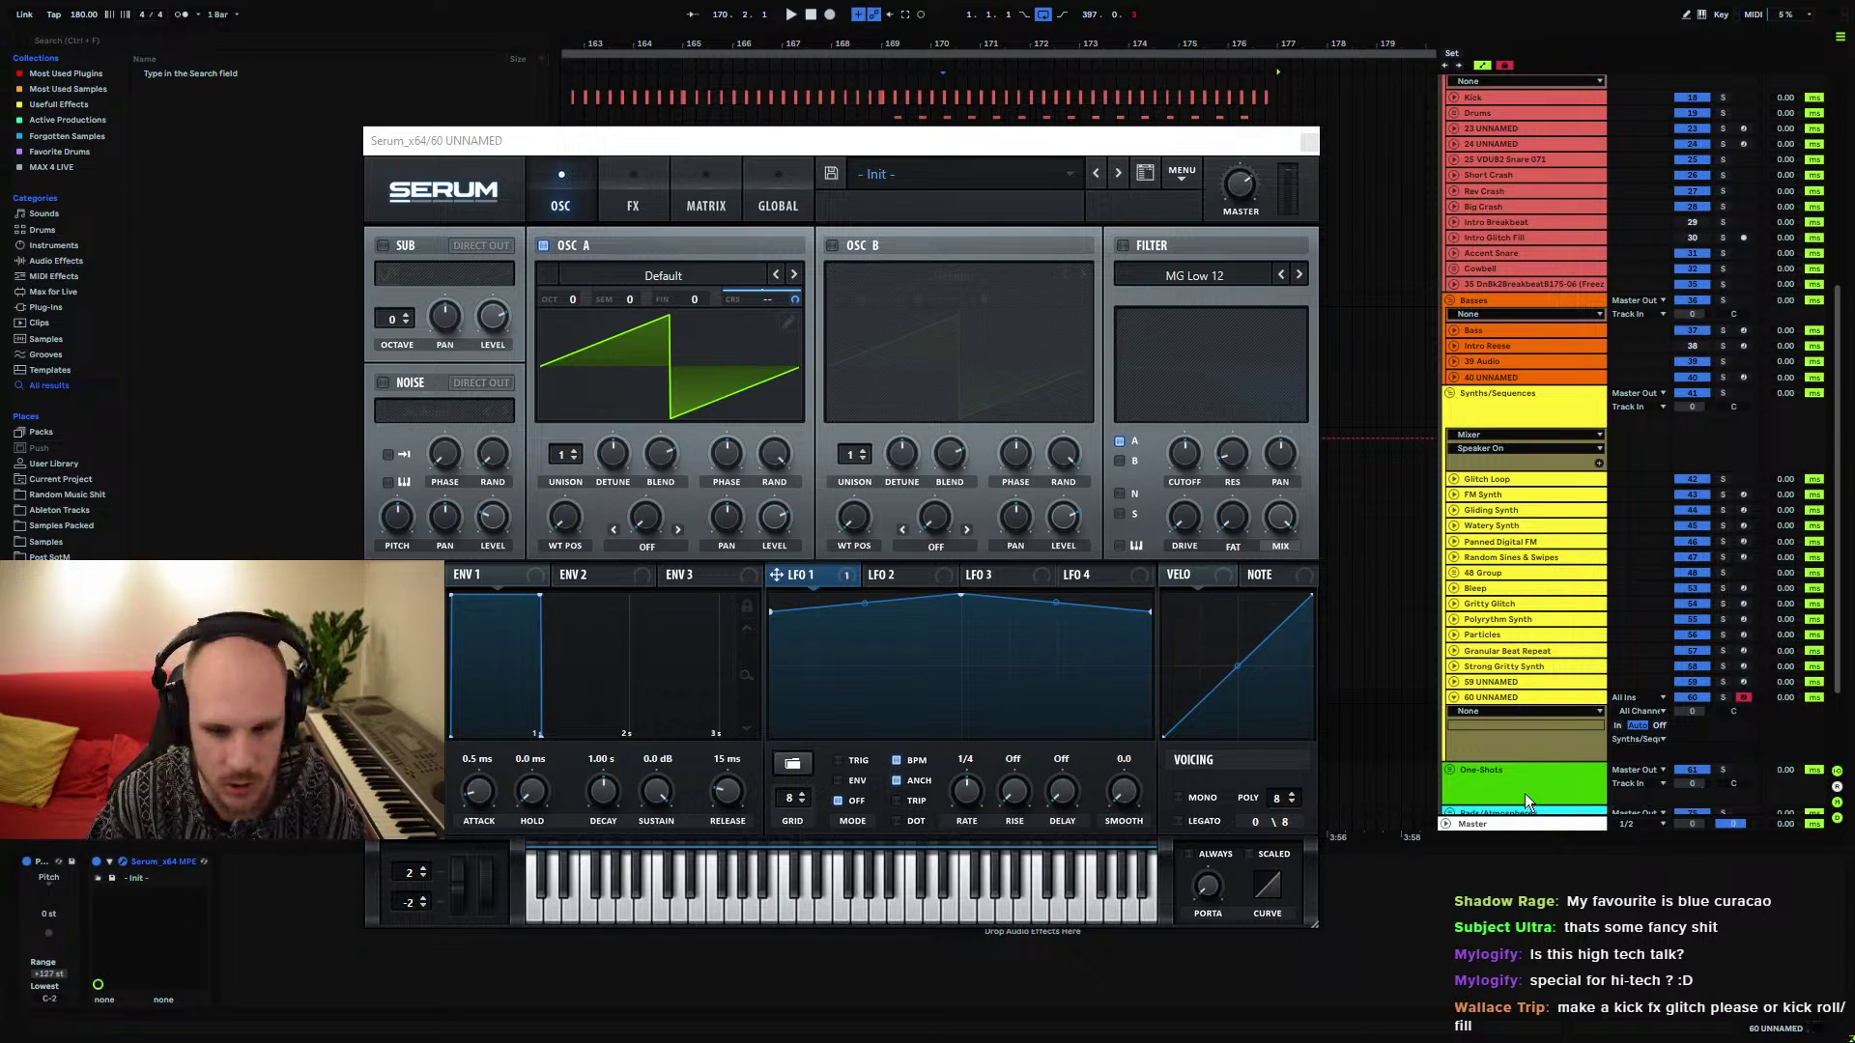
pyautogui.click(916, 762)
pyautogui.scroll(3, 969, 787)
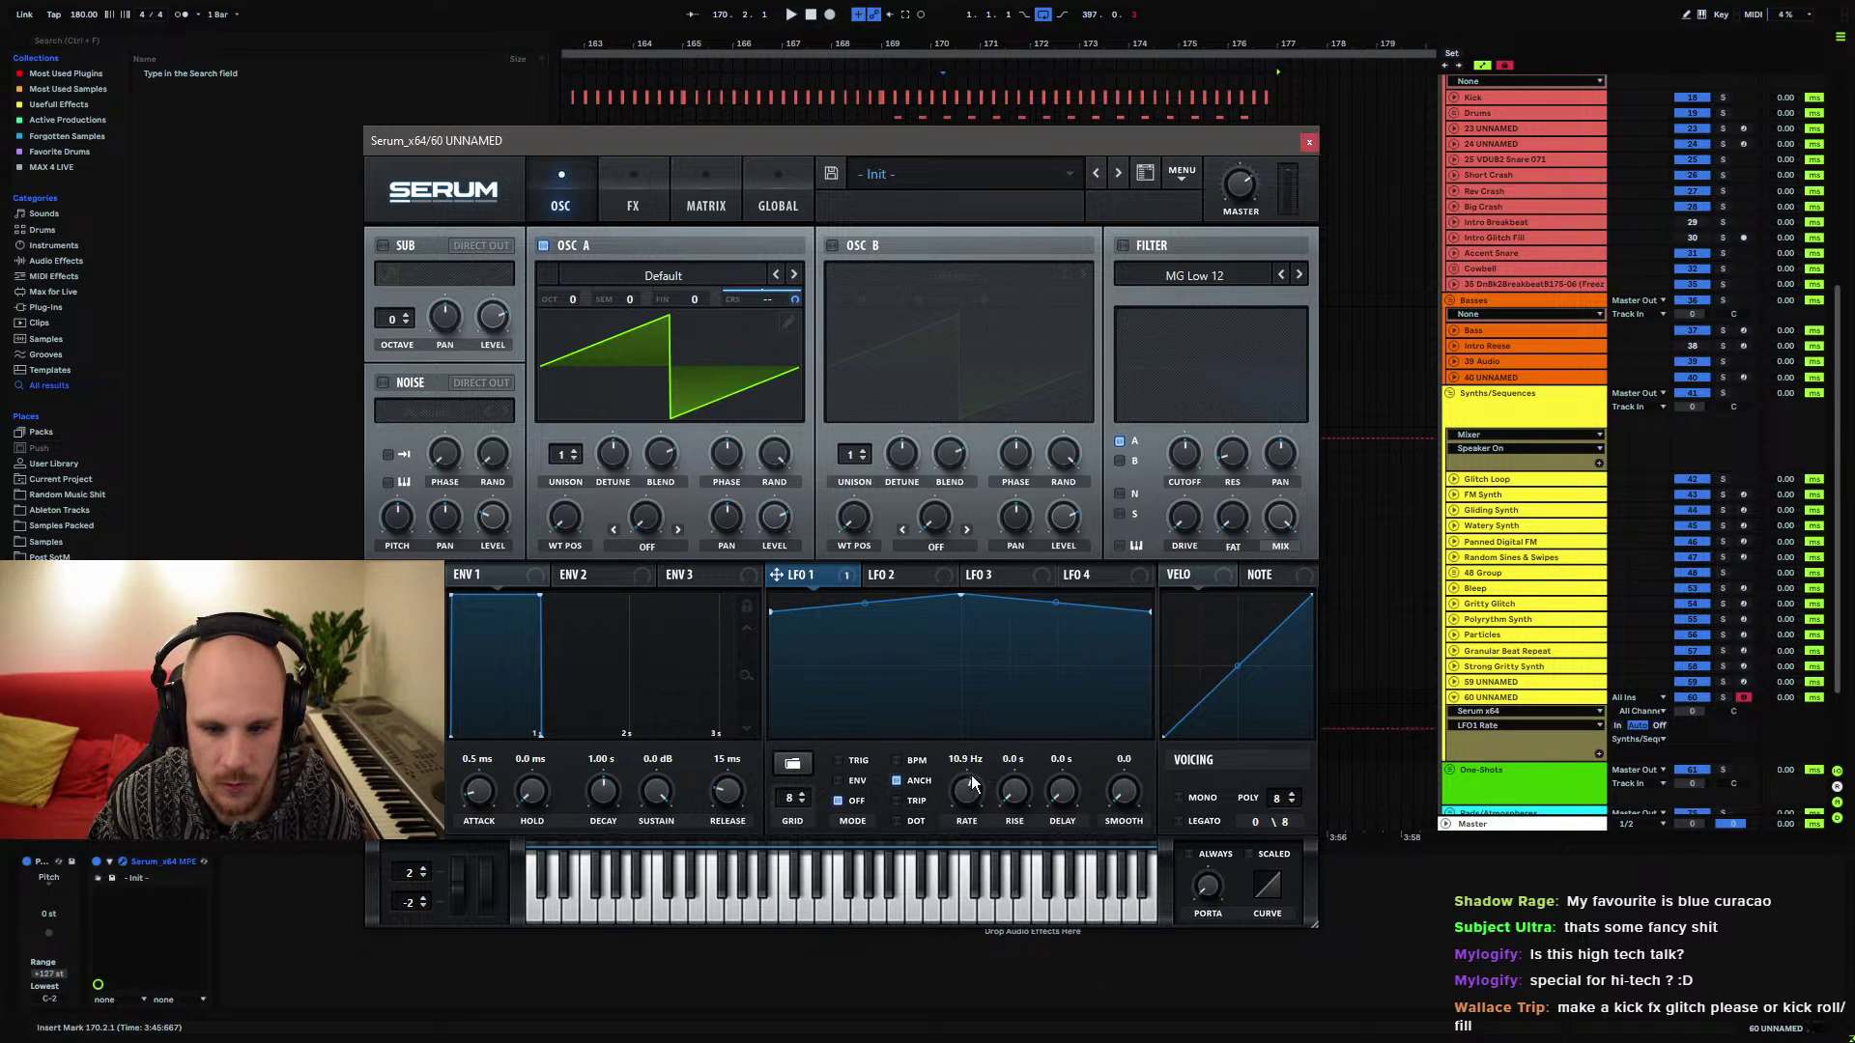
pyautogui.scroll(5, 969, 787)
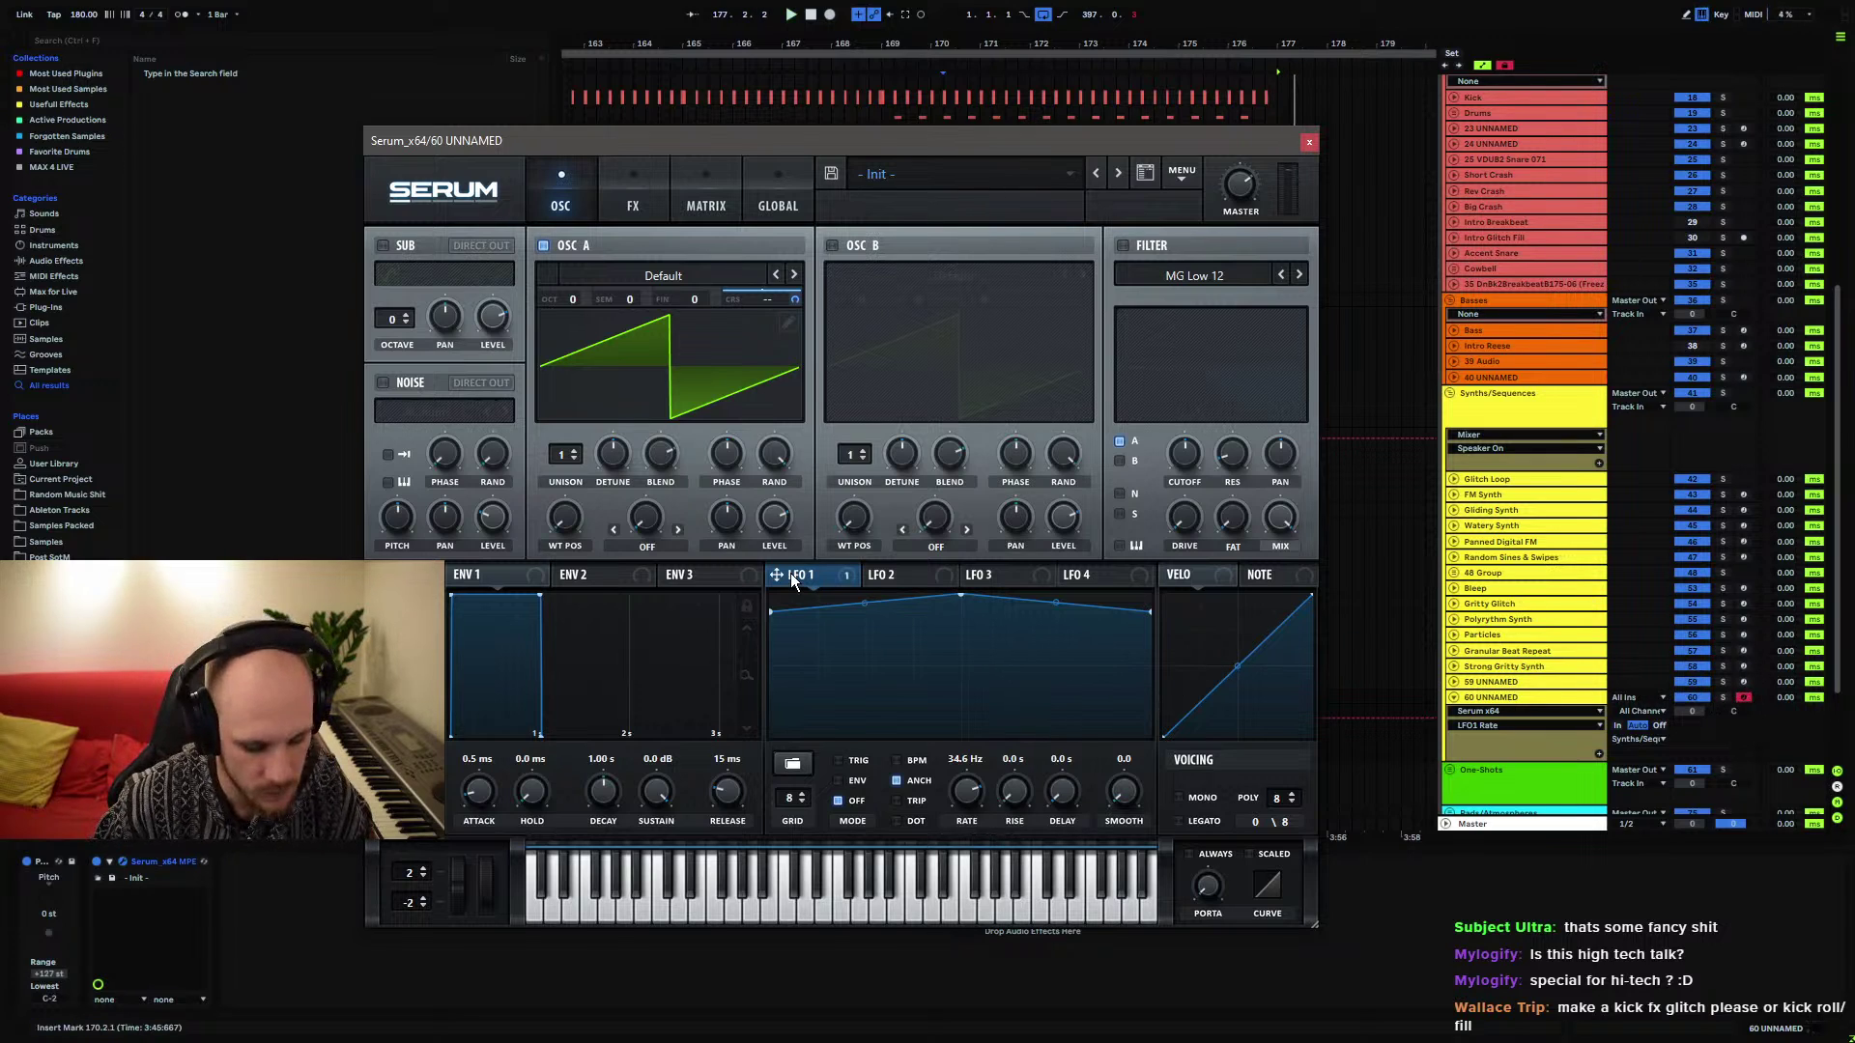
# Fine-tune LFO 1's end-point height and segment curvature into a shallow arch while auditioning the sound
pyautogui.moveTo(775, 615); pyautogui.dragTo(763, 642)
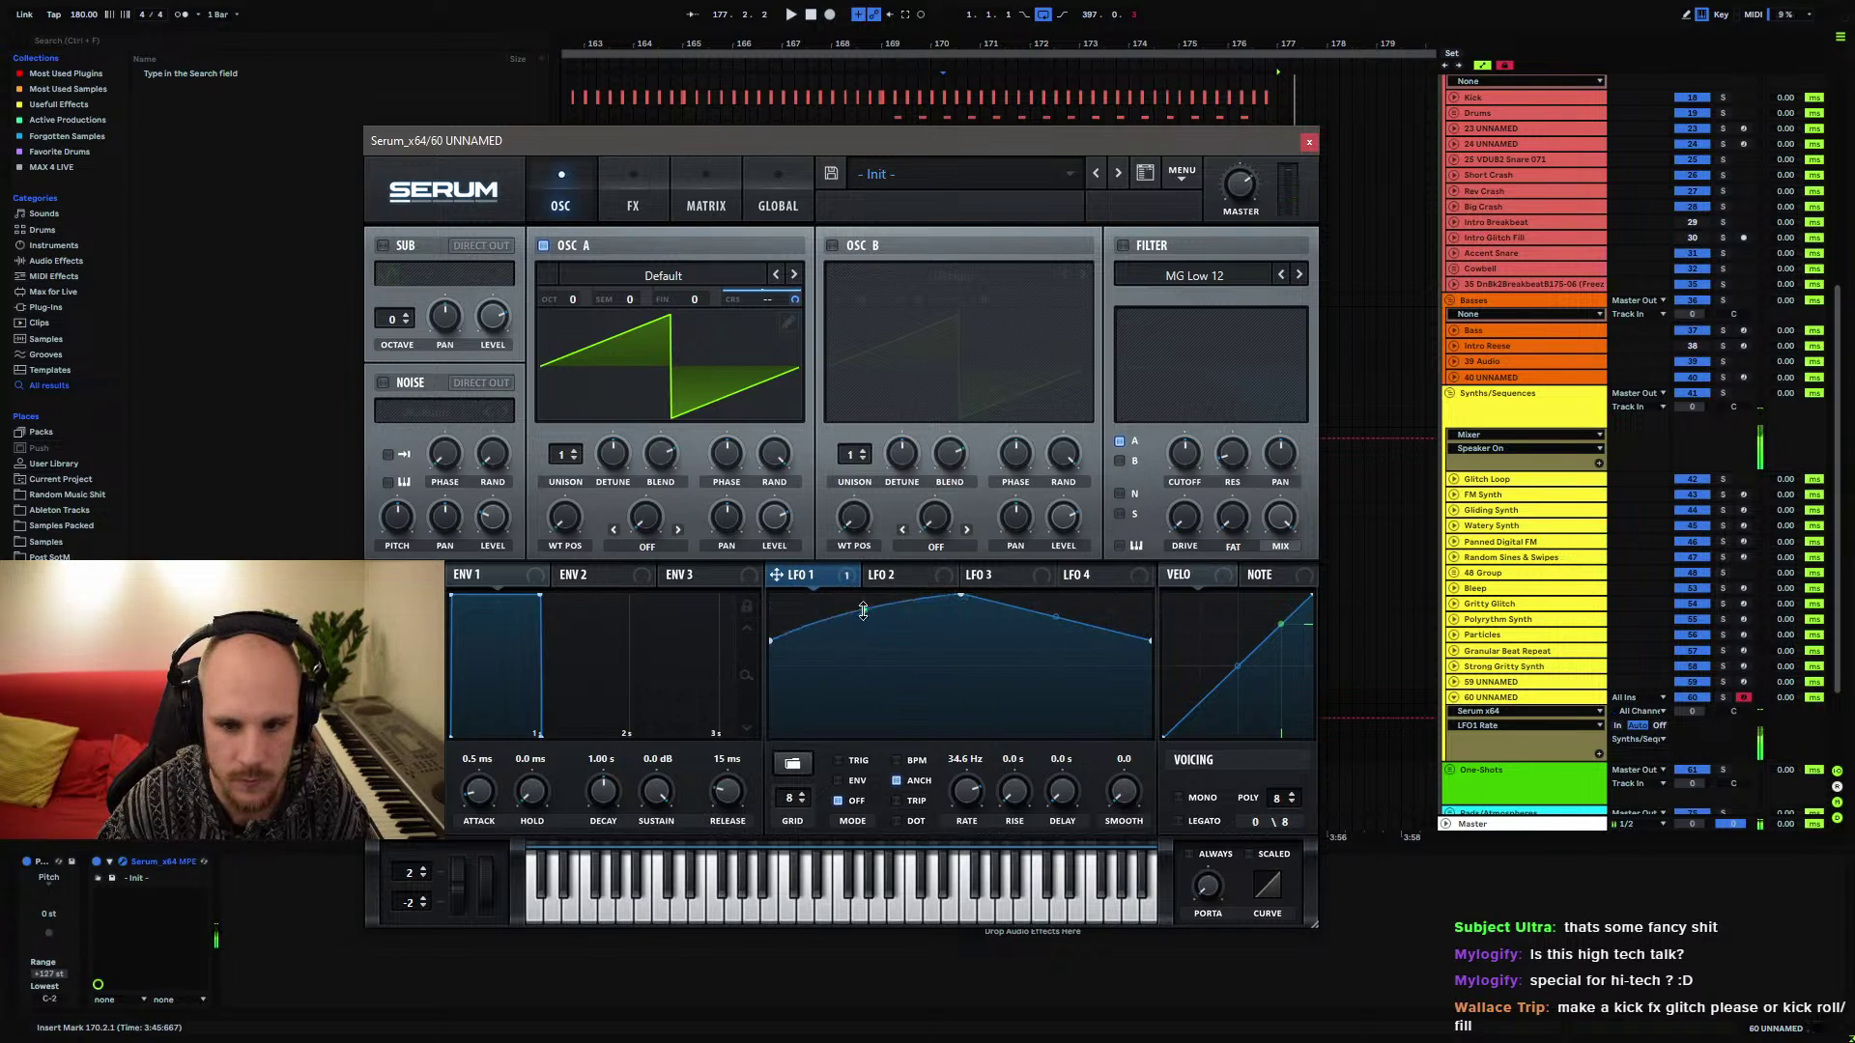
pyautogui.moveTo(863, 611)
pyautogui.mouseDown()
pyautogui.moveTo(866, 584)
pyautogui.moveTo(879, 604)
pyautogui.mouseUp()
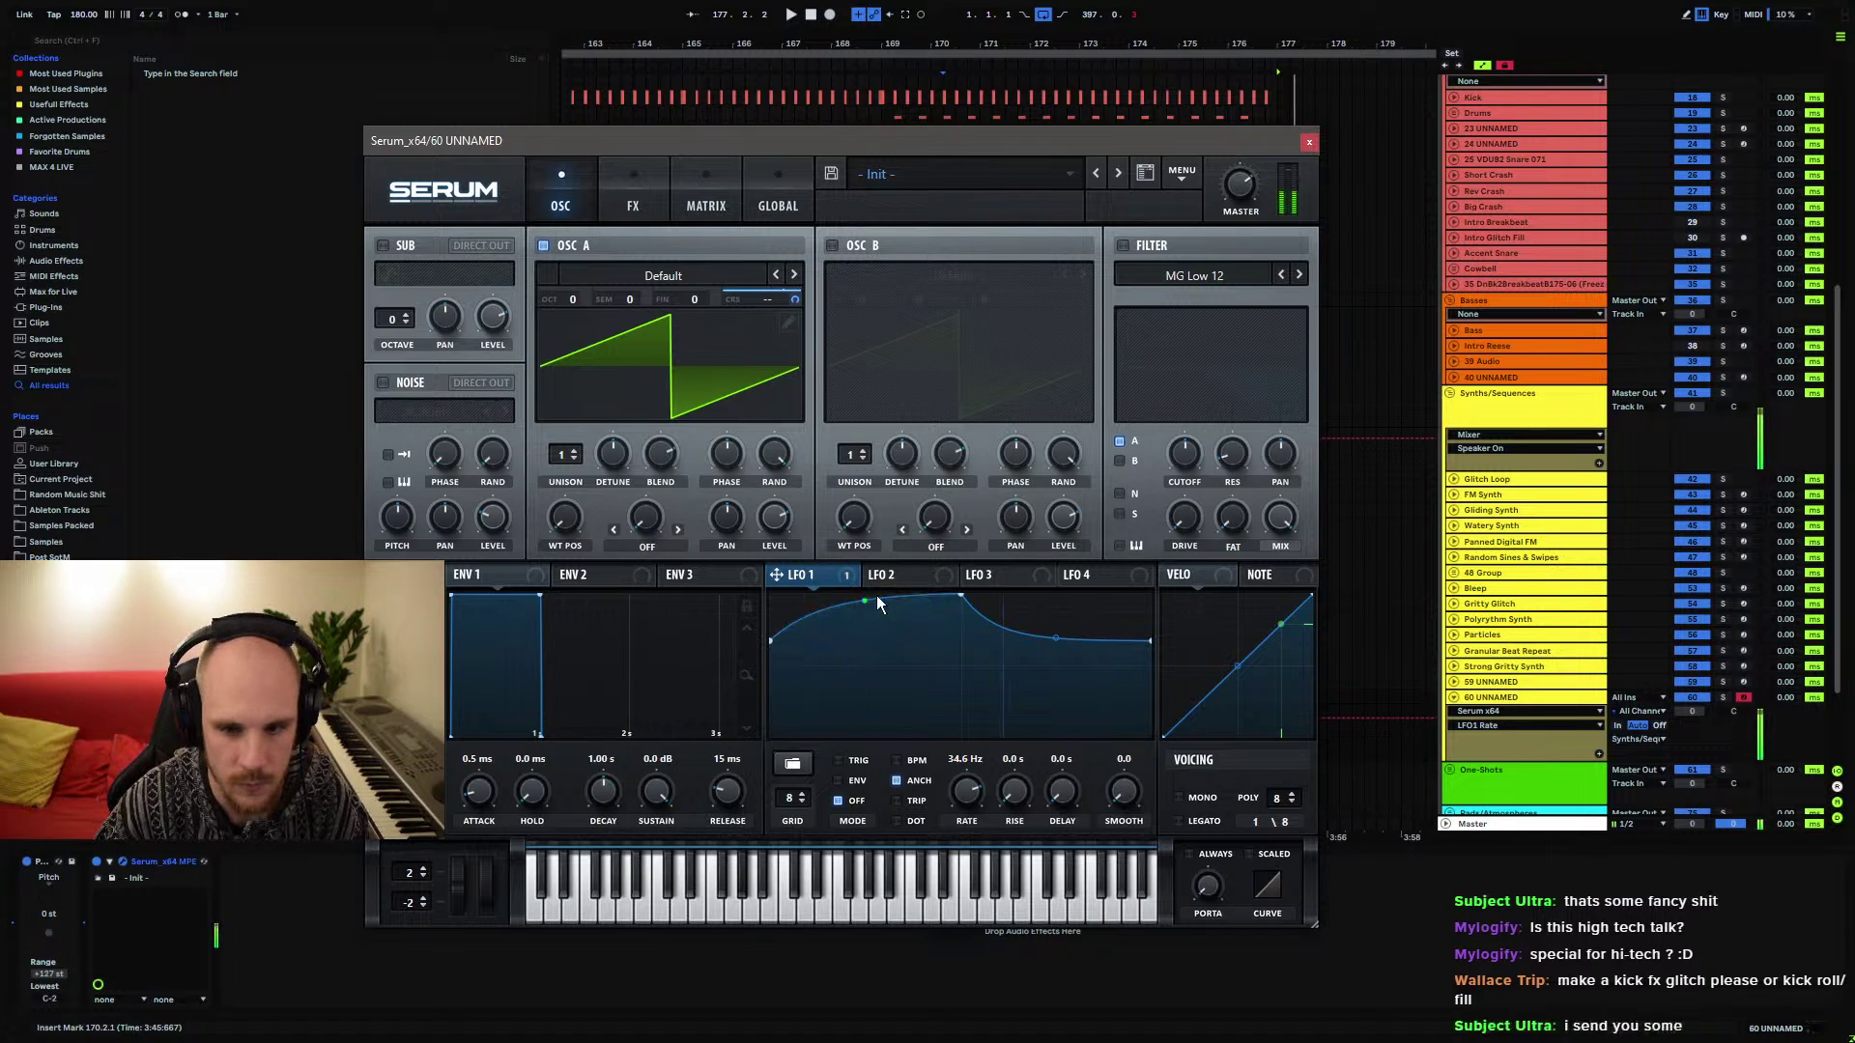
pyautogui.moveTo(1064, 641); pyautogui.dragTo(1070, 611)
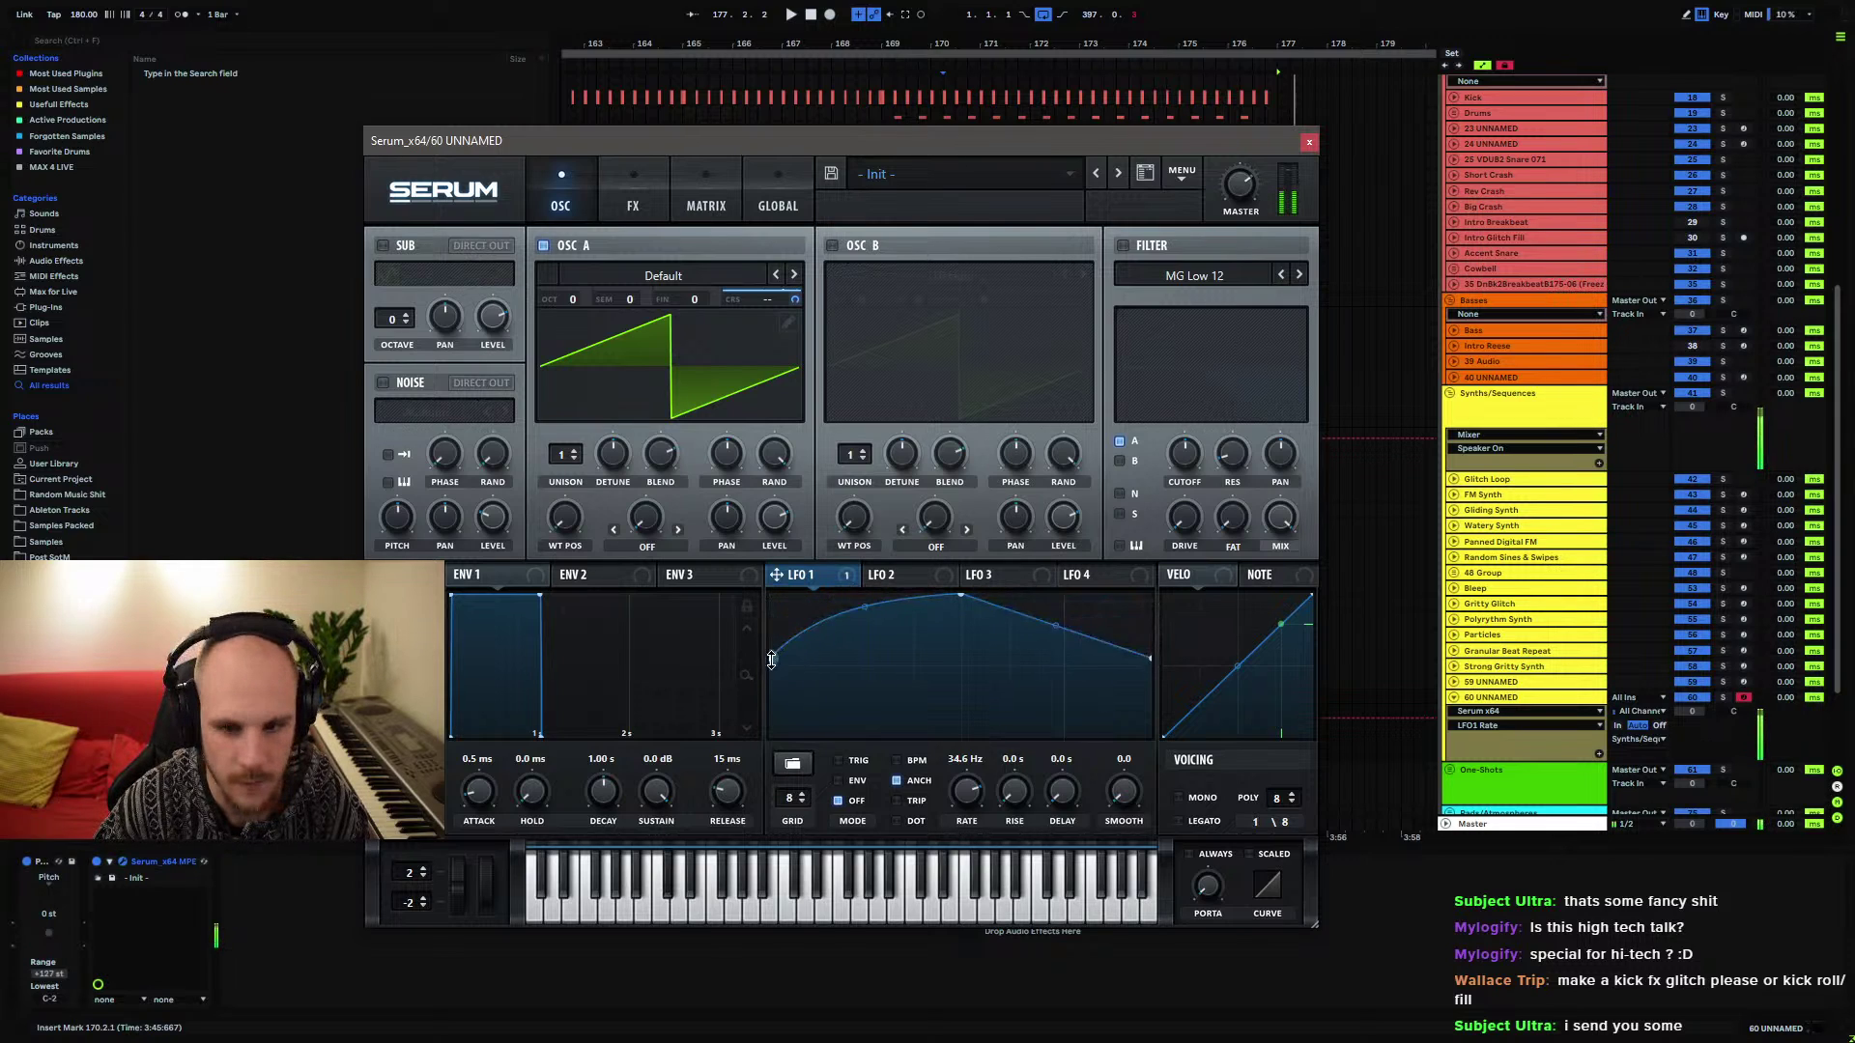
pyautogui.moveTo(774, 633); pyautogui.dragTo(779, 615)
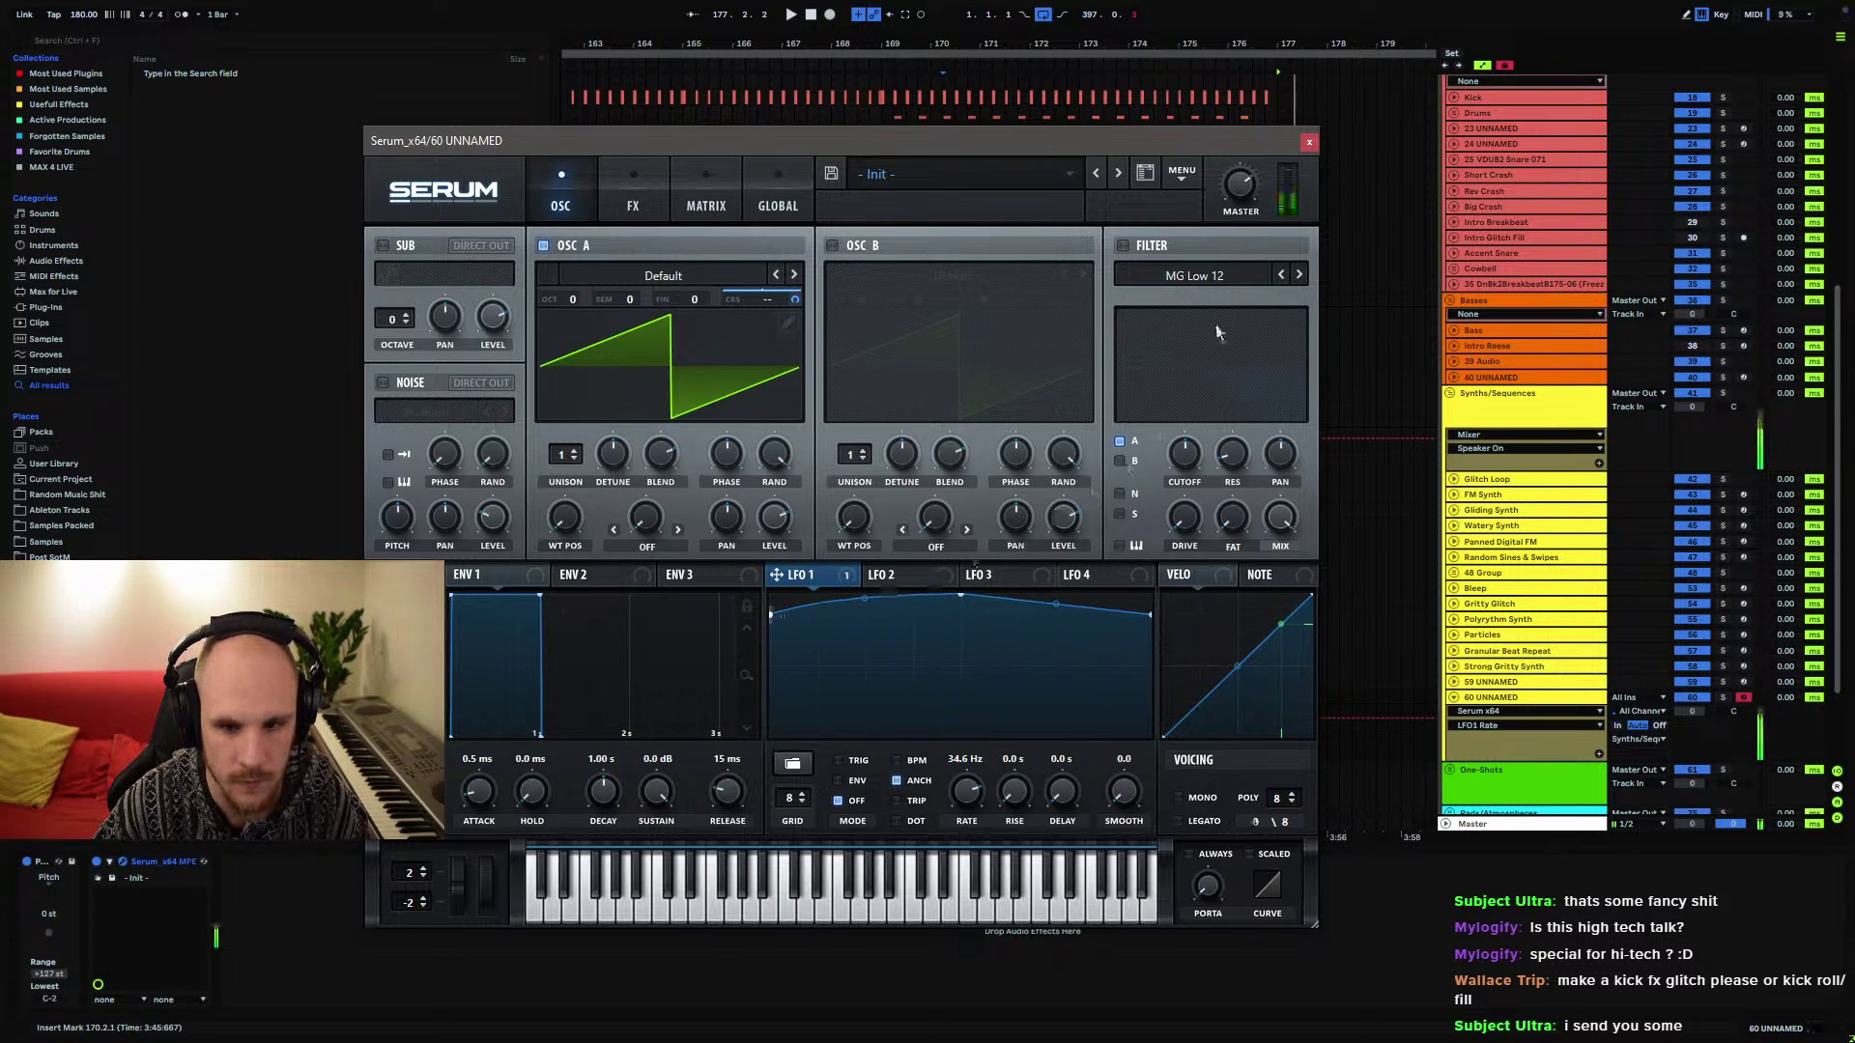
# Close Serum, select bars 169 to 173 on track 60, and open the Random Music Shit folder in the browser
pyautogui.click(1310, 142)
pyautogui.press('space')
pyautogui.moveTo(967, 707); pyautogui.dragTo(1075, 700)
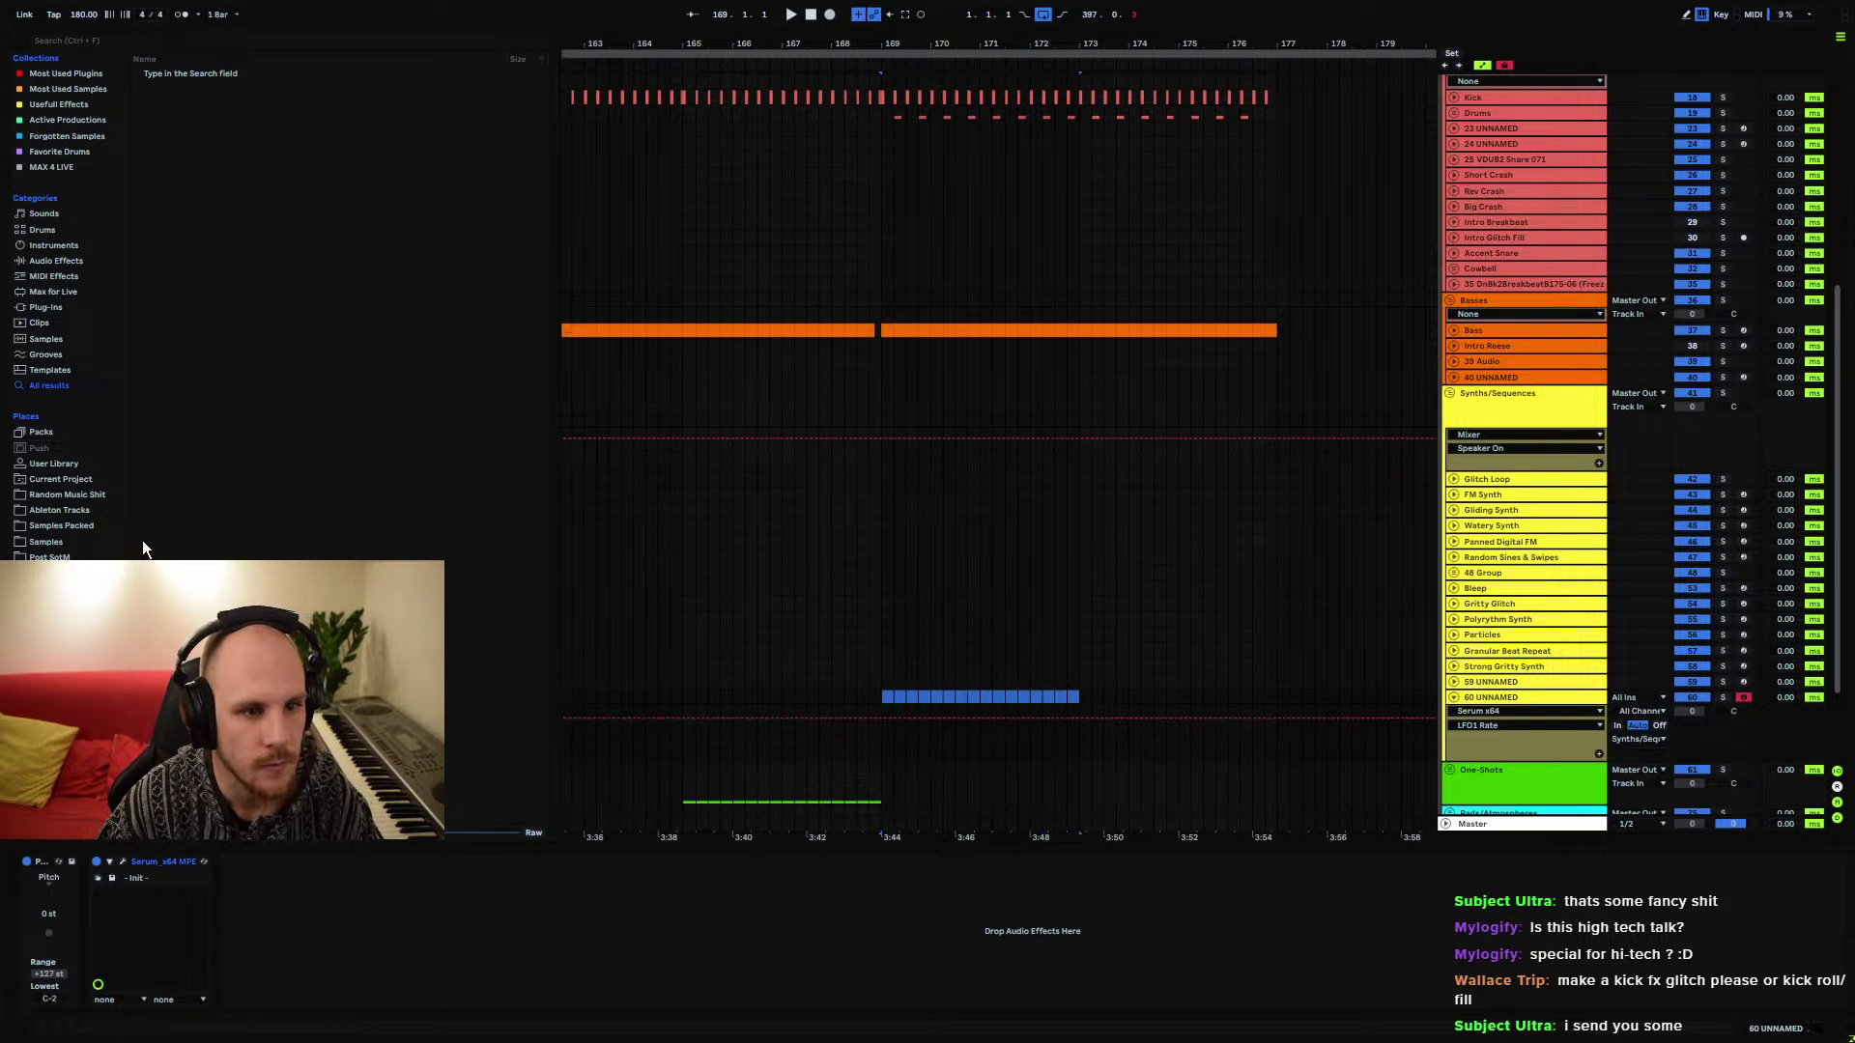
pyautogui.hotkey('ctrl', 'f')
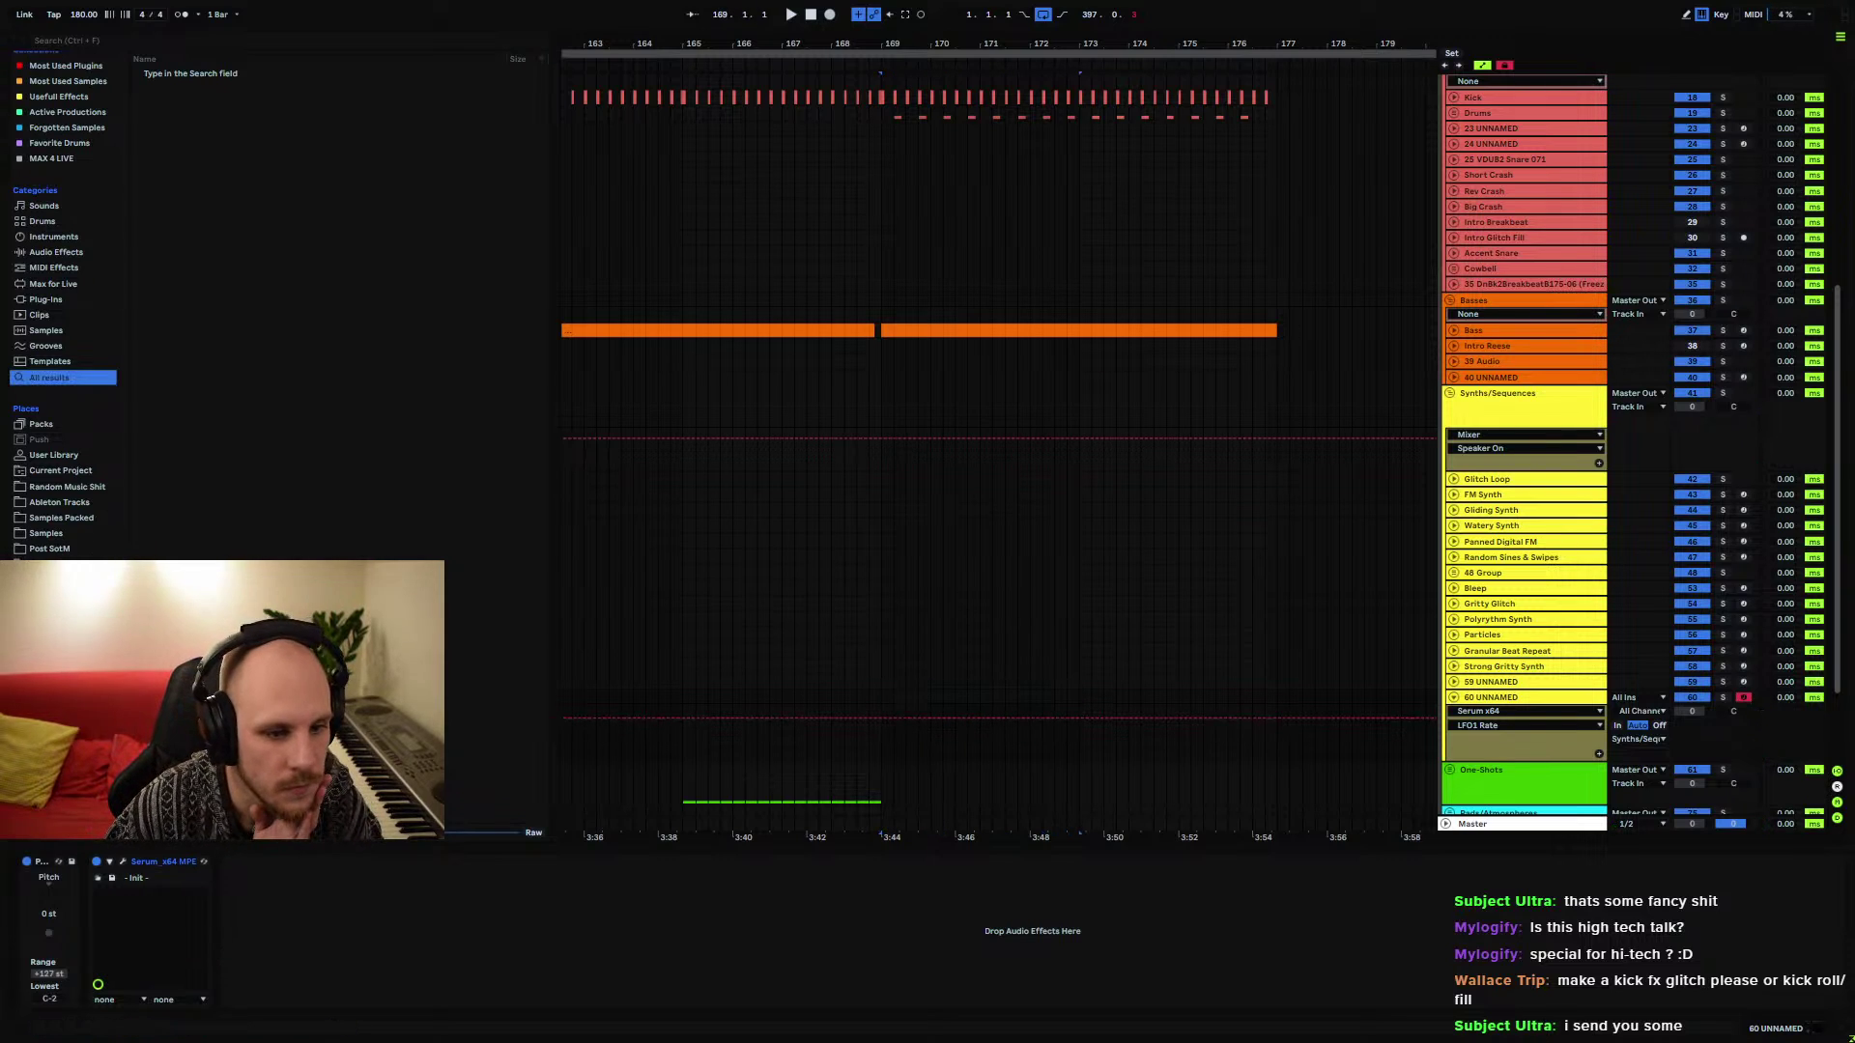
pyautogui.click(79, 489)
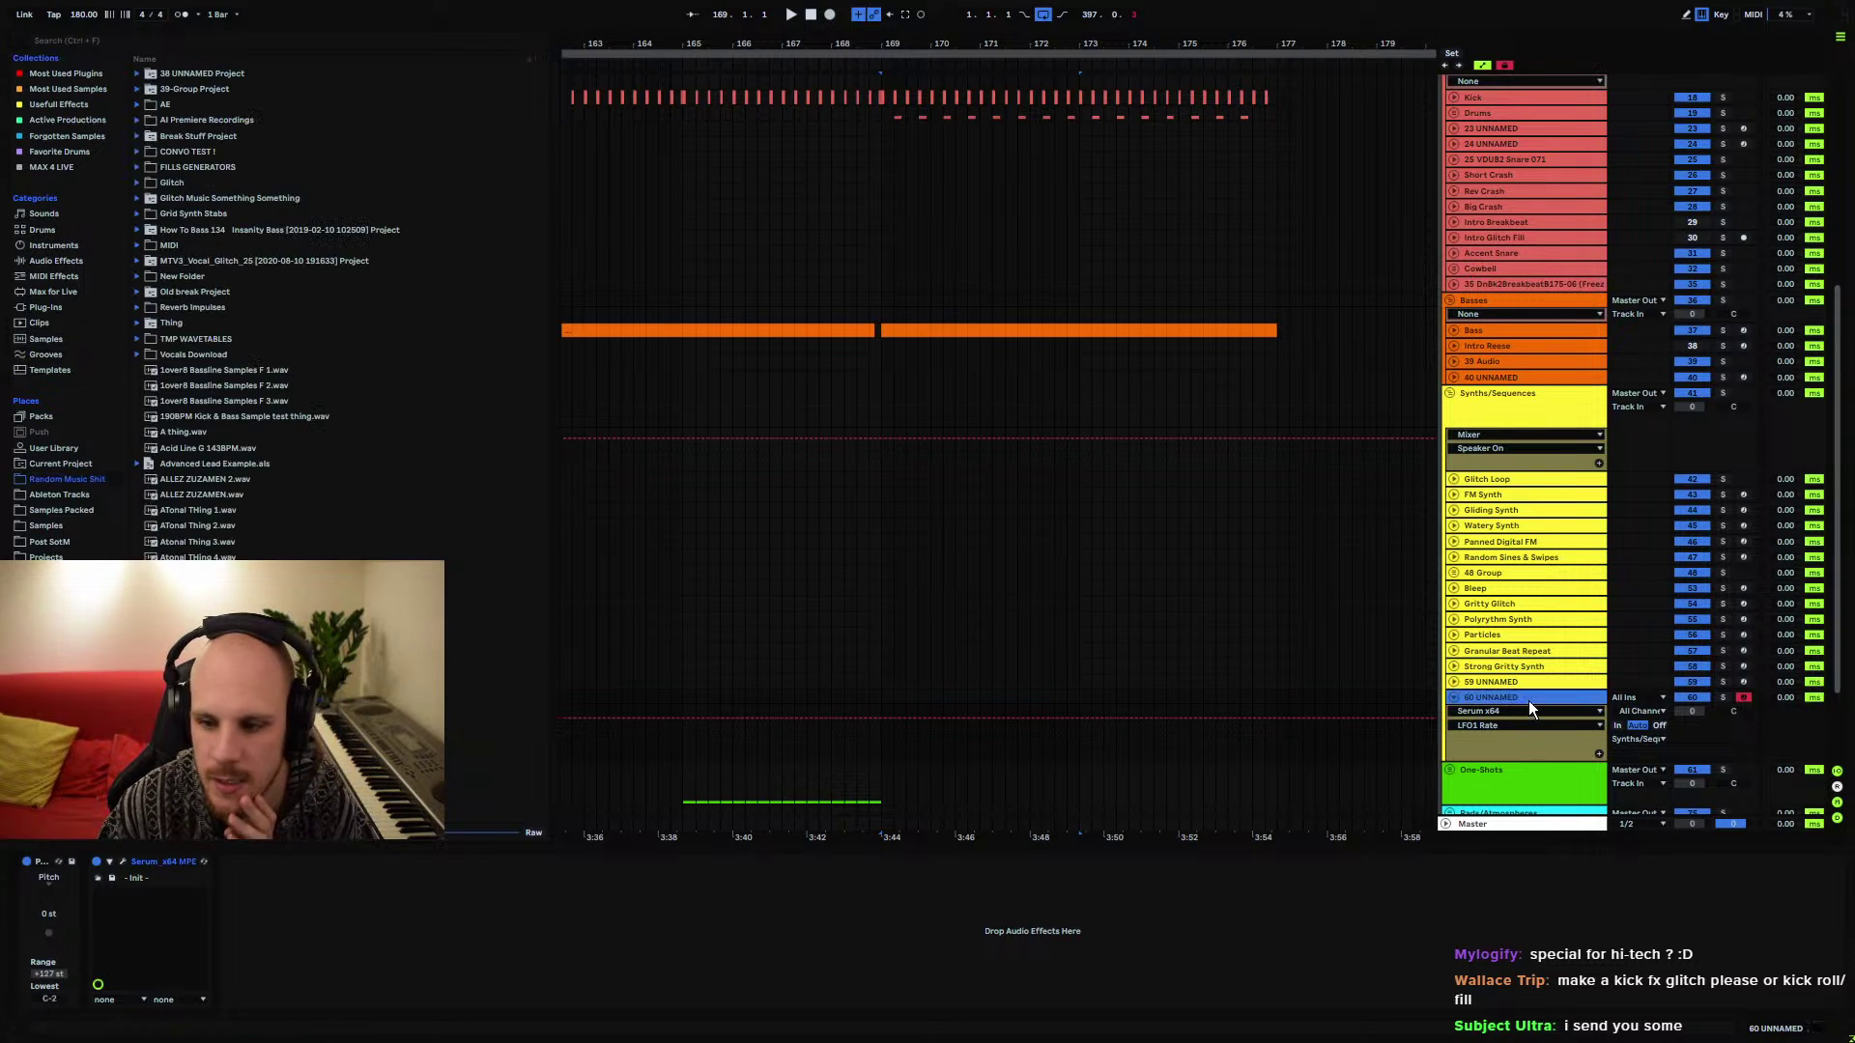
# Reopen Serum on track 60, audition several low notes with its keyboard, and close it
pyautogui.click(127, 864)
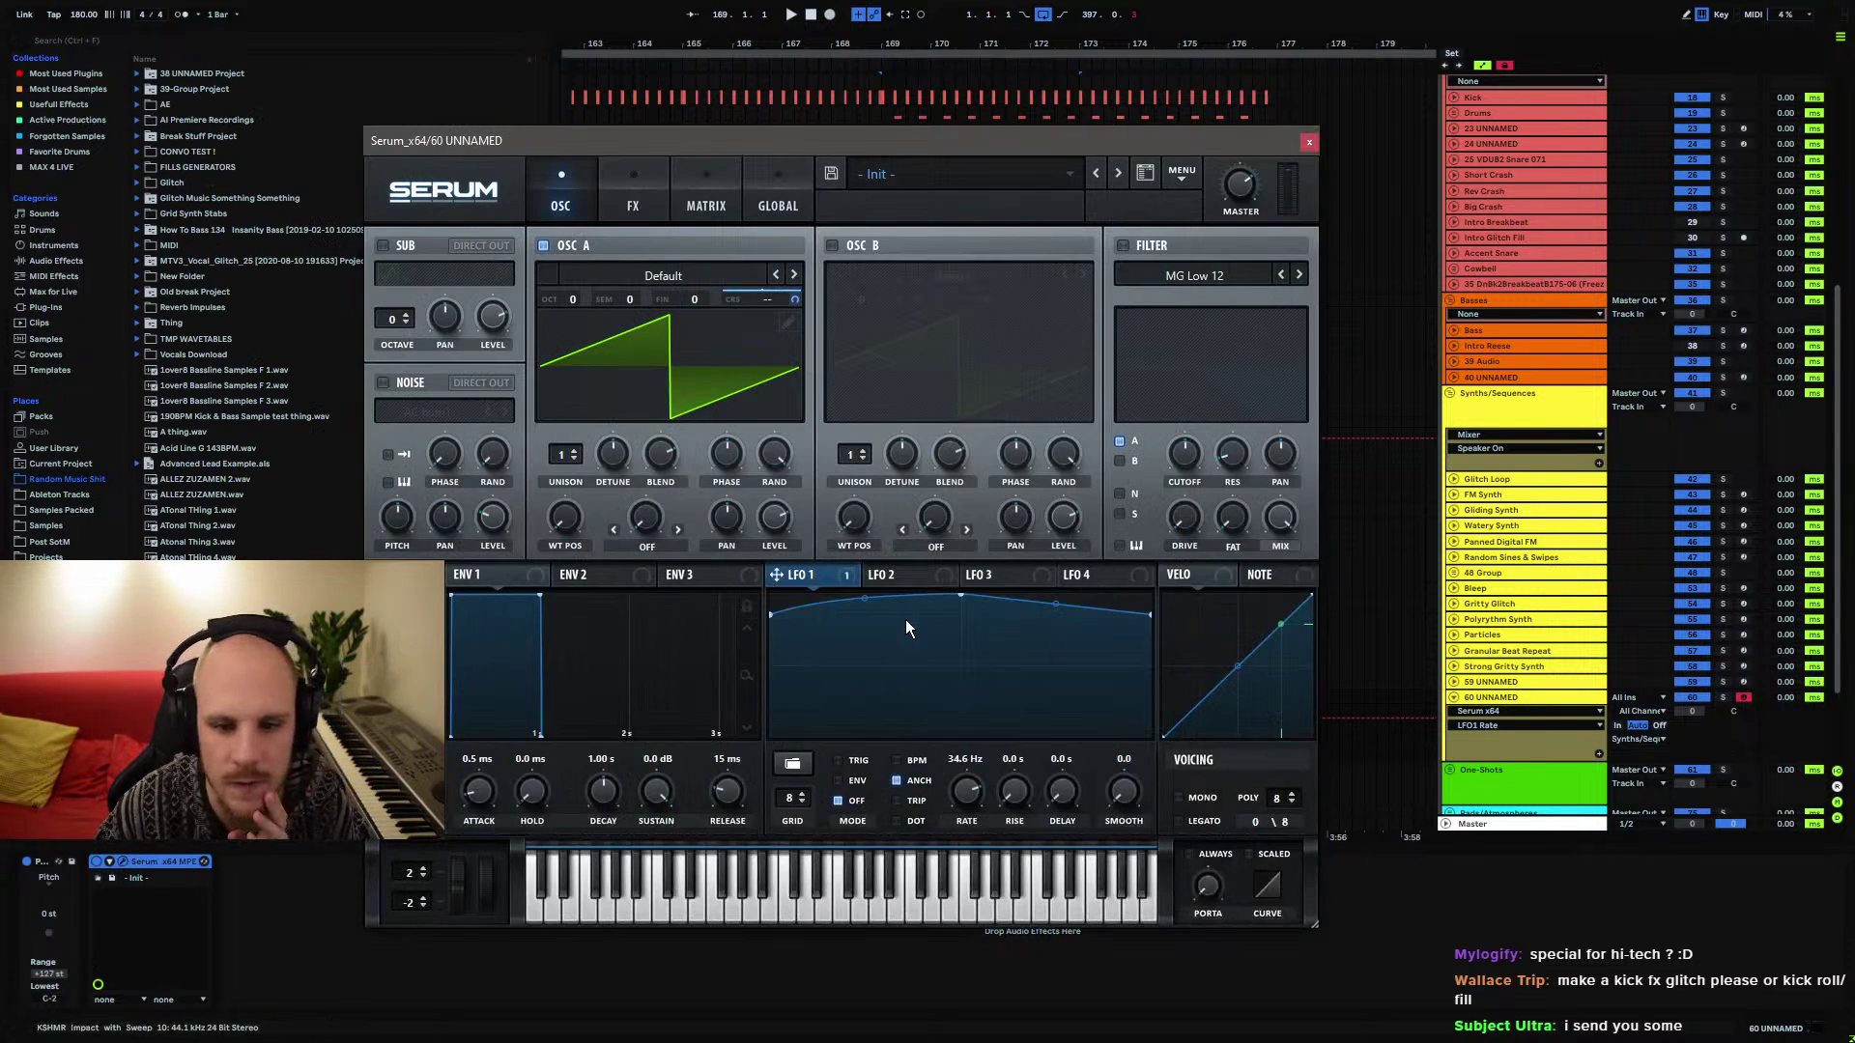
pyautogui.click(604, 913)
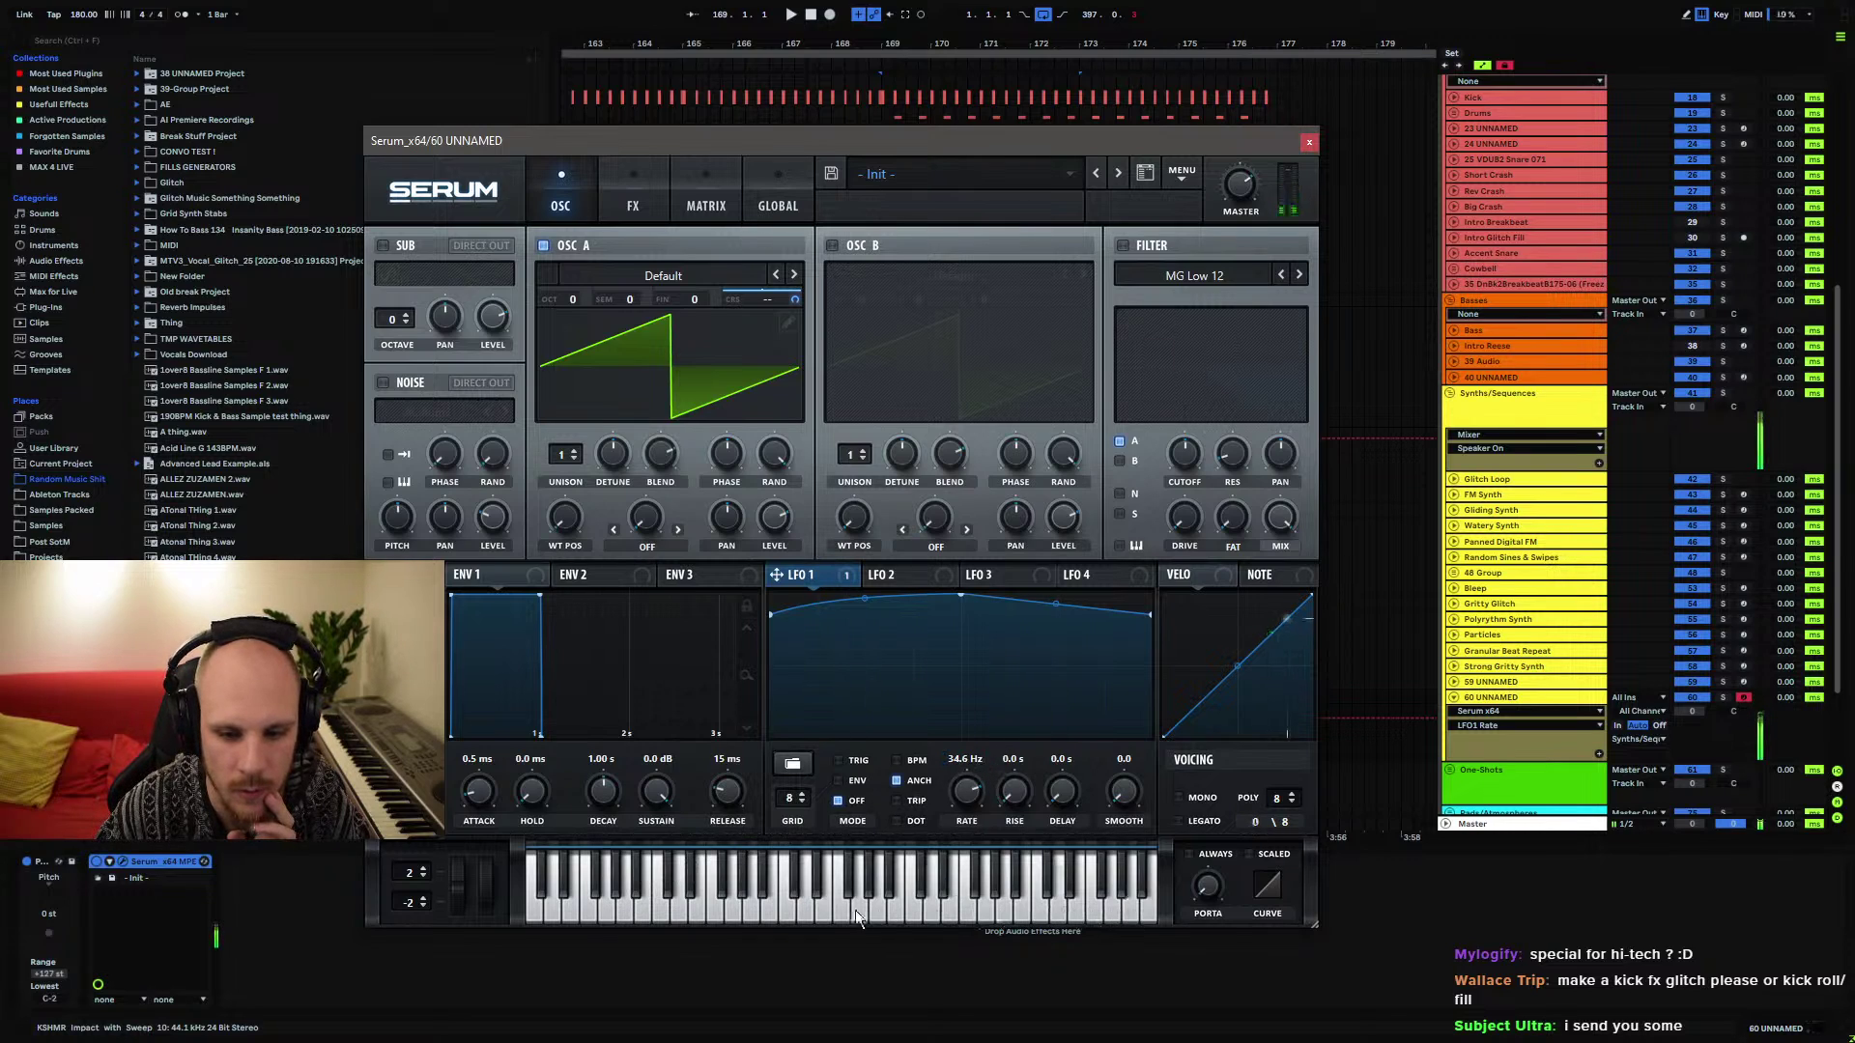
pyautogui.click(643, 913)
pyautogui.click(570, 913)
pyautogui.click(534, 913)
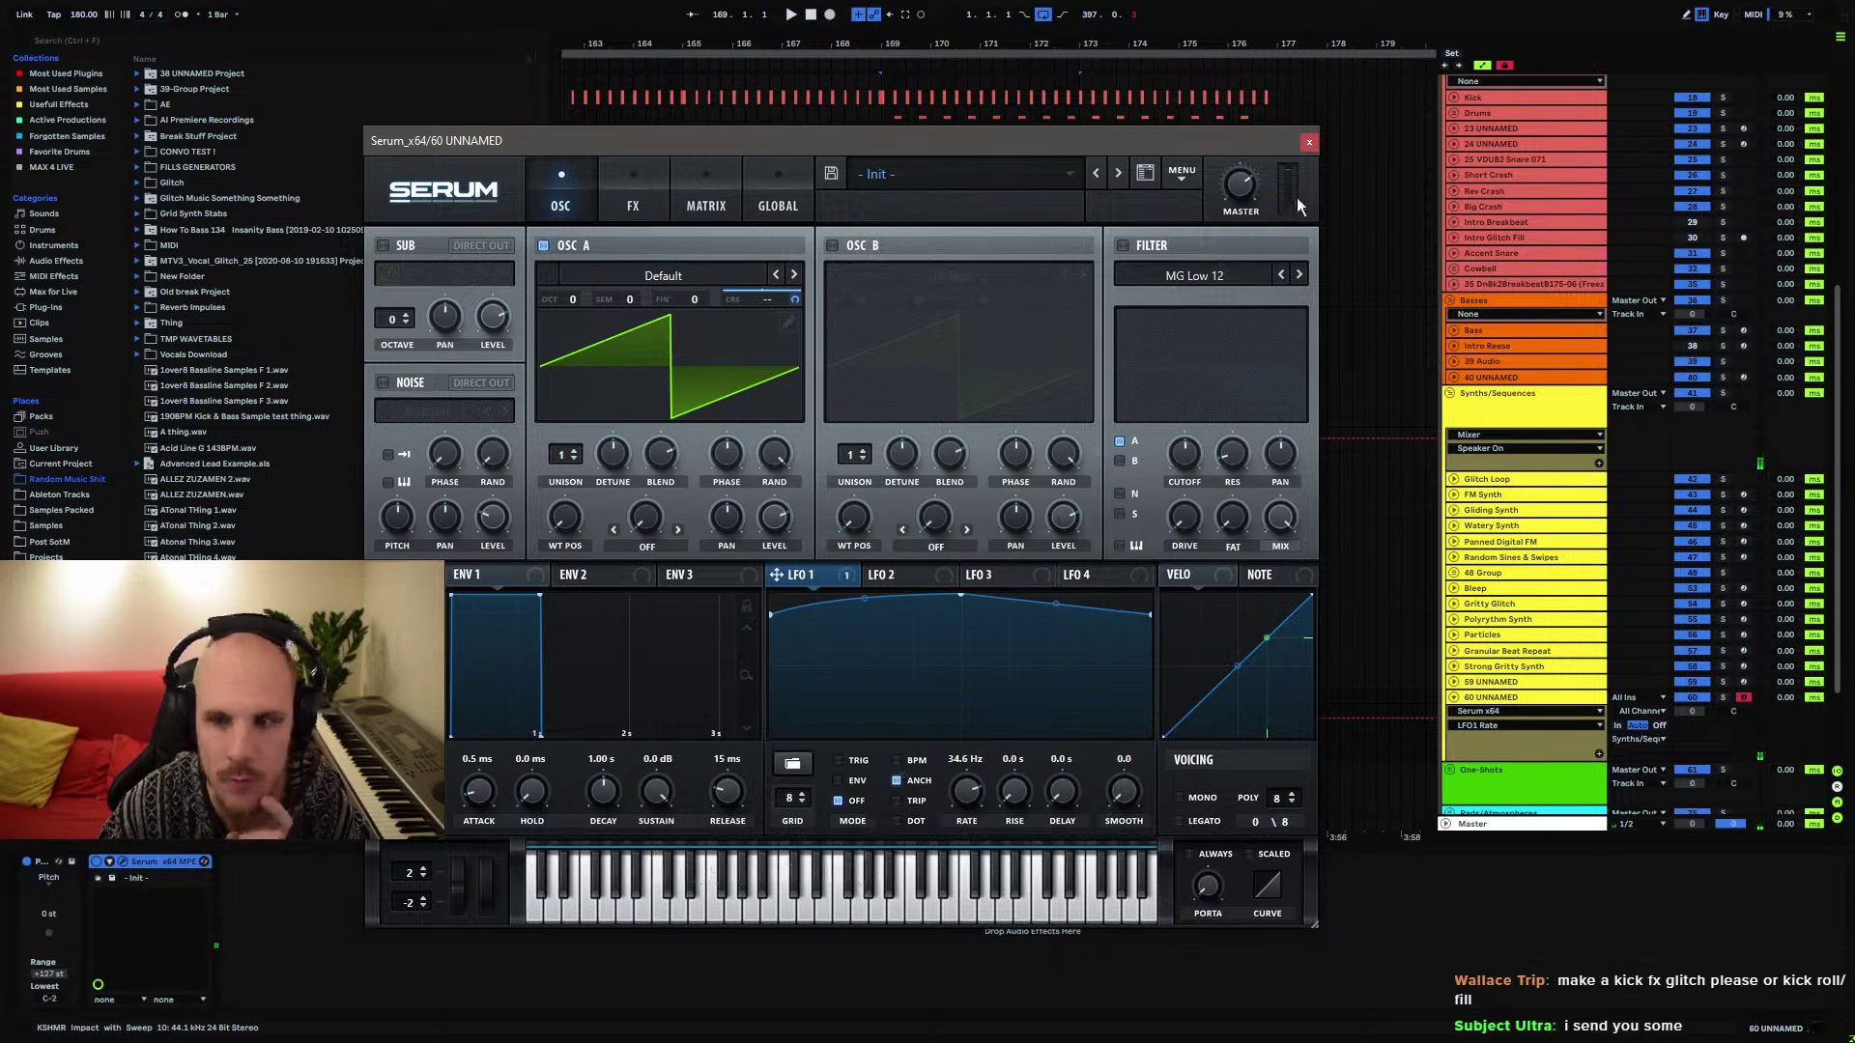
pyautogui.click(1310, 143)
# Insert the full-range MIDI clip from the Random Music Shit folder onto track 60 at bar 169
pyautogui.scroll(-7, 256, 309)
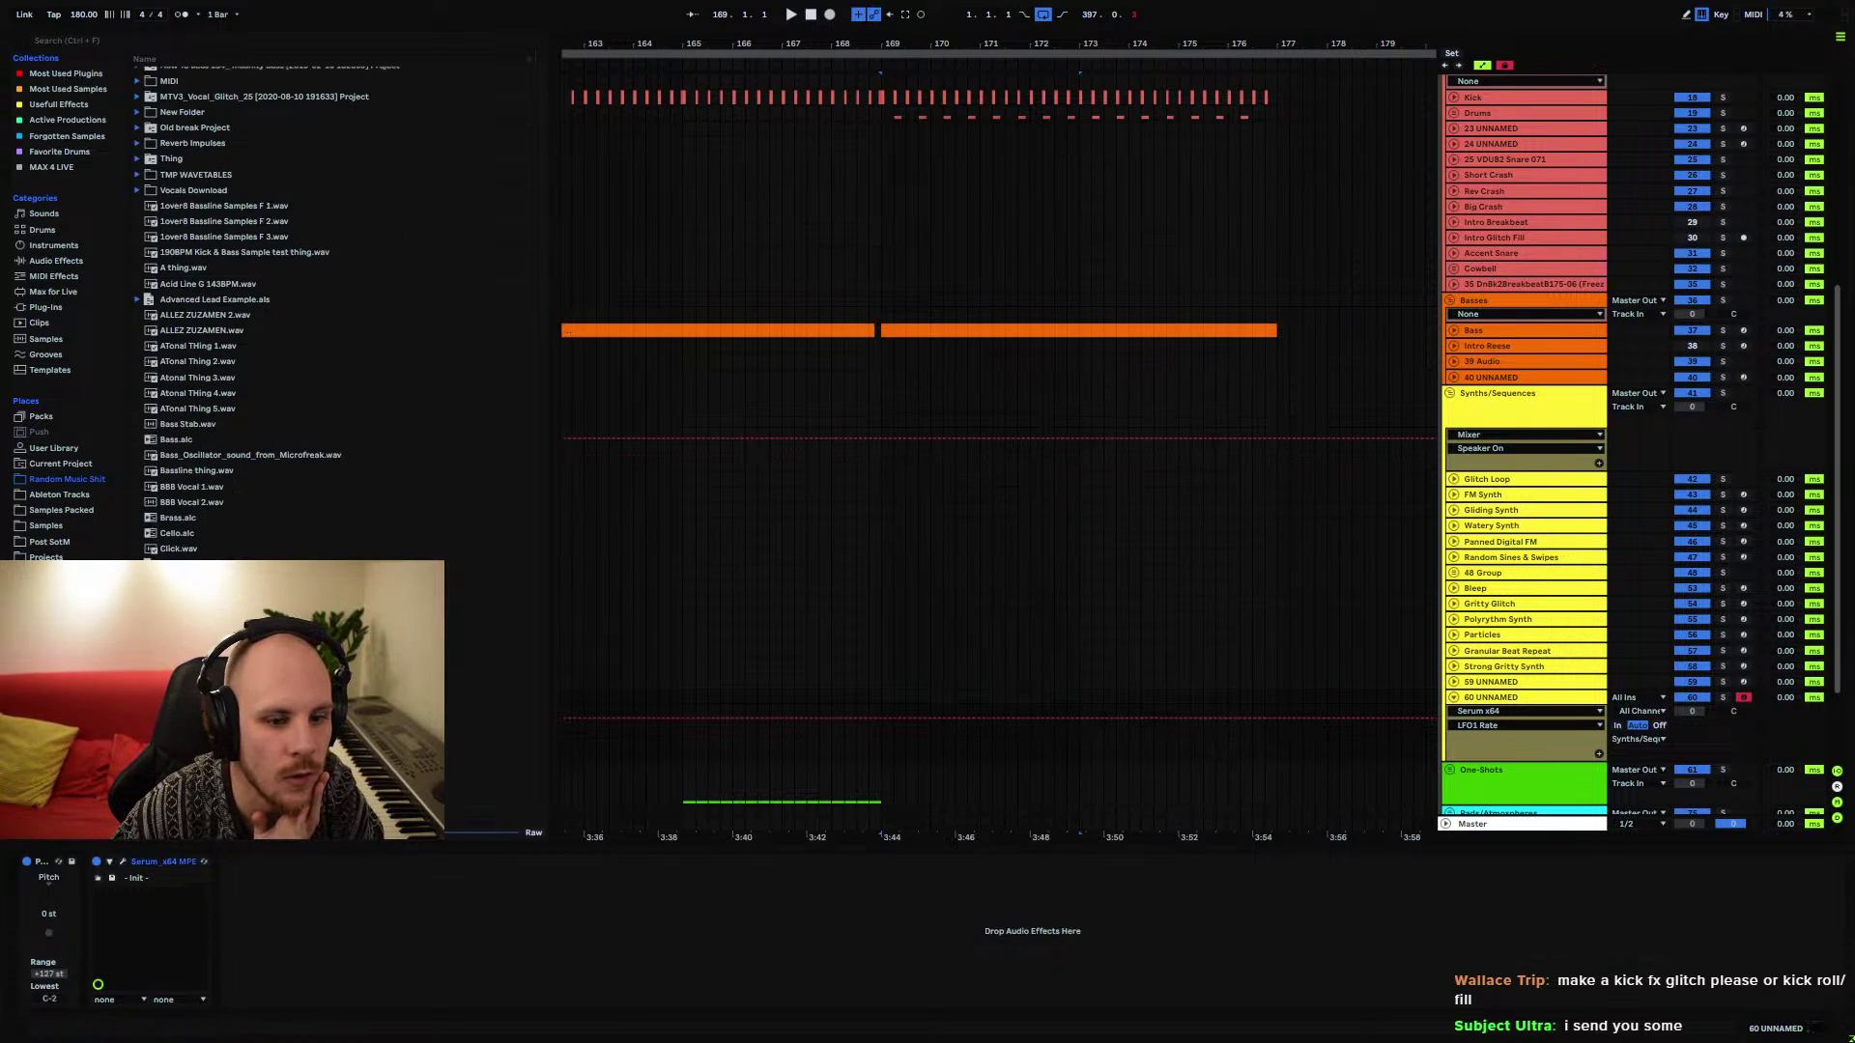
pyautogui.scroll(-4, 241, 309)
pyautogui.moveTo(483, 564); pyautogui.dragTo(879, 706)
# Colour the clip on track 60 bright yellow like its track and duplicate it so it fills bars 169 to 177
pyautogui.rightClick(1059, 699)
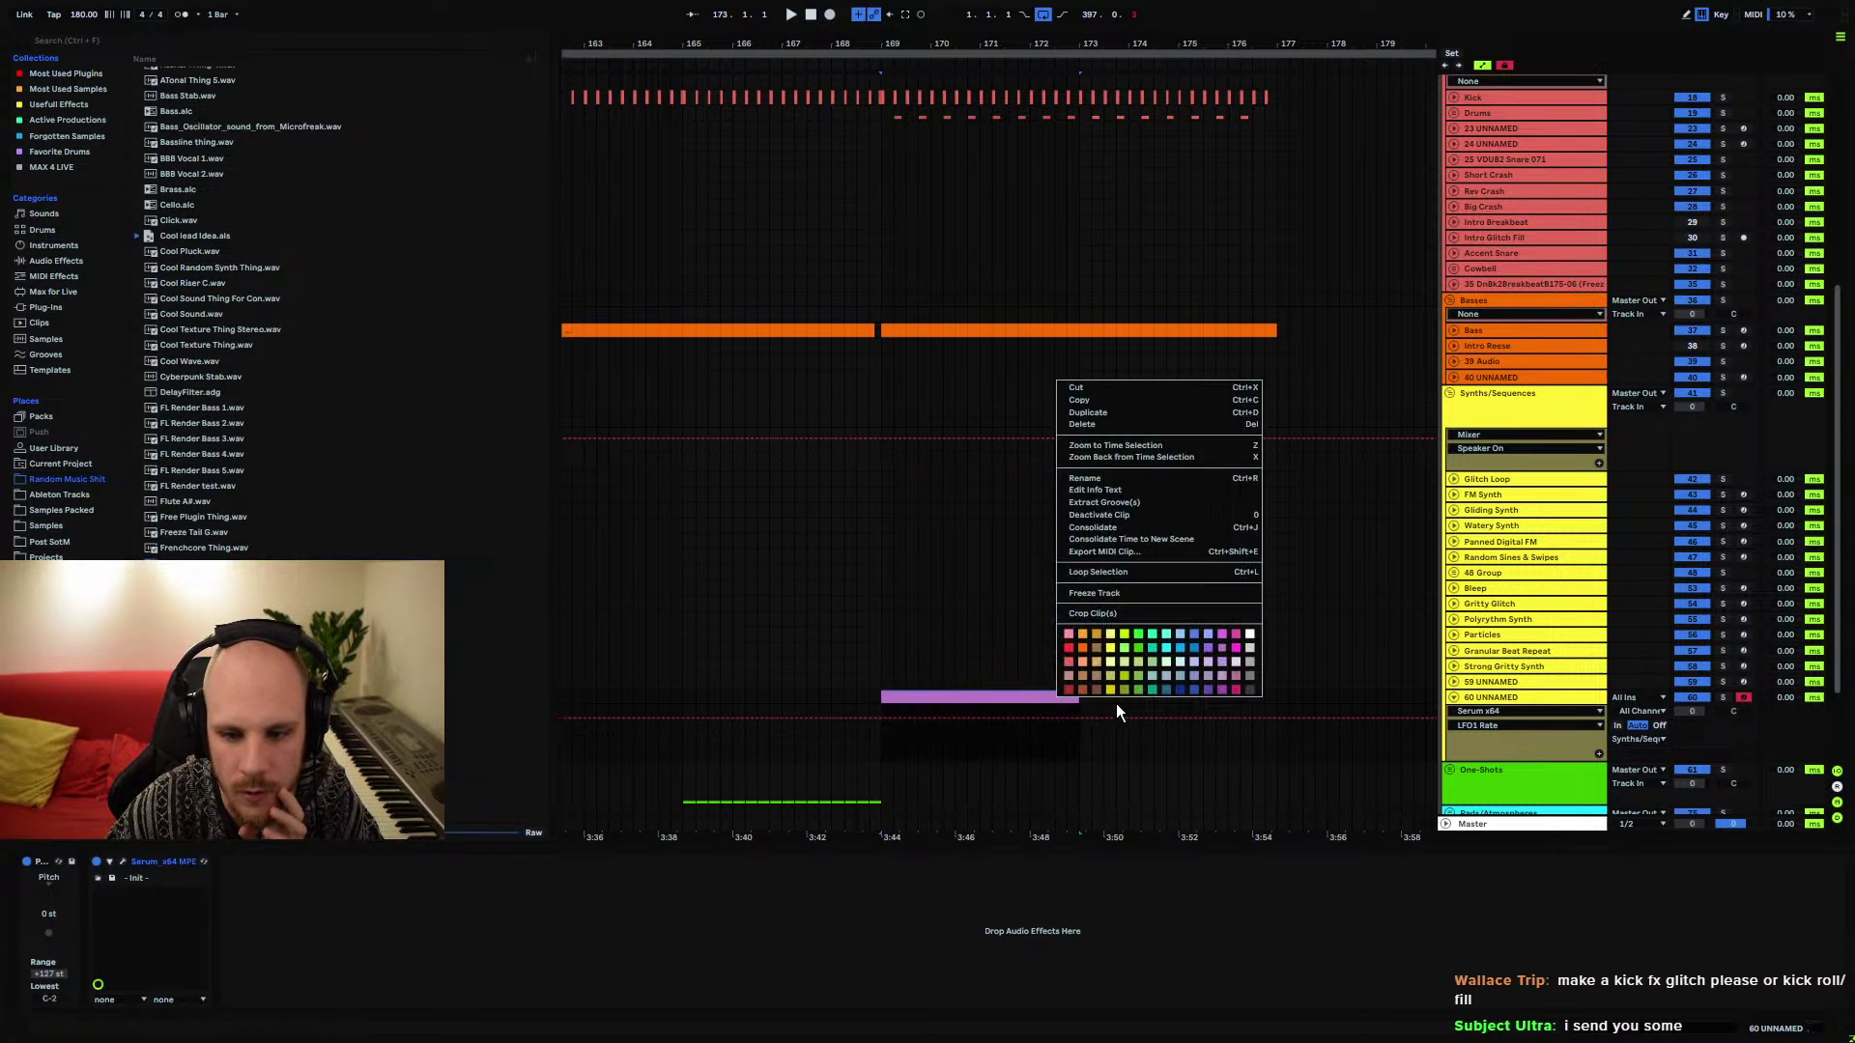
pyautogui.click(1109, 634)
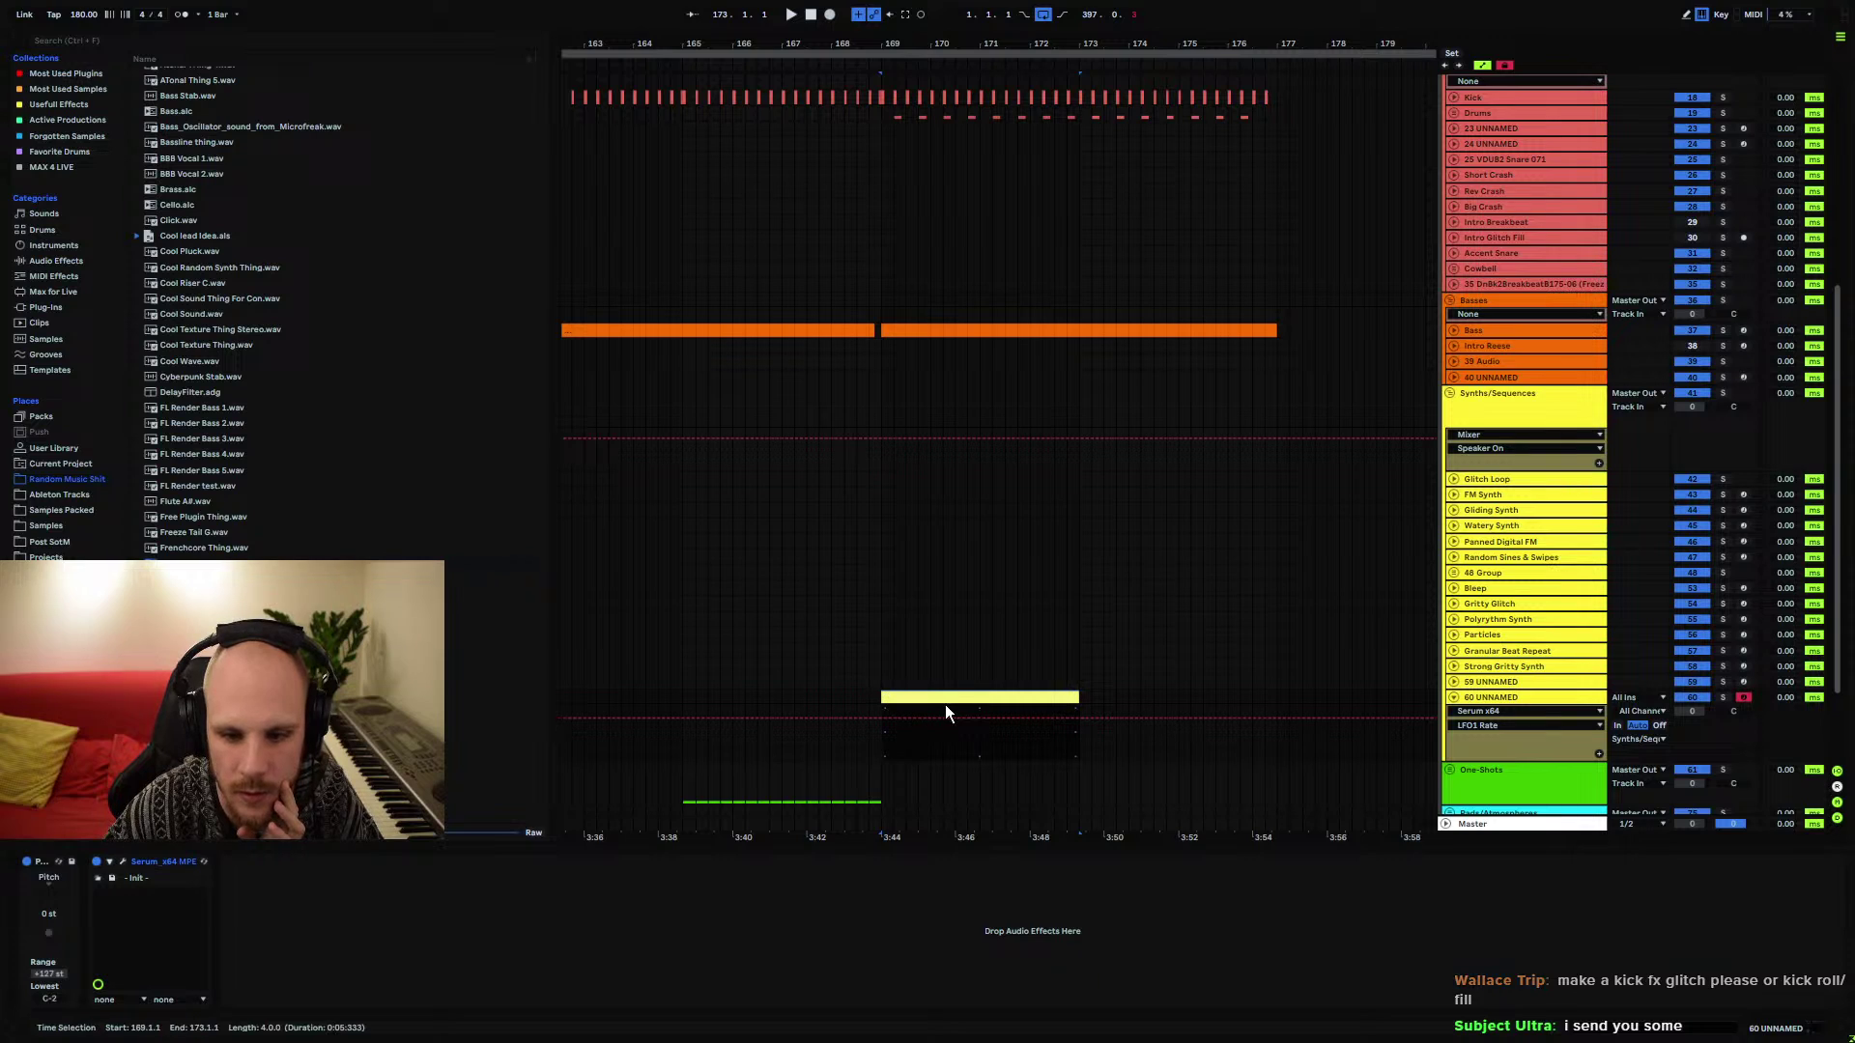
pyautogui.rightClick(947, 700)
pyautogui.click(1002, 645)
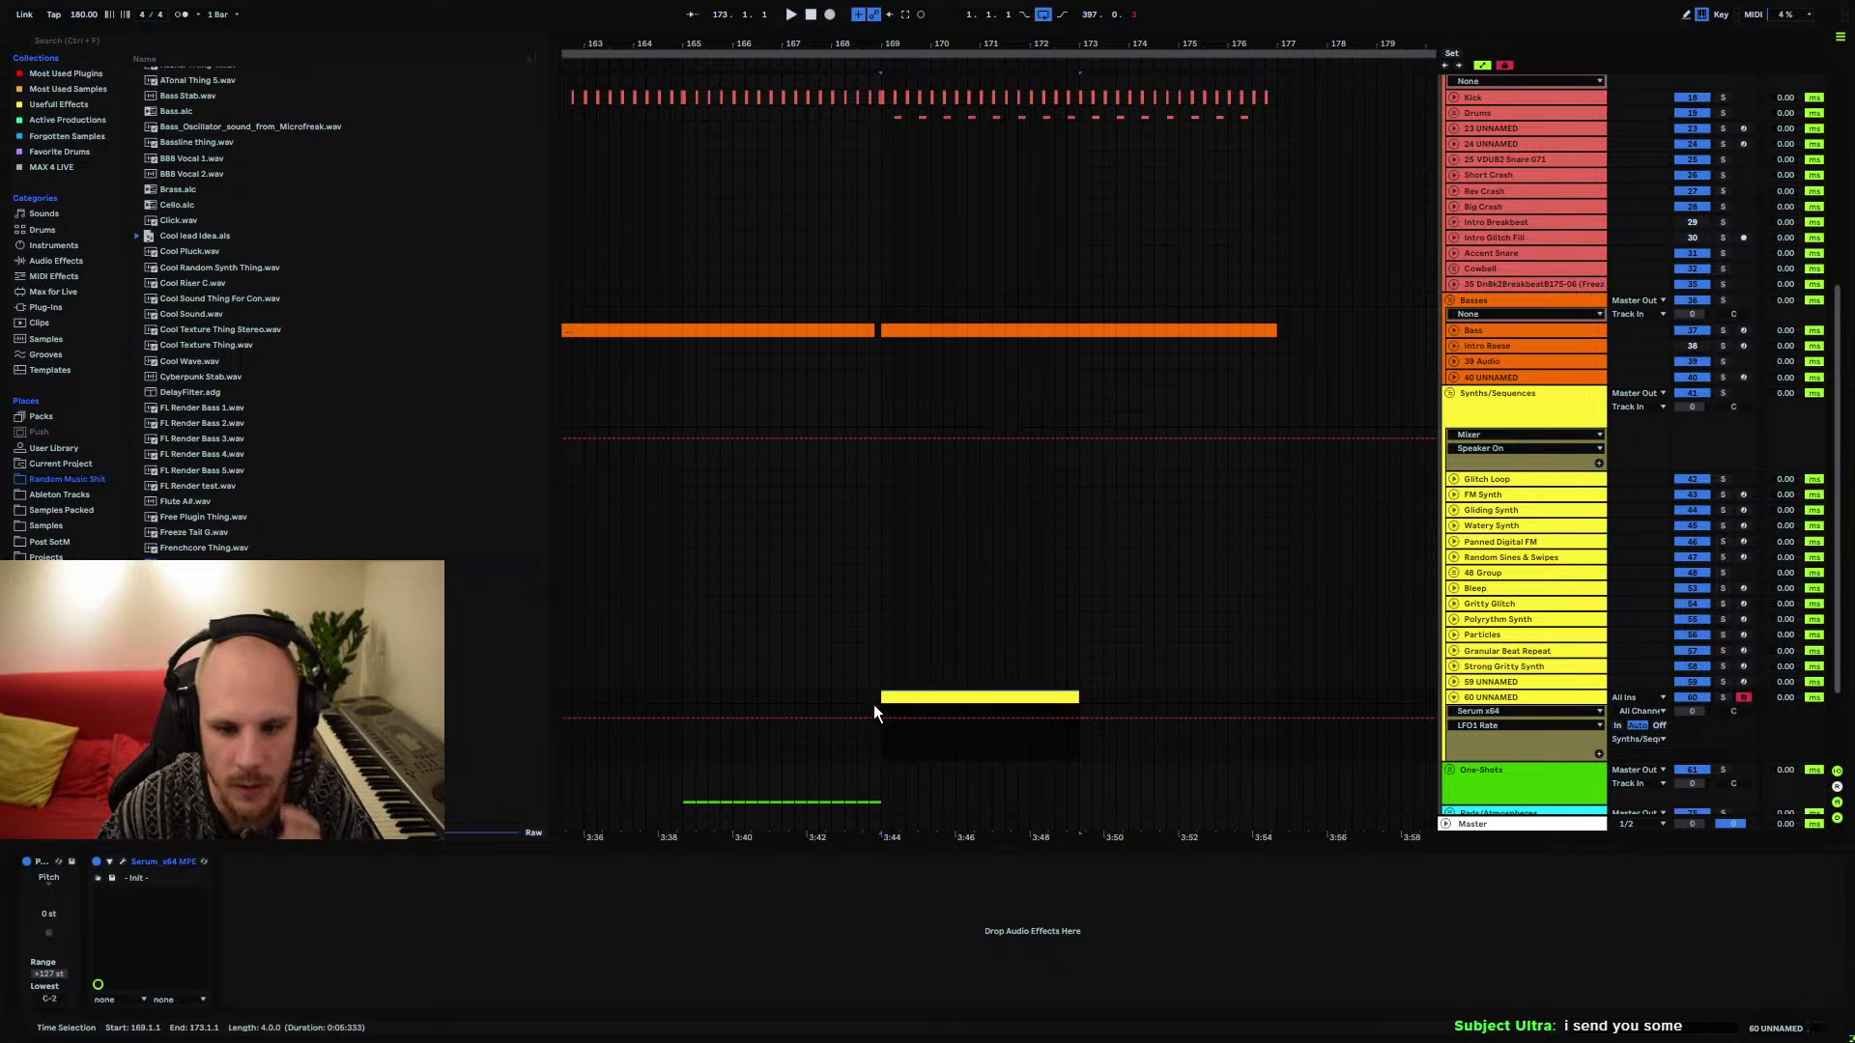
pyautogui.click(889, 698)
pyautogui.hotkey('ctrl', 'd')
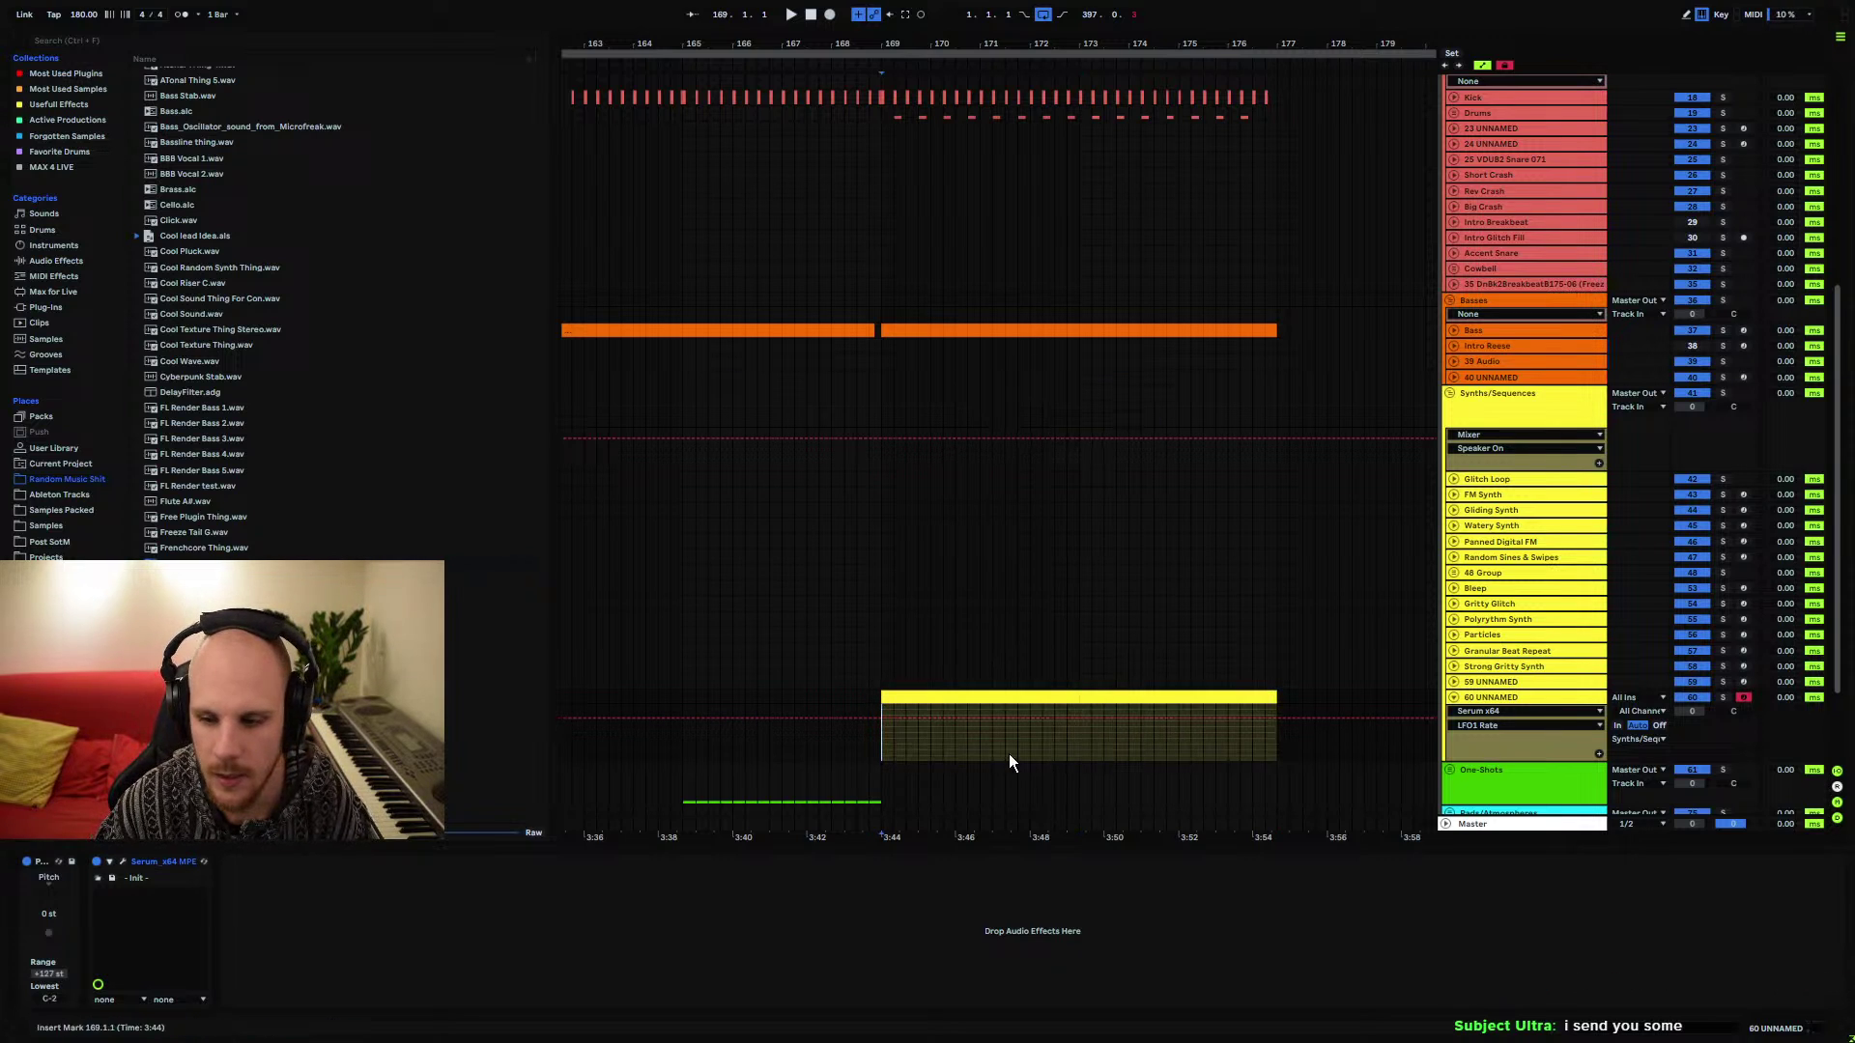
# Add an Arpeggiator before Serum on track 60 and set its style to Random Other
pyautogui.rightClick(960, 734)
pyautogui.moveTo(1101, 550)
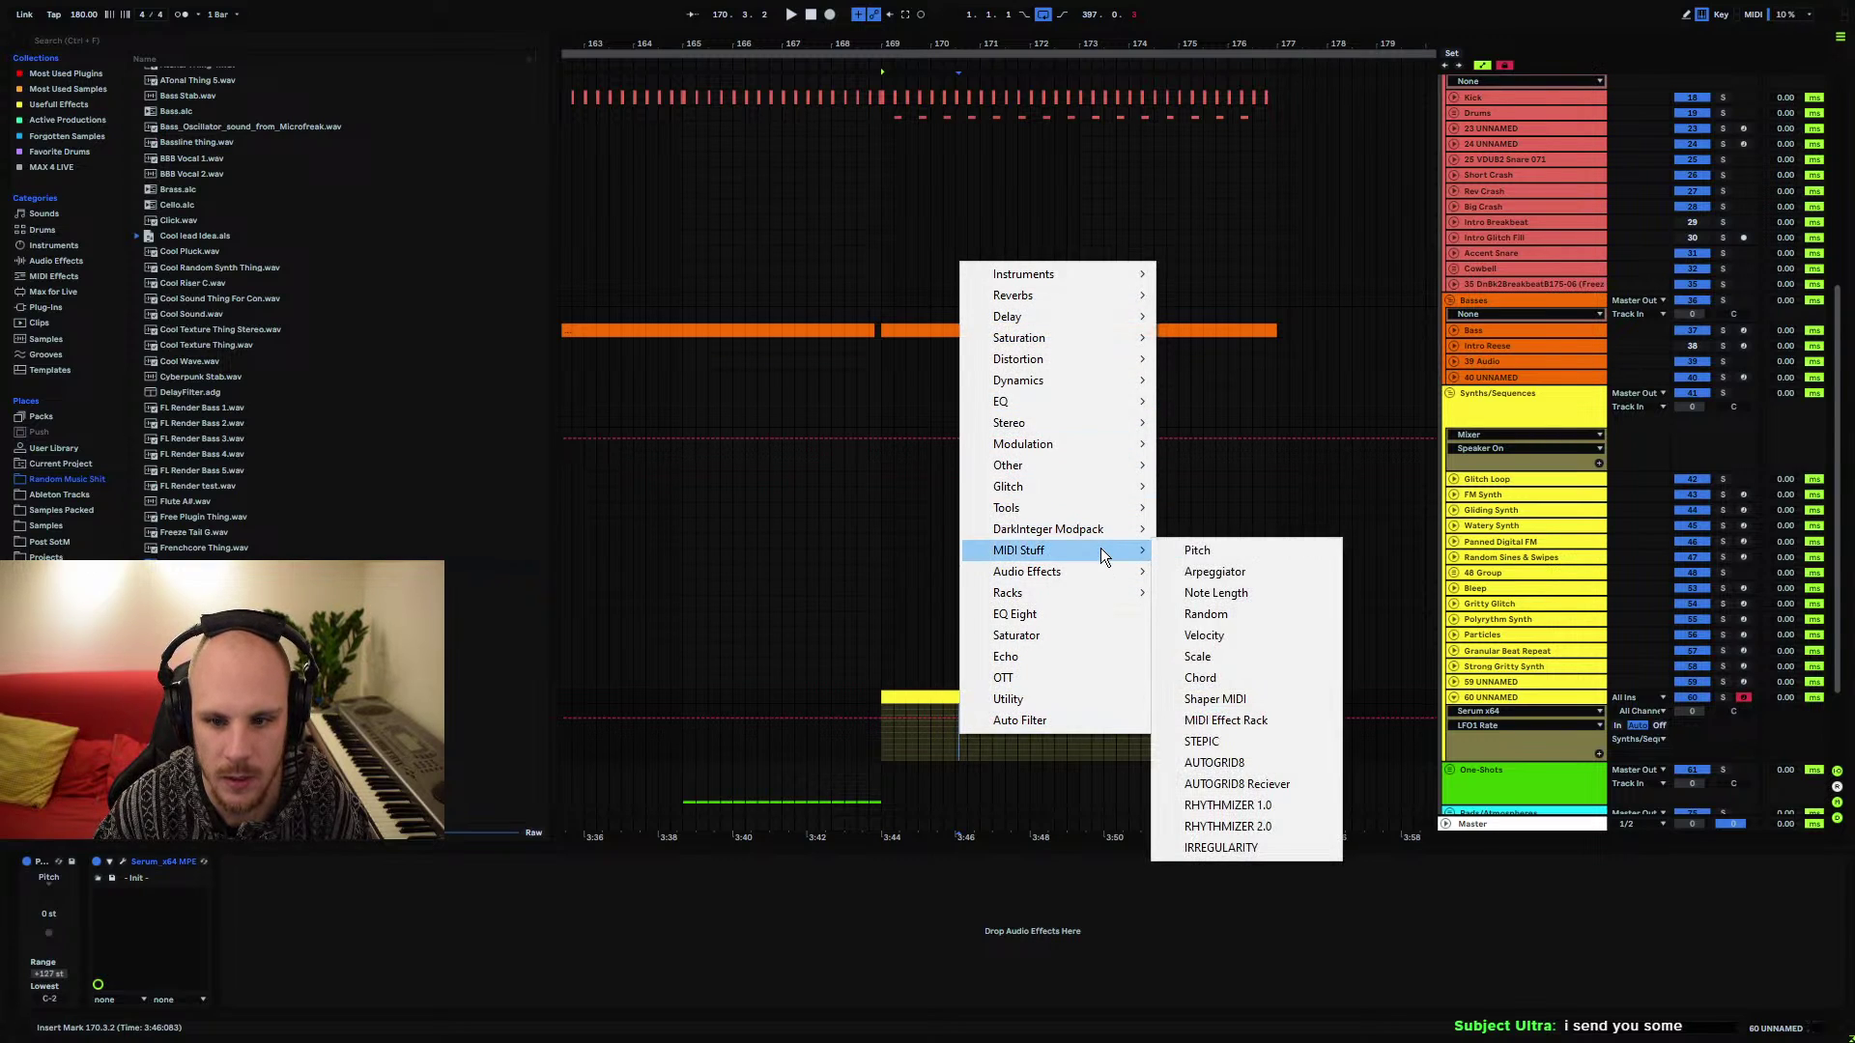
pyautogui.click(1220, 571)
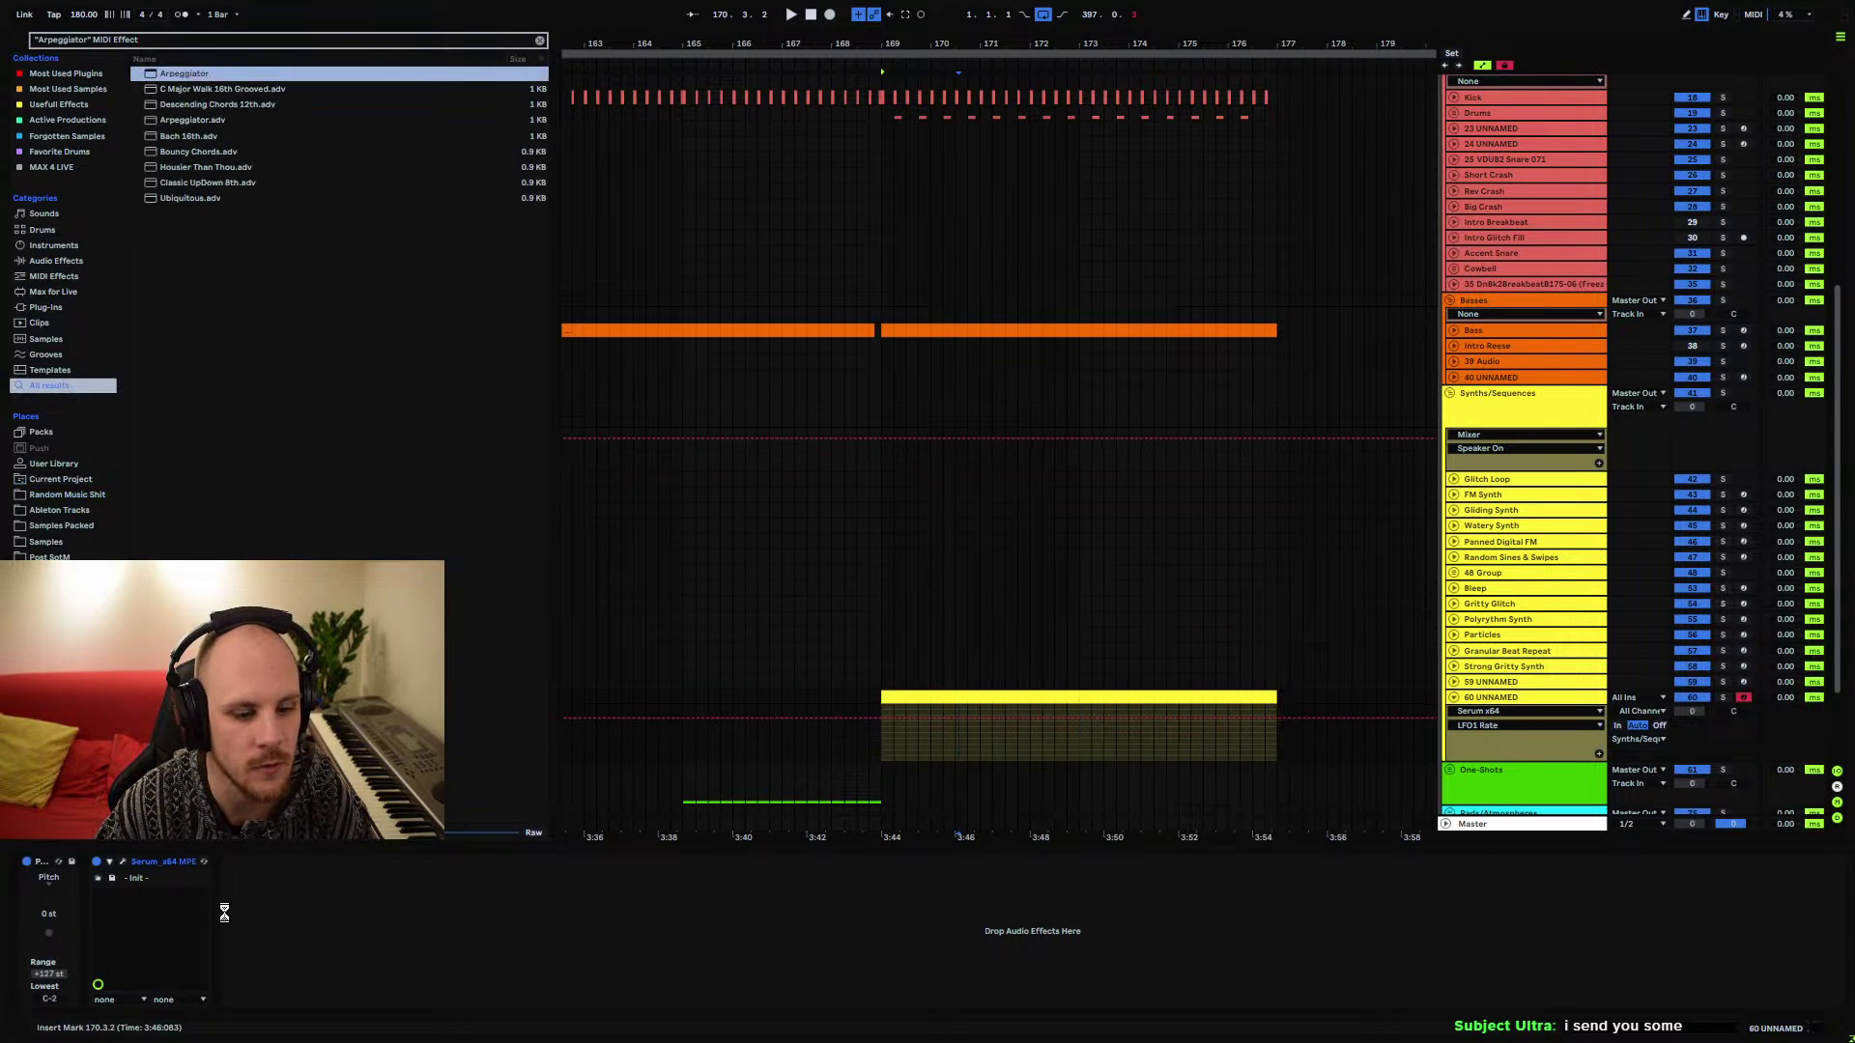
pyautogui.click(129, 883)
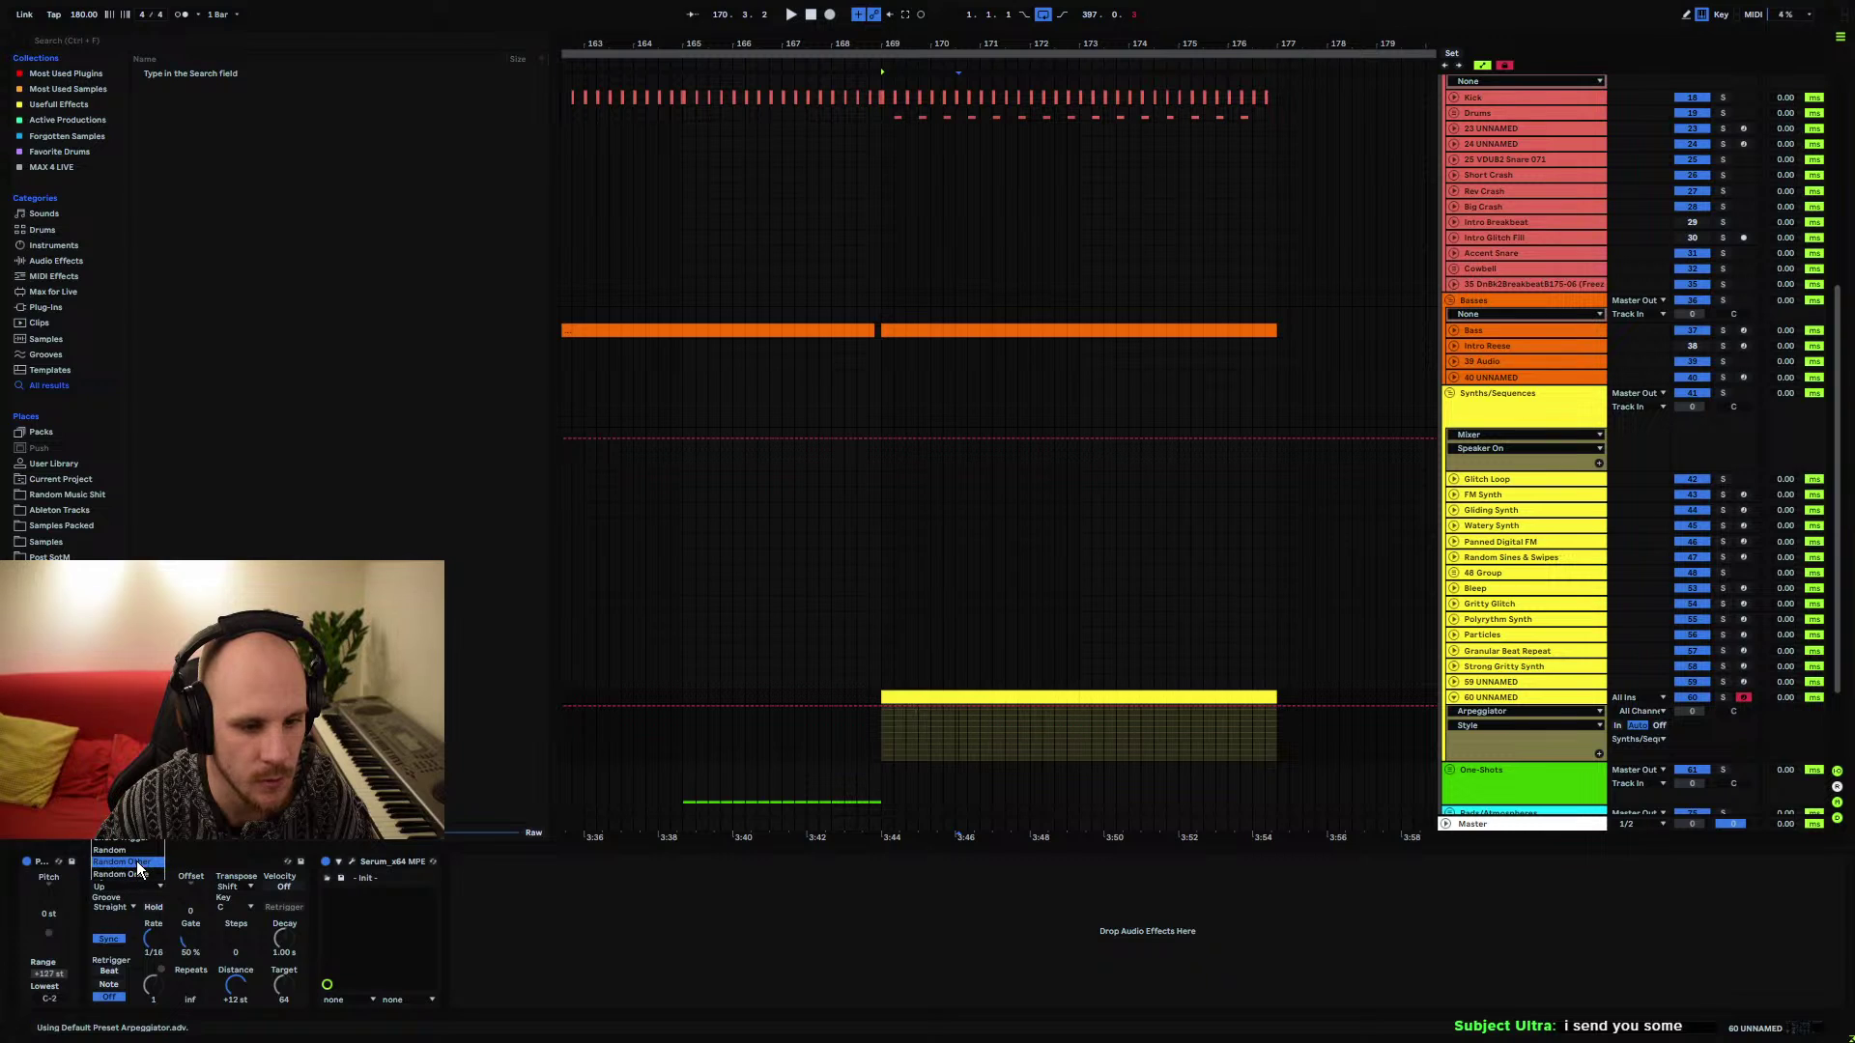
pyautogui.click(136, 861)
# Solo track 60, audition the arpeggiated part, and briefly open and close its Serum window
pyautogui.press('space')
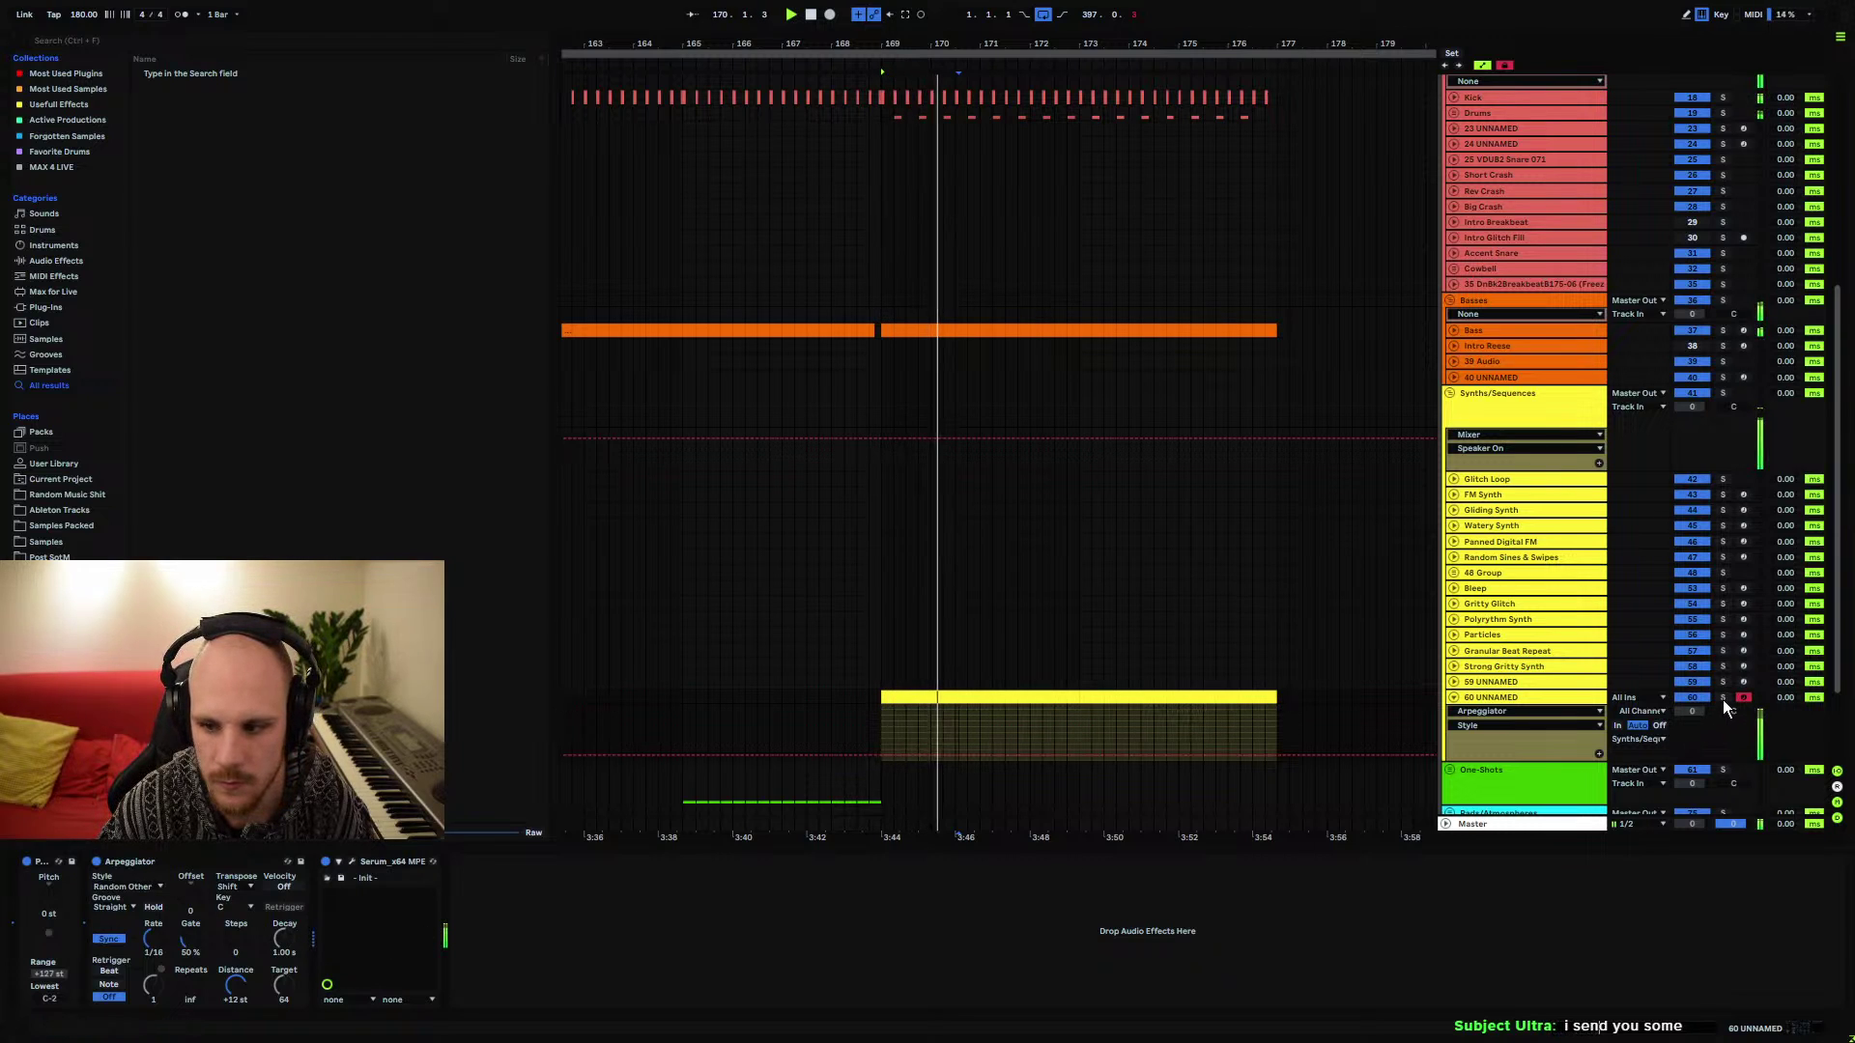
pyautogui.click(1468, 699)
pyautogui.click(351, 861)
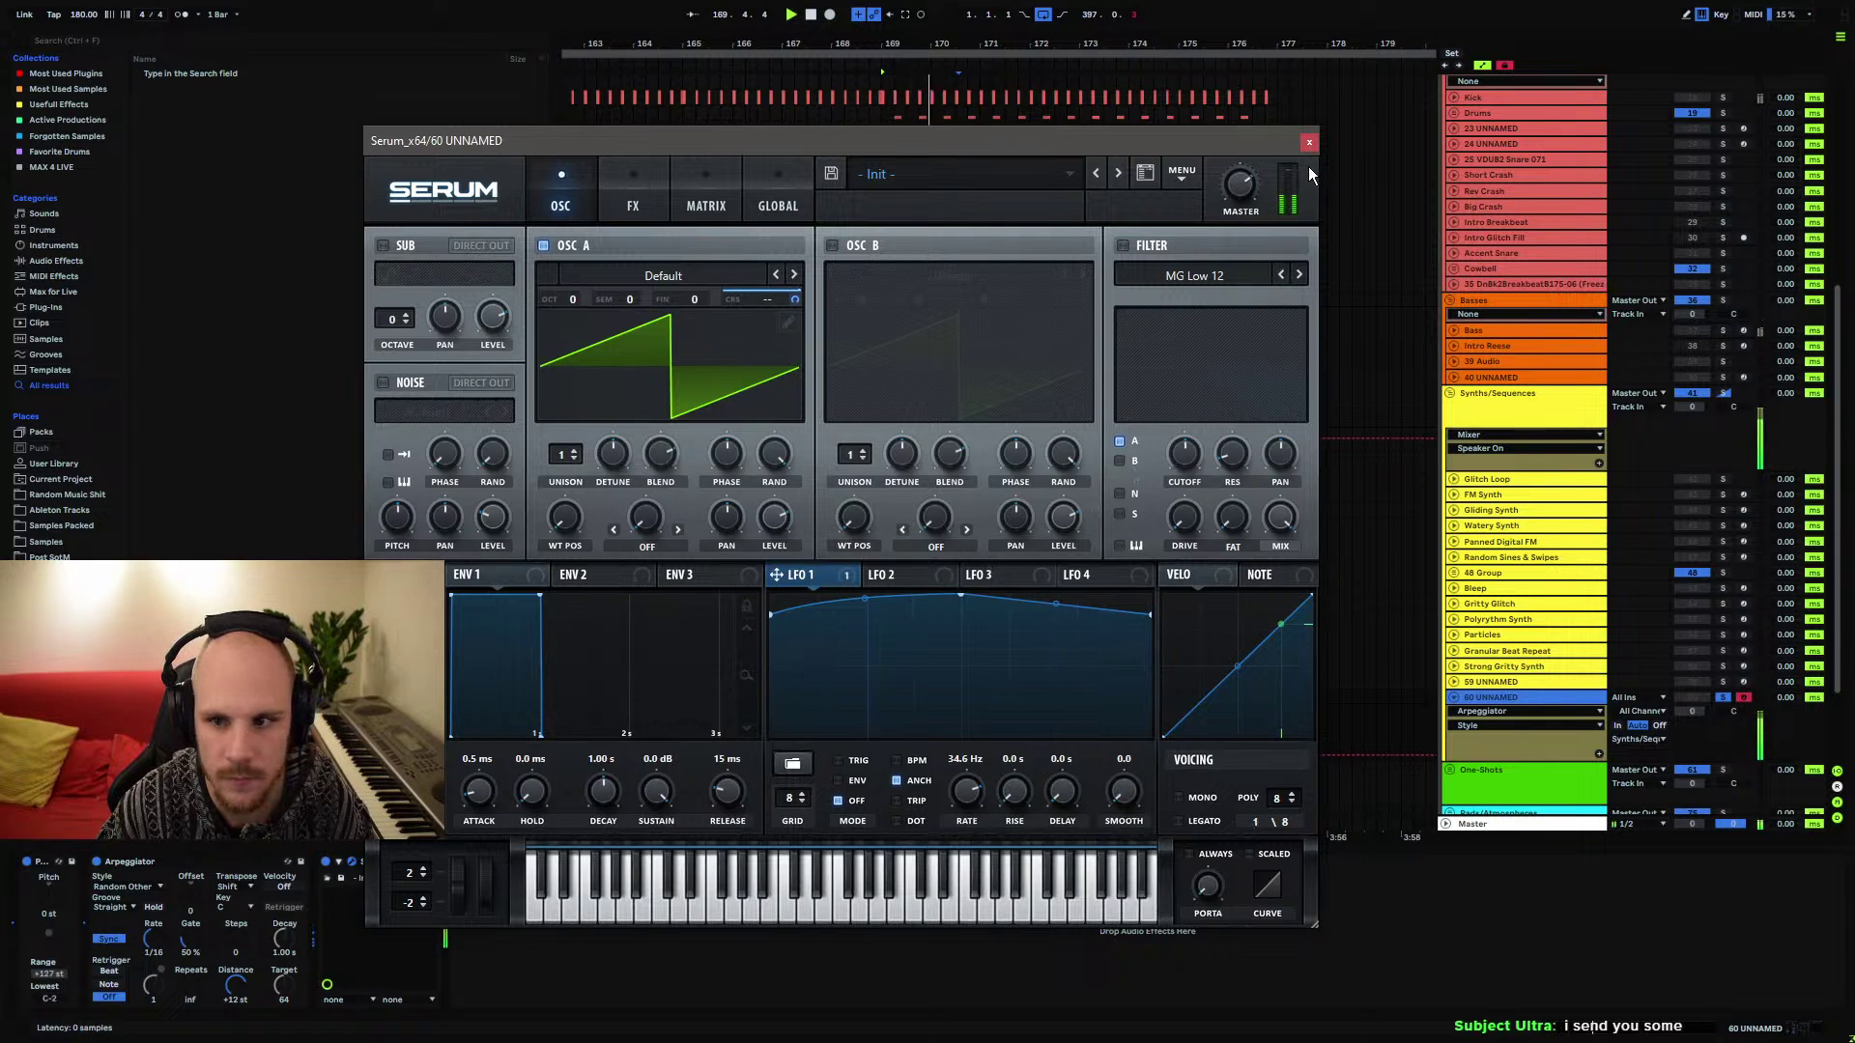
pyautogui.hotkey('ctrl', 'alt', 'p')
# Add EQ Eight after Serum on track 60, set its band 1 low cut to 102 Hz, and check the enlarged spectrum
pyautogui.rightClick(549, 973)
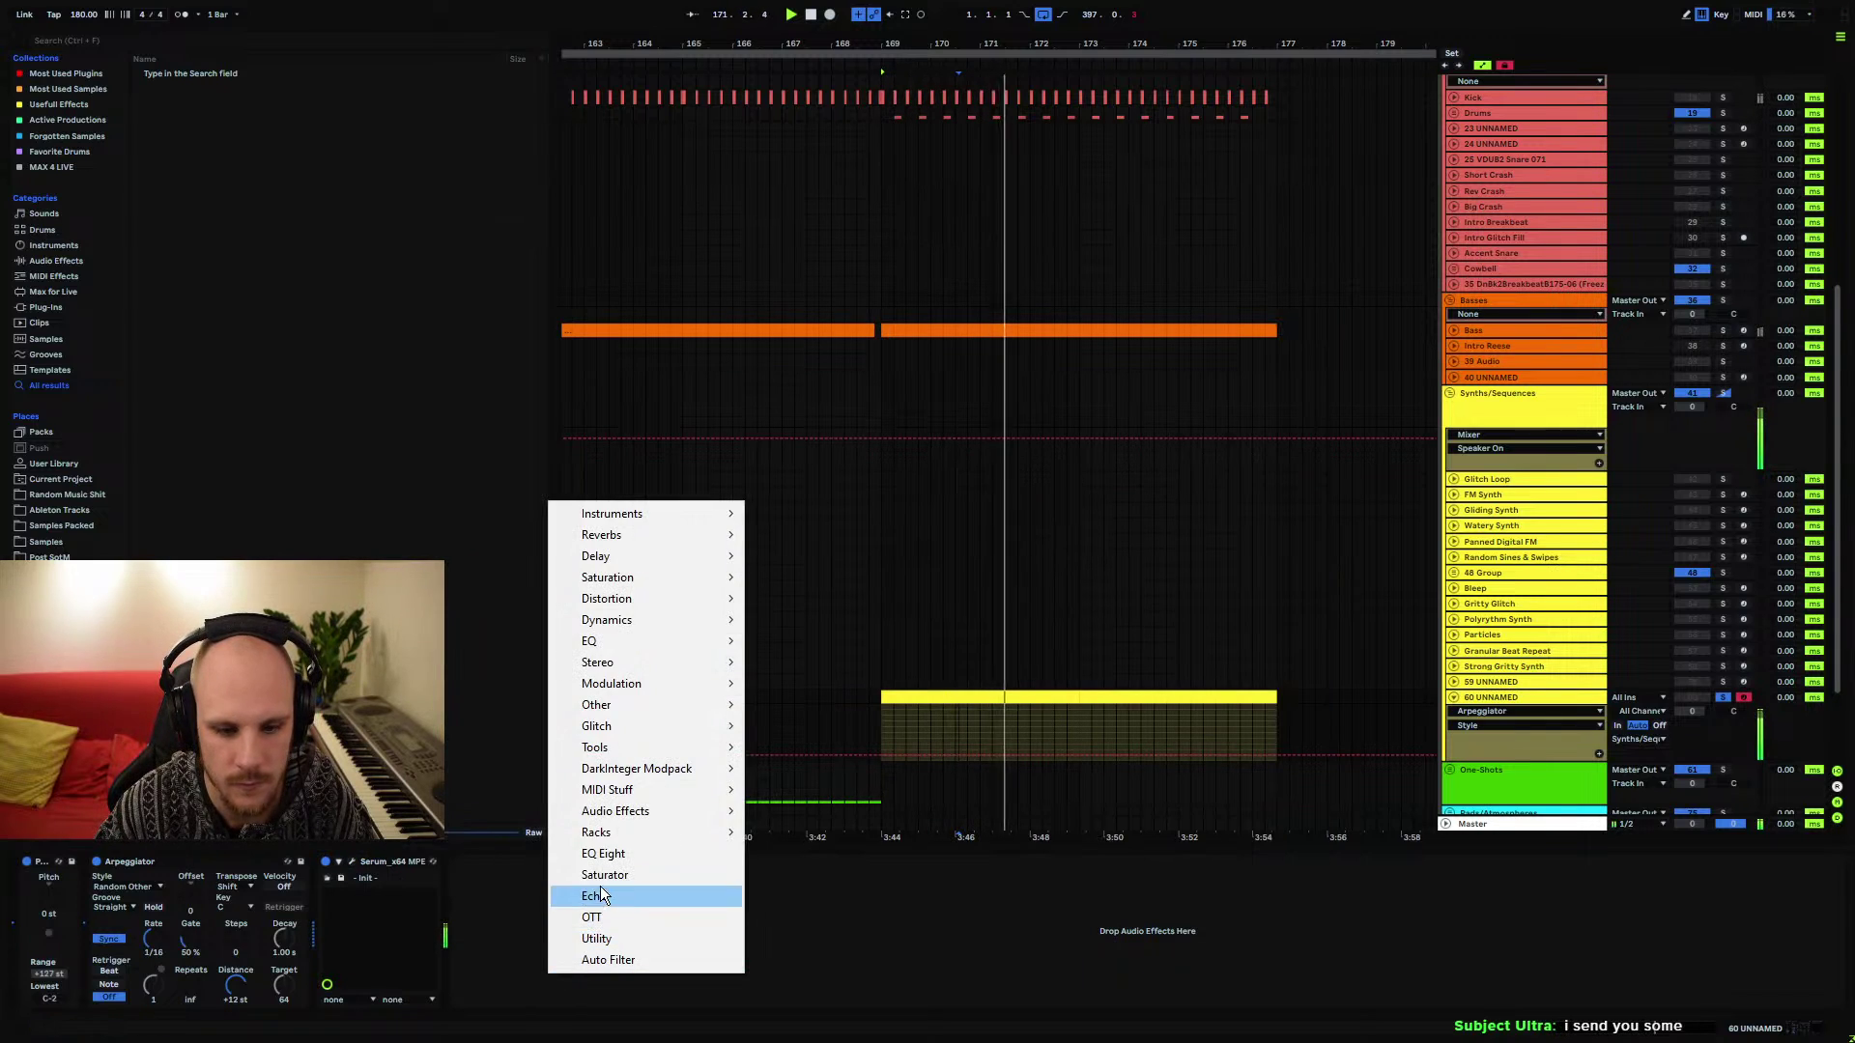
pyautogui.click(600, 858)
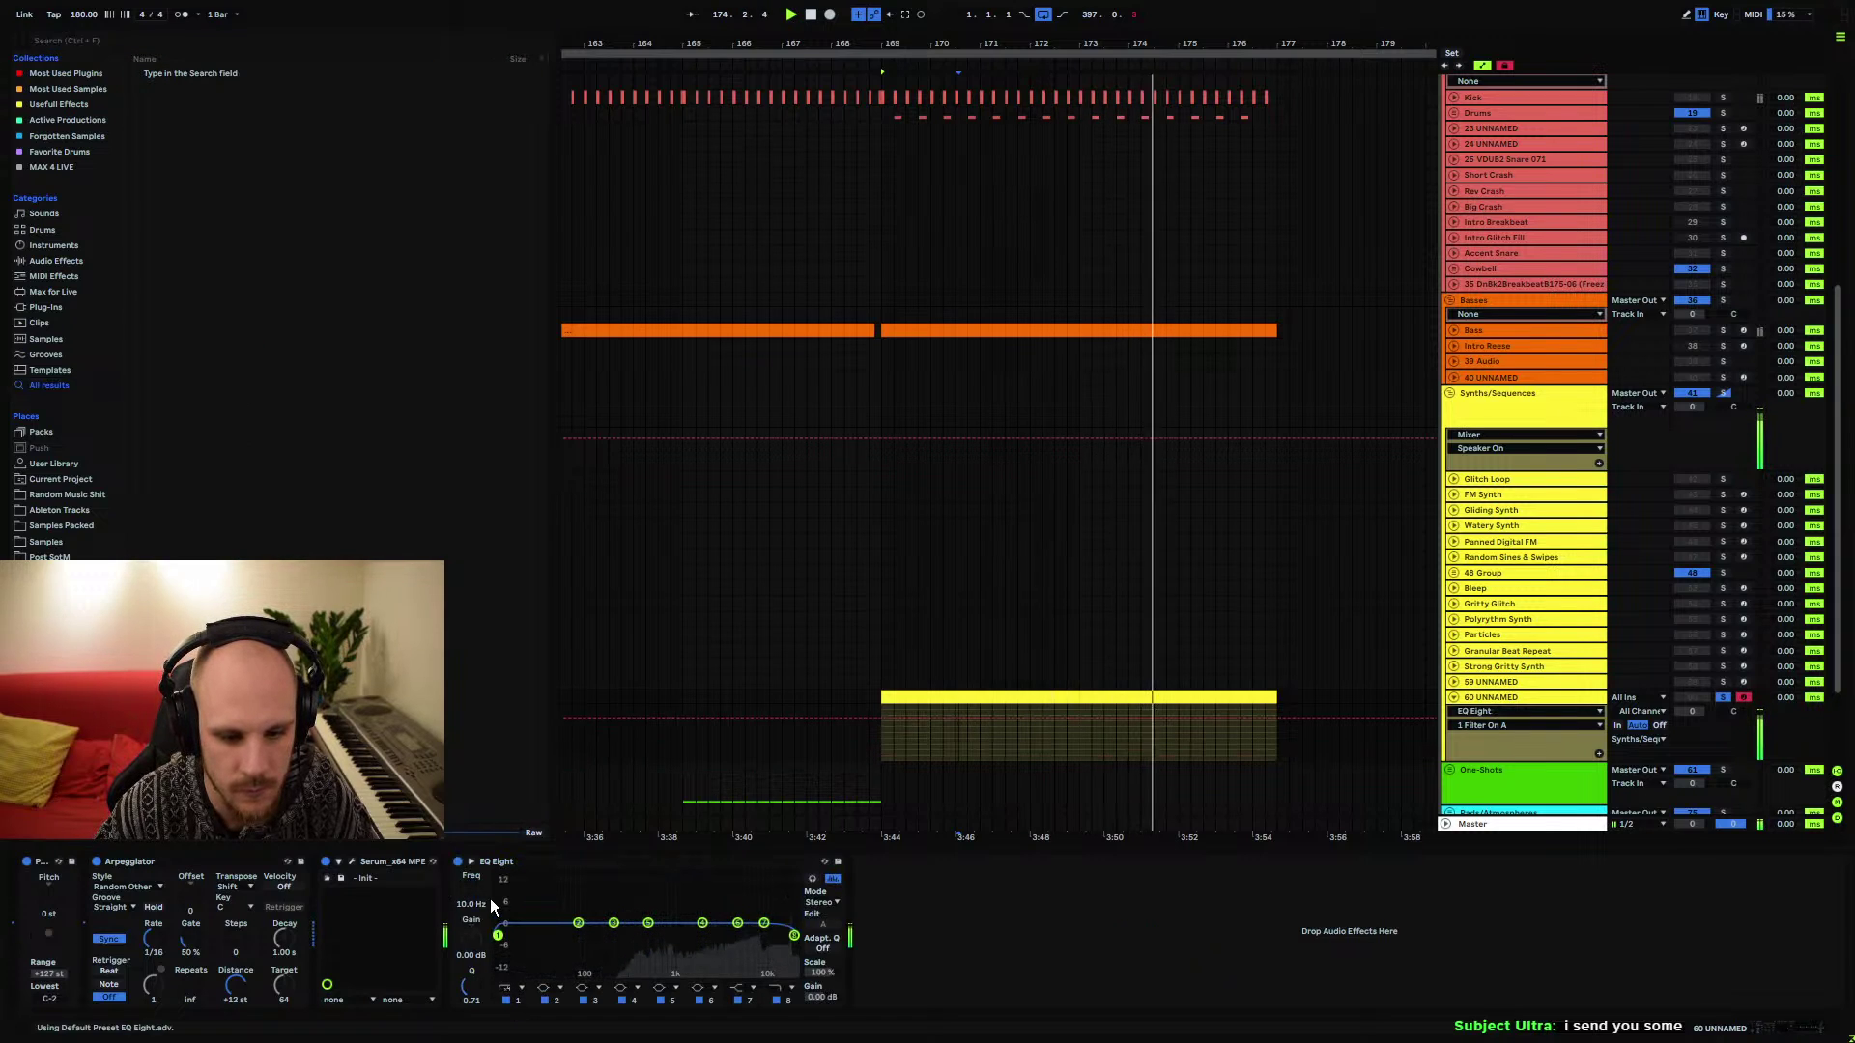
pyautogui.moveTo(491, 906); pyautogui.dragTo(491, 850)
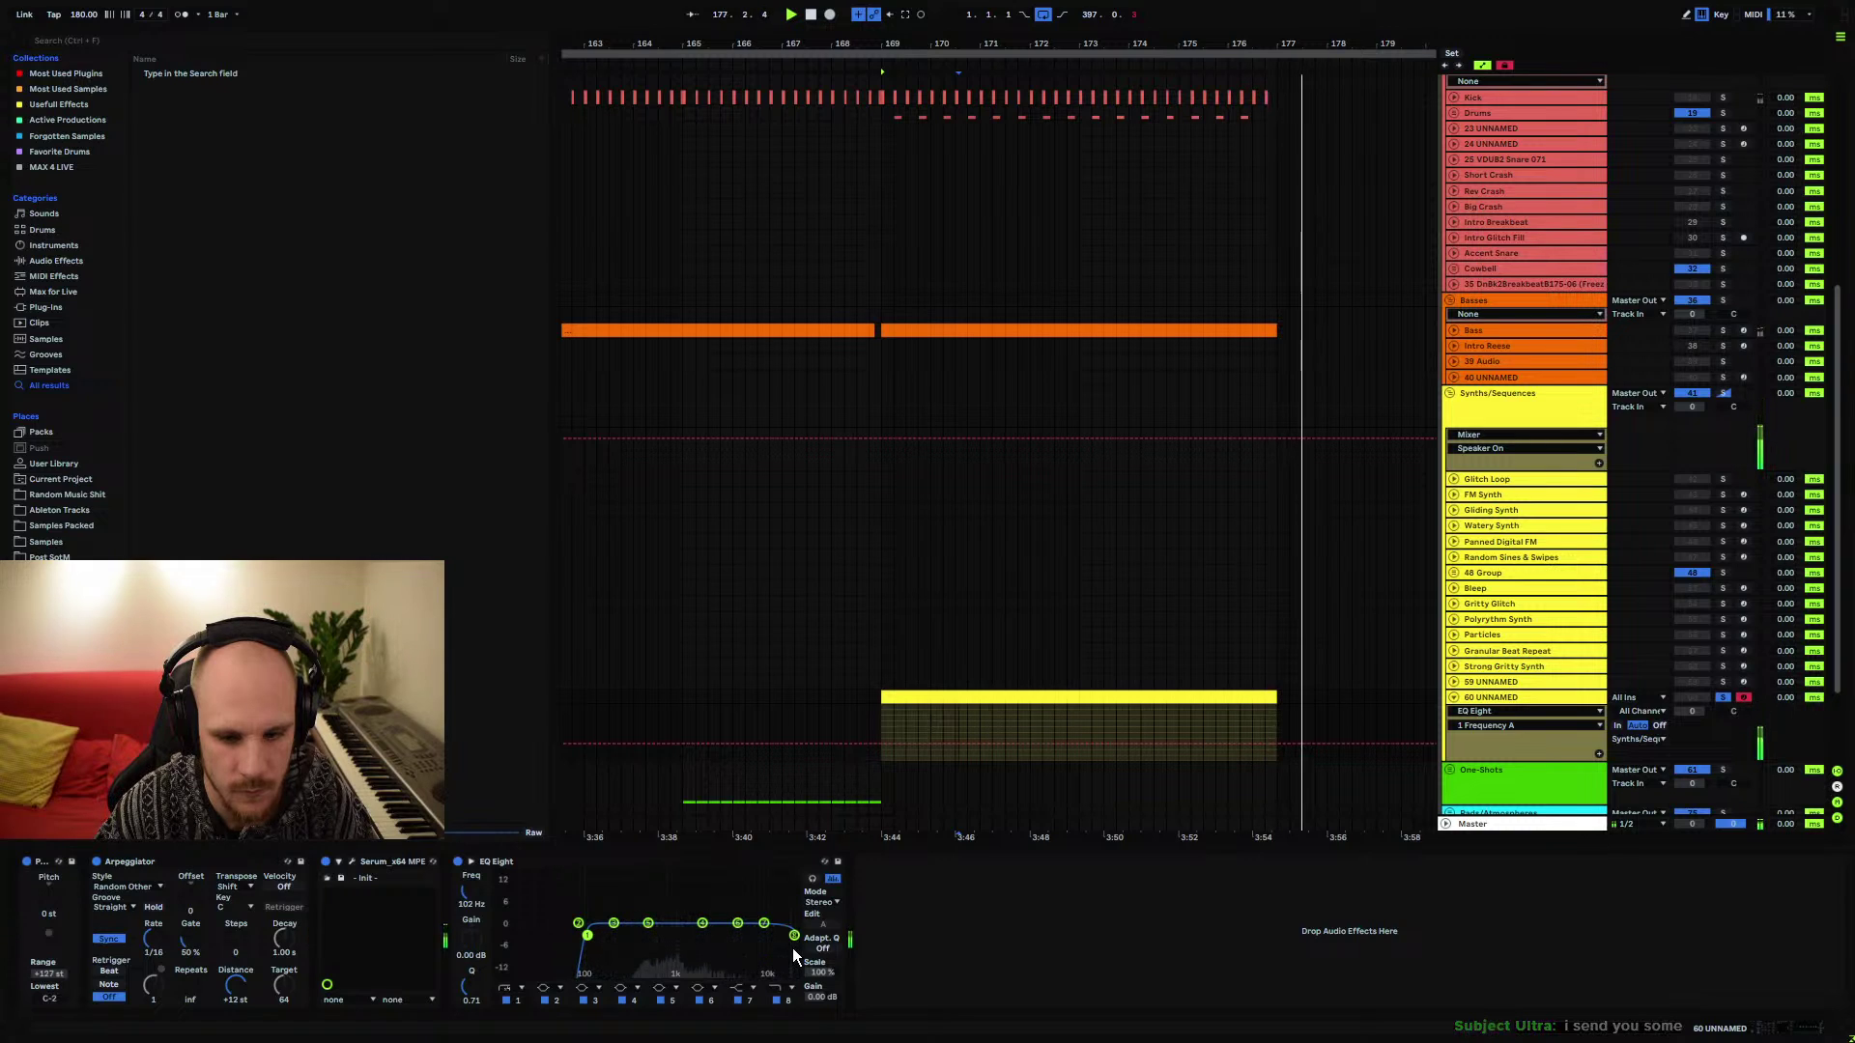
pyautogui.click(471, 861)
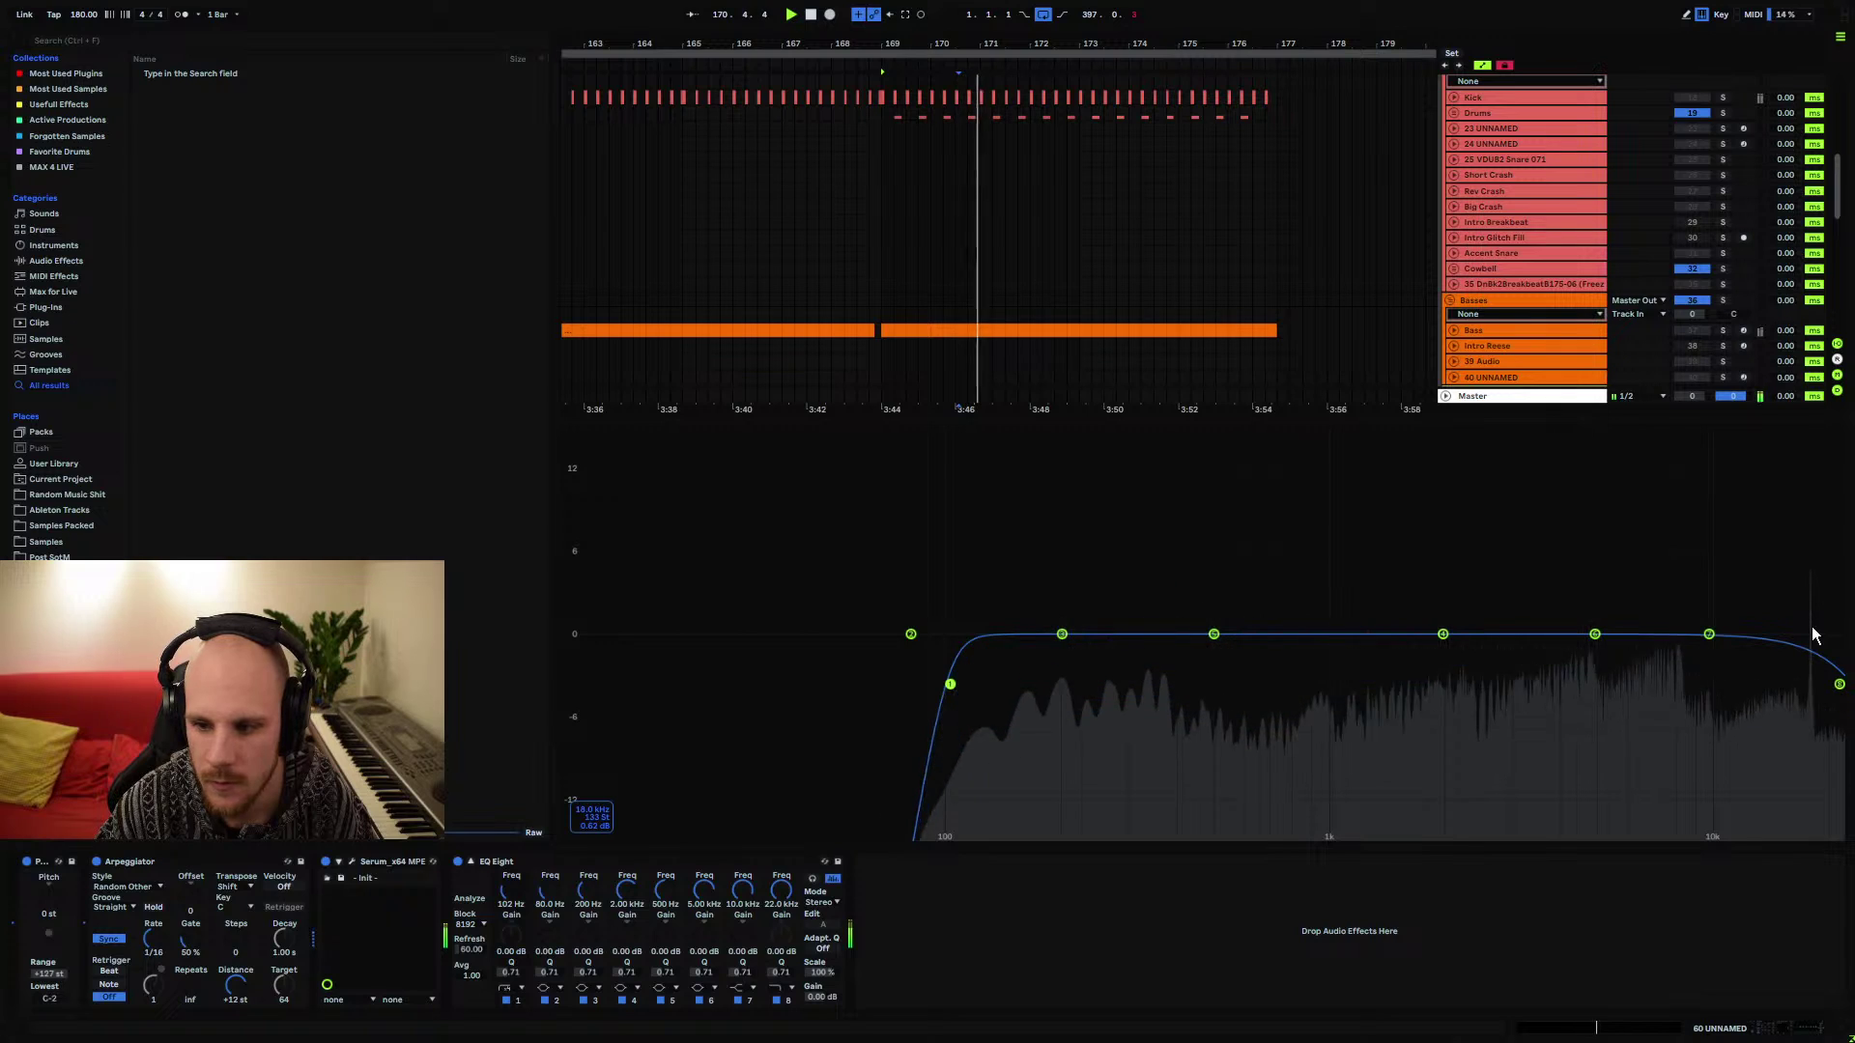
pyautogui.click(472, 861)
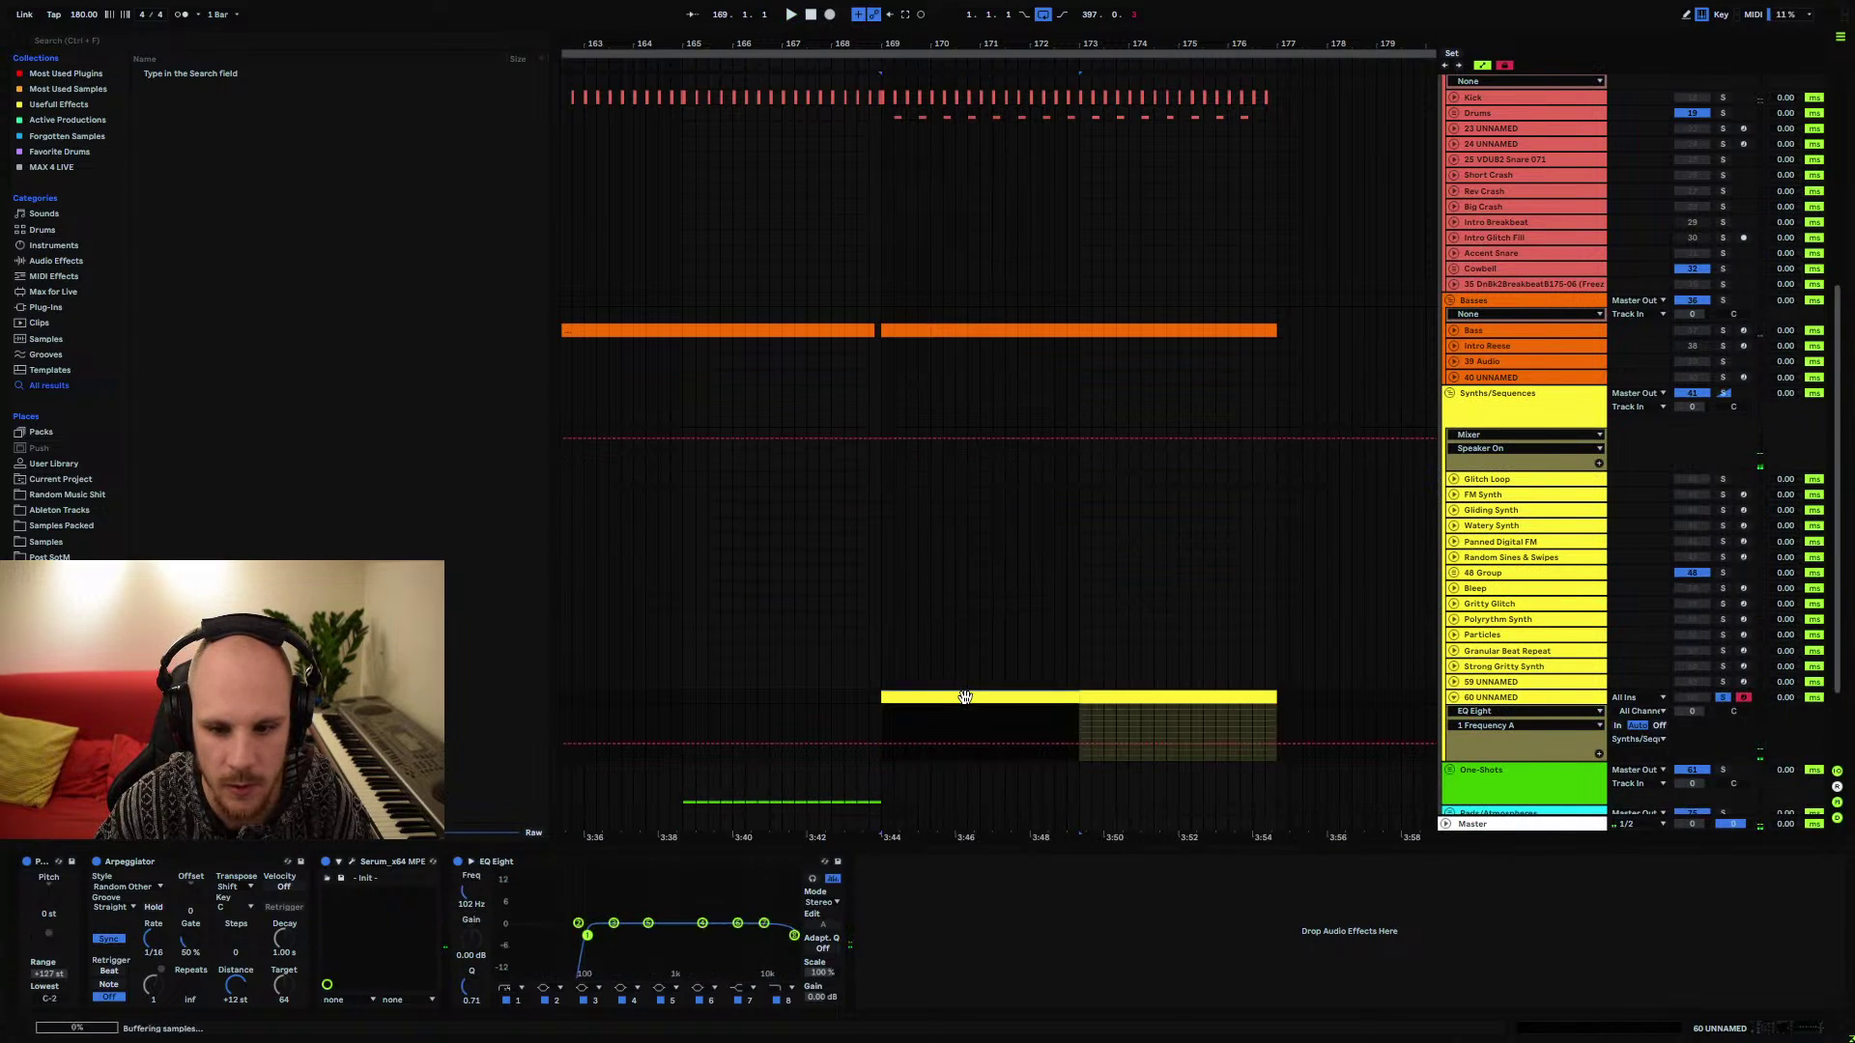
# Open the first clip's notes in an enlarged editor, try a change on notes B2 to F#8 during playback, and undo it
pyautogui.doubleClick(965, 696)
pyautogui.moveTo(638, 787); pyautogui.dragTo(626, 301)
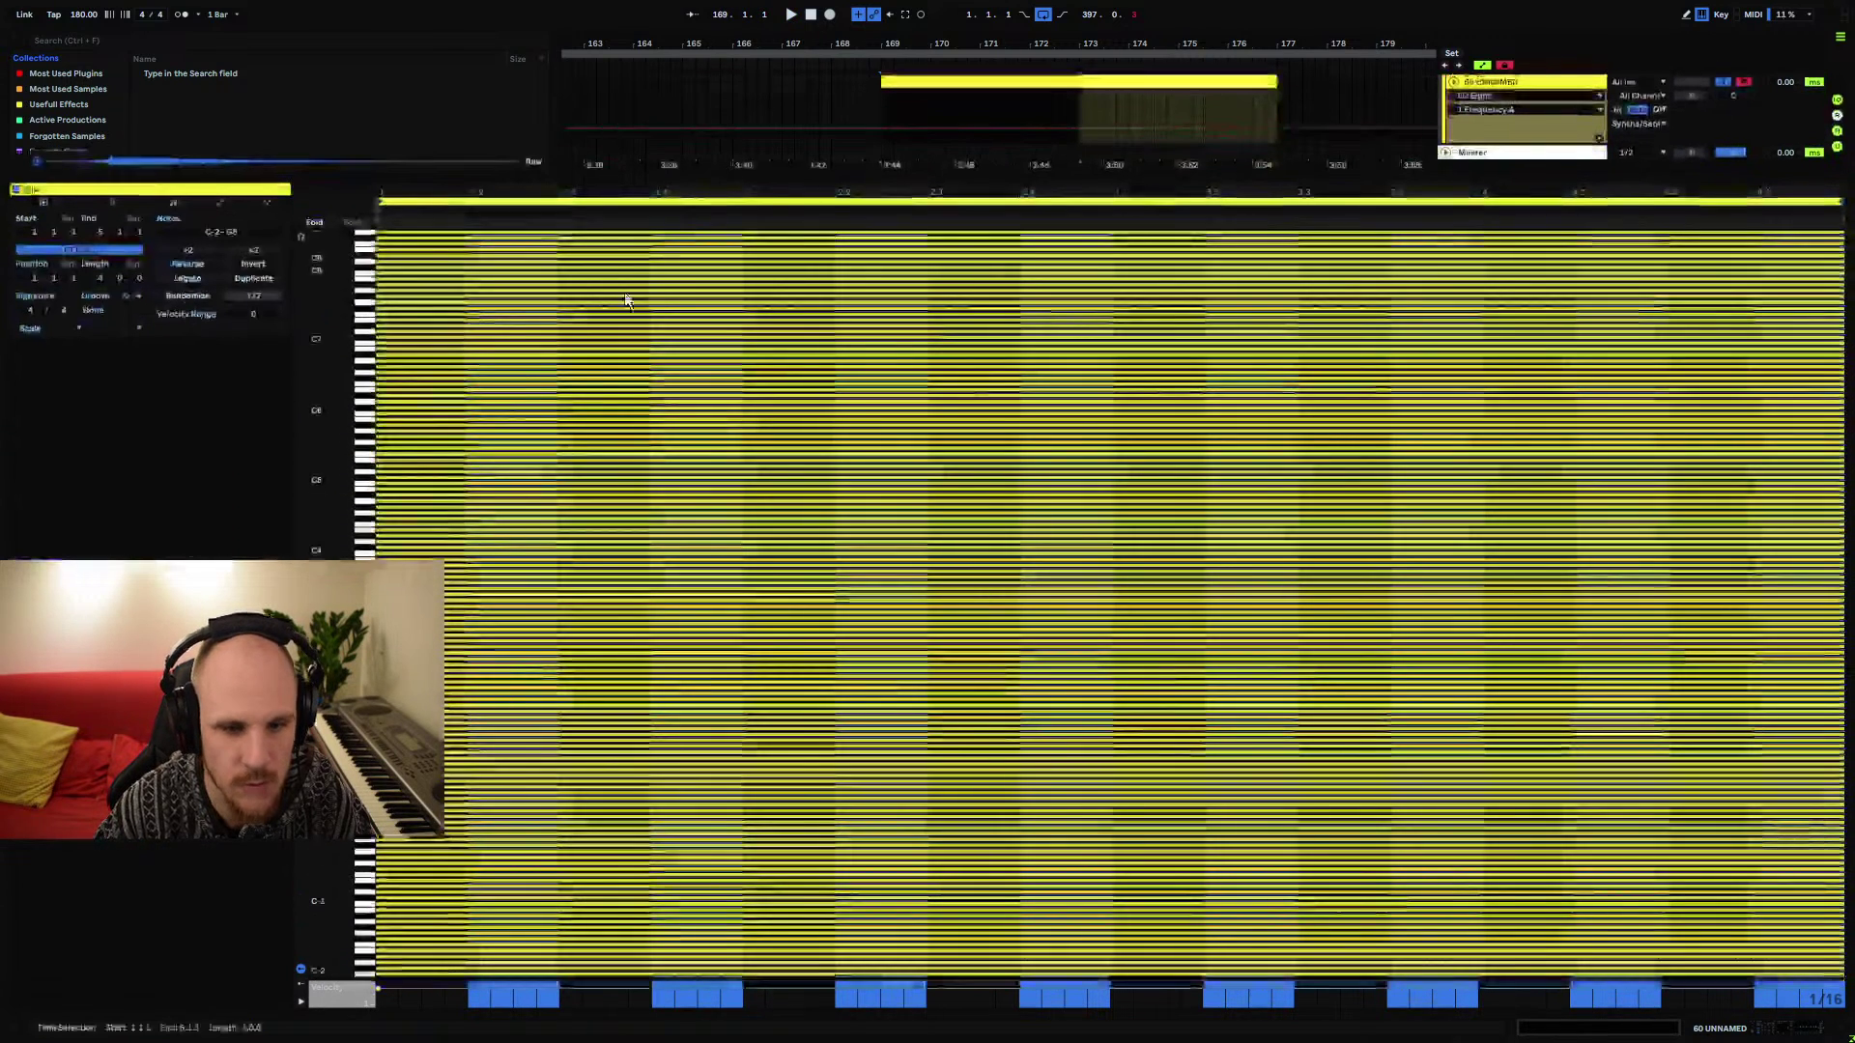
pyautogui.click(438, 235)
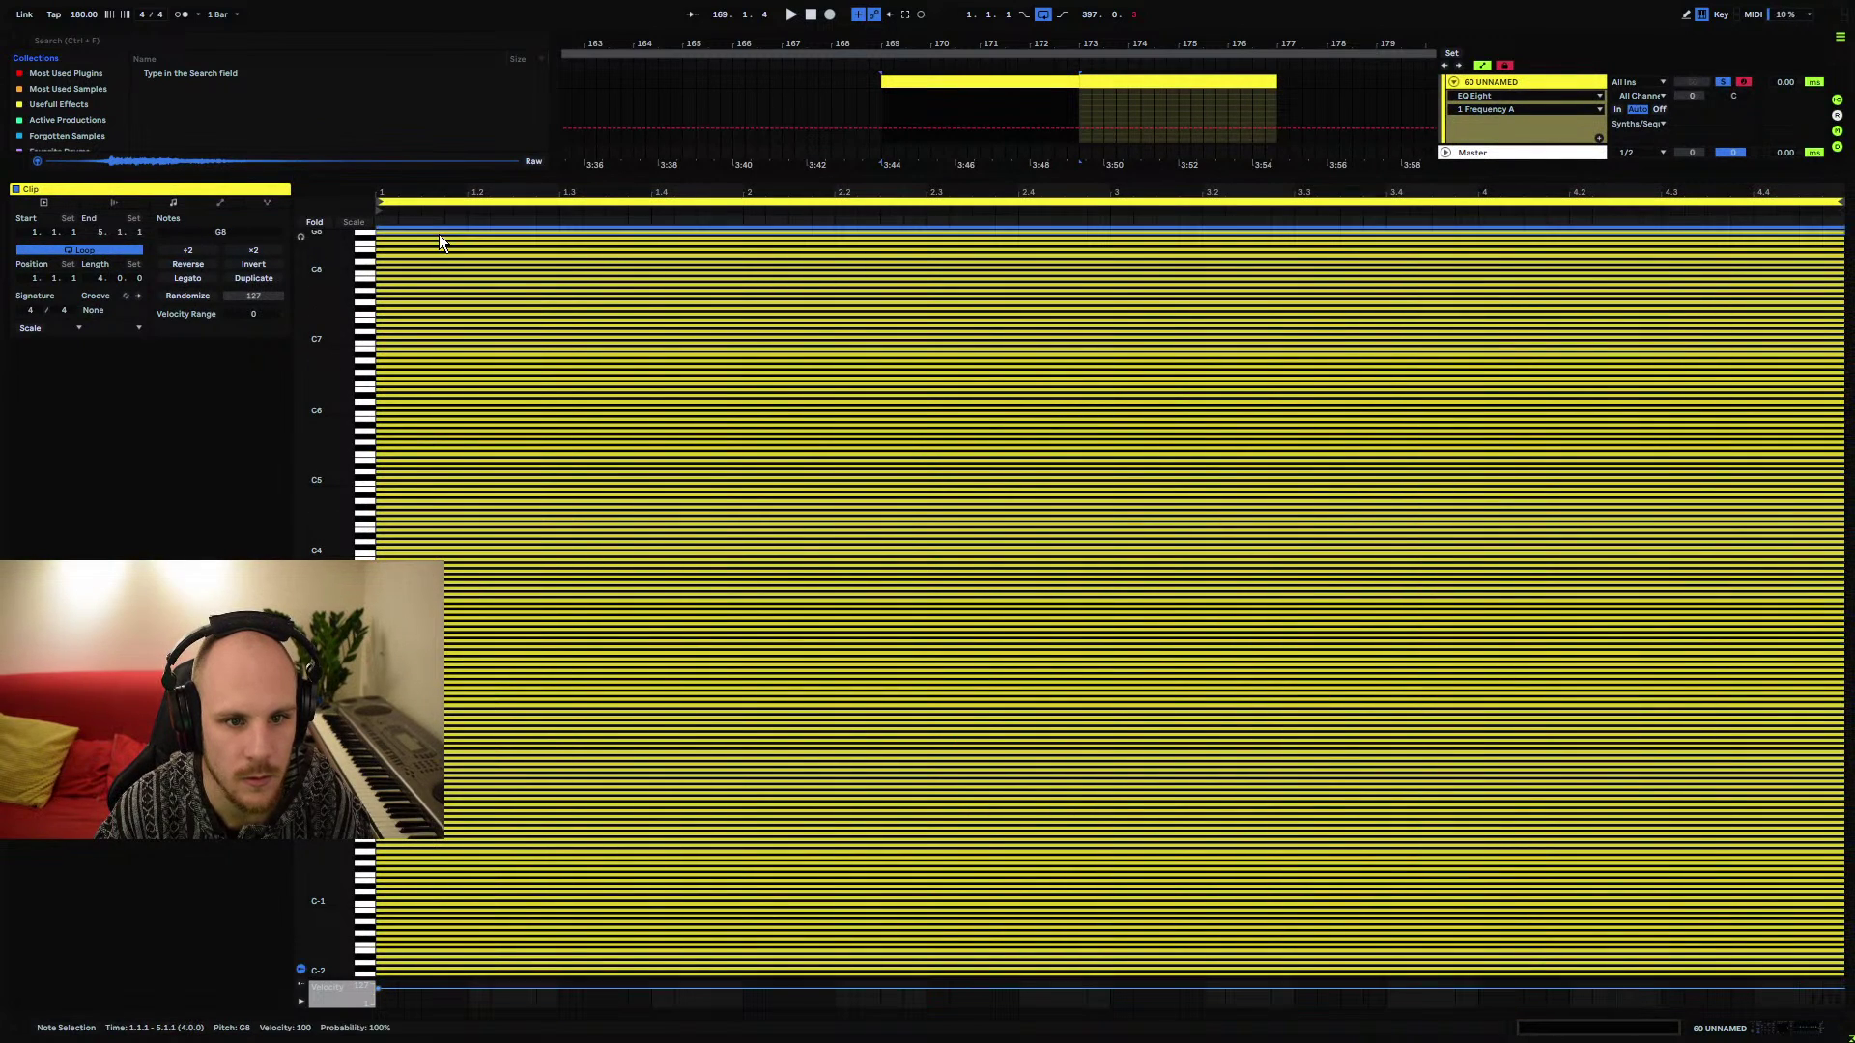
pyautogui.moveTo(475, 234); pyautogui.dragTo(440, 628)
pyautogui.press('space')
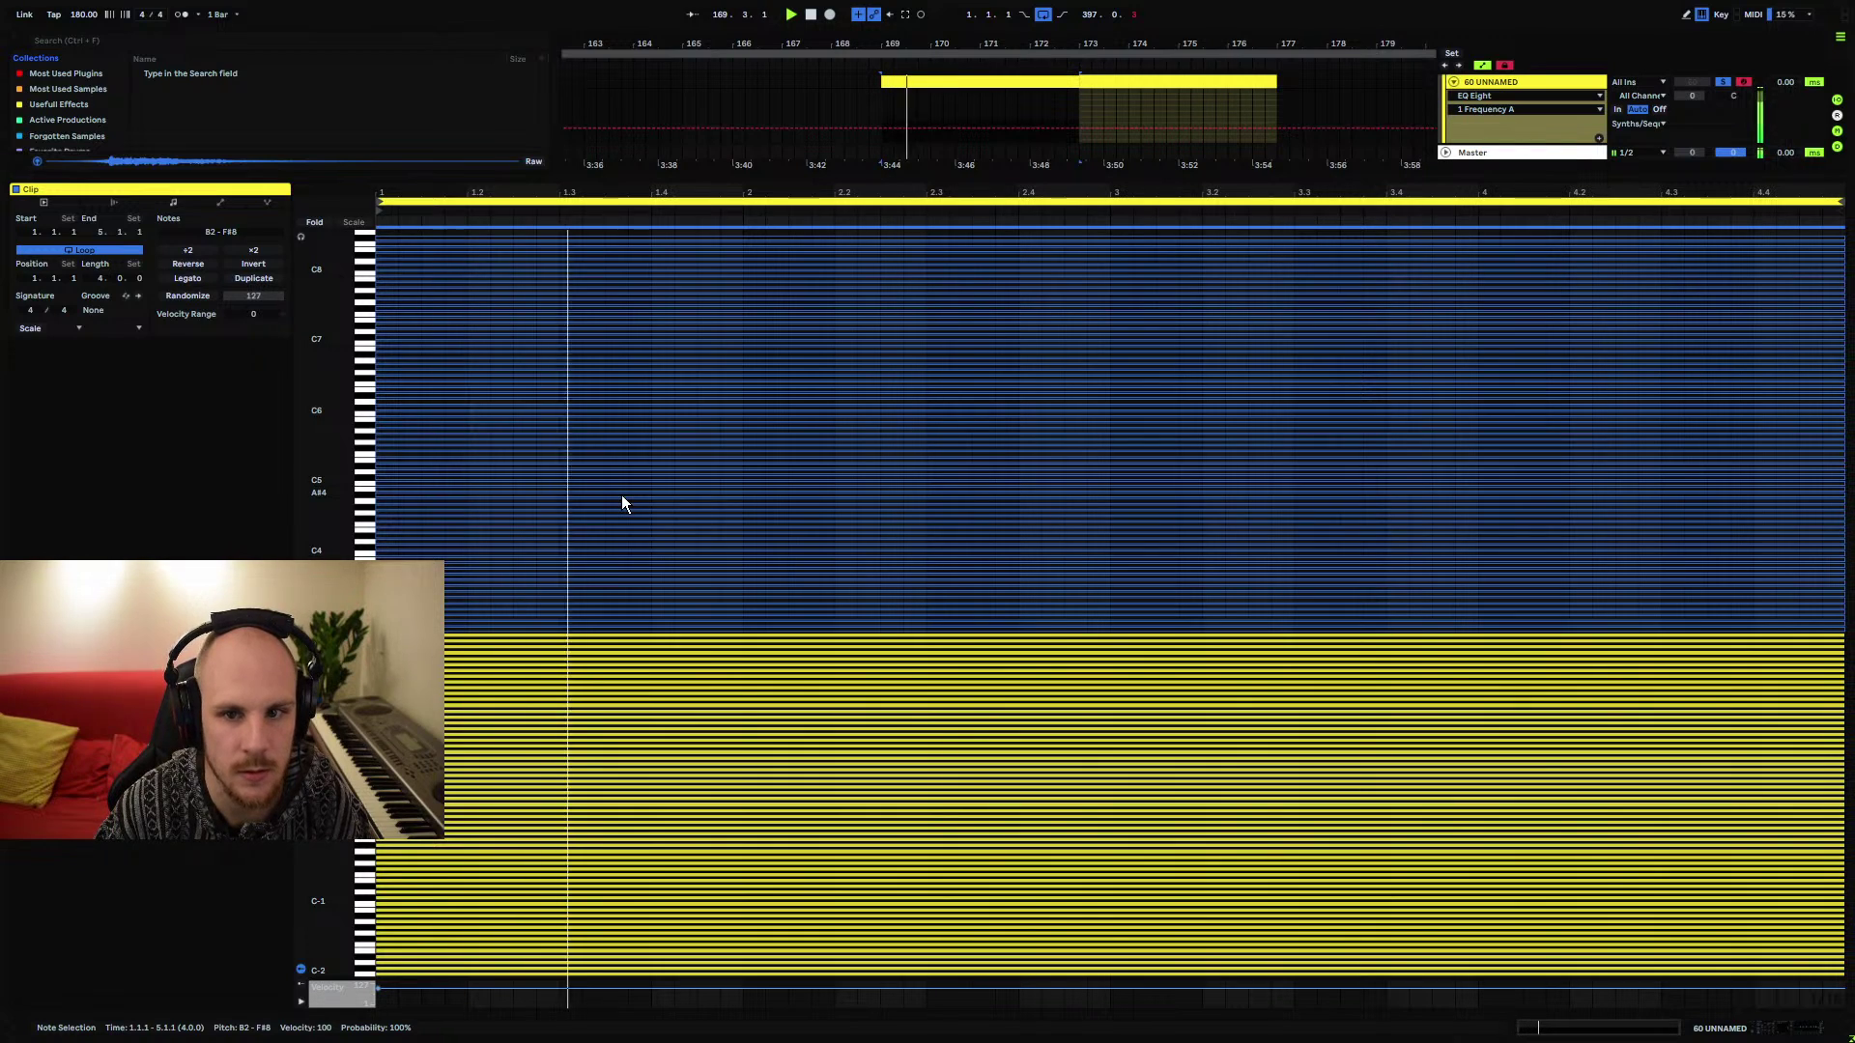
pyautogui.moveTo(599, 234); pyautogui.dragTo(597, 253)
pyautogui.hotkey('ctrl', 'z')
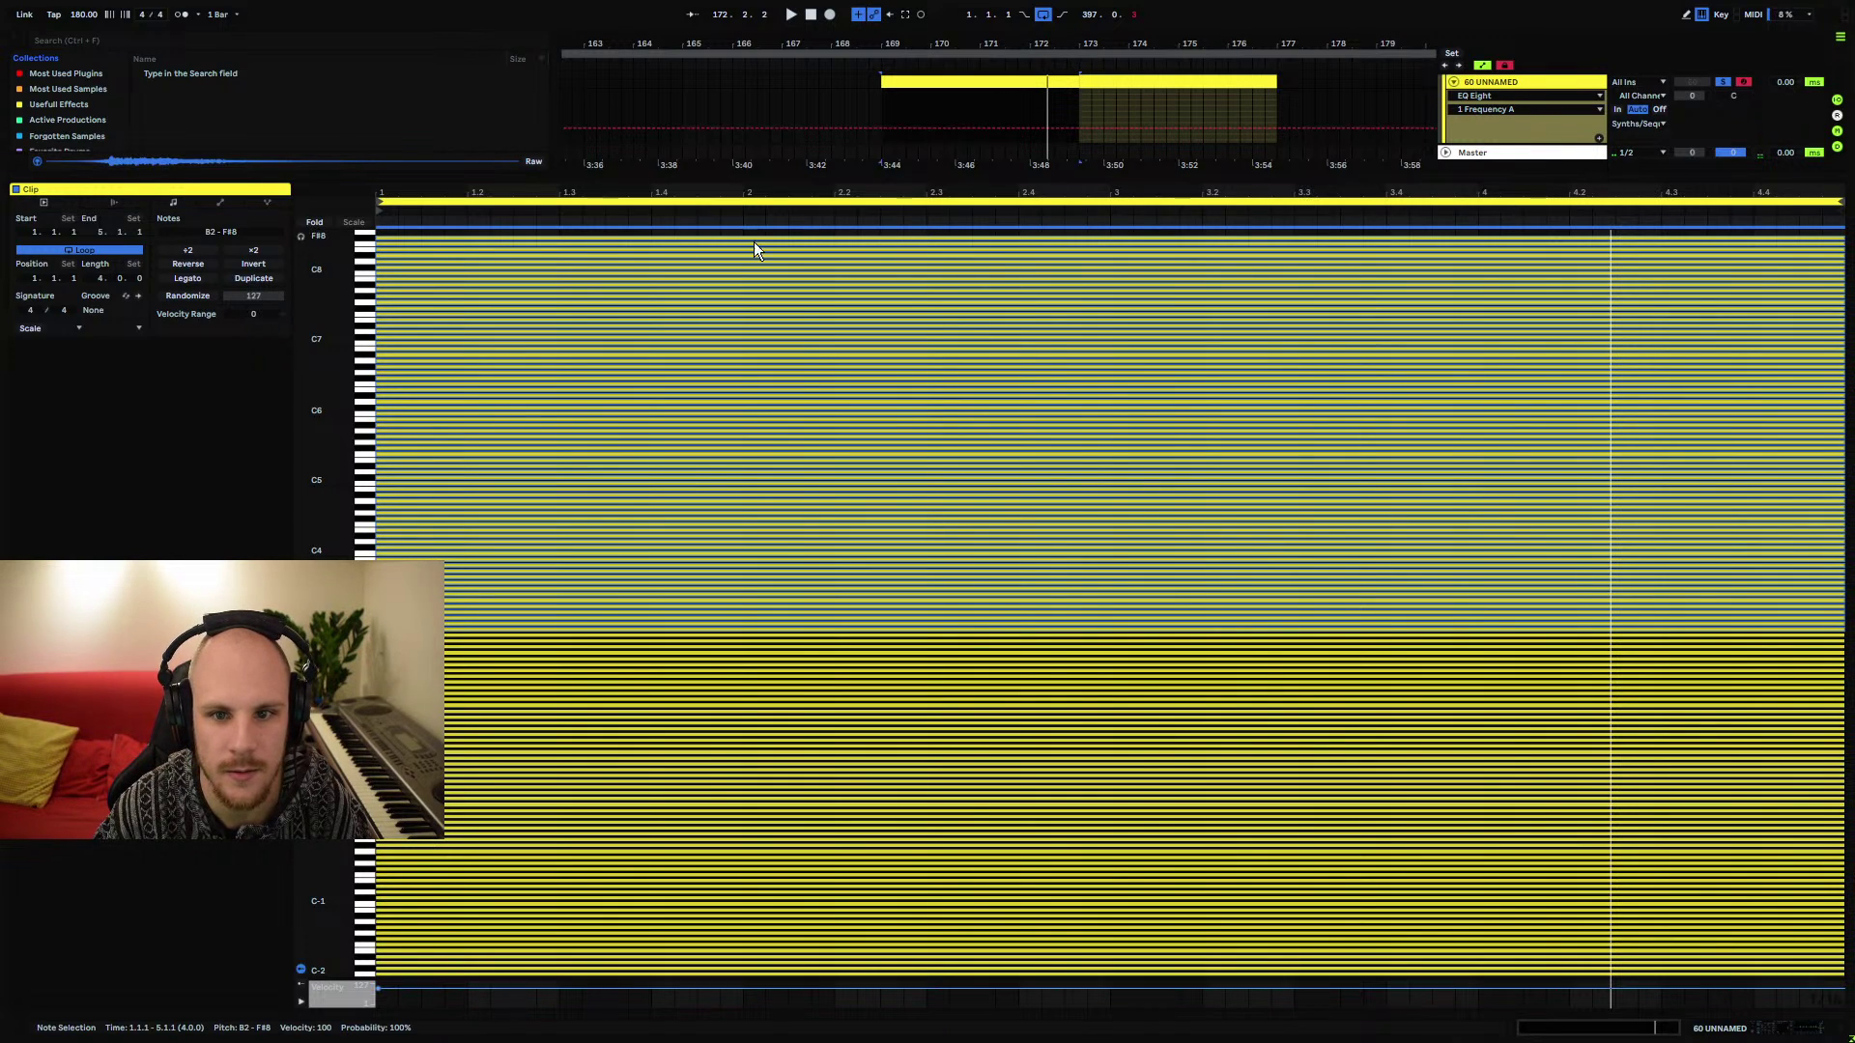
# Transpose the clip's F#8 note up to G8, audition the clip, and shrink the note editor
pyautogui.click(400, 241)
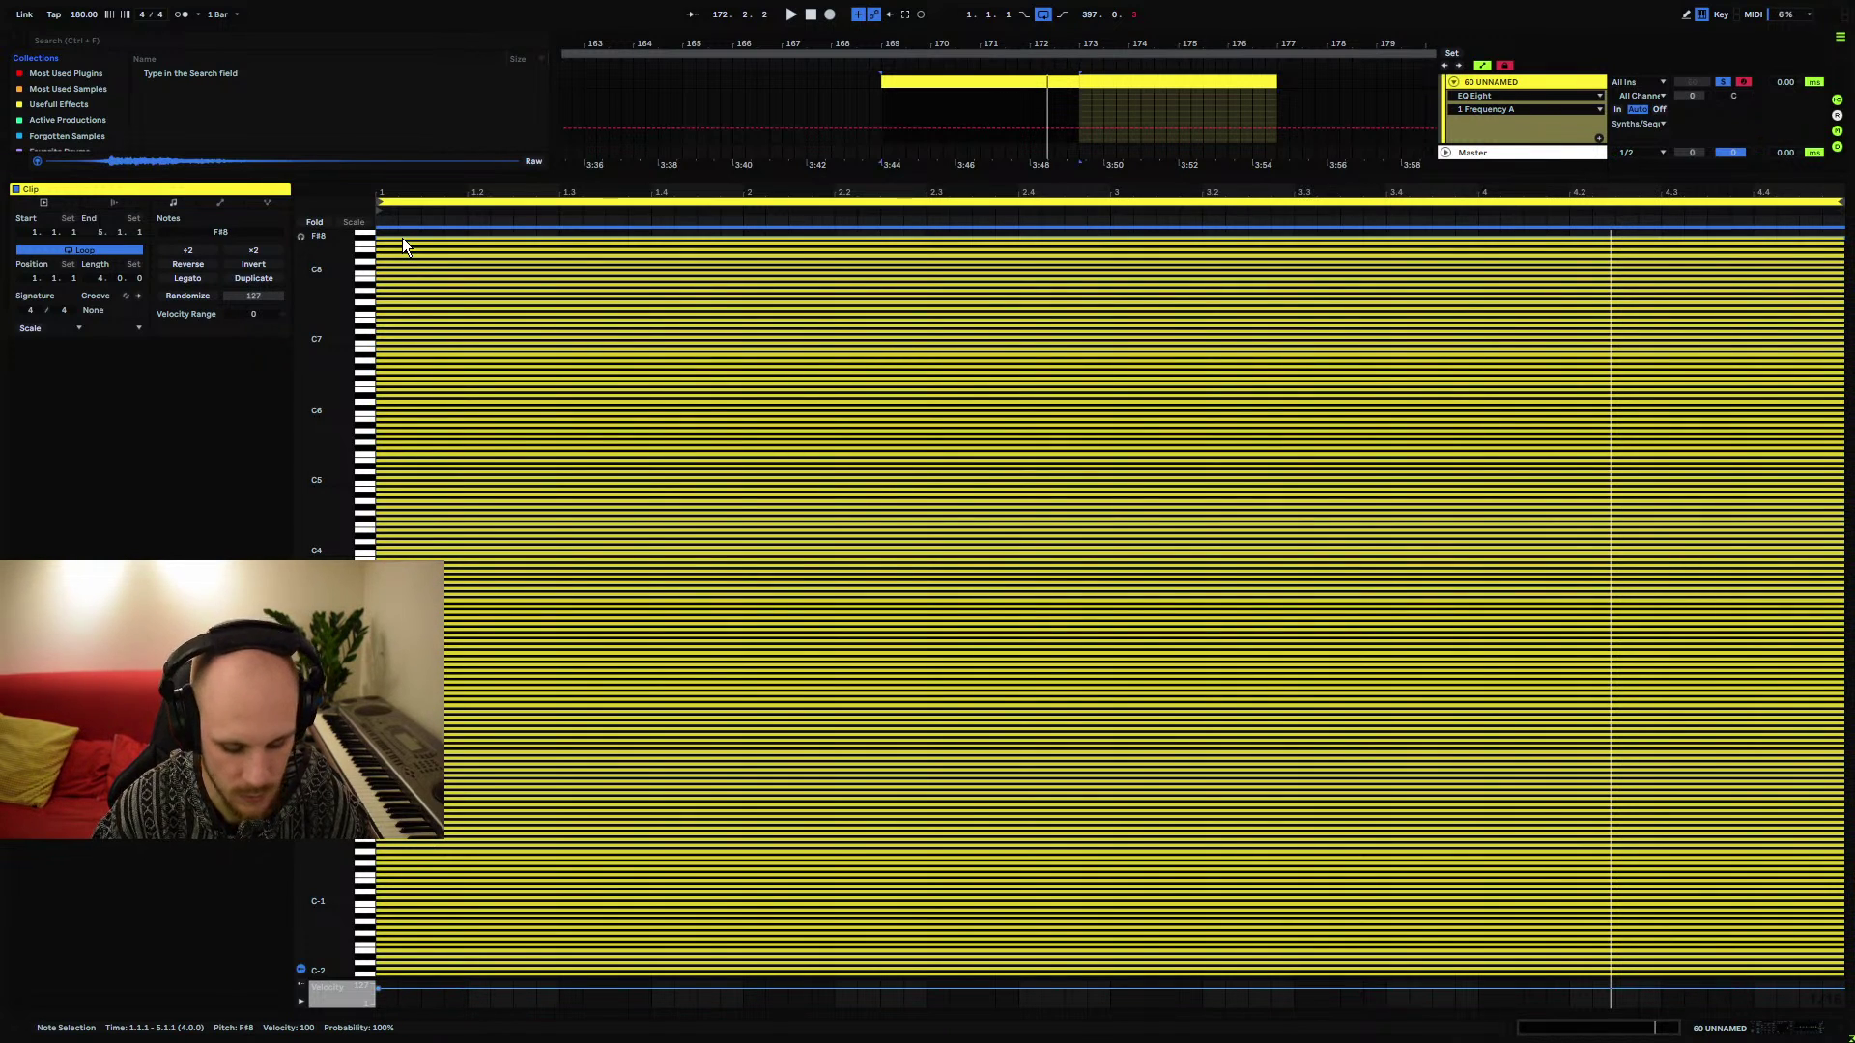
pyautogui.press('Up')
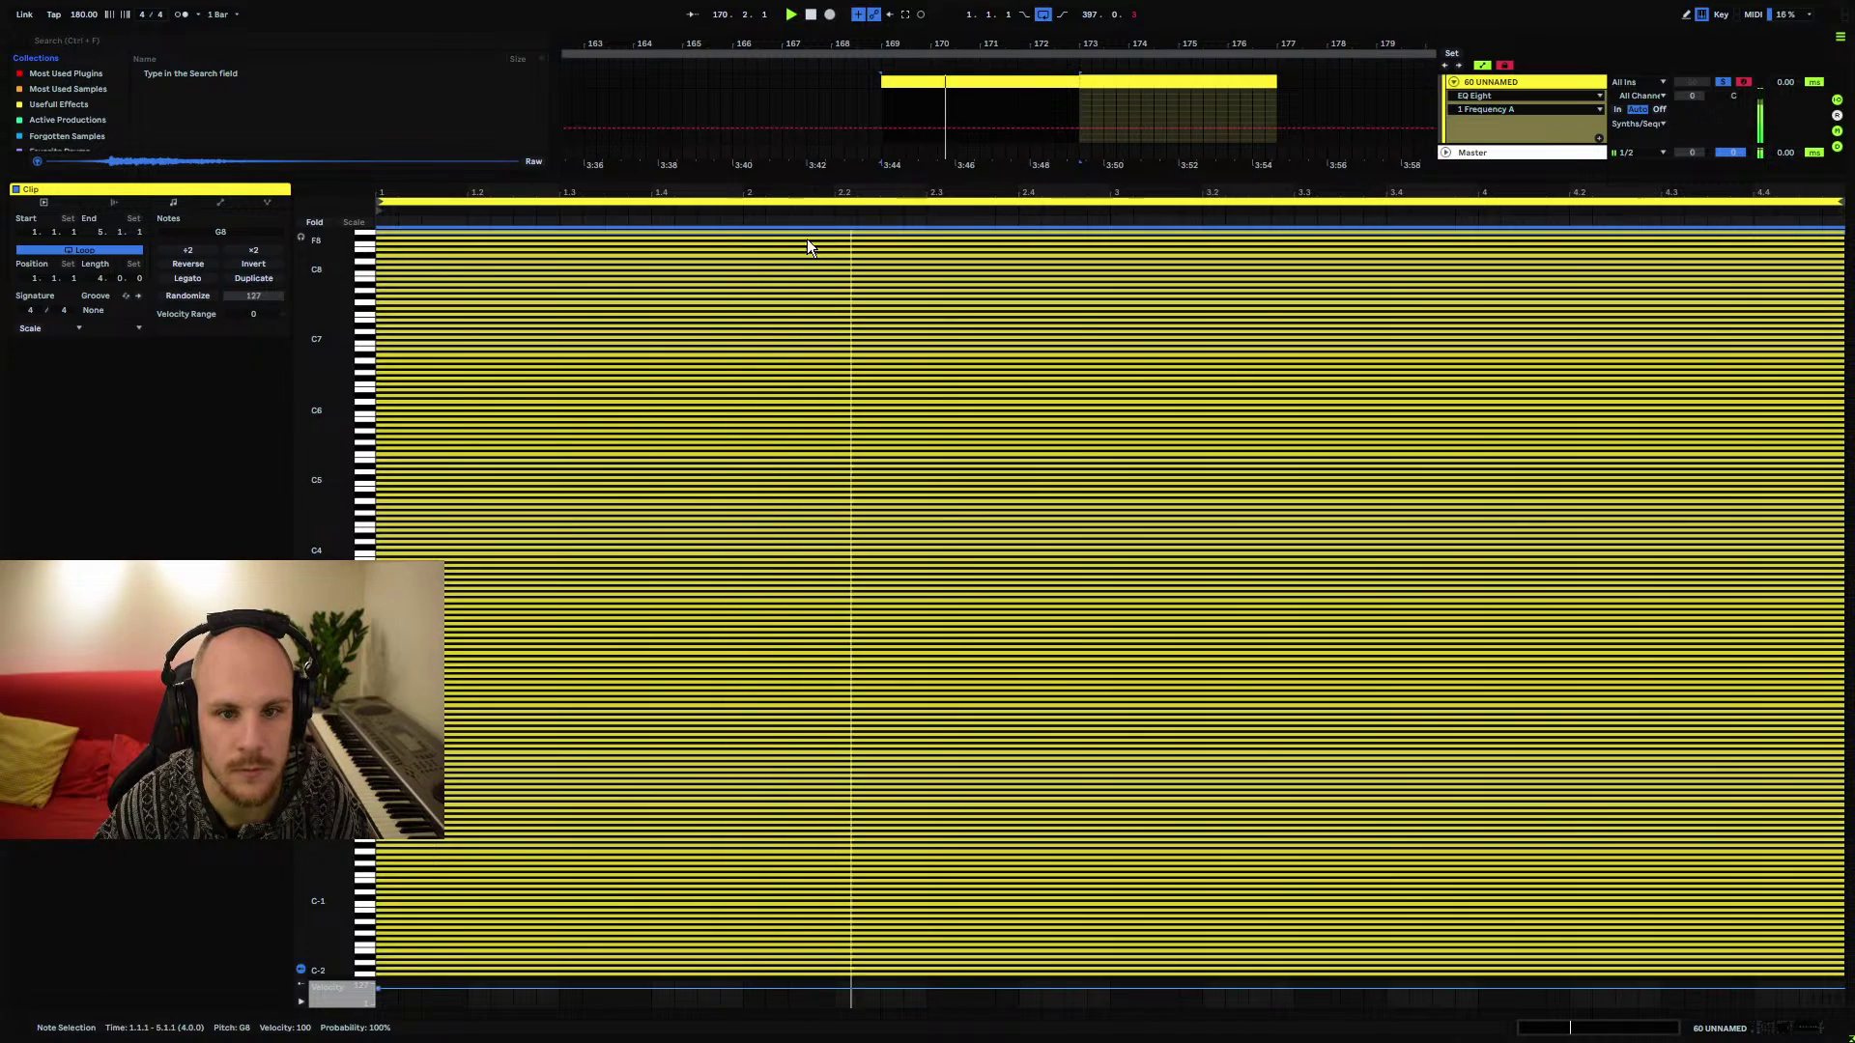
pyautogui.moveTo(868, 182); pyautogui.dragTo(1056, 863)
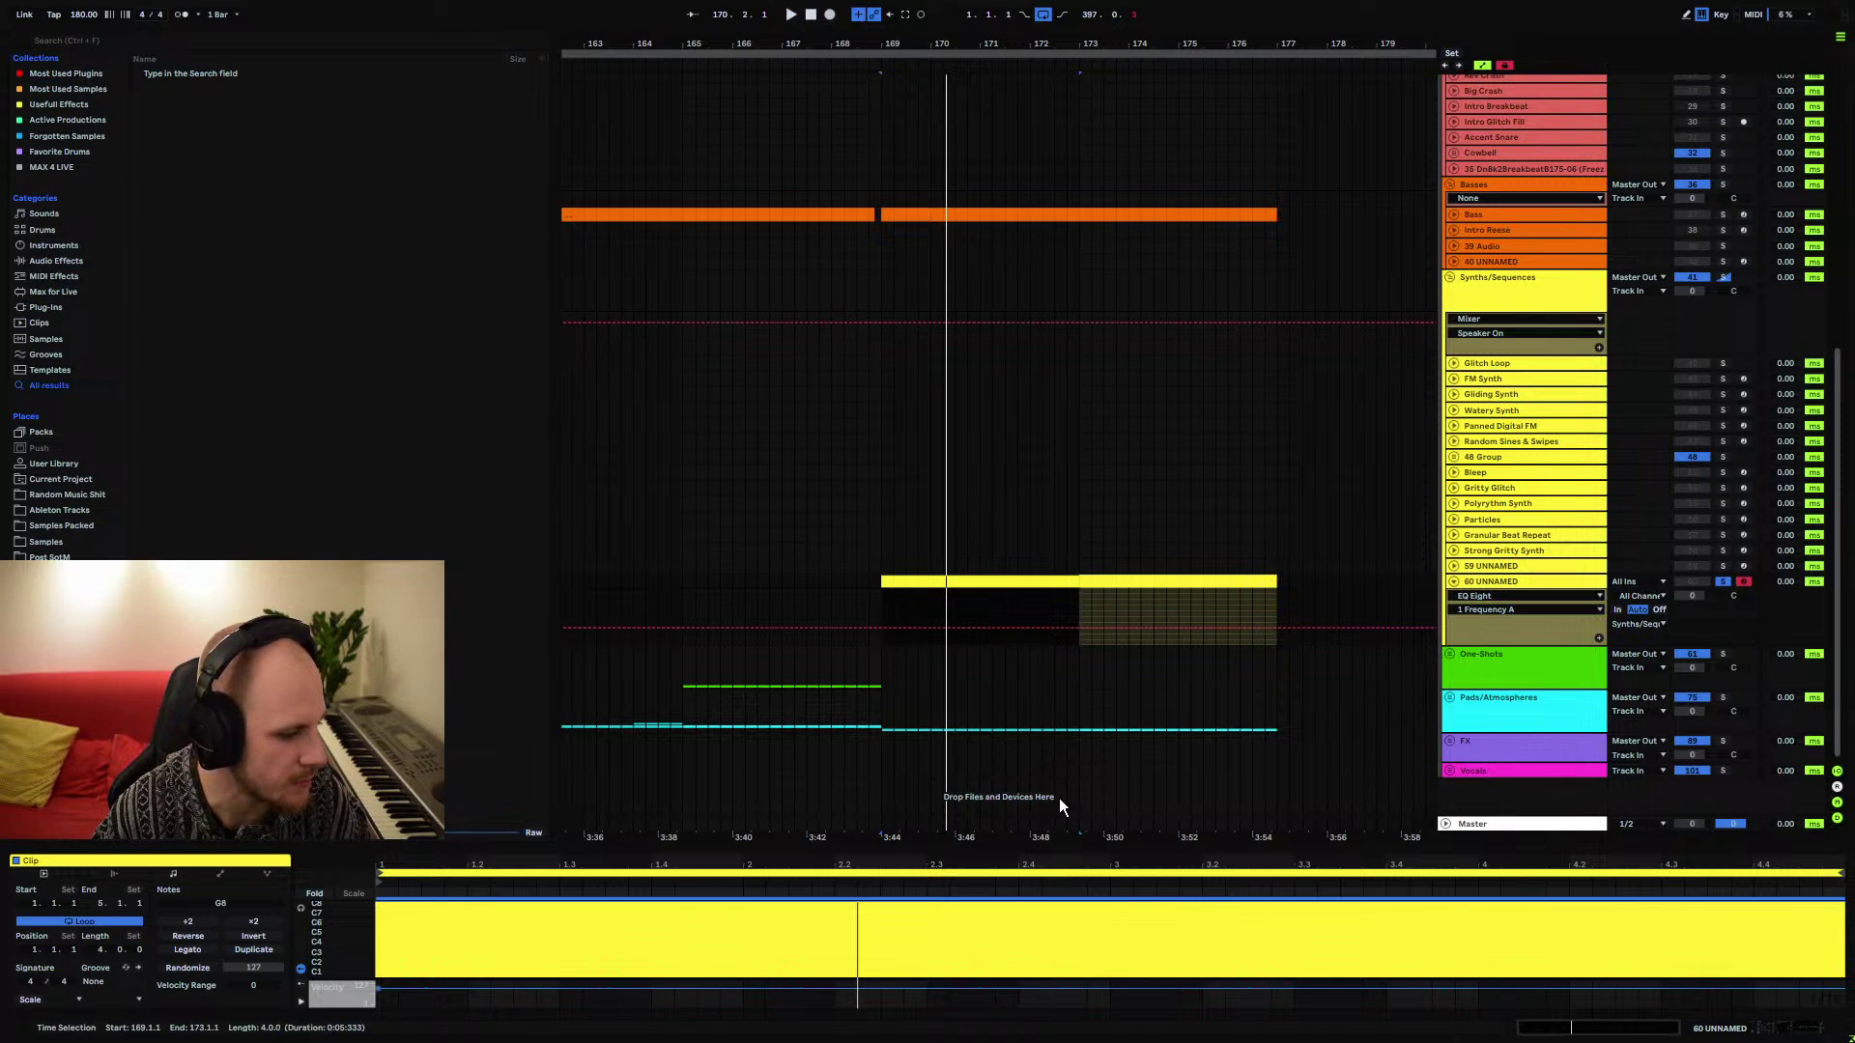
# Add Echo after EQ Eight on track 60 in Ping Pong mode with 74% feedback and 38% dry/wet
pyautogui.click(1478, 580)
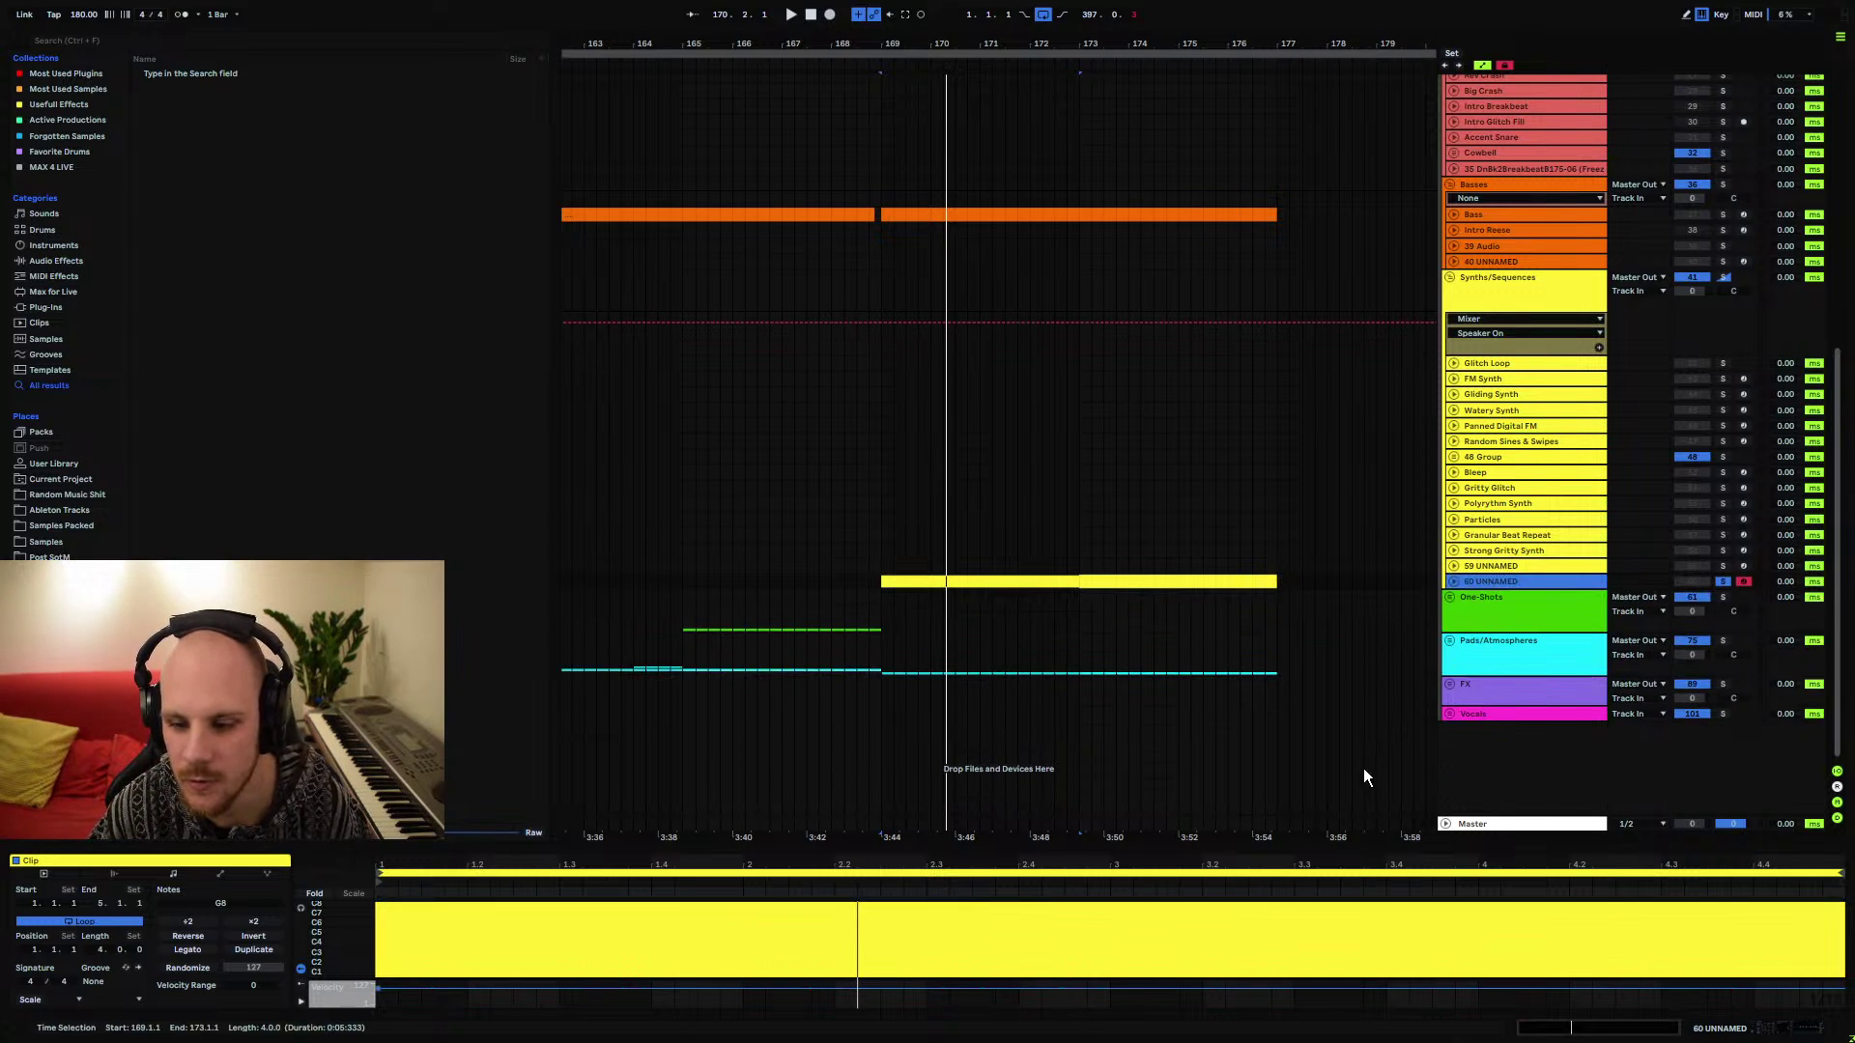
pyautogui.moveTo(309, 930); pyautogui.dragTo(334, 933)
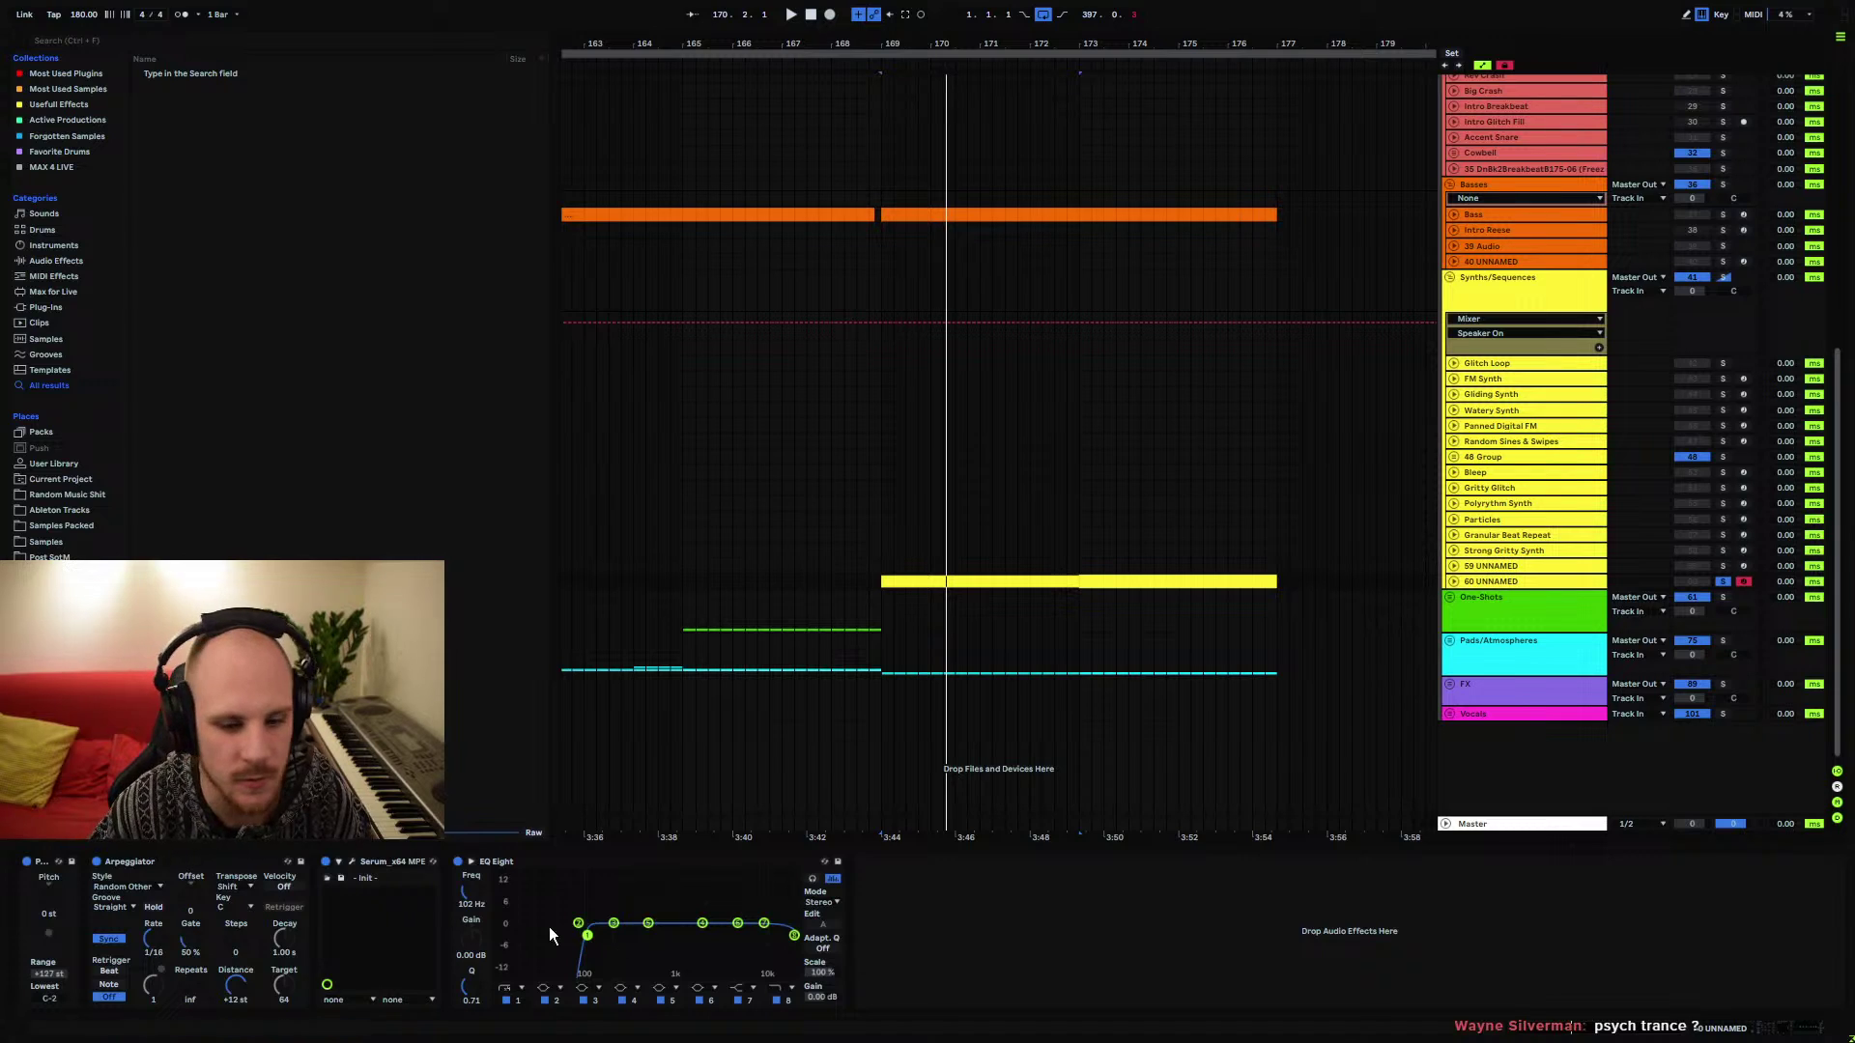
pyautogui.rightClick(950, 919)
pyautogui.click(1009, 842)
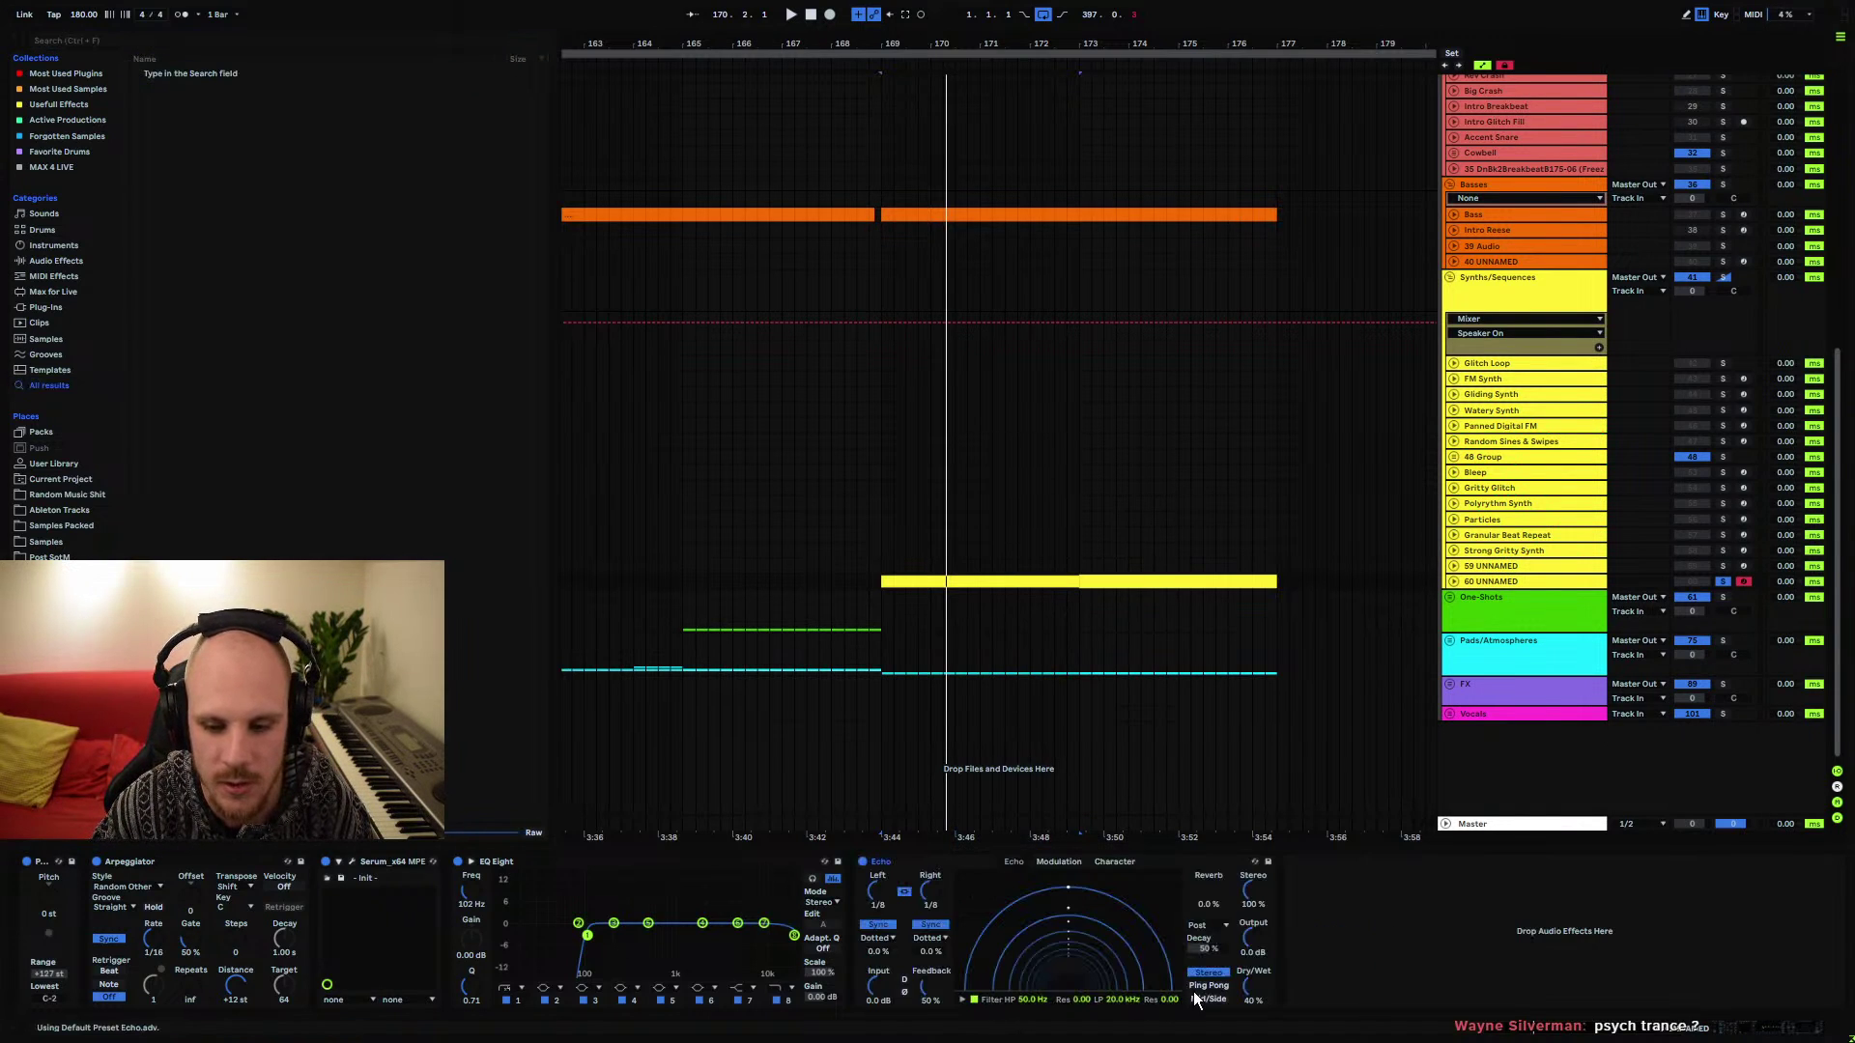
pyautogui.click(1206, 985)
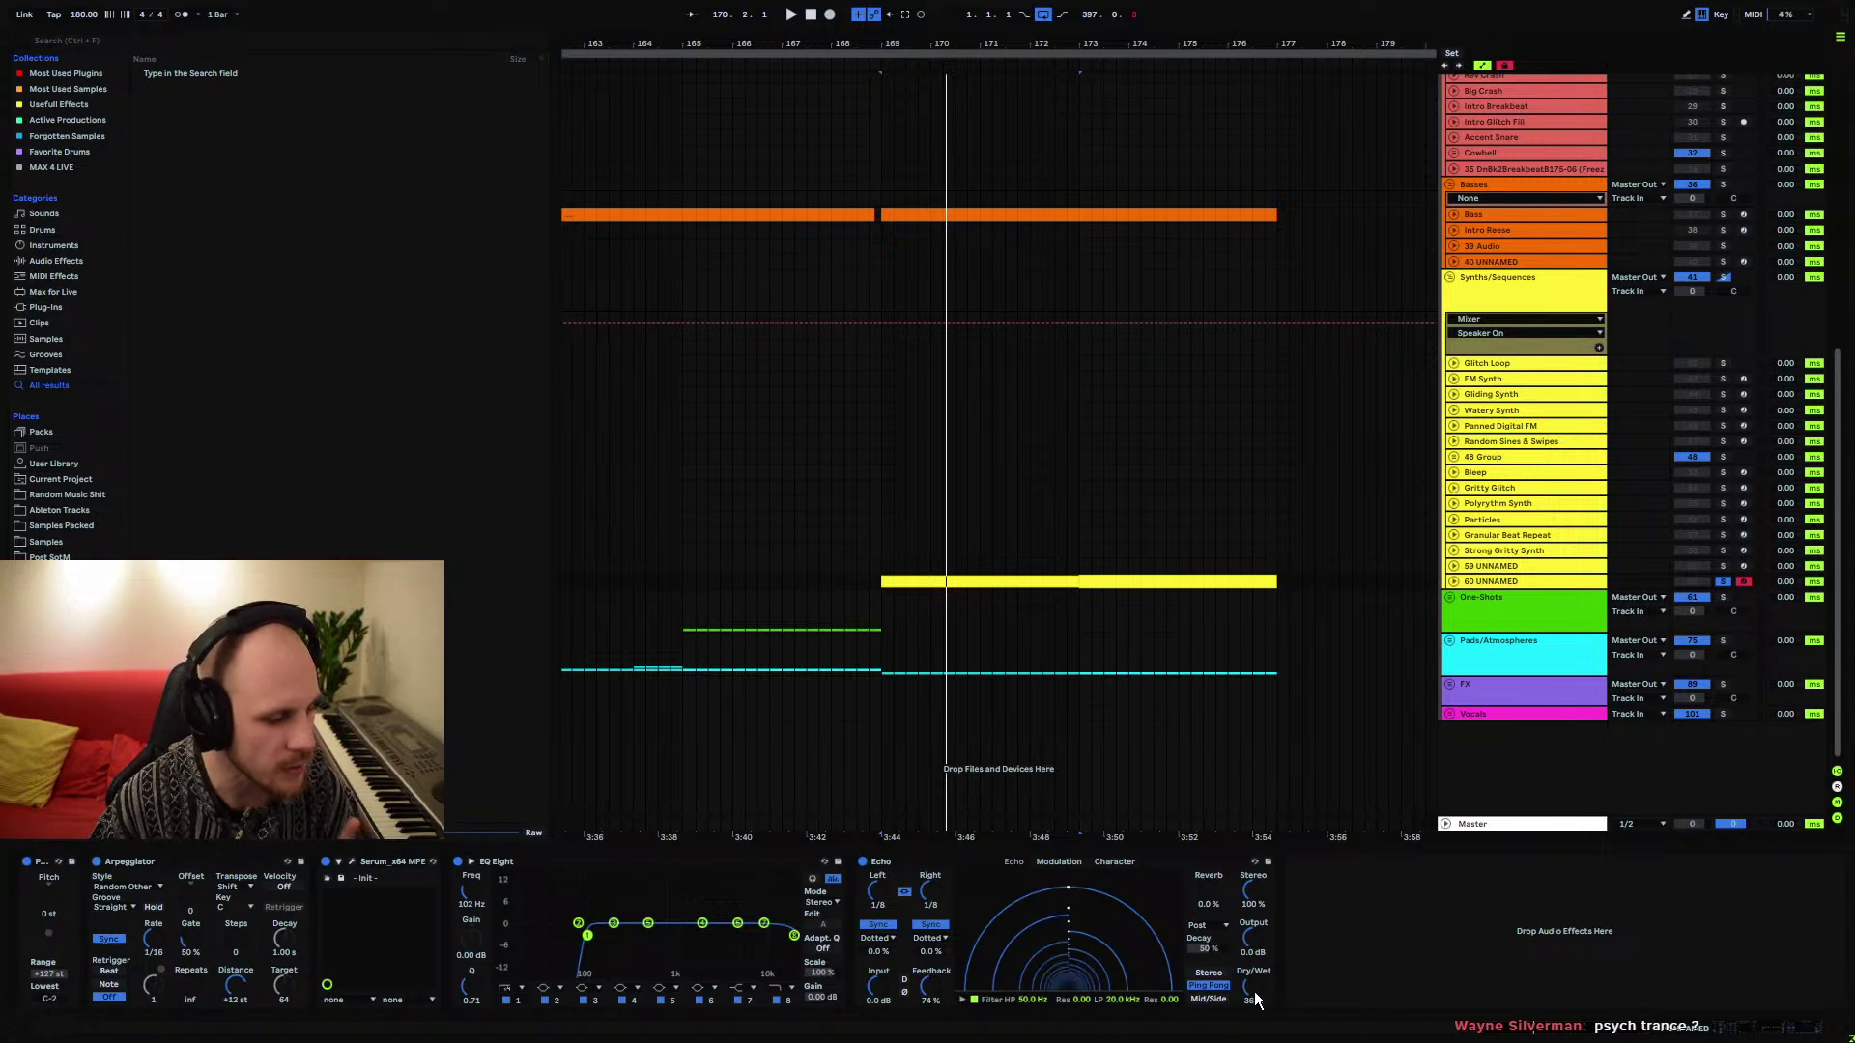
# Lower the Q of EQ Eight's low cut on track 60 to 0.26 and place the insert marker at bar 169
pyautogui.click(1455, 581)
pyautogui.click(882, 599)
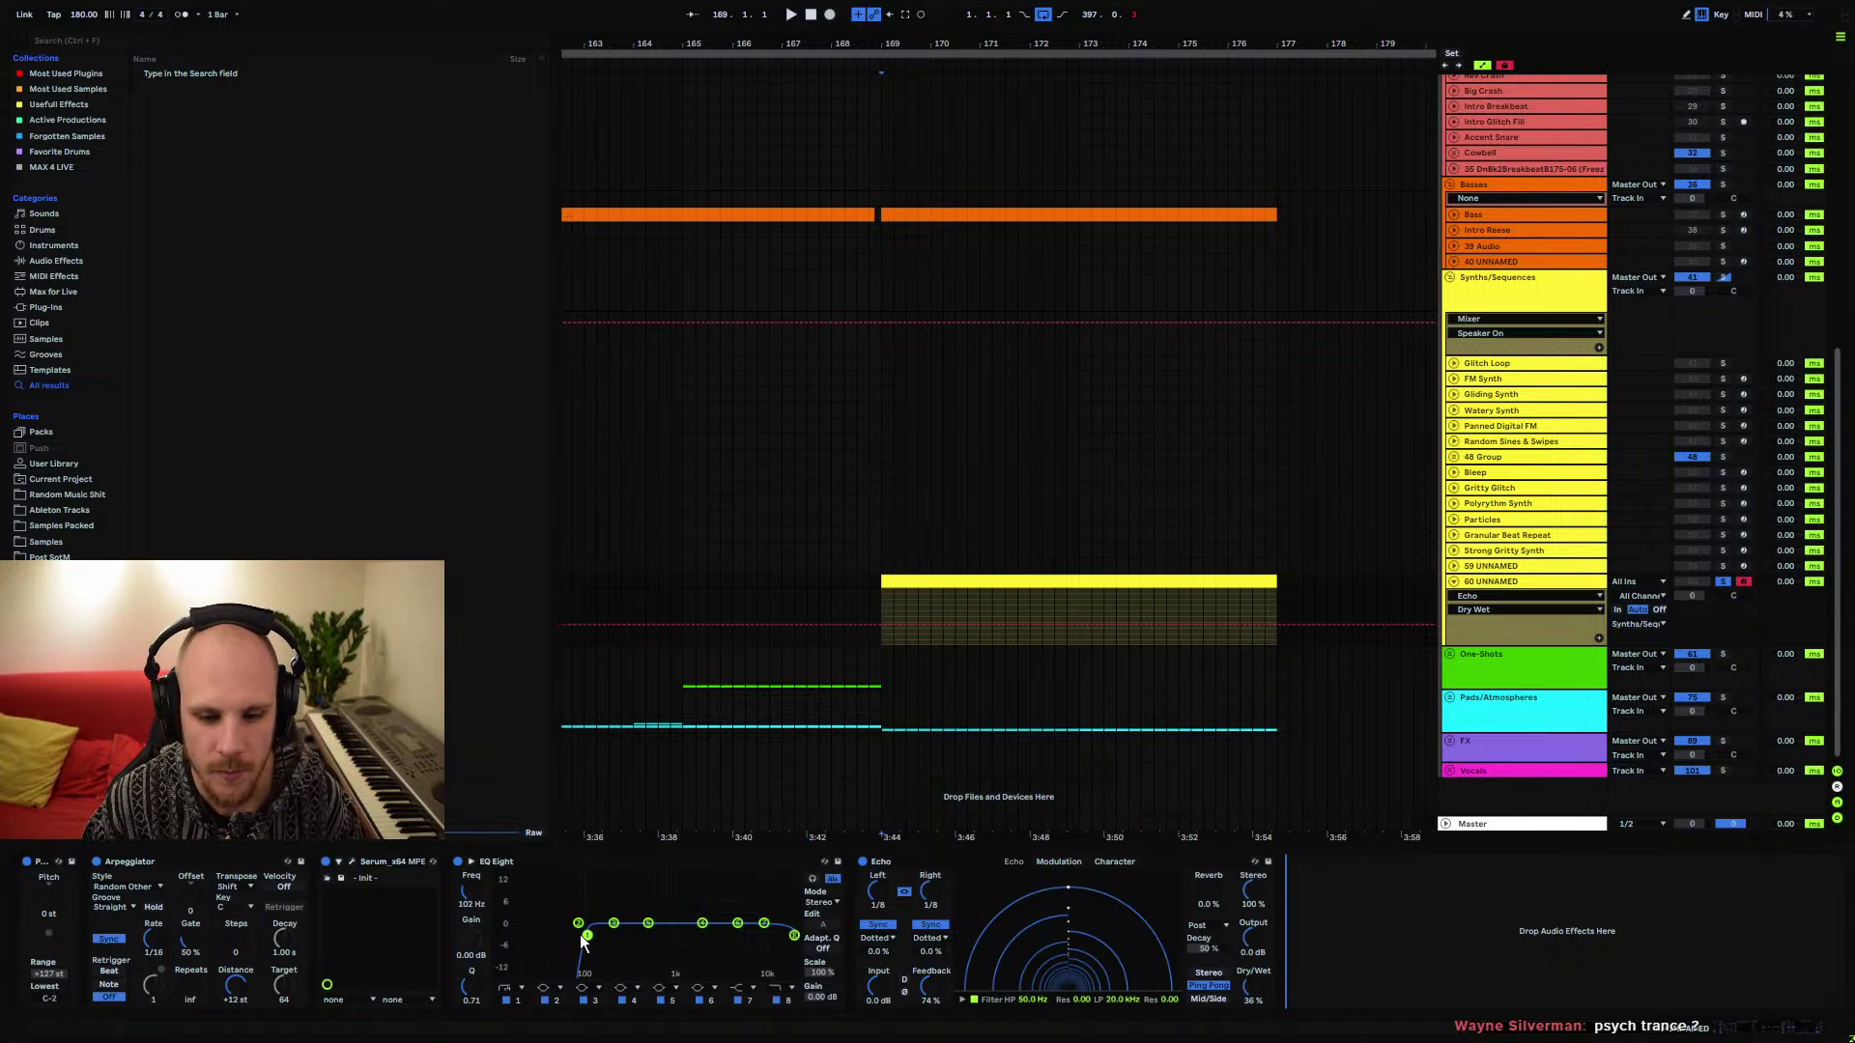
pyautogui.moveTo(470, 986); pyautogui.dragTo(470, 1009)
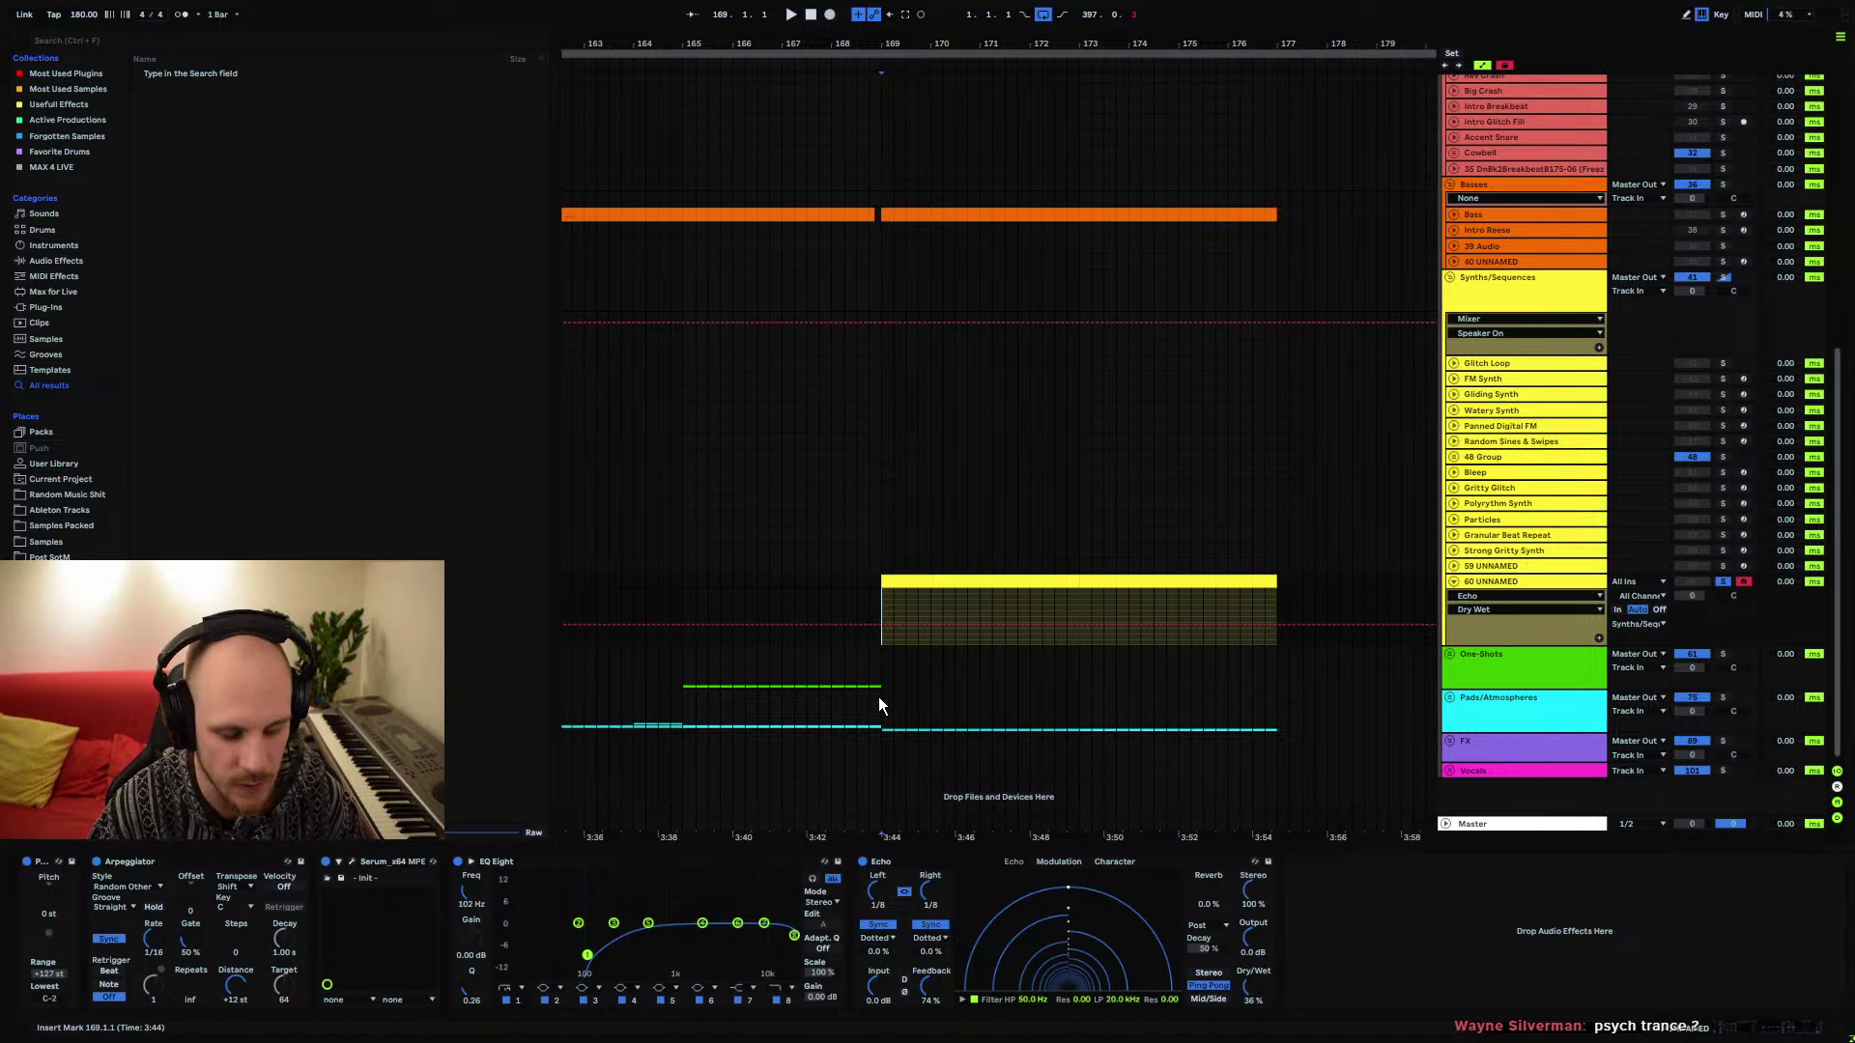
pyautogui.click(1480, 583)
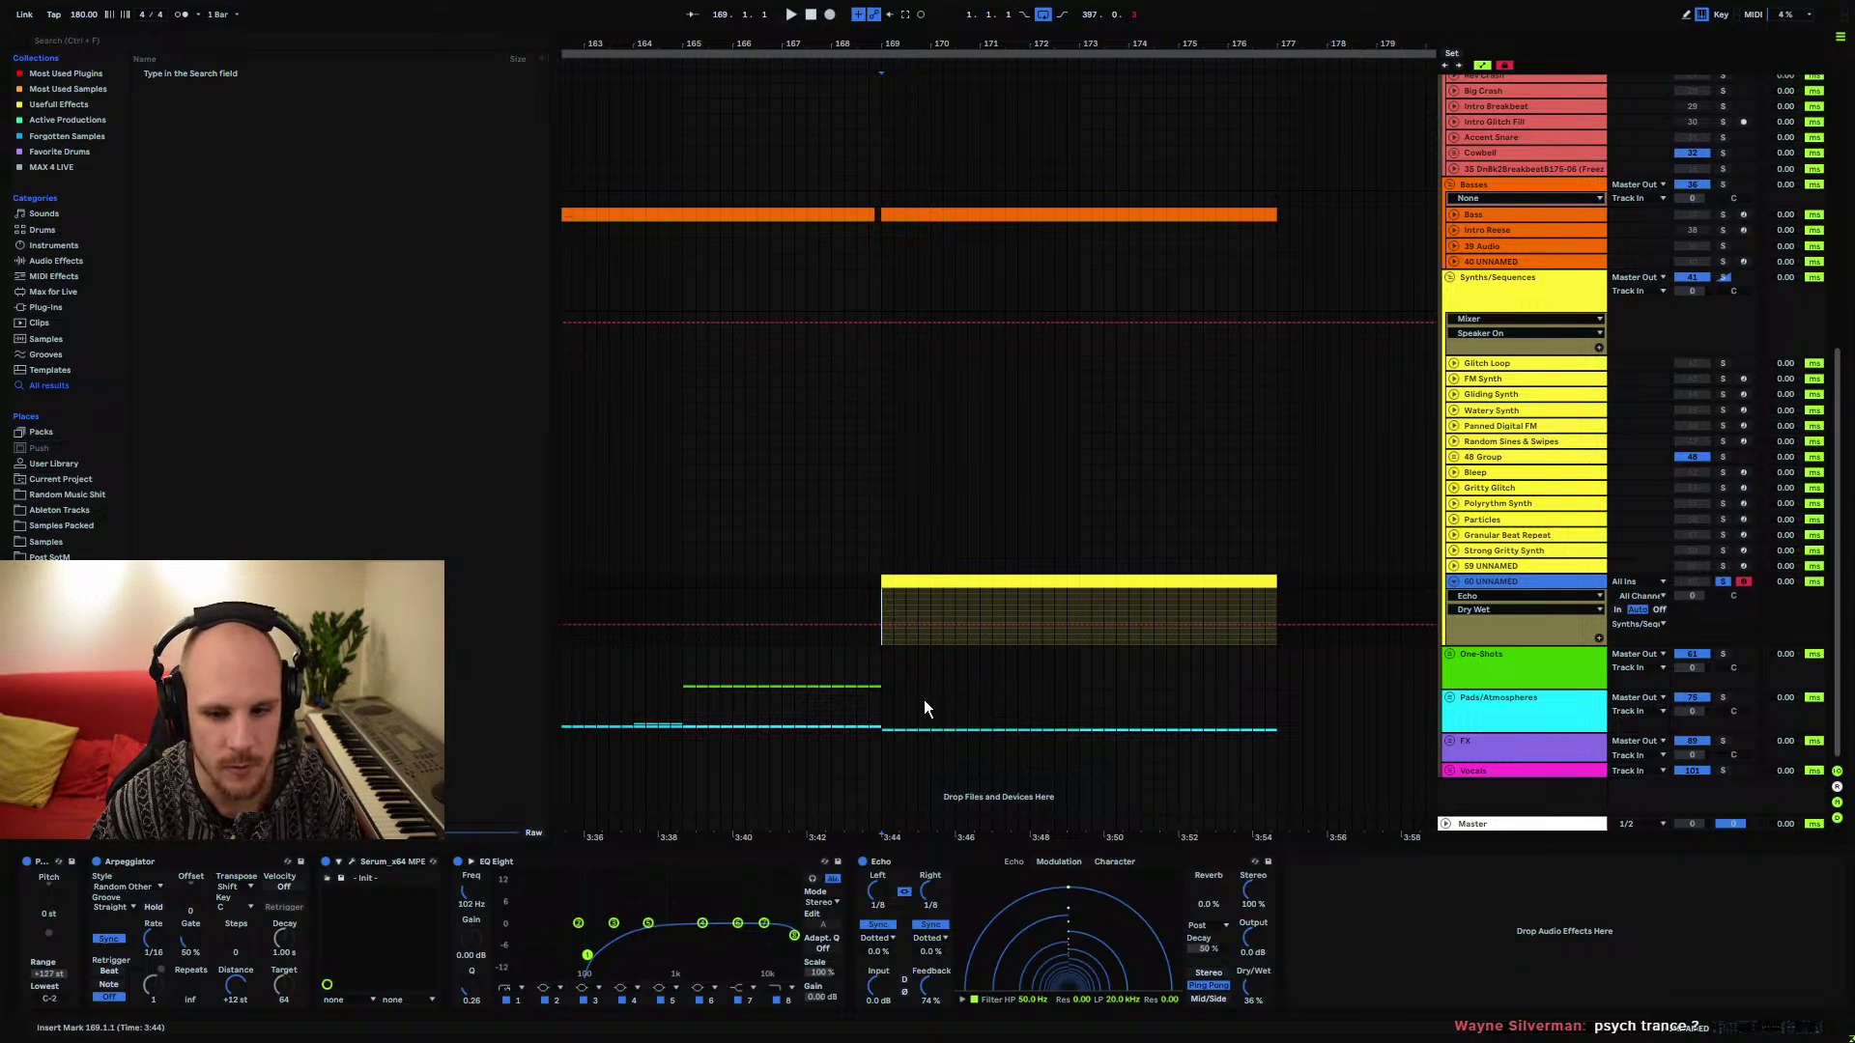
pyautogui.click(597, 867)
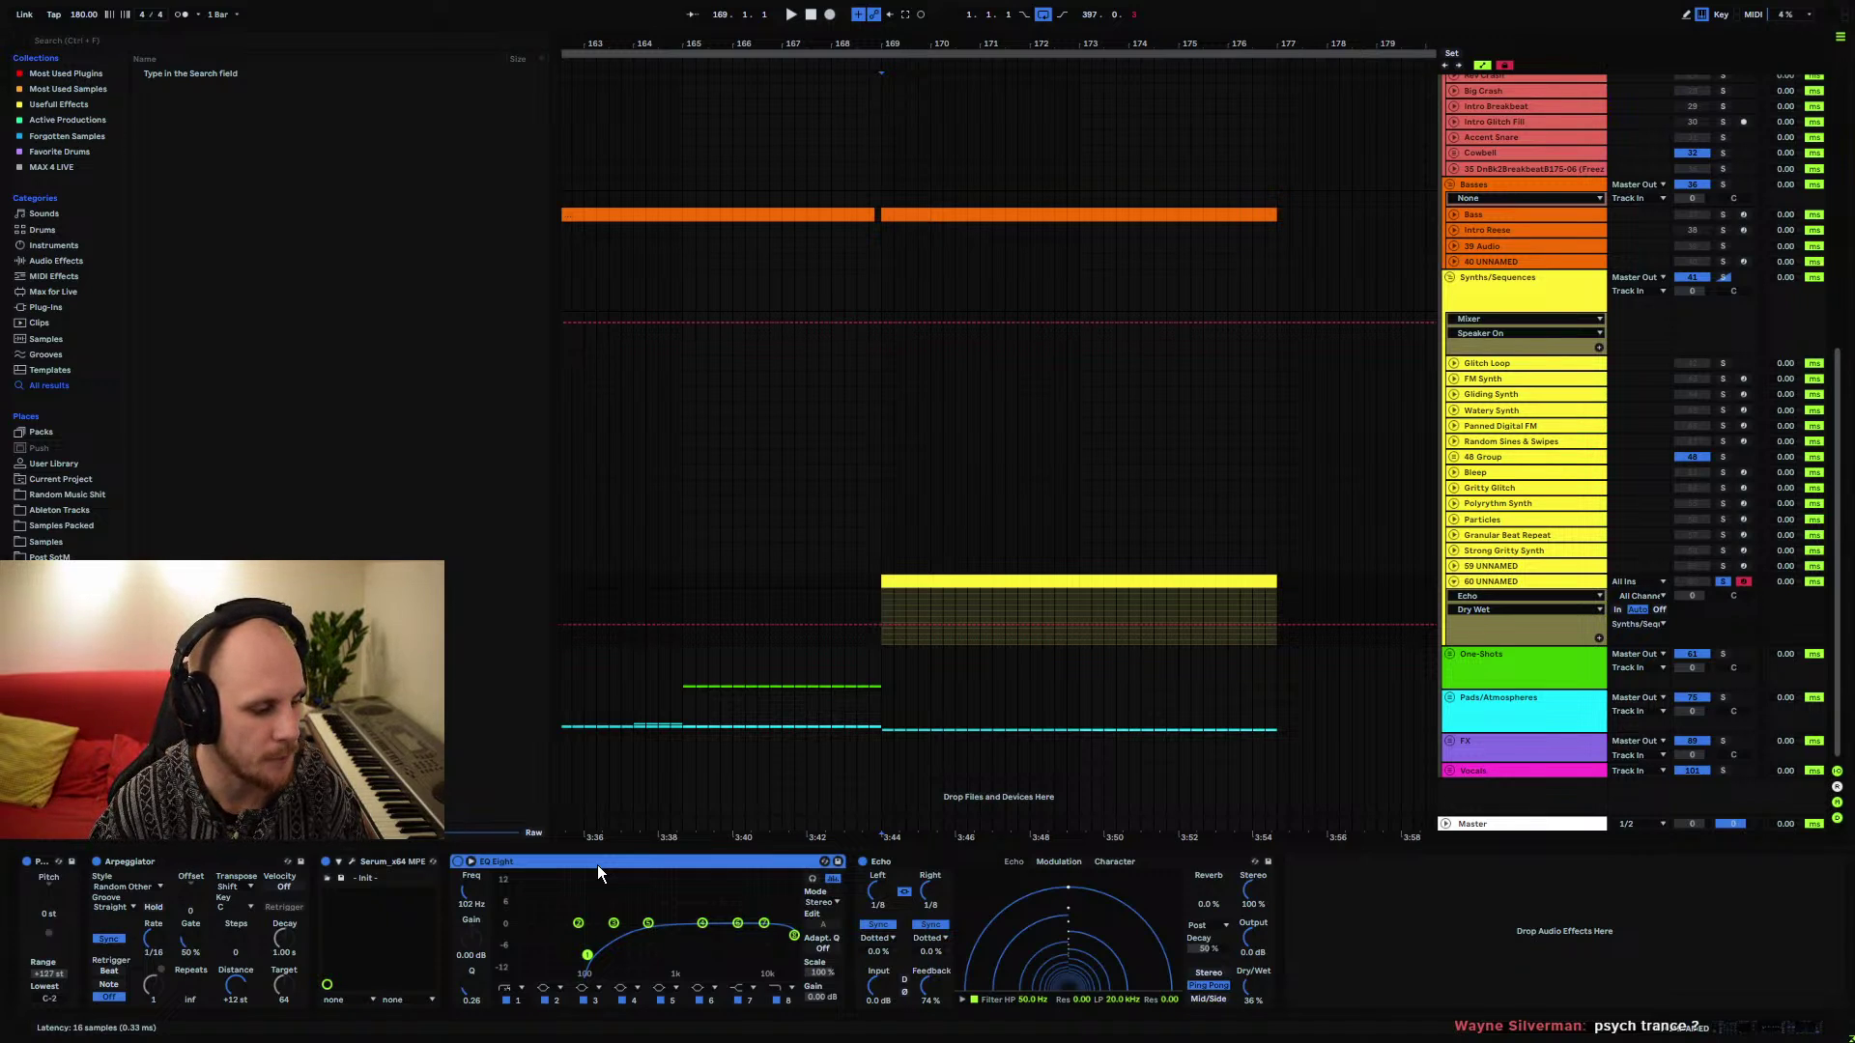
pyautogui.click(883, 605)
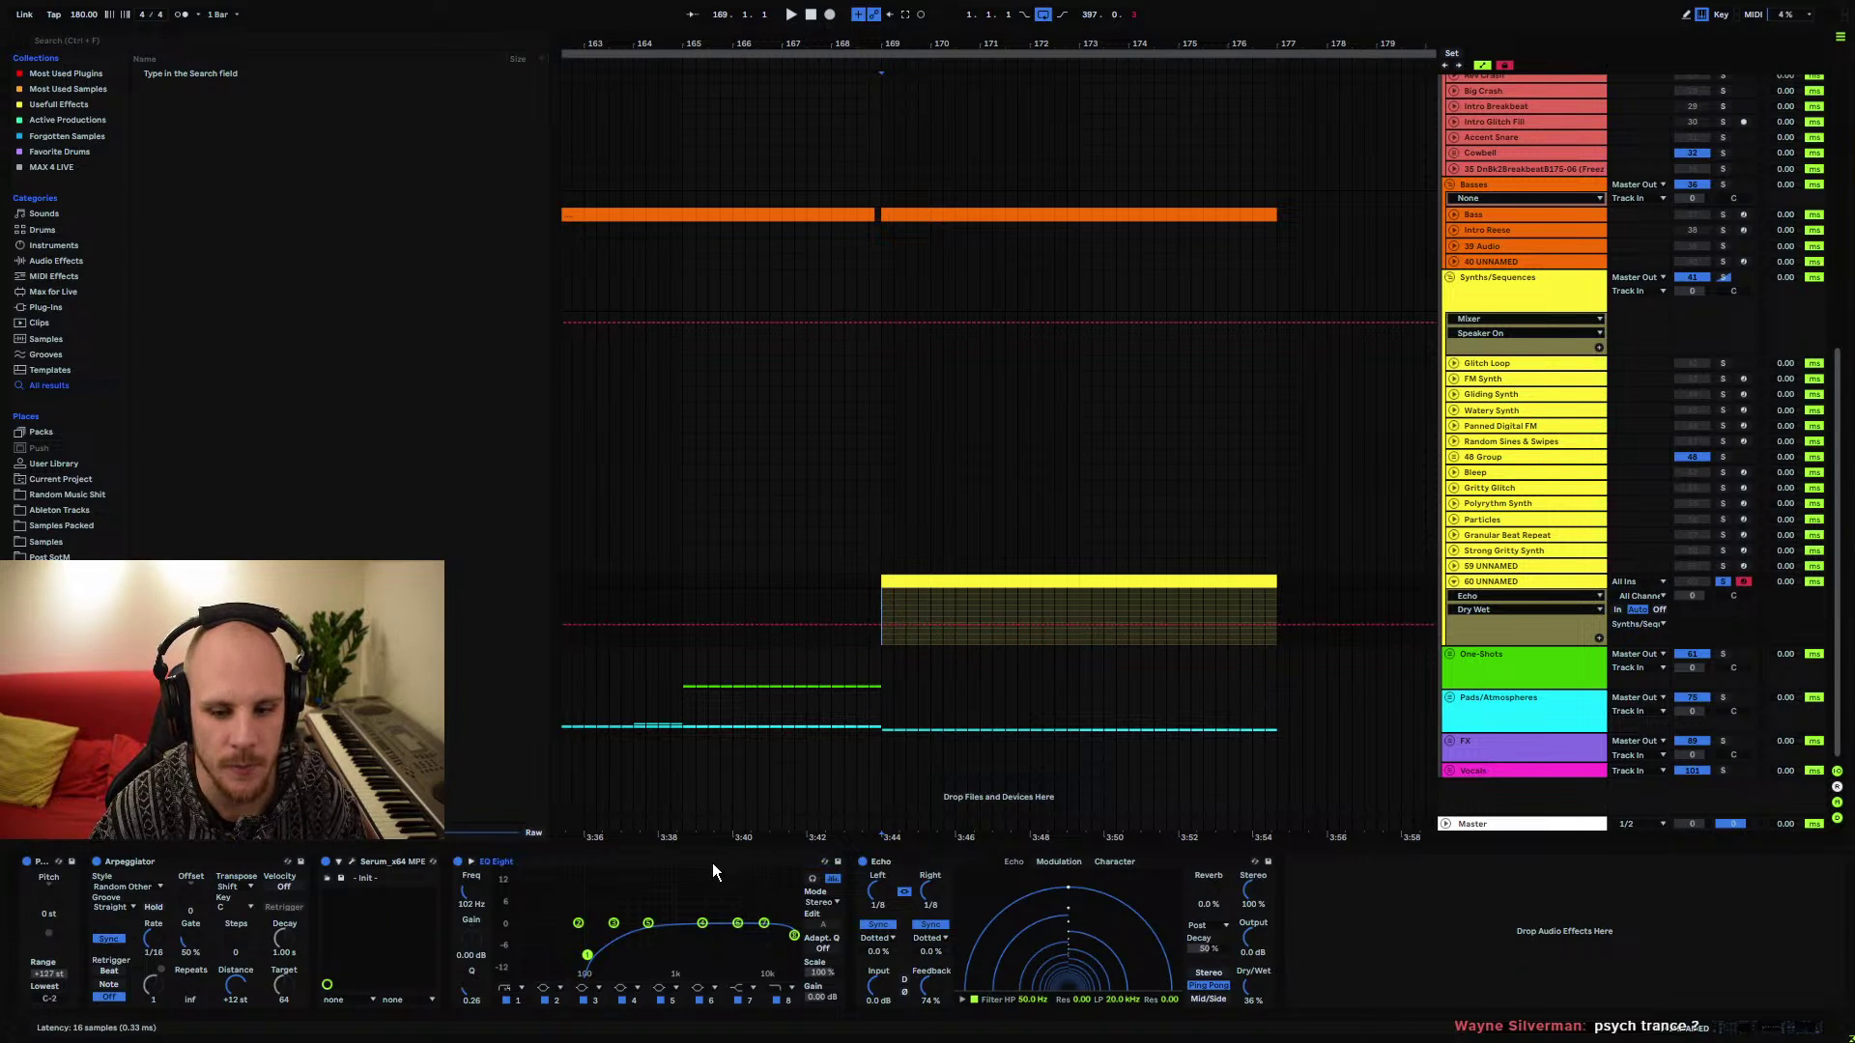
pyautogui.click(1353, 950)
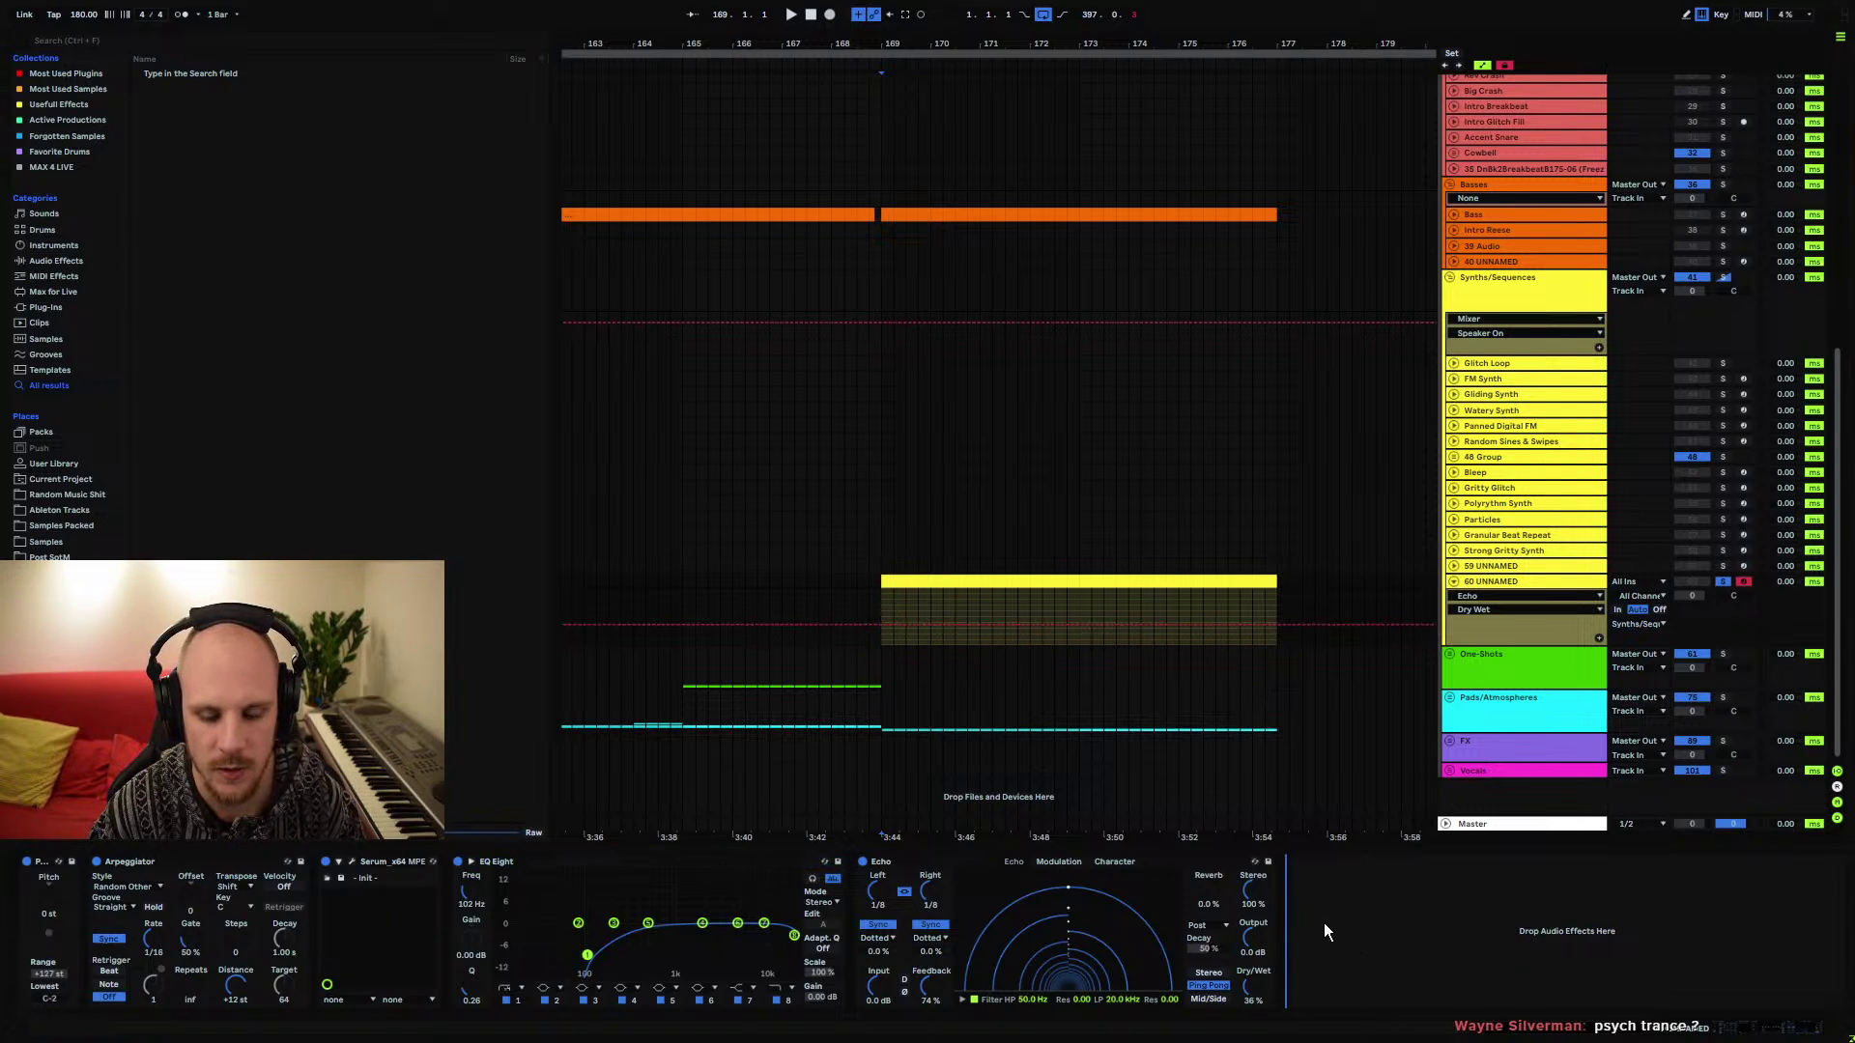
pyautogui.rightClick(1355, 895)
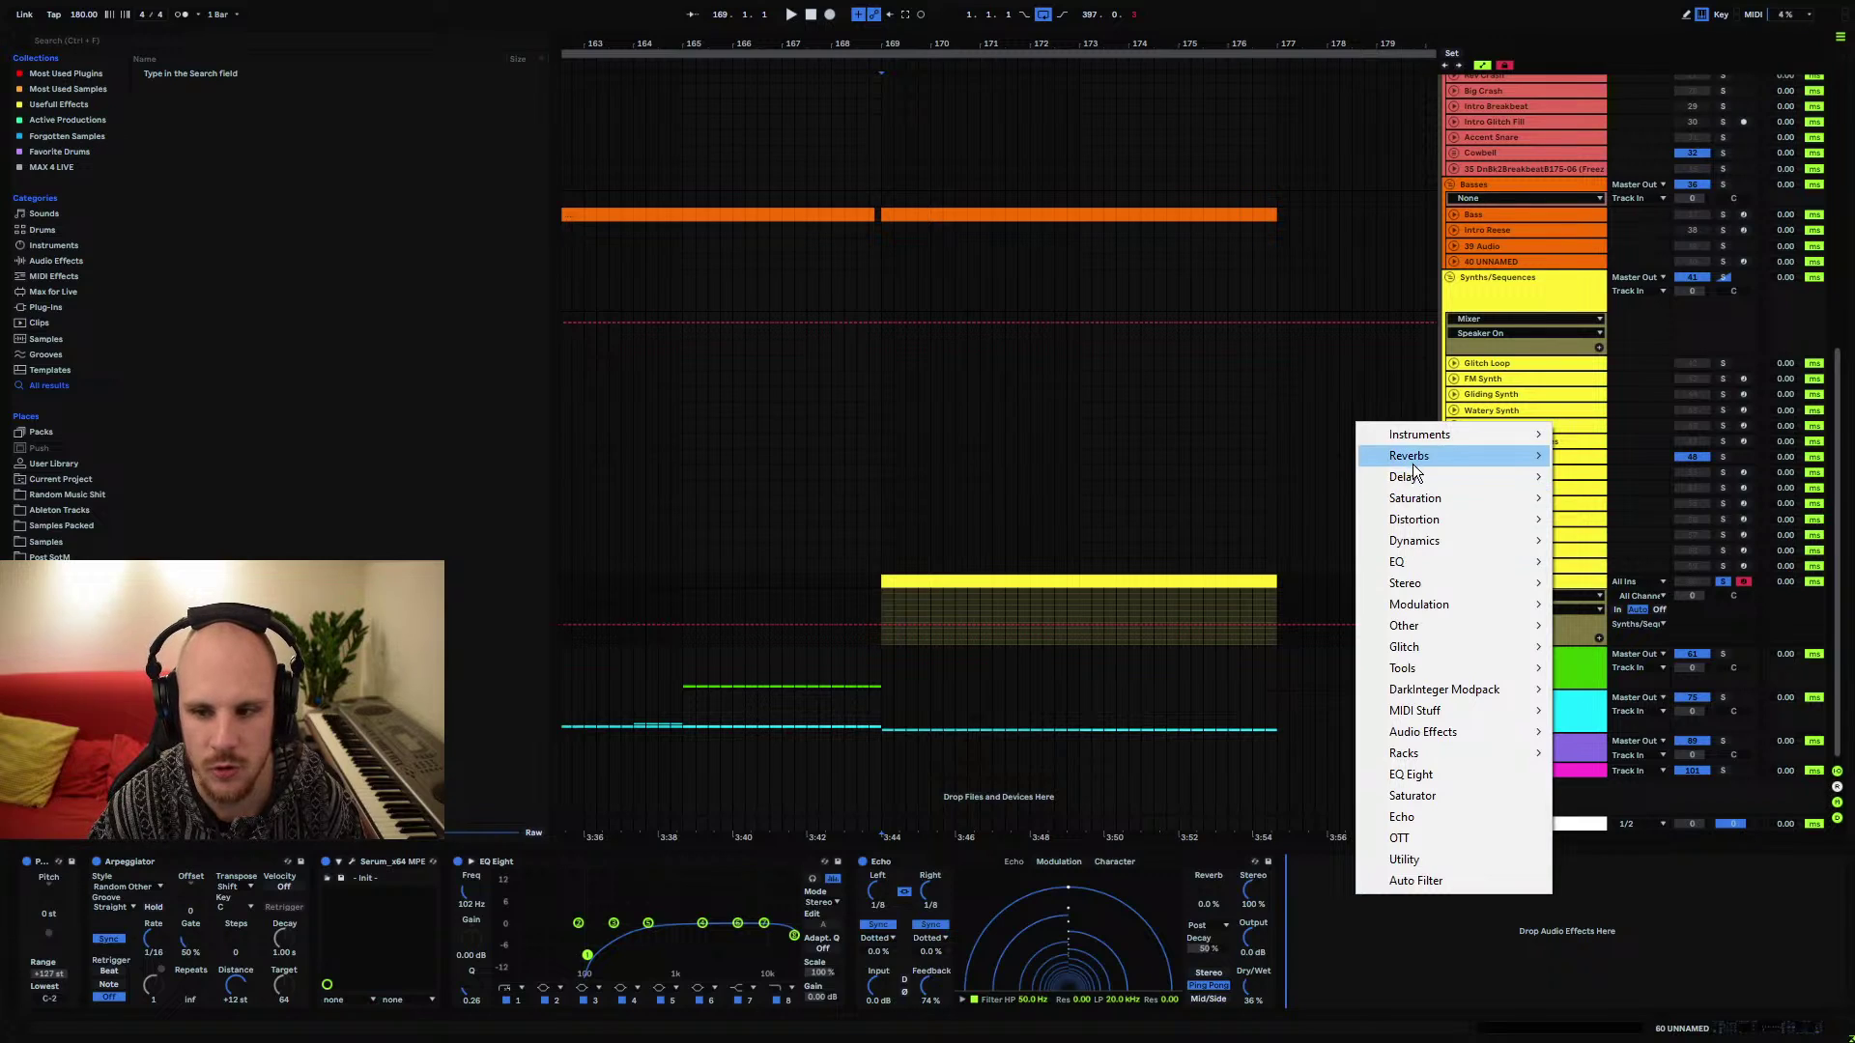
pyautogui.click(835, 943)
# Lower EQ Eight's band 8 high cut to 13.5 kHz and choose its filter type
pyautogui.click(794, 936)
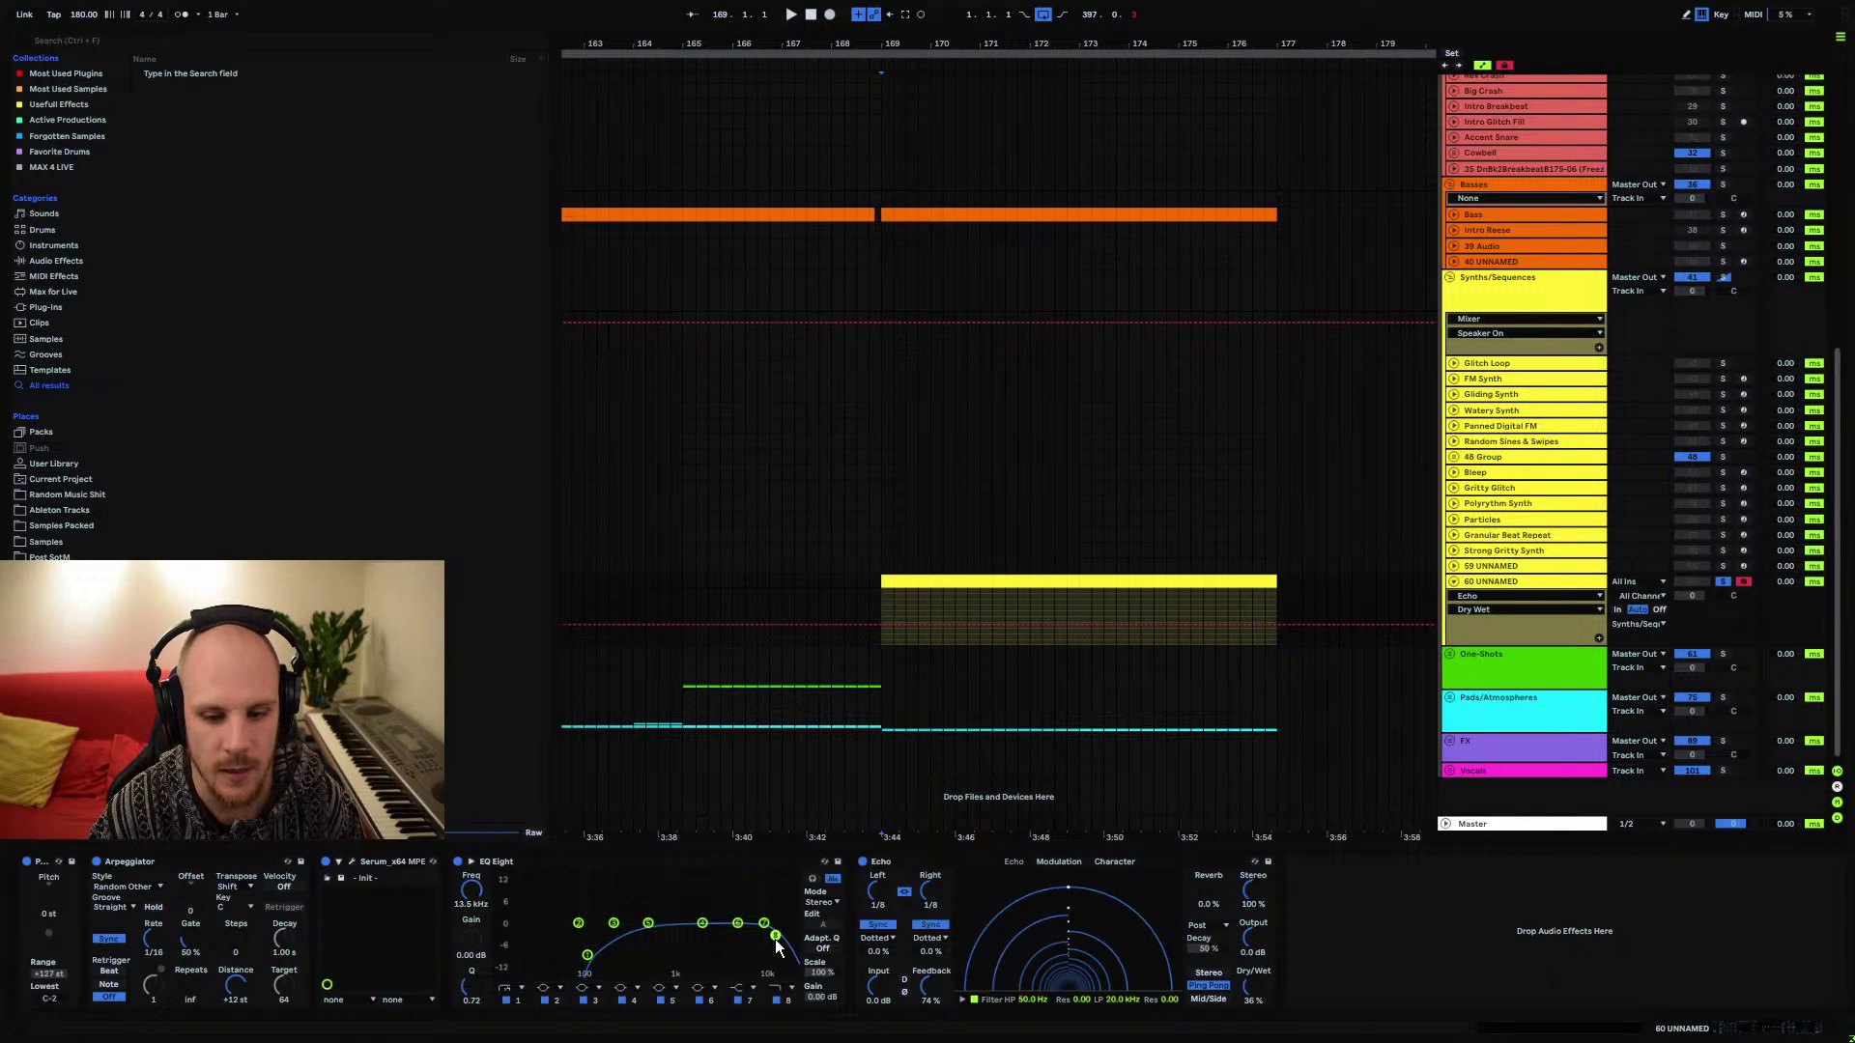
pyautogui.click(790, 987)
pyautogui.click(782, 978)
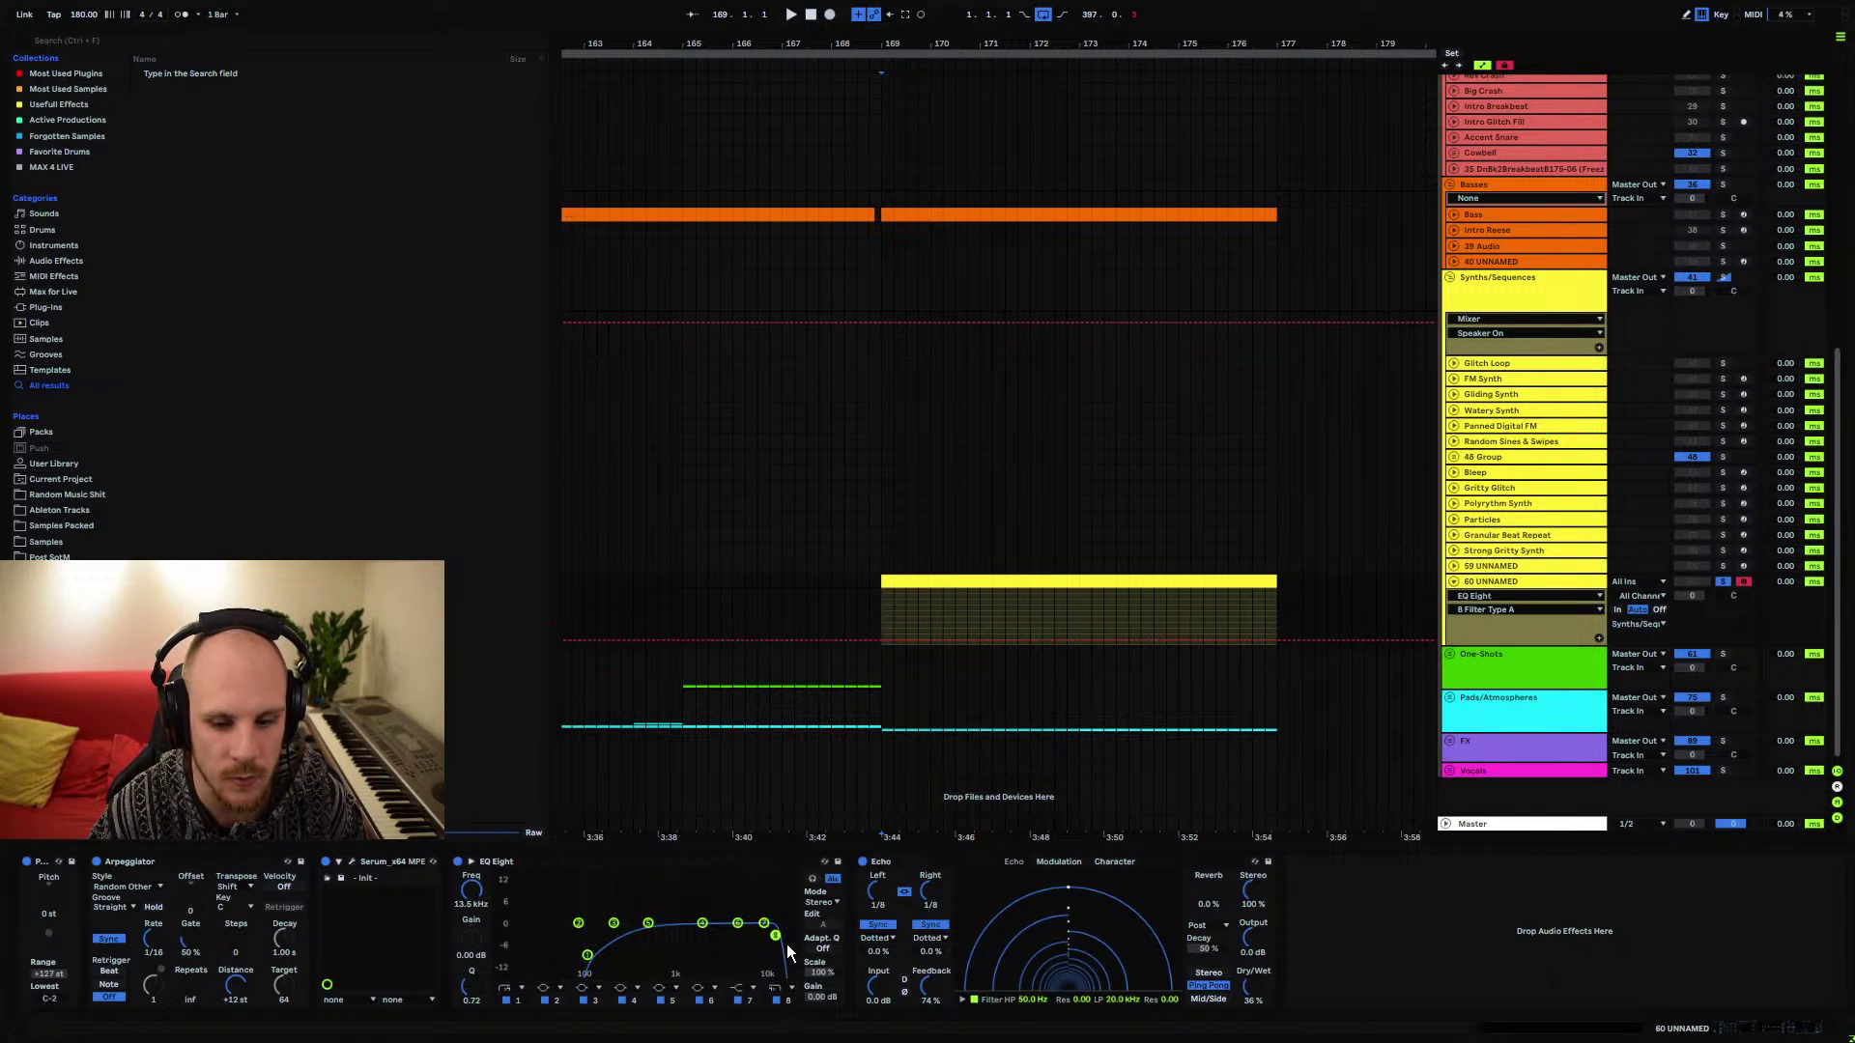
# Add MTurboReverb after Echo on track 60, load the Cookies and milk preset, and adjust its dry/wet amount
pyautogui.press('space')
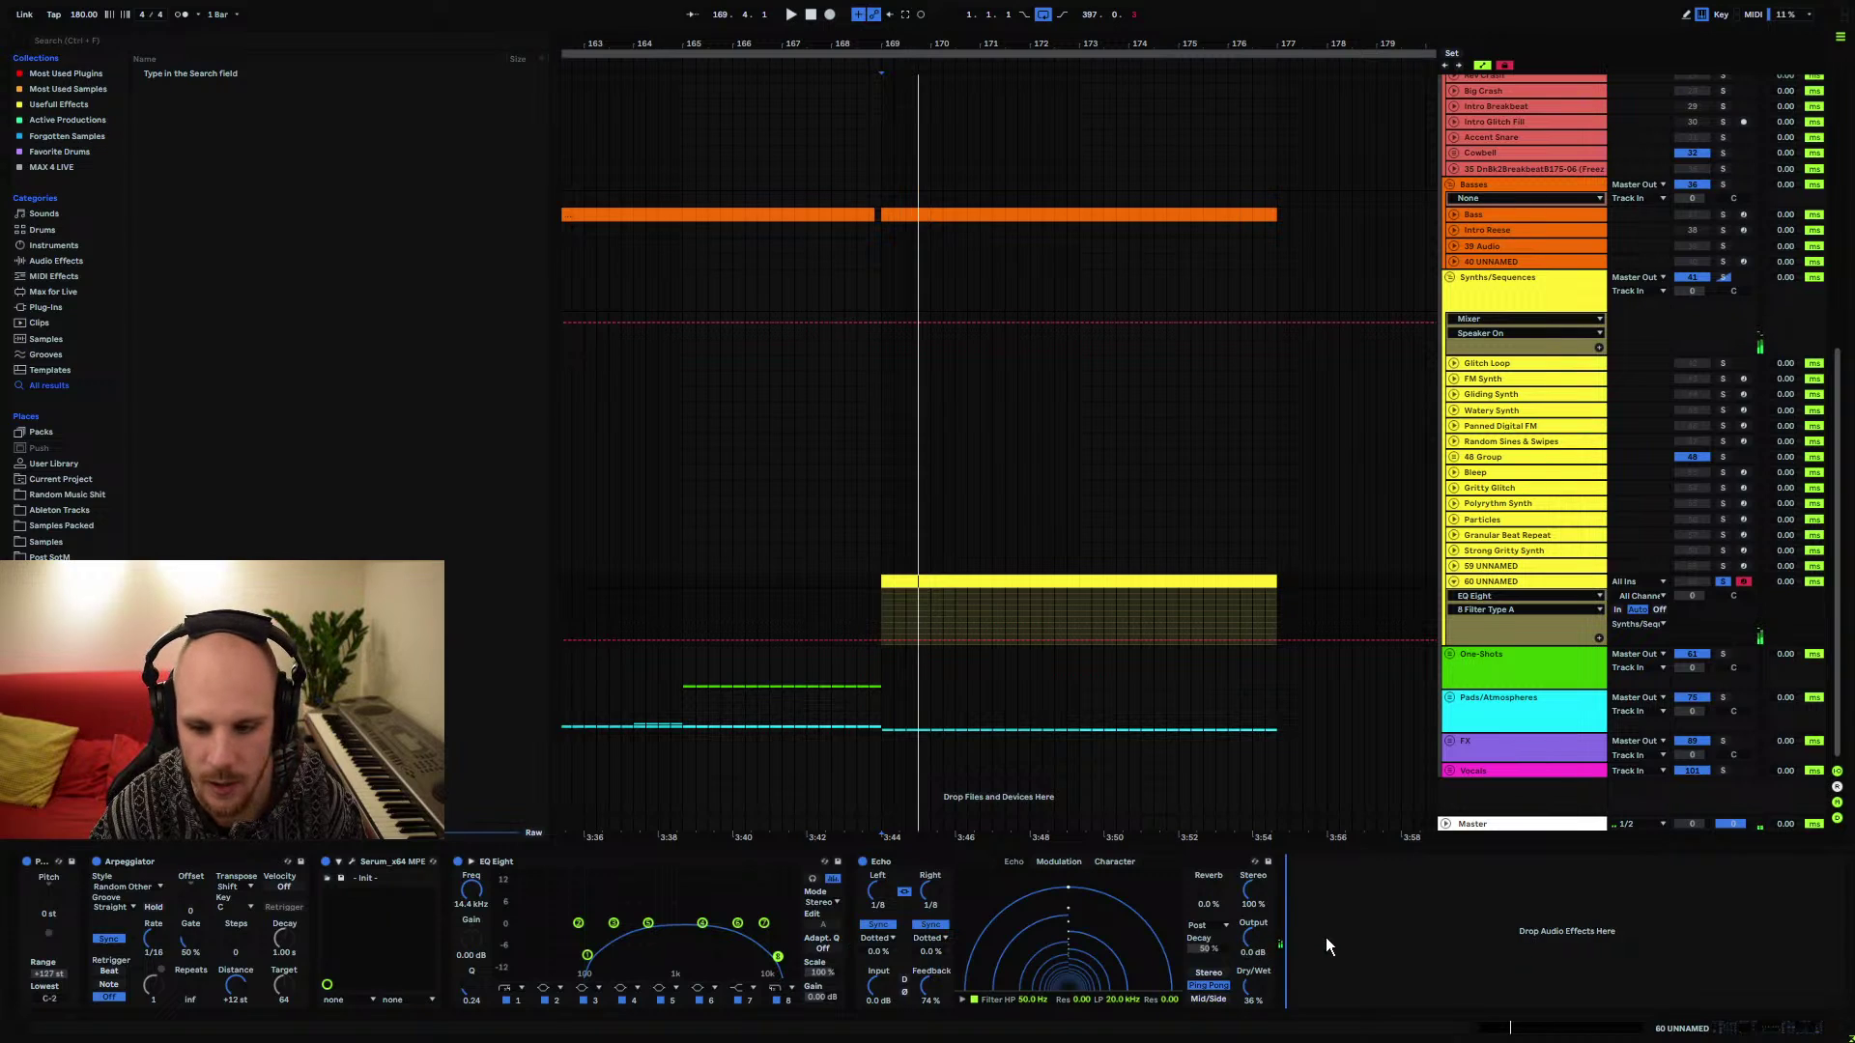
pyautogui.rightClick(1382, 945)
pyautogui.moveTo(1487, 508)
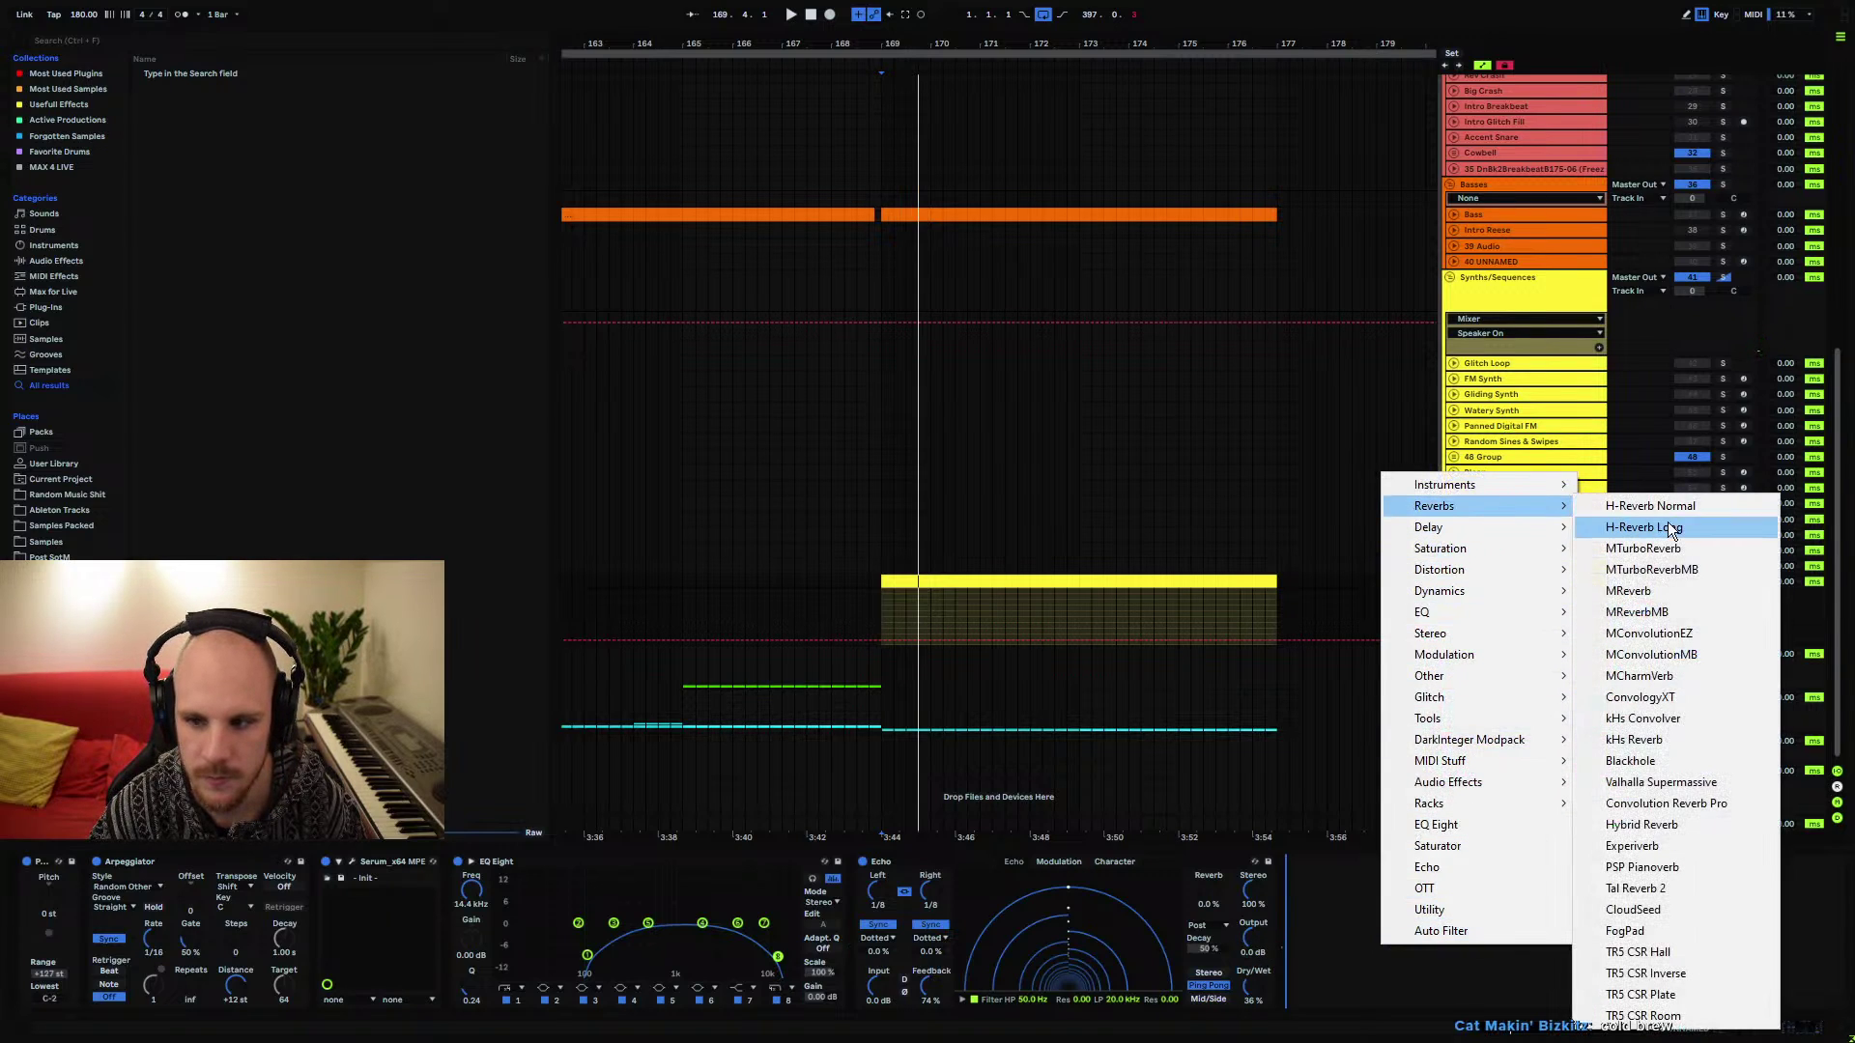
pyautogui.click(1681, 548)
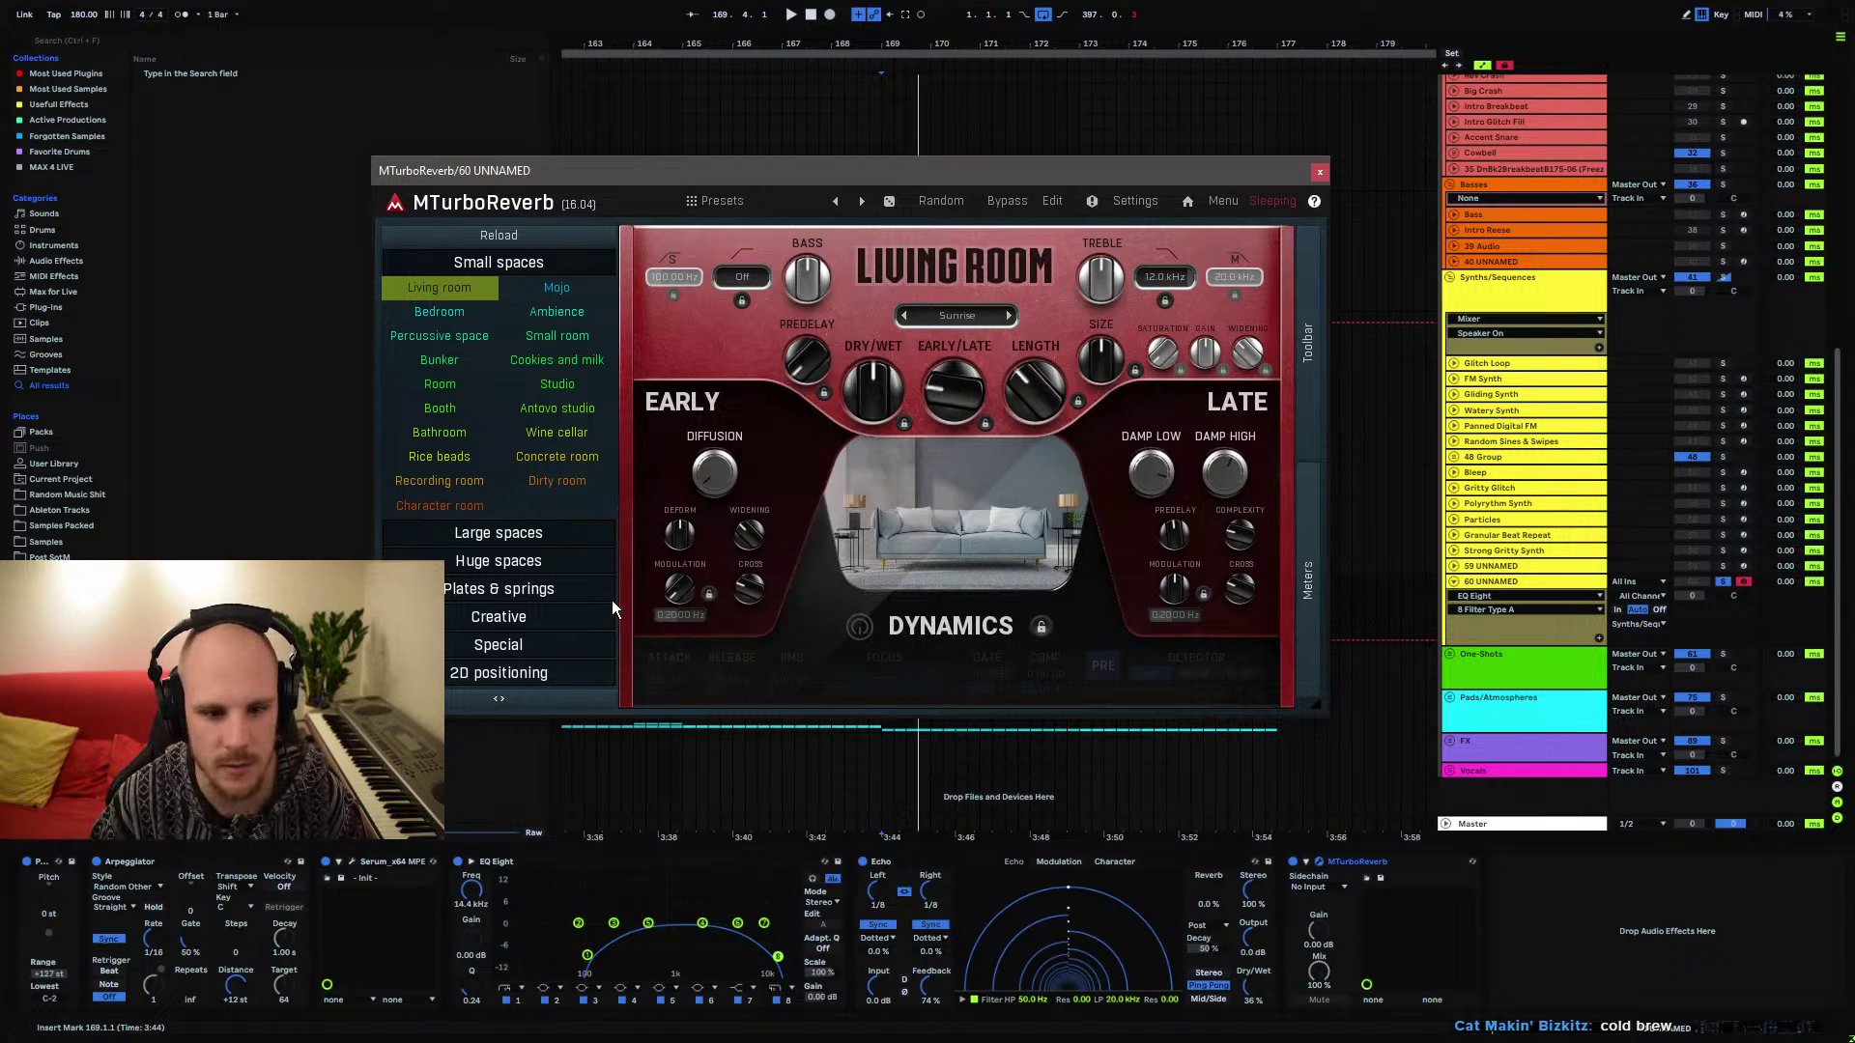
pyautogui.click(556, 360)
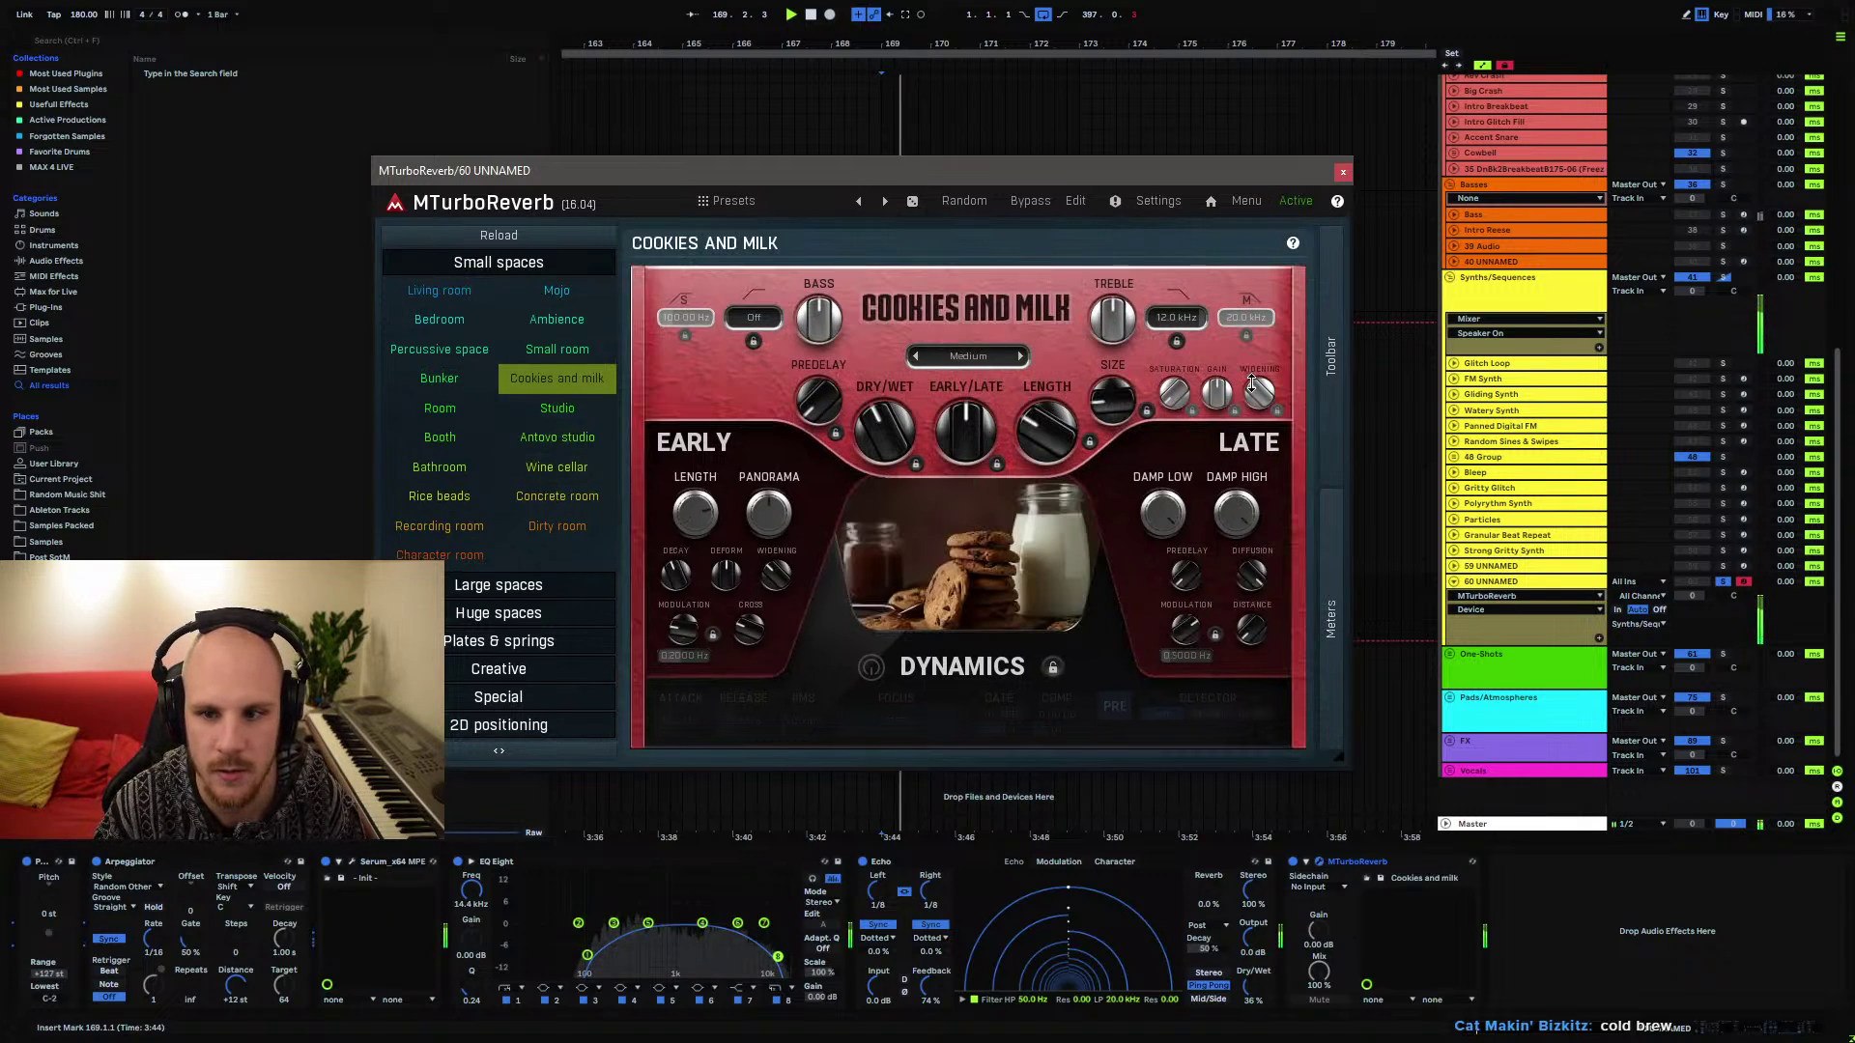
pyautogui.moveTo(883, 430); pyautogui.dragTo(884, 411)
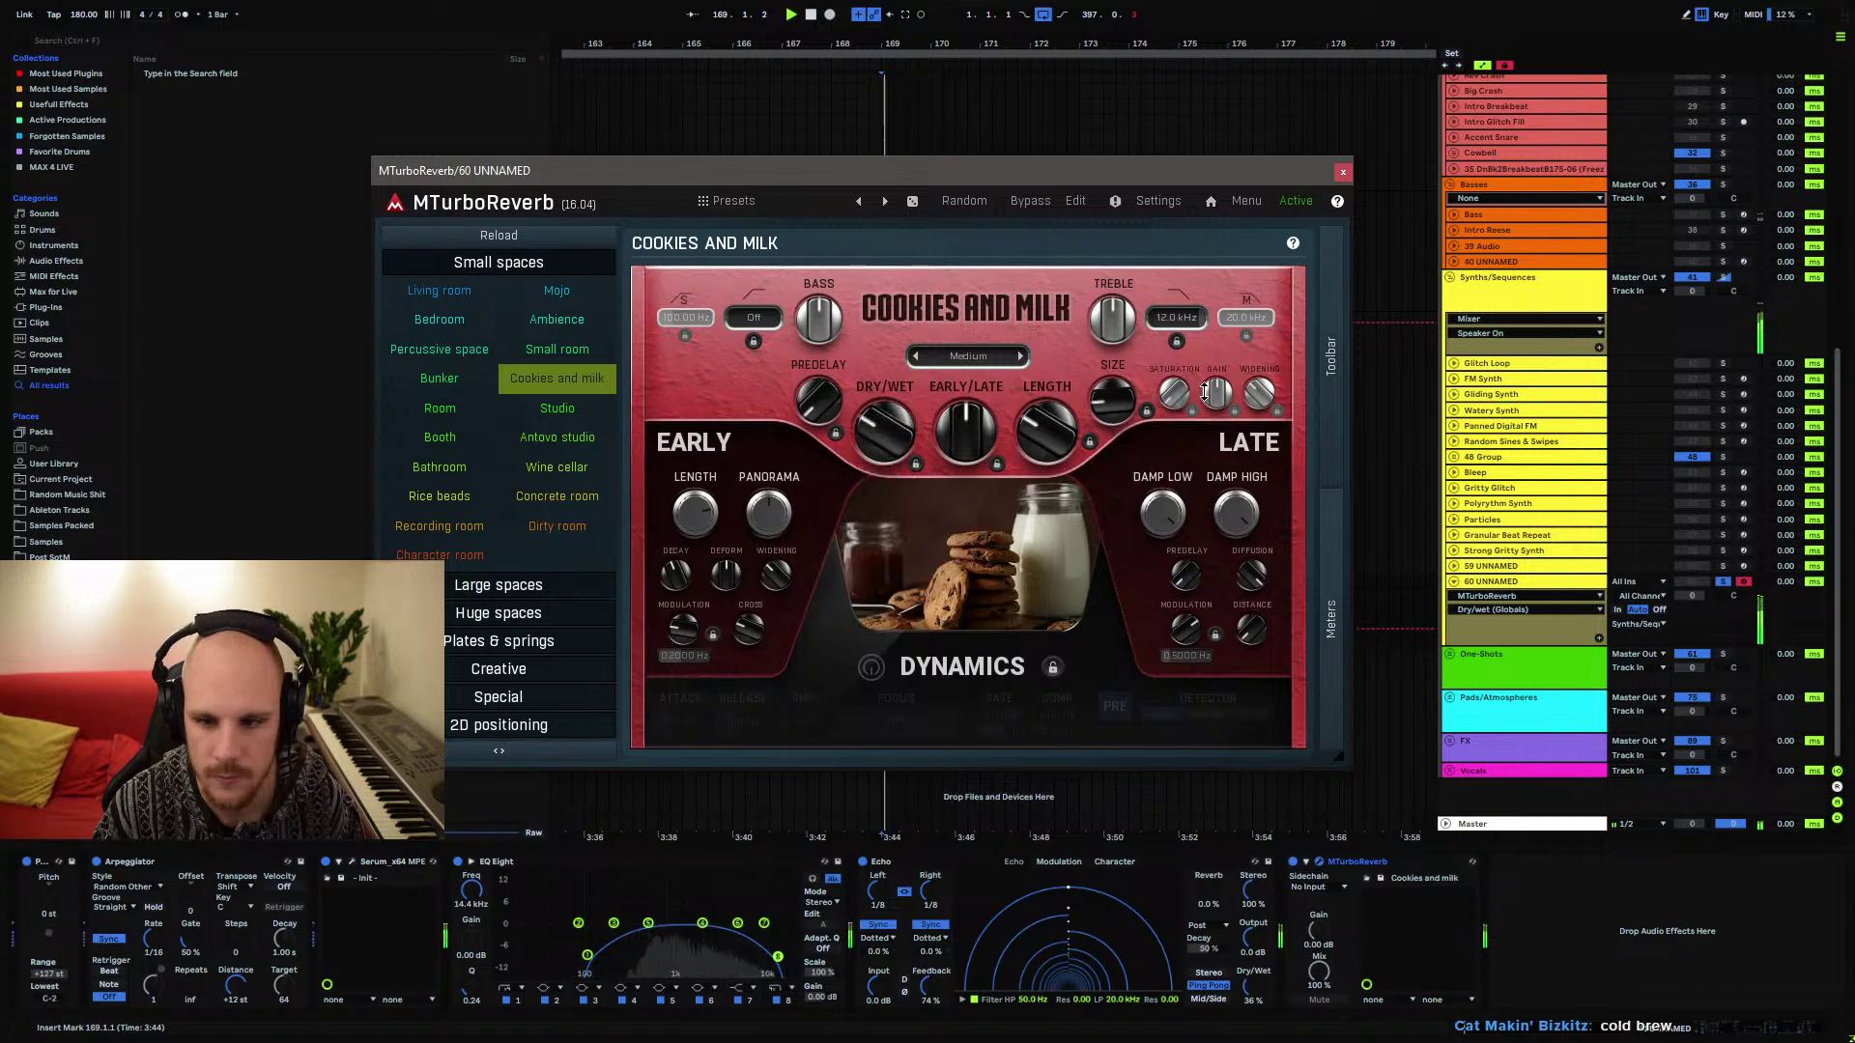
pyautogui.click(1343, 171)
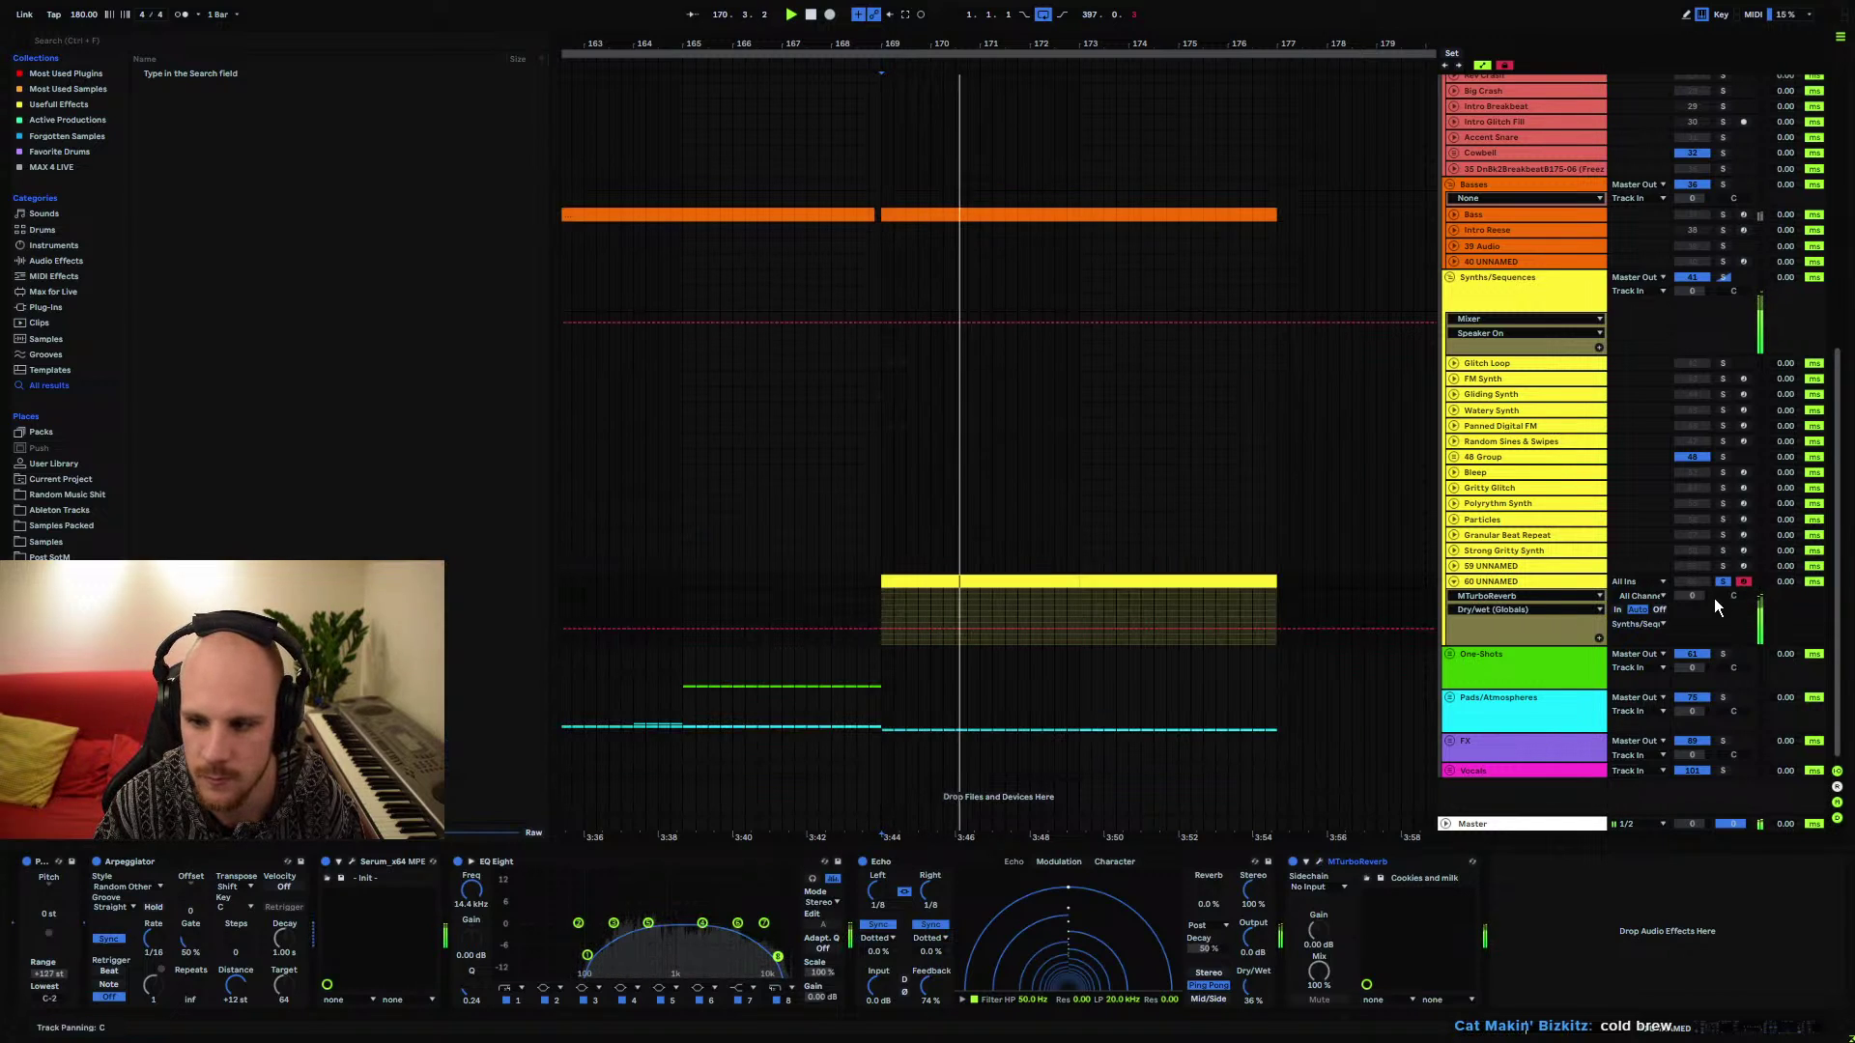
# Set Serum's pitch bend range on track 60 to 24 up and -24 down, and try the pitch bend wheel
pyautogui.press('space')
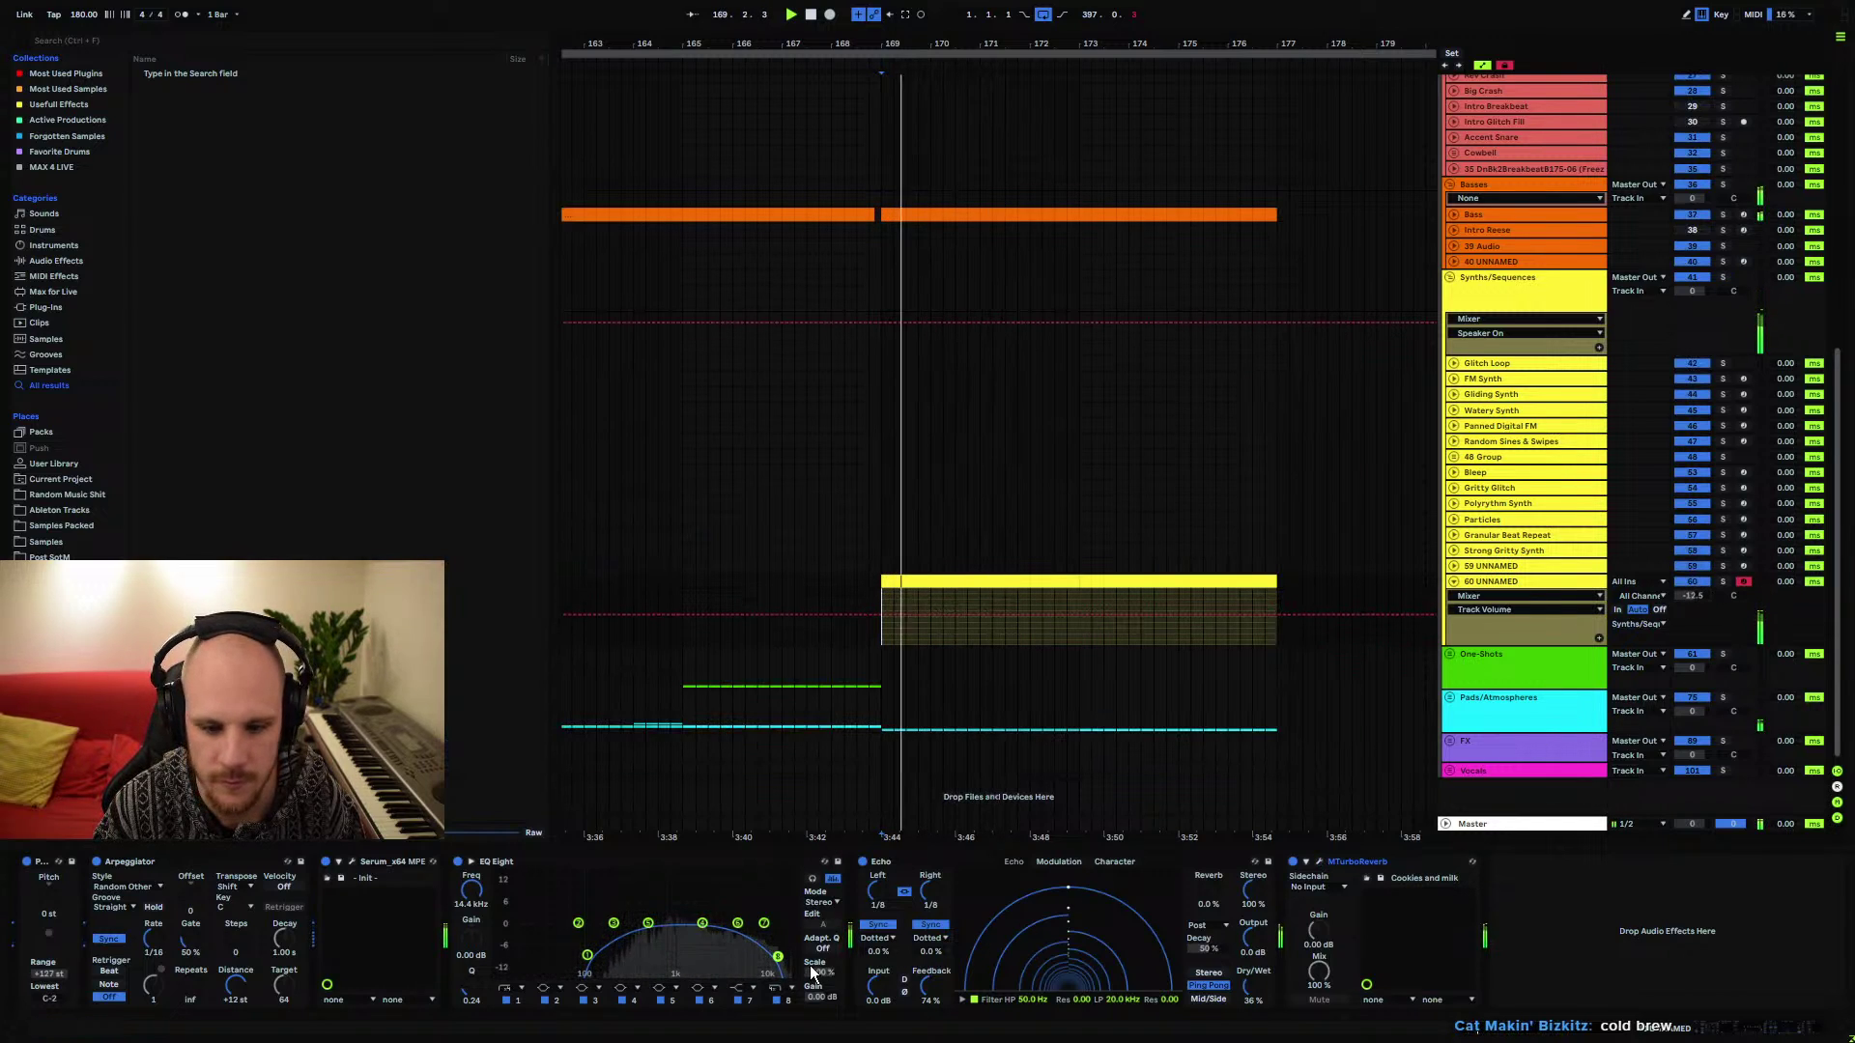
pyautogui.click(354, 863)
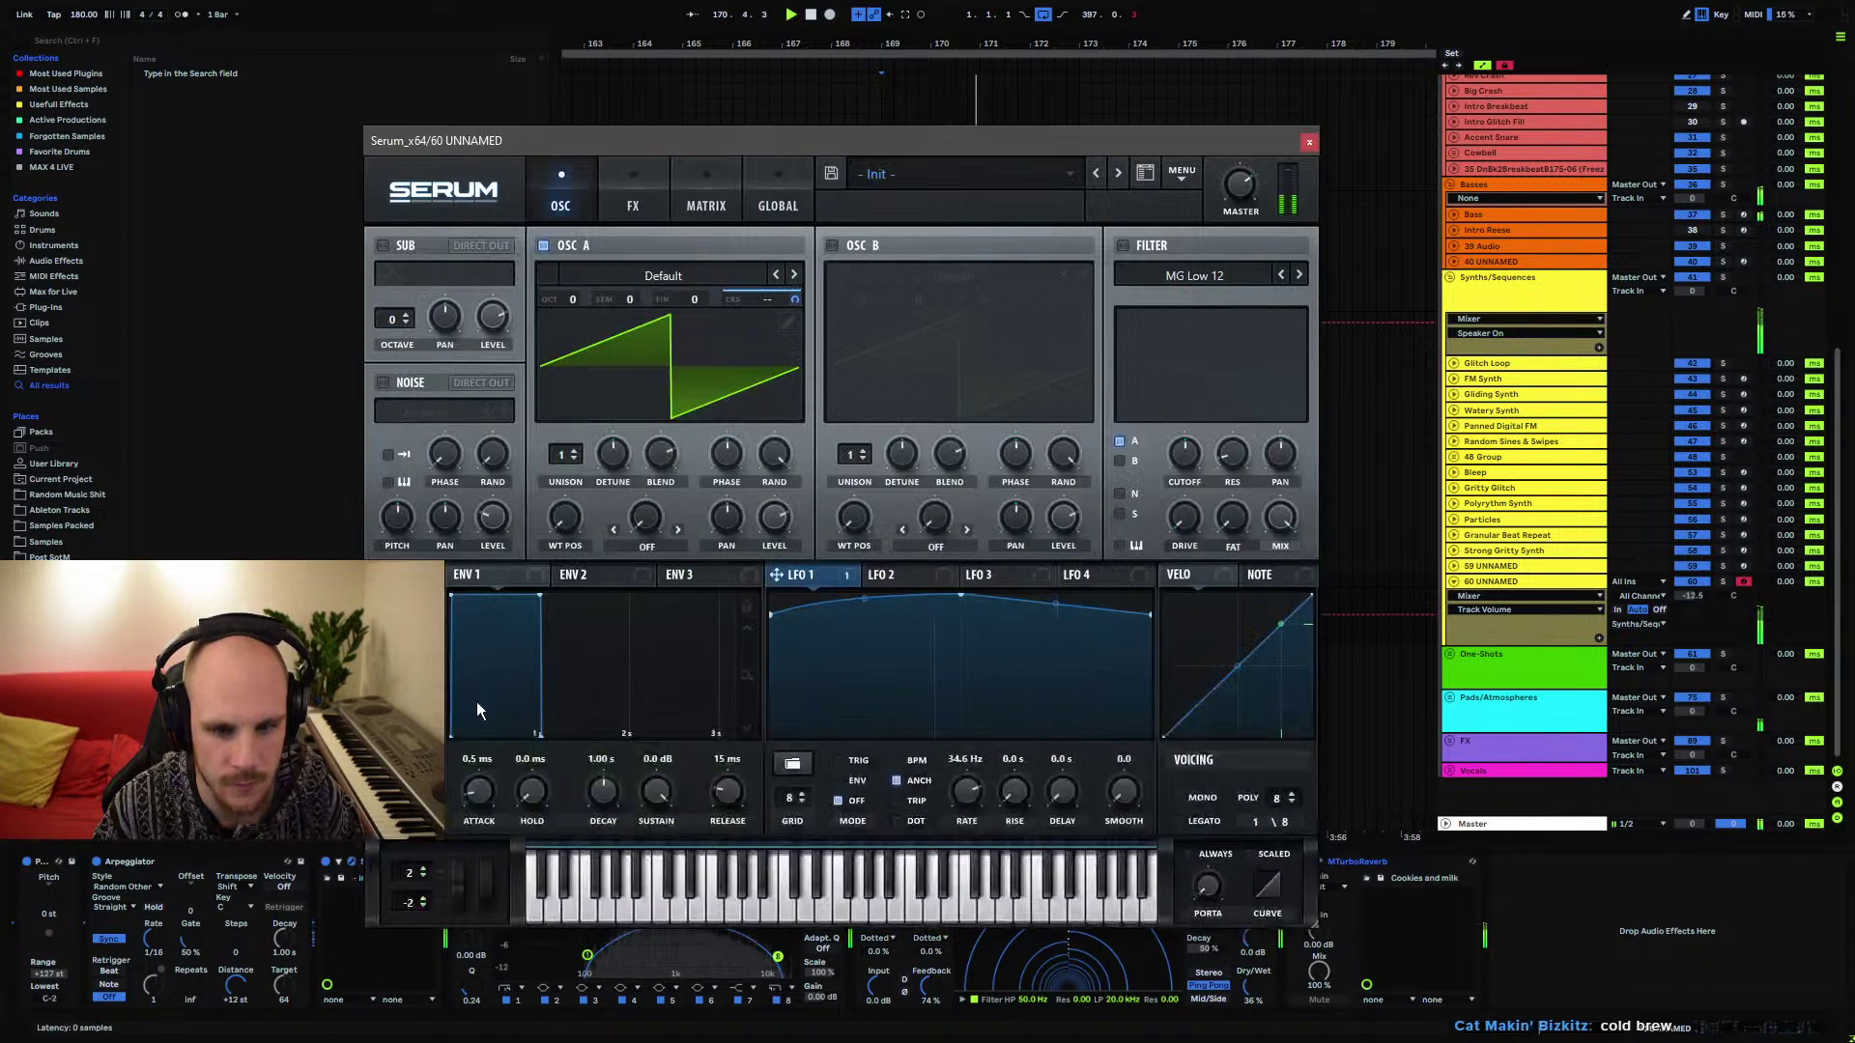
pyautogui.moveTo(410, 902); pyautogui.dragTo(414, 957)
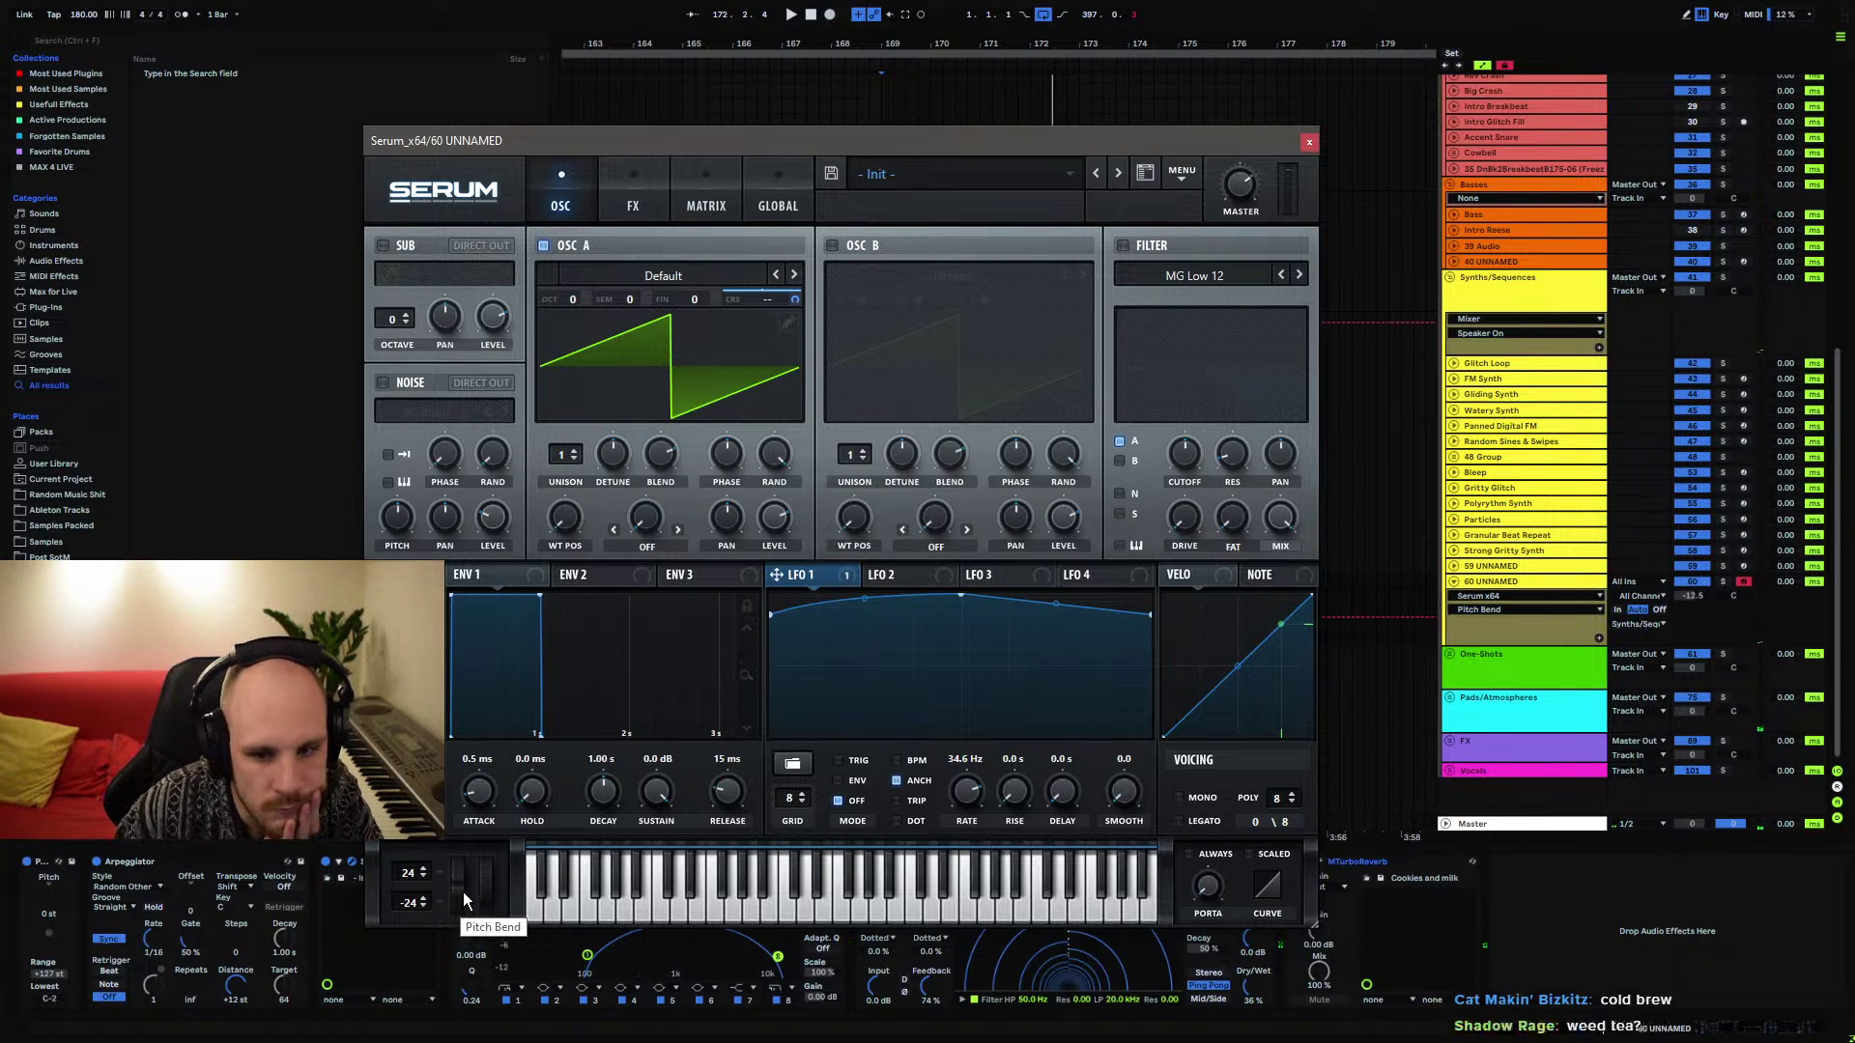
pyautogui.moveTo(462, 894); pyautogui.dragTo(446, 927)
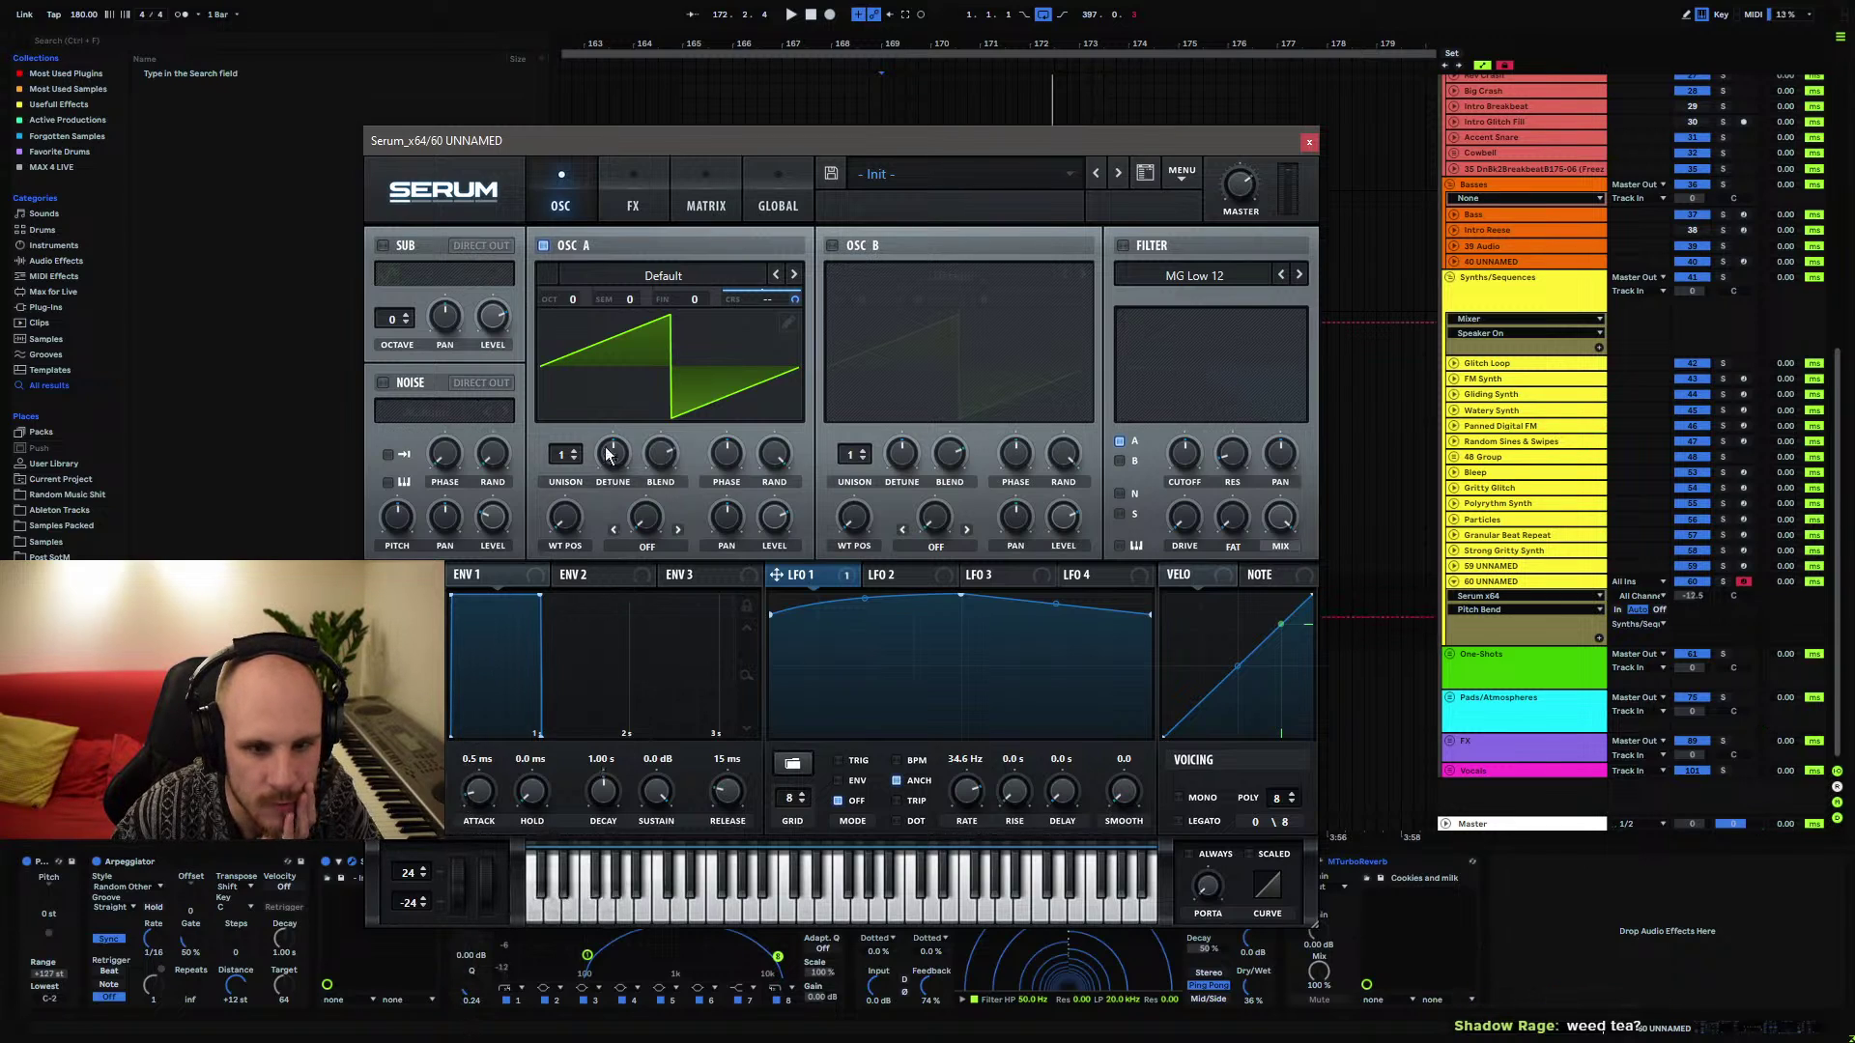
# Try other octave settings for Serum's oscillator A and return it to 0
pyautogui.moveTo(575, 311); pyautogui.dragTo(601, 347)
pyautogui.moveTo(610, 592); pyautogui.dragTo(605, 630)
pyautogui.moveTo(592, 359); pyautogui.dragTo(593, 329)
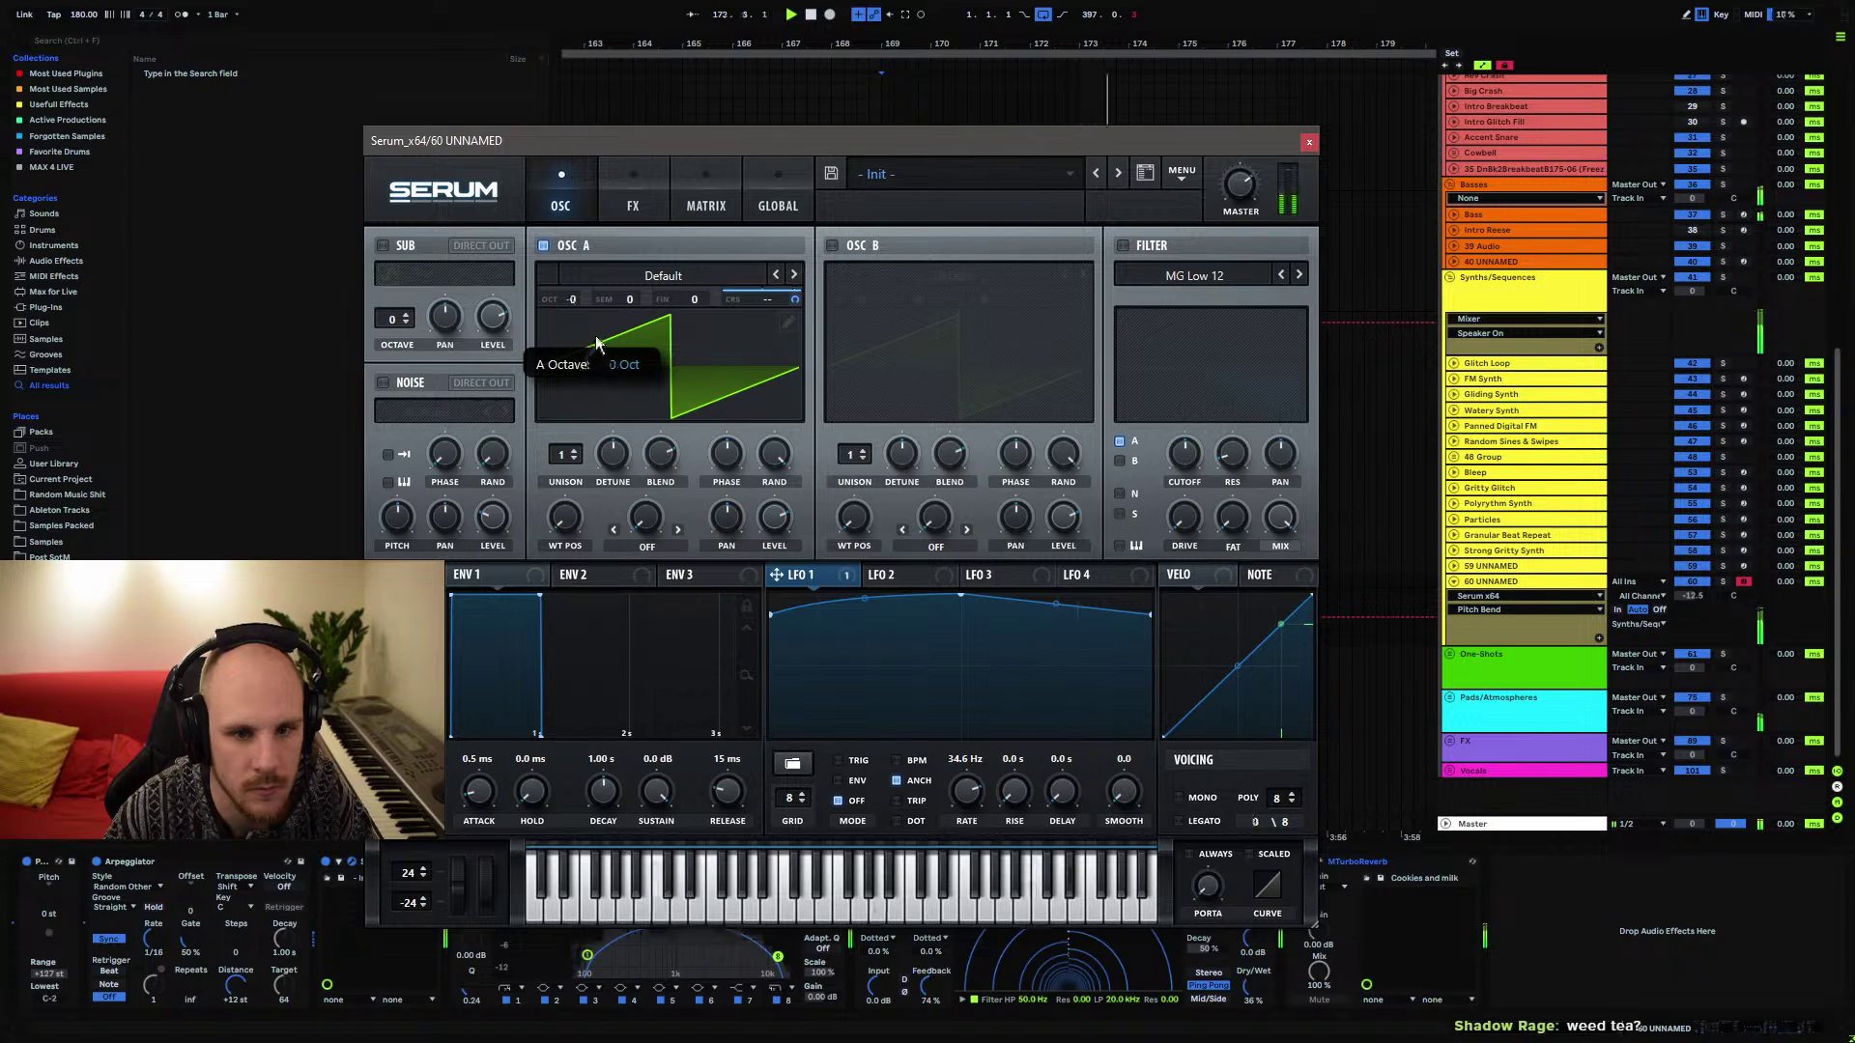
# Enable Serum's filter with the Band 24 type, lower its cutoff, and close the plugin window
pyautogui.click(1122, 246)
pyautogui.click(1186, 278)
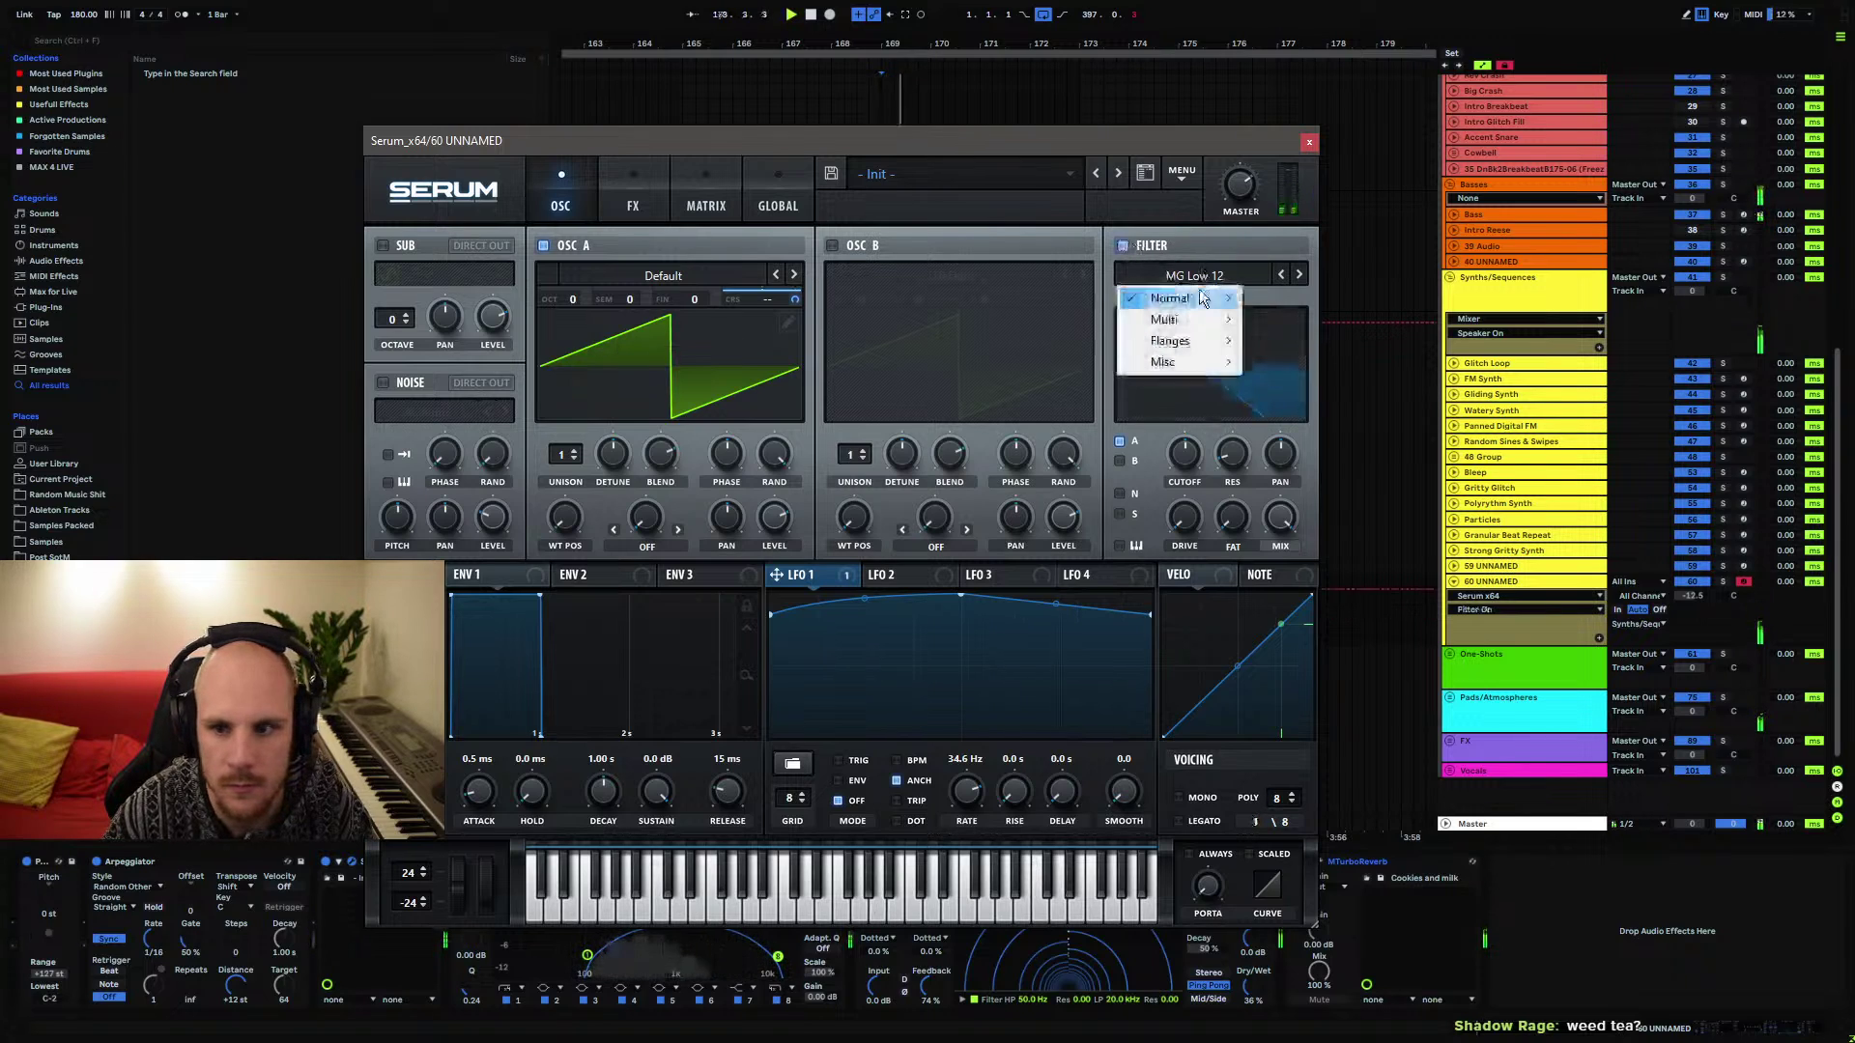
pyautogui.moveTo(1198, 298)
pyautogui.click(1295, 575)
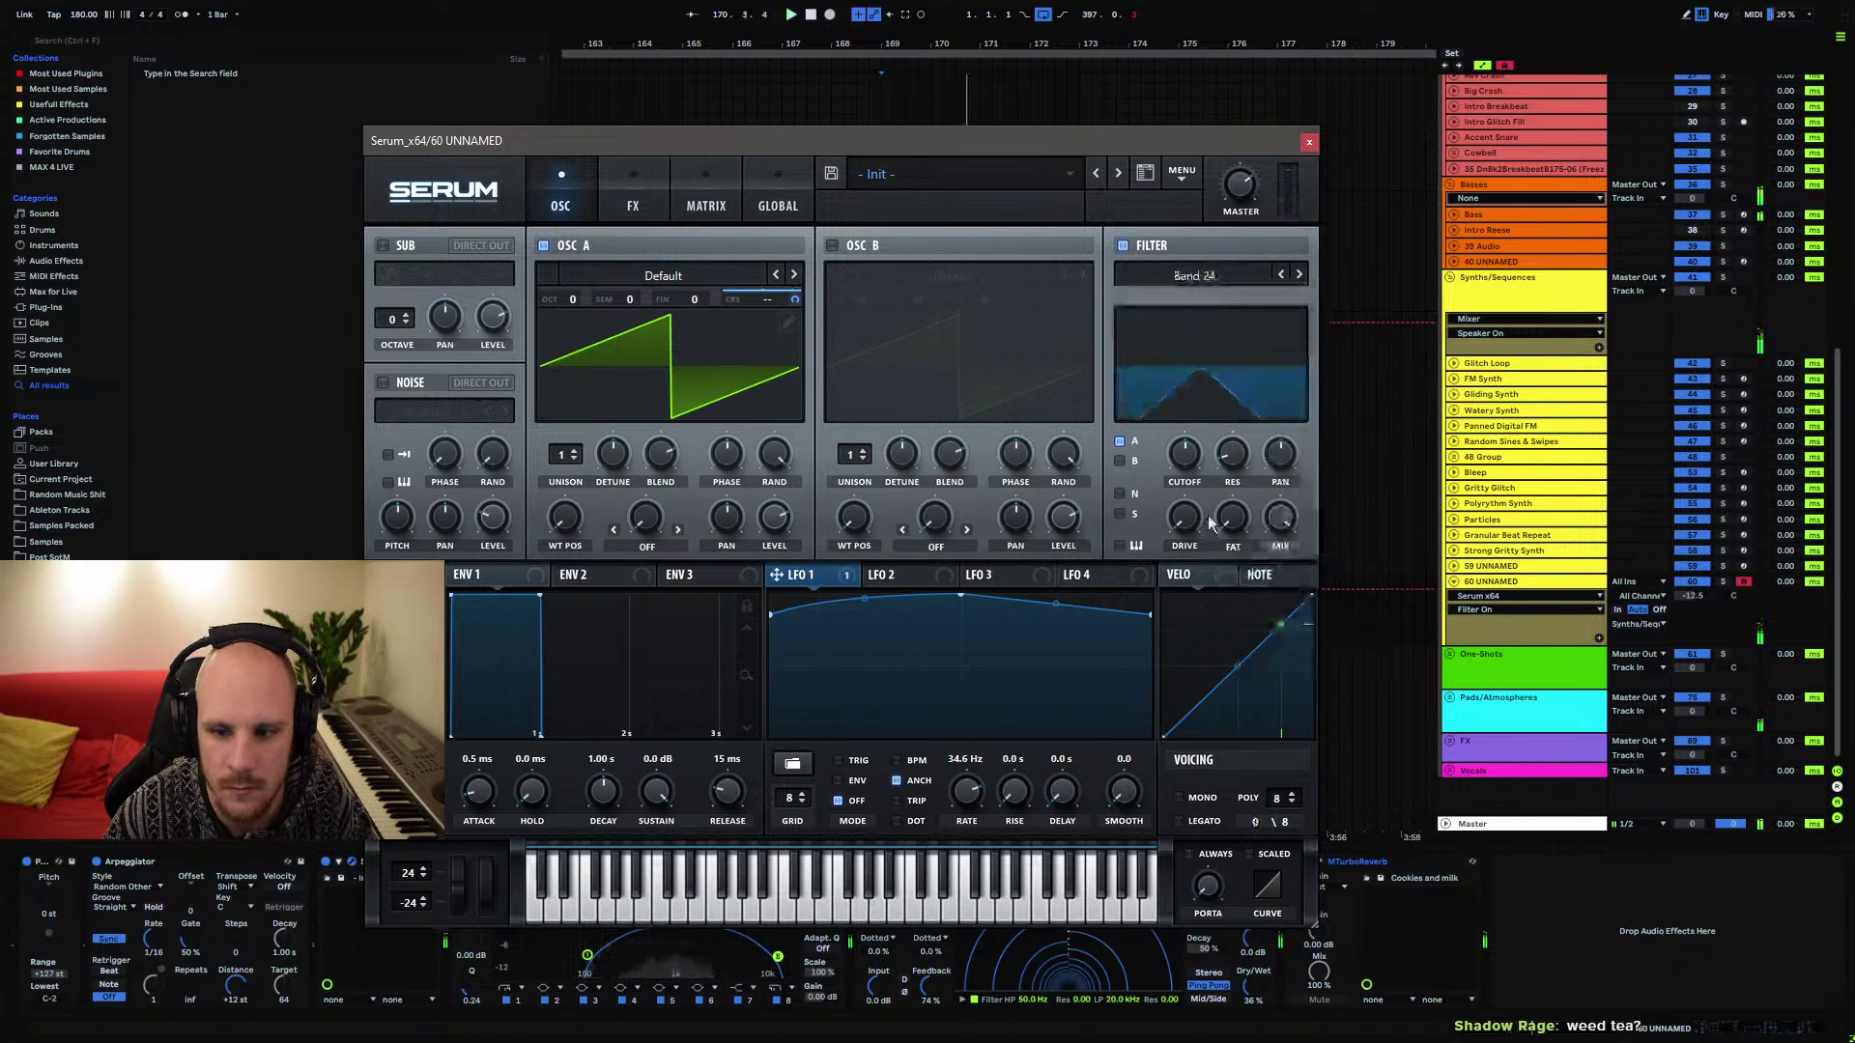
pyautogui.moveTo(1187, 452)
pyautogui.mouseDown()
pyautogui.moveTo(1220, 452)
pyautogui.moveTo(1204, 475)
pyautogui.mouseUp()
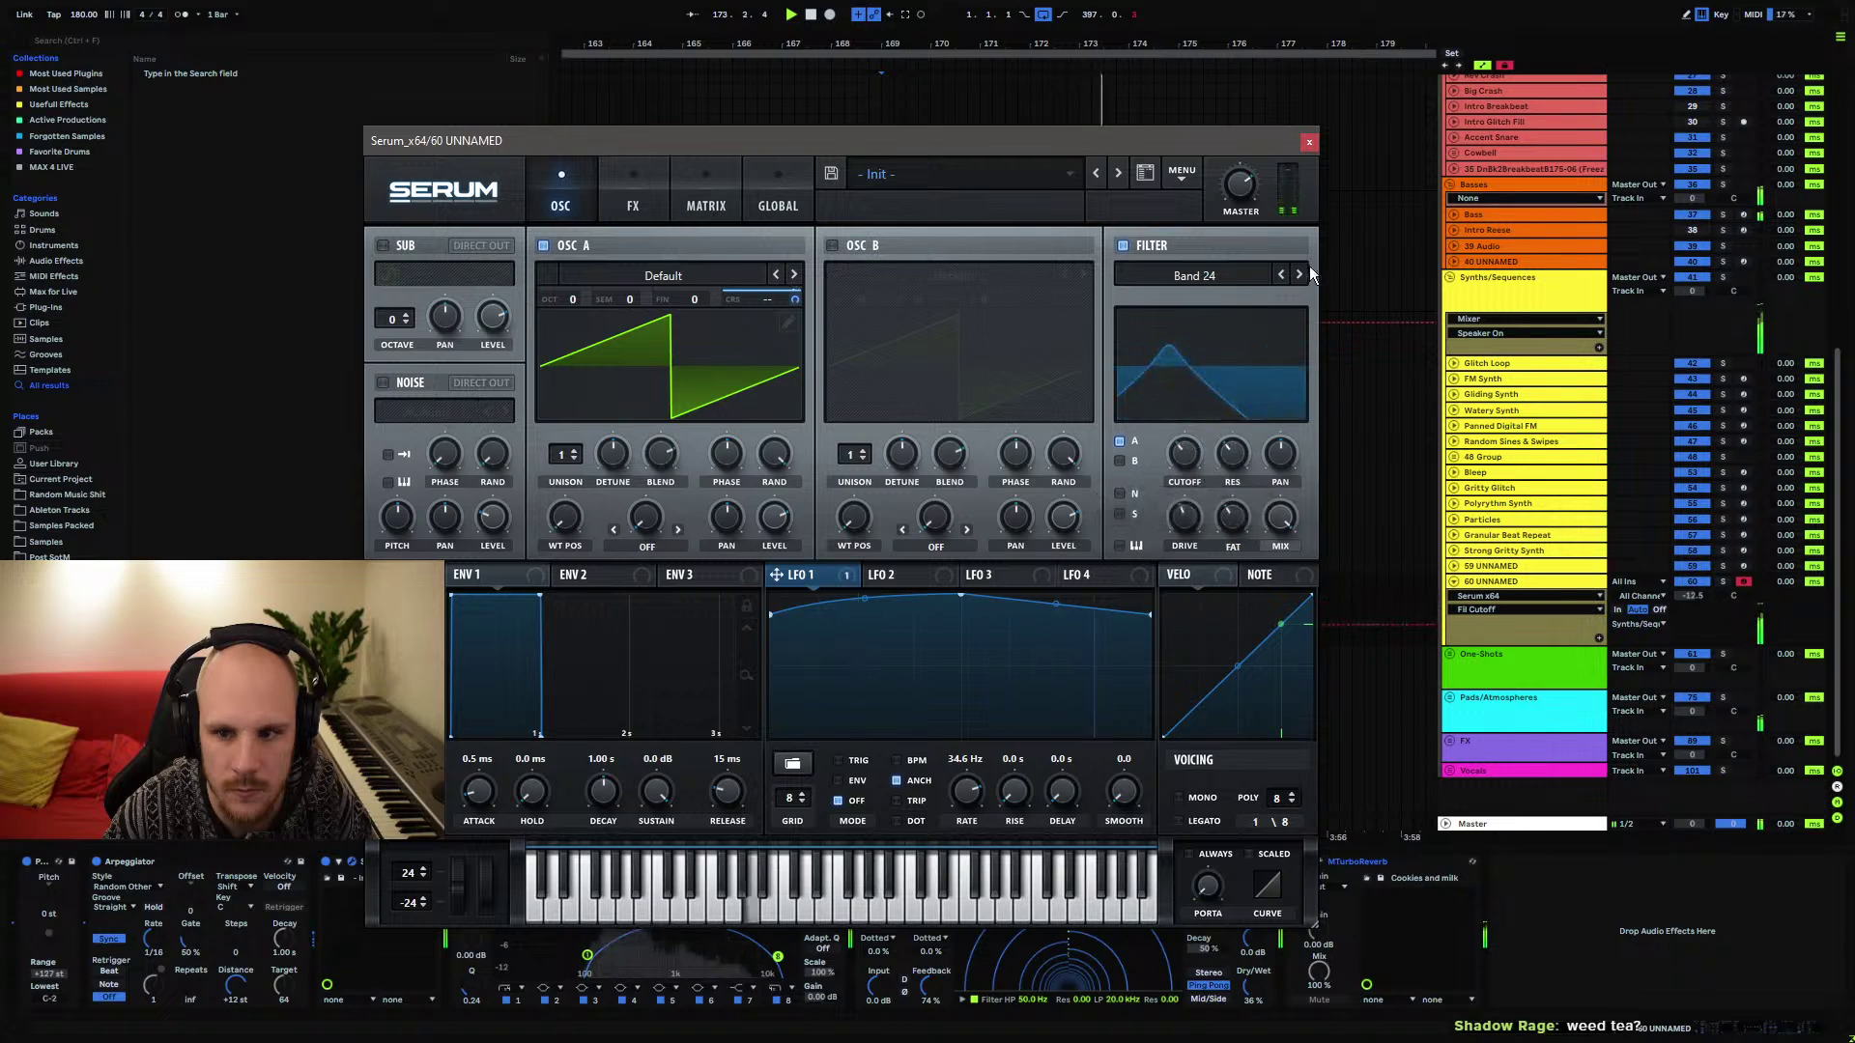
pyautogui.click(1310, 142)
# Draw rising and falling filter cutoff automation across track 60's clip from bar 169 to 177, and audition it
pyautogui.press('space')
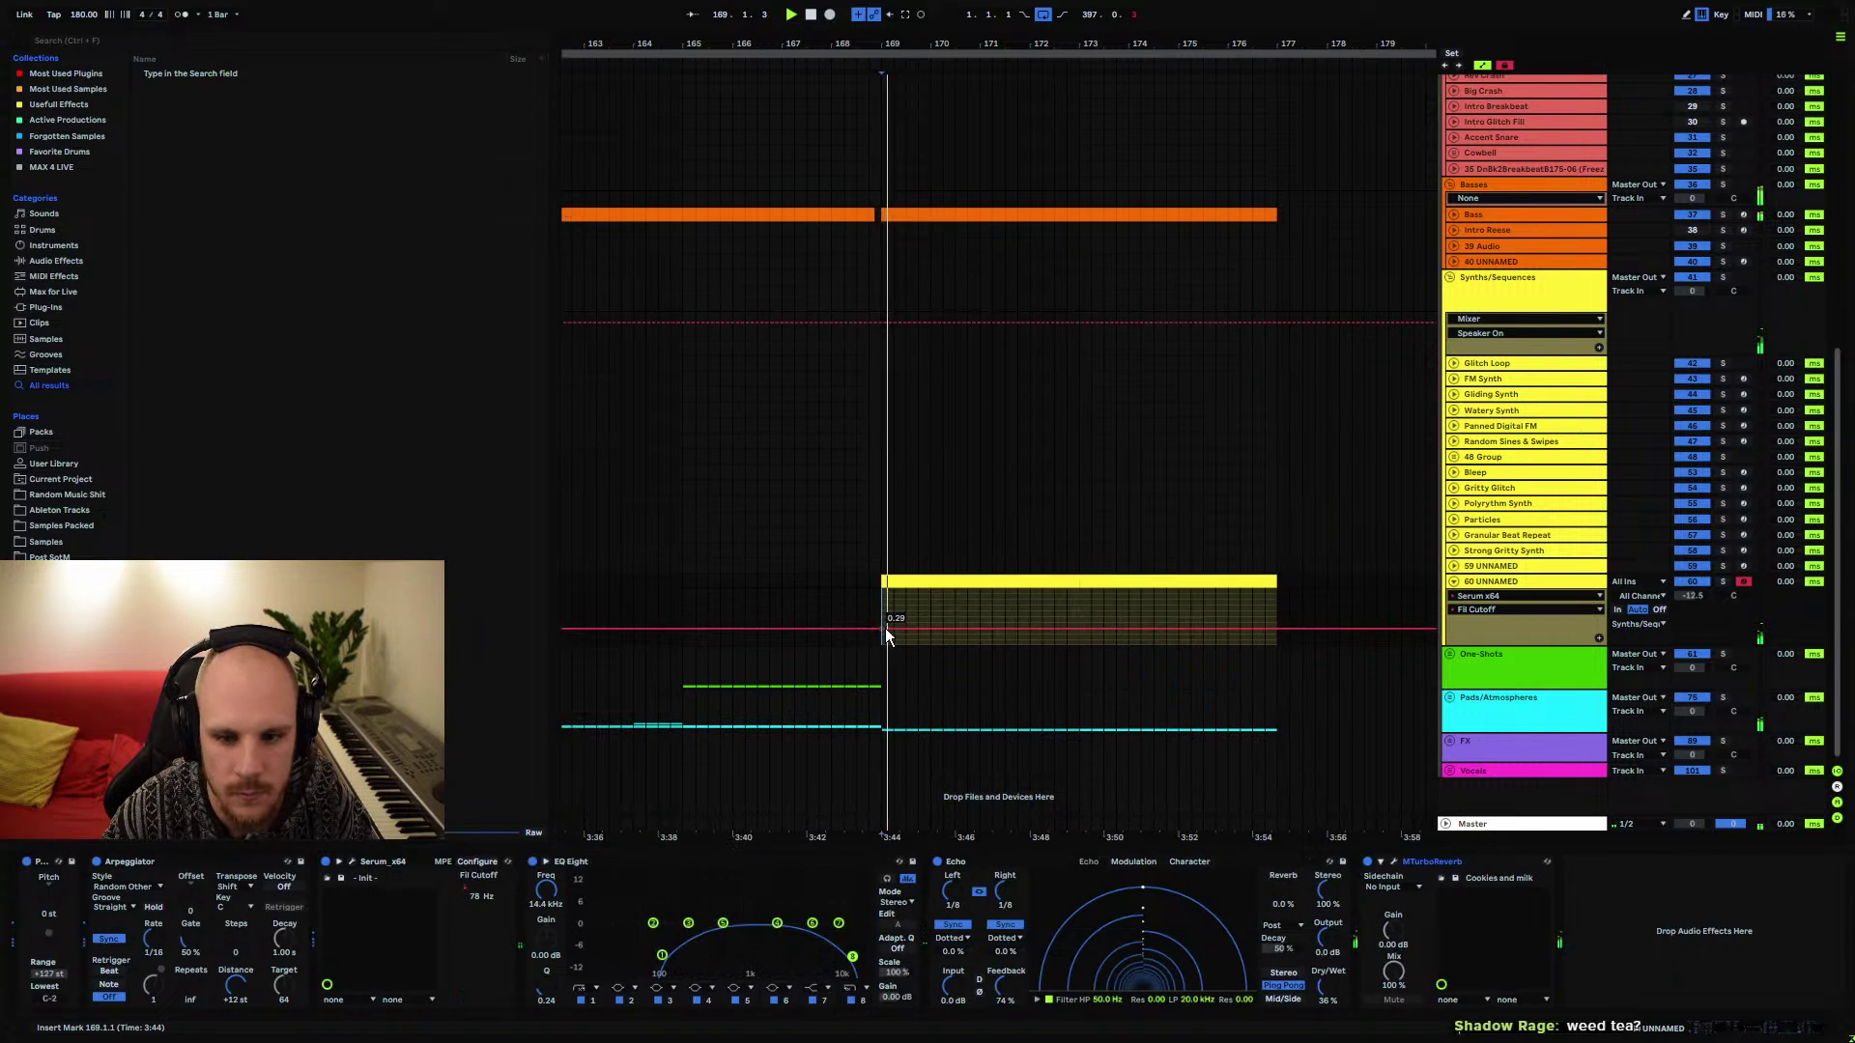
pyautogui.moveTo(982, 630); pyautogui.dragTo(1238, 616)
pyautogui.click(1196, 618)
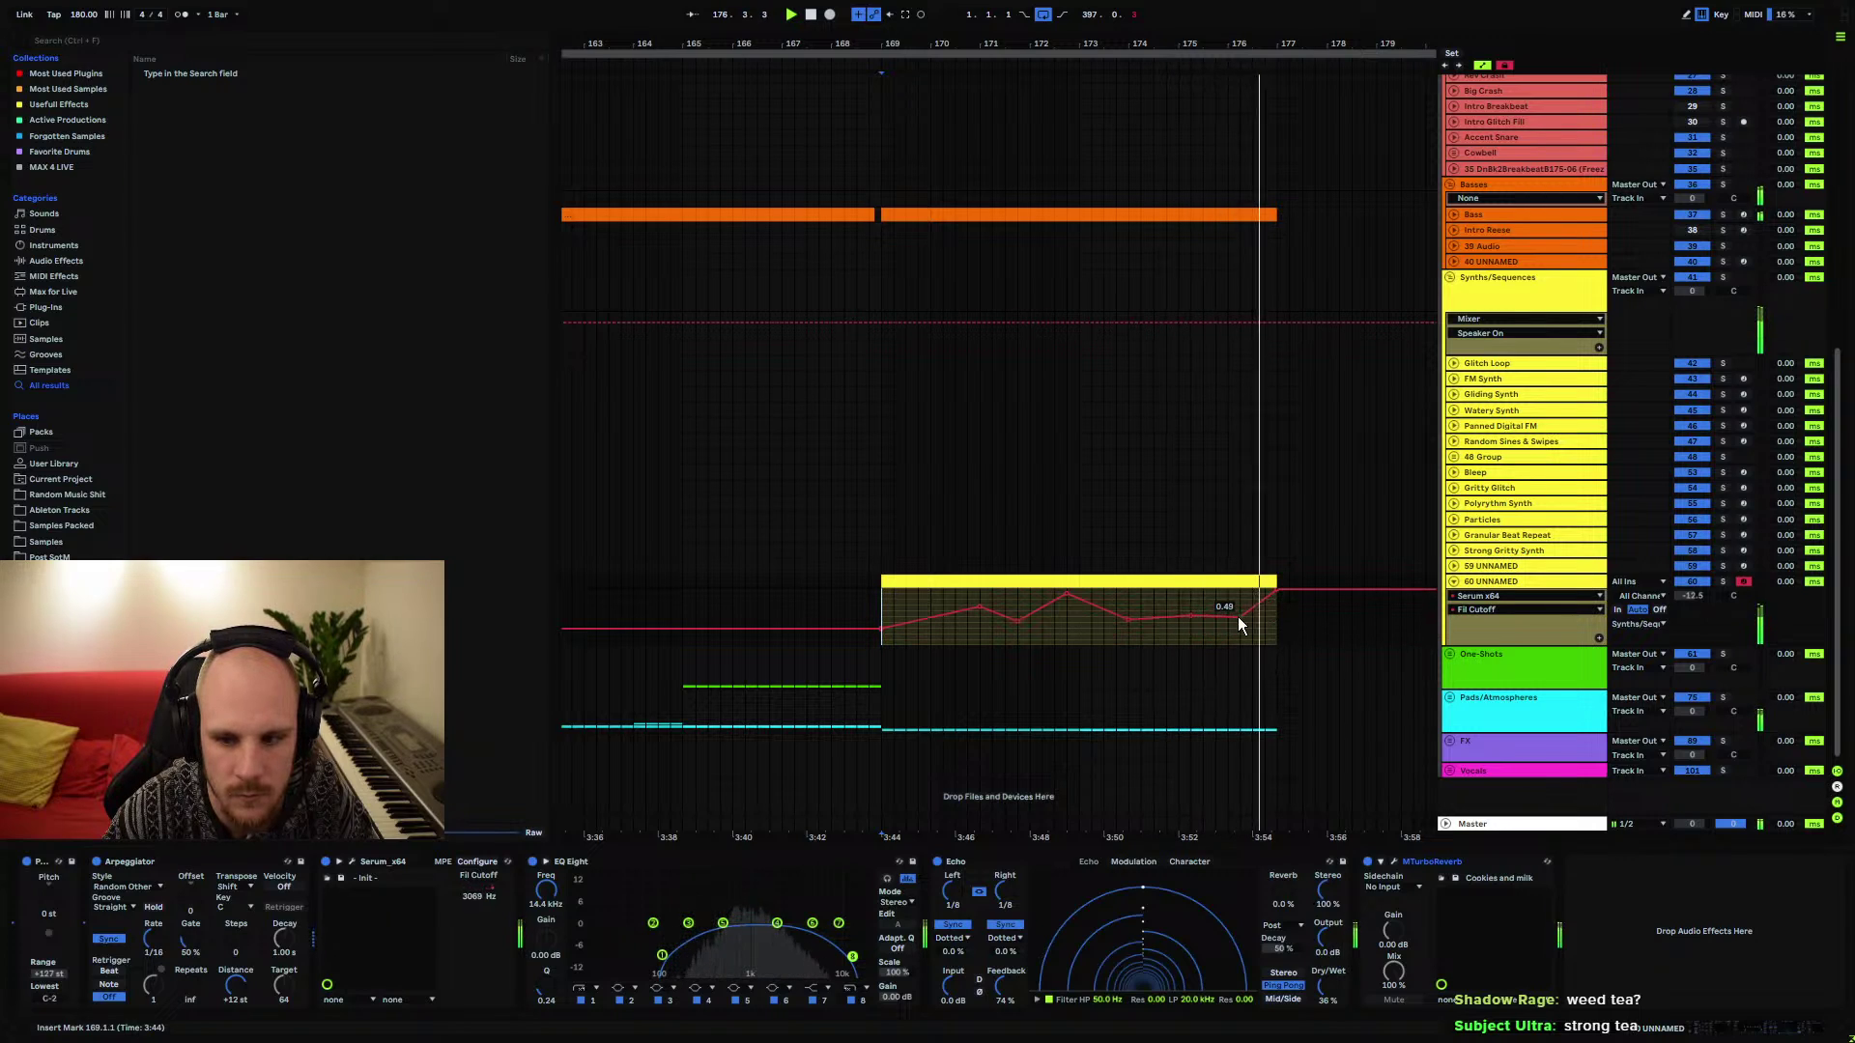
pyautogui.press('space')
pyautogui.press('space')
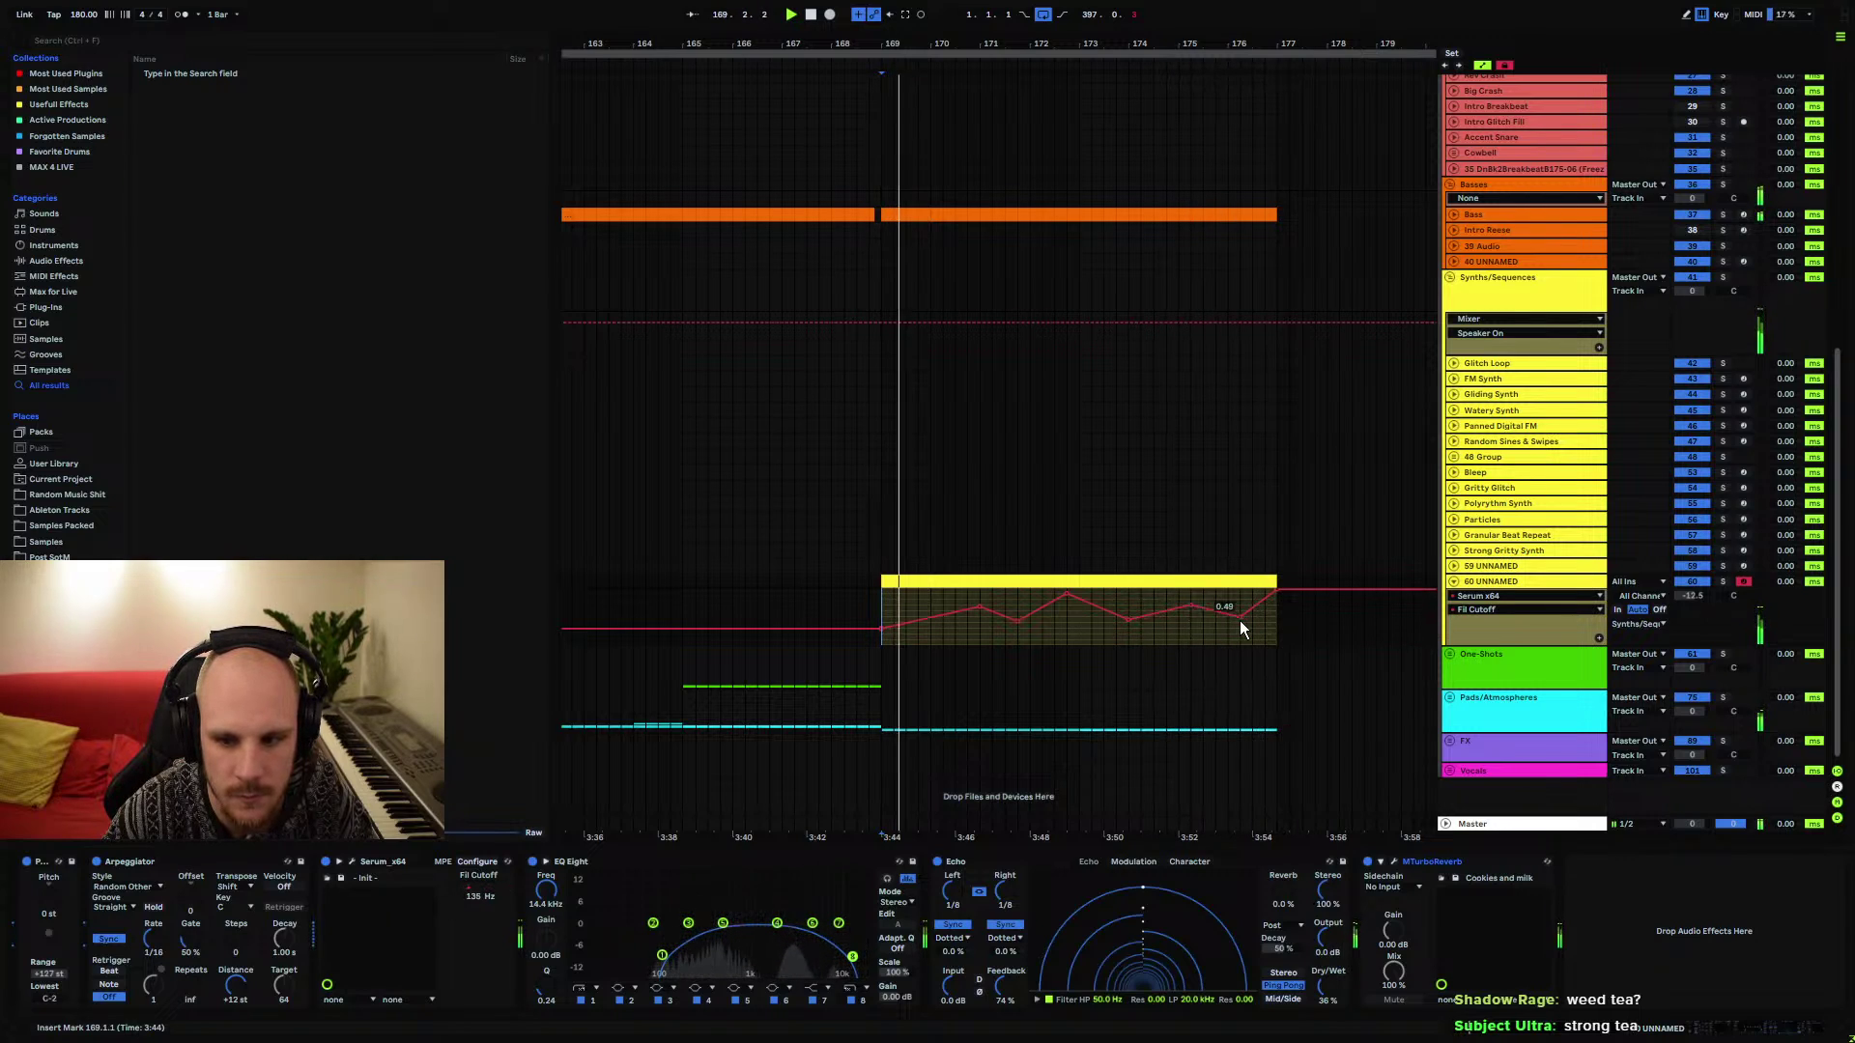
# Lower the volume of track 86 in the Pads/Atmospheres group to -17.7 dB, and fold tracks 86 and 60
pyautogui.click(1451, 697)
pyautogui.scroll(-5, 1198, 676)
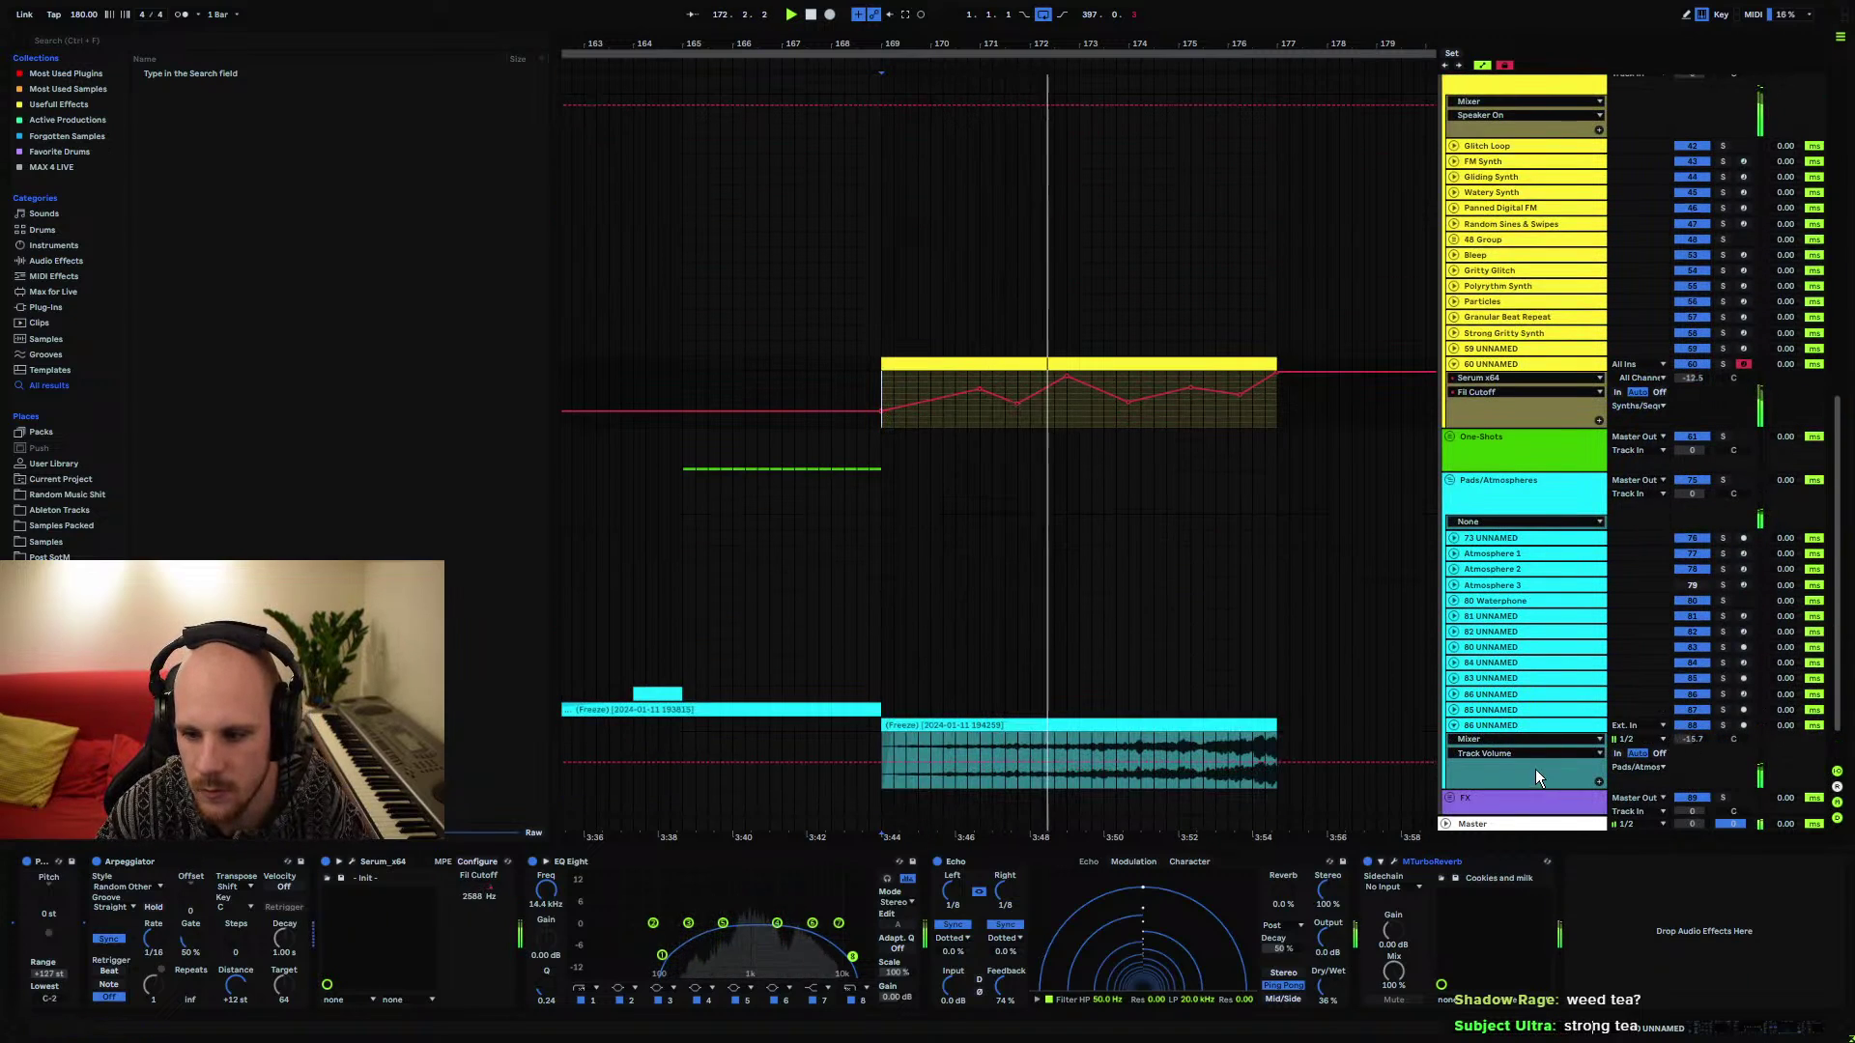
pyautogui.click(1461, 739)
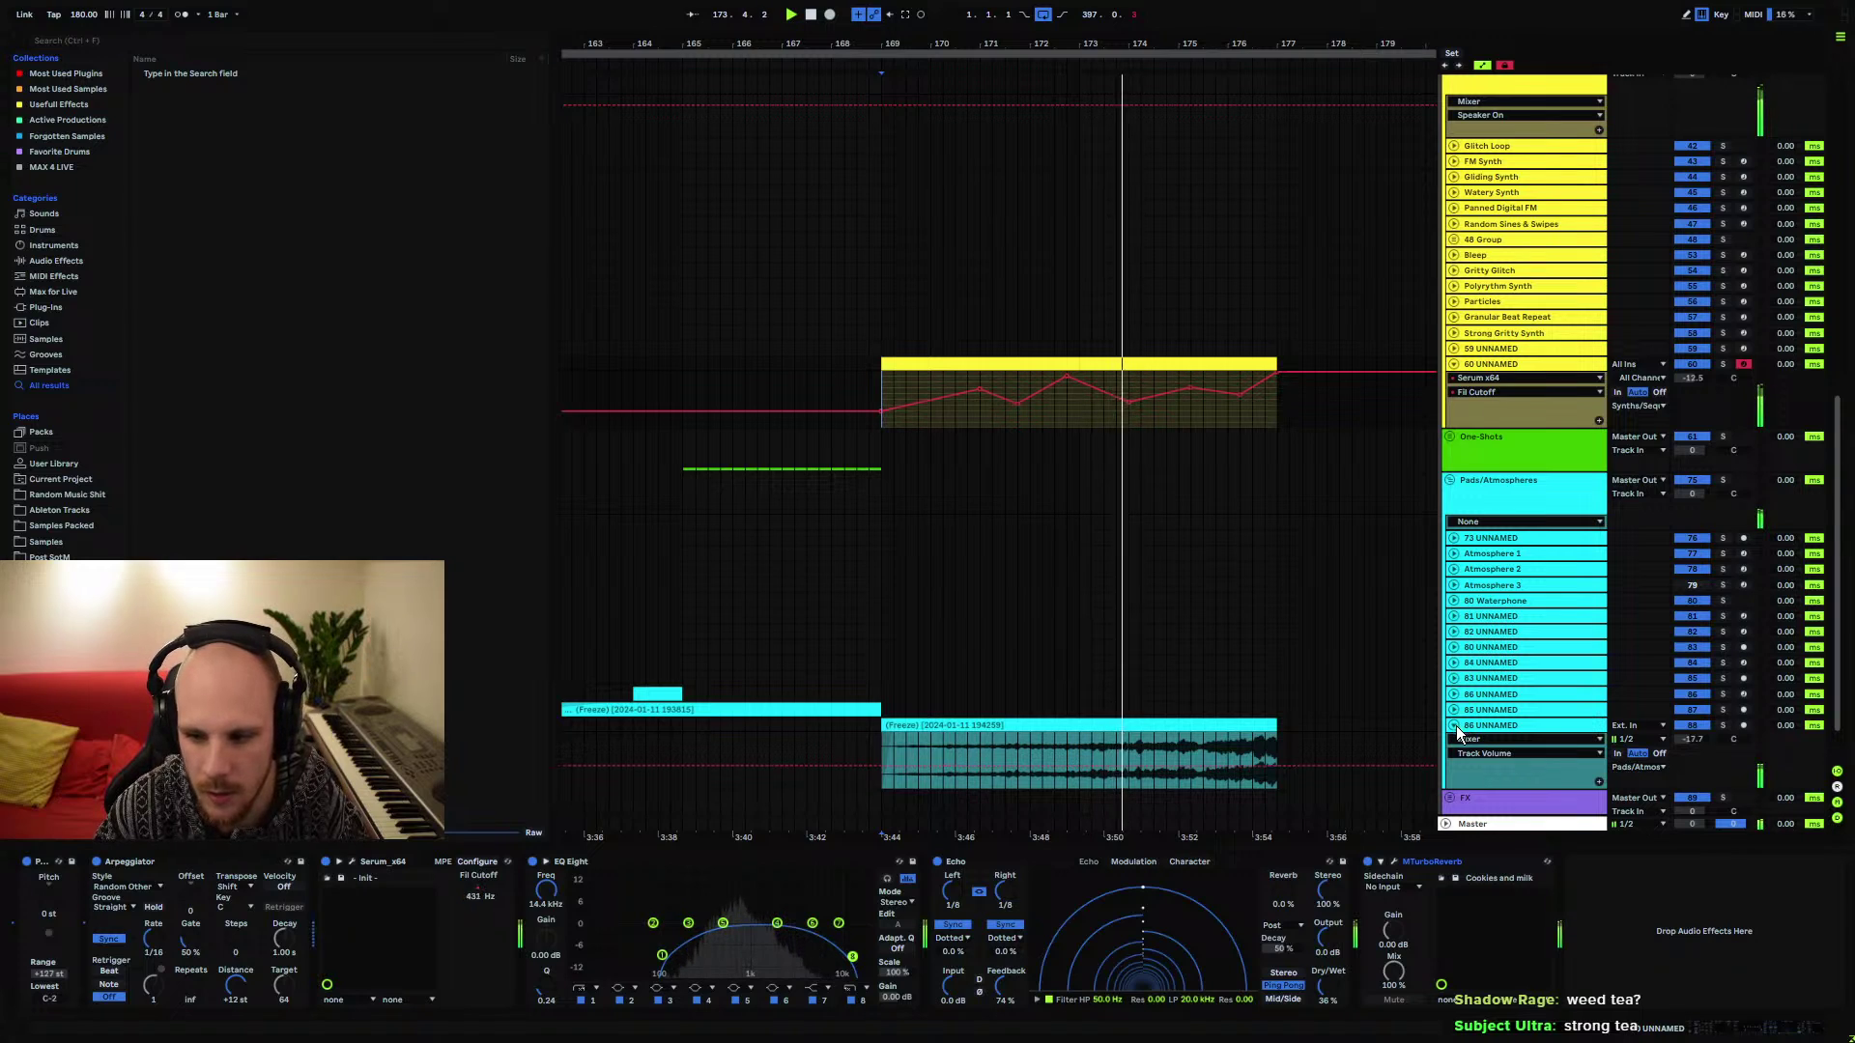
pyautogui.click(1455, 726)
pyautogui.click(1455, 364)
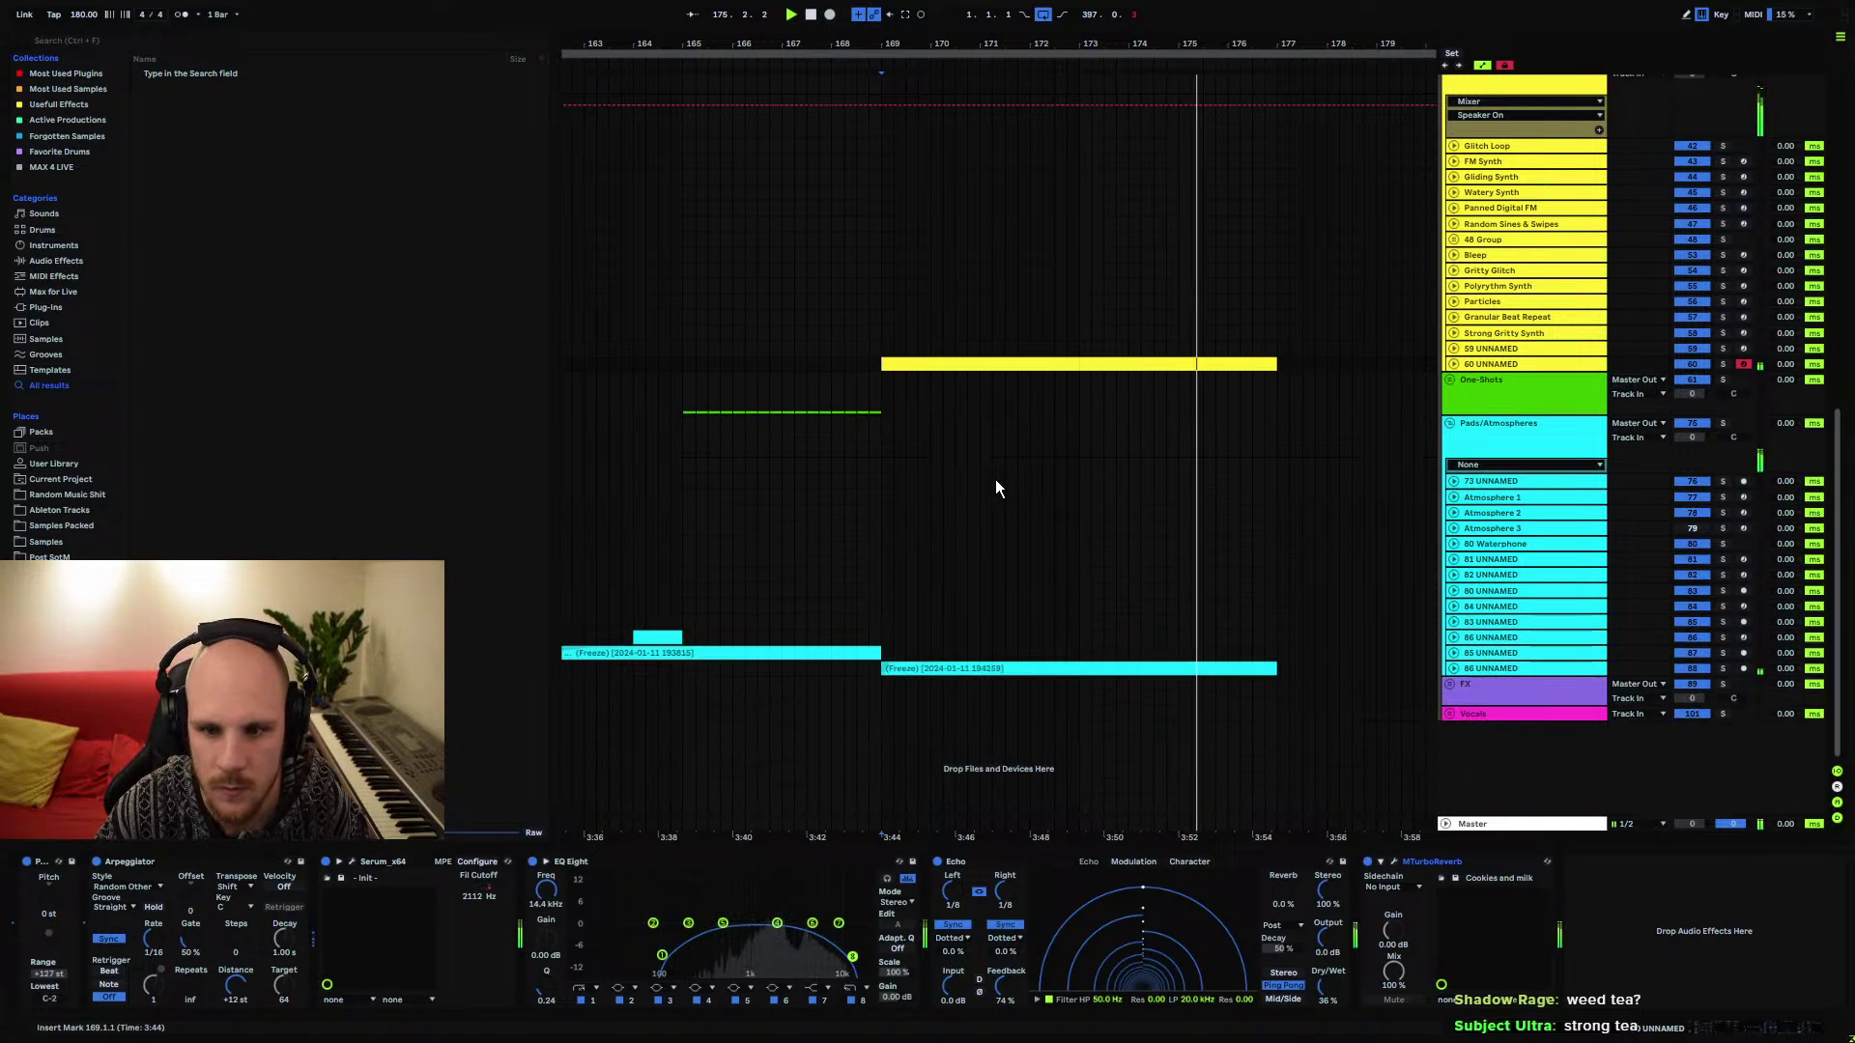
# Fold the Pads/Atmospheres, Synths/Sequences, Basses and Drums groups to get an overview of the arrangement
pyautogui.scroll(3, 911, 497)
pyautogui.scroll(-2, 913, 501)
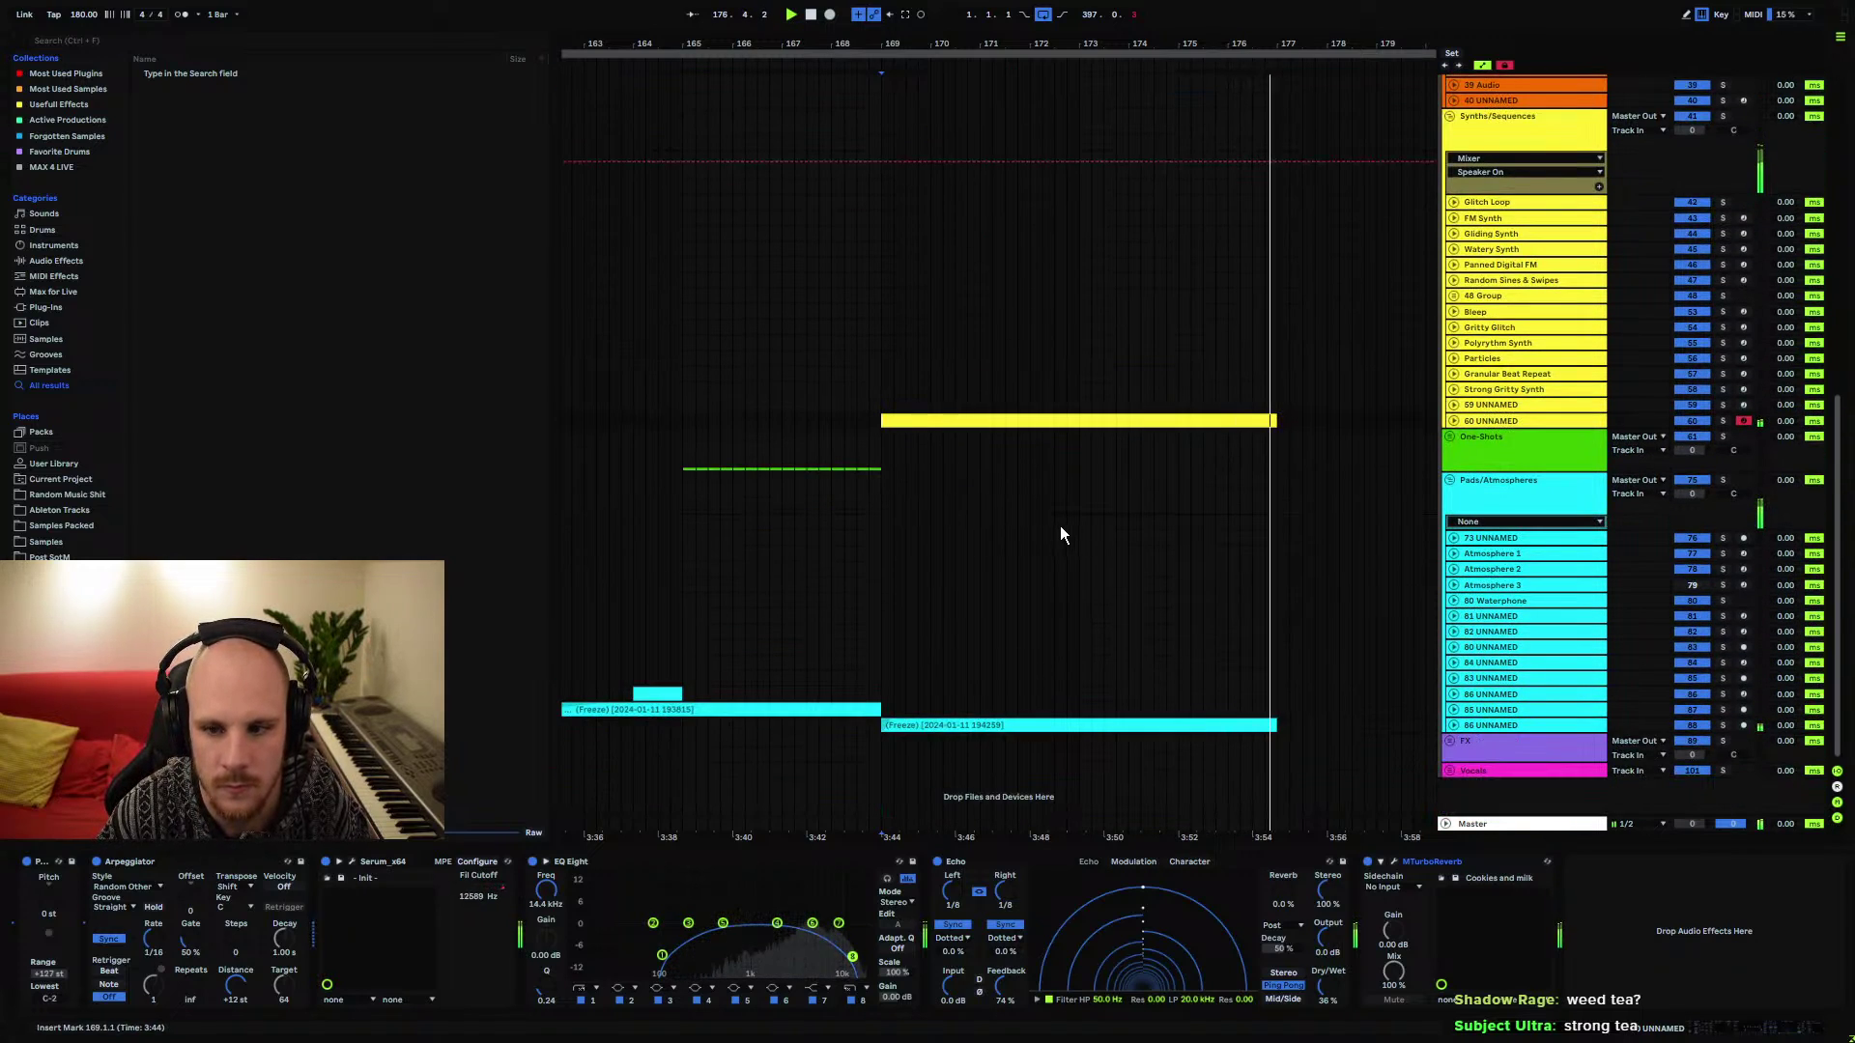
pyautogui.click(1449, 481)
pyautogui.scroll(2, 1449, 290)
pyautogui.click(1448, 280)
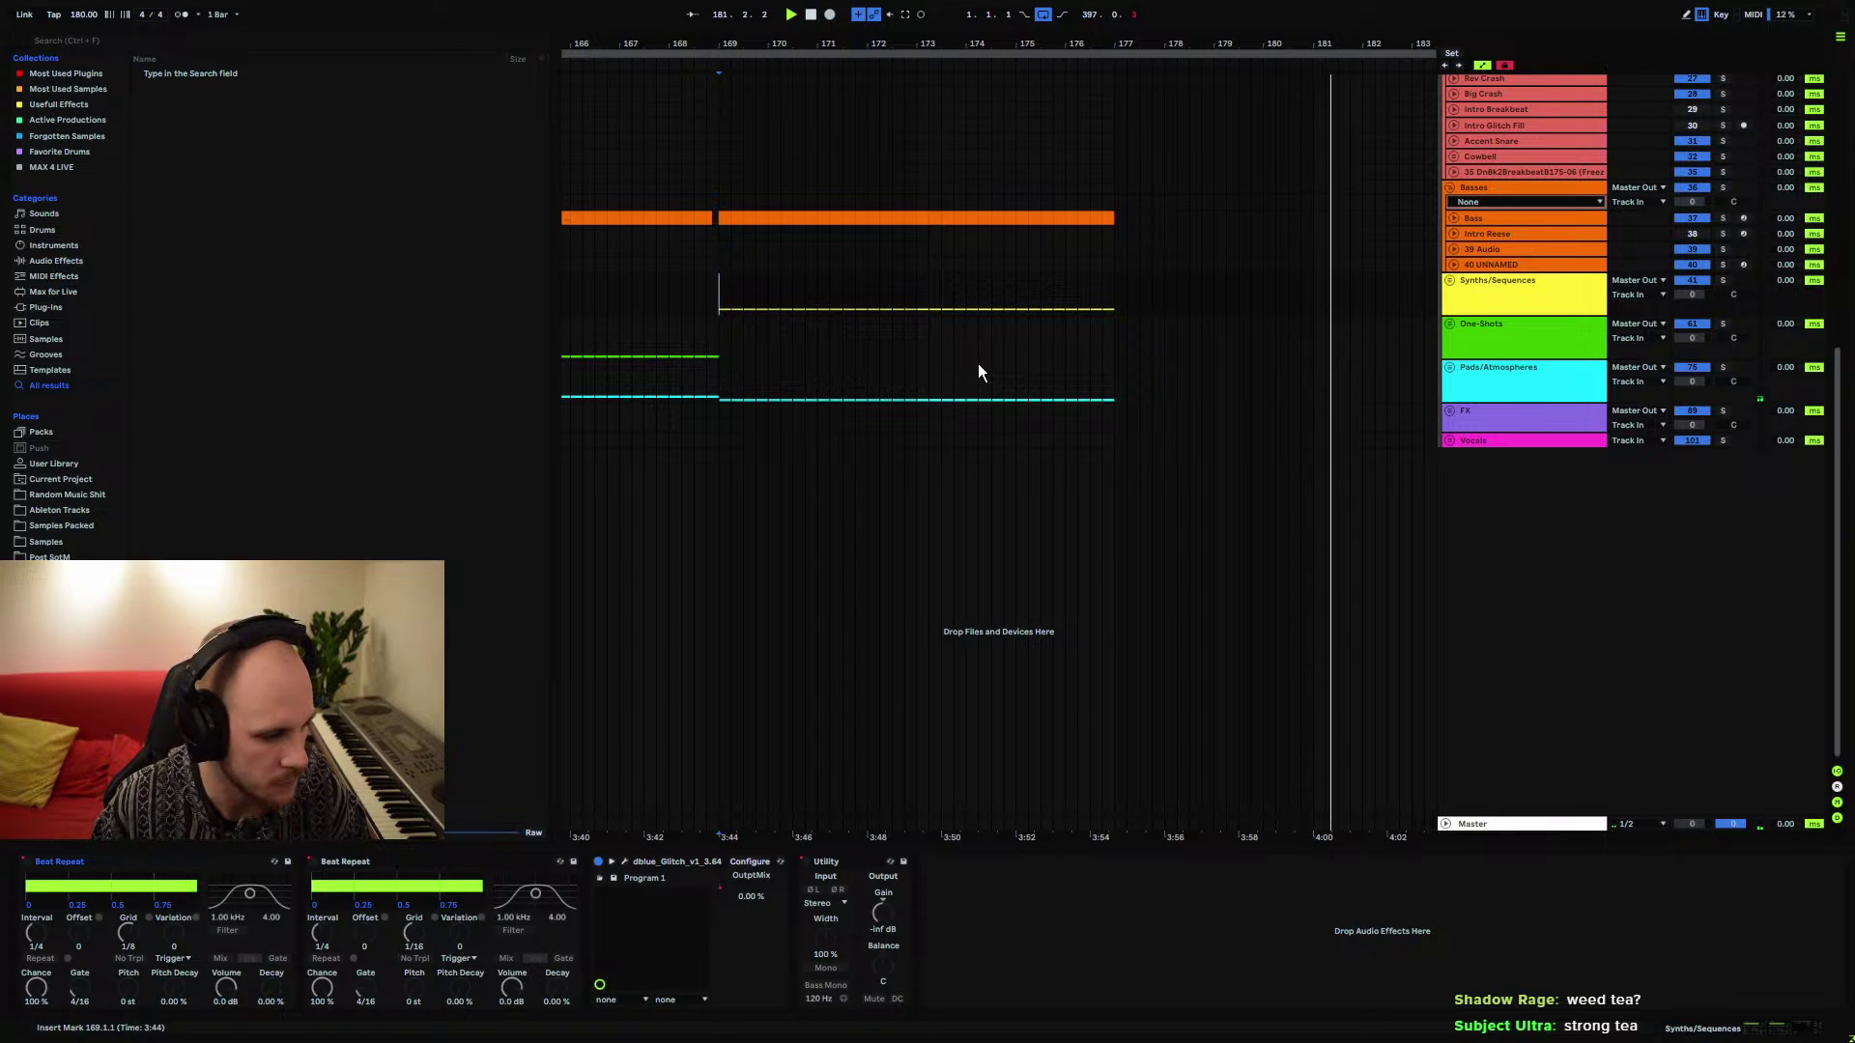
pyautogui.moveTo(868, 44); pyautogui.dragTo(868, 5)
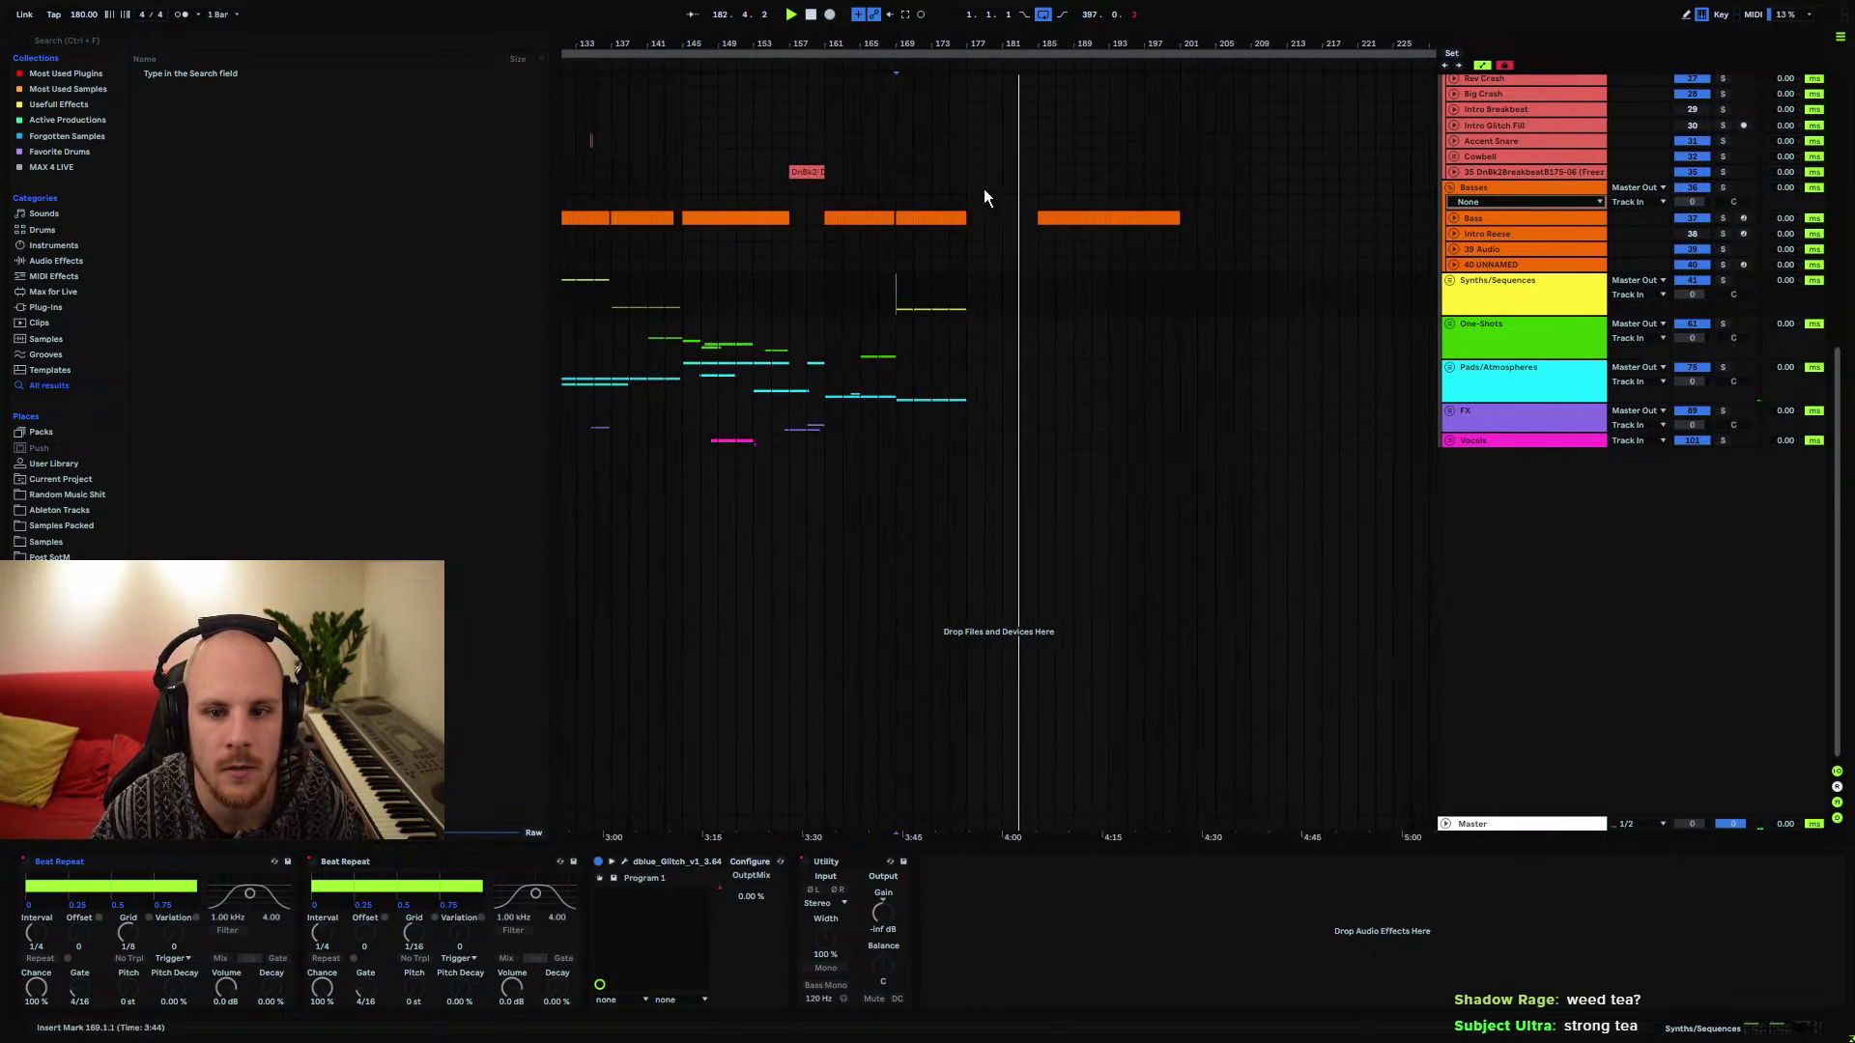
pyautogui.scroll(6, 929, 472)
pyautogui.click(1449, 484)
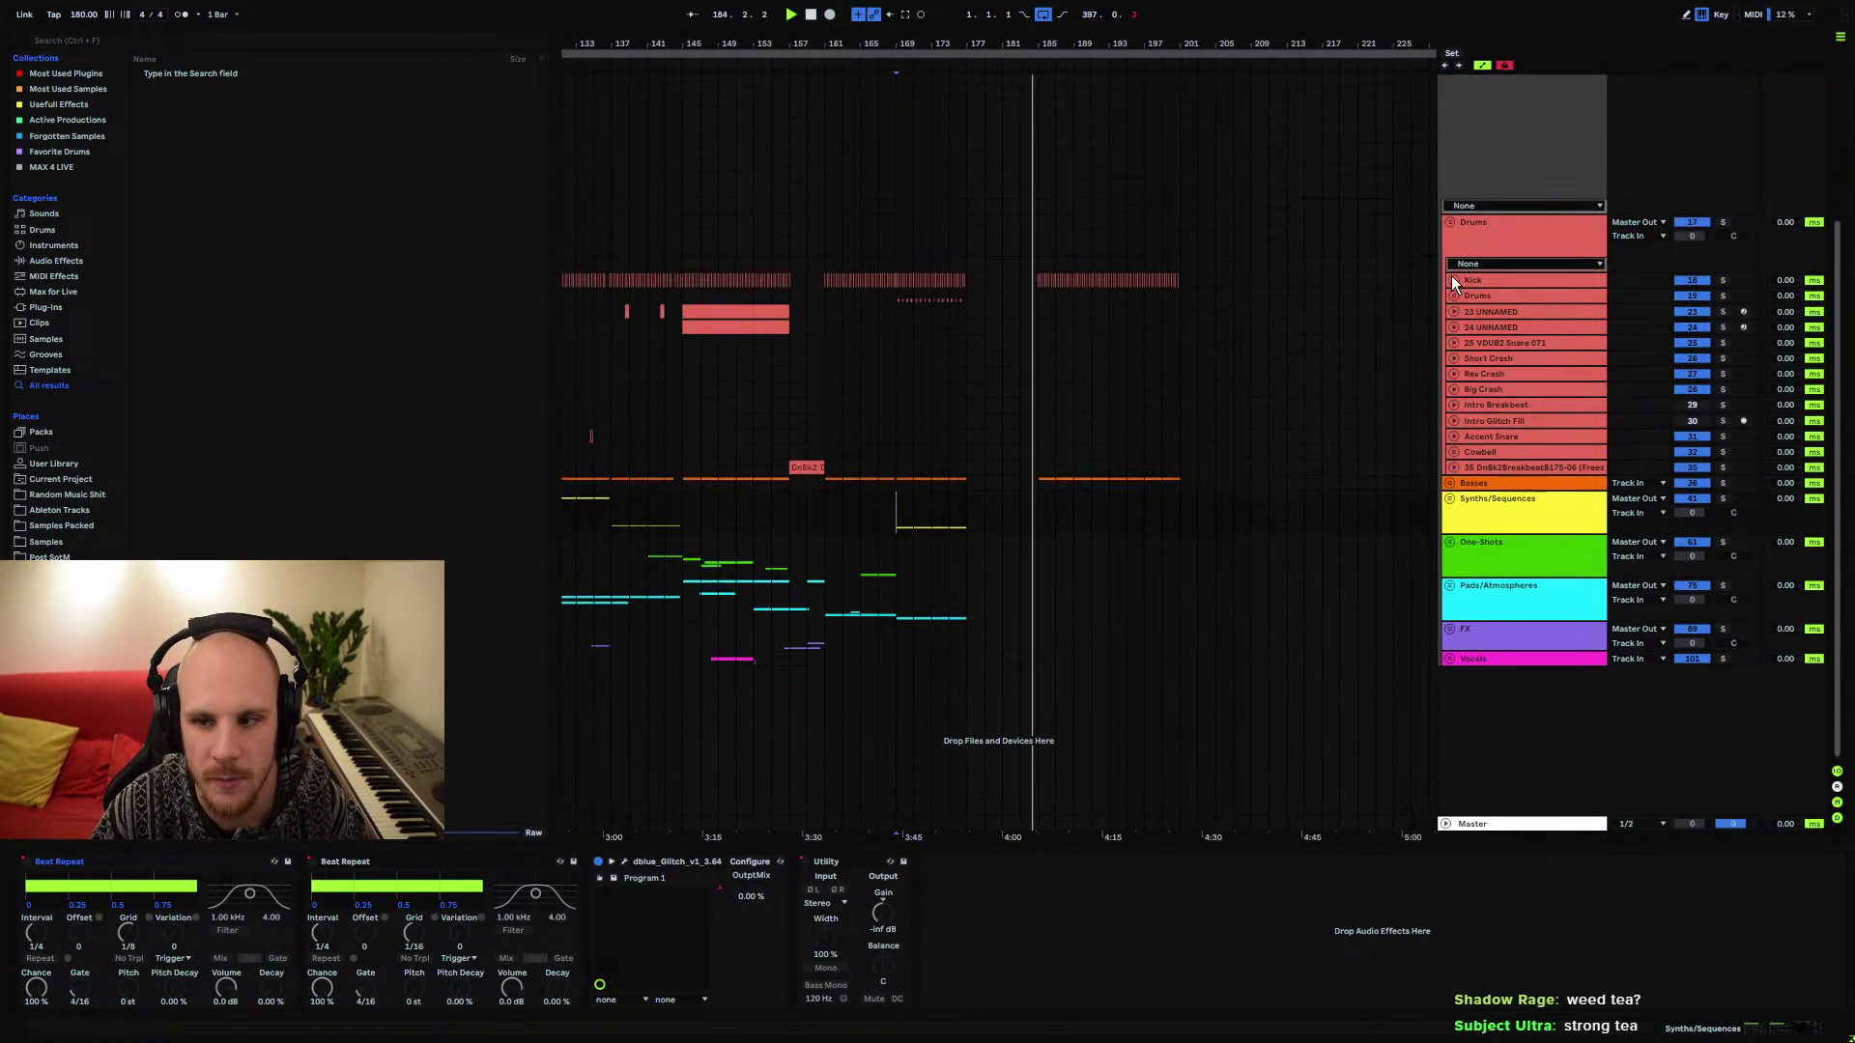
pyautogui.click(1450, 222)
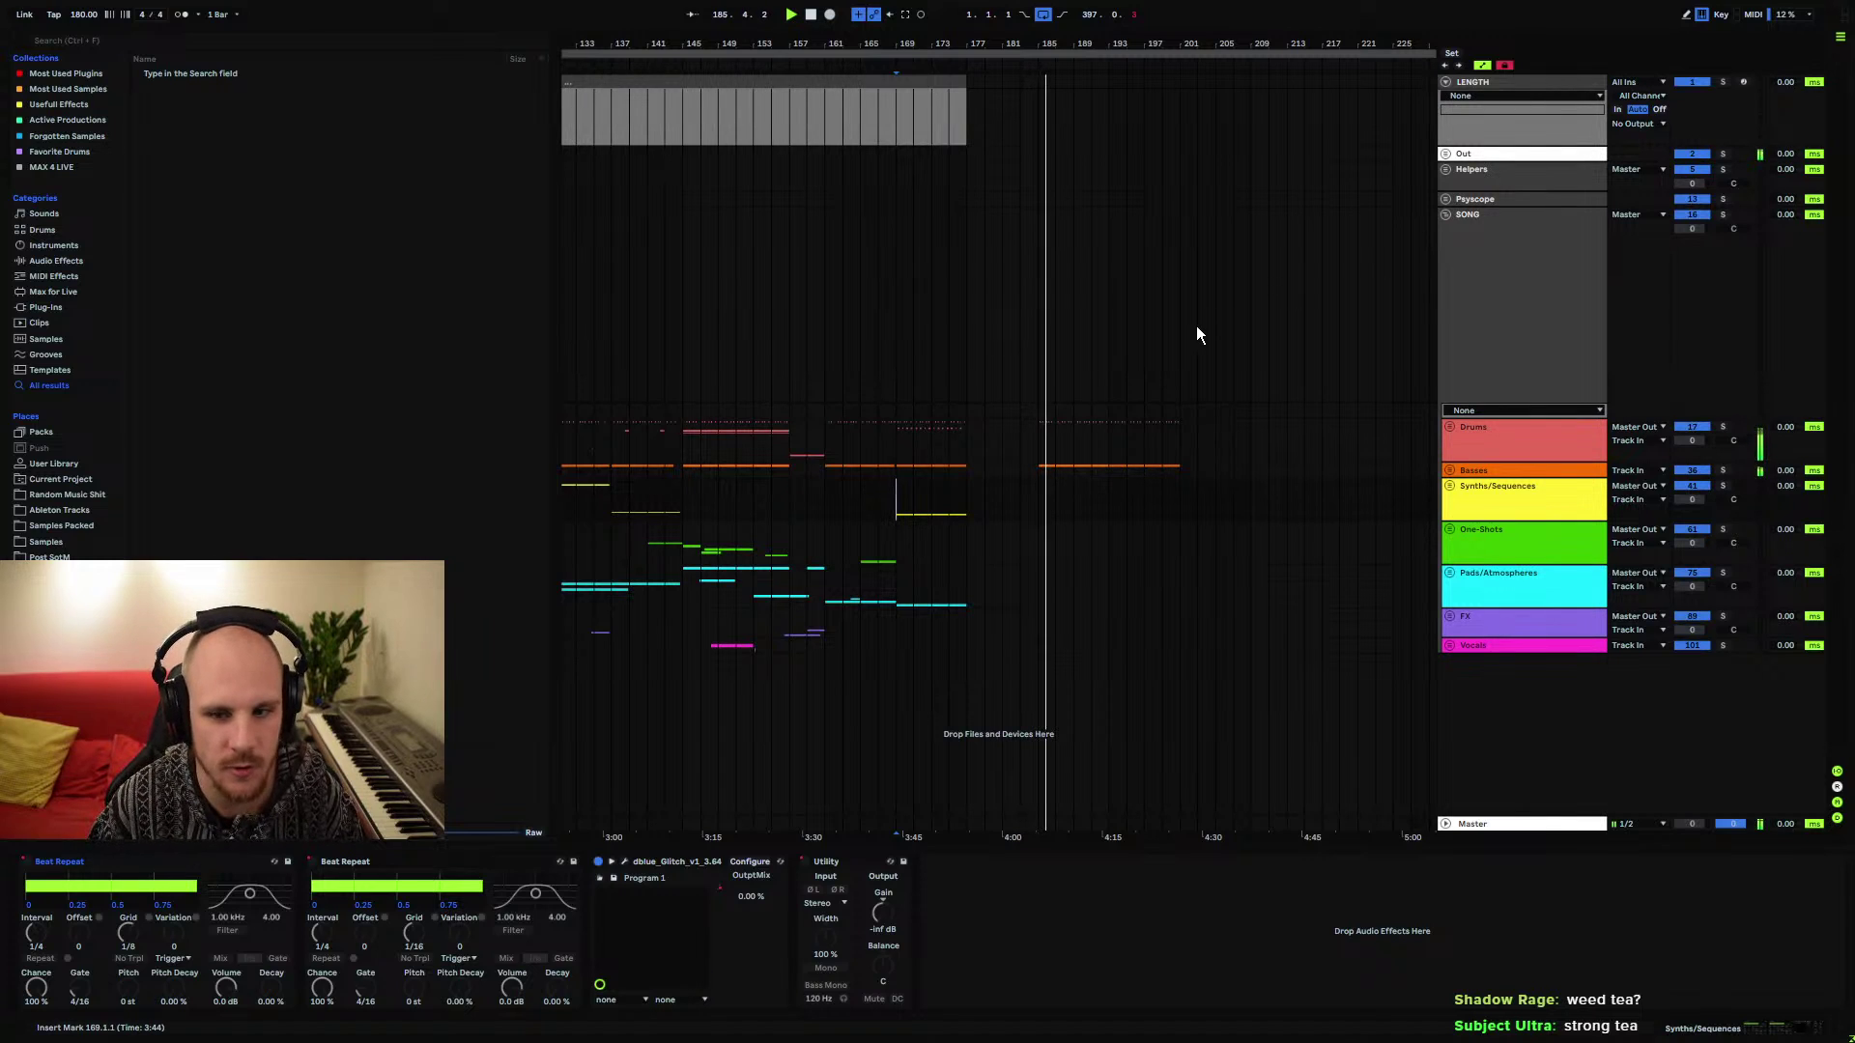
# Place the insert marker at bar 145, and unfold the Drums group and its nested Drums group to reach the hat tracks
pyautogui.click(829, 435)
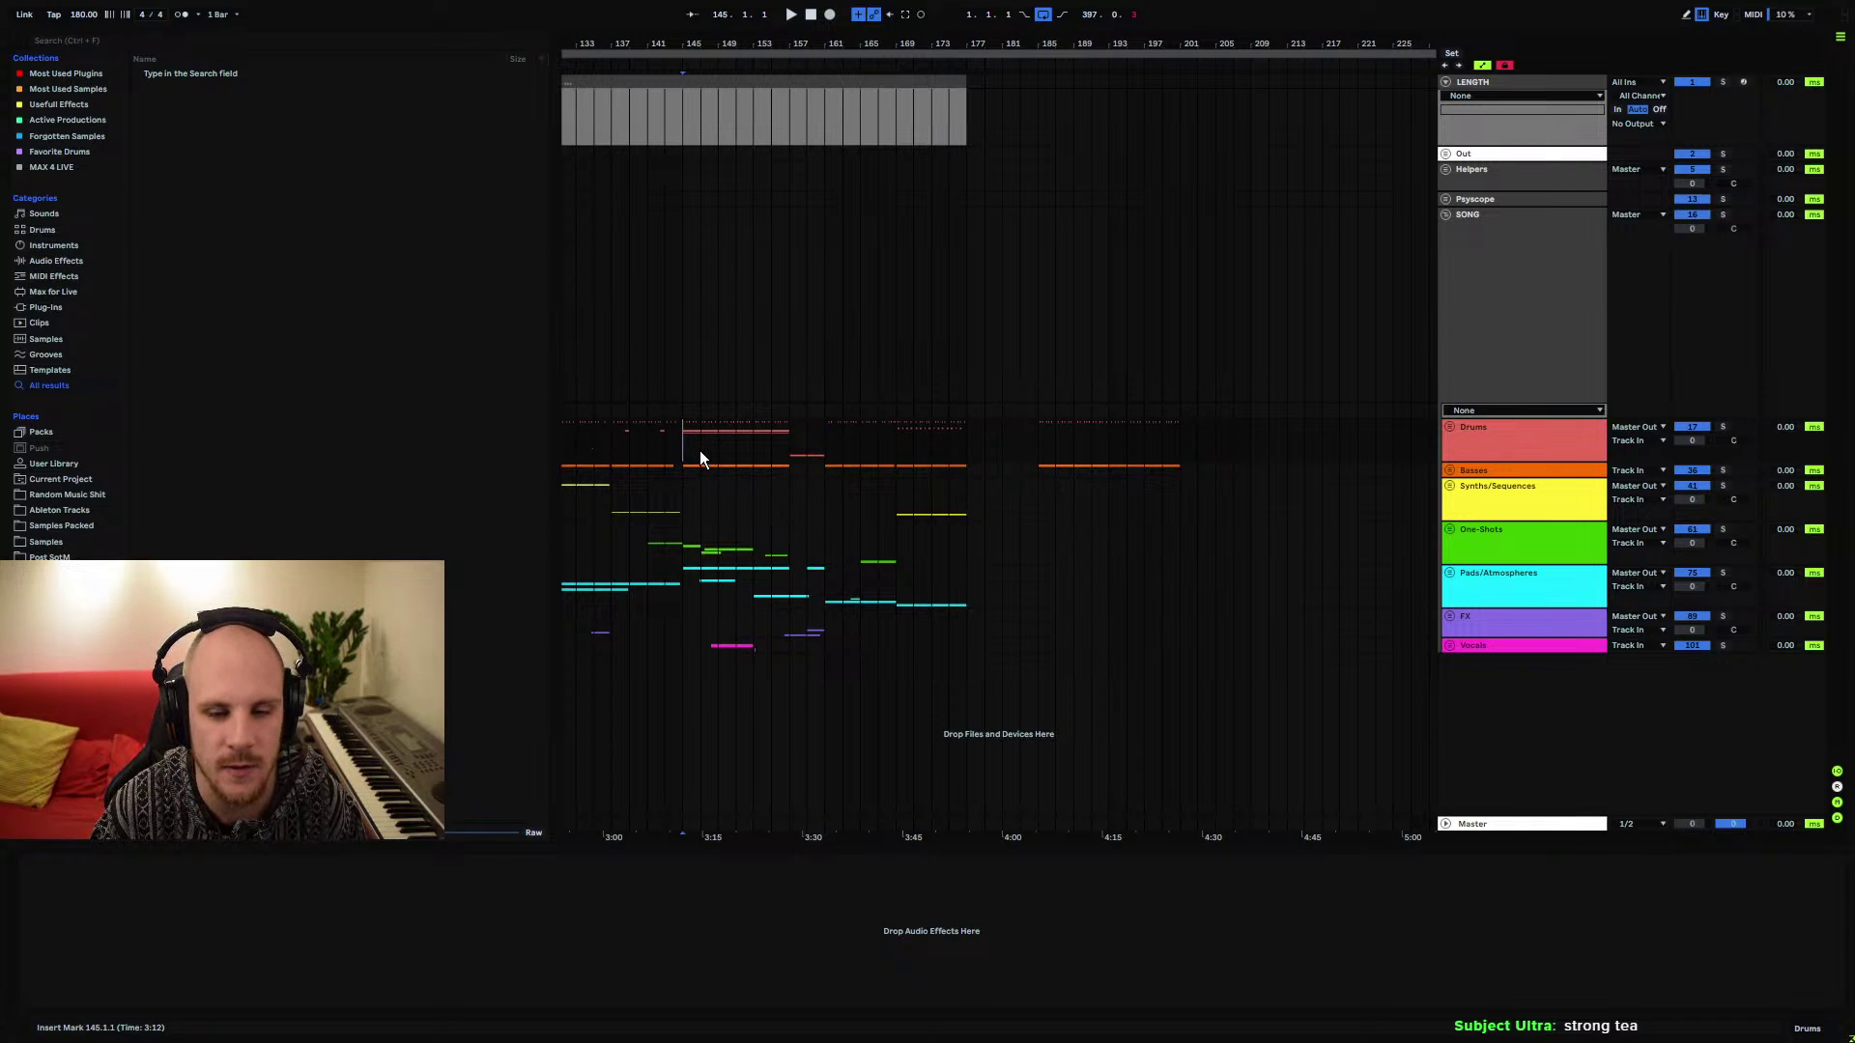
pyautogui.moveTo(699, 450); pyautogui.dragTo(924, 454)
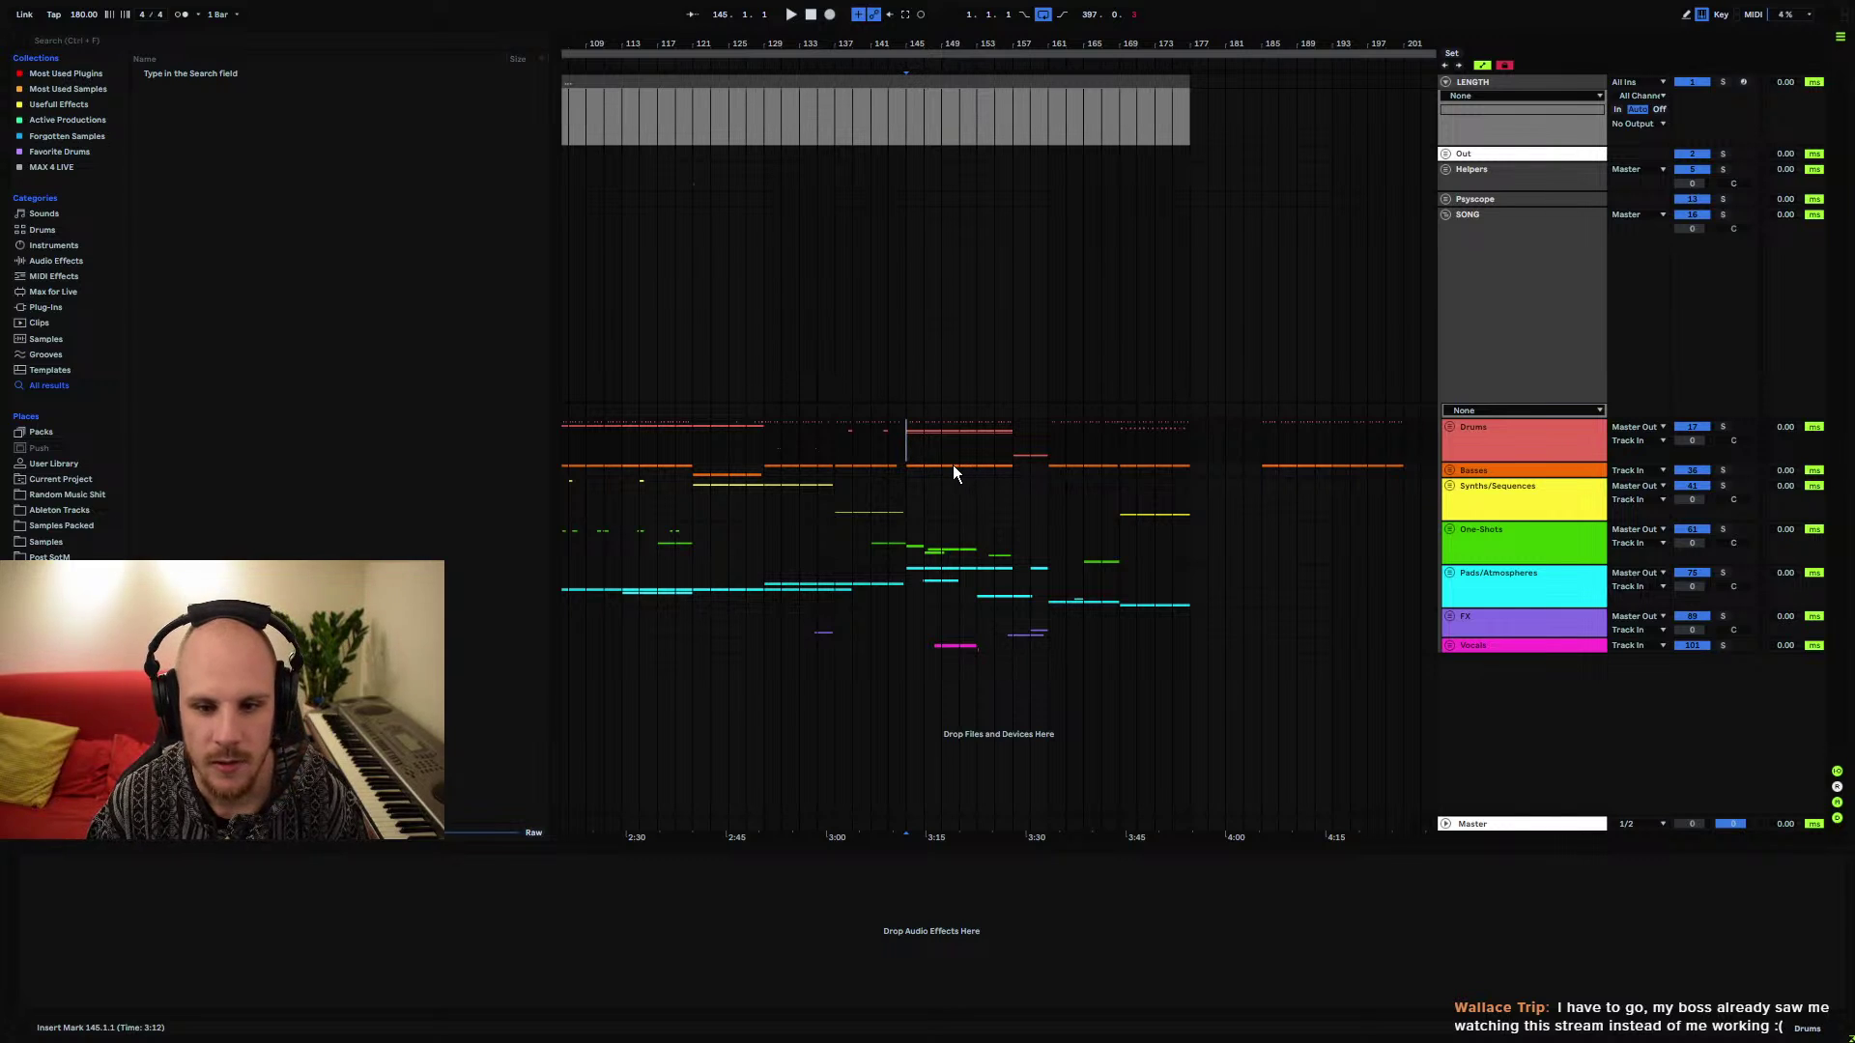
pyautogui.click(1466, 440)
pyautogui.click(1449, 426)
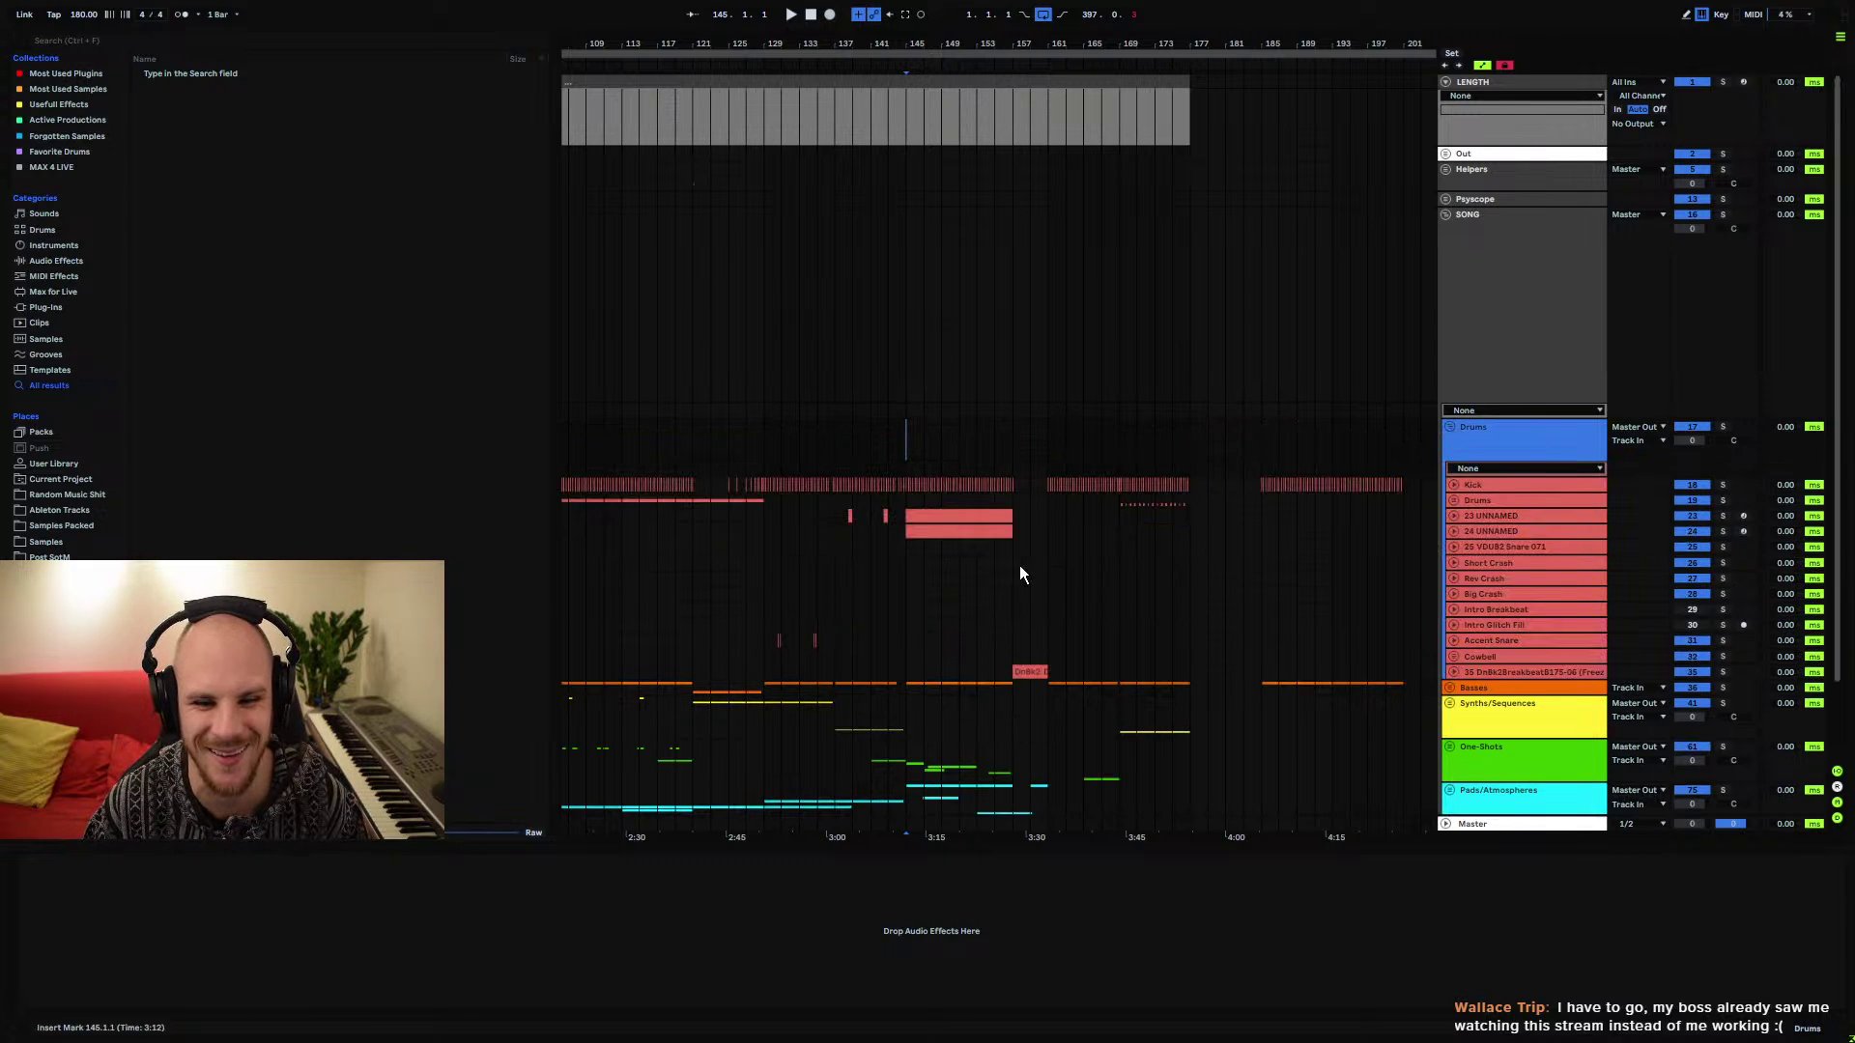
pyautogui.moveTo(1019, 568); pyautogui.dragTo(1227, 509)
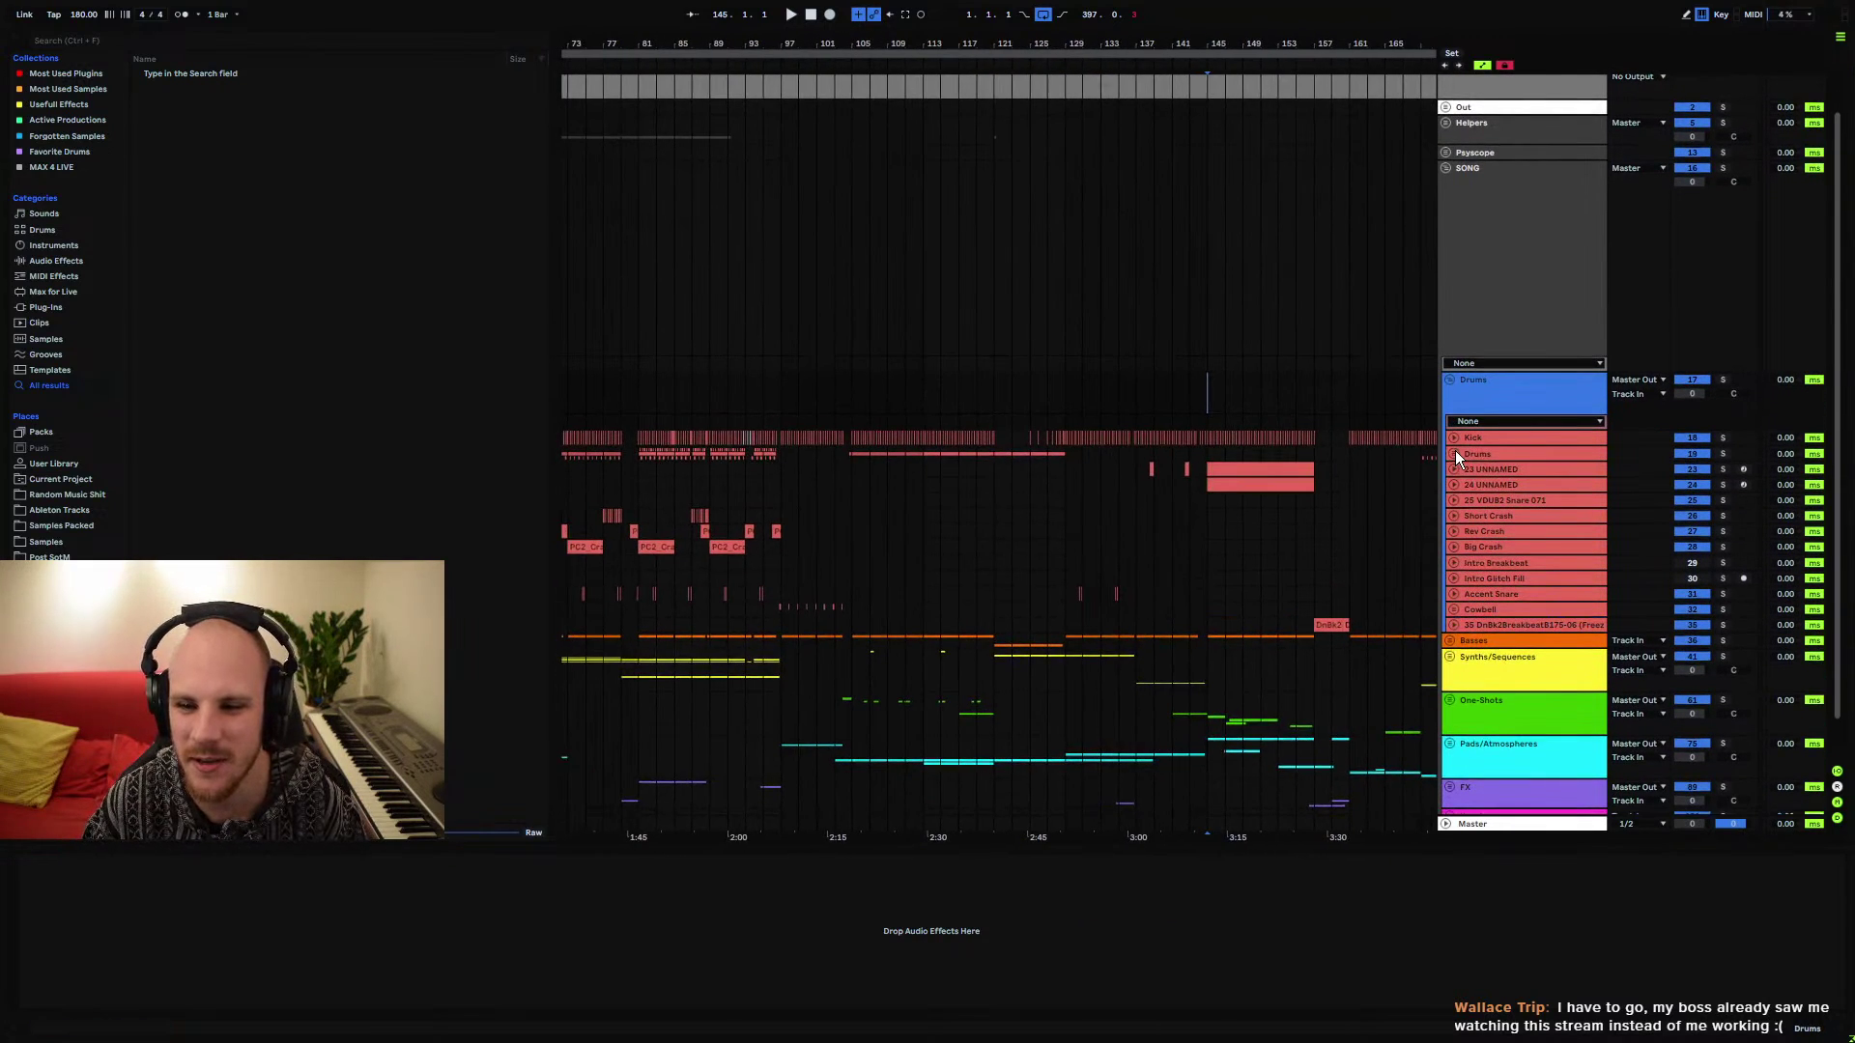
pyautogui.click(1454, 455)
pyautogui.scroll(10, 973, 530)
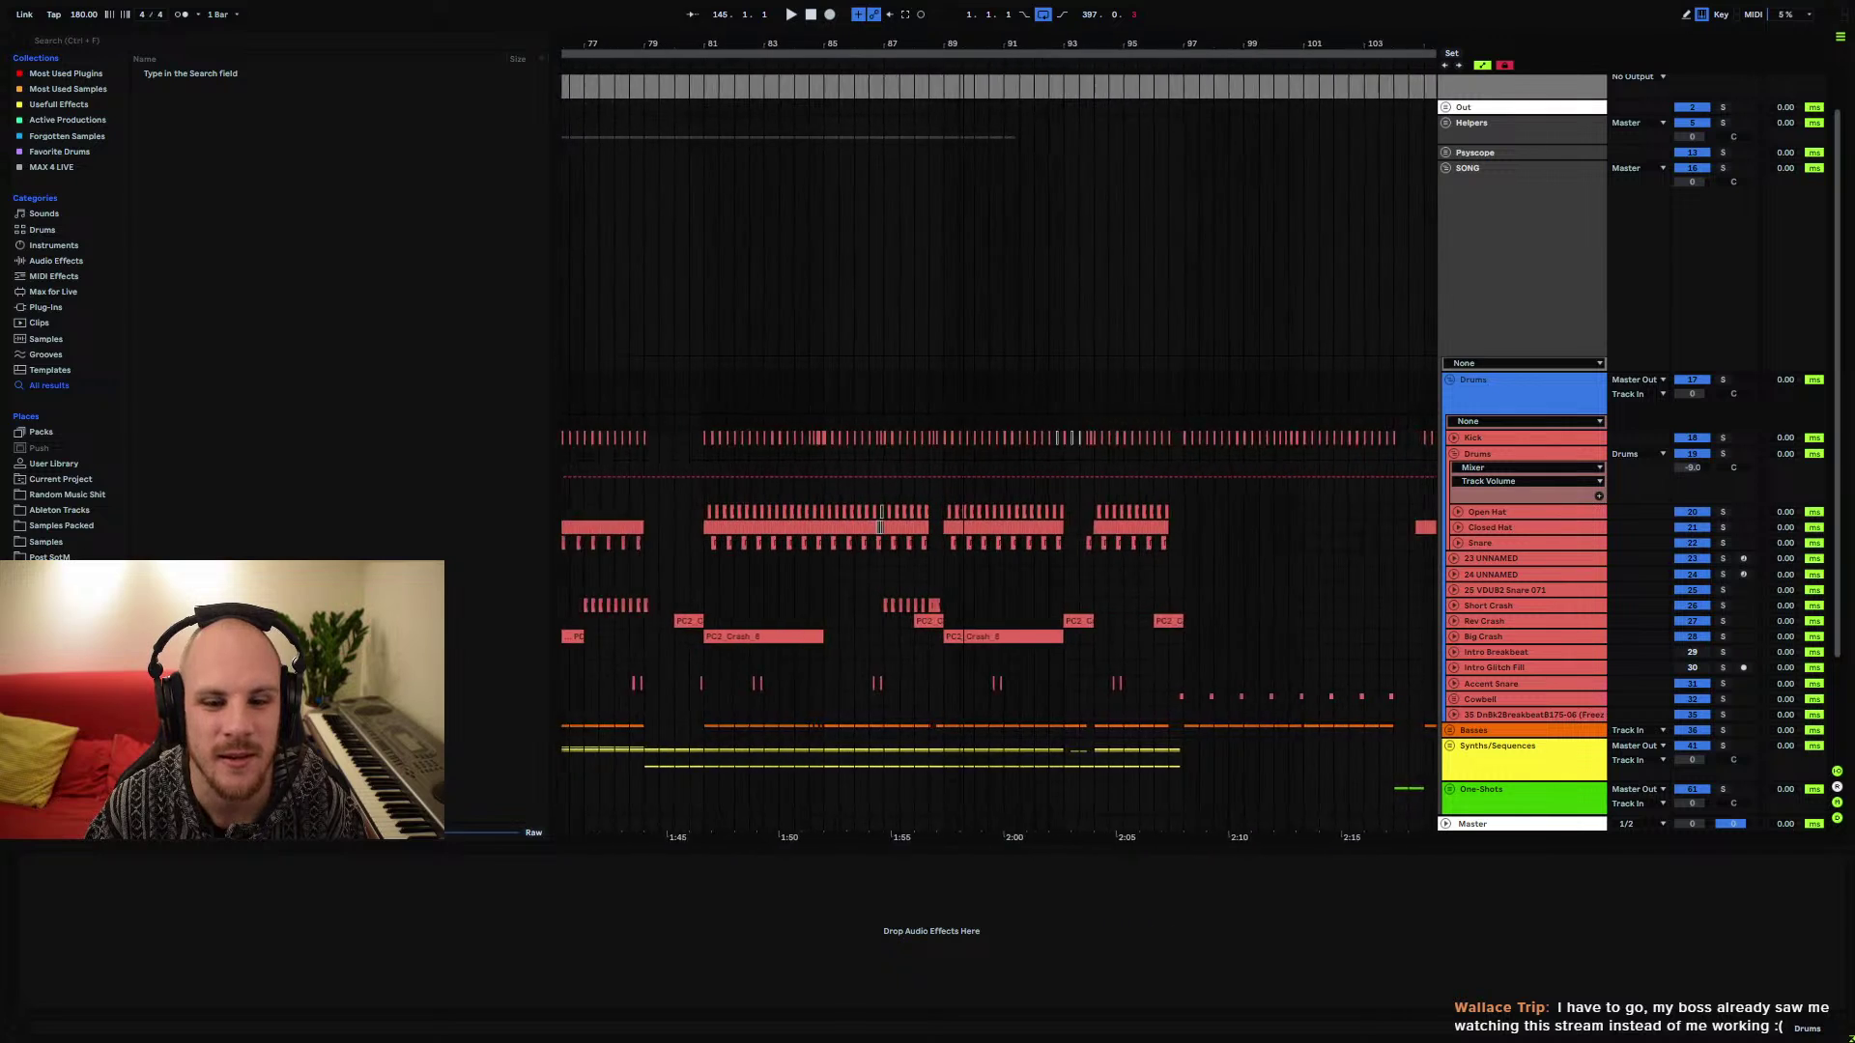
# Copy a short closed hat section from bar 89 to bar 169 on the Closed Hat track, and save the set
pyautogui.click(964, 619)
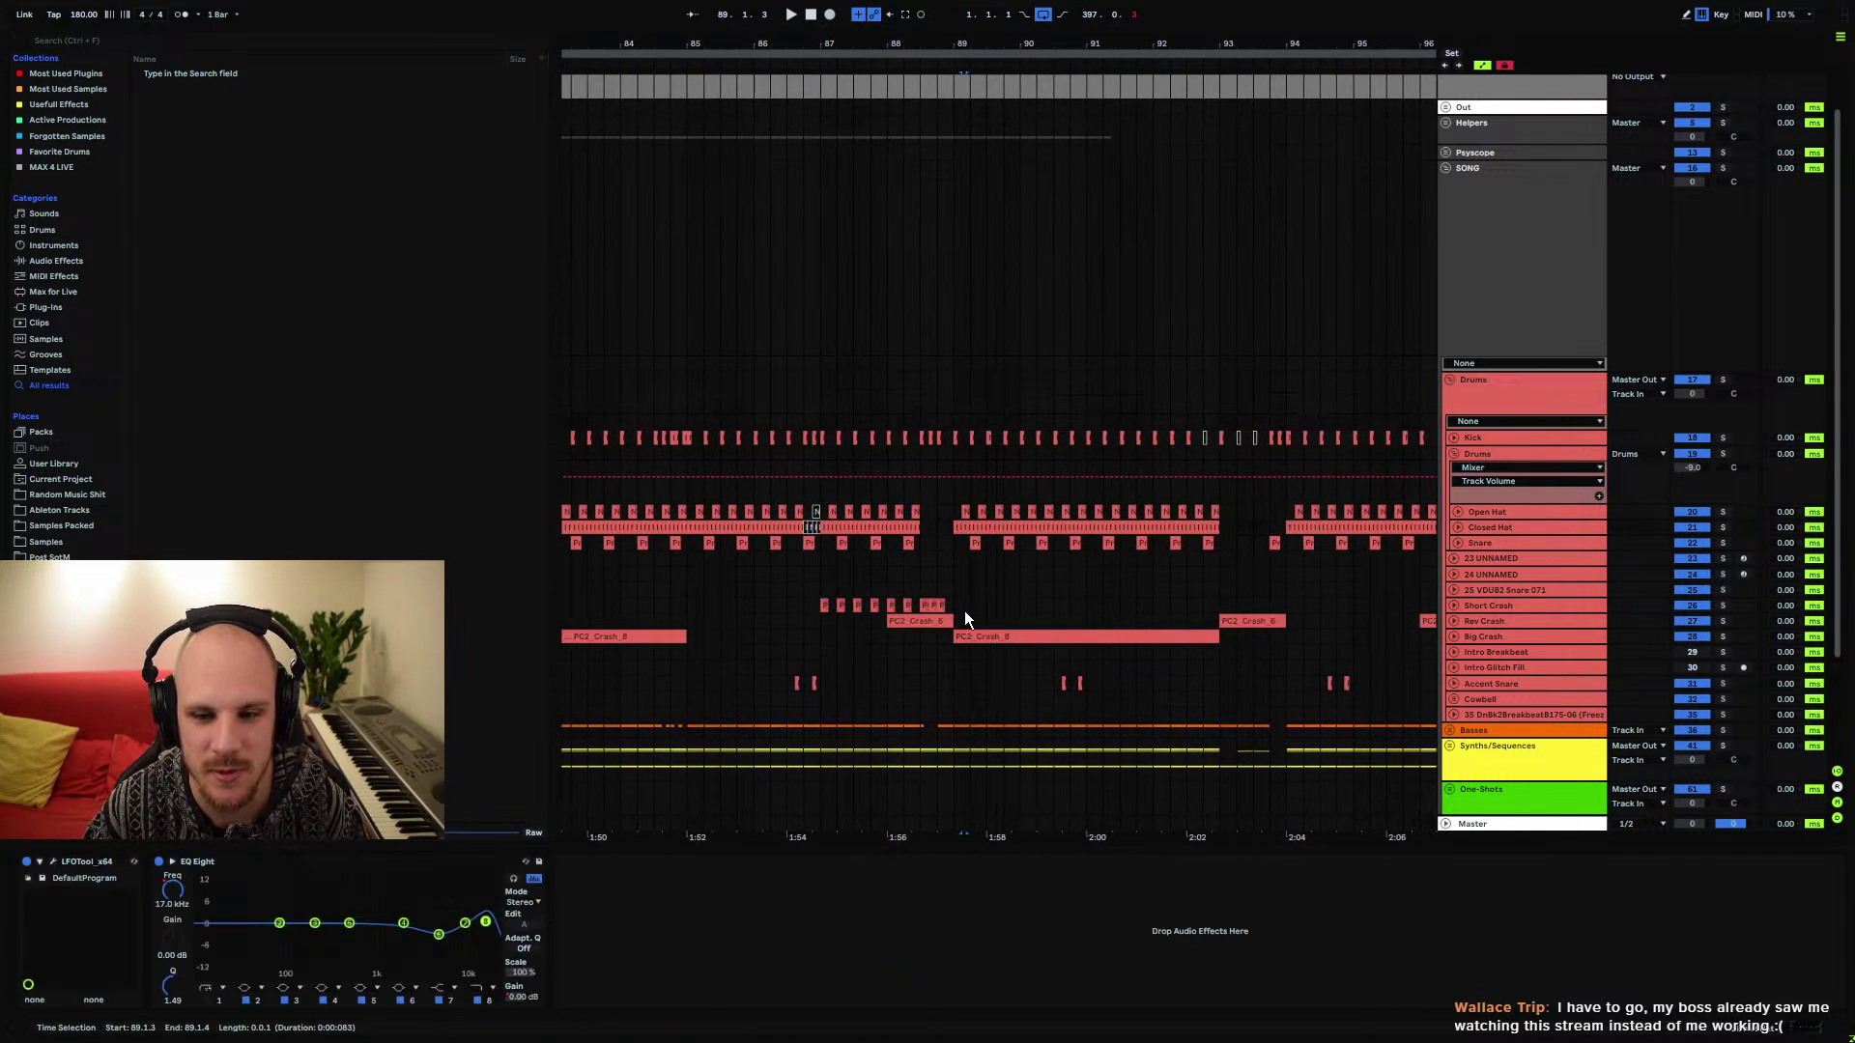
pyautogui.scroll(-10, 1005, 130)
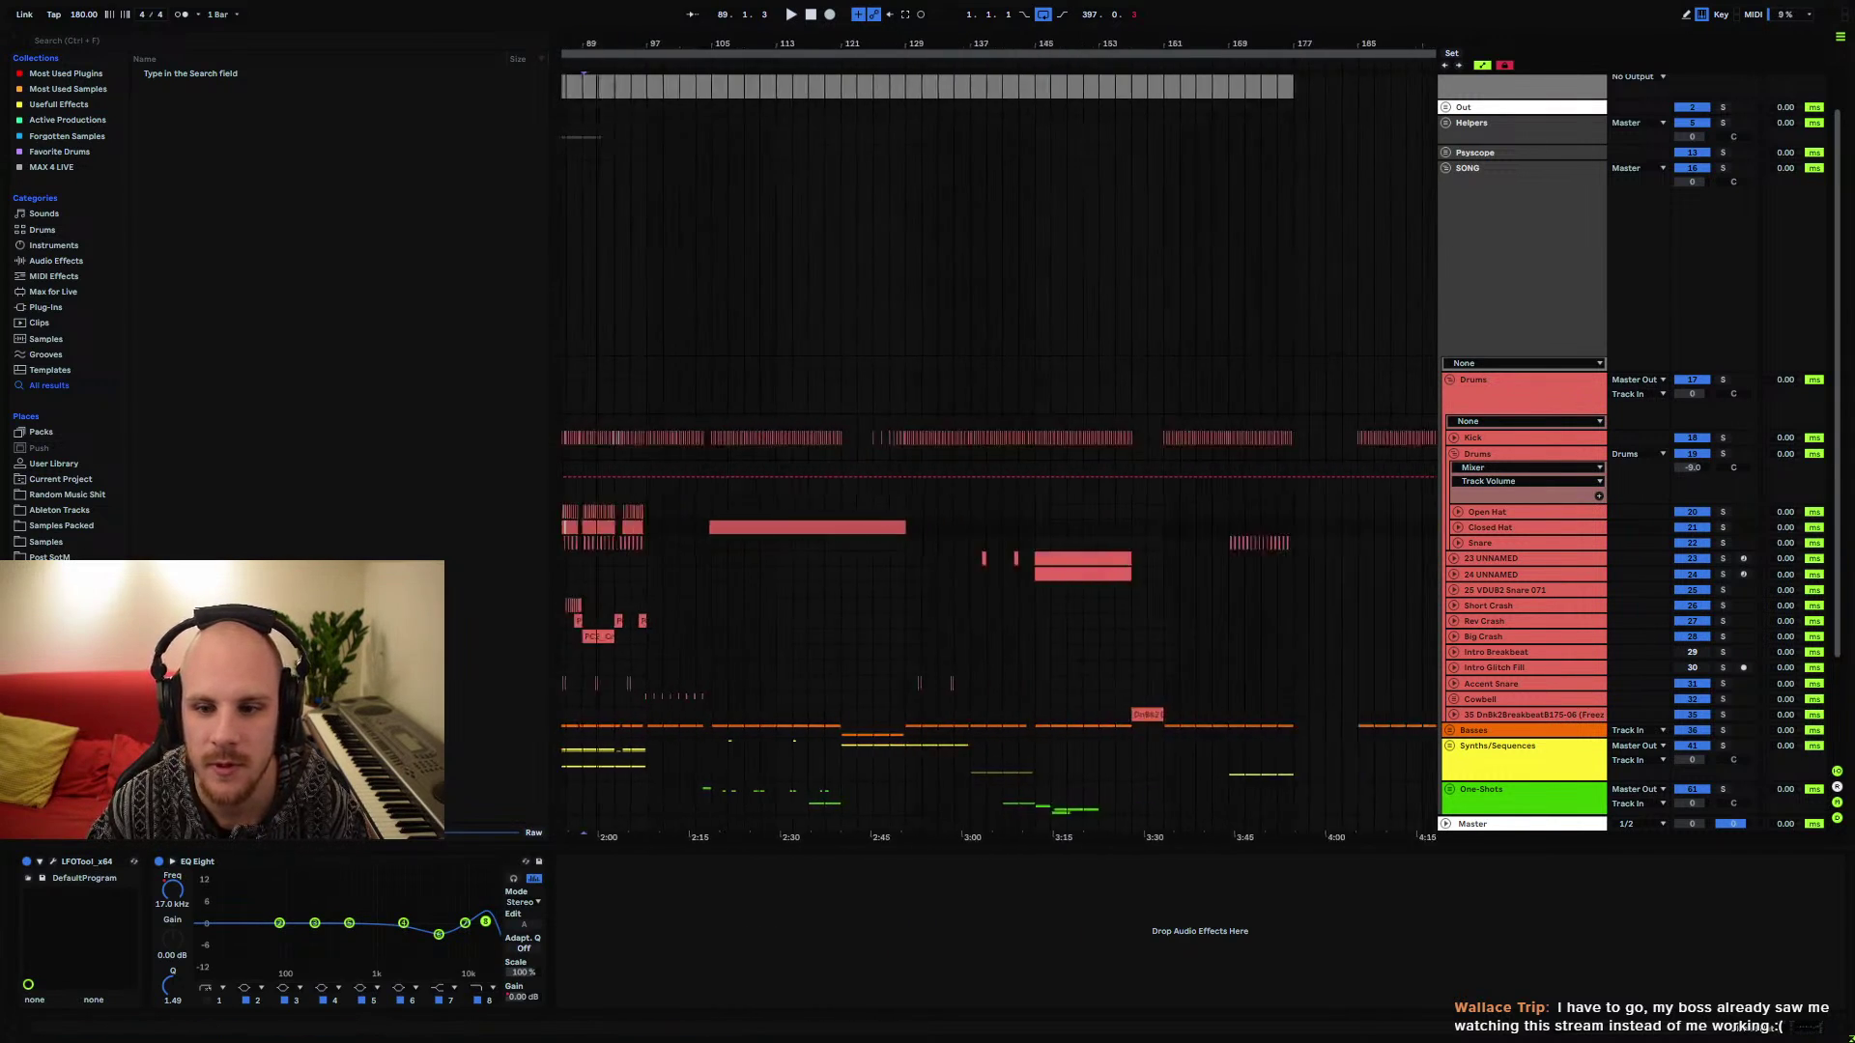
pyautogui.scroll(10, 979, 289)
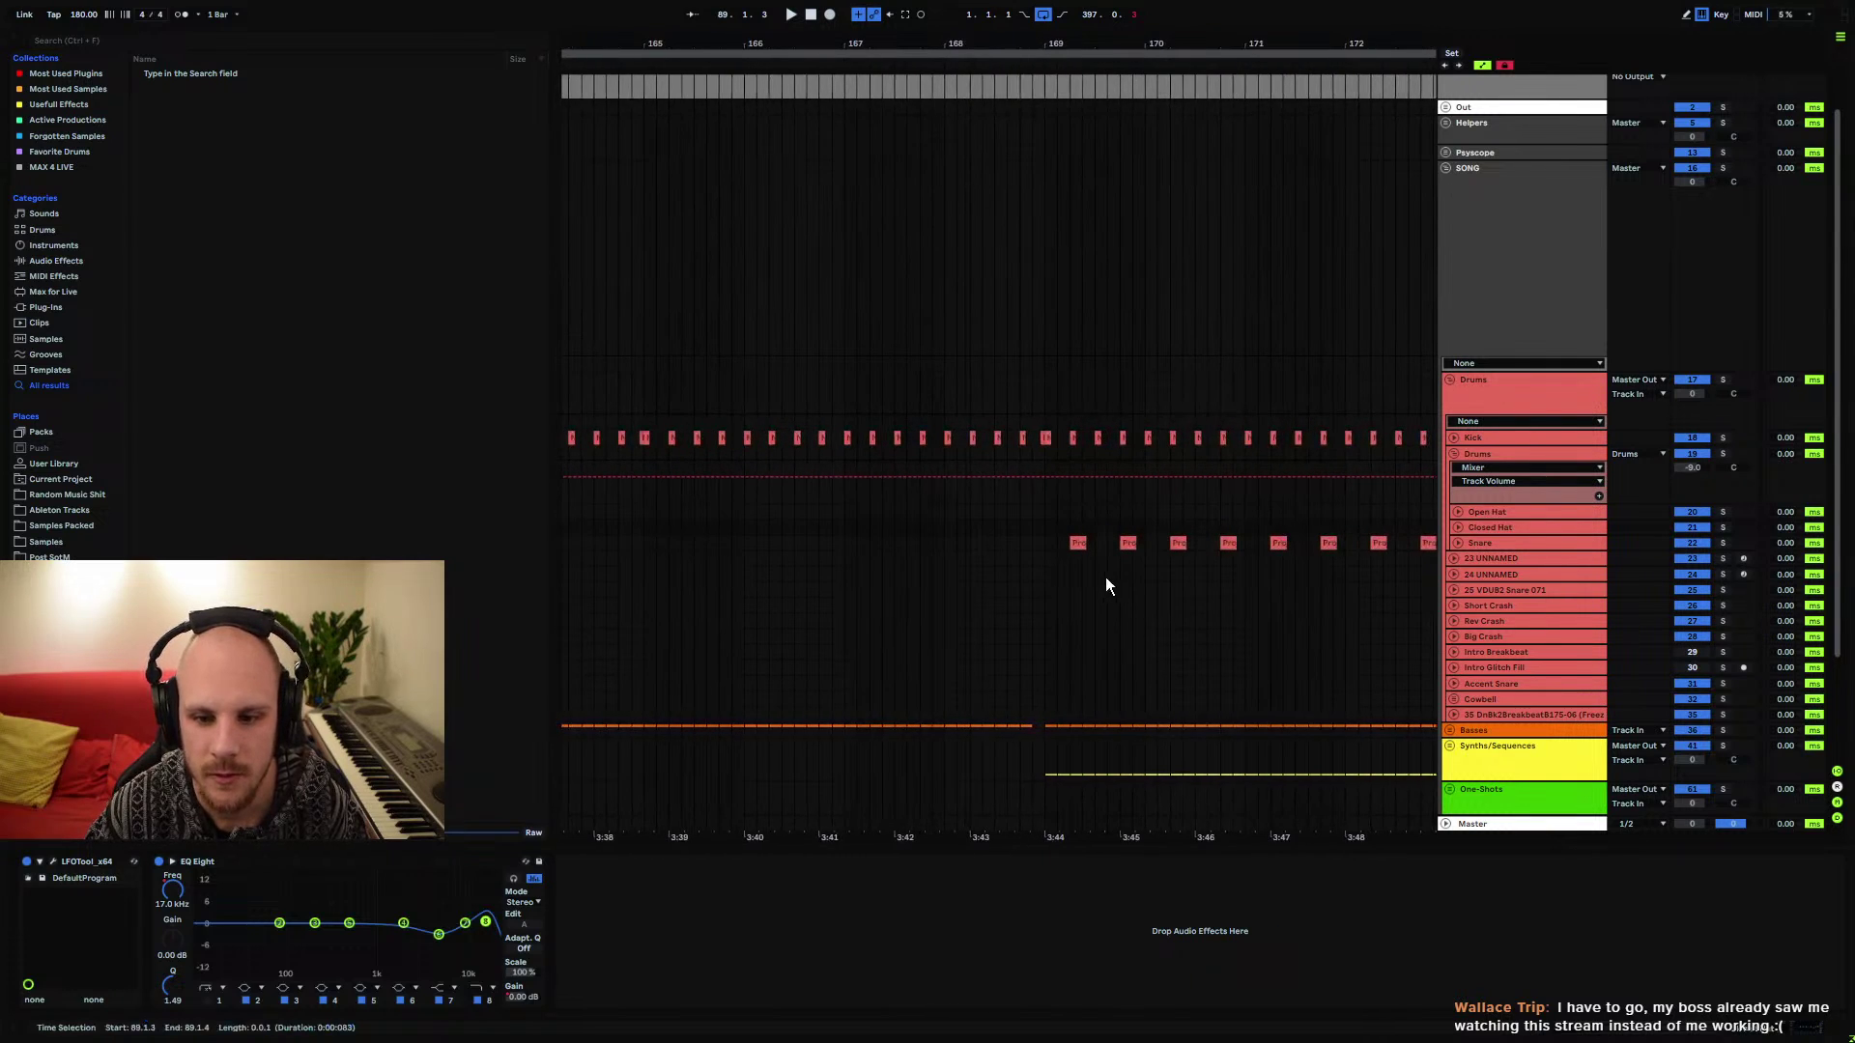
pyautogui.click(1057, 528)
pyautogui.hotkey('ctrl', 'v')
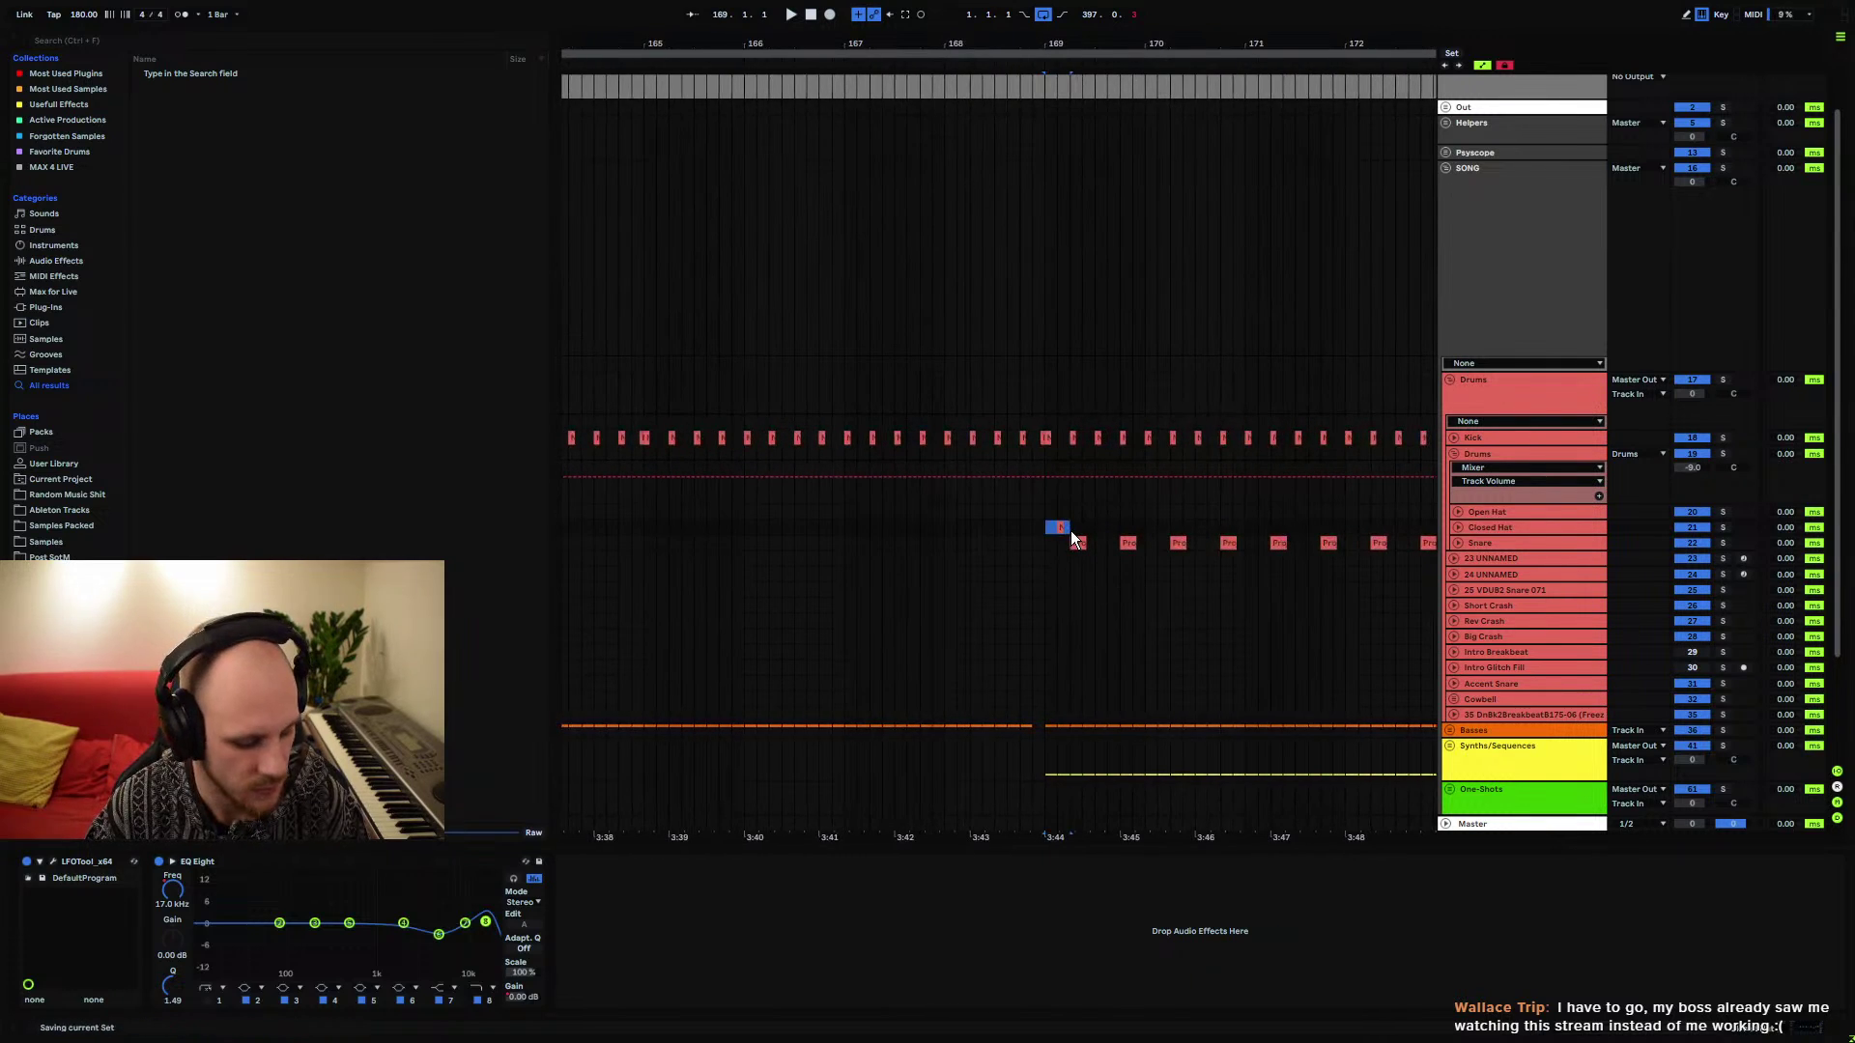
pyautogui.hotkey('ctrl', 's')
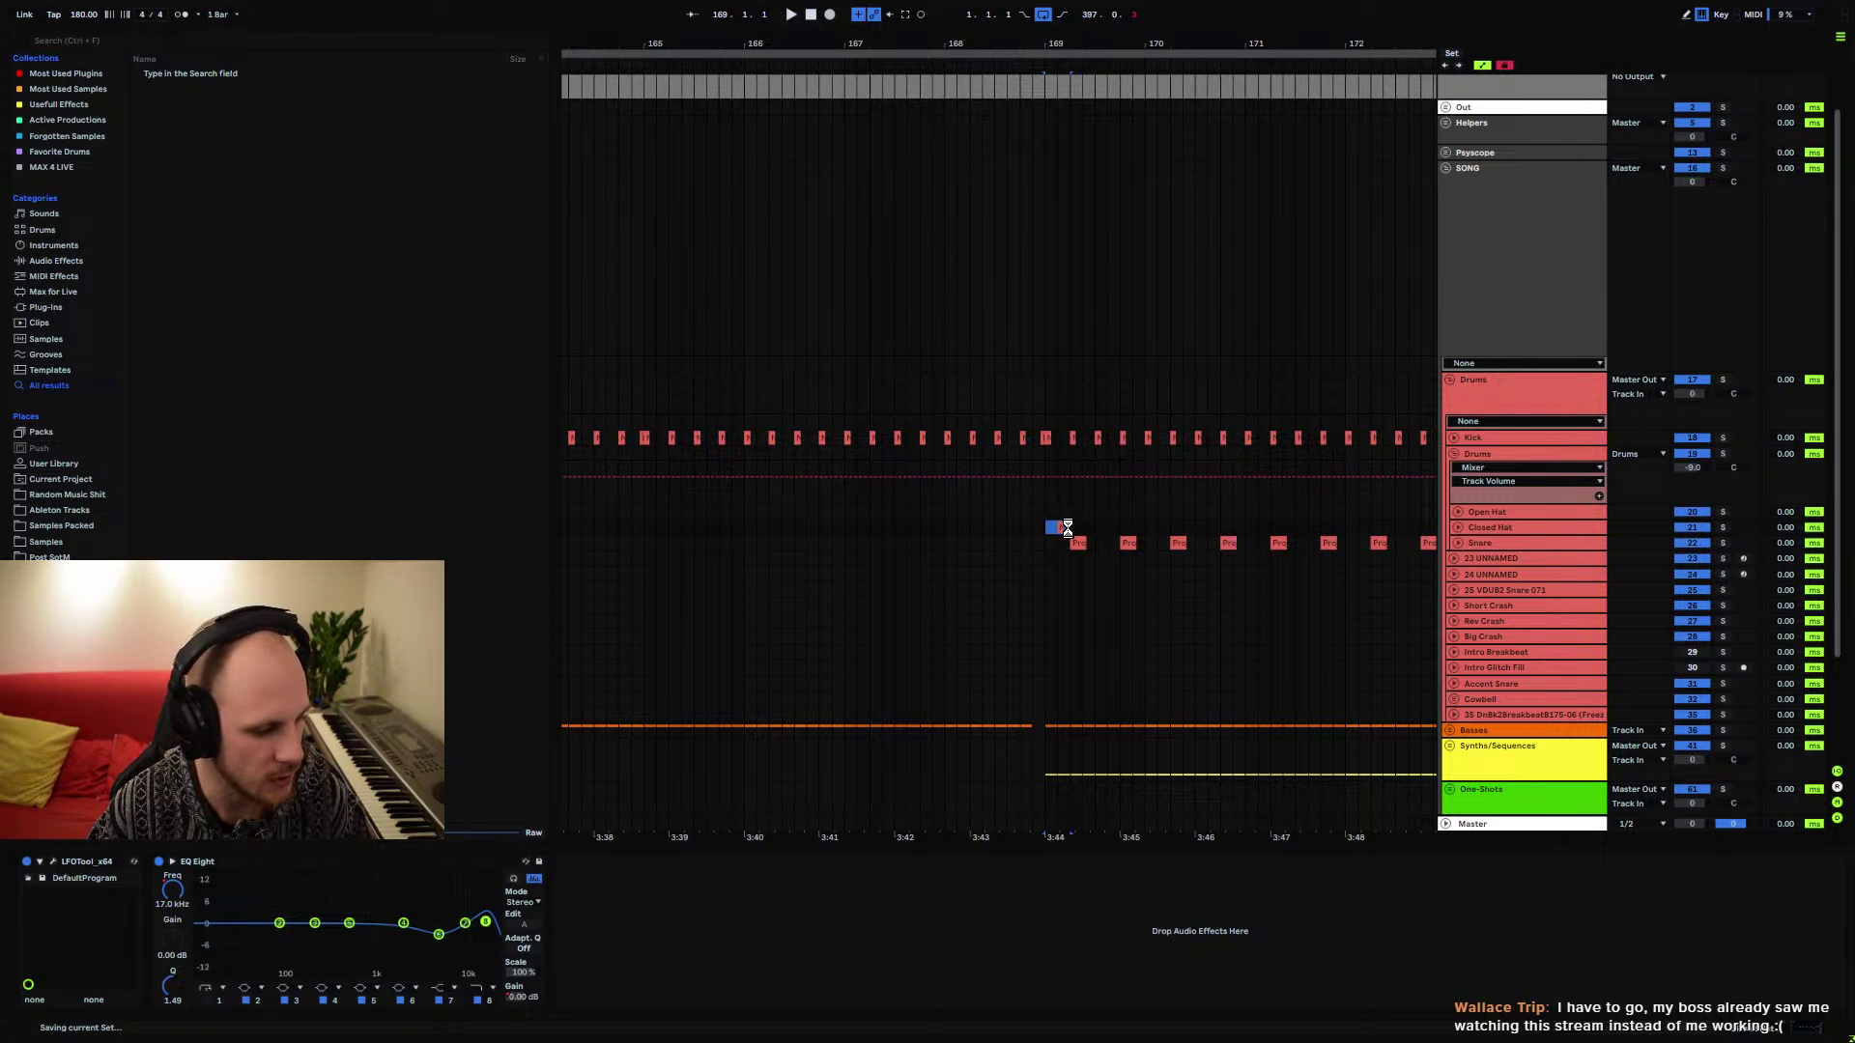
# Duplicate the short closed hat section from bar 169 repeatedly to fill the Closed Hat track up to bar 177
pyautogui.hotkey('ctrl', 'd')
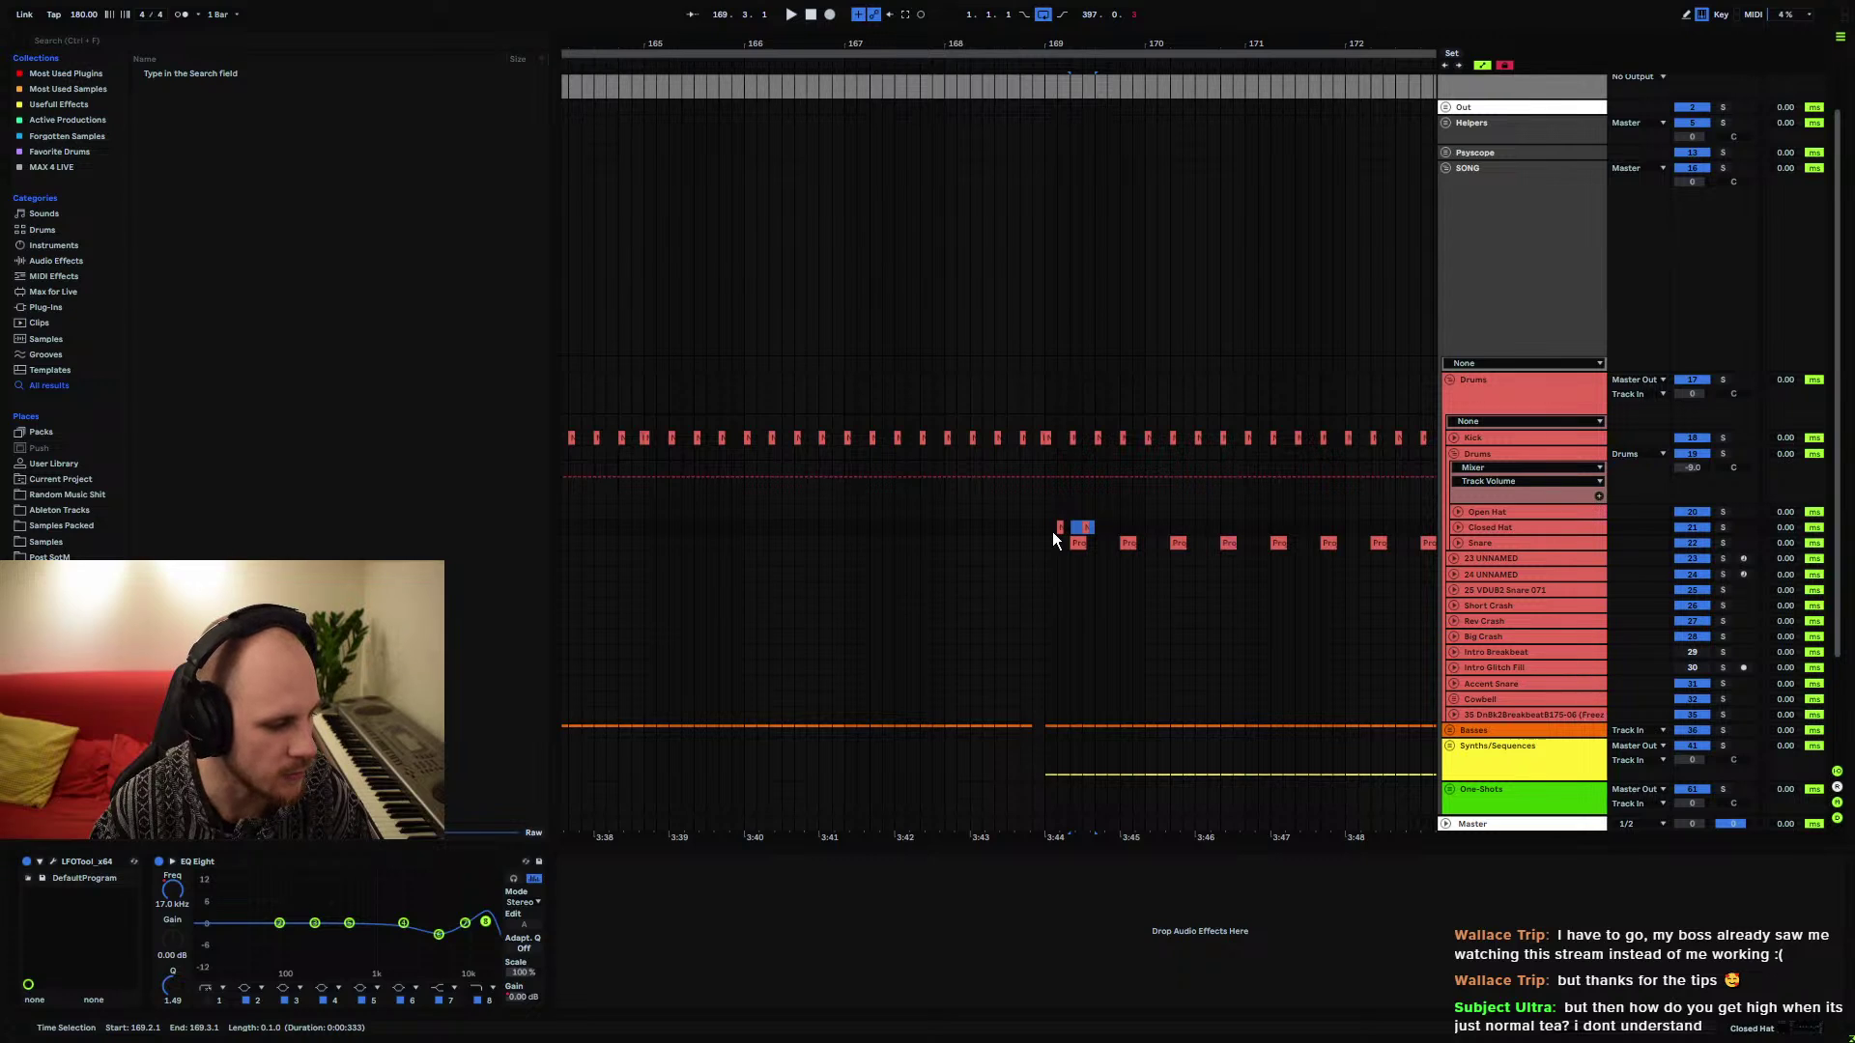
pyautogui.moveTo(1049, 529); pyautogui.dragTo(1104, 529)
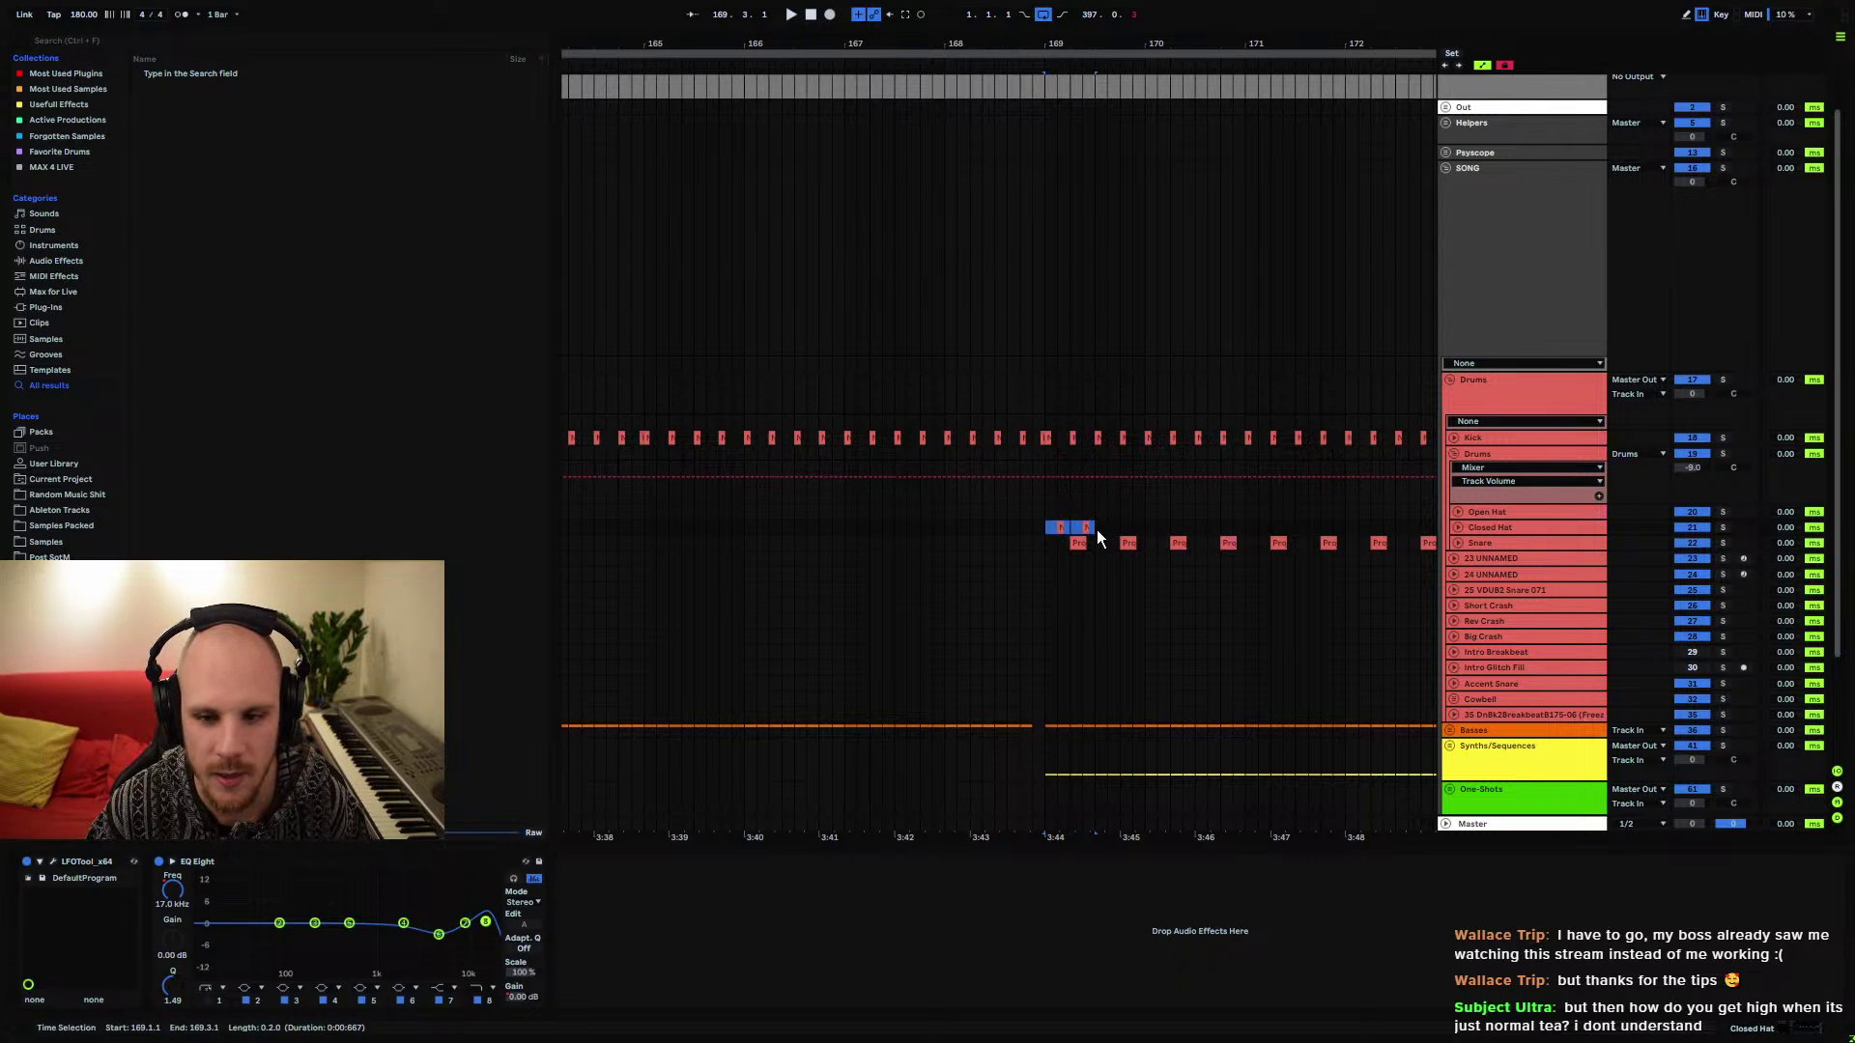
pyautogui.hotkey('ctrl', 'd')
pyautogui.keyDown('shift'); pyautogui.click(1041, 525); pyautogui.keyUp('shift')
pyautogui.click(1044, 525)
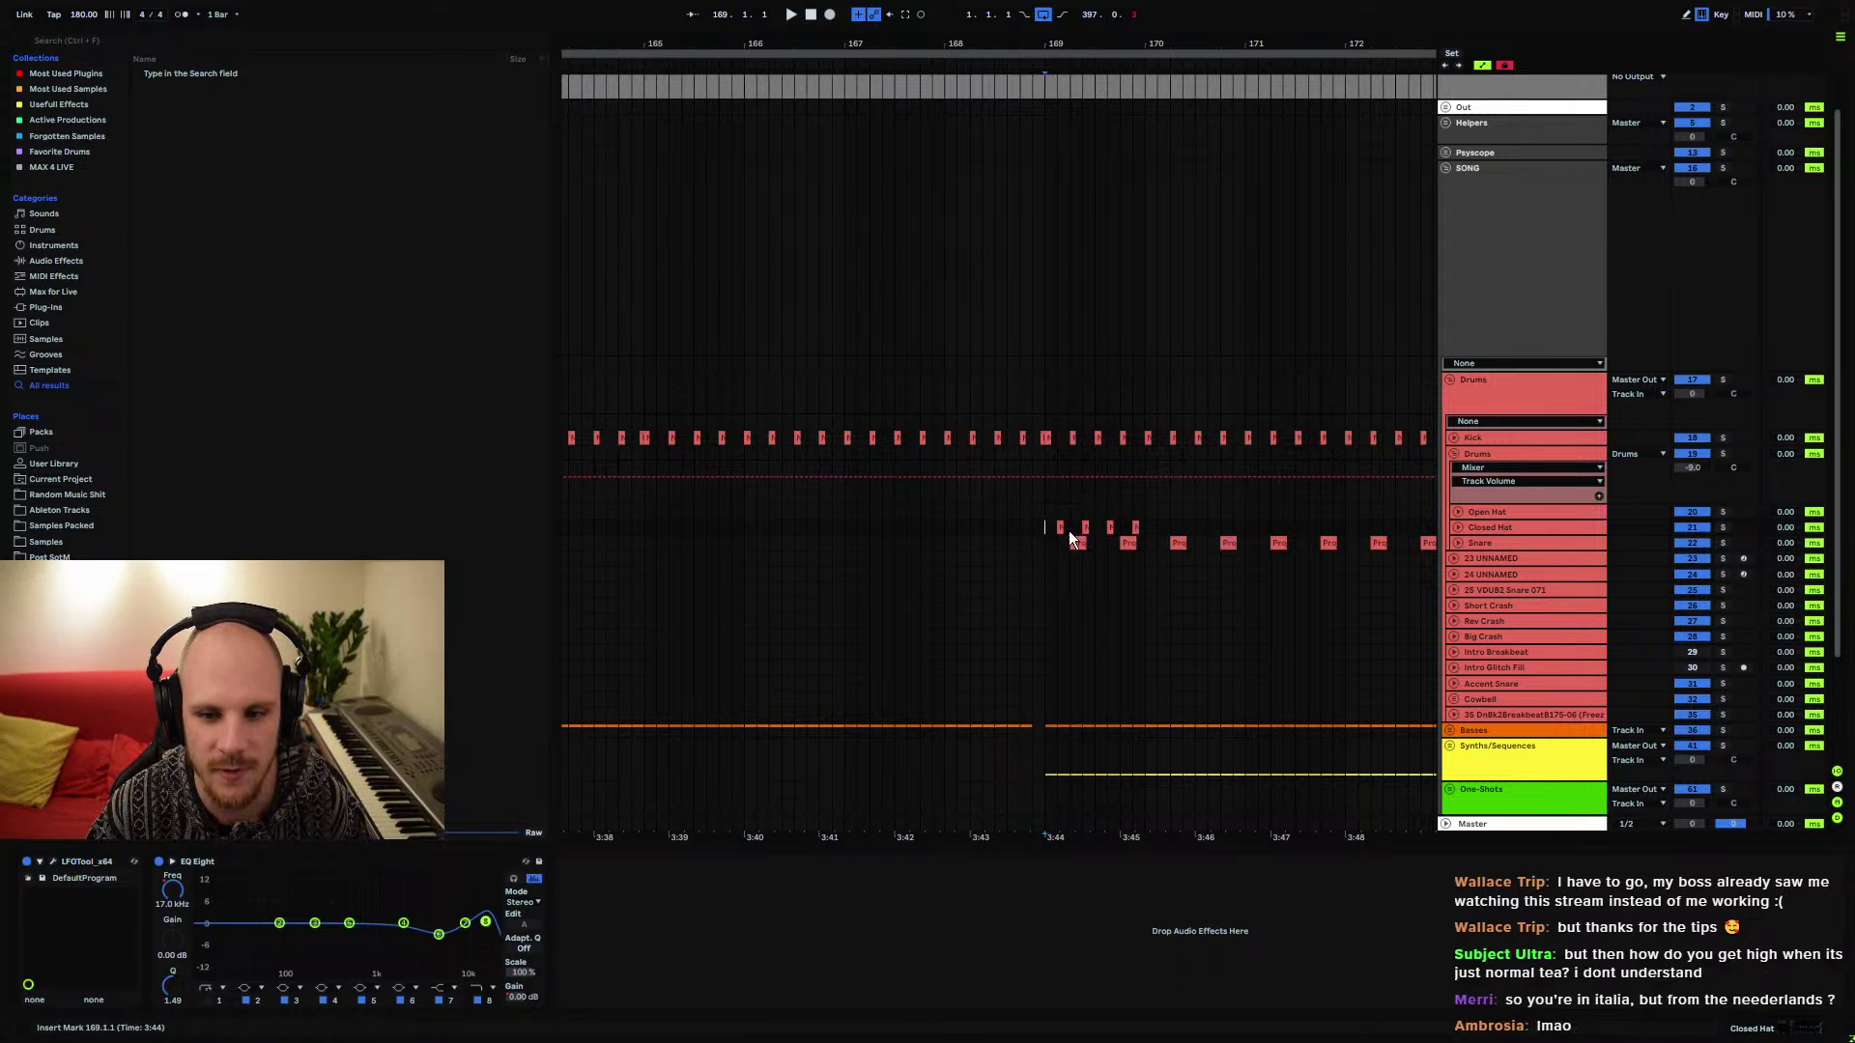
pyautogui.keyDown('shift'); pyautogui.click(1146, 529); pyautogui.keyUp('shift')
pyautogui.hotkey('ctrl', 'd')
pyautogui.hotkey('ctrl', 'd')
pyautogui.hotkey('ctrl', 'd')
pyautogui.hotkey('ctrl', 'd')
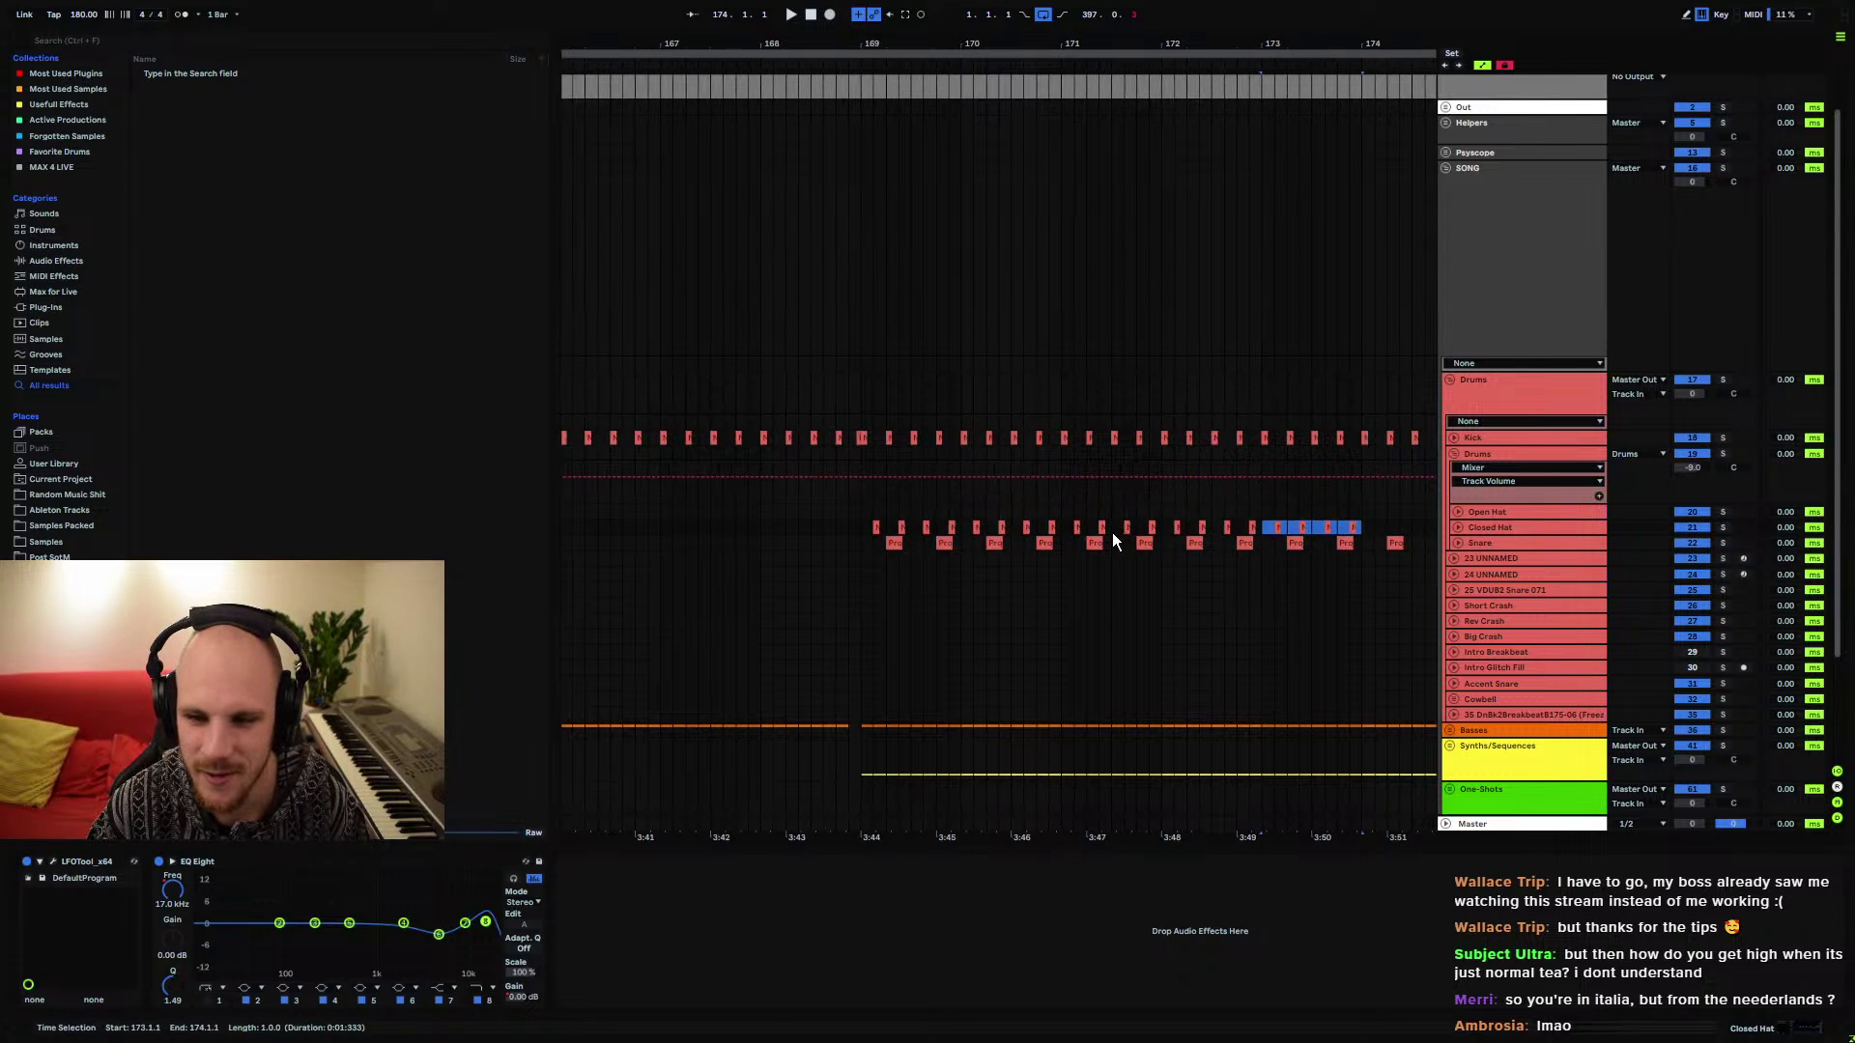
pyautogui.hotkey('ctrl', 'd')
pyautogui.hotkey('ctrl', 'd')
pyautogui.hotkey('ctrl', 'd')
# Audition the end of the section, and delete the closed hats from 176.3.1 to 177.1.1 on the Closed Hat track
pyautogui.scroll(-2, 1016, 531)
pyautogui.press('space')
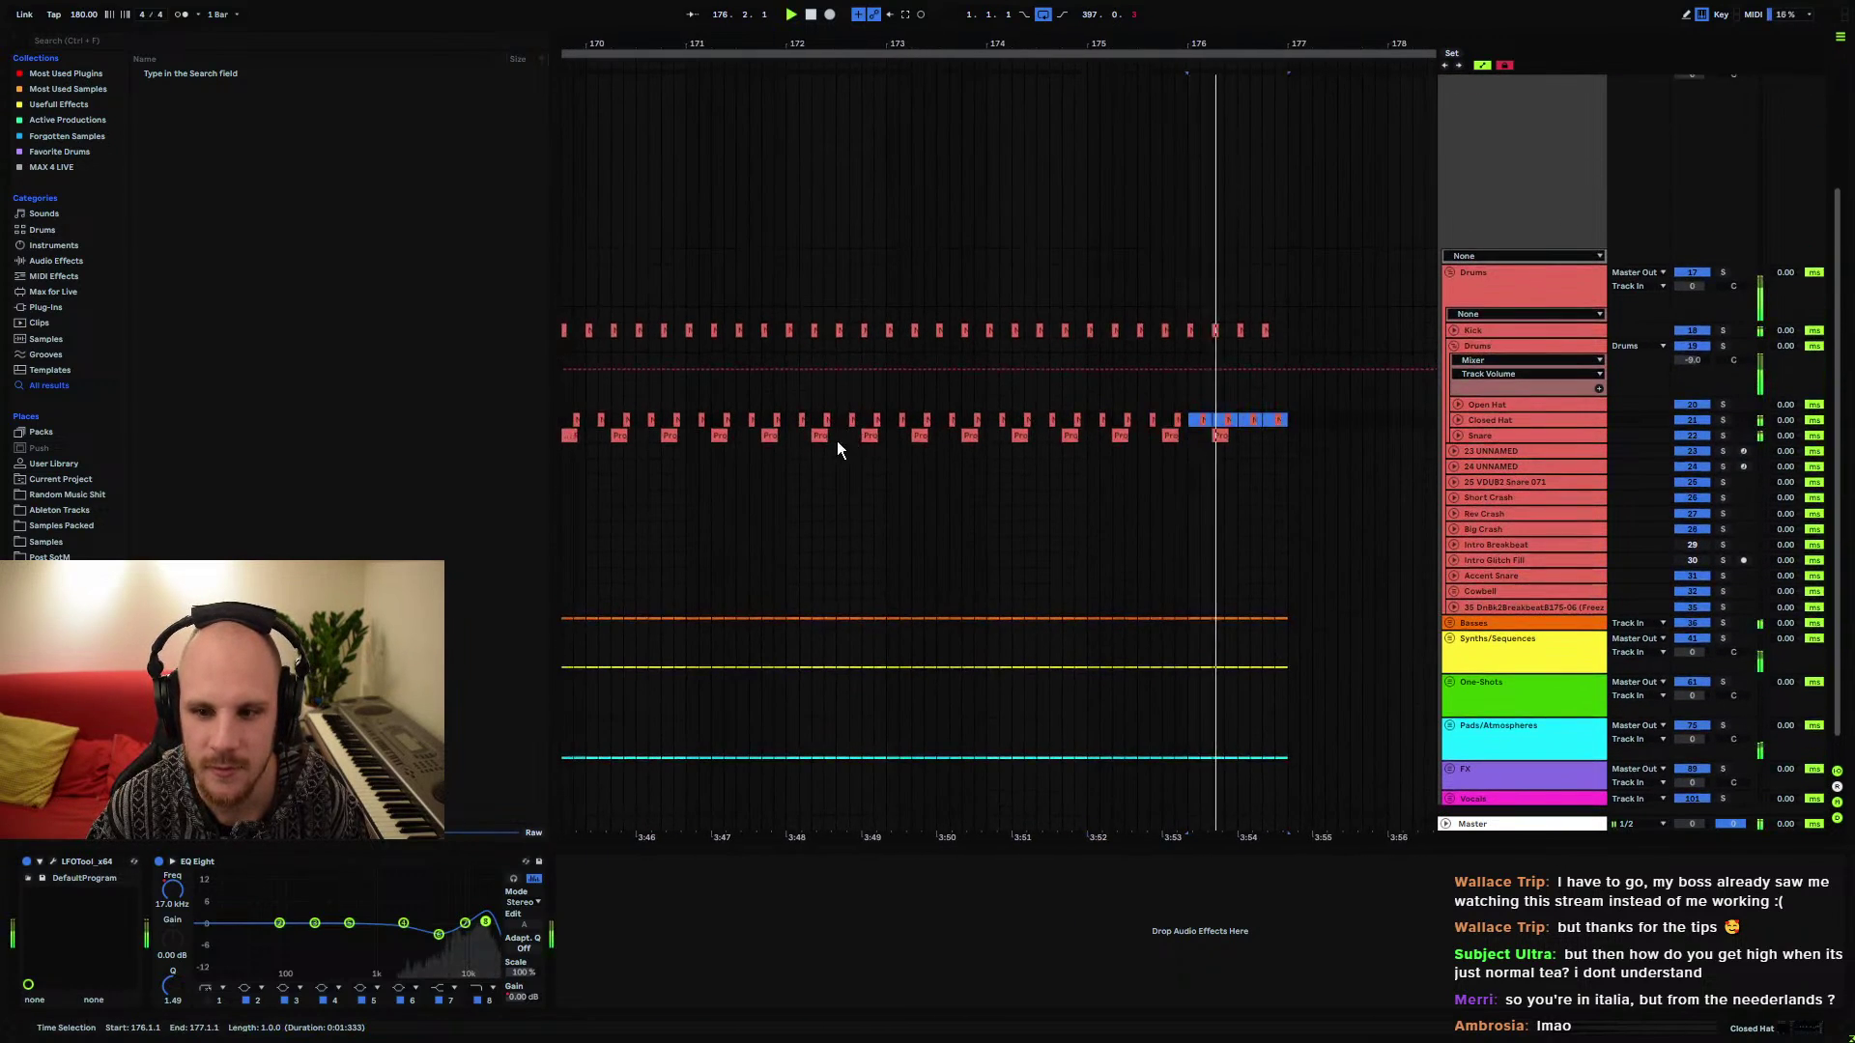
pyautogui.hscroll(-1, 851, 431)
pyautogui.press('space')
pyautogui.moveTo(1267, 409); pyautogui.dragTo(1315, 410)
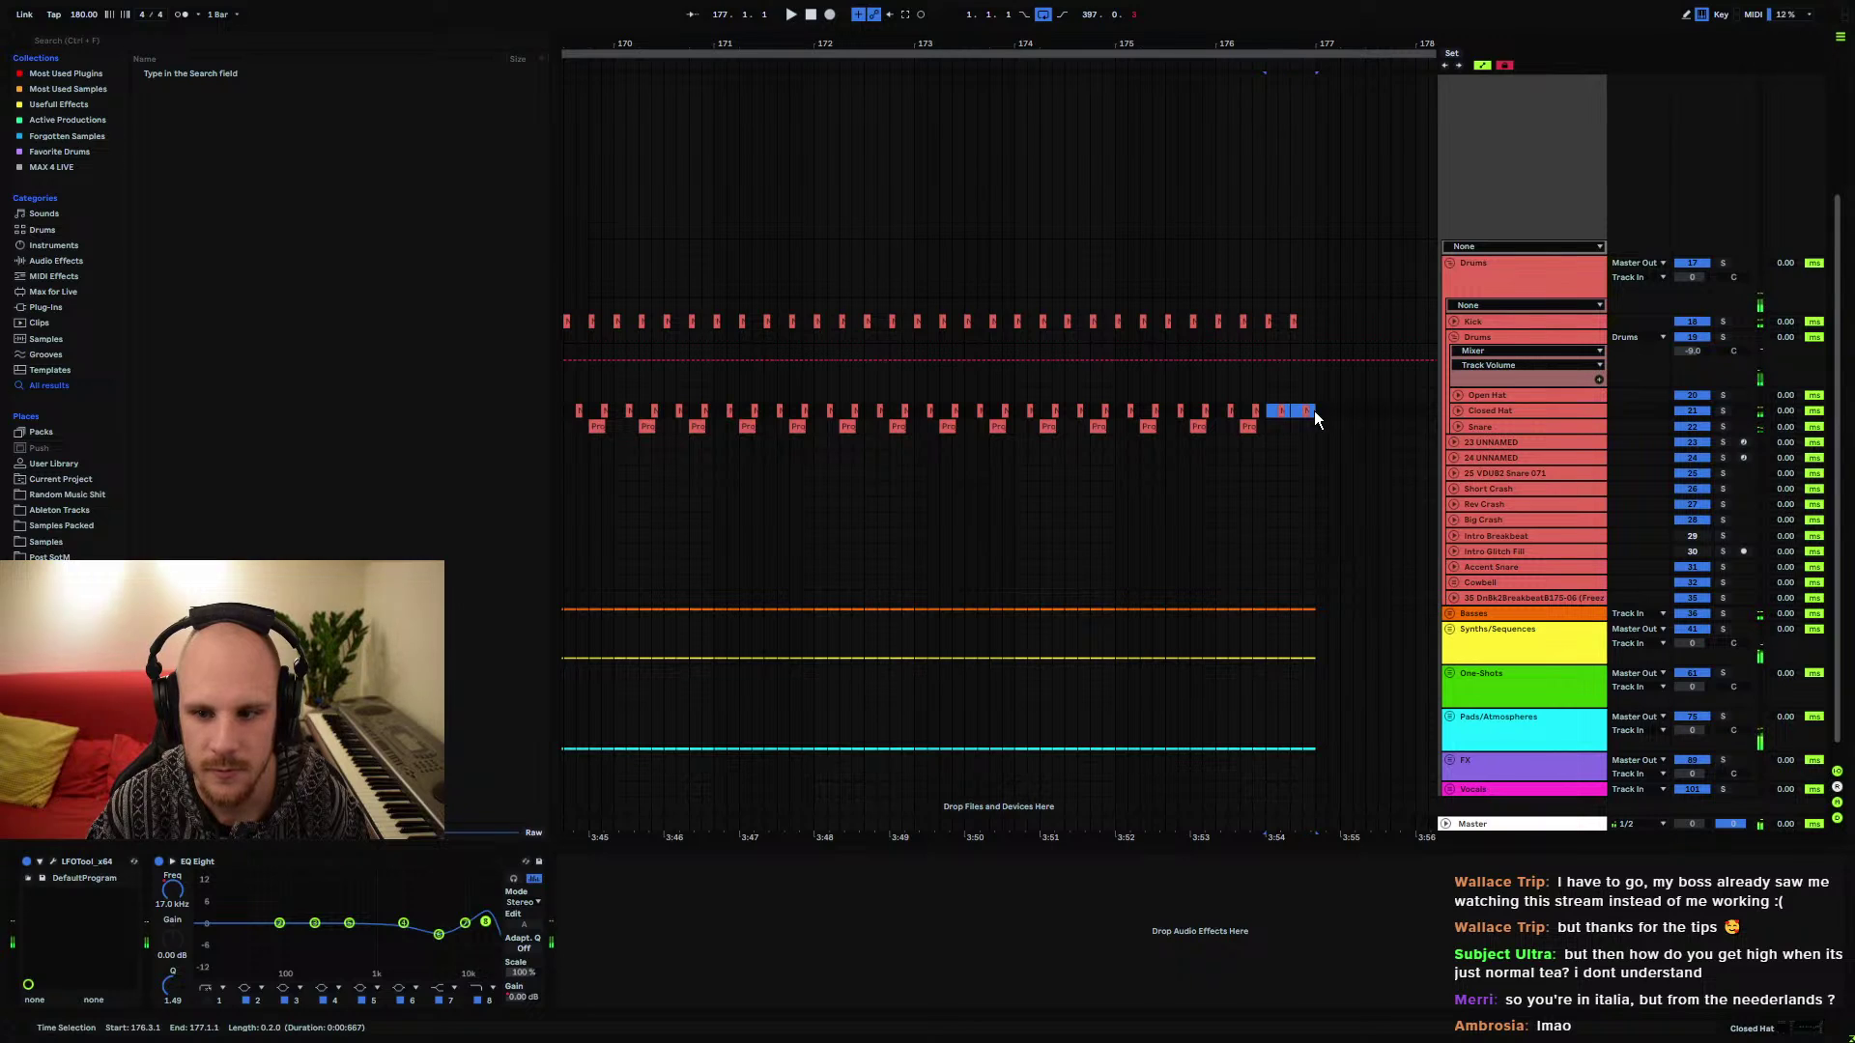
pyautogui.press('Delete')
pyautogui.click(1219, 411)
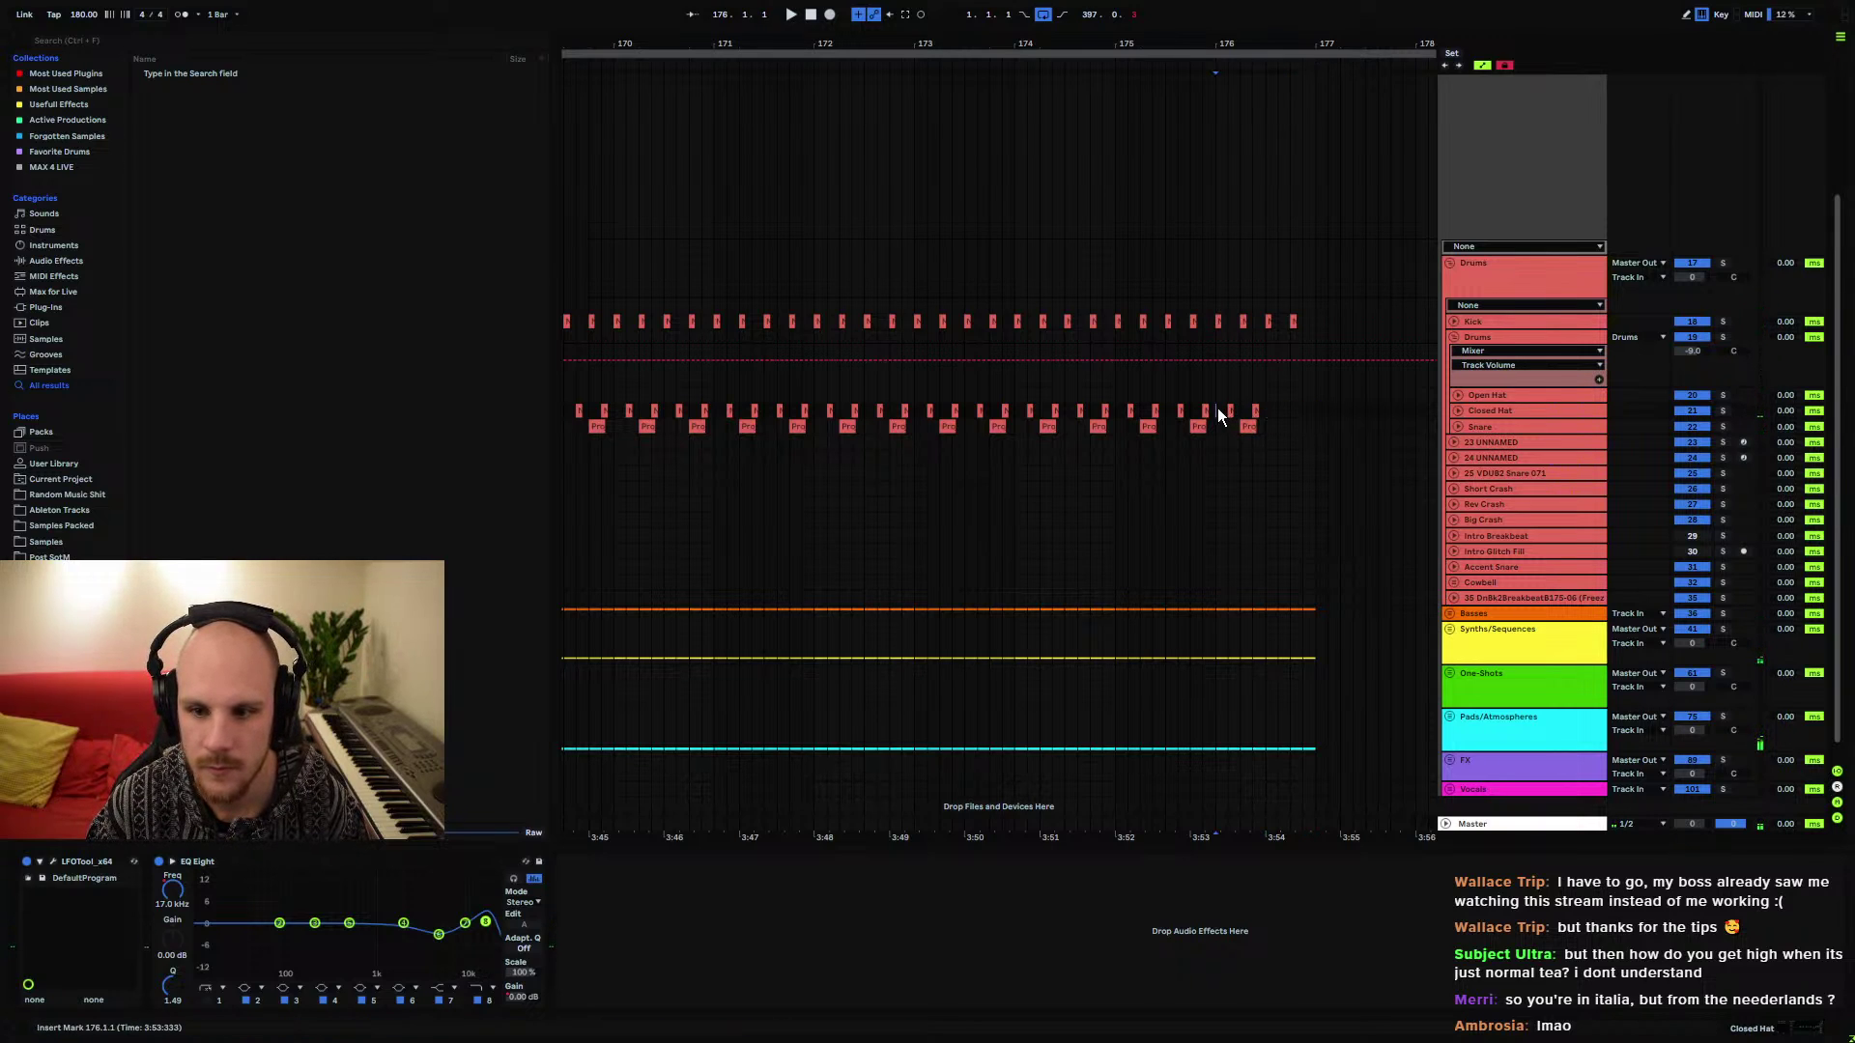
# Unfold the Basses group and delete the last beat of the Bass clip, from 176.4.1 to 177.1.1
pyautogui.press('space')
pyautogui.click(1450, 614)
pyautogui.click(1307, 644)
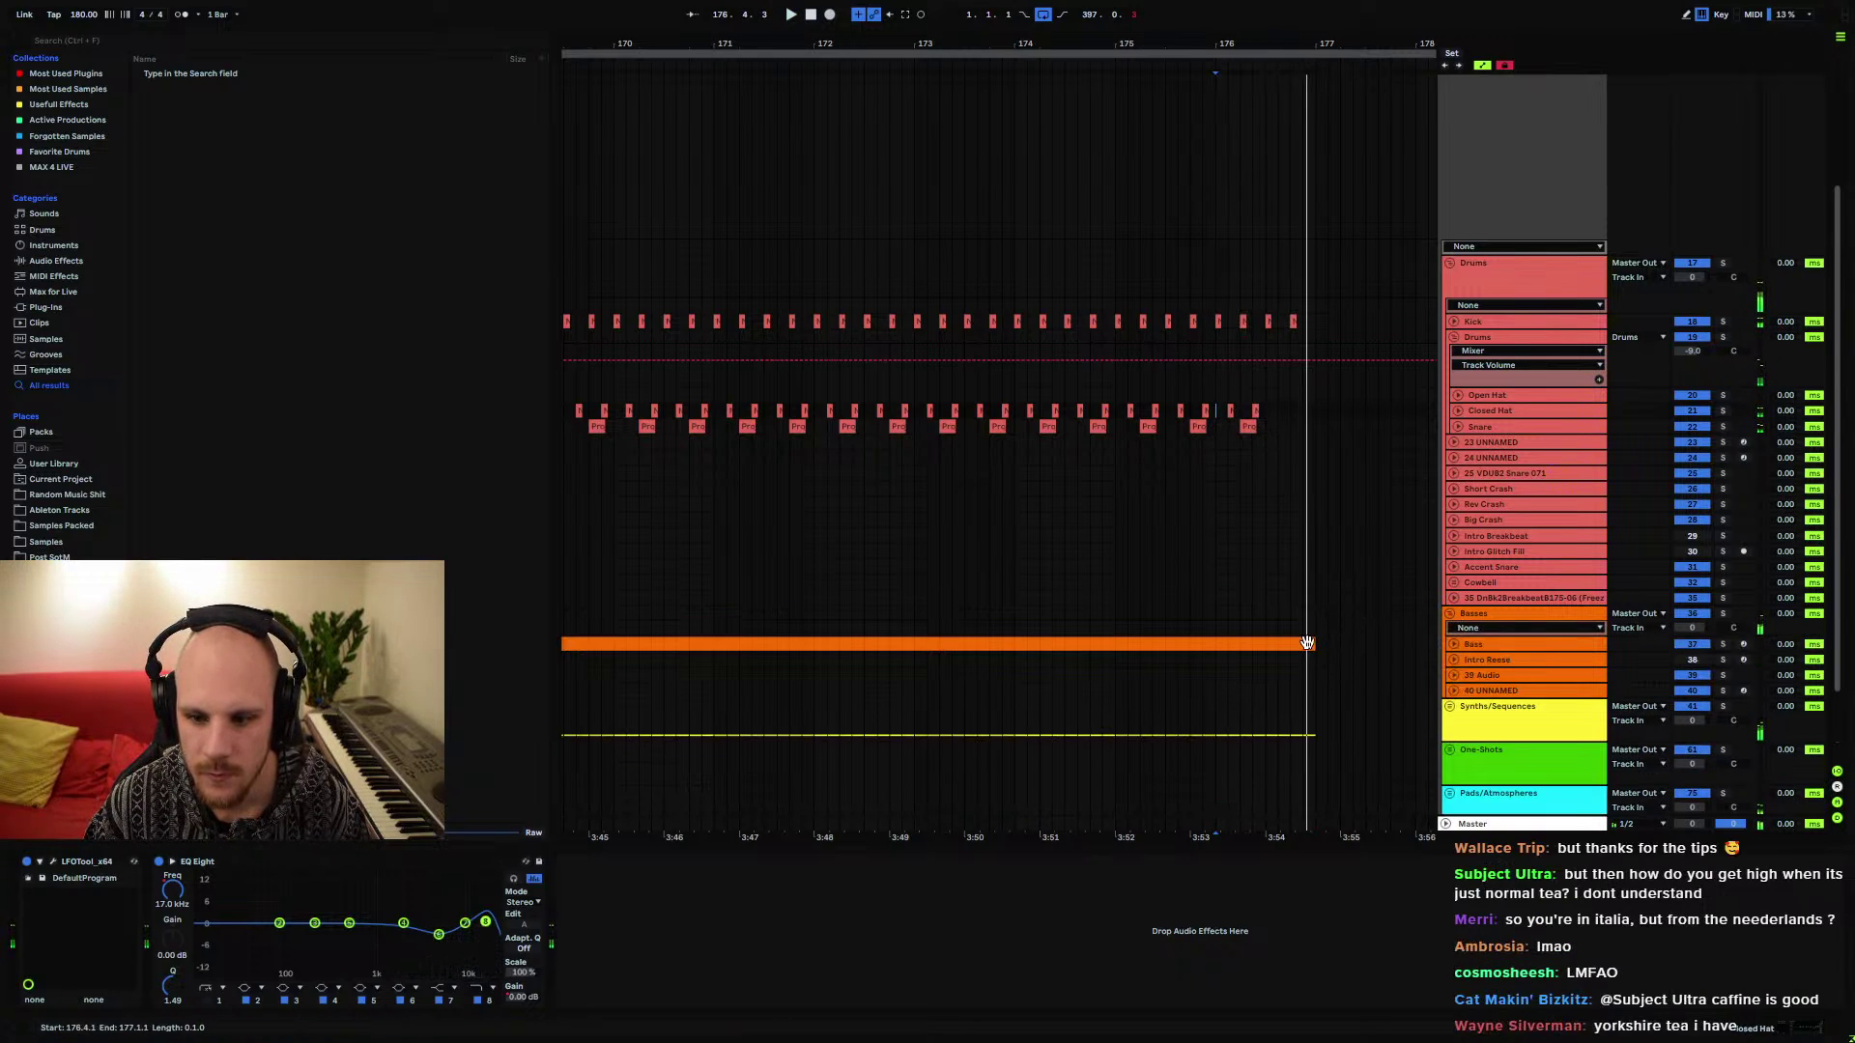
pyautogui.press('Delete')
# Add a kick fill on the Kick track by duplicating the 176.4.1 kick at half-beat spacing, fold the nested Drums group, and play from bar 175
pyautogui.click(1295, 322)
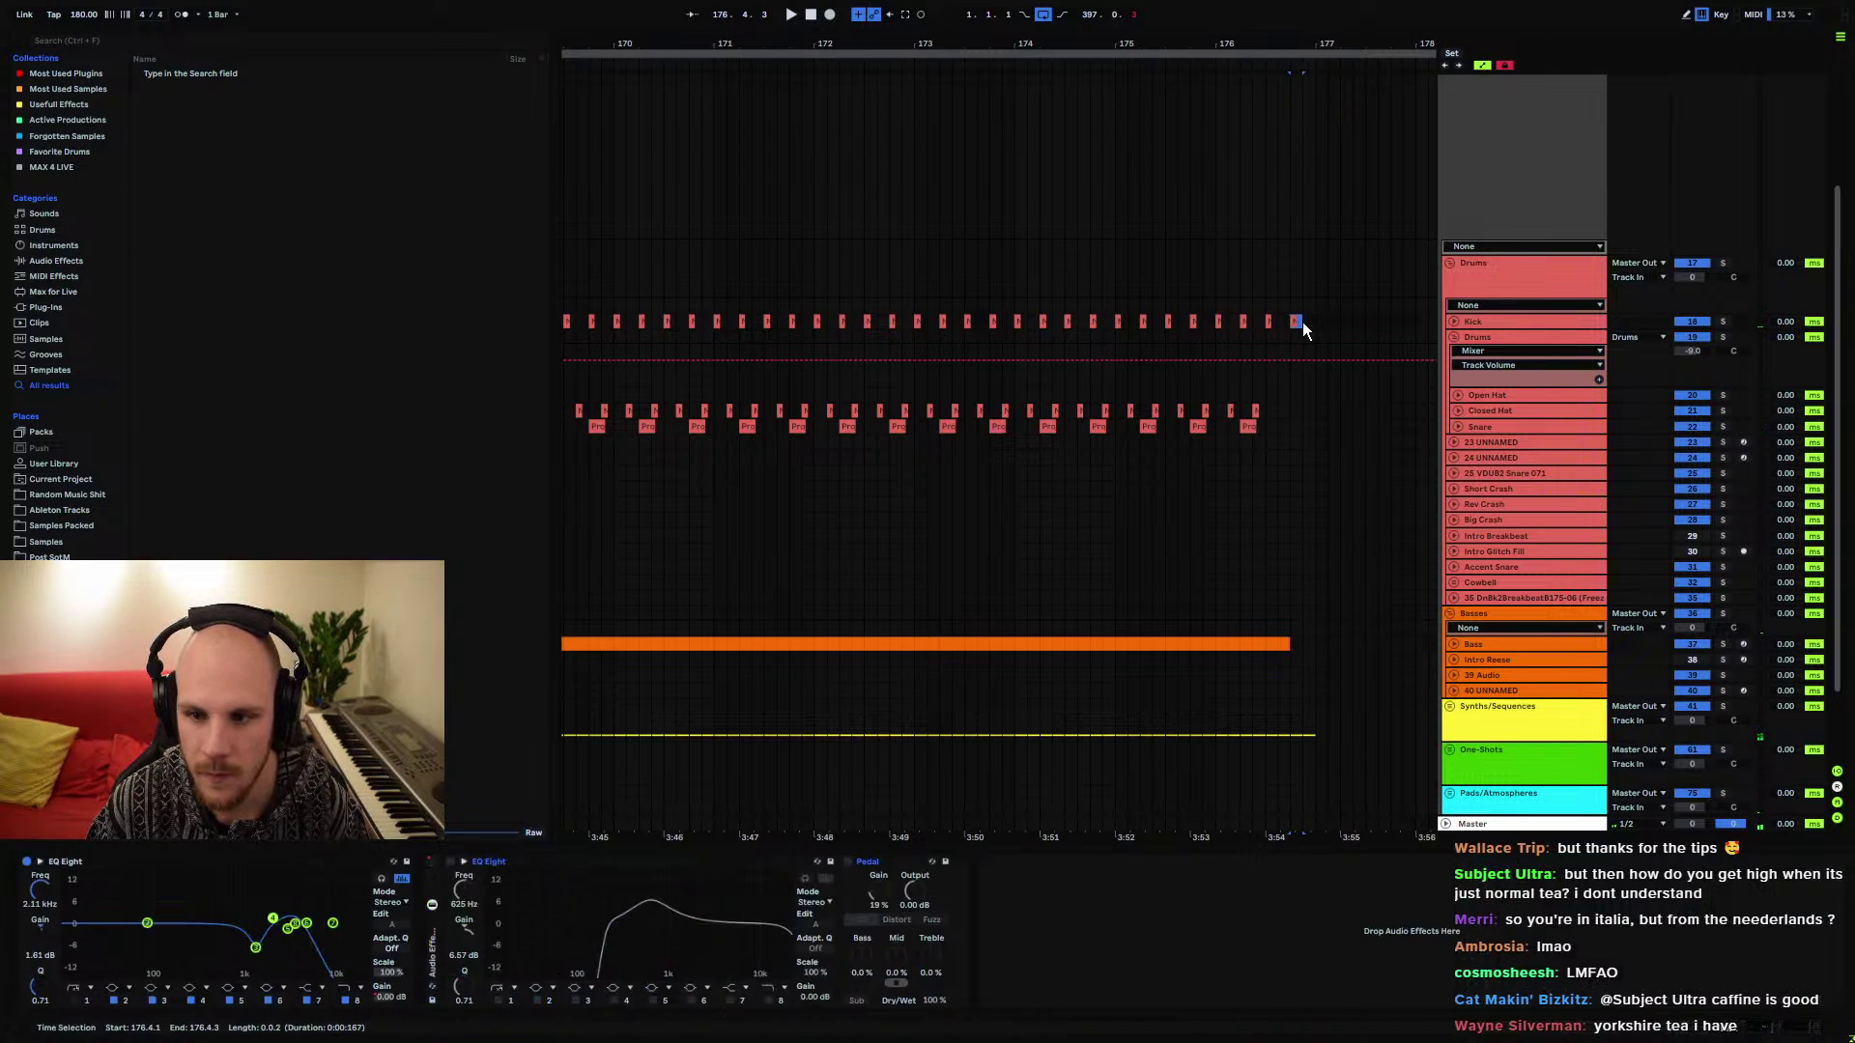
pyautogui.click(1281, 322)
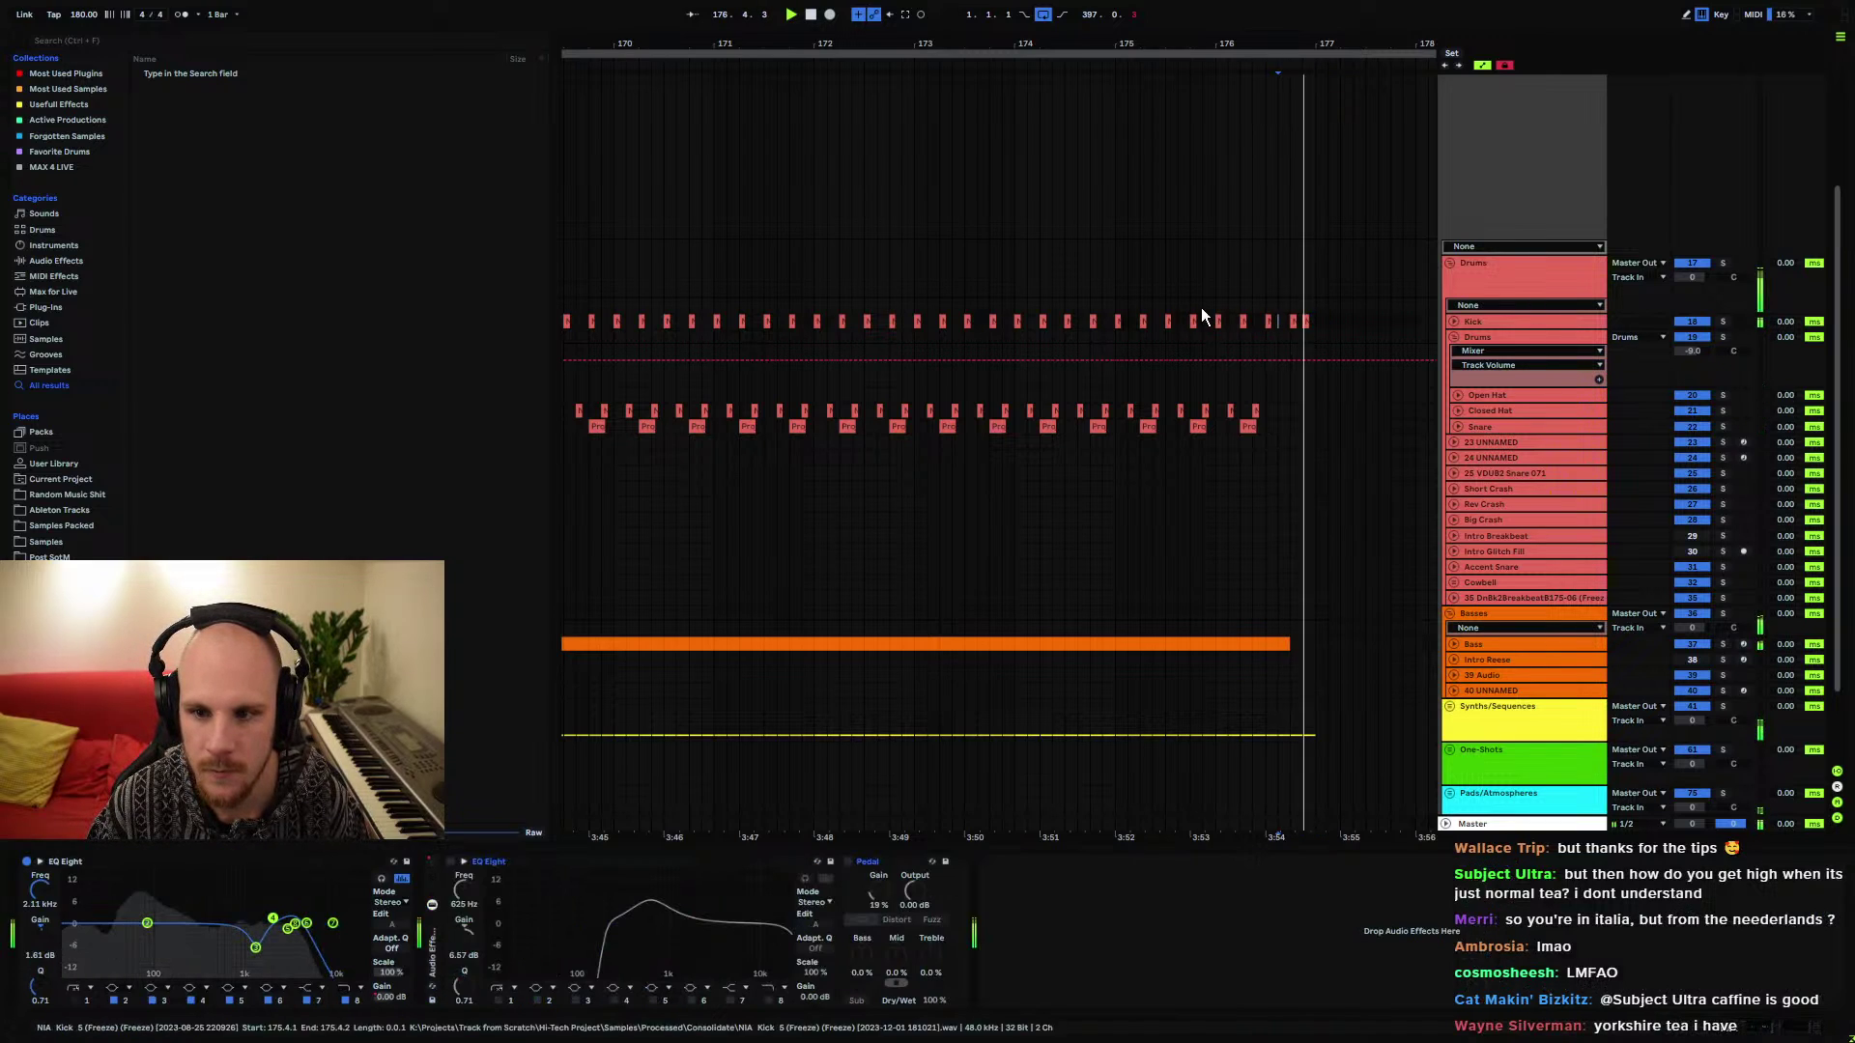
pyautogui.click(1455, 340)
pyautogui.click(1316, 322)
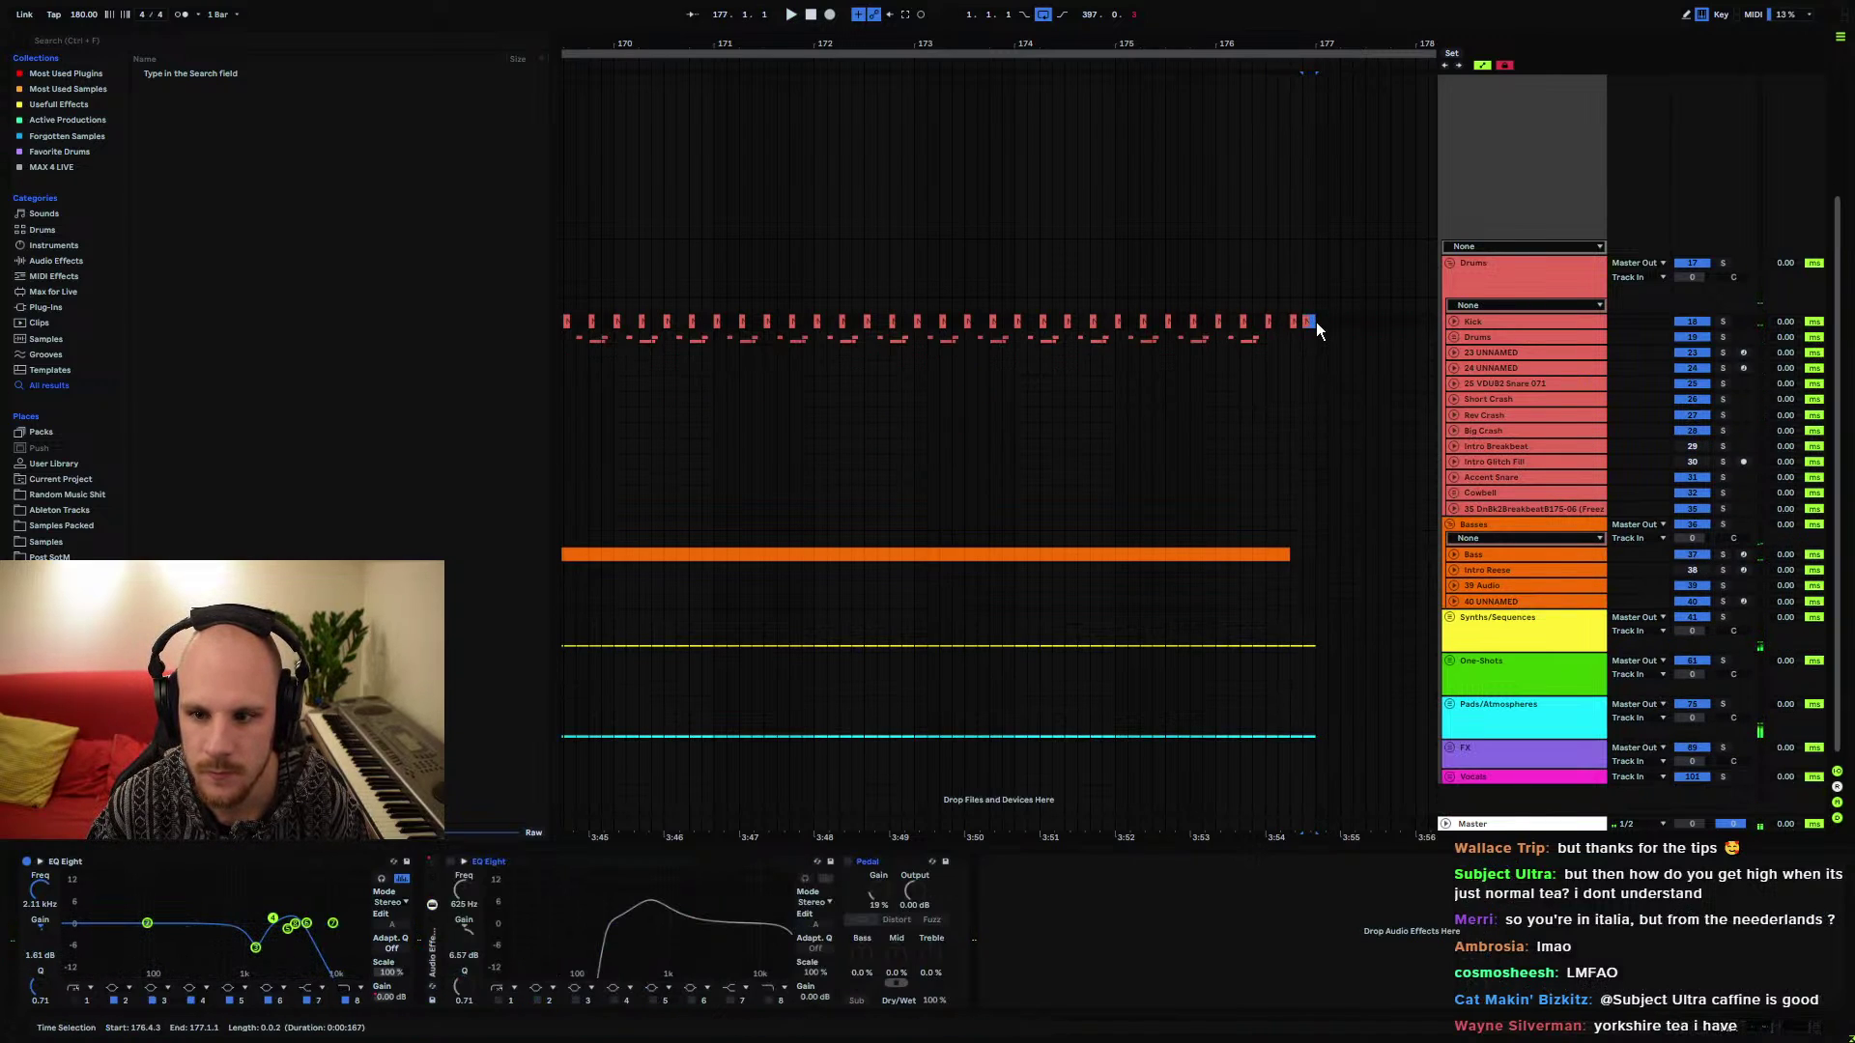
pyautogui.click(1151, 360)
pyautogui.press('space')
# Unfold the FX group, copy the KSHMR Impact with Sweep section to bars 175 to 181 on its track, and audition it from bar 173
pyautogui.press('-')
pyautogui.press('-')
pyautogui.press('-')
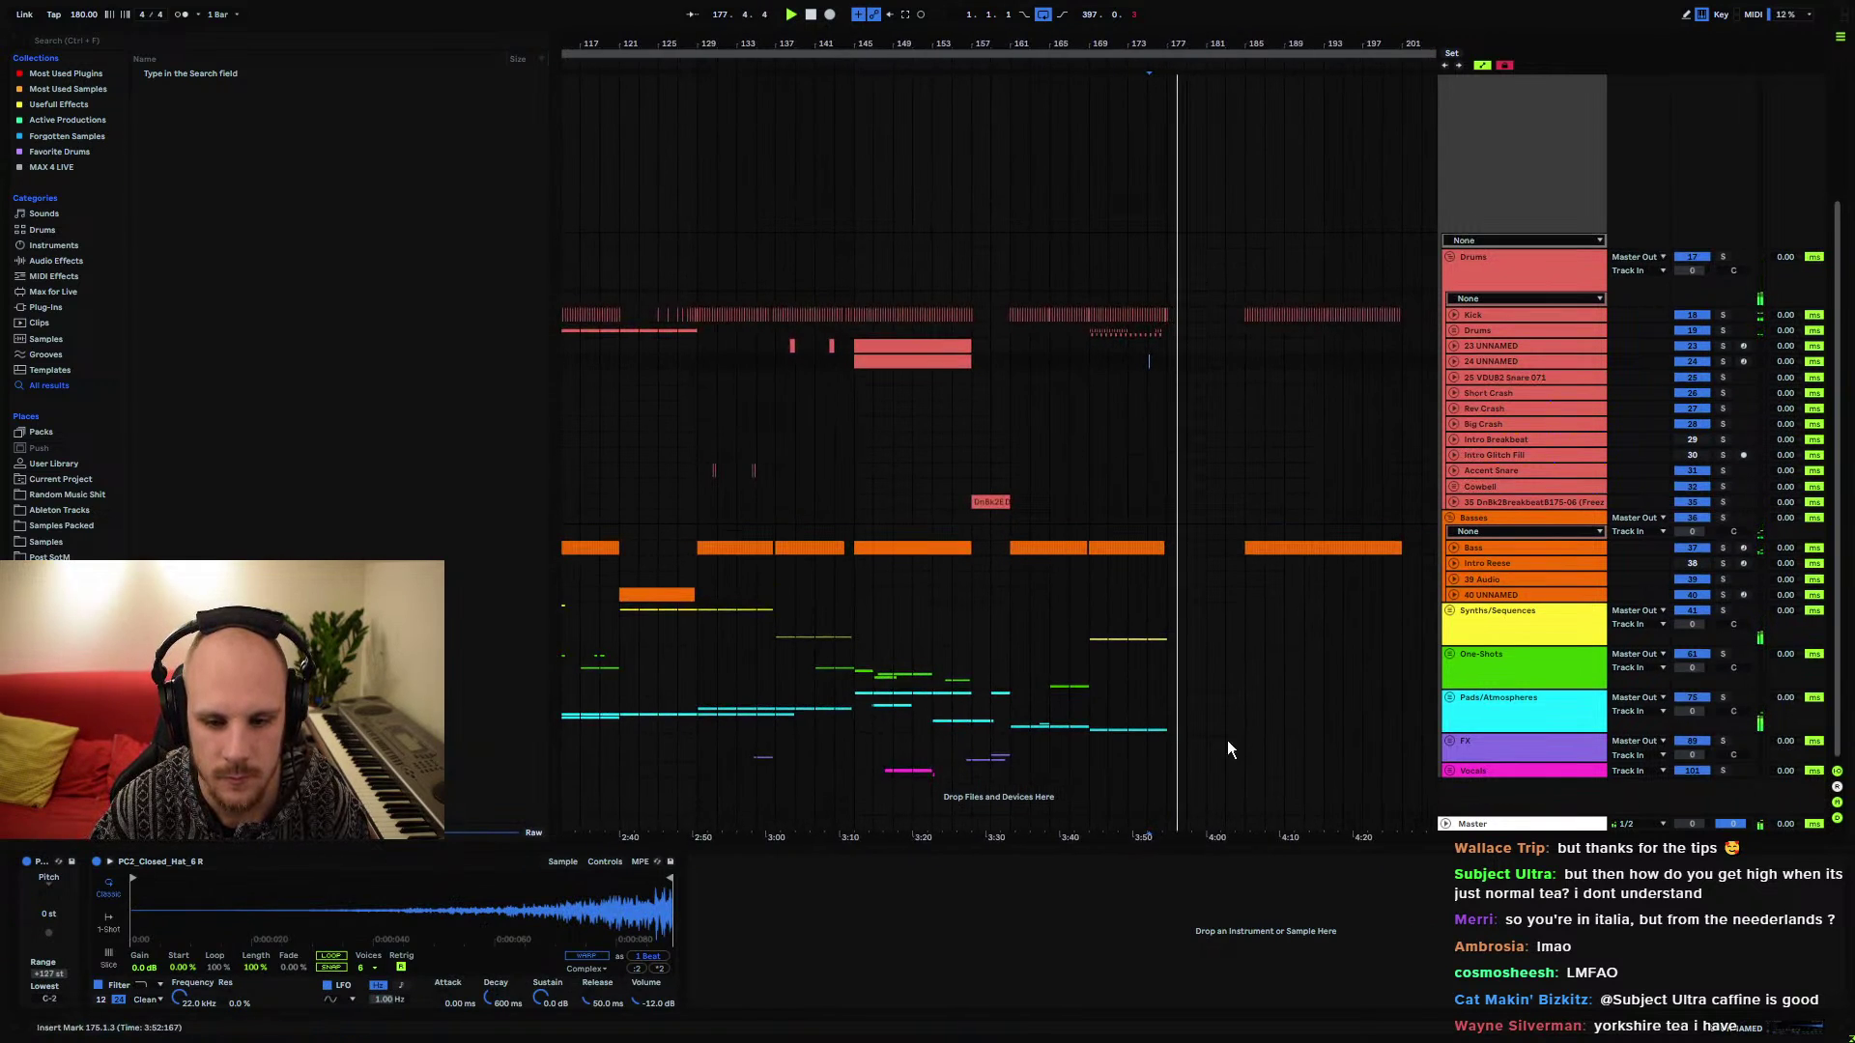
pyautogui.click(1450, 741)
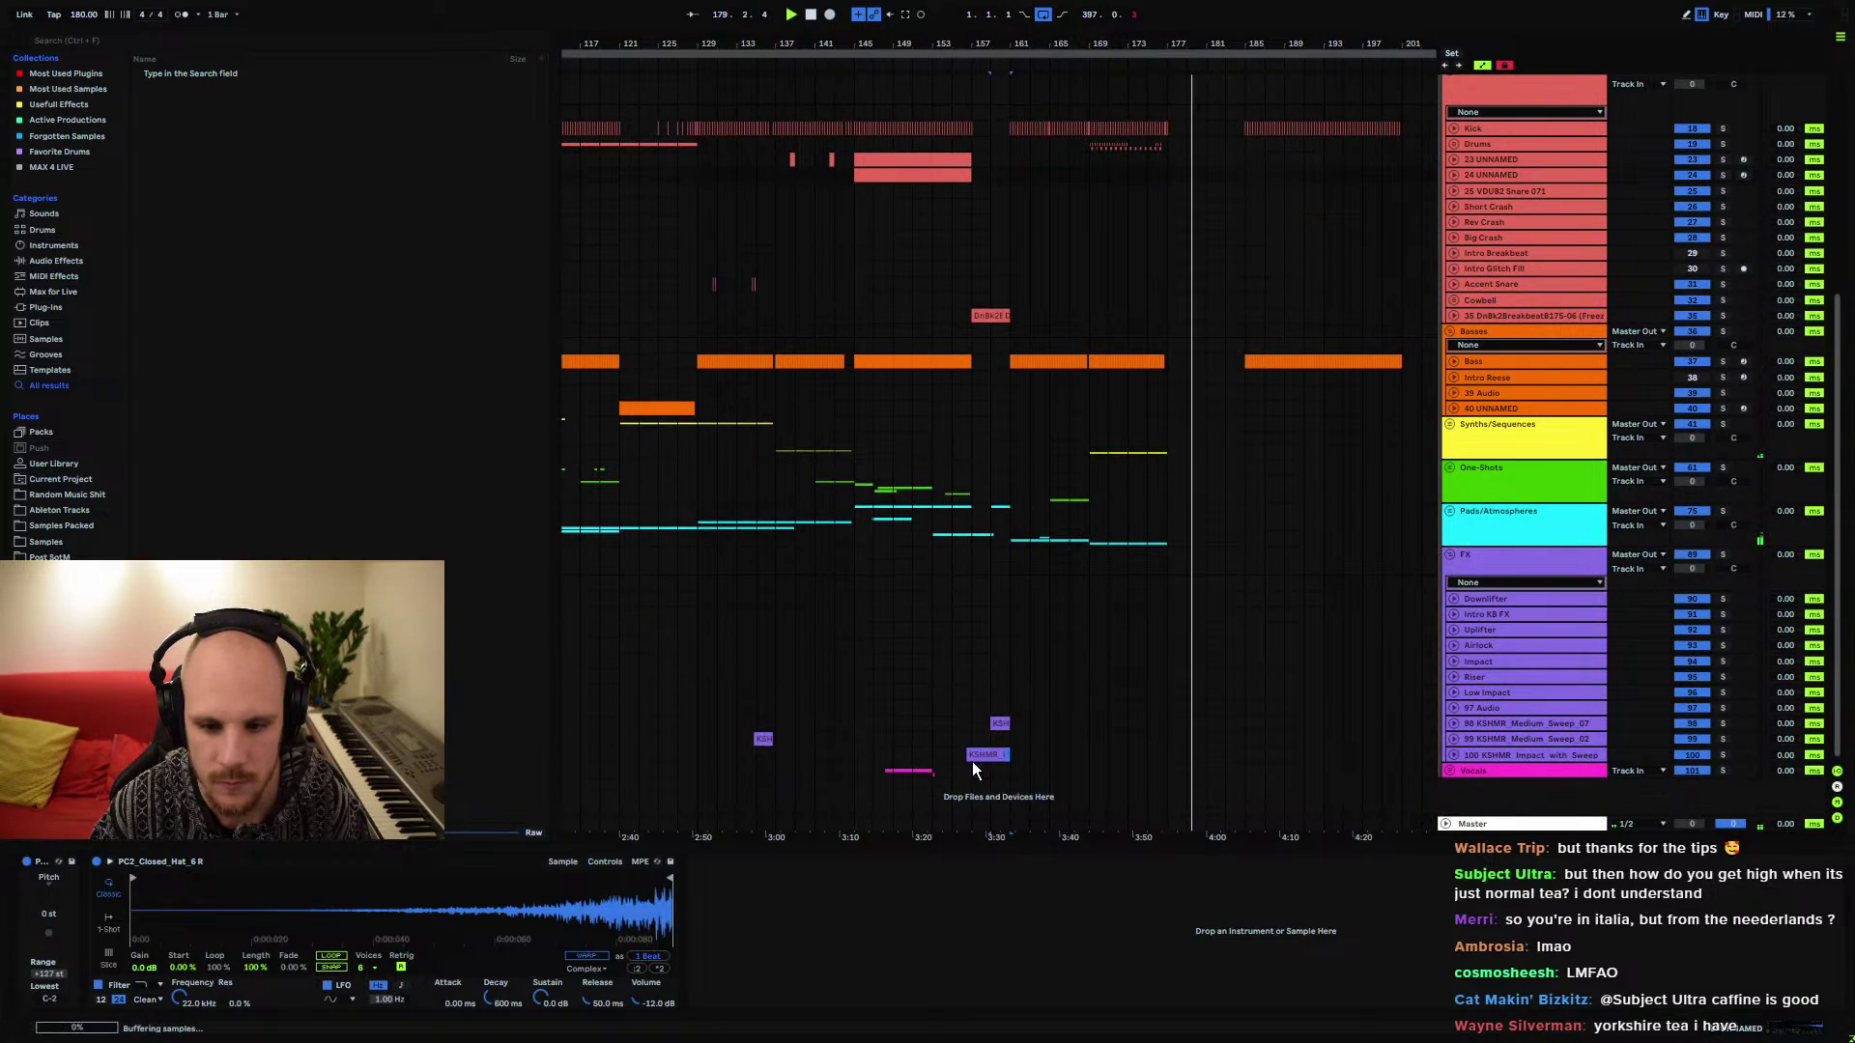
pyautogui.moveTo(972, 761); pyautogui.dragTo(1155, 754)
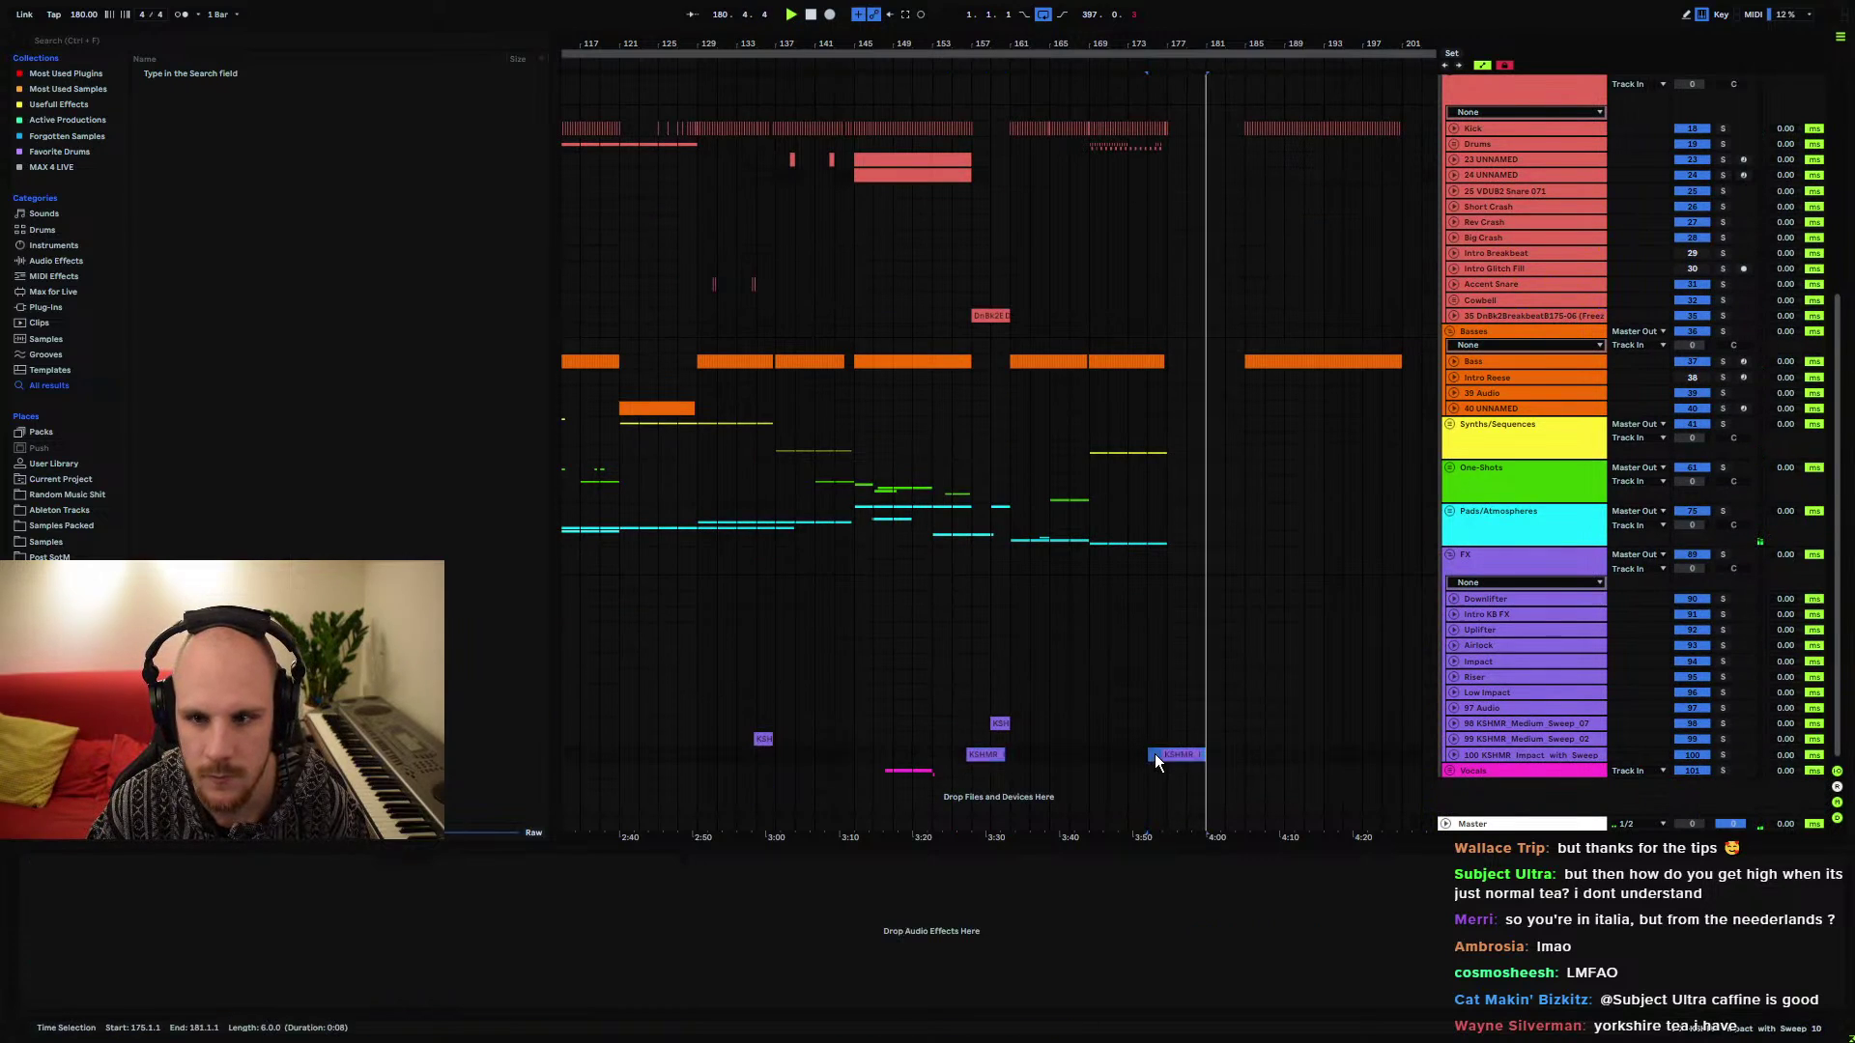
pyautogui.press('space')
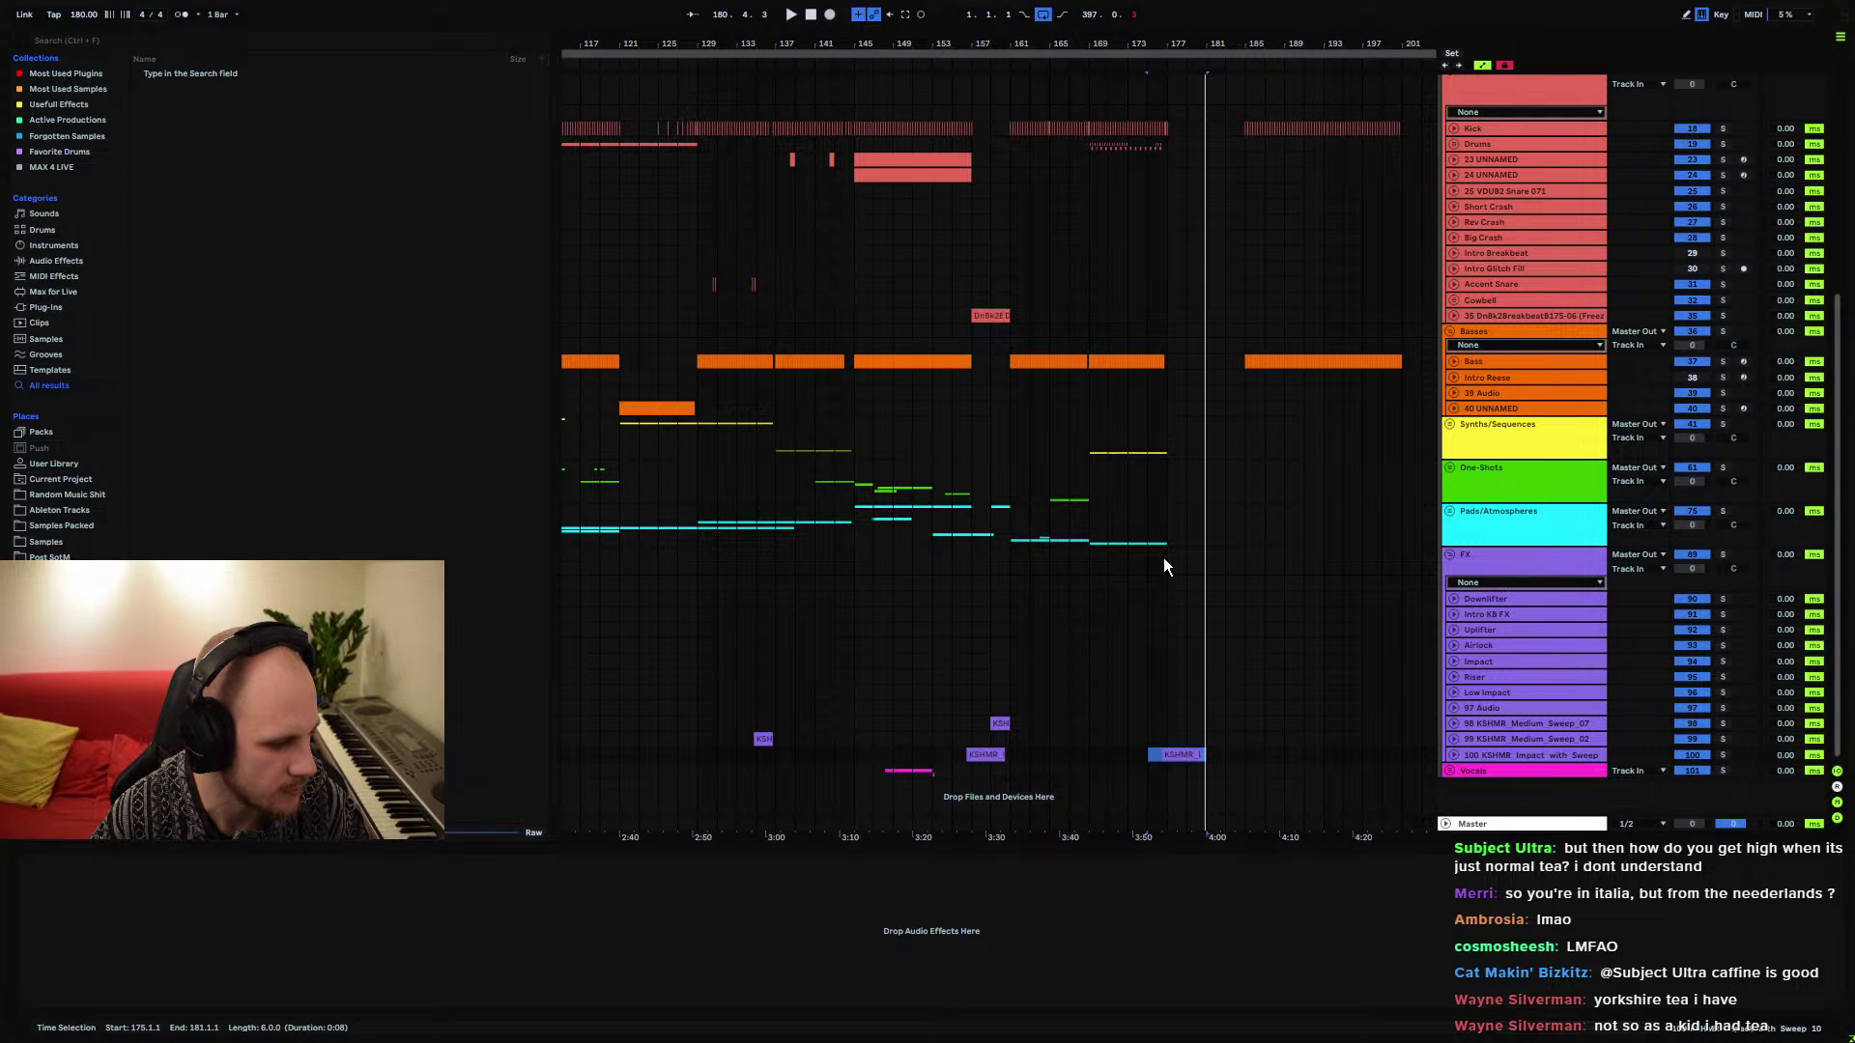
pyautogui.press('space')
pyautogui.click(1123, 736)
pyautogui.press('space')
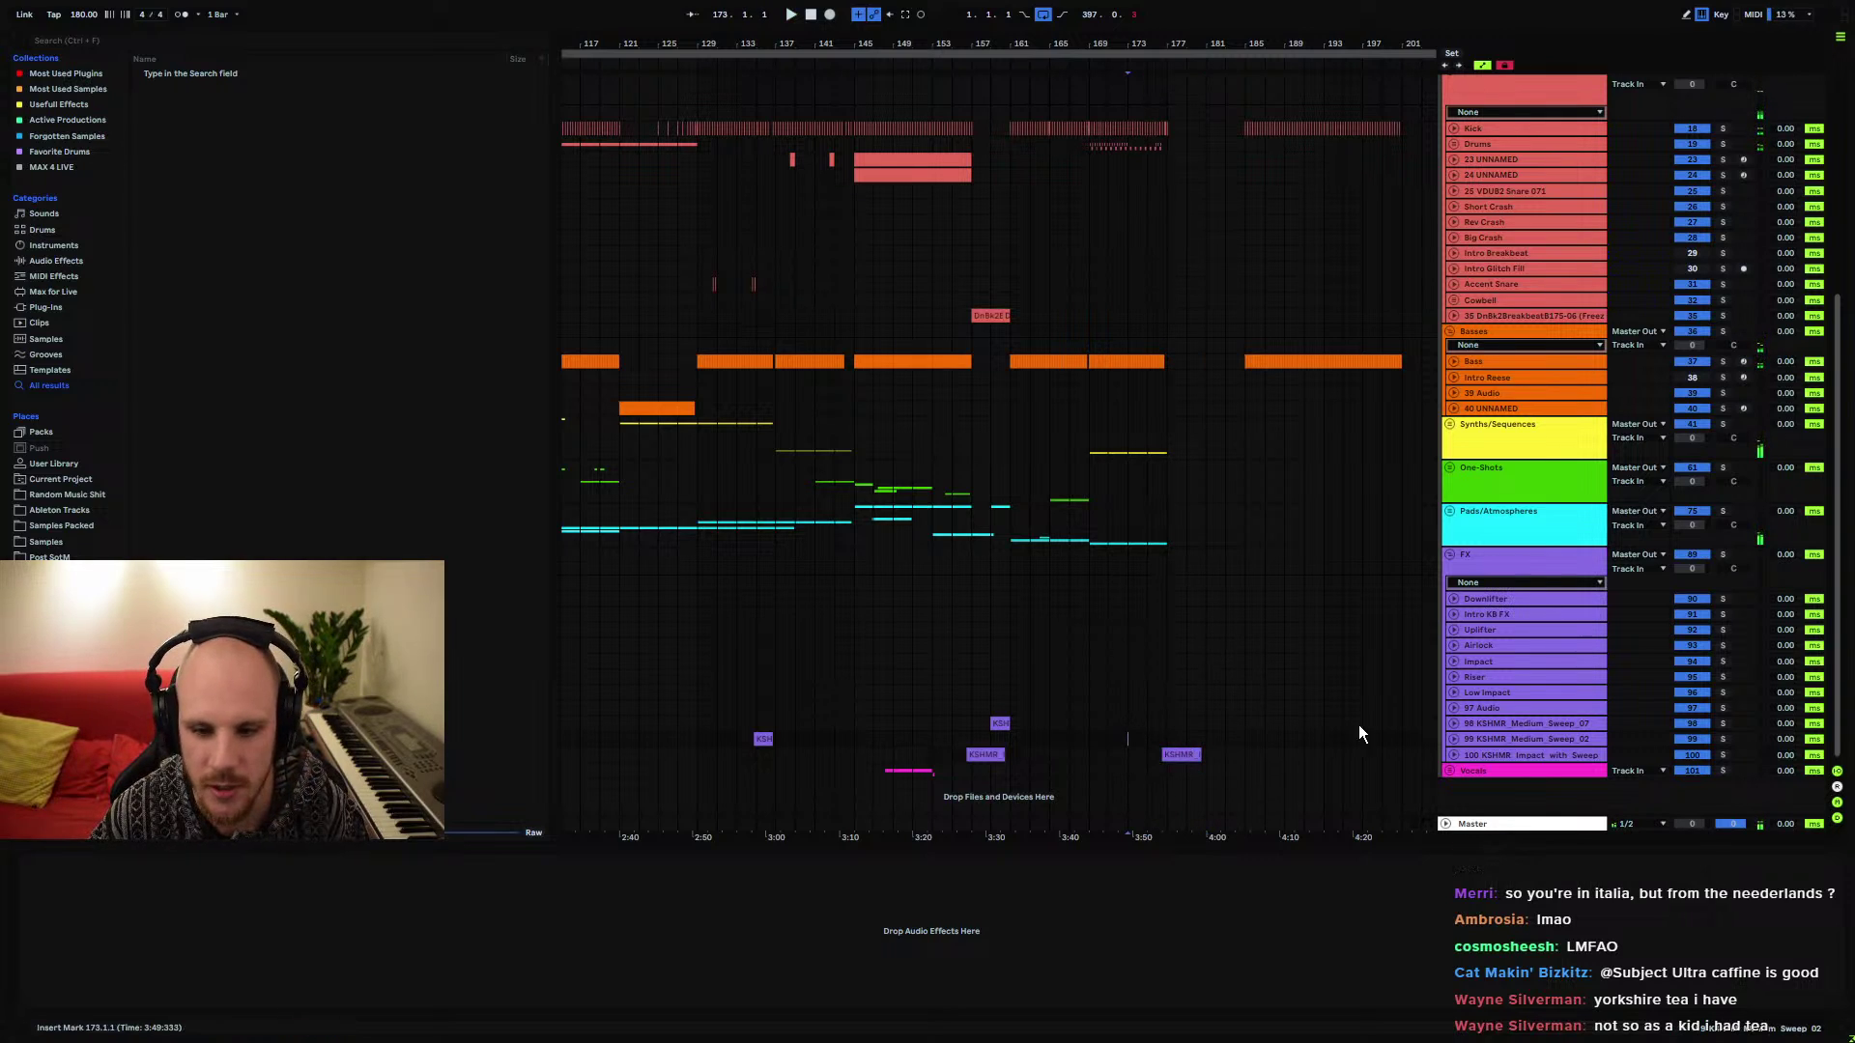
# Fold the FX, Drums and Basses groups, and place the insert marker at bar 173 on the Synths/Sequences group
pyautogui.click(1449, 555)
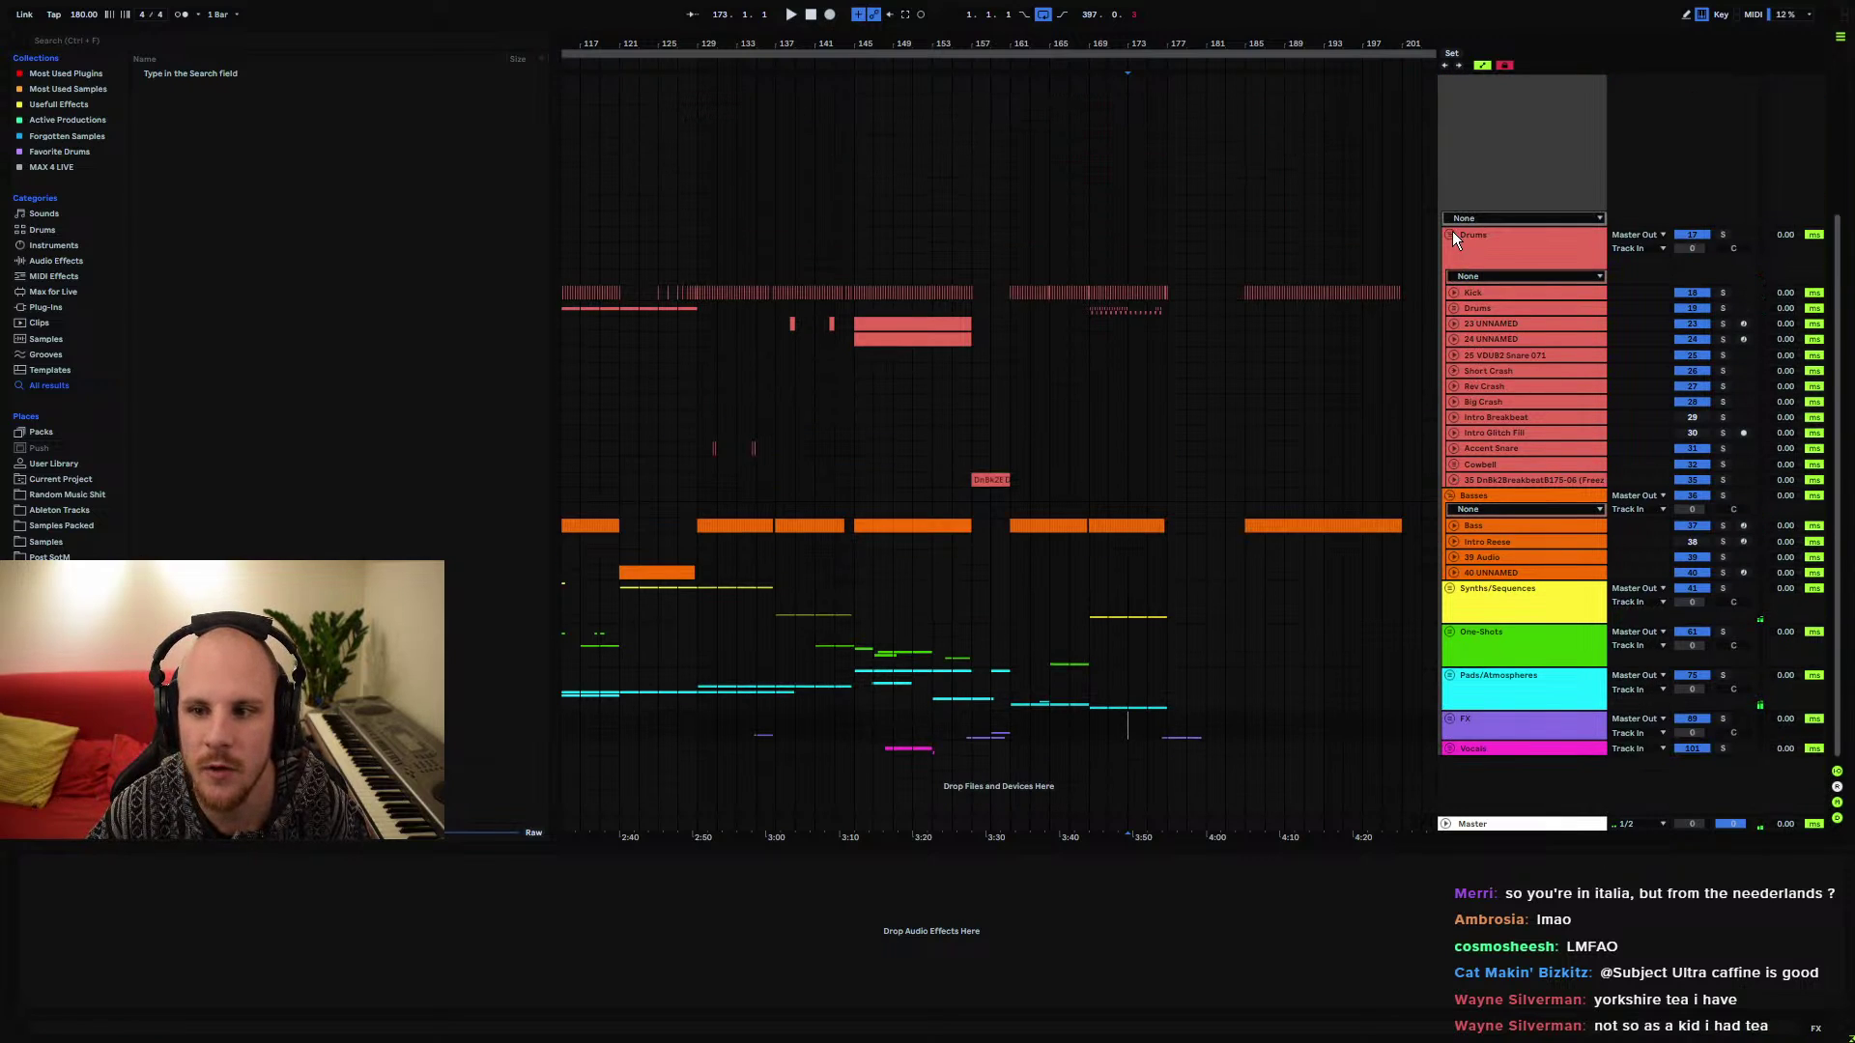
pyautogui.click(1449, 234)
pyautogui.click(1453, 458)
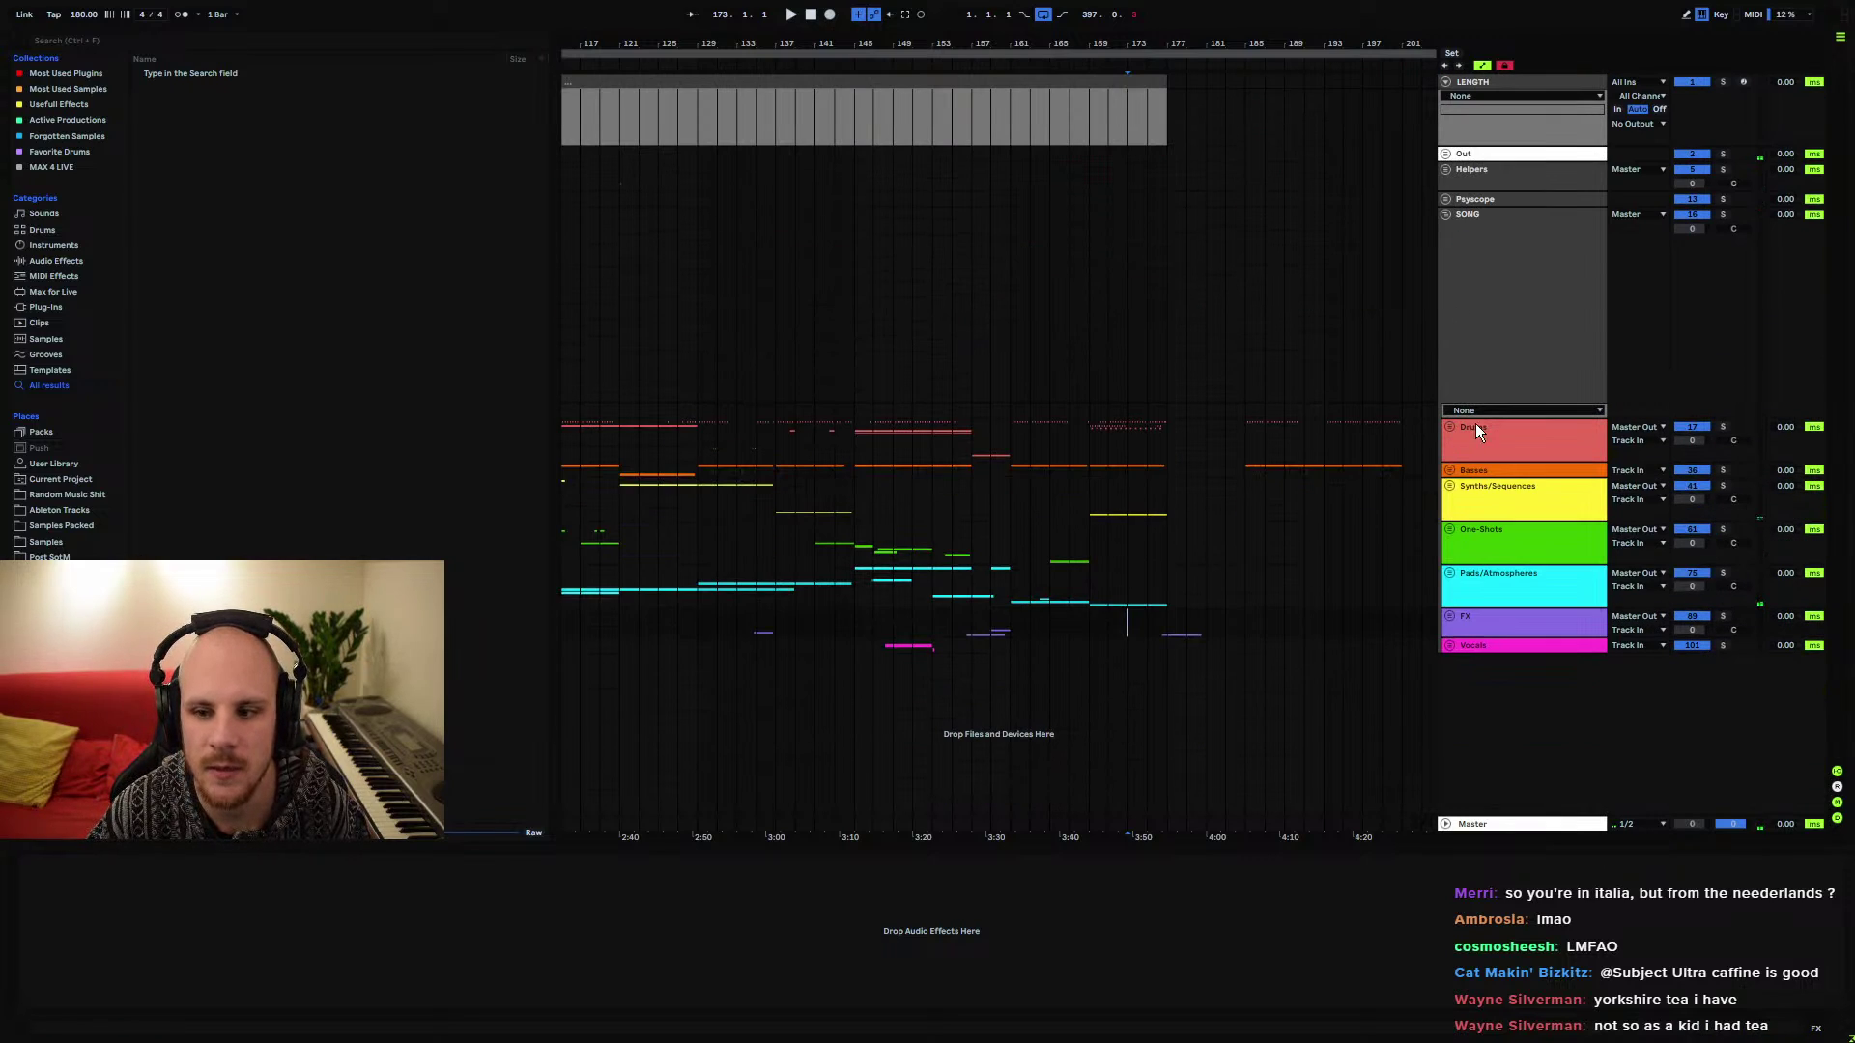
pyautogui.click(1150, 493)
pyautogui.moveTo(1172, 39); pyautogui.dragTo(1172, 107)
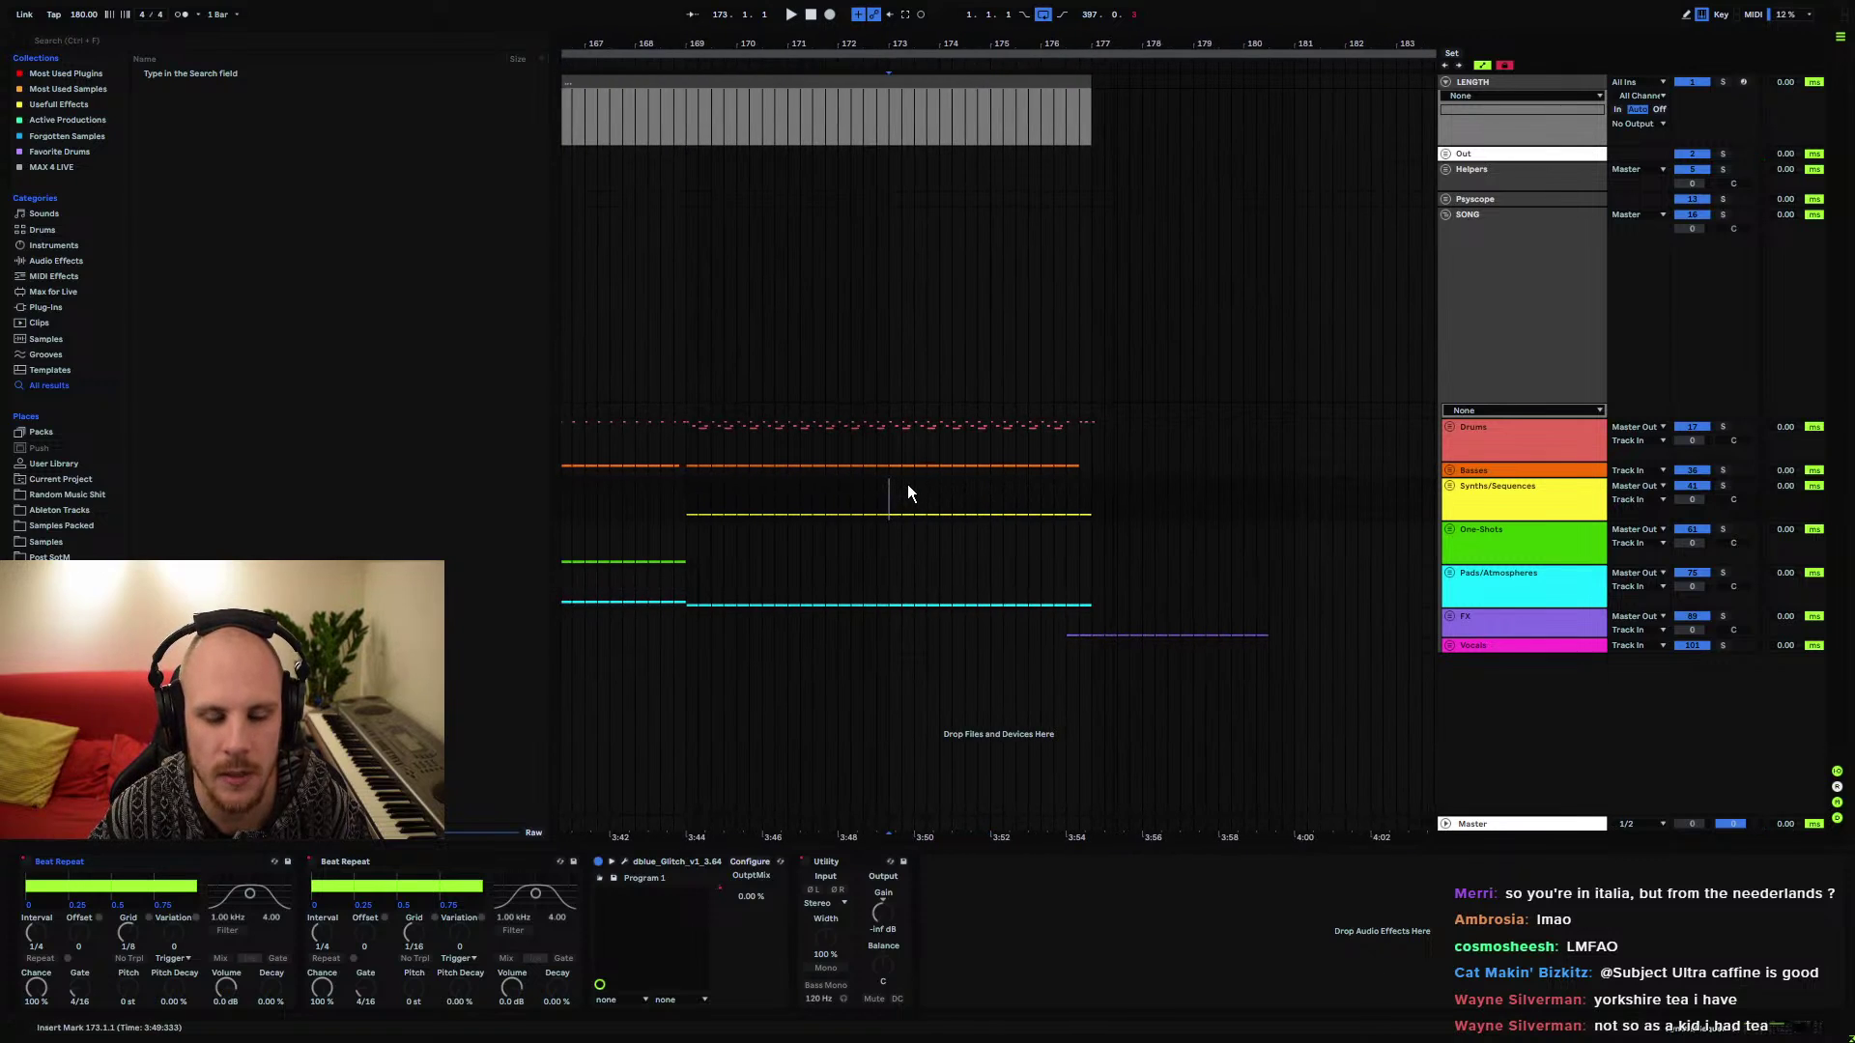
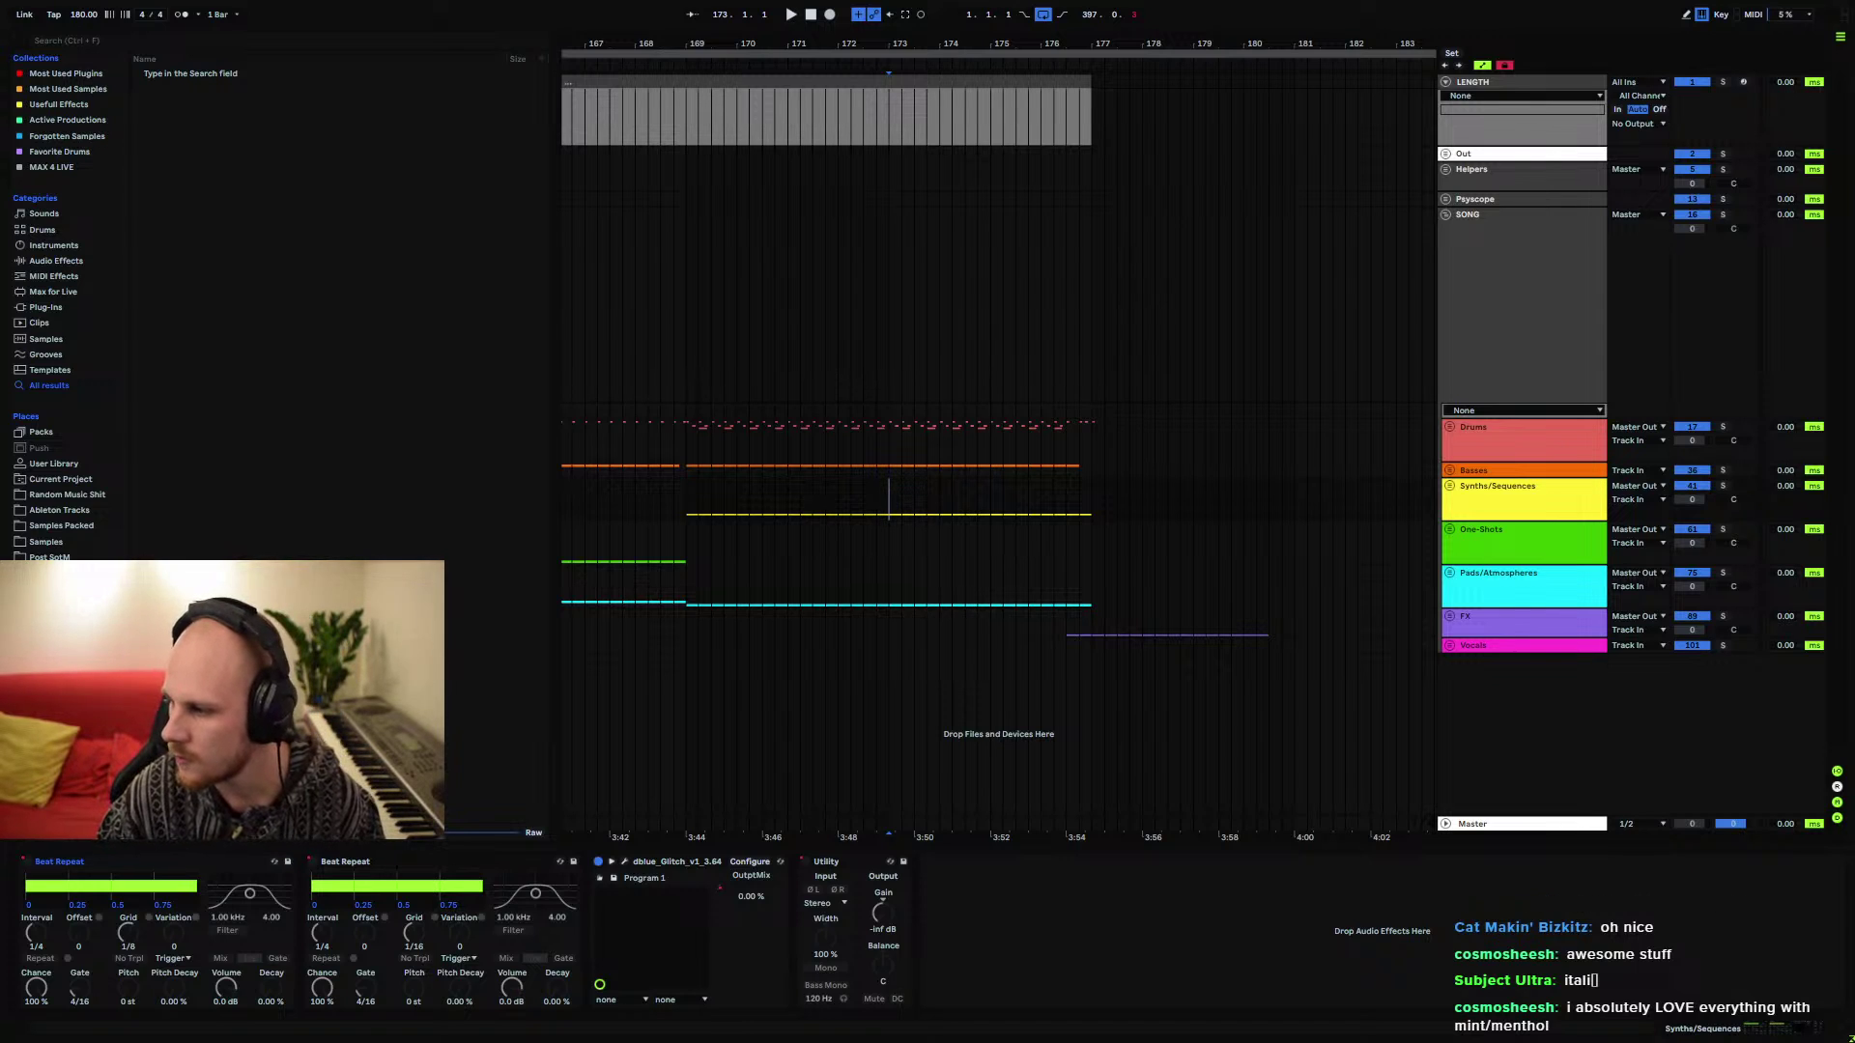
# Switch to Google Translate in the browser to view the English translation of "zoethout", and return to the arrangement
pyautogui.hotkey('alt', 'Tab')
pyautogui.moveTo(1087, 548); pyautogui.dragTo(1014, 553)
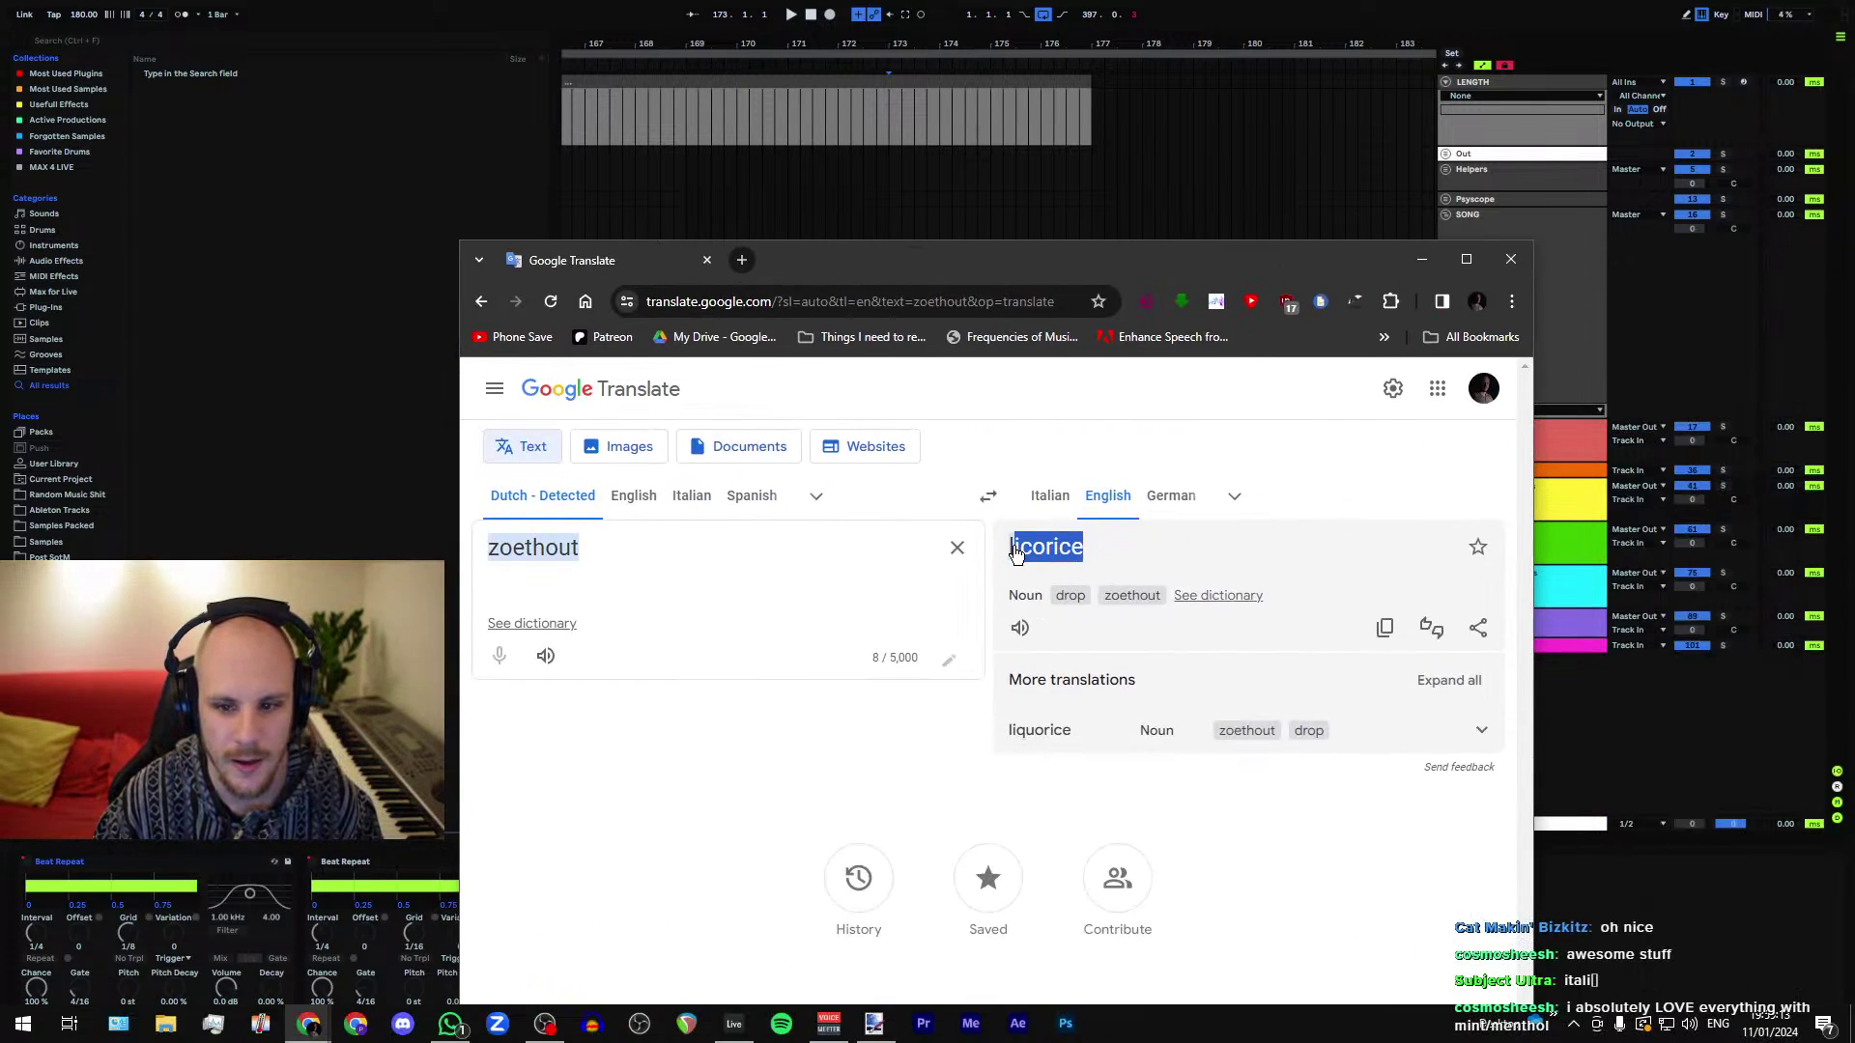
pyautogui.hotkey('alt', 'Tab')
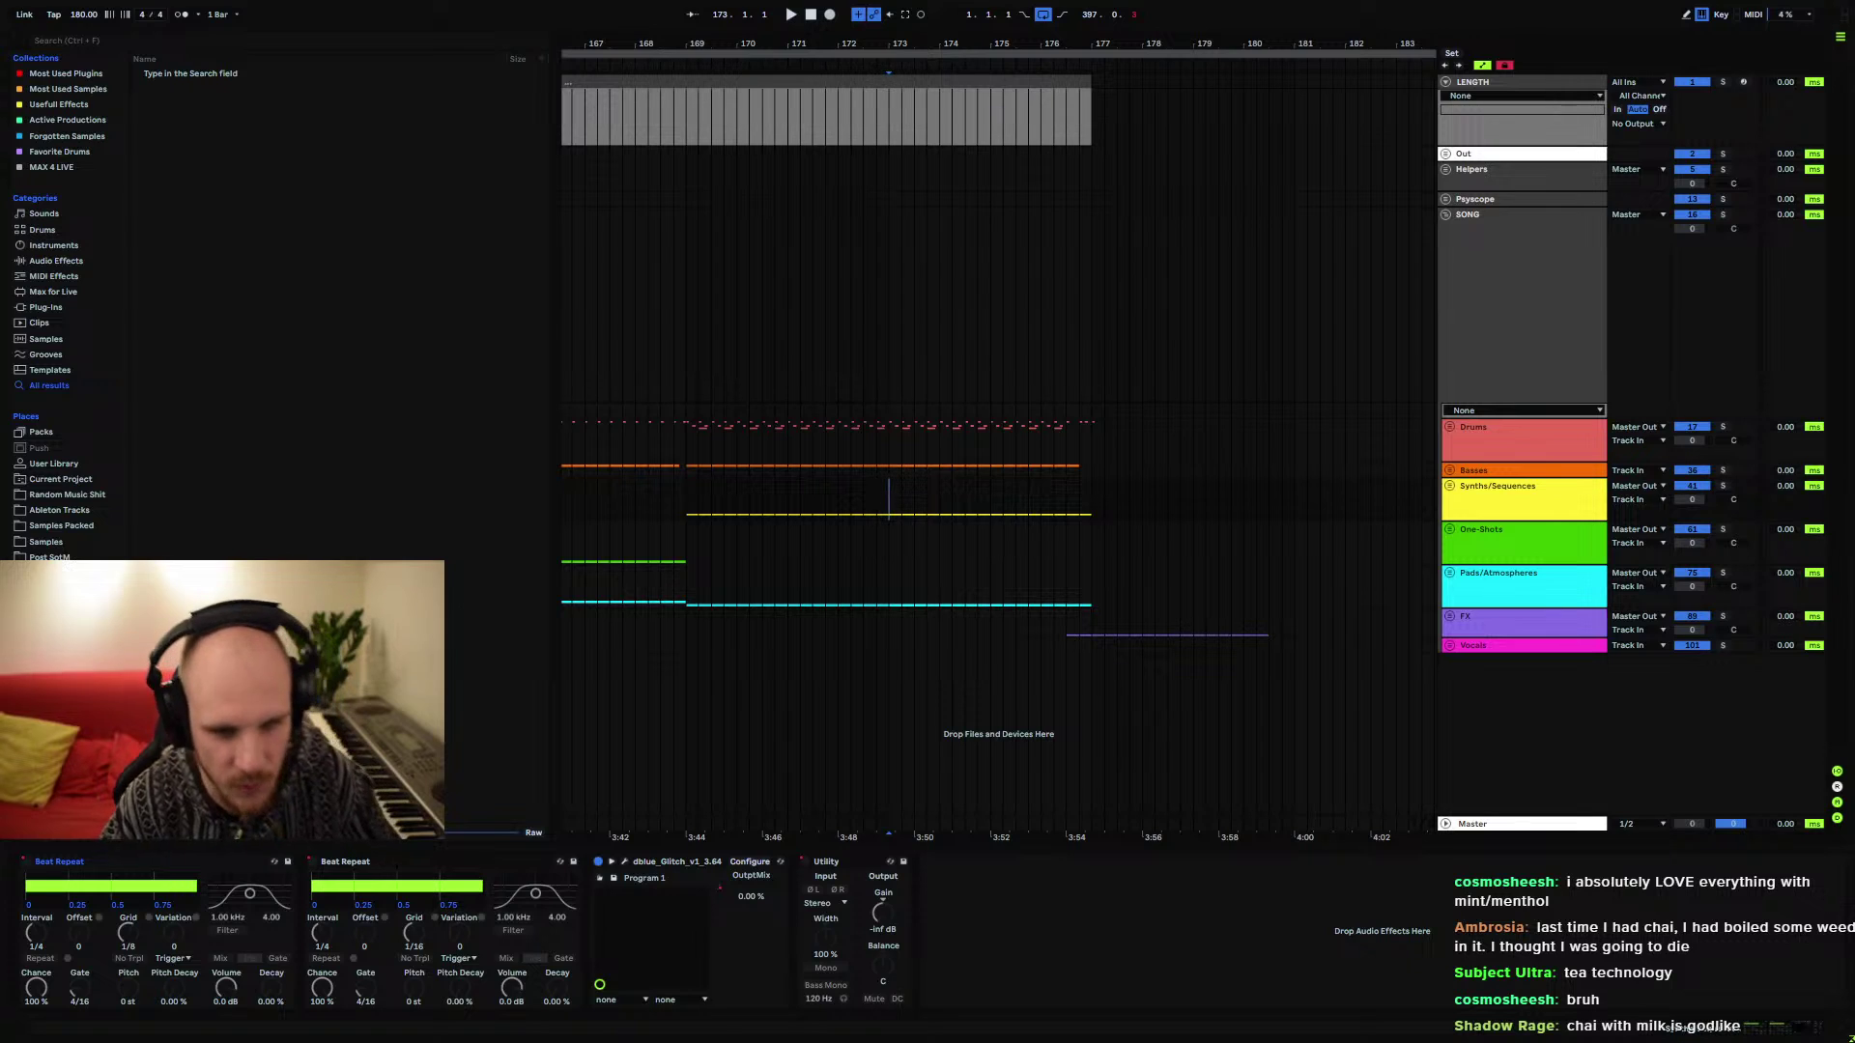
# Extend the clip on the LENGTH track to bar 201, and place the insert marker at bar 185
pyautogui.click(690, 508)
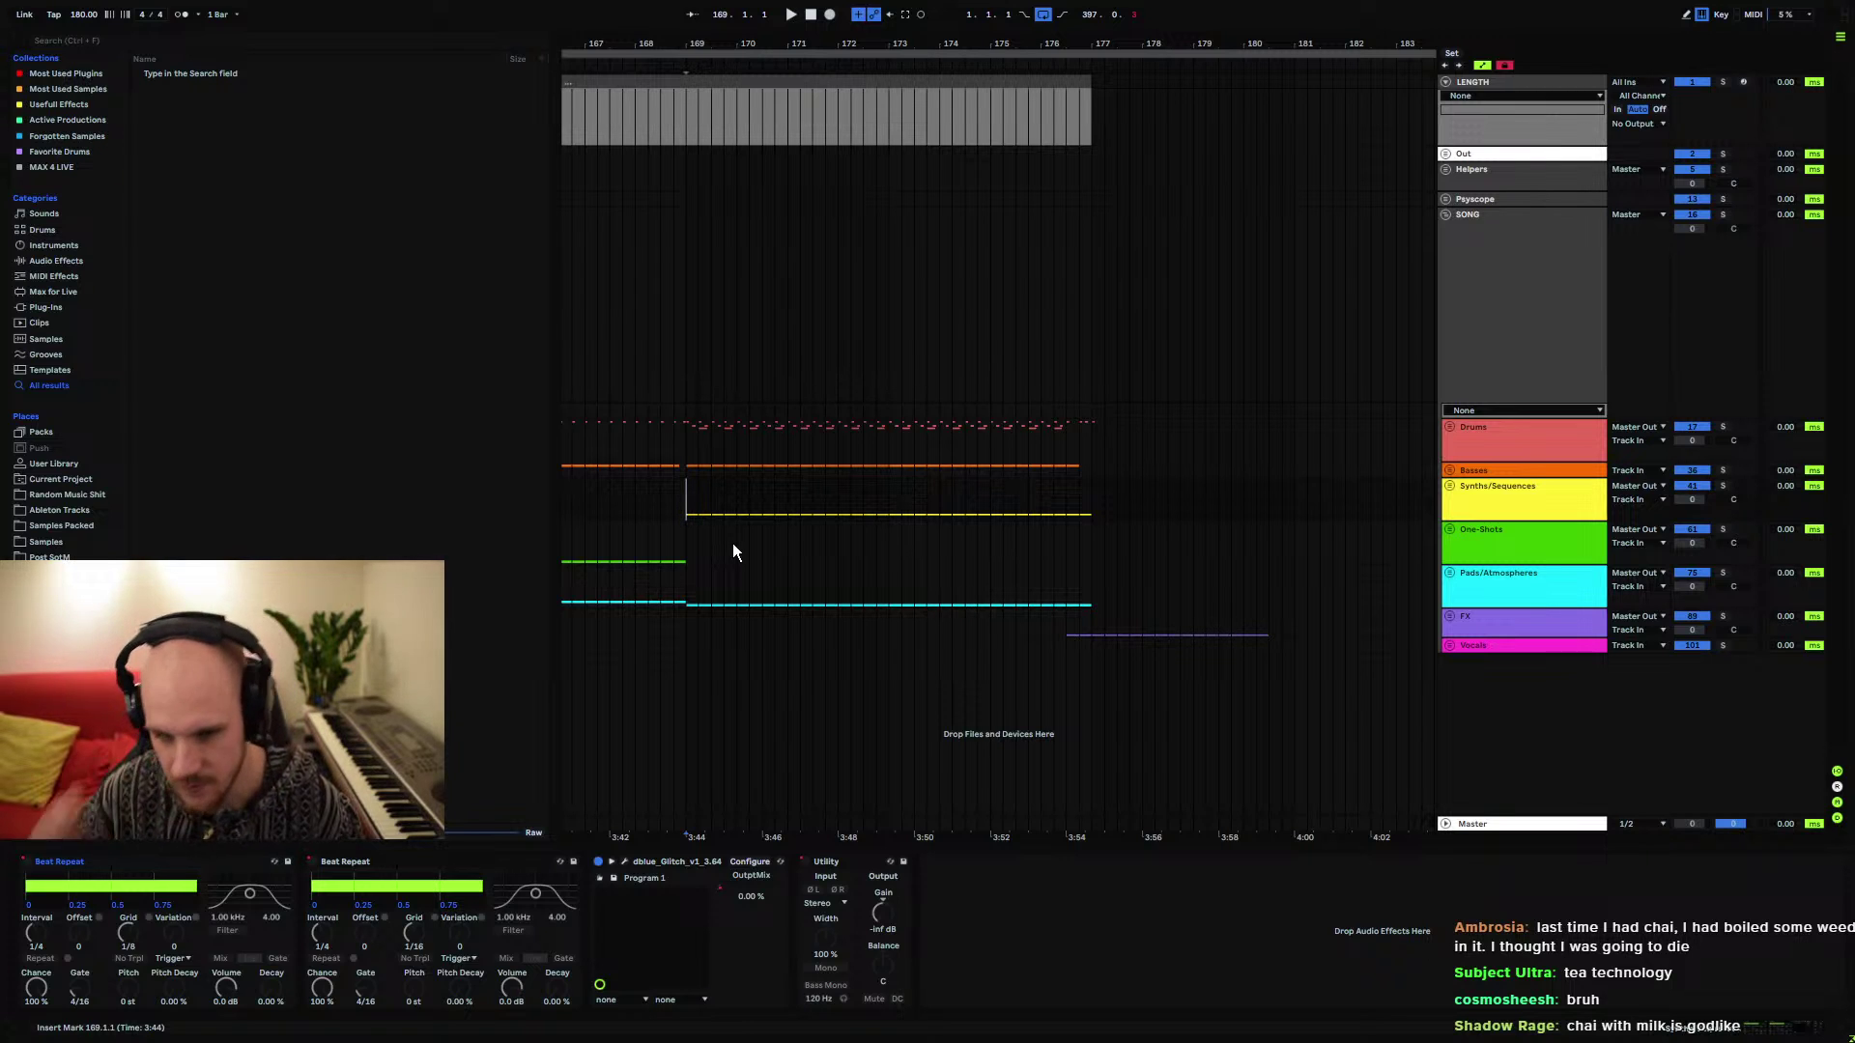
pyautogui.moveTo(688, 44); pyautogui.dragTo(935, 43)
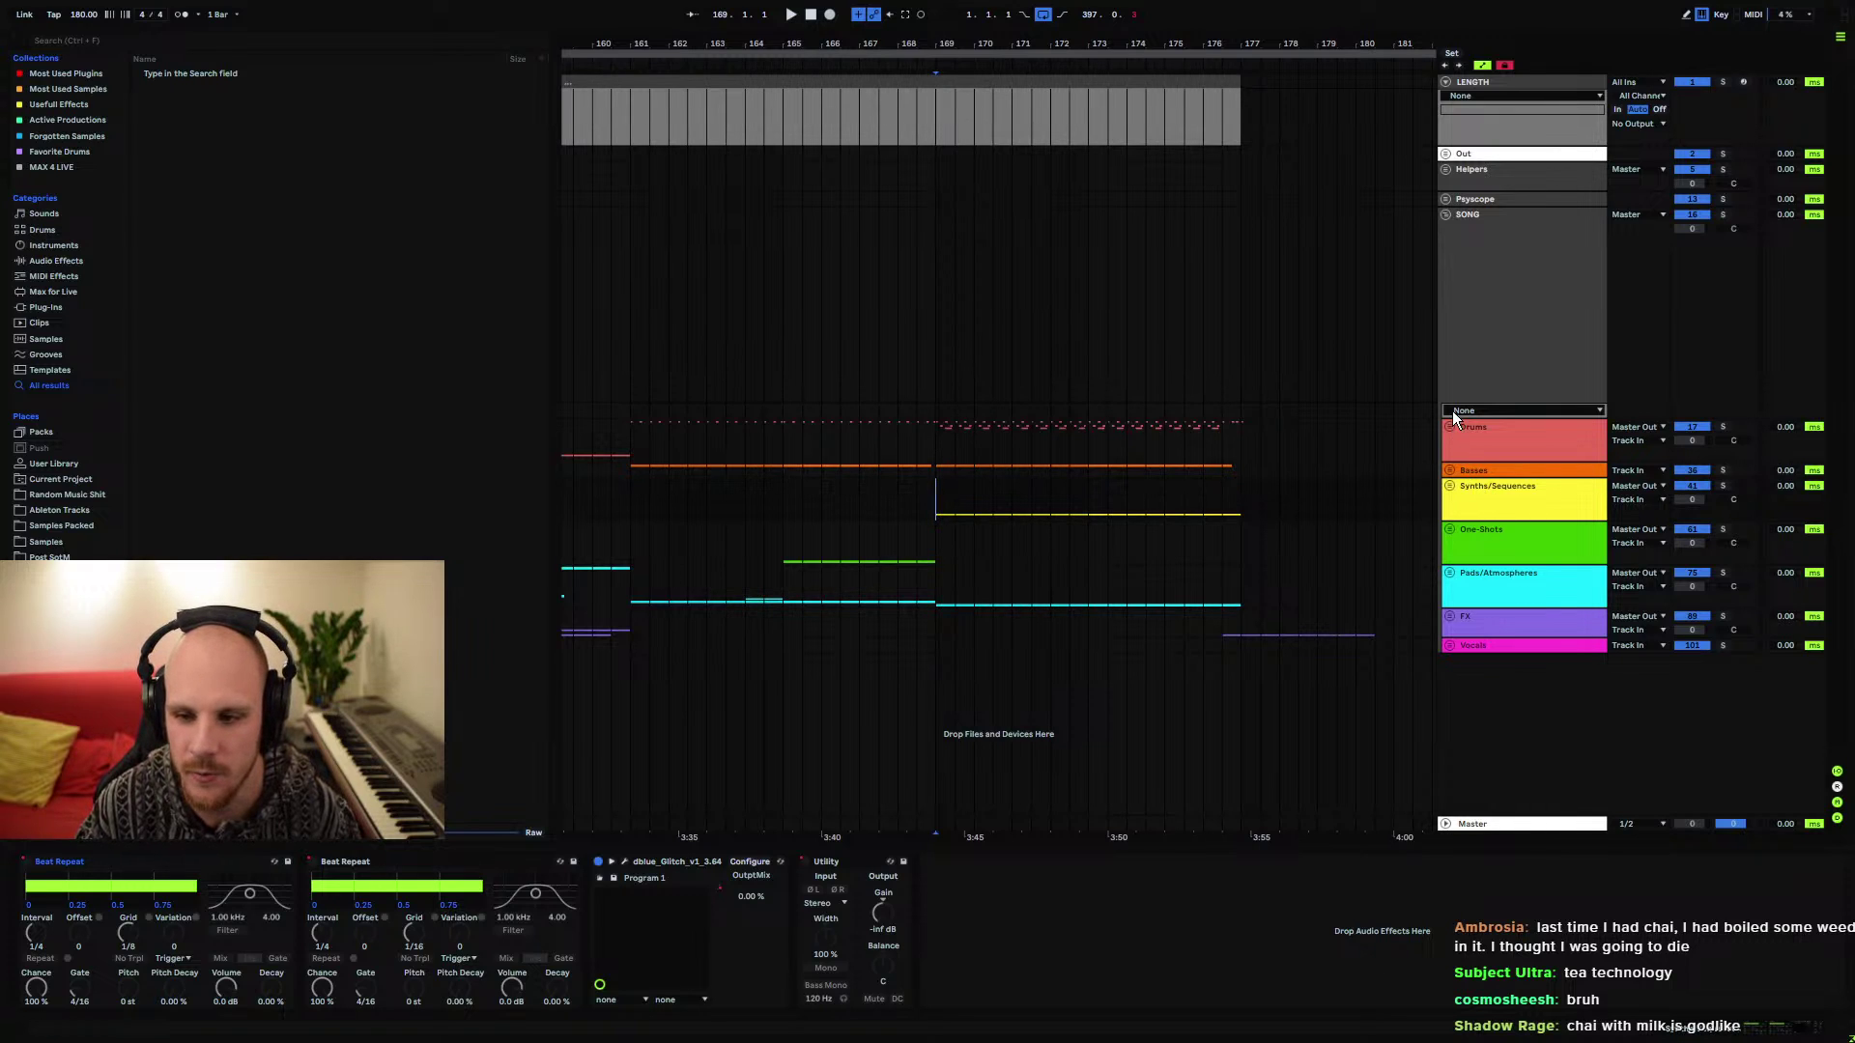
pyautogui.moveTo(936, 55); pyautogui.dragTo(936, 25)
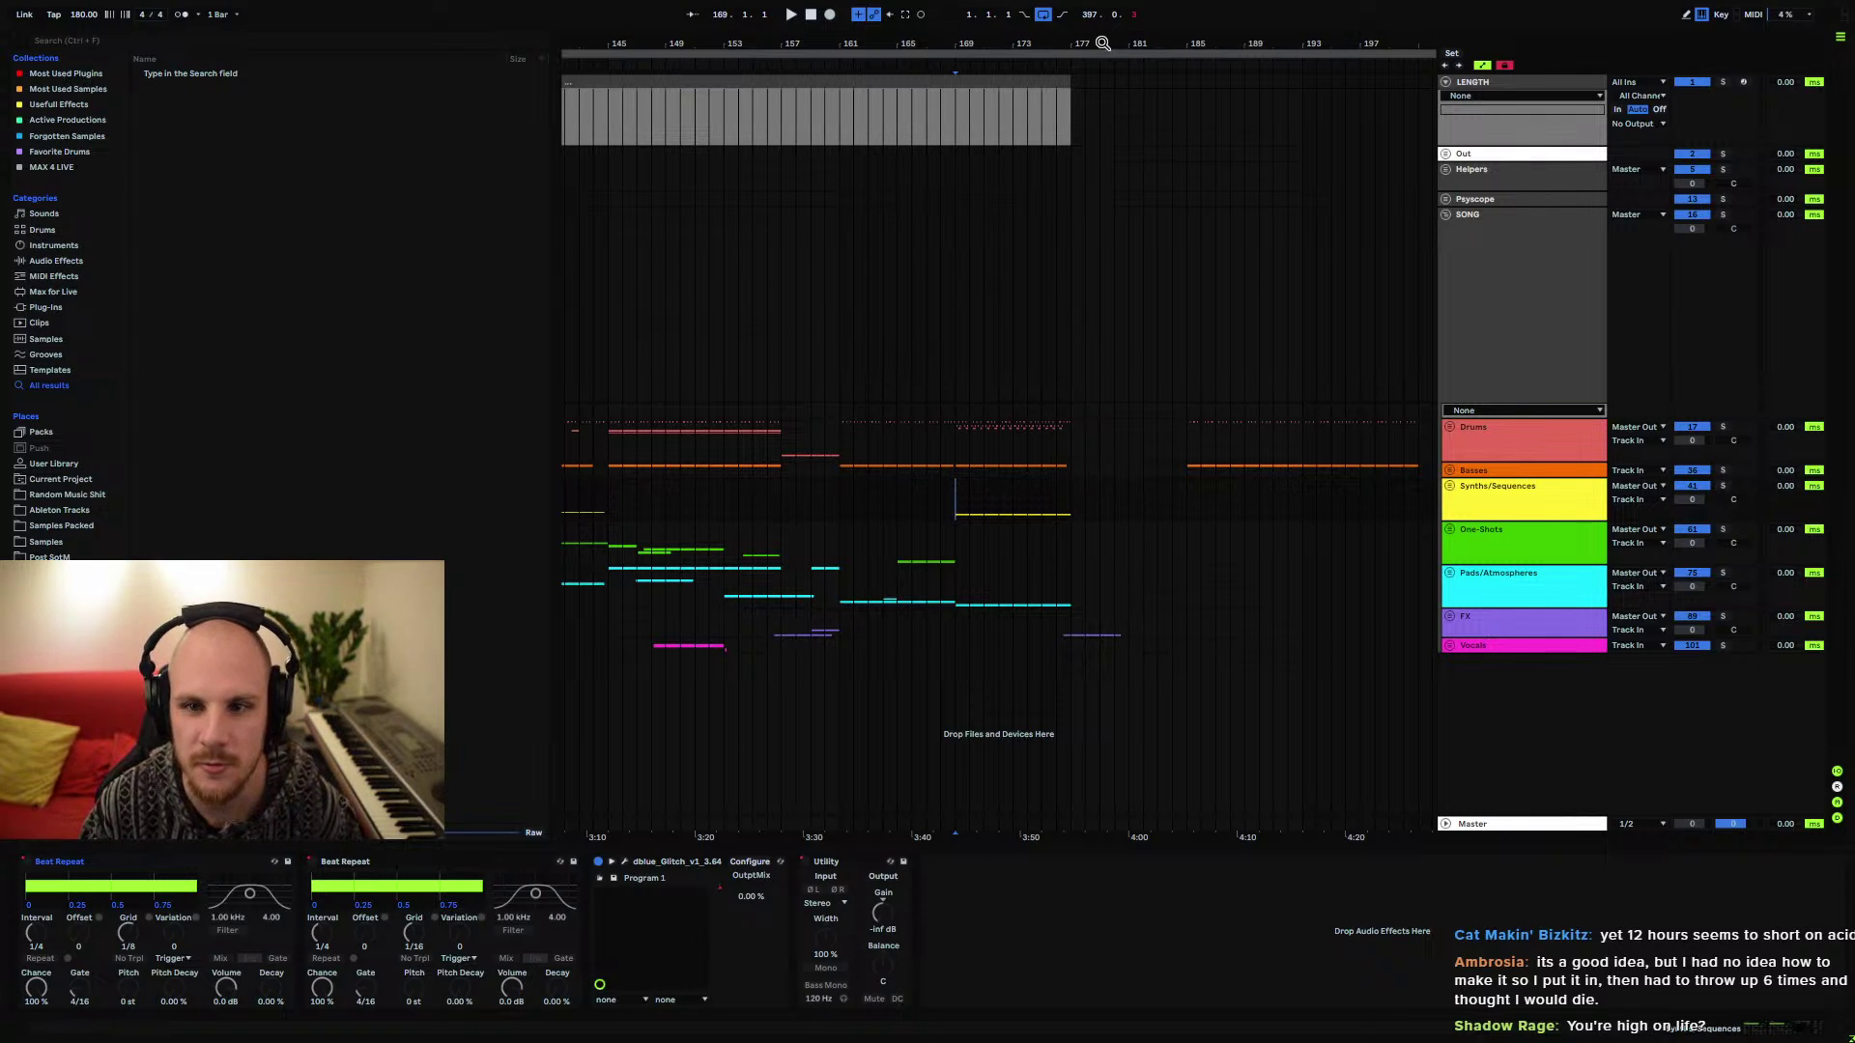
pyautogui.moveTo(1102, 44); pyautogui.dragTo(959, 104)
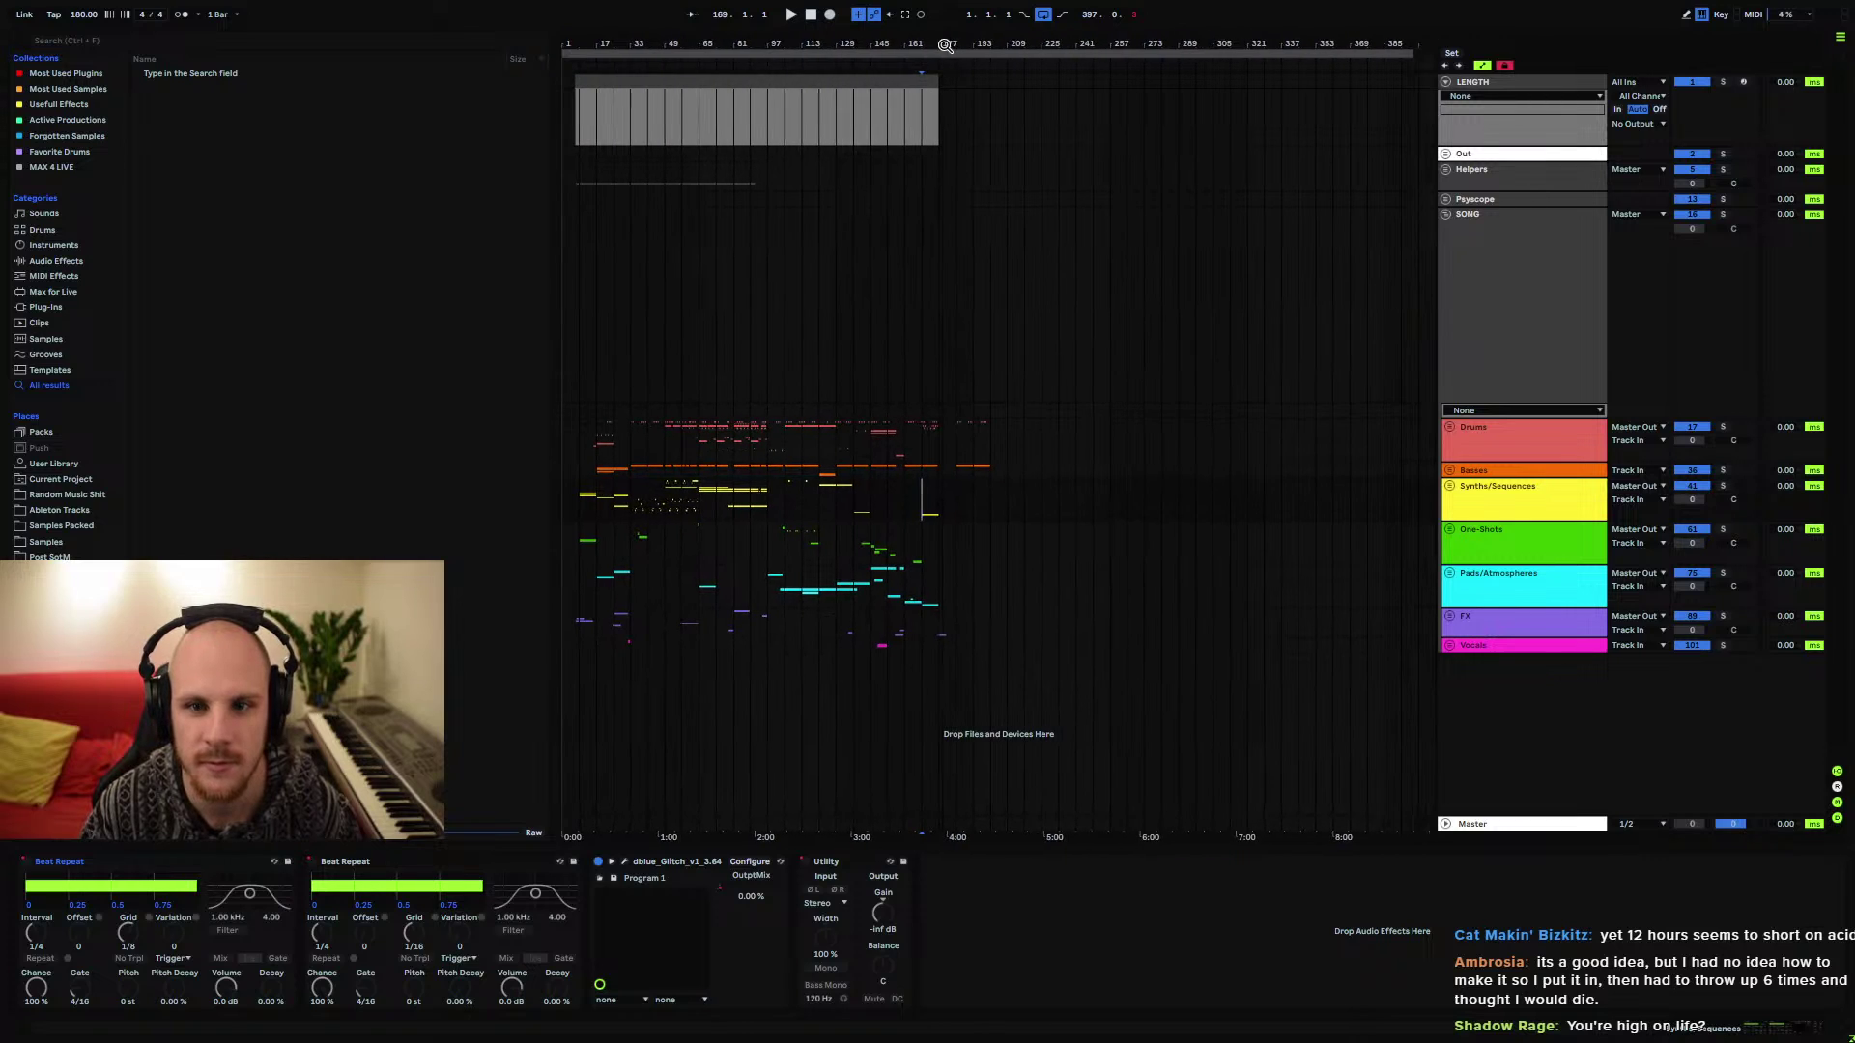
pyautogui.click(958, 104)
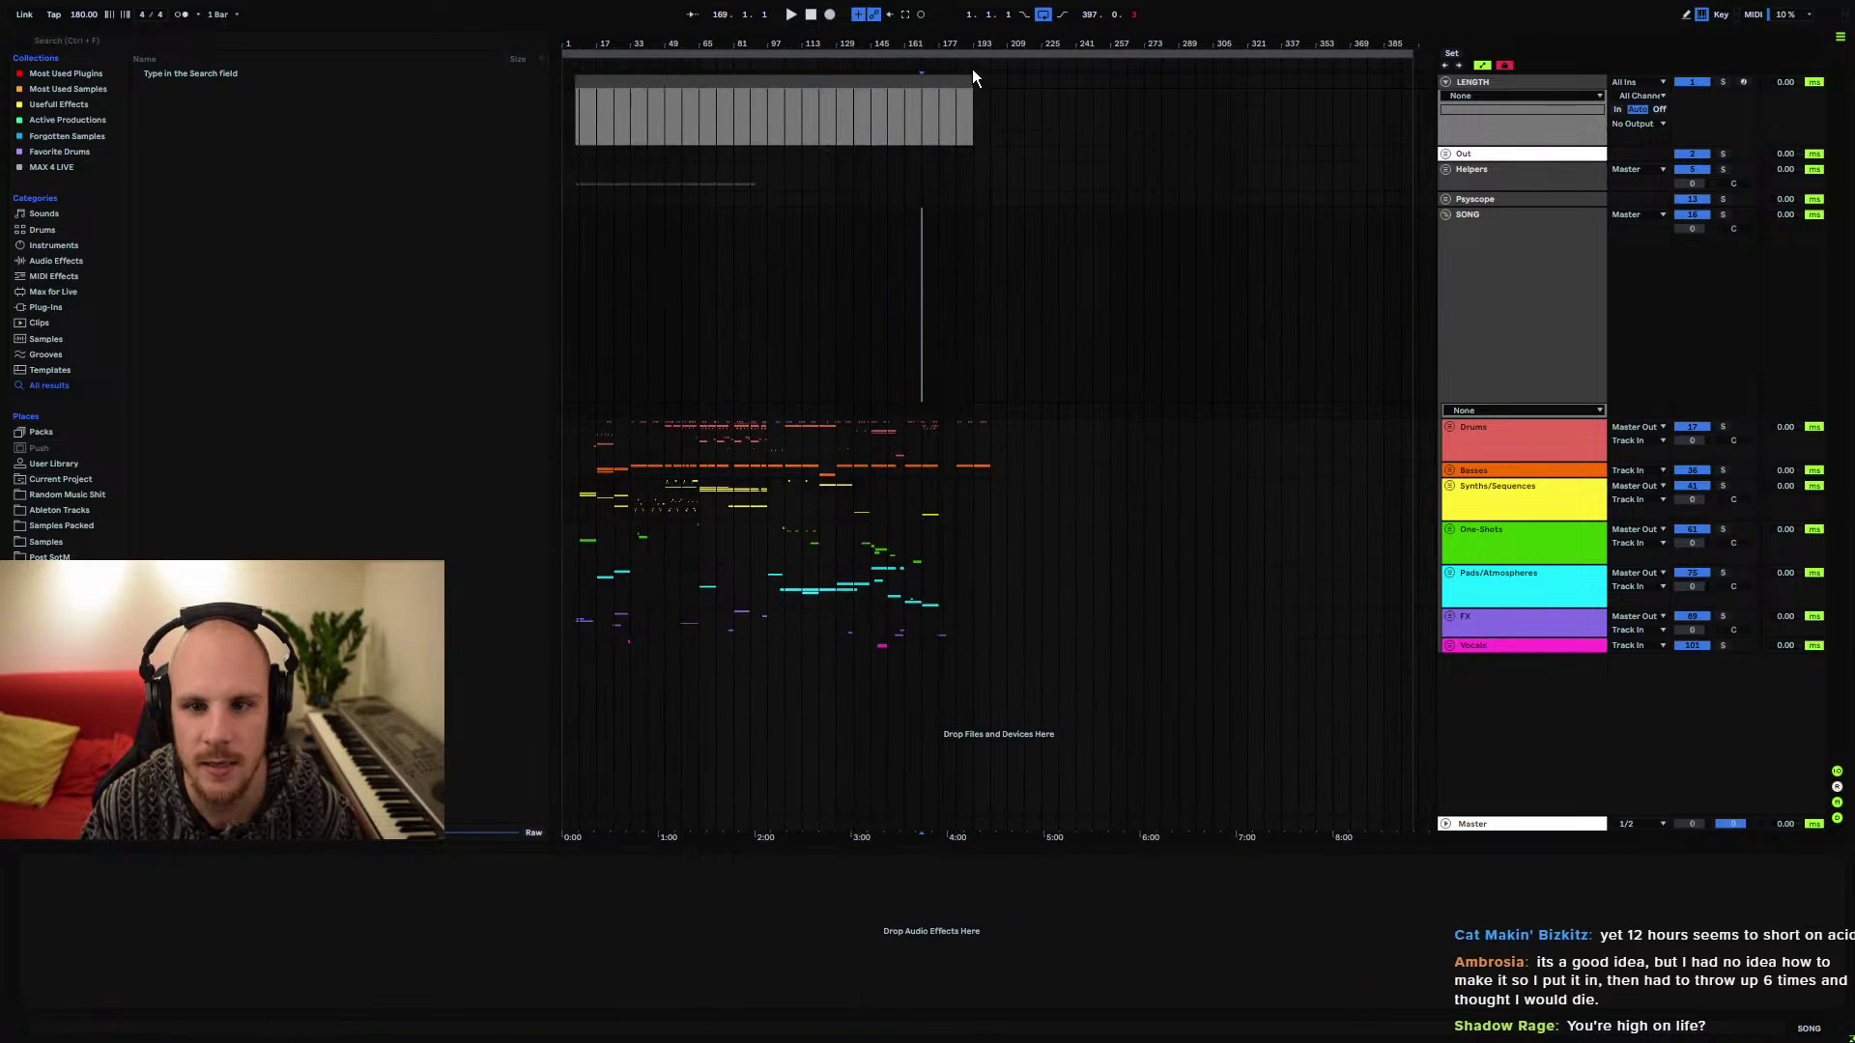
pyautogui.scroll(2, 972, 77)
pyautogui.moveTo(974, 81); pyautogui.dragTo(1012, 81)
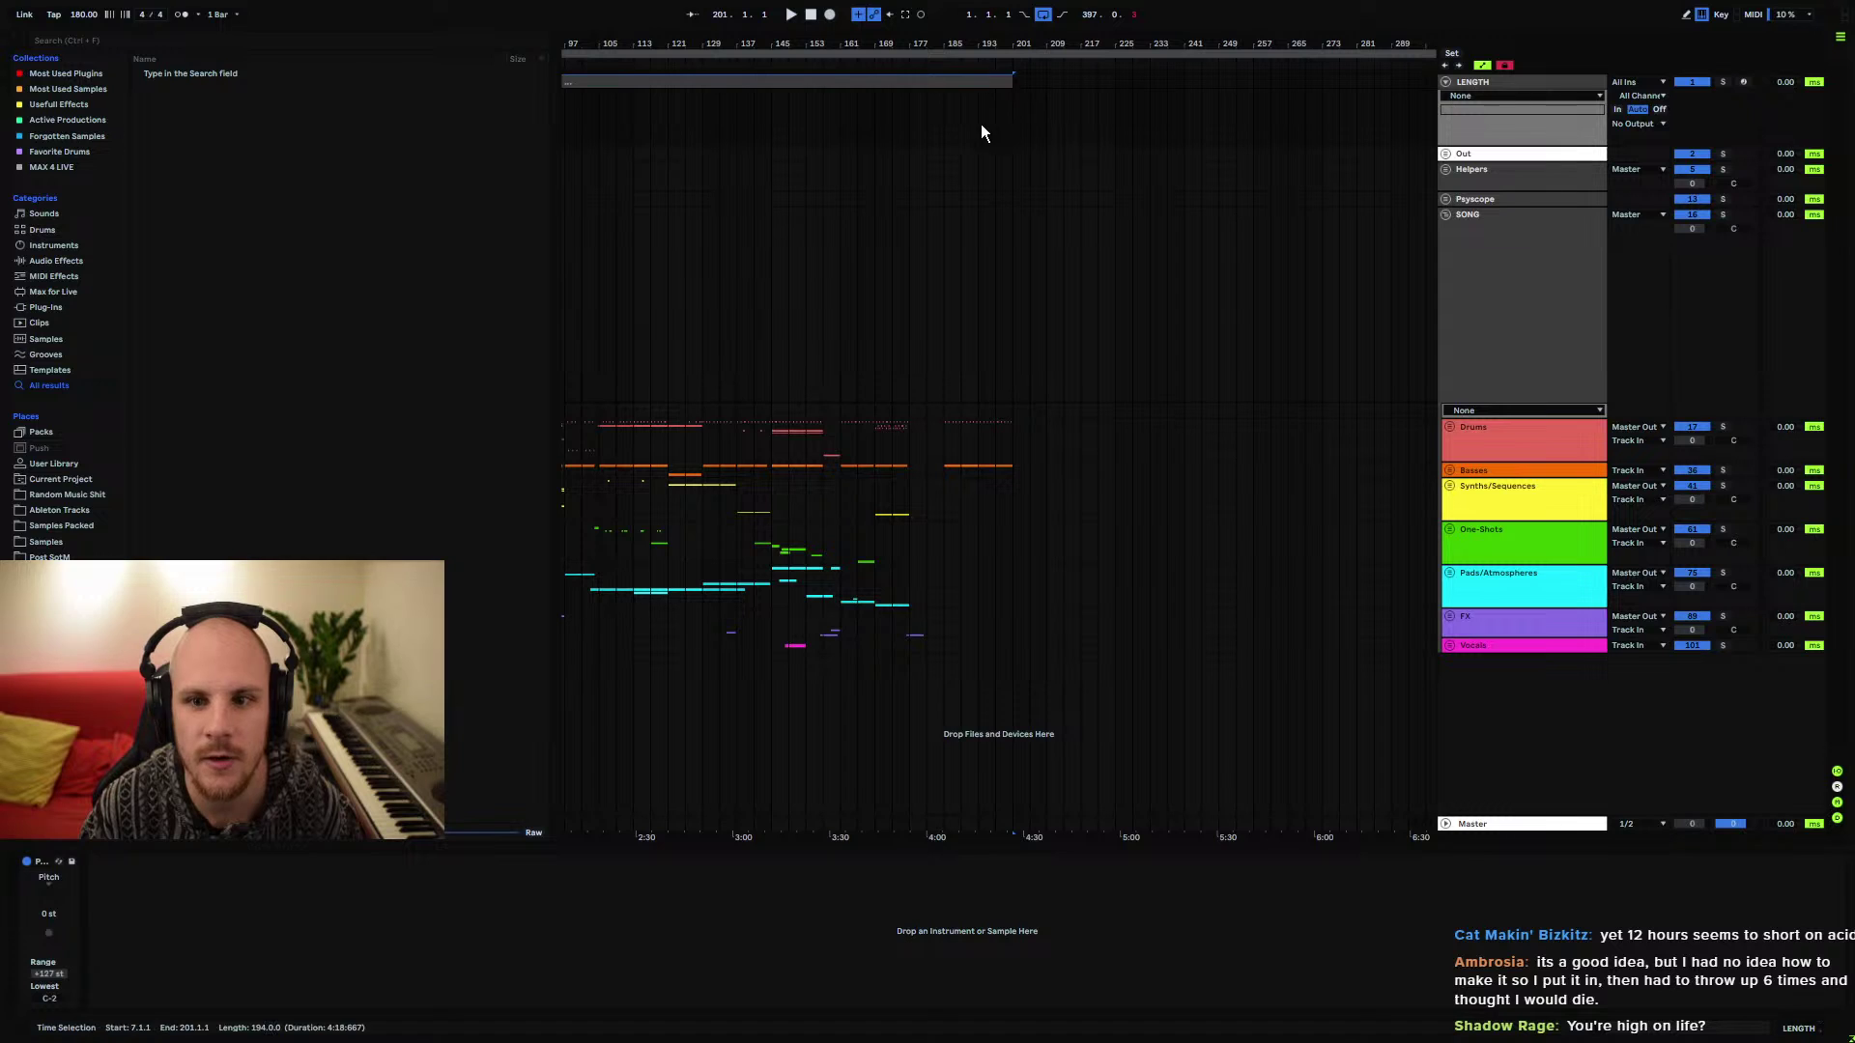
pyautogui.click(945, 125)
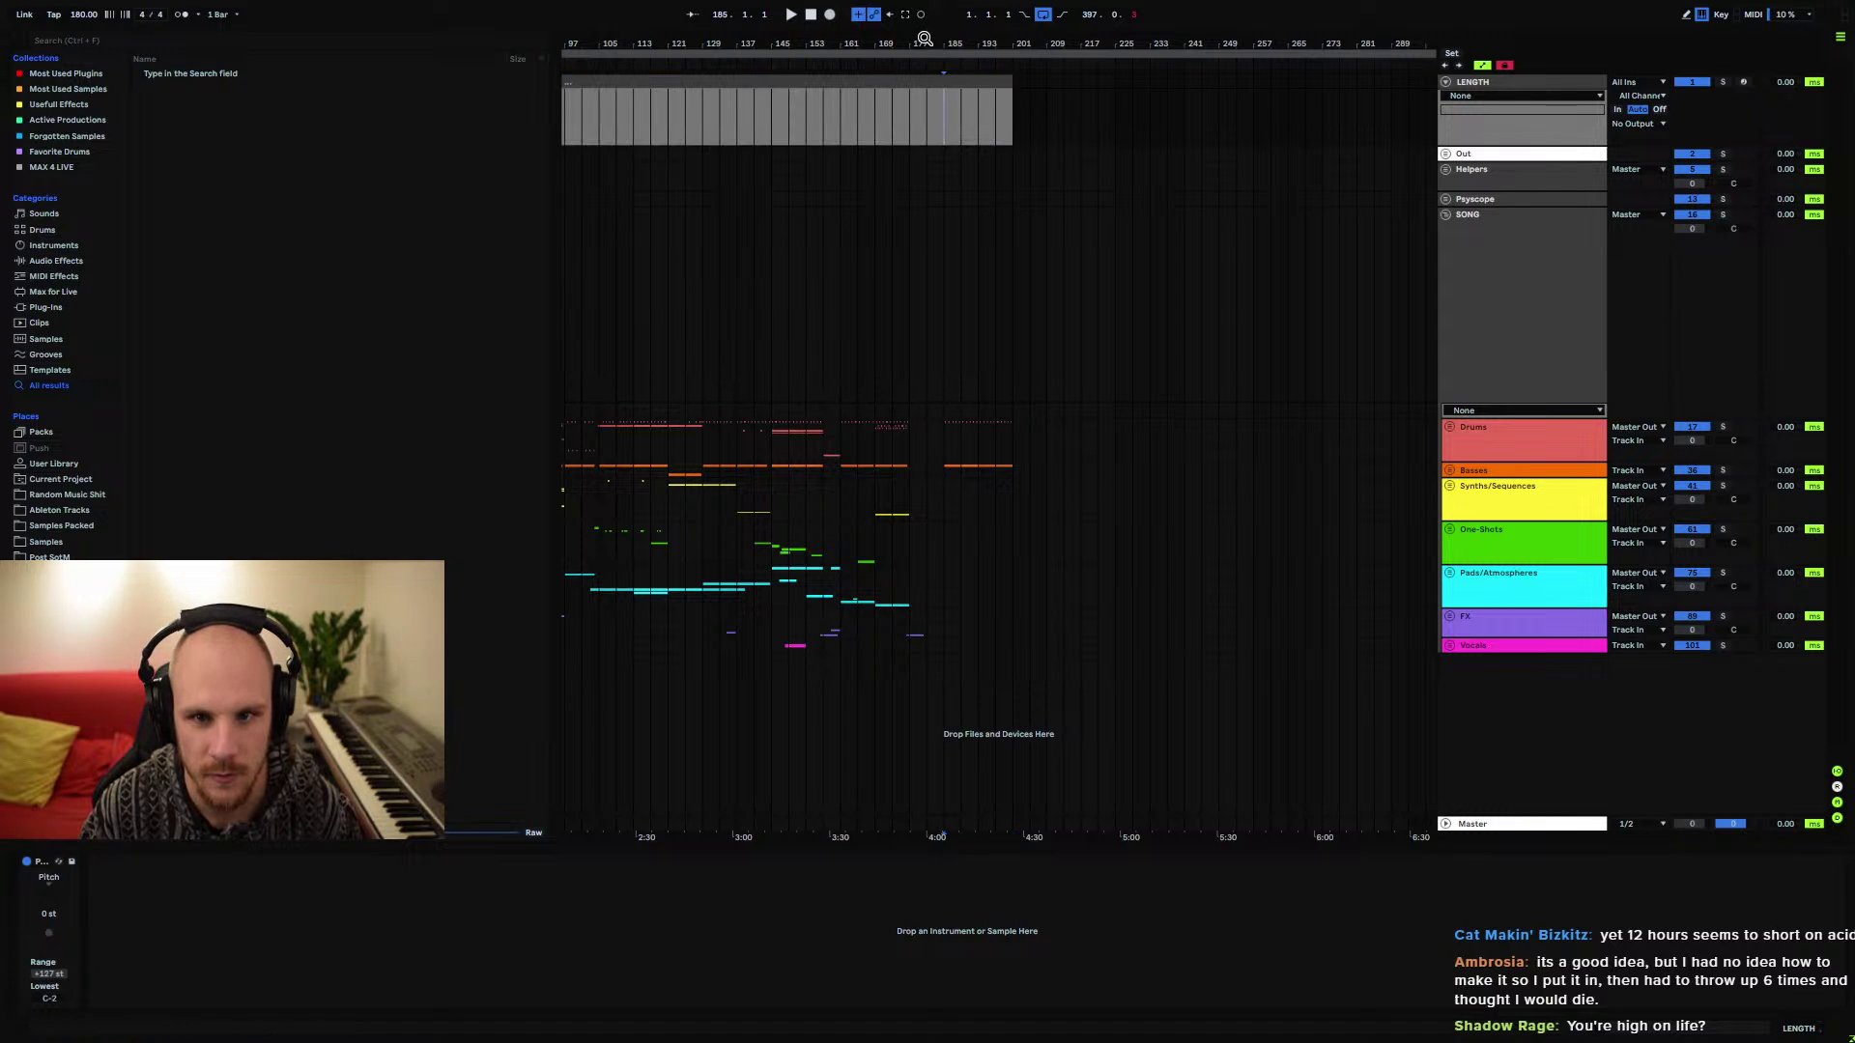
pyautogui.moveTo(925, 38); pyautogui.dragTo(1033, 125)
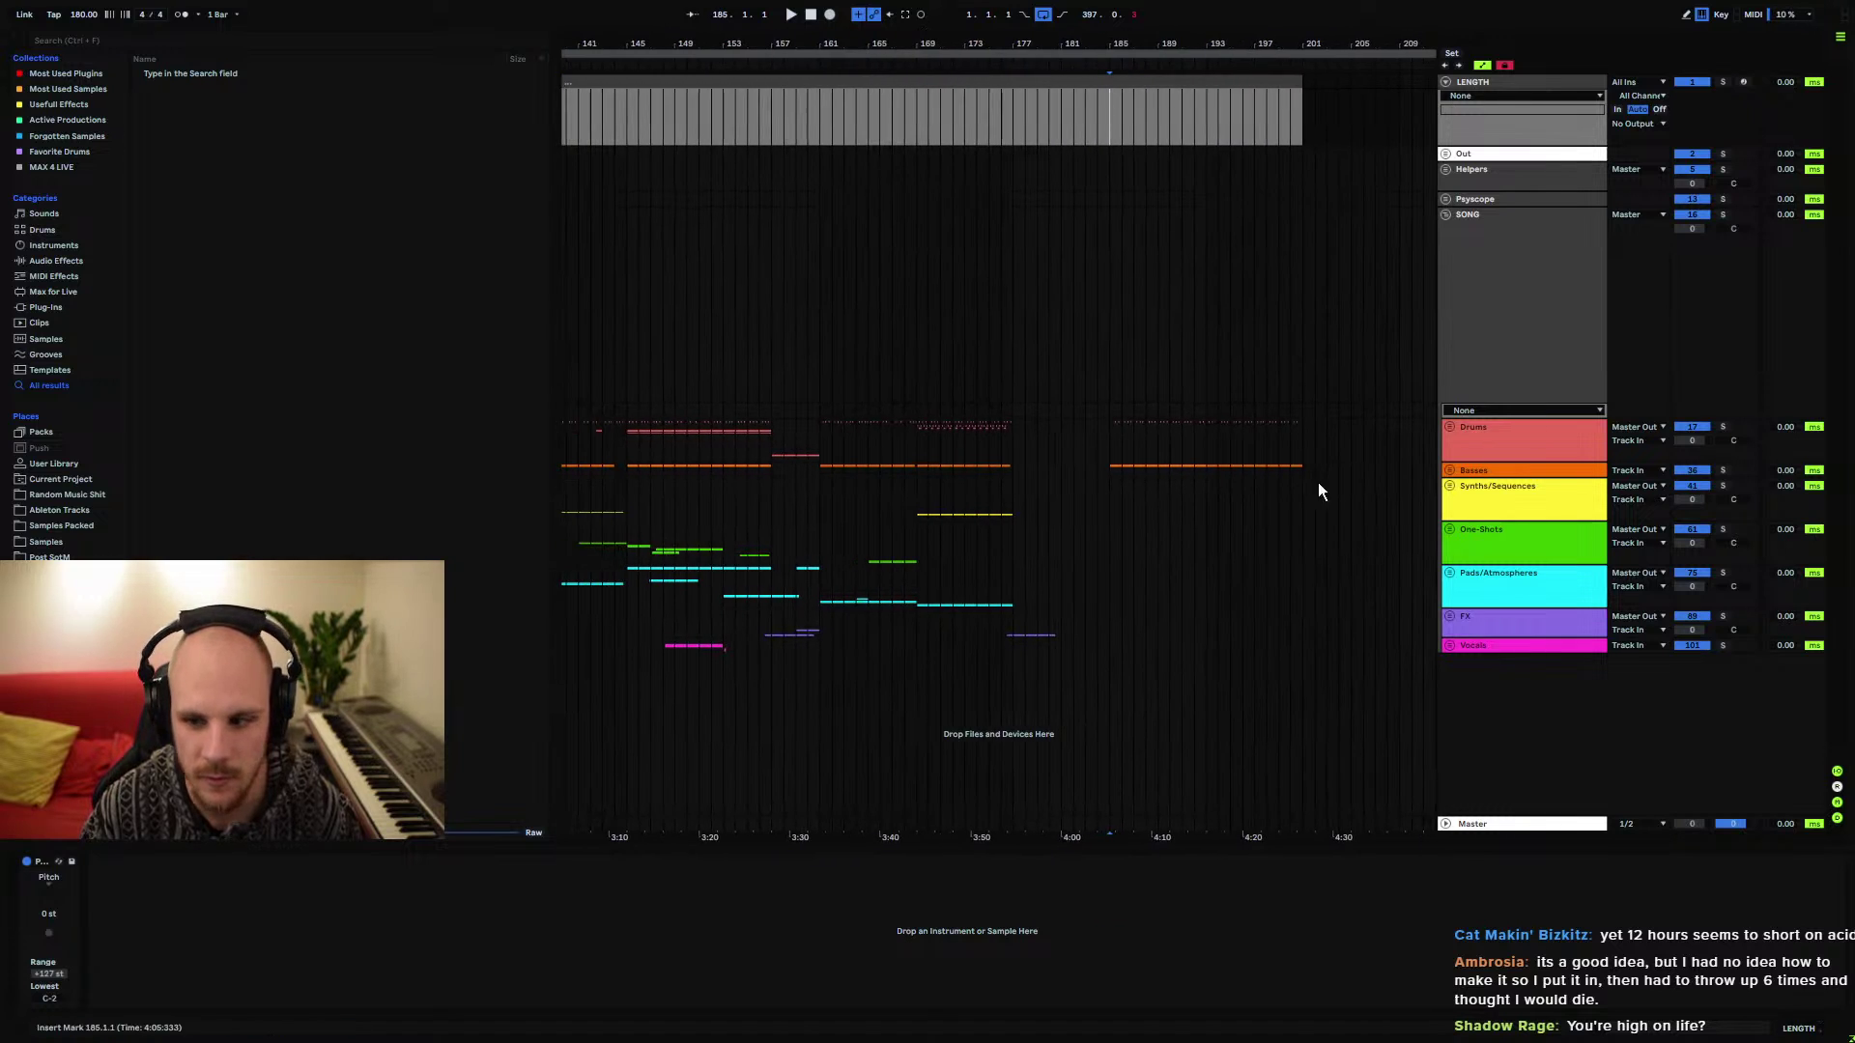
# Unfold the Pads/Atmospheres group, add a MIDI track below its last track, and create an empty MIDI clip there from bar 177 to 185
pyautogui.click(1449, 574)
pyautogui.scroll(-2, 1063, 583)
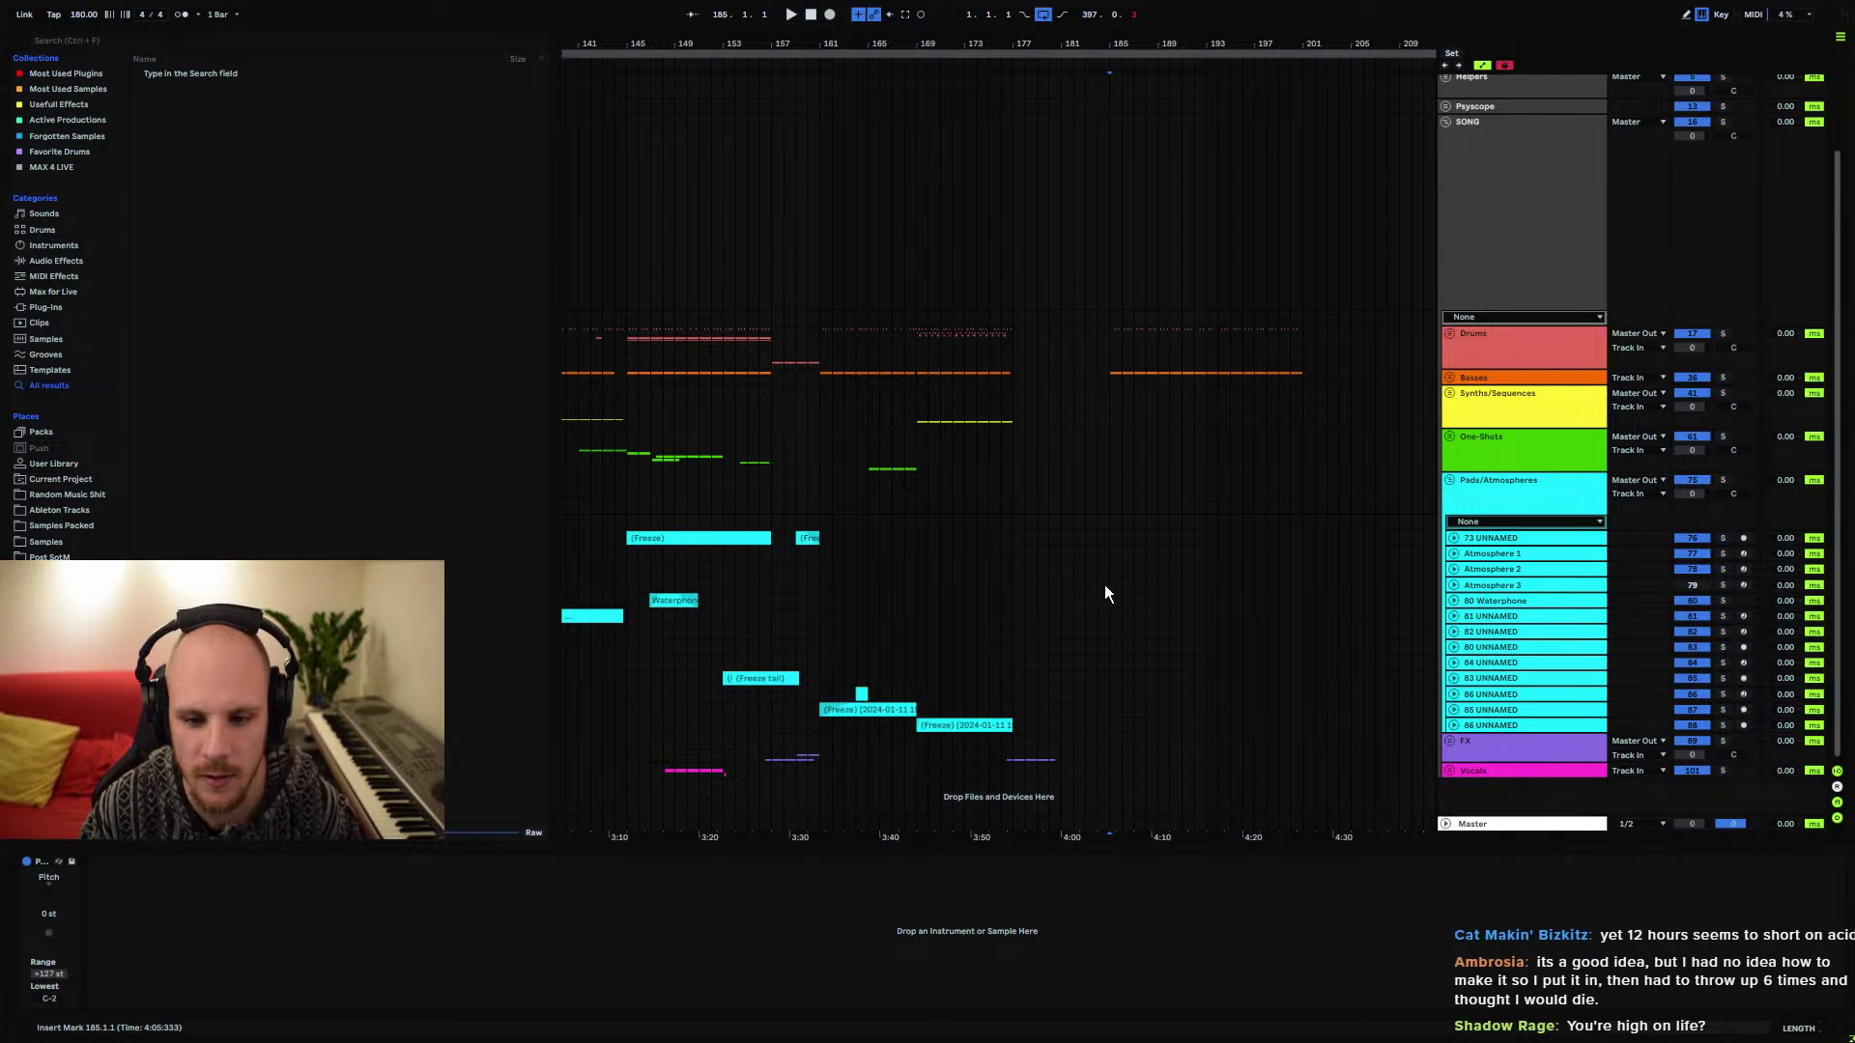
pyautogui.click(1480, 725)
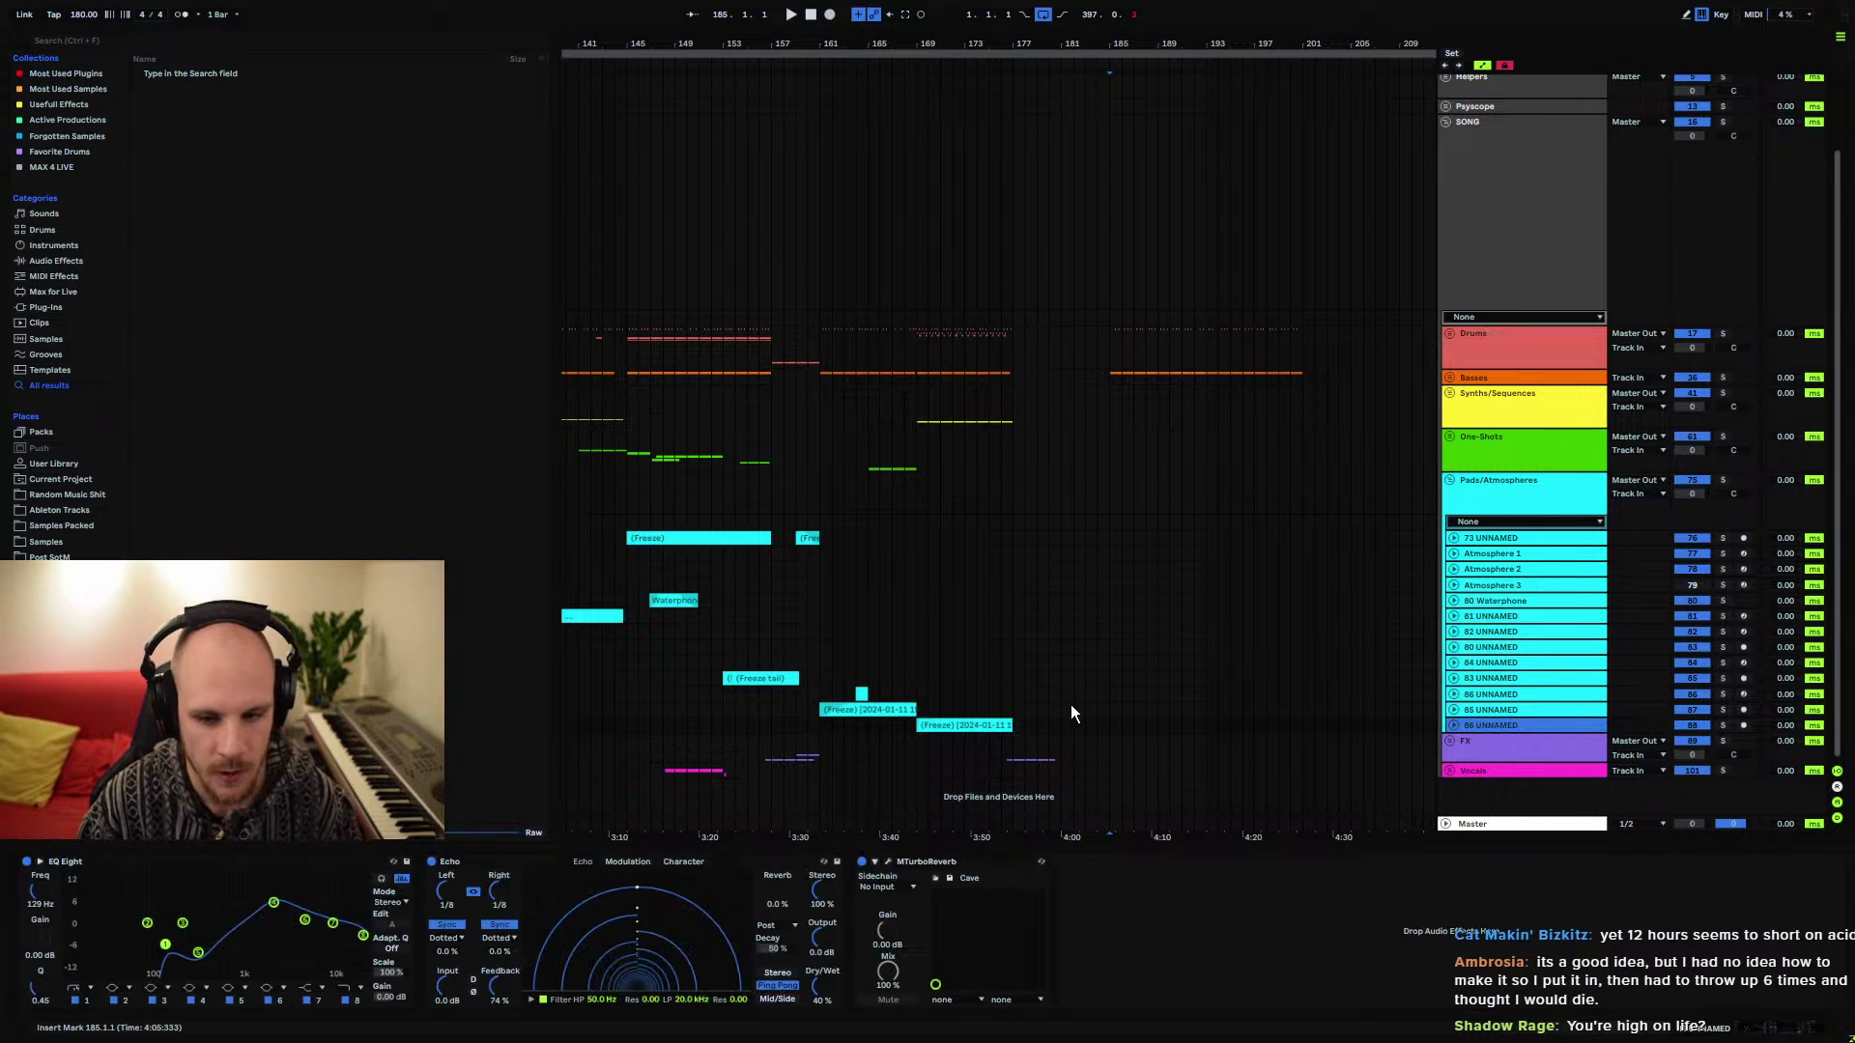
pyautogui.hotkey('ctrl', 't')
pyautogui.moveTo(1017, 744); pyautogui.dragTo(1116, 740)
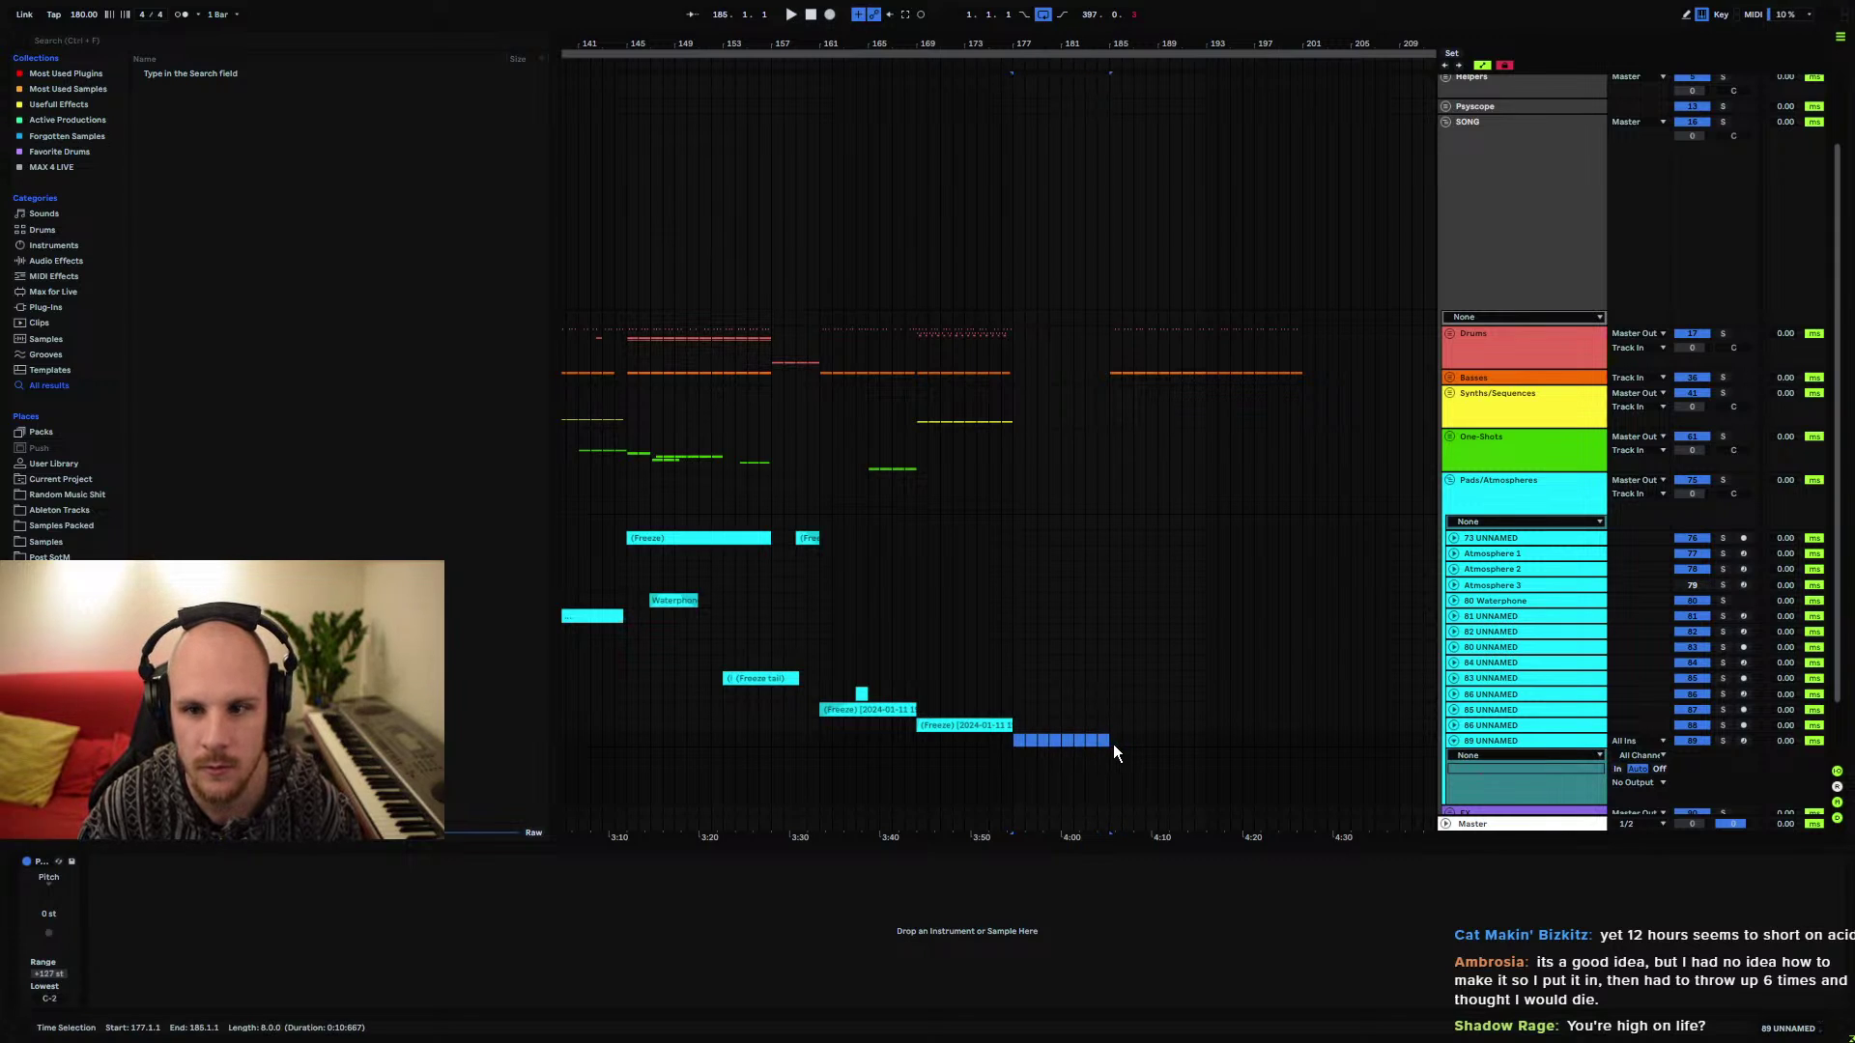
pyautogui.hotkey('ctrl', 'shift', 'm')
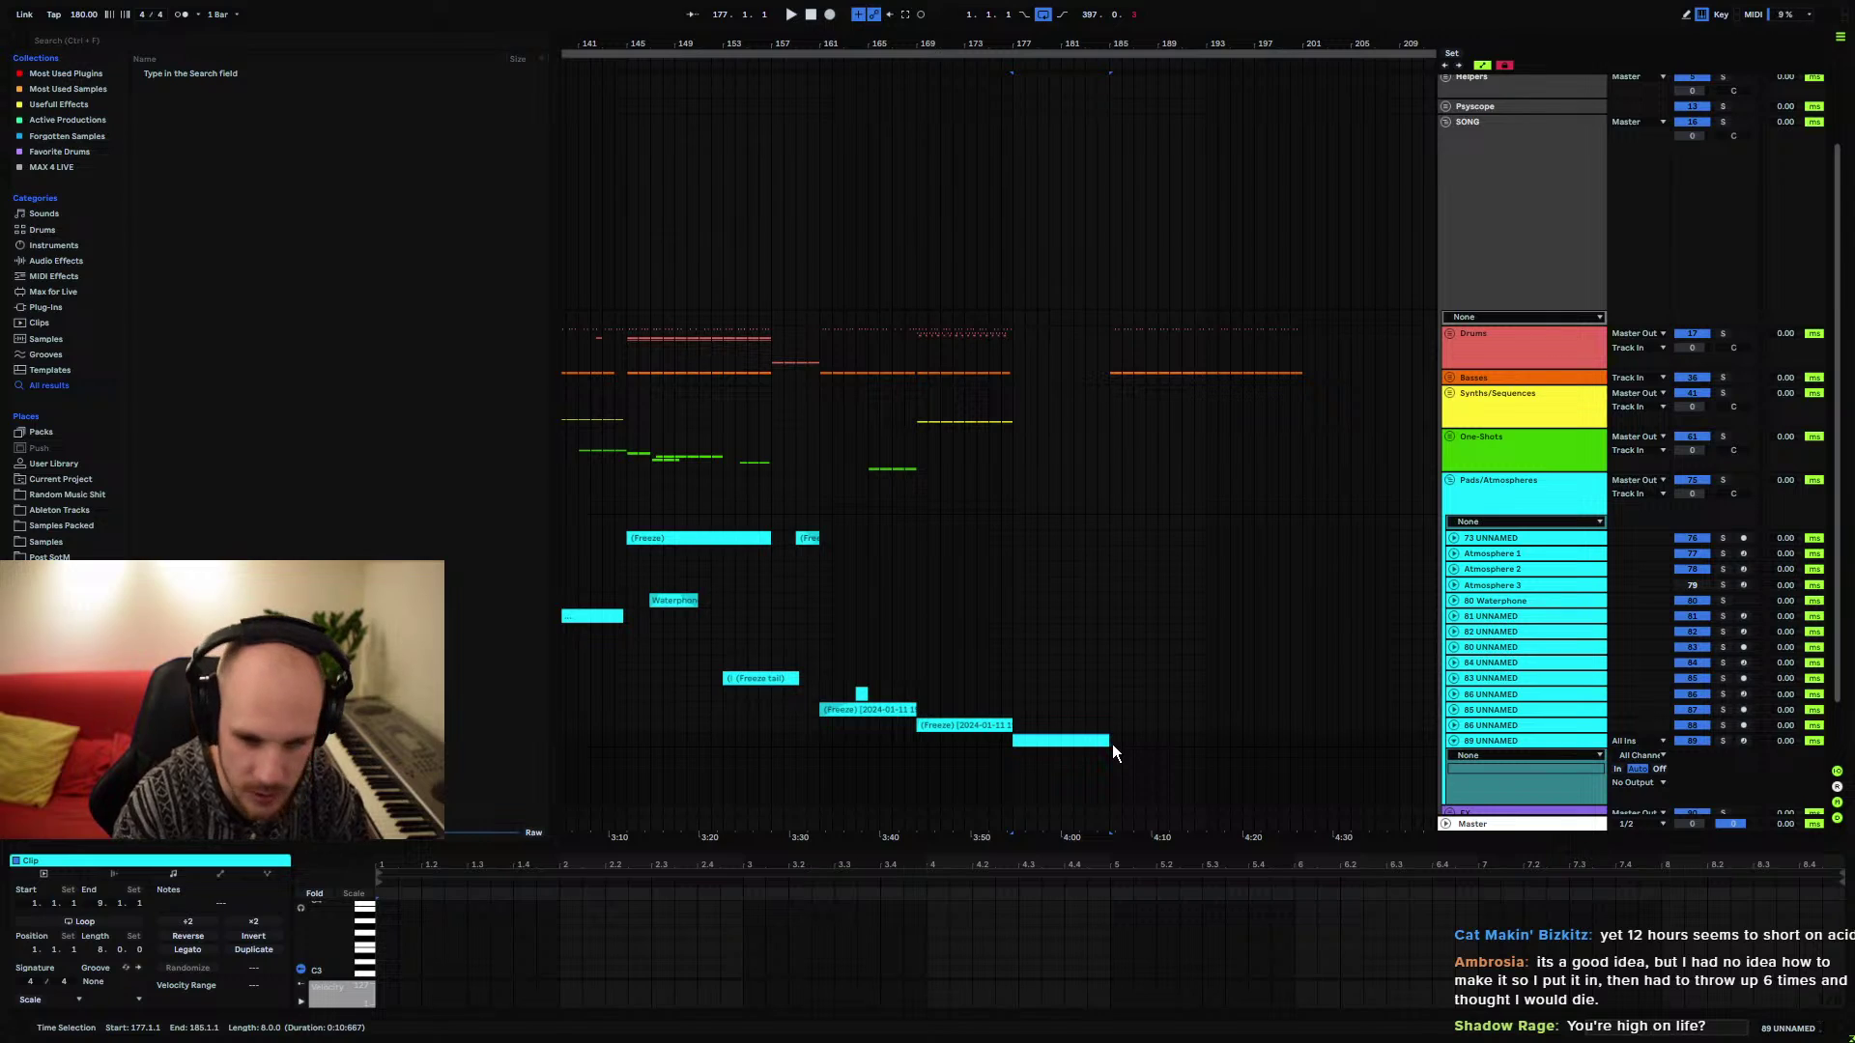
# Load Serum on the new atmosphere track and set oscillator A to wavetable 1076 from Part 09 of Projektor Tones Pack Vol.2
pyautogui.rightClick(1063, 750)
pyautogui.middleClick(1064, 749)
pyautogui.moveTo(1185, 287)
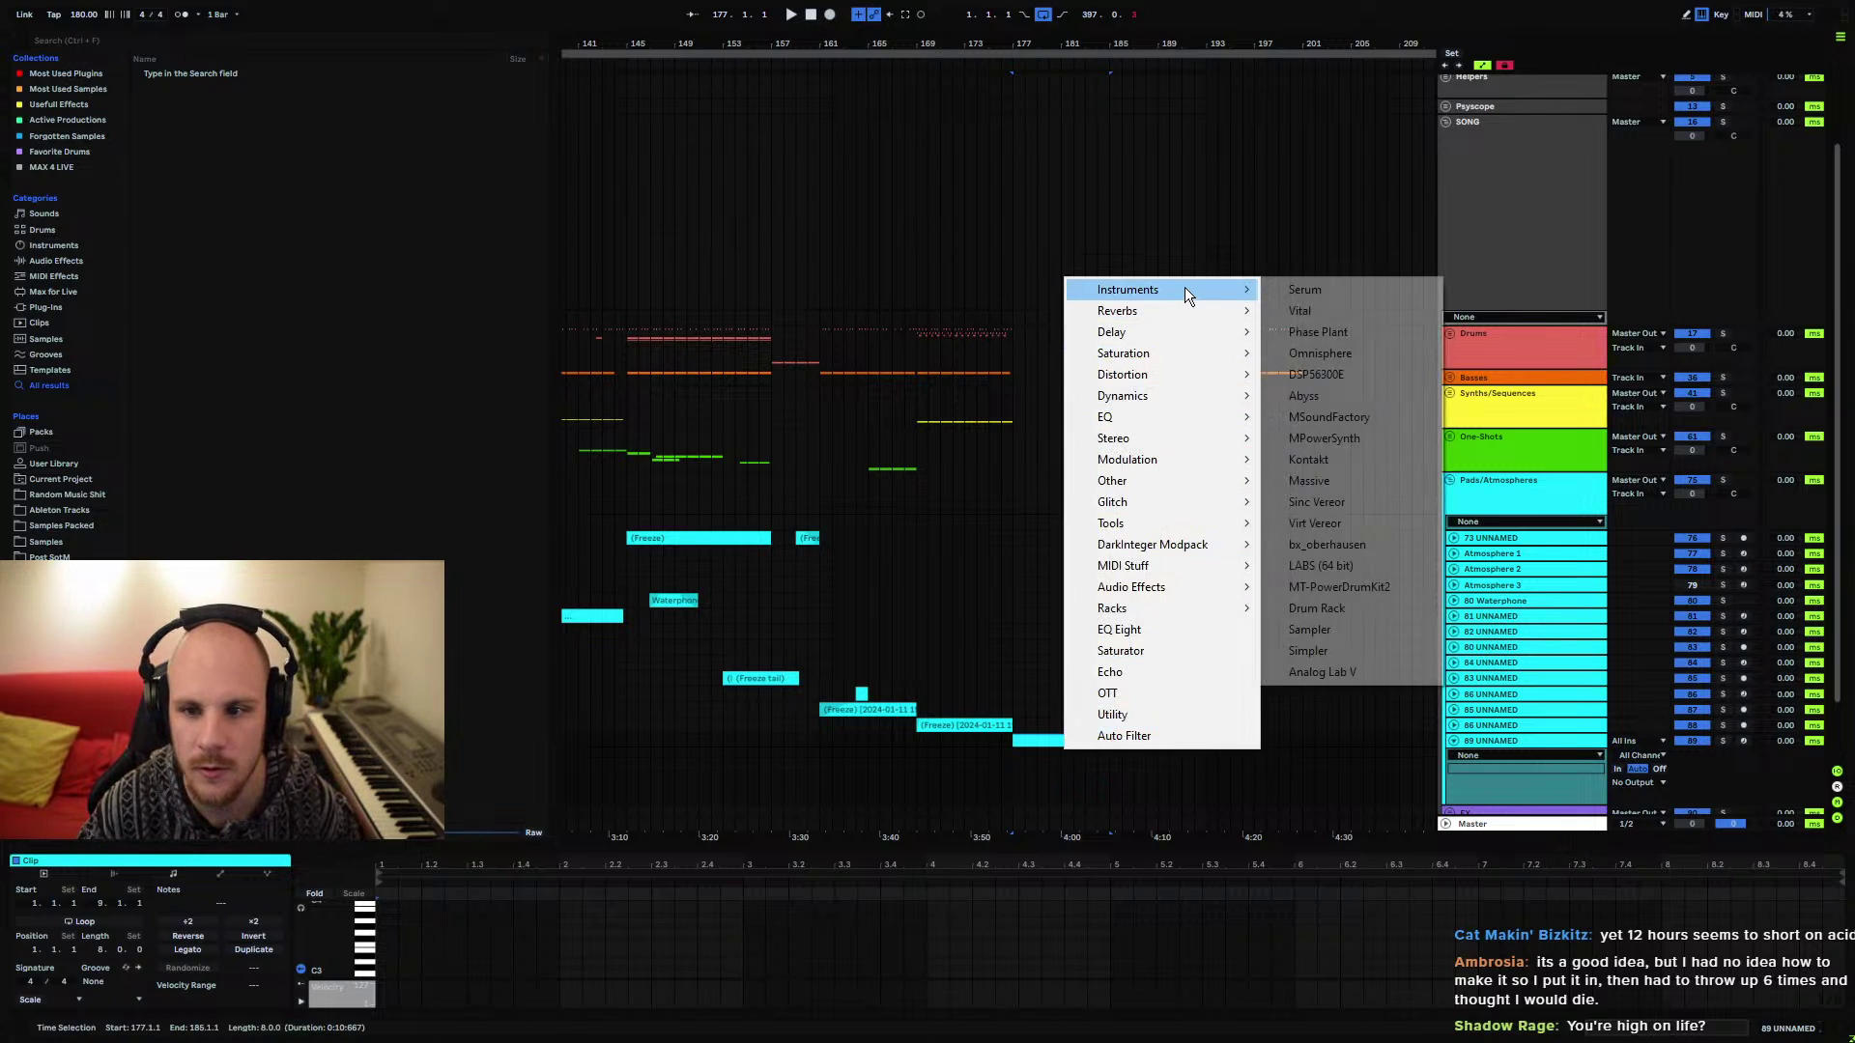
pyautogui.click(1310, 289)
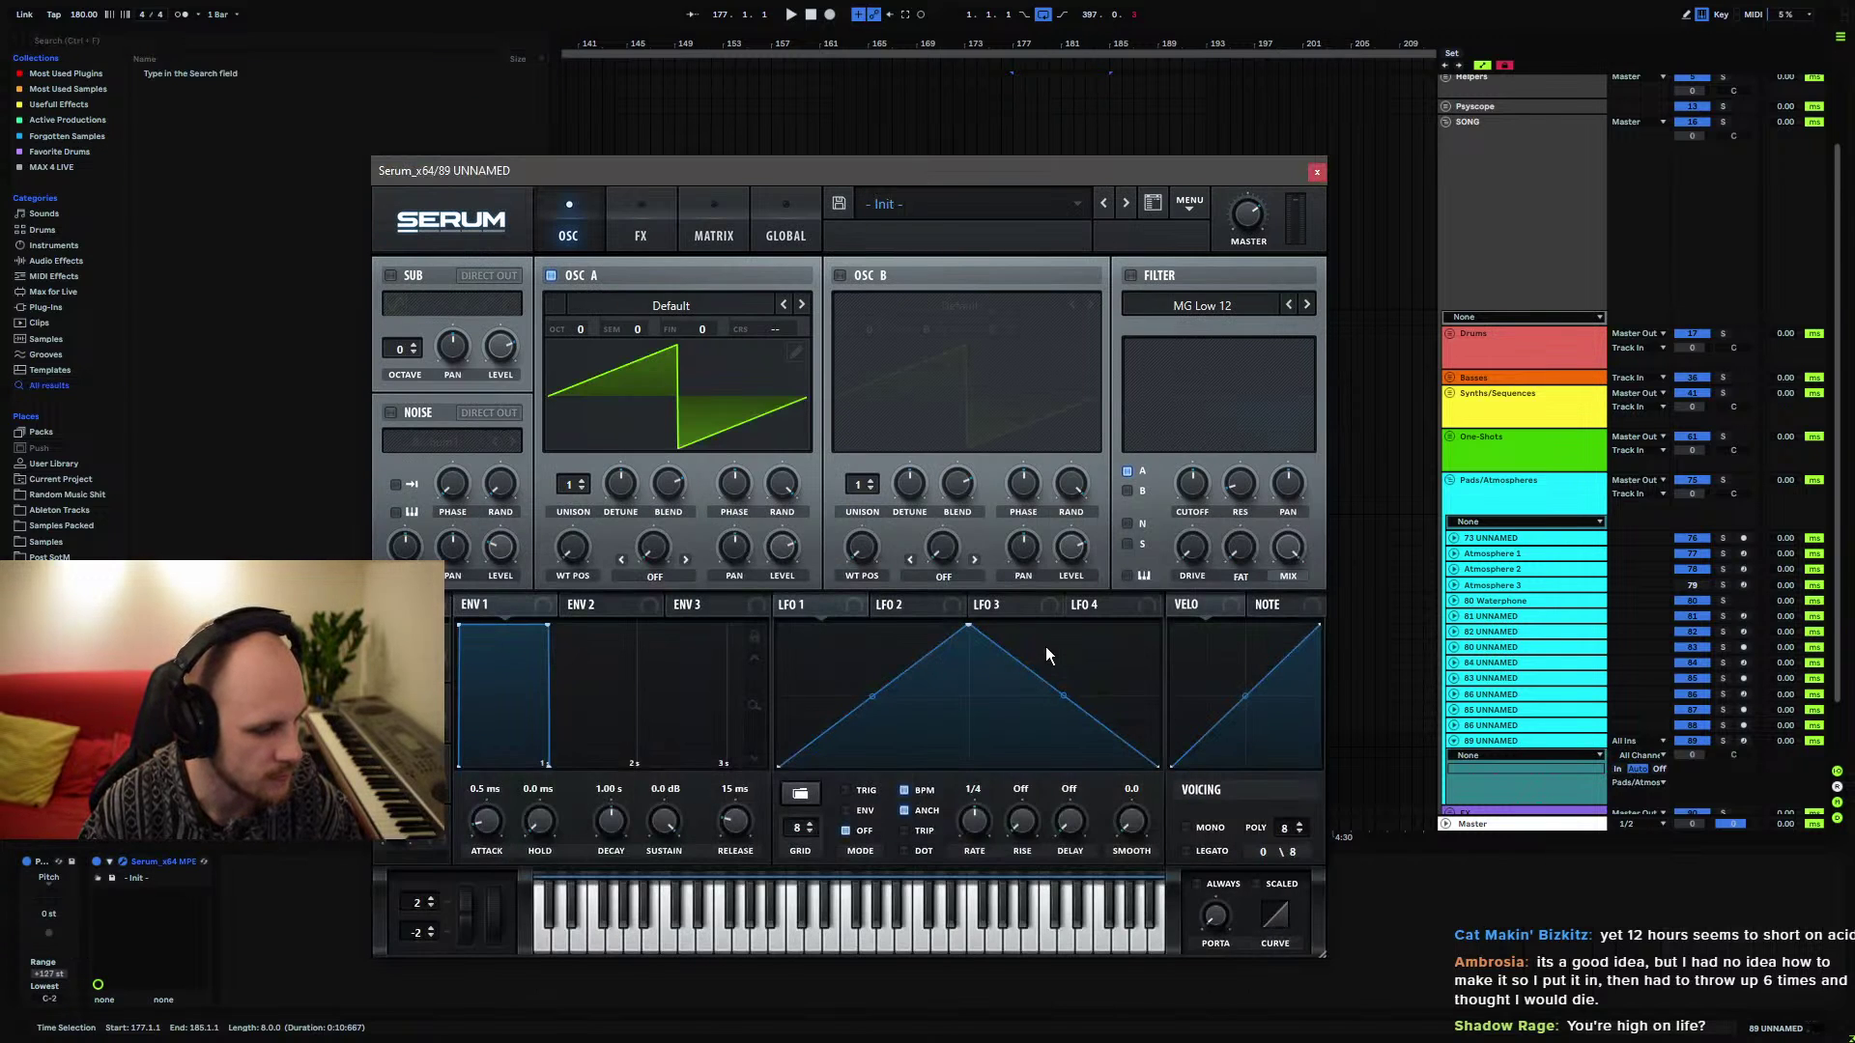
pyautogui.click(668, 308)
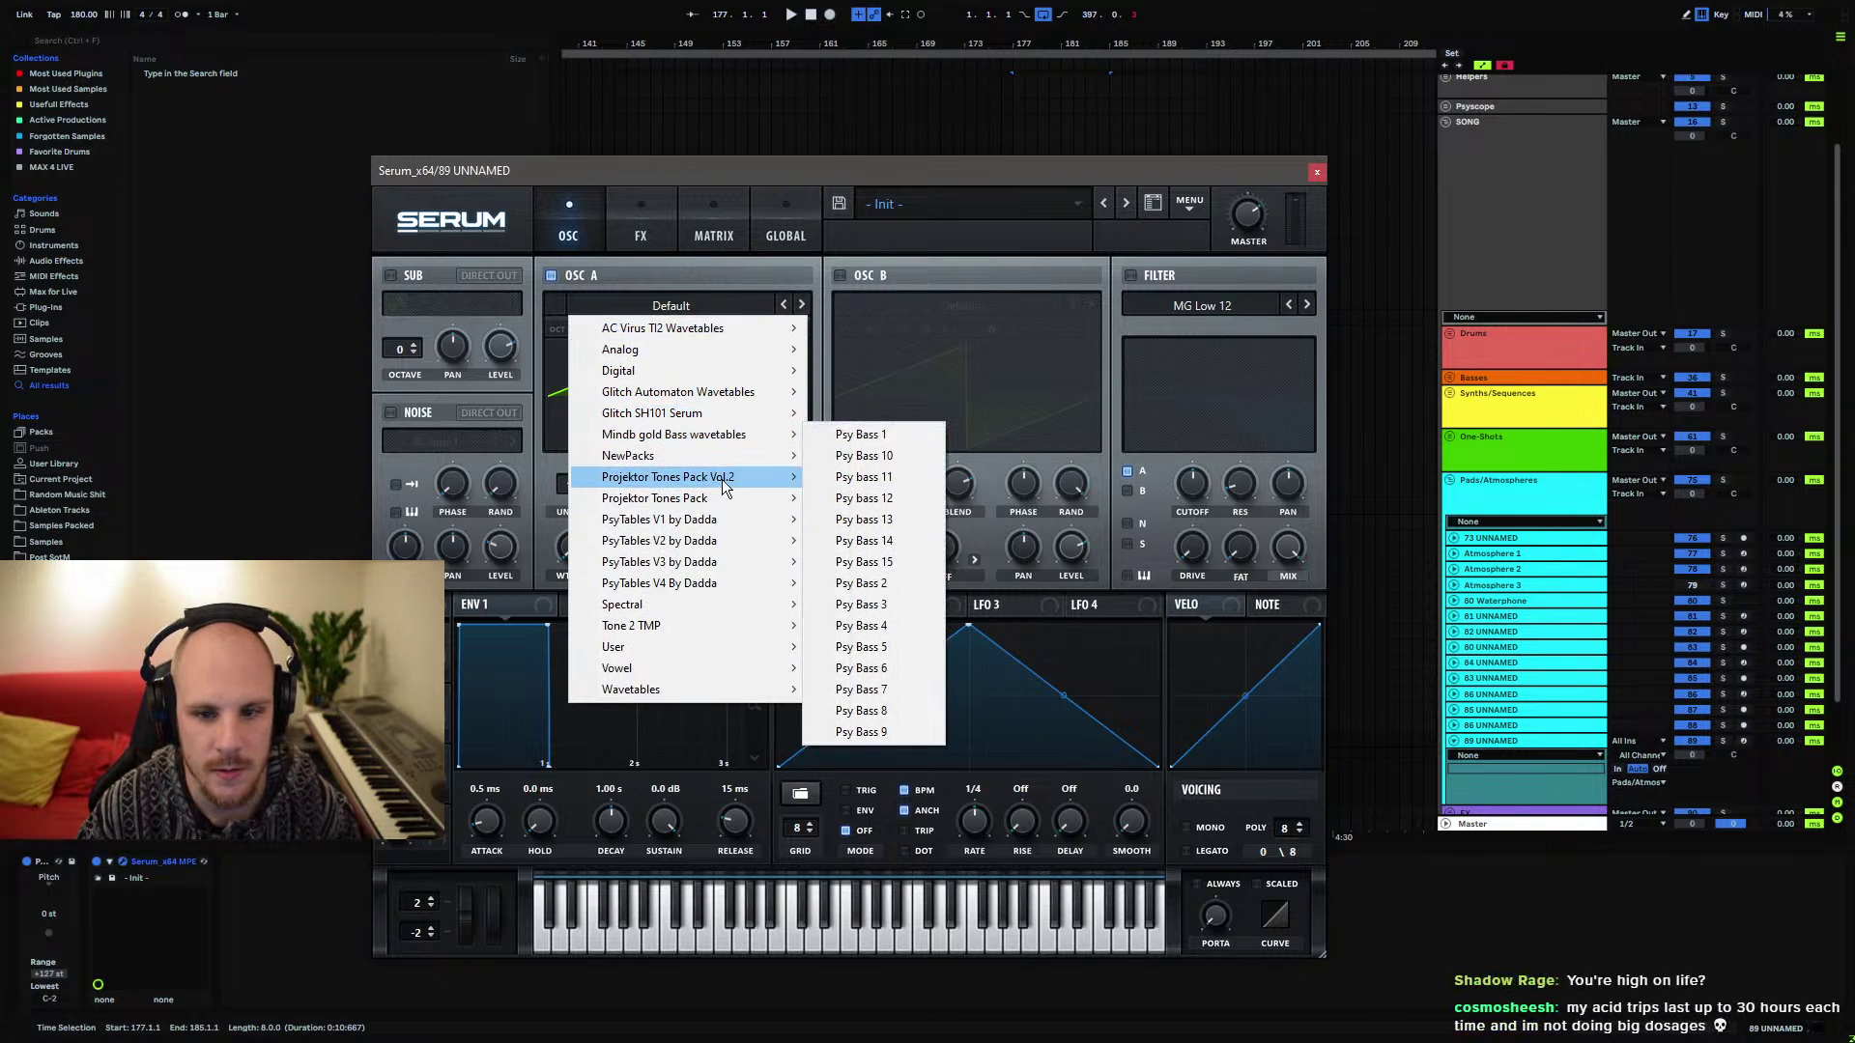
pyautogui.moveTo(742, 478)
pyautogui.moveTo(911, 680)
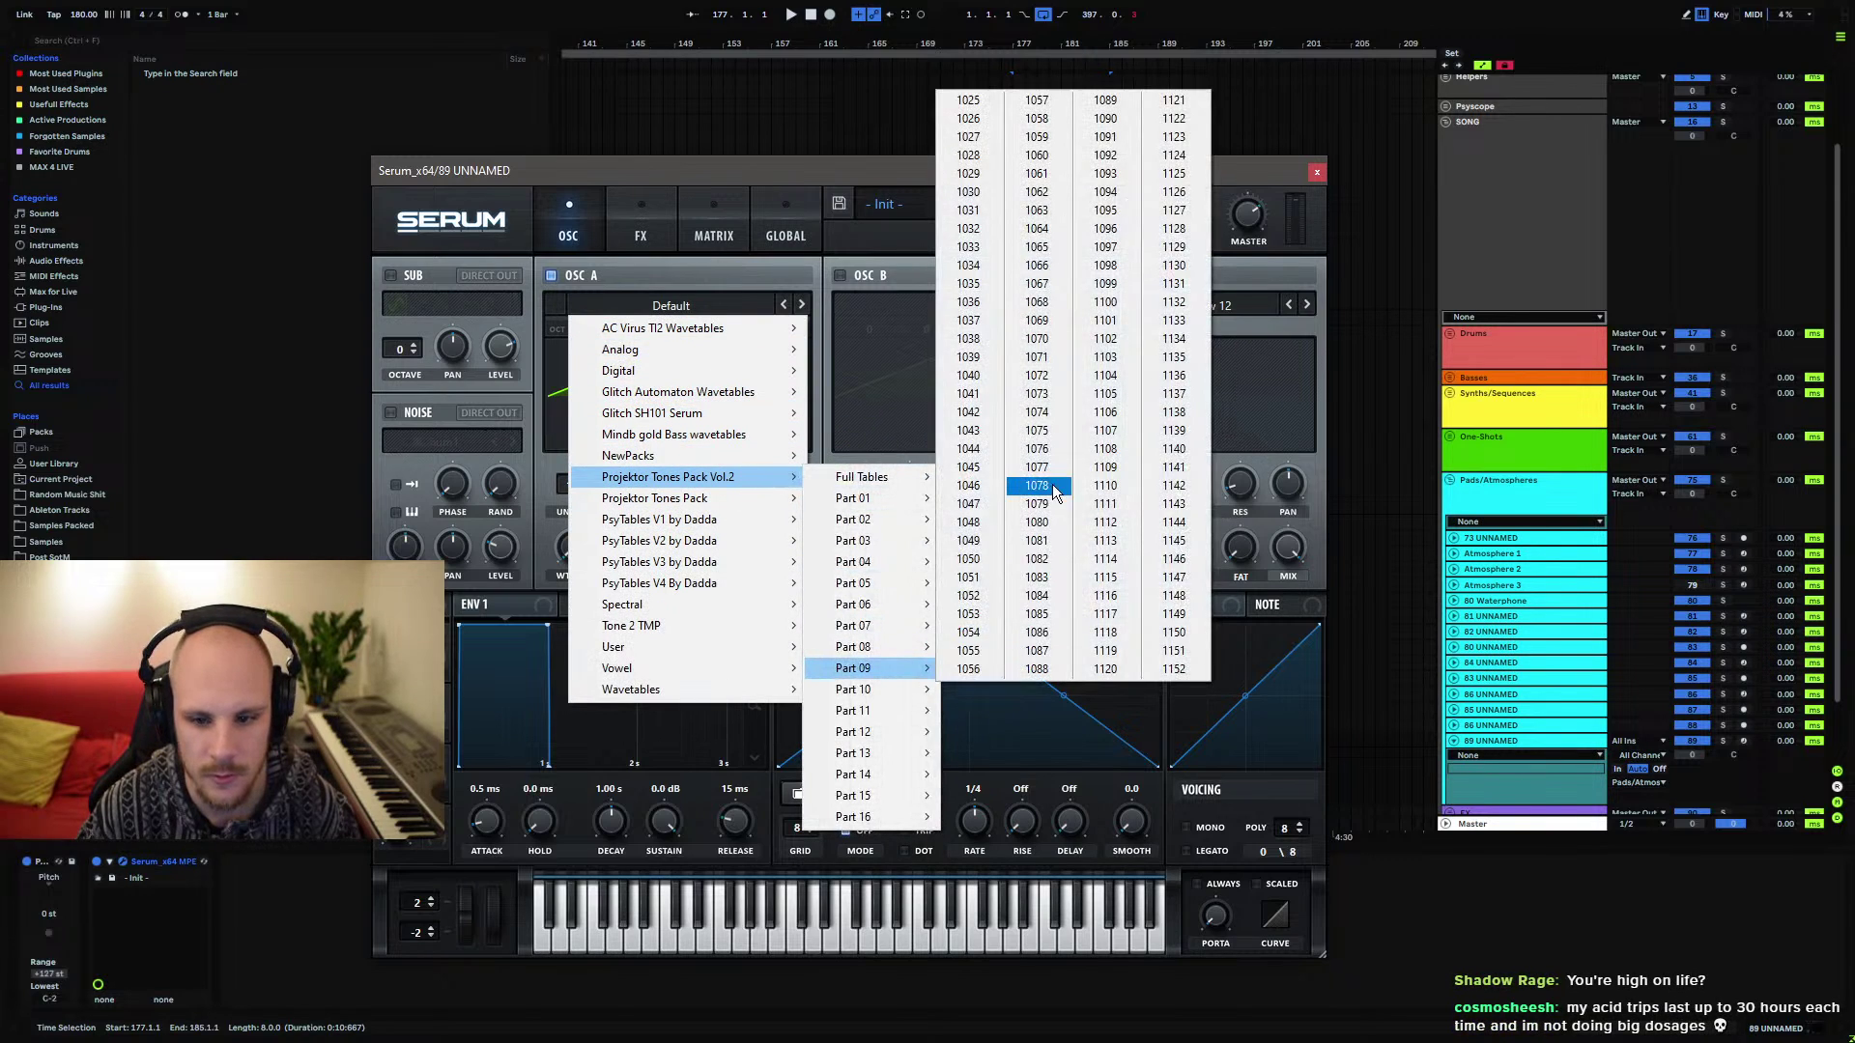
pyautogui.click(1052, 484)
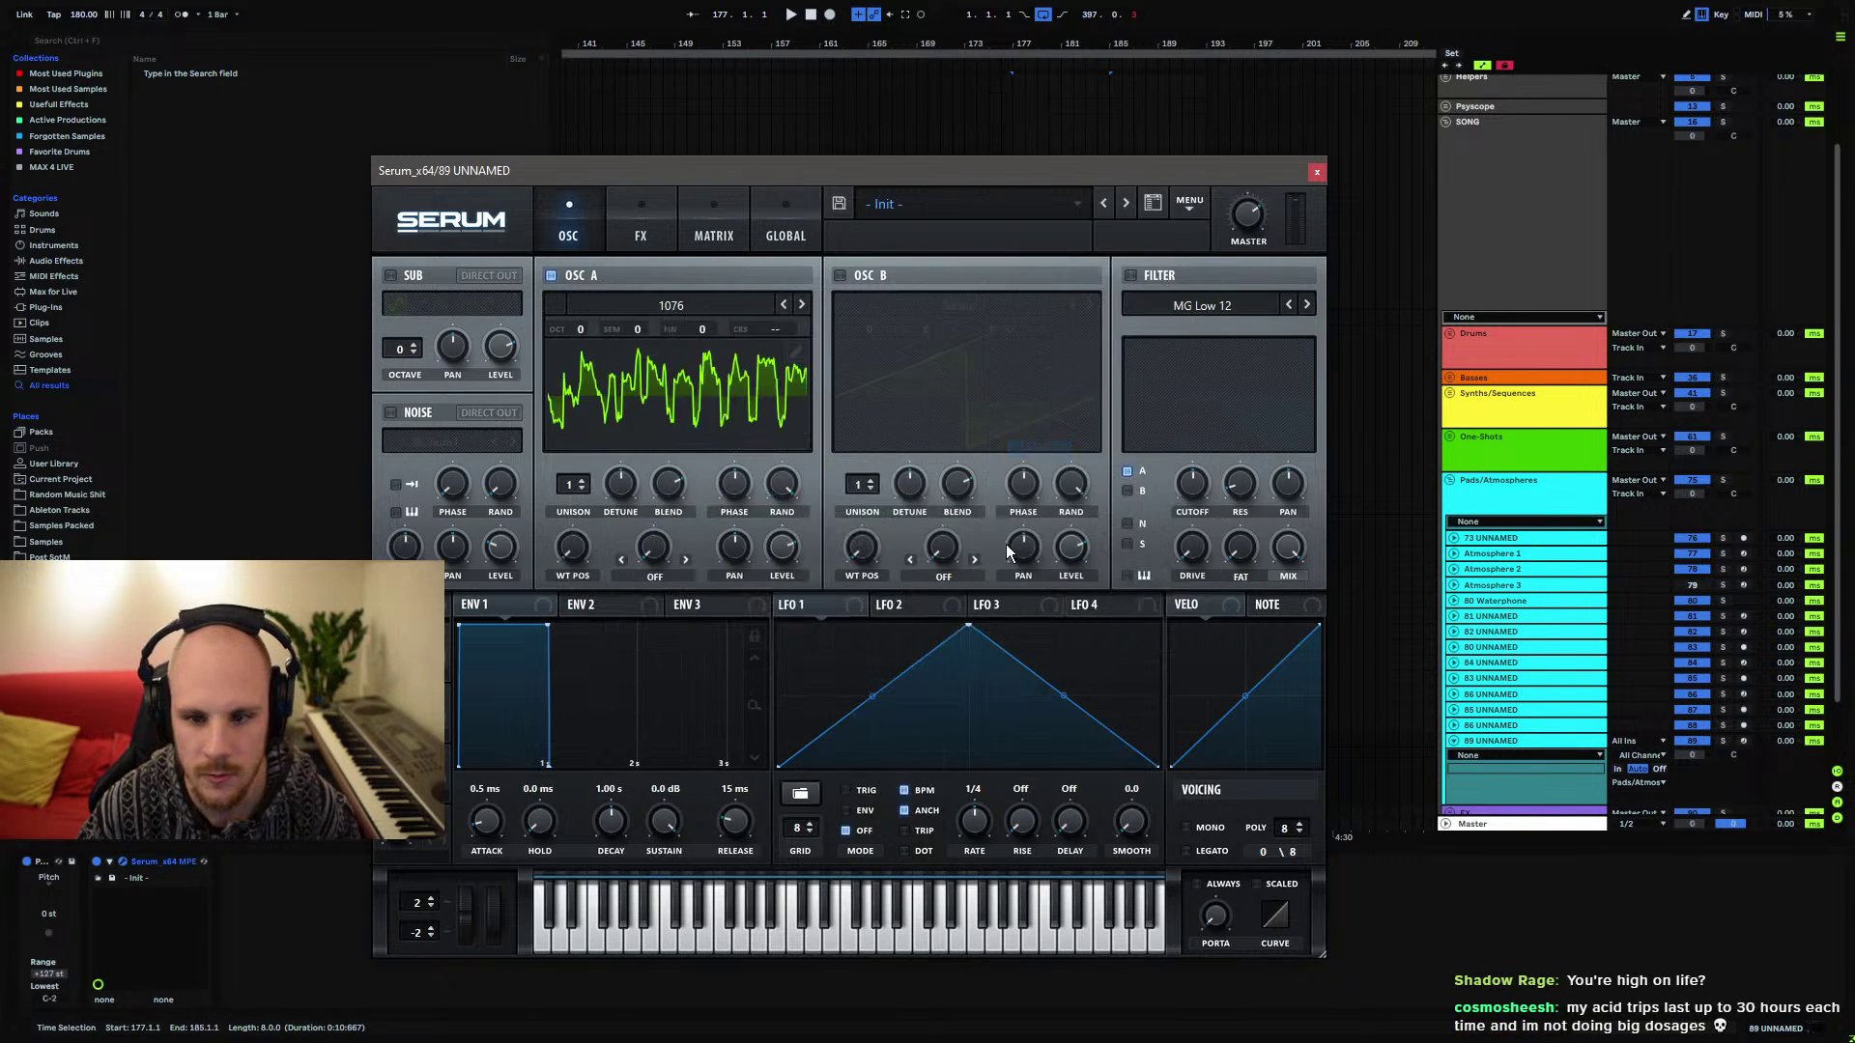
# Enable Serum's MG Low 12 filter and adjust its cutoff to expose the parameter for automation
pyautogui.click(1131, 277)
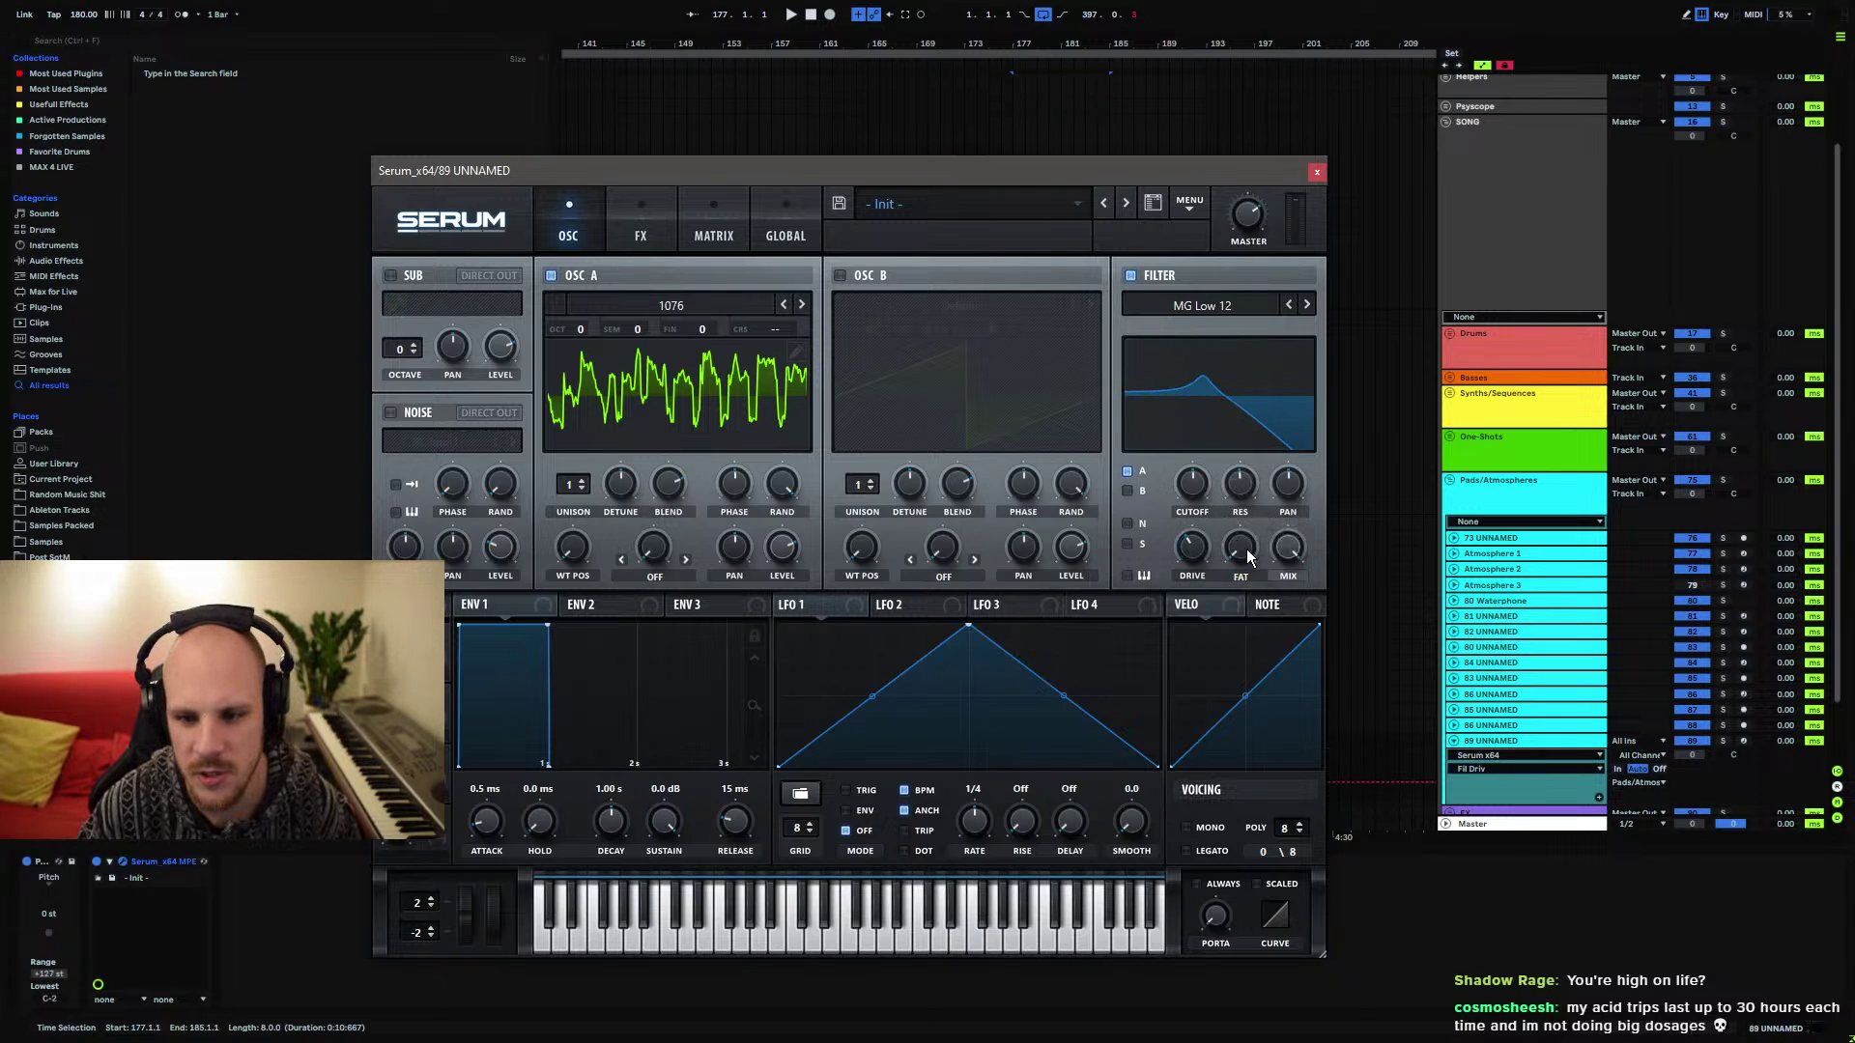
pyautogui.moveTo(1196, 490); pyautogui.dragTo(1194, 499)
pyautogui.click(1318, 174)
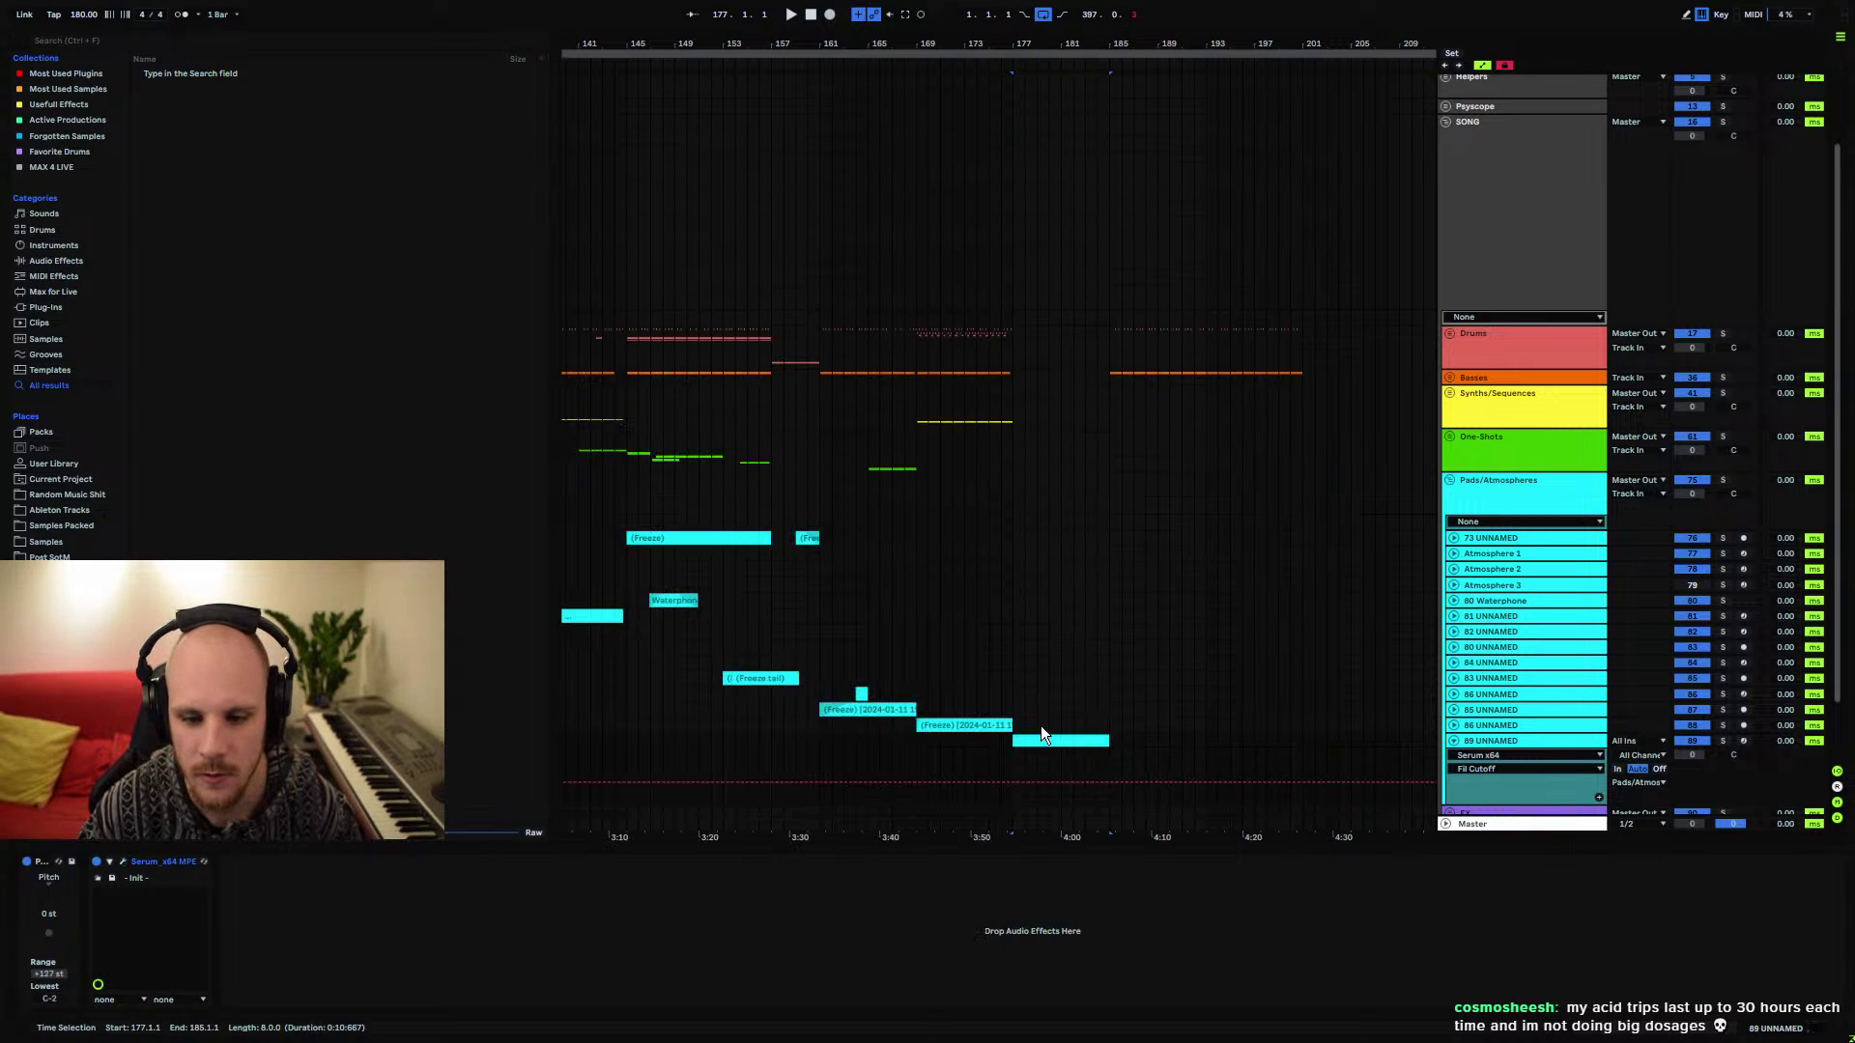
# Draw a C#3 note across the clip's full eight bars, and shape a rising filter cutoff automation curve from bar 177 to 185
pyautogui.doubleClick(1037, 740)
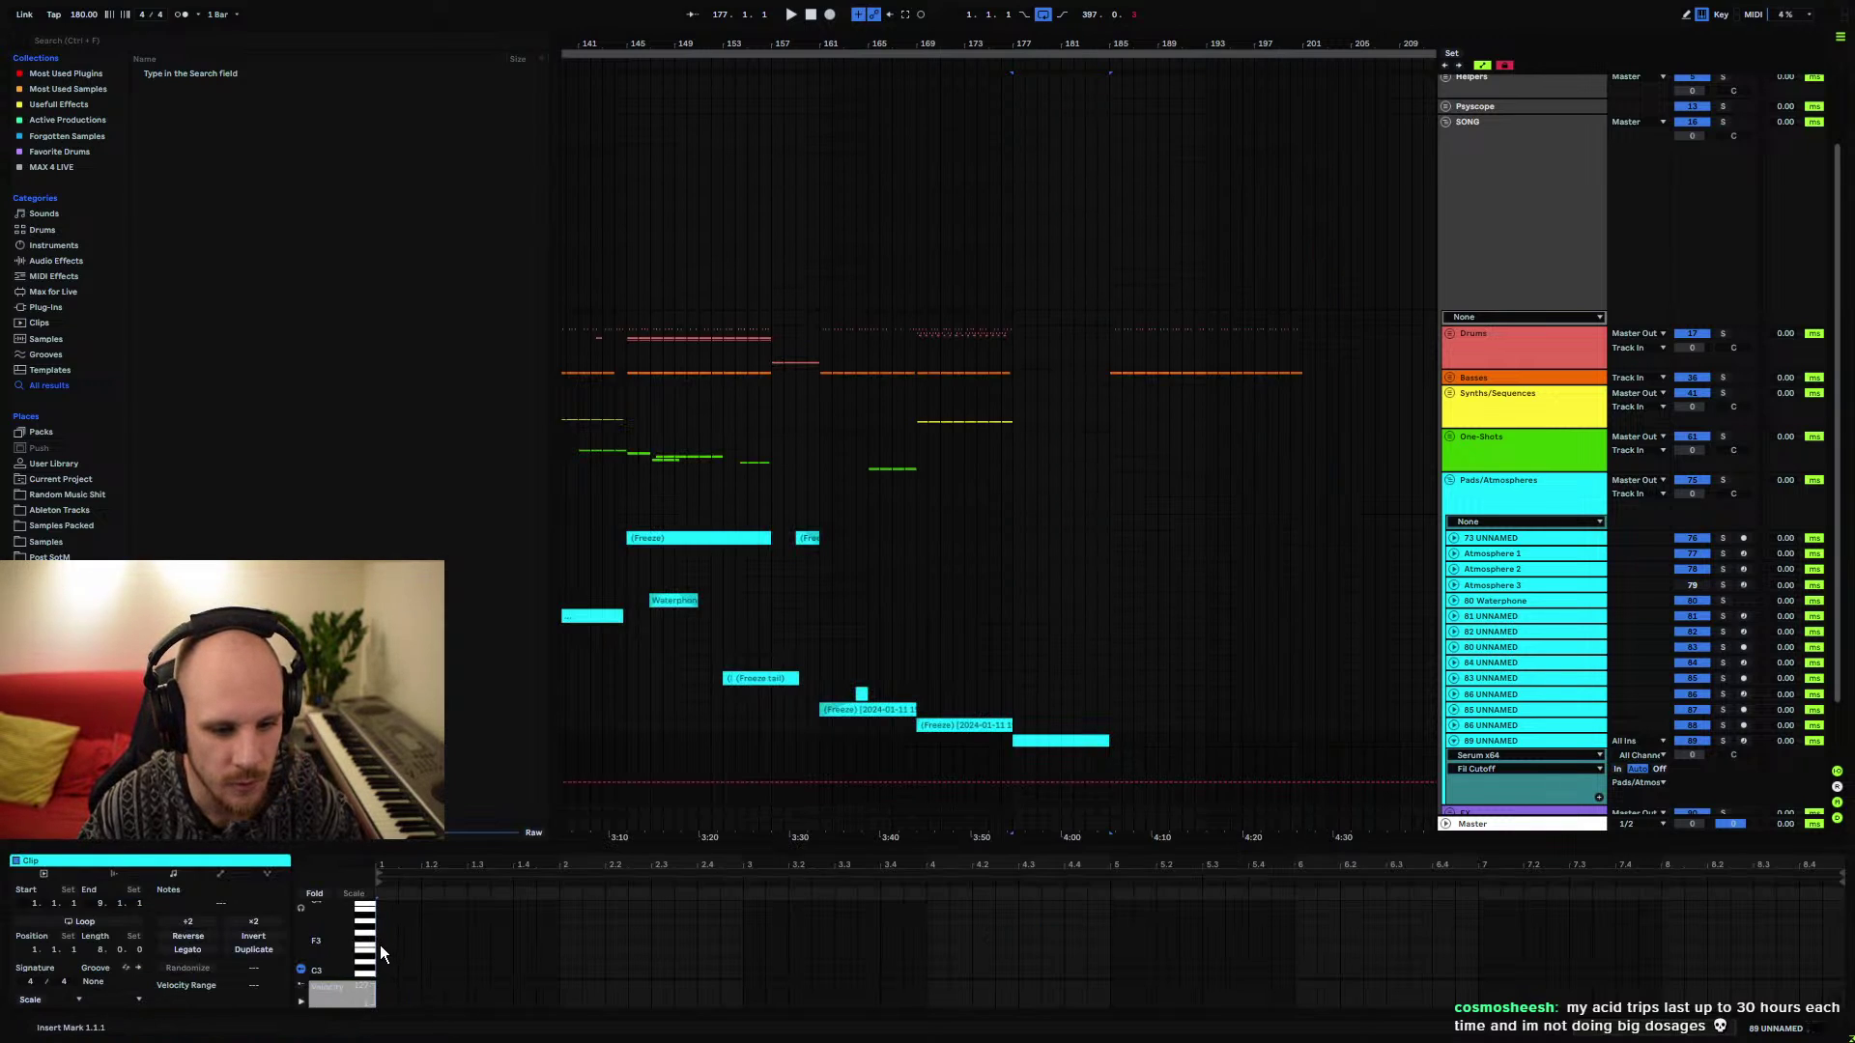
pyautogui.moveTo(379, 968); pyautogui.dragTo(1784, 967)
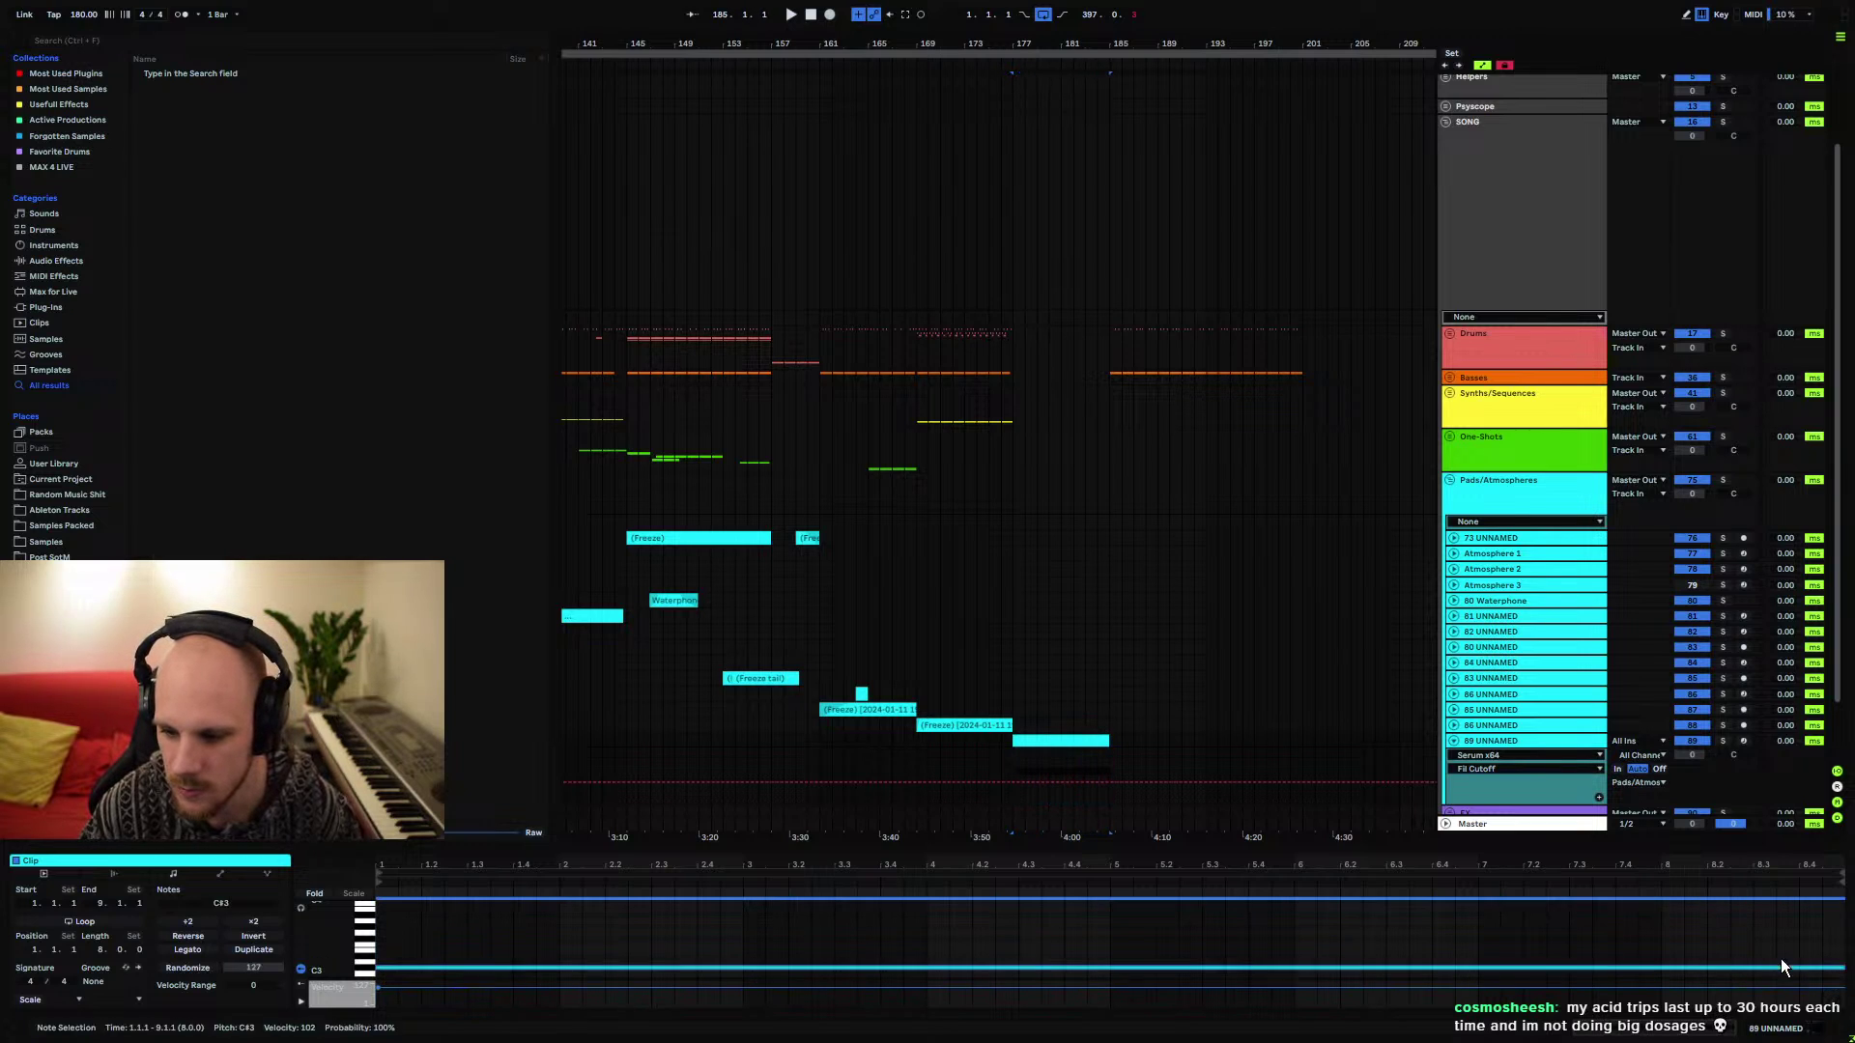
pyautogui.click(1123, 686)
pyautogui.moveTo(1105, 780)
pyautogui.mouseDown()
pyautogui.moveTo(1107, 757)
pyautogui.moveTo(1072, 767)
pyautogui.mouseUp()
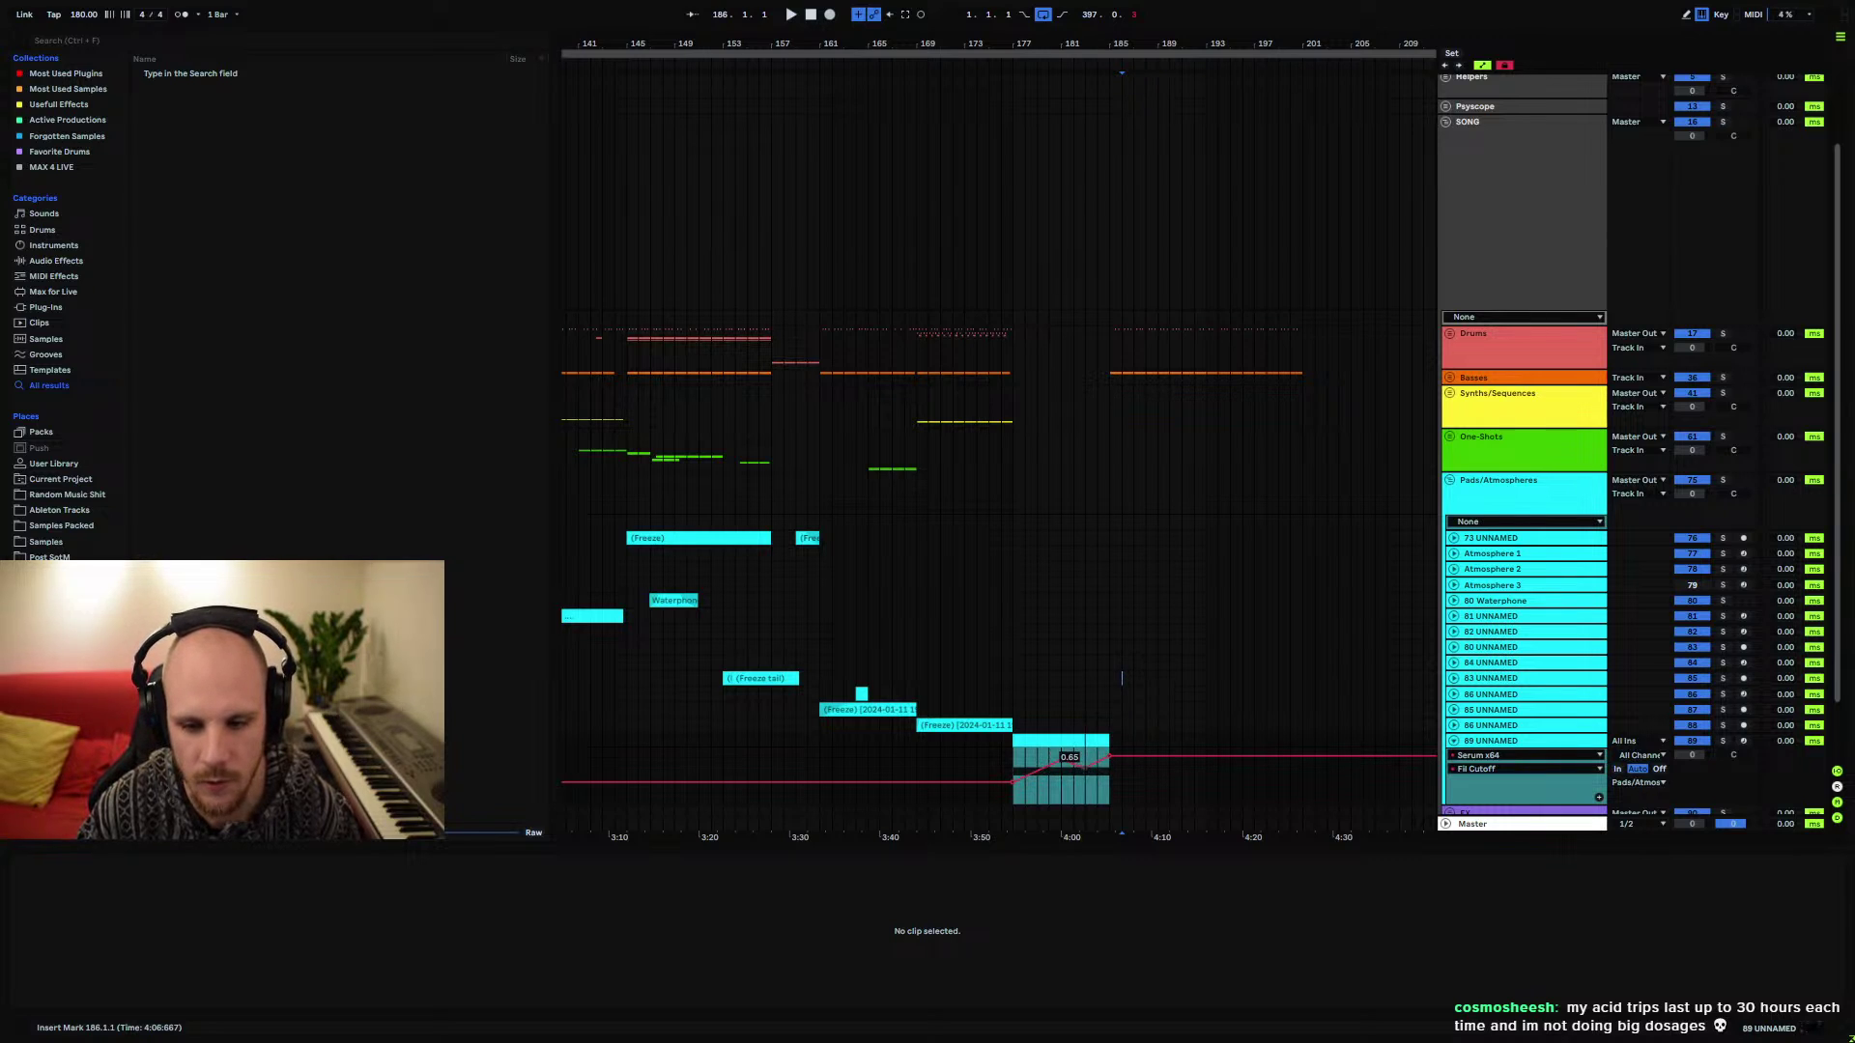
# Set Serum's upward pitch bend range to 5 and move the pitch wheel to expose Pitch Bend for automation
pyautogui.click(1489, 748)
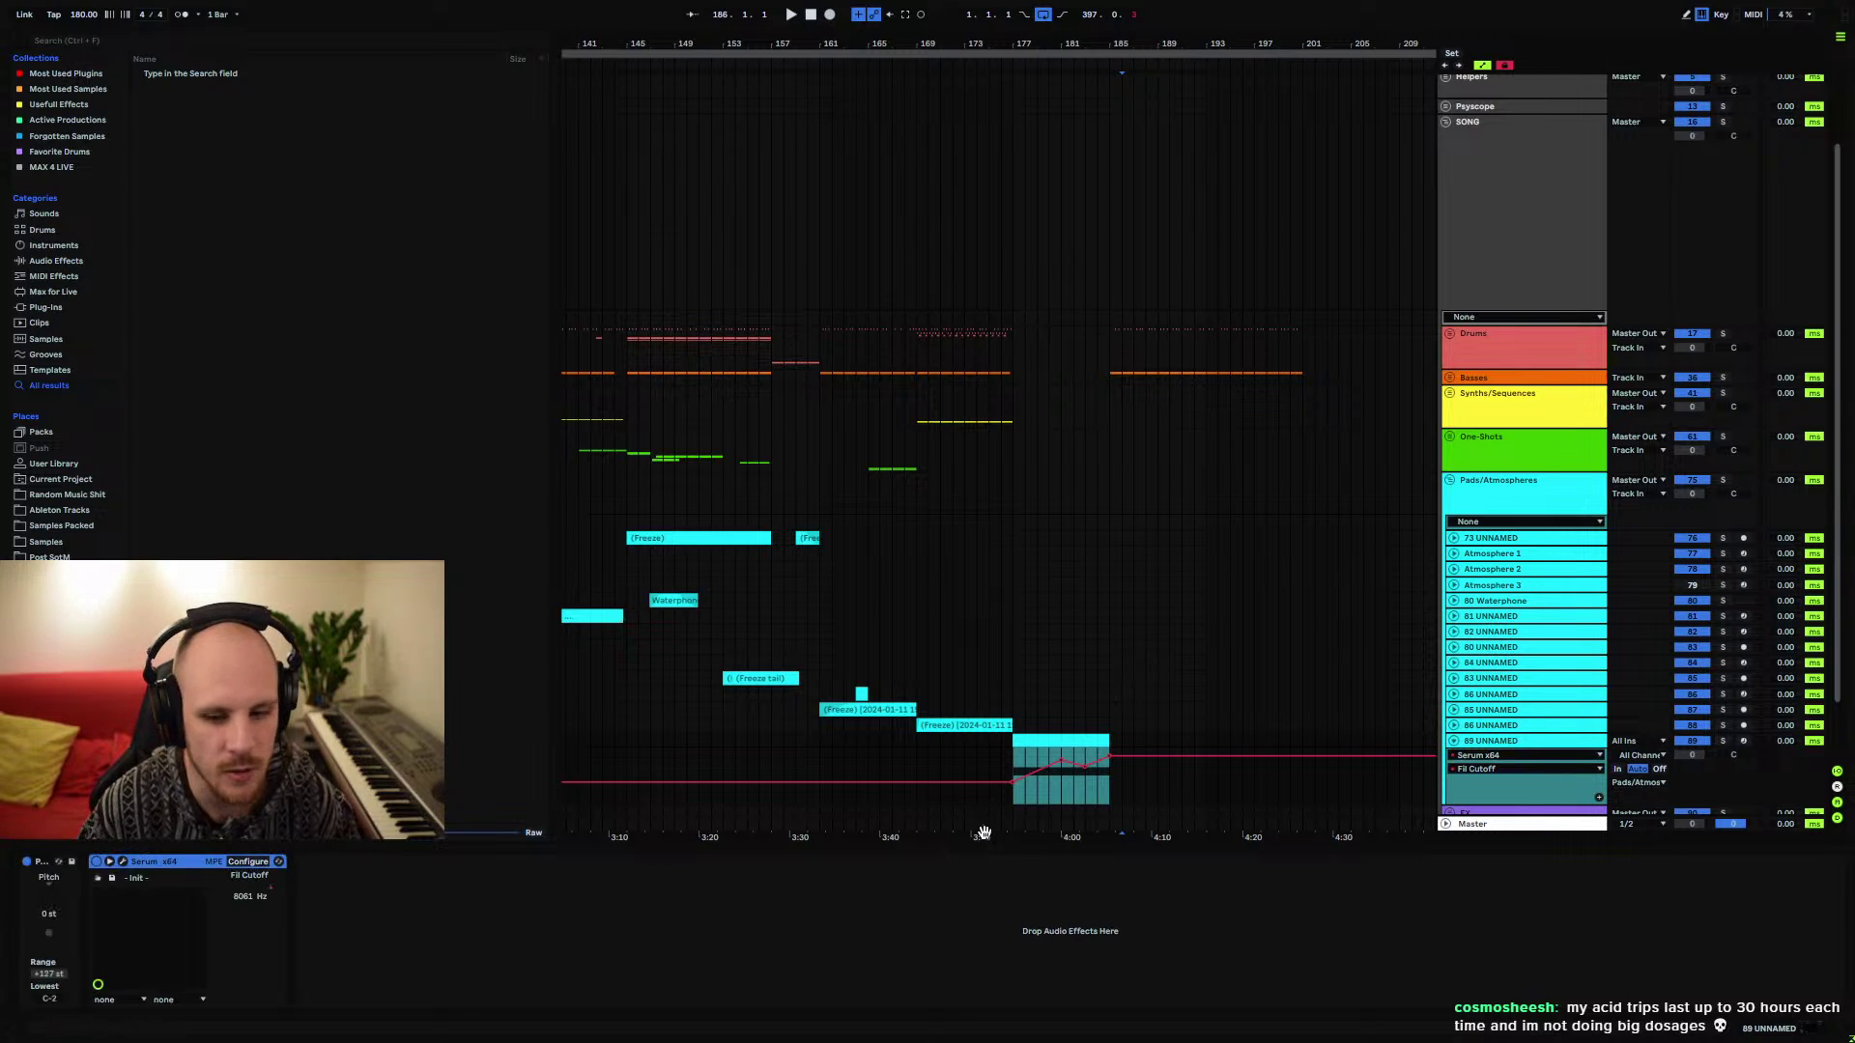
pyautogui.click(122, 861)
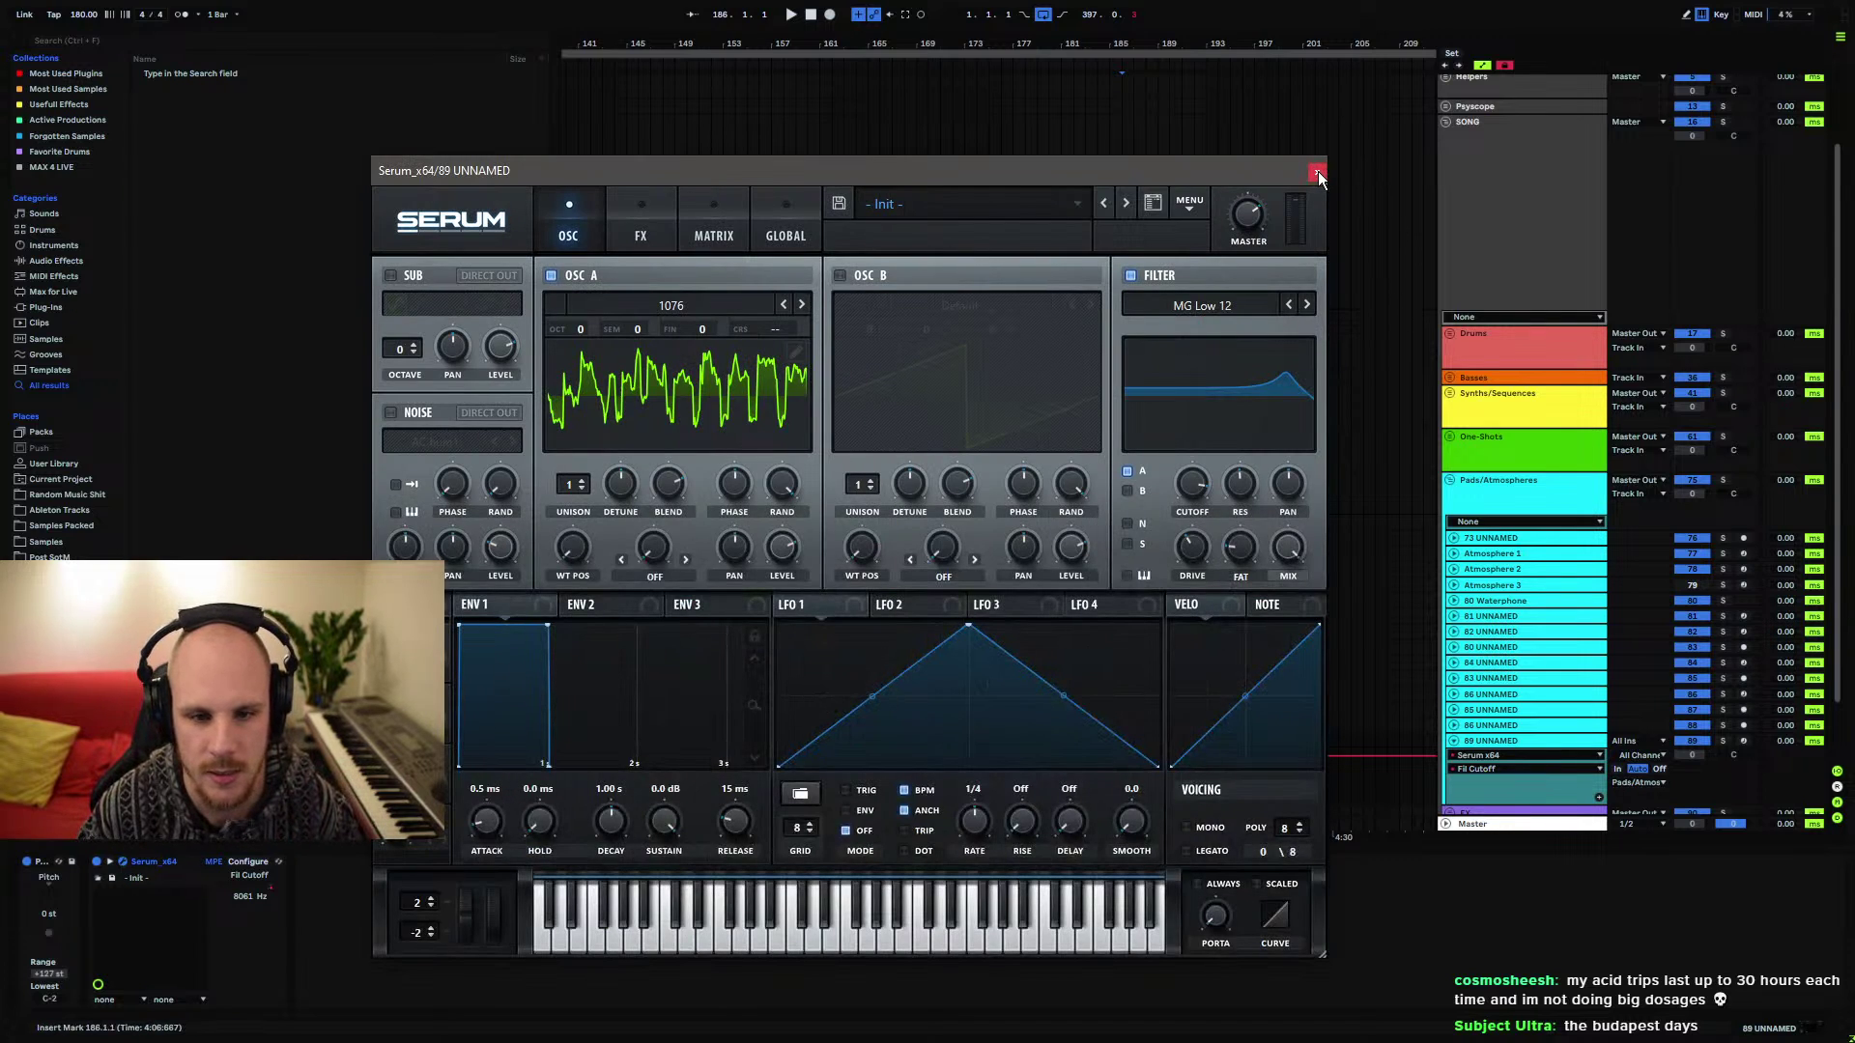
pyautogui.click(432, 901)
pyautogui.click(431, 901)
pyautogui.click(432, 902)
pyautogui.click(467, 935)
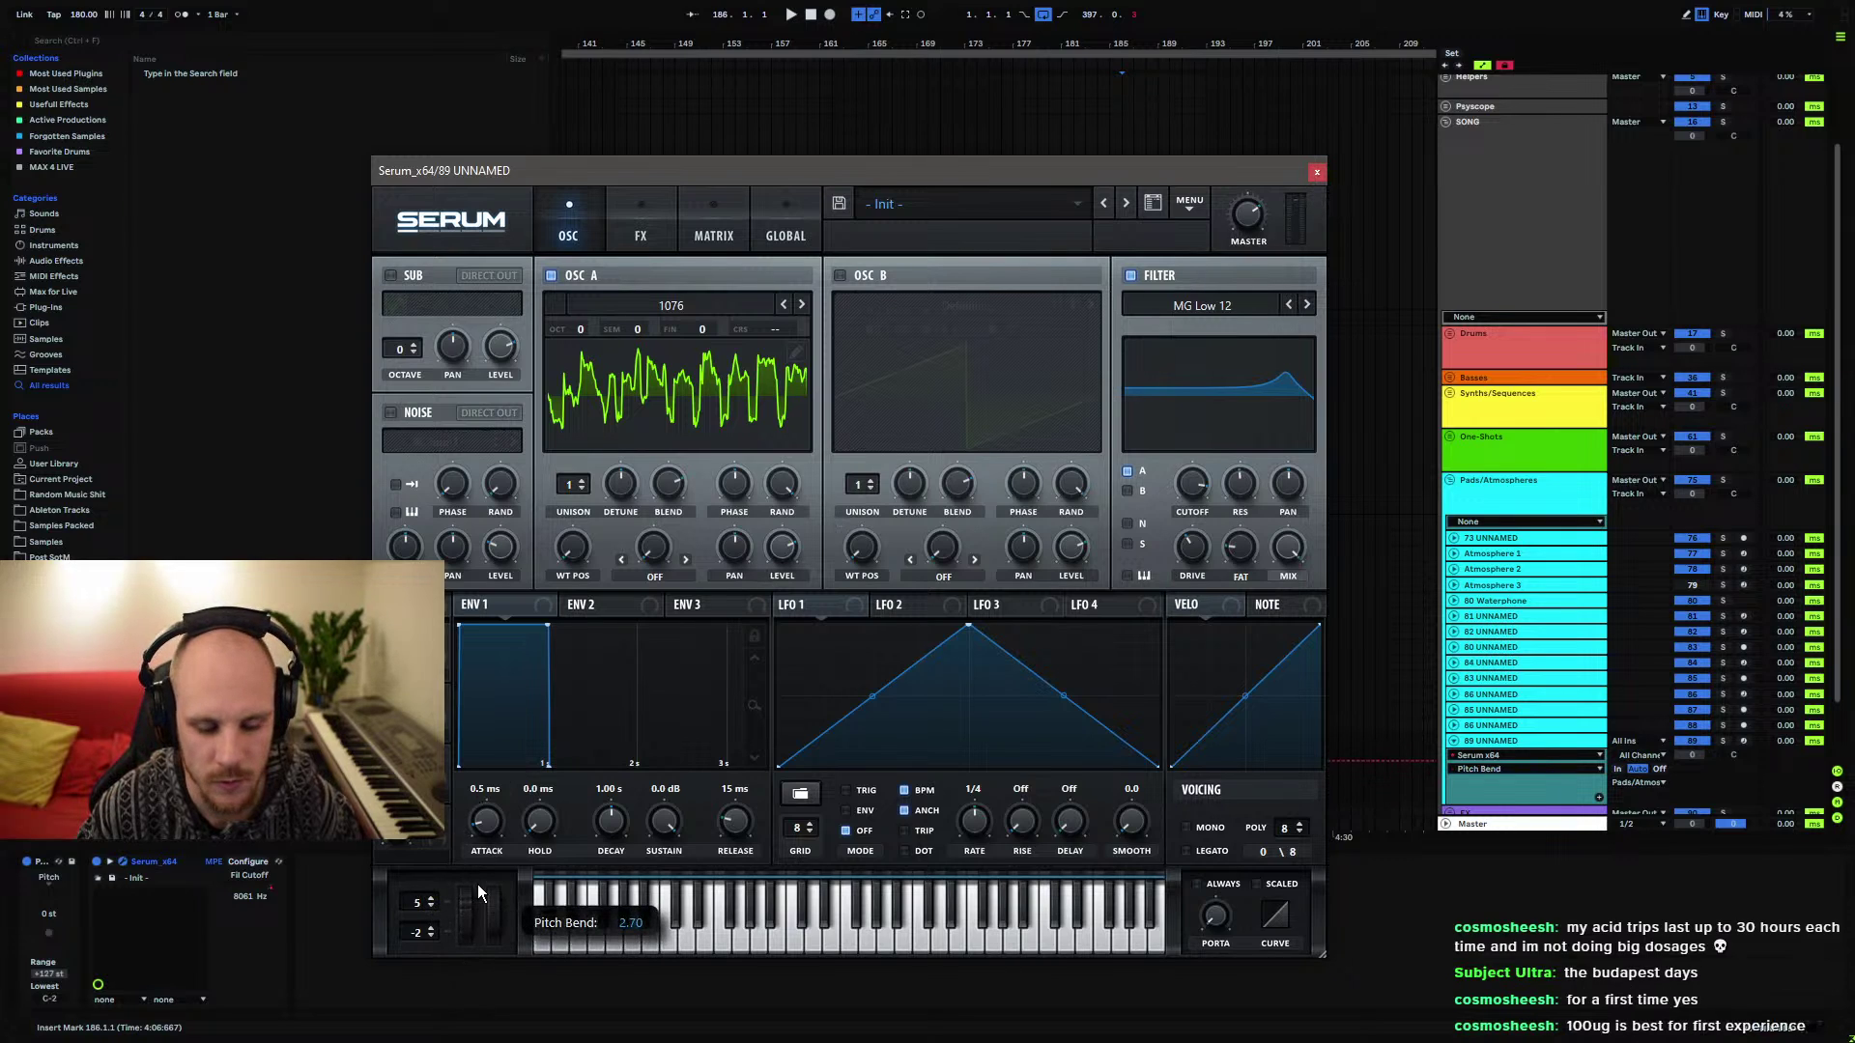
pyautogui.click(1316, 172)
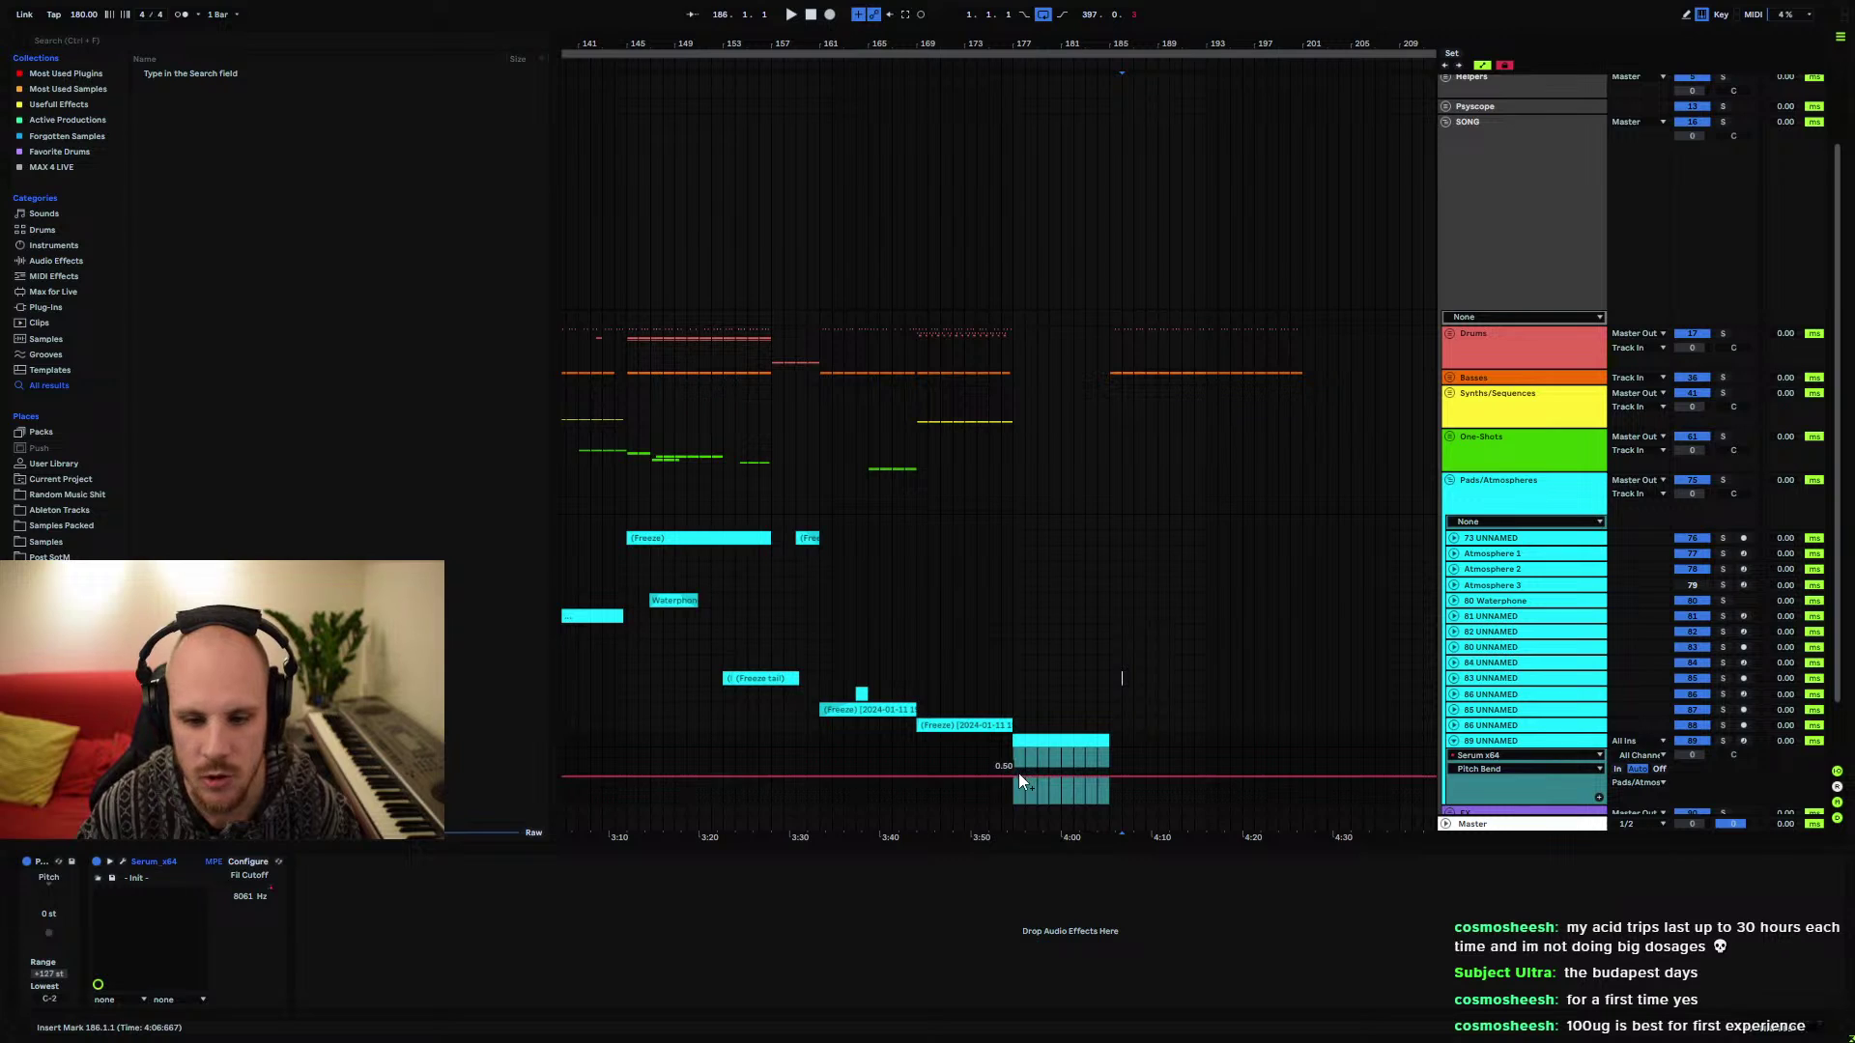
# Draw a Pitch Bend automation ramp rising from bar 177 to 185 and play it back
pyautogui.moveTo(1018, 773); pyautogui.dragTo(1093, 750)
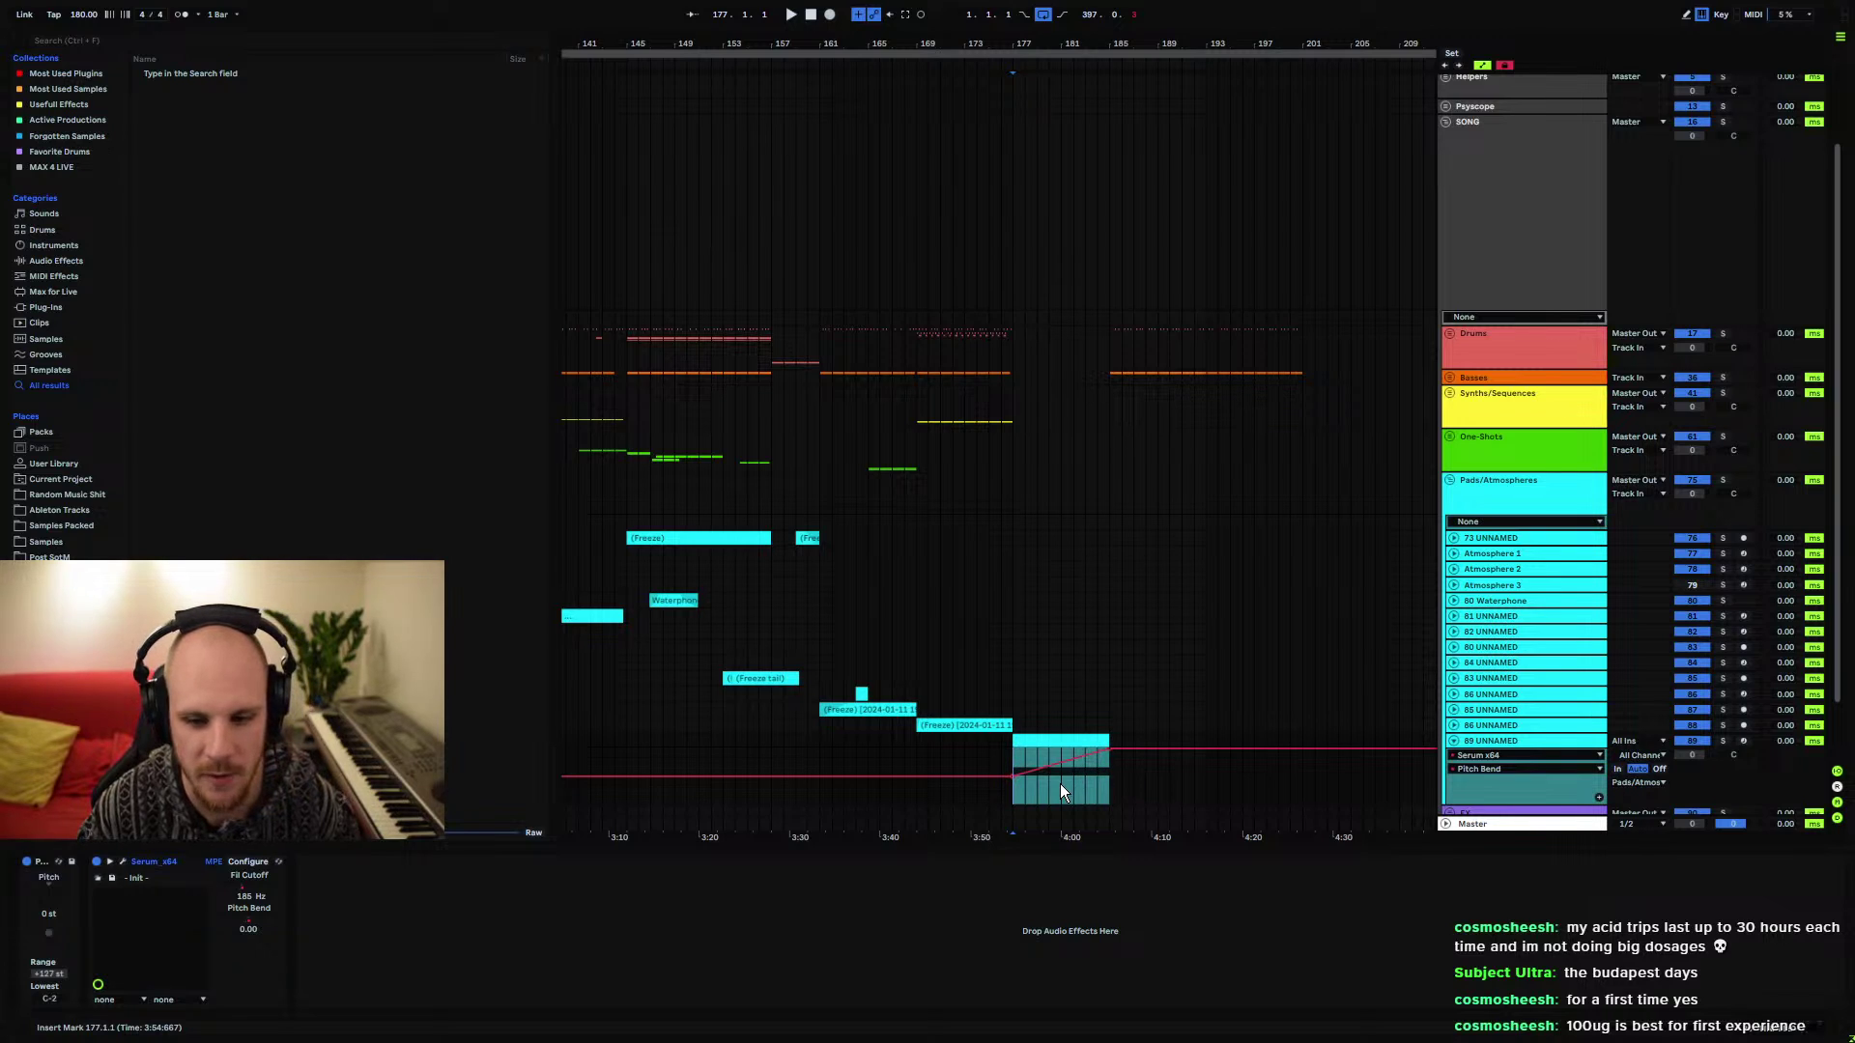
pyautogui.press('space')
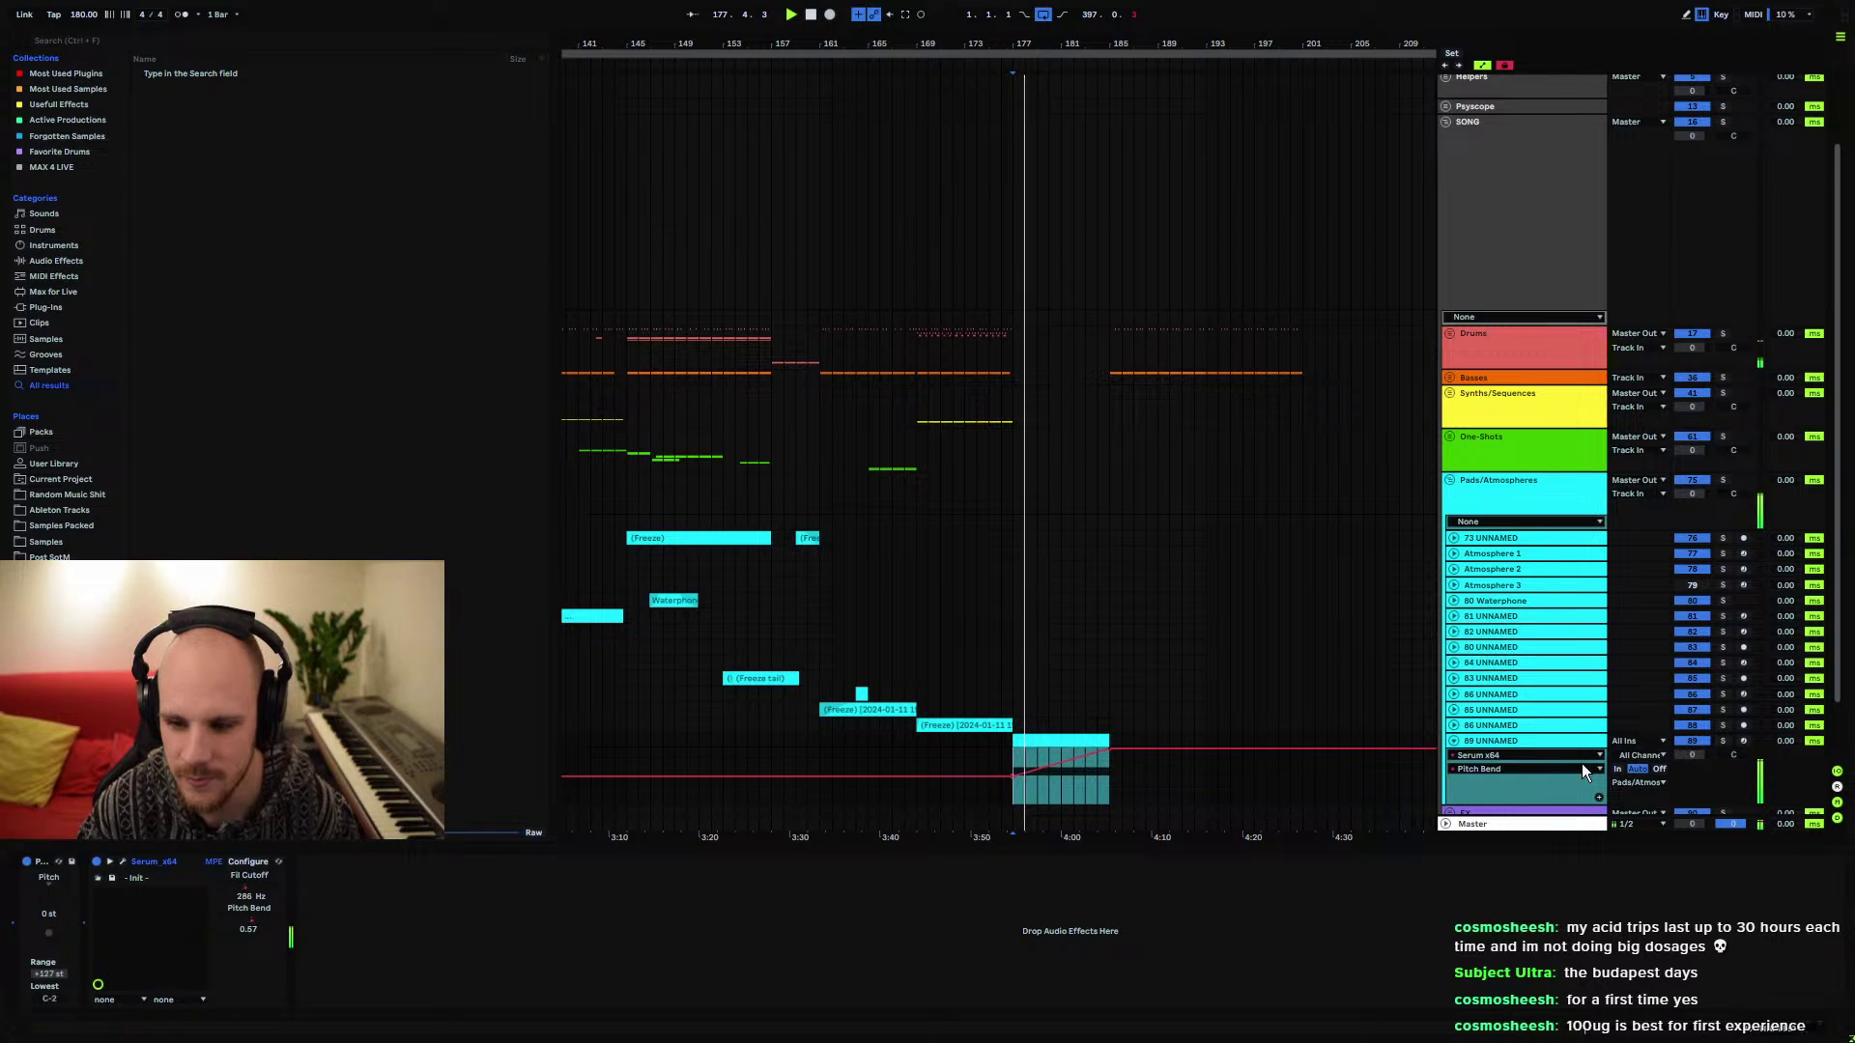
pyautogui.press('space')
# Transpose the clip's long note down by octaves to C#-1 while auditioning it
pyautogui.doubleClick(1030, 755)
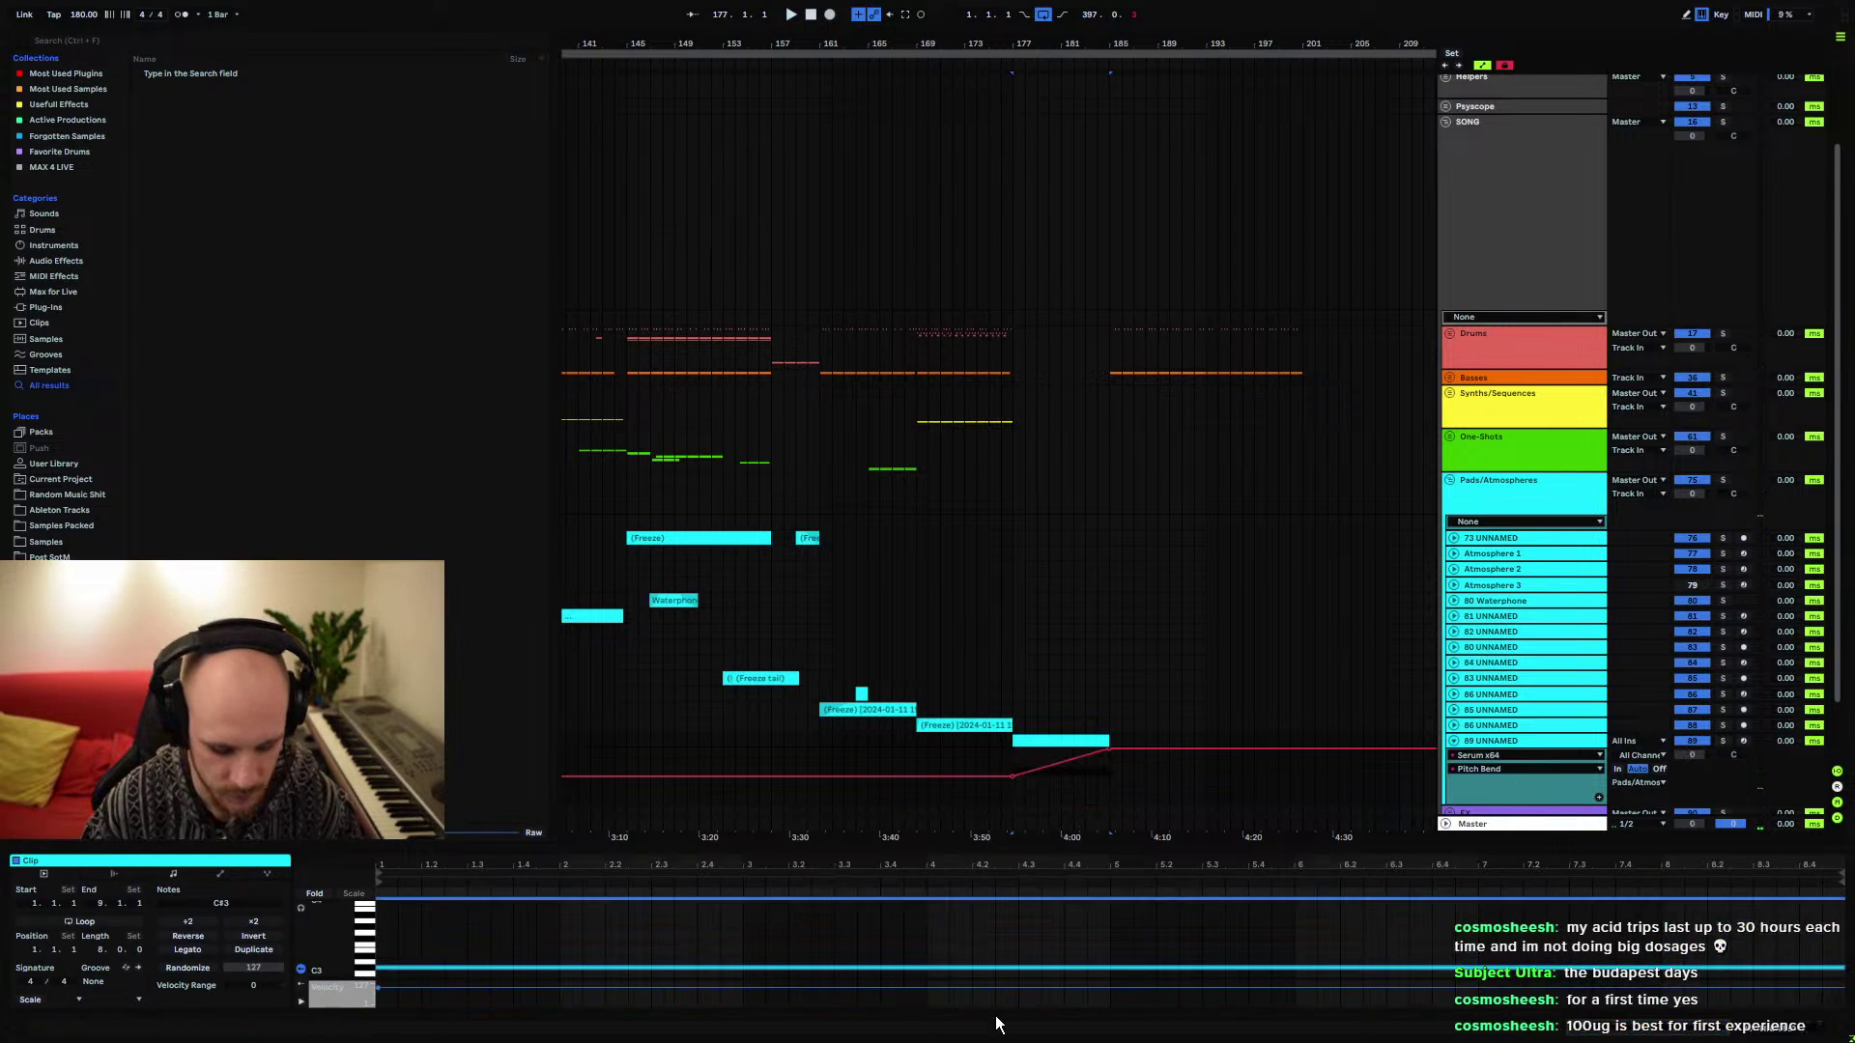
pyautogui.press('space')
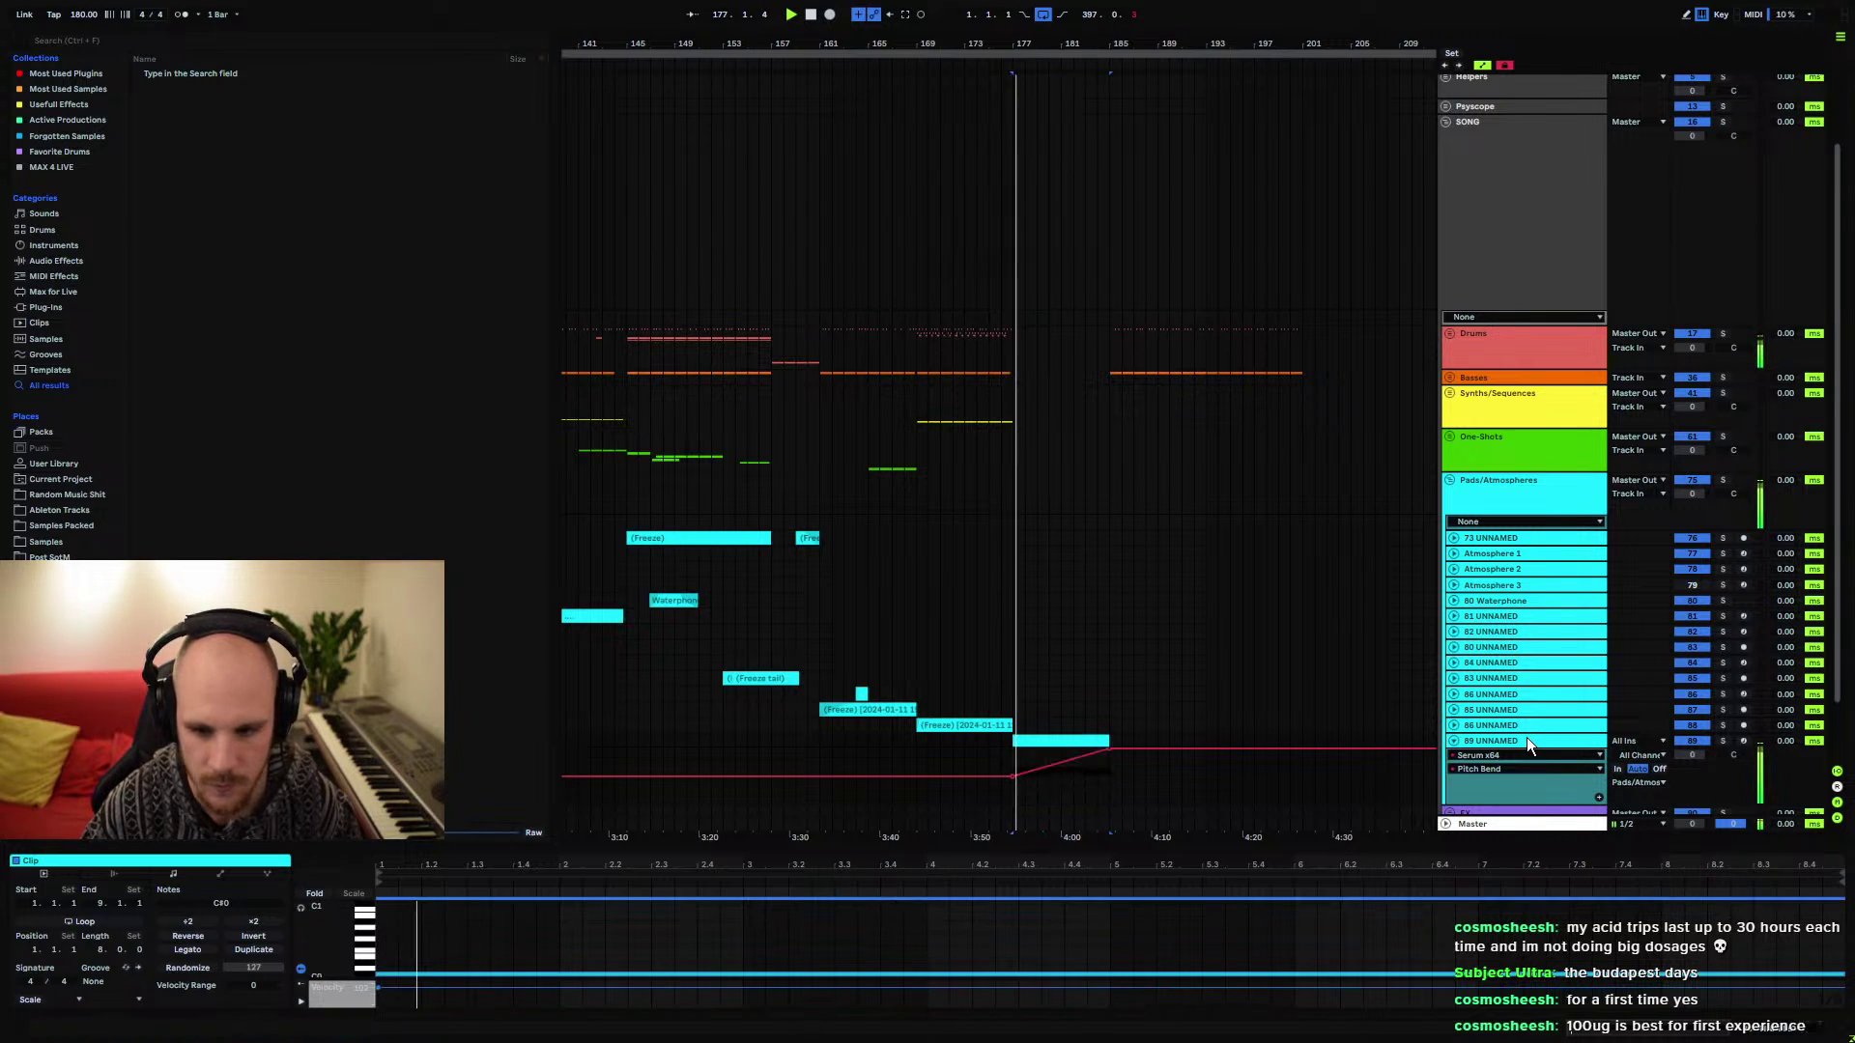
pyautogui.click(590, 971)
pyautogui.scroll(-2, 483, 956)
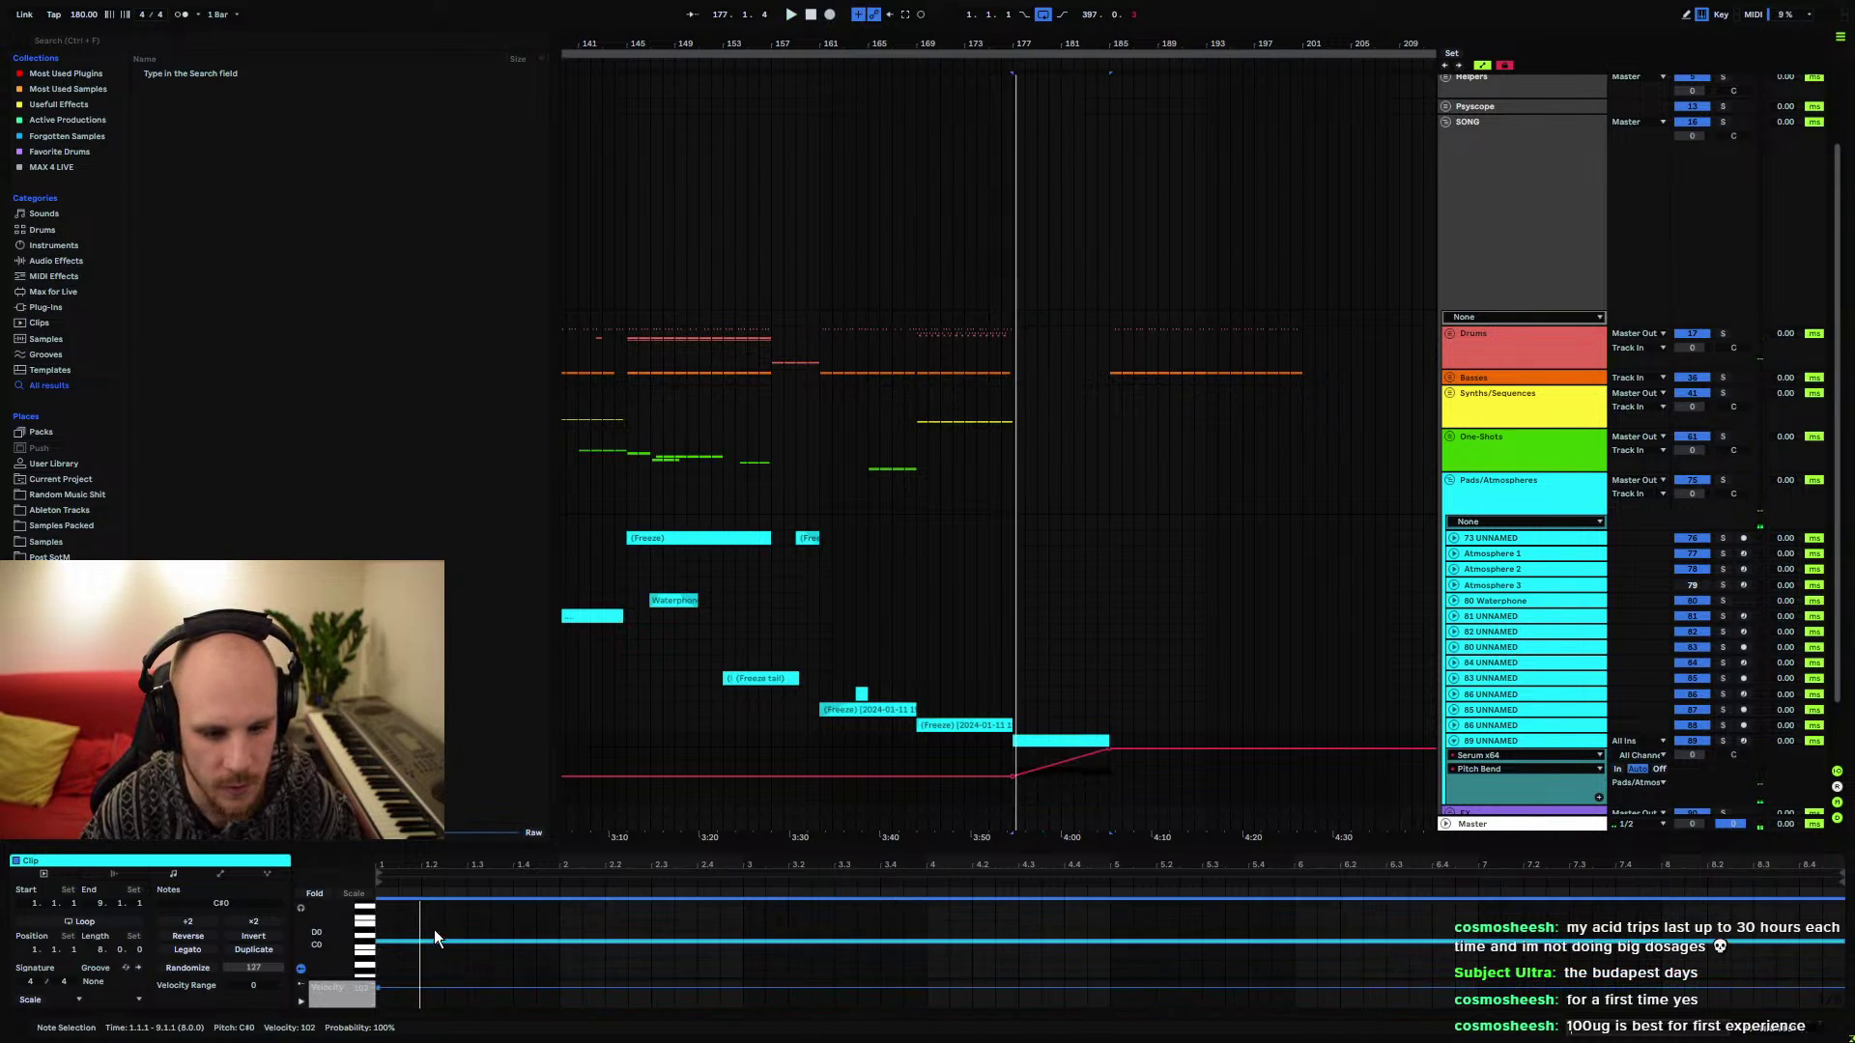
pyautogui.hotkey('shift', 'Down')
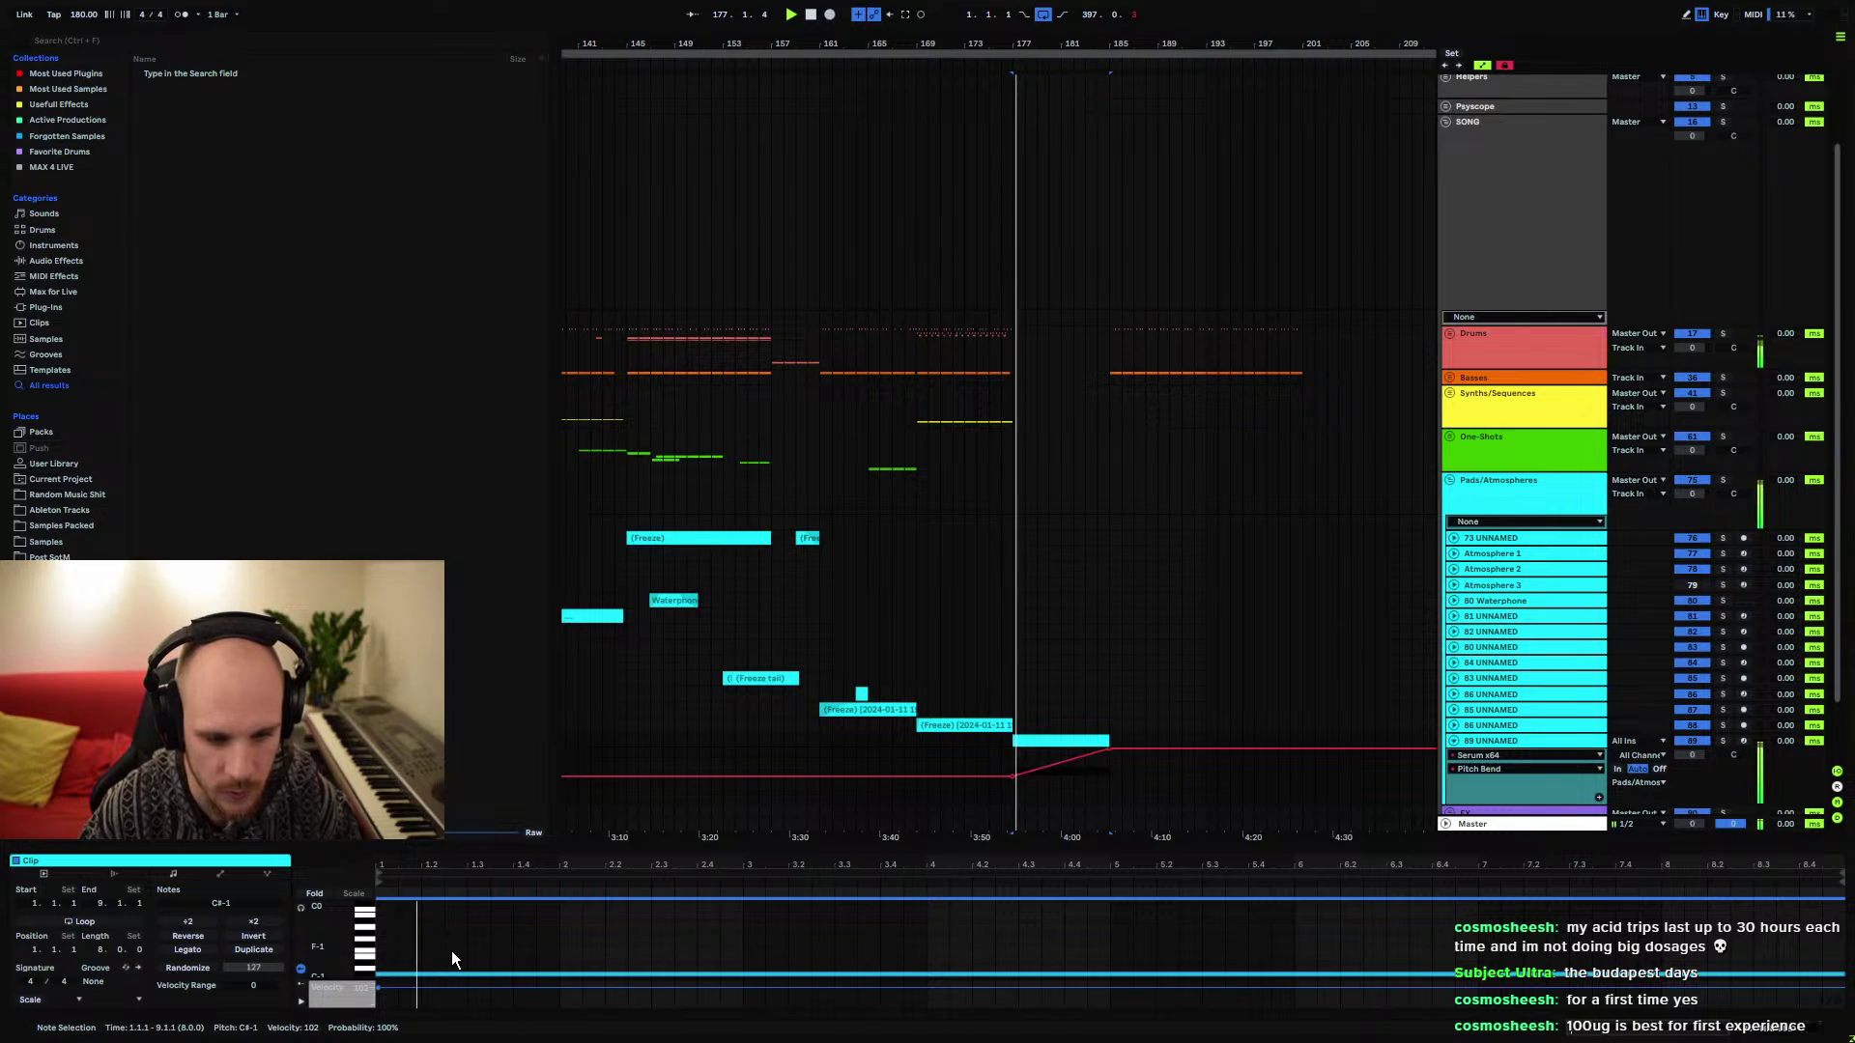
# Play the section through to bar 185 and check the filter and pitch movement in Serum
pyautogui.click(1510, 740)
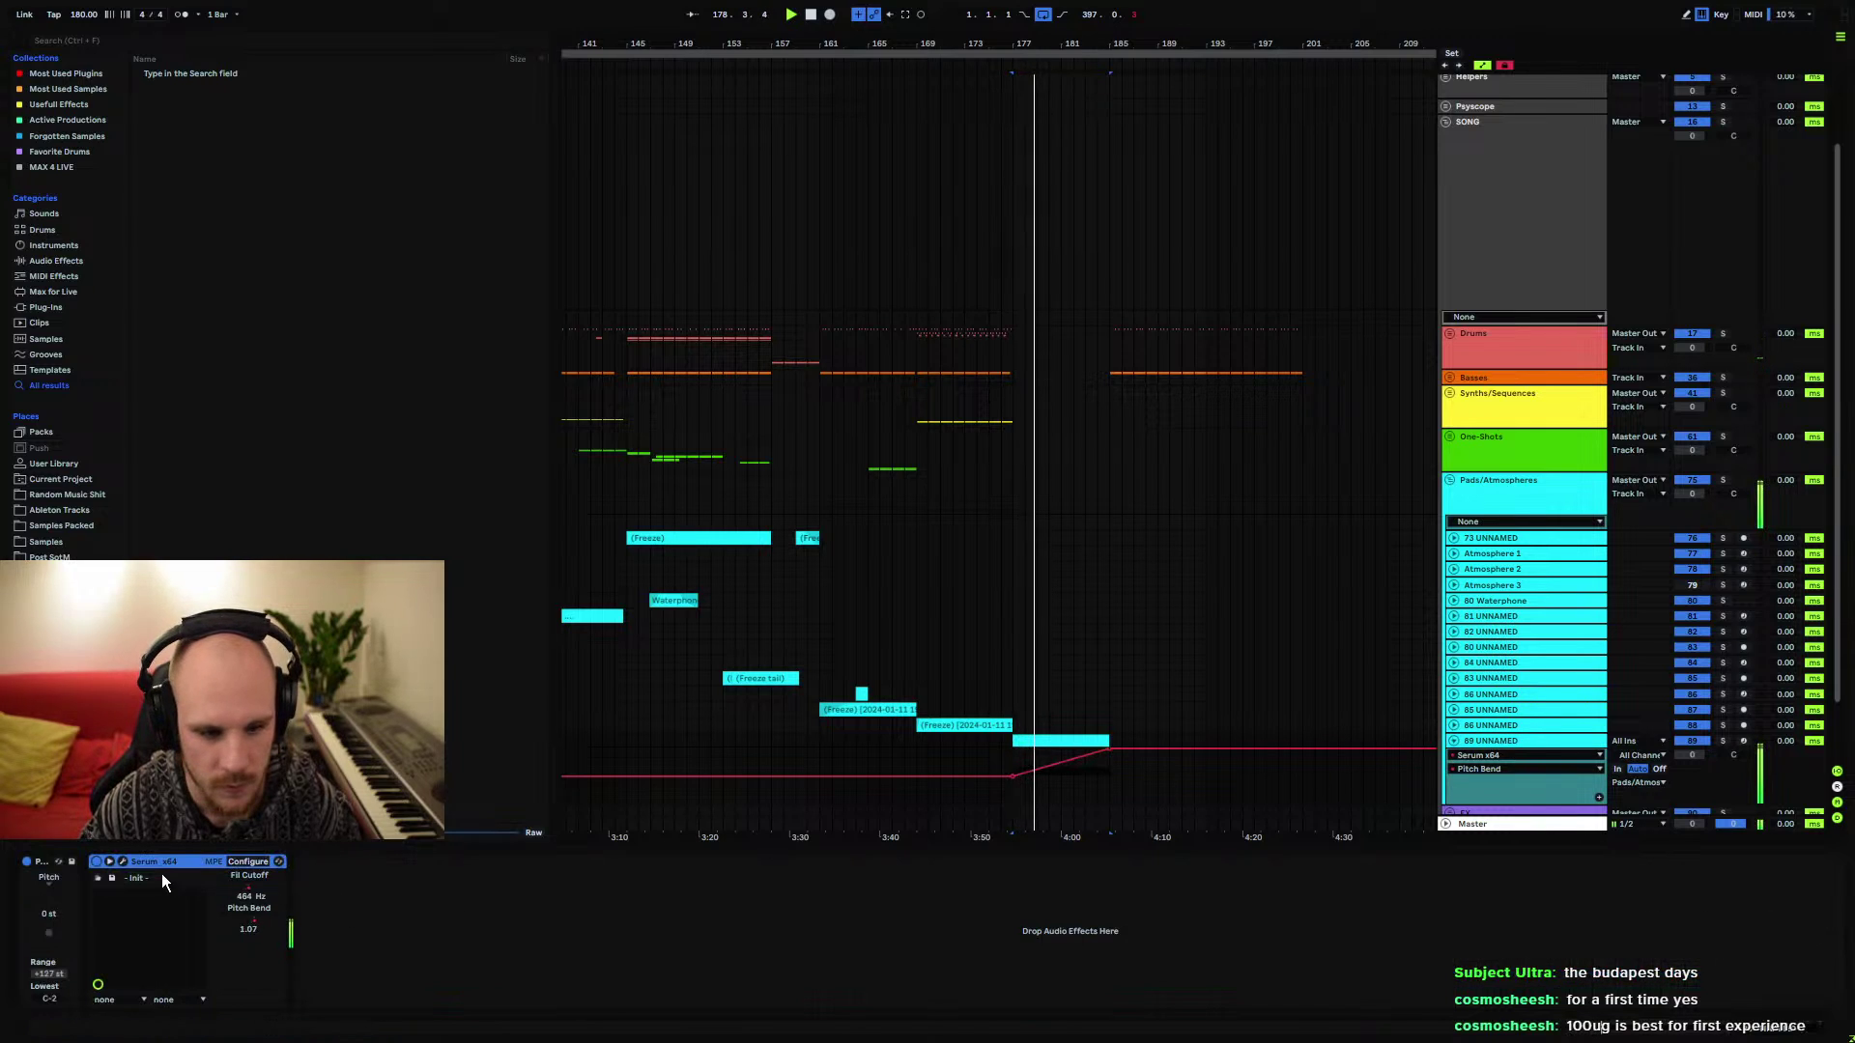
pyautogui.click(122, 861)
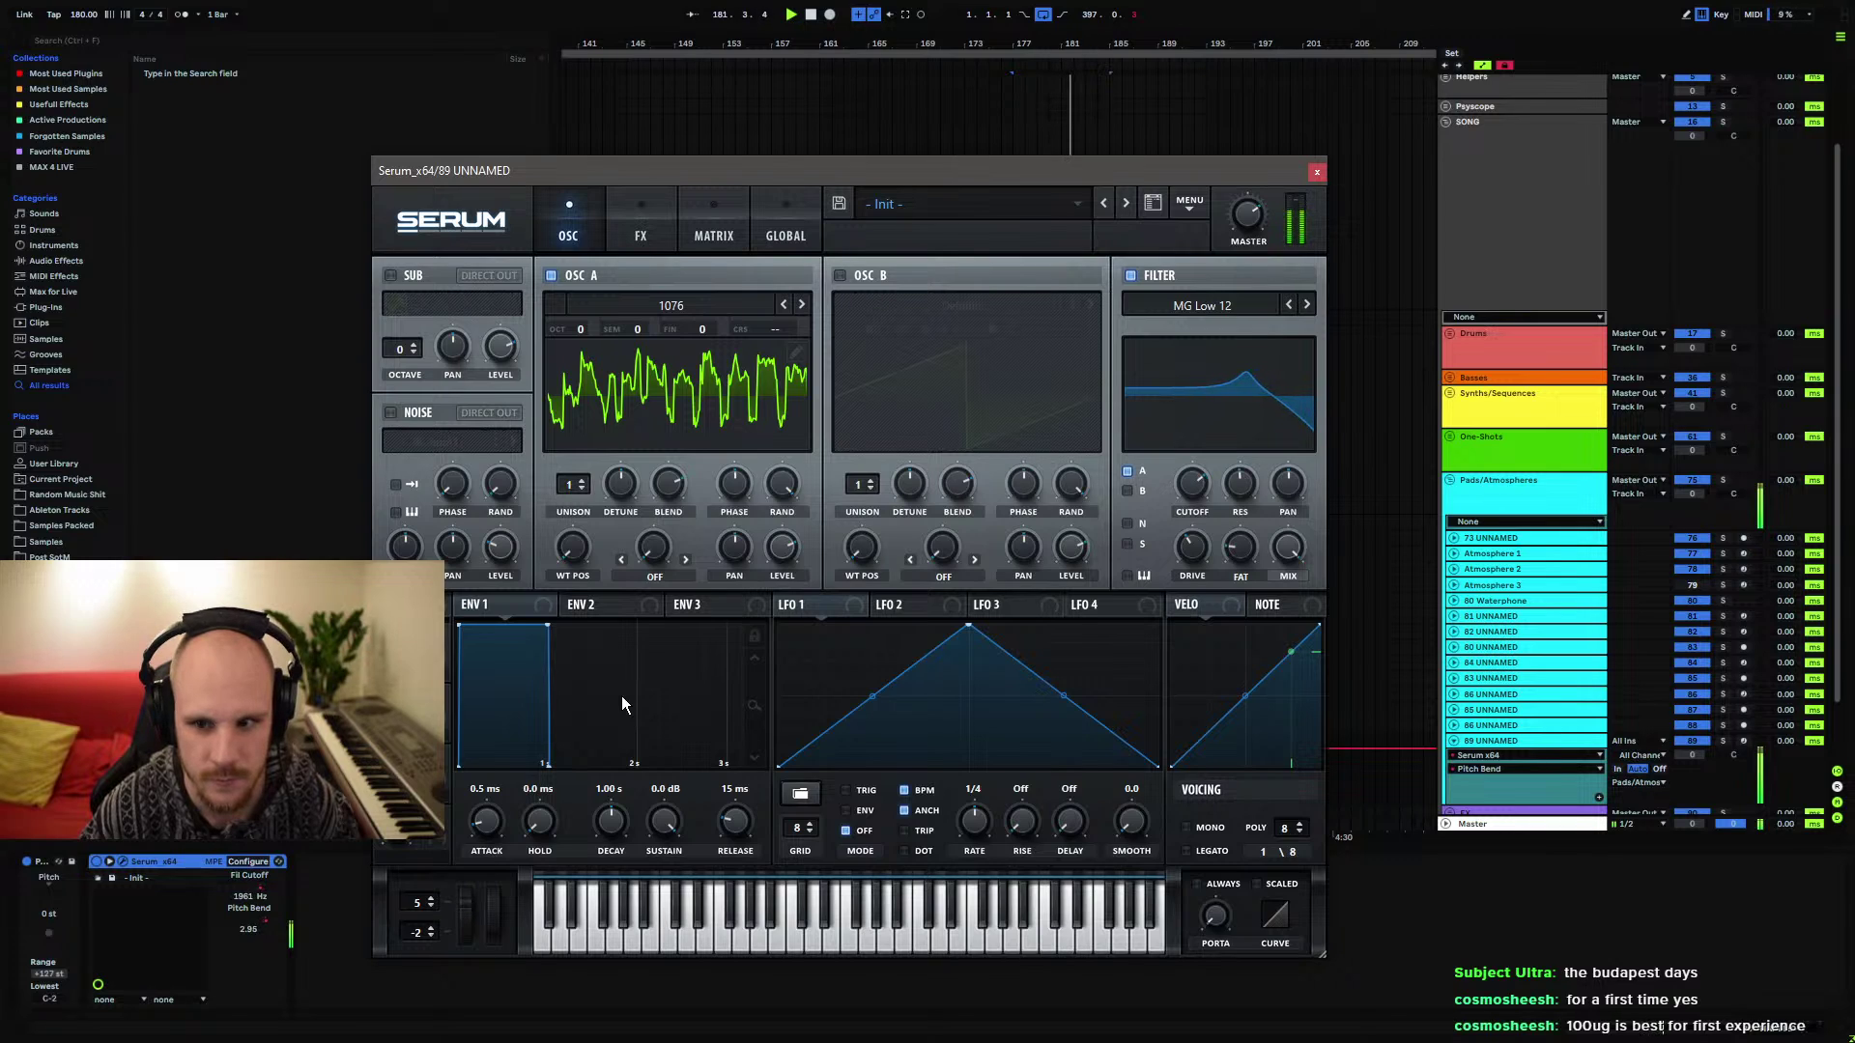
pyautogui.click(1316, 175)
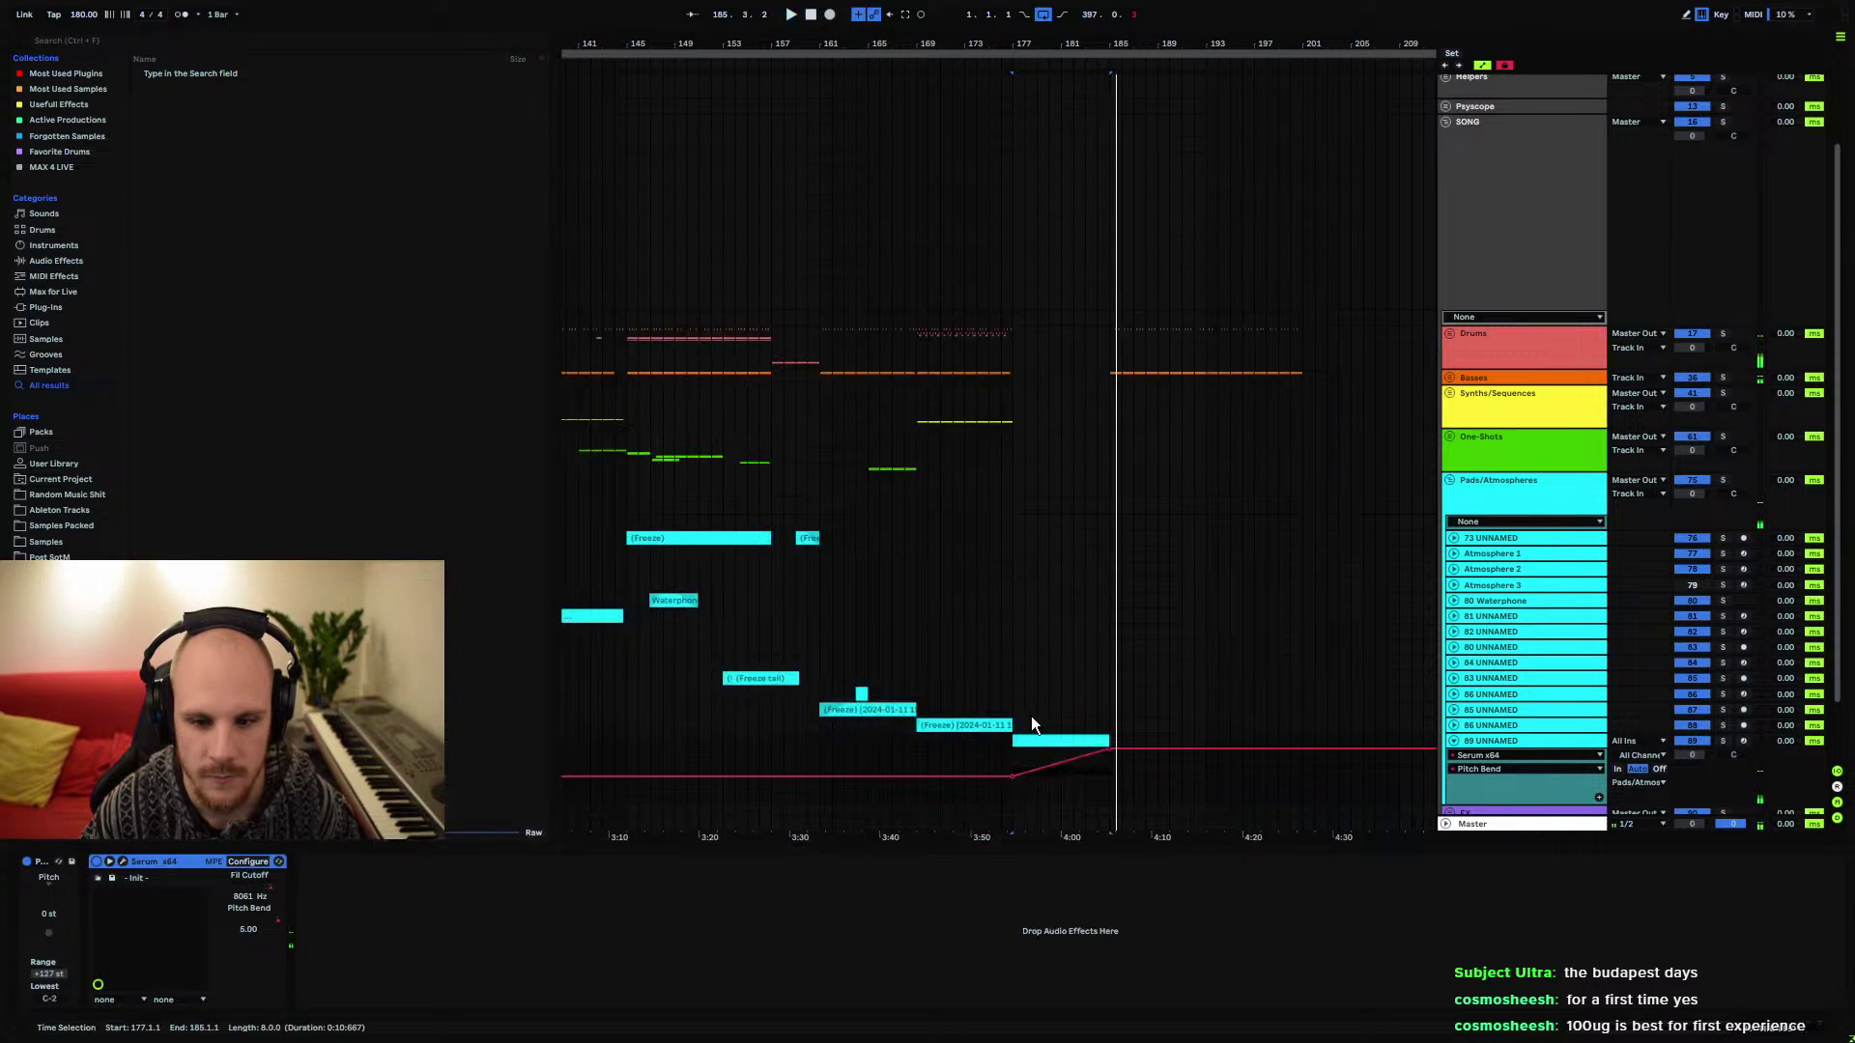
# Lower the volume of the new atmosphere track while playing from bar 177
pyautogui.click(1016, 753)
pyautogui.click(1691, 756)
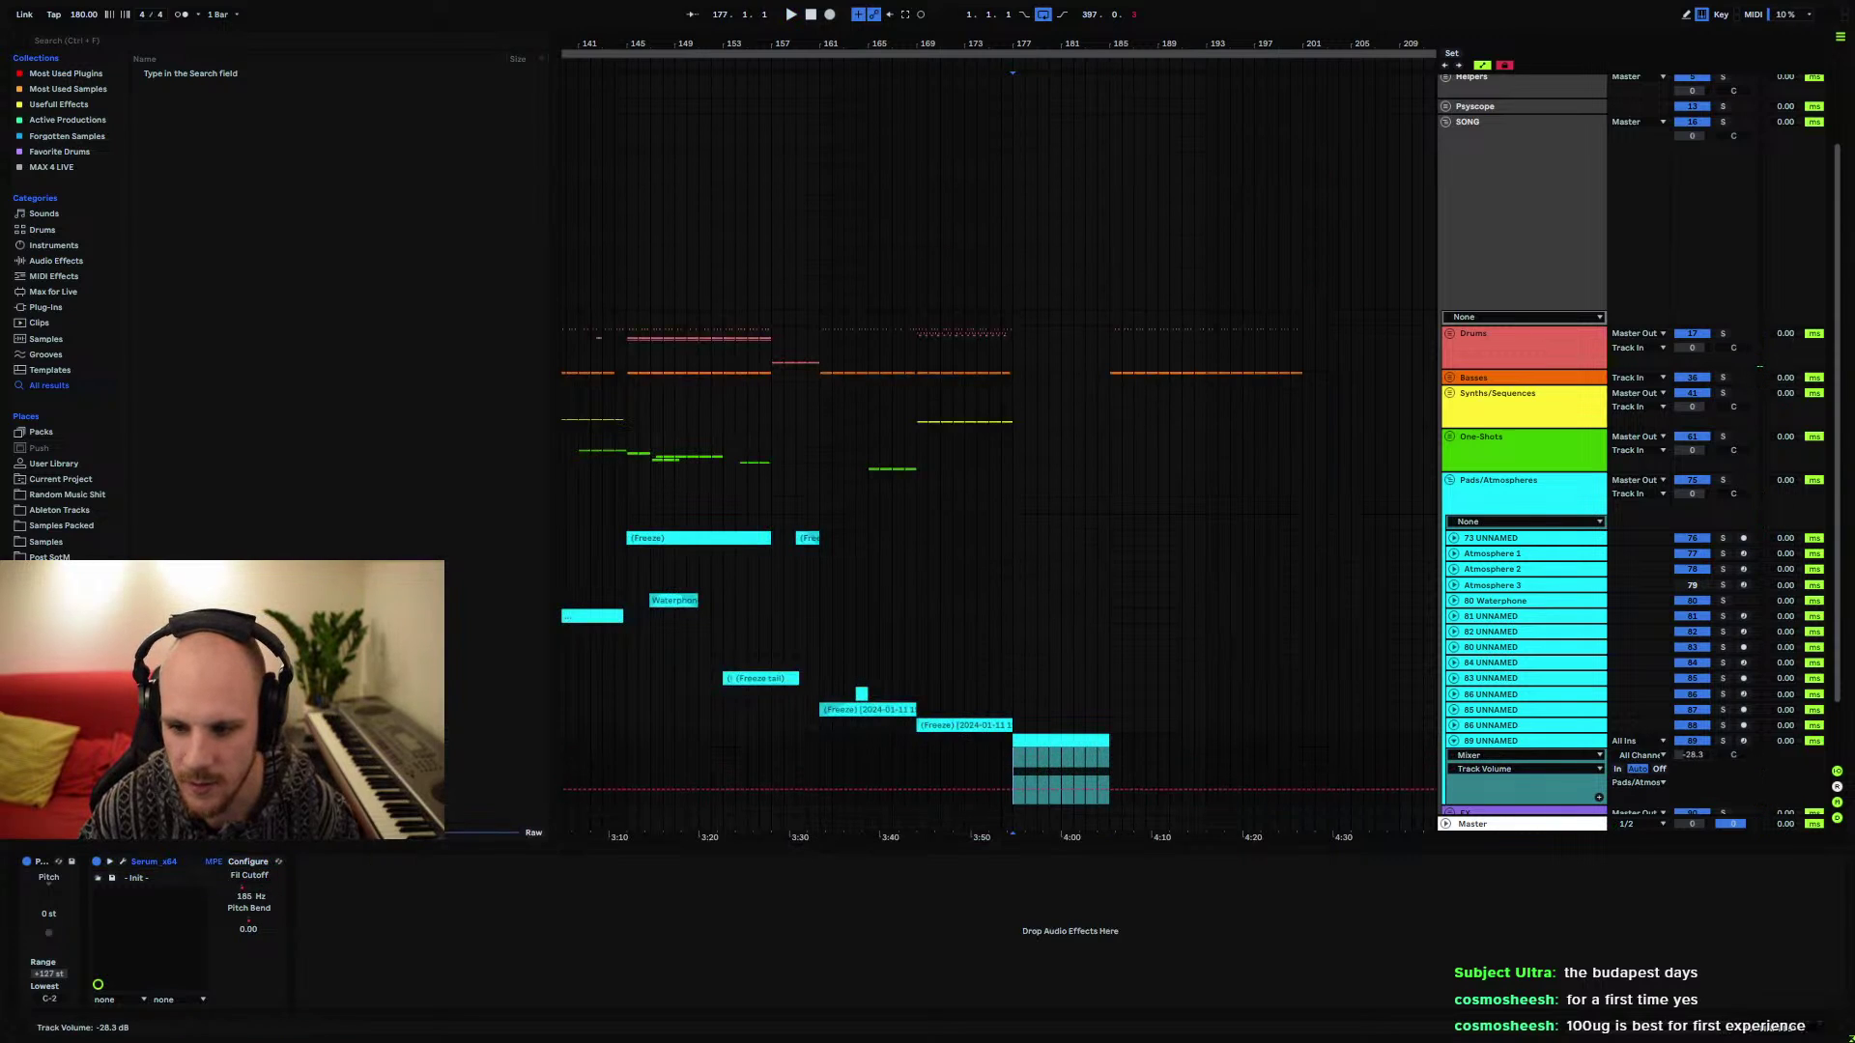
pyautogui.press('space')
pyautogui.click(1544, 742)
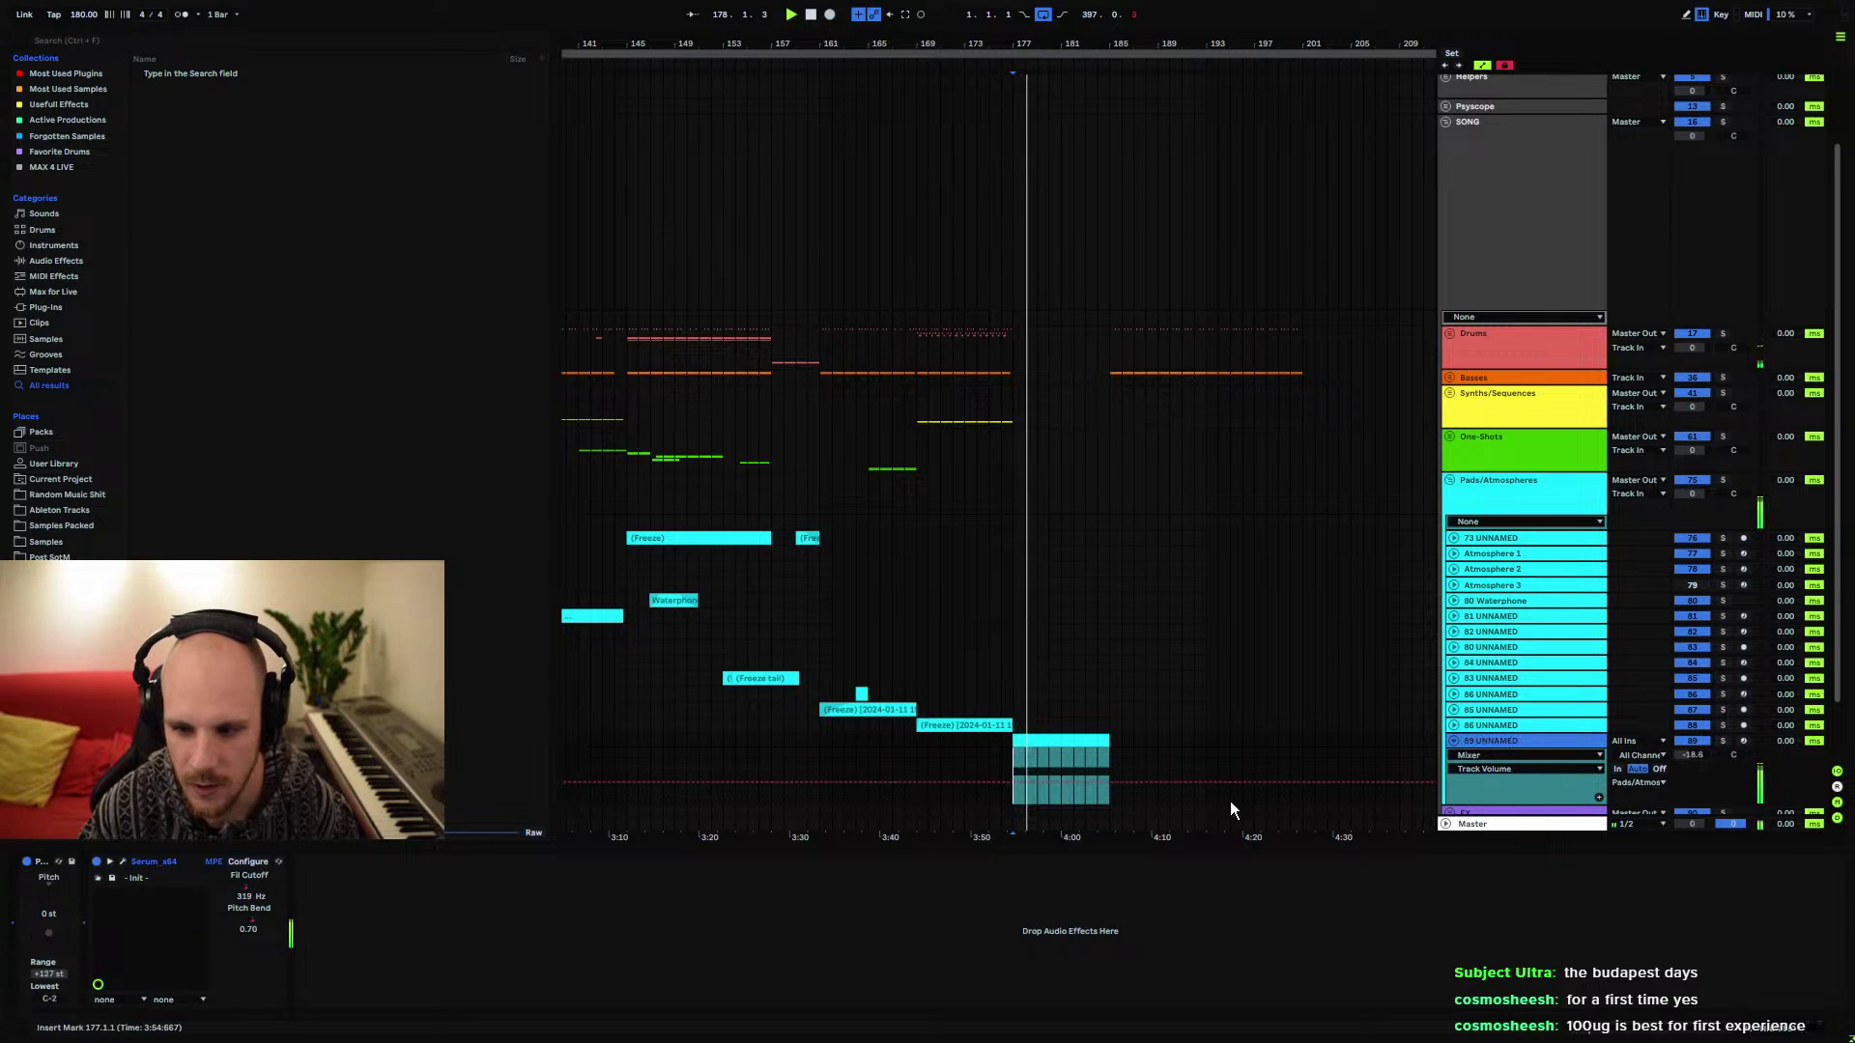
# Set Serum's upward pitch bend range to 17 and play the riser with the wider bend
pyautogui.click(250, 929)
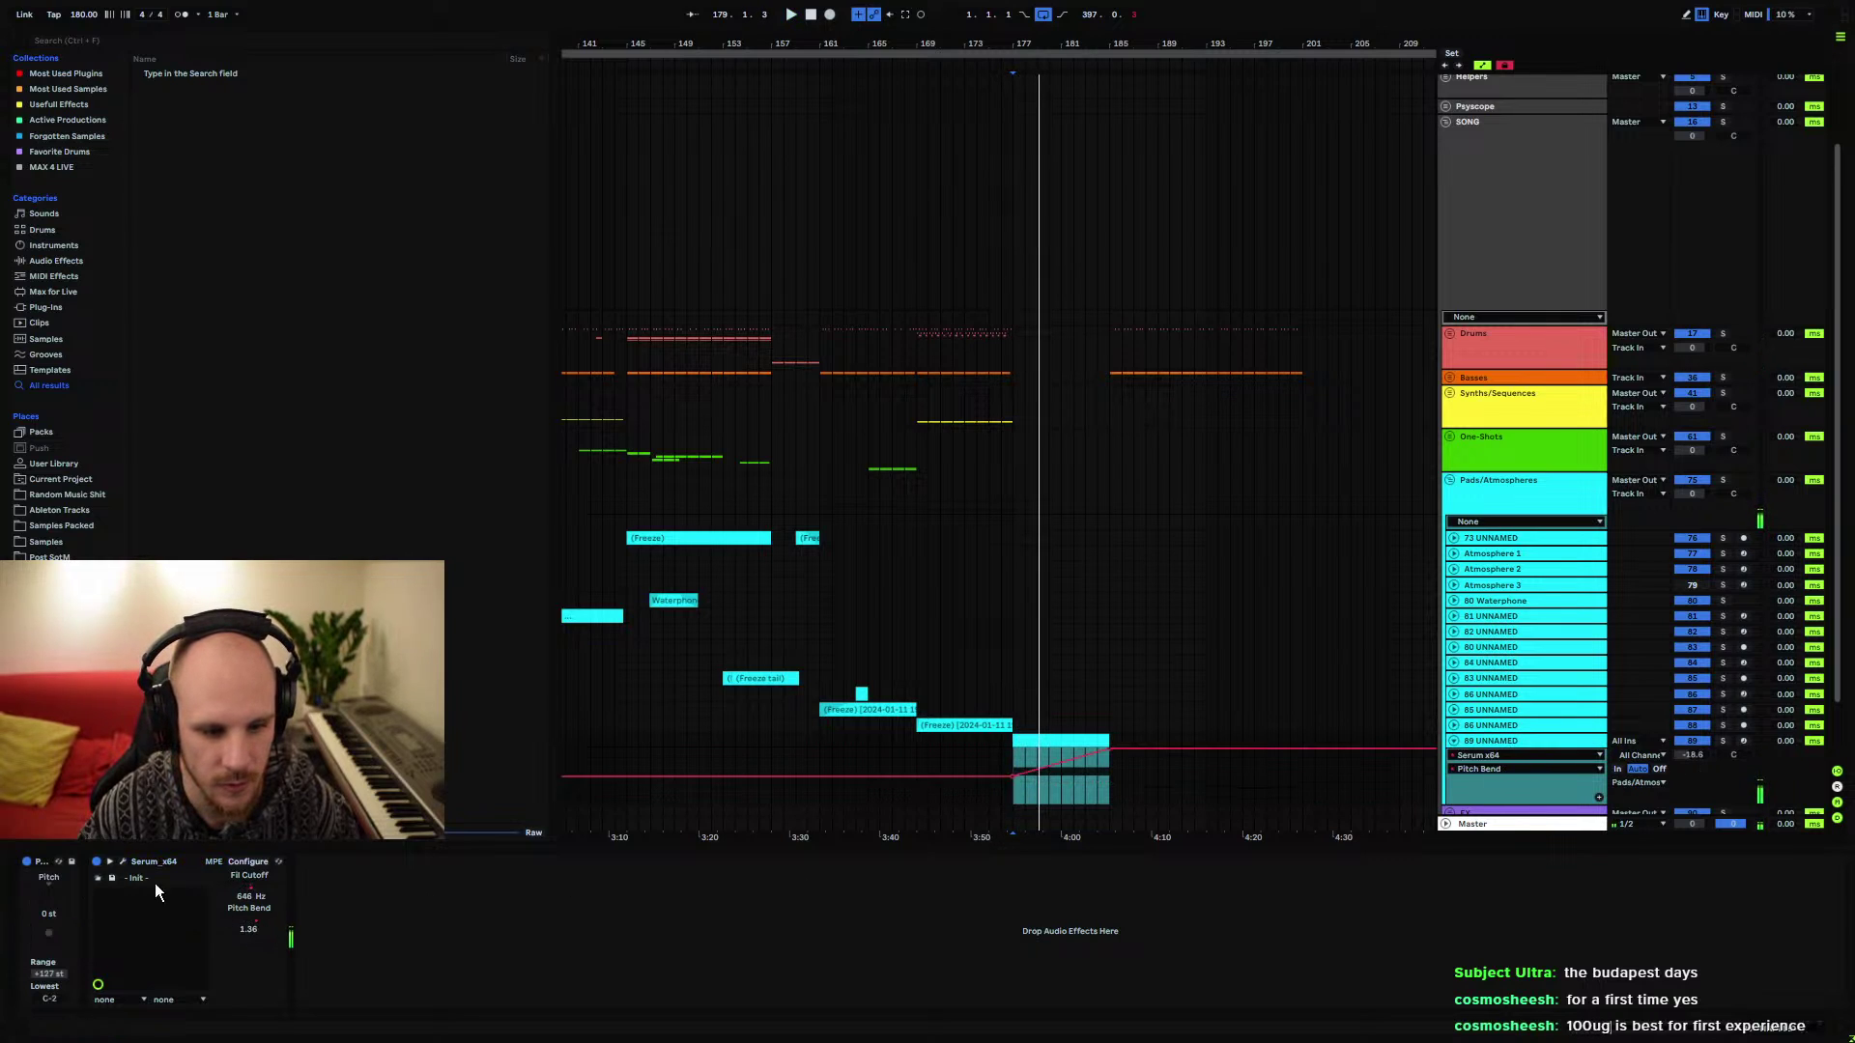
pyautogui.click(121, 861)
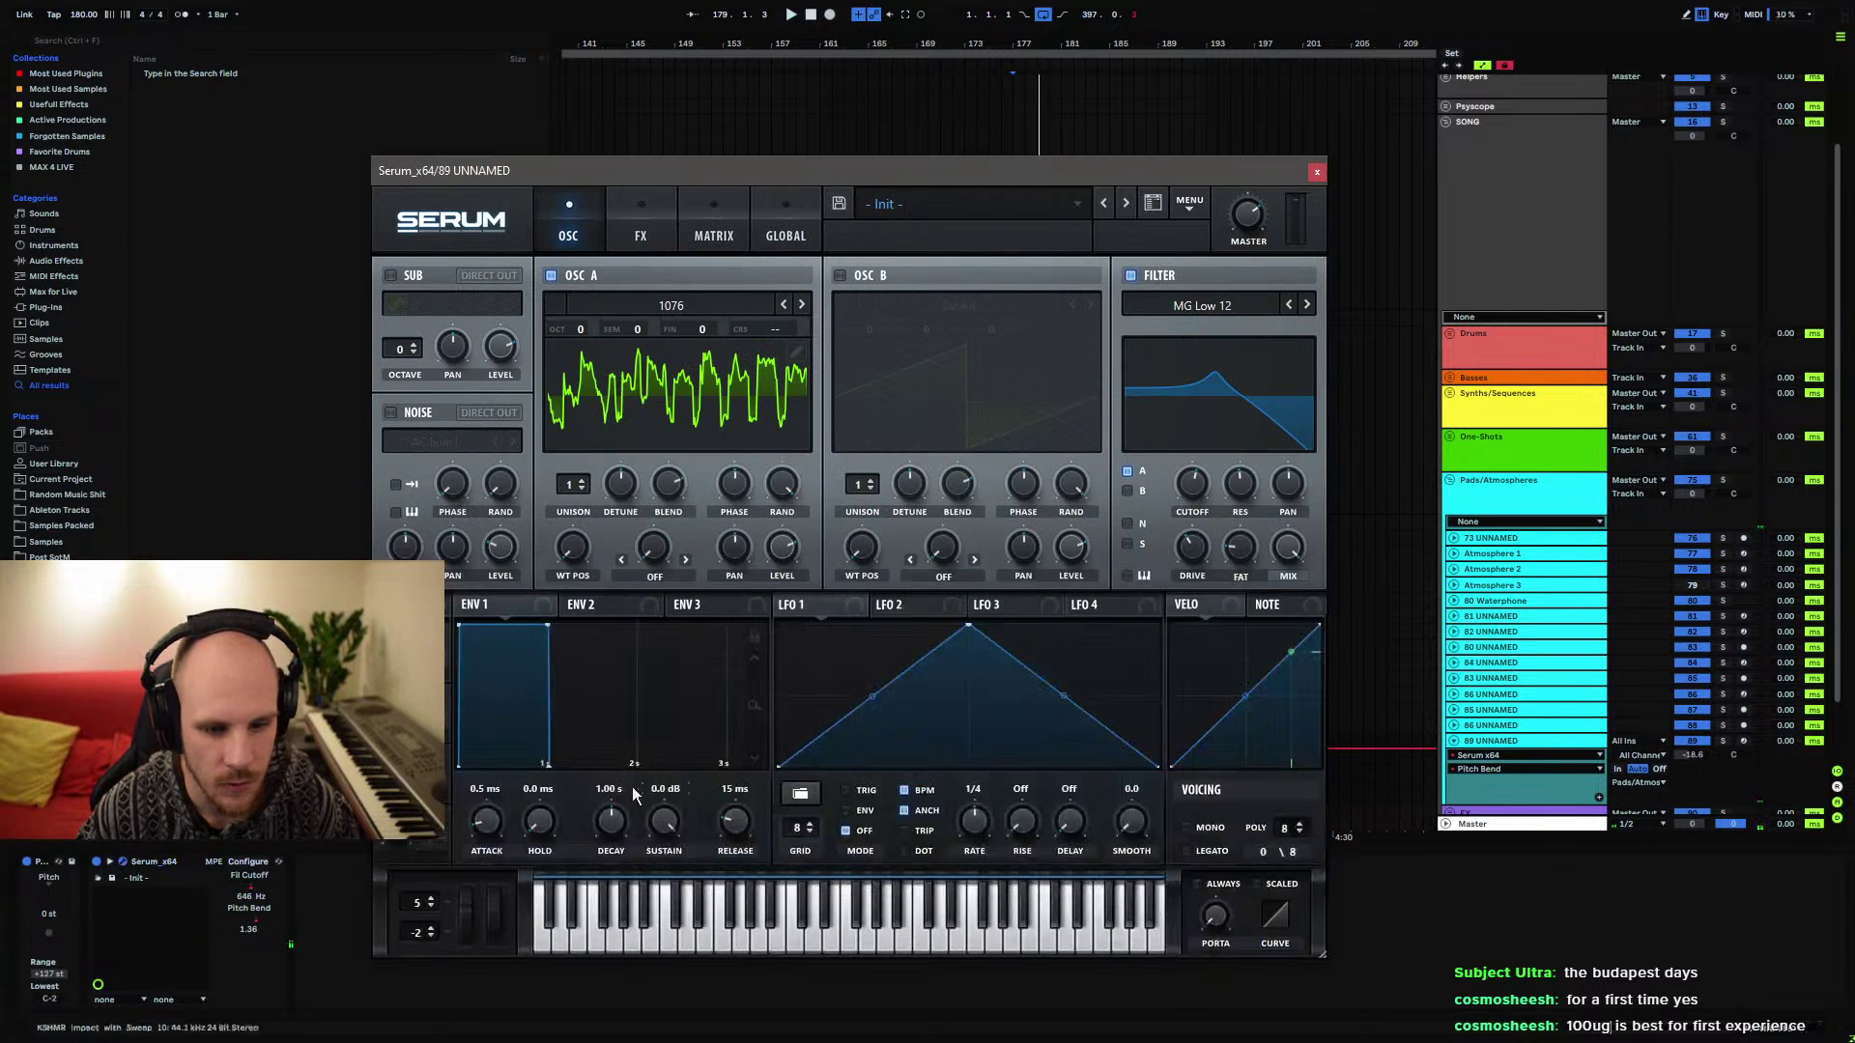
pyautogui.click(431, 909)
pyautogui.click(430, 908)
pyautogui.click(431, 908)
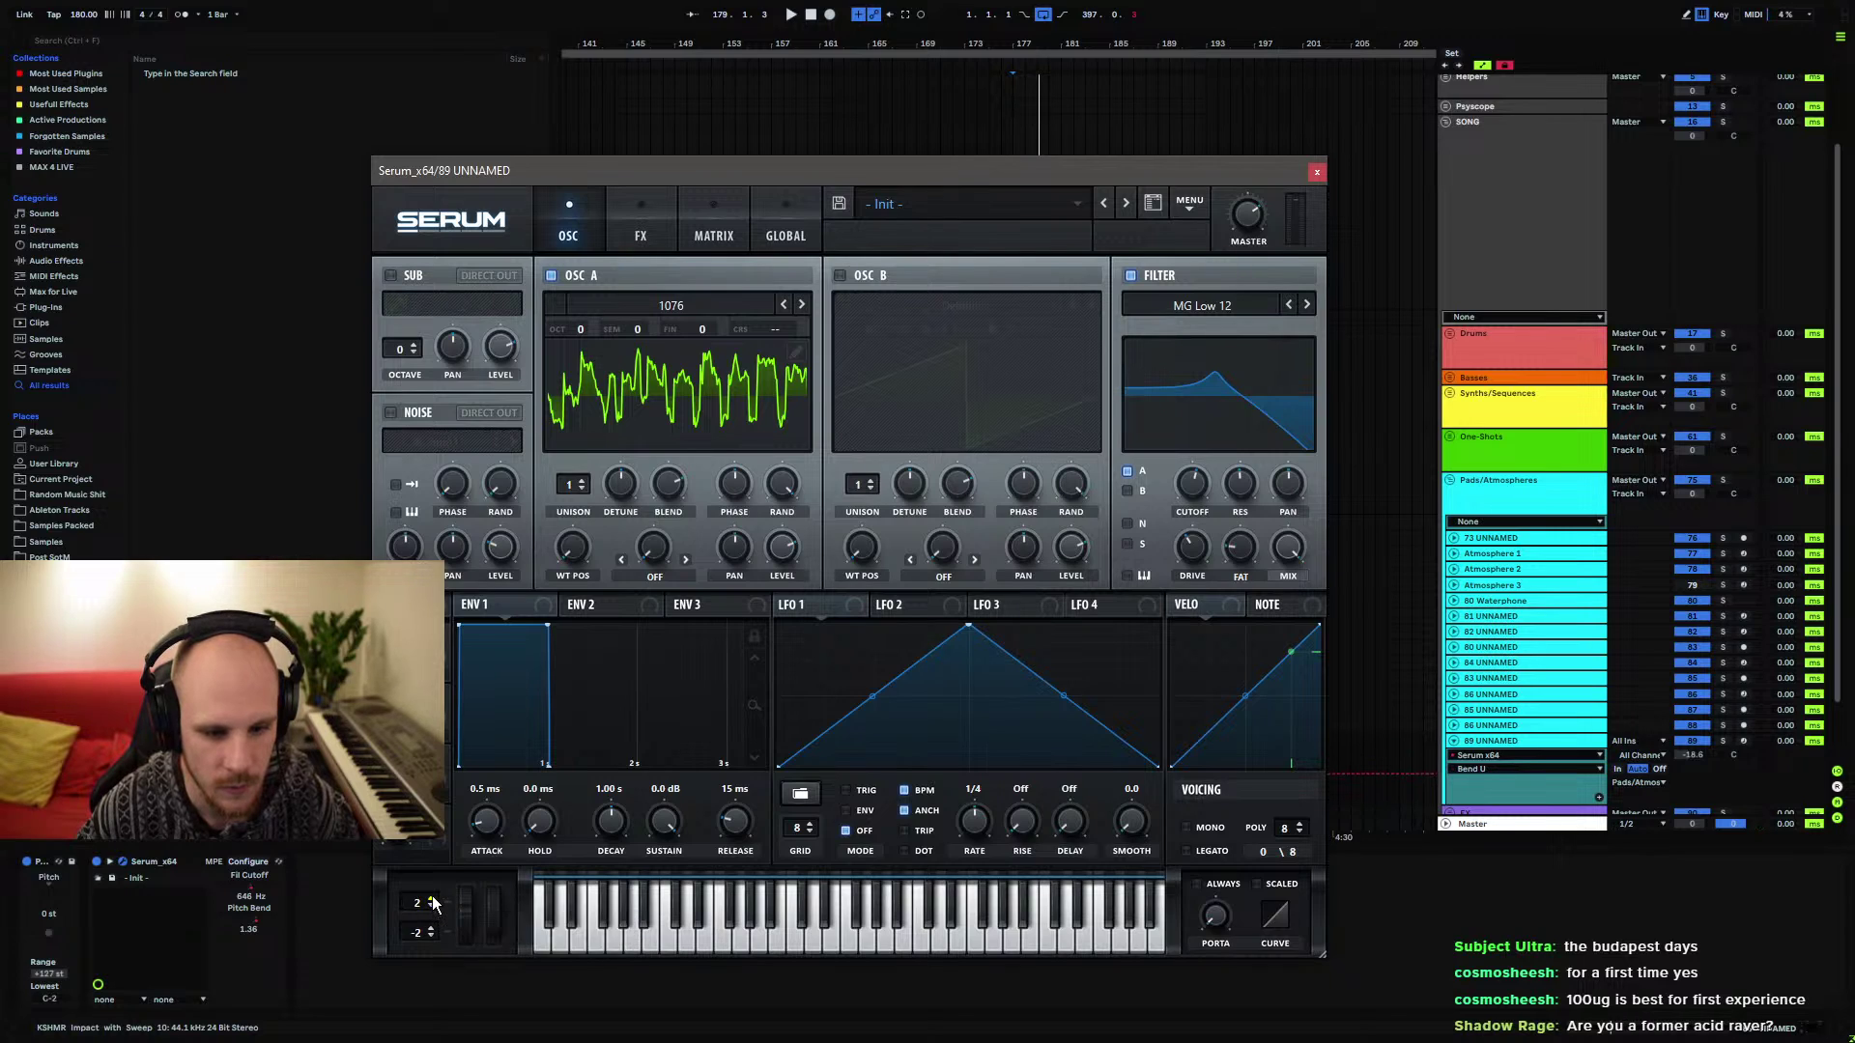
pyautogui.click(431, 900)
pyautogui.click(431, 899)
pyautogui.click(431, 899)
pyautogui.click(431, 900)
pyautogui.click(431, 899)
pyautogui.click(431, 899)
pyautogui.click(431, 899)
pyautogui.click(431, 900)
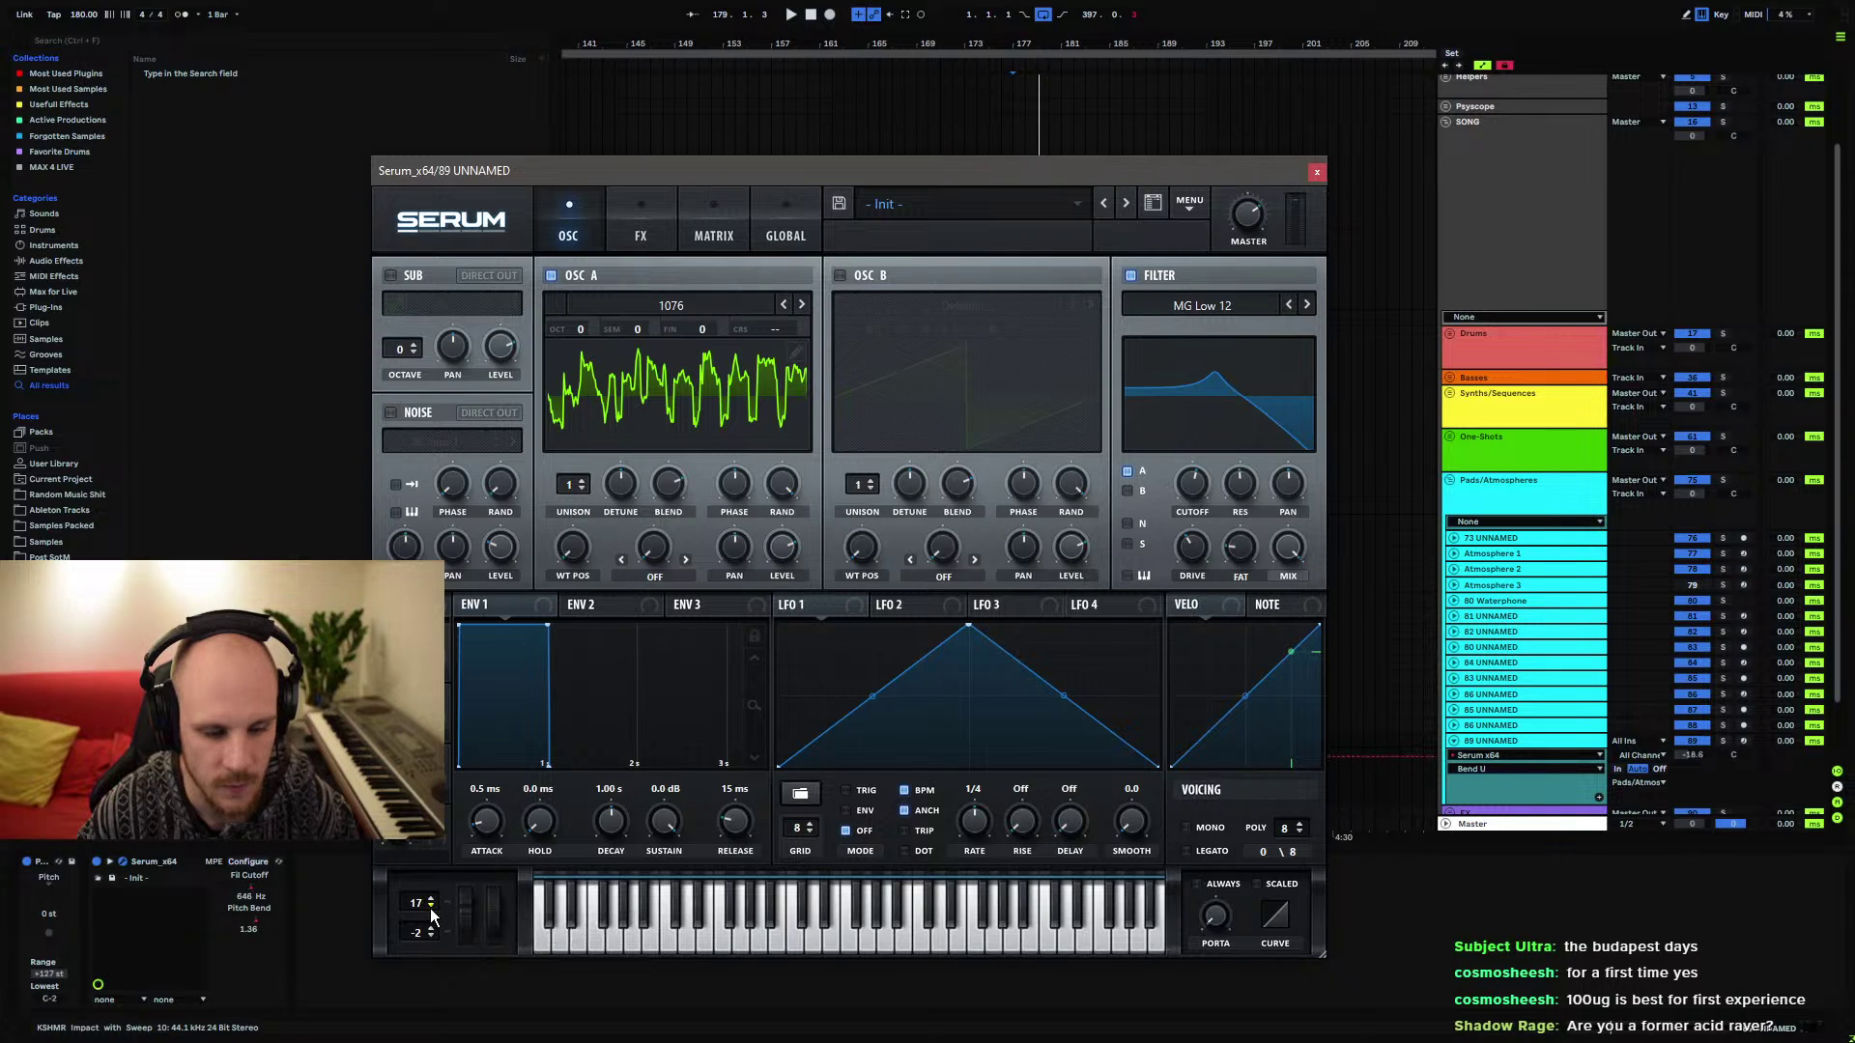
pyautogui.click(431, 907)
pyautogui.click(431, 907)
pyautogui.click(431, 908)
pyautogui.click(430, 908)
pyautogui.click(431, 908)
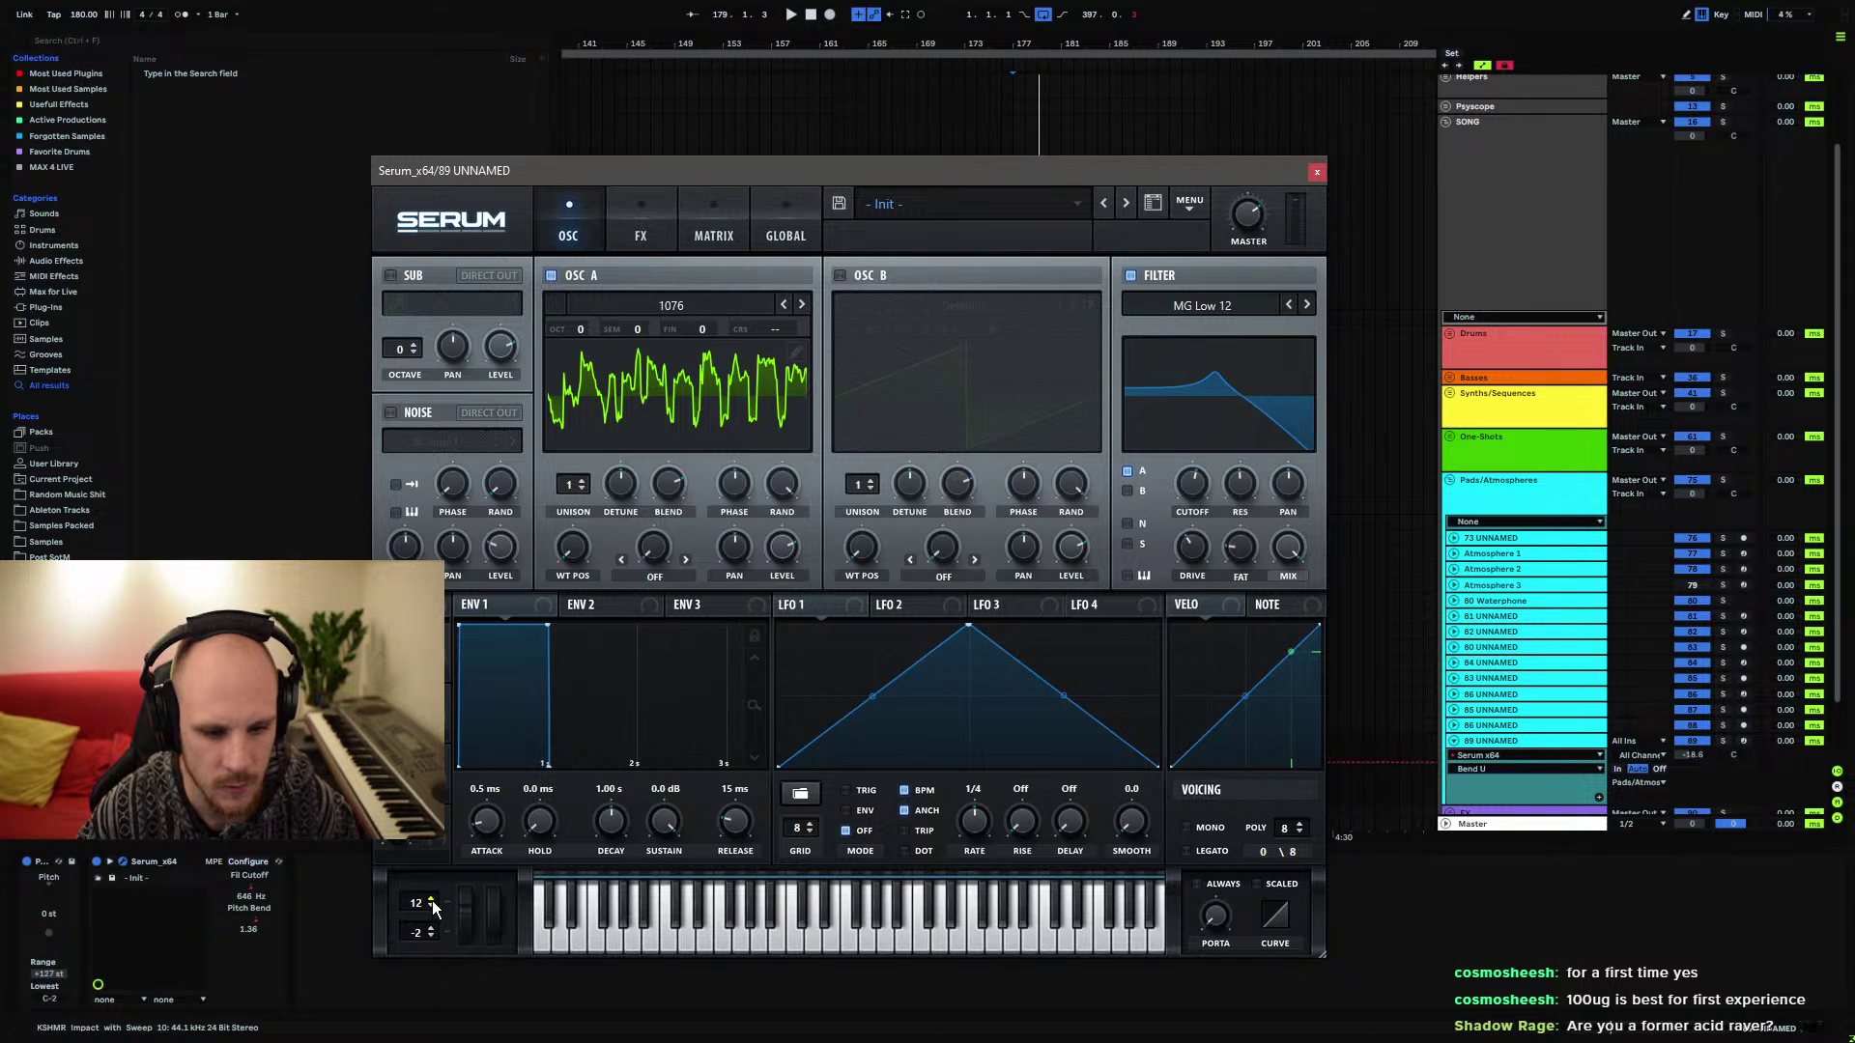
pyautogui.click(431, 900)
pyautogui.click(431, 900)
pyautogui.click(431, 900)
pyautogui.press('space')
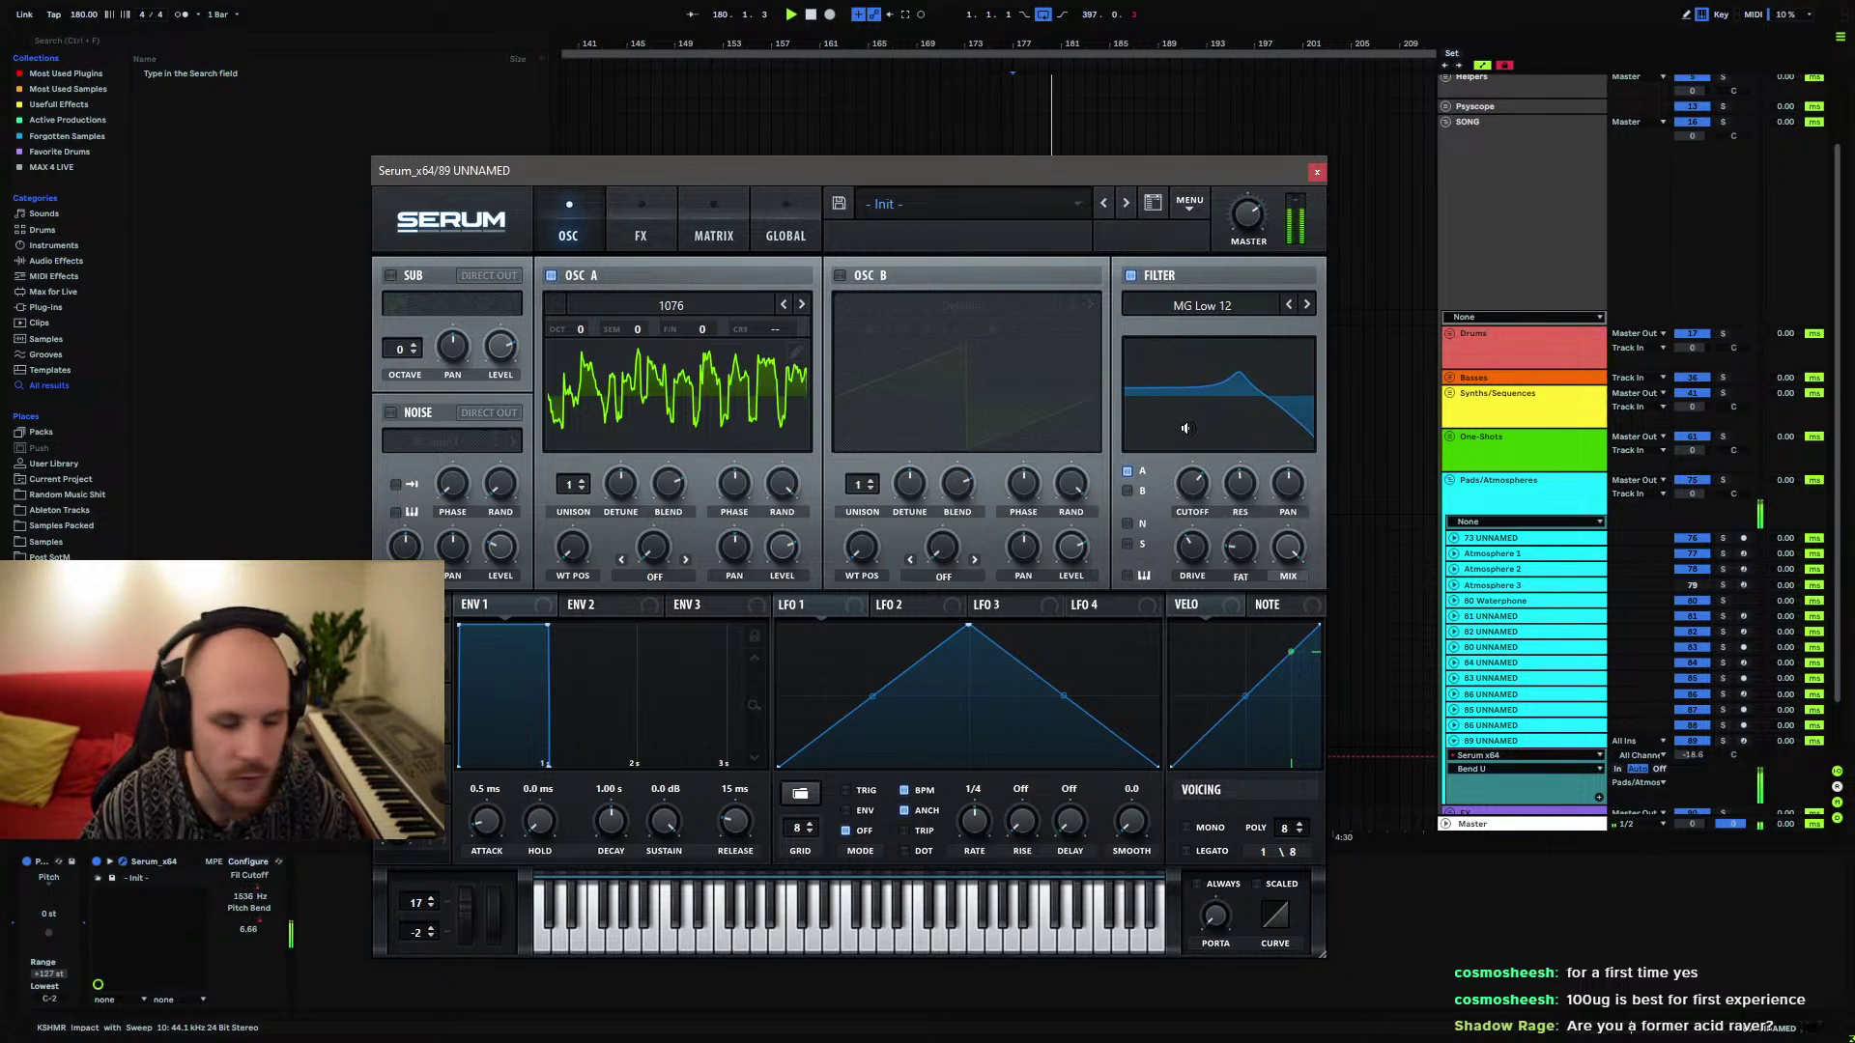
pyautogui.click(1316, 172)
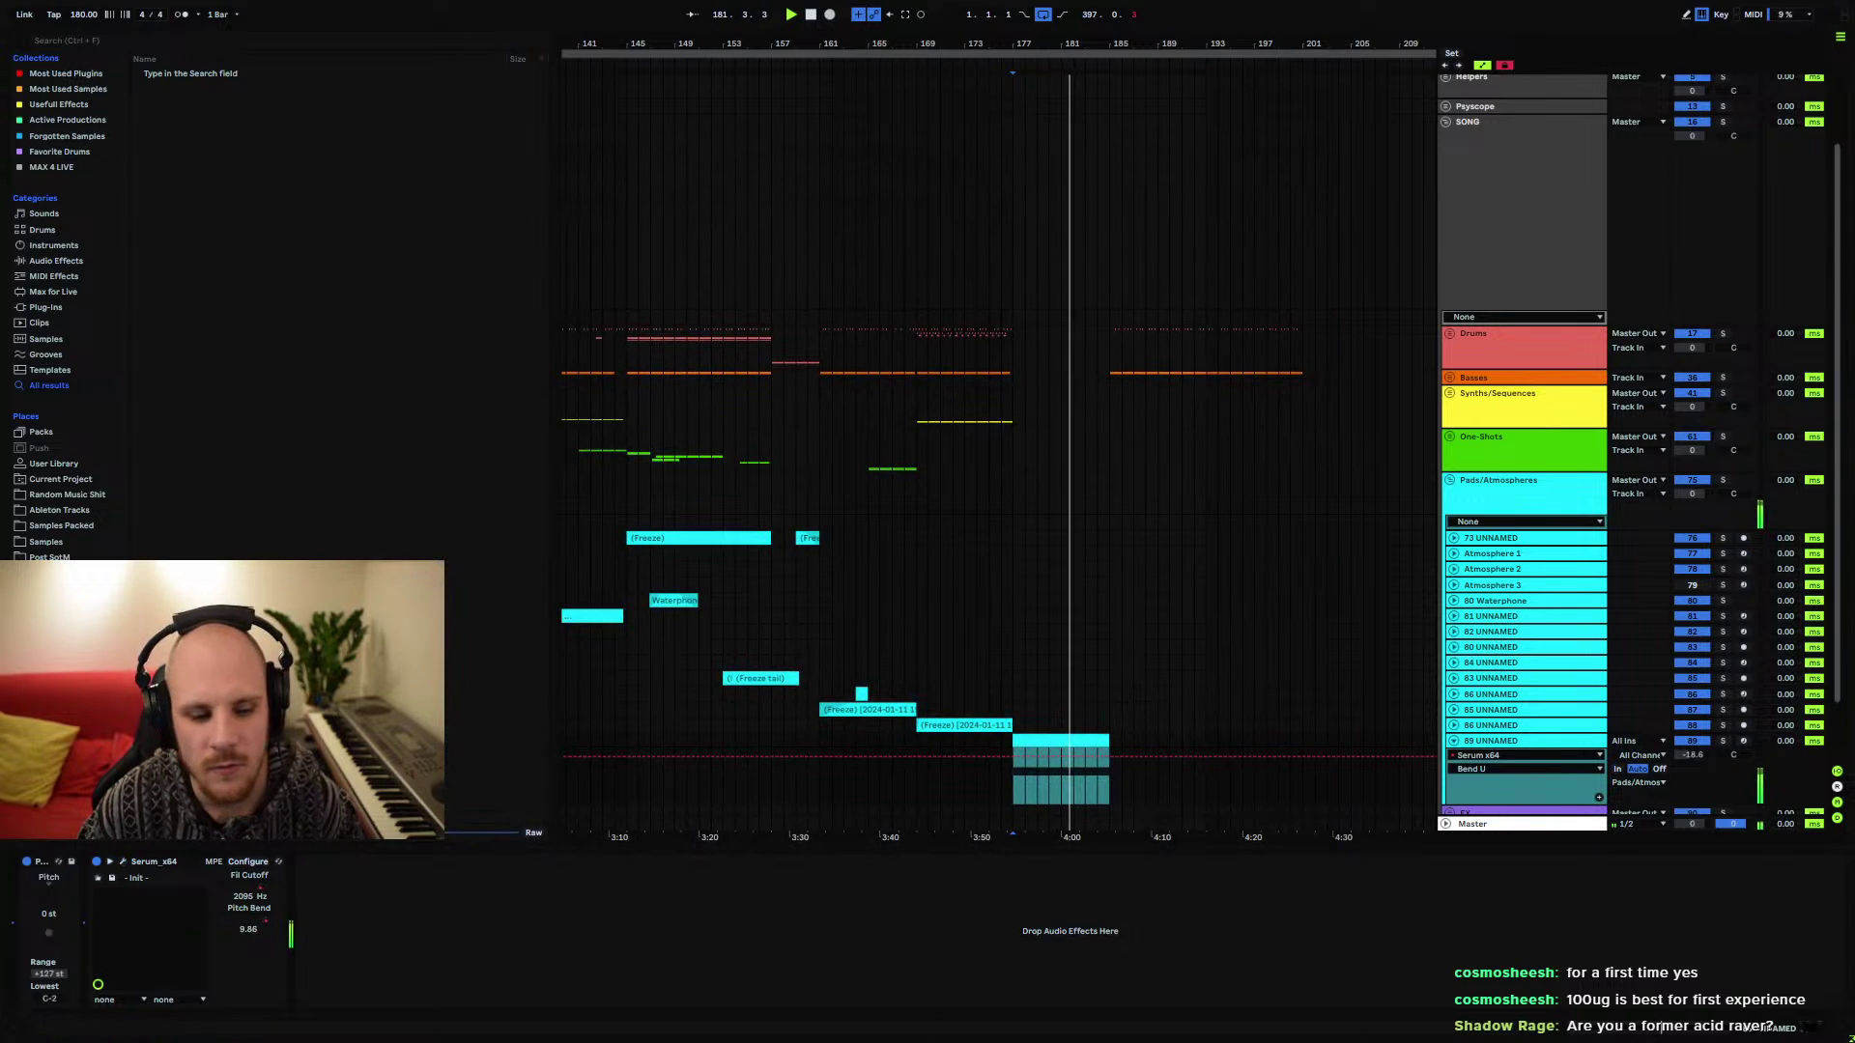
# Smooth out the dip in the filter cutoff automation between bars 177 and 185, and audition it from bar 177
pyautogui.click(258, 889)
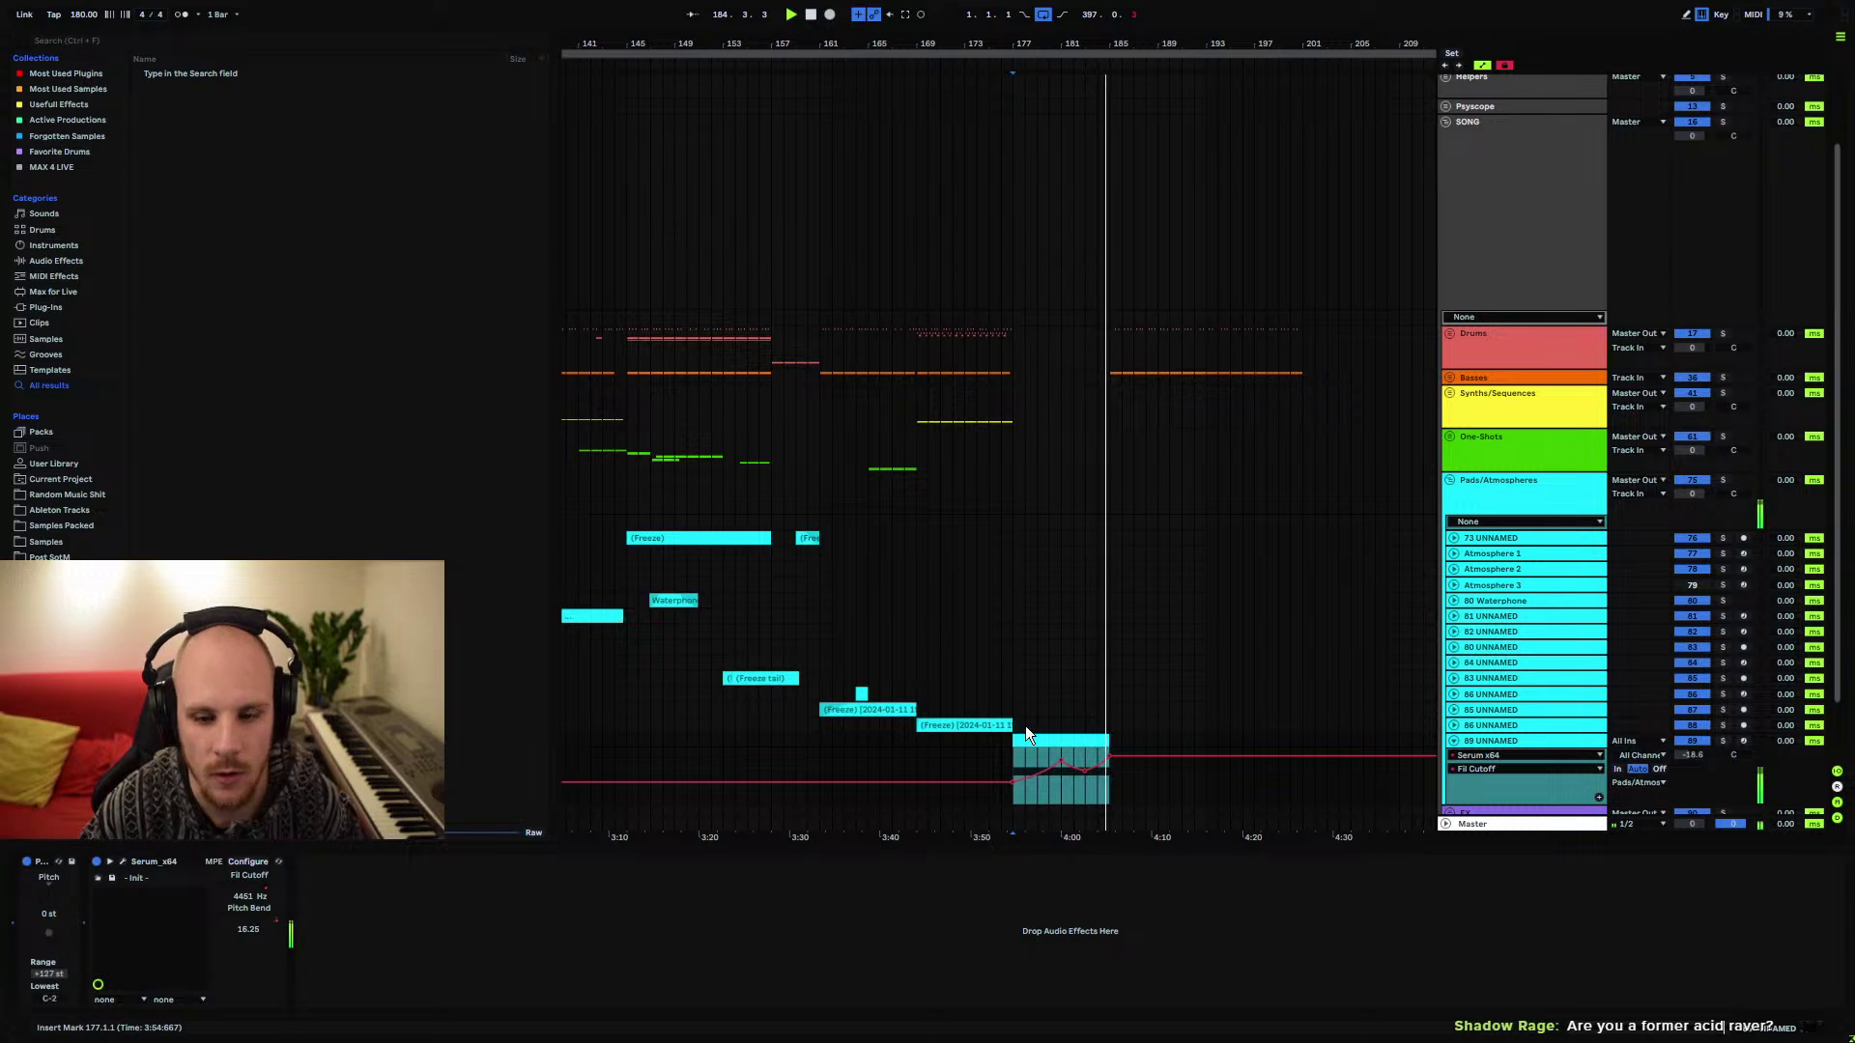
pyautogui.click(1084, 774)
pyautogui.press('space')
pyautogui.press('space')
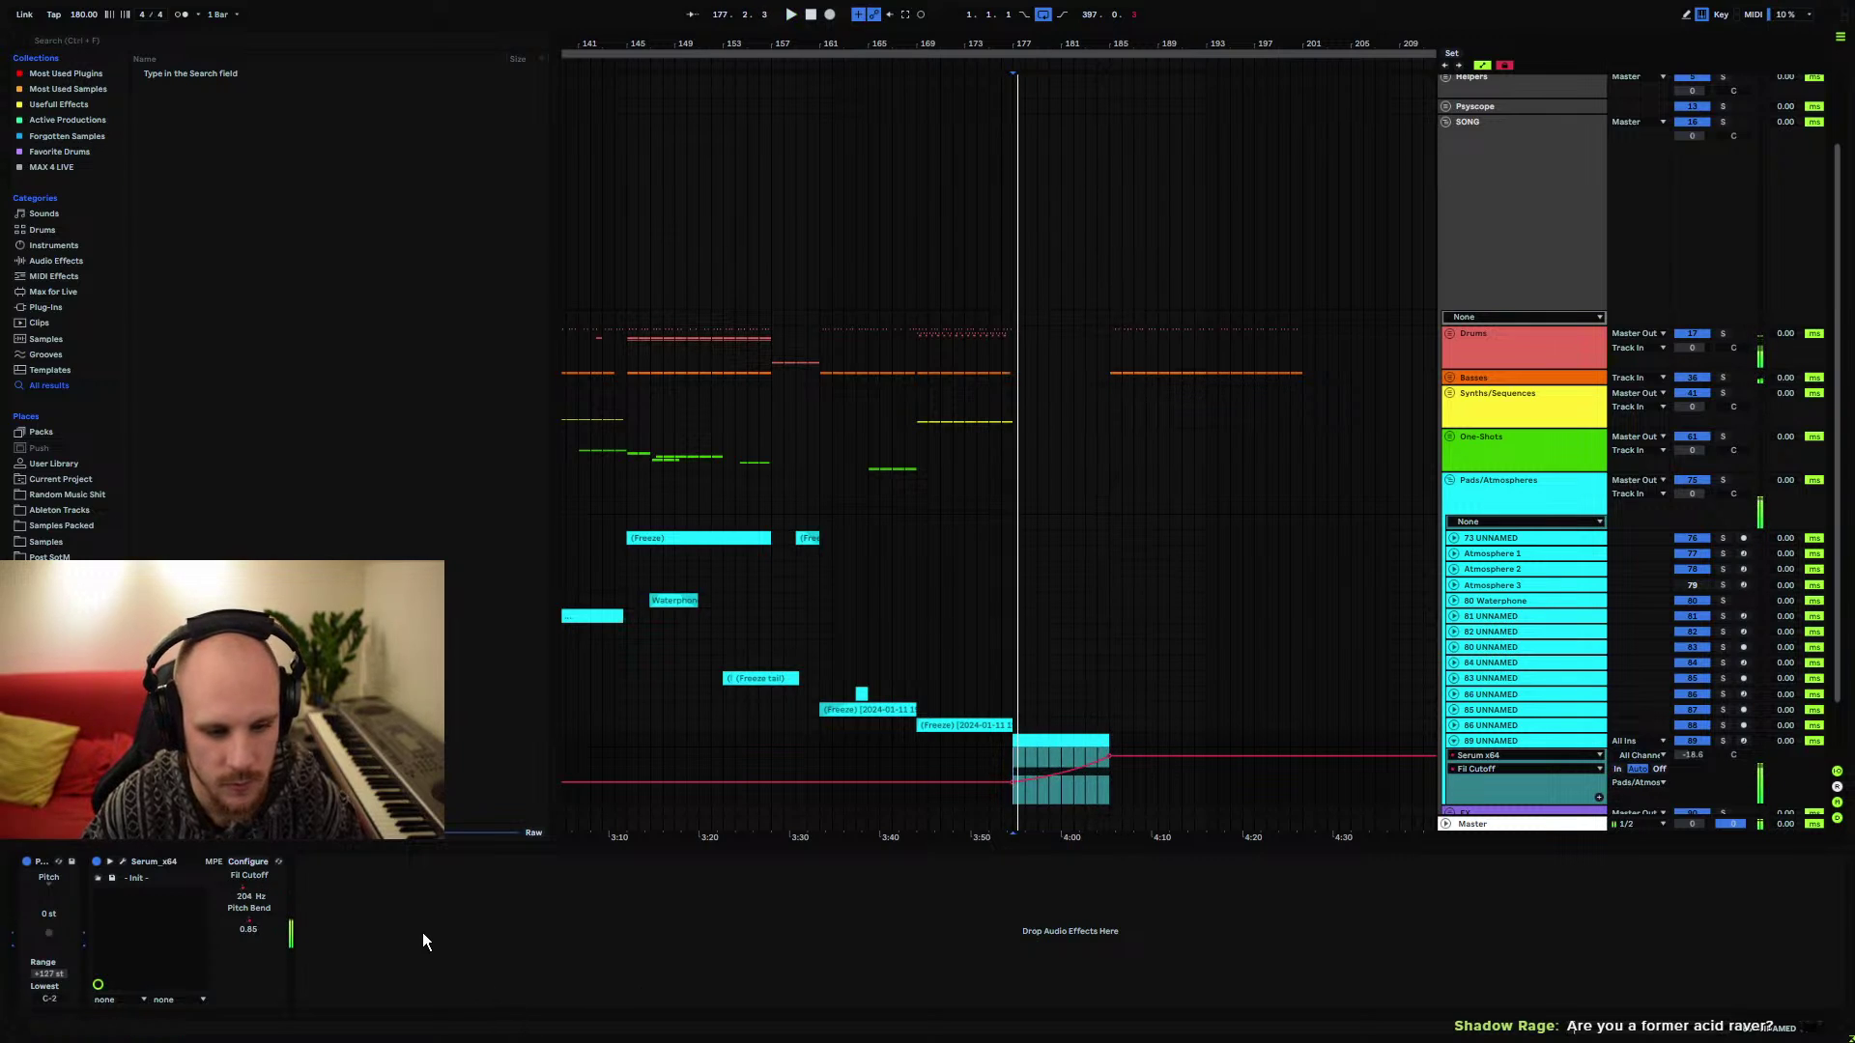
# Set Serum's oscillator A to 2 unison voices and automate its unison detune in a rising curve from bar 177 to 185
pyautogui.click(123, 861)
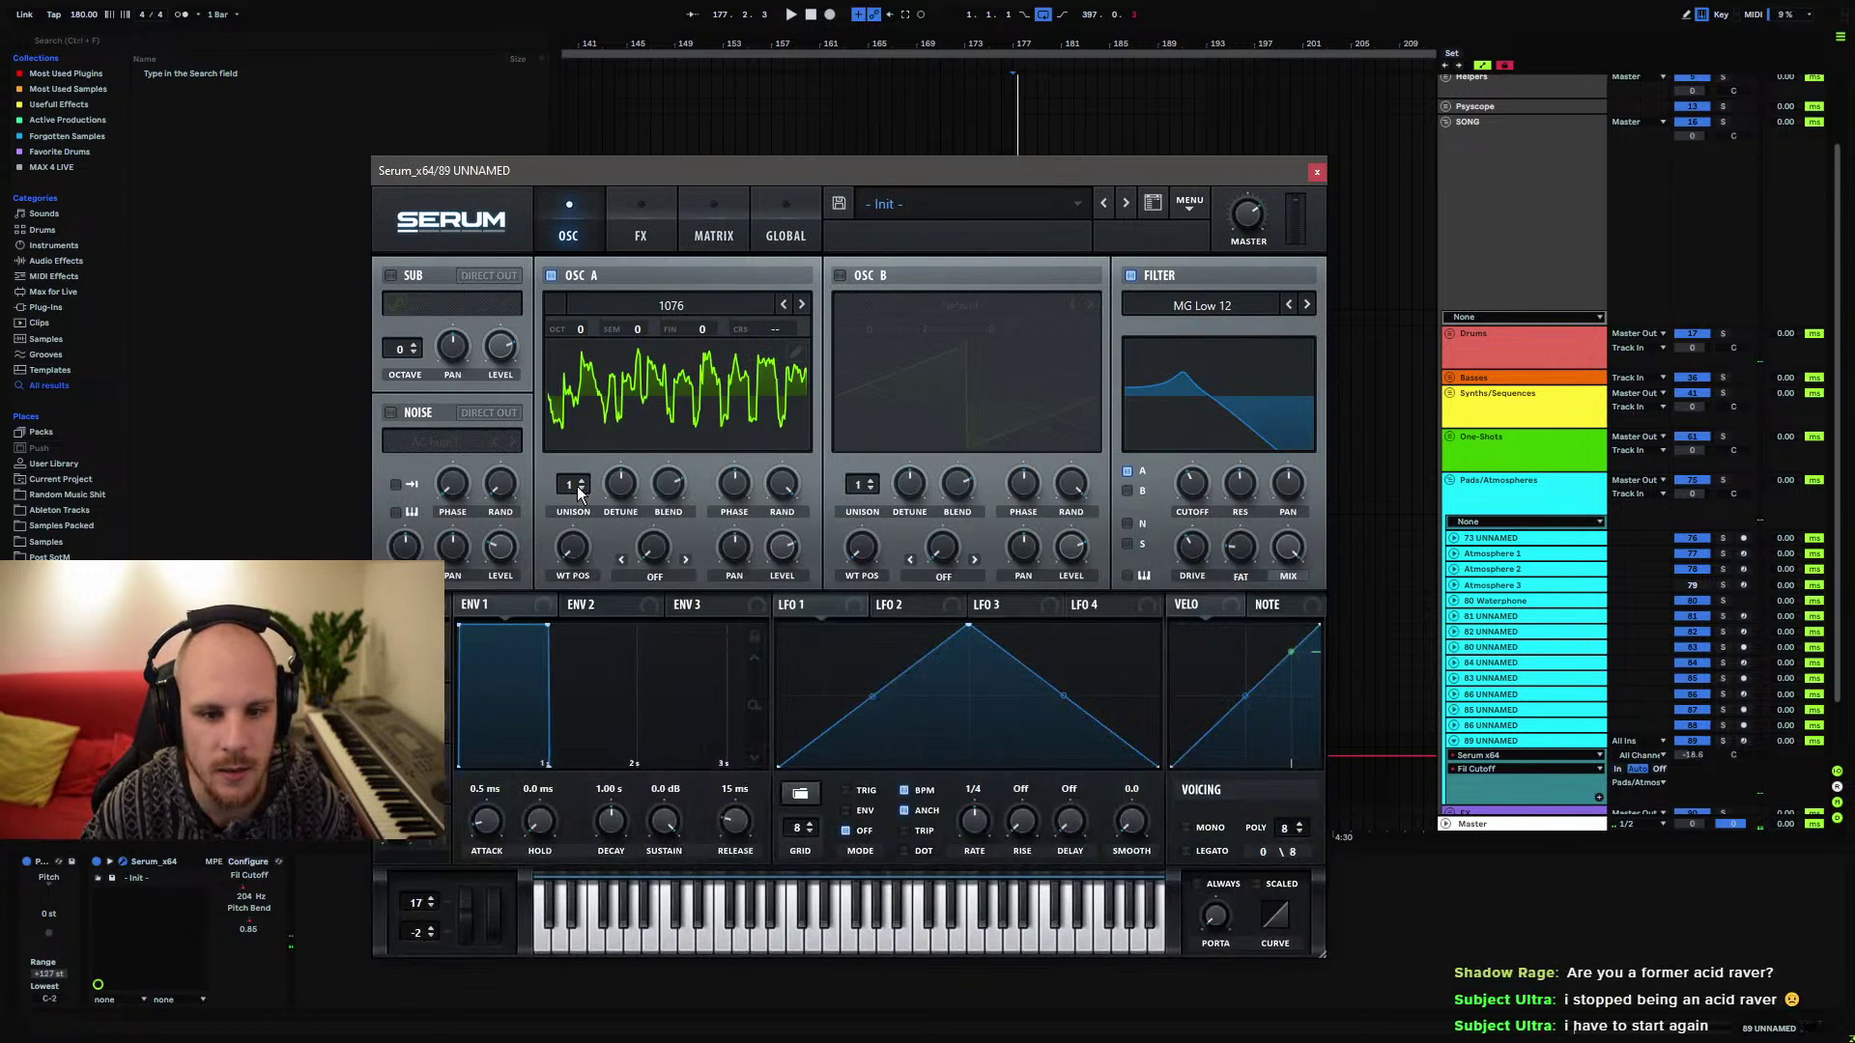
pyautogui.click(619, 490)
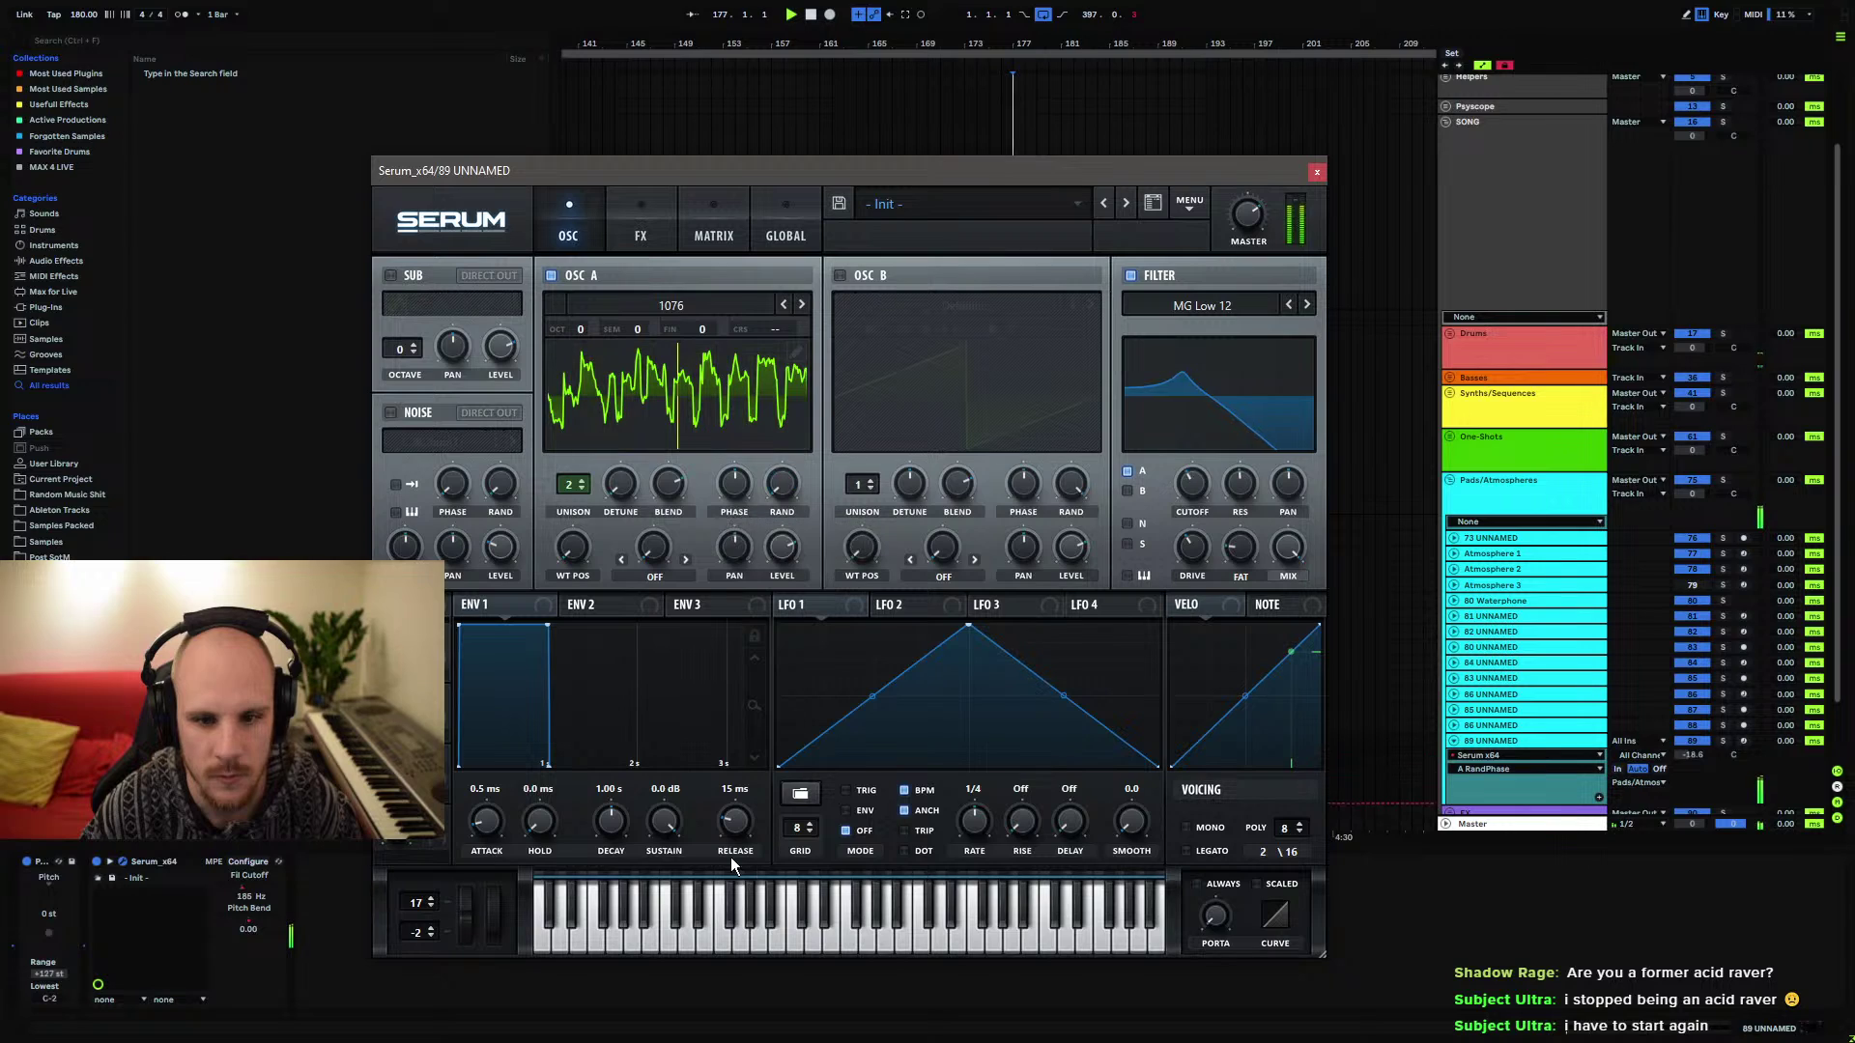
pyautogui.click(628, 490)
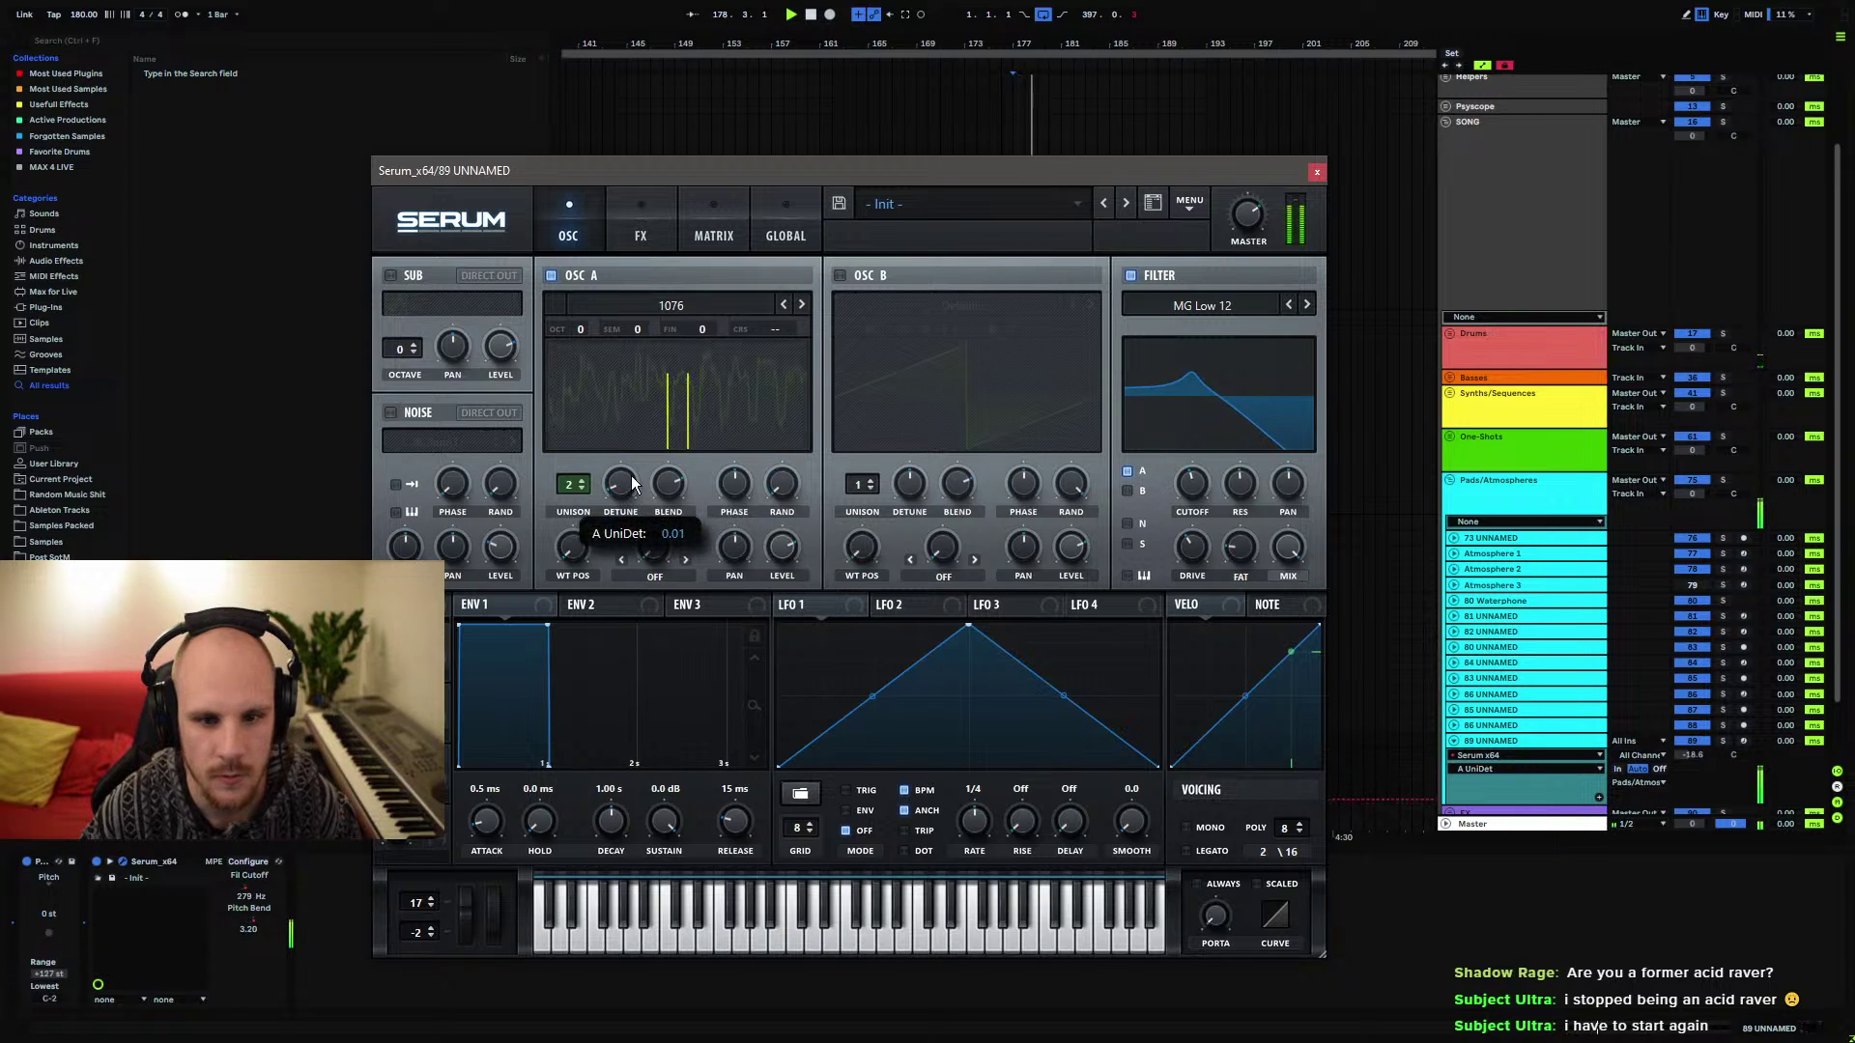
pyautogui.moveTo(637, 475); pyautogui.dragTo(649, 454)
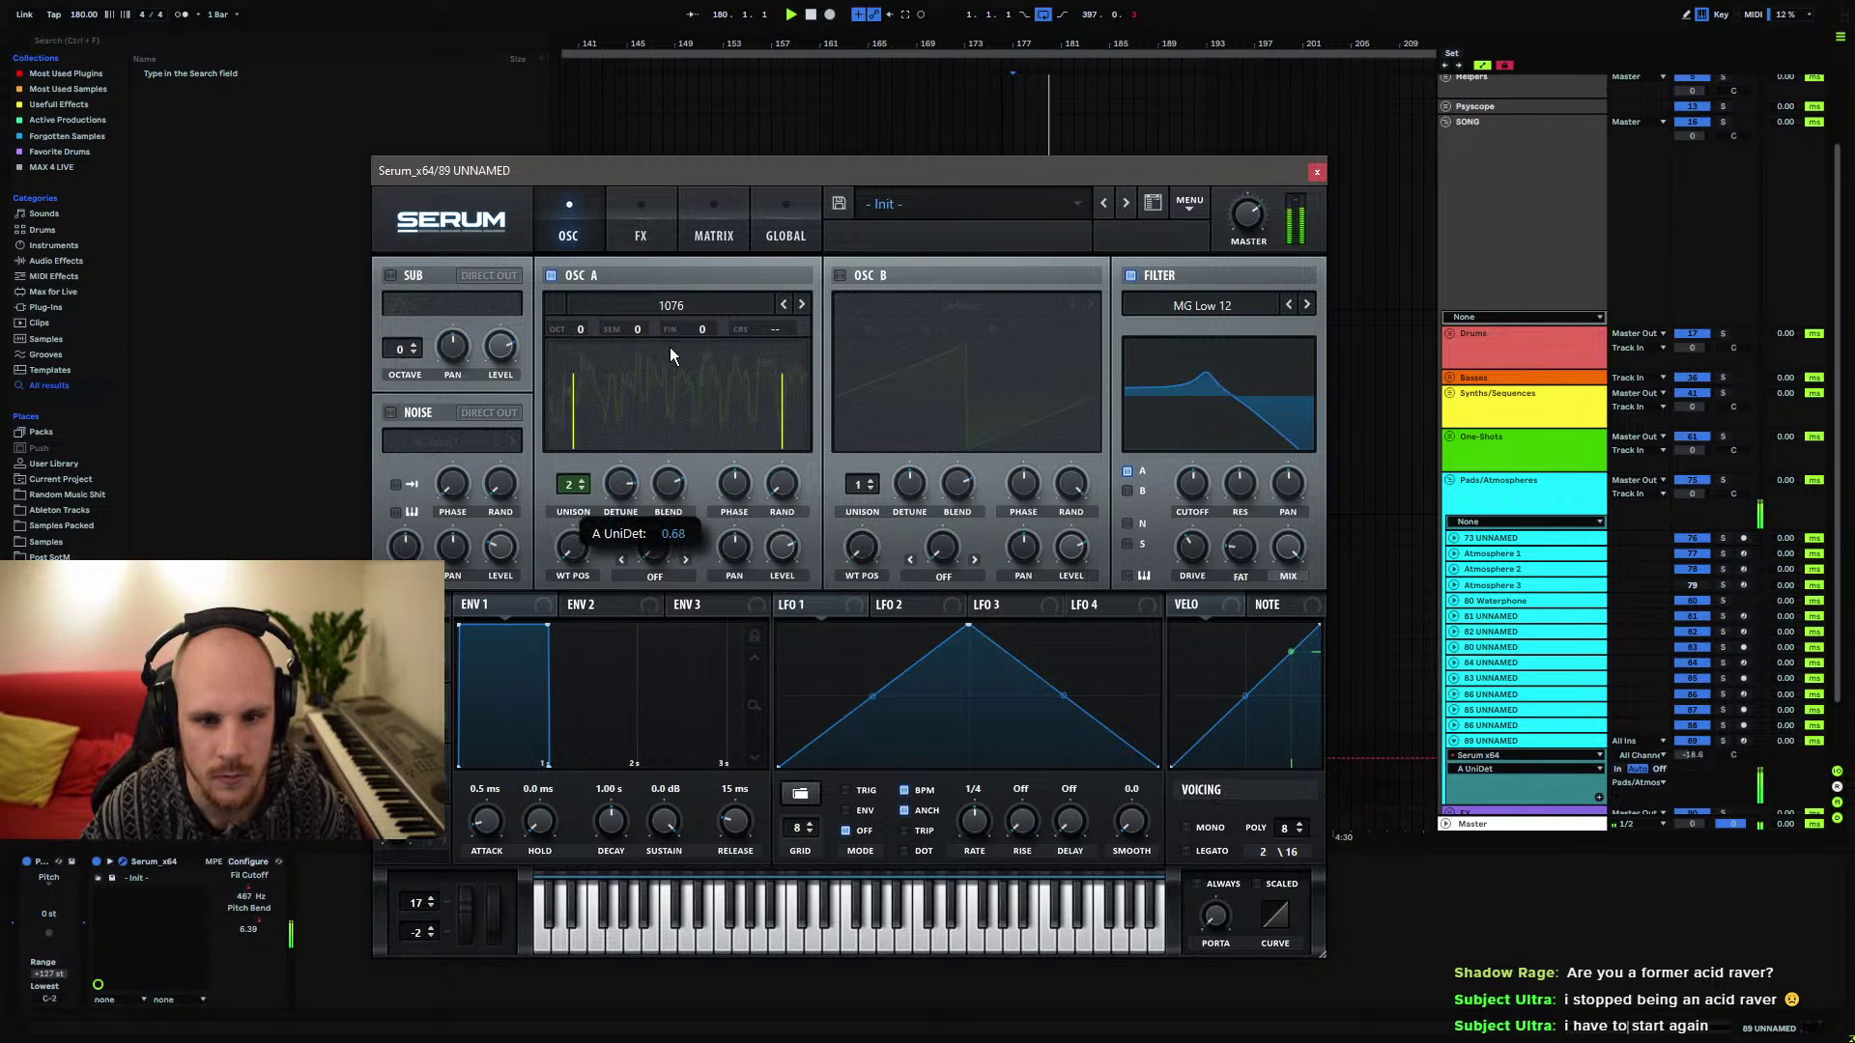
pyautogui.click(1319, 175)
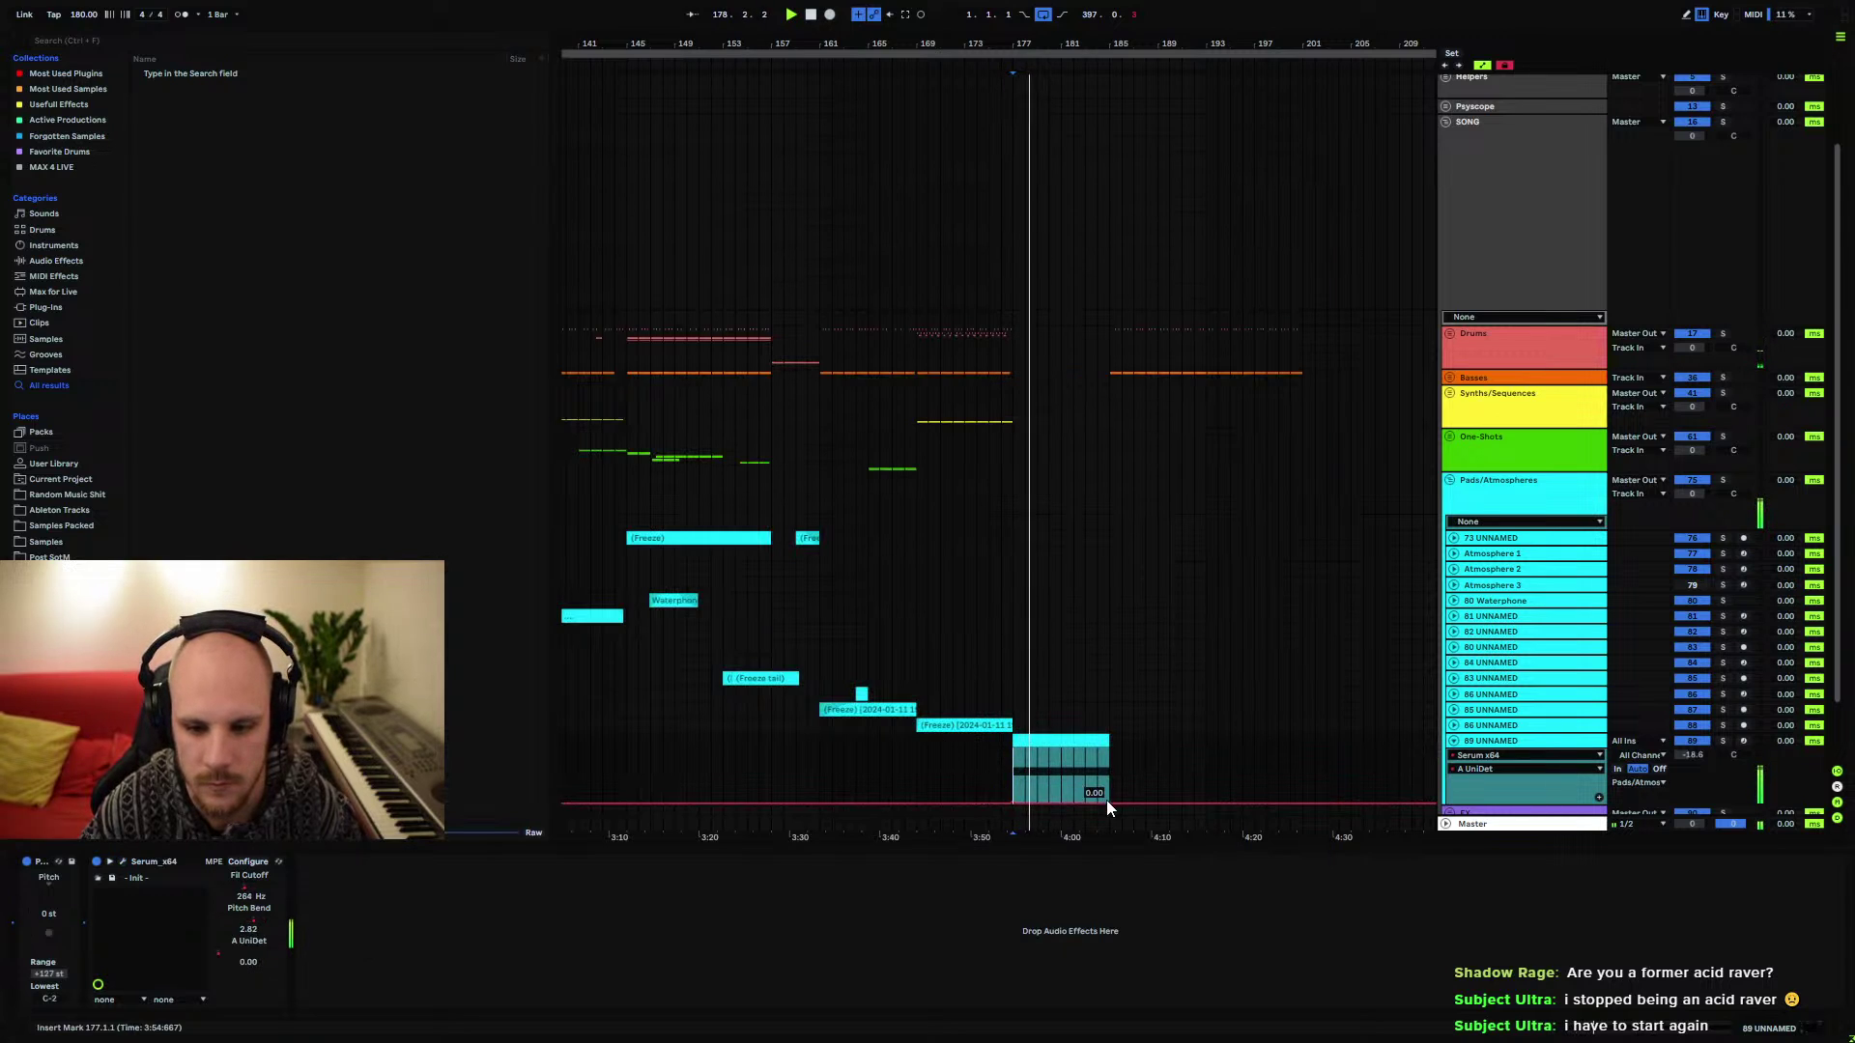
pyautogui.moveTo(1105, 800); pyautogui.dragTo(1062, 786)
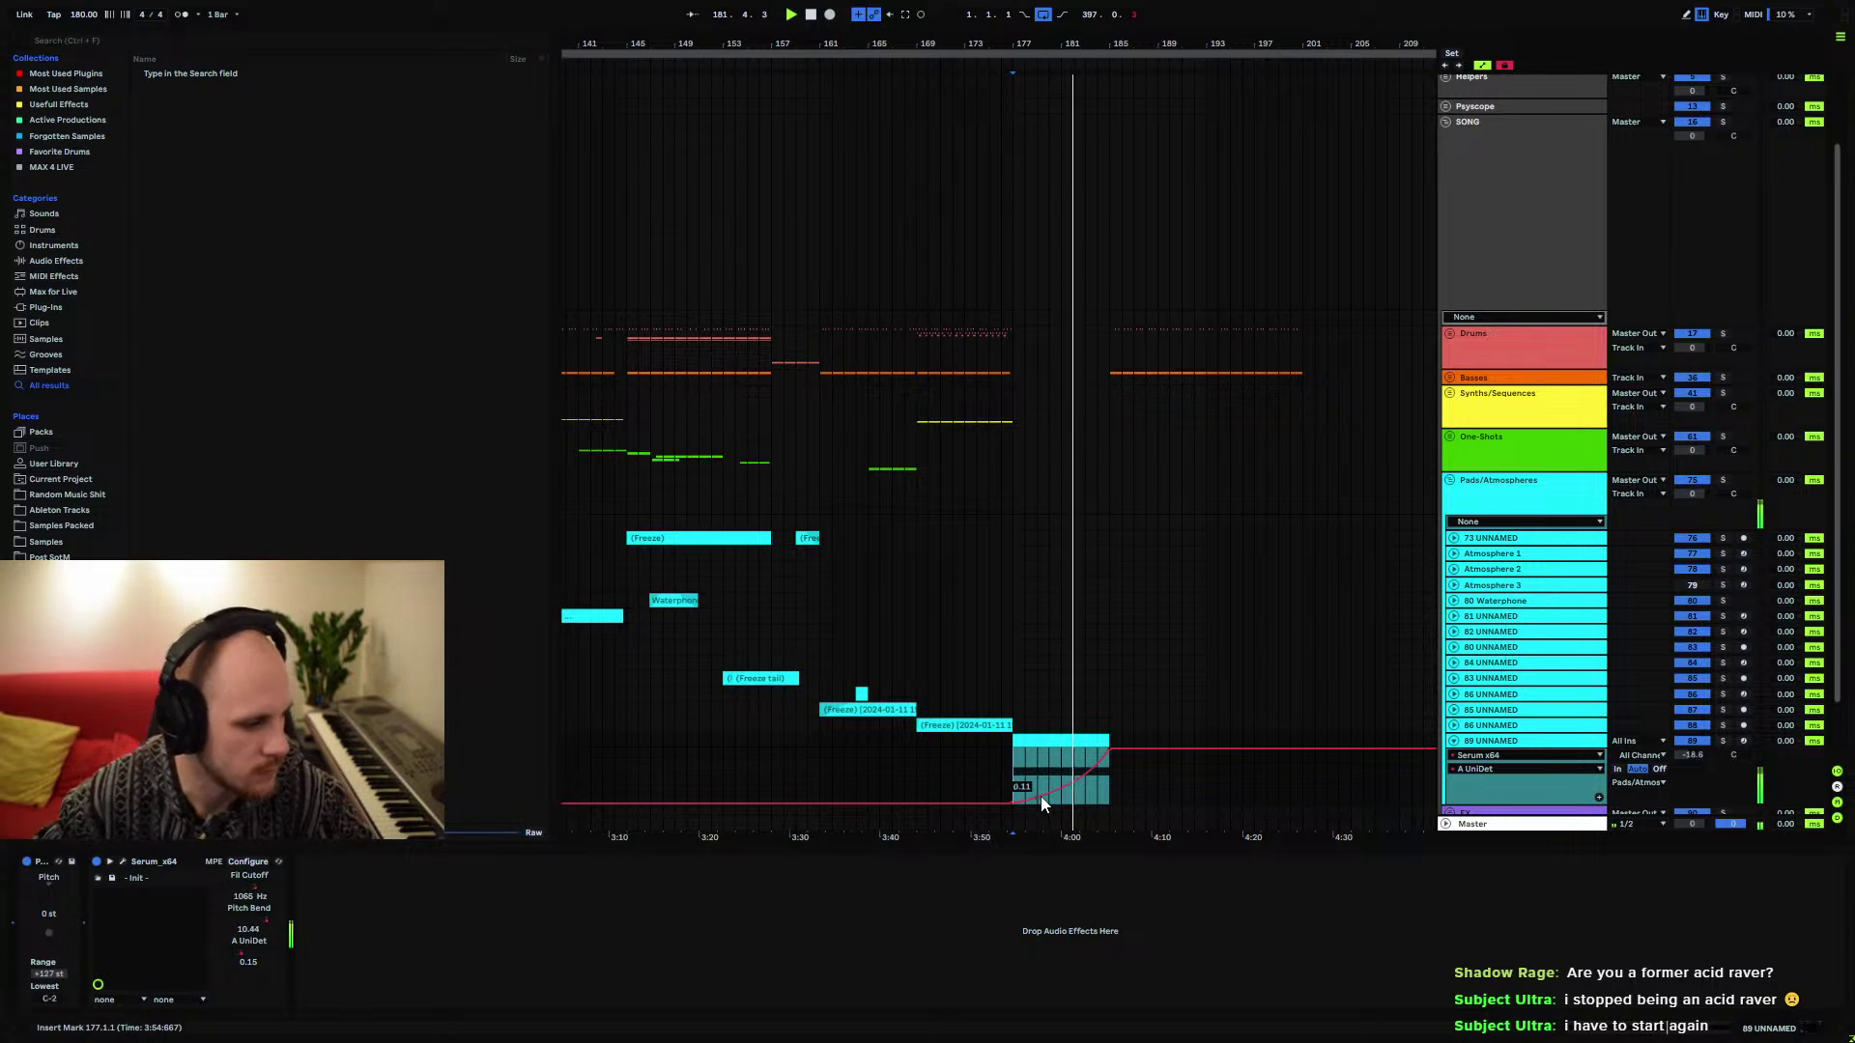
# Add an Echo after Serum, switch it to Ping Pong mode and adjust its feedback
pyautogui.rightClick(741, 918)
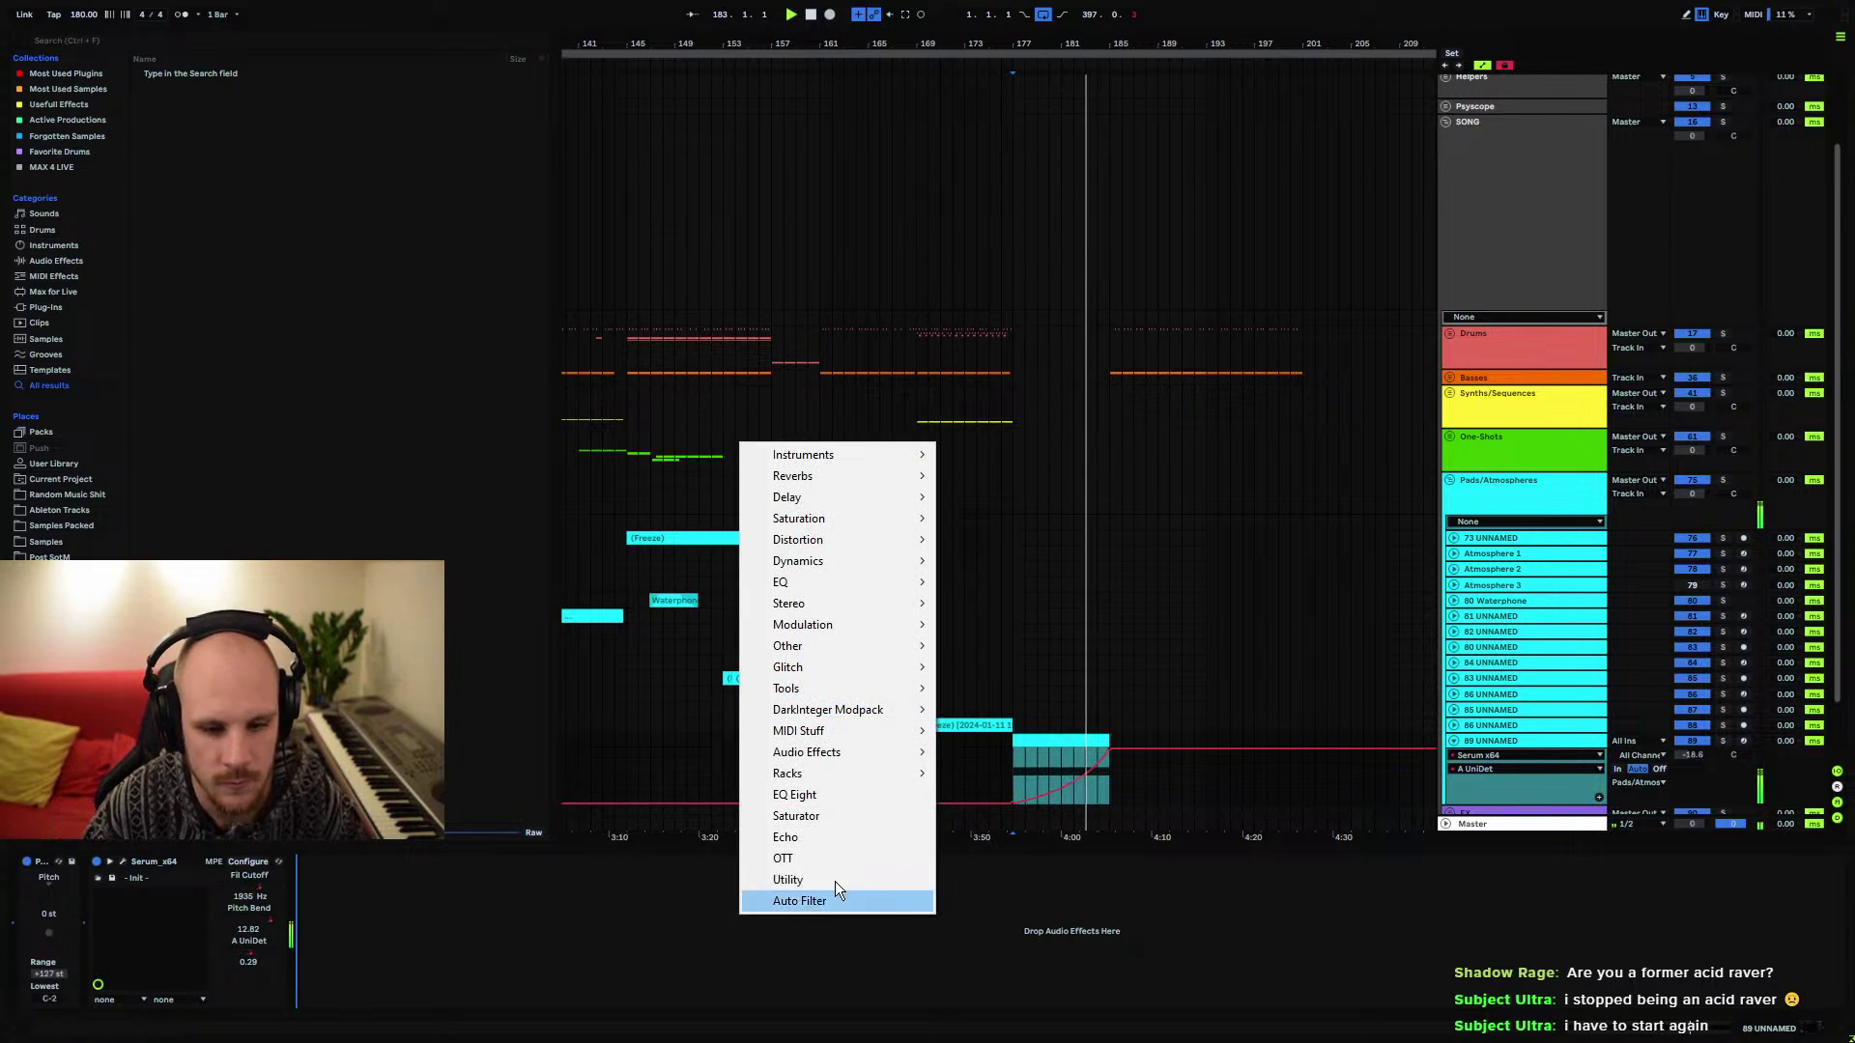
pyautogui.click(813, 837)
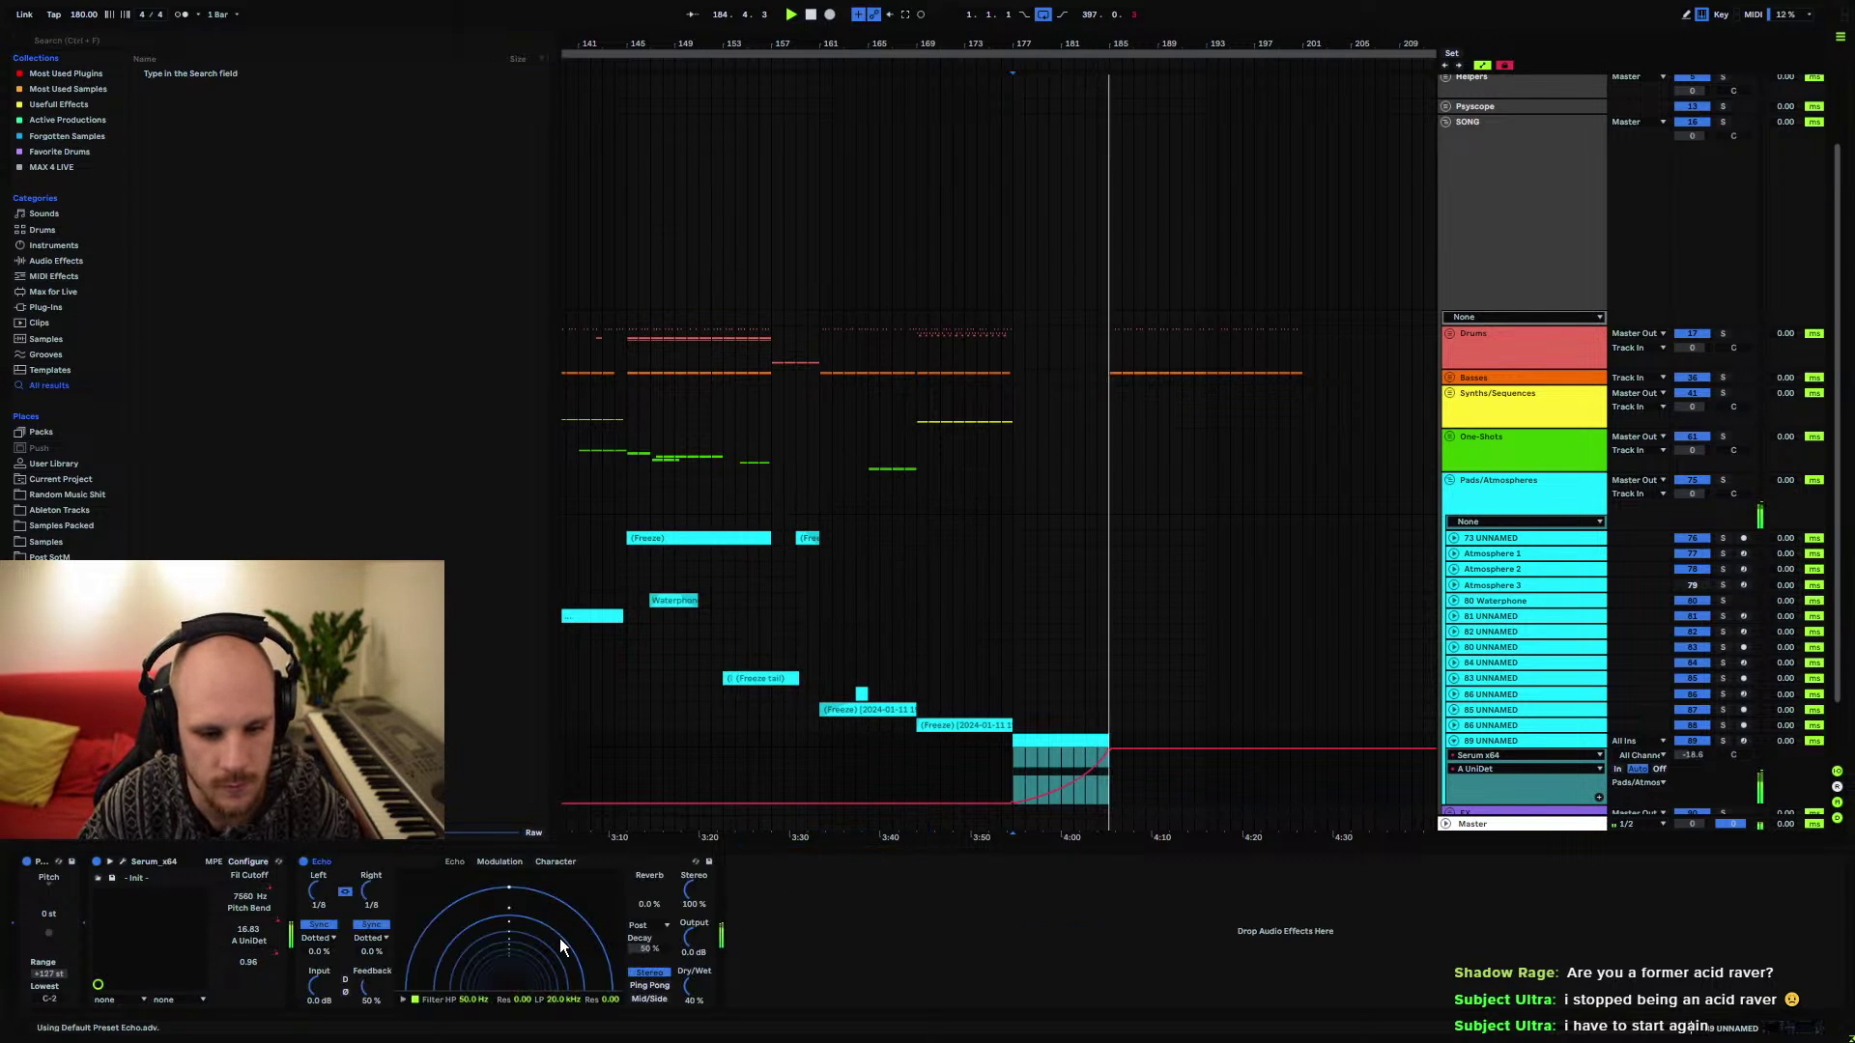
pyautogui.click(639, 986)
pyautogui.moveTo(368, 986); pyautogui.dragTo(368, 956)
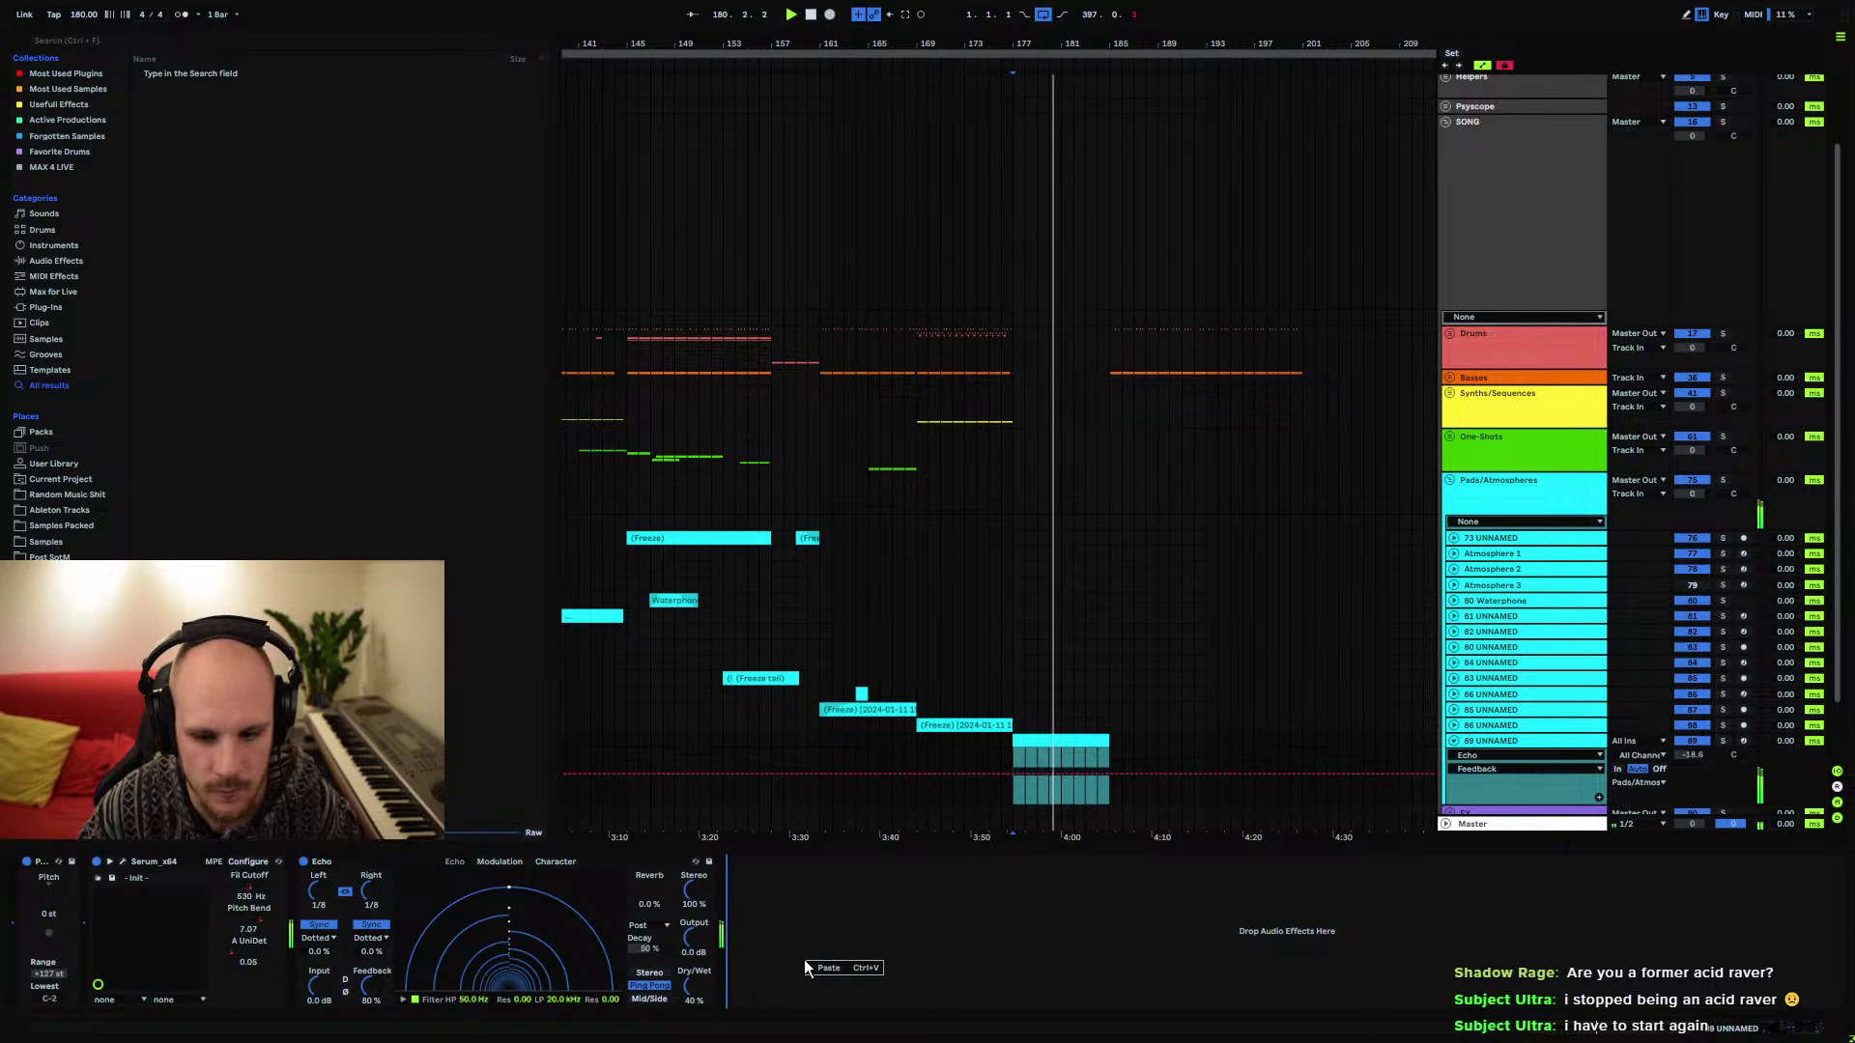
# Add an EQ Eight after the Echo and automate its low-cut frequency to rise from bar 177 to 185
pyautogui.rightClick(804, 959)
pyautogui.click(841, 839)
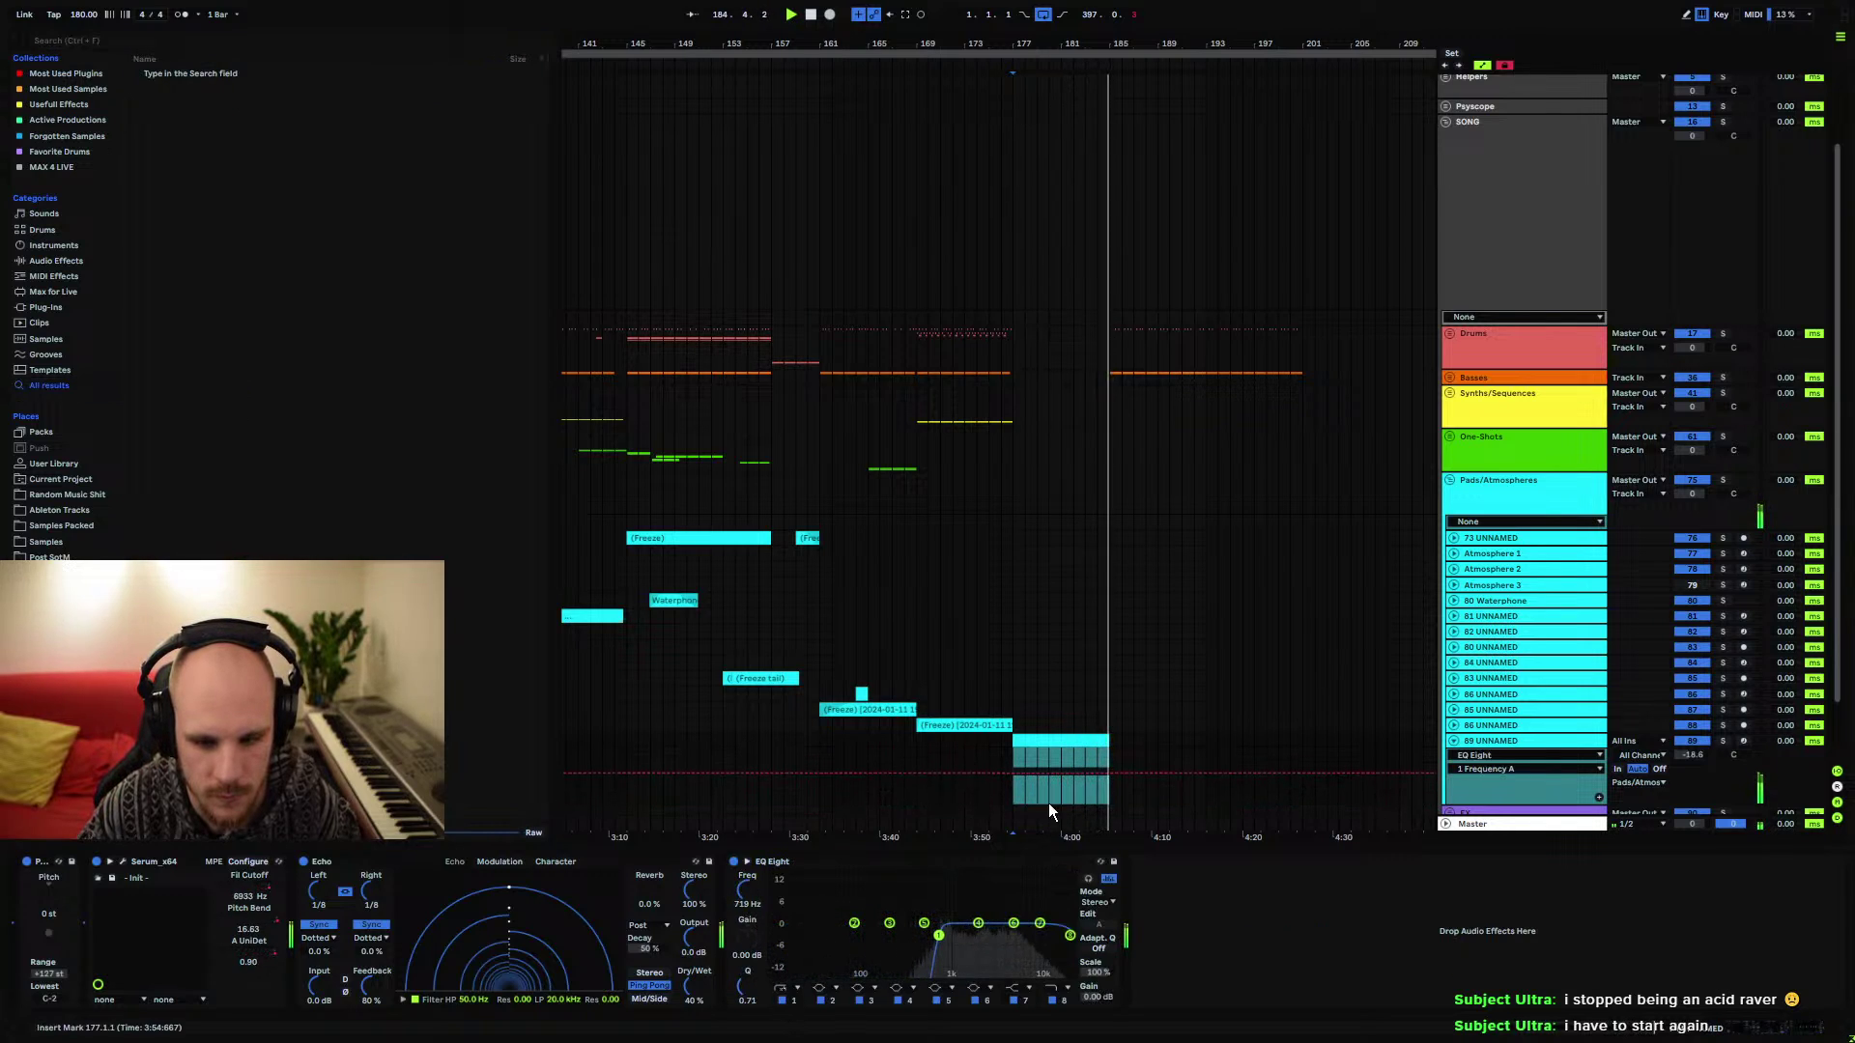
pyautogui.moveTo(1017, 787); pyautogui.dragTo(1085, 759)
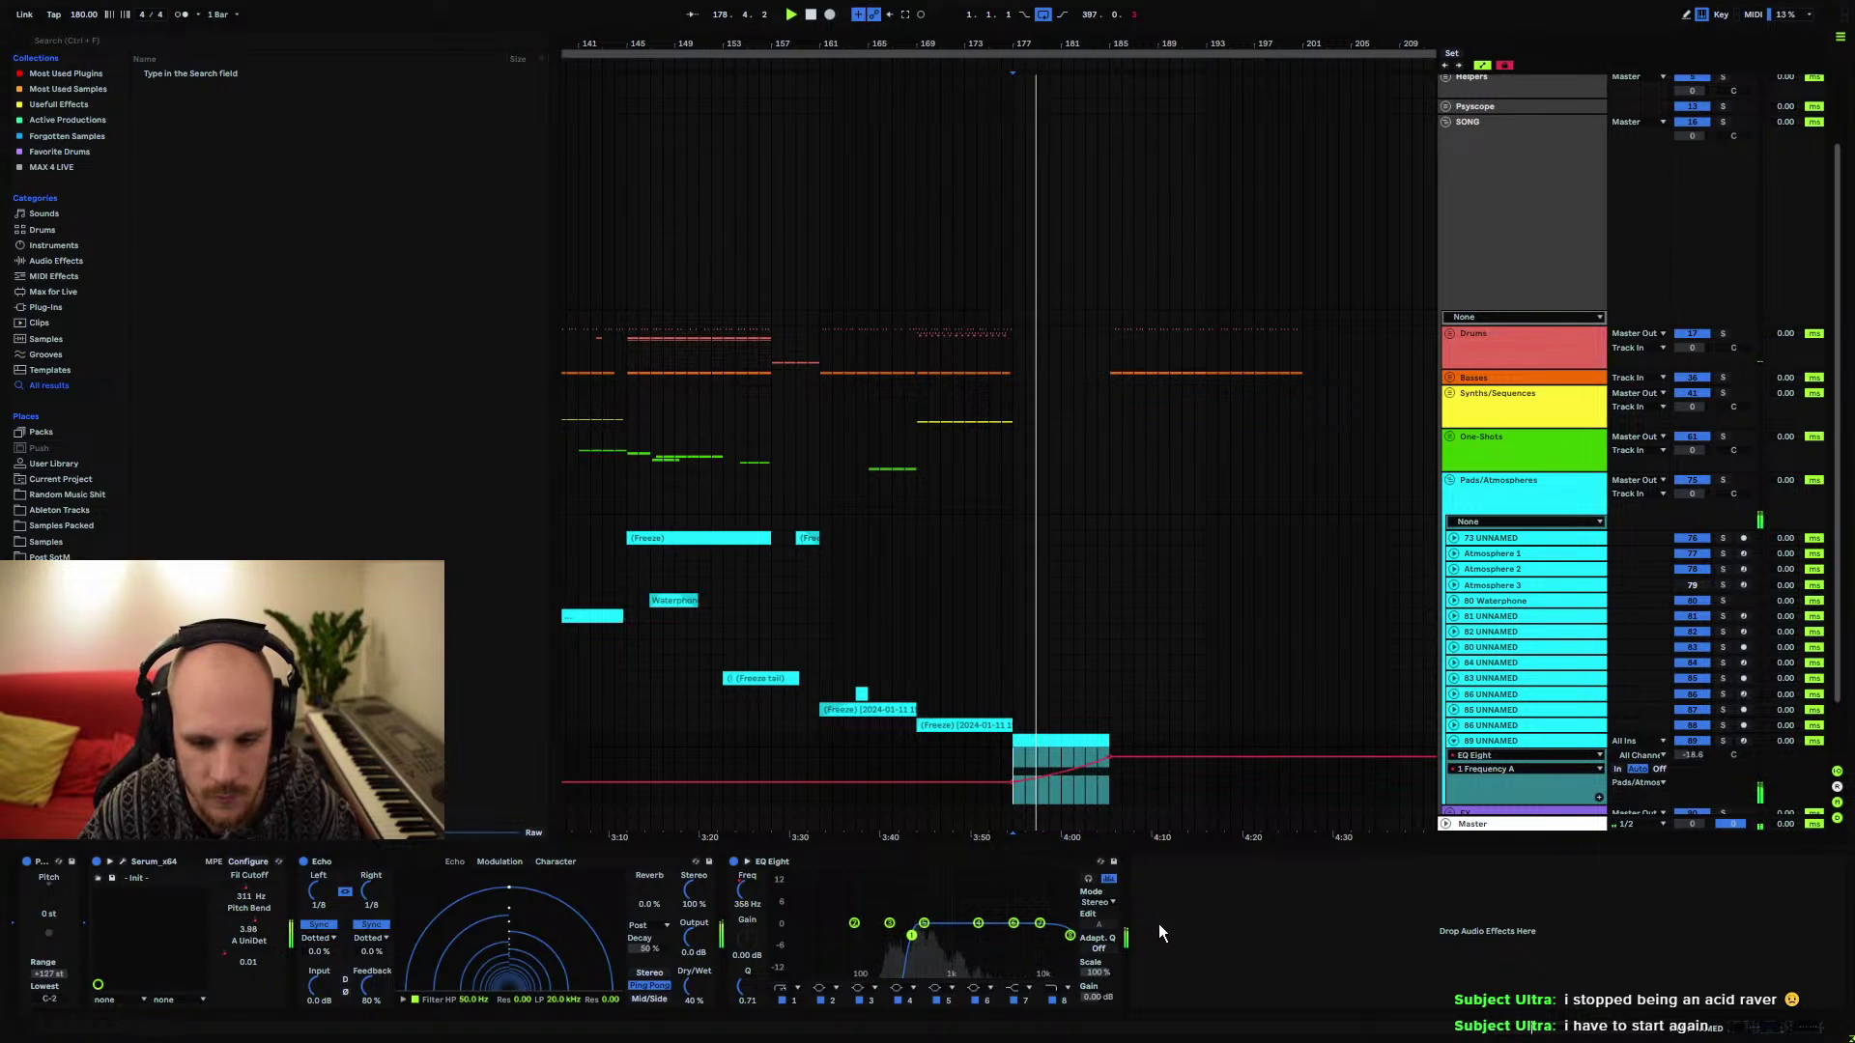
# Play the transition into the new atmosphere from bar 175 and fold the Pads/Atmospheres group
pyautogui.click(985, 746)
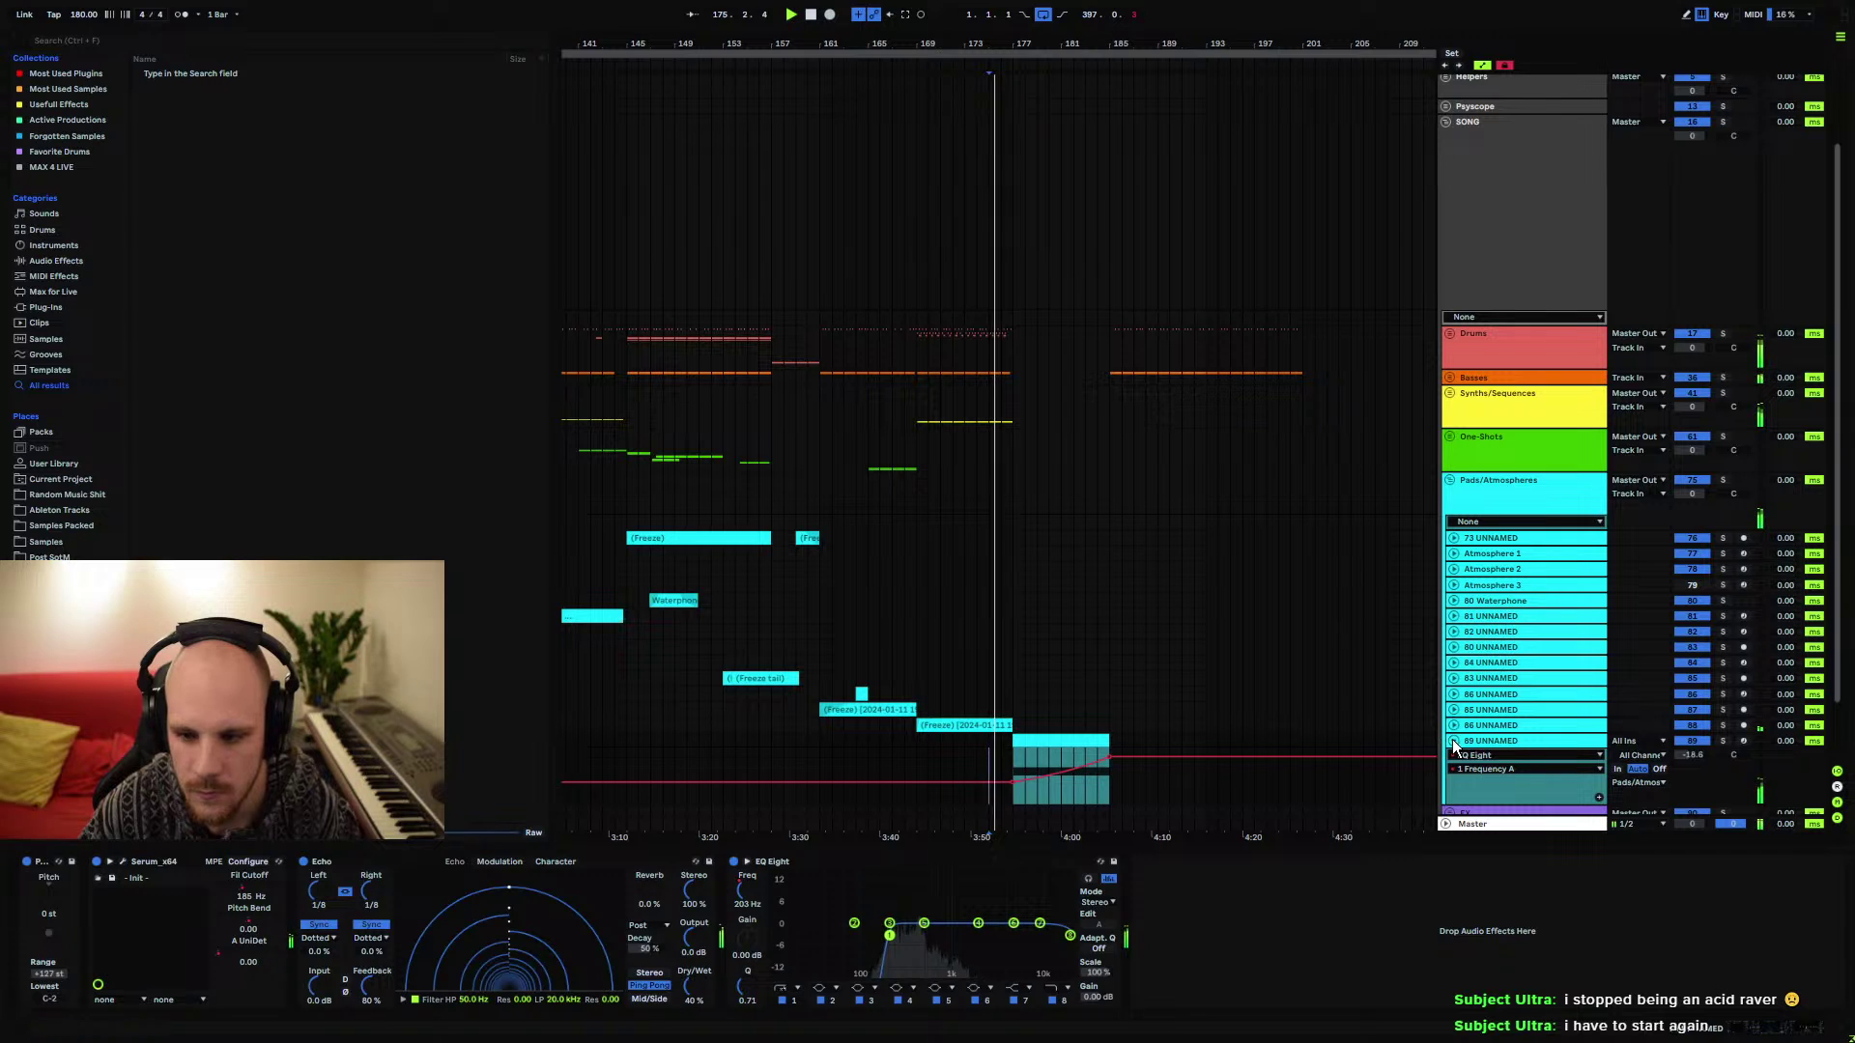
pyautogui.press('a')
pyautogui.press('+')
pyautogui.press('+')
pyautogui.press('+')
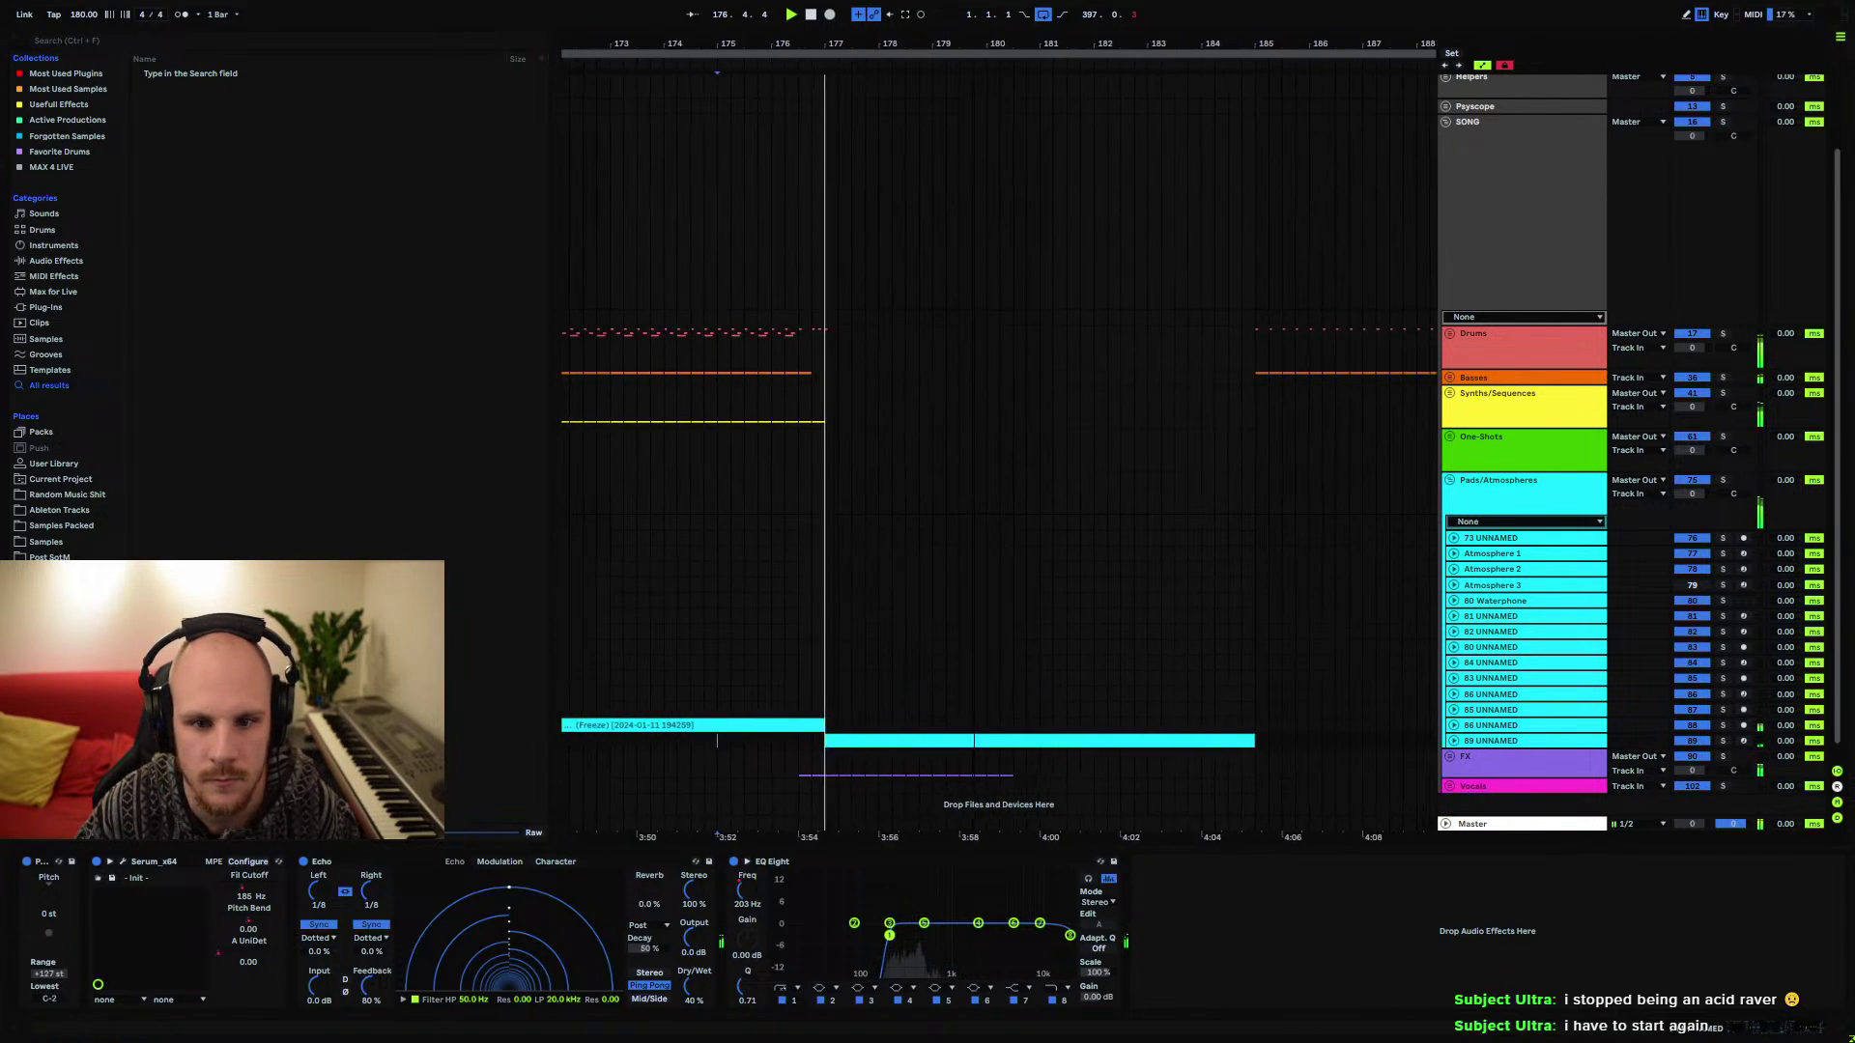
pyautogui.press('-')
pyautogui.press('-')
pyautogui.press('-')
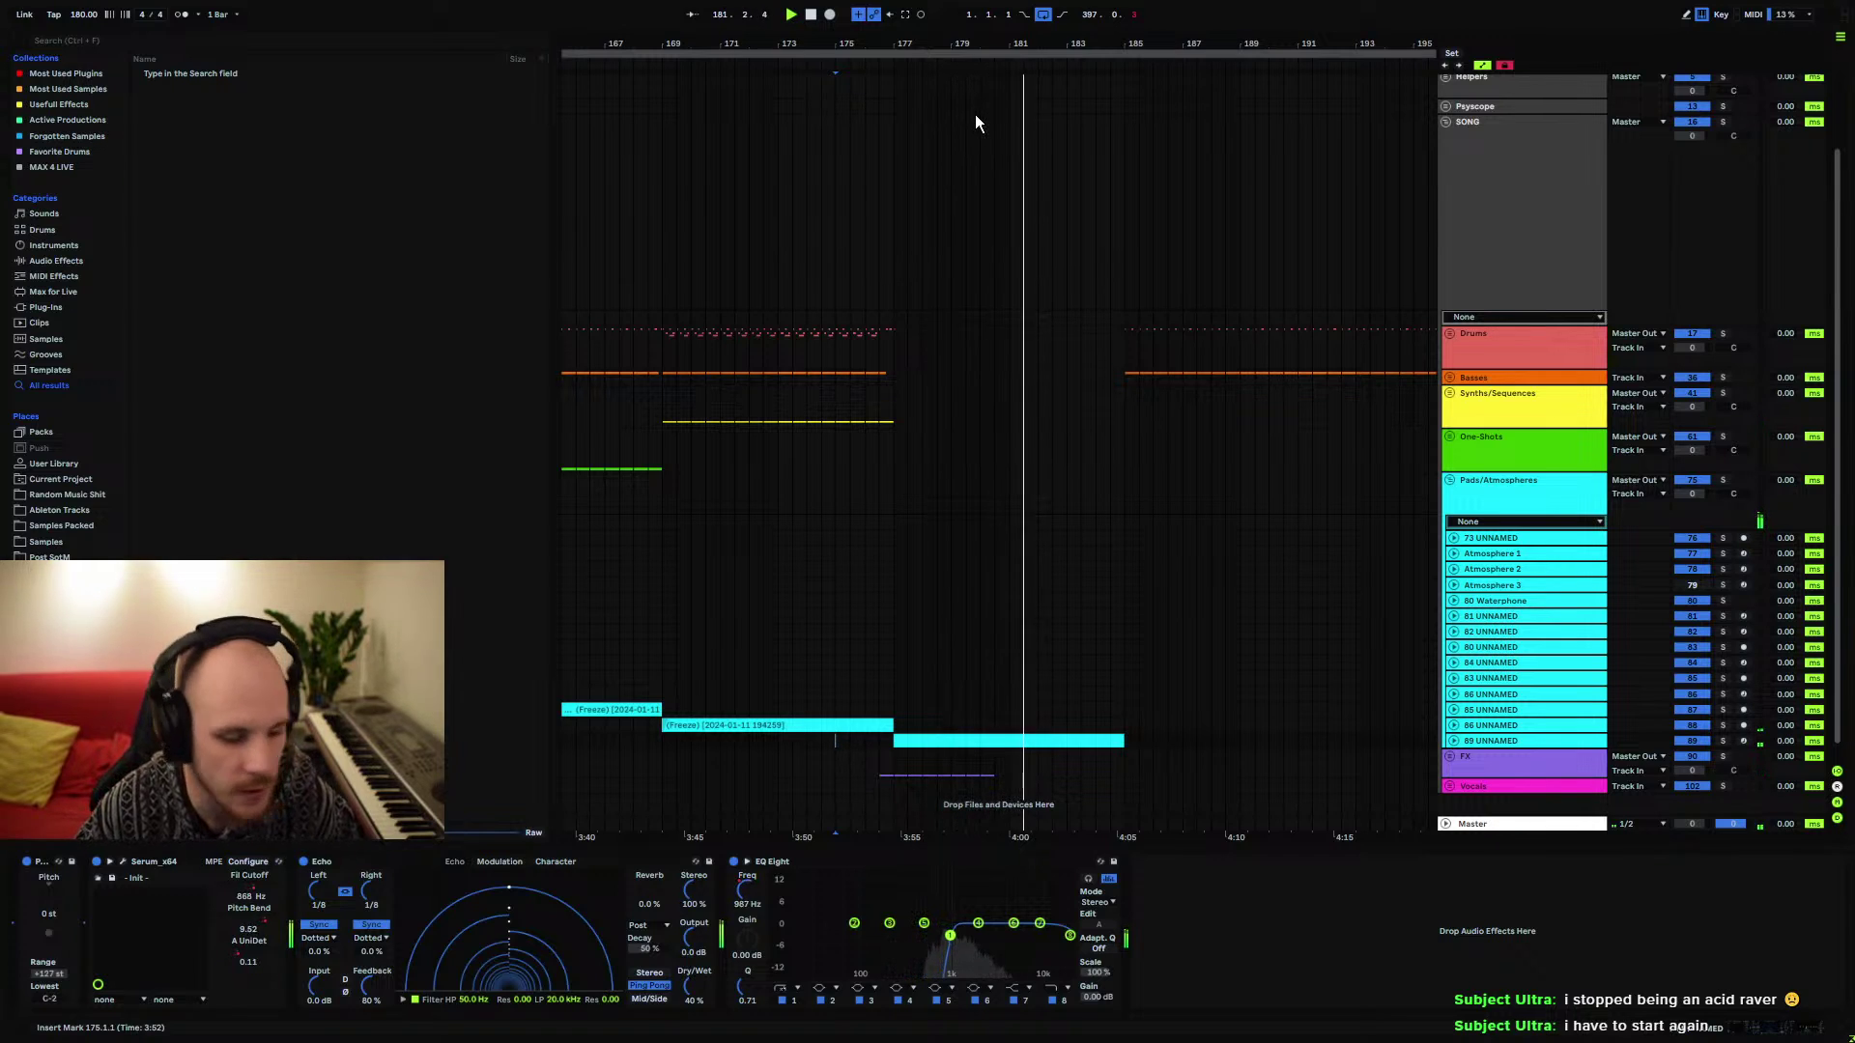
pyautogui.click(1449, 480)
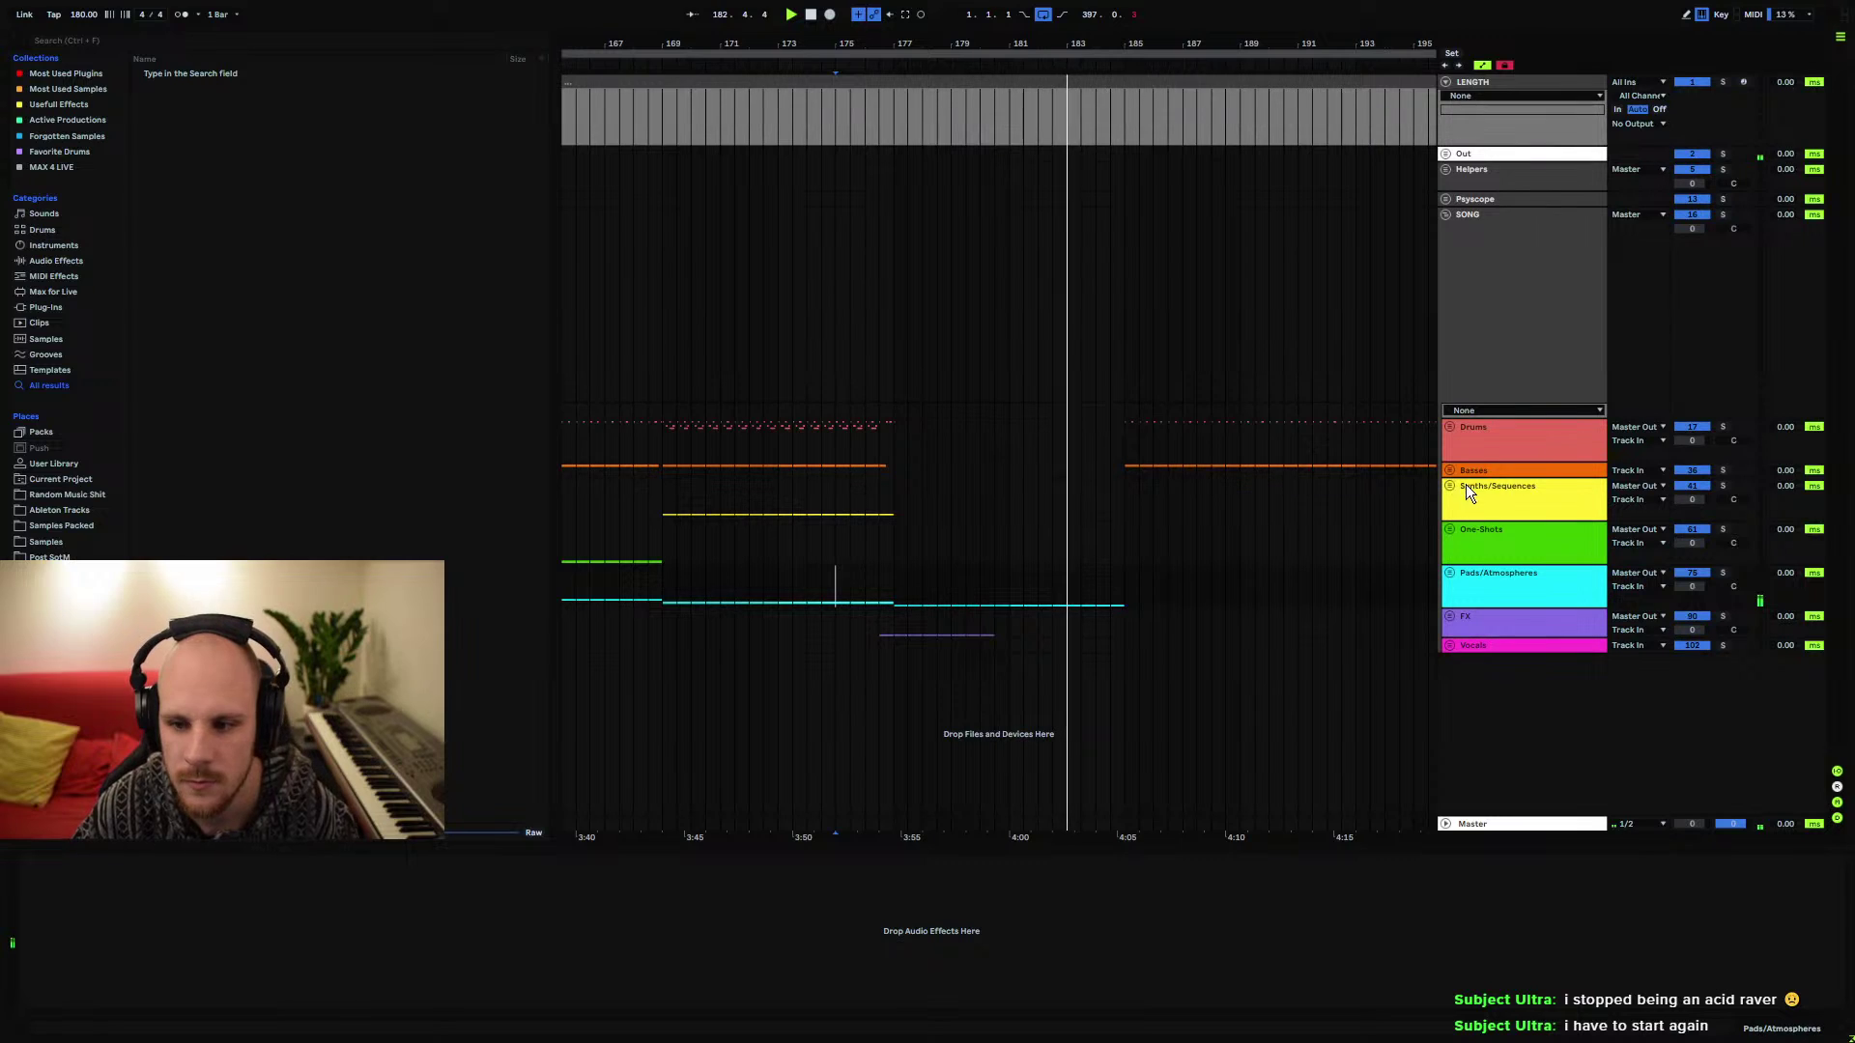
pyautogui.click(1486, 582)
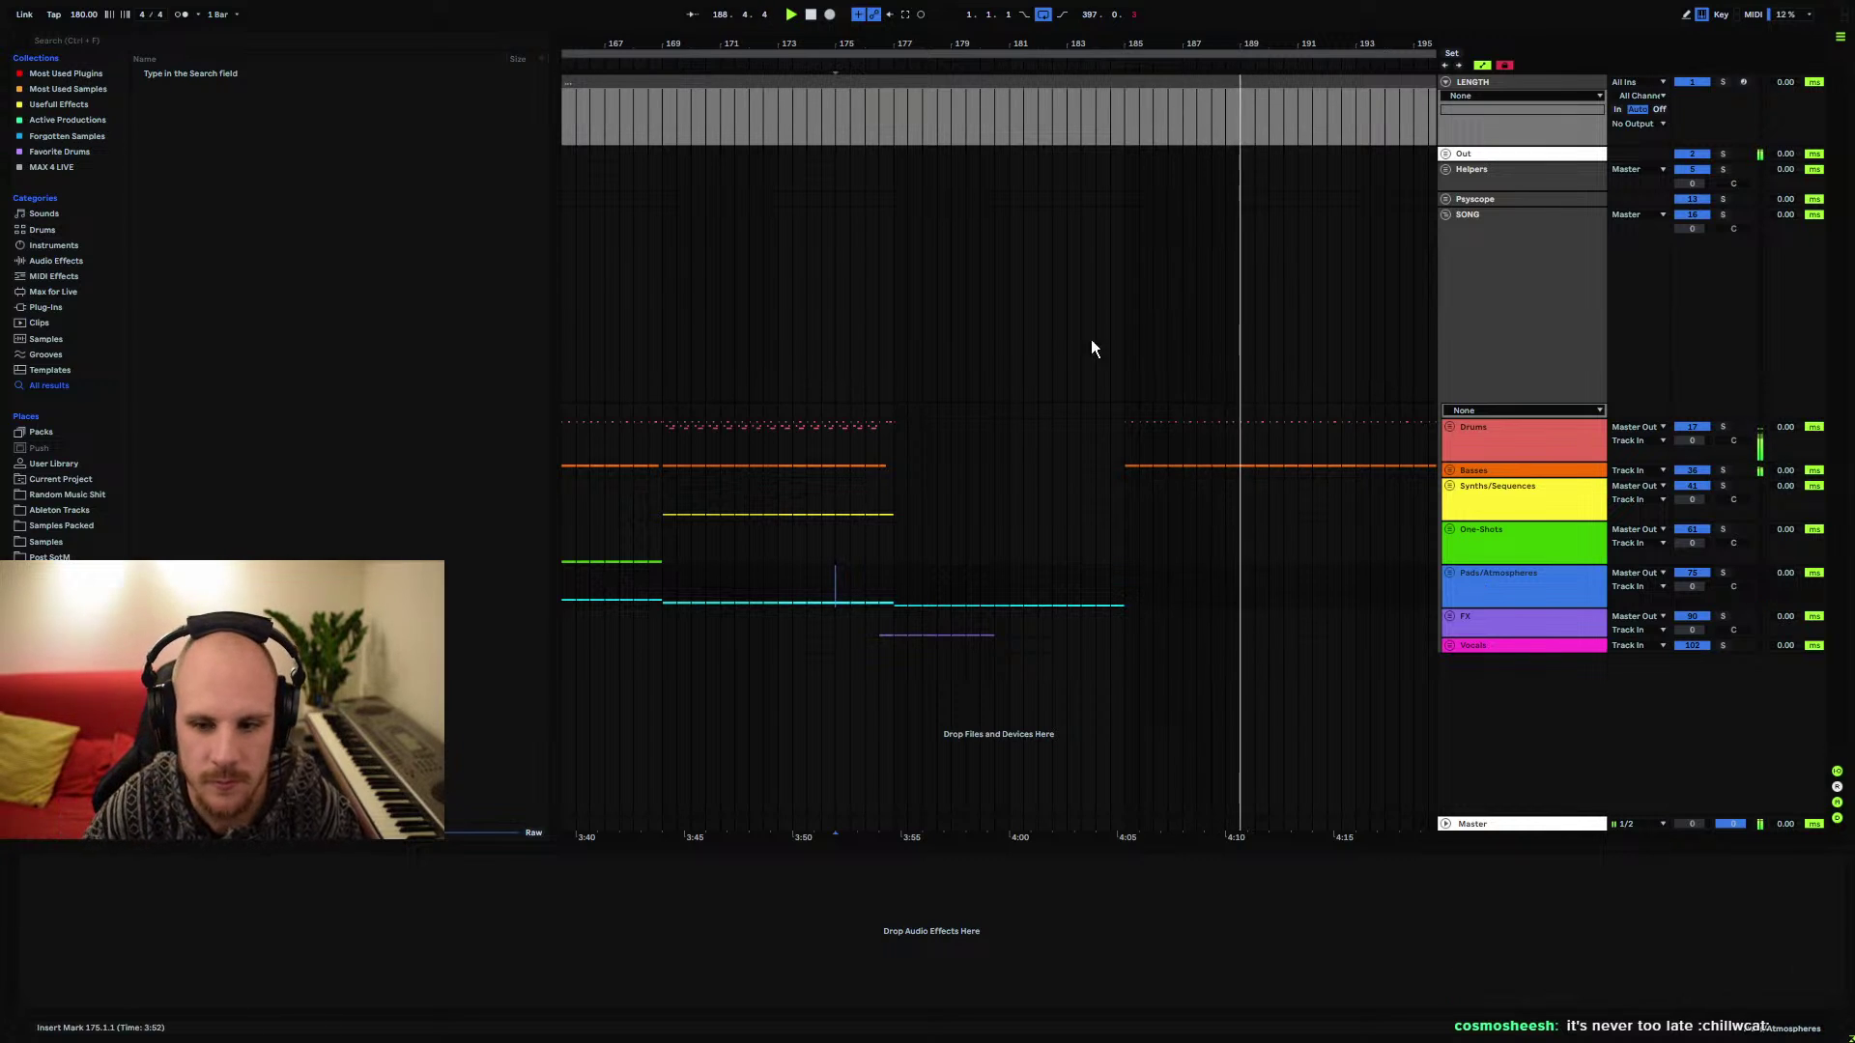
# Stop playback, place the insert marker at bar 185 and fold the LENGTH track in the whole-song view
pyautogui.click(1122, 474)
pyautogui.press('-')
pyautogui.press('-')
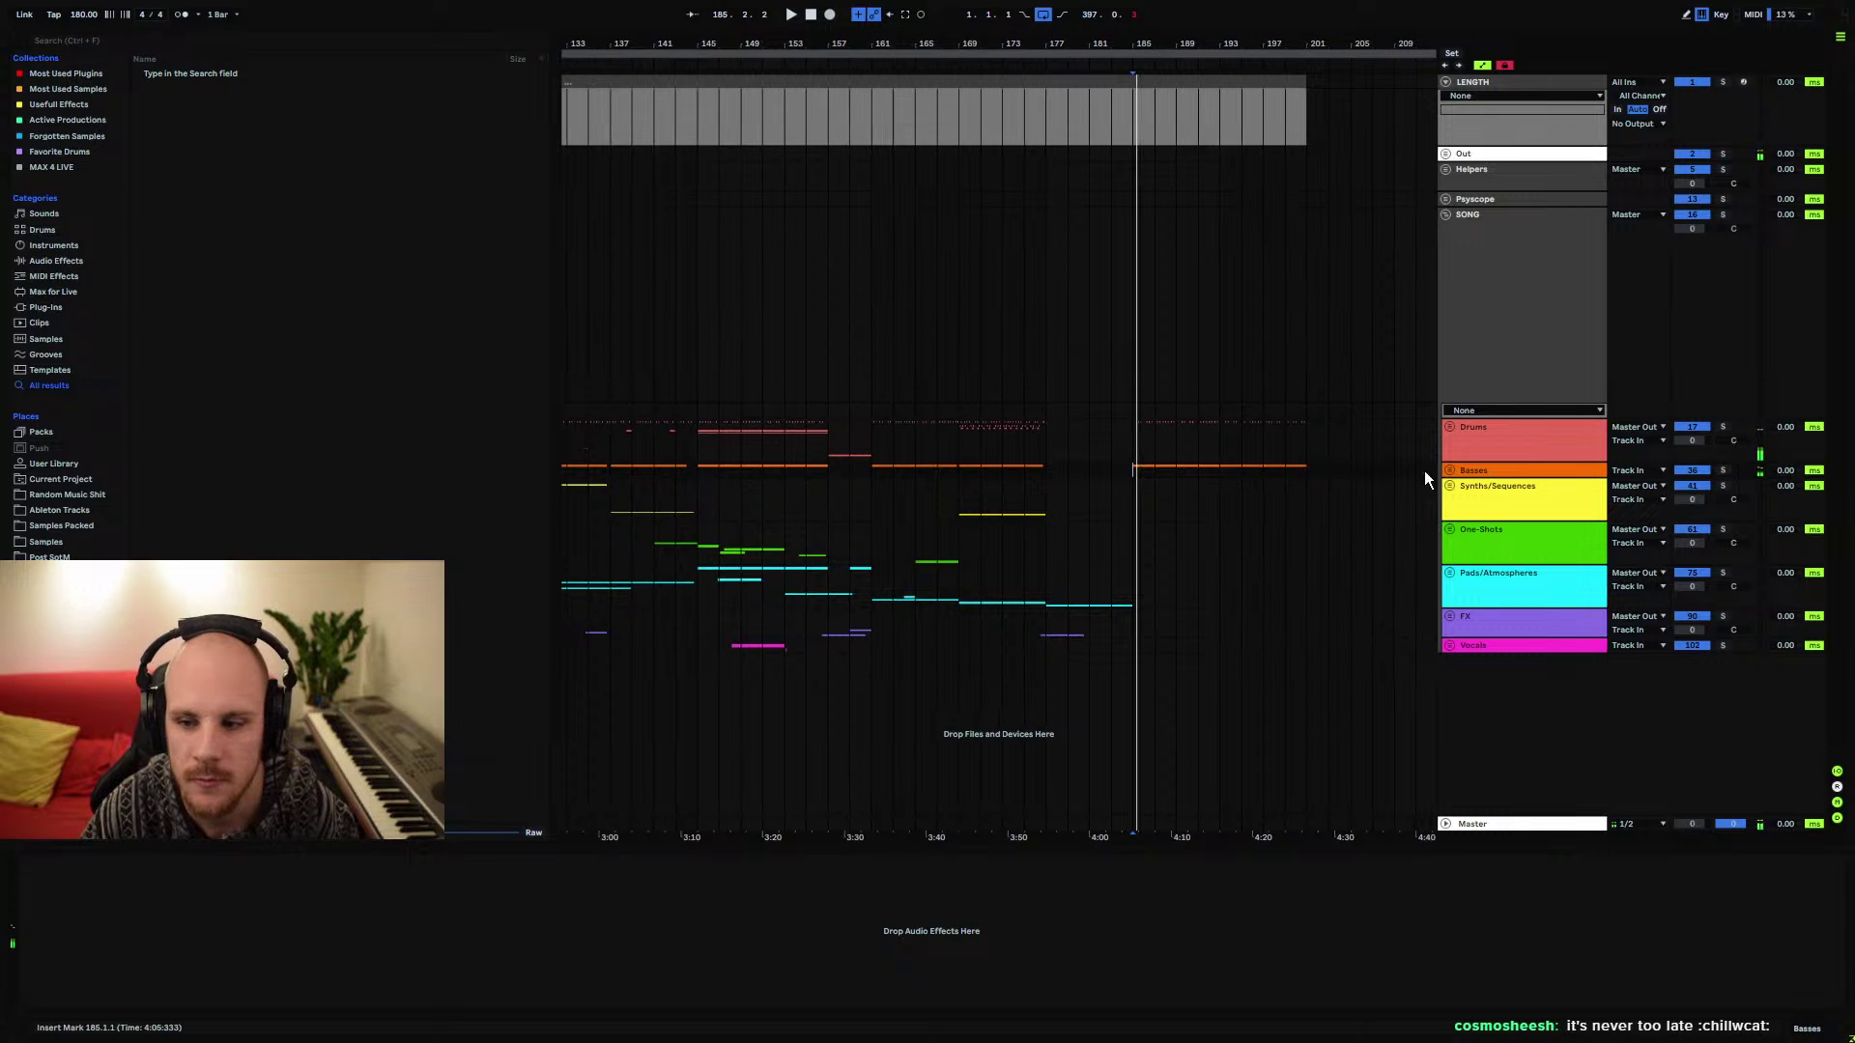
pyautogui.click(1469, 346)
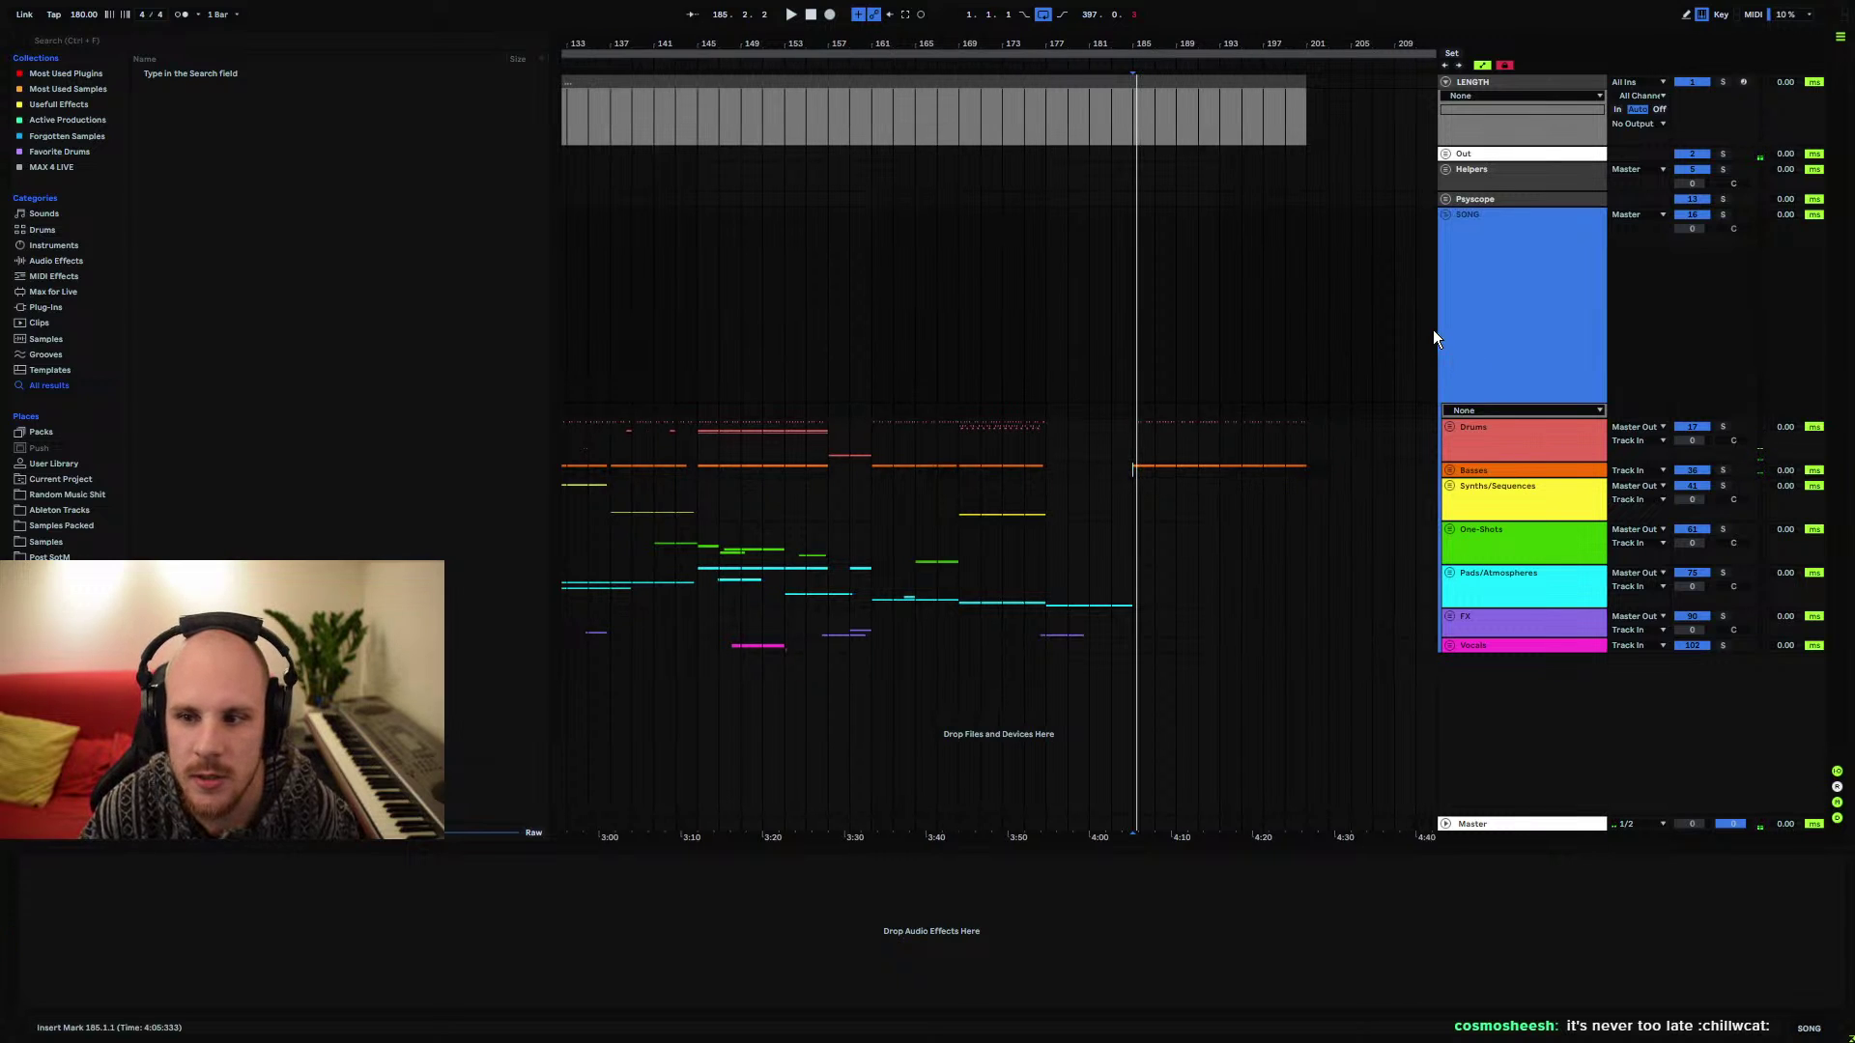
pyautogui.click(1446, 82)
pyautogui.press('-')
pyautogui.press('-')
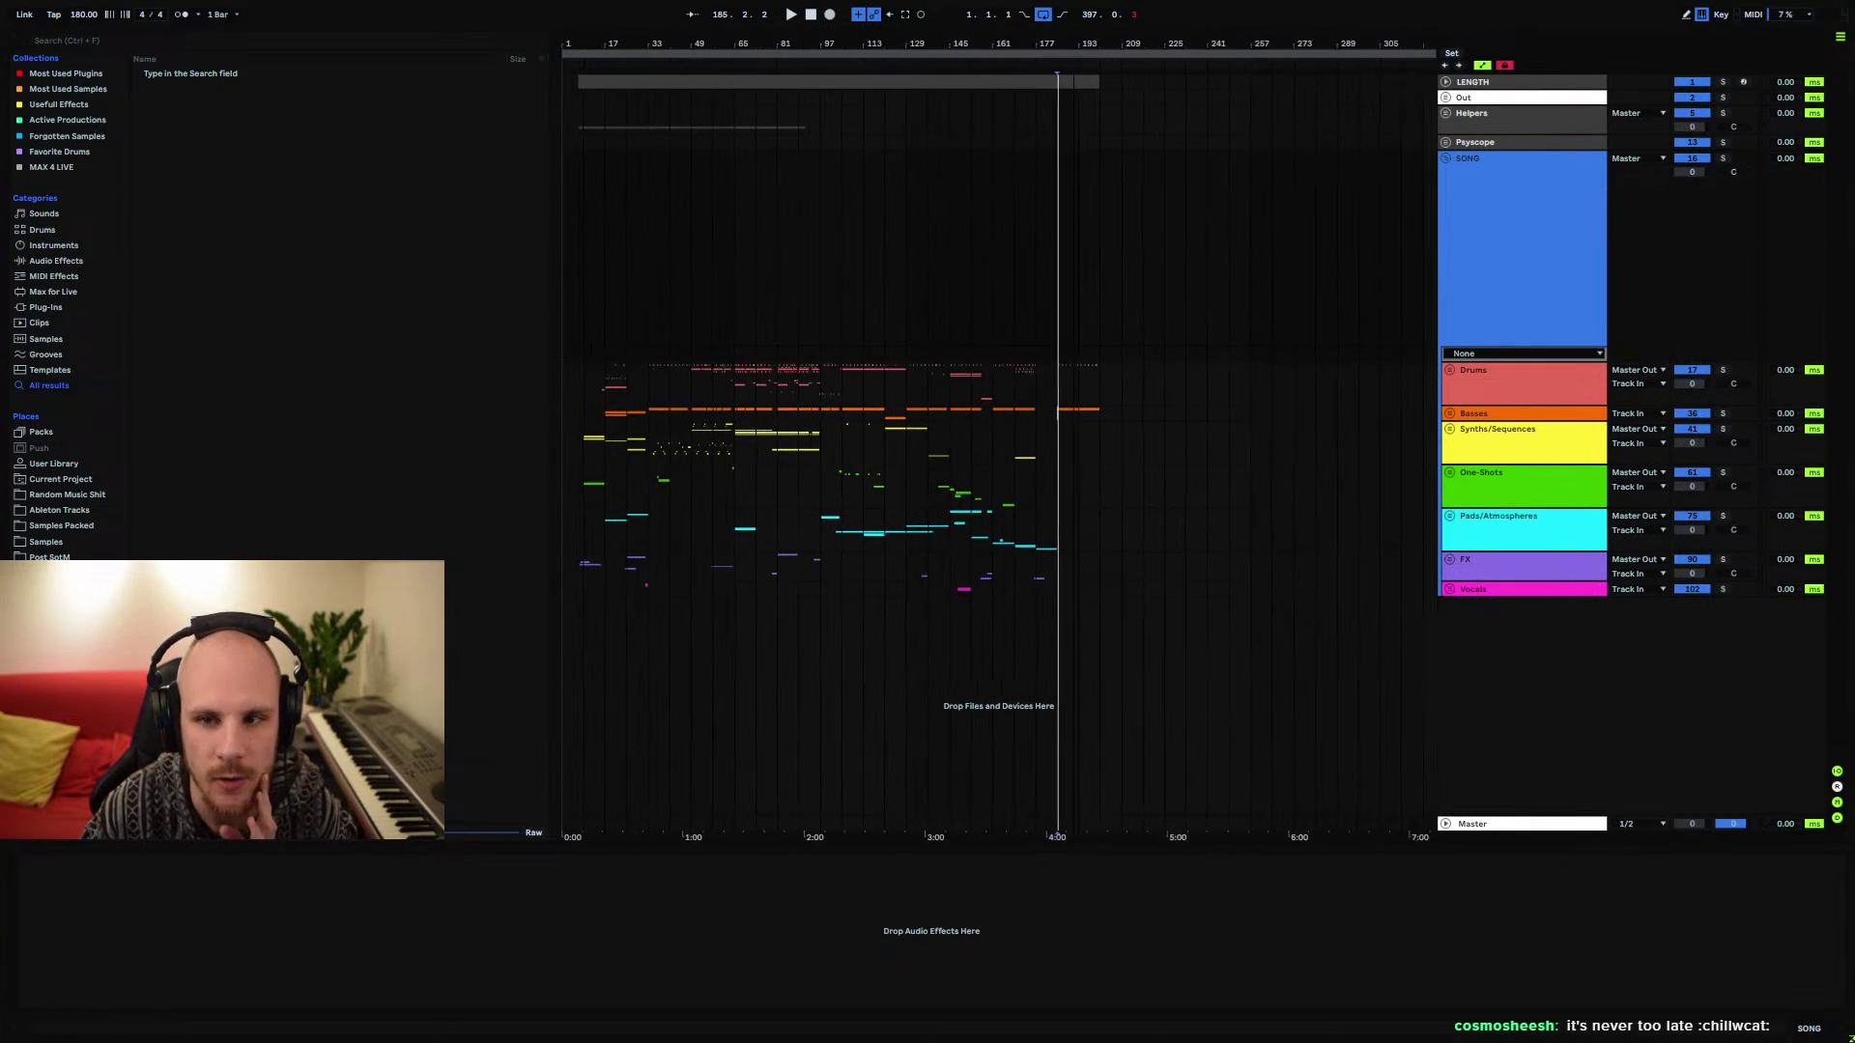
# Try to extend the clip on the LENGTH track to bar 209
pyautogui.moveTo(1024, 77); pyautogui.dragTo(1025, 85)
pyautogui.click(1039, 81)
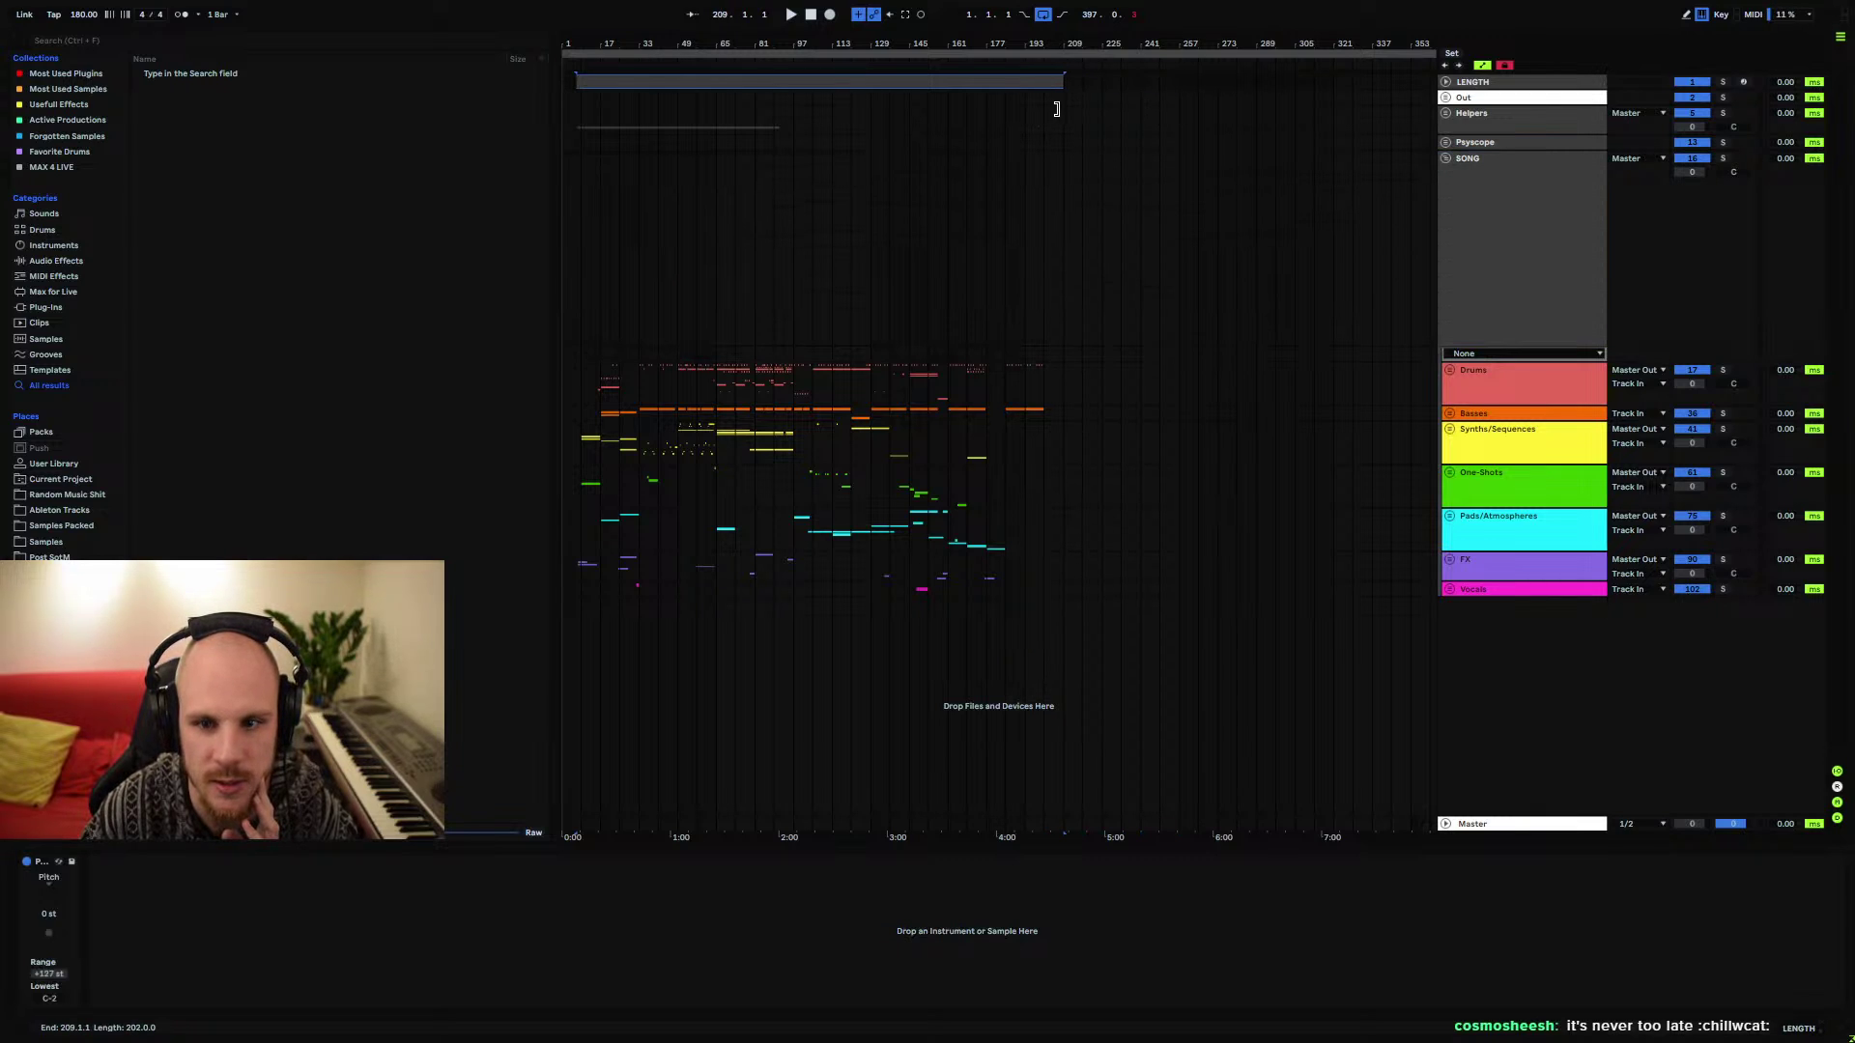
pyautogui.moveTo(1032, 31); pyautogui.dragTo(1048, 205)
pyautogui.moveTo(973, 37); pyautogui.dragTo(1142, 405)
pyautogui.click(1092, 442)
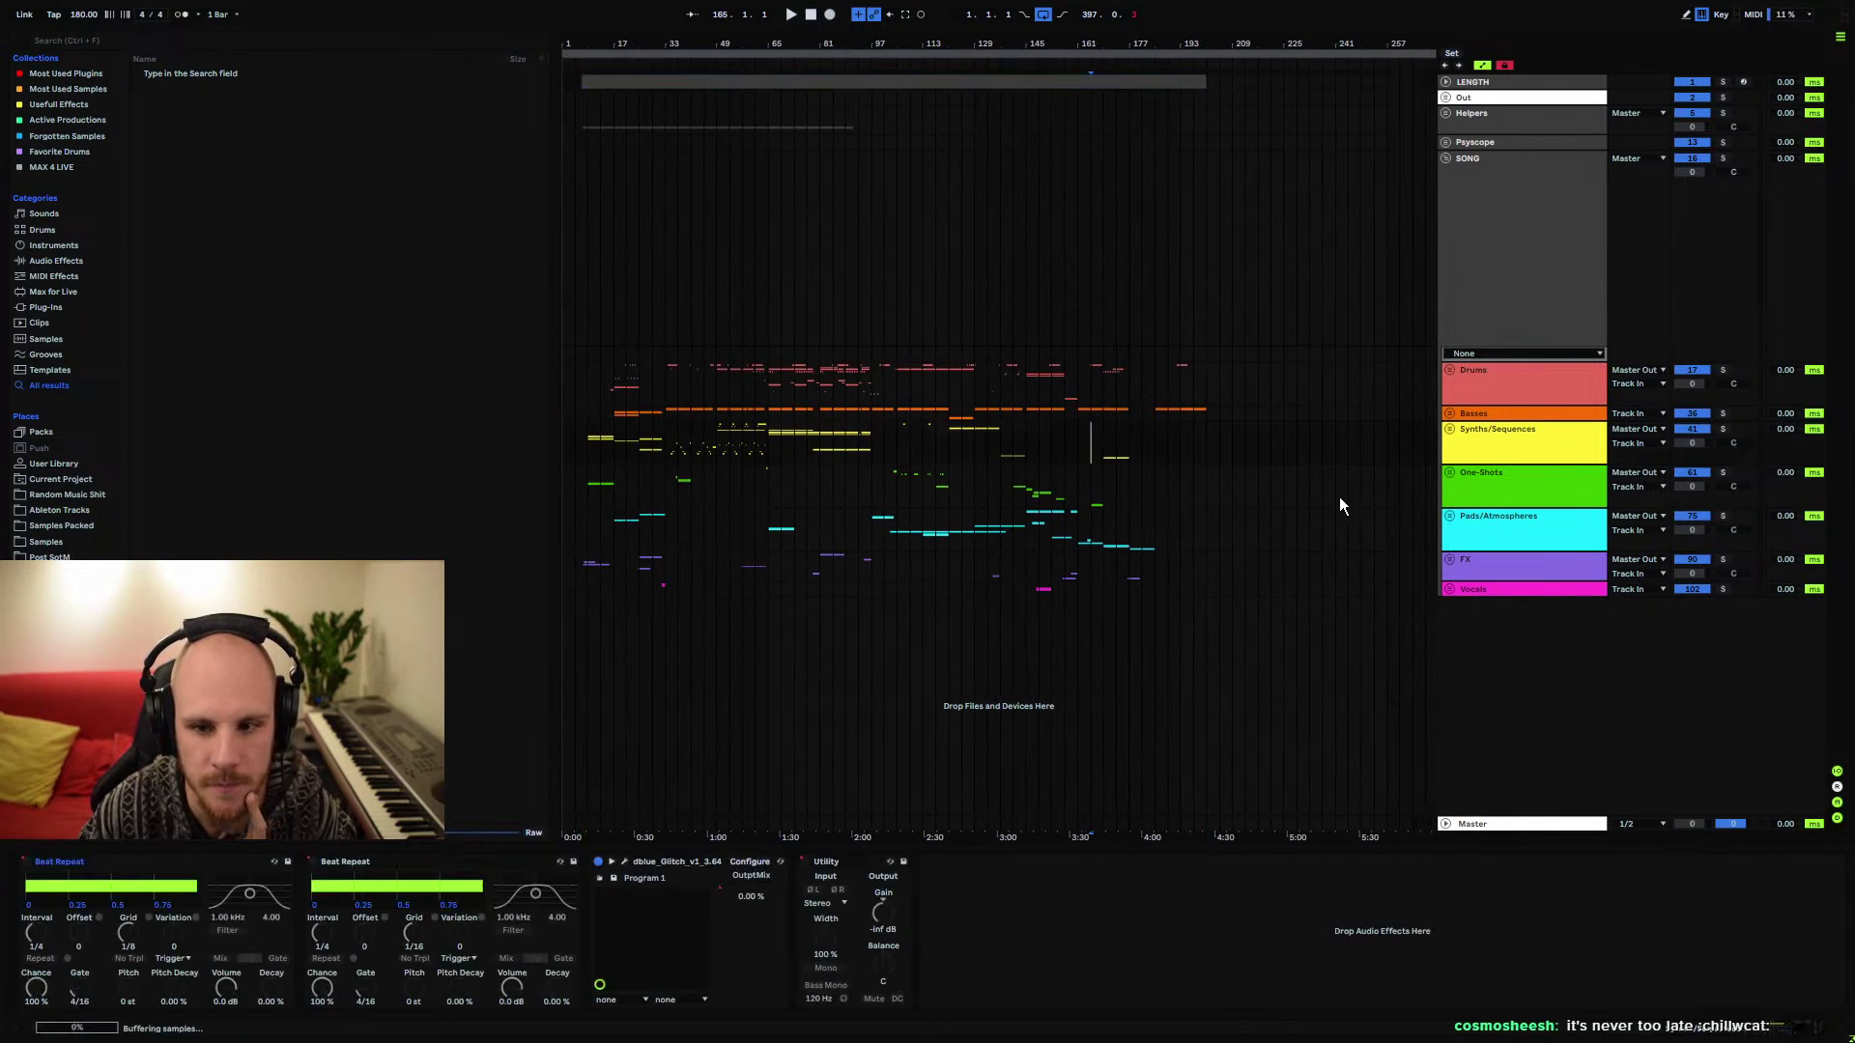
pyautogui.moveTo(1125, 43); pyautogui.dragTo(1126, 222)
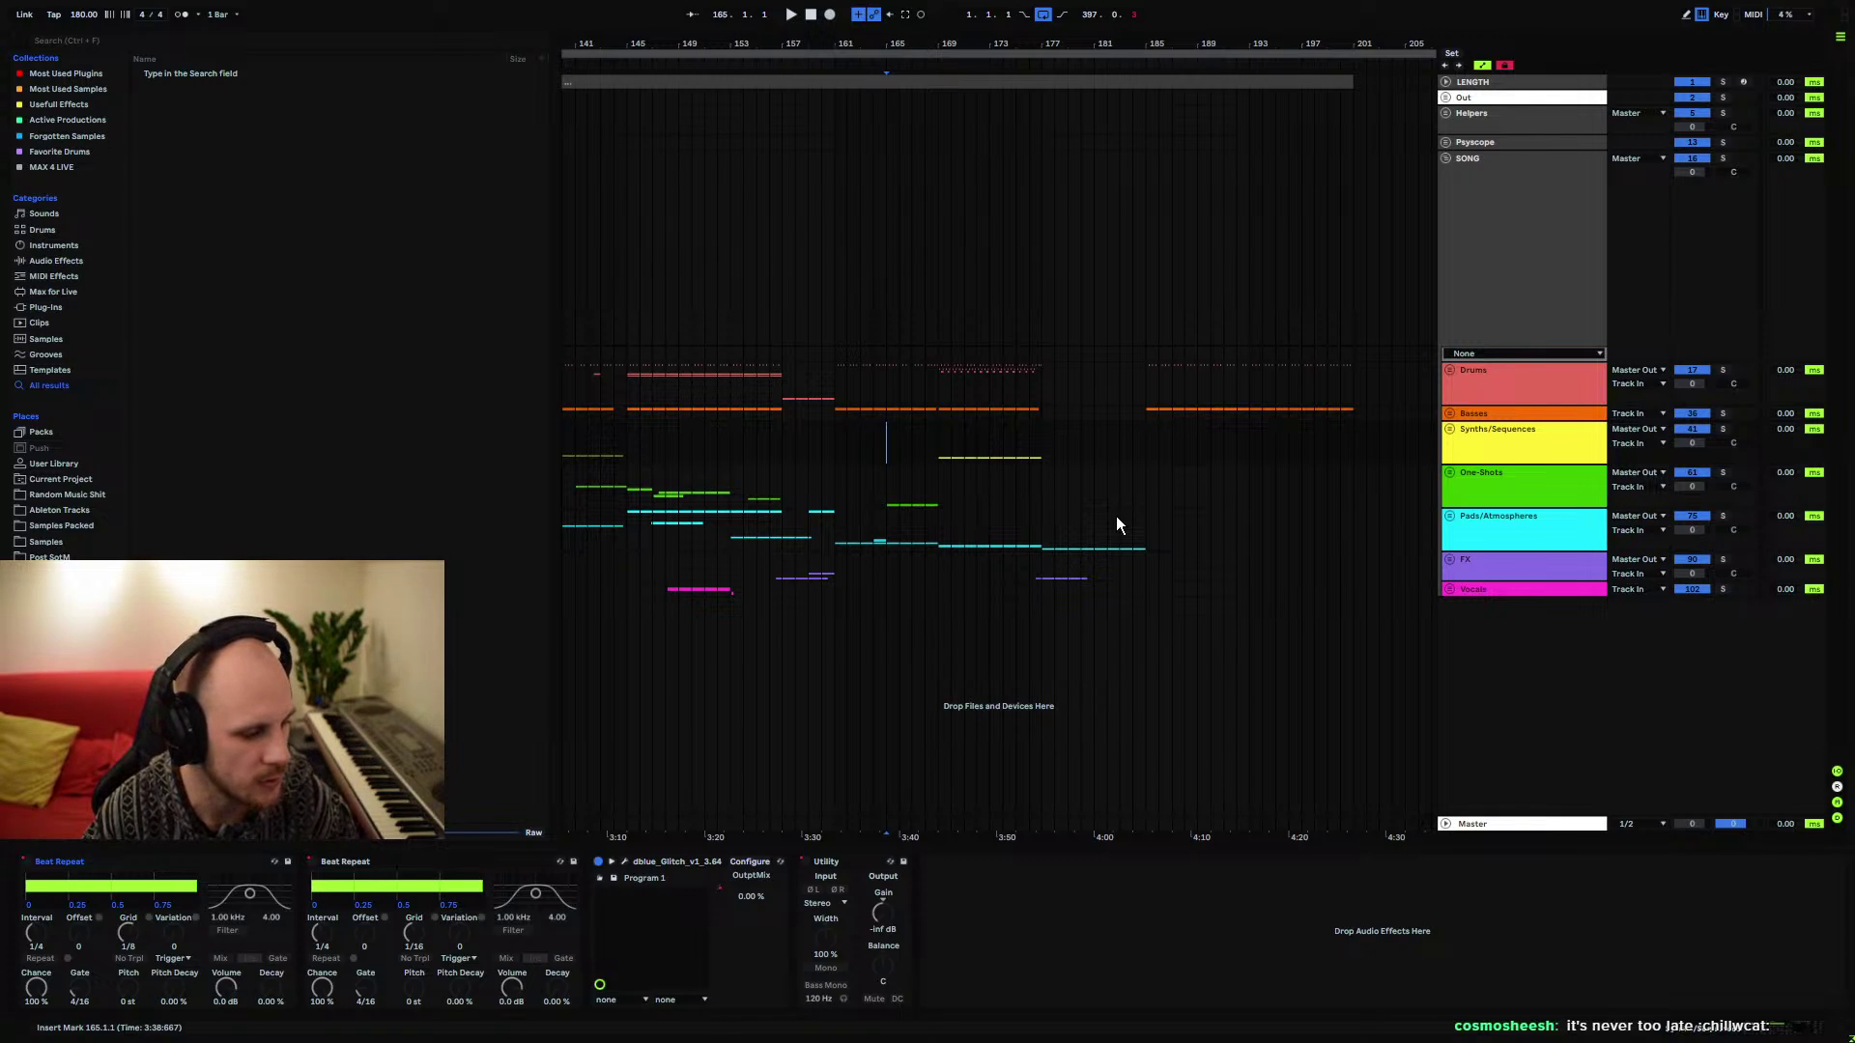
pyautogui.click(947, 447)
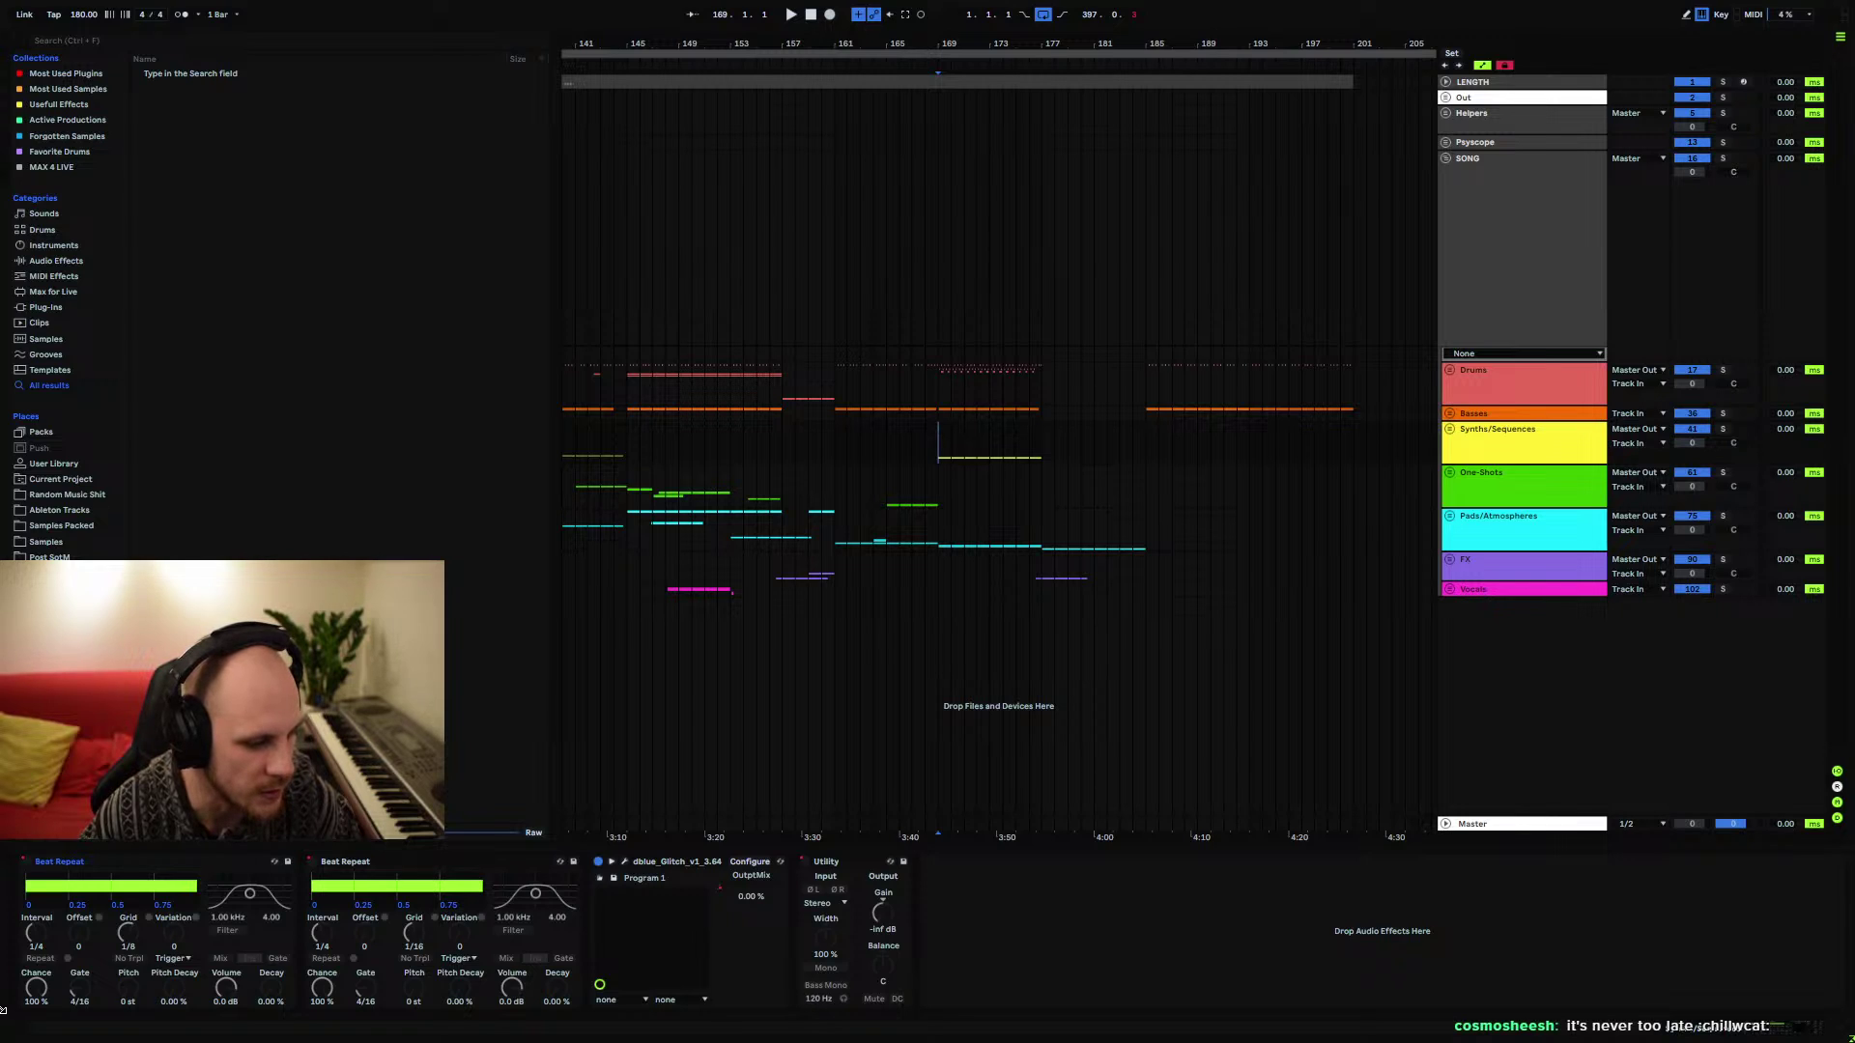
pyautogui.click(1518, 271)
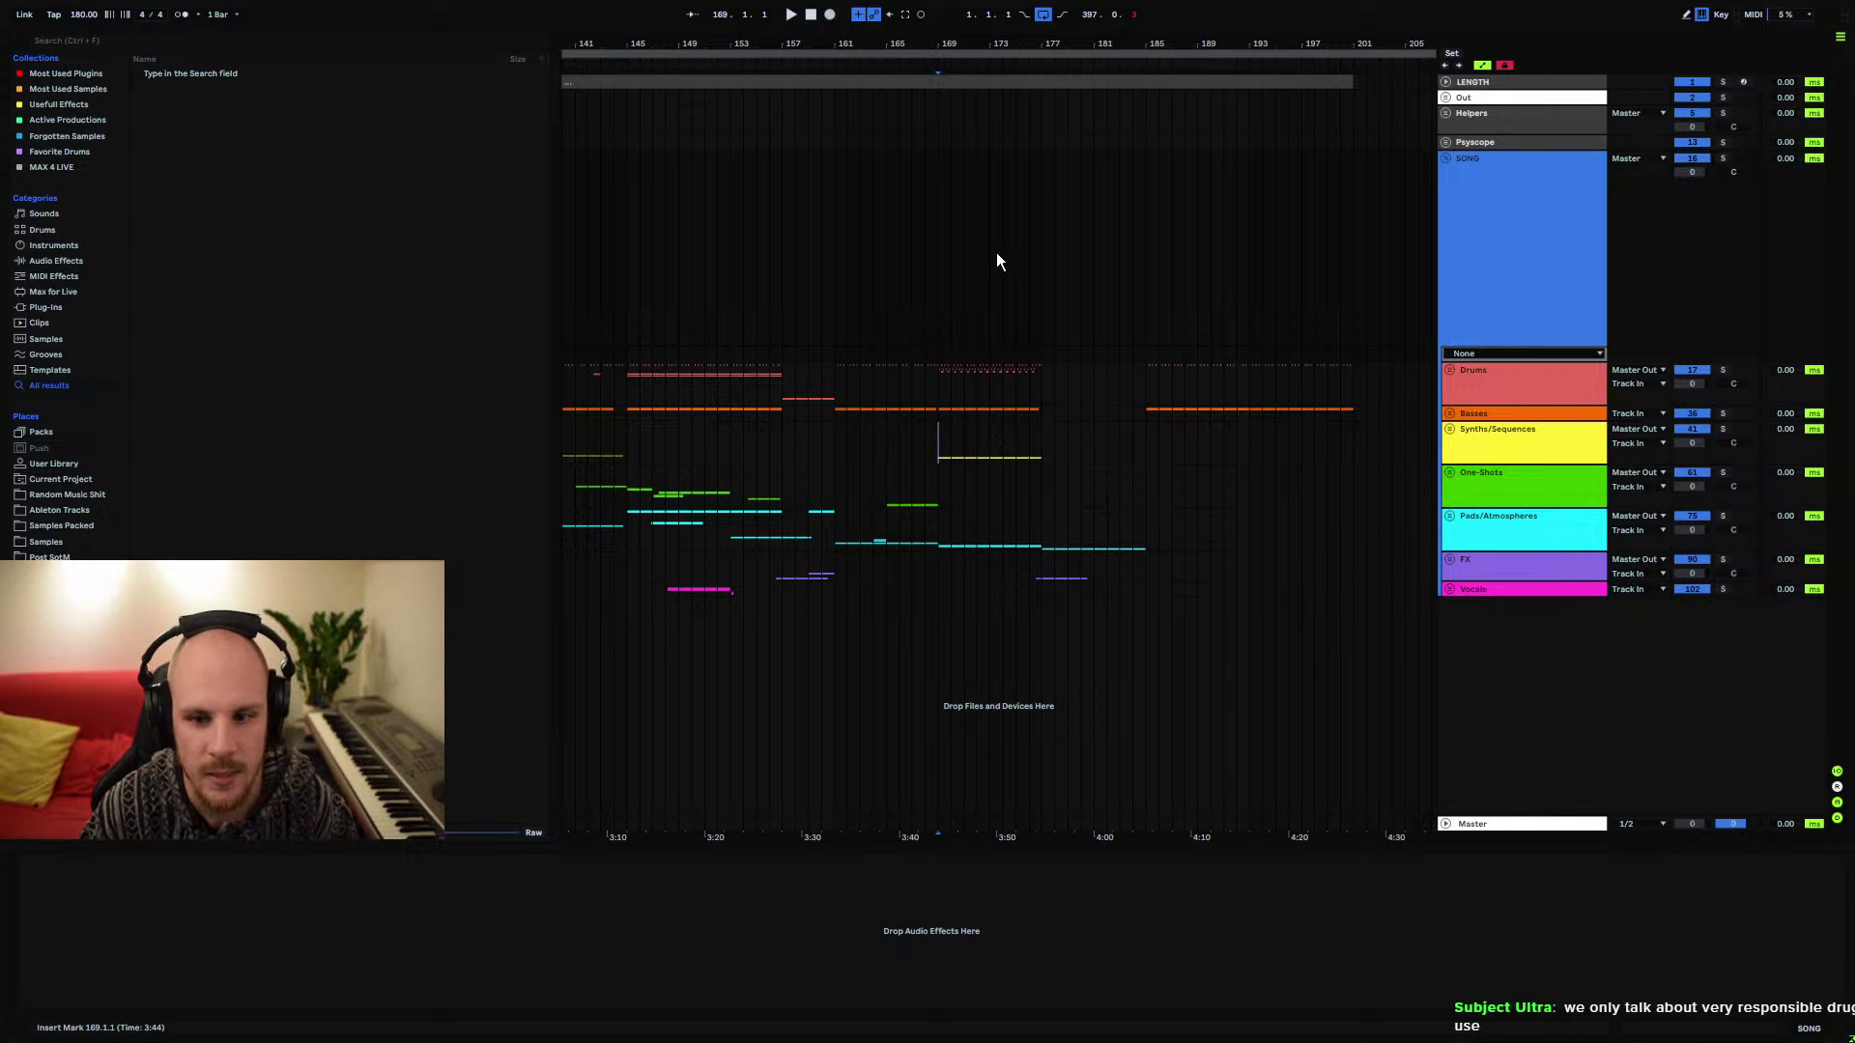
# Copy bars 85 to 89 of the Rev Crash track in the Drums group to bars 173 to 177
pyautogui.click(1450, 369)
pyautogui.scroll(-1, 1111, 406)
pyautogui.moveTo(942, 46); pyautogui.dragTo(938, 14)
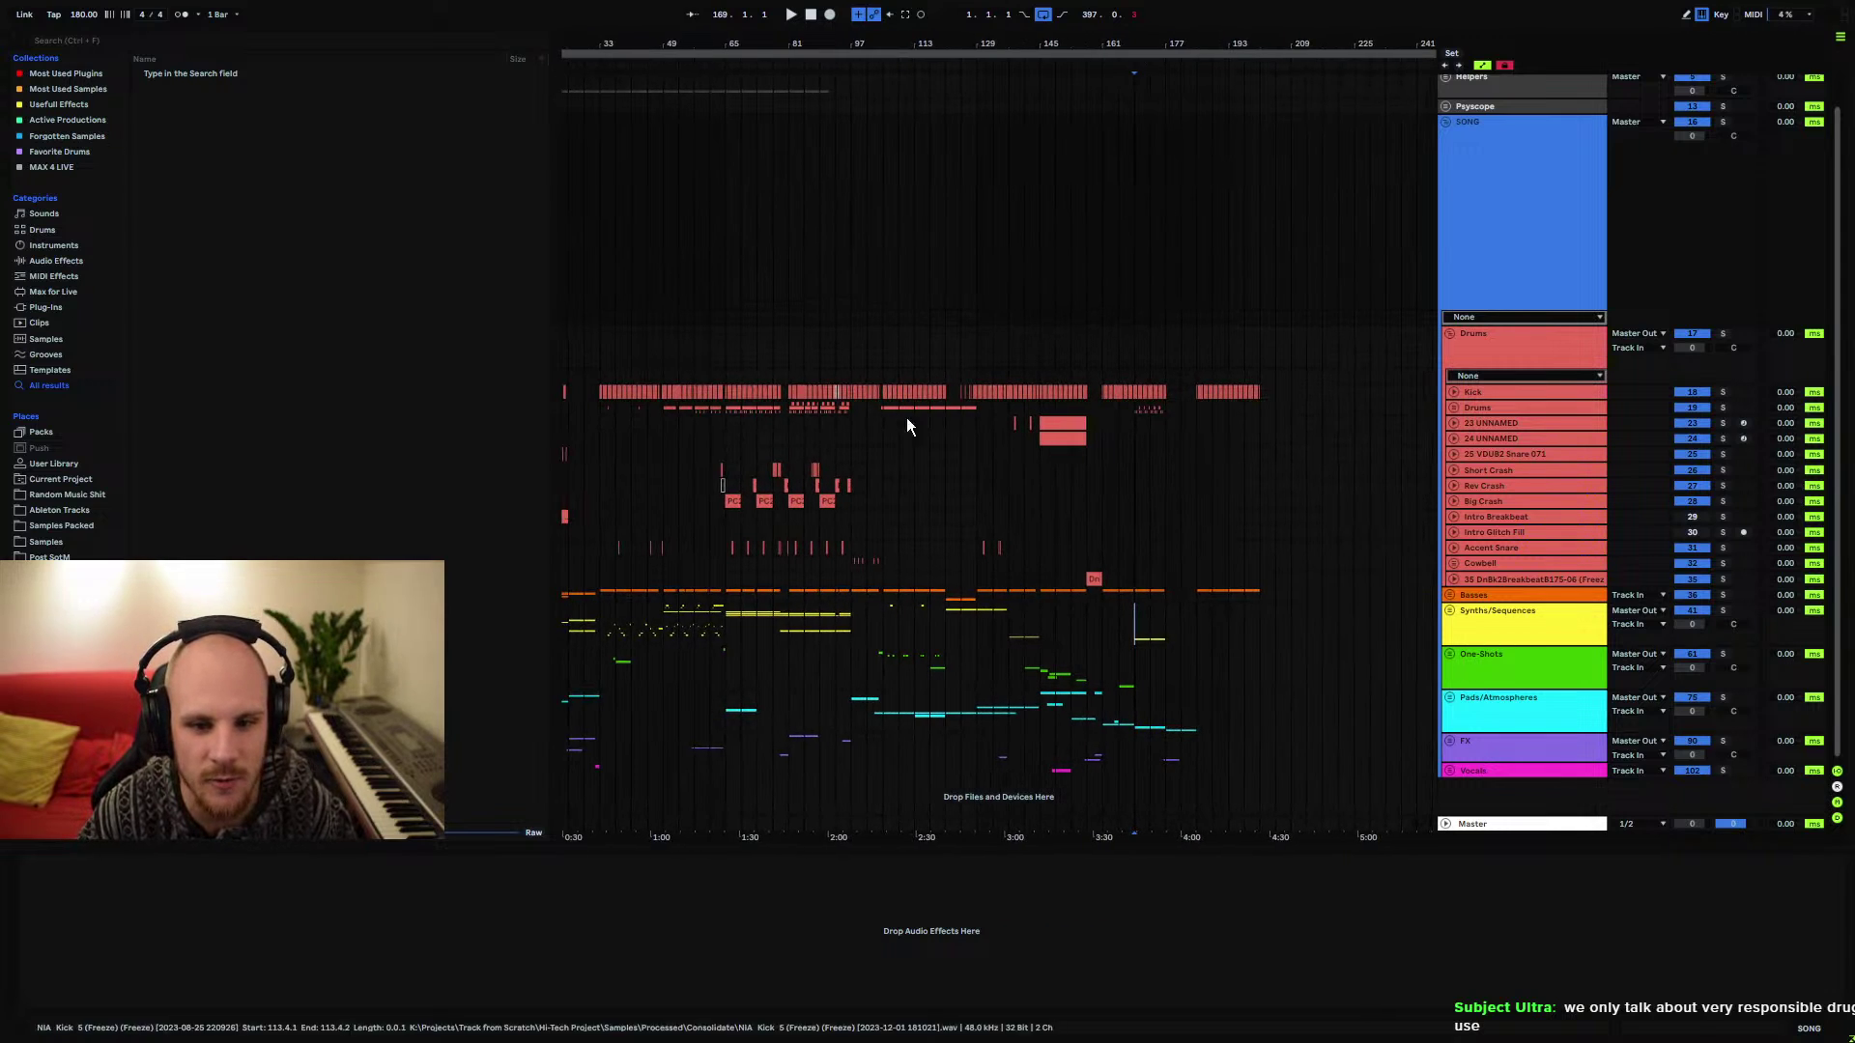
pyautogui.click(809, 485)
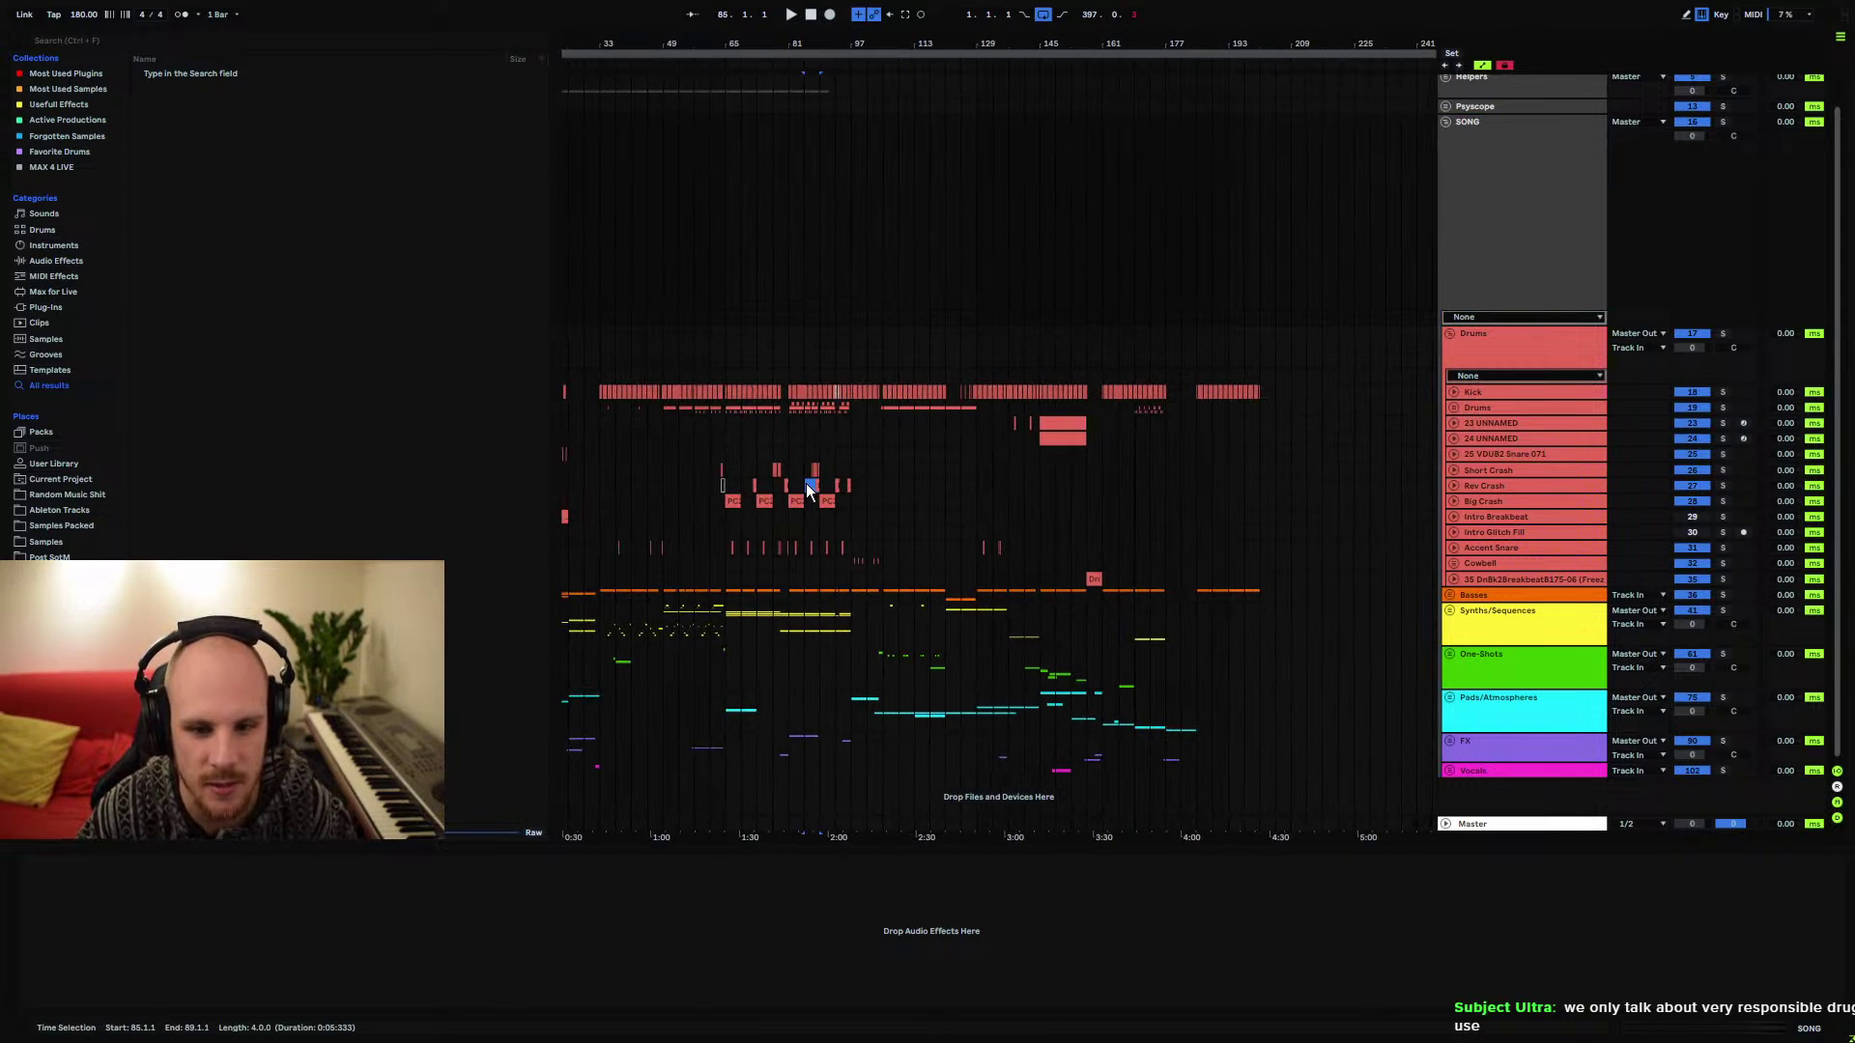
pyautogui.click(1148, 485)
pyautogui.scroll(3, 1200, 193)
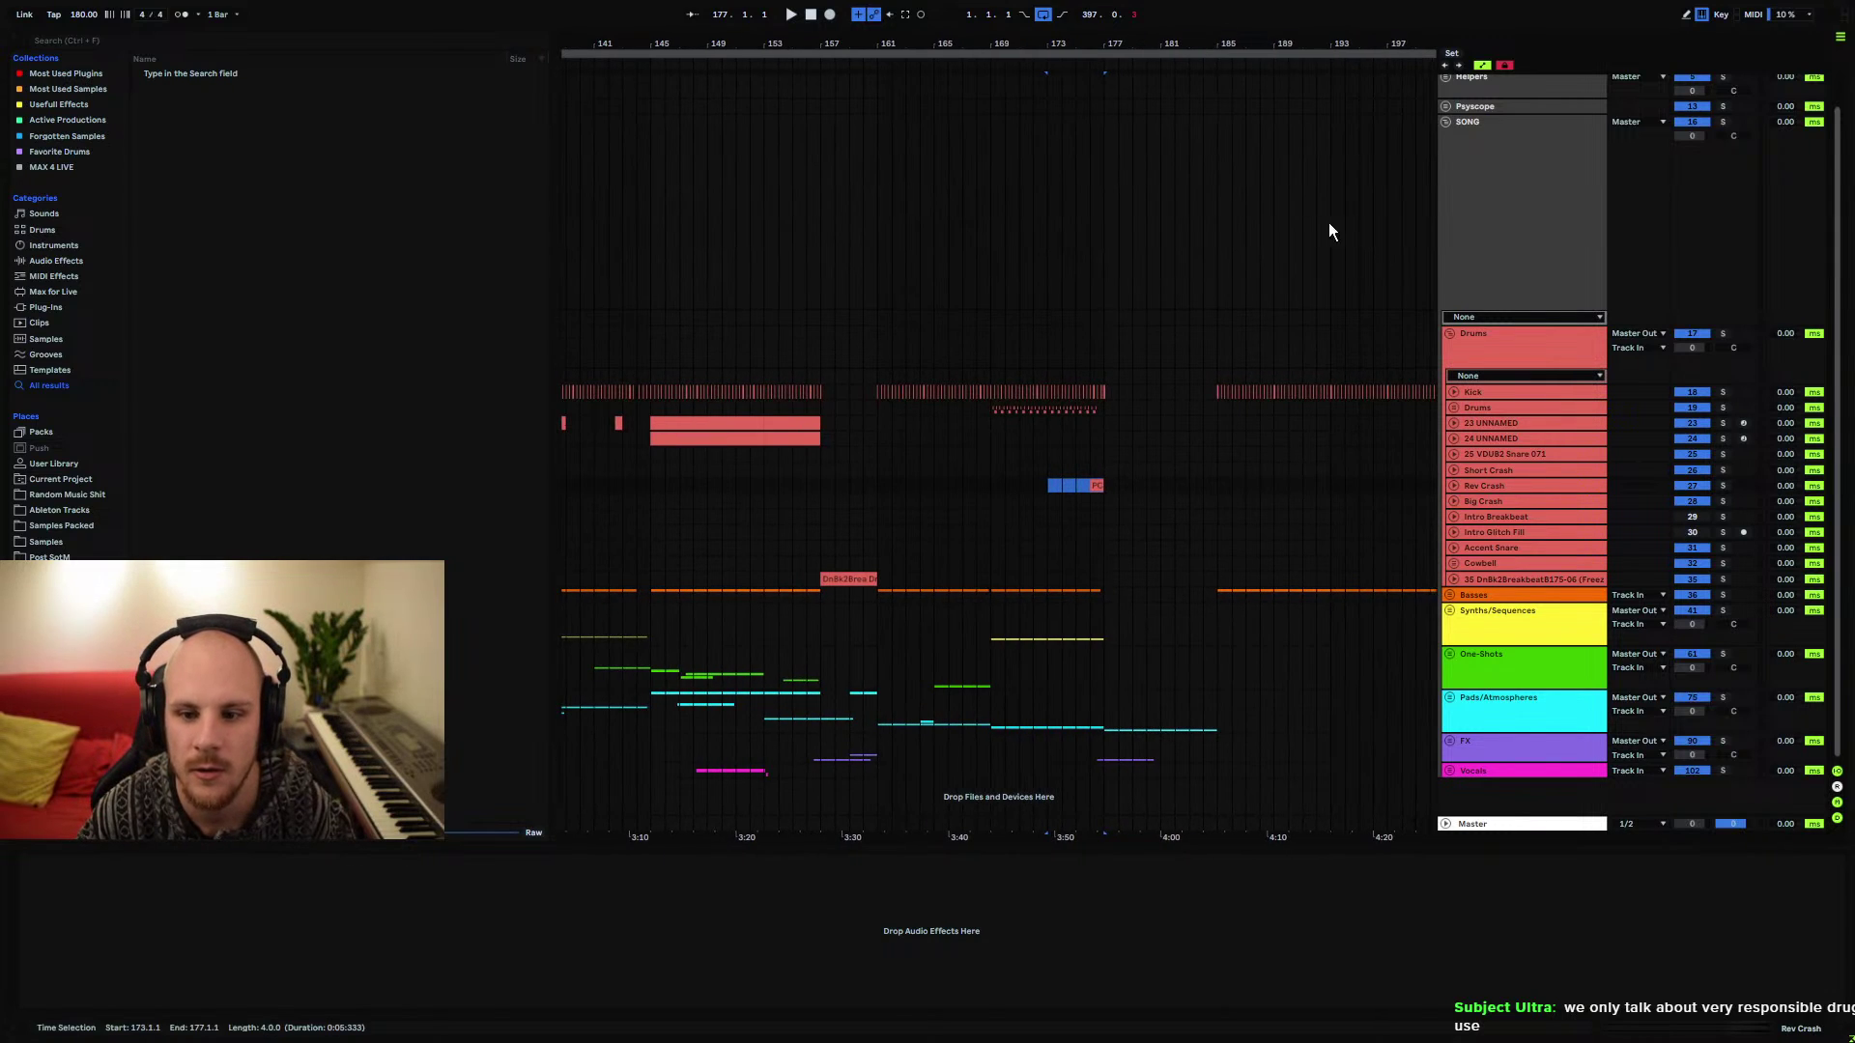
# Fold the Drums group and play the lead-in with the copied reverse crash from bar 173
pyautogui.click(1447, 122)
pyautogui.click(1447, 157)
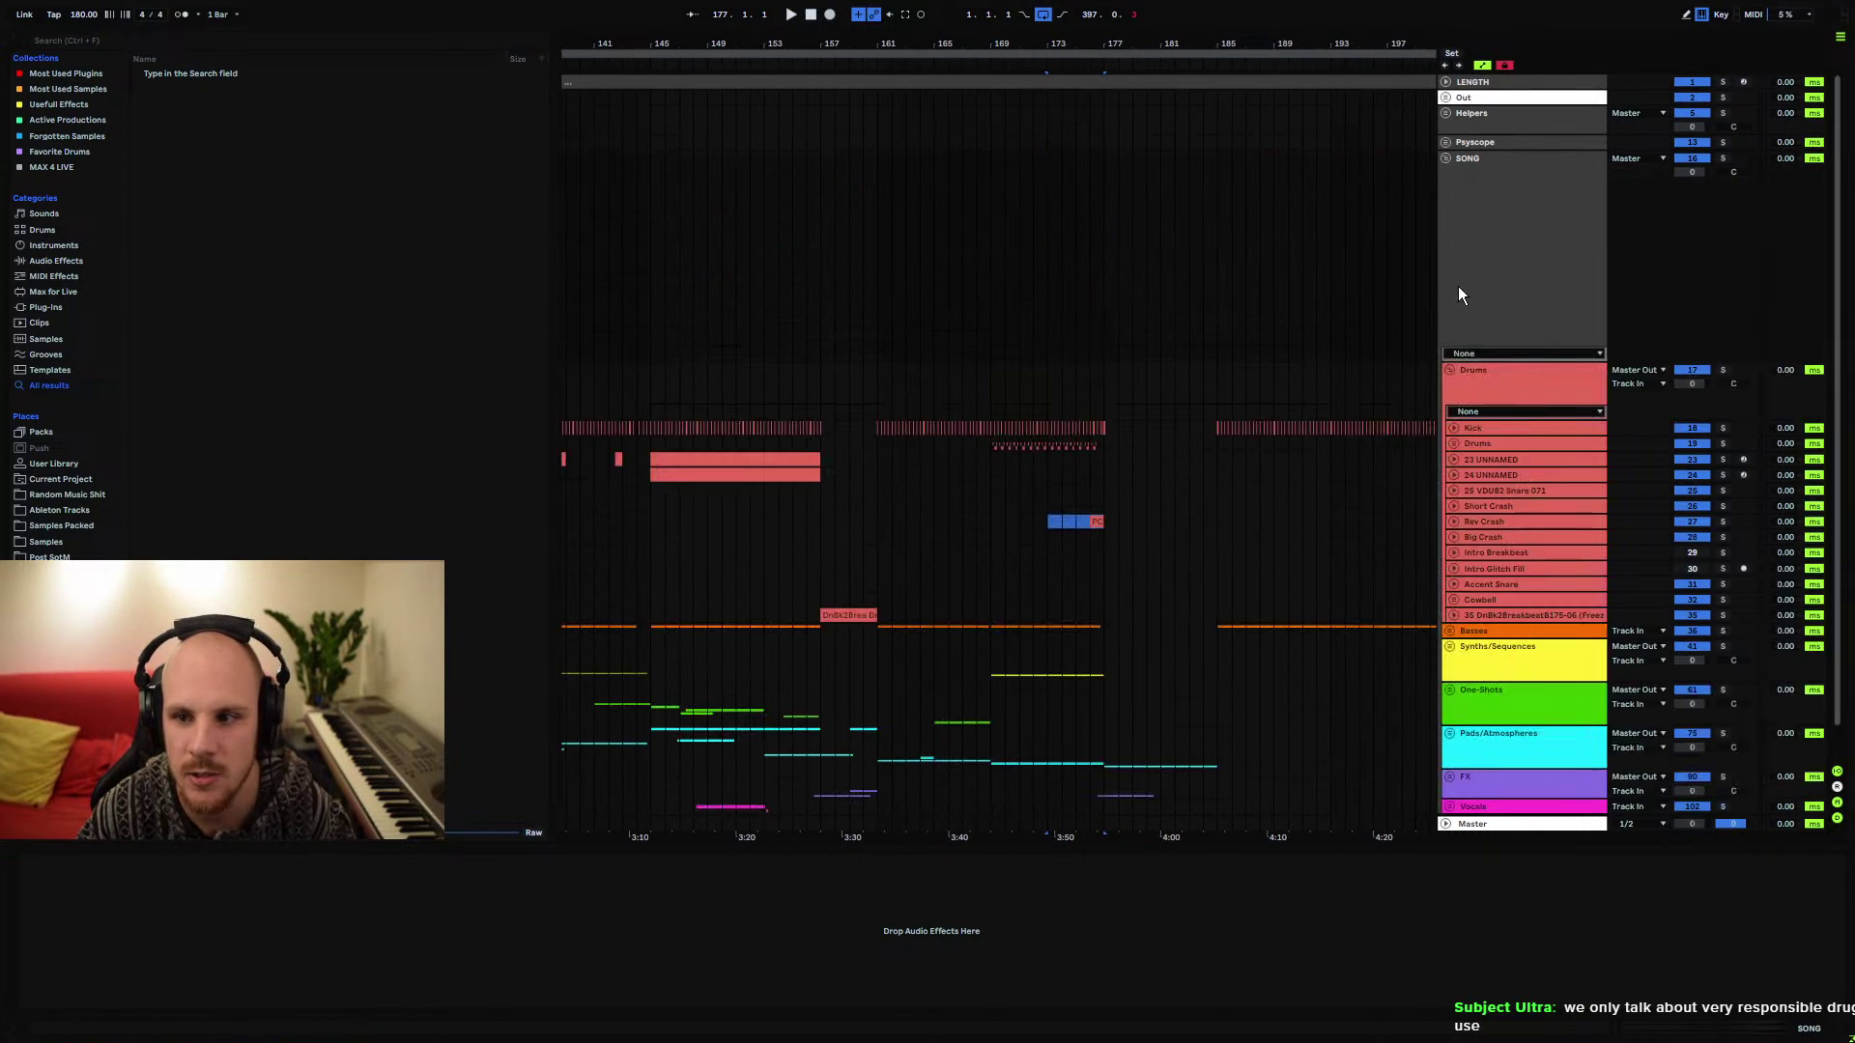
pyautogui.click(1450, 370)
pyautogui.click(1062, 382)
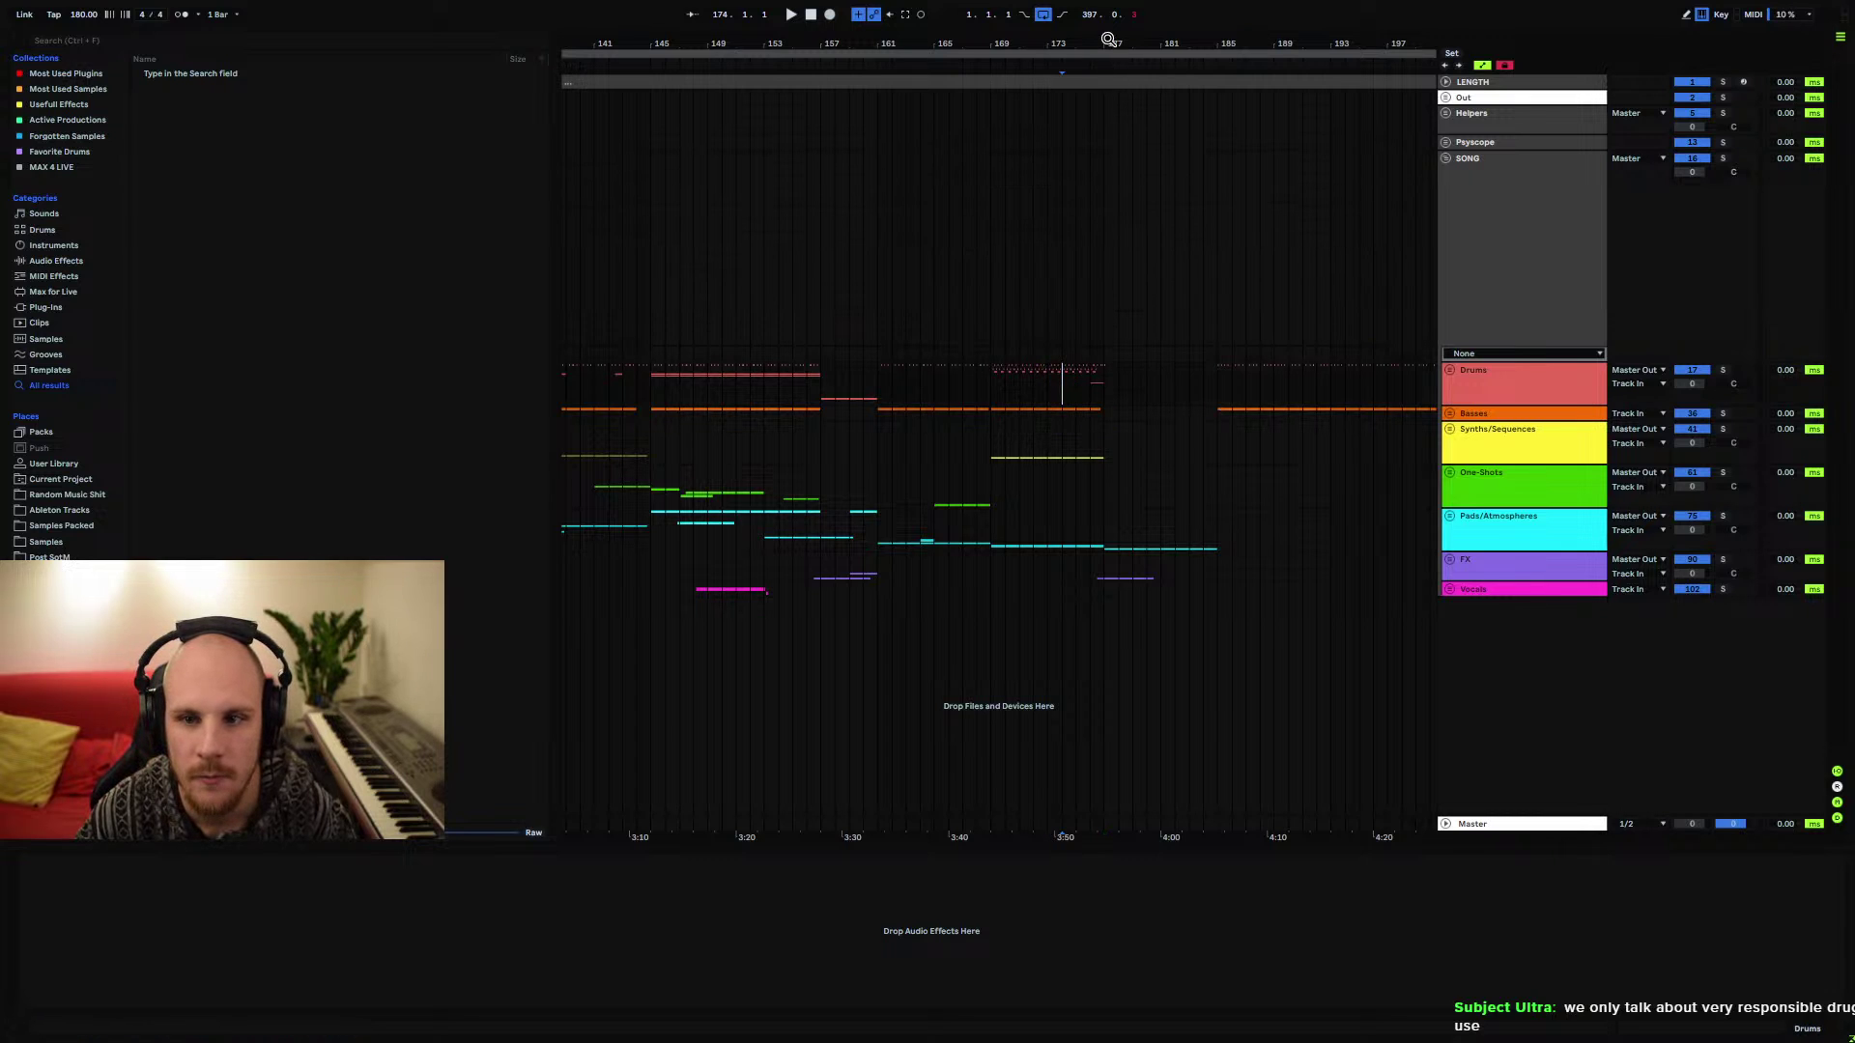
pyautogui.moveTo(1109, 39); pyautogui.dragTo(1101, 135)
pyautogui.click(951, 380)
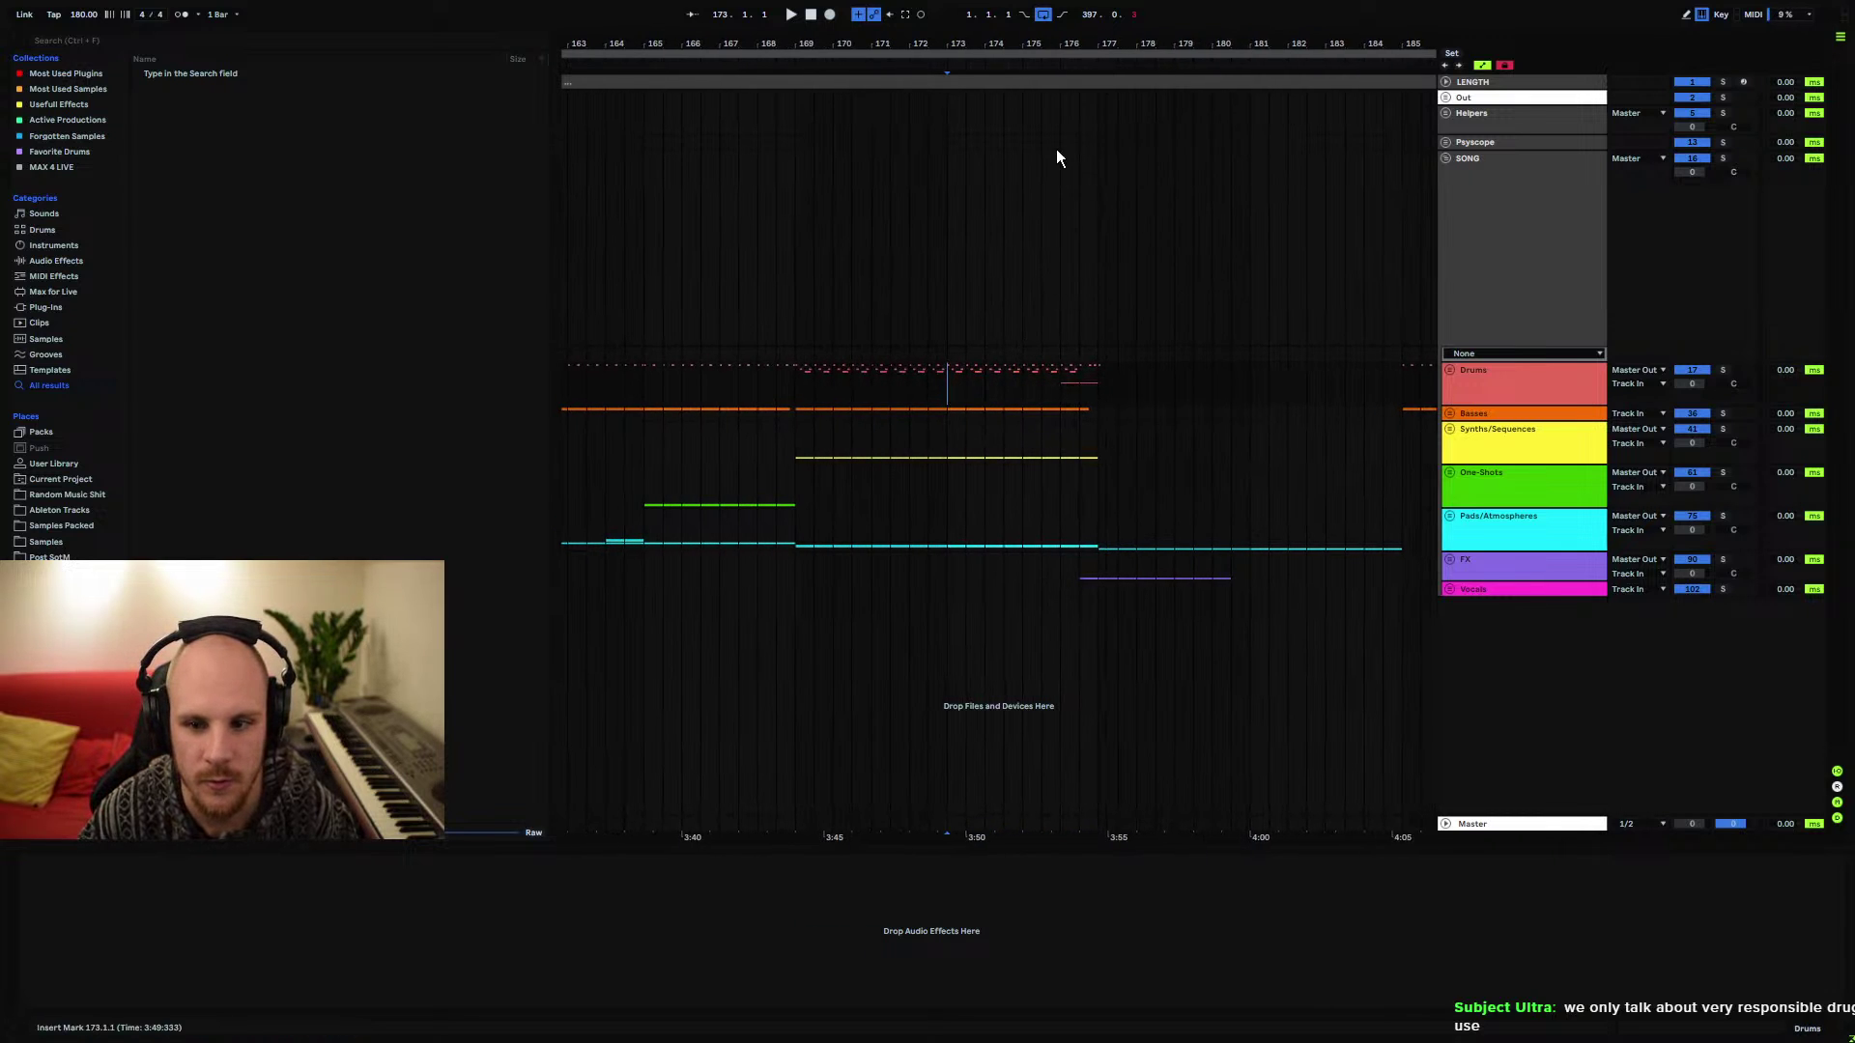
pyautogui.press('space')
# Copy the Uplifter clip from just before bar 97 to lead into bar 177, audition from bar 173, and fold the FX group
pyautogui.moveTo(1256, 44); pyautogui.dragTo(1256, 1)
pyautogui.click(1450, 560)
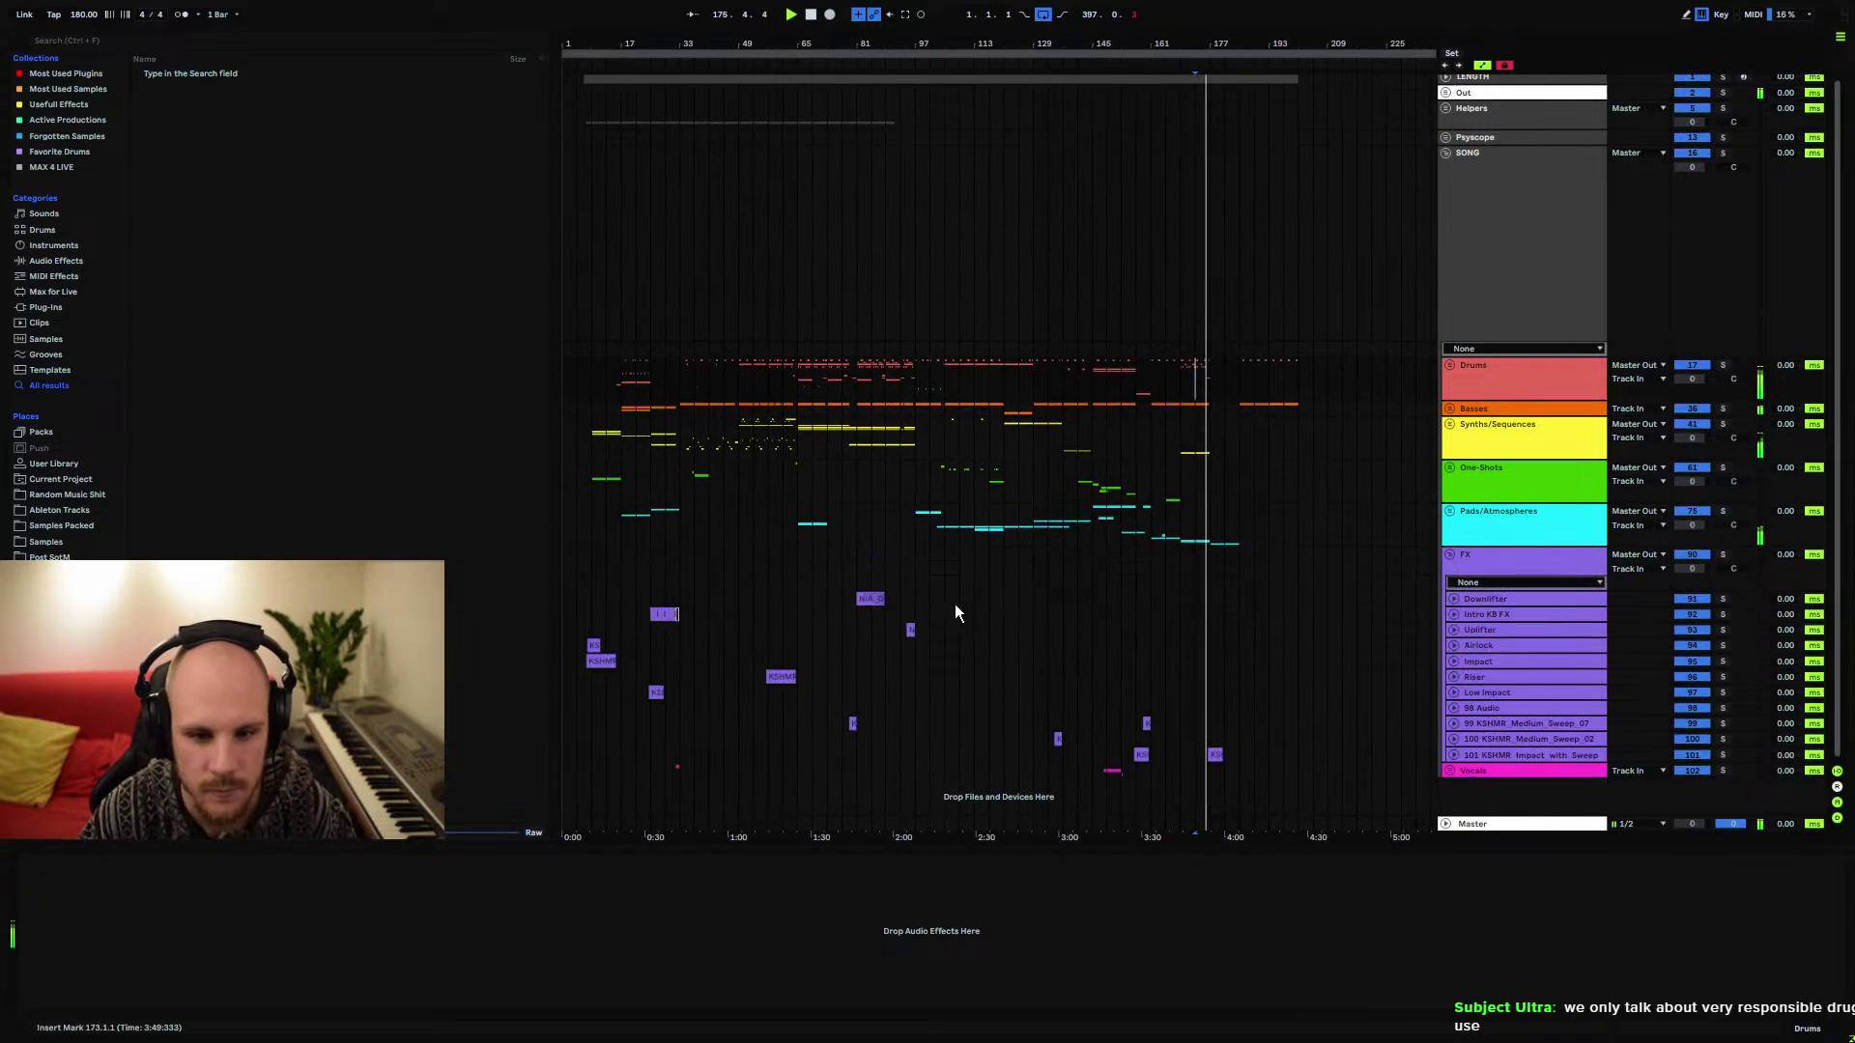
pyautogui.click(1457, 599)
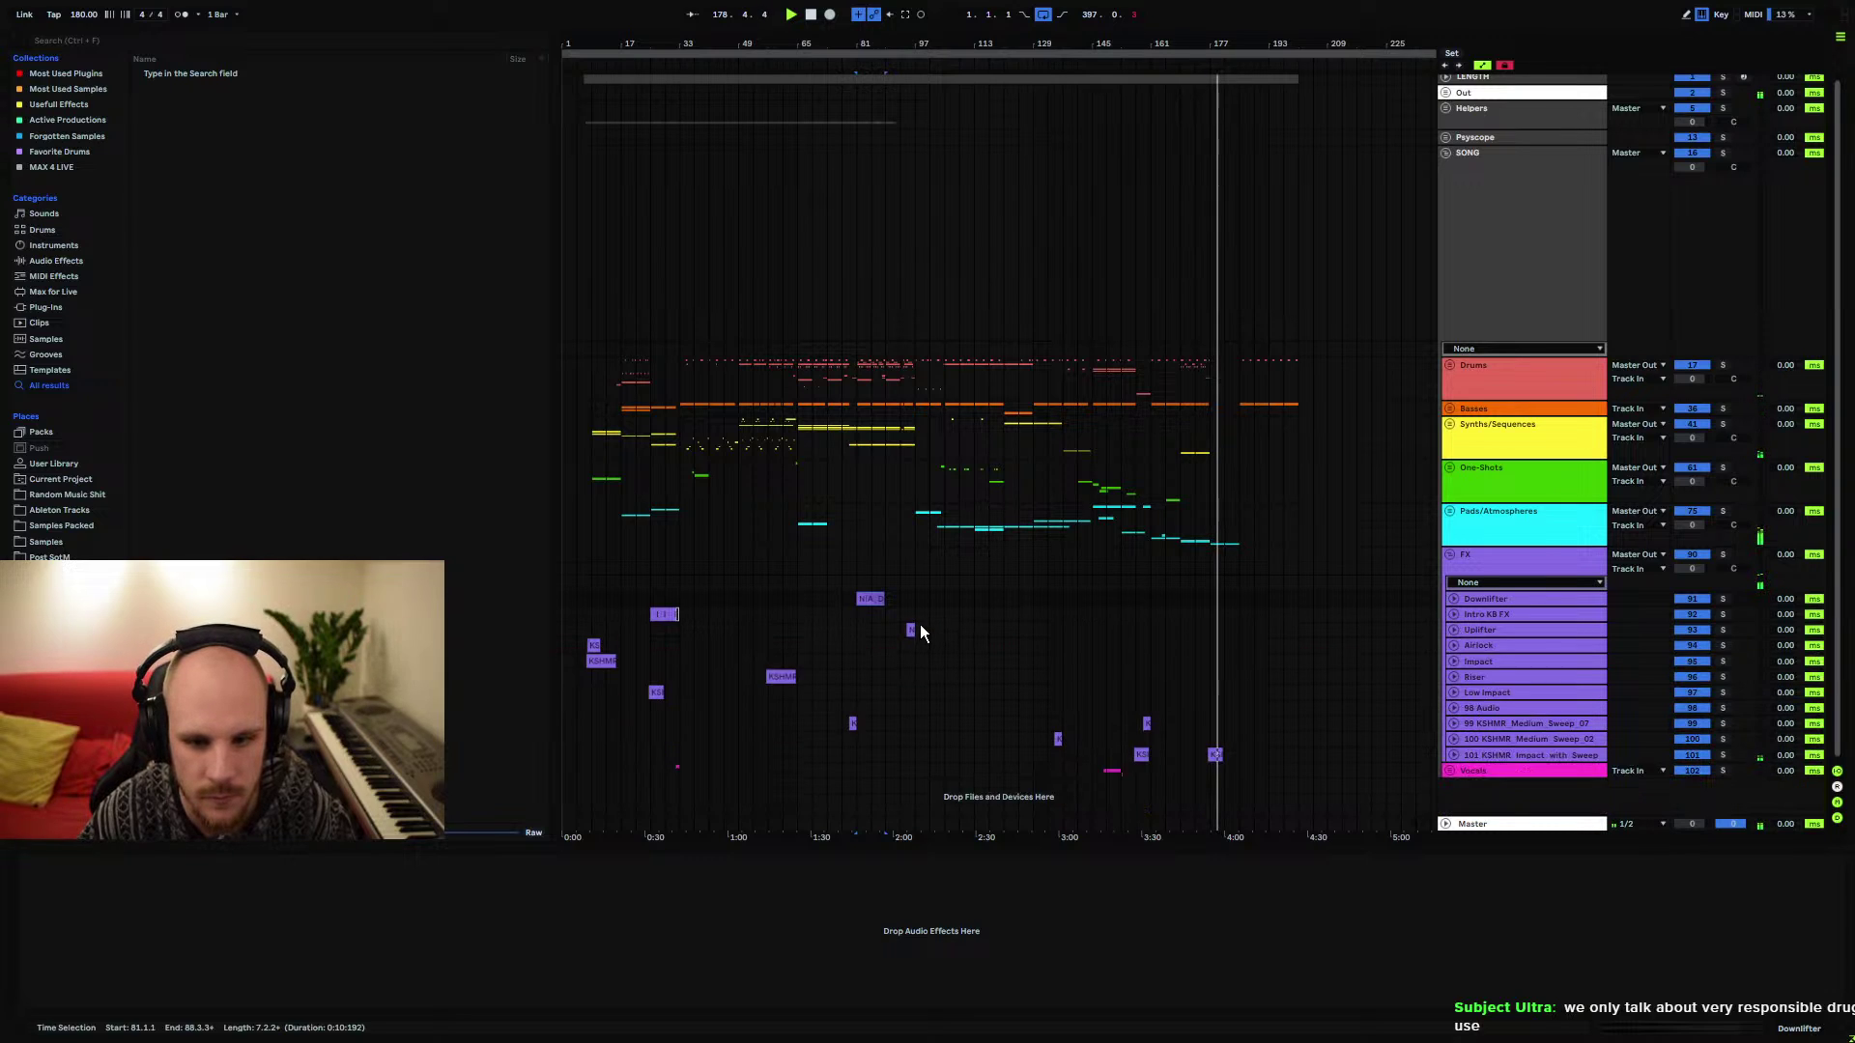
pyautogui.moveTo(920, 632); pyautogui.dragTo(1209, 632)
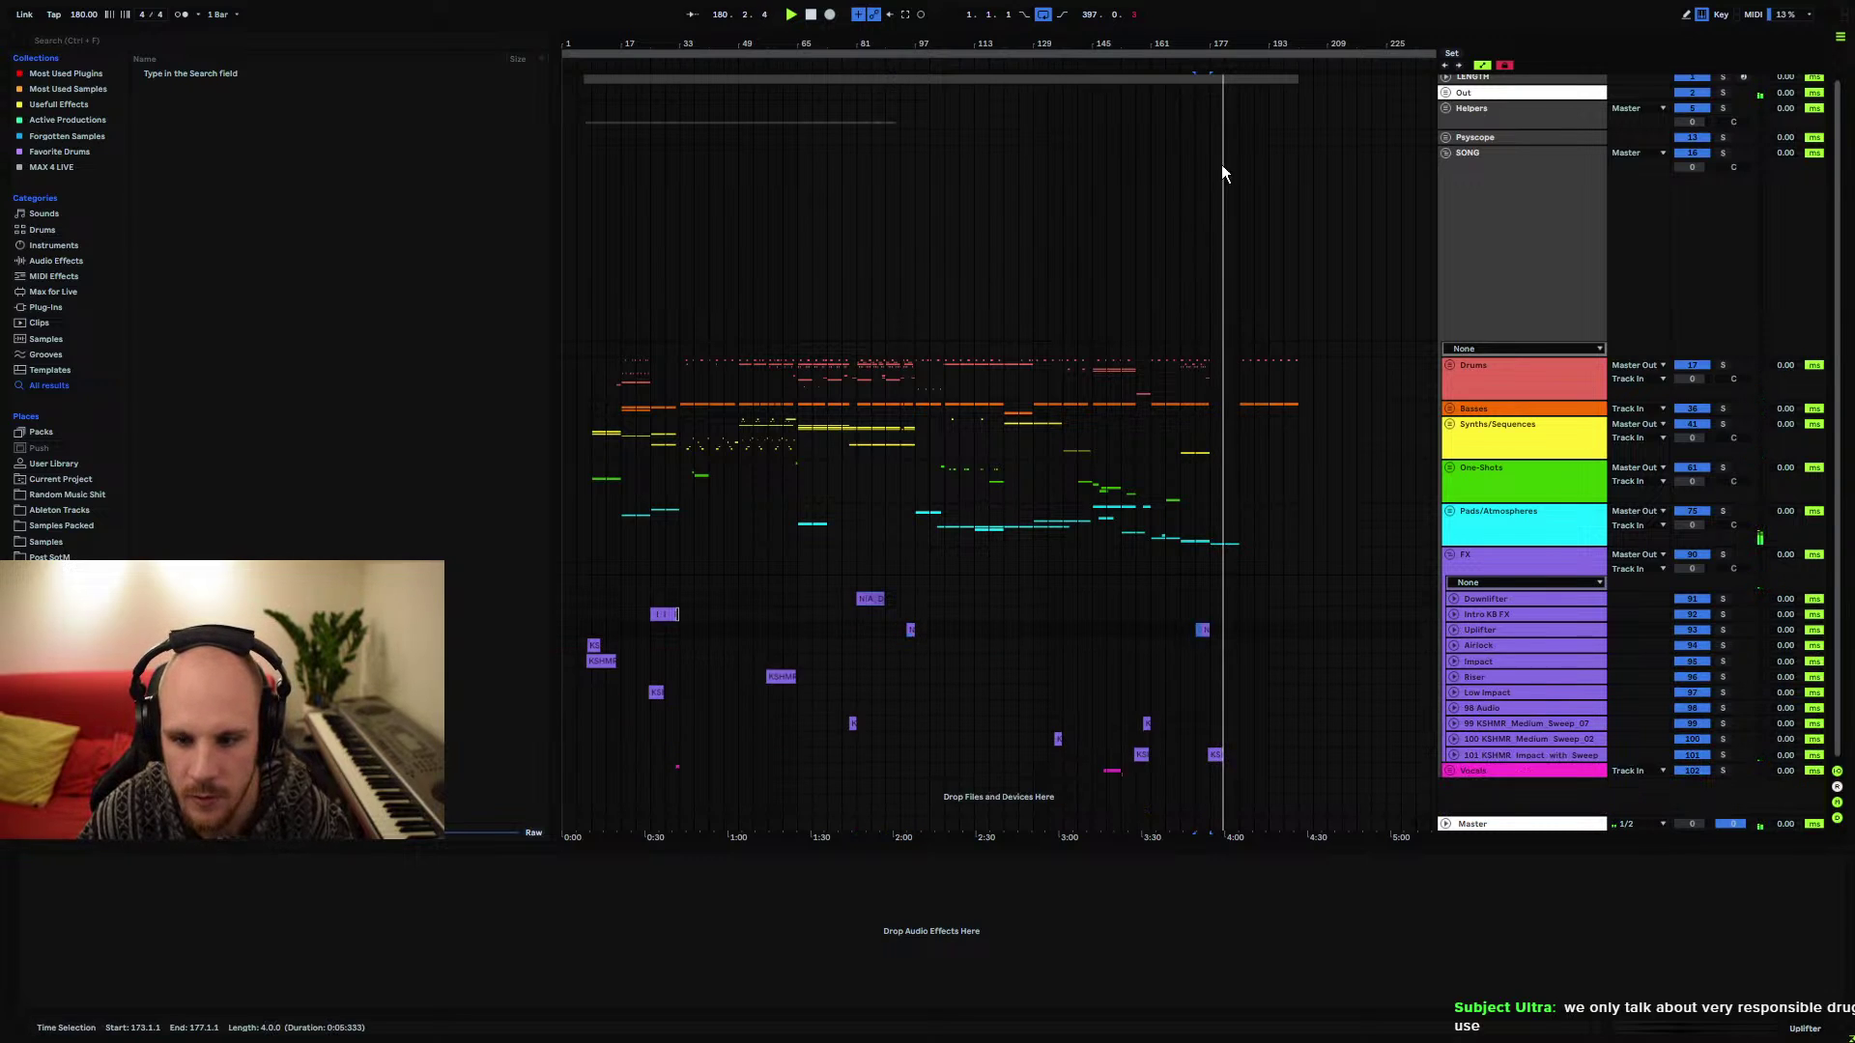
pyautogui.scroll(5, 1227, 193)
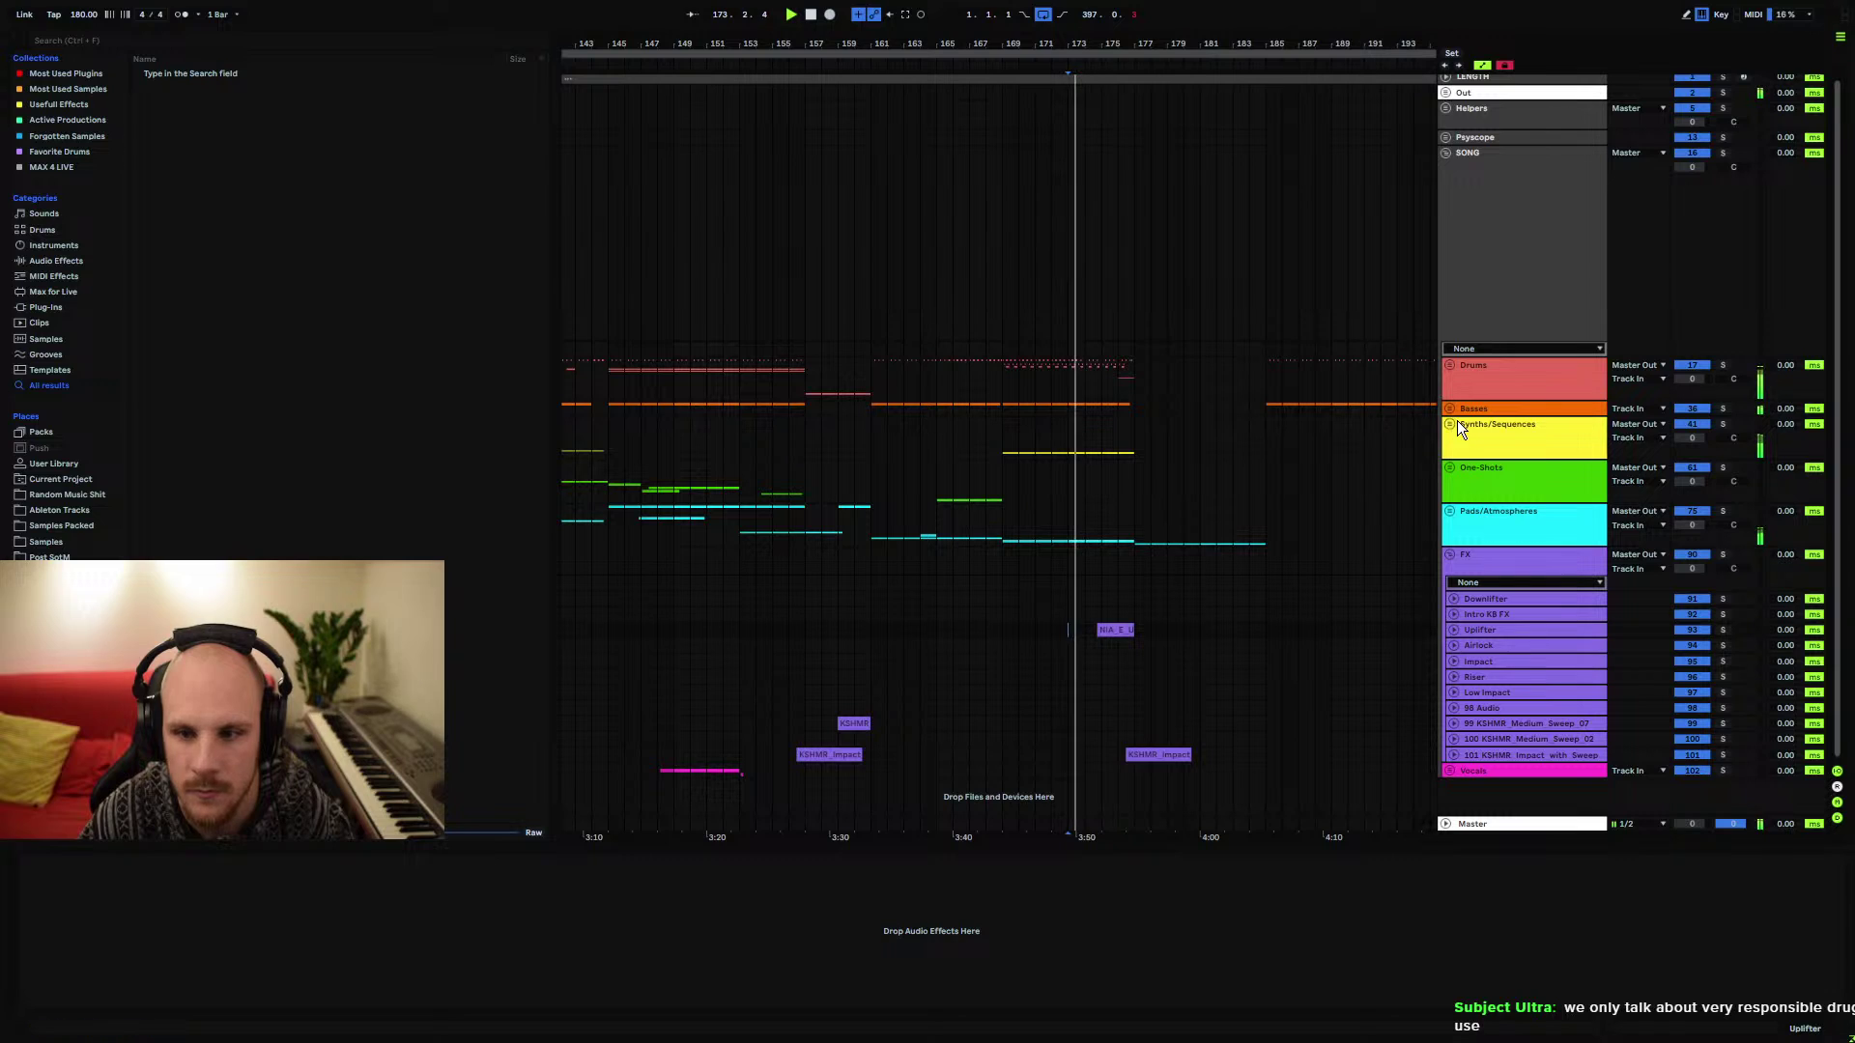
pyautogui.click(1451, 555)
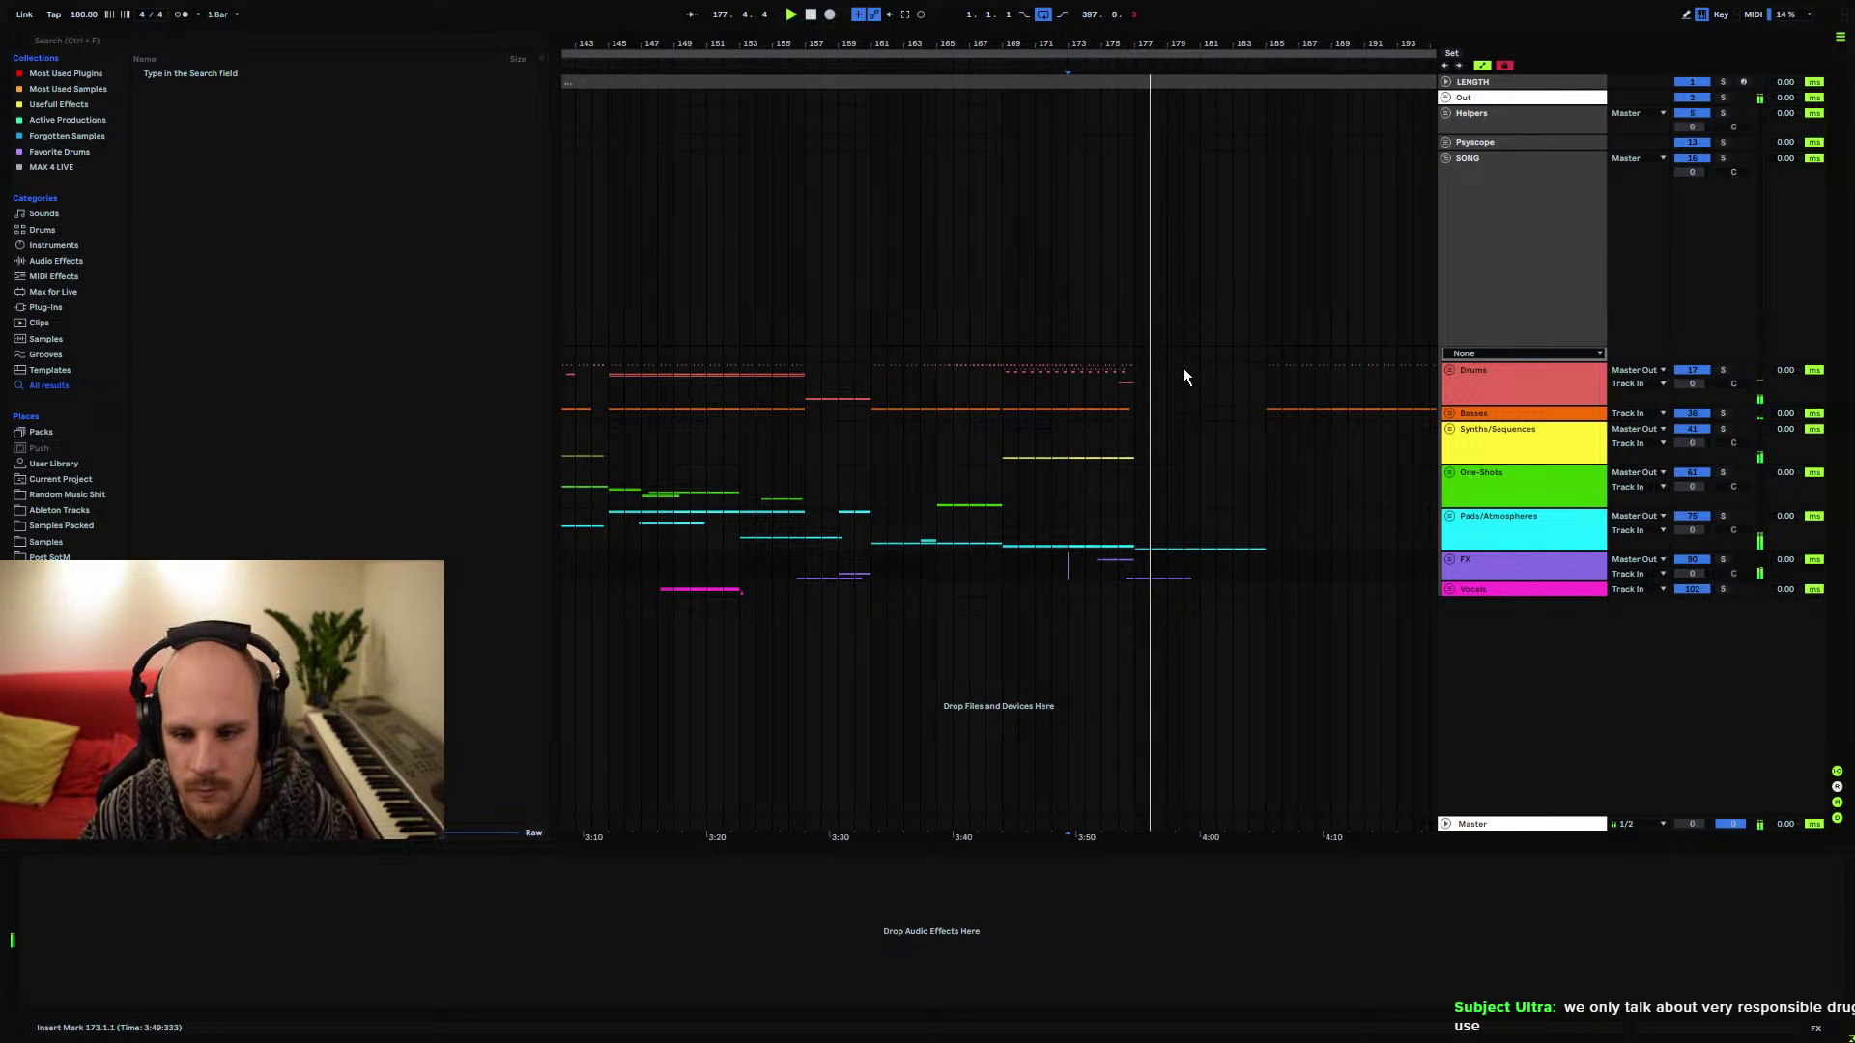
# Listen to the atmosphere section from bar 177 through to the kick and bass entry at bar 185
pyautogui.press('+')
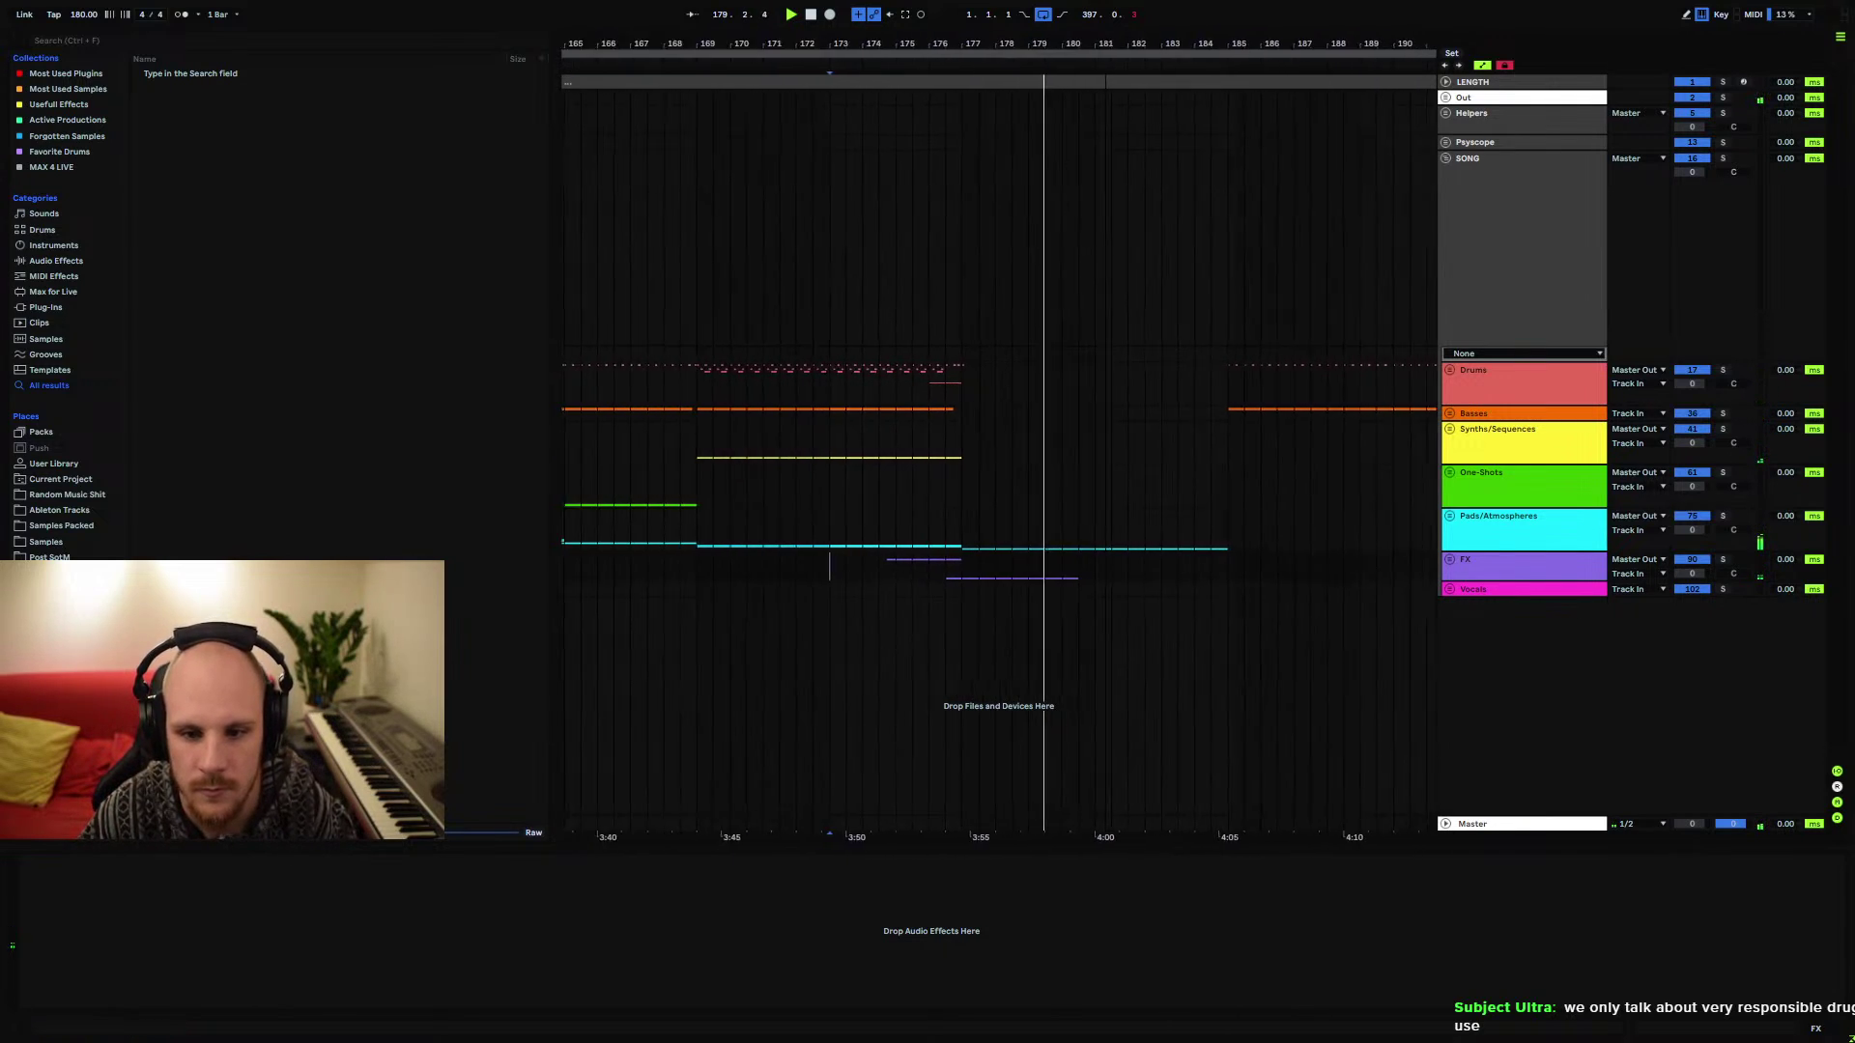
pyautogui.press('-')
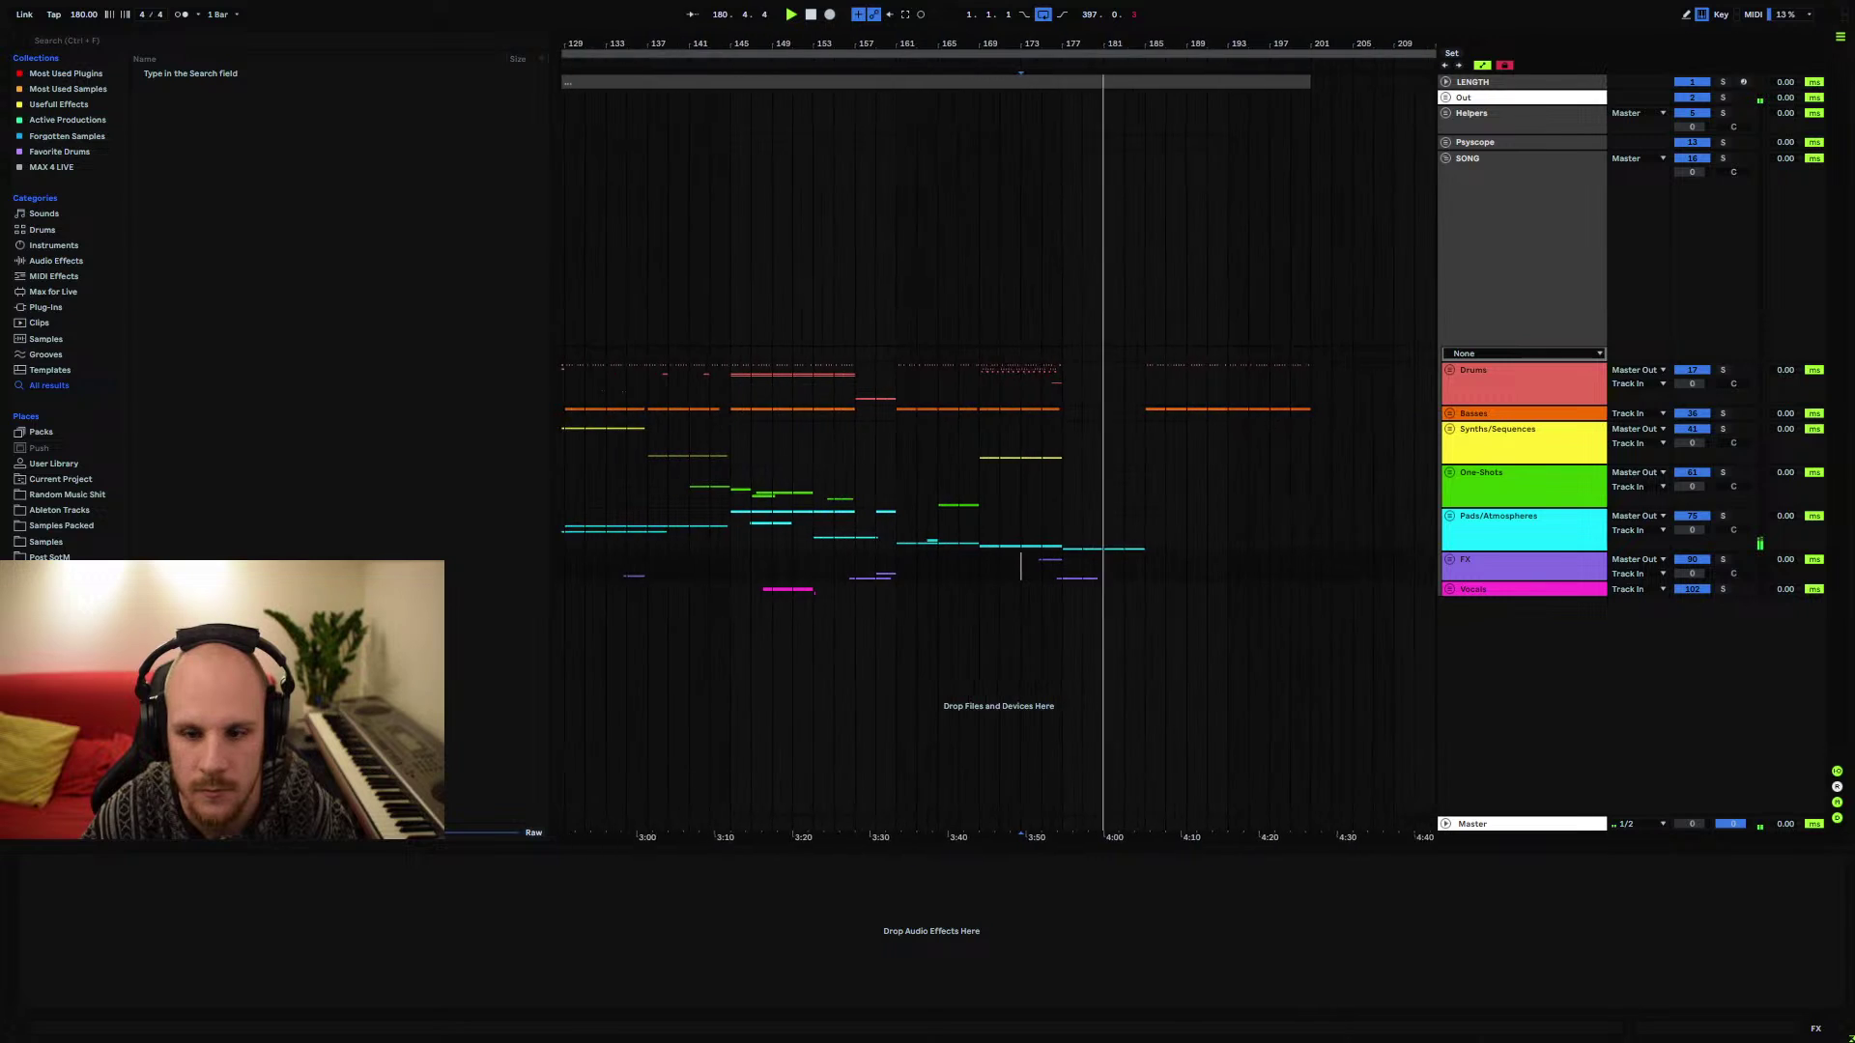
pyautogui.press('-')
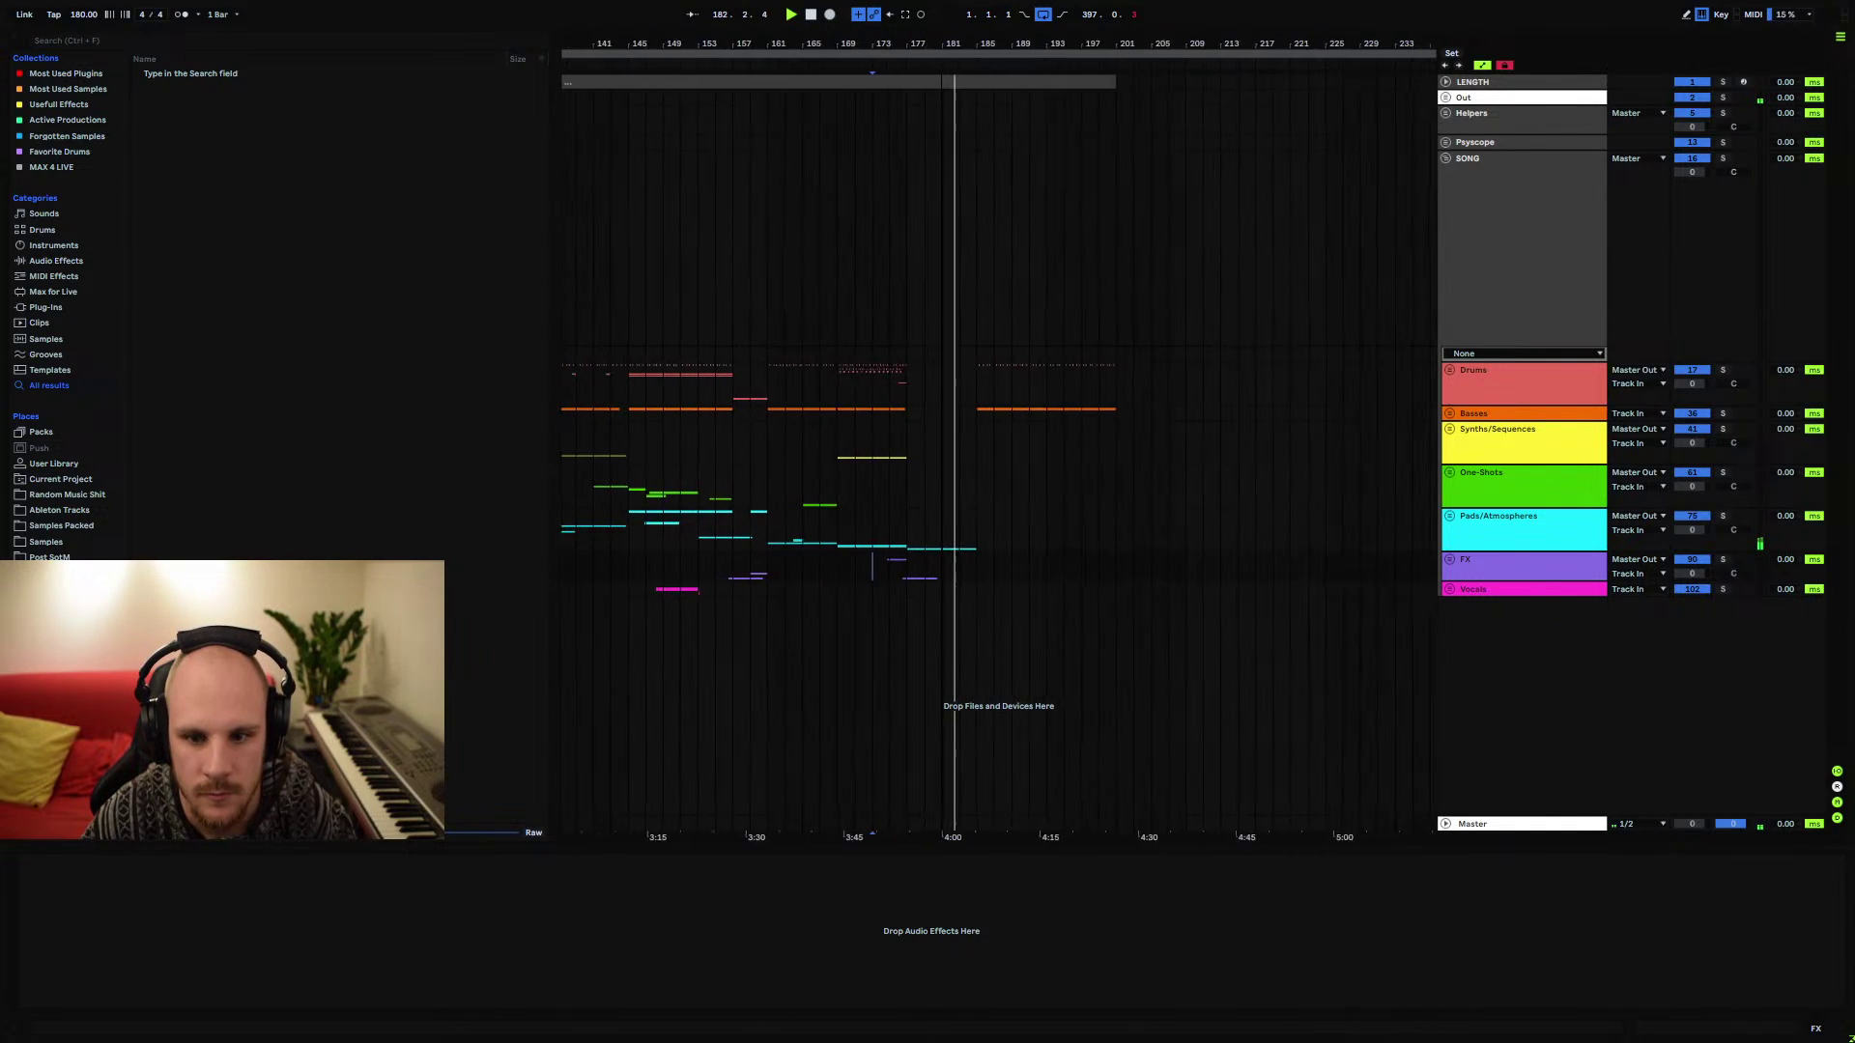
pyautogui.press('+')
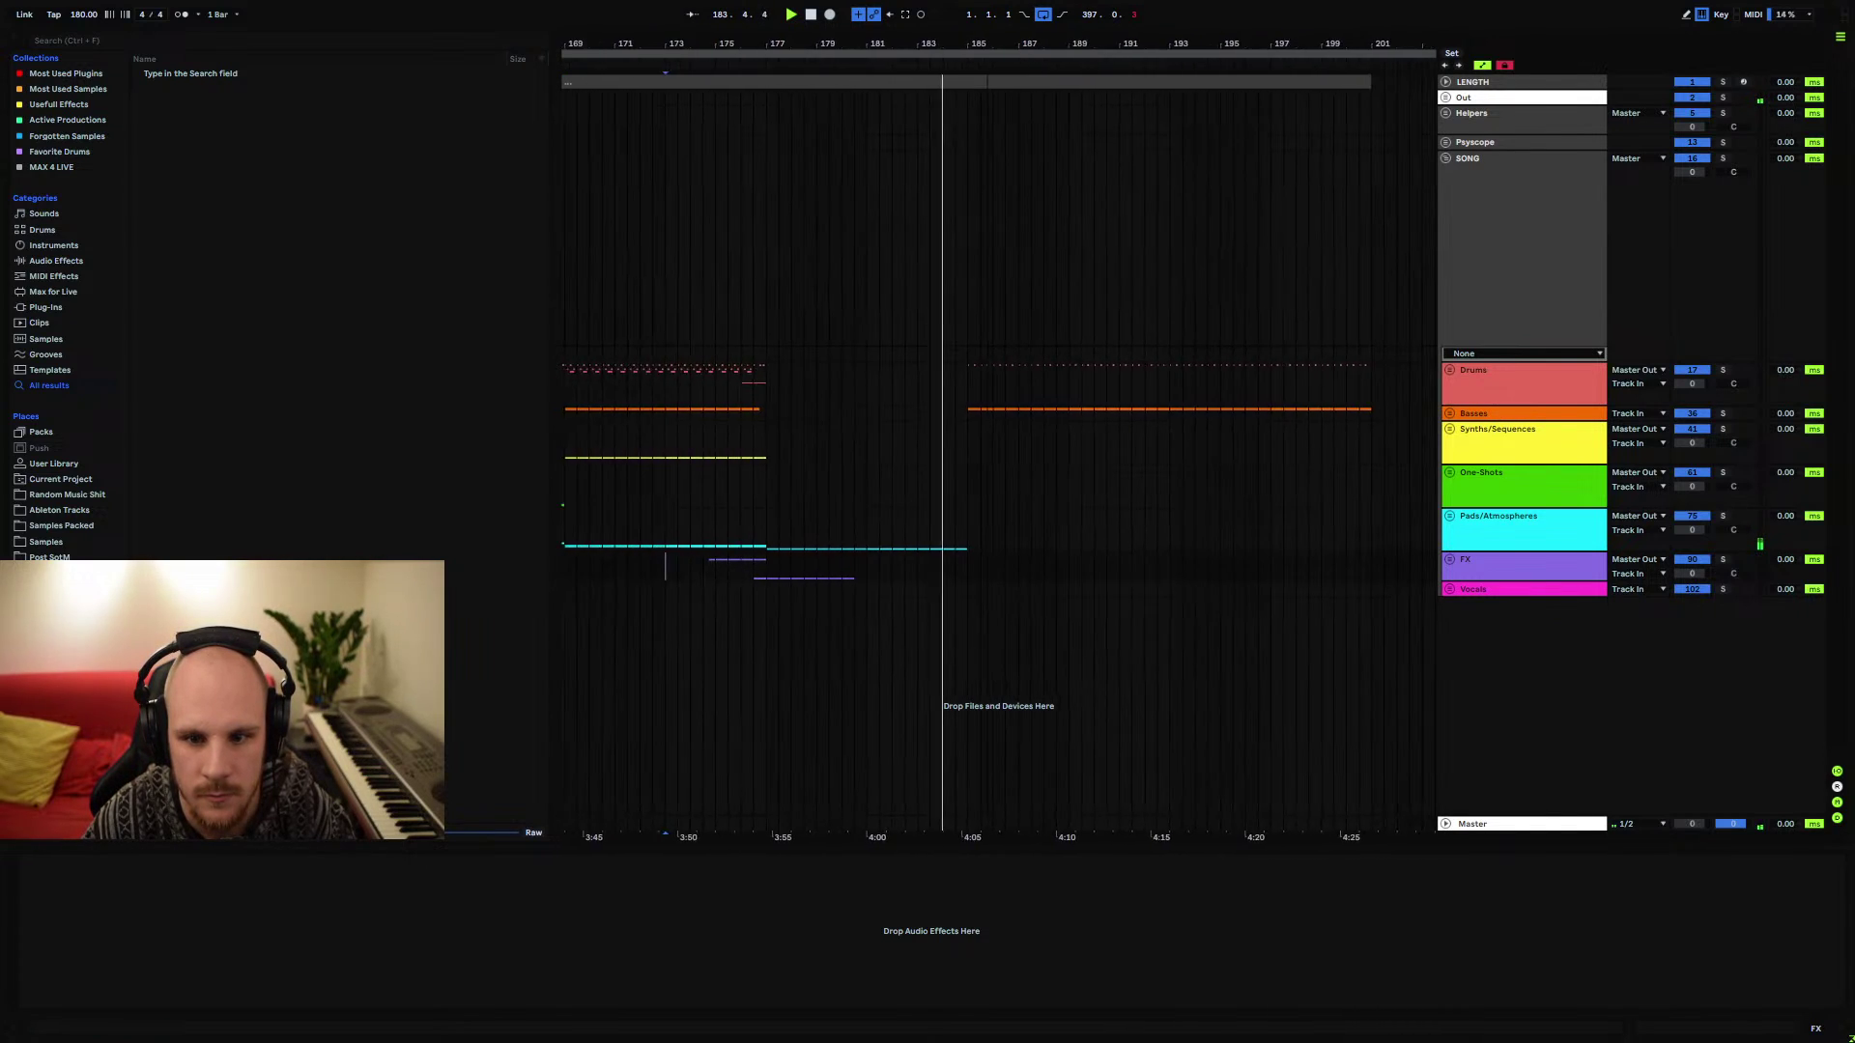
pyautogui.press('+')
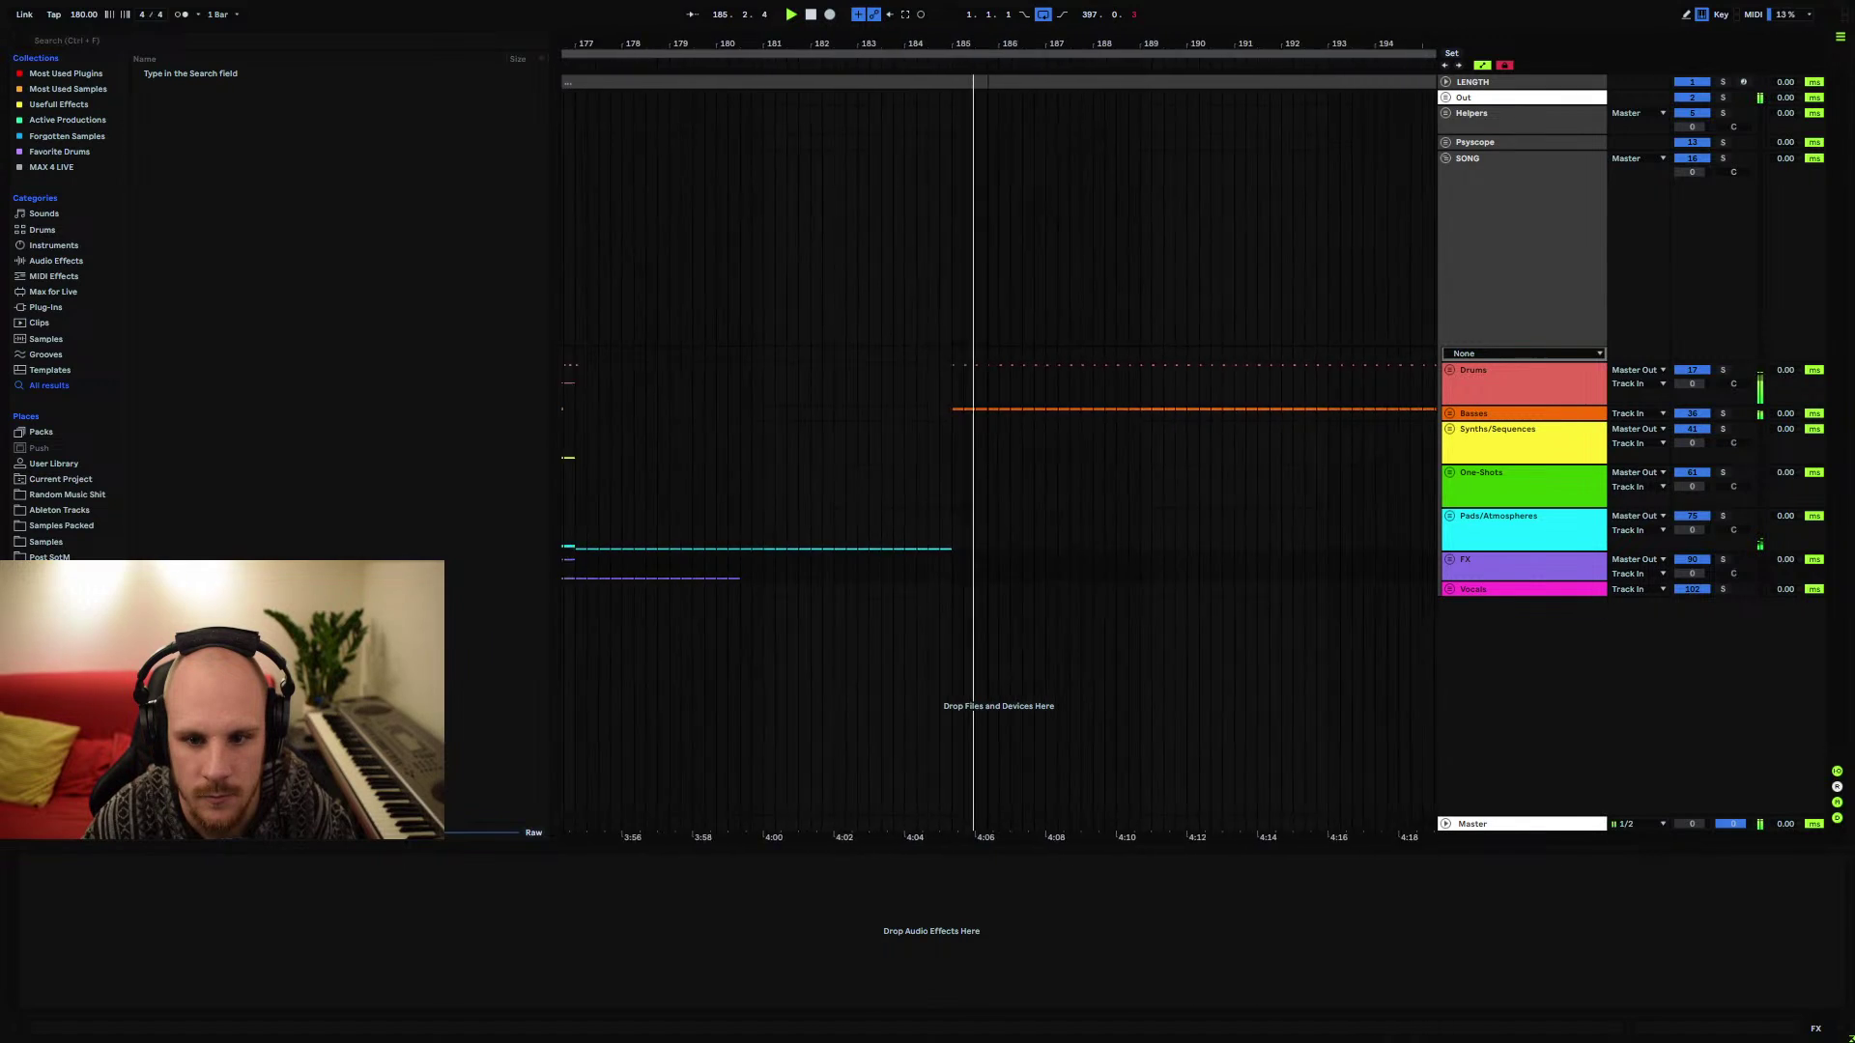
pyautogui.press('-')
pyautogui.press('space')
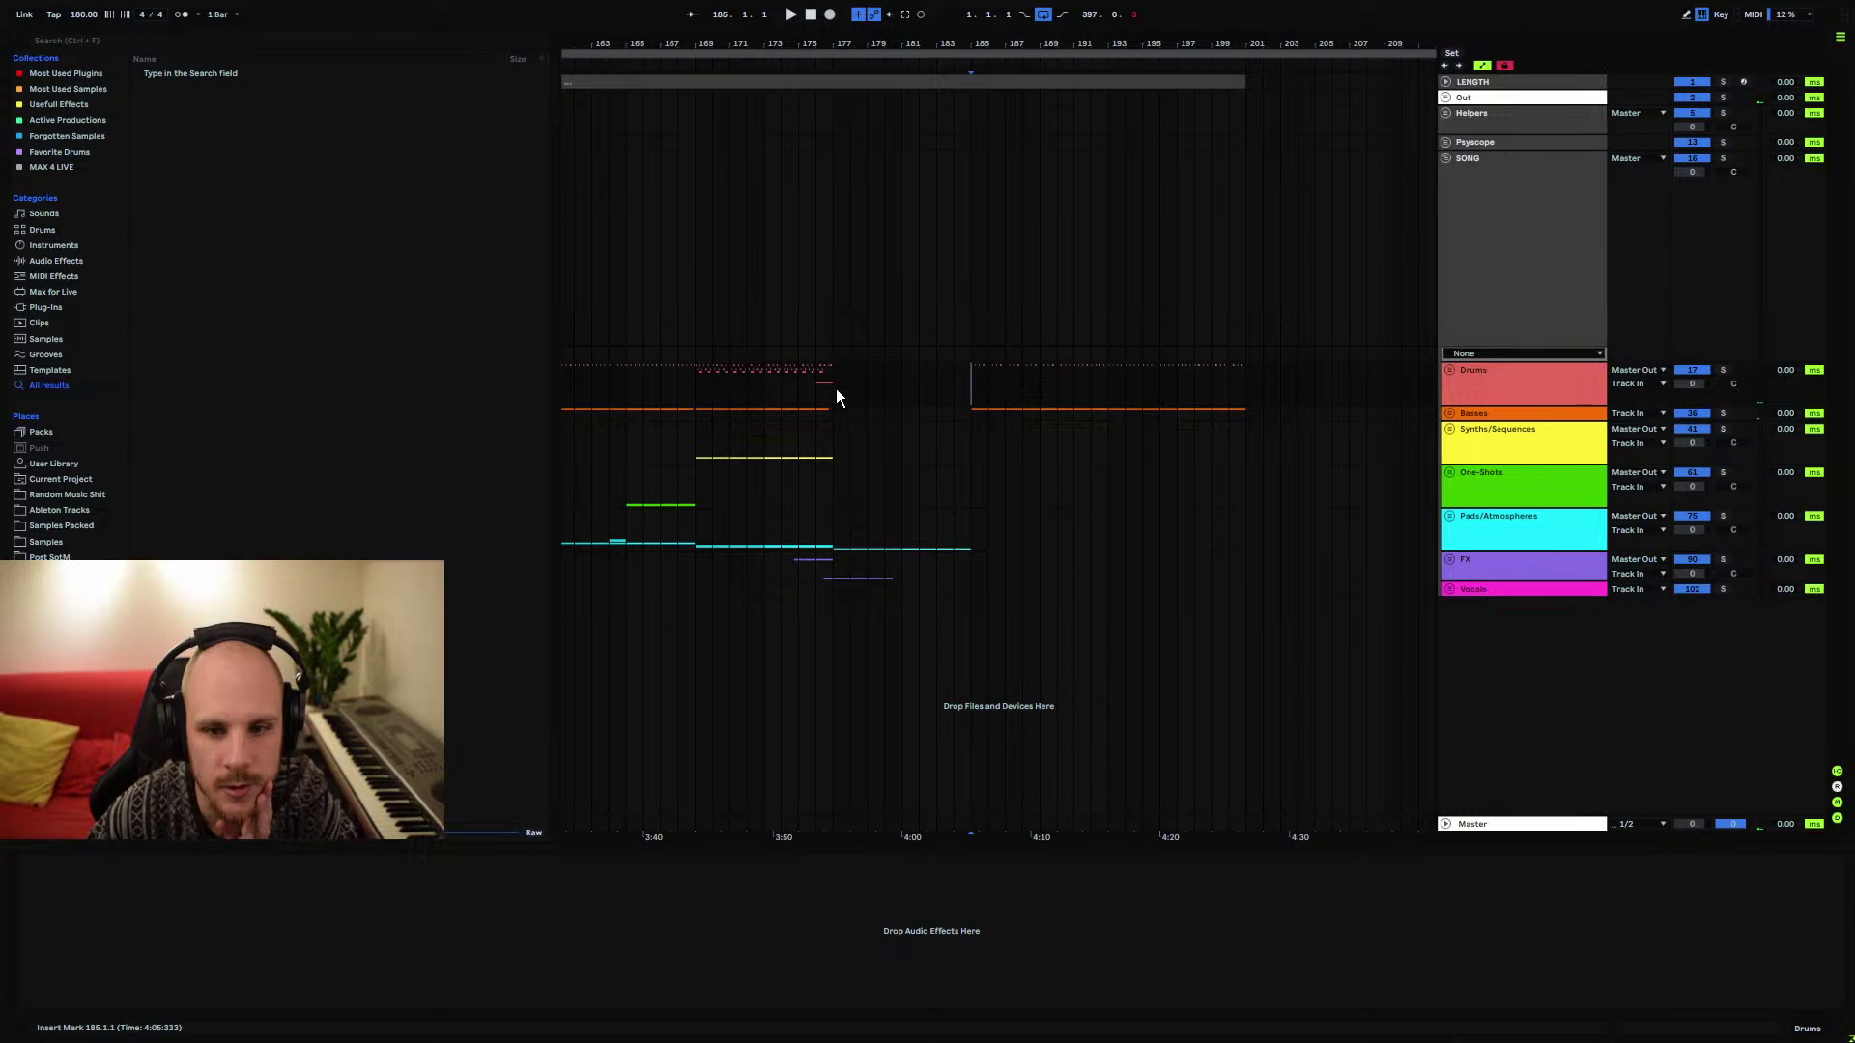
# Shorten the atmosphere clip on the 89 UNNAMED track in Pads/Atmospheres to end at bar 184, and fold the group
pyautogui.moveTo(837, 389)
pyautogui.mouseDown()
pyautogui.moveTo(970, 404)
pyautogui.moveTo(951, 391)
pyautogui.mouseUp()
pyautogui.click(906, 398)
pyautogui.click(899, 389)
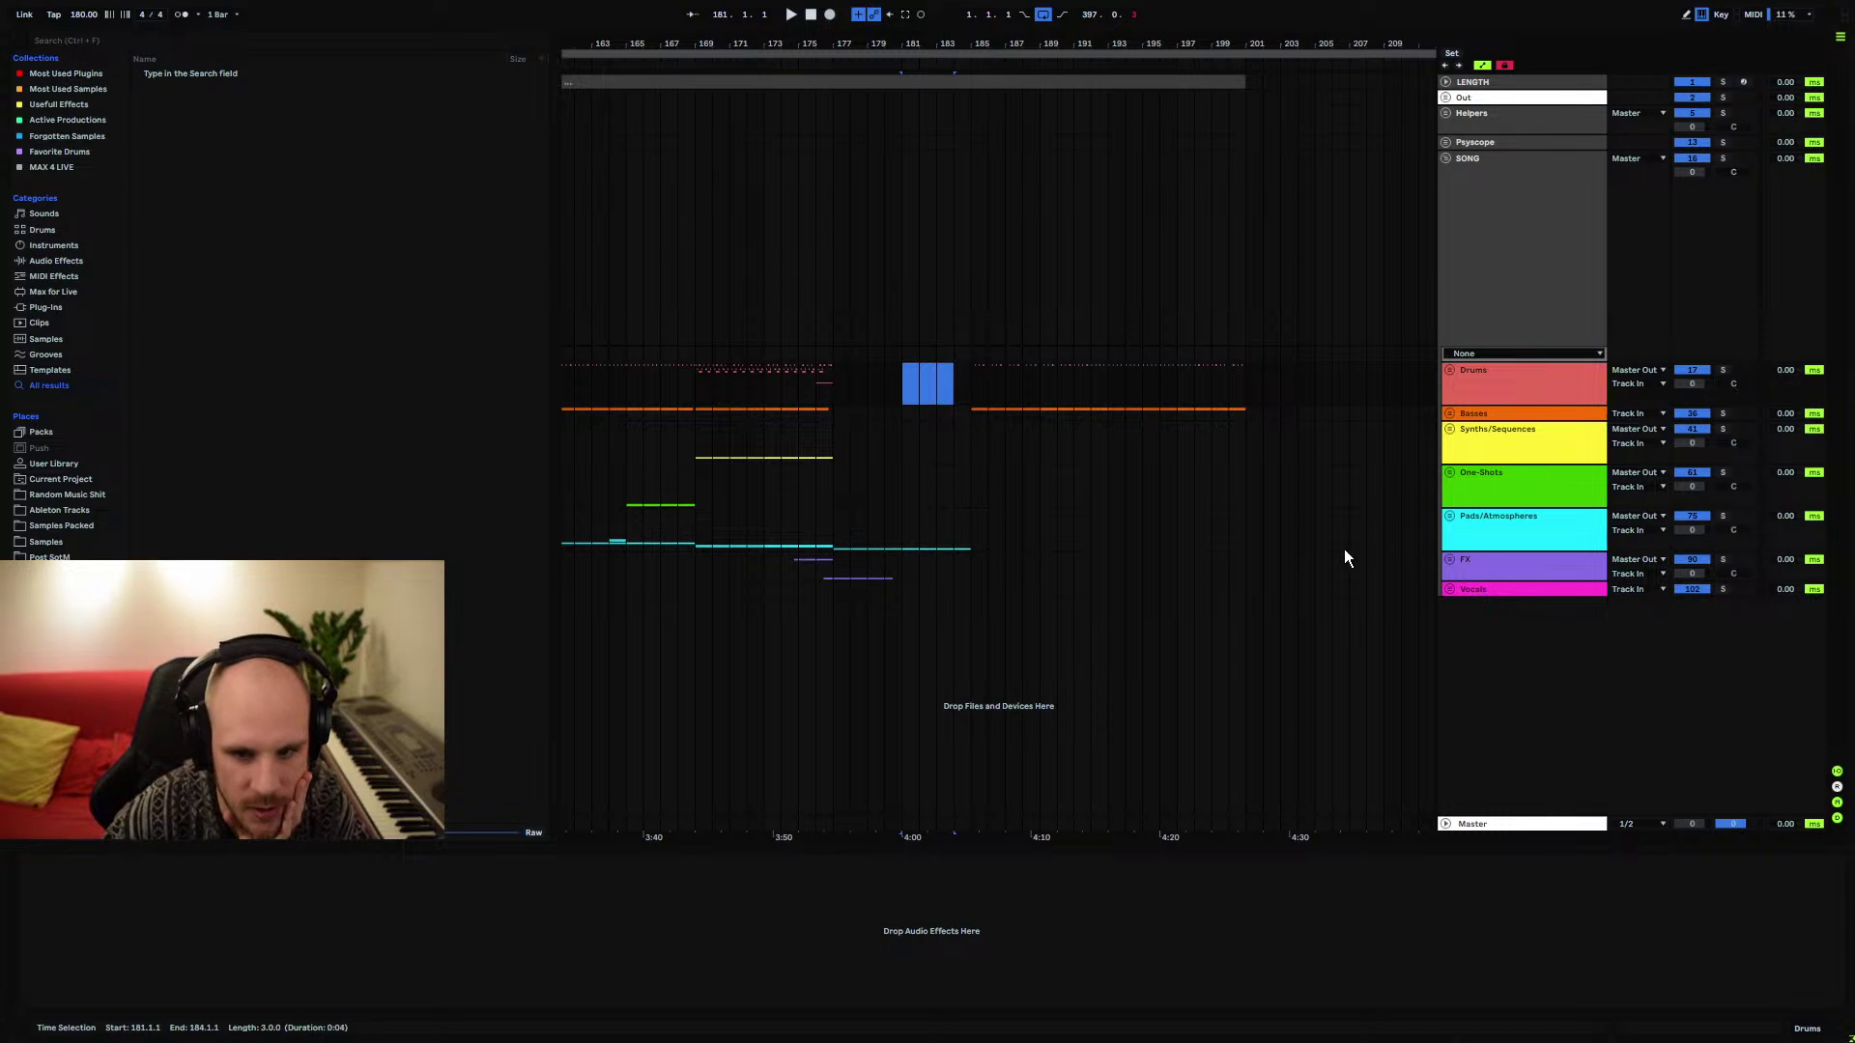
pyautogui.click(1449, 520)
pyautogui.click(922, 720)
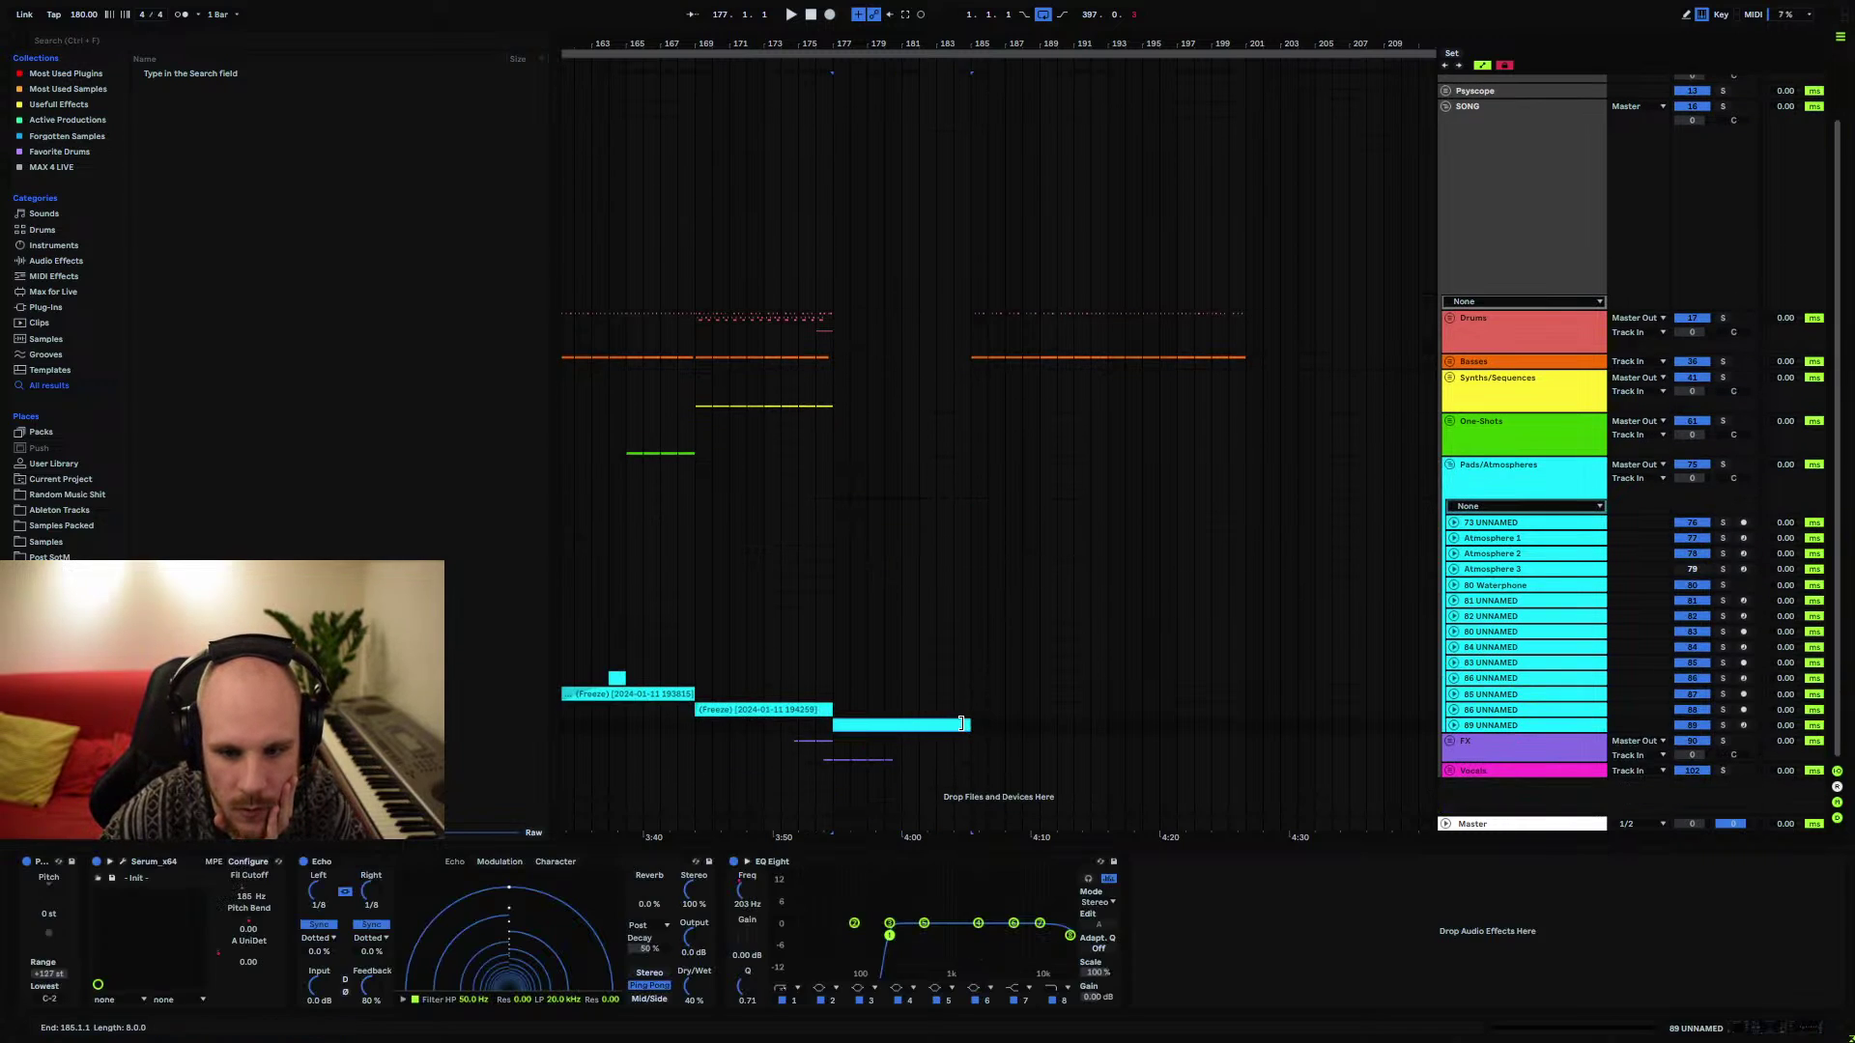
pyautogui.click(1450, 465)
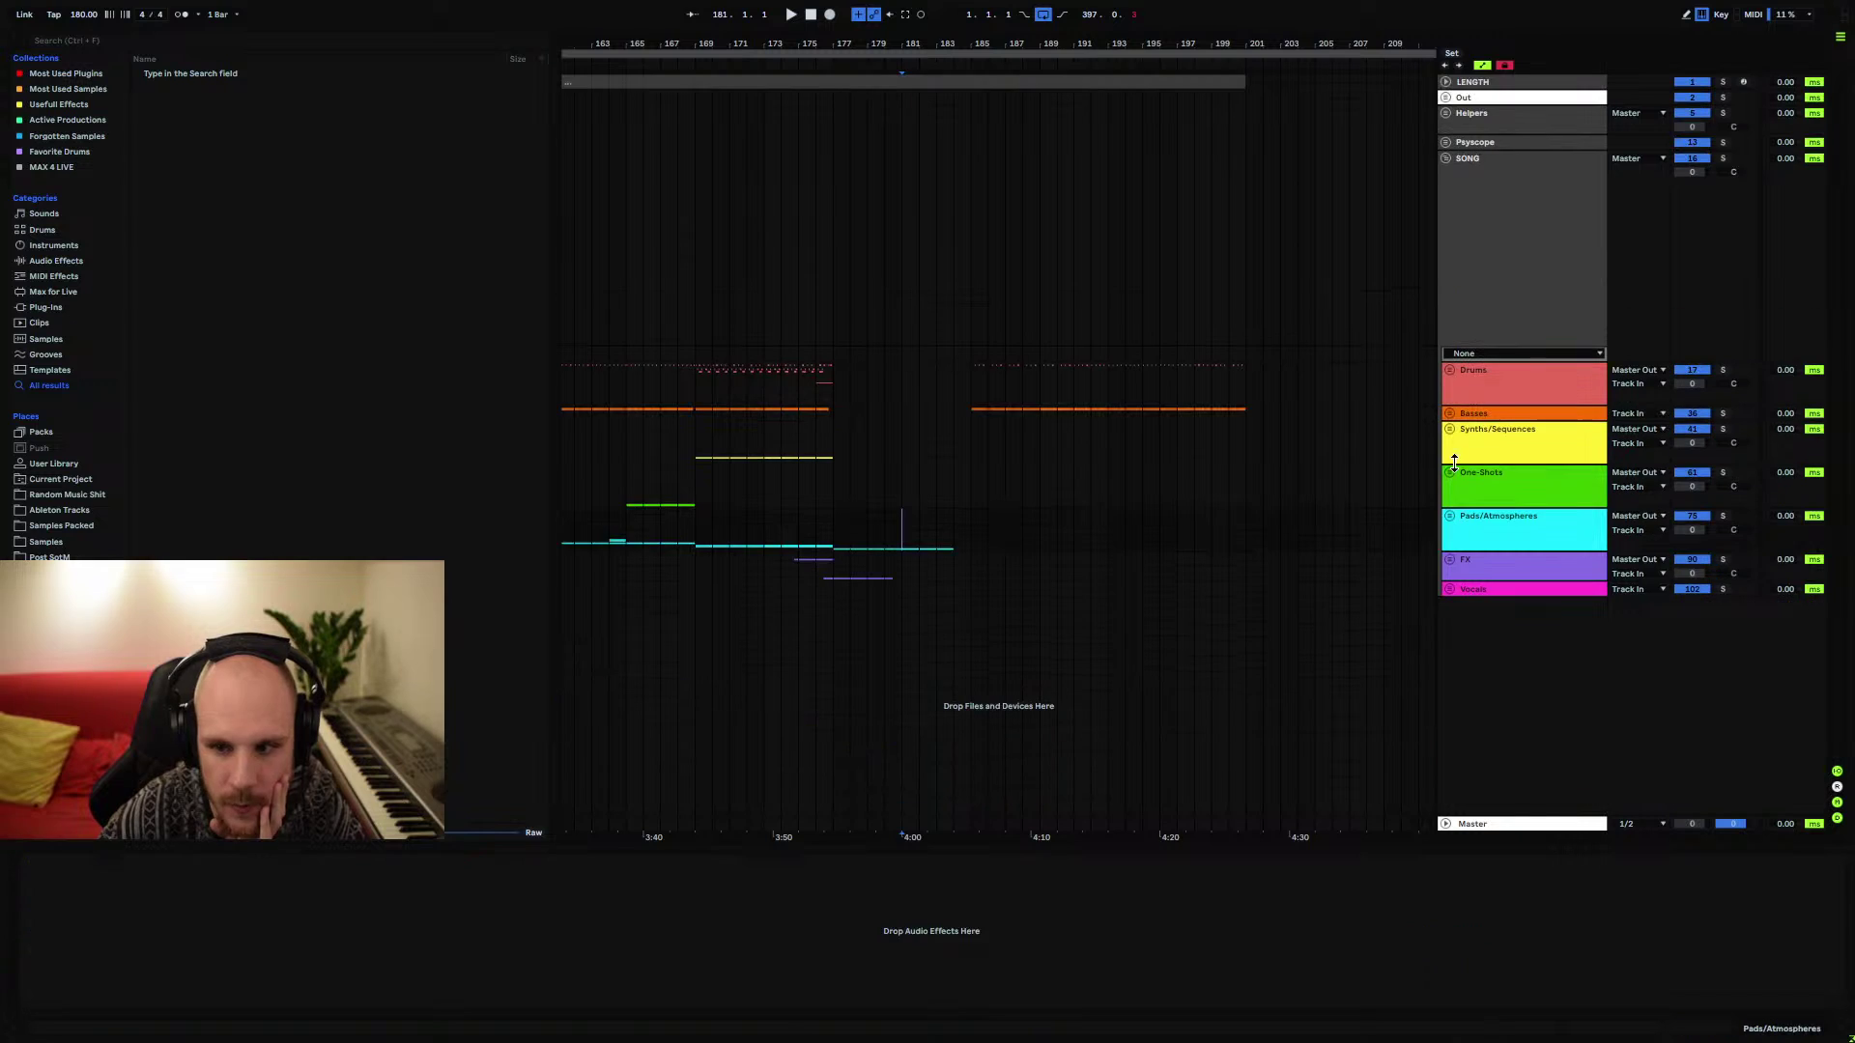
# Insert a new audio track at the end of the Drums group and audition the existing breakbeat from bar 157
pyautogui.click(1450, 370)
pyautogui.click(1493, 614)
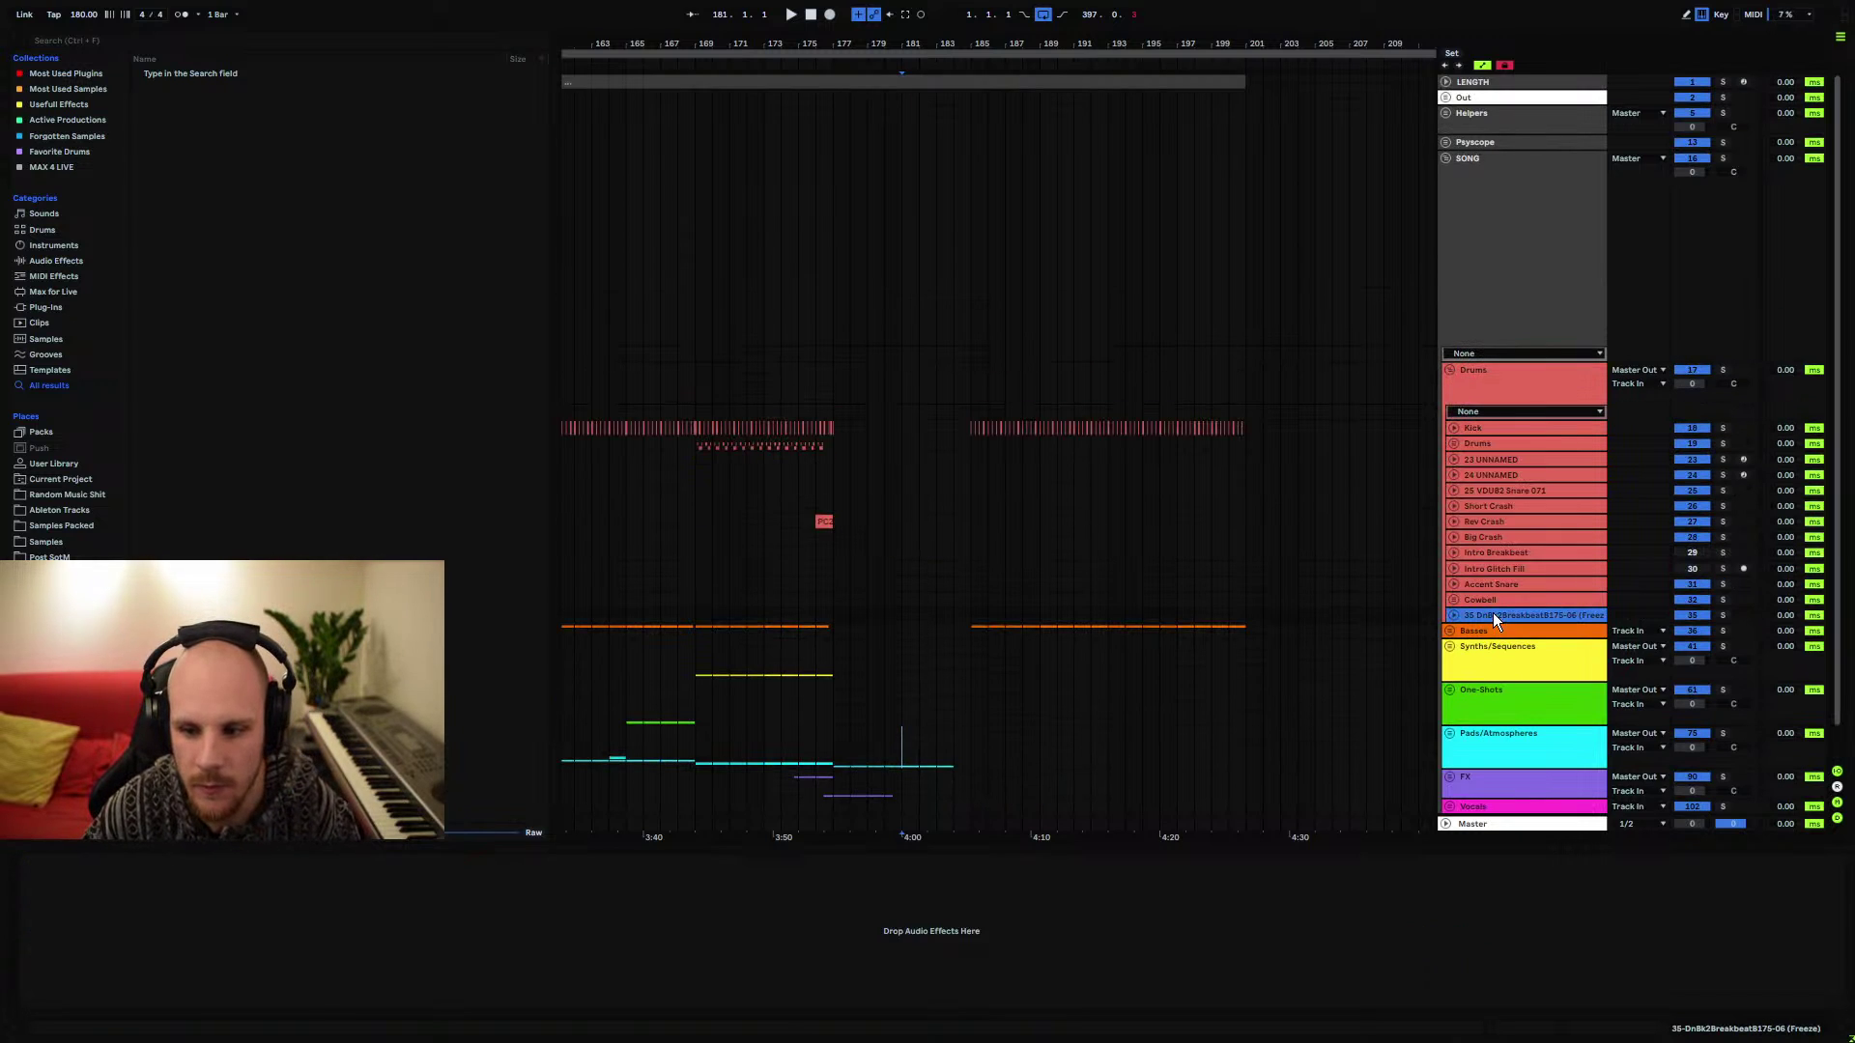
pyautogui.hotkey('ctrl', 't')
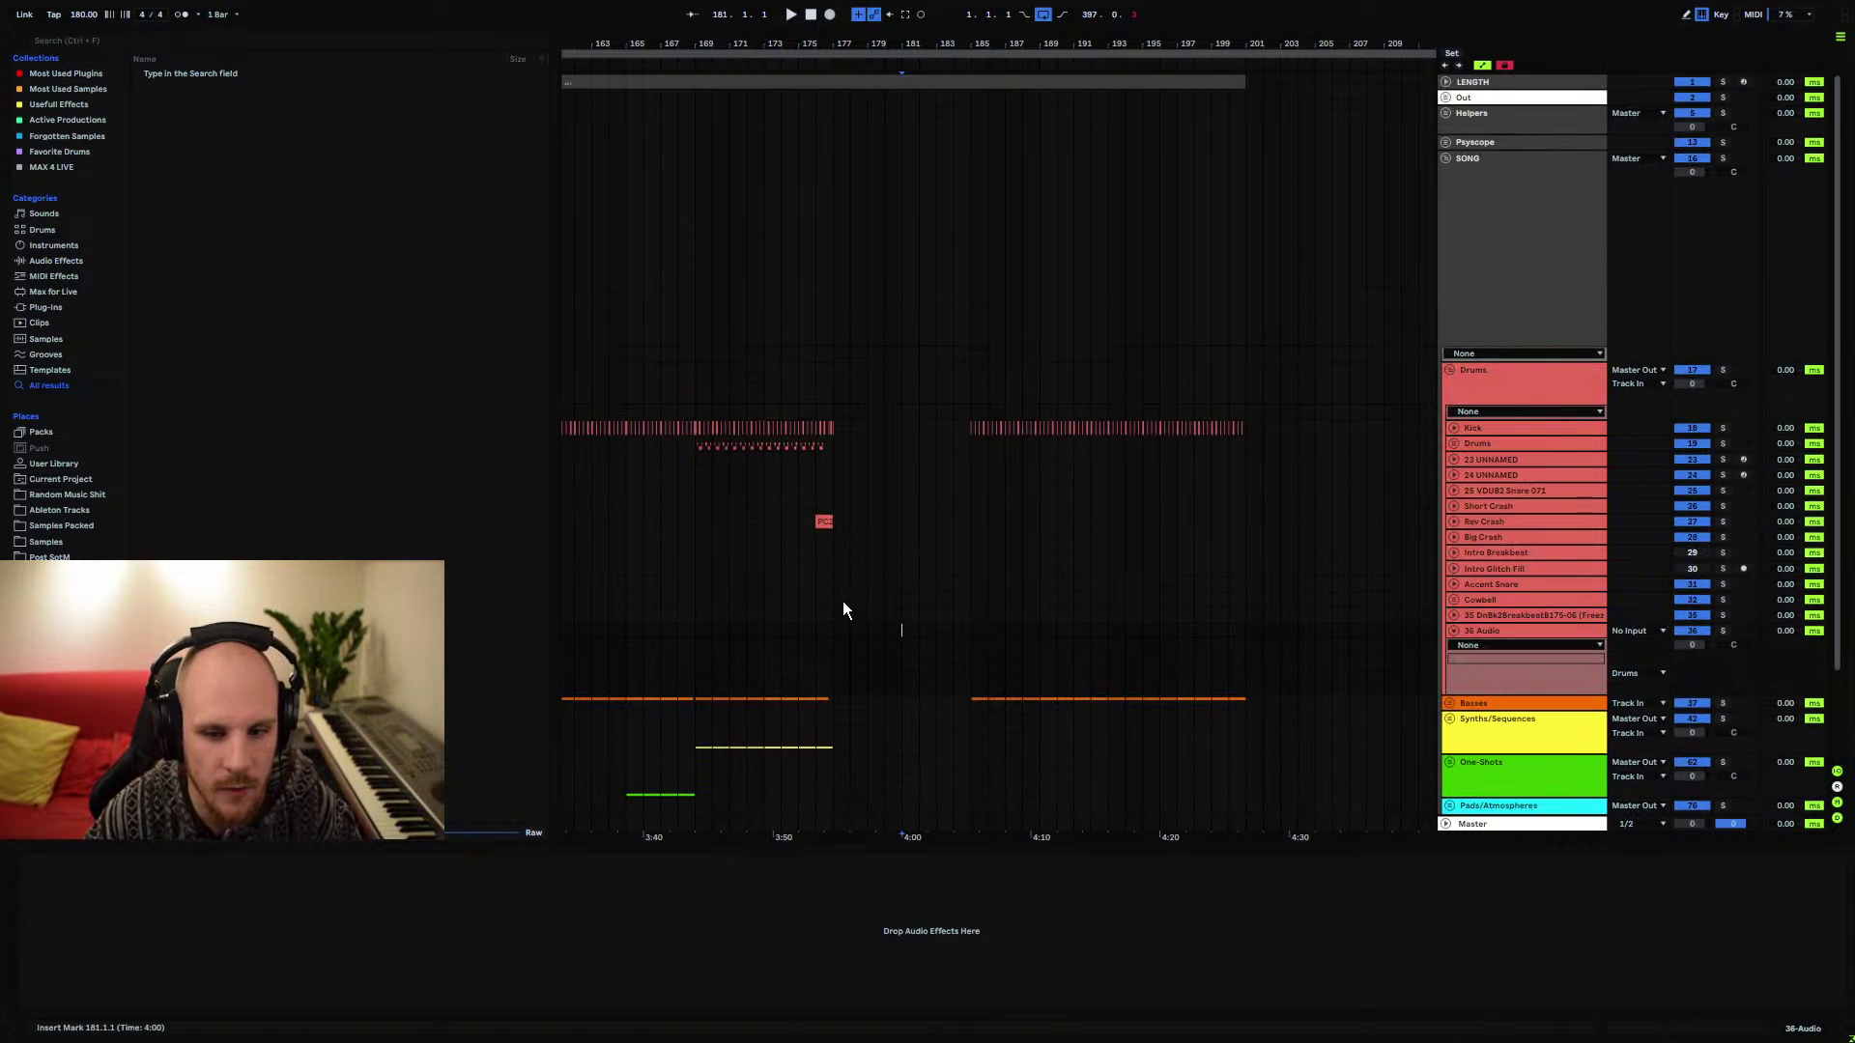
pyautogui.moveTo(843, 601); pyautogui.dragTo(1157, 589)
pyautogui.click(798, 618)
pyautogui.press('space')
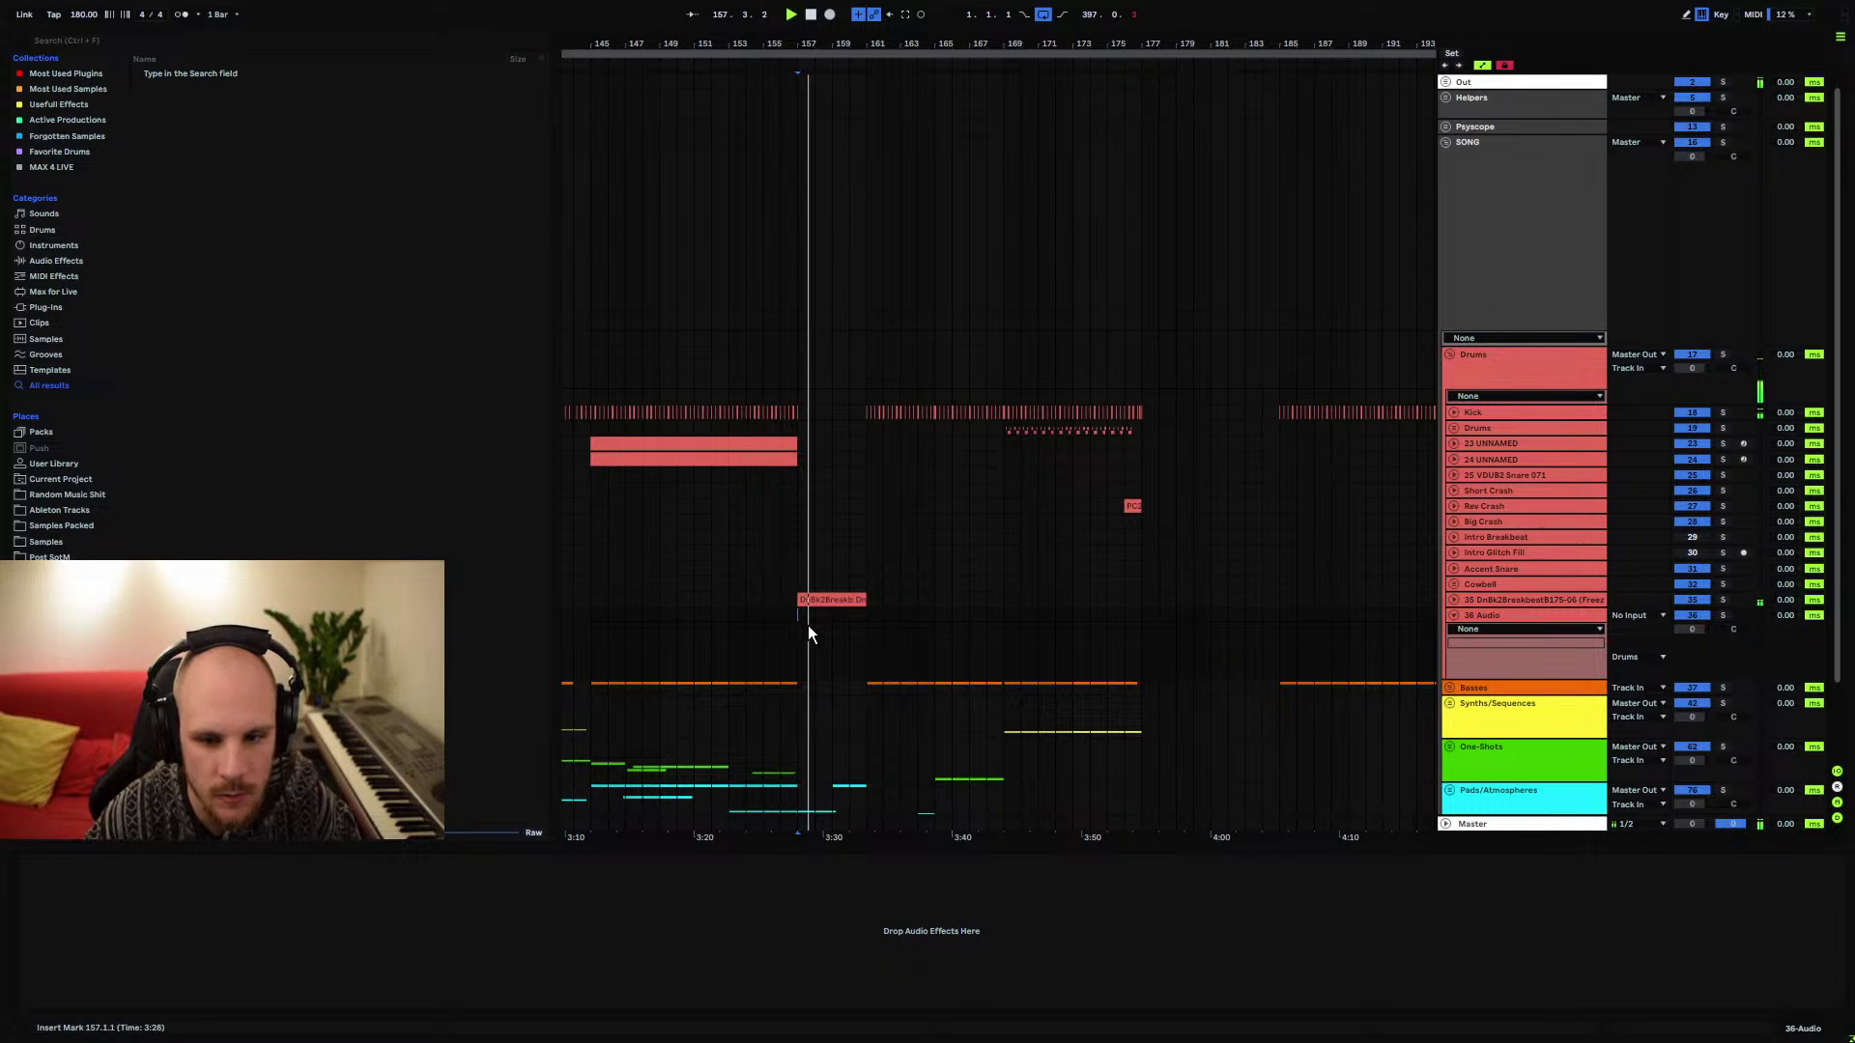
pyautogui.click(1214, 618)
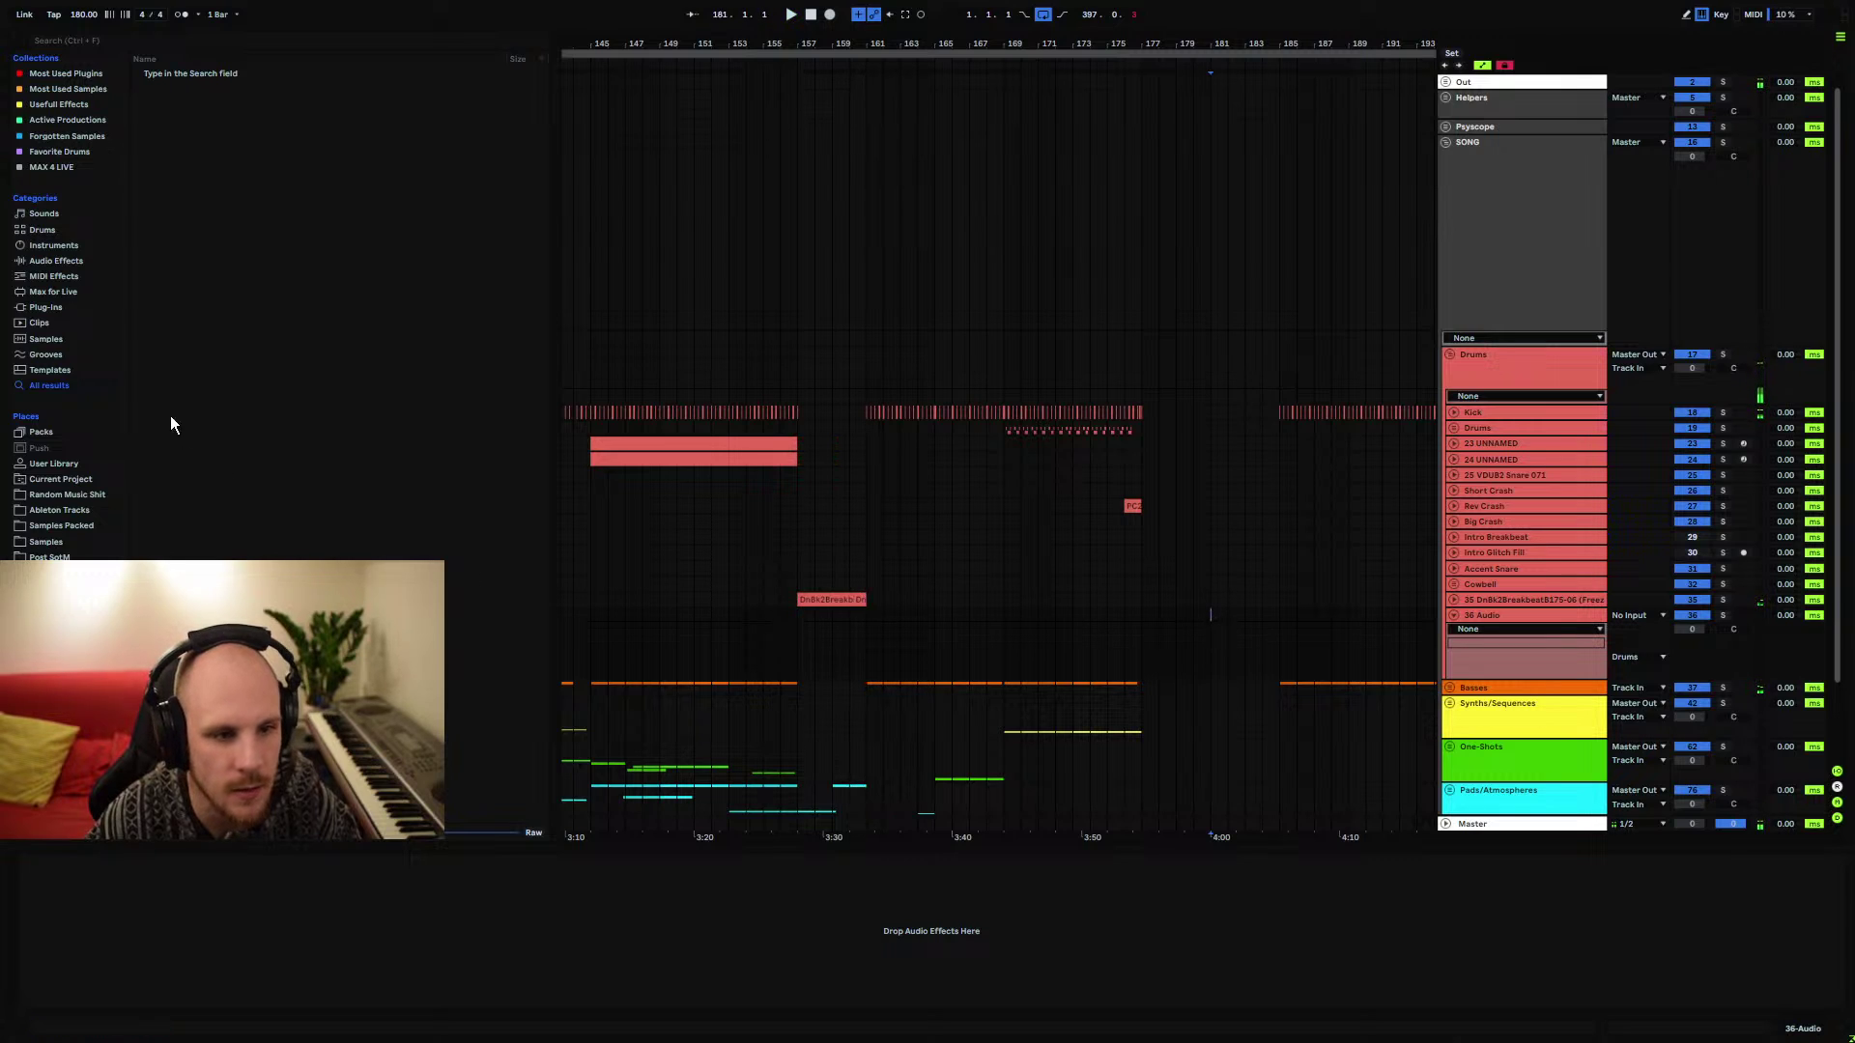
# Search the sample library for "break" and preview several of the DnBk2Breakbeat A175 and C175 loops
pyautogui.click(77, 524)
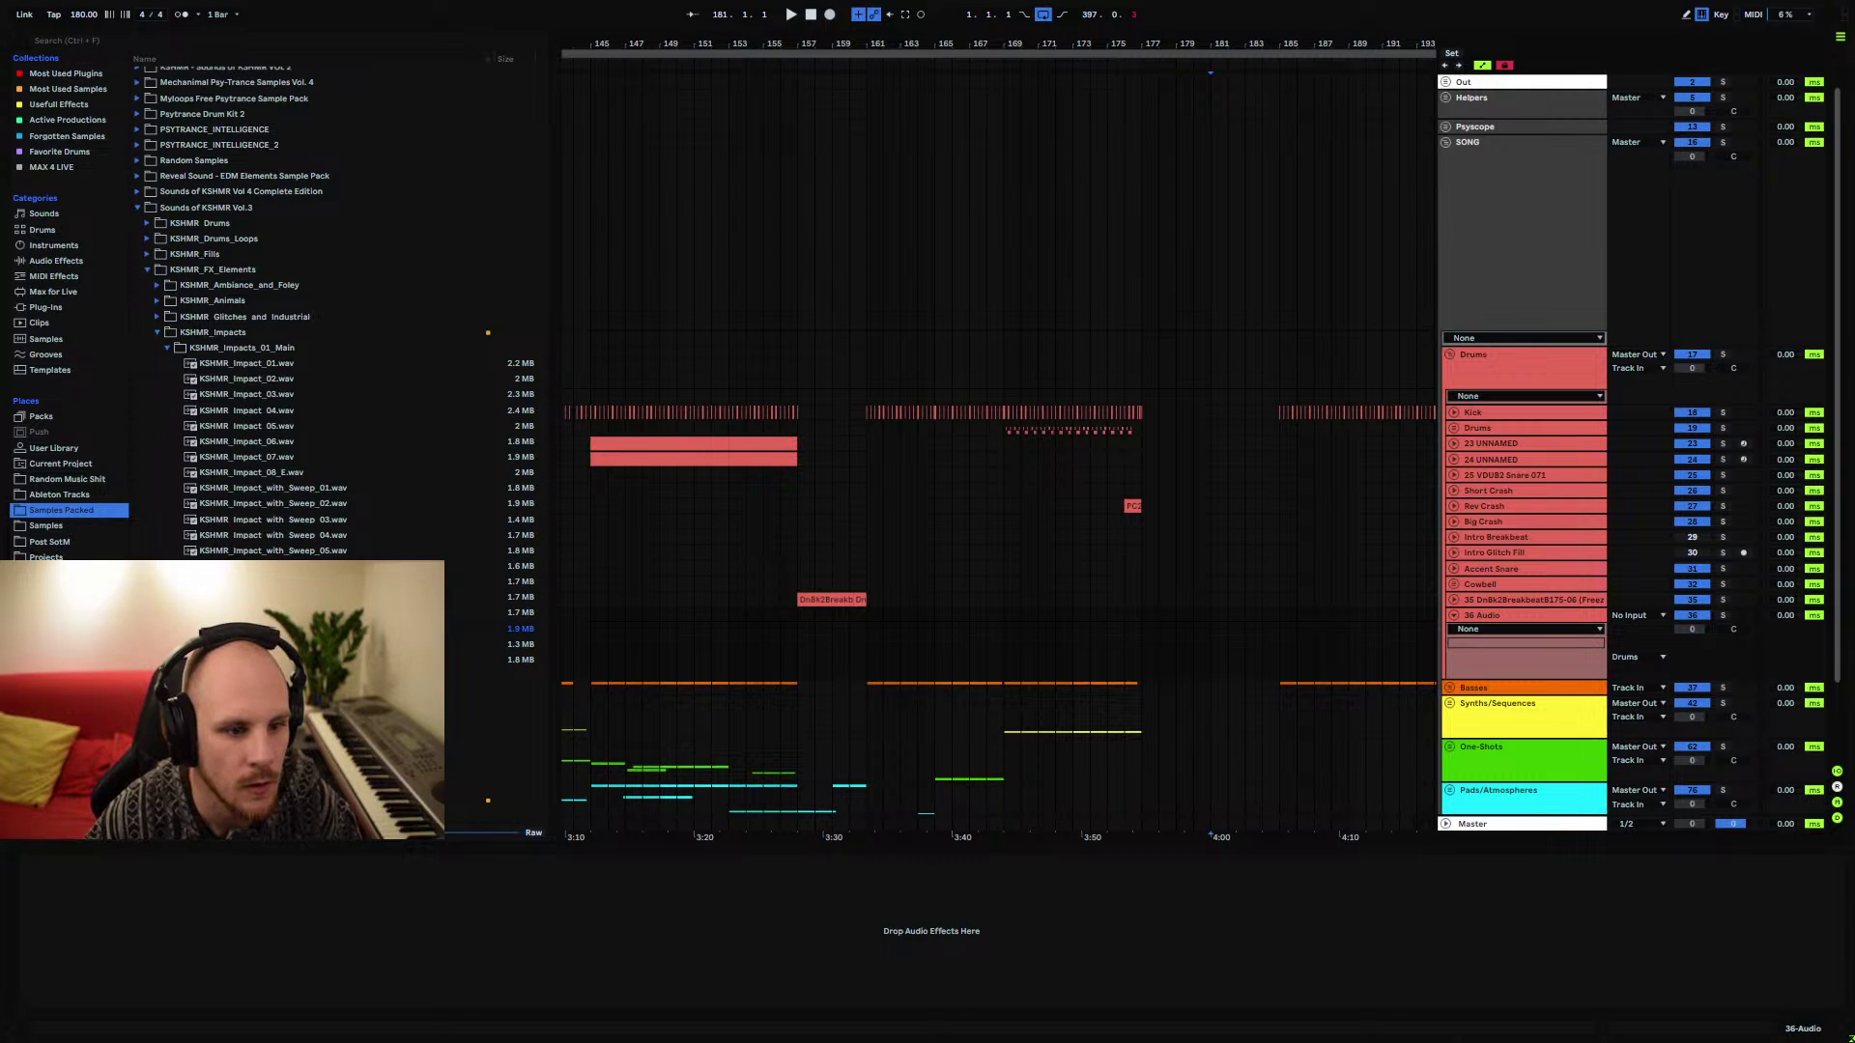
pyautogui.scroll(10, 231, 310)
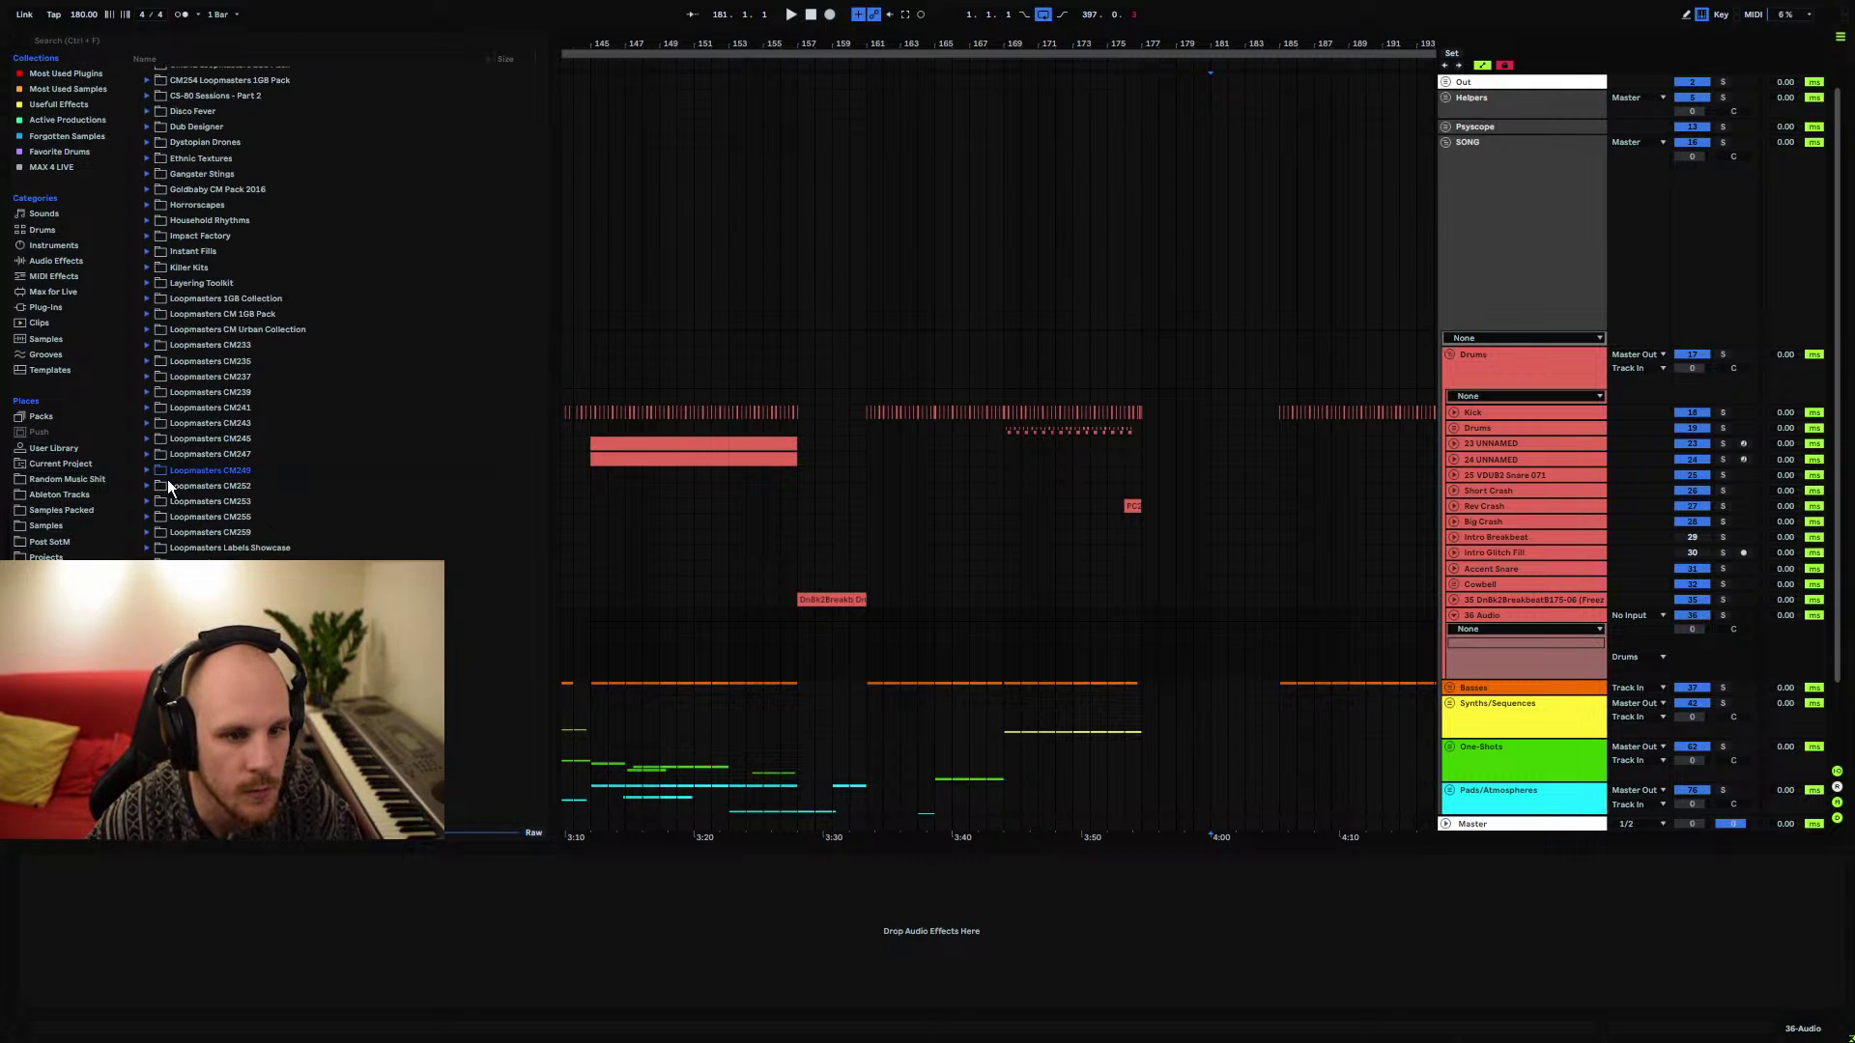
pyautogui.click(142, 42)
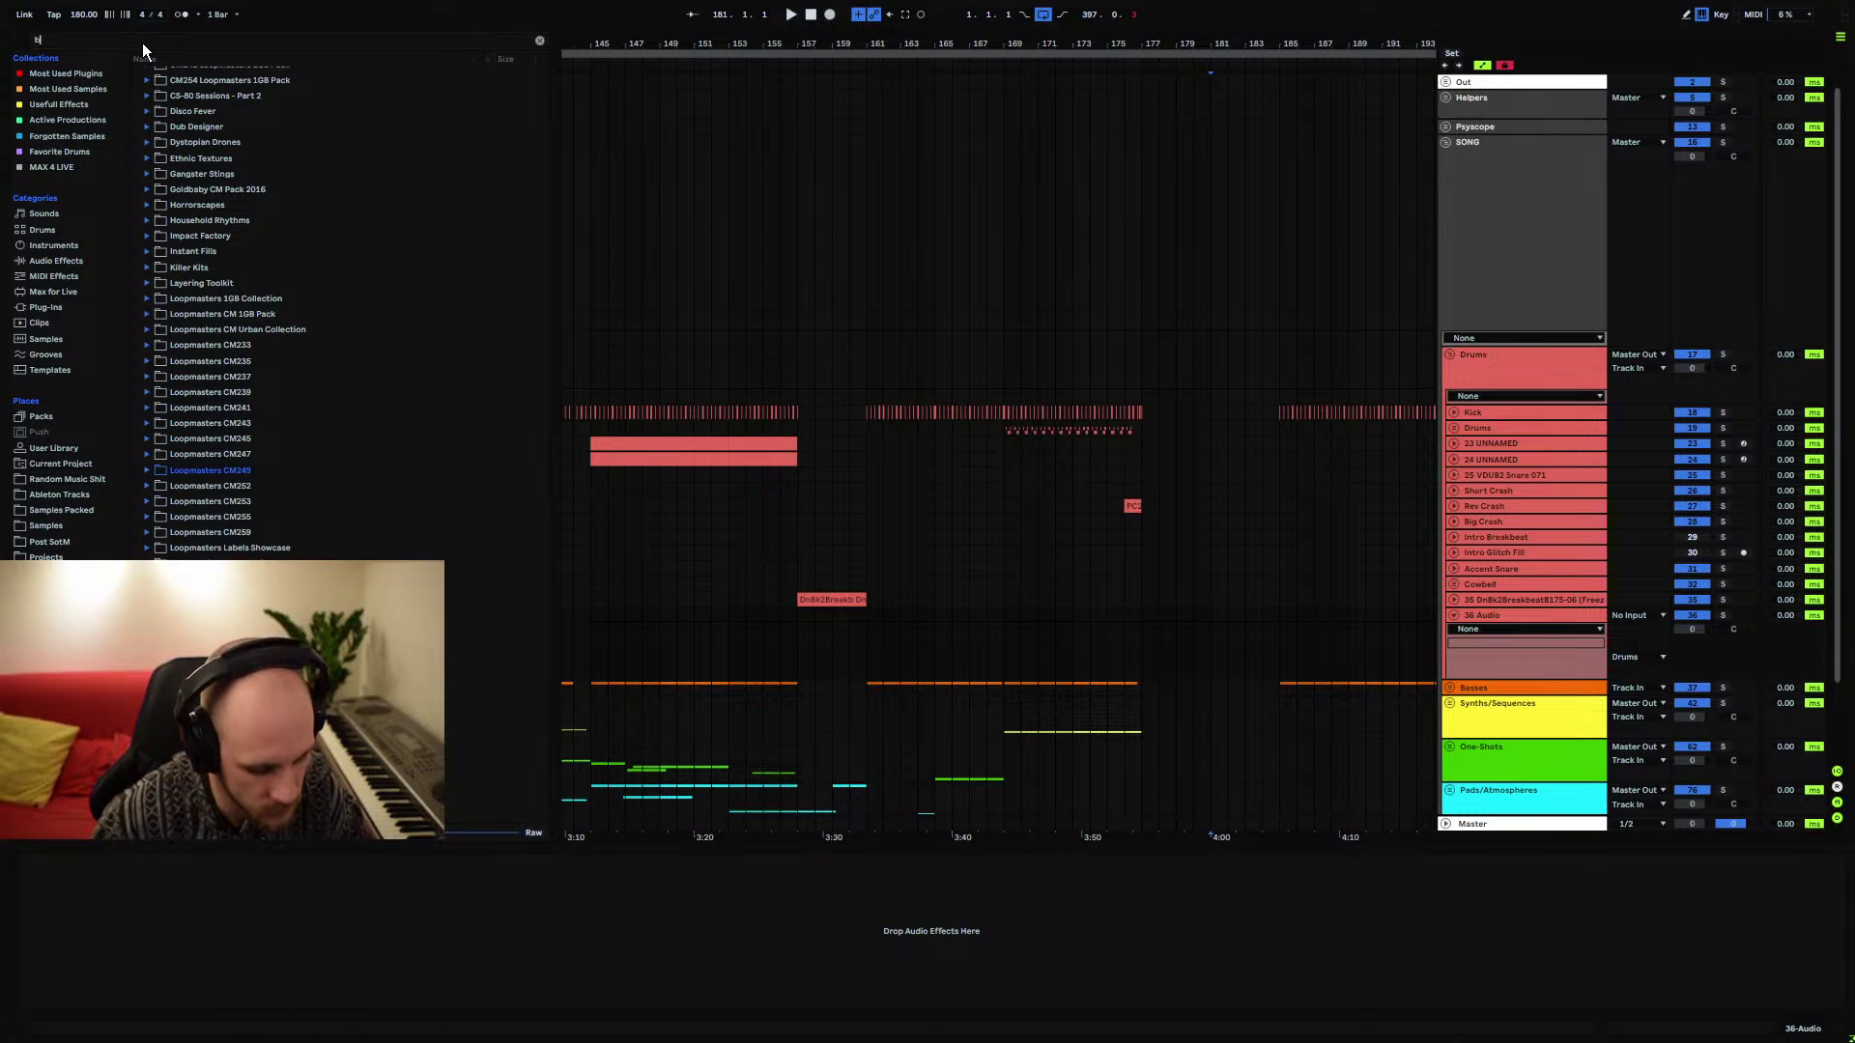
pyautogui.write('break')
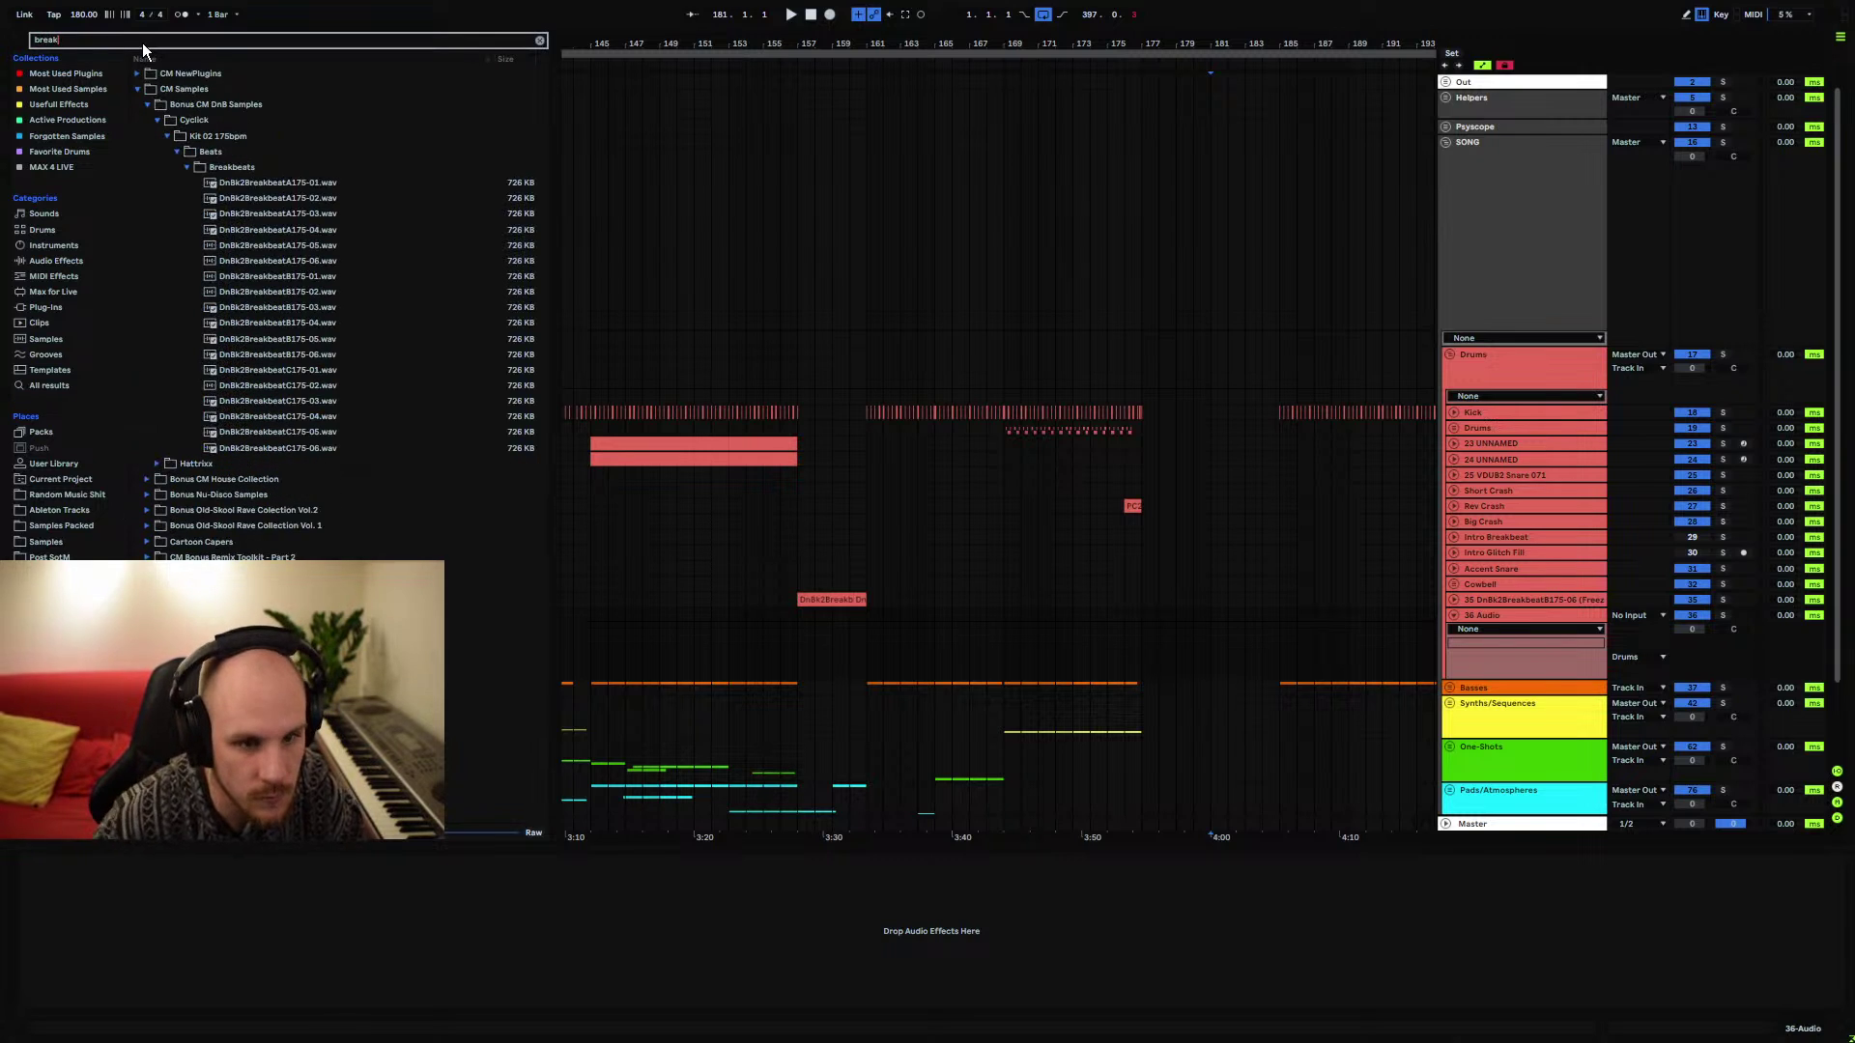
pyautogui.click(299, 369)
pyautogui.click(297, 415)
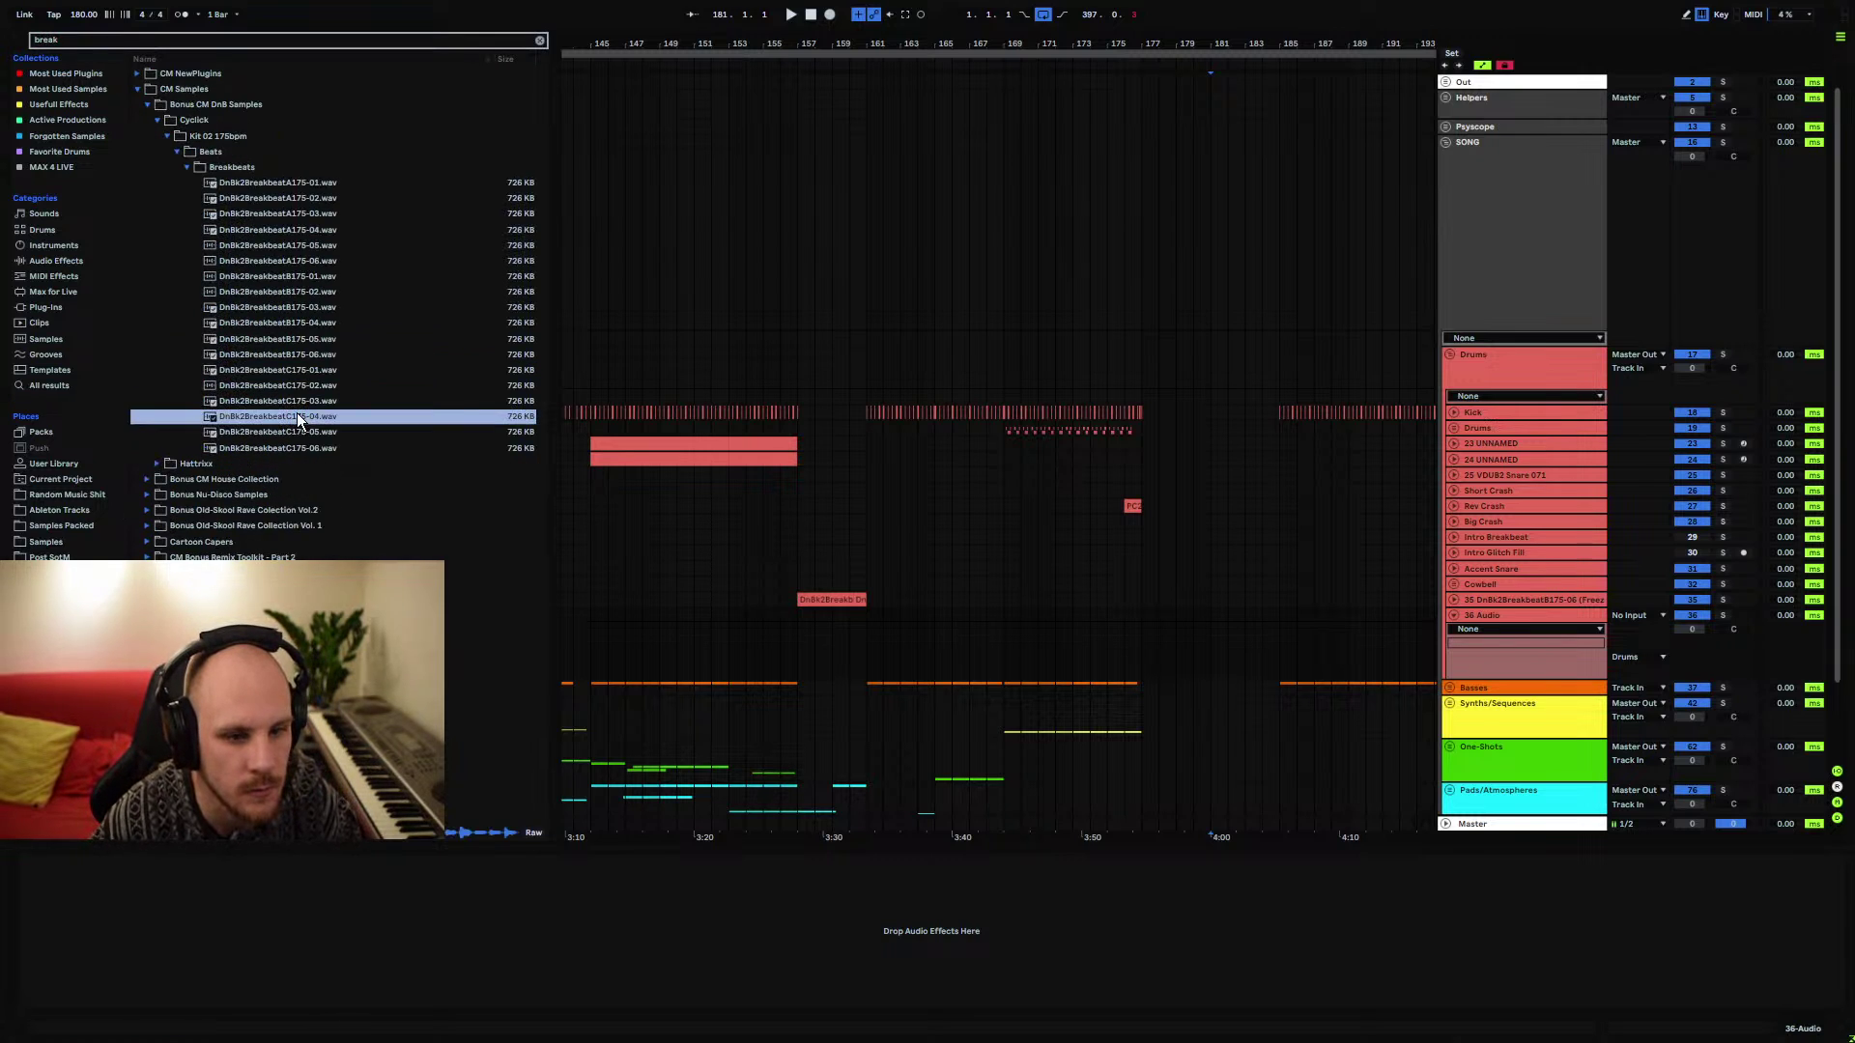
pyautogui.click(295, 232)
pyautogui.click(294, 246)
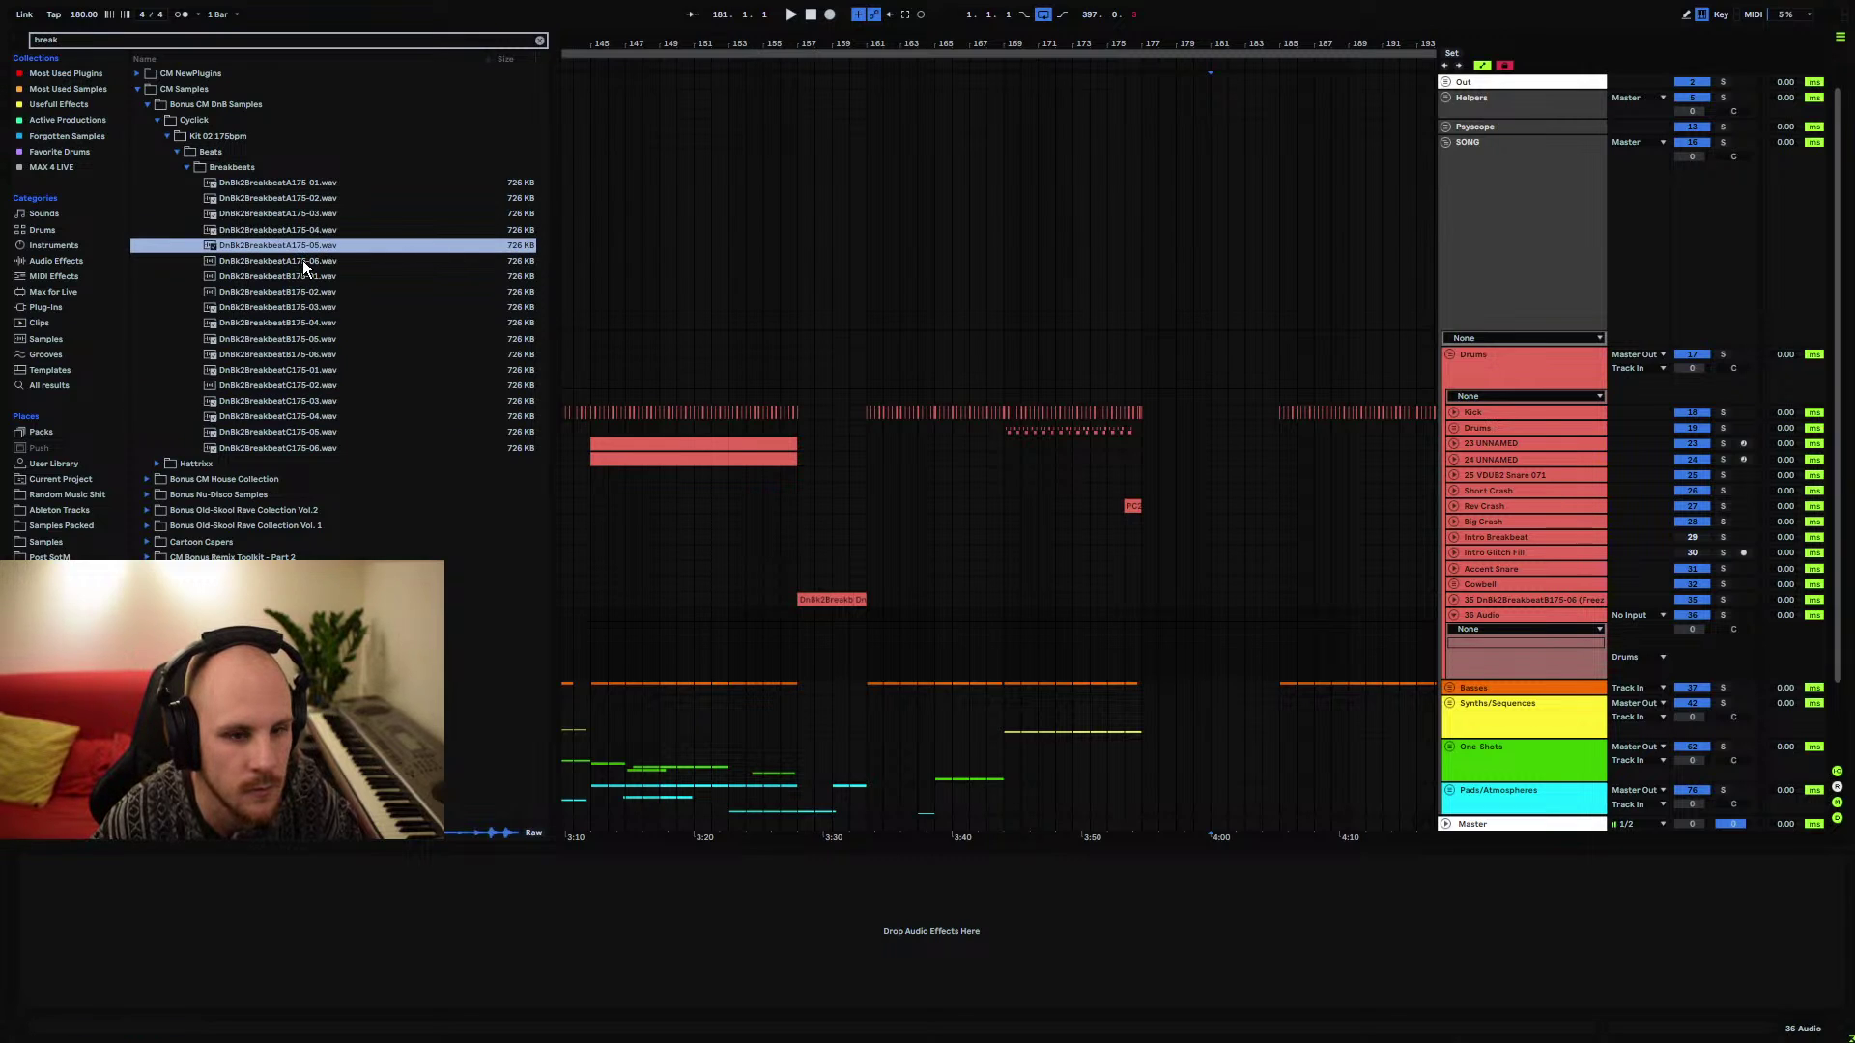
pyautogui.click(303, 260)
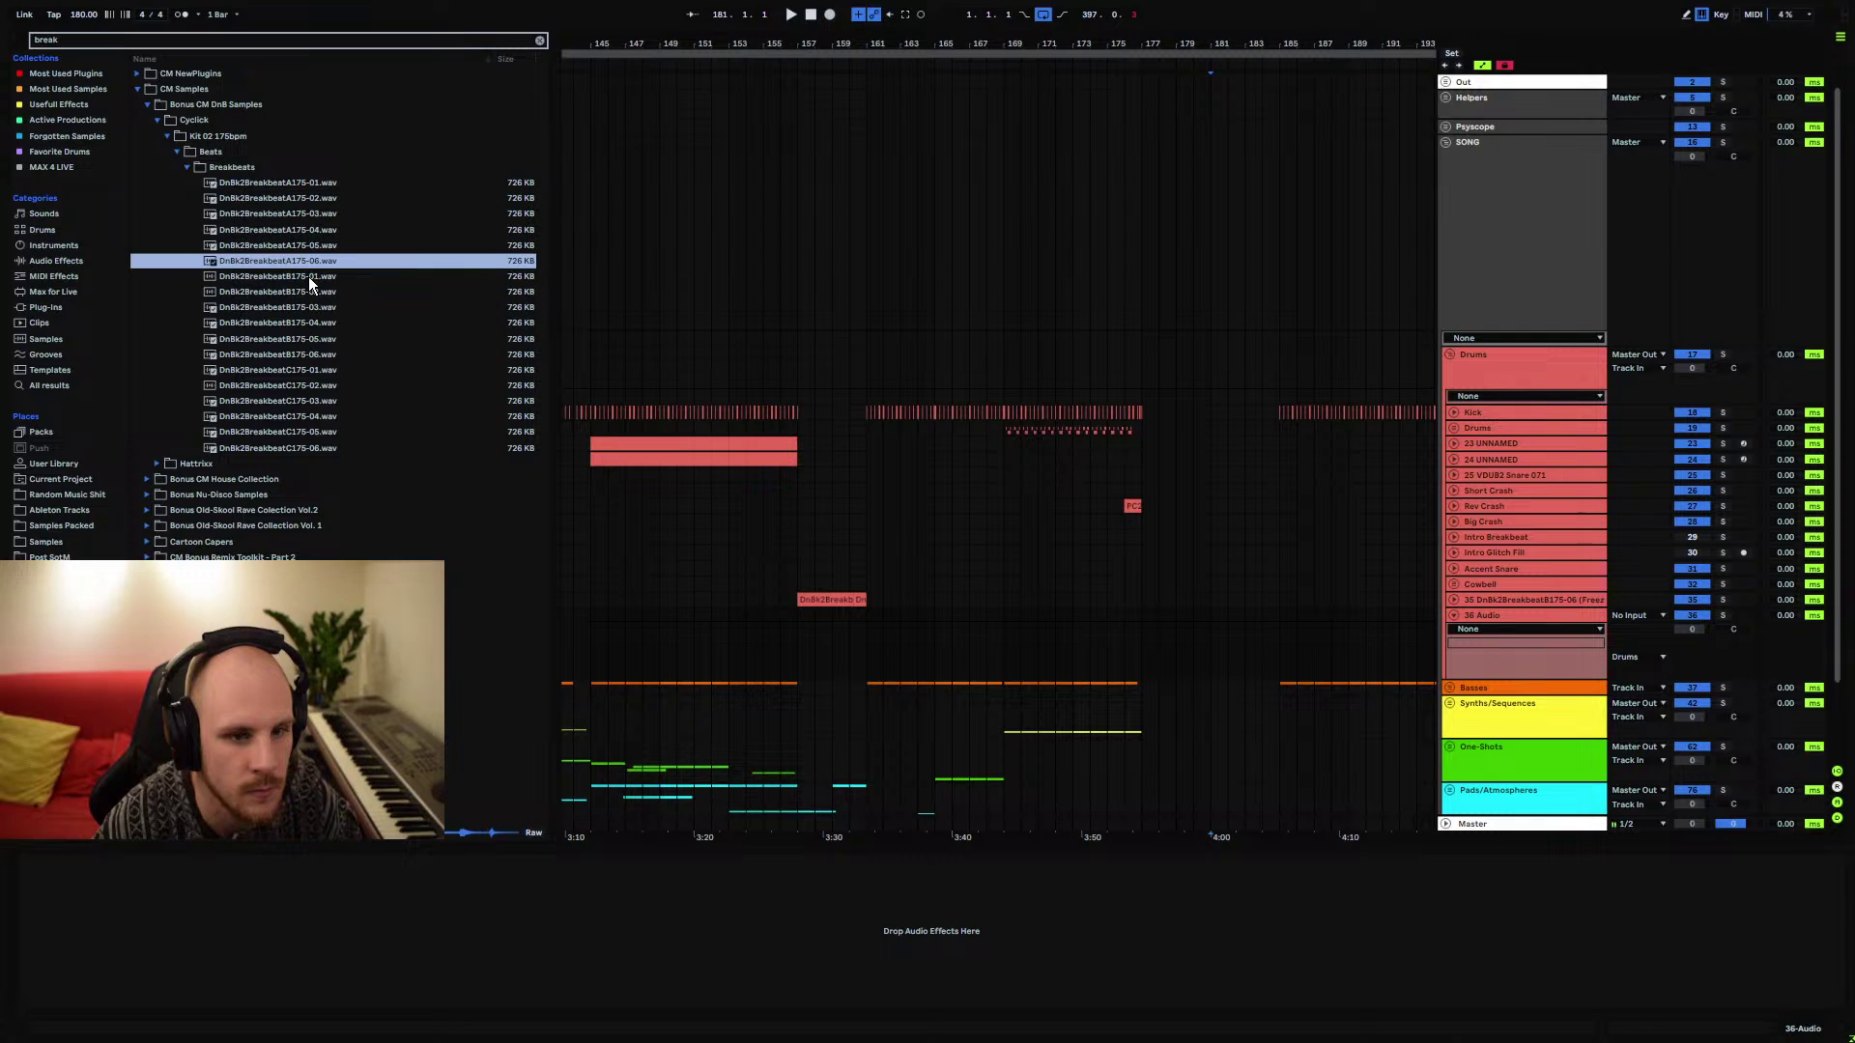
pyautogui.click(309, 185)
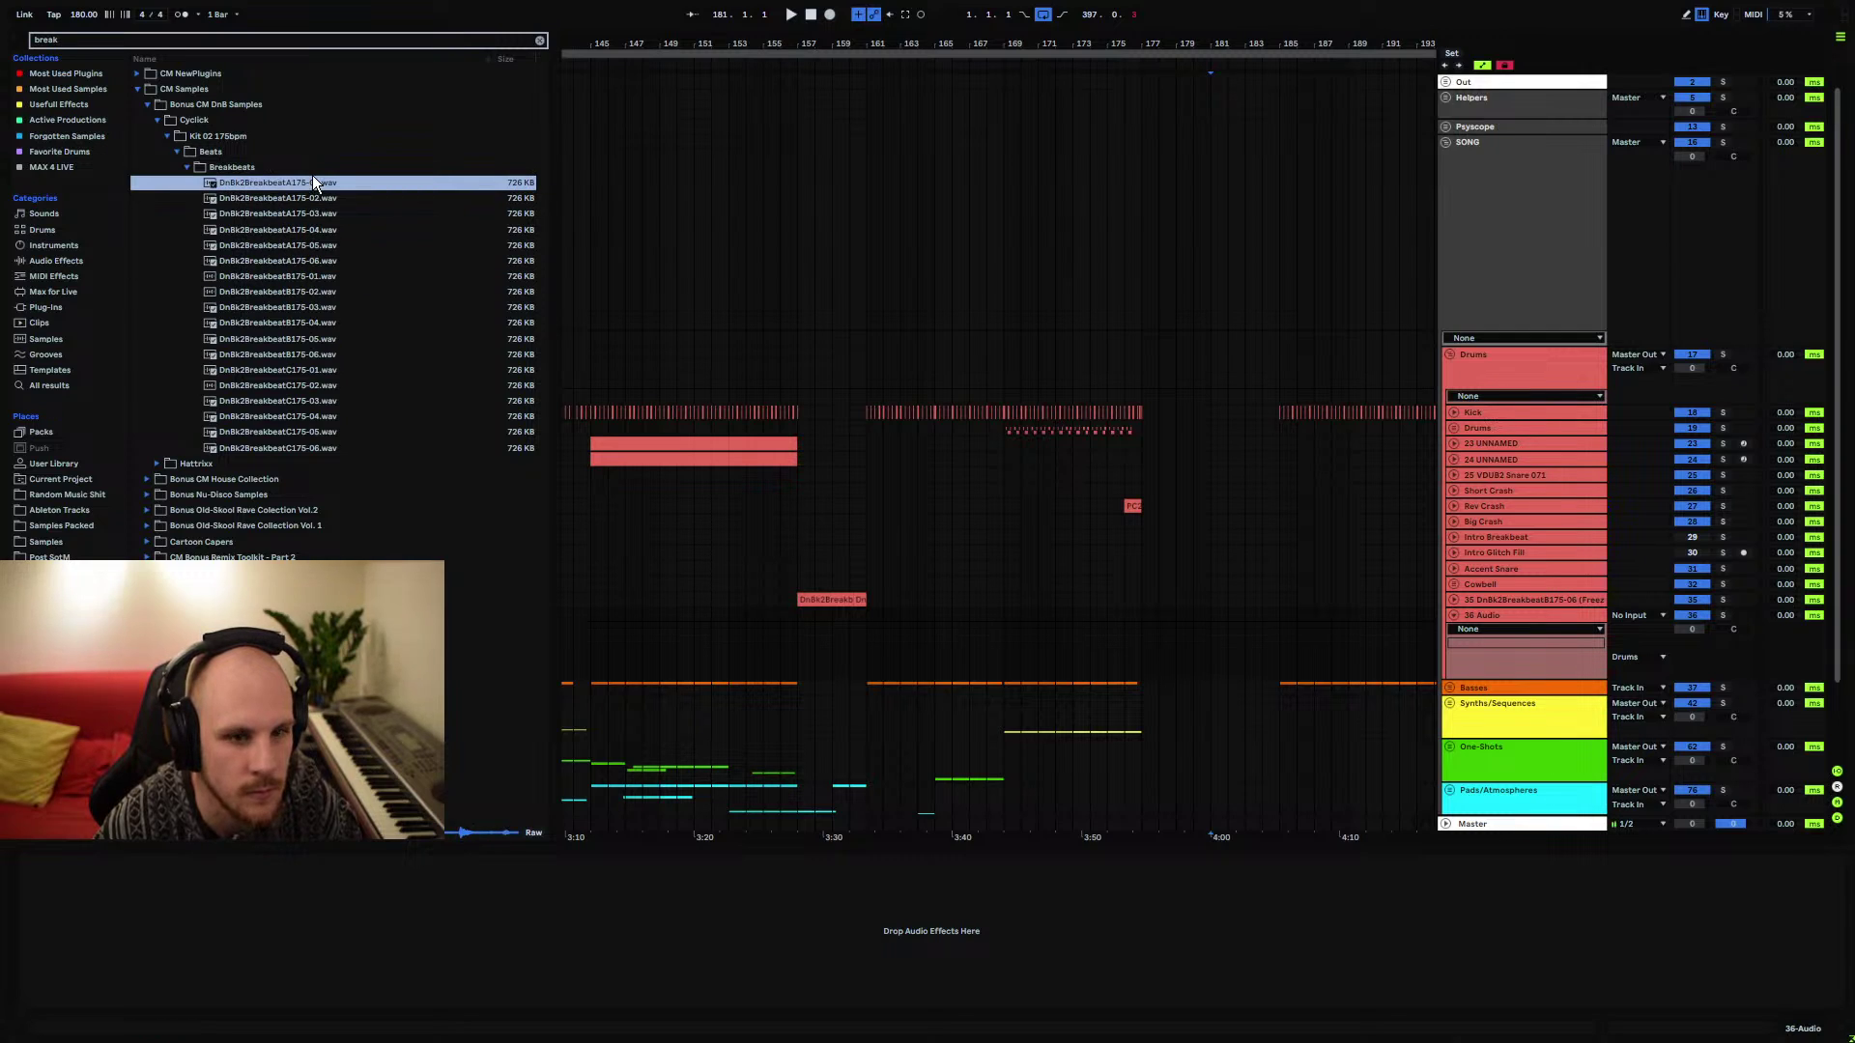
# Place DnBk2BreakbeatA175-01.wav at bar 181 on the new audio track and duplicate it to fill up to bar 185
pyautogui.moveTo(312, 181); pyautogui.dragTo(1225, 617)
pyautogui.press('space')
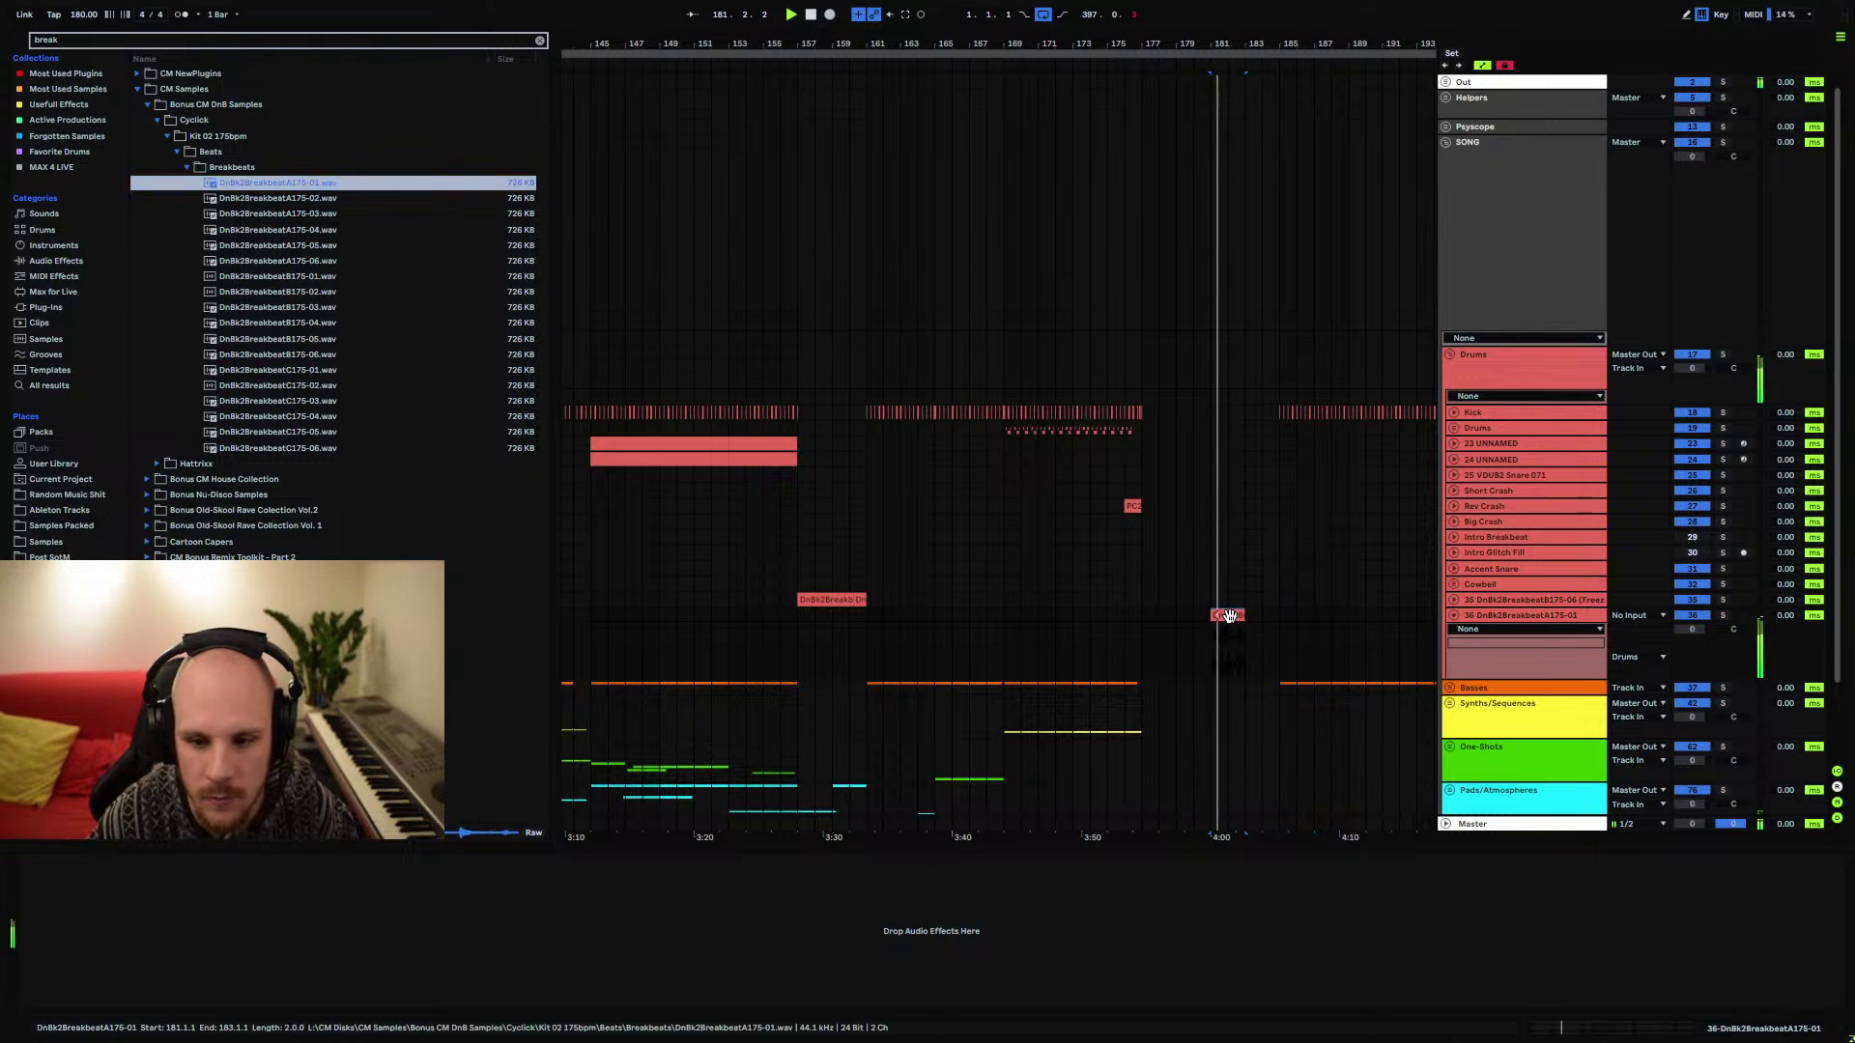
pyautogui.moveTo(1268, 77); pyautogui.dragTo(1063, 280)
pyautogui.hotkey('ctrl', 'd')
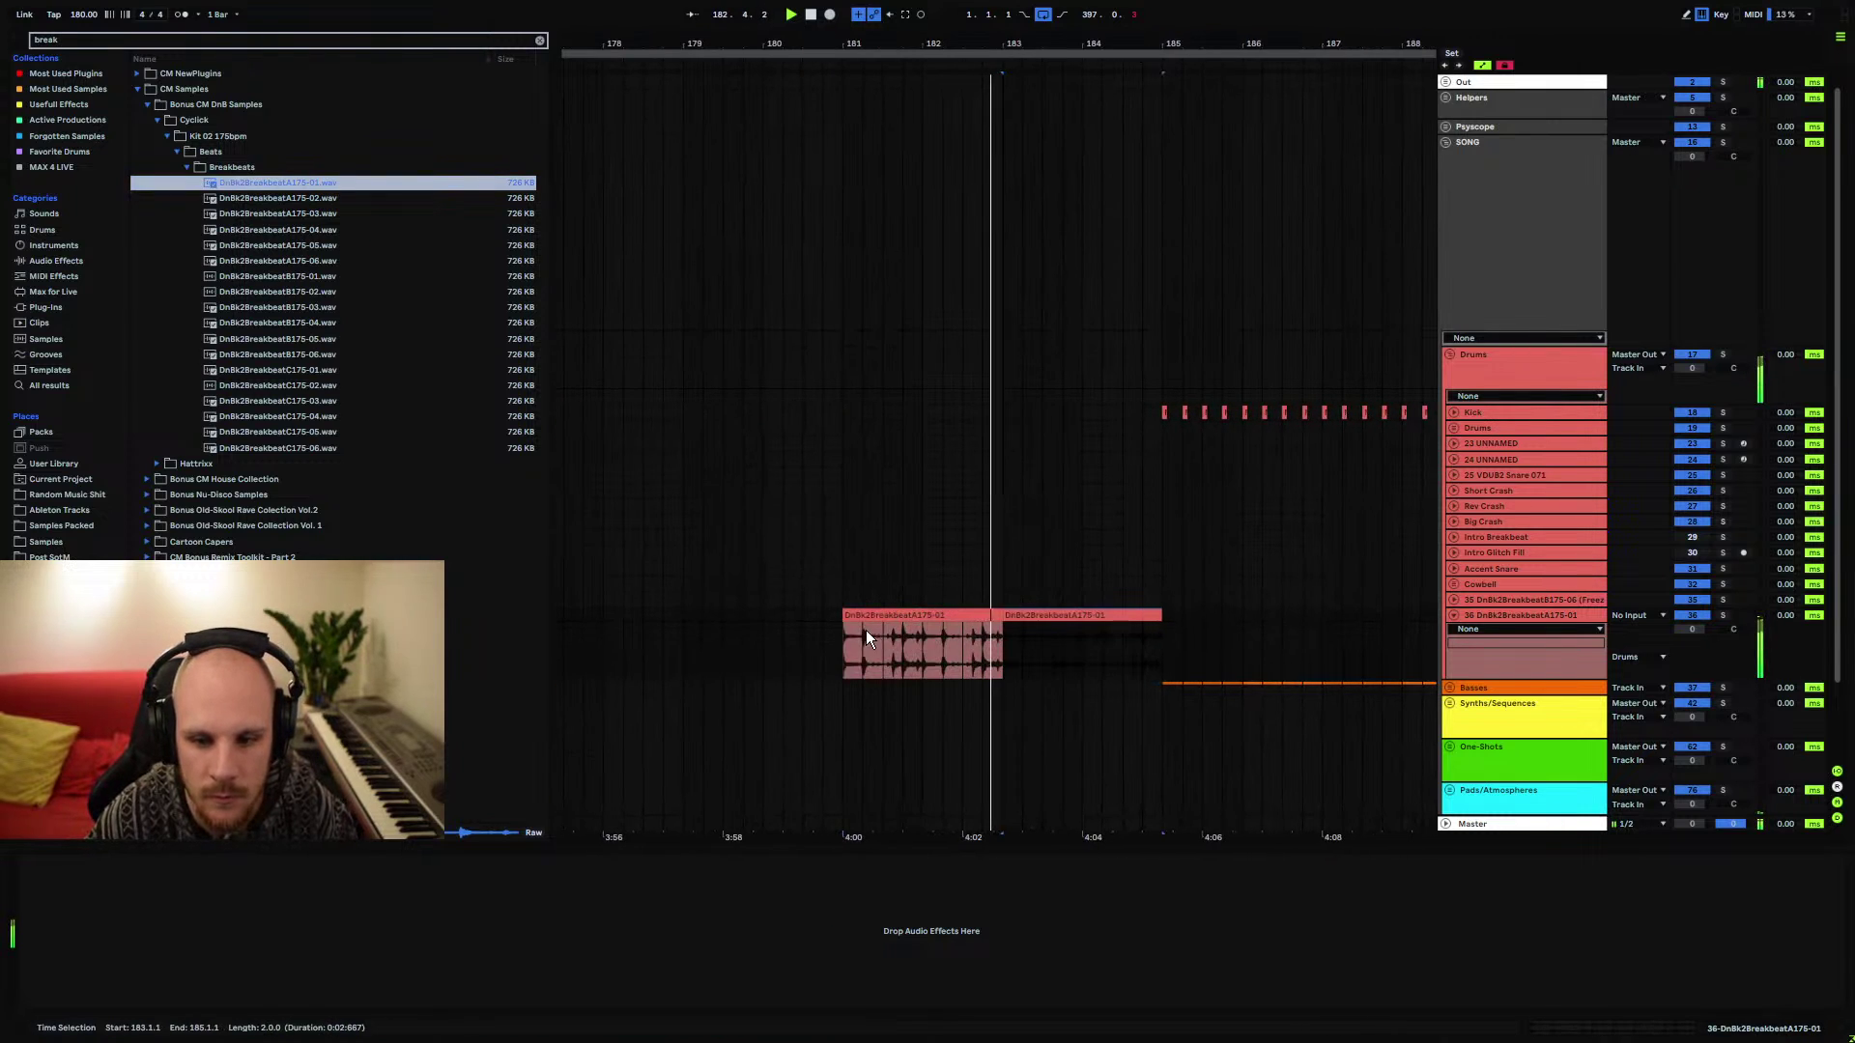
pyautogui.click(849, 643)
# Copy the first kick at bar 185 to bar 181 on the Kick track and duplicate it to 181.3.3
pyautogui.click(1165, 413)
pyautogui.press('space')
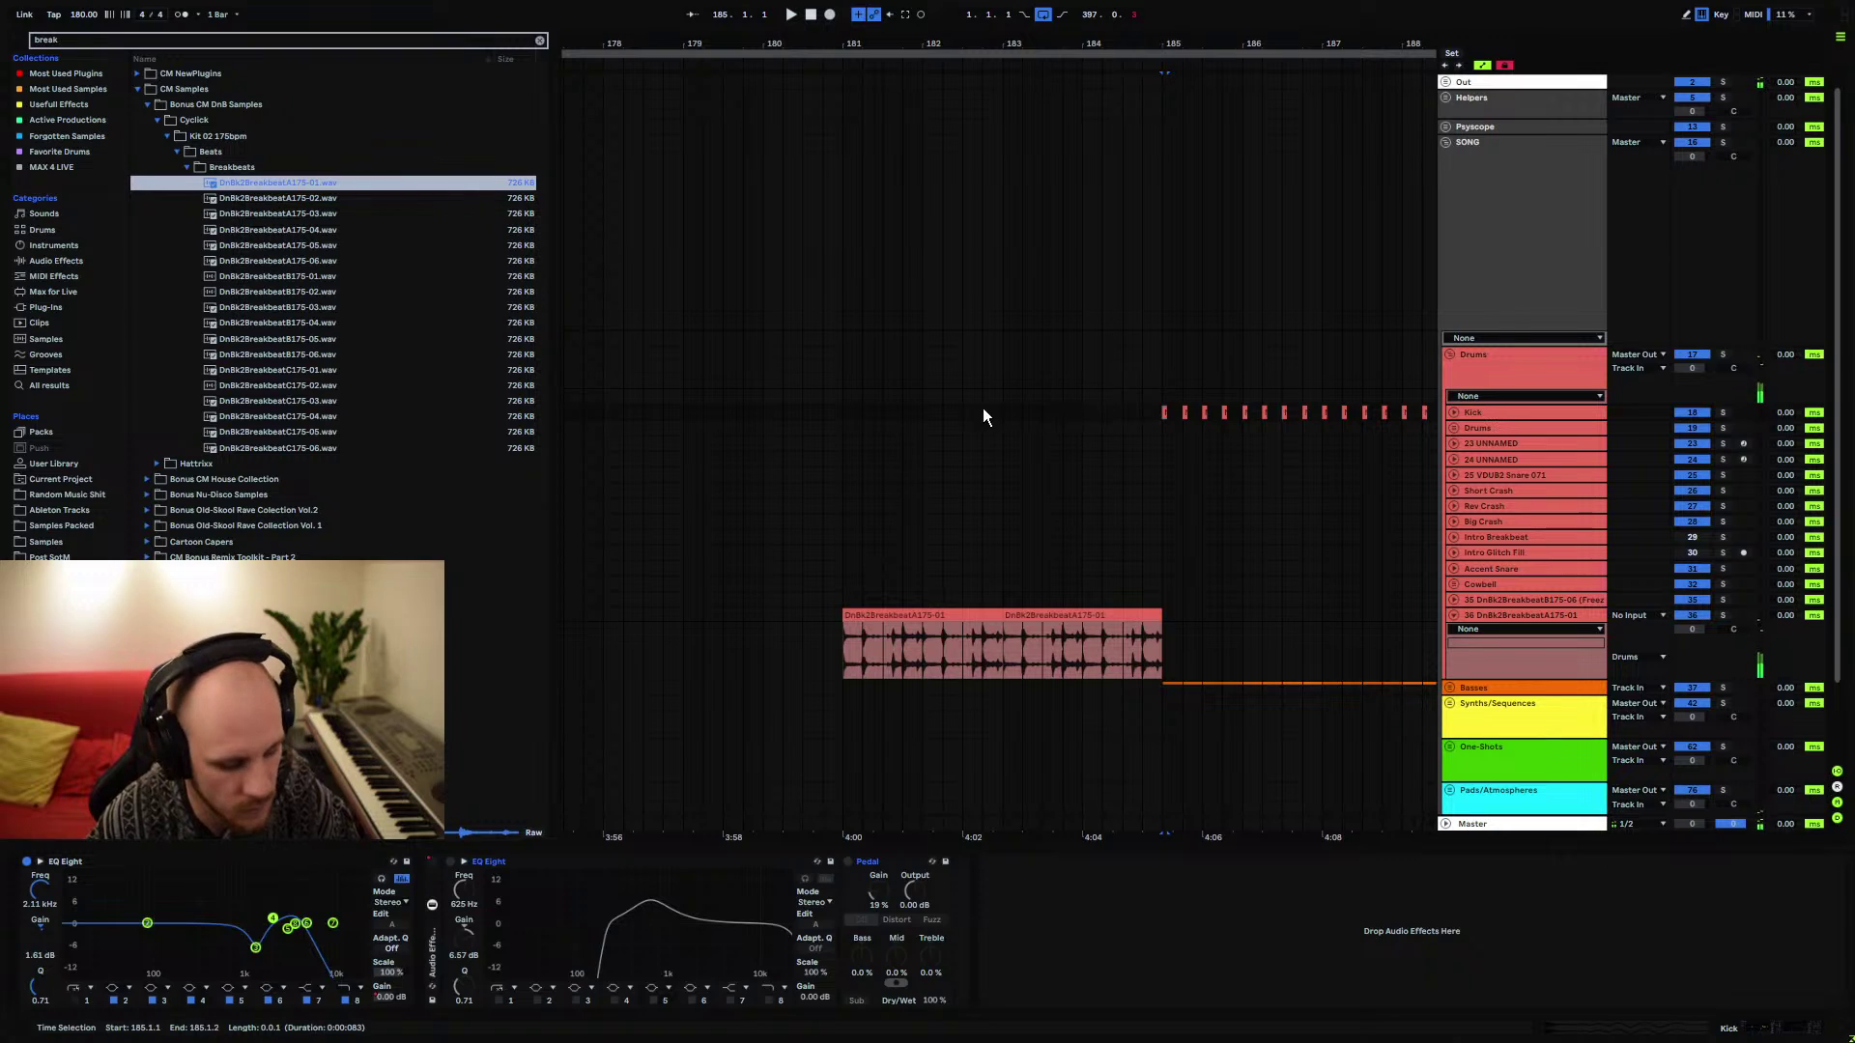
pyautogui.click(846, 413)
pyautogui.hotkey('ctrl', 'v')
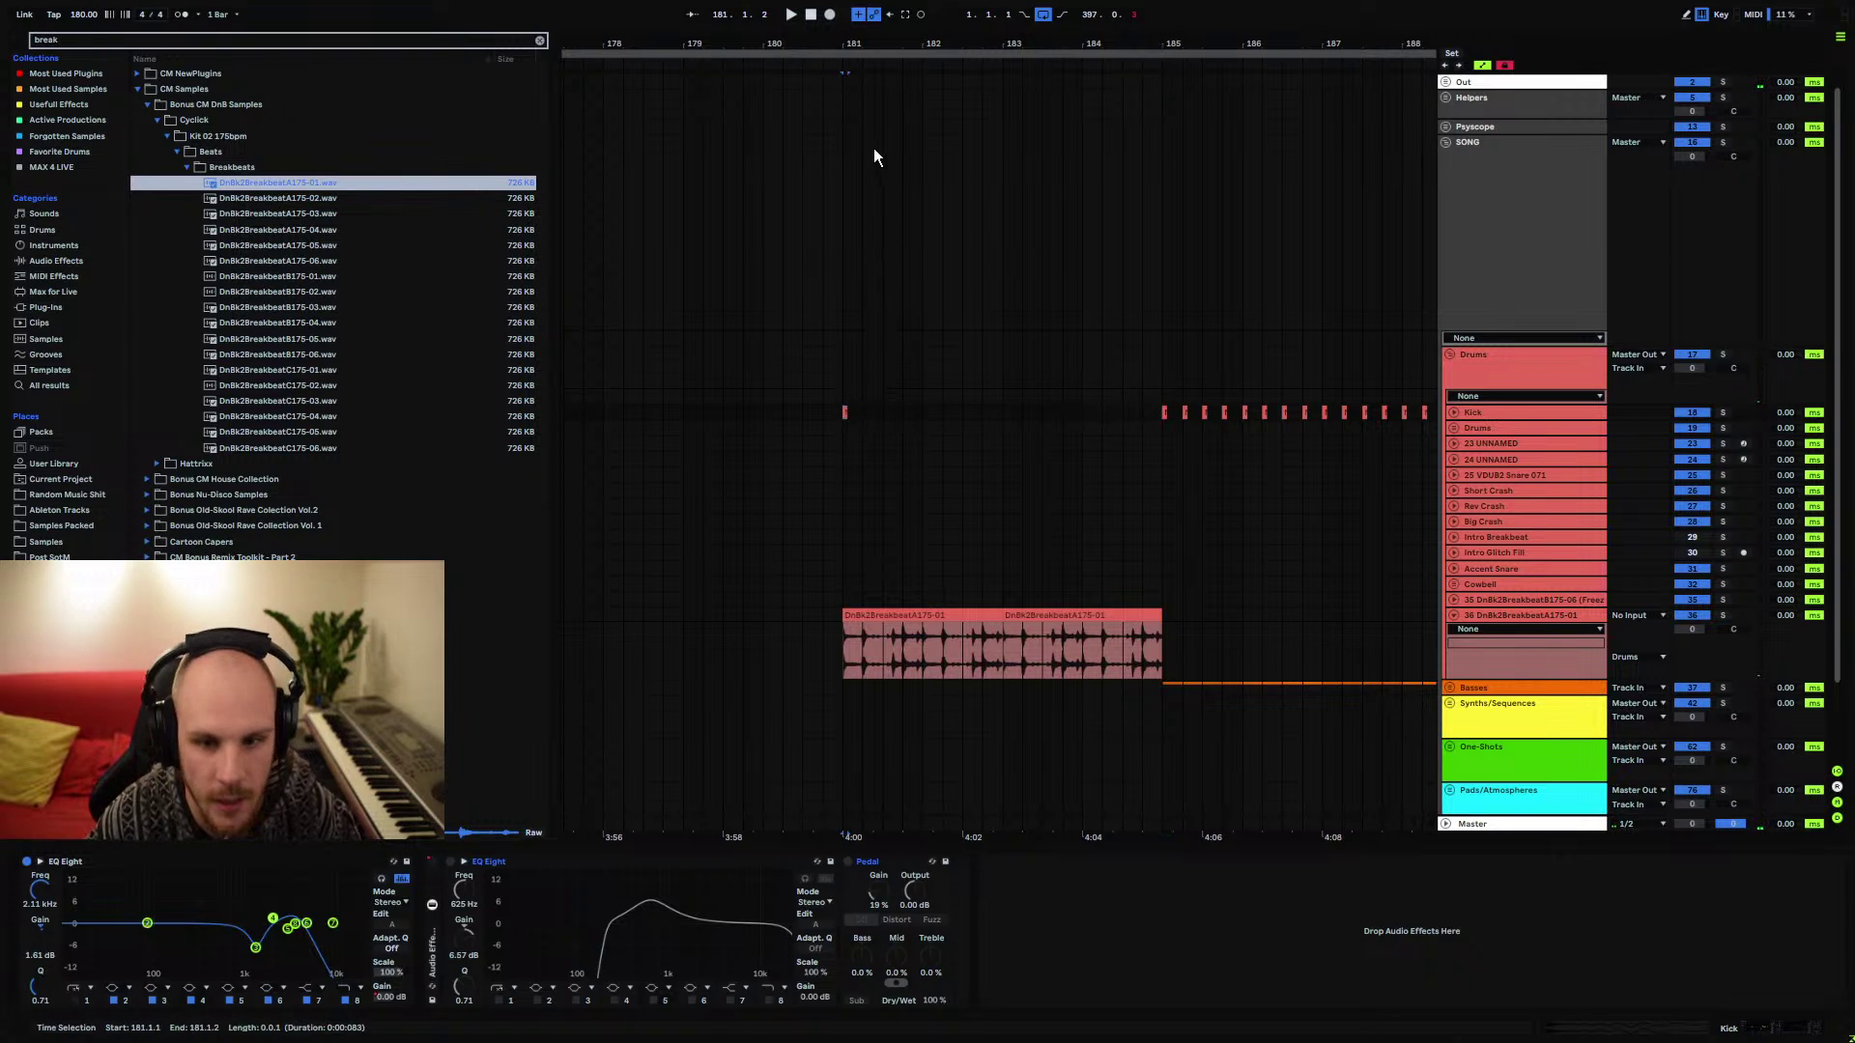
pyautogui.scroll(3, 875, 193)
pyautogui.keyDown('shift'); pyautogui.click(918, 413); pyautogui.keyUp('shift')
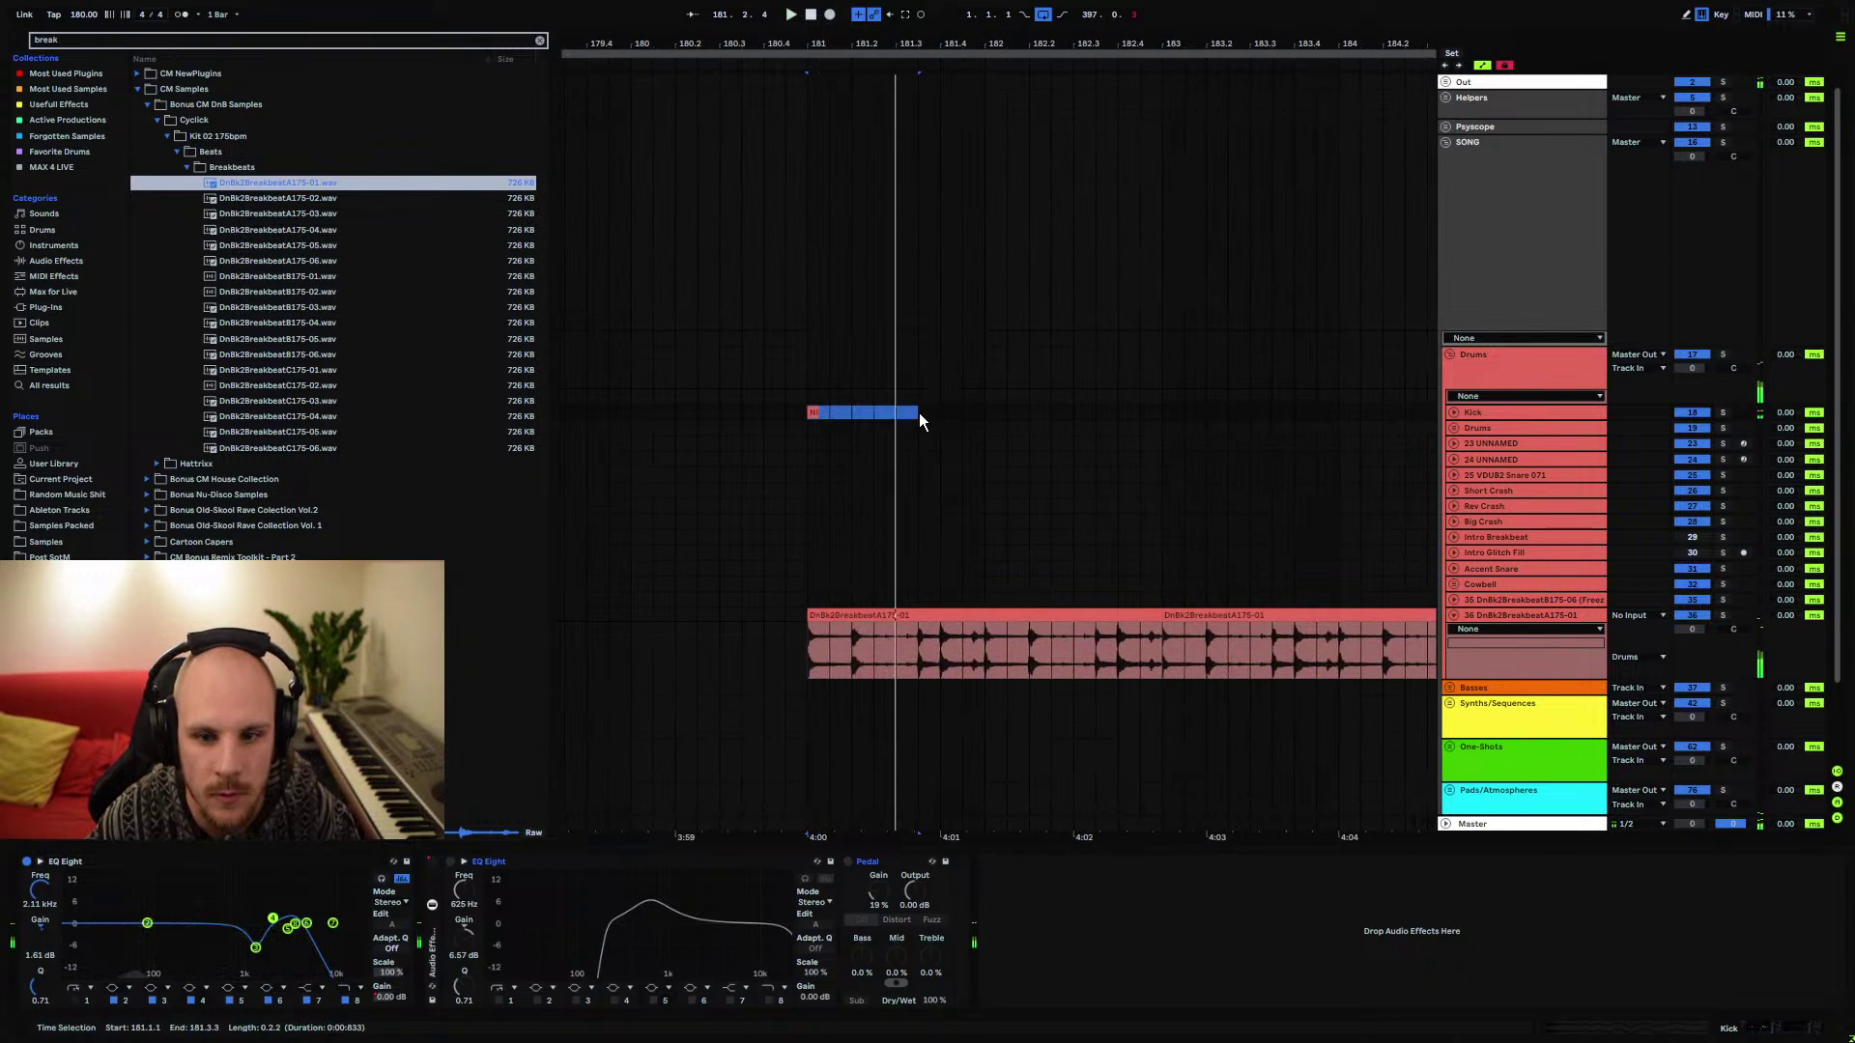
pyautogui.hotkey('ctrl', 'd')
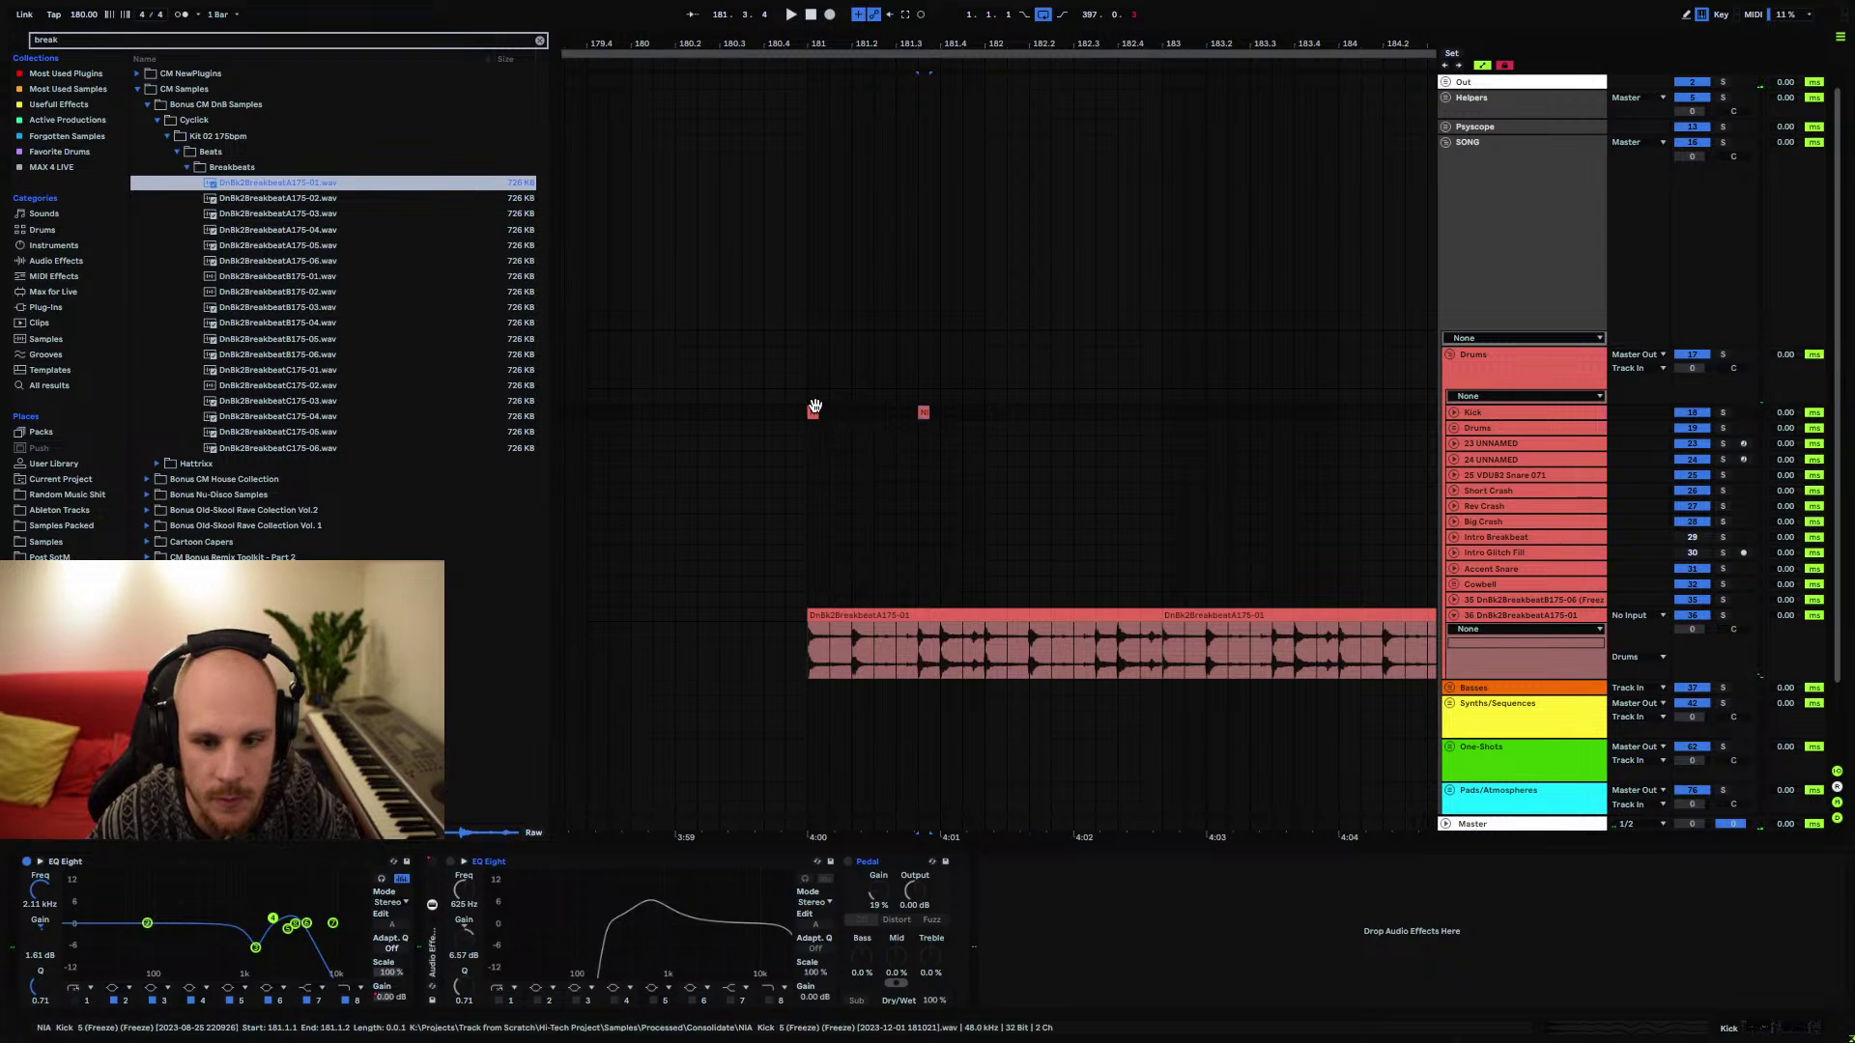
# Repeat the two-kick pattern of bar 181 in every bar up to bar 185 and play it with the breakbeat
pyautogui.keyDown('shift'); pyautogui.click(984, 416); pyautogui.keyUp('shift')
pyautogui.hotkey('ctrl', 'd')
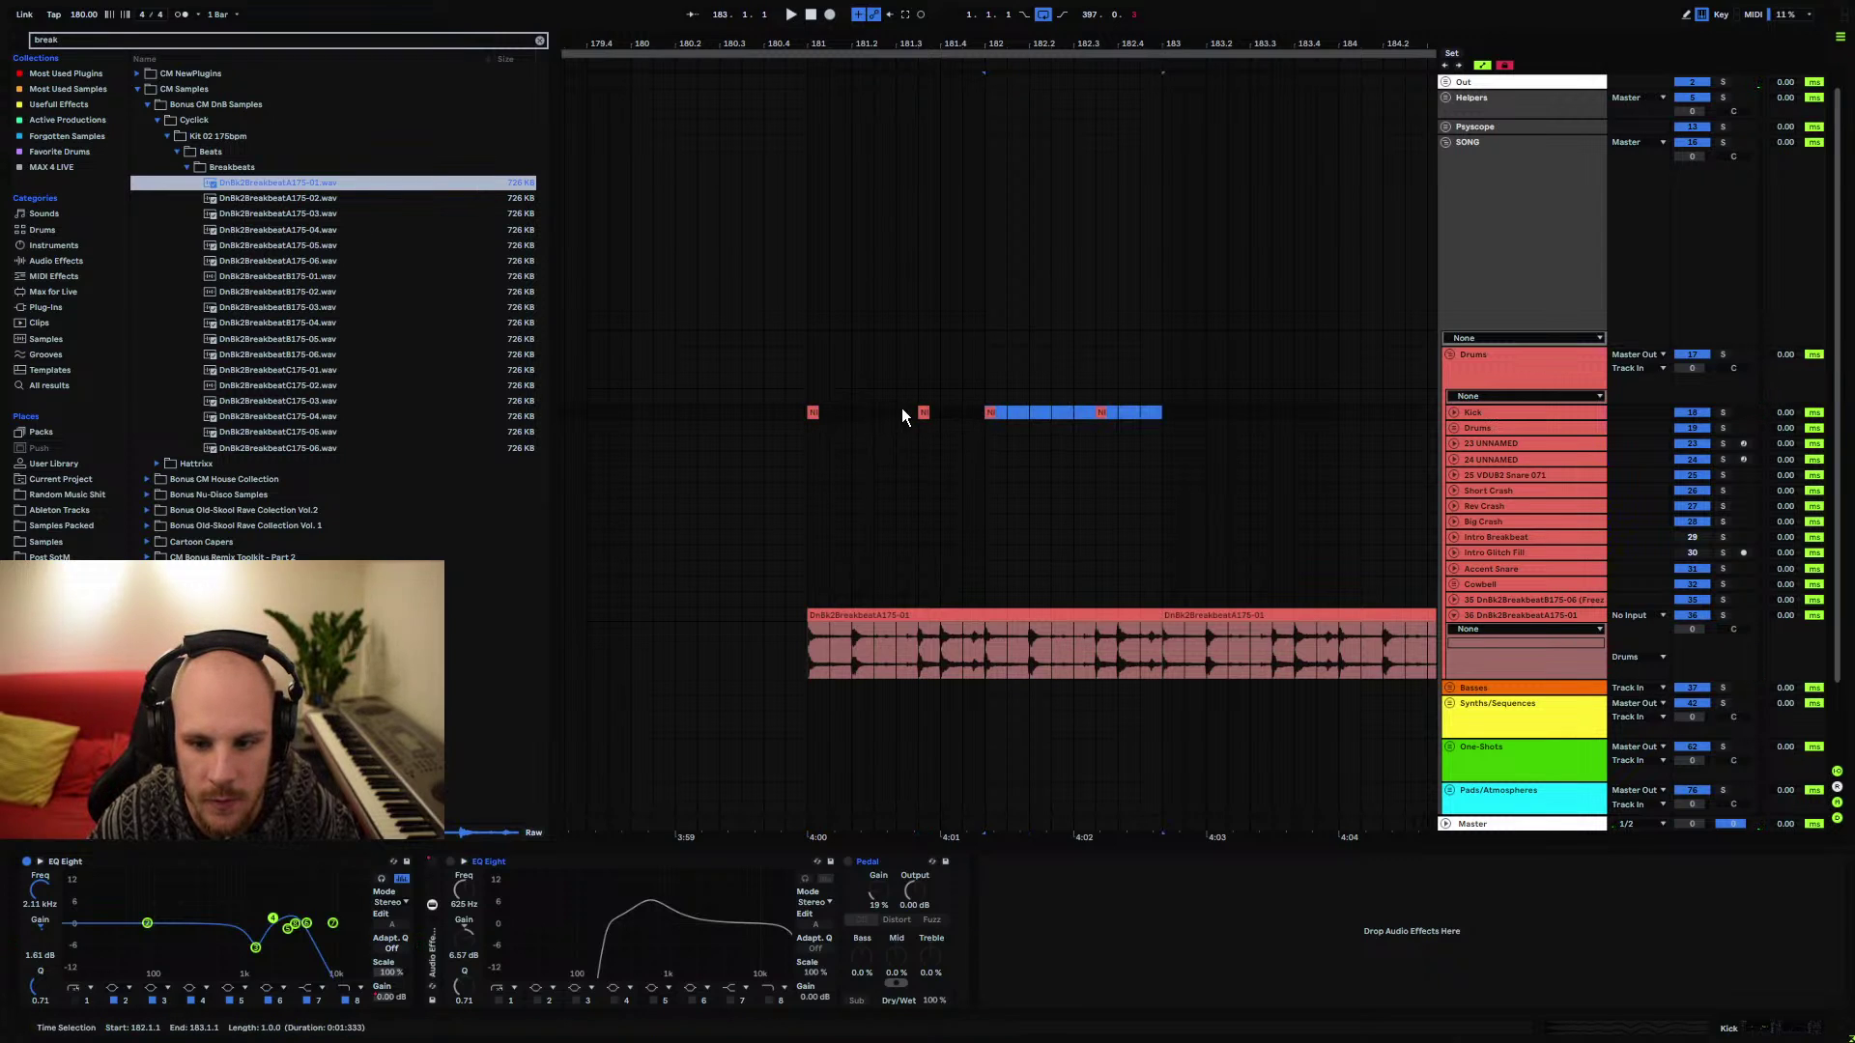
pyautogui.hotkey('ctrl', 'd')
pyautogui.hotkey('ctrl', 'd')
pyautogui.press('space')
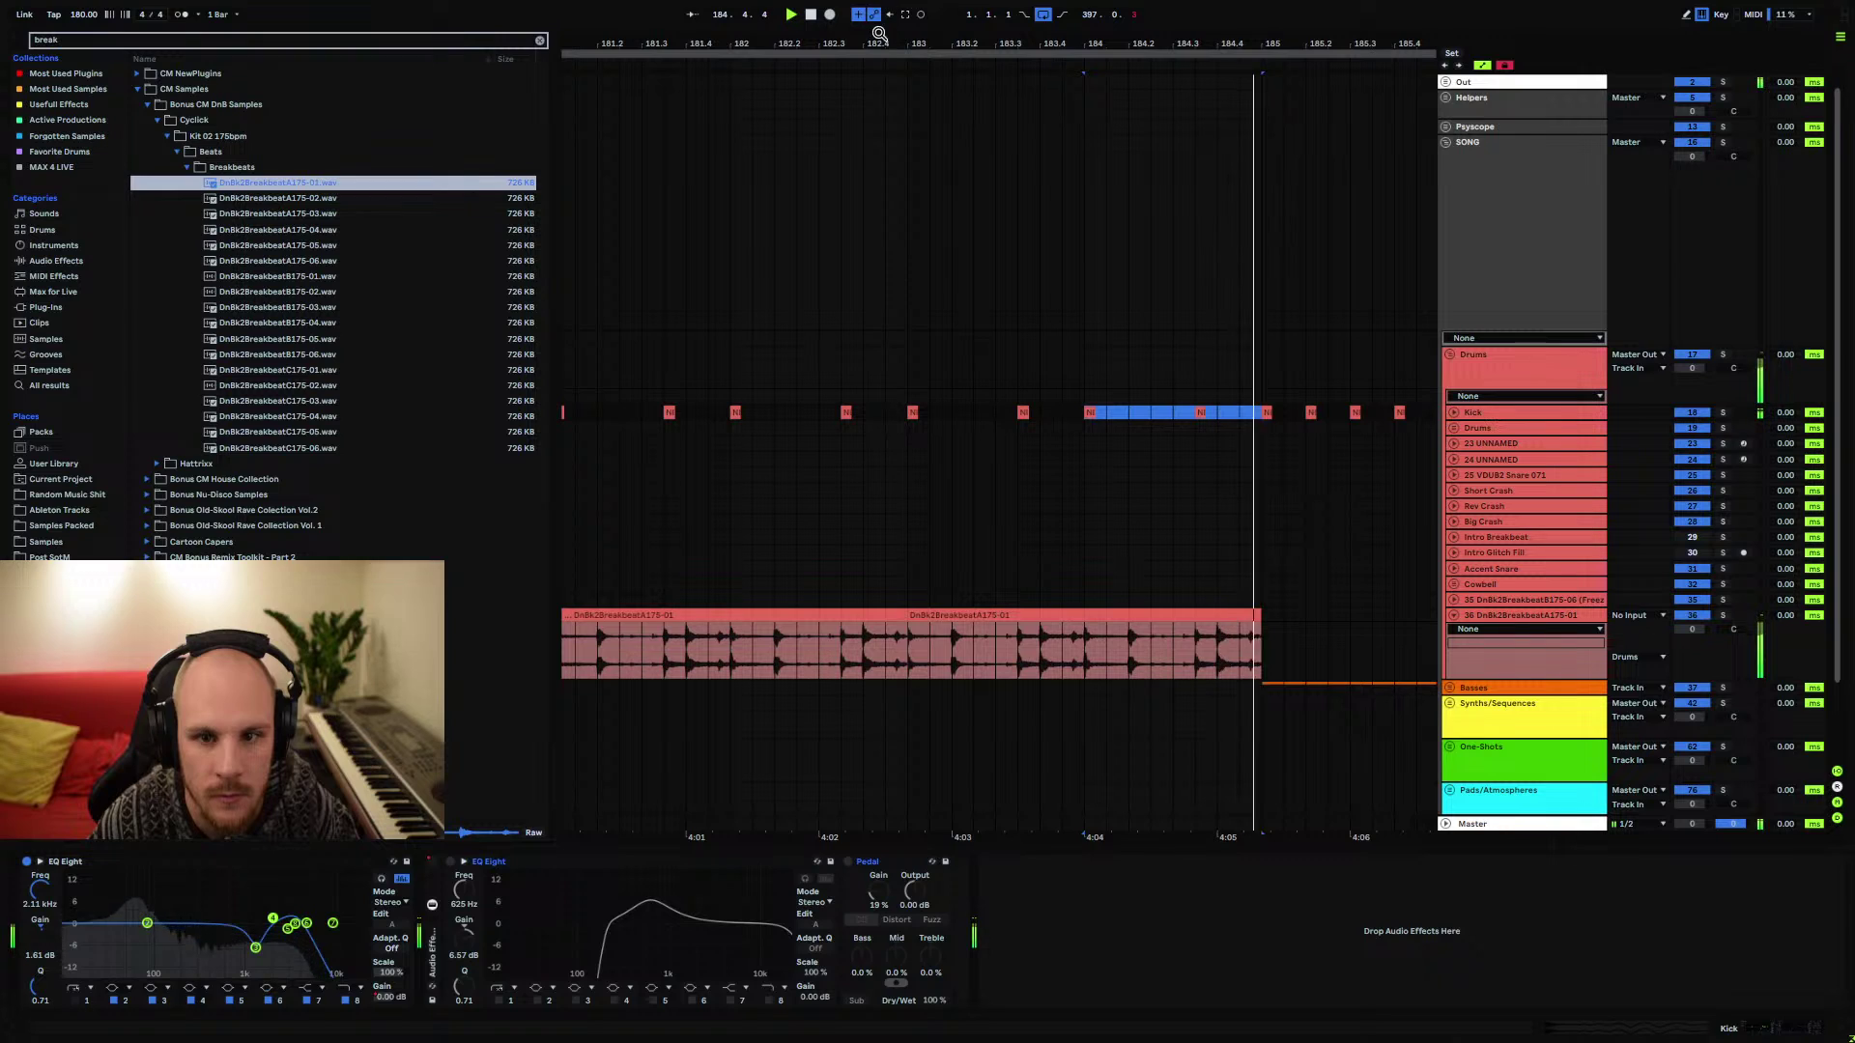
pyautogui.moveTo(879, 34); pyautogui.dragTo(879, 9)
pyautogui.click(739, 420)
# Add an EQ Eight to the DnBk2BreakbeatA175-01 track, enable band 1 as a low cut at about 245 Hz, and audition from bar 181
pyautogui.click(1487, 616)
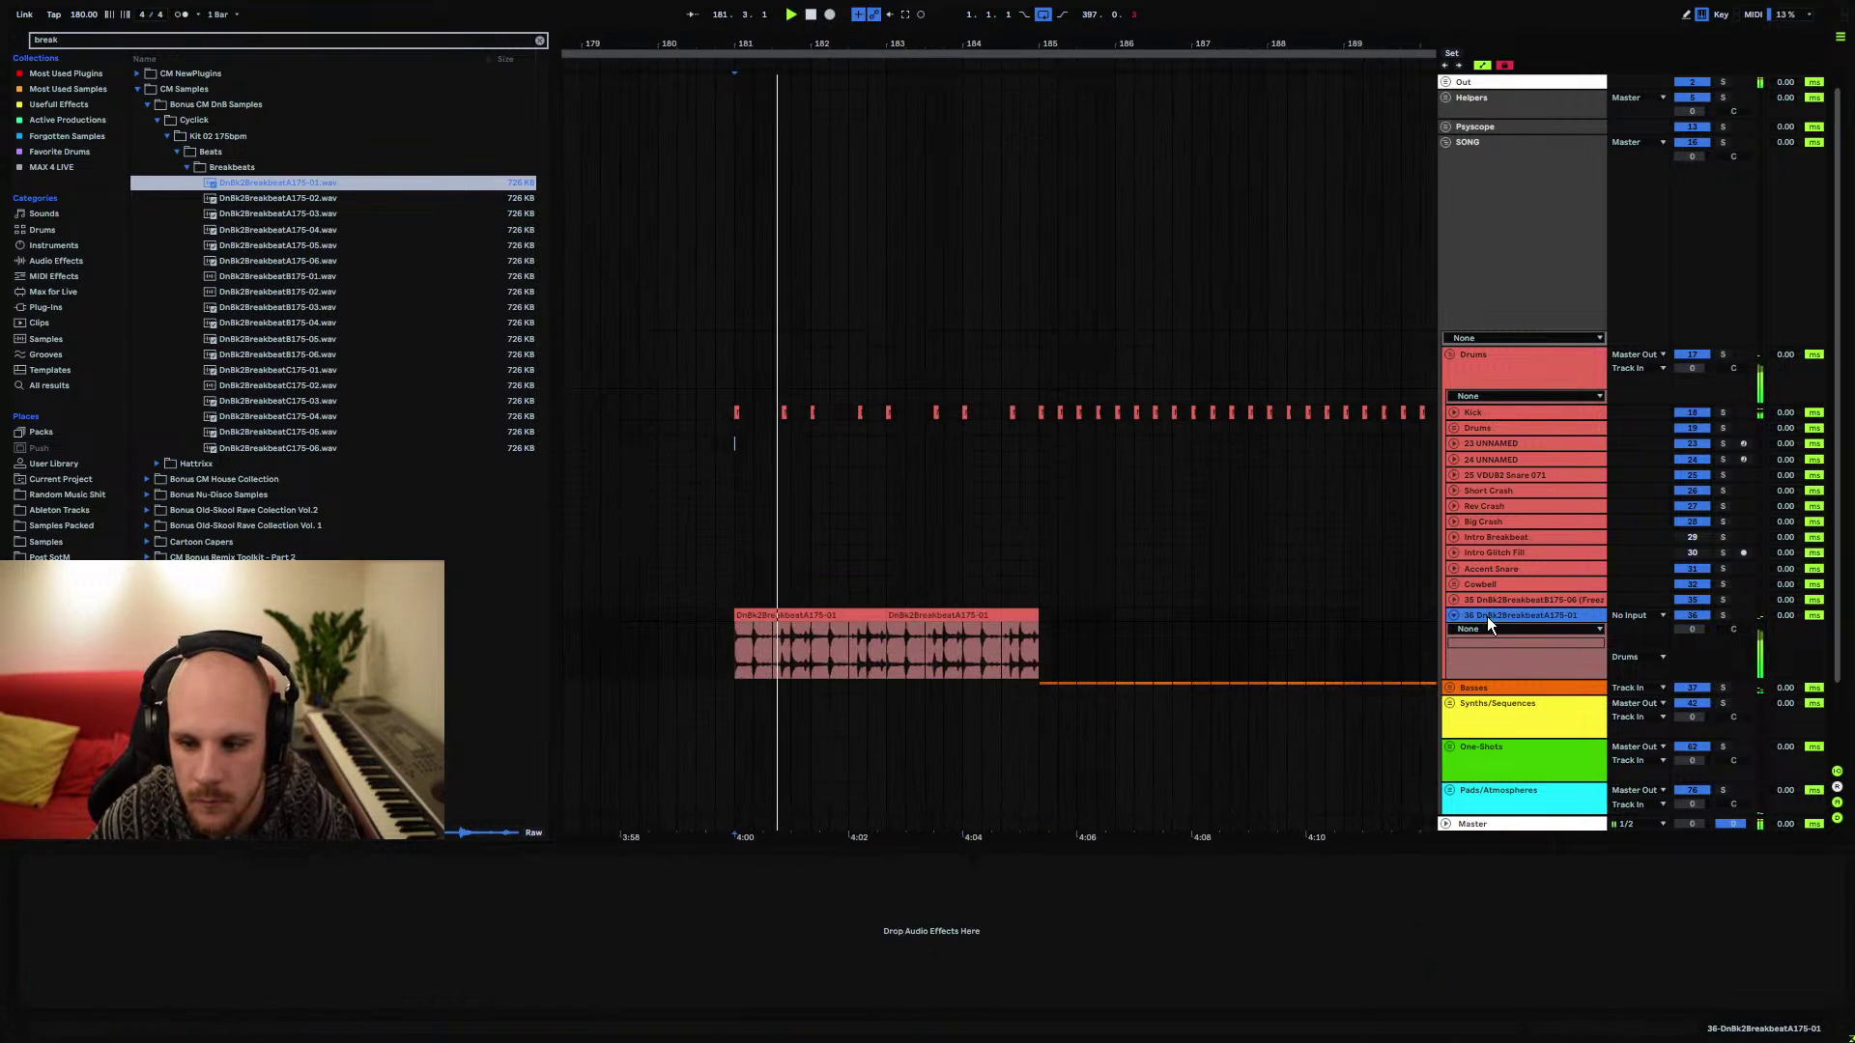
pyautogui.click(636, 887)
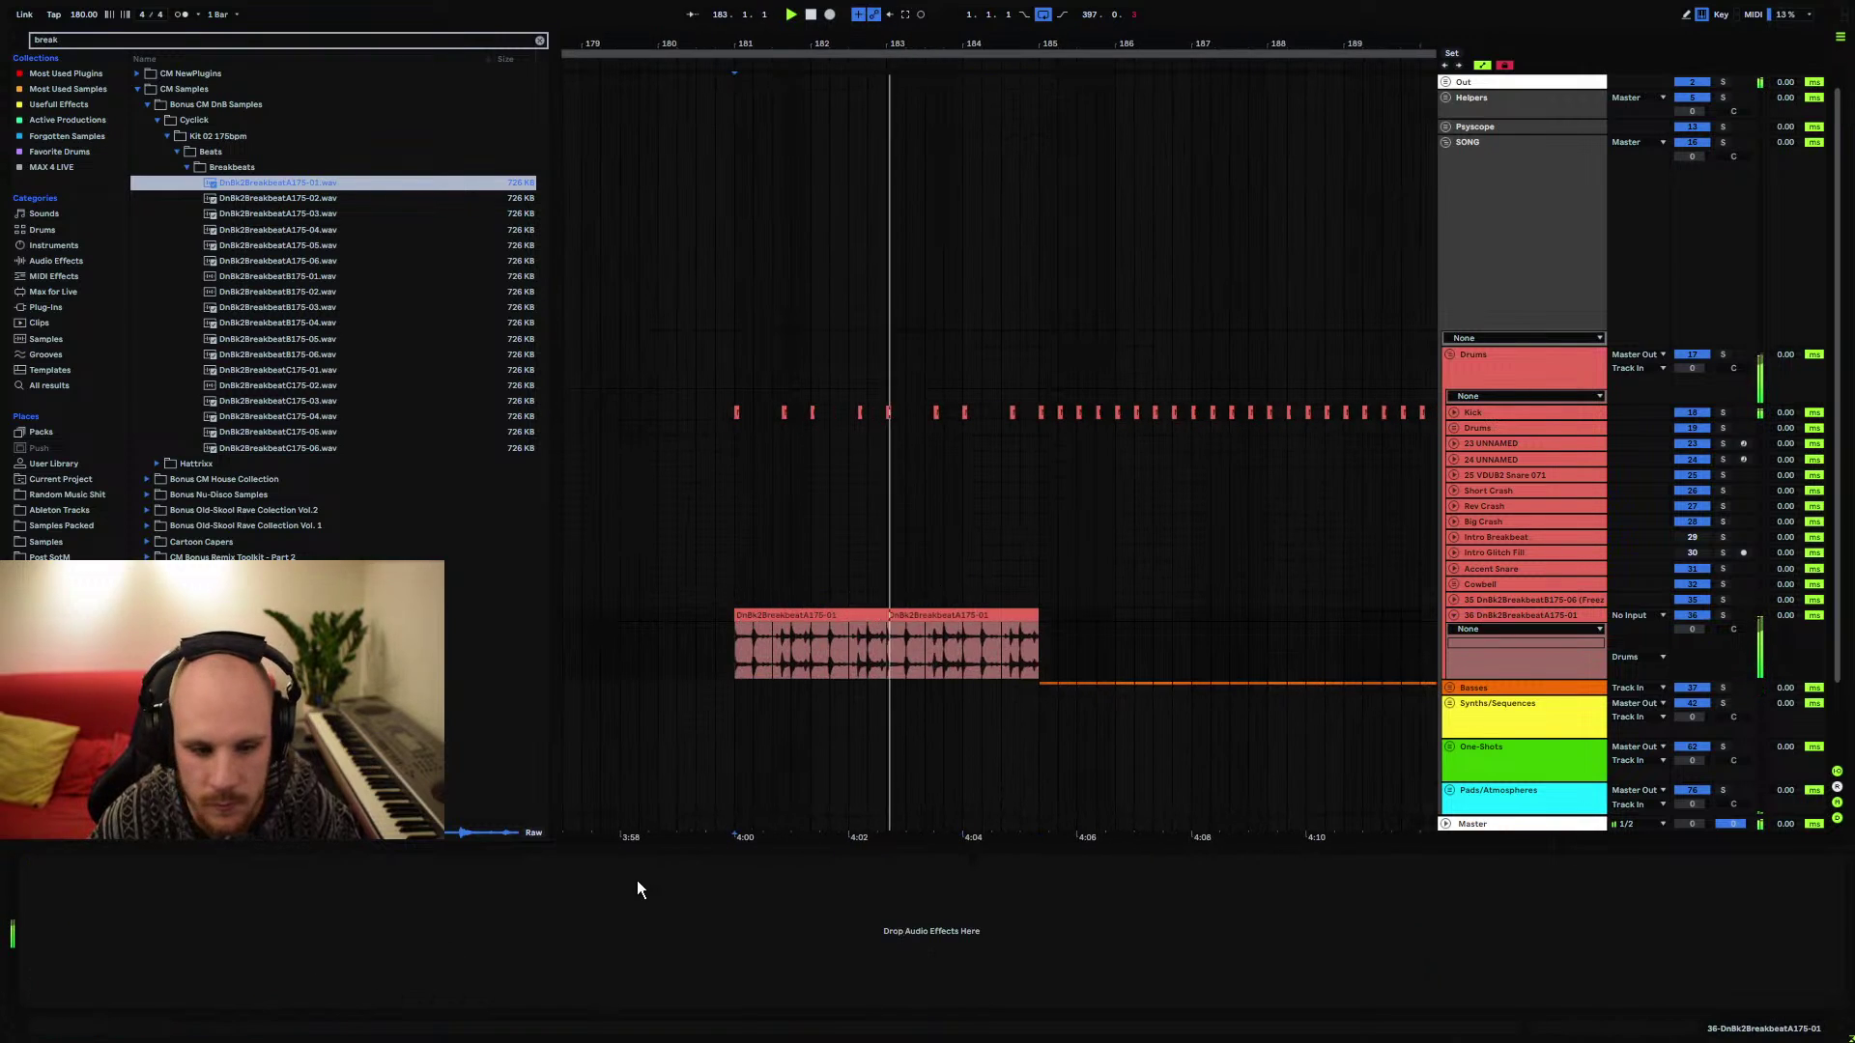
pyautogui.rightClick(635, 887)
pyautogui.click(696, 767)
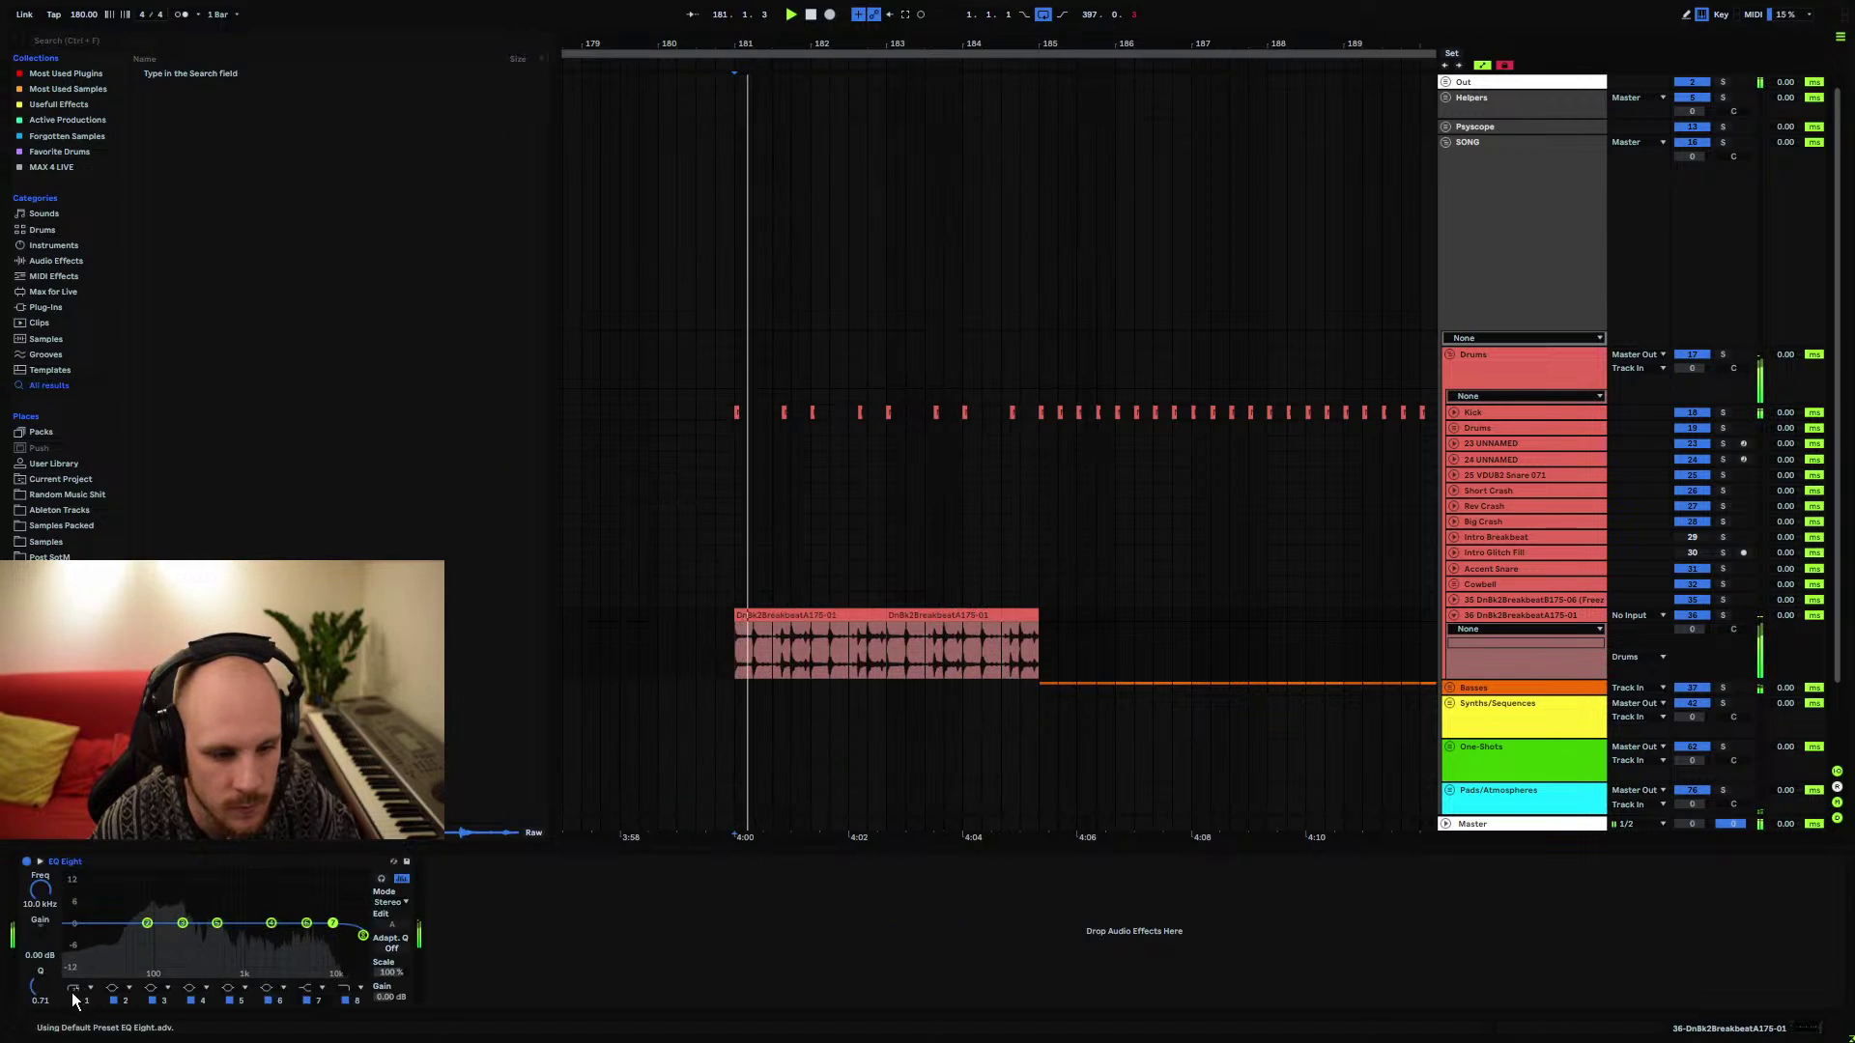
pyautogui.click(75, 1000)
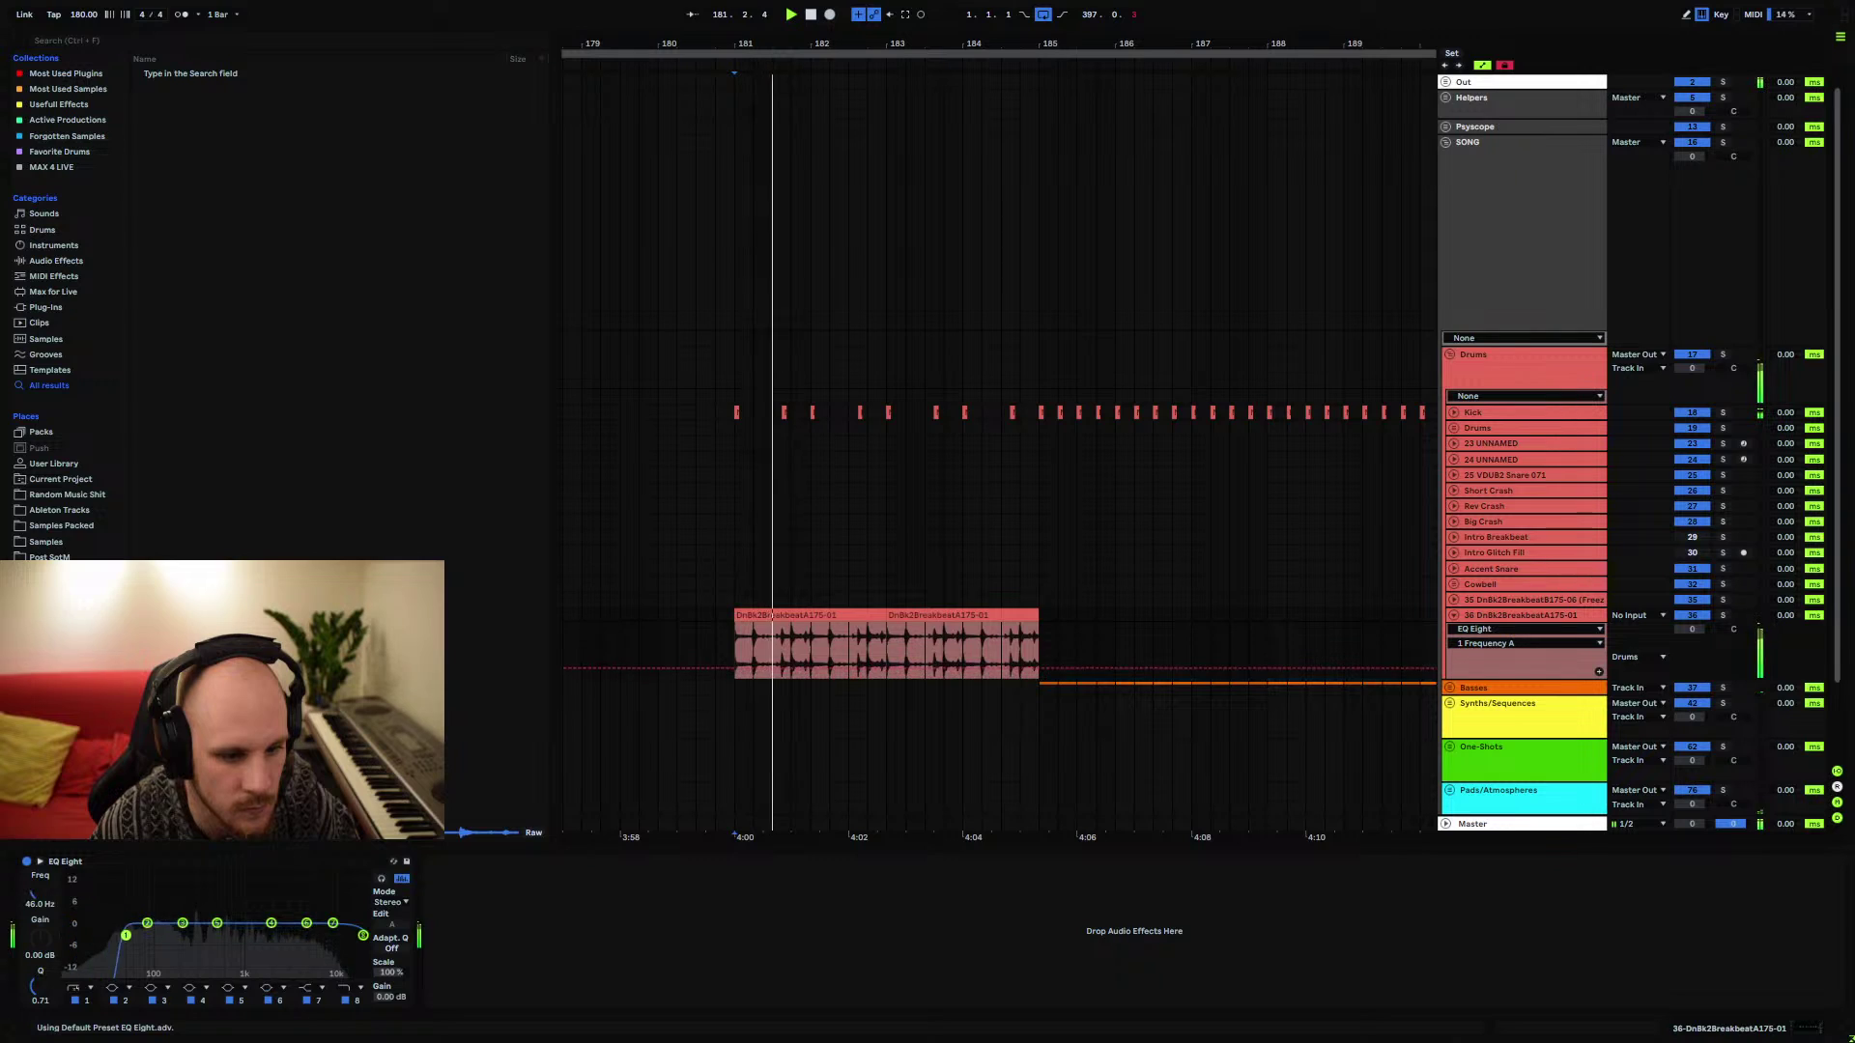
pyautogui.moveTo(126, 935); pyautogui.dragTo(190, 930)
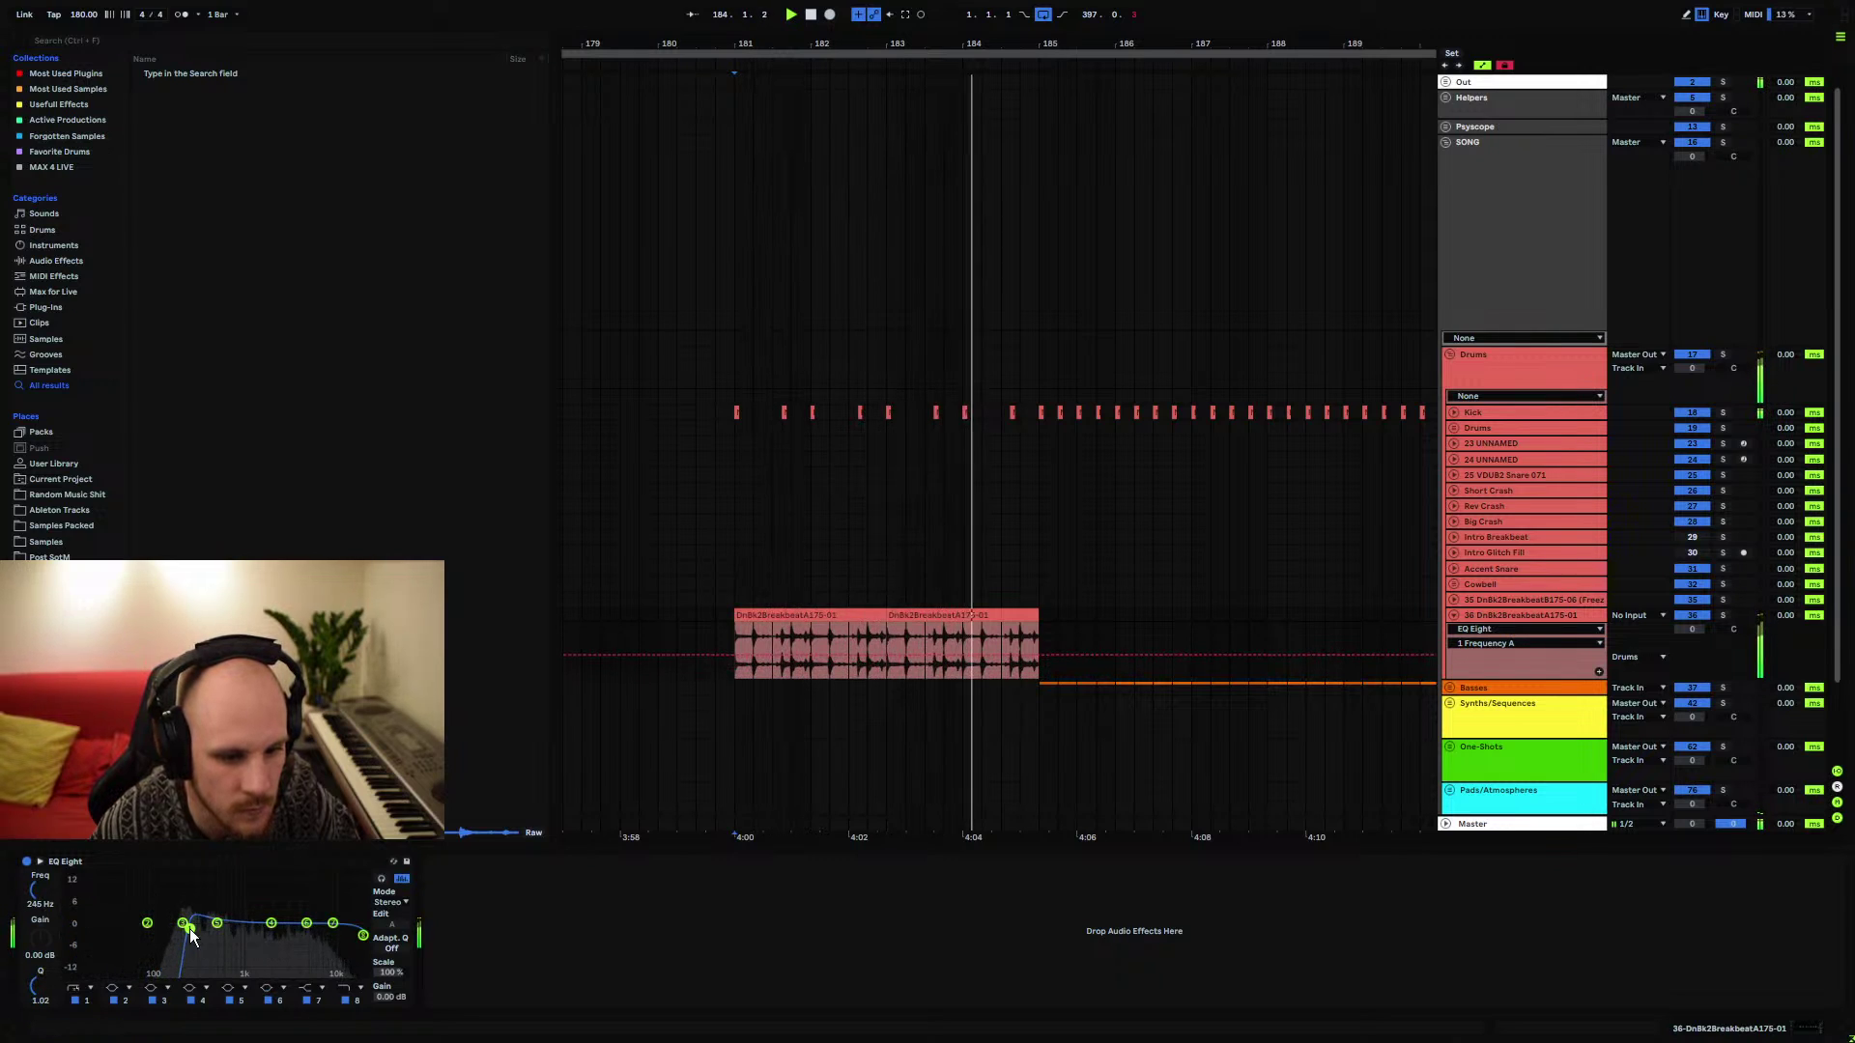
pyautogui.click(735, 605)
pyautogui.scroll(3, 893, 483)
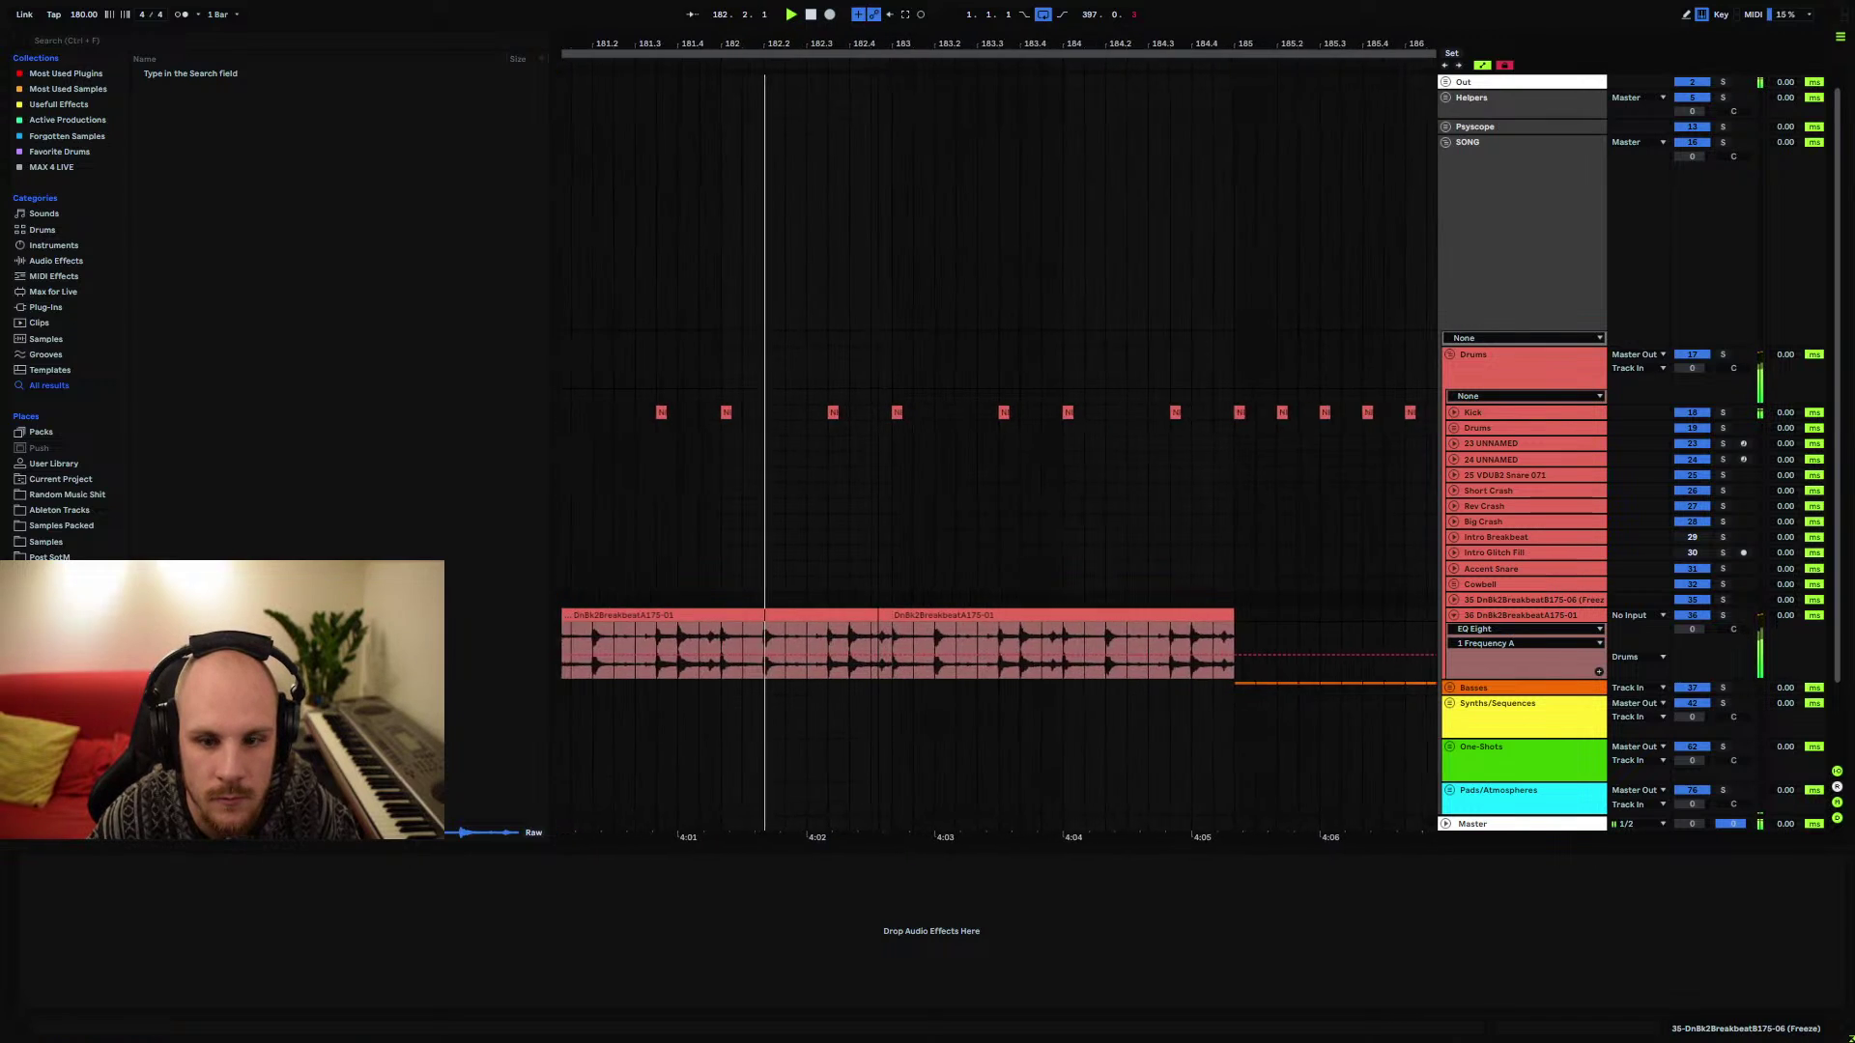
# Shorten the breakbeat clip at bar 183 to end at 183.2.3, duplicate it three times, and audition the repeats
pyautogui.press('+')
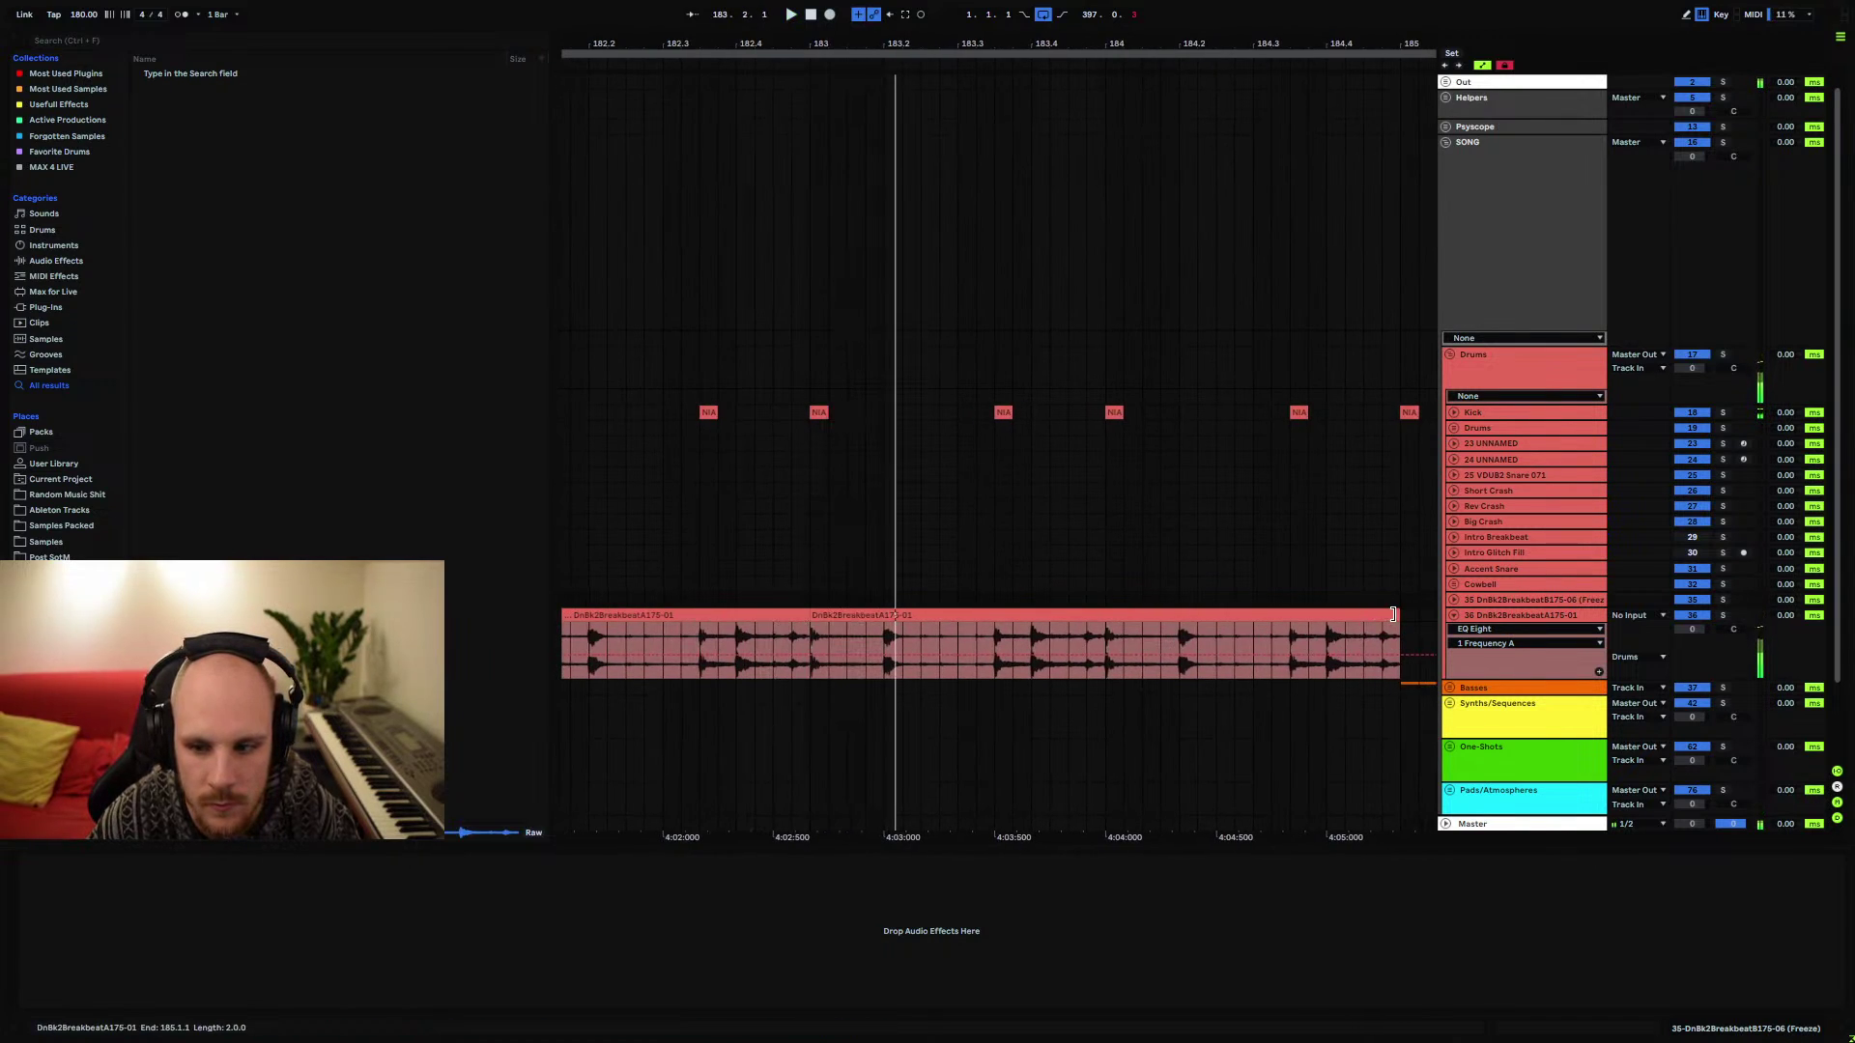
pyautogui.moveTo(1394, 614); pyautogui.dragTo(920, 615)
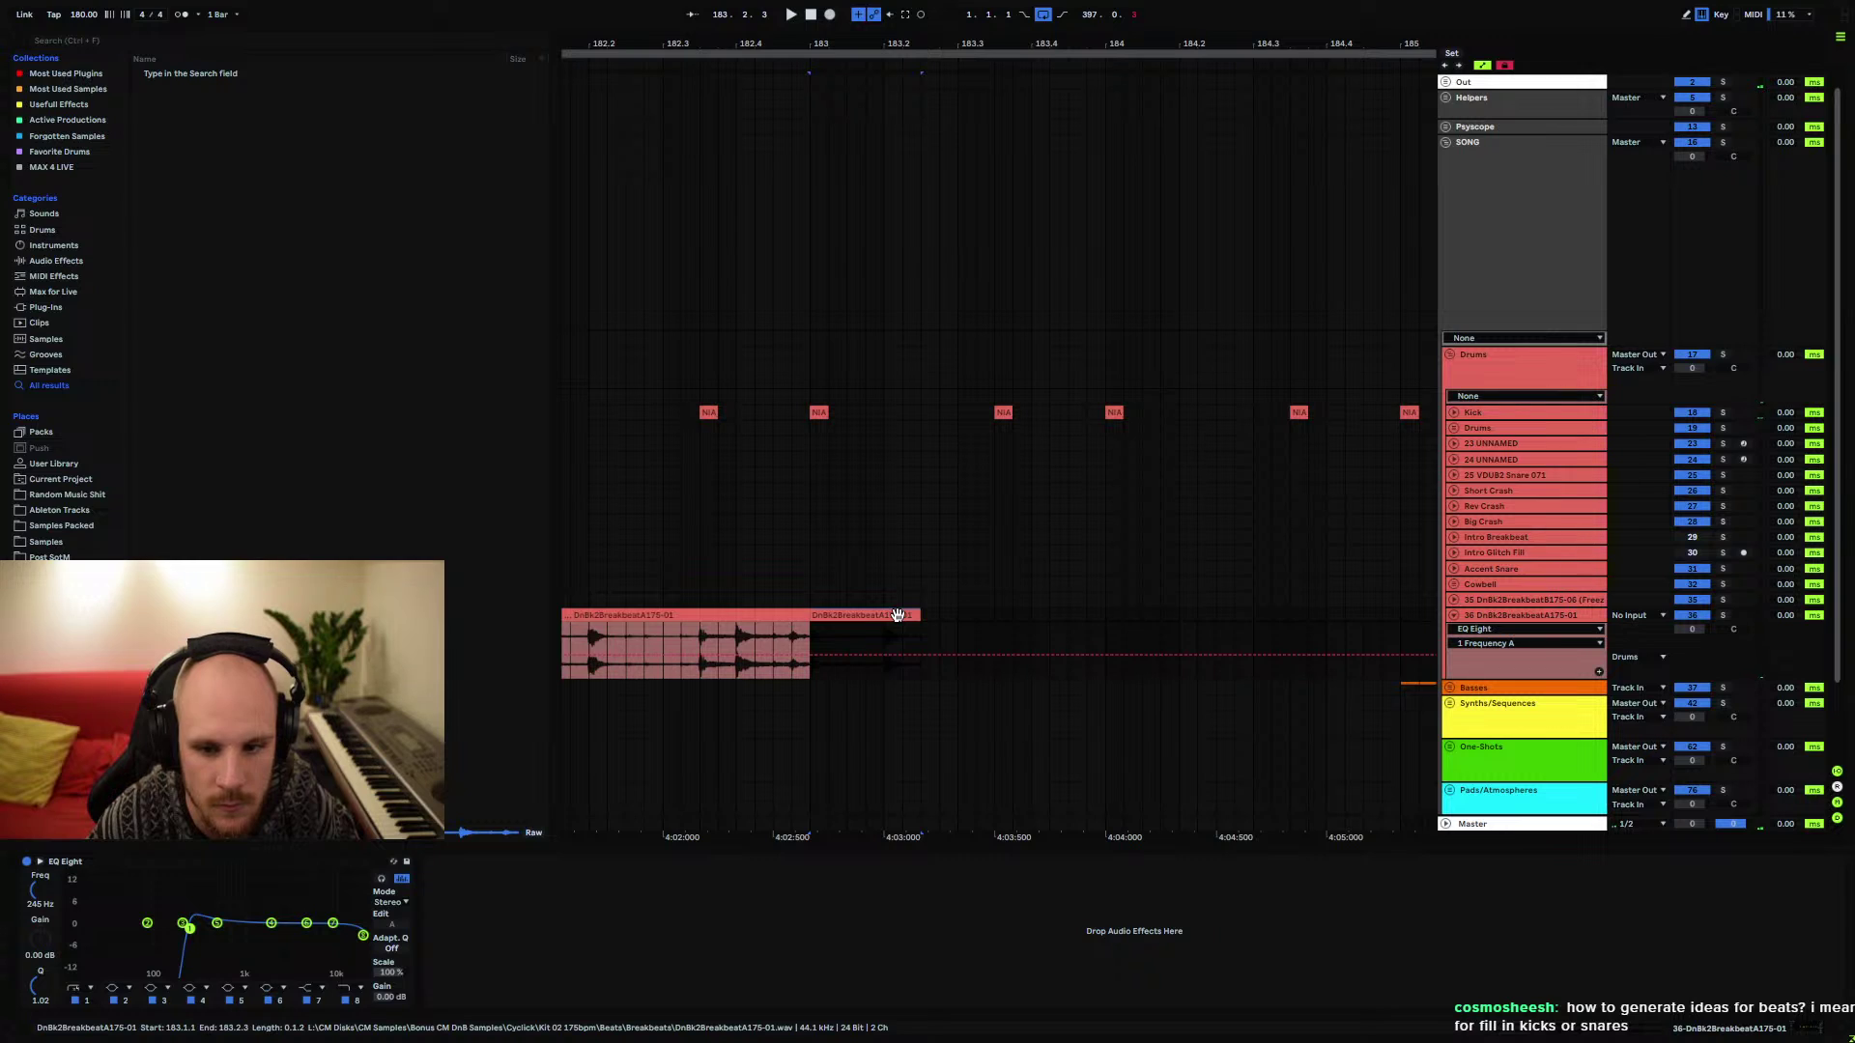
pyautogui.hotkey('ctrl', 'd')
pyautogui.hotkey('ctrl', 'd')
pyautogui.hotkey('ctrl', 'd')
pyautogui.press('space')
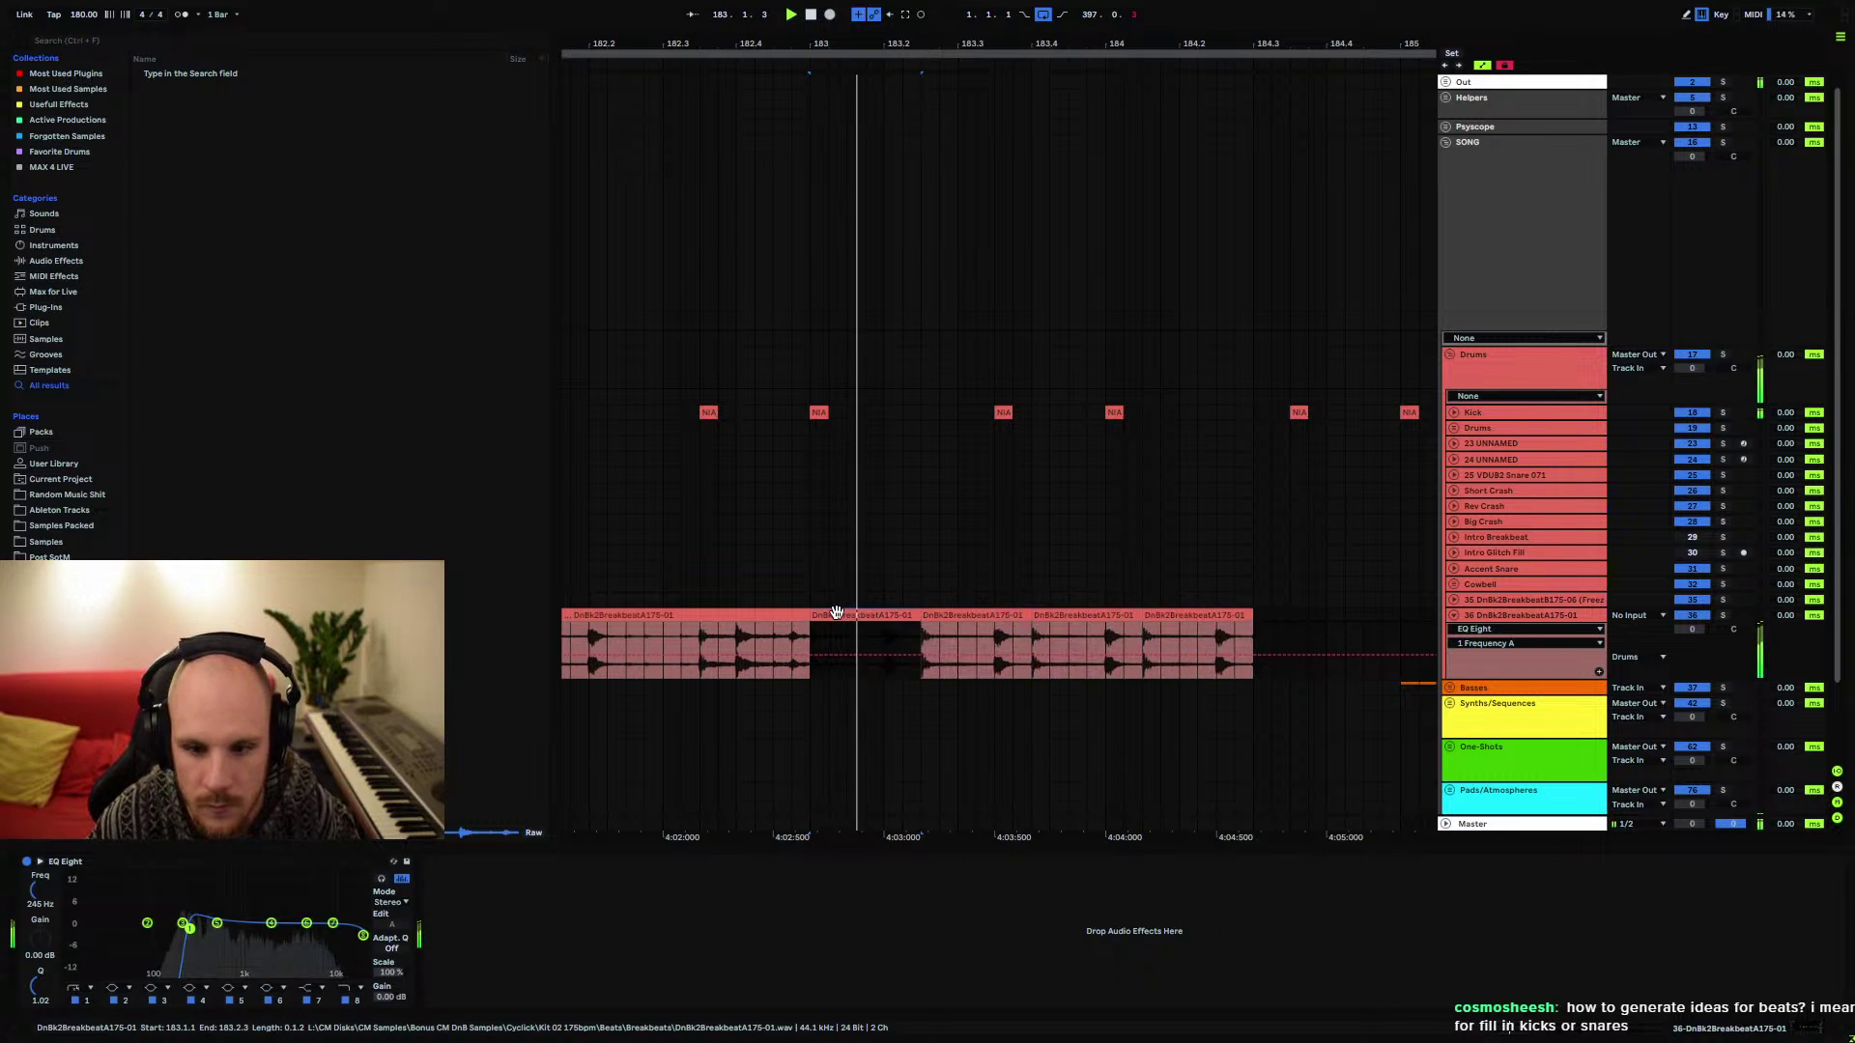
pyautogui.press('space')
# Move the kick at 183.3.3 to 183.2.3 and the one at 184.1.1 to 183.4.1, auditioning them with the breakbeat
pyautogui.click(930, 413)
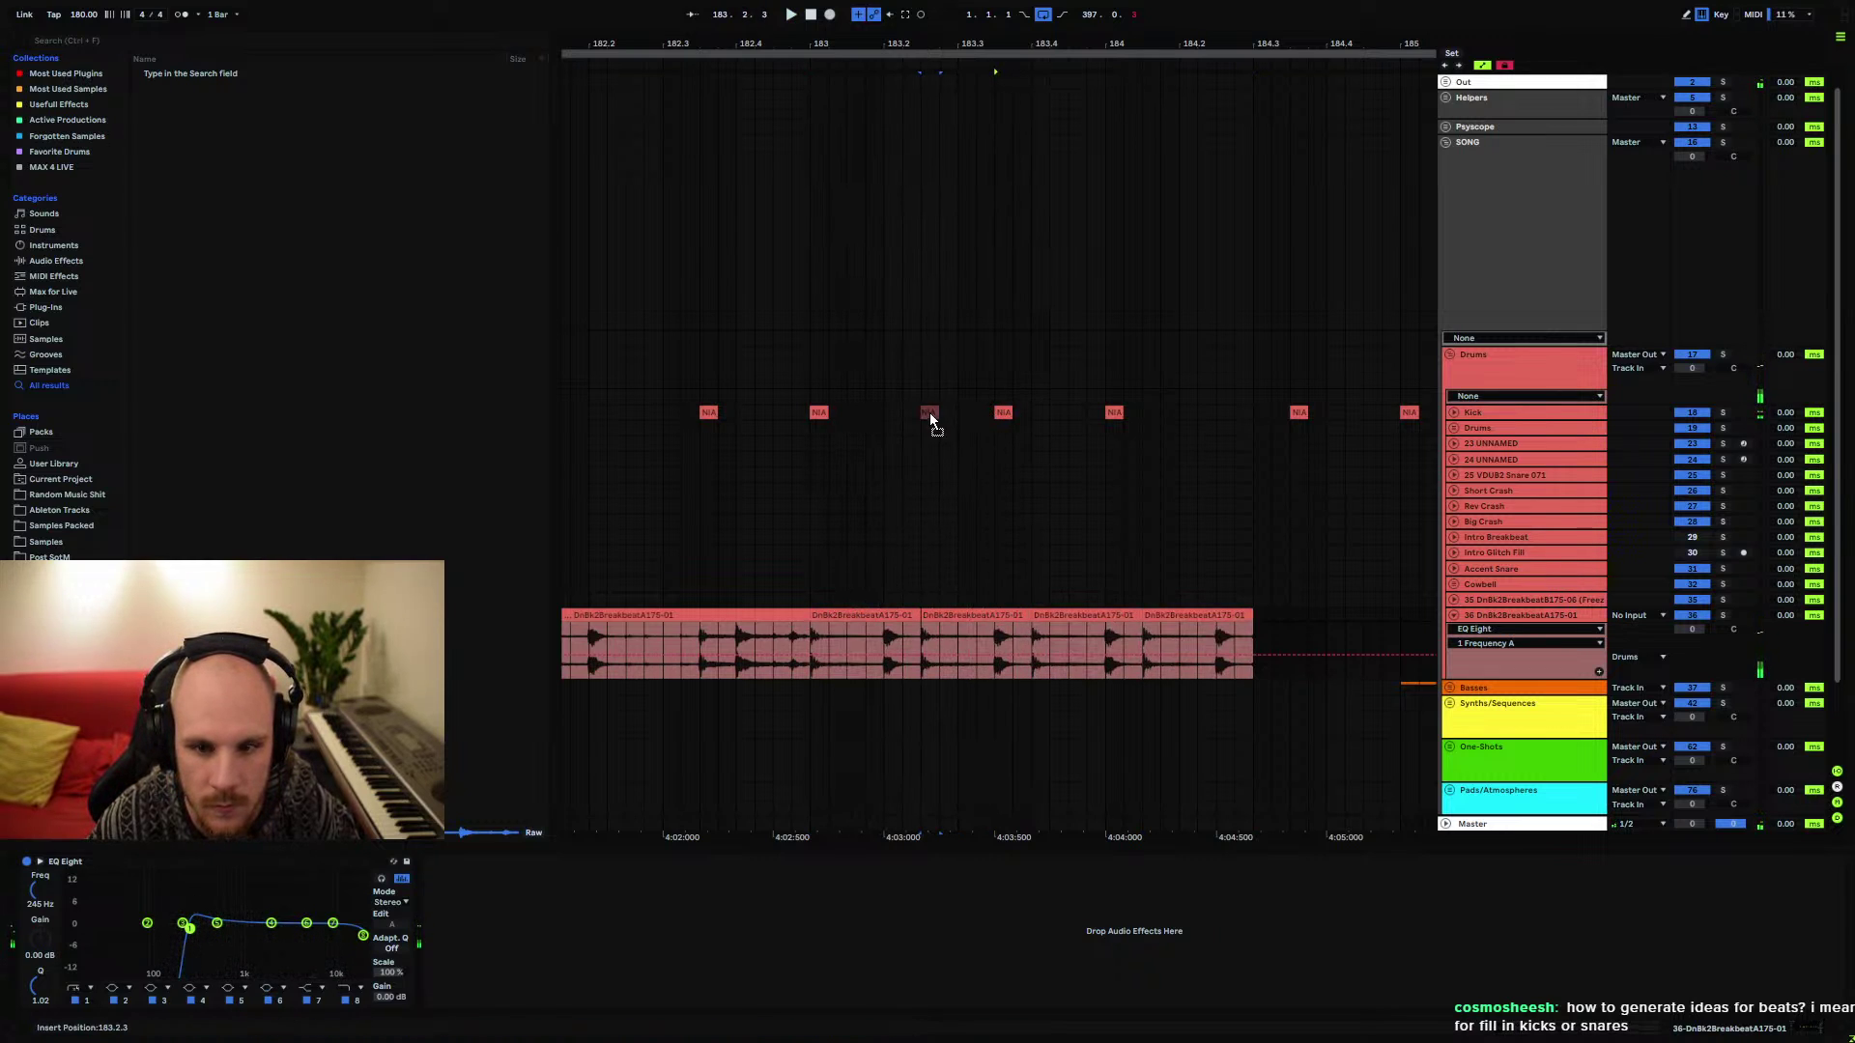
pyautogui.moveTo(930, 413); pyautogui.dragTo(930, 415)
pyautogui.press('space')
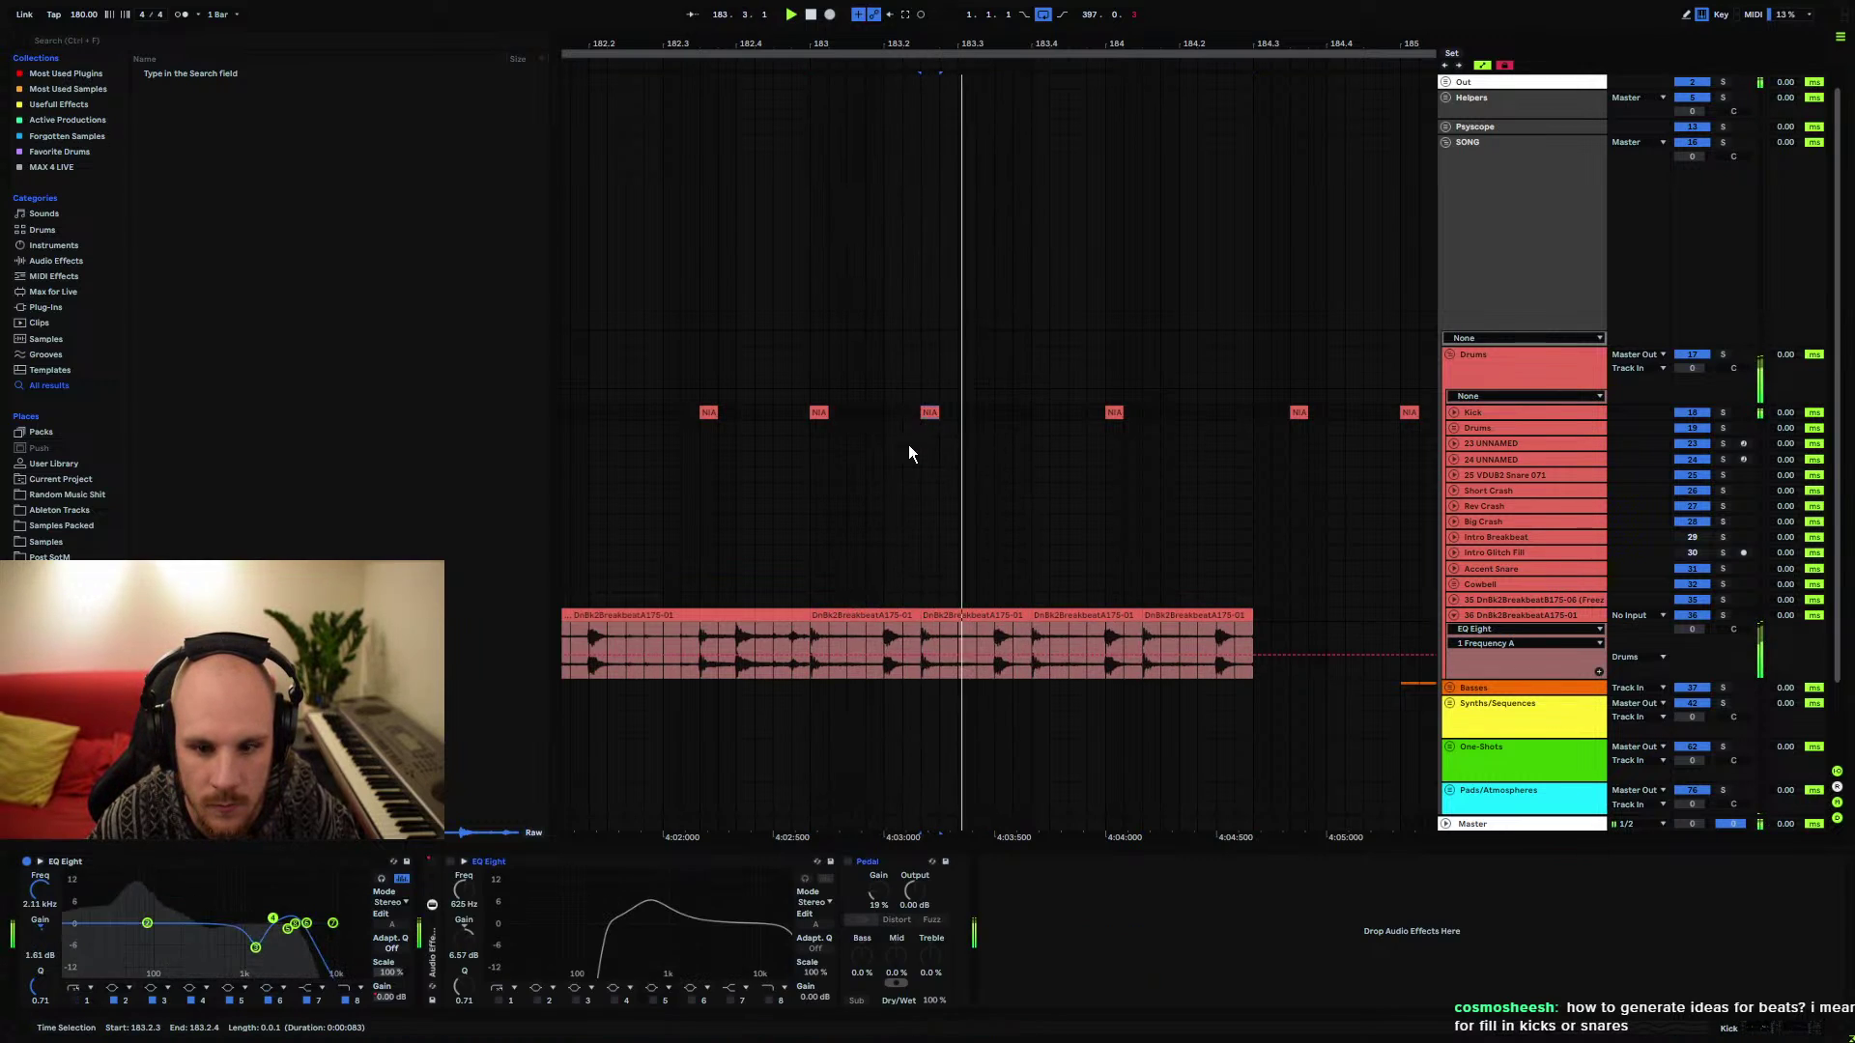
pyautogui.press('space')
pyautogui.click(880, 634)
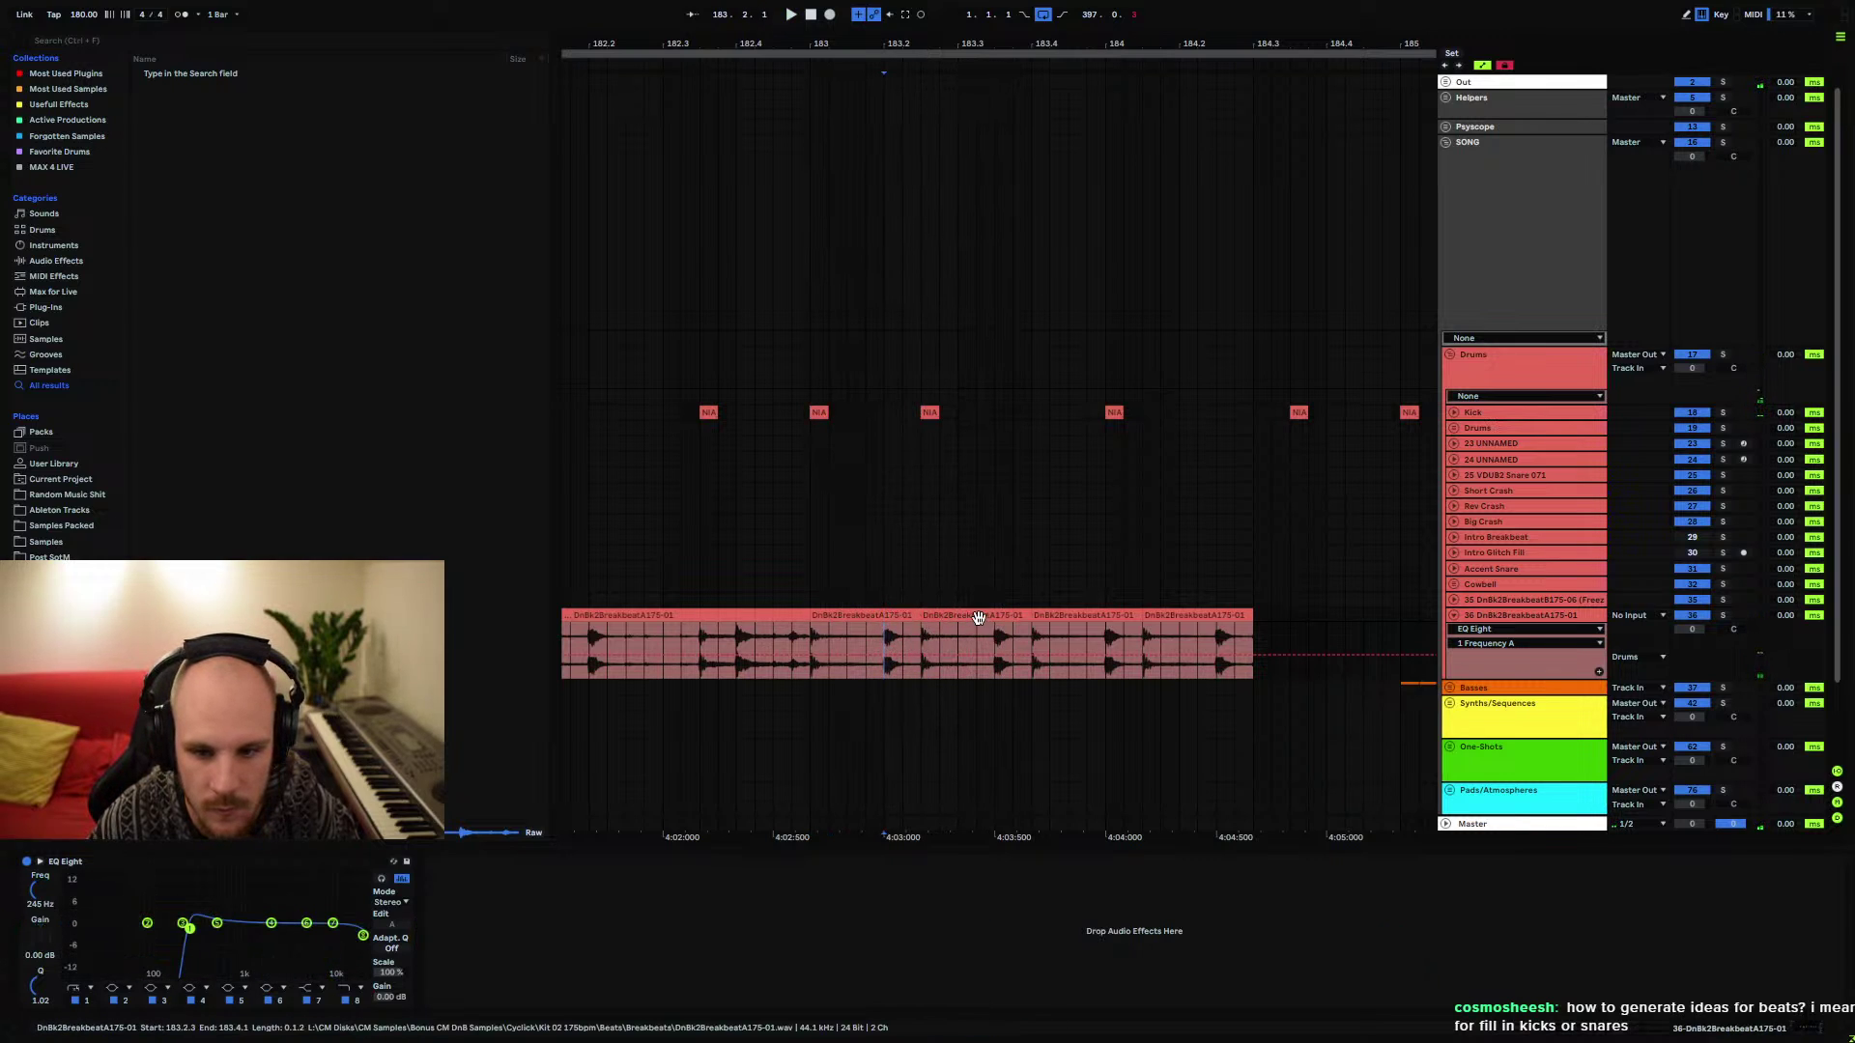
pyautogui.moveTo(1105, 421); pyautogui.dragTo(1034, 419)
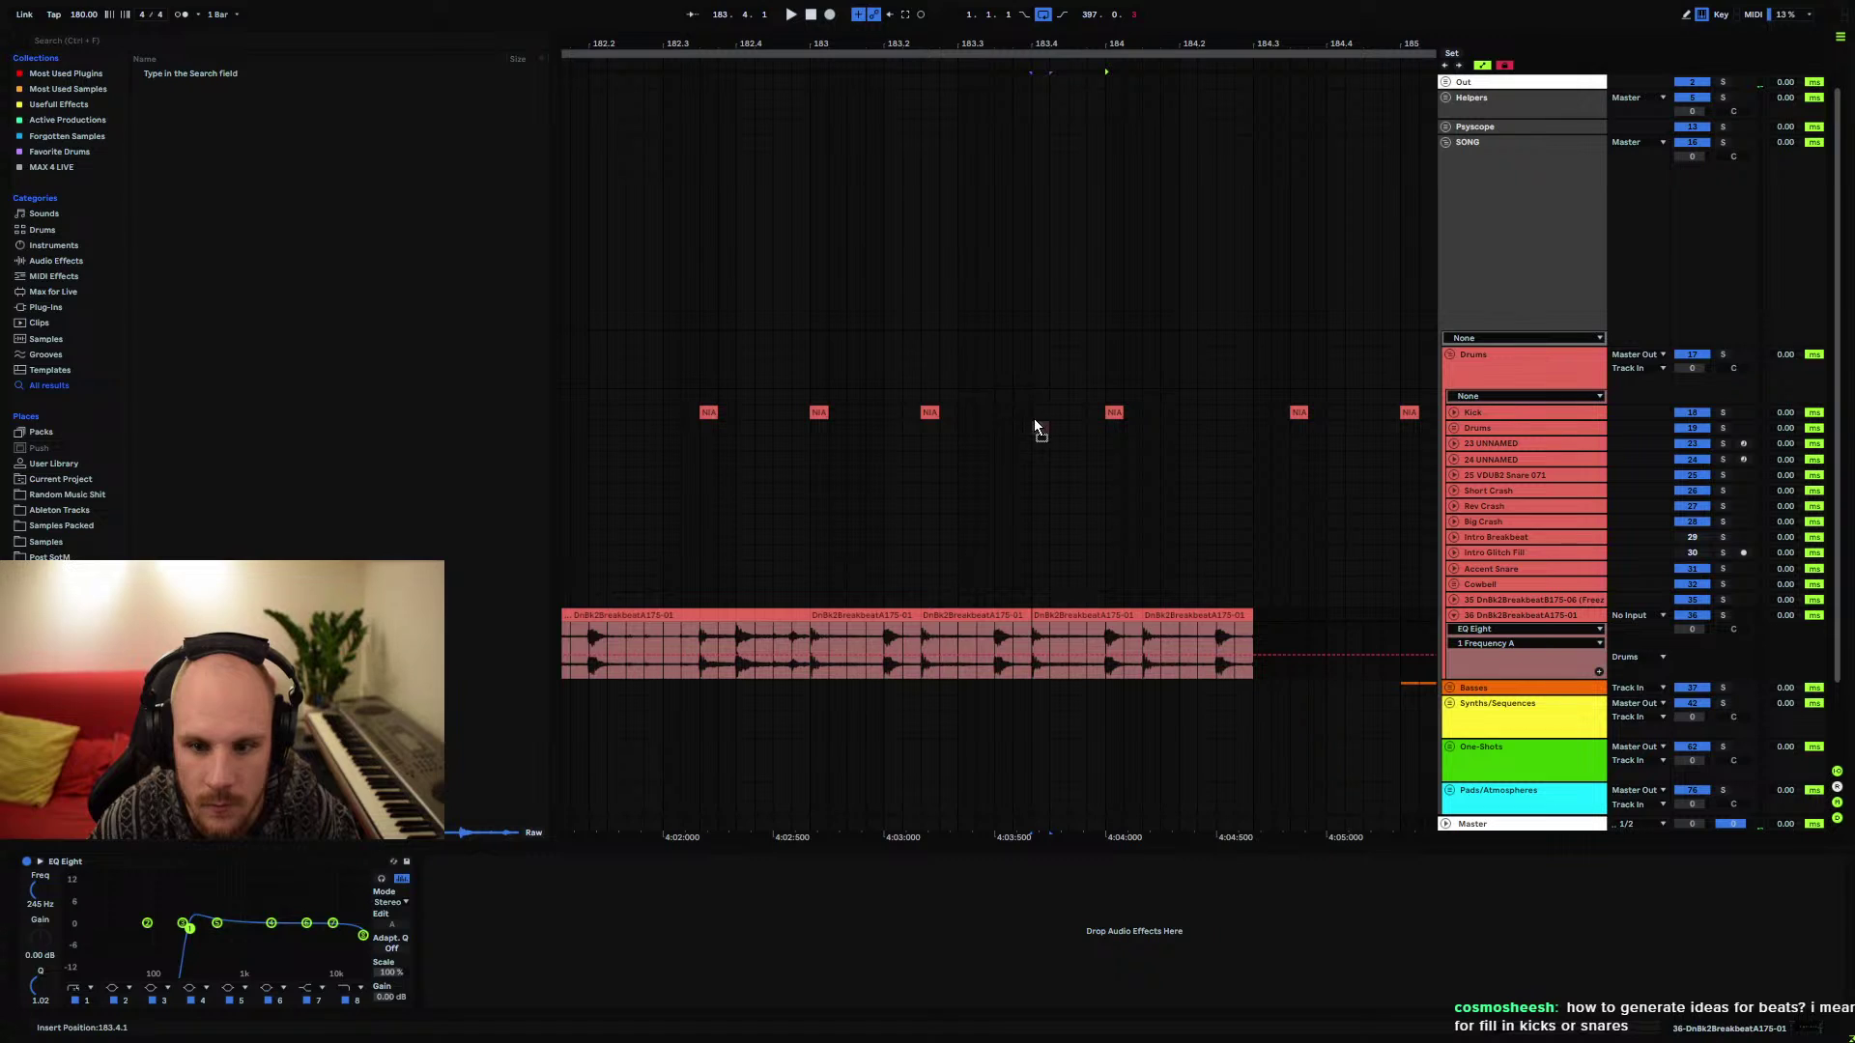
pyautogui.click(1098, 640)
pyautogui.press('space')
pyautogui.click(1185, 639)
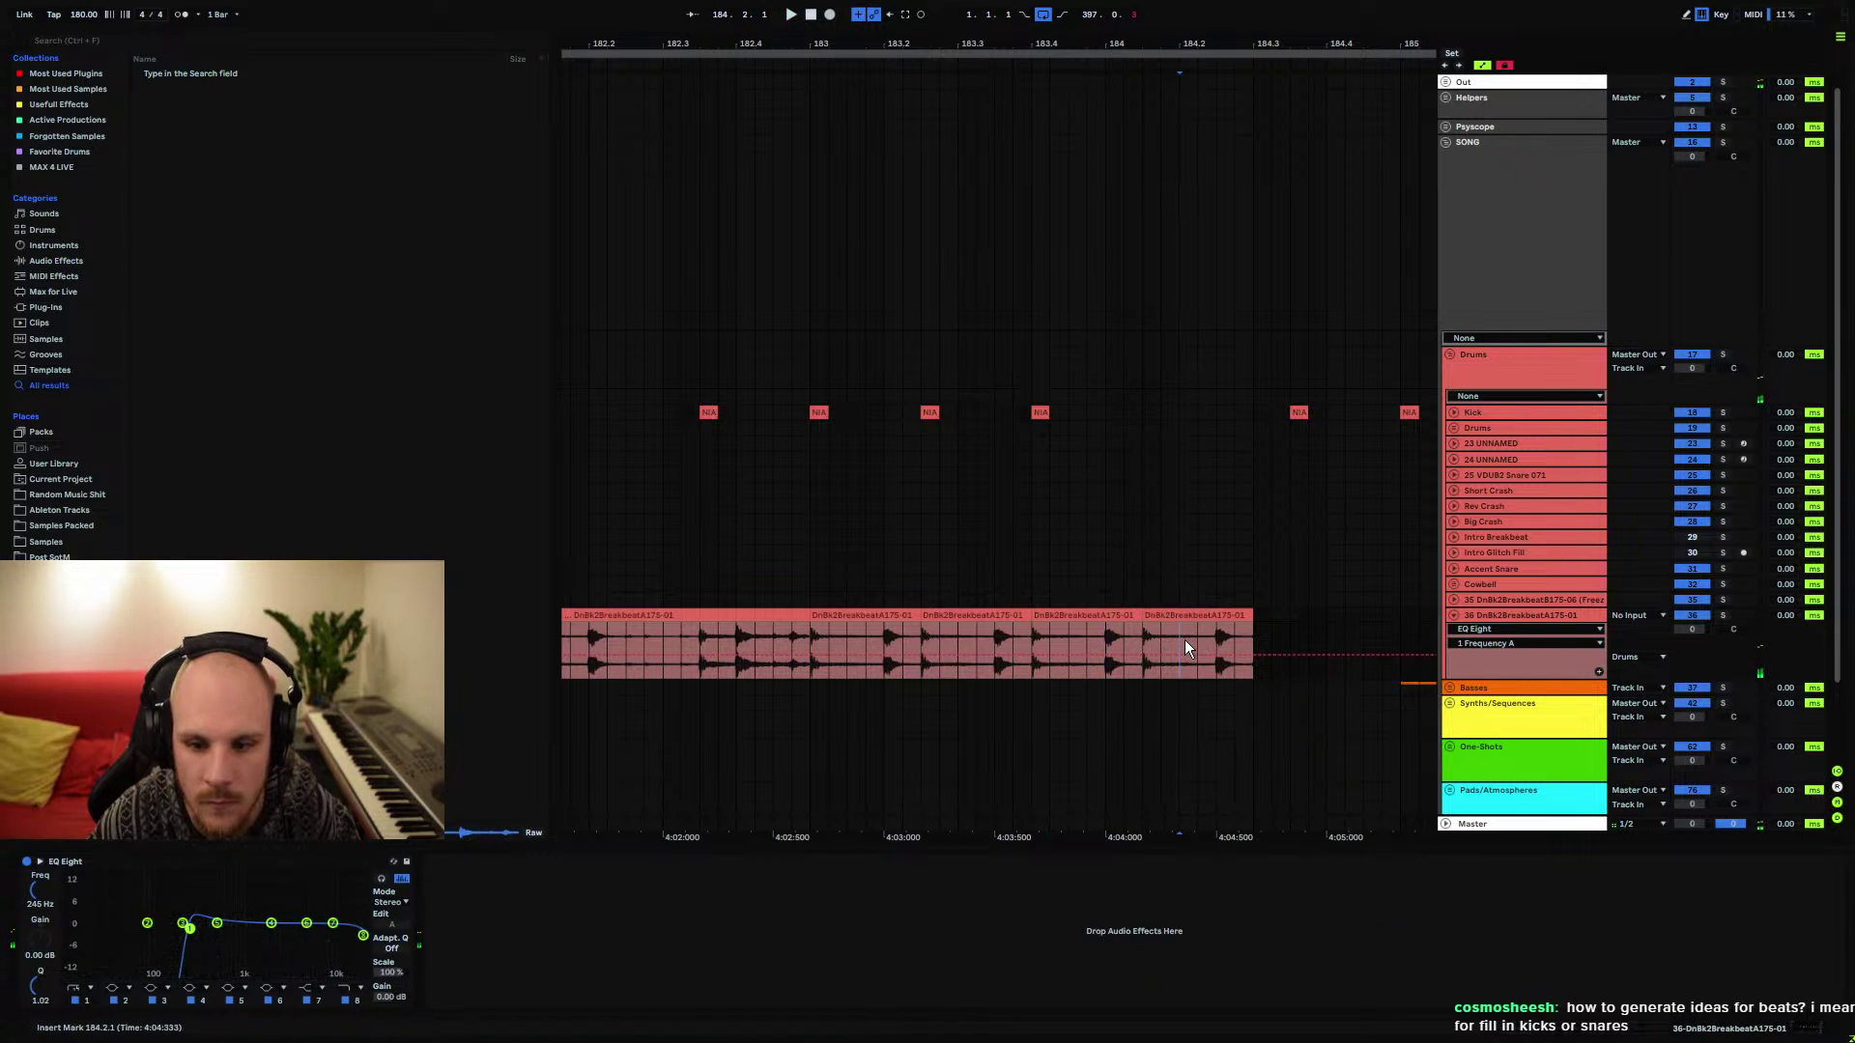
# Shorten the last breakbeat clip at 184.1.3 to an eighth note and duplicate it up to bar 185
pyautogui.click(1218, 614)
pyautogui.moveTo(1217, 613)
pyautogui.mouseDown()
pyautogui.moveTo(1181, 615)
pyautogui.moveTo(1254, 614)
pyautogui.mouseUp()
pyautogui.hotkey('ctrl', 'd')
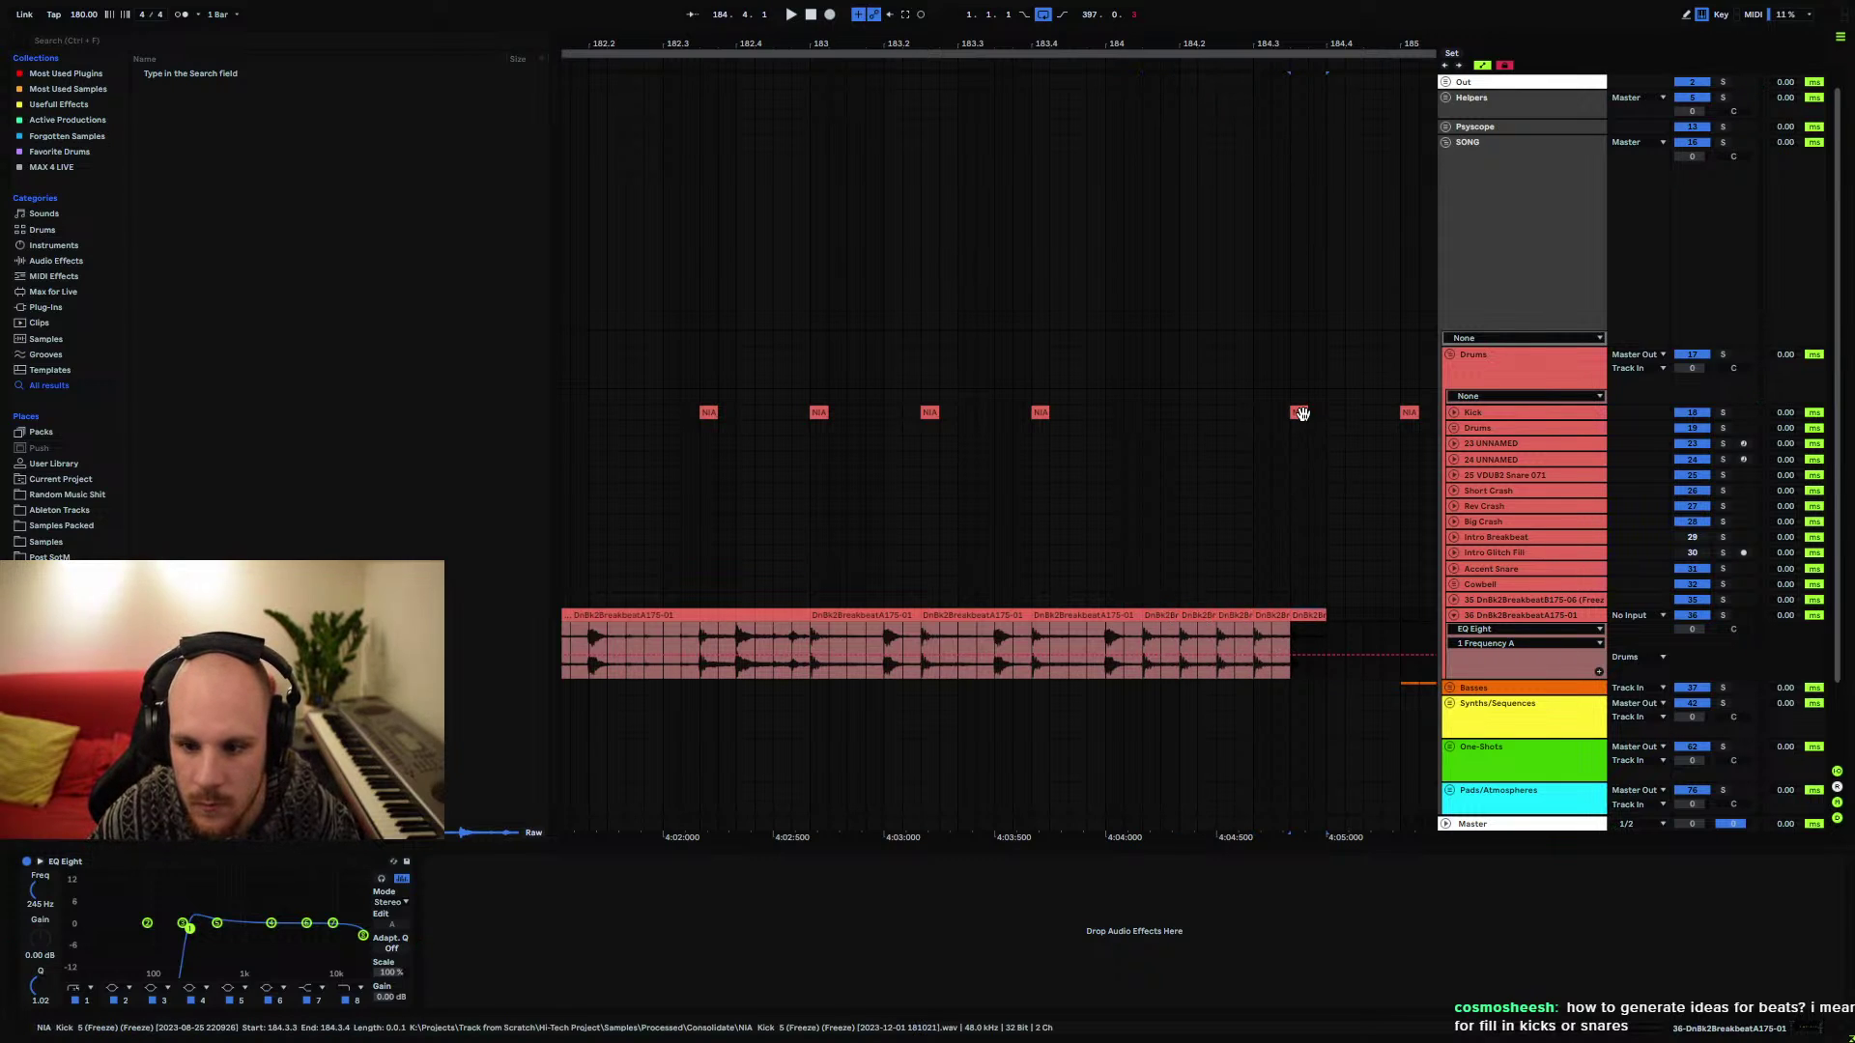
pyautogui.hotkey('ctrl', 'd')
pyautogui.hotkey('ctrl', 'd')
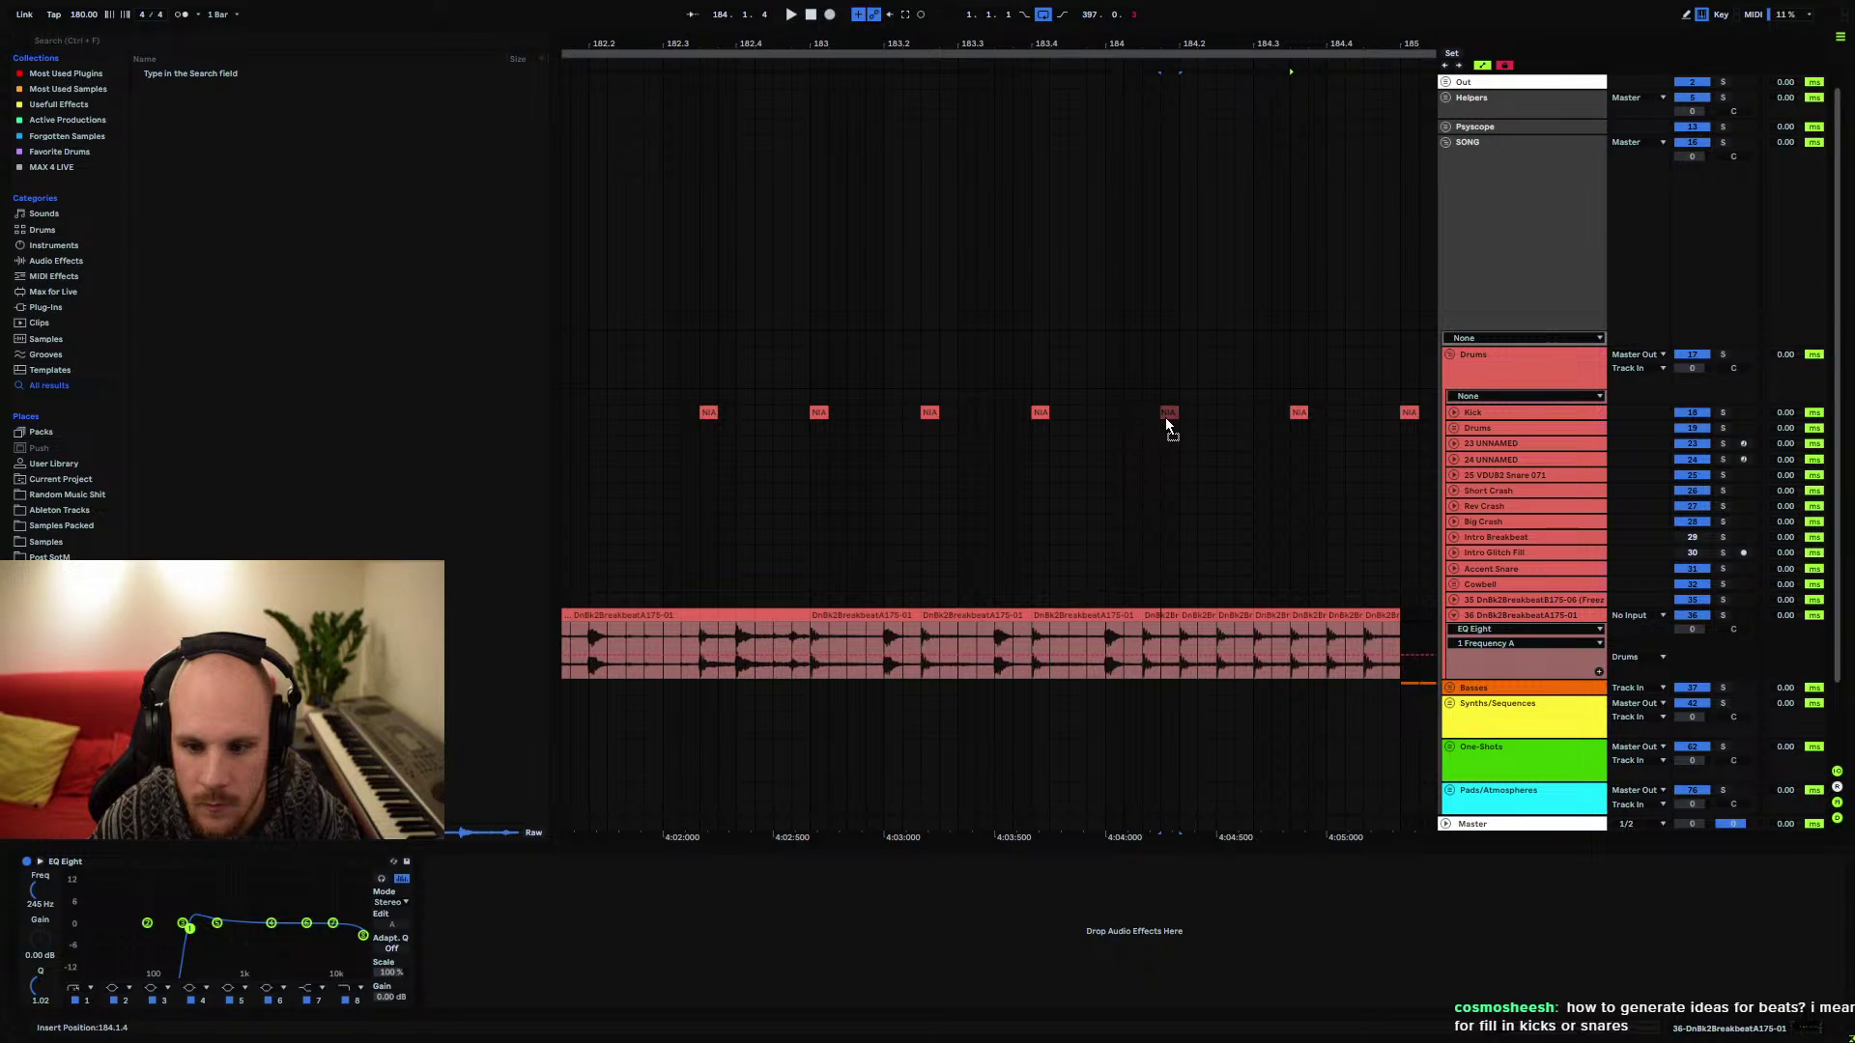
# Move the kick at 184.3.3 to 184.1.3, repeat it every eighth note through 184.4.1, and delete the last breakbeat slice before bar 185
pyautogui.moveTo(1165, 422); pyautogui.dragTo(1156, 415)
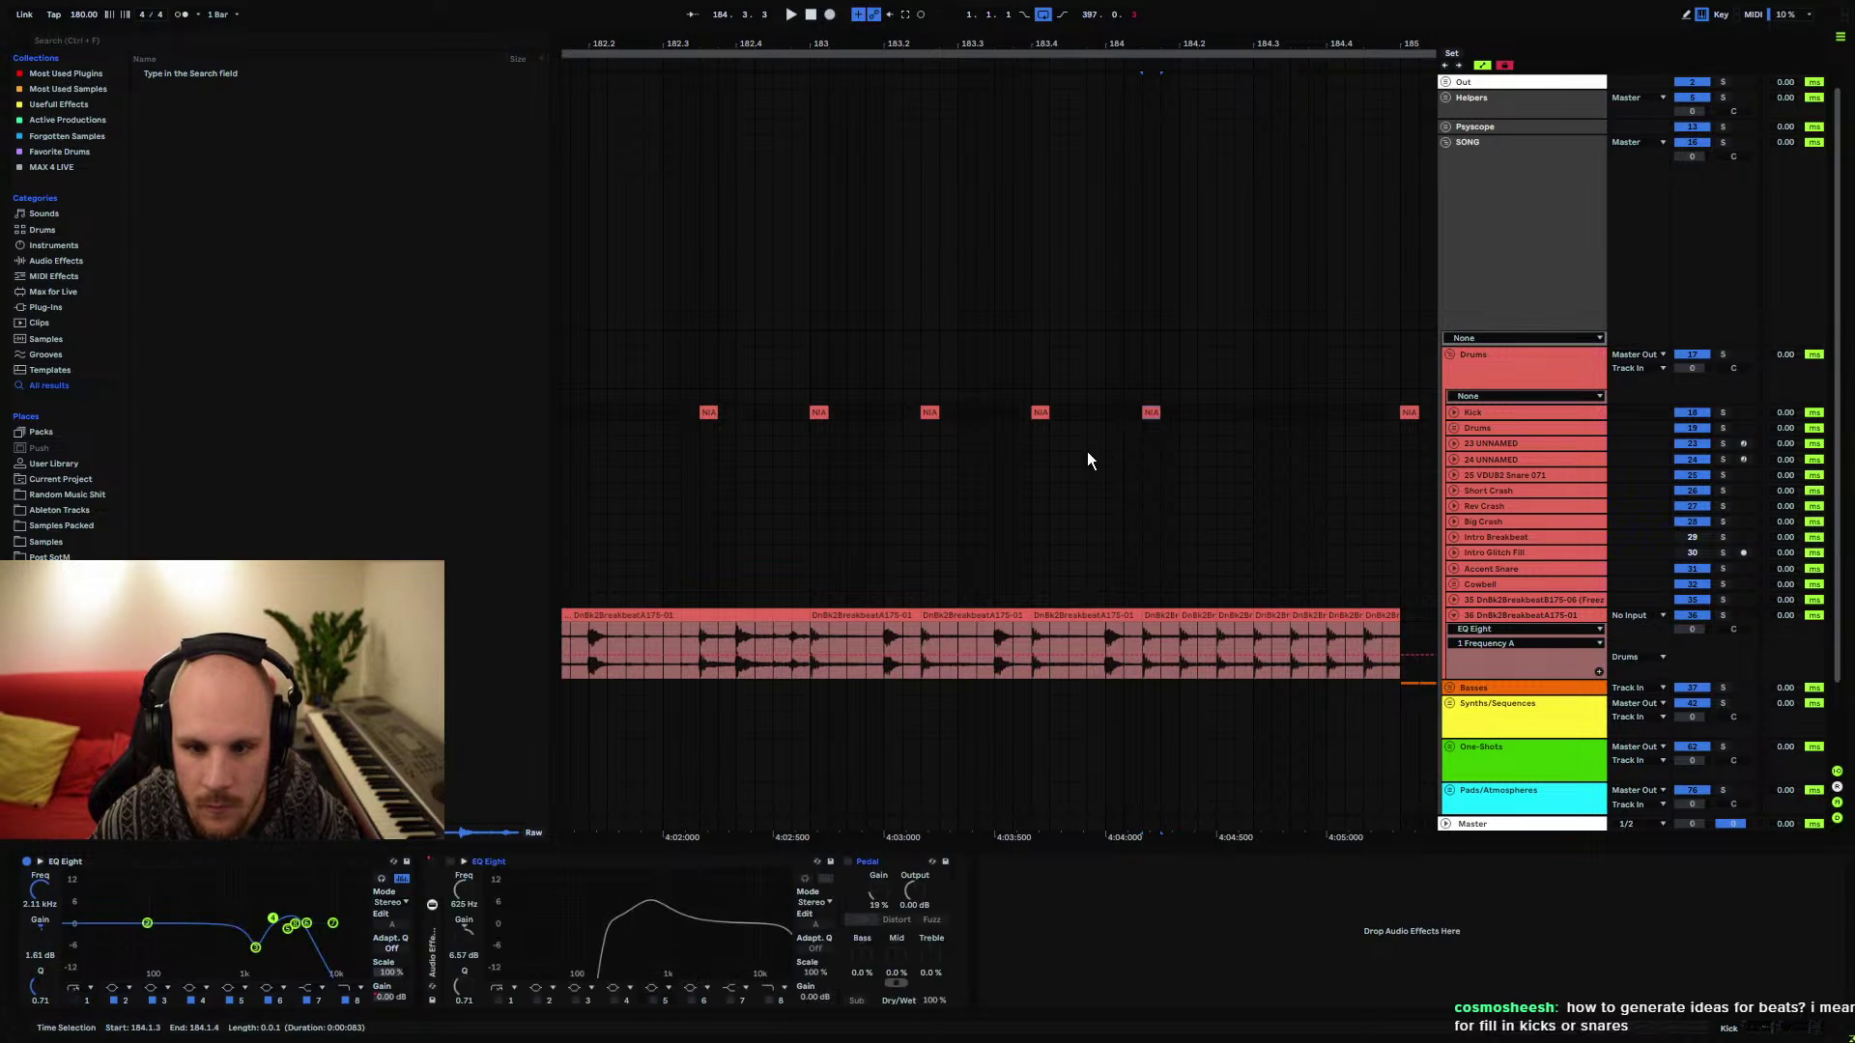
pyautogui.hotkey('ctrl', 'd')
pyautogui.hotkey('ctrl', 'd')
pyautogui.hotkey('ctrl', 'd')
pyautogui.hotkey('ctrl', 'd')
pyautogui.hotkey('ctrl', 'd')
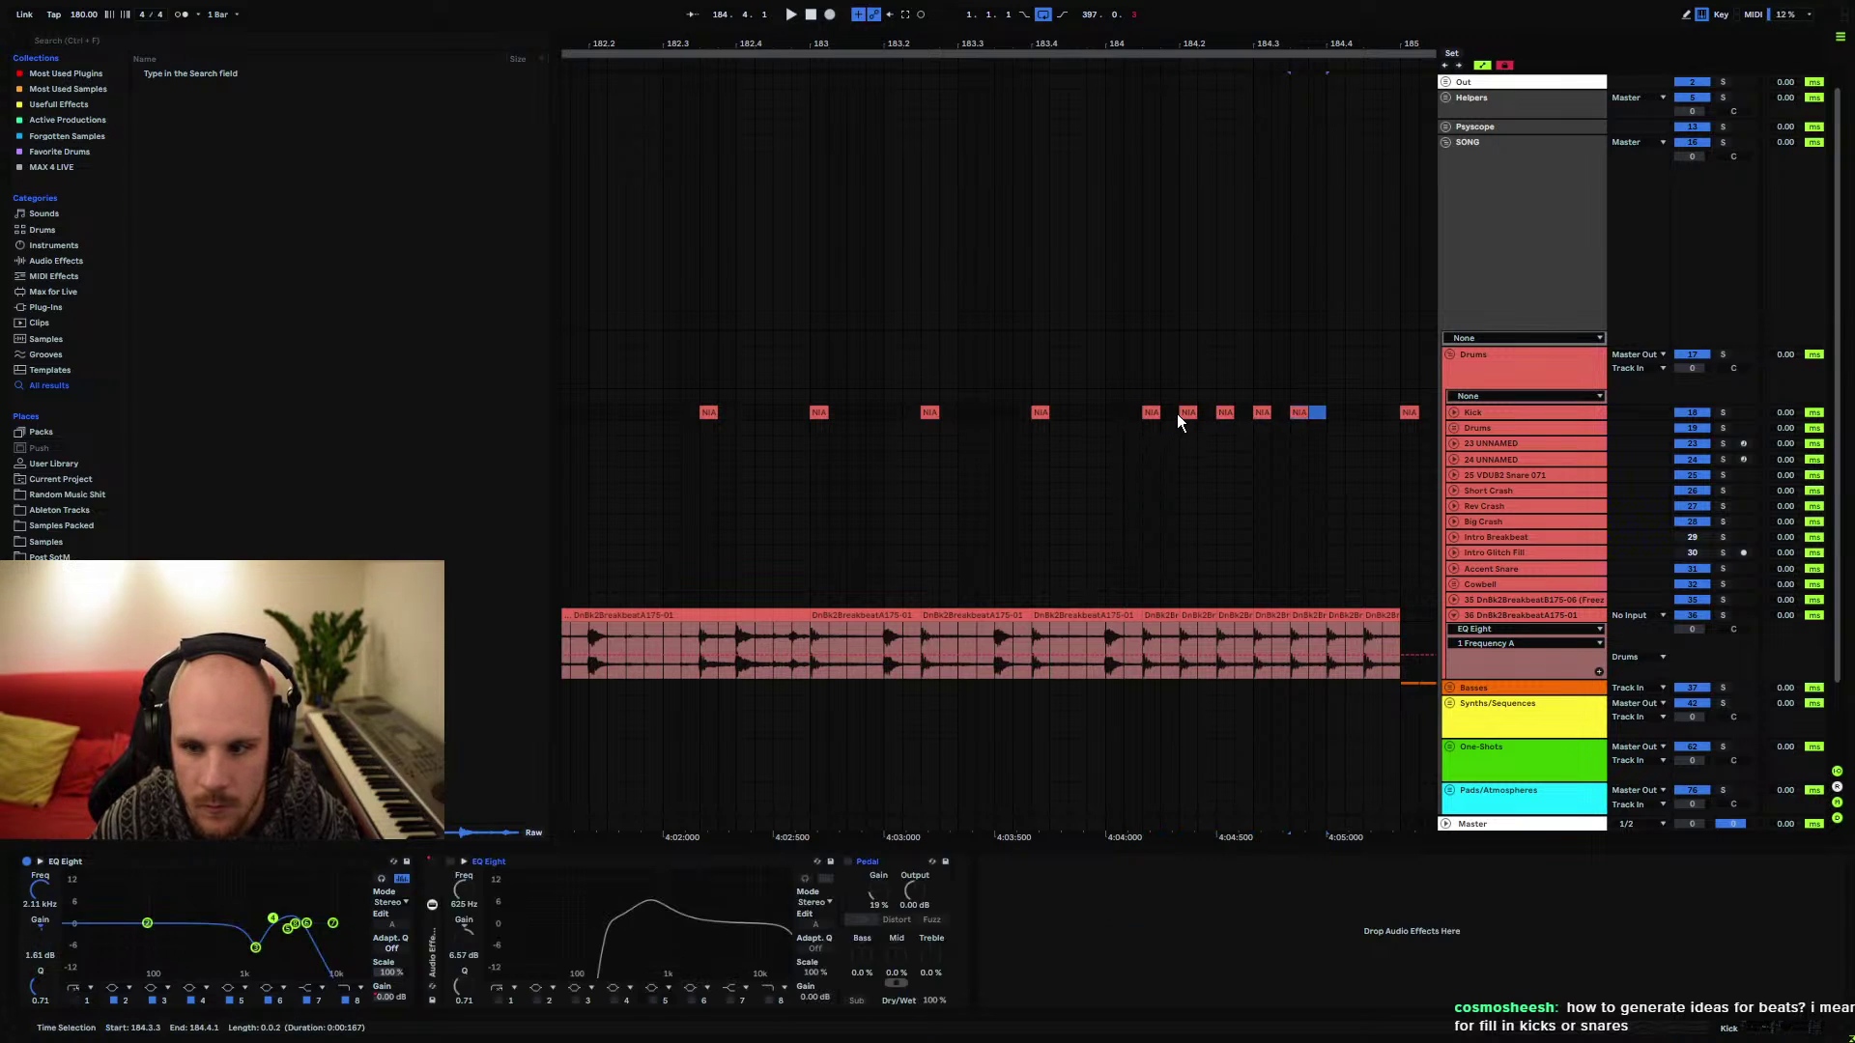
pyautogui.click(1383, 614)
pyautogui.press('Delete')
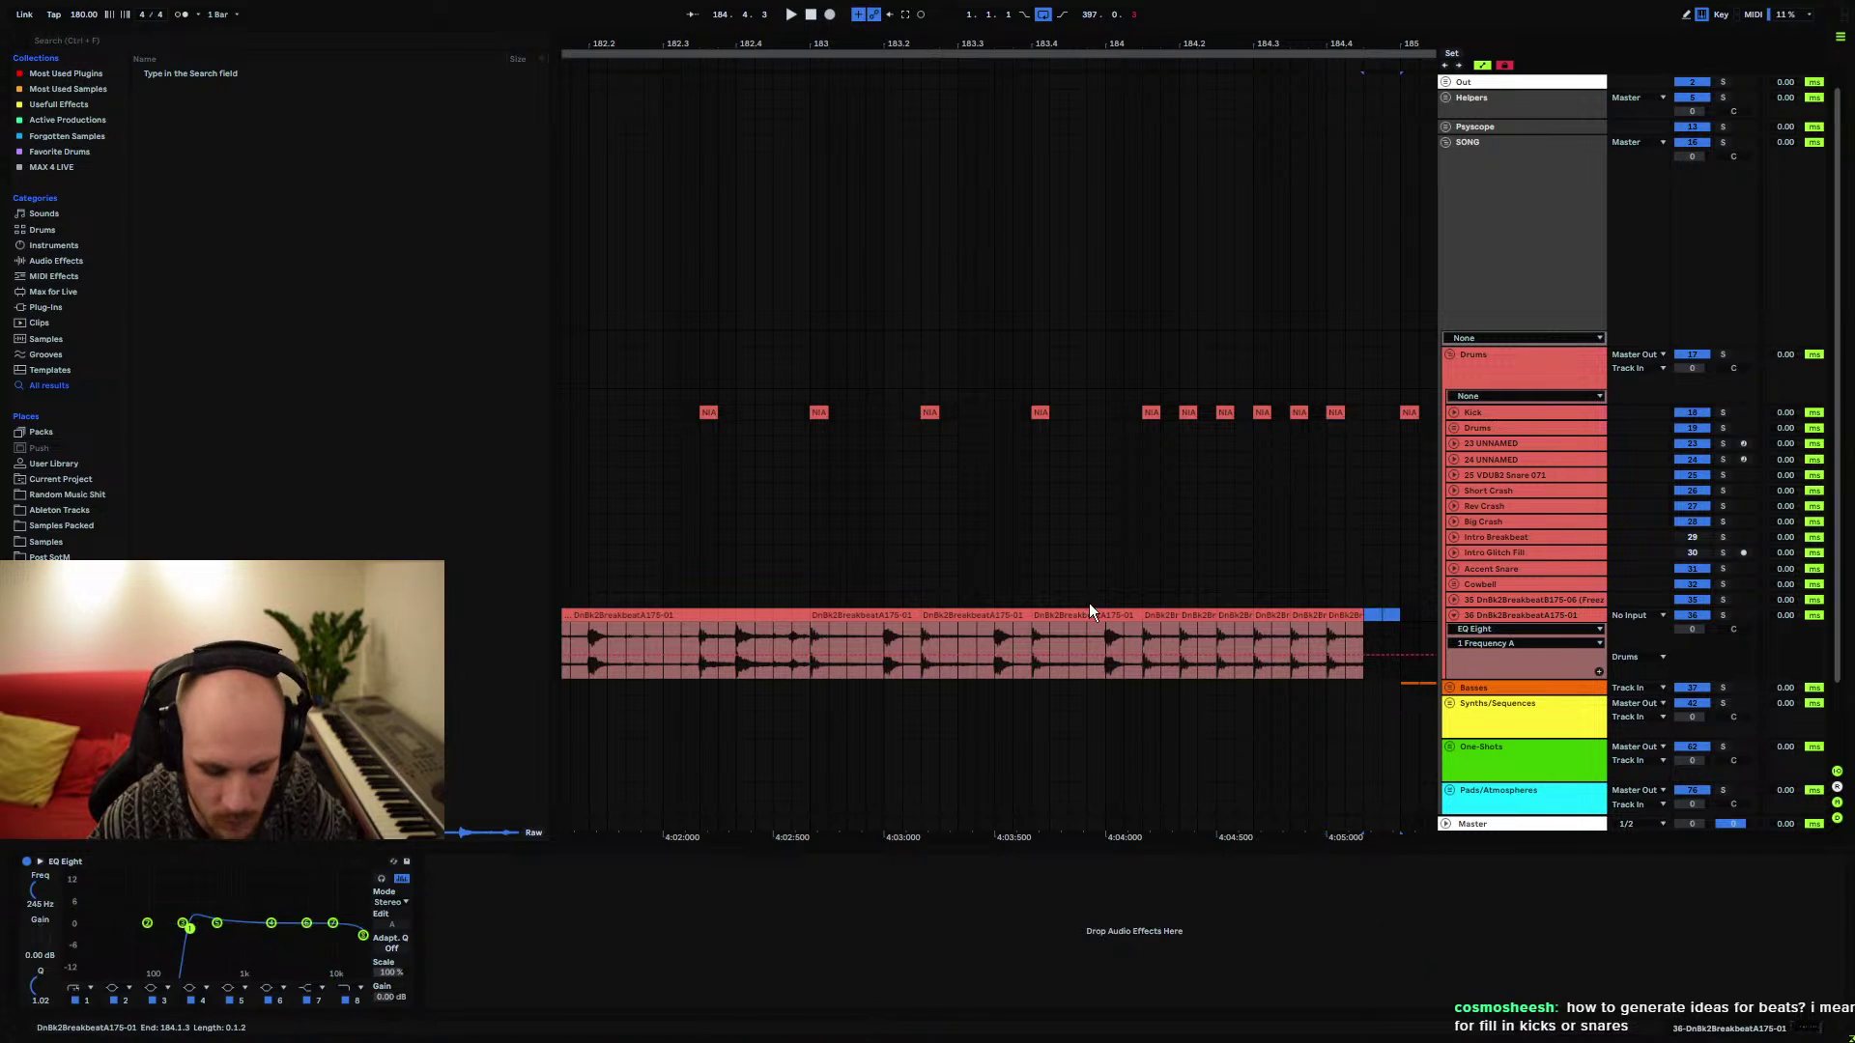
# Audition the breakbeat and kick fill from 182.3, bar 181 and 183.4 into bar 185
pyautogui.click(673, 598)
pyautogui.press('space')
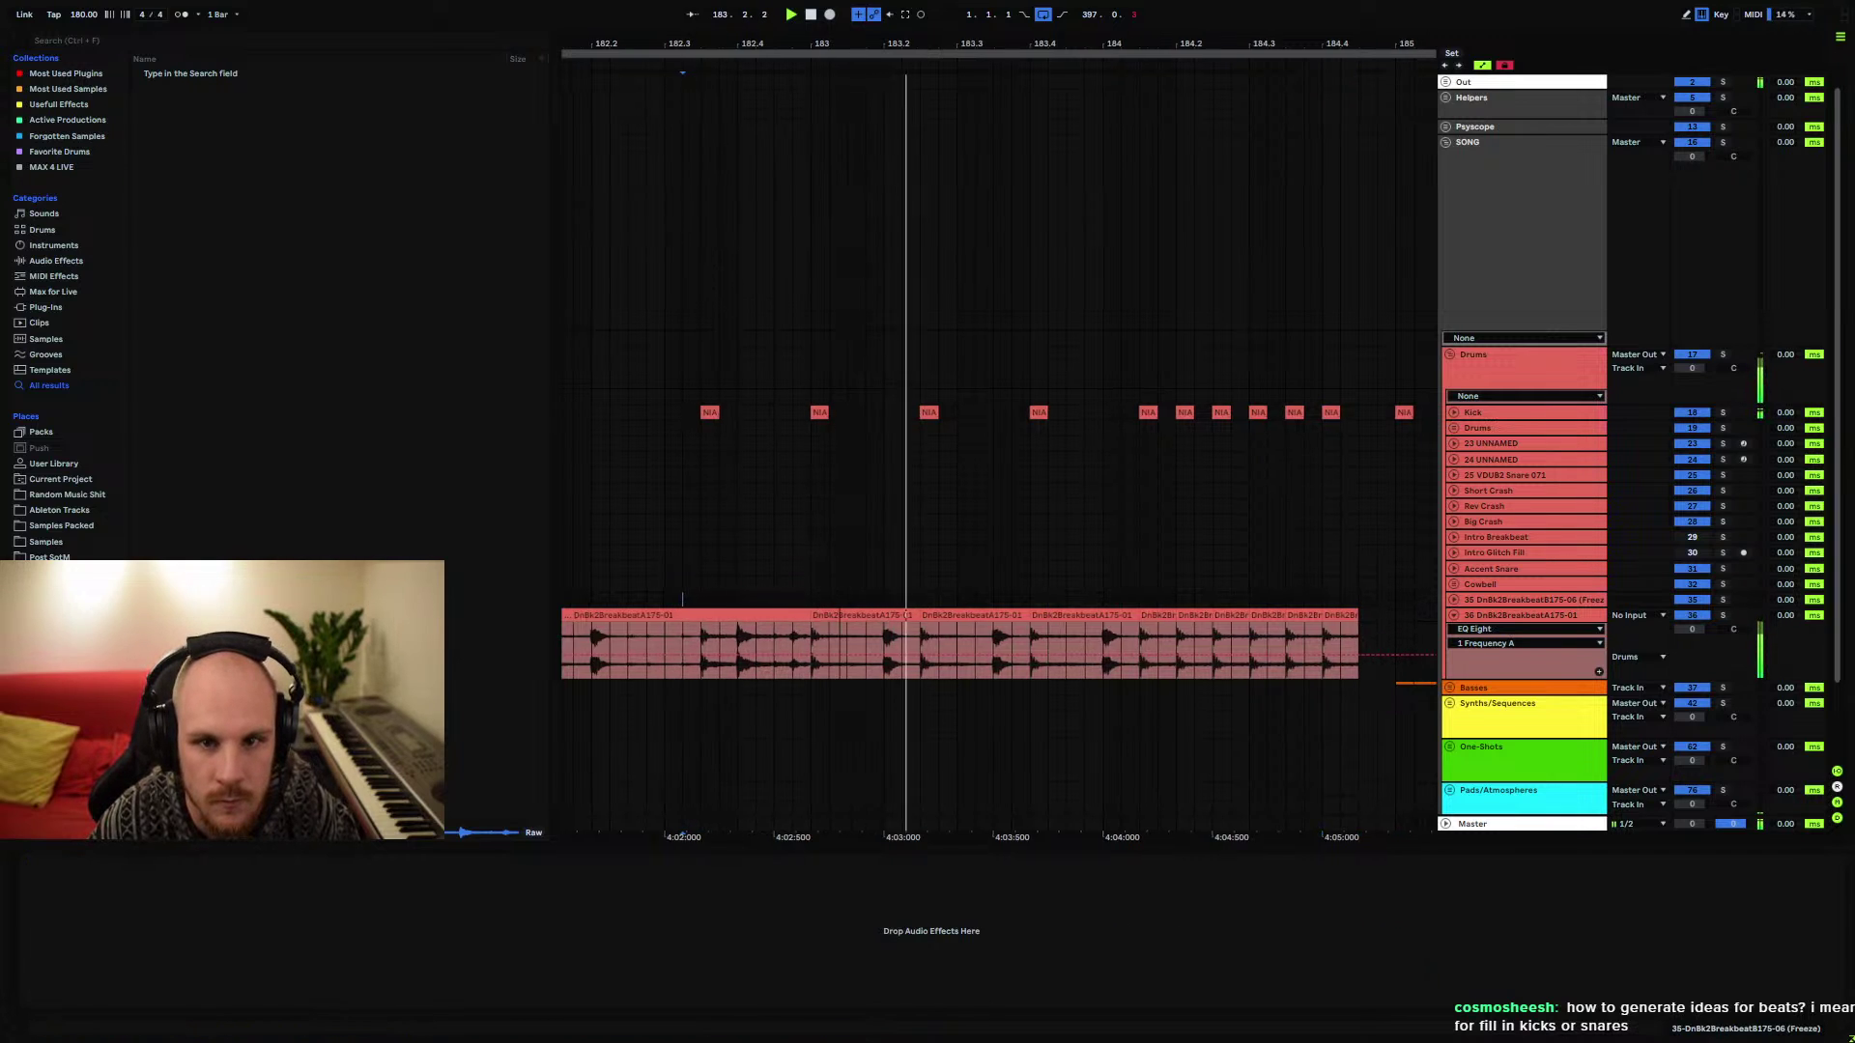
pyautogui.press('-')
pyautogui.press('-')
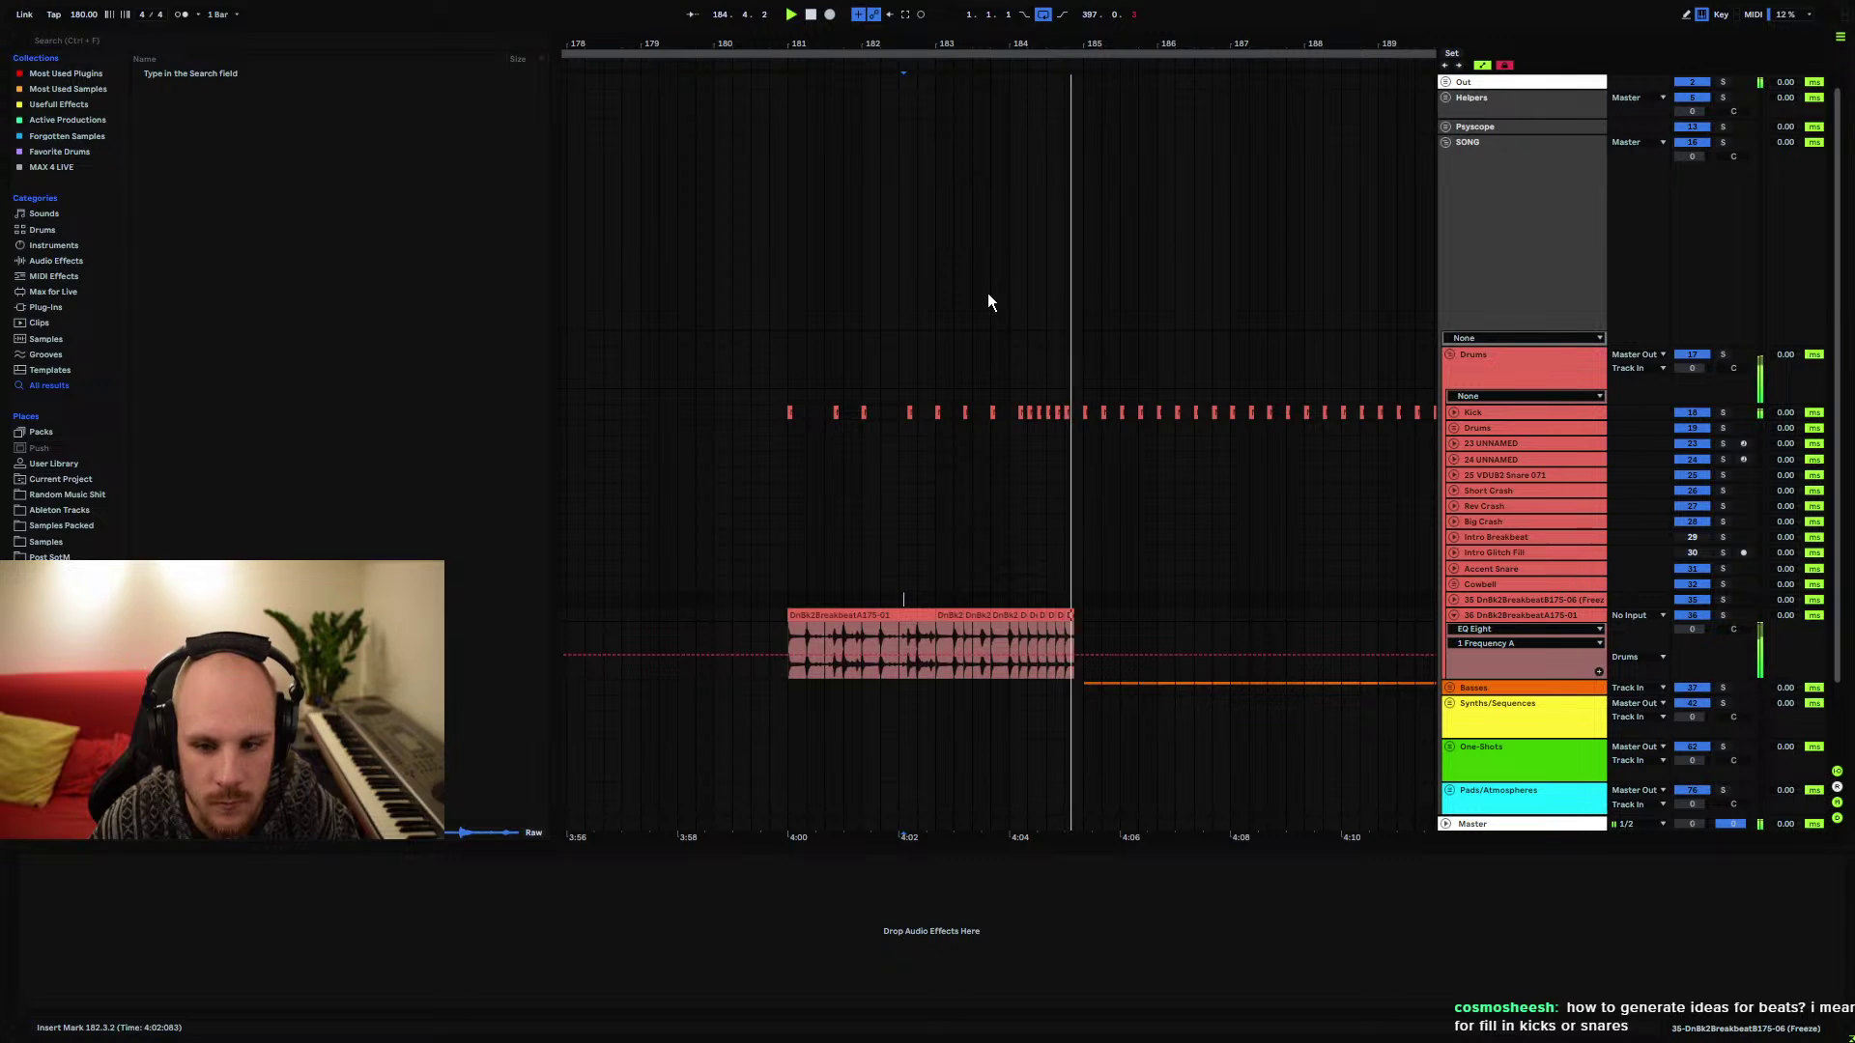
pyautogui.click(778, 598)
pyautogui.press('space')
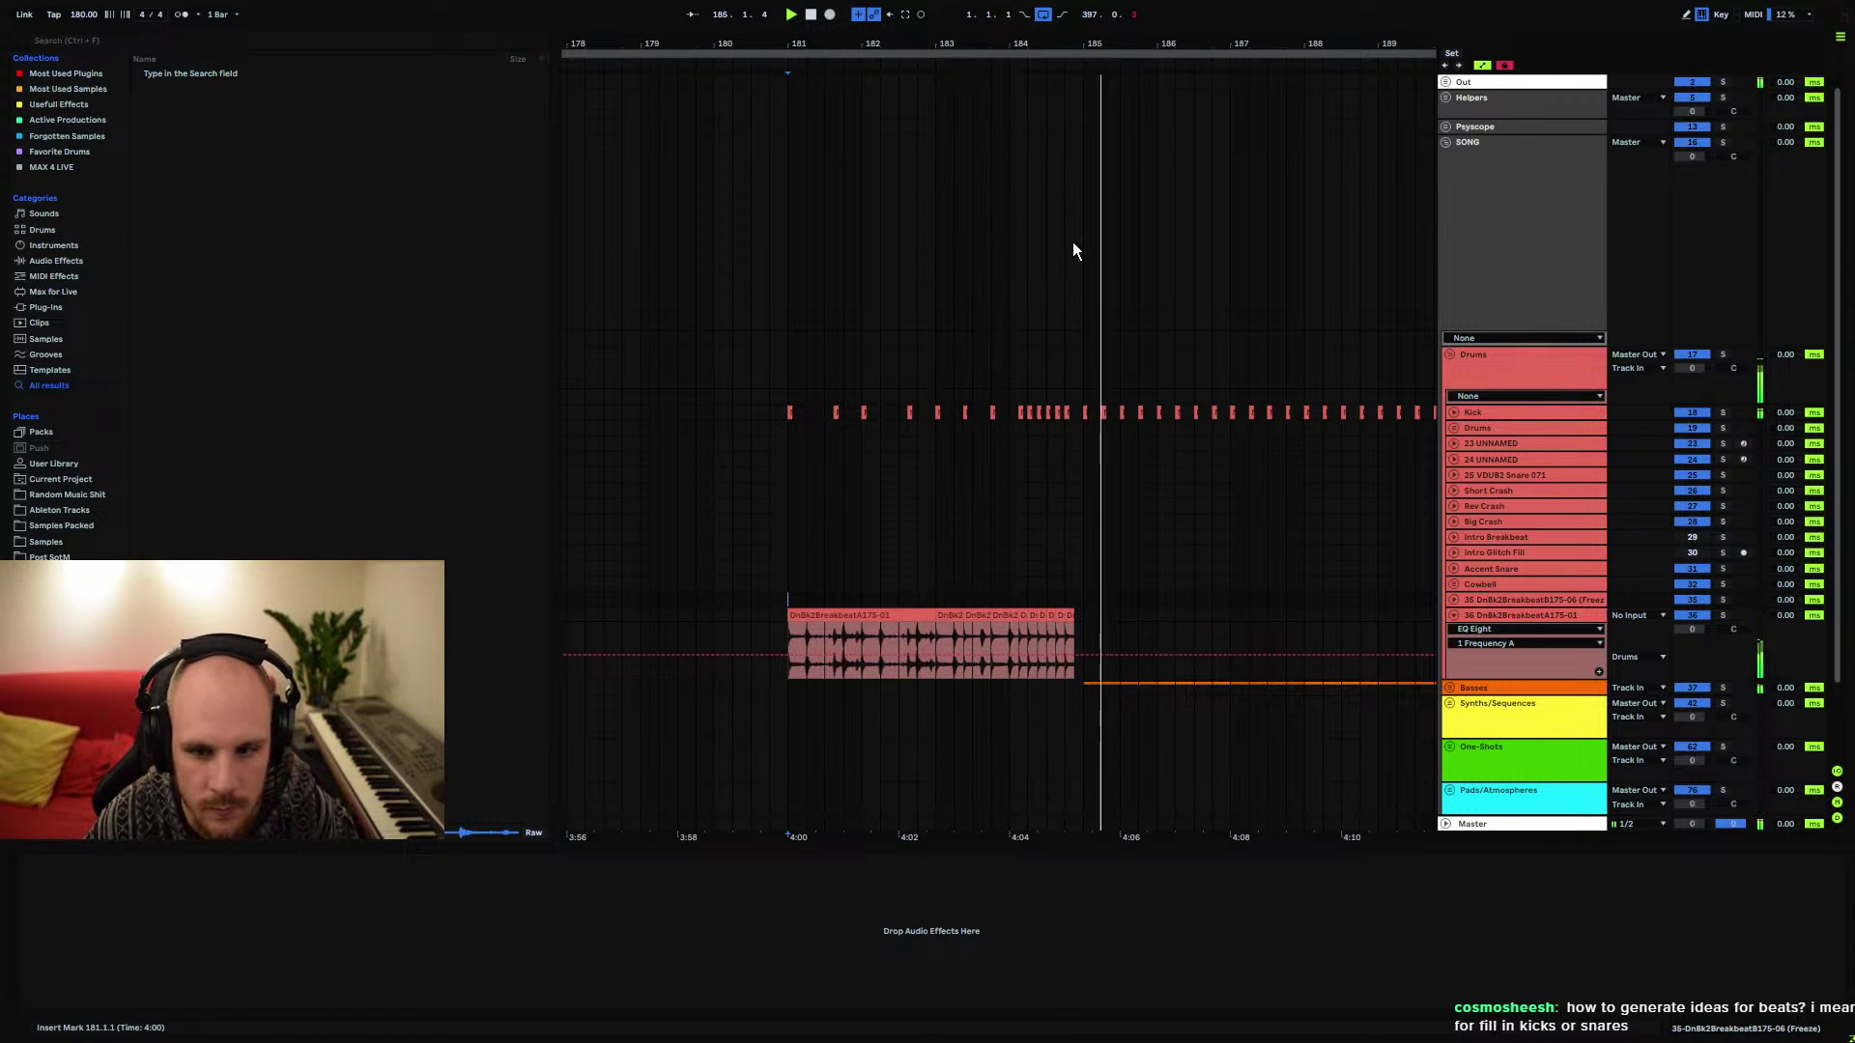
pyautogui.click(987, 641)
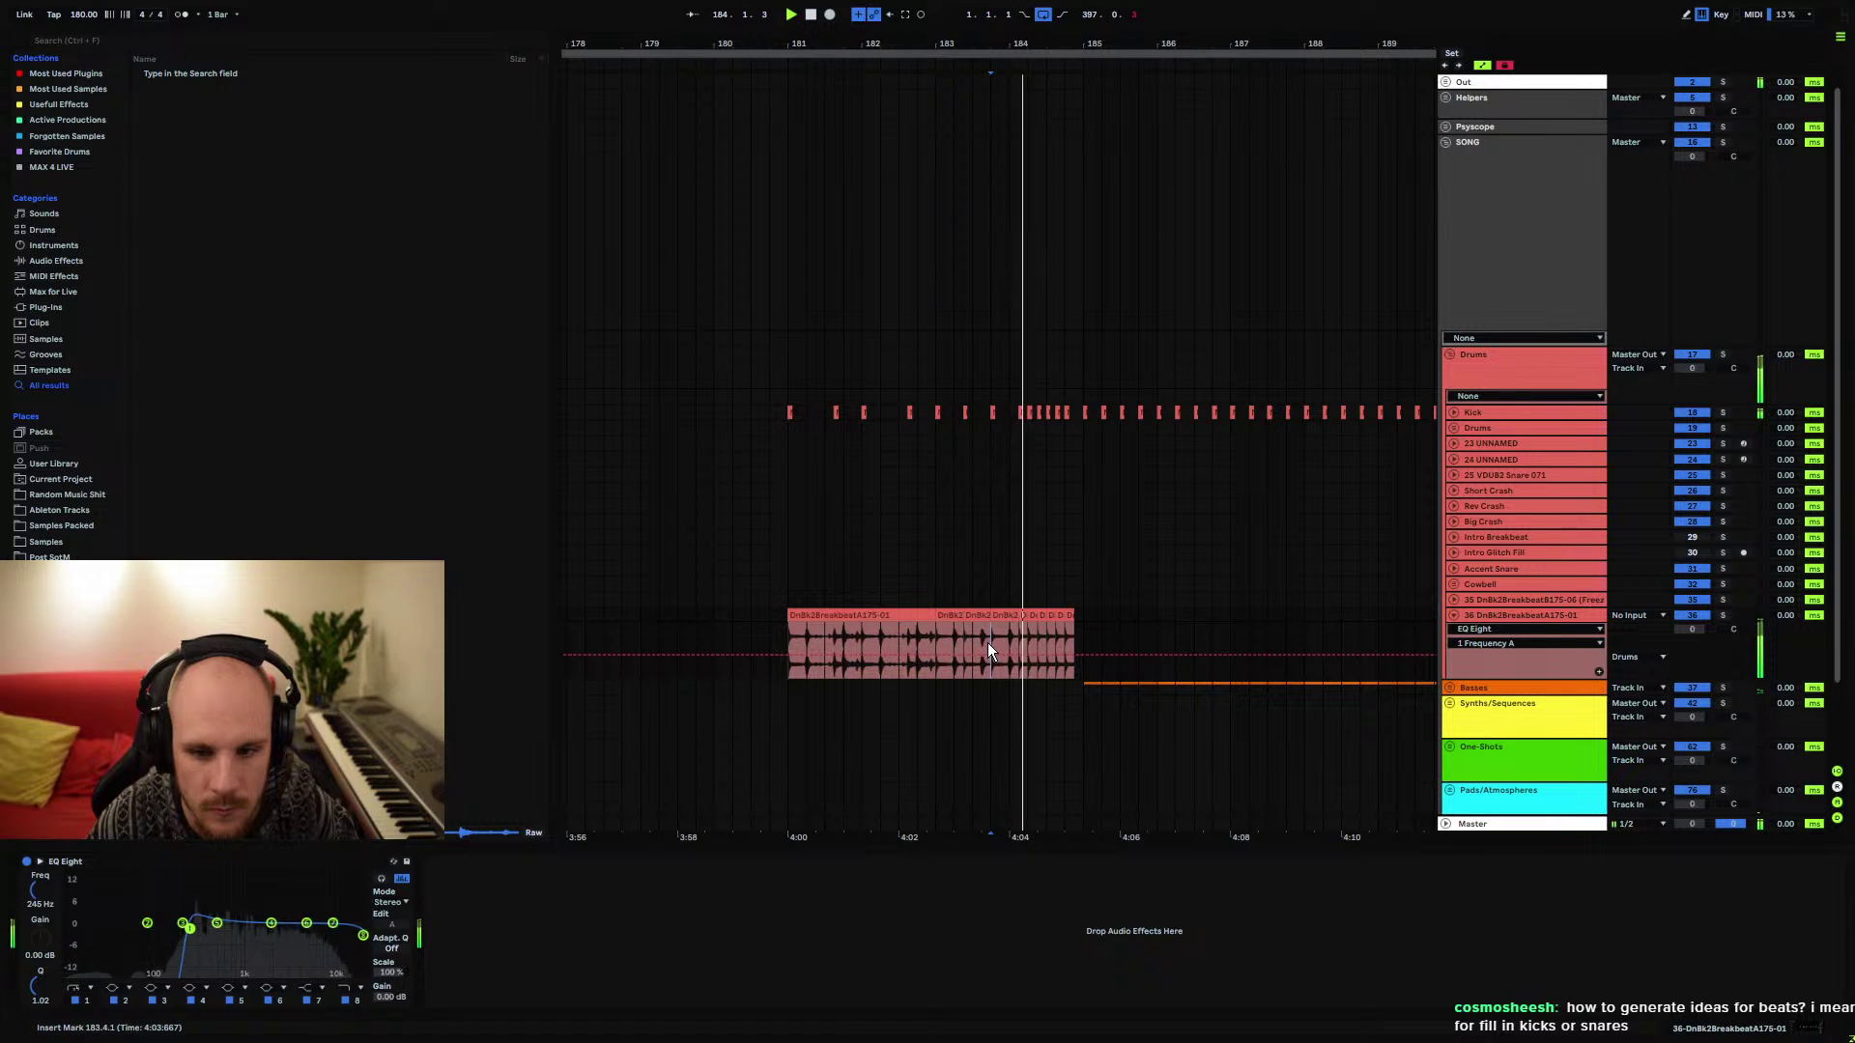
pyautogui.press('space')
pyautogui.moveTo(1006, 47); pyautogui.dragTo(1006, 70)
pyautogui.press('space')
# Shift the eighth-note breakbeat slices one eighth earlier and clear the breakbeat between 183.4.1 and 184.1.1
pyautogui.moveTo(1011, 636); pyautogui.dragTo(1074, 629)
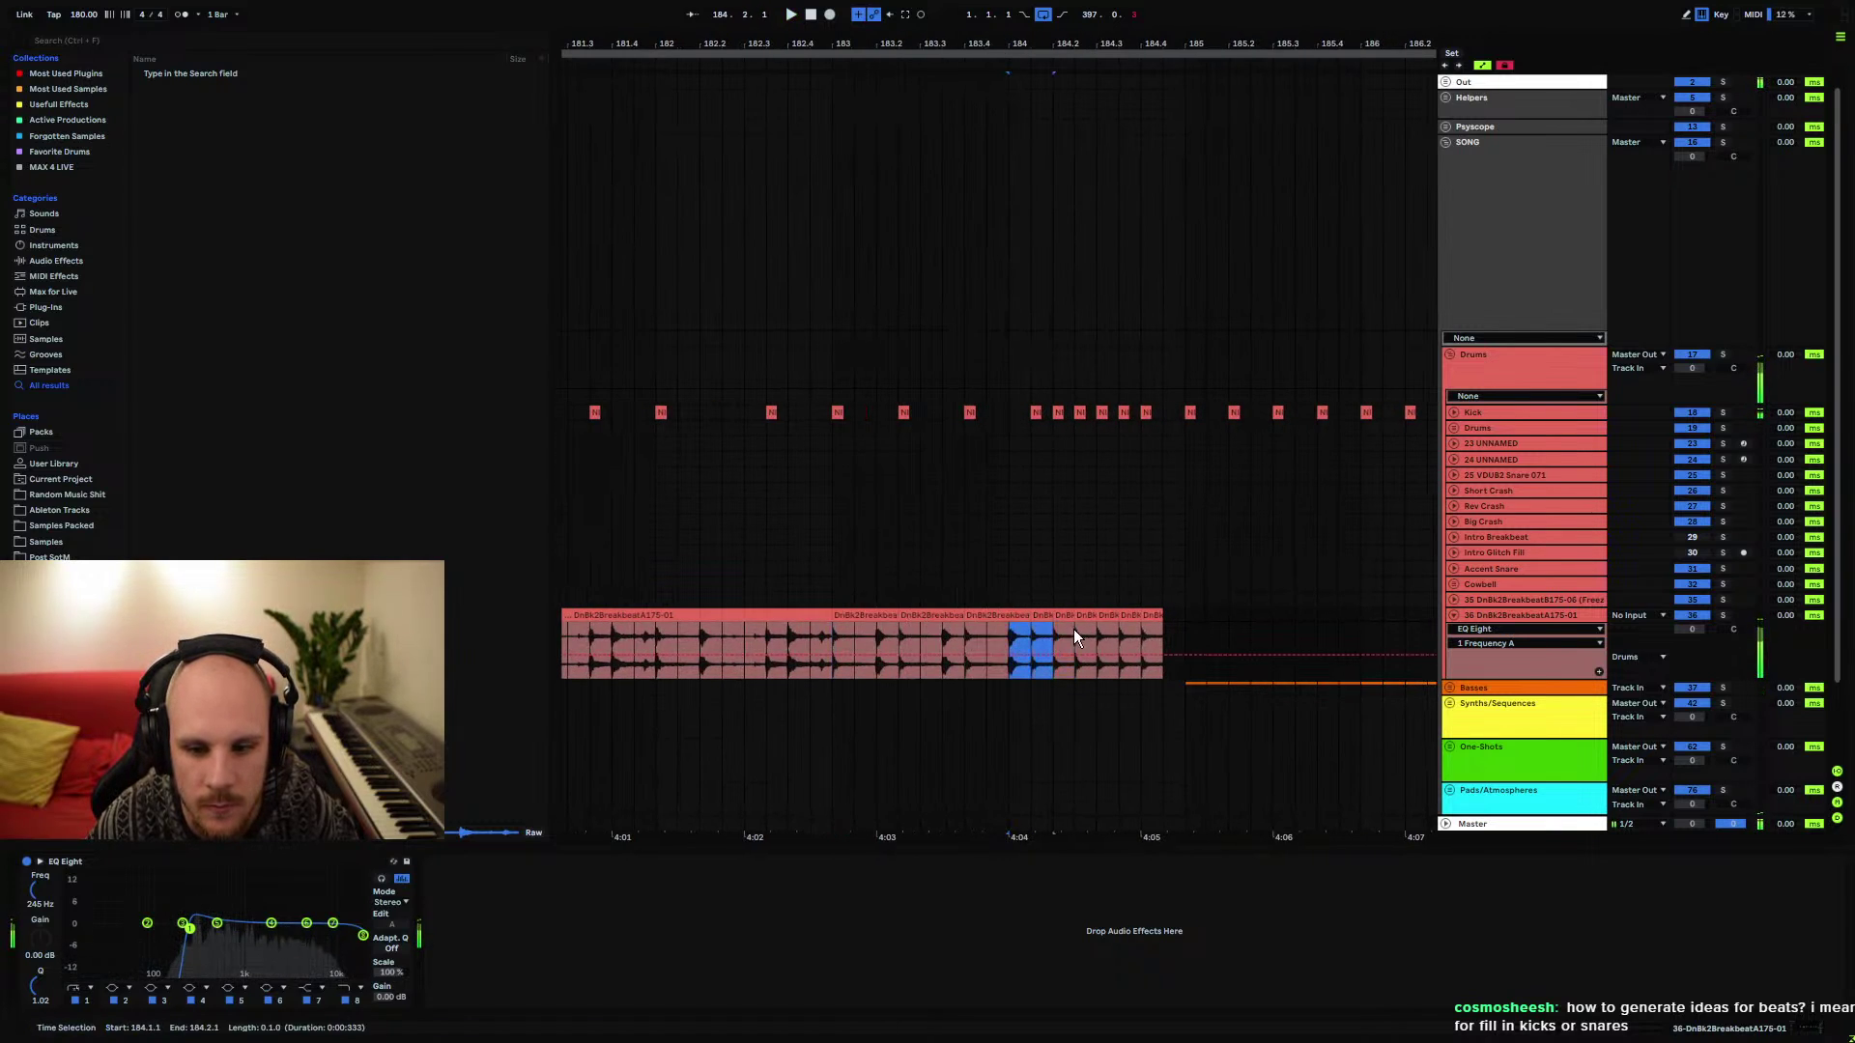
pyautogui.press('Delete')
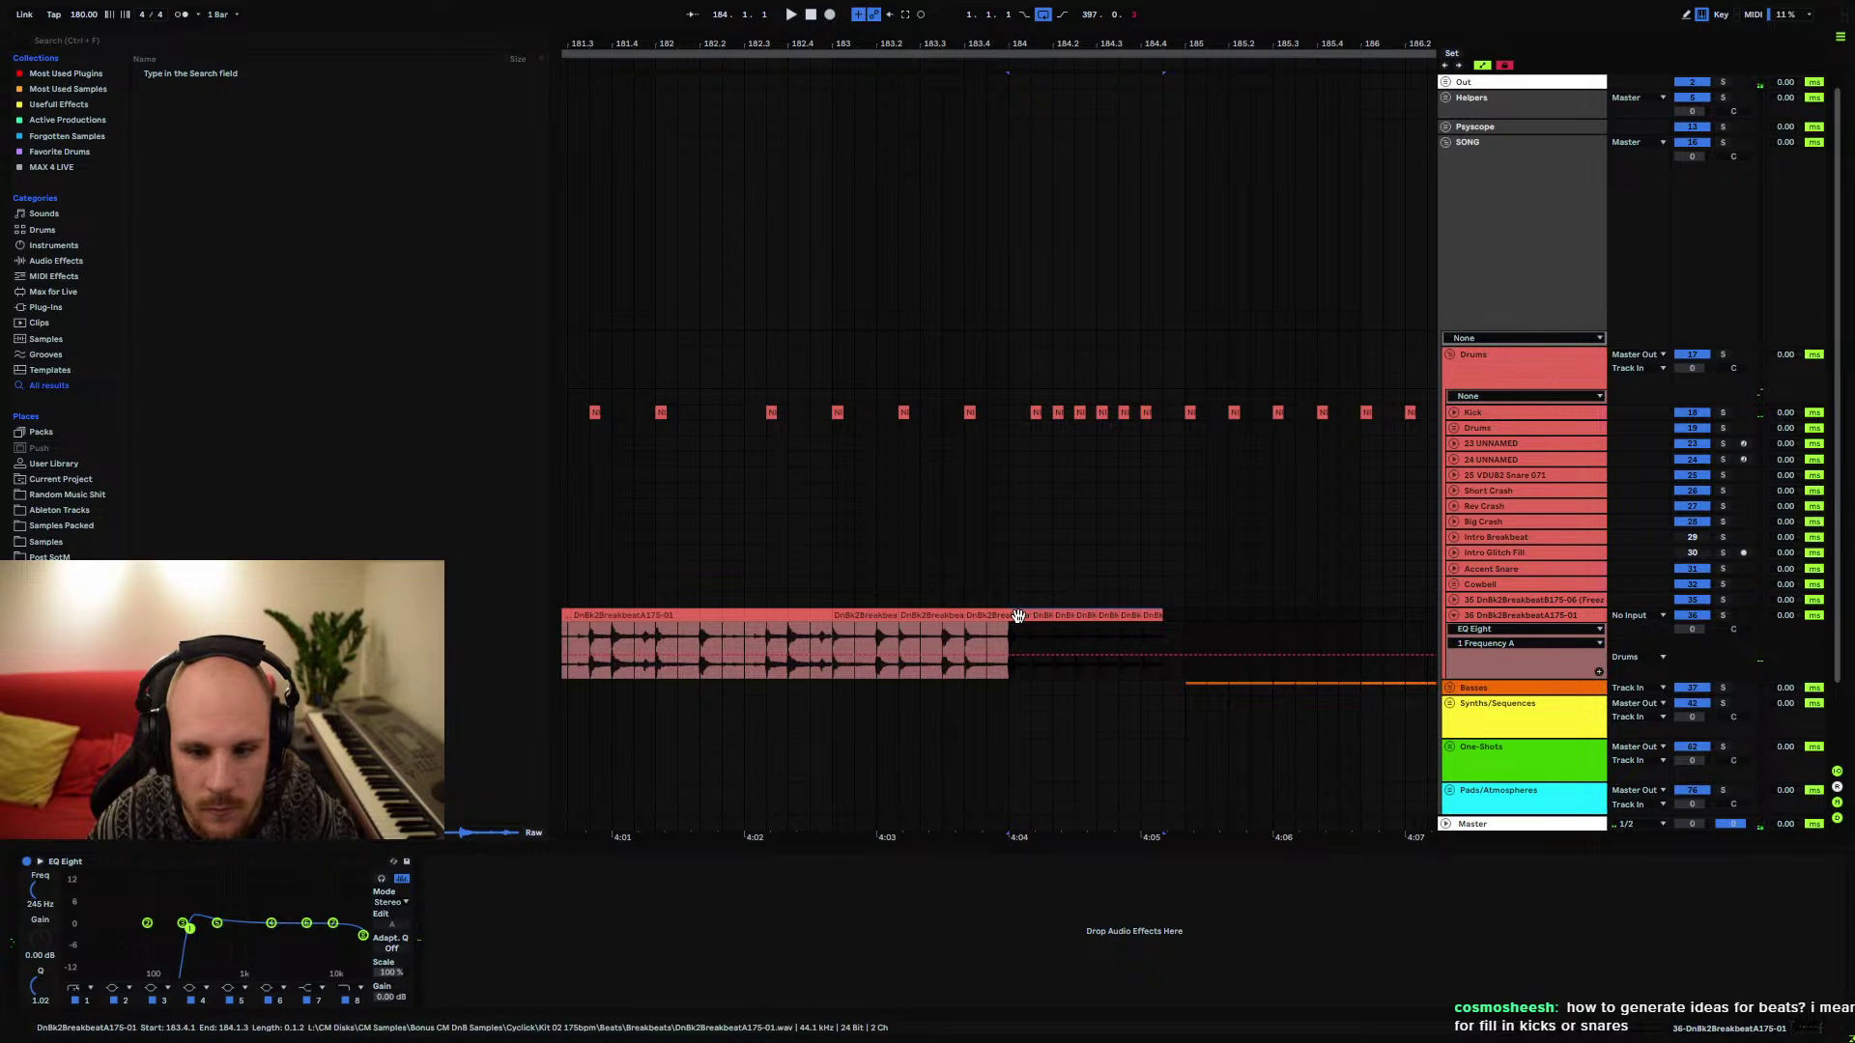
pyautogui.hotkey('ctrl', 'z')
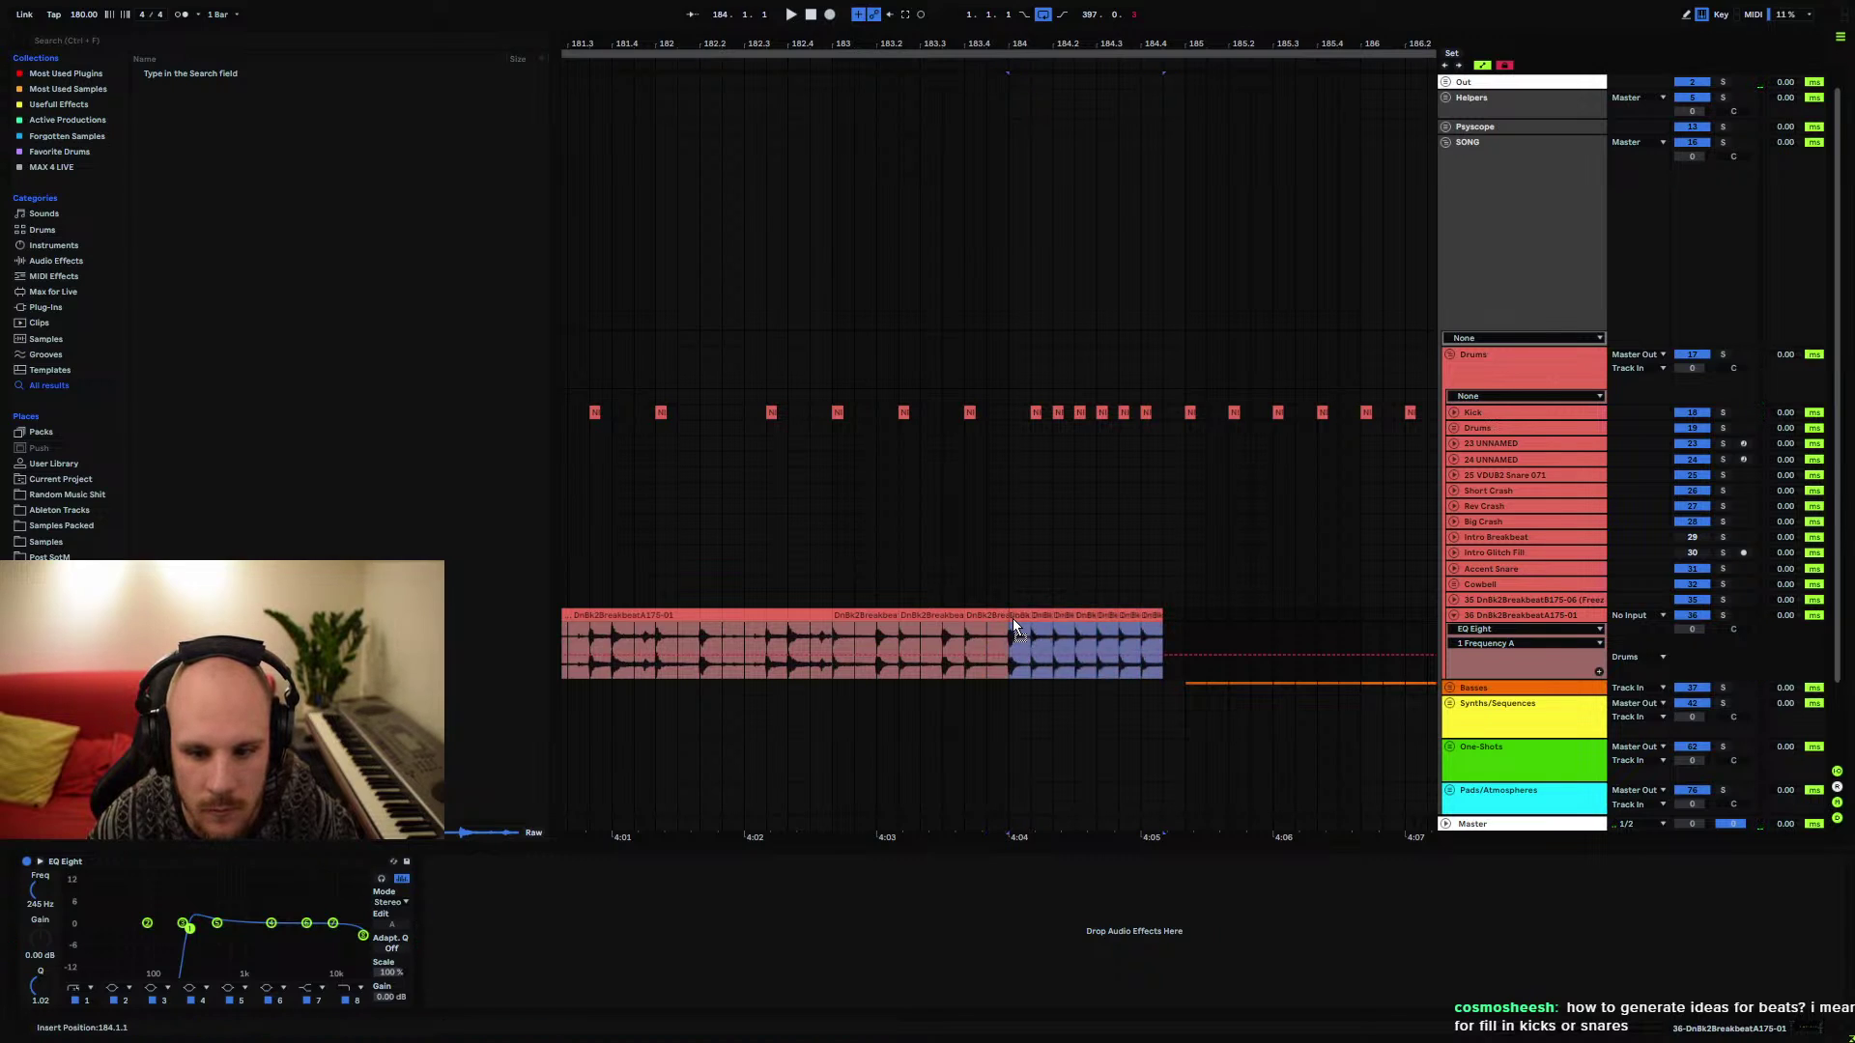
pyautogui.moveTo(1012, 618); pyautogui.dragTo(991, 620)
pyautogui.press('Delete')
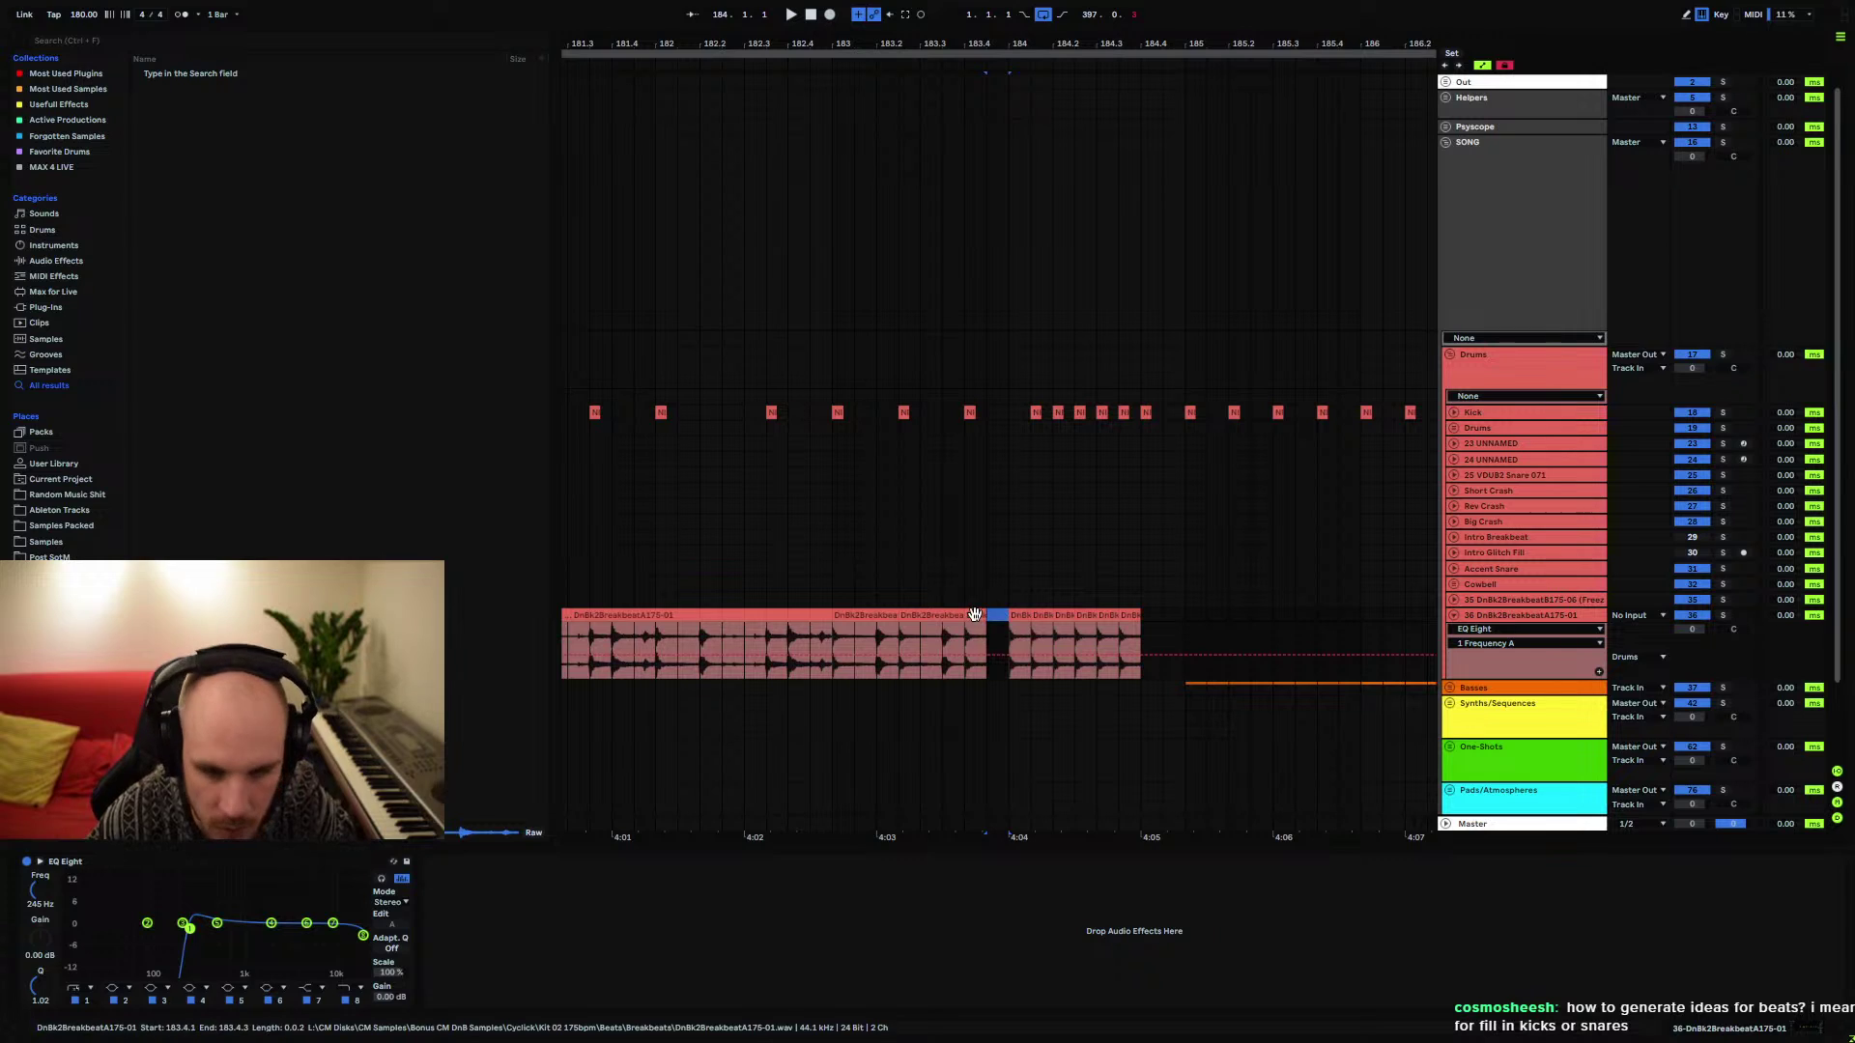
# Move the kick at 183.4.1 to 184.1.1 and add another eighth-note breakbeat slice at 184.4.1
pyautogui.click(969, 413)
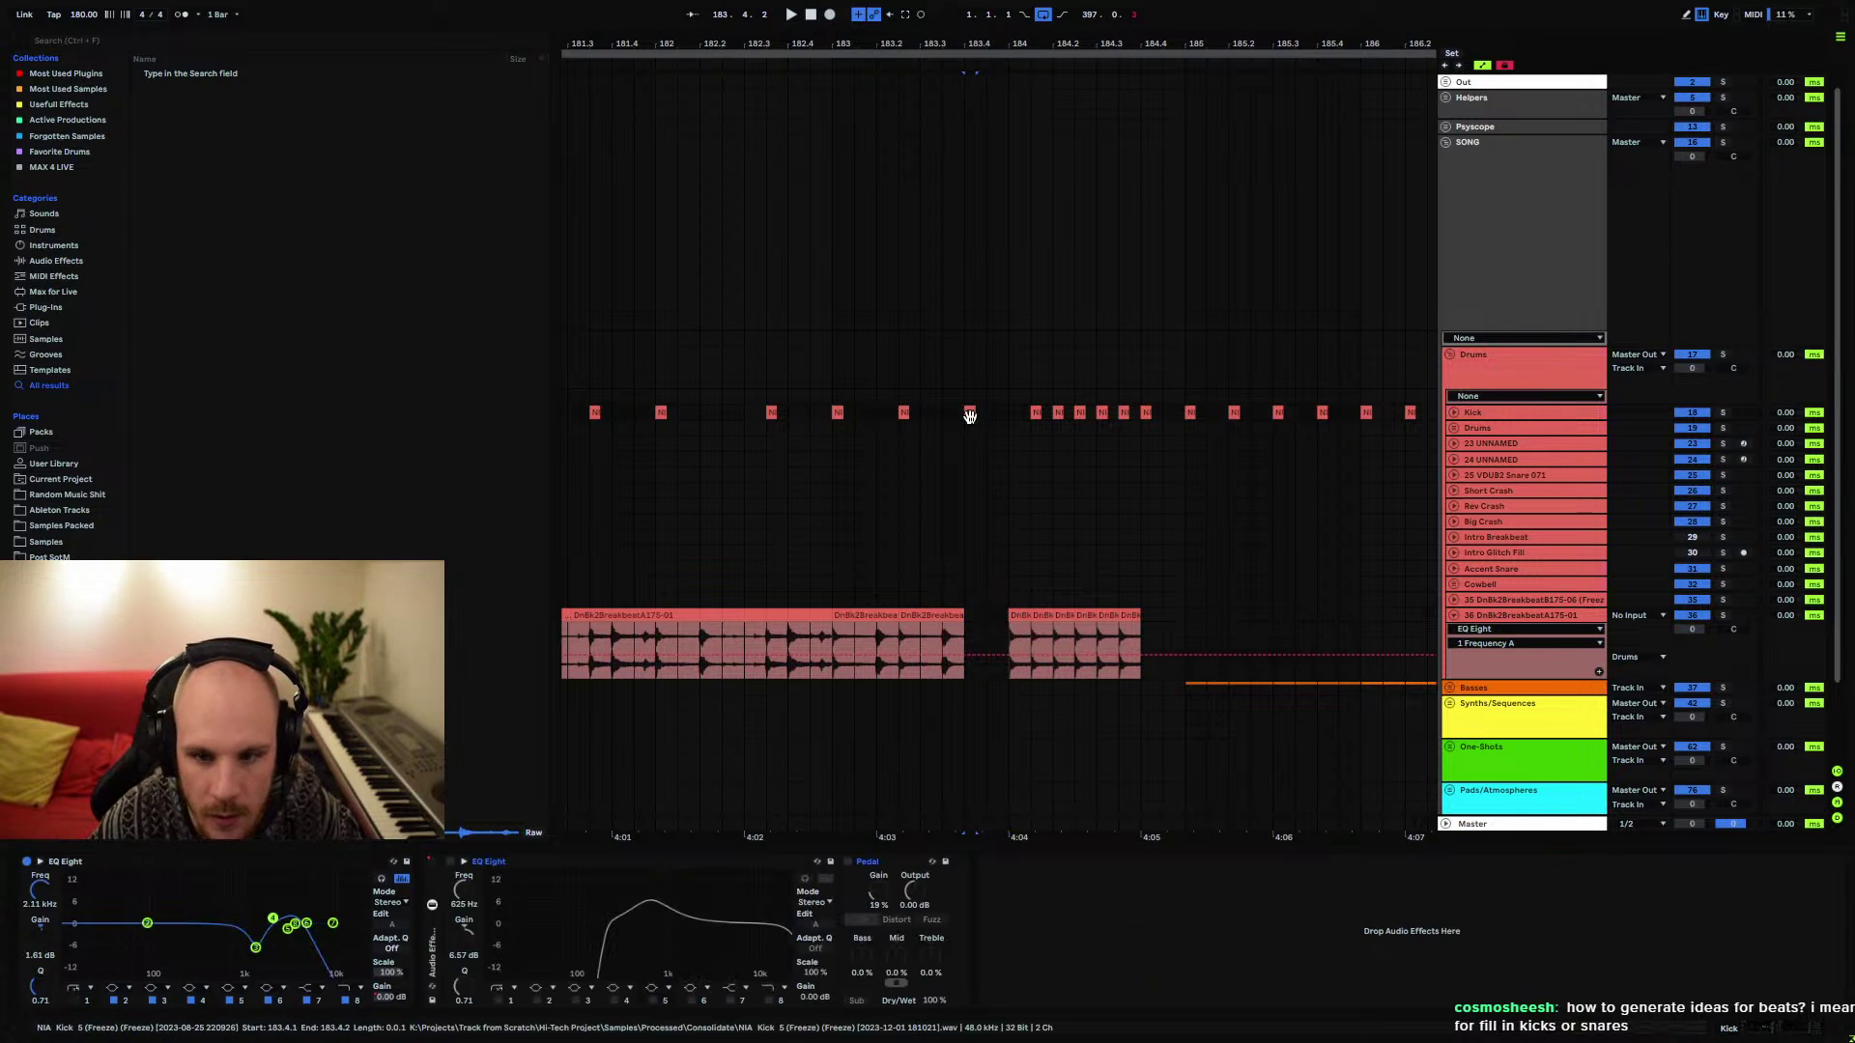
pyautogui.moveTo(969, 415); pyautogui.dragTo(1011, 415)
pyautogui.click(1140, 413)
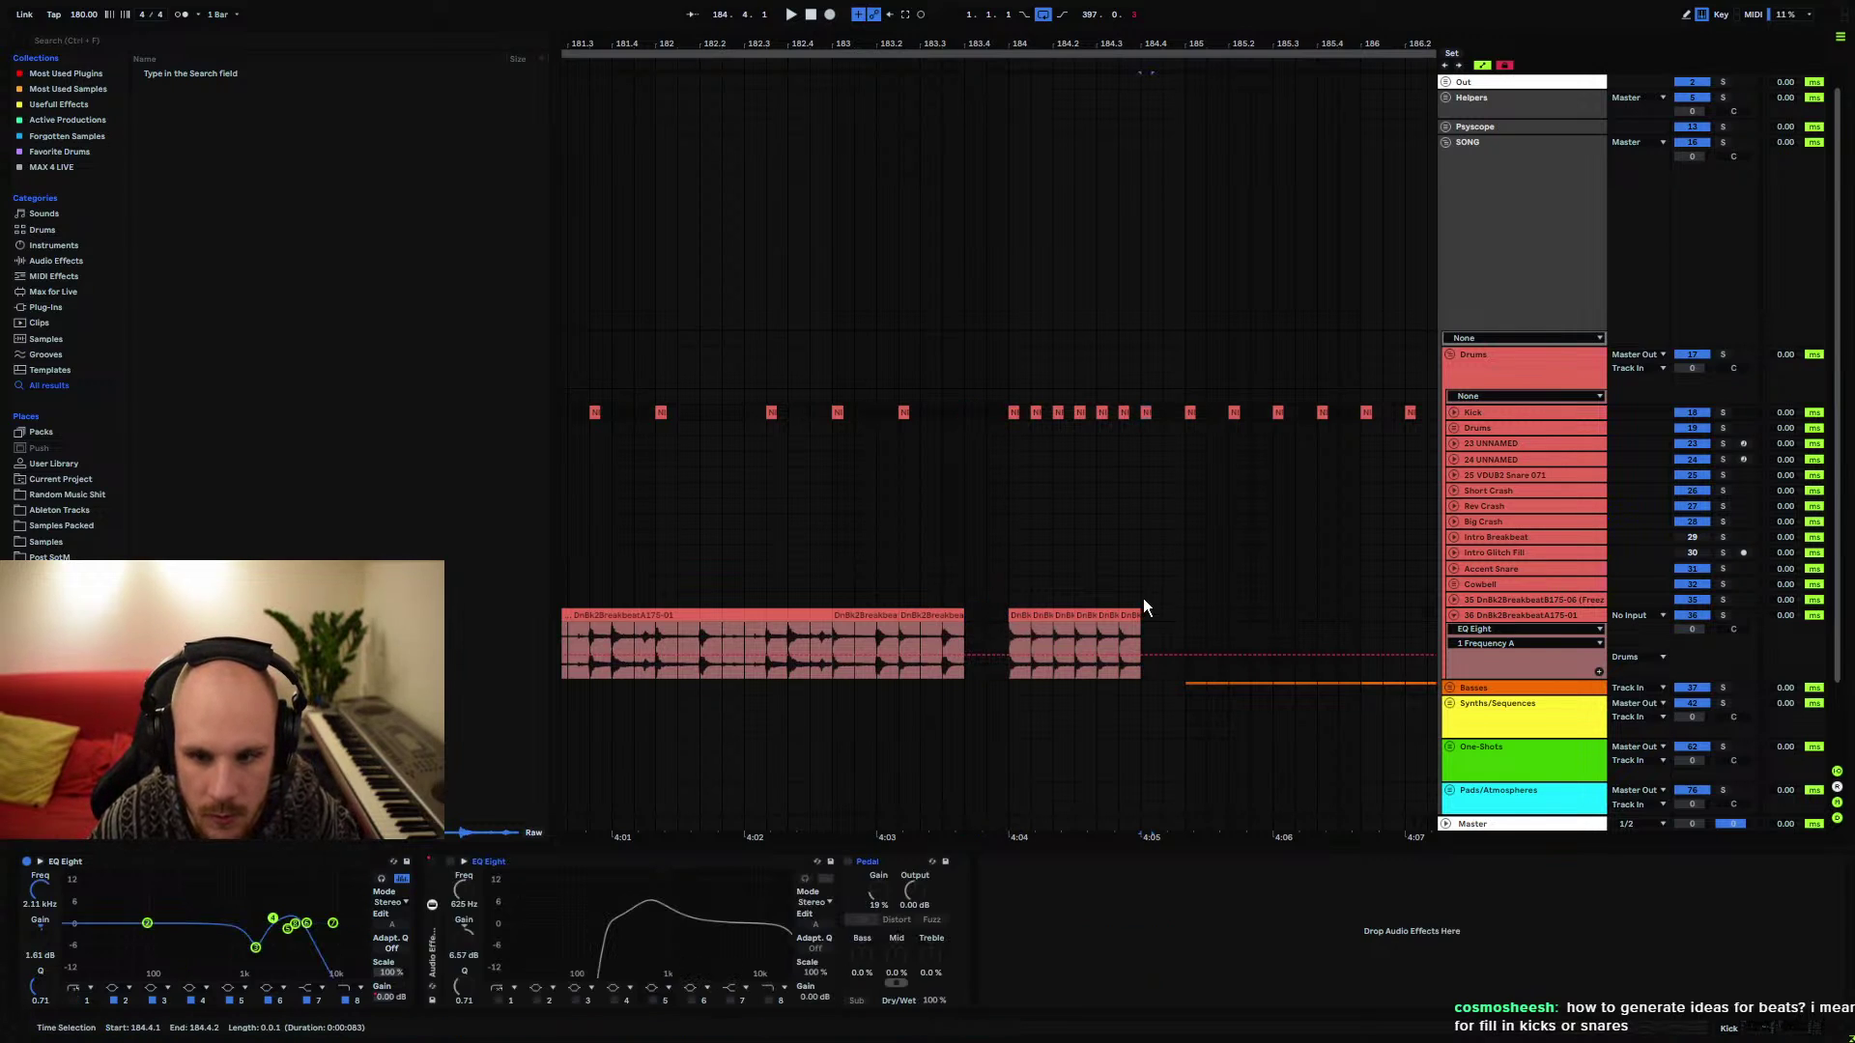
pyautogui.moveTo(1142, 608); pyautogui.dragTo(1162, 609)
# Audition the gap and rapid breakbeat fill from 182.4 and bar 183 into the drop at bar 185
pyautogui.click(791, 634)
pyautogui.press('space')
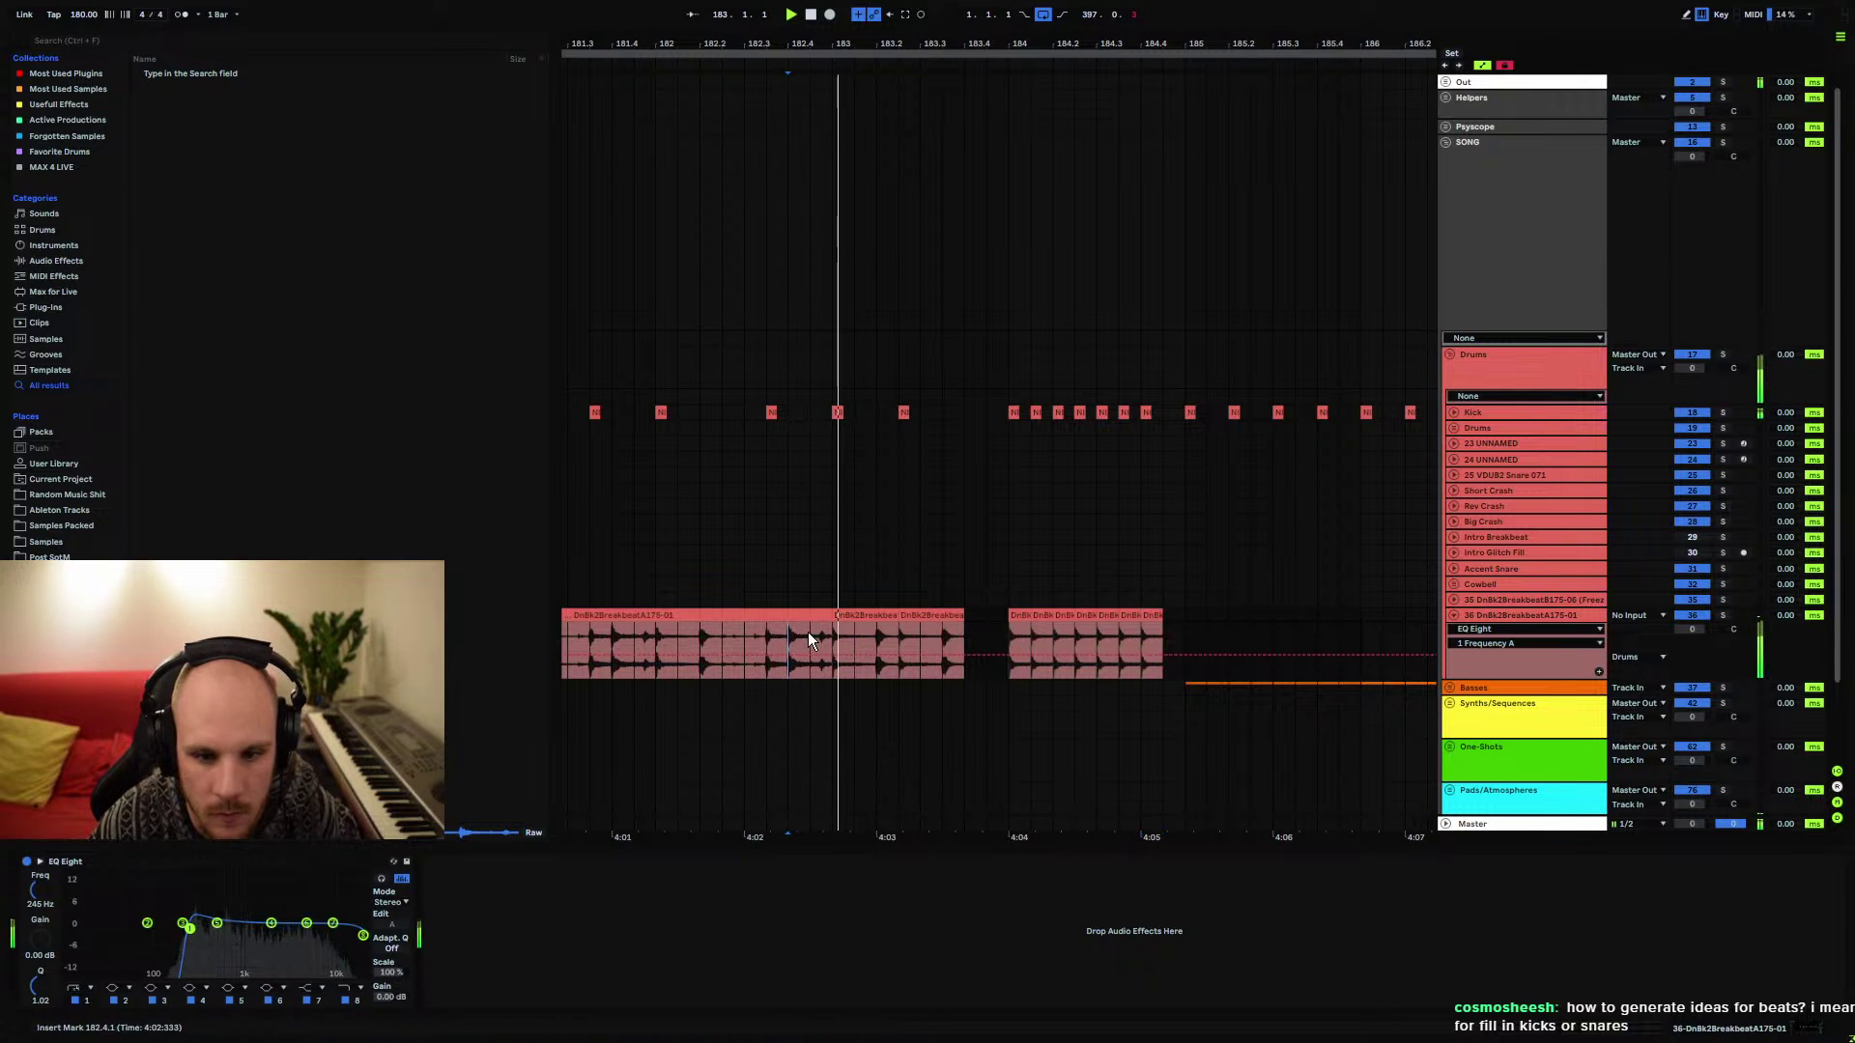
pyautogui.click(833, 643)
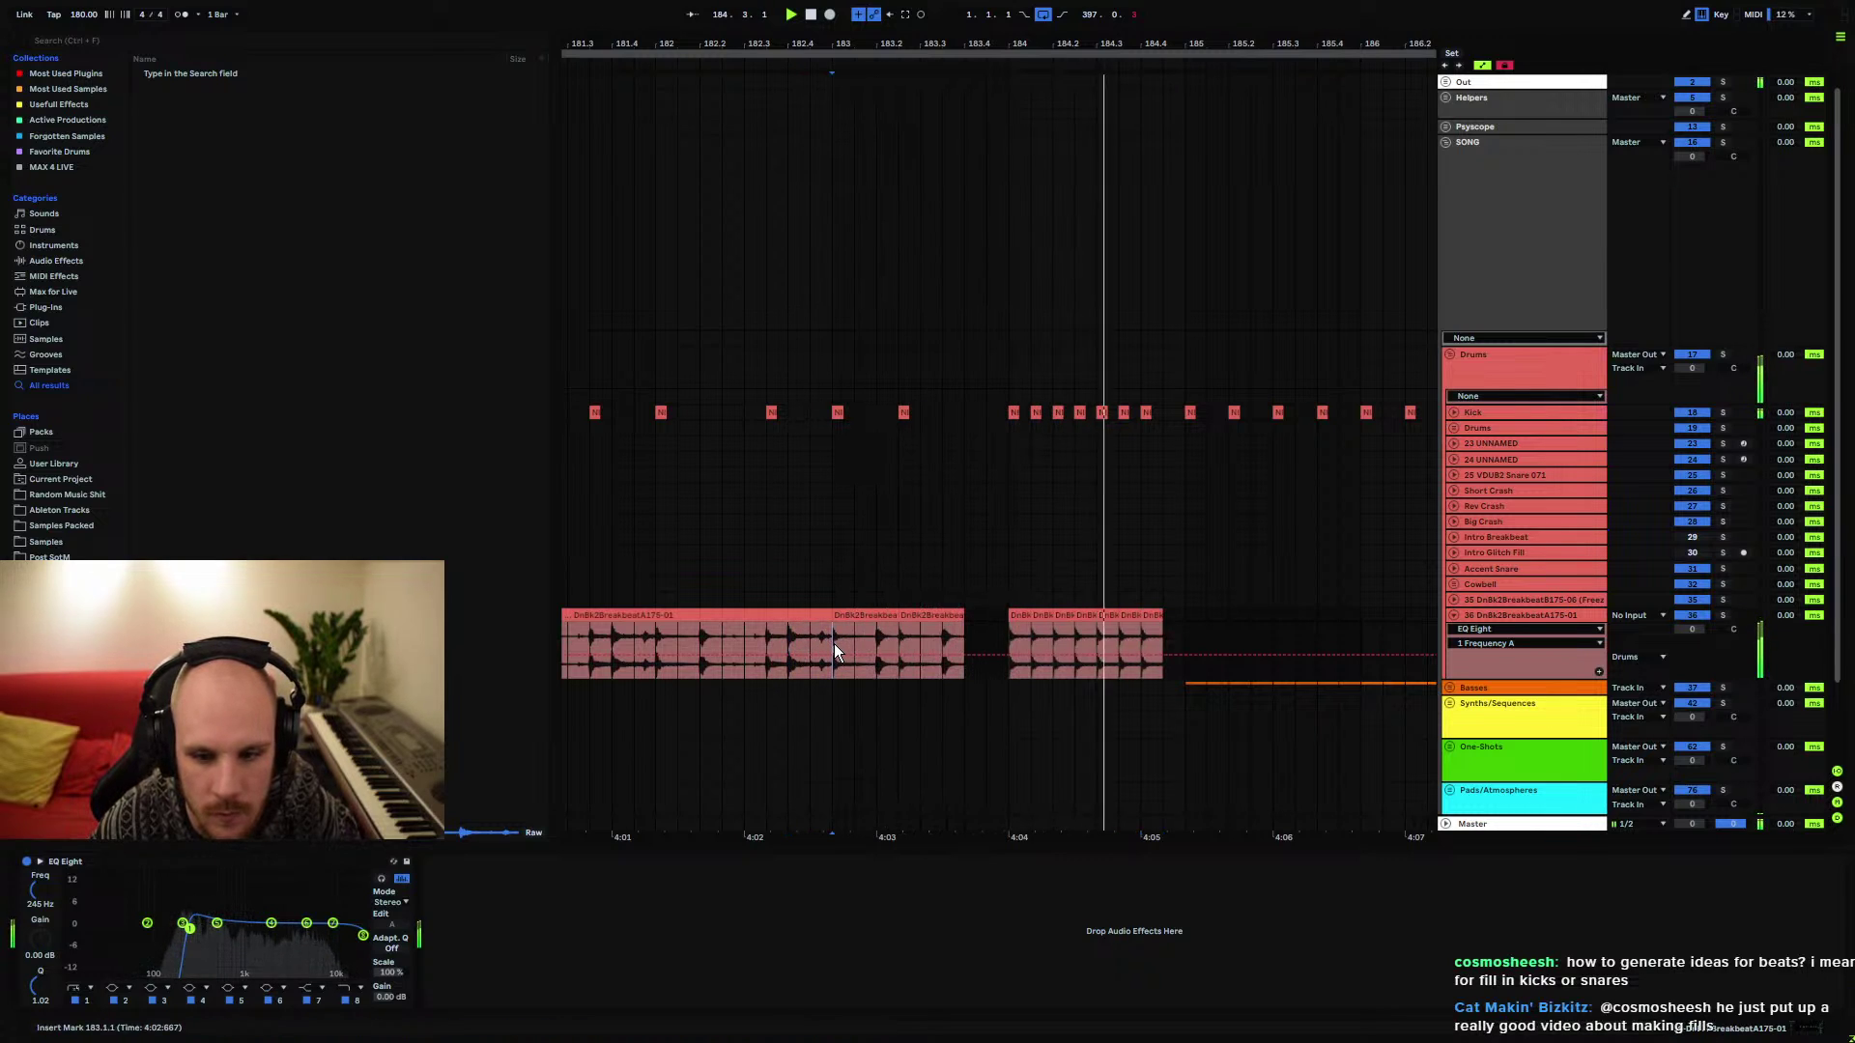
pyautogui.press('space')
pyautogui.press('space')
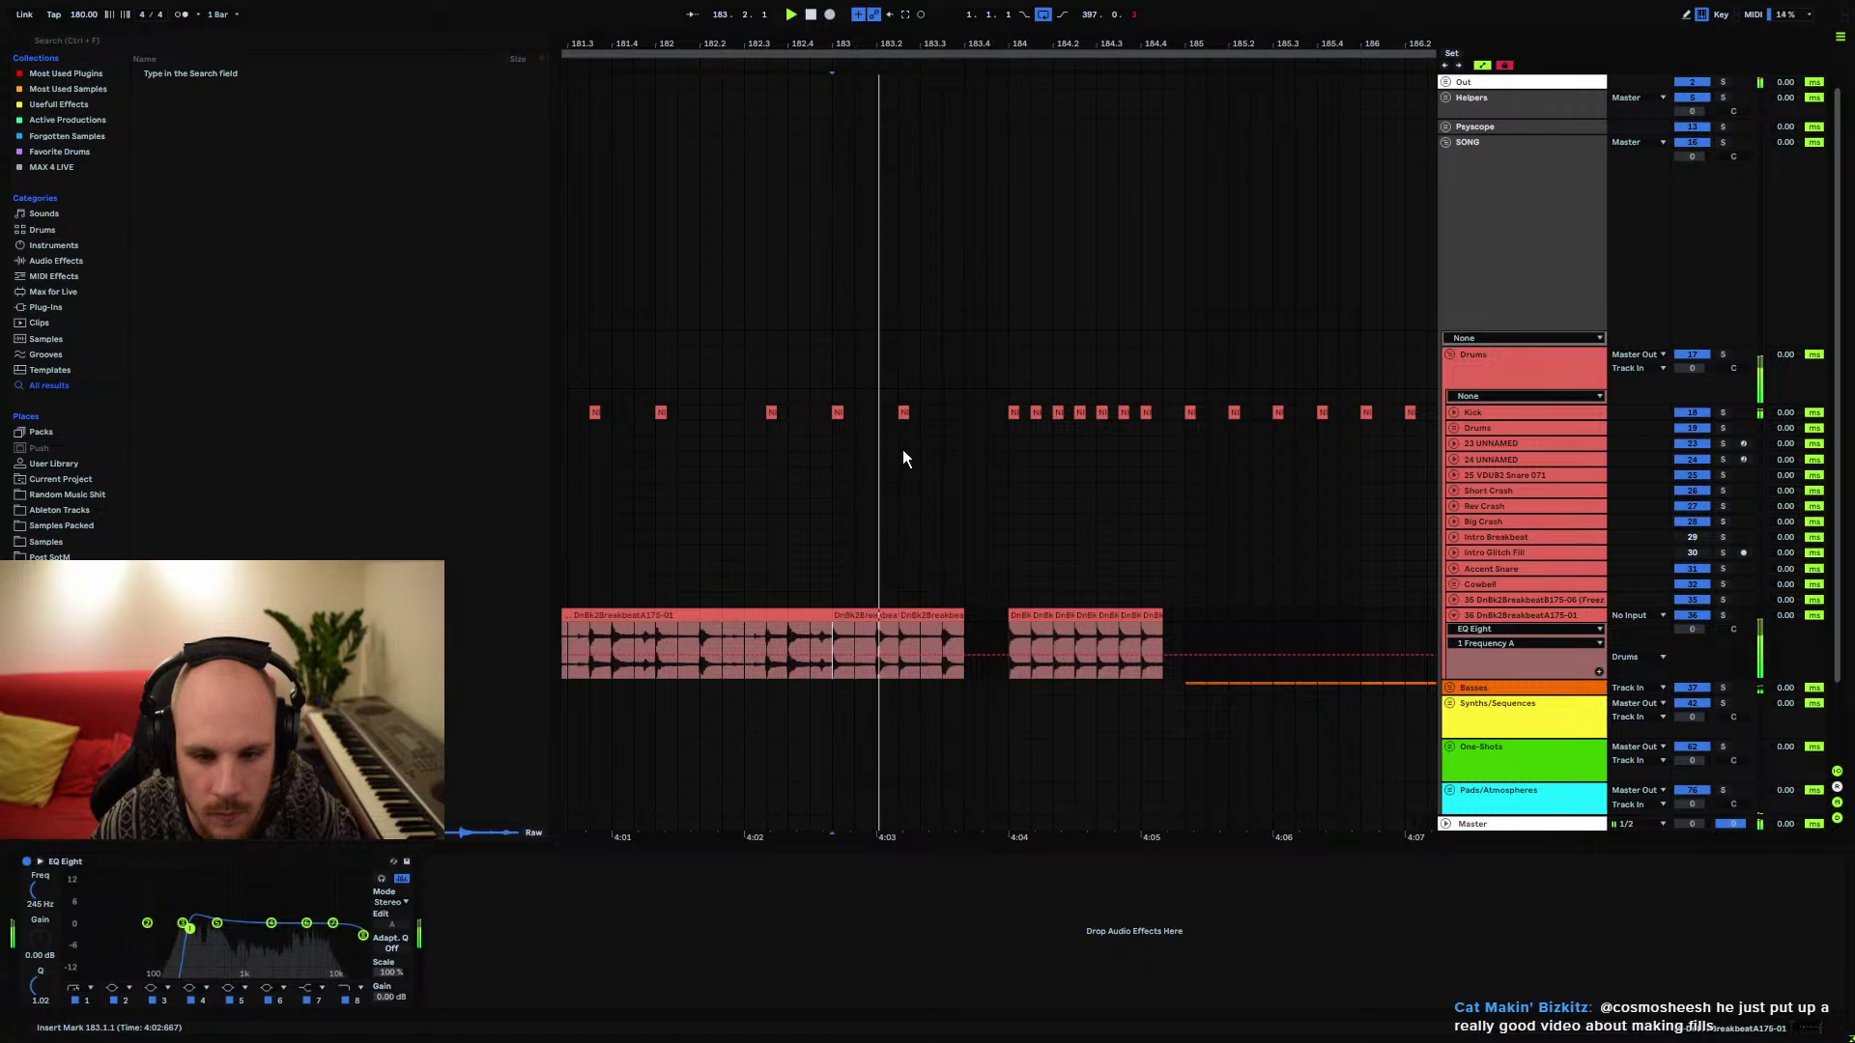
pyautogui.scroll(-3, 902, 449)
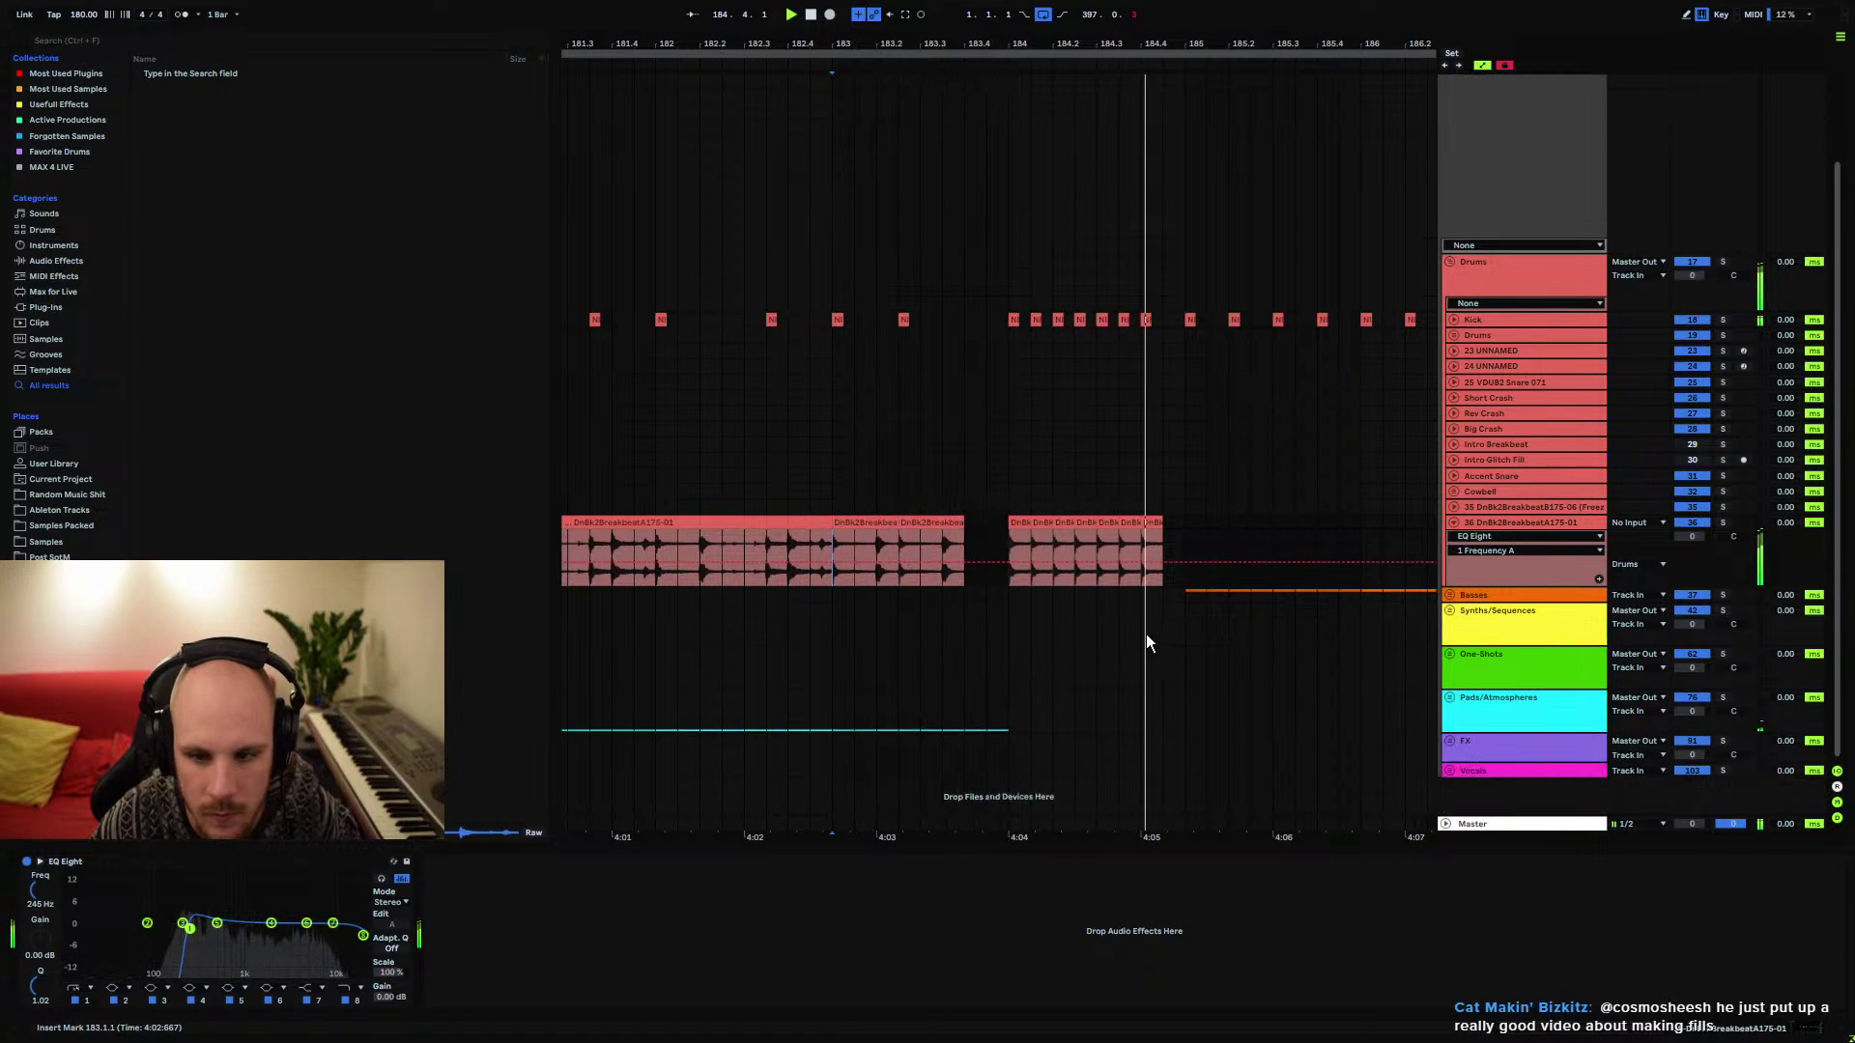
pyautogui.moveTo(932, 49)
pyautogui.mouseDown()
pyautogui.moveTo(932, 72)
pyautogui.moveTo(932, 37)
pyautogui.mouseUp()
pyautogui.press('space')
pyautogui.press('space')
# Fold the DnBk2BreakbeatA175-01 track and play the whole drum build-up from bar 181
pyautogui.click(1453, 523)
pyautogui.click(722, 495)
pyautogui.press('space')
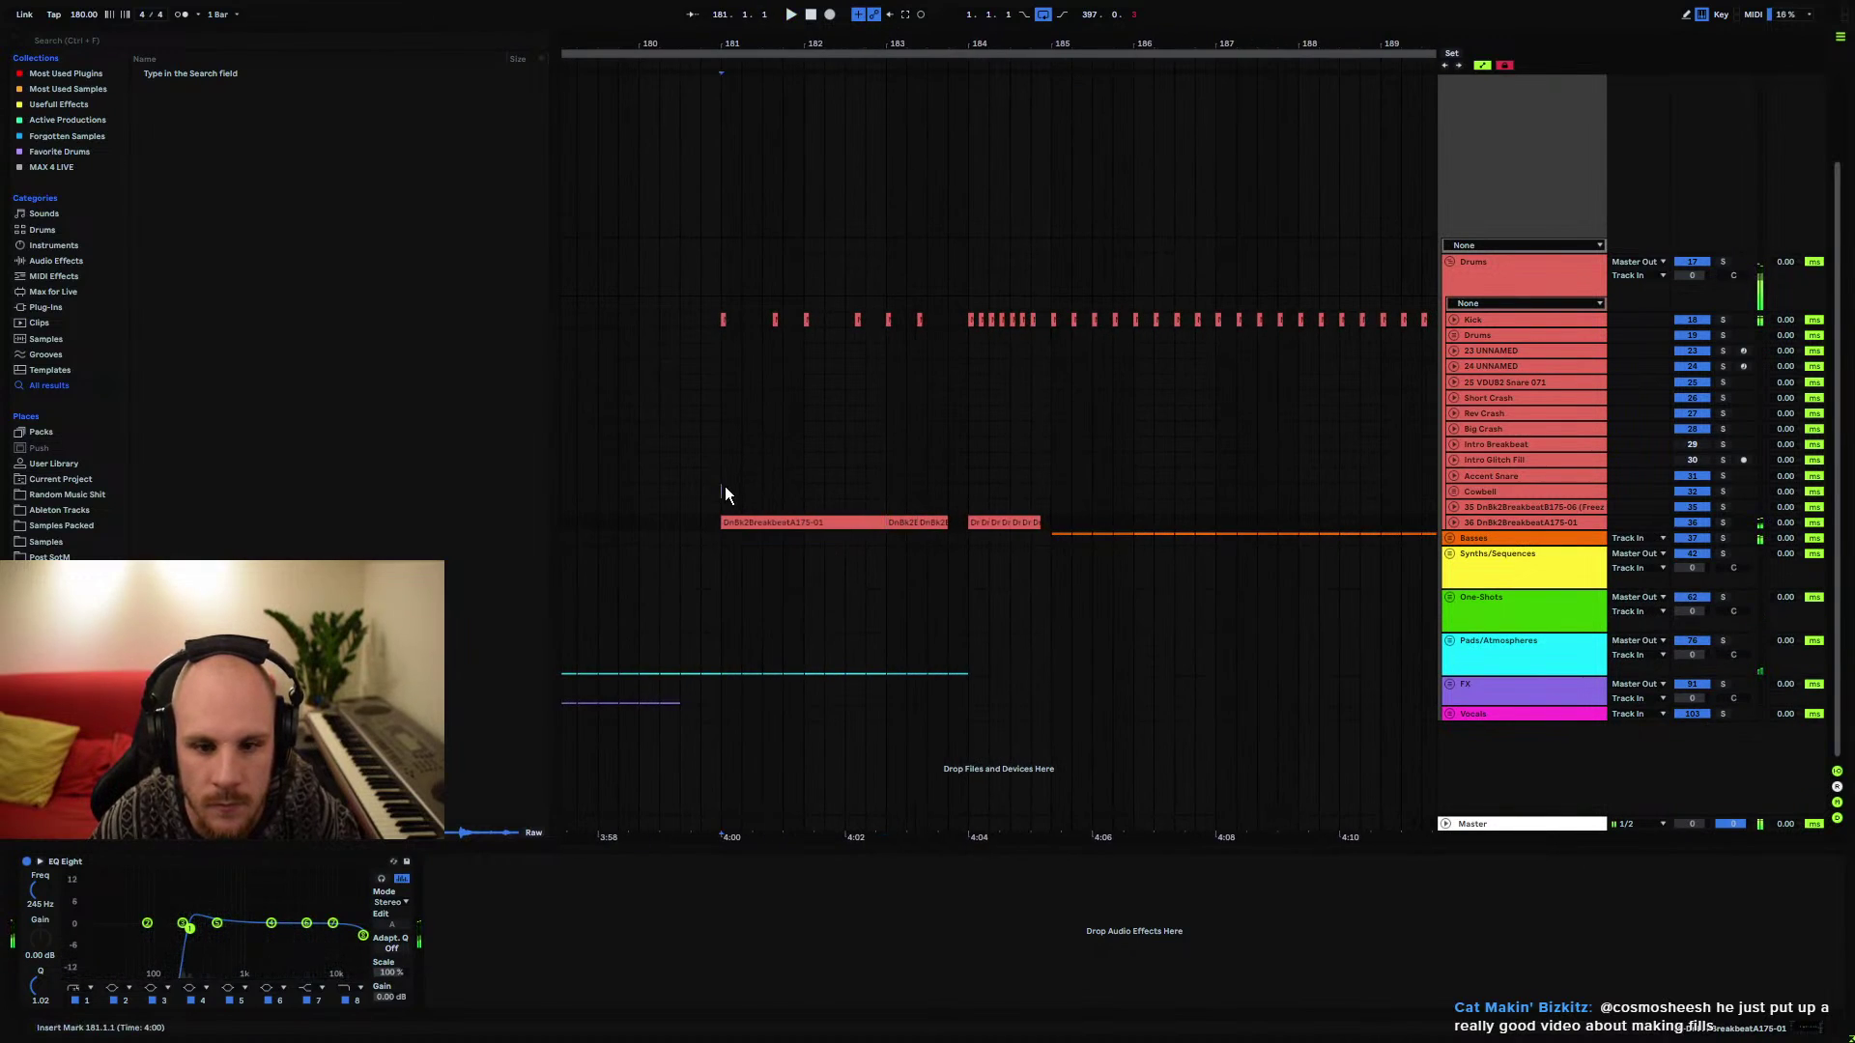
pyautogui.click(725, 487)
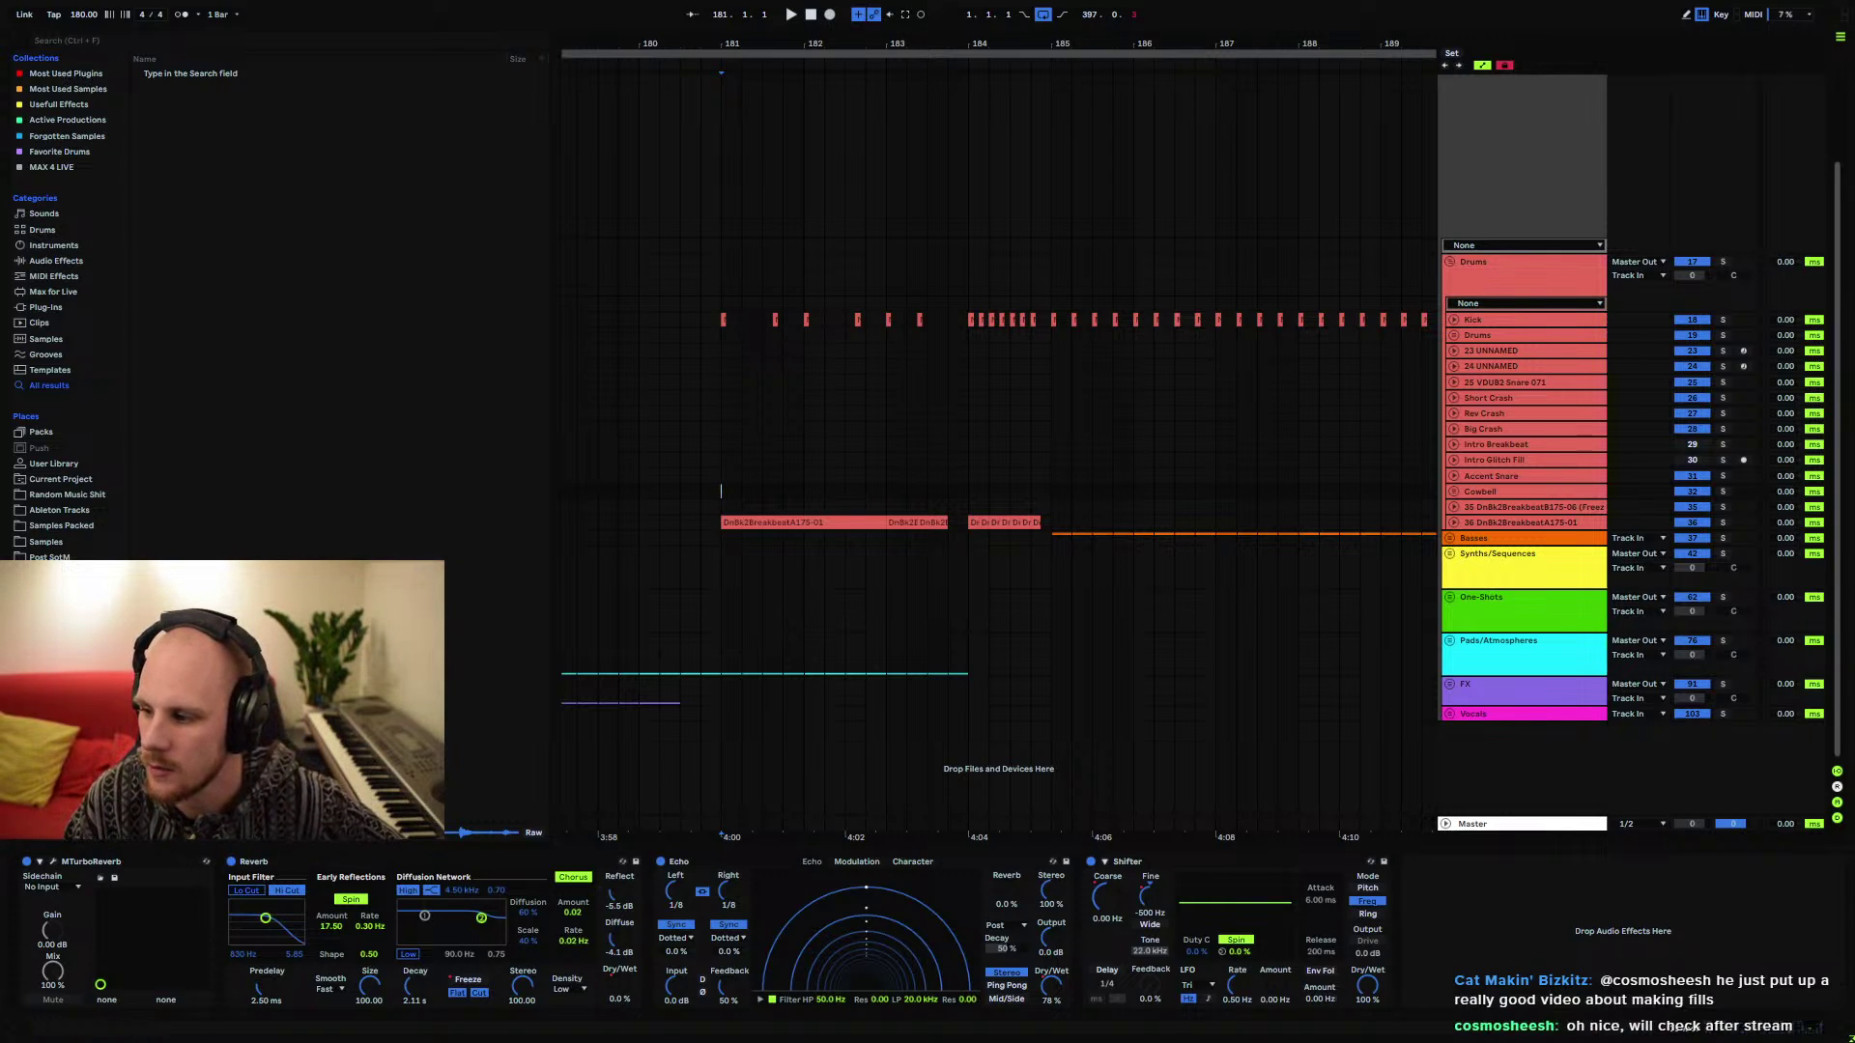
# Audition the earlier full drum section of the arrangement from 52.3 and 60.3
pyautogui.moveTo(990, 43); pyautogui.dragTo(1106, 56)
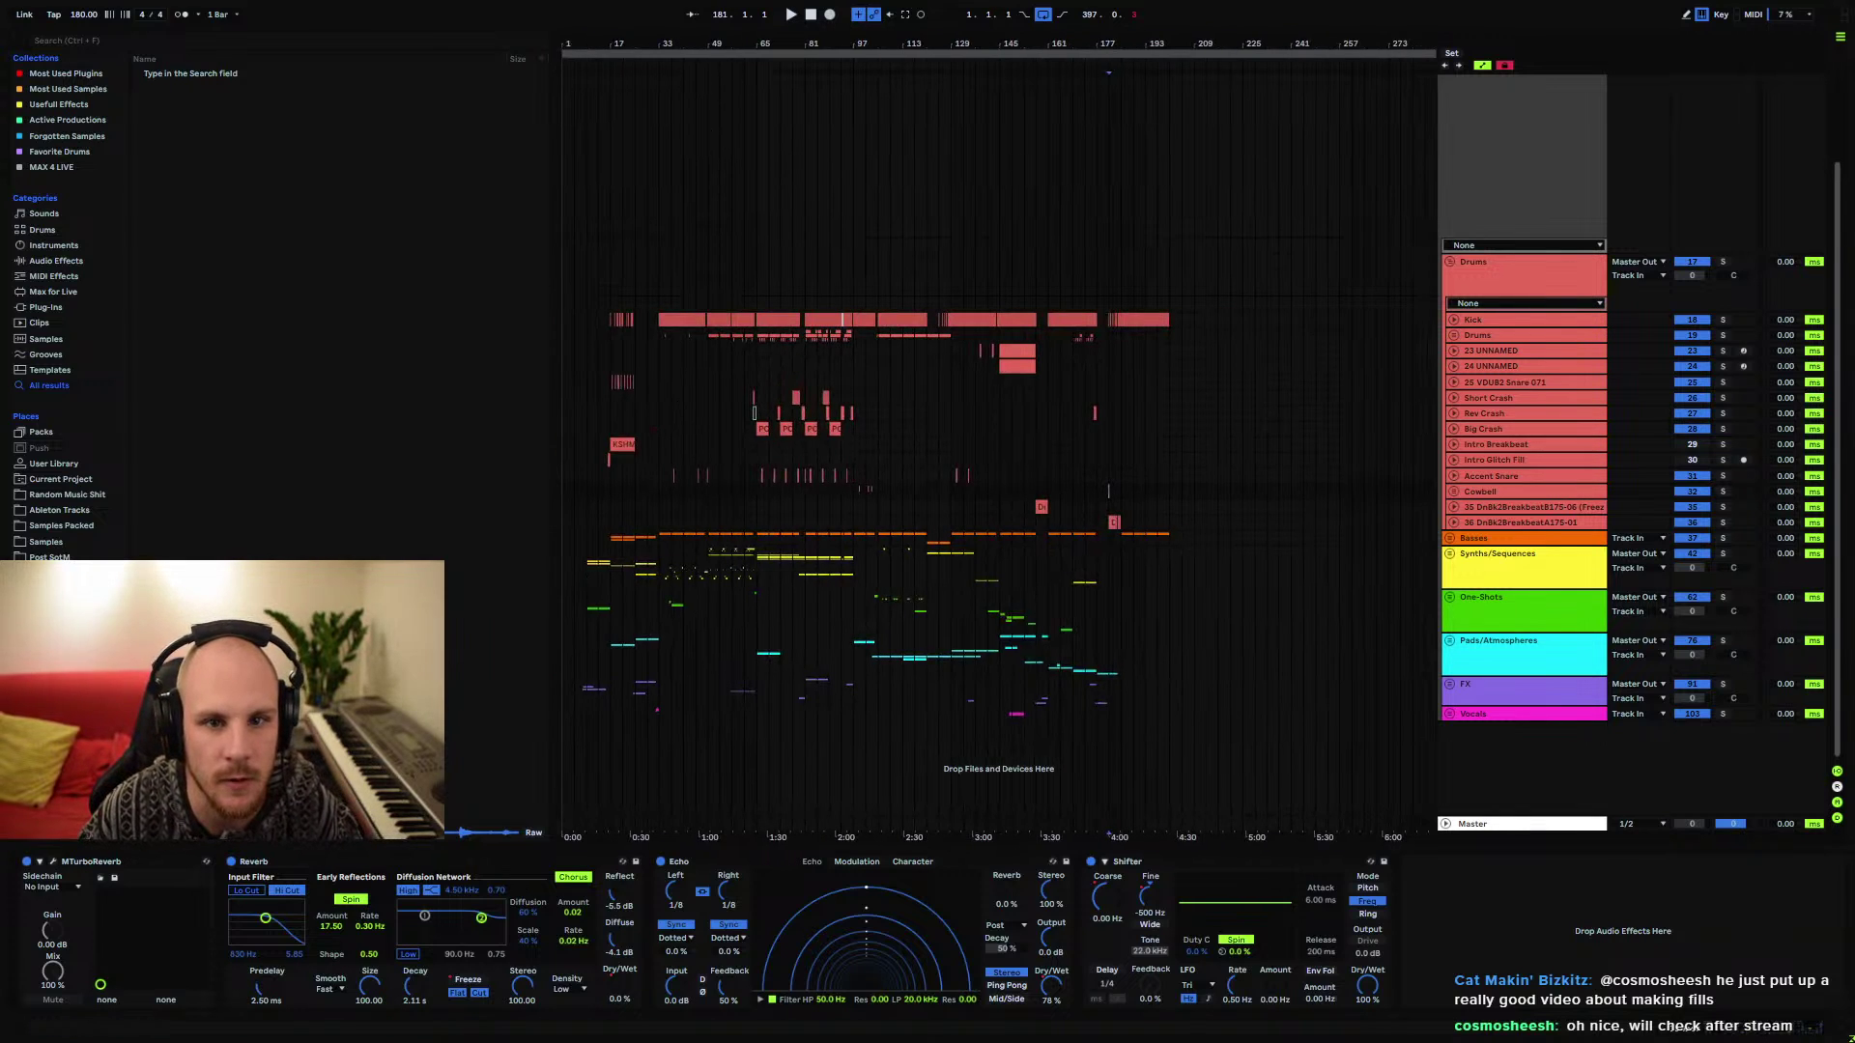
pyautogui.press('z')
pyautogui.click(767, 345)
pyautogui.press('space')
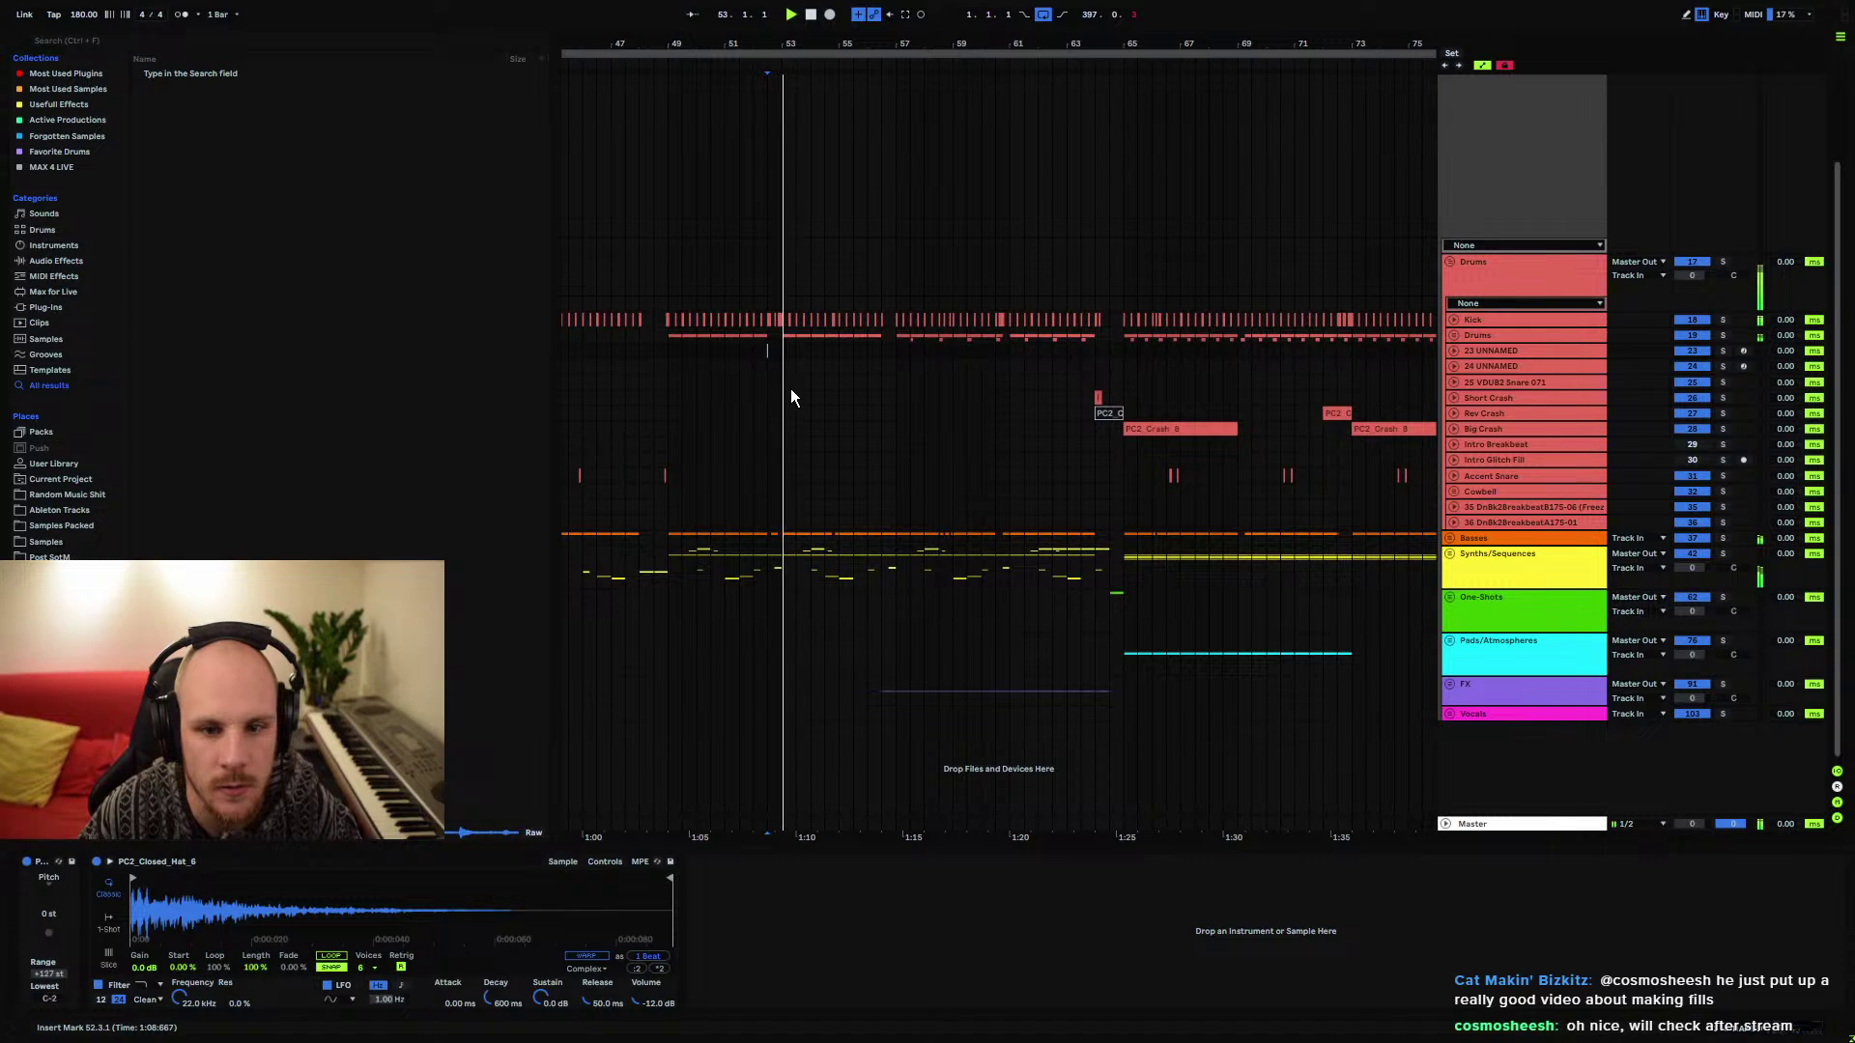
pyautogui.click(995, 349)
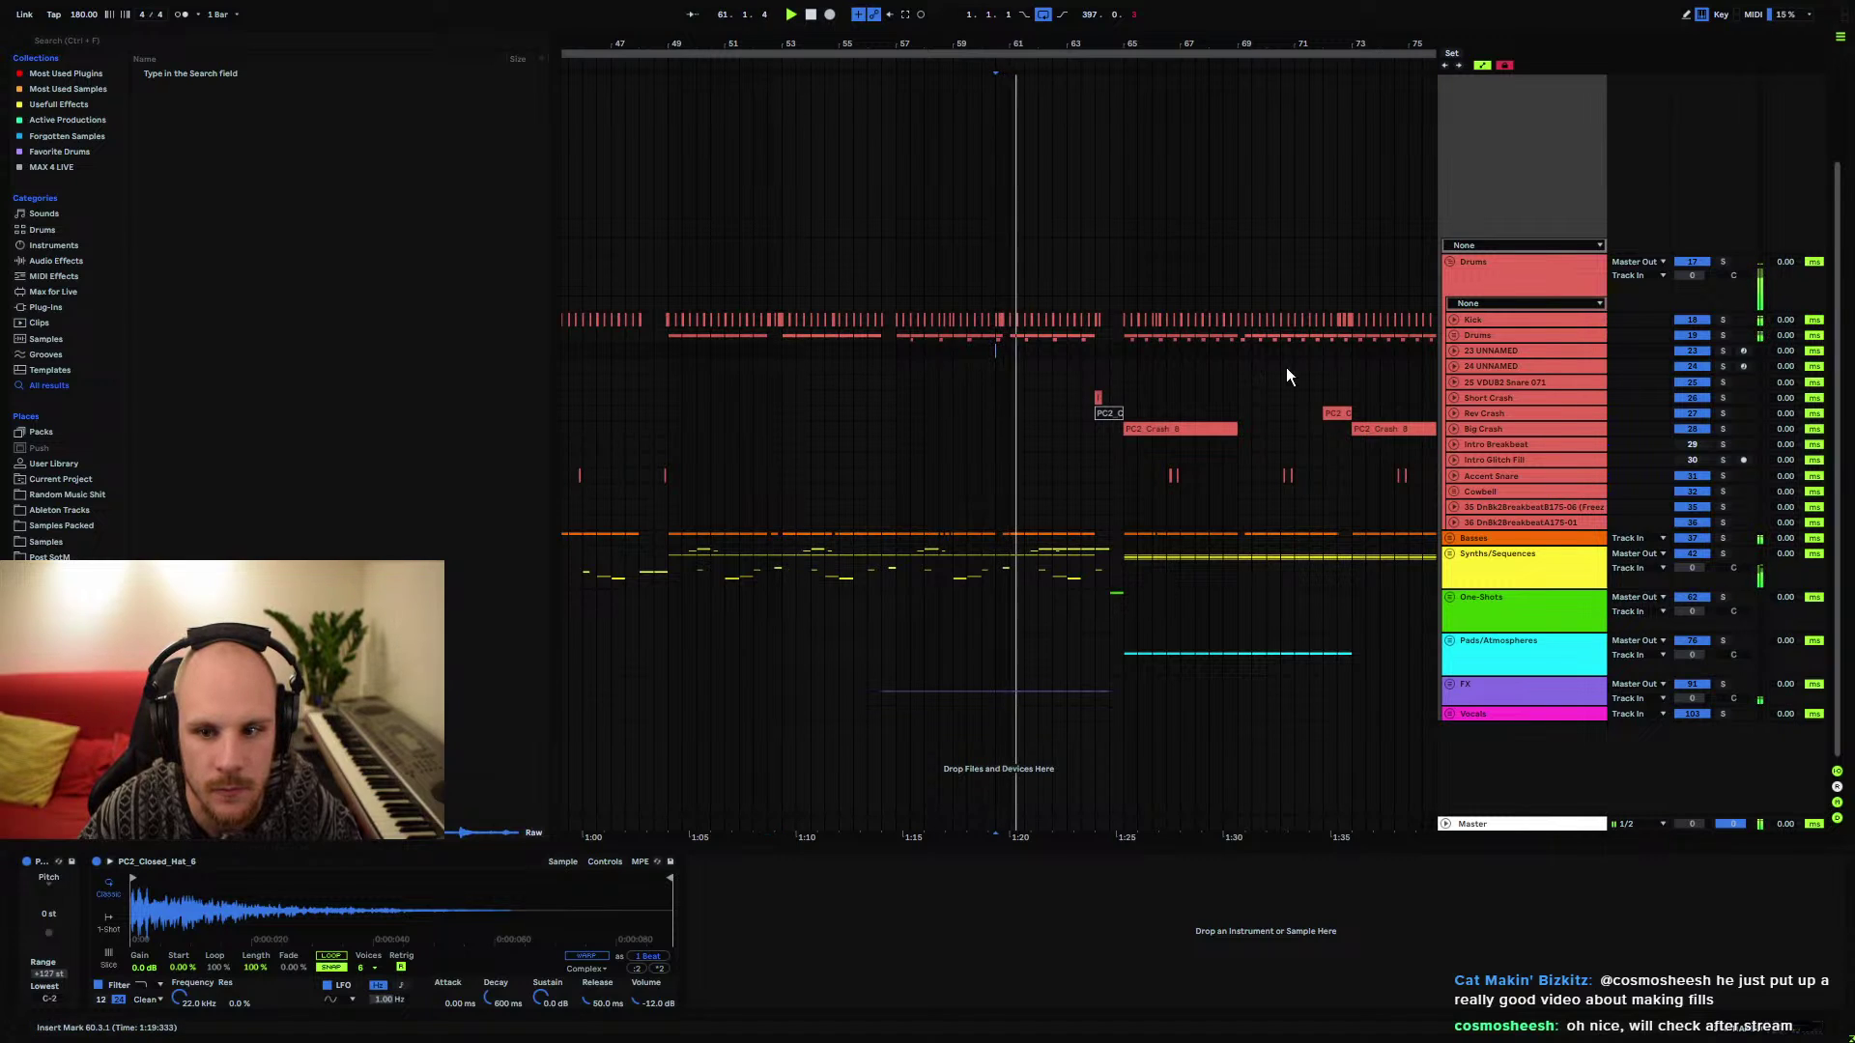
# Audition the soloed Kick track's fills from bars 72.3 and 84.3, and turn the solo off again
pyautogui.click(1333, 348)
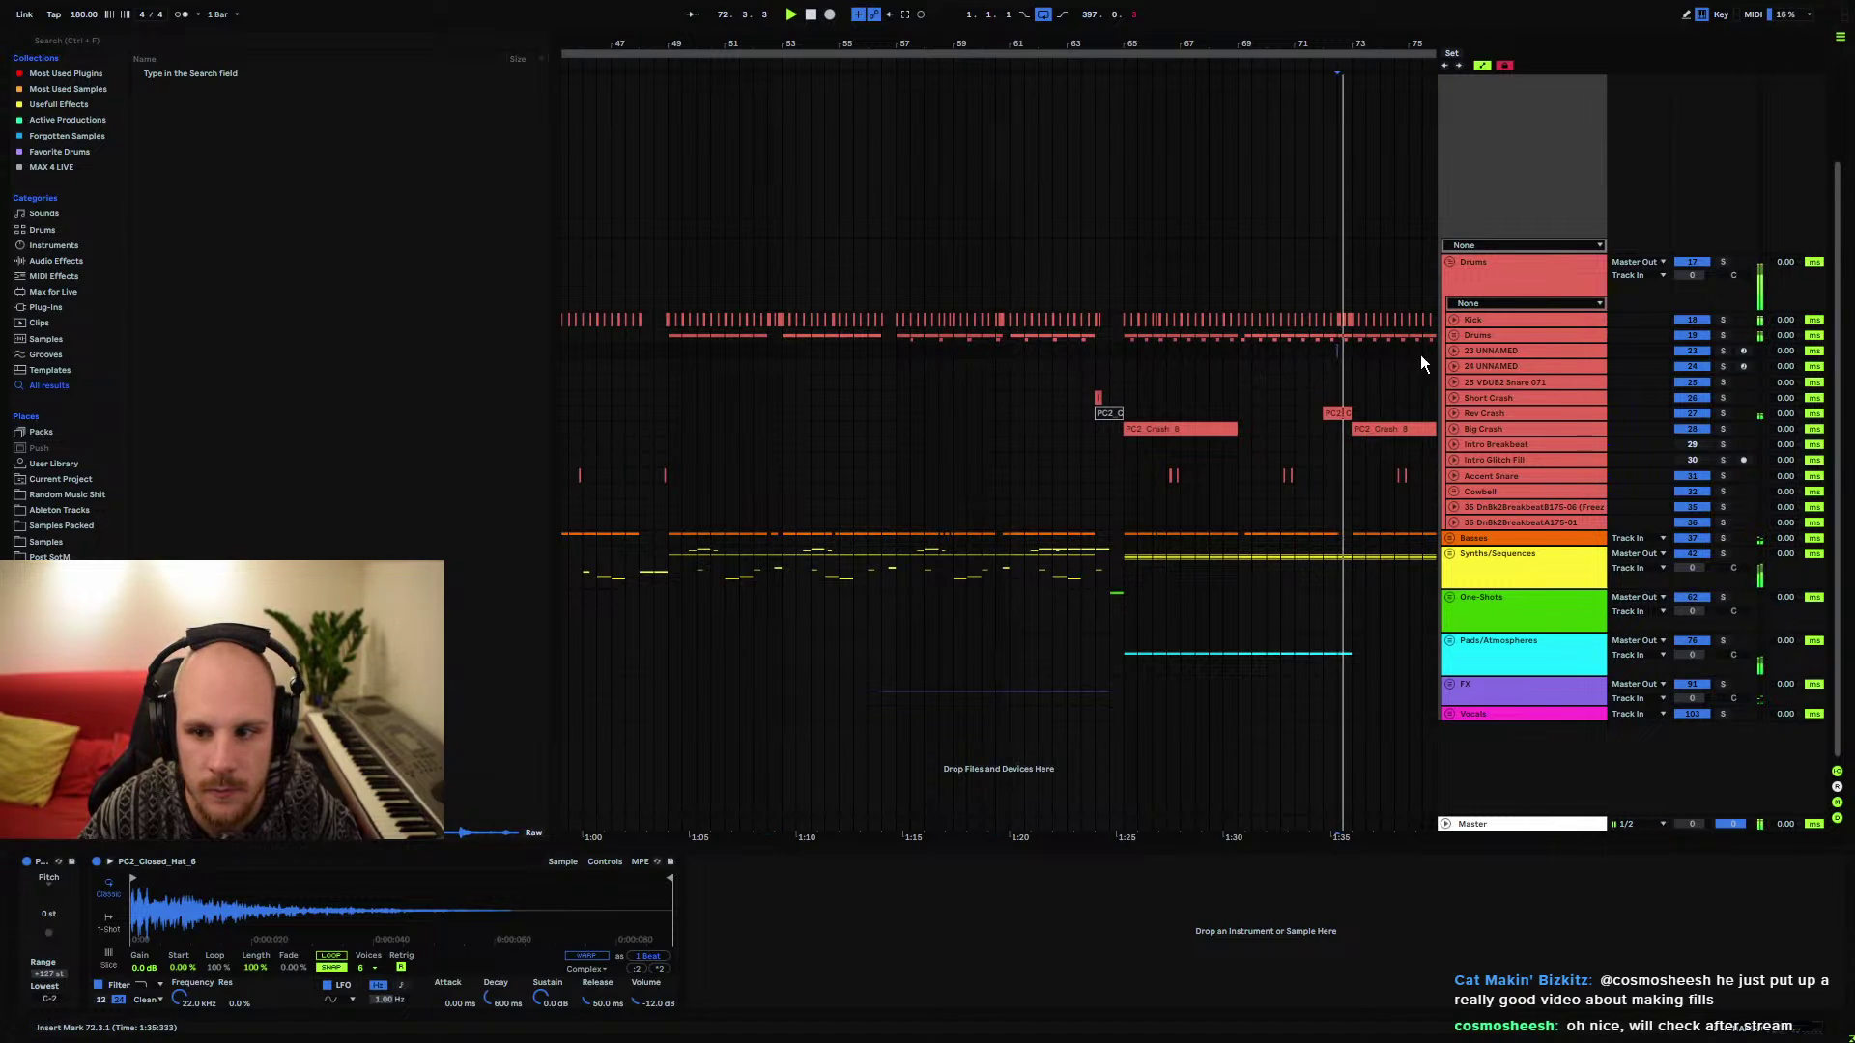
pyautogui.click(1723, 320)
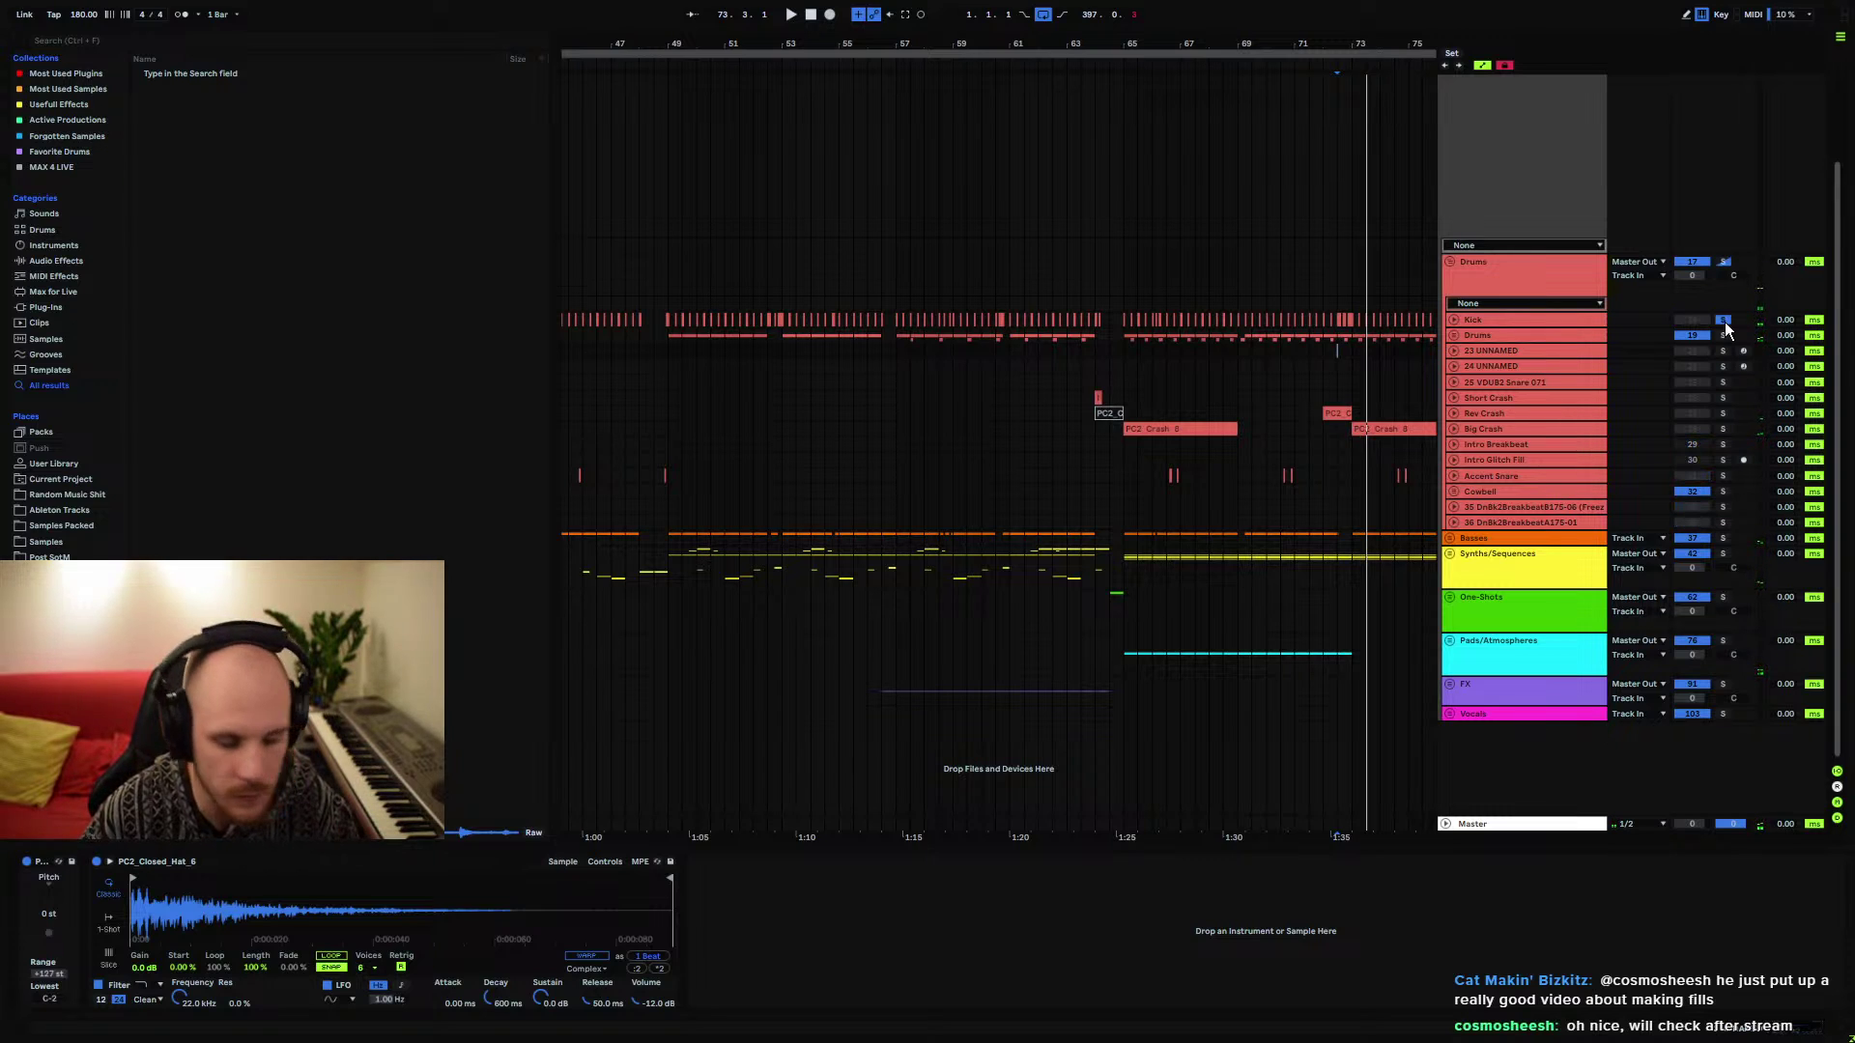
pyautogui.click(1343, 348)
pyautogui.press('+')
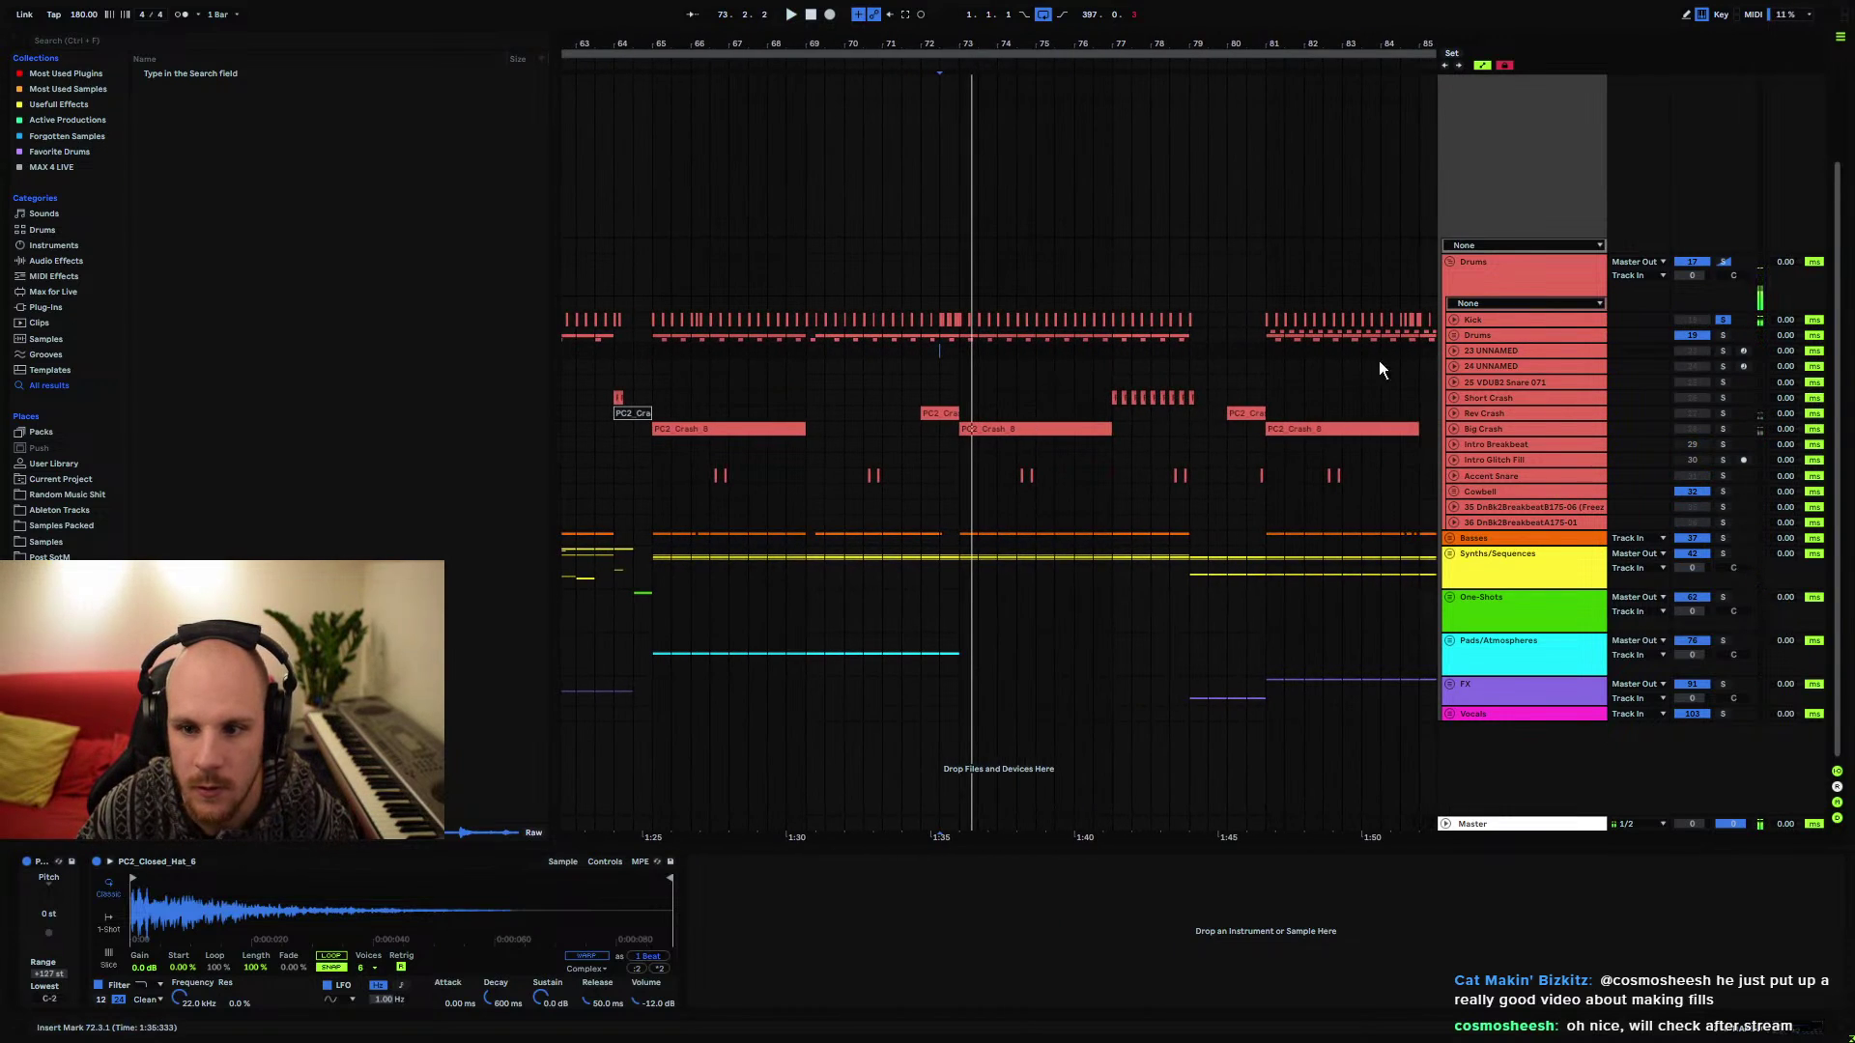
pyautogui.click(1405, 342)
pyautogui.press('-')
pyautogui.press('-')
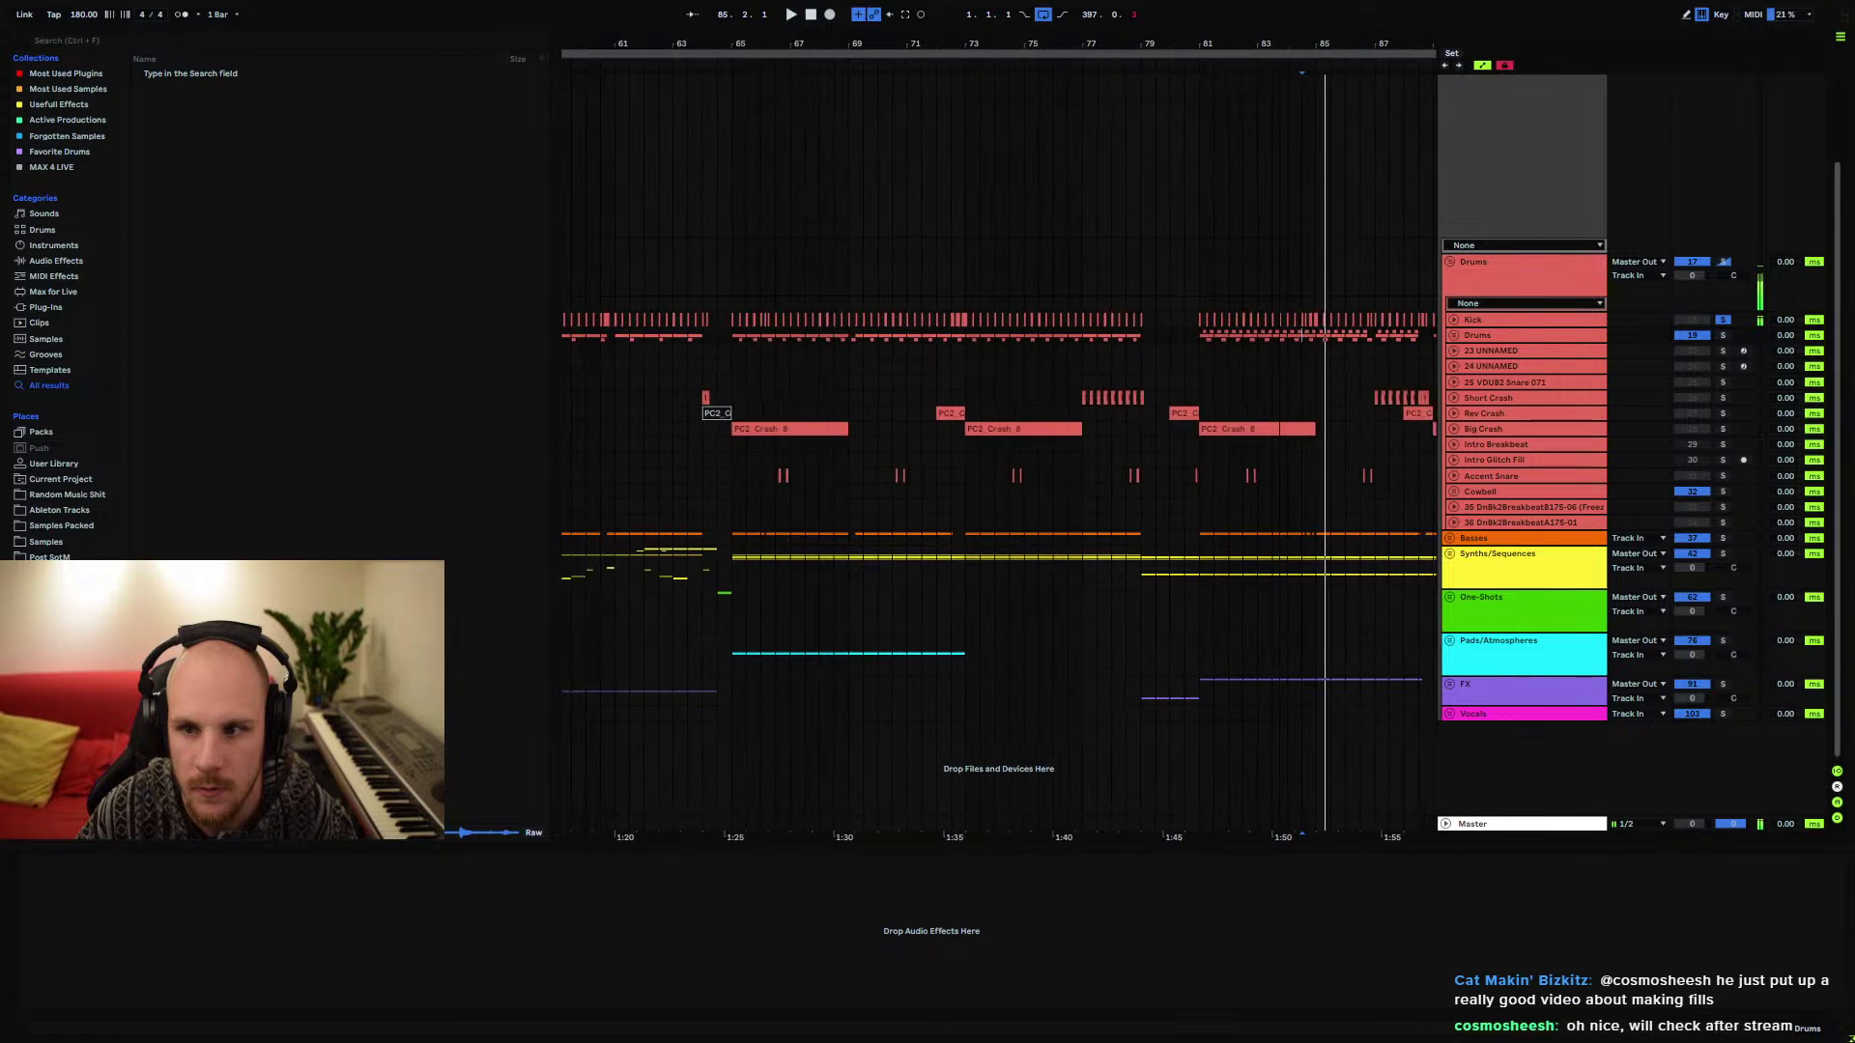
pyautogui.click(1723, 320)
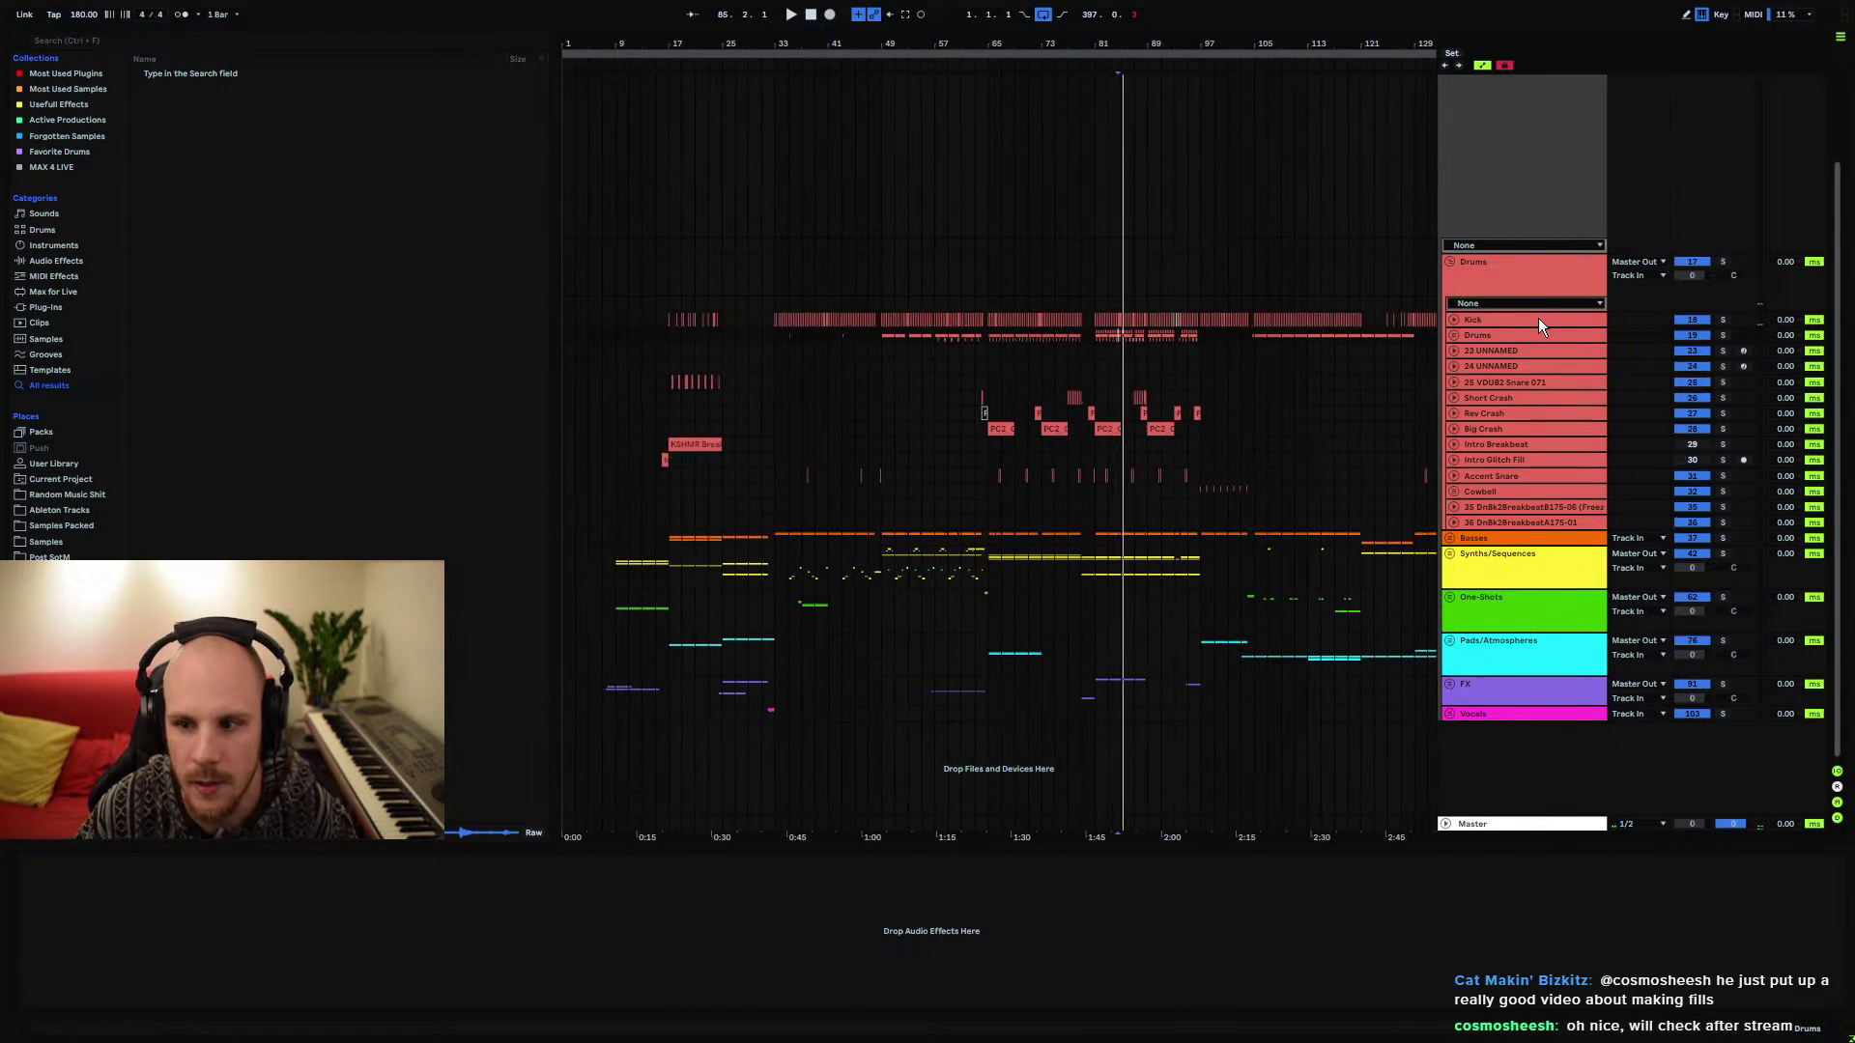
pyautogui.click(1536, 320)
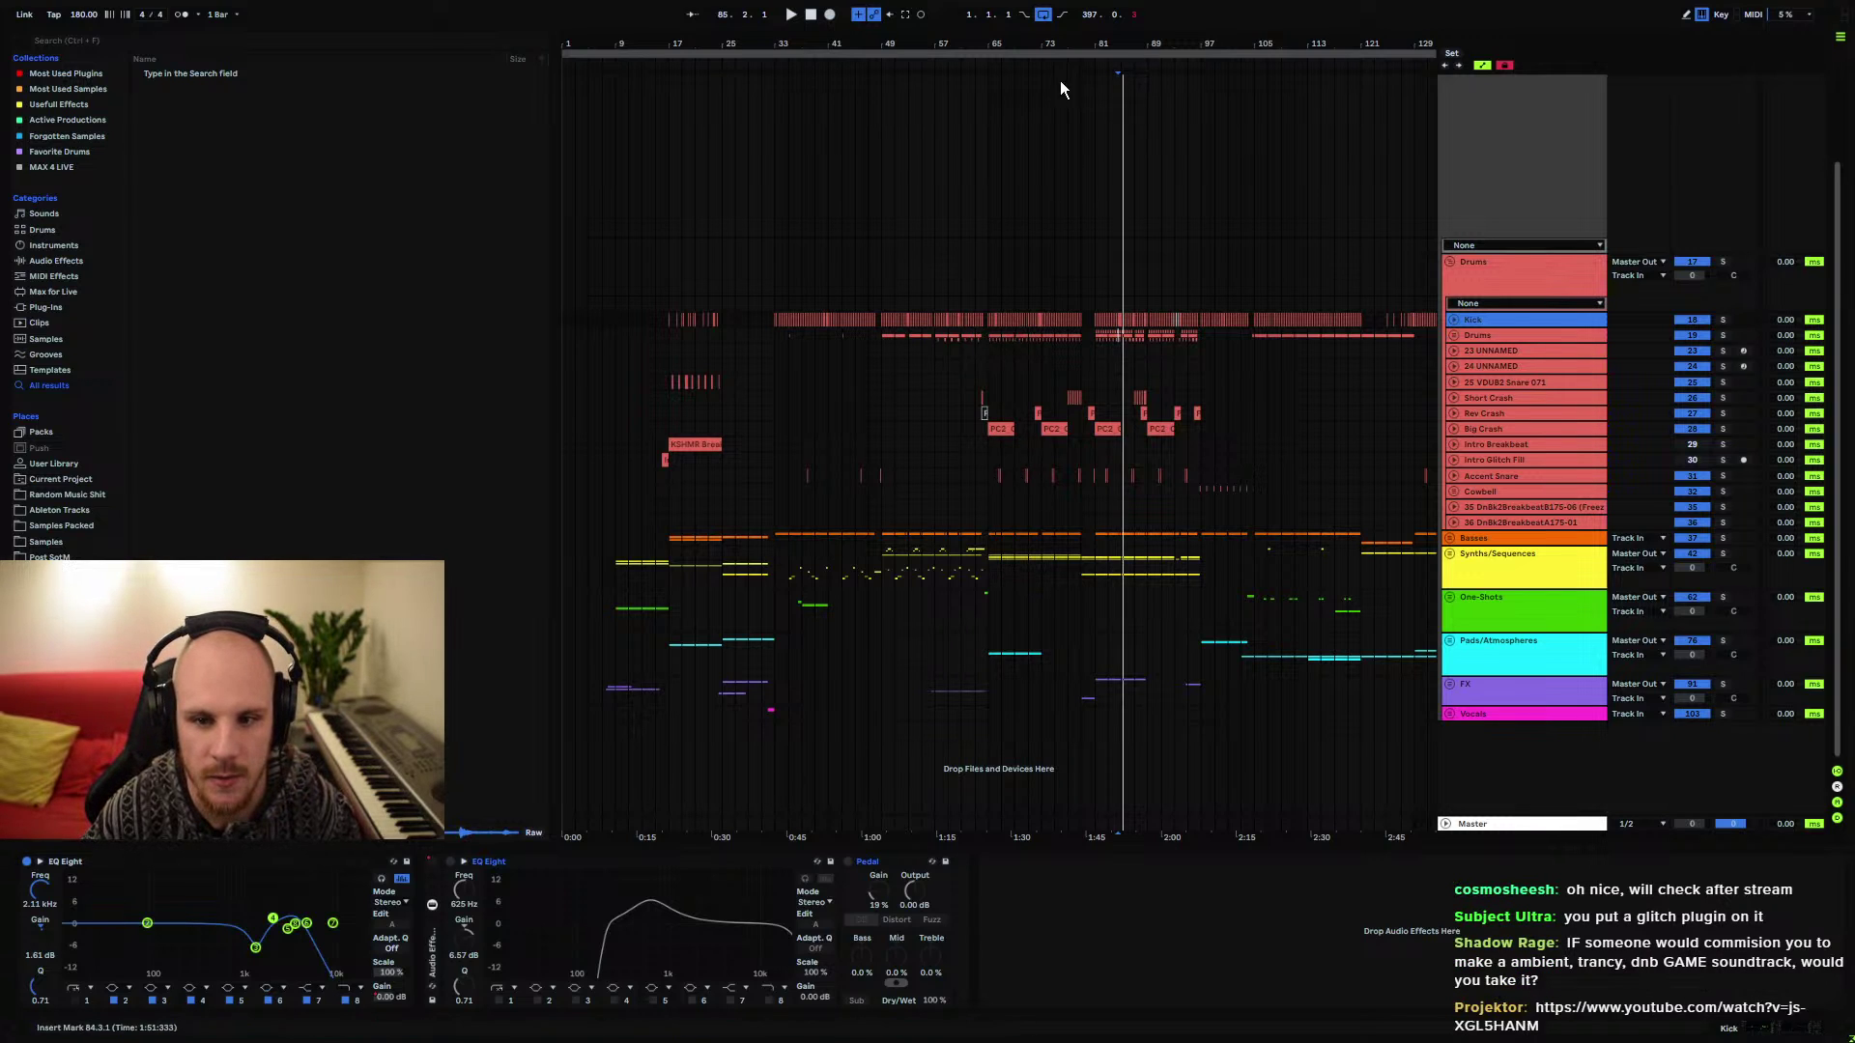
# Play the kick fill from bar 72.3 in the full mix
pyautogui.moveTo(1059, 45); pyautogui.dragTo(1024, 155)
pyautogui.click(959, 346)
pyautogui.press('space')
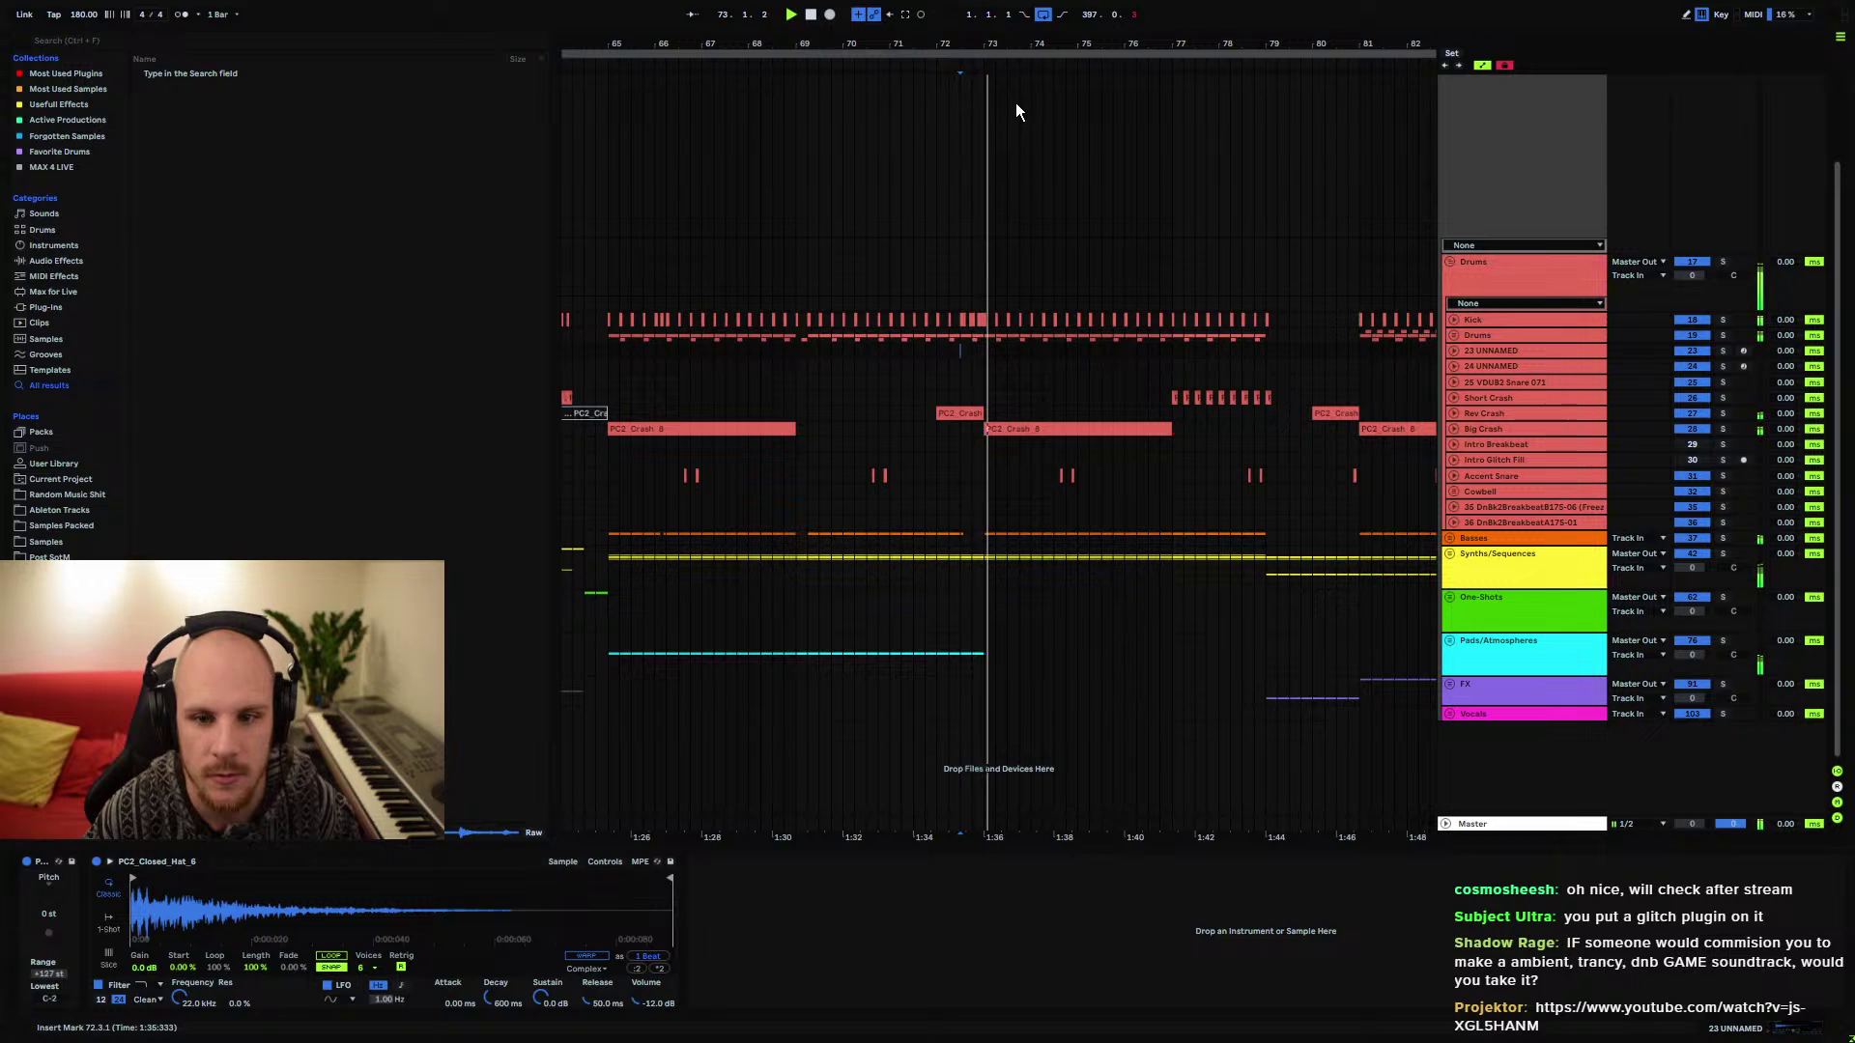
pyautogui.moveTo(1014, 46); pyautogui.dragTo(802, 331)
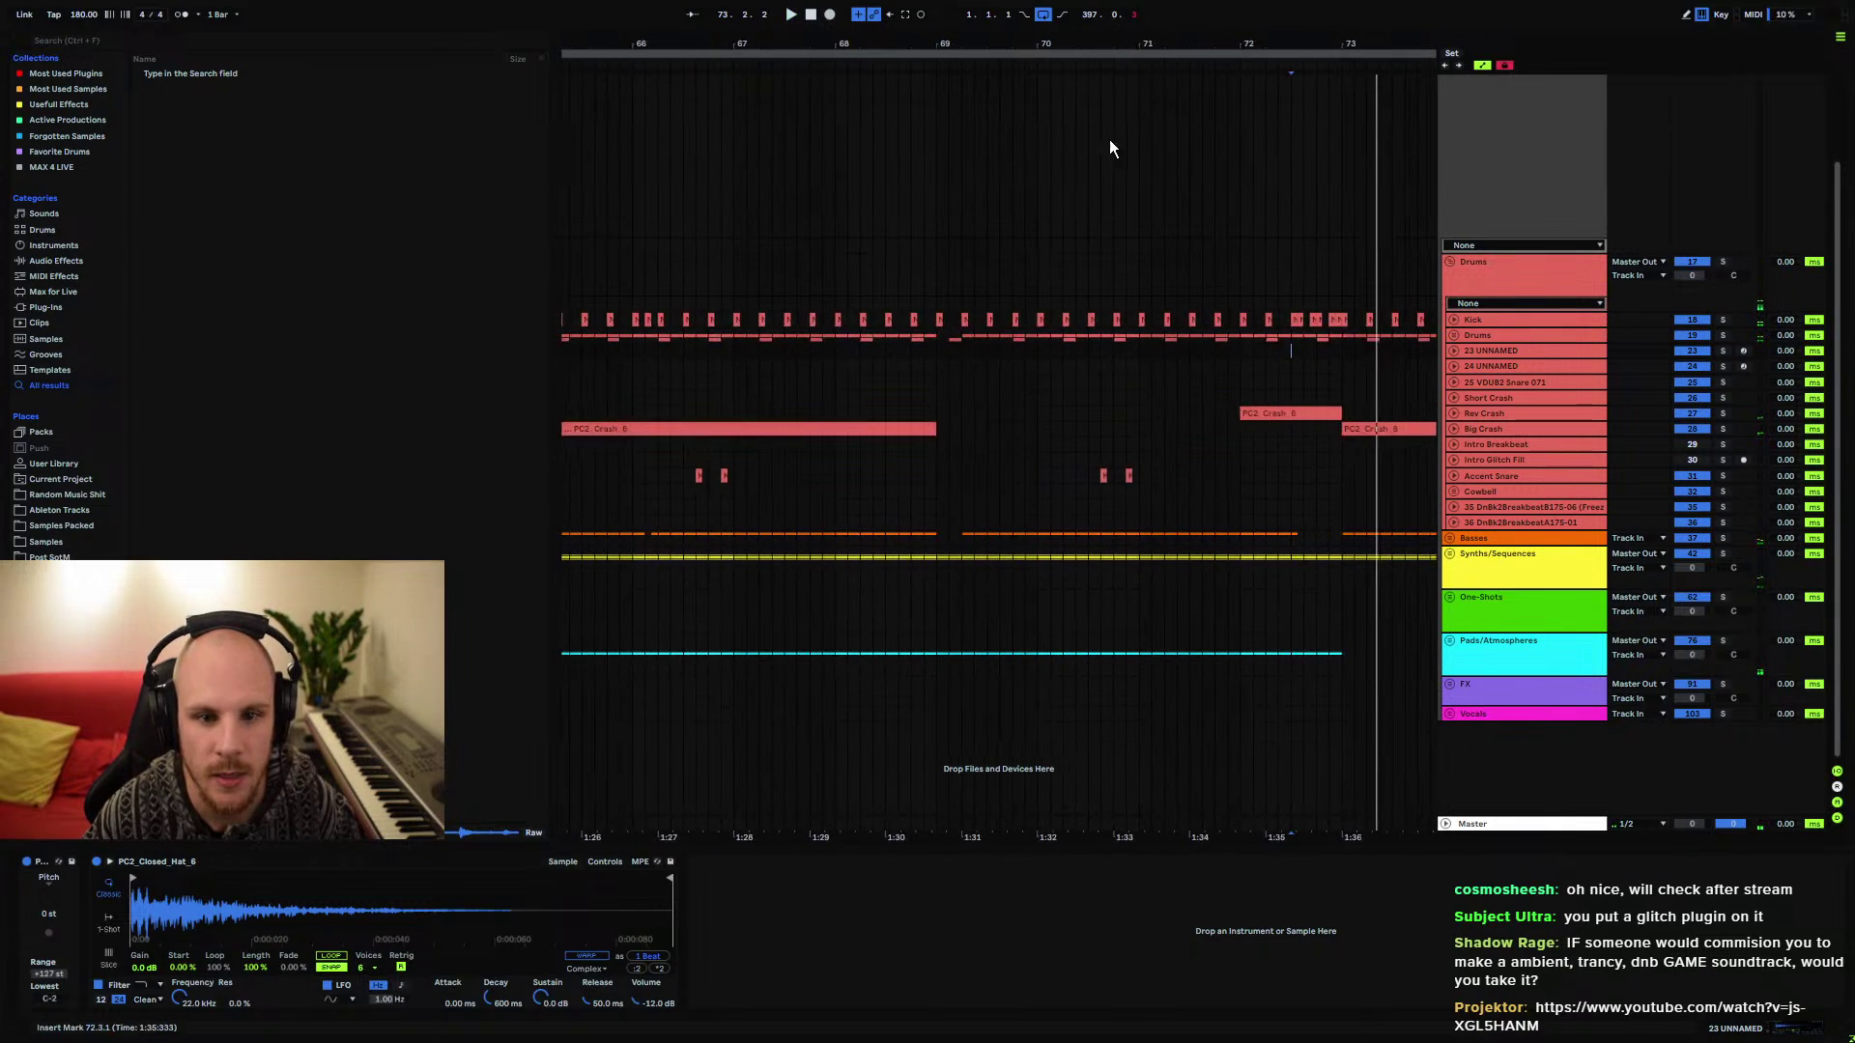
pyautogui.moveTo(1109, 46); pyautogui.dragTo(616, 80)
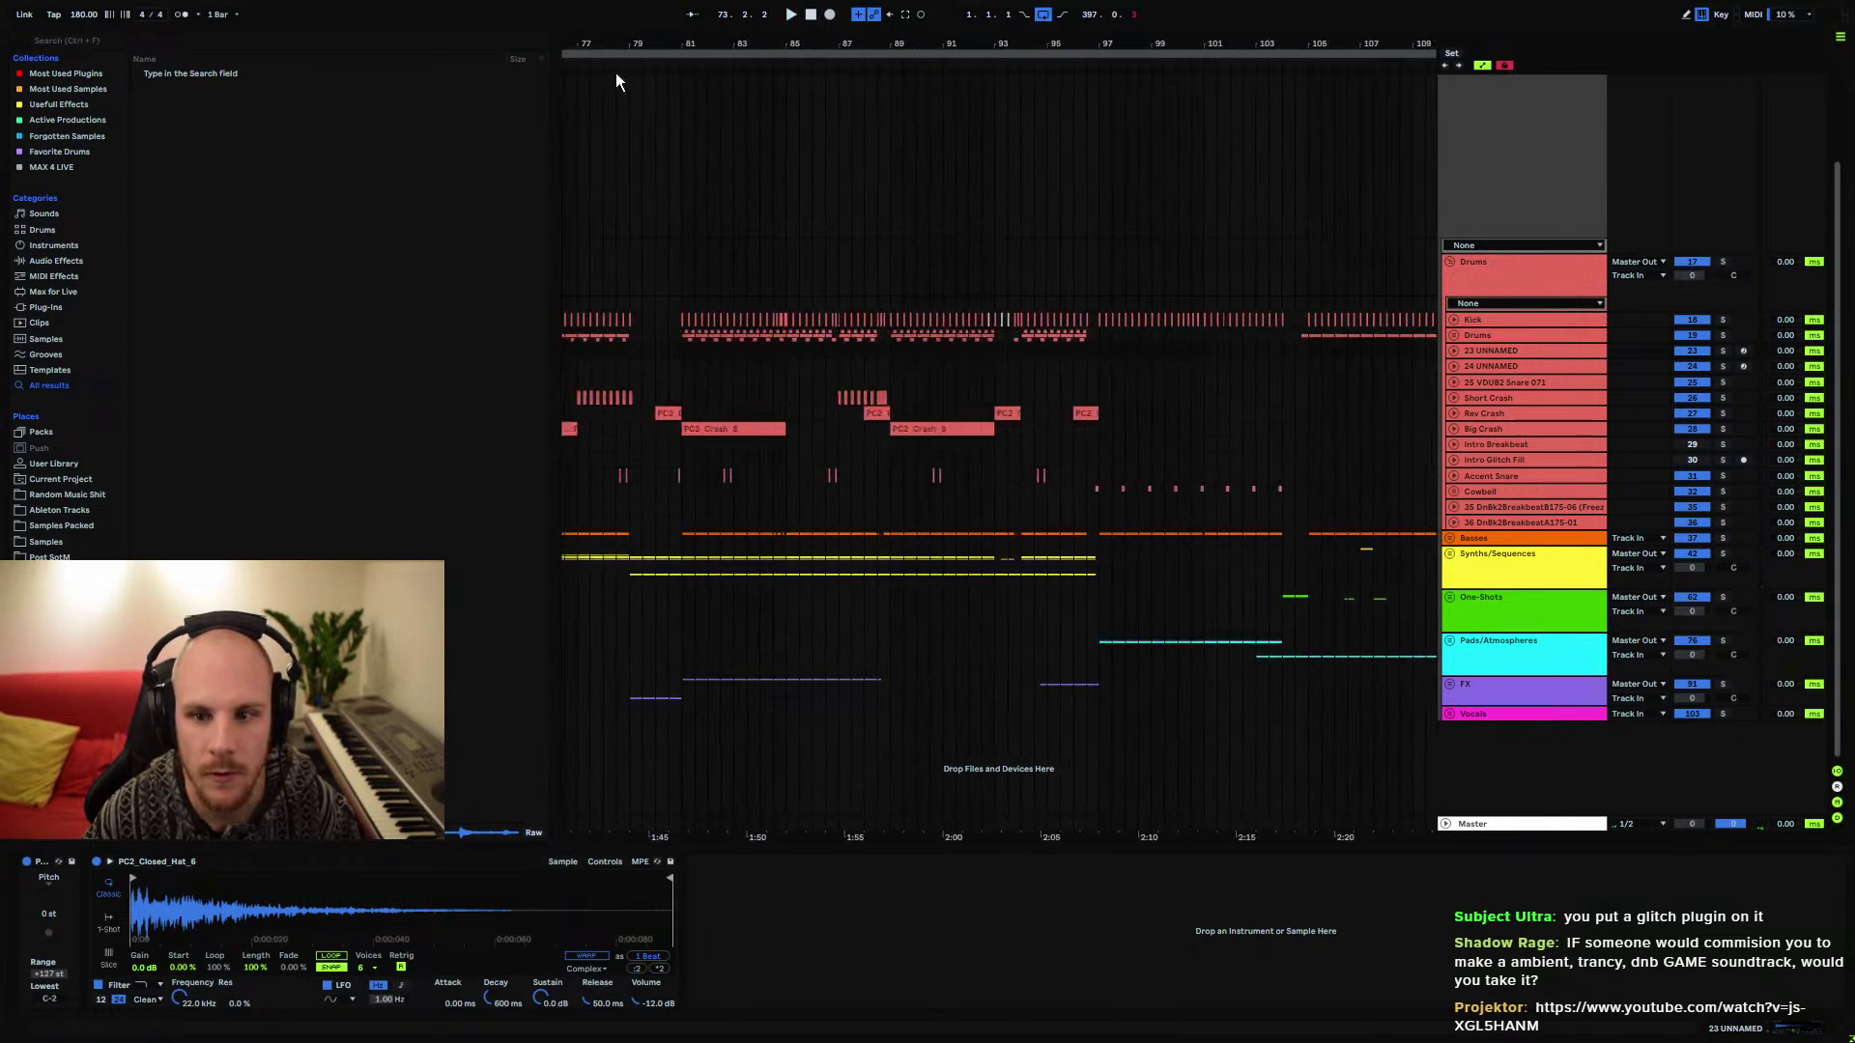
# Play the kick fill from bar 84.3 in the full mix
pyautogui.click(771, 346)
pyautogui.press('space')
pyautogui.press('+')
pyautogui.press('+')
pyautogui.press('space')
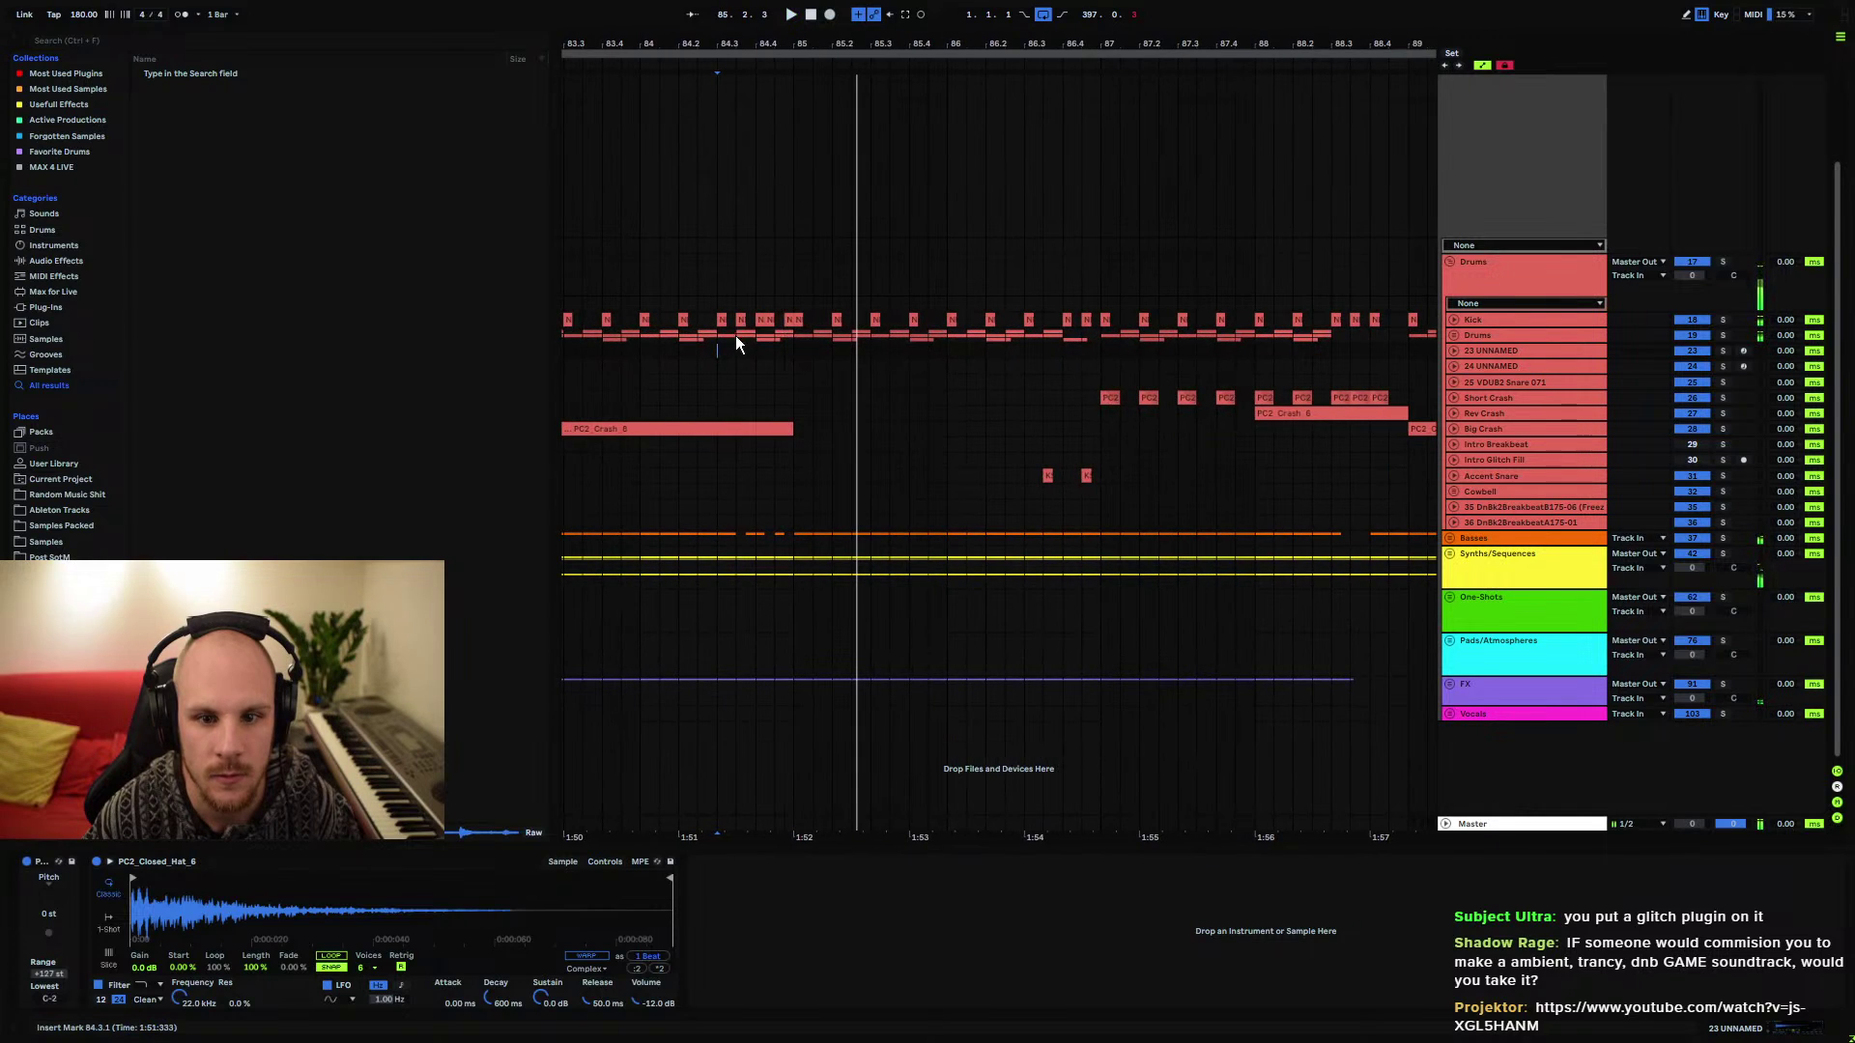
# Examine the Kick track's clips from bar 81 to 97 and compare them with the earlier and later sections
pyautogui.moveTo(719, 352); pyautogui.dragTo(790, 355)
pyautogui.moveTo(839, 66); pyautogui.dragTo(833, 24)
pyautogui.moveTo(721, 317); pyautogui.dragTo(1034, 321)
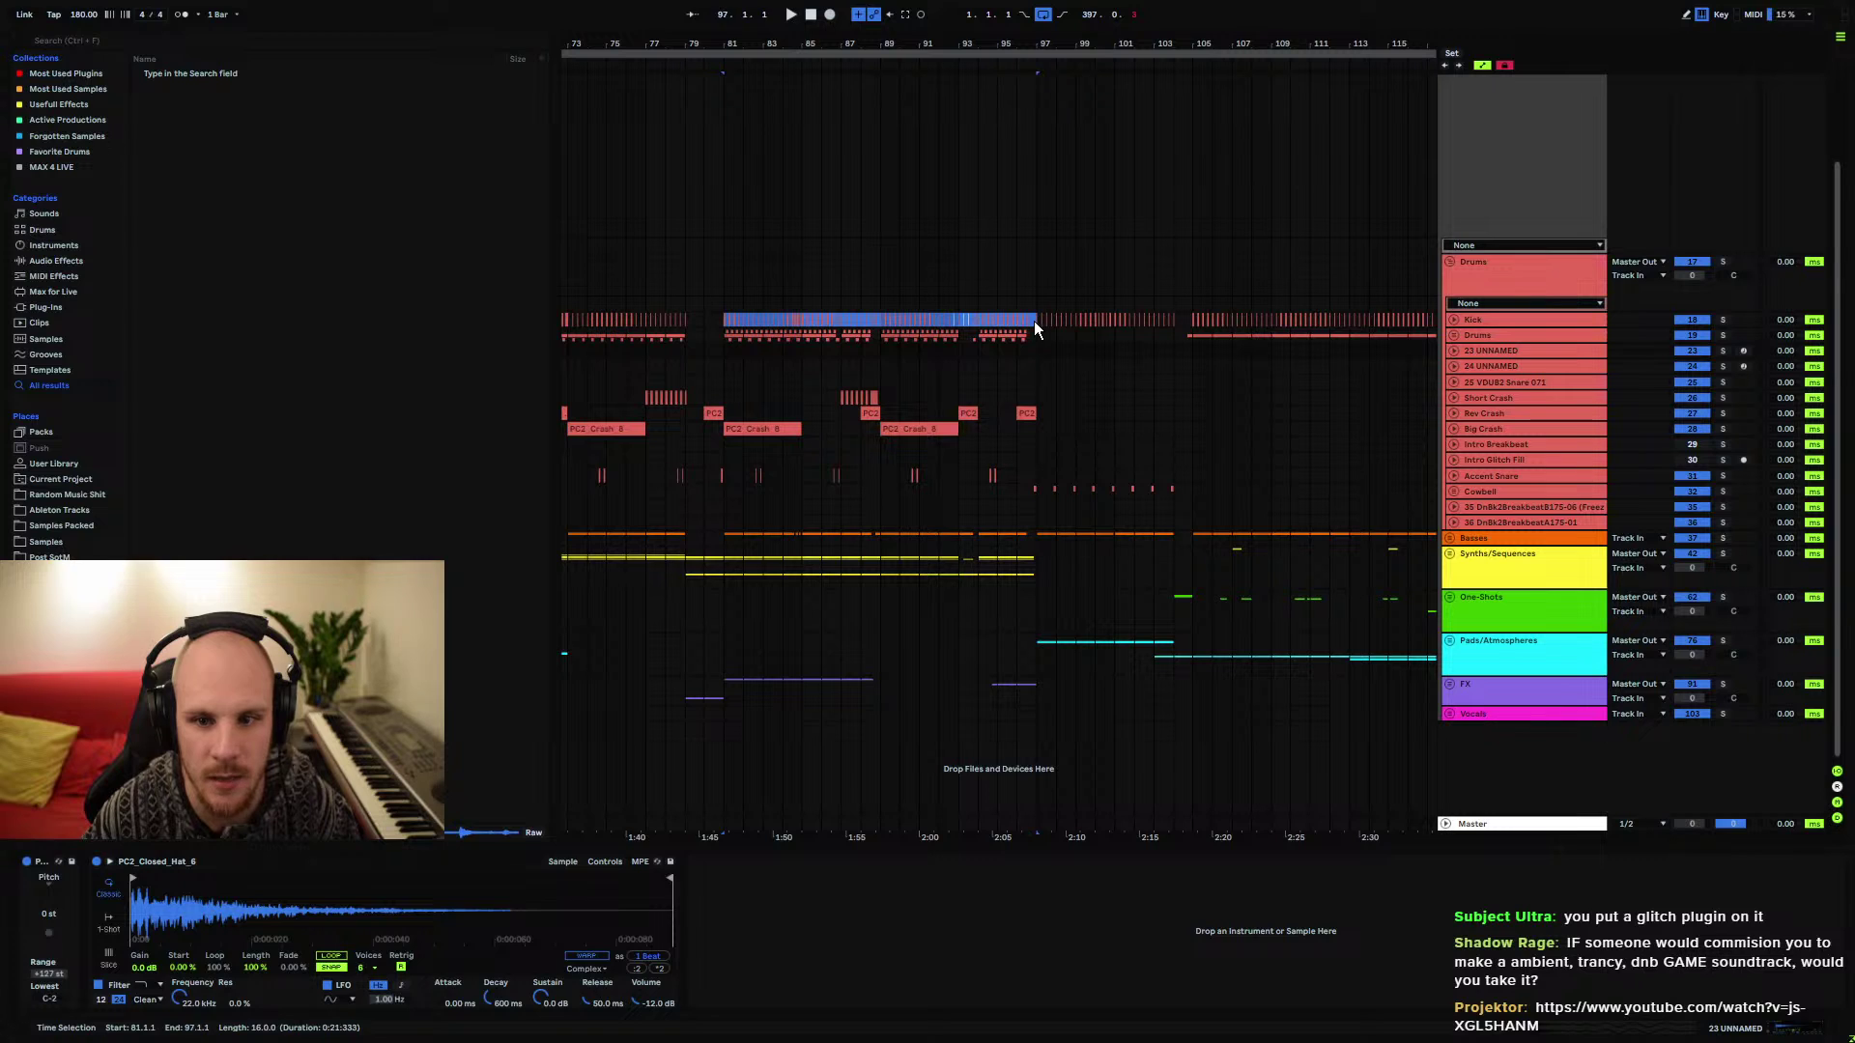
pyautogui.hscroll(-10, 927, 384)
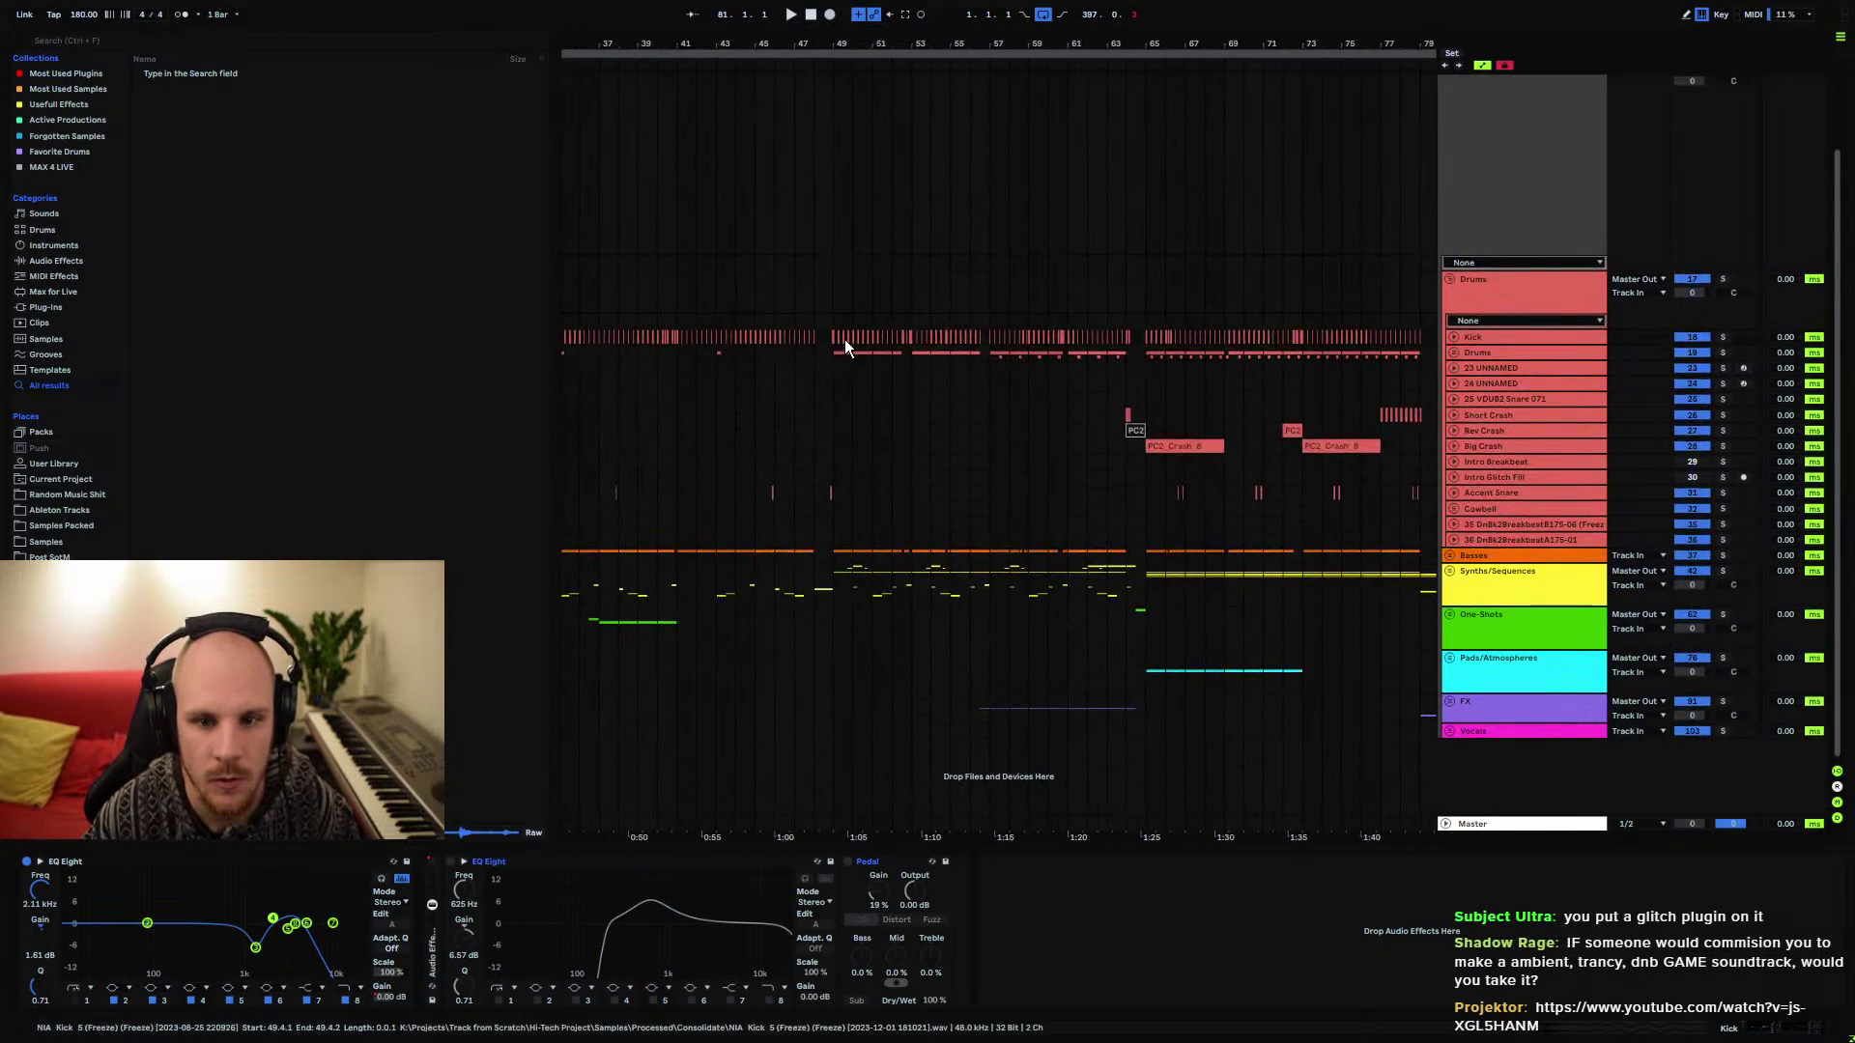
pyautogui.hscroll(-4, 1040, 411)
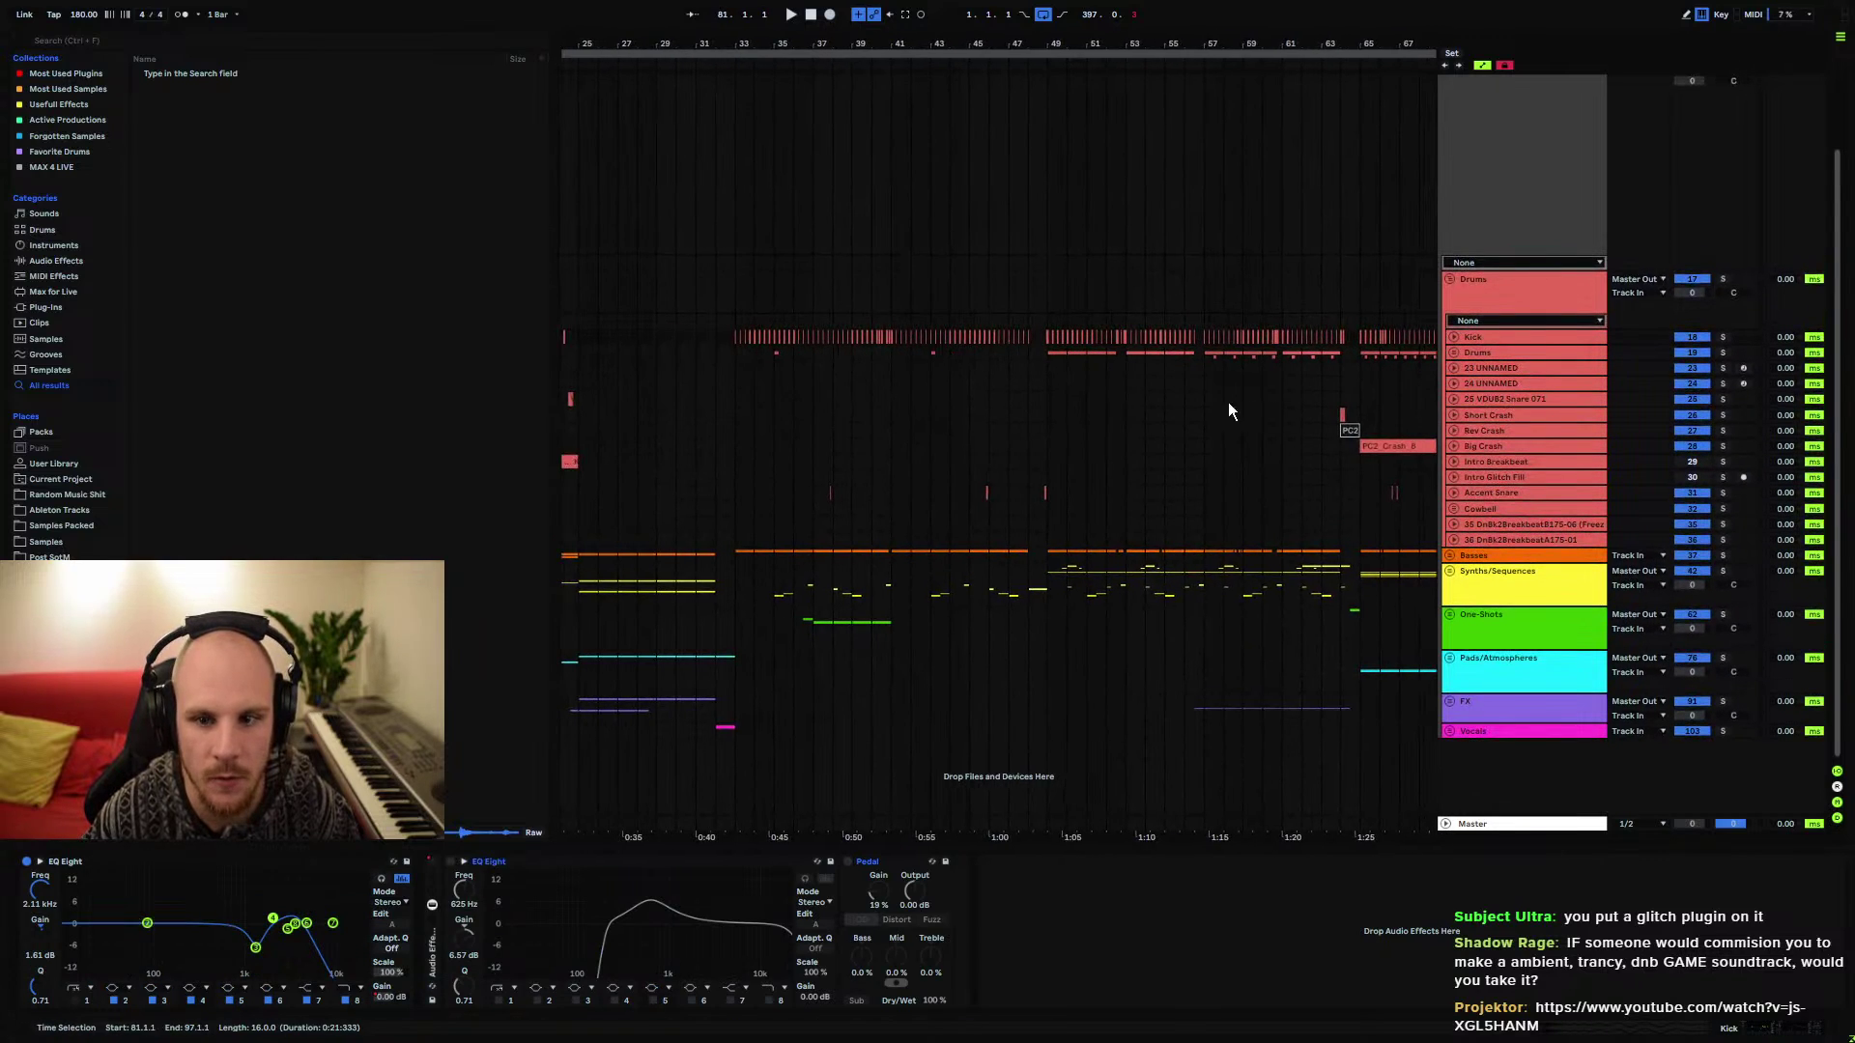
pyautogui.hscroll(20, 1230, 411)
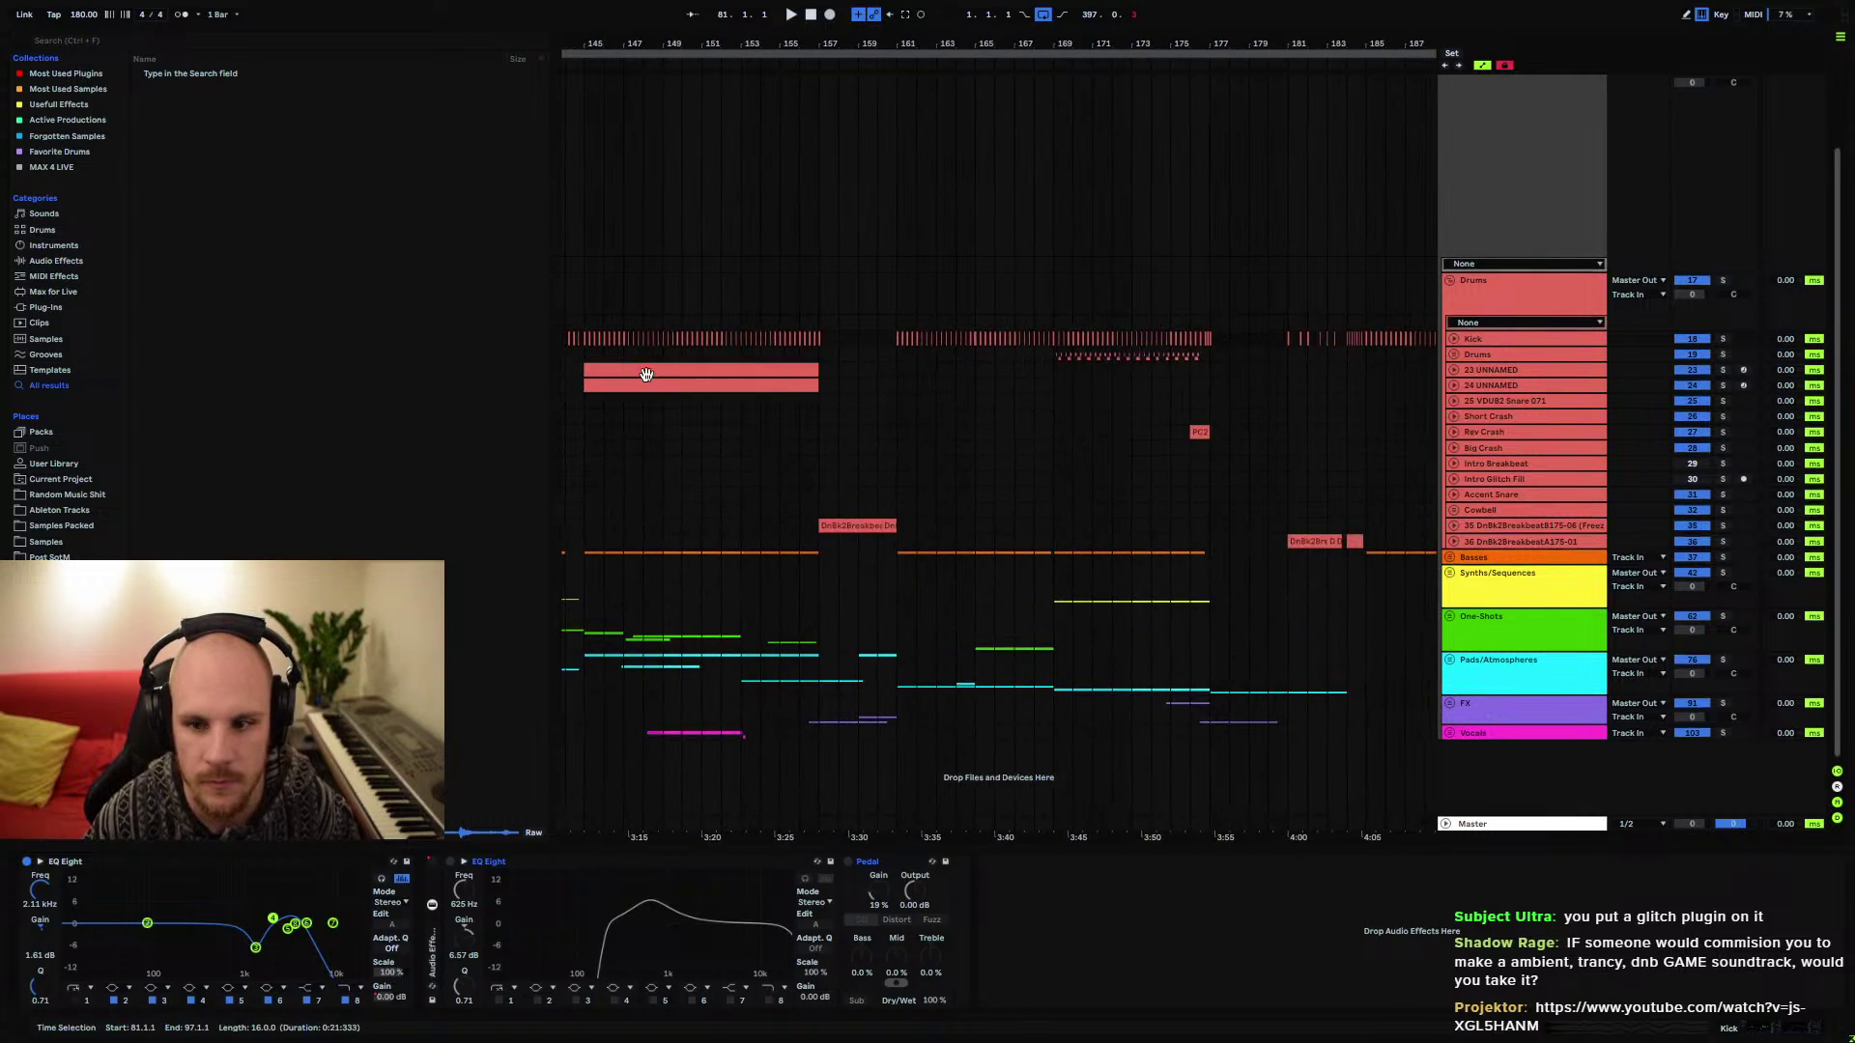
pyautogui.hscroll(4, 647, 375)
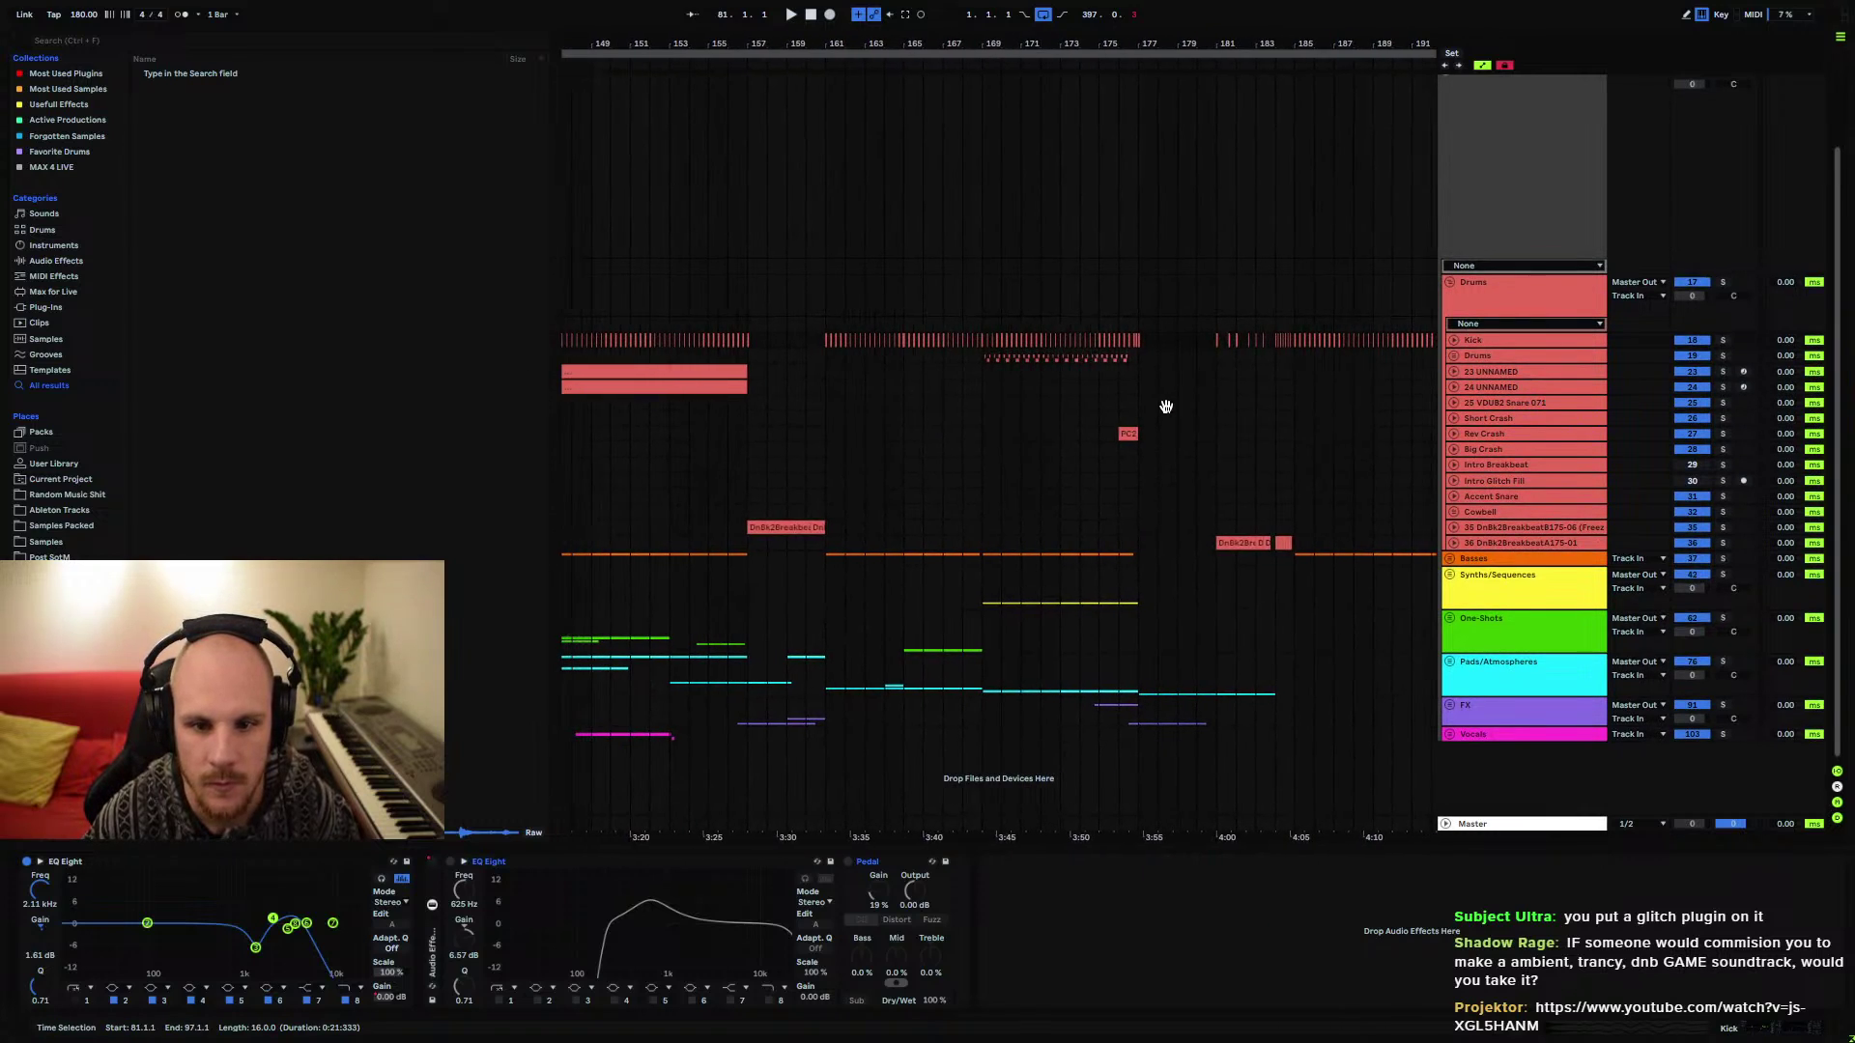
# Examine how densely the drum and synth tracks are filled across the arrangement, highlighting sections such as bars 129 to 177
pyautogui.moveTo(837, 360)
pyautogui.mouseDown()
pyautogui.moveTo(1085, 473)
pyautogui.moveTo(1135, 592)
pyautogui.mouseUp()
pyautogui.click(1008, 491)
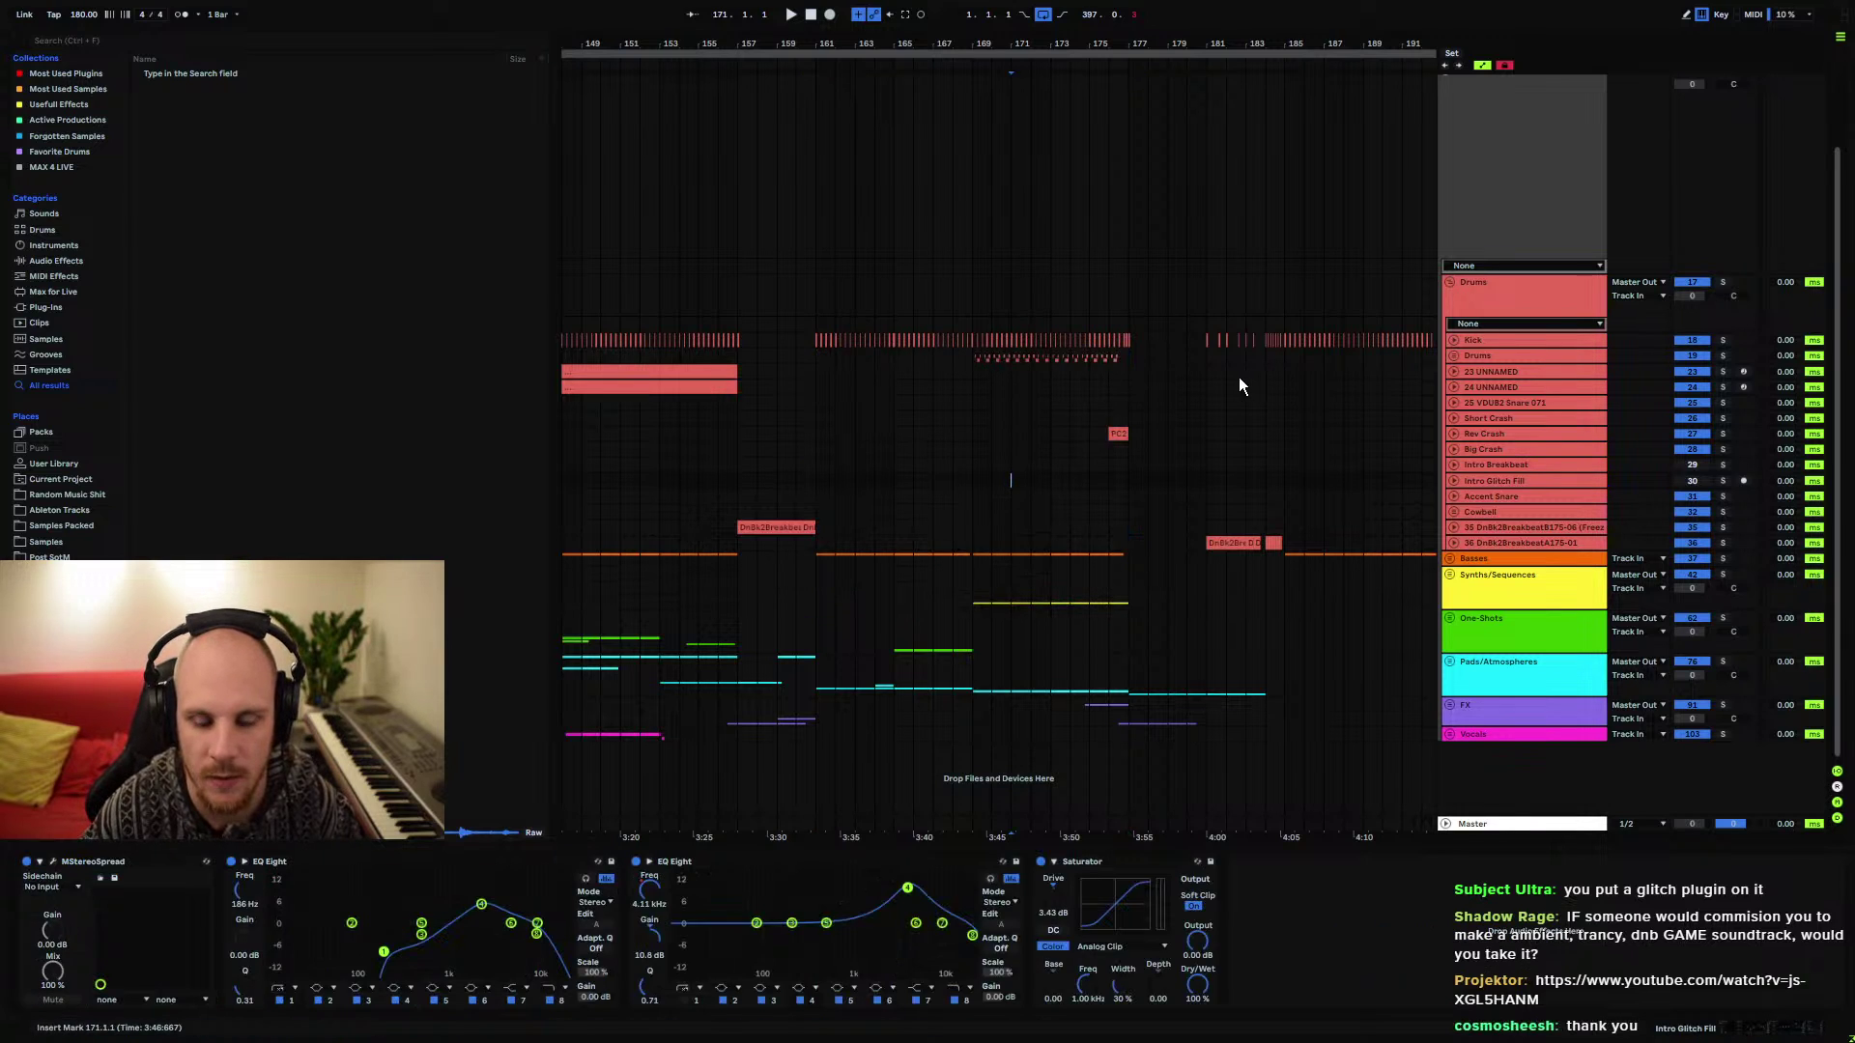
pyautogui.hscroll(10, 1022, 353)
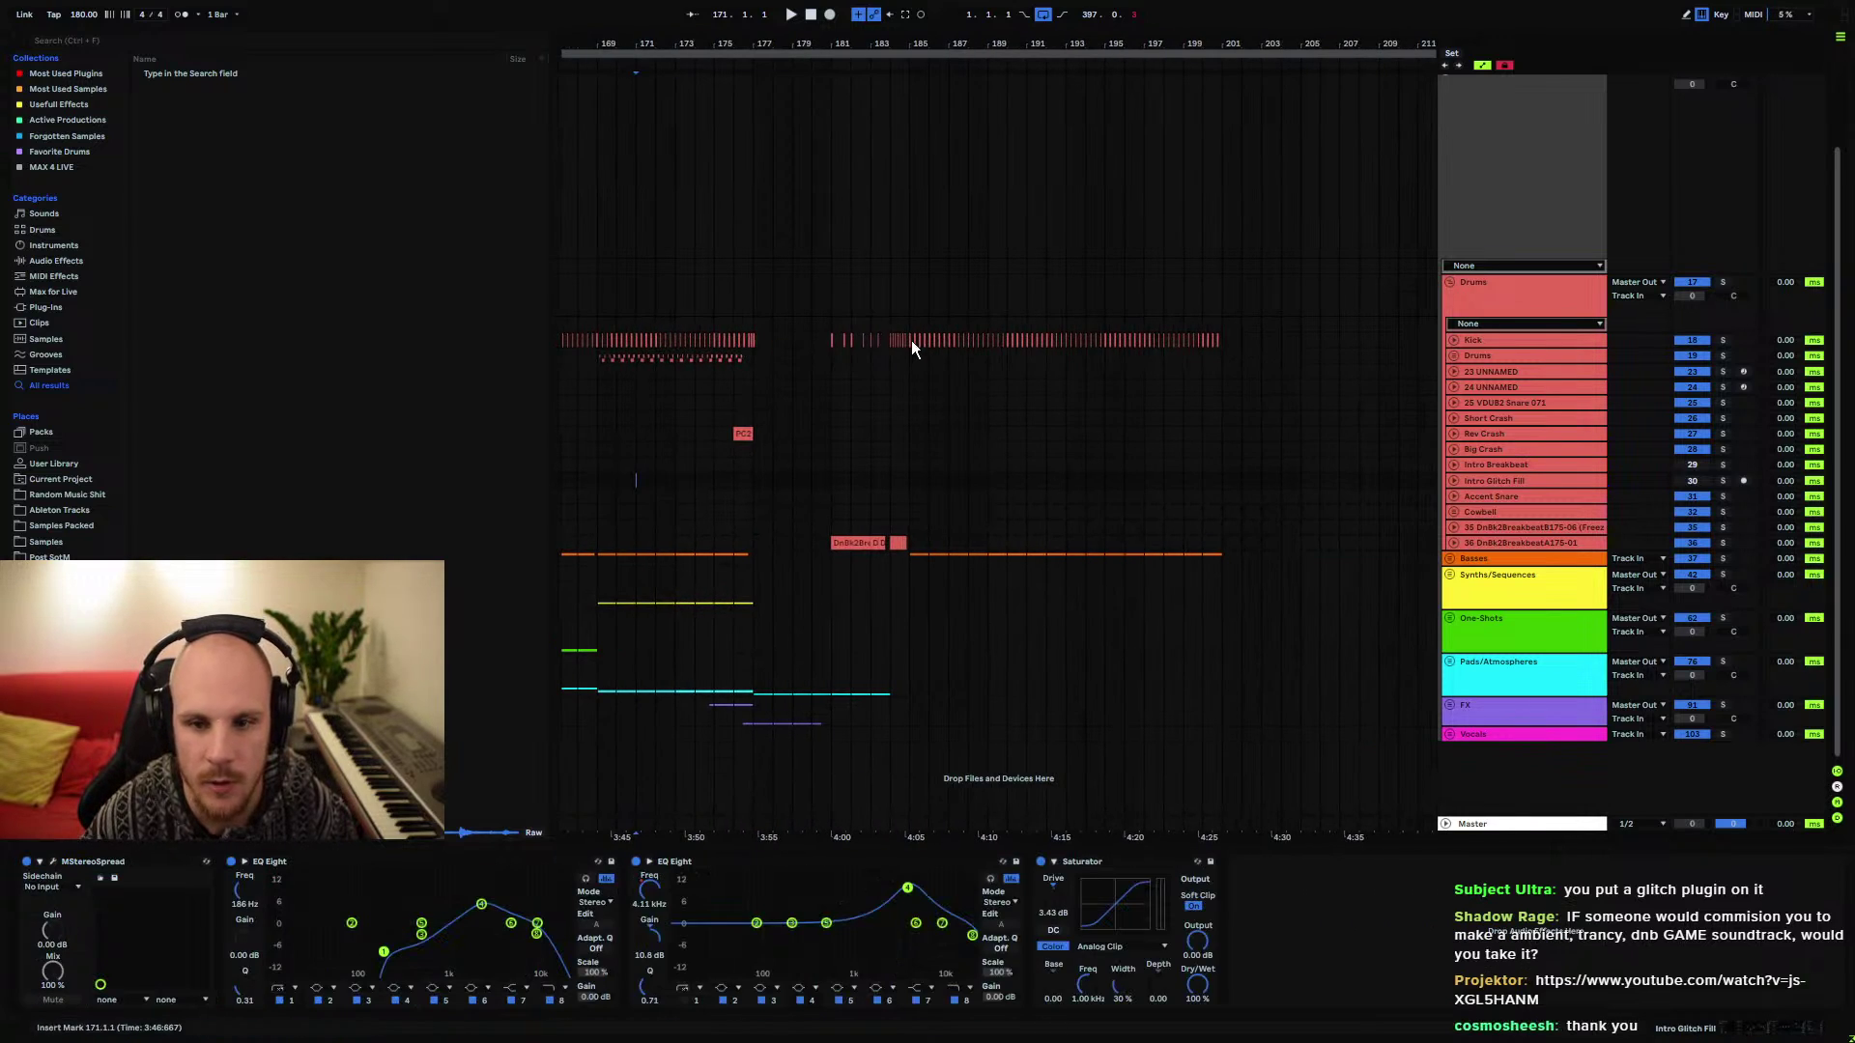
pyautogui.moveTo(912, 348); pyautogui.dragTo(1221, 564)
pyautogui.click(1213, 560)
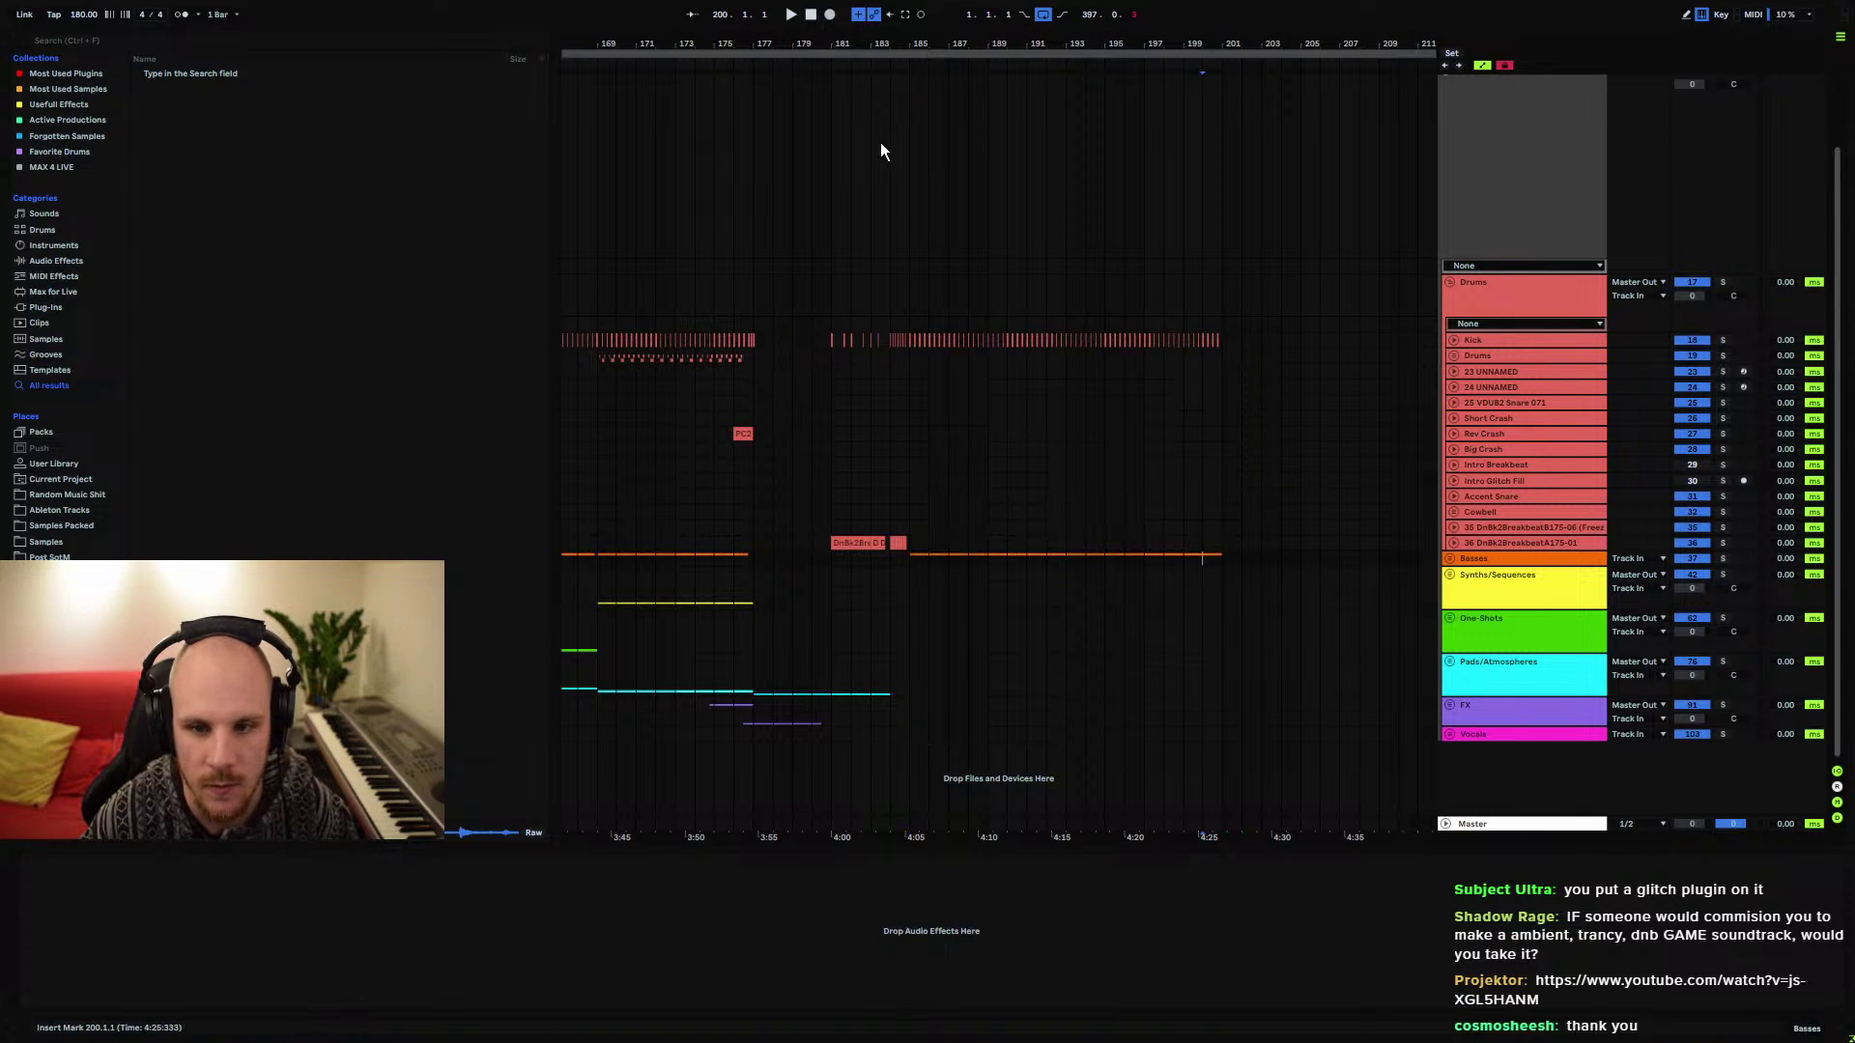
pyautogui.scroll(-5, 1356, 386)
pyautogui.click(1005, 362)
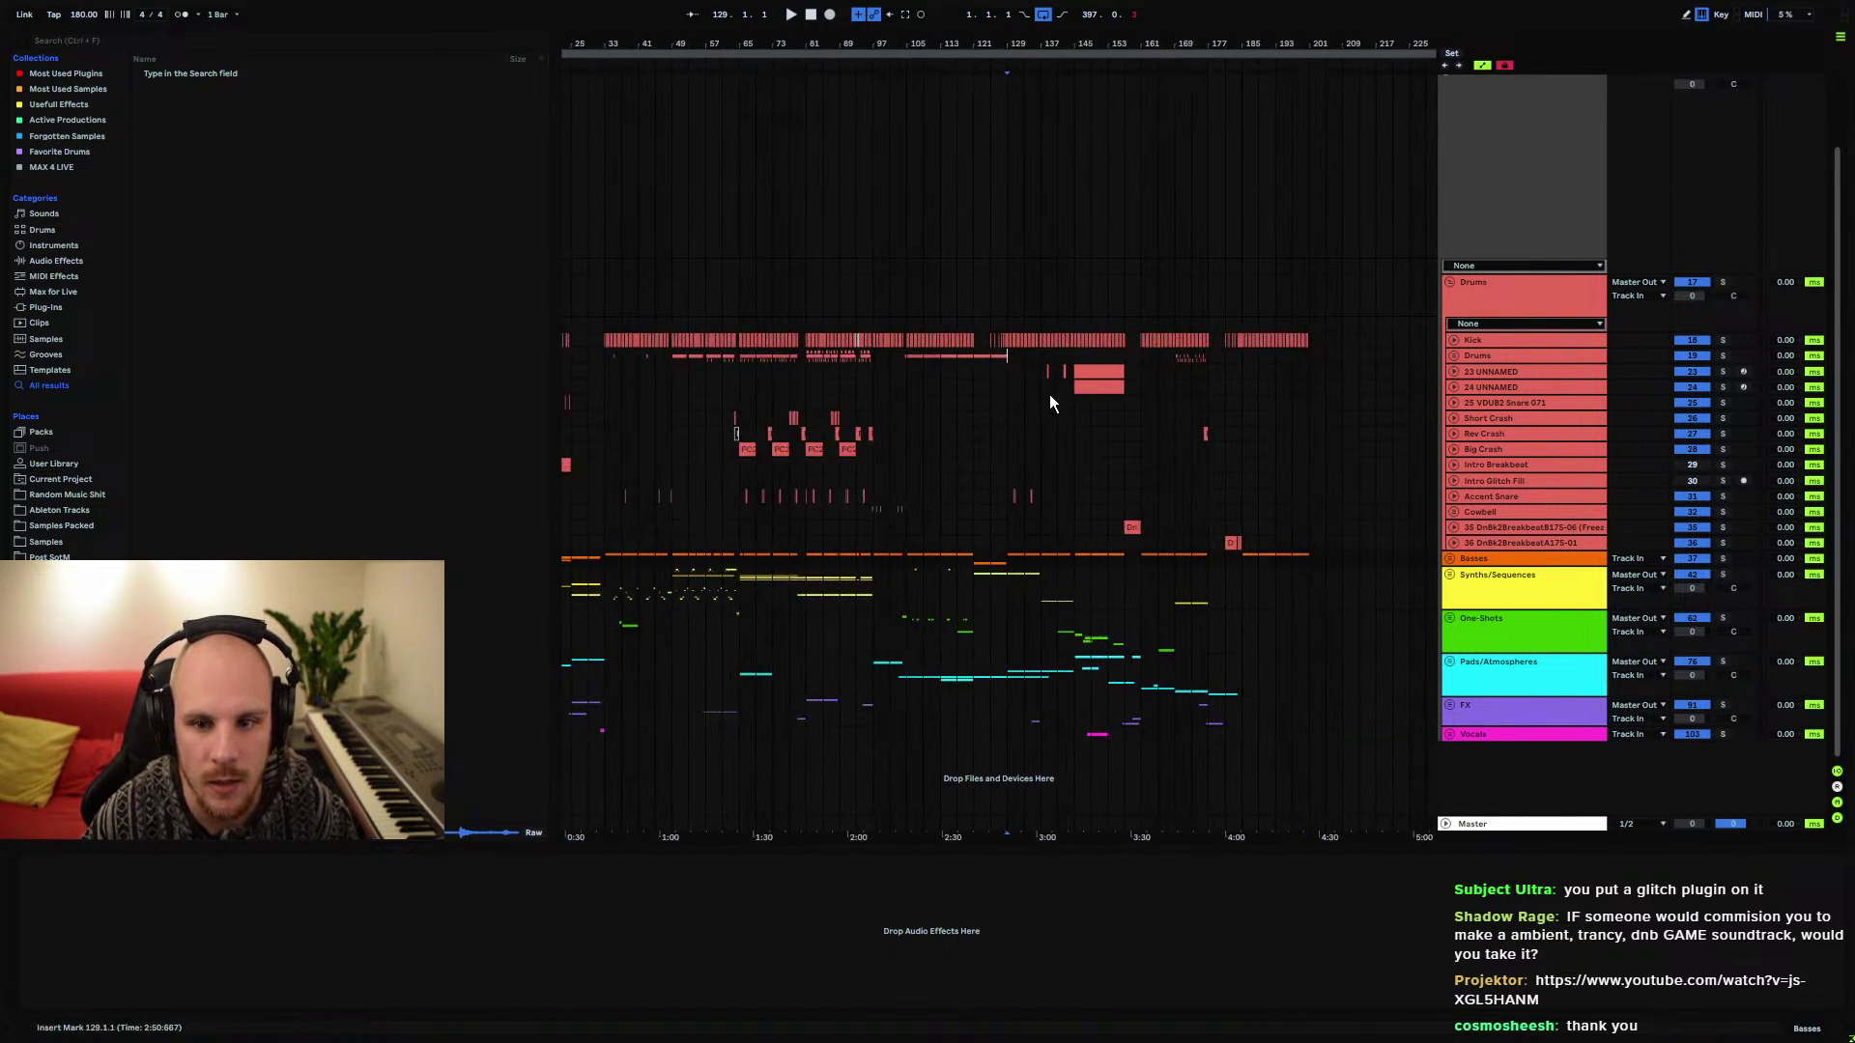
pyautogui.moveTo(1051, 402); pyautogui.dragTo(1215, 592)
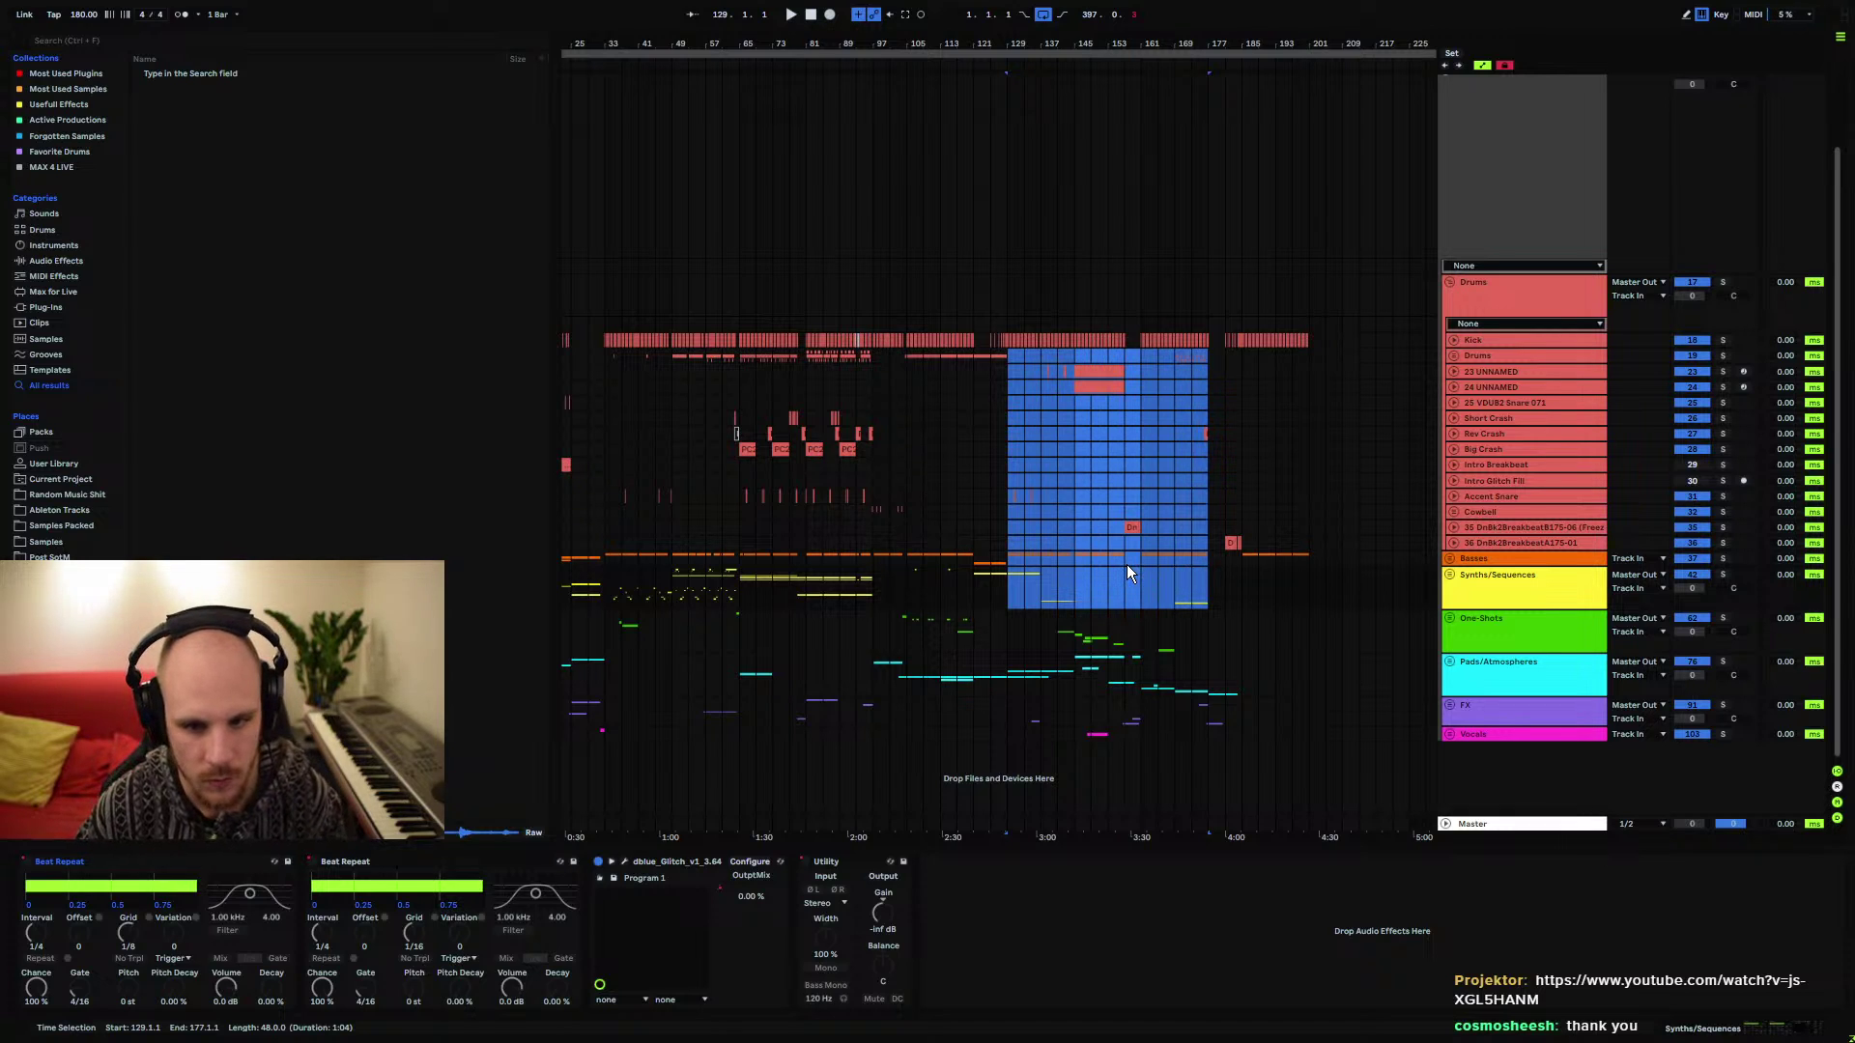
pyautogui.click(957, 449)
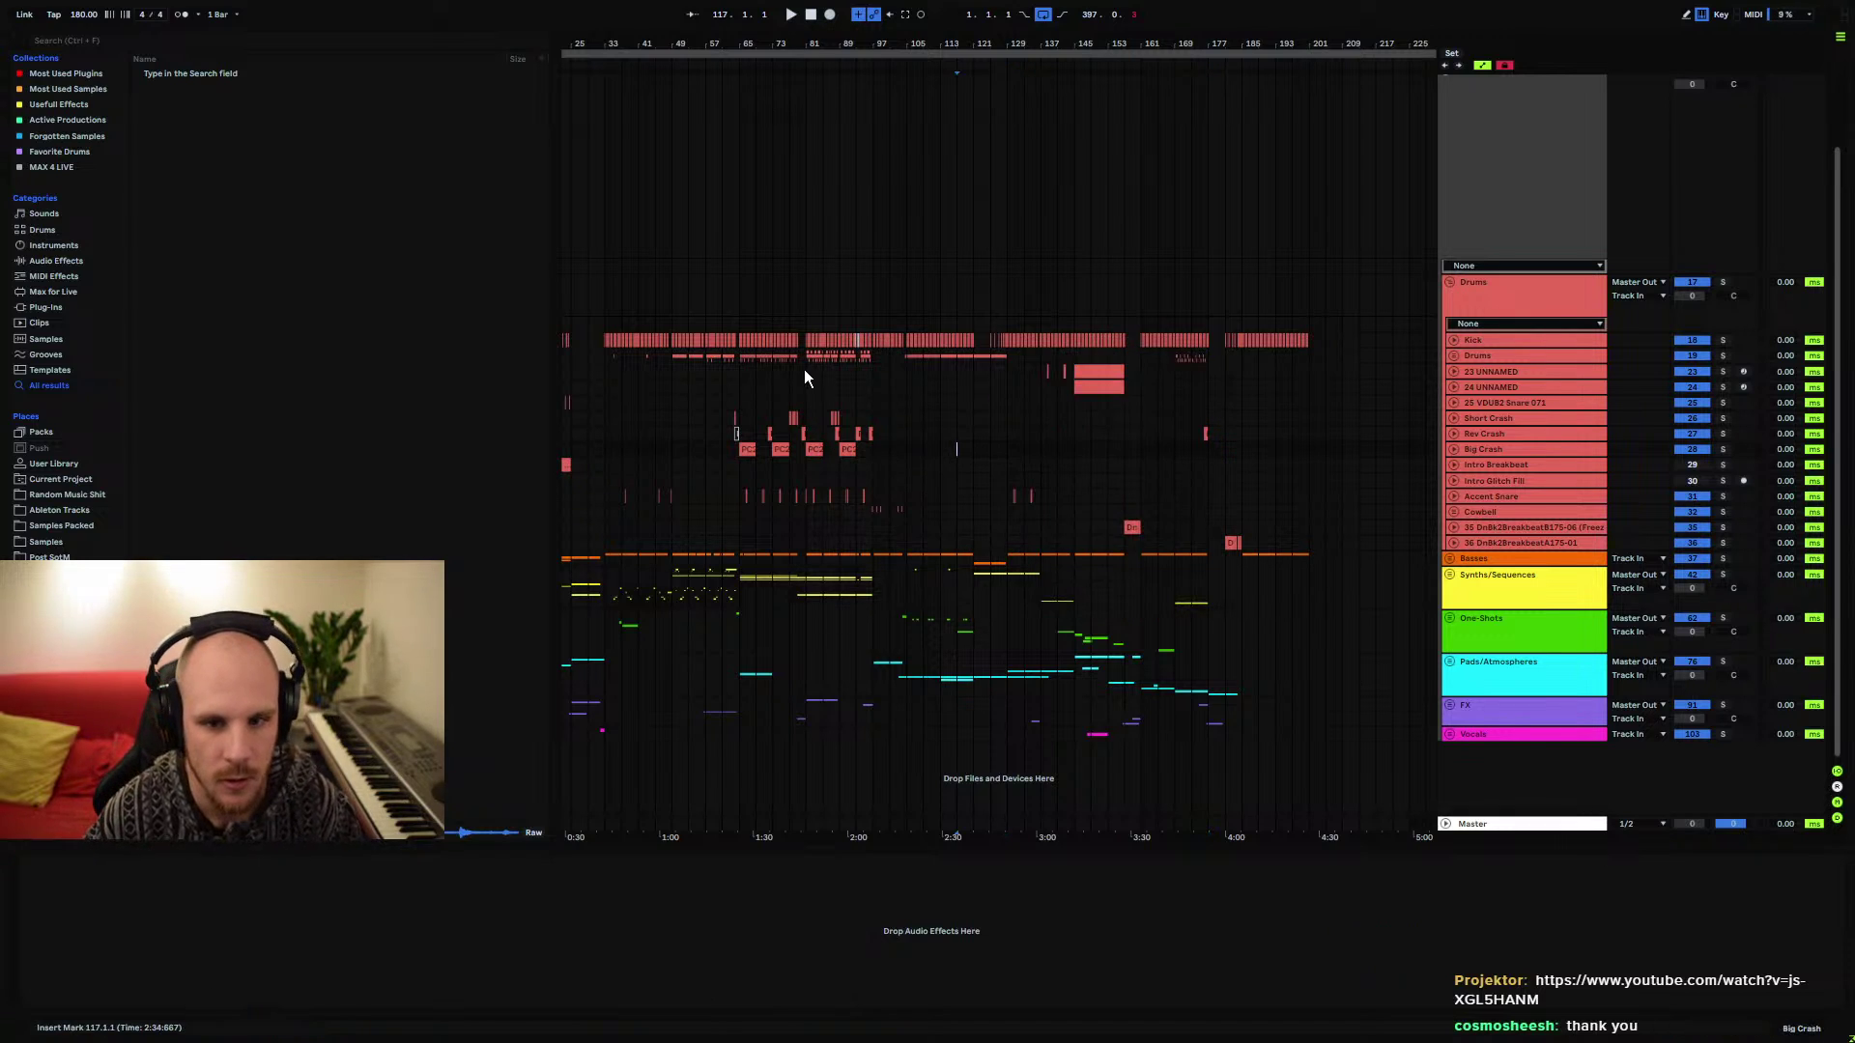
pyautogui.moveTo(675, 365); pyautogui.dragTo(870, 587)
pyautogui.click(828, 542)
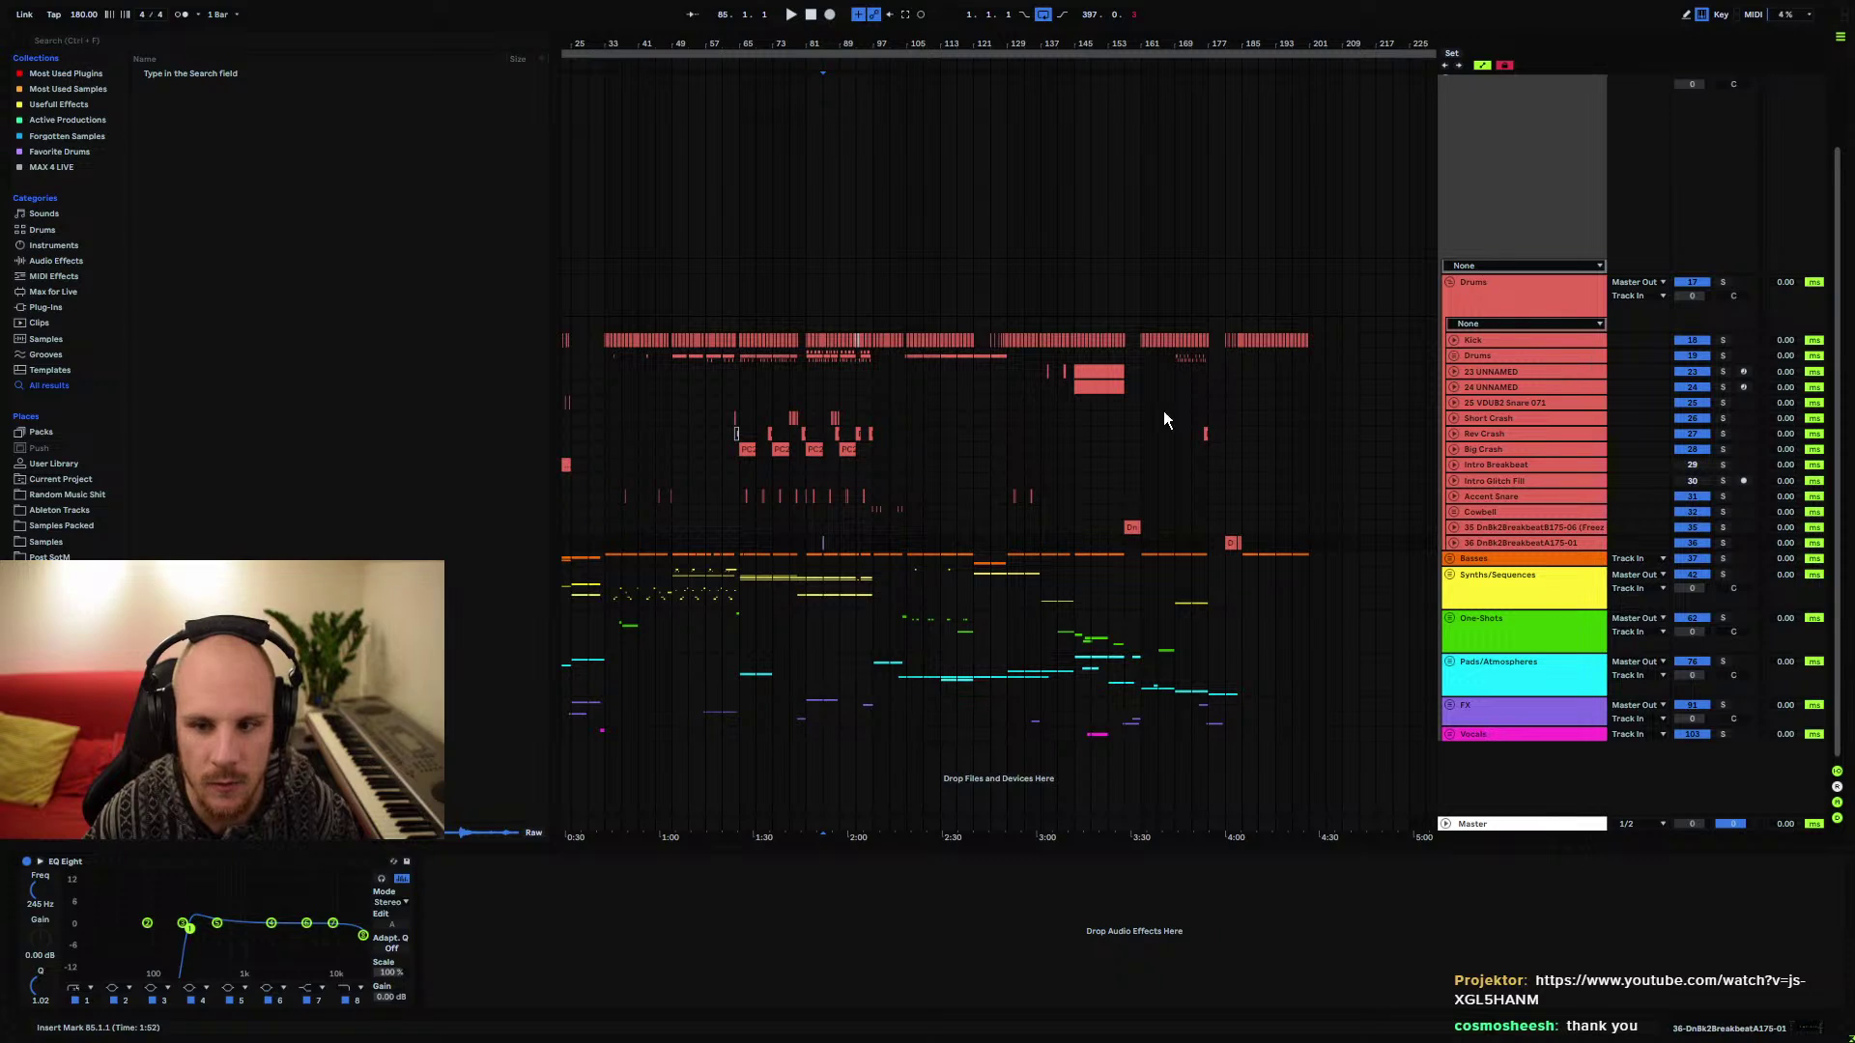
pyautogui.moveTo(1092, 591); pyautogui.dragTo(1278, 553)
pyautogui.click(1275, 558)
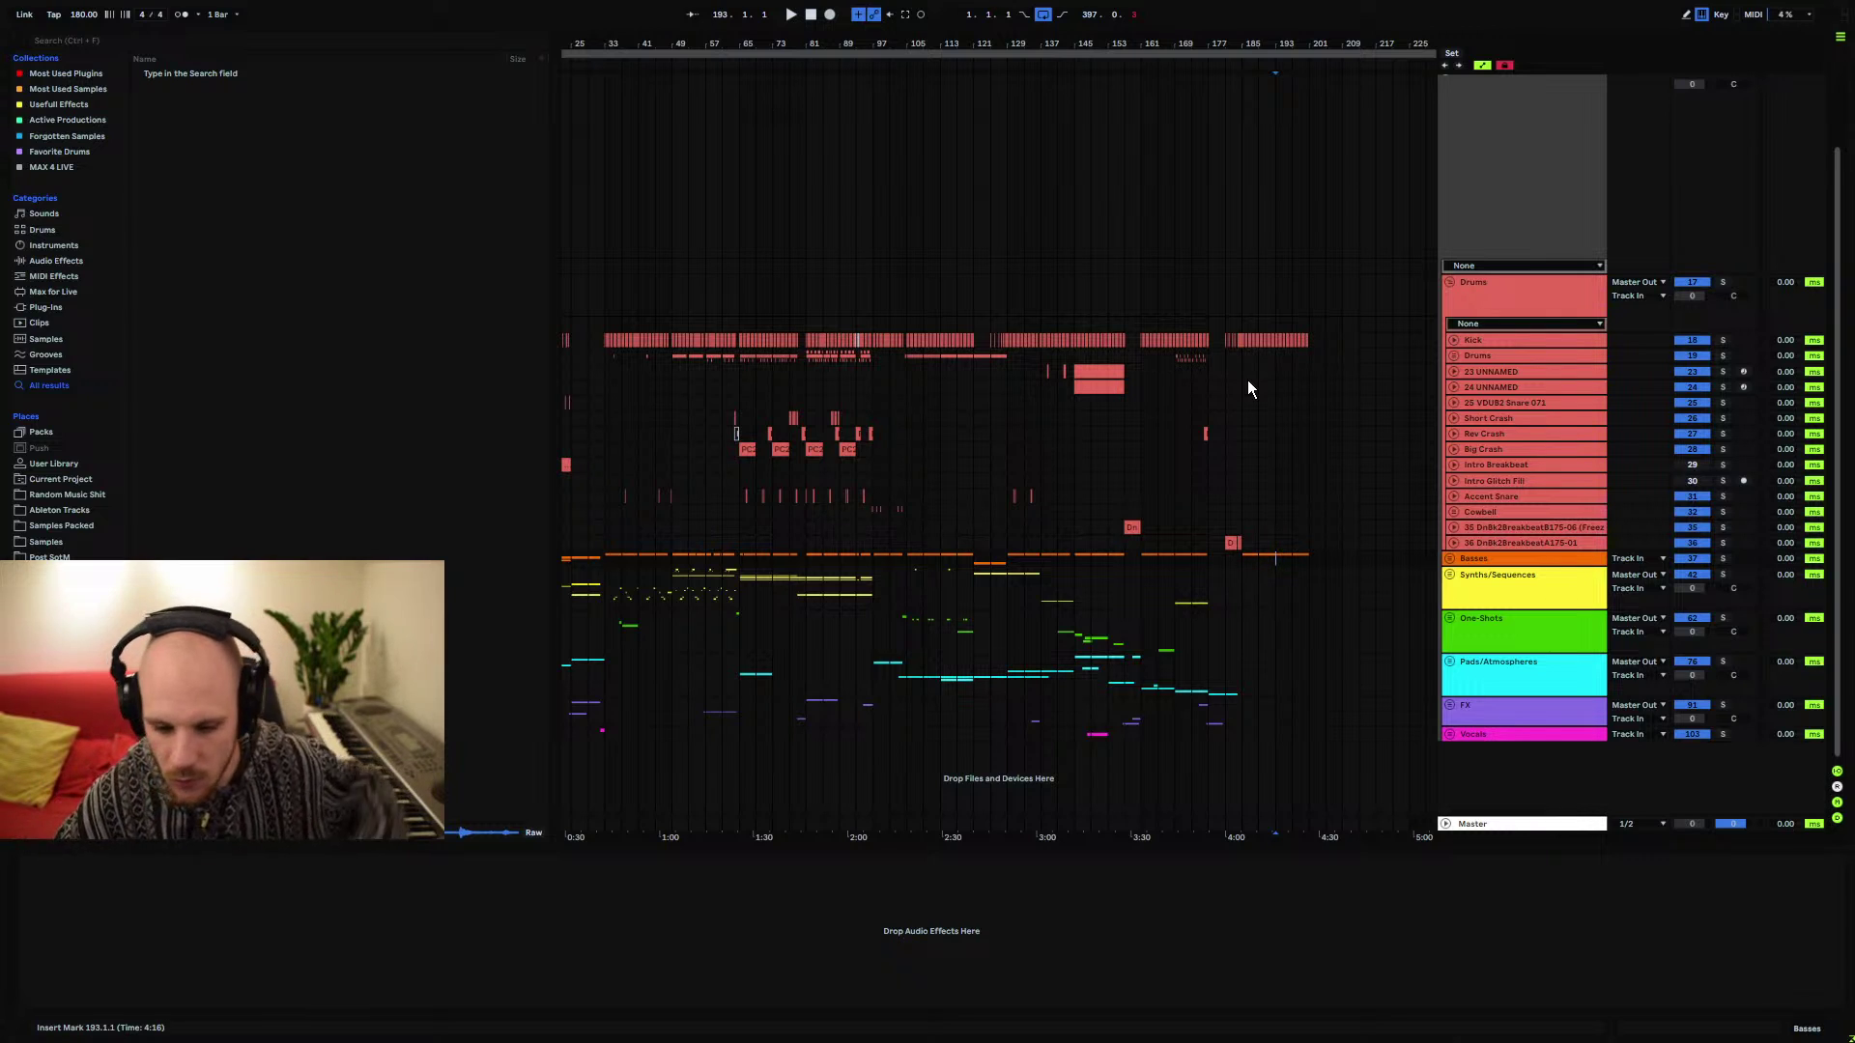
# Switch to the Chrome window with projektorsound.com and place it over the arrangement
pyautogui.moveTo(1264, 36); pyautogui.dragTo(1160, 254)
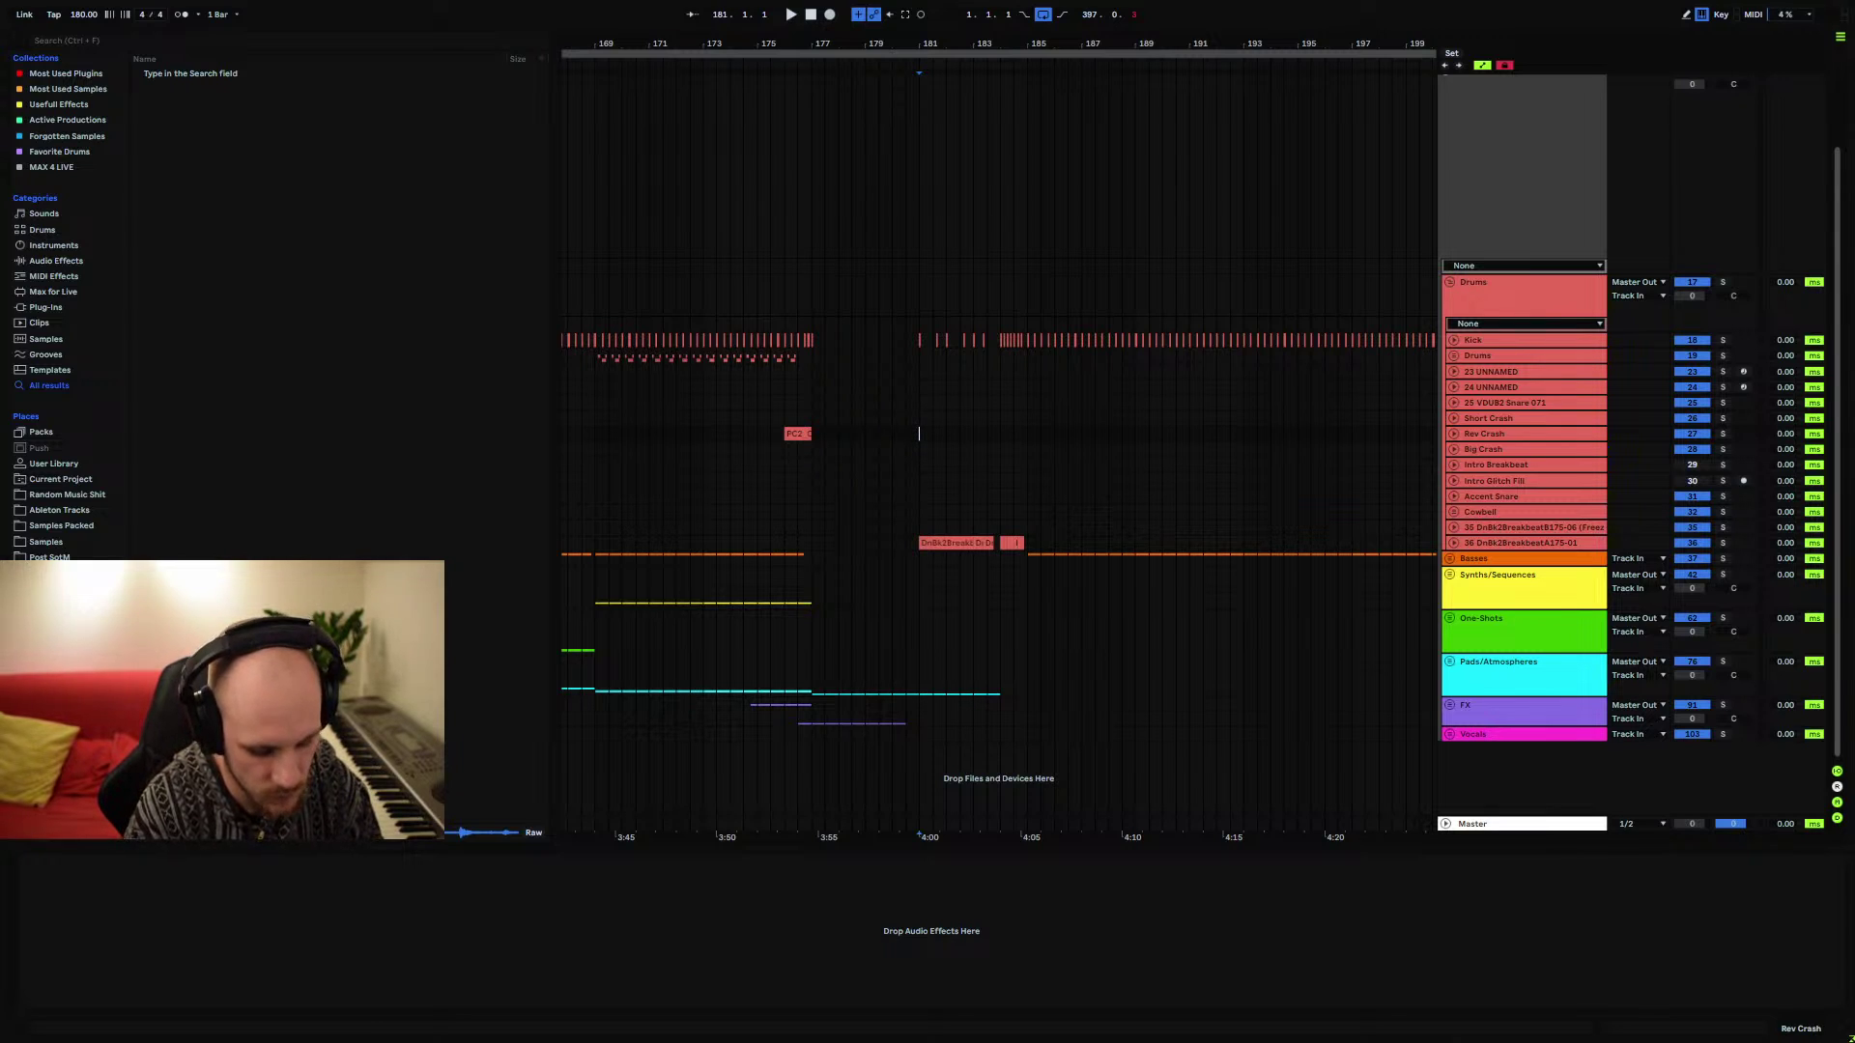
pyautogui.moveTo(1854, 212); pyautogui.dragTo(929, 258)
pyautogui.scroll(-1, 1076, 554)
pyautogui.moveTo(1091, 263); pyautogui.dragTo(1013, 67)
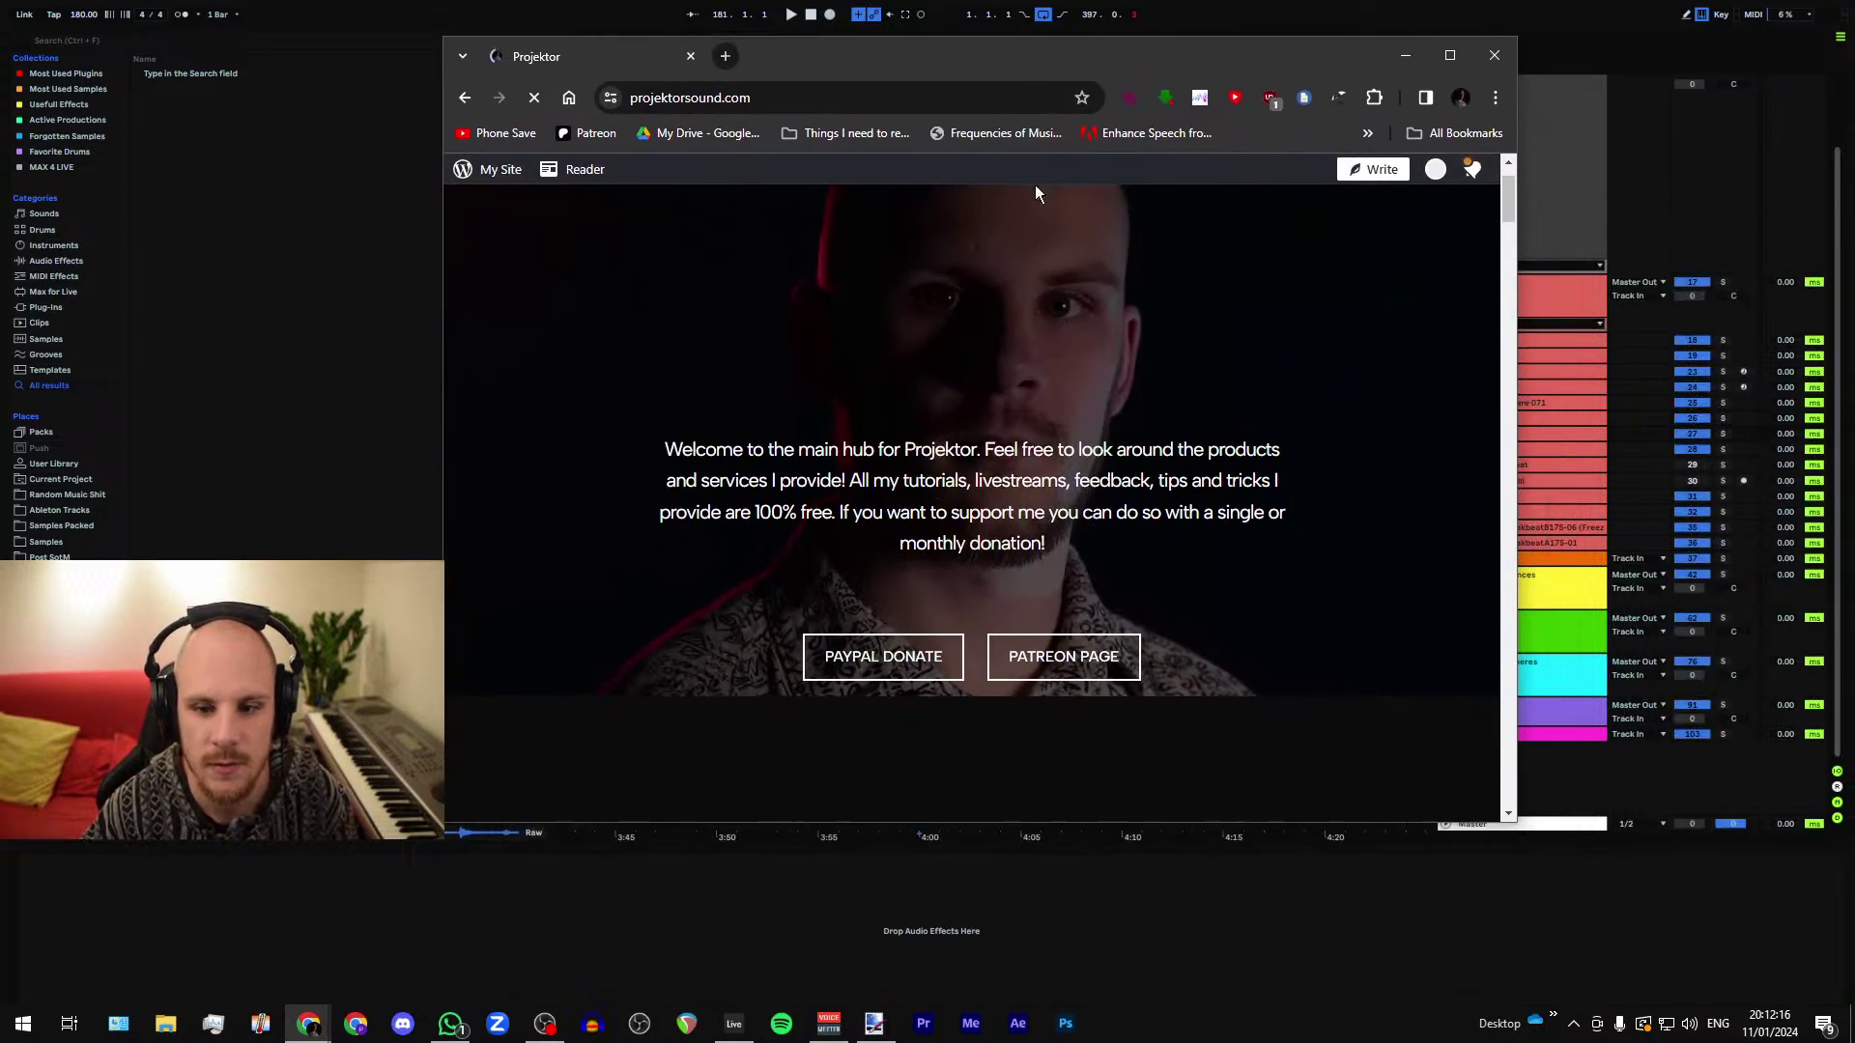
# Find the Mixing Services section on the site and open the mixing services PDF
pyautogui.scroll(-15, 1285, 442)
pyautogui.scroll(-15, 1285, 443)
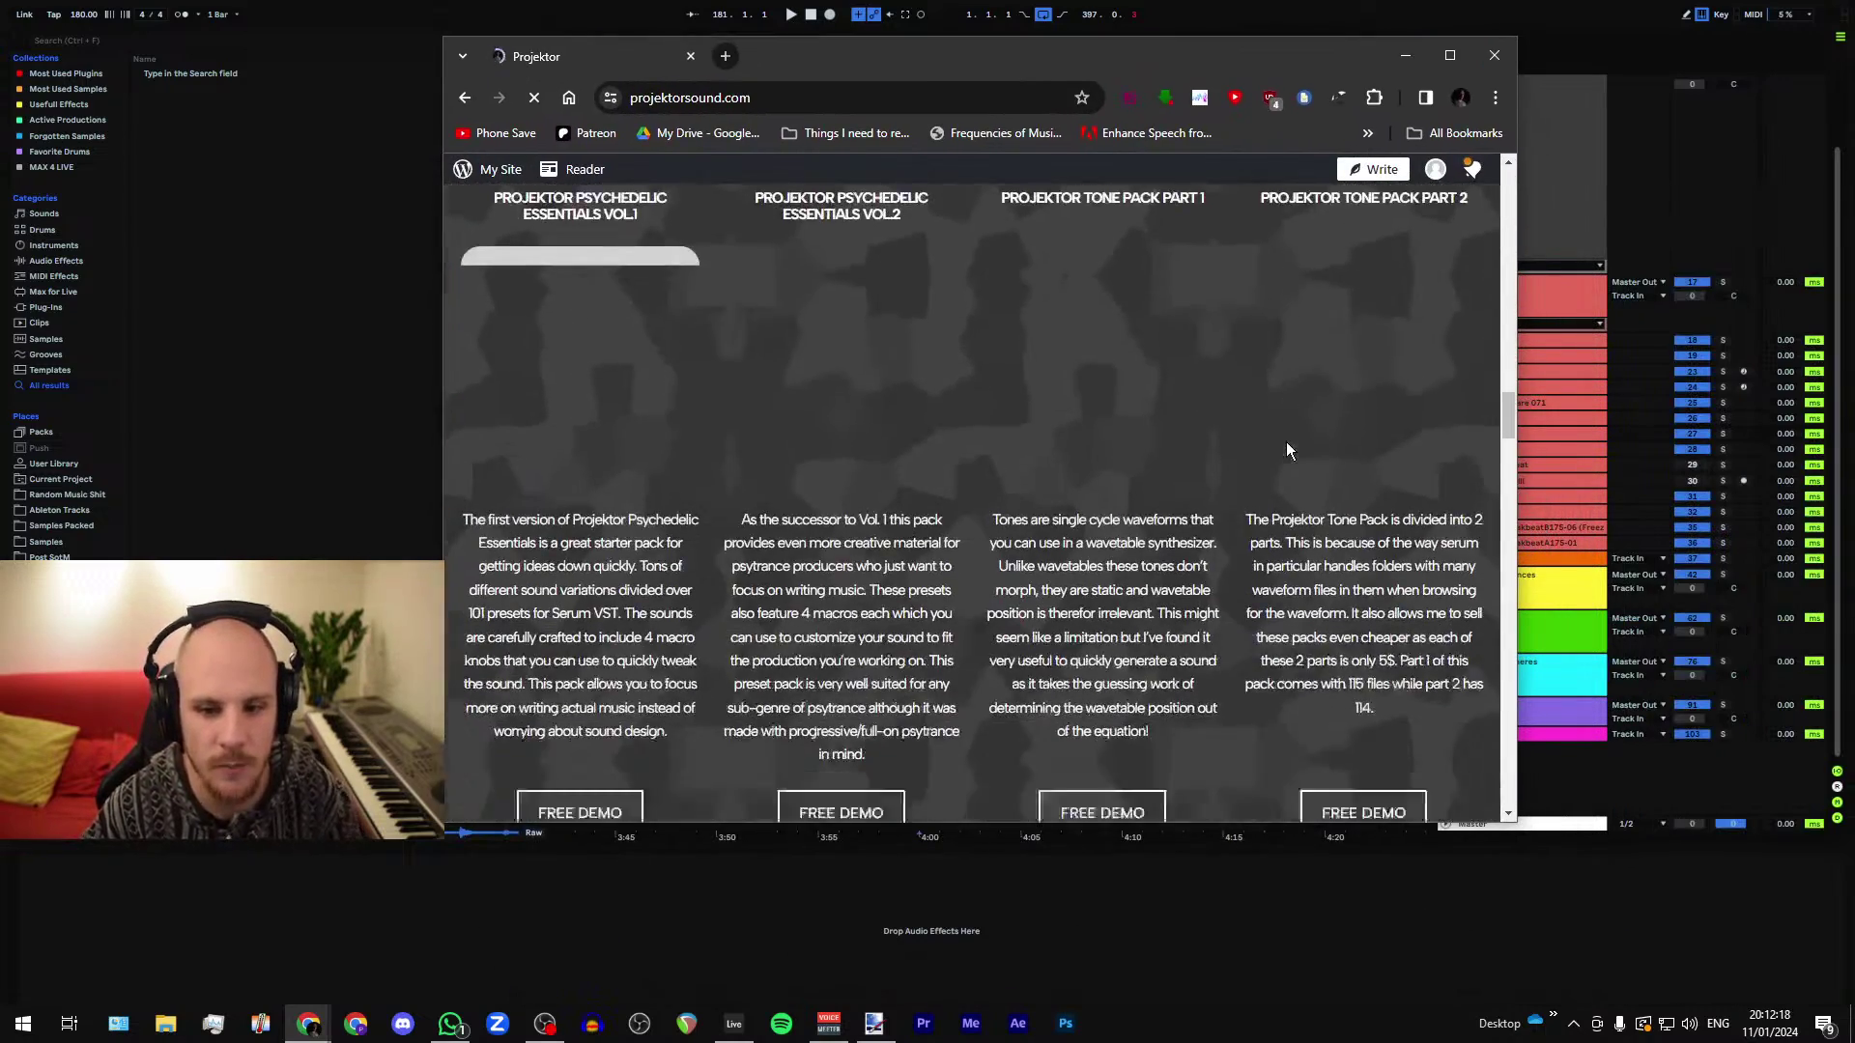
pyautogui.scroll(-5, 1285, 443)
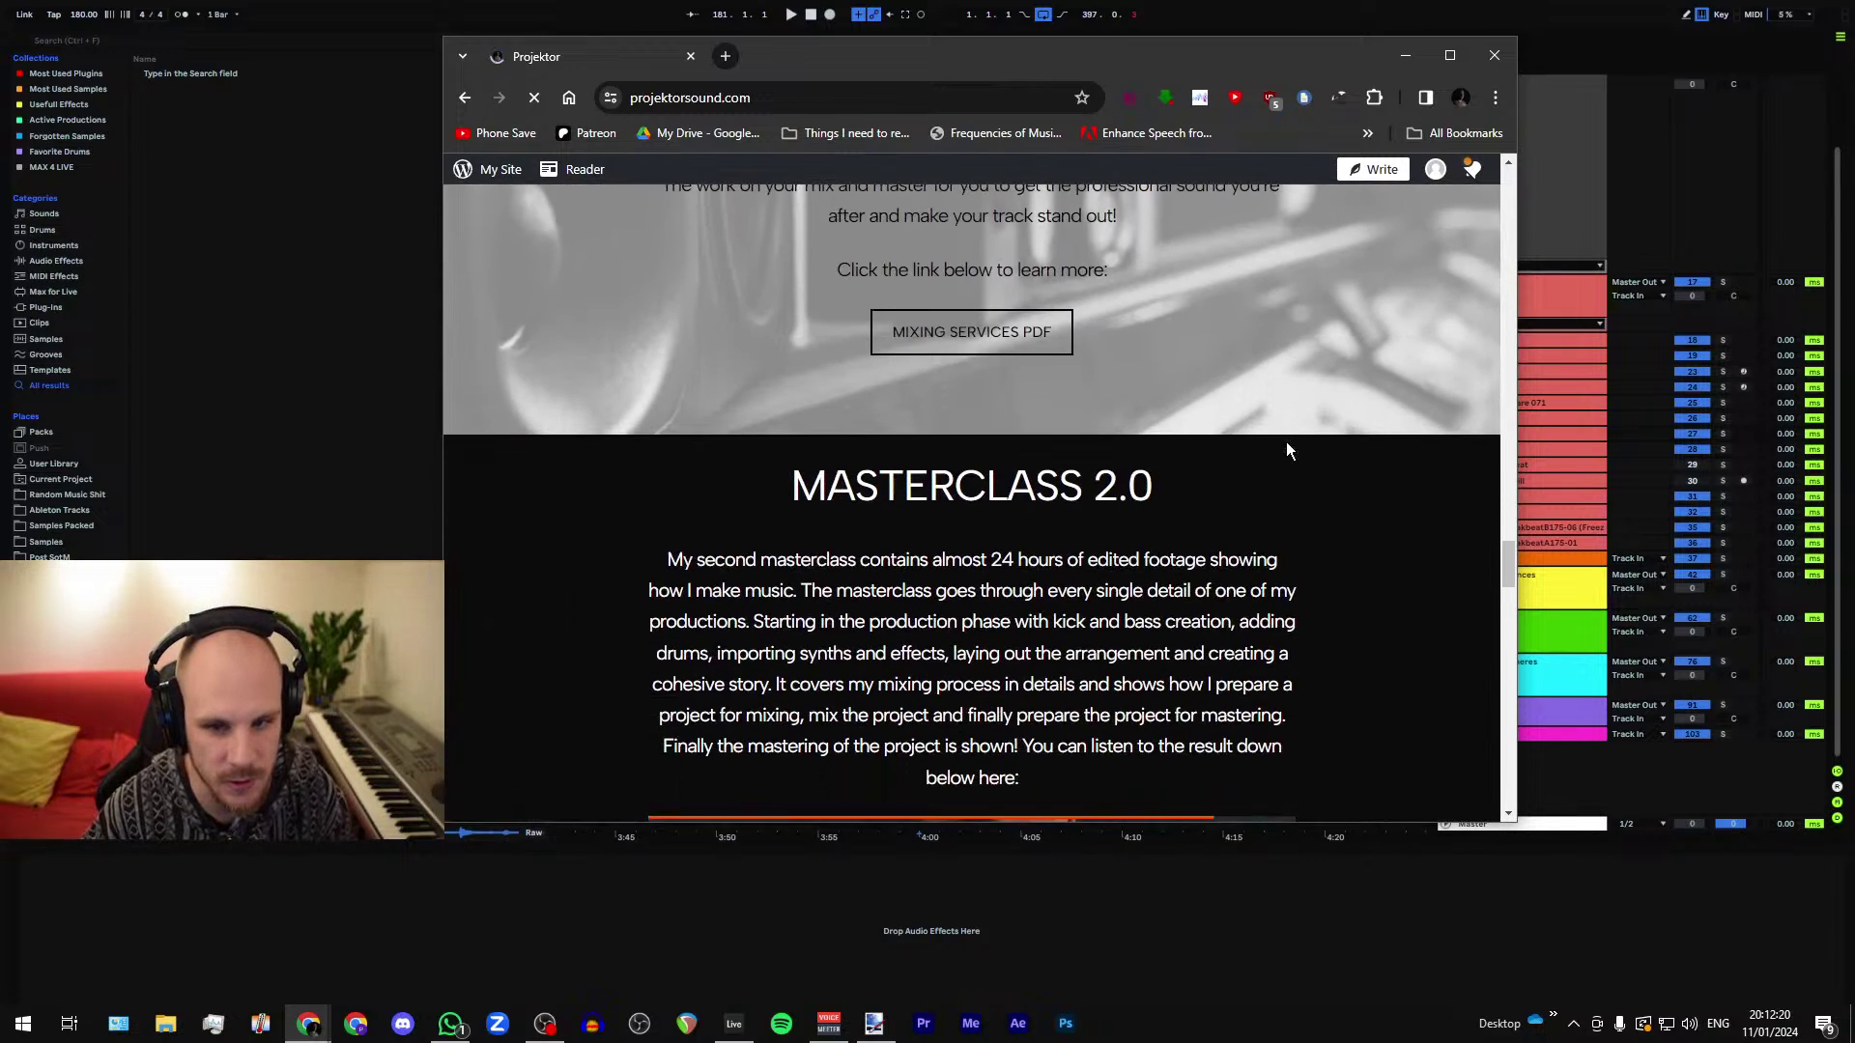
pyautogui.scroll(4, 1285, 443)
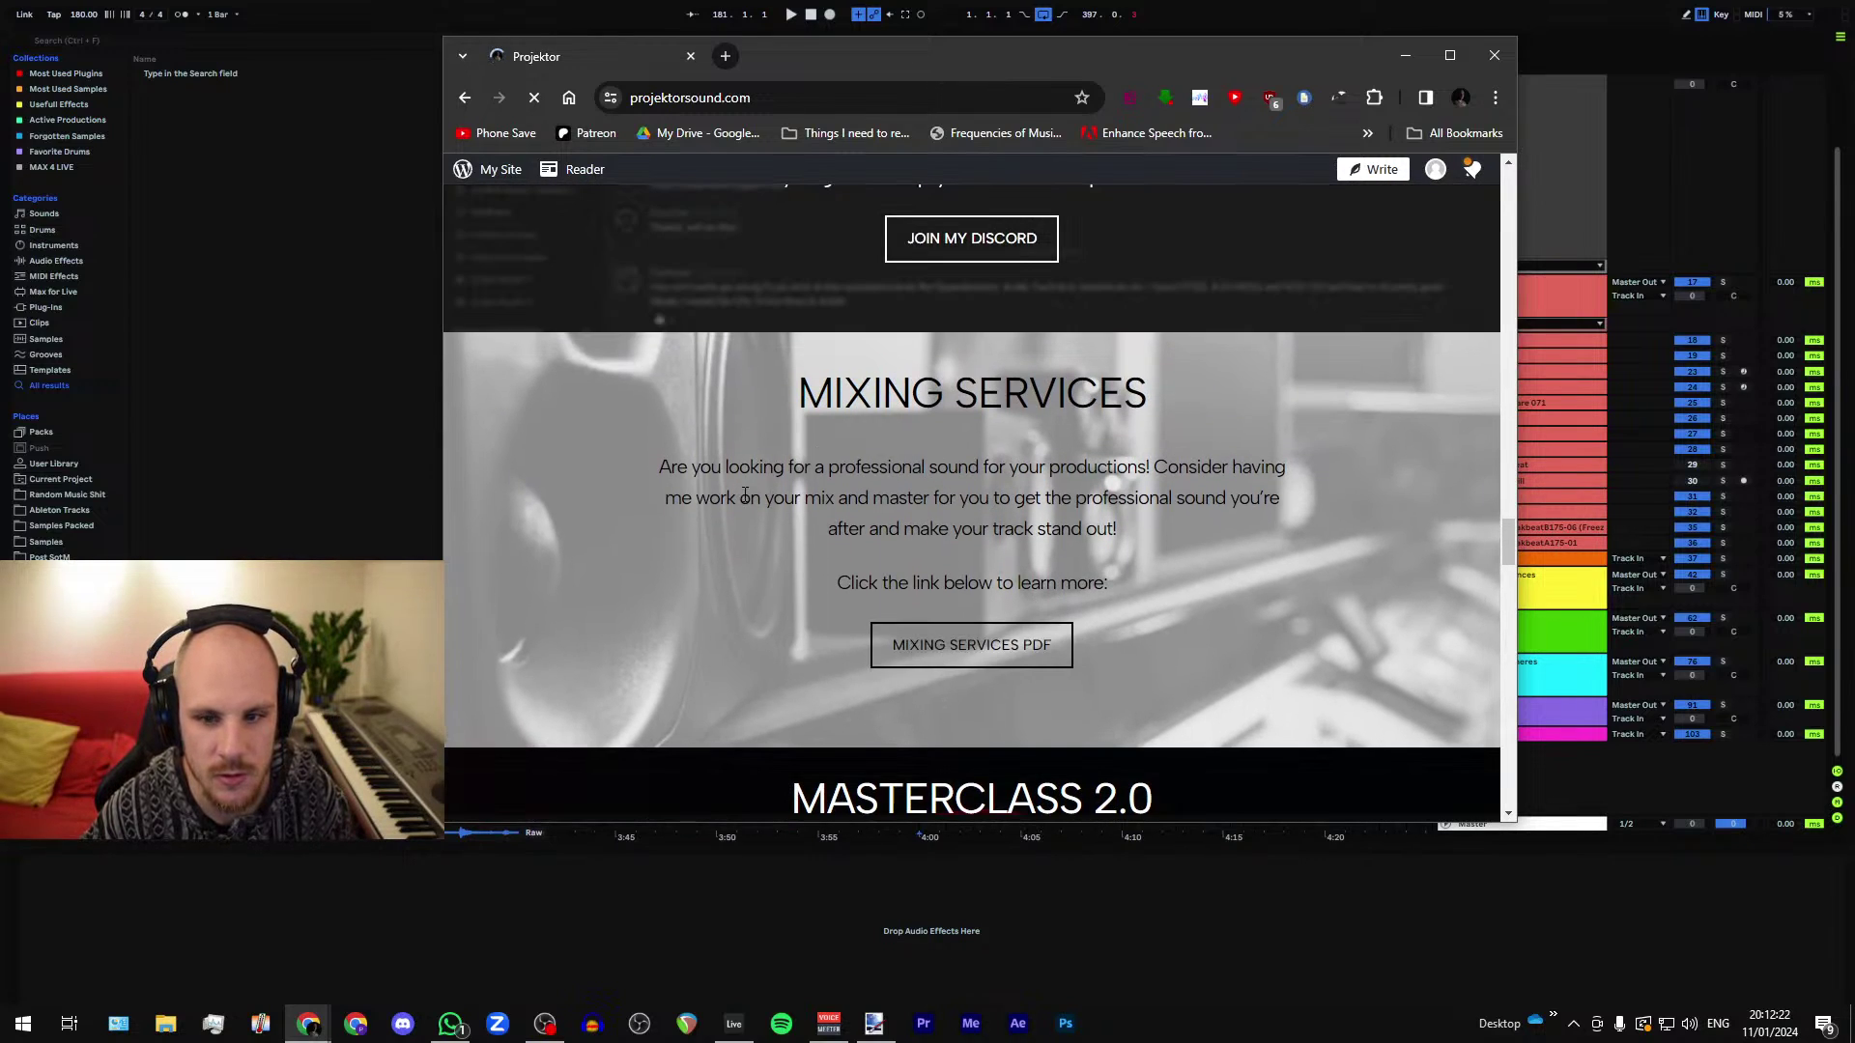
pyautogui.moveTo(660, 466); pyautogui.dragTo(1296, 574)
pyautogui.click(1296, 574)
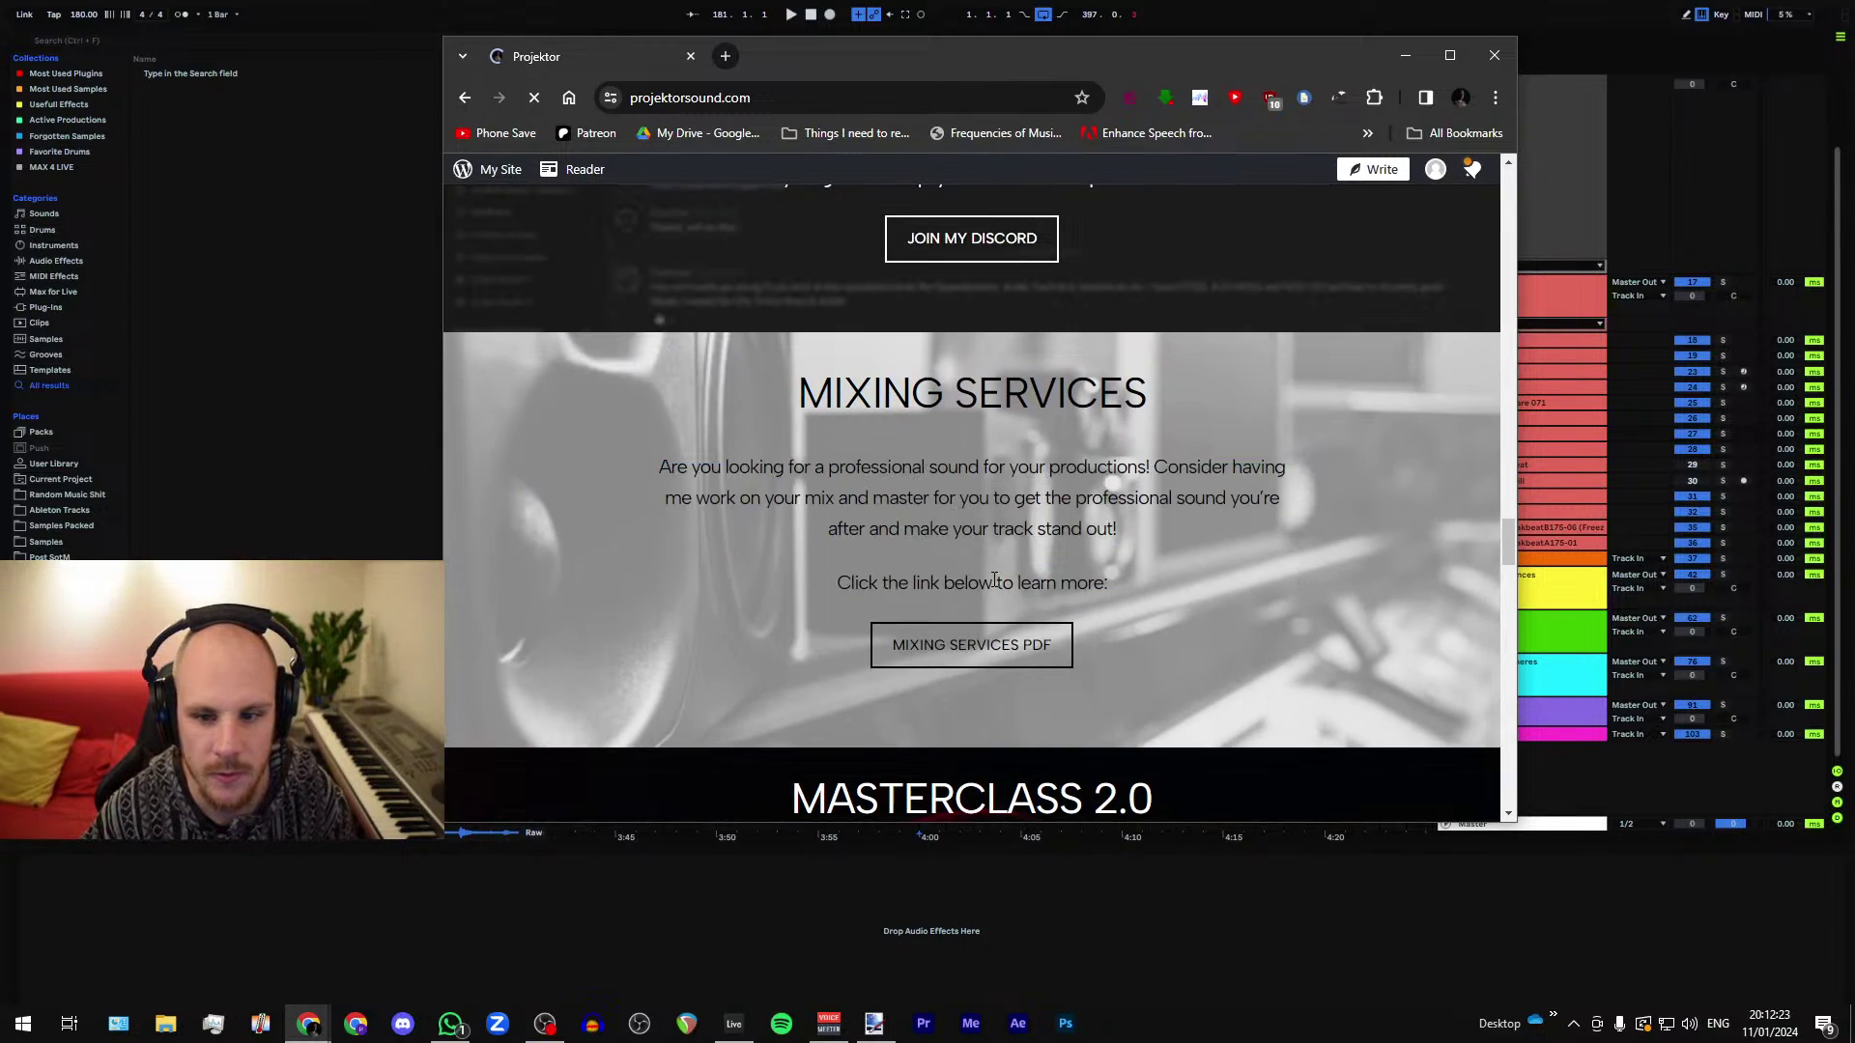
pyautogui.click(966, 642)
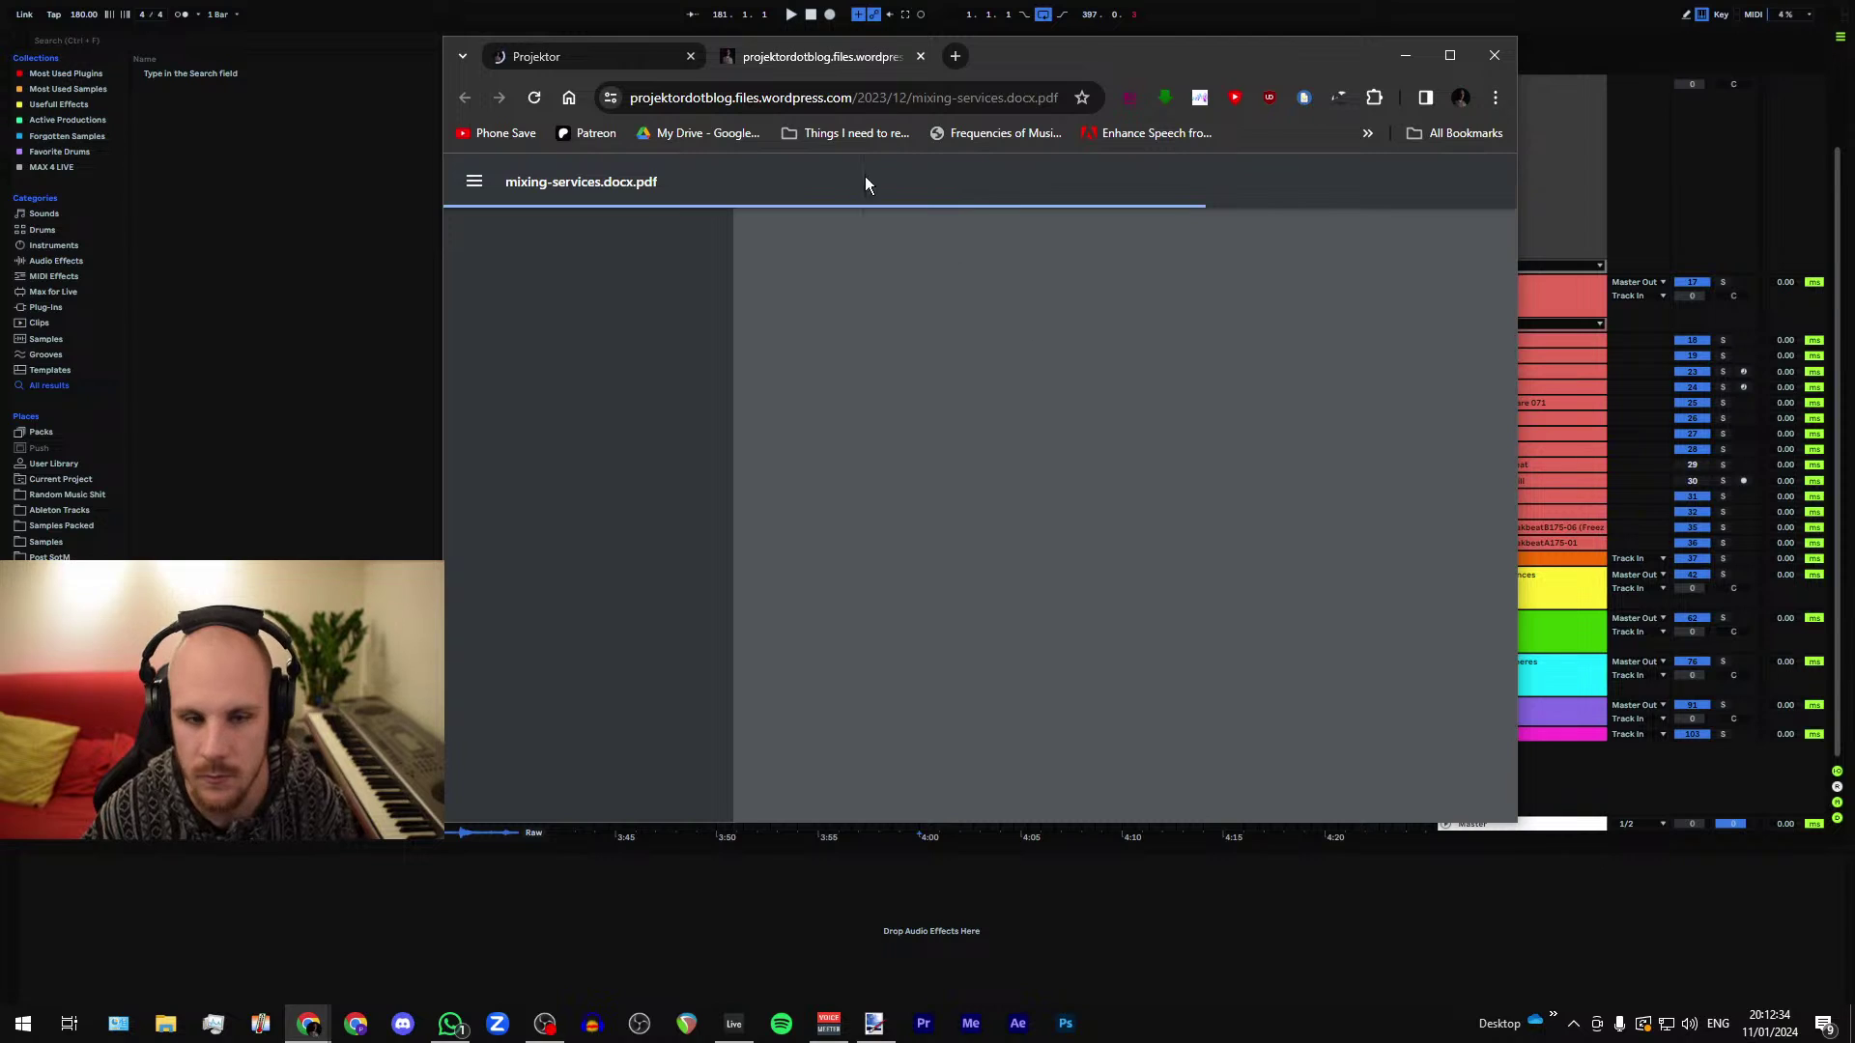
# Highlight the site's address and read through the Mixing Services PDF from the cover to the Tips & Tricks page
pyautogui.click(611, 53)
pyautogui.click(773, 99)
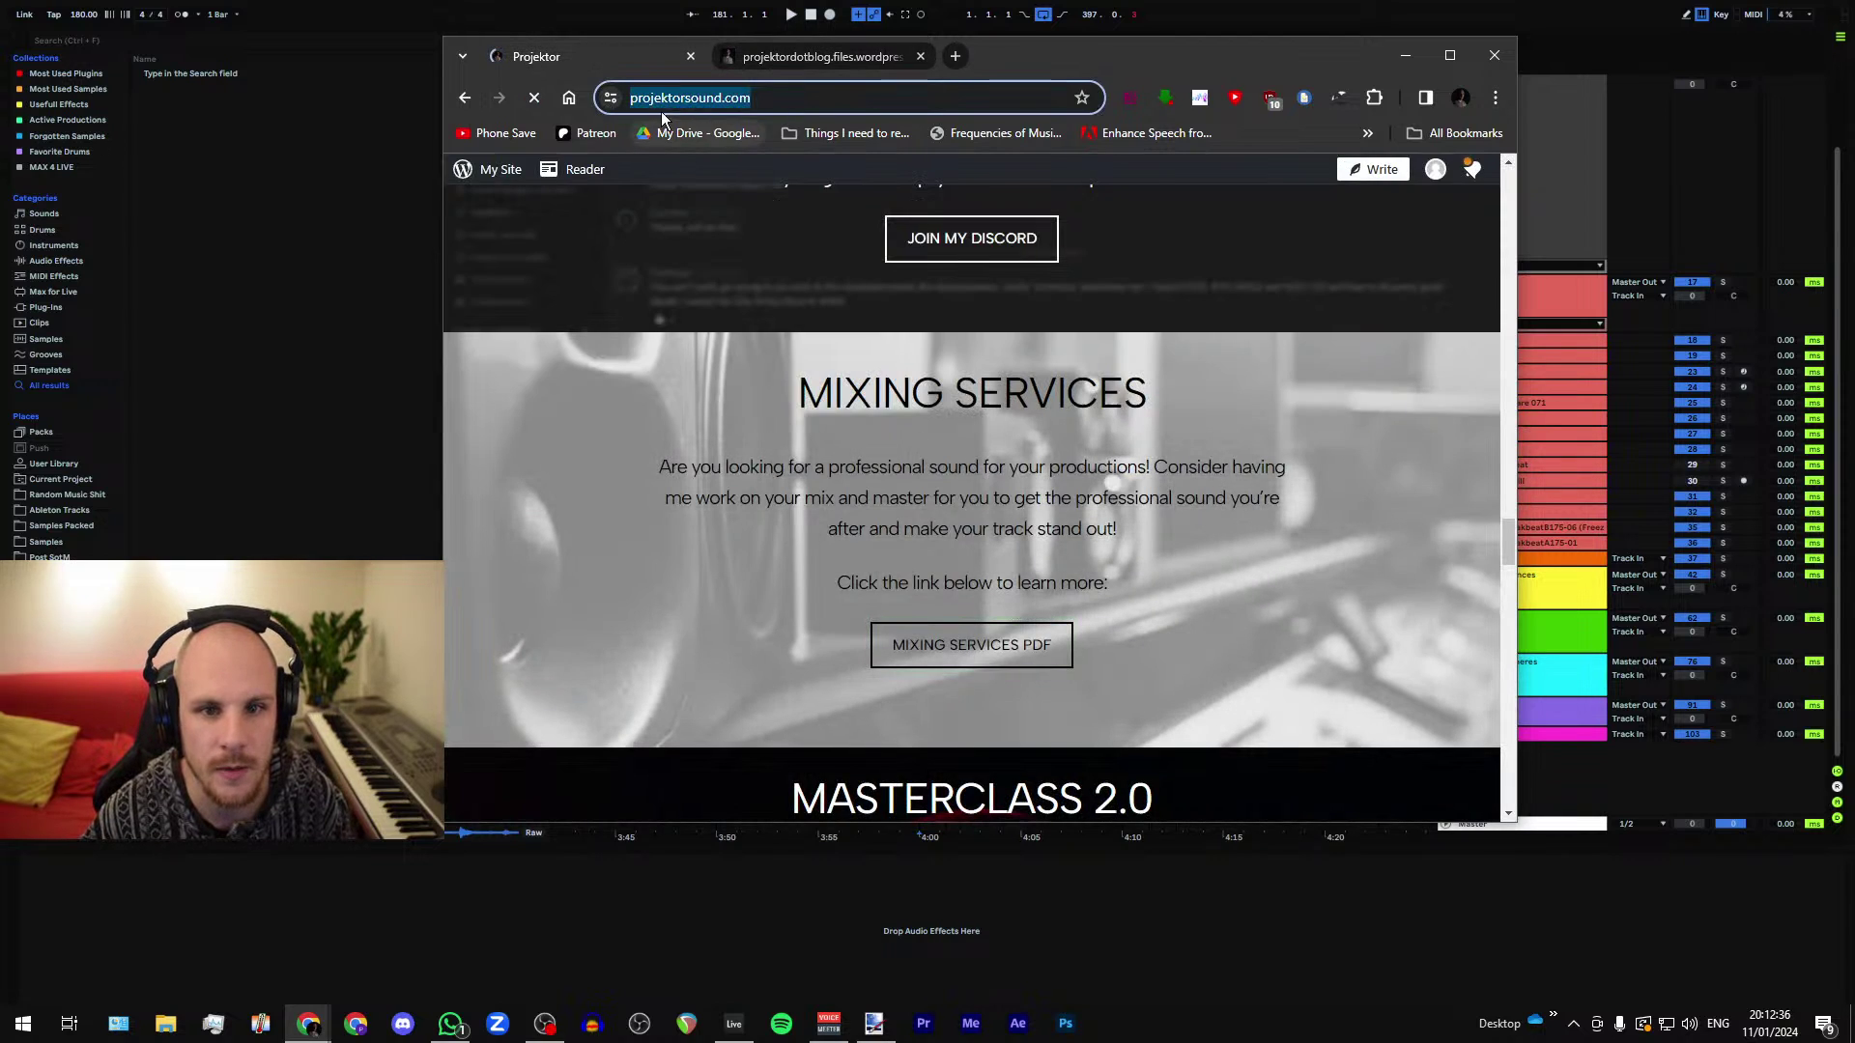
pyautogui.click(812, 56)
pyautogui.scroll(-4, 1197, 433)
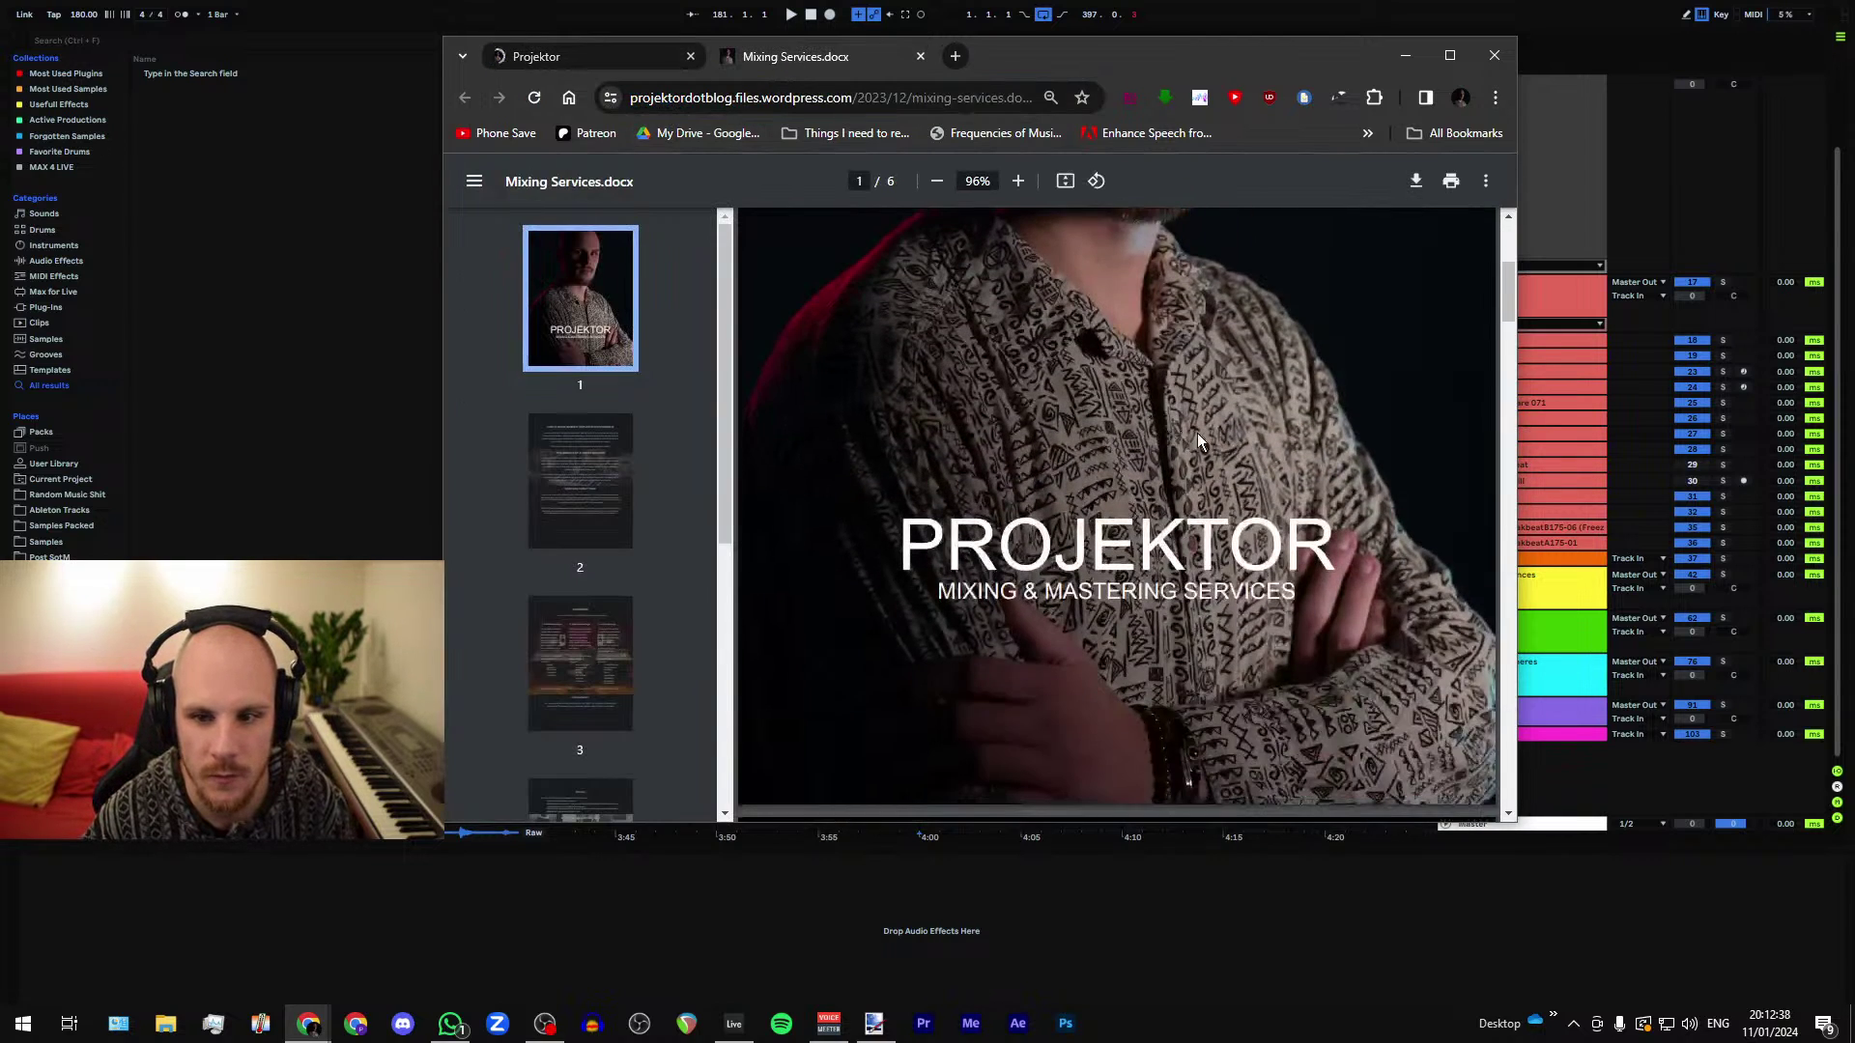
pyautogui.scroll(4, 1200, 446)
pyautogui.scroll(-10, 1258, 415)
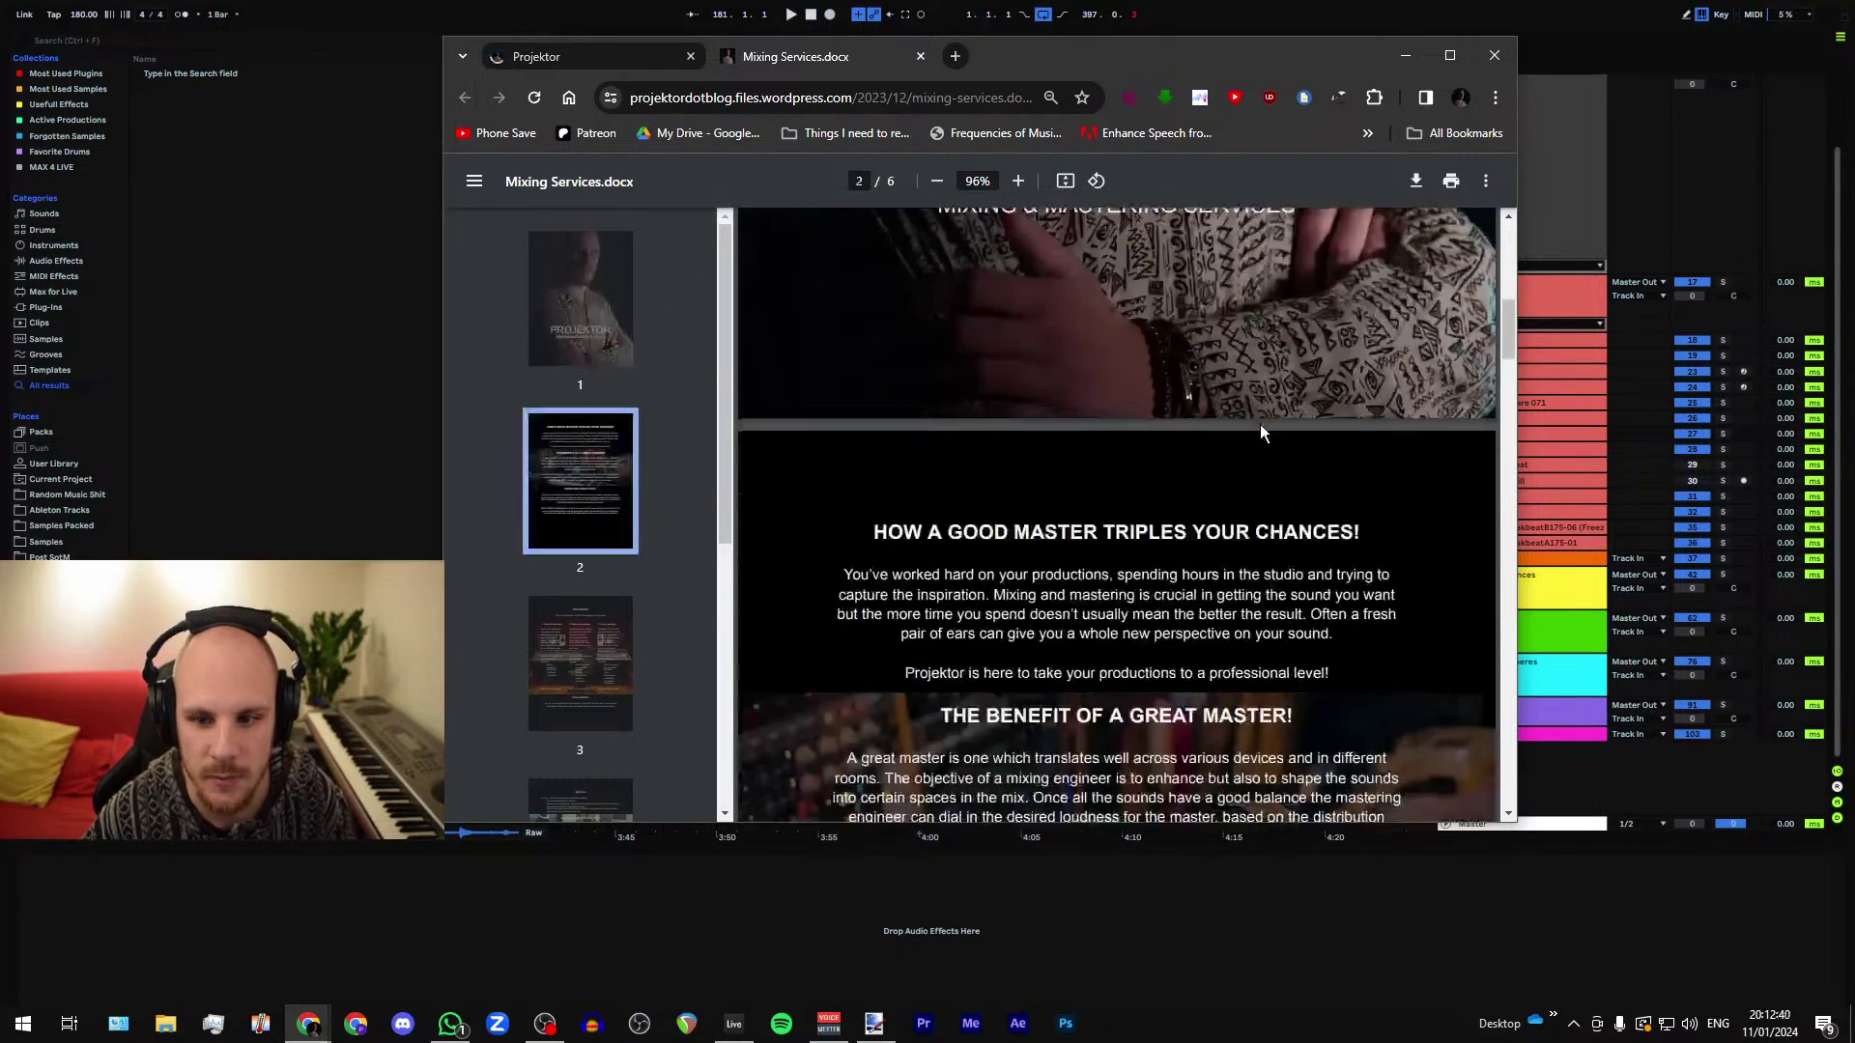
pyautogui.scroll(-15, 1250, 443)
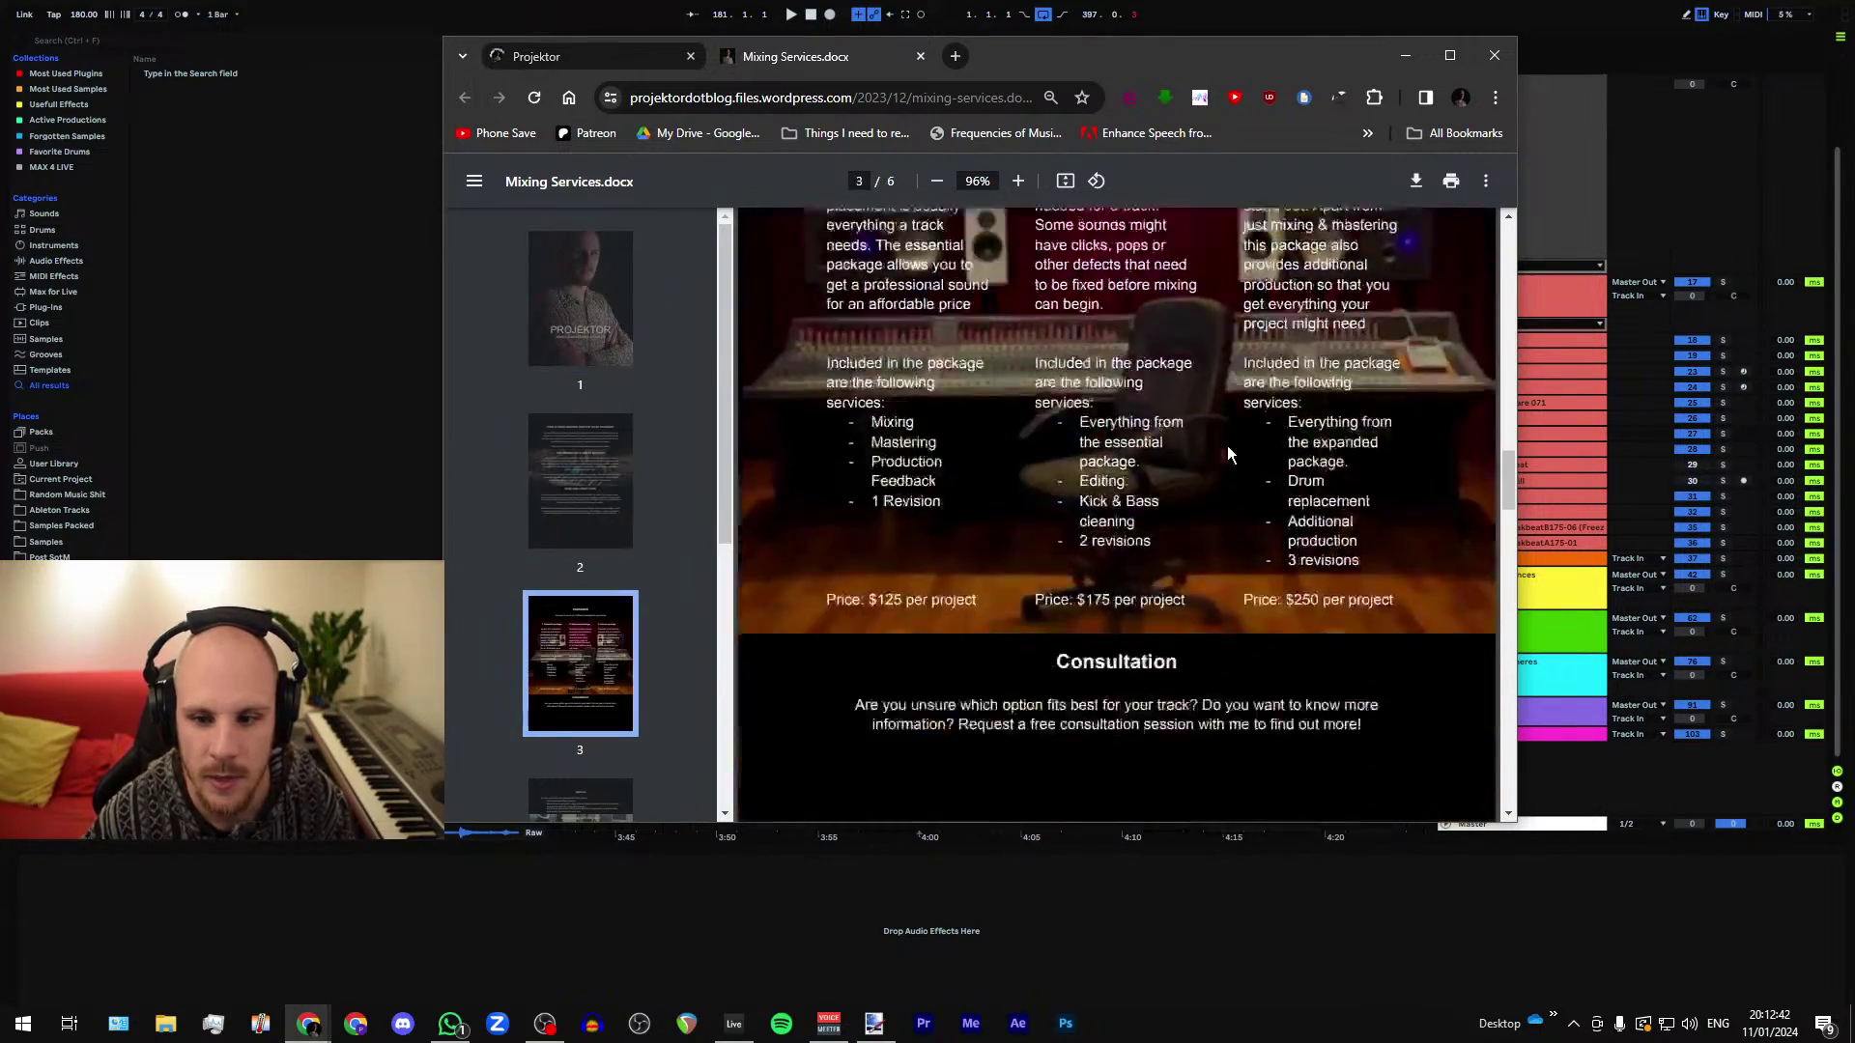
pyautogui.scroll(-15, 1227, 445)
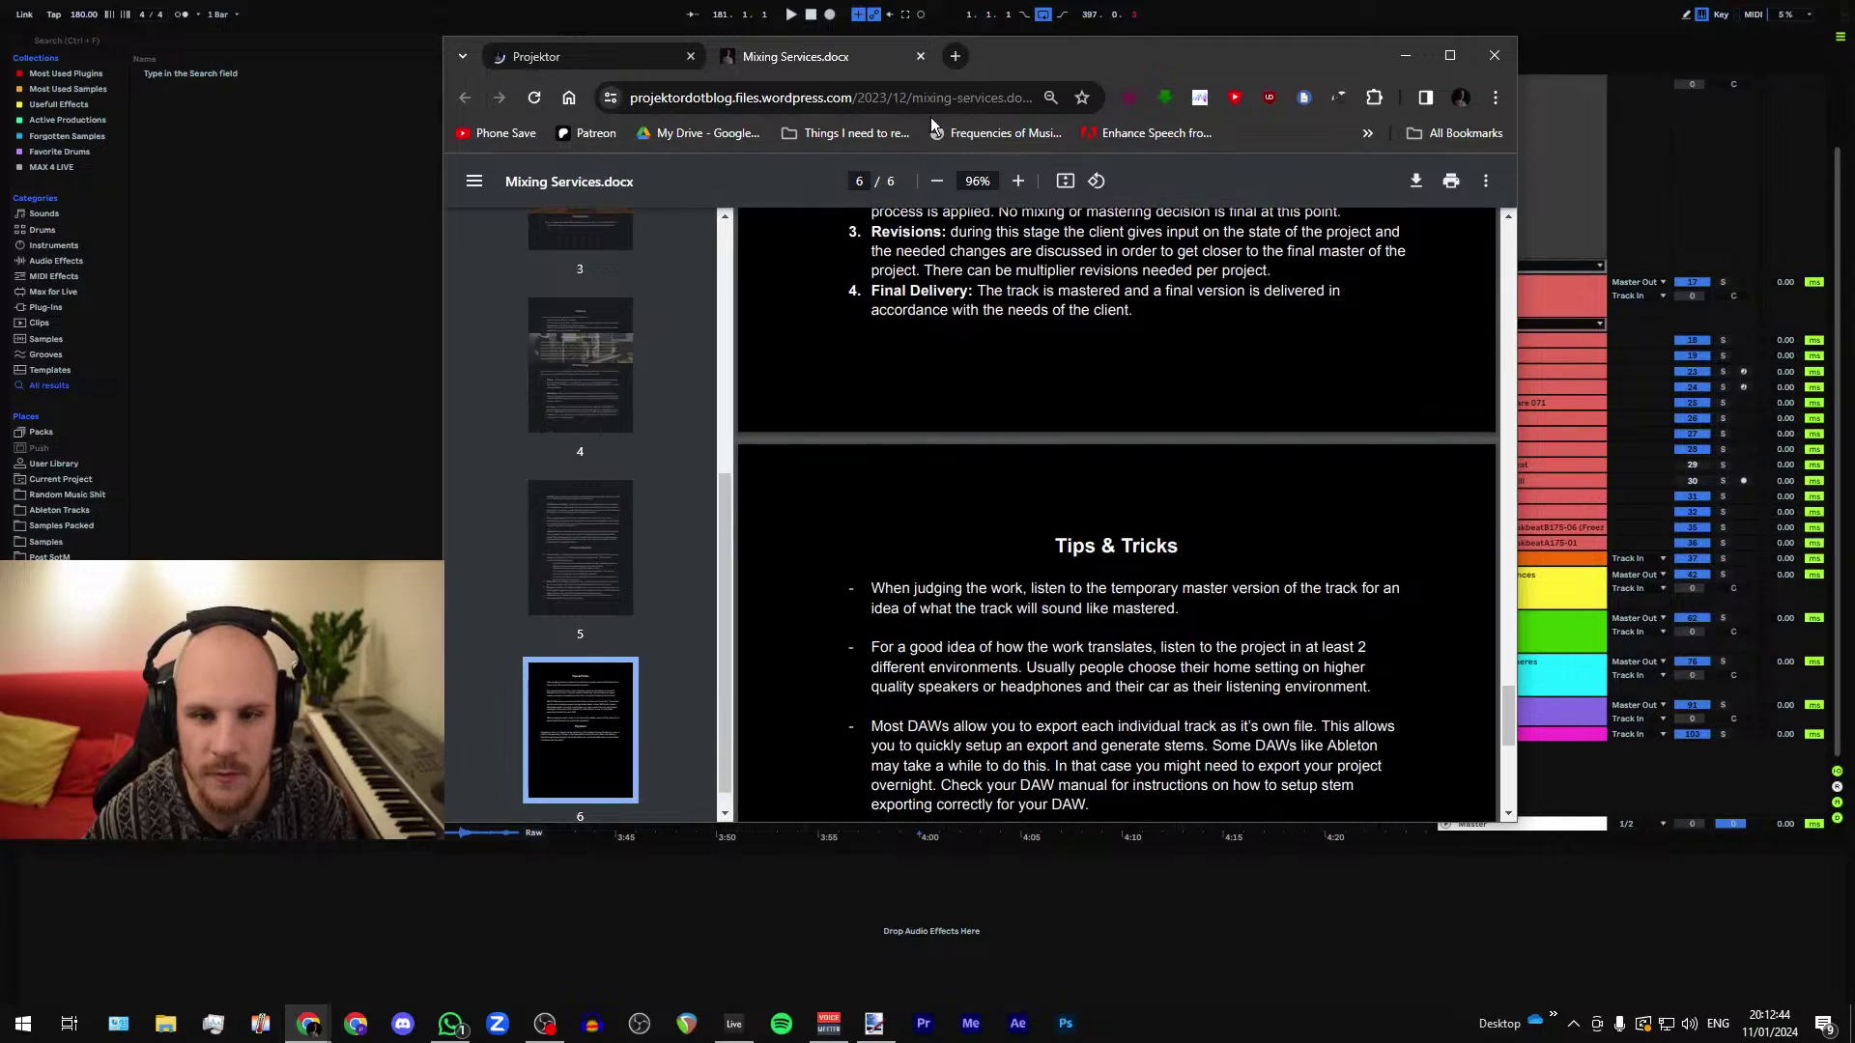
# Close the mixing services PDF and the website tab to return to the Ableton arrangement
pyautogui.click(919, 56)
pyautogui.click(690, 56)
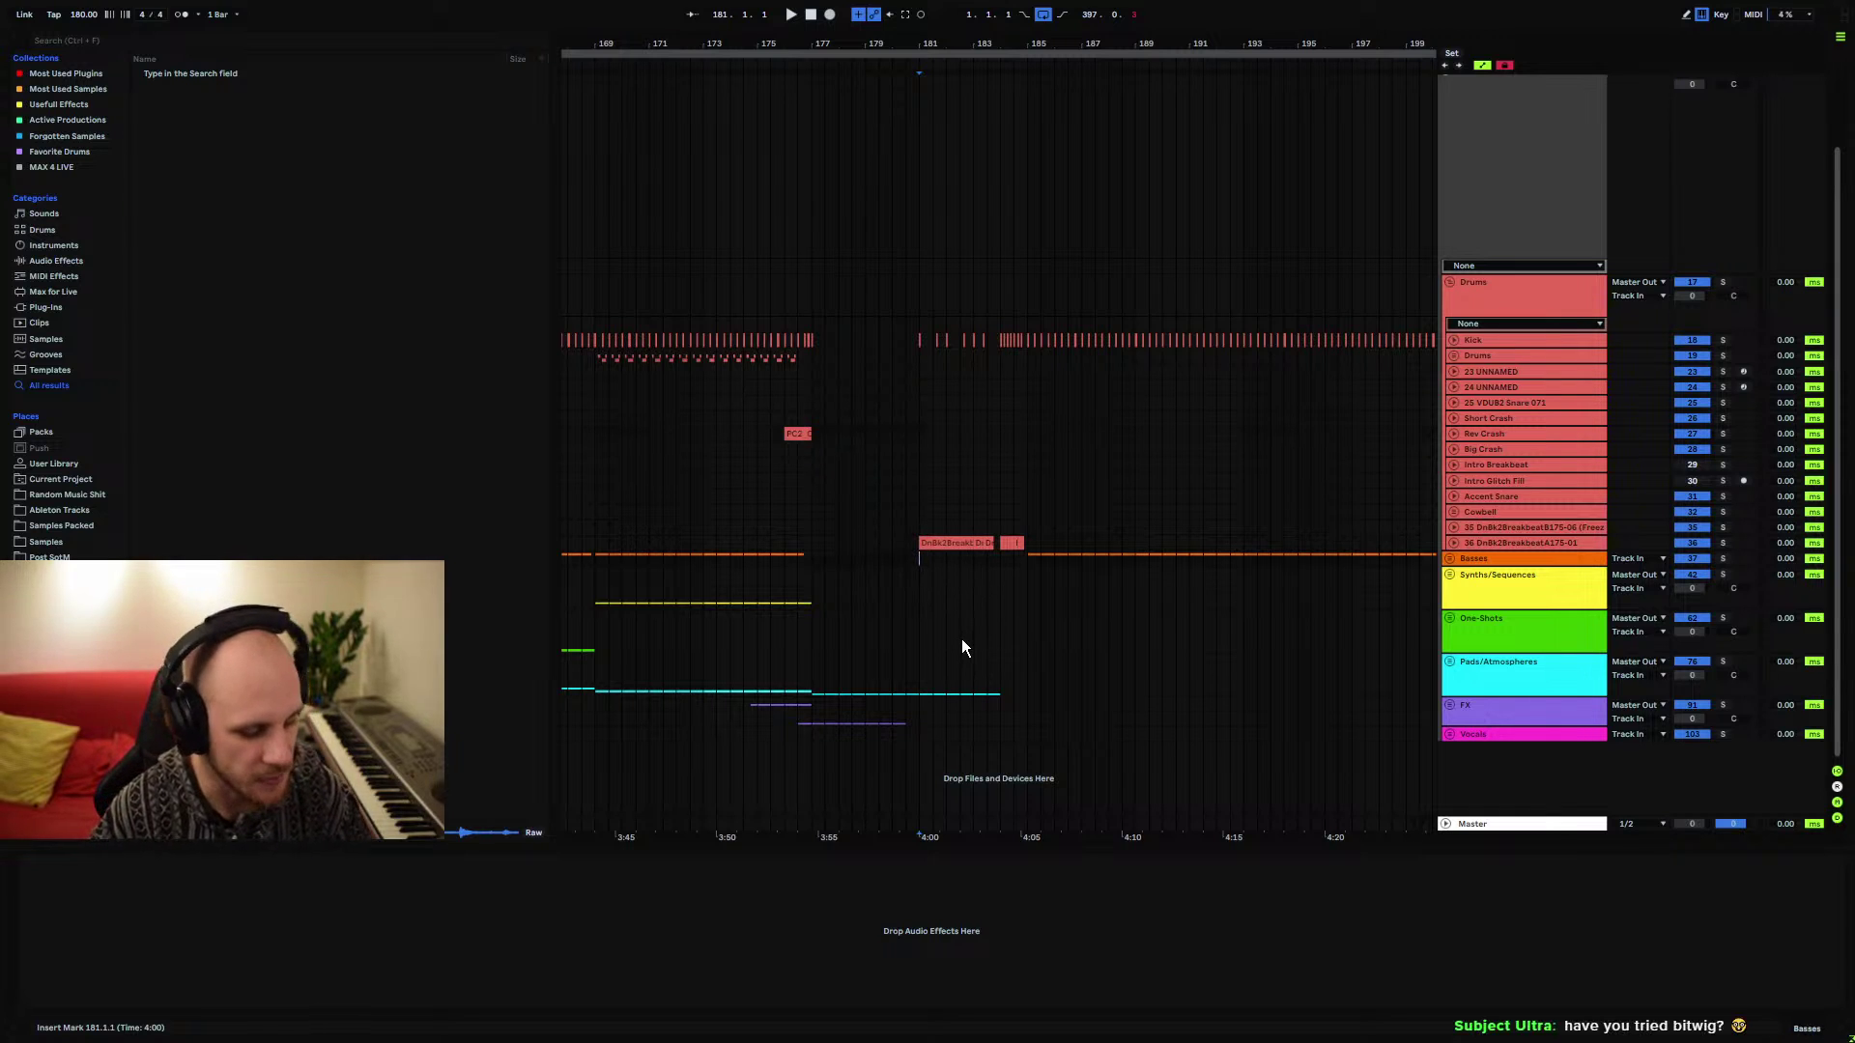
# Play the breakbeat section from bar 181 and the lead-in to the break from bar 176
pyautogui.press('+')
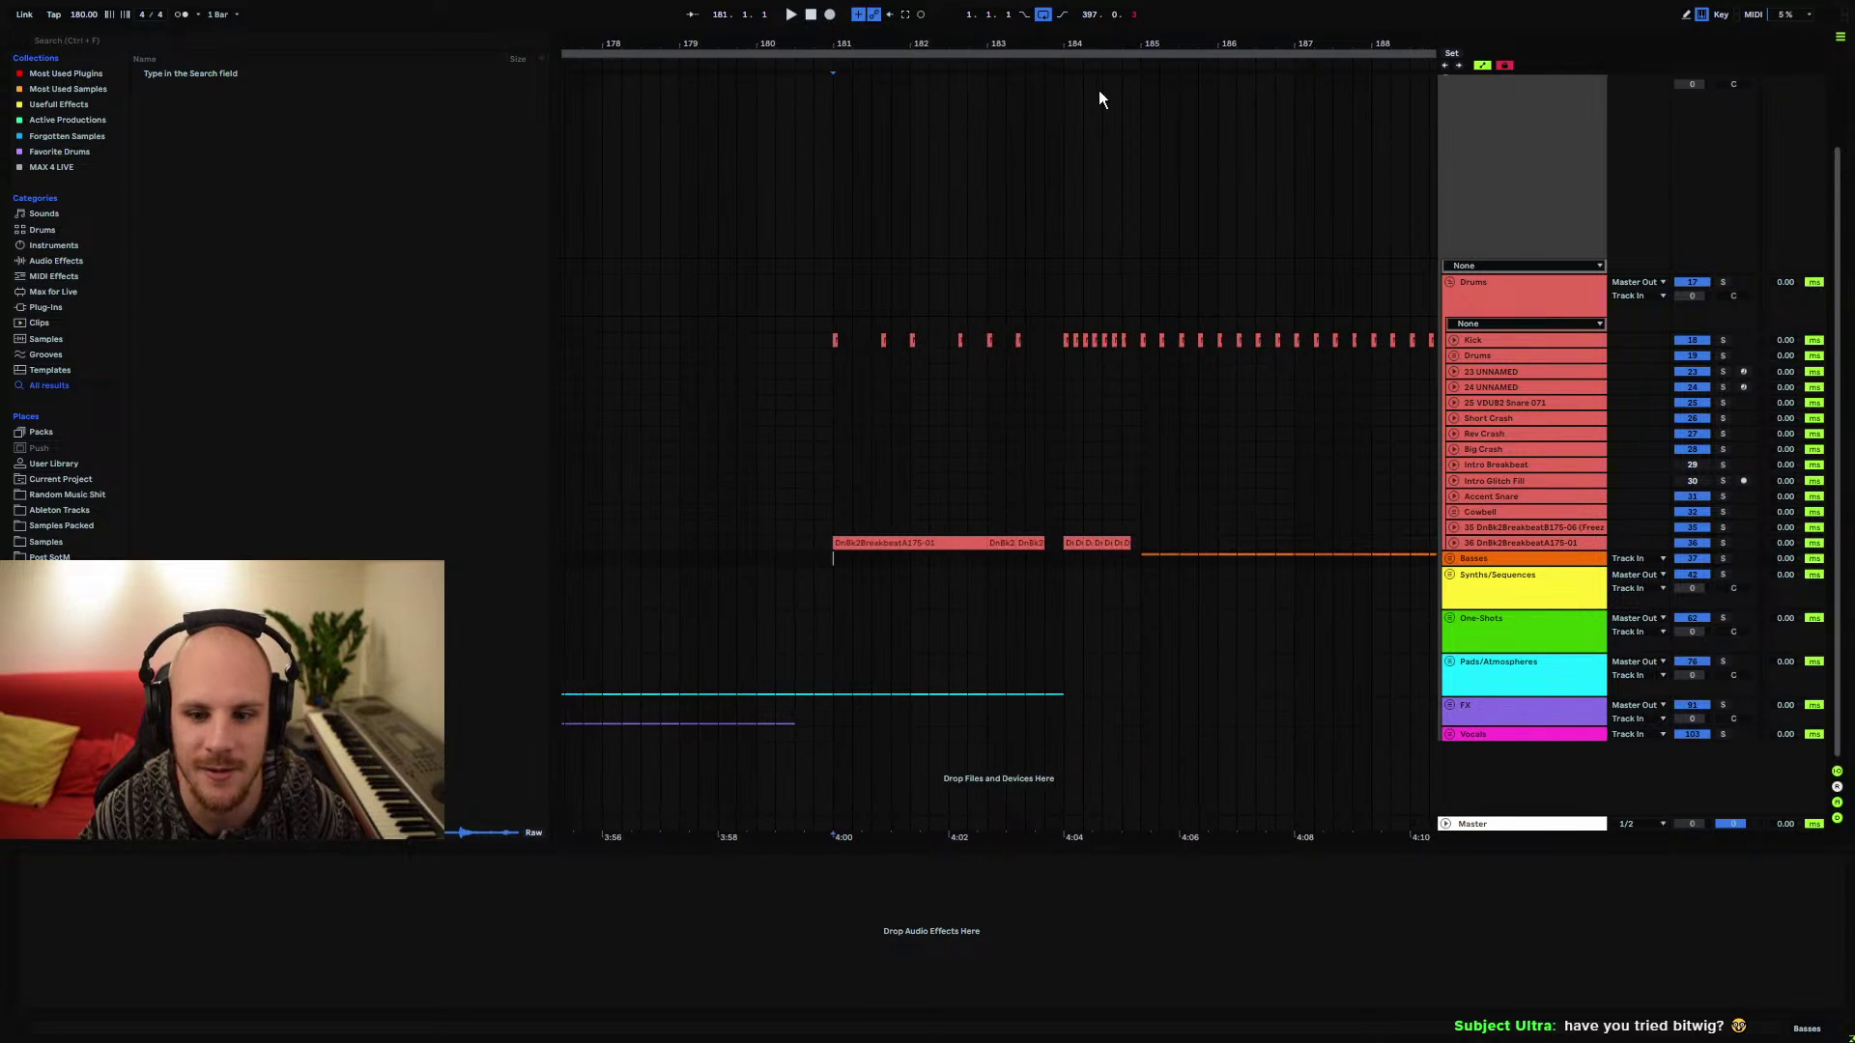
pyautogui.press('space')
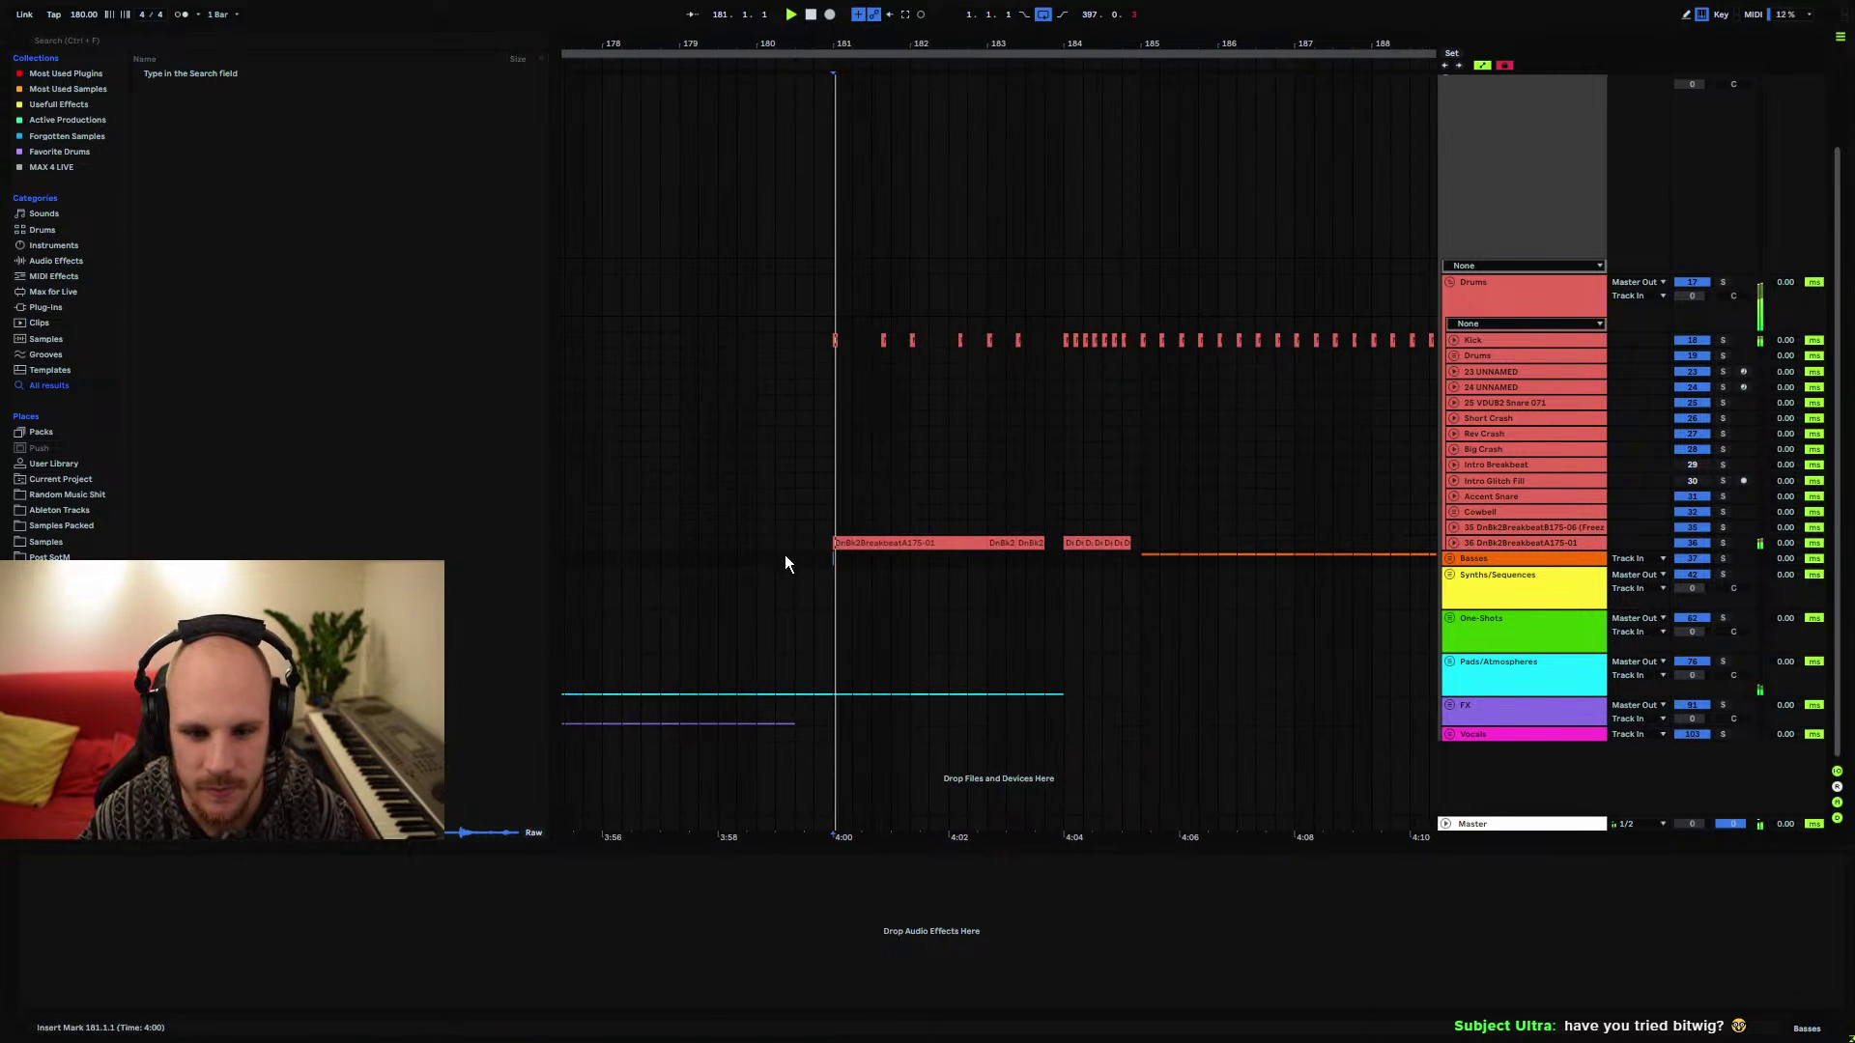
pyautogui.click(748, 529)
pyautogui.press('-')
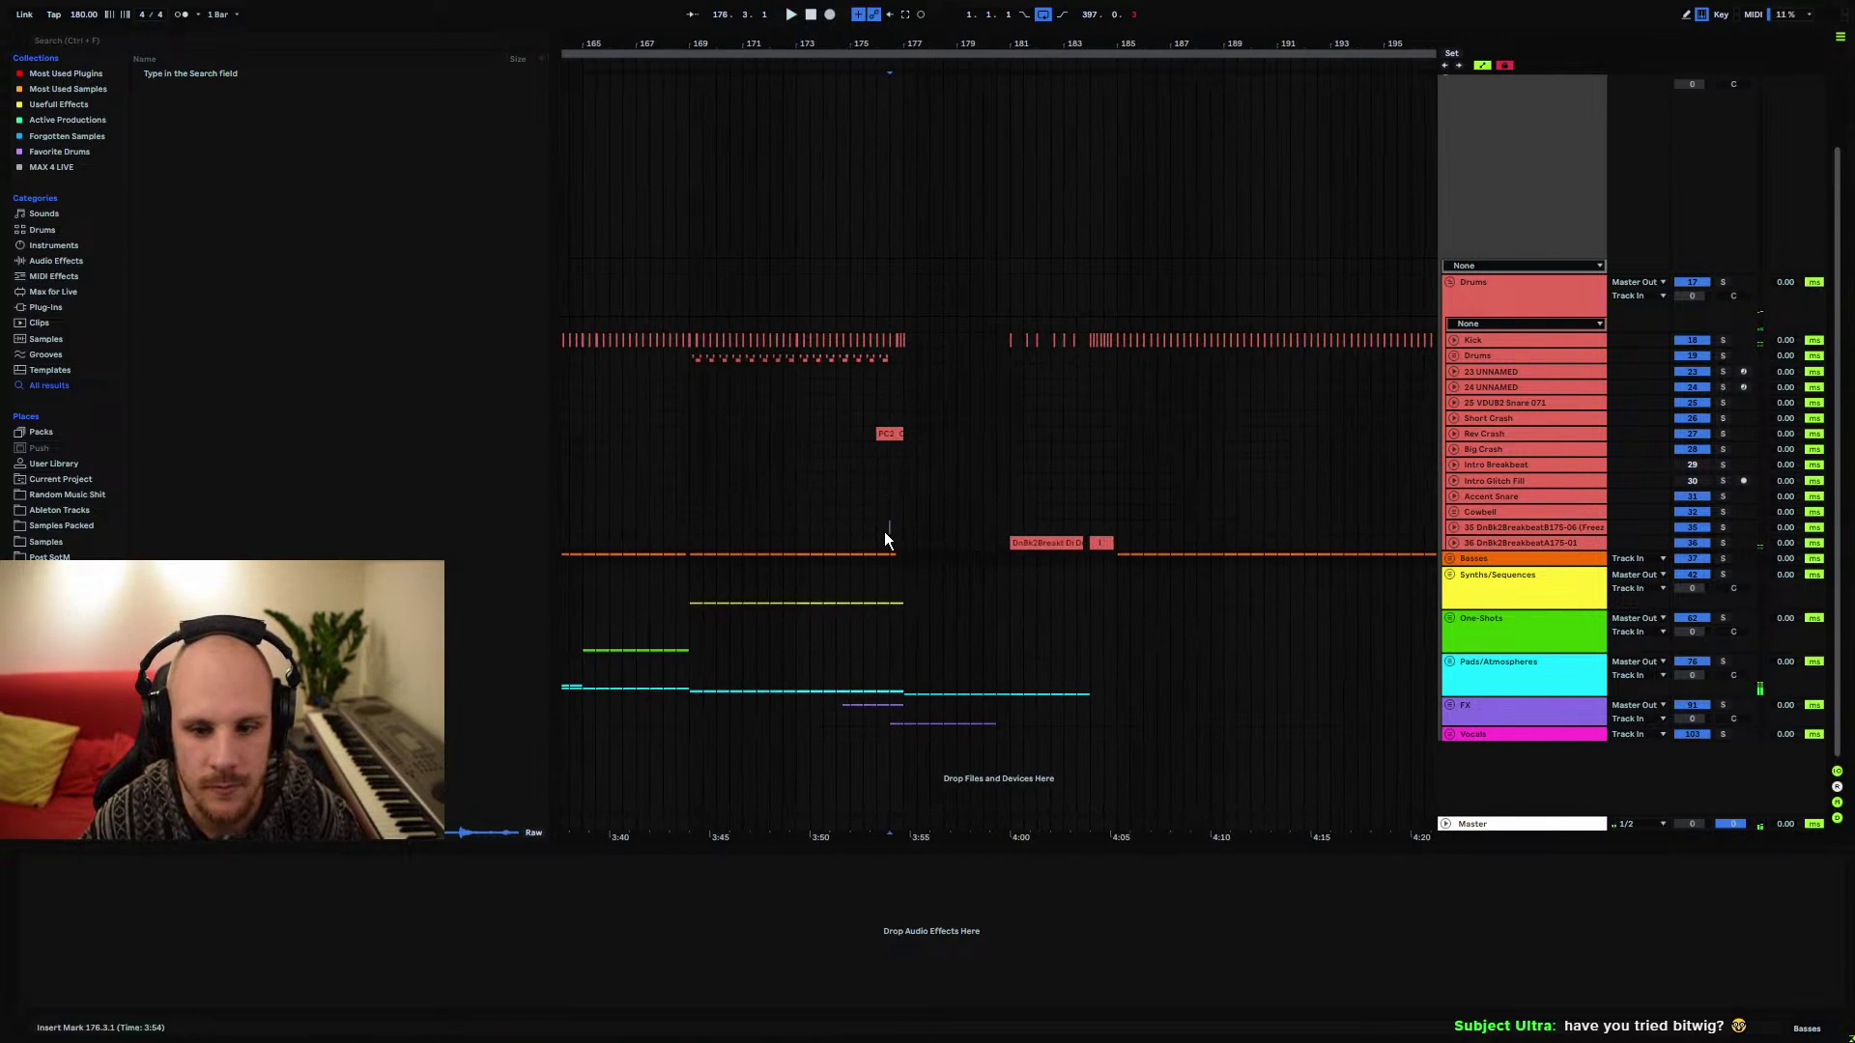
pyautogui.click(886, 531)
# Paste a crash onto the Big Crash track at bar 181 so that it spans to bar 185
pyautogui.moveTo(955, 47); pyautogui.dragTo(955, 20)
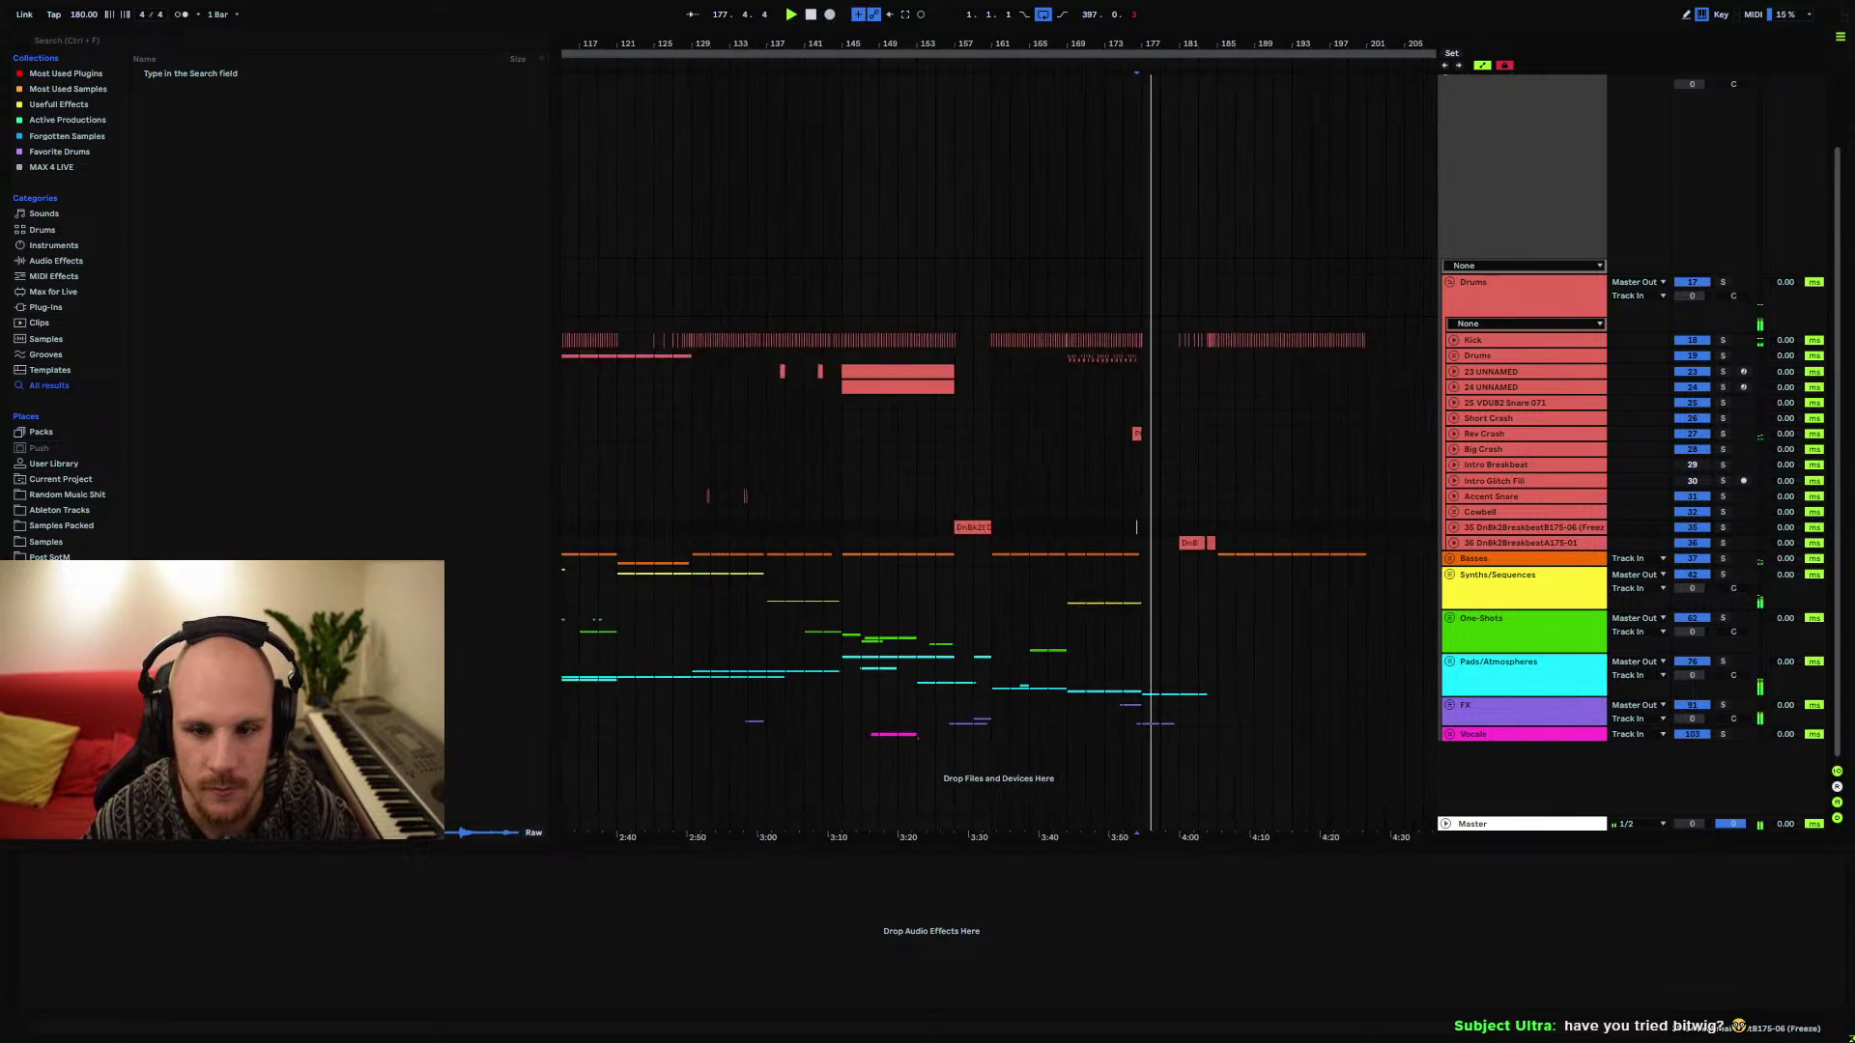
pyautogui.click(1164, 451)
pyautogui.hotkey('ctrl', 'v')
pyautogui.moveTo(1185, 52); pyautogui.dragTo(930, 381)
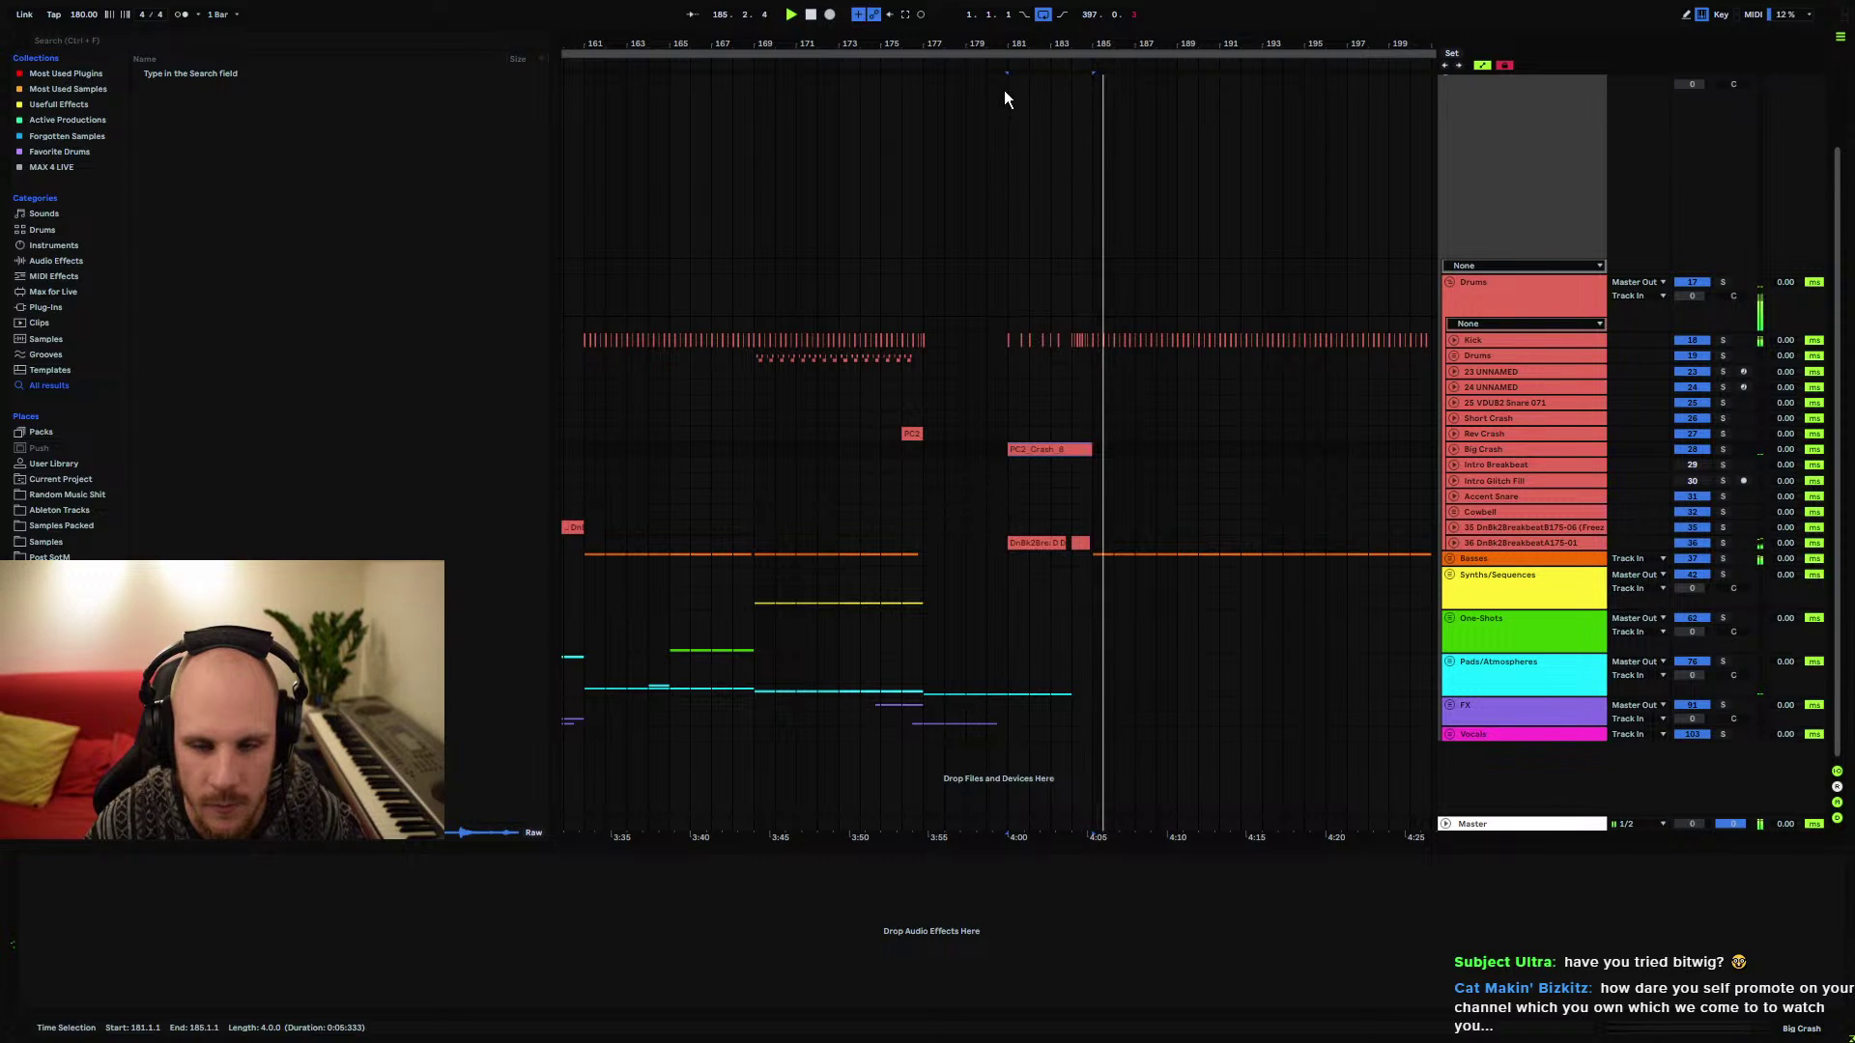
# Copy the first beat of the breakbeat at bar 181 and repeat it to fill bars 177 to 181
pyautogui.scroll(3, 1005, 90)
pyautogui.click(1452, 543)
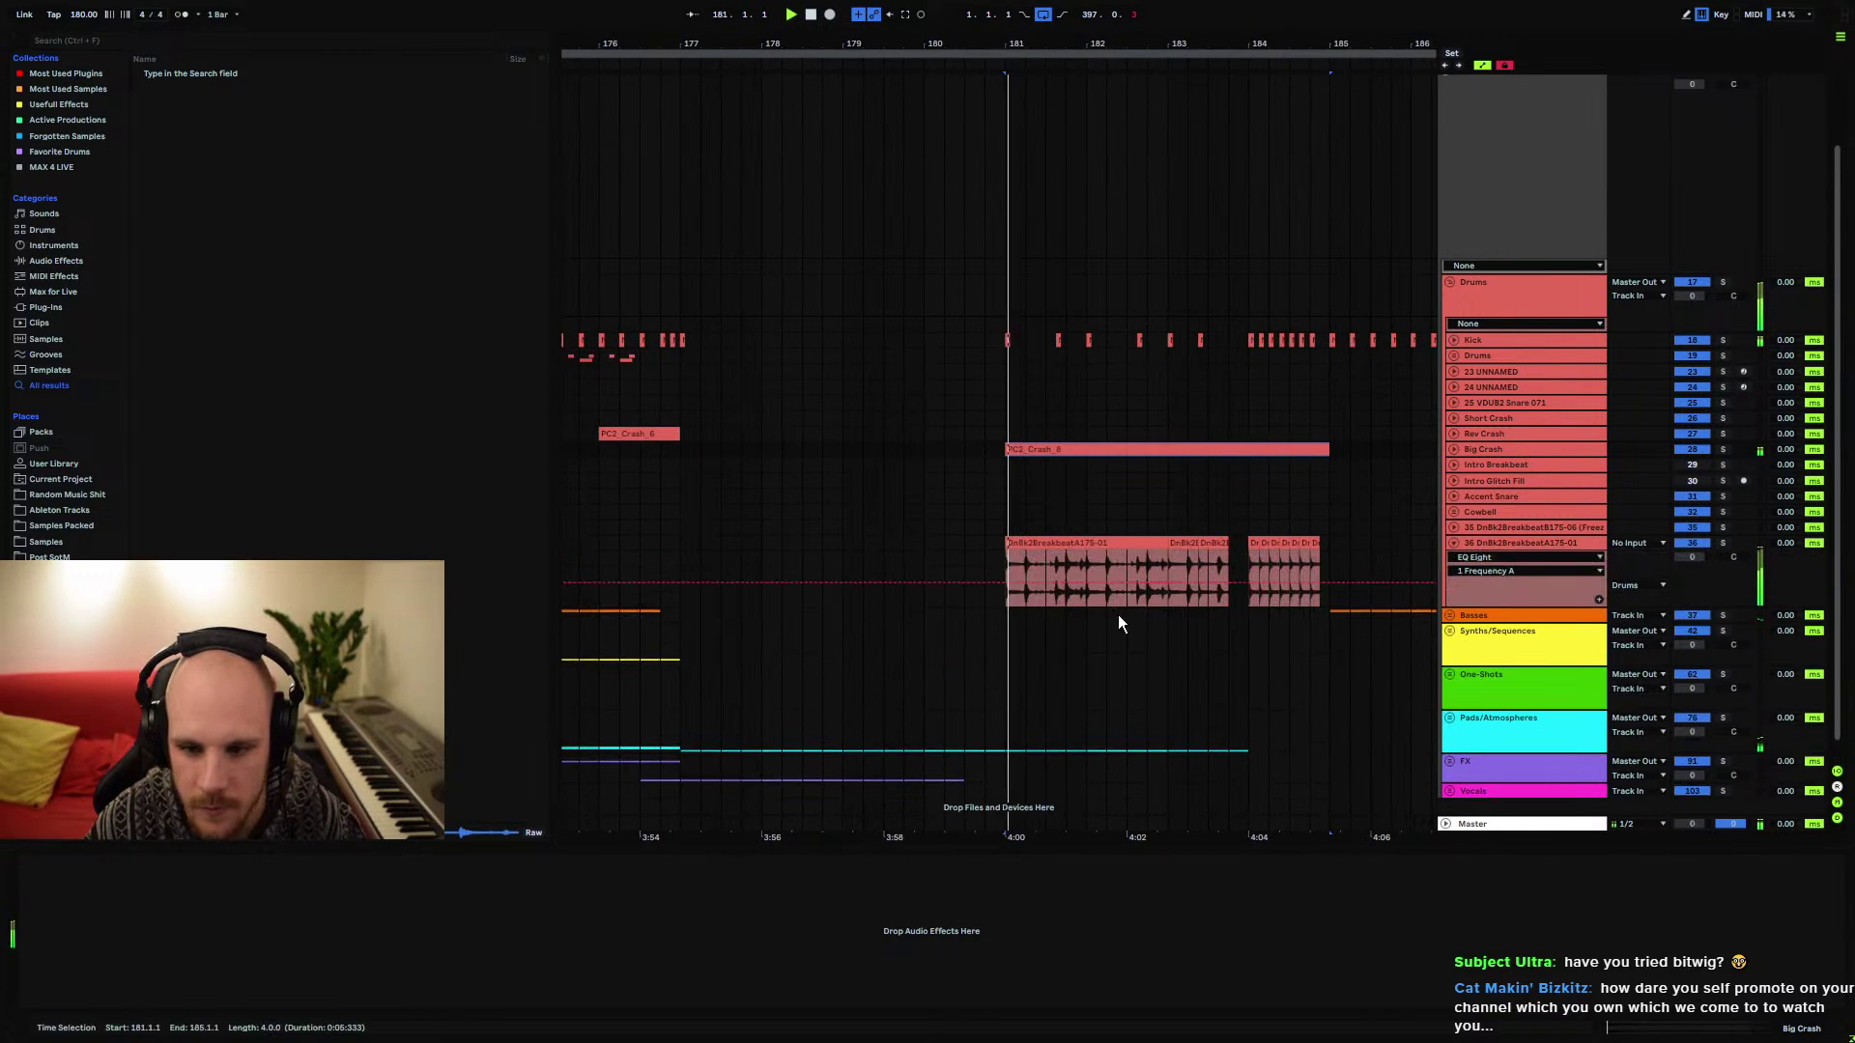
pyautogui.click(1014, 551)
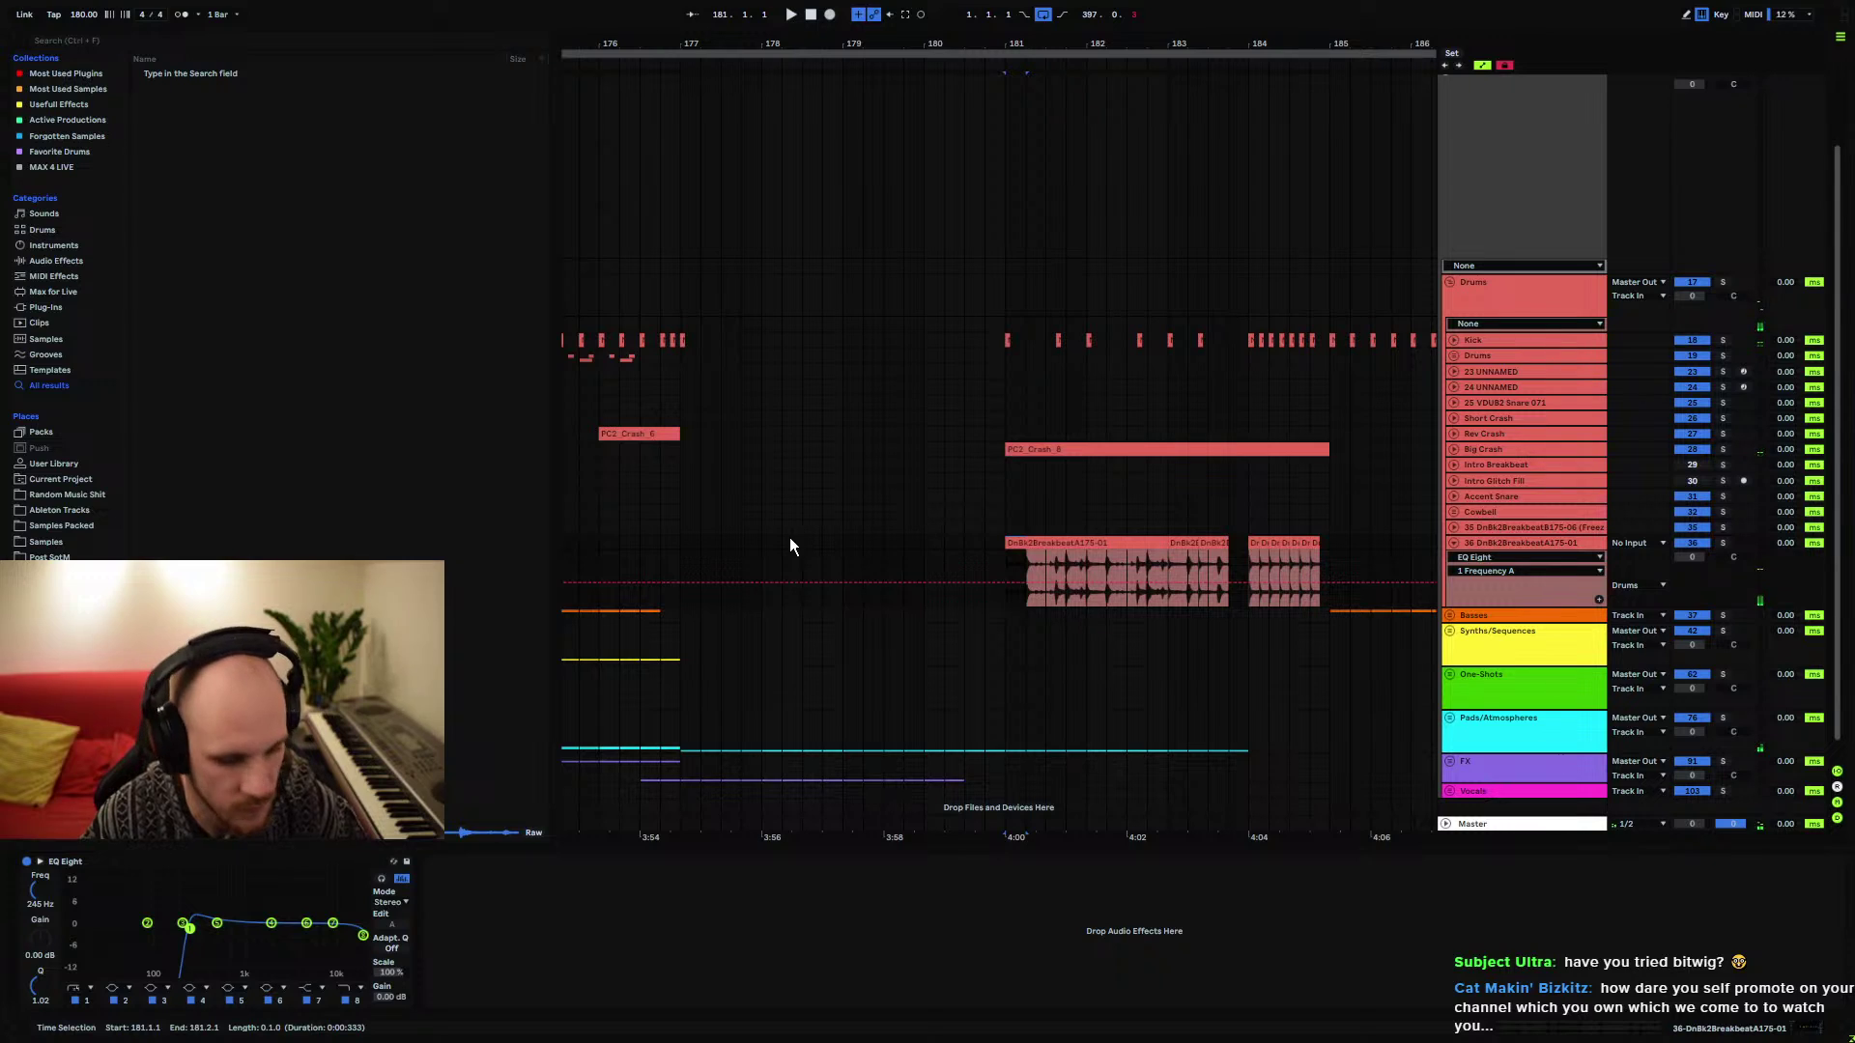
pyautogui.click(682, 543)
pyautogui.hotkey('ctrl', 'v')
pyautogui.hotkey('ctrl', 'v')
pyautogui.hotkey('ctrl', 'v')
pyautogui.hotkey('ctrl', 'v')
pyautogui.hotkey('ctrl', 'v')
pyautogui.hotkey('ctrl', 'v')
pyautogui.hotkey('ctrl', 'v')
pyautogui.hotkey('ctrl', 'v')
pyautogui.hotkey('ctrl', 'v')
pyautogui.hotkey('ctrl', 'v')
pyautogui.hotkey('ctrl', 'v')
pyautogui.hotkey('ctrl', 'v')
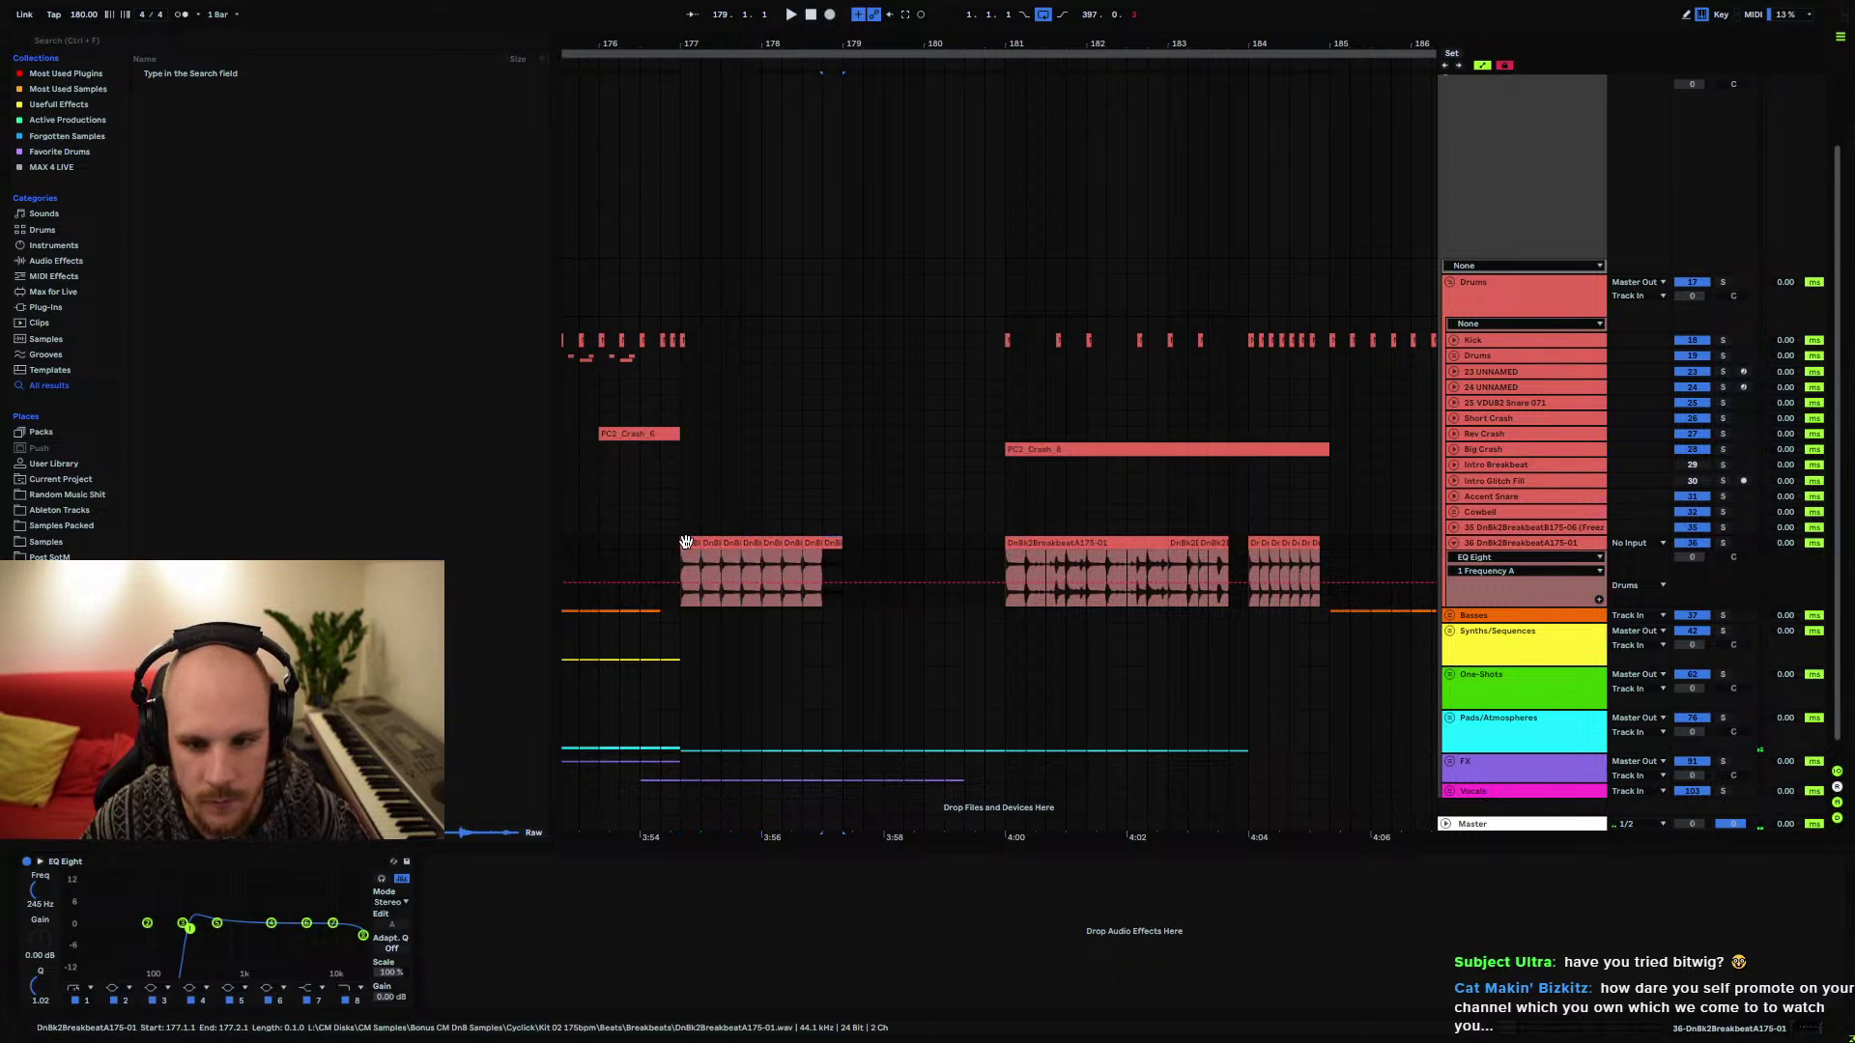
pyautogui.hotkey('ctrl', 'v')
pyautogui.hotkey('ctrl', 'v')
pyautogui.hotkey('ctrl', 'v')
pyautogui.hotkey('ctrl', 'v')
# Automate the breakbeat track's EQ Eight band 8 frequency to rise from 141 Hz at bar 177 up to bar 181
pyautogui.press('space')
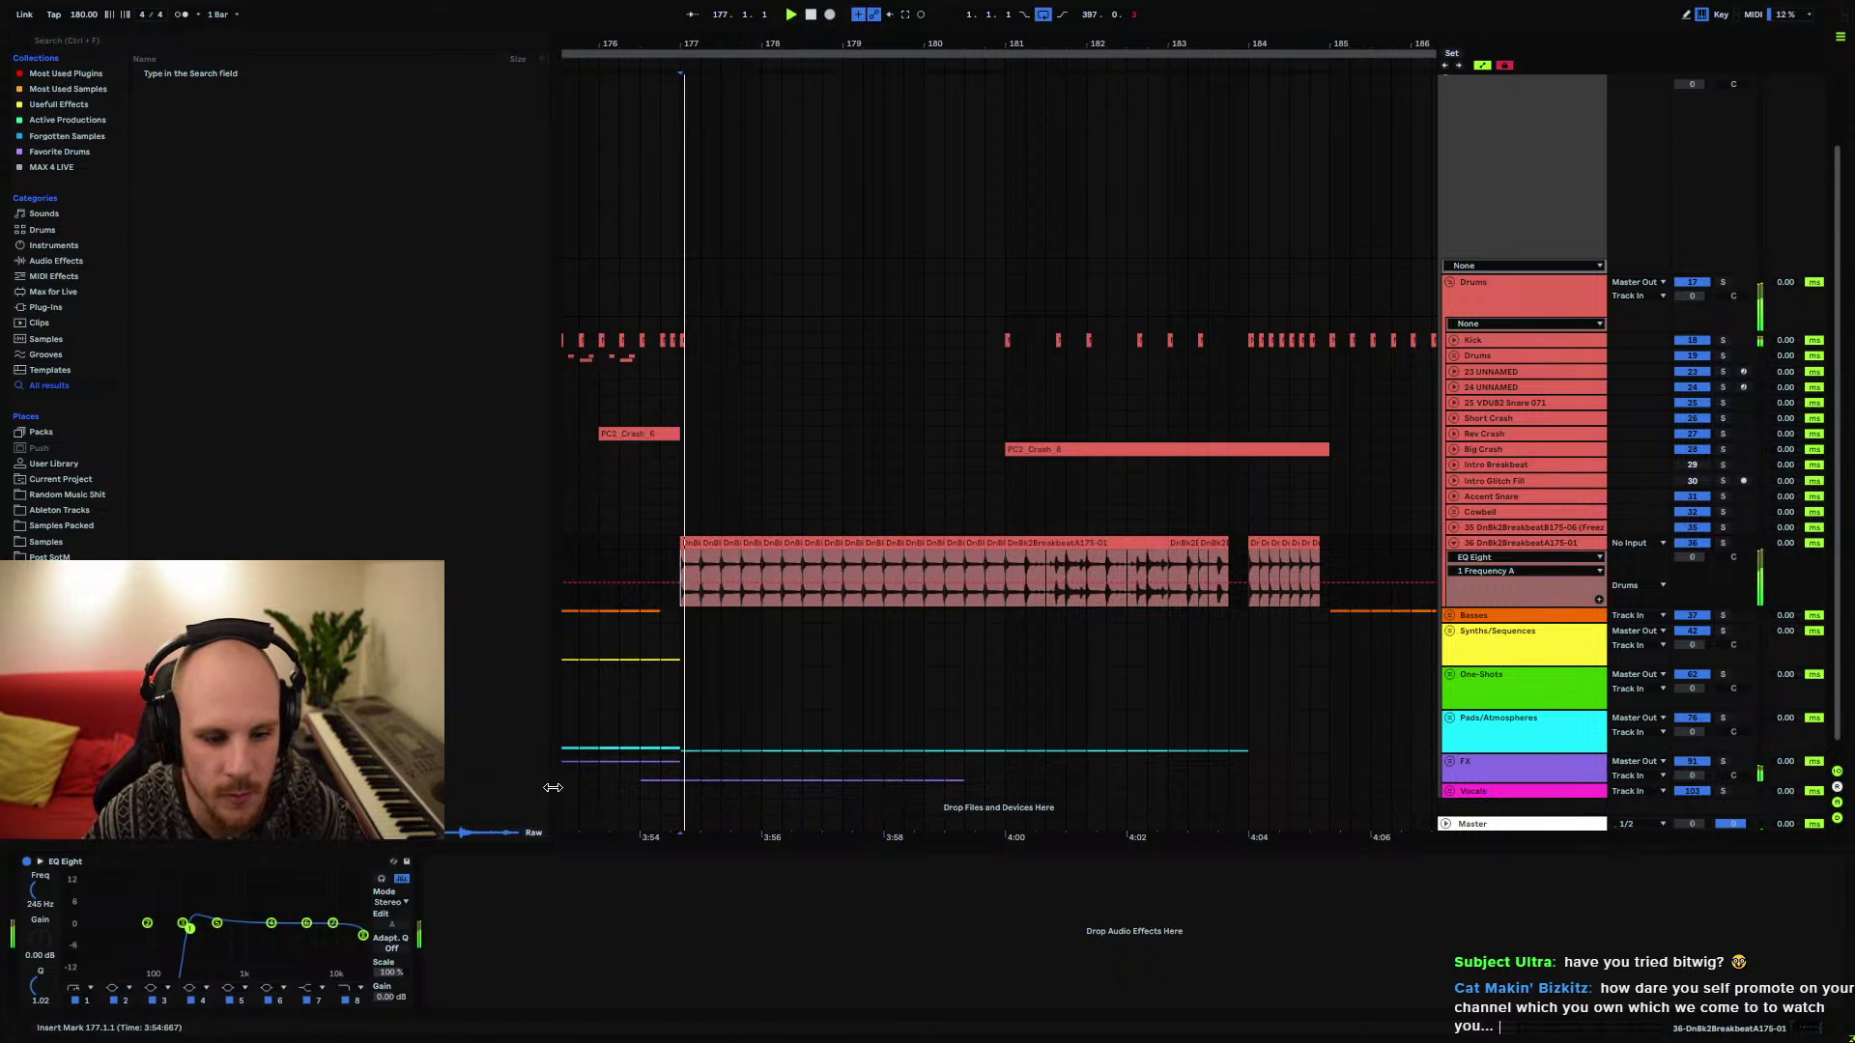
pyautogui.moveTo(363, 936); pyautogui.dragTo(216, 935)
pyautogui.click(682, 578)
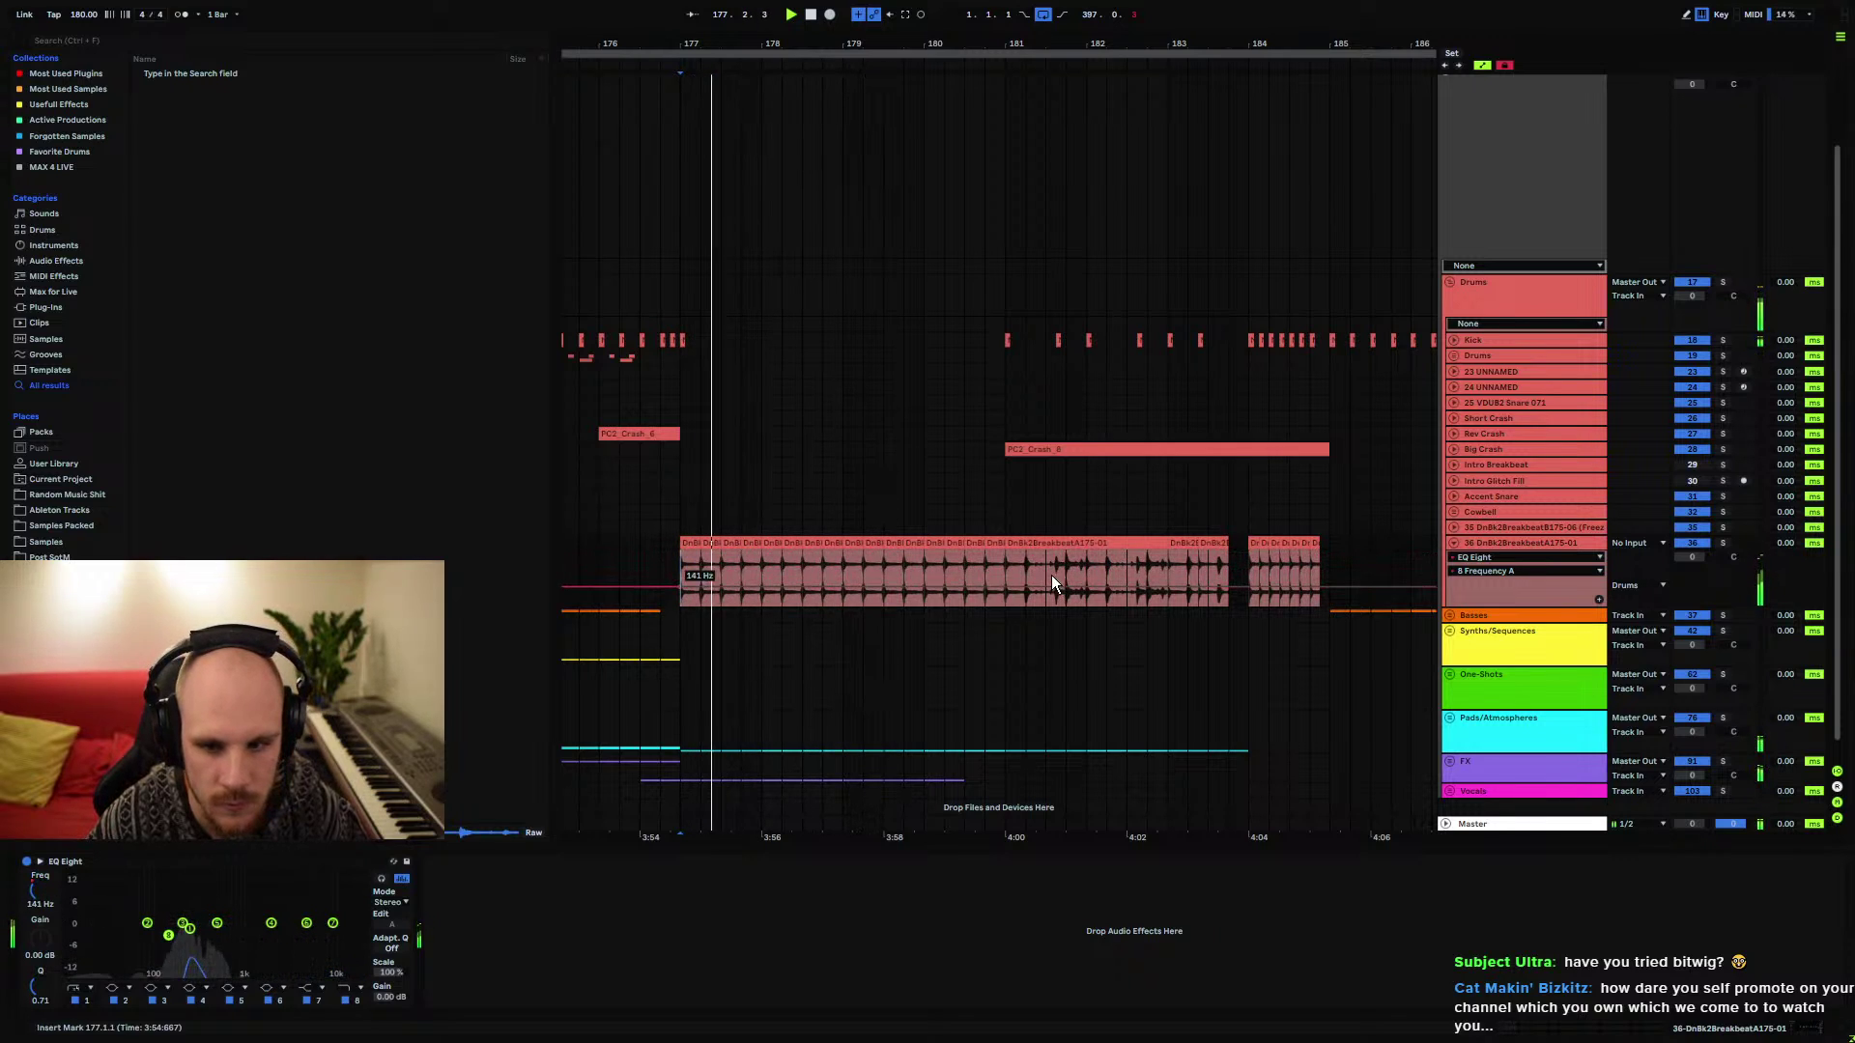
pyautogui.moveTo(1051, 576); pyautogui.dragTo(1005, 569)
# Deactivate the one-beat breakbeat slice just before bar 181 and raise the filter automation at bar 181 to 22.0 kHz
pyautogui.click(998, 543)
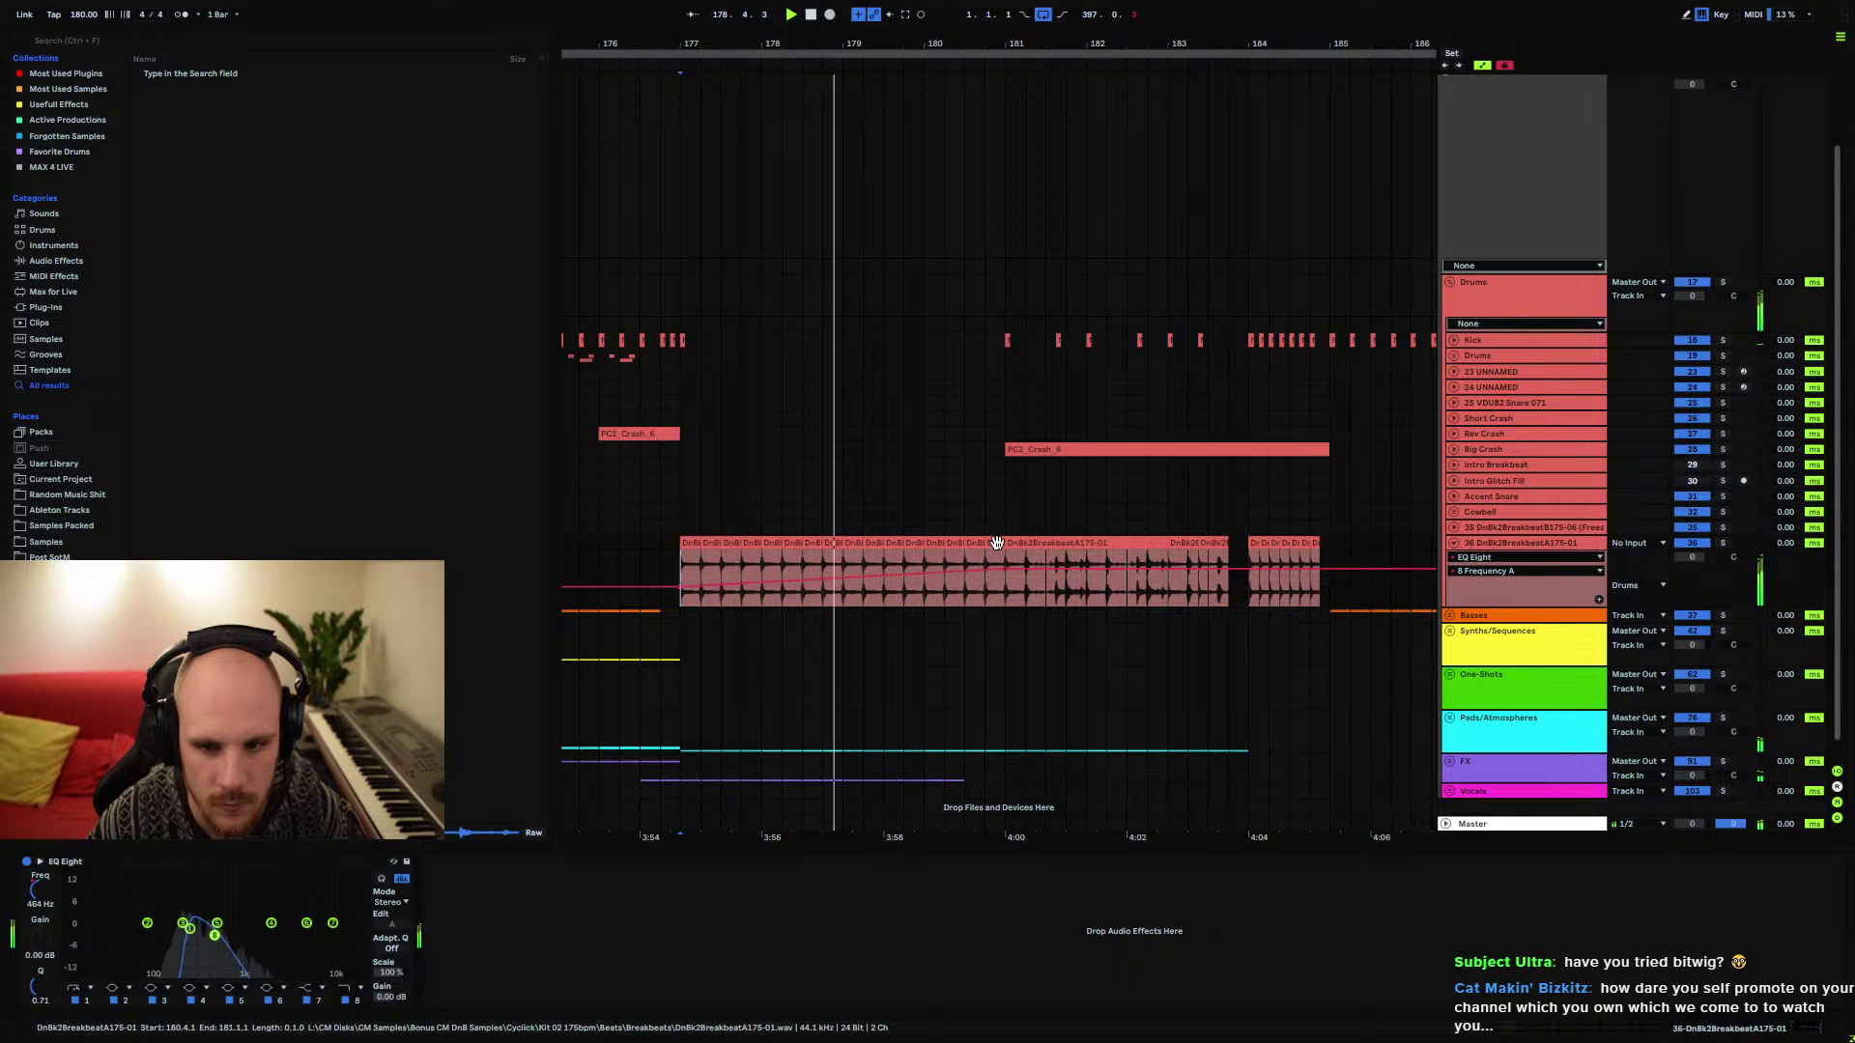
pyautogui.click(998, 546)
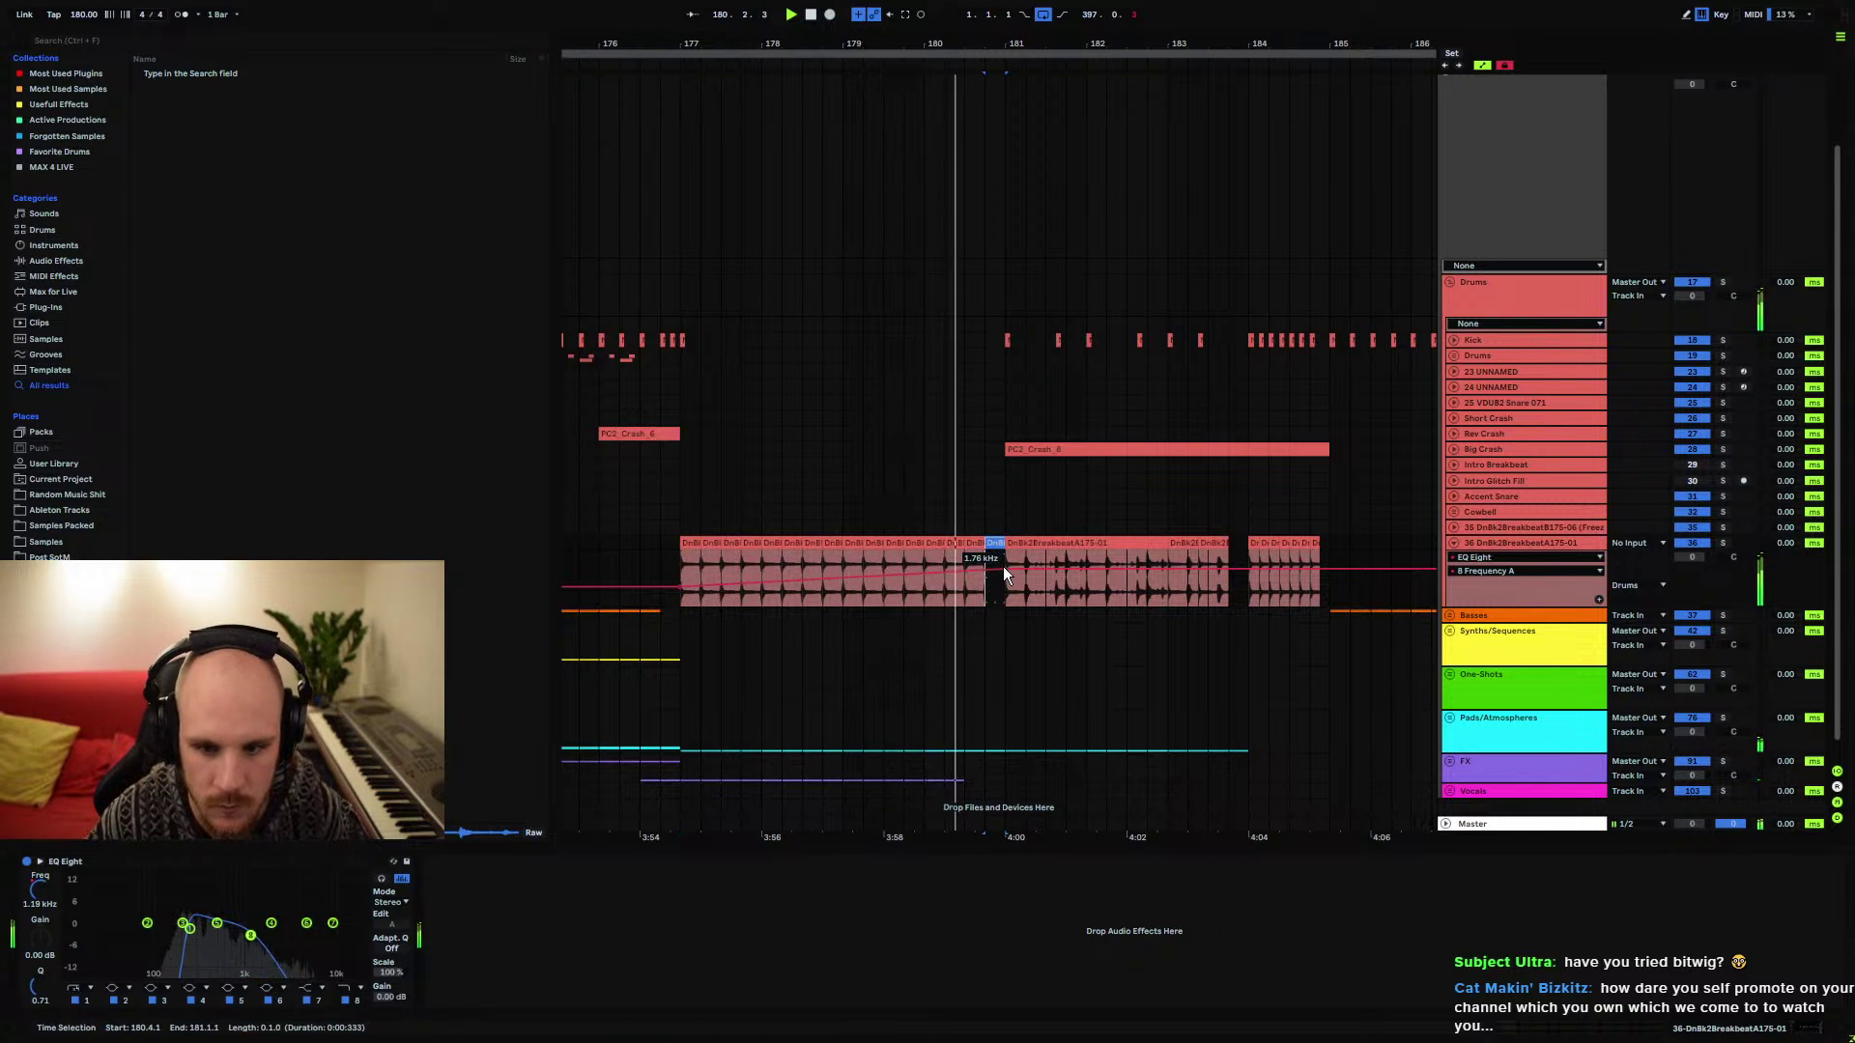
pyautogui.moveTo(1006, 569); pyautogui.dragTo(993, 553)
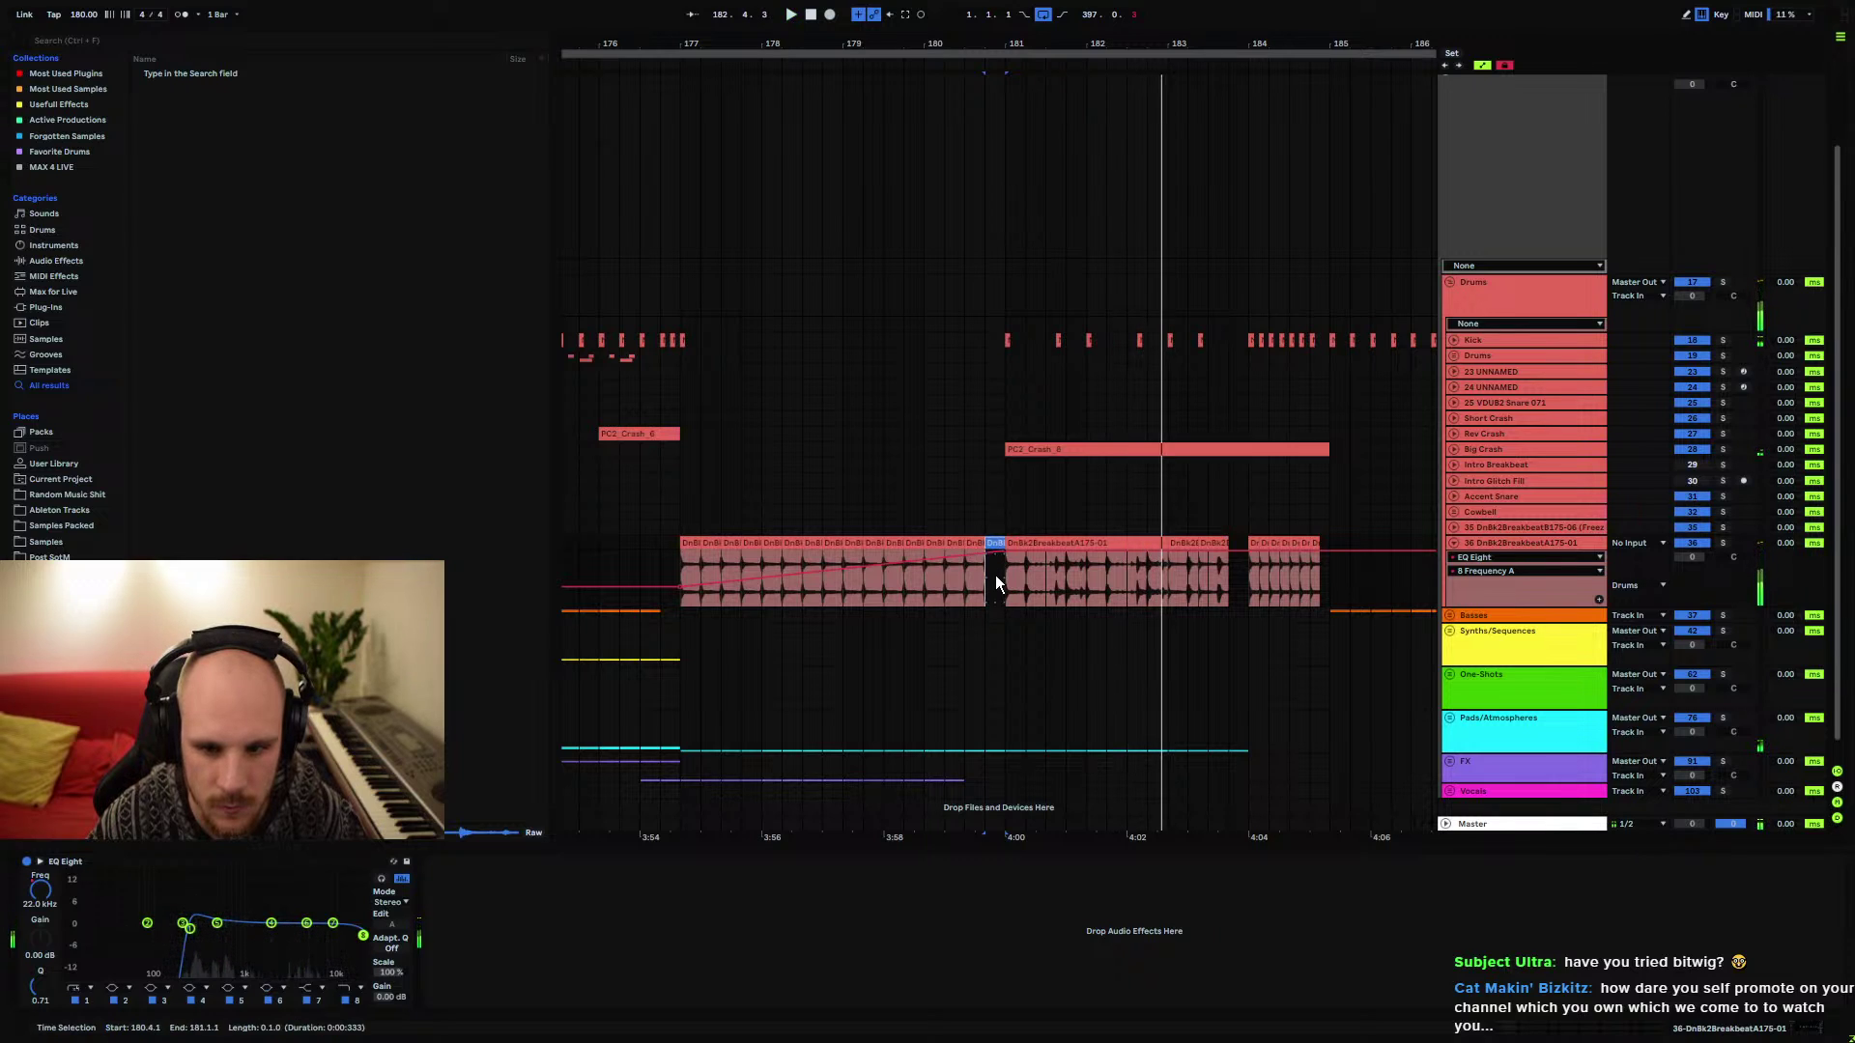
pyautogui.press('space')
pyautogui.press('space')
# Replace the one-beat breakbeat slices from bar 177 up to the muted beat with repeated two-beat slices
pyautogui.click(681, 568)
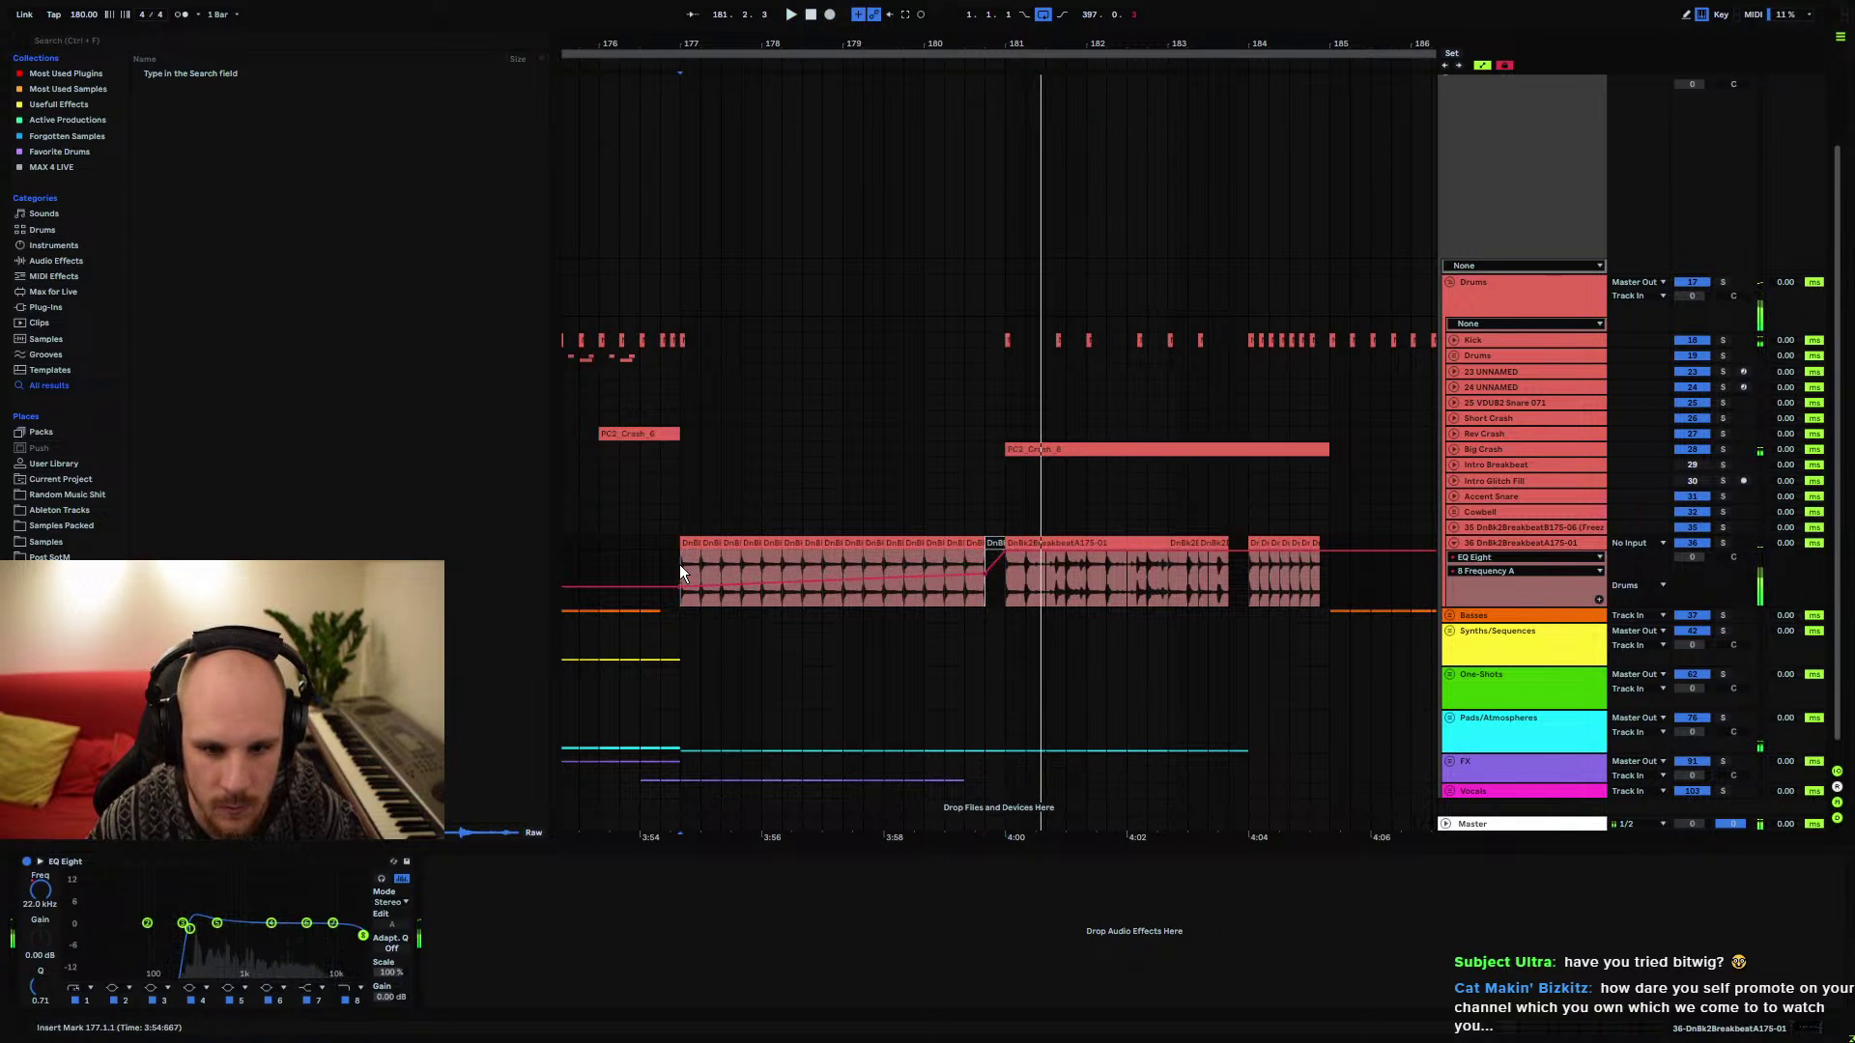
pyautogui.press('space')
pyautogui.press('space')
pyautogui.press('space')
pyautogui.press('space')
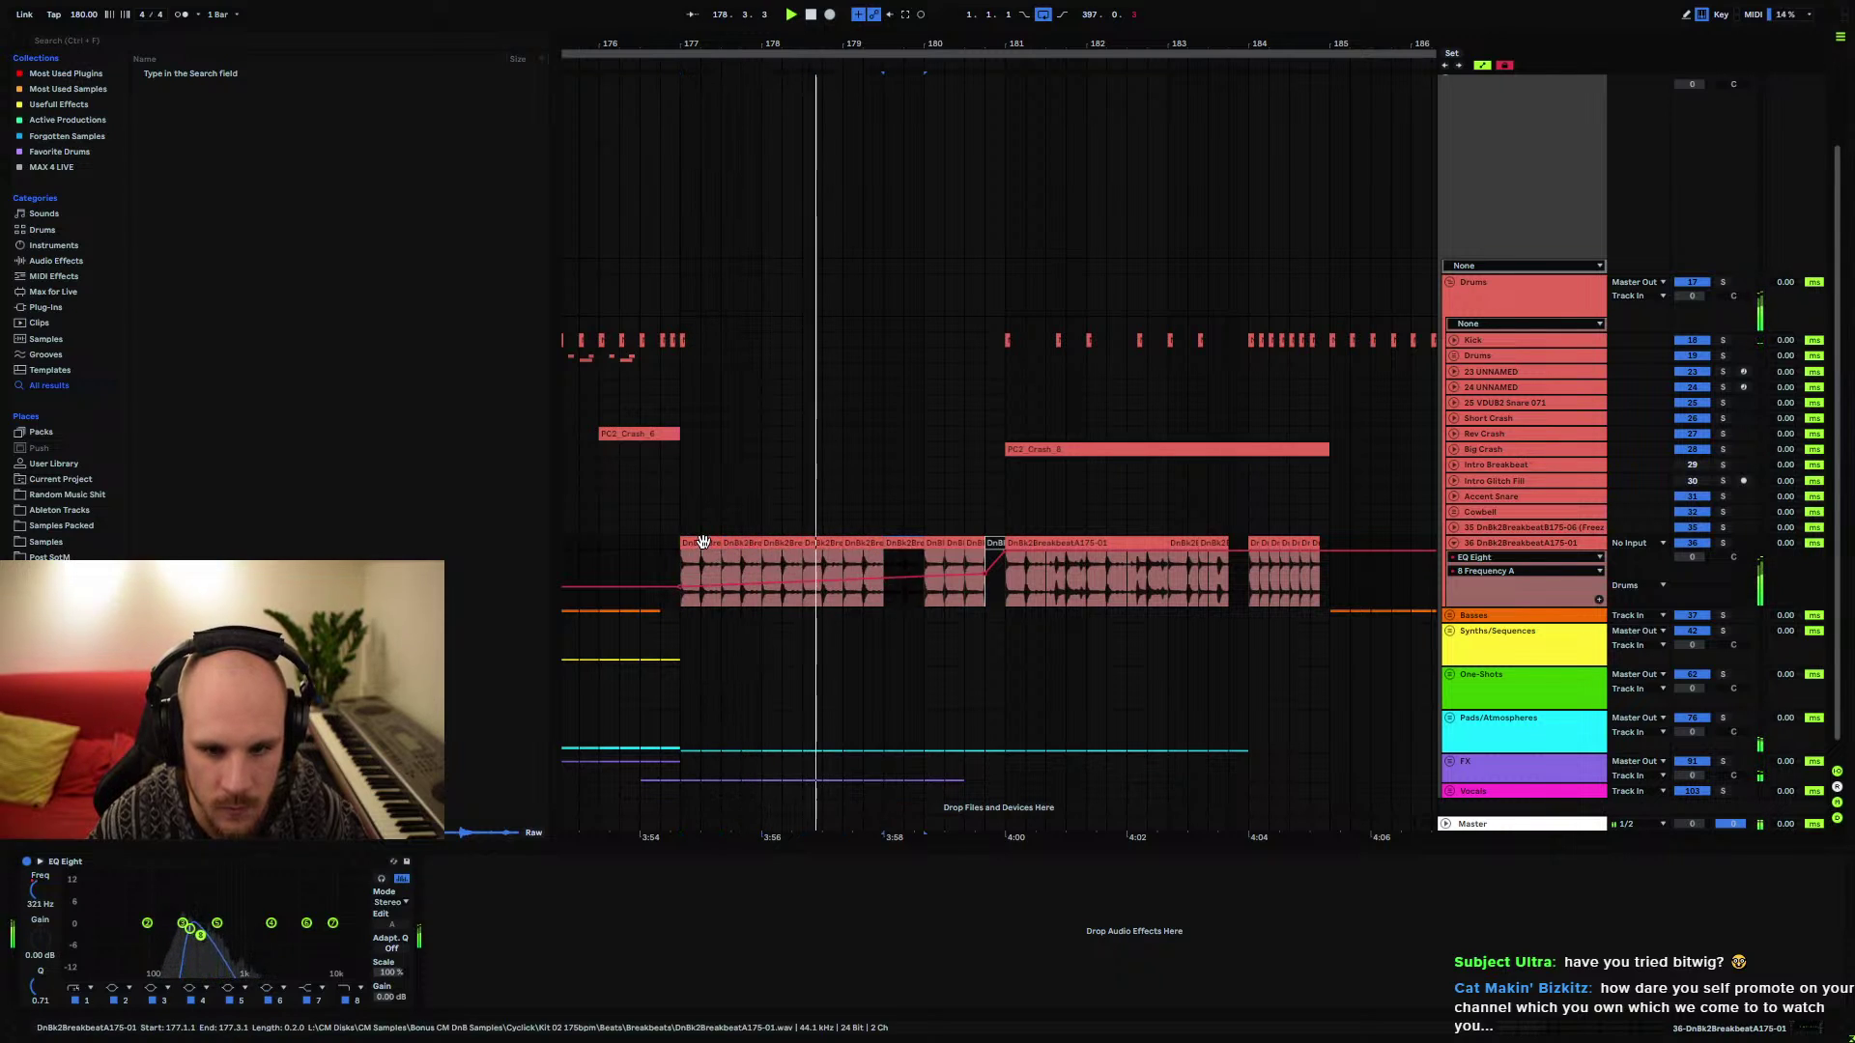
pyautogui.click(960, 553)
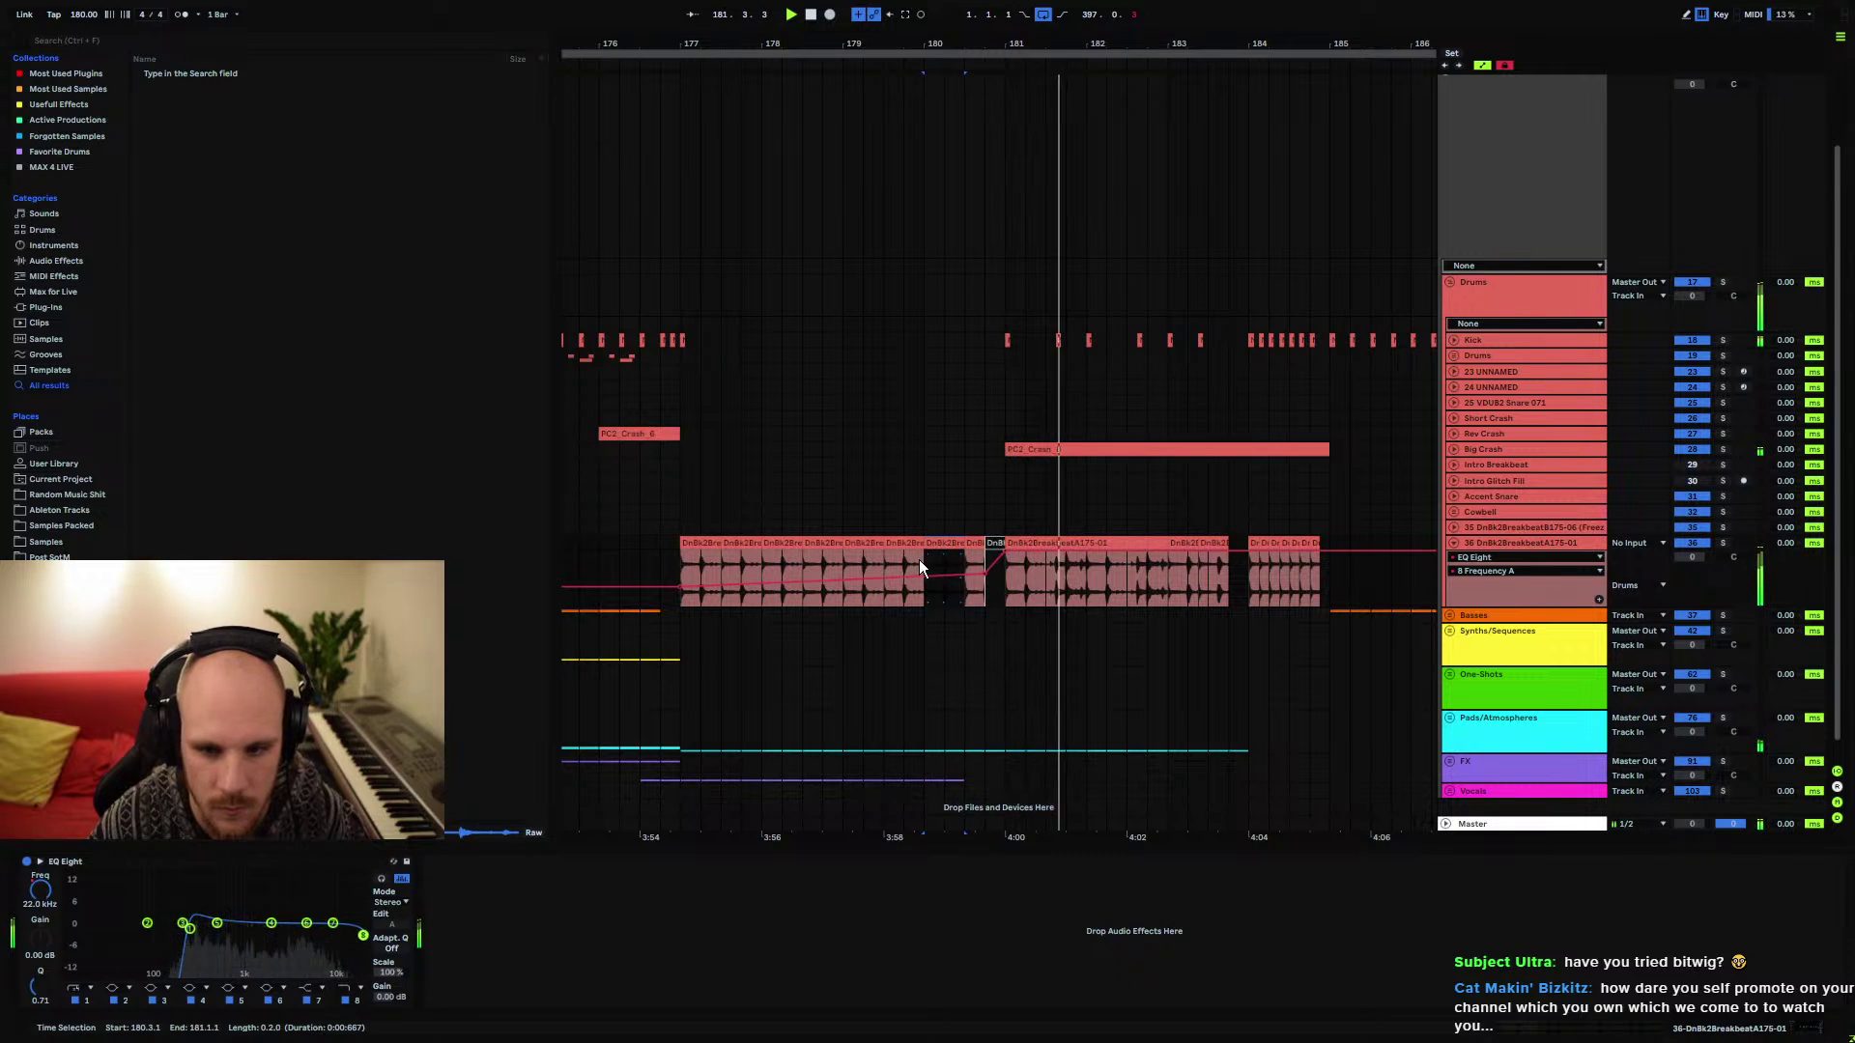
# Raise the filter automation point just before bar 181 and replay the breakbeat build from bar 177
pyautogui.click(684, 571)
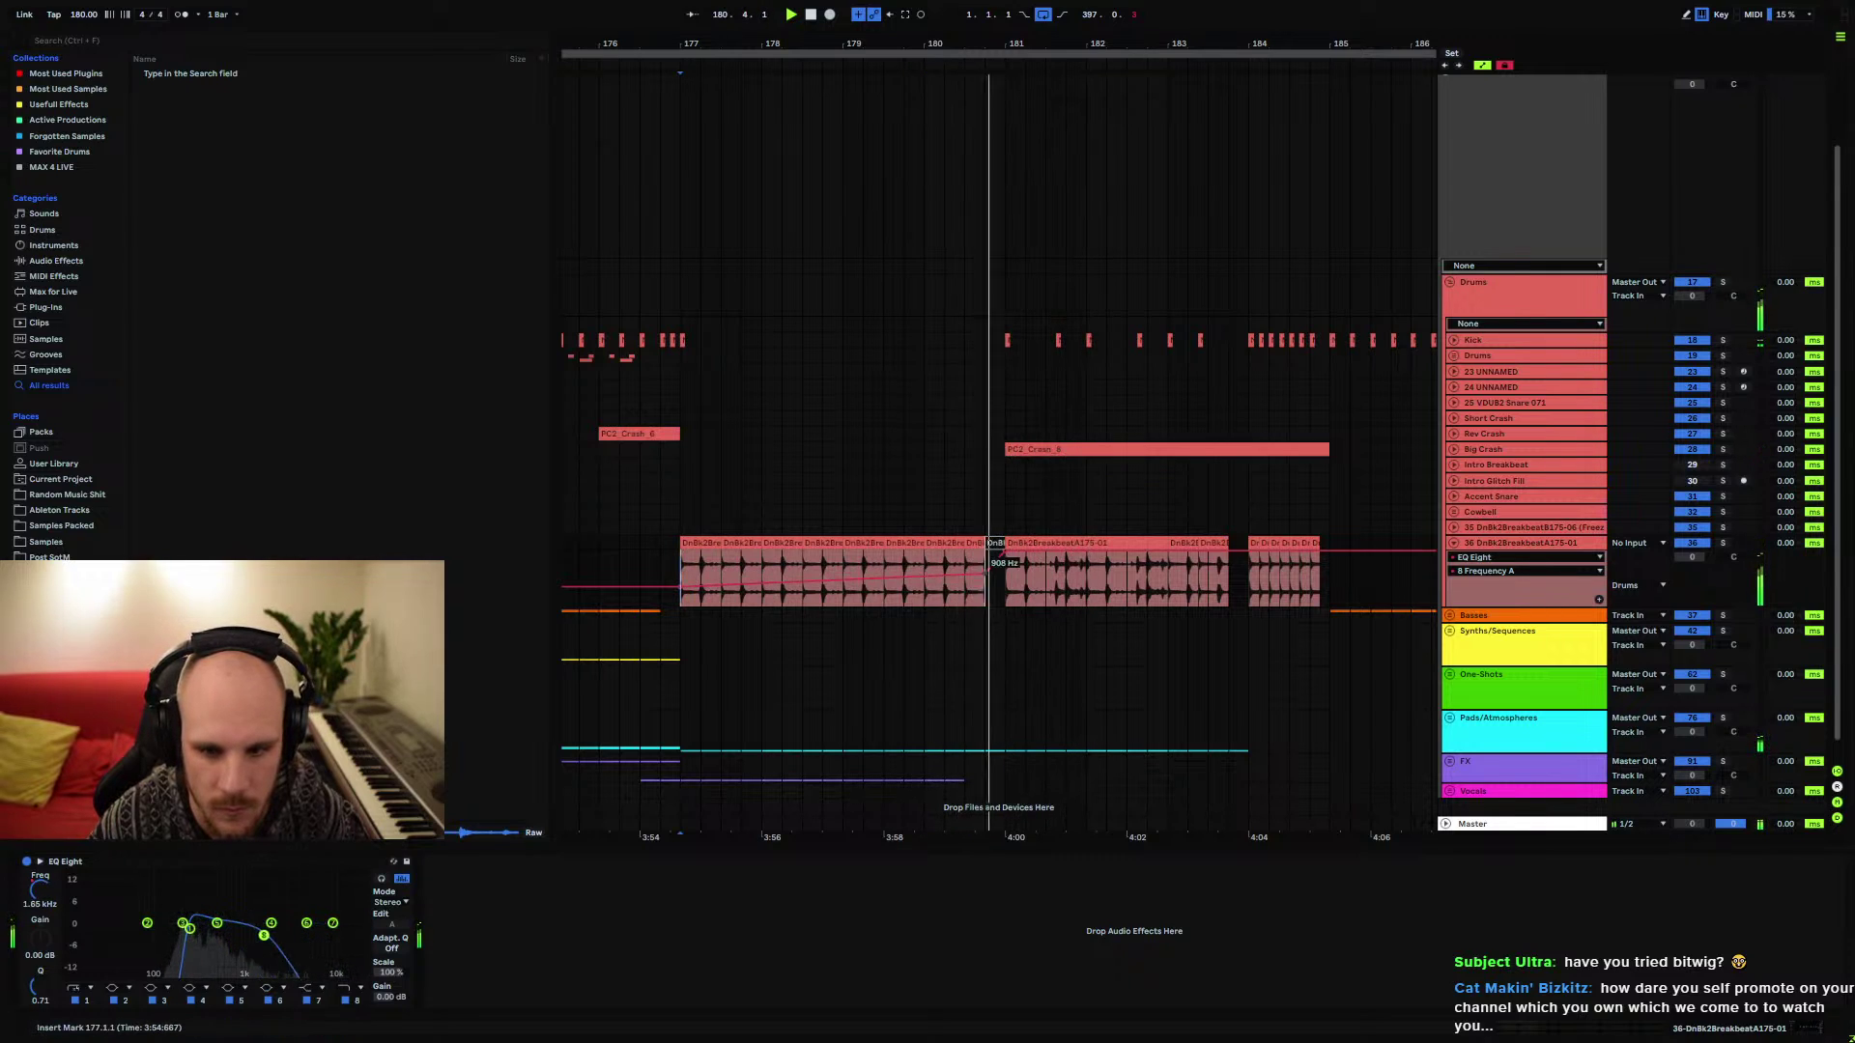
pyautogui.press('space')
pyautogui.press('space')
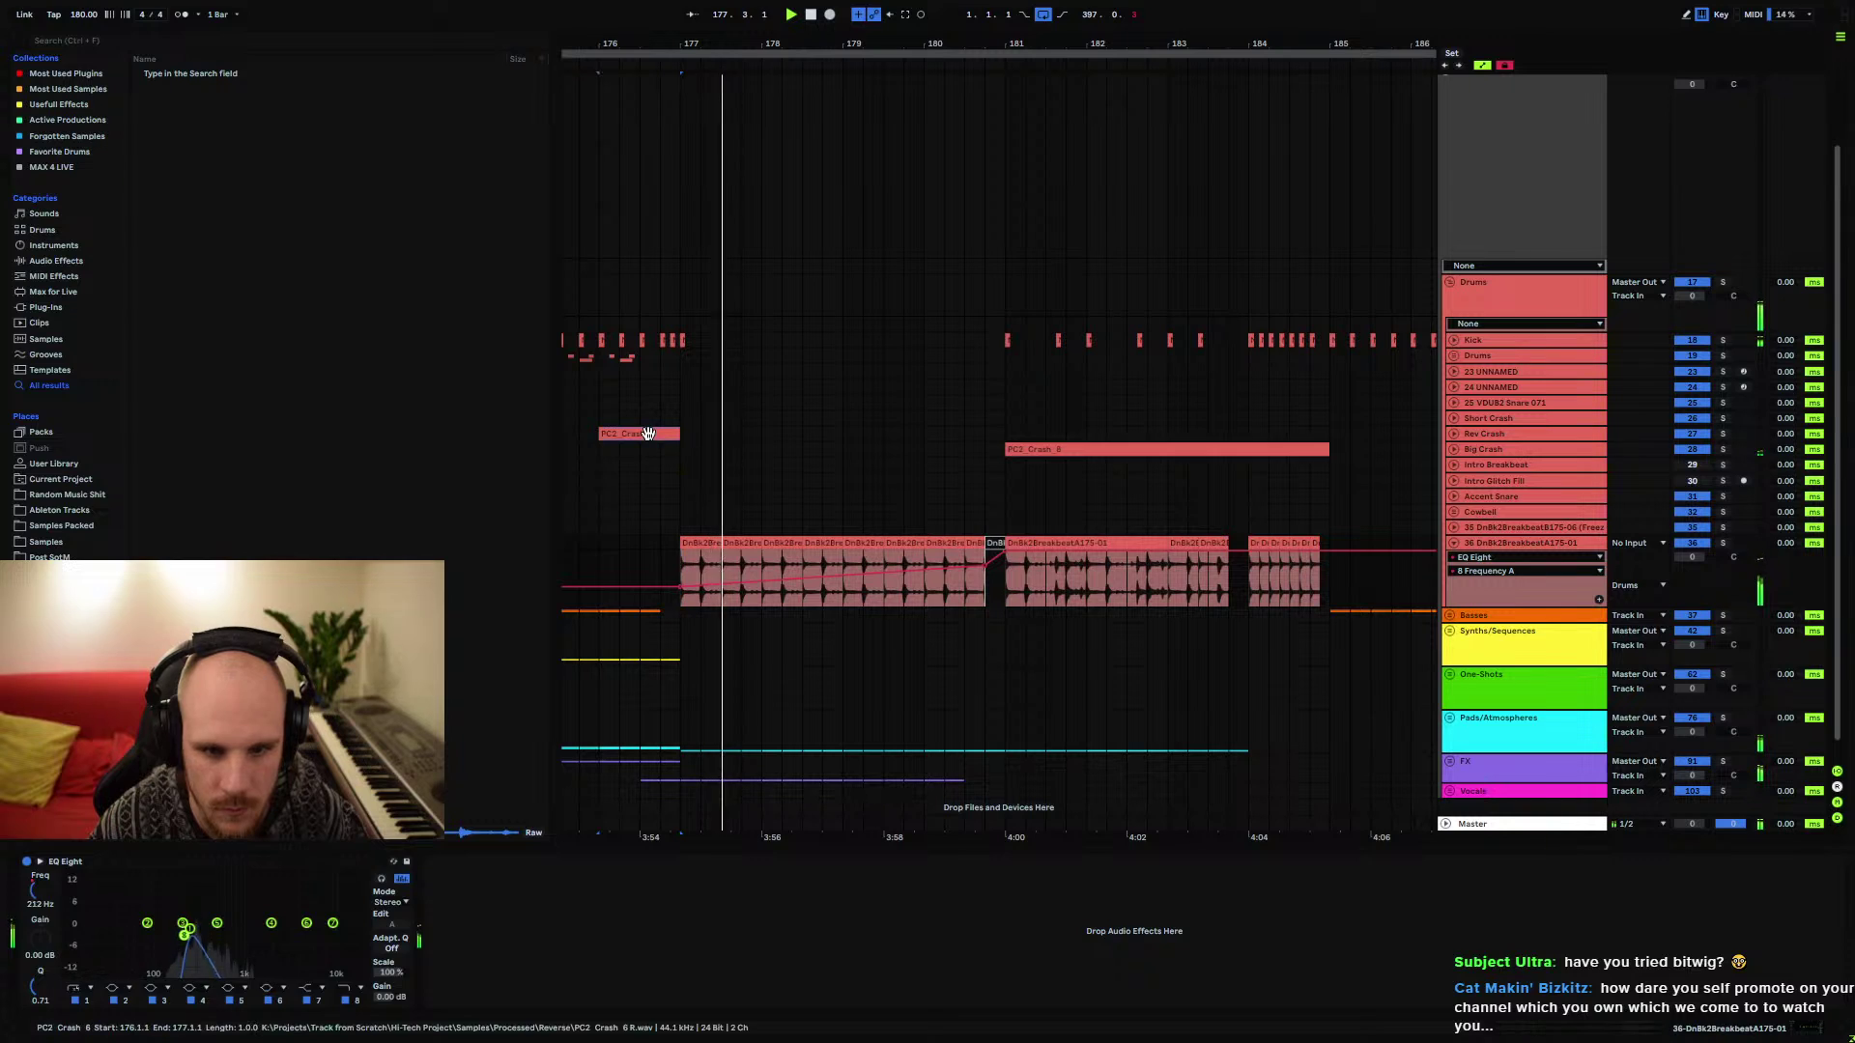
# Copy the reverse crash to bar 180 on the Rev Crash track and play the transition from bar 177
pyautogui.click(930, 432)
pyautogui.hotkey('ctrl', 'v')
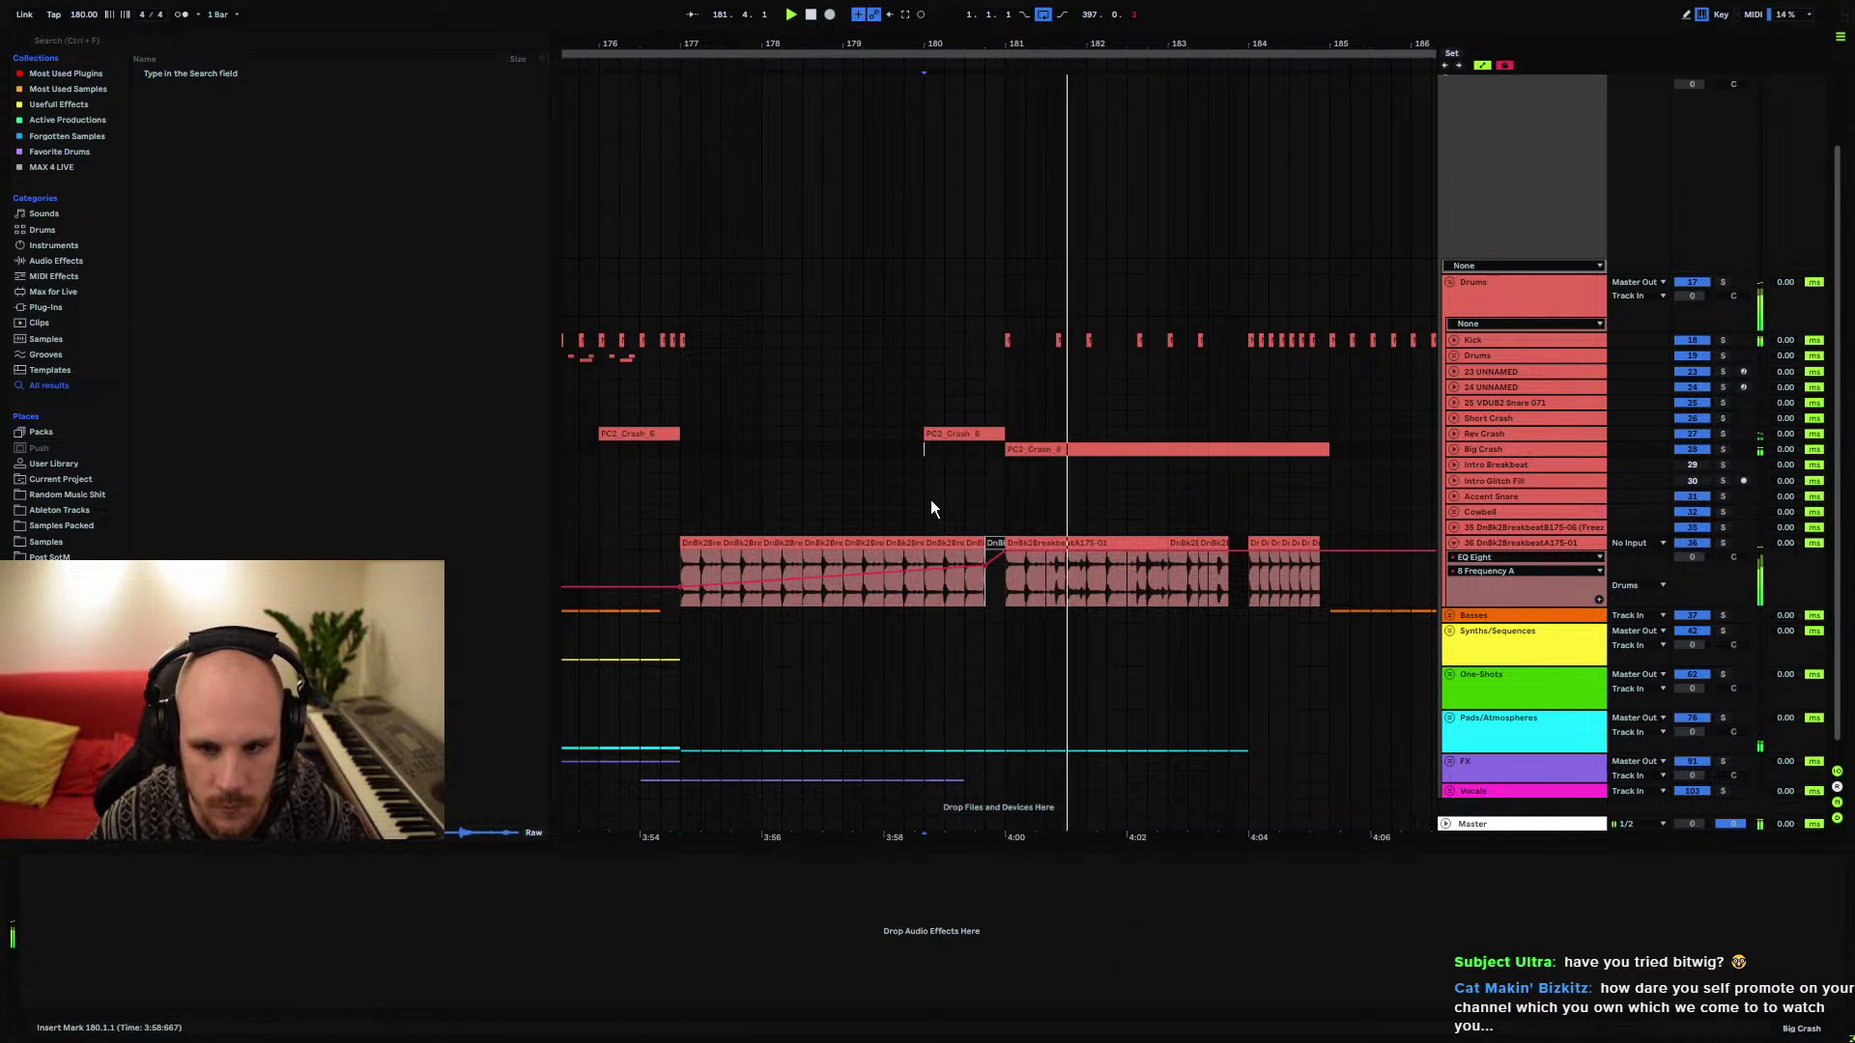
pyautogui.click(684, 529)
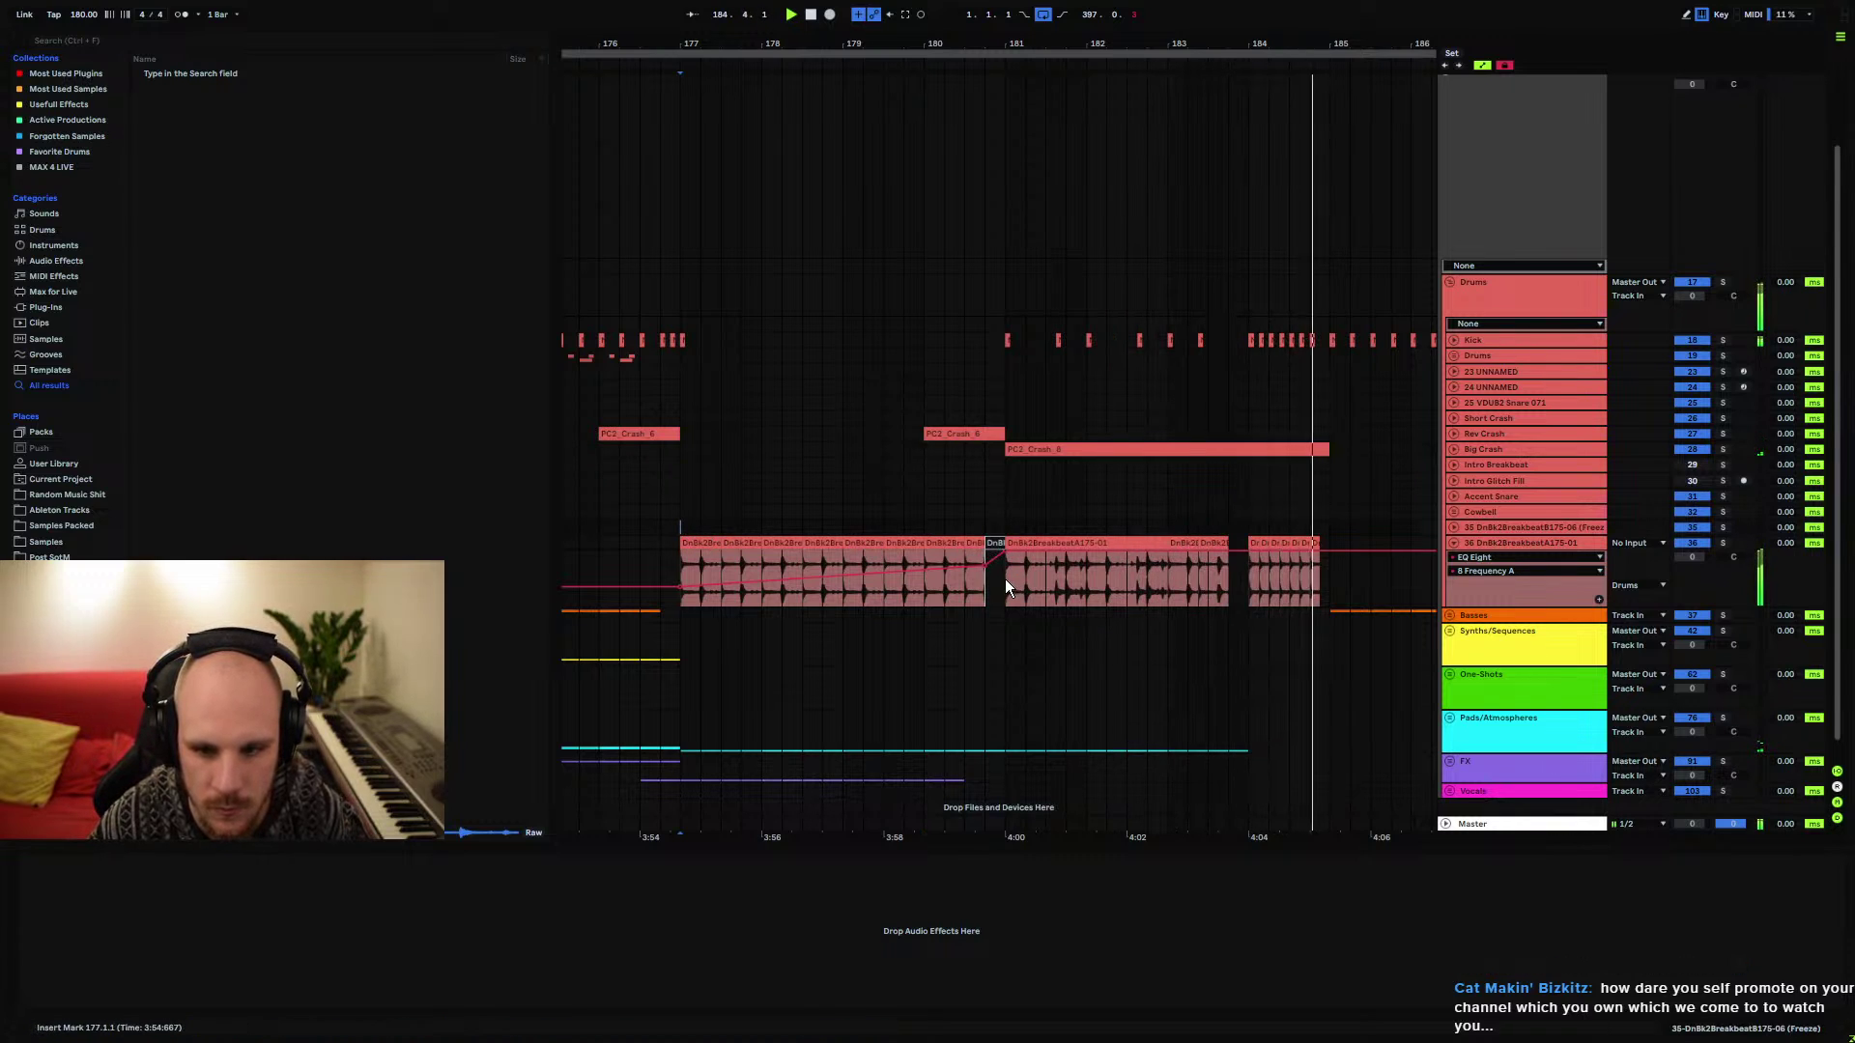
# Delete all breakbeat slices between bars 177 and 181 and play the emptied break from bar 177
pyautogui.moveTo(1005, 579); pyautogui.dragTo(678, 543)
pyautogui.press('space')
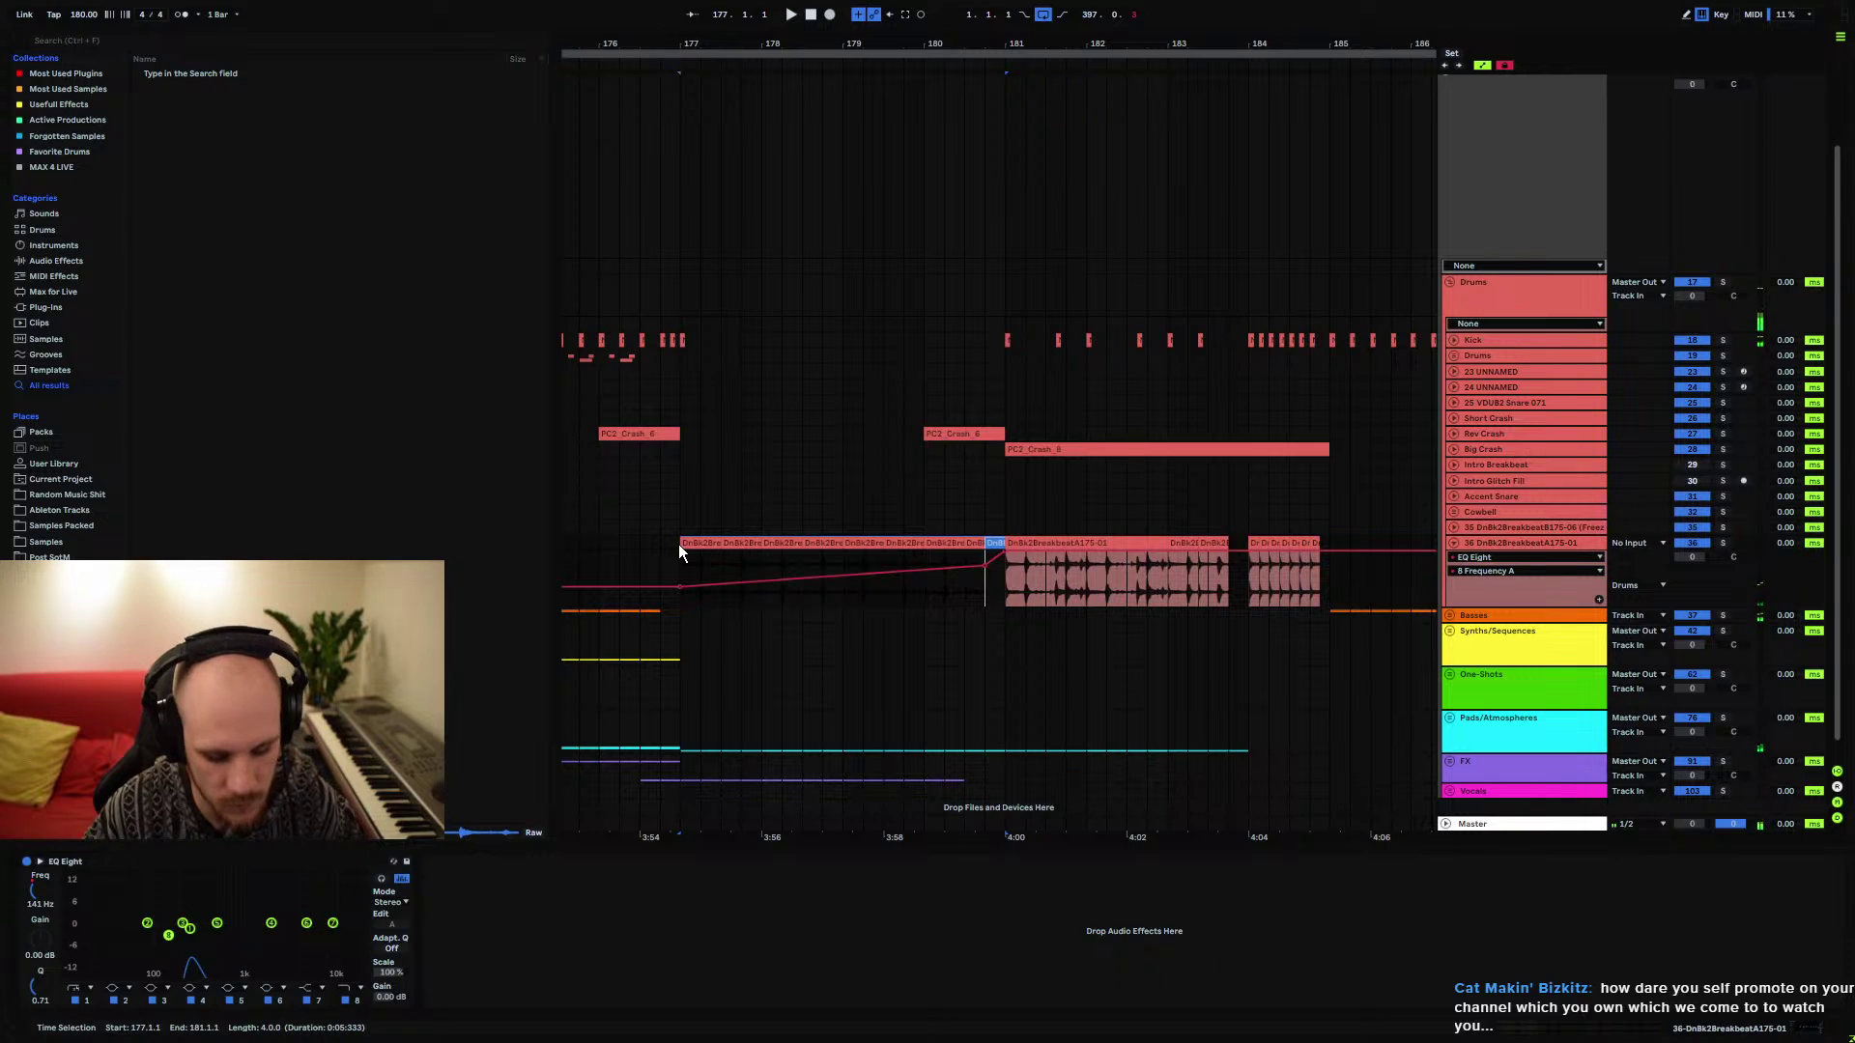
pyautogui.press('Delete')
pyautogui.press('space')
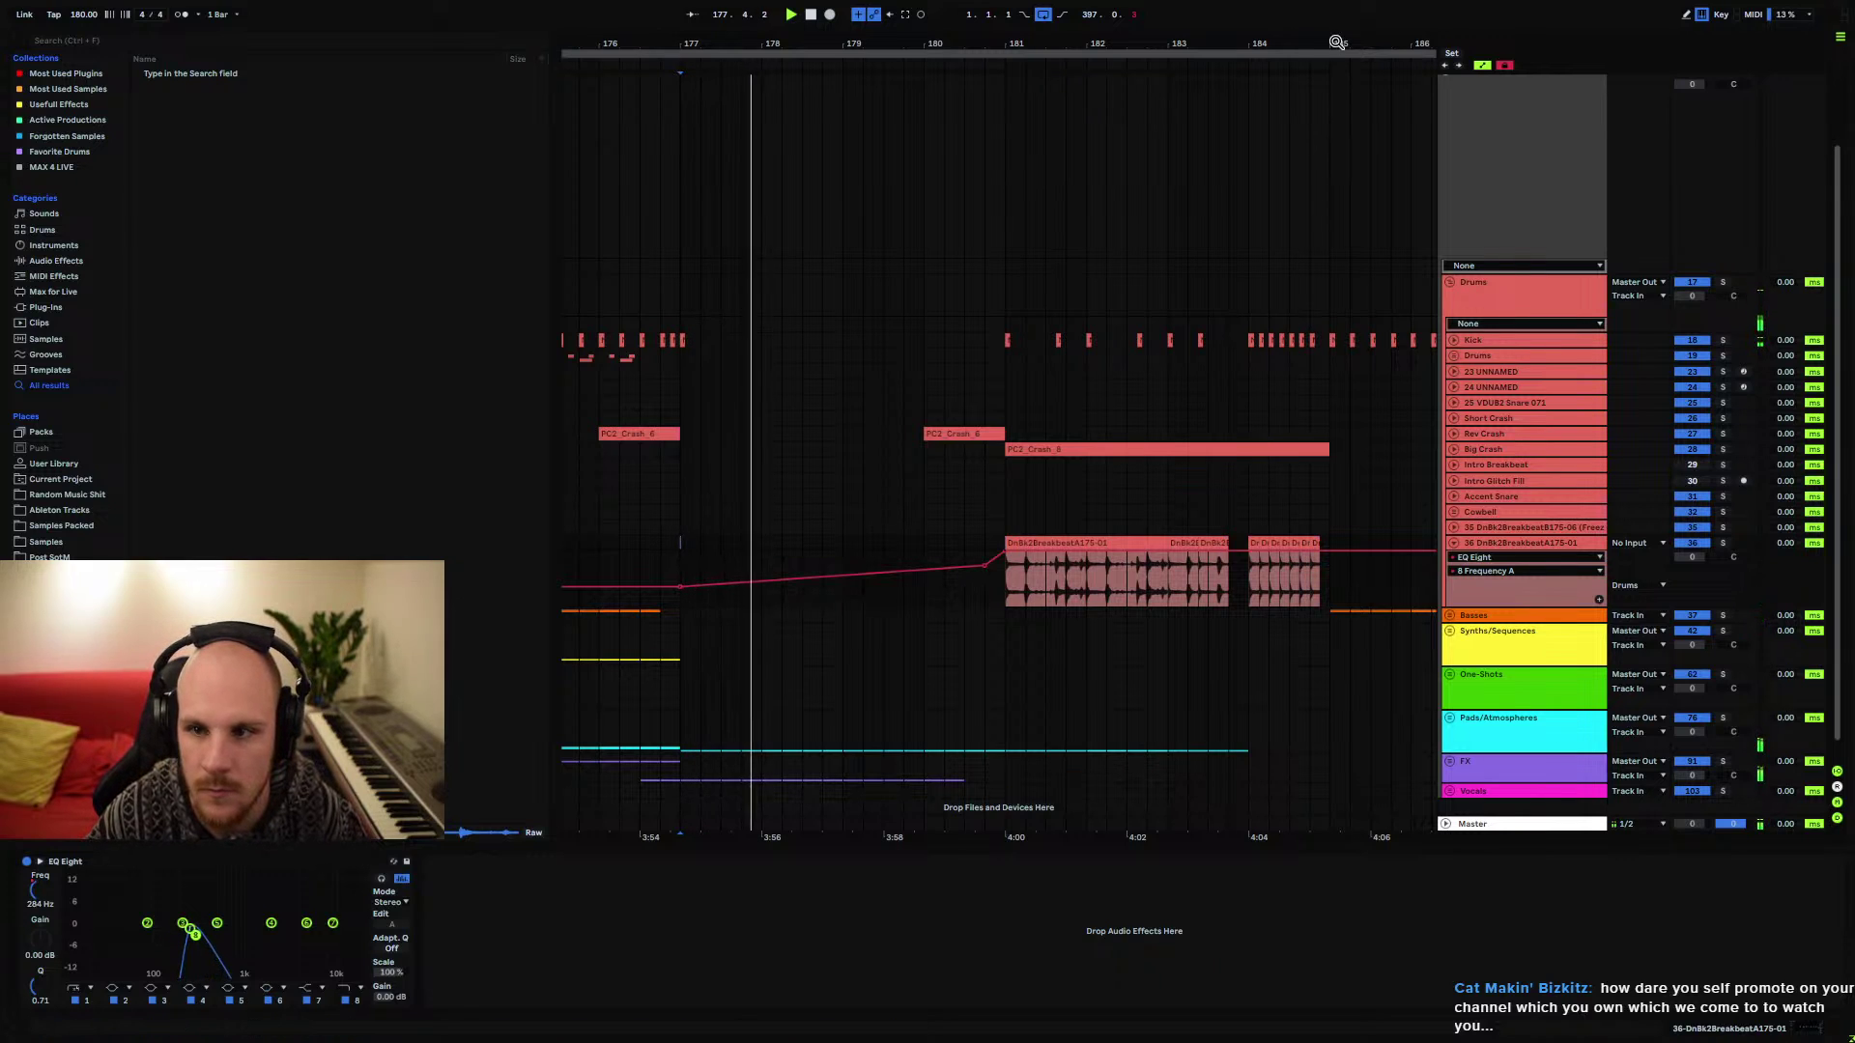
# Remove the last two kicks before bar 185, shorten the breakbeat slices to end with the remaining kicks, and replay from bar 184
pyautogui.moveTo(1336, 43); pyautogui.dragTo(1158, 155)
pyautogui.click(1069, 339)
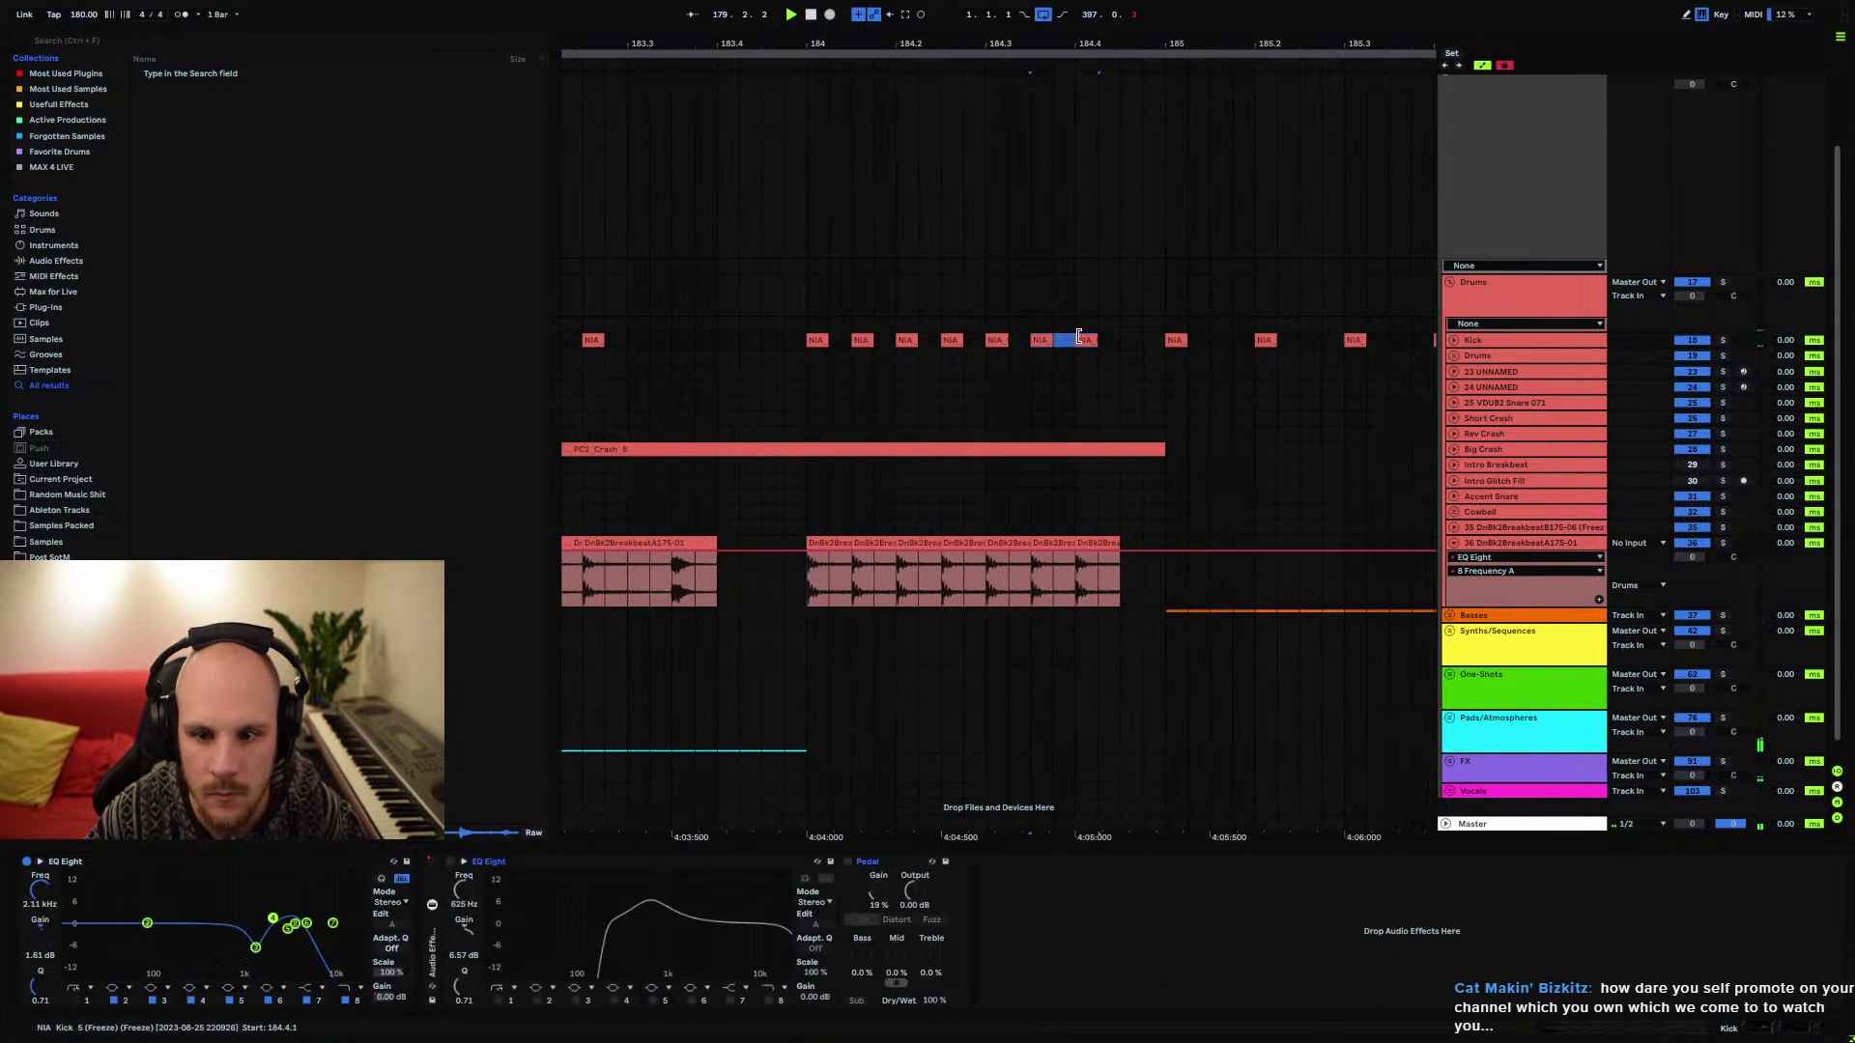
pyautogui.moveTo(1079, 336); pyautogui.dragTo(1050, 348)
pyautogui.click(811, 420)
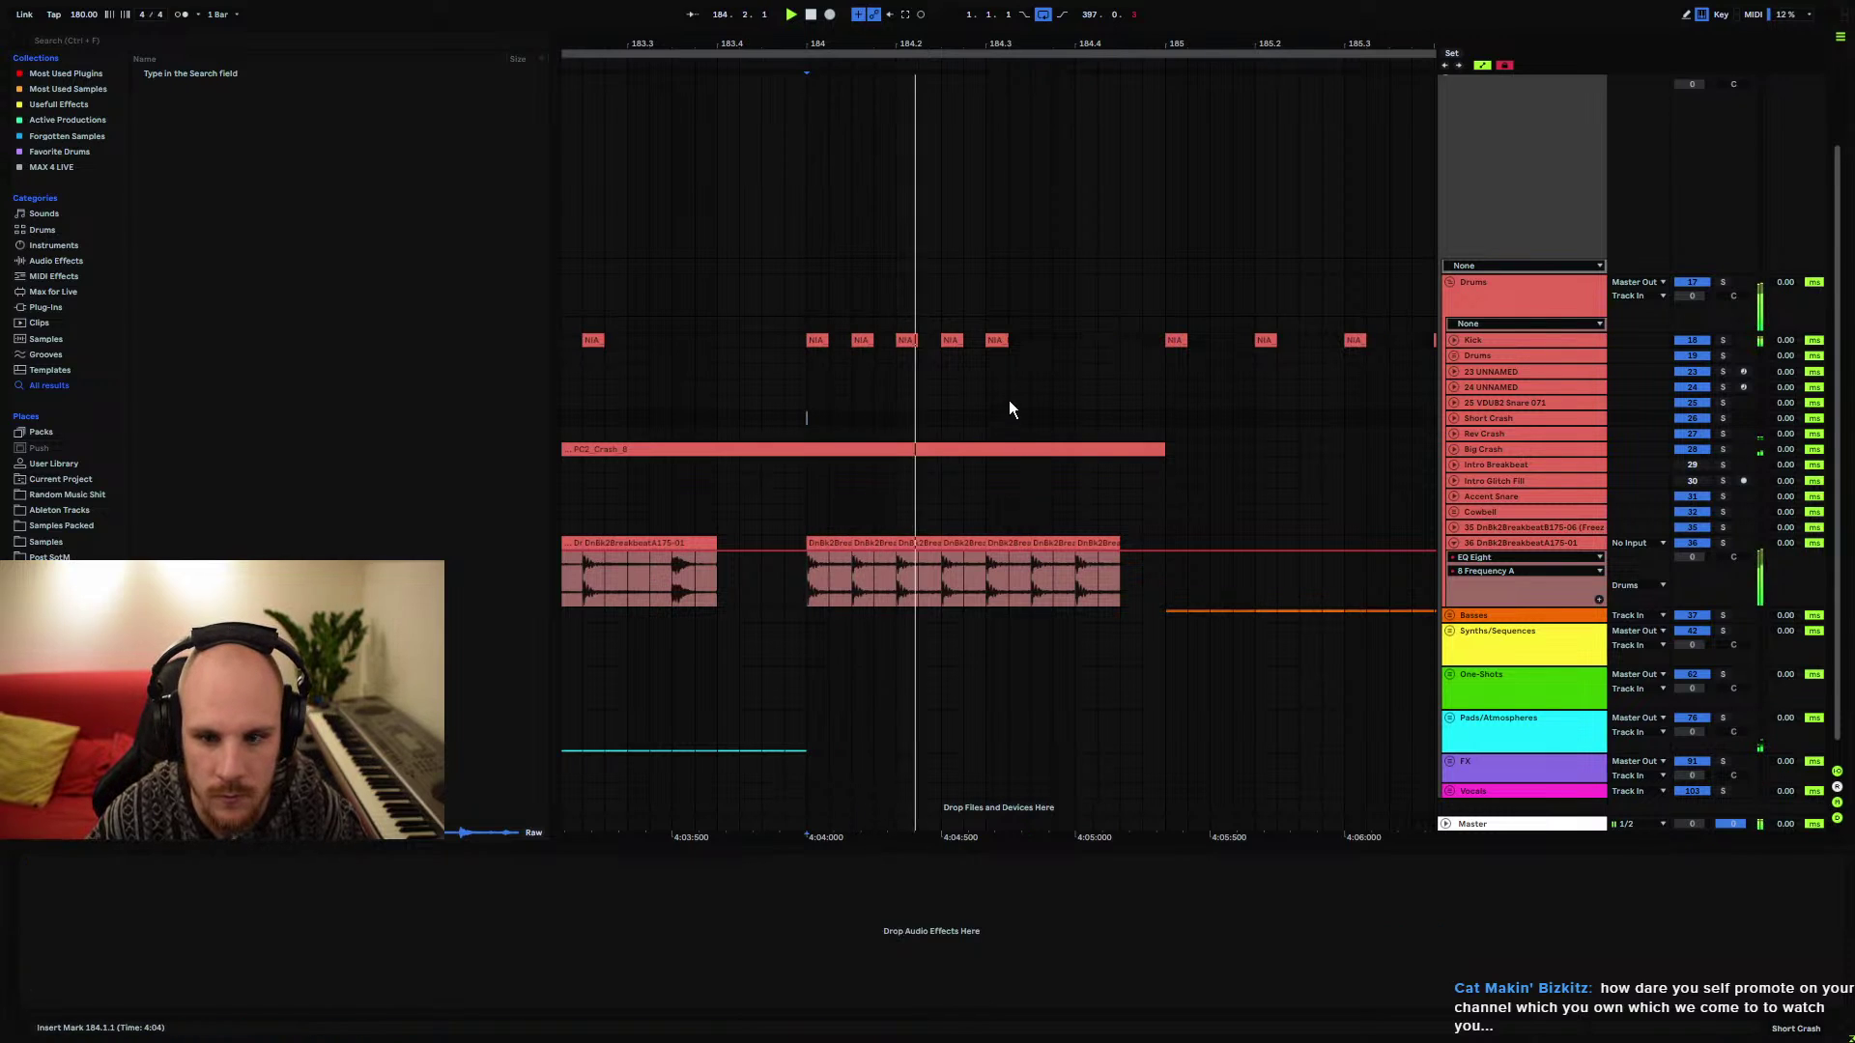
pyautogui.moveTo(1116, 547); pyautogui.dragTo(1031, 541)
pyautogui.click(808, 513)
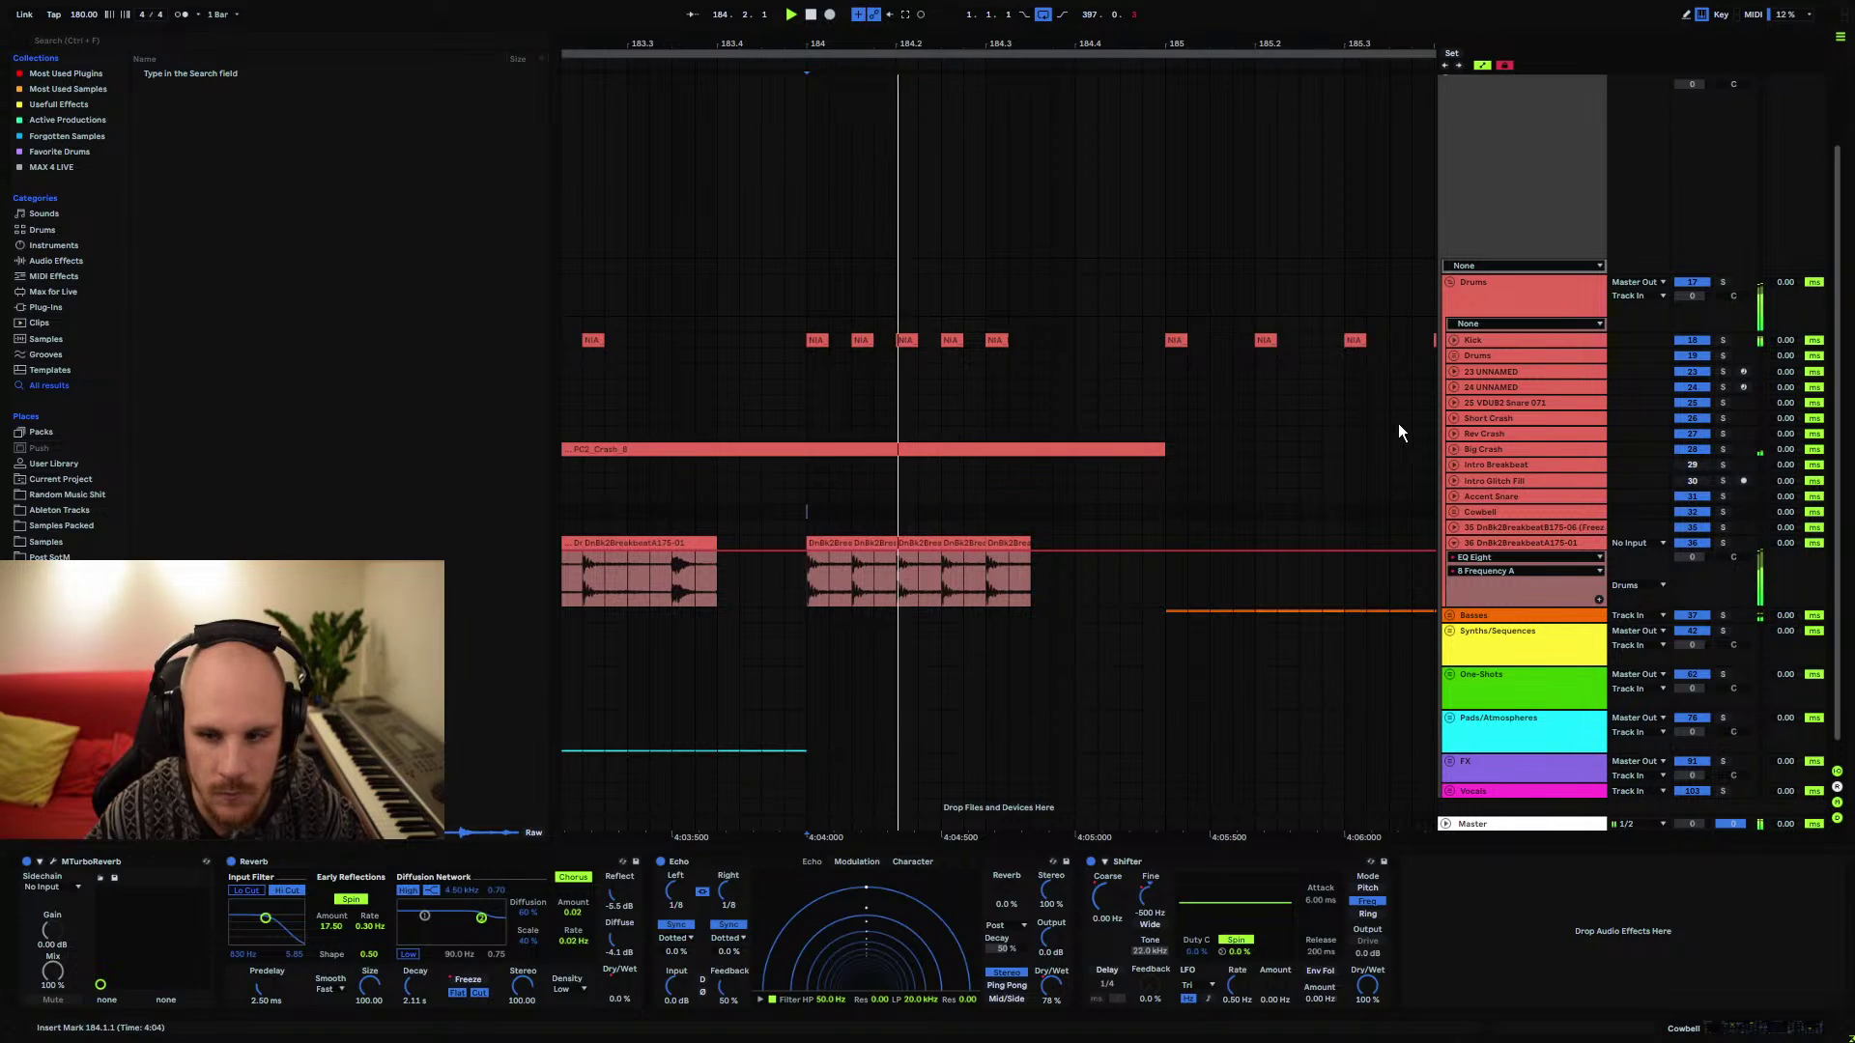
# Fold the 36-DnBk2BreakbeatA175-01 track and insert a new audio track beneath it in the Drums group
pyautogui.click(1453, 542)
pyautogui.scroll(-10, 1168, 271)
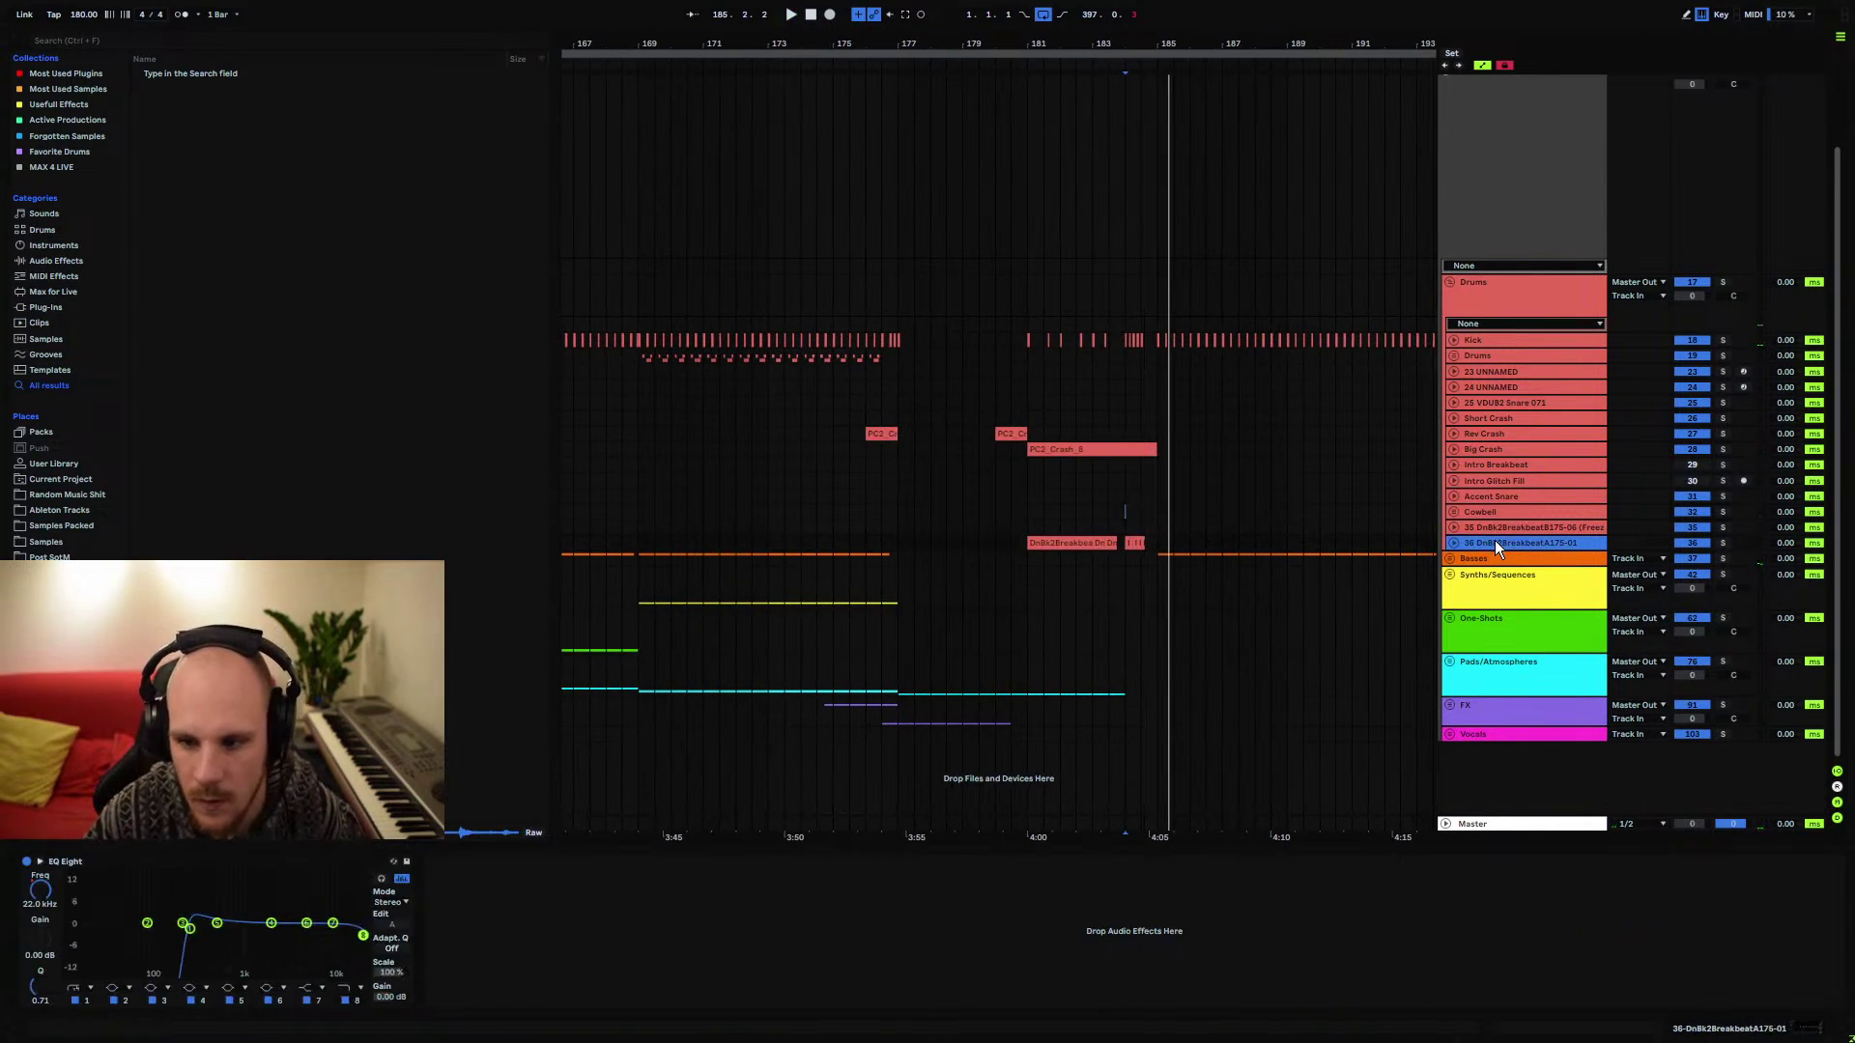
pyautogui.hotkey('ctrl', 't')
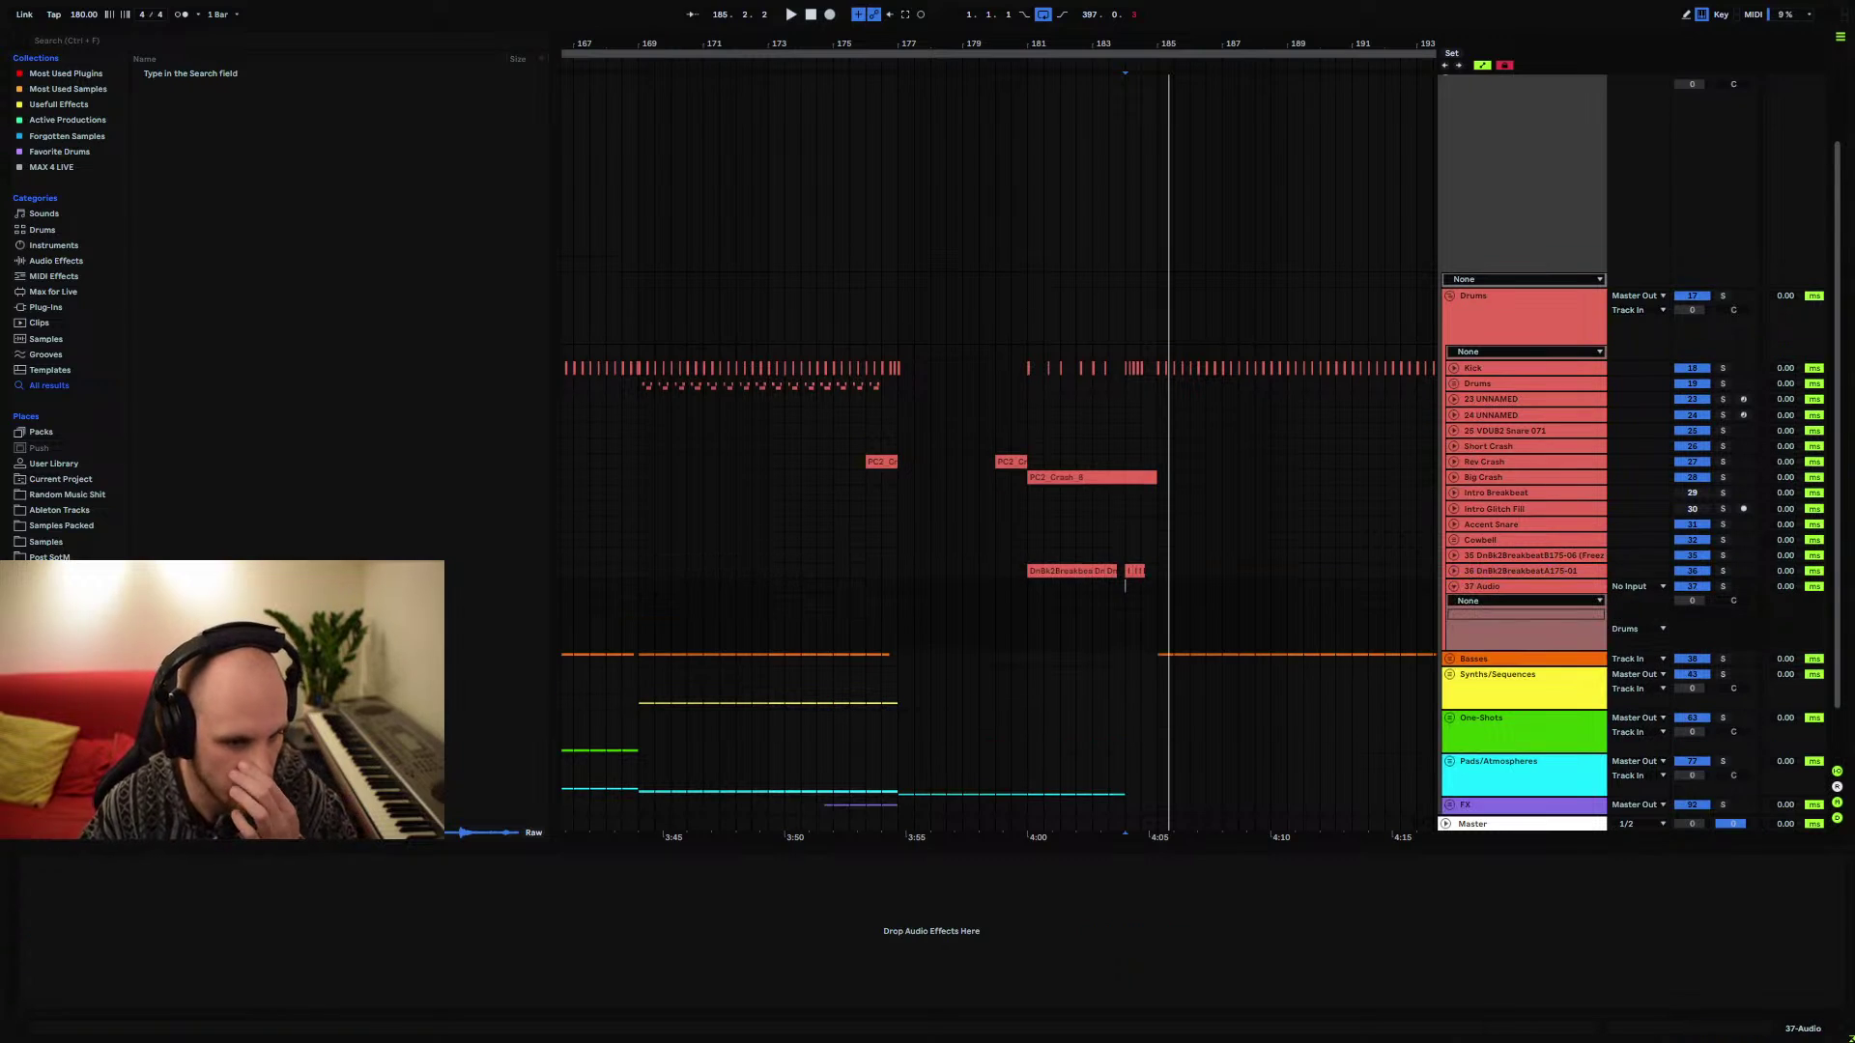
# Browse the sample library folders for a breakbeat, reaching the Cyclick Kit 02 175bpm Breakbeats folder
pyautogui.click(73, 527)
pyautogui.scroll(10, 334, 309)
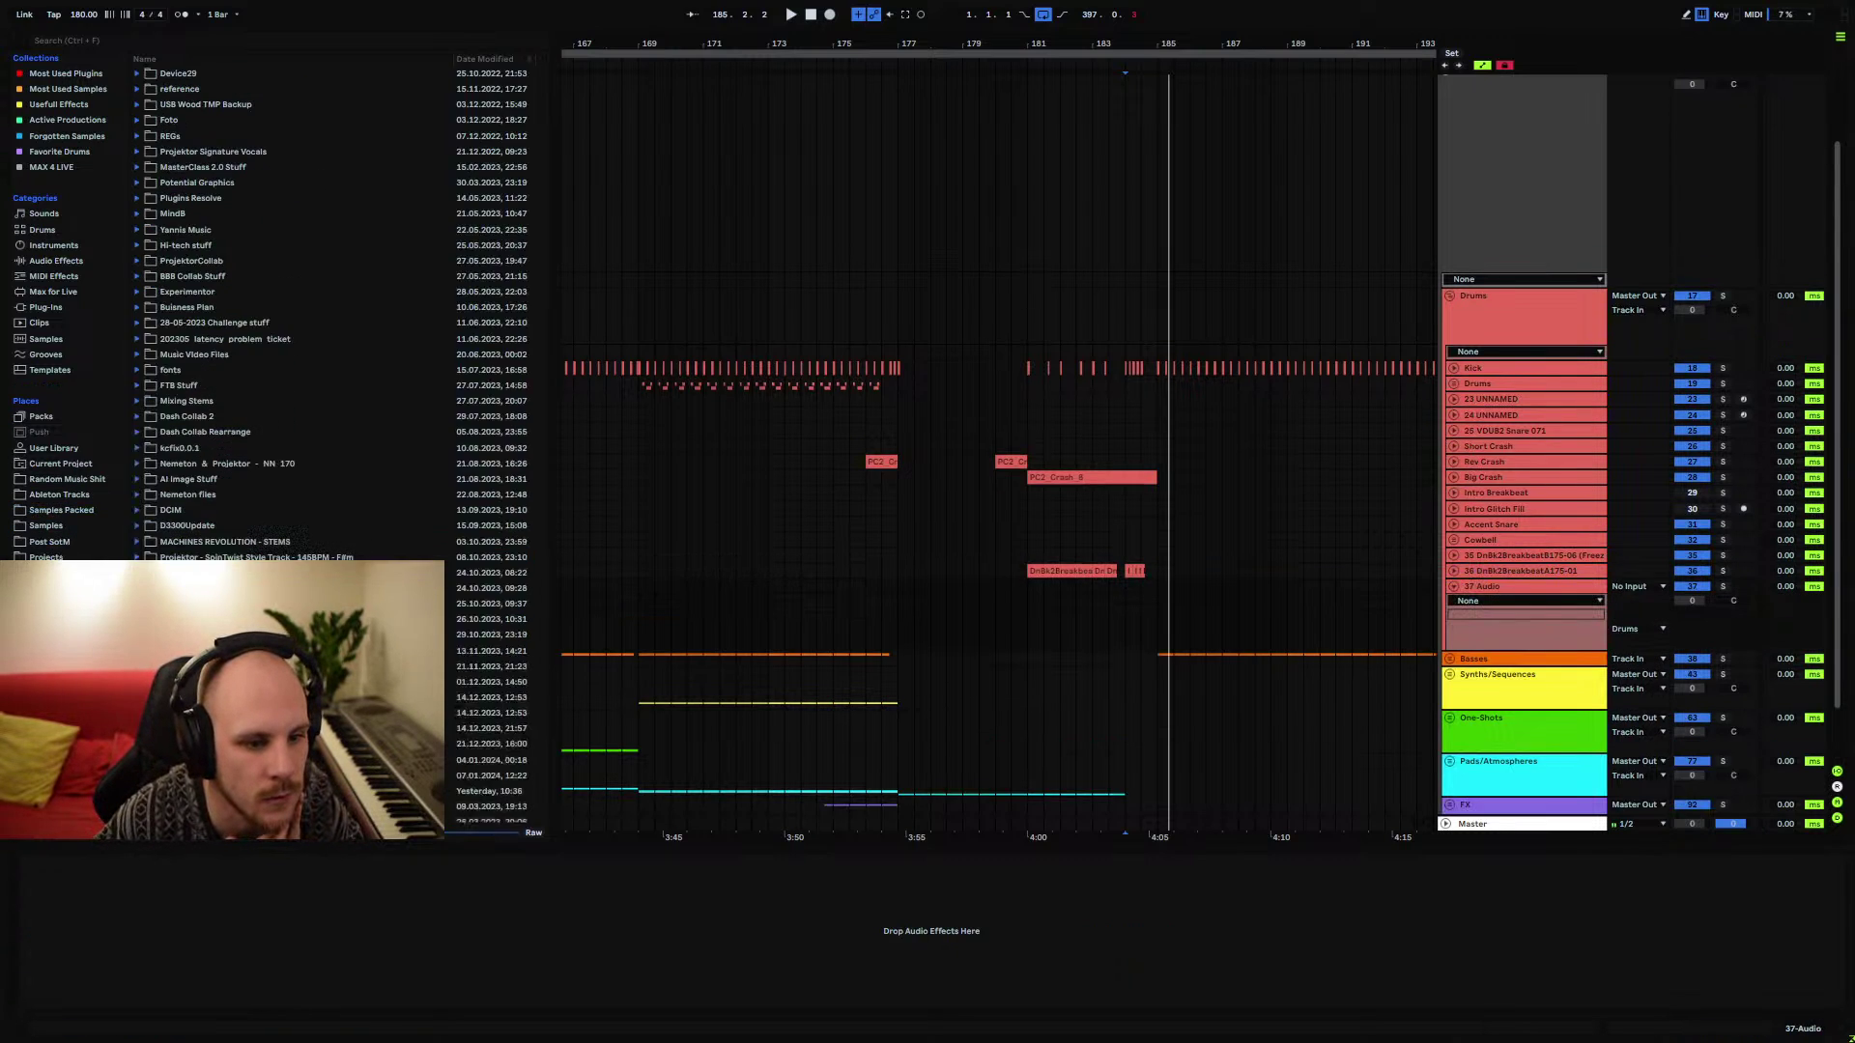
pyautogui.scroll(15, 261, 307)
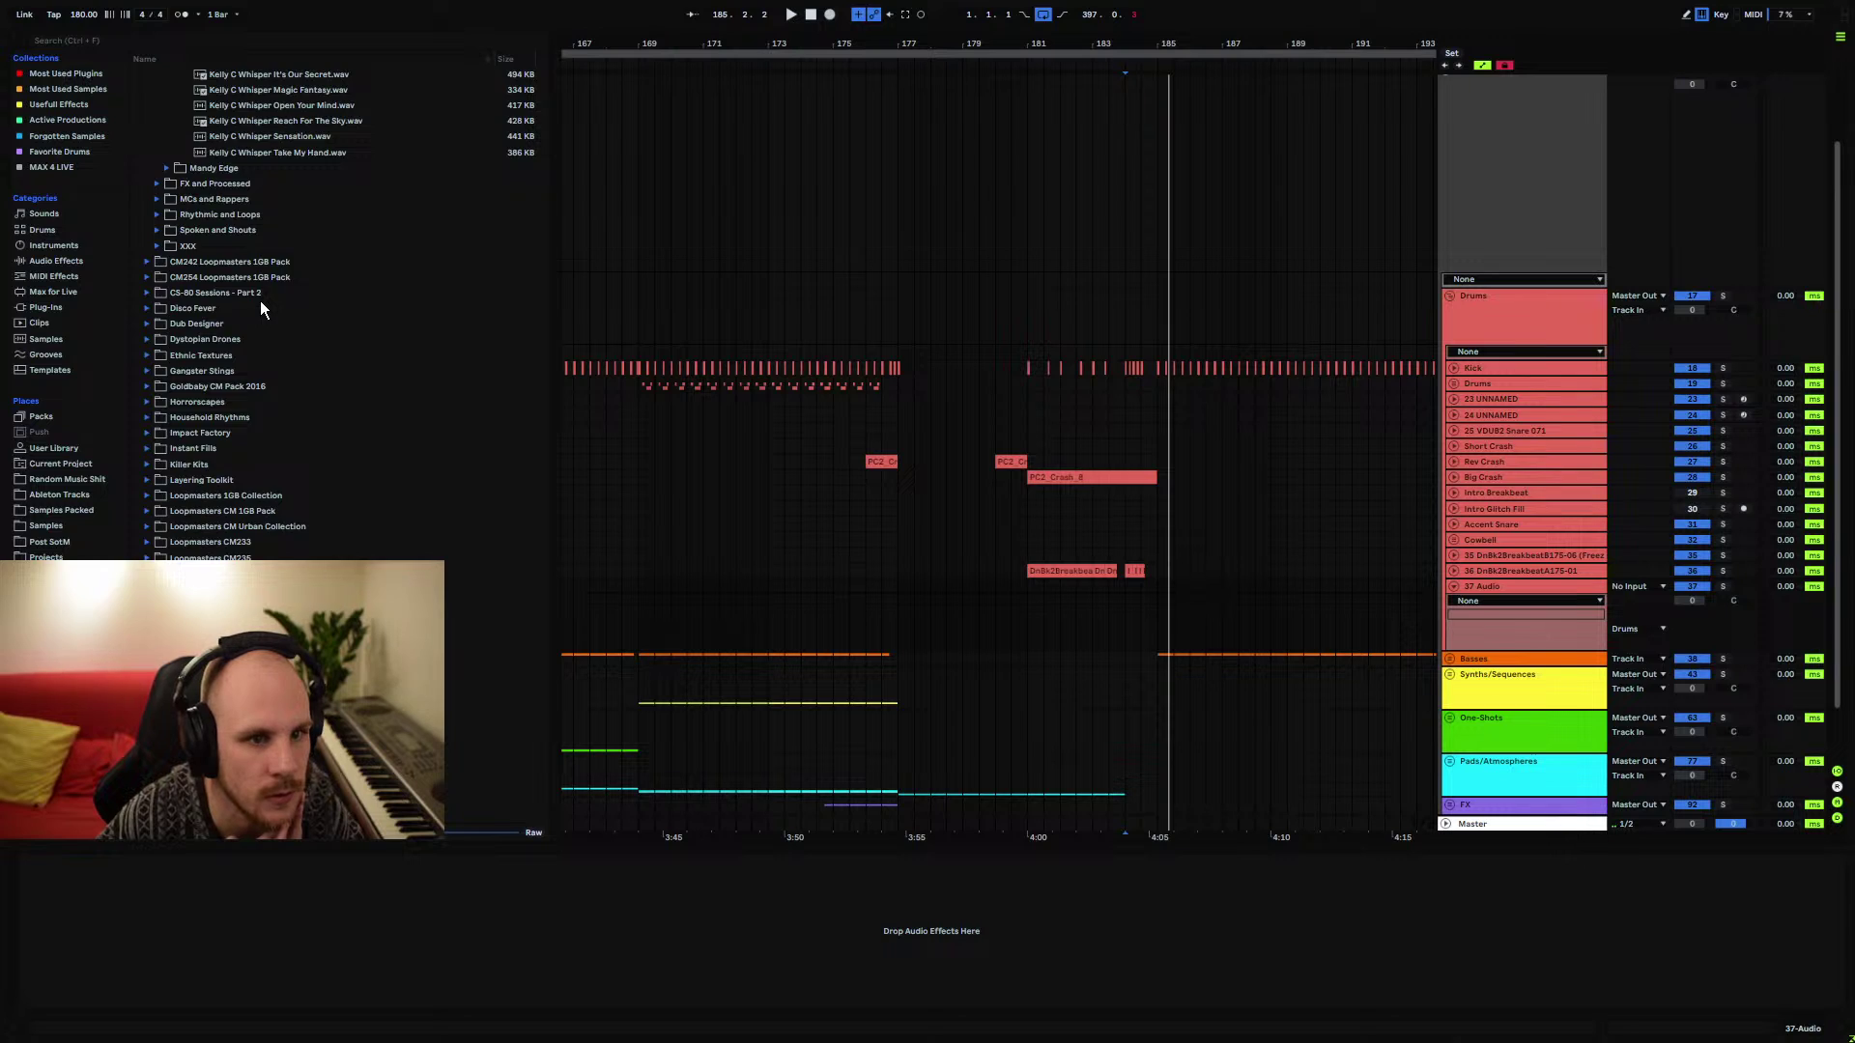
pyautogui.scroll(-15, 259, 297)
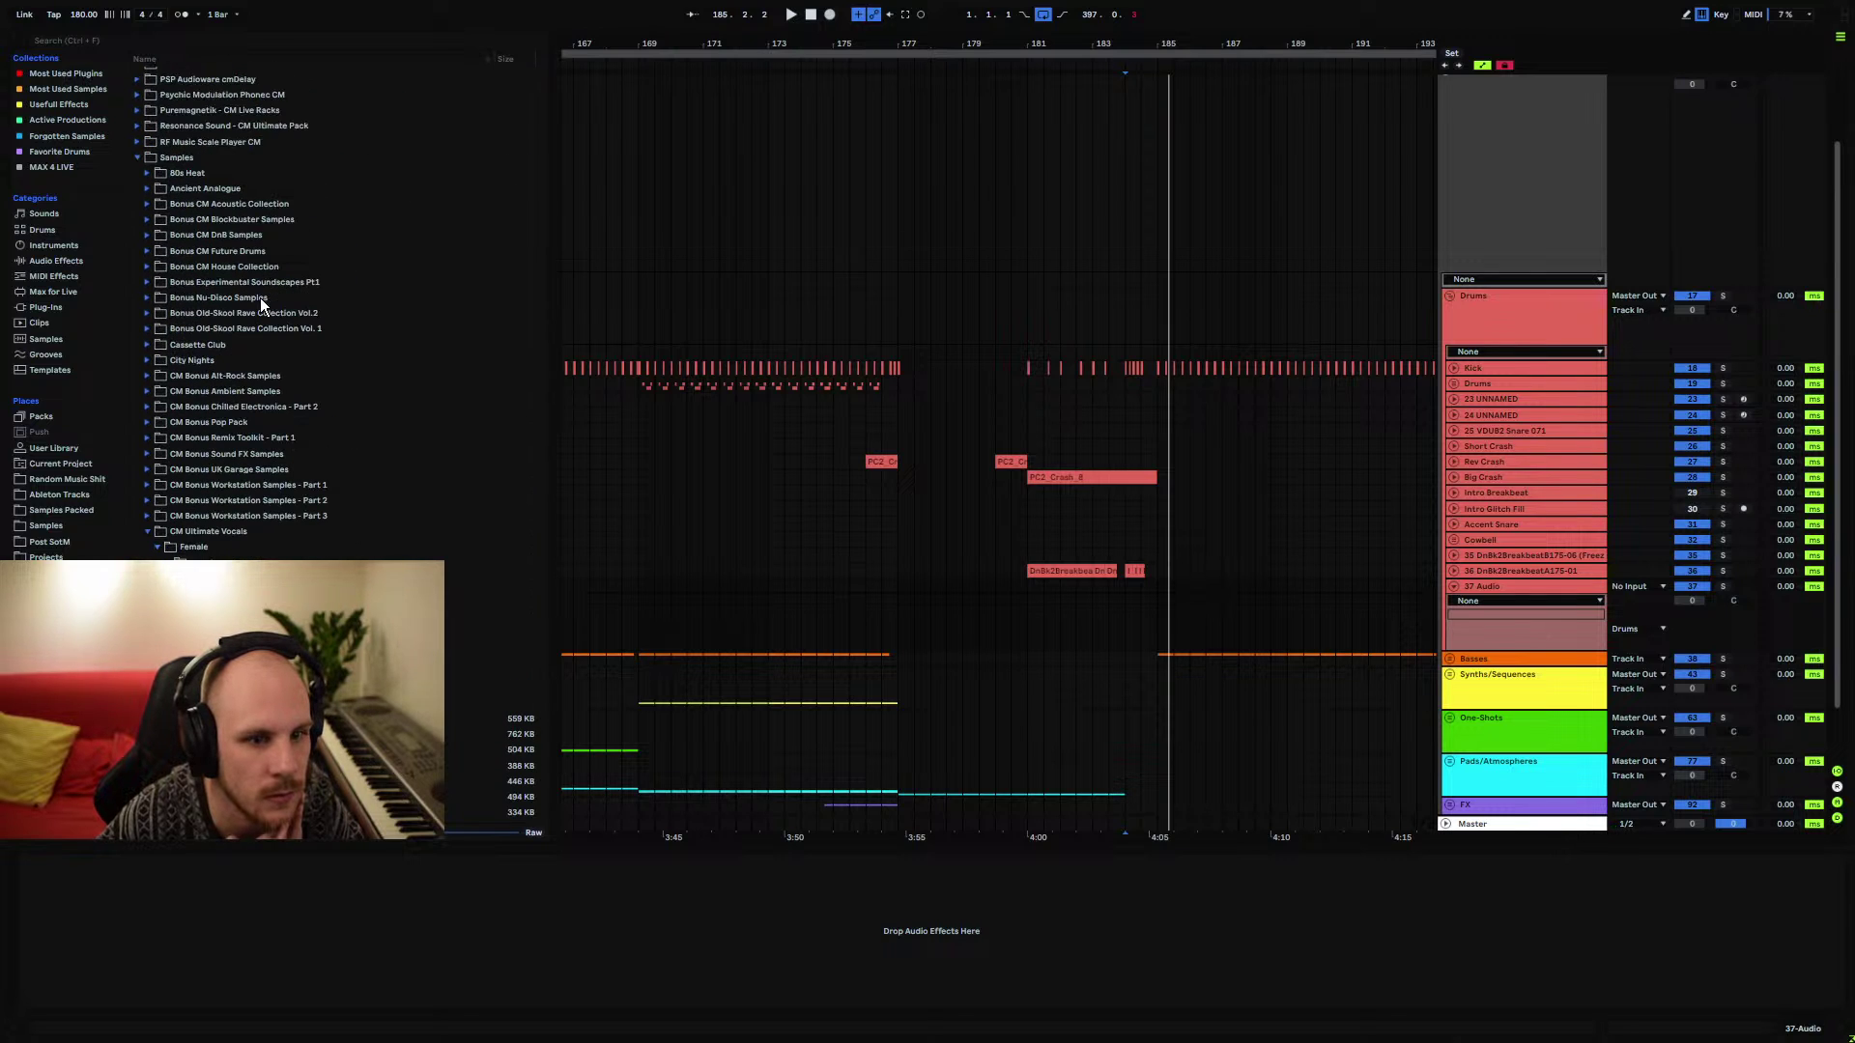
pyautogui.scroll(15, 230, 268)
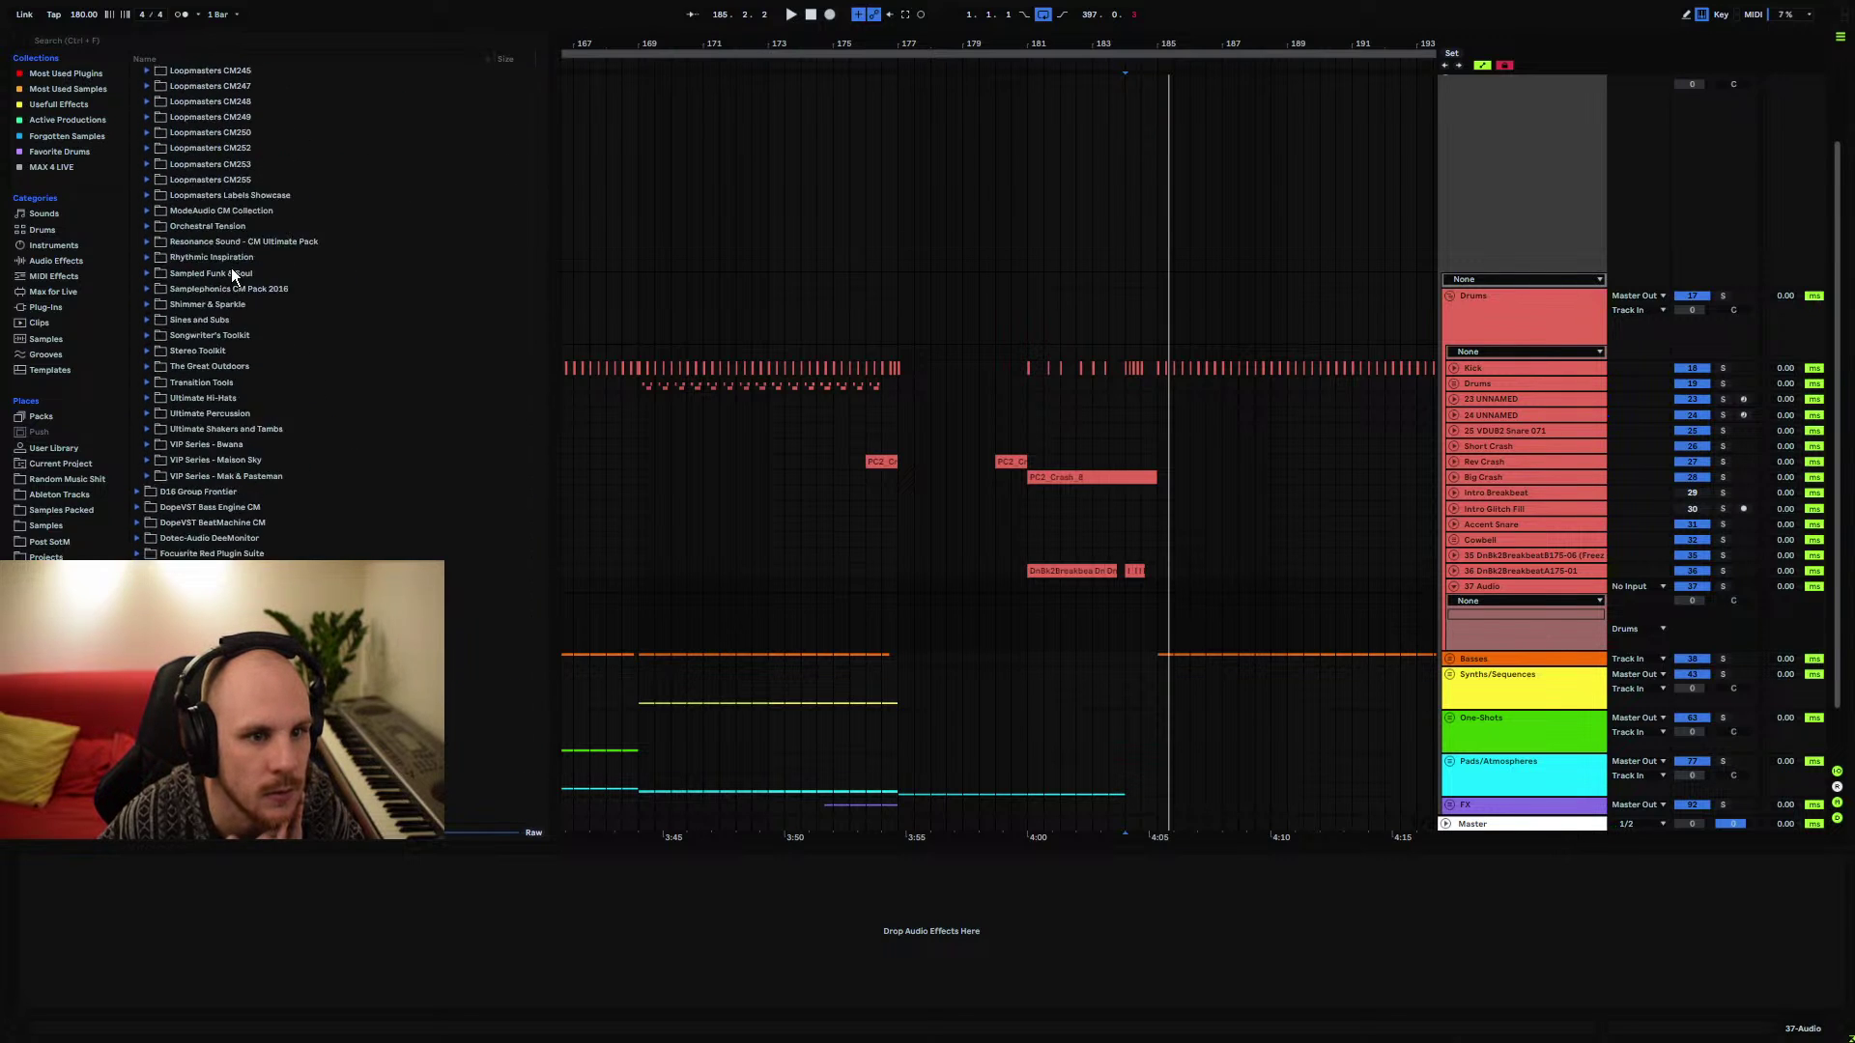
pyautogui.scroll(10, 229, 268)
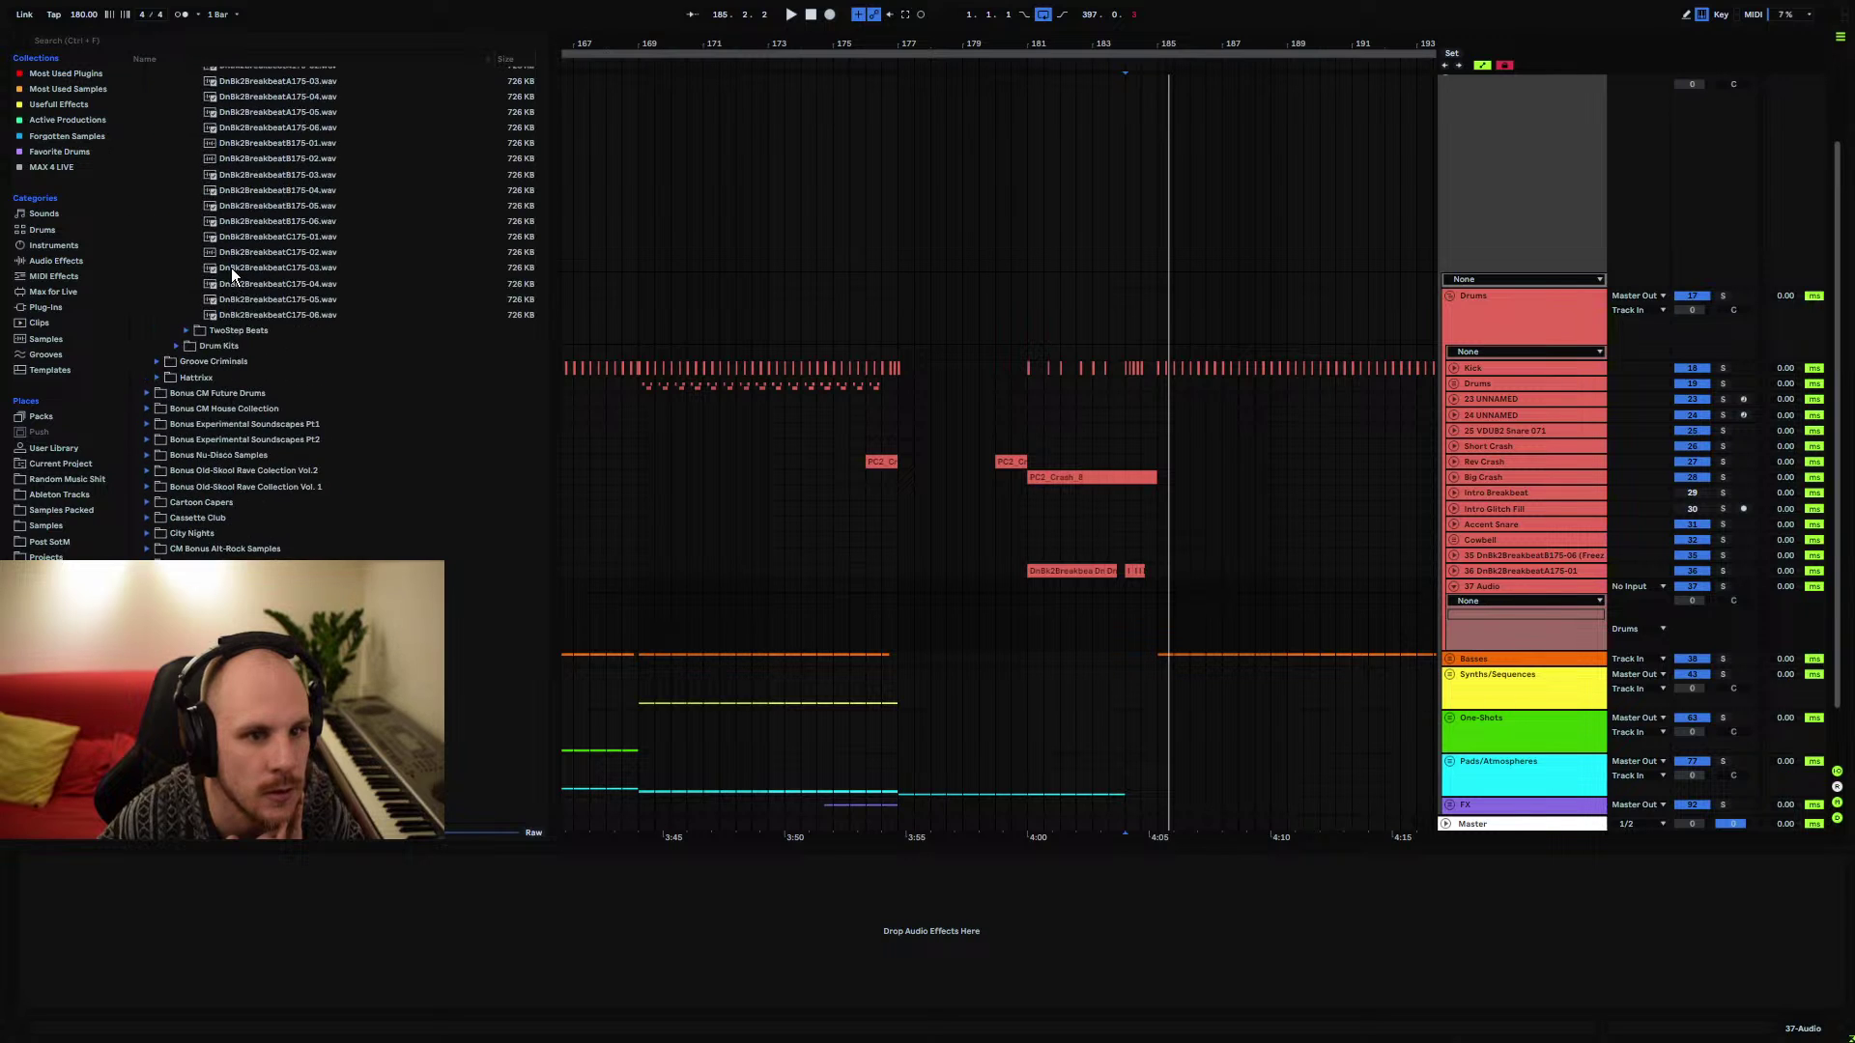
pyautogui.scroll(-10, 539, 198)
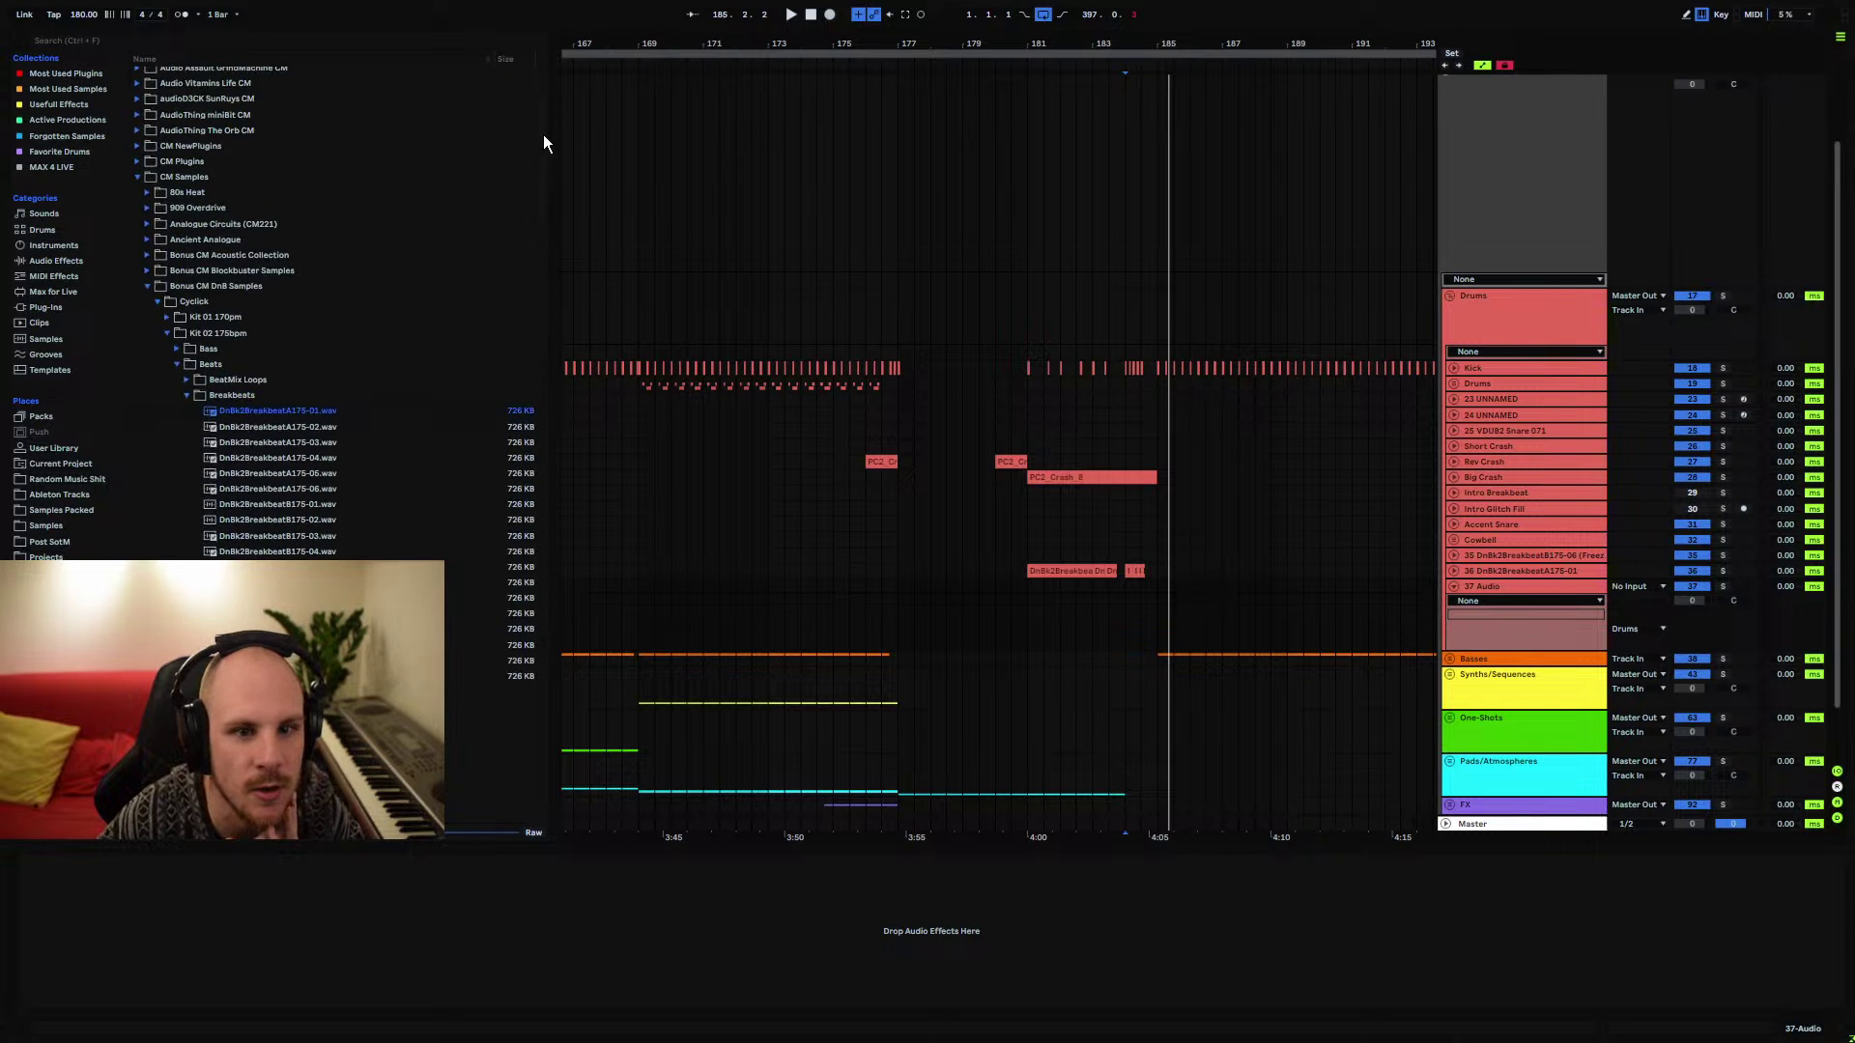
pyautogui.scroll(-10, 528, 676)
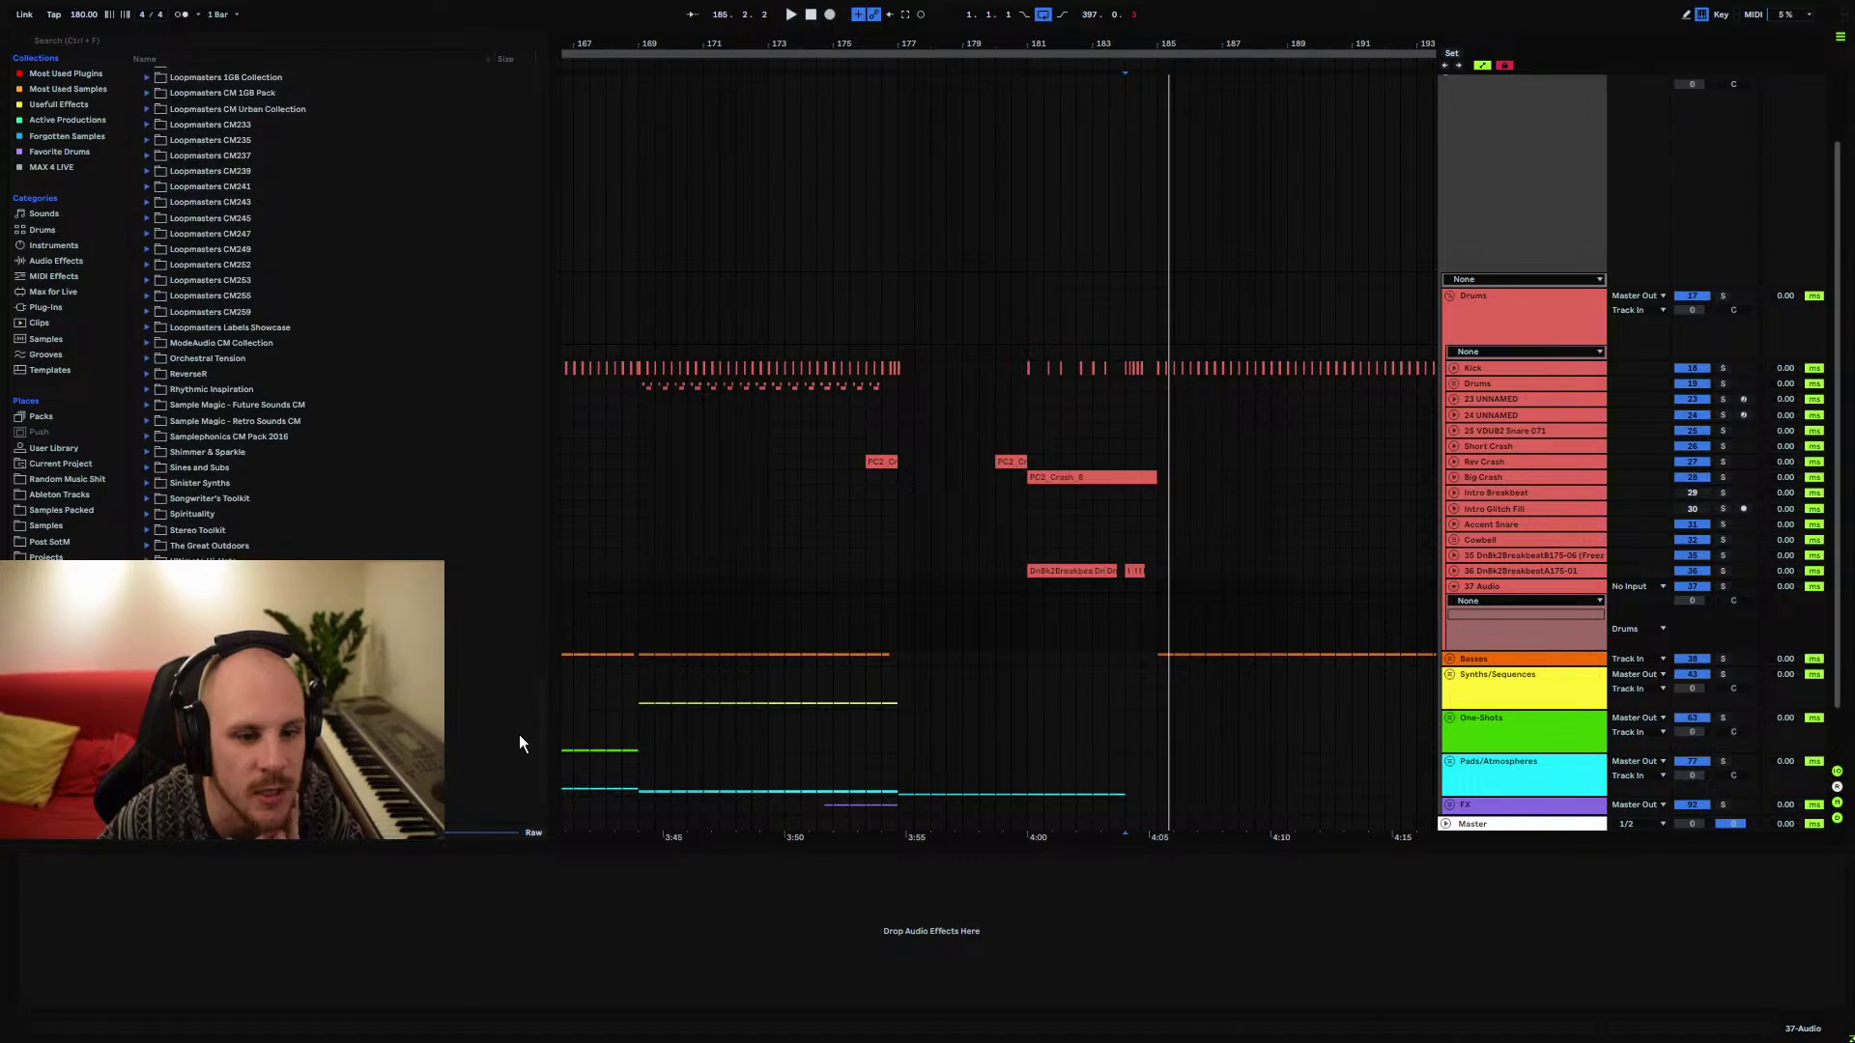
pyautogui.scroll(10, 501, 303)
pyautogui.scroll(-5, 512, 700)
pyautogui.scroll(15, 509, 698)
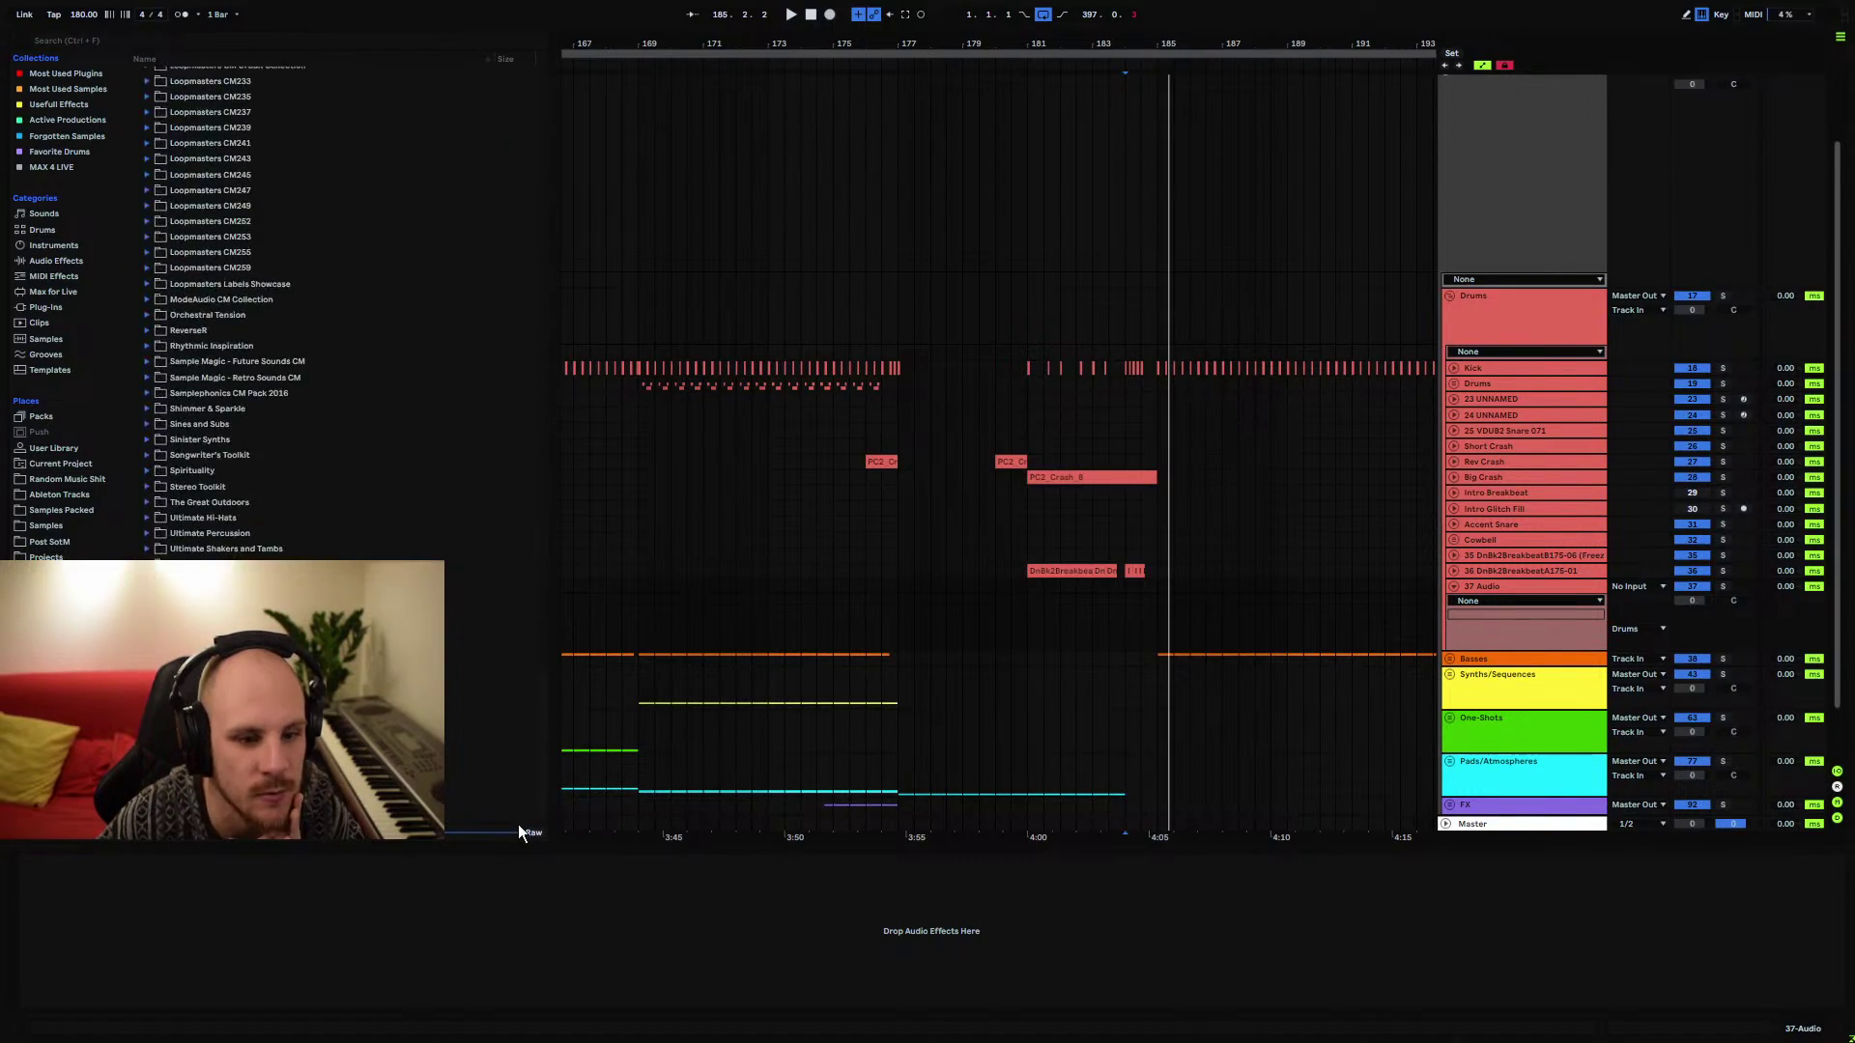
pyautogui.scroll(-10, 484, 191)
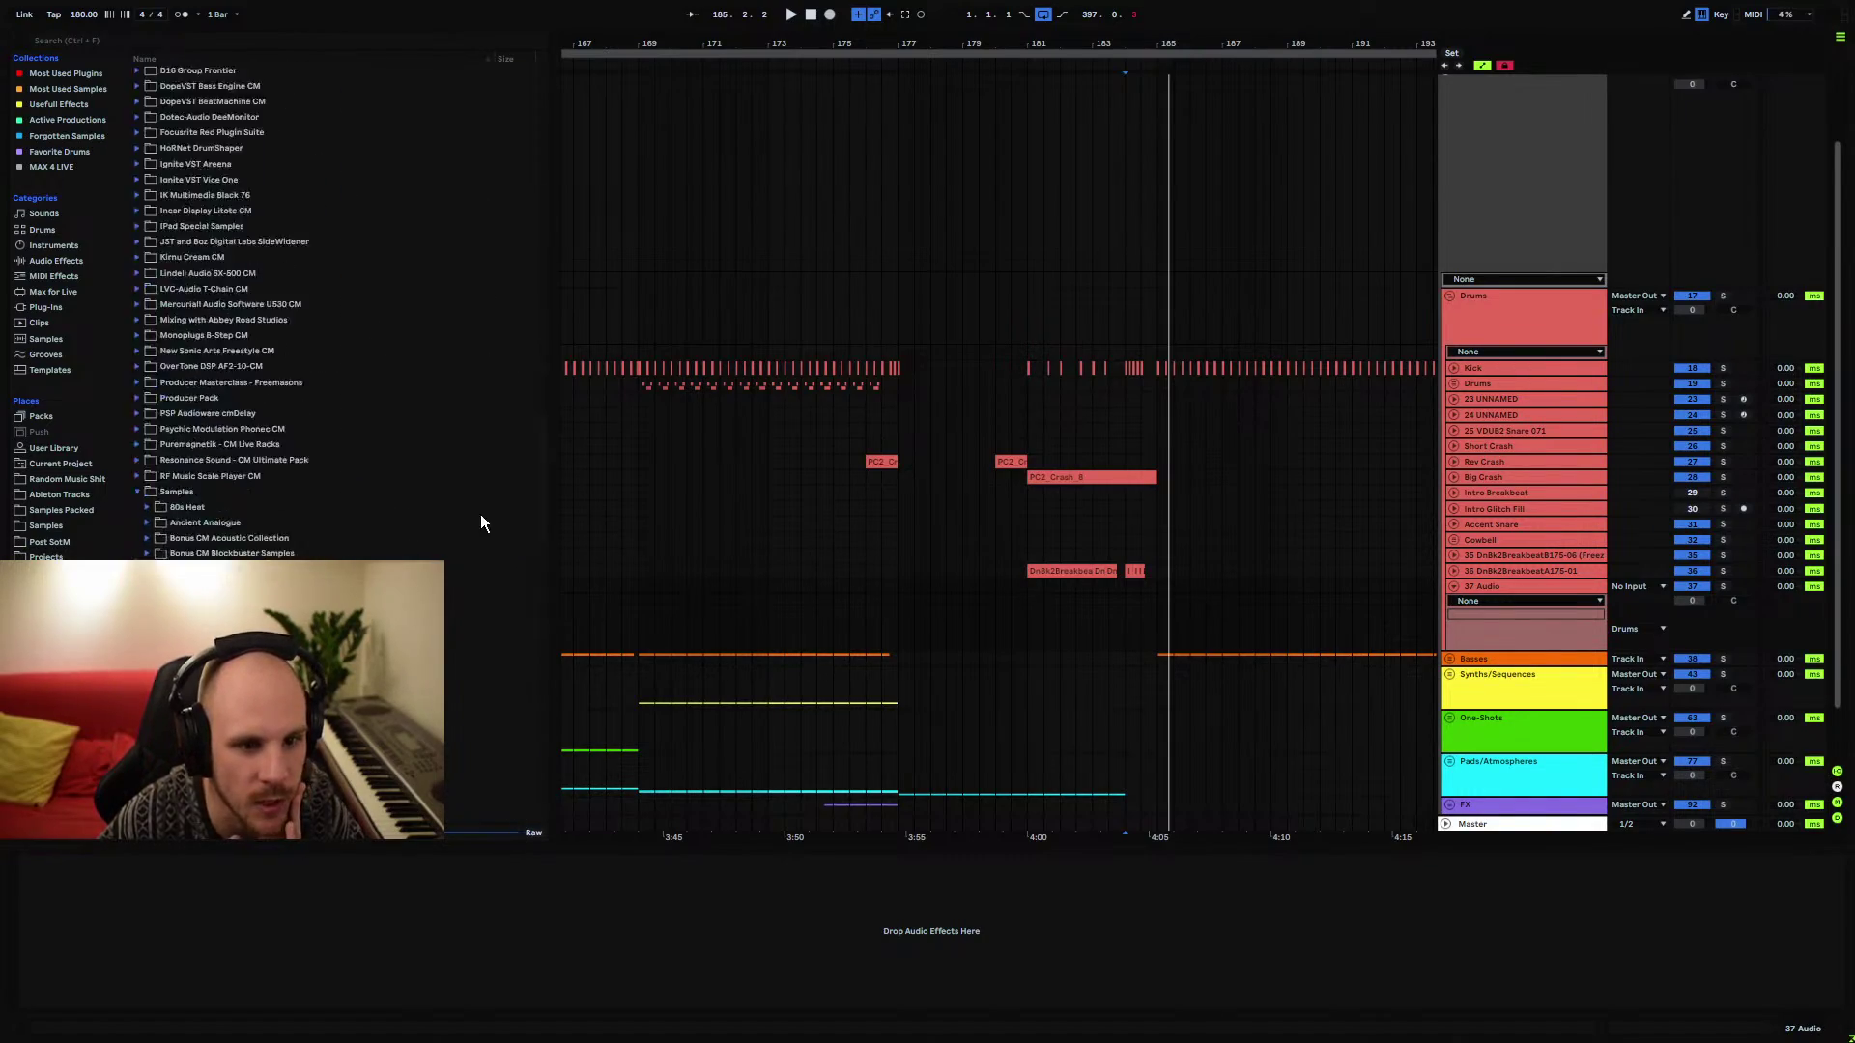
pyautogui.scroll(10, 481, 216)
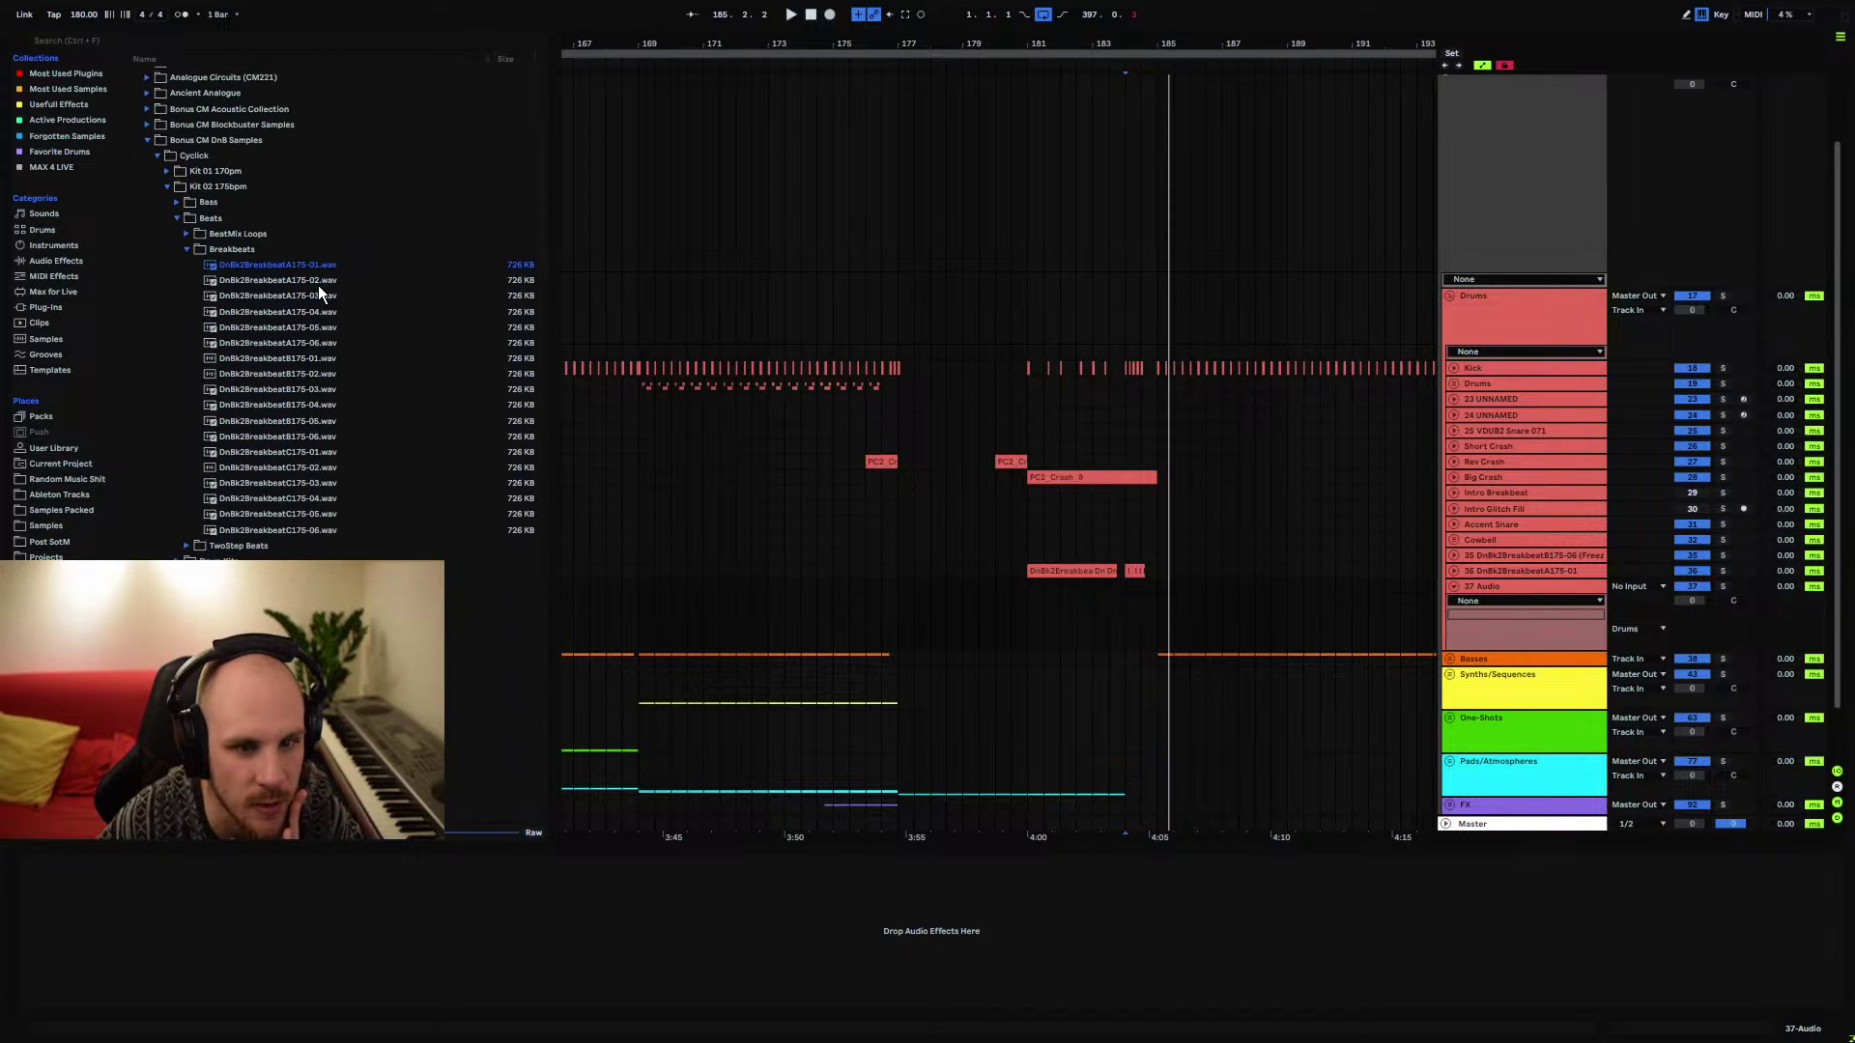
# Place DnBk2BreakbeatA175-02.wav on the new audio track from 184.3 to bar 185 and play the transition
pyautogui.click(319, 285)
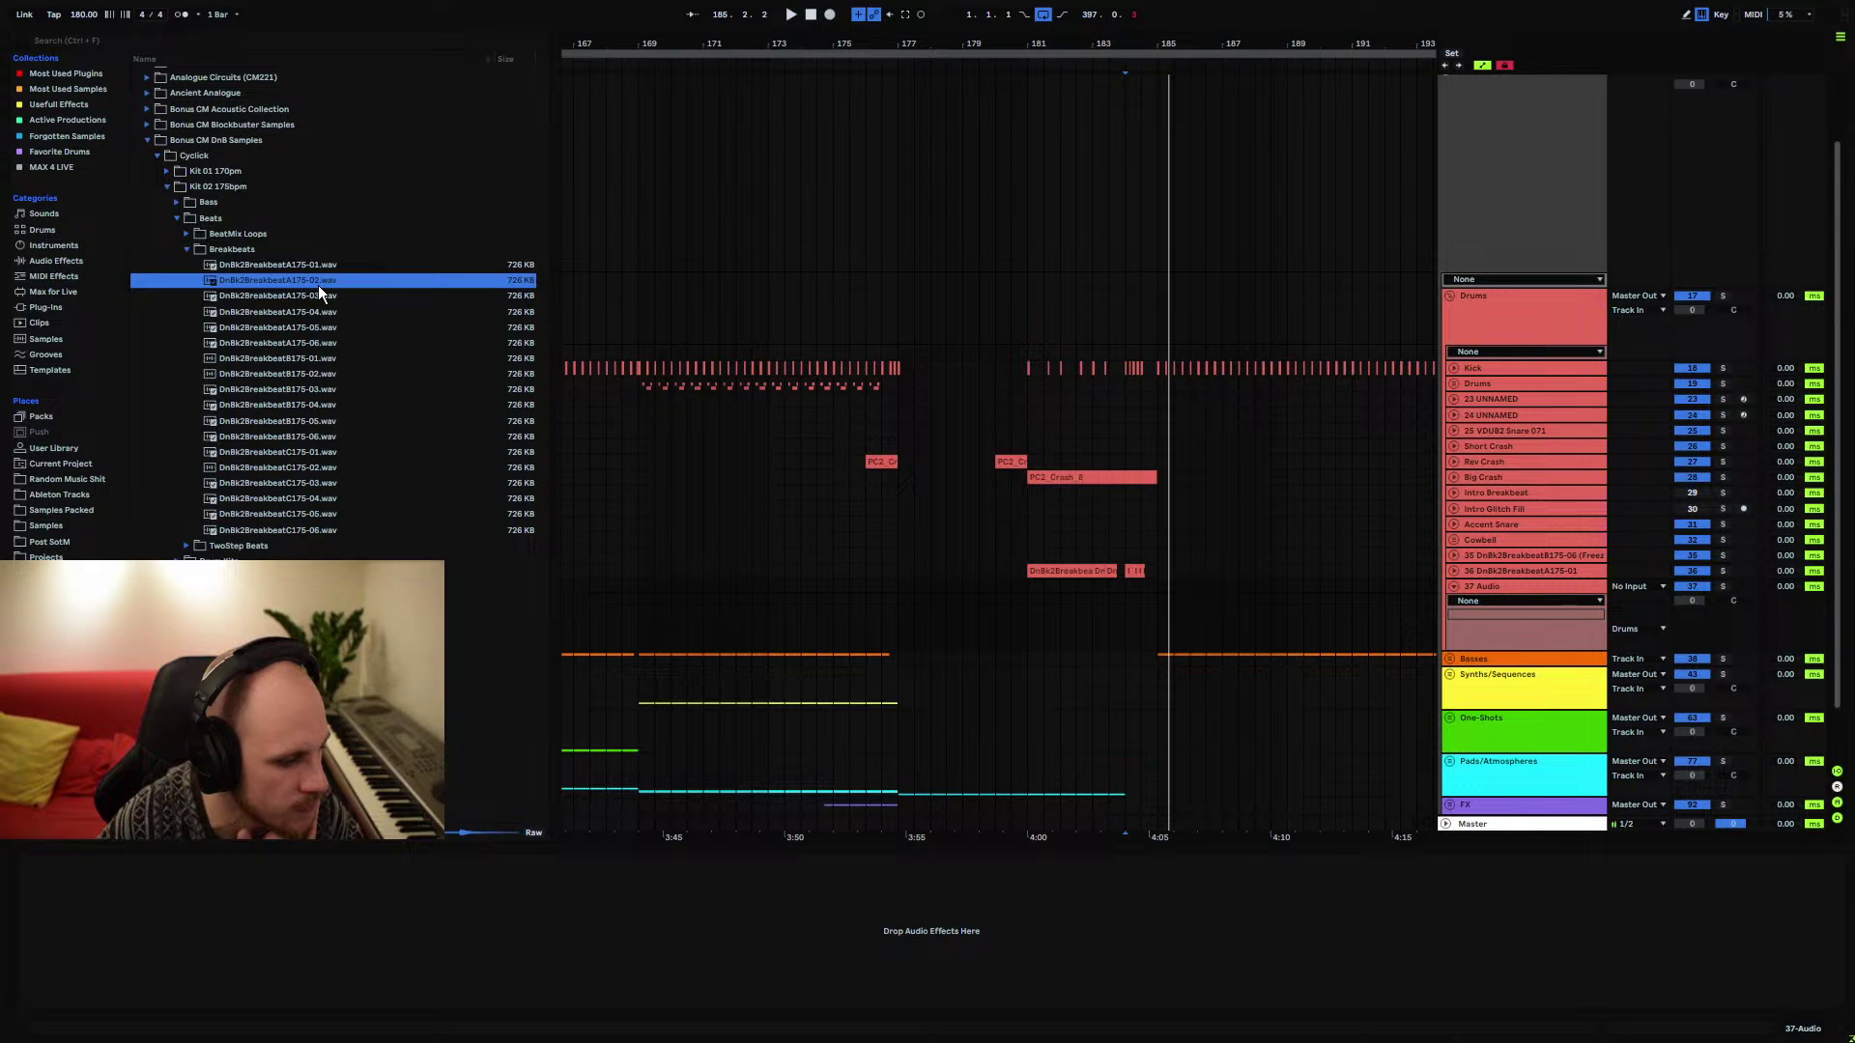
pyautogui.moveTo(319, 287); pyautogui.dragTo(1140, 626)
pyautogui.press('space')
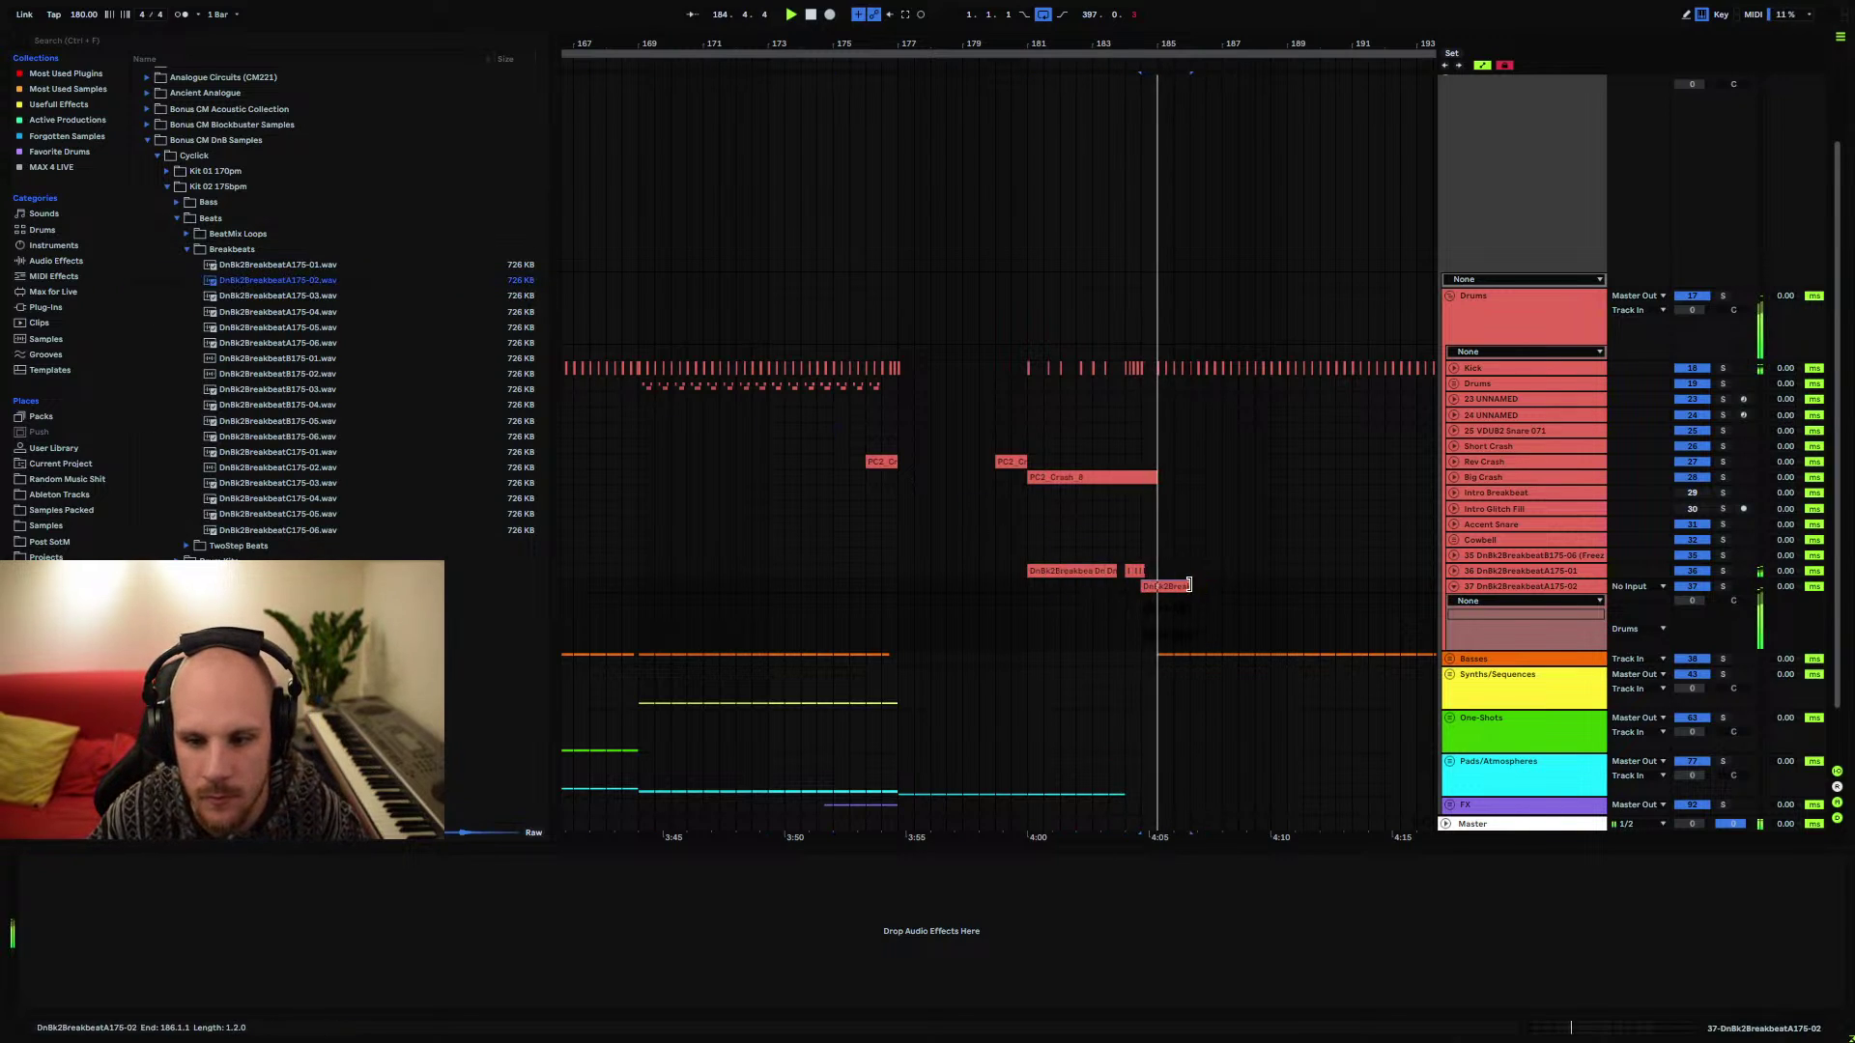
pyautogui.keyDown('ctrl'); pyautogui.scroll(10, 1157, 113); pyautogui.keyUp('ctrl')
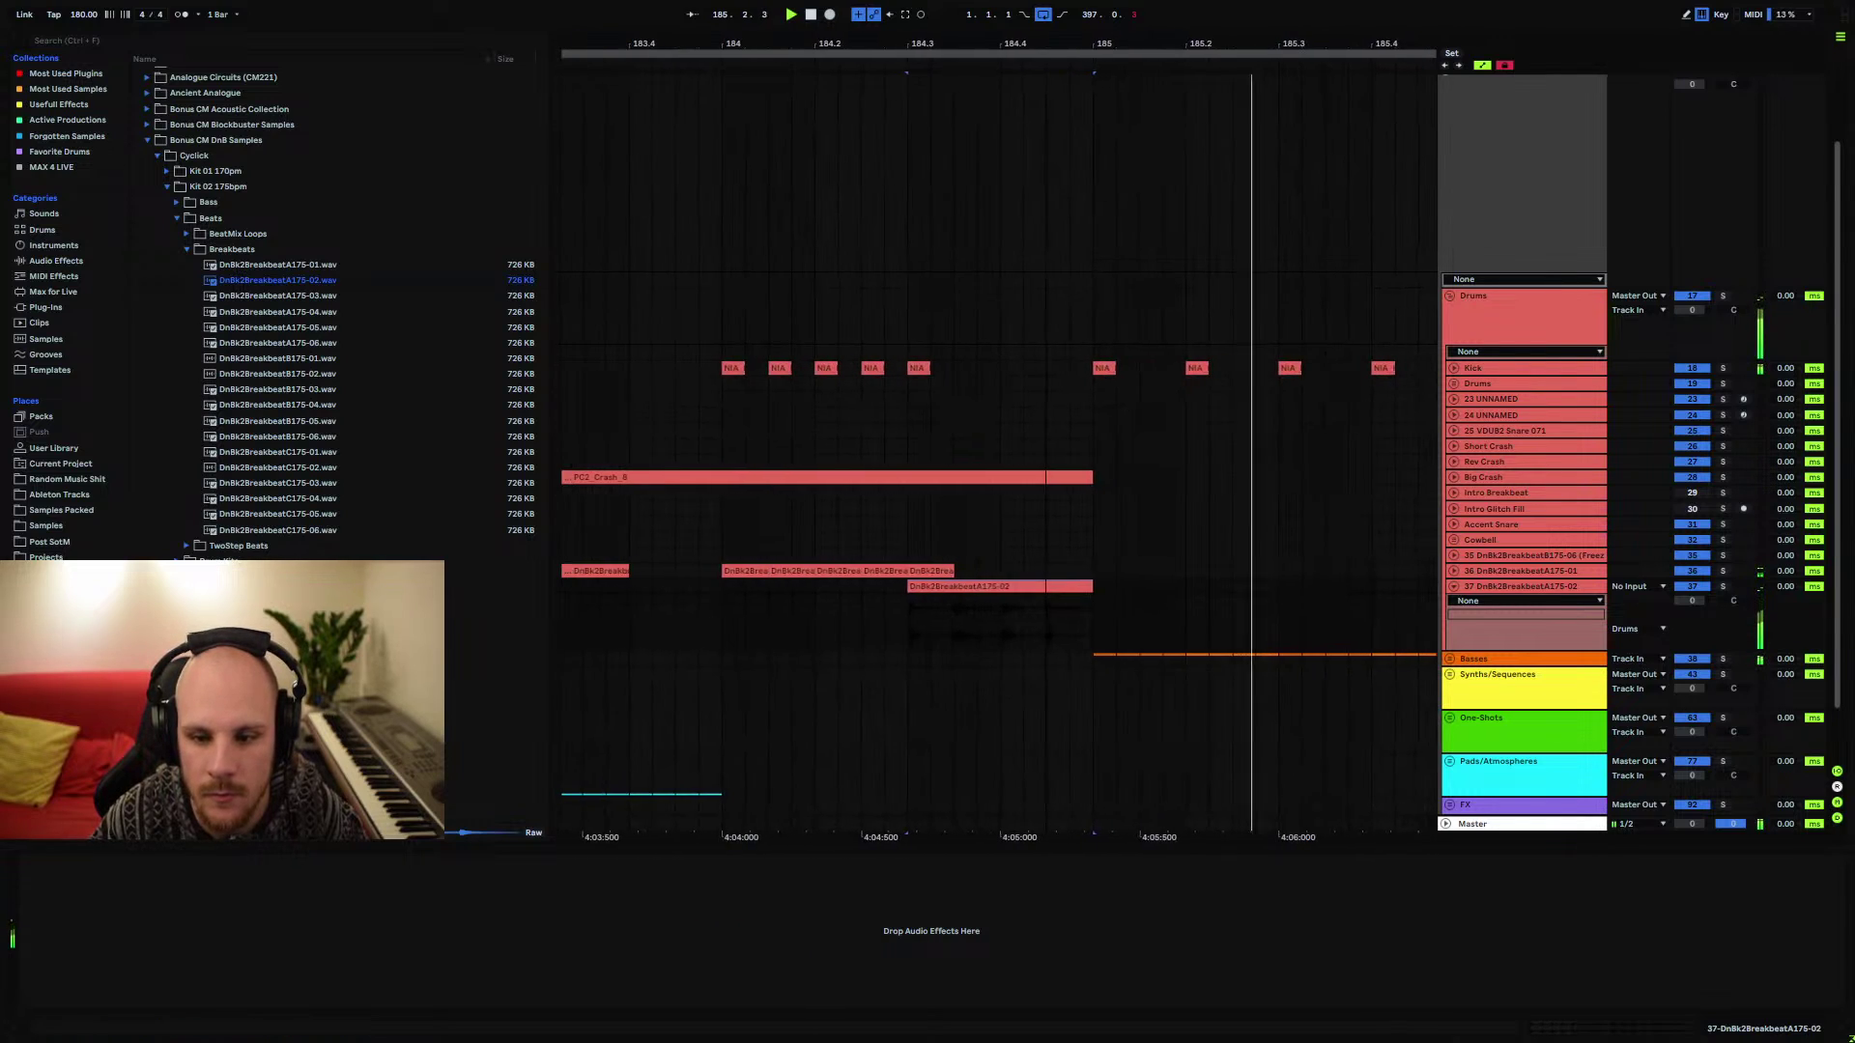
# Lower track 37's volume to -14.0 dB, unfold track 36 and replay from just before bar 184
pyautogui.moveTo(1692, 600); pyautogui.dragTo(1691, 646)
pyautogui.click(1453, 571)
pyautogui.click(682, 623)
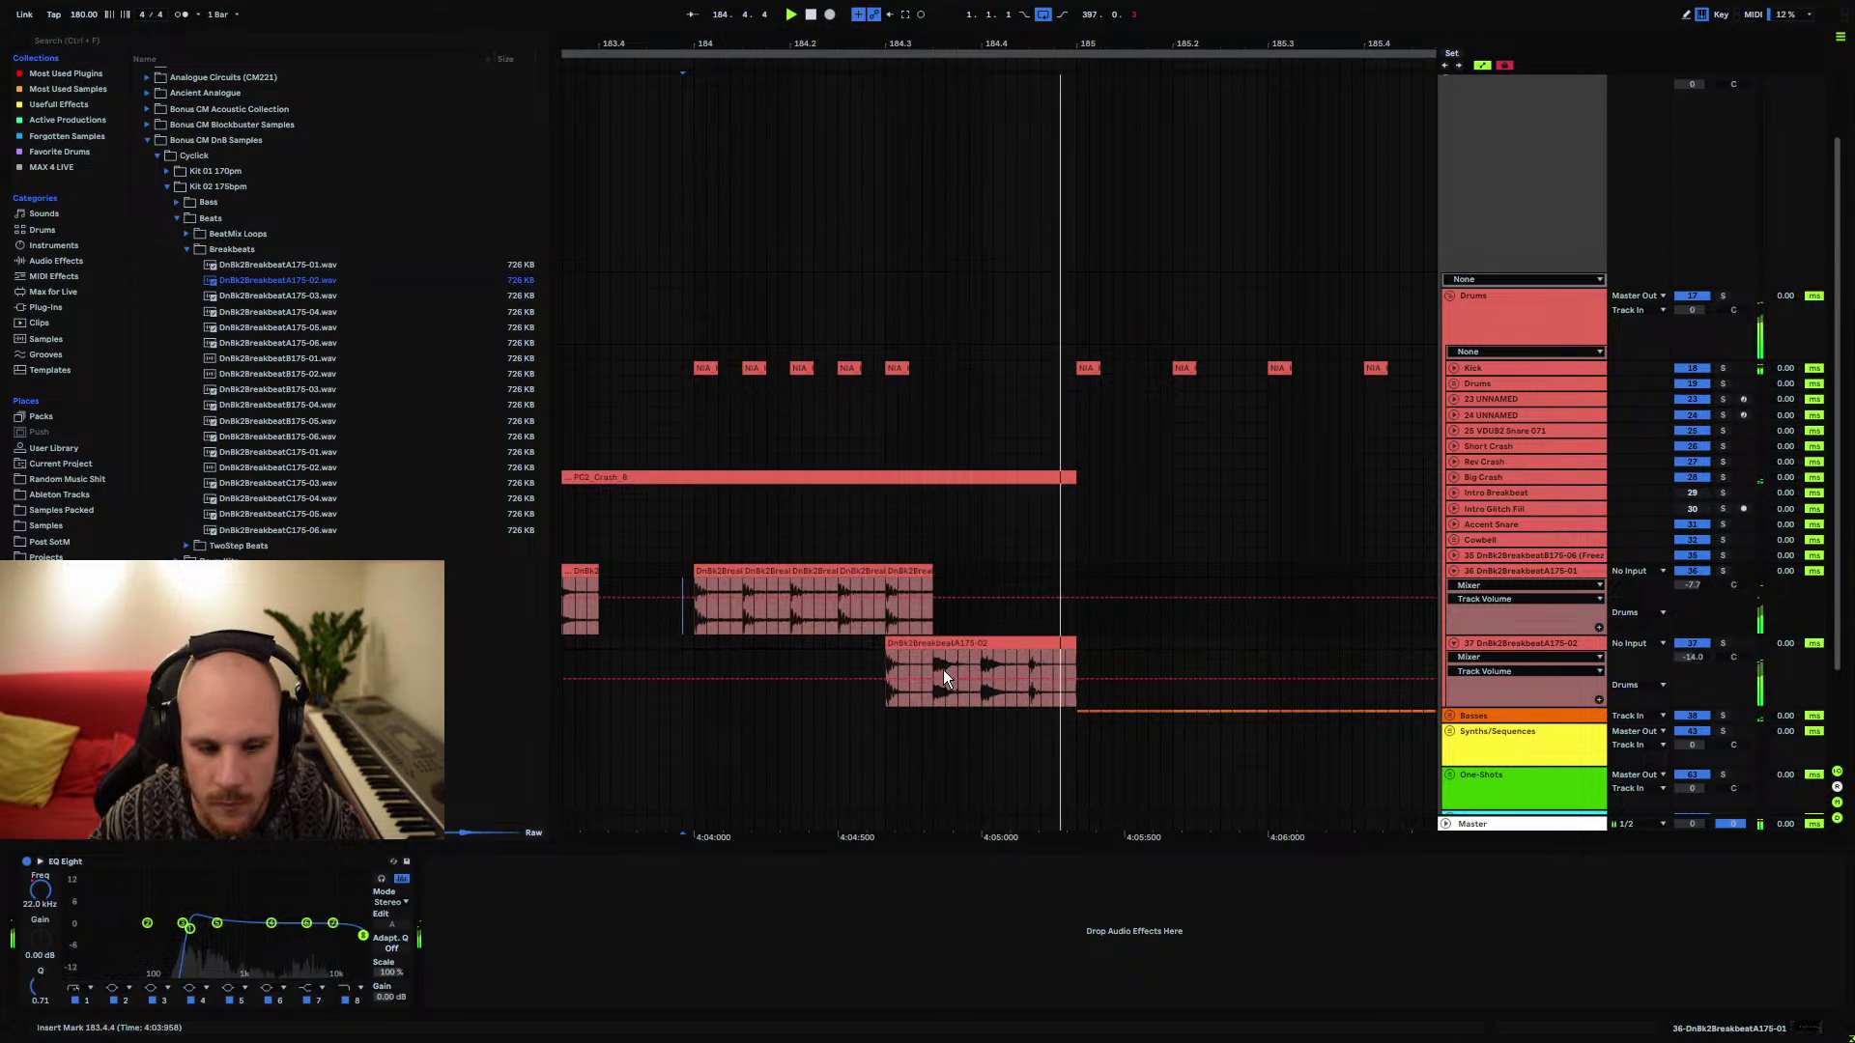
pyautogui.press('Down')
# Add an EQ Eight to track 37 and shape a resonant low cut with its first band while replaying from 184.3
pyautogui.rightClick(686, 936)
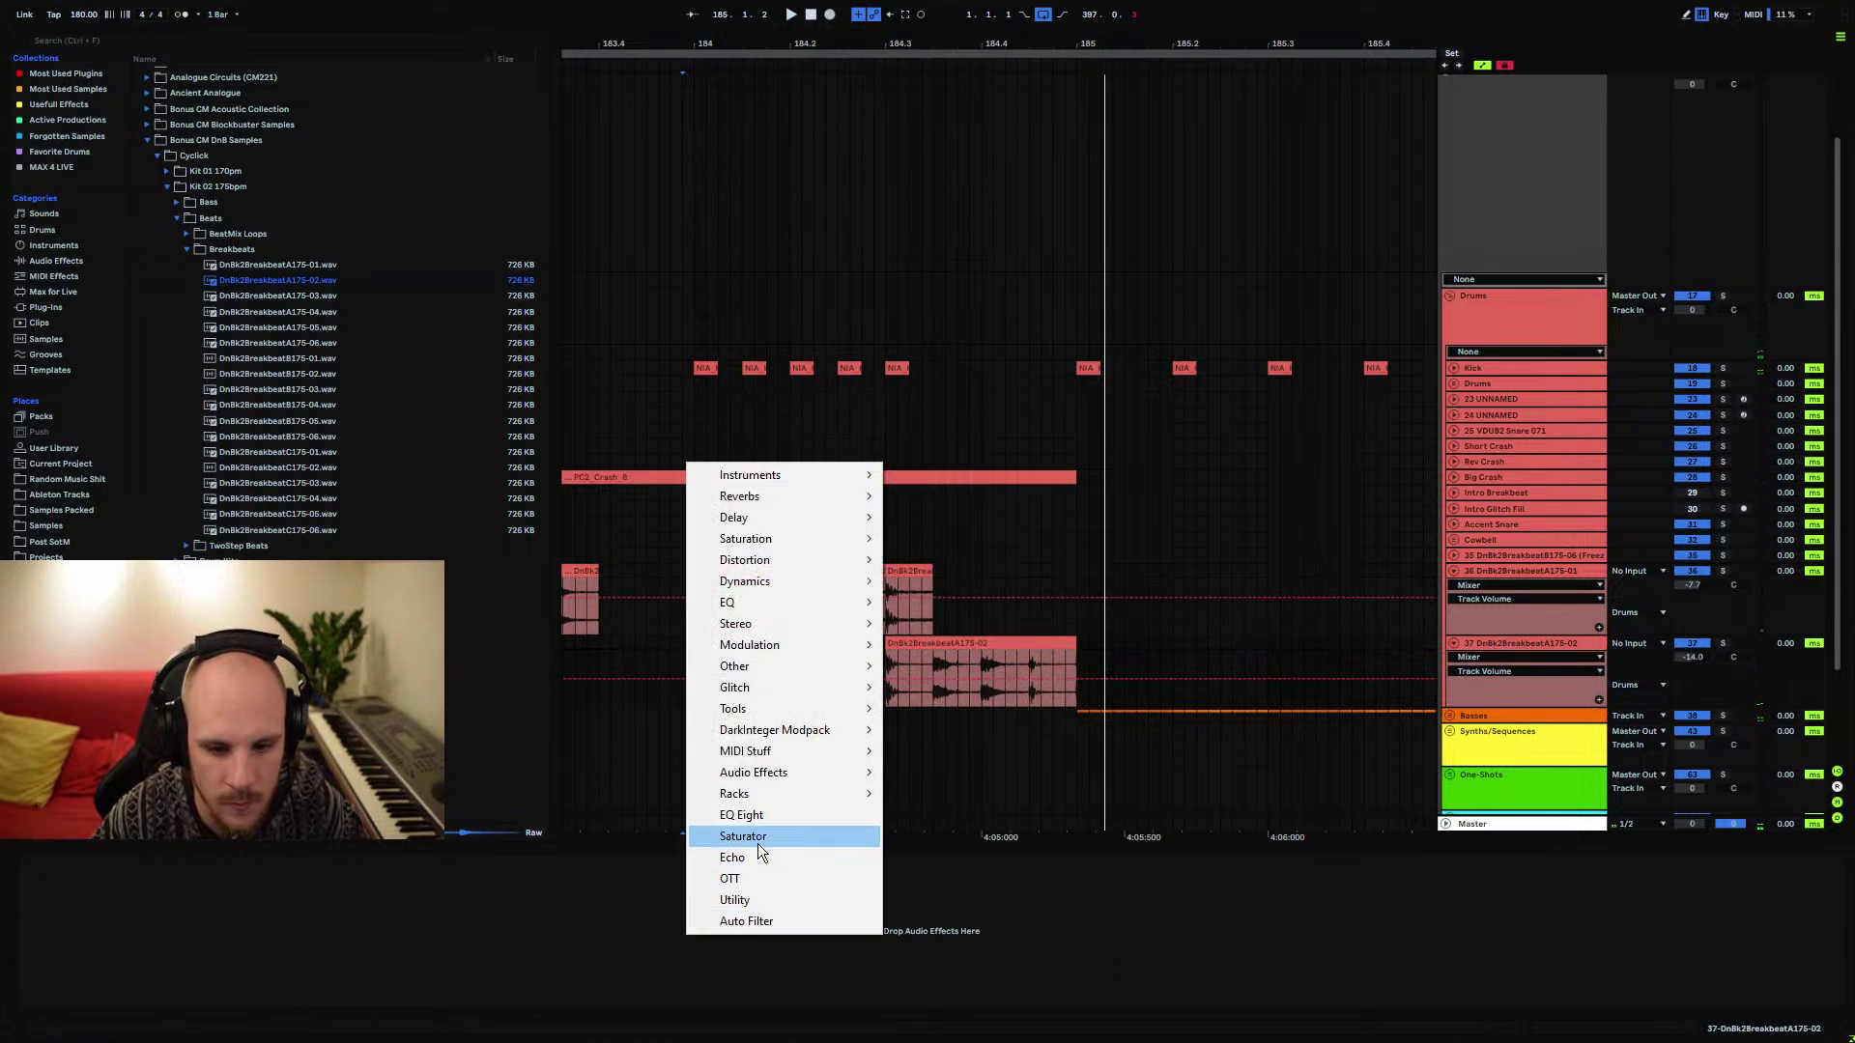
pyautogui.click(755, 815)
pyautogui.press('Return')
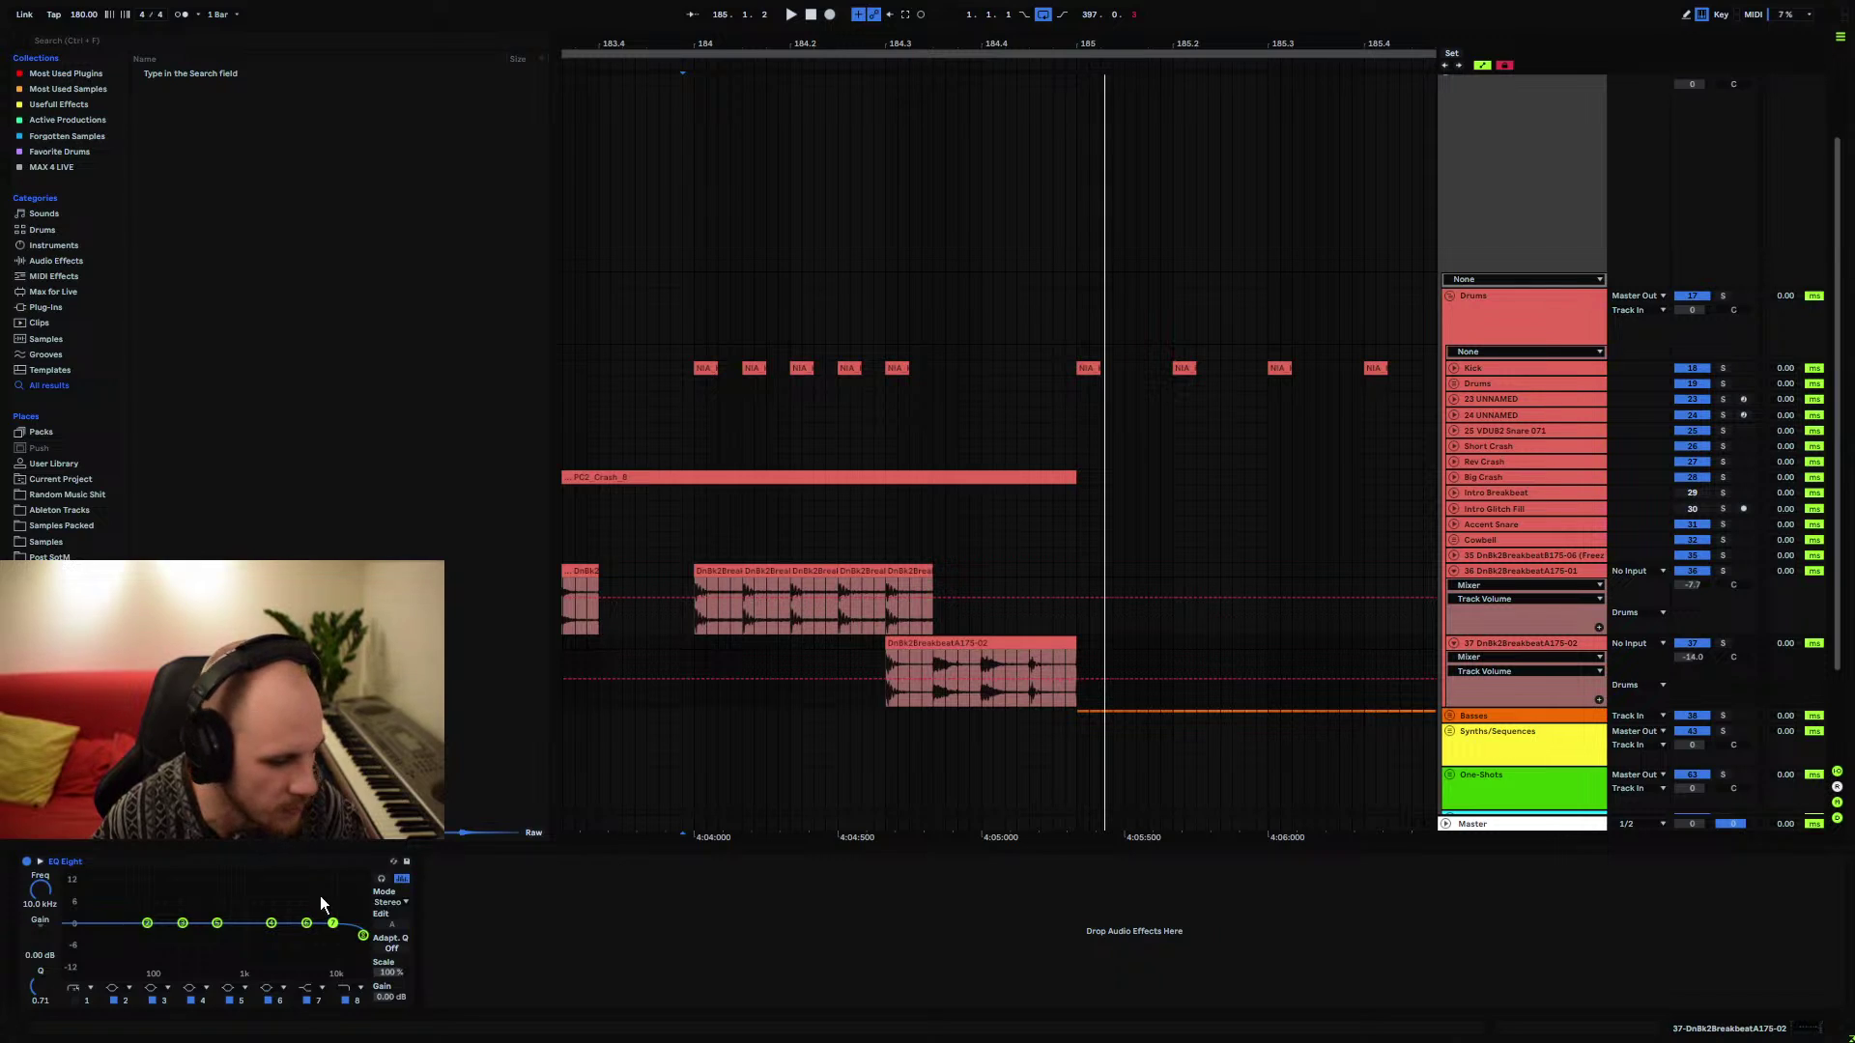
pyautogui.doubleClick(68, 937)
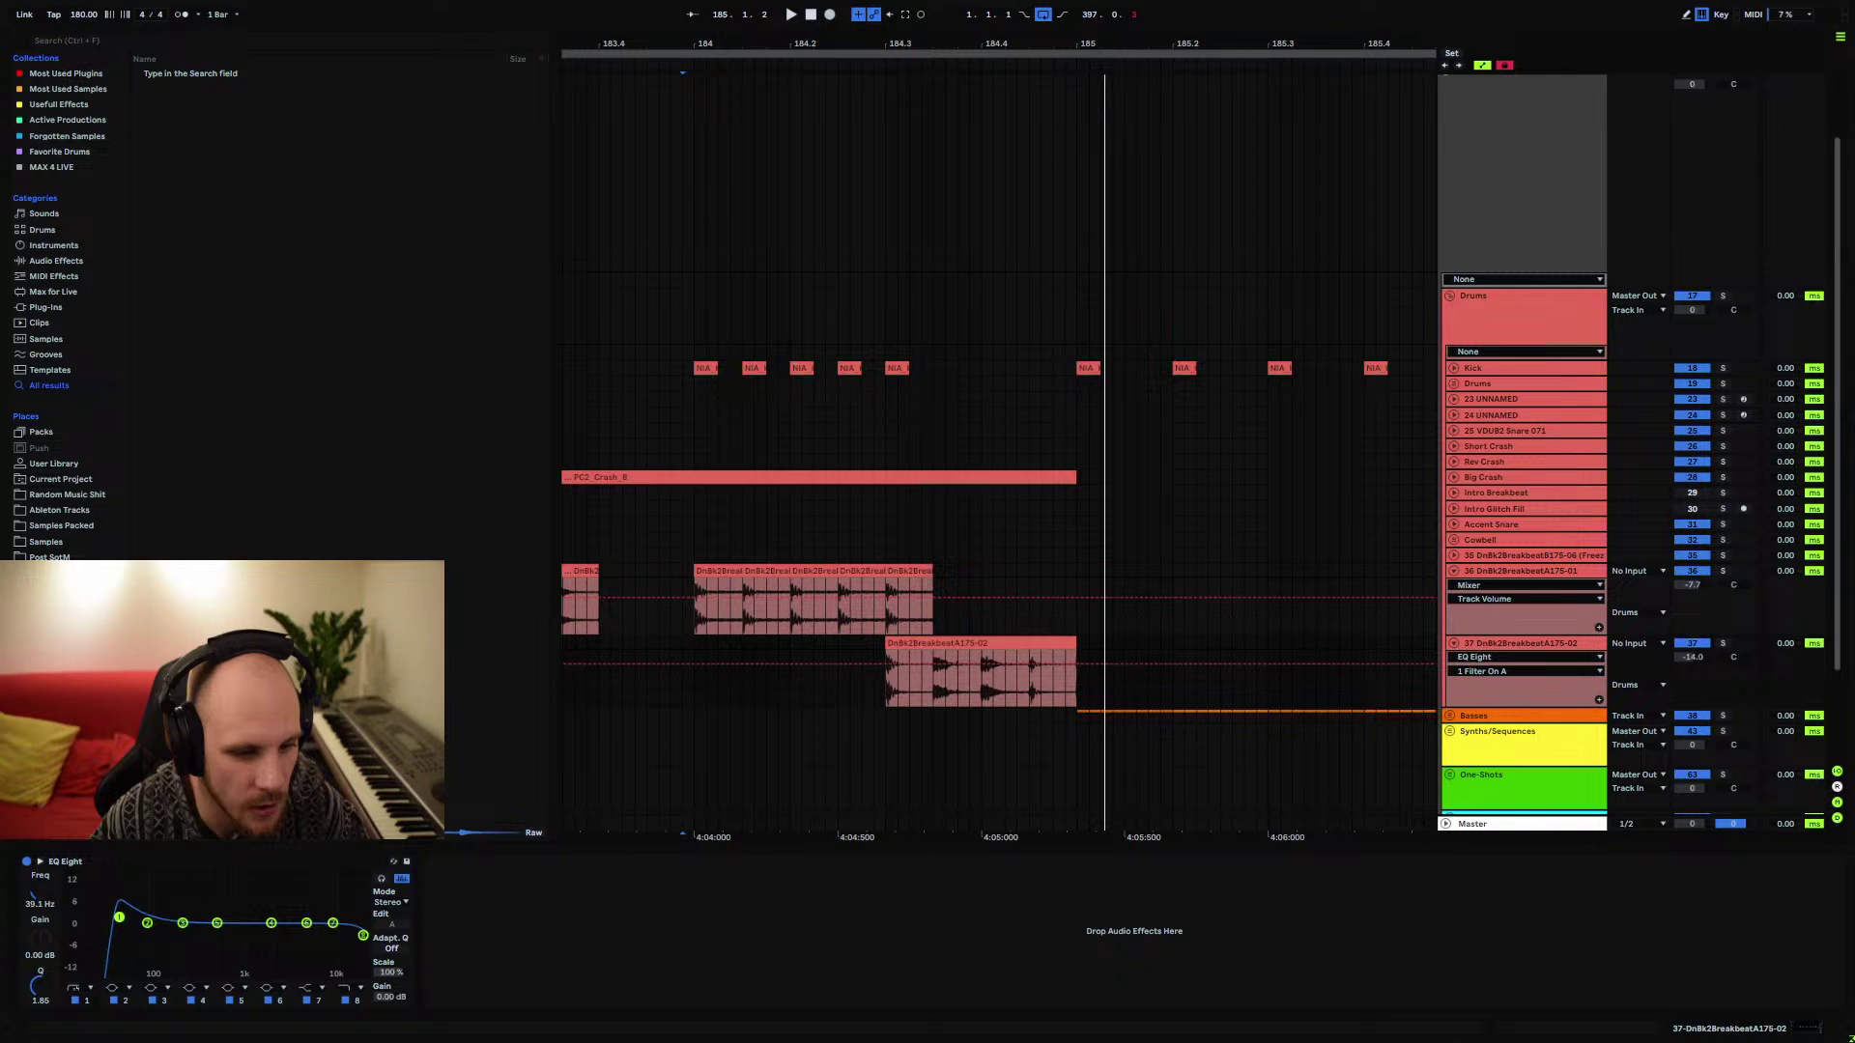
pyautogui.click(885, 701)
pyautogui.press('space')
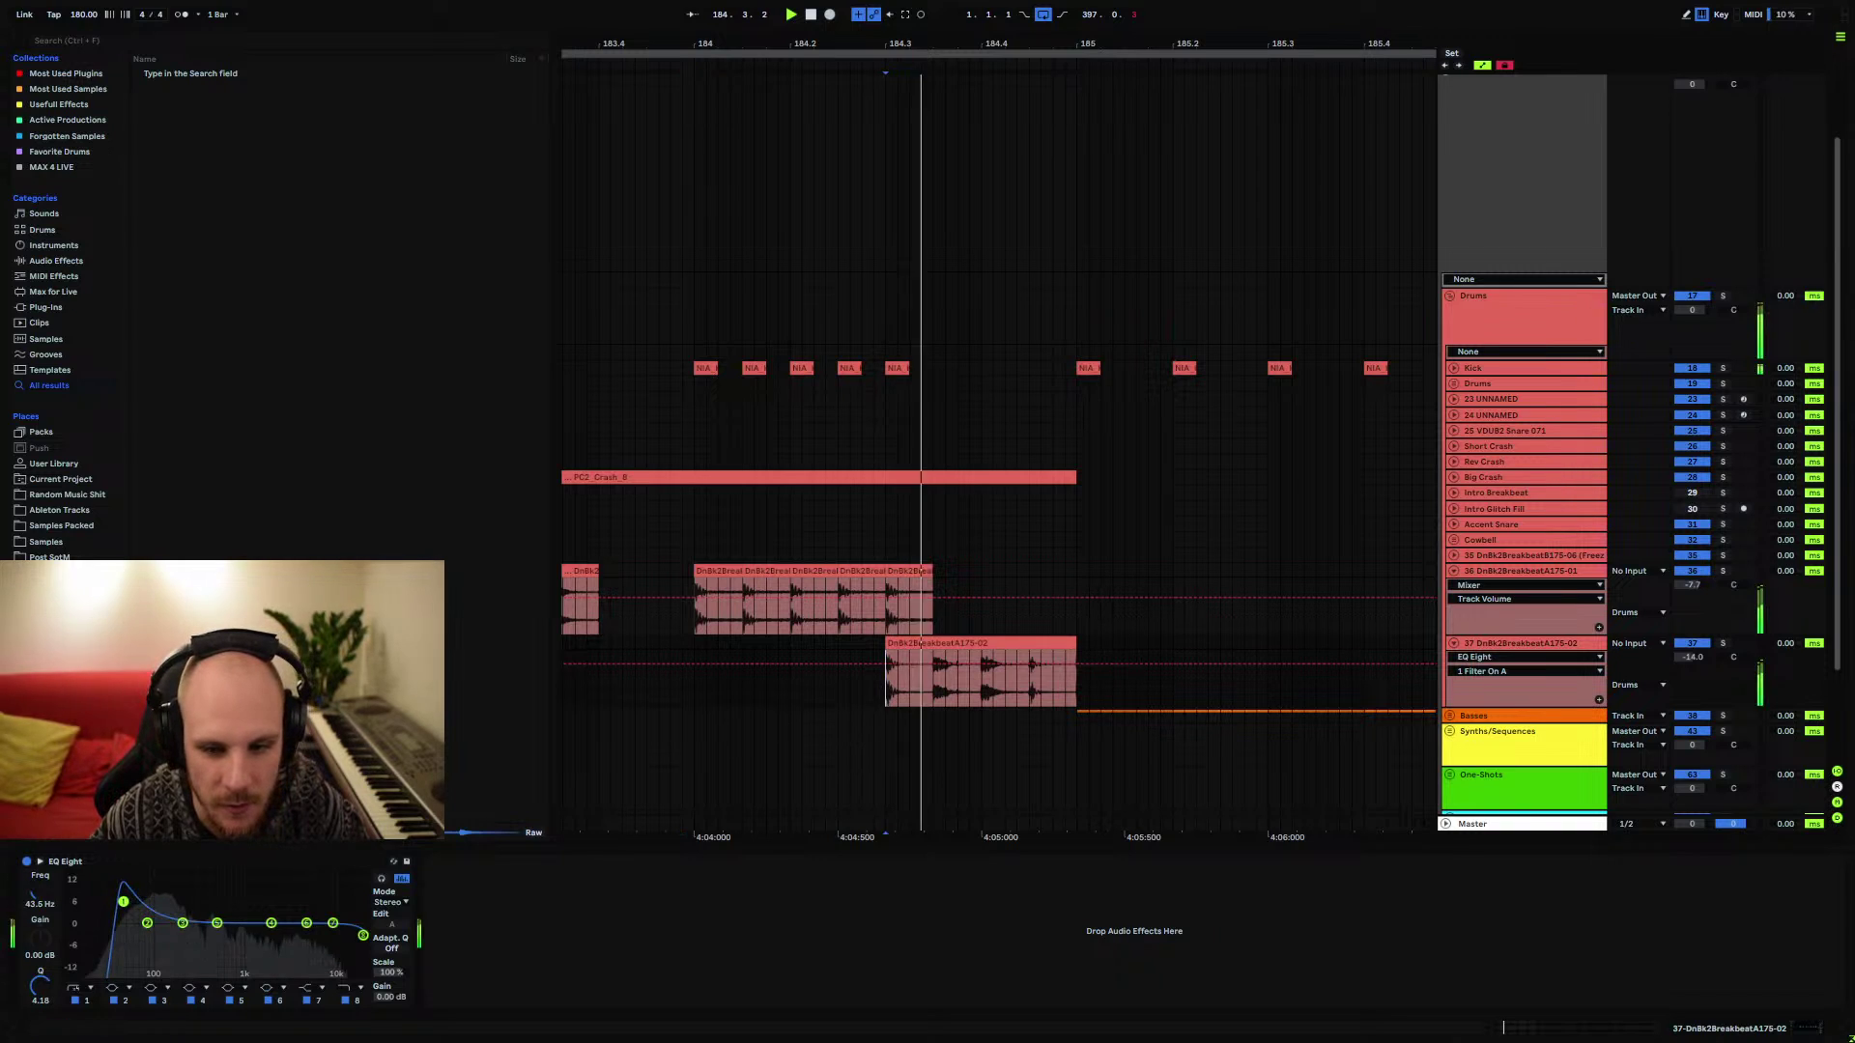
pyautogui.press('space')
pyautogui.press('space')
pyautogui.press('space')
pyautogui.press('space')
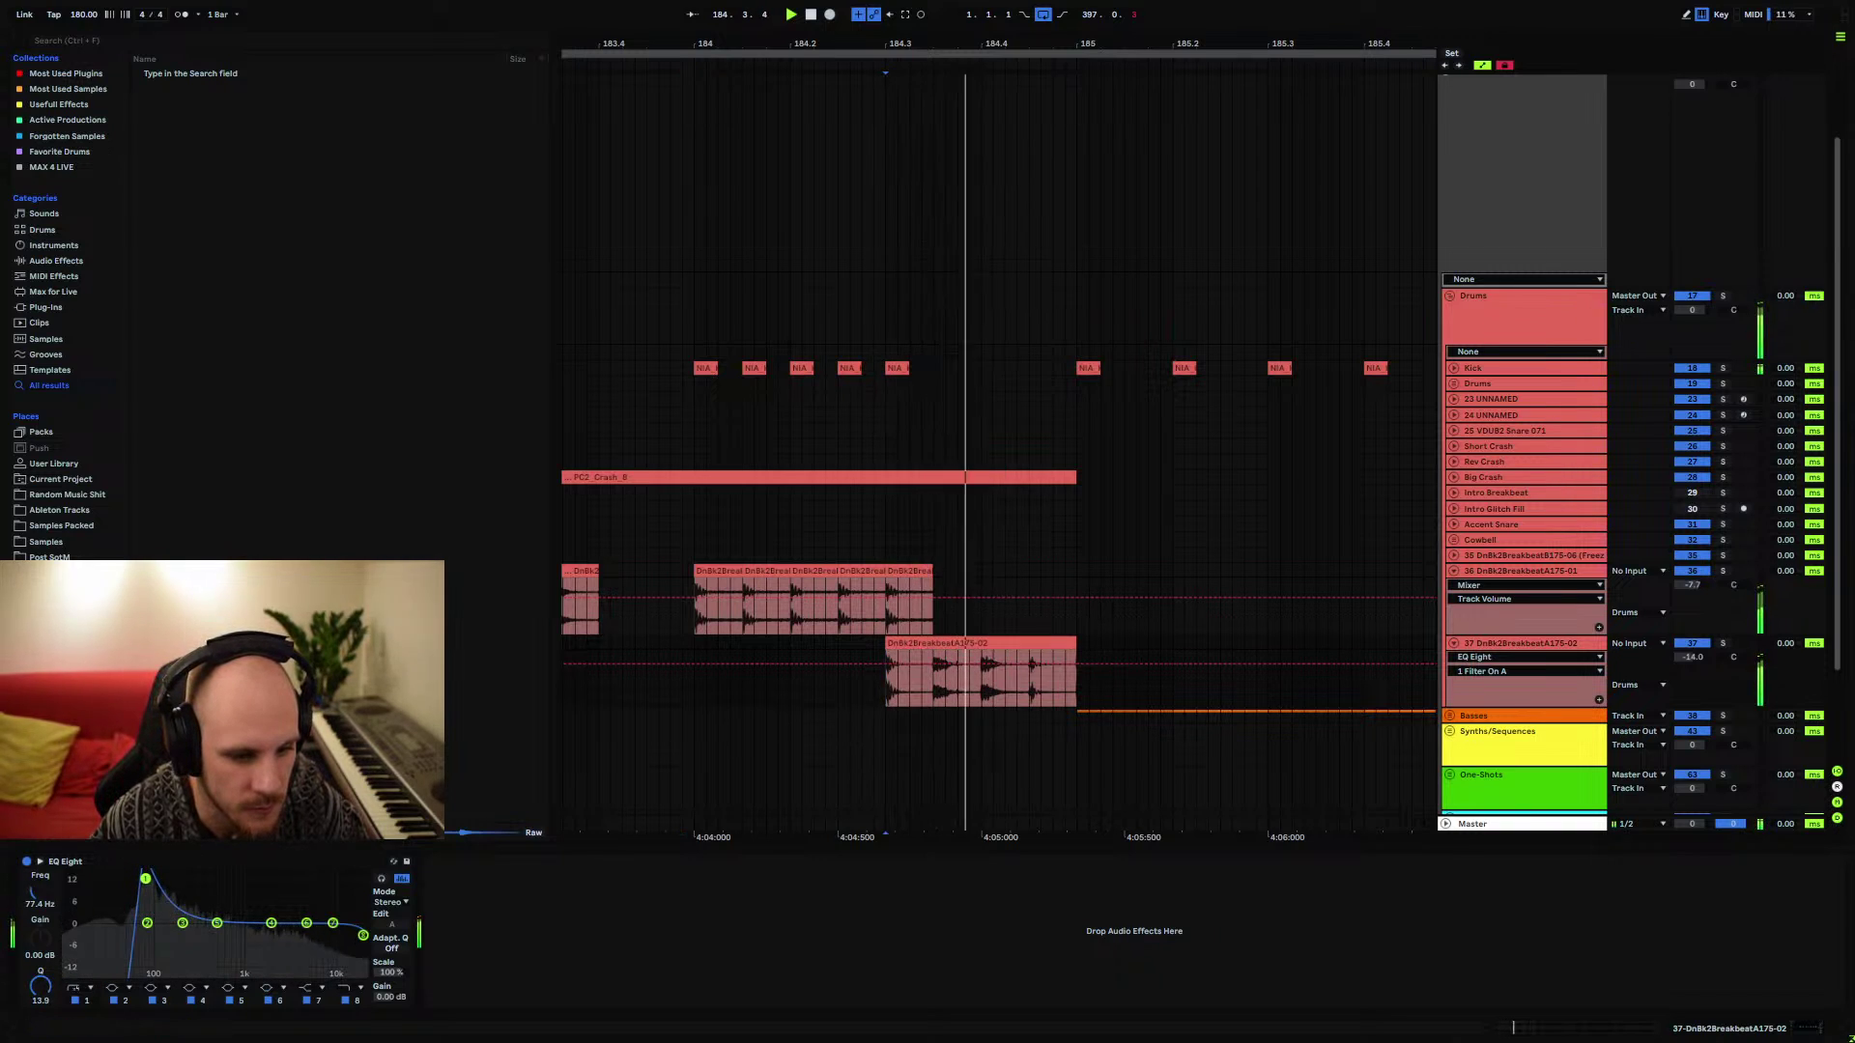
# Refine the low cut, boost the EQ Eight around 1 kHz and cut about 7 dB at 255 Hz while replaying the fill
pyautogui.moveTo(136, 882)
pyautogui.mouseDown()
pyautogui.moveTo(249, 886)
pyautogui.moveTo(192, 947)
pyautogui.mouseUp()
pyautogui.press('space')
pyautogui.press('space')
pyautogui.press('space')
pyautogui.press('space')
pyautogui.press('space')
pyautogui.press('space')
pyautogui.press('space')
pyautogui.press('space')
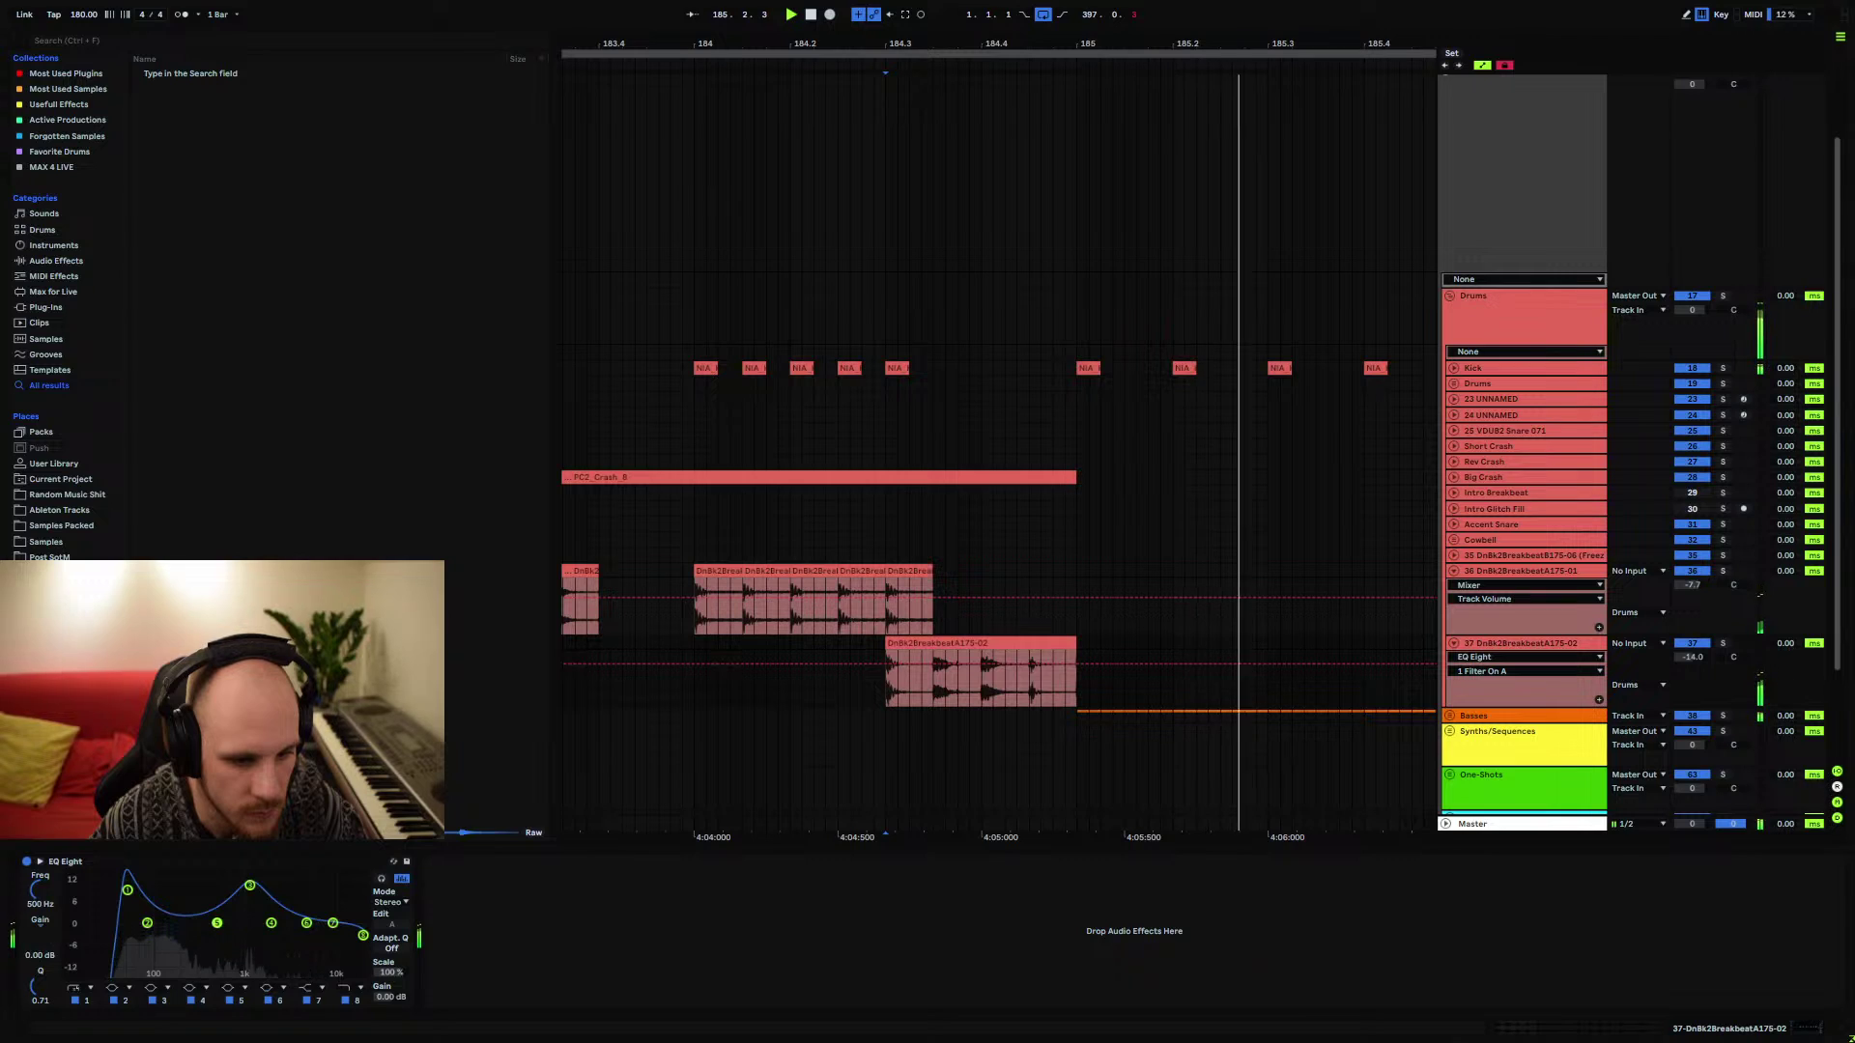
pyautogui.press('space')
pyautogui.press('space')
# Add a Saturator to track 37 with about 9.7 dB of drive and Soft Clip enabled, and replay the fill
pyautogui.rightClick(526, 970)
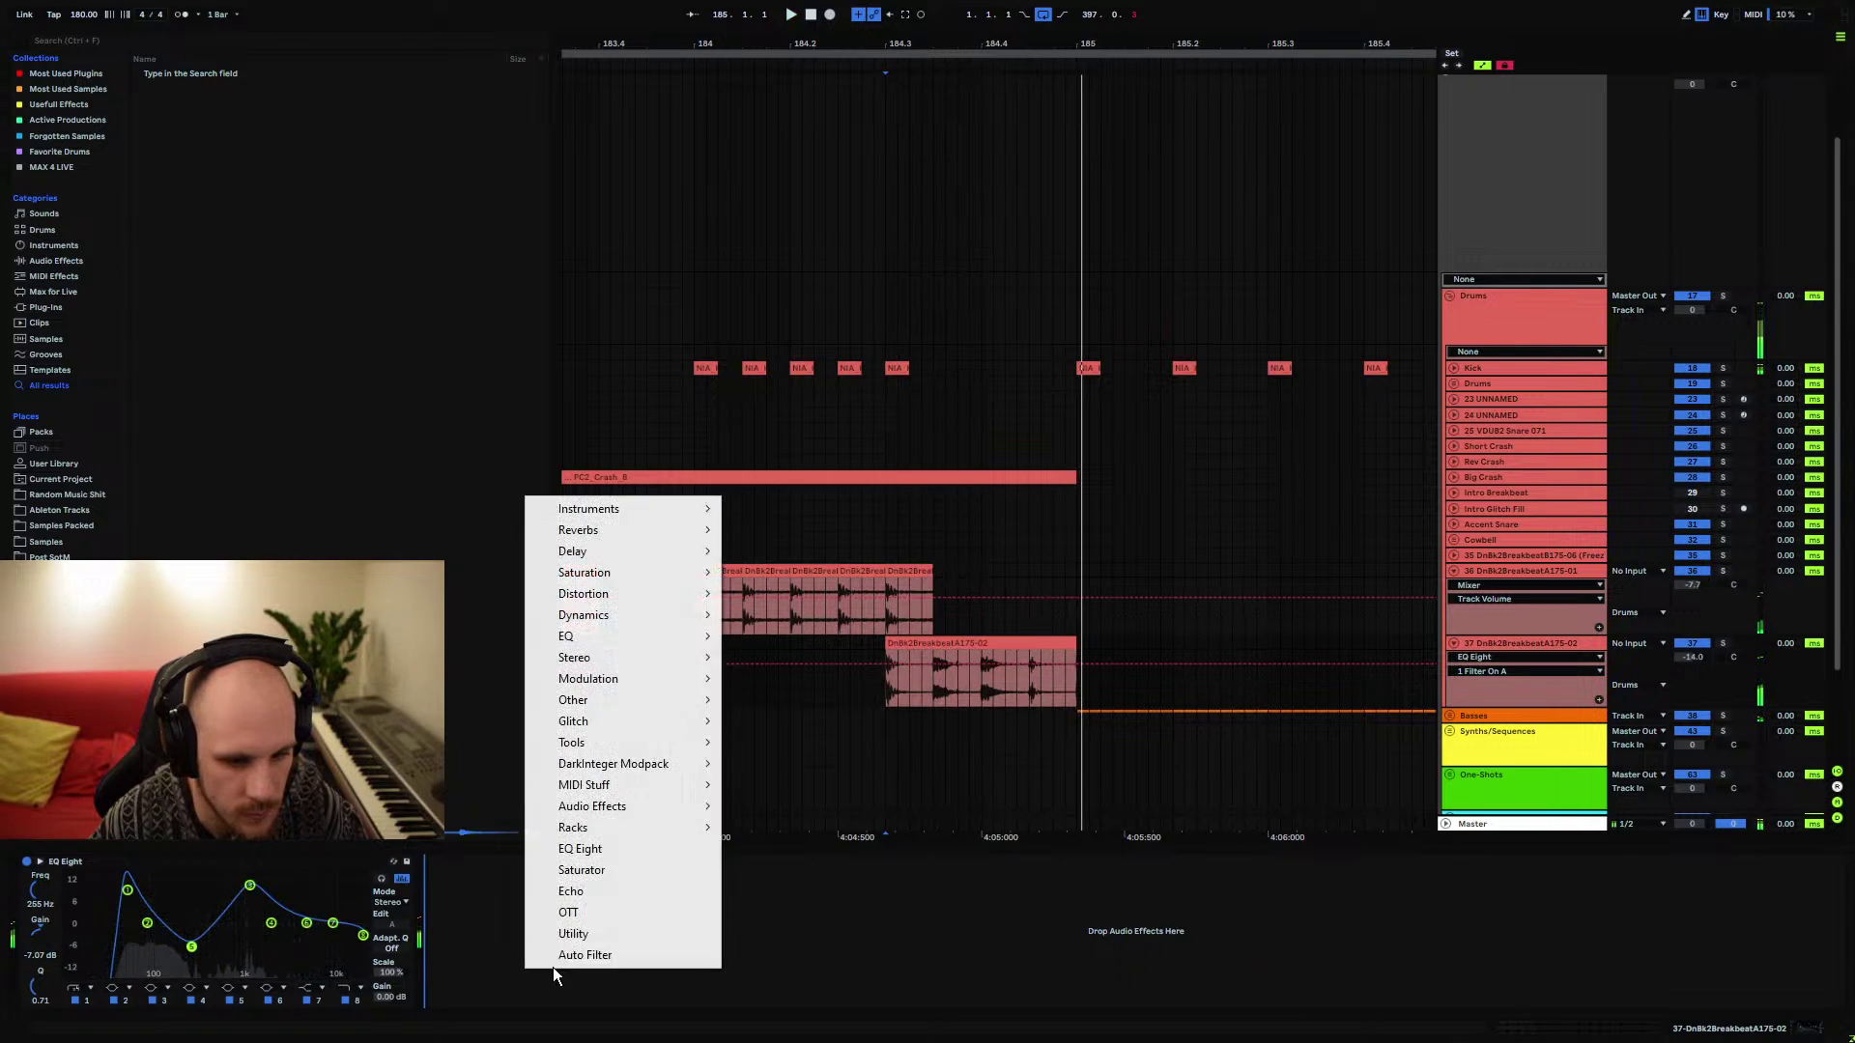
pyautogui.click(601, 874)
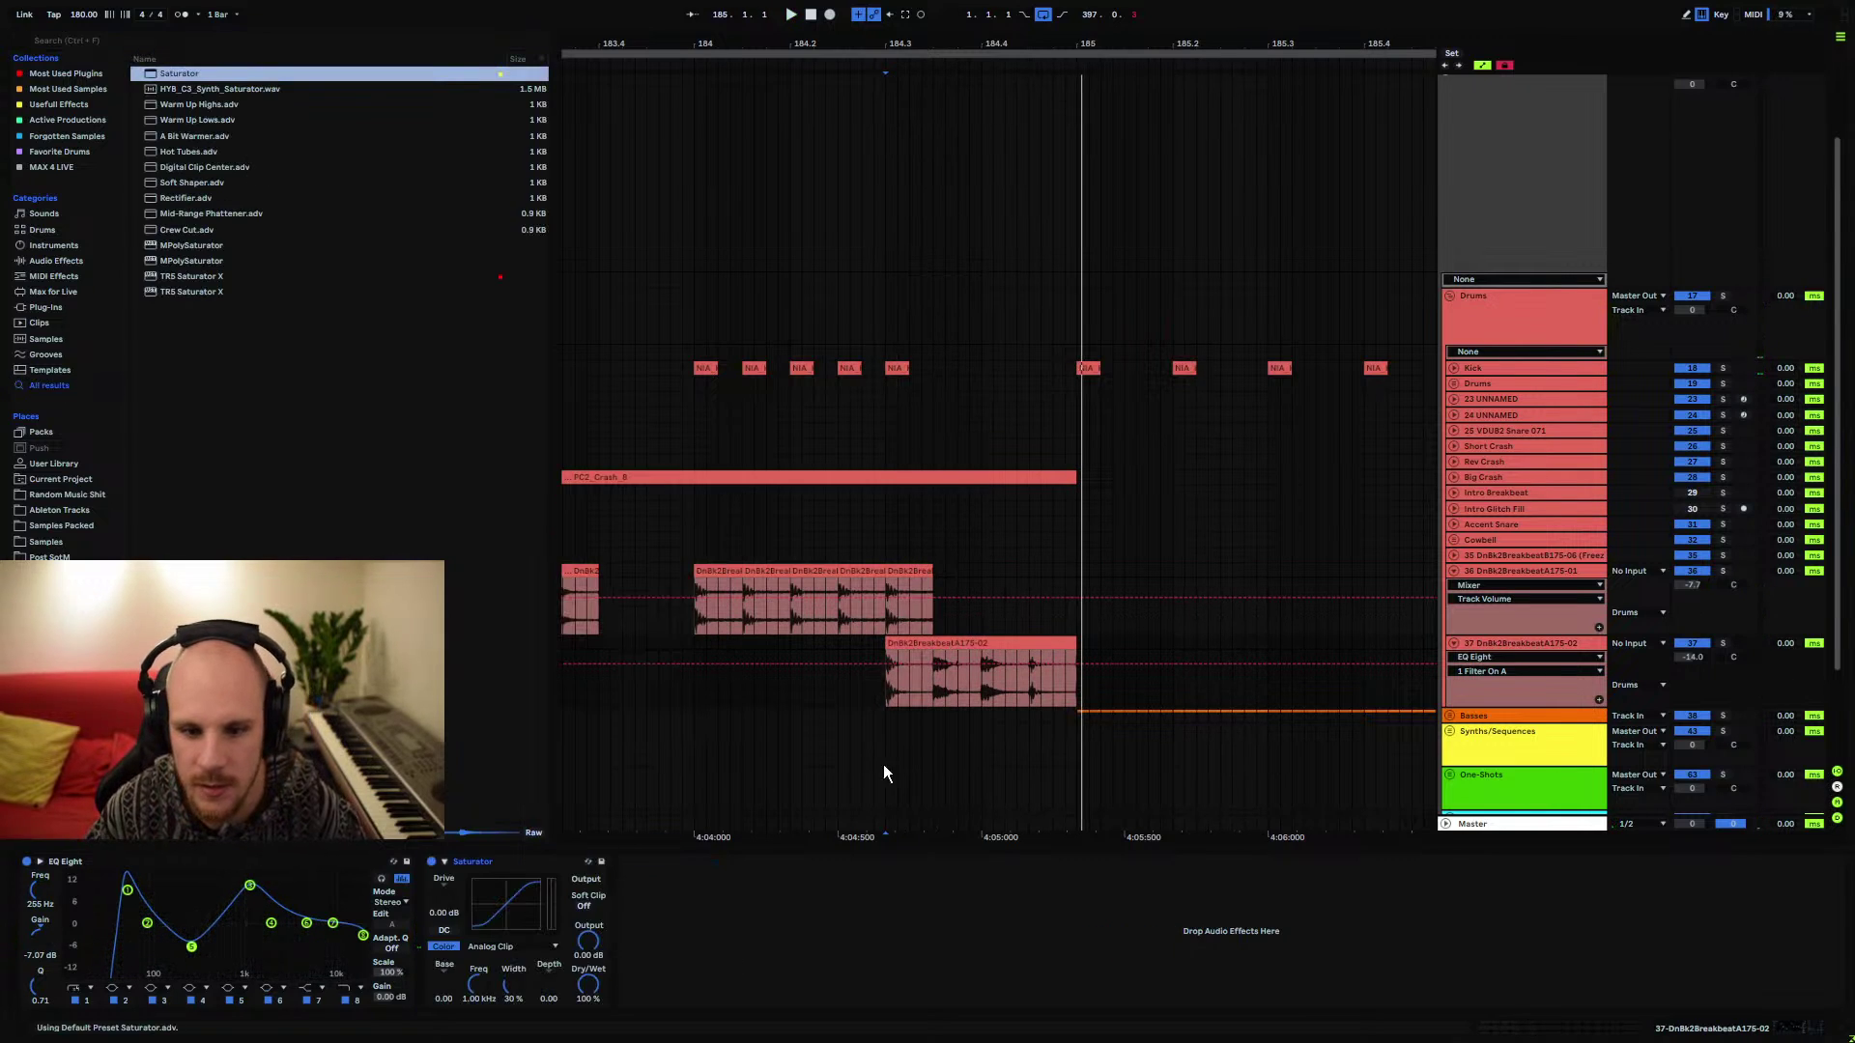
pyautogui.moveTo(450, 917); pyautogui.dragTo(493, 893)
pyautogui.press('space')
pyautogui.click(583, 906)
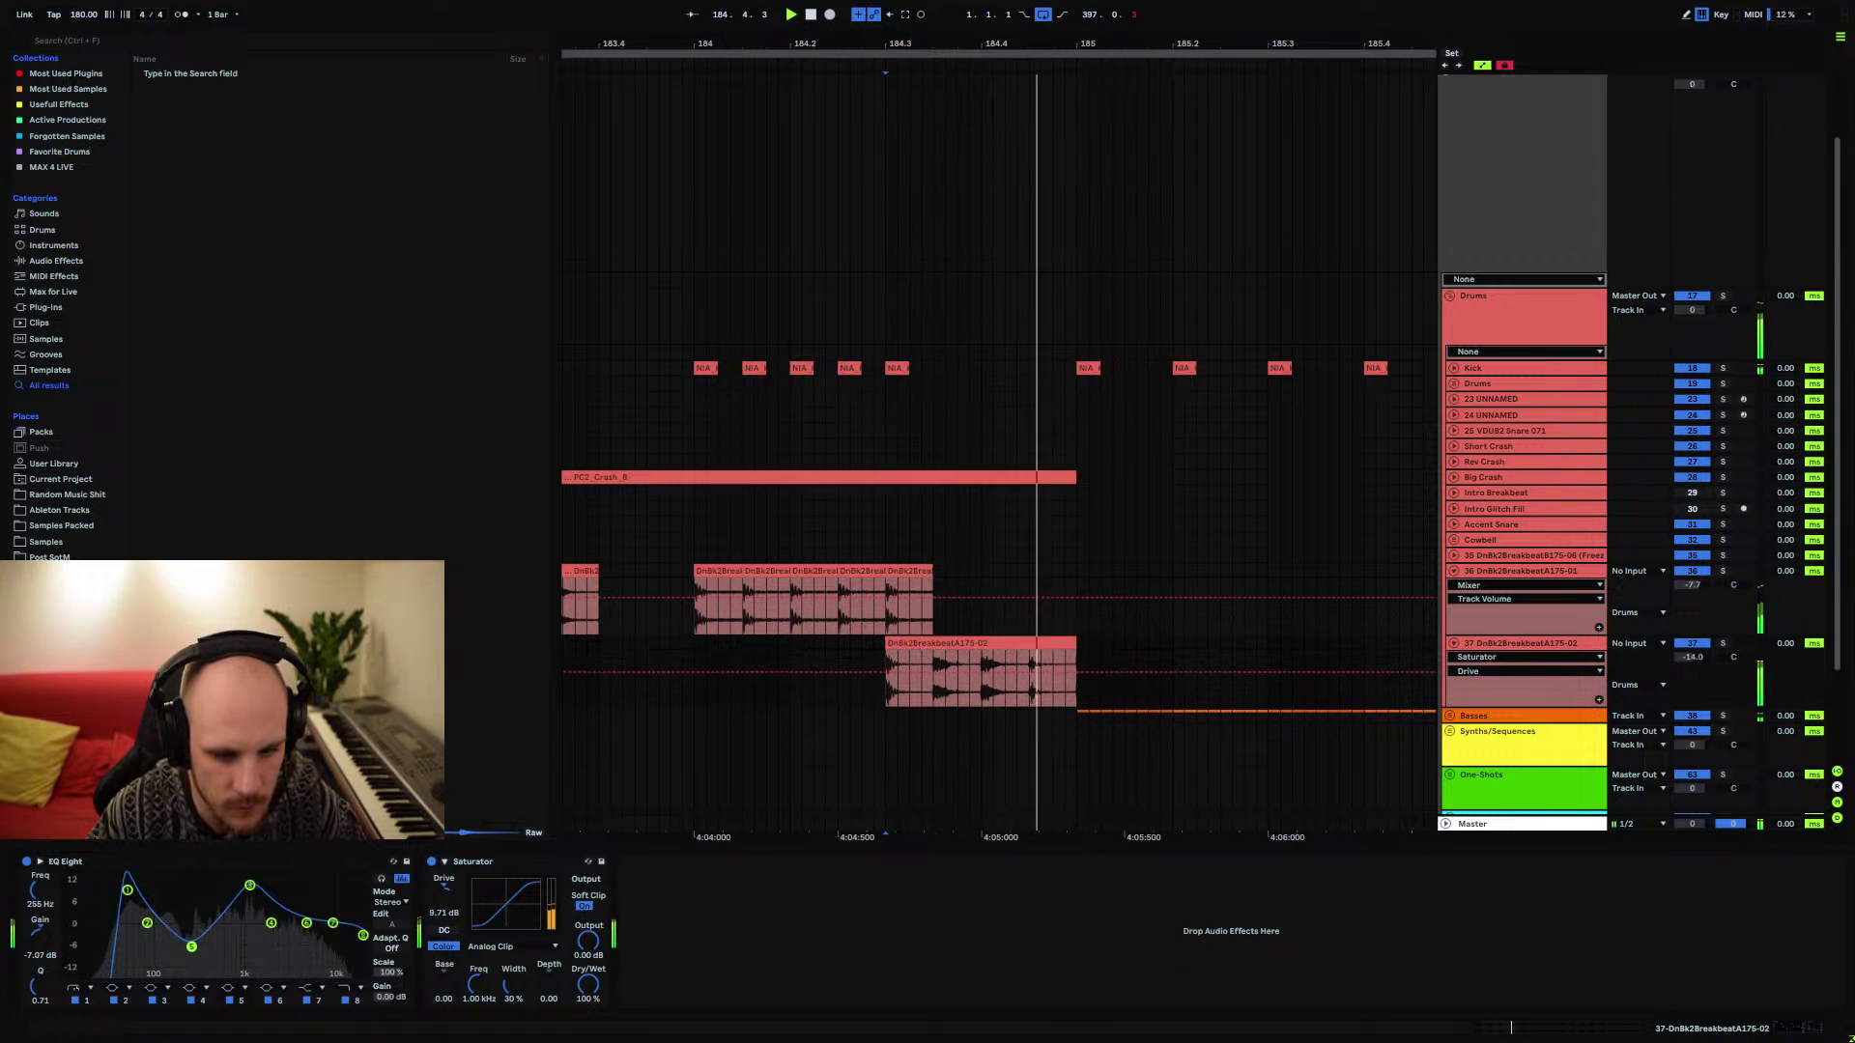
pyautogui.press('space')
pyautogui.press('space')
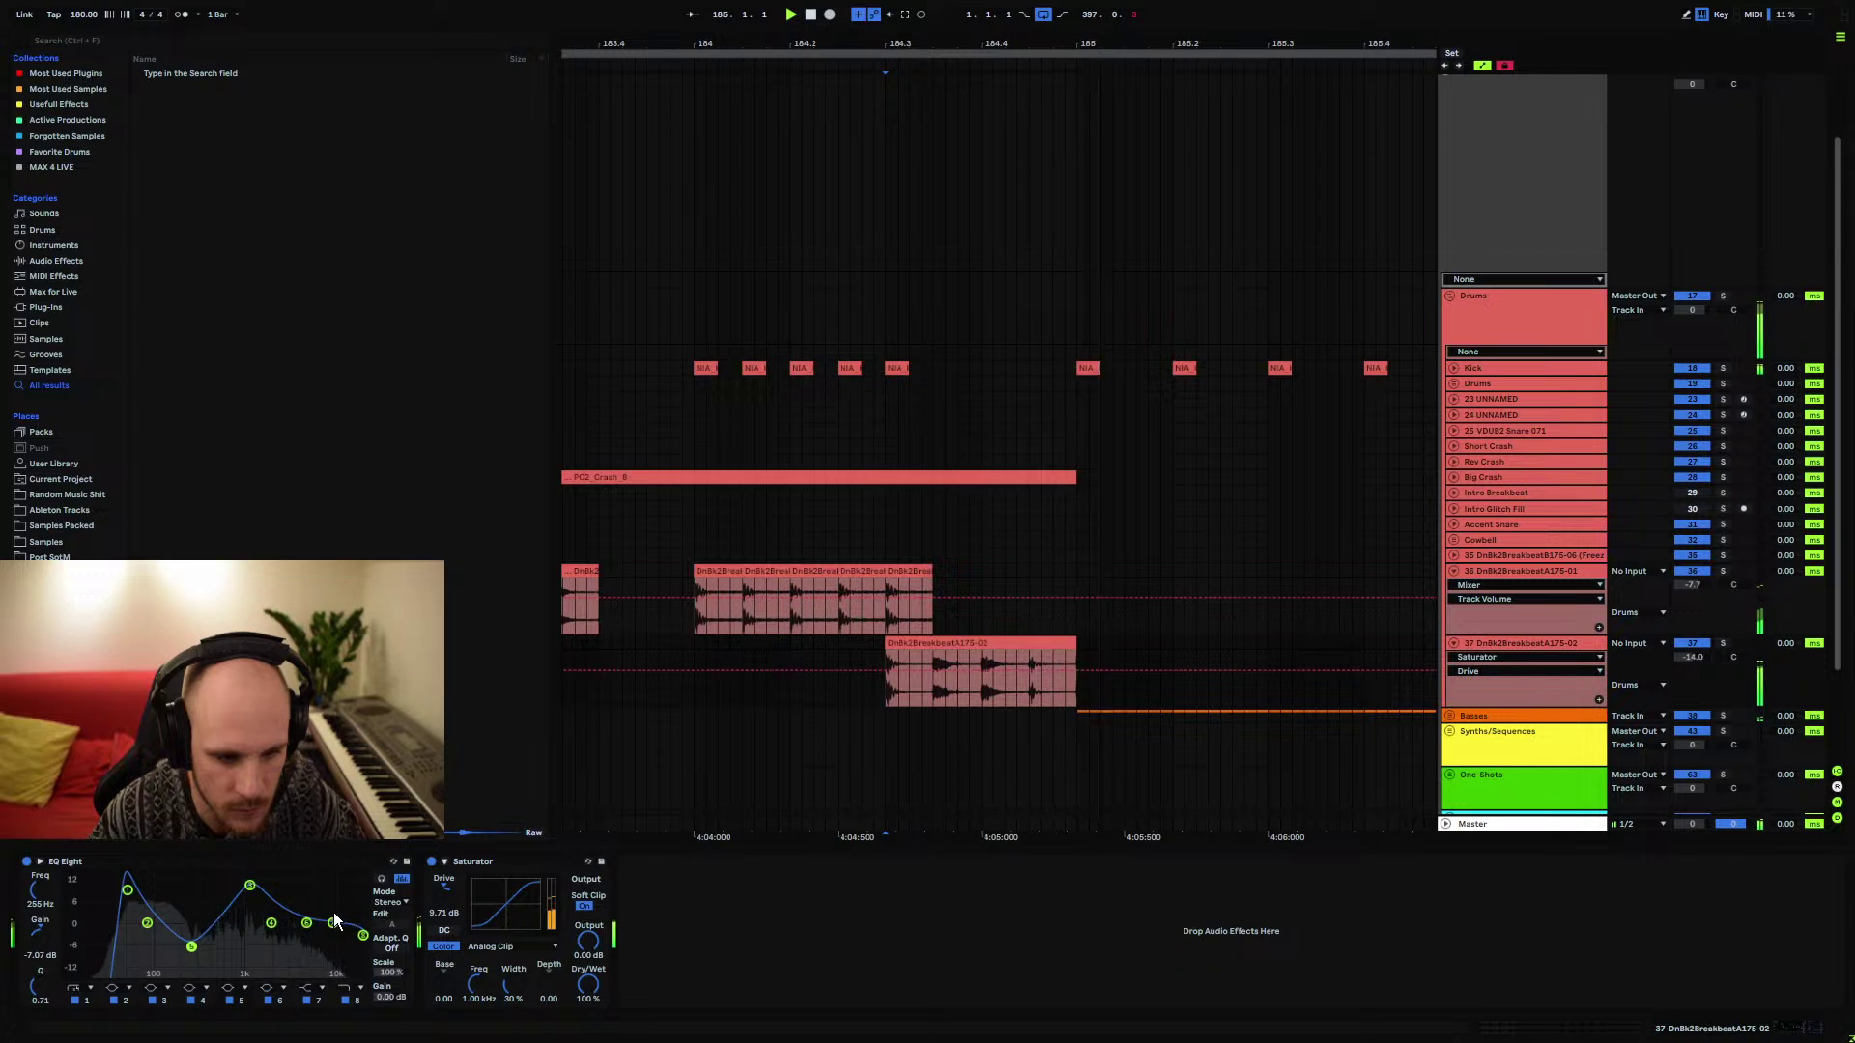
# Cut about 8.5 dB at 3.44 kHz in track 37's EQ Eight
pyautogui.moveTo(302, 949); pyautogui.dragTo(291, 952)
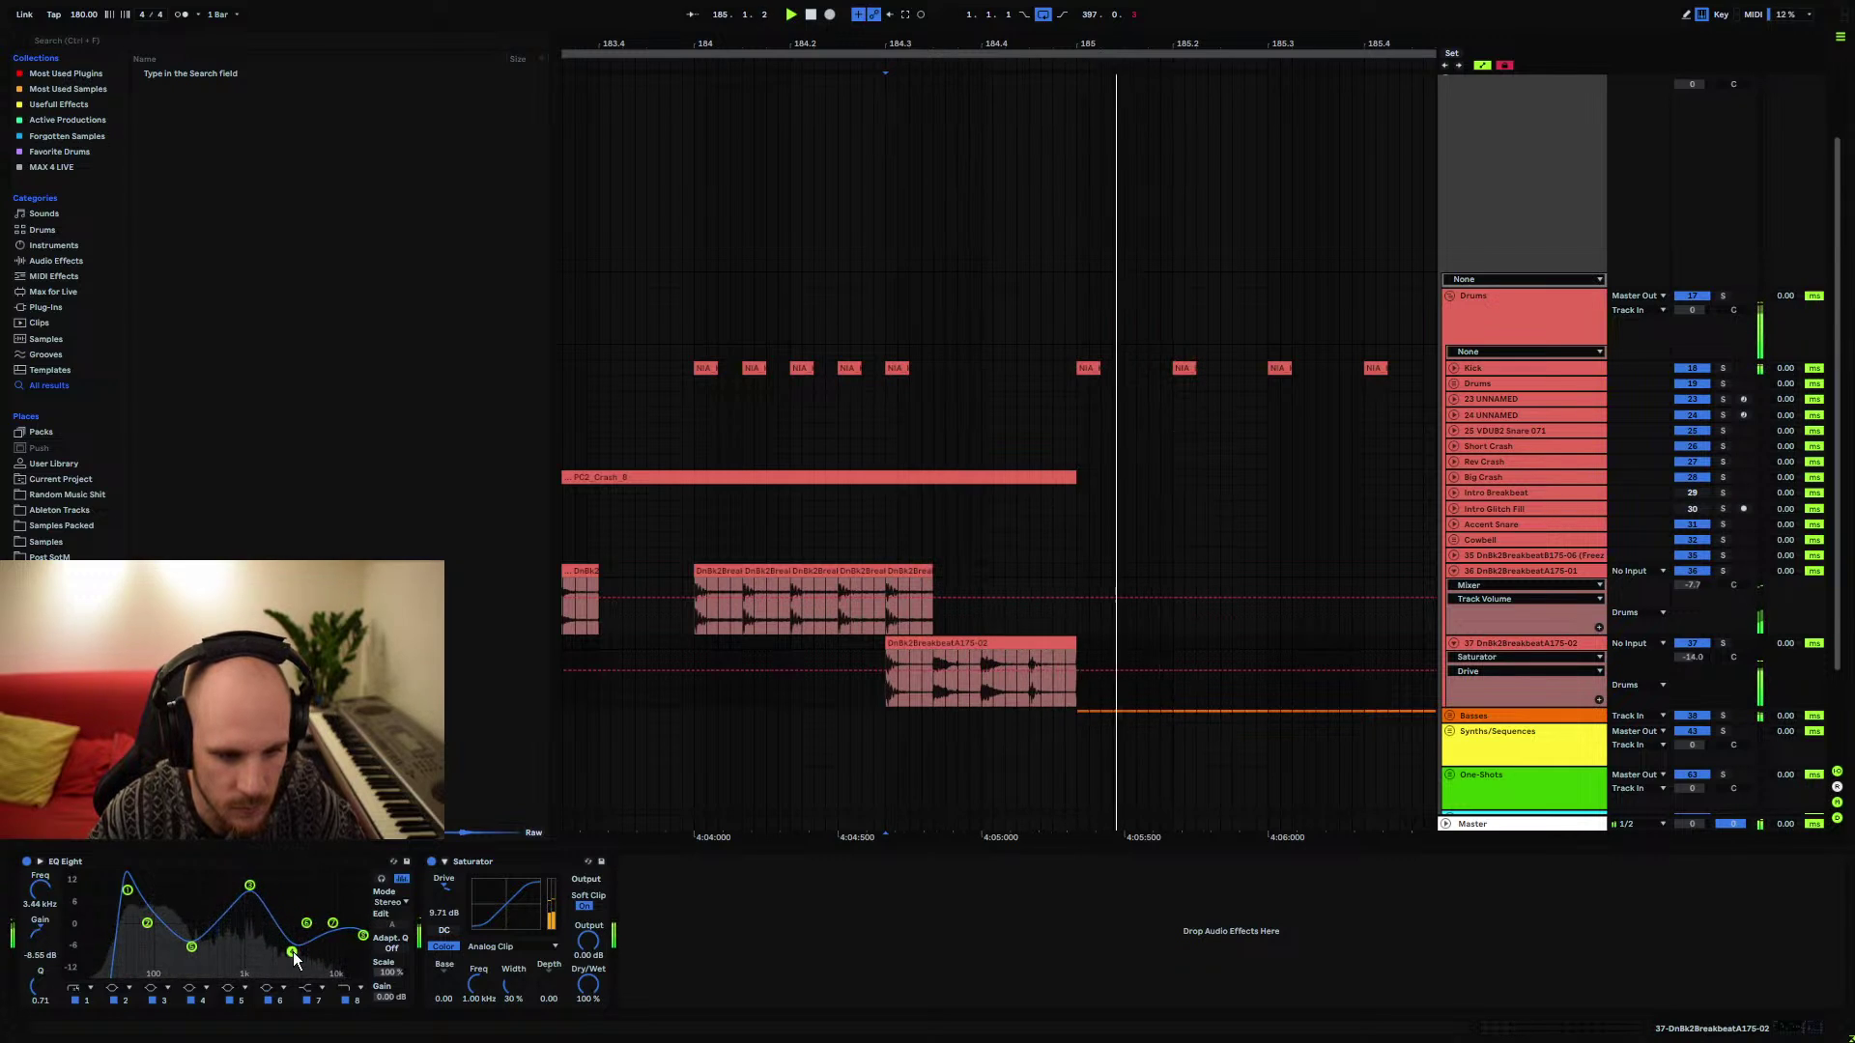
pyautogui.rightClick(670, 954)
pyautogui.click(966, 883)
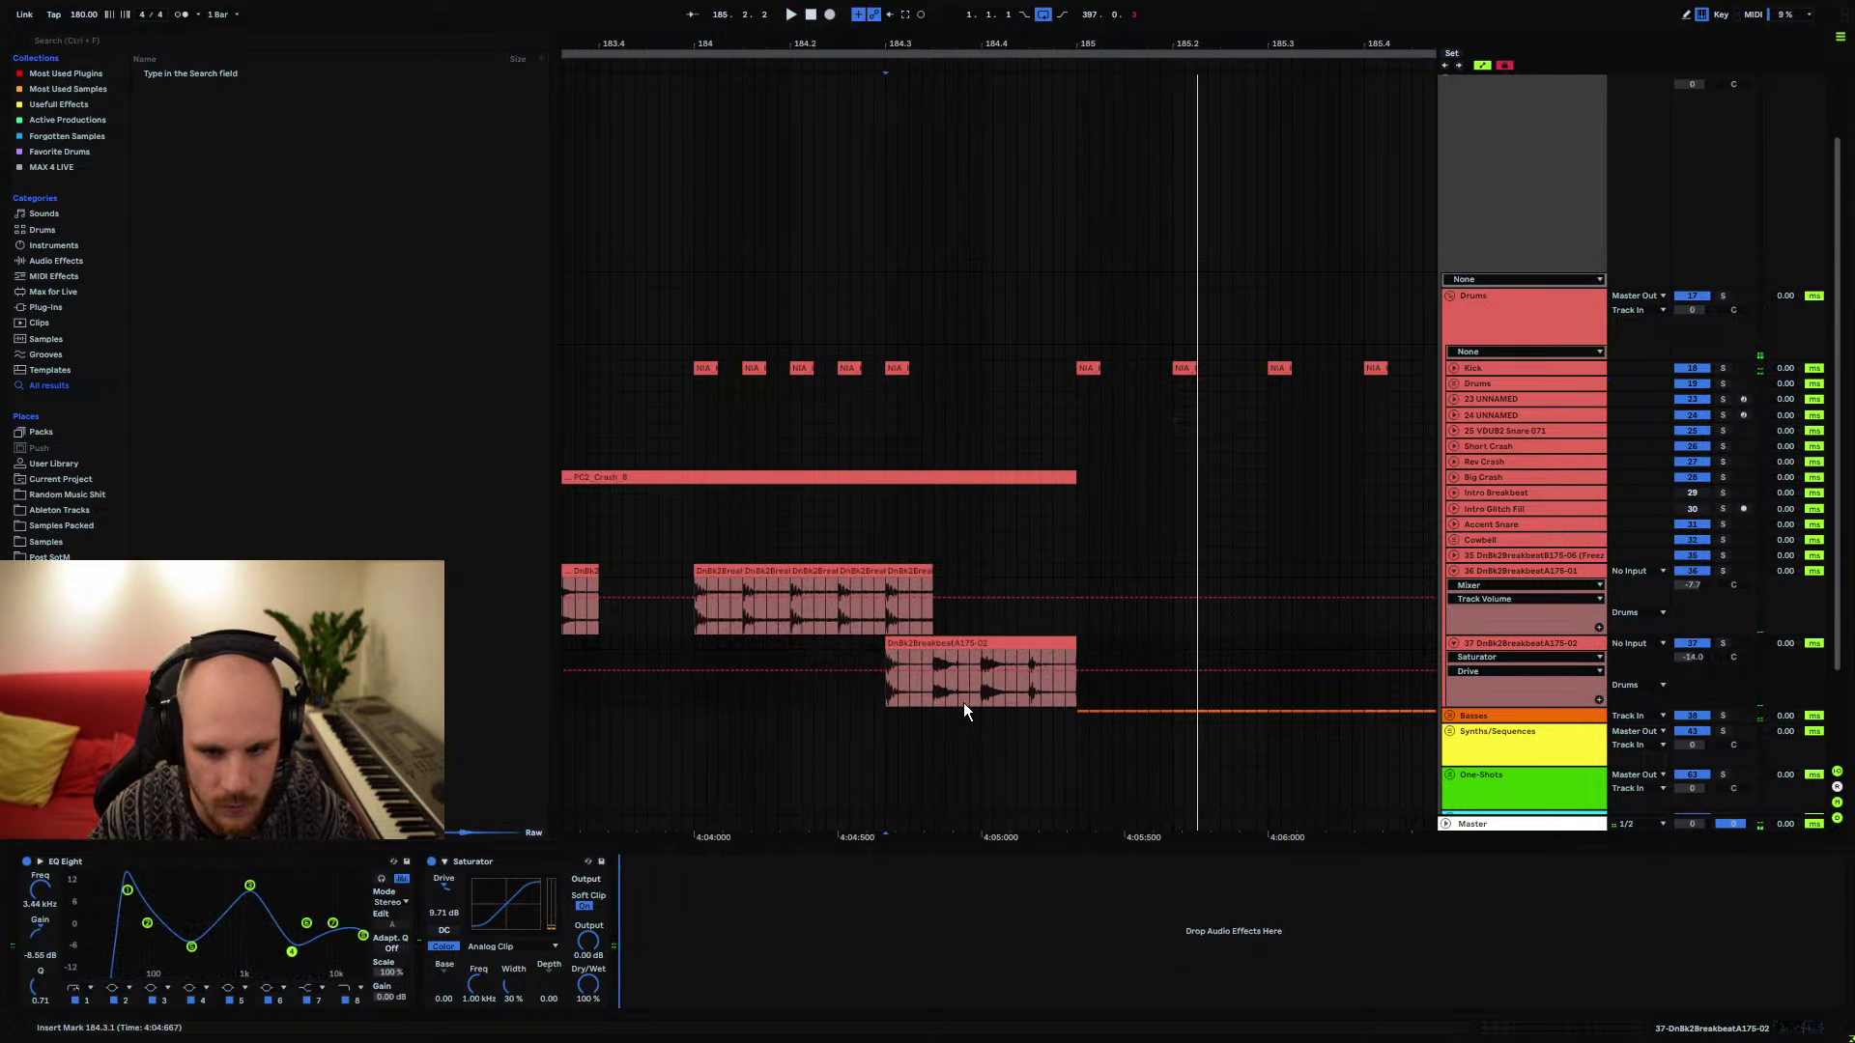
# Split the breakbeat clip on track 37 at 184.3.3 and 184.4.3, transpose the middle slice down 2 semitones and play it
pyautogui.click(934, 689)
pyautogui.press('space')
pyautogui.keyDown('shift'); pyautogui.click(932, 677); pyautogui.keyUp('shift')
pyautogui.hotkey('ctrl', 'e')
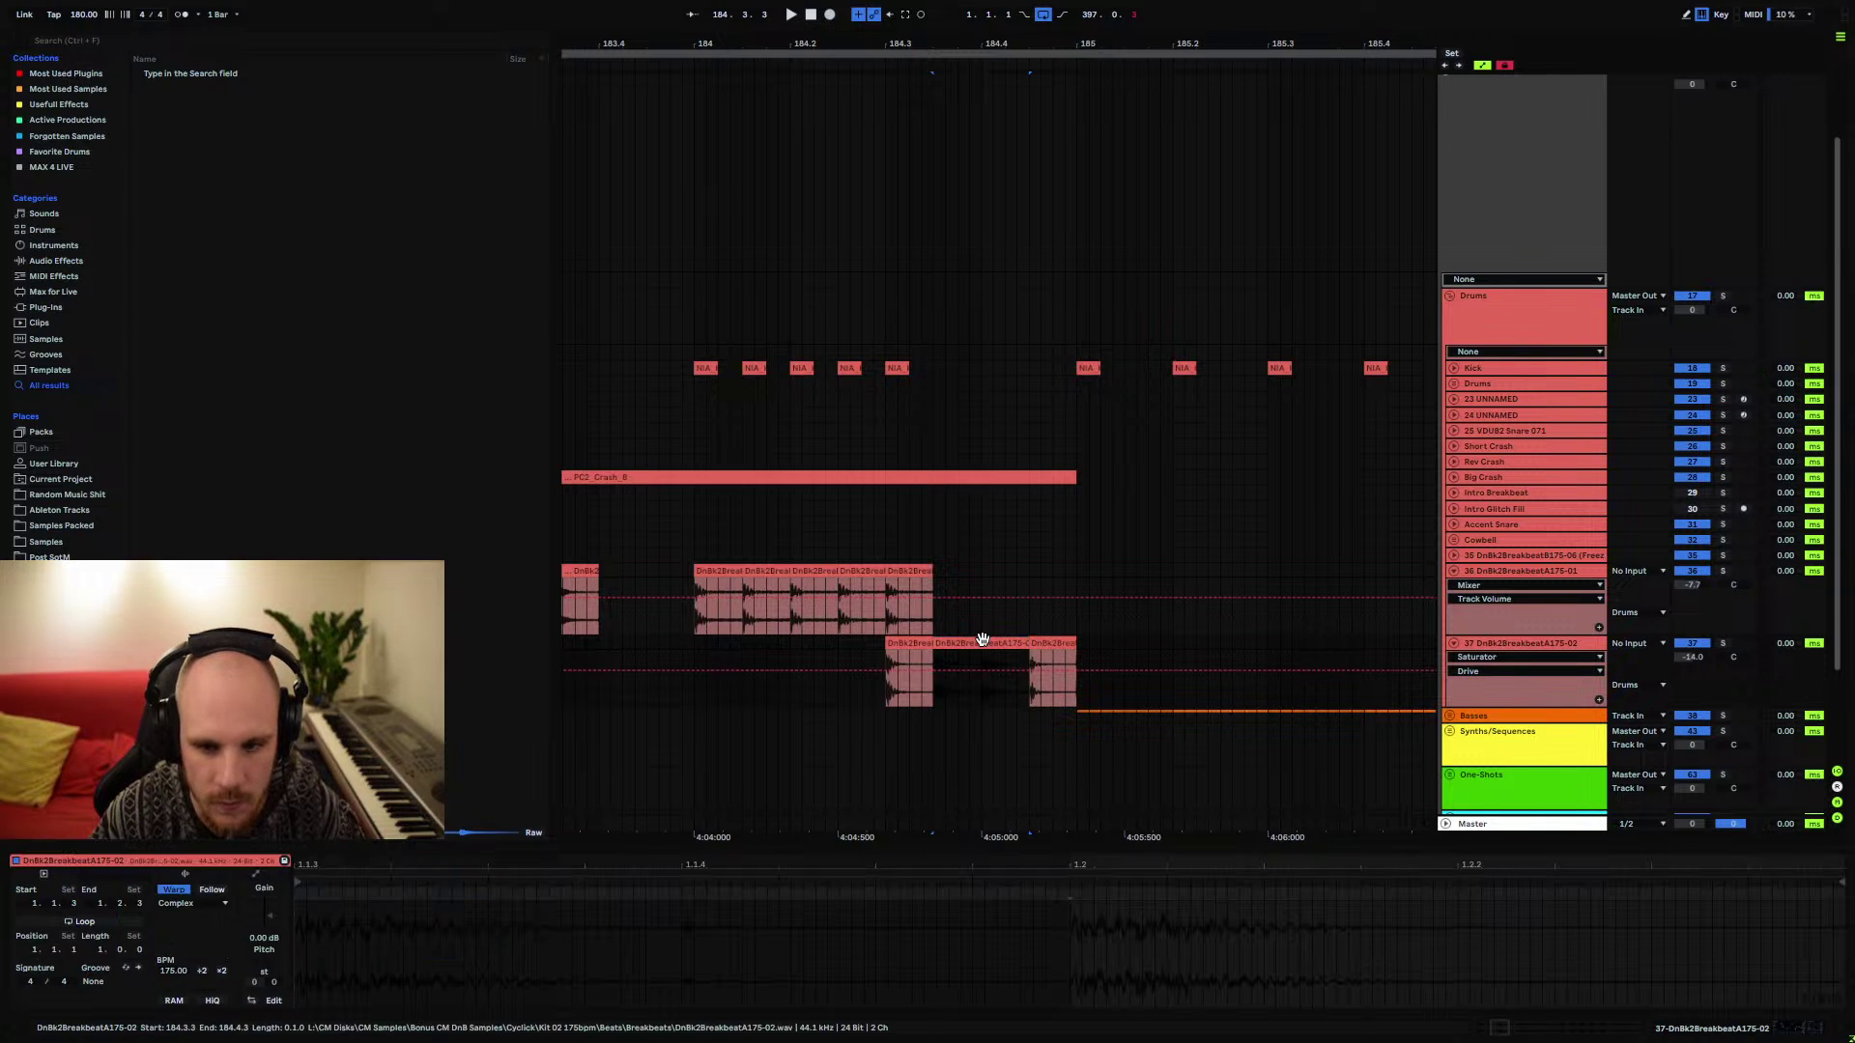
pyautogui.press('space')
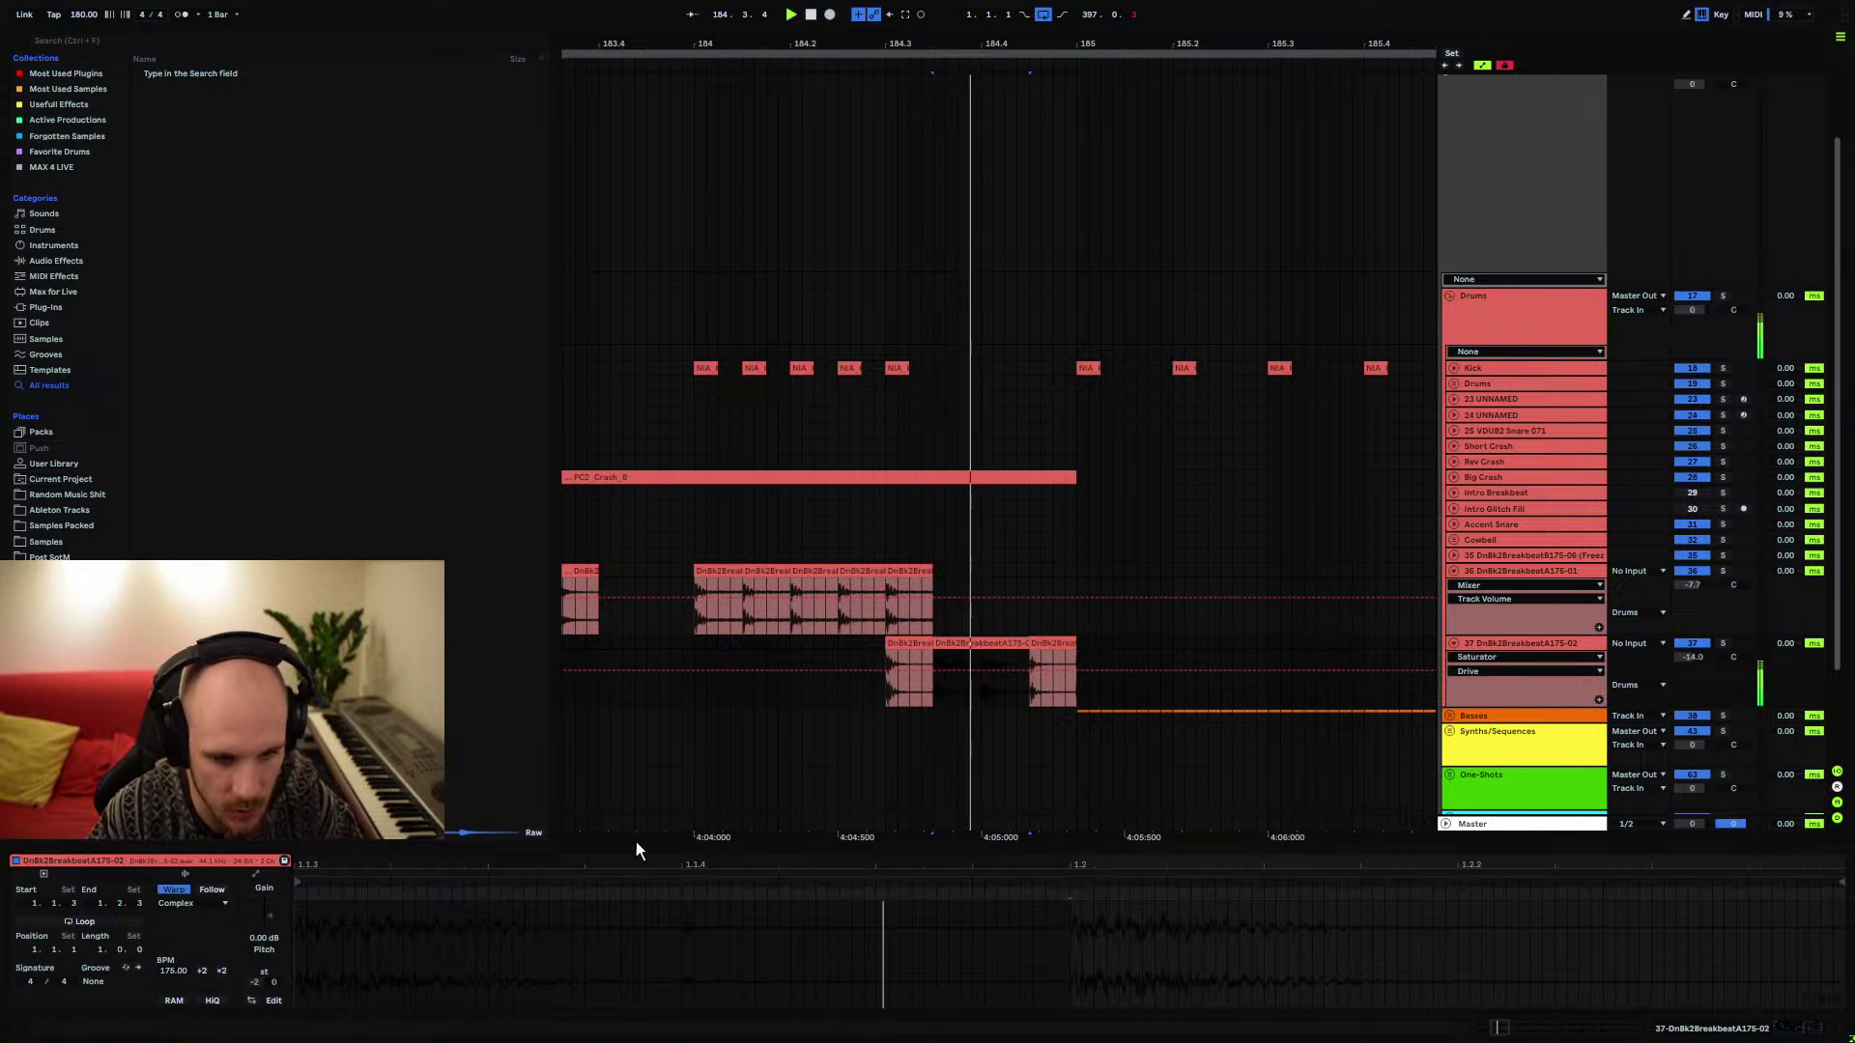
# Replay the sliced breakbeat from 184.3 and from bar 184 to judge the fill in context
pyautogui.click(887, 687)
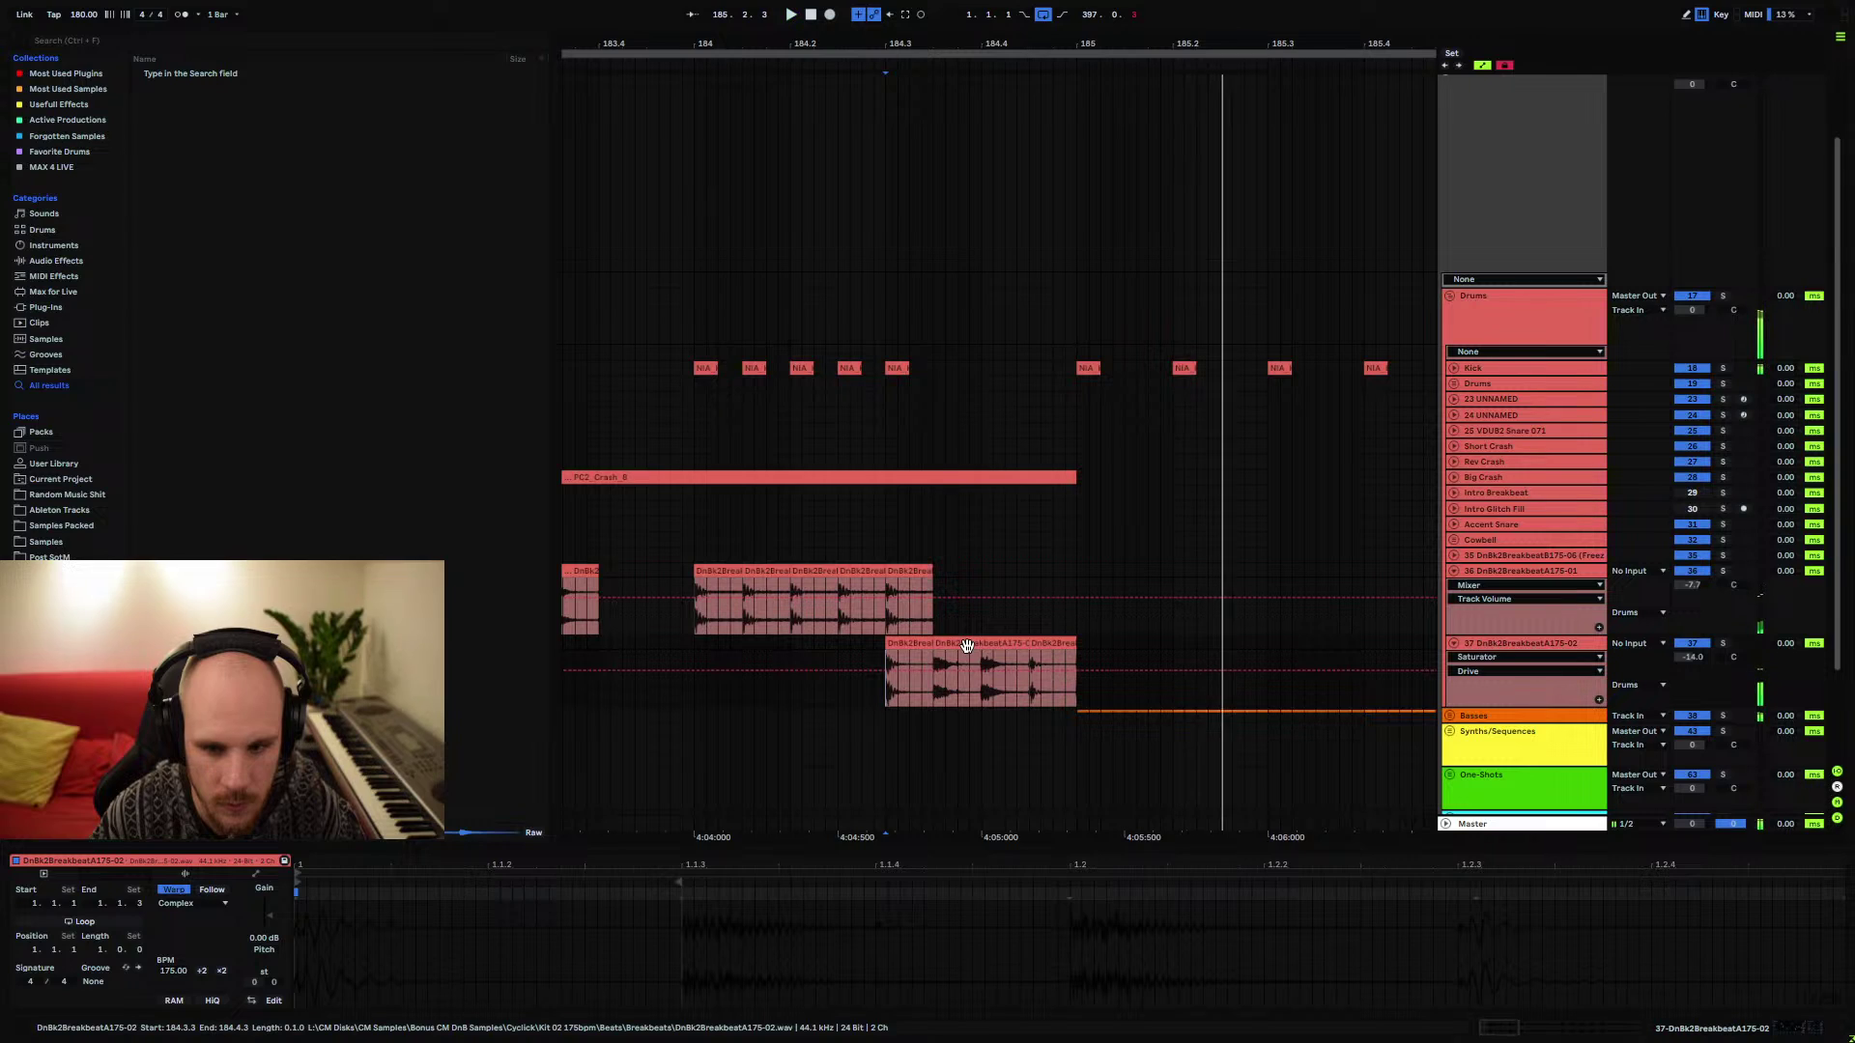
pyautogui.press('space')
pyautogui.press('space')
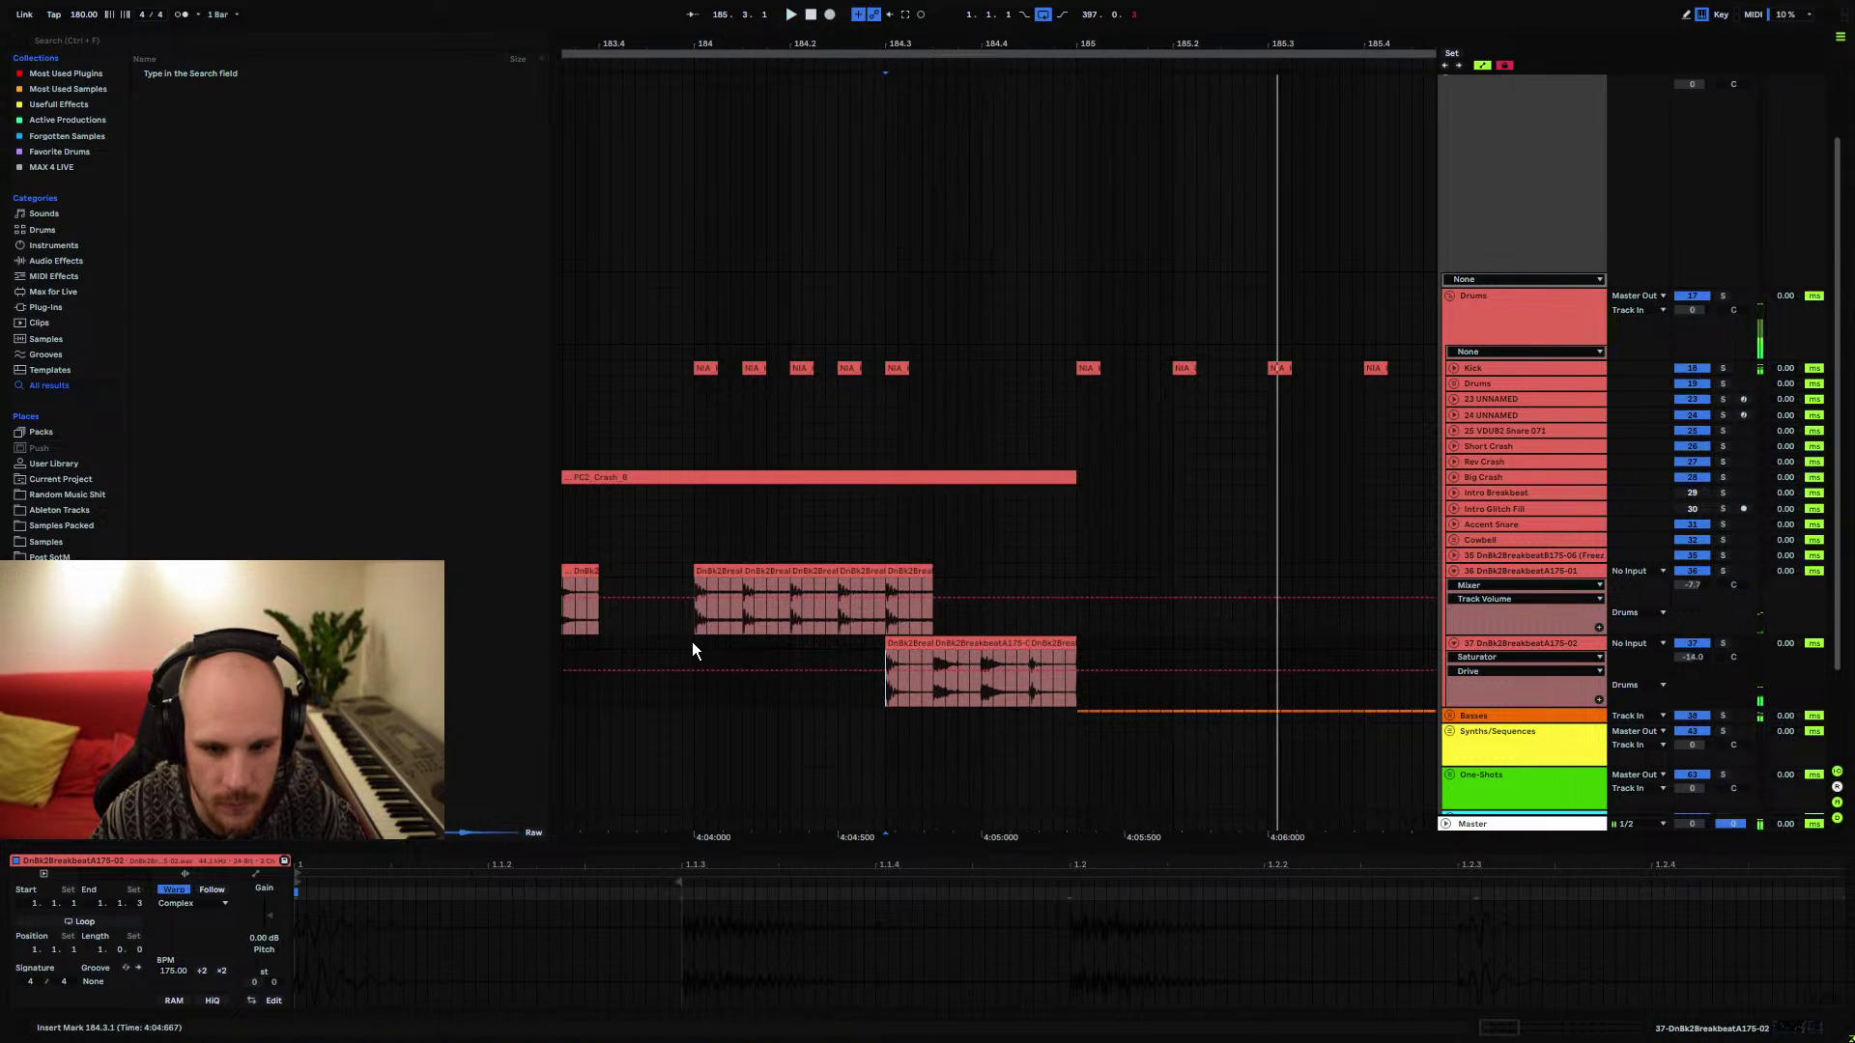
pyautogui.click(691, 642)
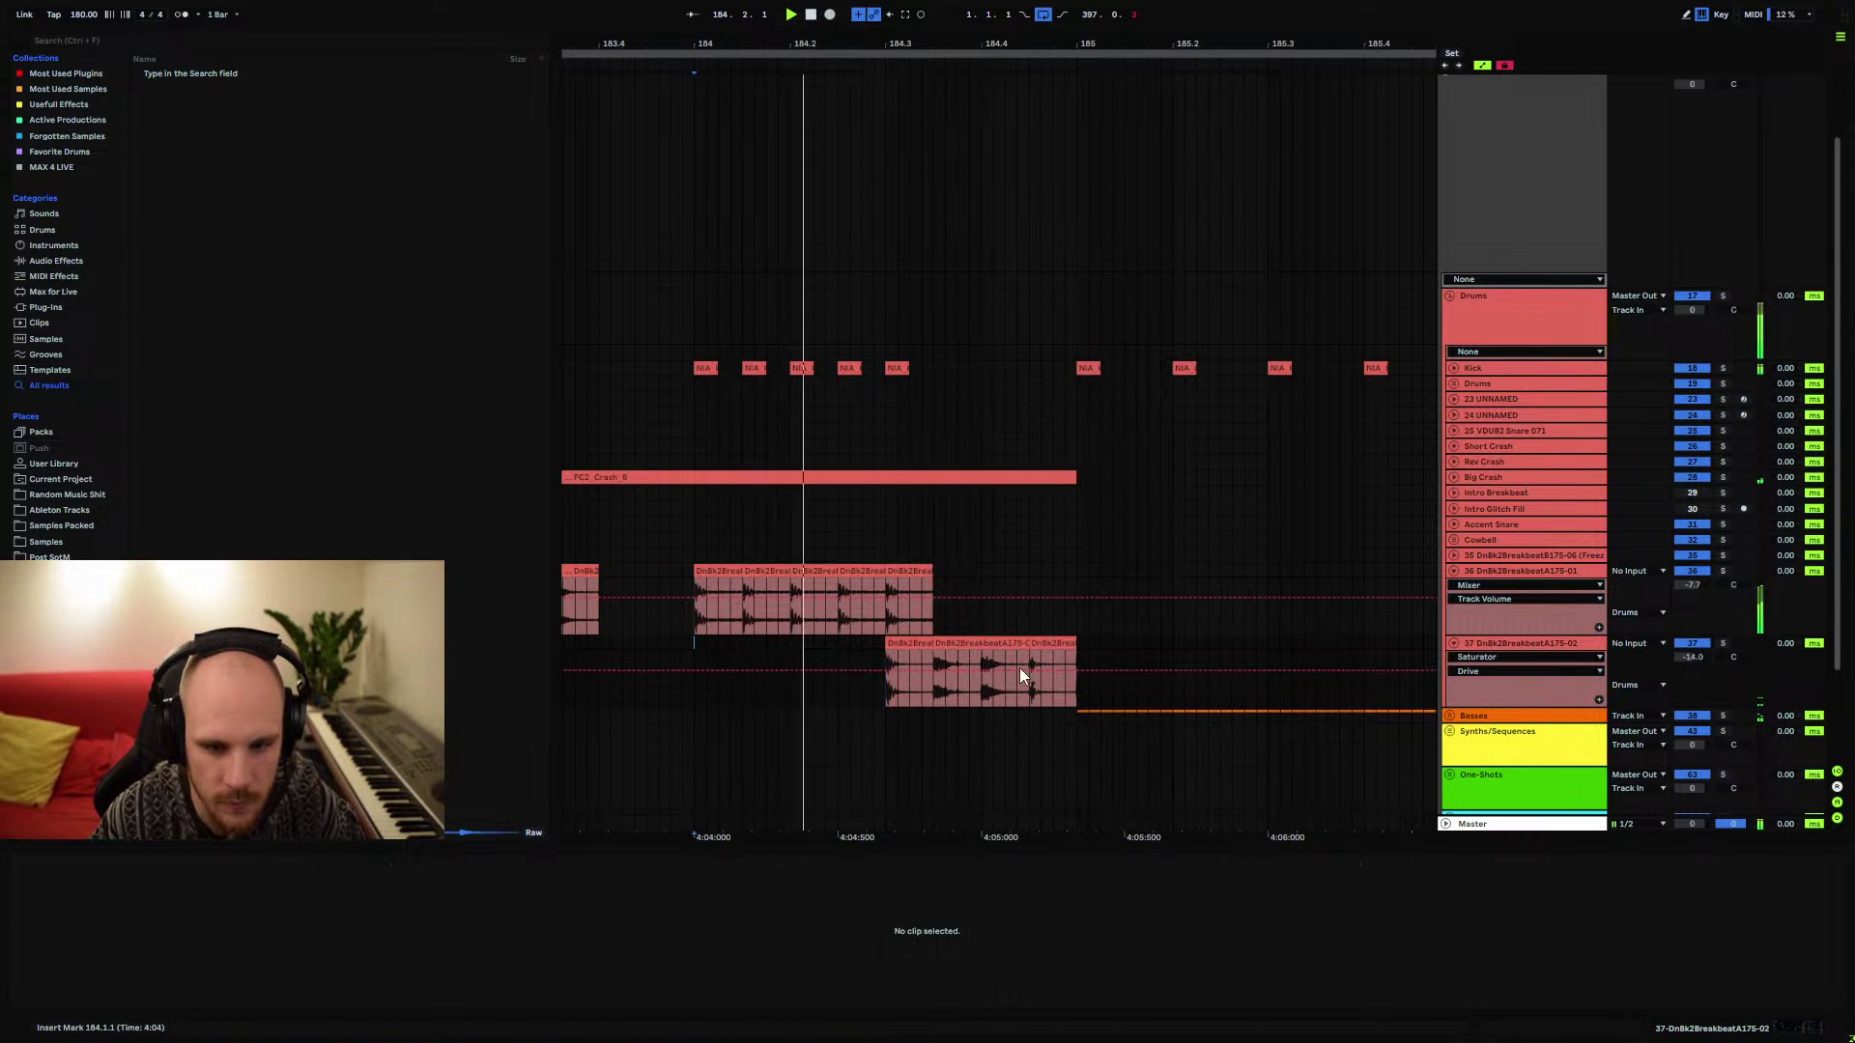
# Fold track 36 and delete all DnBk2BreakbeatA175-02 slices from track 37
pyautogui.click(1458, 572)
pyautogui.click(1488, 583)
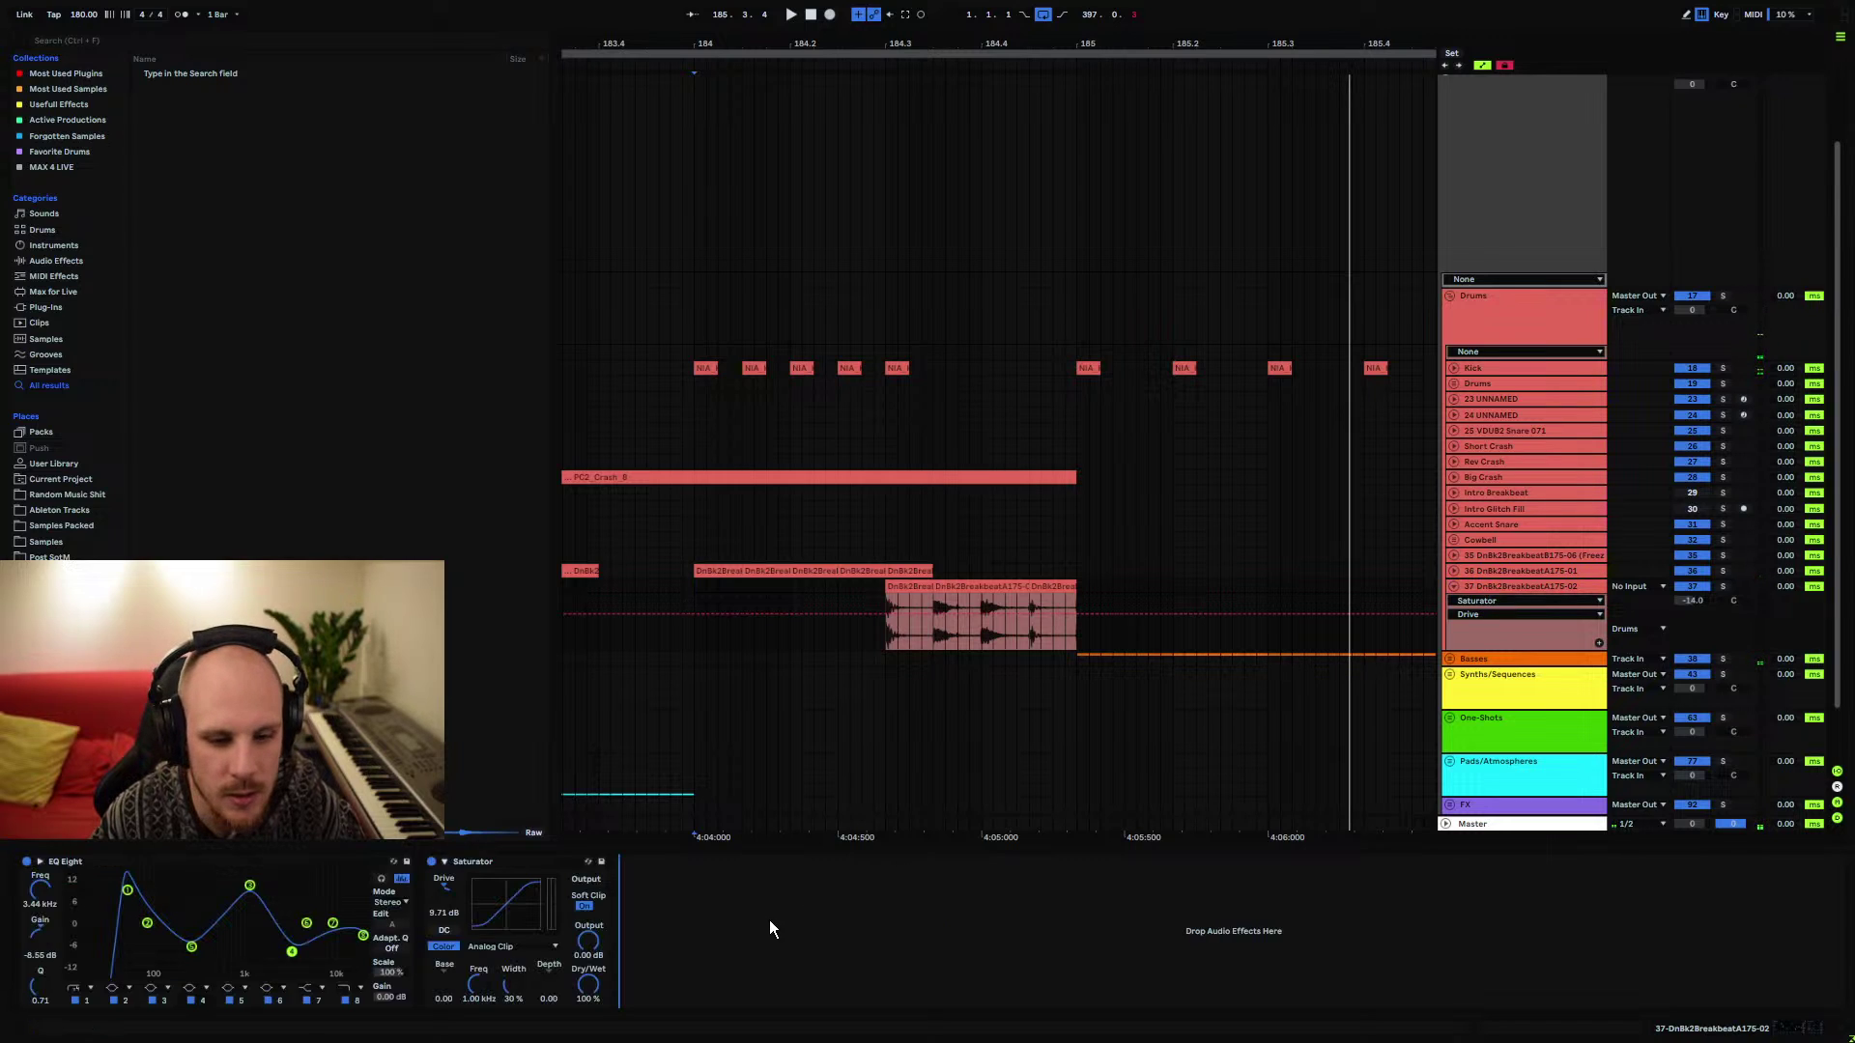
pyautogui.rightClick(744, 929)
pyautogui.click(929, 780)
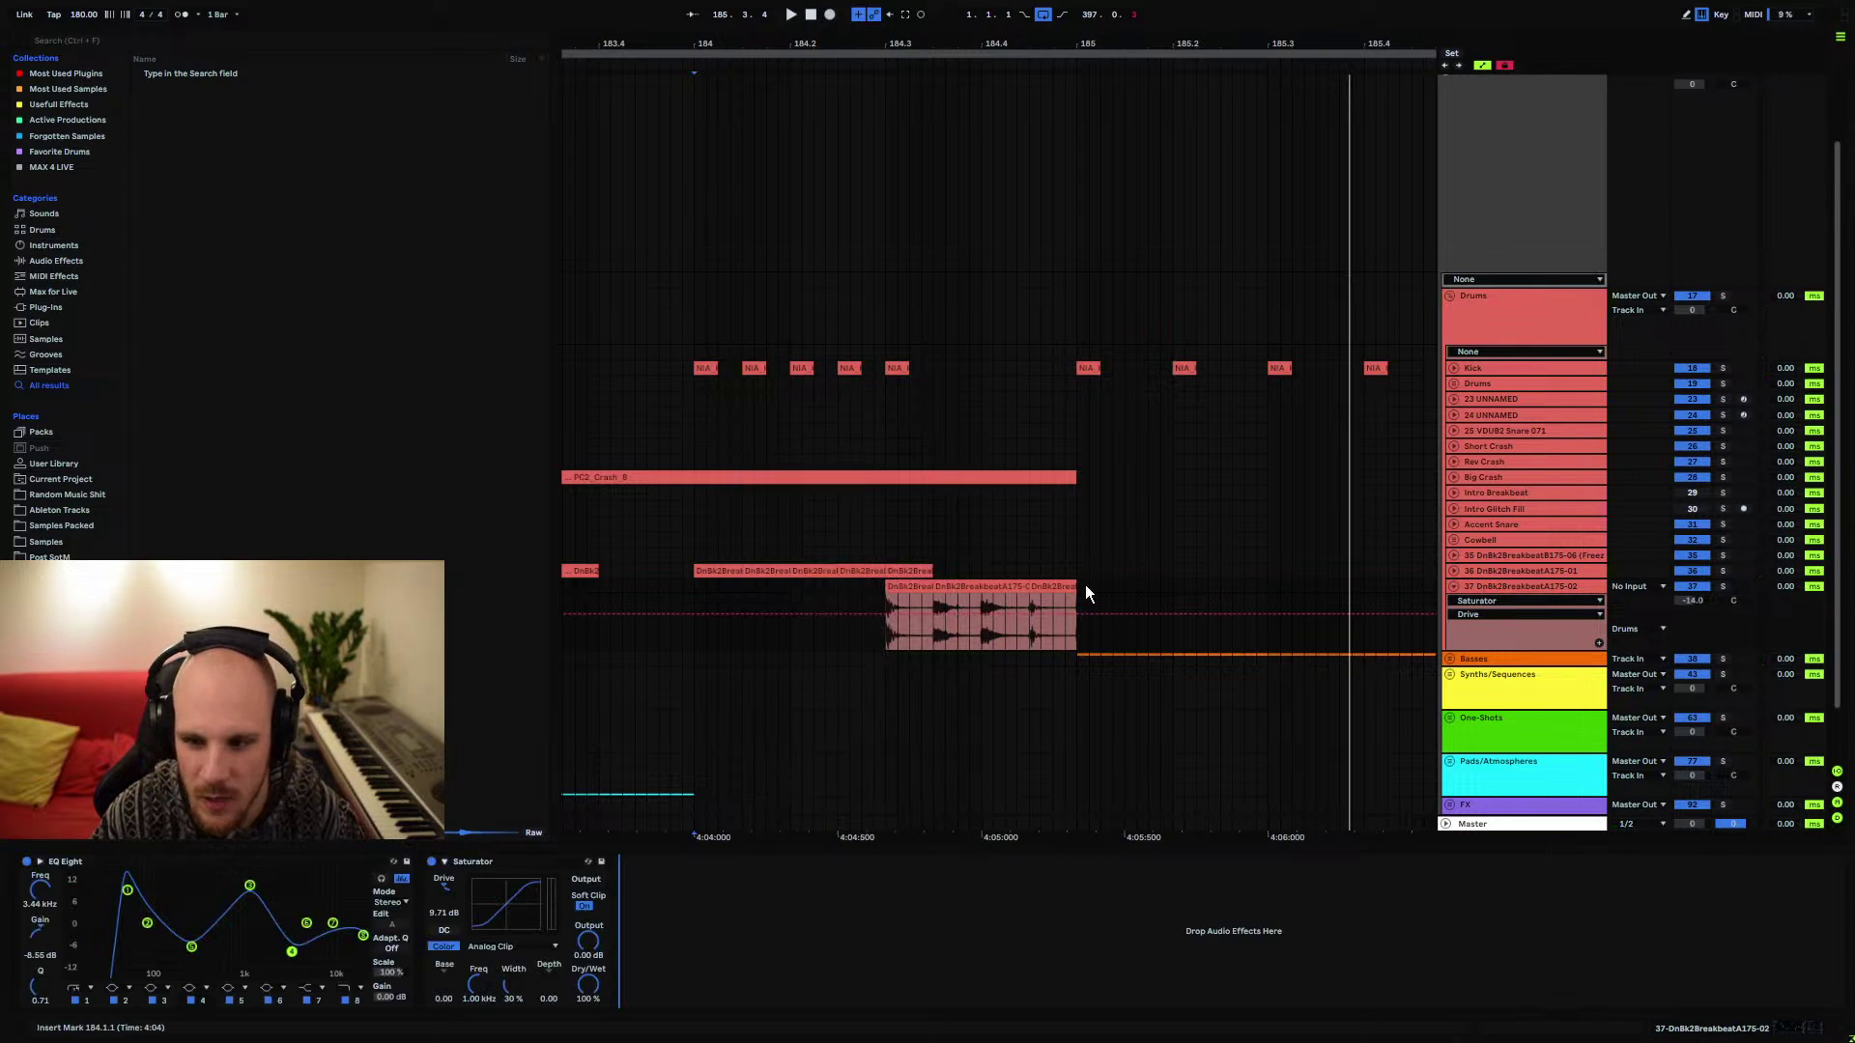
pyautogui.press('Delete')
# Set the insert position at 184.3 on track 37 and open the Sounds of KSHMR Vol.3 short fills 120-130 sample folder
pyautogui.click(883, 605)
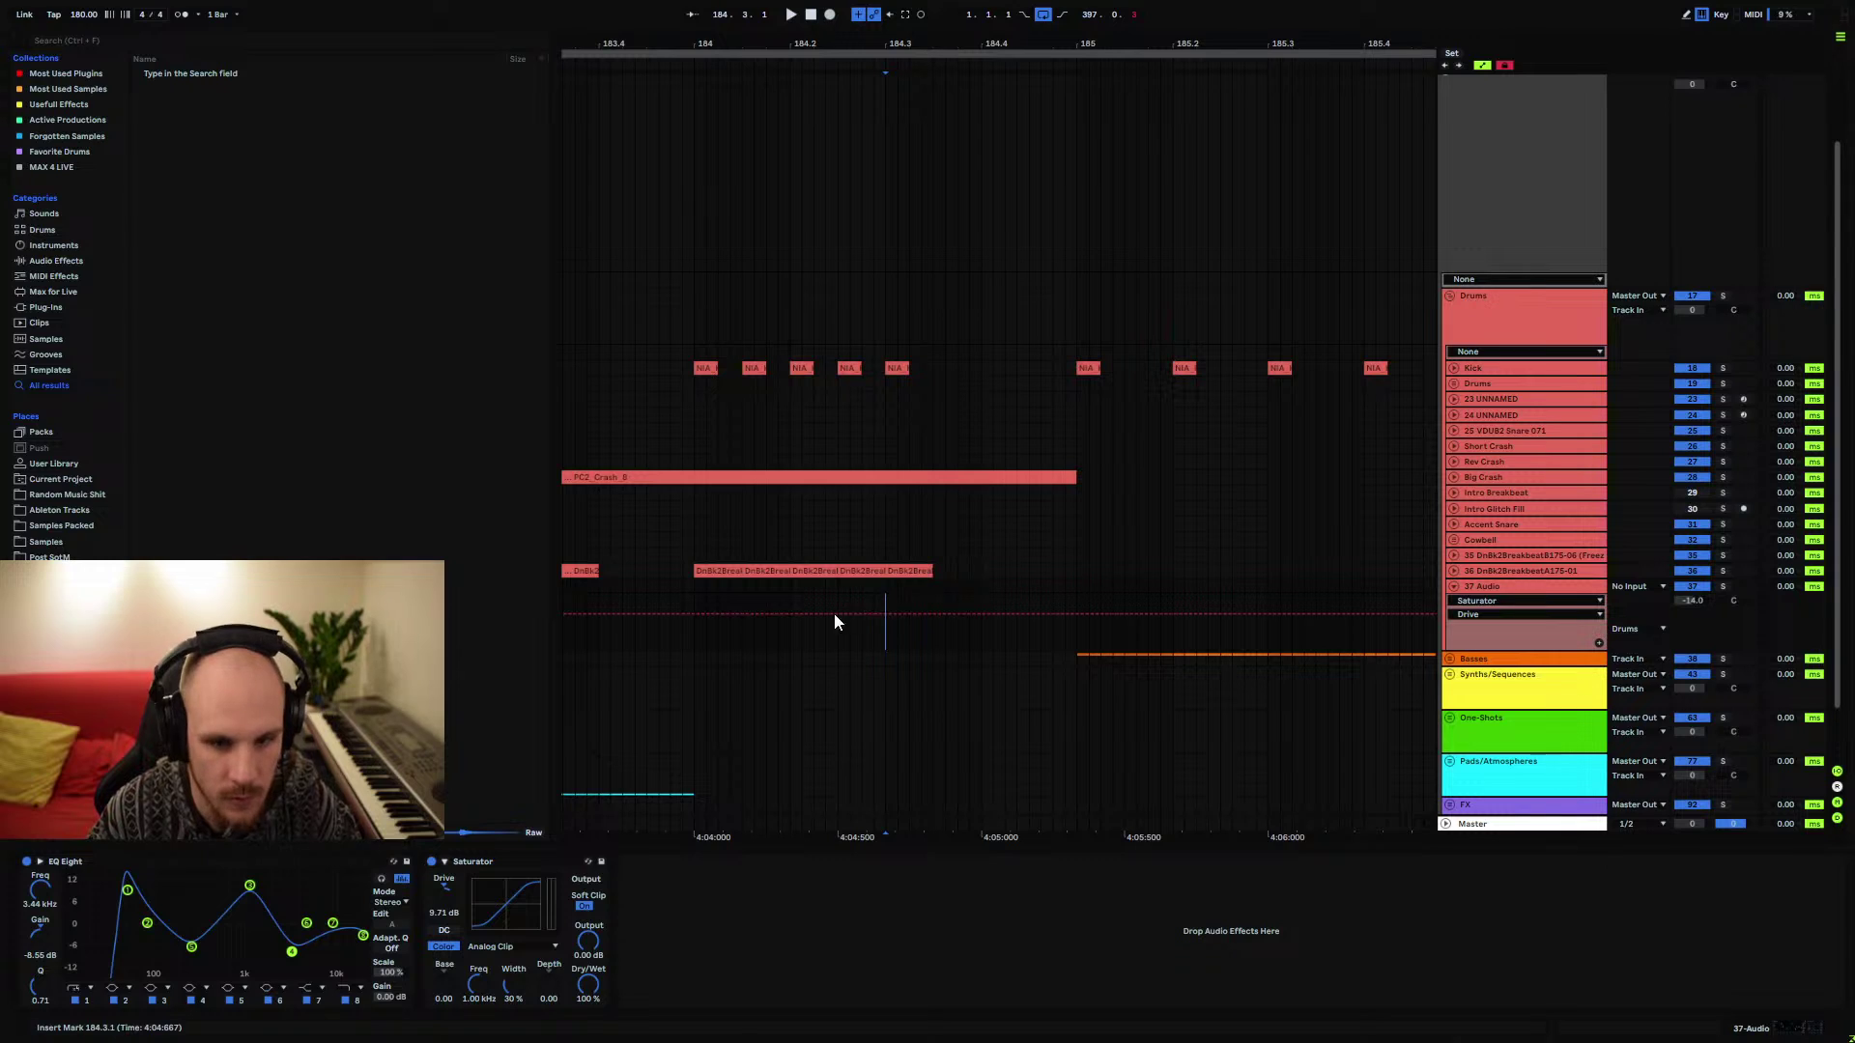
pyautogui.click(72, 529)
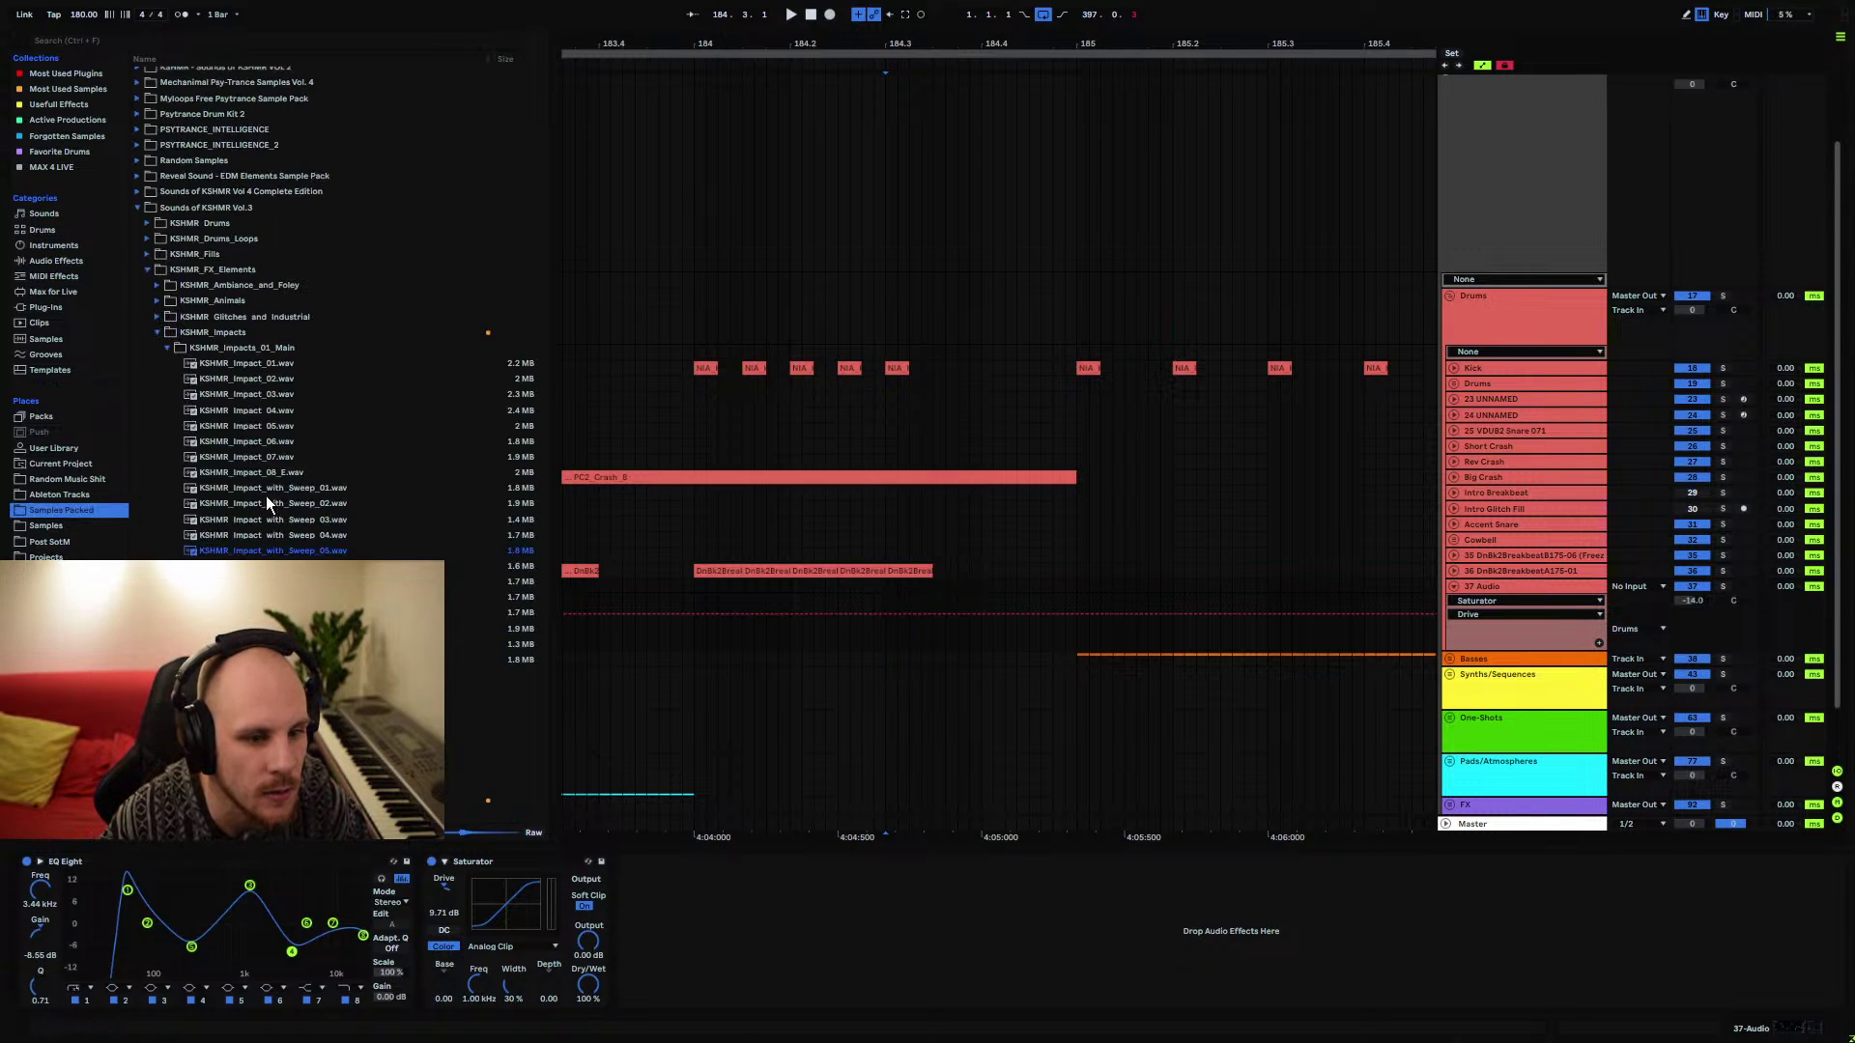
pyautogui.click(149, 359)
pyautogui.click(145, 345)
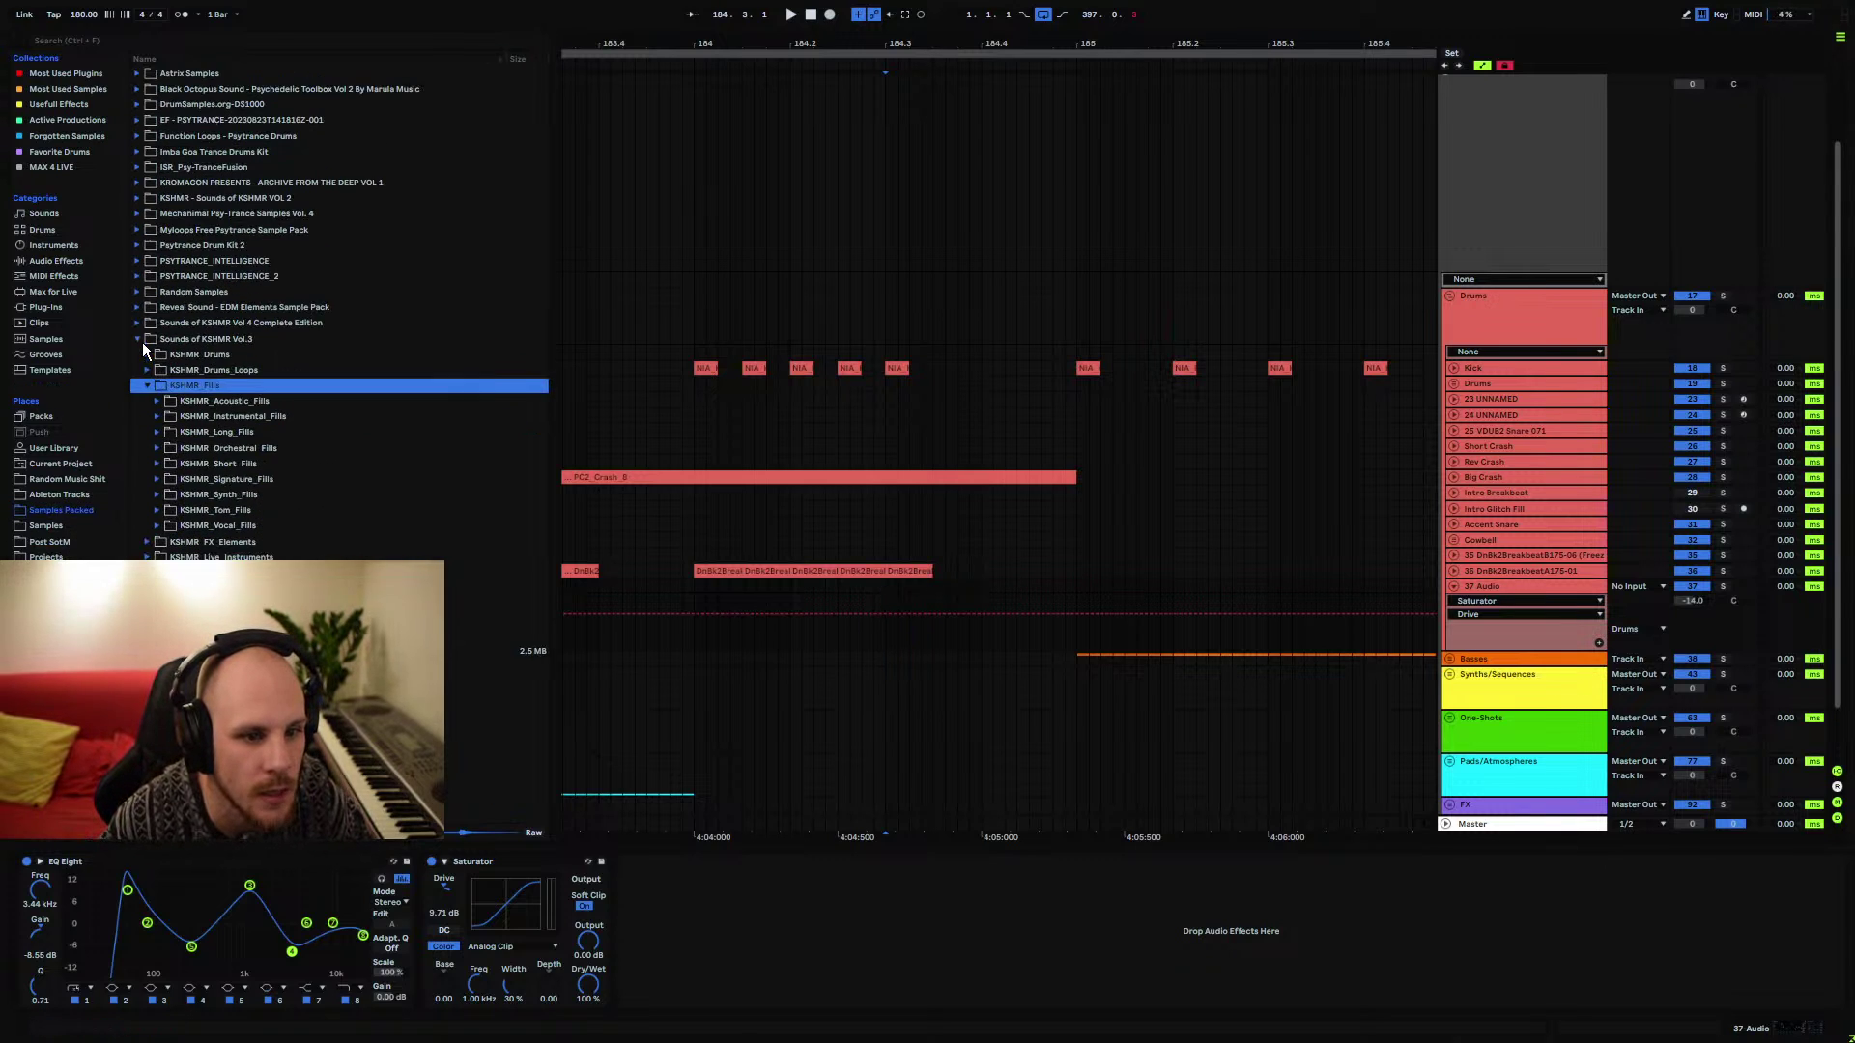
pyautogui.click(189, 463)
pyautogui.click(167, 495)
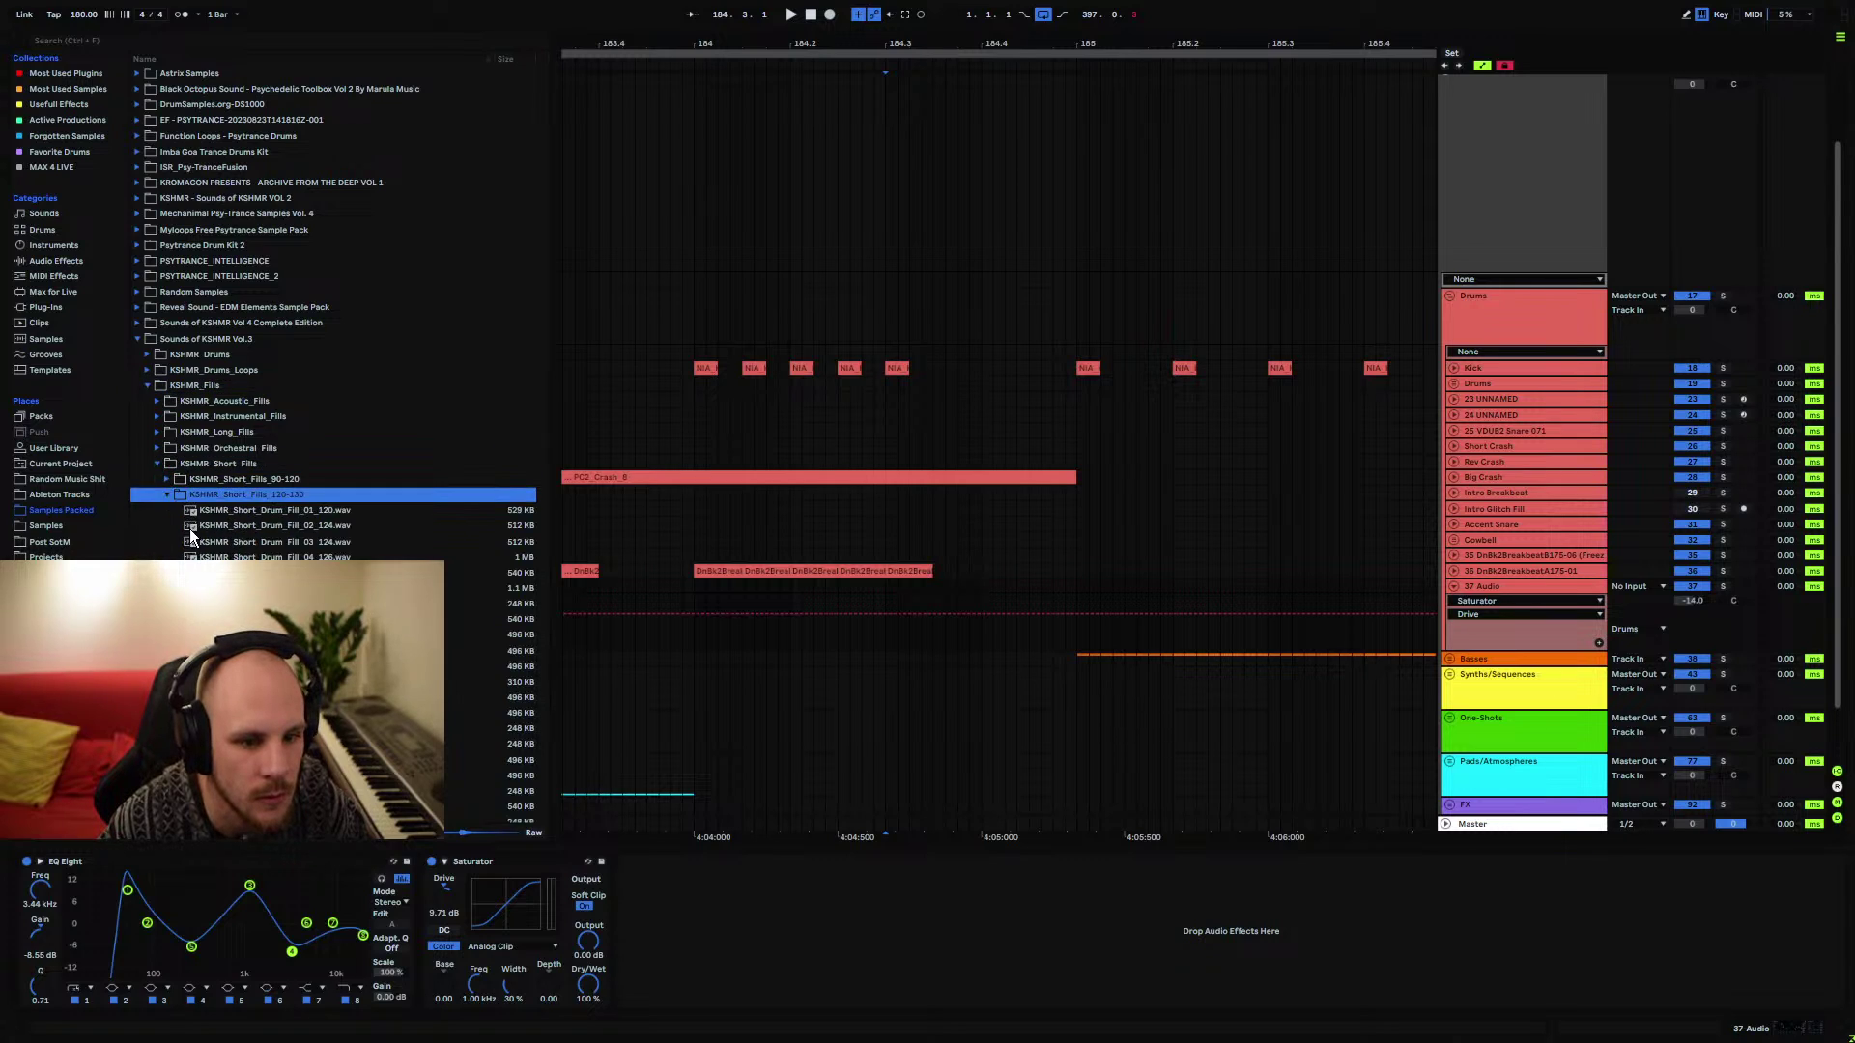
# Audition the short drum fills and place KSHMR_Short_Drum_Fill_06_128 on track 37 at 184.3.1, playing it in context
pyautogui.click(251, 587)
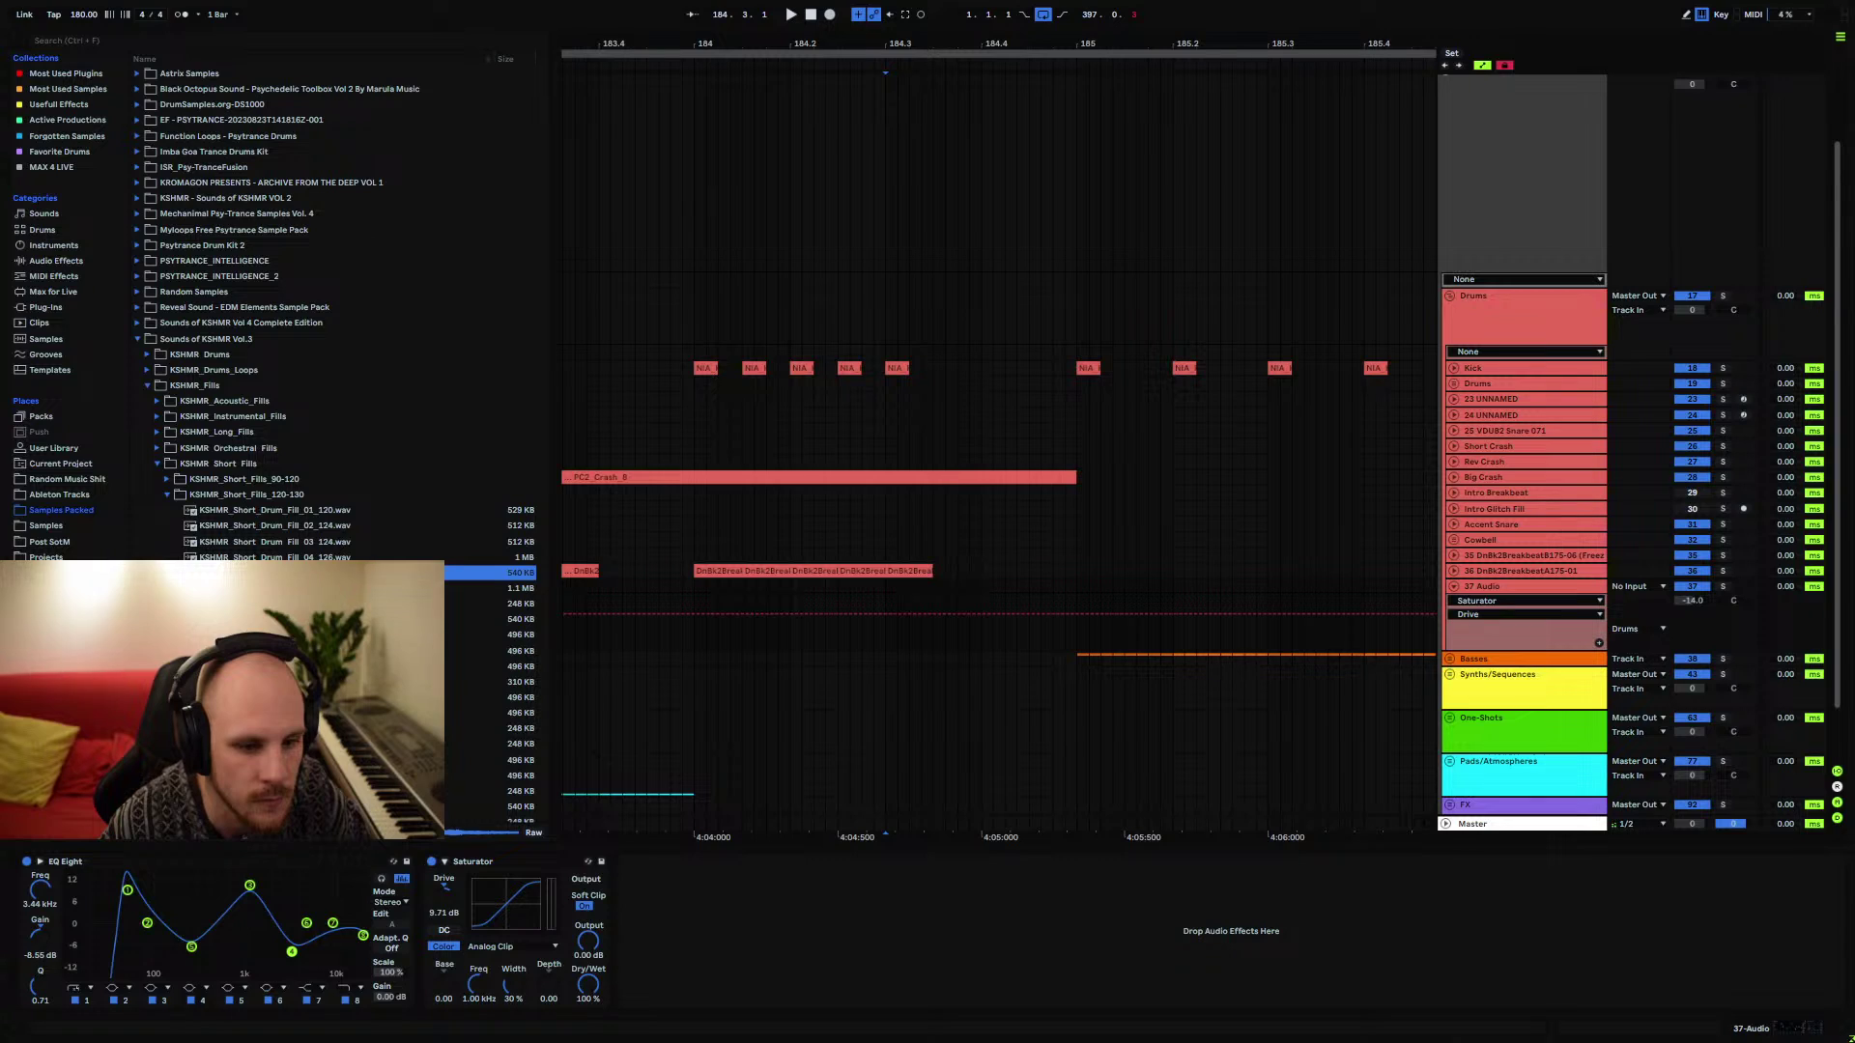
pyautogui.click(280, 557)
pyautogui.click(252, 588)
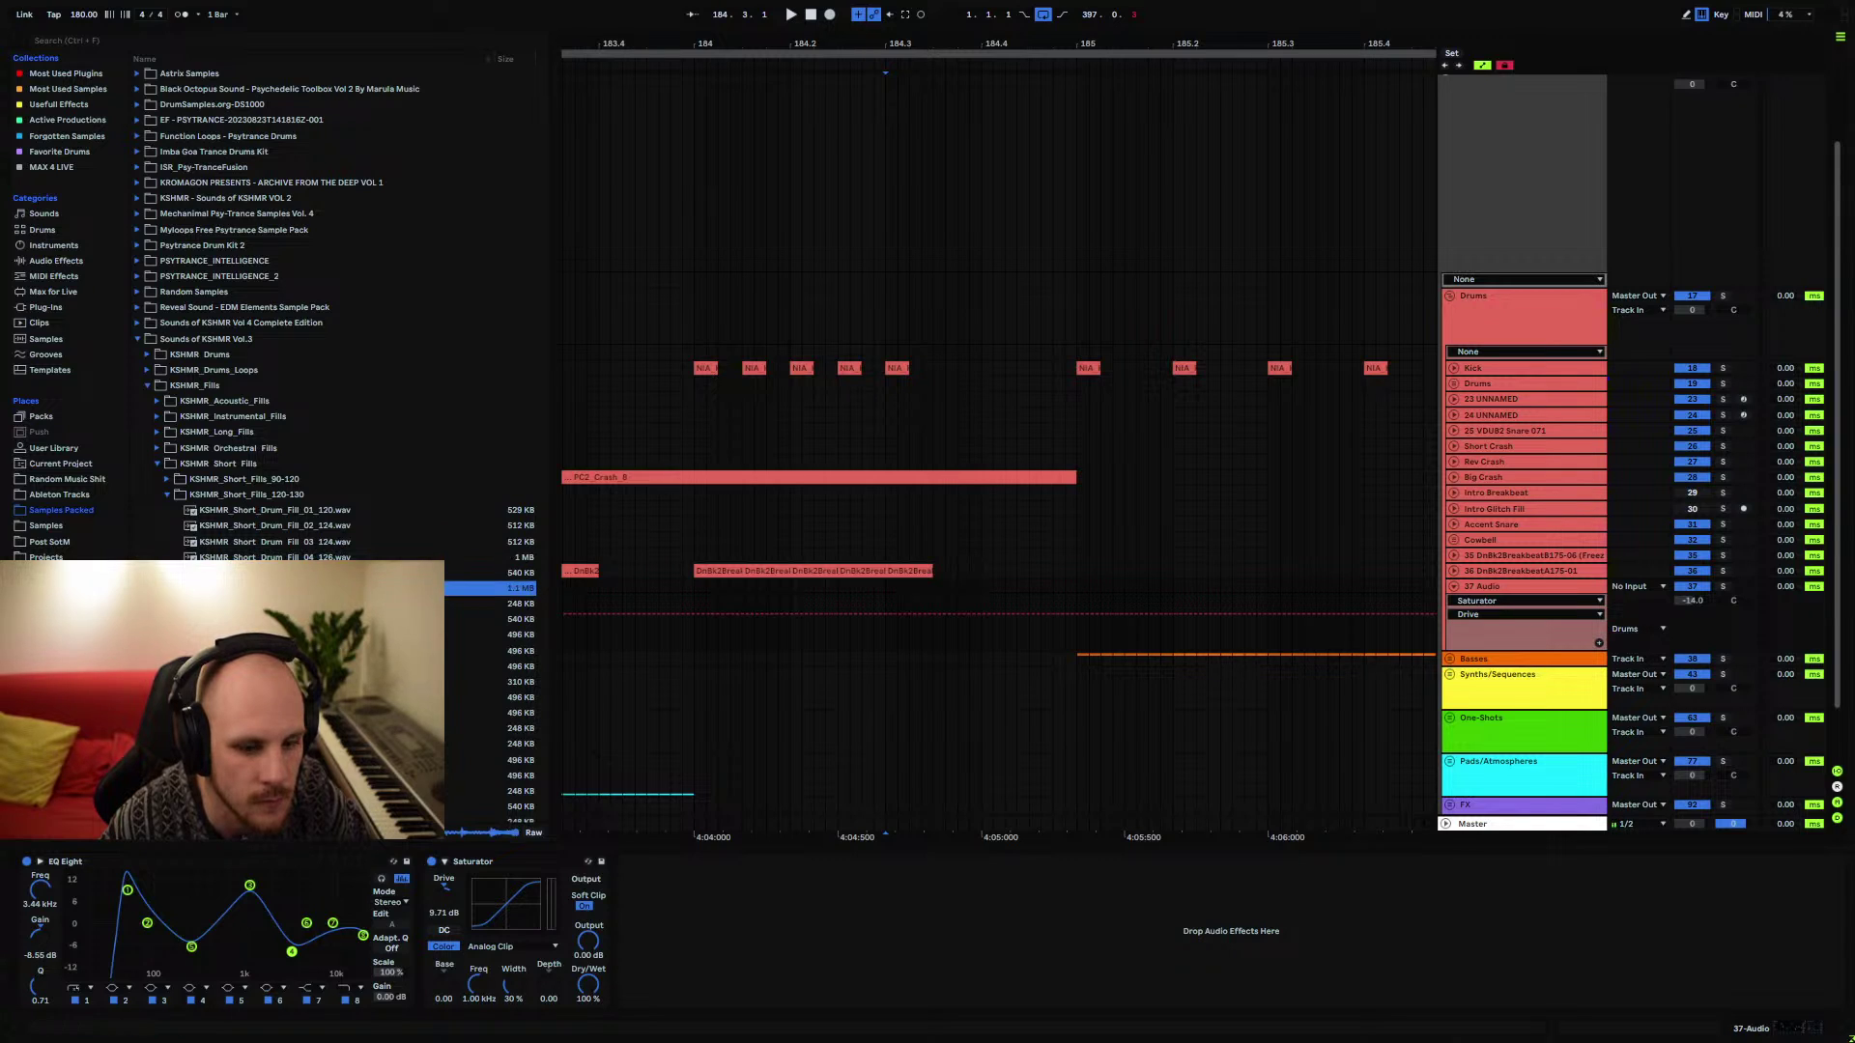
pyautogui.moveTo(252, 588); pyautogui.dragTo(895, 605)
pyautogui.press('space')
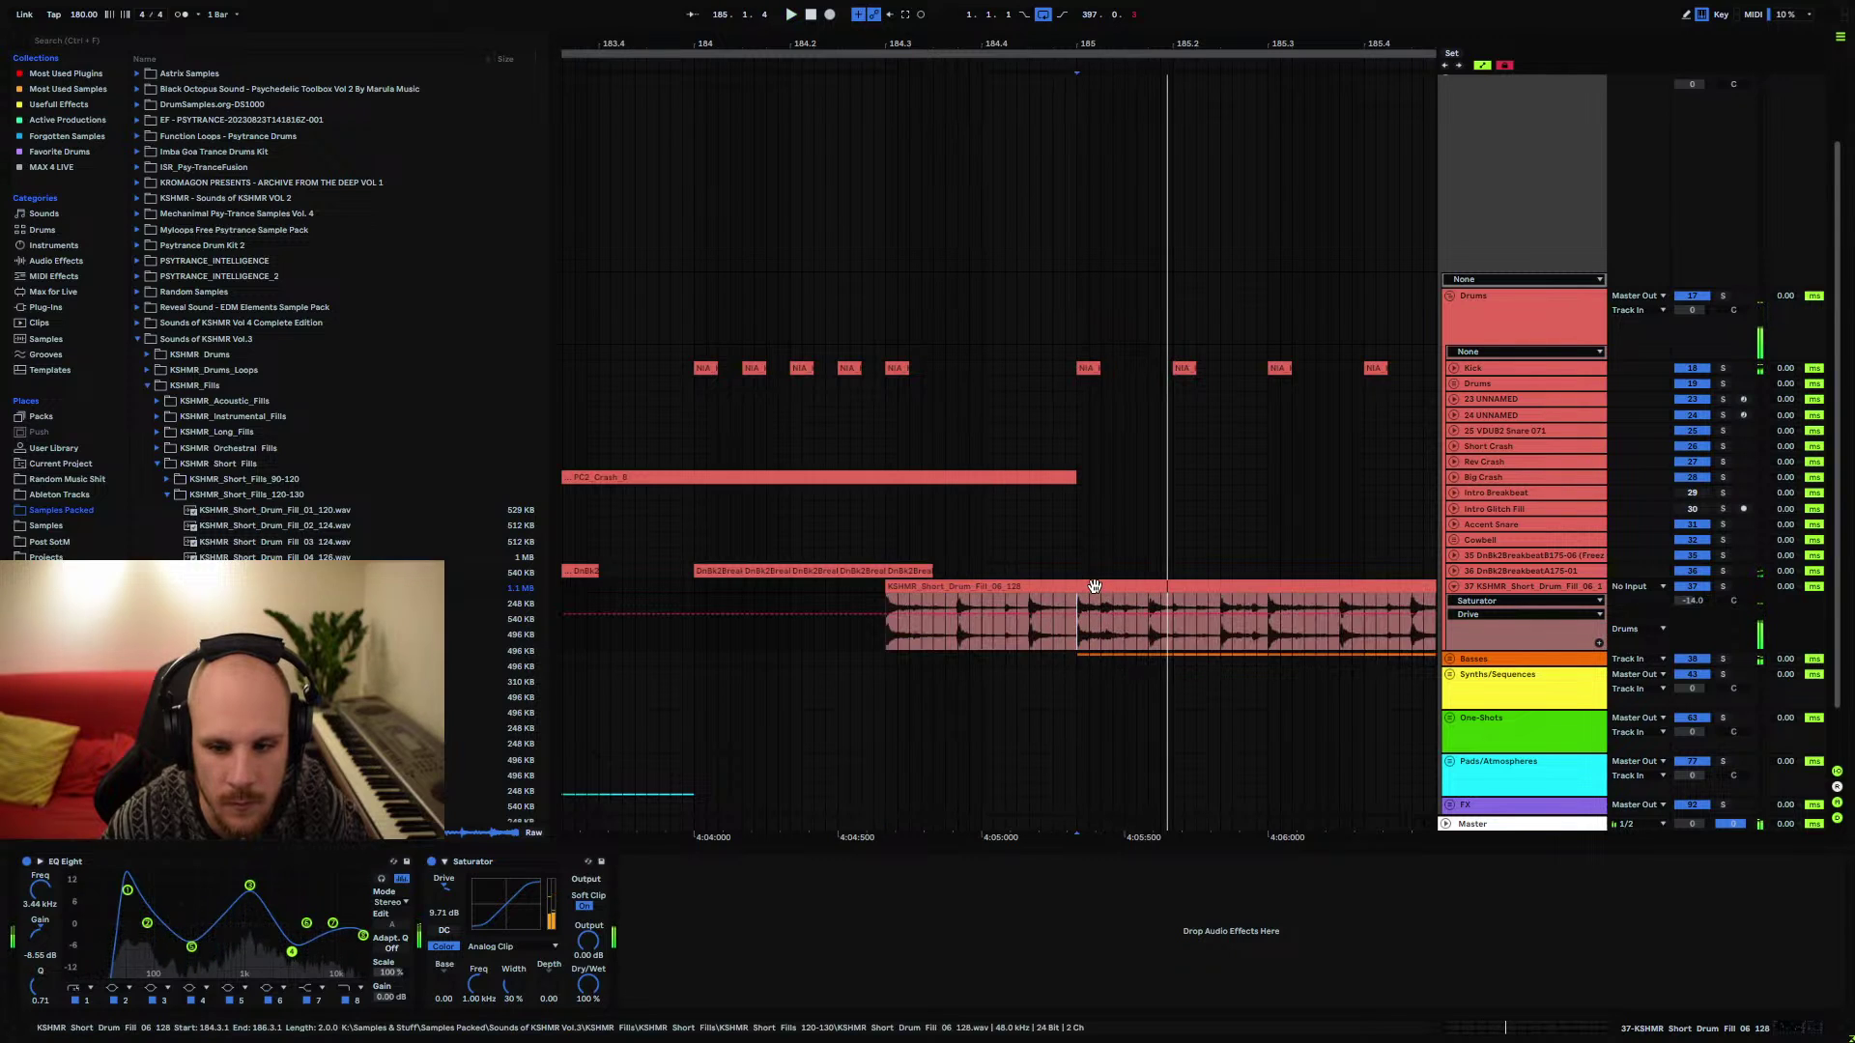
# Split the KSHMR fill clip at bar 185 and delete the part after it
pyautogui.press('a')
pyautogui.click(1080, 630)
pyautogui.hotkey('ctrl', 'e')
pyautogui.press('Delete')
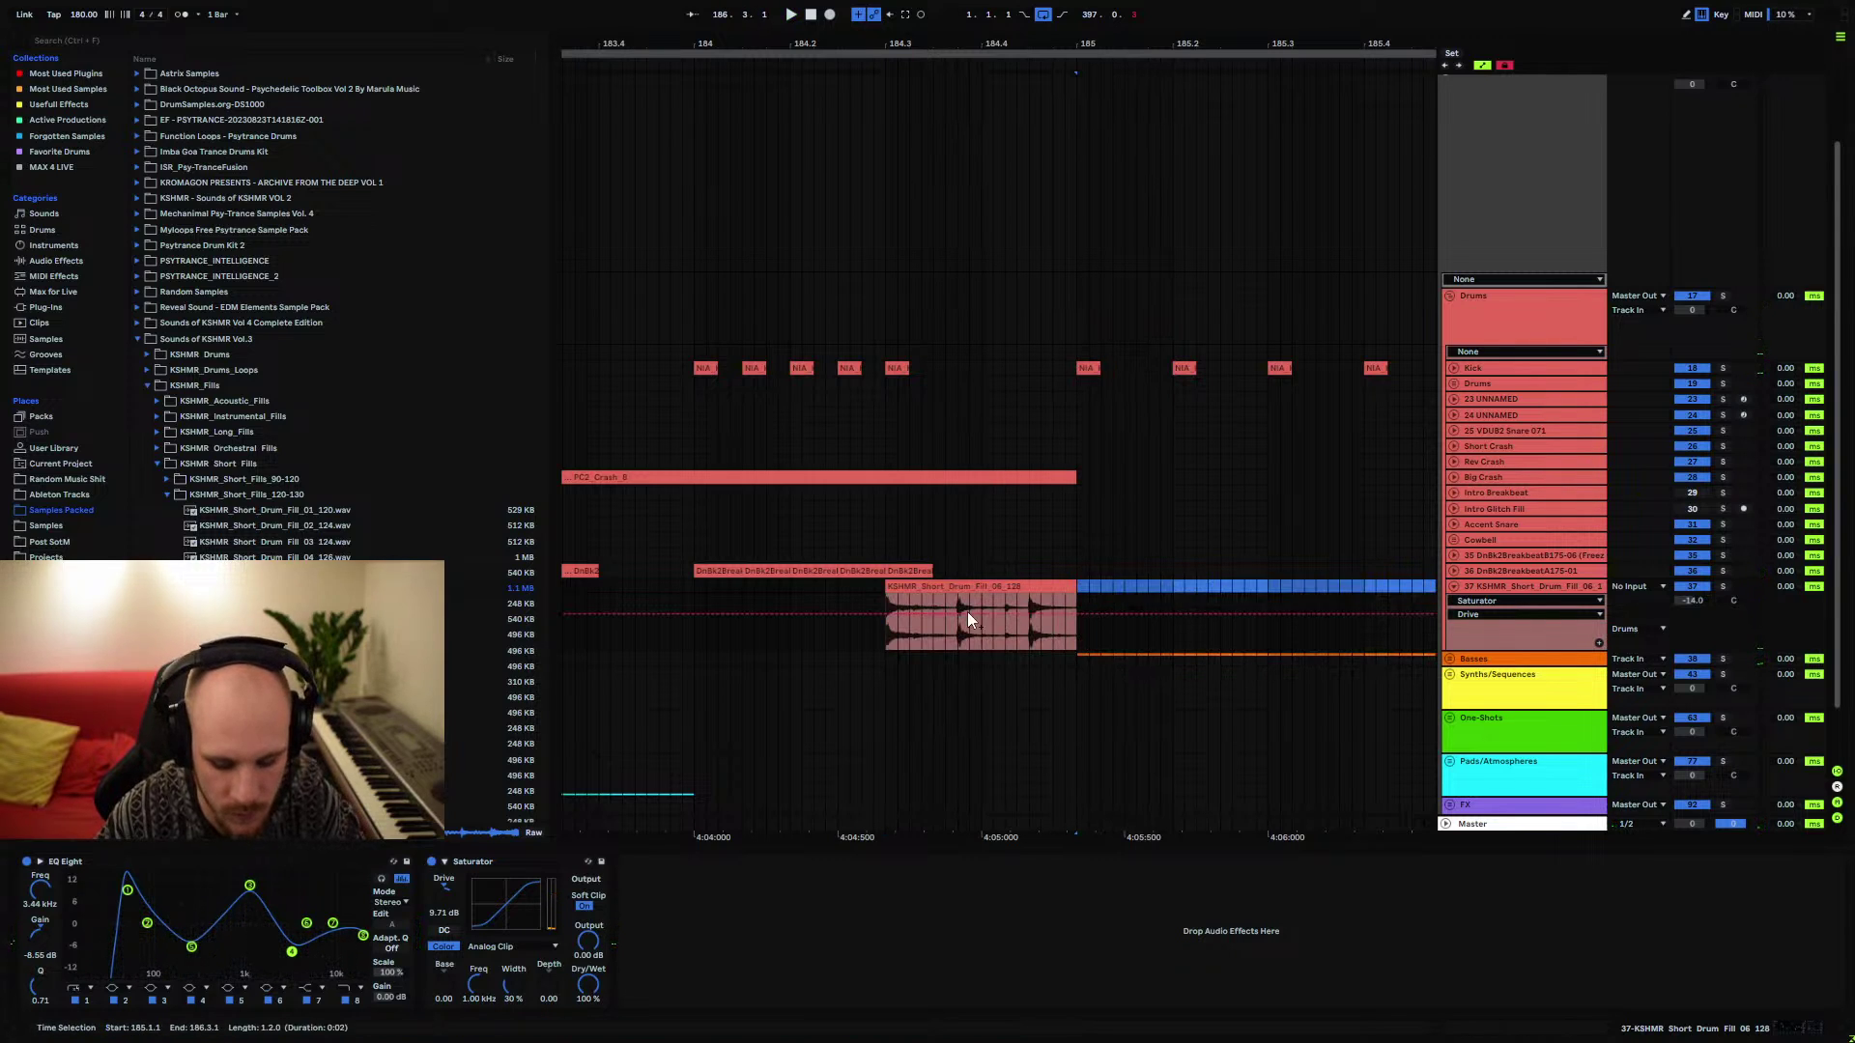
# Lower track 37's volume and set its EQ Eight to a 5.58 dB boost at 1.11 kHz with a low cut at 91.8 Hz
pyautogui.click(884, 632)
pyautogui.moveTo(1692, 600); pyautogui.dragTo(1692, 611)
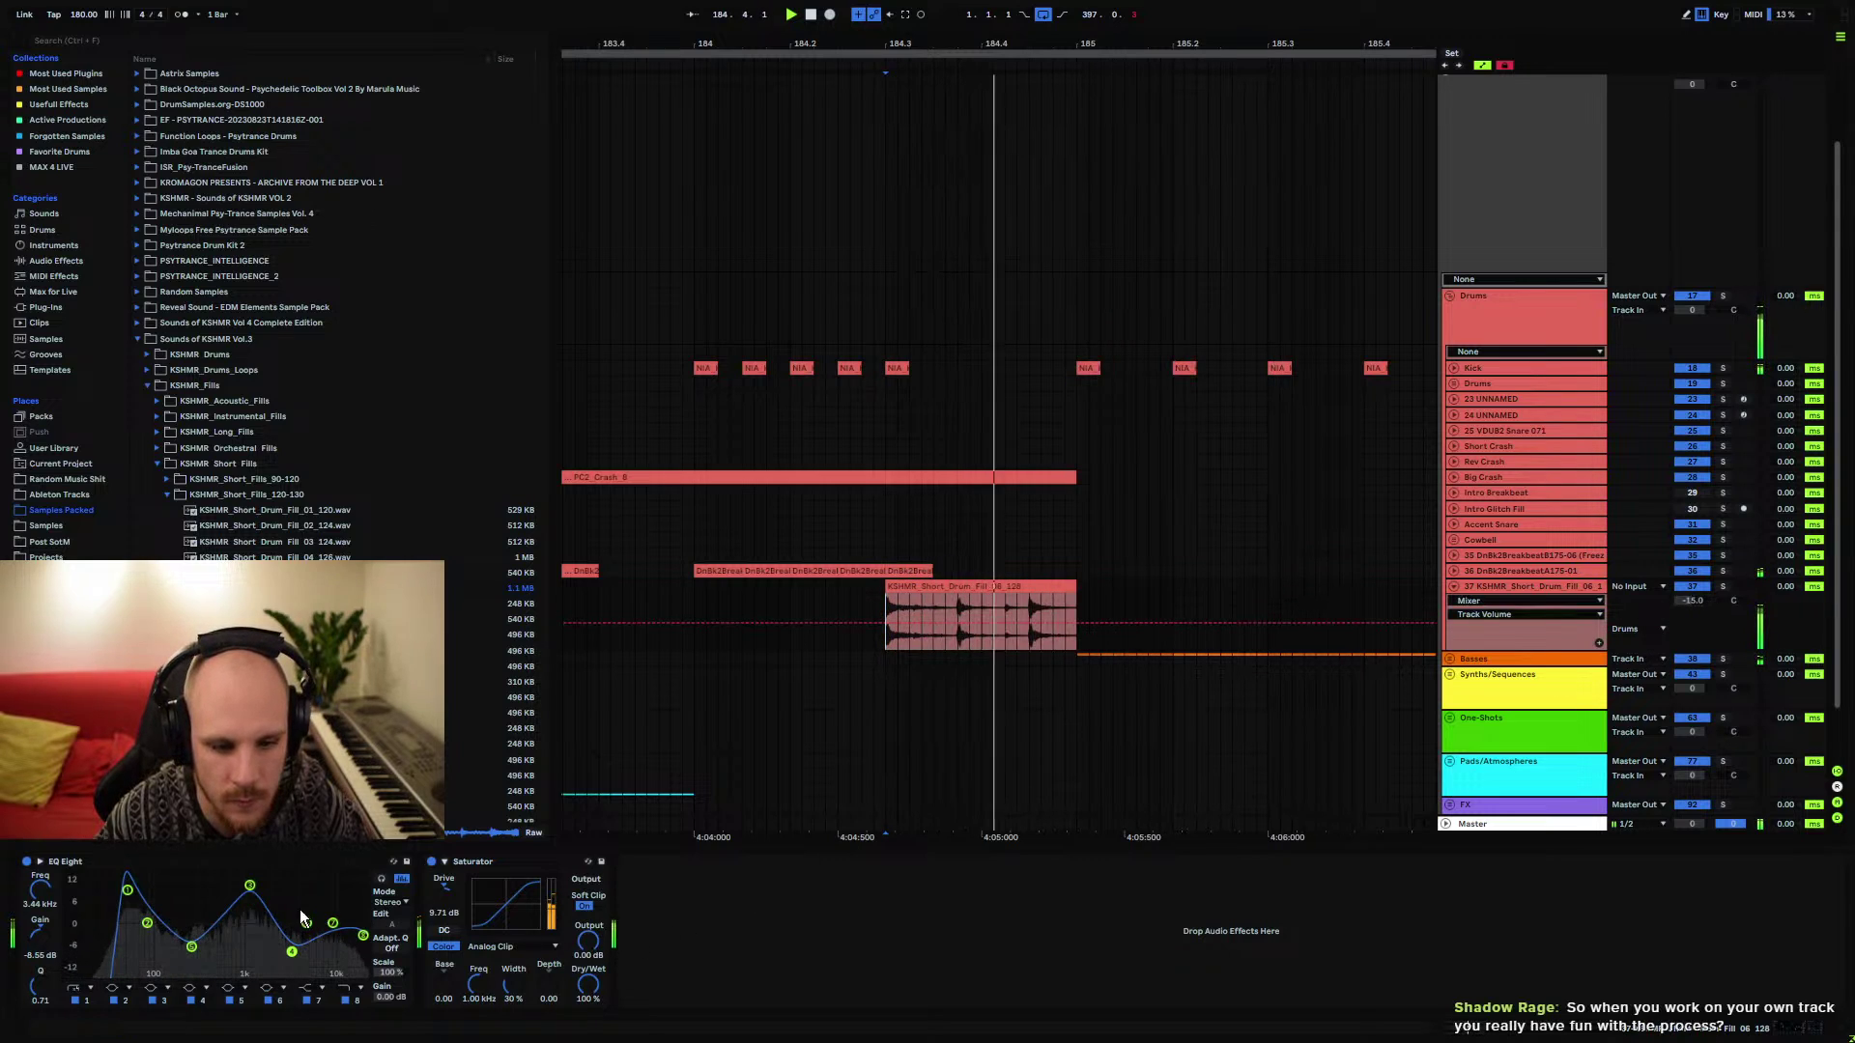
pyautogui.moveTo(249, 885); pyautogui.dragTo(249, 905)
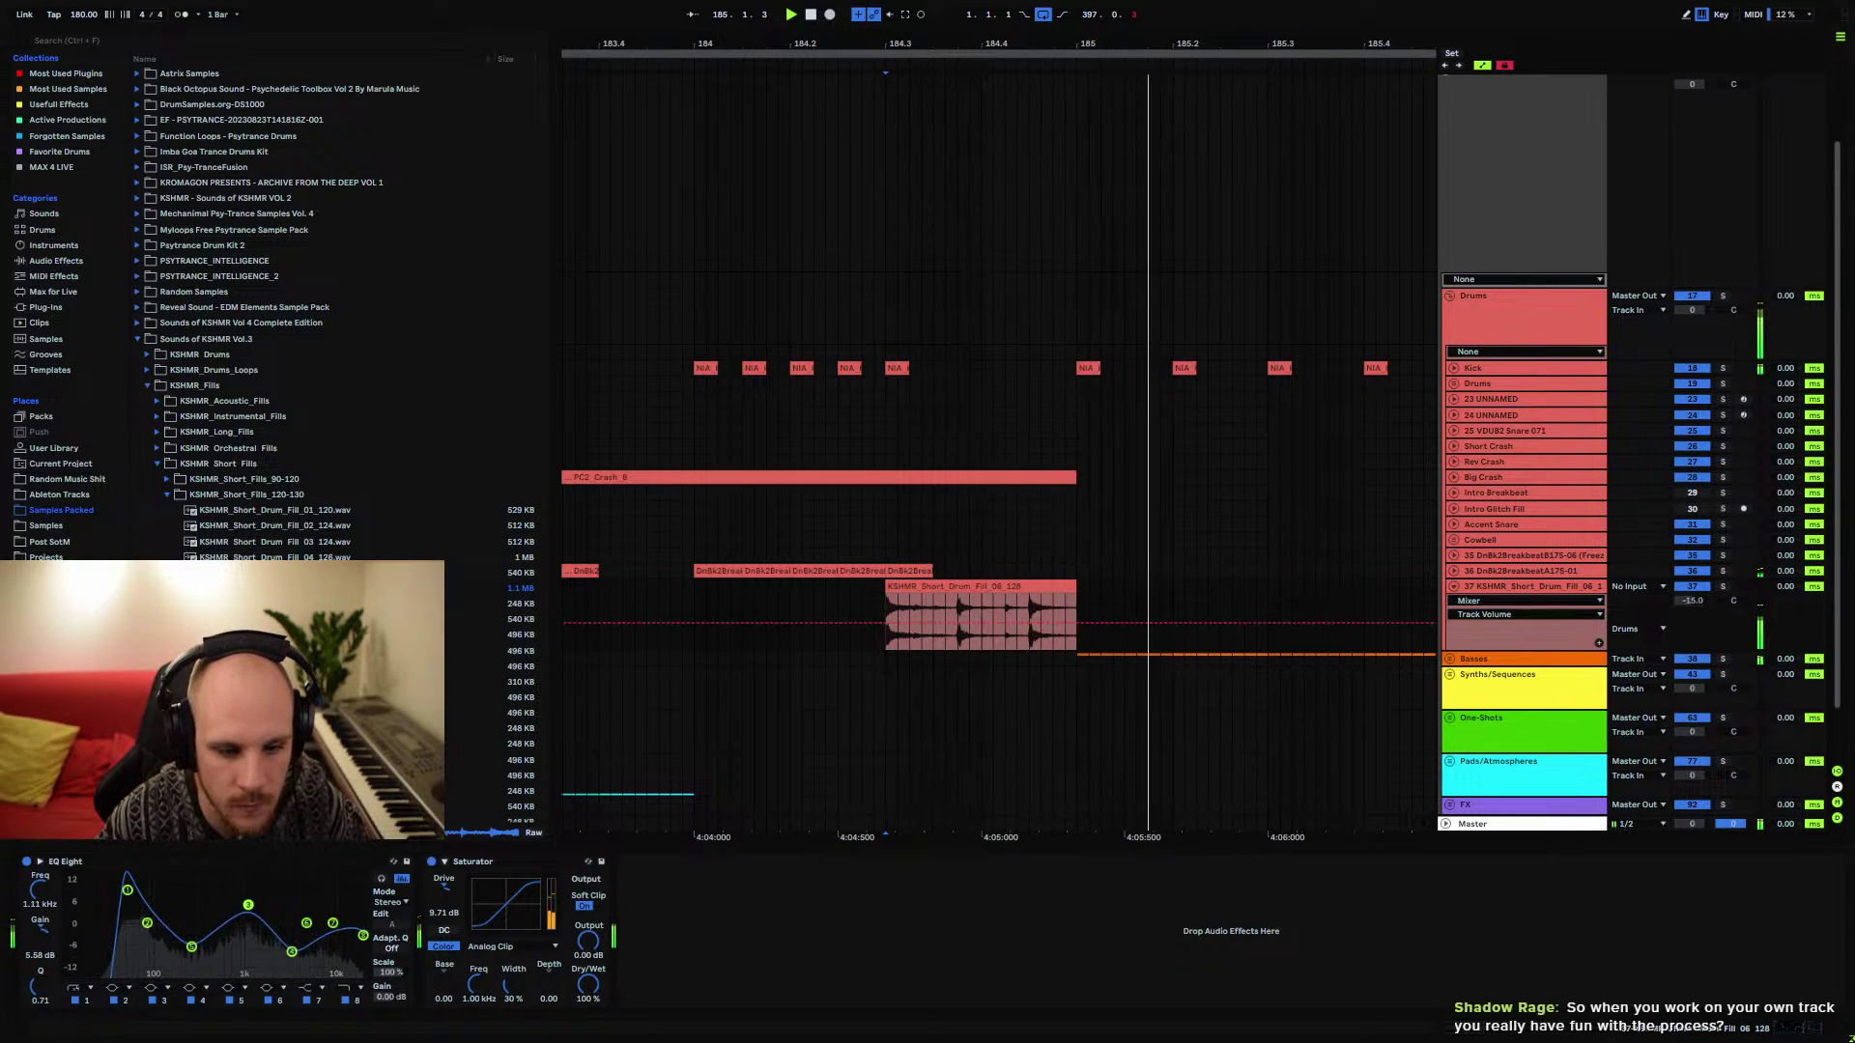
pyautogui.moveTo(128, 889); pyautogui.dragTo(152, 895)
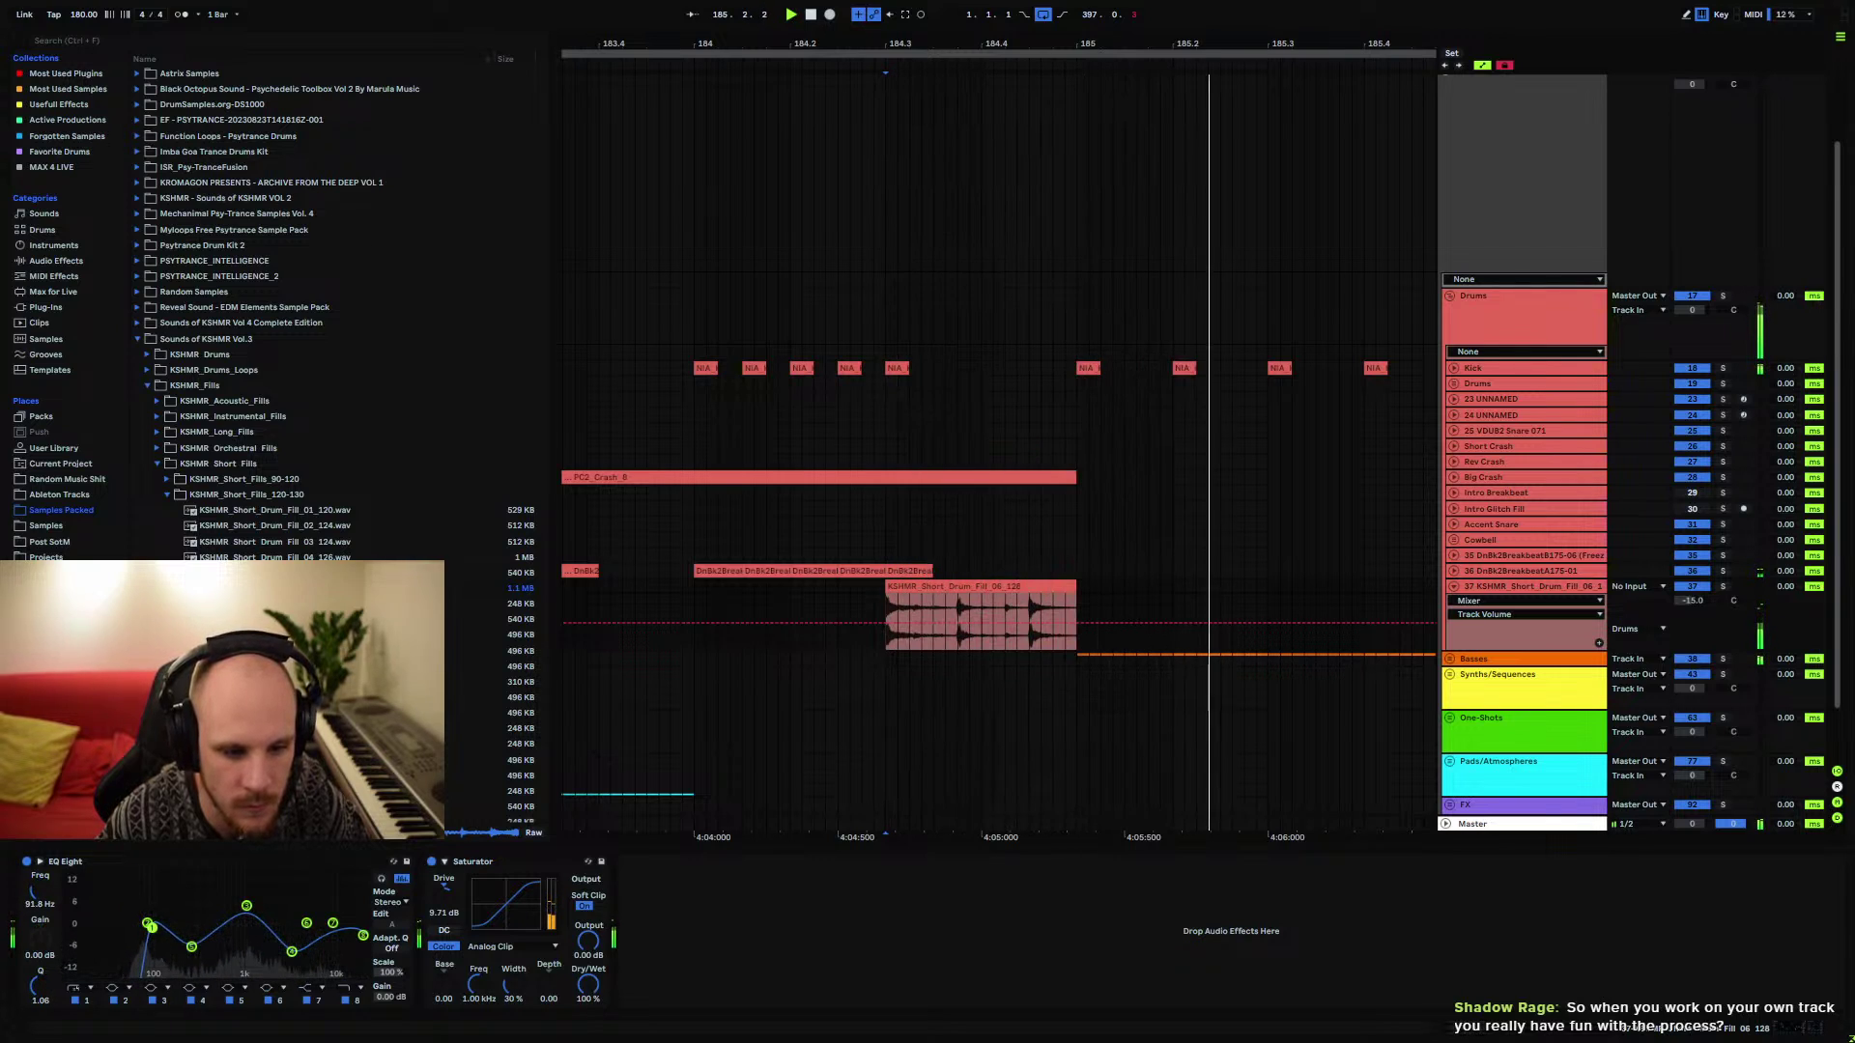
# Play the transition from bars 183 and 181 to judge the new fill, with track 37 folded
pyautogui.press('-')
pyautogui.press('-')
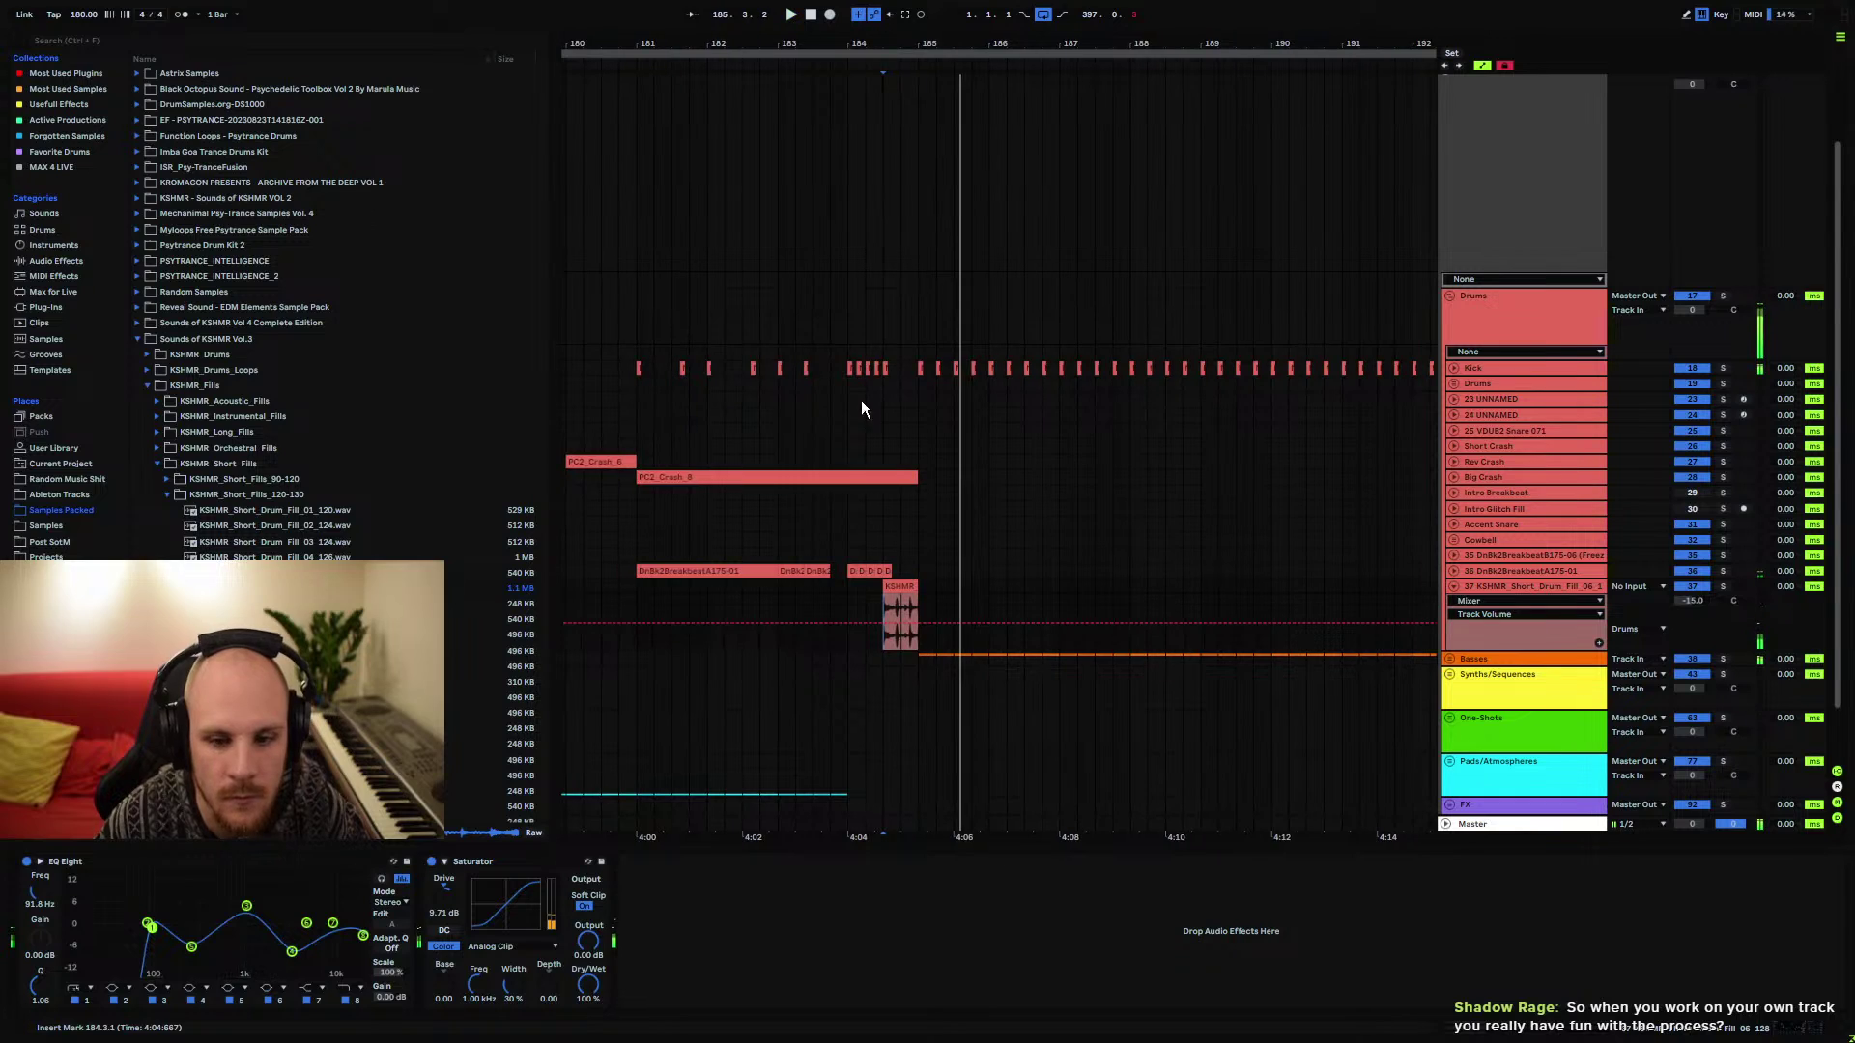
pyautogui.click(778, 585)
pyautogui.click(1454, 587)
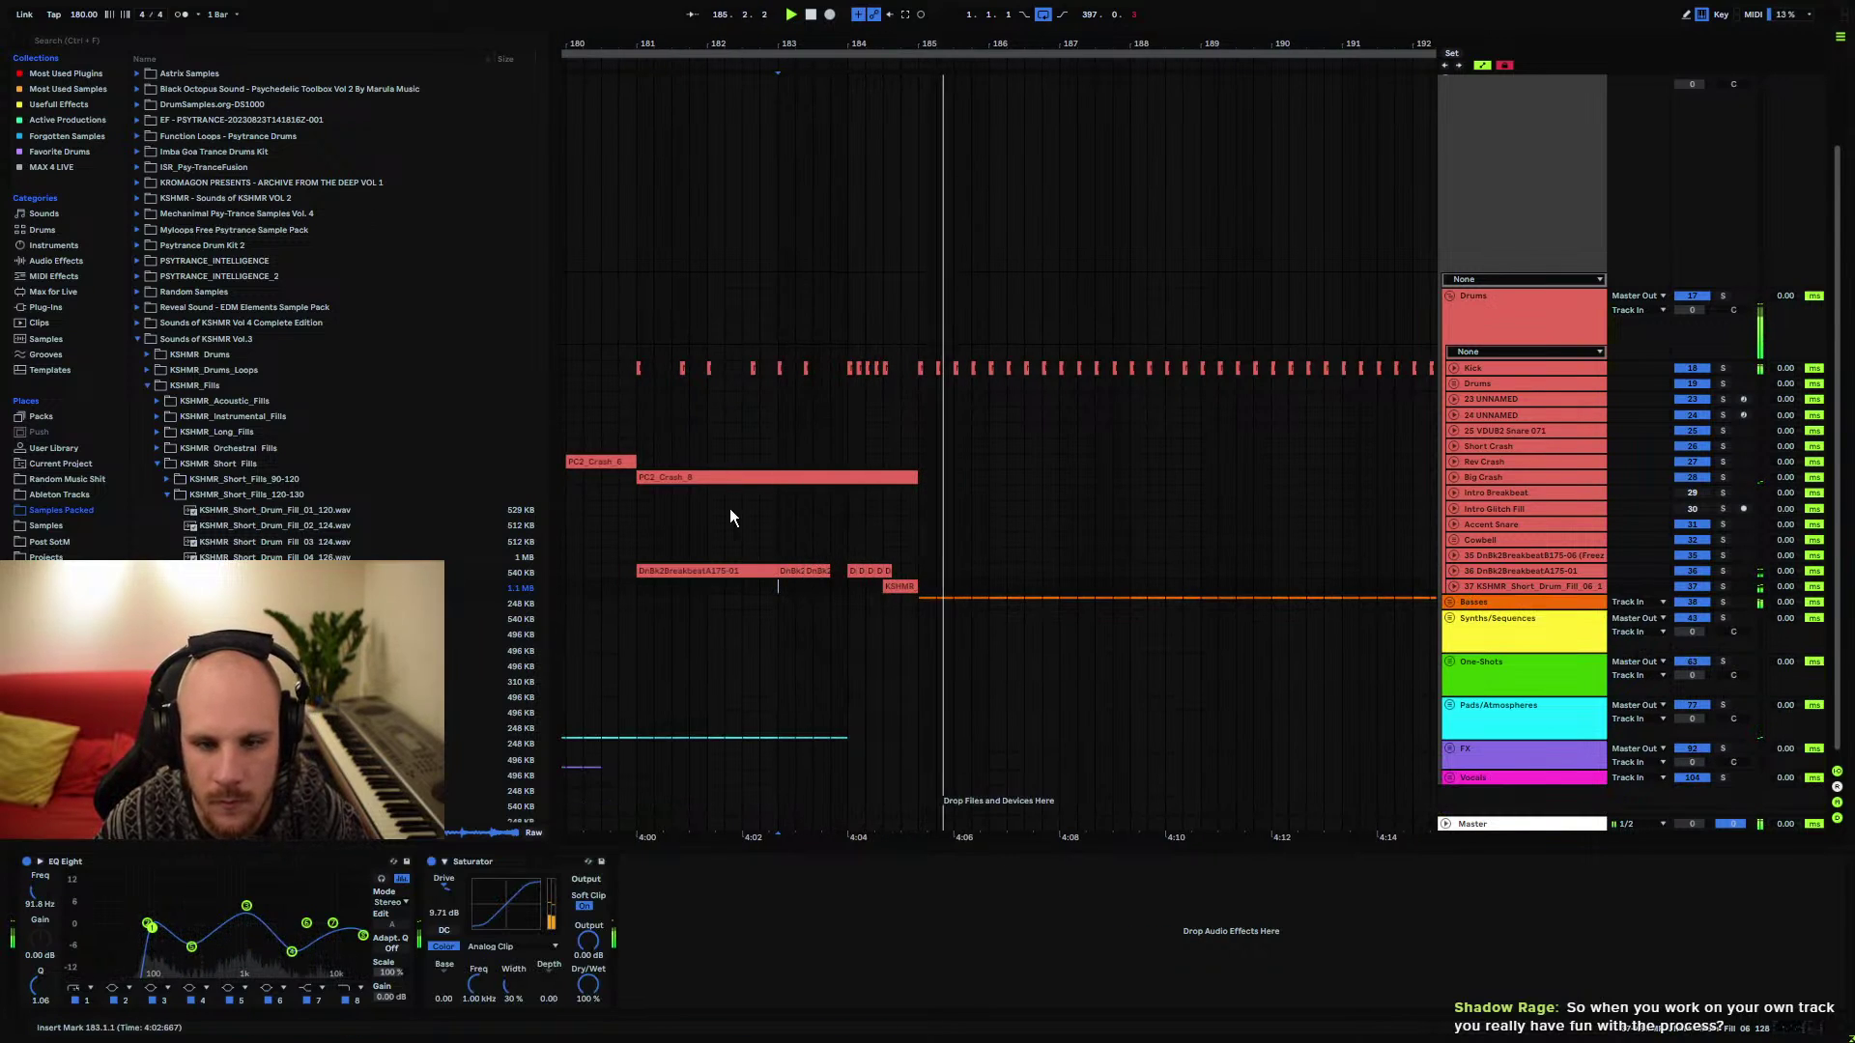
pyautogui.click(635, 556)
pyautogui.press('space')
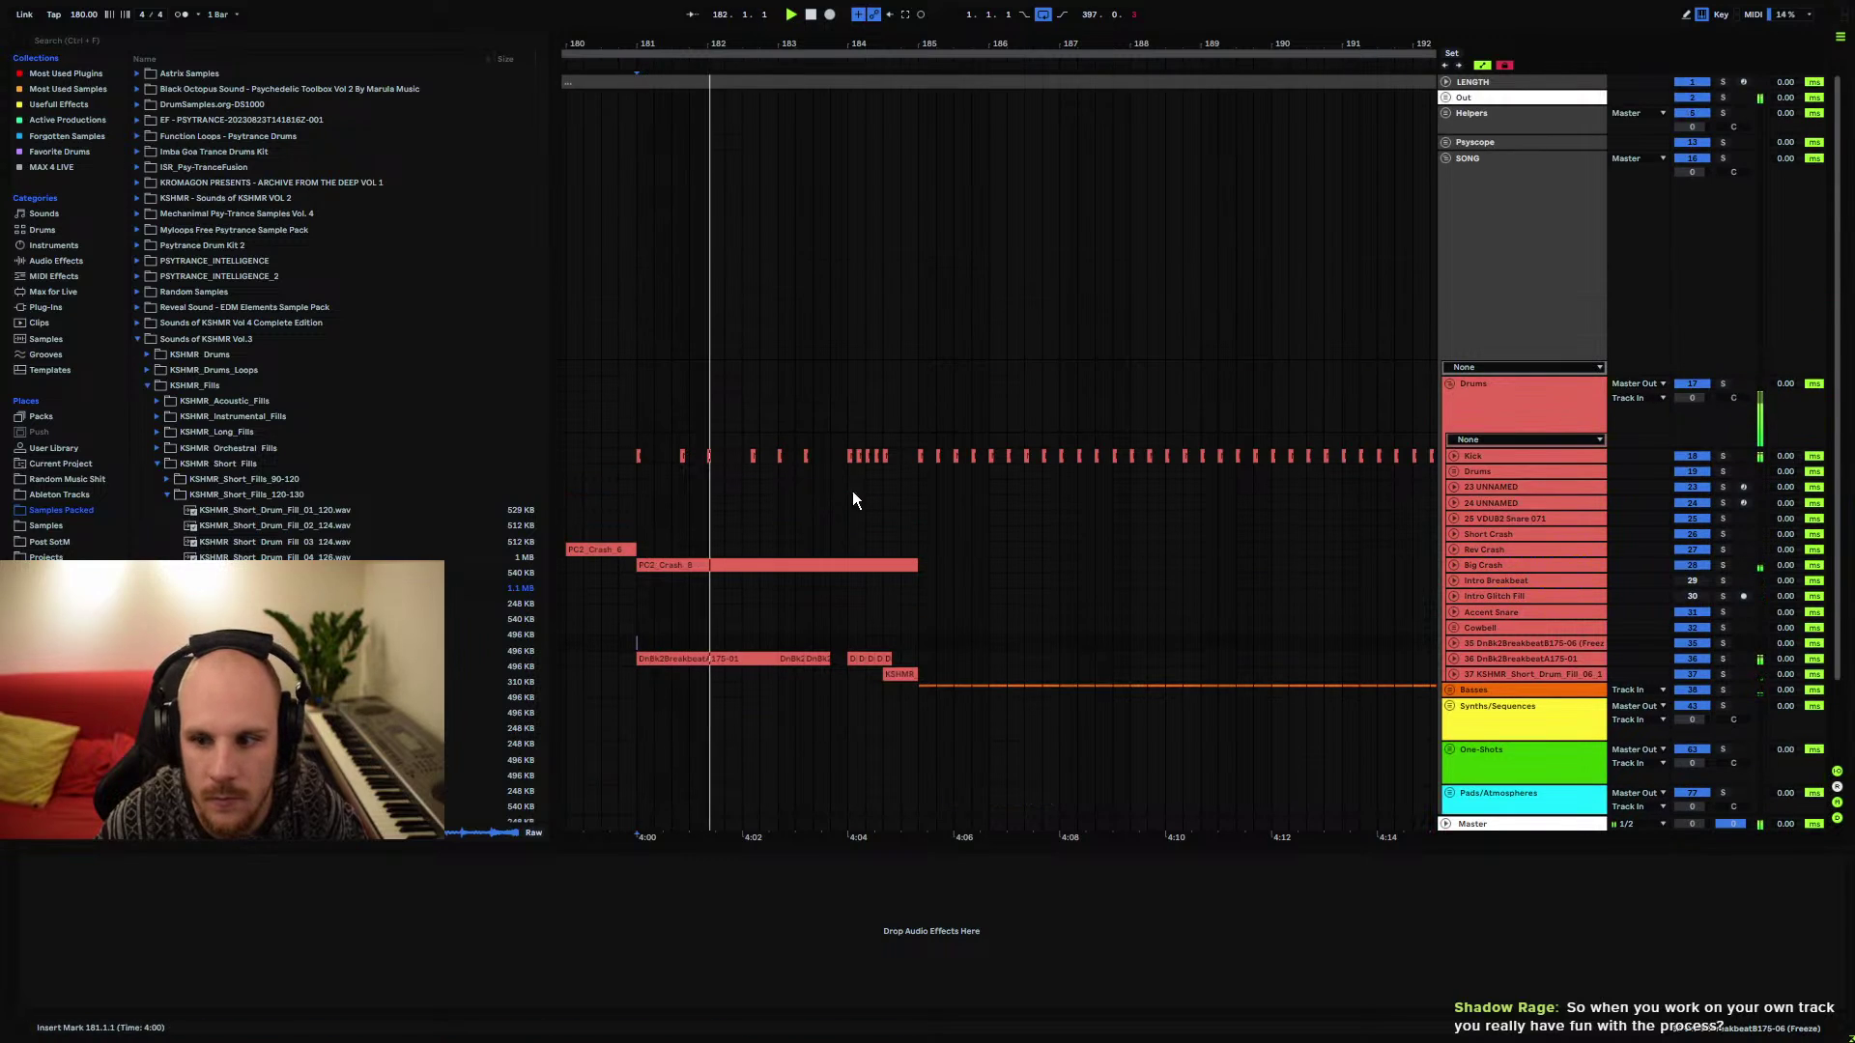
# Unfold breakbeat track 36, cut 1.86 dB at 3.67 kHz and boost the highs in its EQ Eight during playback
pyautogui.click(1453, 564)
pyautogui.click(1496, 565)
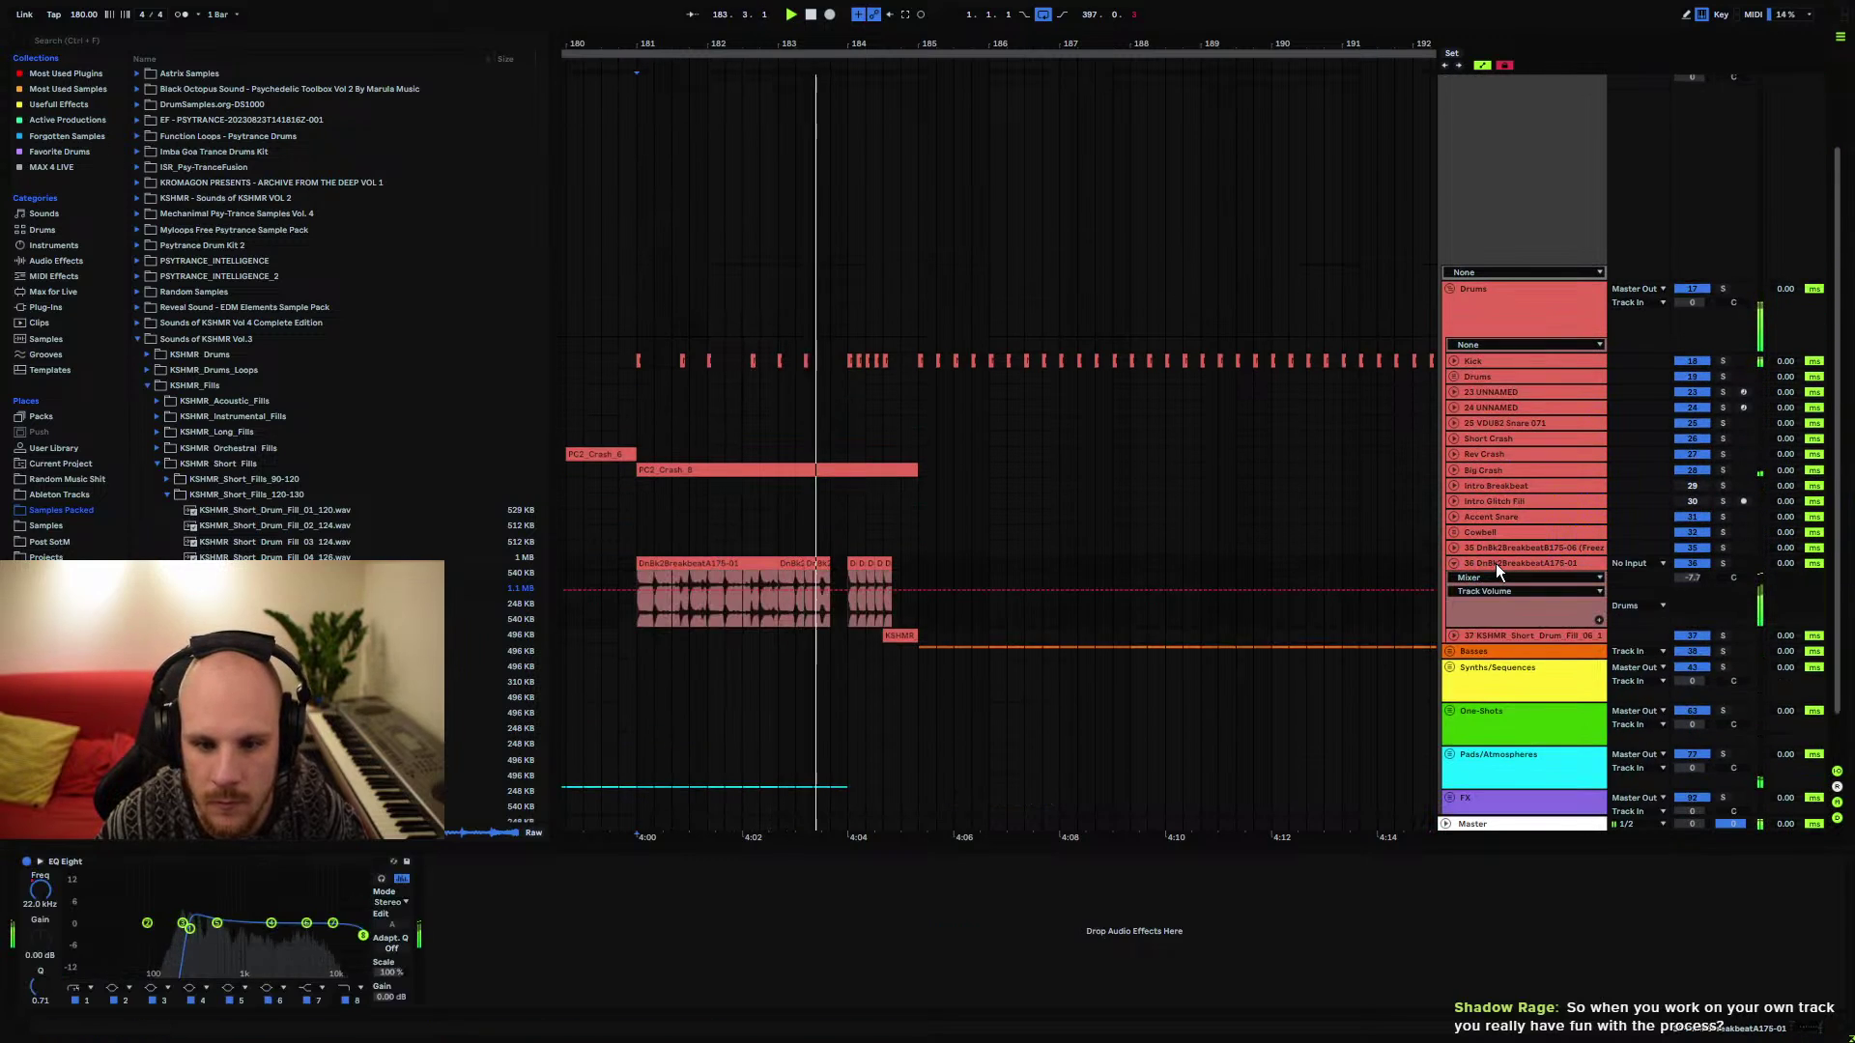
pyautogui.moveTo(333, 924); pyautogui.dragTo(294, 930)
pyautogui.press('space')
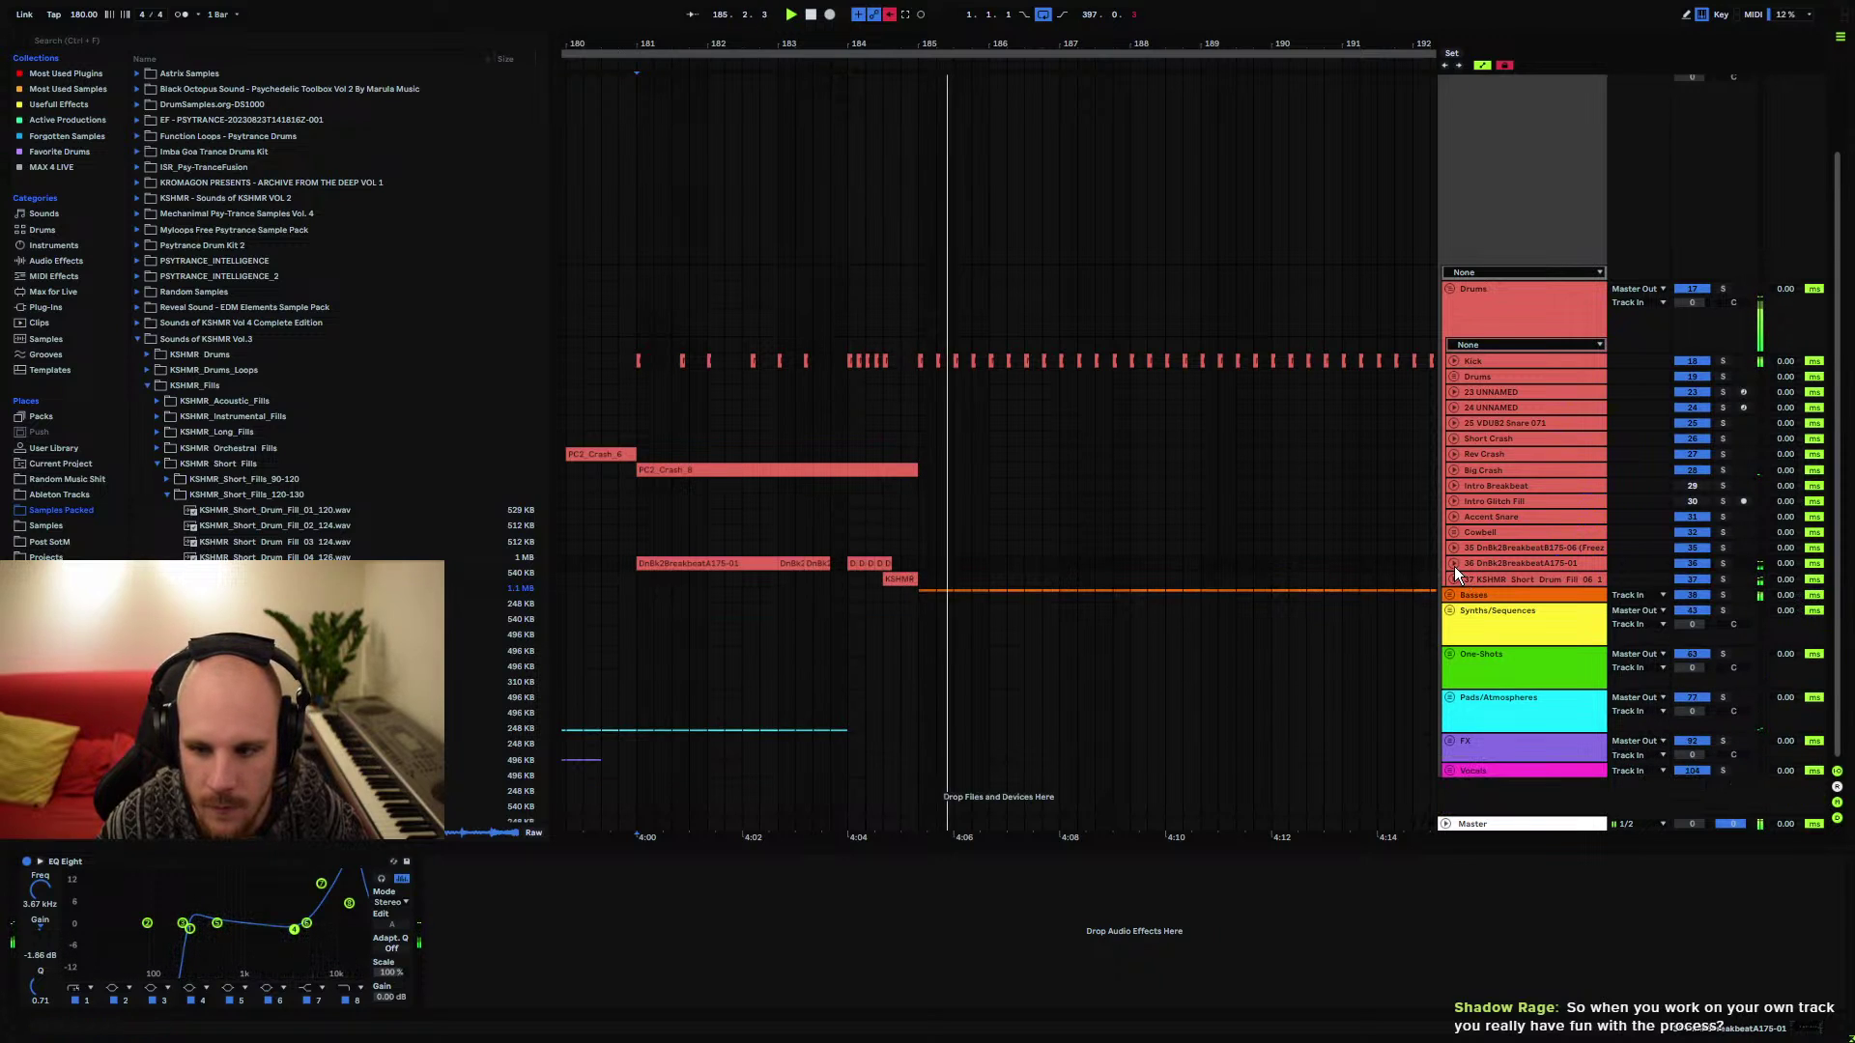
# Split the first bar 184 breakbeat slice at 184.1.2 and fill the gap from 183.4.1 to 184 with copies of its second part
pyautogui.moveTo(980, 45); pyautogui.dragTo(987, 52)
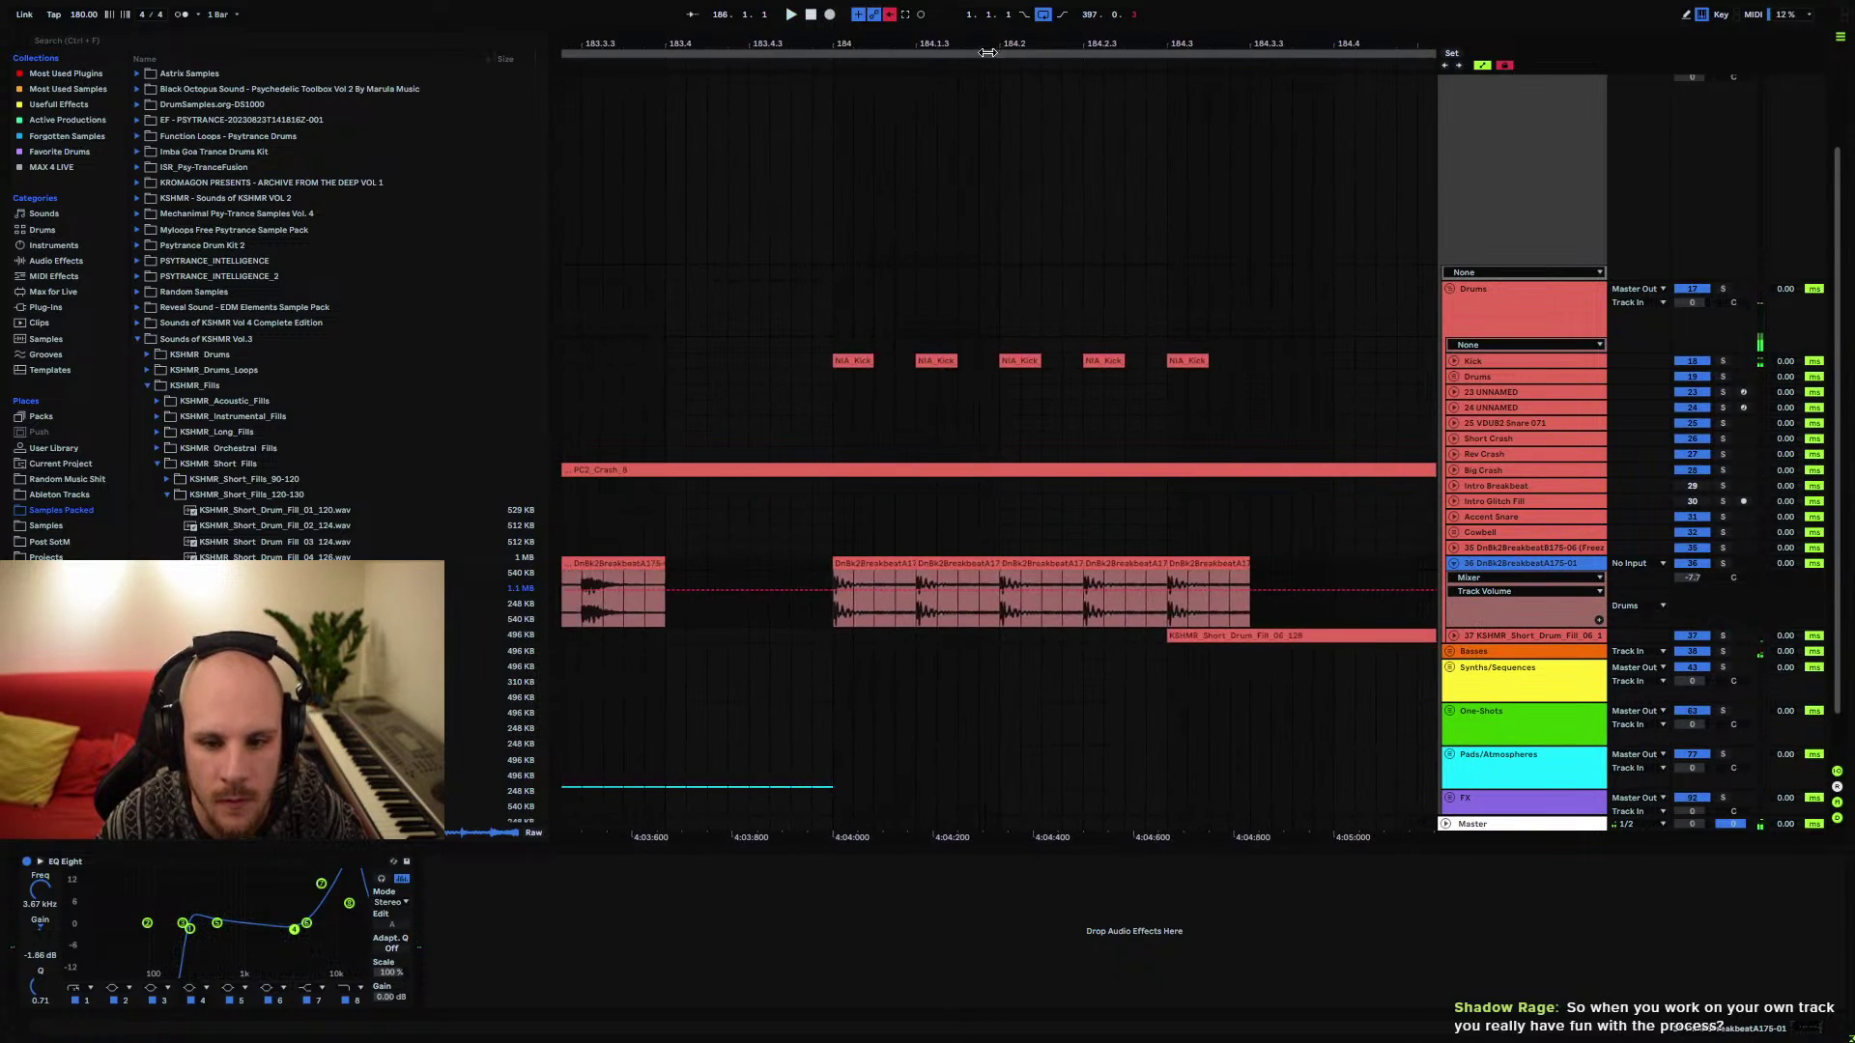
pyautogui.click(875, 611)
pyautogui.hotkey('ctrl', 'e')
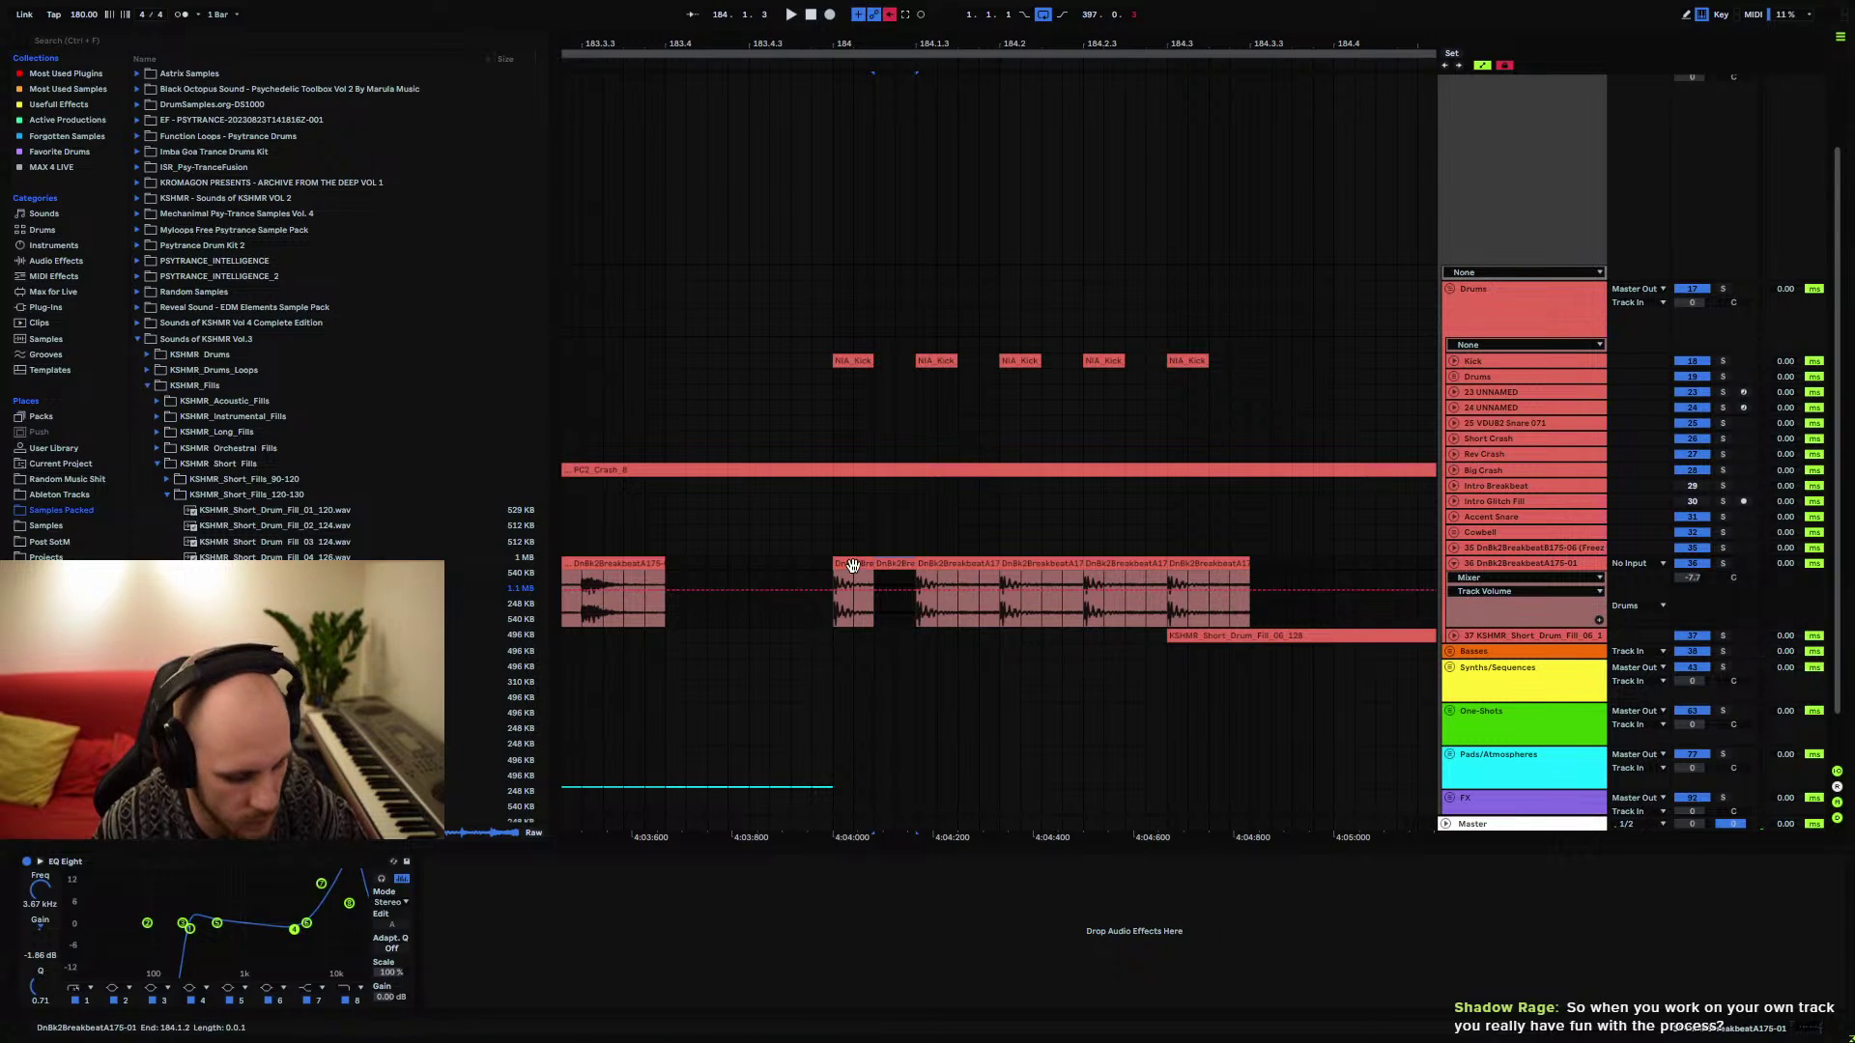
pyautogui.keyDown('ctrl'); pyautogui.moveTo(874, 578); pyautogui.dragTo(698, 562); pyautogui.keyUp('ctrl')
pyautogui.click(698, 562)
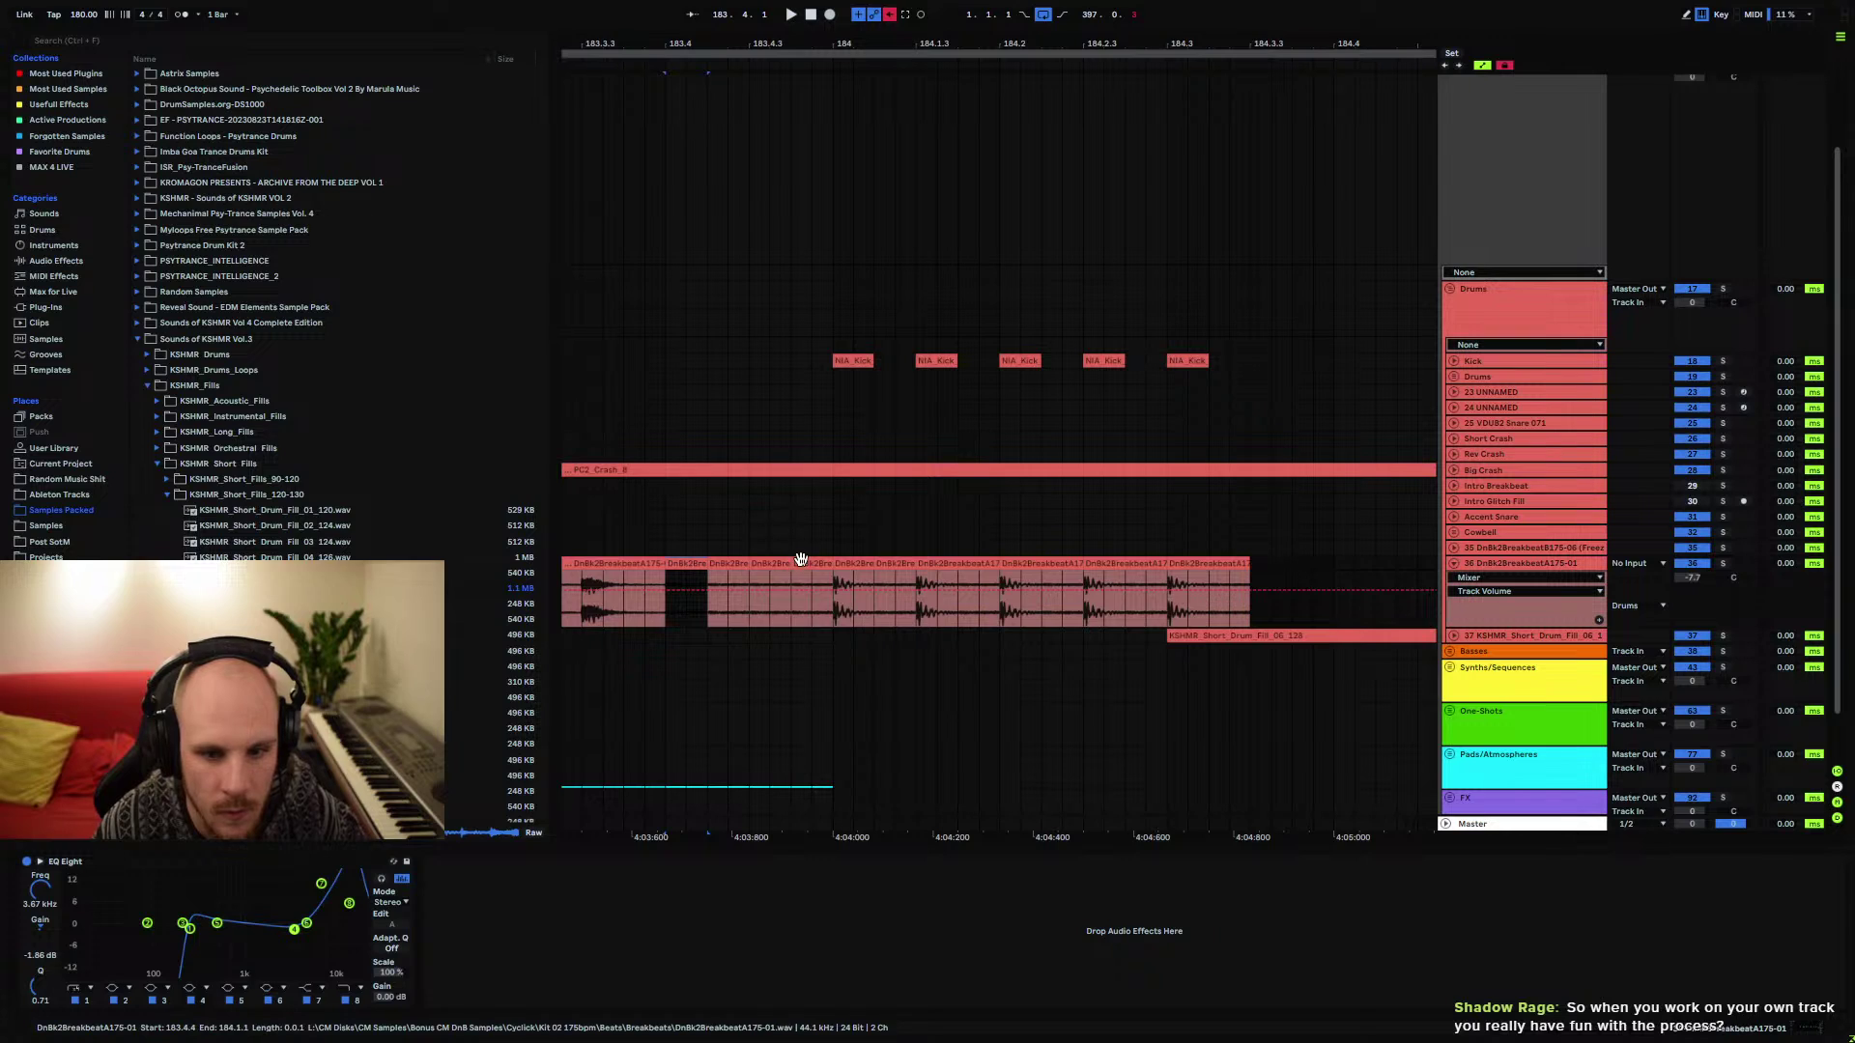
pyautogui.keyDown('shift'); pyautogui.click(807, 560); pyautogui.keyUp('shift')
# Consolidate the copied breakbeat slices between 183.4.1 and 184.1.1 and shape a long fade-in on the resulting clip
pyautogui.click(785, 581)
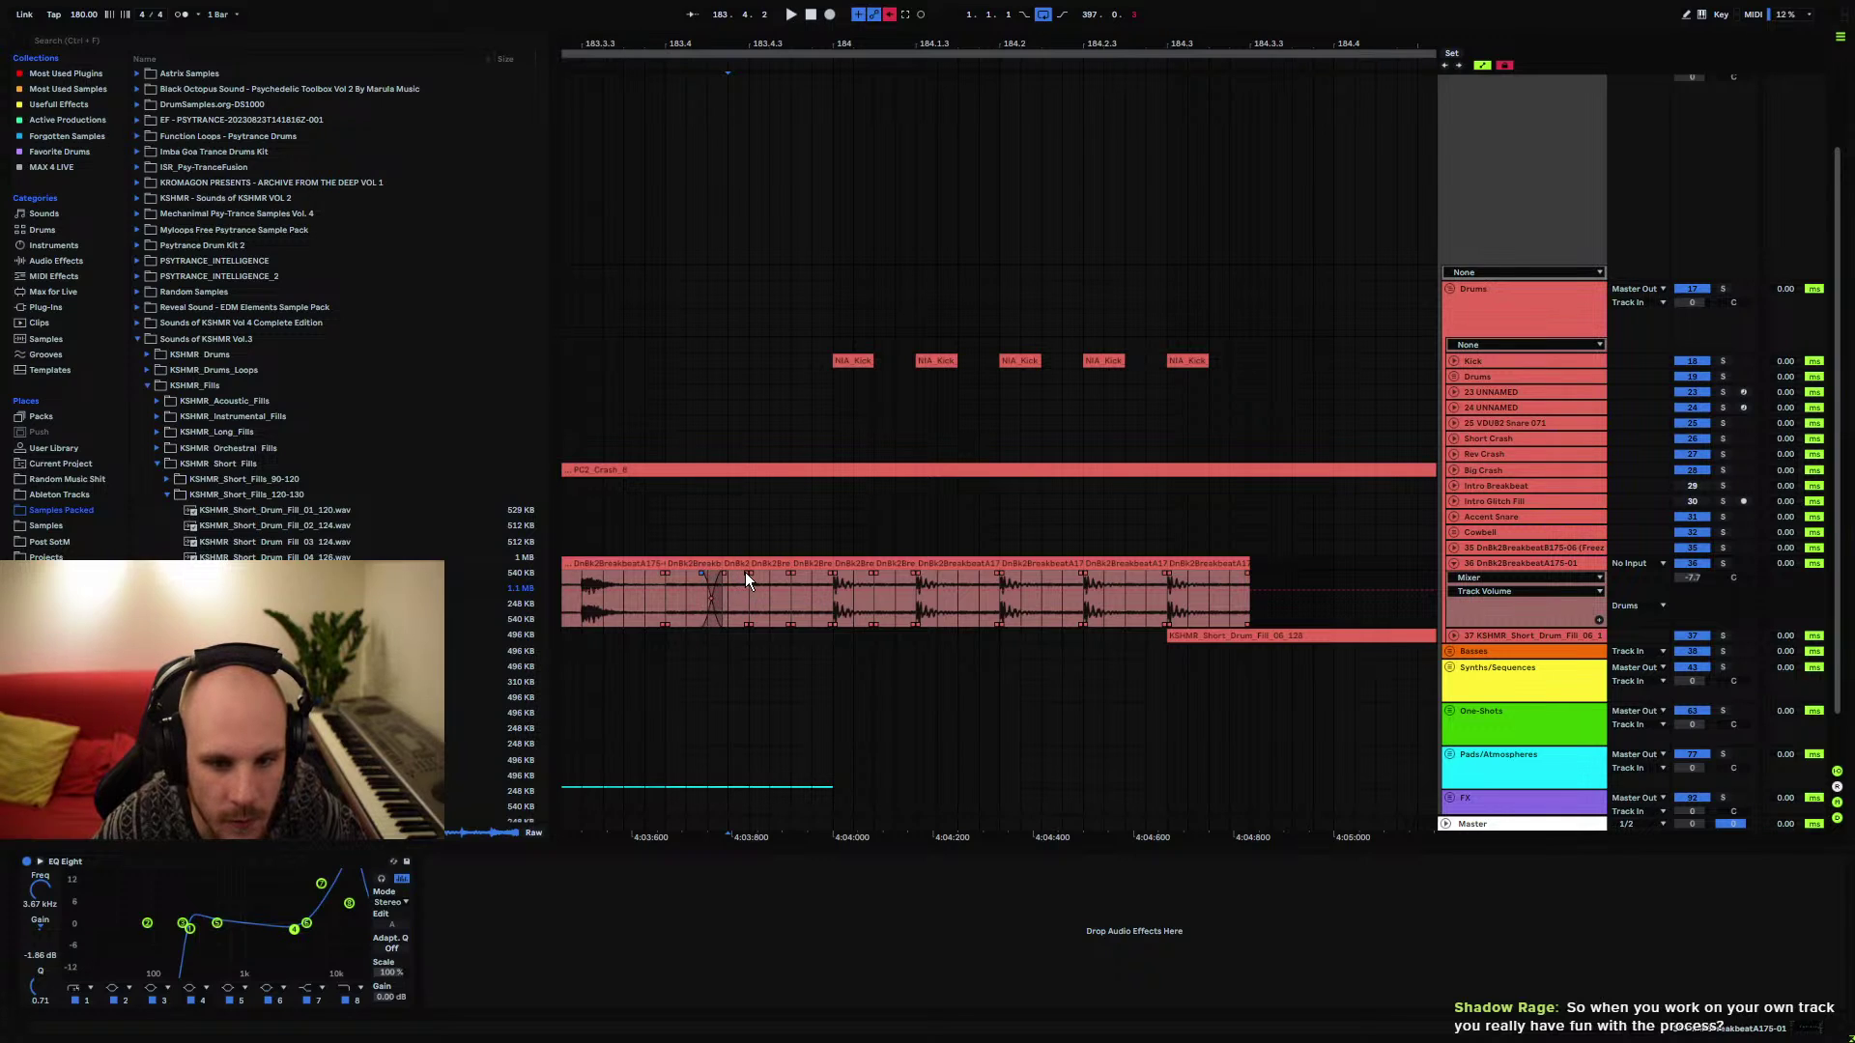
pyautogui.click(816, 578)
pyautogui.keyDown('shift'); pyautogui.click(692, 564); pyautogui.keyUp('shift')
pyautogui.hotkey('ctrl', 'j')
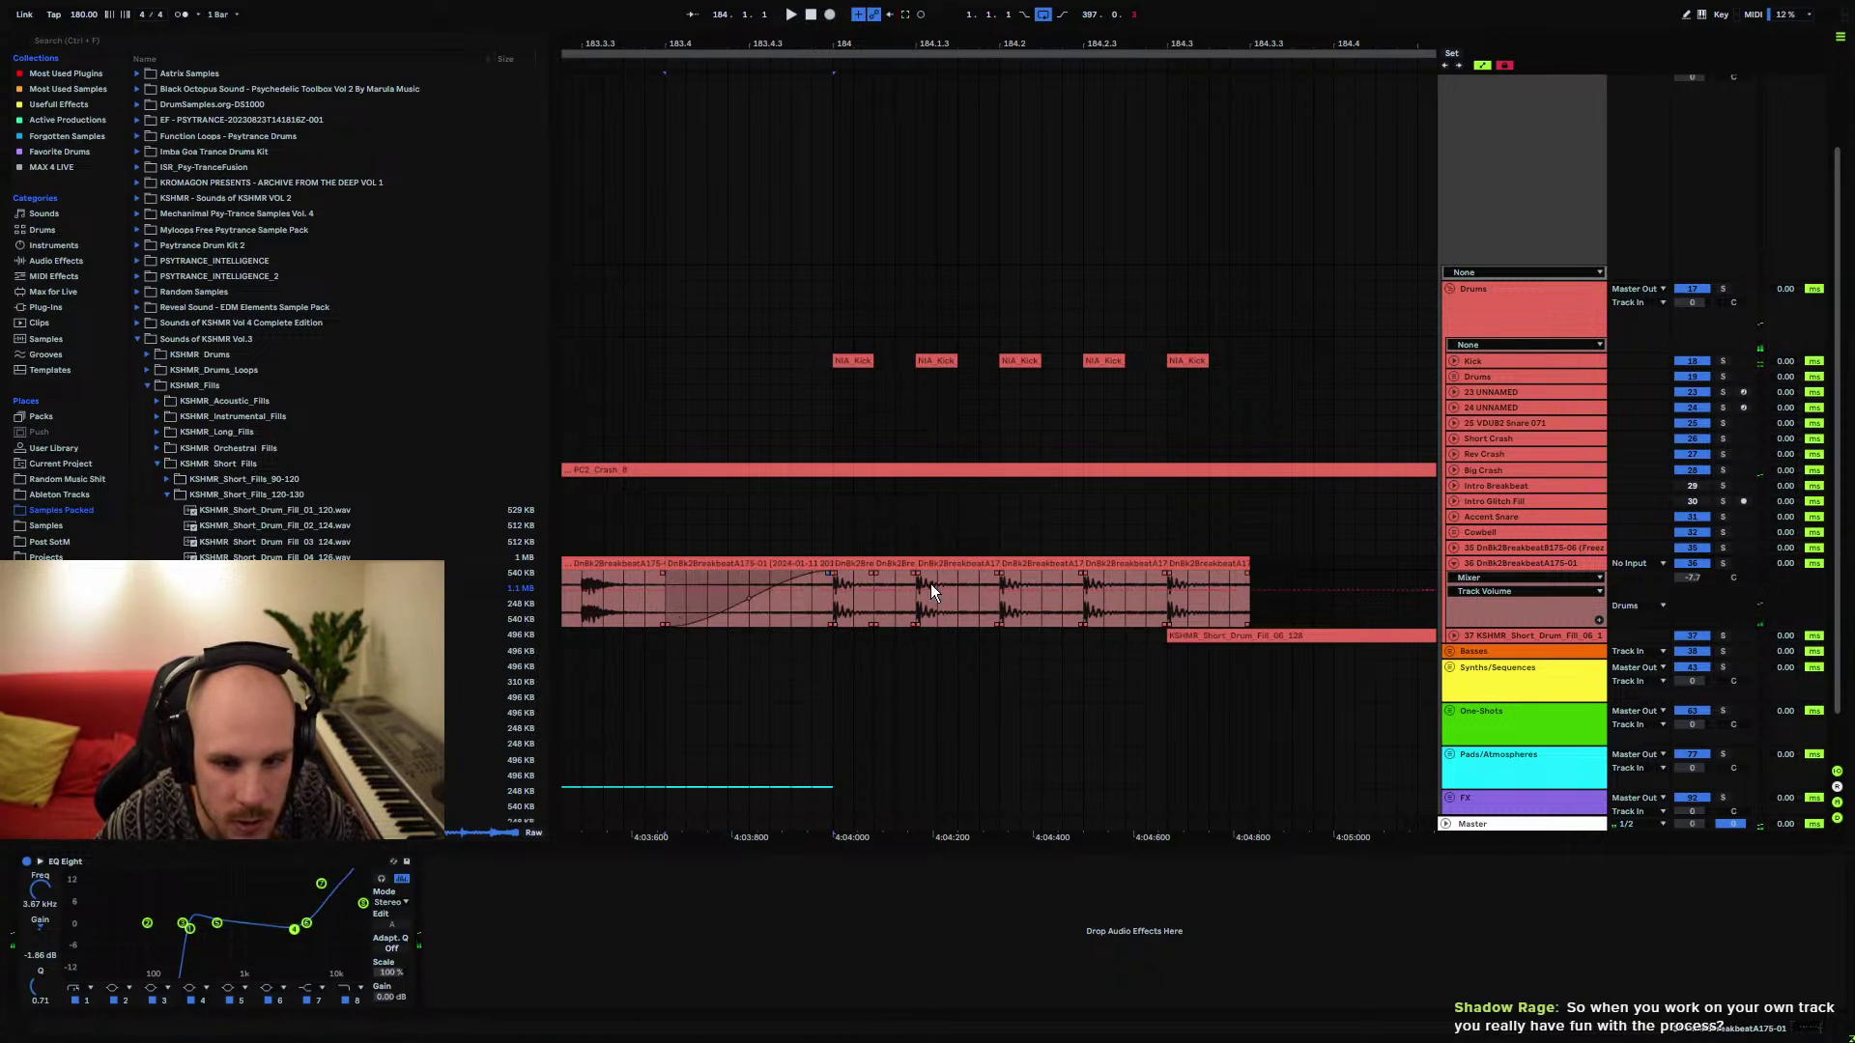
pyautogui.click(713, 618)
pyautogui.click(750, 601)
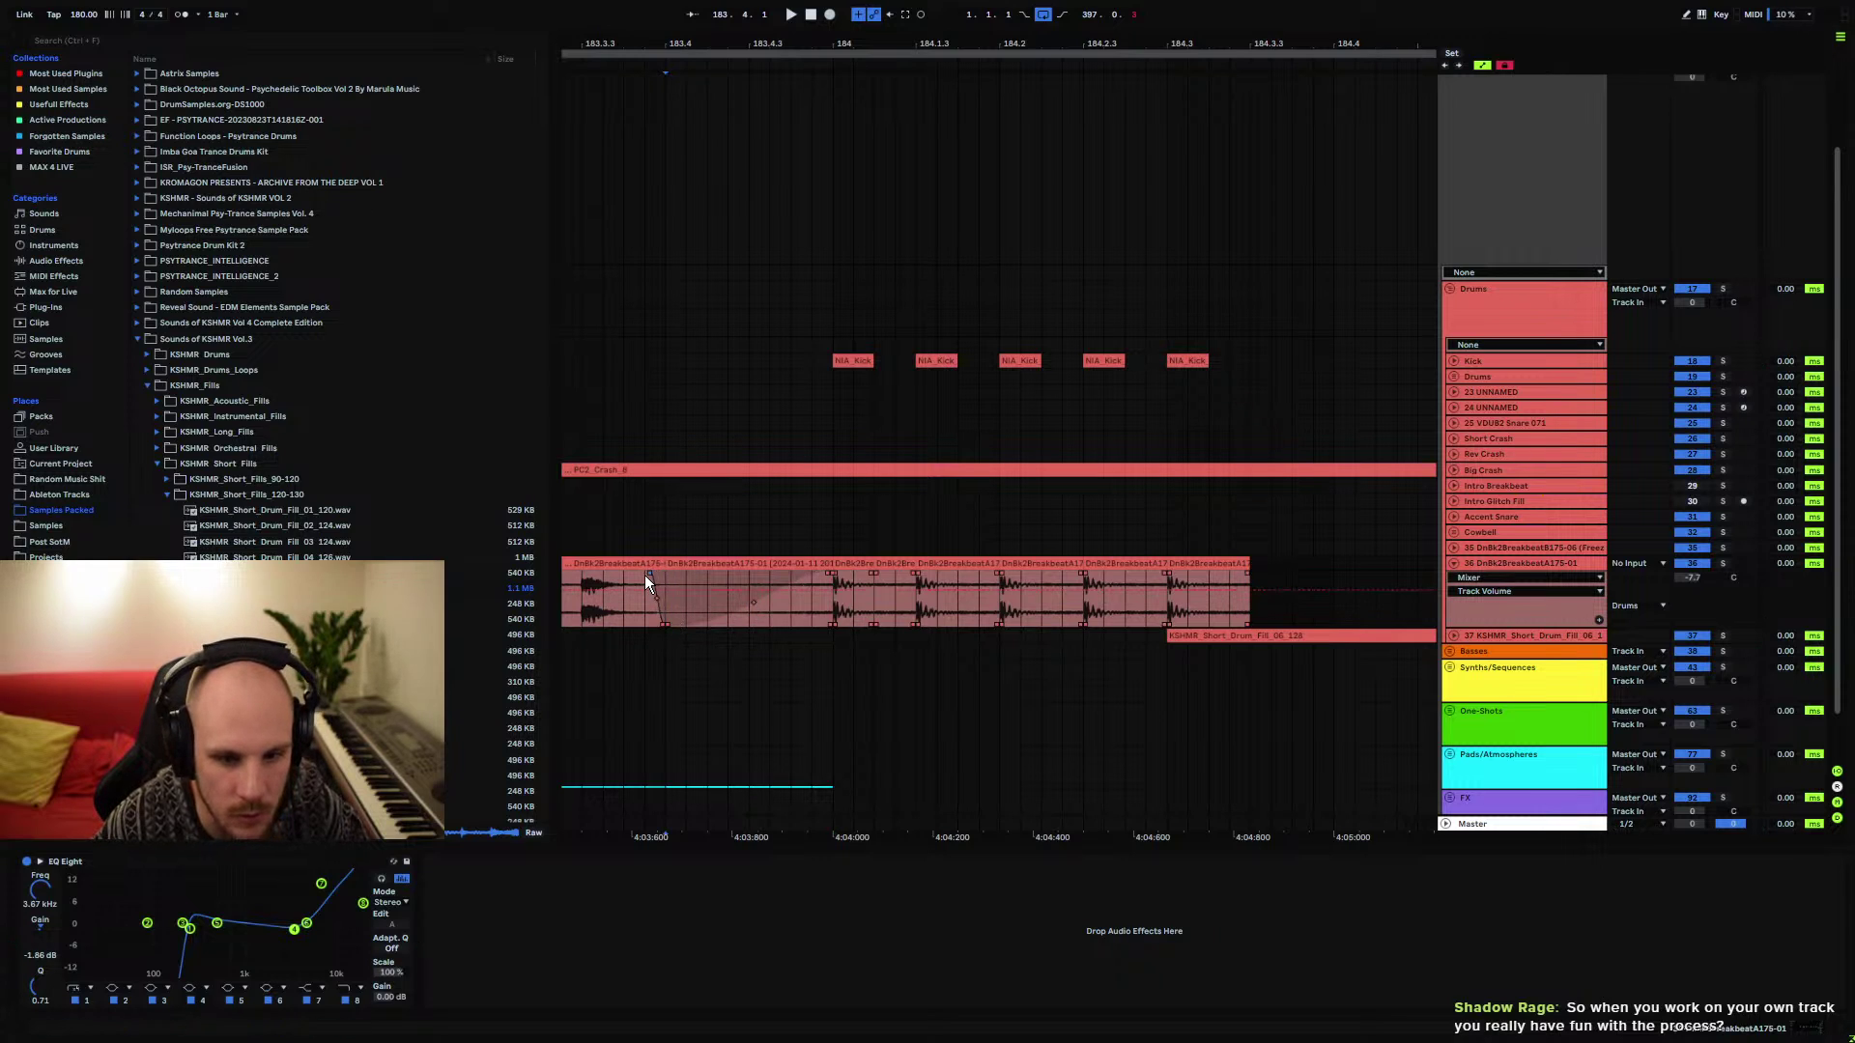
# Play the break from bar 183 and from bar 181 to check the breakbeat fade-in and kicks leading into bar 185
pyautogui.keyDown('ctrl'); pyautogui.scroll(-4, 897, 160); pyautogui.keyUp('ctrl')
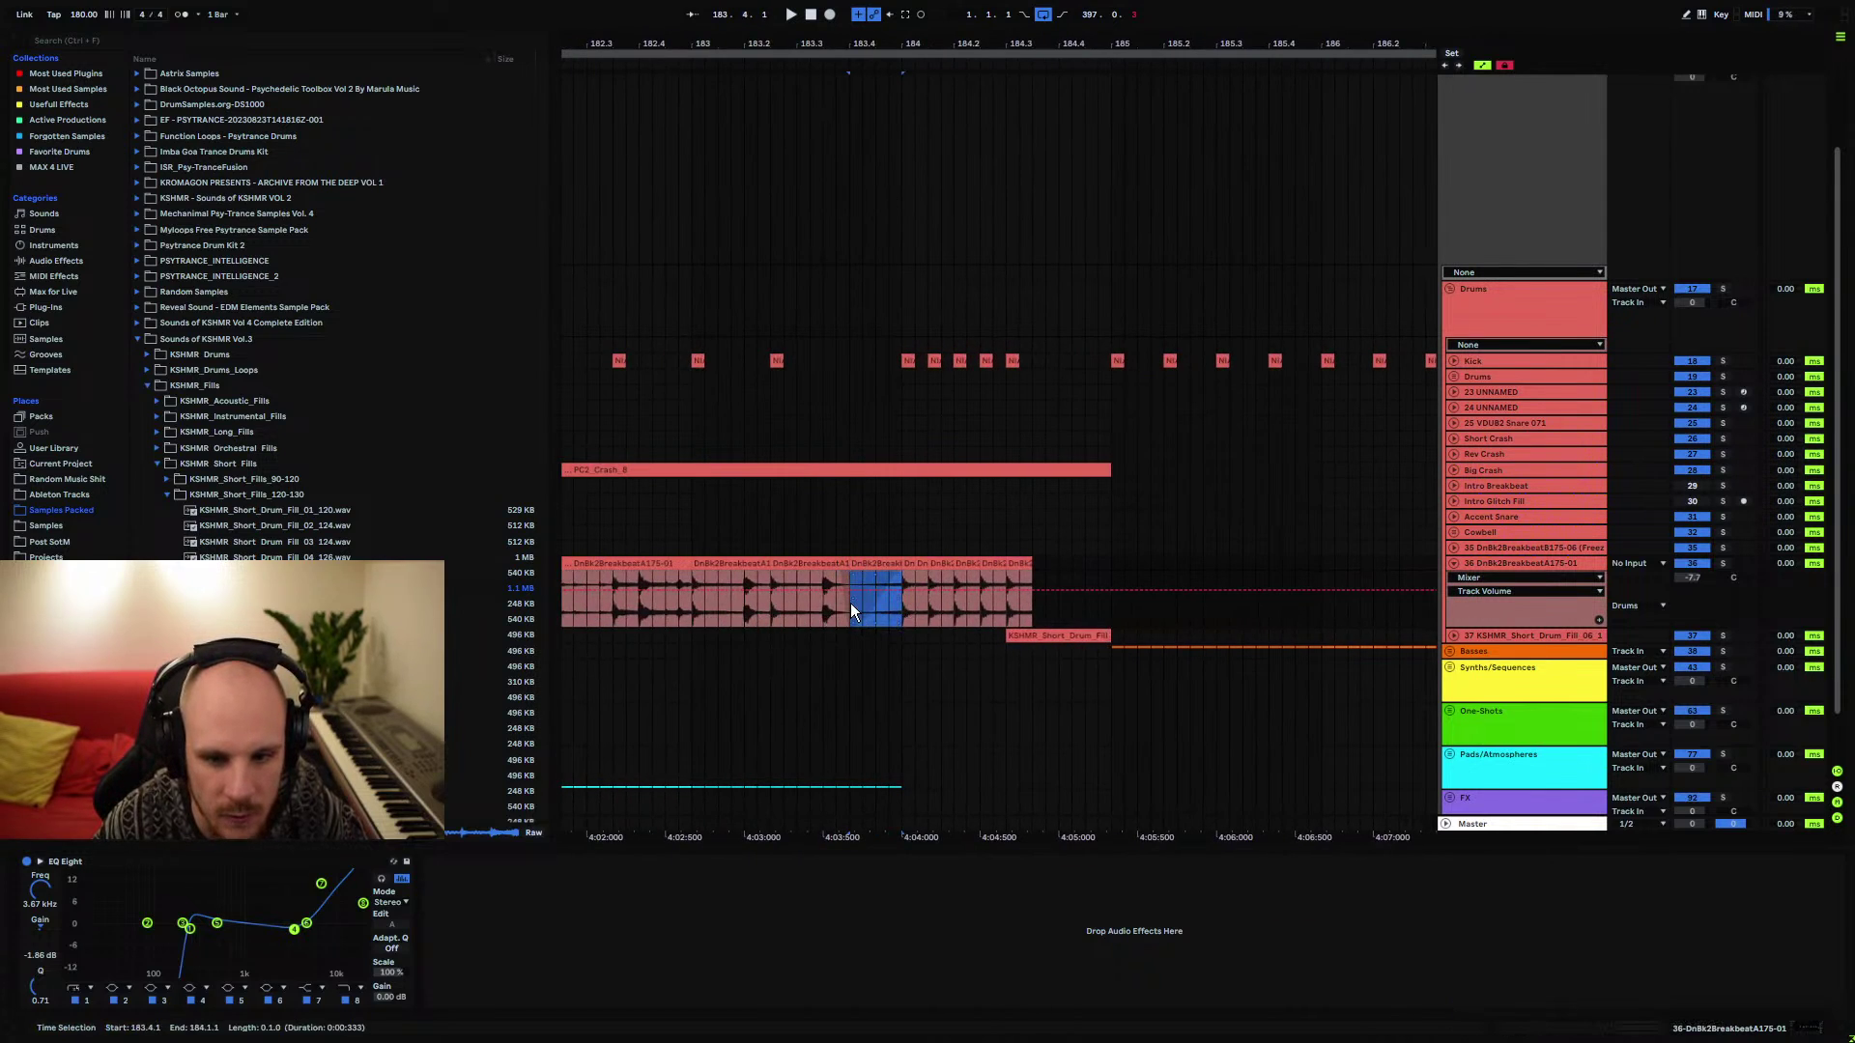
pyautogui.press('space')
pyautogui.click(693, 609)
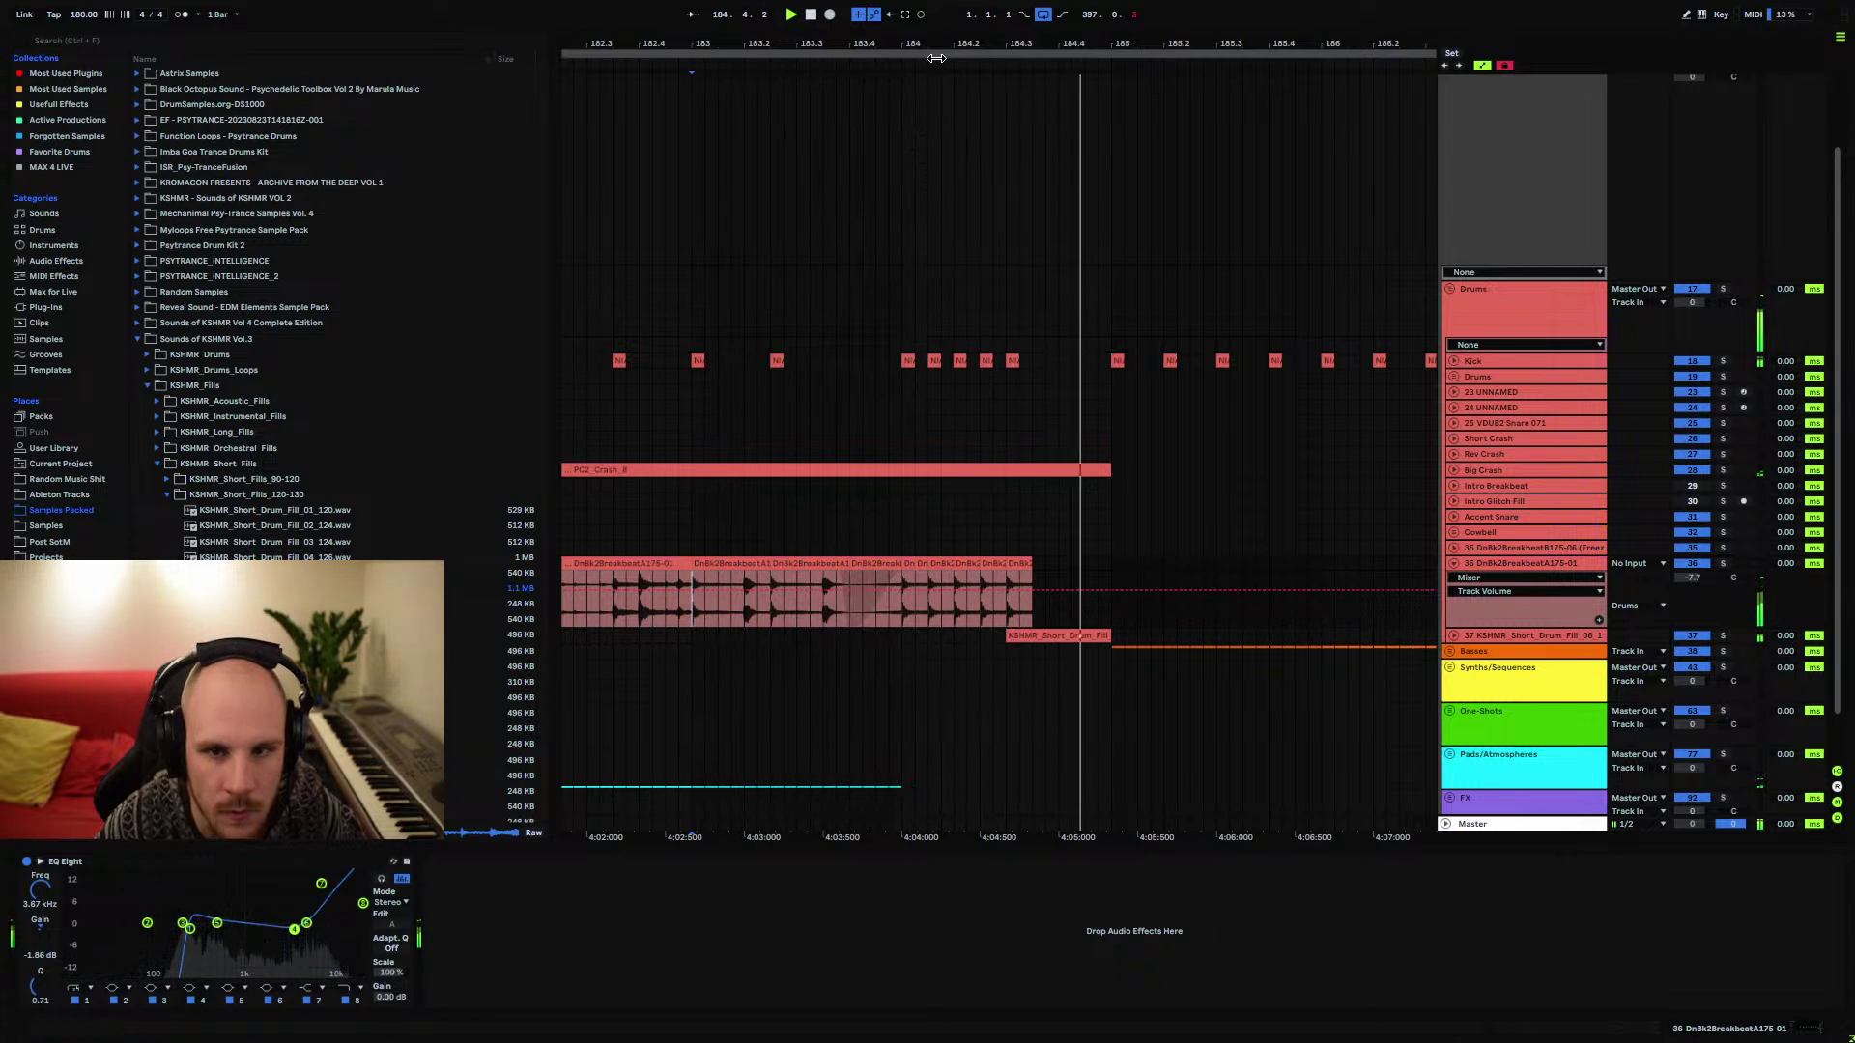
pyautogui.moveTo(937, 58); pyautogui.dragTo(886, 257)
pyautogui.click(818, 553)
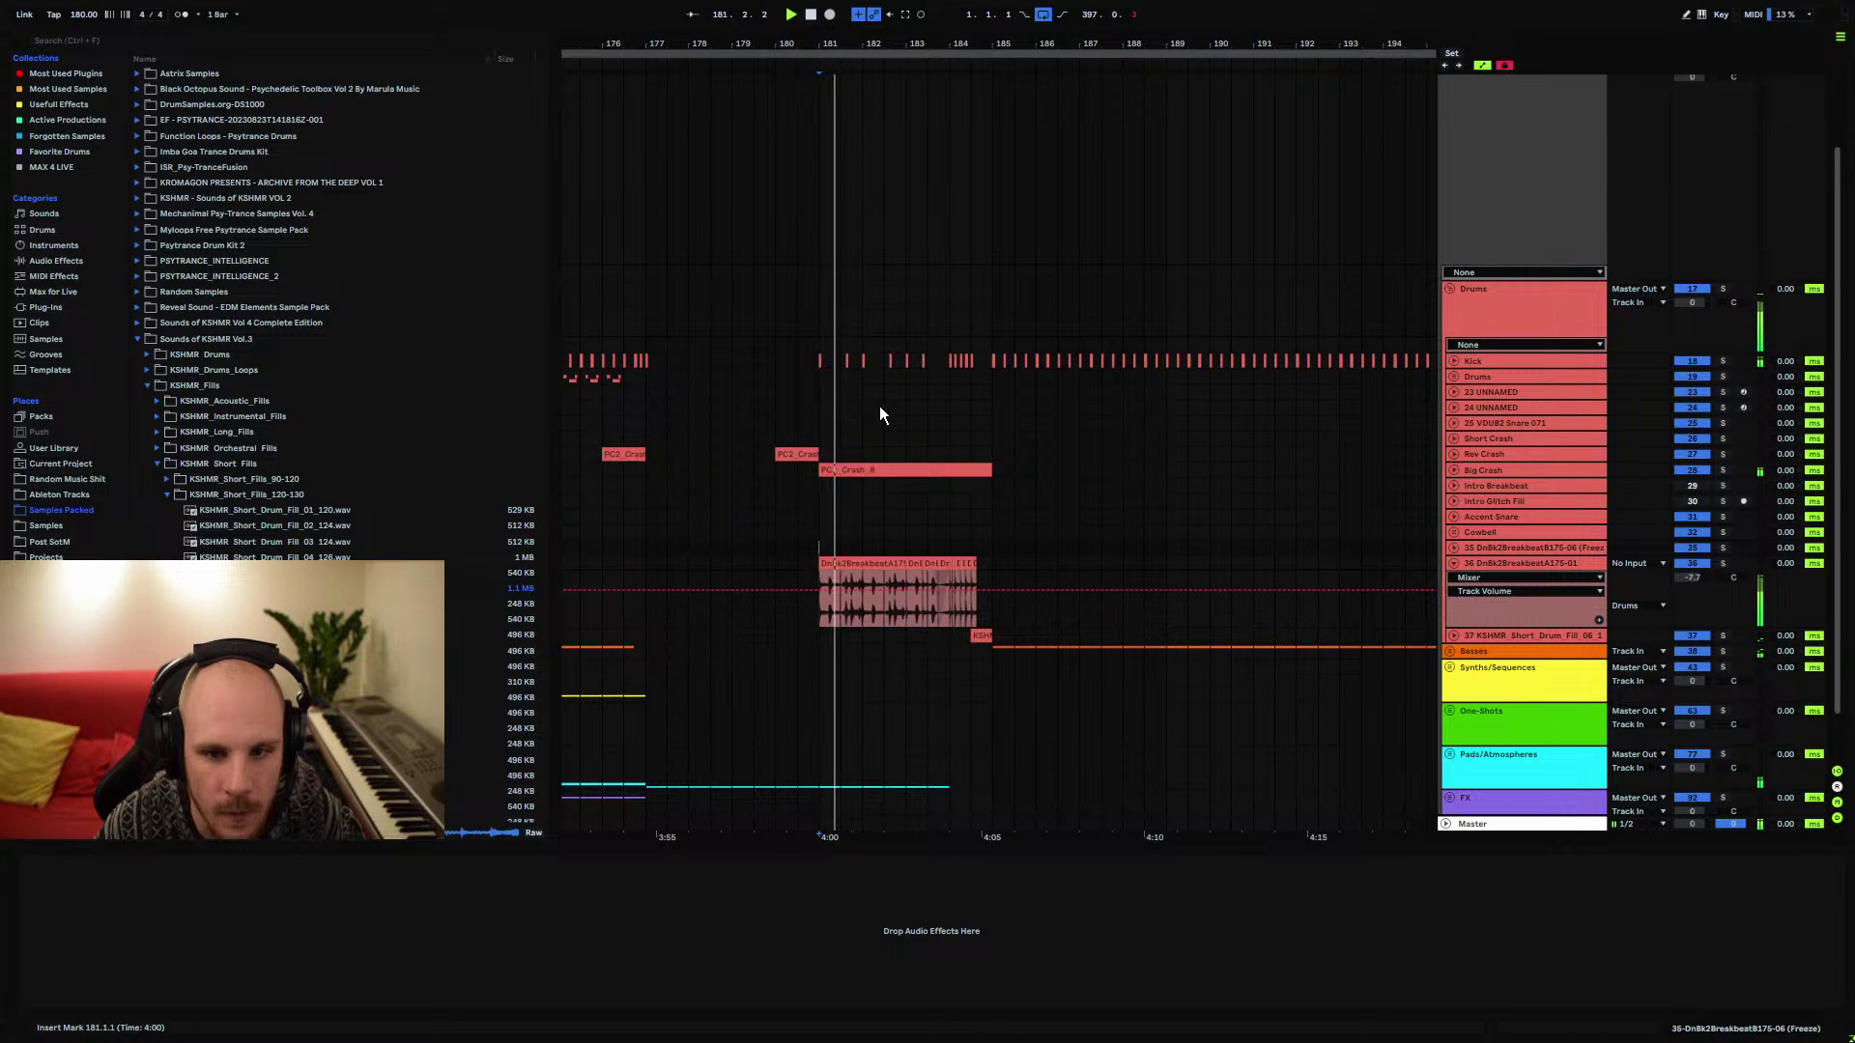
pyautogui.scroll(6, 880, 415)
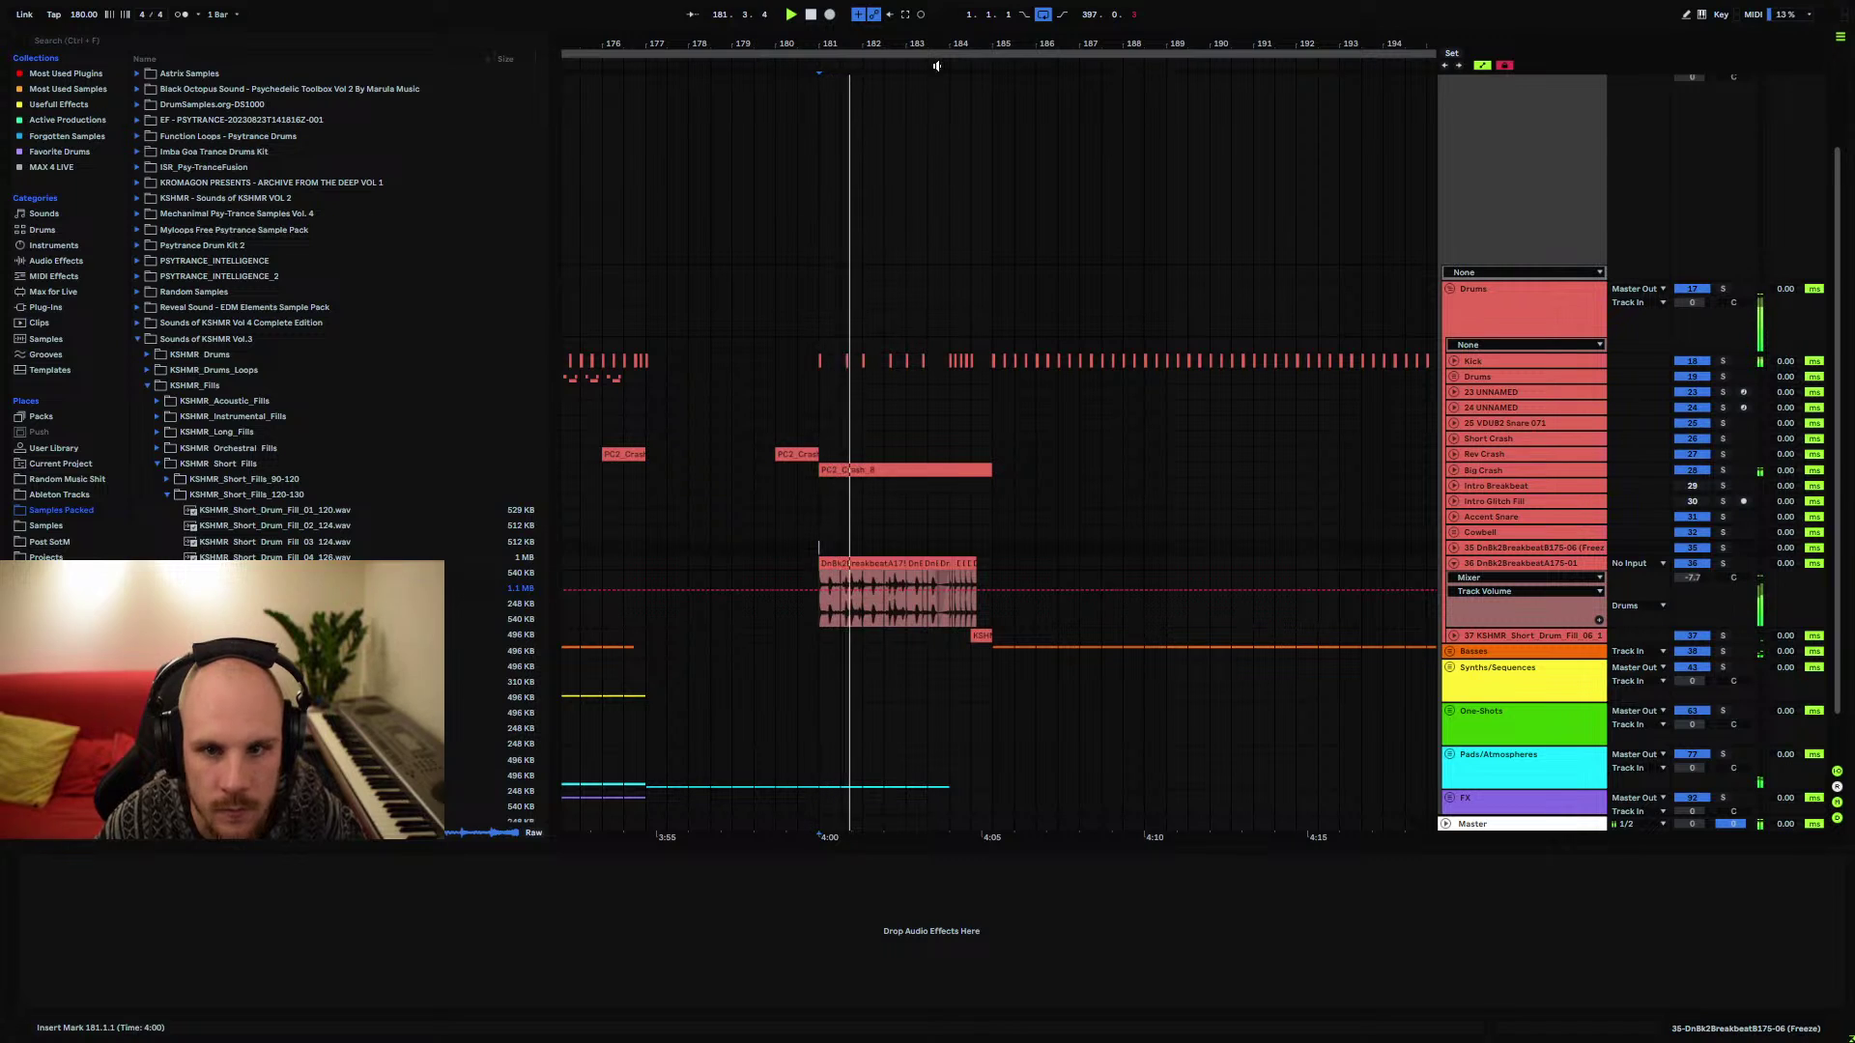
pyautogui.click(918, 363)
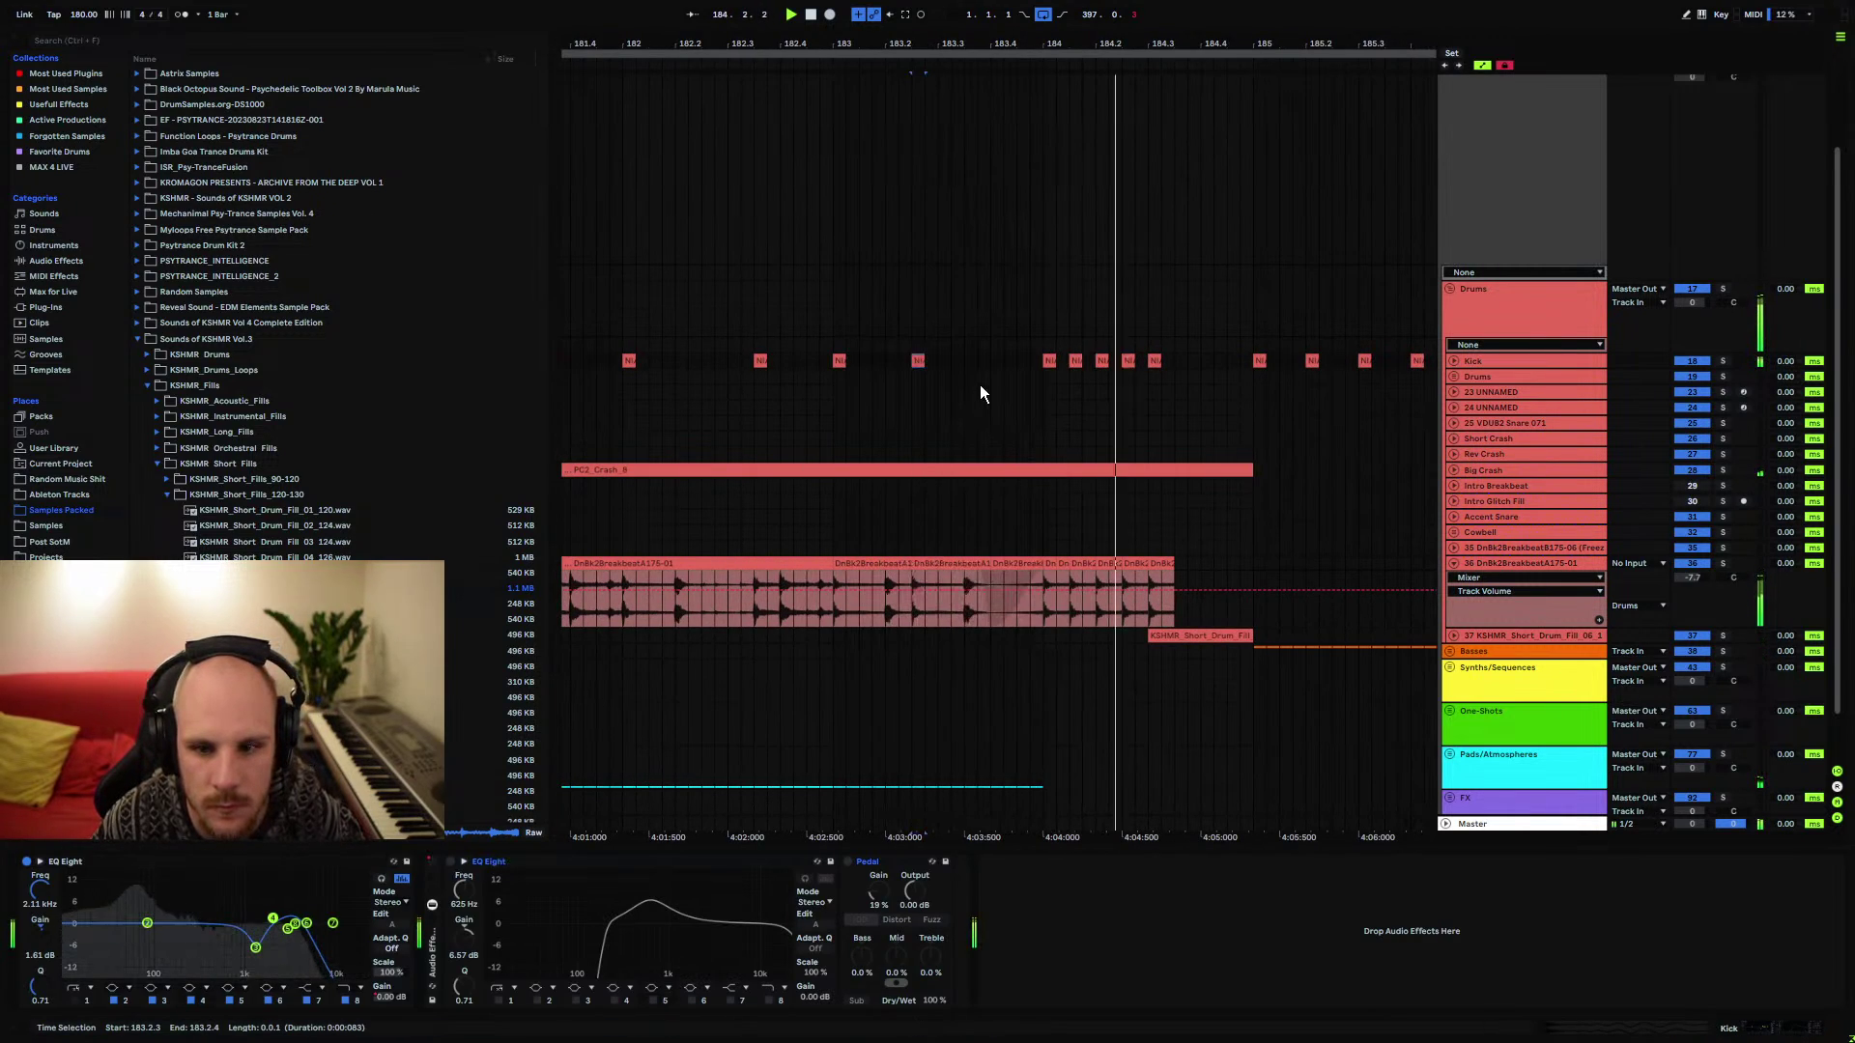
pyautogui.scroll(-6, 1092, 208)
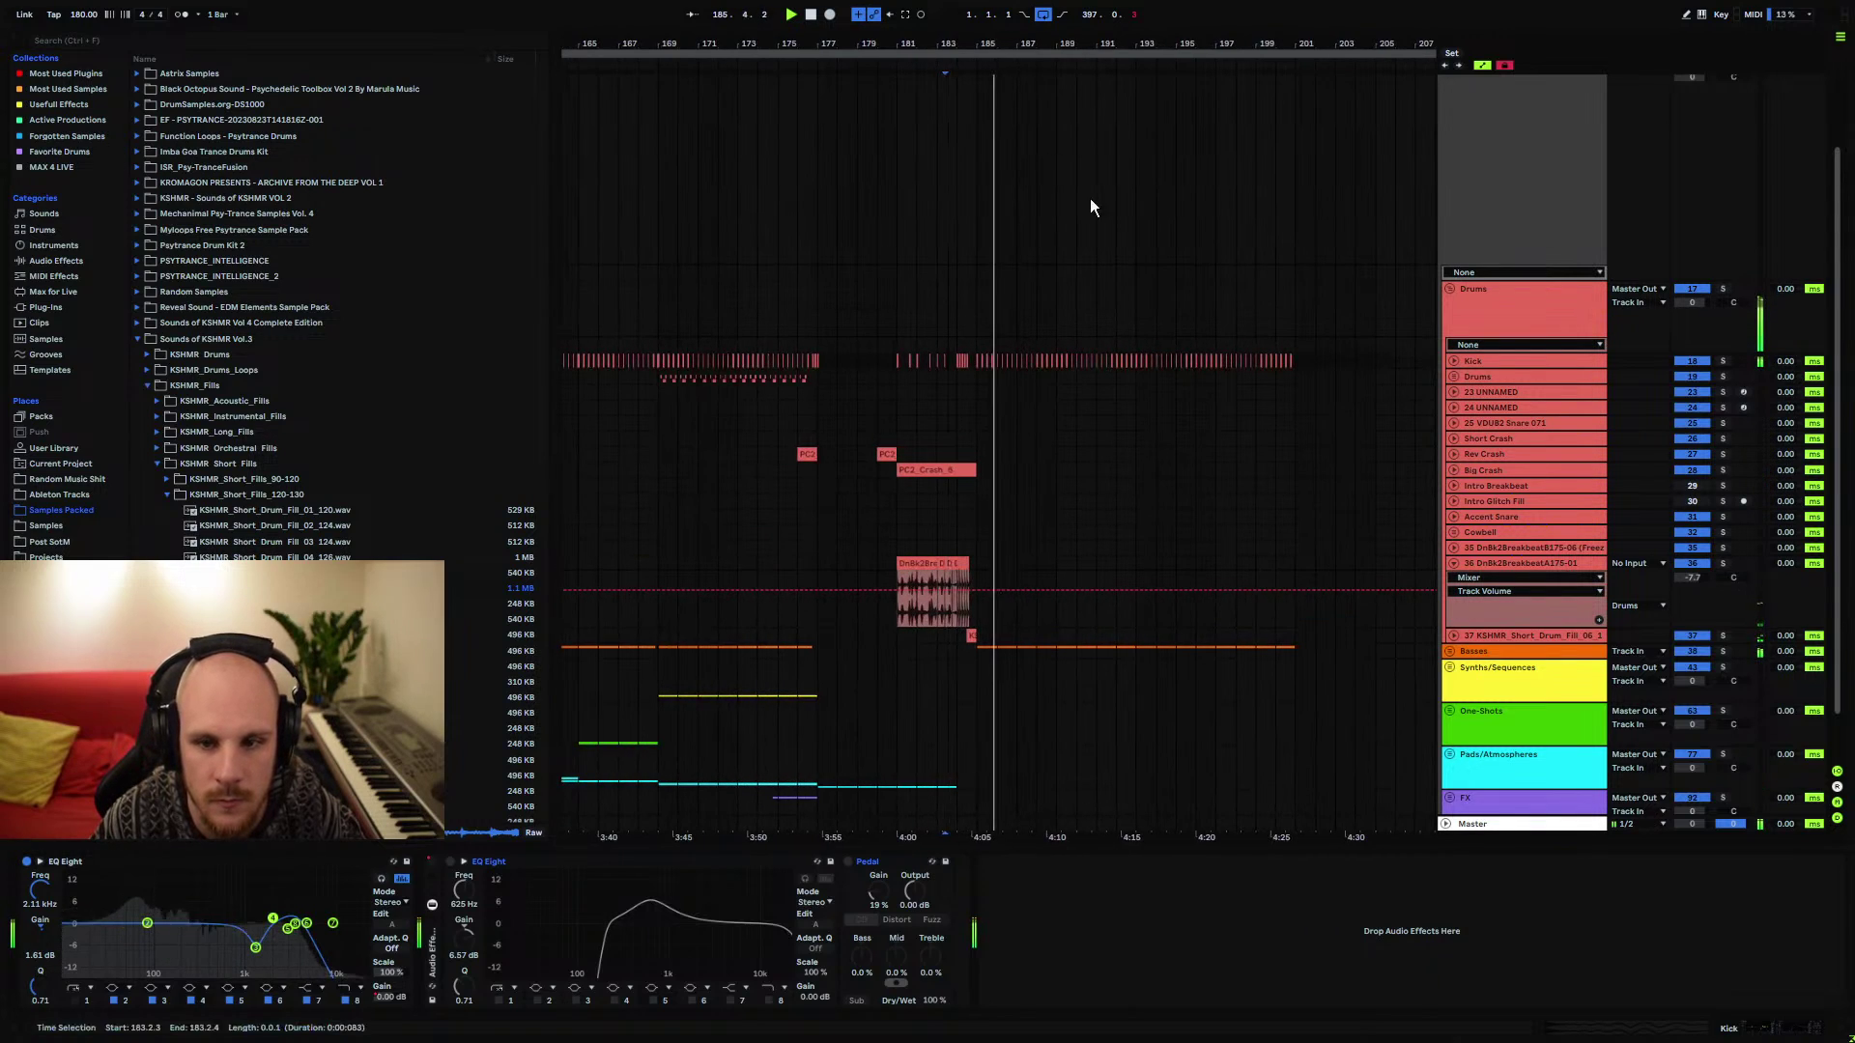
# Fold track 36, unfold track 37 and set its Saturator drive to 4.71 dB while playing the fill from bar 184
pyautogui.click(1454, 563)
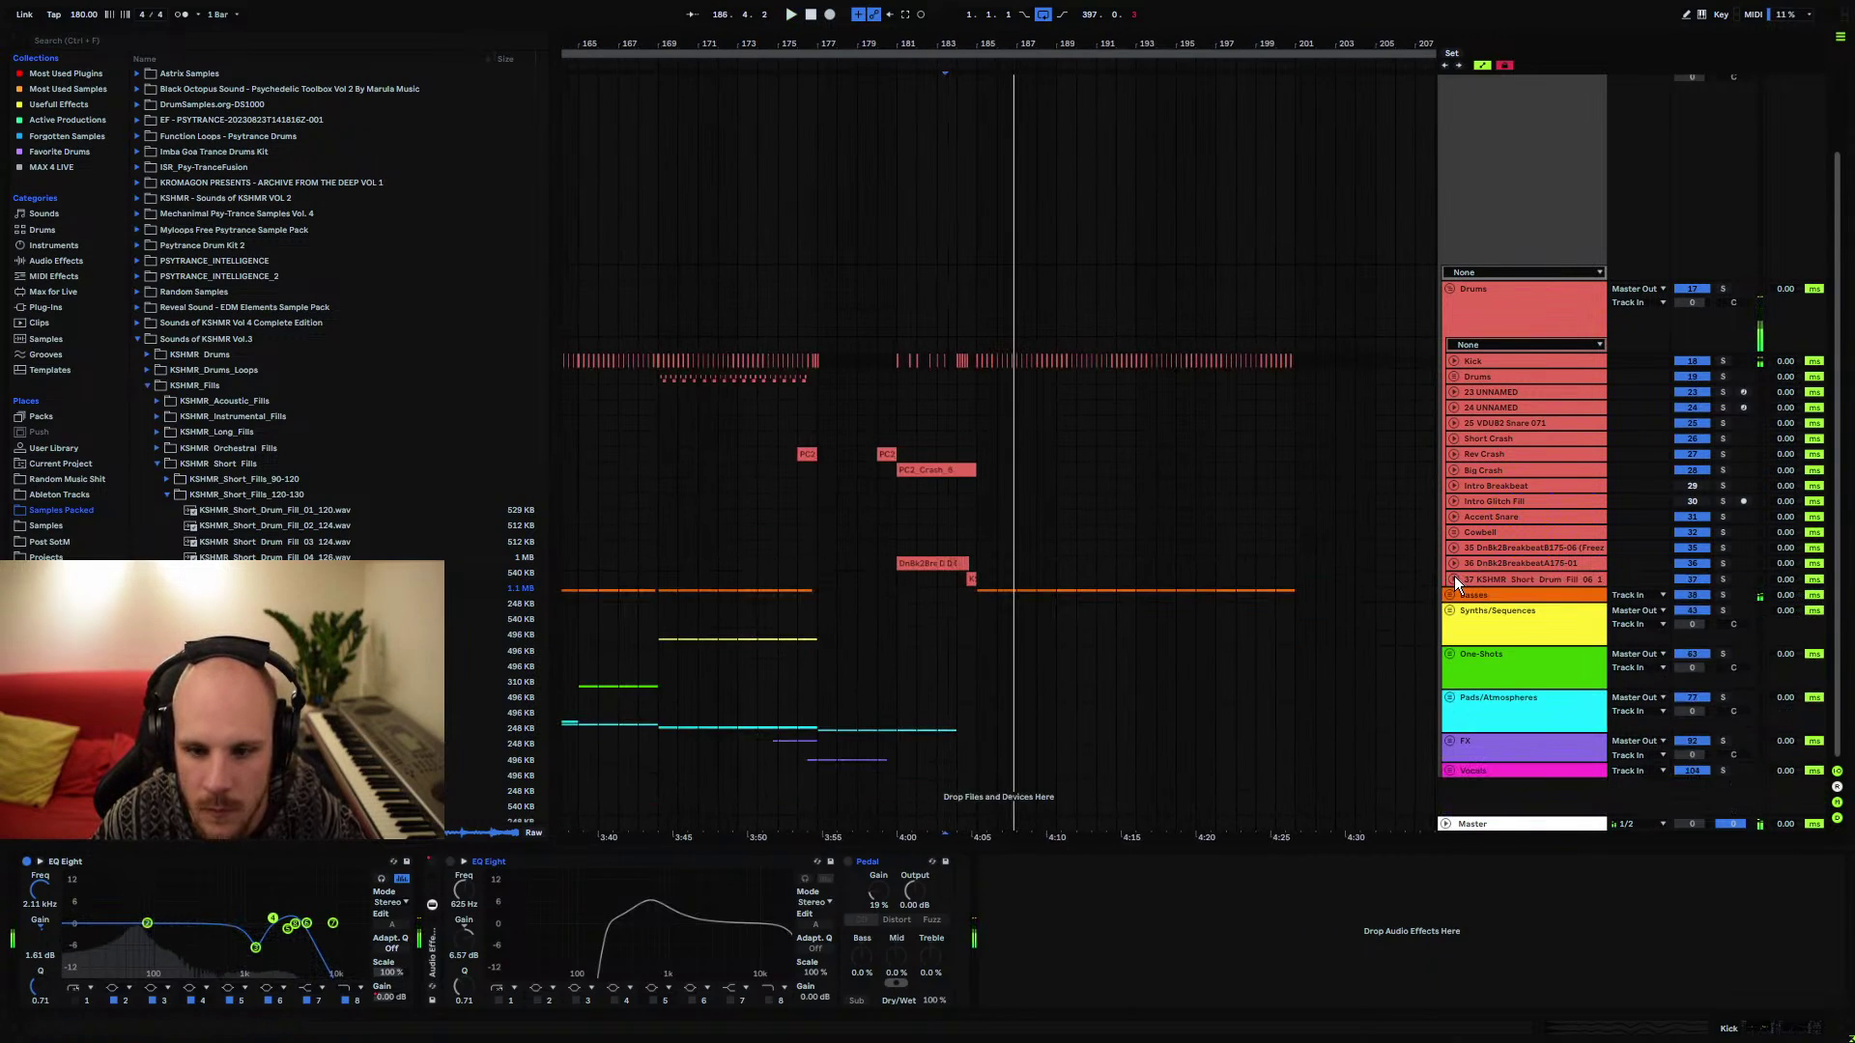
pyautogui.click(1455, 563)
pyautogui.click(1455, 563)
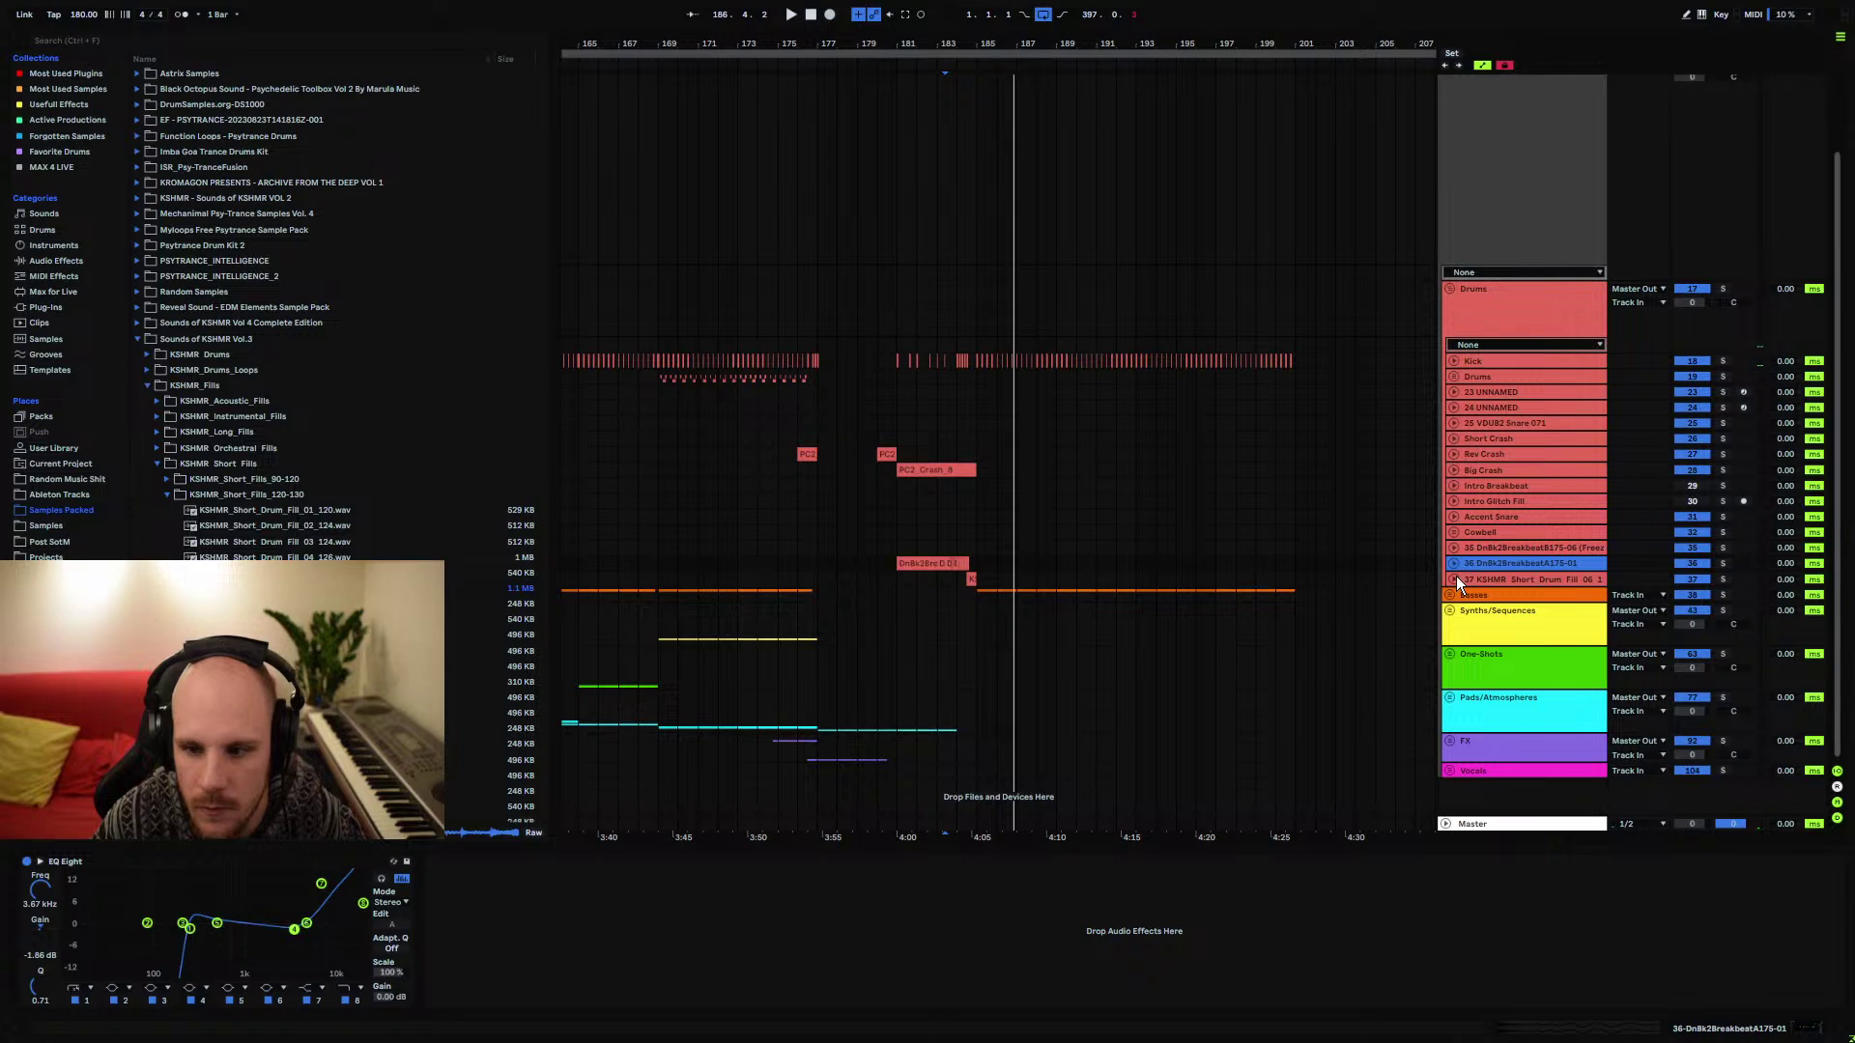
pyautogui.click(1455, 578)
pyautogui.click(955, 677)
pyautogui.press('space')
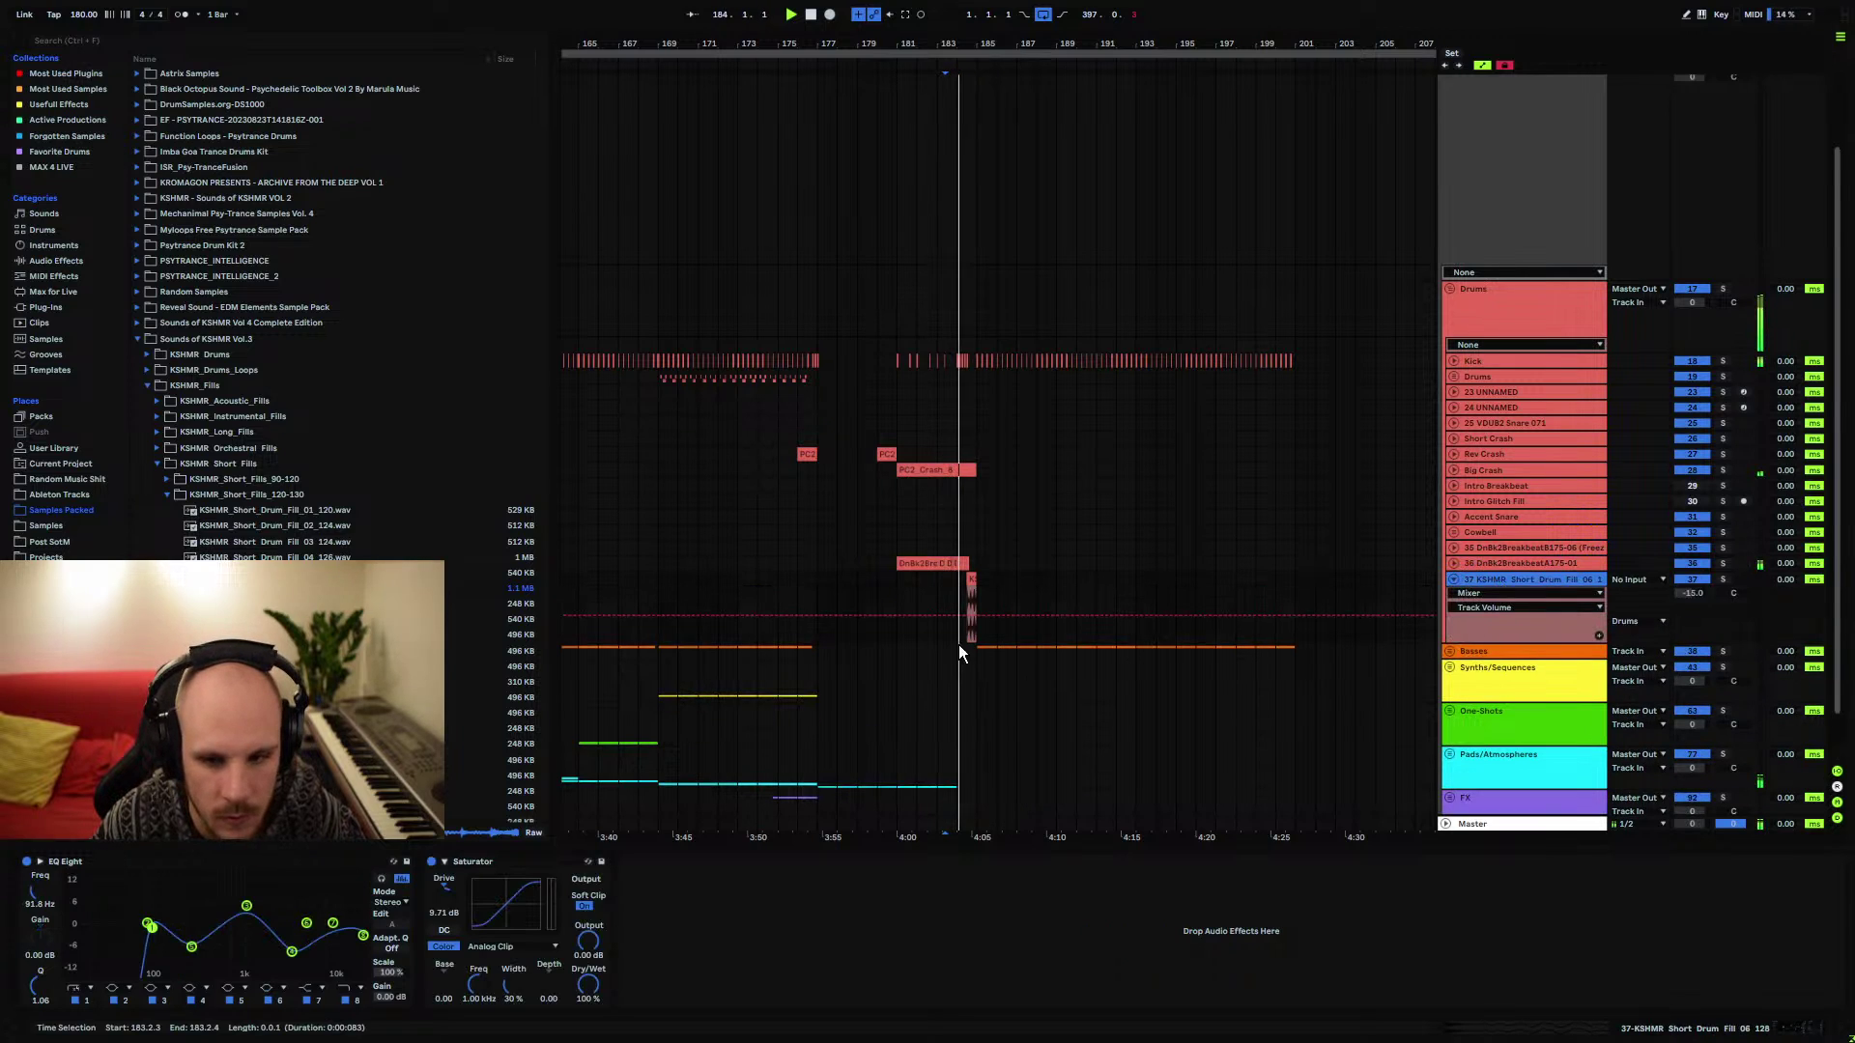
pyautogui.click(589, 945)
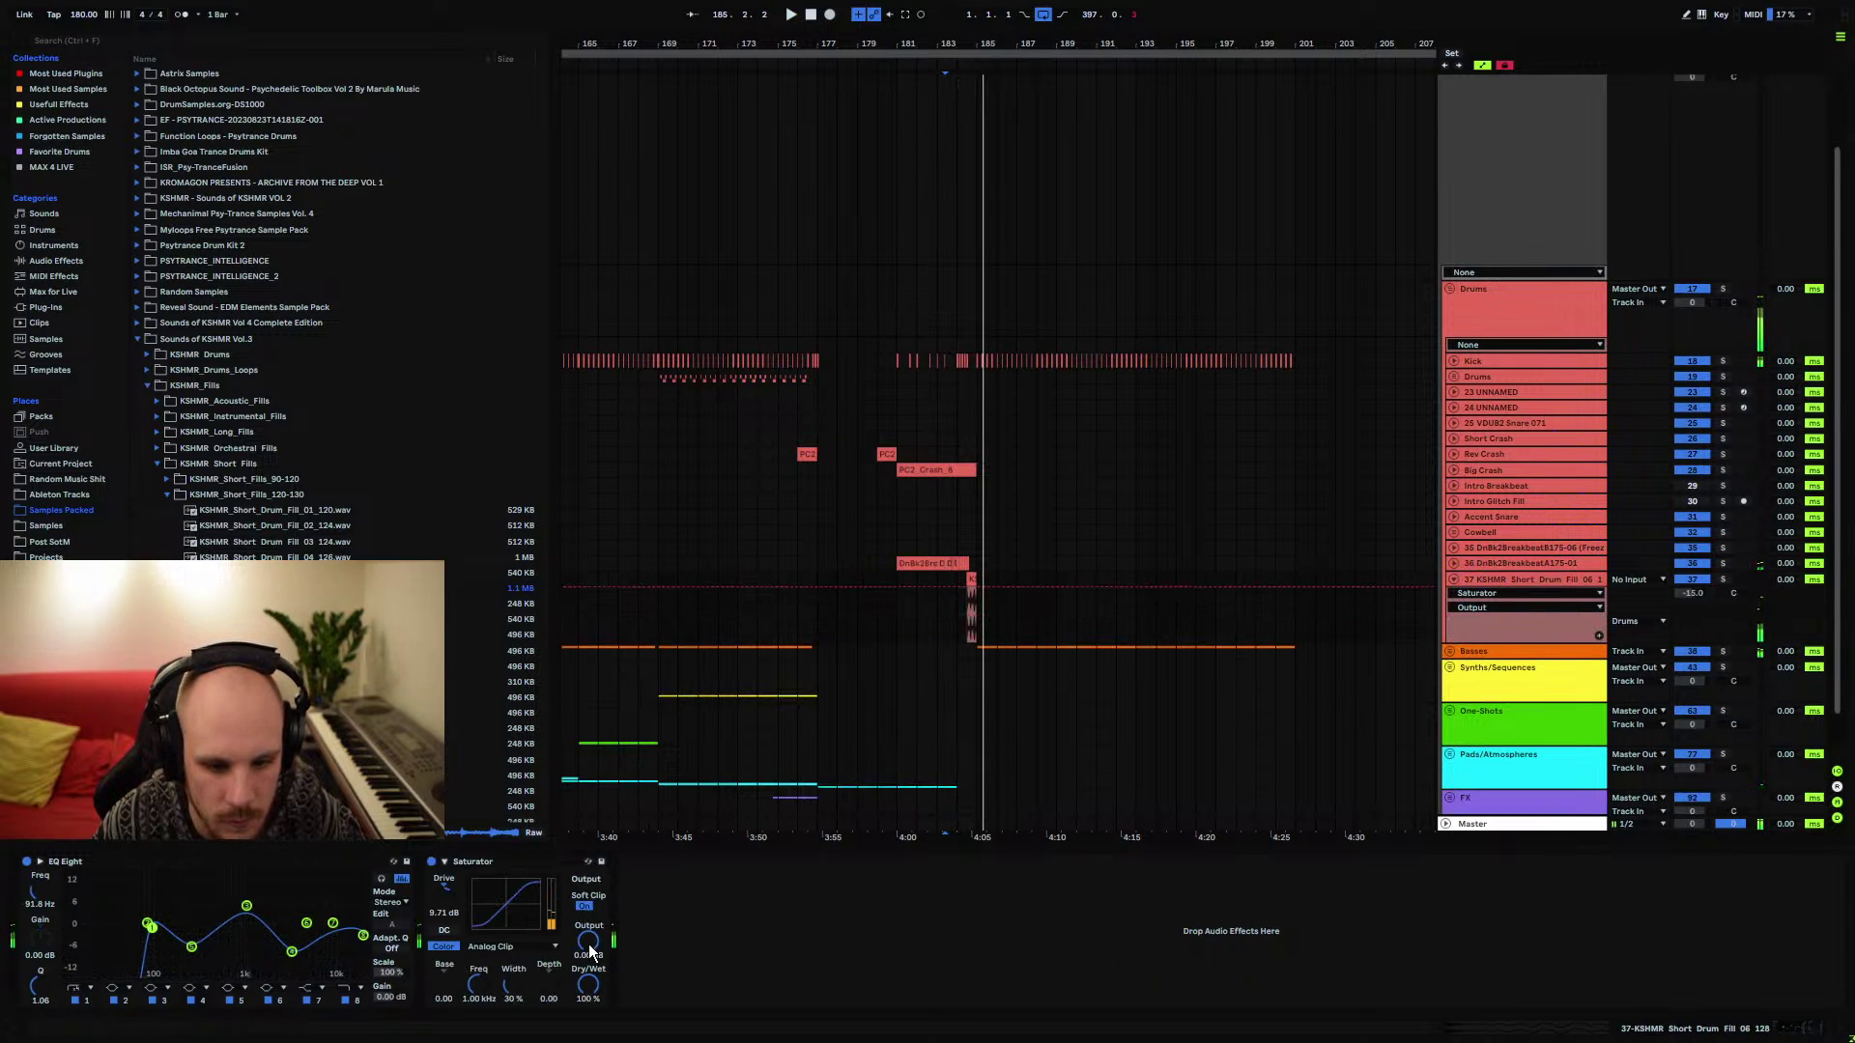
pyautogui.moveTo(481, 901); pyautogui.dragTo(526, 887)
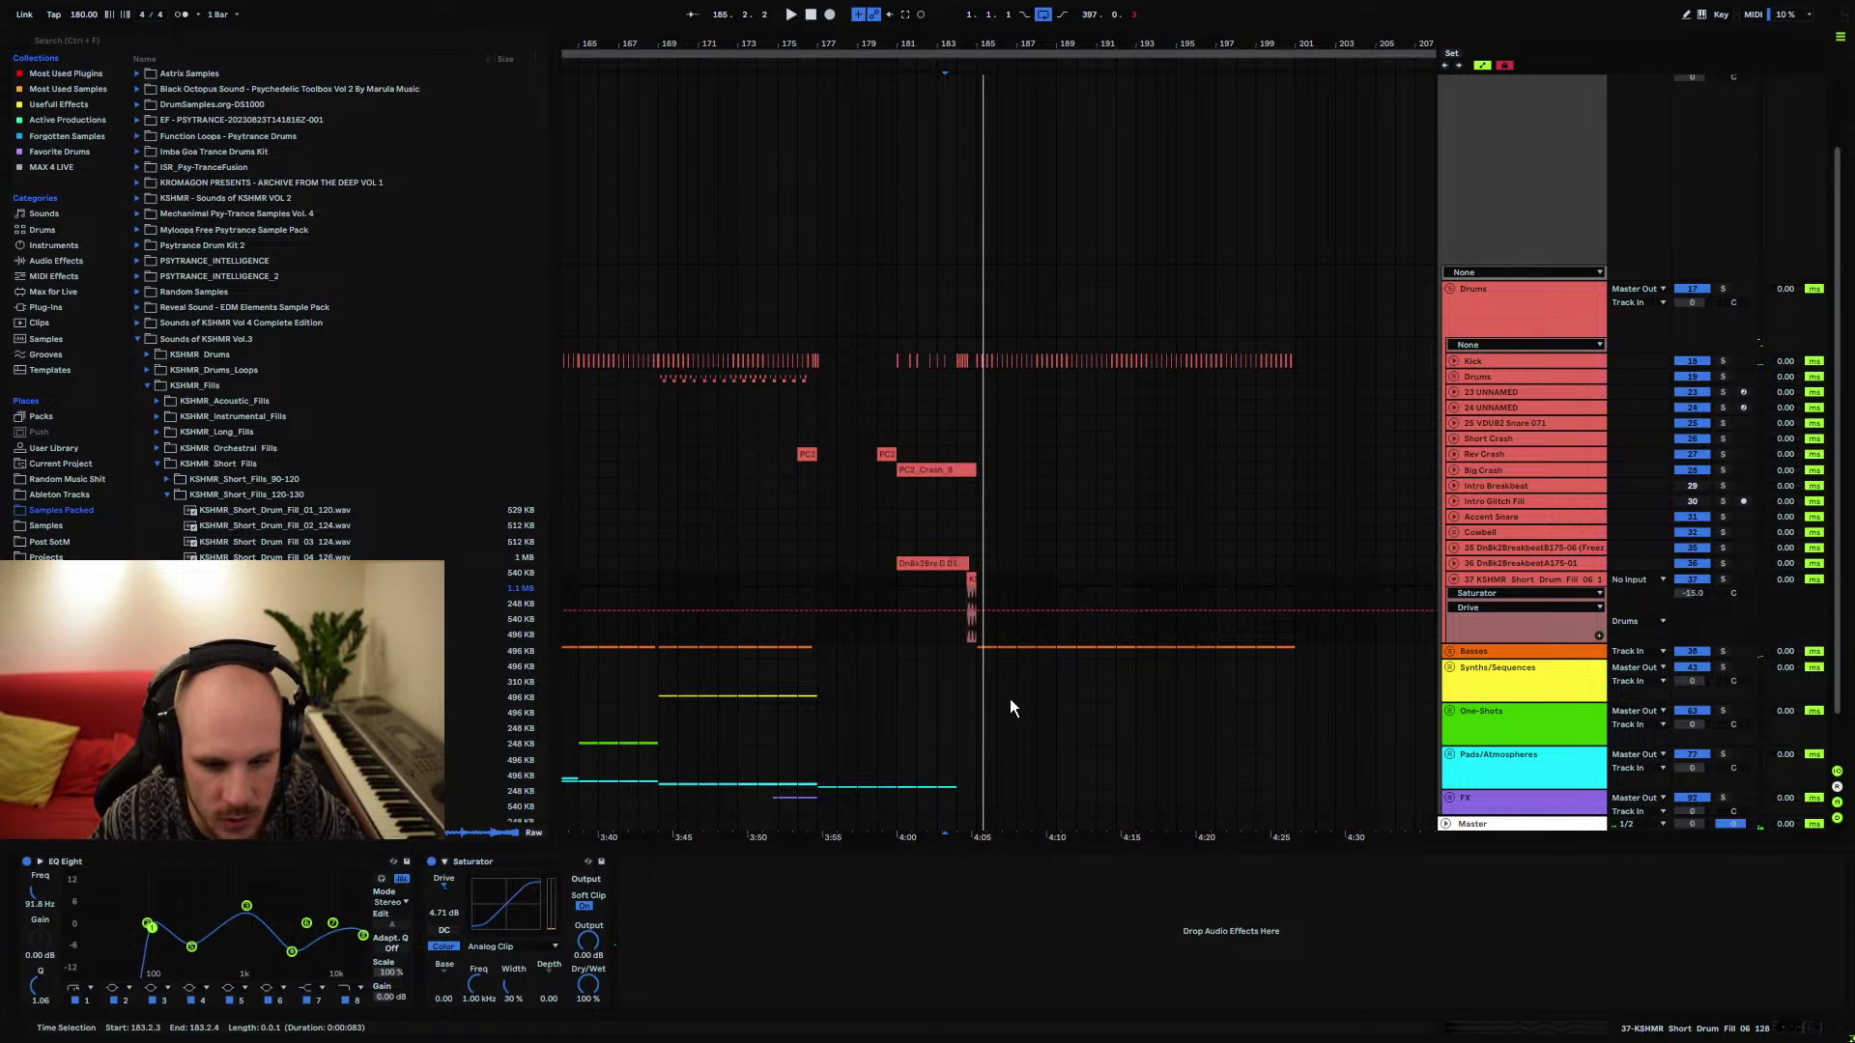
# Replay the fill with the reduced saturation, fold track 37 and play the whole break from bar 181
pyautogui.press('space')
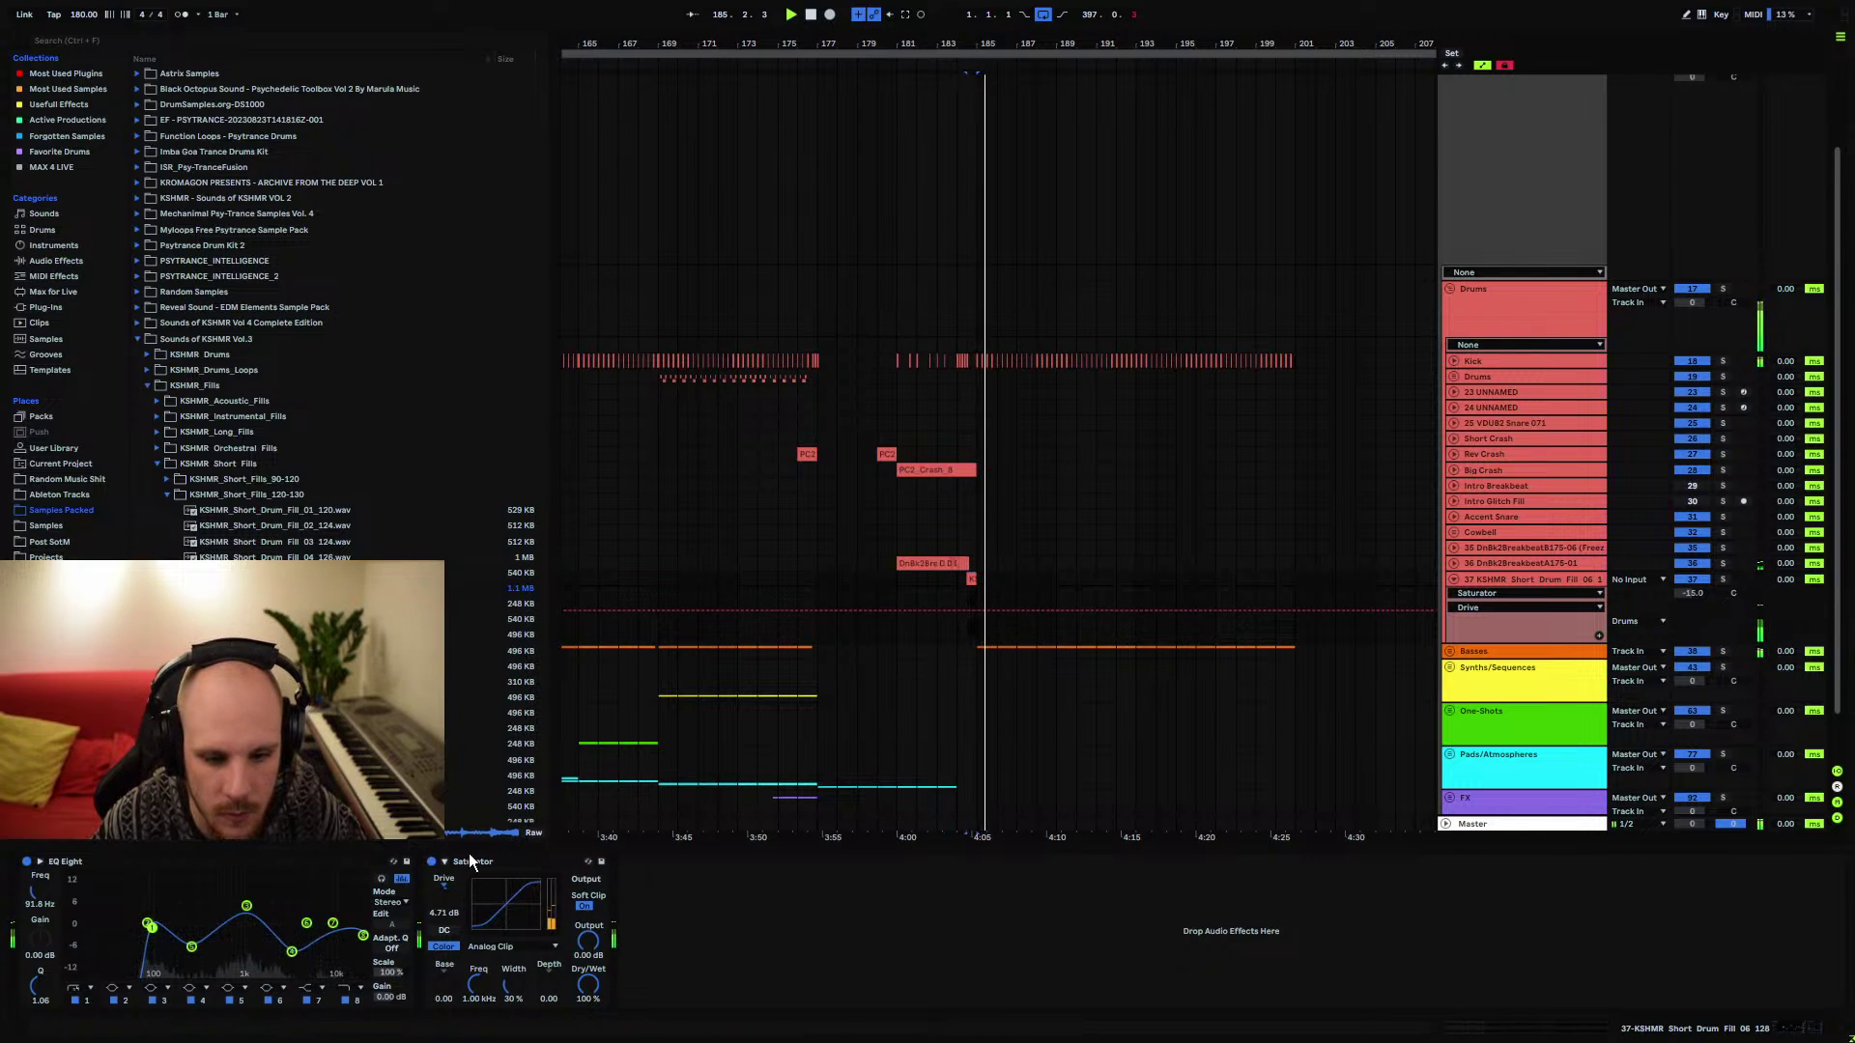
pyautogui.click(901, 594)
pyautogui.click(1455, 580)
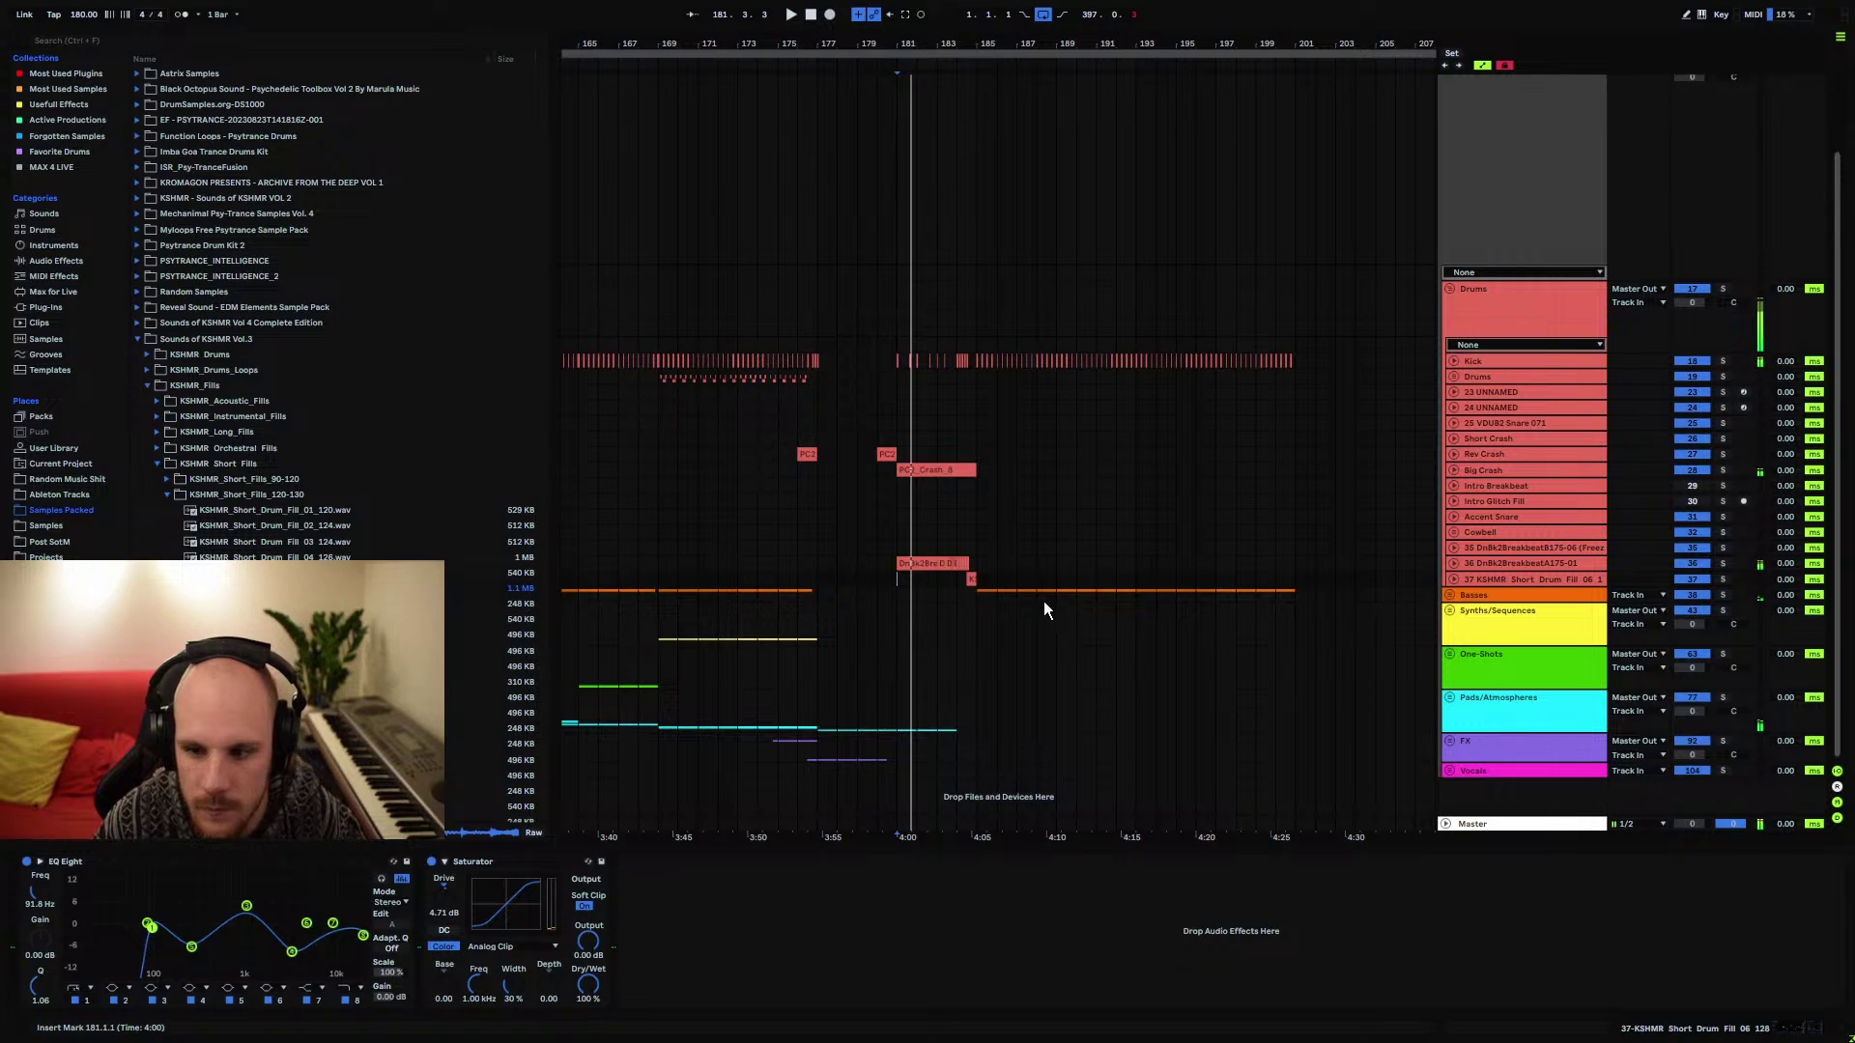
# Unfold the Helpers group, arm MASTER RECORDING and record the master output from bar 169 into bar 186
pyautogui.scroll(2, 1043, 609)
pyautogui.click(1446, 113)
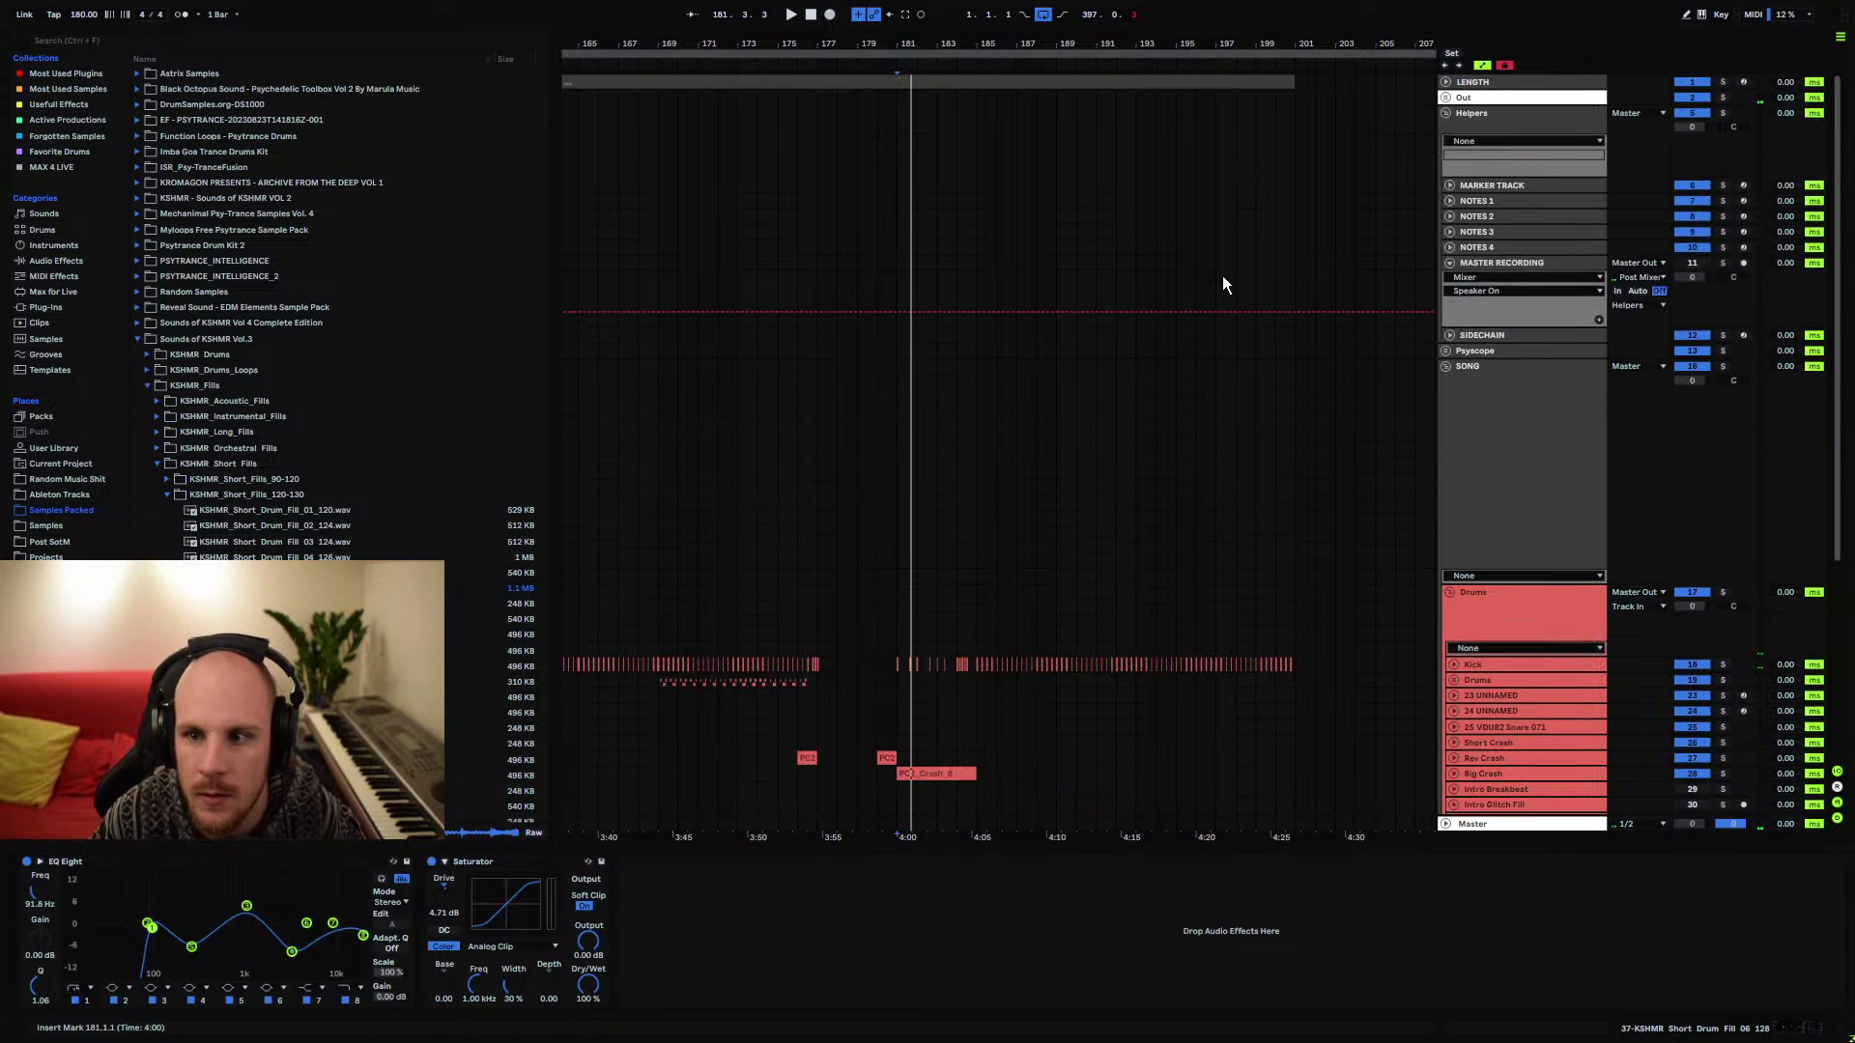
pyautogui.click(1744, 263)
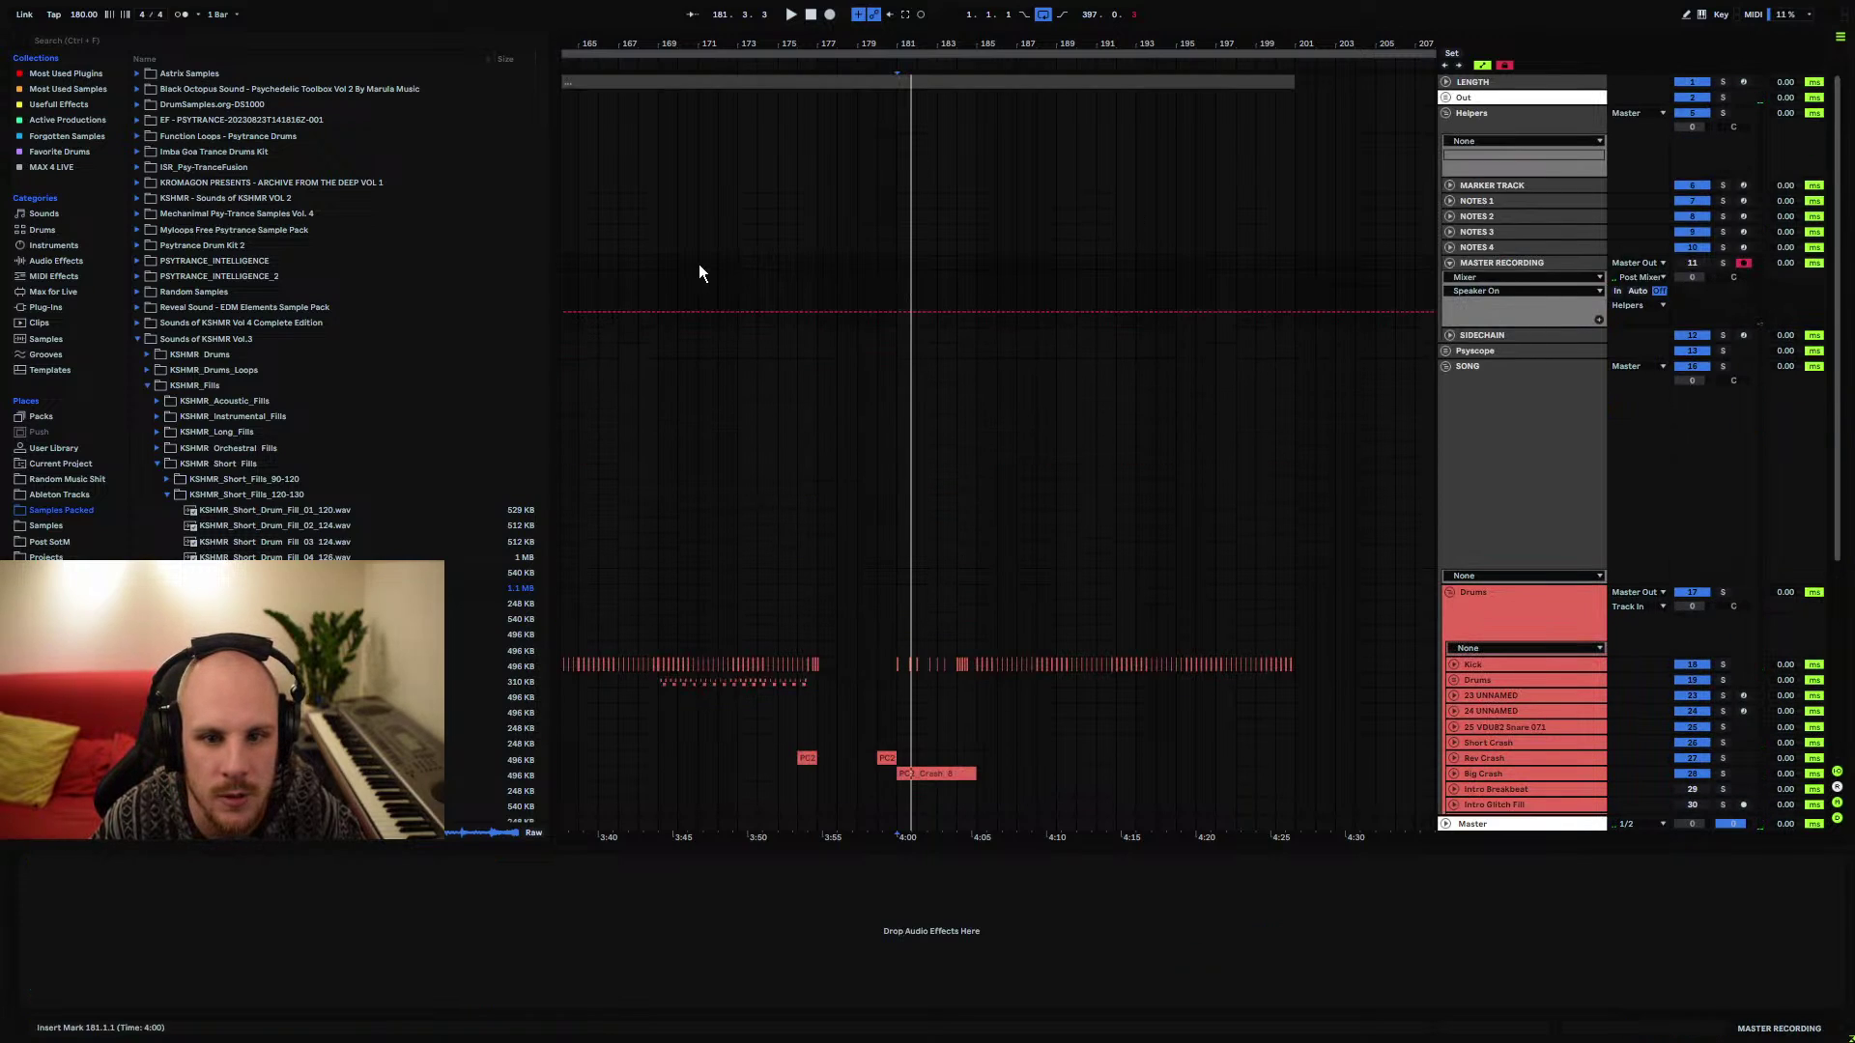
pyautogui.click(663, 263)
pyautogui.click(829, 14)
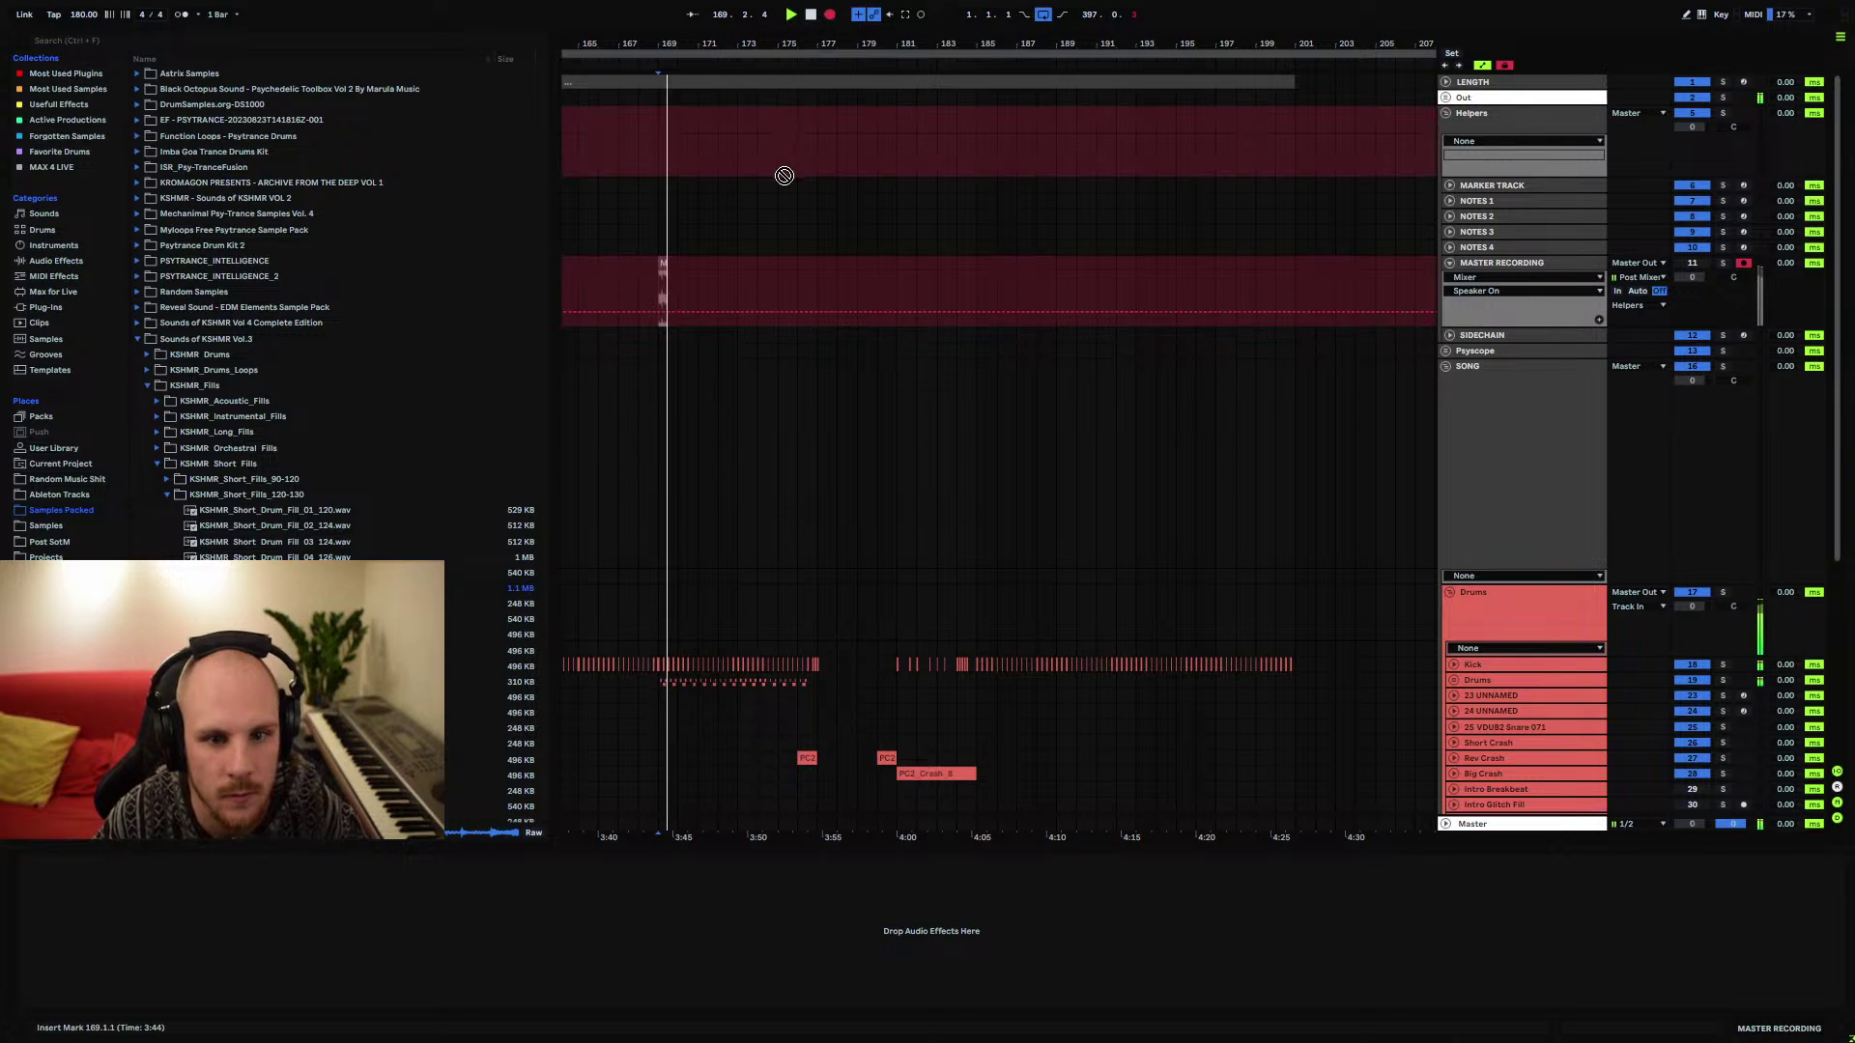
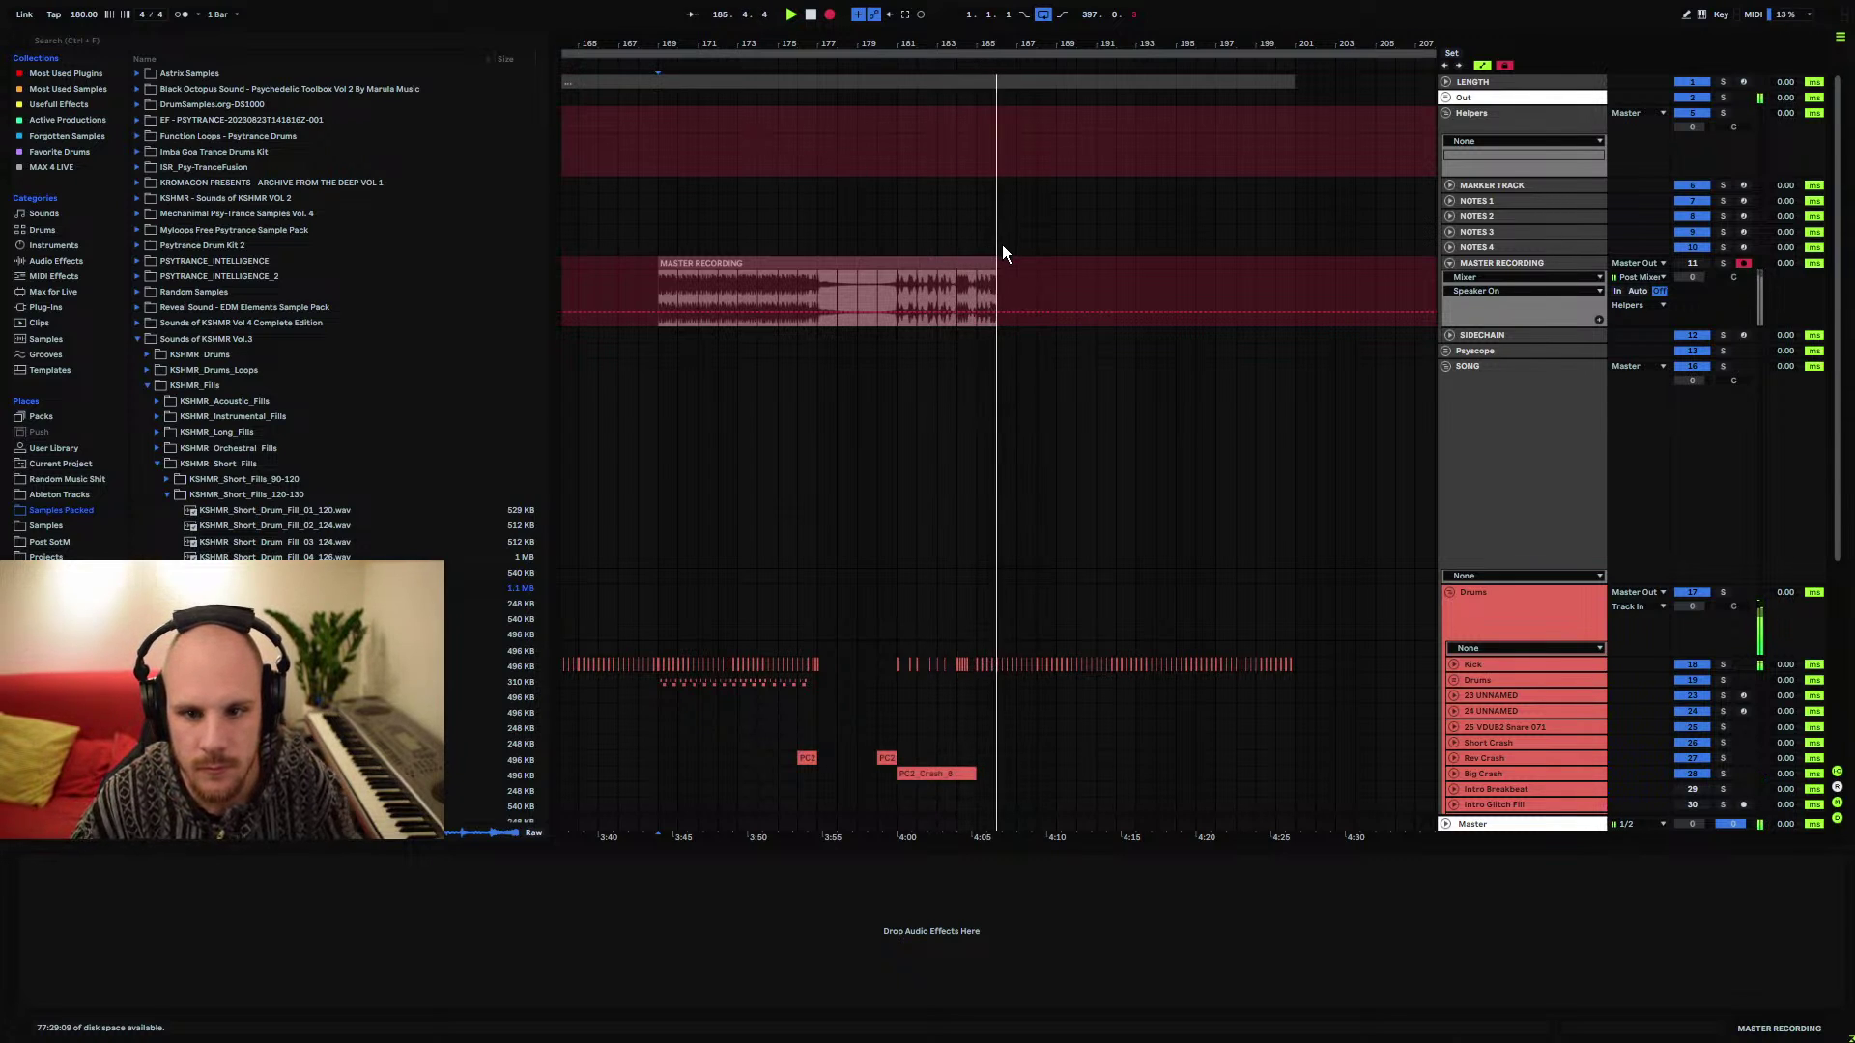
pyautogui.press('space')
# Unfold track 36 to check the breakbeat's track volume around bars 181 to 185, and fold it again
pyautogui.moveTo(919, 47); pyautogui.dragTo(876, 44)
pyautogui.scroll(-5, 1440, 582)
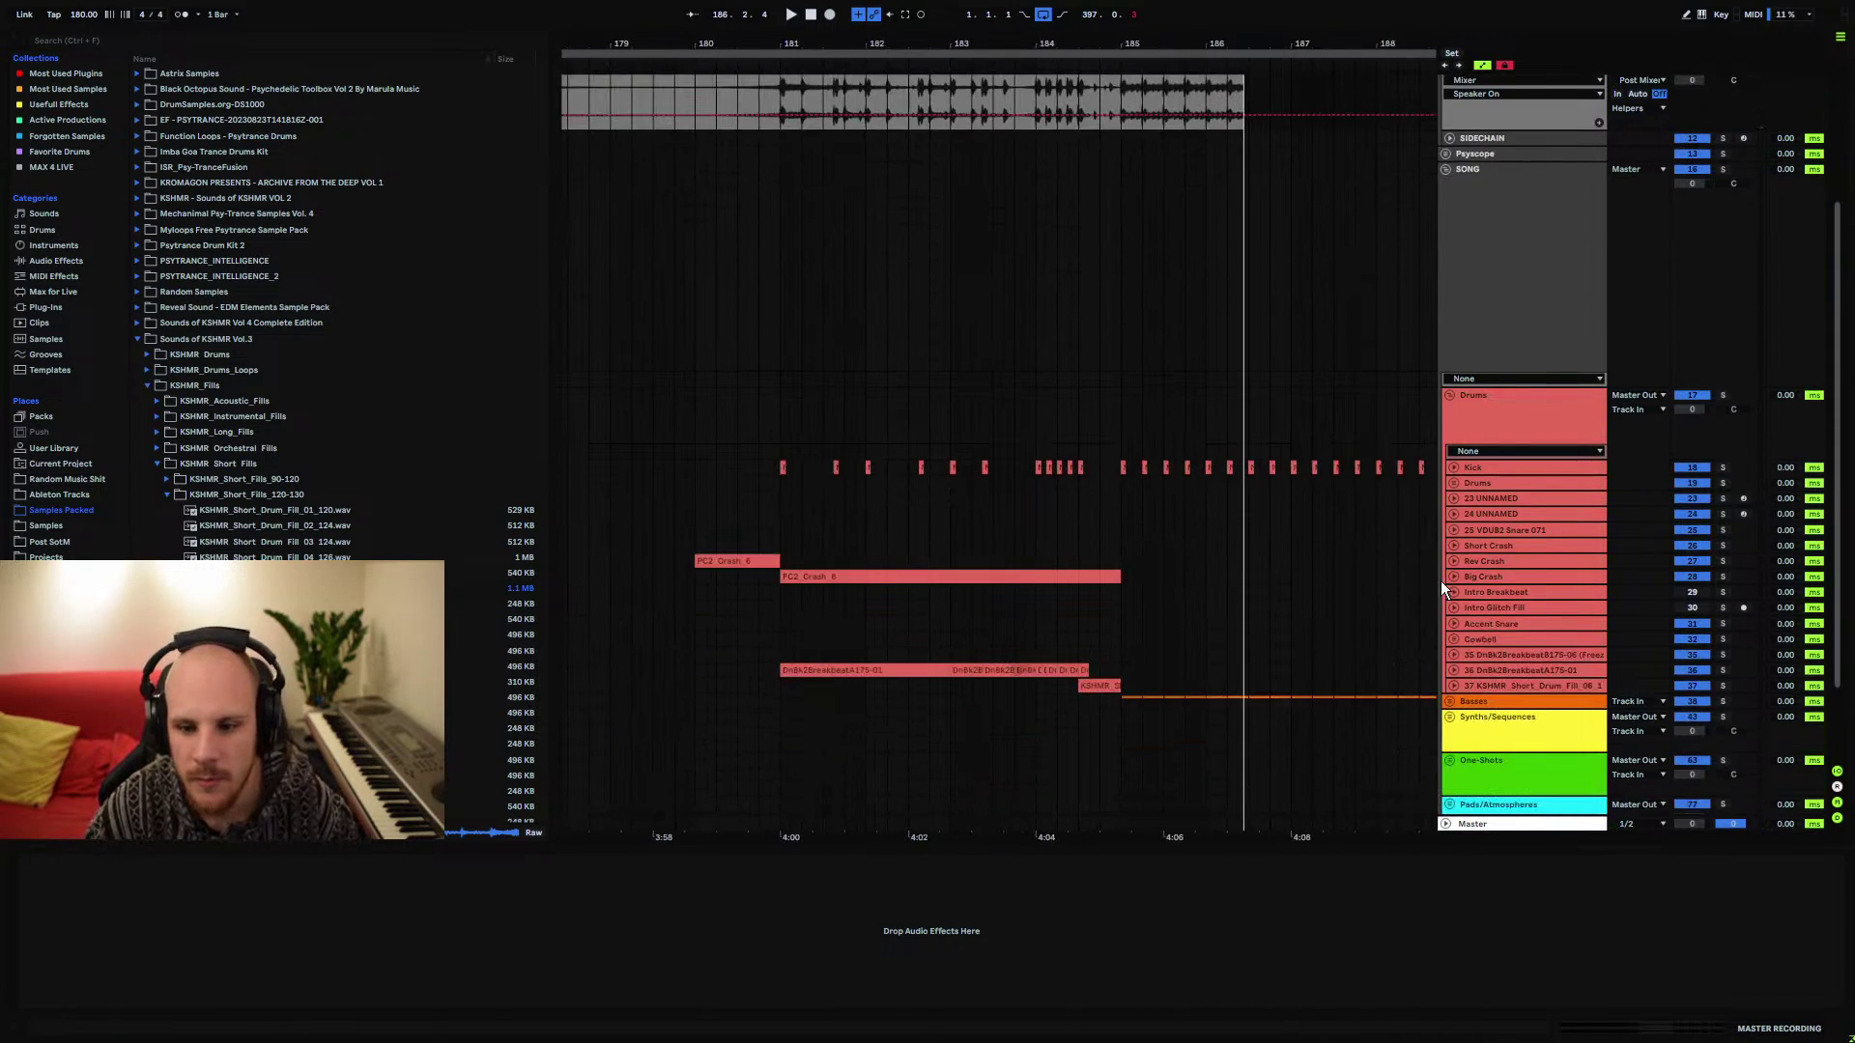
pyautogui.click(1453, 670)
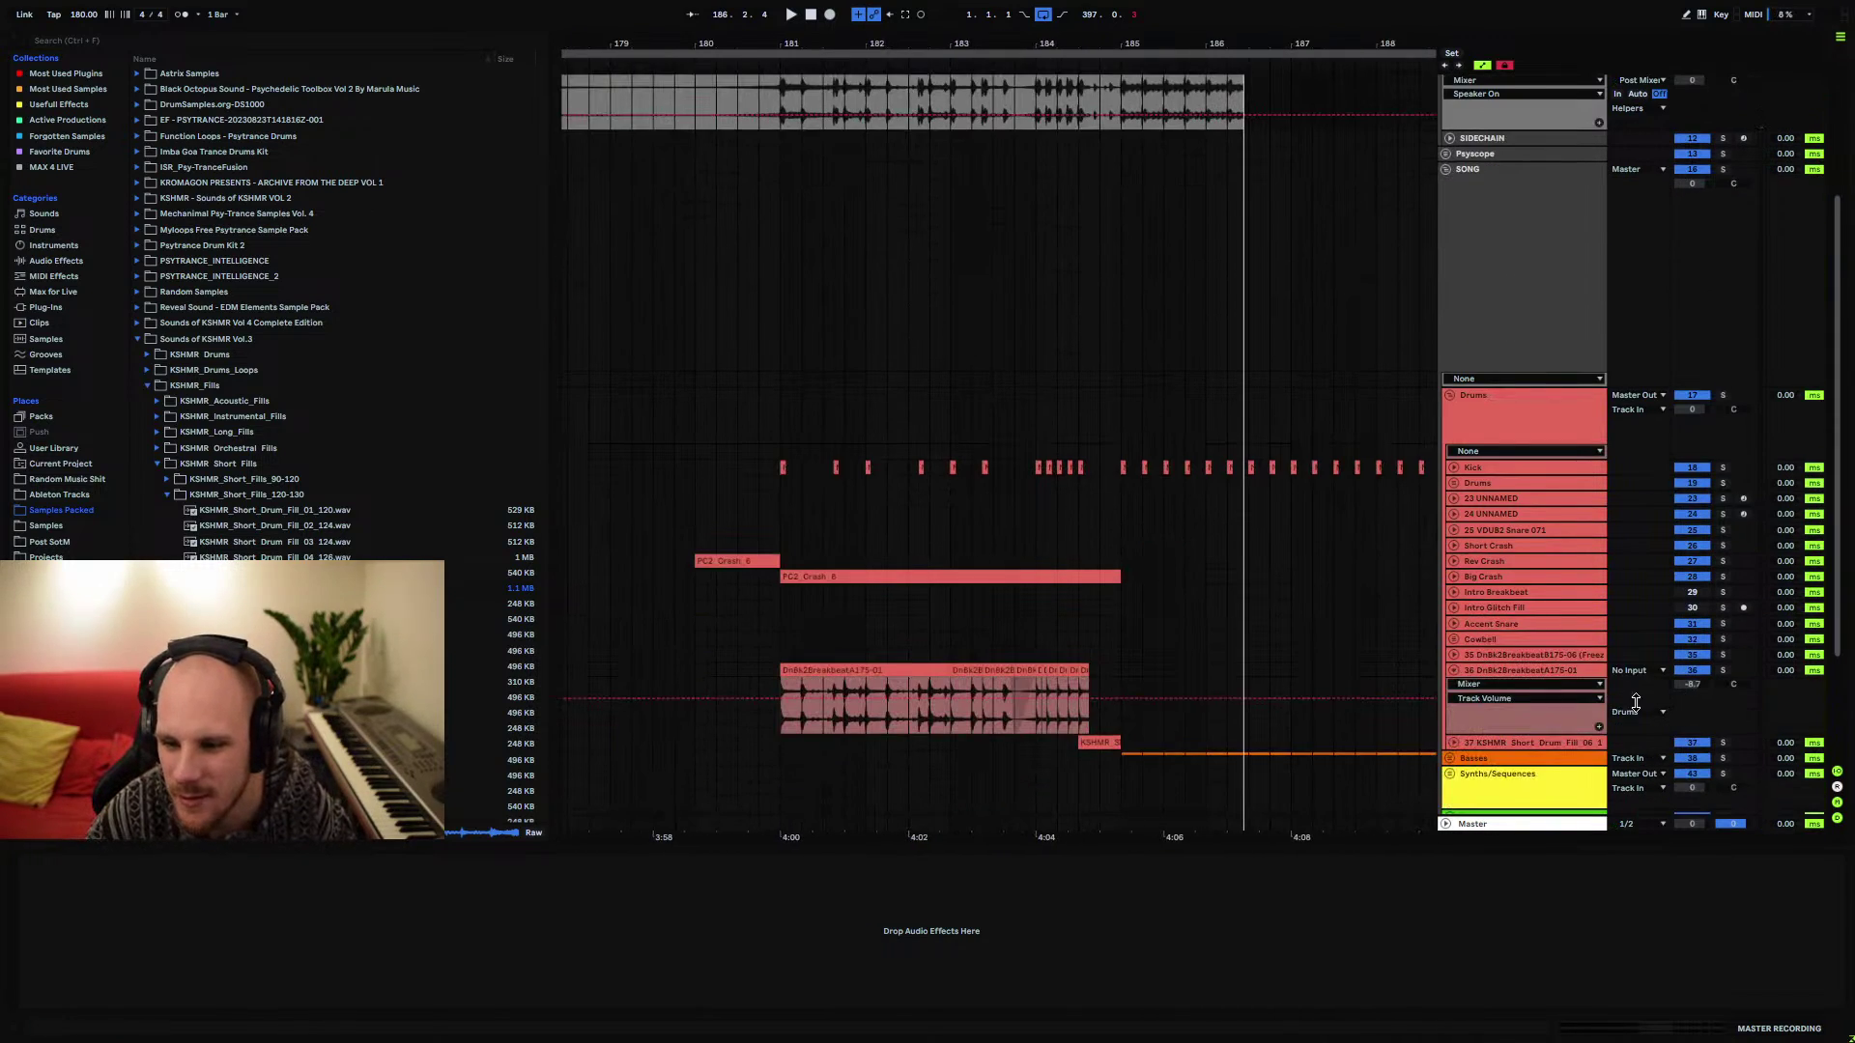
pyautogui.moveTo(1454, 700); pyautogui.dragTo(1467, 683)
pyautogui.click(1453, 670)
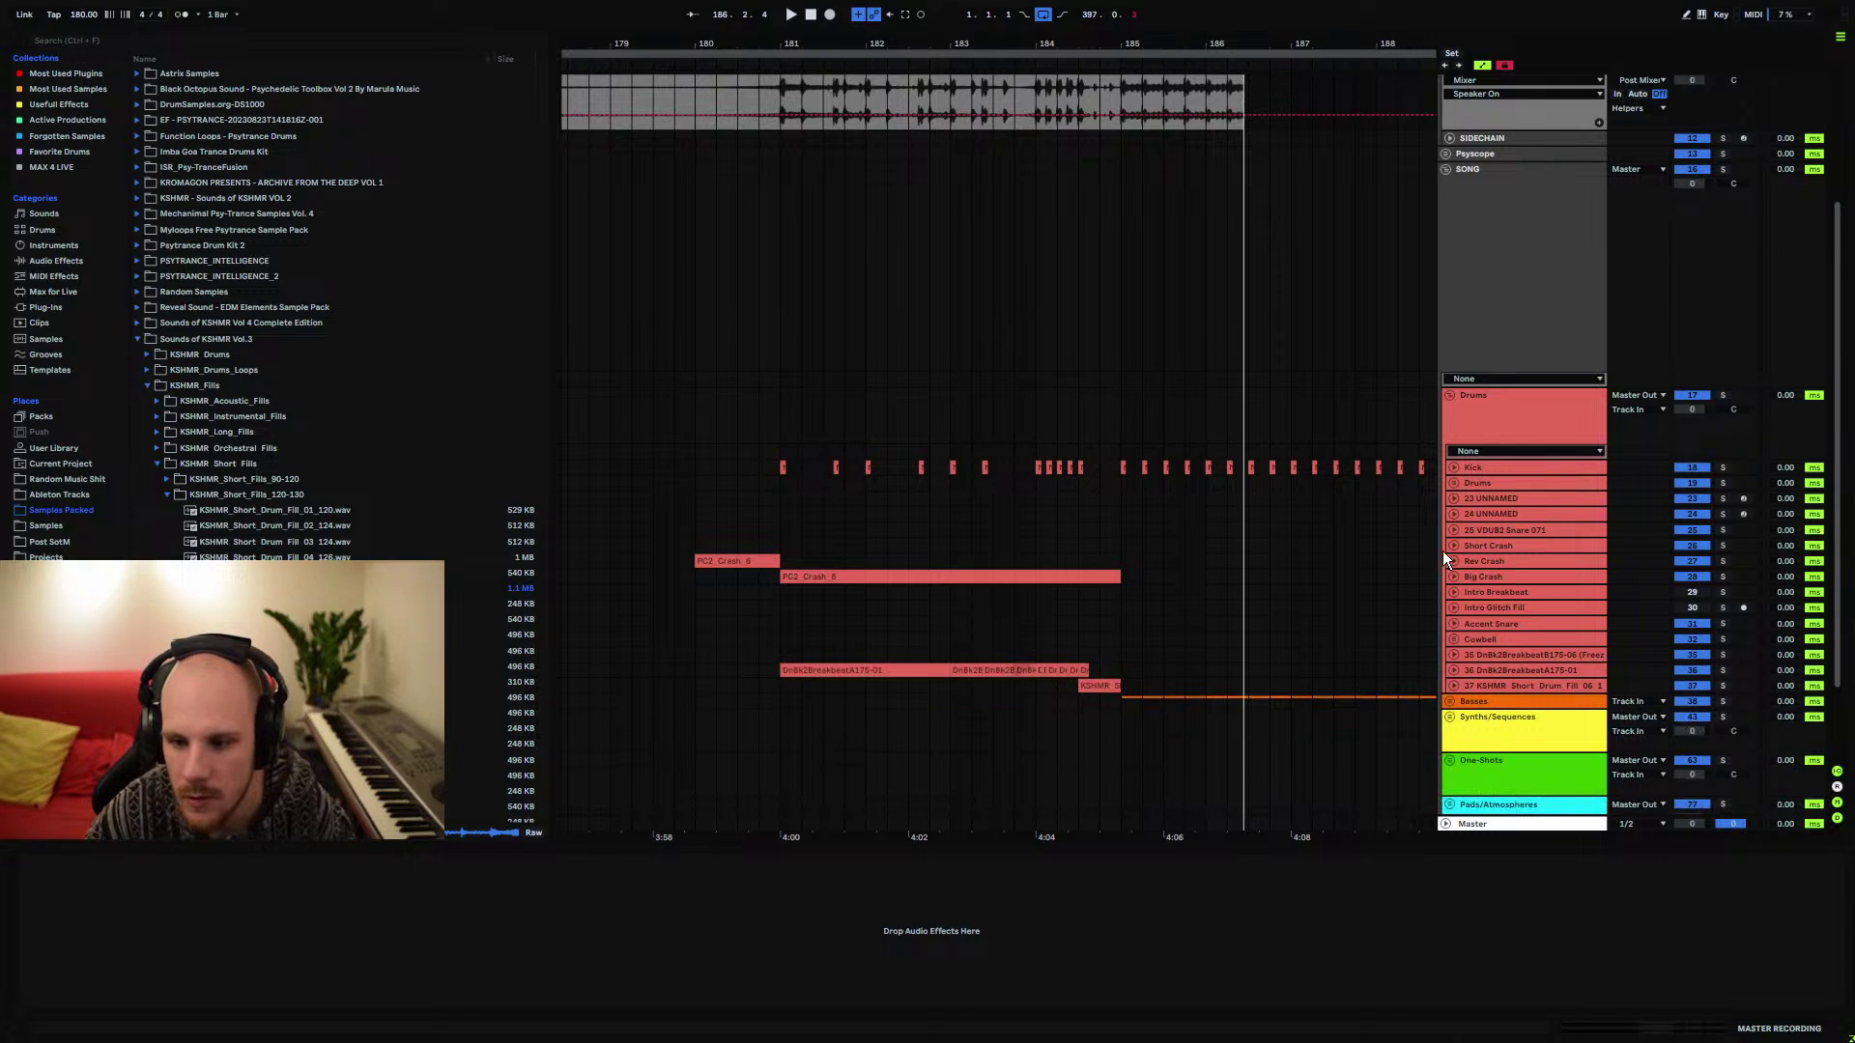
# On the Kick track, add EQ Eight Output Gain automation dipping to -3 dB between 180.4.1 and 184.4.1
pyautogui.click(1450, 471)
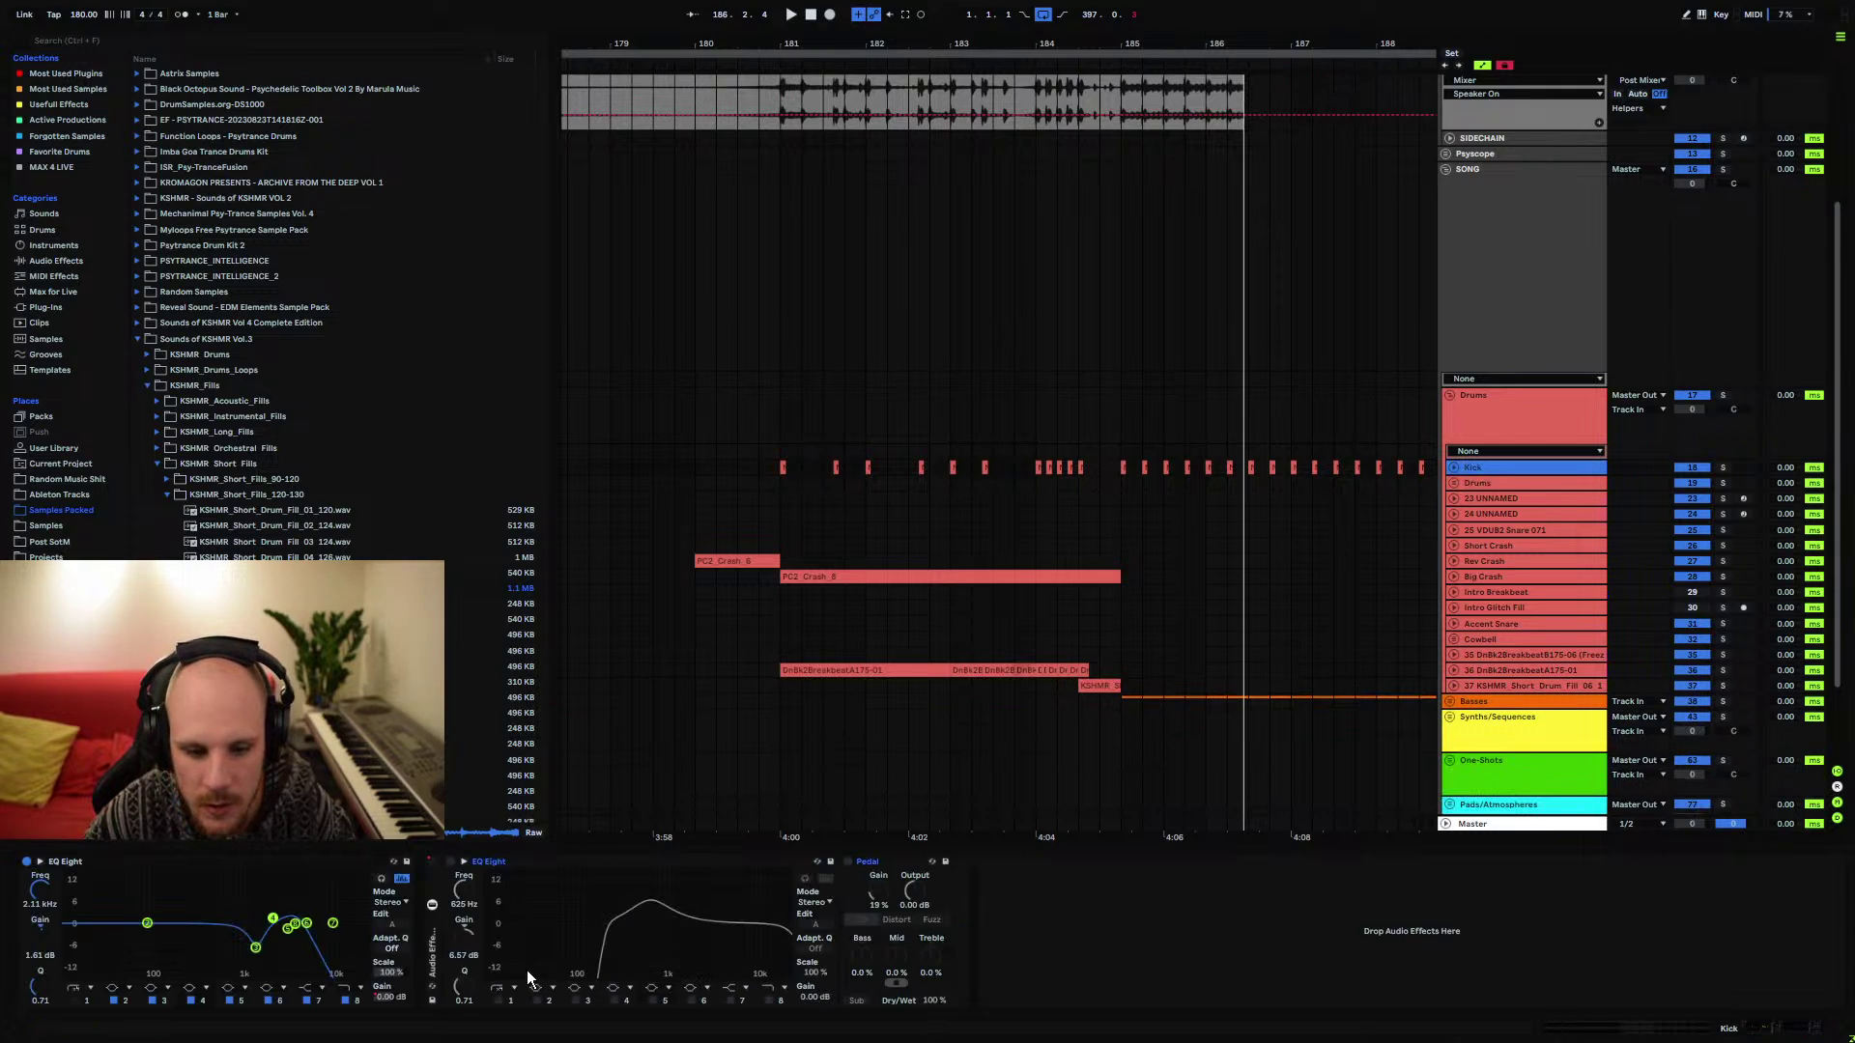
pyautogui.click(1455, 468)
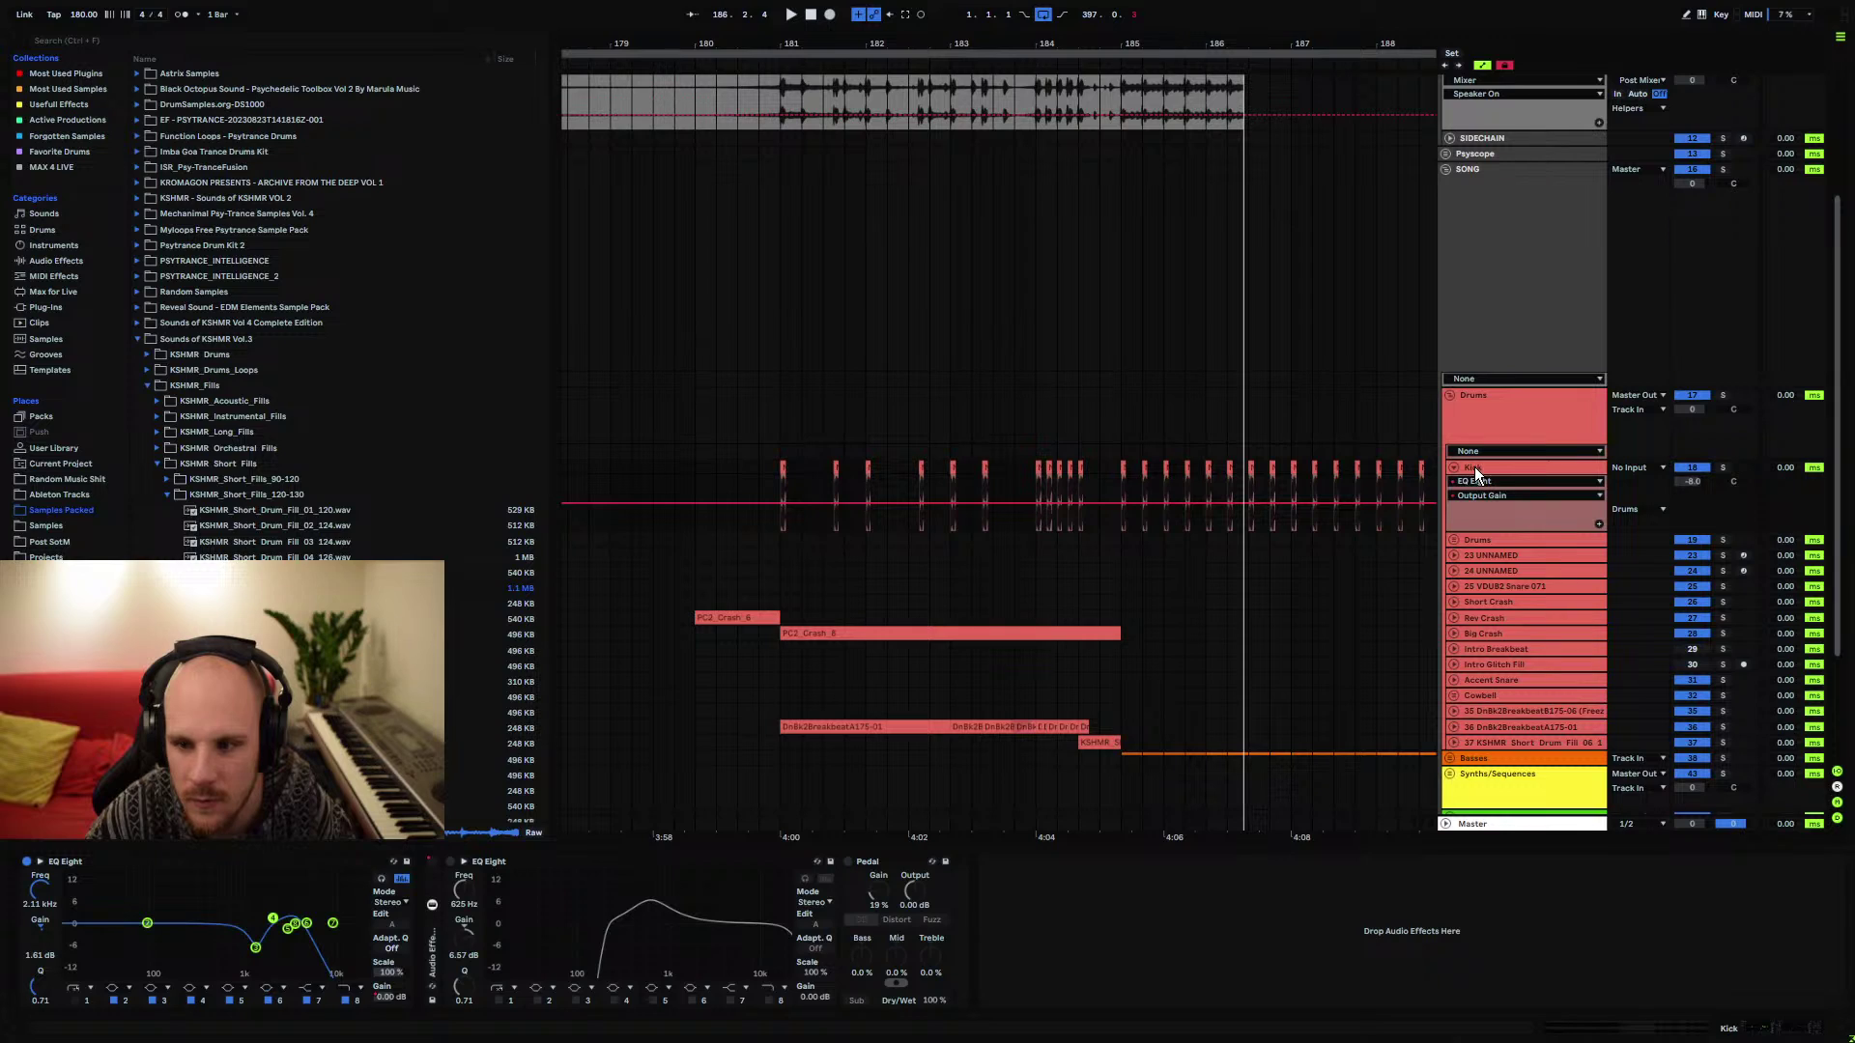
pyautogui.click(1111, 506)
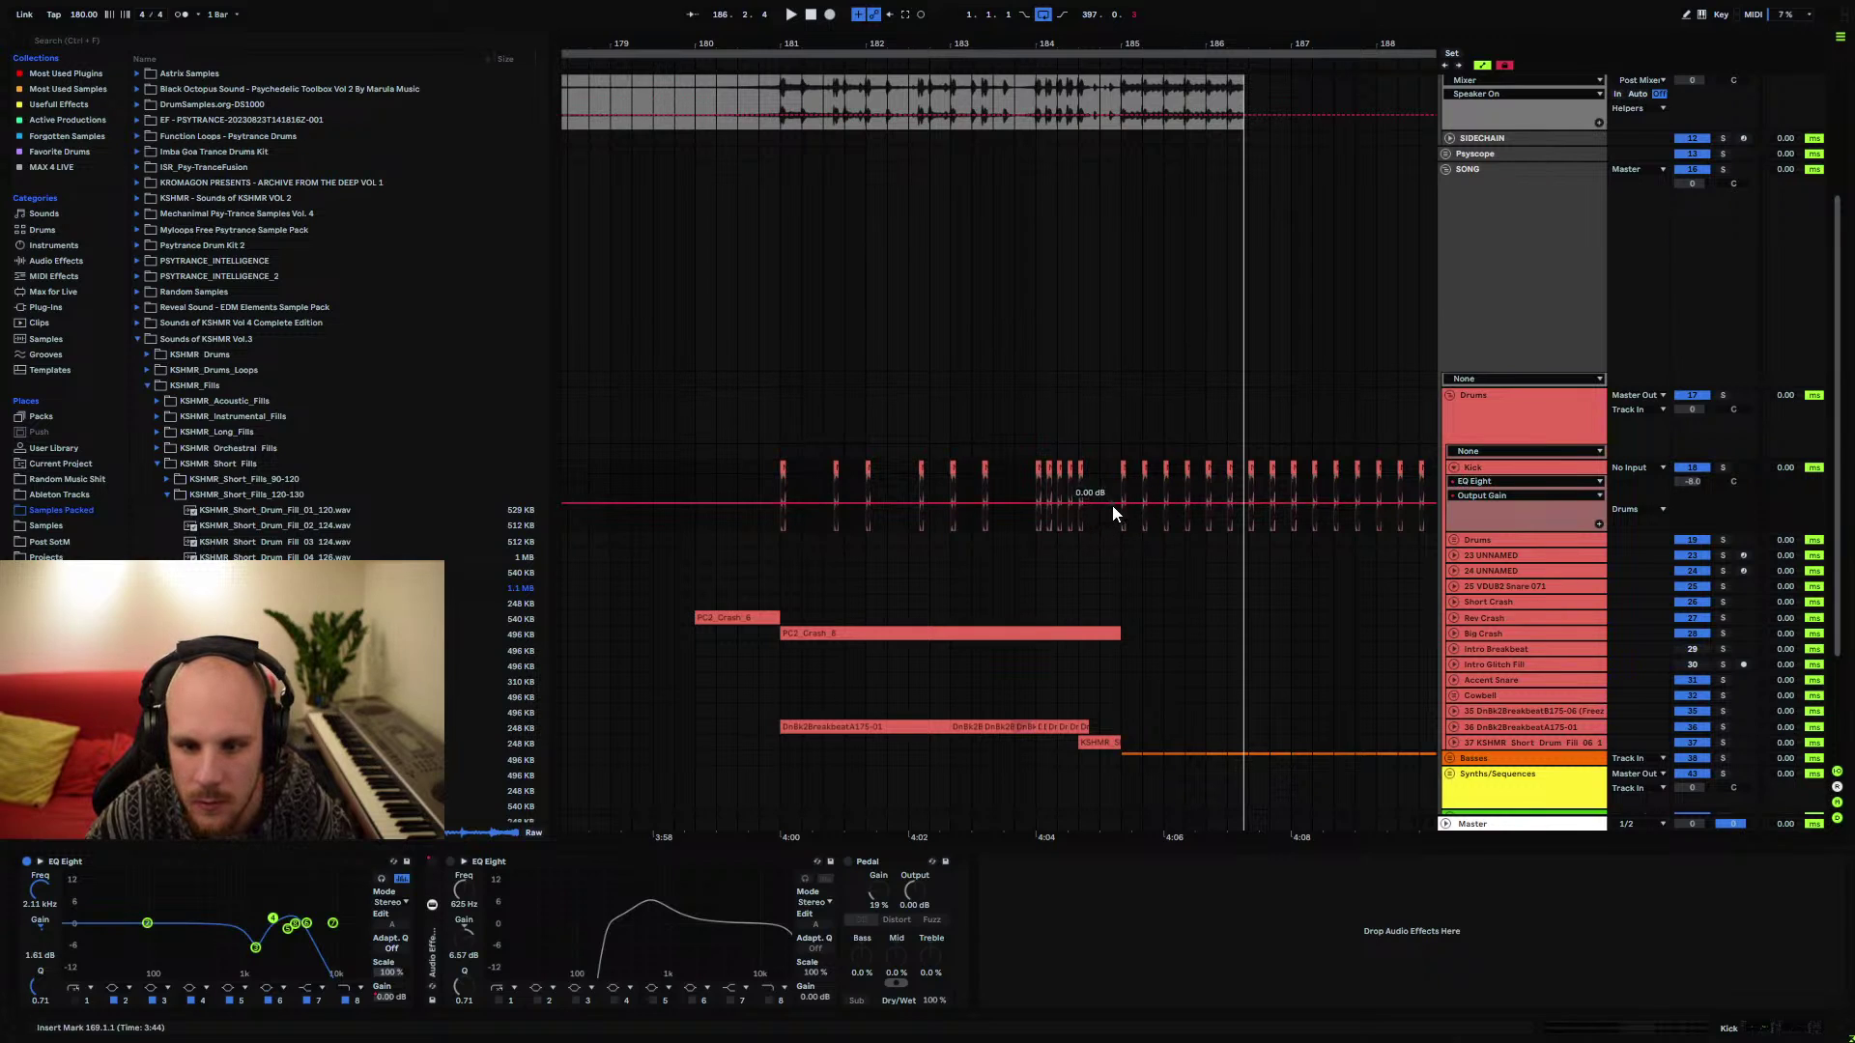
pyautogui.rightClick(761, 504)
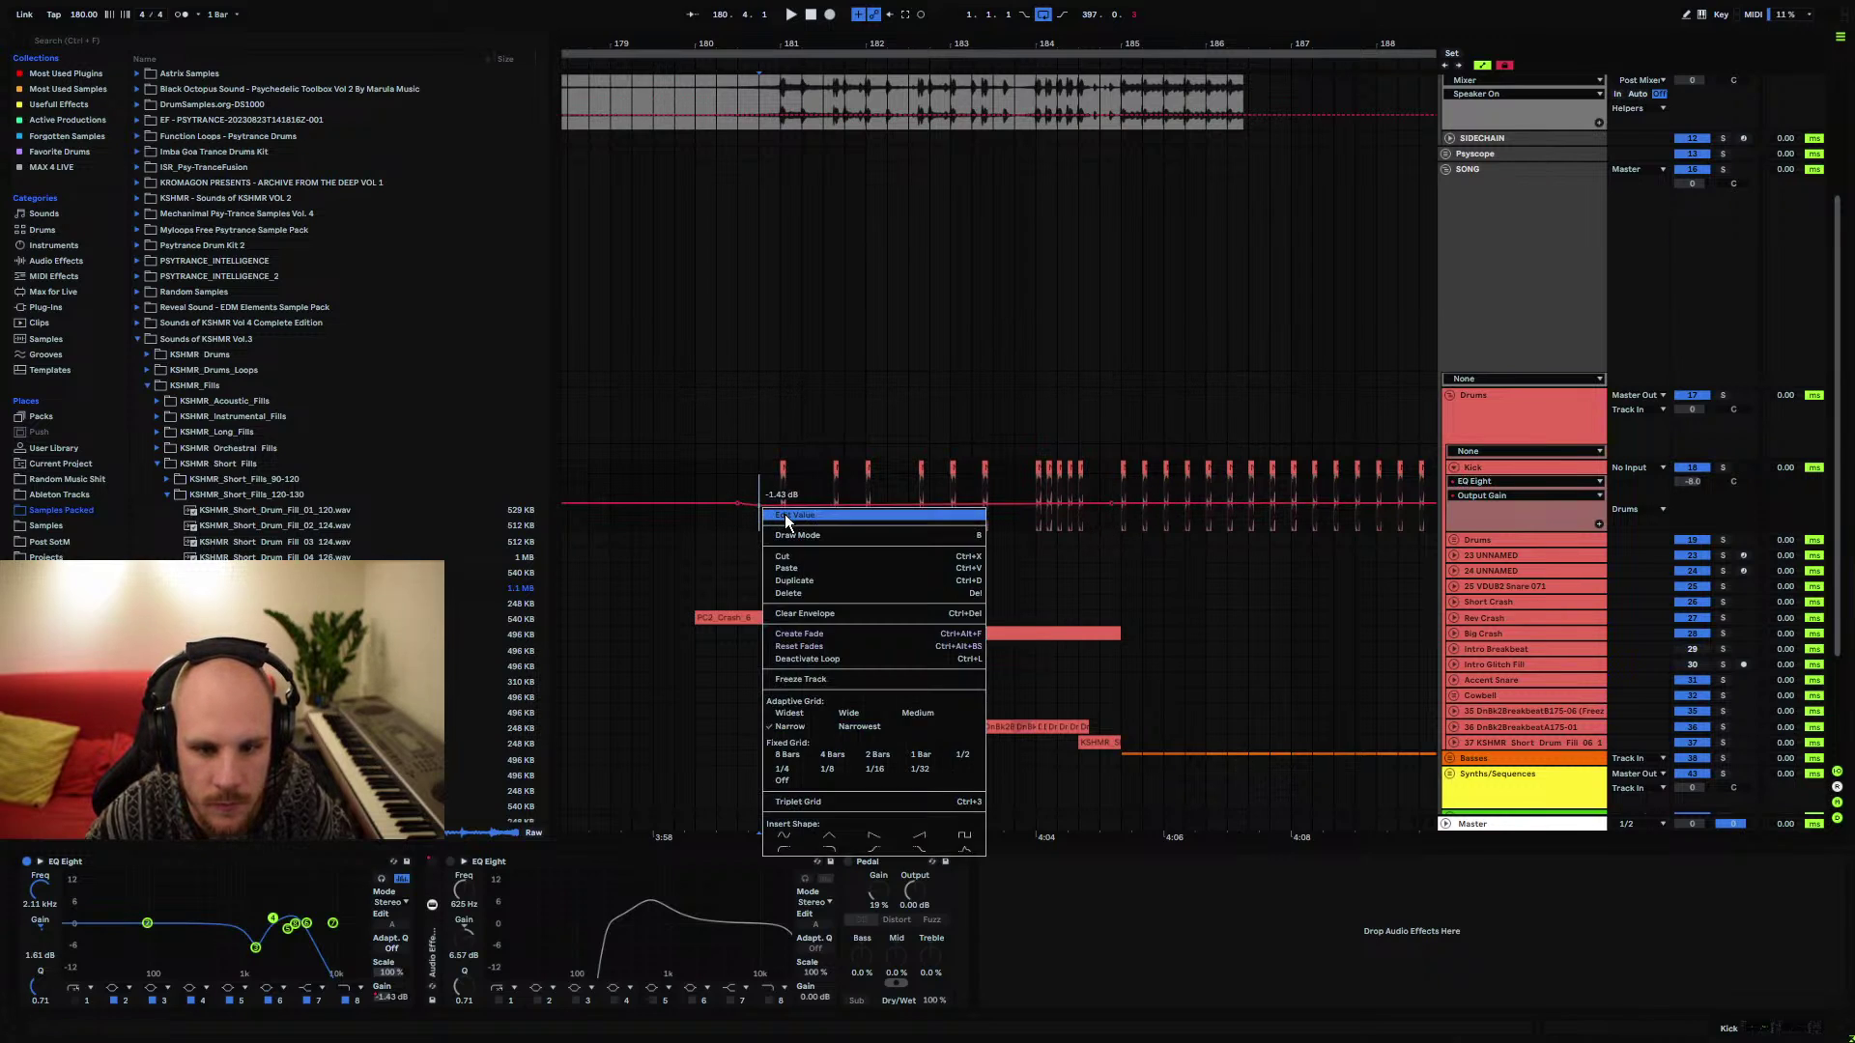
pyautogui.click(784, 521)
pyautogui.click(785, 514)
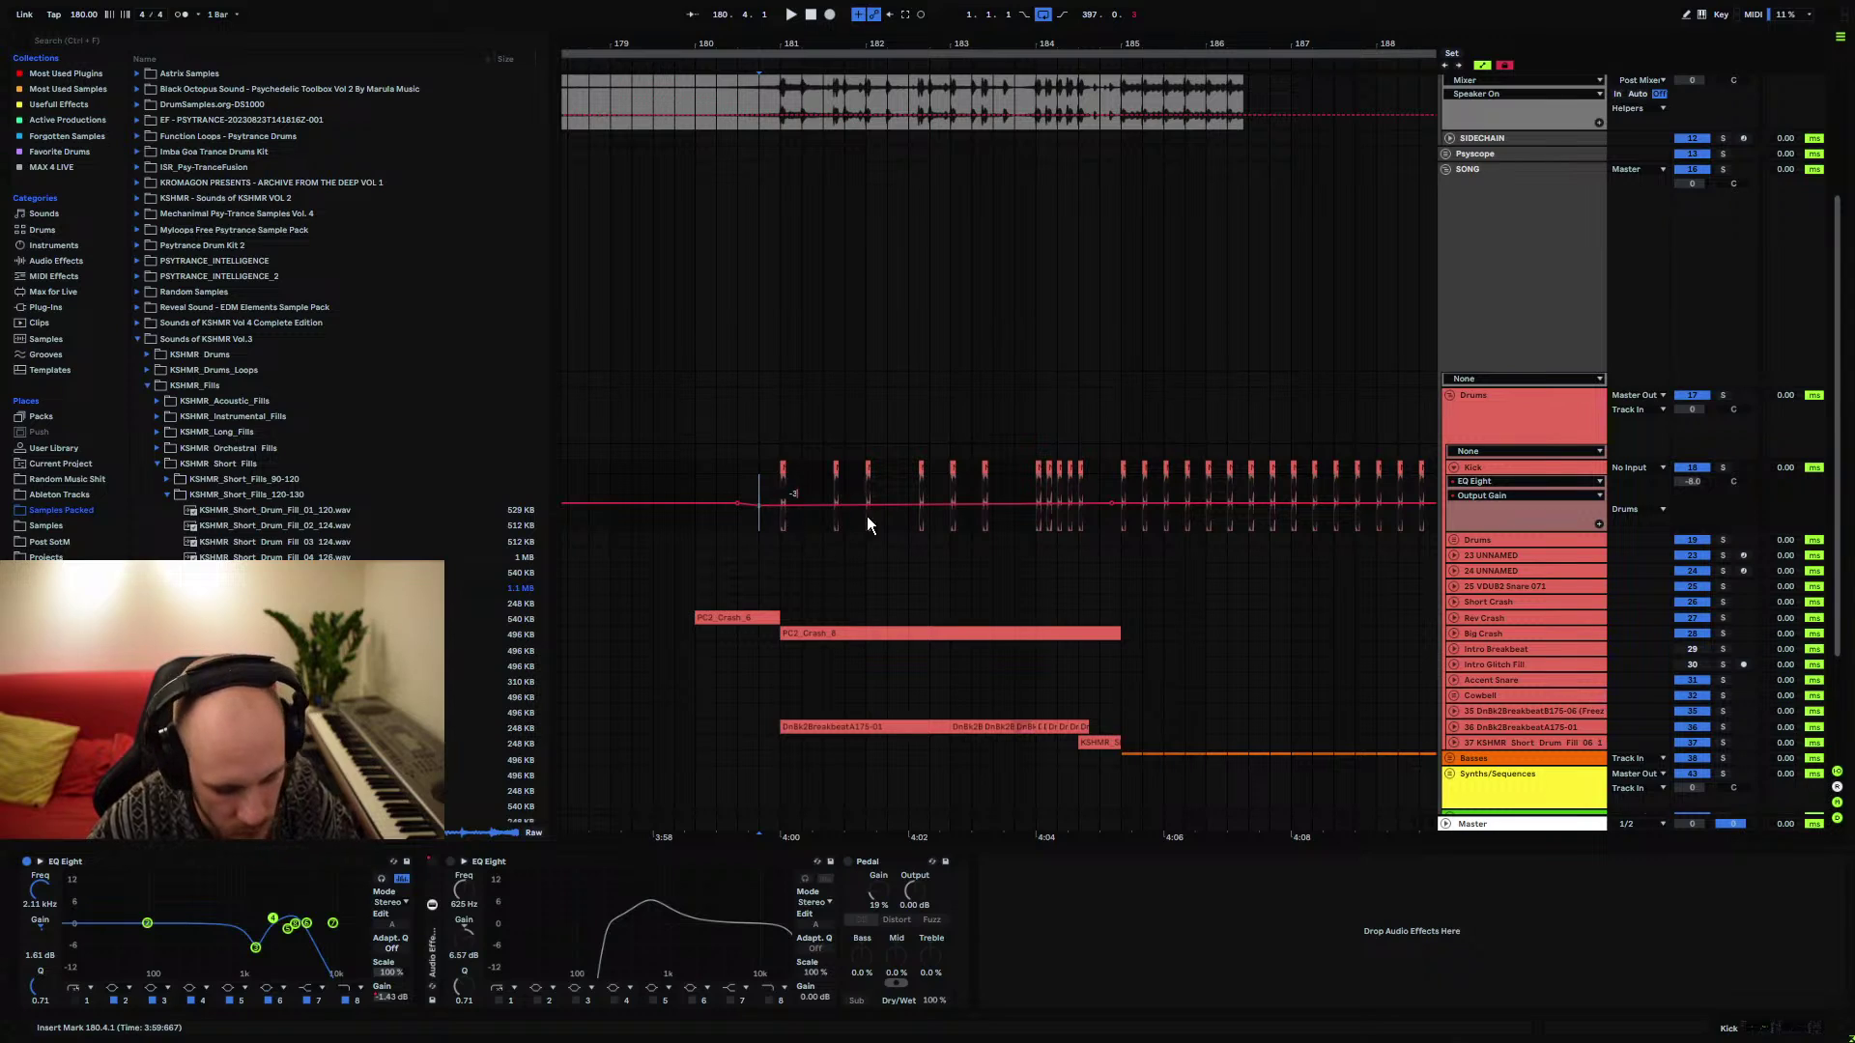
pyautogui.rightClick(1097, 510)
pyautogui.click(1111, 522)
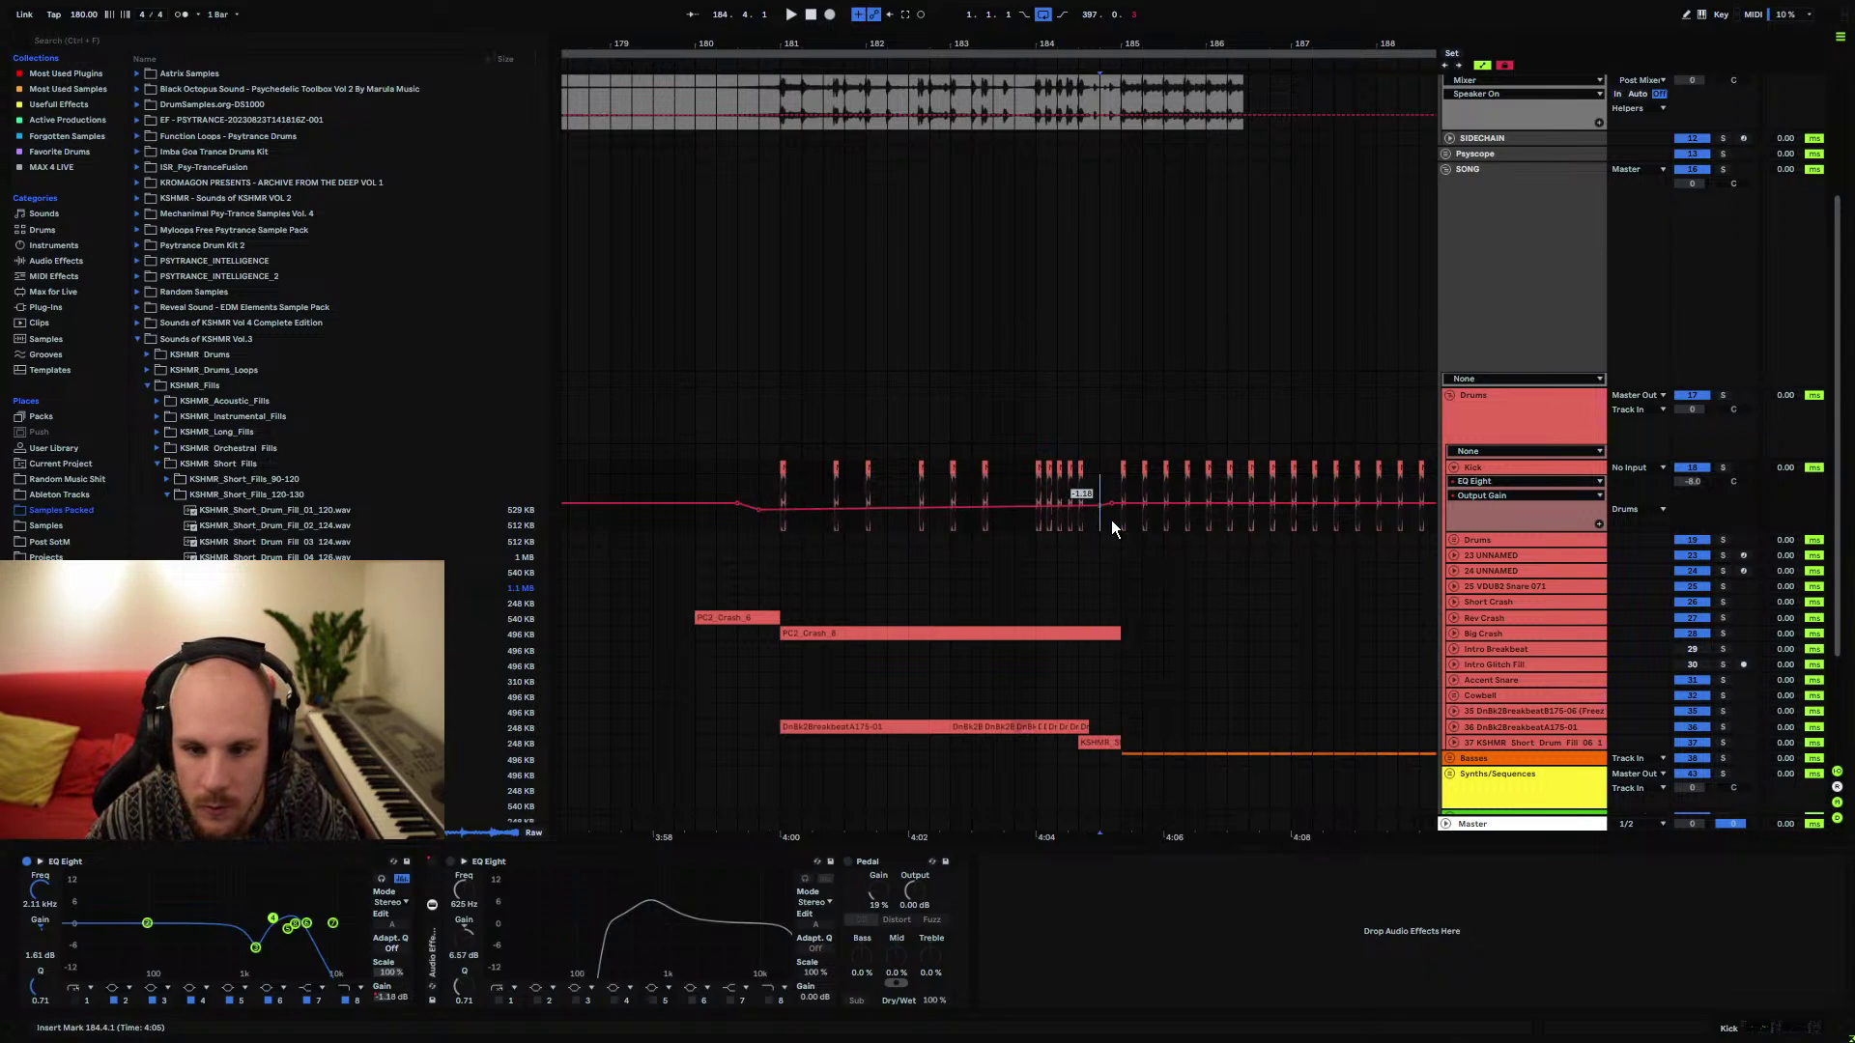
# Play the break from 180.2.1 and compare the master recording's waveform between bars 181 and 185
pyautogui.click(716, 470)
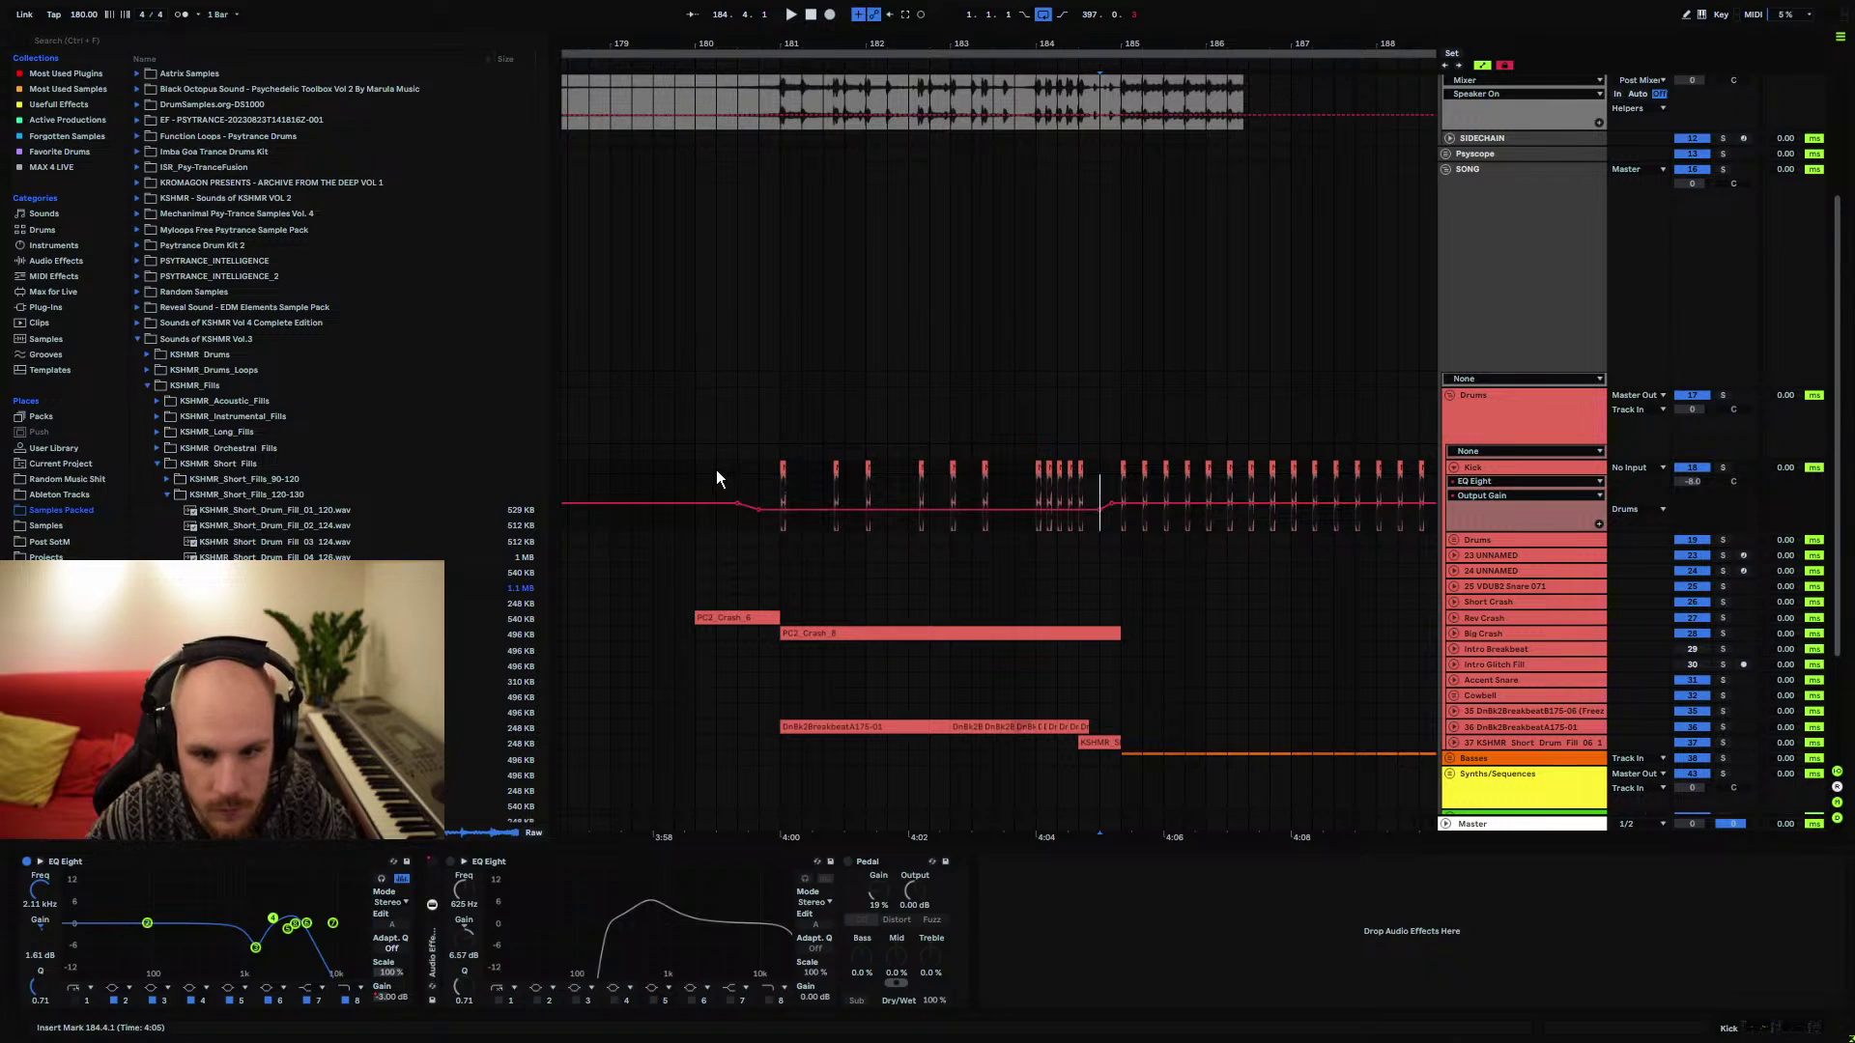
pyautogui.press('space')
pyautogui.scroll(4, 1058, 477)
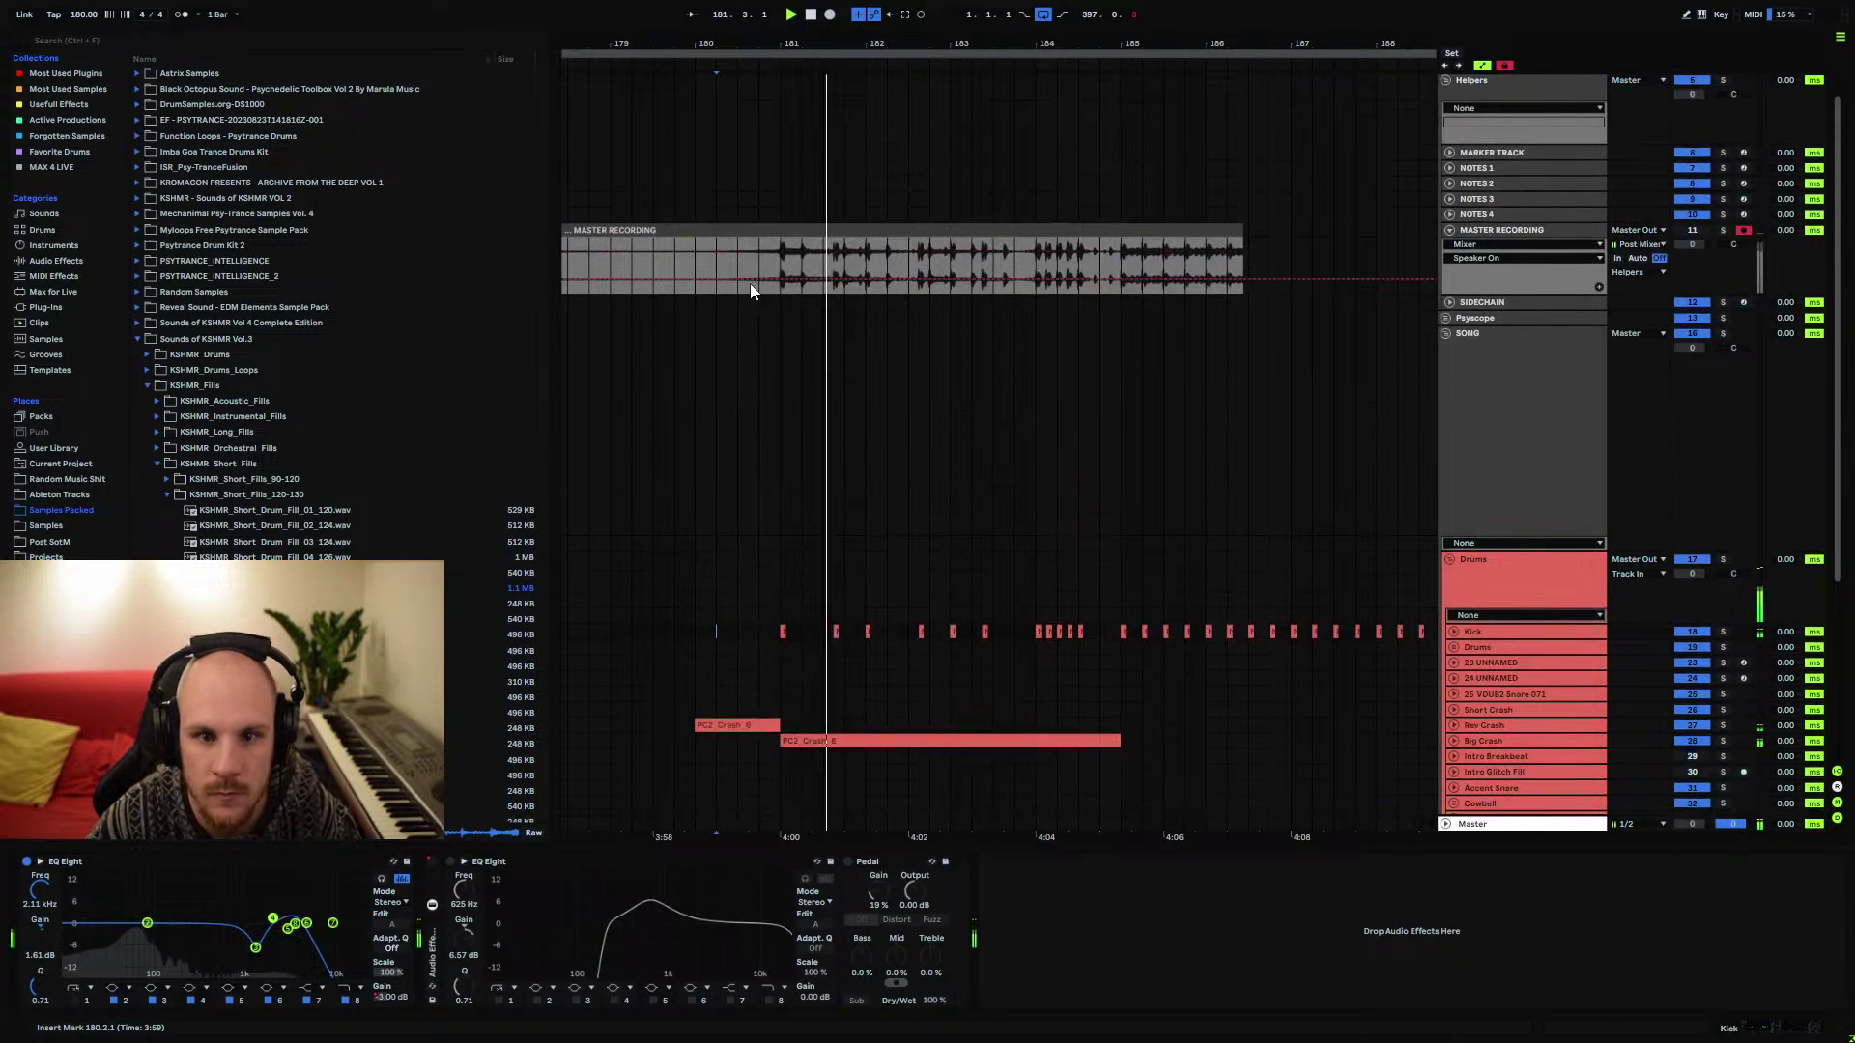
pyautogui.click(715, 253)
pyautogui.click(1122, 257)
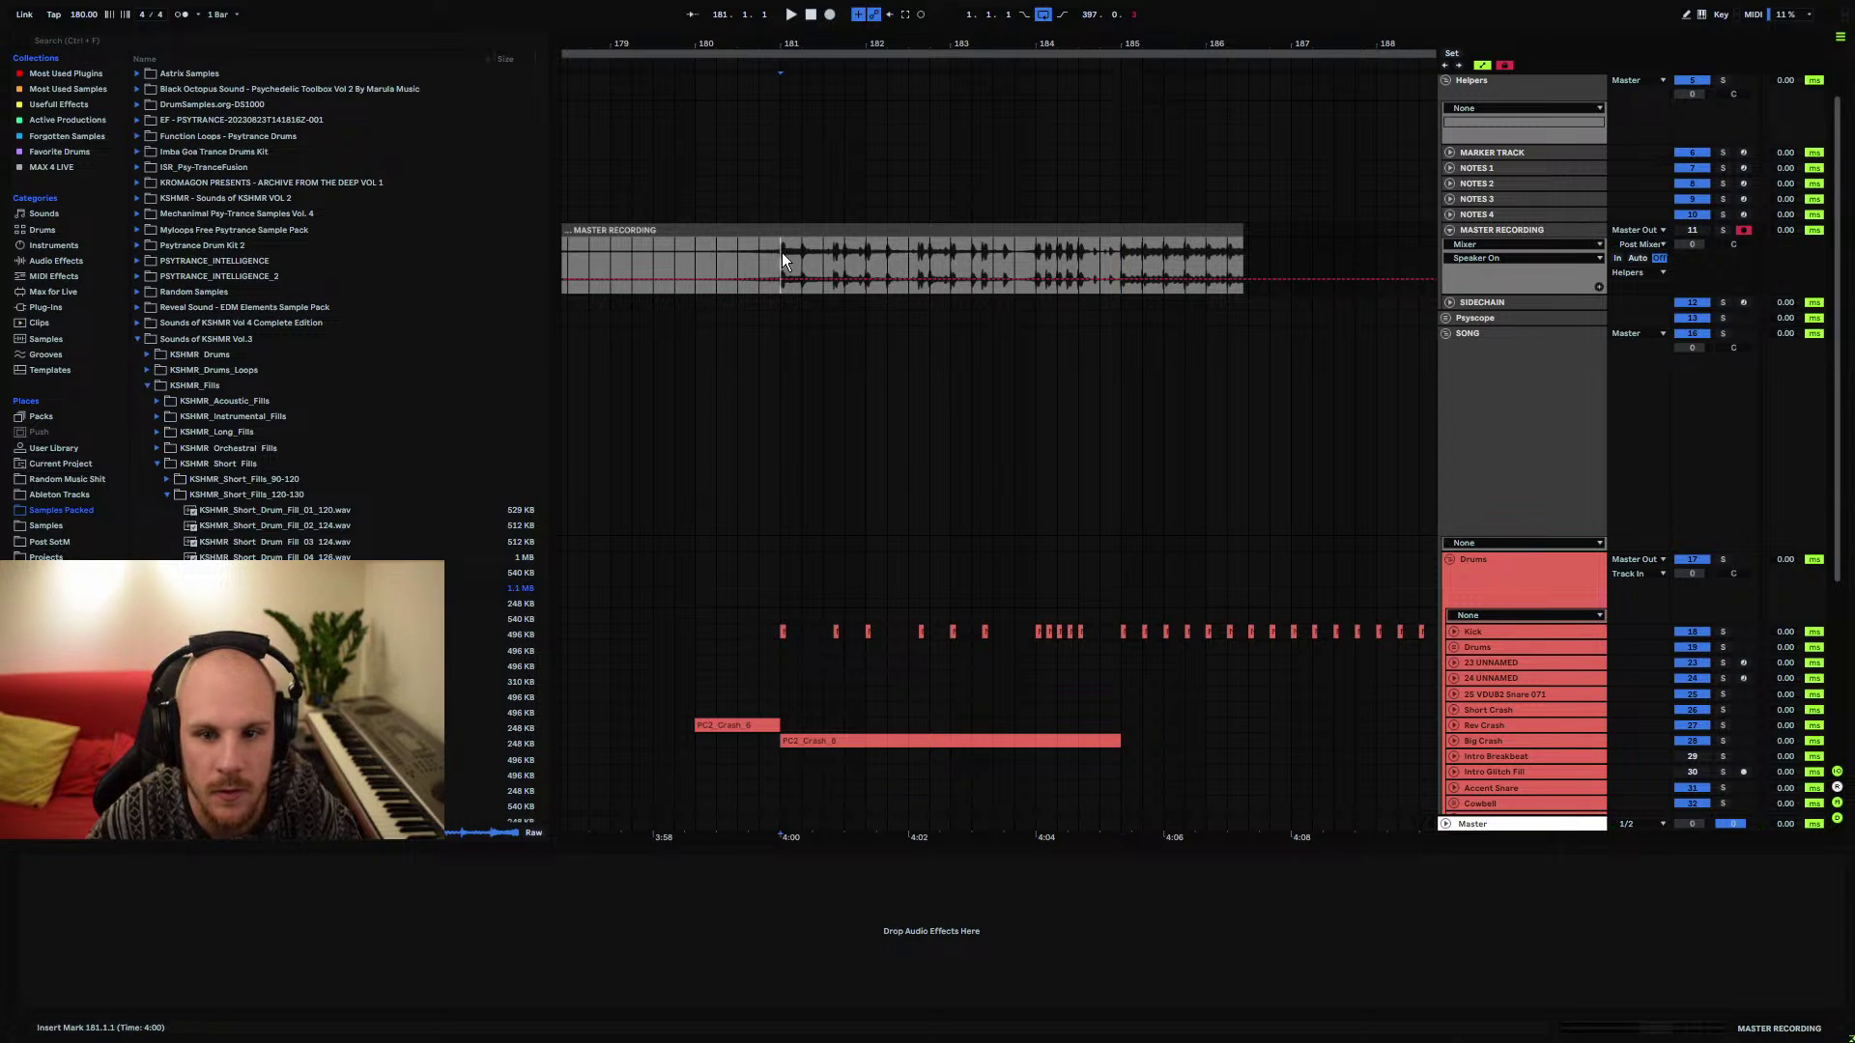
pyautogui.moveTo(781, 252); pyautogui.dragTo(983, 257)
# Record a second master take from 180.1.1 through the break into bar 185
pyautogui.click(692, 254)
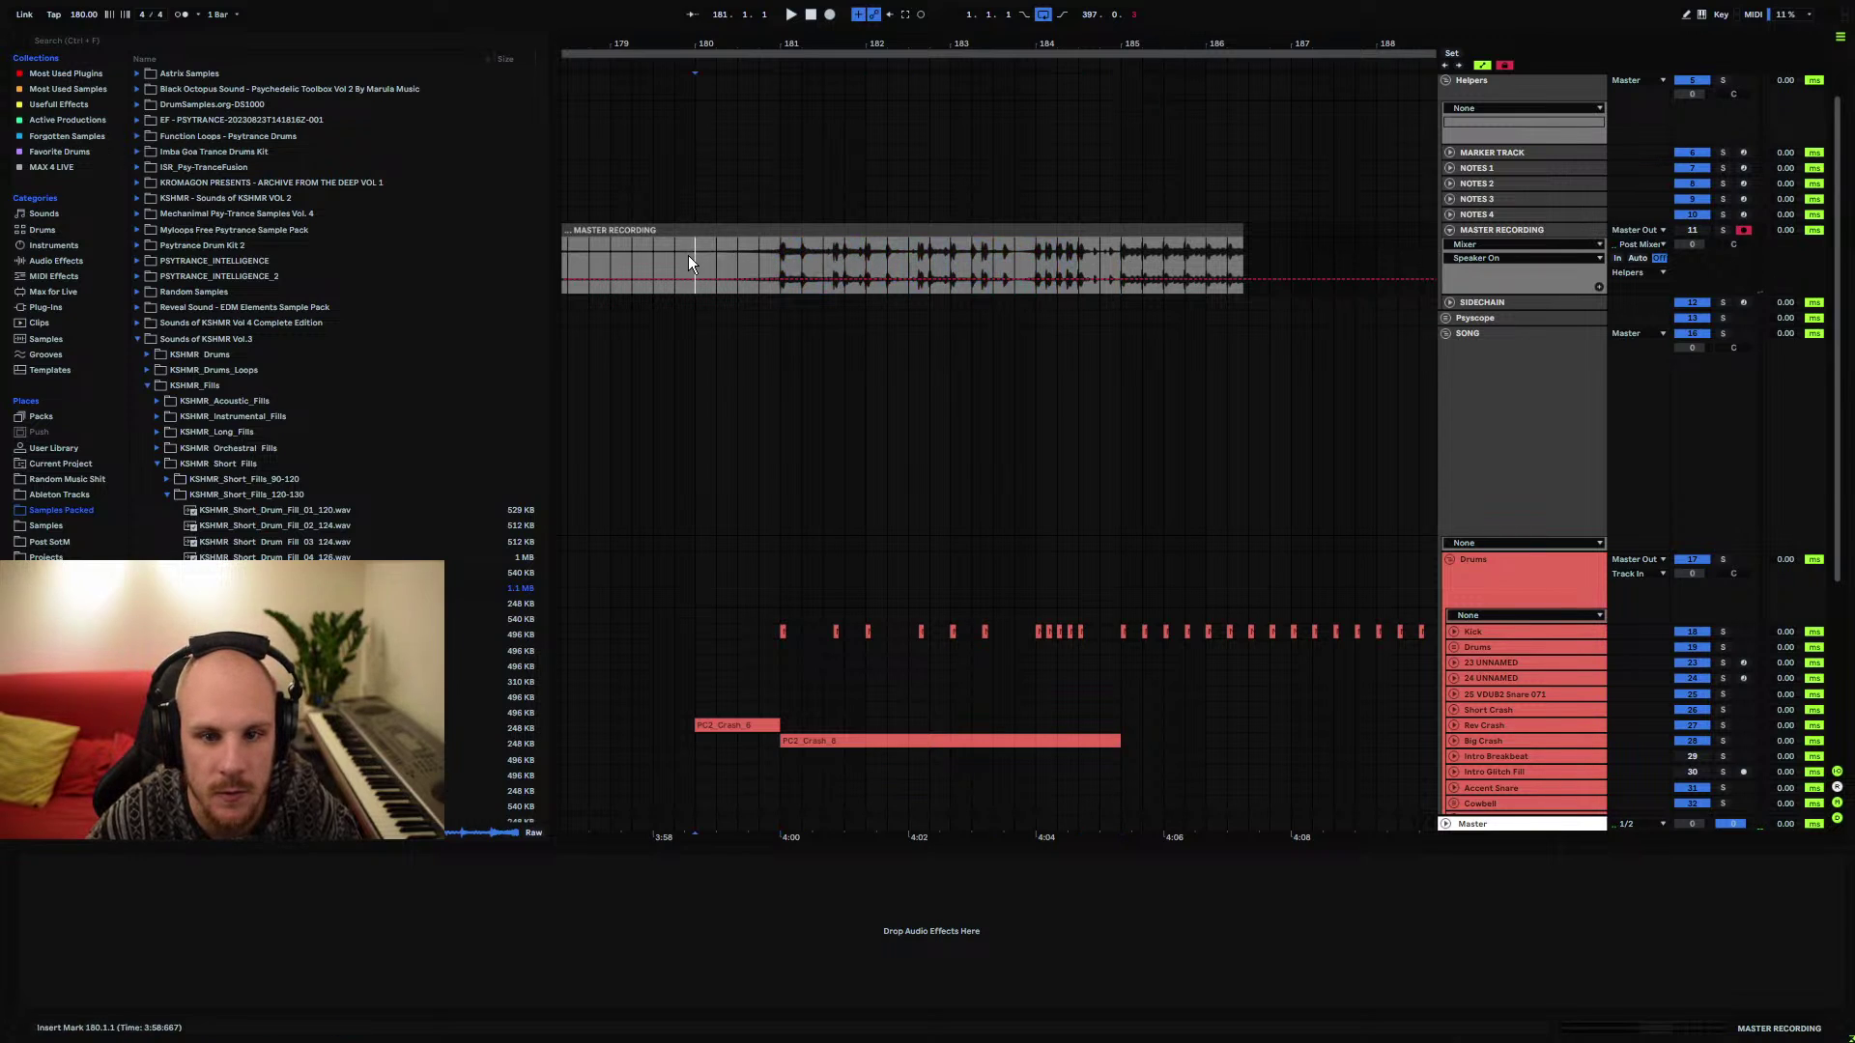
pyautogui.click(829, 15)
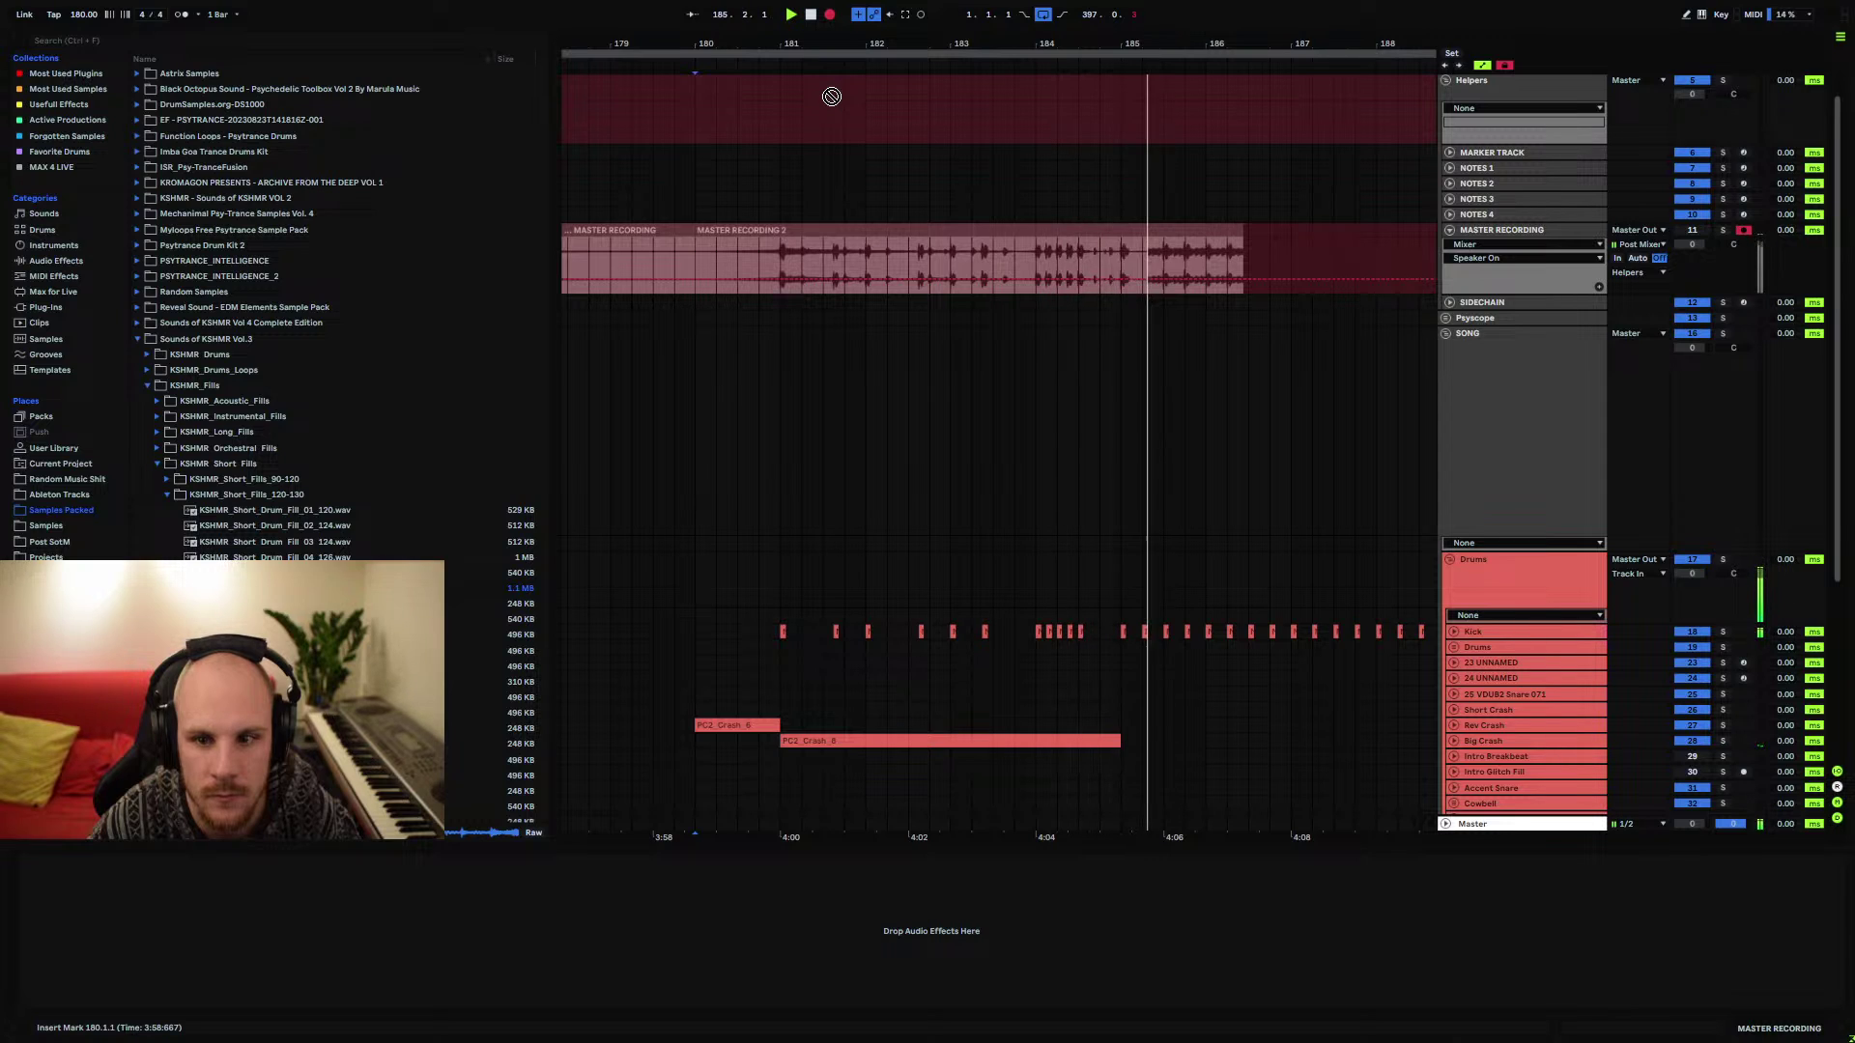
pyautogui.press('F9')
# Lower the Kick track's Output Gain automation points at 184.4.1 and 180.4.1 to -6 dB
pyautogui.scroll(-3, 837, 167)
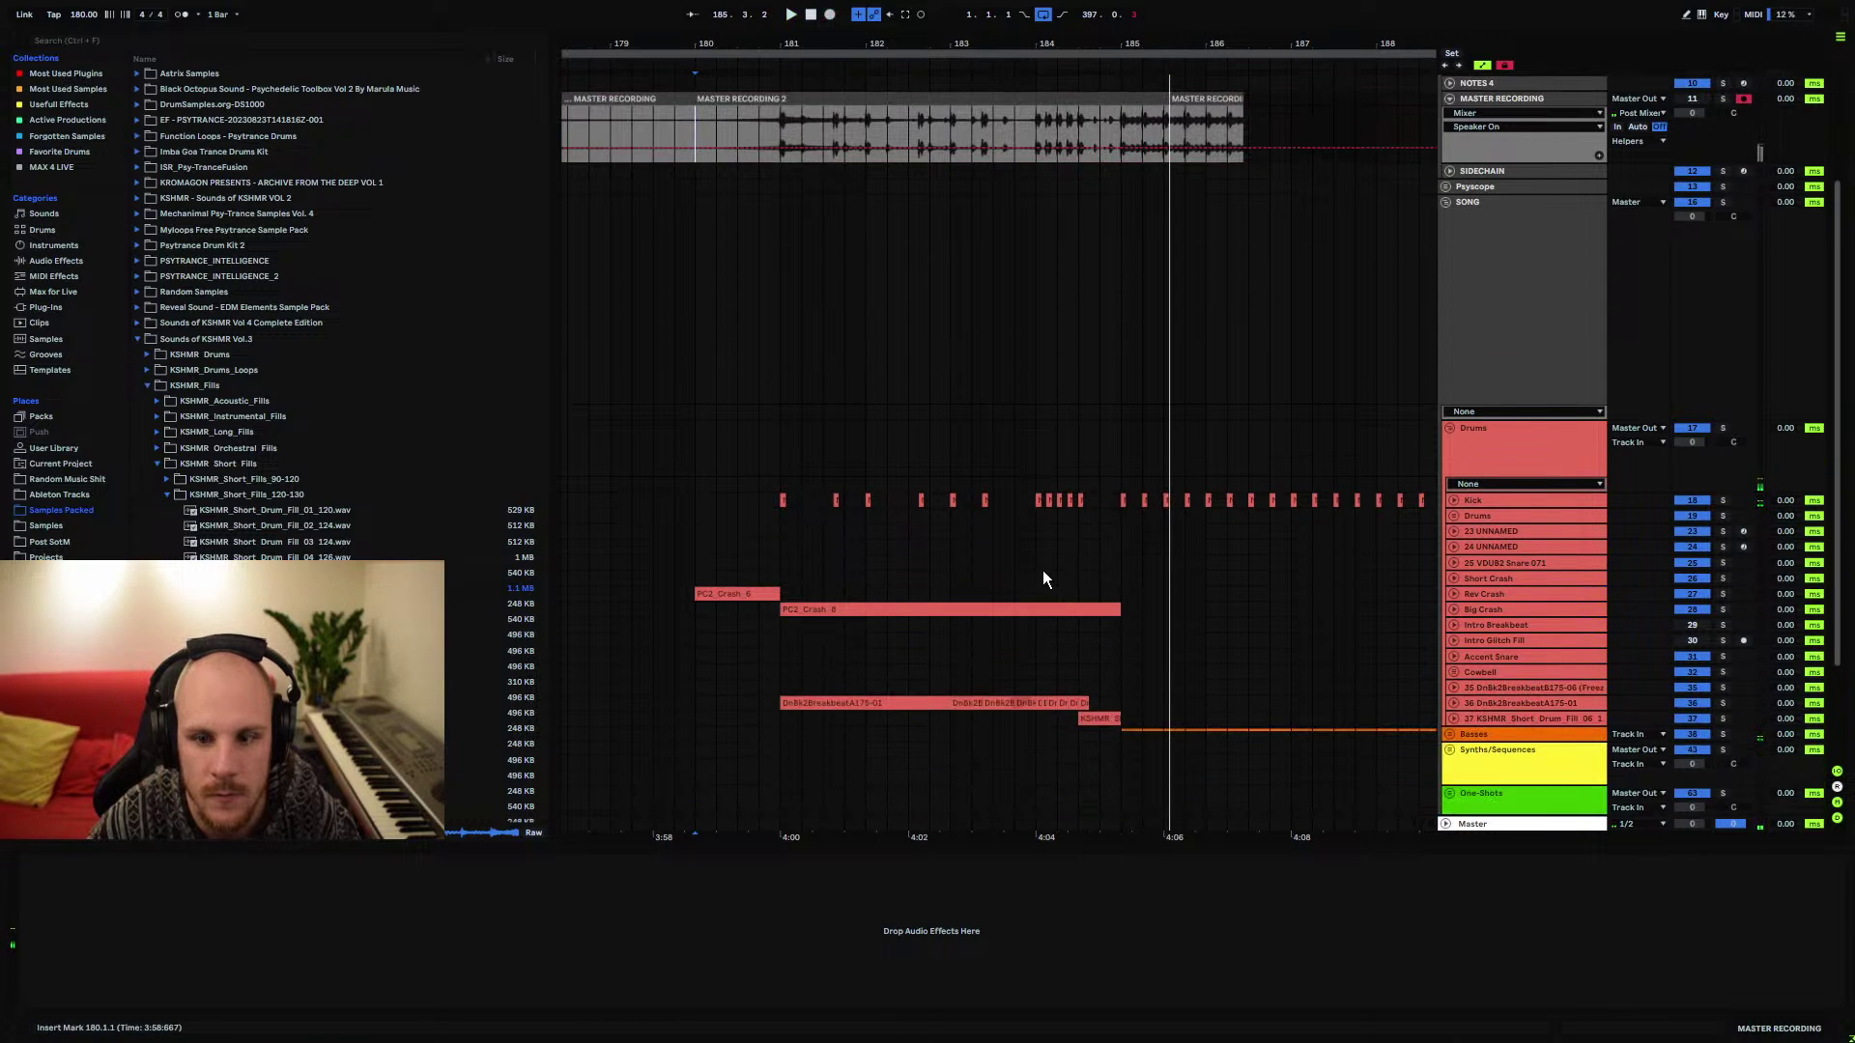
pyautogui.click(1453, 500)
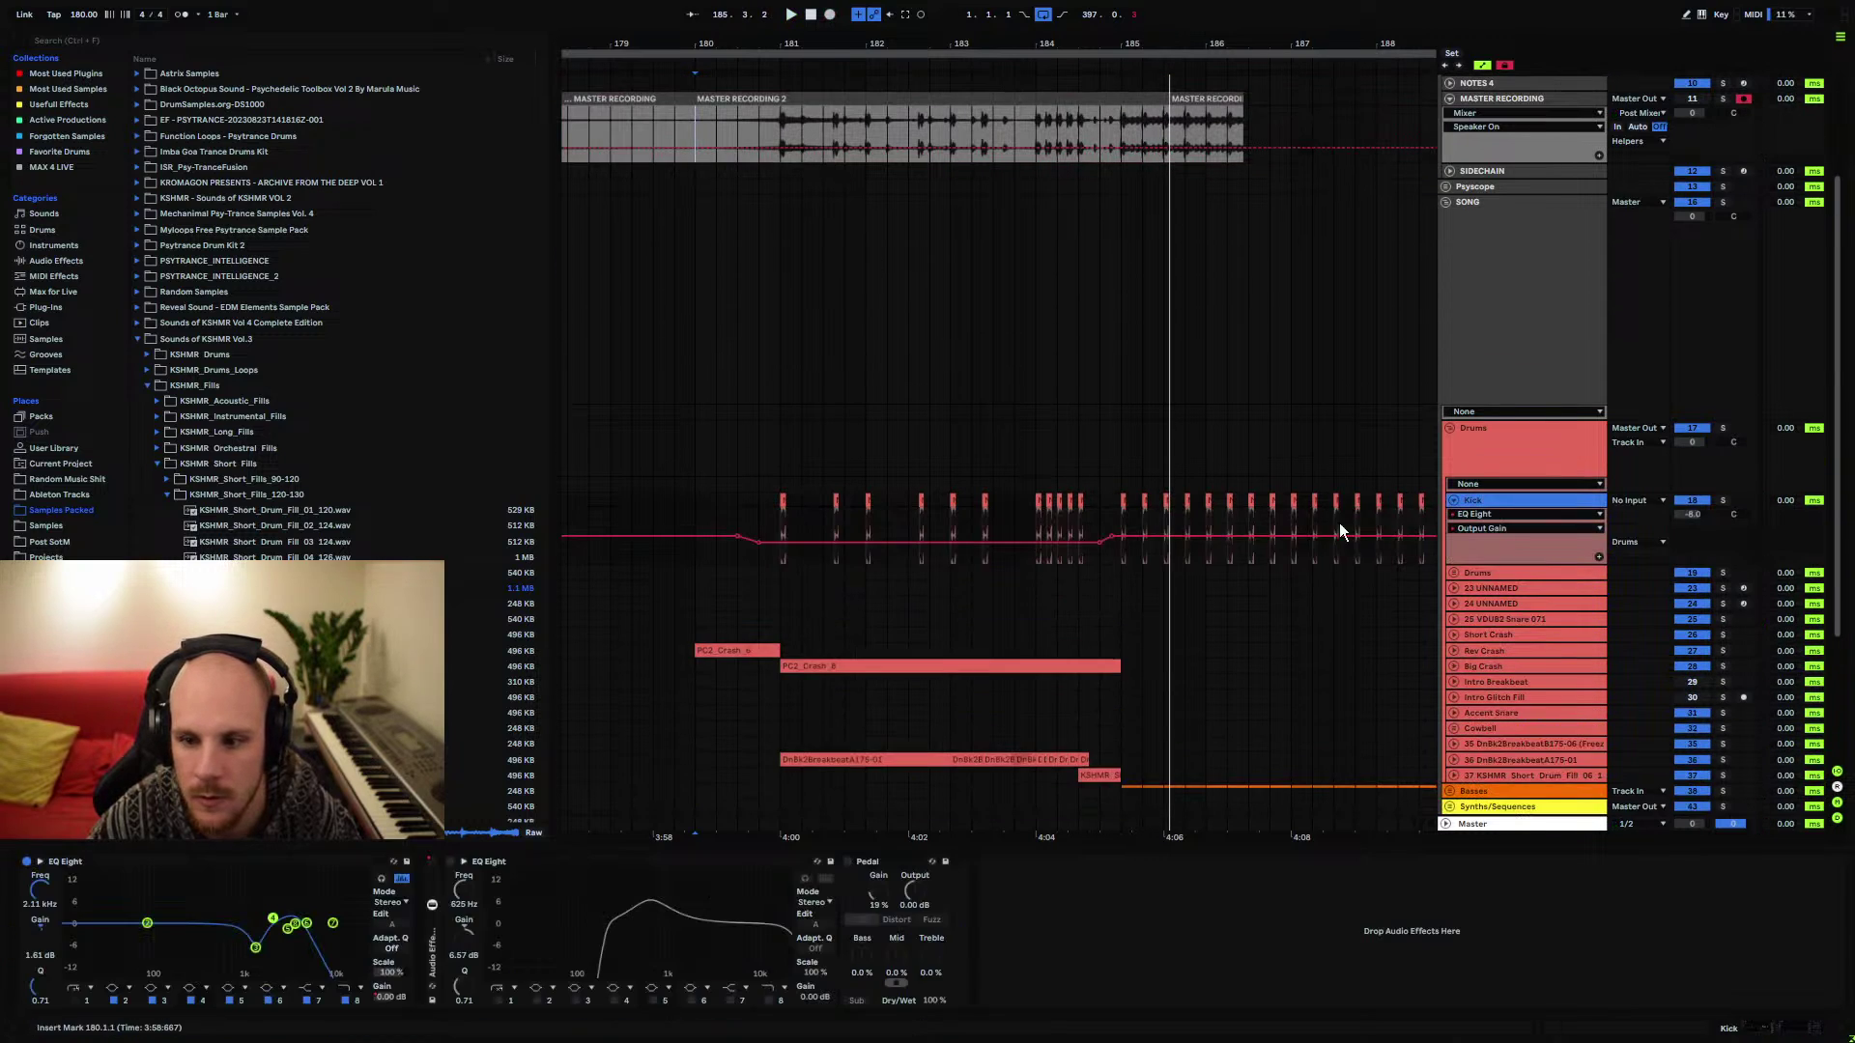
pyautogui.rightClick(1098, 545)
pyautogui.click(1113, 549)
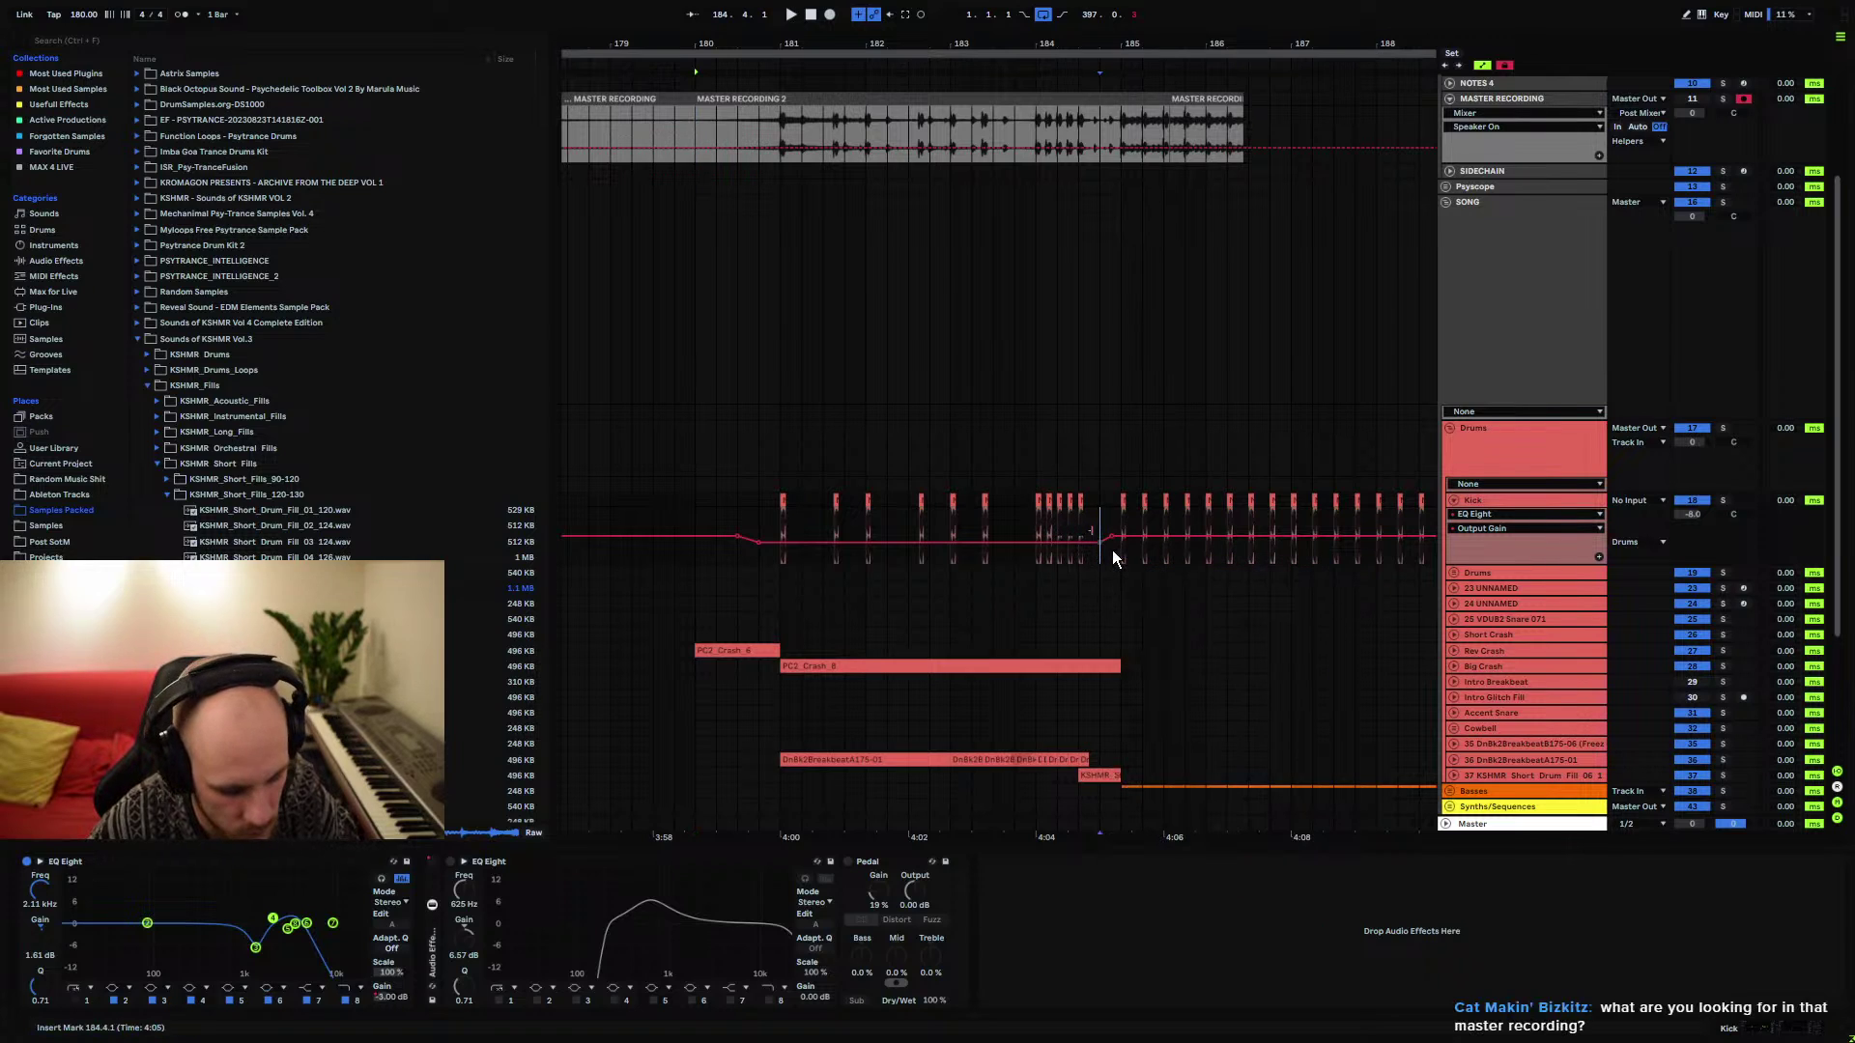
pyautogui.rightClick(756, 541)
pyautogui.click(777, 543)
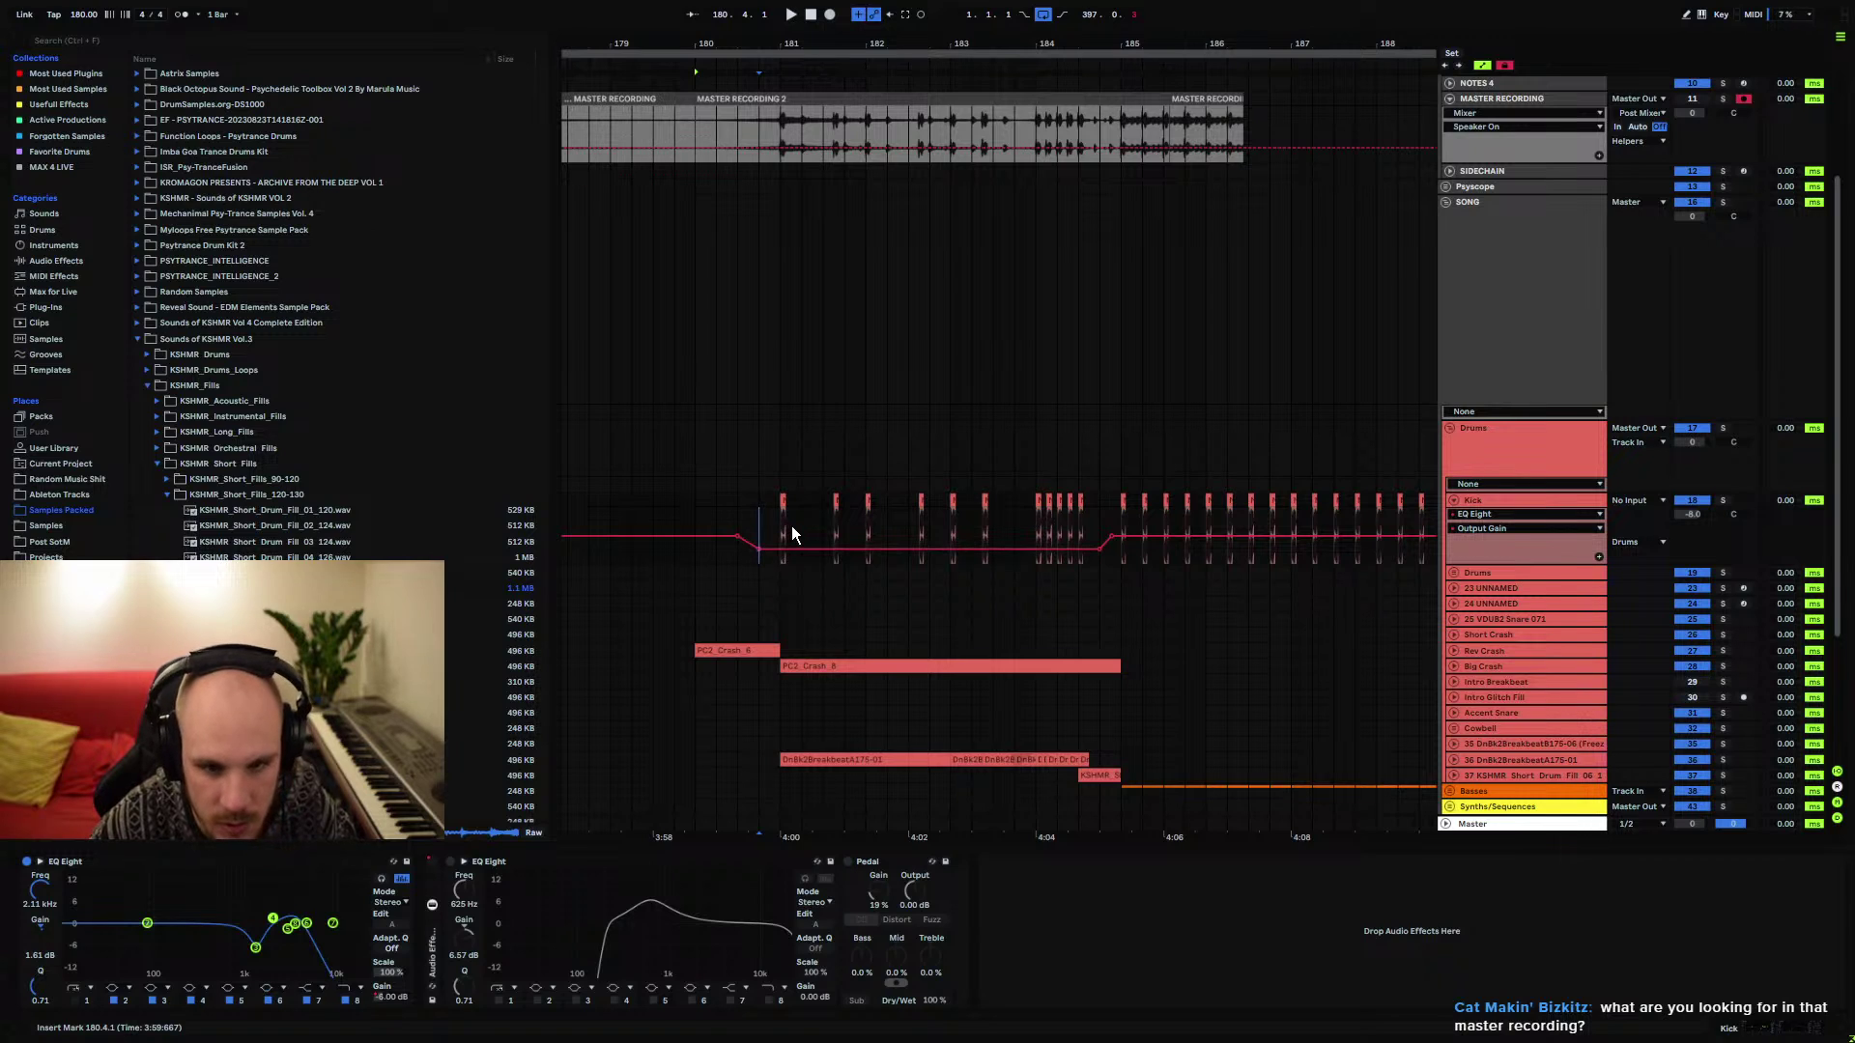
# Briefly unfold track 36 to recheck the breakbeat's mixer volume against the kick's gain dip
pyautogui.scroll(-3, 985, 628)
pyautogui.click(1453, 629)
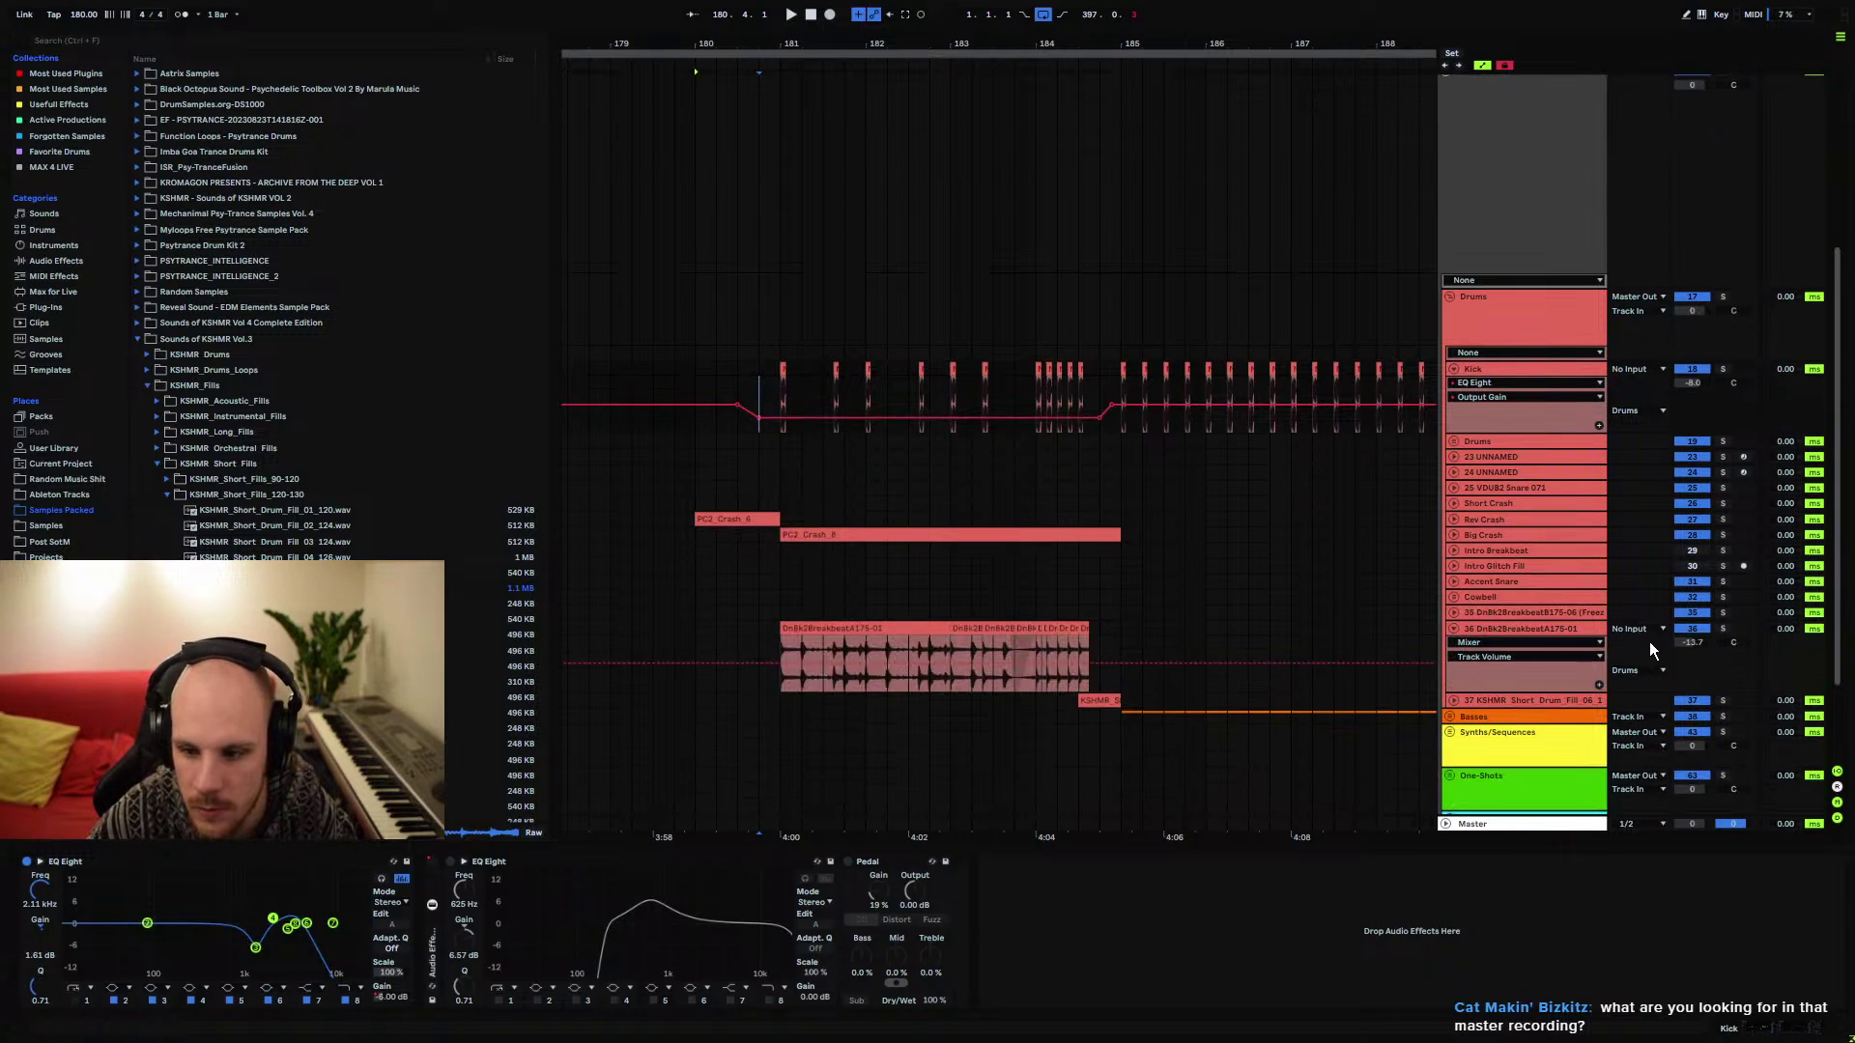
pyautogui.click(1453, 629)
# Record a third master take from 180.1.1 into bar 186 and compare its waveform at bars 181 and 185
pyautogui.click(716, 596)
pyautogui.scroll(4, 746, 215)
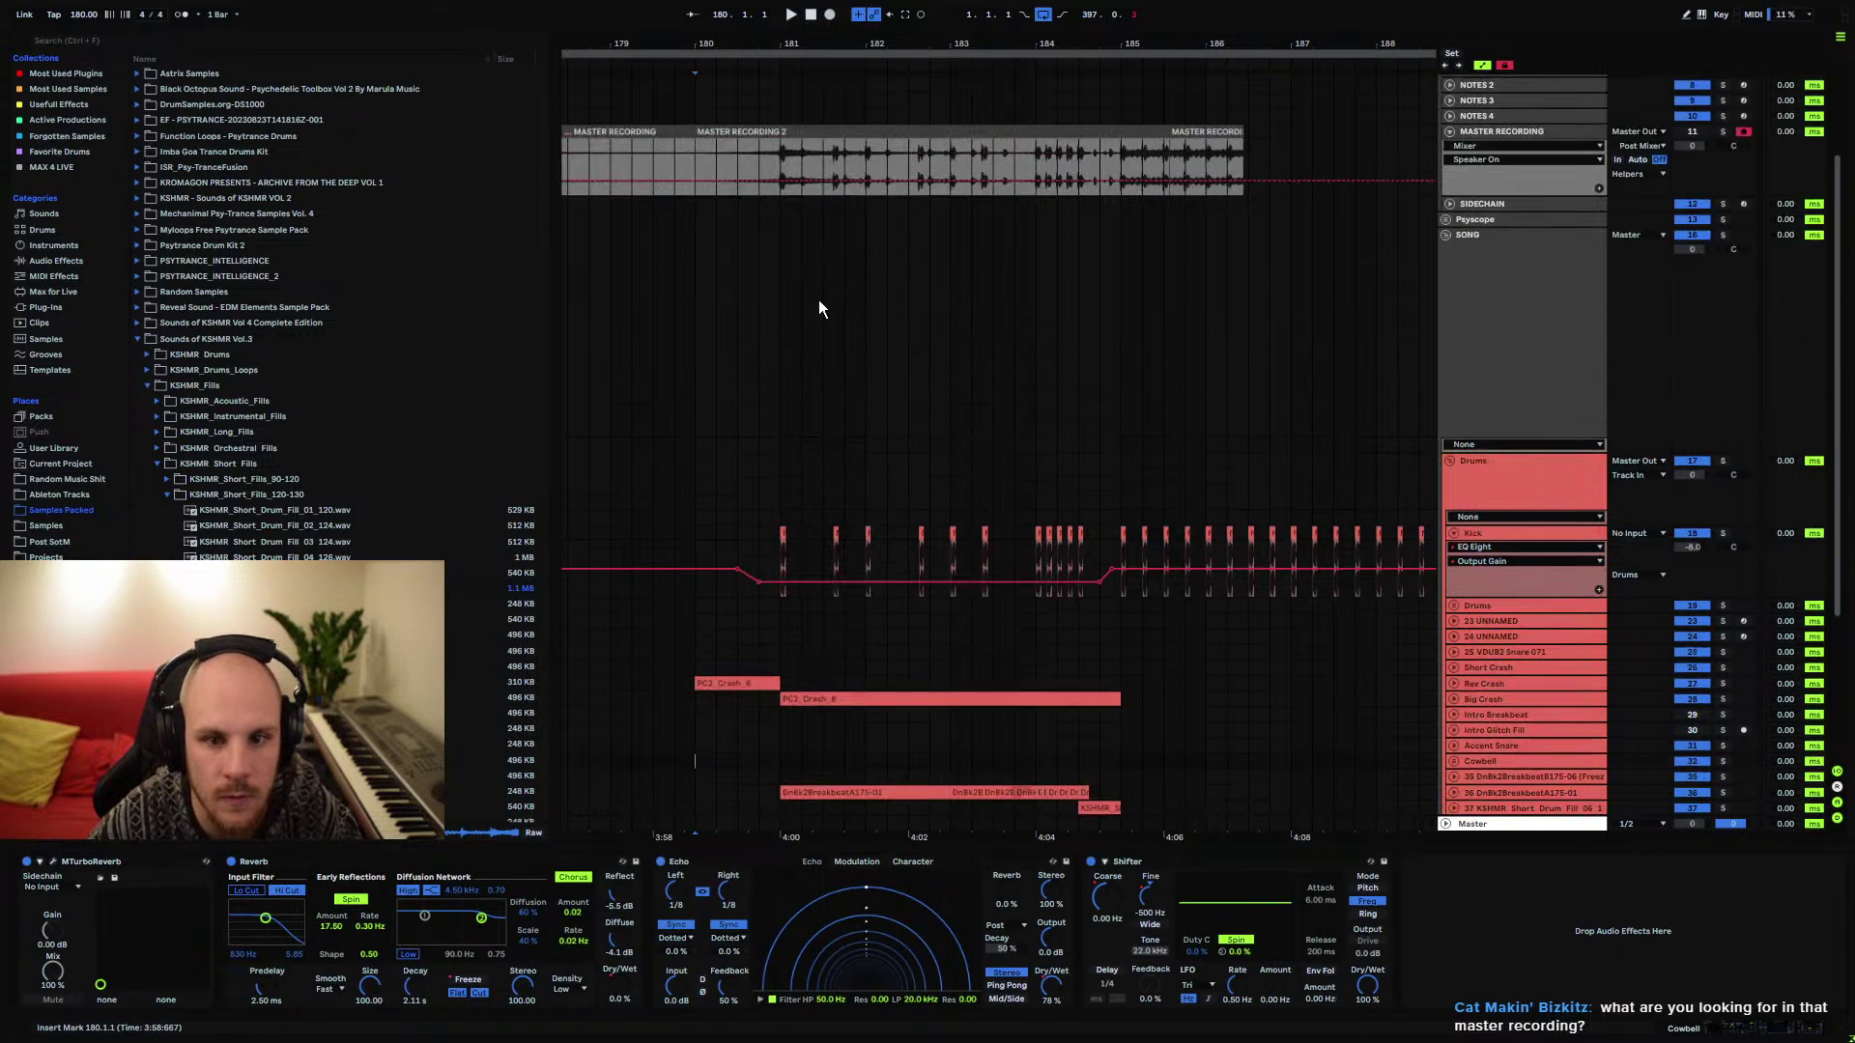
pyautogui.click(829, 15)
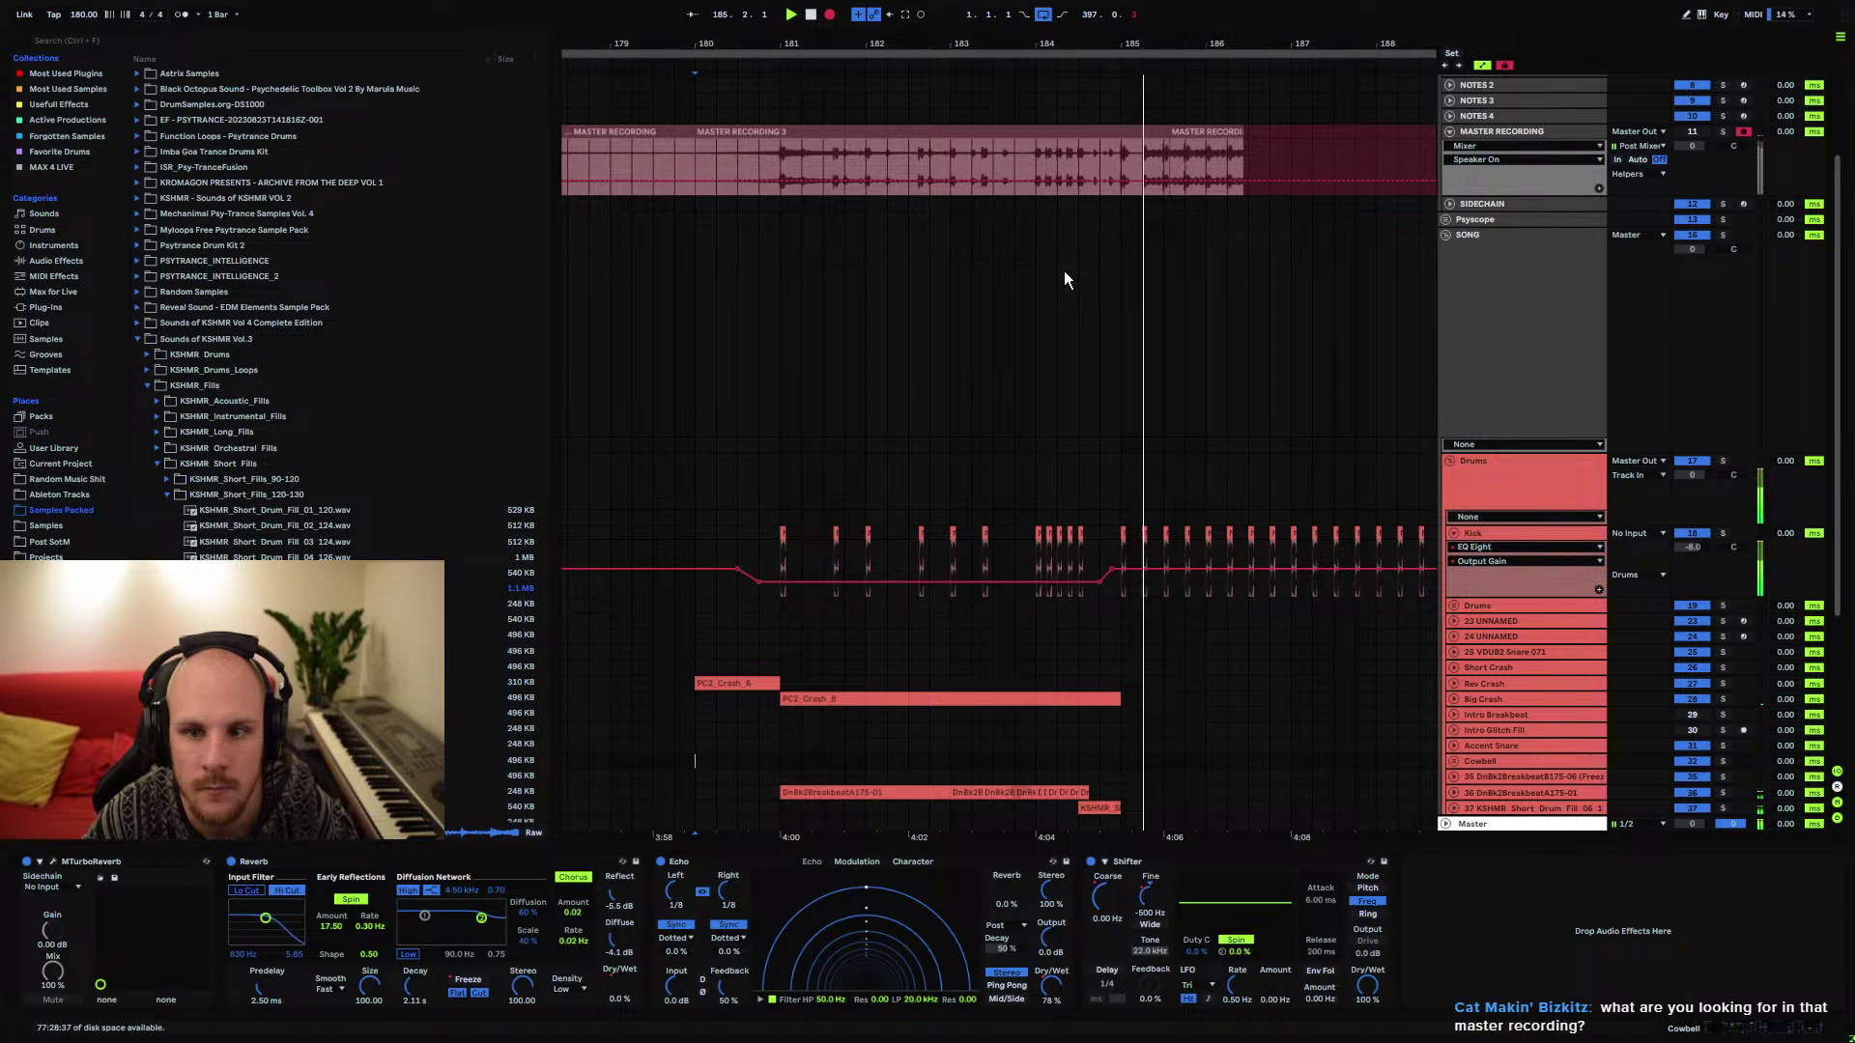
pyautogui.press('F9')
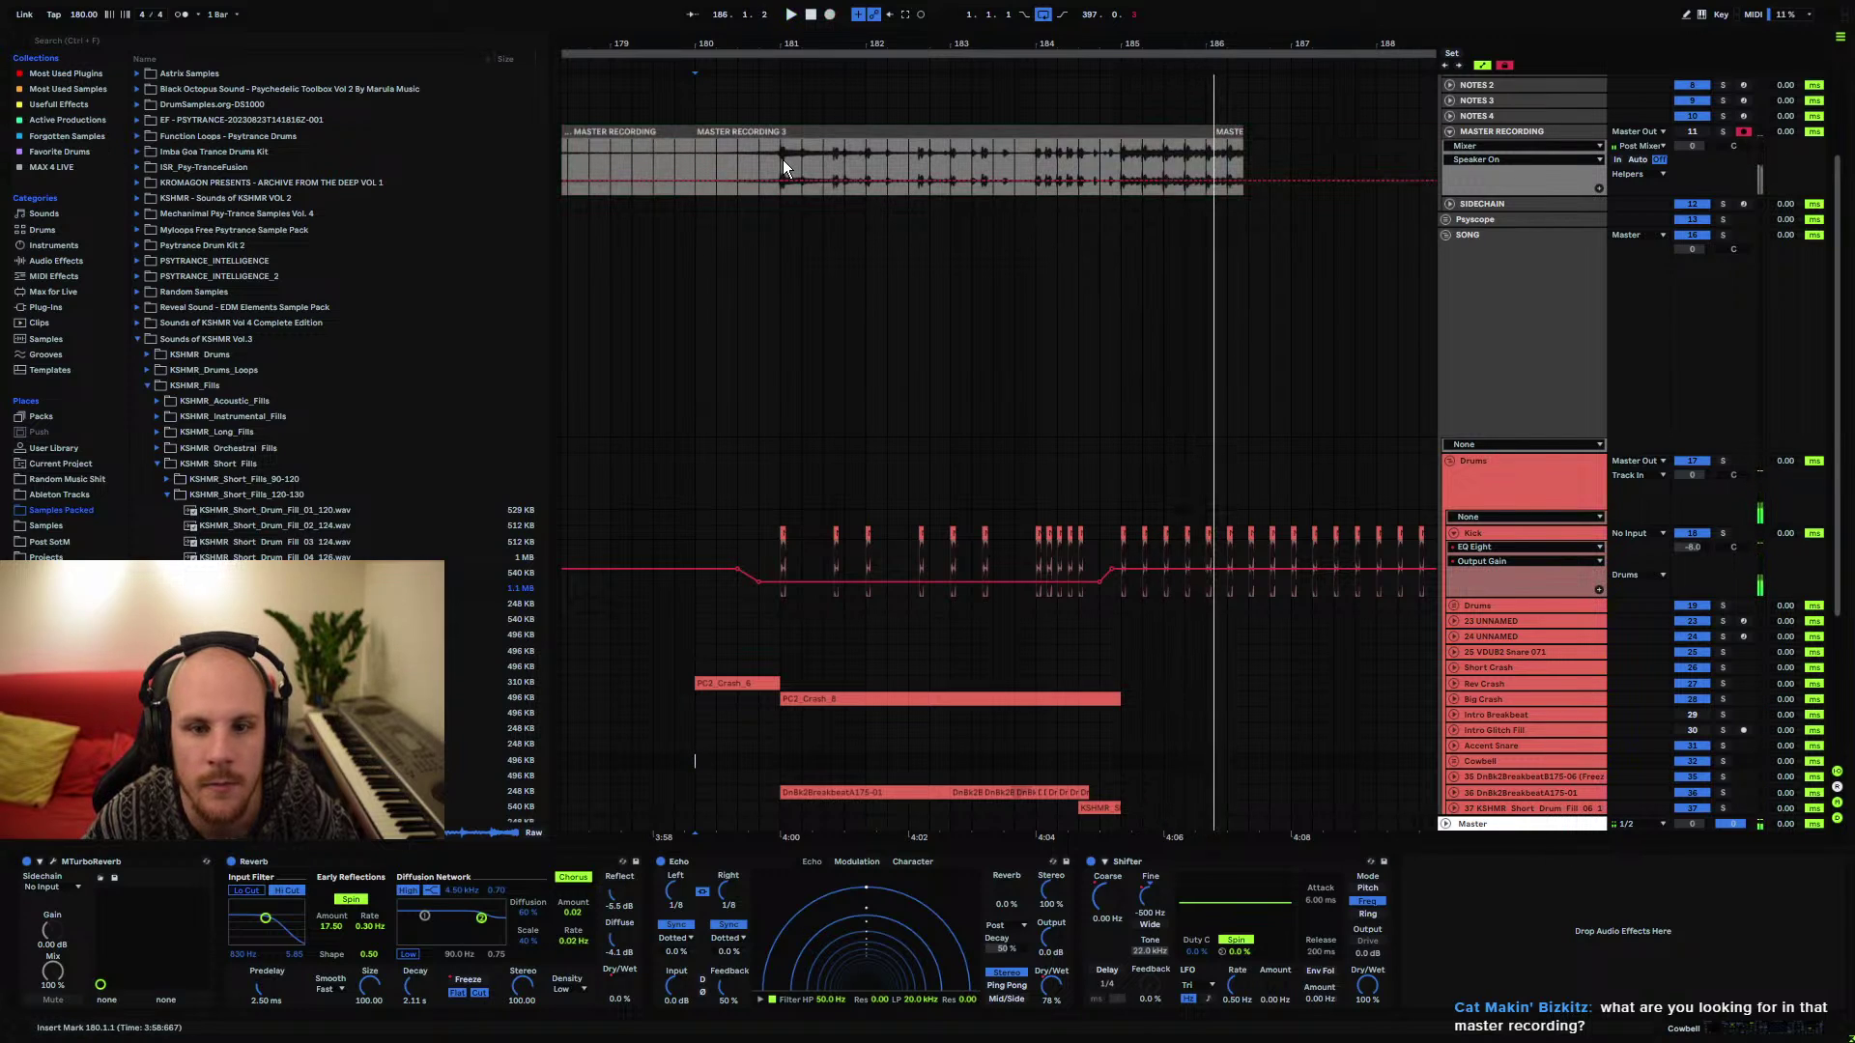
pyautogui.press('space')
pyautogui.moveTo(783, 159); pyautogui.dragTo(1121, 172)
pyautogui.click(1121, 172)
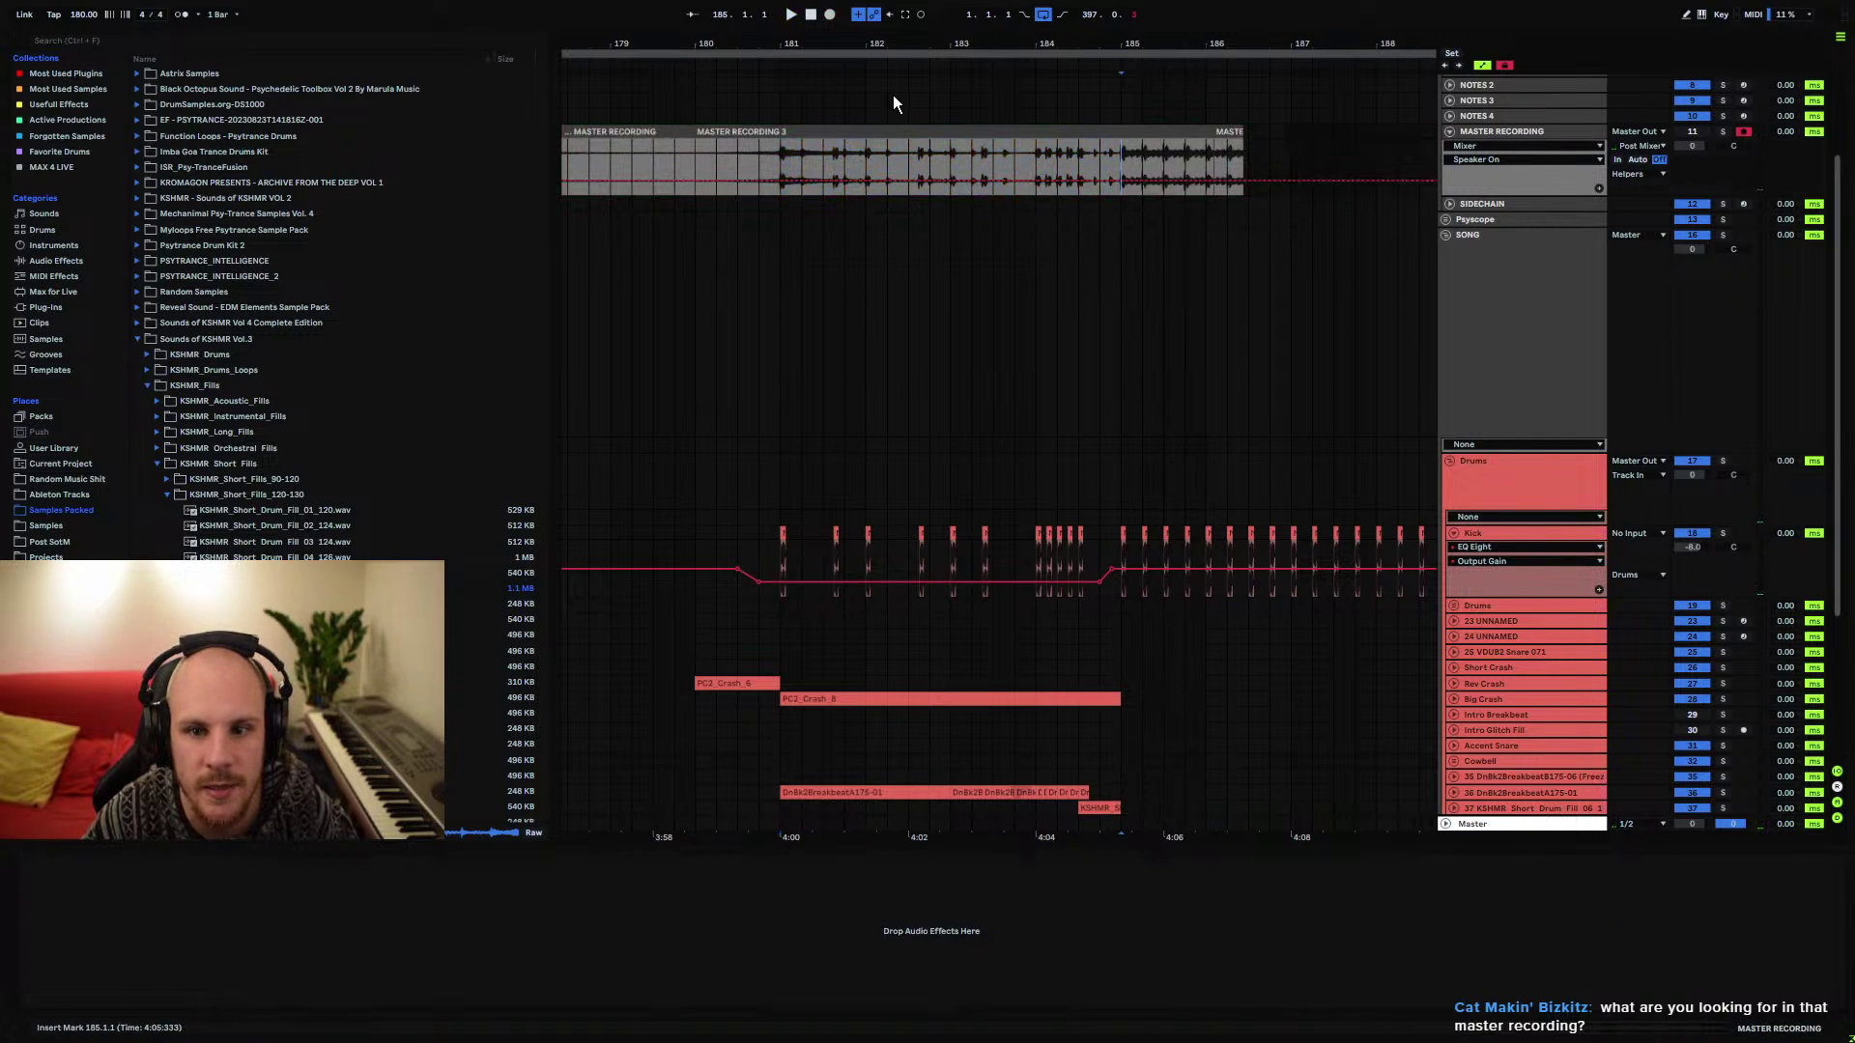
# Set the Kick track's Output Gain automation points at 184.4.1 and 180.4.1 to -8 dB
pyautogui.click(1100, 582)
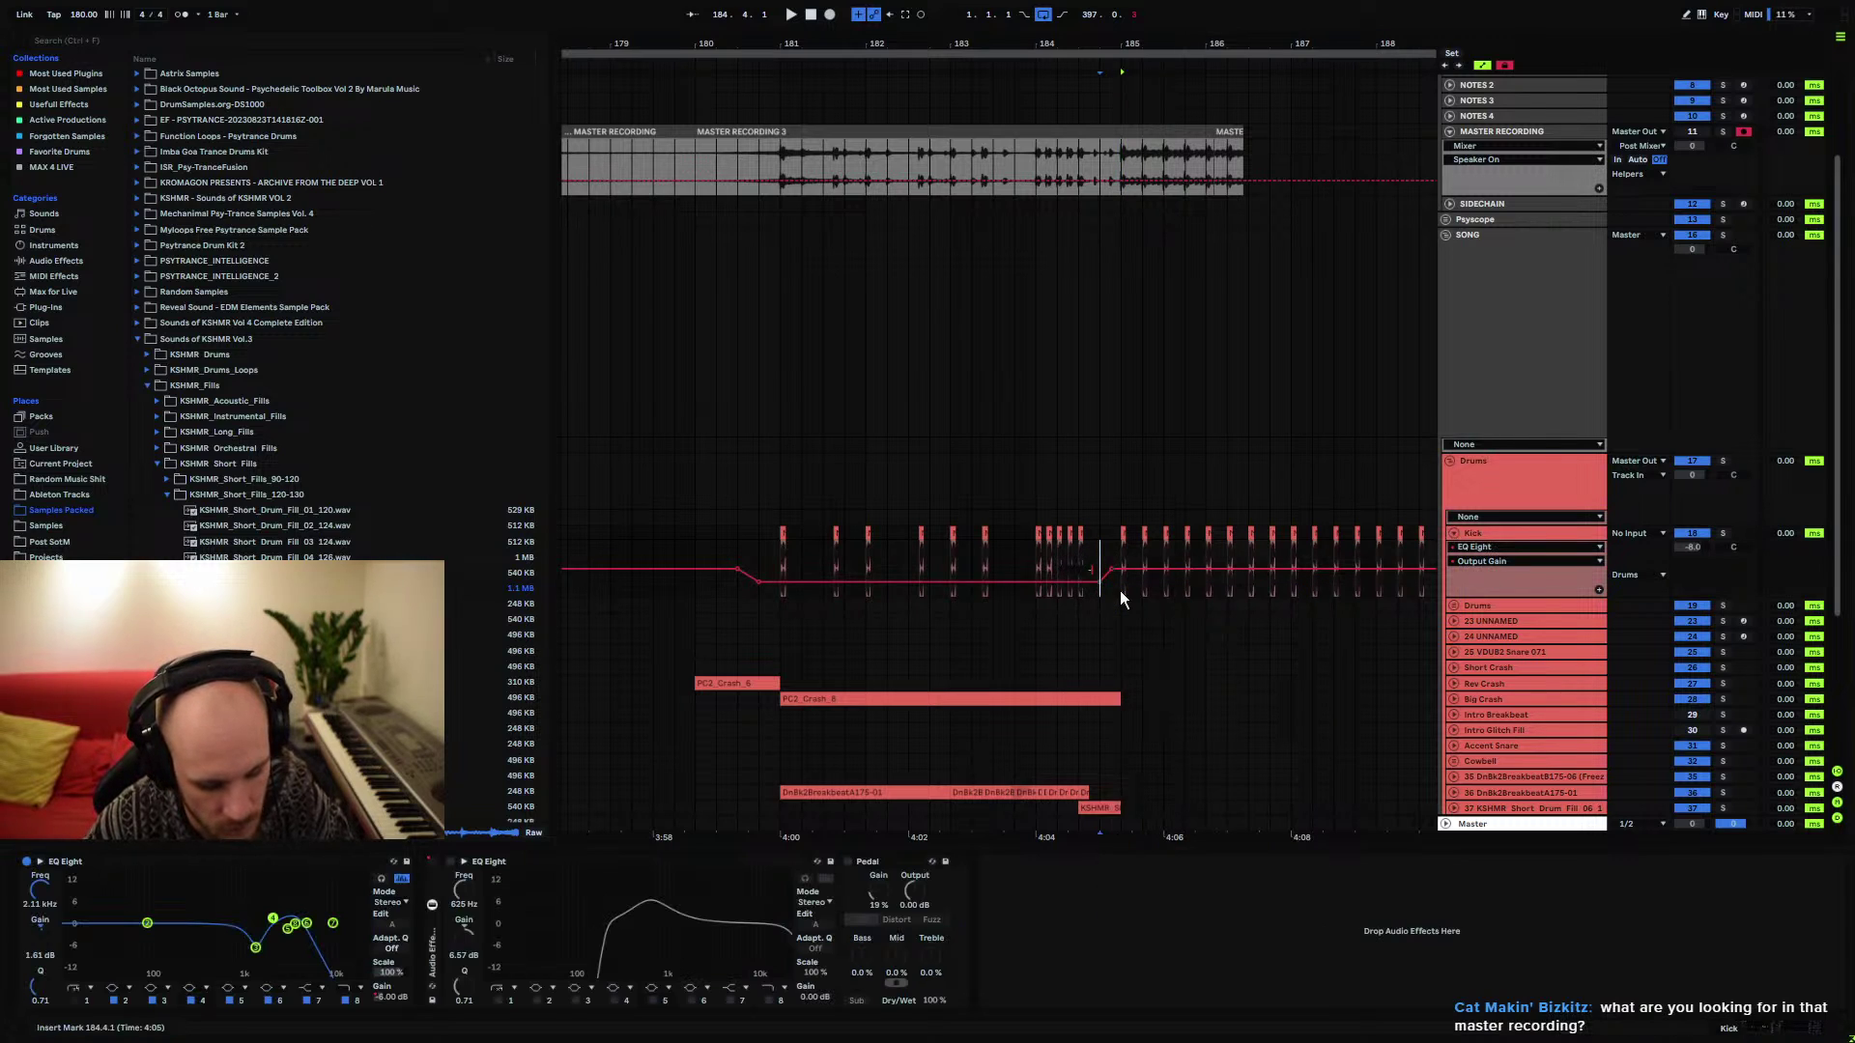
pyautogui.rightClick(761, 582)
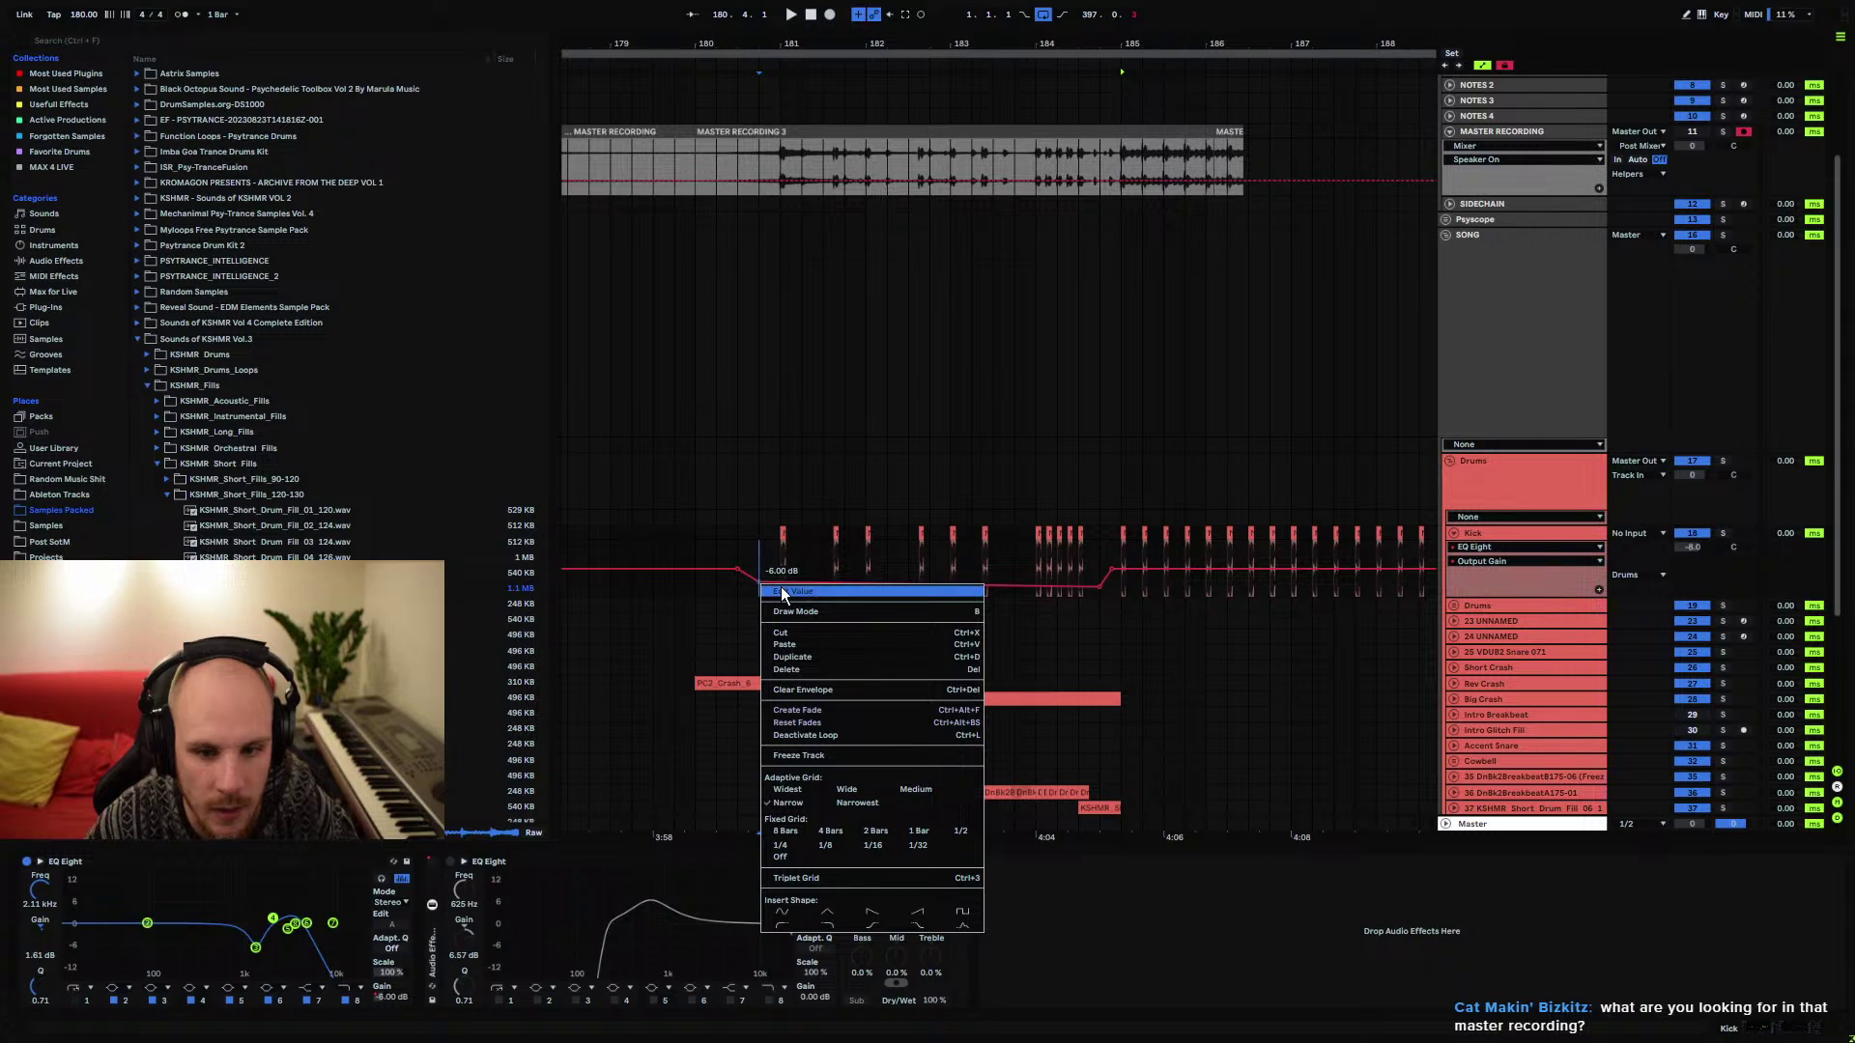
pyautogui.click(780, 590)
pyautogui.write('-8')
pyautogui.press('Return')
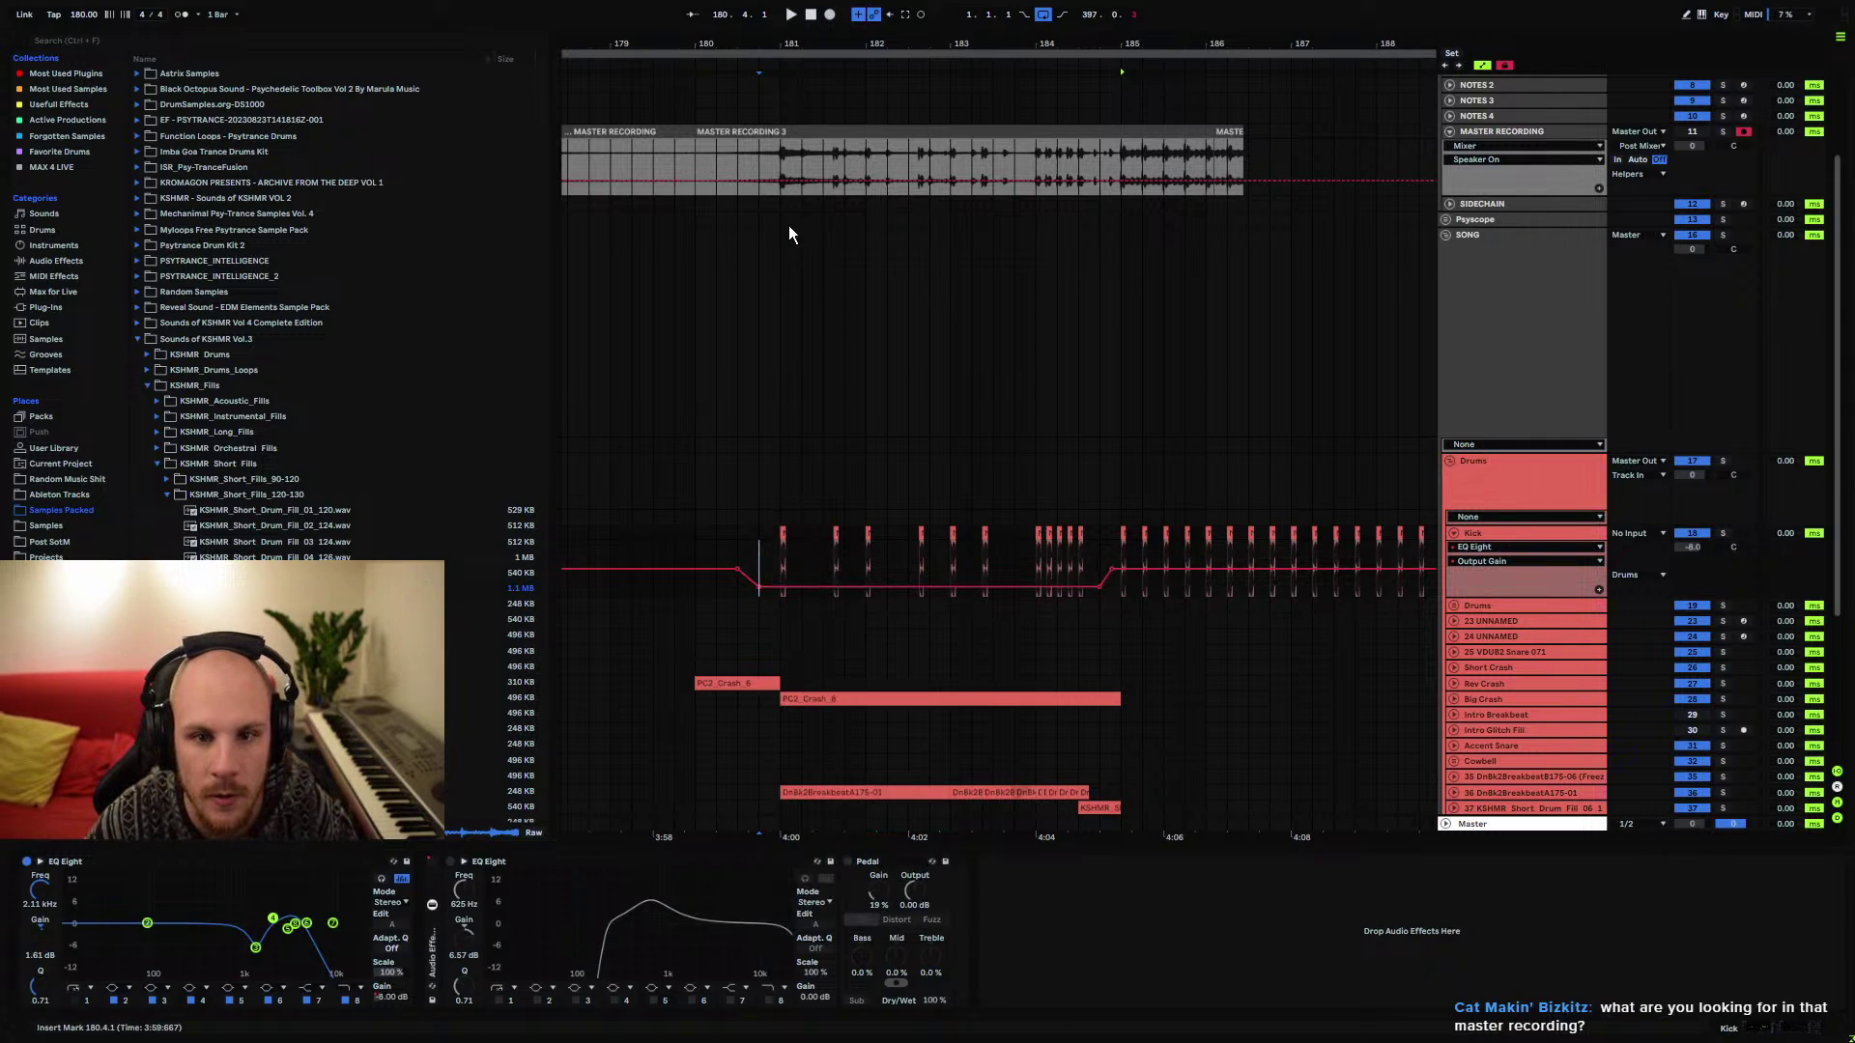
# Compare the master recording's level after bar 185 with the break from bar 181, and play from 180.3.1
pyautogui.click(763, 172)
pyautogui.moveTo(1119, 159); pyautogui.dragTo(1221, 164)
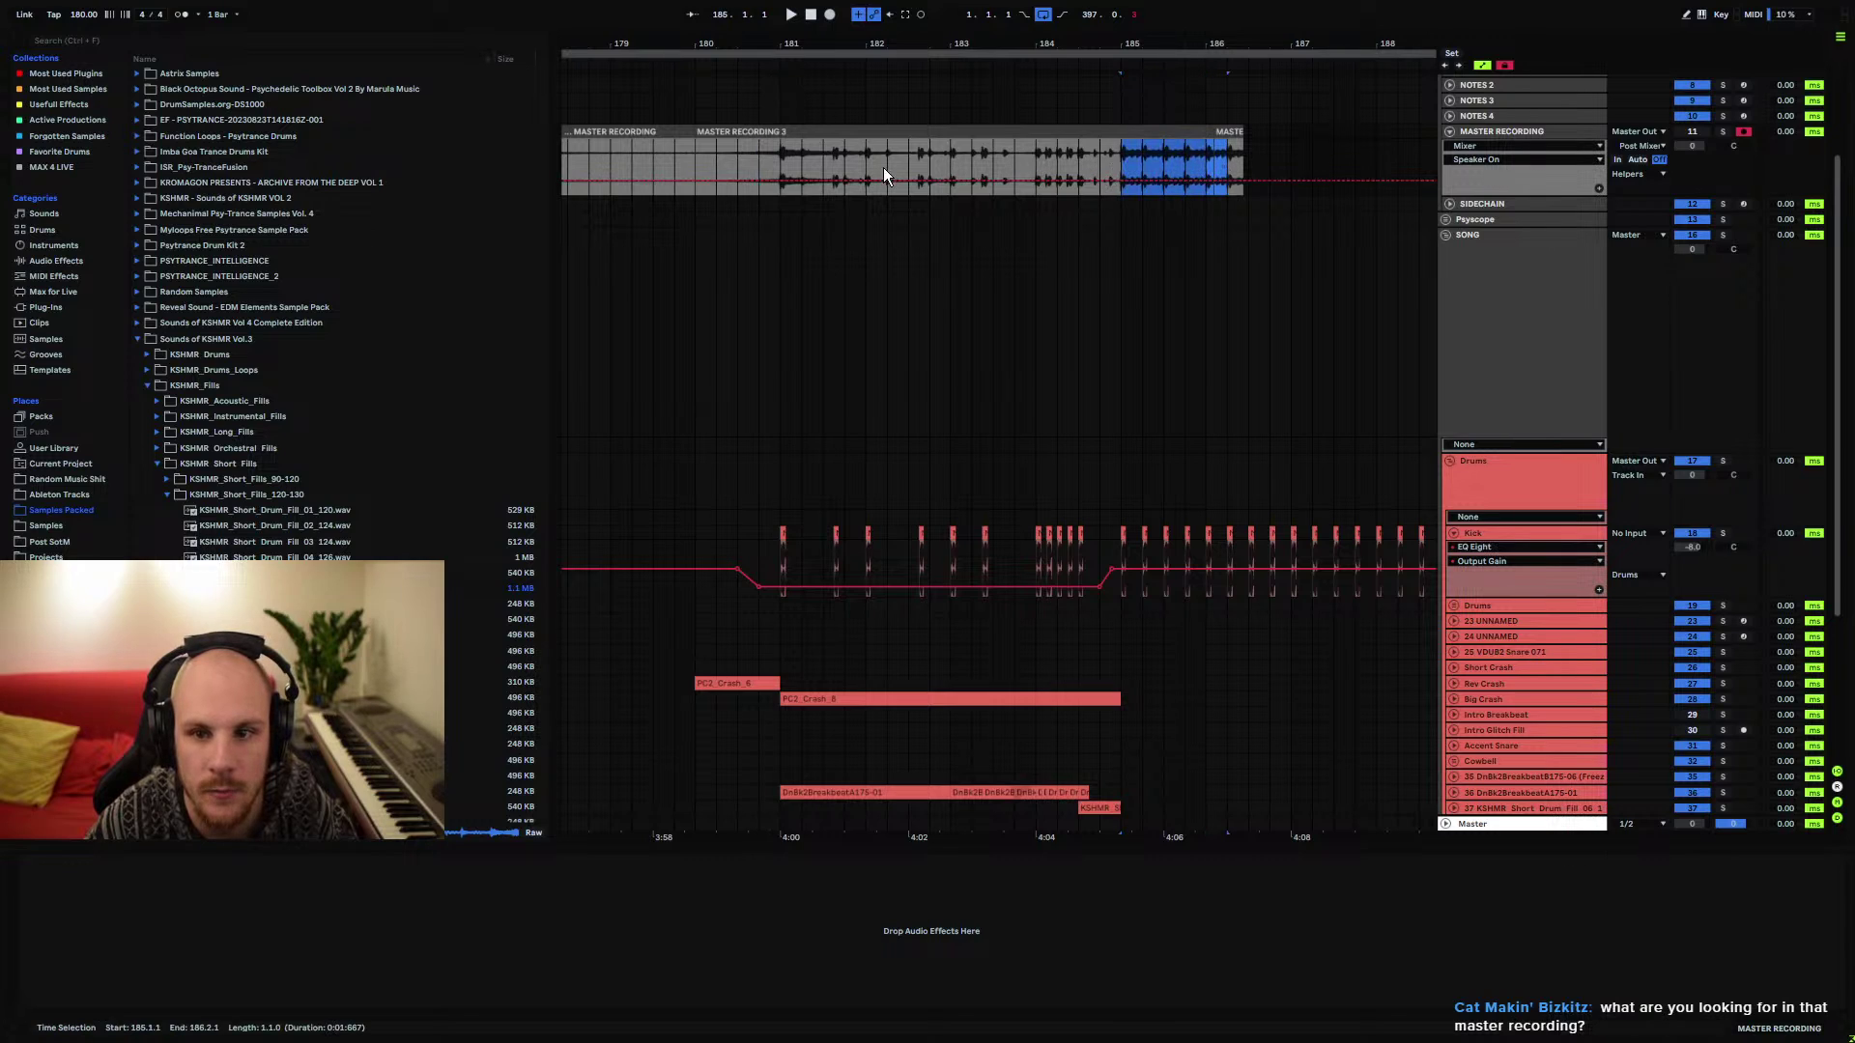
pyautogui.moveTo(906, 170); pyautogui.dragTo(783, 170)
pyautogui.hotkey('shift', 'Left')
pyautogui.hotkey('shift', 'Left')
pyautogui.hotkey('shift', 'Left')
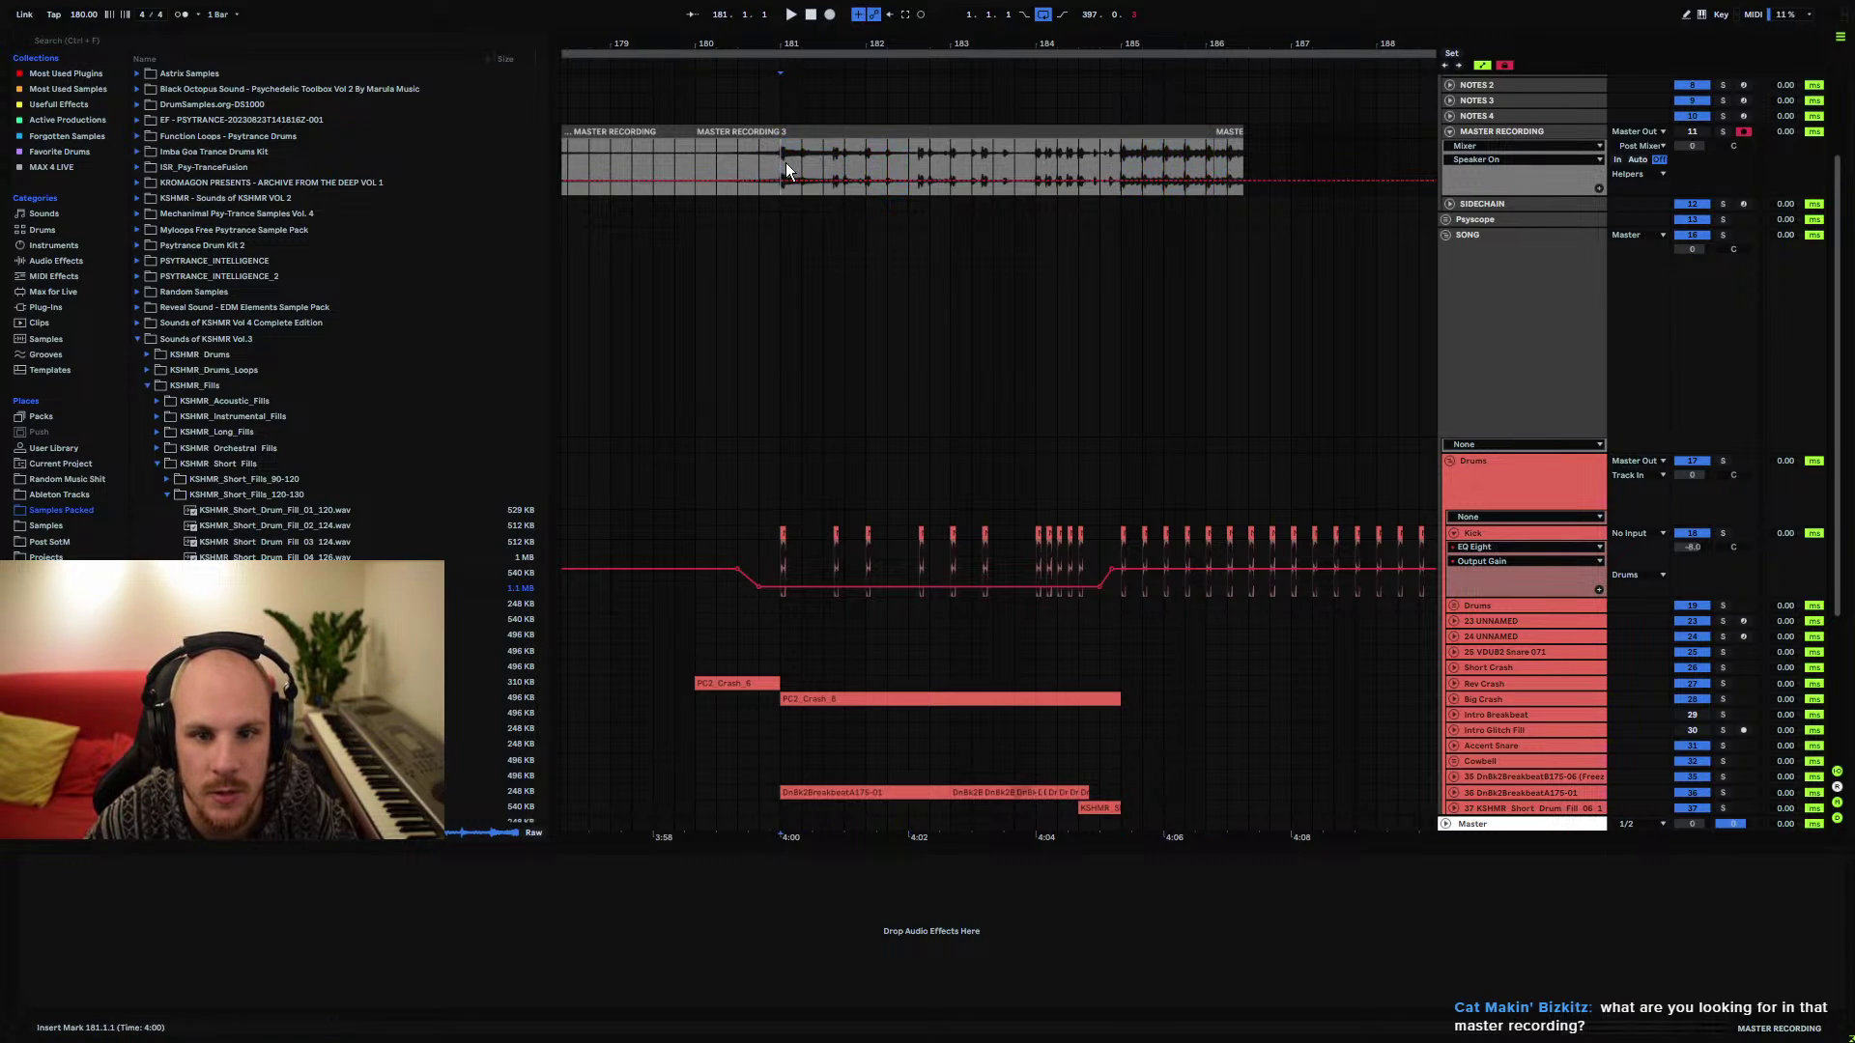
pyautogui.moveTo(1121, 164); pyautogui.dragTo(1165, 167)
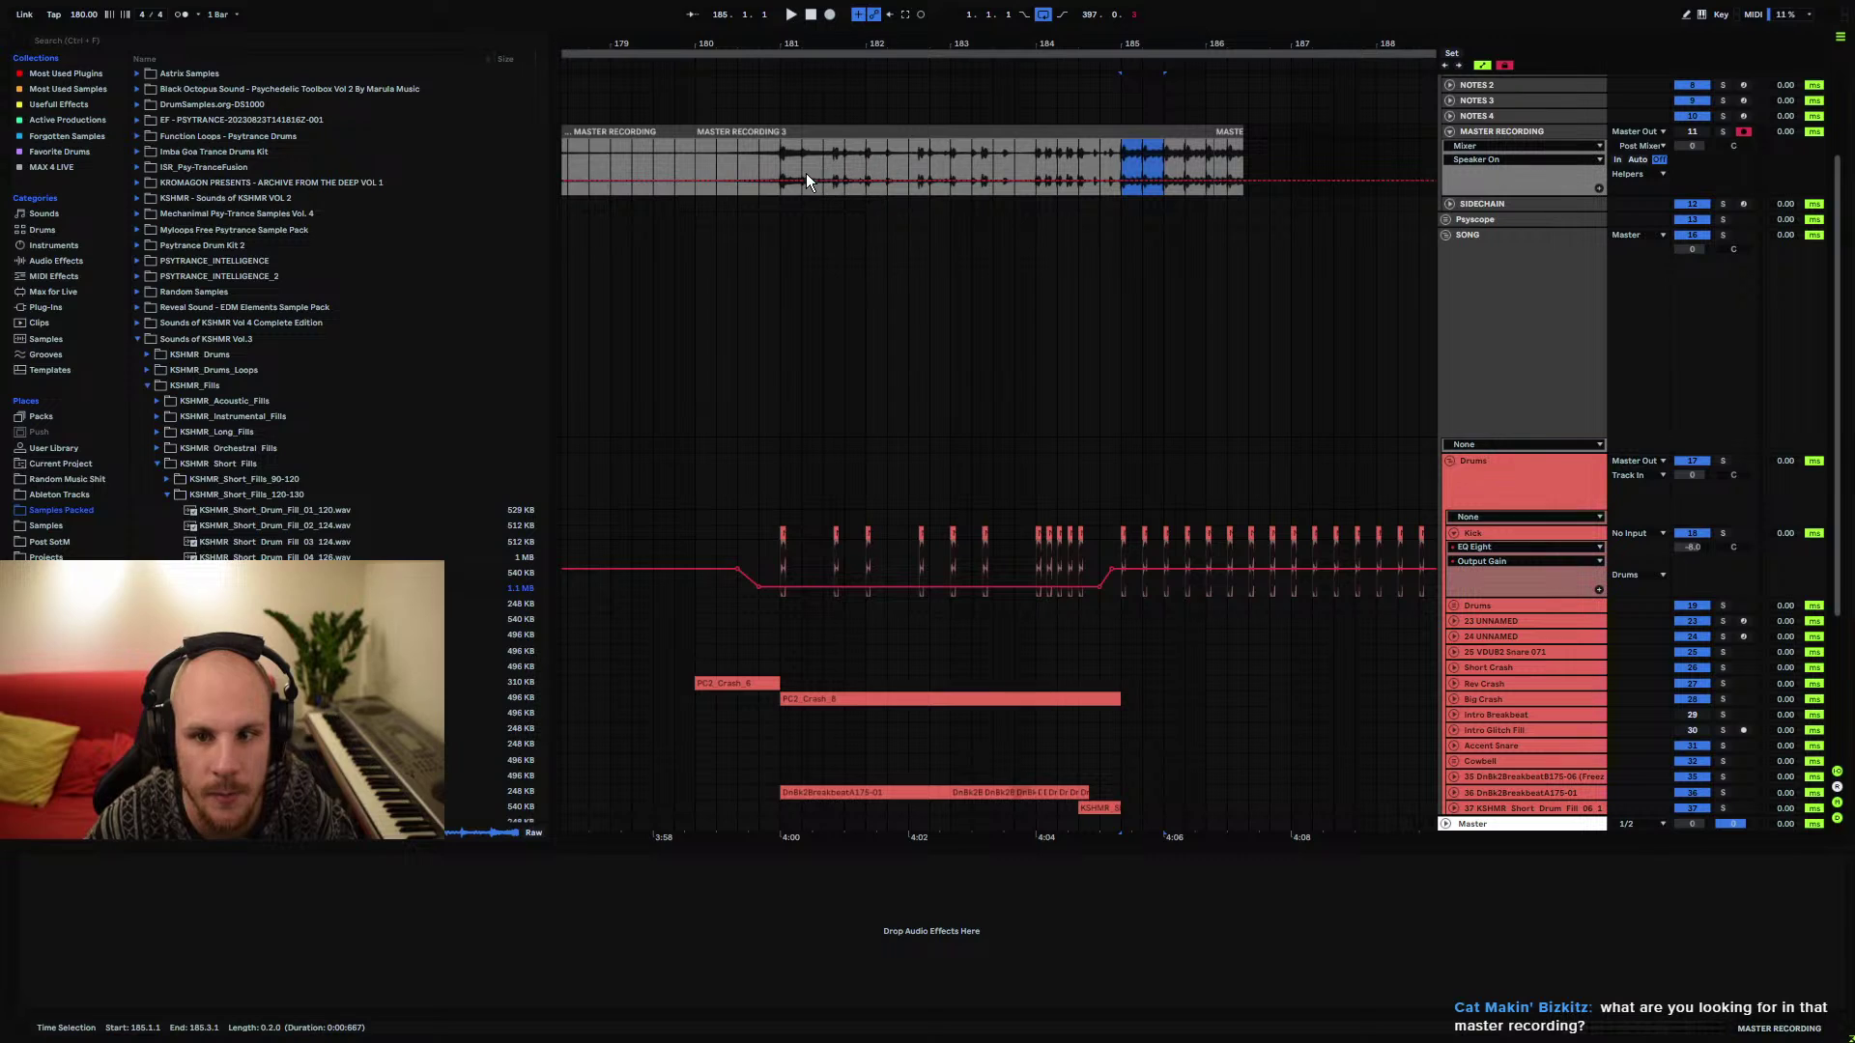
pyautogui.click(1120, 159)
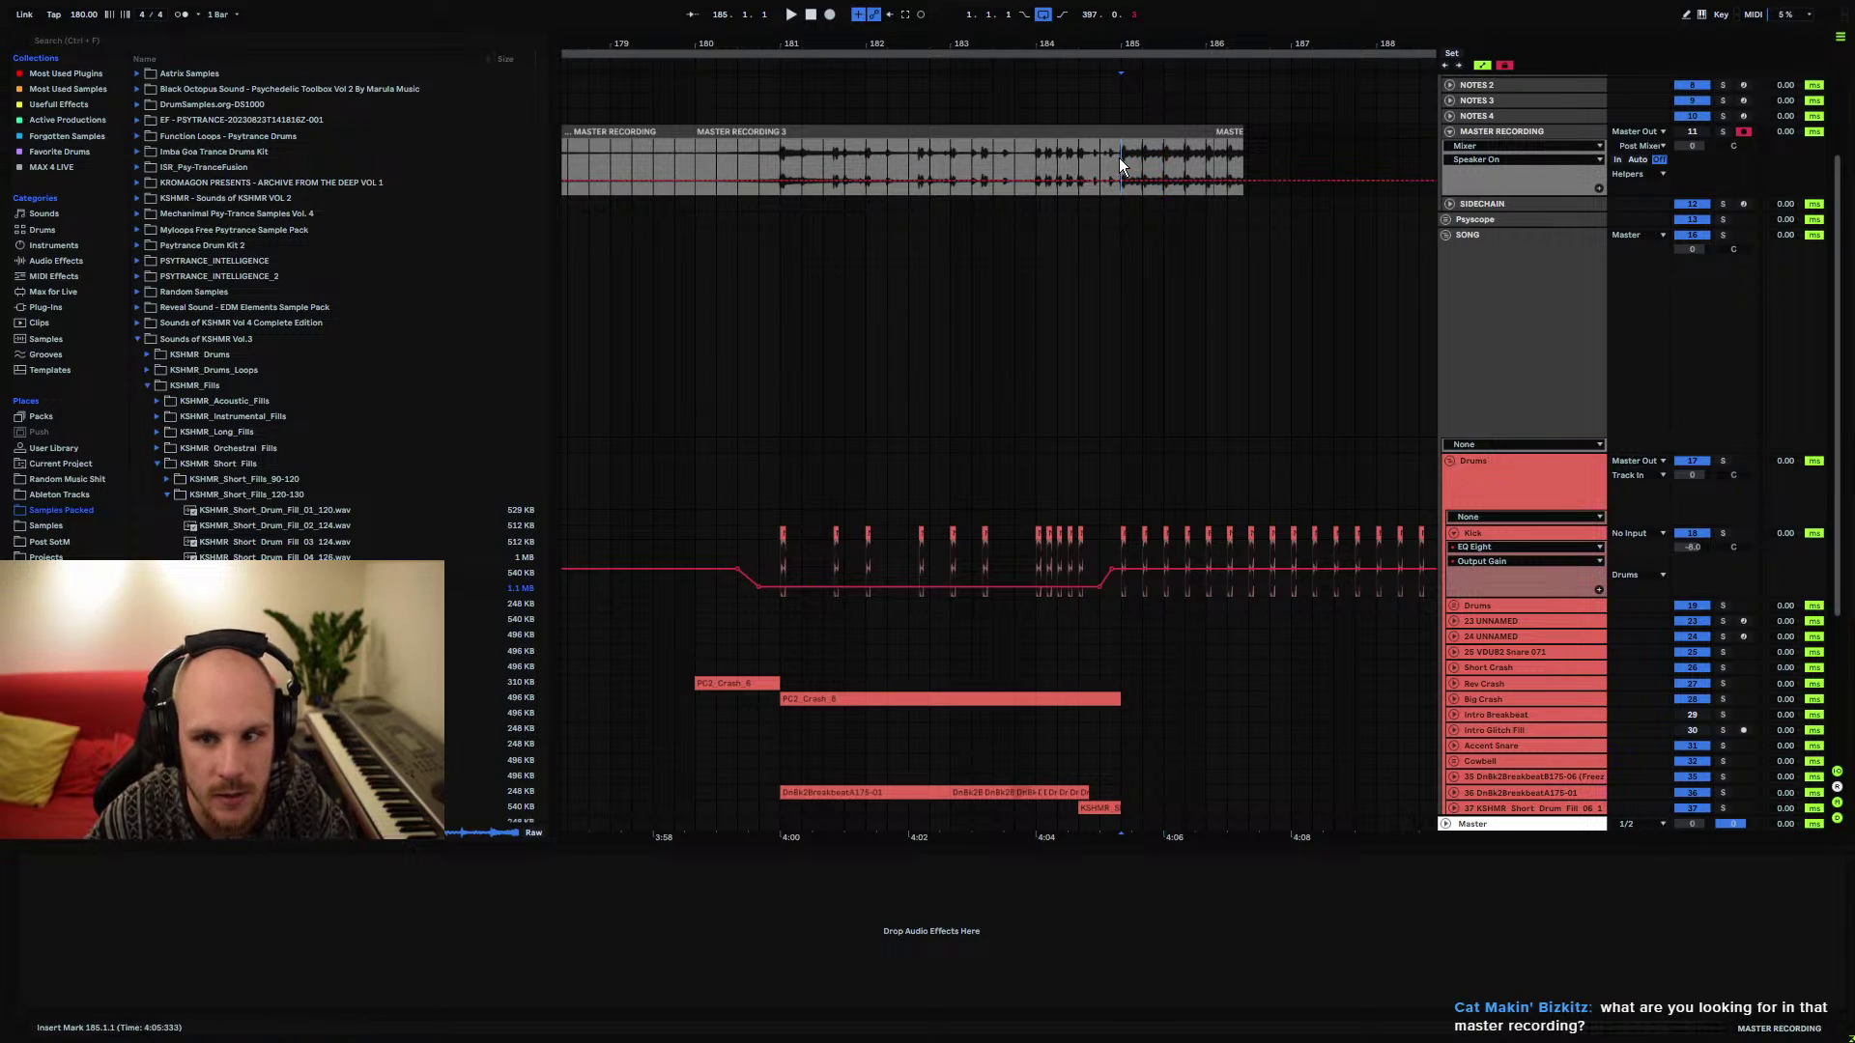
pyautogui.click(742, 120)
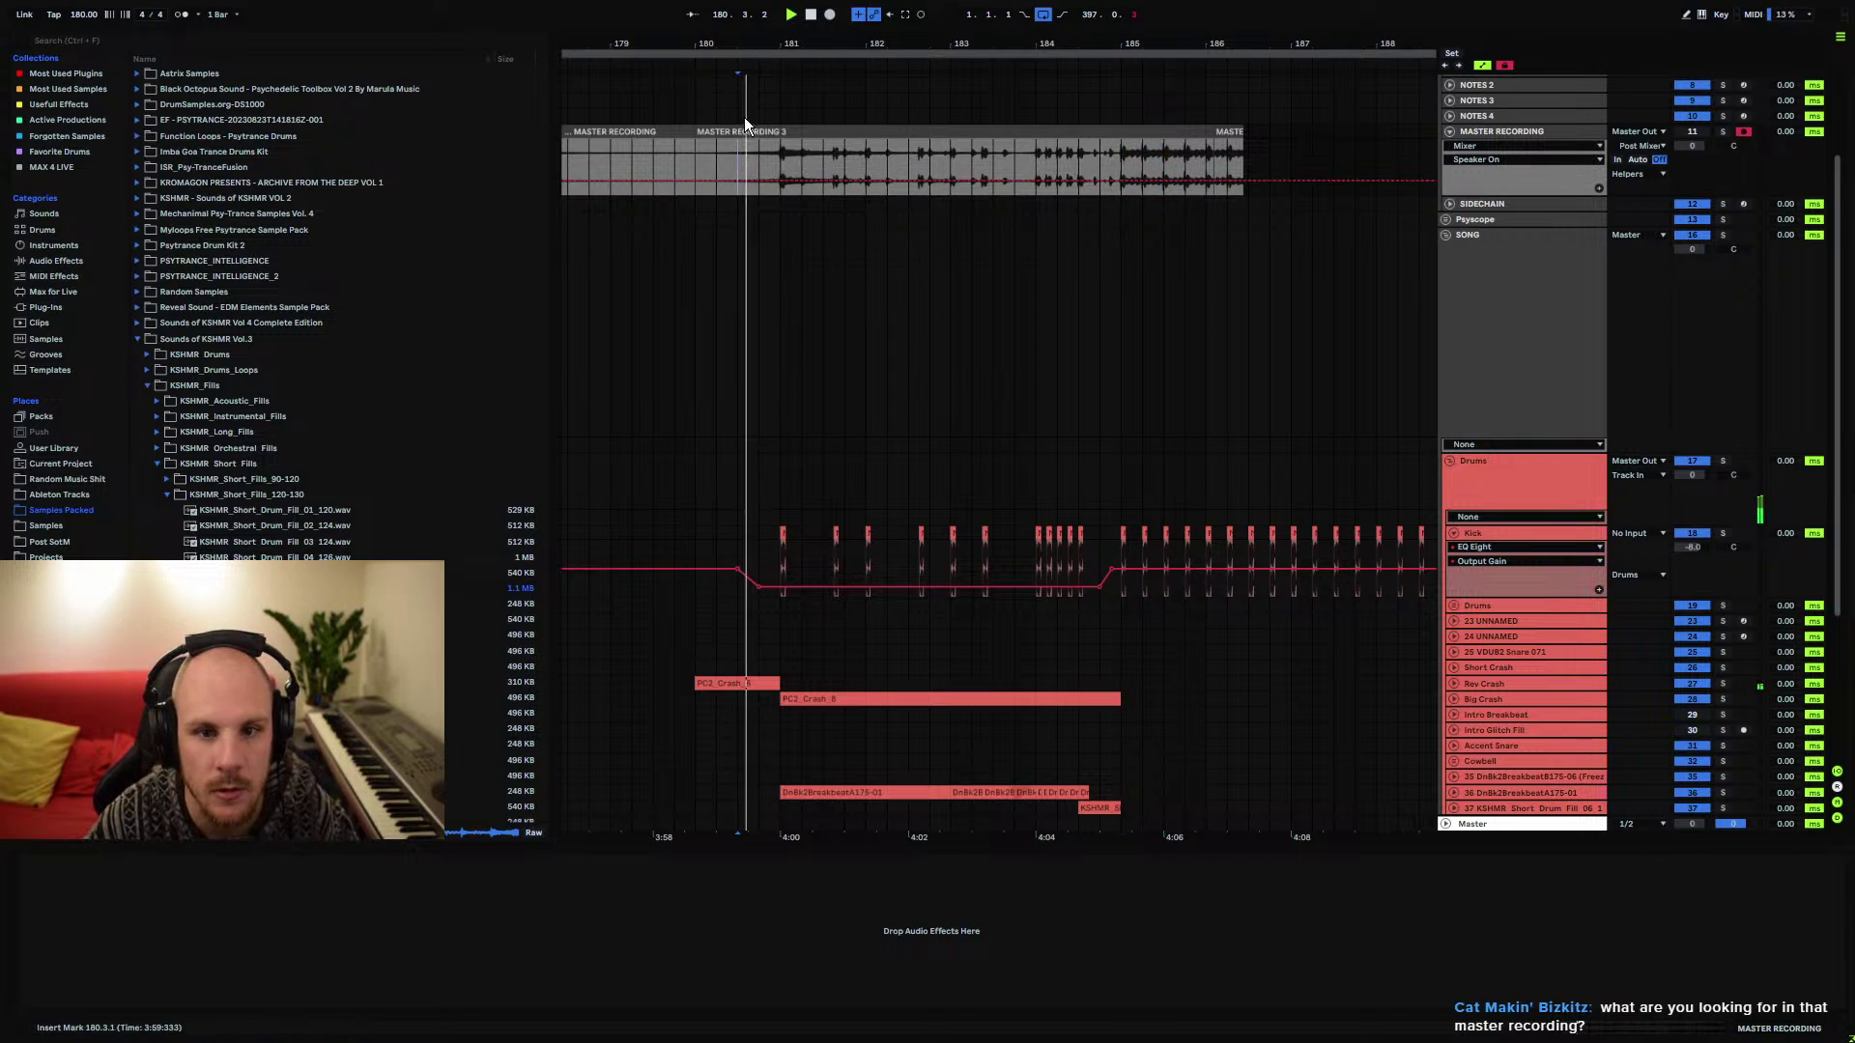
# Record a fourth master take from 180.1.1 into bar 186 on the MASTER RECORDING track
pyautogui.press('space')
pyautogui.click(696, 161)
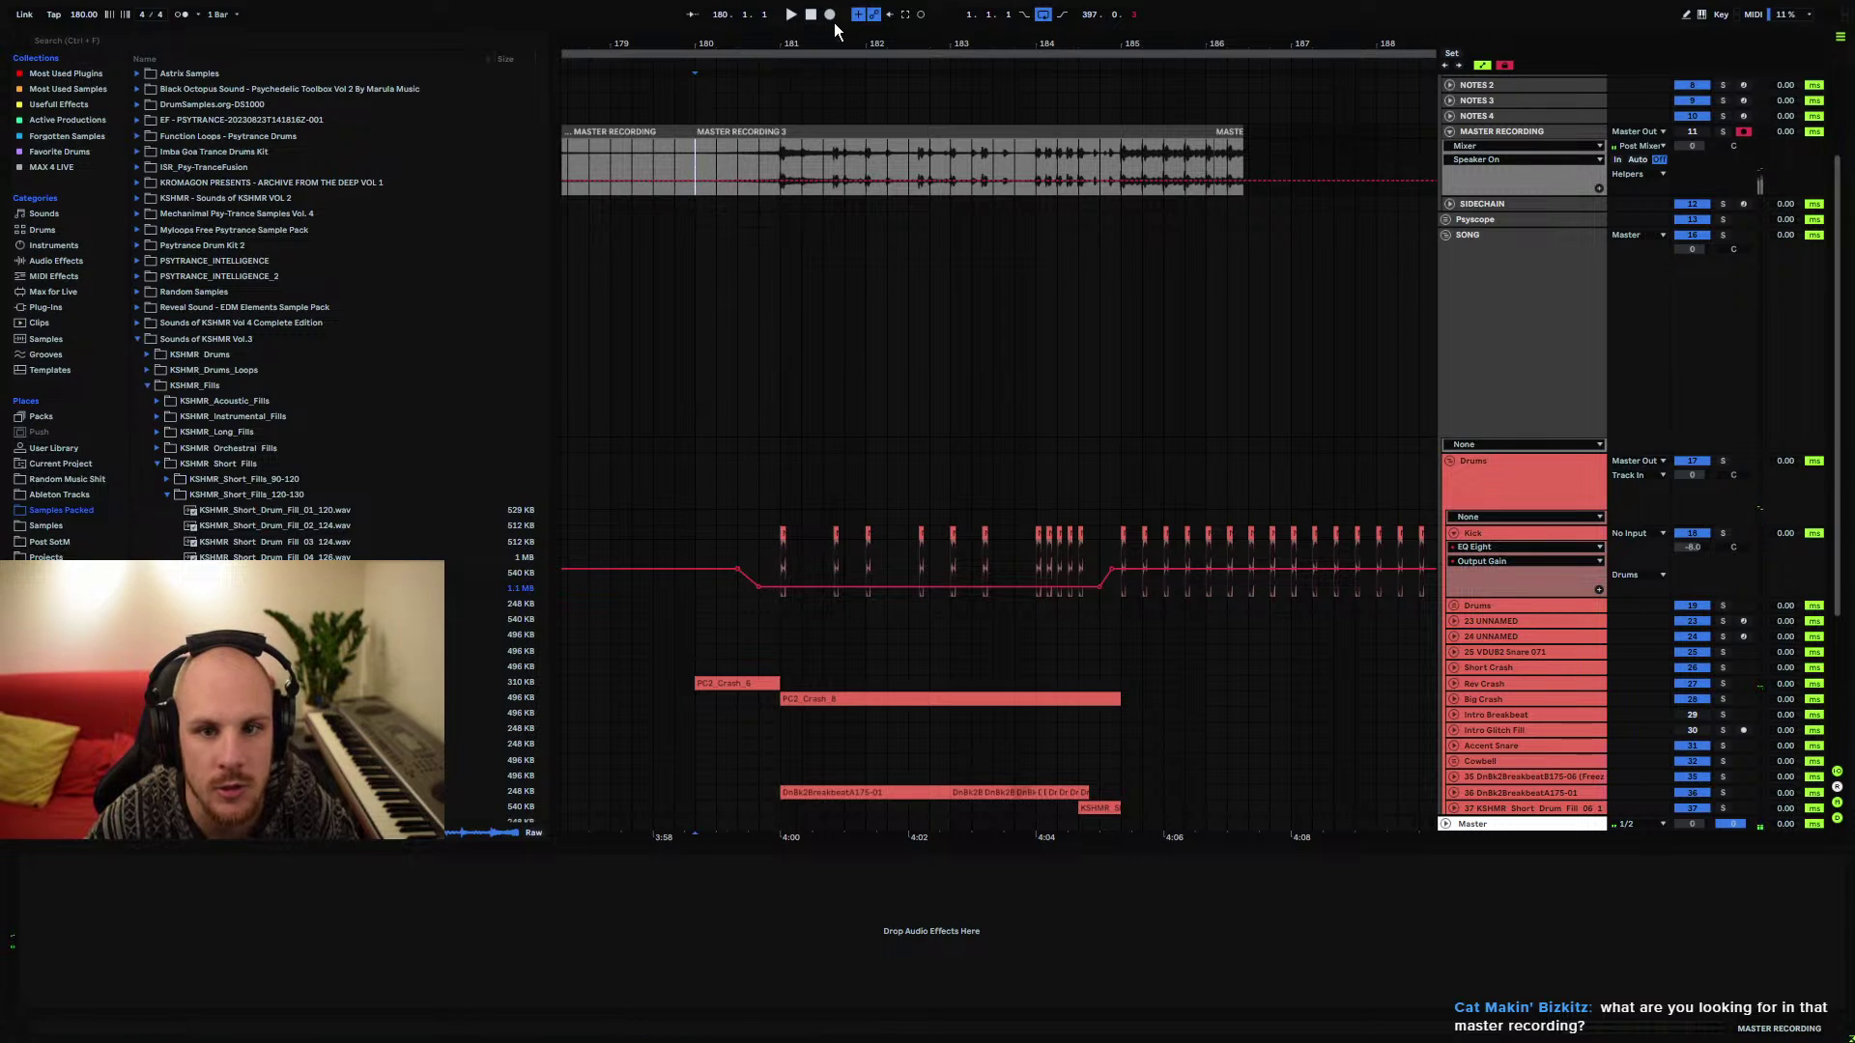
pyautogui.click(830, 15)
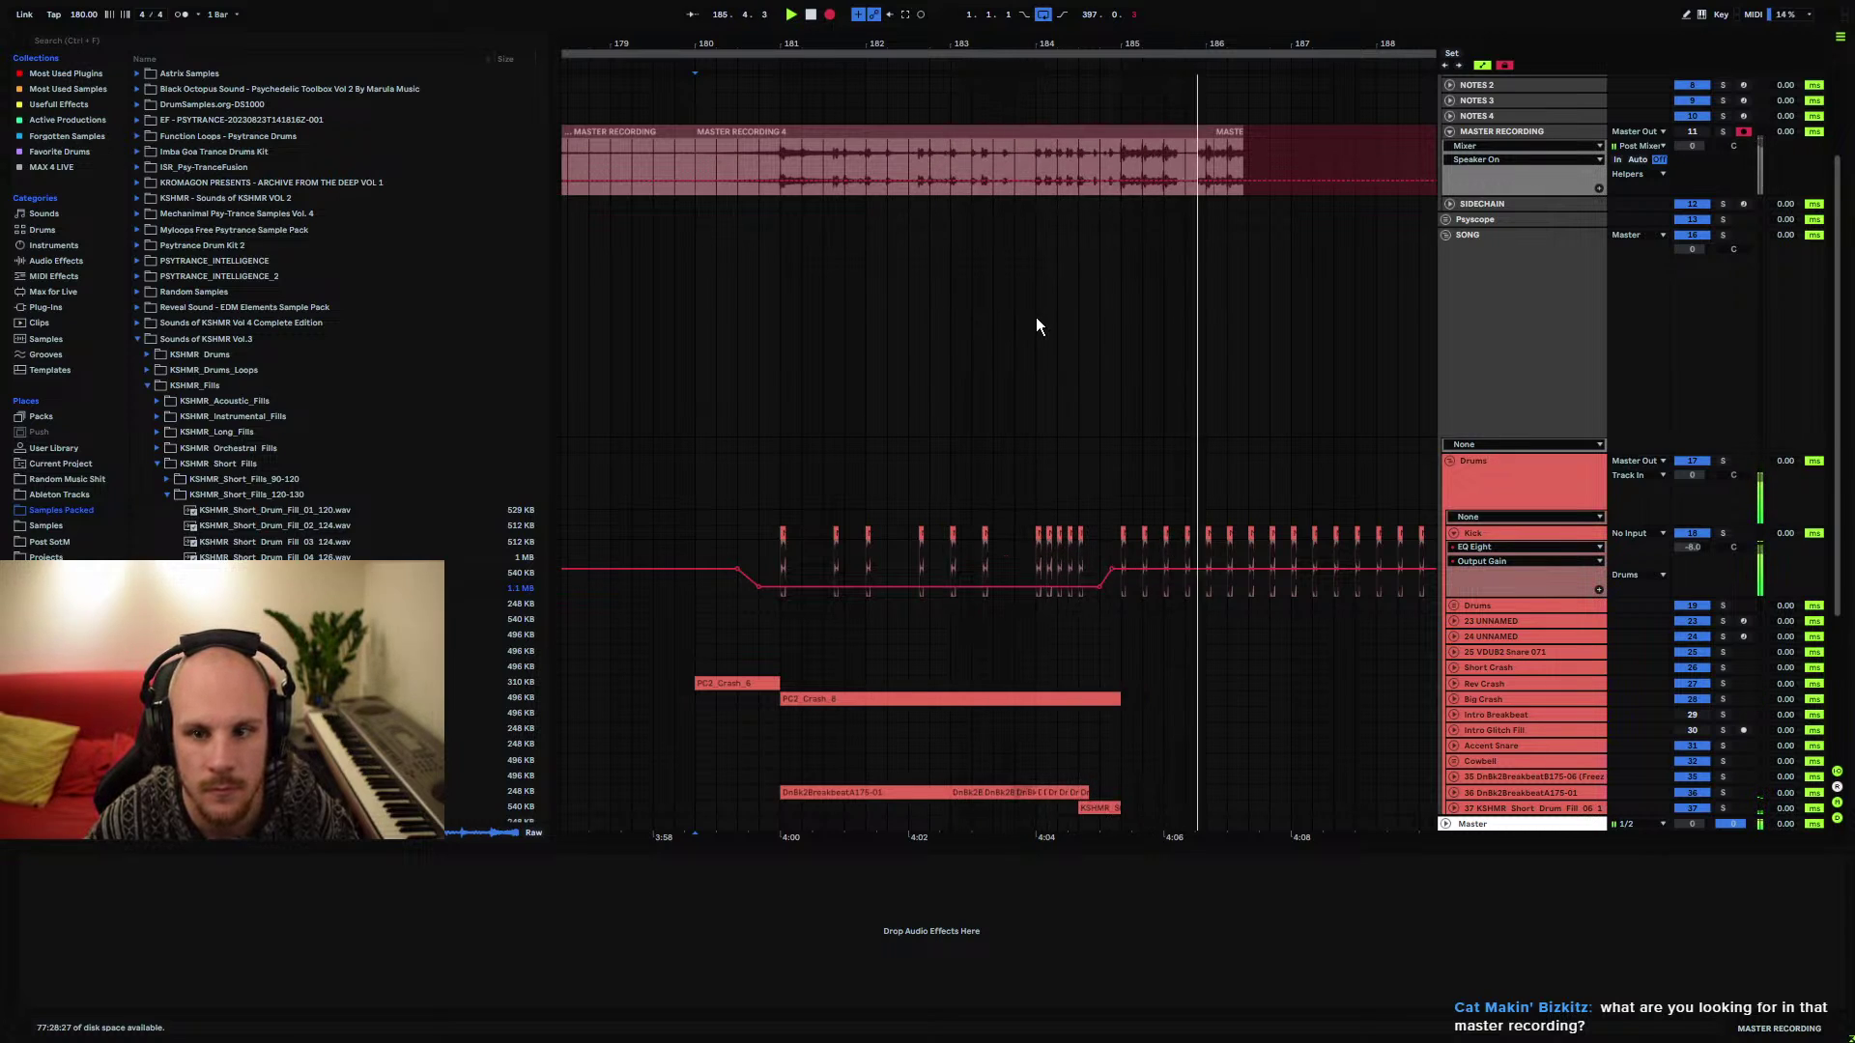
pyautogui.press('space')
# Select the KSHMR short drum fill track and play the break from 180.1.1 into bar 188
pyautogui.scroll(-2, 1100, 568)
pyautogui.click(1478, 678)
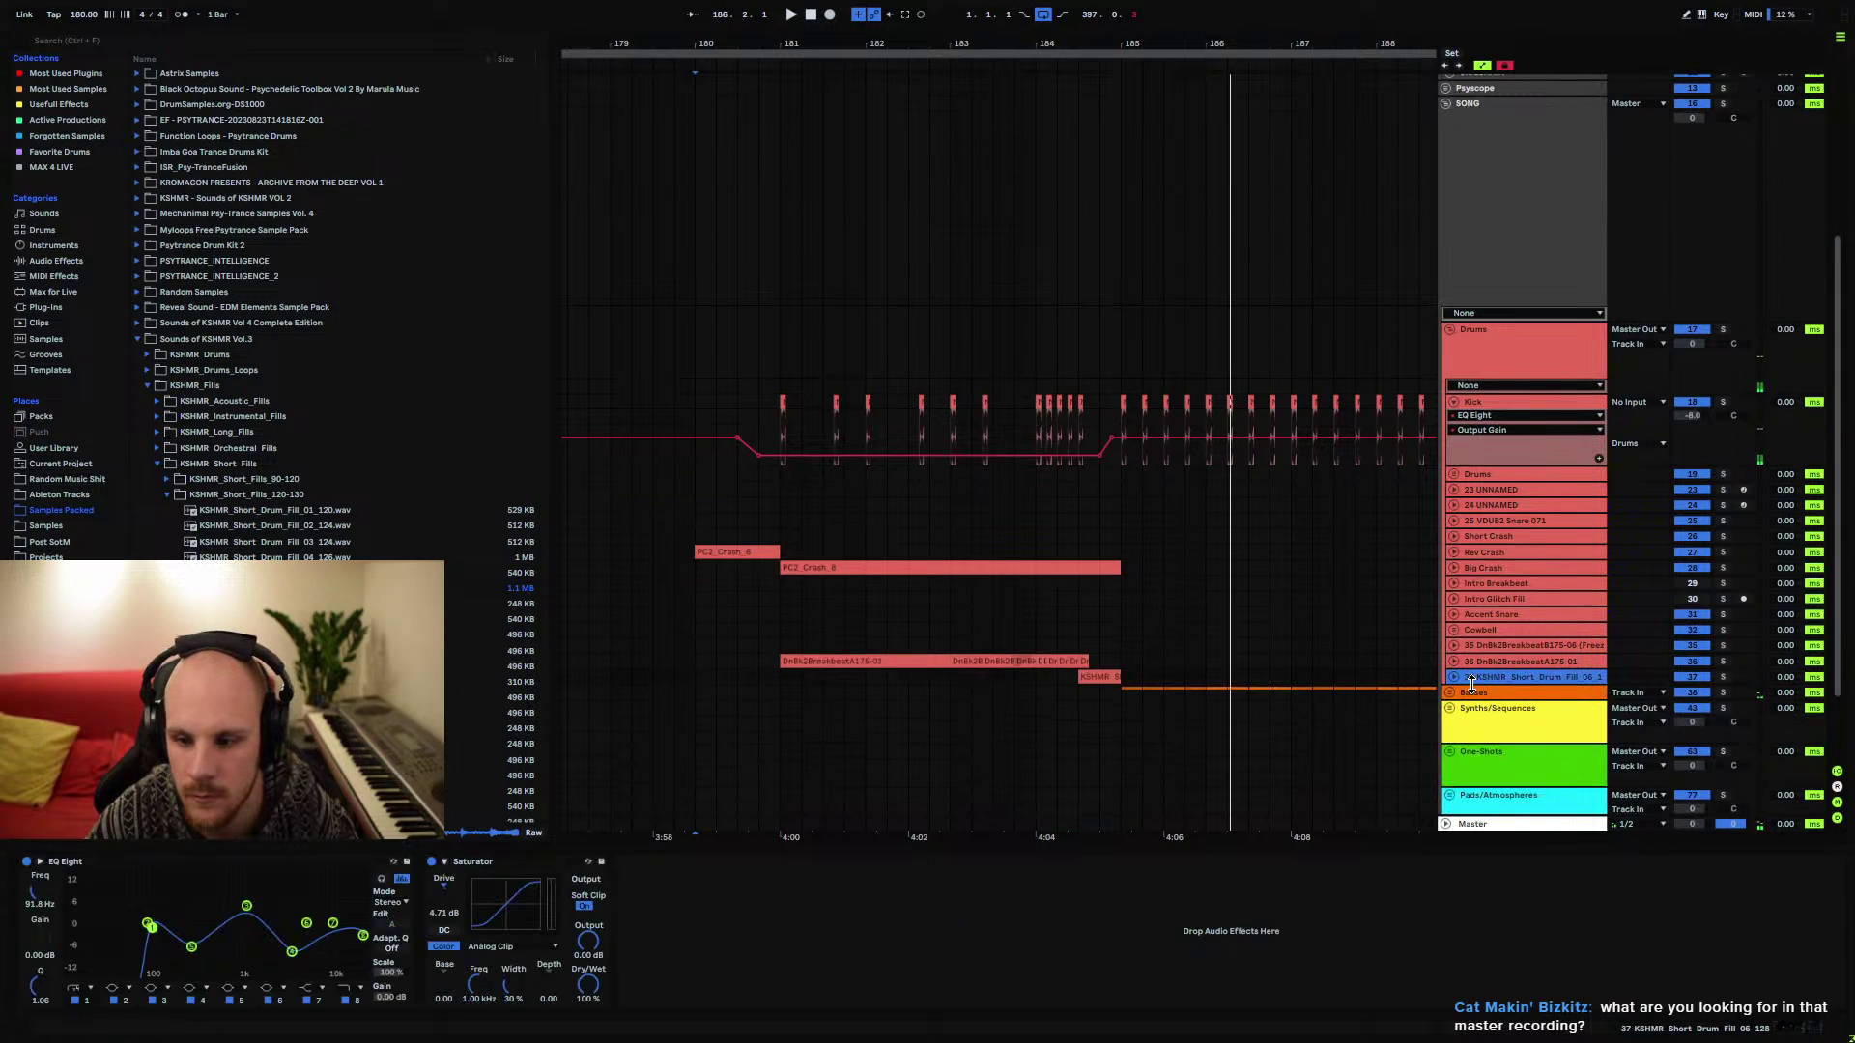
pyautogui.press('space')
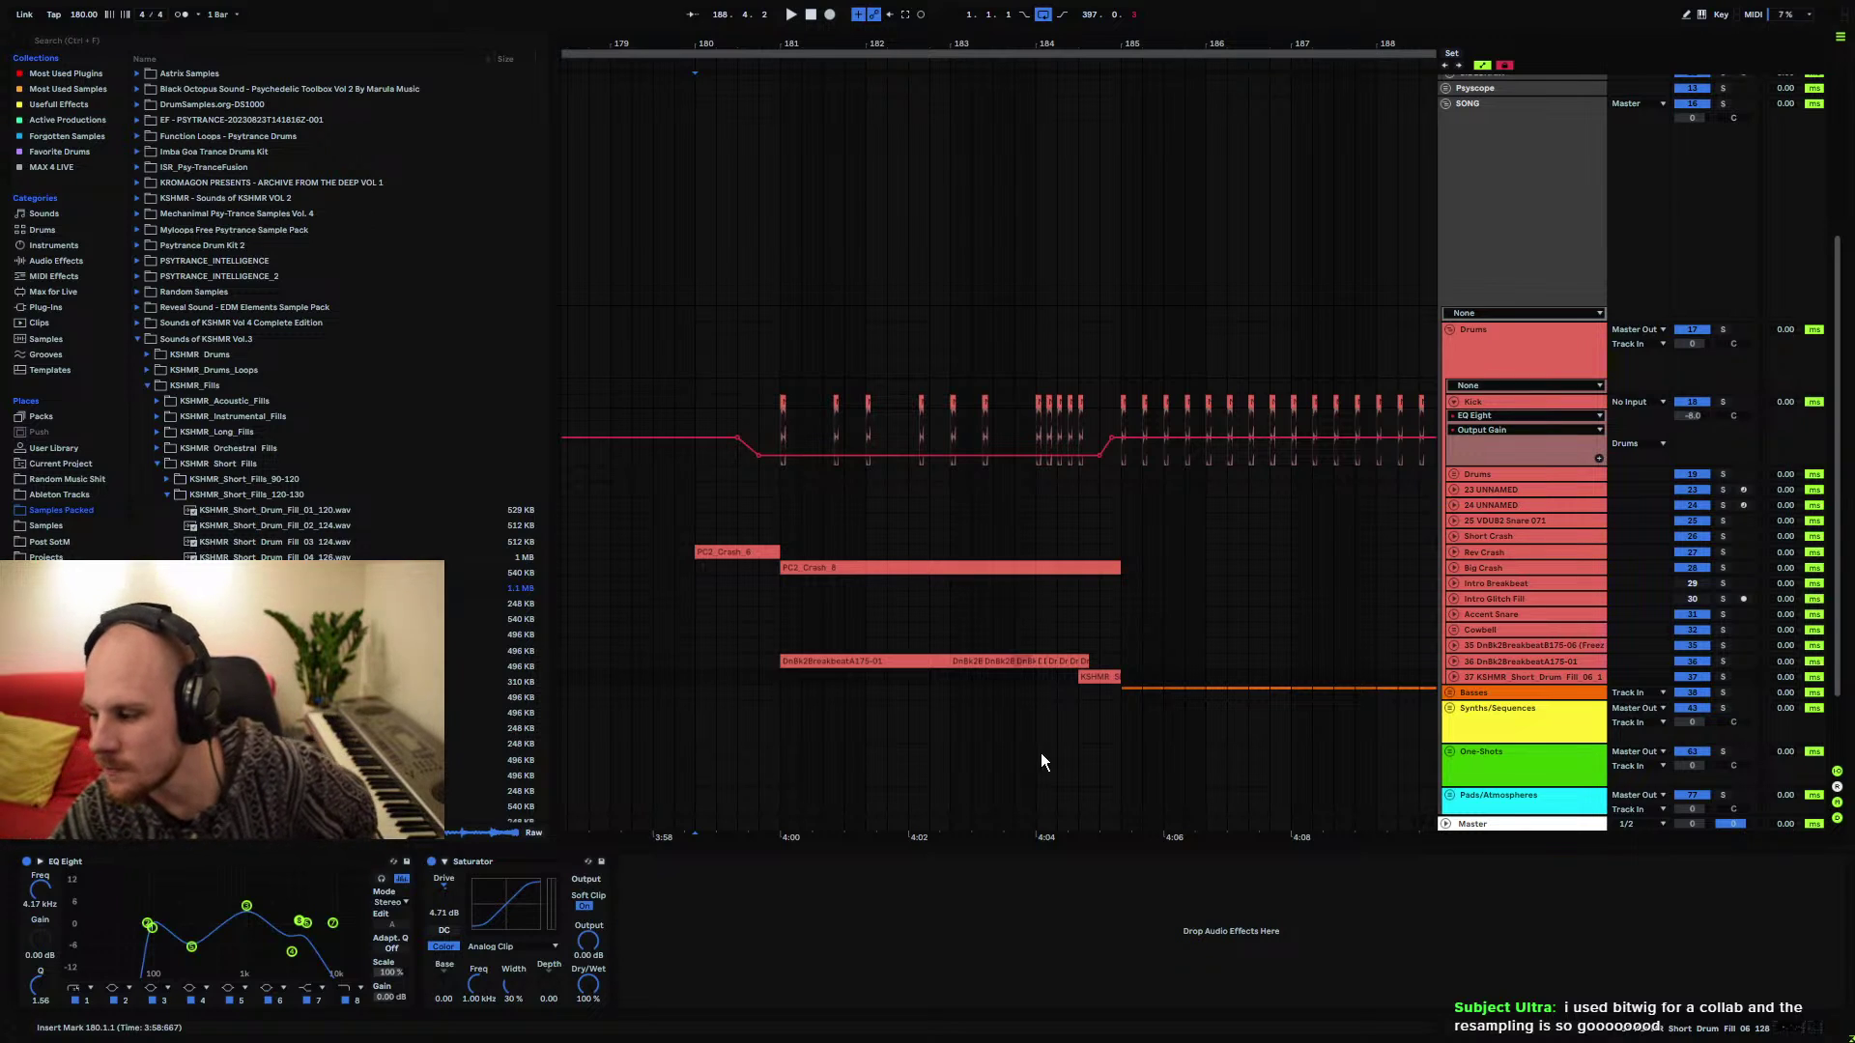
pyautogui.scroll(-5, 1098, 79)
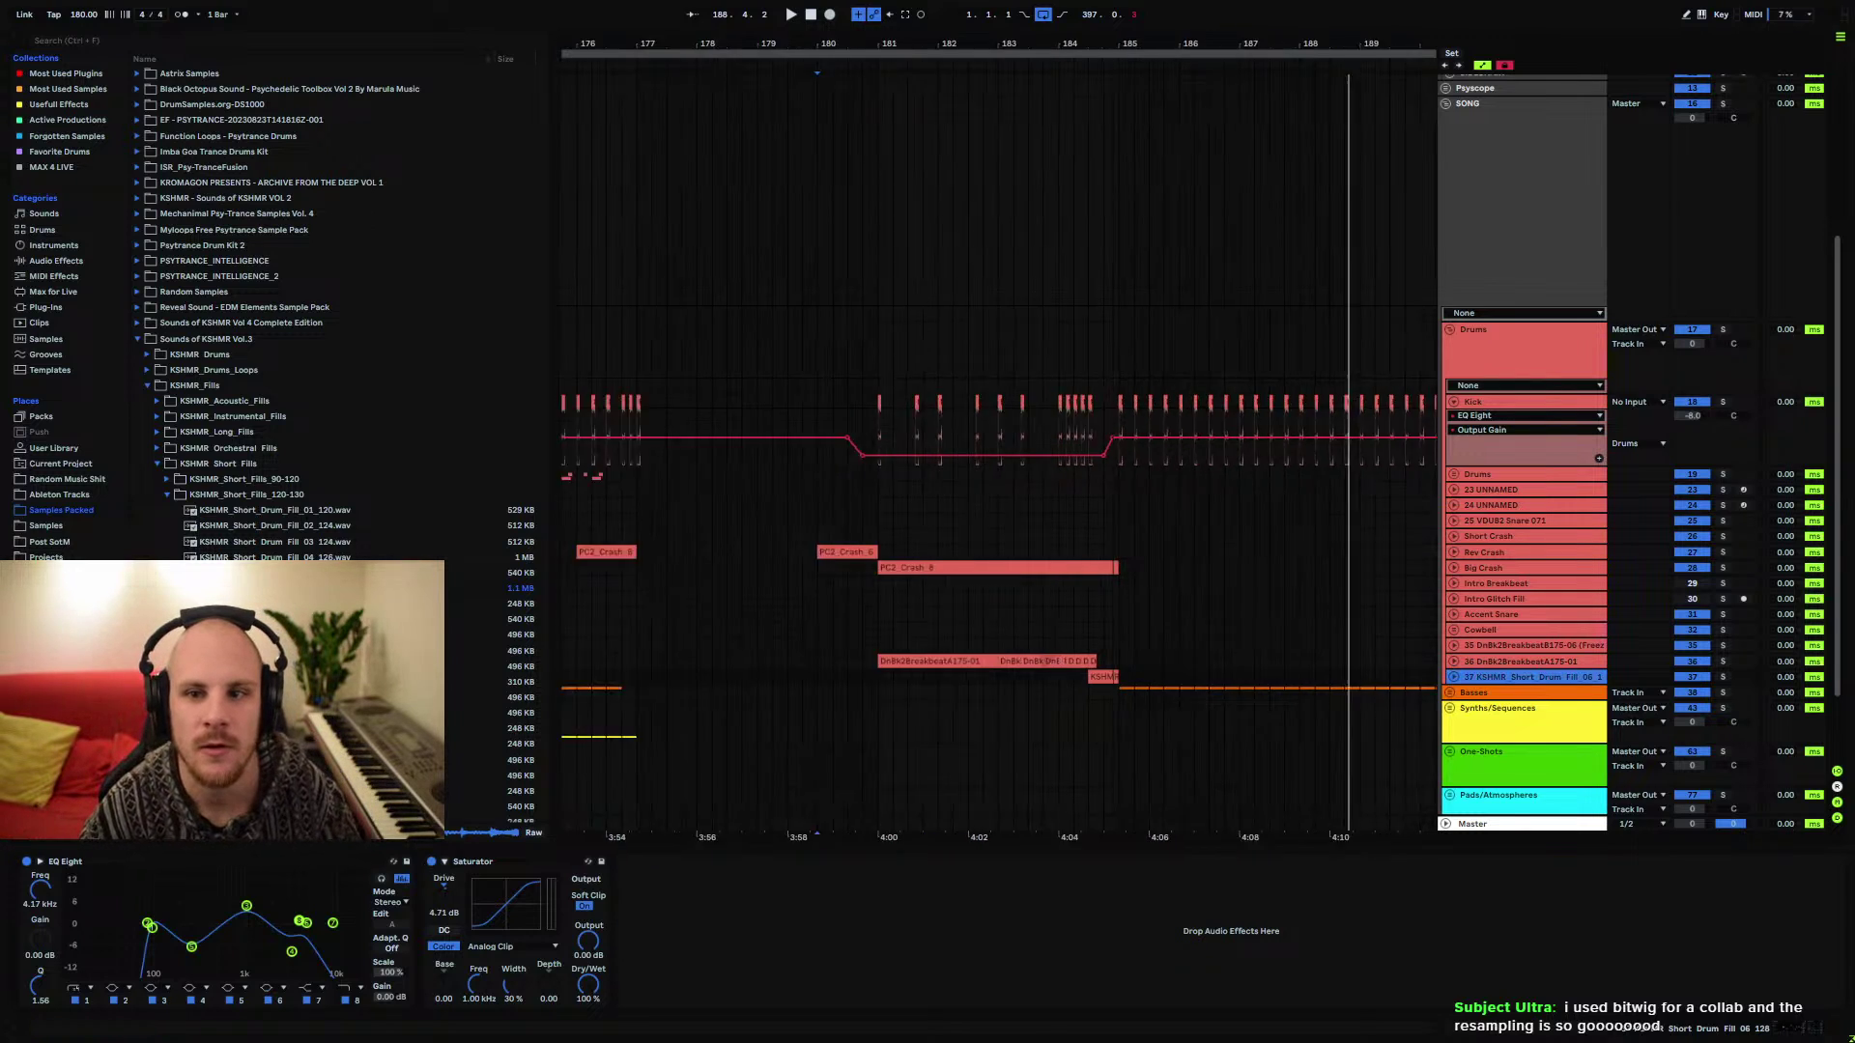
# Fold the Kick, Drums, MASTER RECORDING and Helpers tracks, and place the insert marker at 181.1.1
pyautogui.click(1454, 403)
pyautogui.click(1449, 330)
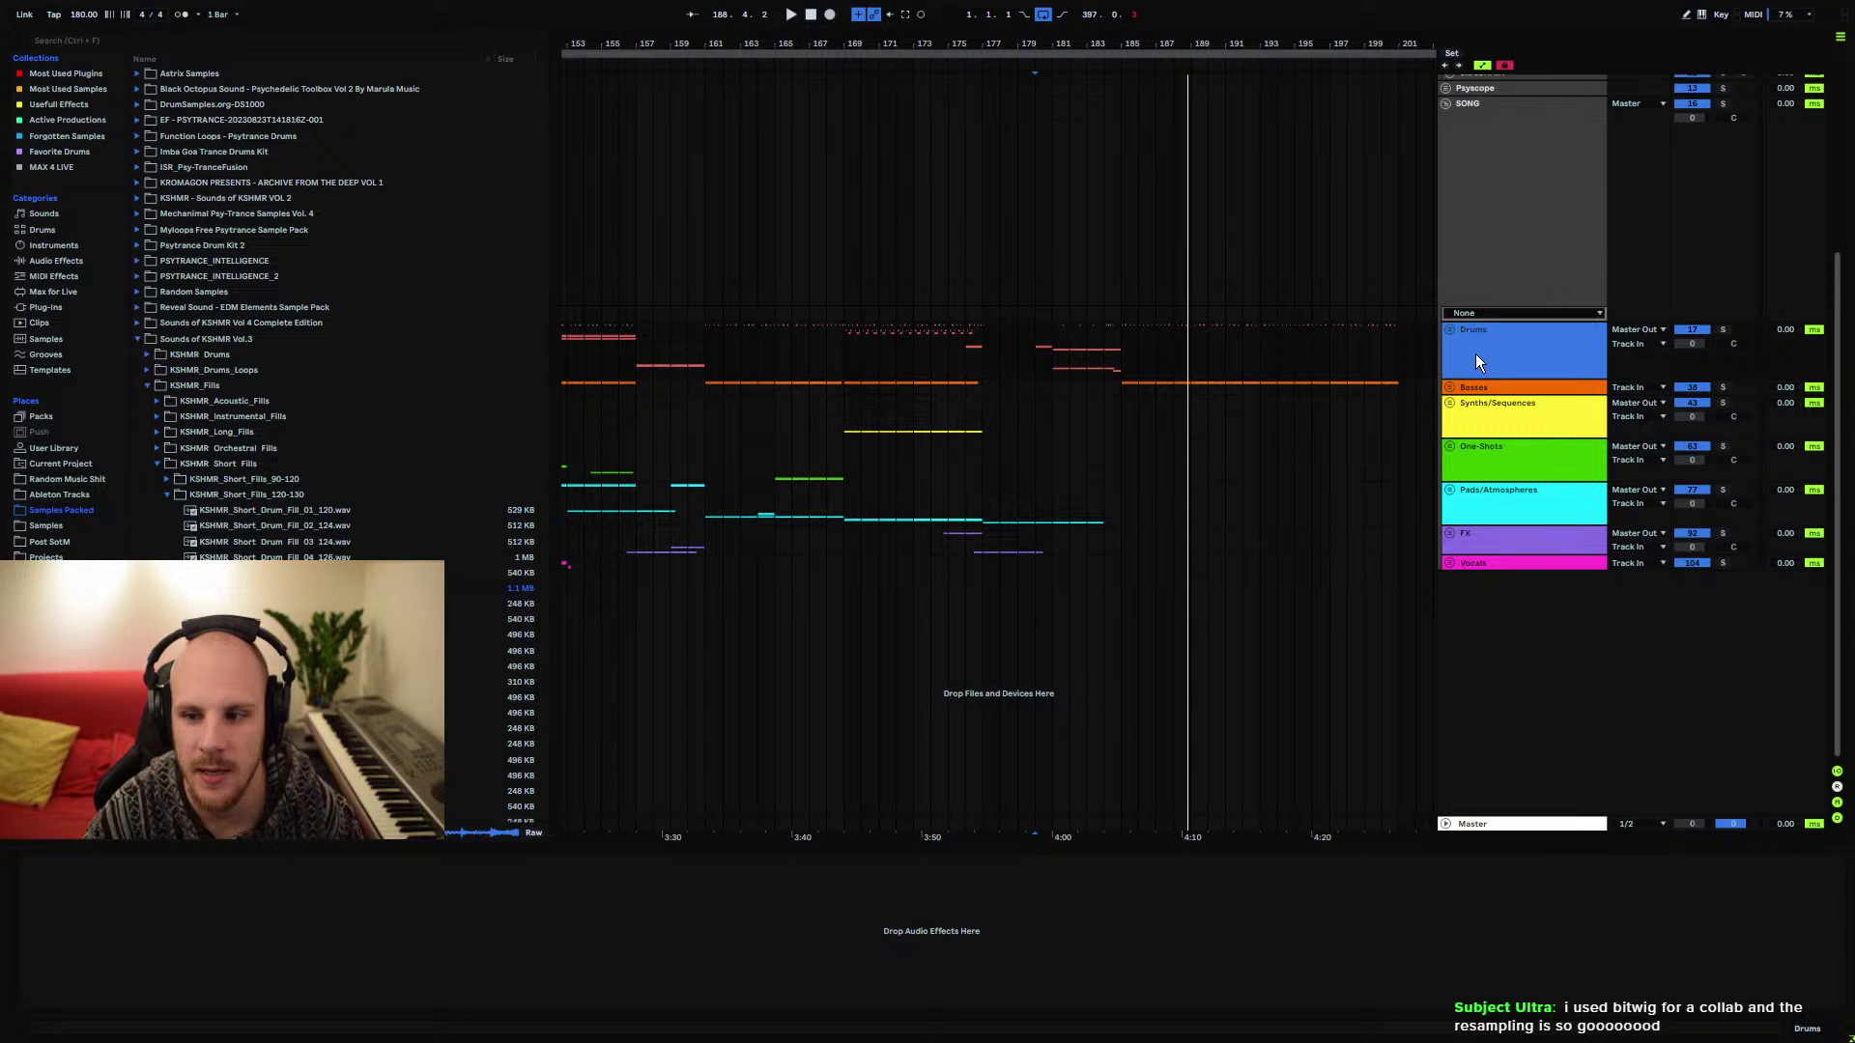
pyautogui.click(1488, 300)
pyautogui.scroll(5, 1496, 338)
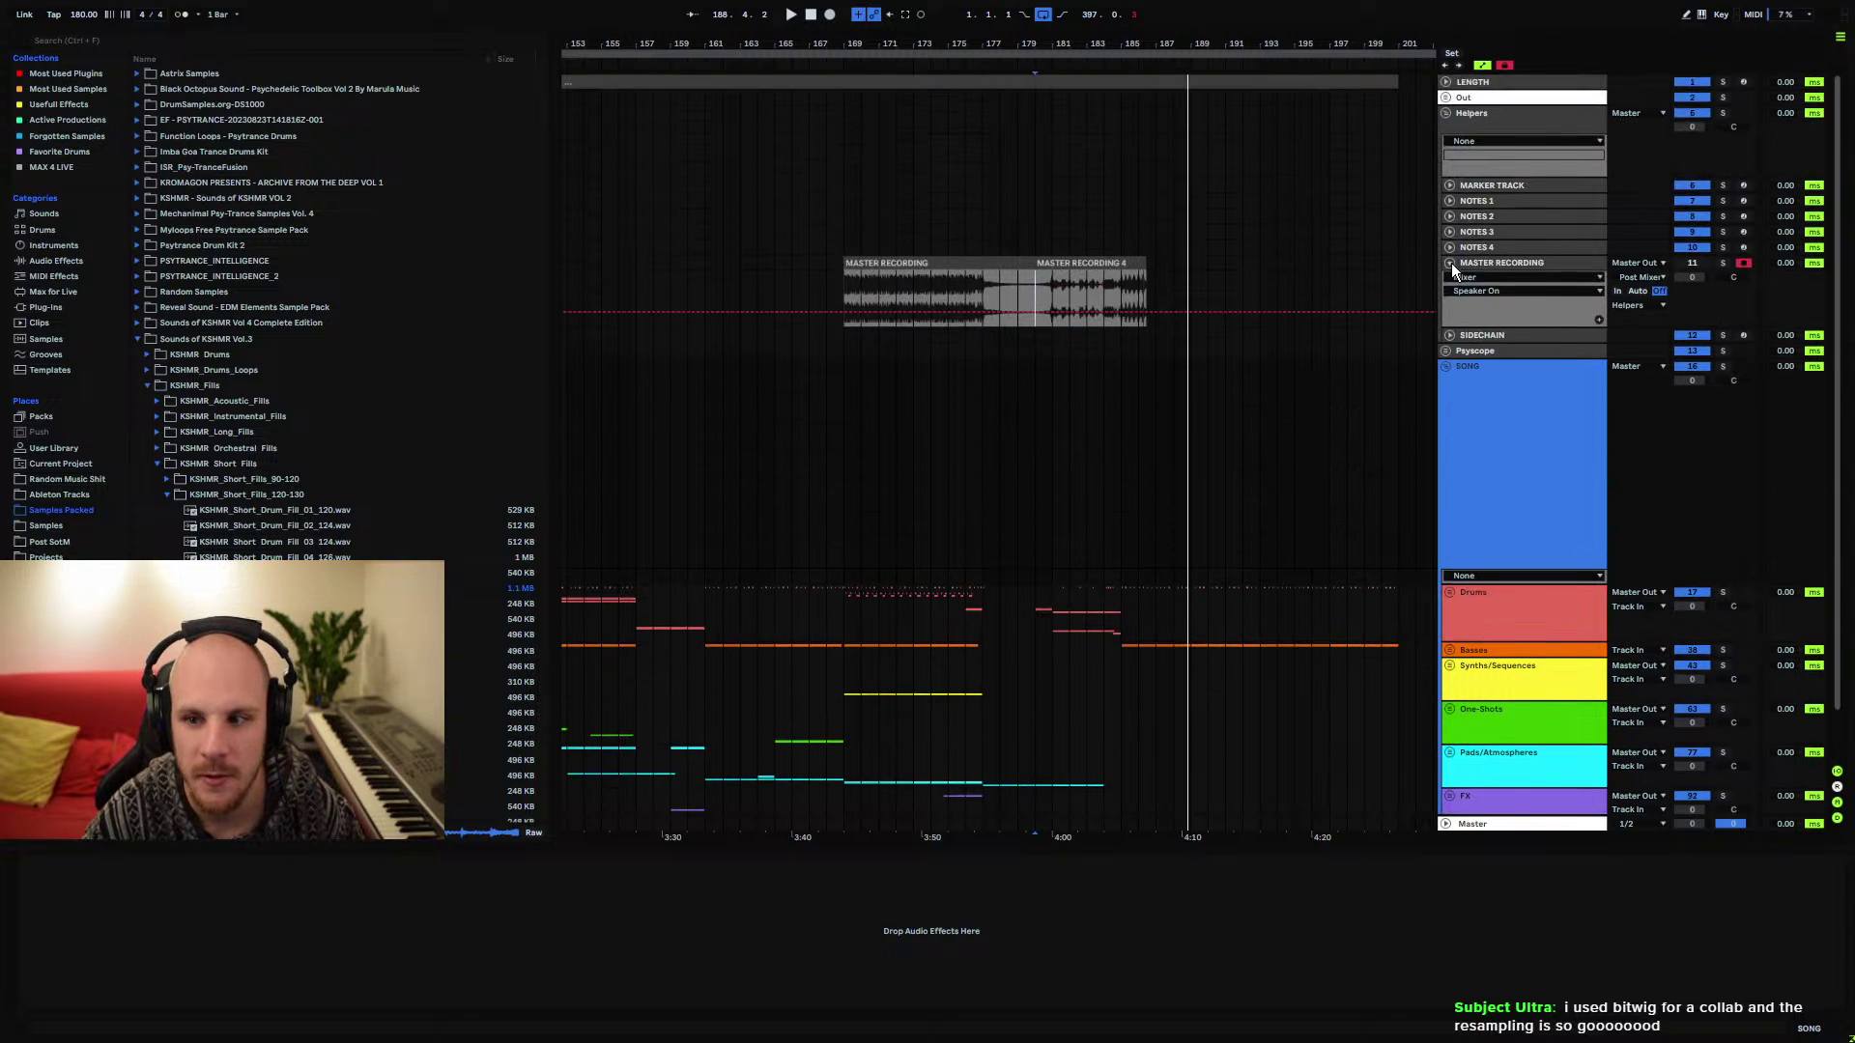
pyautogui.click(1452, 262)
pyautogui.click(1446, 113)
pyautogui.click(1488, 116)
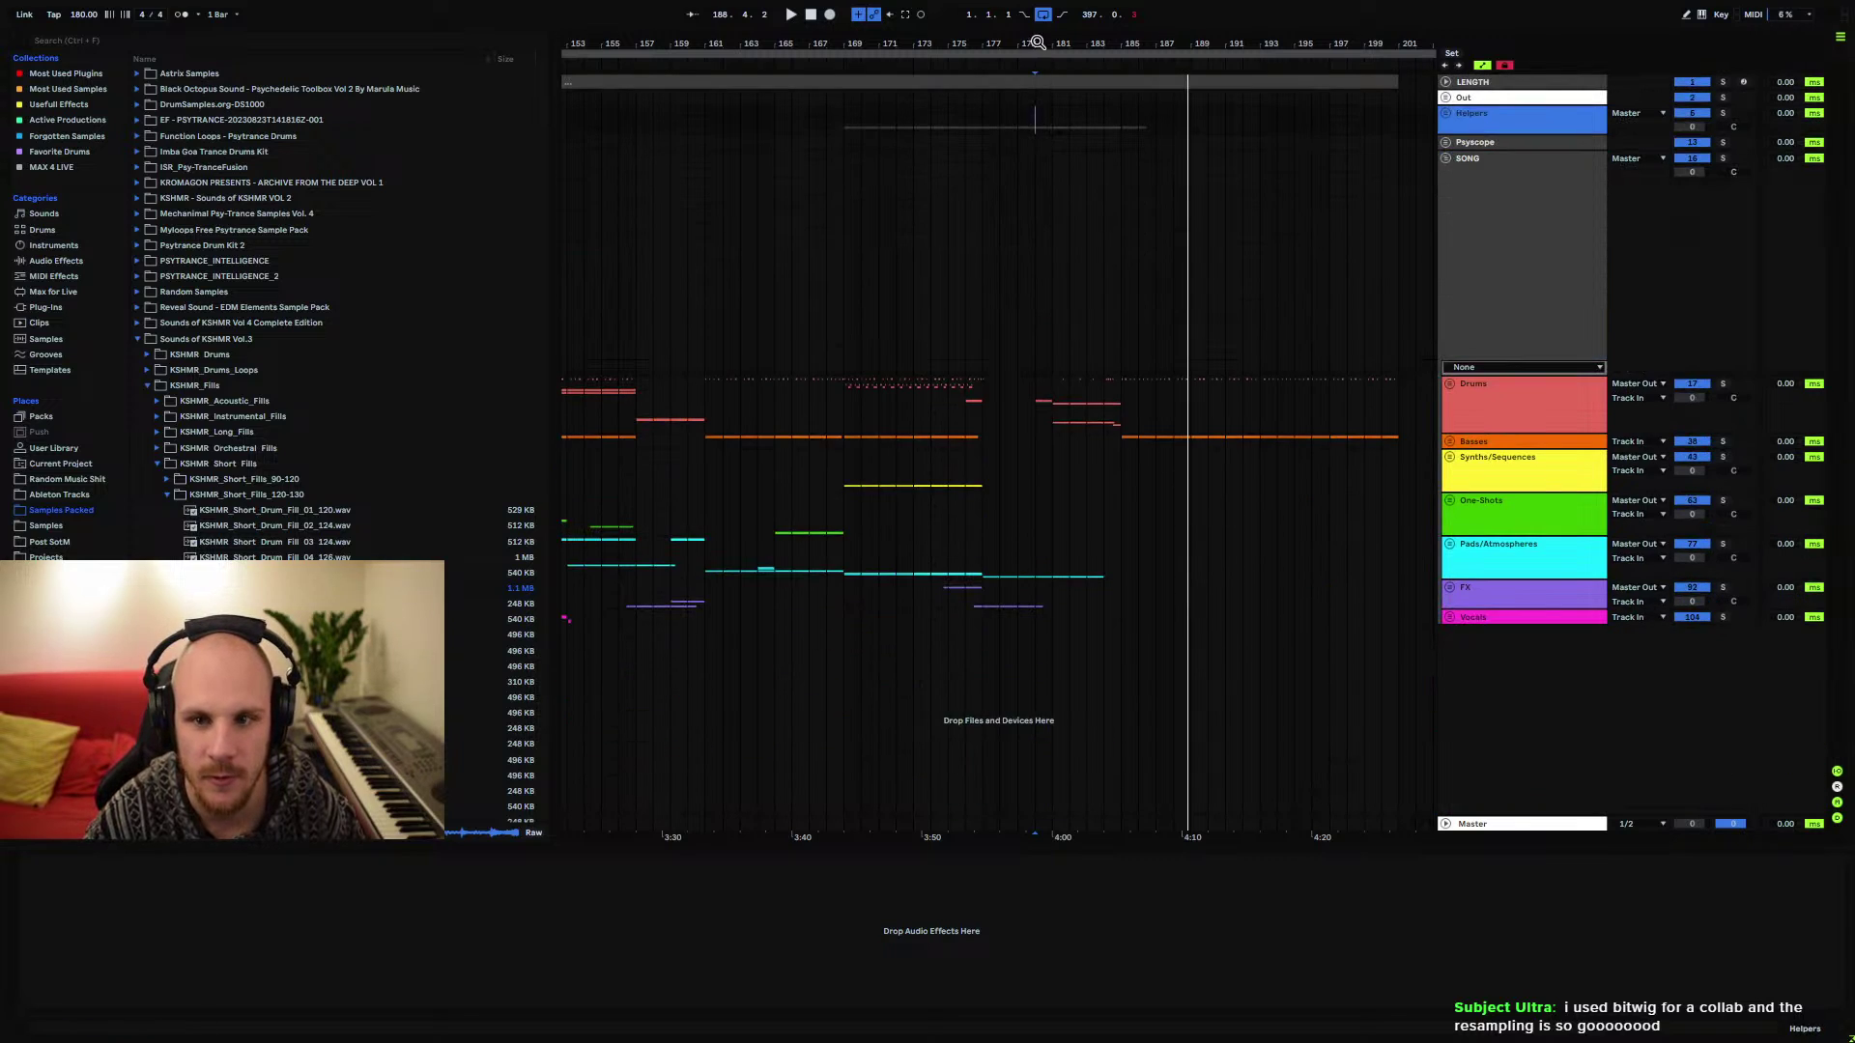
pyautogui.moveTo(1038, 43); pyautogui.dragTo(1139, 83)
pyautogui.click(1163, 136)
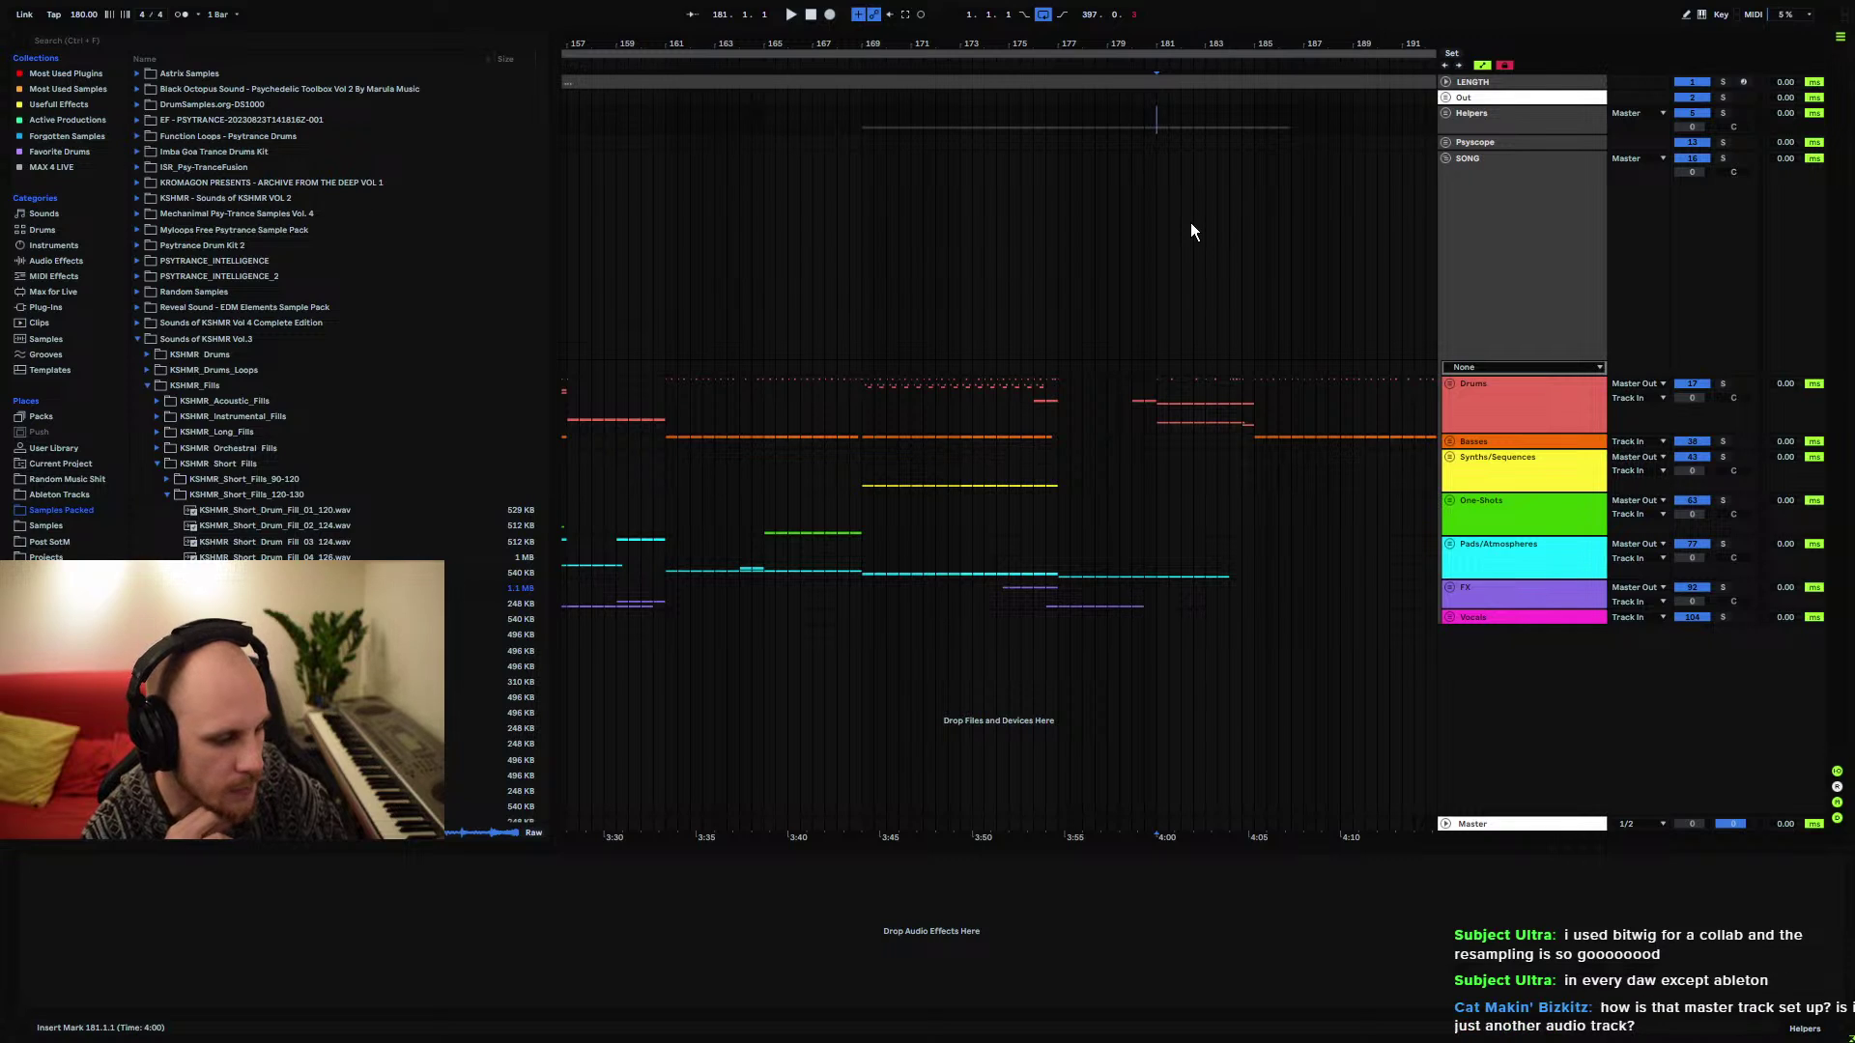
# Unfold the Helpers group, the MASTER RECORDING track and the Out group to examine how the master recording gets its input
pyautogui.click(1446, 113)
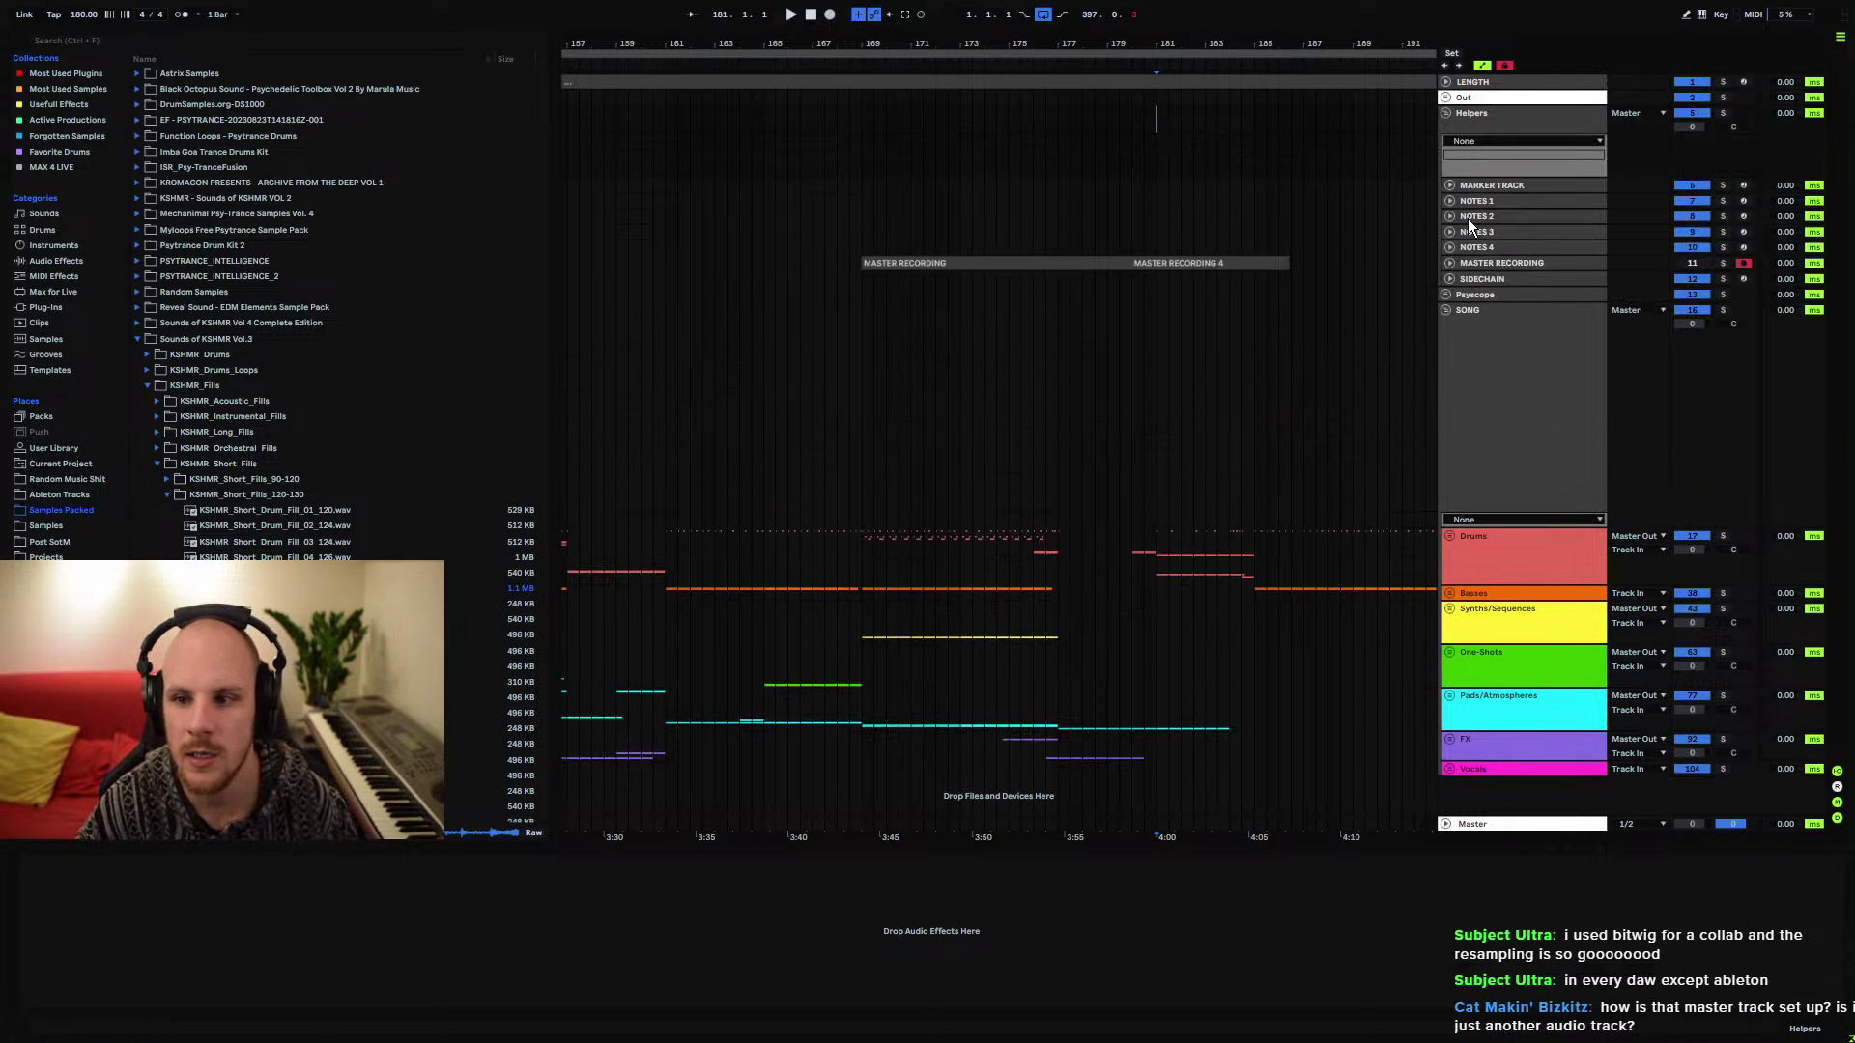
pyautogui.click(1451, 264)
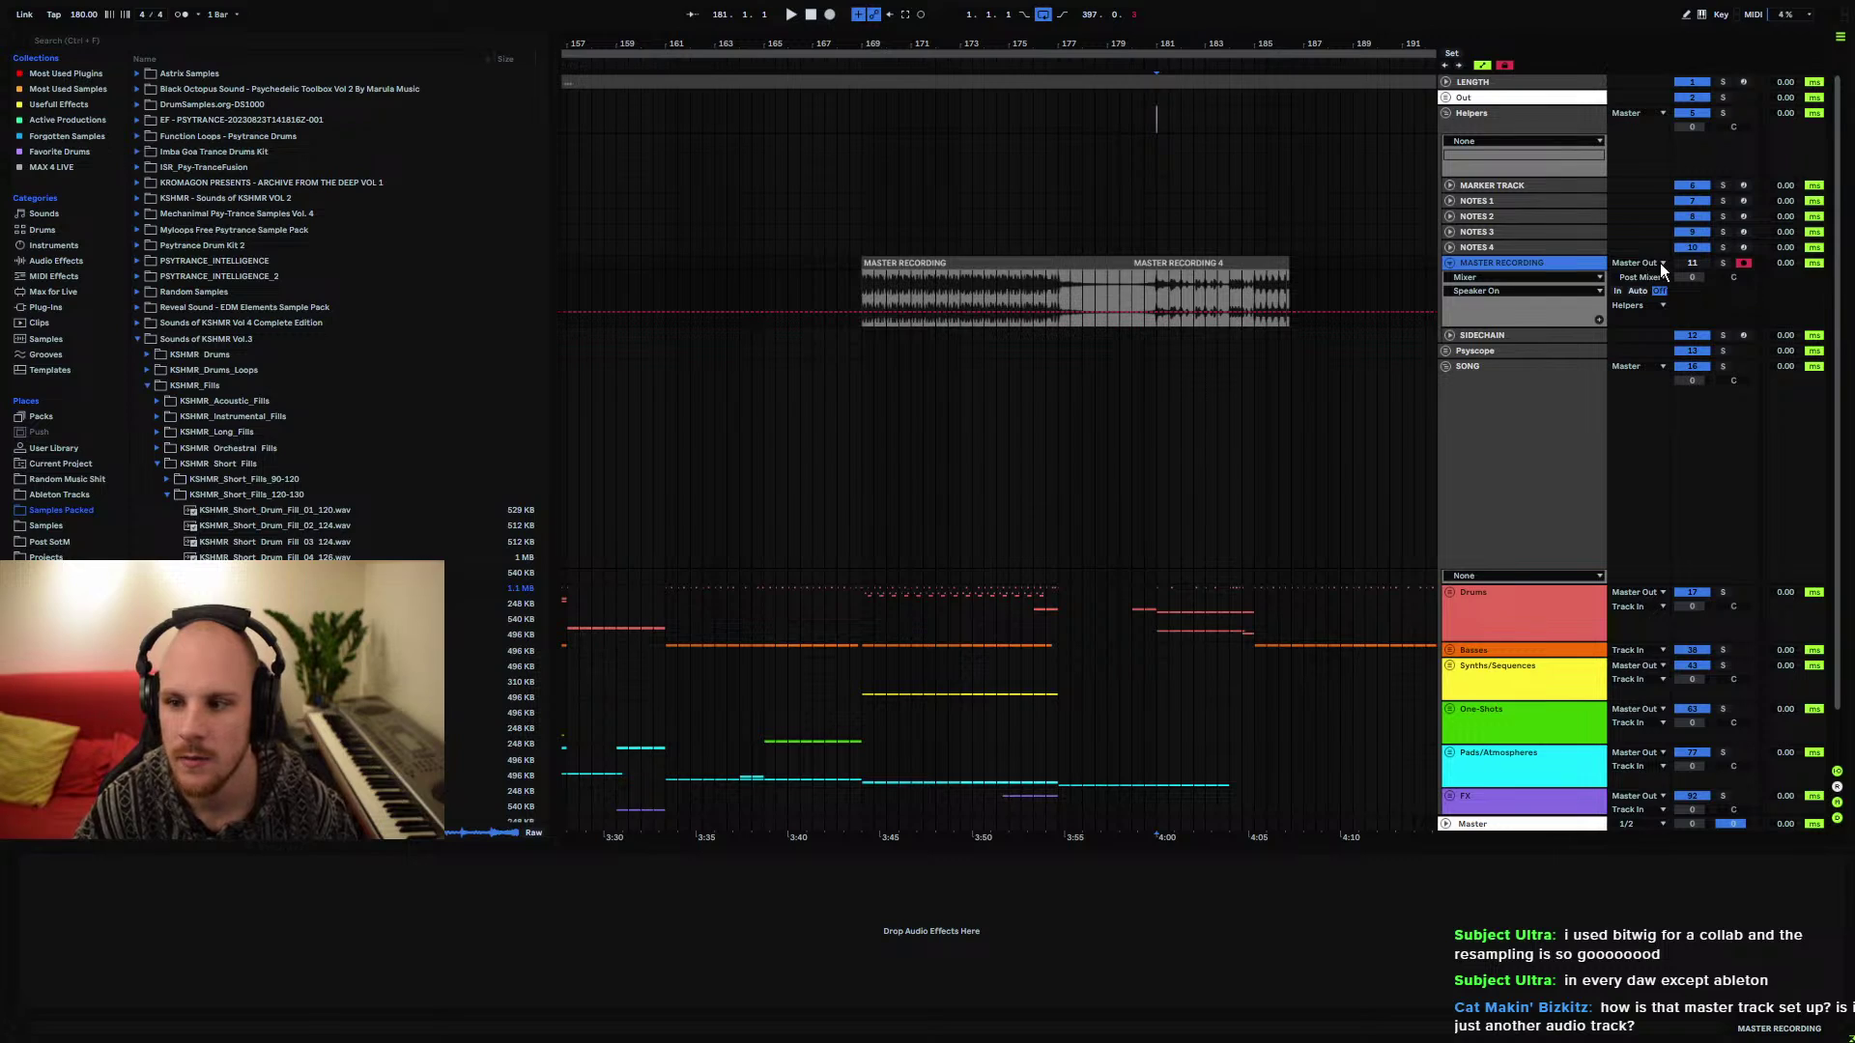
pyautogui.click(1459, 112)
pyautogui.scroll(-1, 1411, 444)
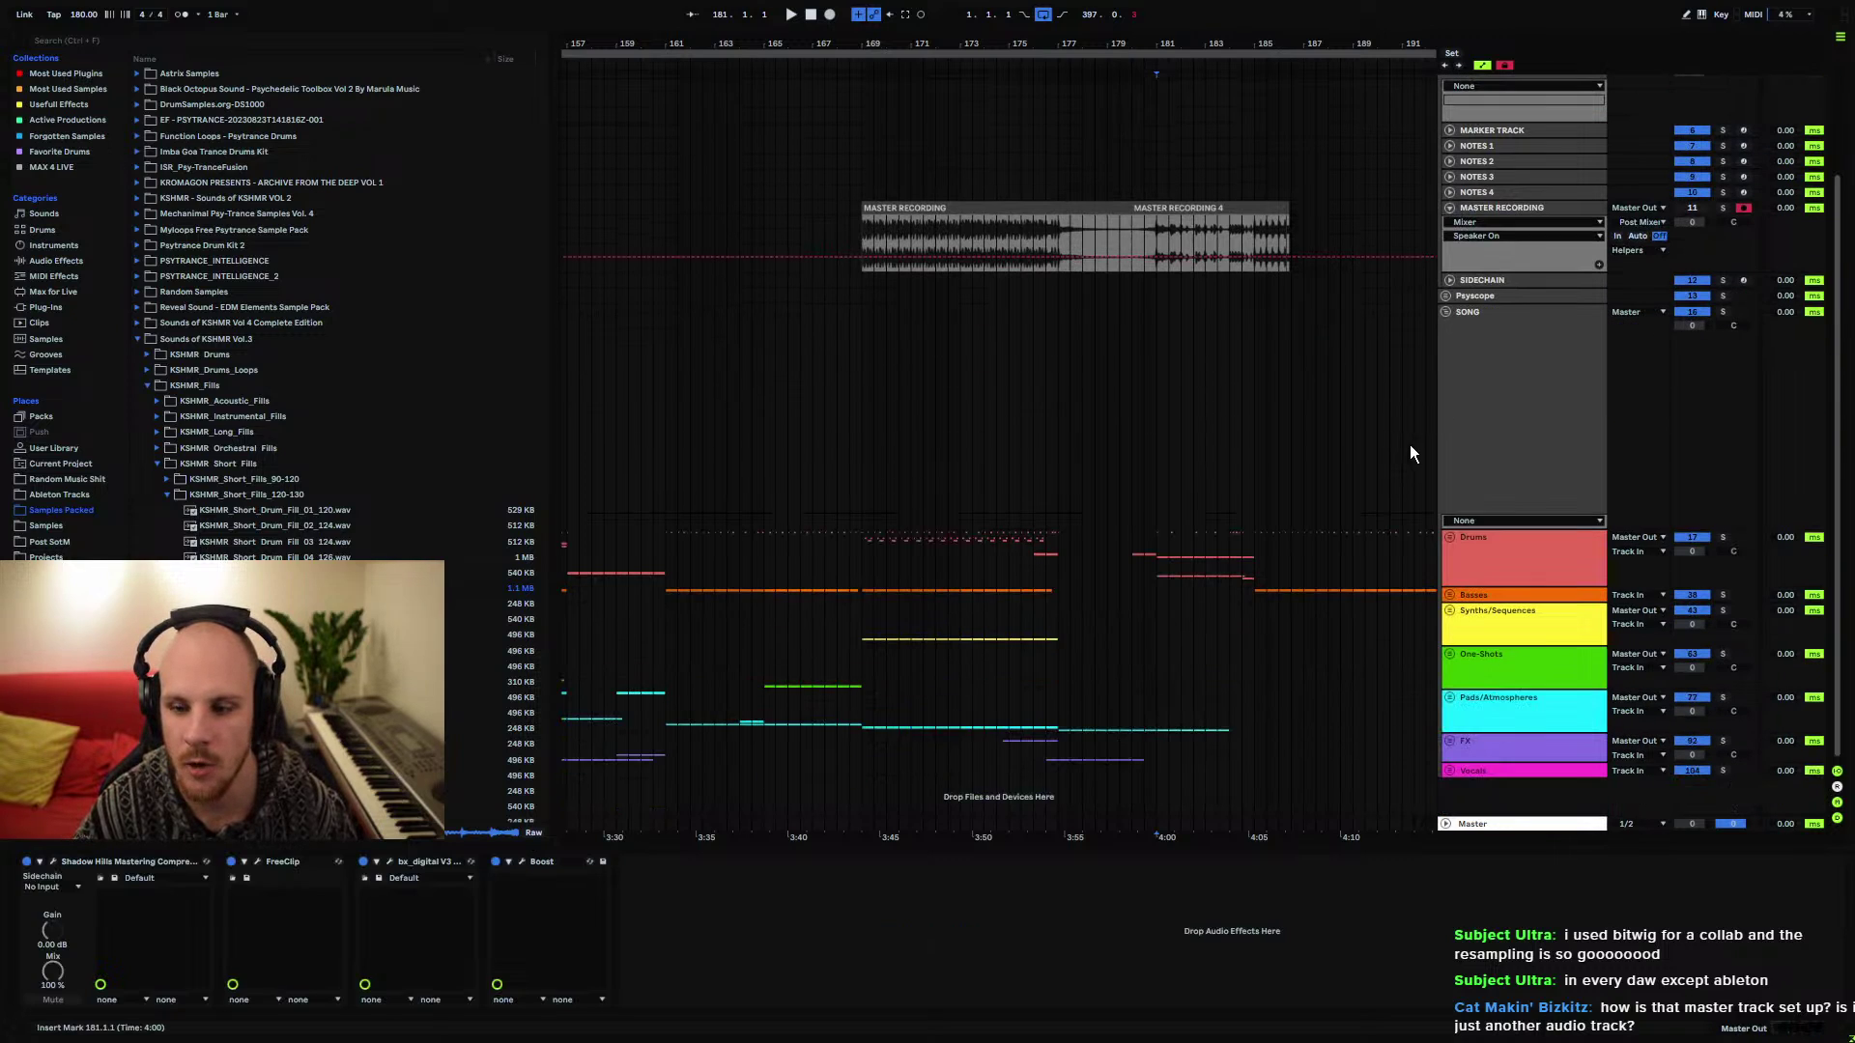
# Examine how the SONG groups, from Drums and Basses down to Vocals, are routed to Master Out
pyautogui.click(1489, 549)
pyautogui.click(1492, 596)
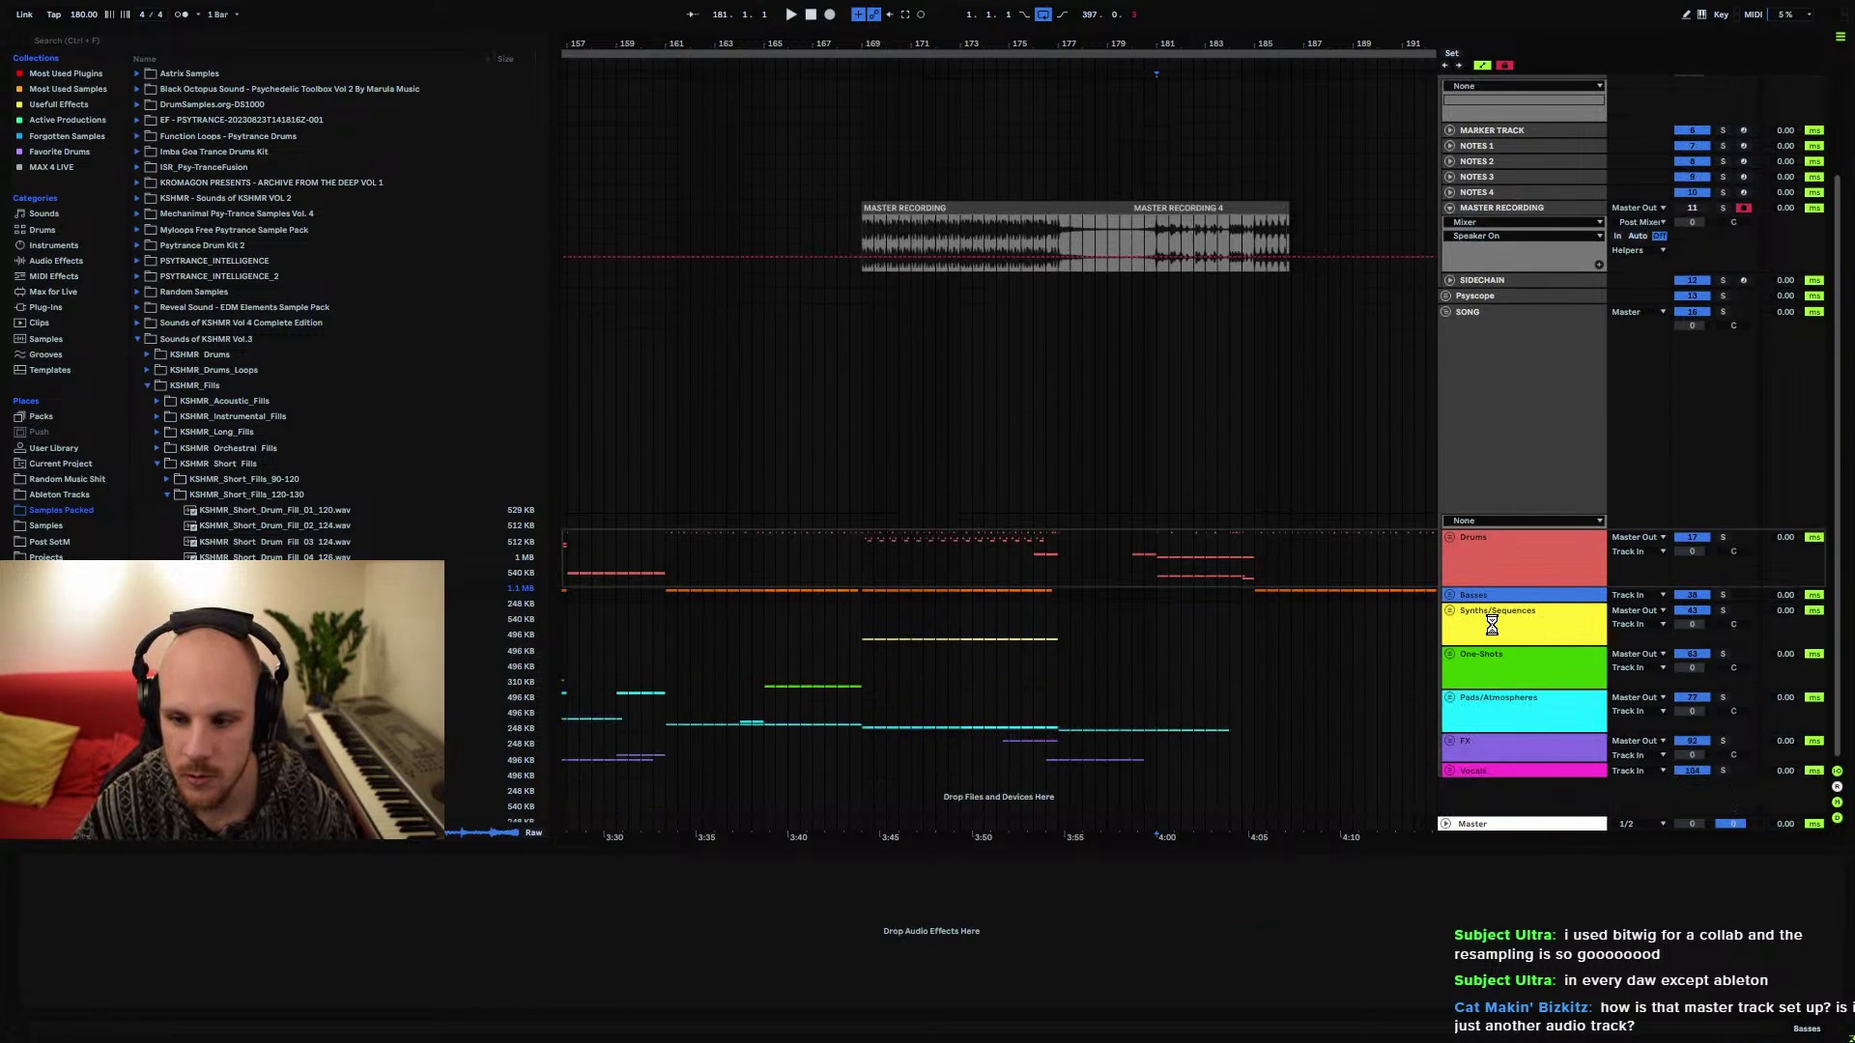
pyautogui.scroll(3, 1493, 624)
pyautogui.click(1492, 589)
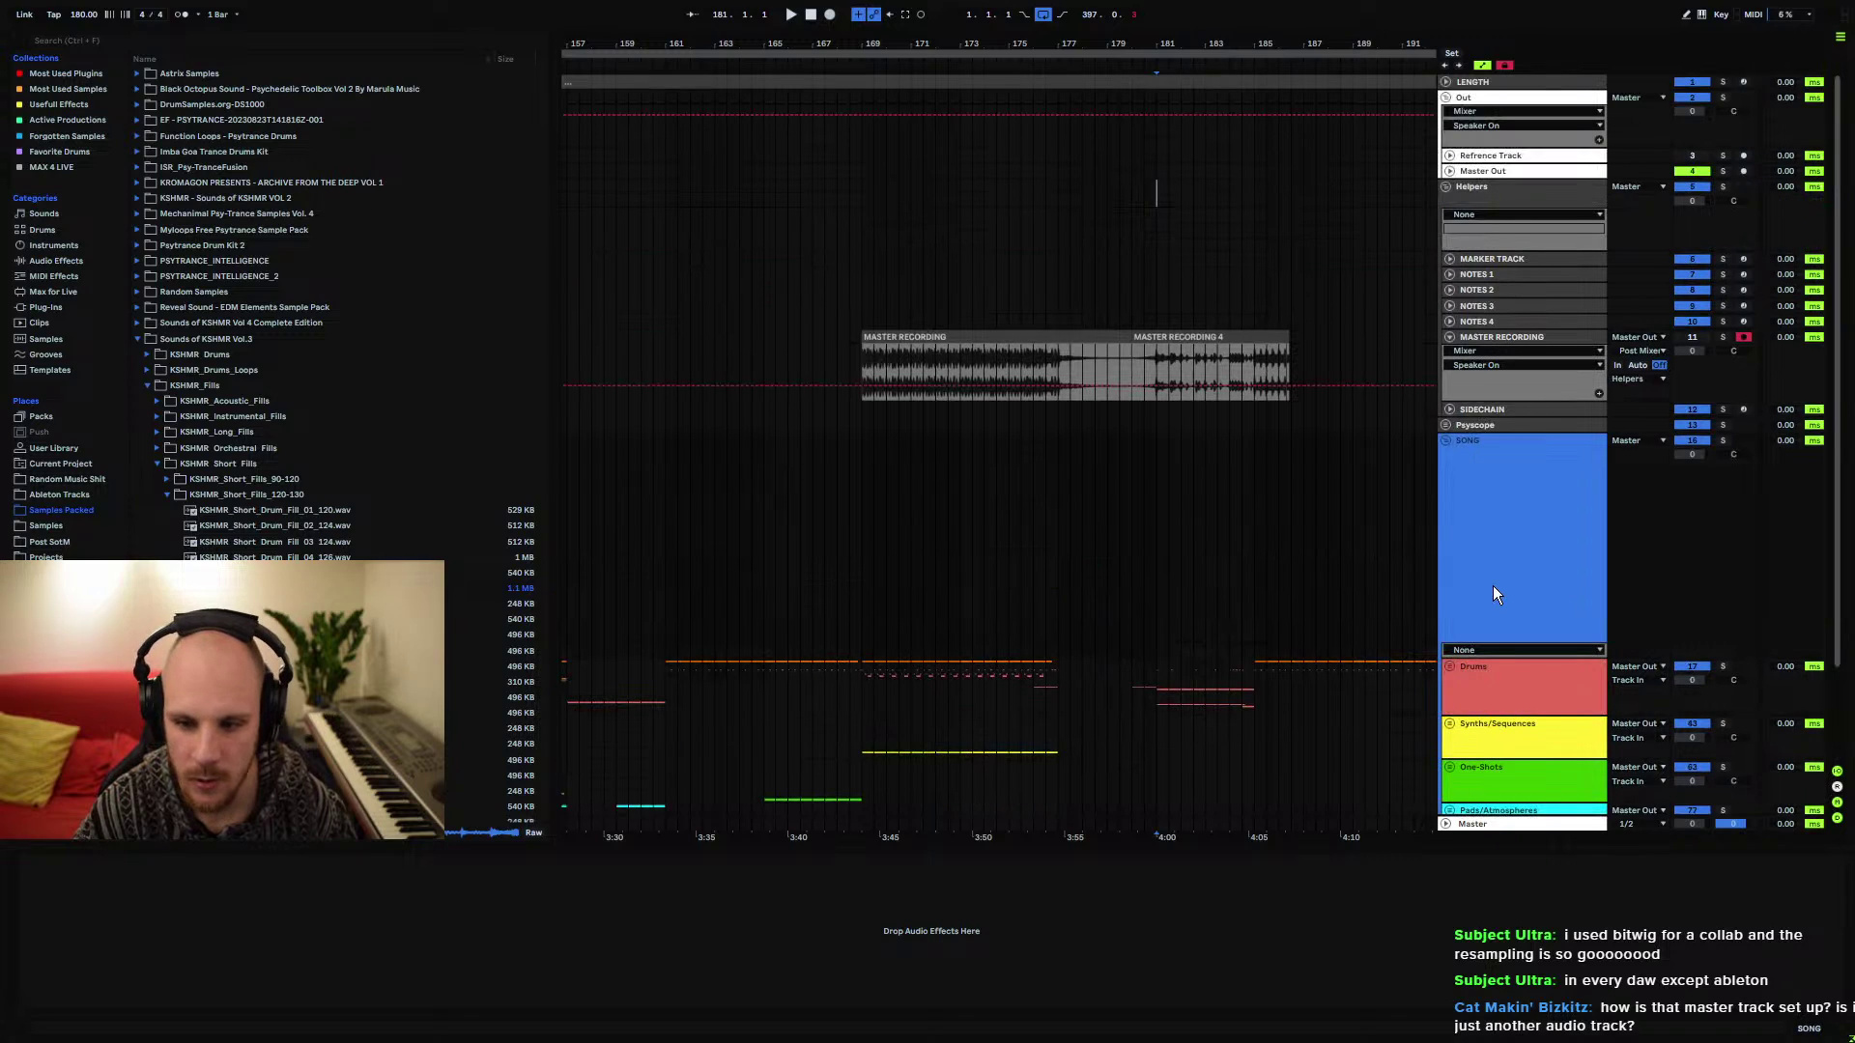
pyautogui.click(1490, 666)
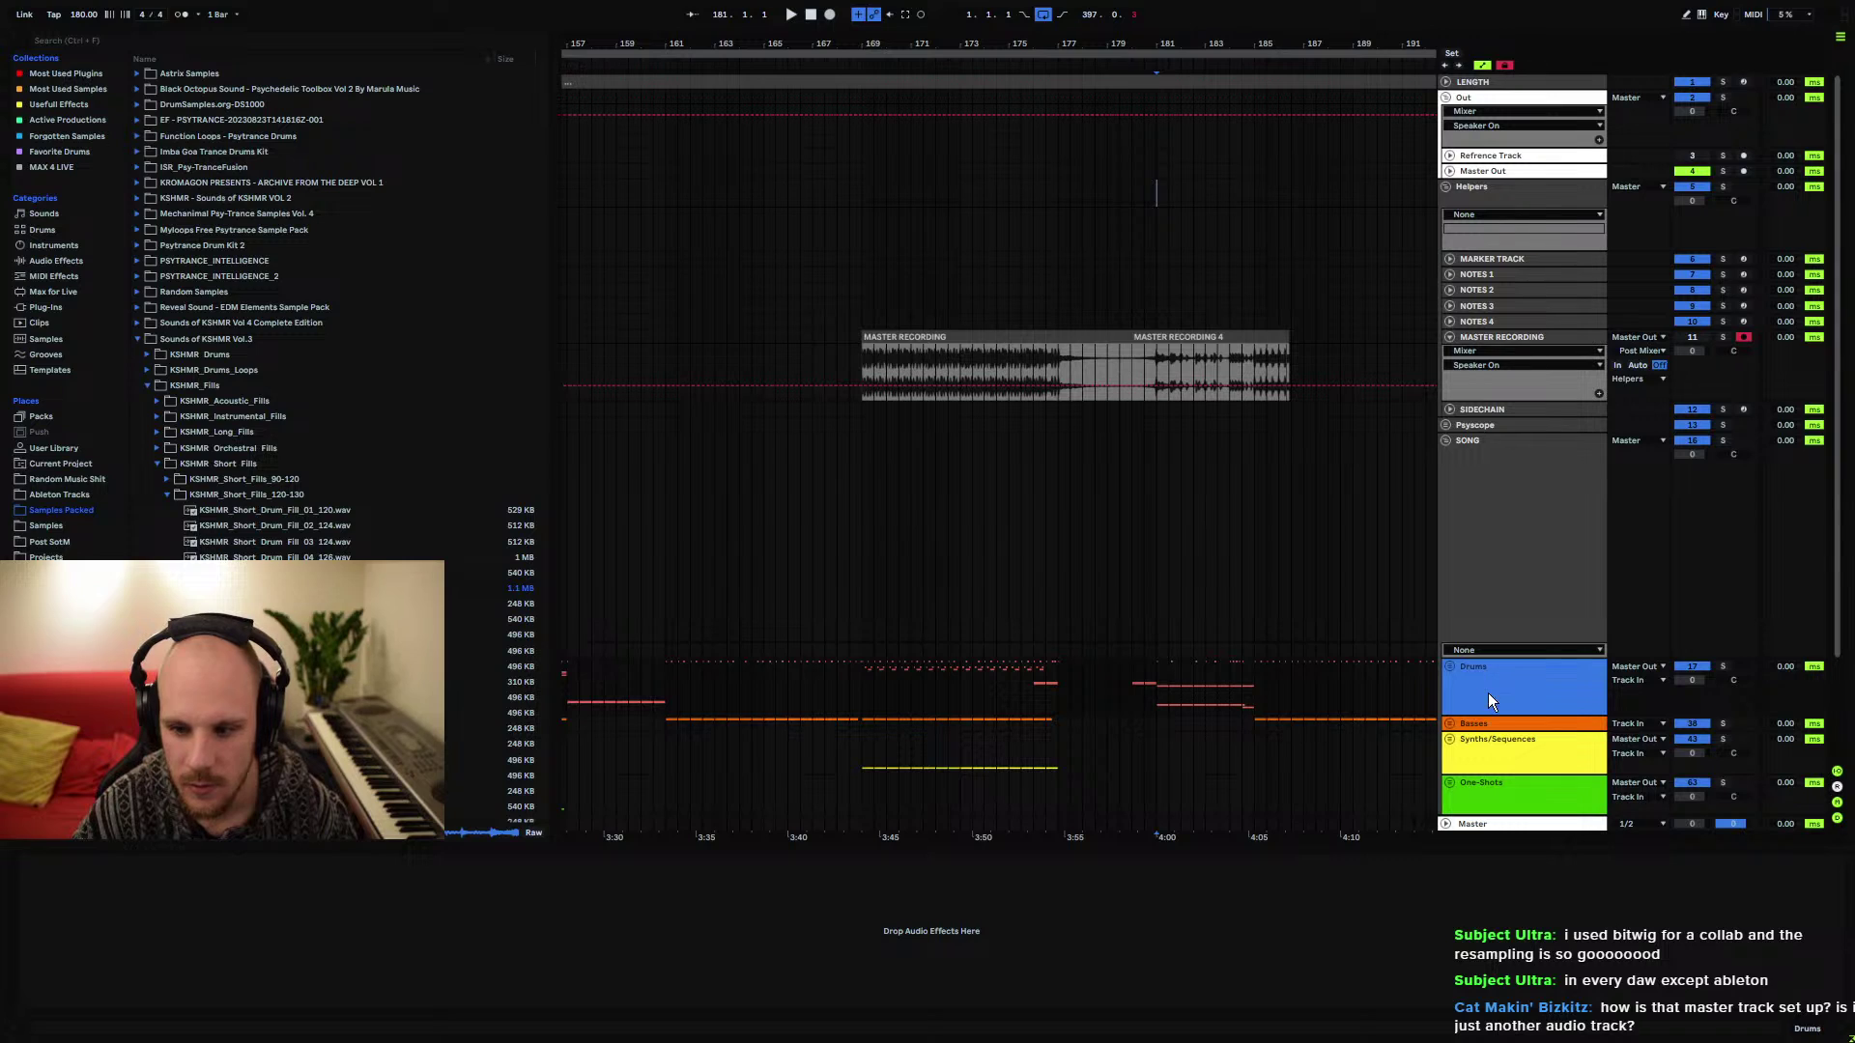
pyautogui.click(1492, 725)
pyautogui.scroll(-3, 1504, 790)
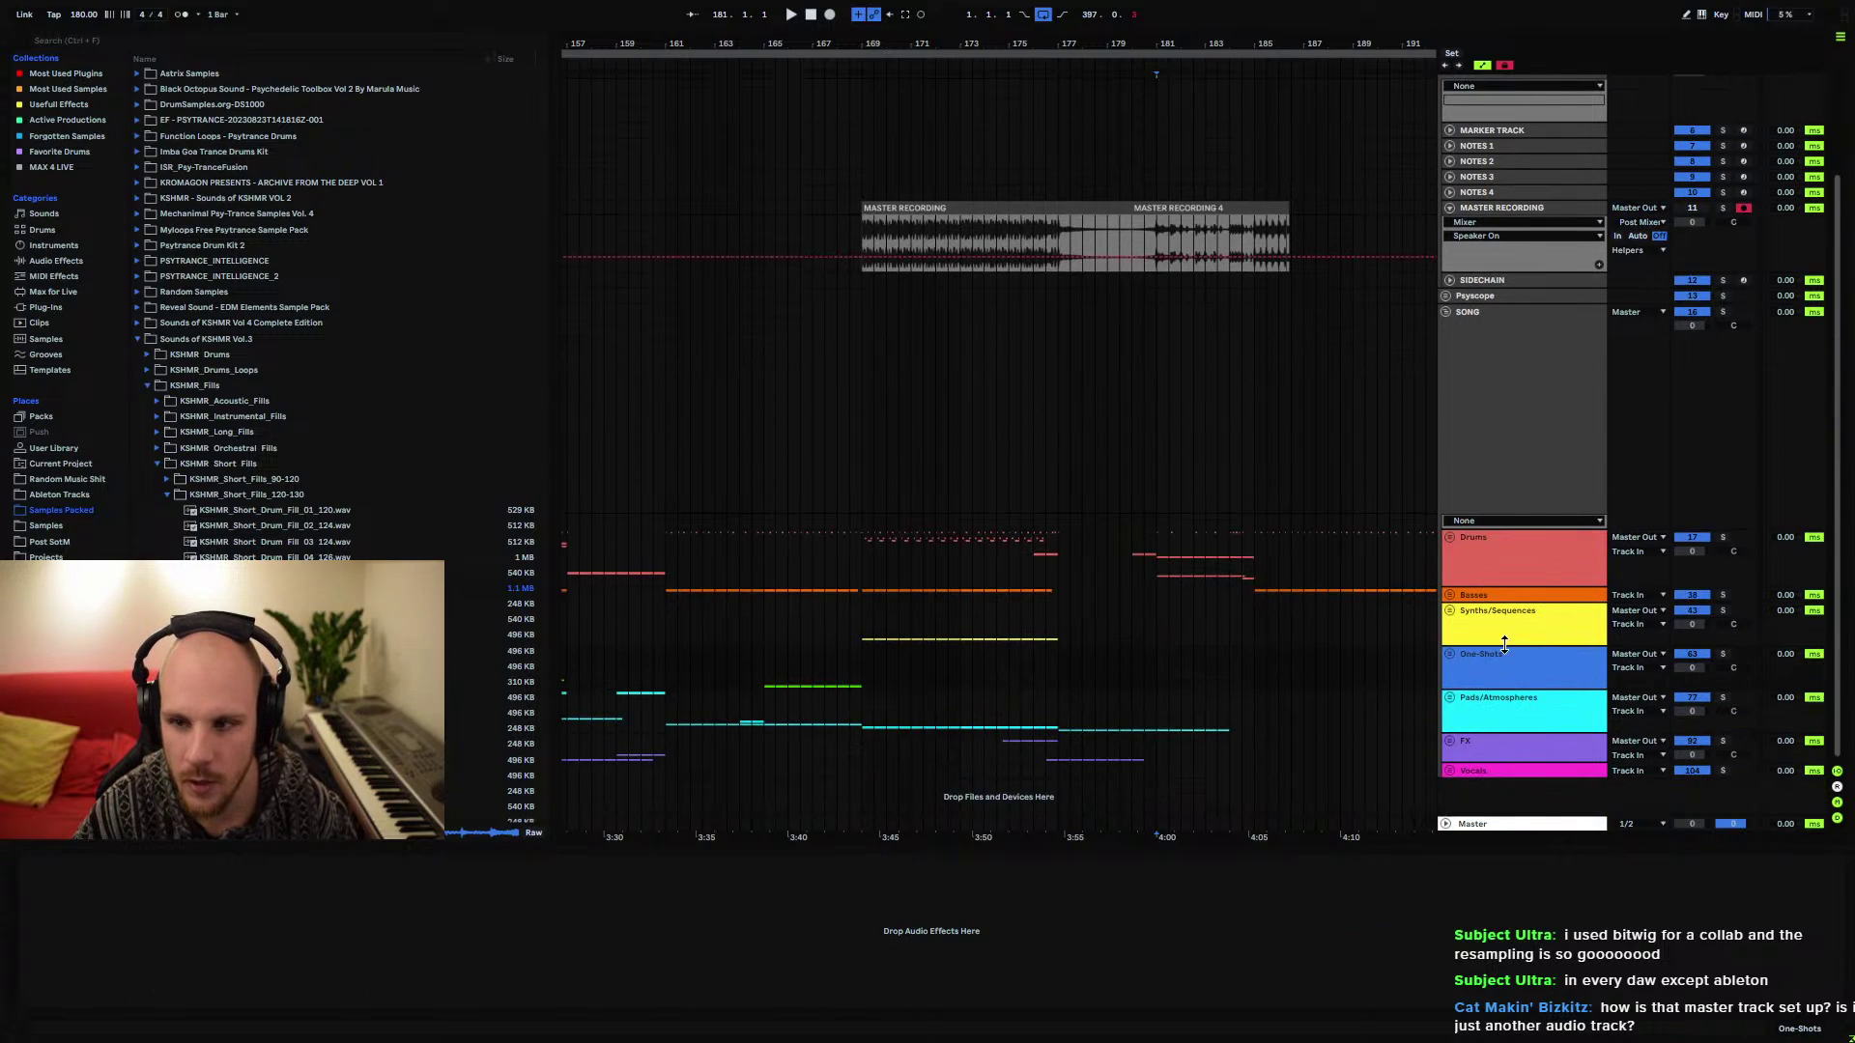
pyautogui.click(1505, 716)
pyautogui.scroll(2, 1534, 483)
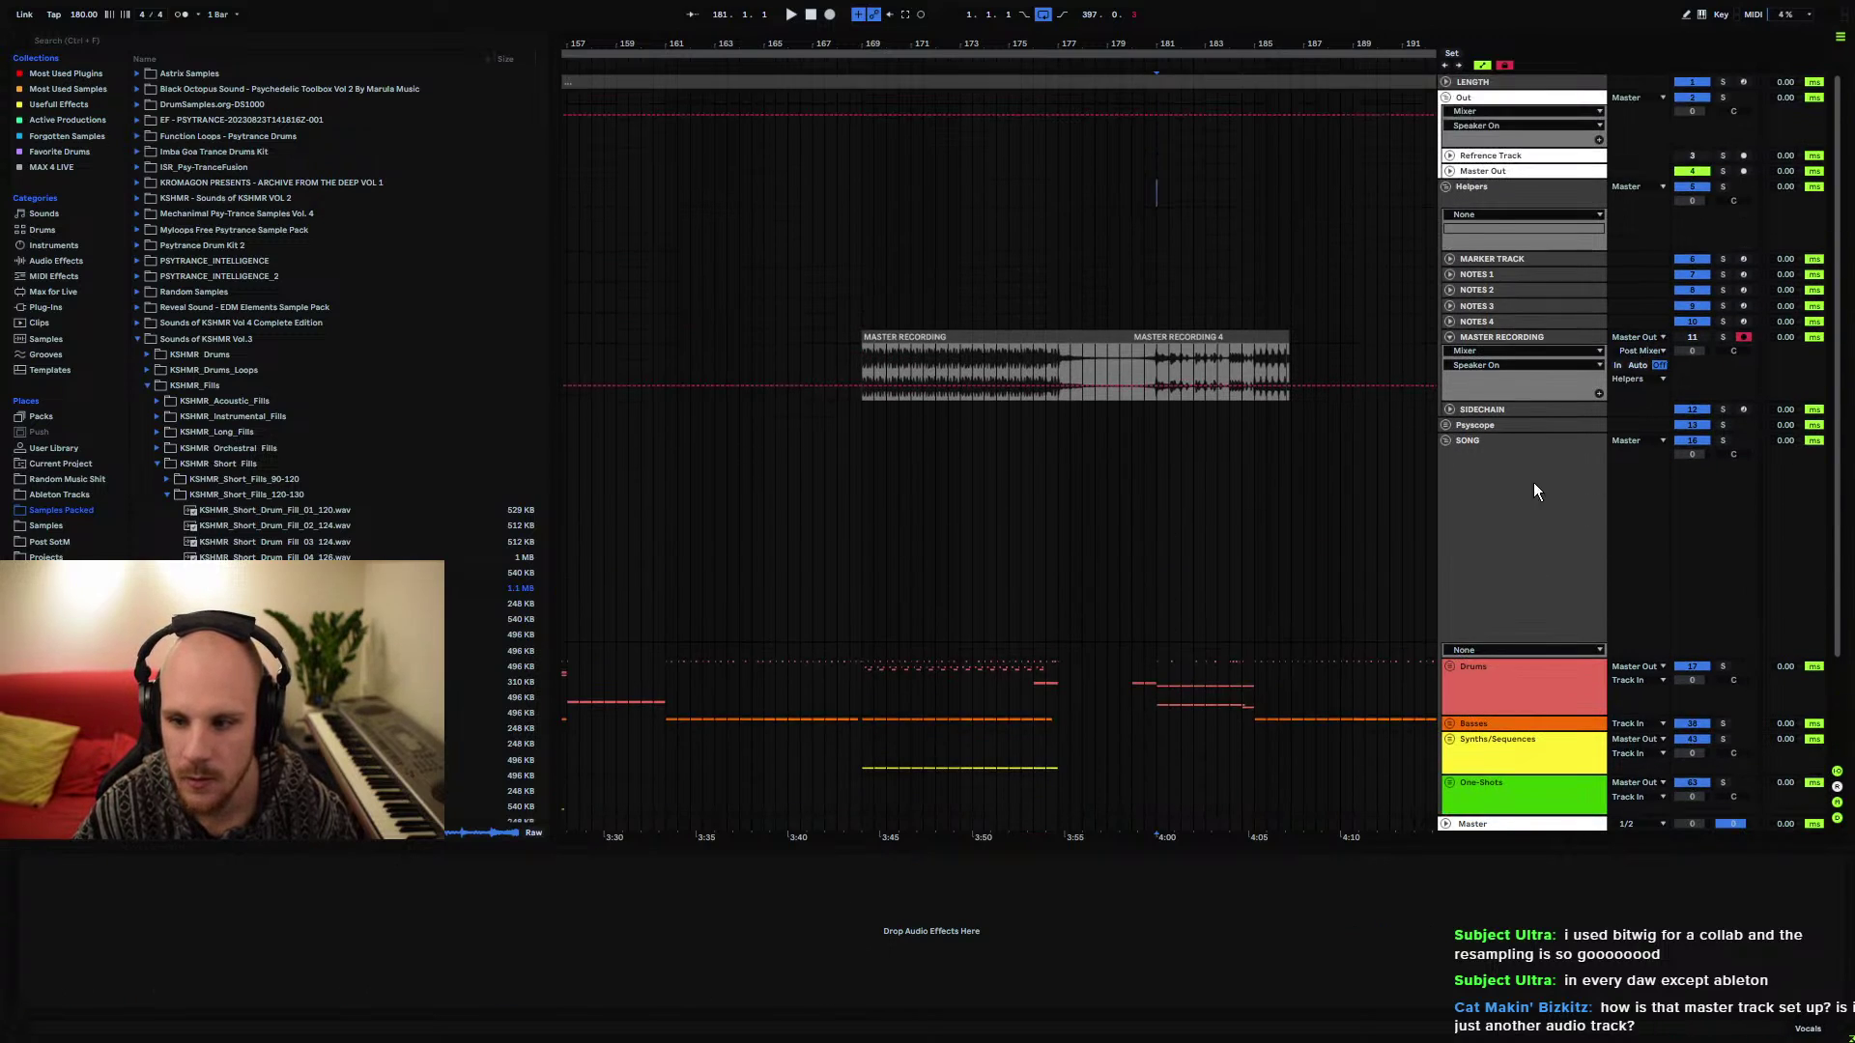
# Unfold the Master Out track and examine its routing through the Out group to the Master
pyautogui.click(1480, 171)
pyautogui.click(1449, 171)
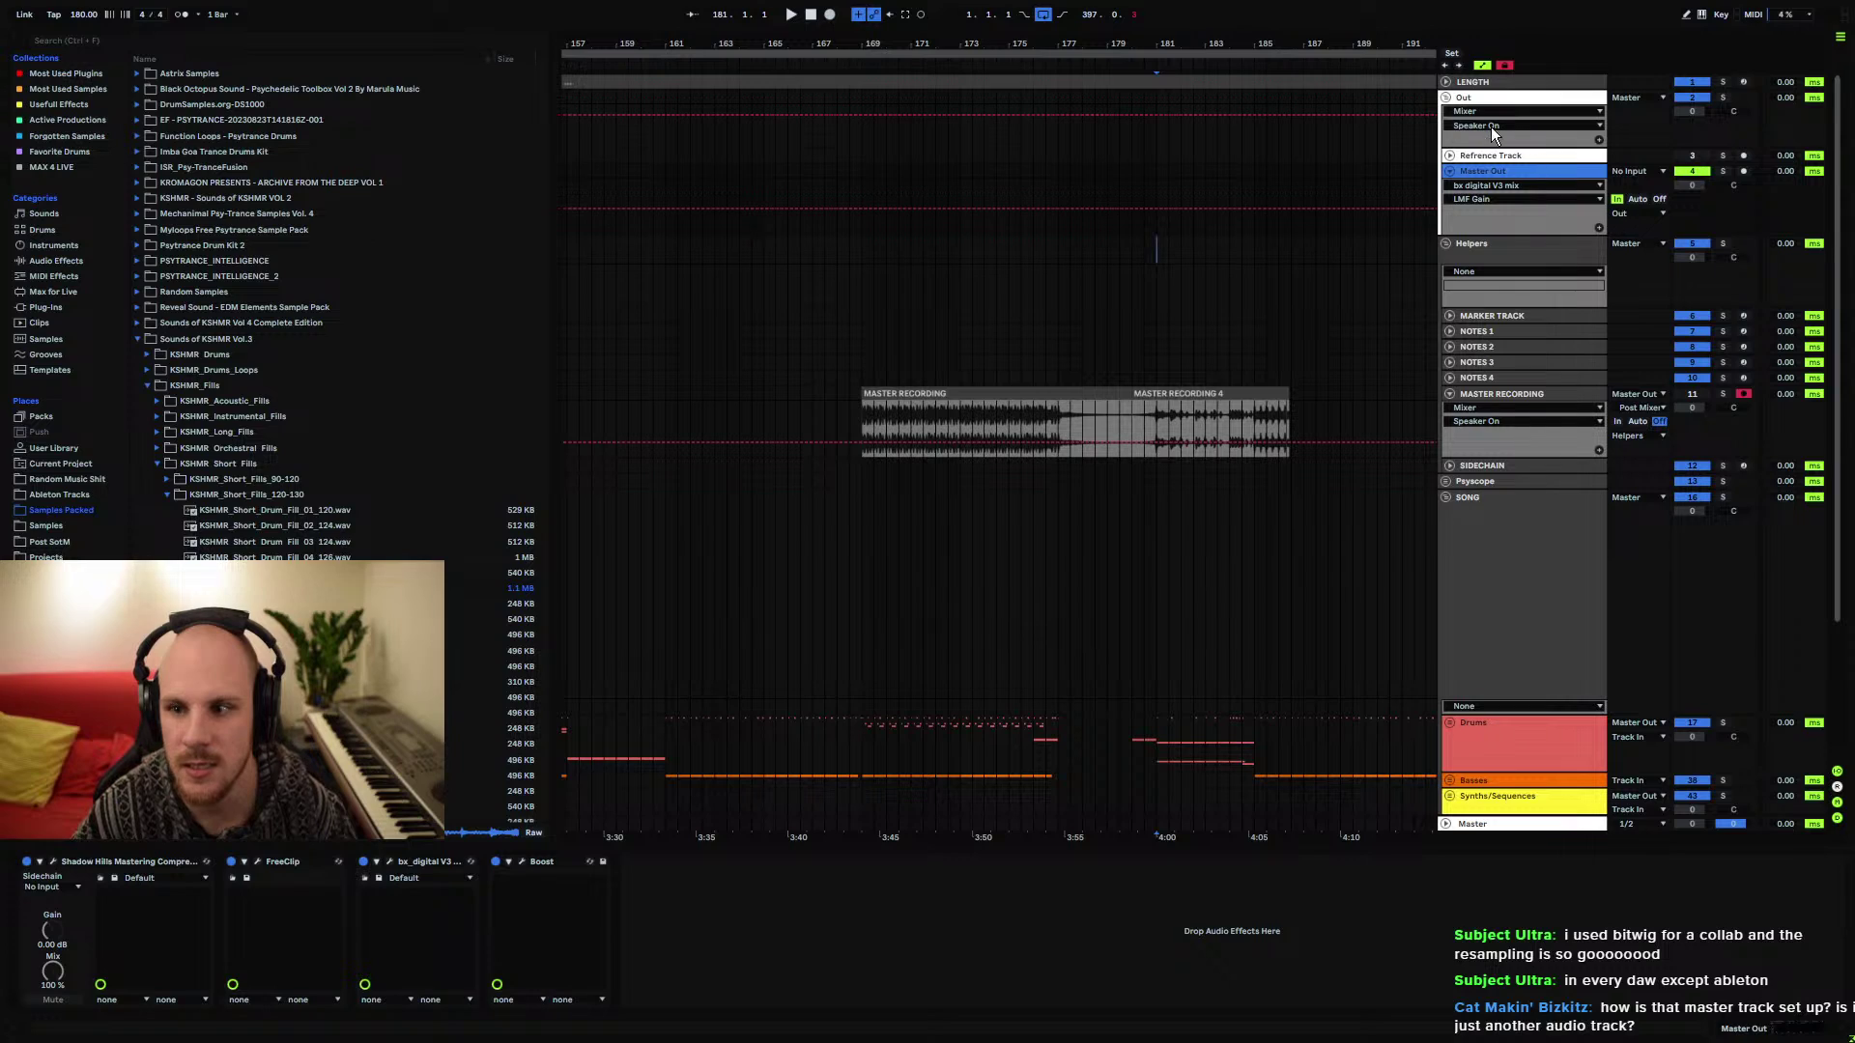
pyautogui.click(1463, 98)
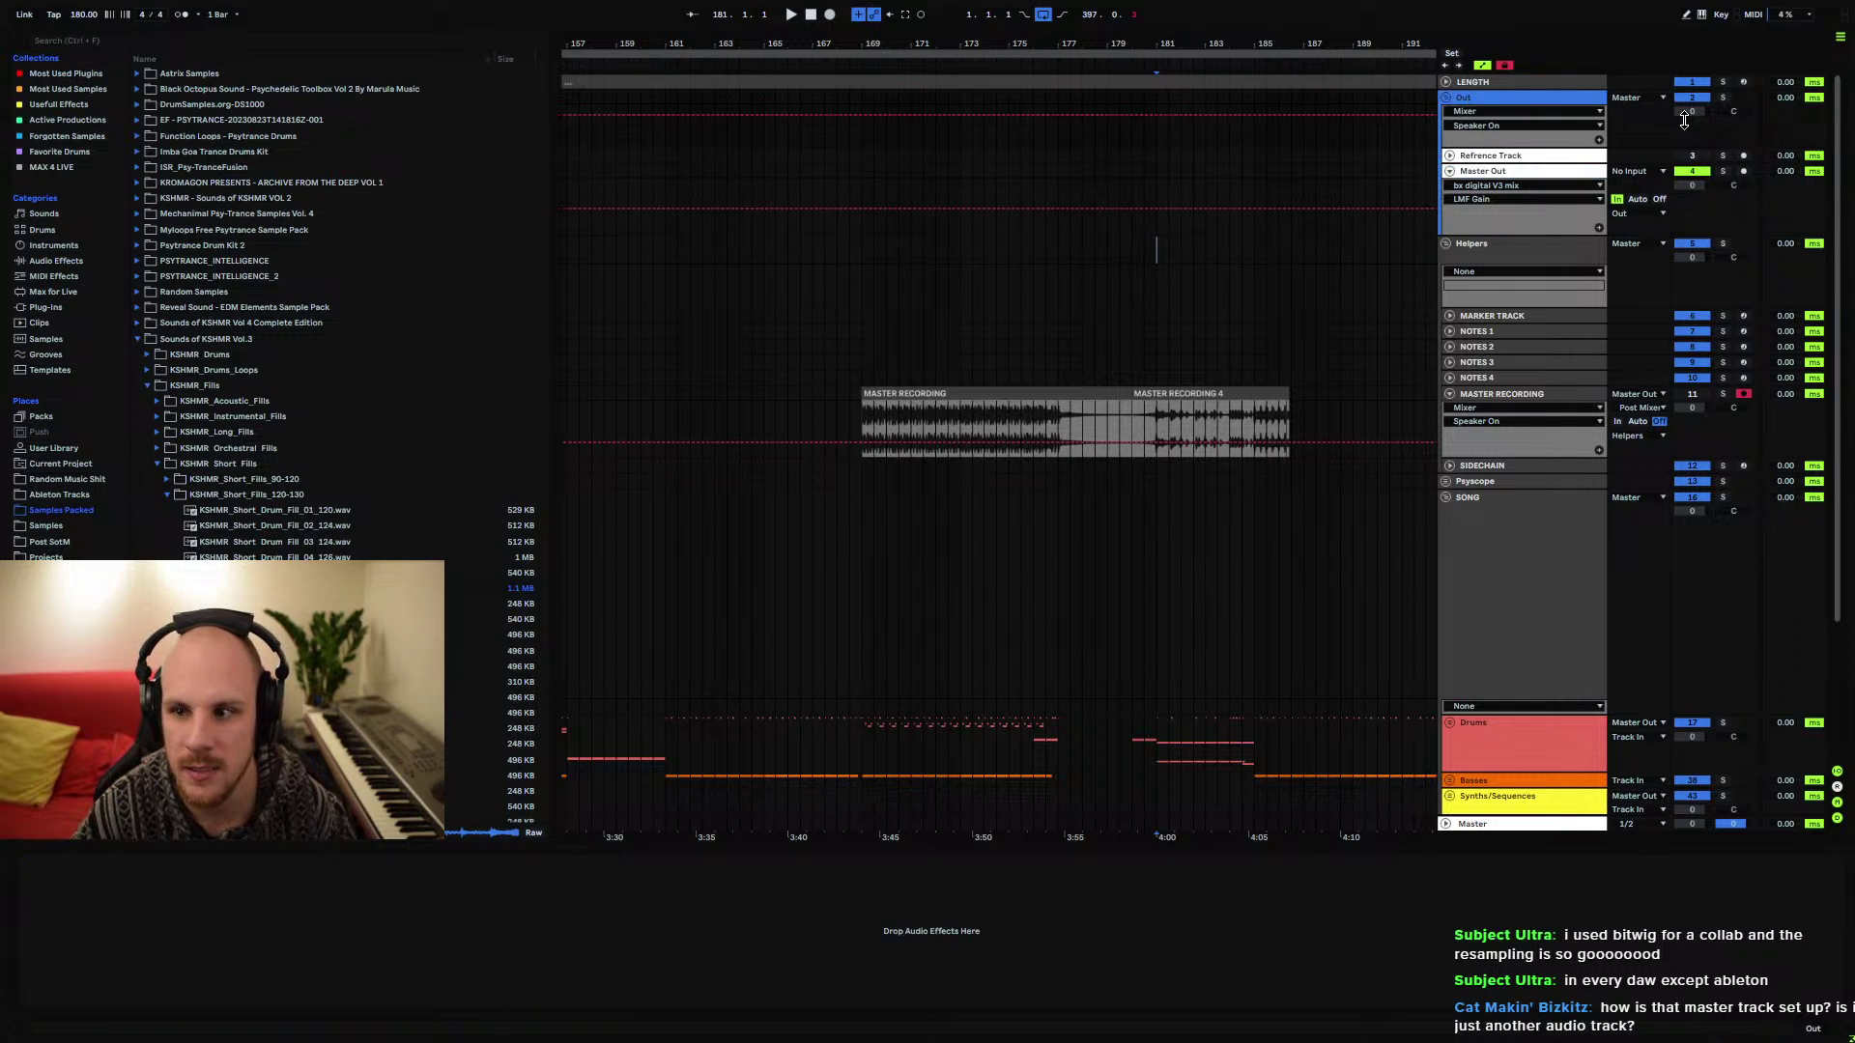
pyautogui.click(1509, 826)
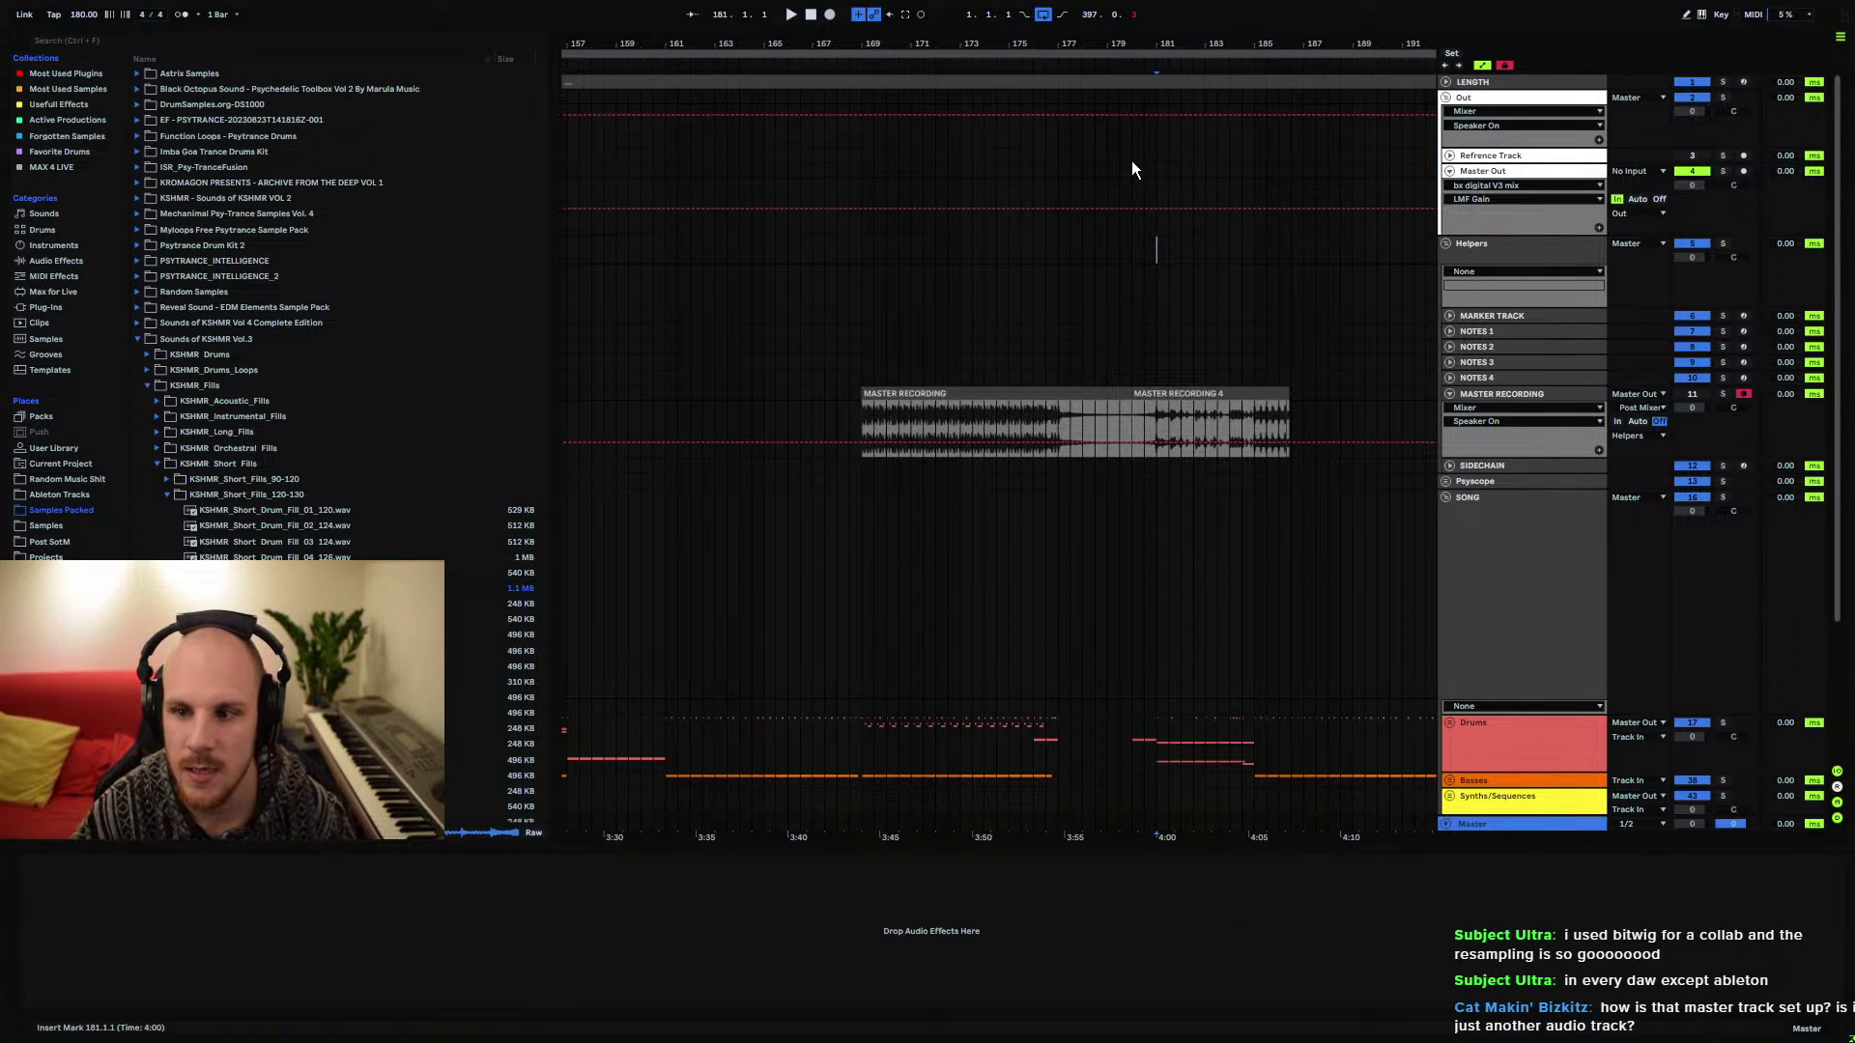
pyautogui.moveTo(960, 183); pyautogui.dragTo(1406, 188)
pyautogui.click(1293, 174)
pyautogui.moveTo(887, 172); pyautogui.dragTo(1276, 174)
pyautogui.click(1276, 174)
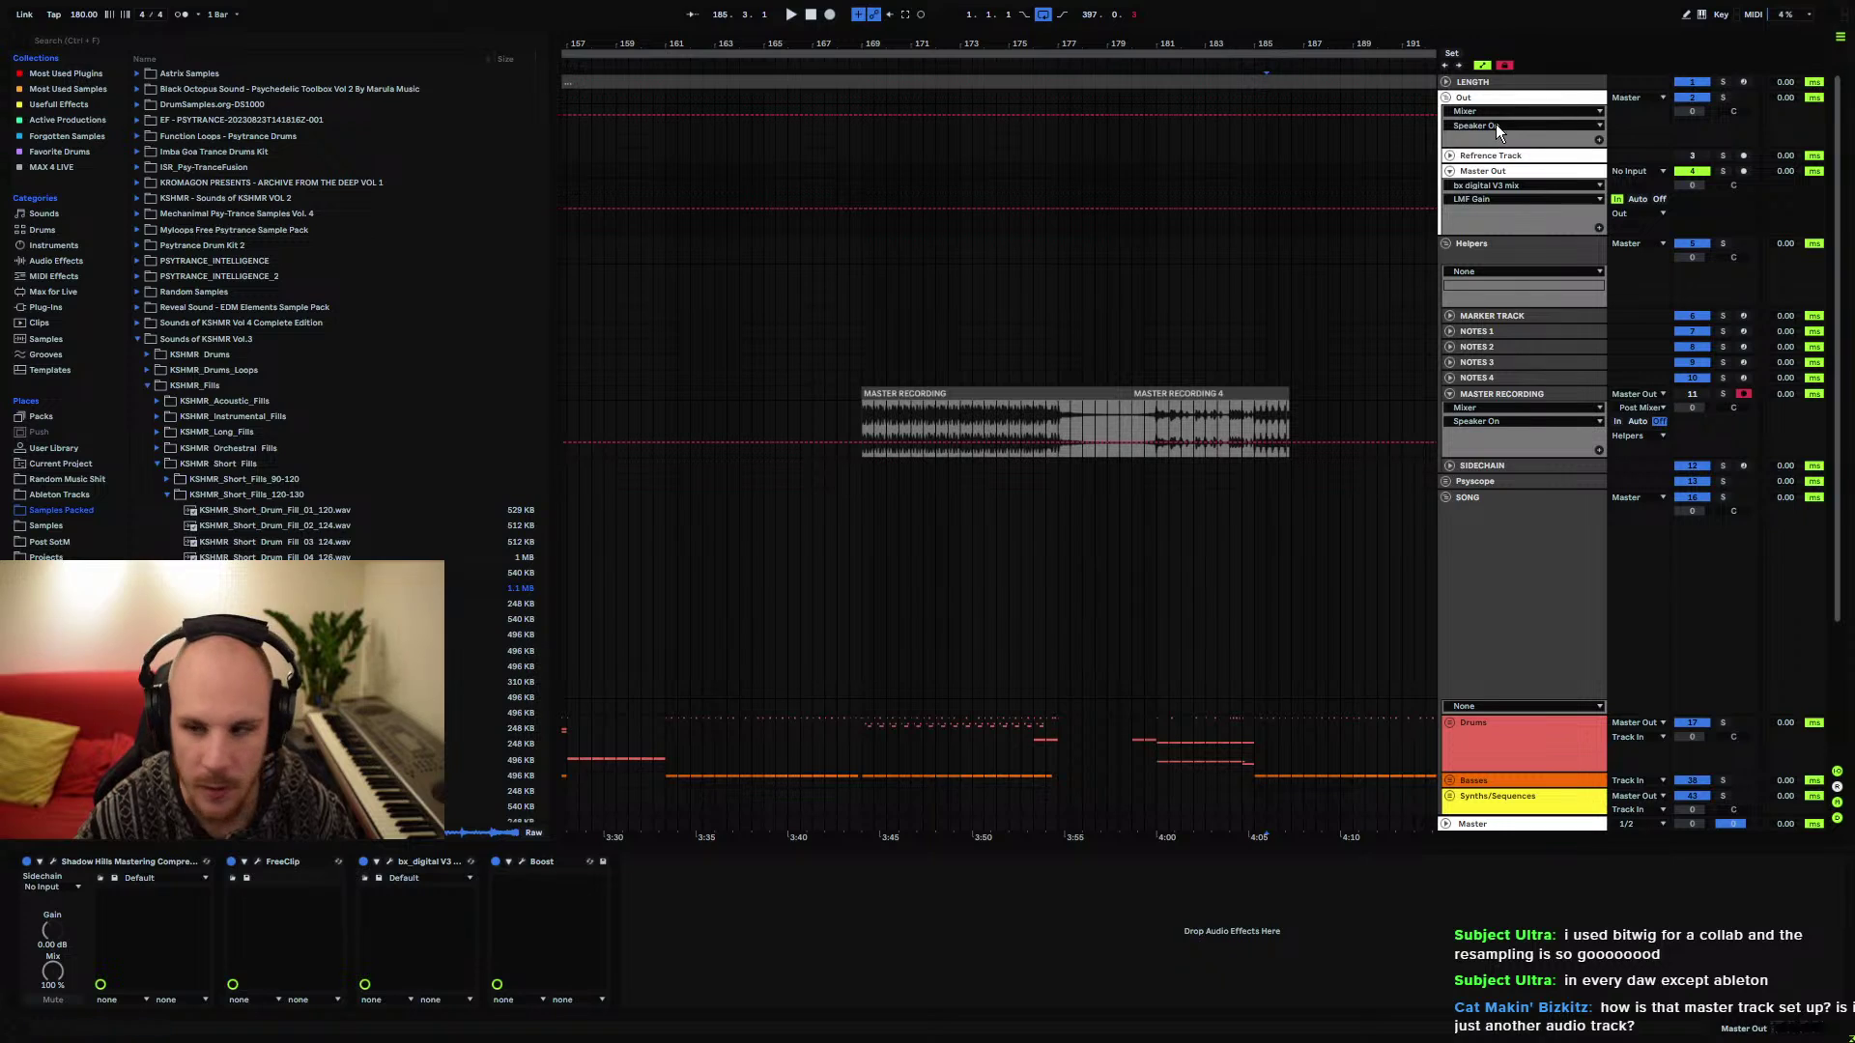
# Fold the Master Out track, inspect the reference track's input and EQ Eight, and fold the Out group
pyautogui.click(1449, 171)
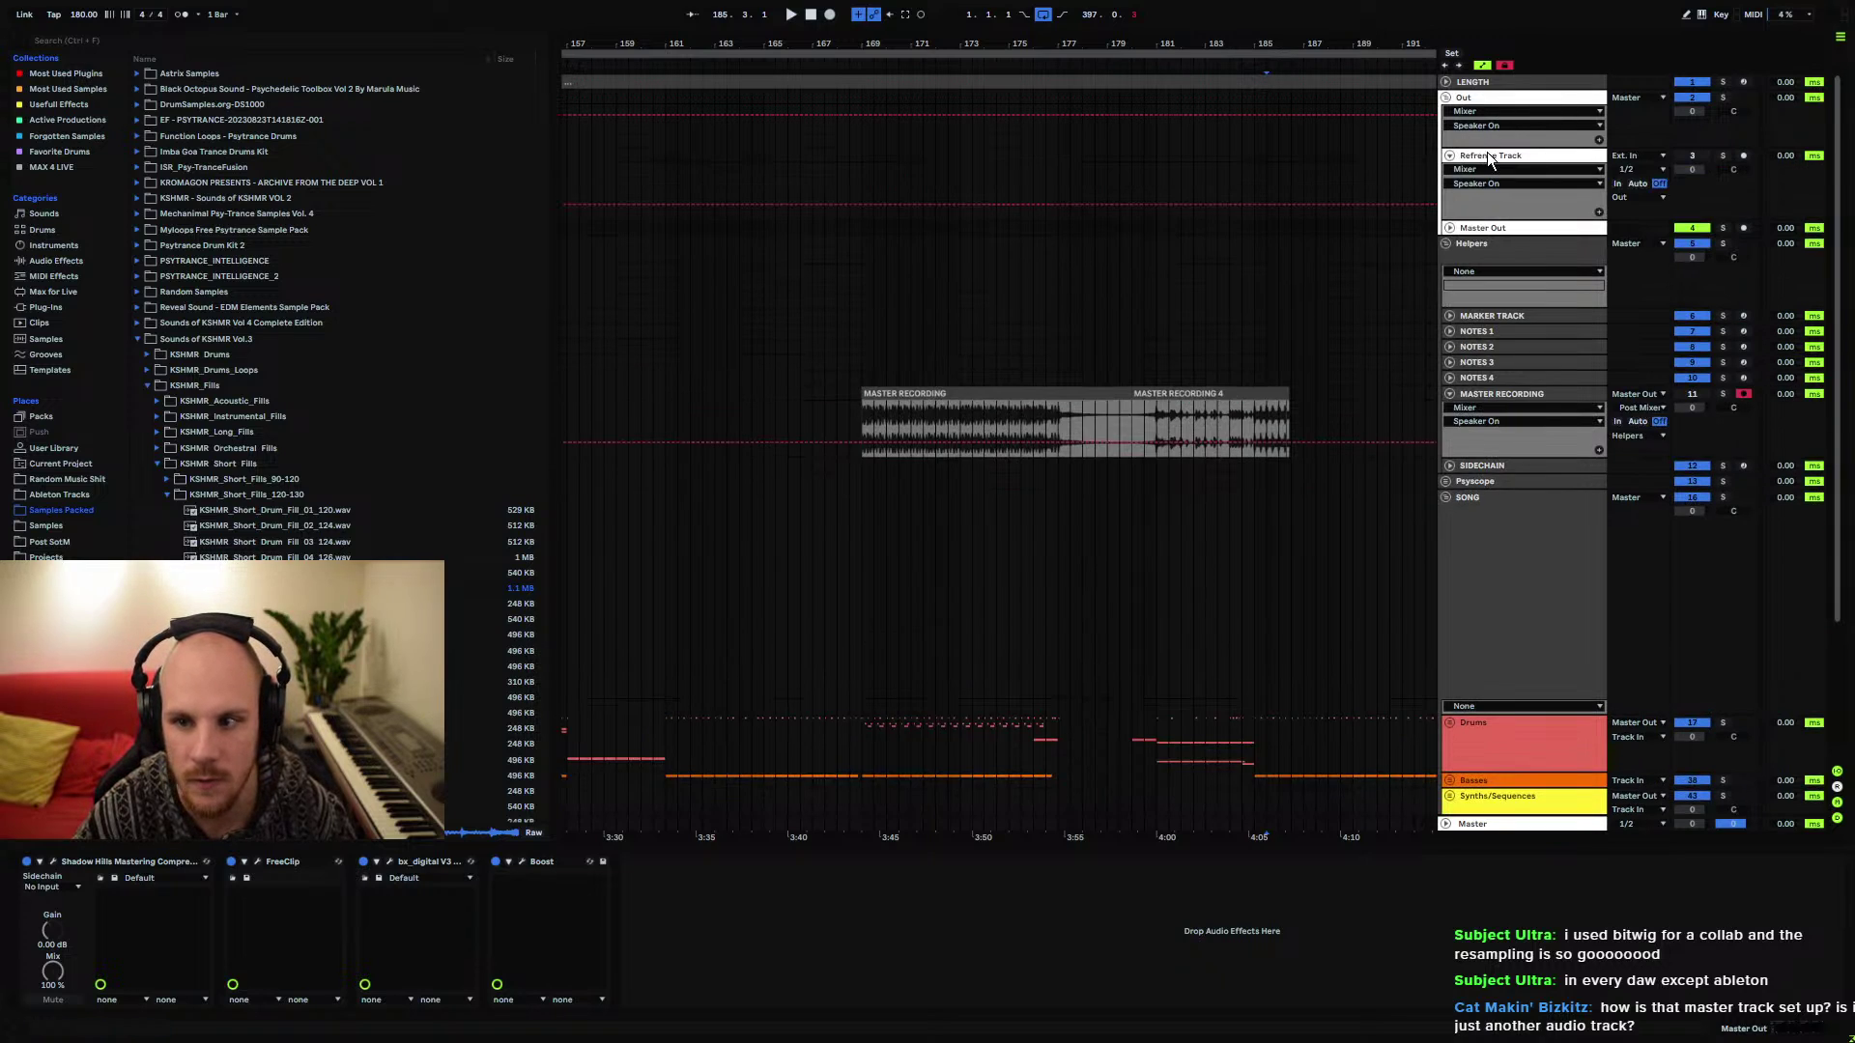
pyautogui.click(1450, 155)
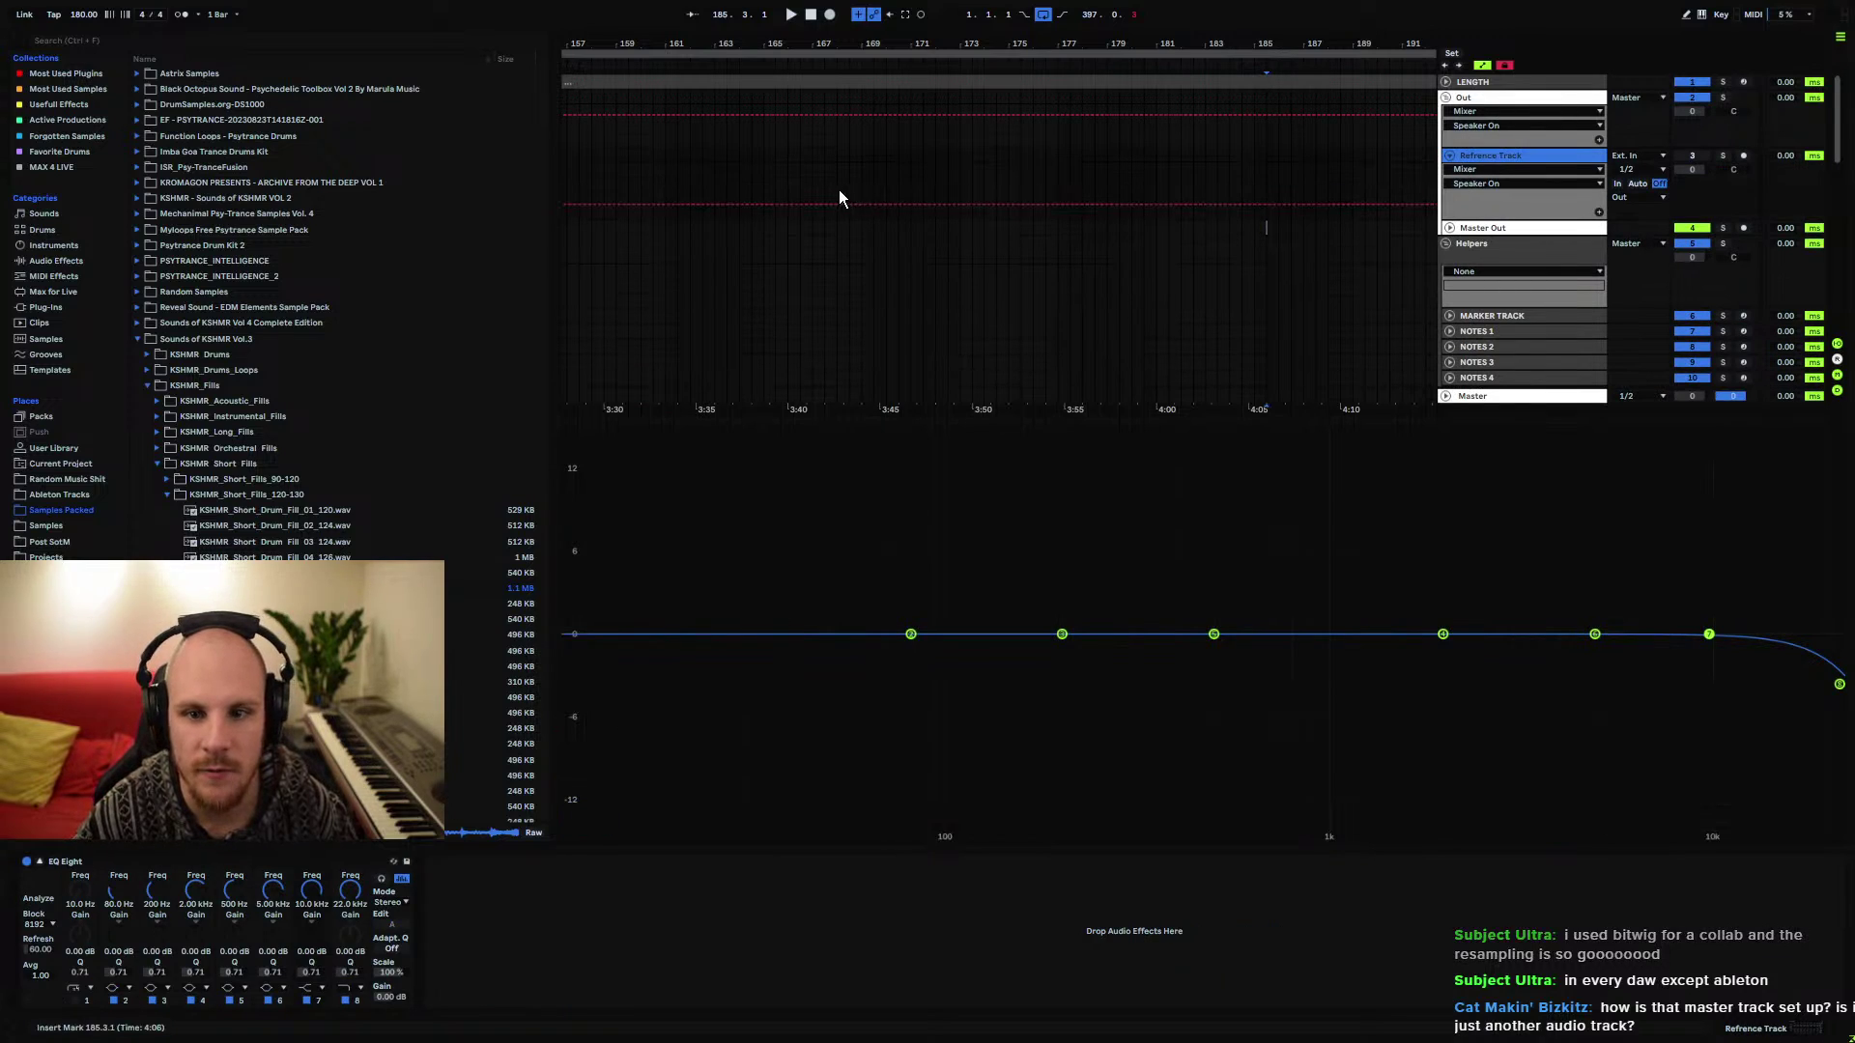
pyautogui.click(1446, 98)
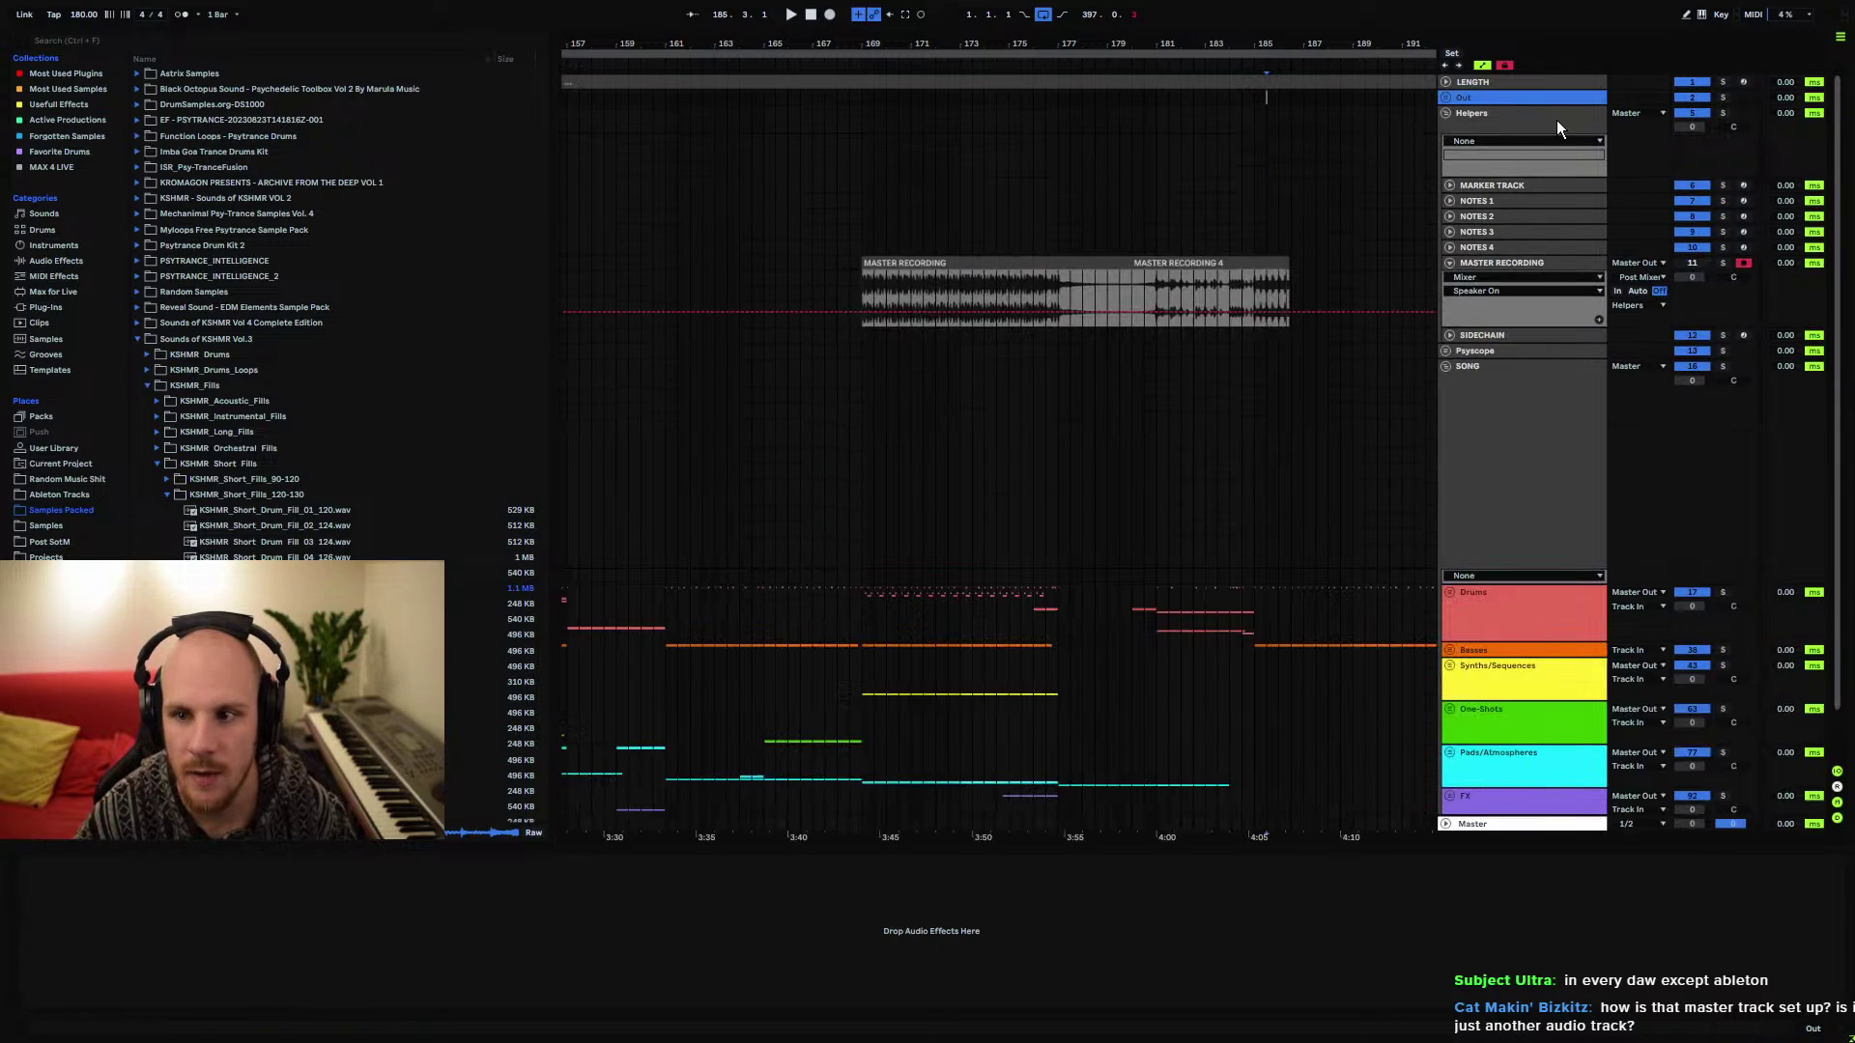
# Compare the MASTER RECORDING track with the Master Out device chain, highlighting the recording from 172.3.1 to 188.1.1
pyautogui.click(1507, 263)
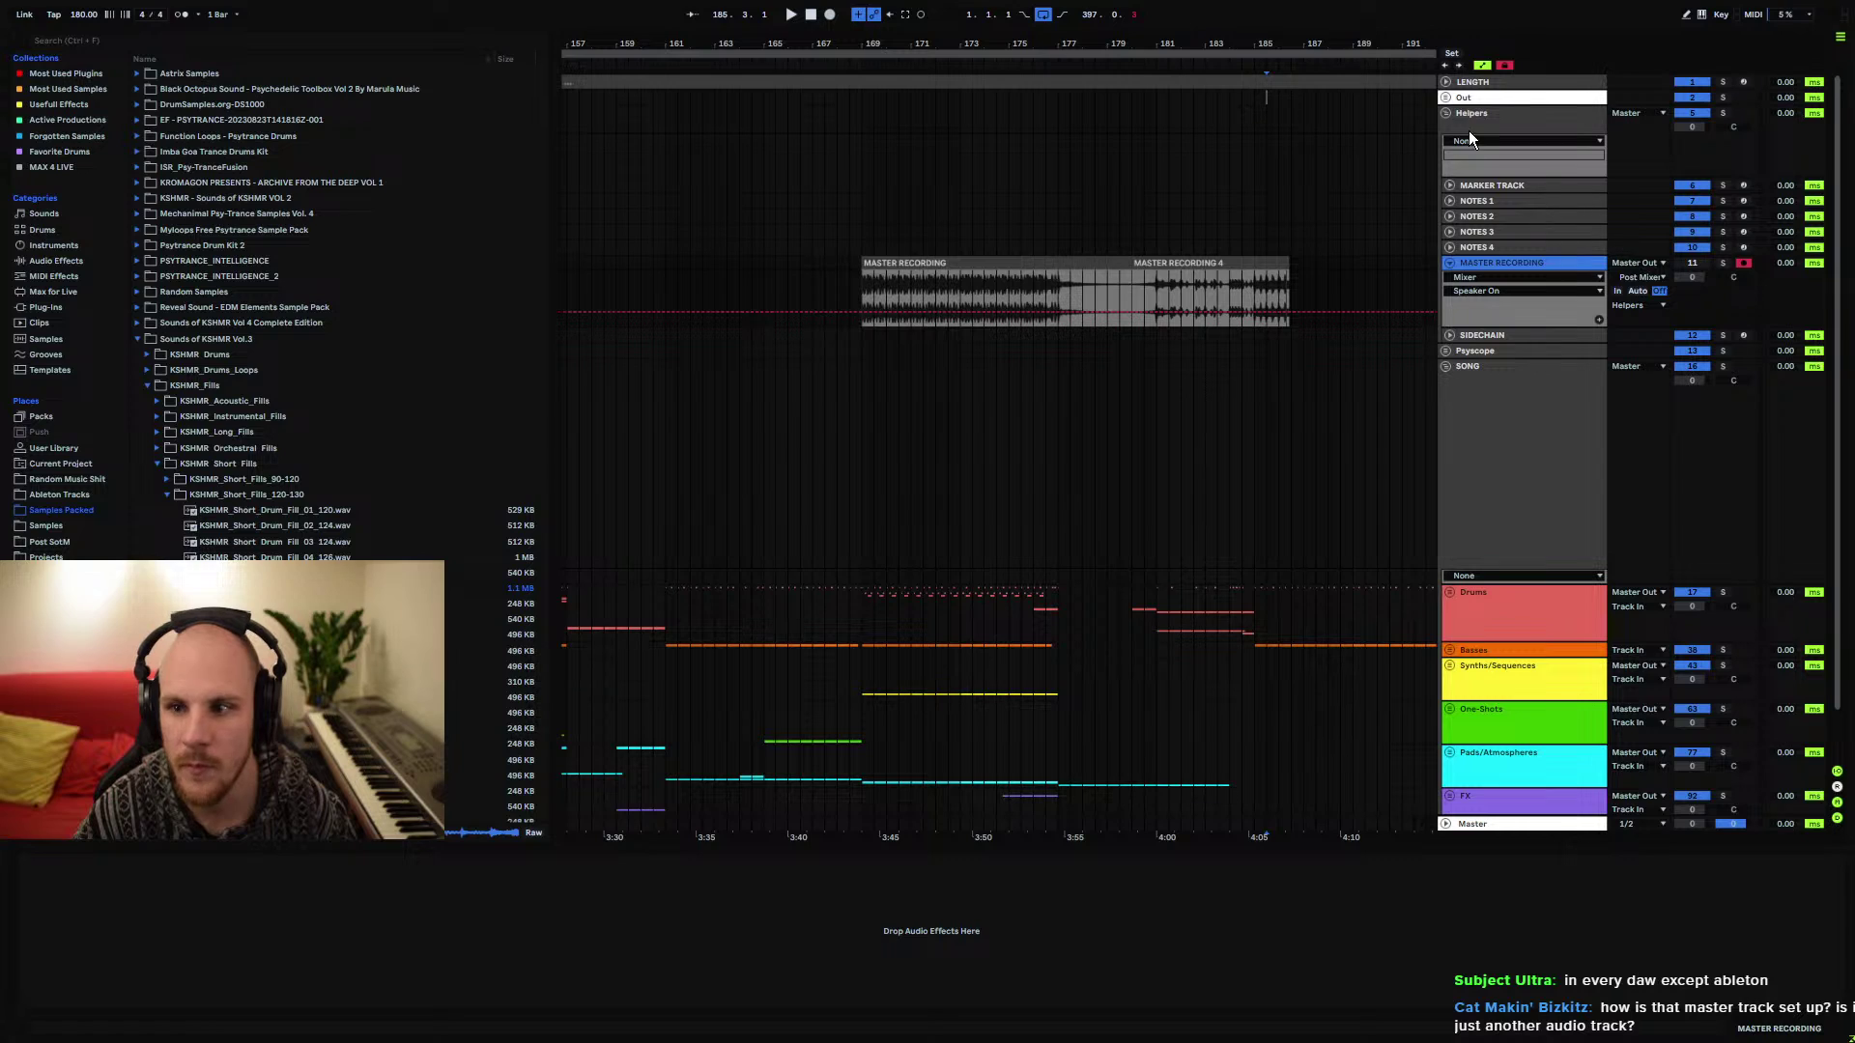
pyautogui.click(1447, 97)
pyautogui.click(1492, 172)
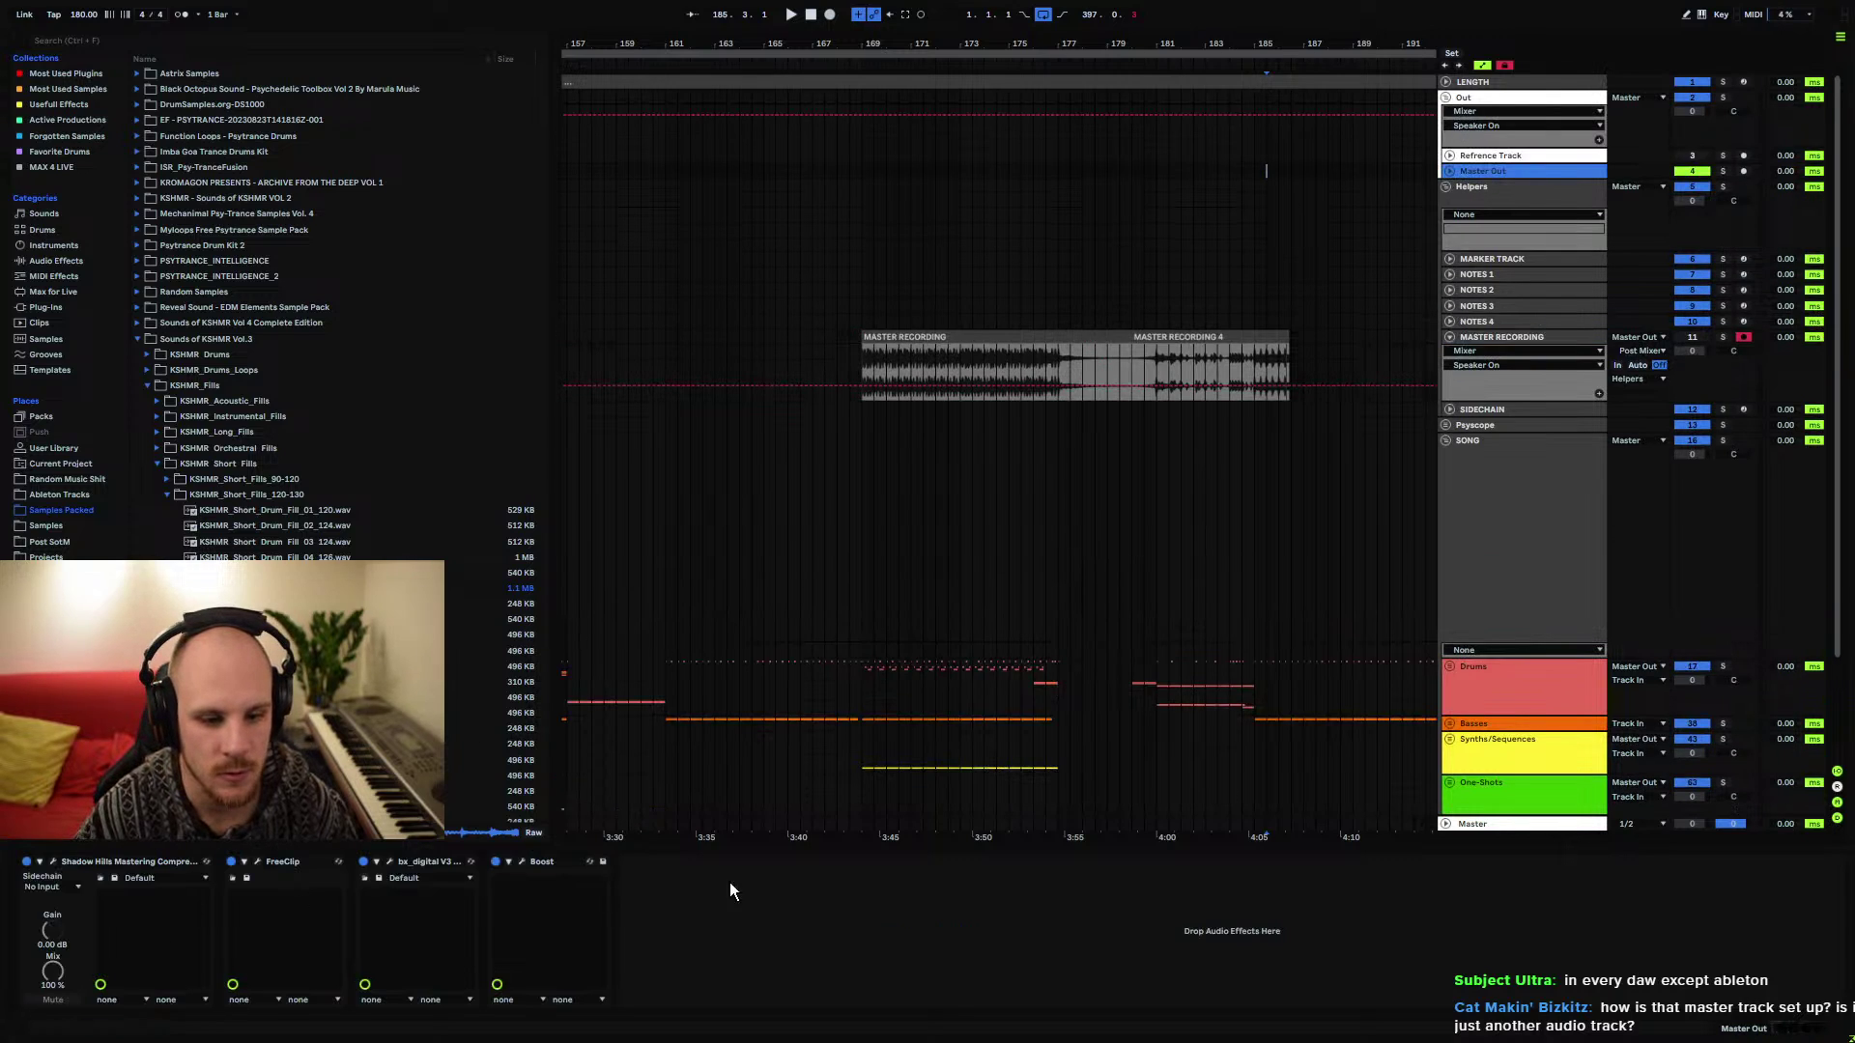
pyautogui.moveTo(992, 387); pyautogui.dragTo(1319, 365)
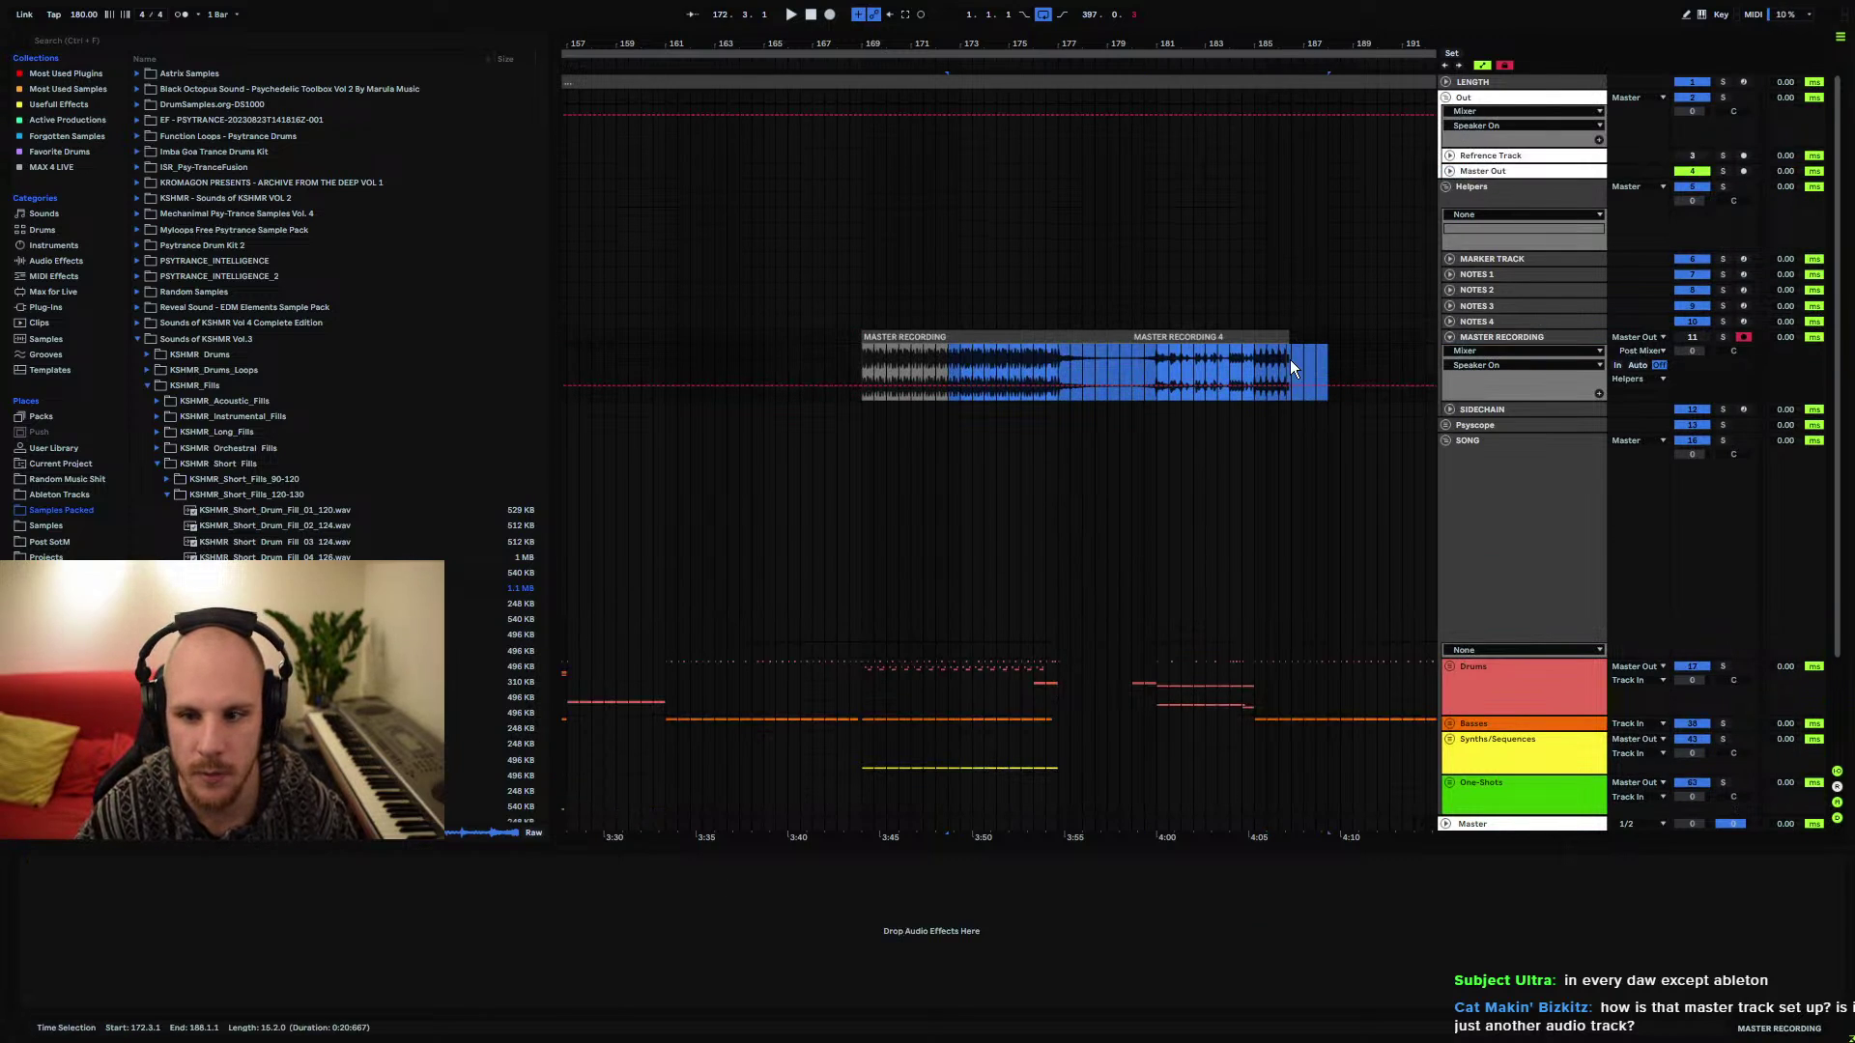
pyautogui.click(1224, 363)
# Select the whole Master Out device chain, from Shadow Hills Mastering Compressor to Boost
pyautogui.click(1488, 172)
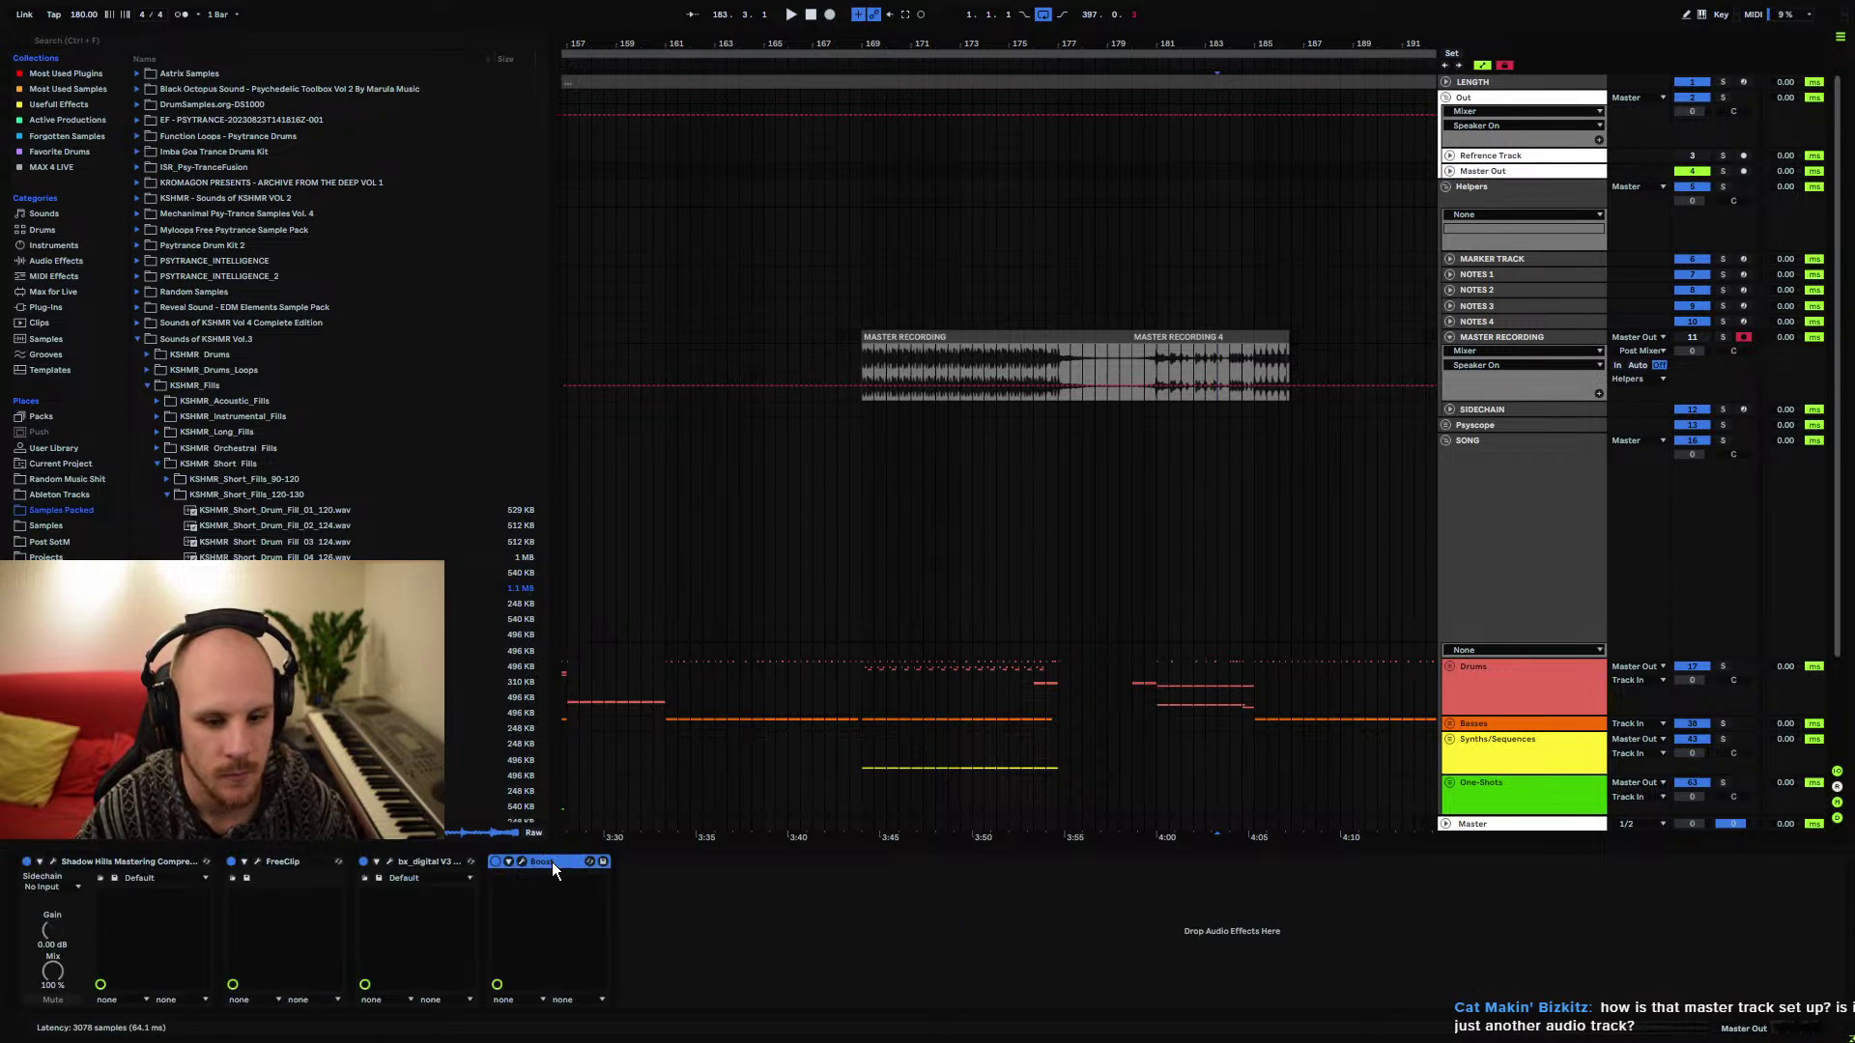
pyautogui.keyDown('shift'); pyautogui.click(142, 865); pyautogui.keyUp('shift')
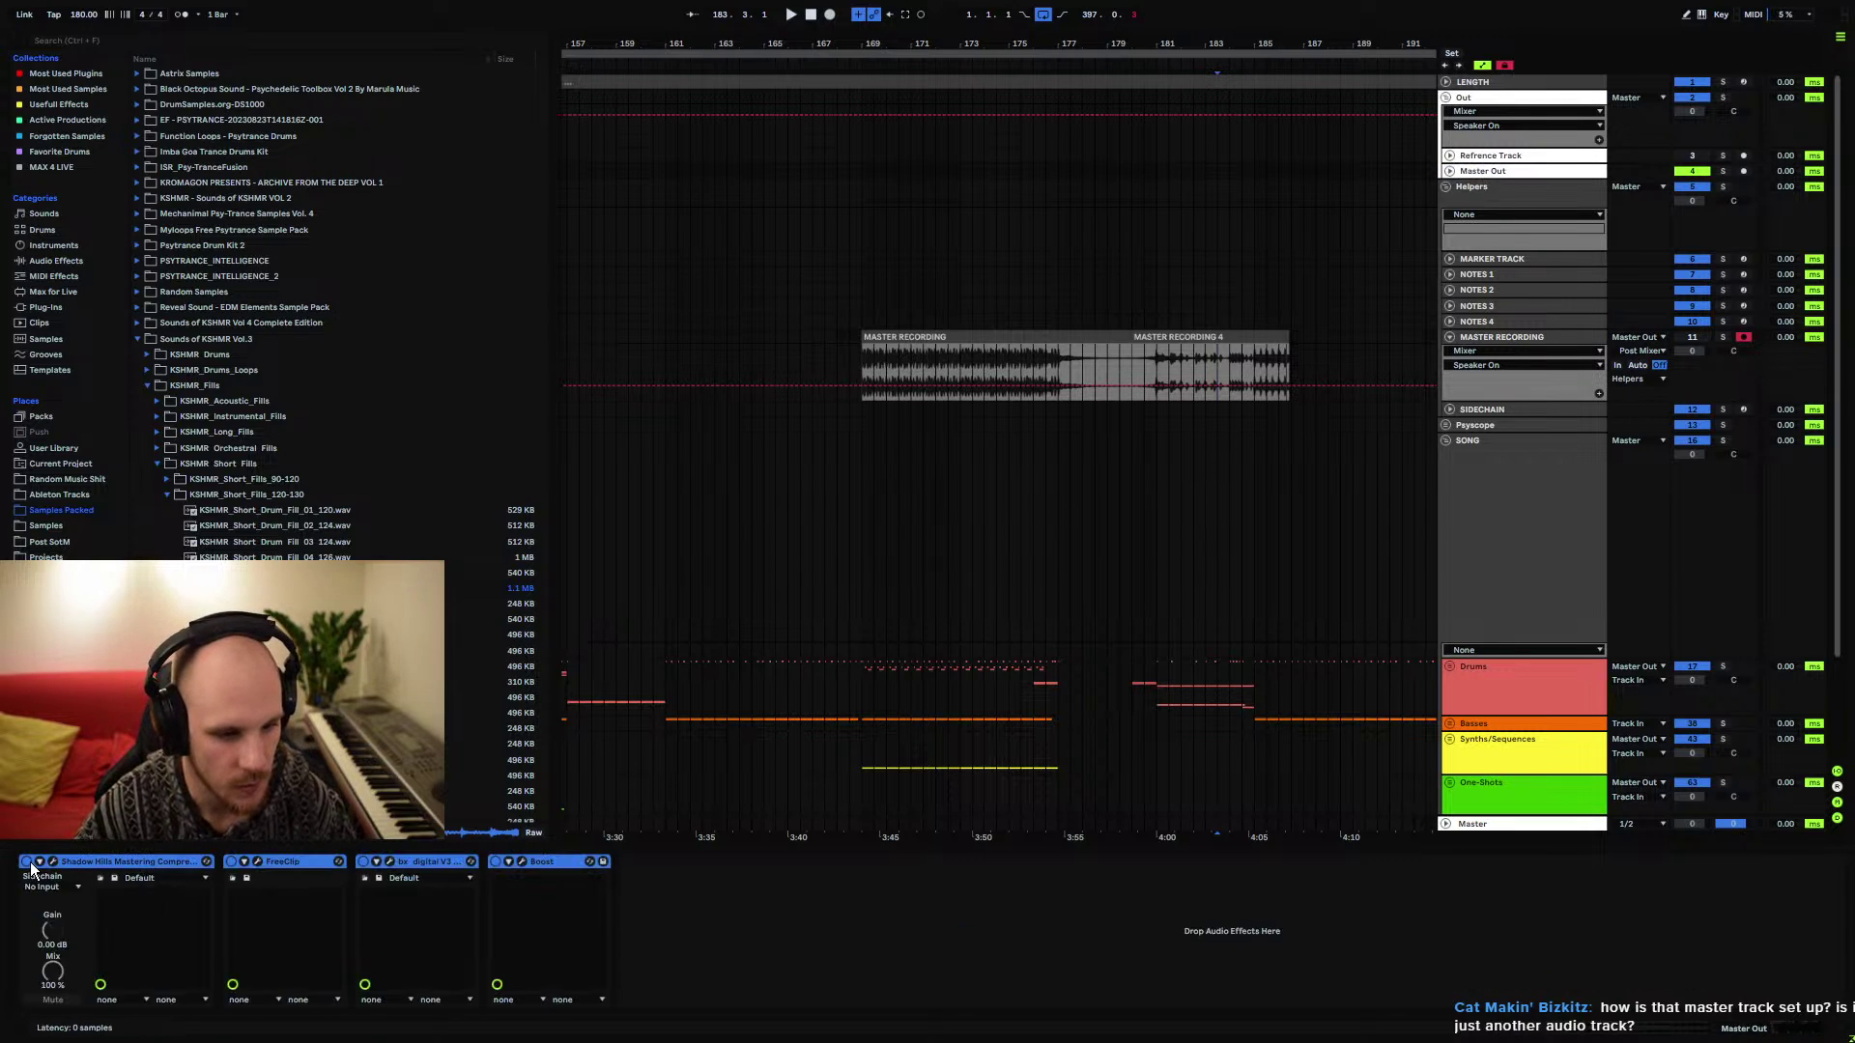
pyautogui.hotkey('ctrl', 'g')
# Record the master output onto the MASTER RECORDING track from 169.1.1 to 187.4.1, over the existing takes
pyautogui.click(861, 356)
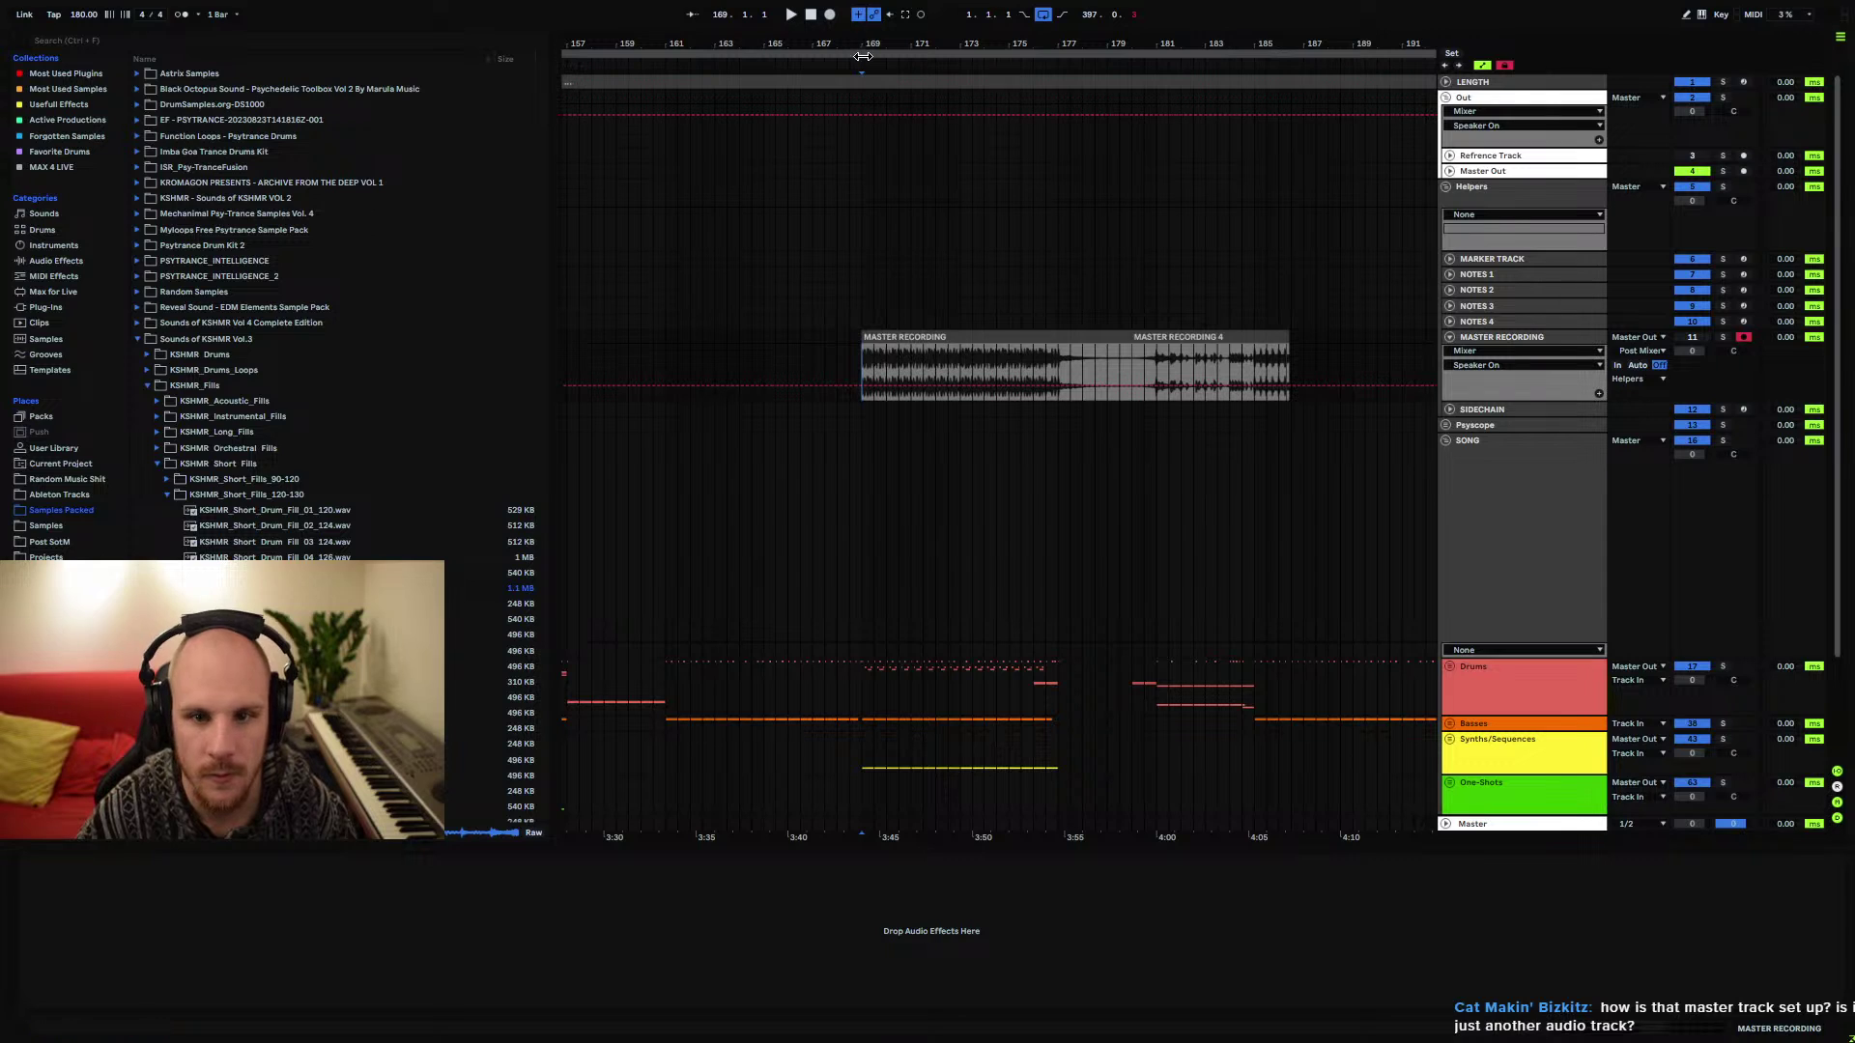
pyautogui.click(830, 14)
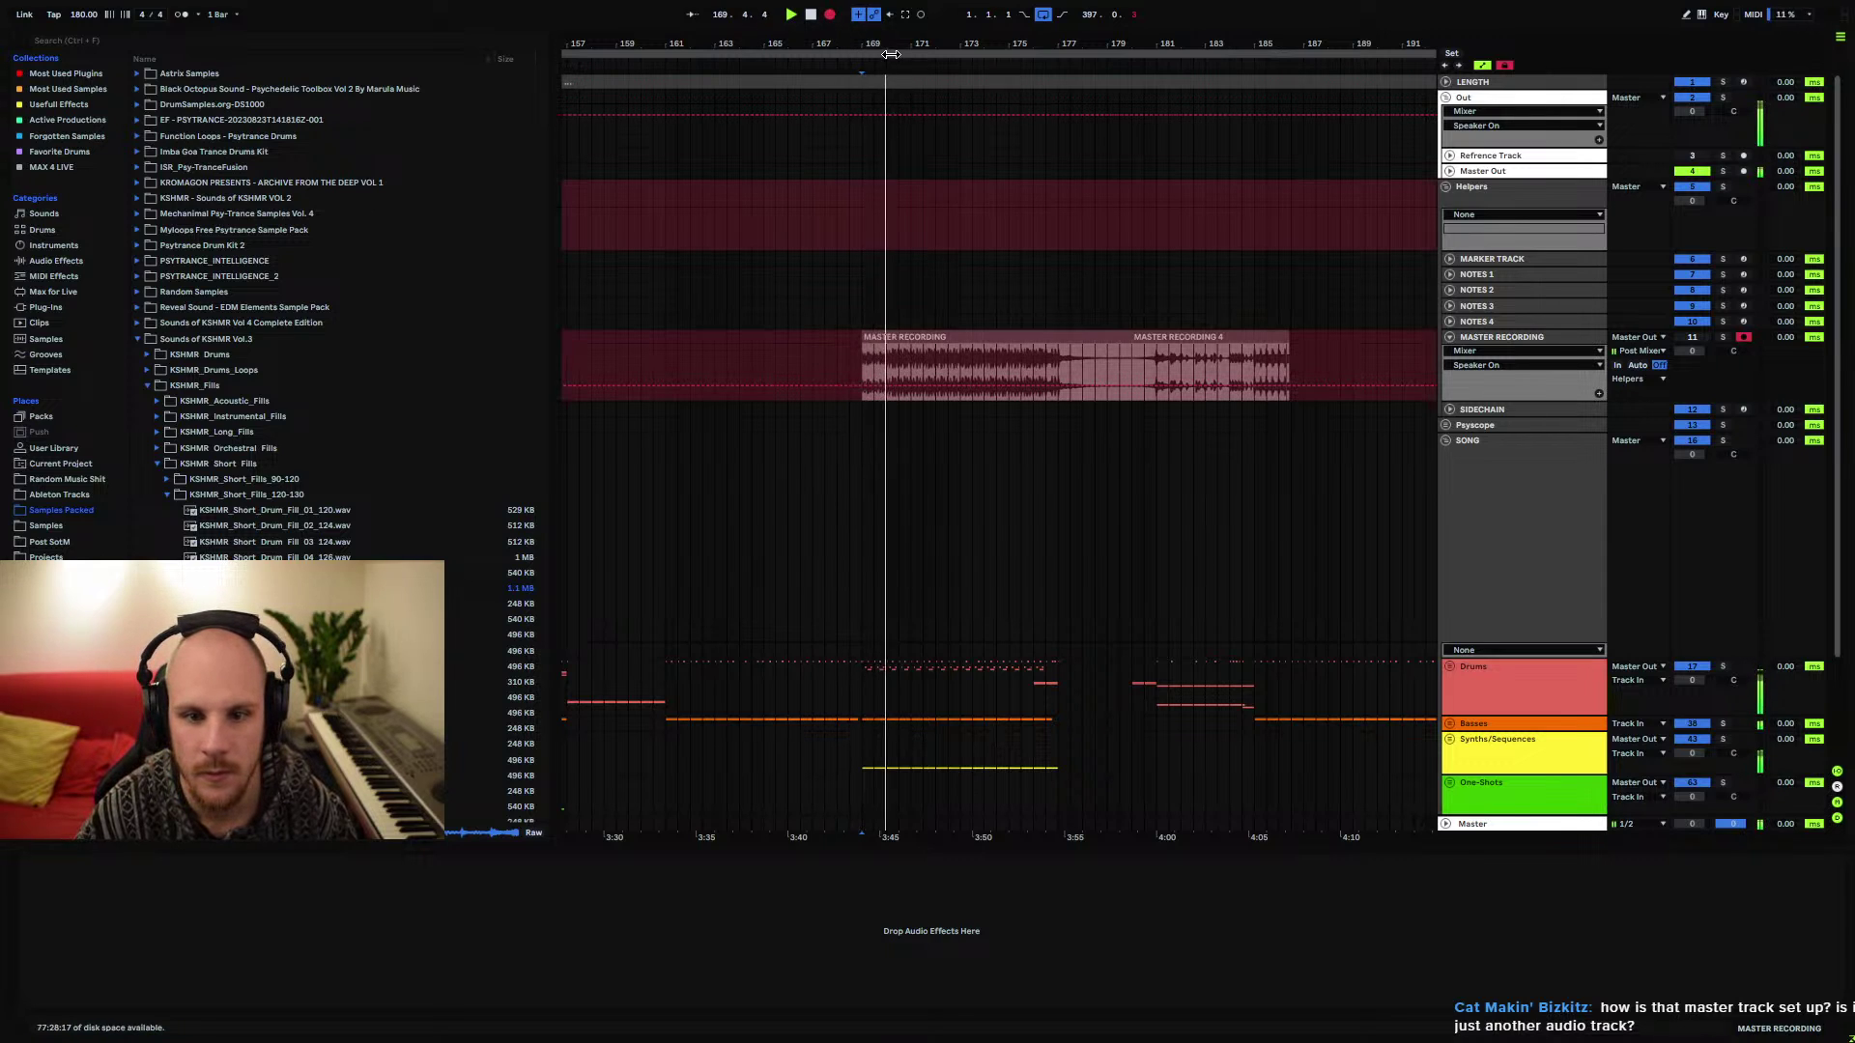
pyautogui.press('+')
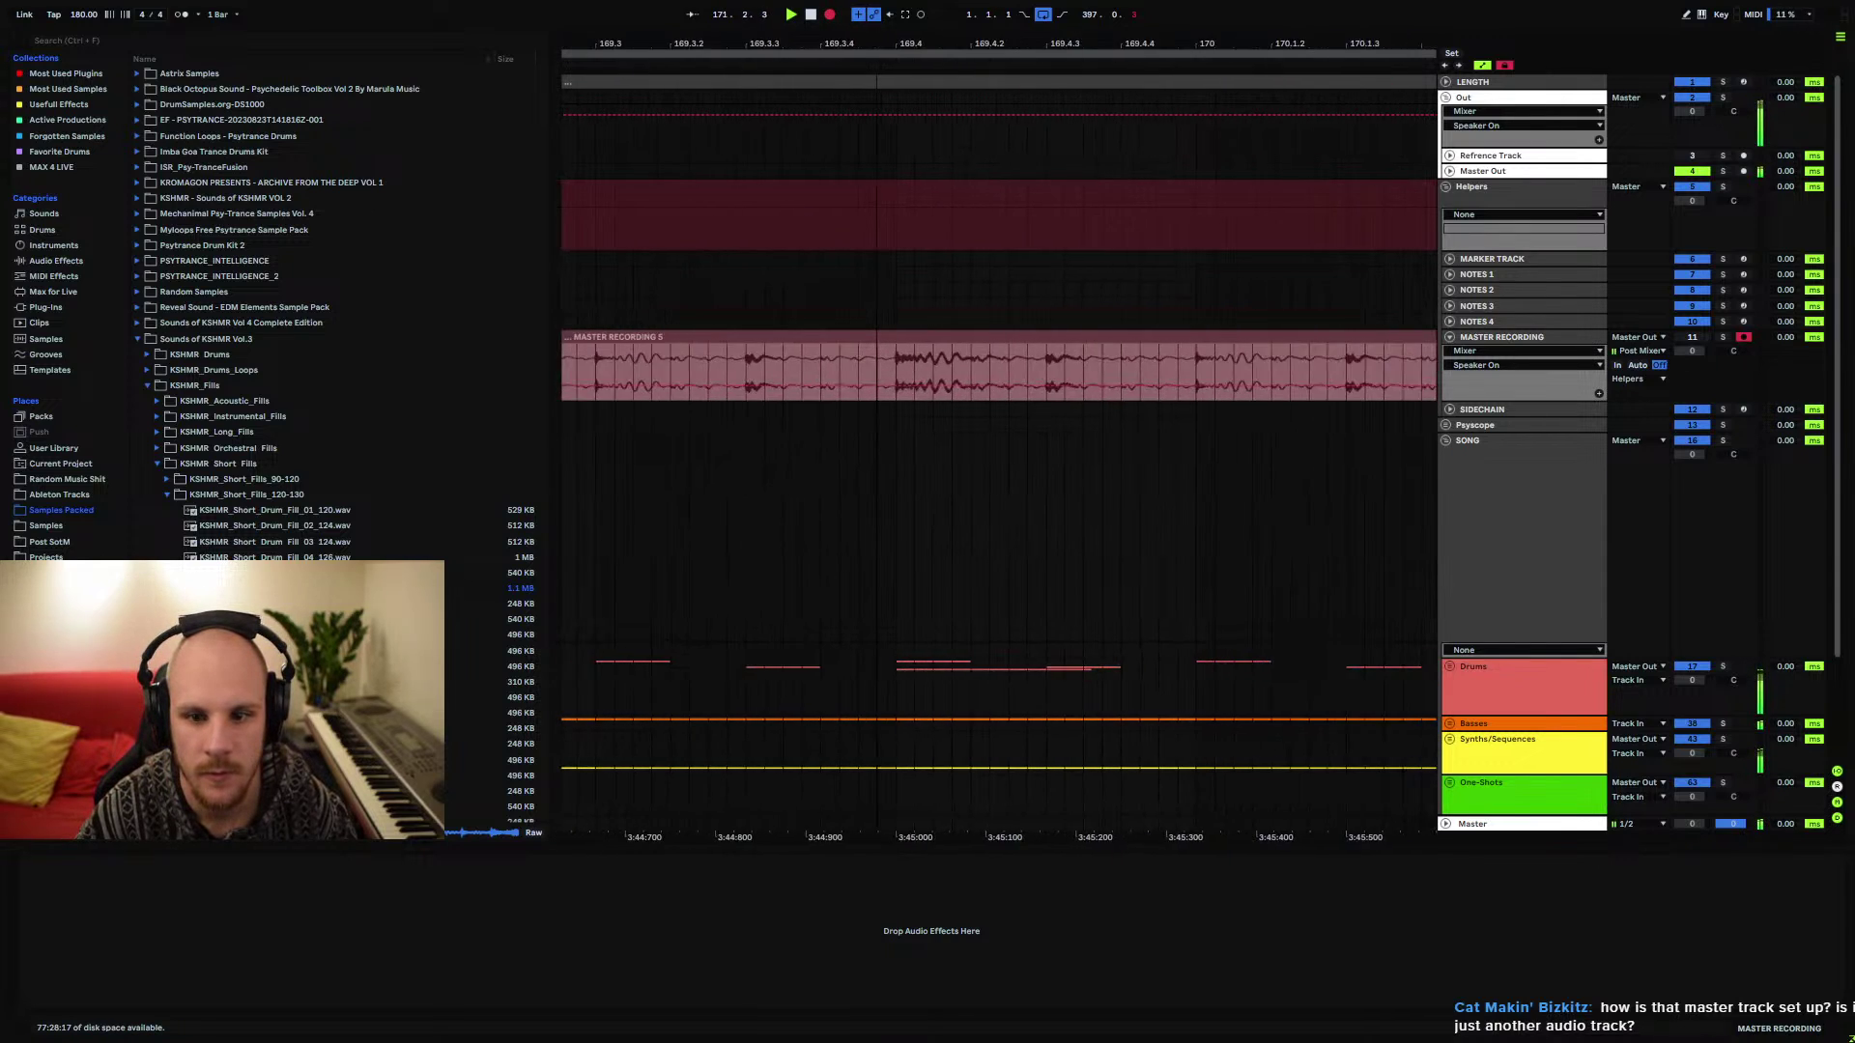
pyautogui.press('-')
pyautogui.press('-')
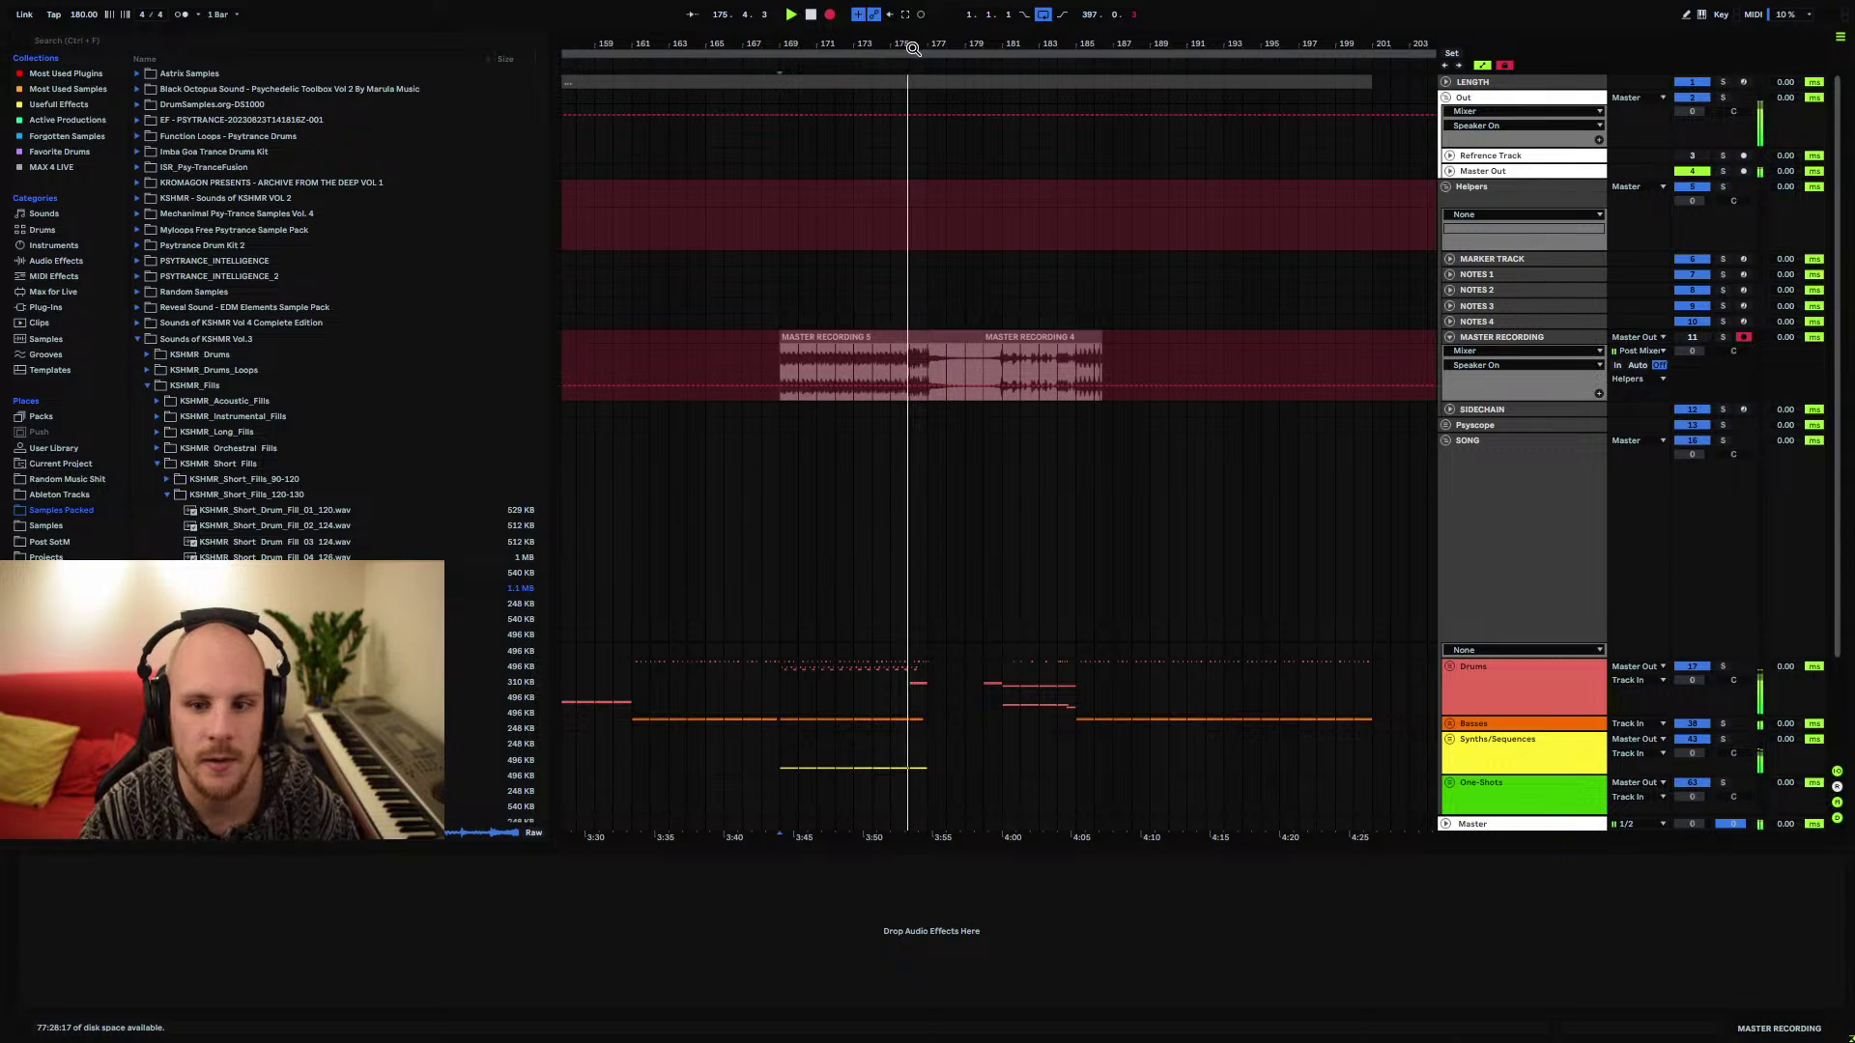
pyautogui.moveTo(793, 42); pyautogui.dragTo(793, 50)
pyautogui.press('-')
pyautogui.press('-')
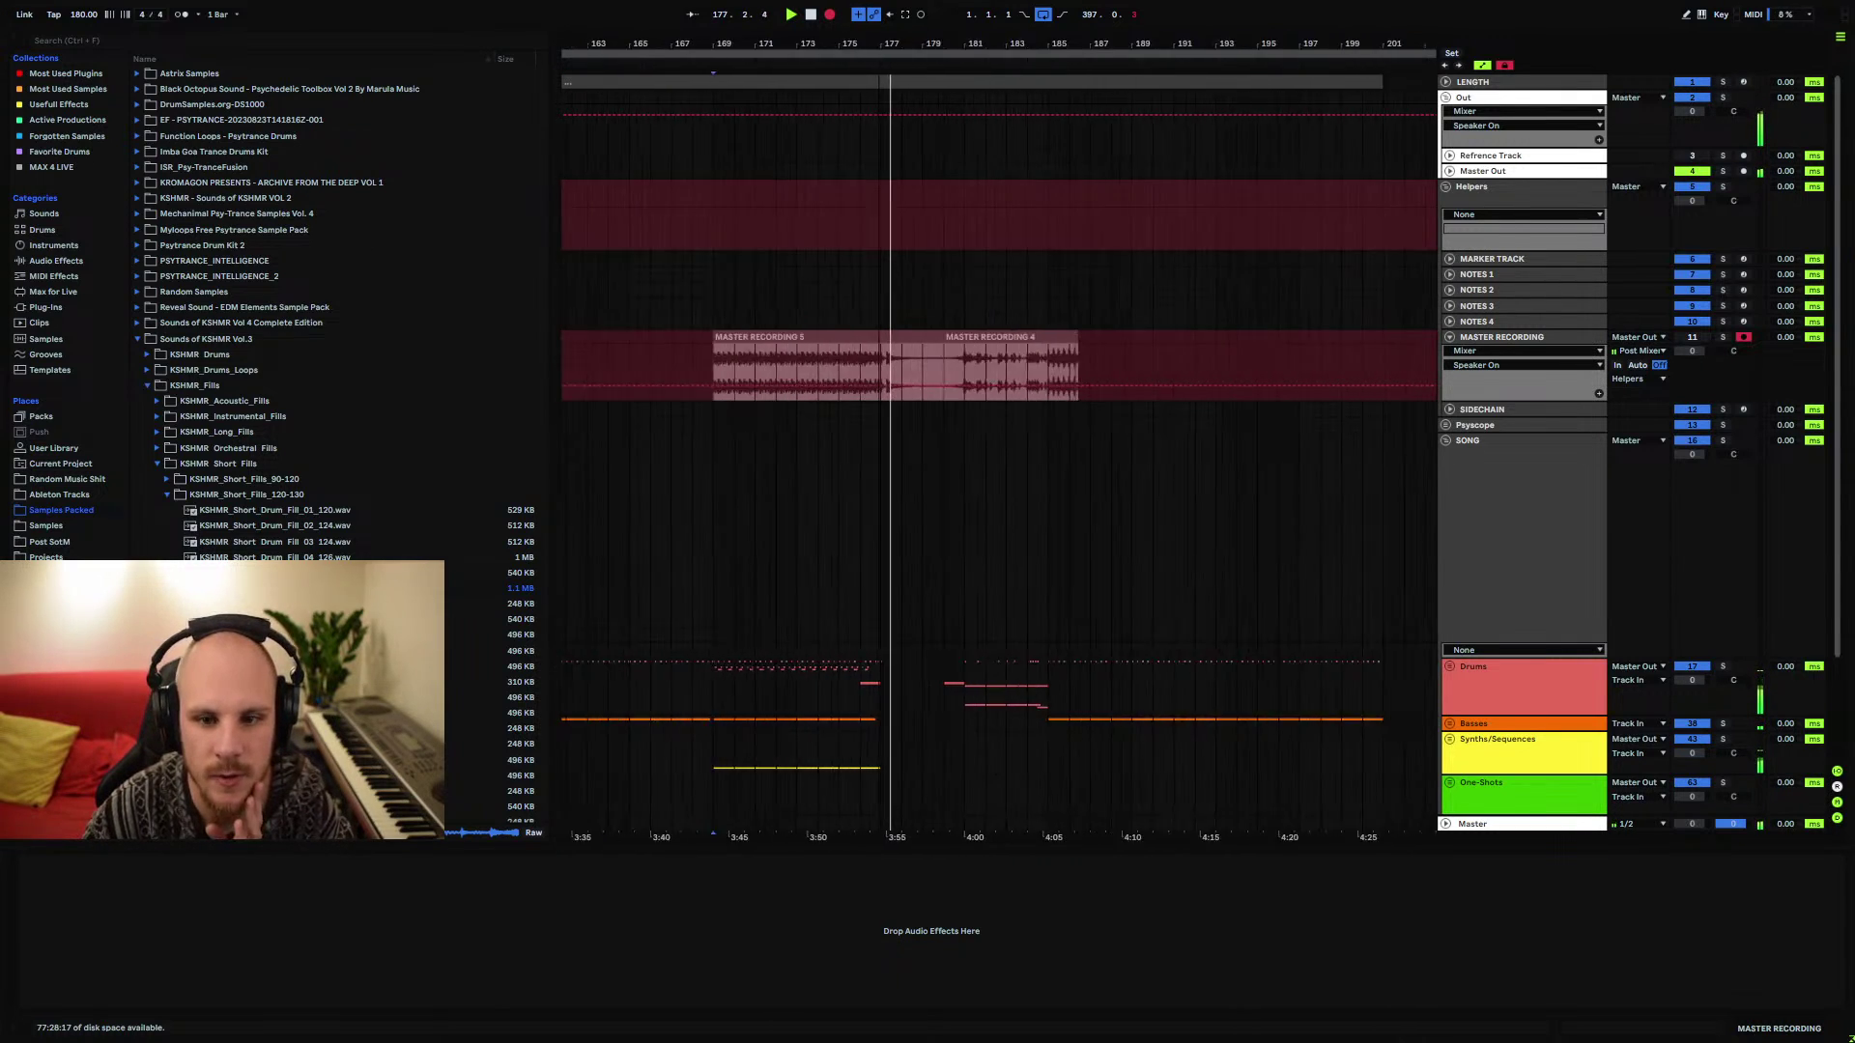
pyautogui.moveTo(968, 43)
pyautogui.mouseDown()
pyautogui.moveTo(968, 92)
pyautogui.moveTo(961, 38)
pyautogui.mouseUp()
pyautogui.press('-')
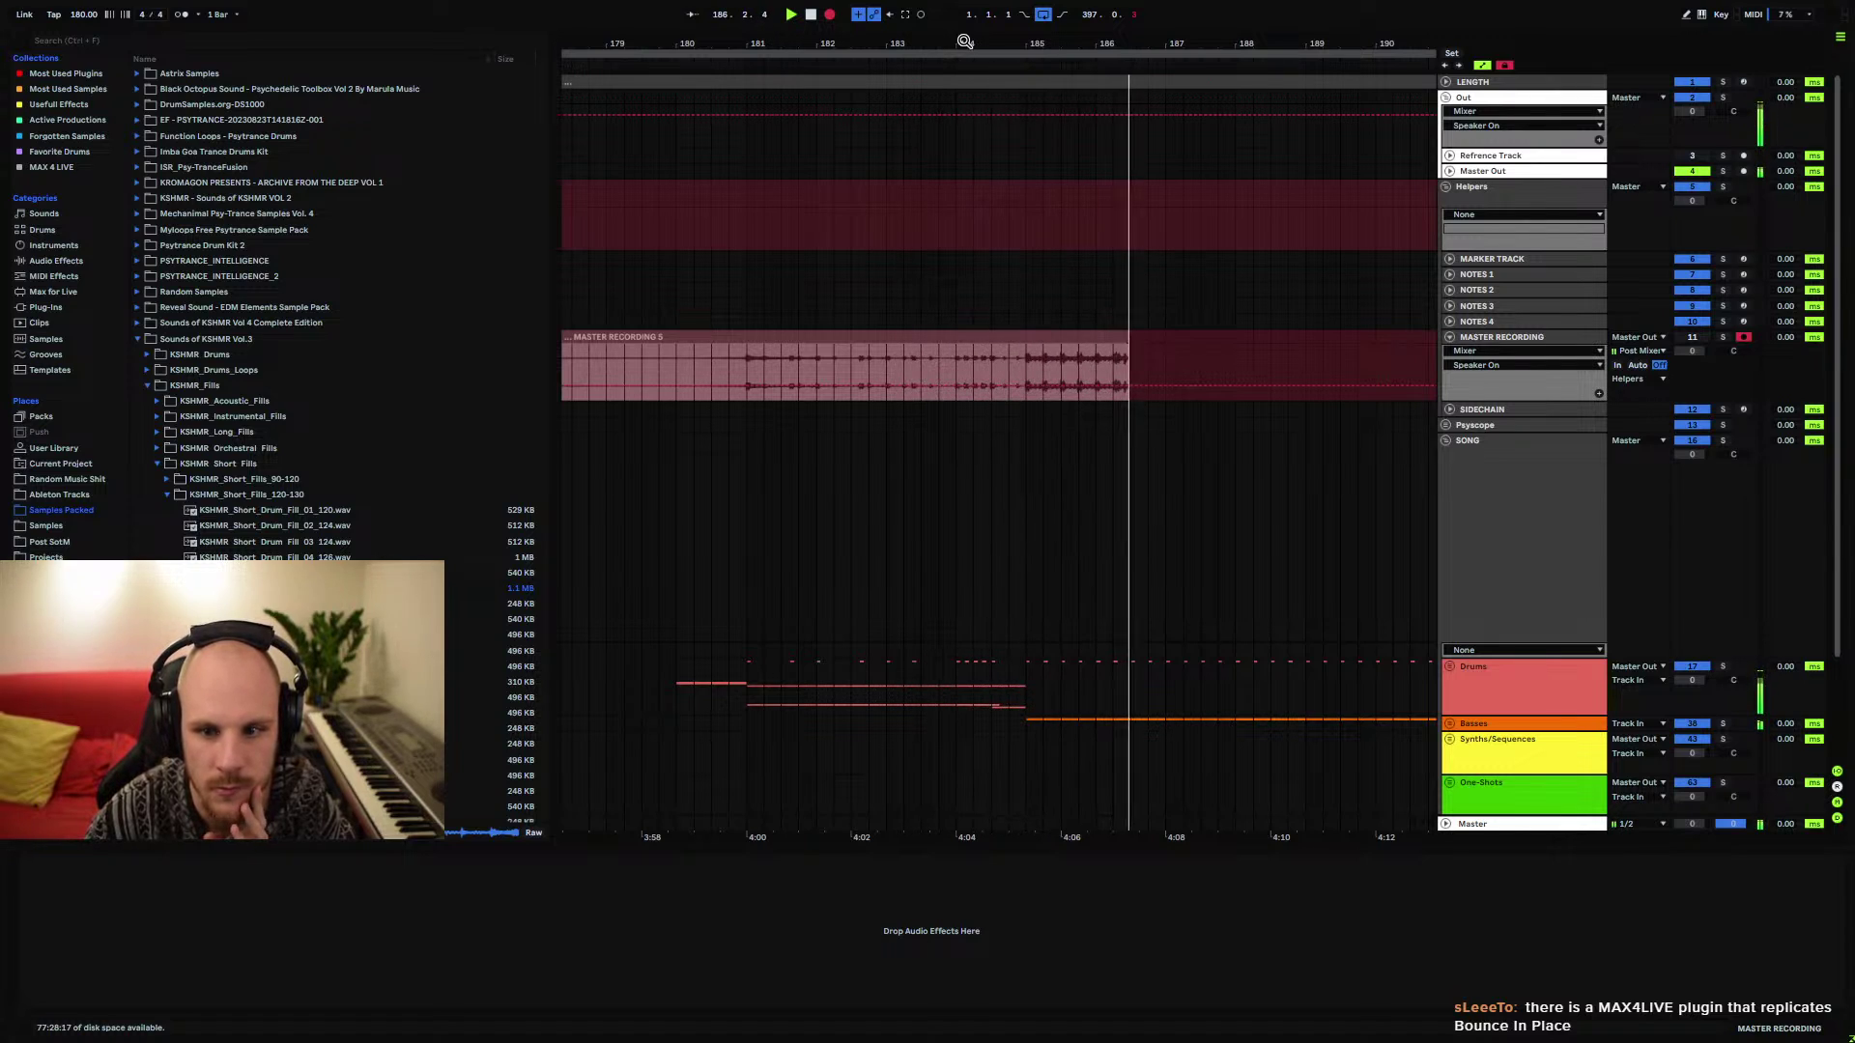
pyautogui.press('space')
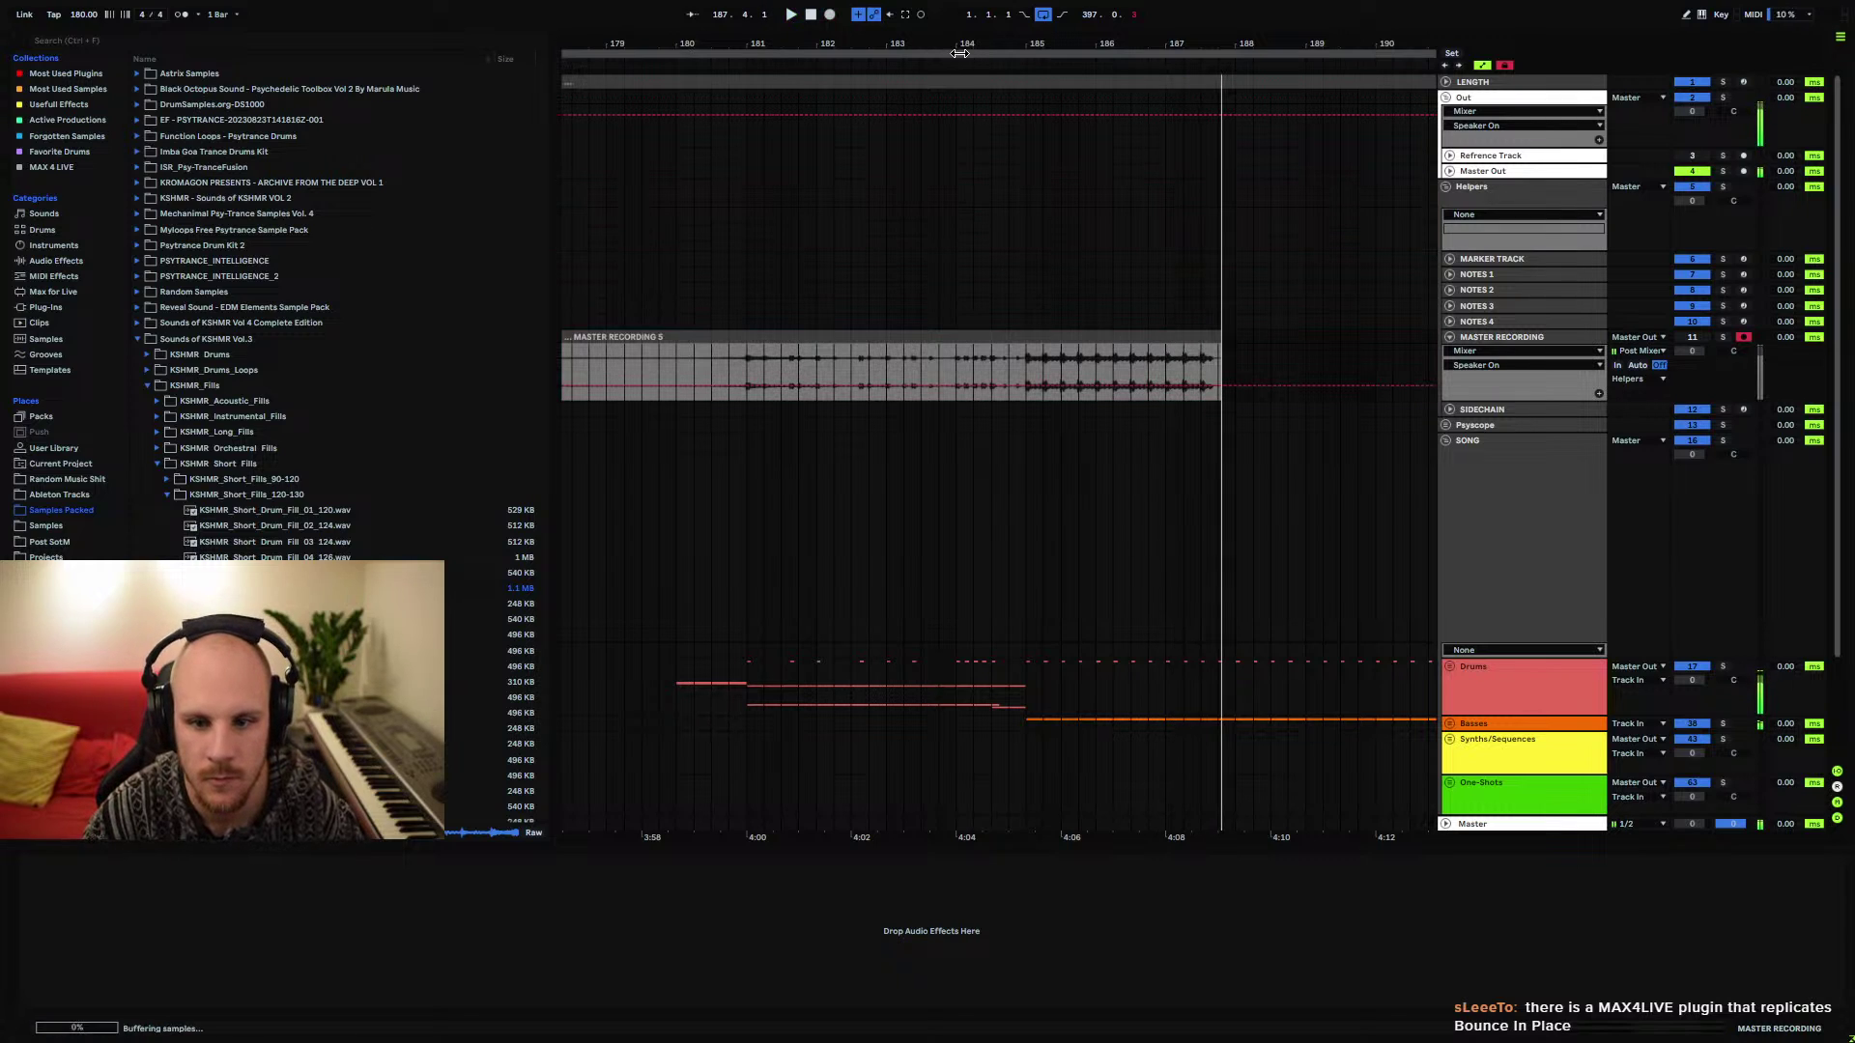
# Play the arrangement back from 181.1.1, fold the MASTER RECORDING track and select the Helpers group
pyautogui.click(744, 358)
pyautogui.press('space')
pyautogui.scroll(-3, 746, 362)
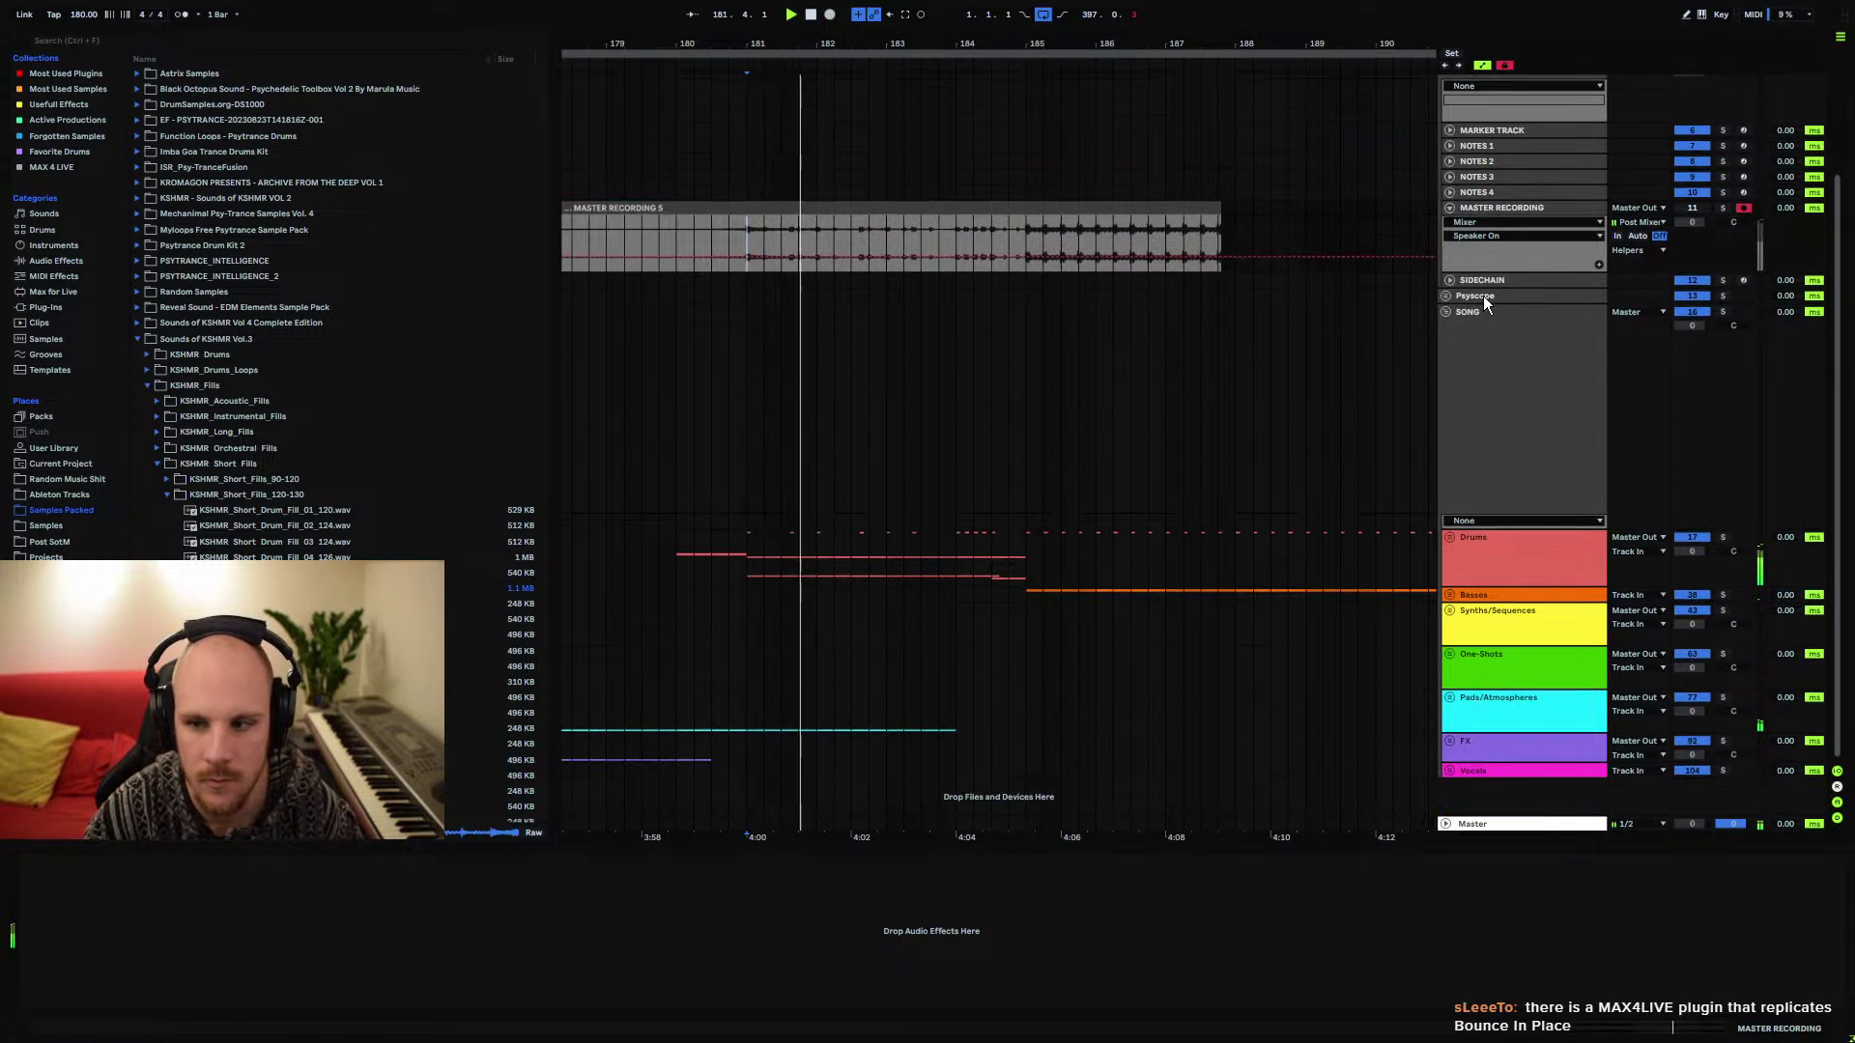
pyautogui.click(1449, 208)
pyautogui.scroll(3, 1458, 280)
pyautogui.click(1449, 193)
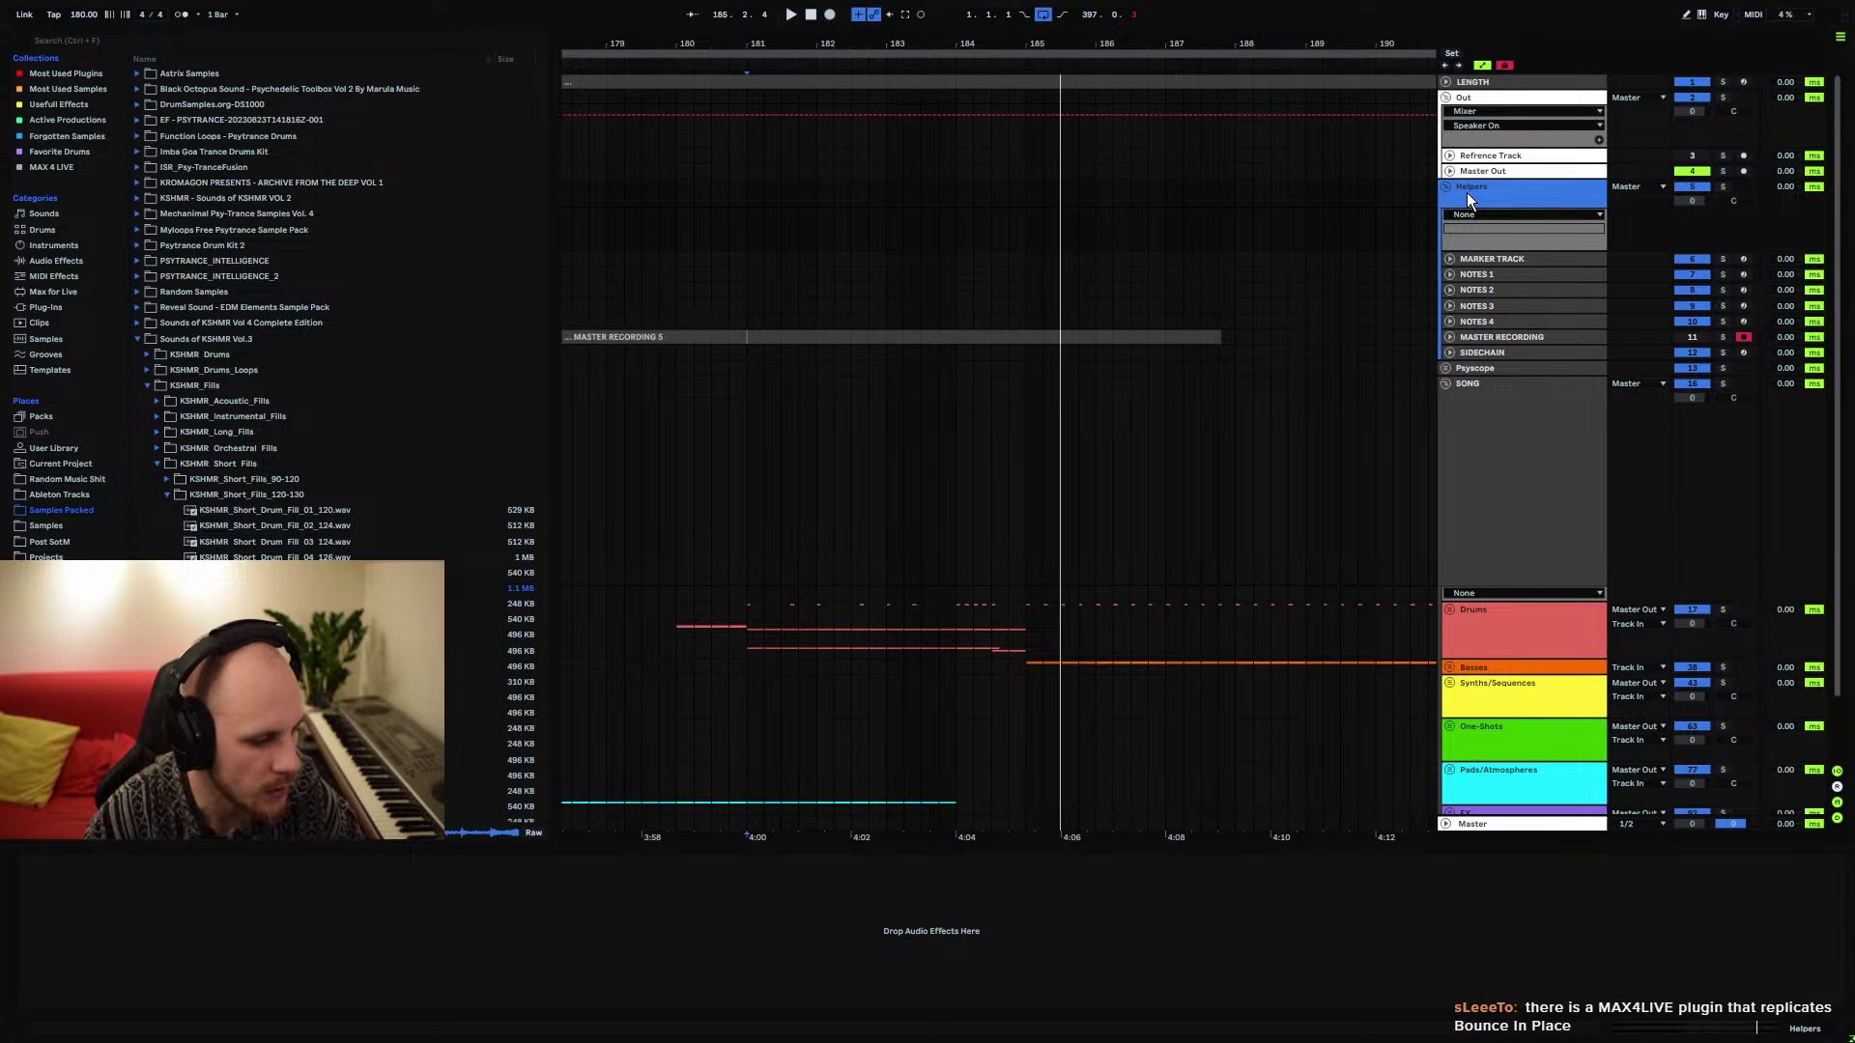
# Unfold the Drums group and look through the clip commands for the Big Crash clip at bar 181
pyautogui.scroll(-3, 1217, 488)
pyautogui.click(1450, 538)
pyautogui.scroll(-3, 1059, 500)
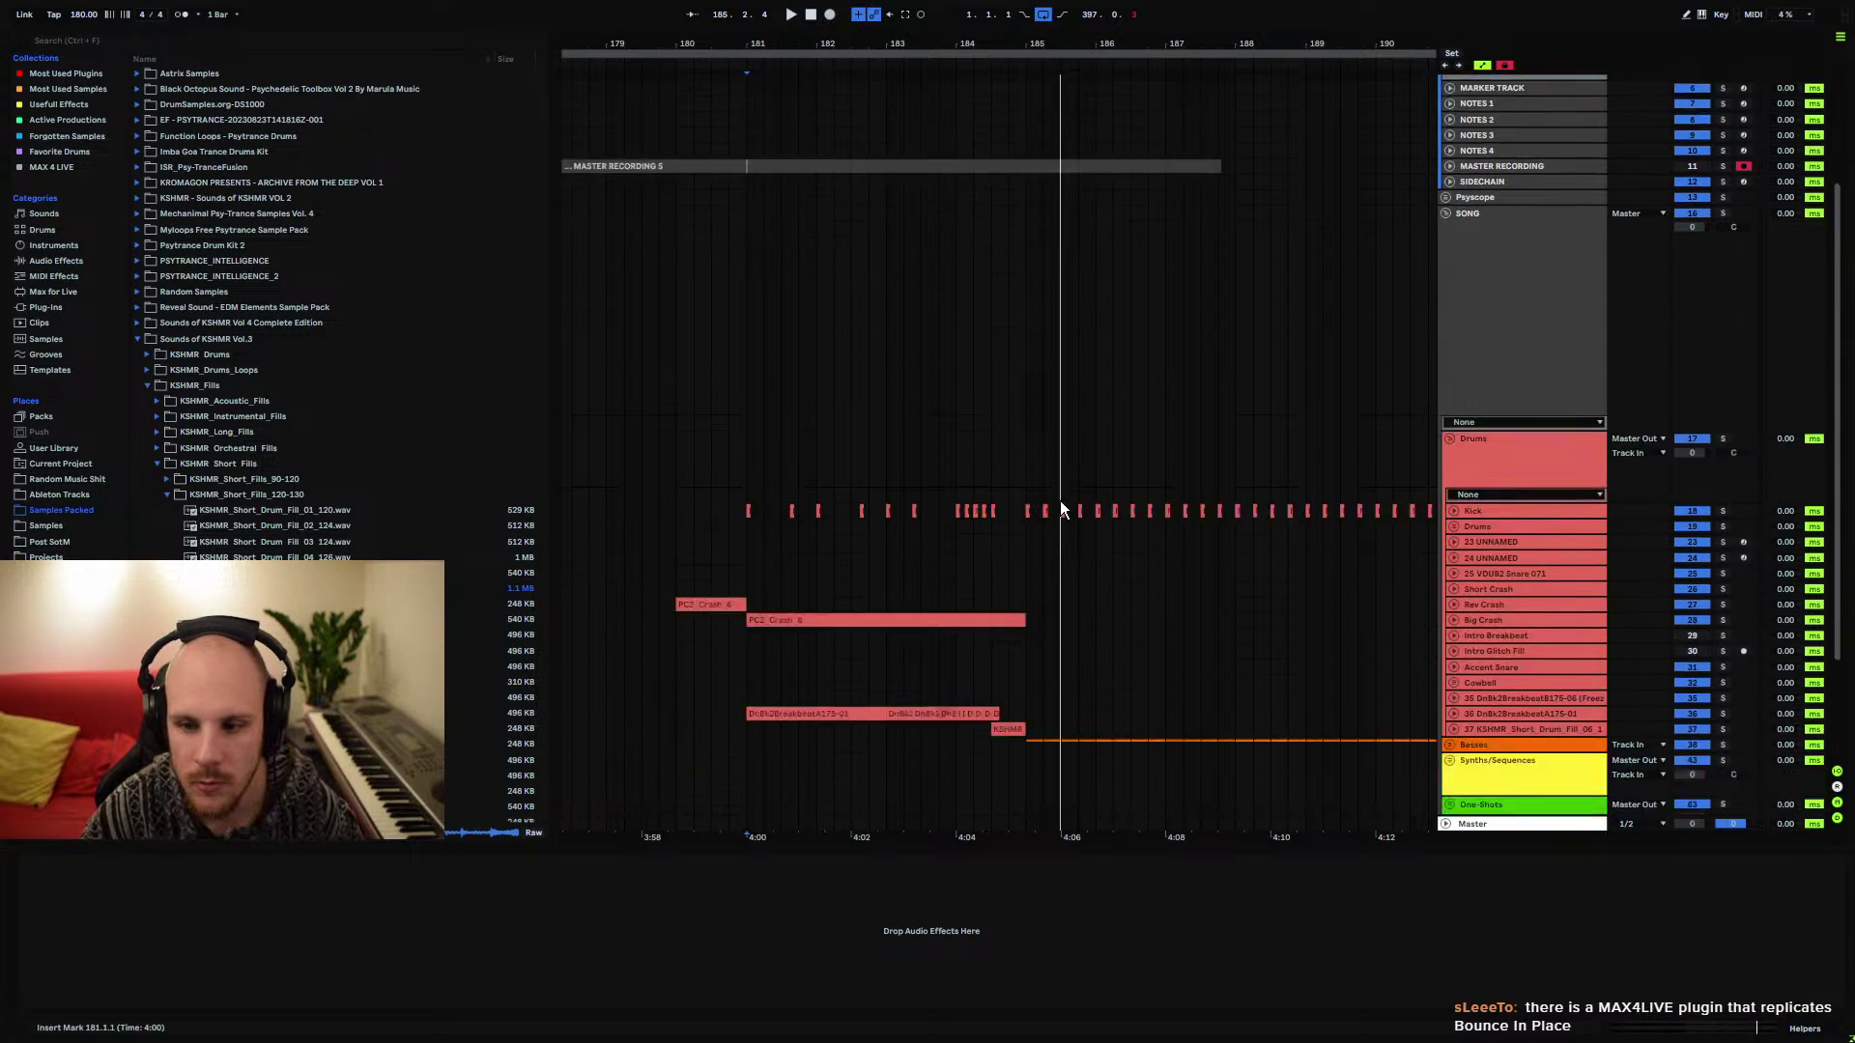
pyautogui.scroll(-1, 953, 547)
pyautogui.rightClick(842, 554)
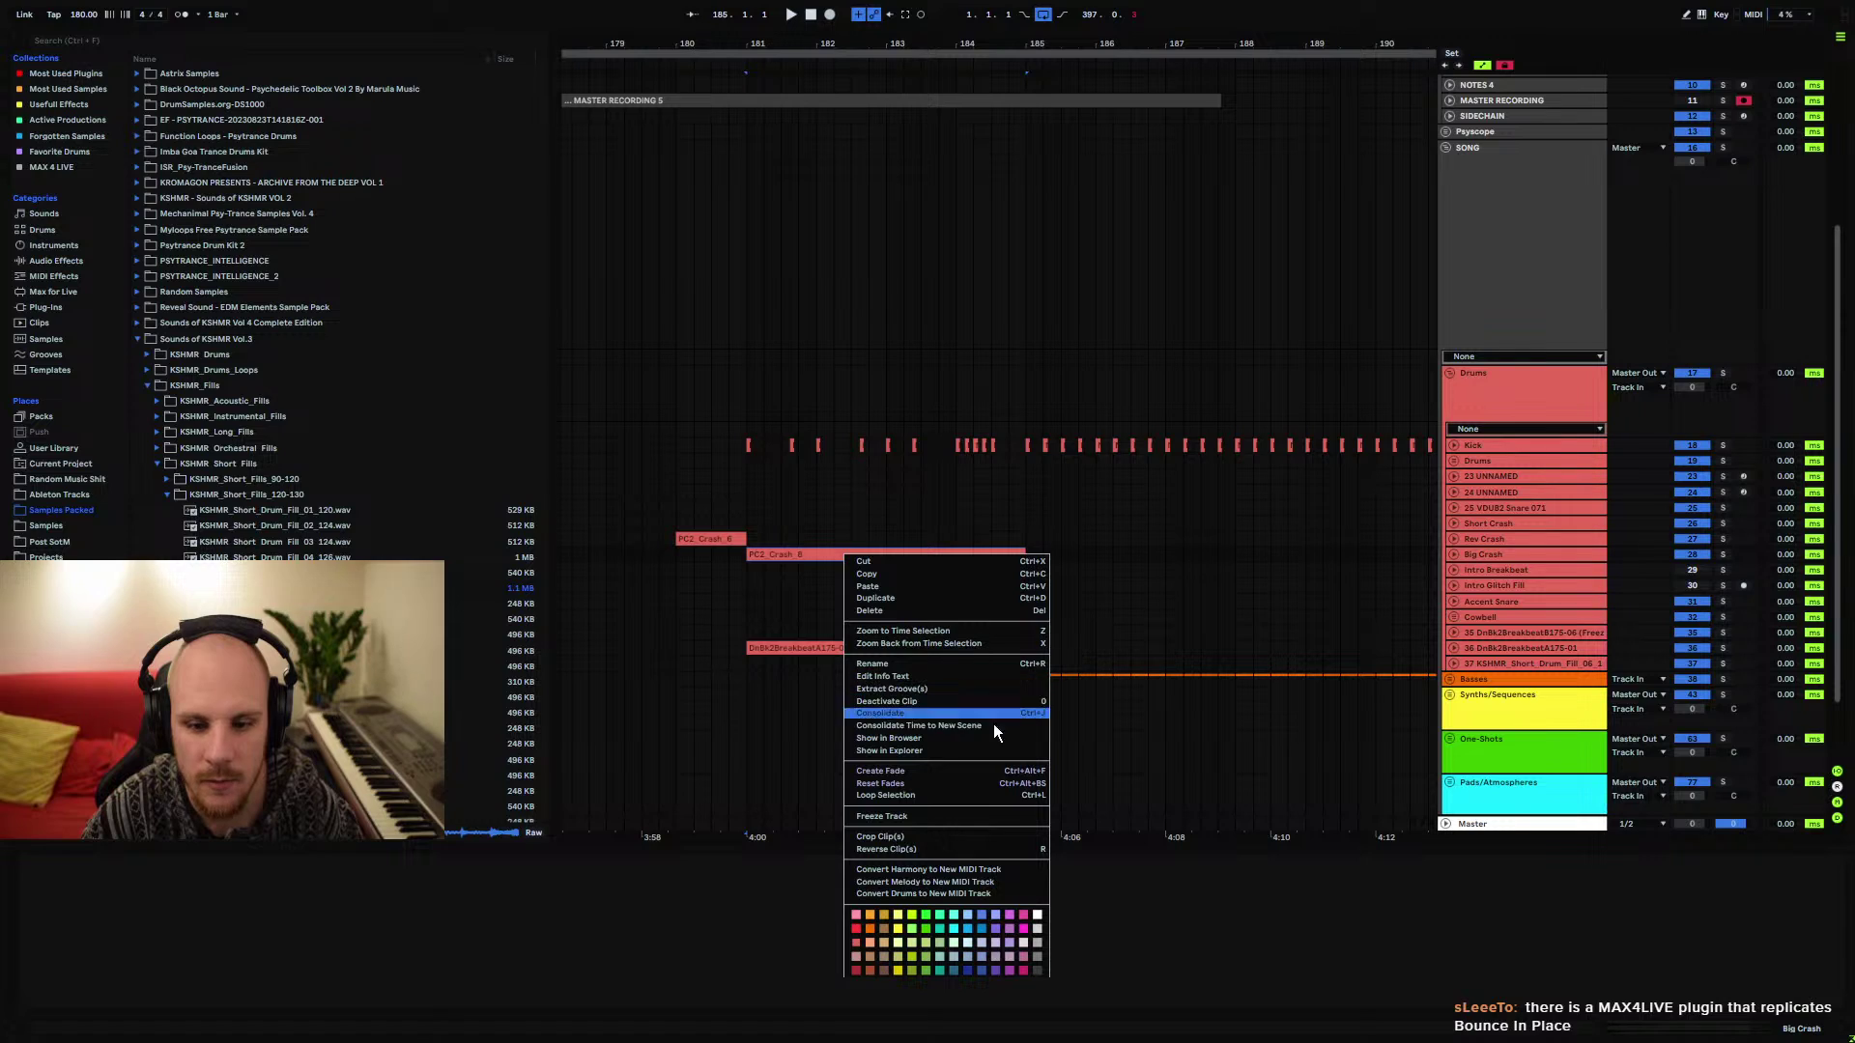
pyautogui.click(1302, 595)
pyautogui.moveTo(759, 570); pyautogui.dragTo(1023, 571)
pyautogui.click(1023, 571)
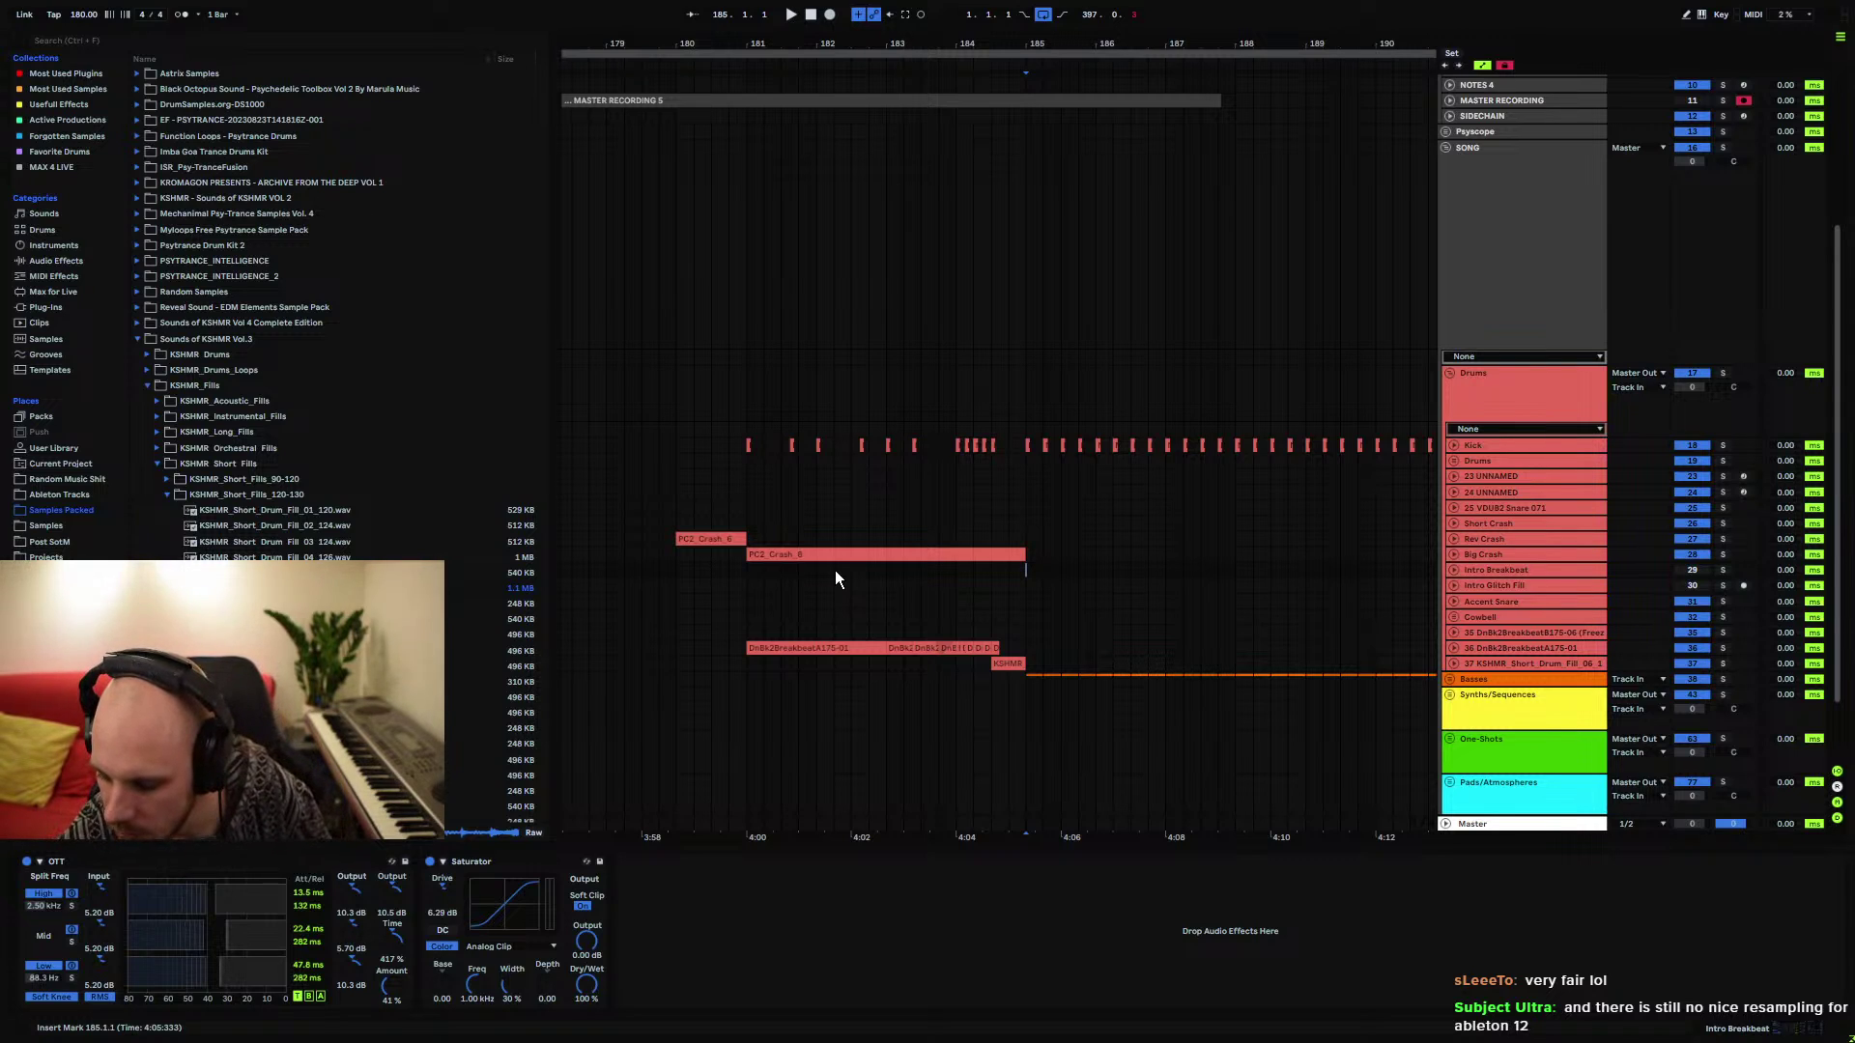
# Fold the Drums group and collapse the Sounds of KSHMR Vol.3 sample folder
pyautogui.click(1449, 373)
pyautogui.click(1098, 228)
pyautogui.press('-')
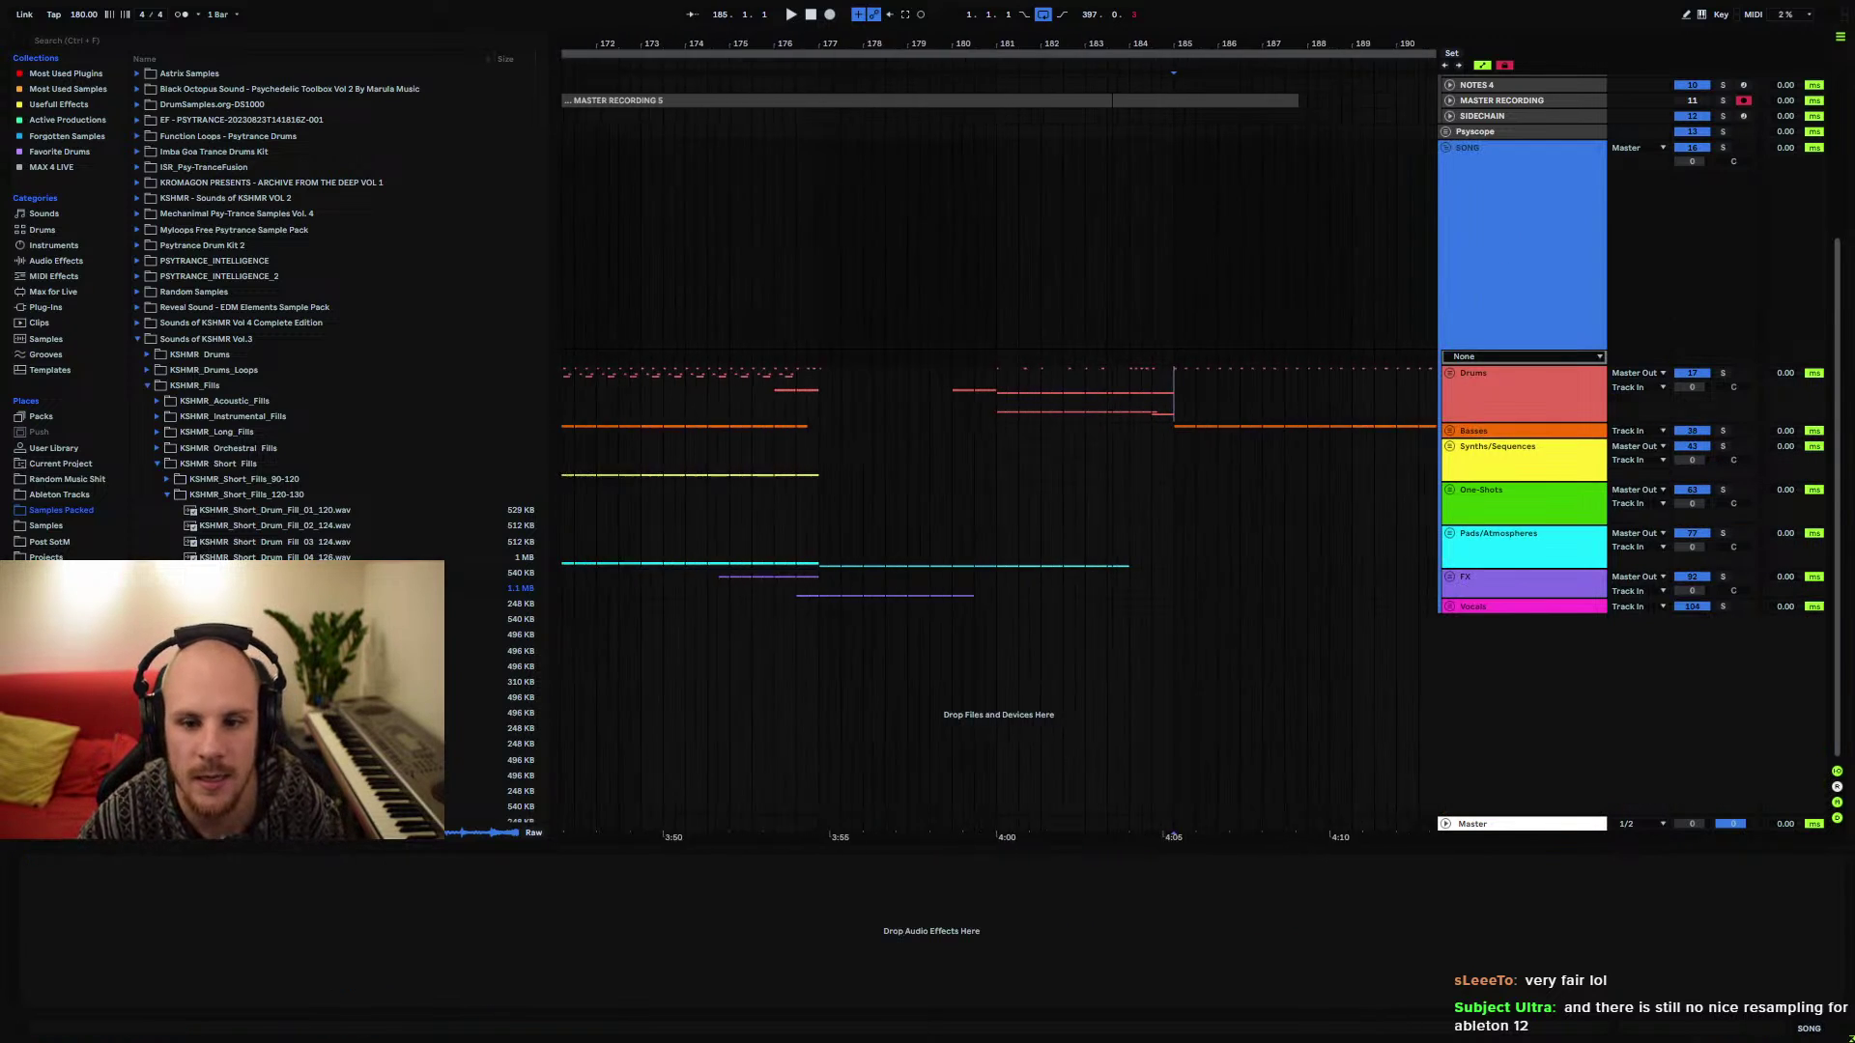
pyautogui.press('-')
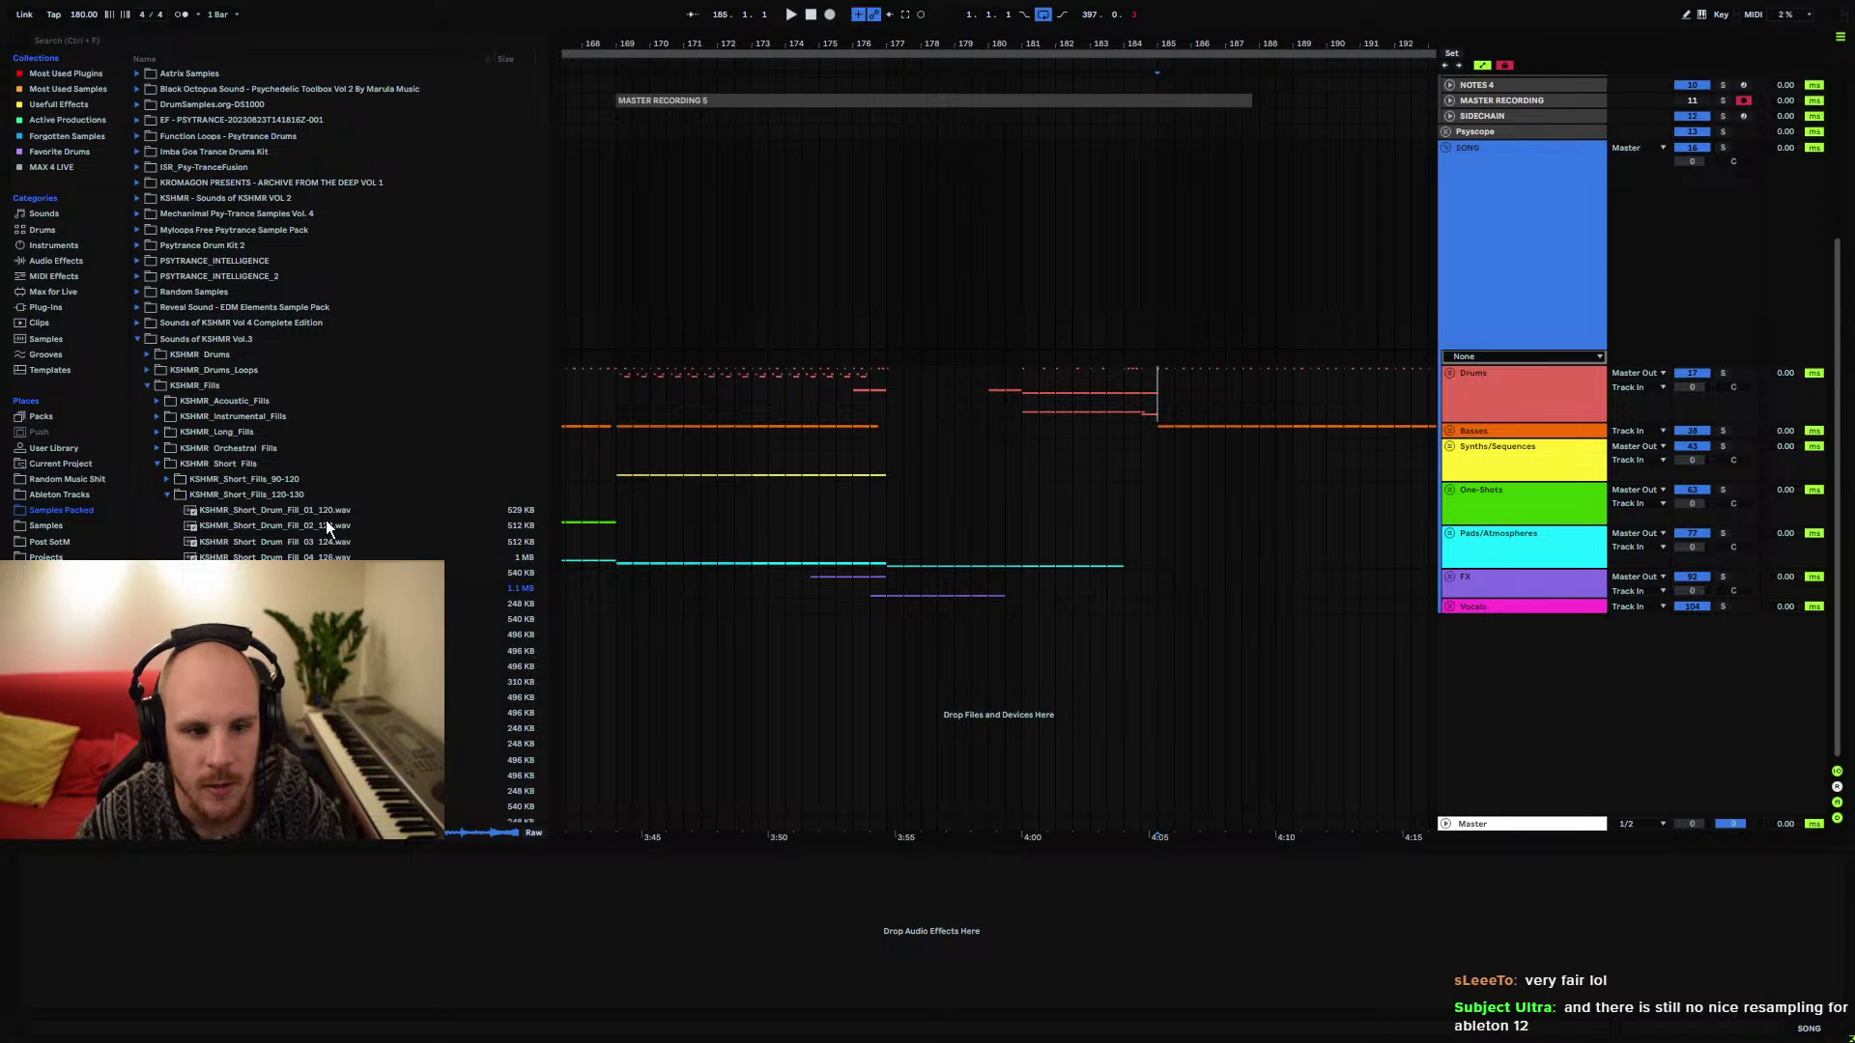
pyautogui.click(142, 339)
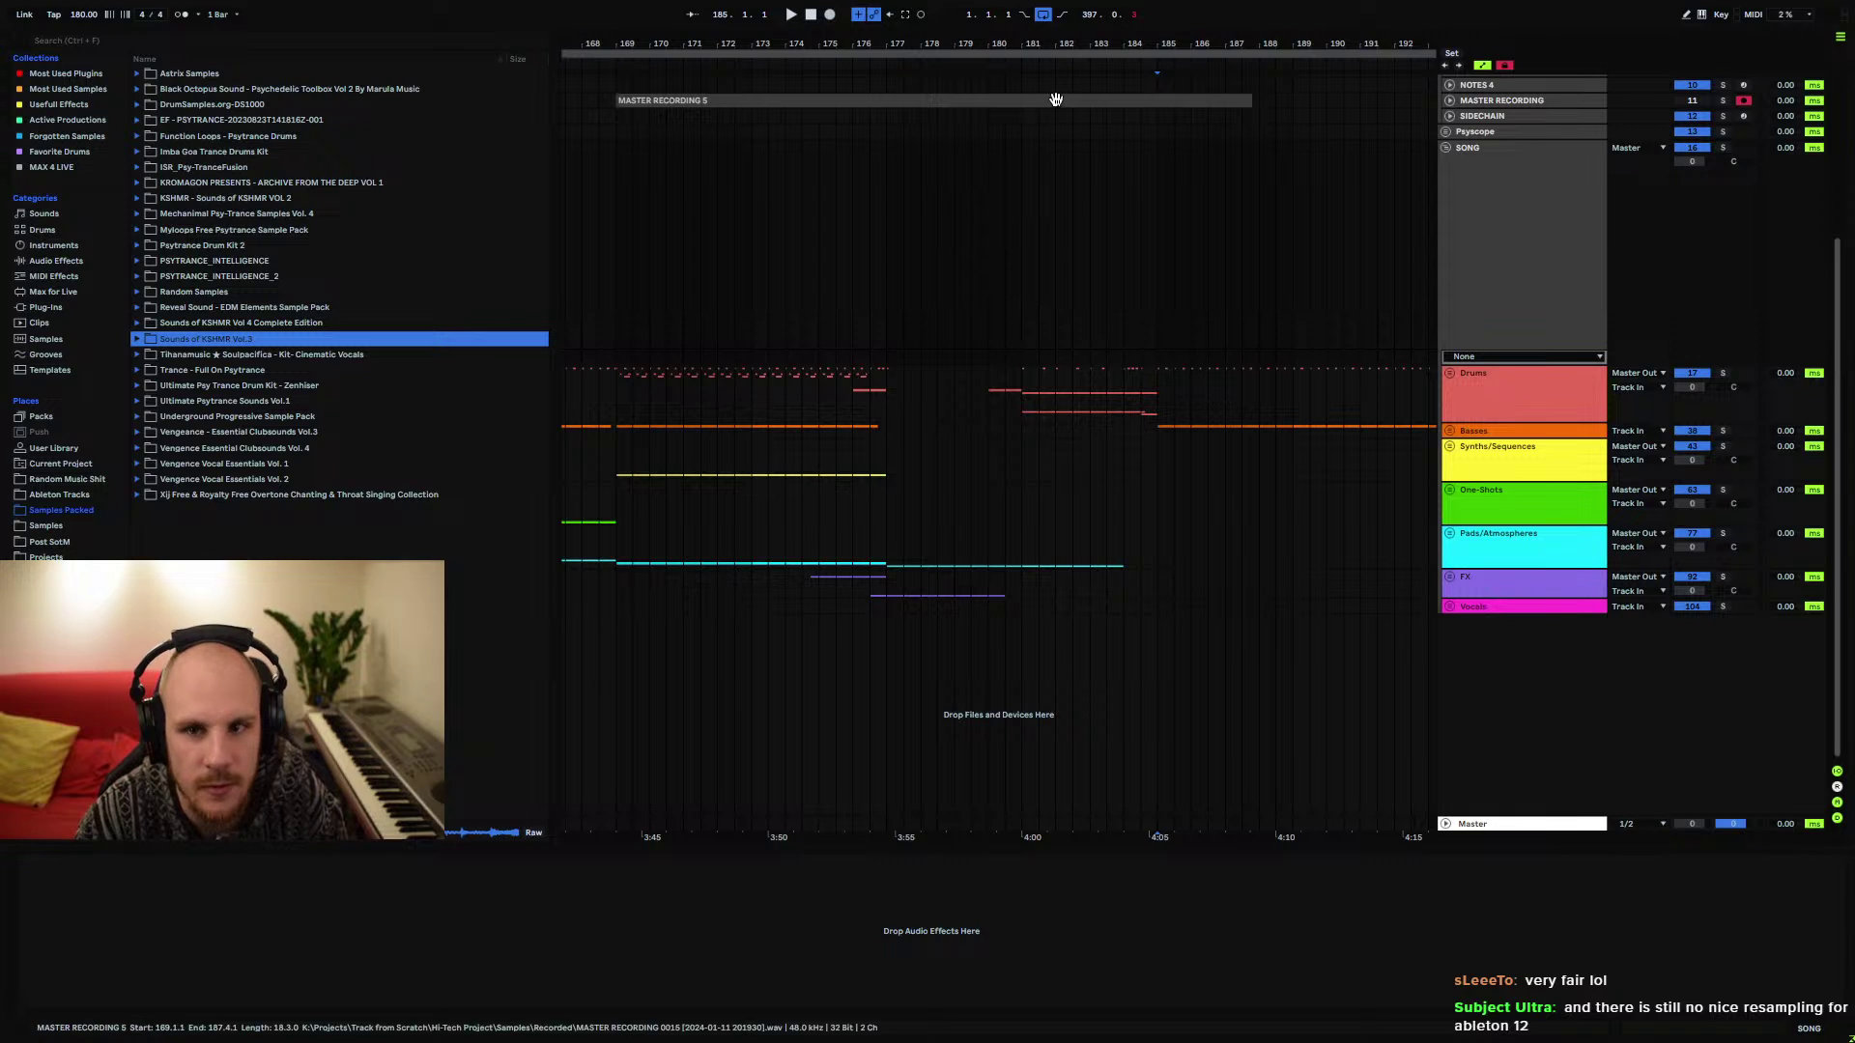
pyautogui.press('-')
pyautogui.press('-')
pyautogui.press('-')
pyautogui.click(1071, 377)
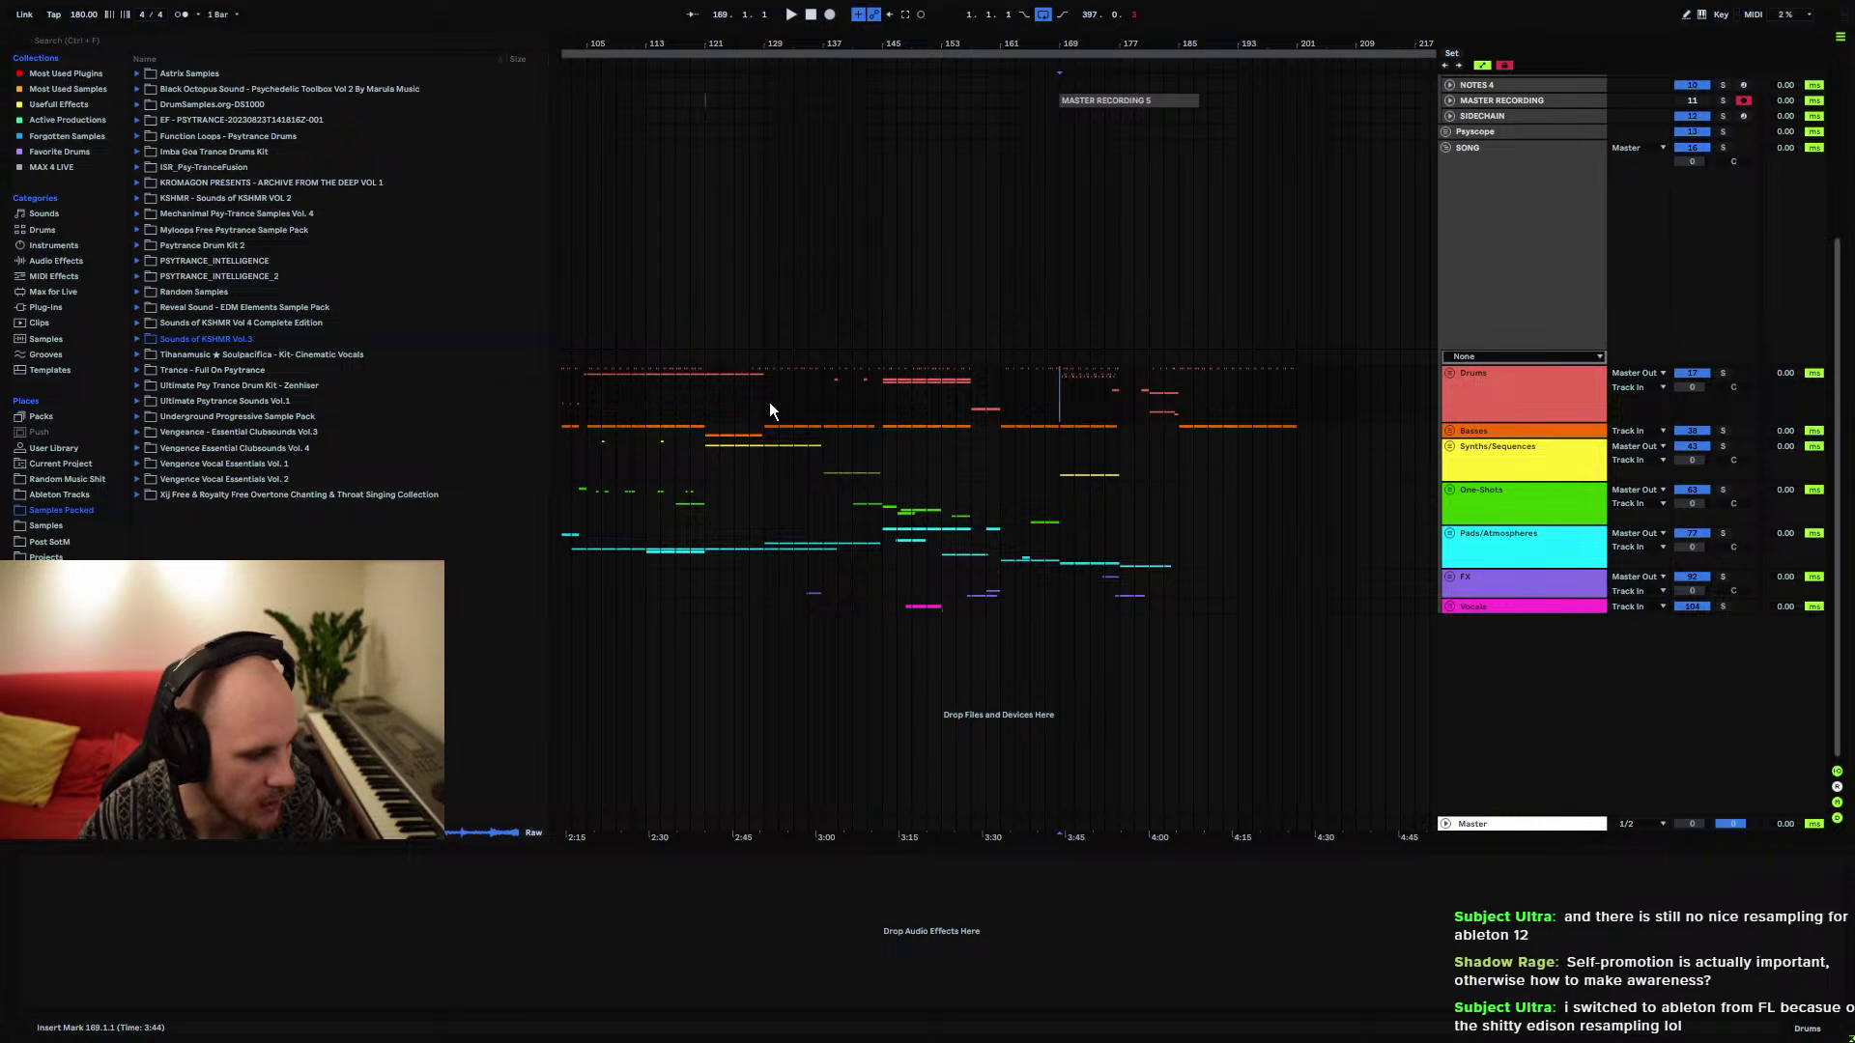
pyautogui.click(1494, 259)
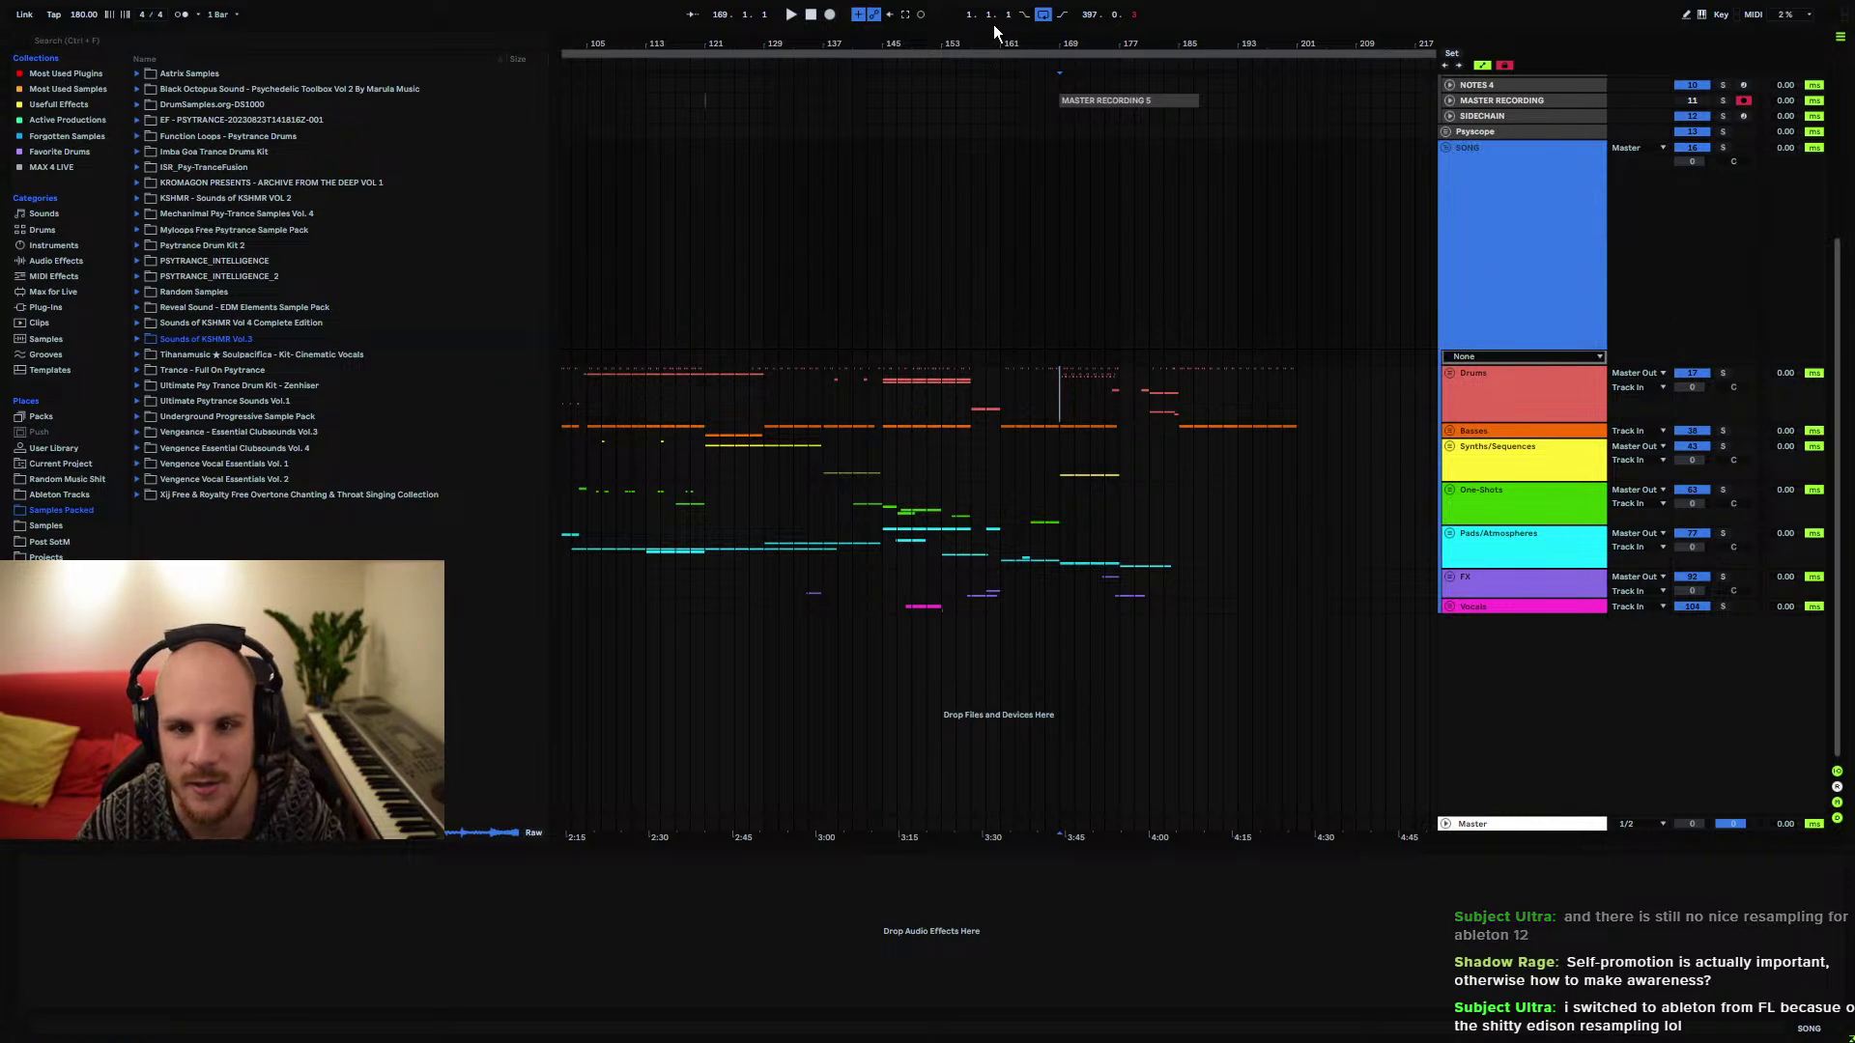
pyautogui.moveTo(995, 38); pyautogui.dragTo(908, 136)
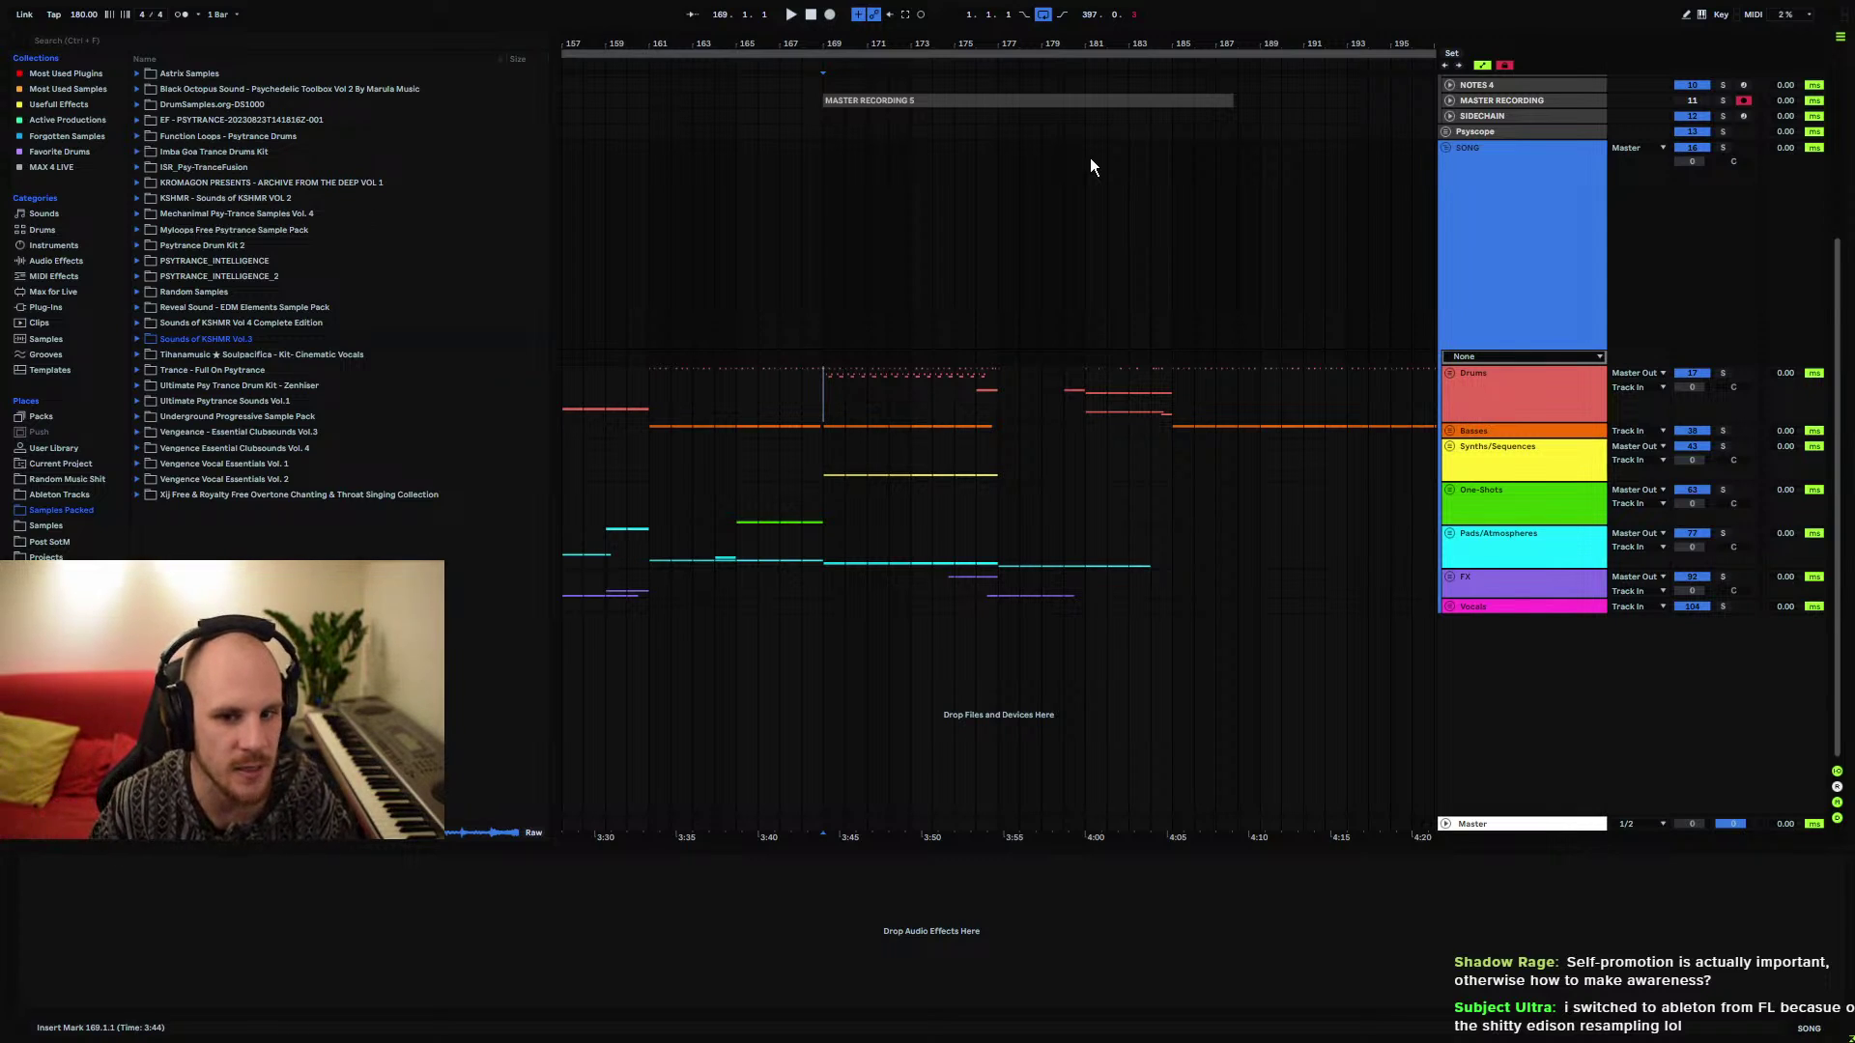
# Unfold the One-Shots group, inspect the Intro Slide track's Serum, Auto Filter and Echo chain, and fold the group again
pyautogui.click(1449, 490)
pyautogui.click(1487, 626)
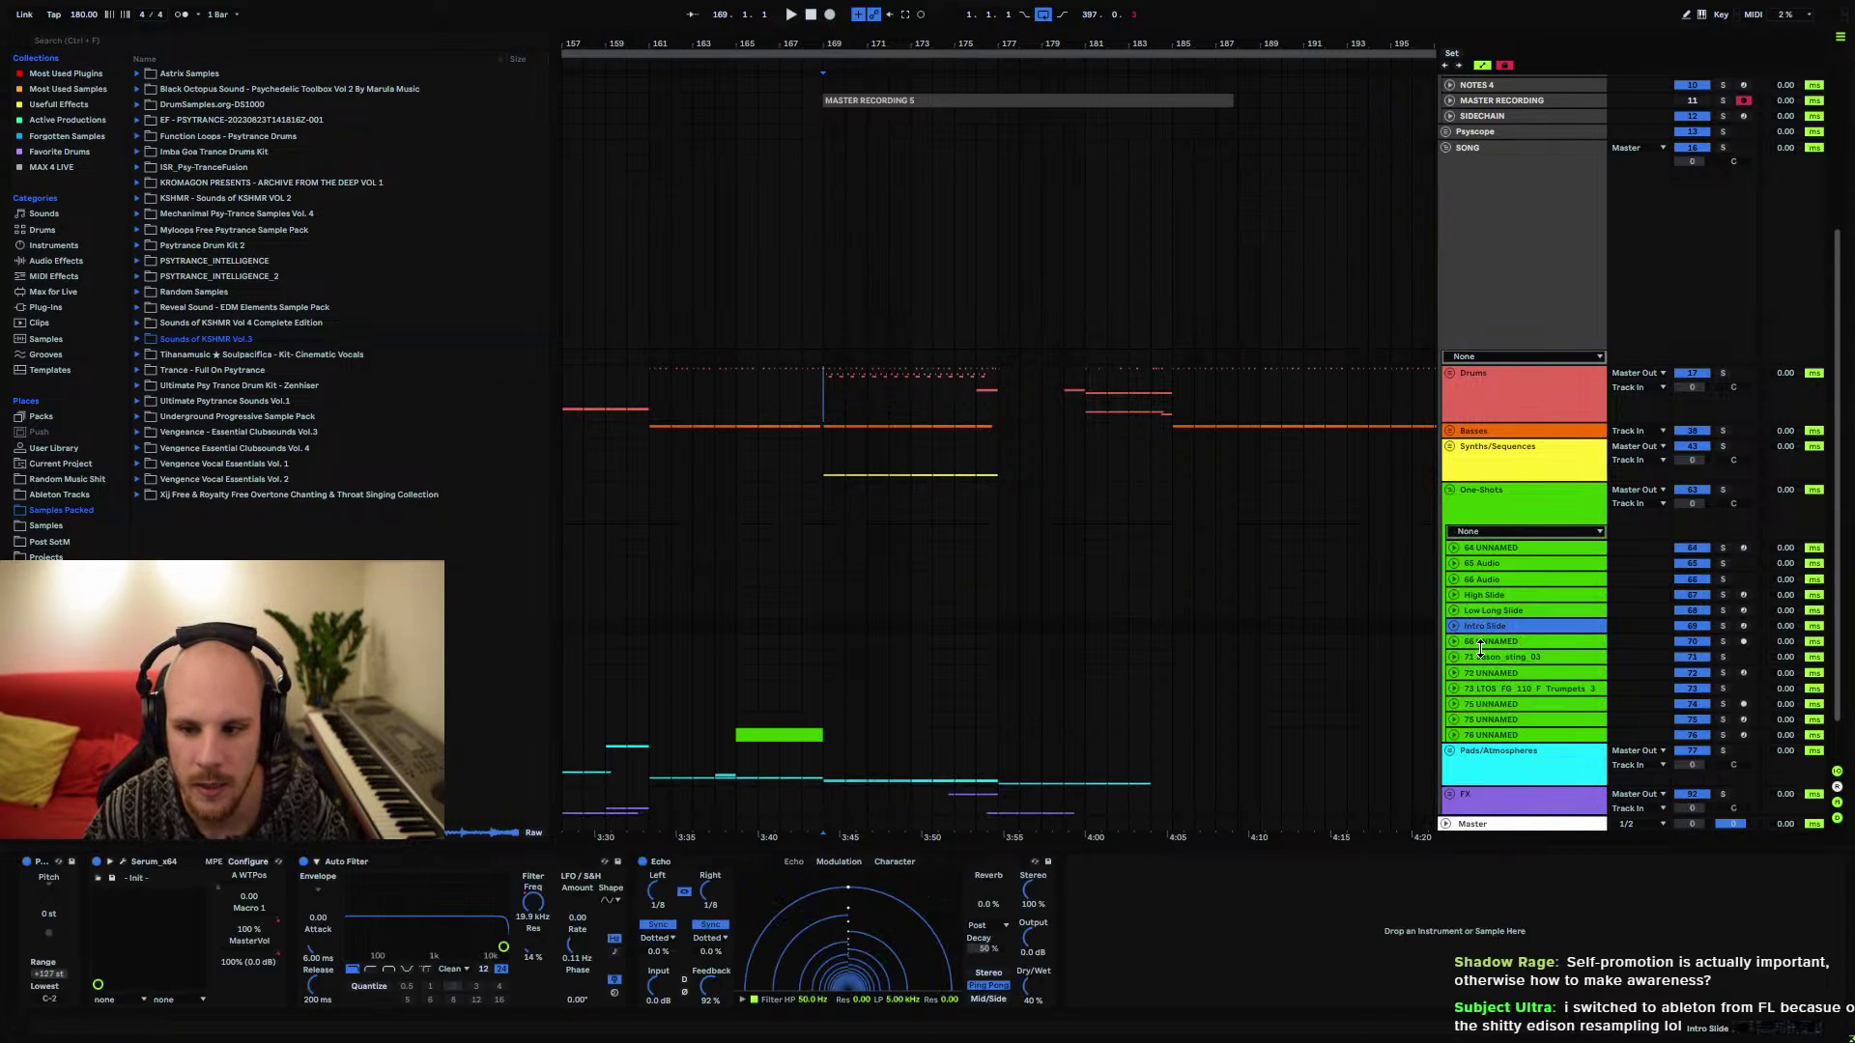
pyautogui.click(546, 889)
pyautogui.press('Right')
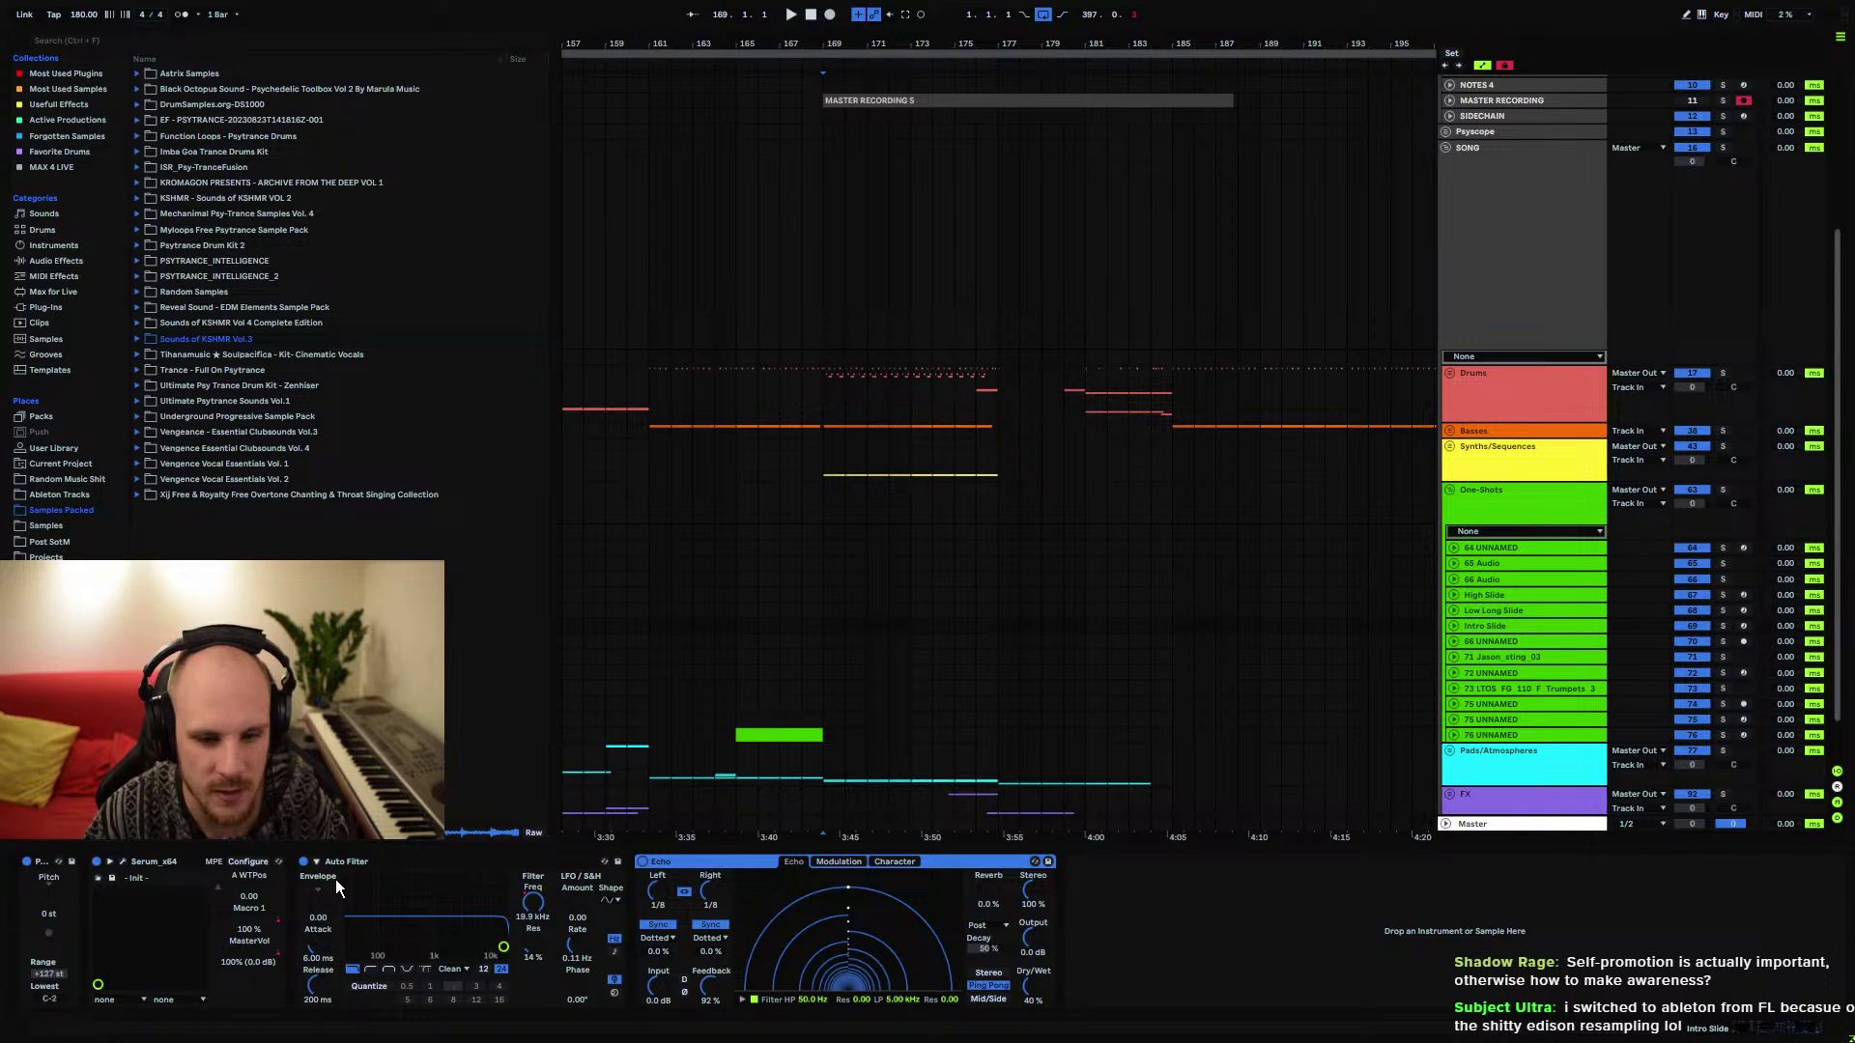
pyautogui.click(175, 866)
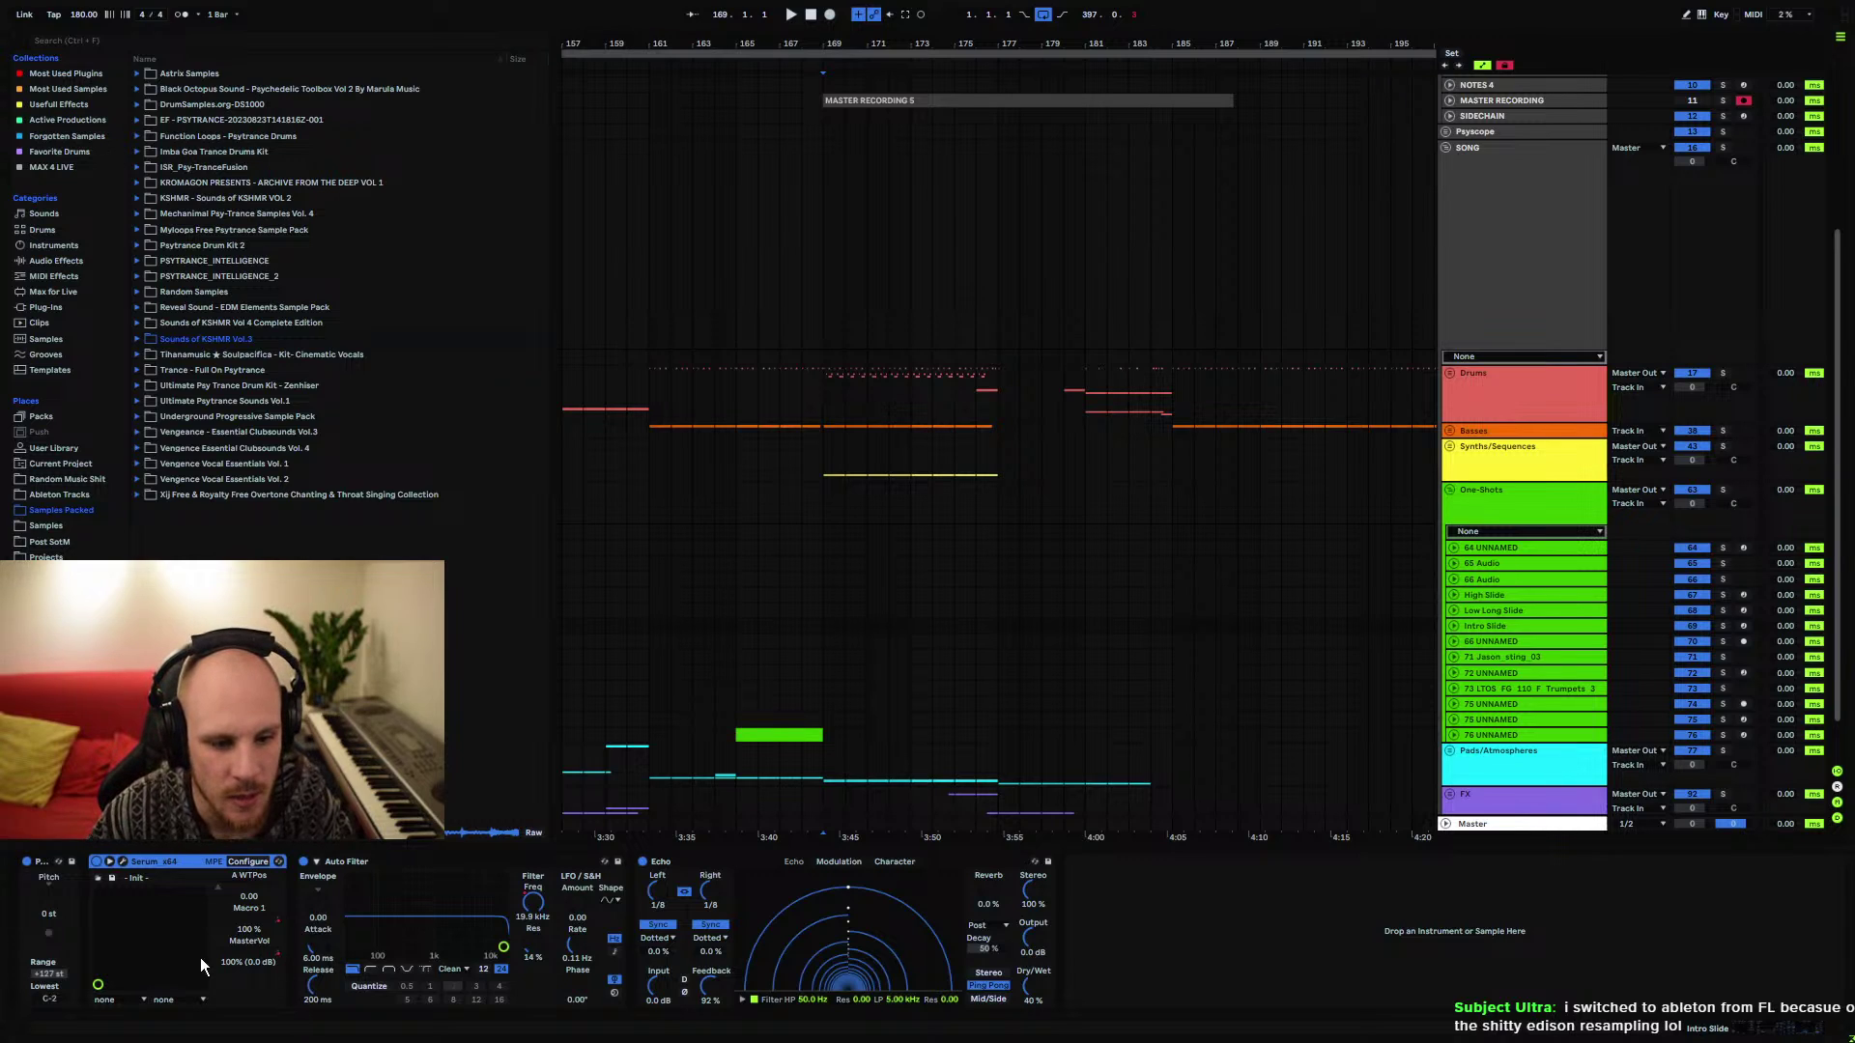
pyautogui.click(1088, 964)
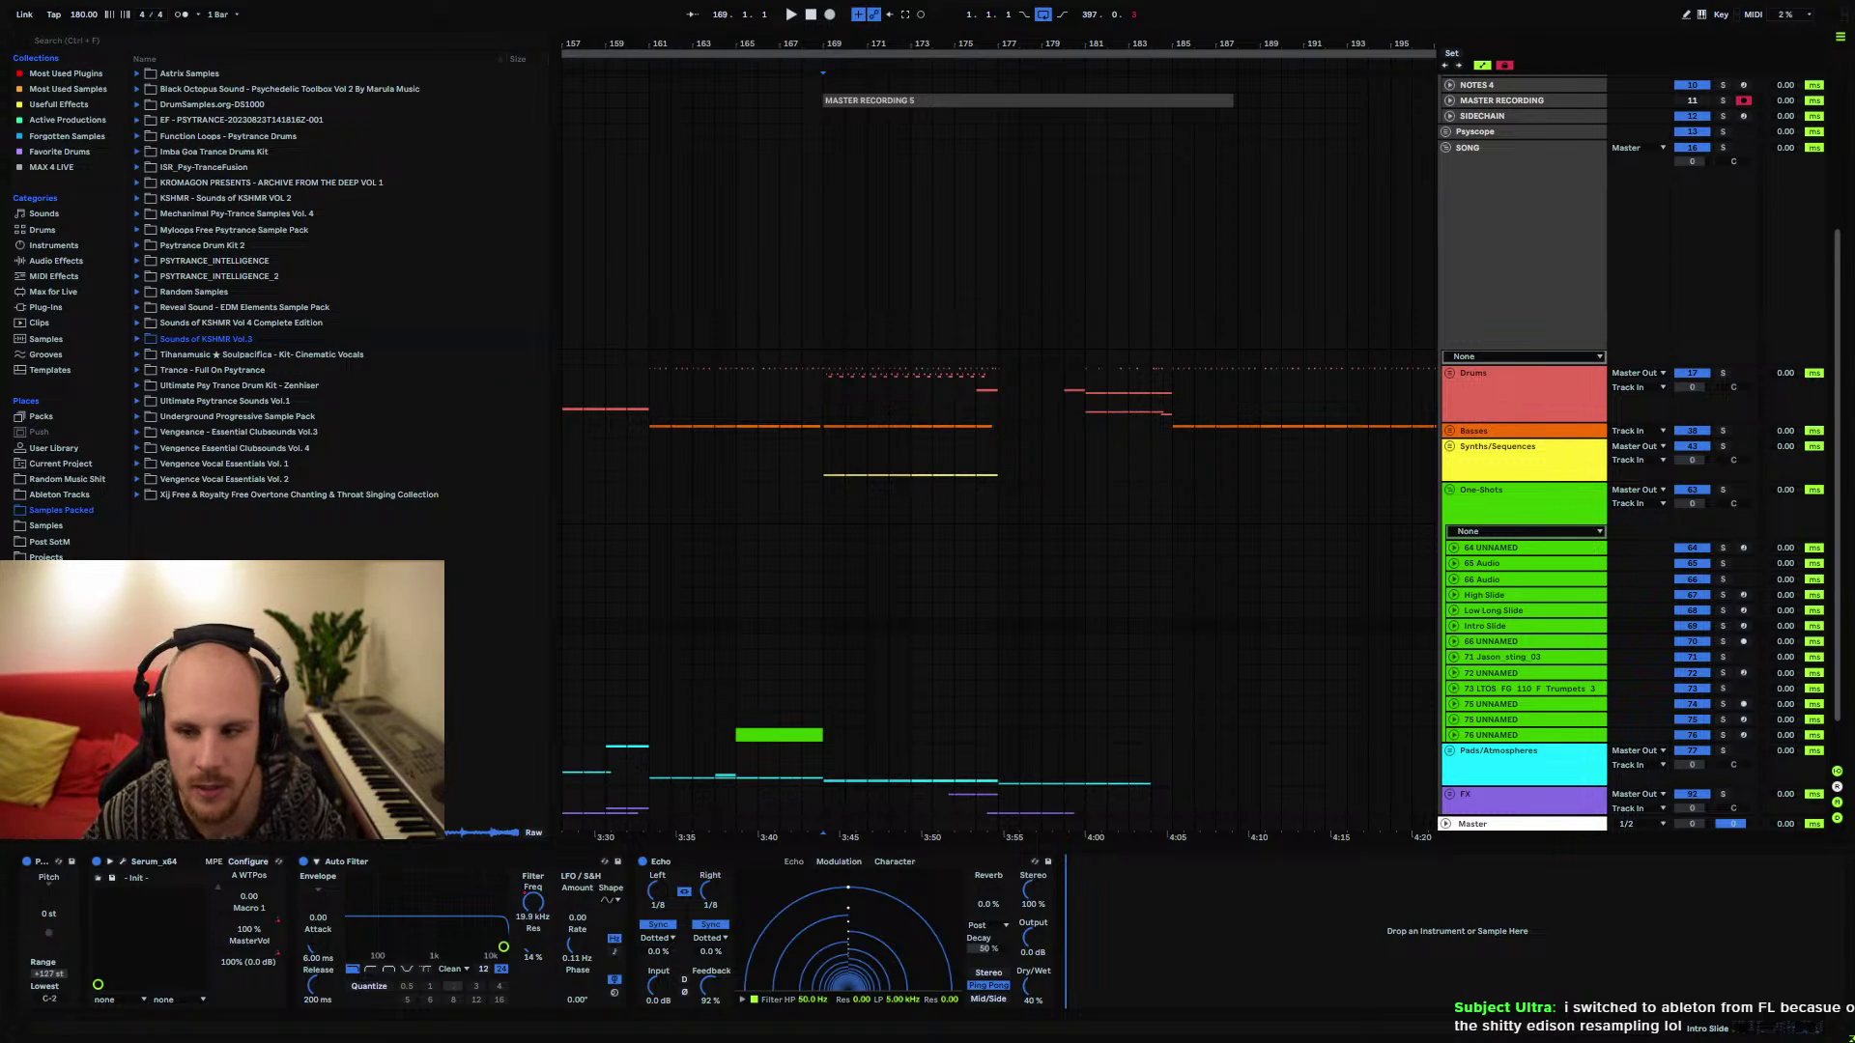
pyautogui.click(1449, 490)
pyautogui.click(1501, 263)
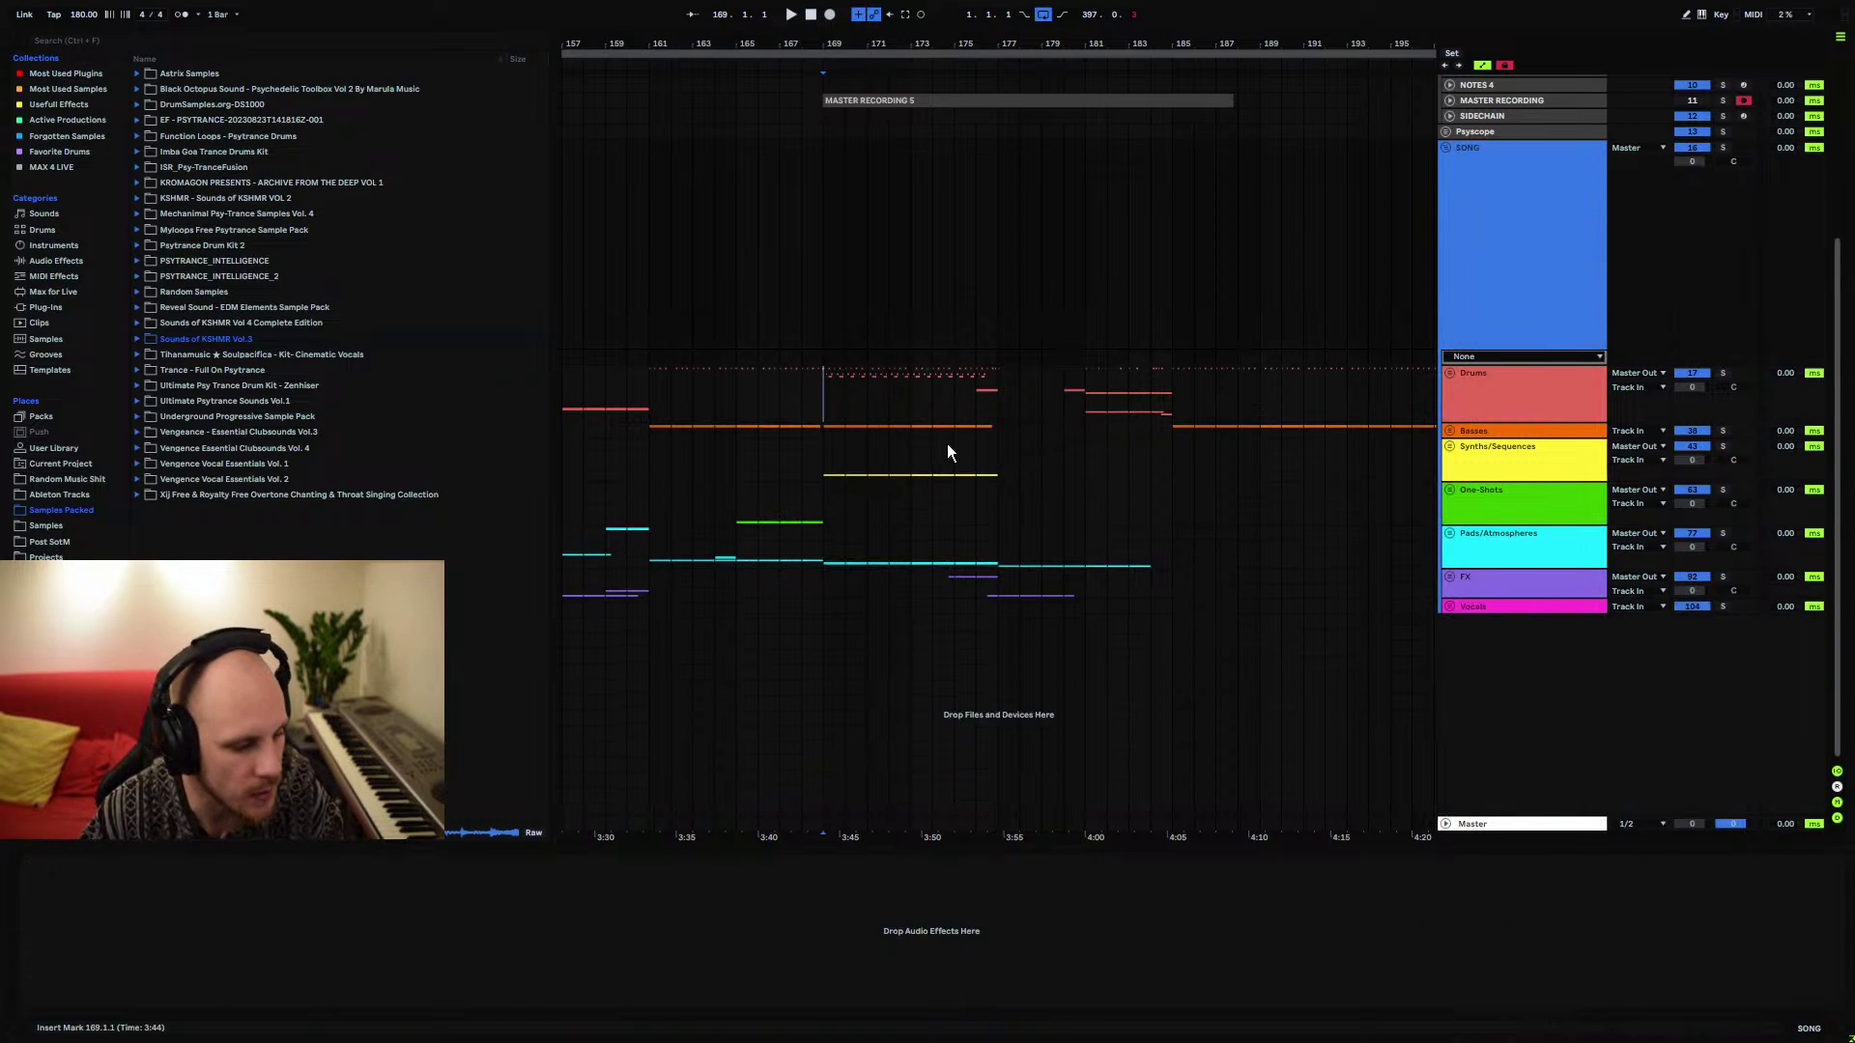
# Place the insert marker at 185.1.1 on the Drums group and fold the Helpers and Out groups
pyautogui.click(1173, 404)
pyautogui.scroll(5, 1441, 199)
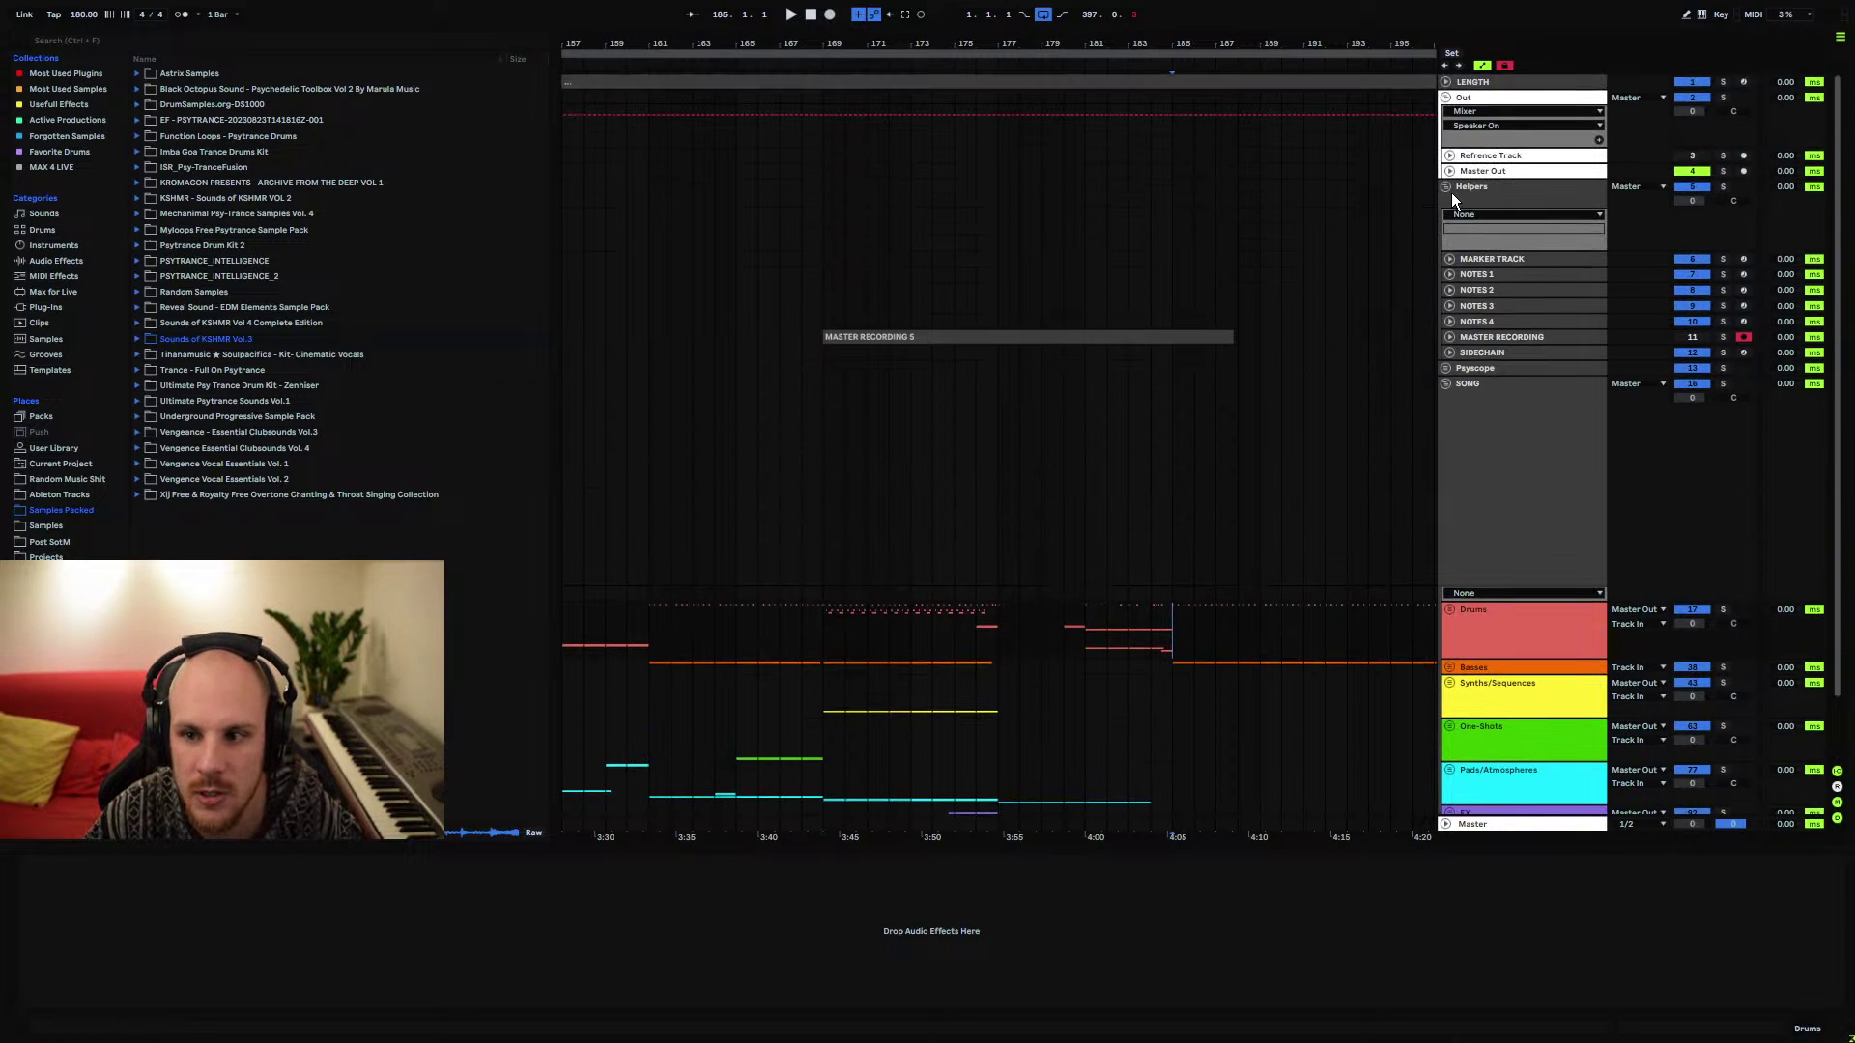
pyautogui.click(1447, 188)
pyautogui.click(1447, 97)
pyautogui.press('-')
pyautogui.press('-')
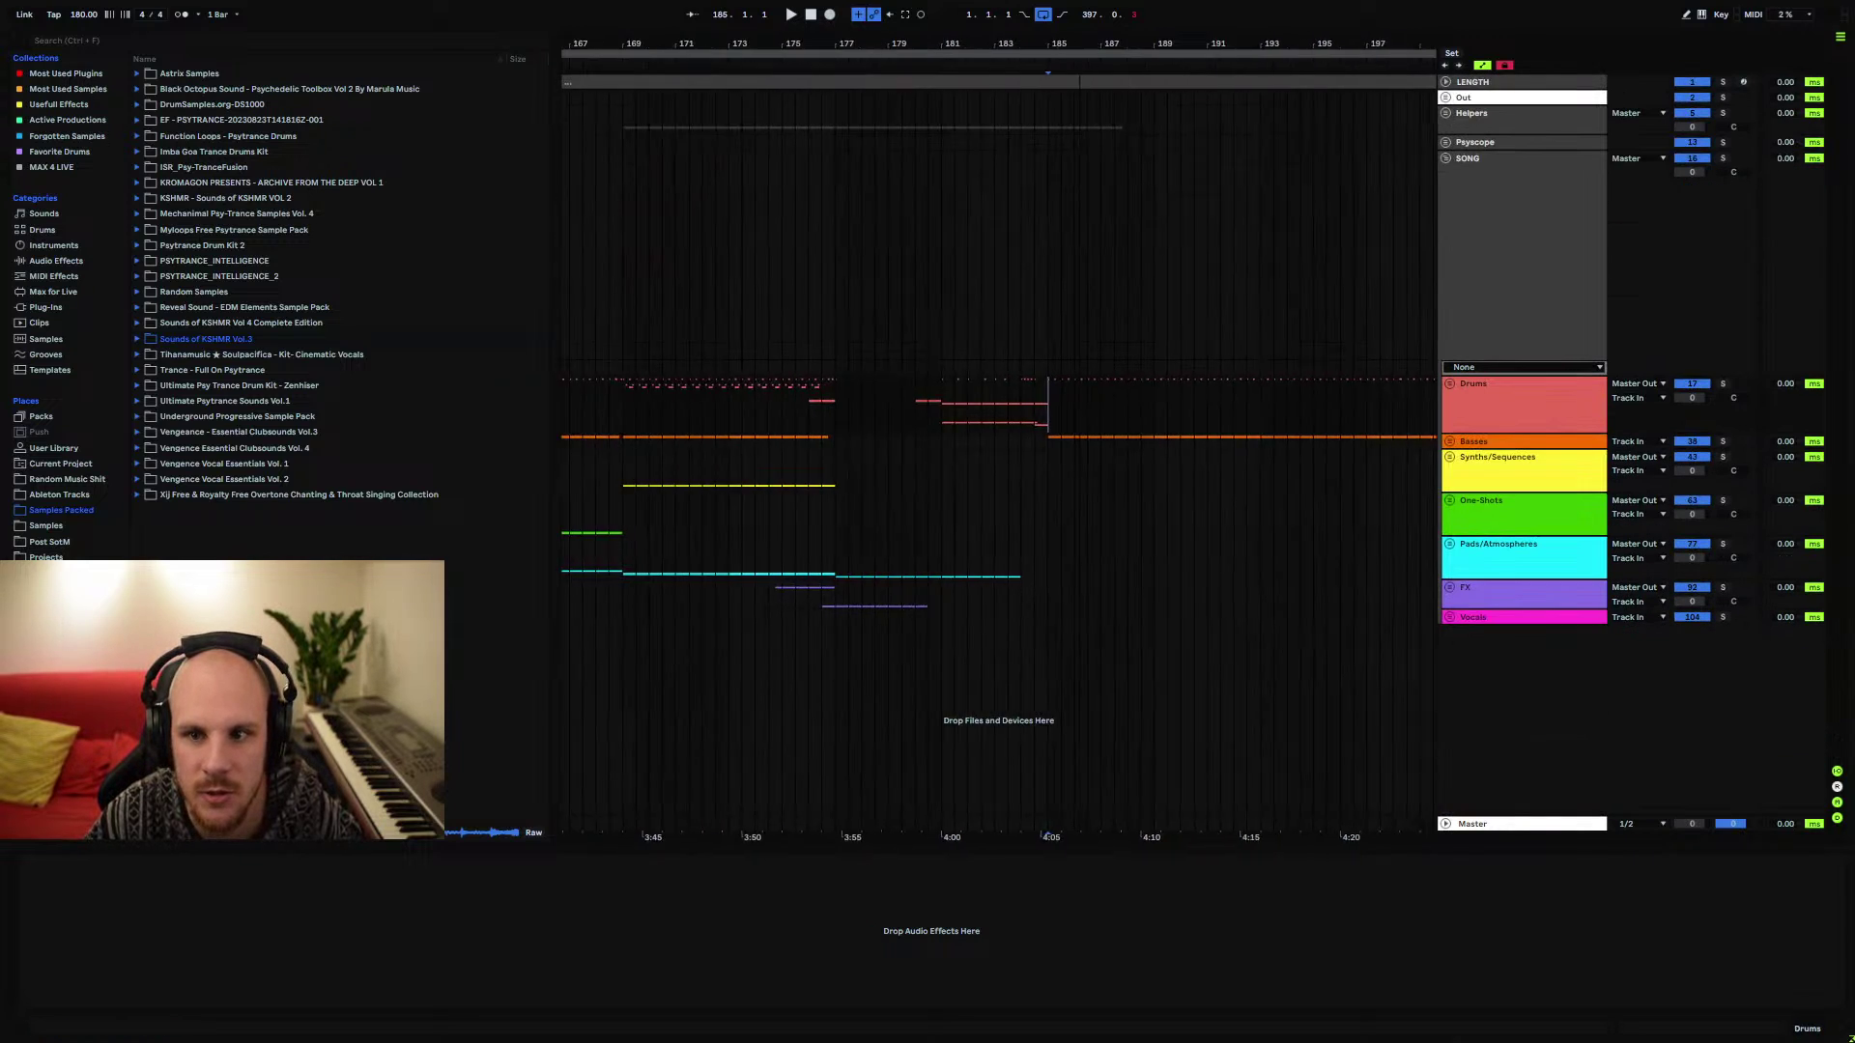
pyautogui.press('-')
pyautogui.press('-')
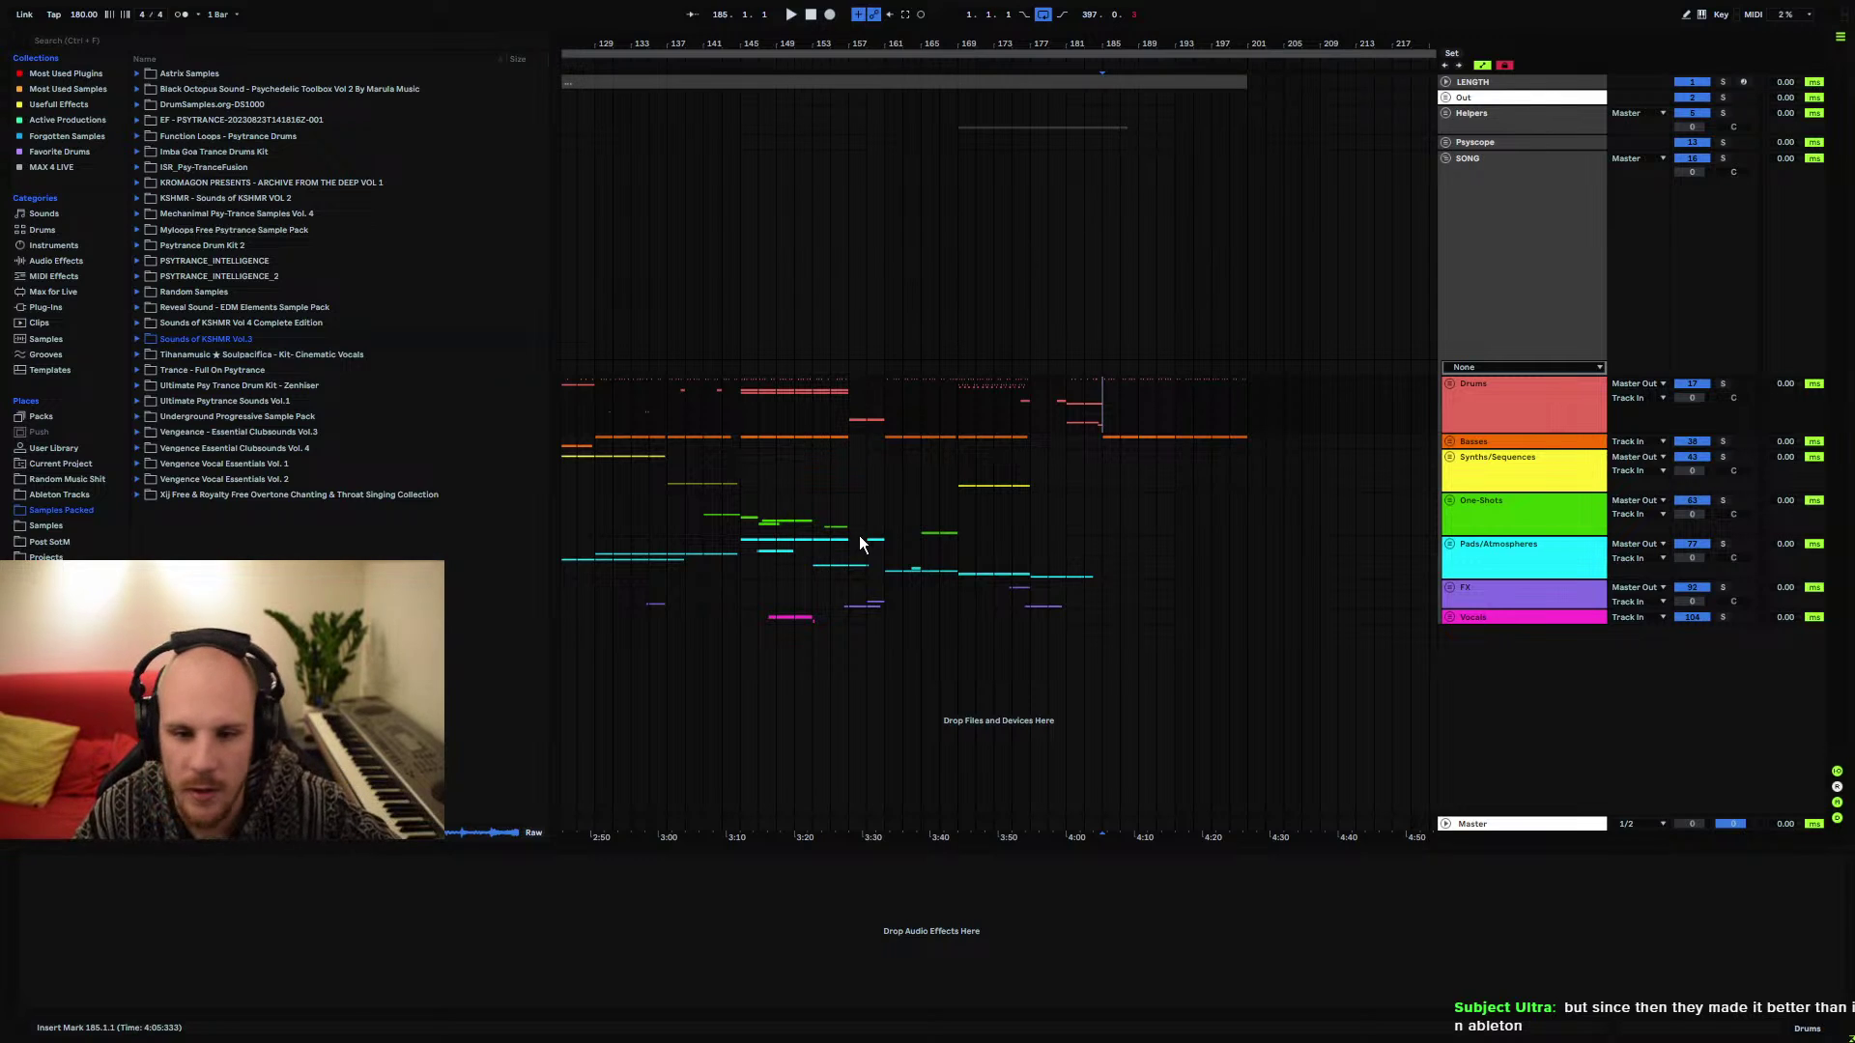
# Unfold the Drums group, look through the clip commands for the breakbeat clip at bar 157, and fold the group again
pyautogui.doubleClick(865, 415)
pyautogui.rightClick(852, 646)
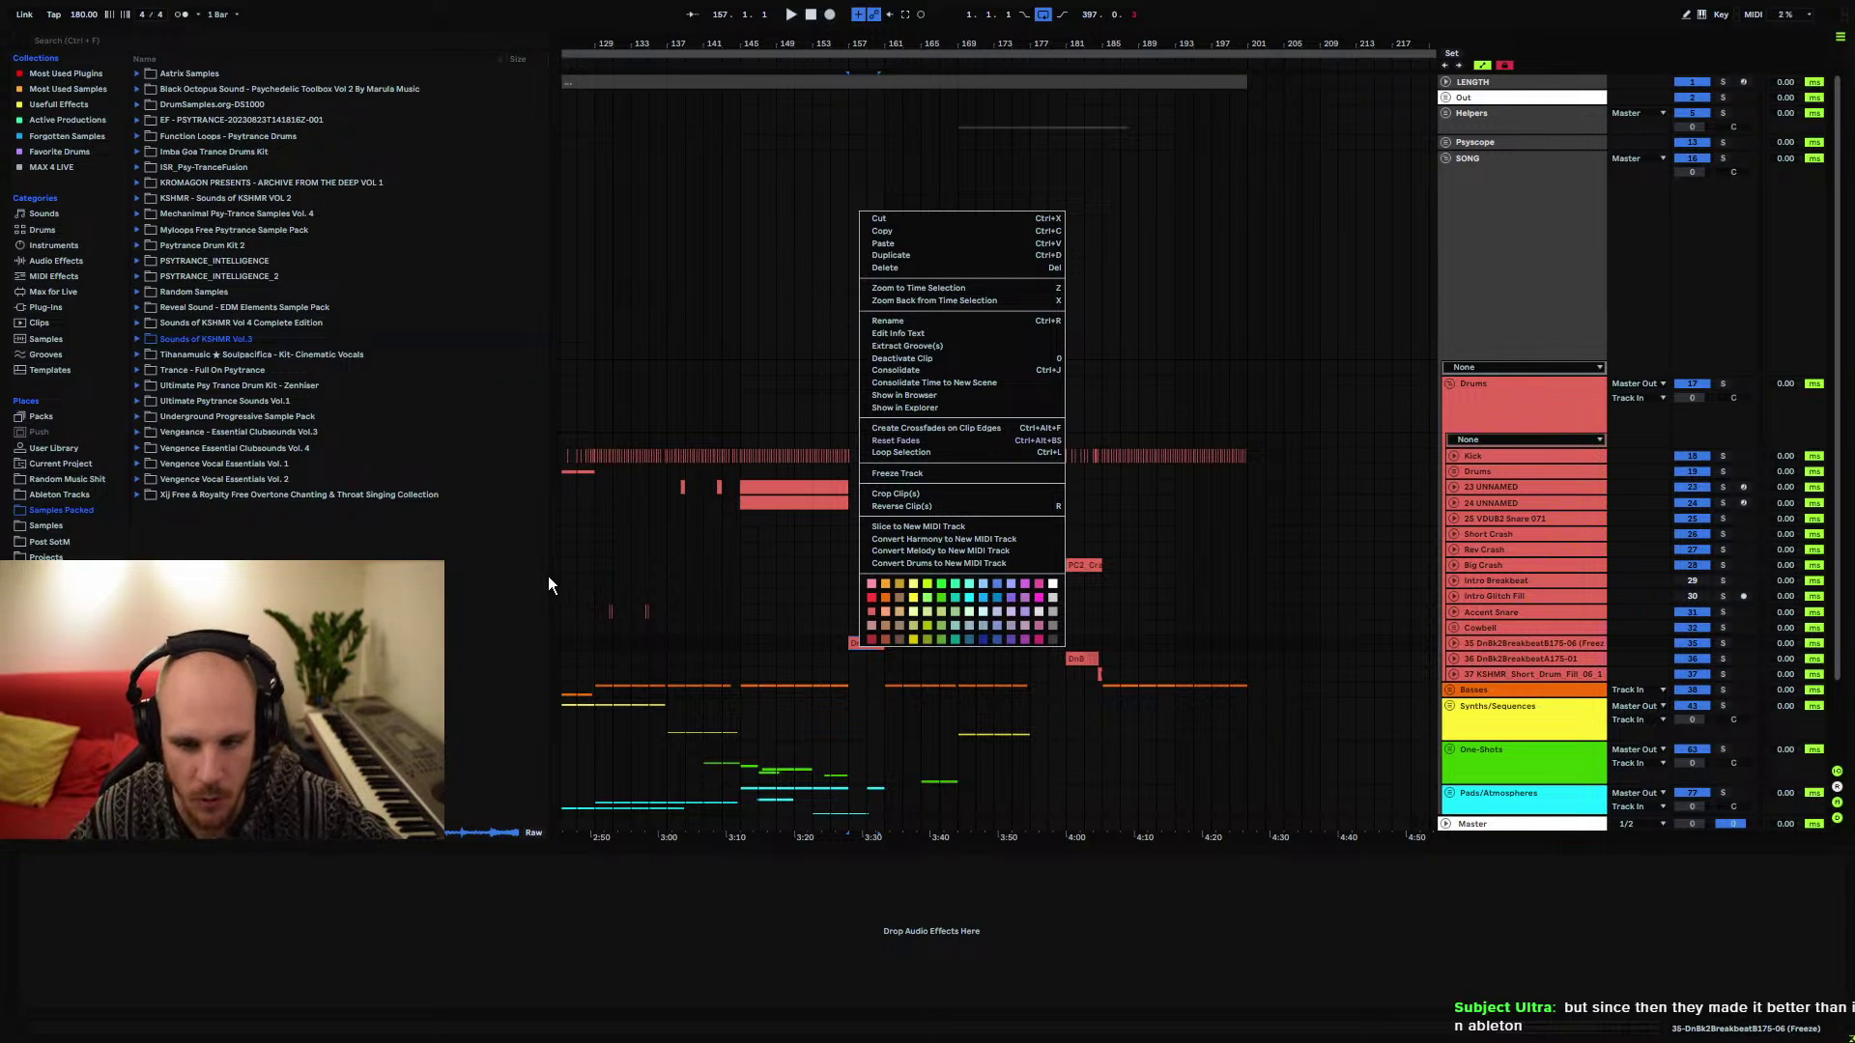
pyautogui.click(887, 669)
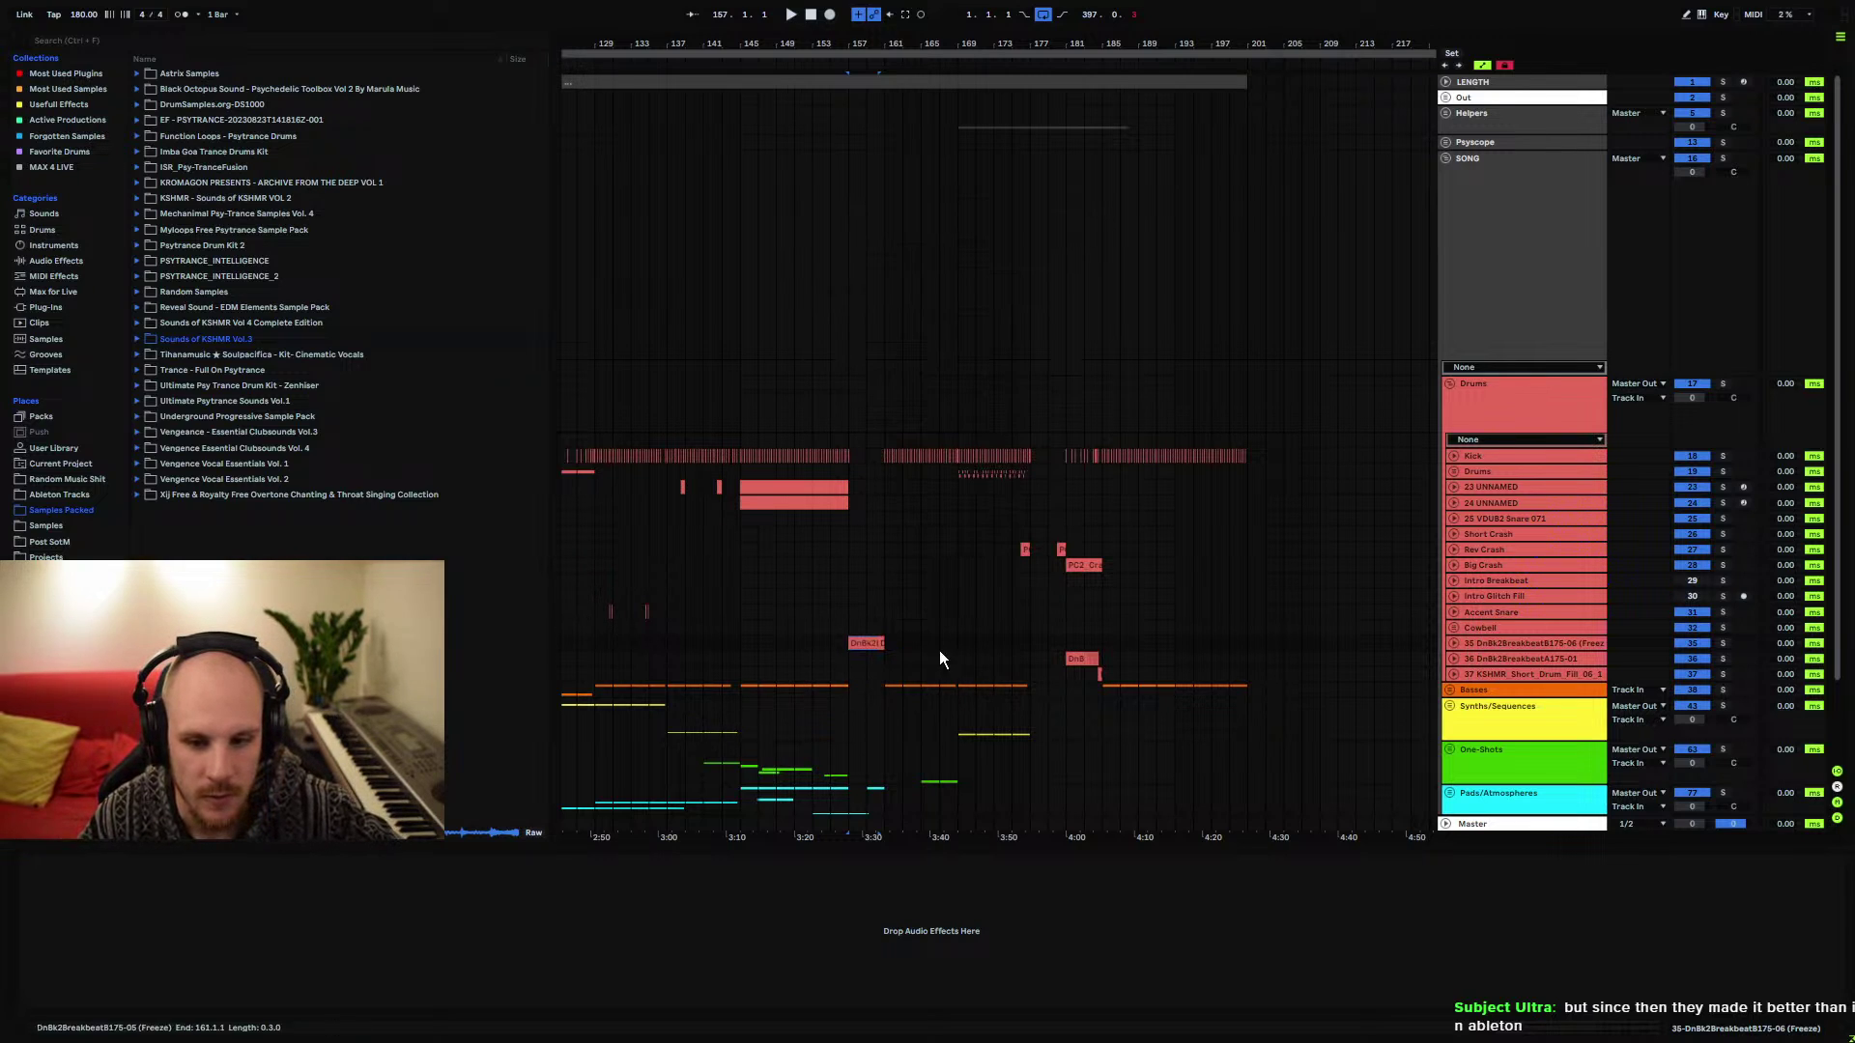
pyautogui.click(885, 656)
pyautogui.click(1456, 384)
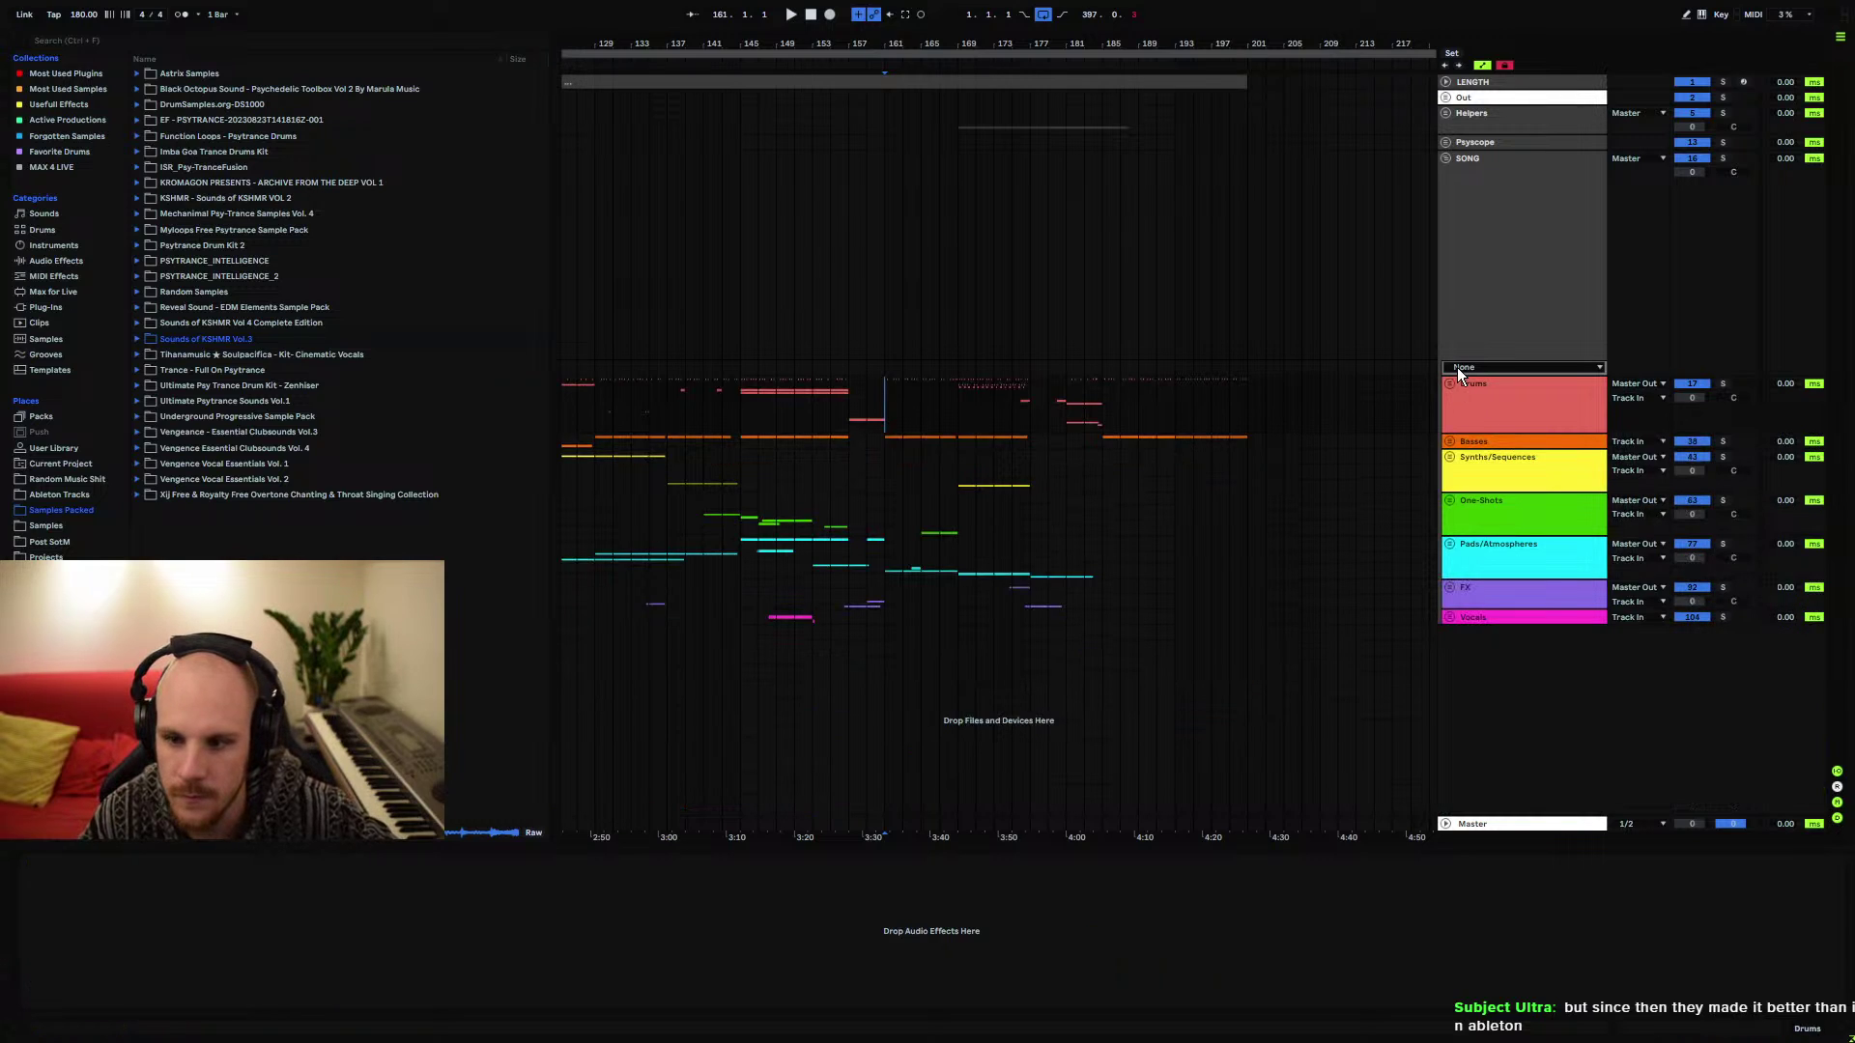
pyautogui.click(1456, 357)
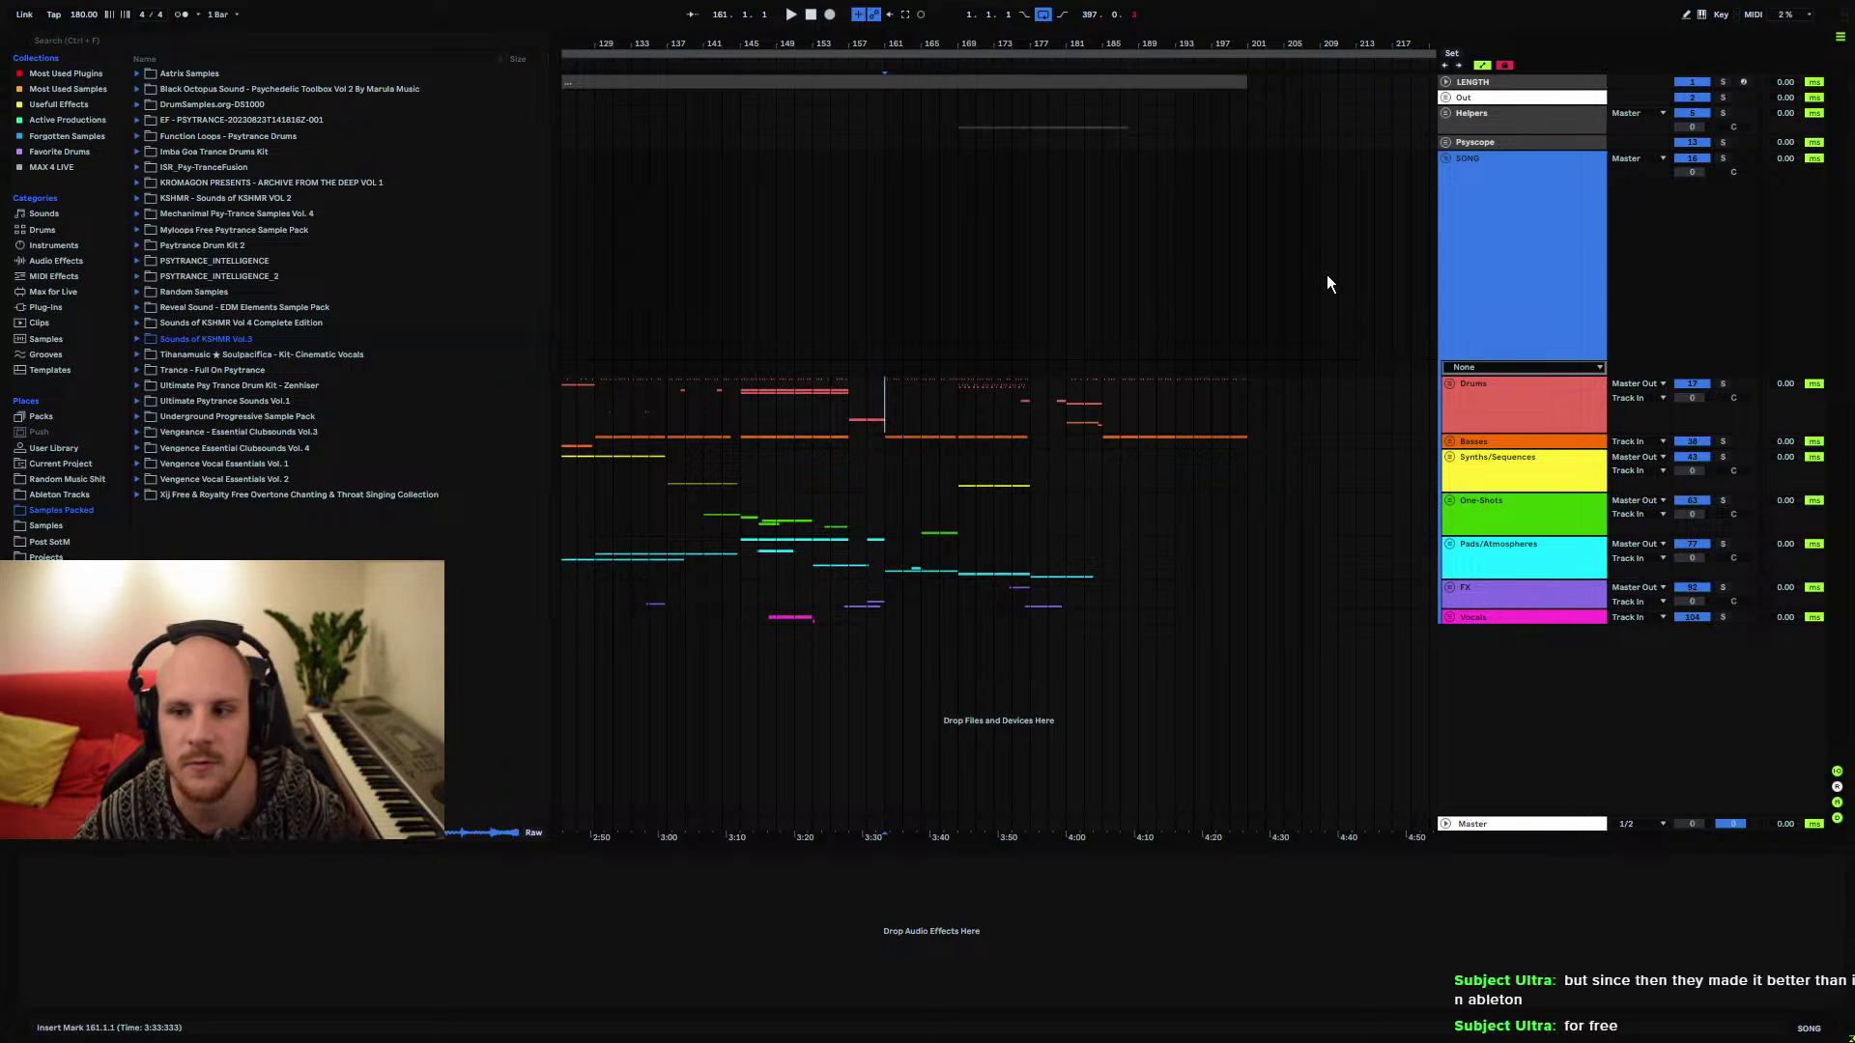
# Set the arrangement loop to span the LENGTH clip, from 7.1.1 to 201.1.1
pyautogui.moveTo(1124, 50)
pyautogui.mouseDown()
pyautogui.moveTo(1127, 32)
pyautogui.moveTo(1131, 62)
pyautogui.mouseUp()
pyautogui.click(1120, 83)
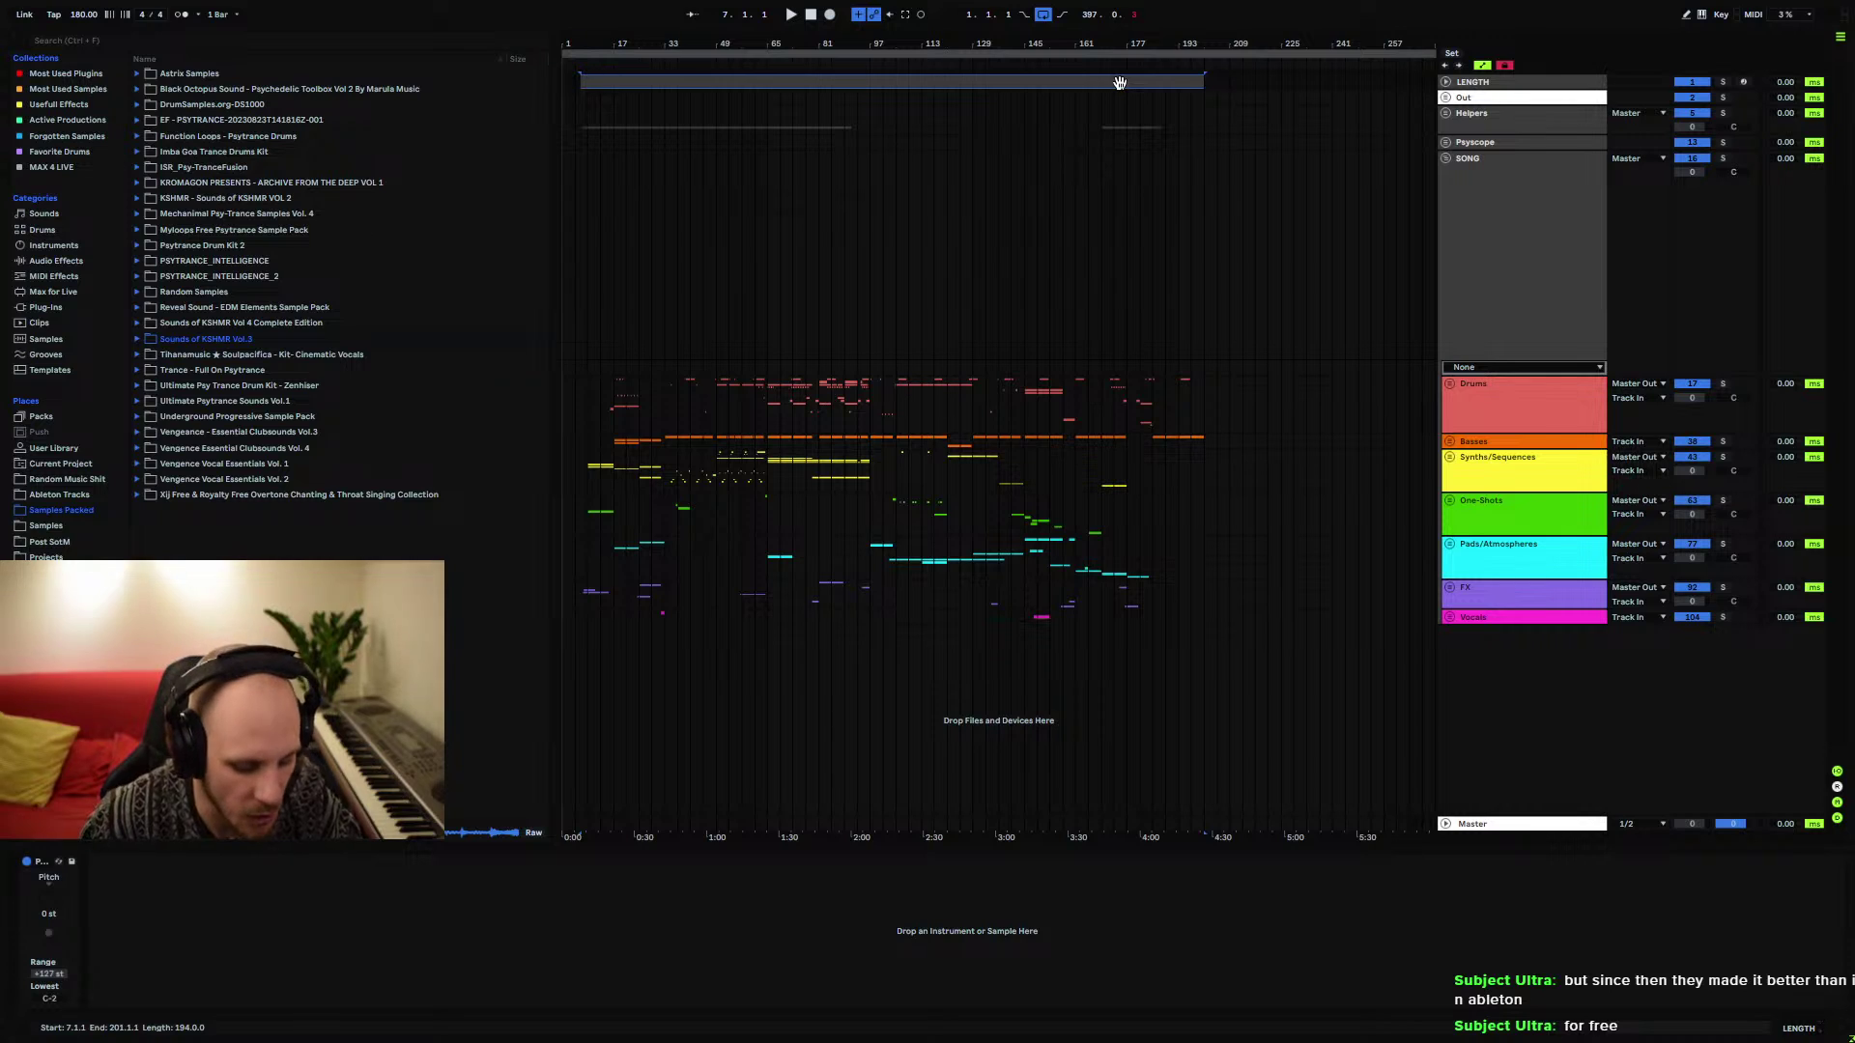
pyautogui.hotkey('ctrl', 'l')
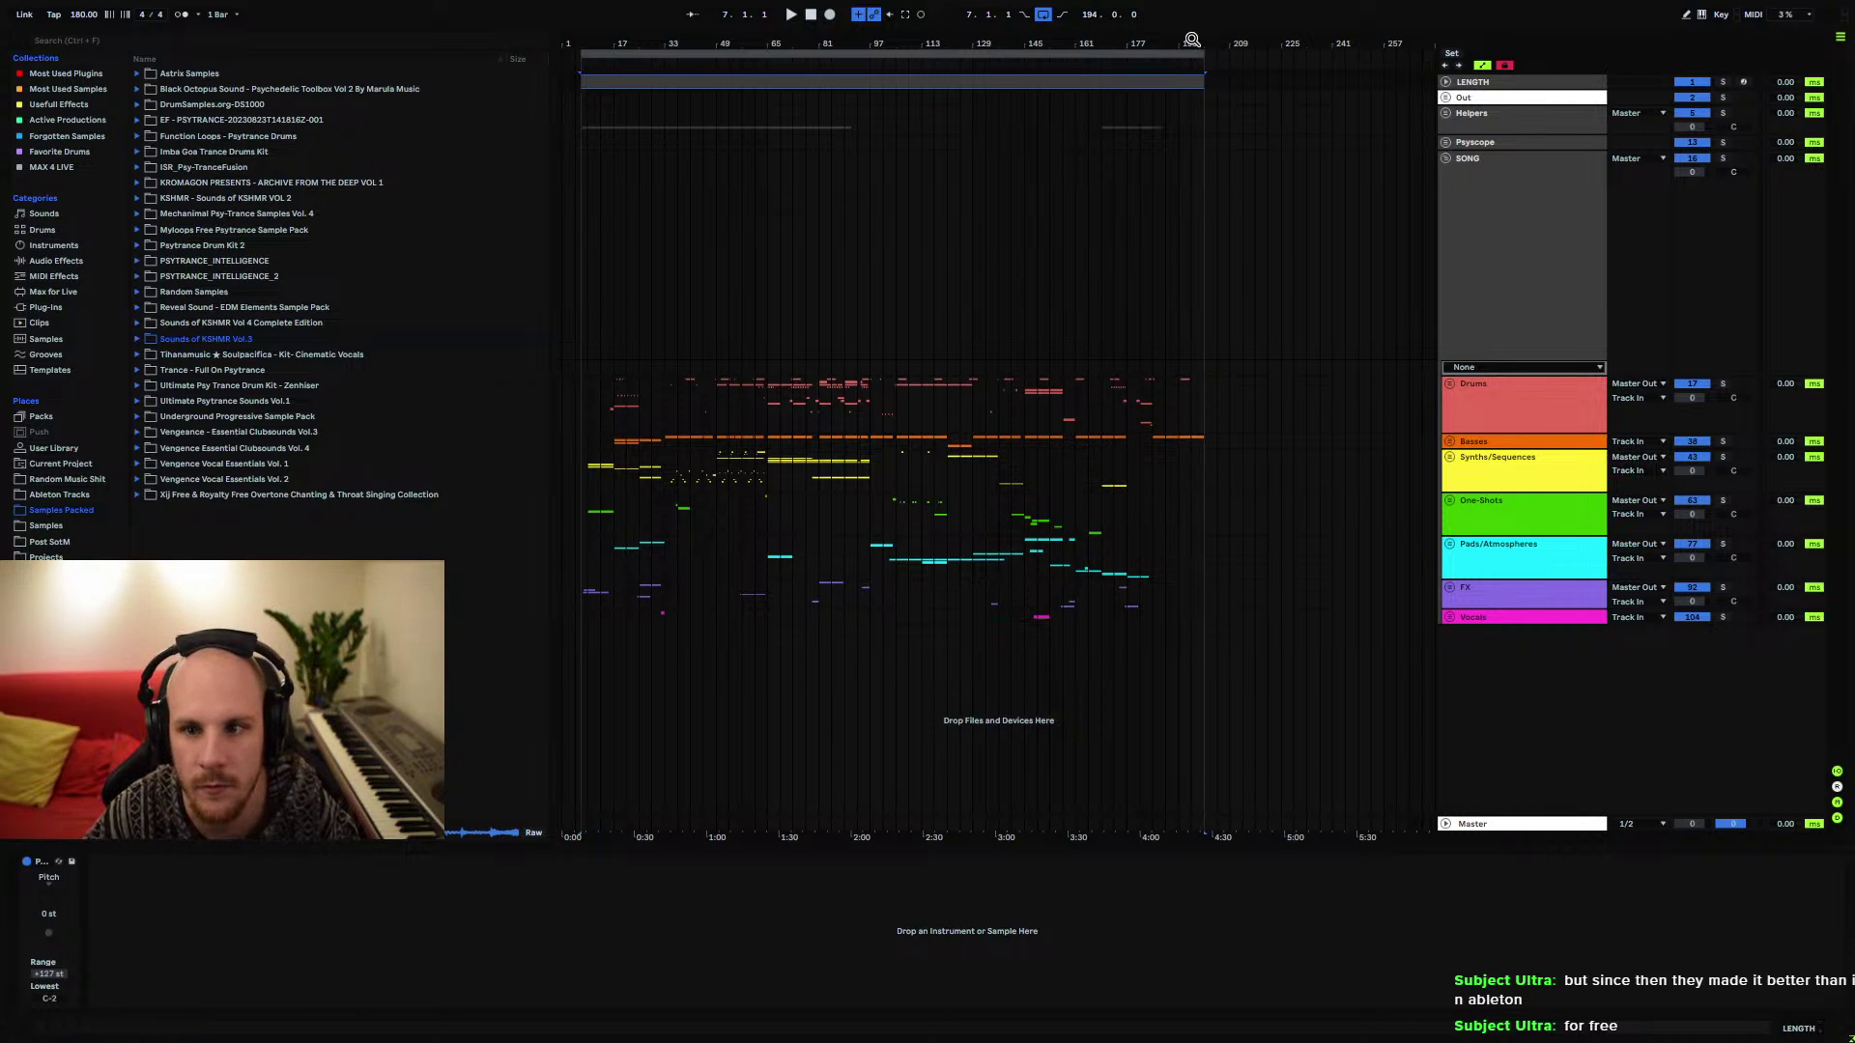
# Place the insert marker at 182.1.1 on the Drums group
pyautogui.moveTo(1203, 43); pyautogui.dragTo(1078, 120)
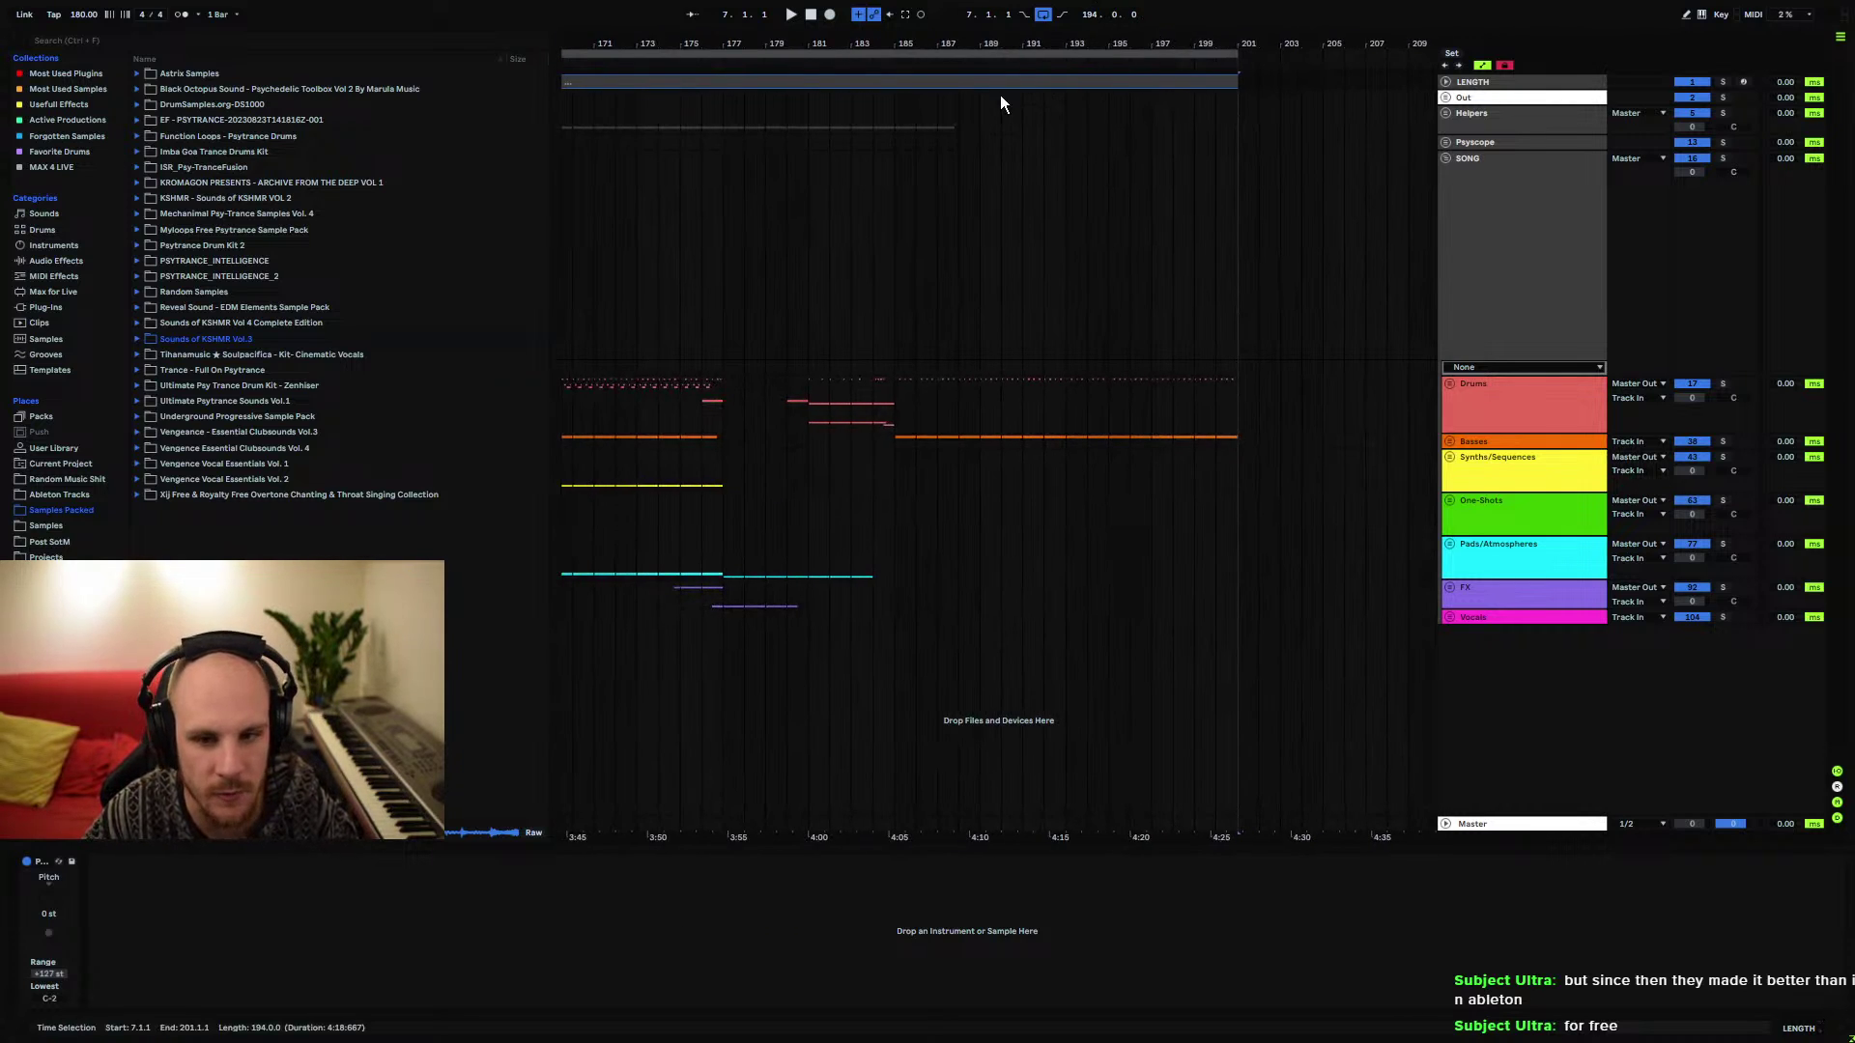
pyautogui.moveTo(930, 49); pyautogui.dragTo(935, 44)
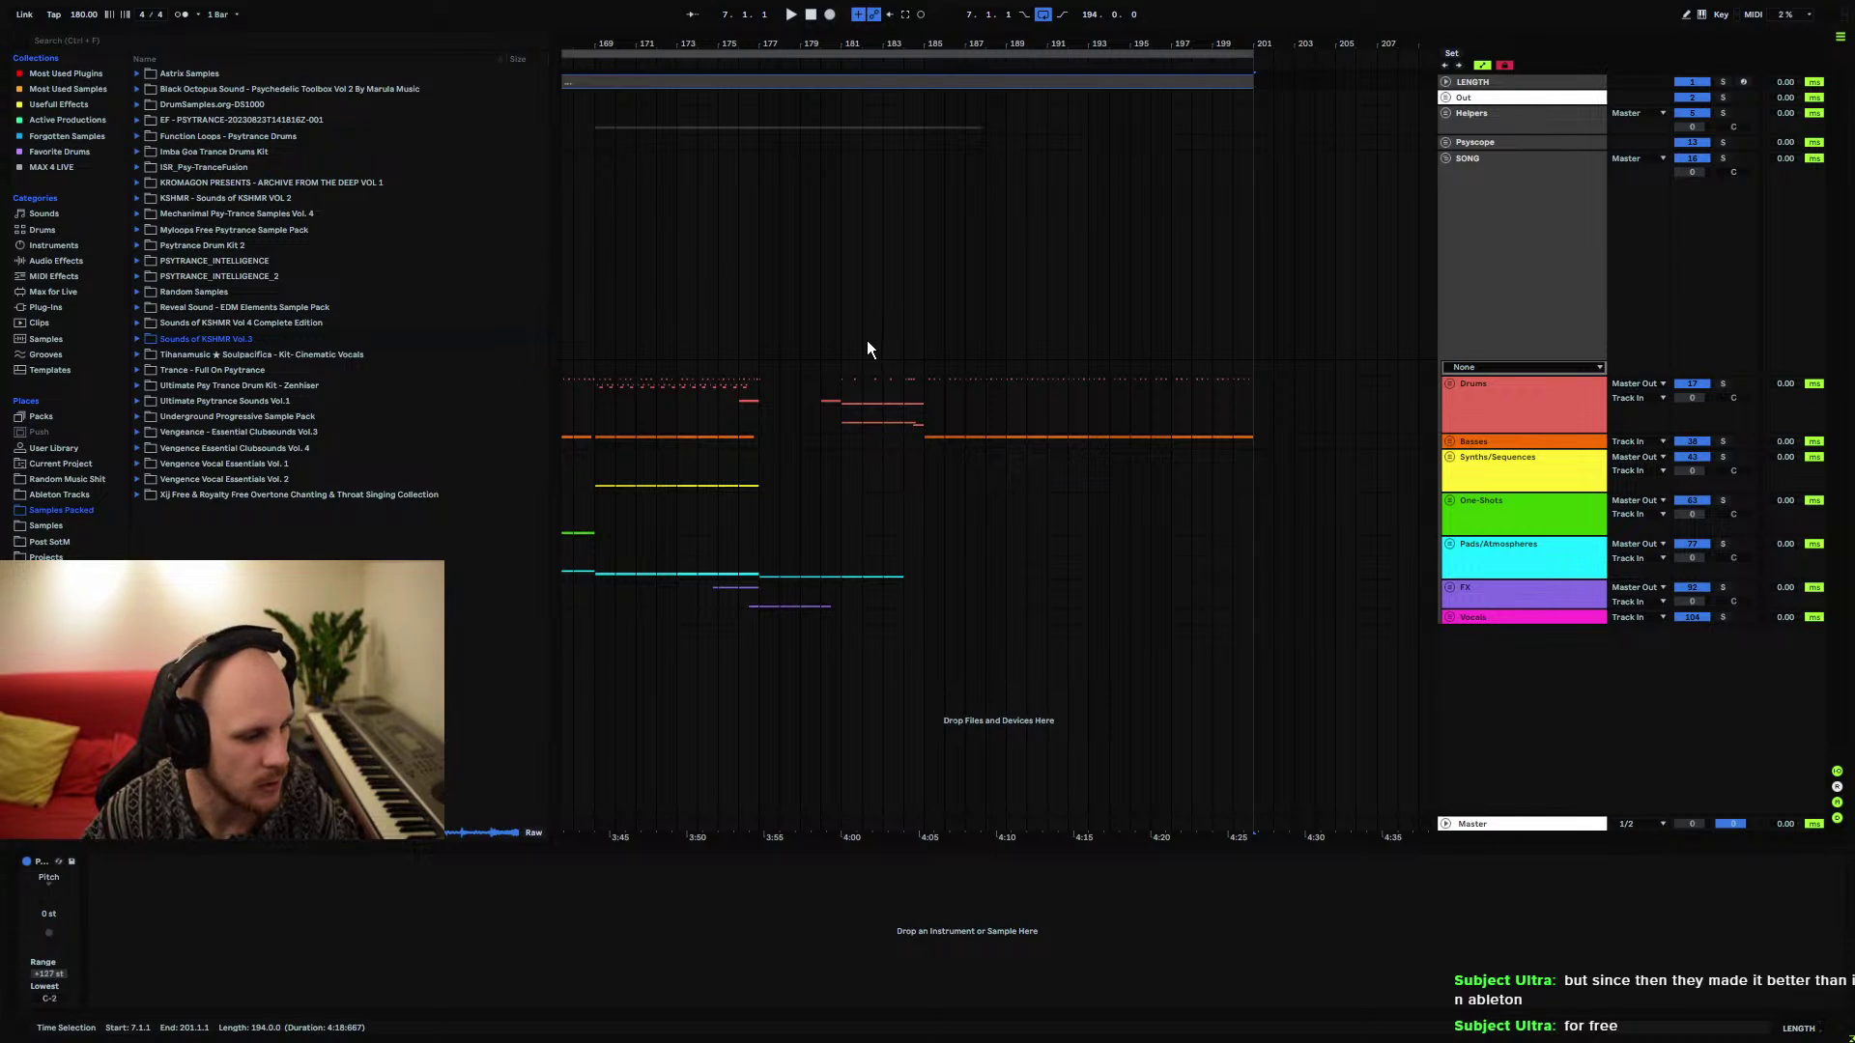
pyautogui.click(842, 407)
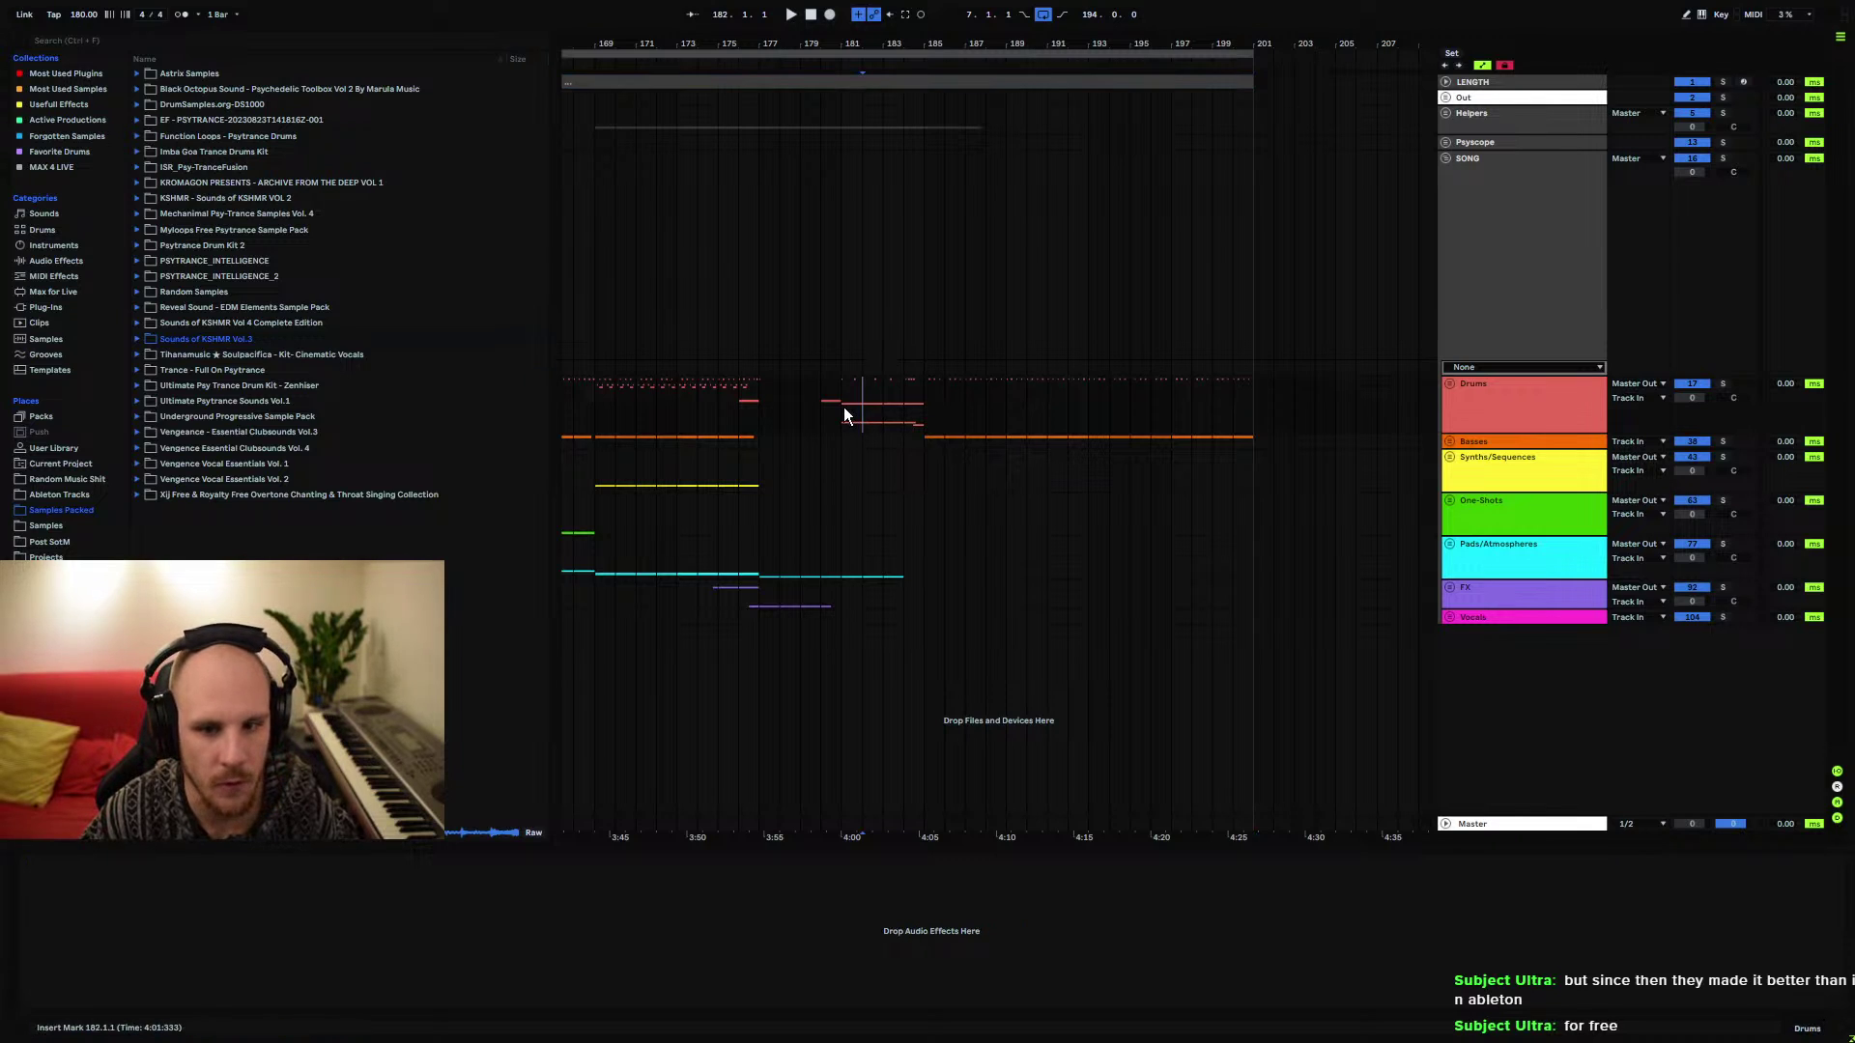
# Place the insert marker at 181.1.1 on the Drums group and look inside the PSYTRANCE_INTELLIGENCE_2 sample folder
pyautogui.click(924, 400)
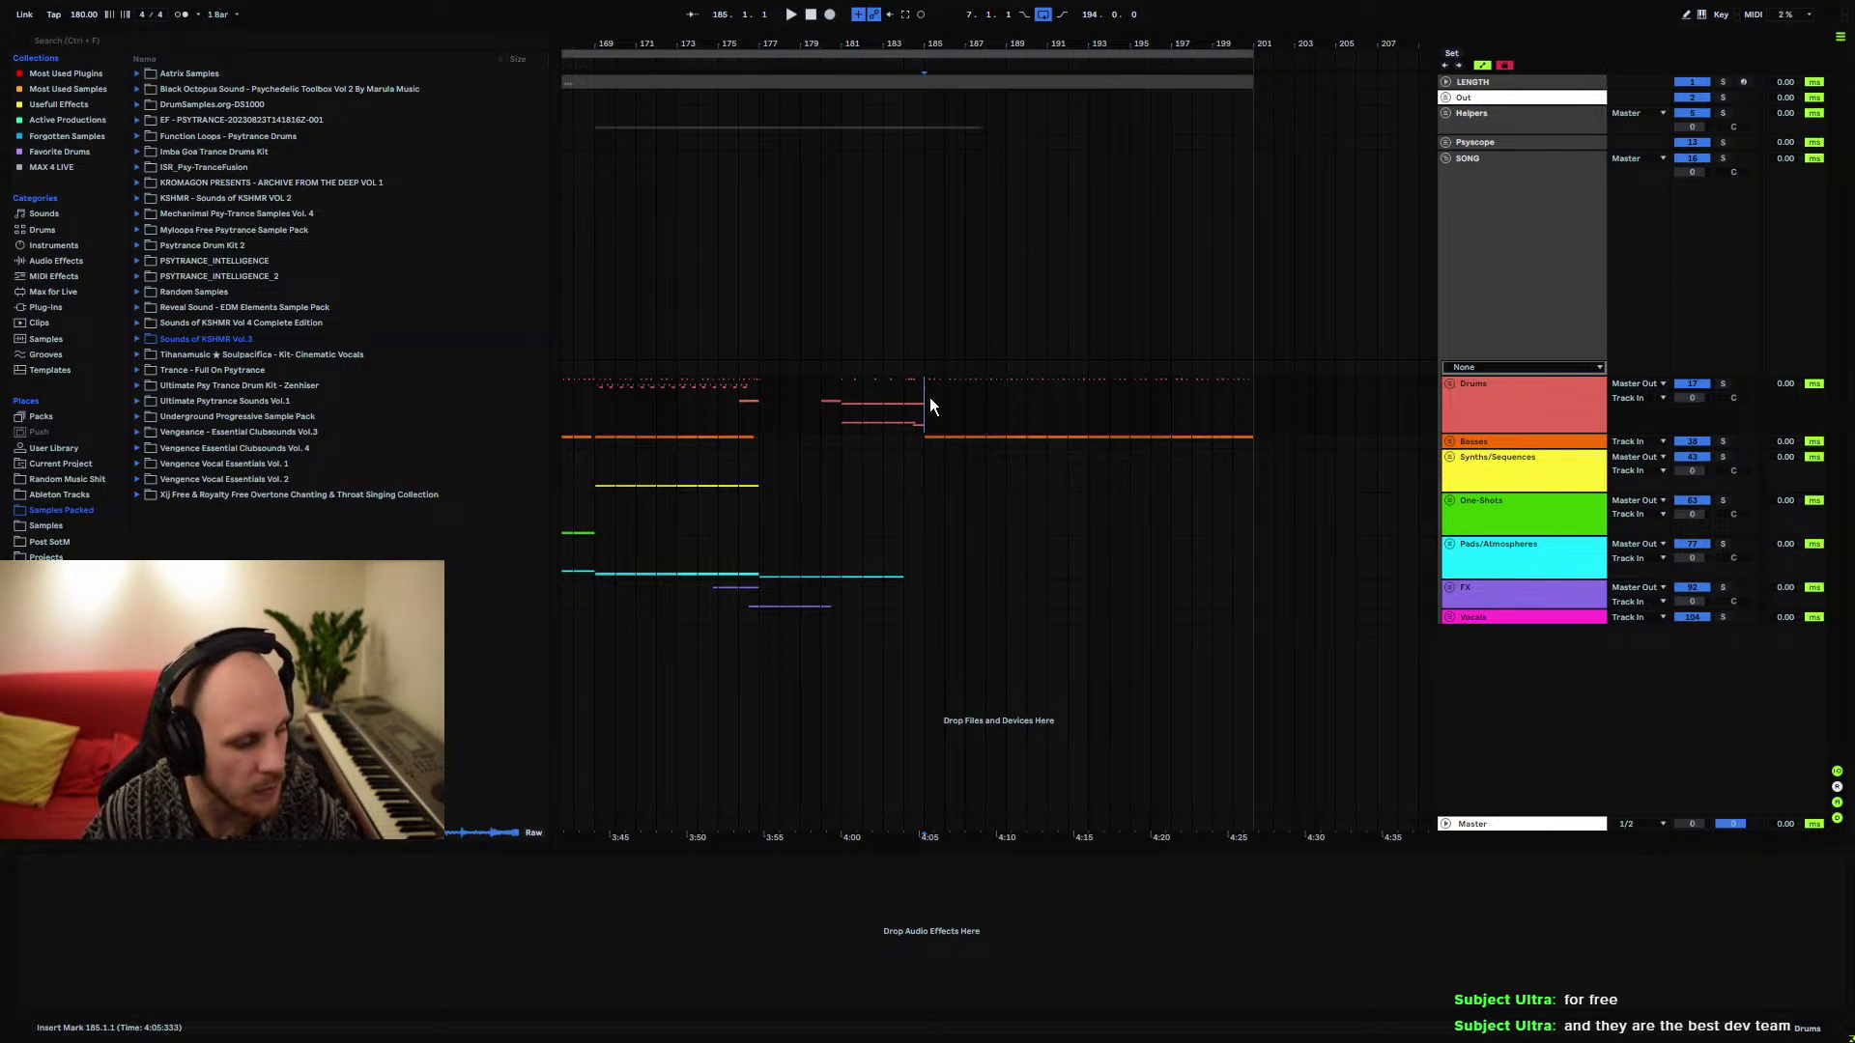
pyautogui.click(845, 381)
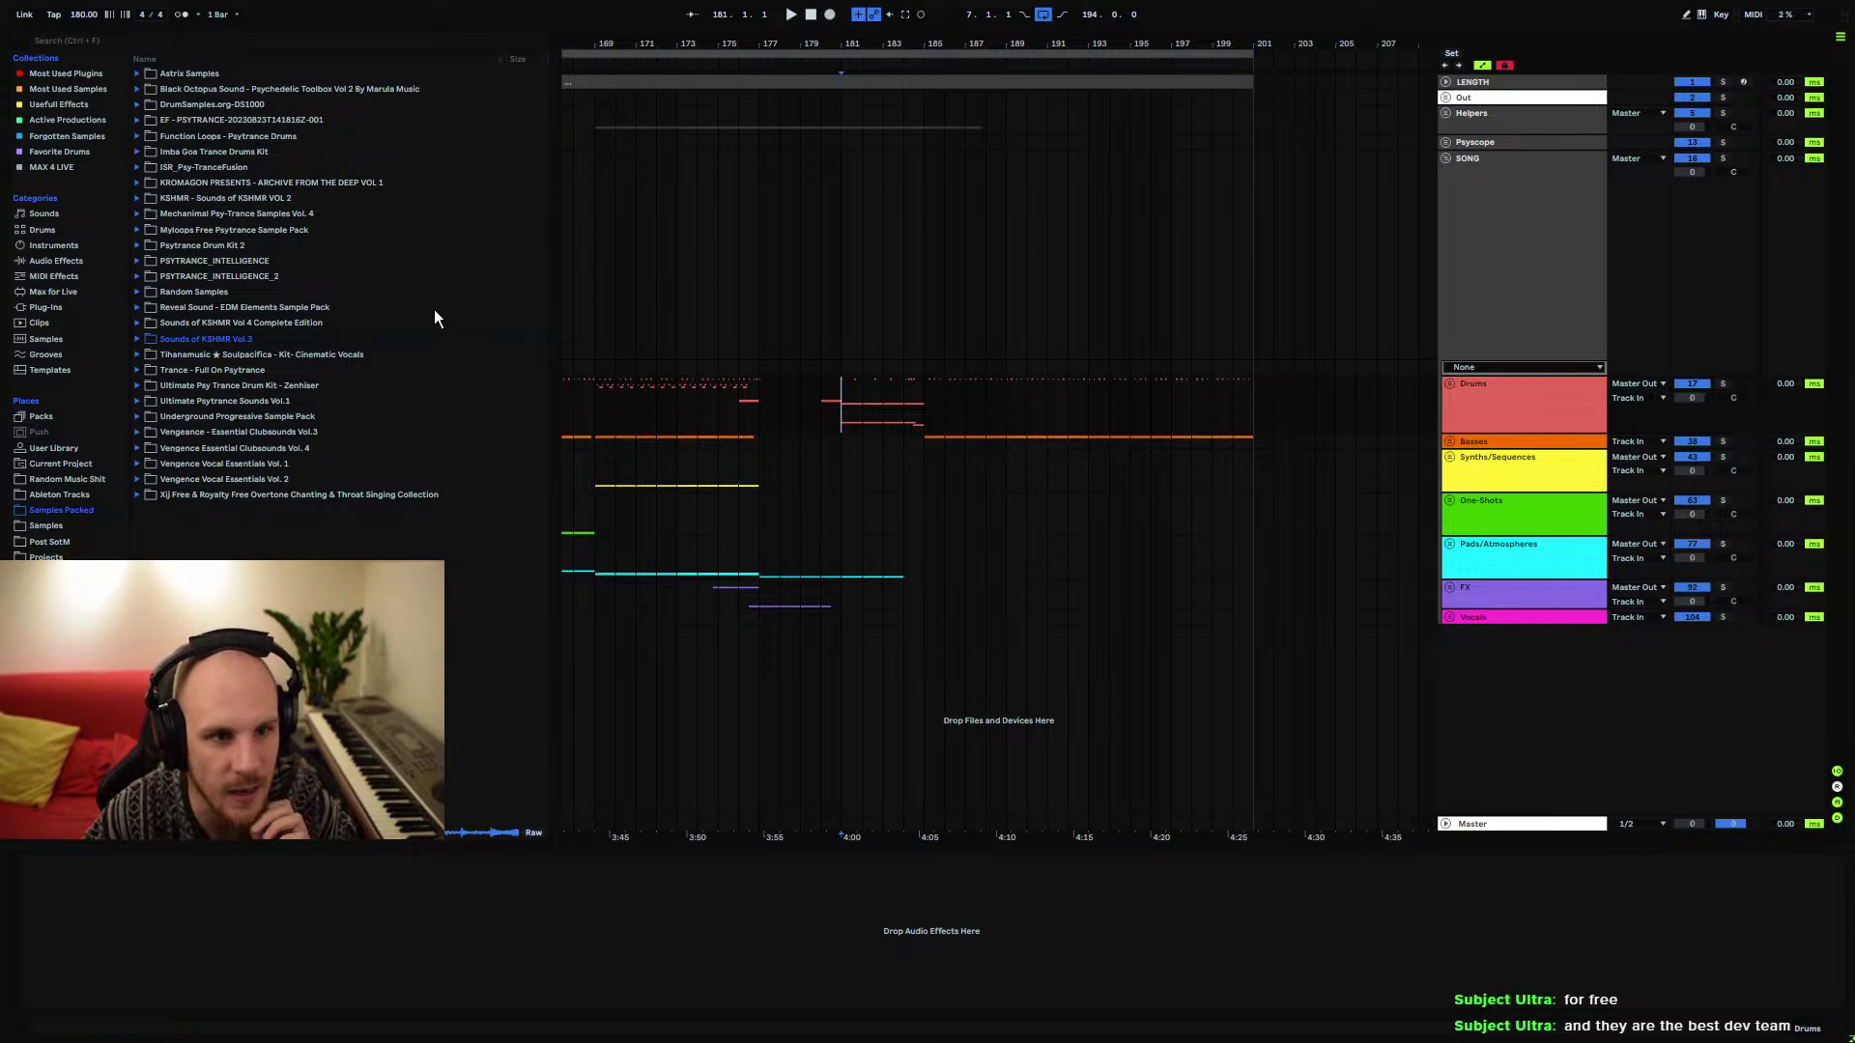
pyautogui.click(136, 276)
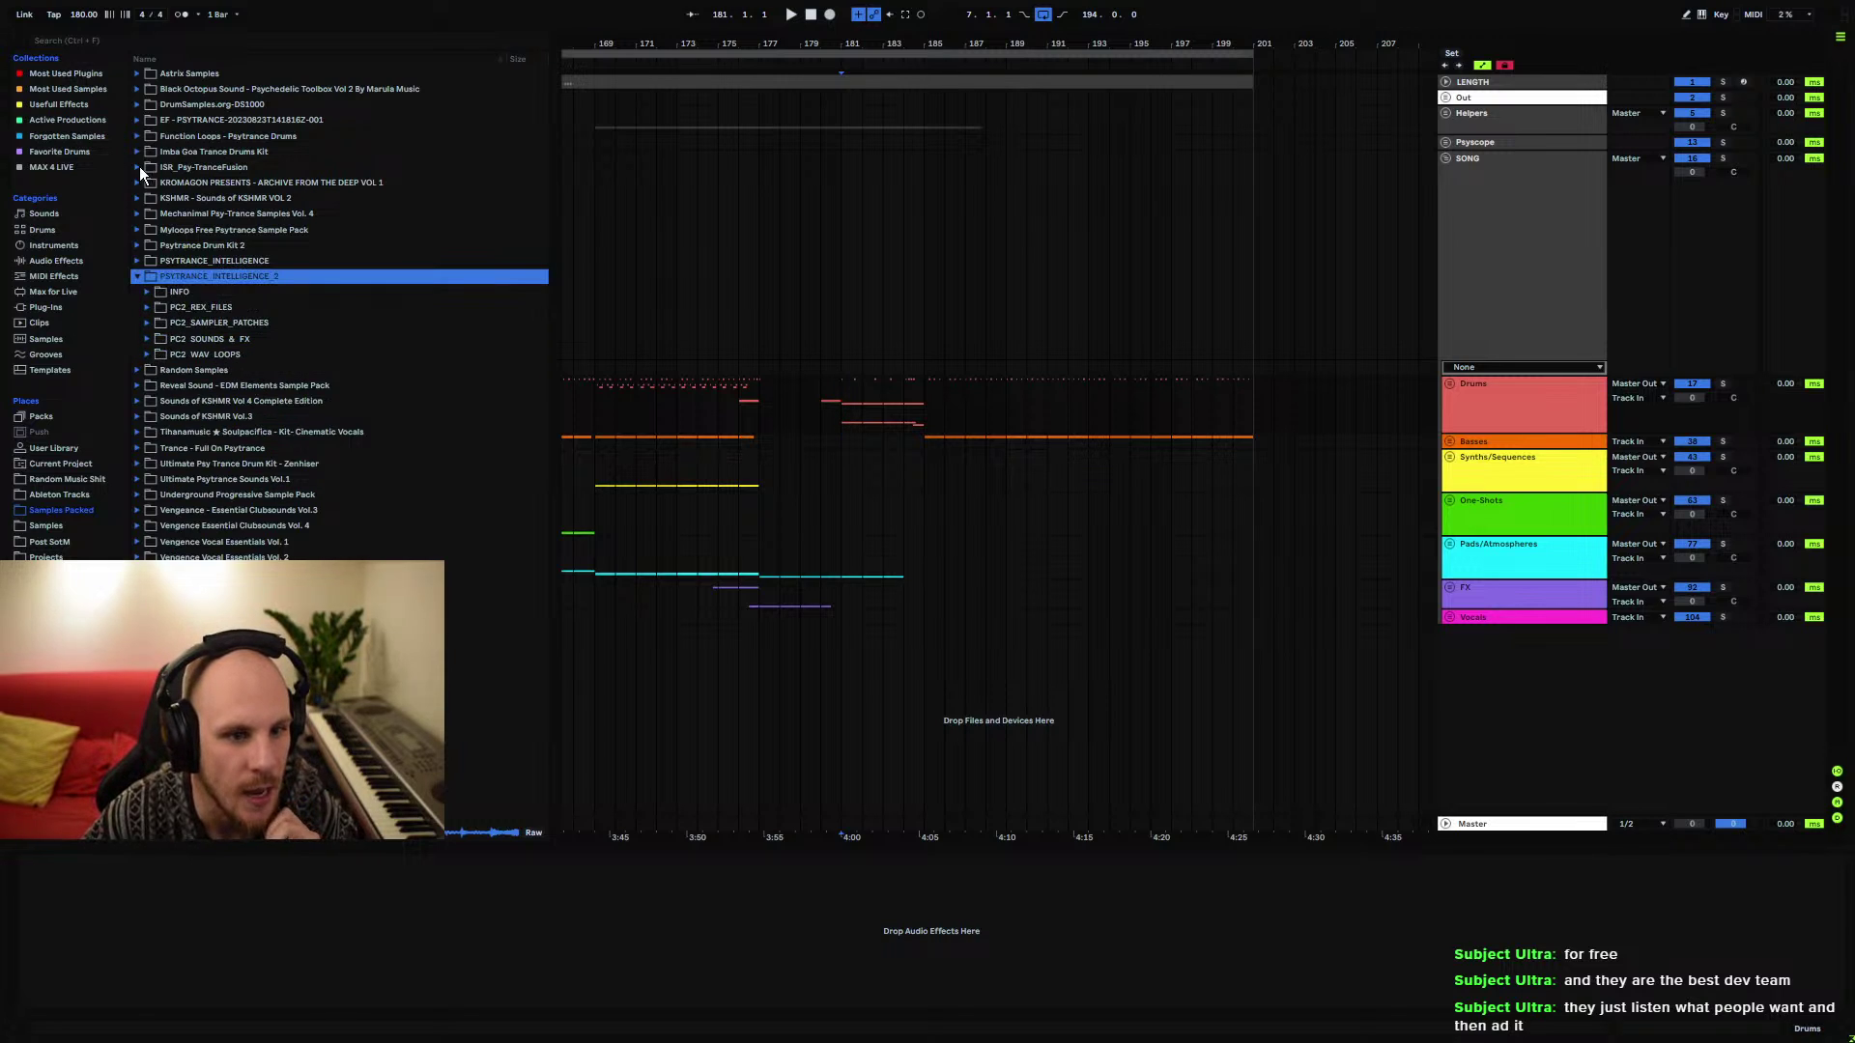
pyautogui.click(148, 276)
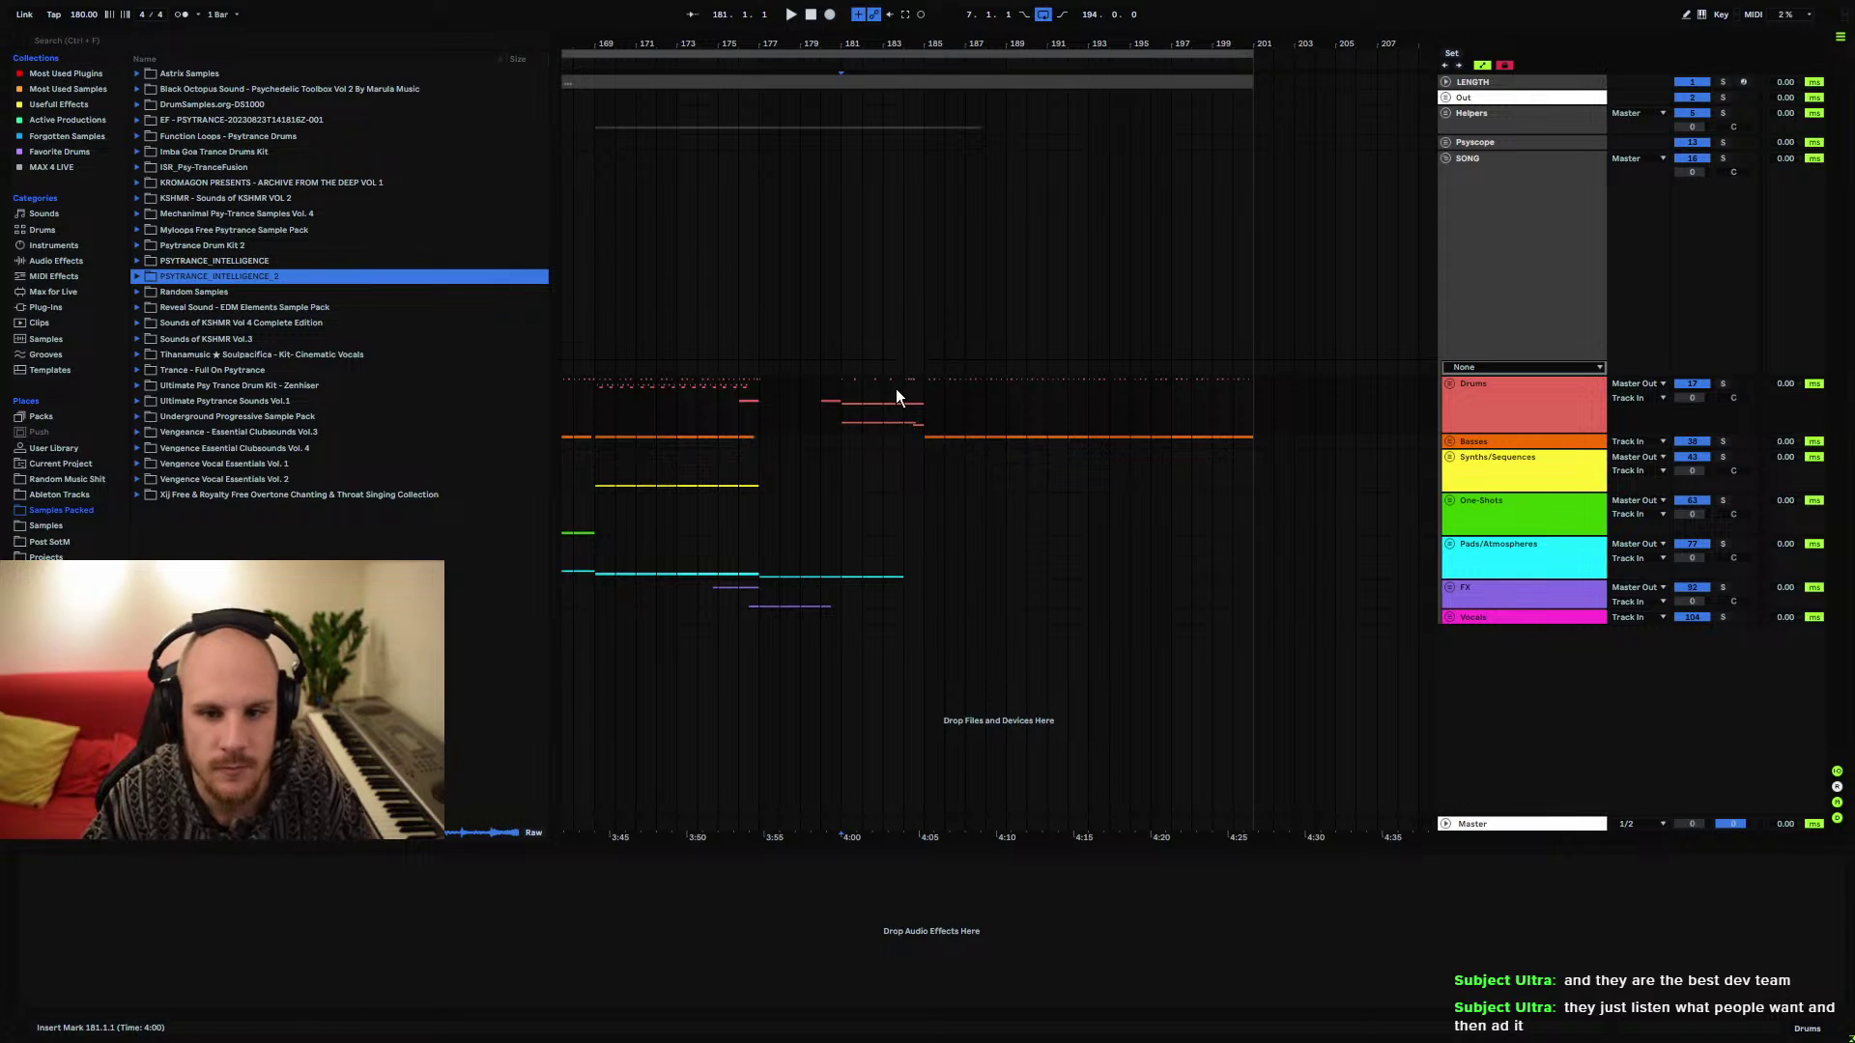
pyautogui.click(856, 392)
pyautogui.click(1487, 334)
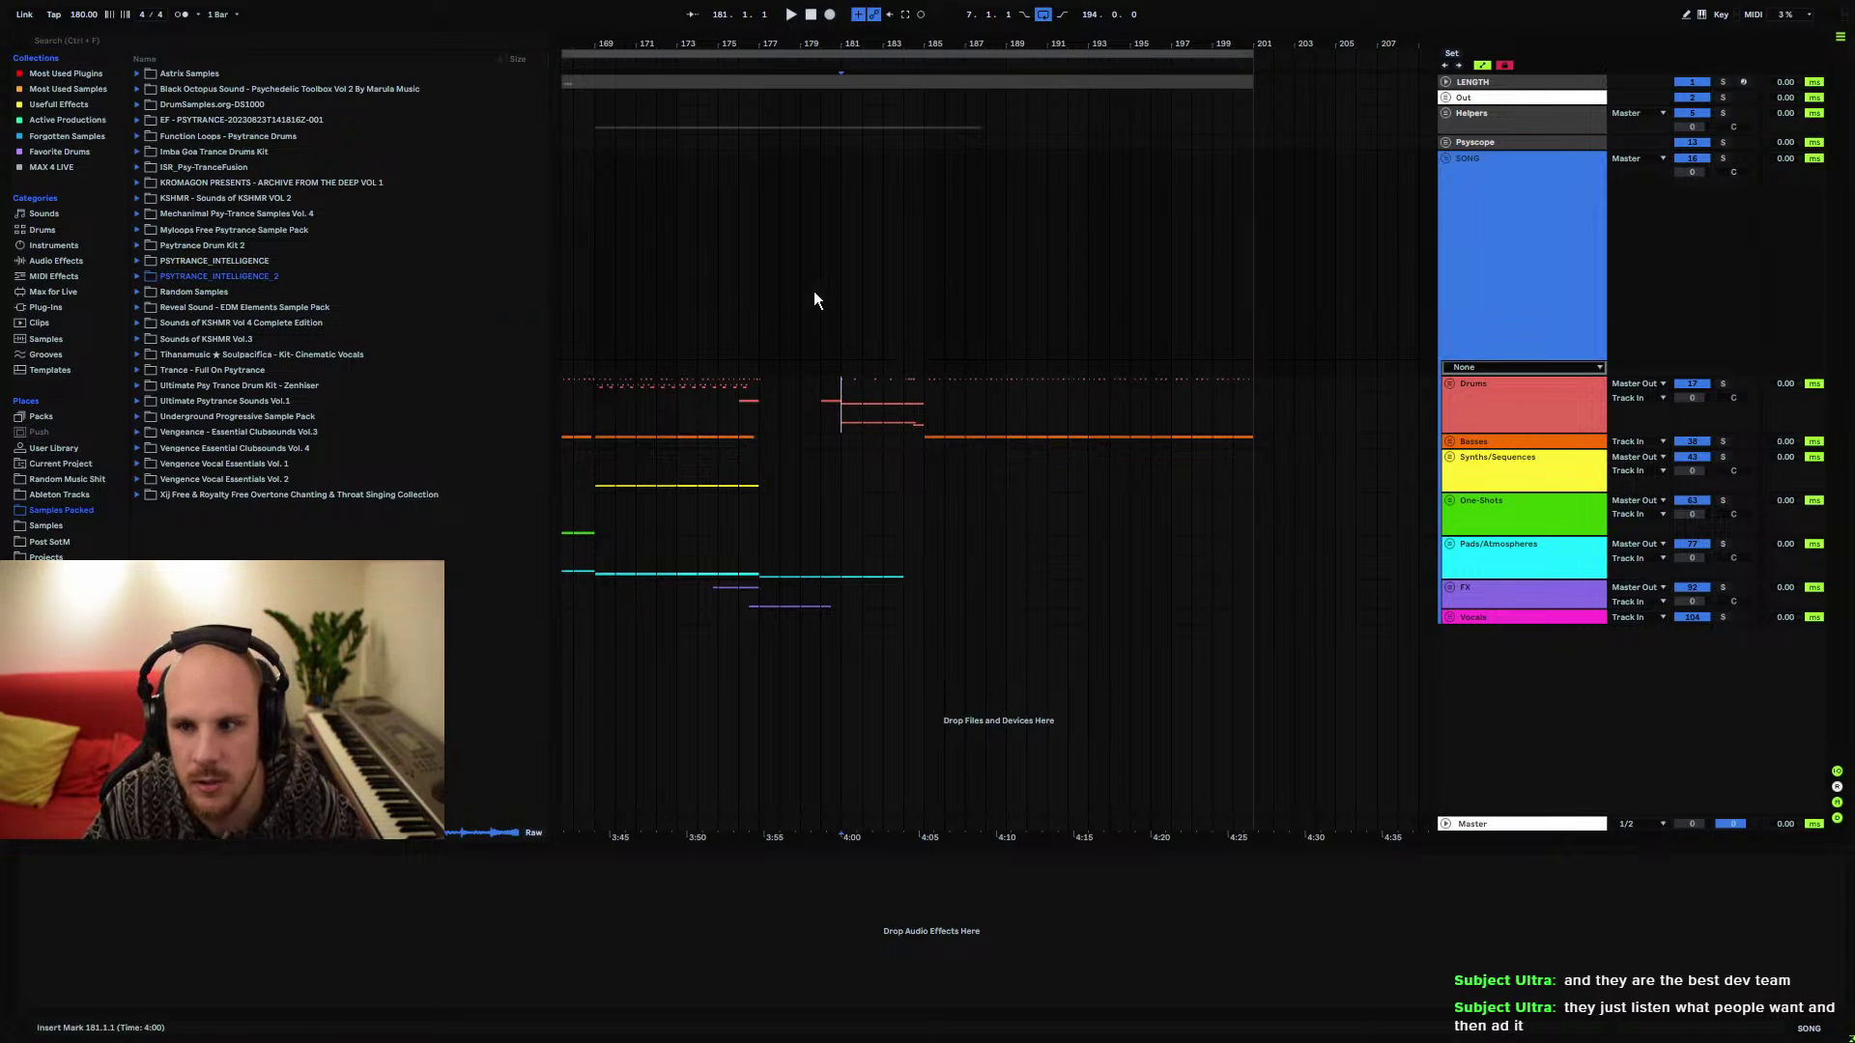
pyautogui.moveTo(848, 44); pyautogui.dragTo(849, 54)
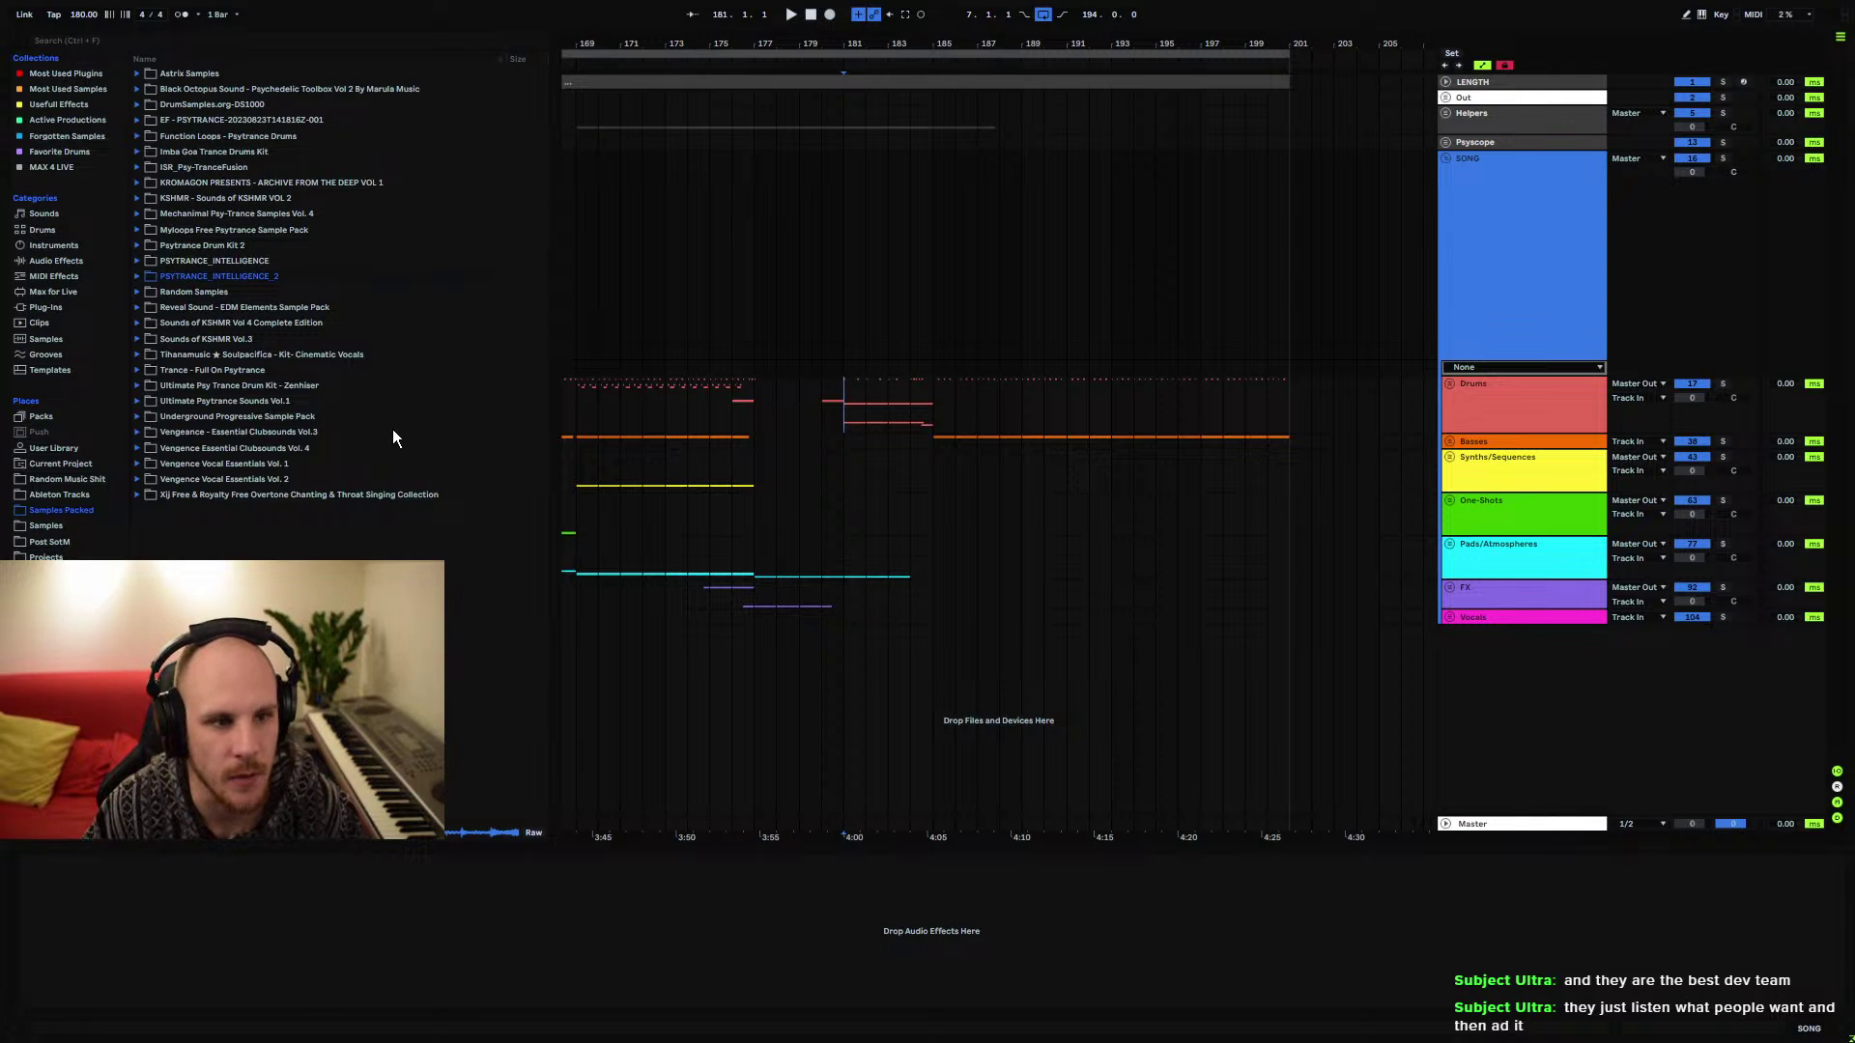
# Browse the colour-tagged collections of plug-ins, samples, effects, productions and drums
pyautogui.click(50, 89)
pyautogui.click(60, 105)
pyautogui.click(60, 119)
pyautogui.click(60, 135)
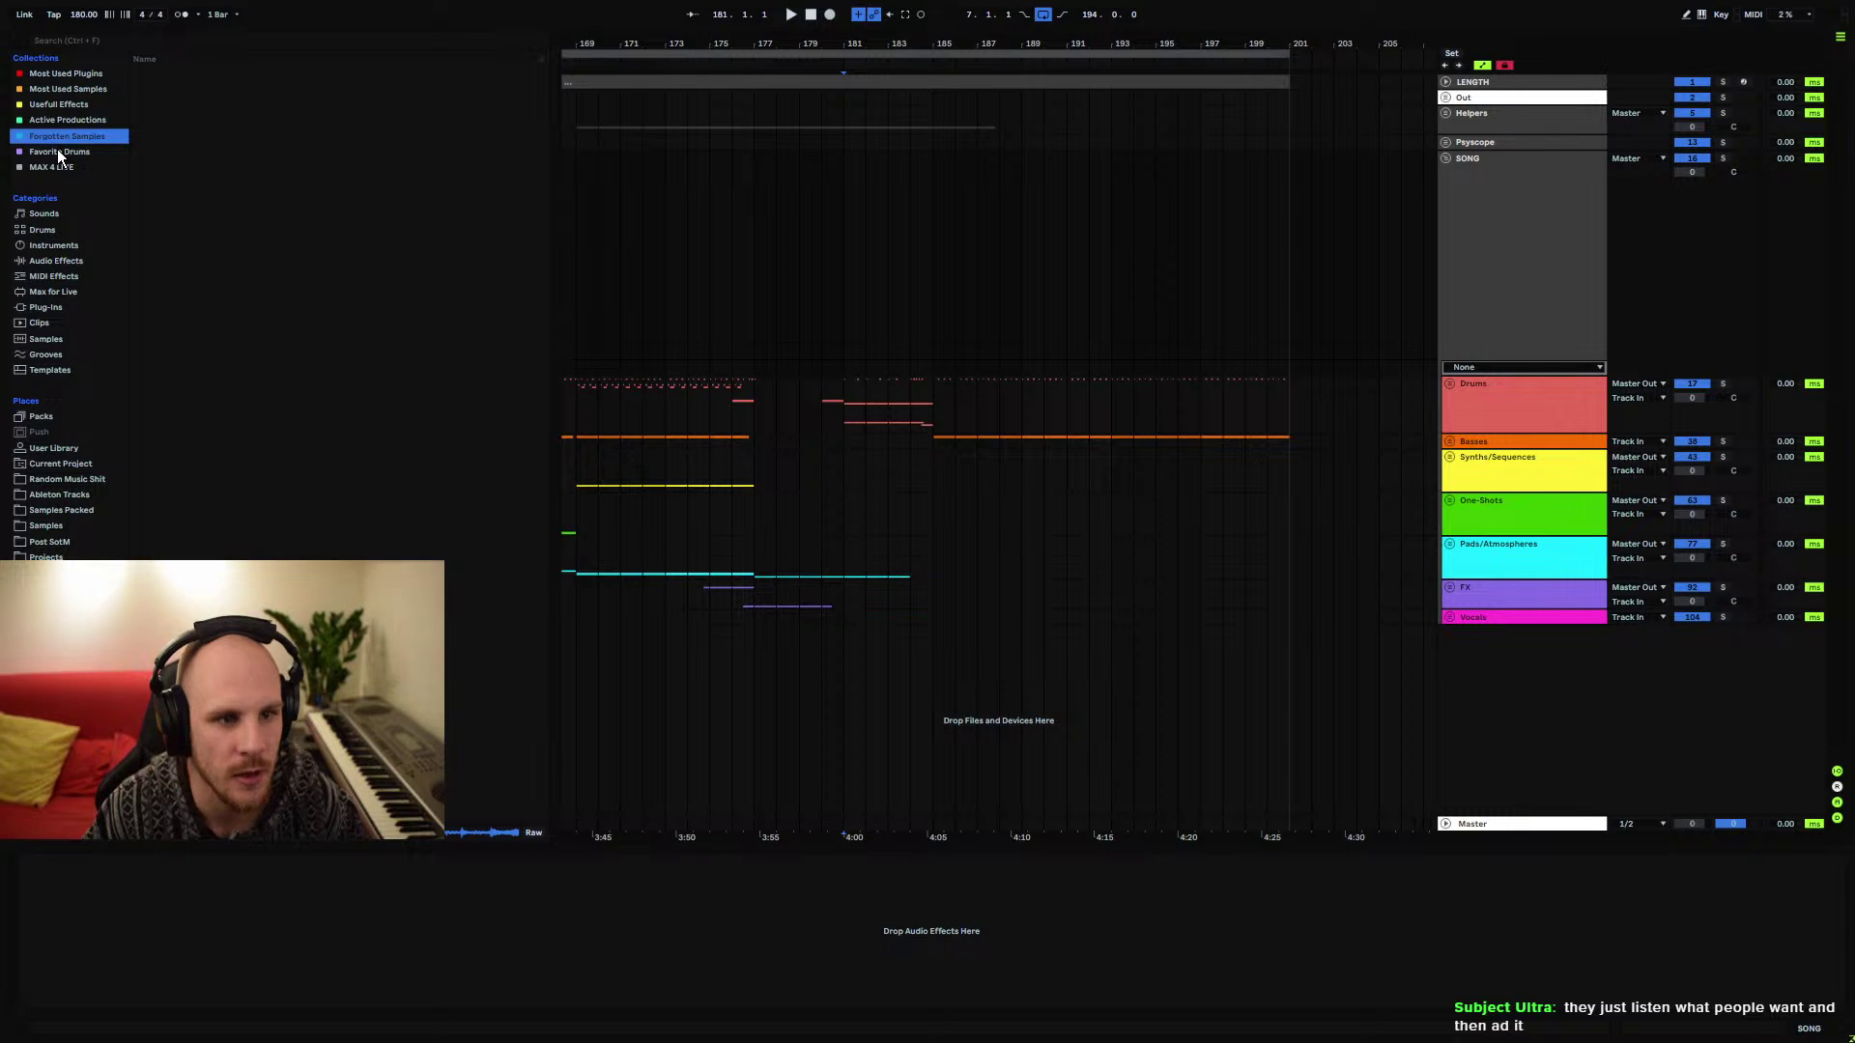
pyautogui.click(58, 151)
pyautogui.click(64, 135)
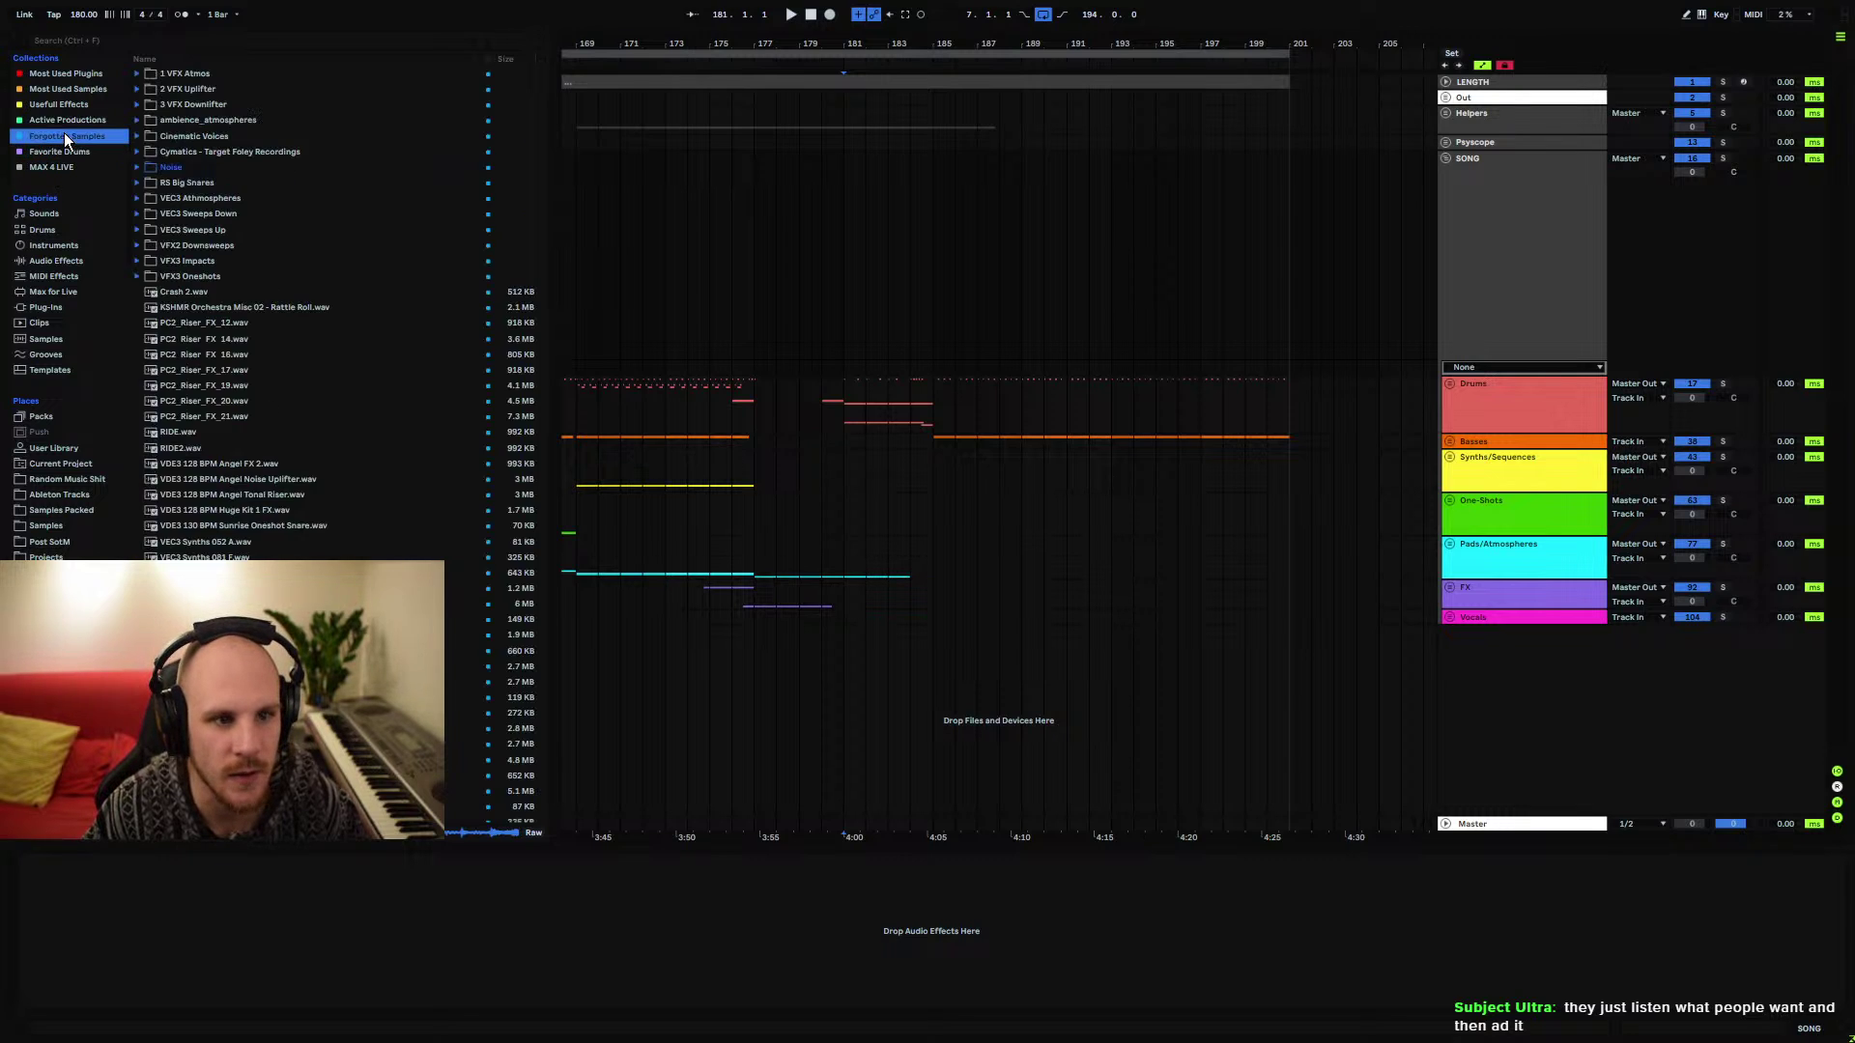
pyautogui.click(67, 120)
pyautogui.click(68, 104)
pyautogui.click(72, 73)
pyautogui.click(71, 87)
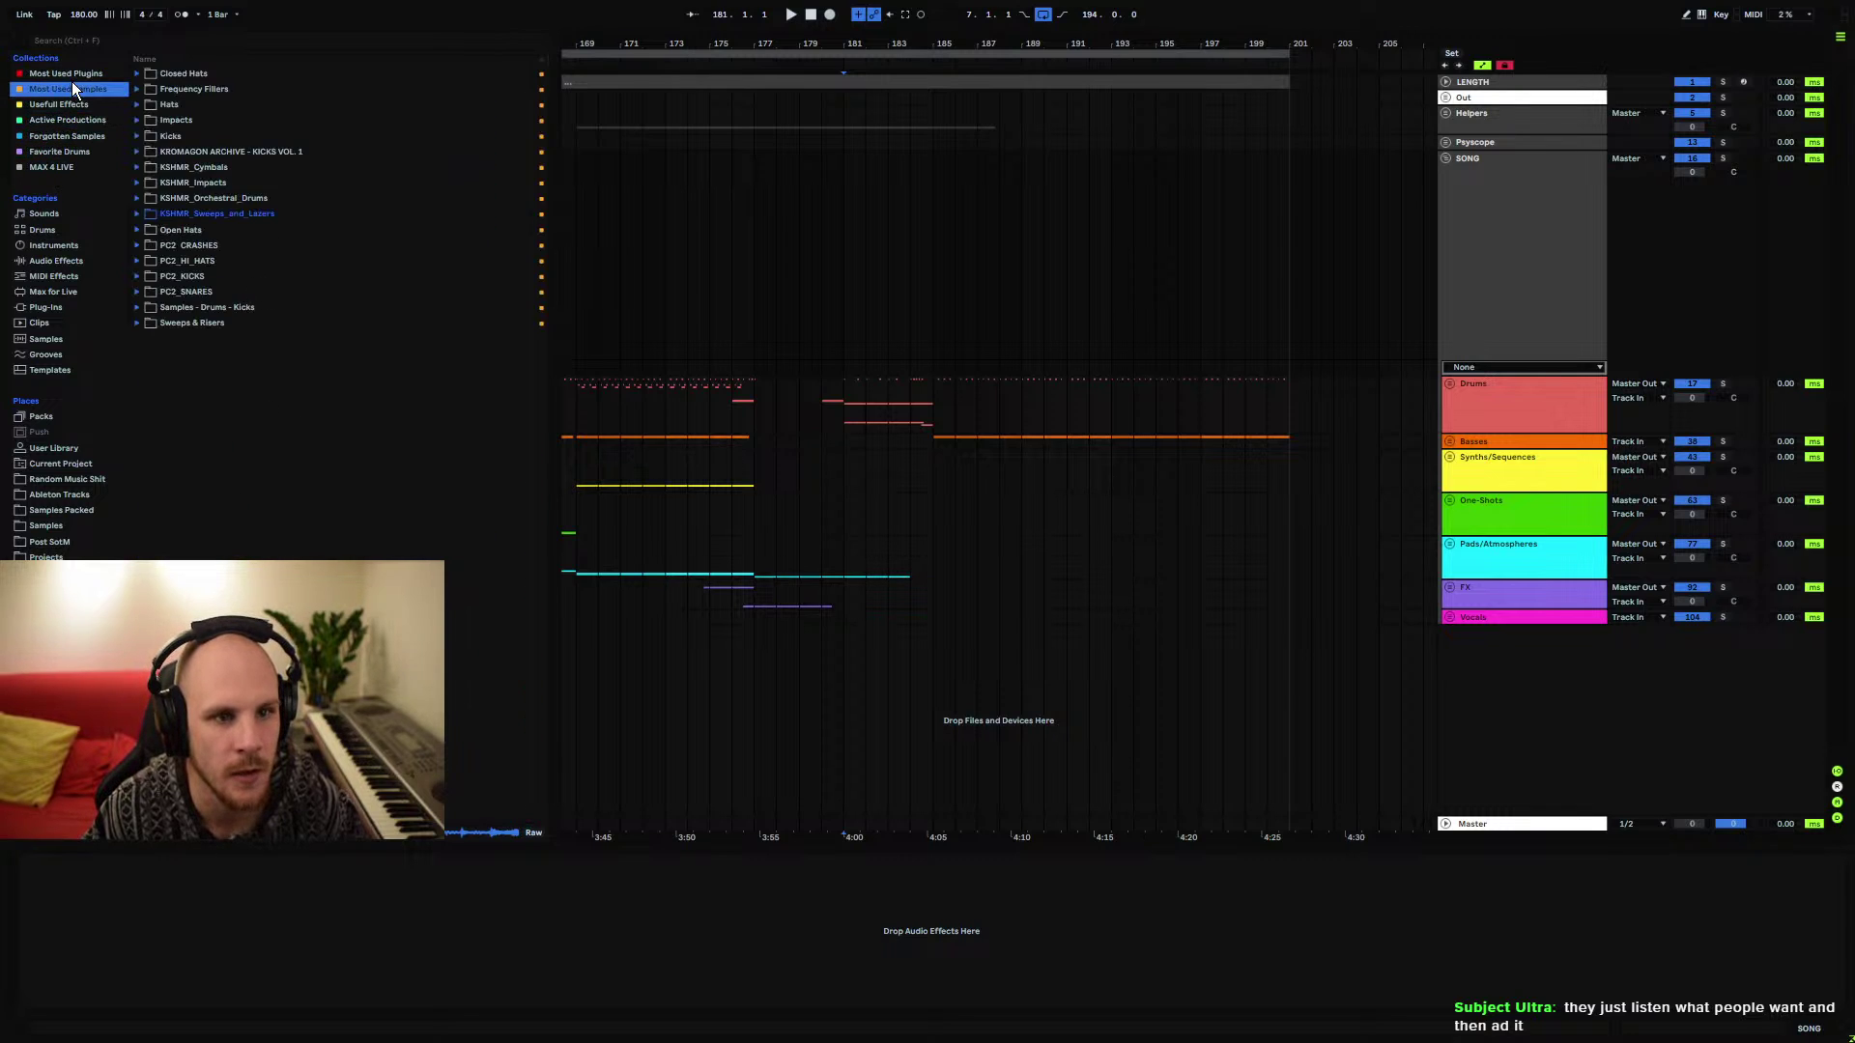
pyautogui.click(51, 71)
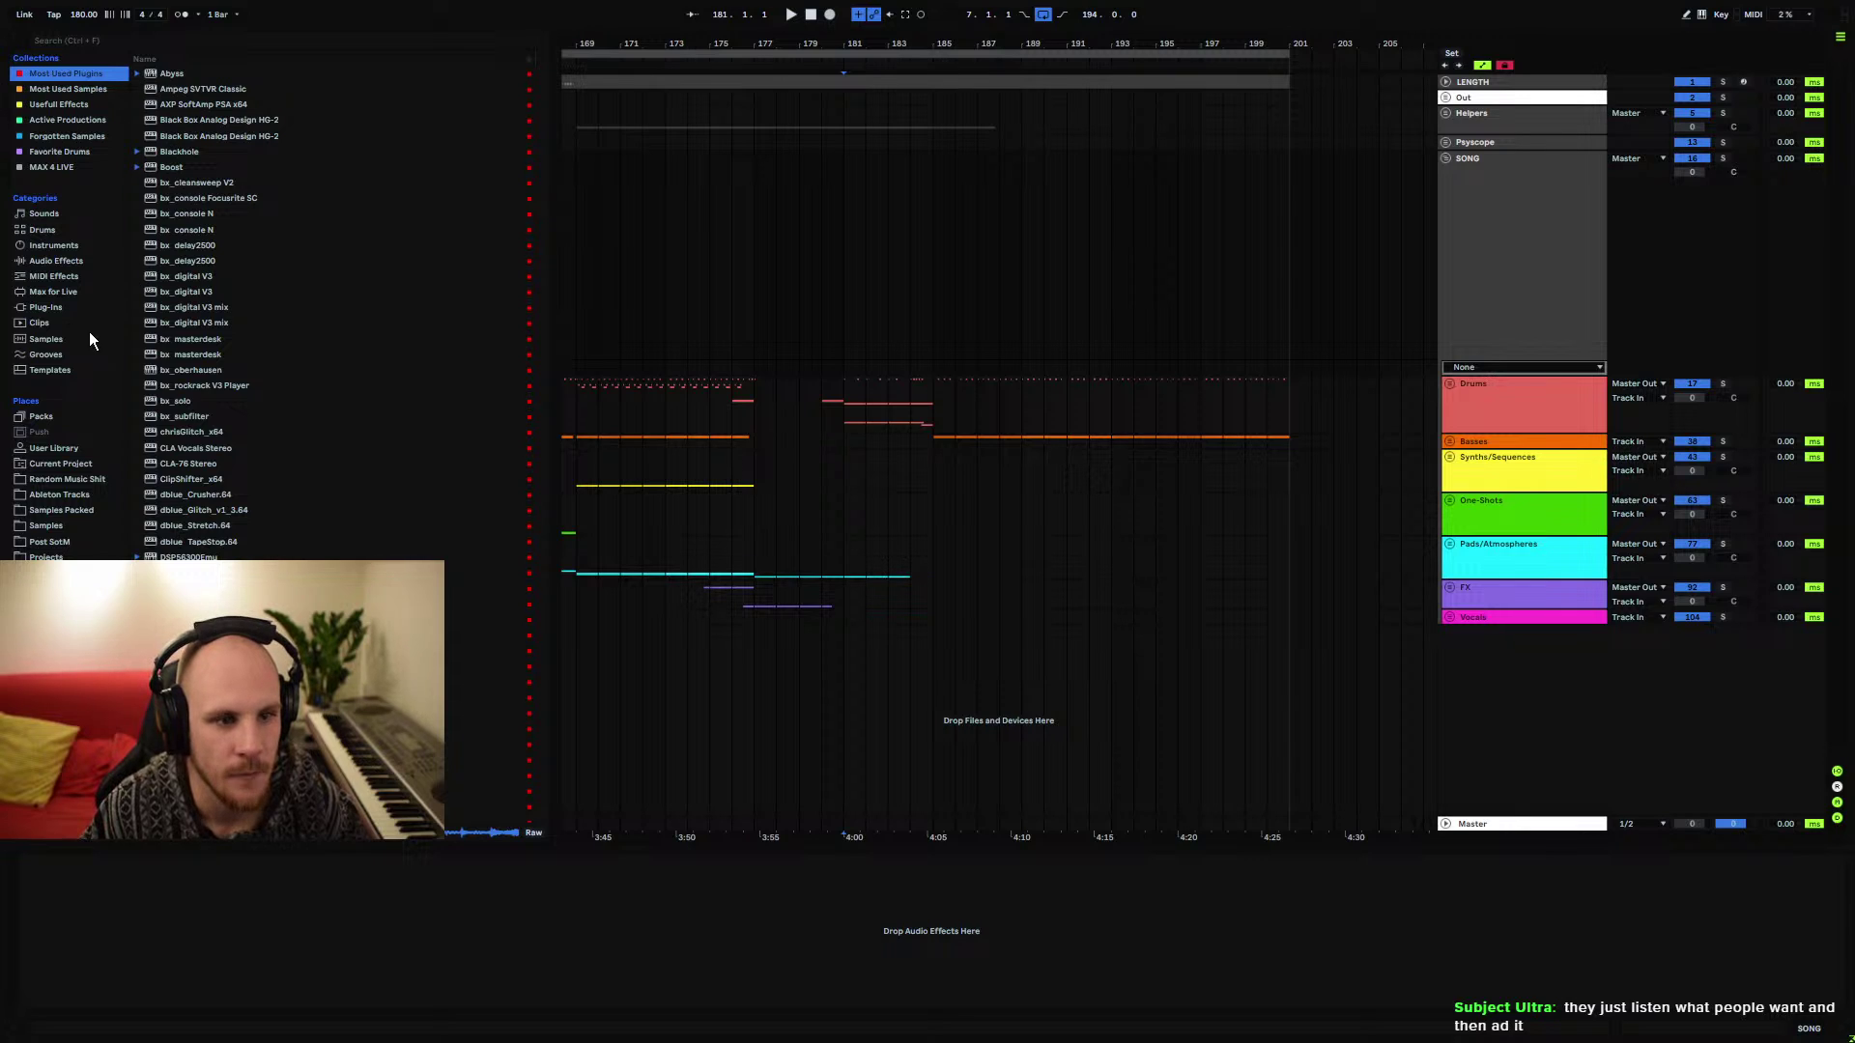
# Compare the contents of the Plug-Ins and Audio Effects categories in the browser
pyautogui.click(53, 307)
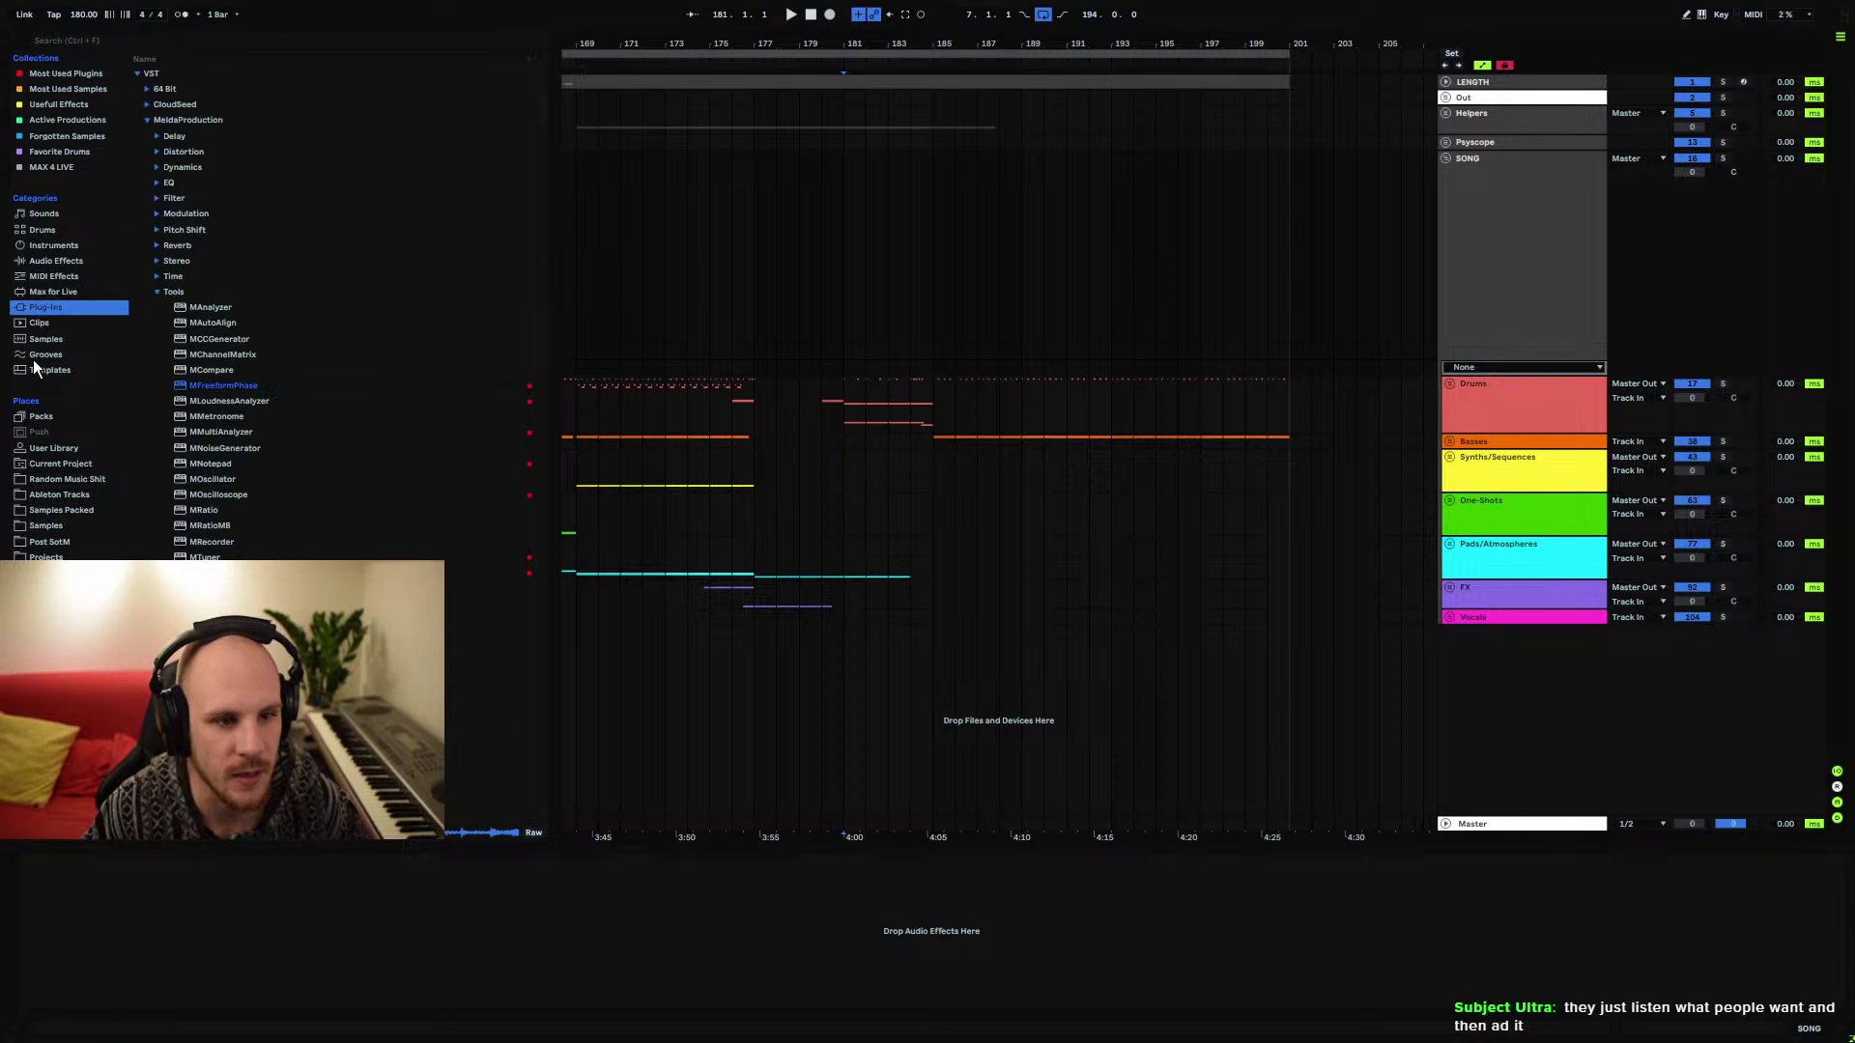
pyautogui.click(55, 263)
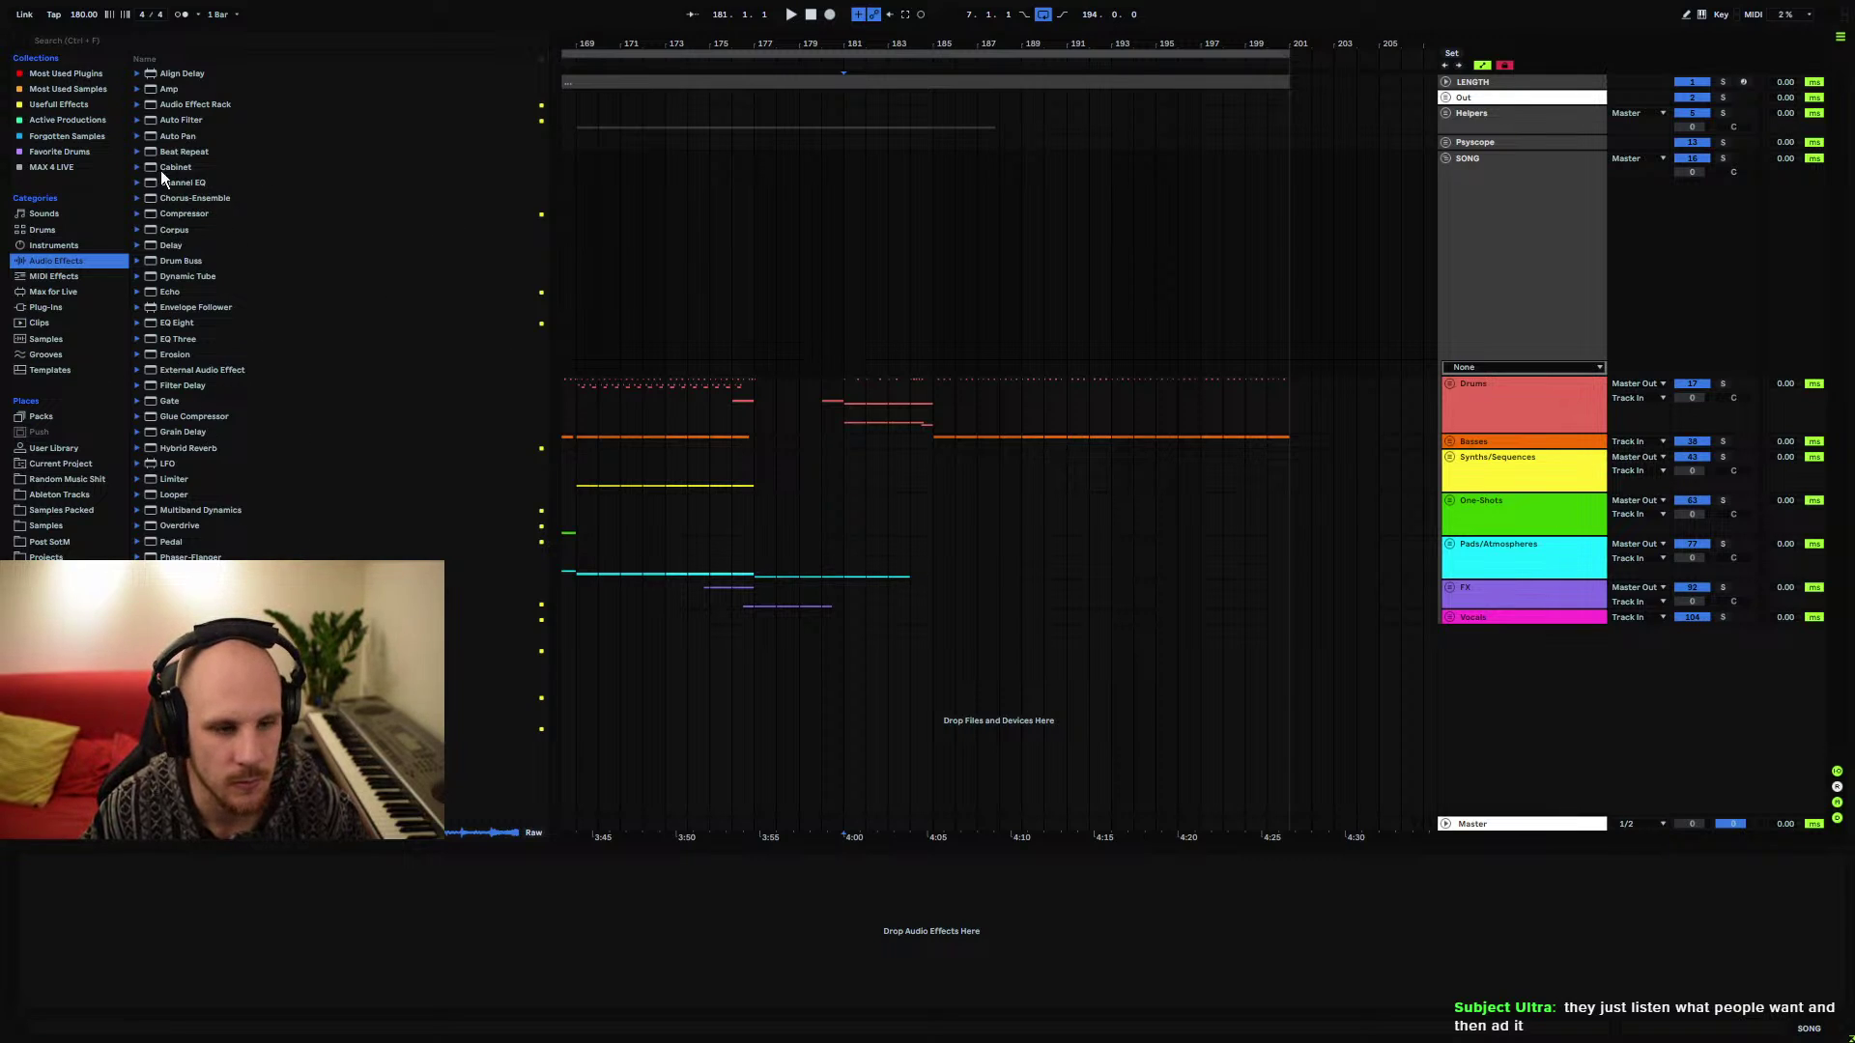
pyautogui.click(42, 306)
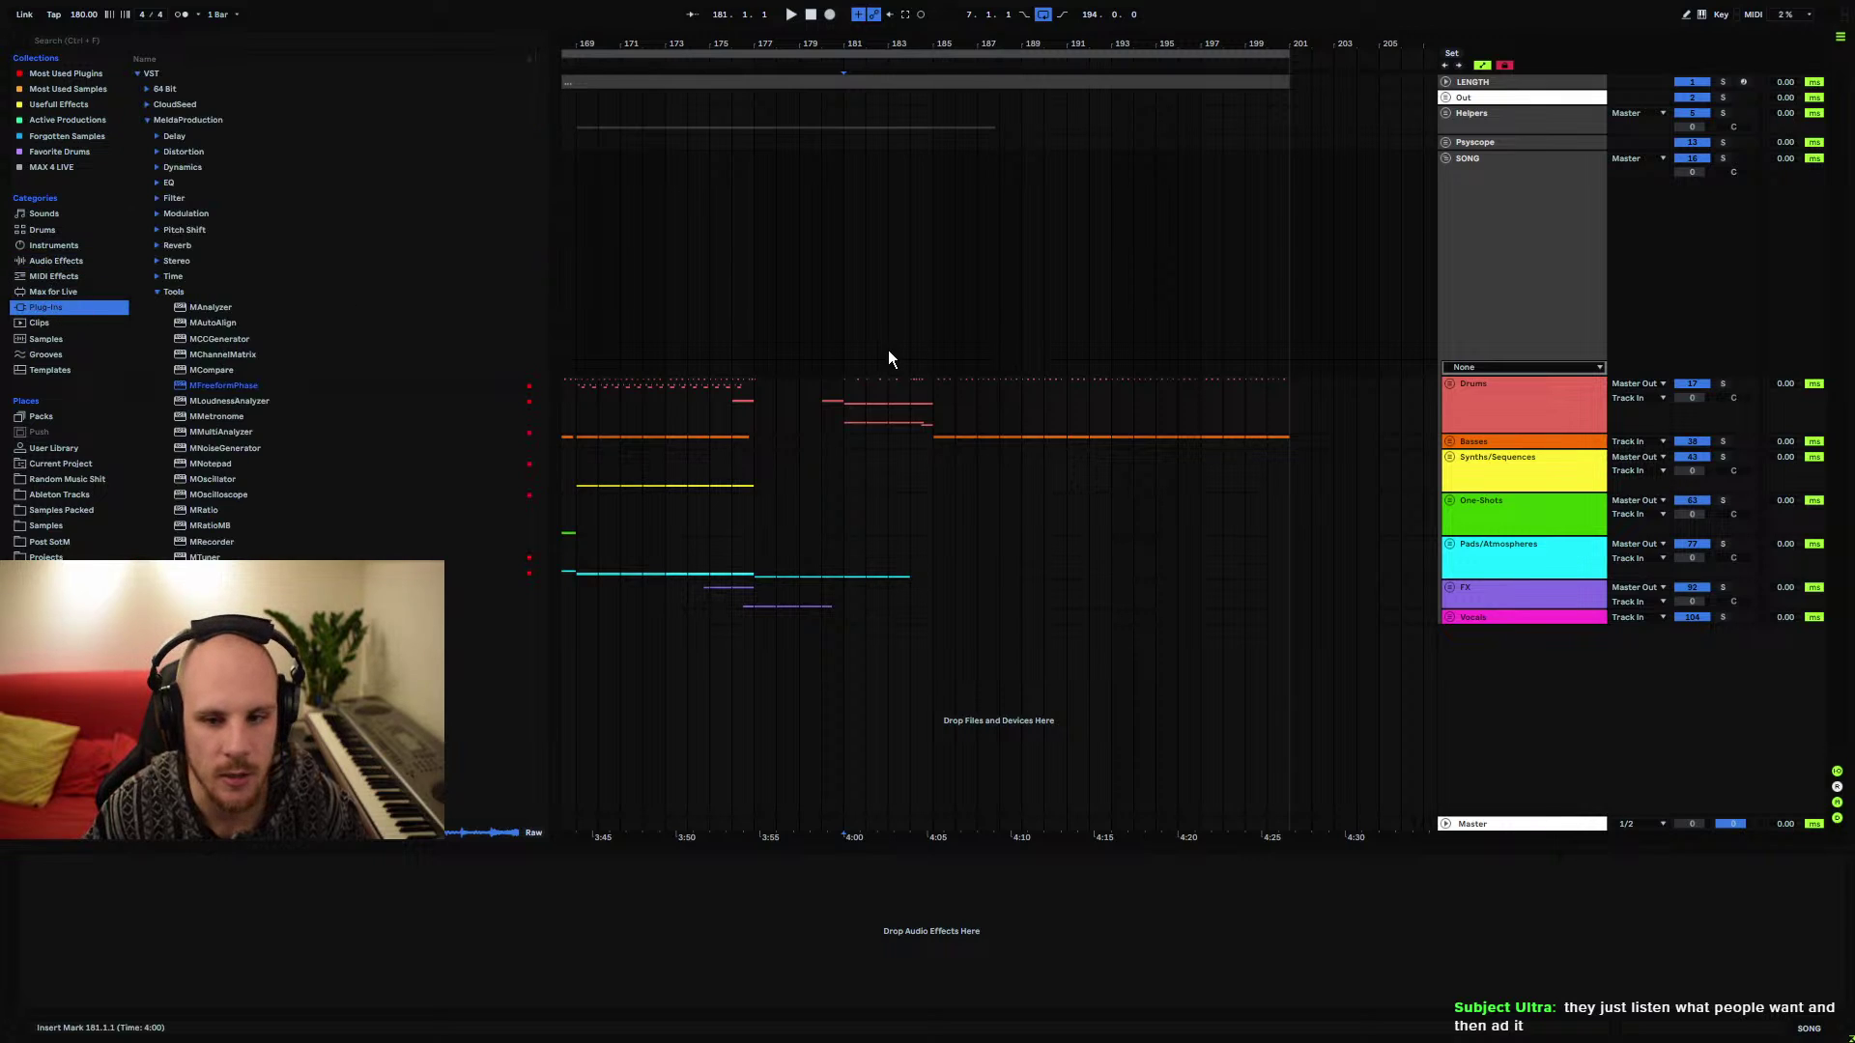
# Look through the quick-add device list at bars 183 and 185 on the Drums group and dismiss it without adding anything
pyautogui.rightClick(899, 405)
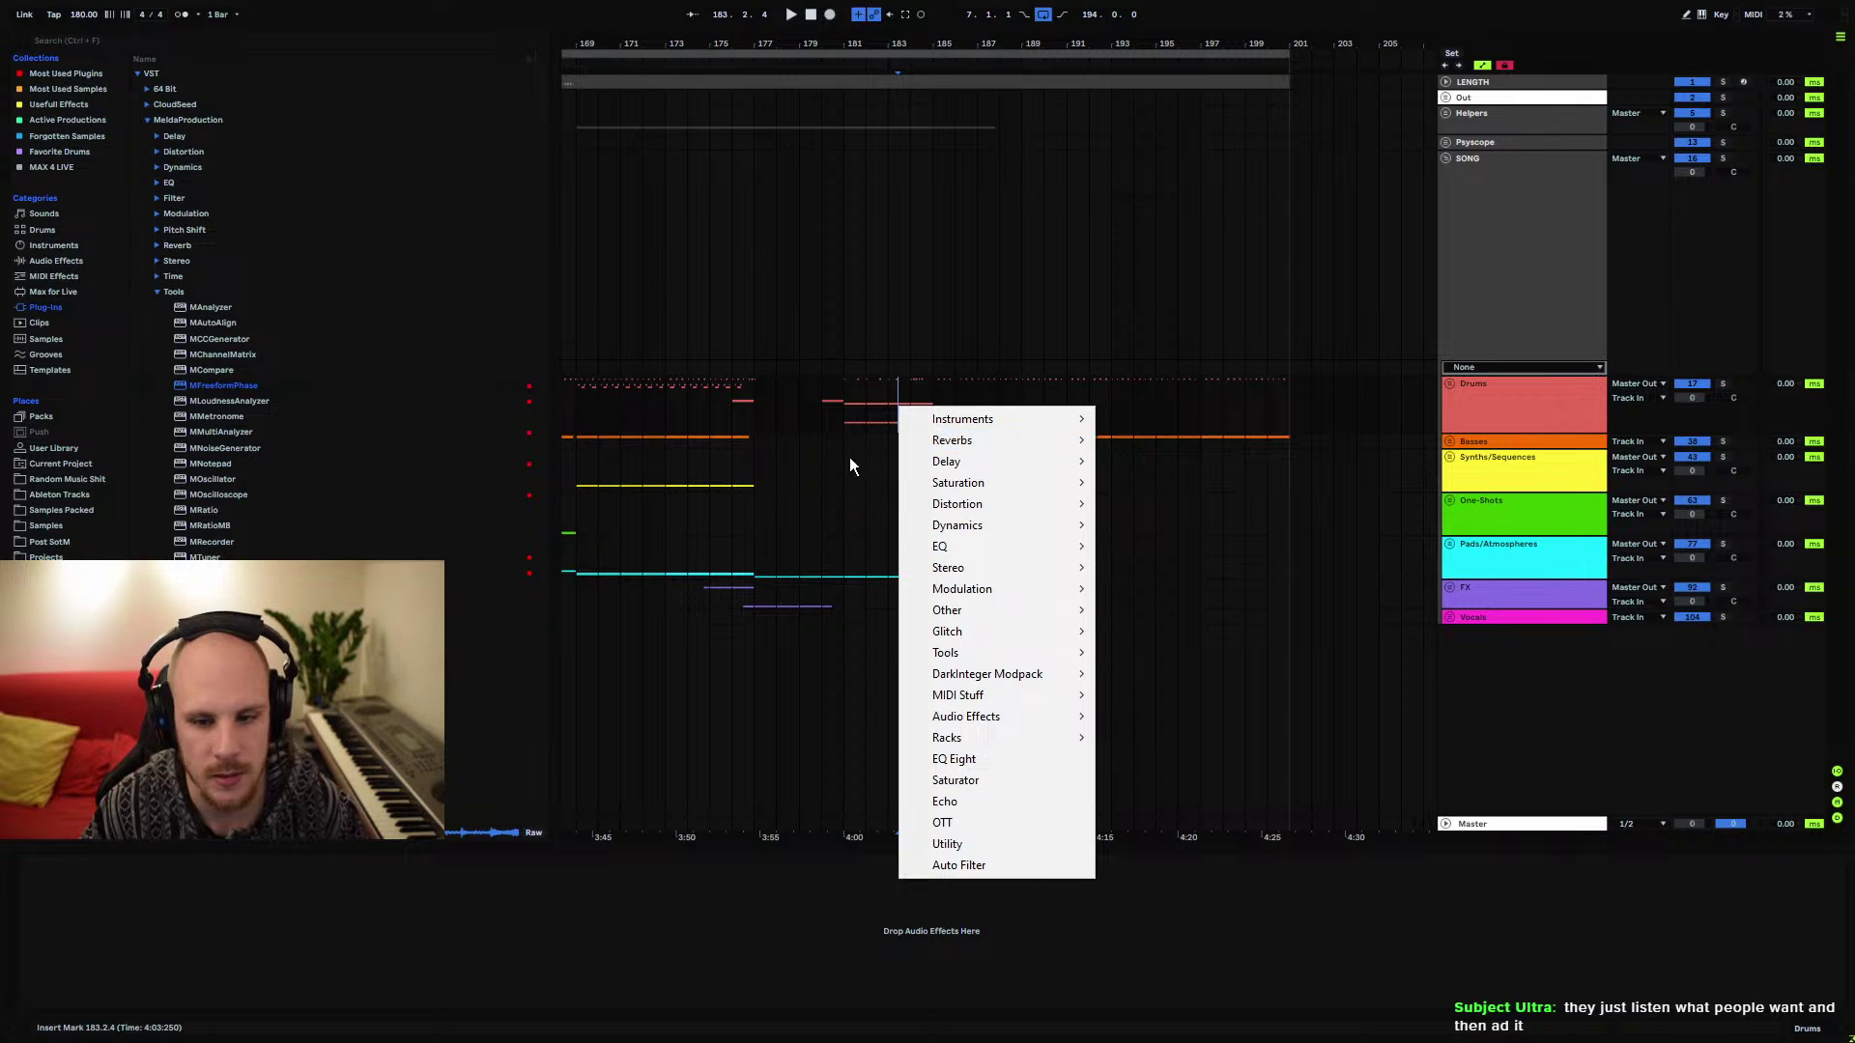
pyautogui.click(841, 389)
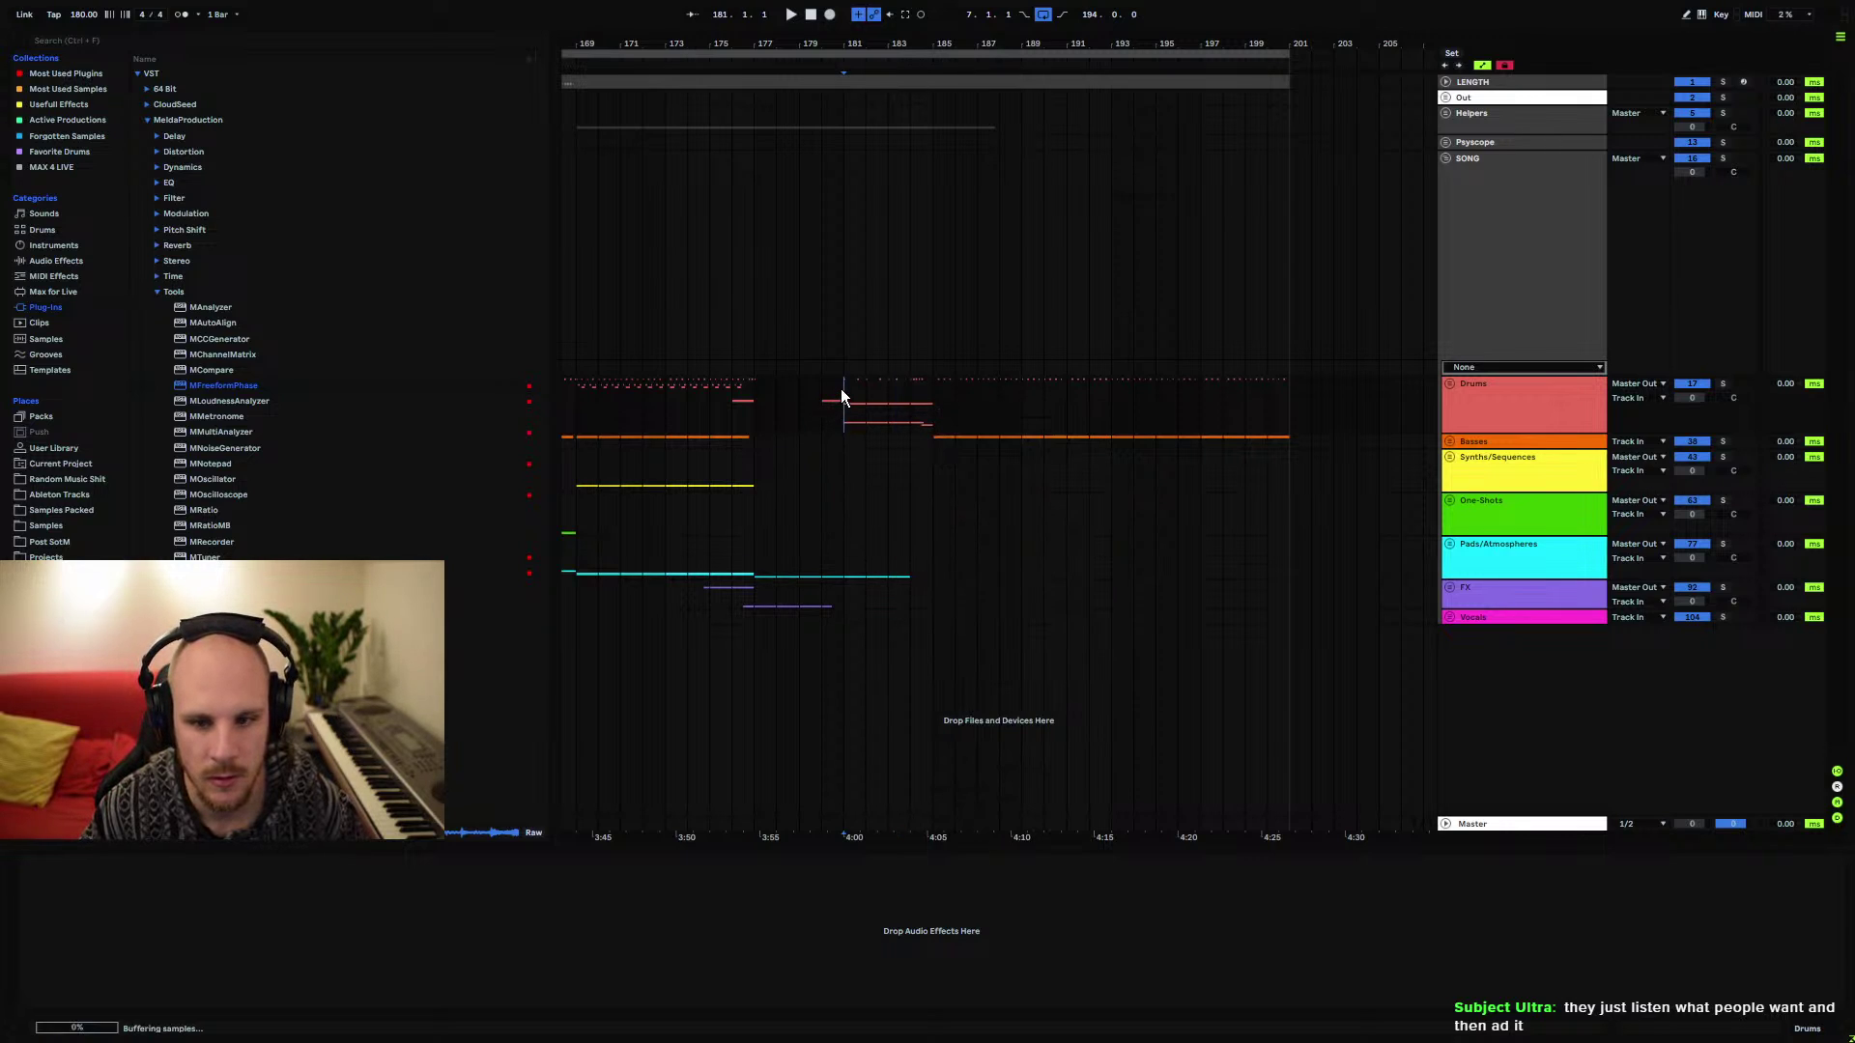
pyautogui.rightClick(943, 409)
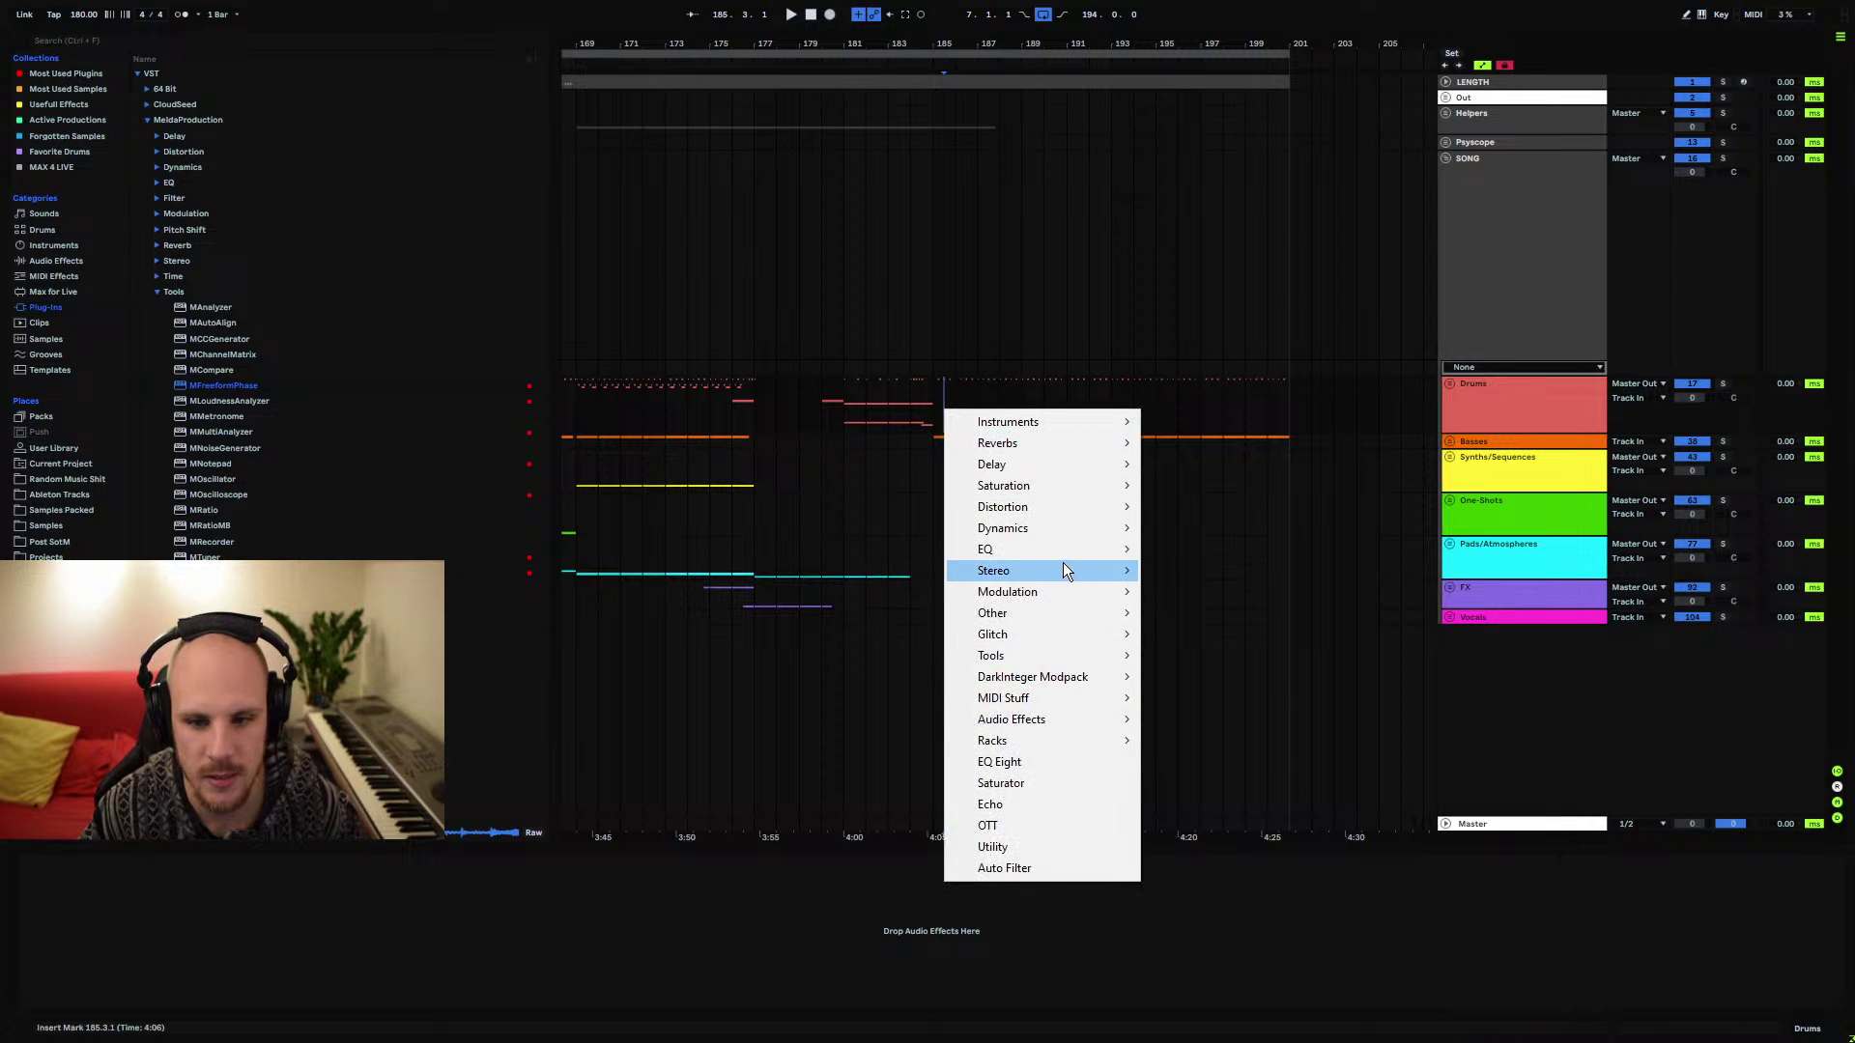
pyautogui.click(824, 397)
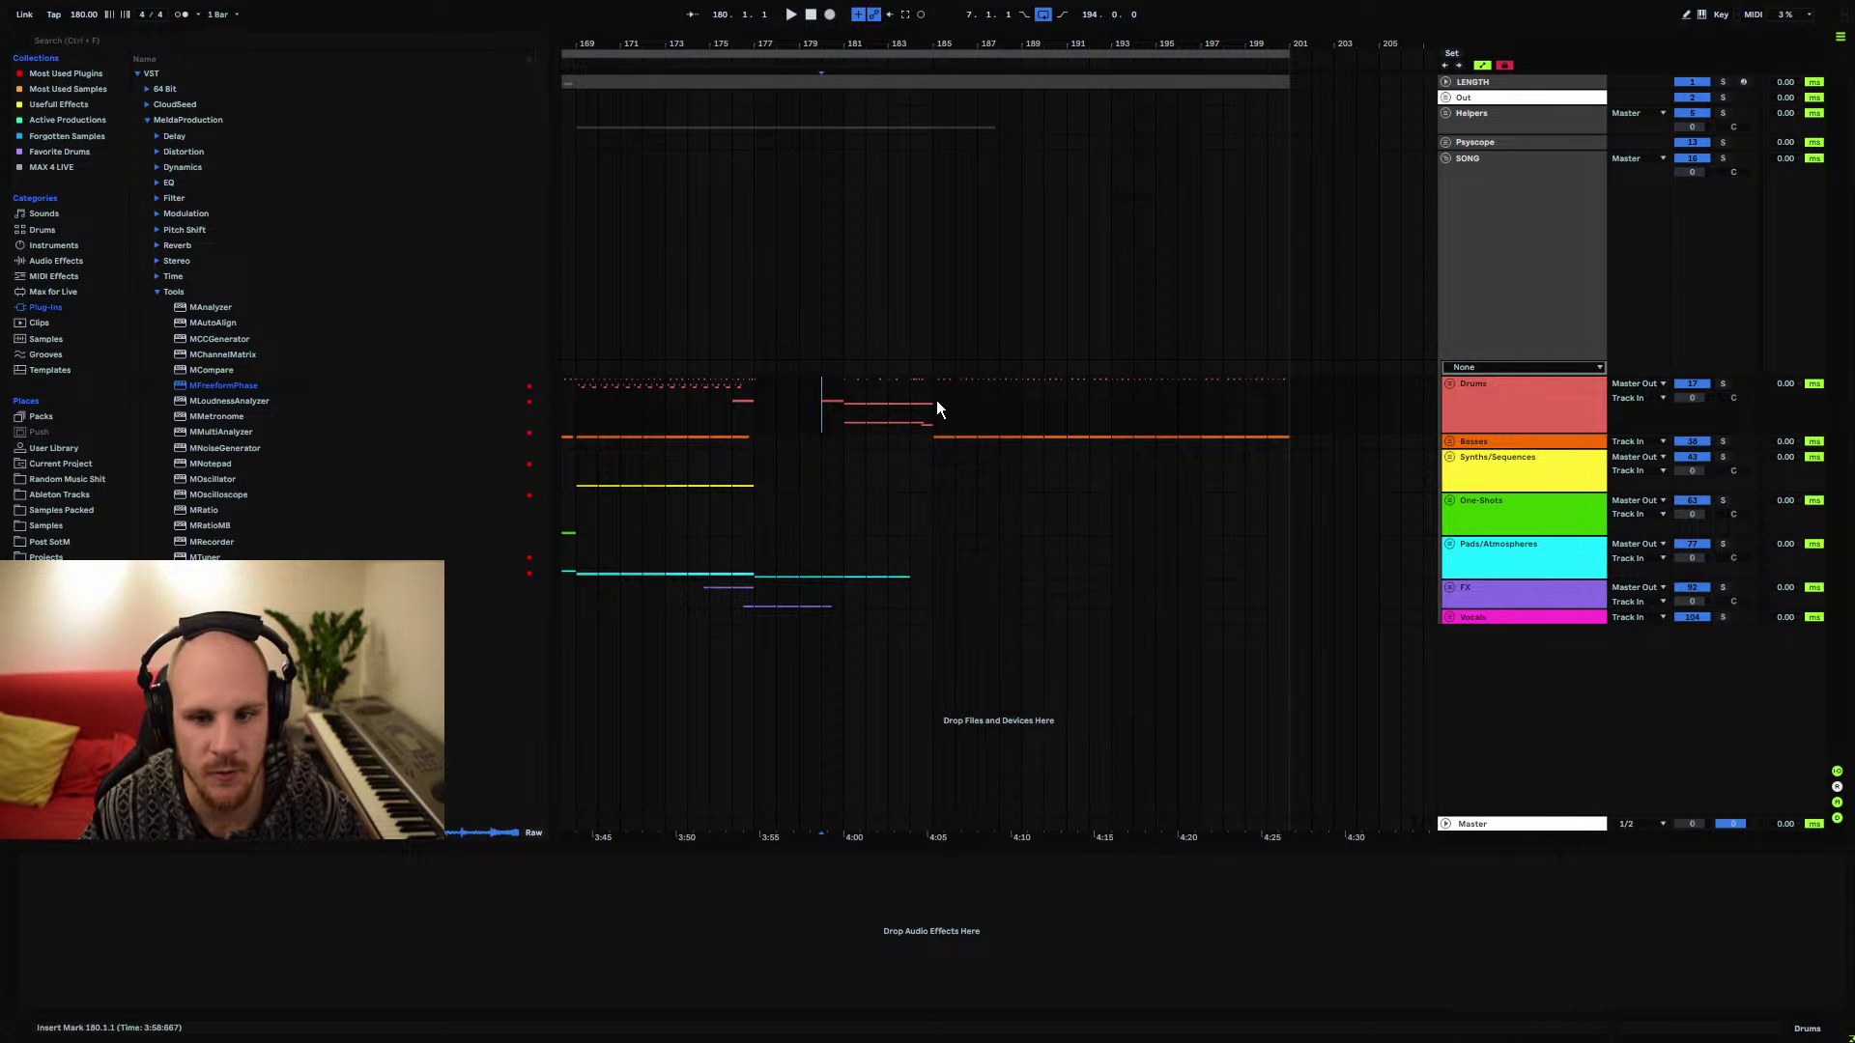
# Find EQ Eight among the audio effects and in the quick-add device list, without adding it to the Drums group
pyautogui.click(49, 261)
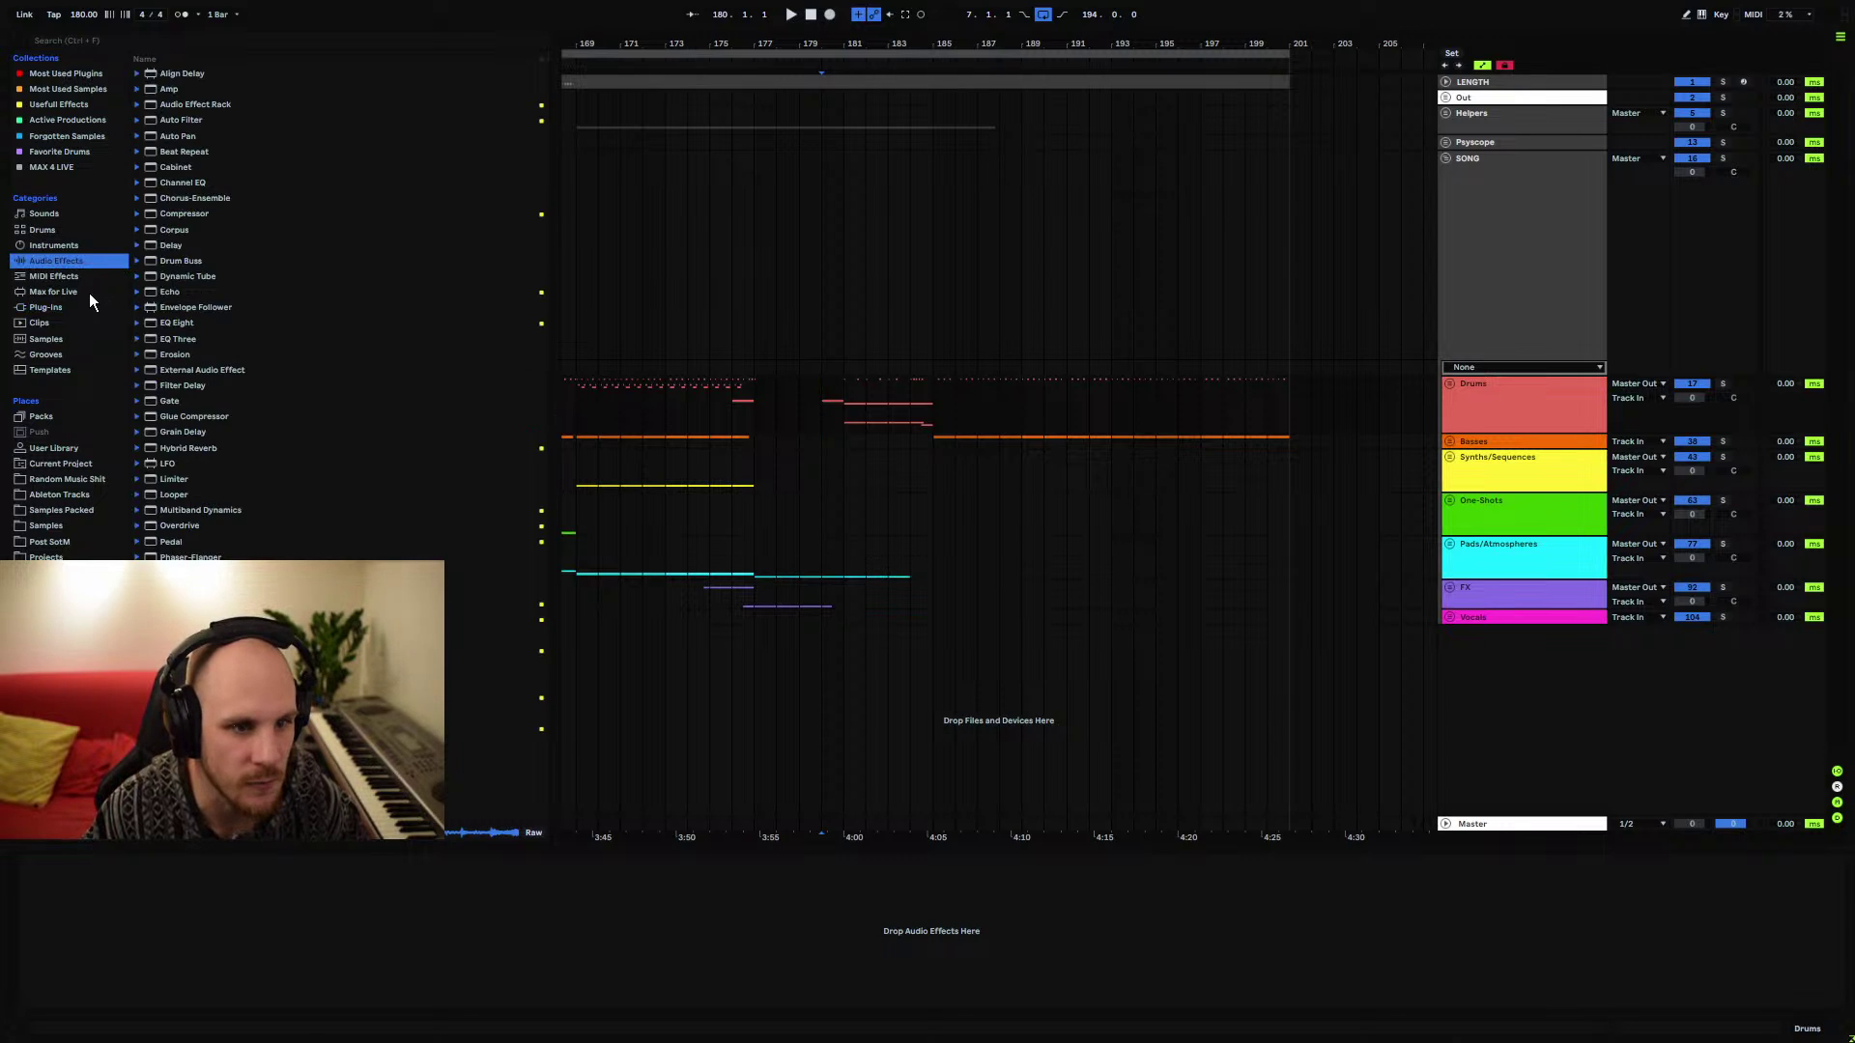
pyautogui.moveTo(166, 324)
pyautogui.mouseDown()
pyautogui.moveTo(978, 429)
pyautogui.moveTo(183, 321)
pyautogui.mouseUp()
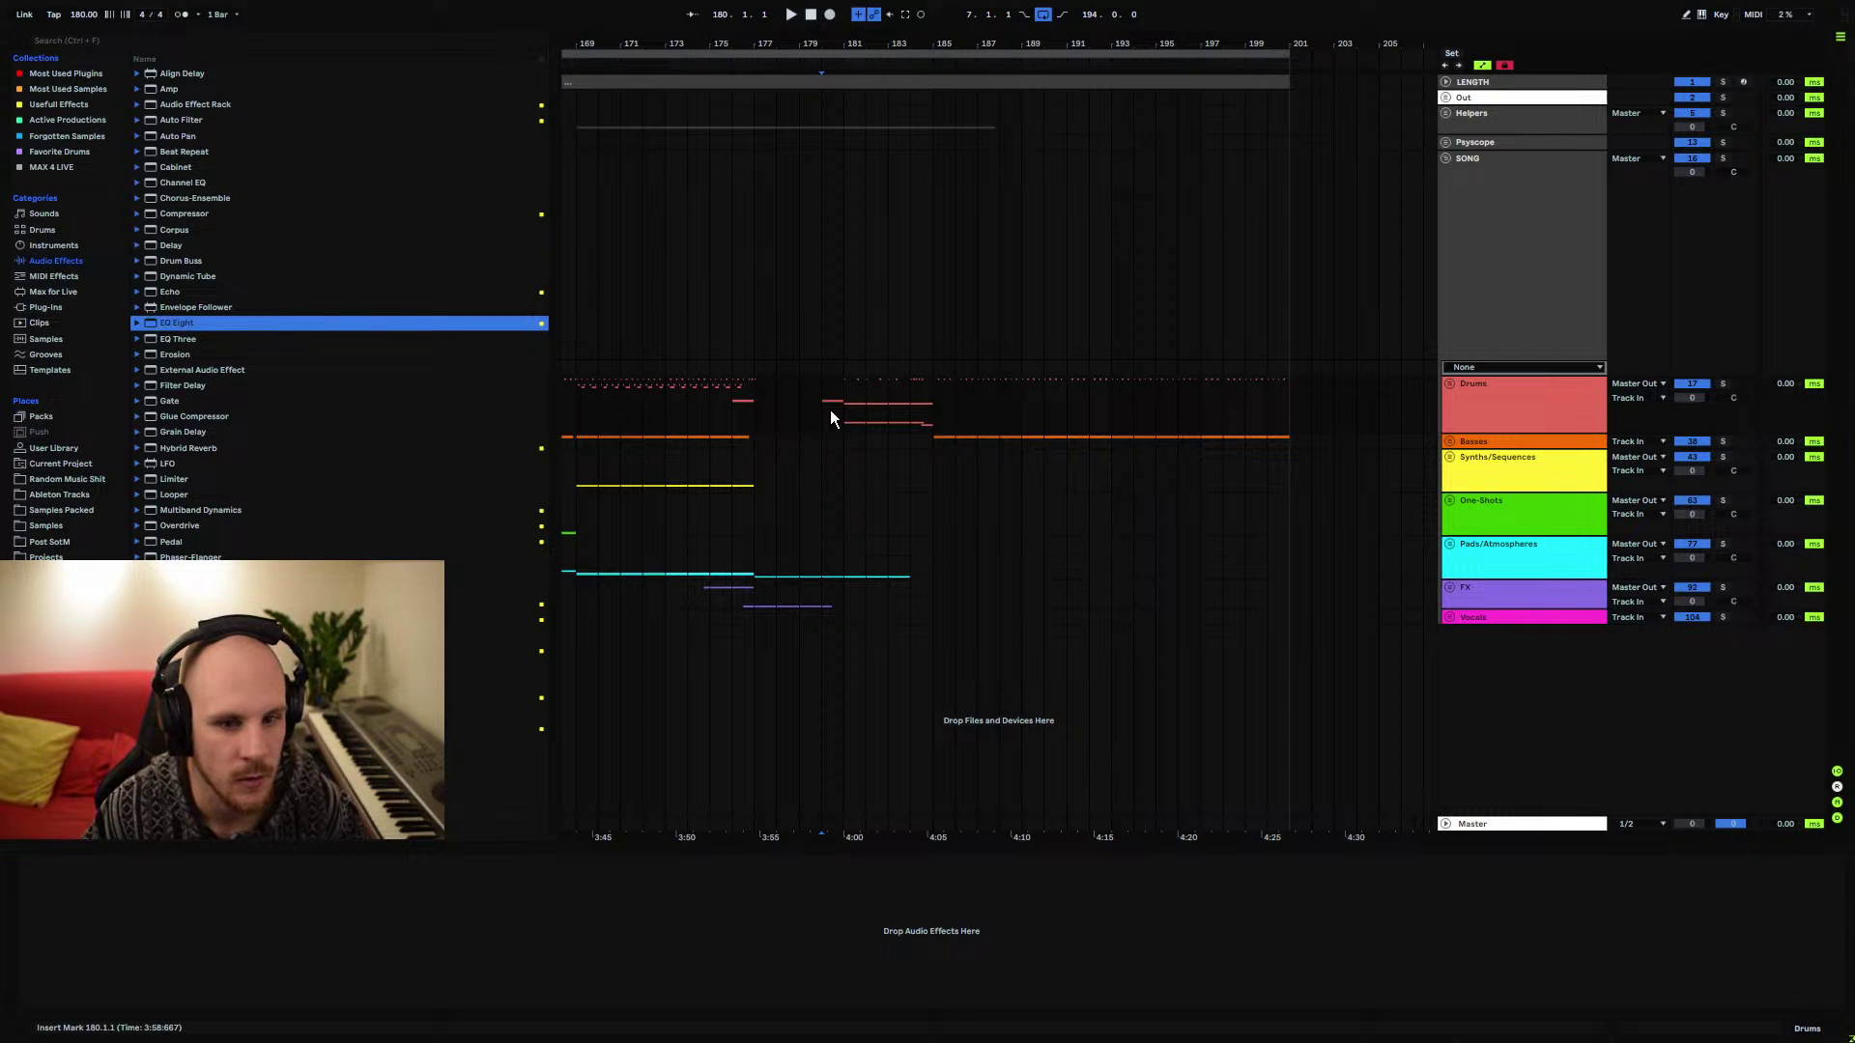
pyautogui.click(962, 389)
pyautogui.rightClick(961, 389)
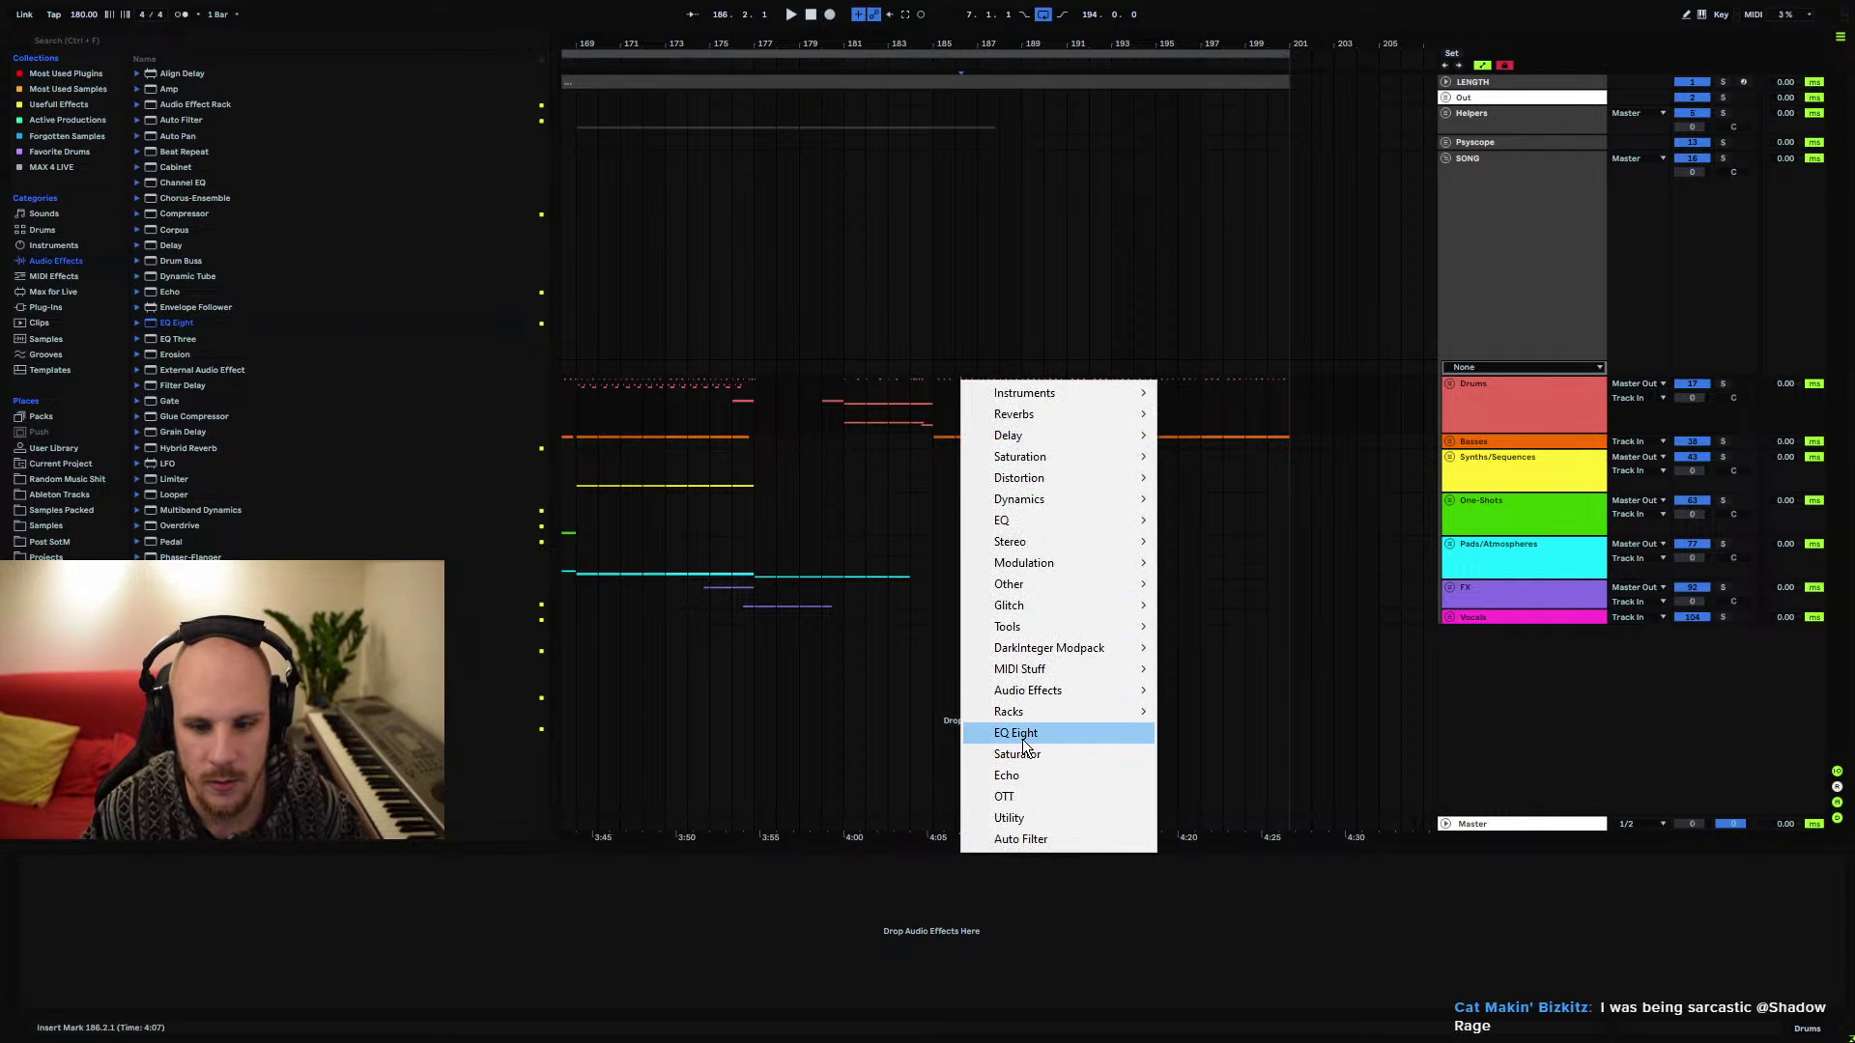
pyautogui.click(924, 411)
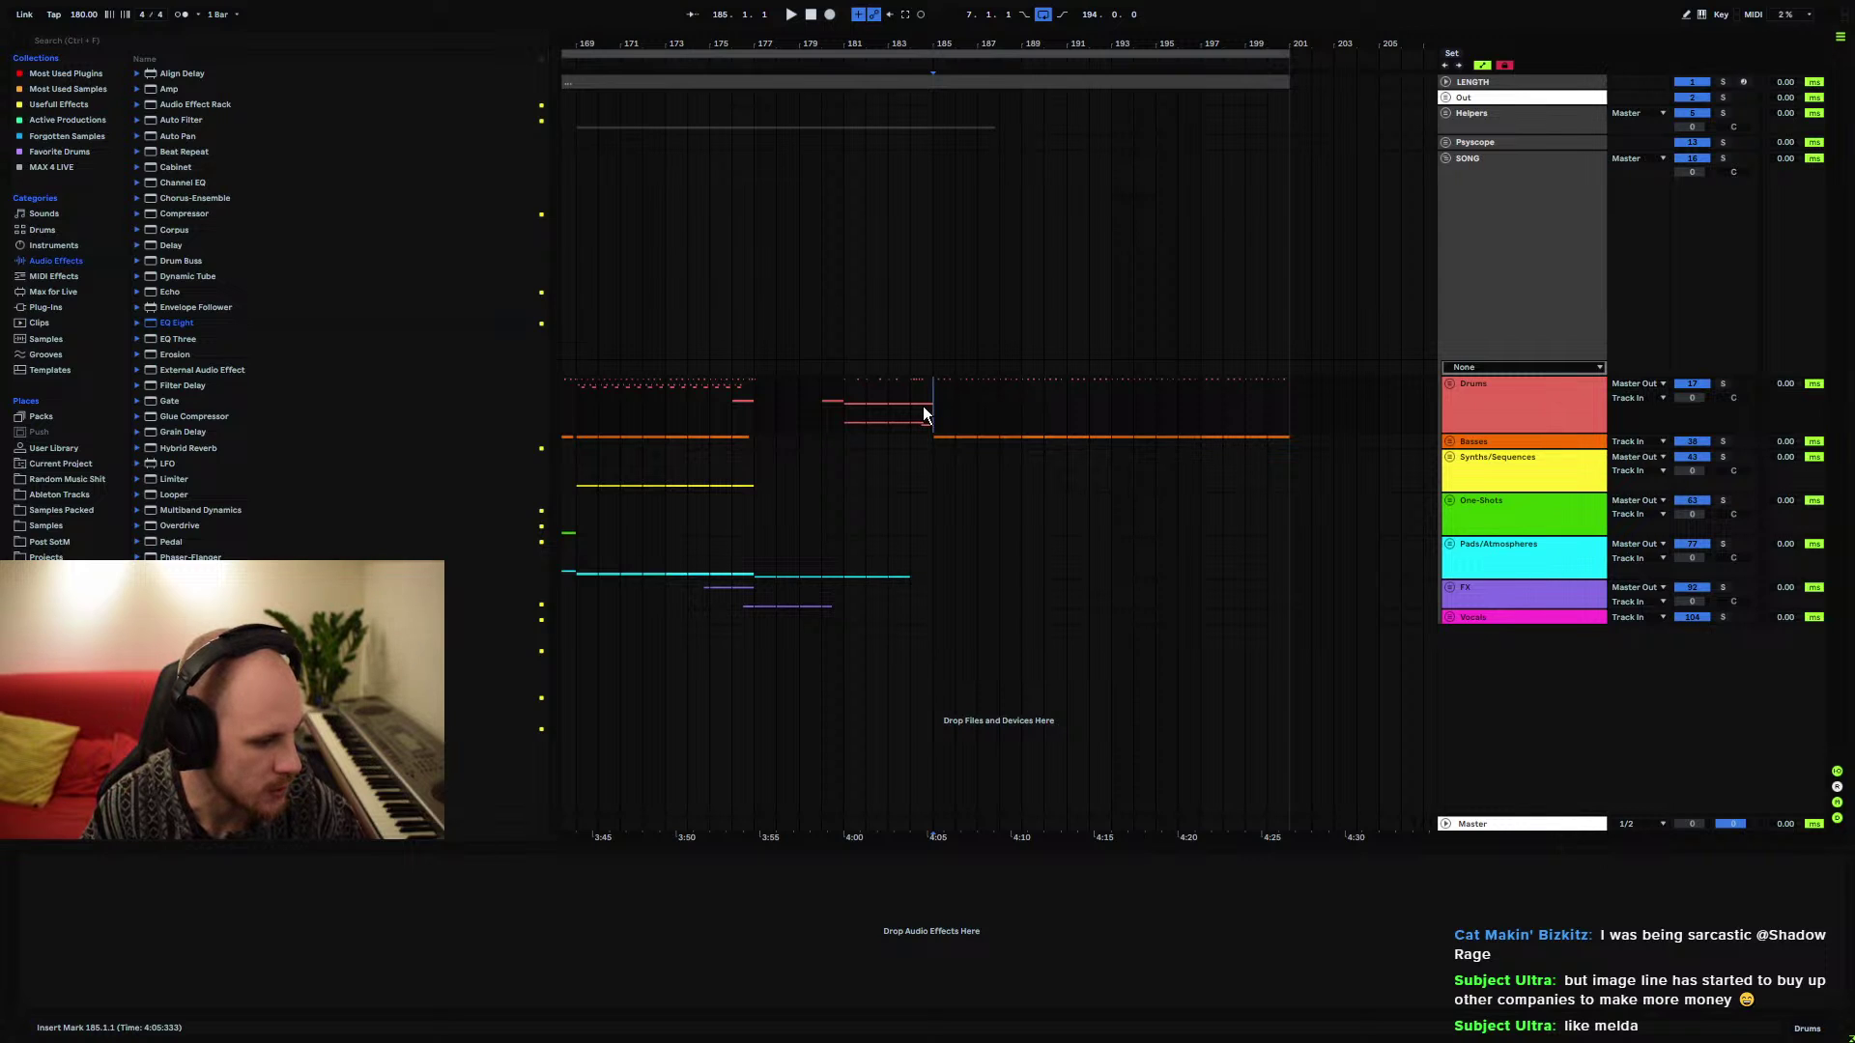
# Review the whole arrangement at bars 105 and 129, and place the insert marker at 185.1.1 on the Drums group
pyautogui.click(1505, 229)
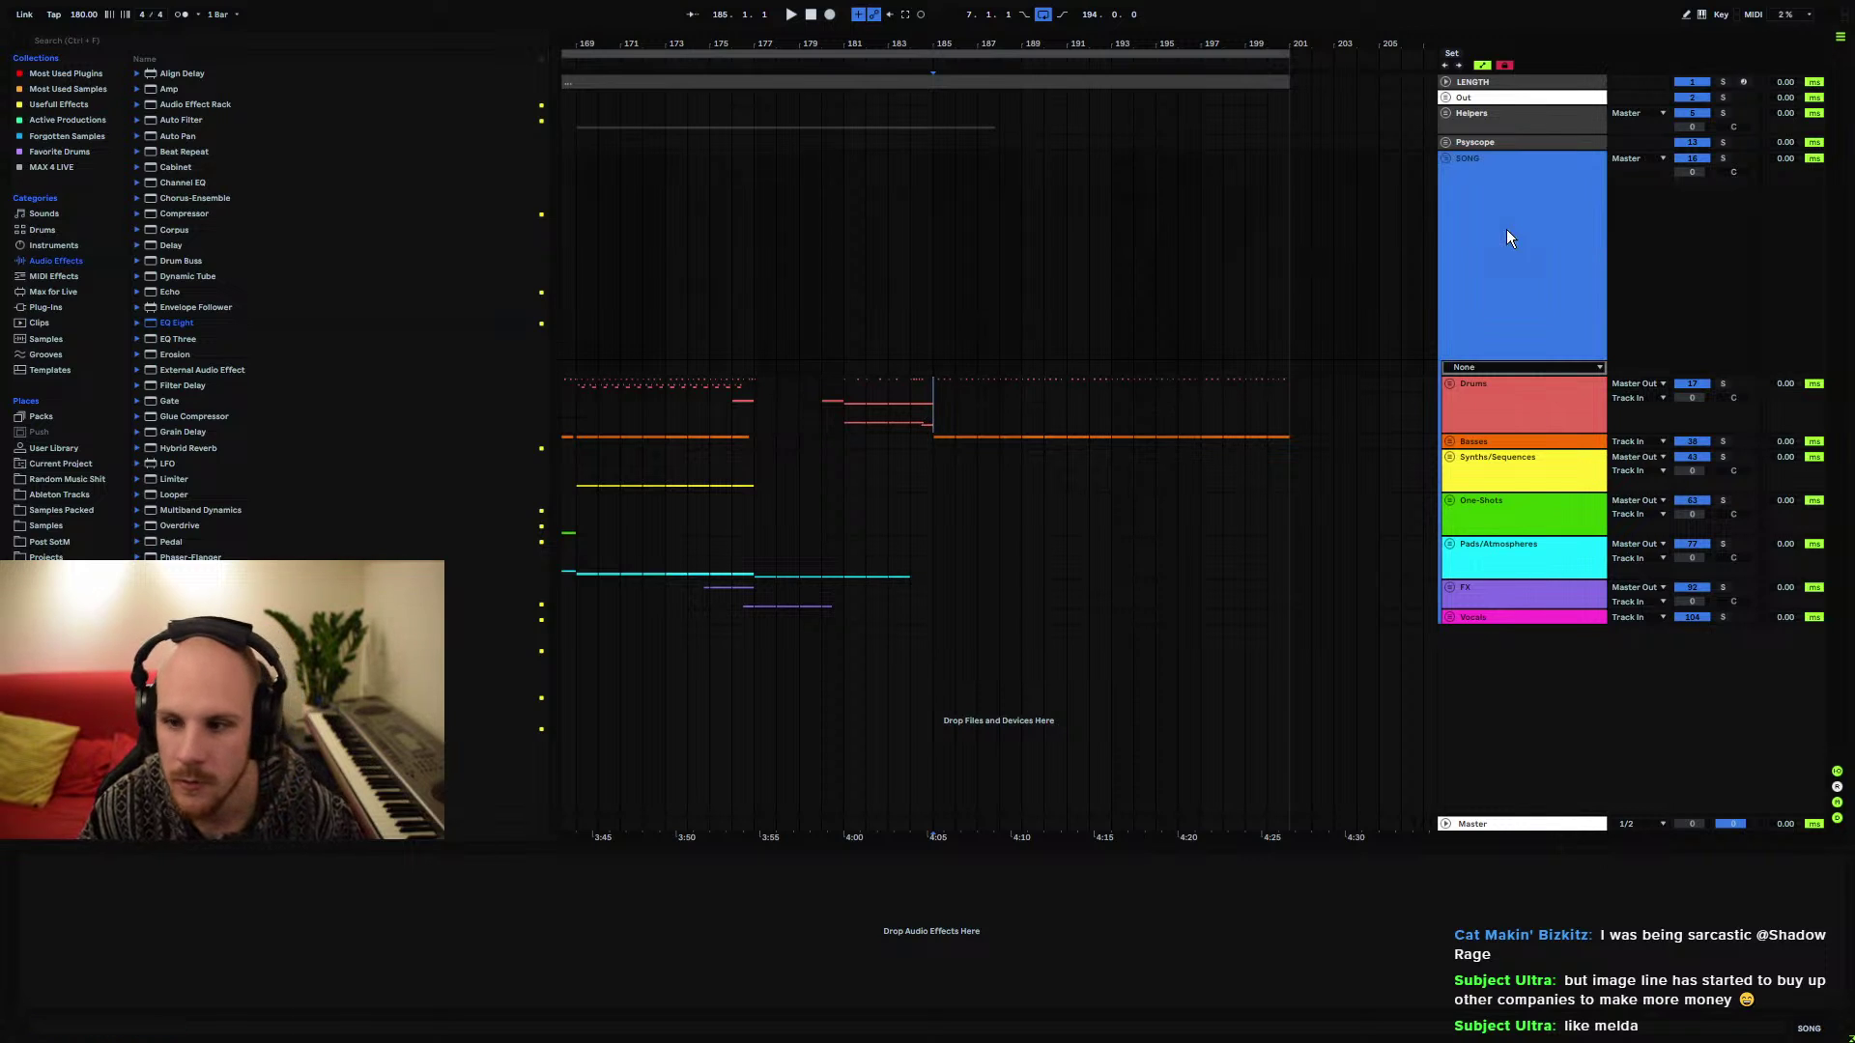
pyautogui.moveTo(942, 64); pyautogui.dragTo(942, 24)
pyautogui.click(891, 409)
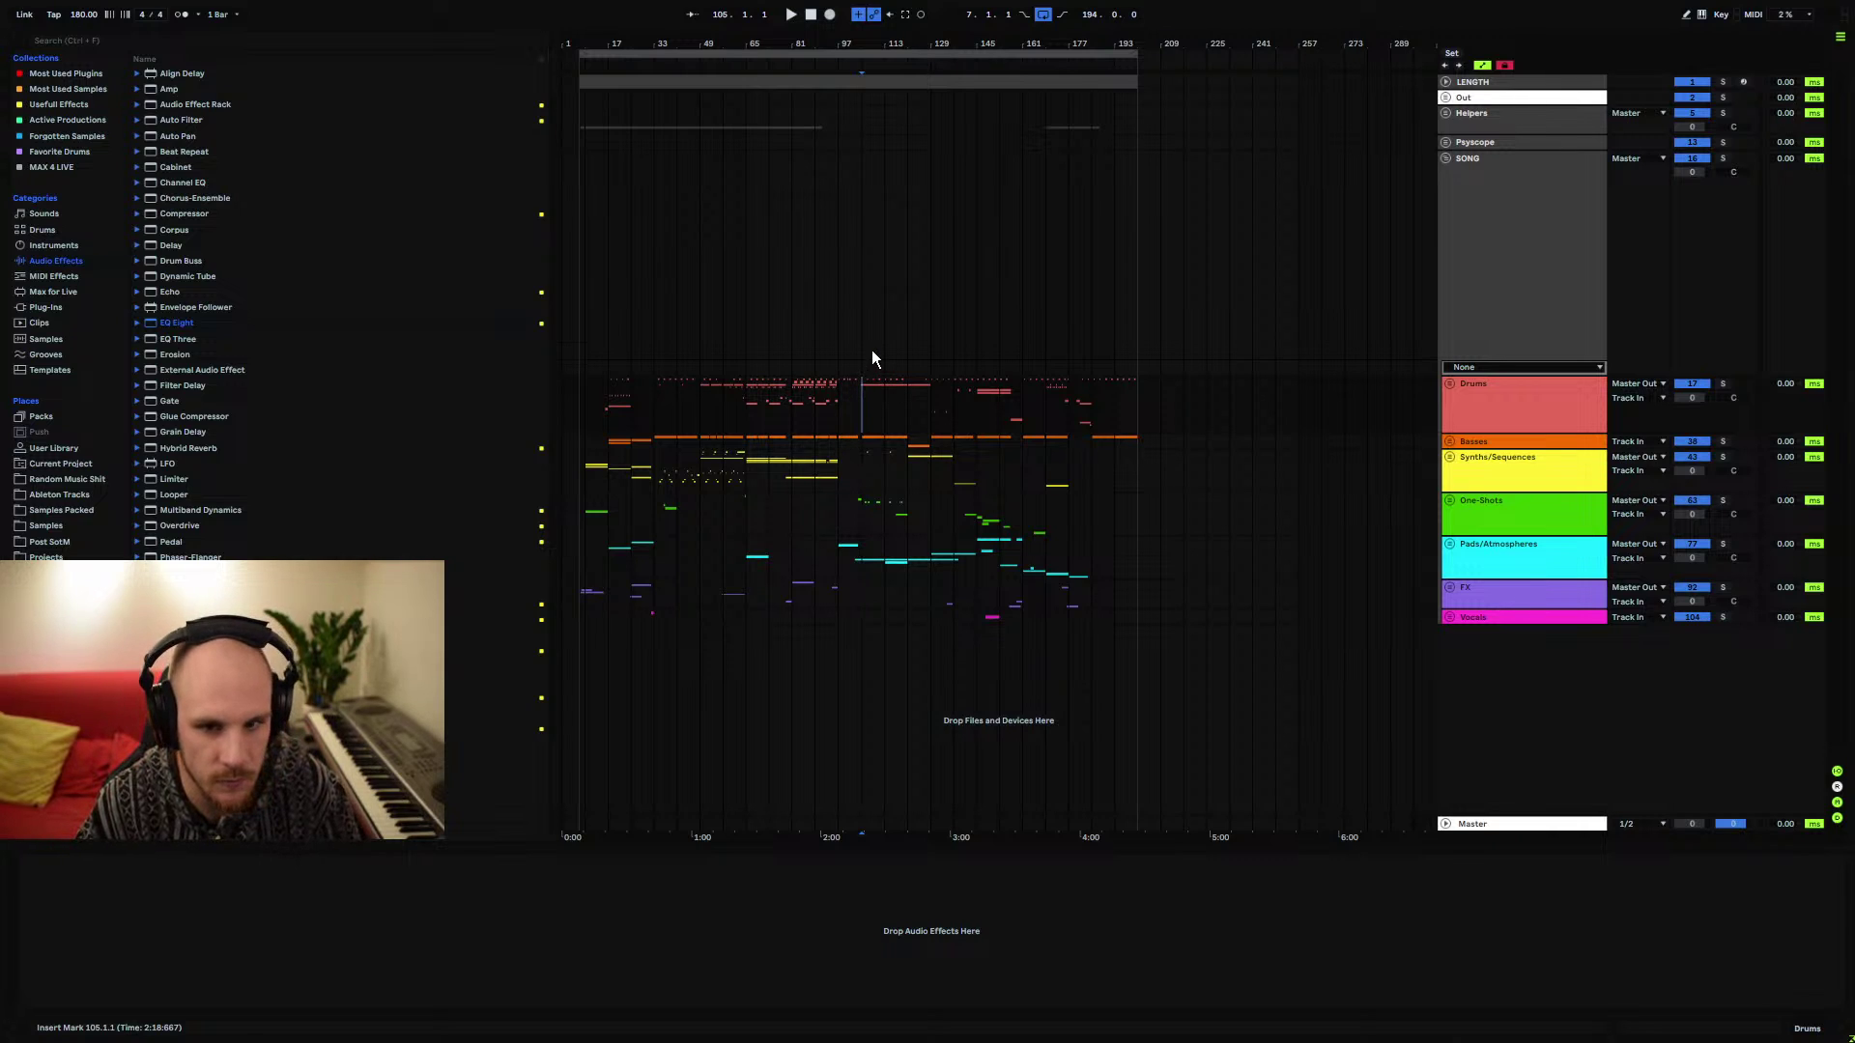
pyautogui.click(930, 401)
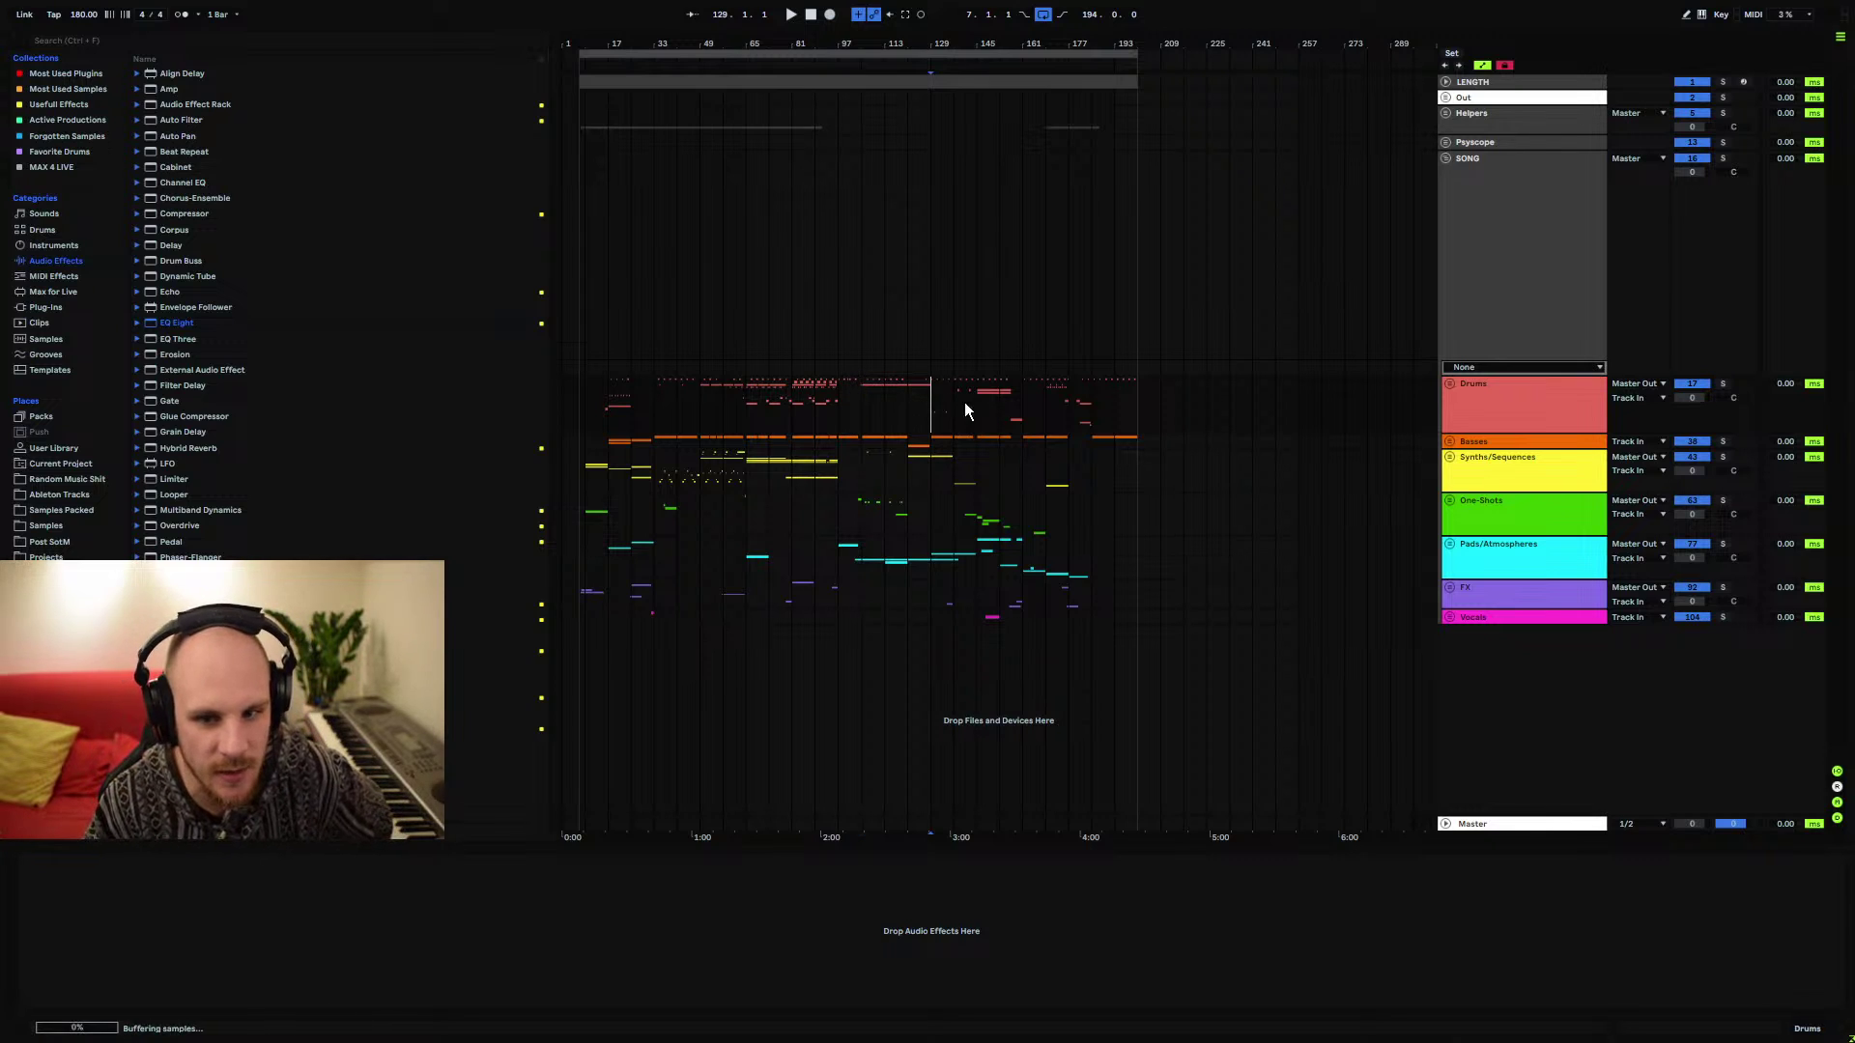
pyautogui.click(1092, 394)
pyautogui.press('+')
pyautogui.press('+')
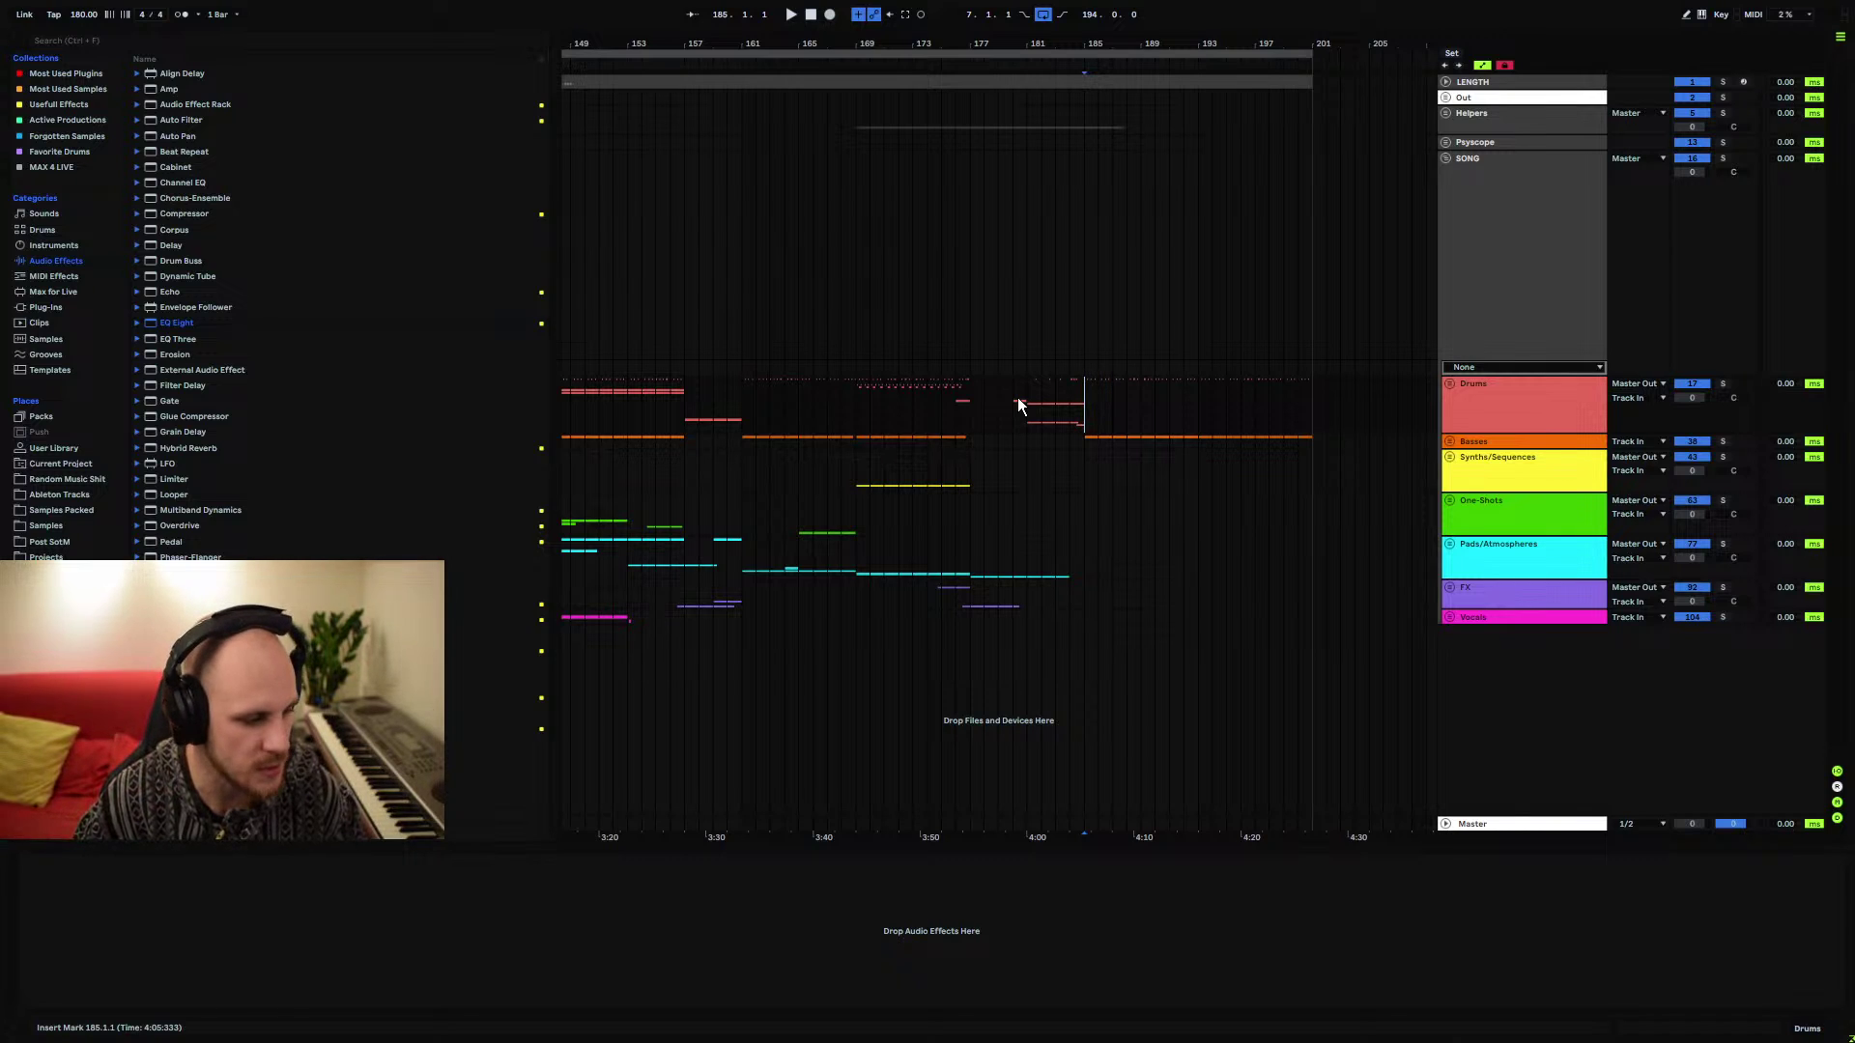
# Listen to the lead-in to the break from 176.1.1 on the Drums group and from 175.1.1 on Pads/Atmospheres
pyautogui.click(954, 396)
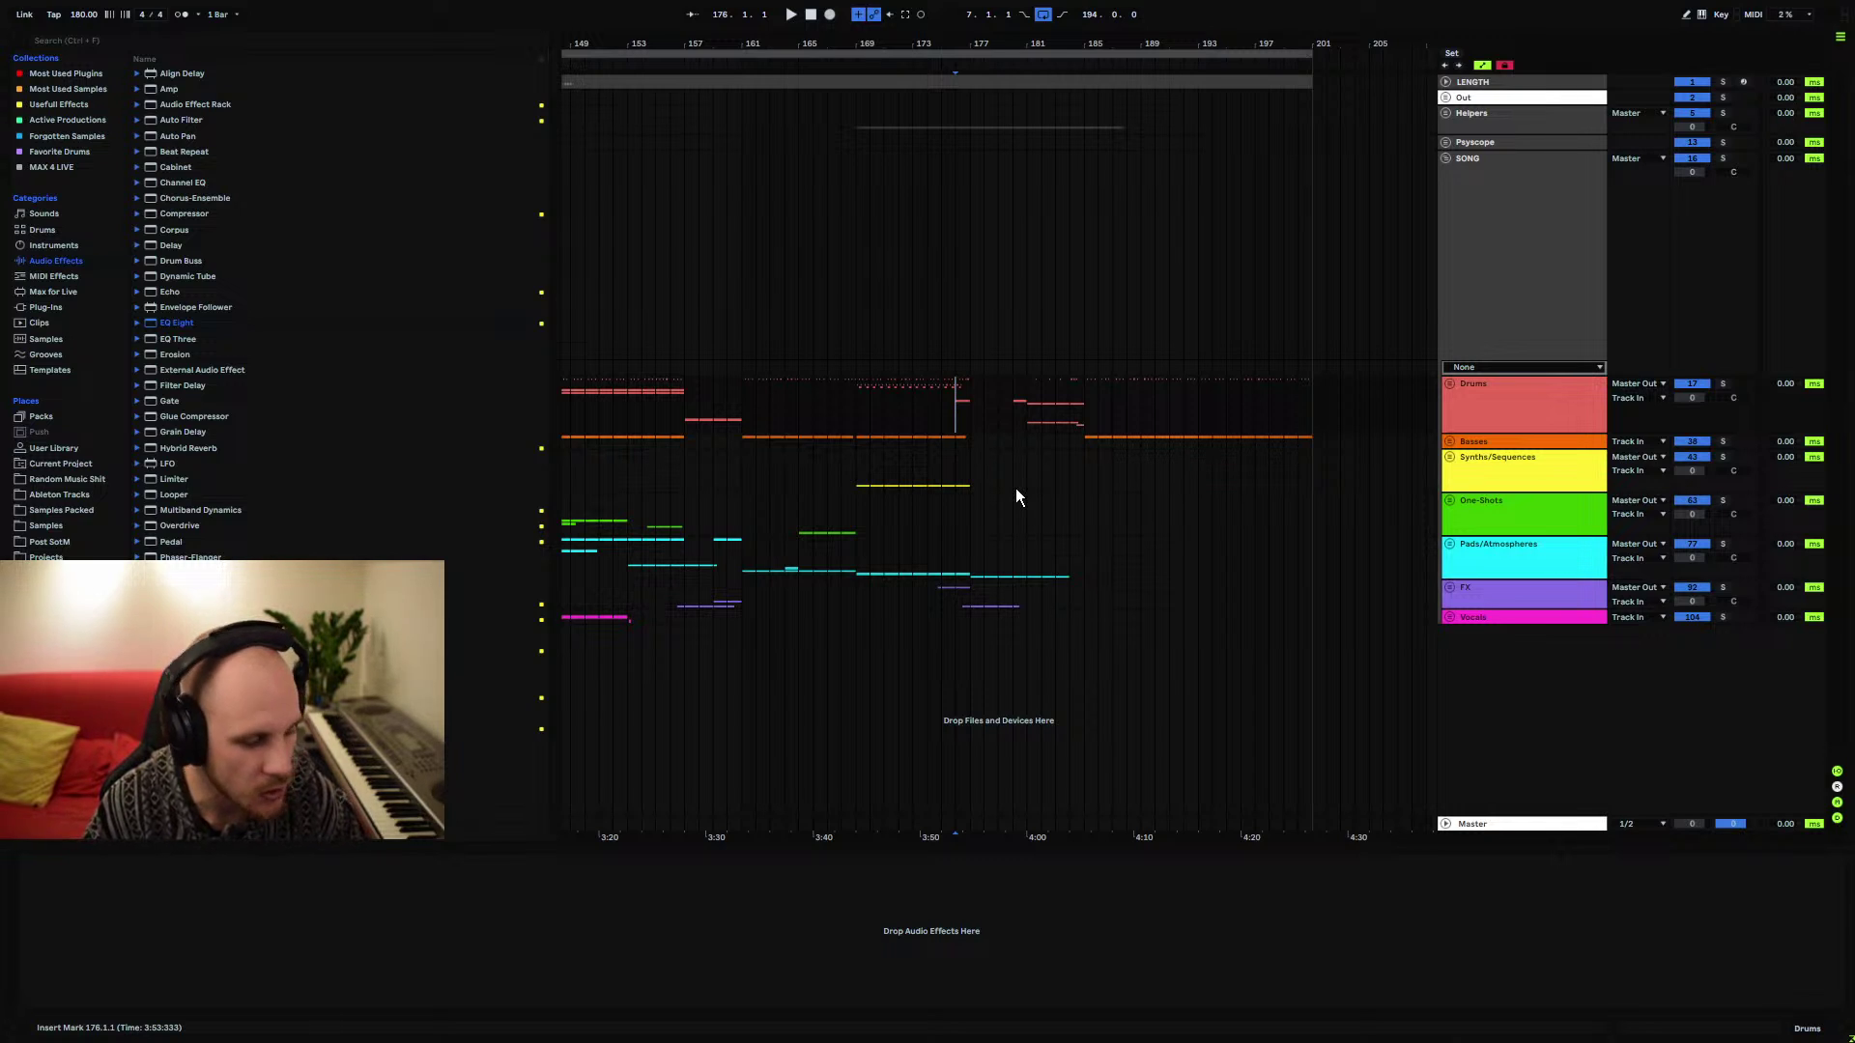
pyautogui.moveTo(995, 43); pyautogui.dragTo(976, 165)
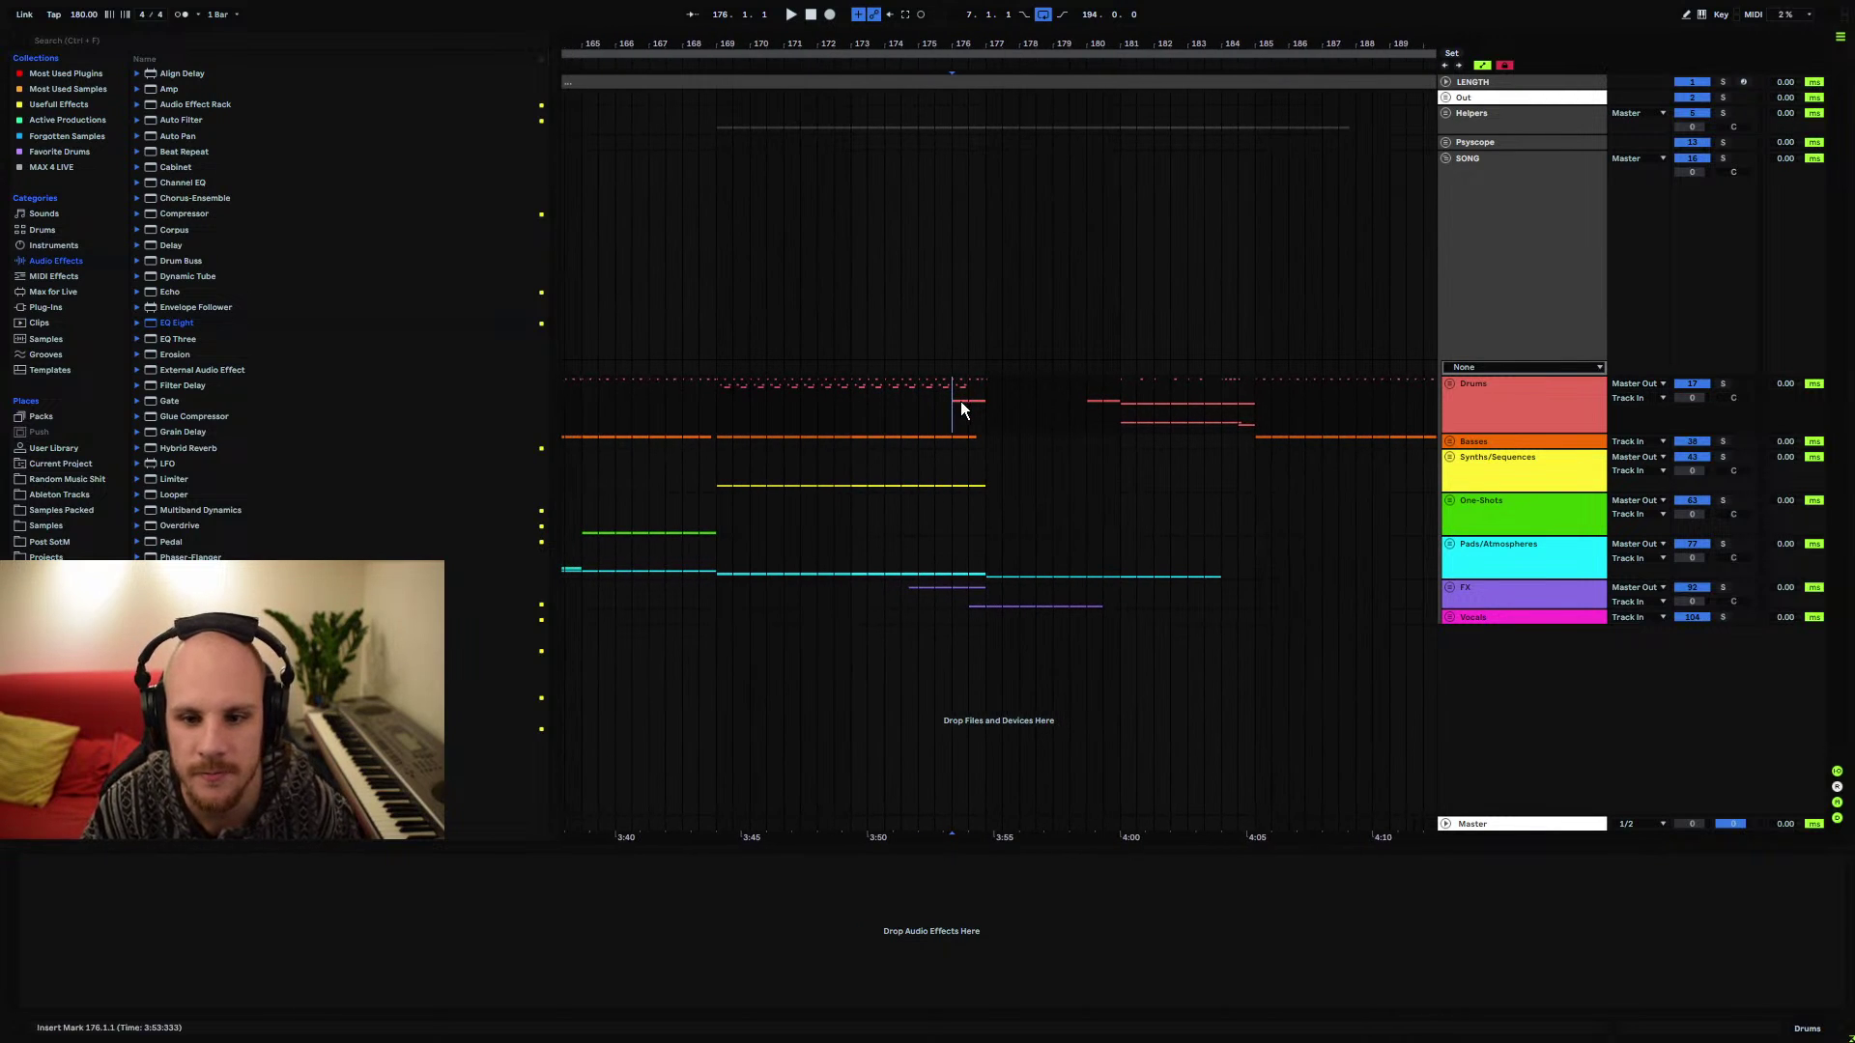
pyautogui.press('space')
pyautogui.moveTo(1102, 43)
pyautogui.mouseDown()
pyautogui.moveTo(1102, 25)
pyautogui.moveTo(1106, 58)
pyautogui.mouseUp()
pyautogui.click(890, 570)
pyautogui.press('space')
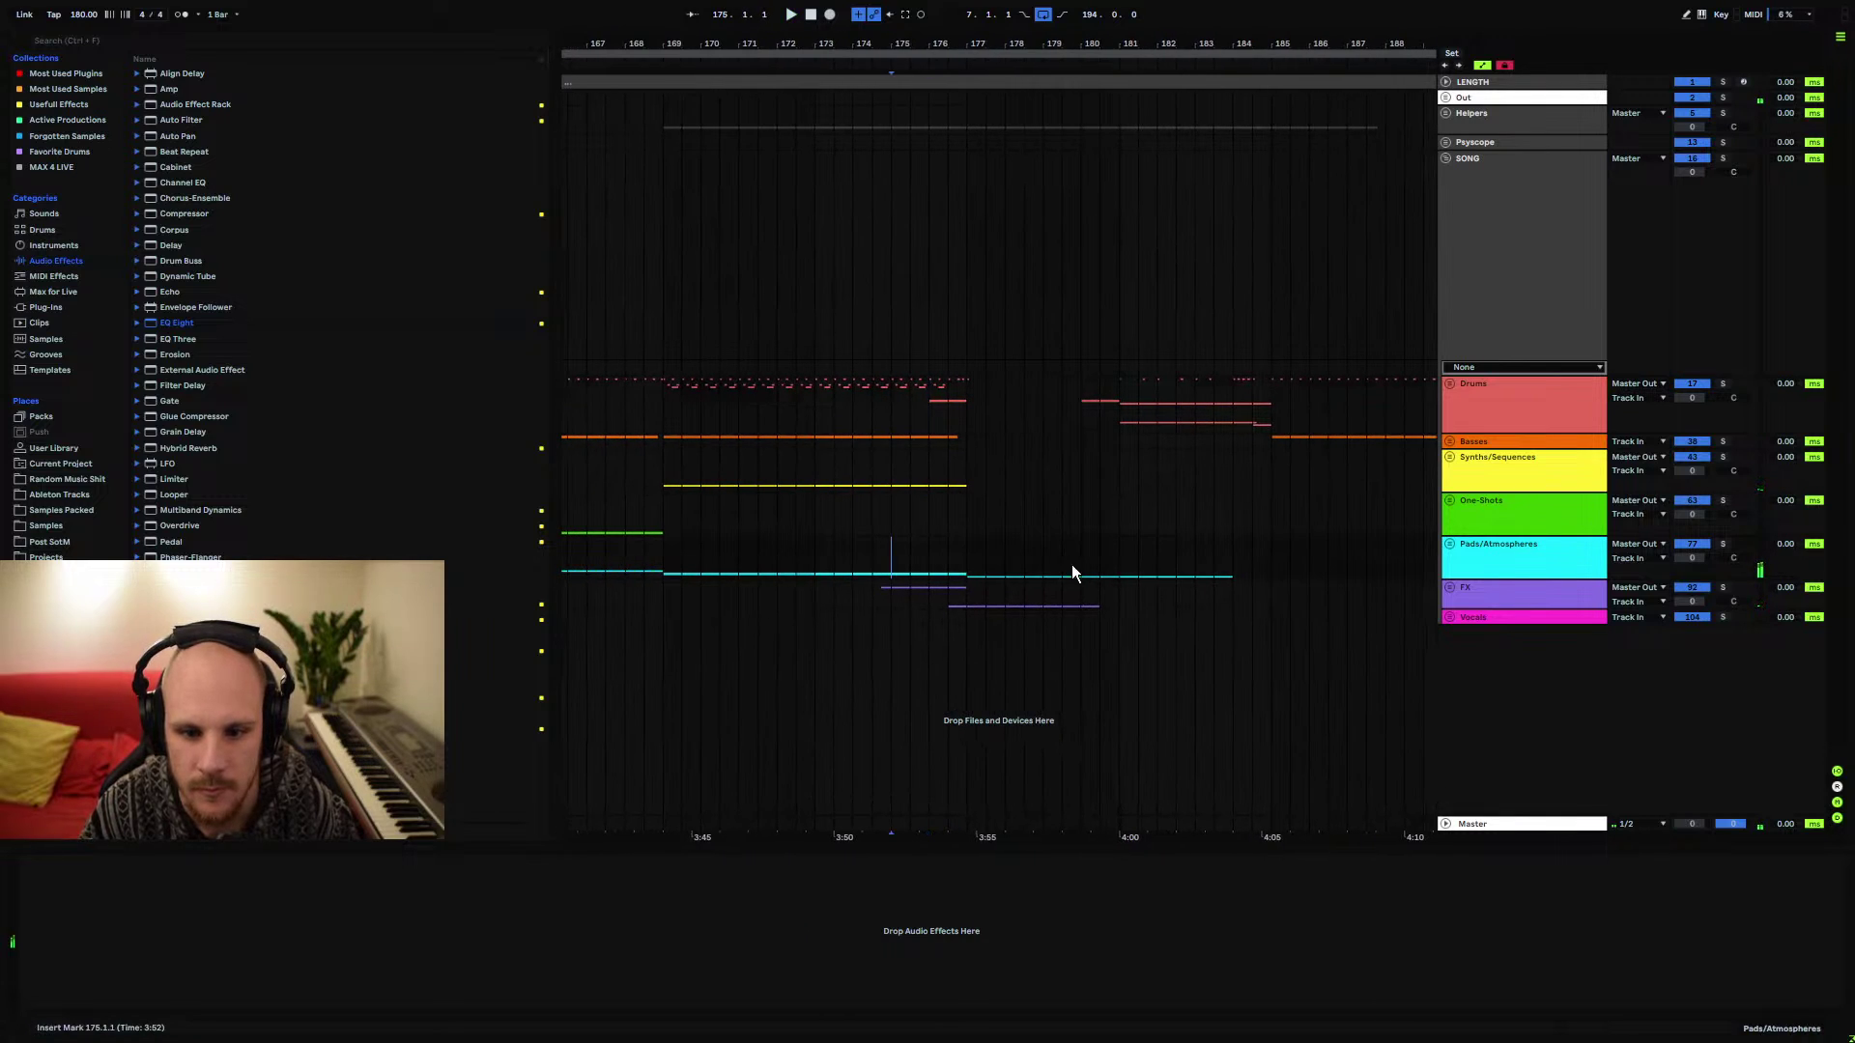
# Unfold the Pads/Atmospheres group, play from 174.1.1, and expand the 86 UNNAMED track holding the frozen clip
pyautogui.click(1449, 544)
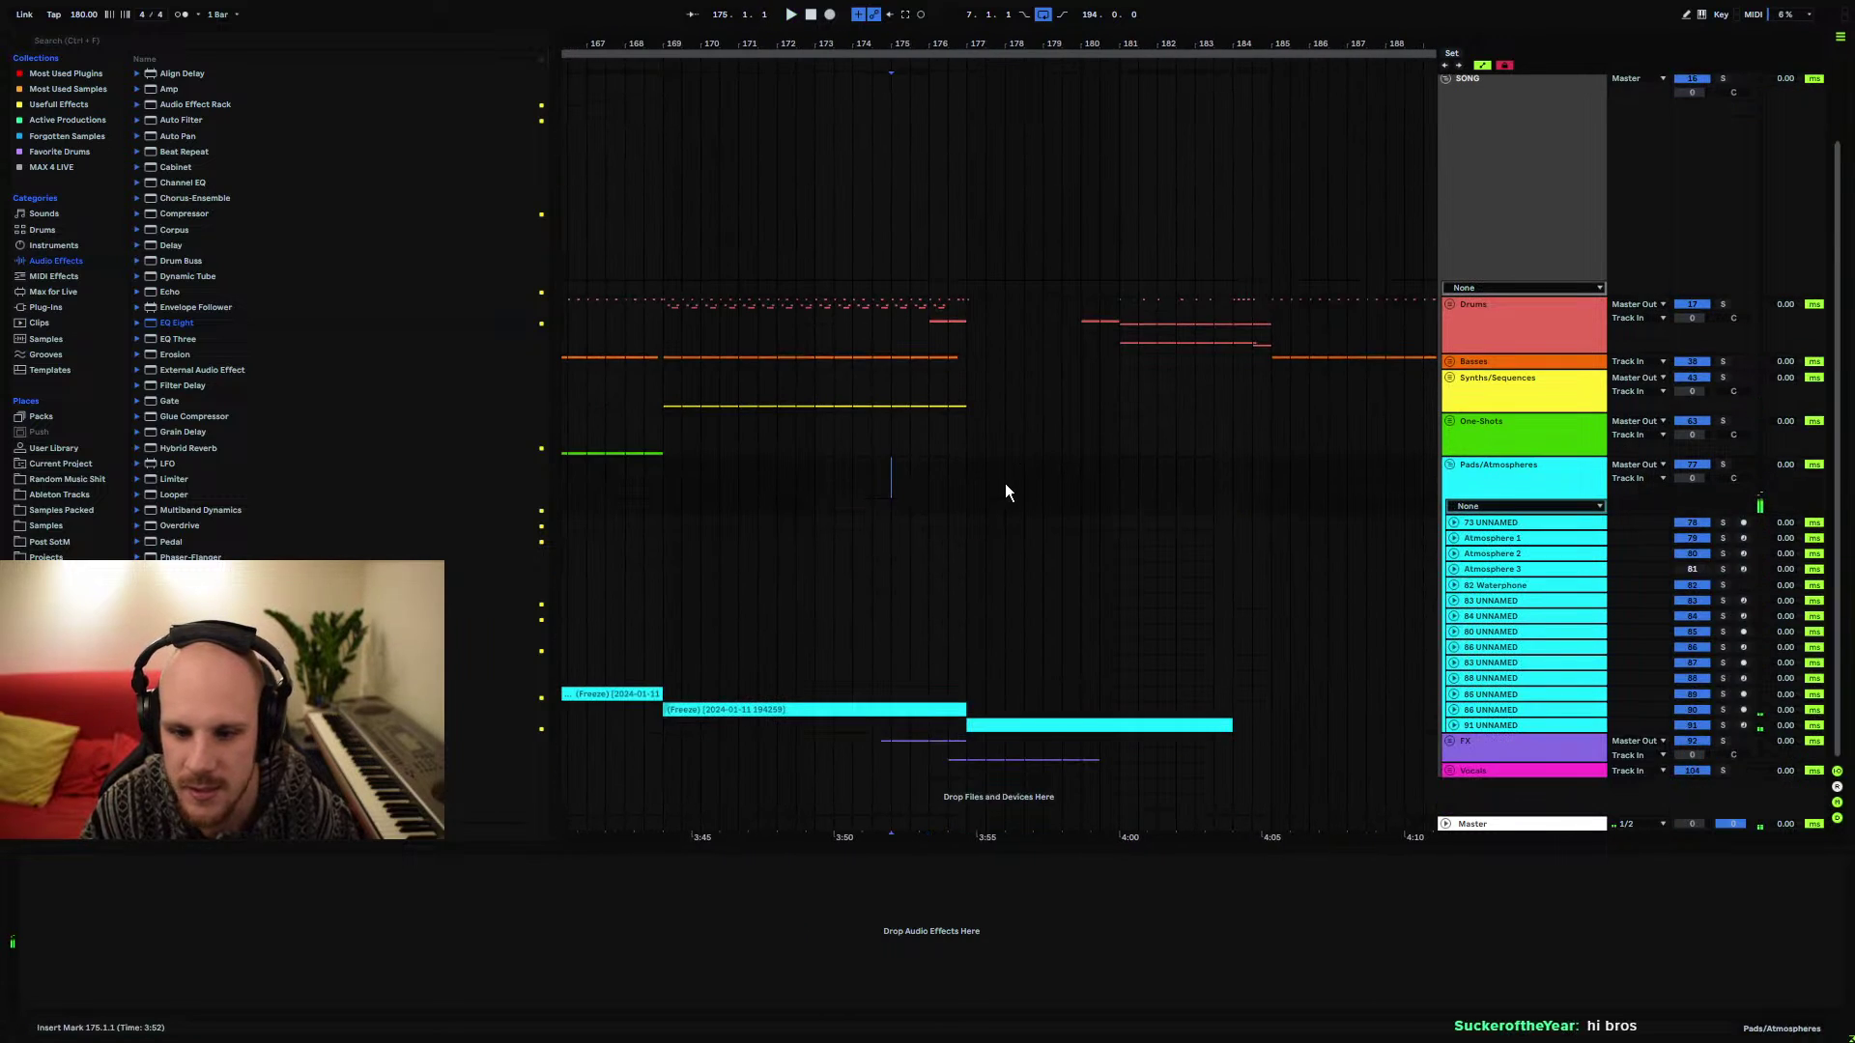
pyautogui.click(913, 709)
pyautogui.press('space')
pyautogui.click(1453, 710)
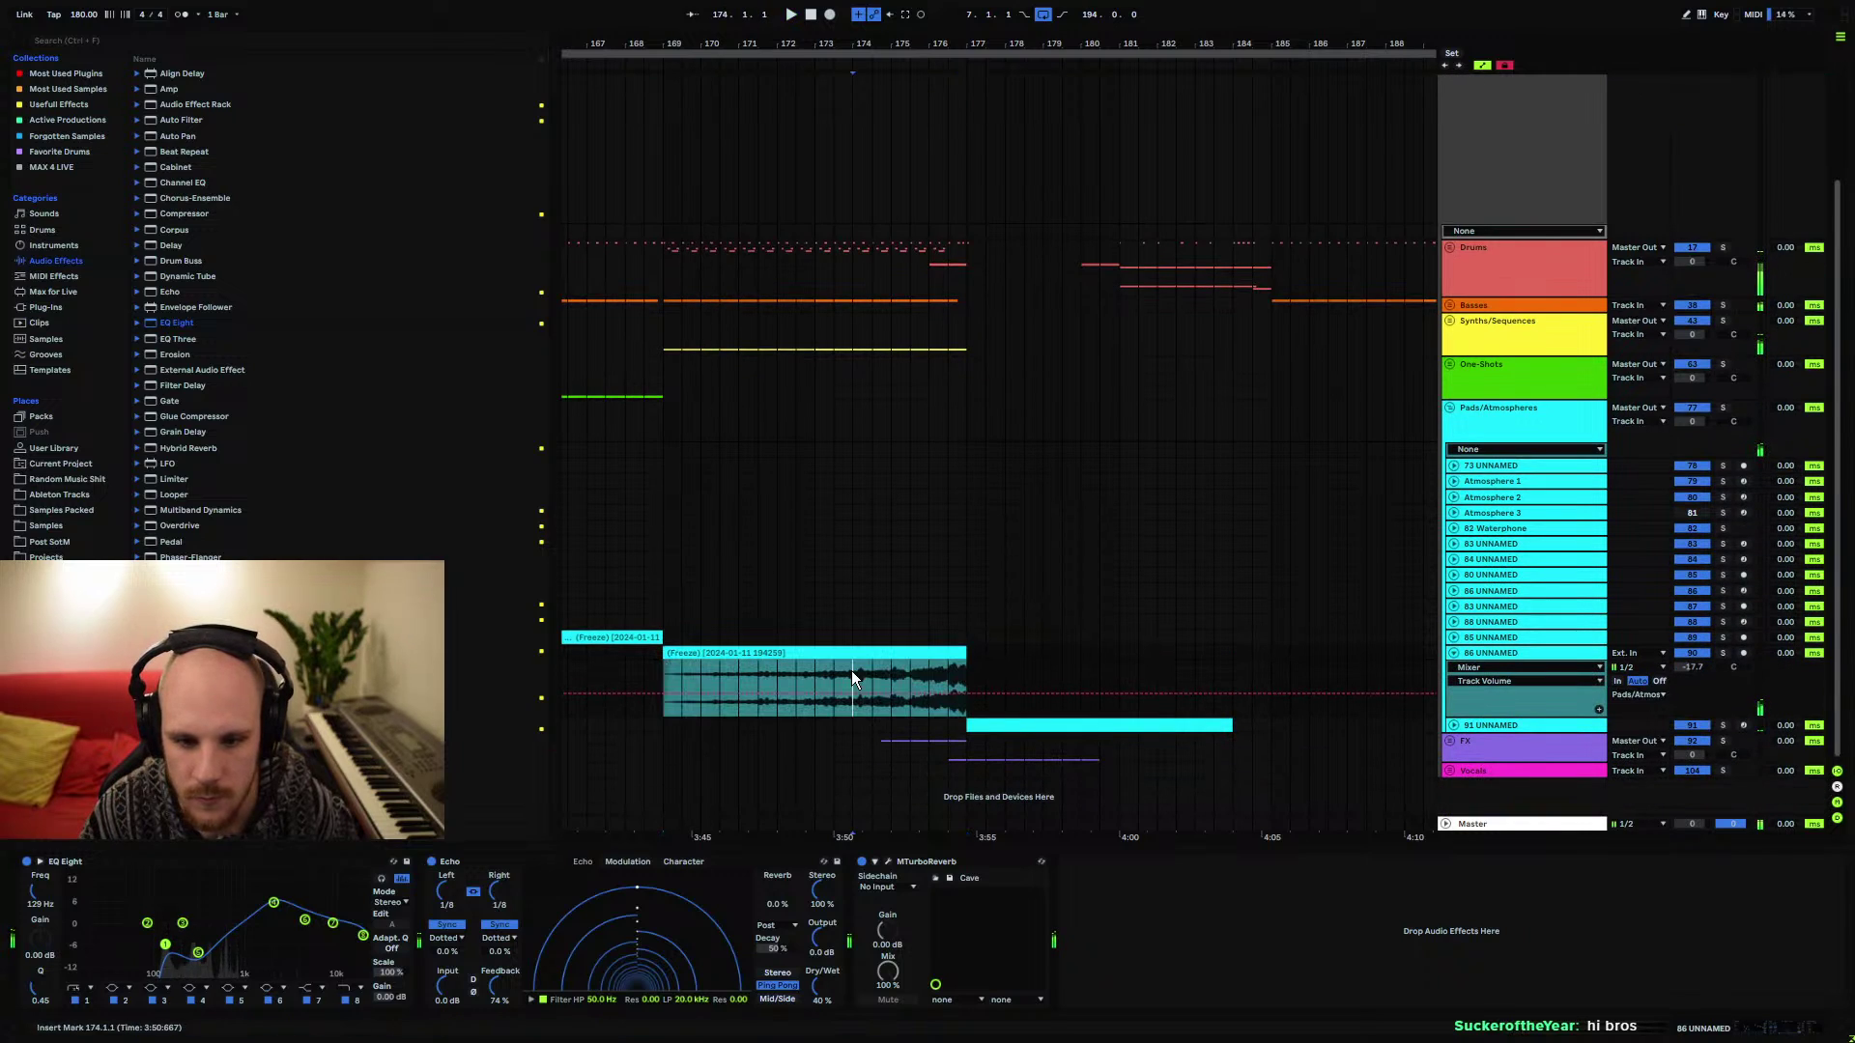
# Solo the 86 UNNAMED track and play its frozen clip from 173.1.1
pyautogui.click(815, 680)
pyautogui.click(1723, 653)
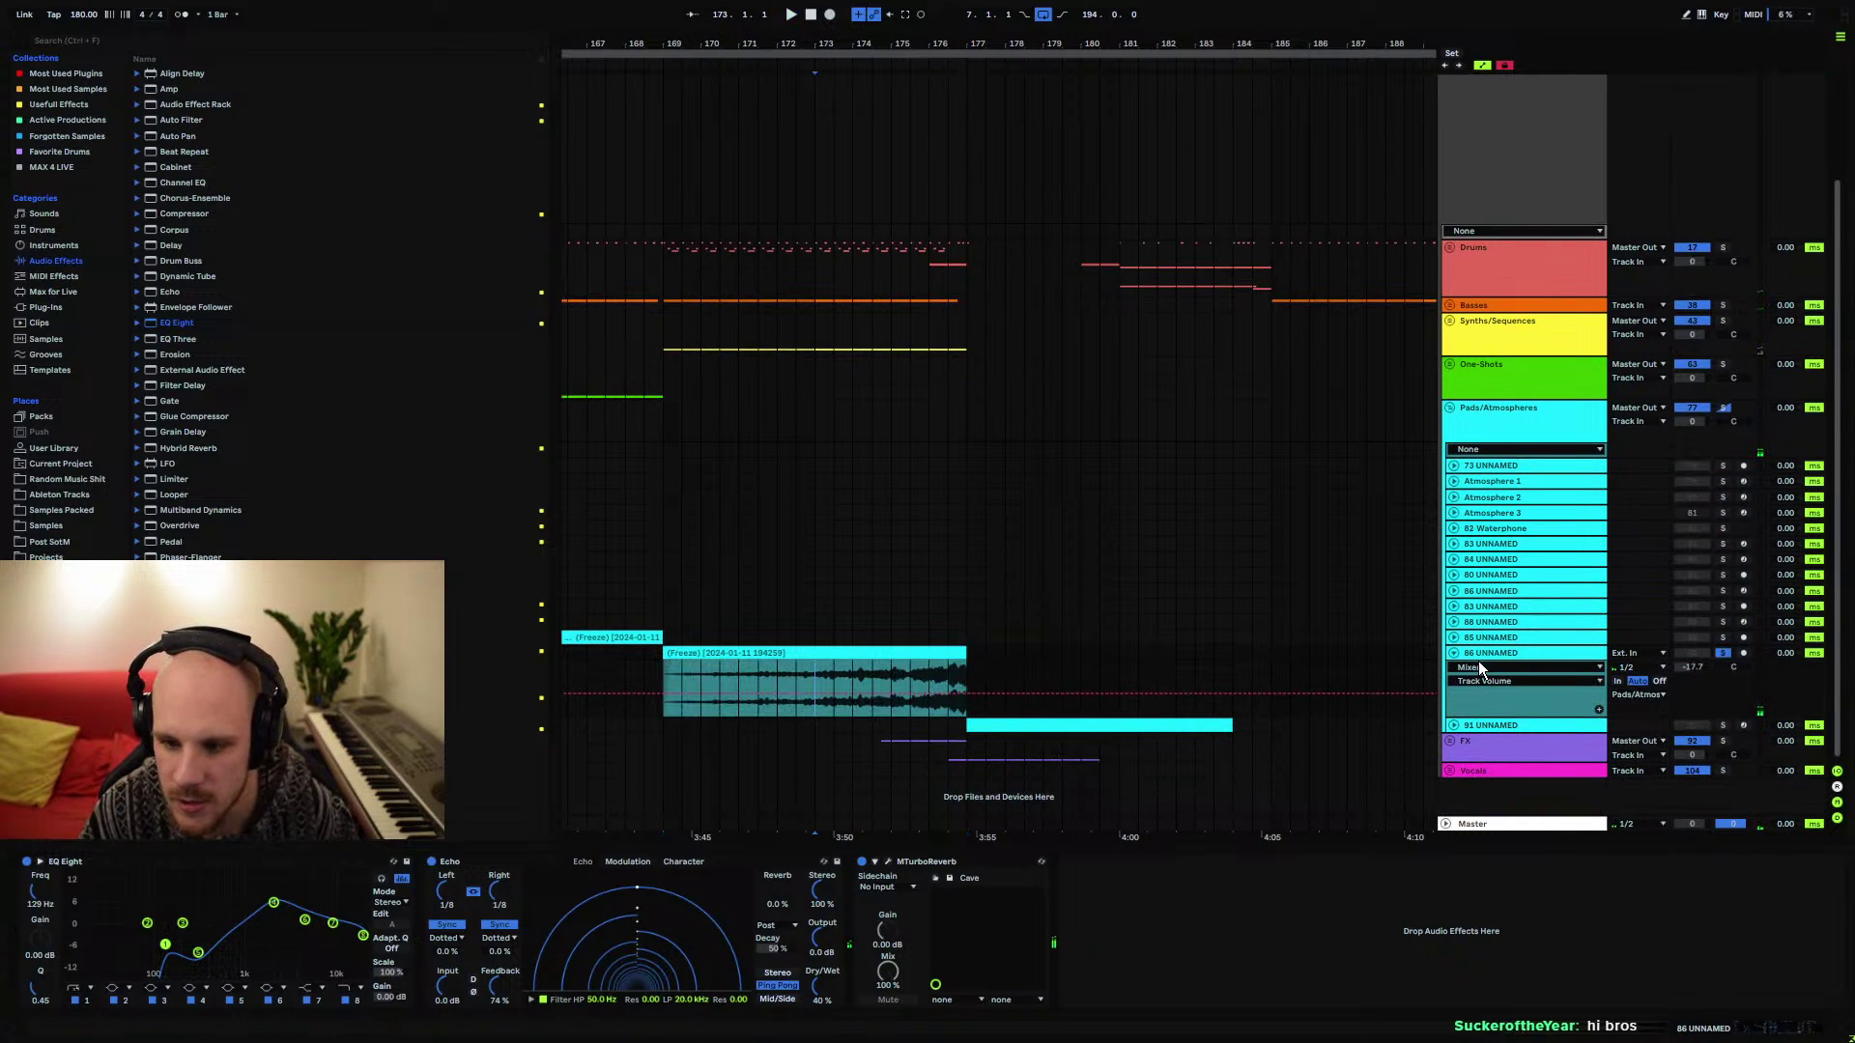
pyautogui.press('space')
# Try LittleAlterBoy at the start of the 86 UNNAMED track's device chain and remove it
pyautogui.rightClick(1141, 919)
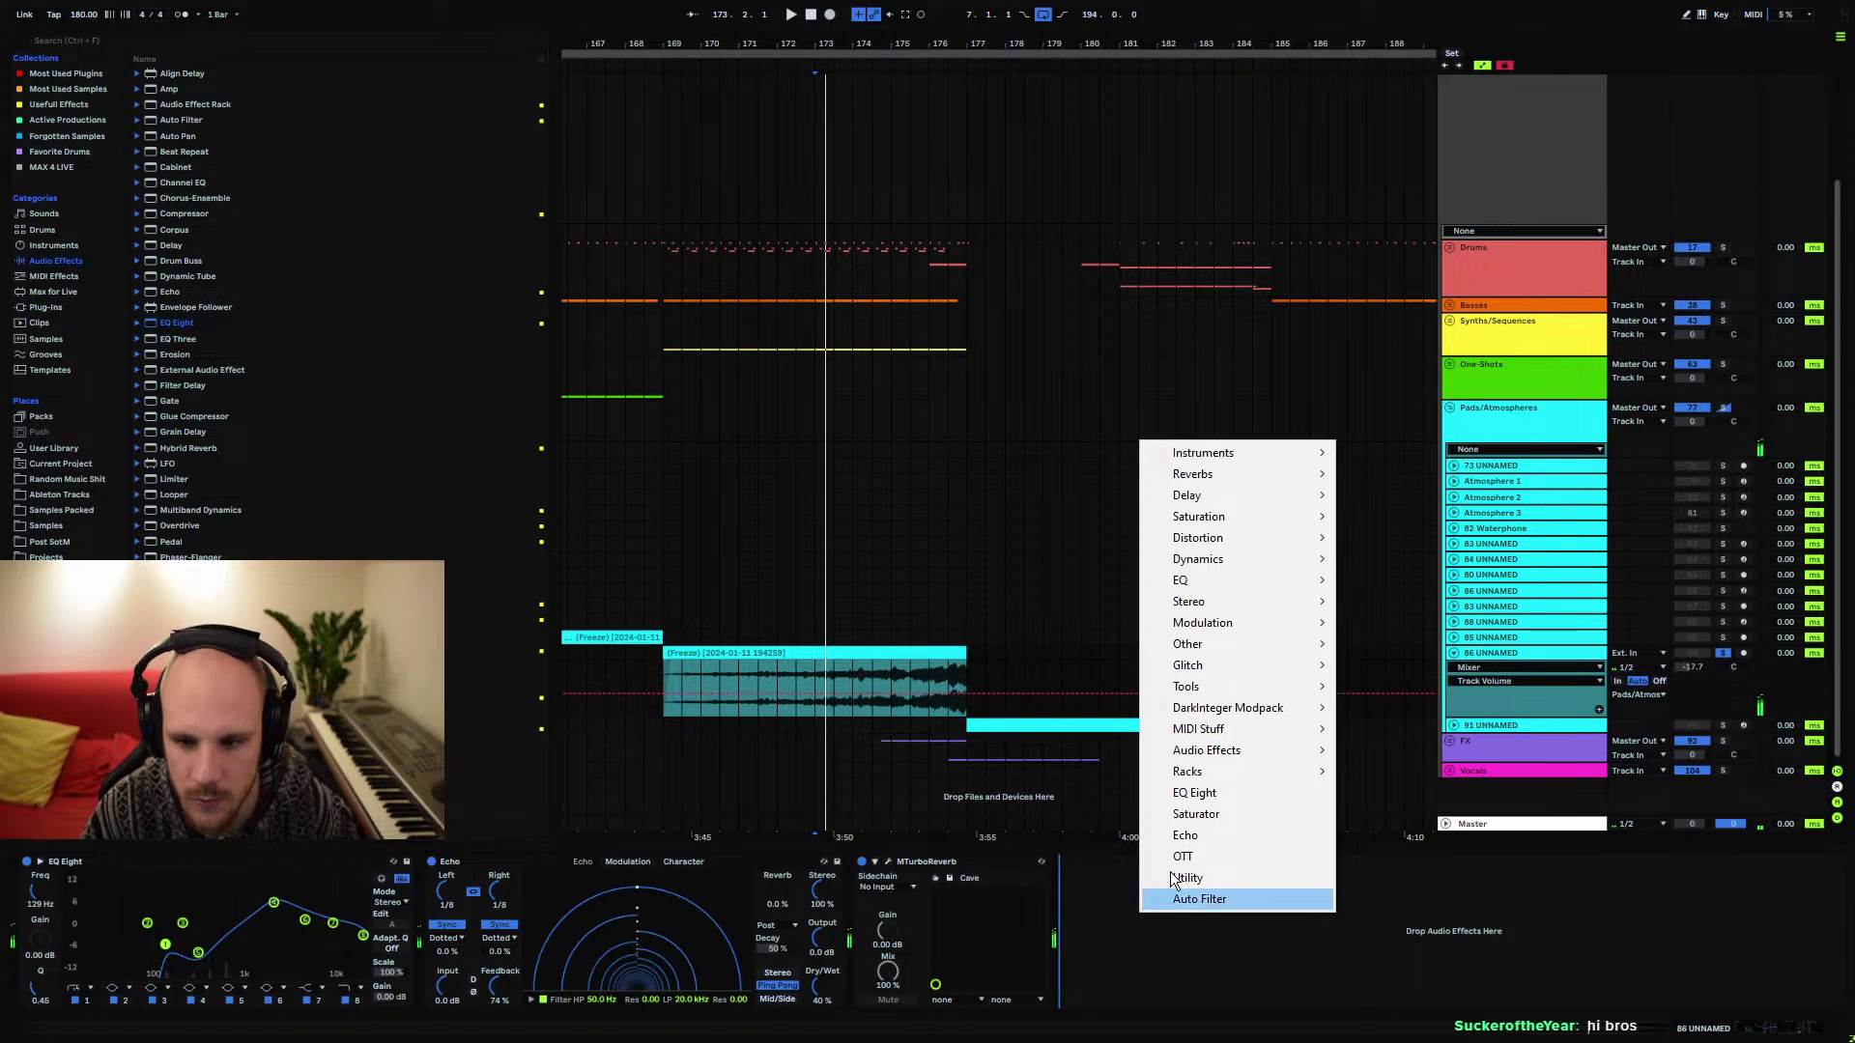
pyautogui.moveTo(1229, 623)
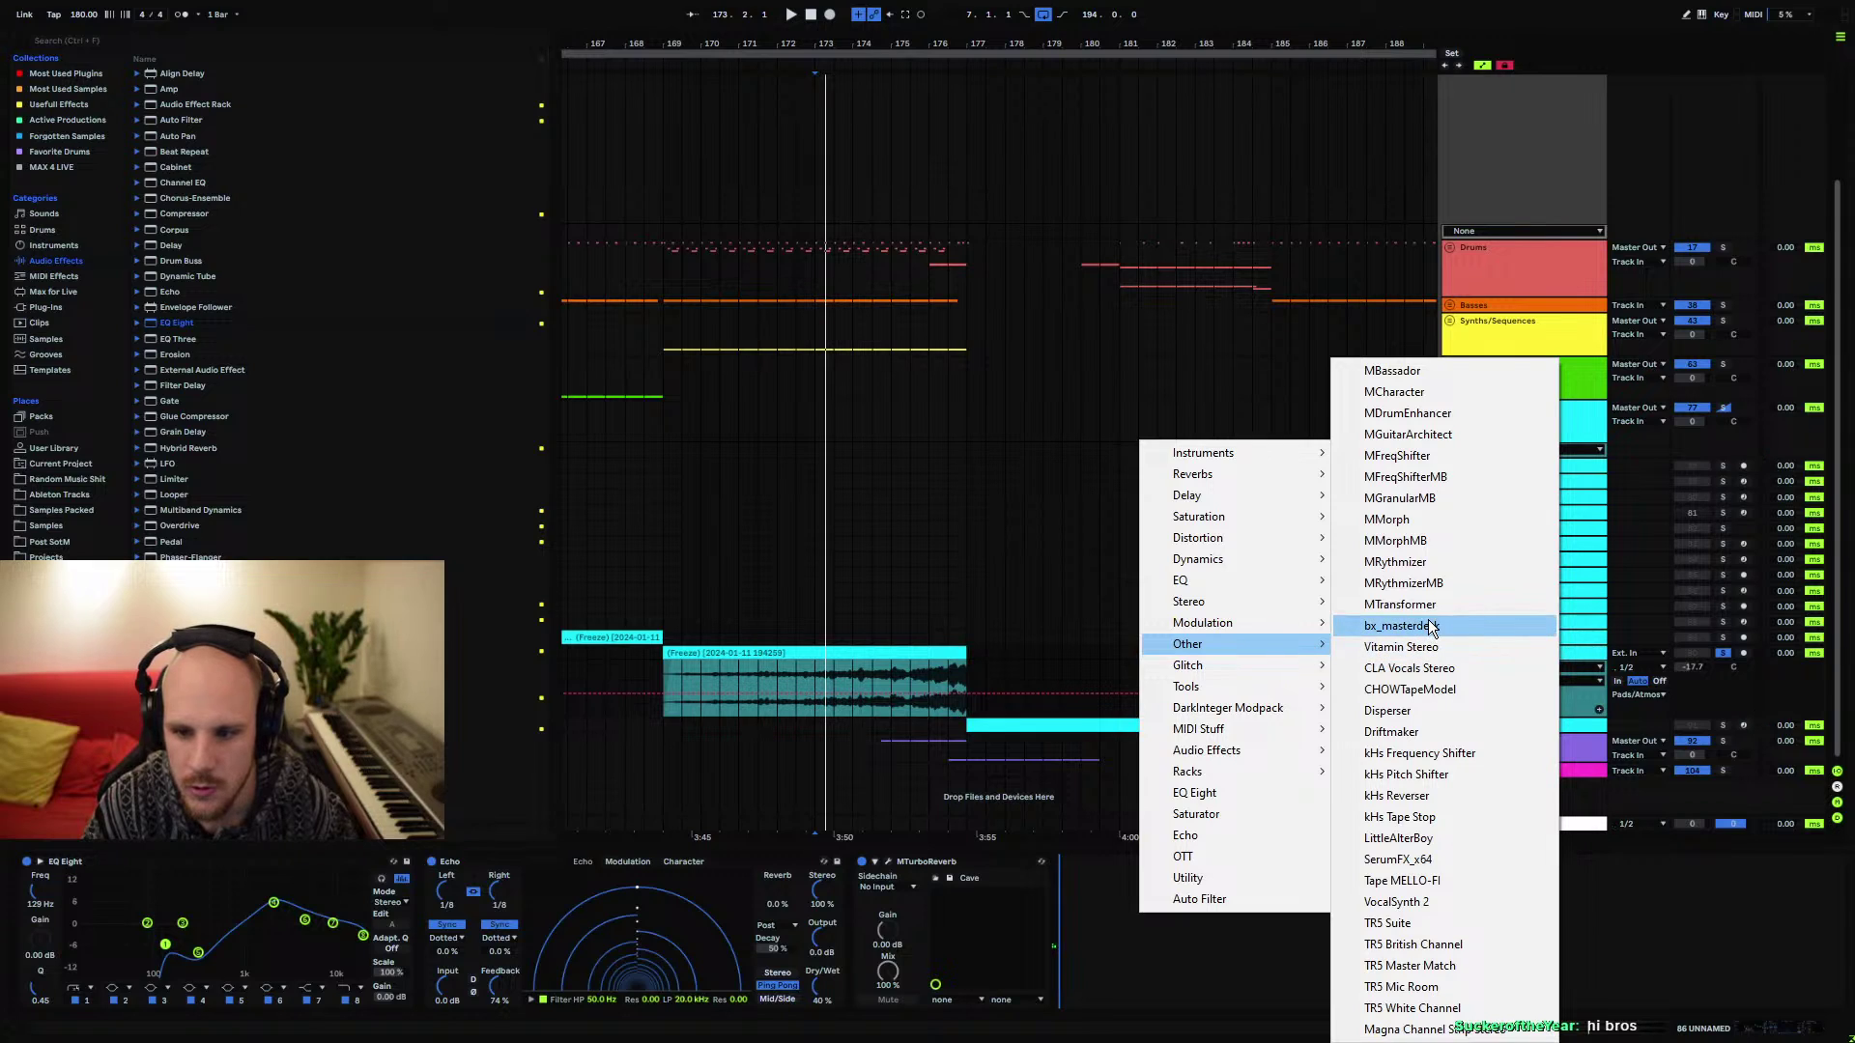
pyautogui.click(1434, 837)
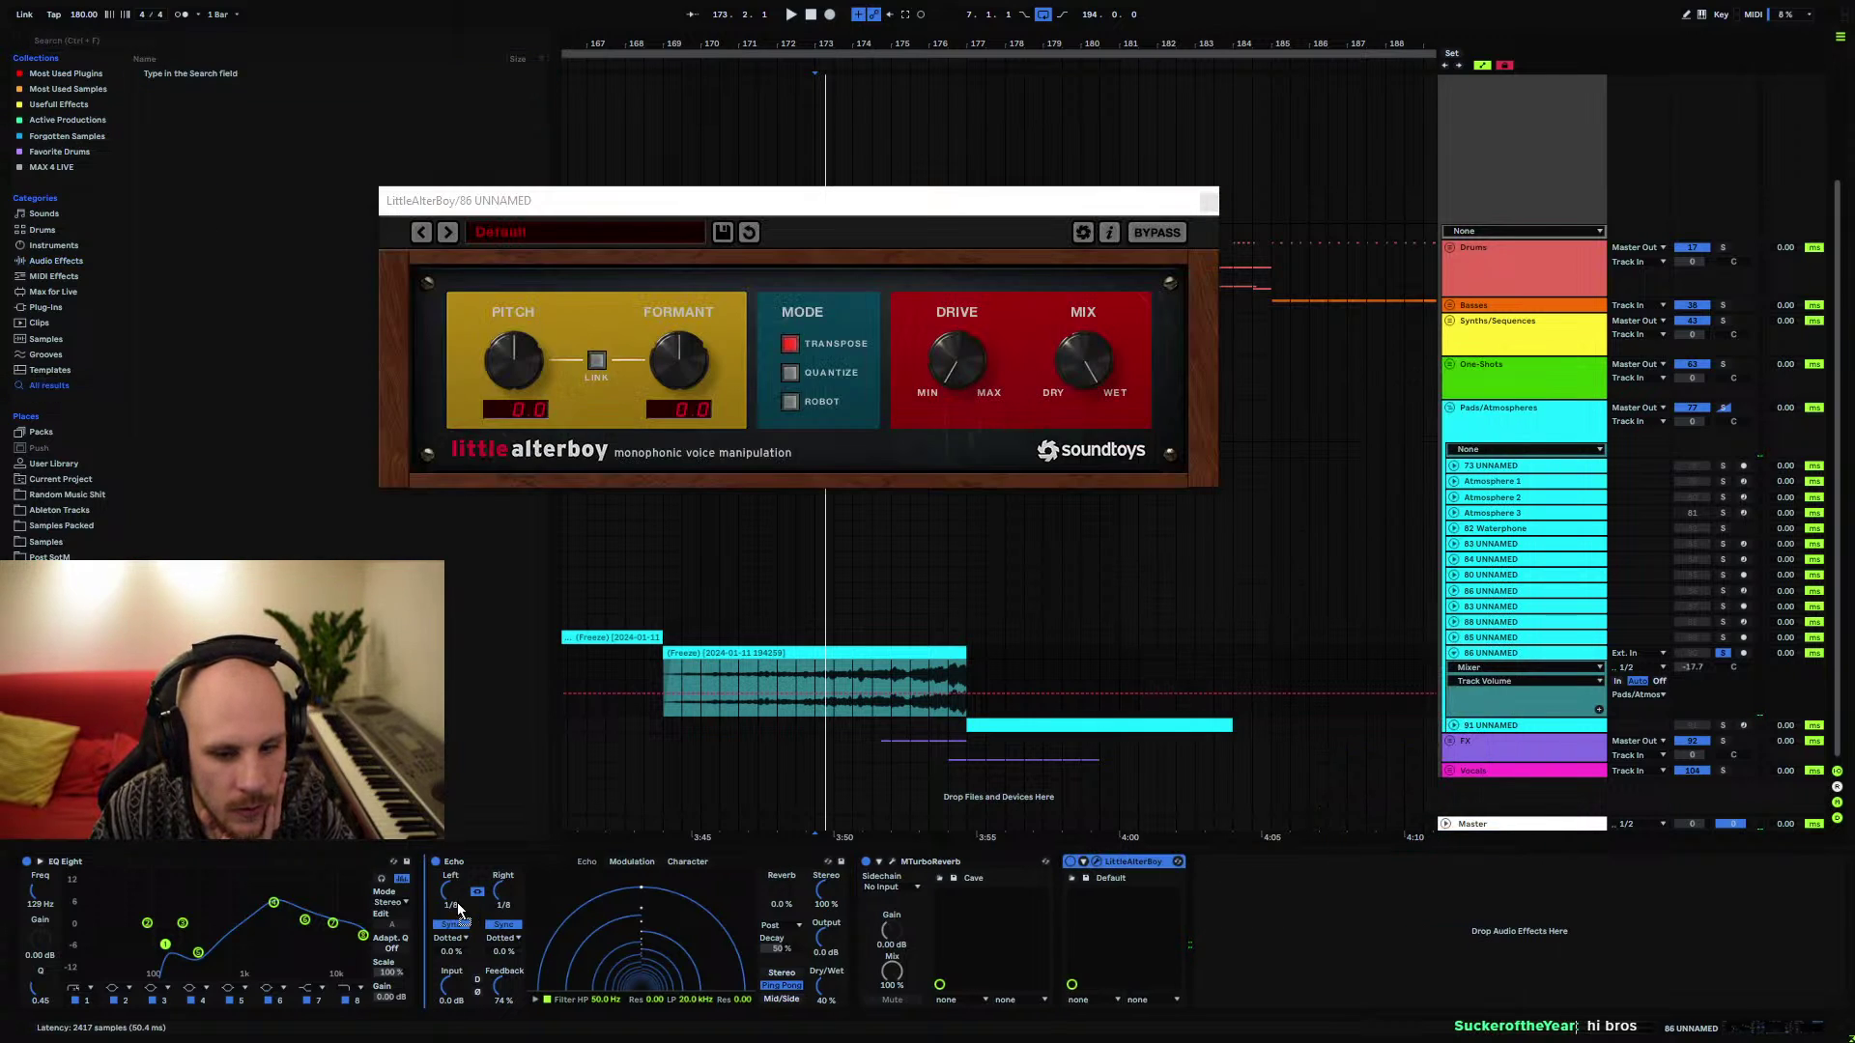
pyautogui.moveTo(527, 377)
pyautogui.mouseDown()
pyautogui.moveTo(541, 322)
pyautogui.moveTo(537, 379)
pyautogui.mouseUp()
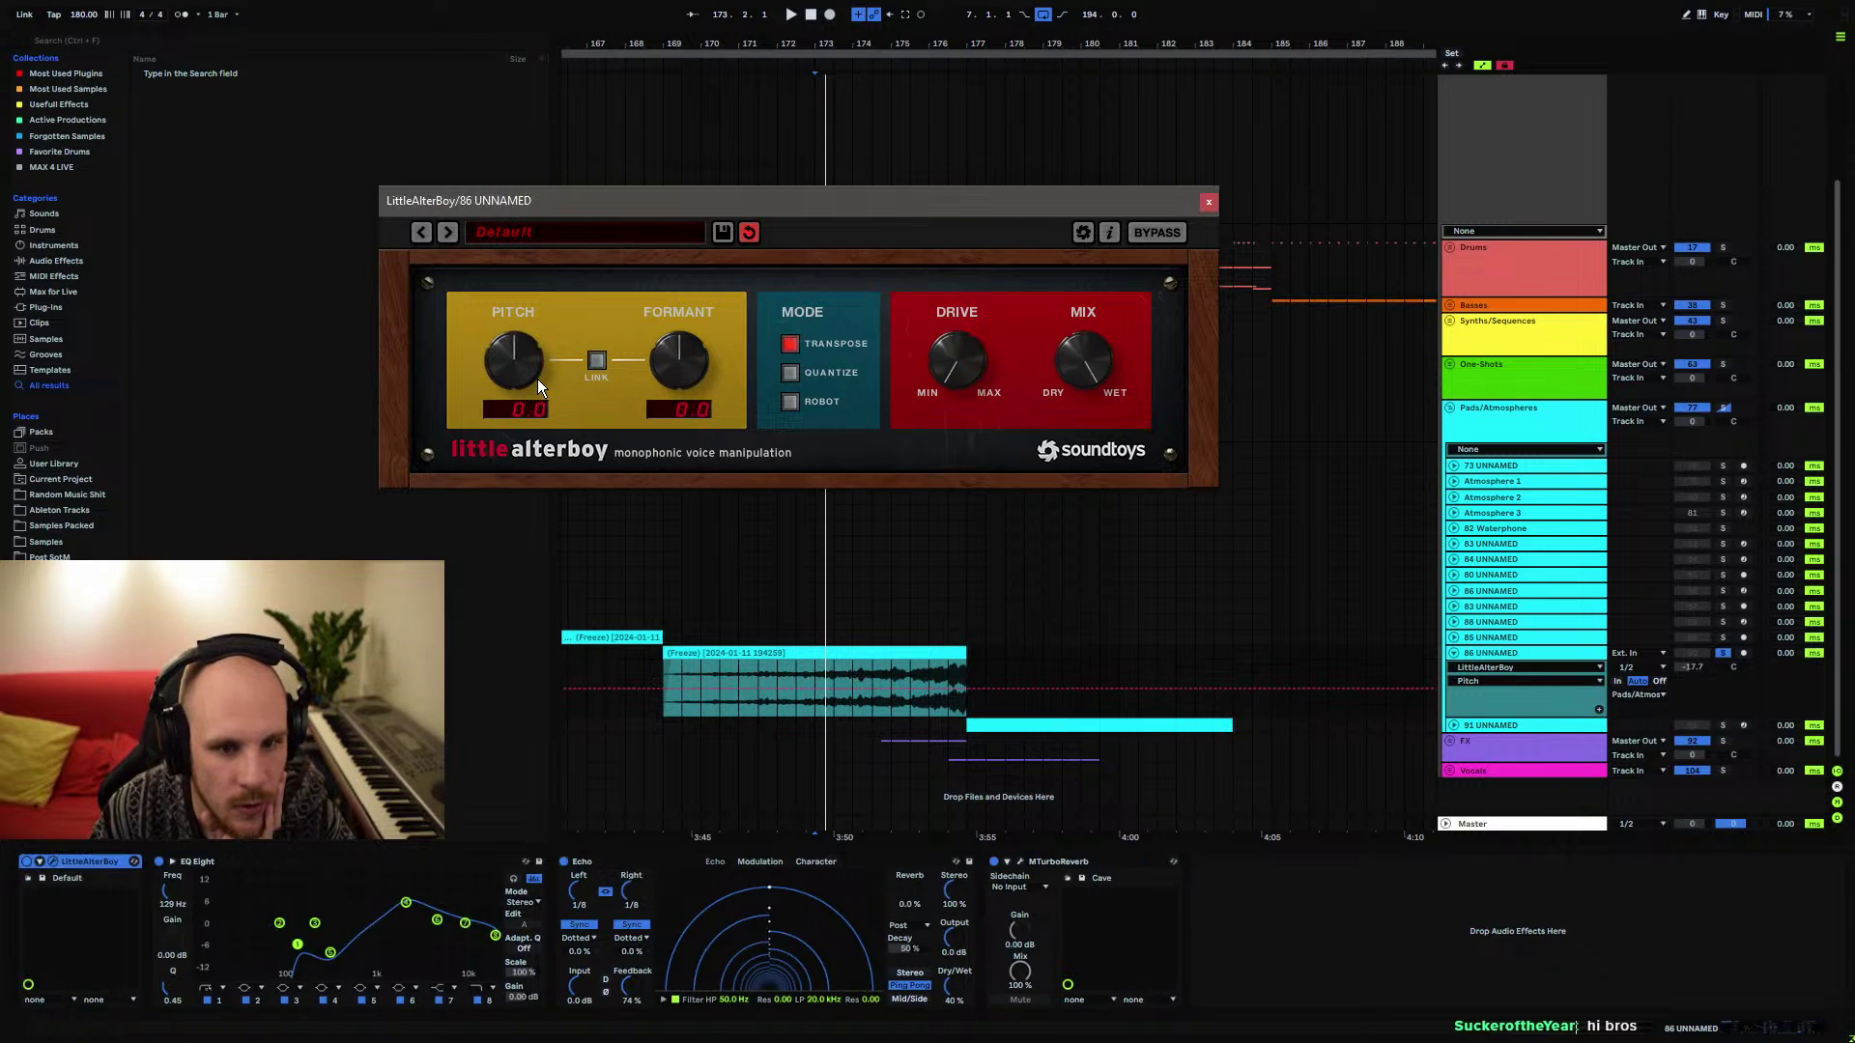
pyautogui.click(83, 867)
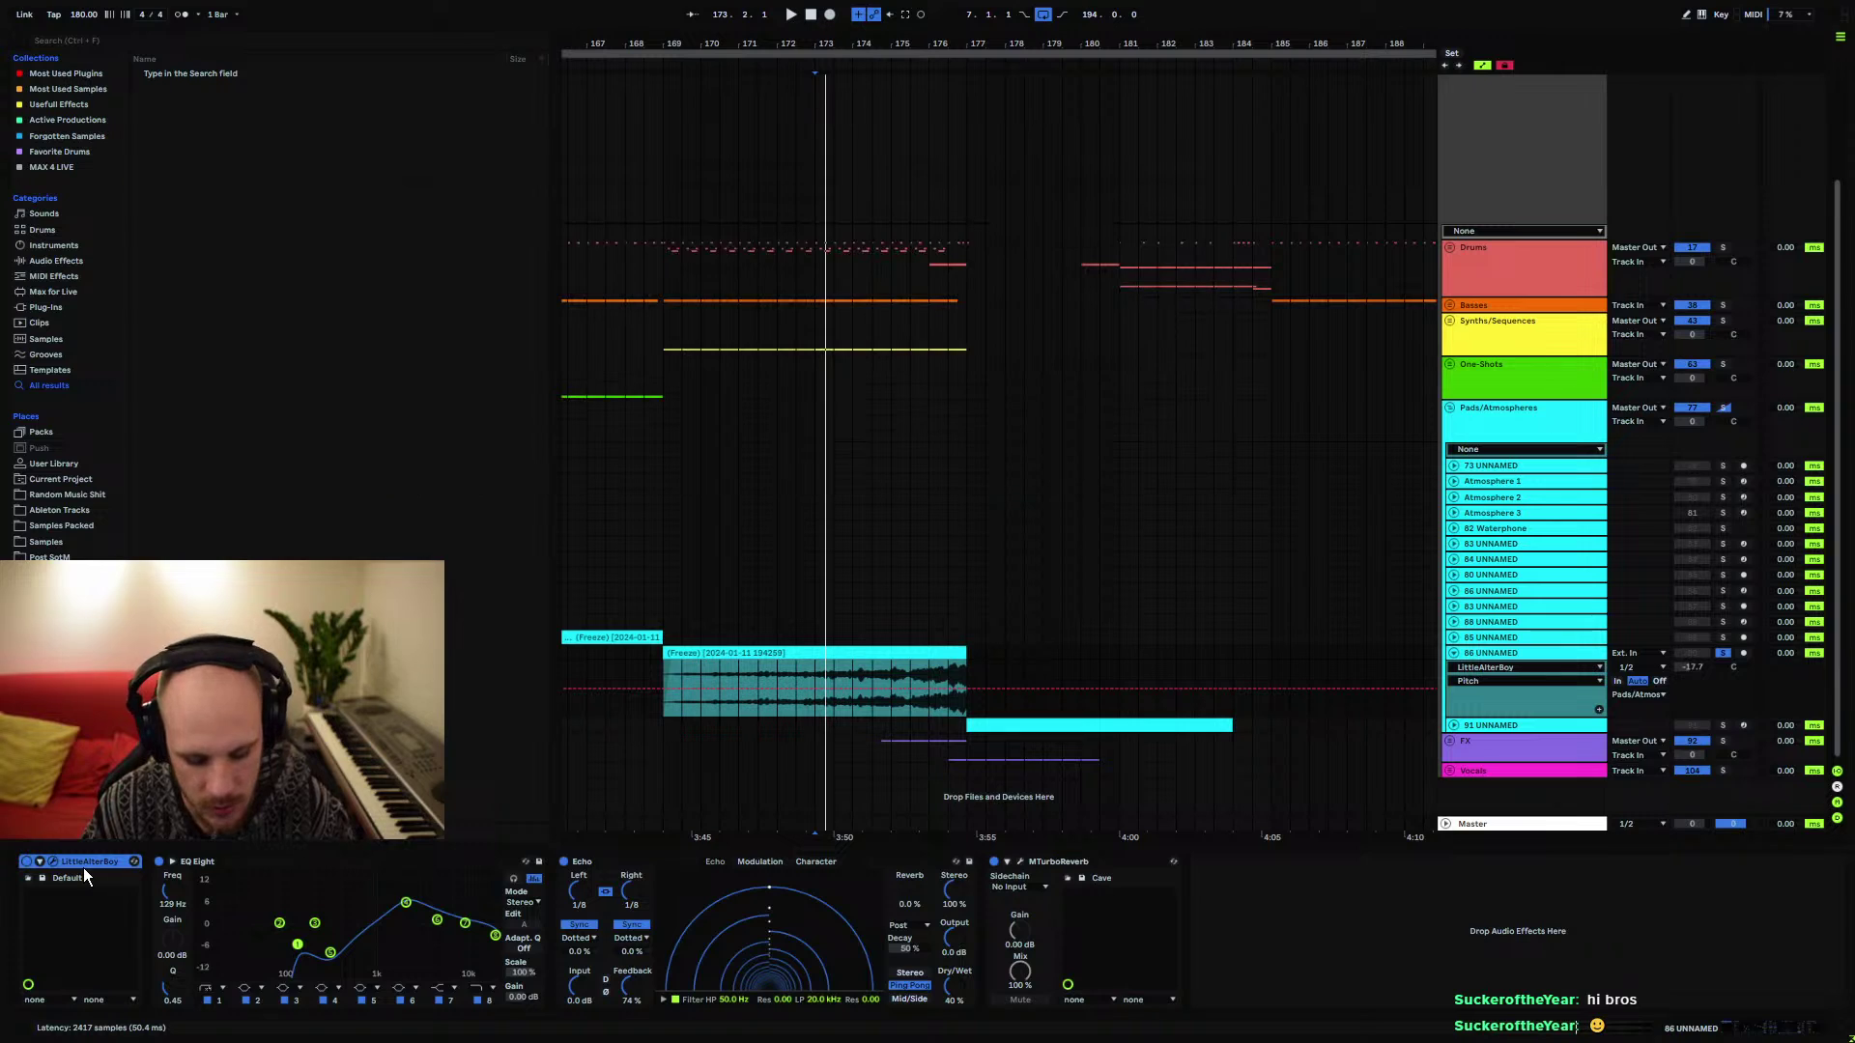
pyautogui.press('Delete')
# Find MTransformer among the VST3 MeldaProduction plug-ins and add it after MTurboReverb on the 86 UNNAMED track
pyautogui.rightClick(1177, 933)
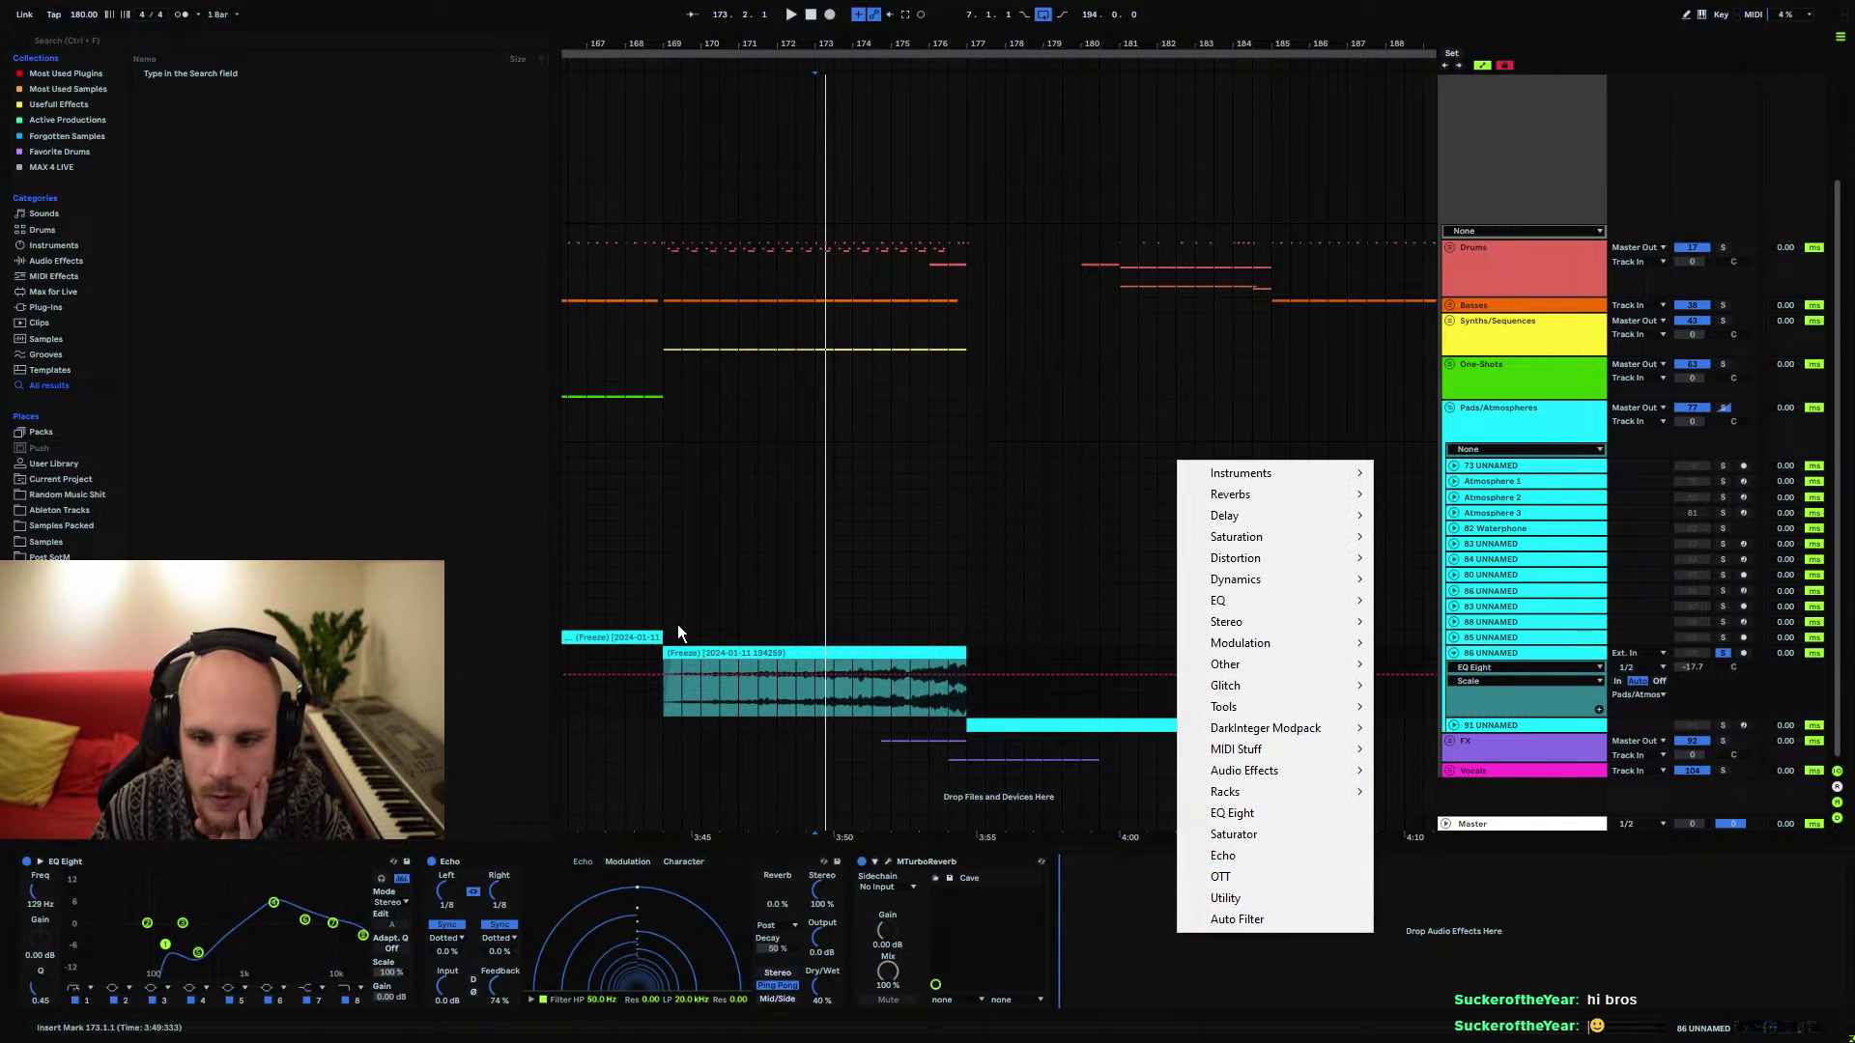
pyautogui.click(63, 276)
pyautogui.click(48, 308)
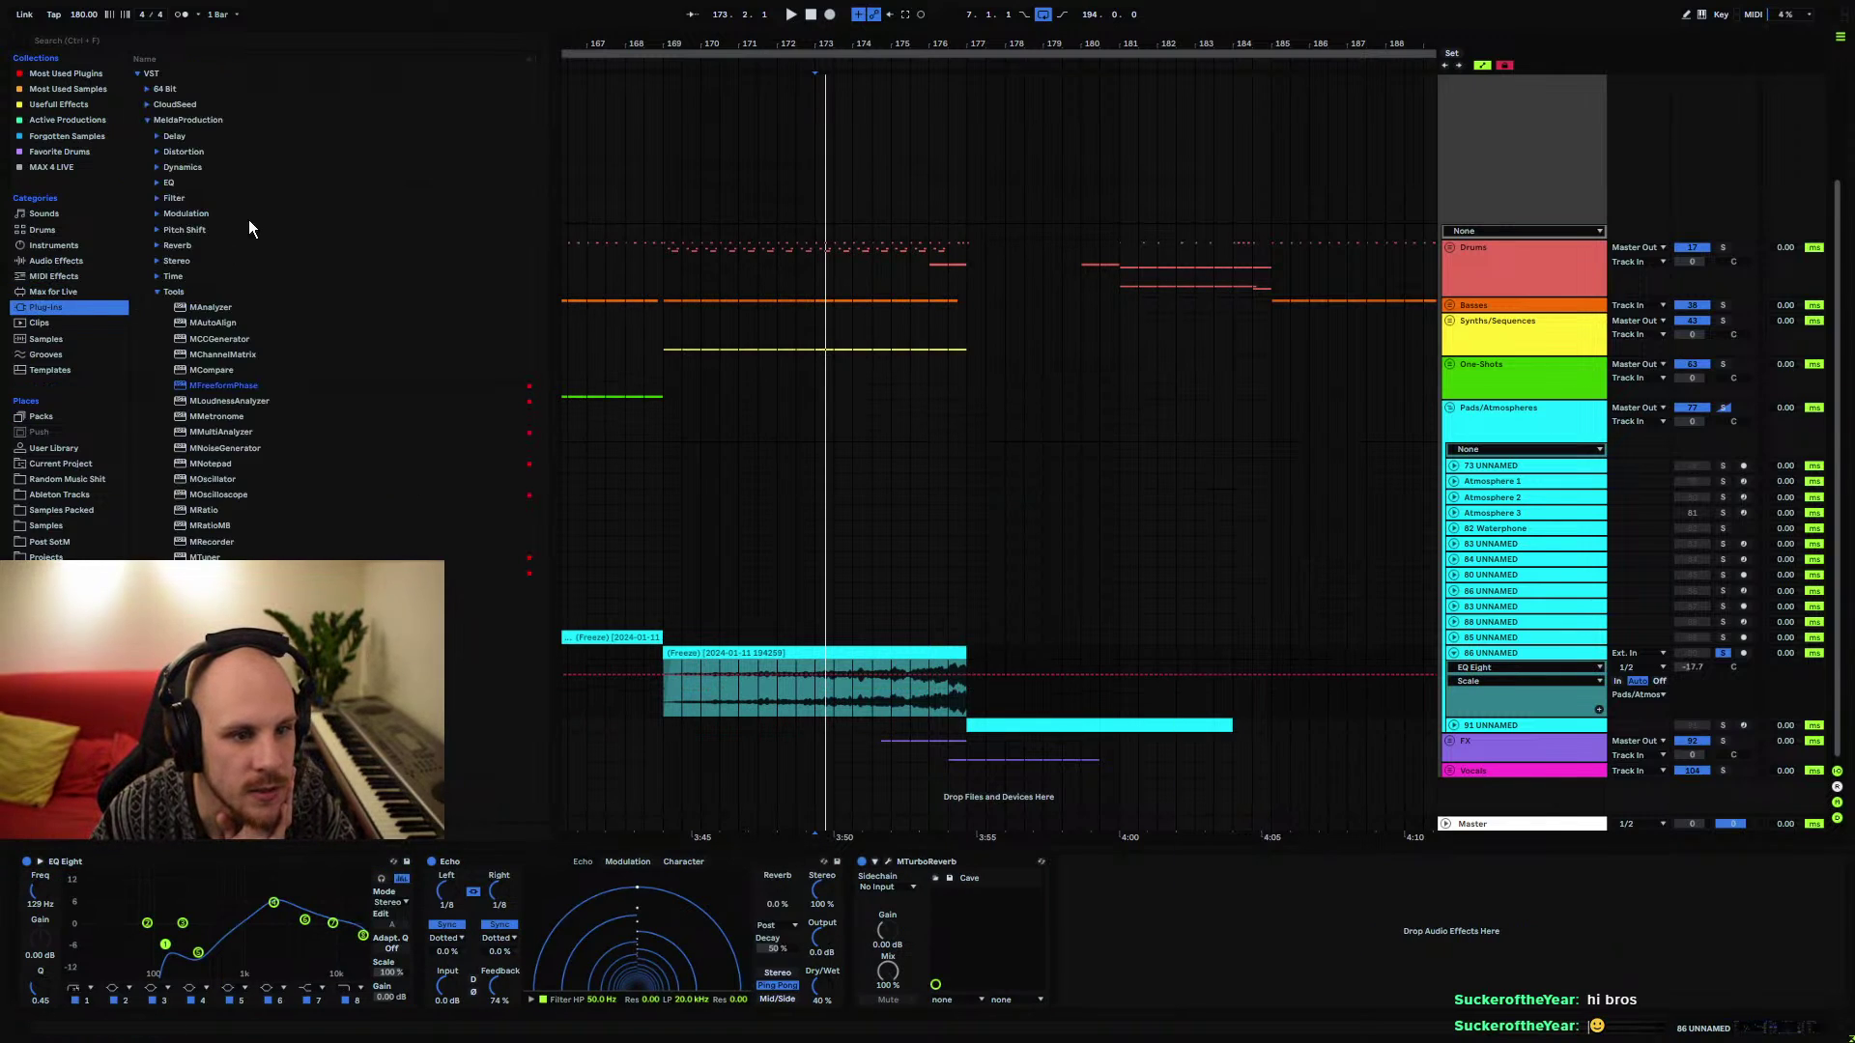
pyautogui.click(147, 119)
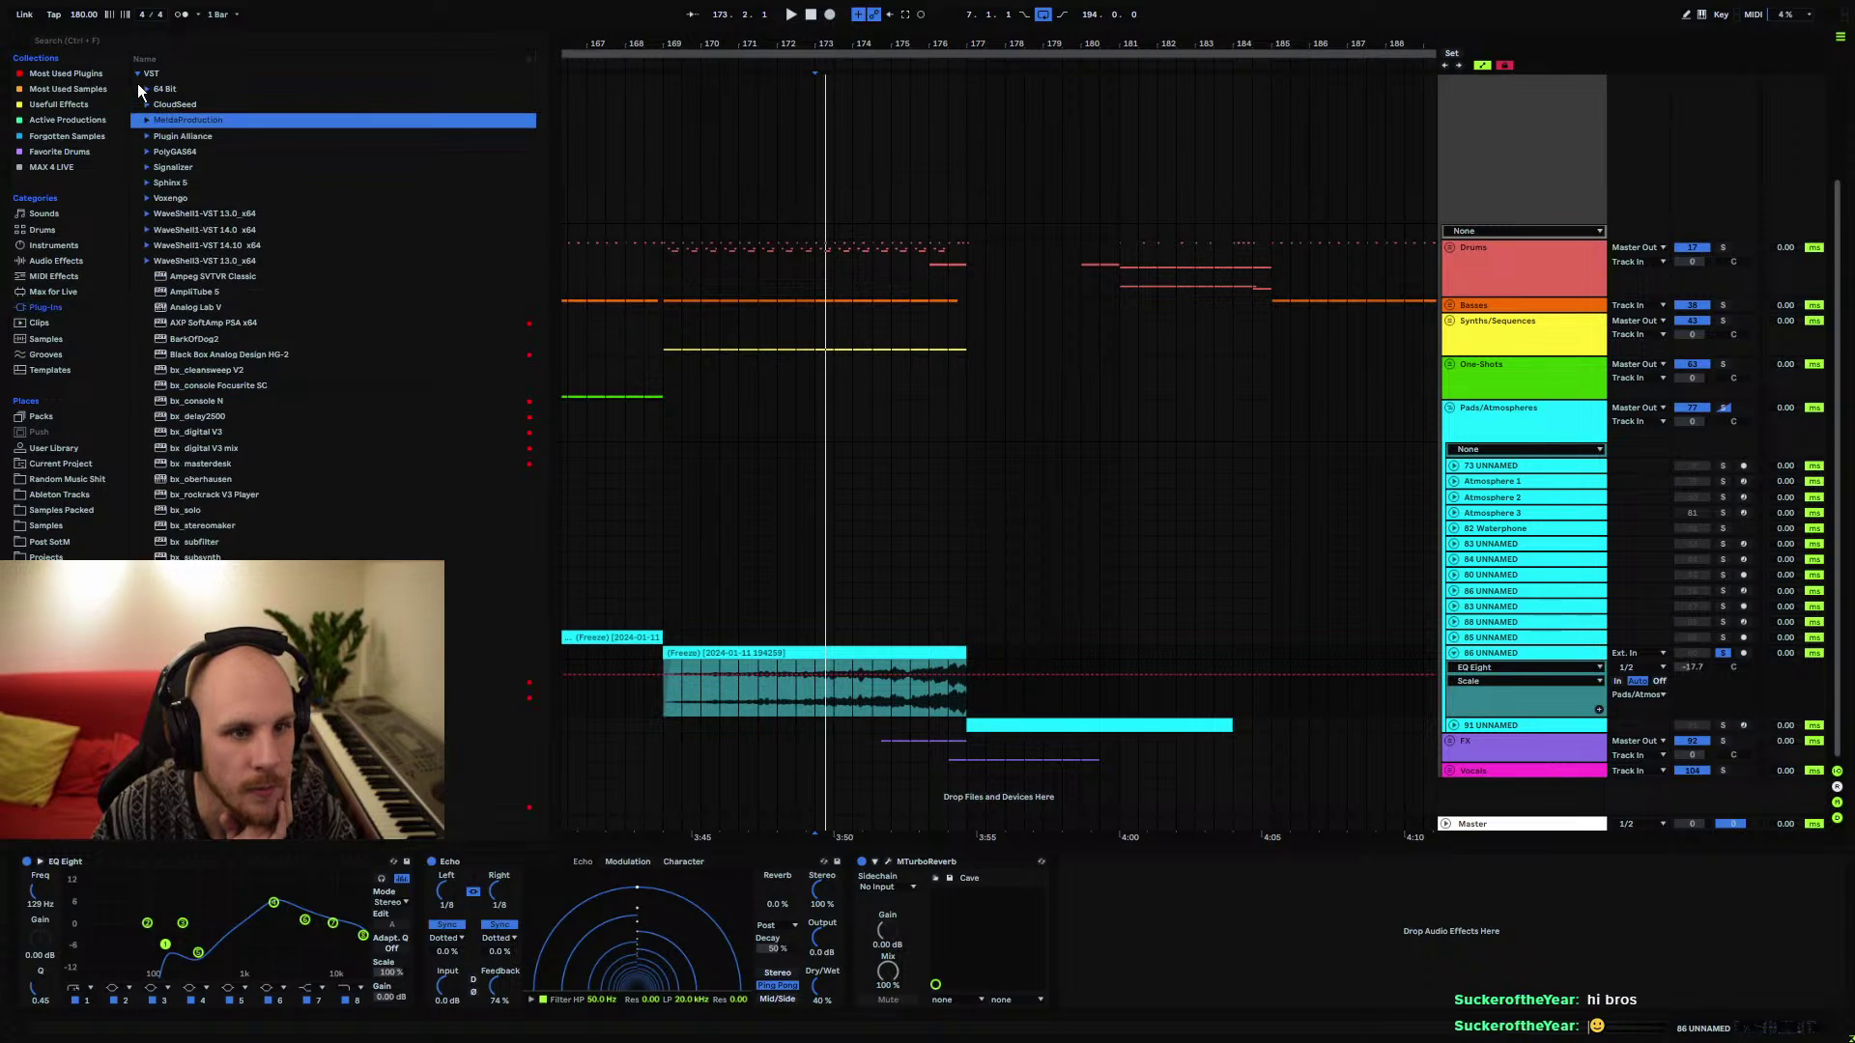
pyautogui.click(137, 77)
pyautogui.click(137, 88)
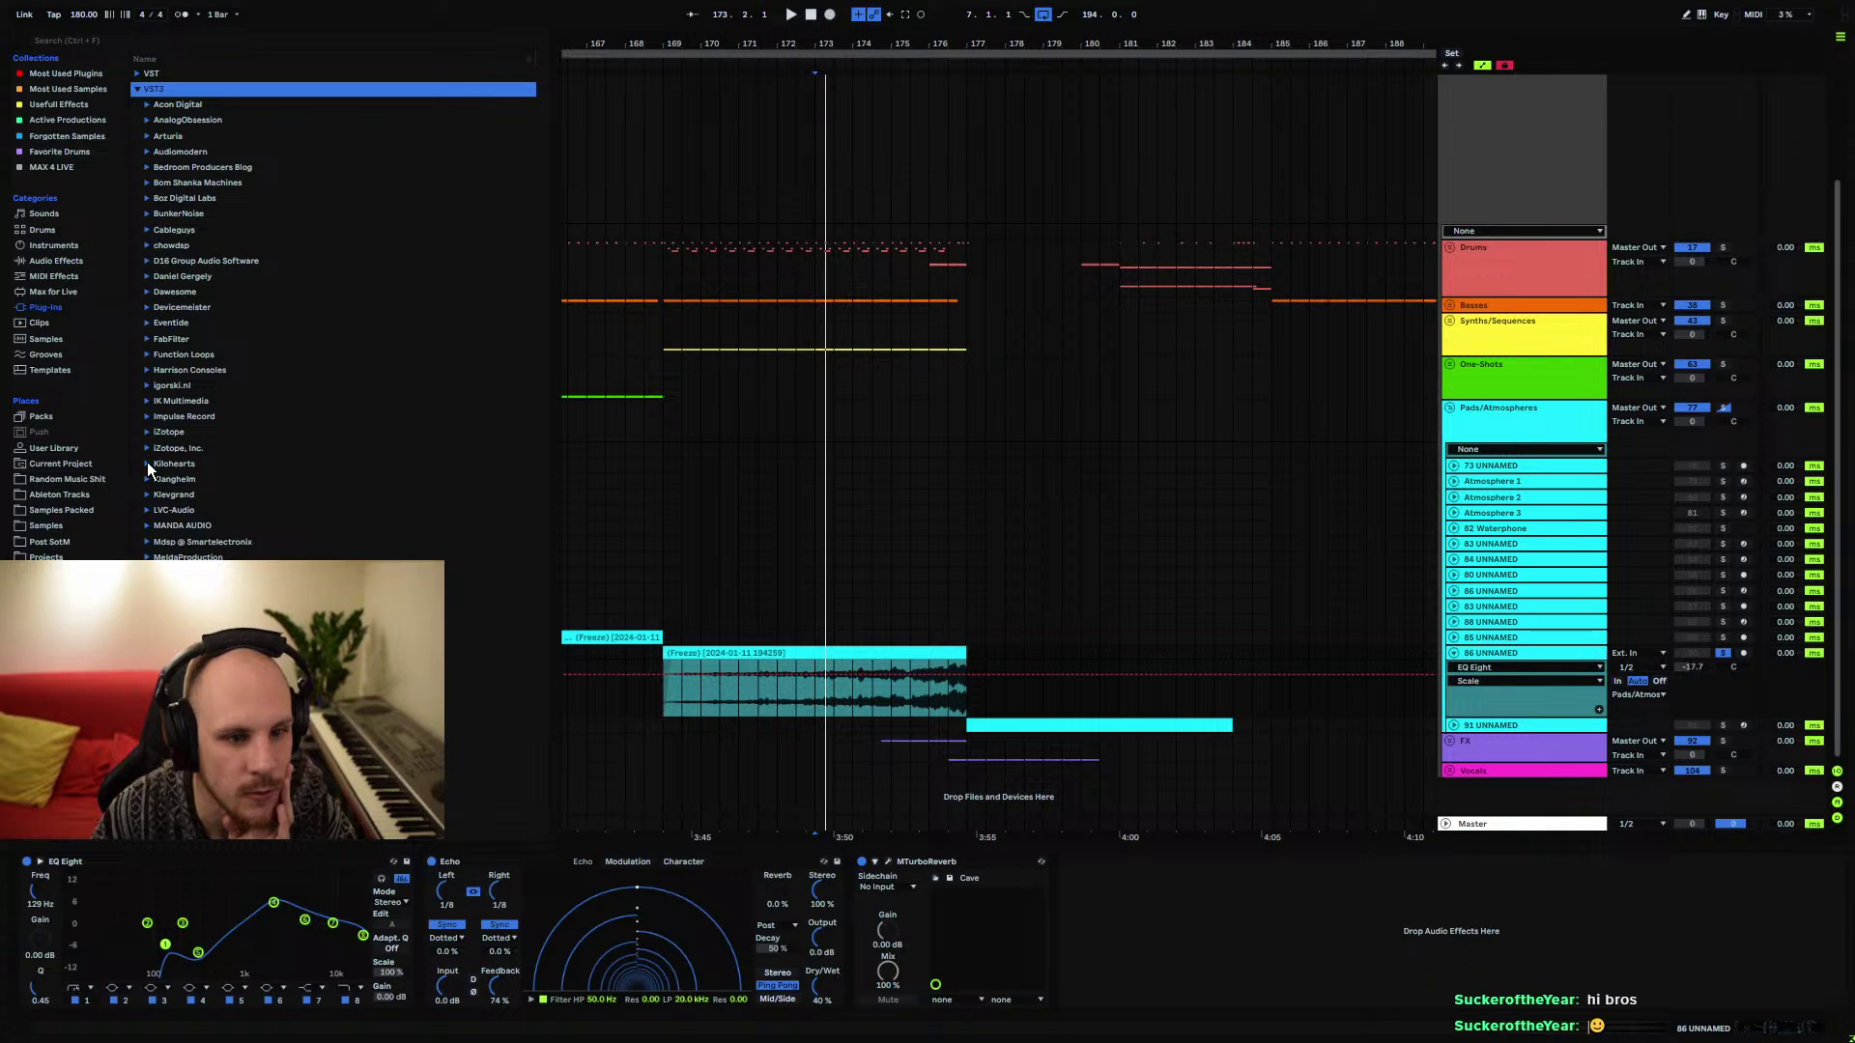
pyautogui.click(150, 558)
pyautogui.scroll(-10, 150, 551)
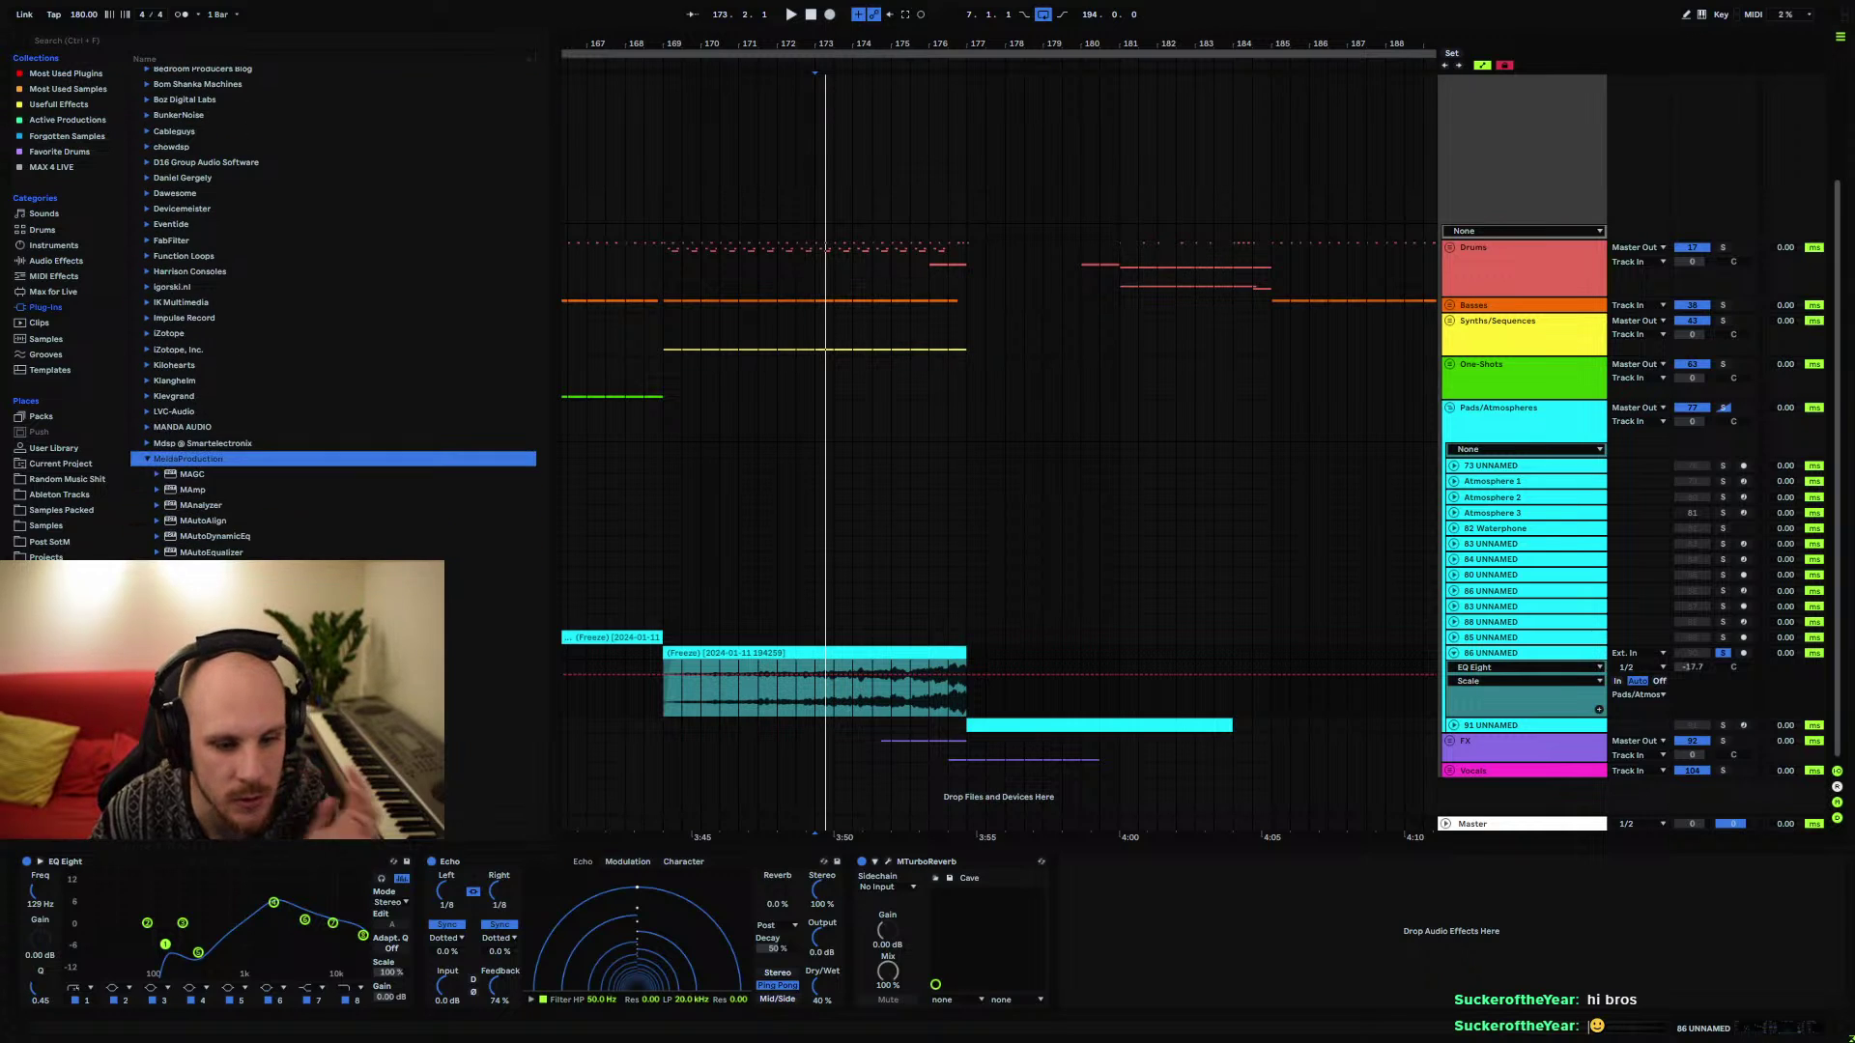
pyautogui.scroll(-15, 222, 314)
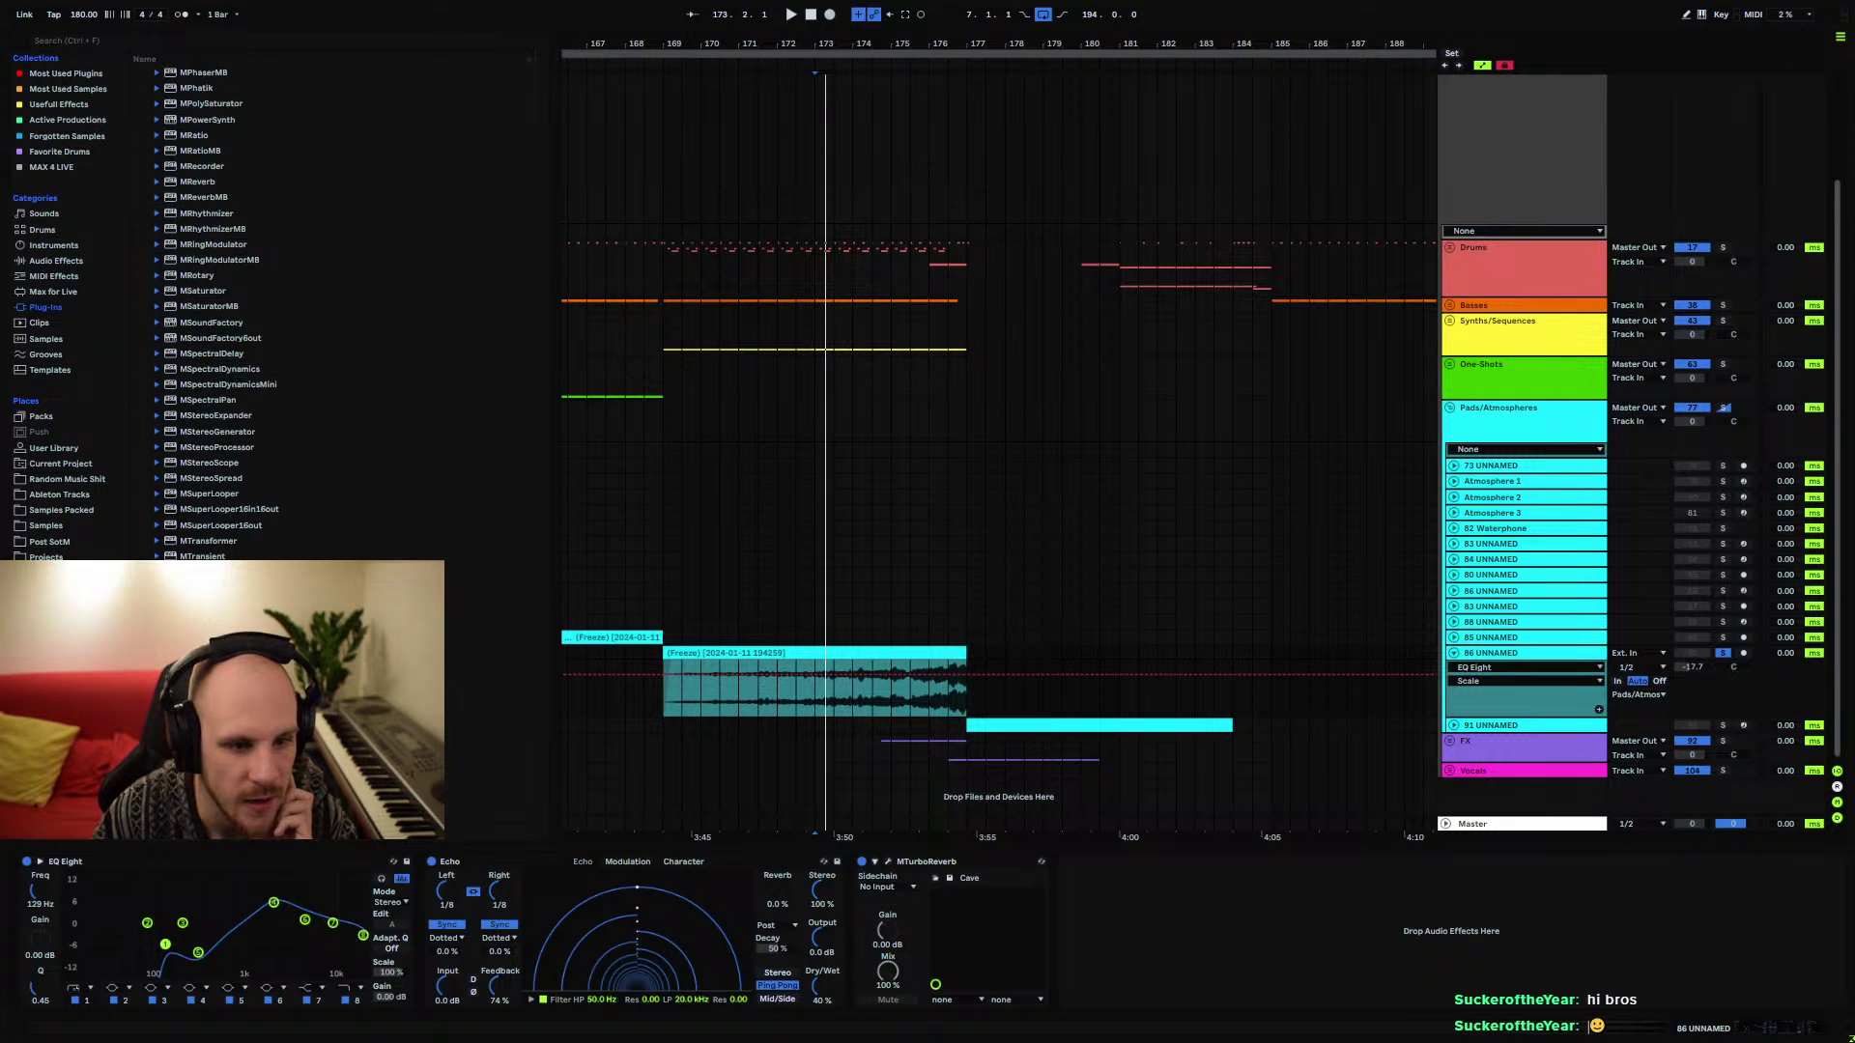
pyautogui.moveTo(221, 550); pyautogui.dragTo(1061, 907)
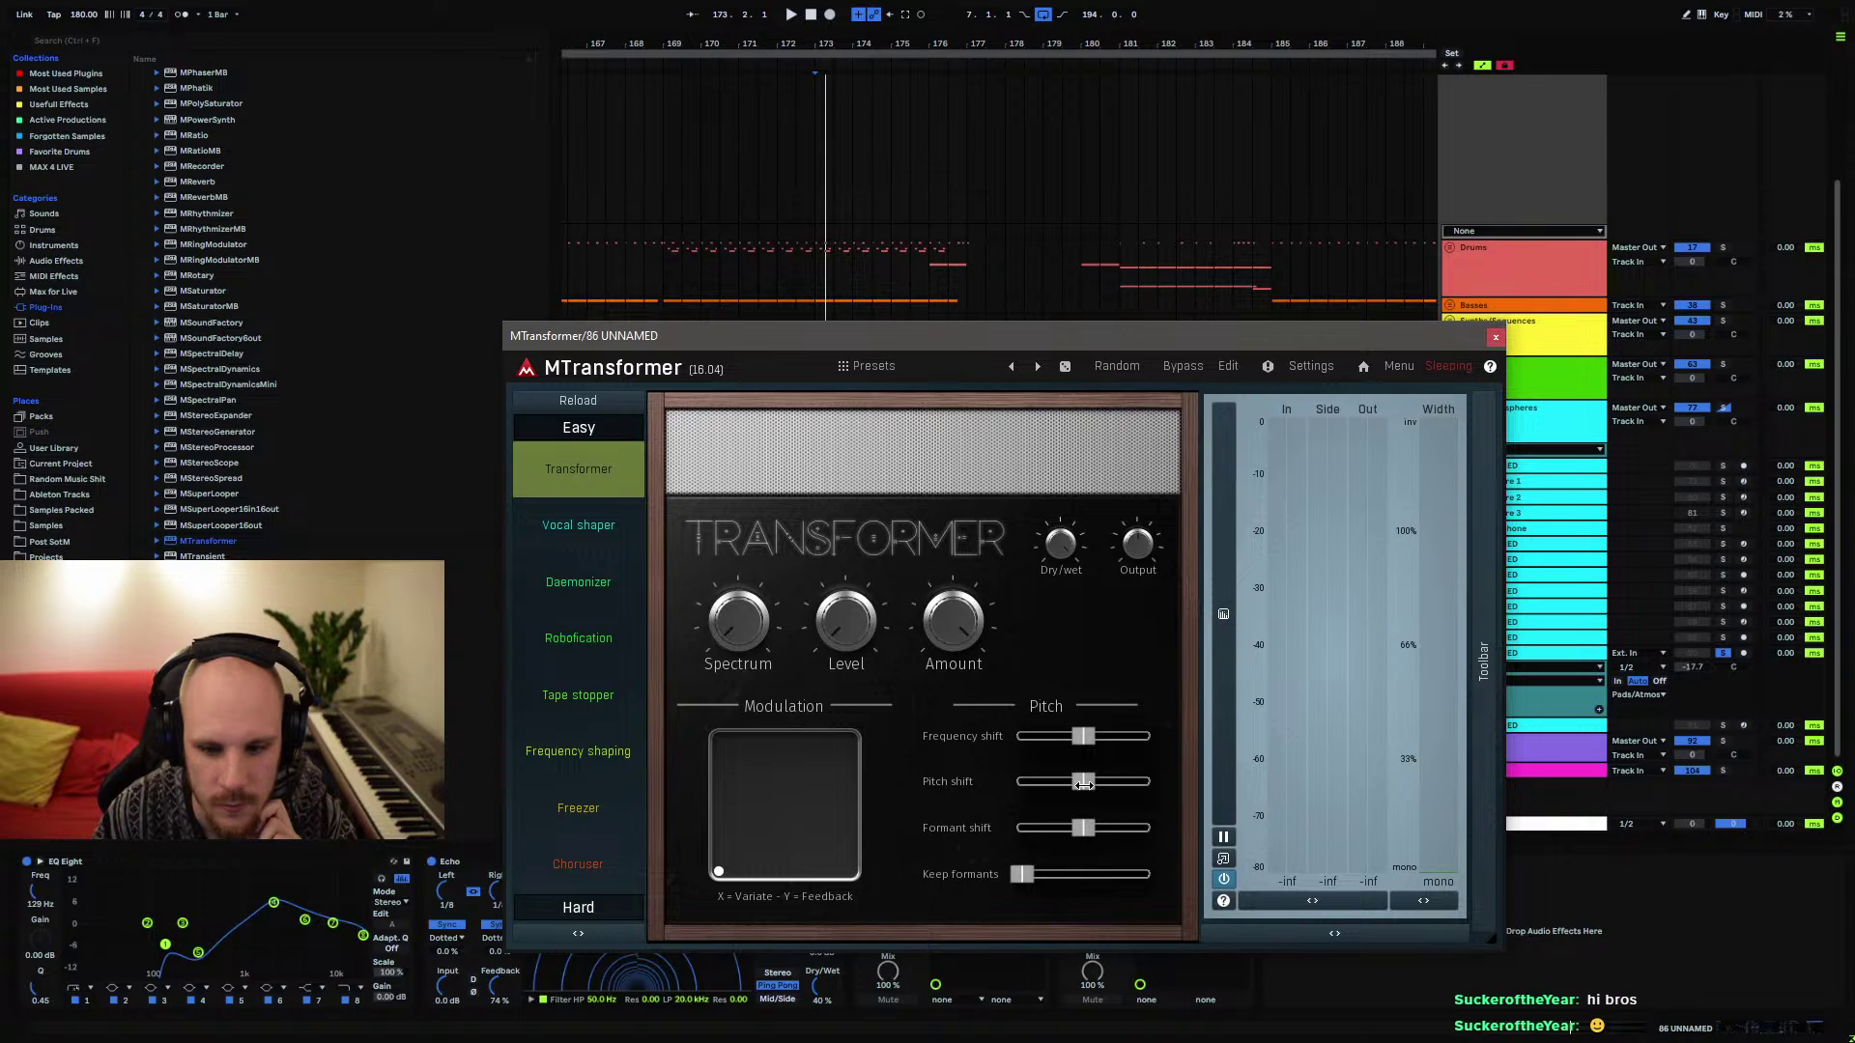
pyautogui.click(1496, 337)
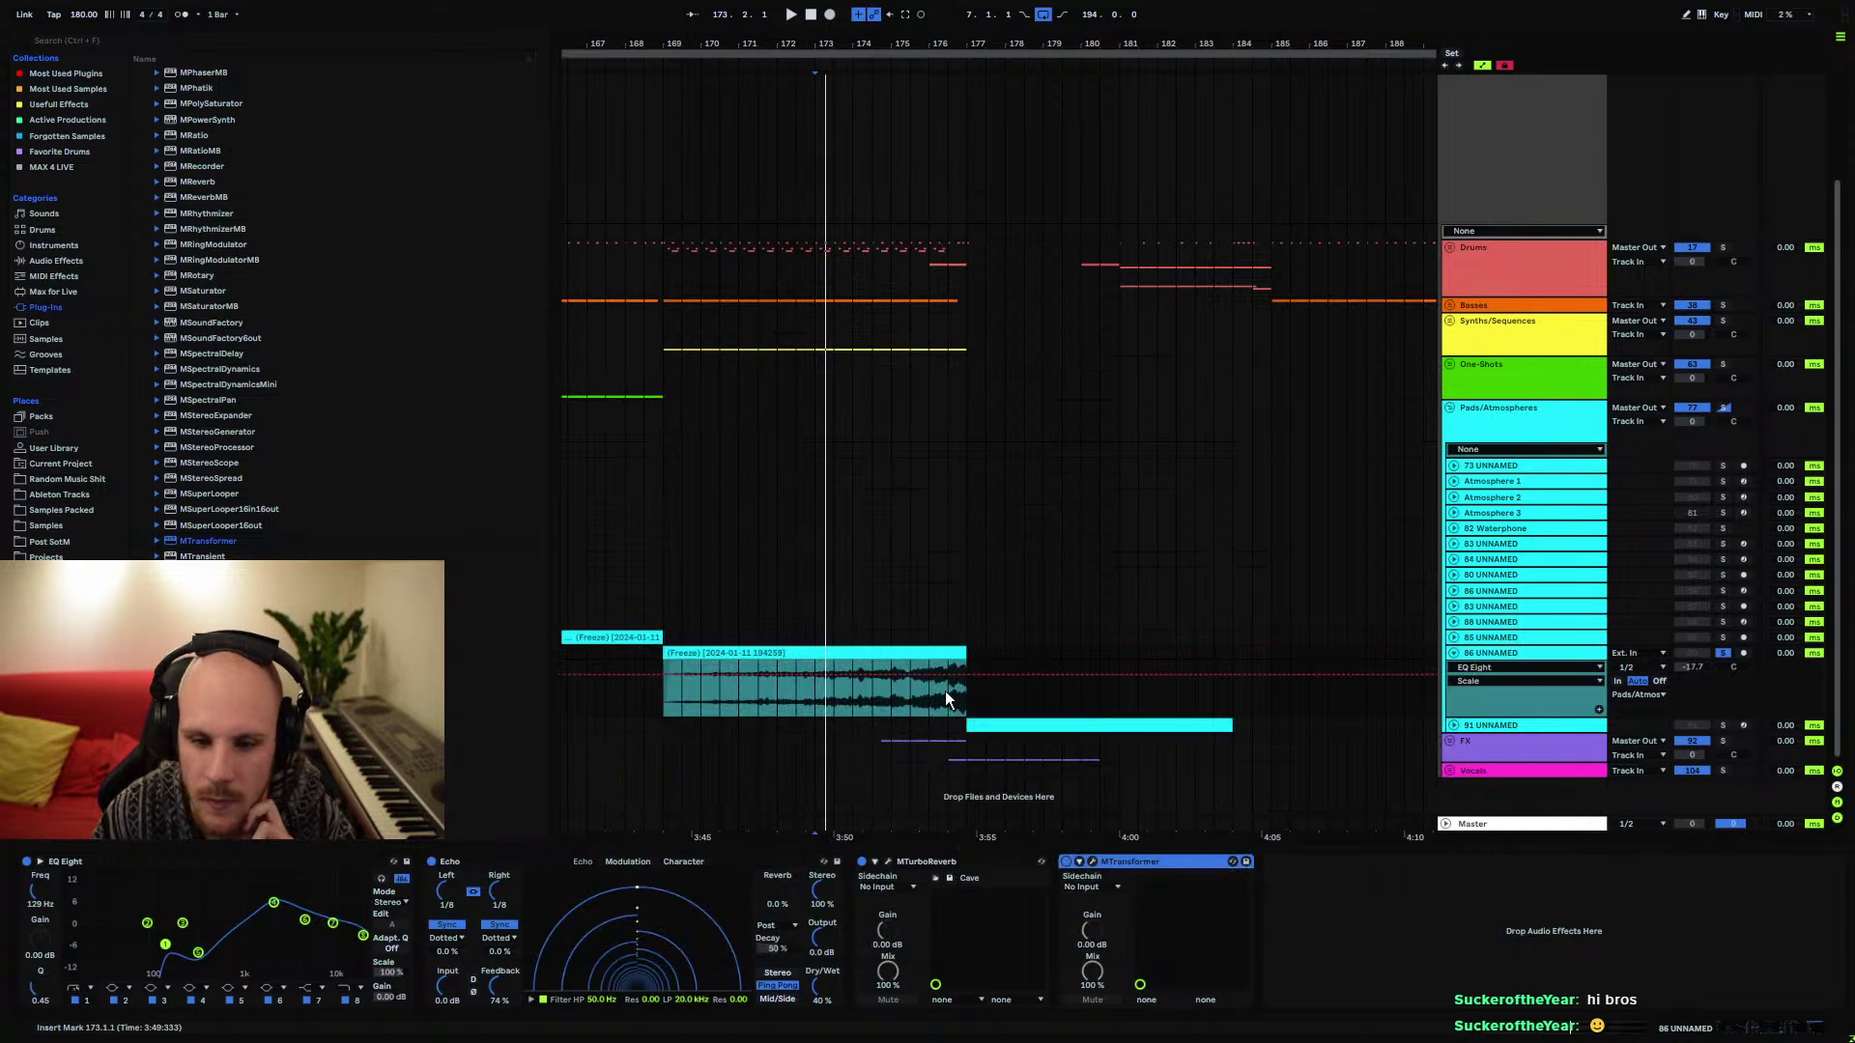
# Lower MTransformer's pitch shift to -24 and show that parameter's automation on the 86 UNNAMED track
pyautogui.click(1093, 861)
pyautogui.moveTo(1083, 782); pyautogui.dragTo(1021, 782)
pyautogui.click(1496, 338)
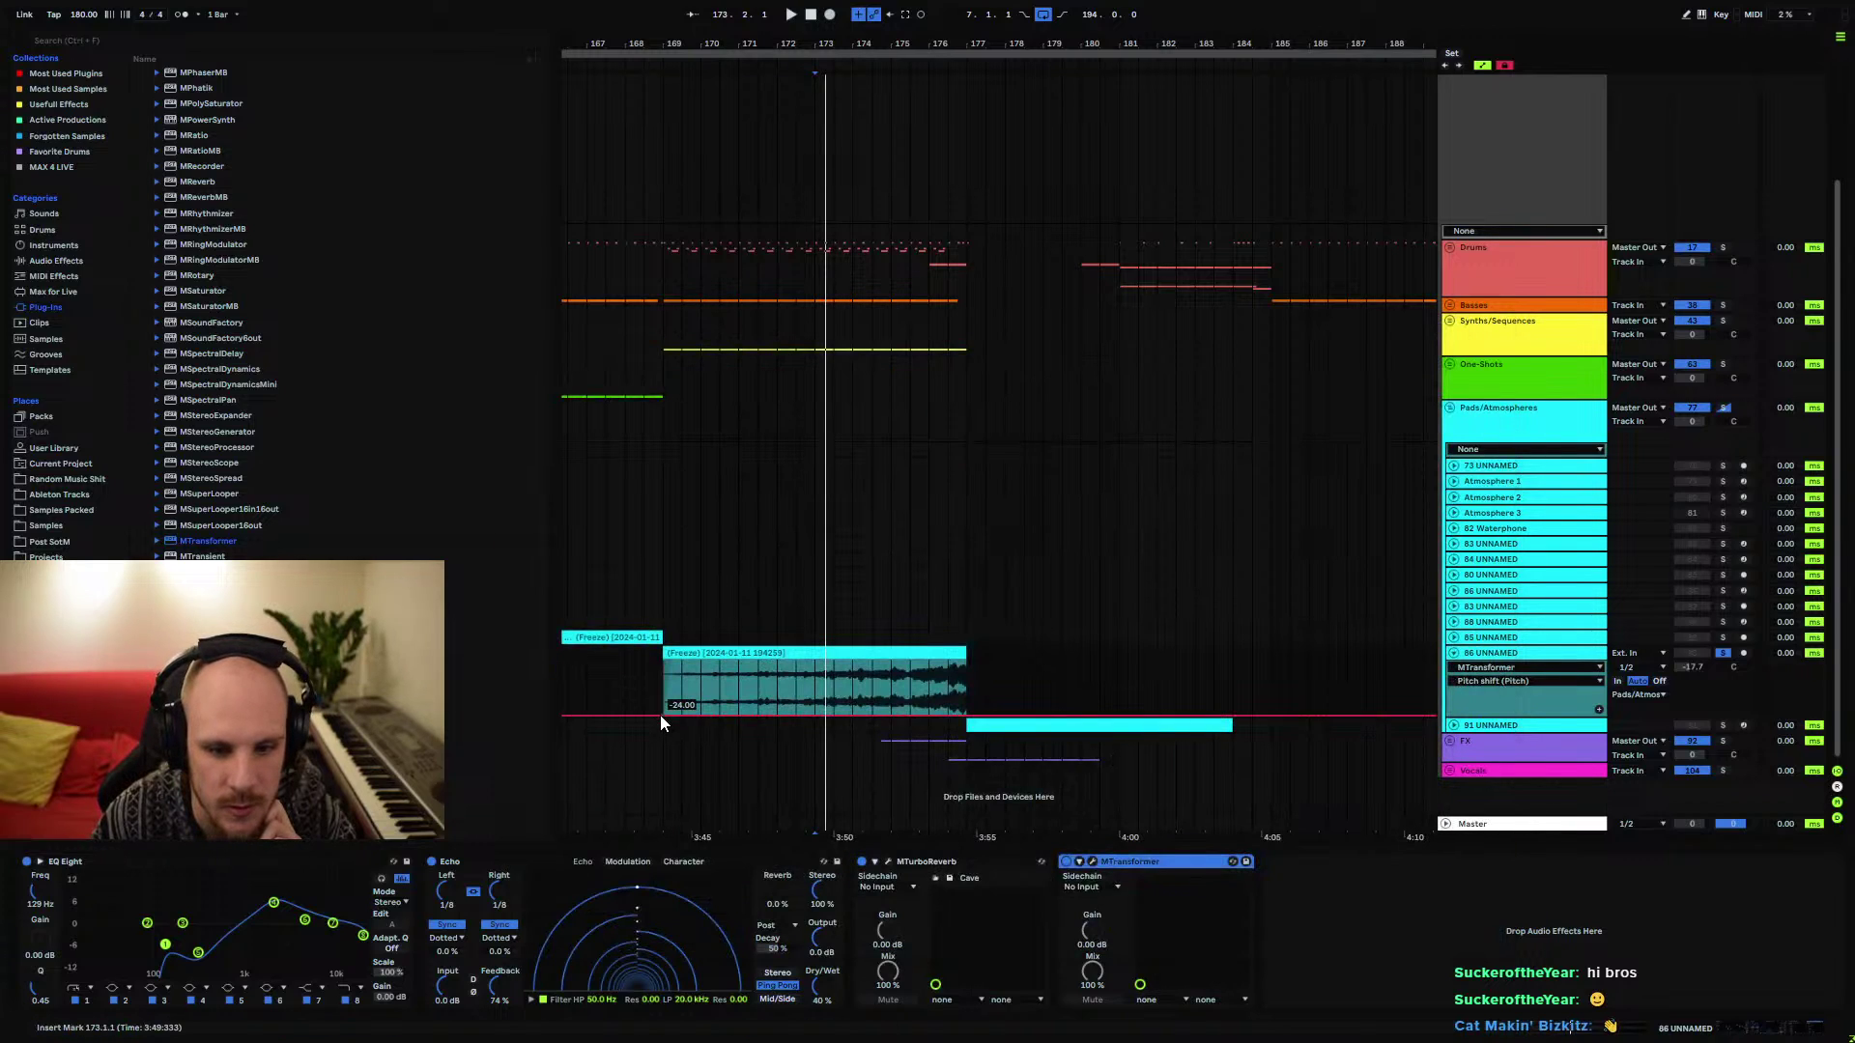
# Set the Pitch shift automation to 0 at the start of the frozen clip, around bar 169
pyautogui.rightClick(660, 681)
pyautogui.click(717, 338)
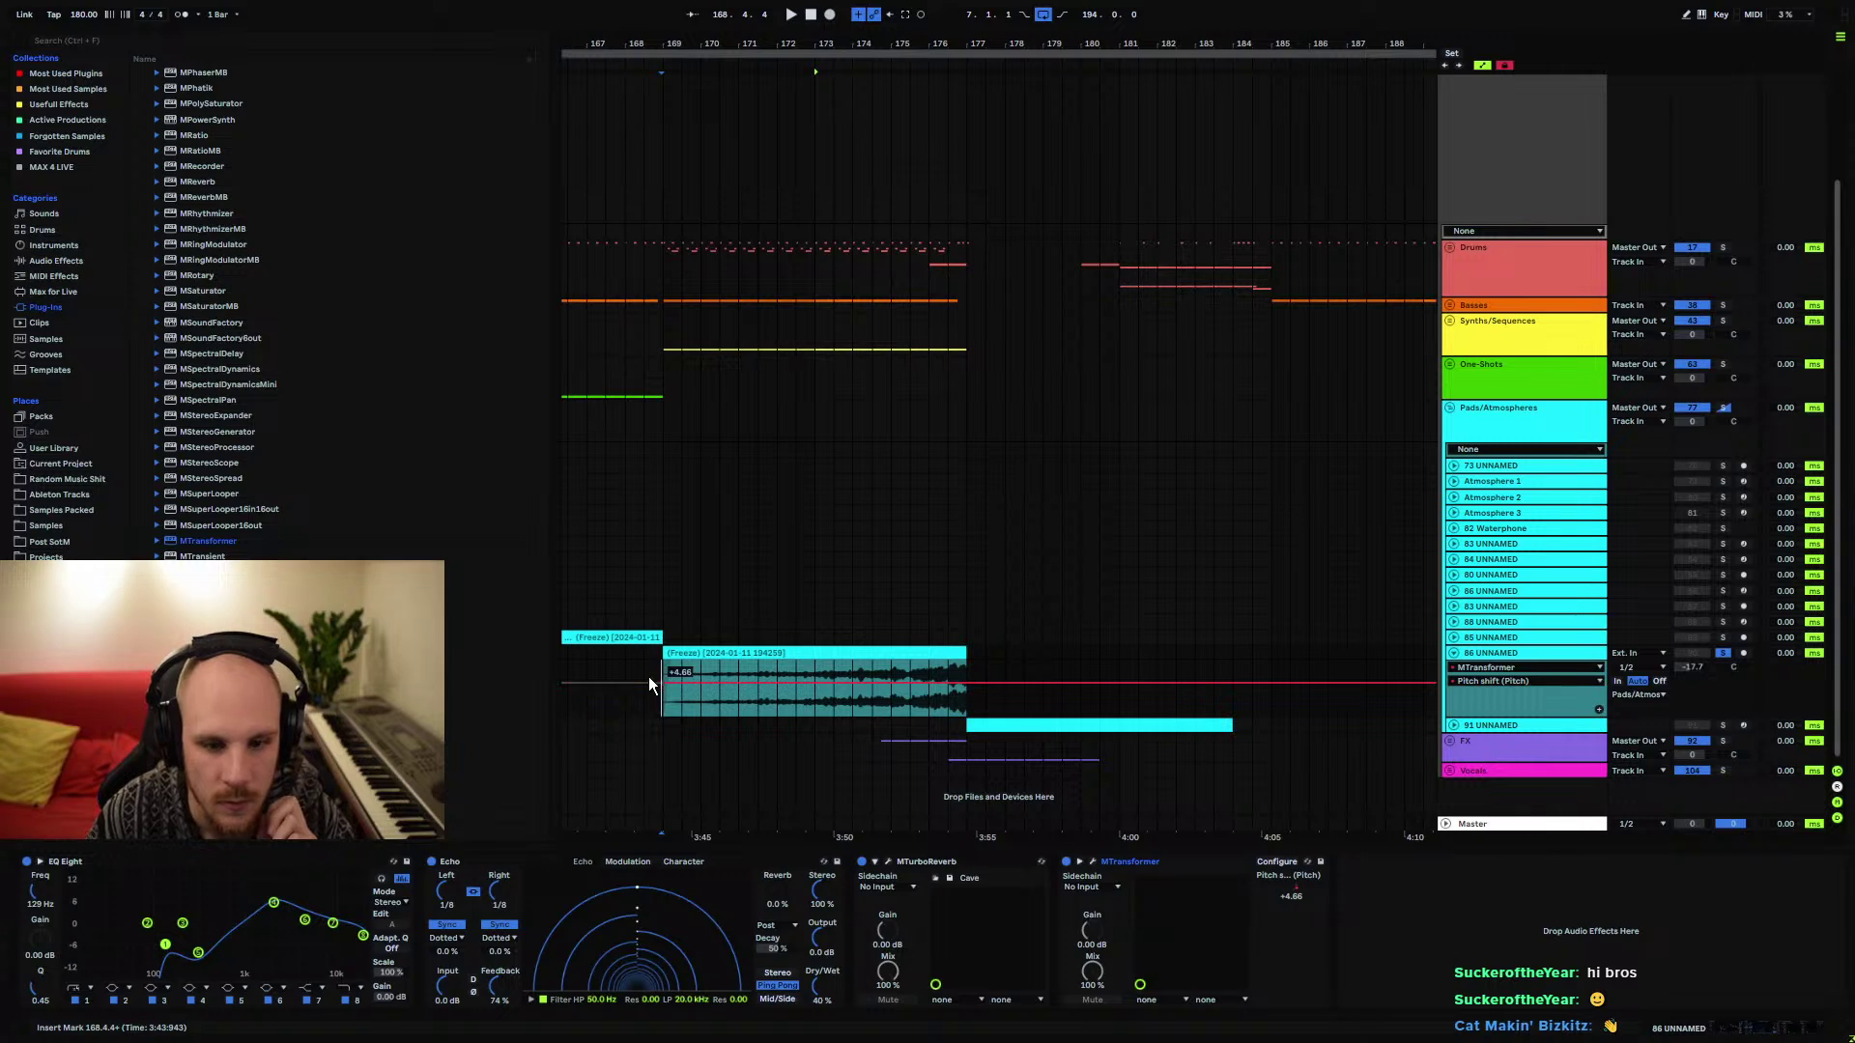
pyautogui.rightClick(661, 684)
pyautogui.click(752, 345)
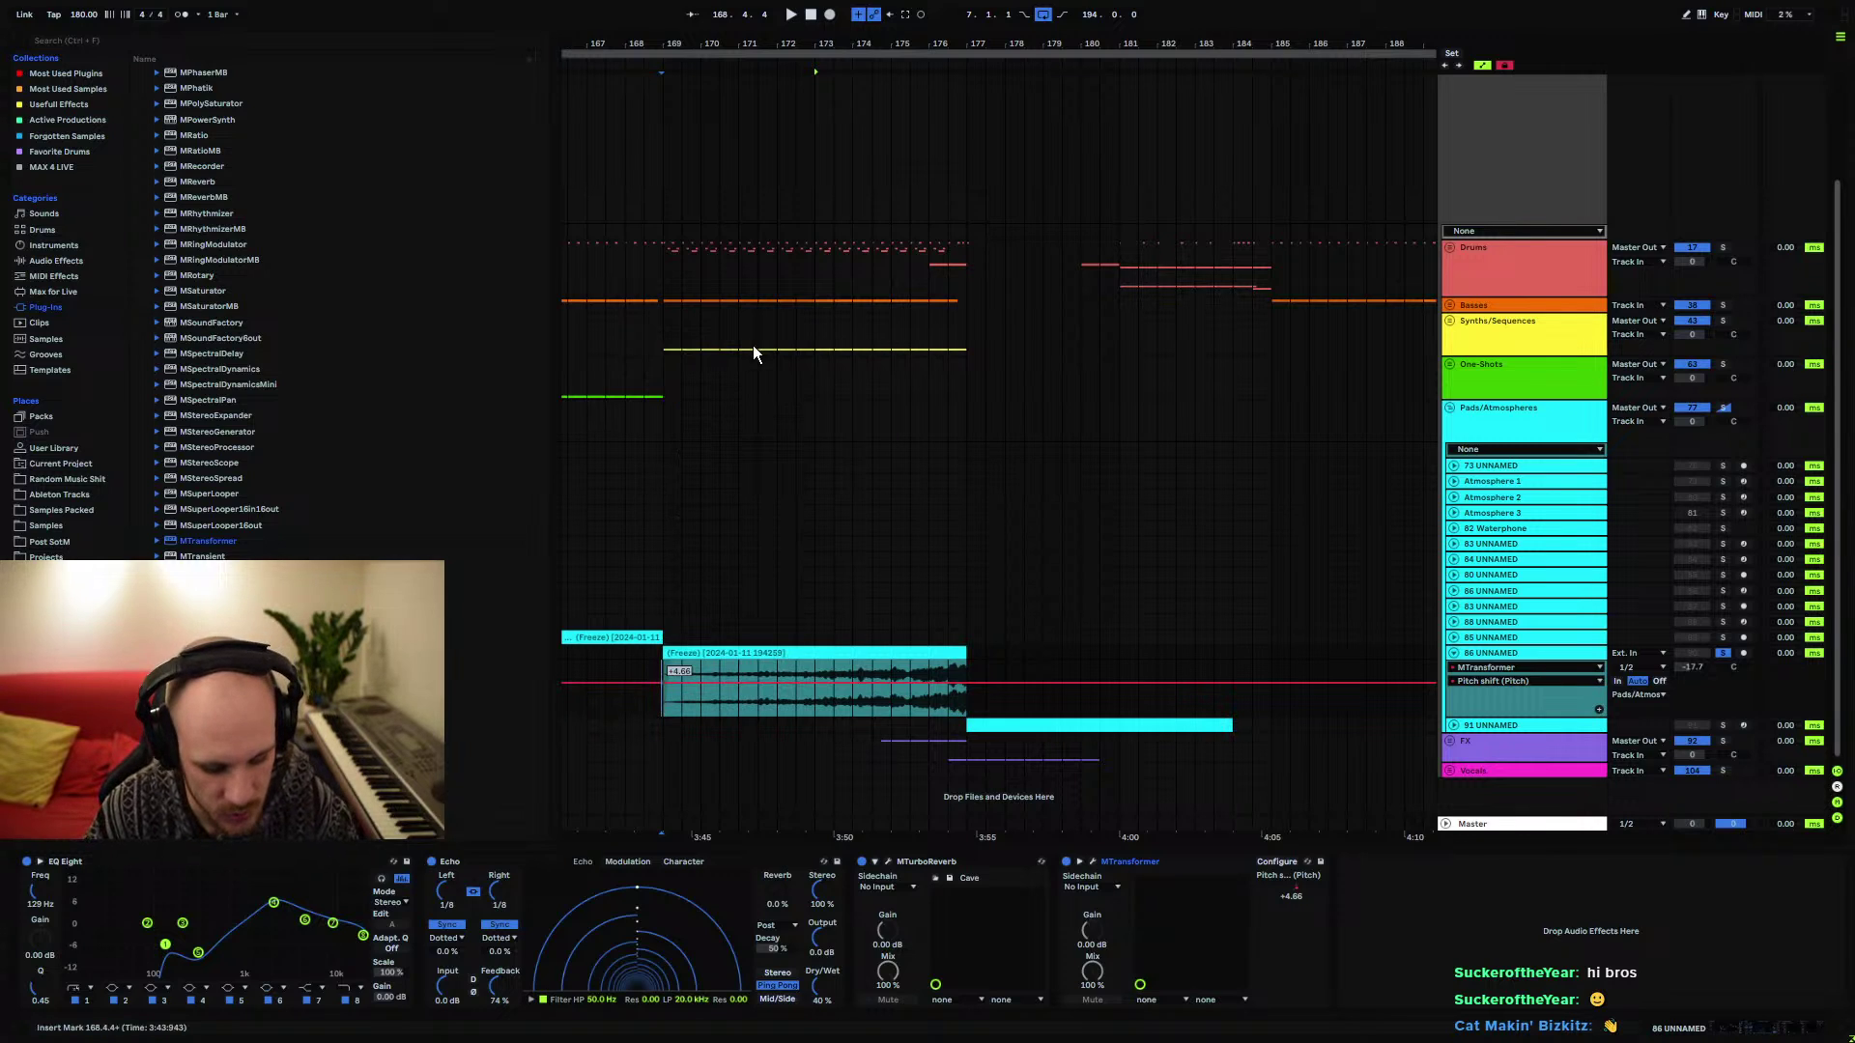
pyautogui.write('0')
pyautogui.press('Return')
# Add a Pitch shift automation point at the frozen clip's end and set its value to 5
pyautogui.moveTo(960, 688); pyautogui.dragTo(965, 681)
pyautogui.rightClick(964, 681)
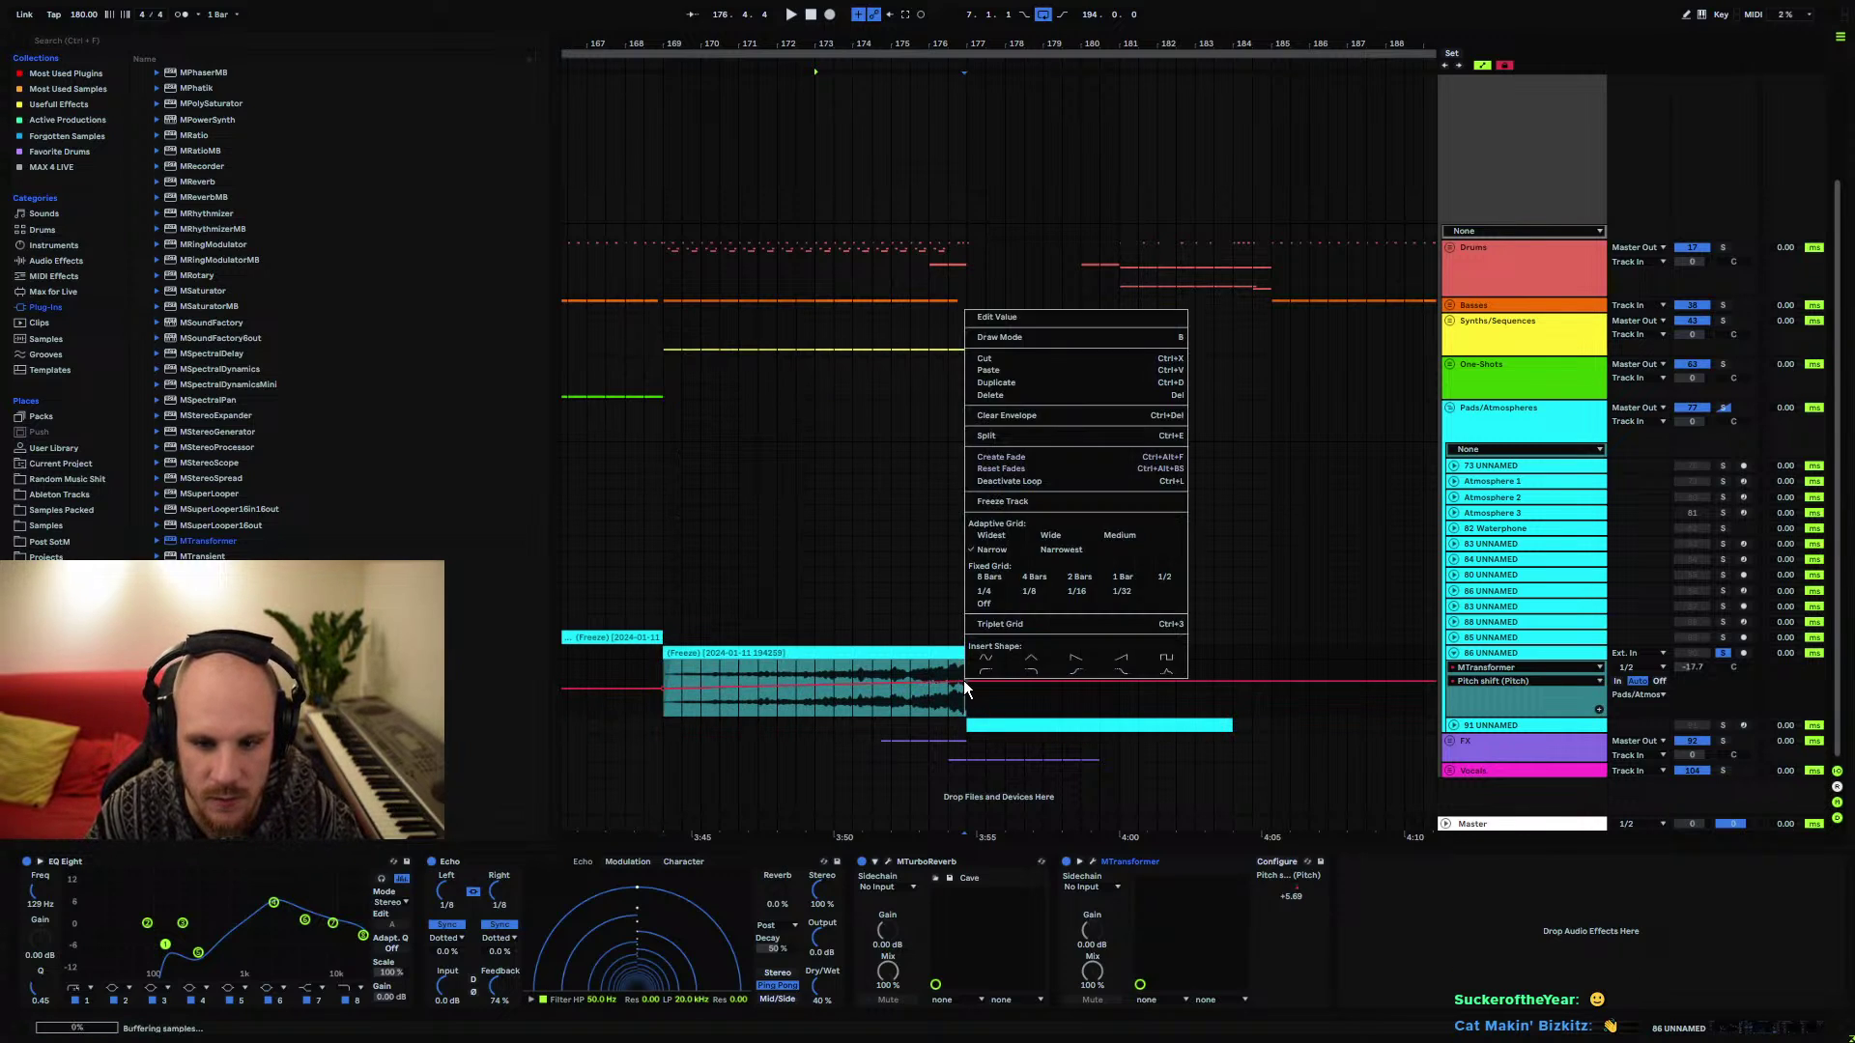
pyautogui.click(1010, 316)
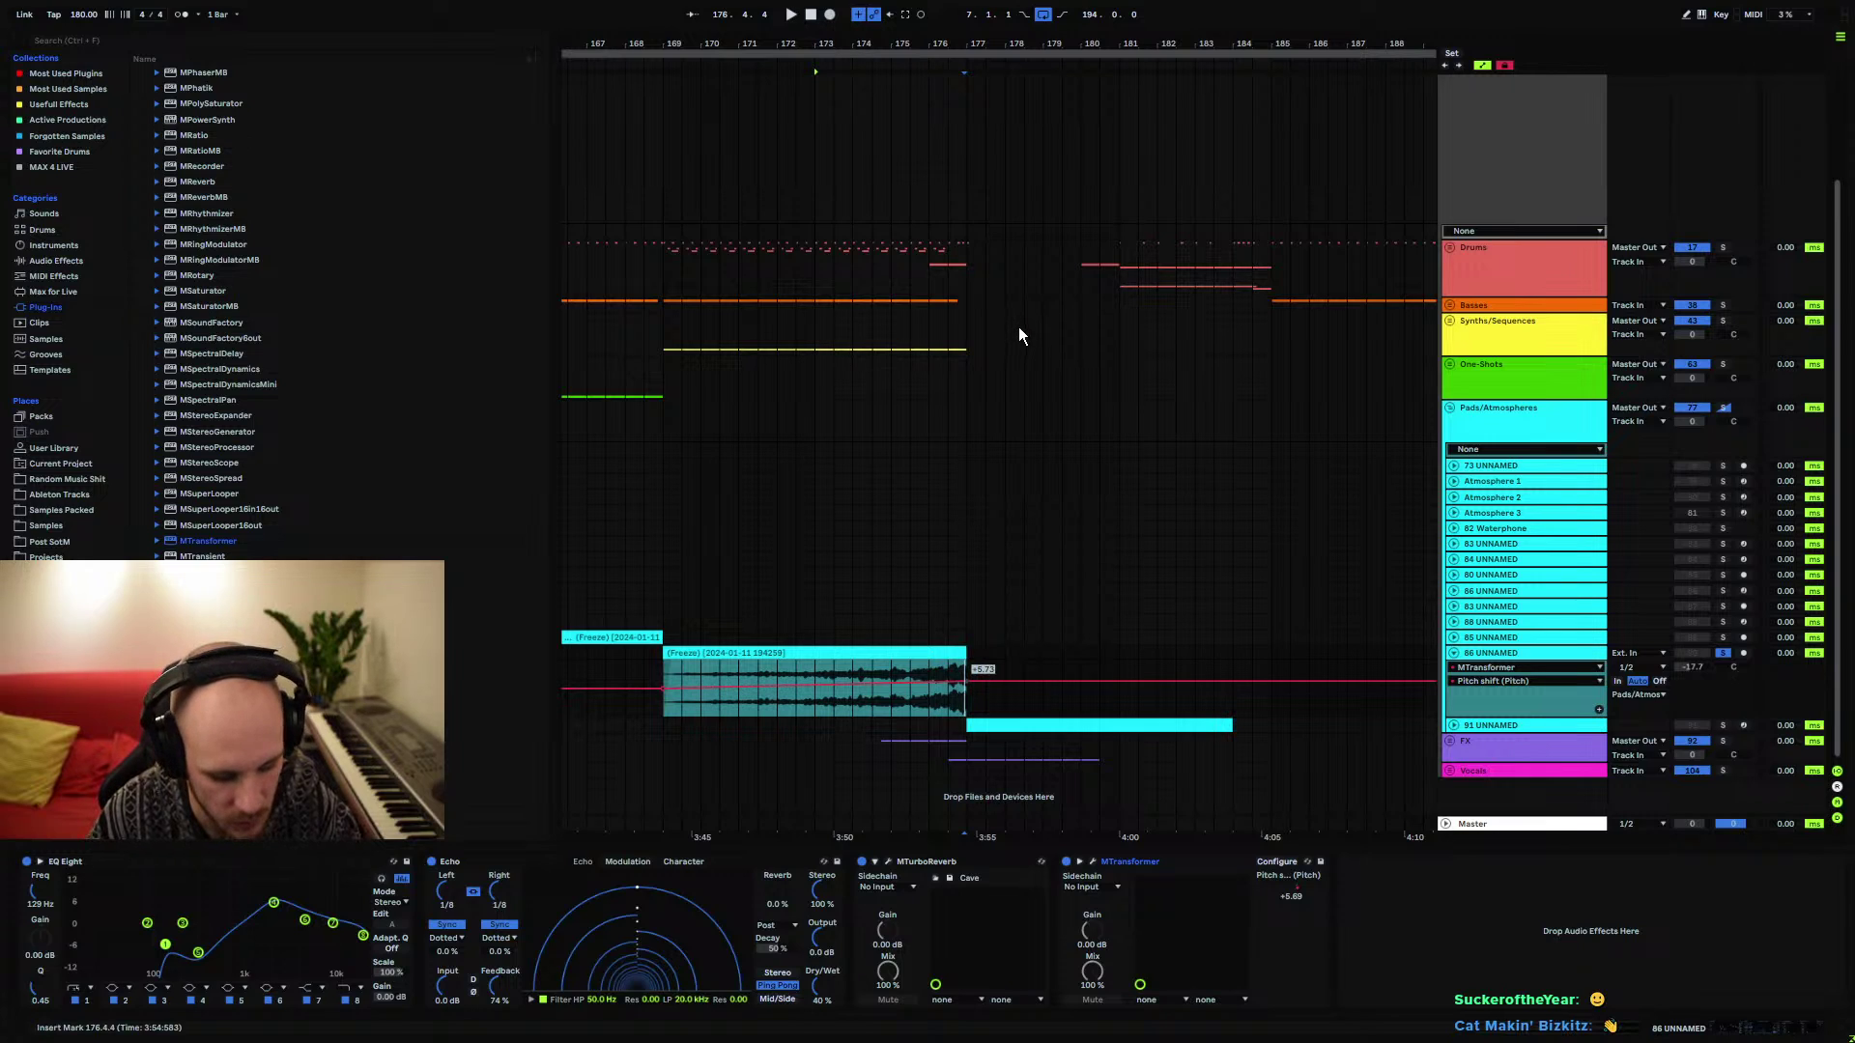
pyautogui.press('Return')
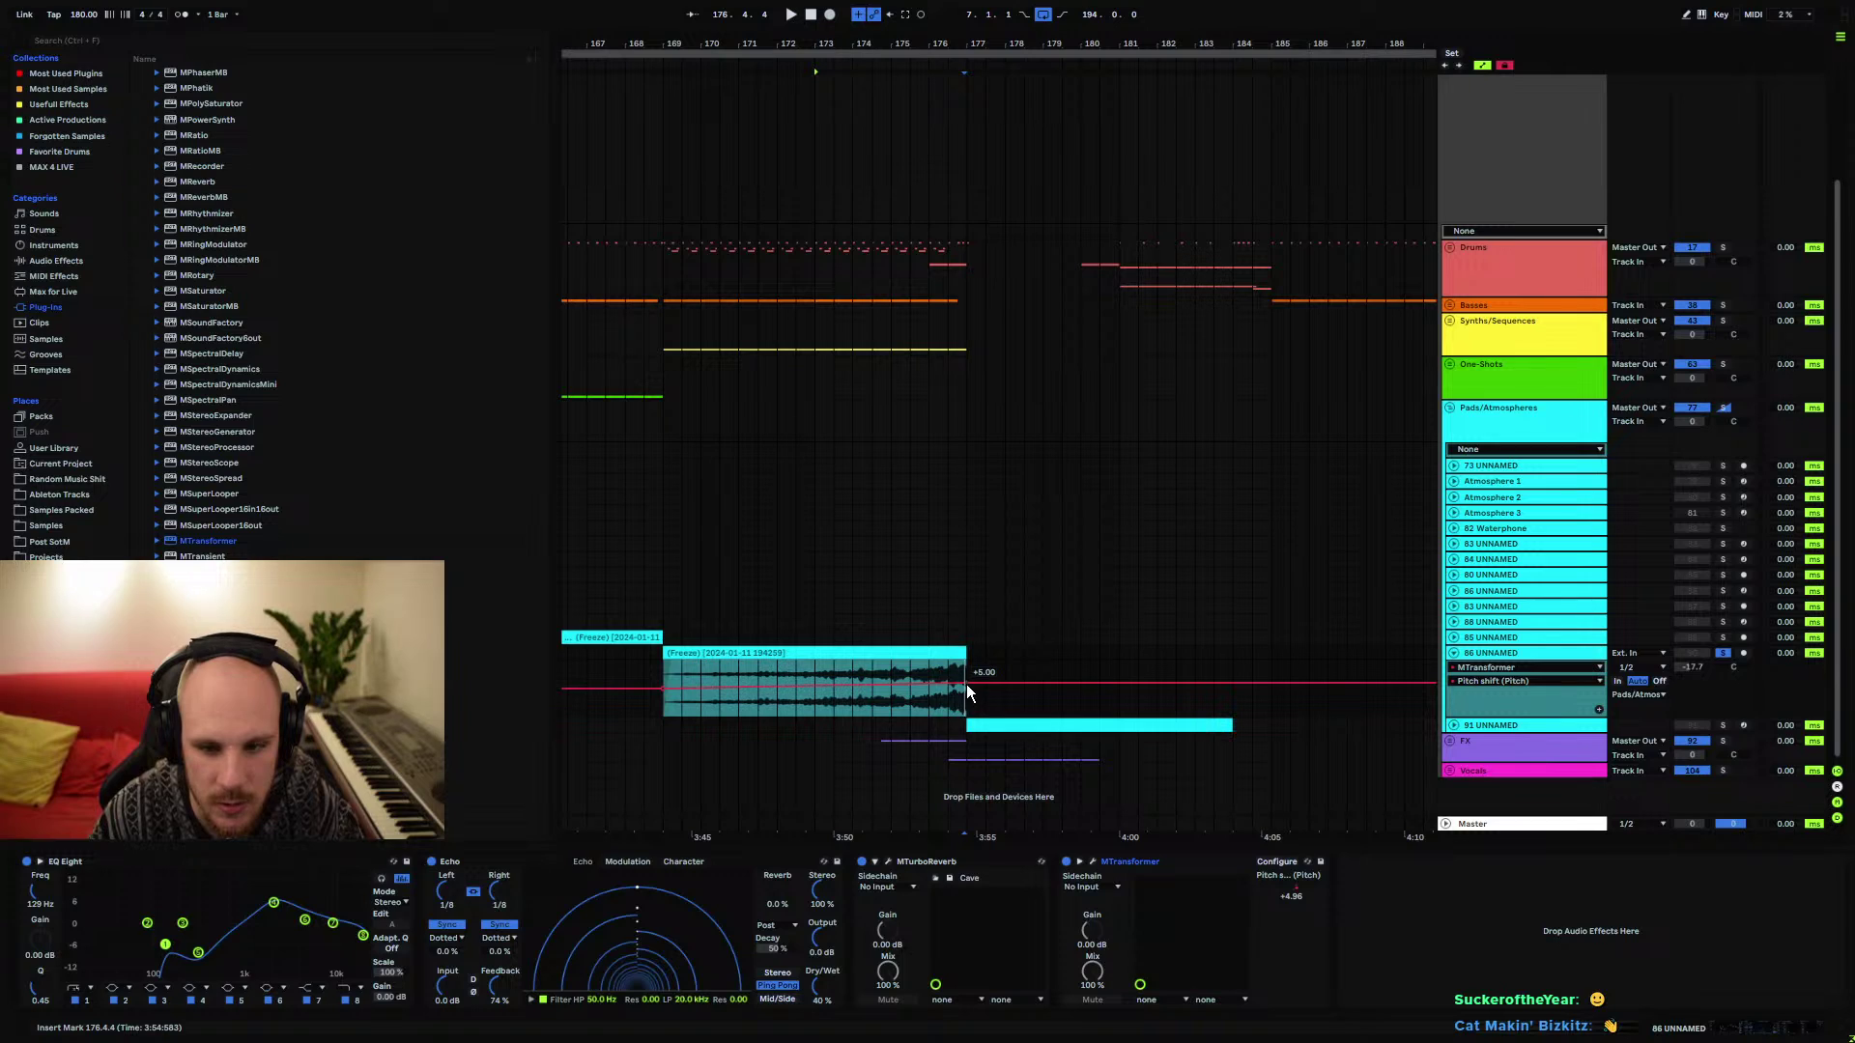
# Play from 170.3.1 and unsolo the 86 UNNAMED track to hear the pitch rise within the full mix
pyautogui.click(716, 669)
pyautogui.press('space')
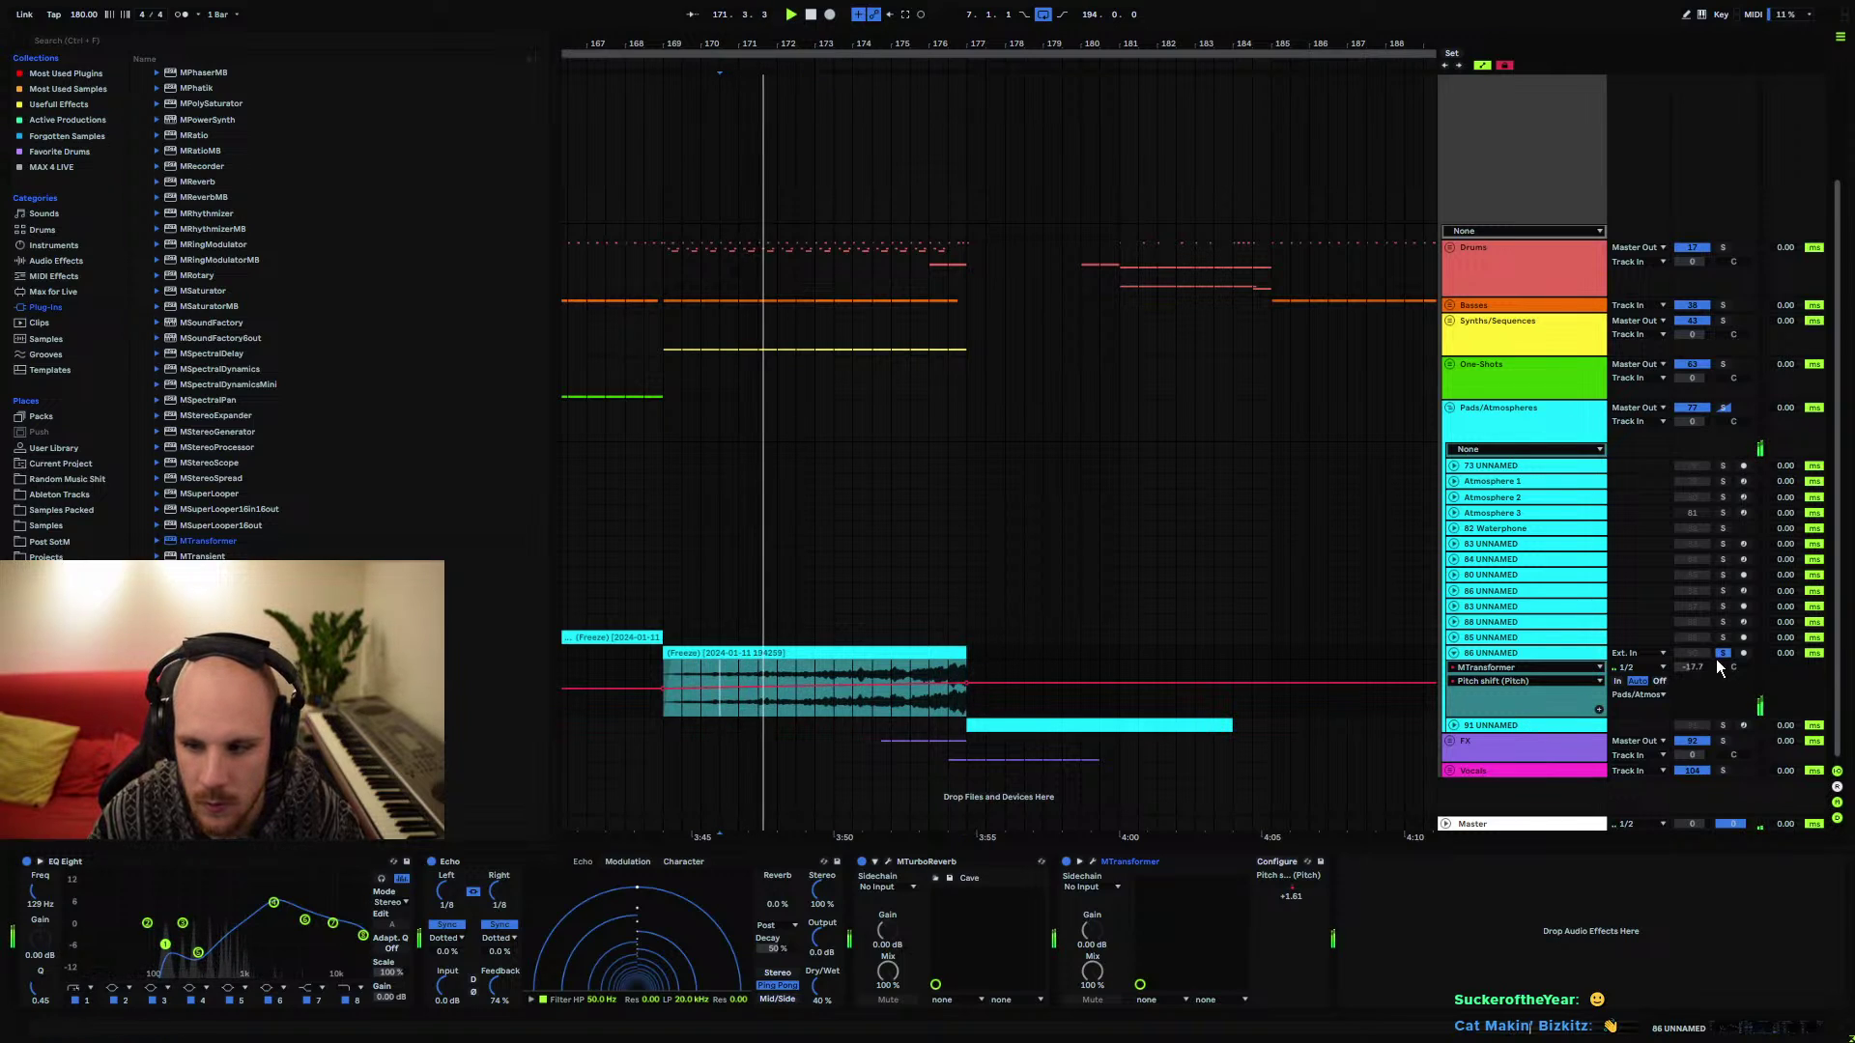
pyautogui.click(1481, 653)
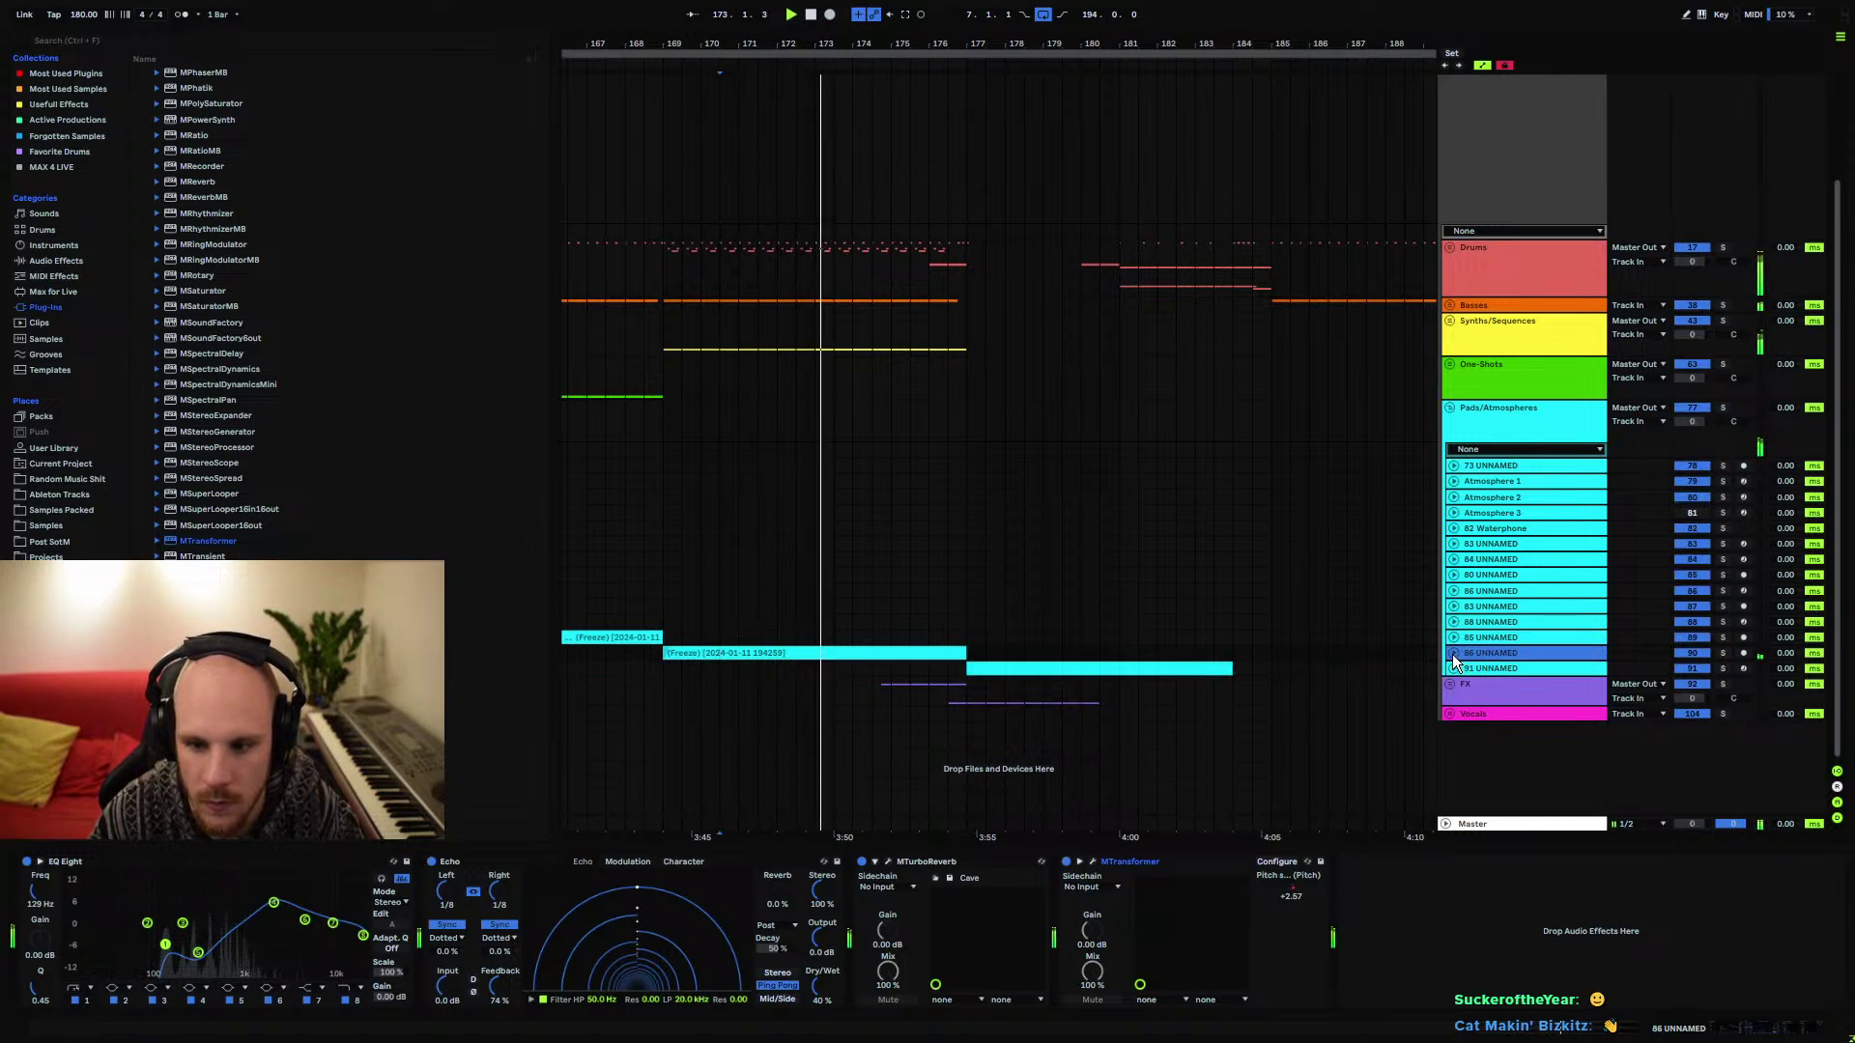
pyautogui.click(1452, 653)
# Automate Echo's Dry/Wet on the 86 UNNAMED track to curve up to 100% at the end of the frozen clip
pyautogui.click(821, 987)
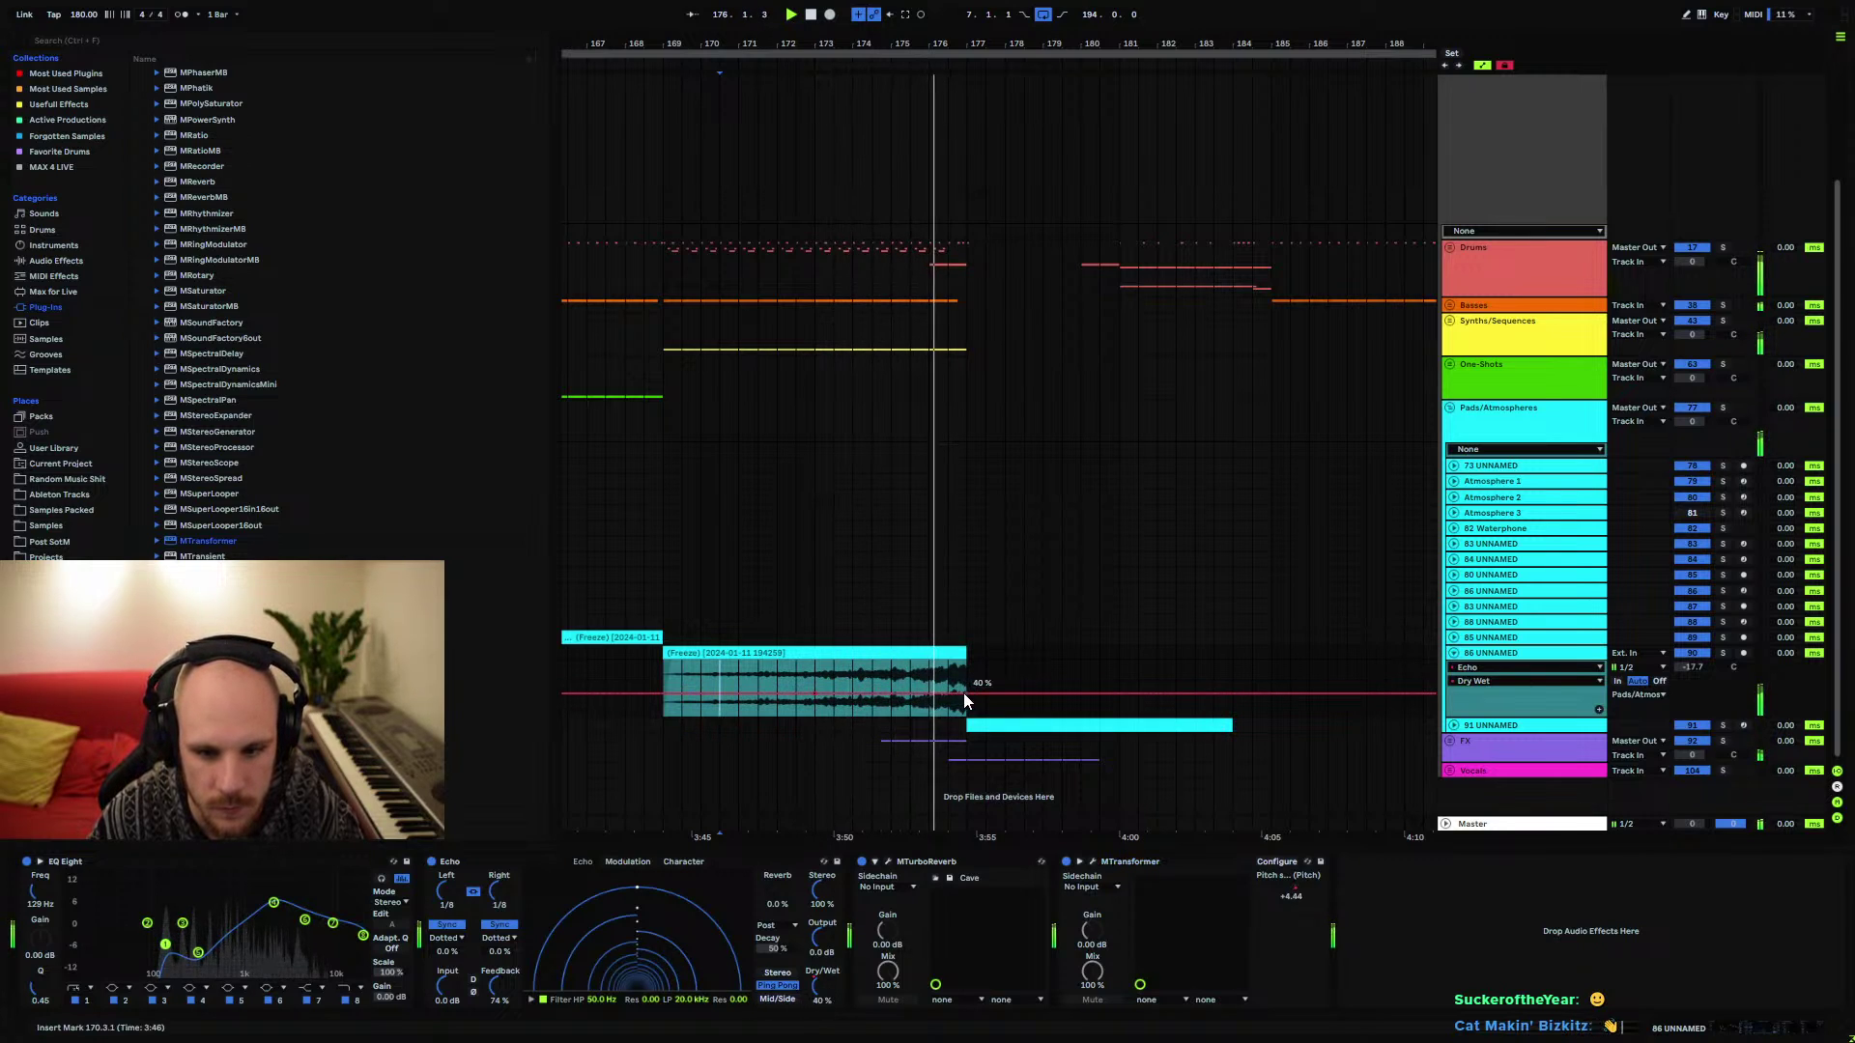
pyautogui.moveTo(964, 693); pyautogui.dragTo(966, 662)
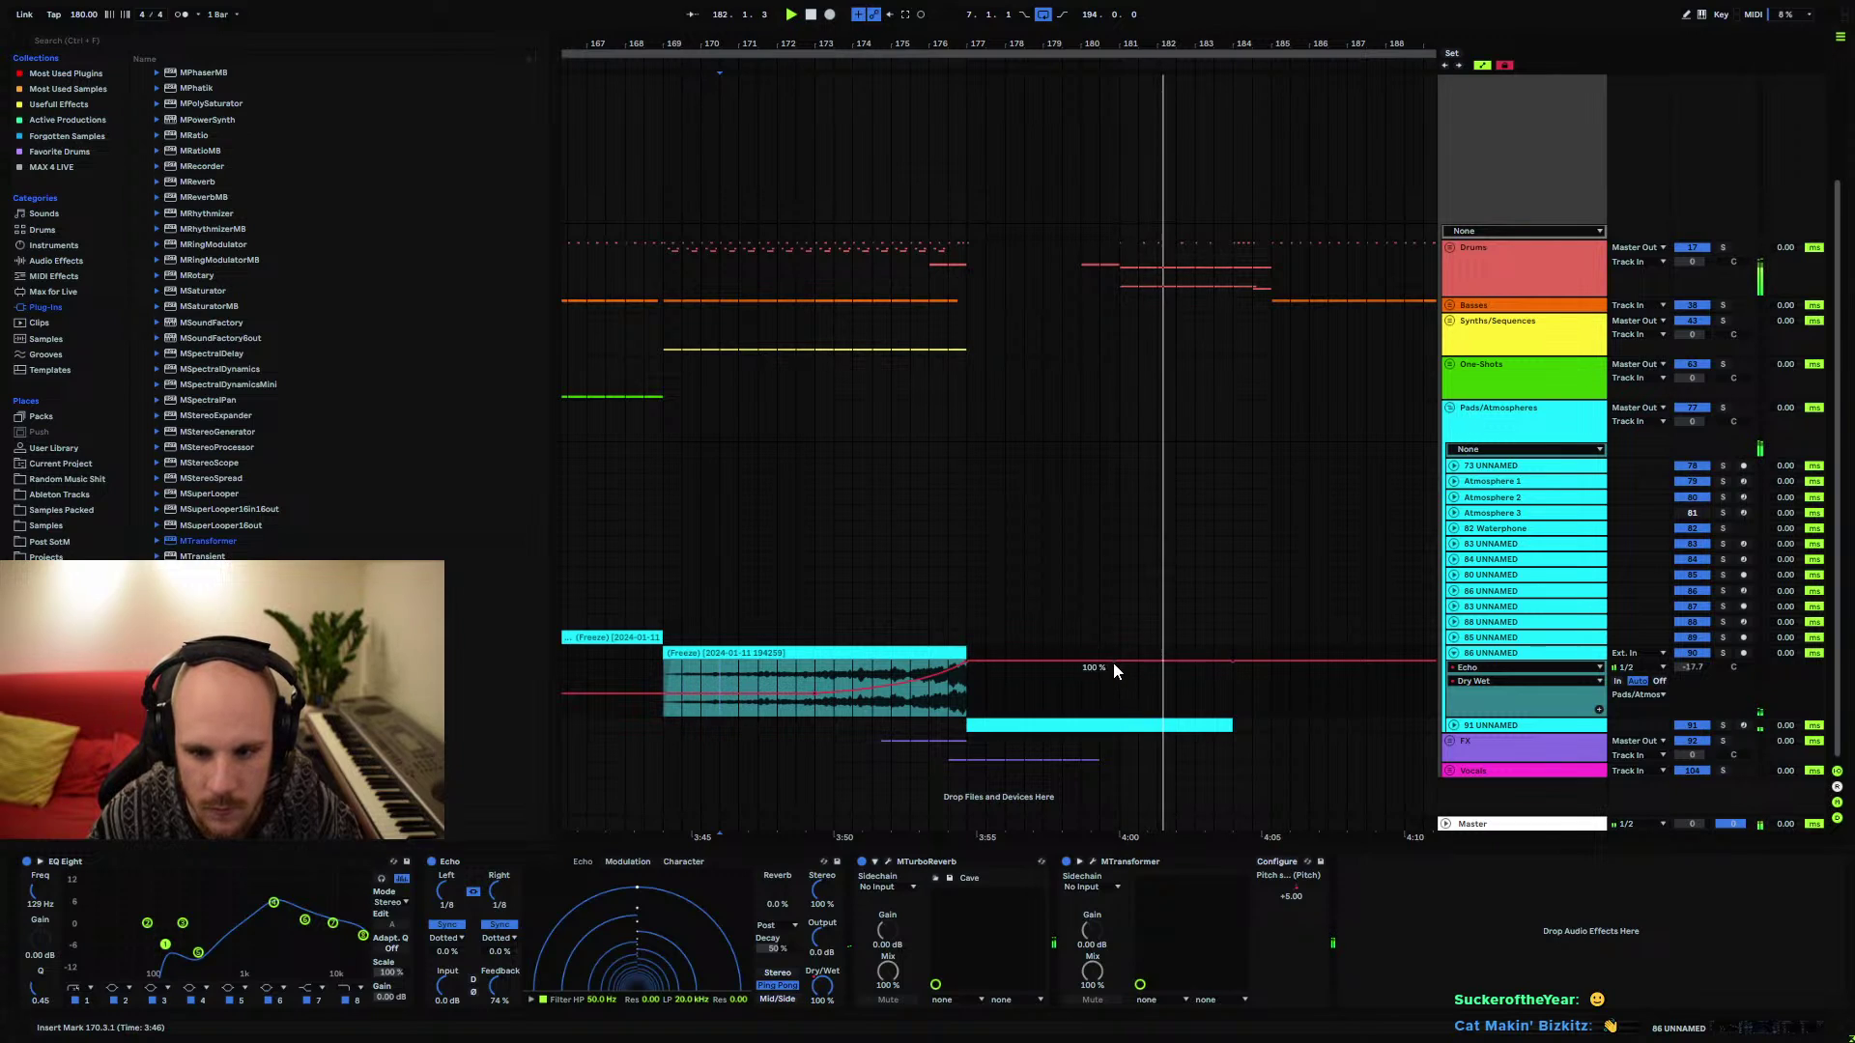
pyautogui.moveTo(1113, 663)
pyautogui.mouseDown()
pyautogui.moveTo(1100, 691)
pyautogui.moveTo(1119, 690)
pyautogui.mouseUp()
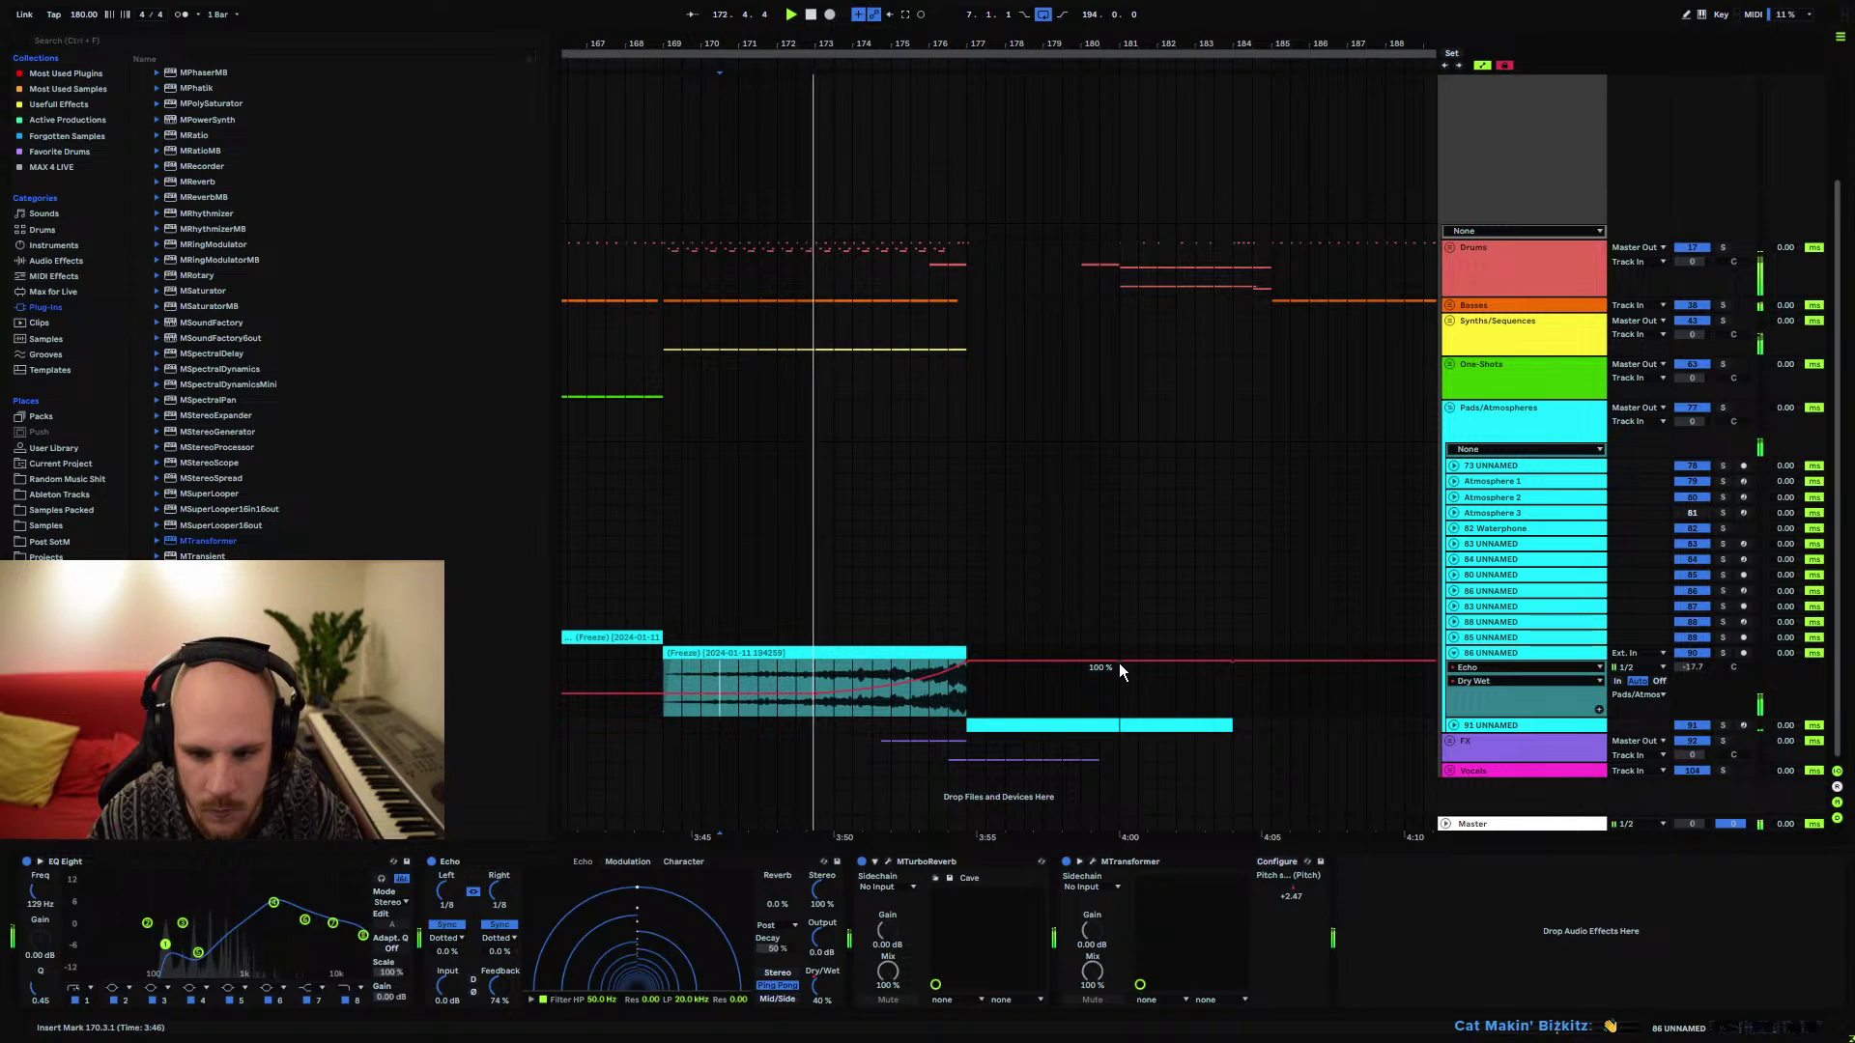
# Add Pitch shift automation points at bars 184 and 181, dipping the pitch at bar 181 back to its starting level
pyautogui.click(1293, 887)
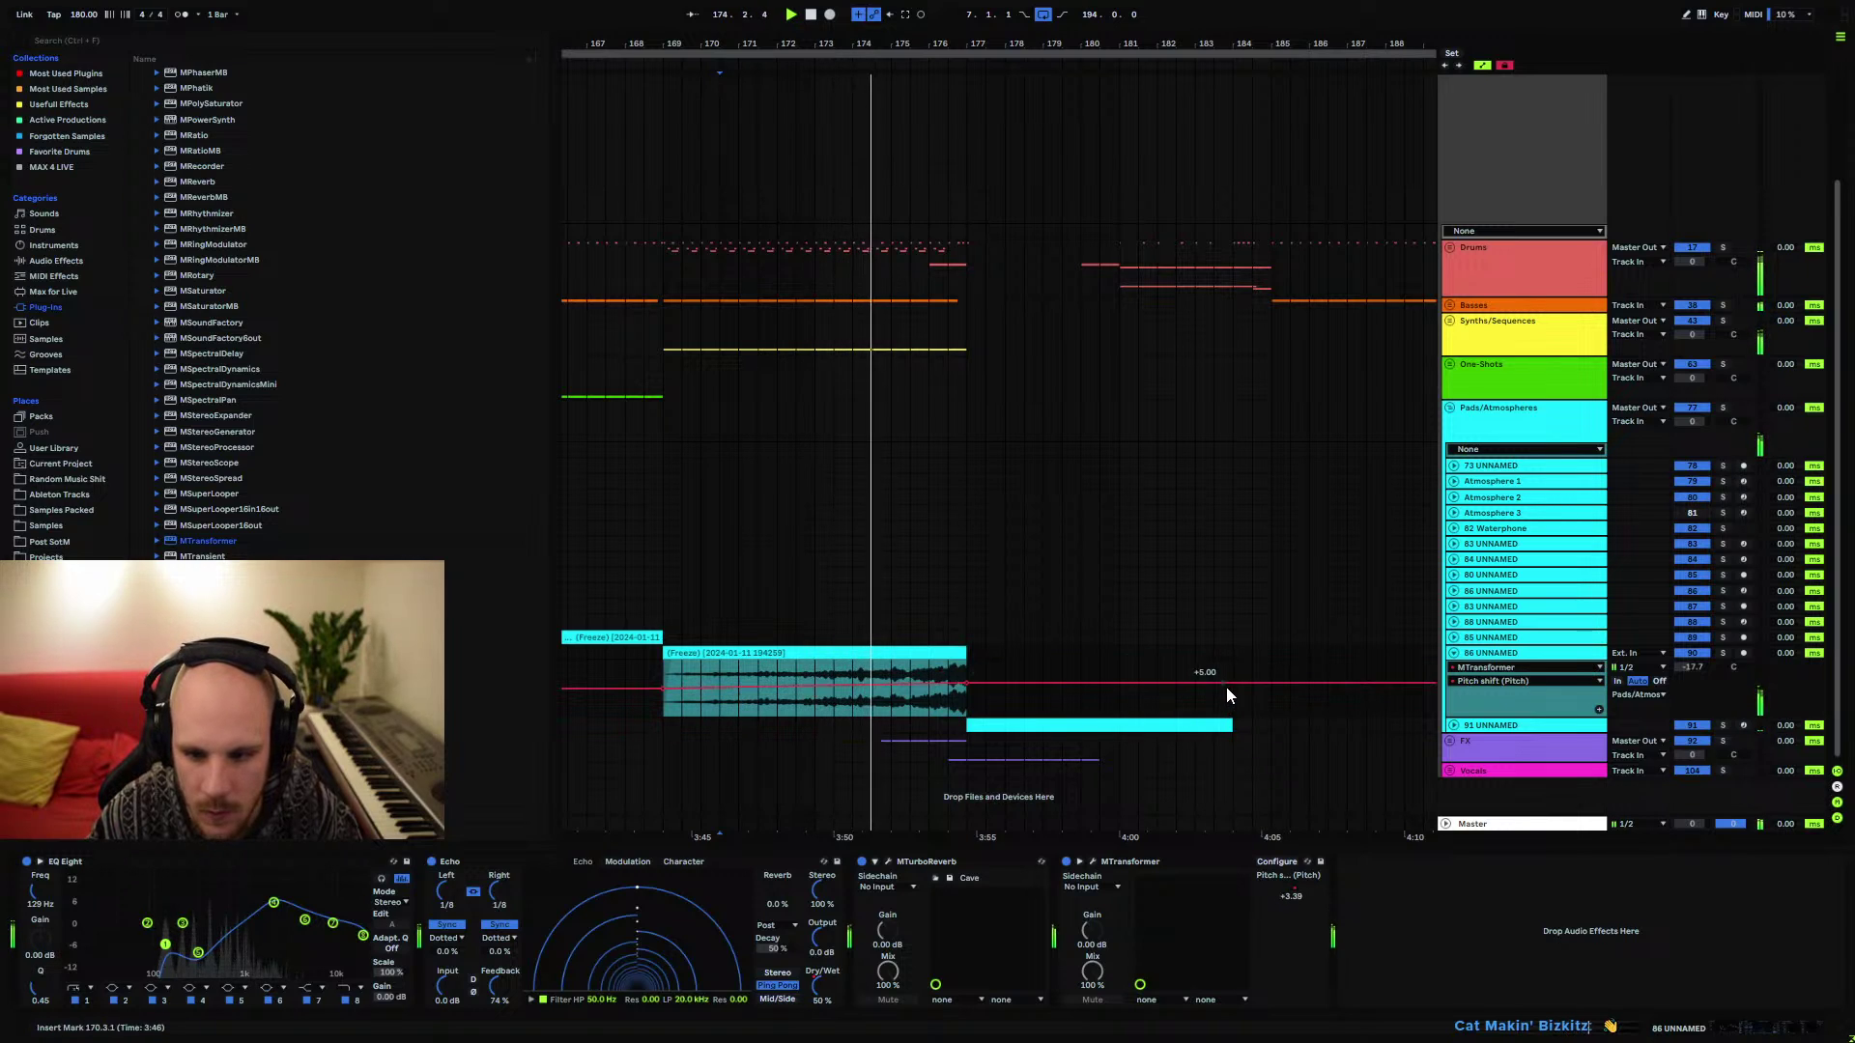
pyautogui.click(1233, 684)
pyautogui.rightClick(1121, 681)
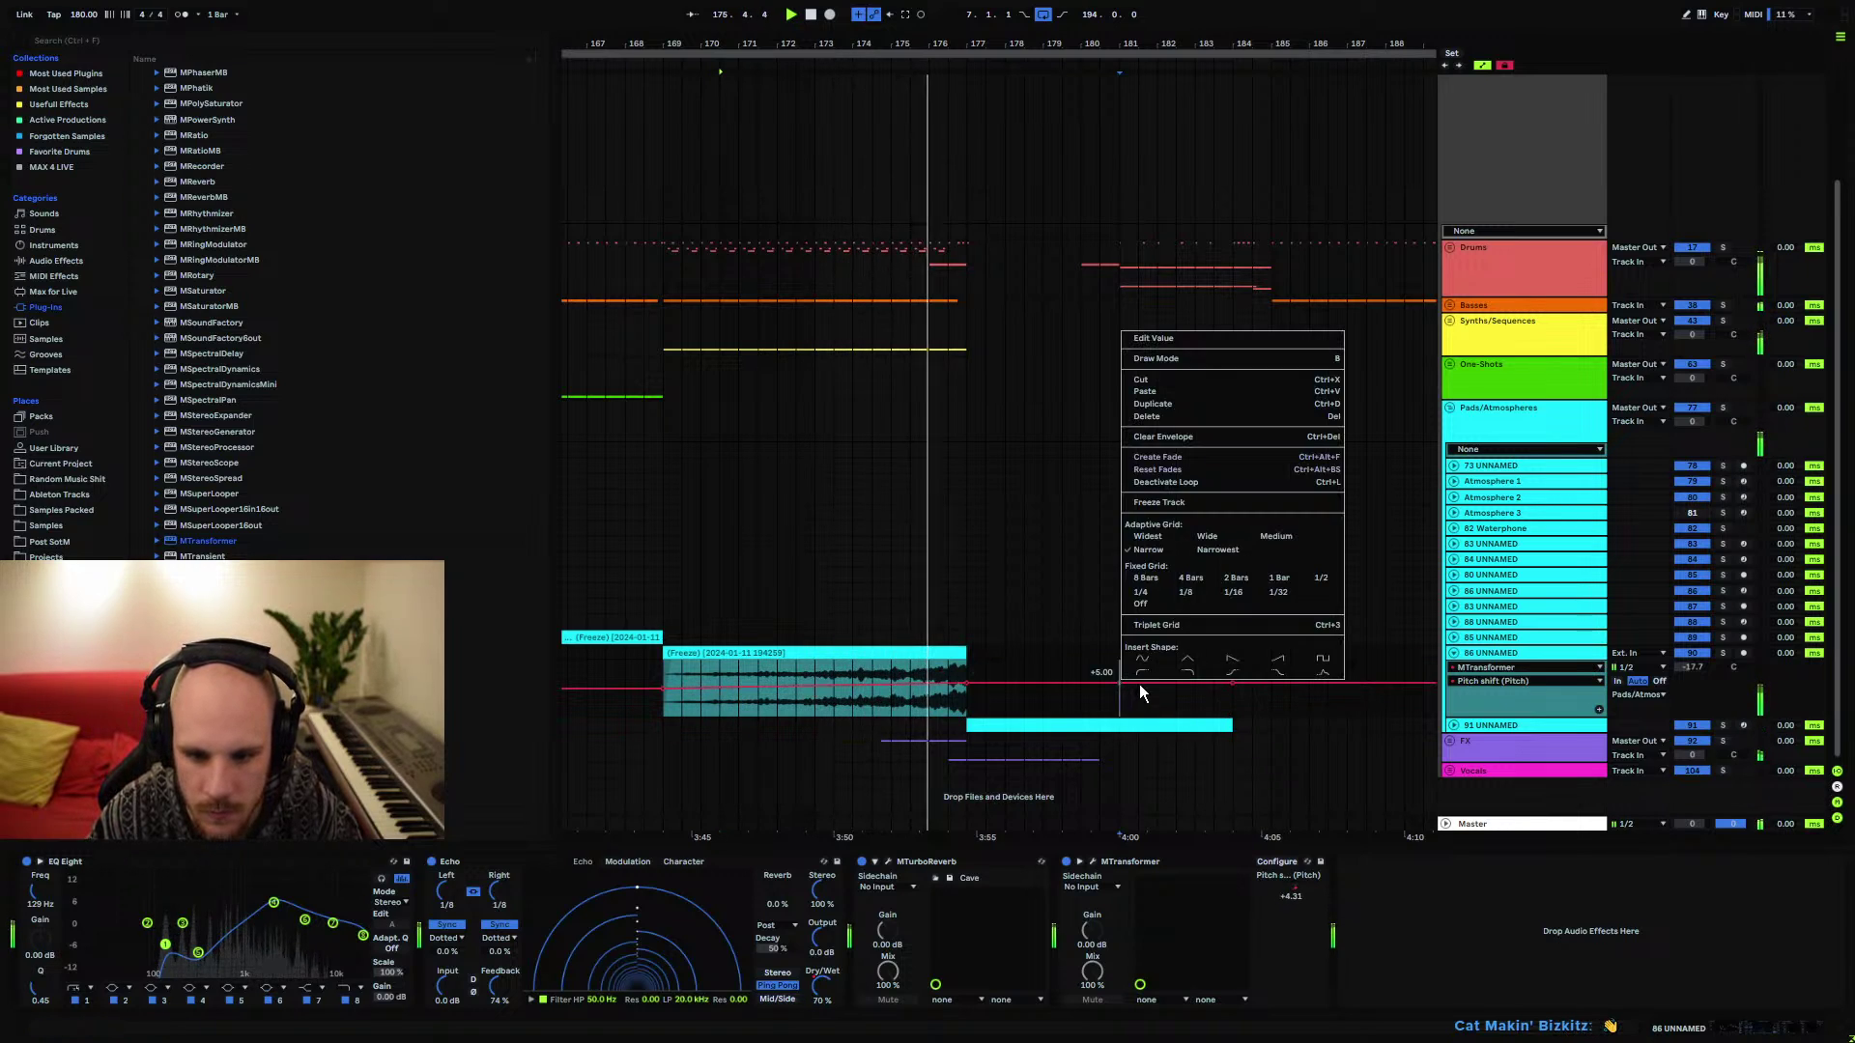
pyautogui.click(1157, 369)
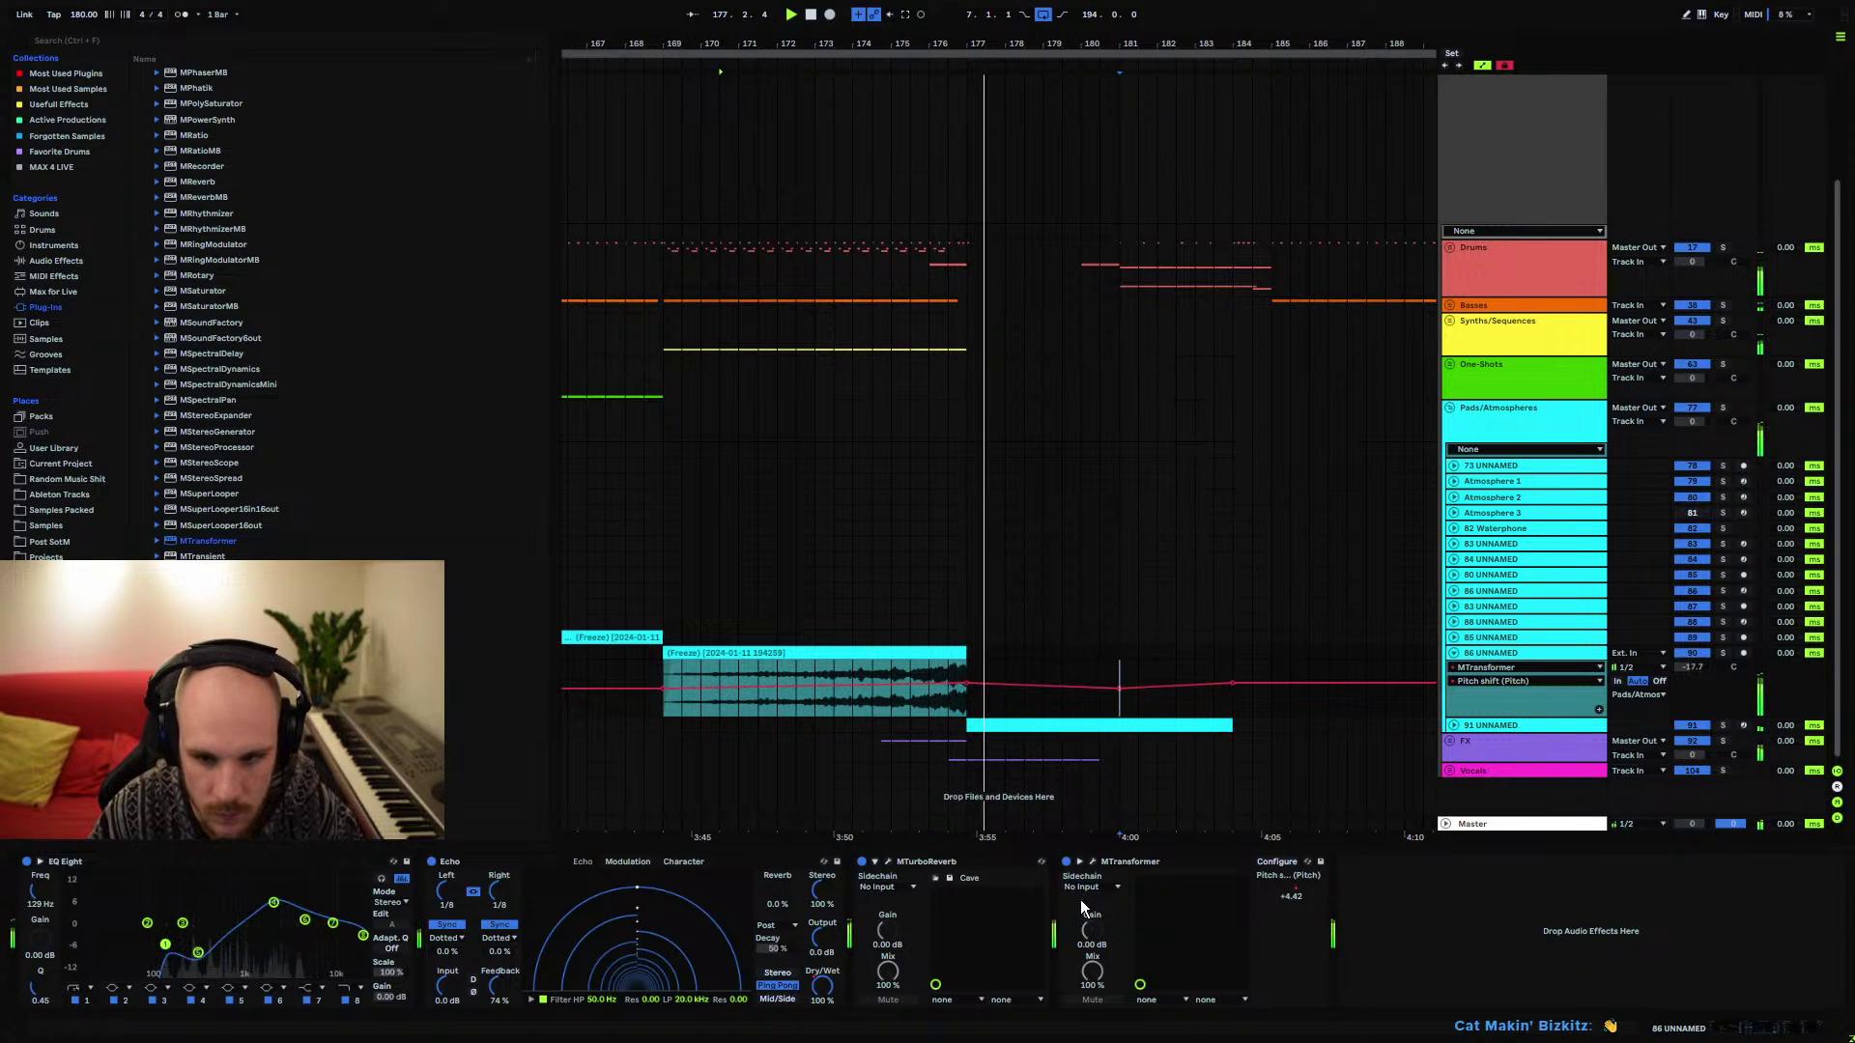
# Raise Echo's Feedback to 95% and make its Dry/Wet automation drop to fully dry at 184.1.1
pyautogui.moveTo(500, 981)
pyautogui.mouseDown()
pyautogui.moveTo(499, 958)
pyautogui.moveTo(504, 995)
pyautogui.mouseUp()
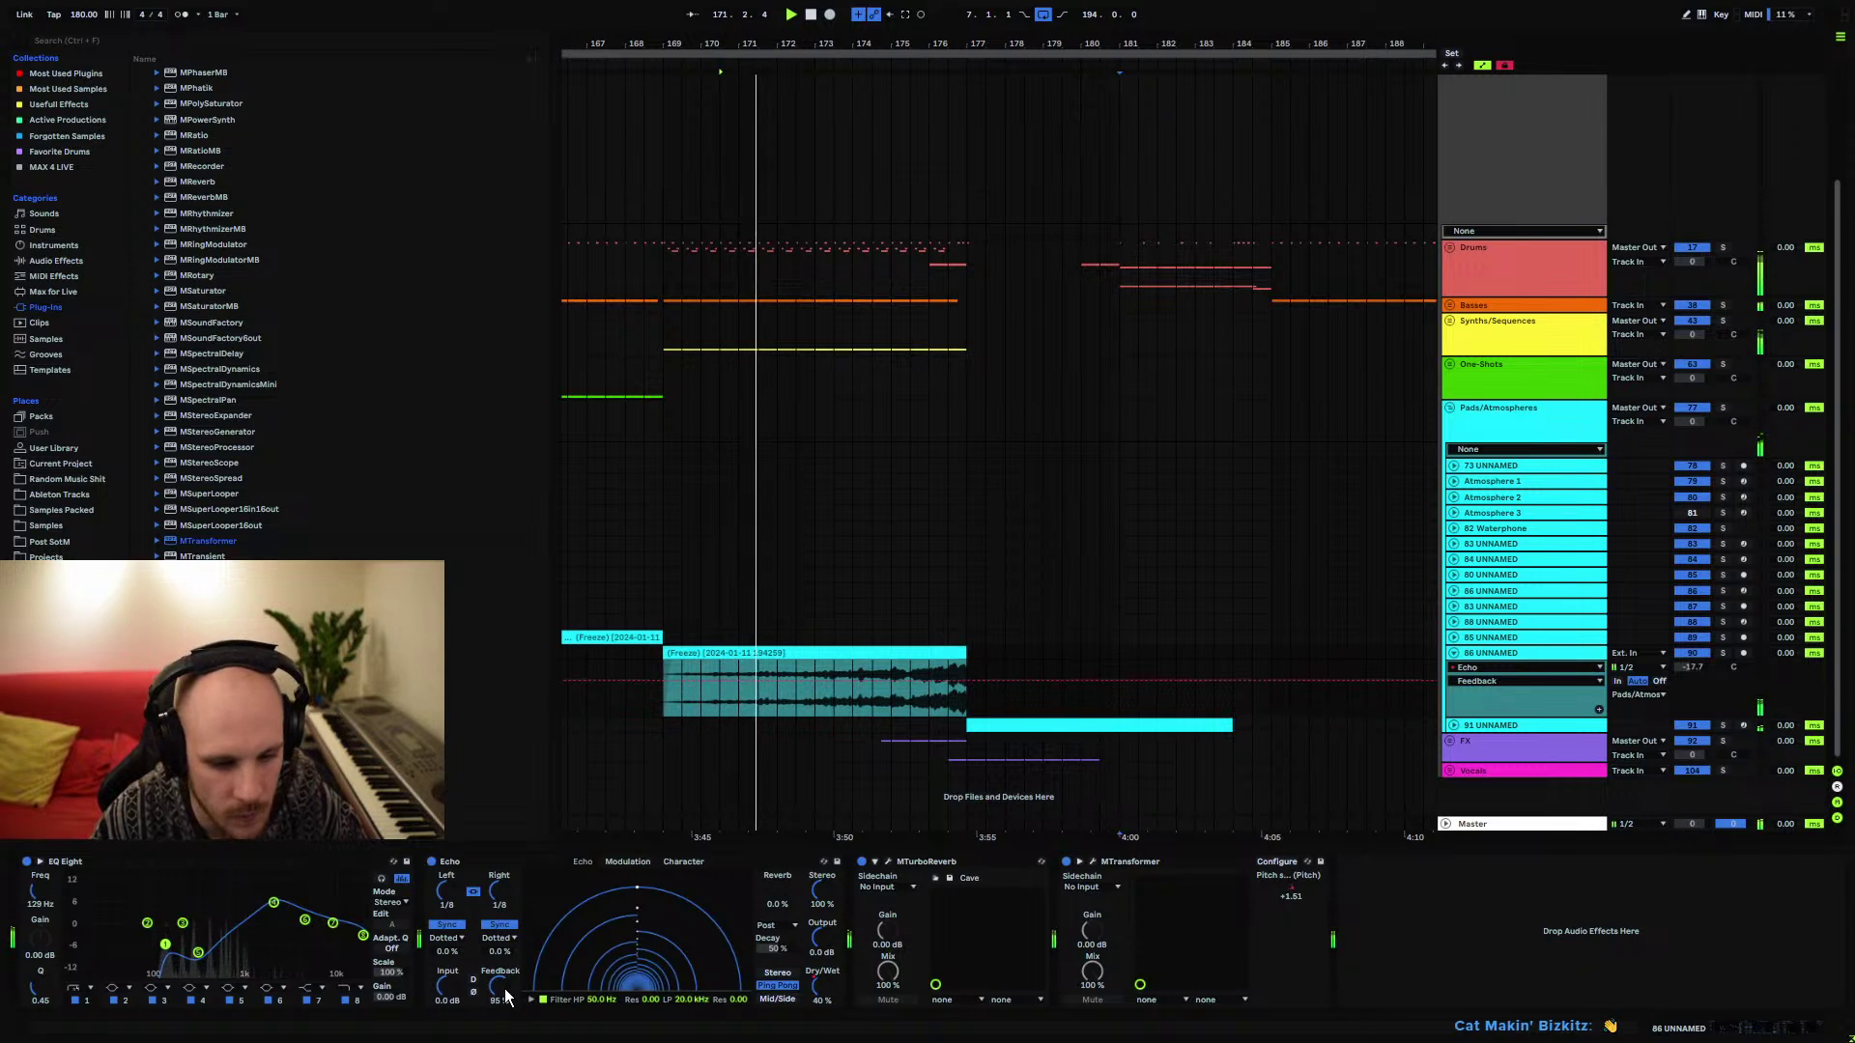
pyautogui.moveTo(965, 661); pyautogui.dragTo(1244, 682)
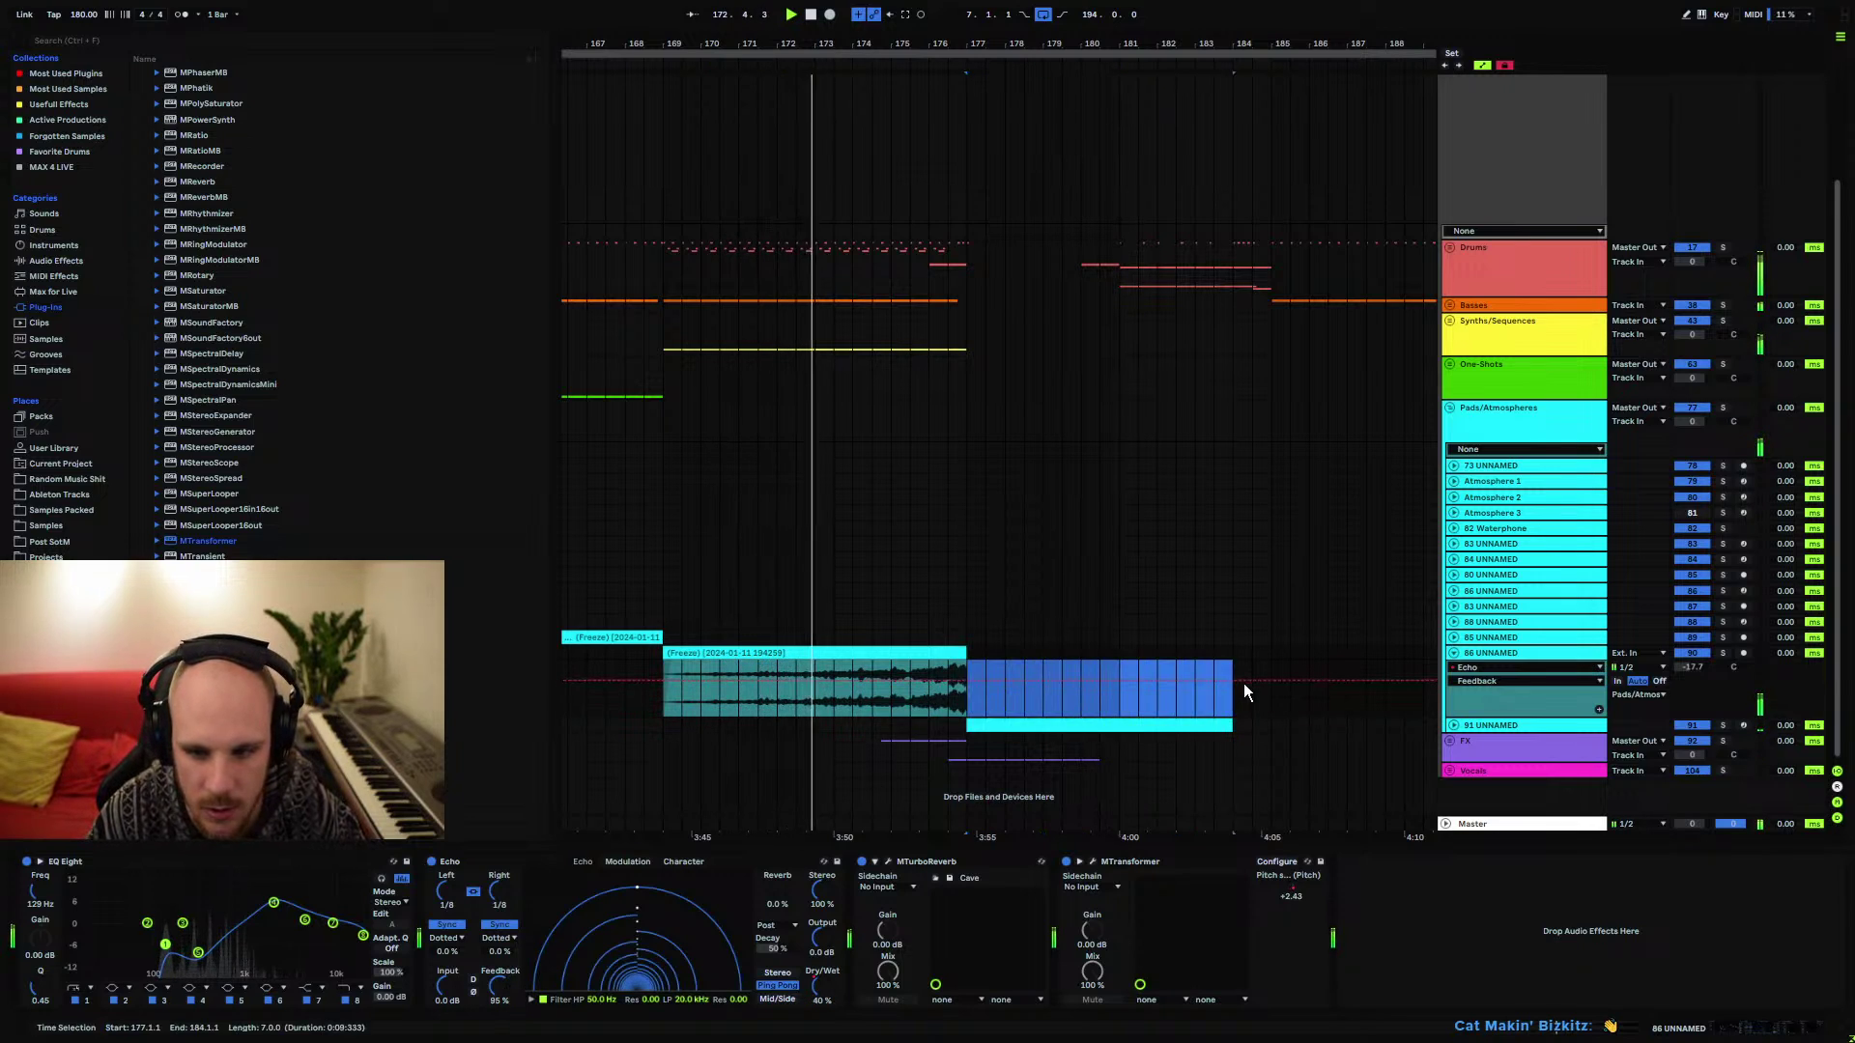
pyautogui.click(823, 990)
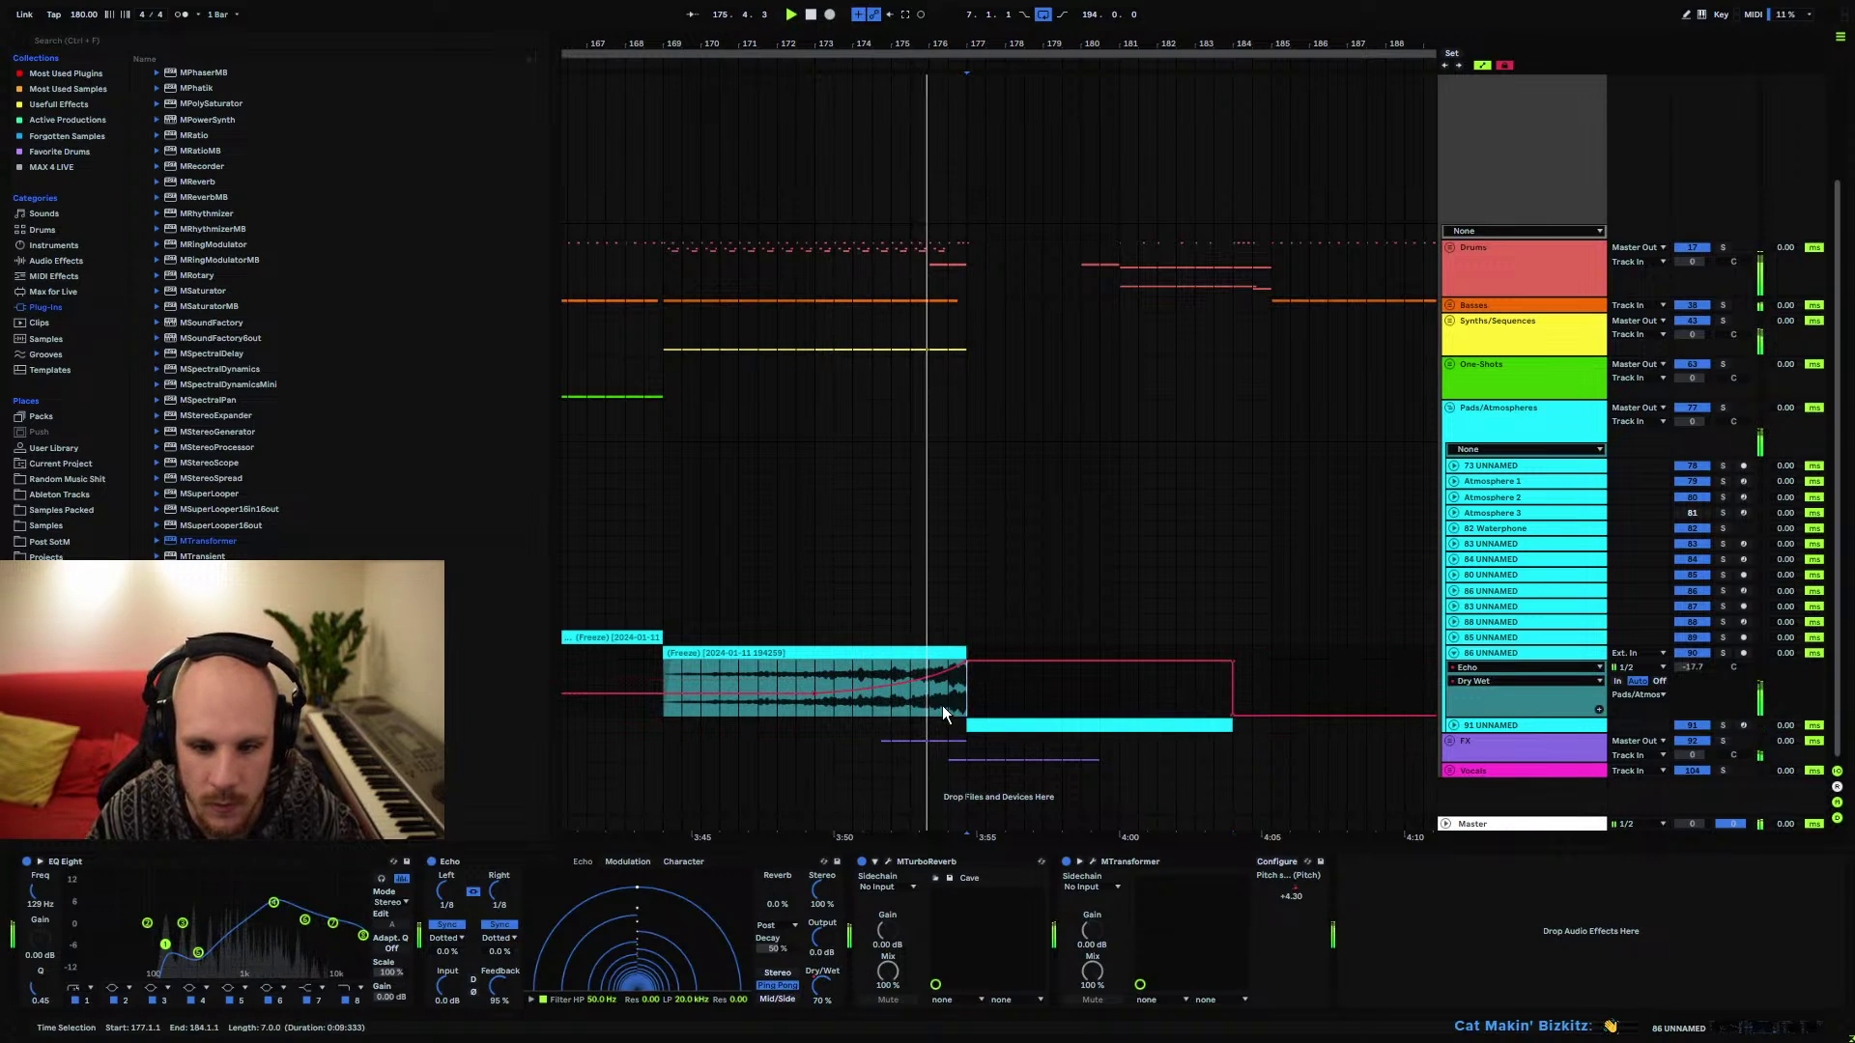
pyautogui.moveTo(971, 699); pyautogui.dragTo(1226, 694)
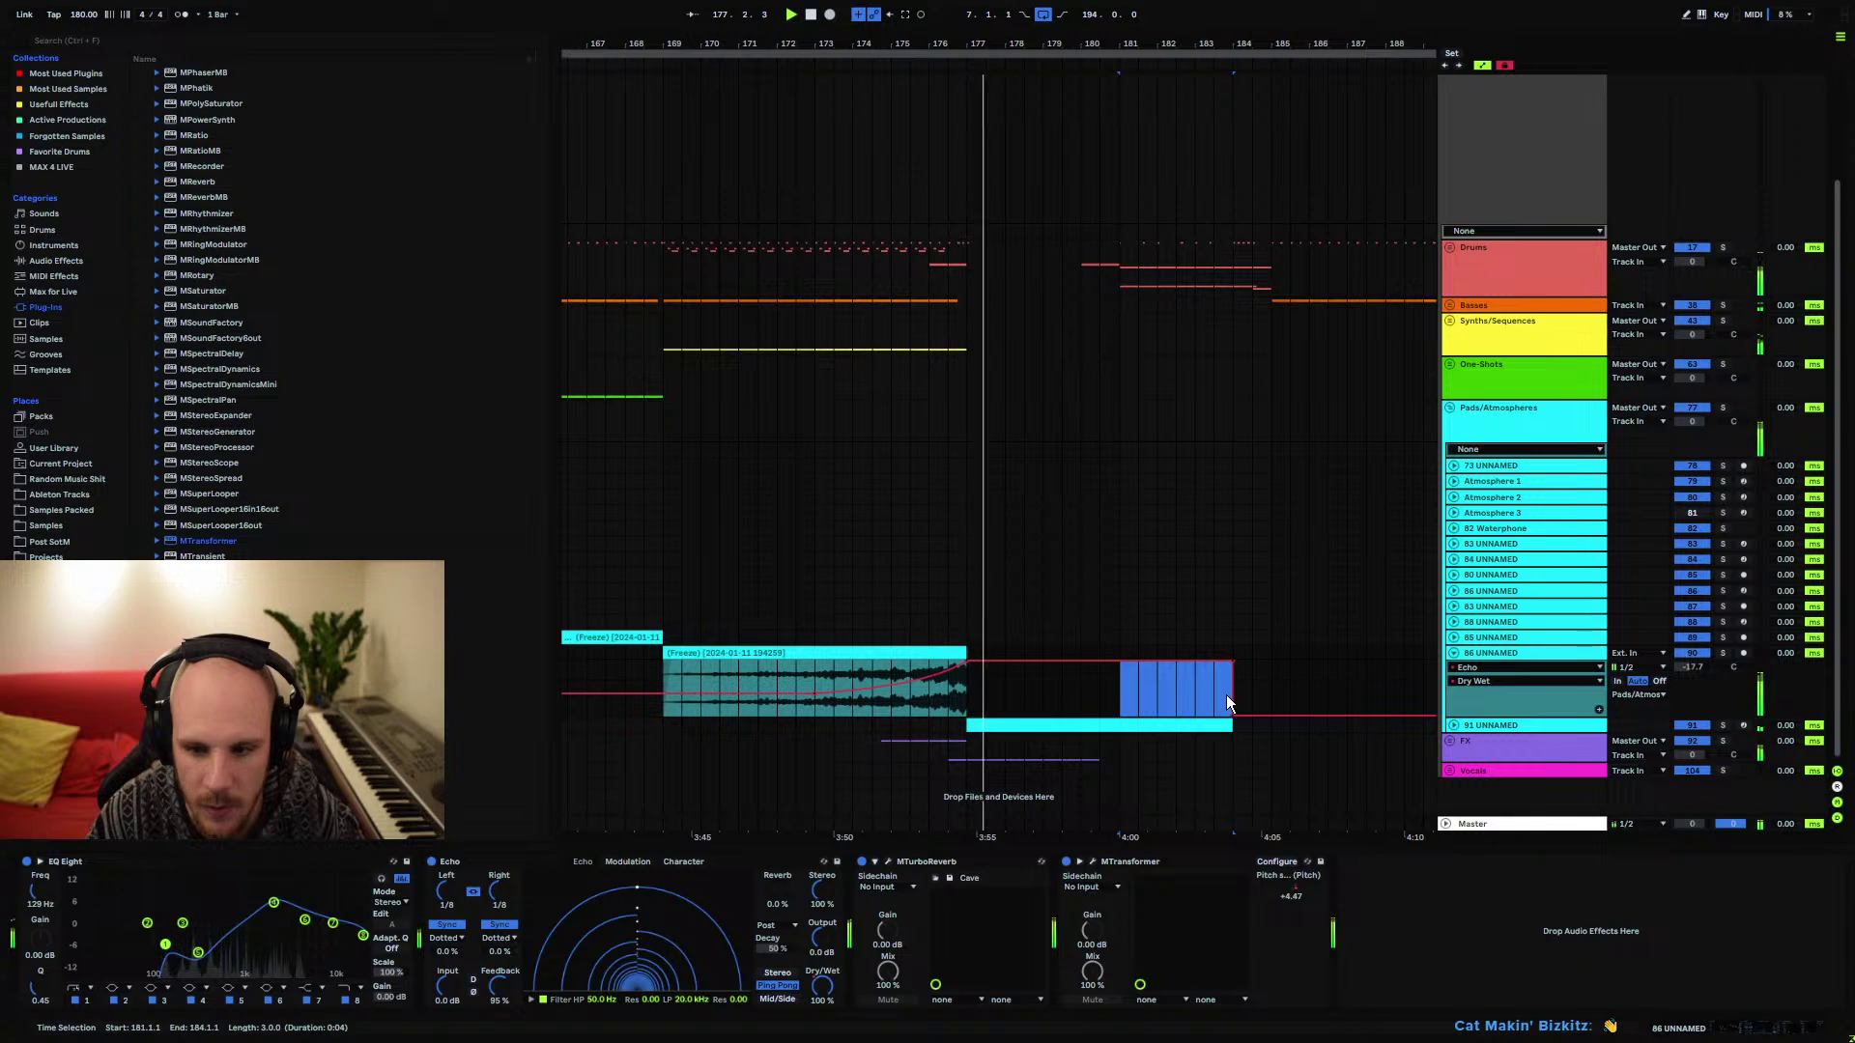
pyautogui.click(1120, 710)
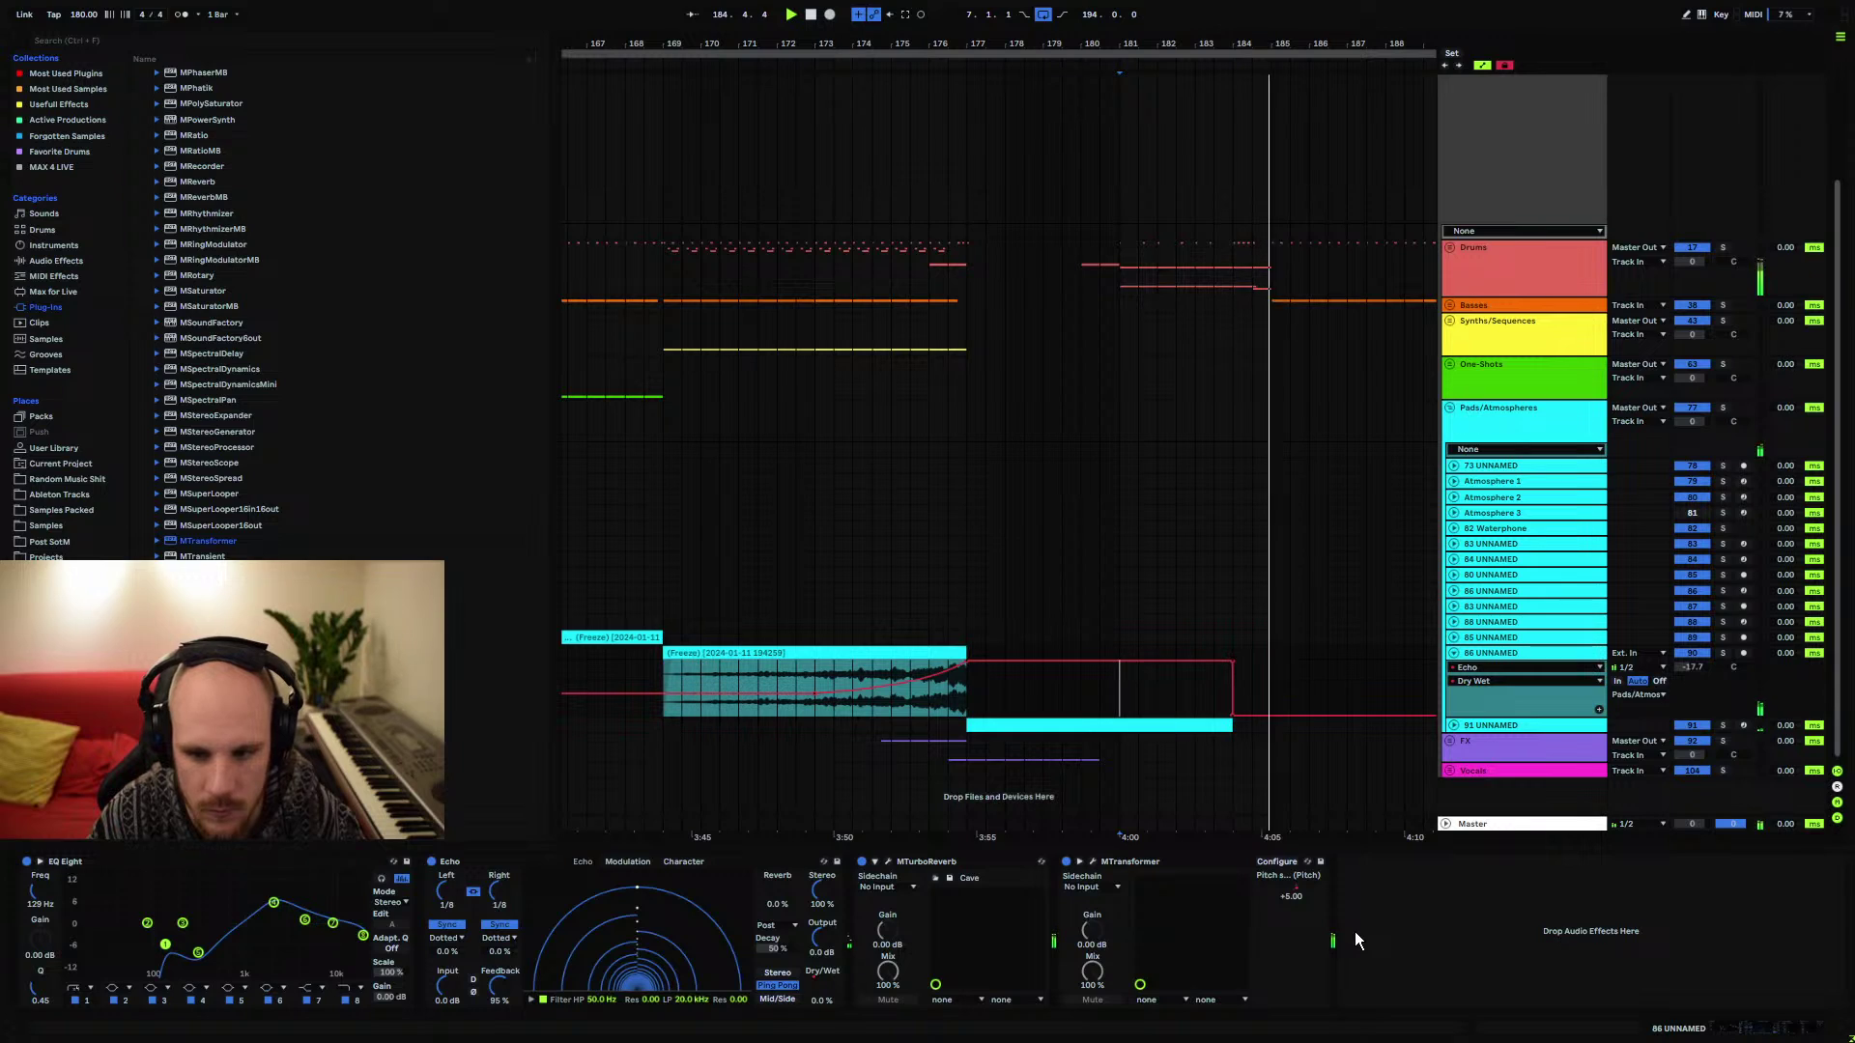
# Automate Echo's Output gain on the 86 UNNAMED track to ramp up from the frozen clip's end to 3.7 dB at bar 184
pyautogui.click(914, 710)
pyautogui.click(1455, 654)
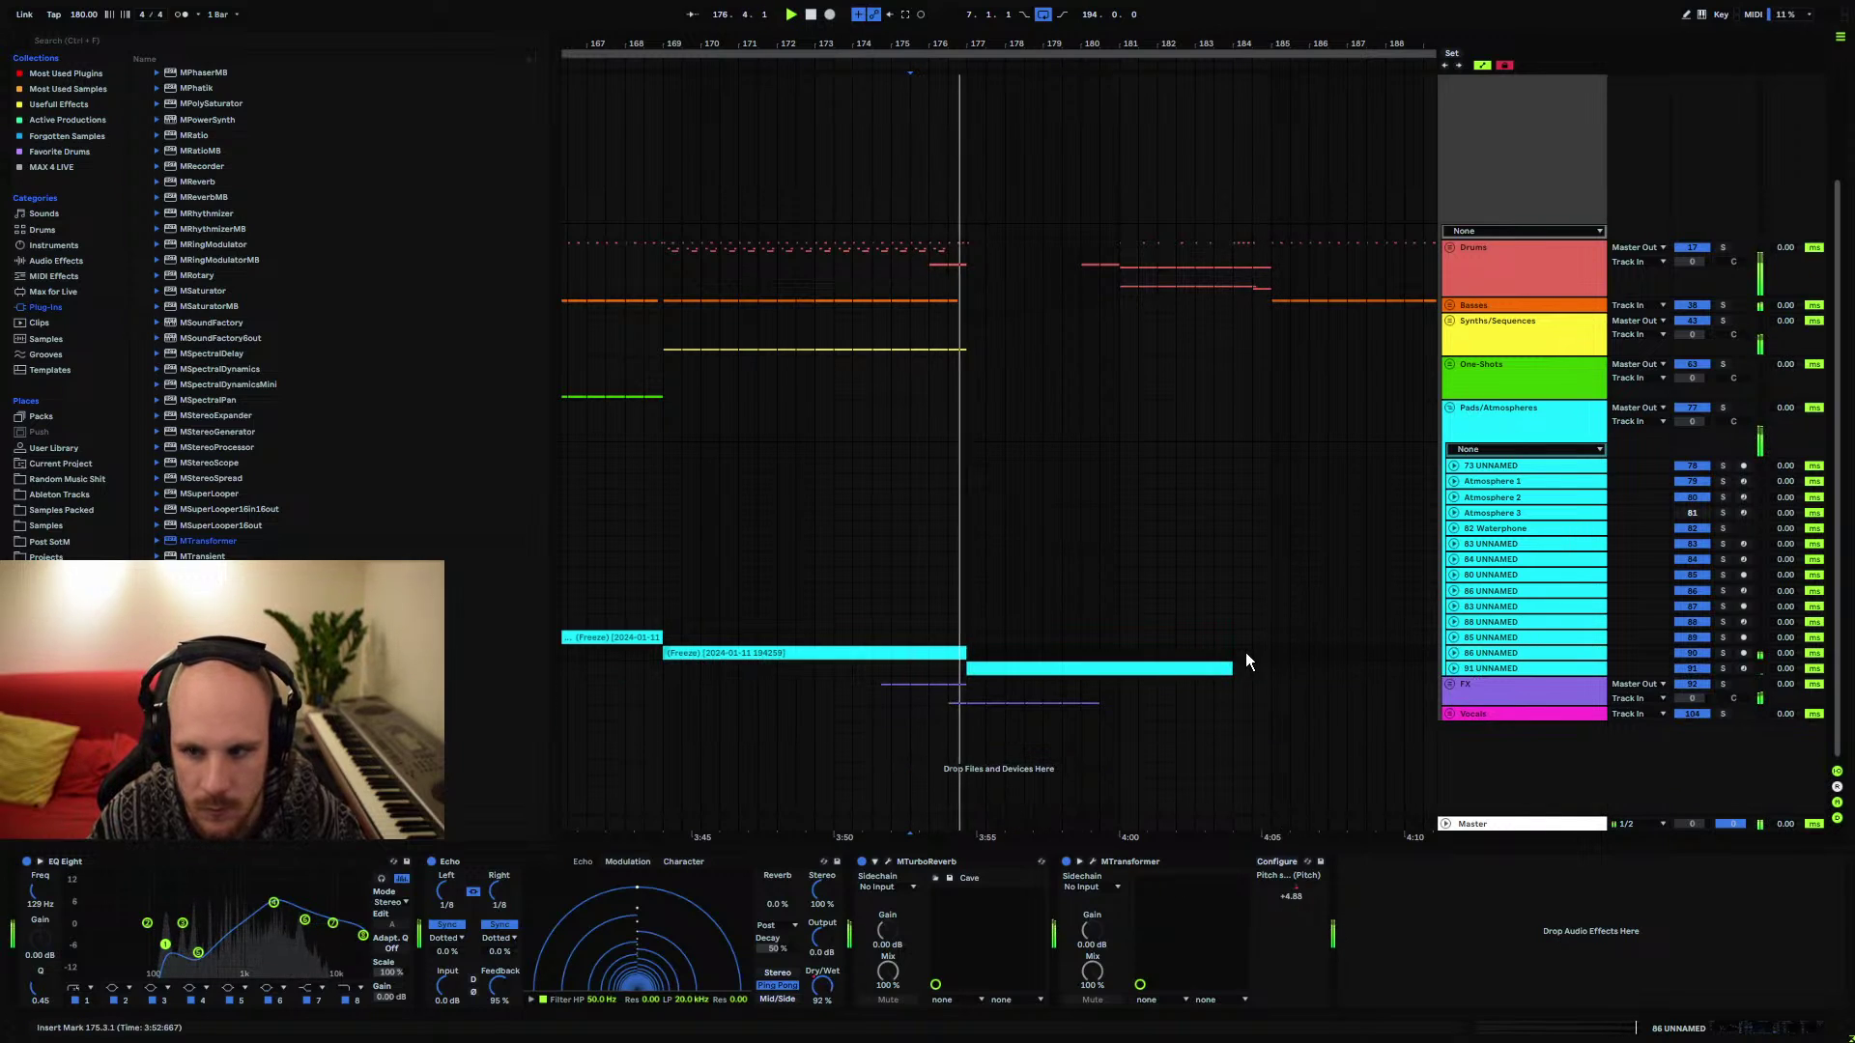
pyautogui.click(1456, 710)
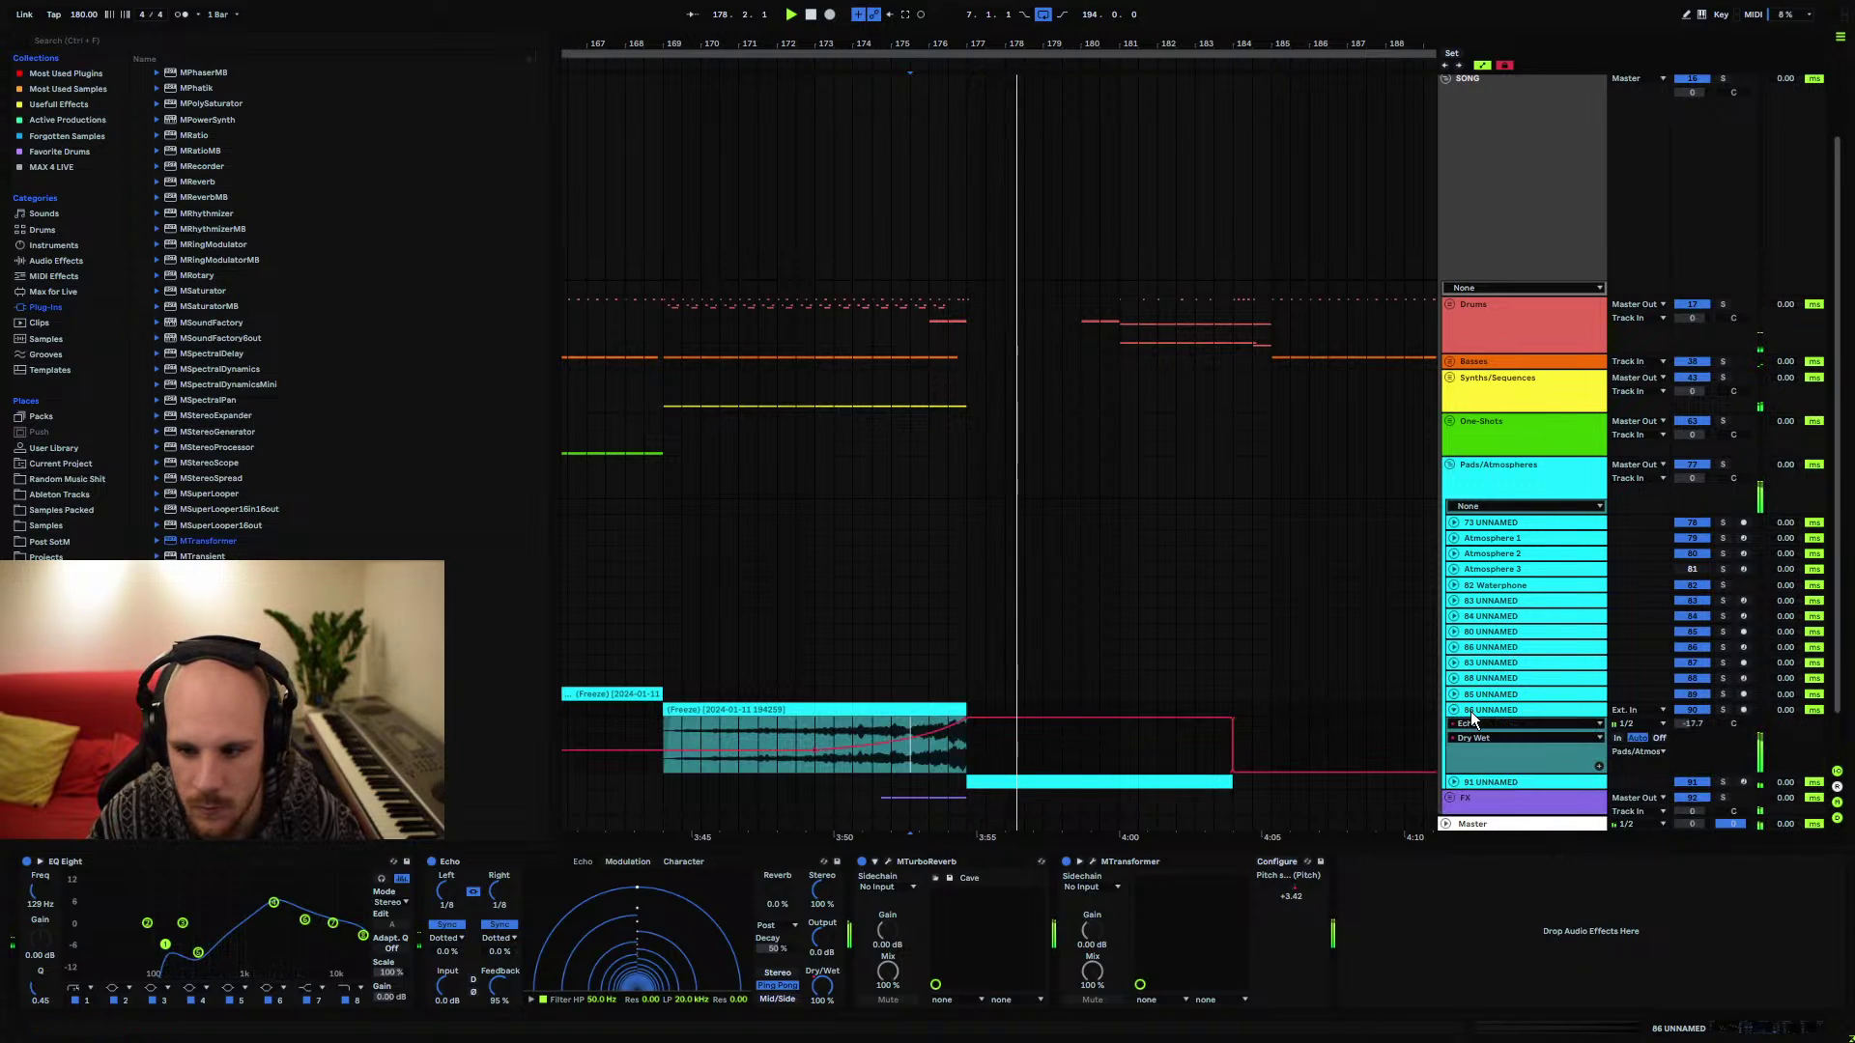
pyautogui.click(822, 937)
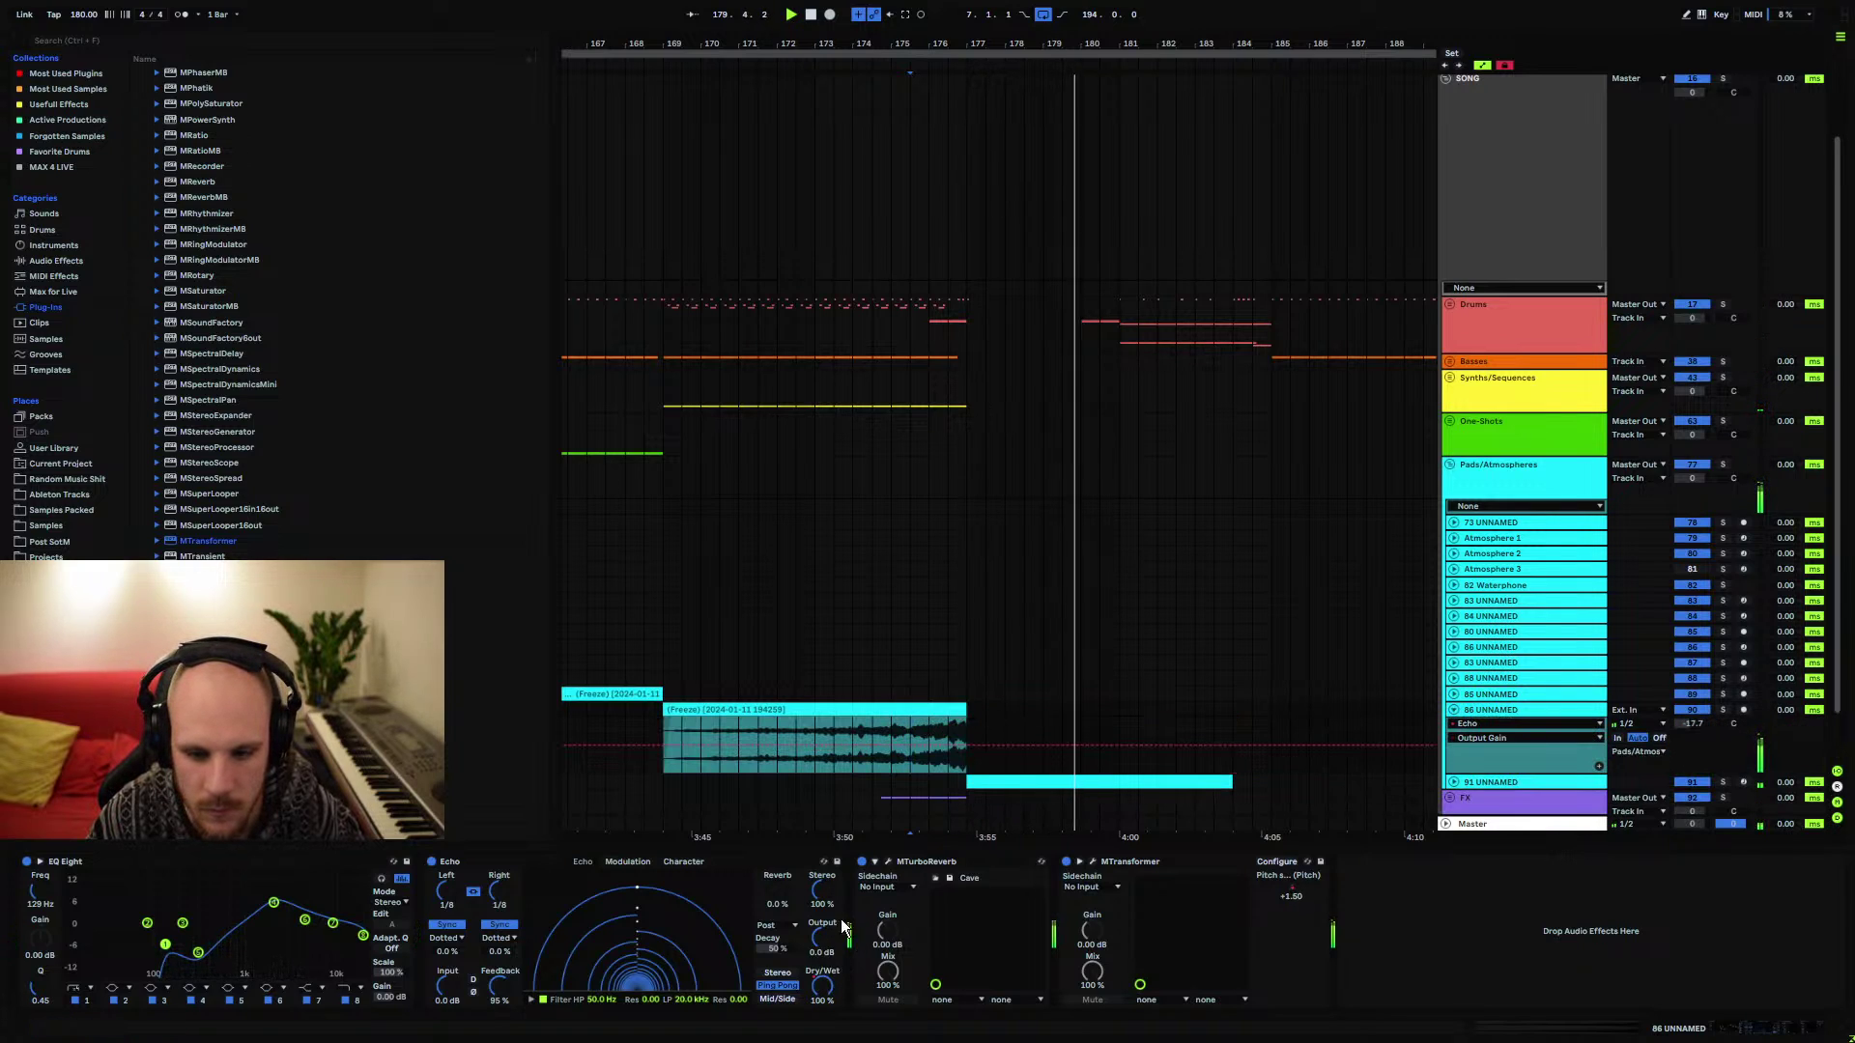
pyautogui.press('space')
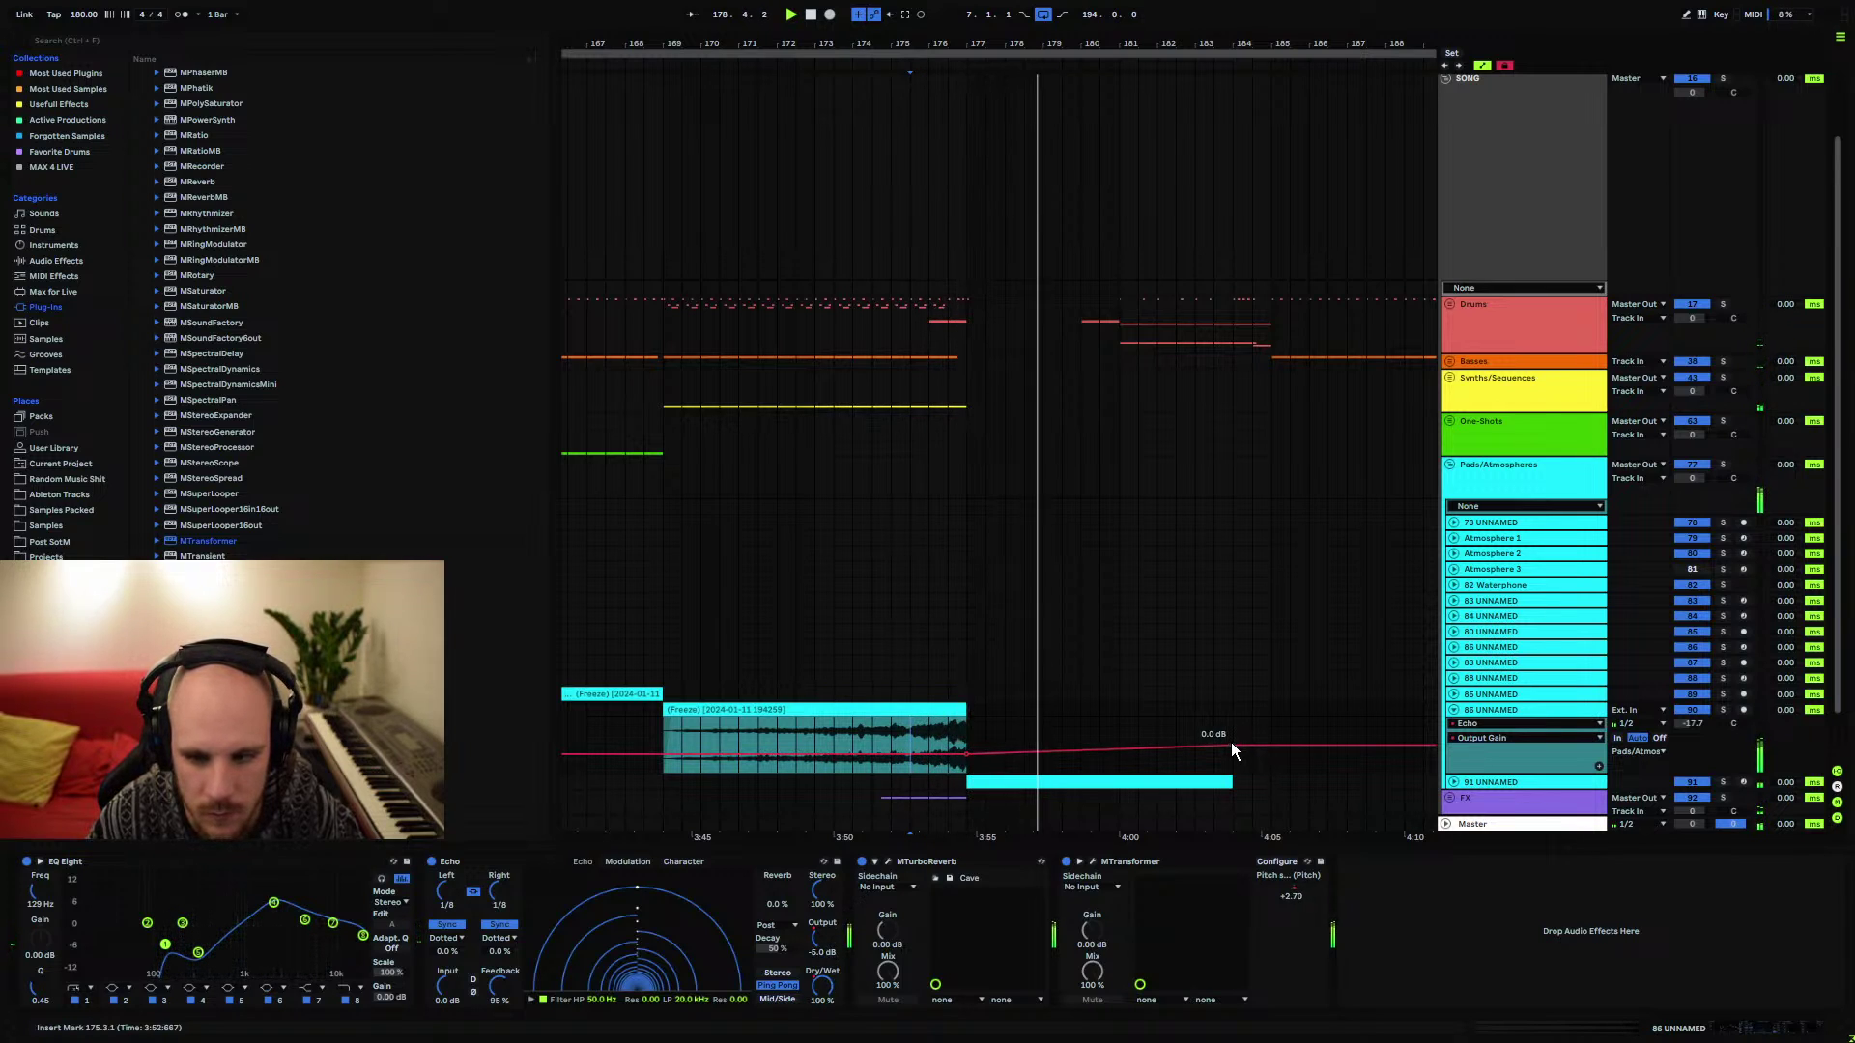
pyautogui.moveTo(1232, 745); pyautogui.dragTo(1232, 737)
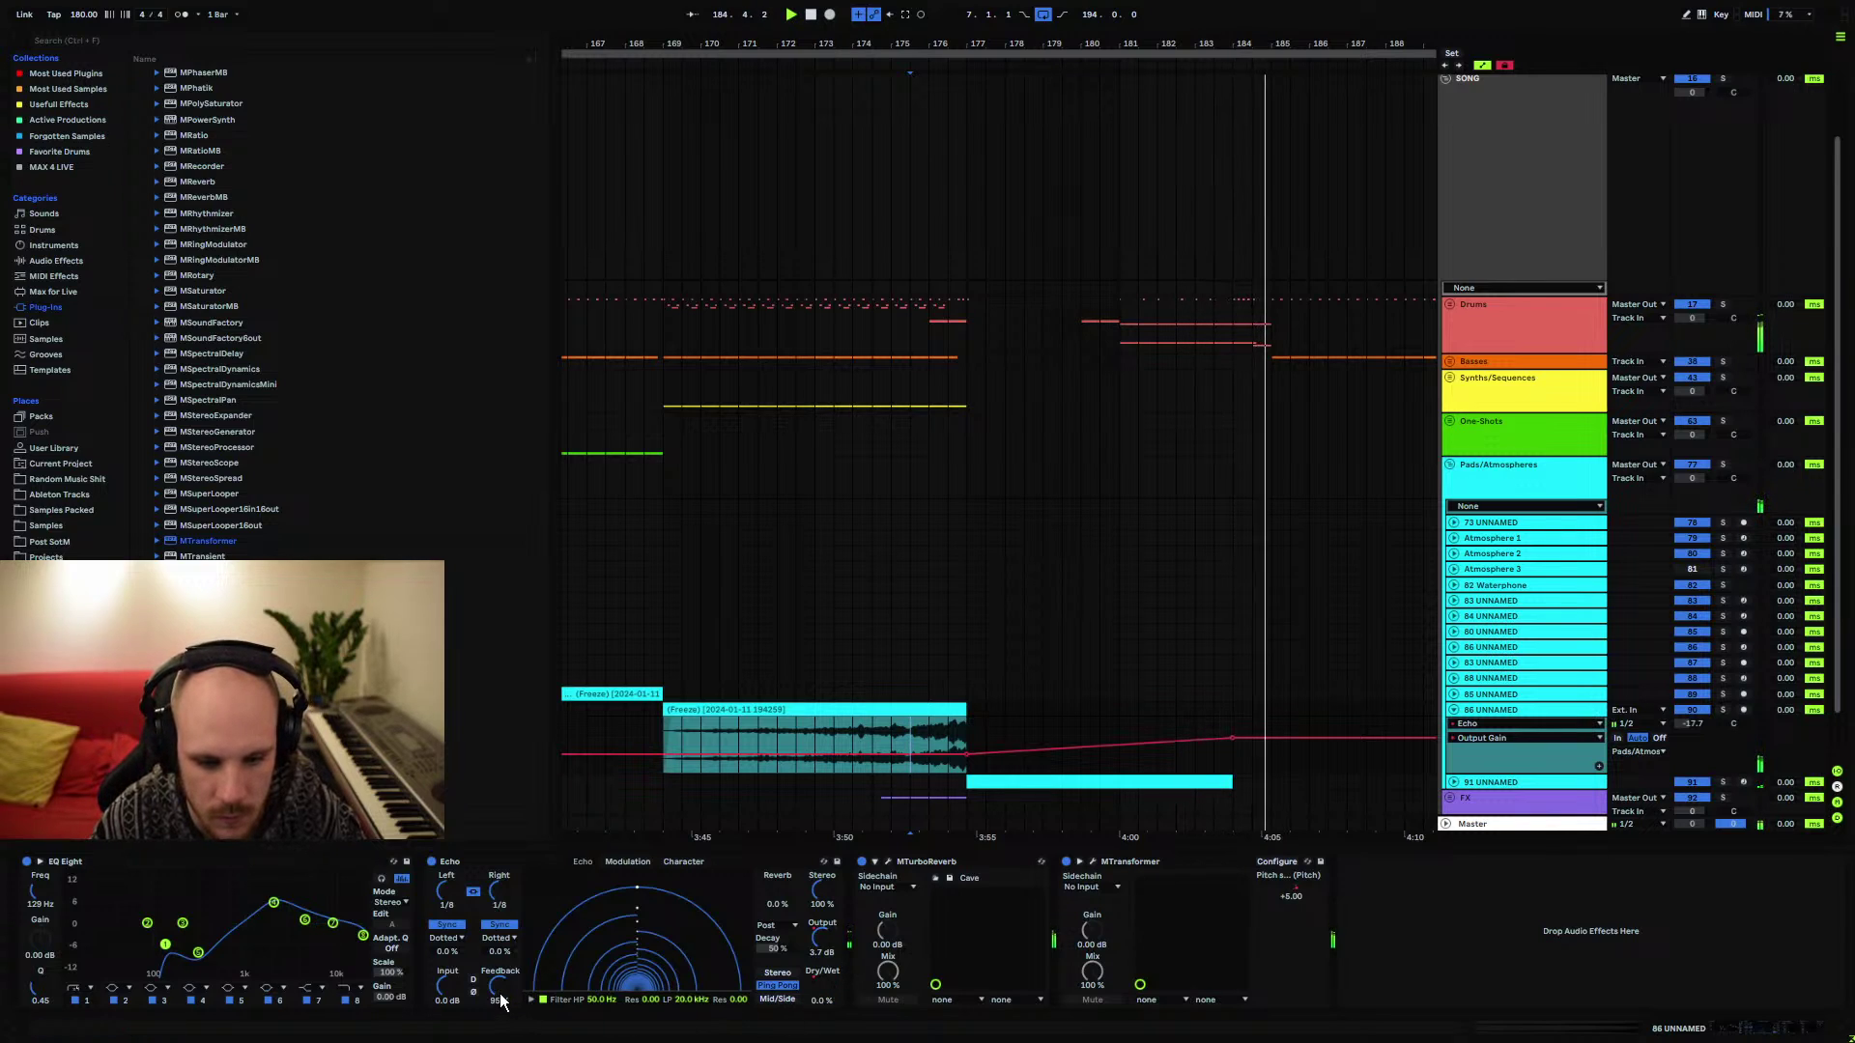
# Automate MTurboReverb's Dry/Wet on the 86 UNNAMED track to fall from bar 184 to 0% at bar 185
pyautogui.click(831, 985)
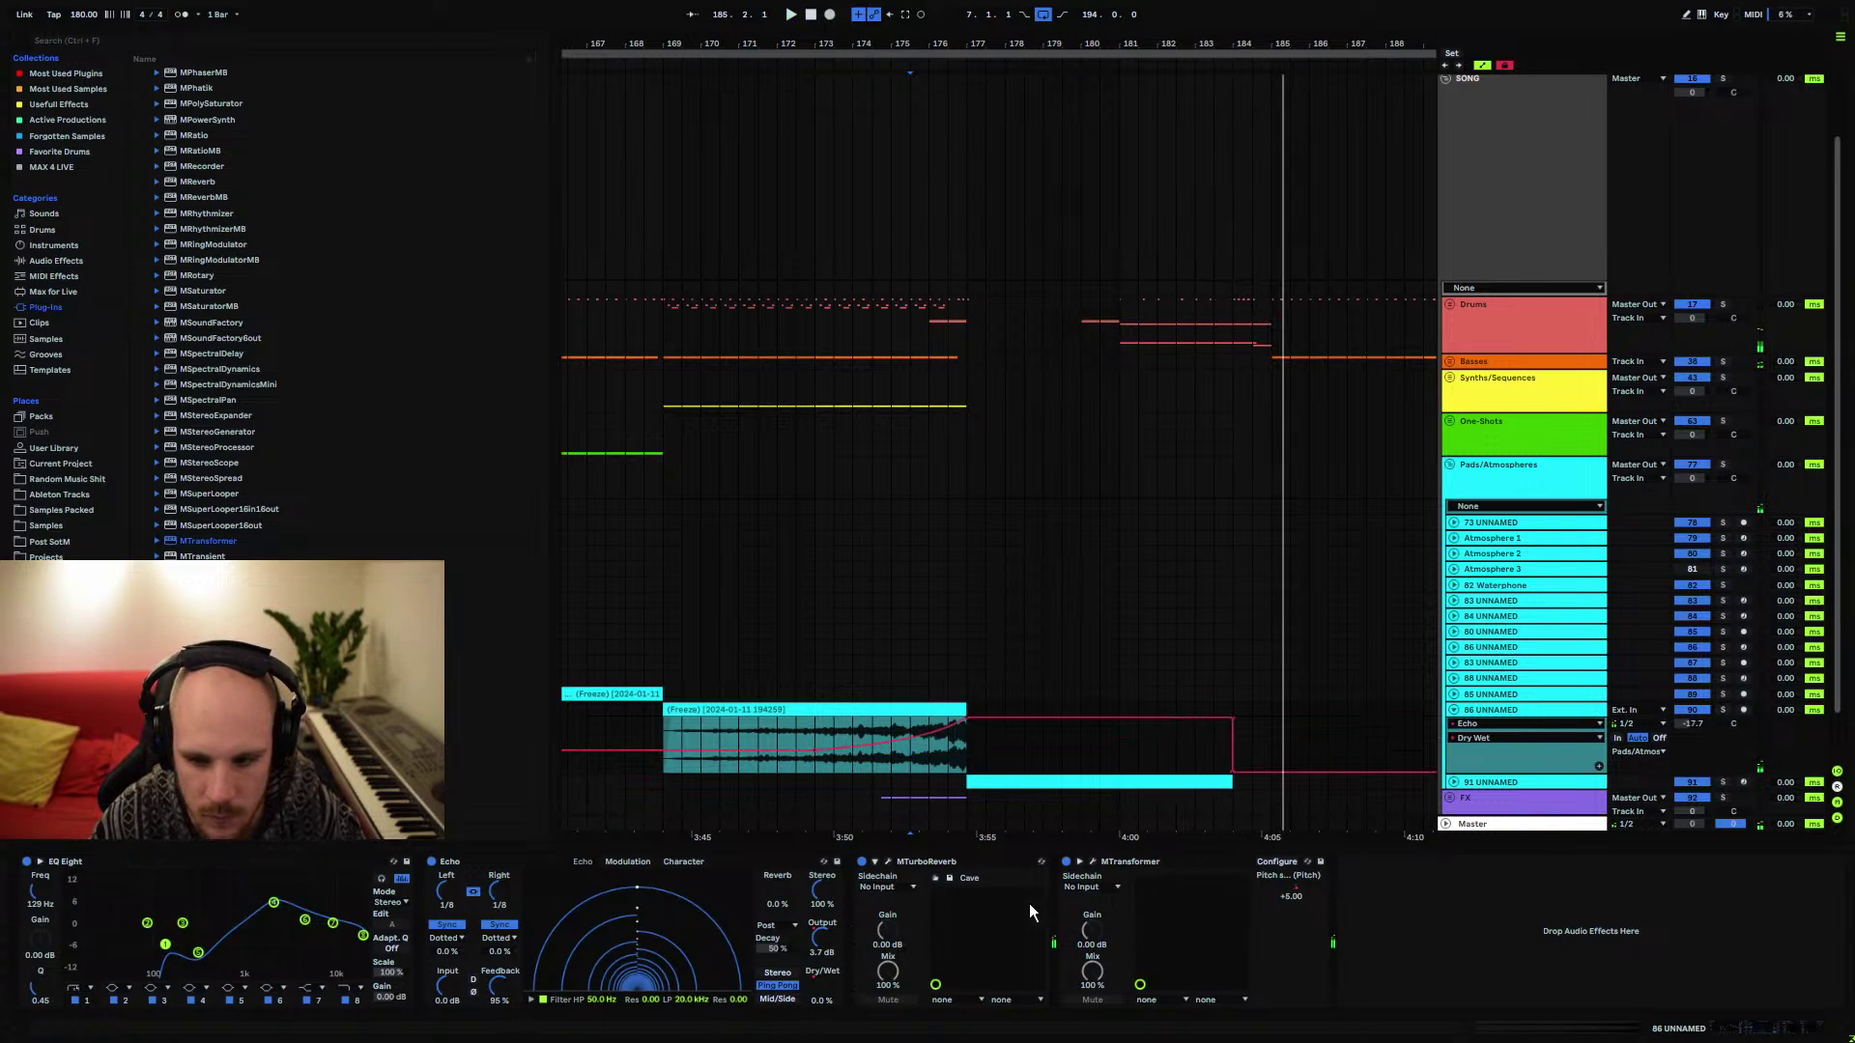
pyautogui.click(888, 862)
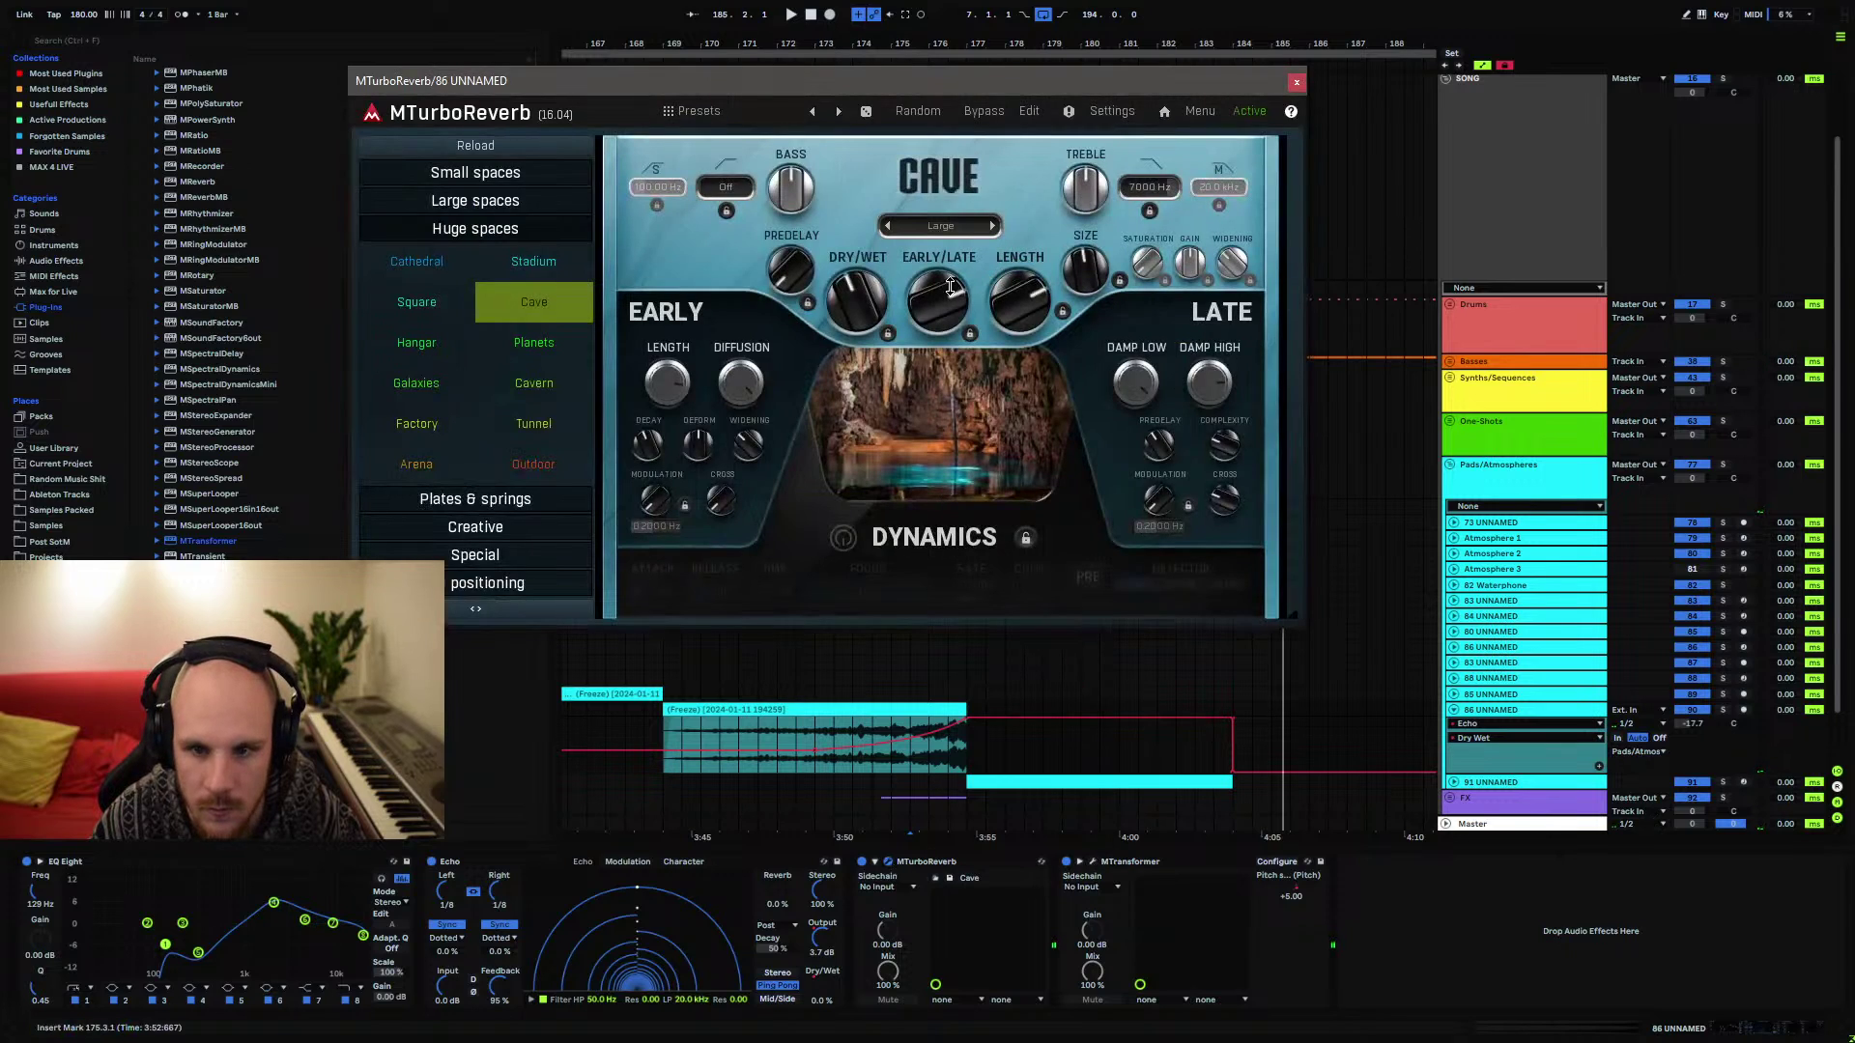
pyautogui.click(1236, 749)
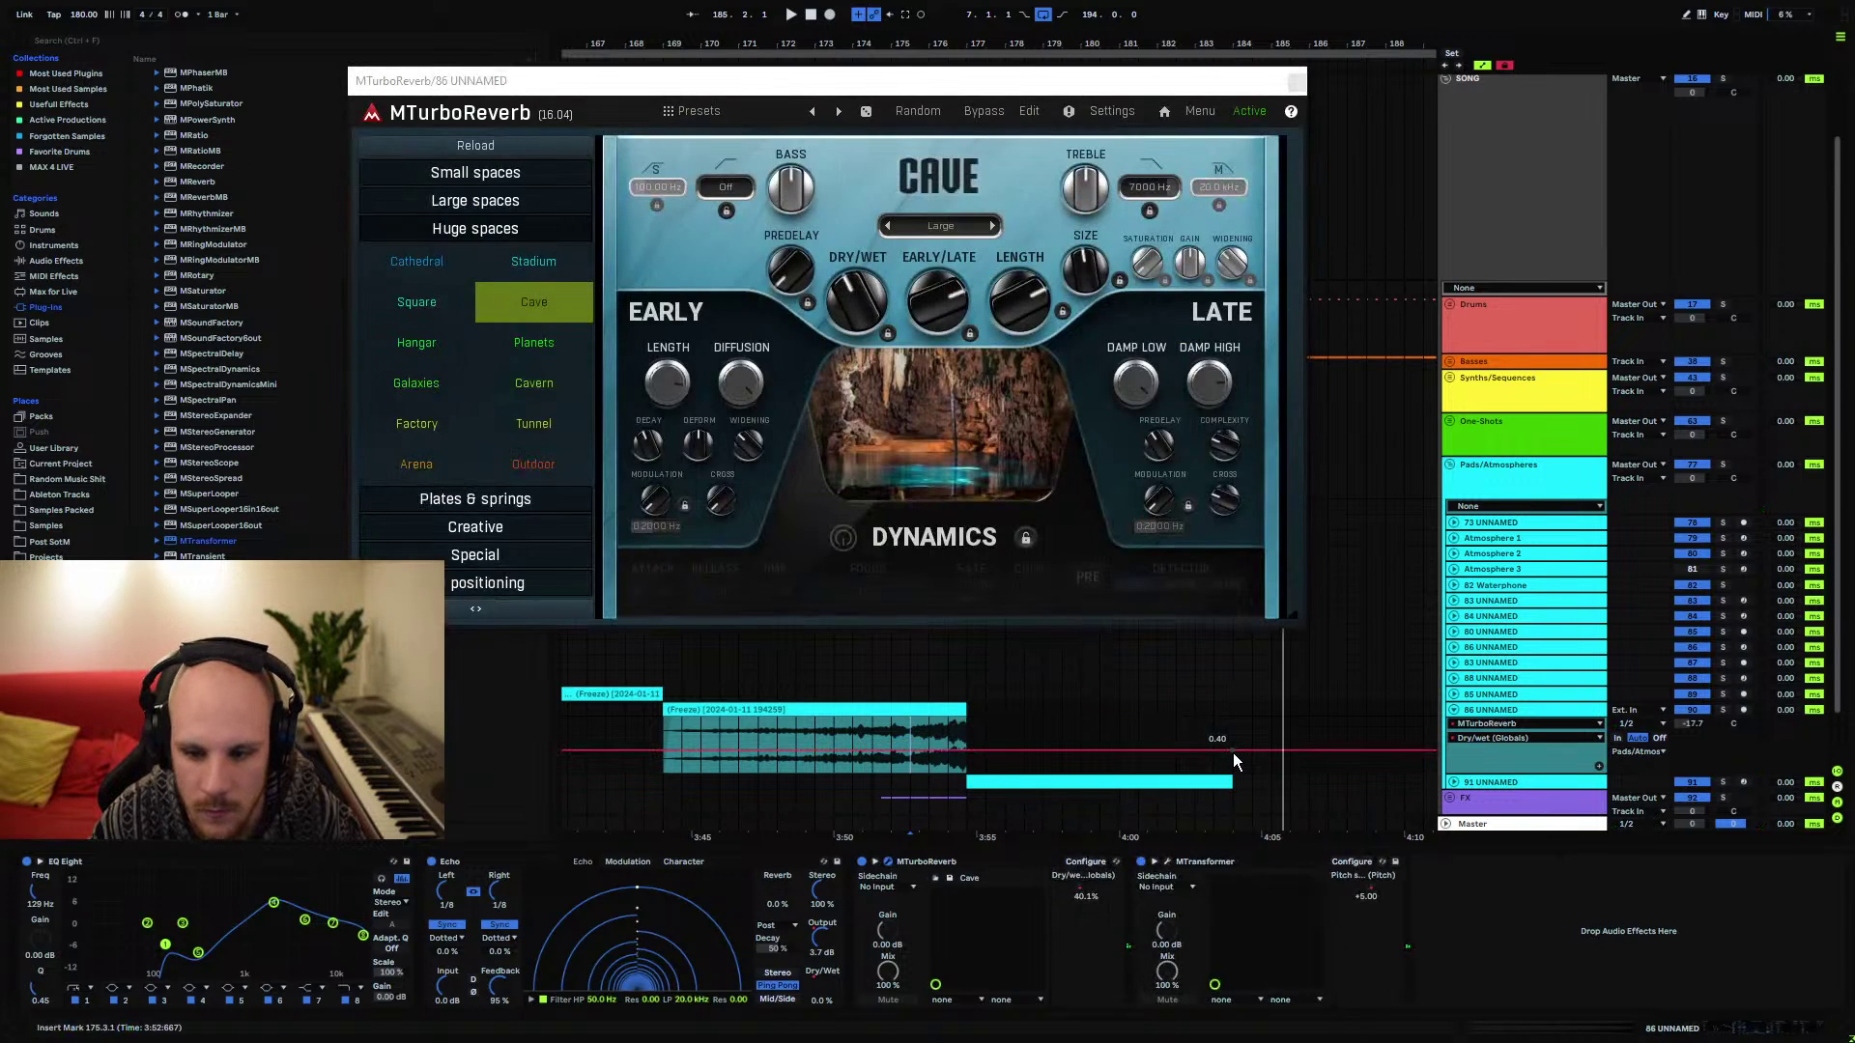
pyautogui.moveTo(1274, 751); pyautogui.dragTo(1270, 772)
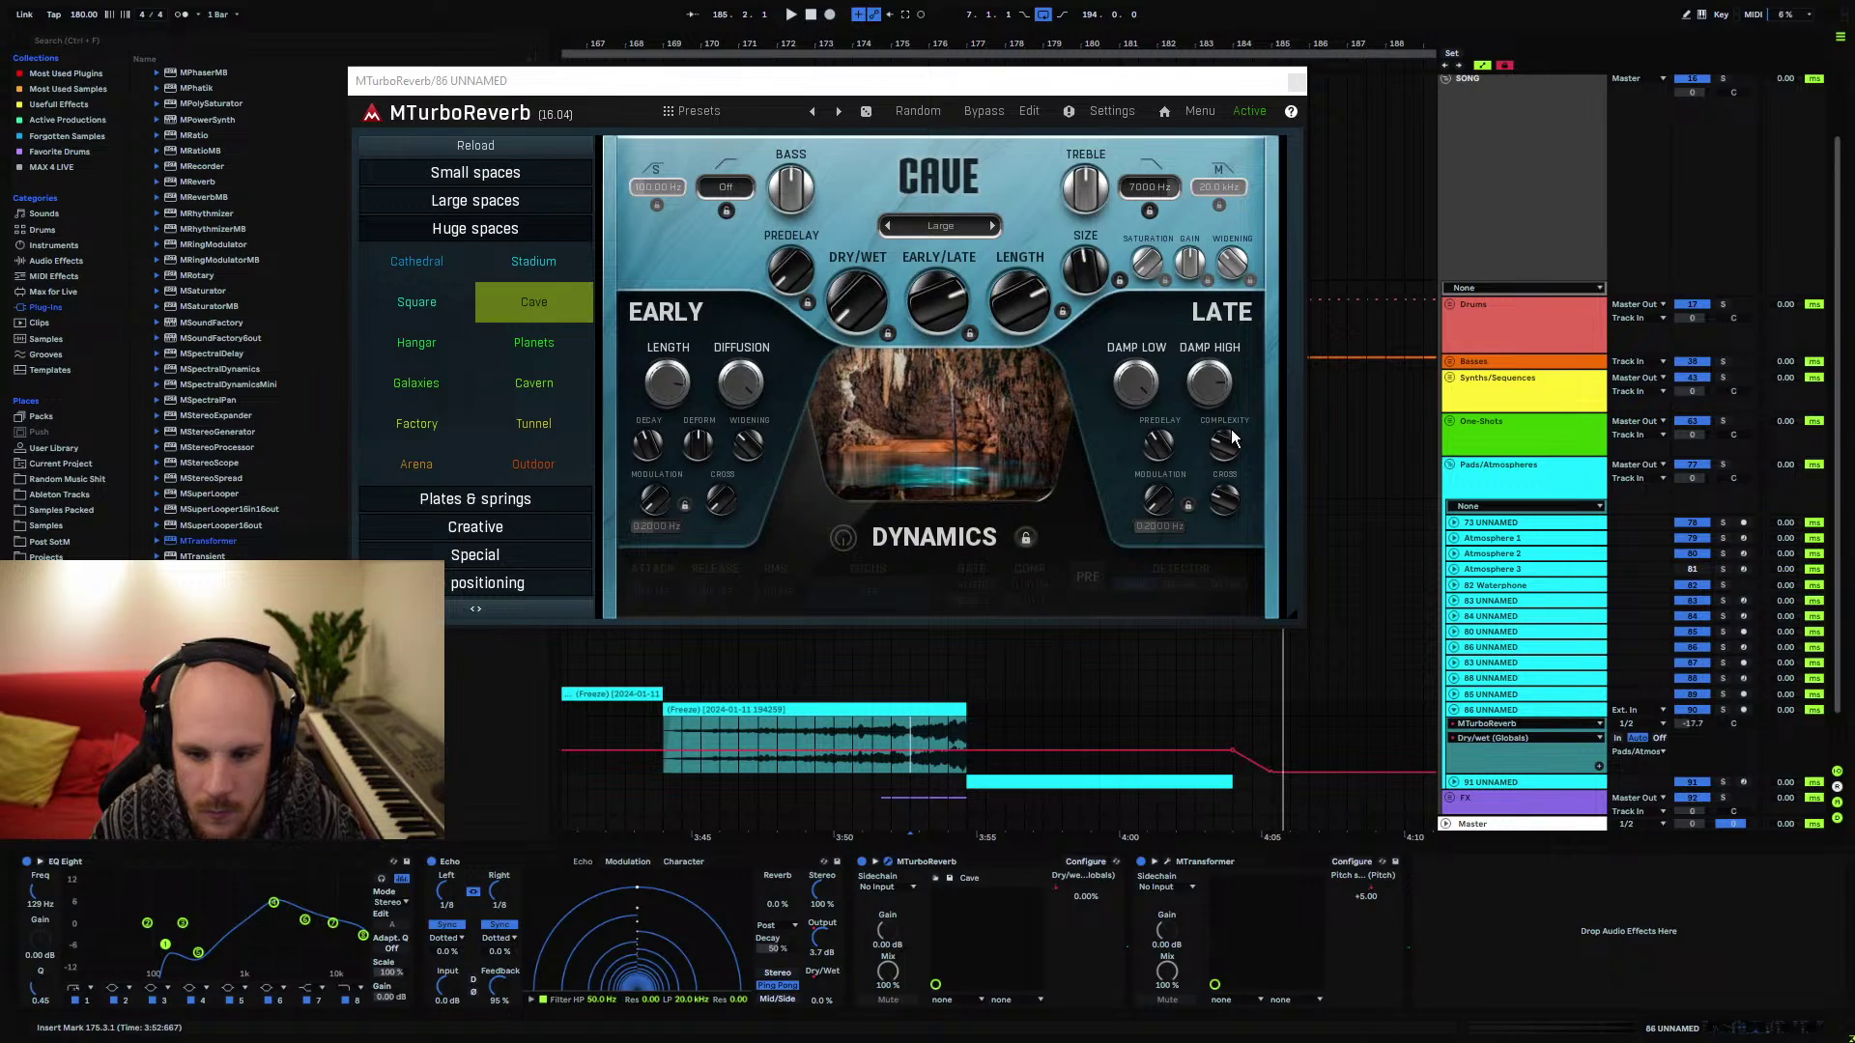
pyautogui.click(1296, 81)
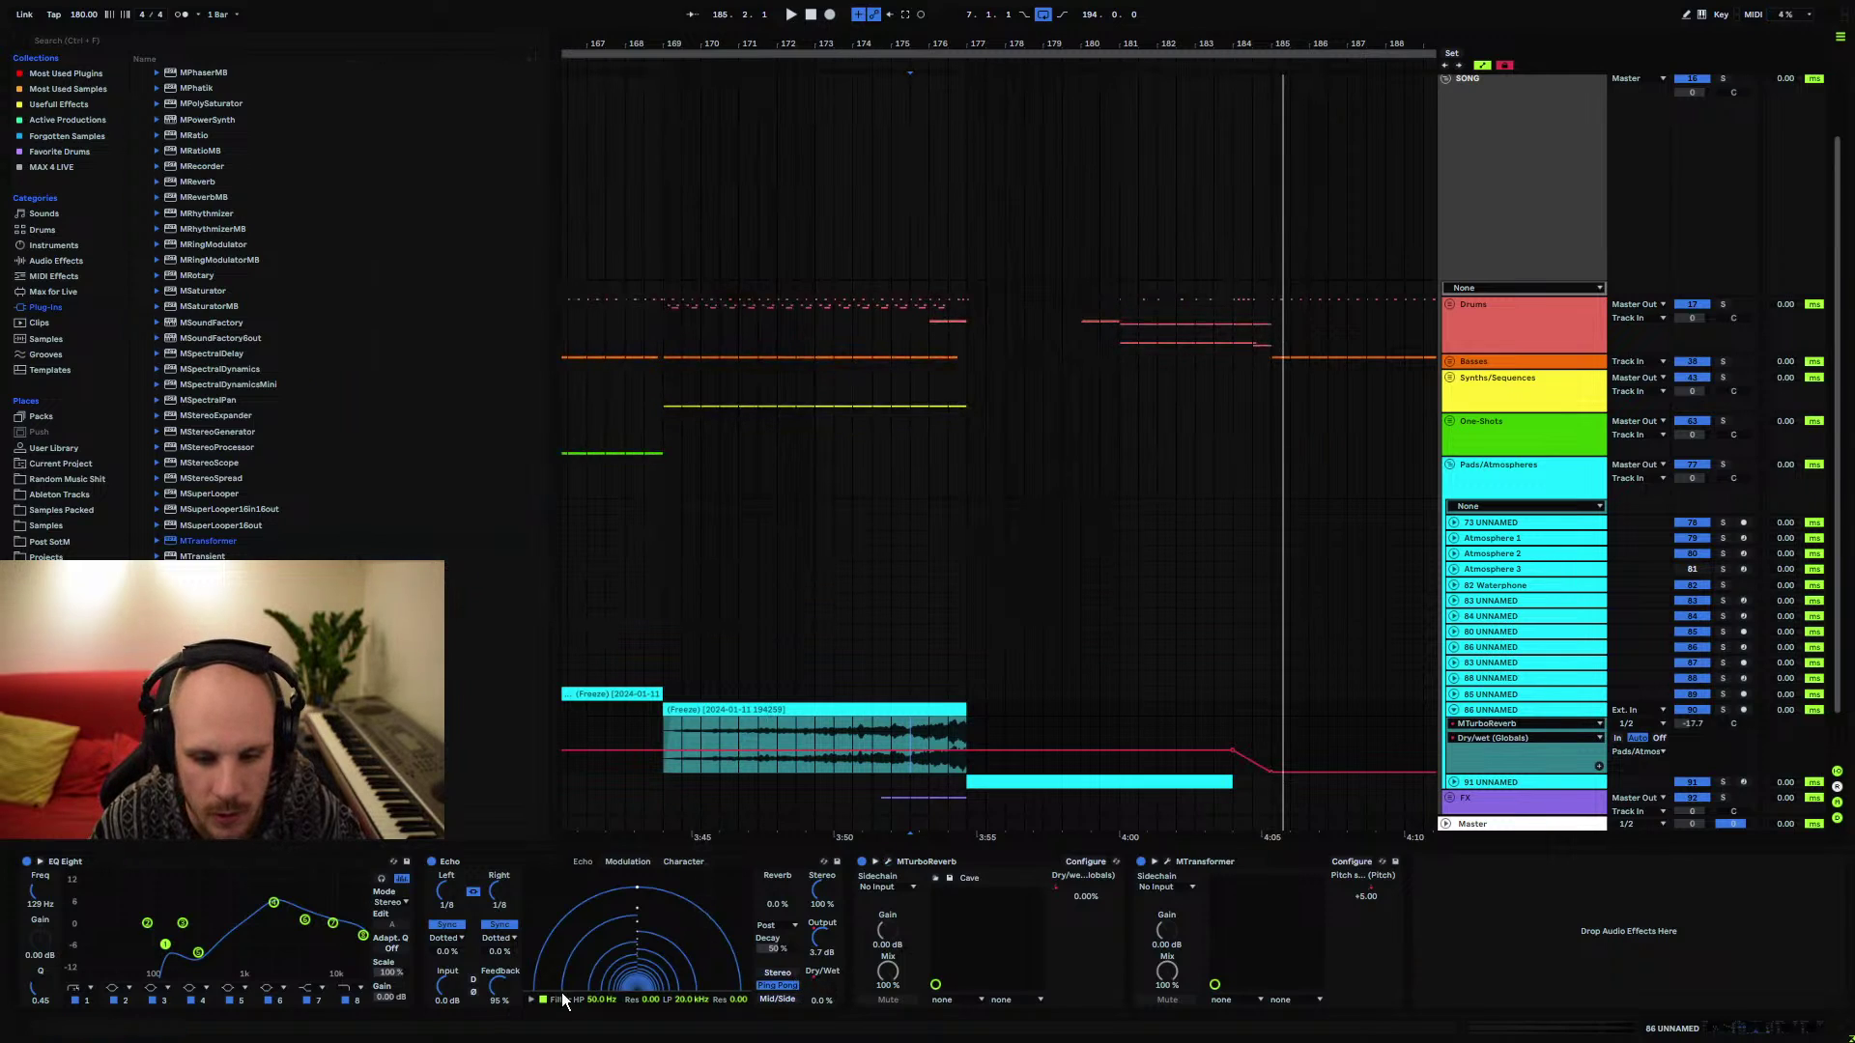
# Set Echo's Feedback on the 86 UNNAMED track to 98%
pyautogui.click(496, 987)
pyautogui.press('Up')
pyautogui.press('Up')
pyautogui.press('Up')
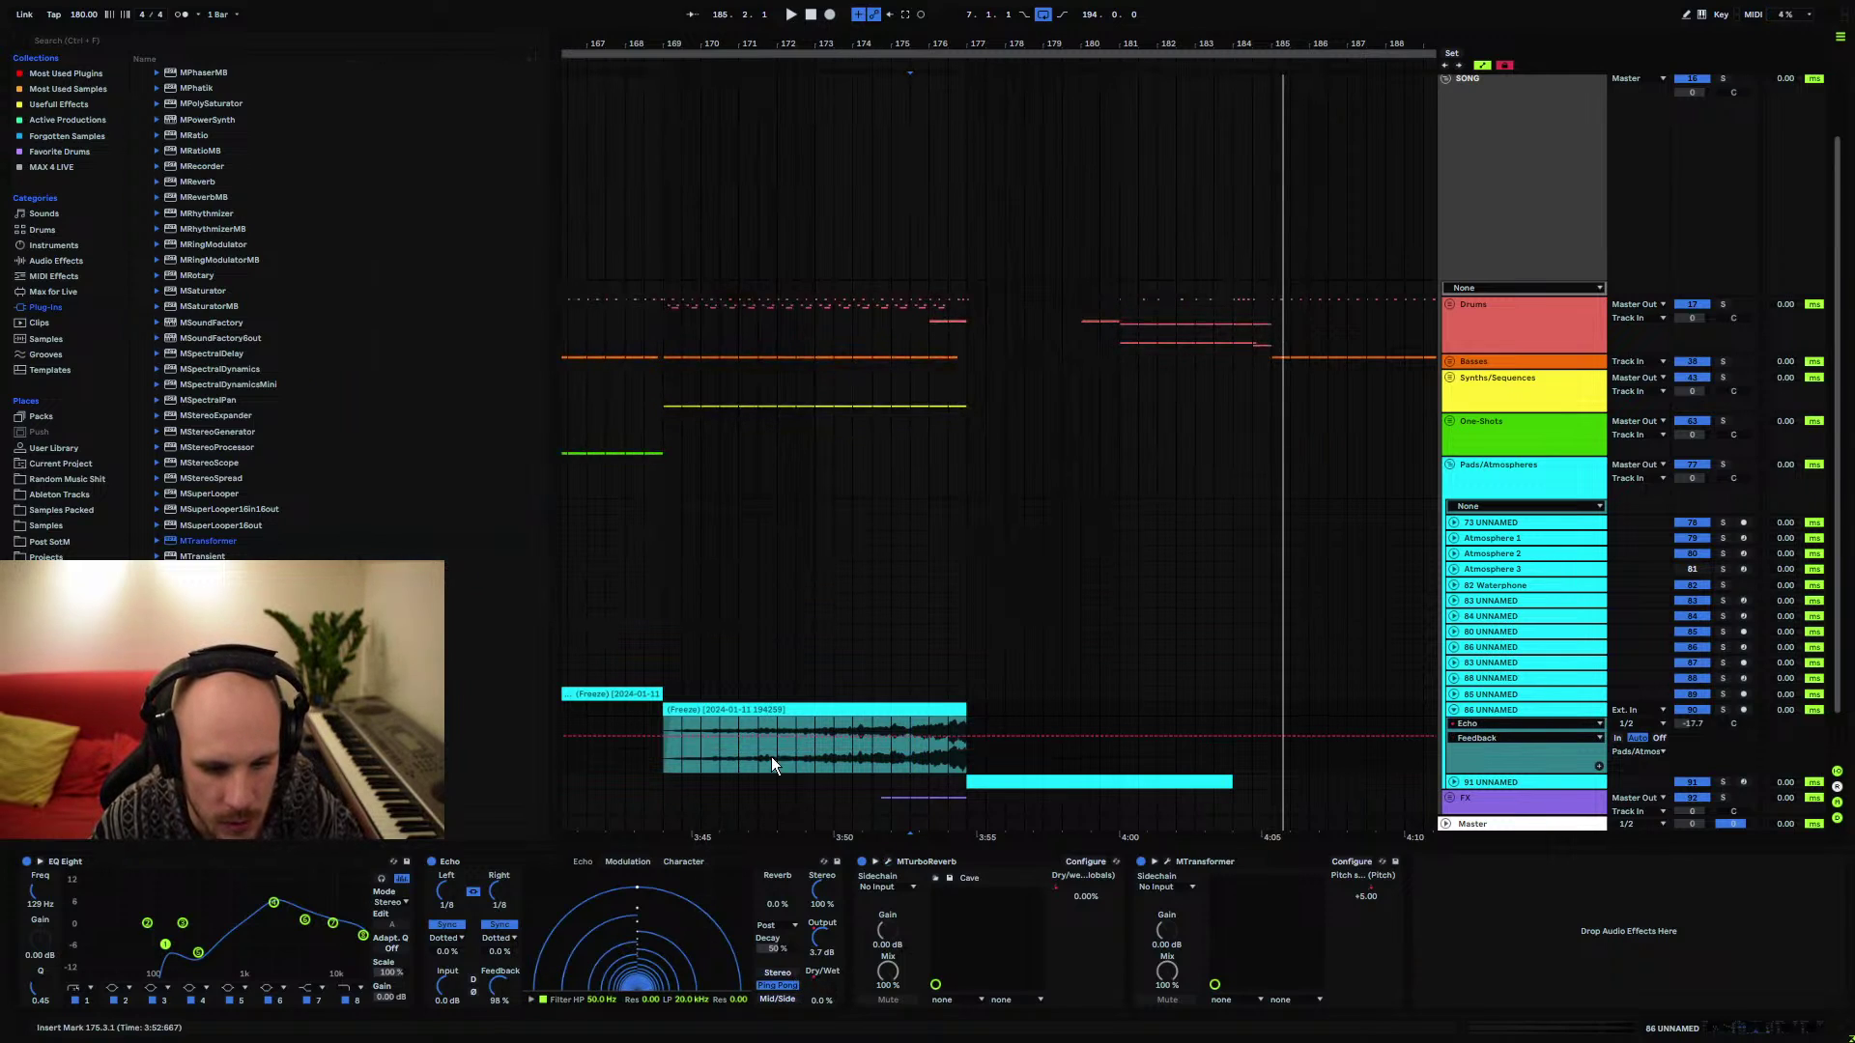
# Play the transition from 169.1.1 and collapse the 86 UNNAMED track and the Pads/Atmospheres group
pyautogui.click(657, 764)
pyautogui.click(837, 993)
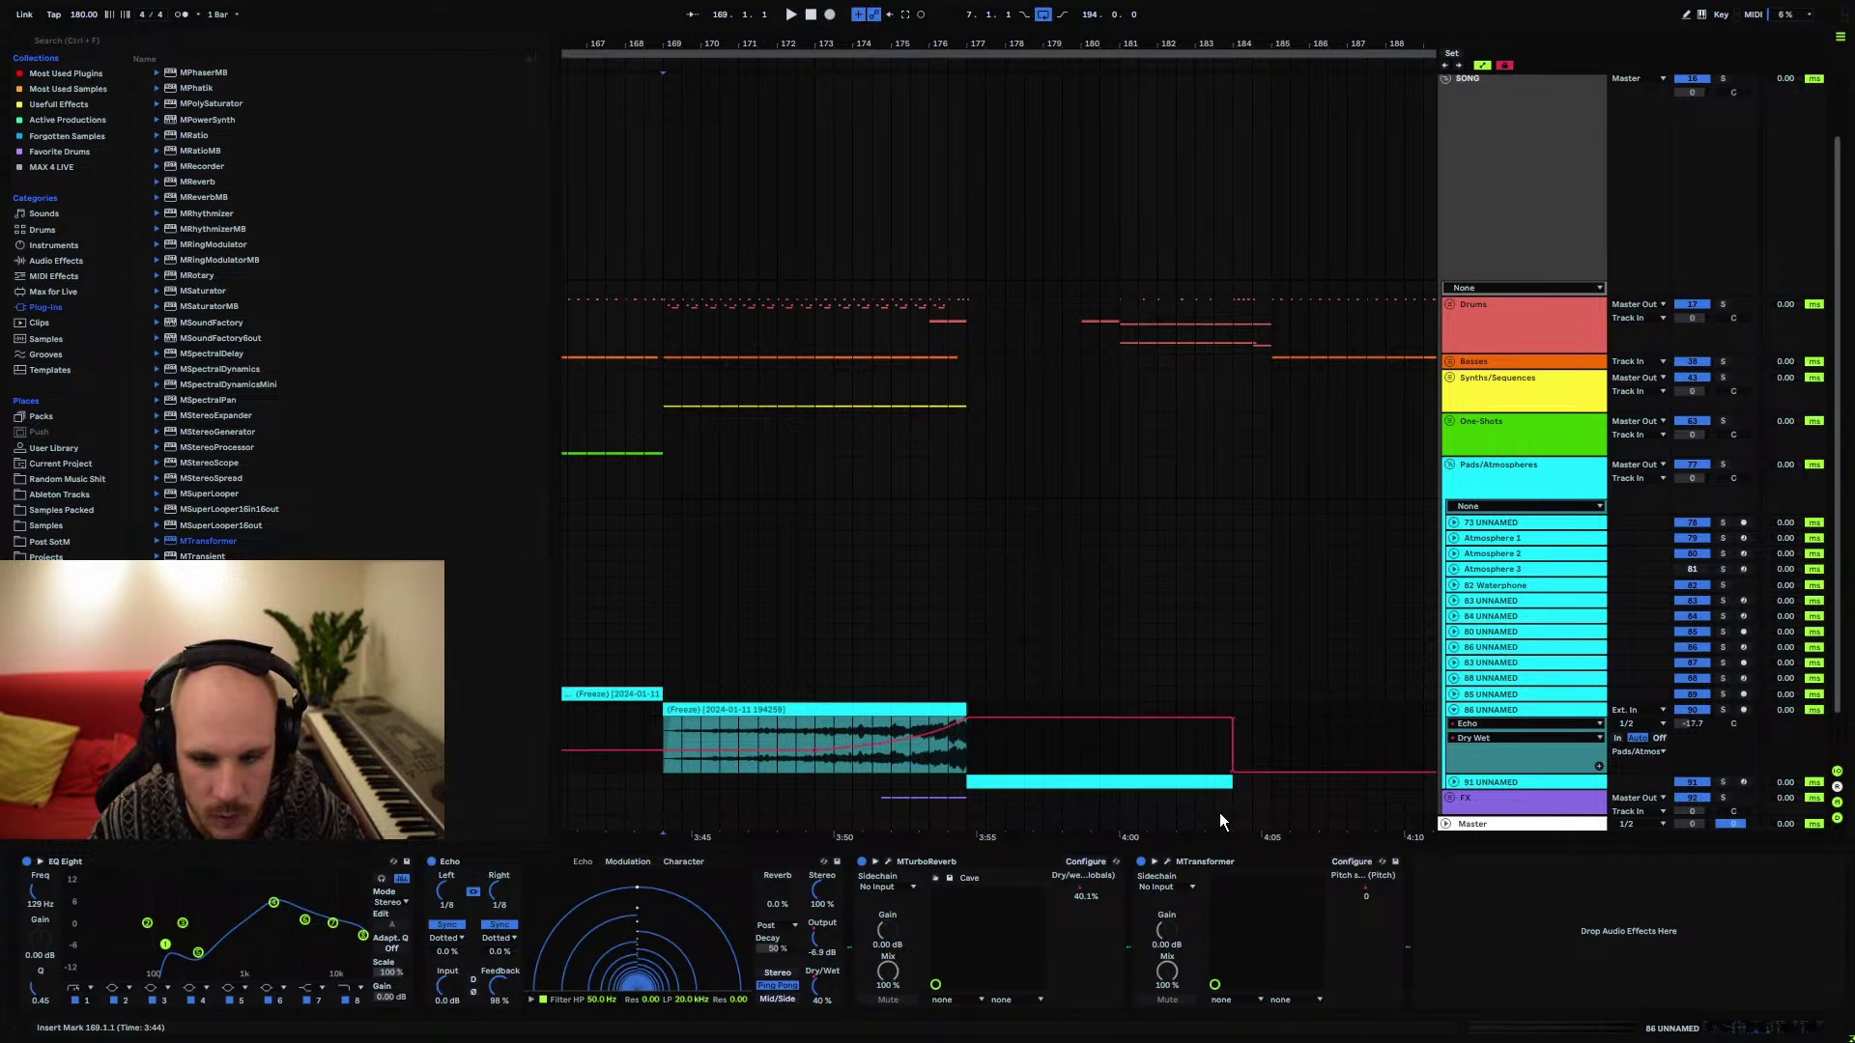
pyautogui.press('space')
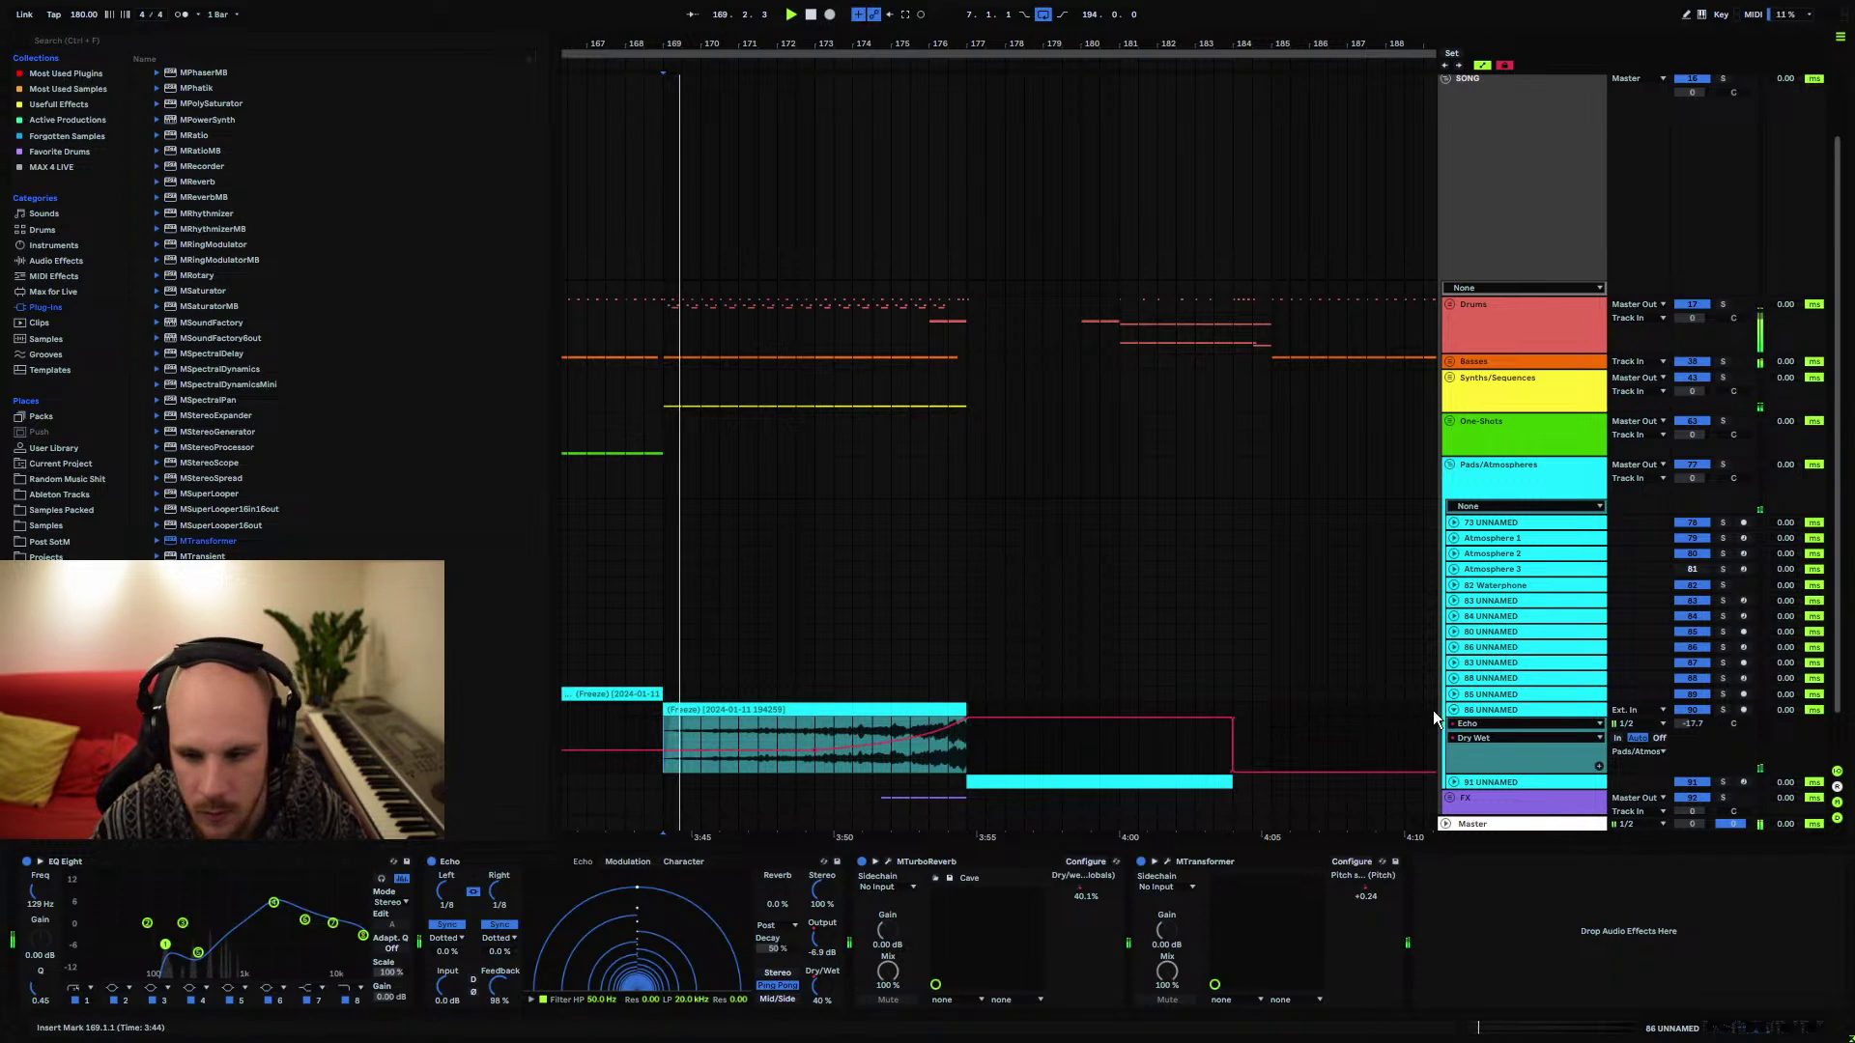
pyautogui.click(1453, 710)
pyautogui.click(1484, 709)
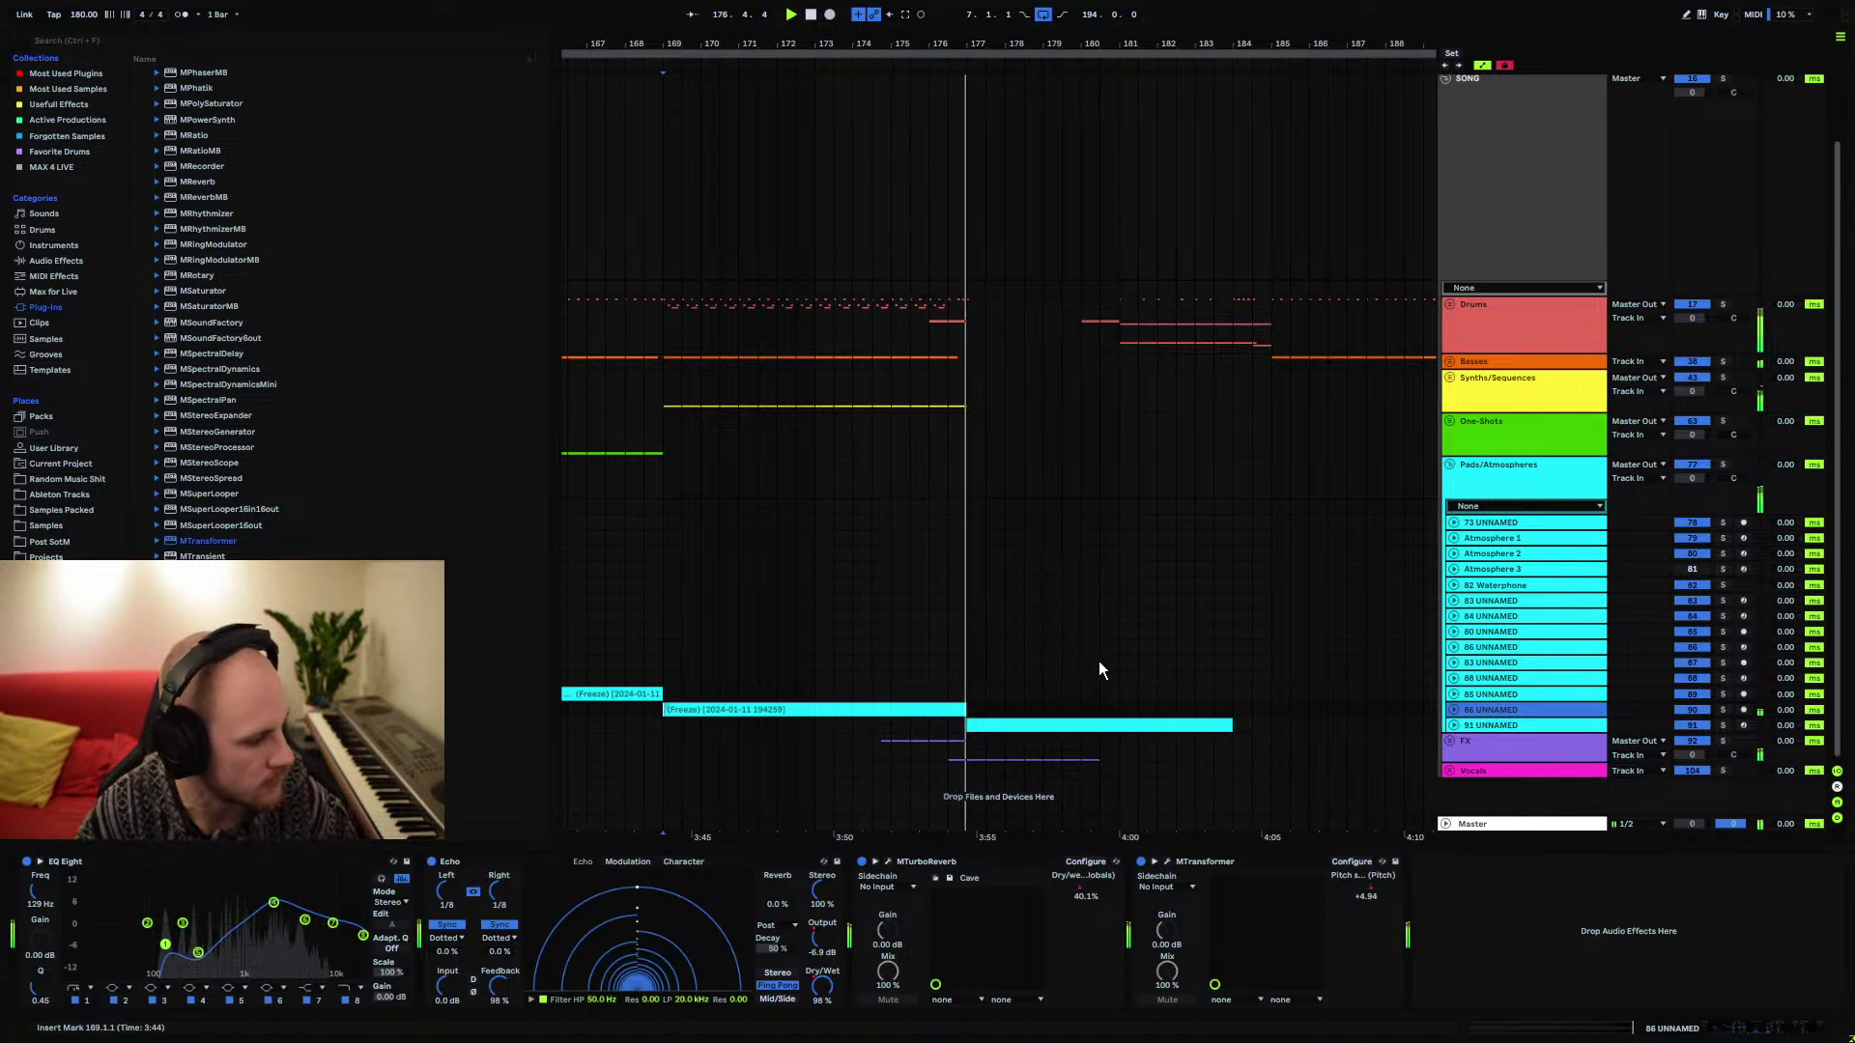
pyautogui.moveTo(1034, 44); pyautogui.dragTo(947, 578)
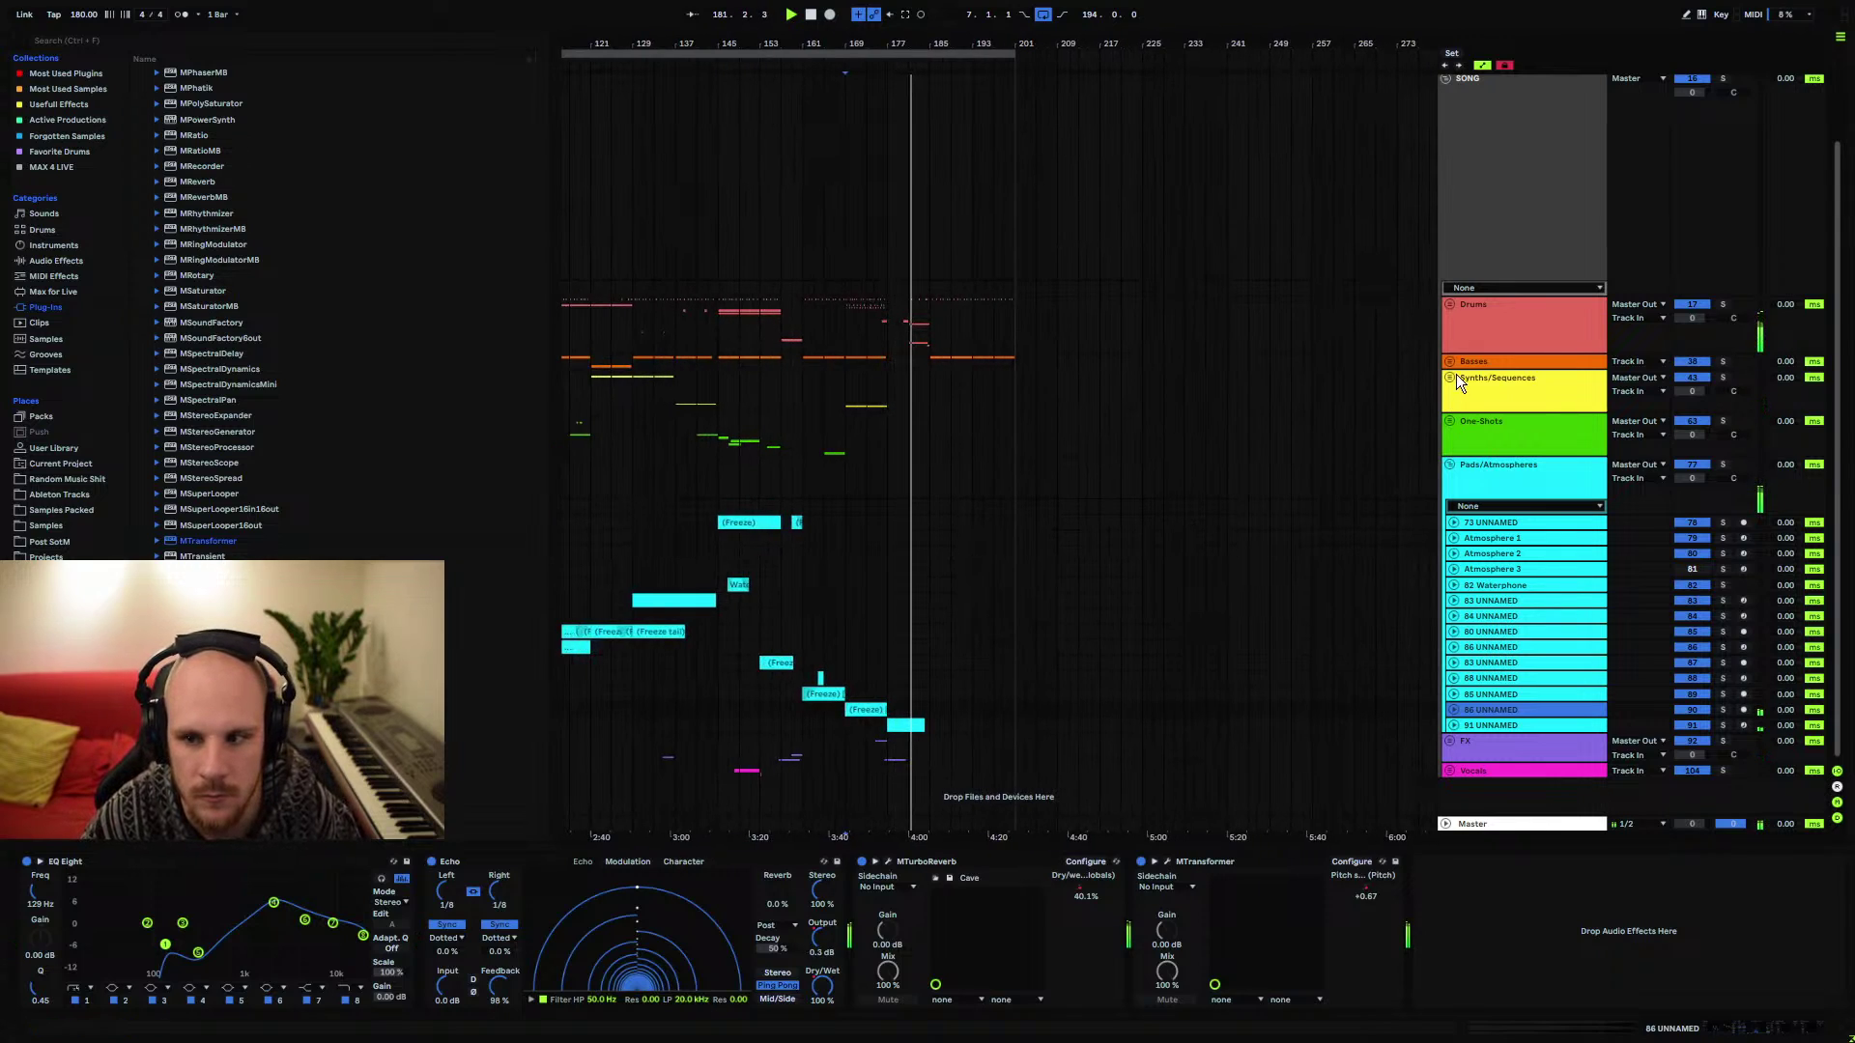
pyautogui.click(1450, 467)
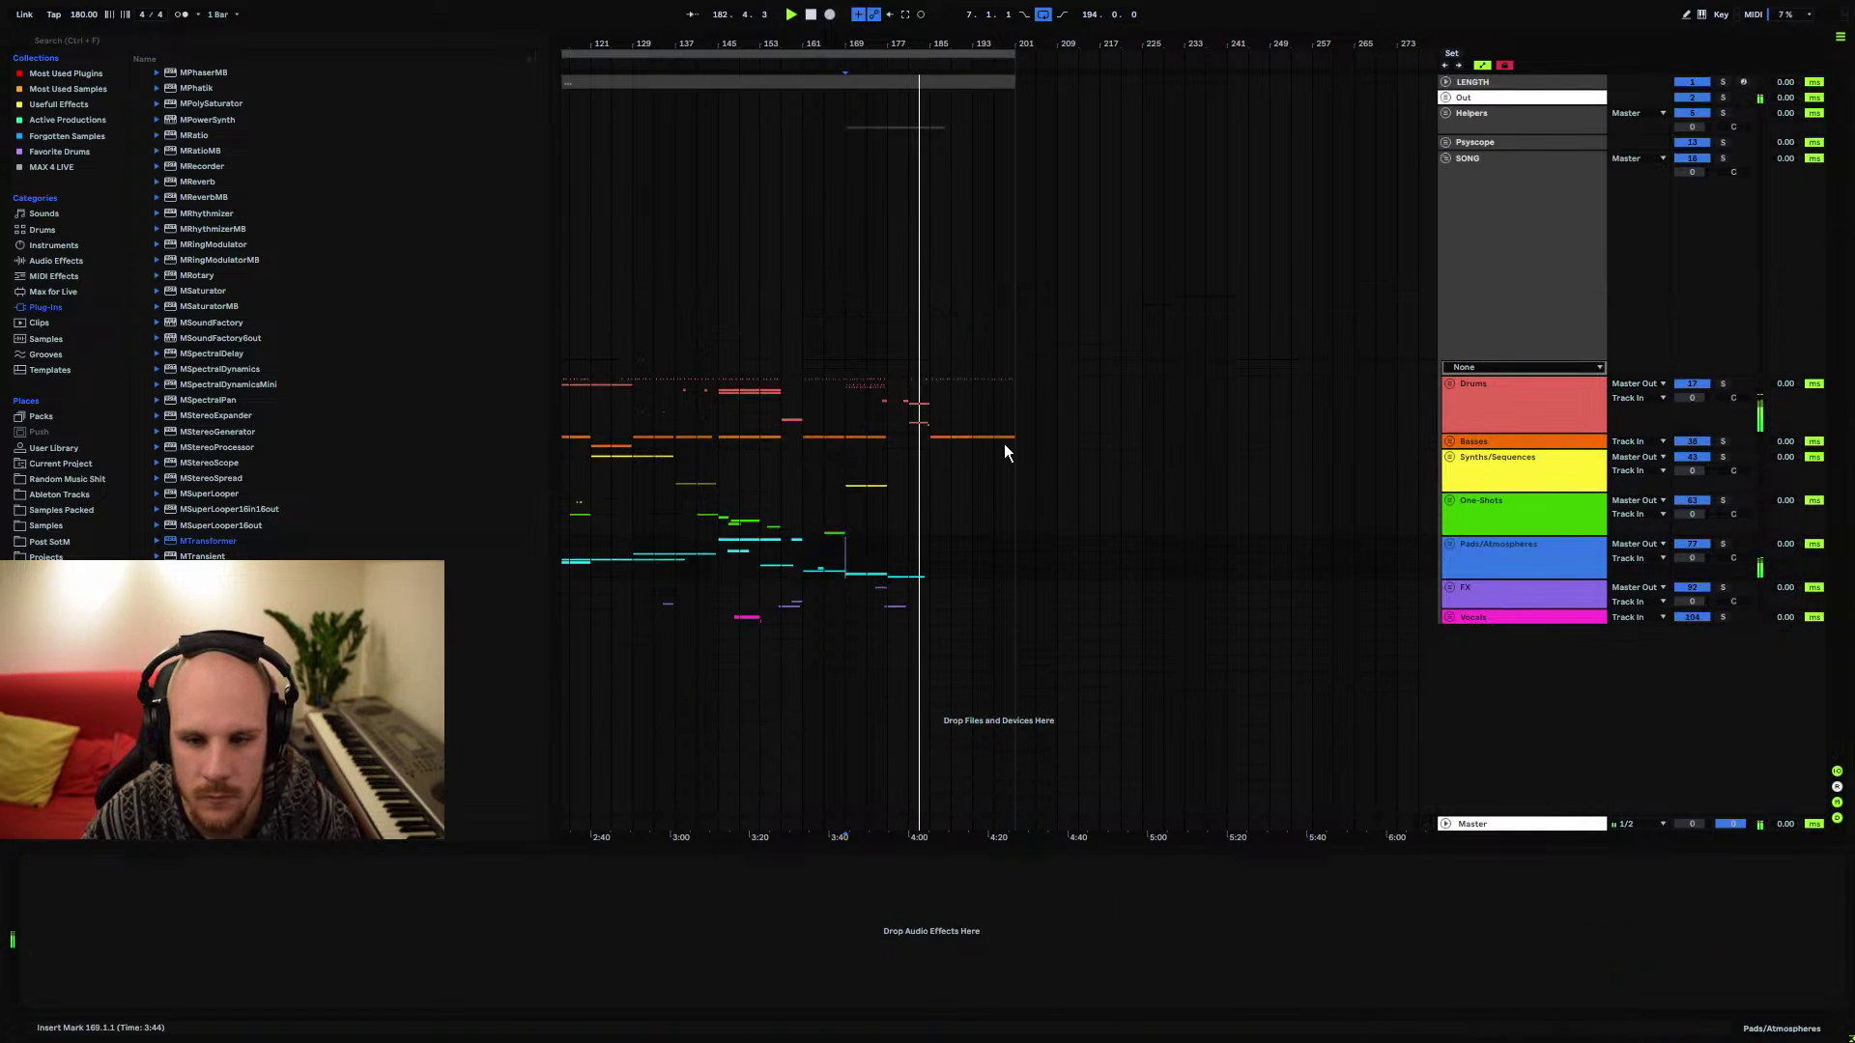
# Expand the Drums group and add MStereoSpread after EQ Eight on the 36-DnBk2BreakbeatA175-01 track
pyautogui.press('+')
pyautogui.press('+')
pyautogui.press('+')
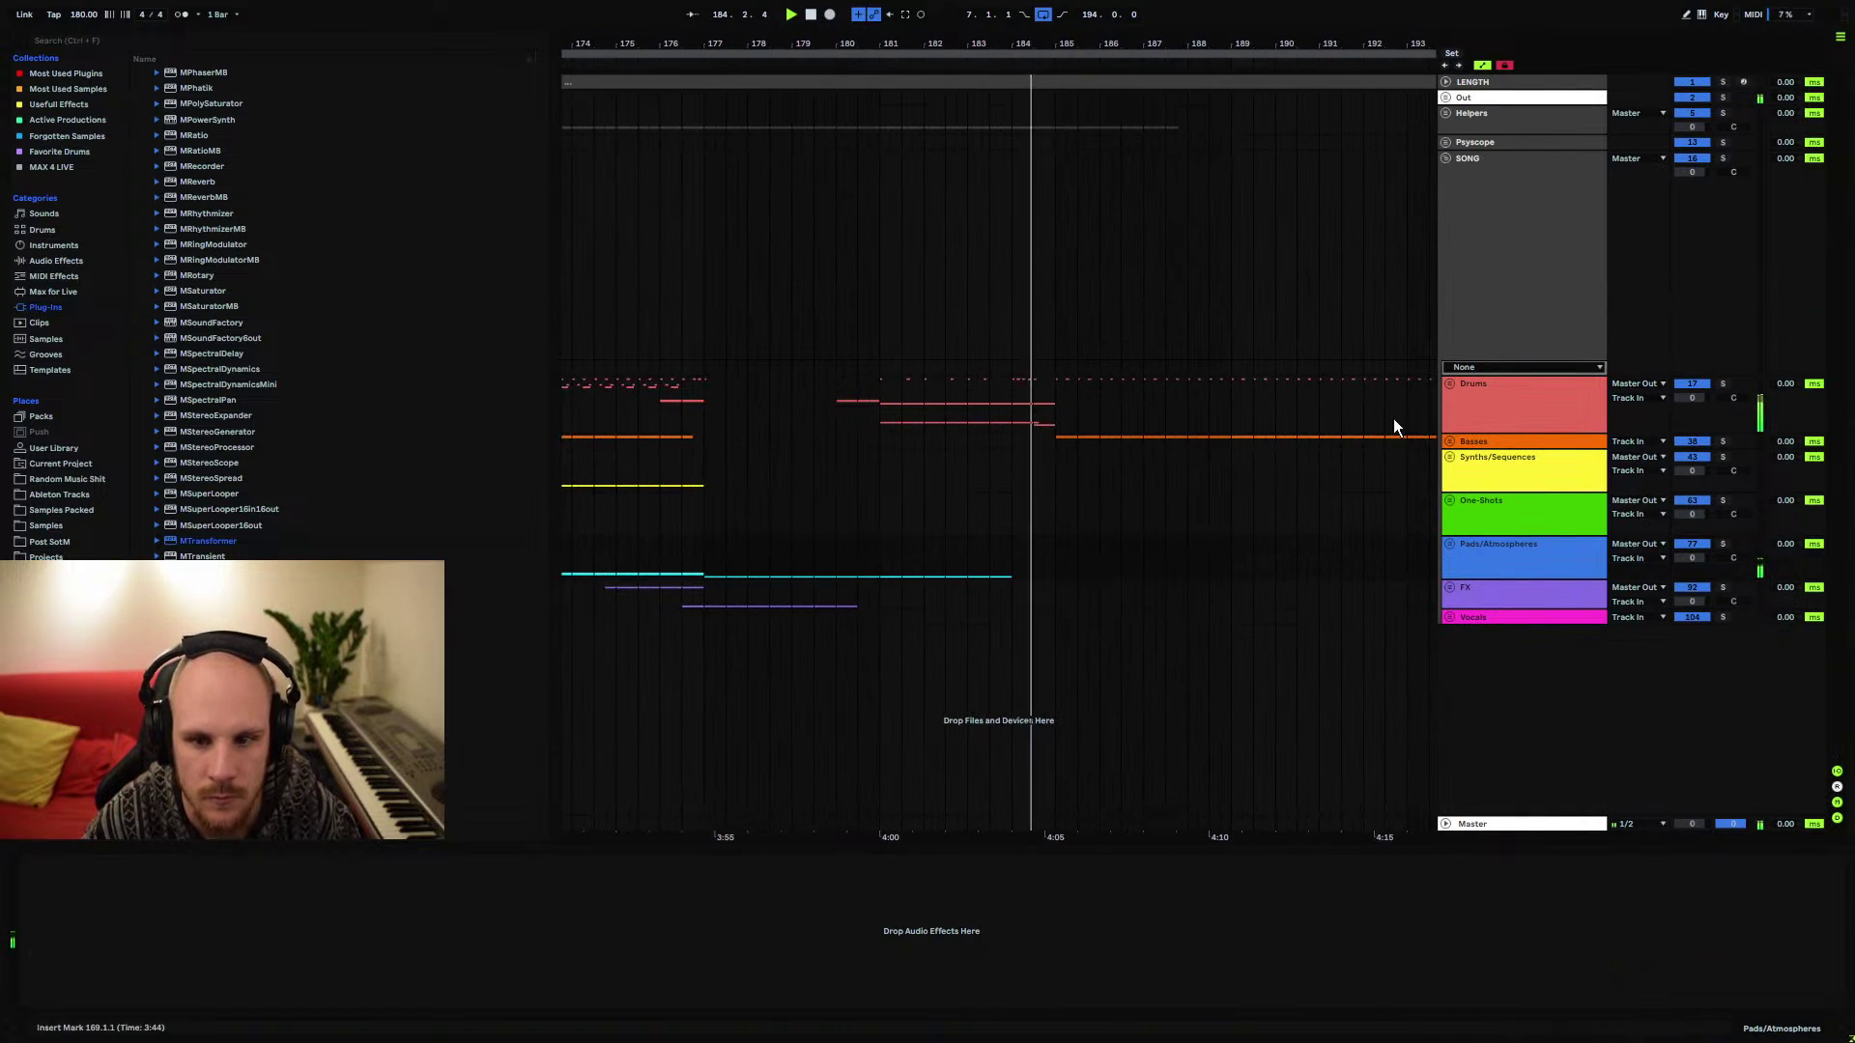
pyautogui.click(1451, 384)
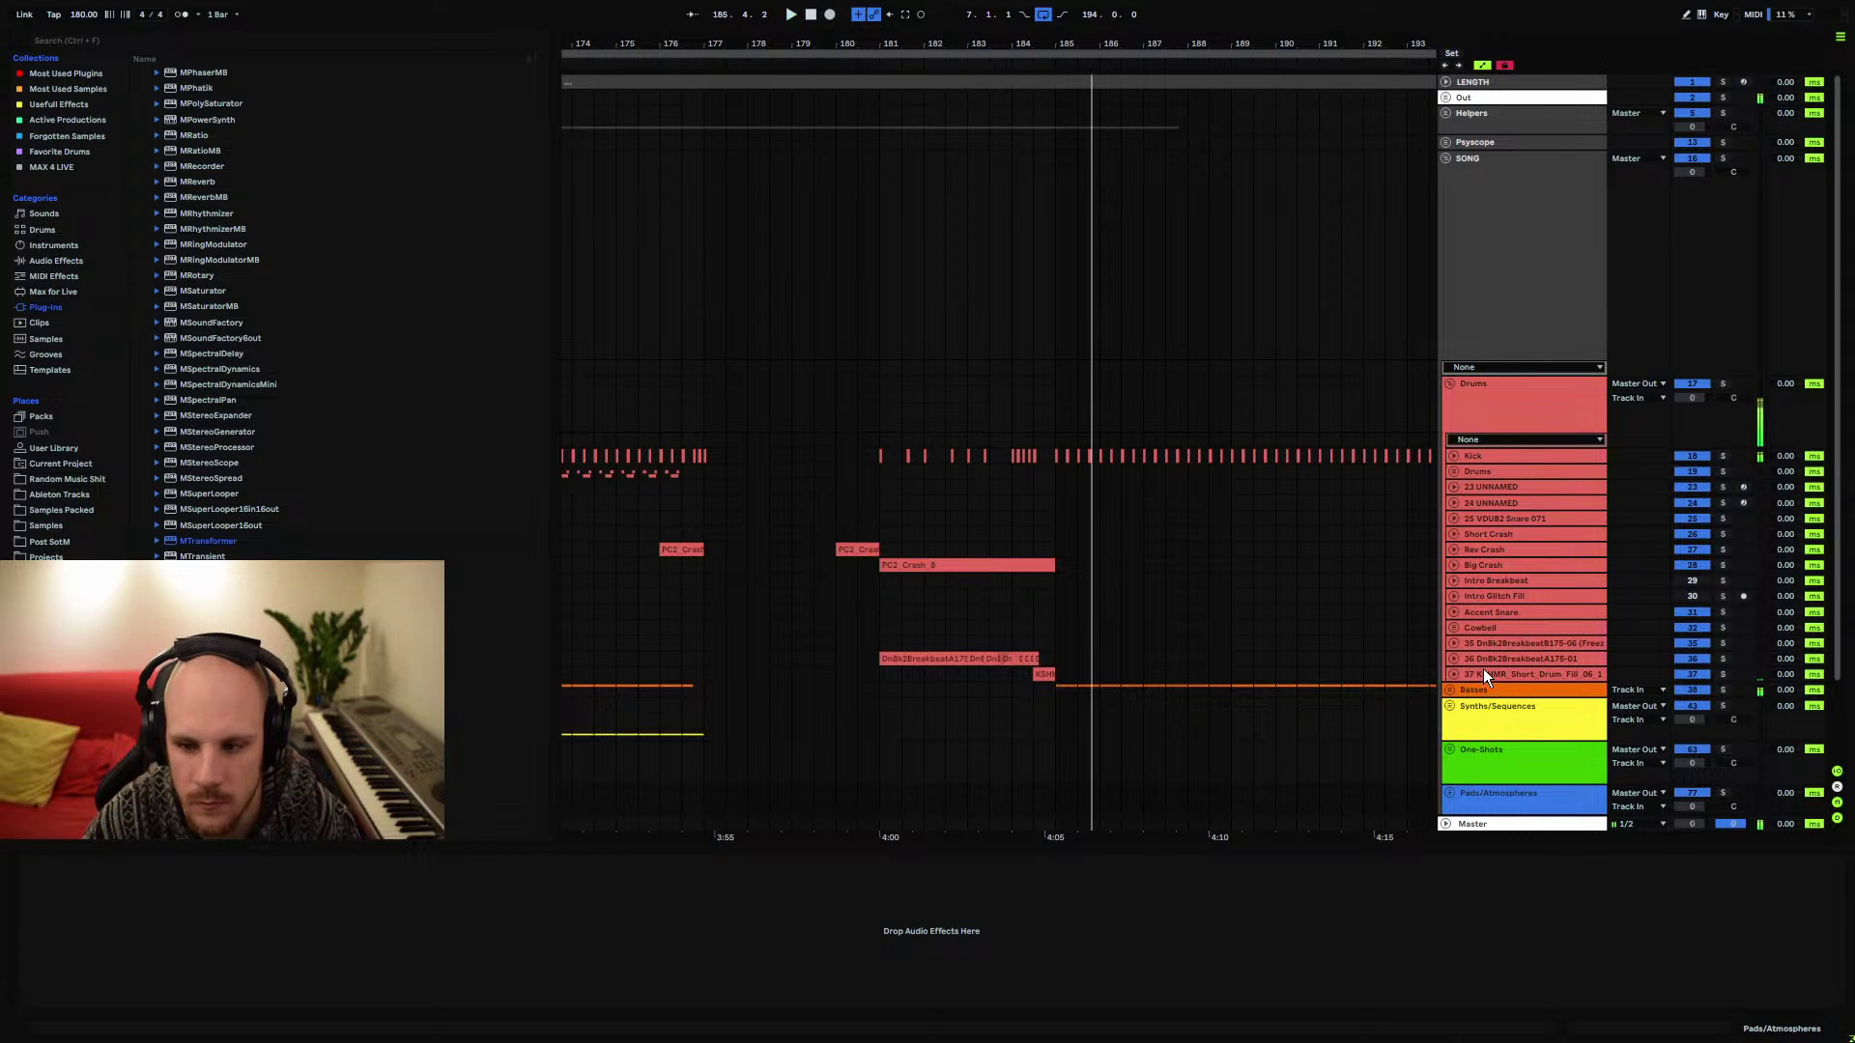
pyautogui.click(1458, 661)
pyautogui.rightClick(838, 898)
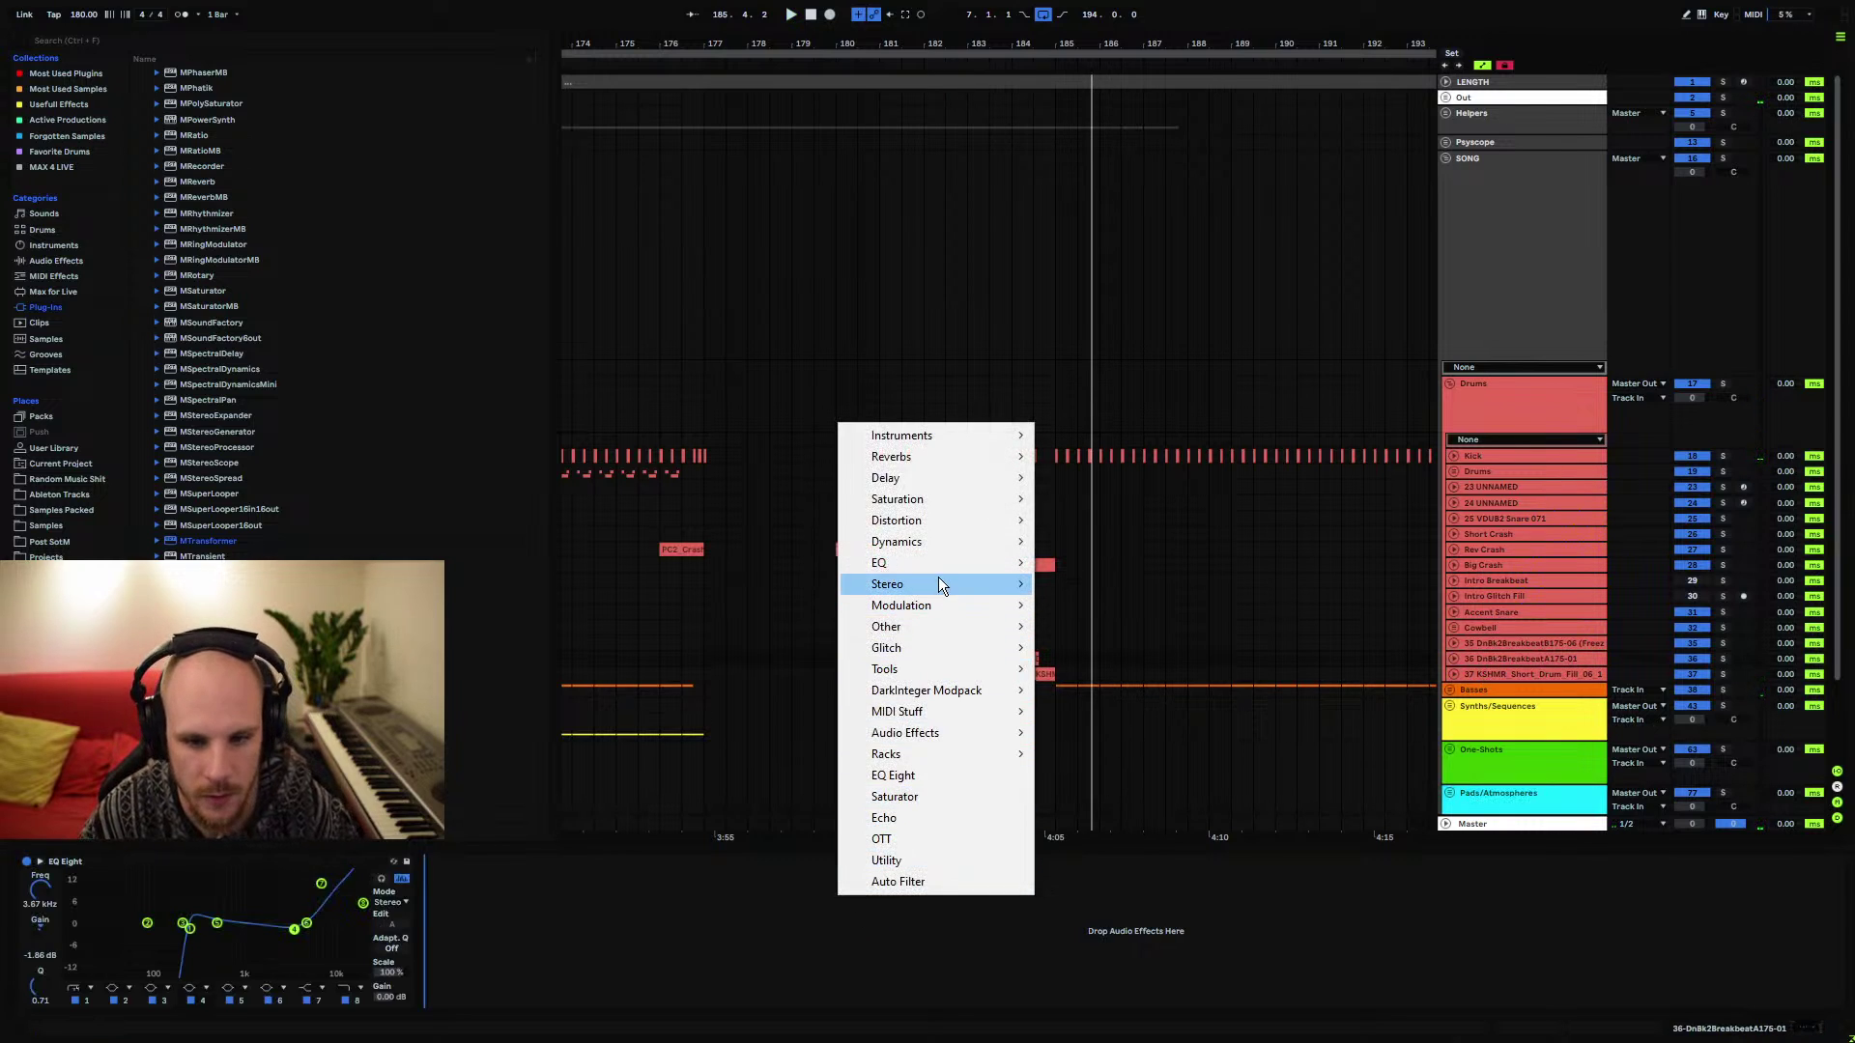
pyautogui.moveTo(937, 577)
pyautogui.click(1102, 499)
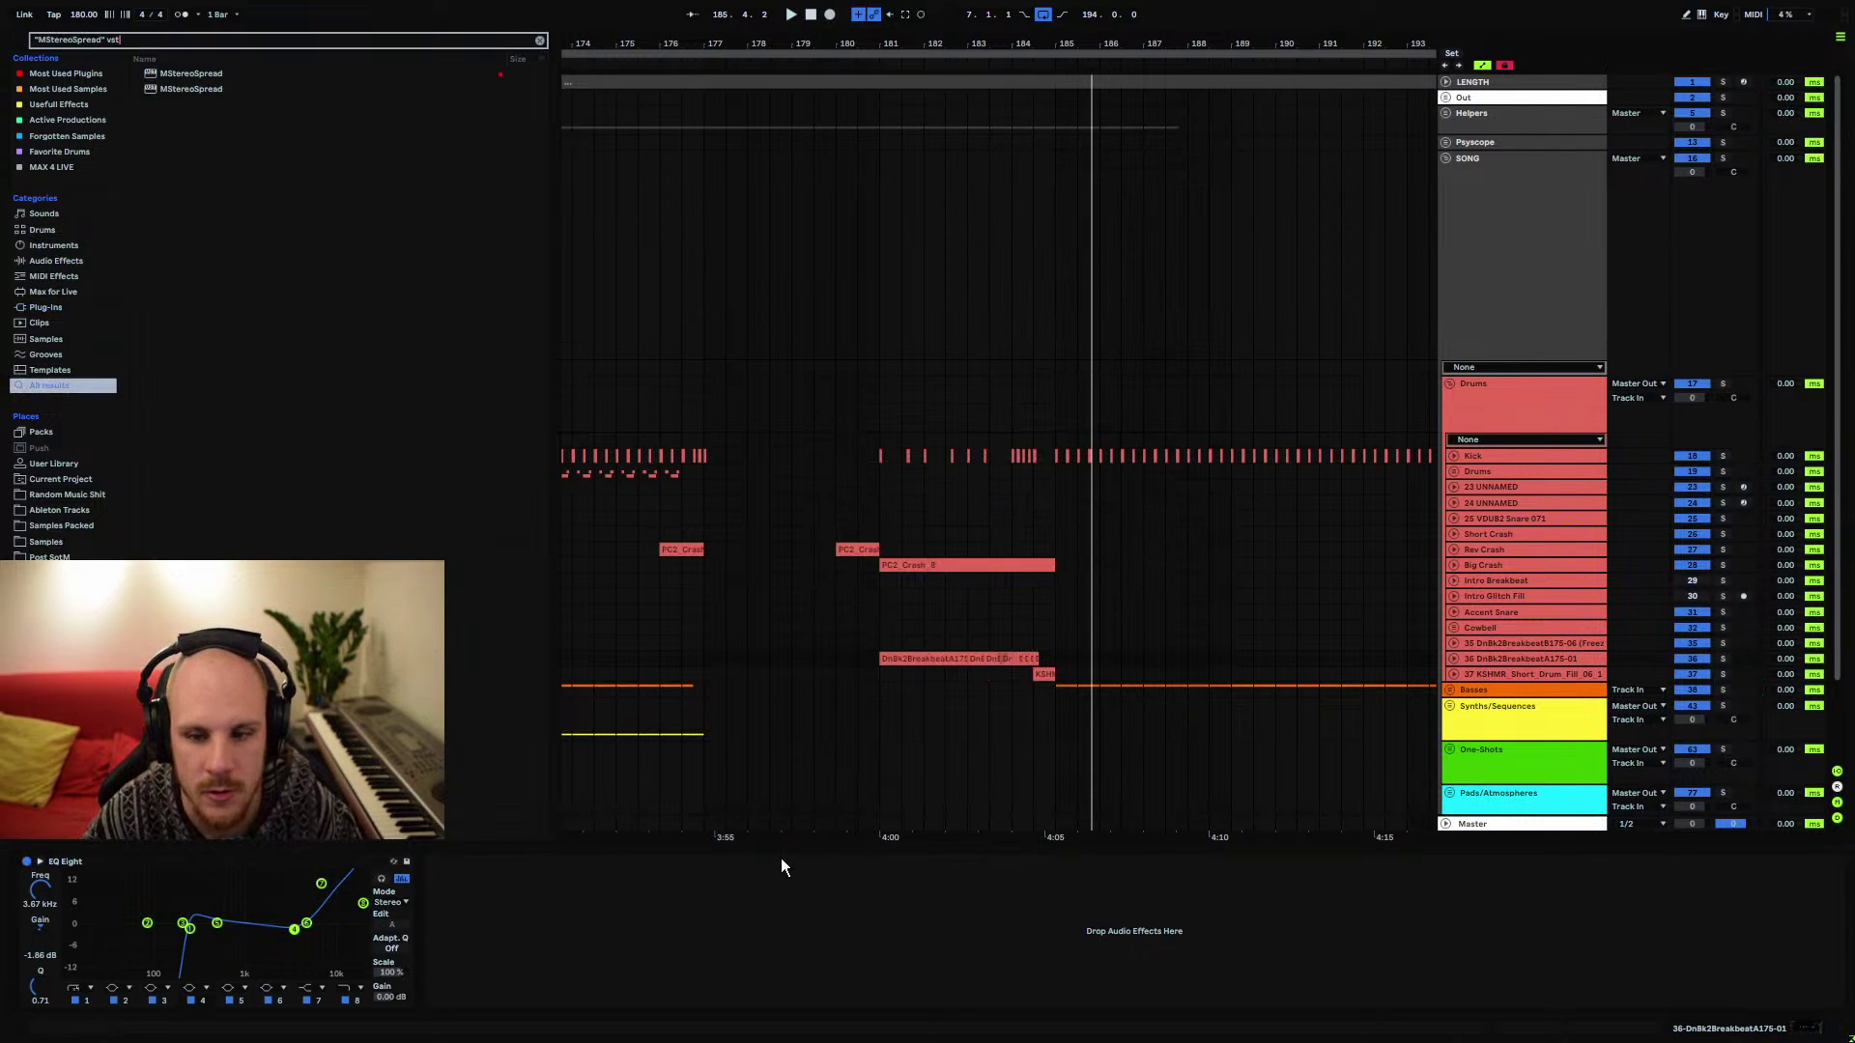
# Slightly raise MStereoSpread's Spread while playing the breakbeat from bar 181, and hide the plug-in window
pyautogui.press('space')
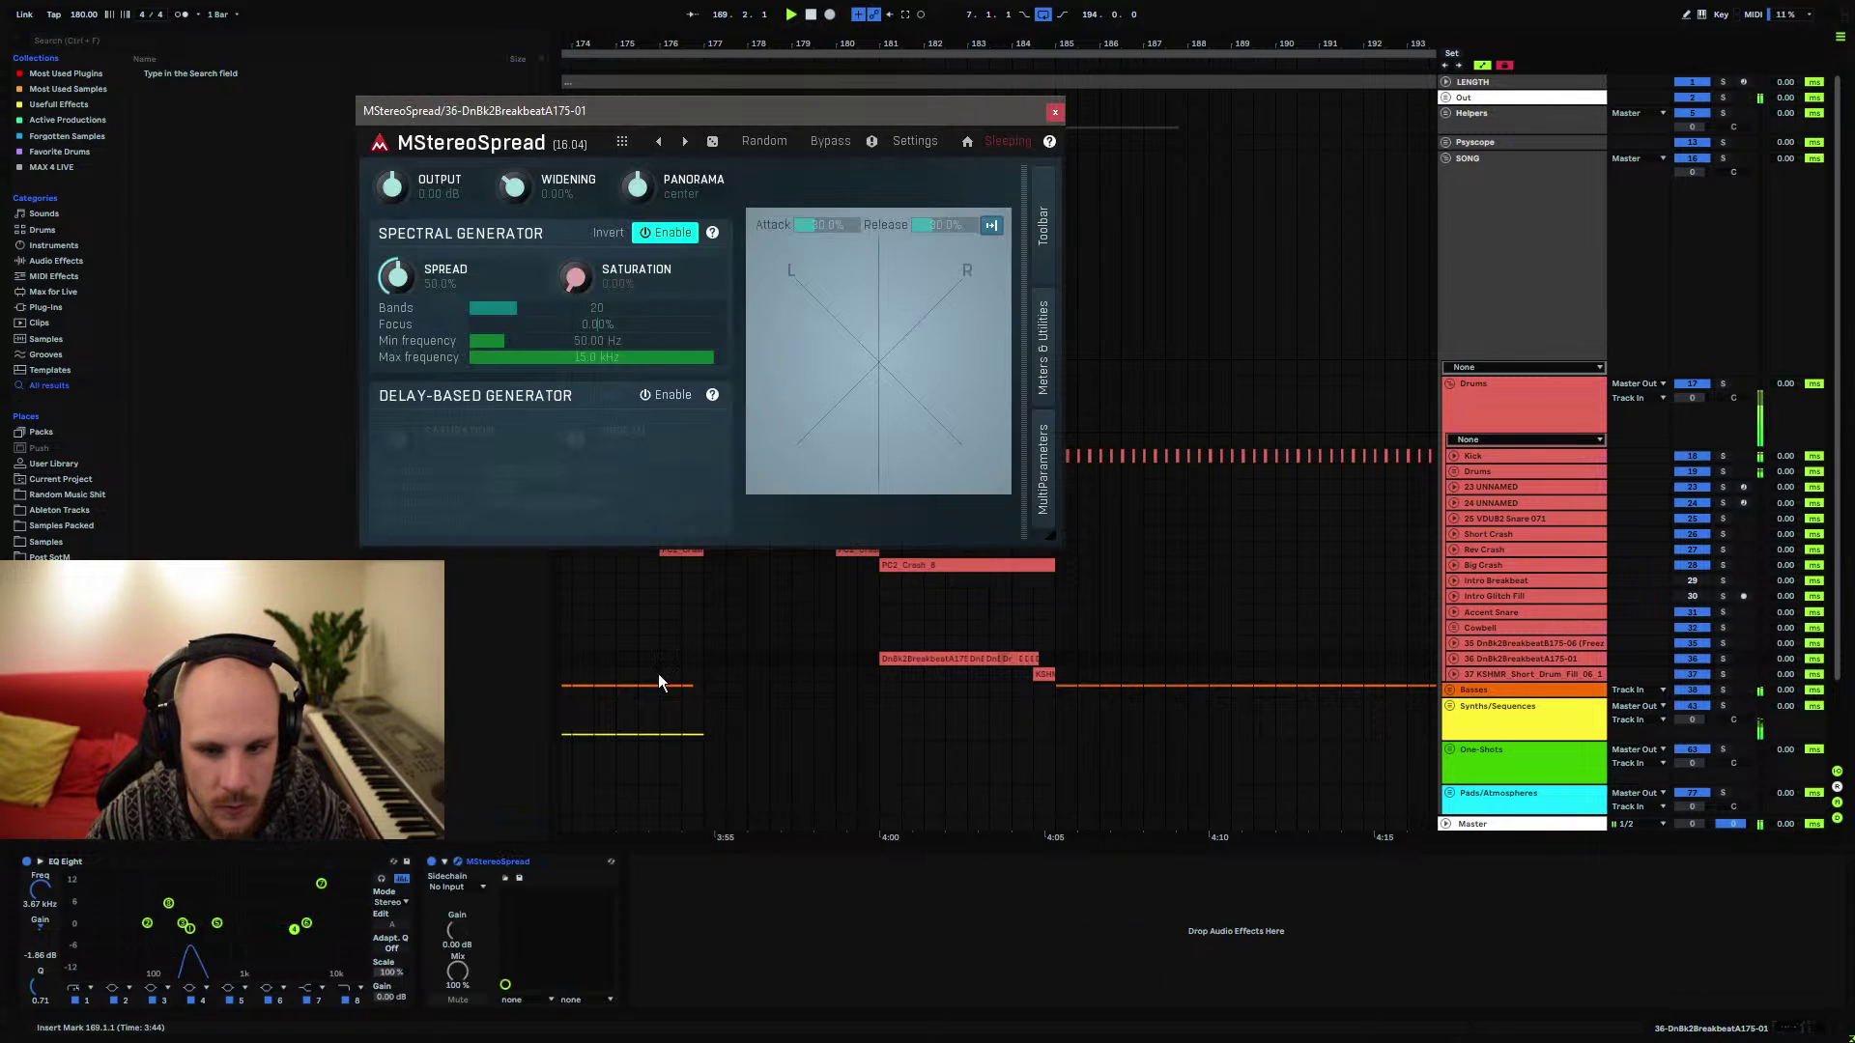
pyautogui.moveTo(454, 296); pyautogui.dragTo(454, 280)
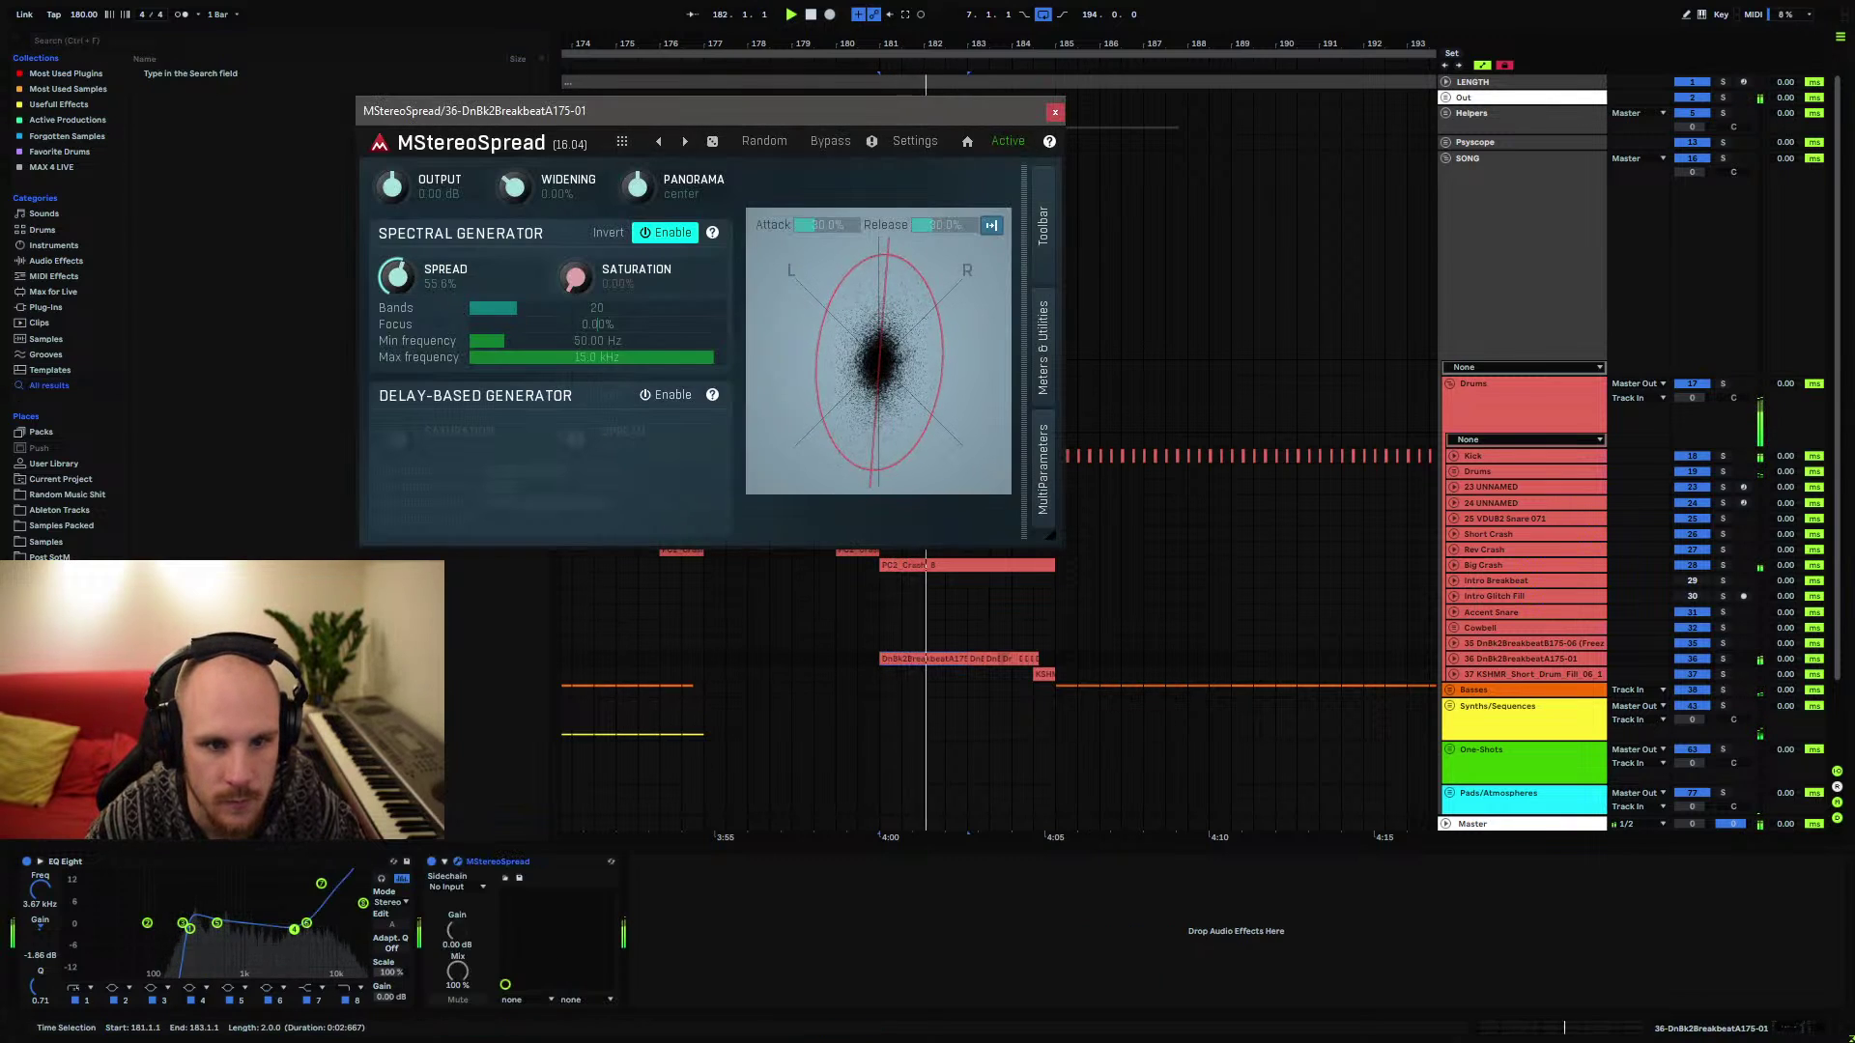
pyautogui.hotkey('ctrl', 'alt', 'p')
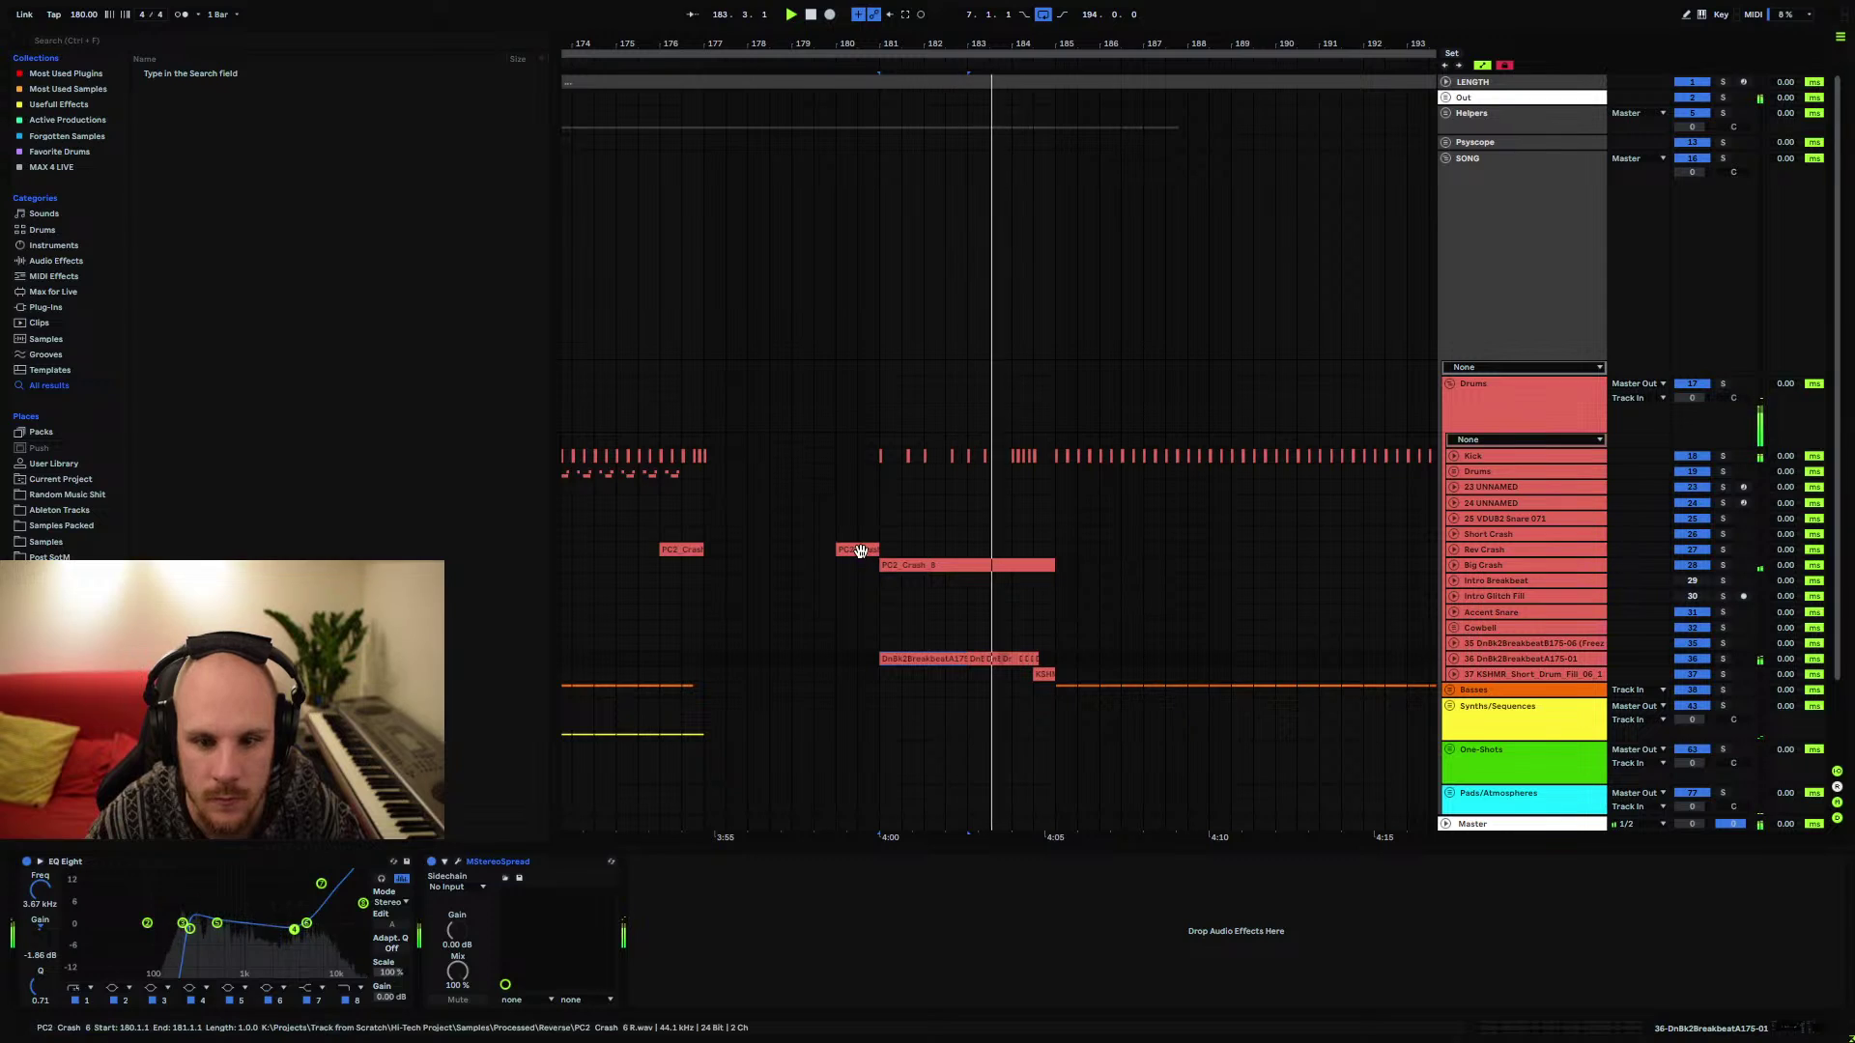
# Delete the reversed crash clip at bar 176 on the Rev Crash track, play from bar 180 and collapse the Drums group
pyautogui.click(1459, 551)
pyautogui.click(1455, 551)
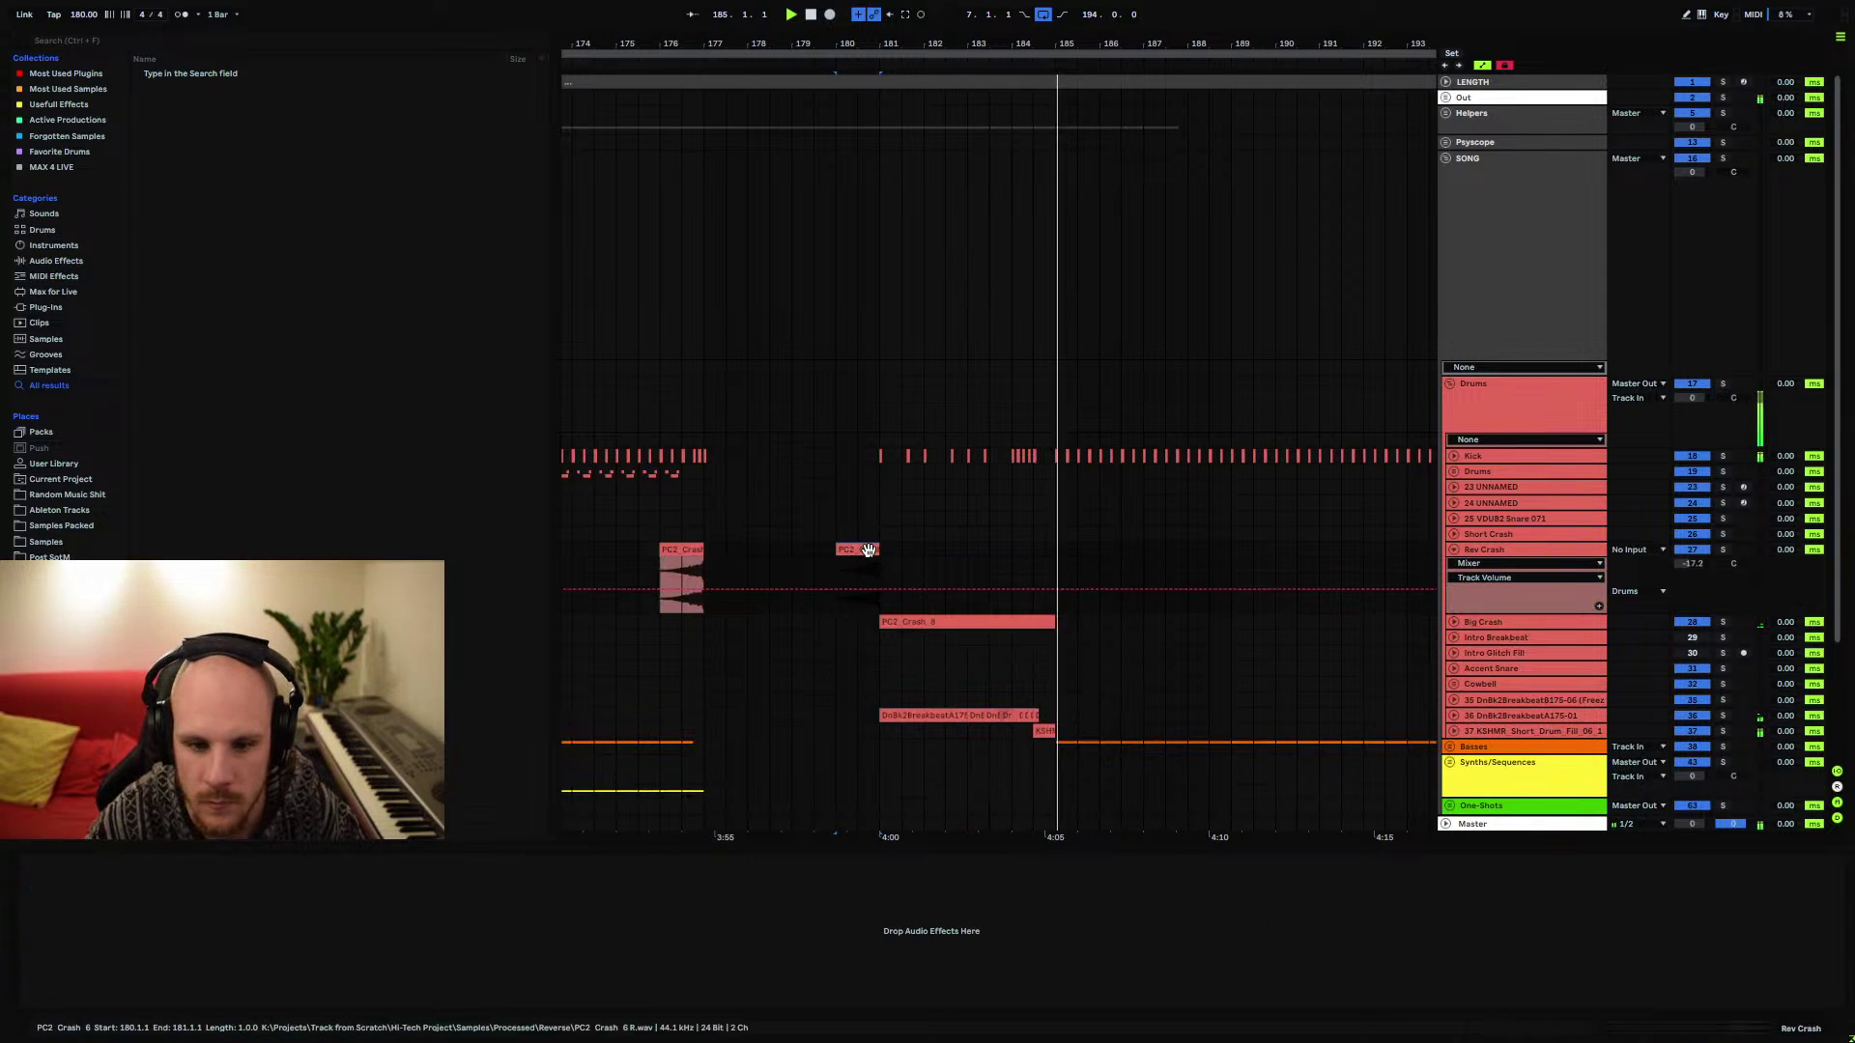
pyautogui.click(823, 577)
pyautogui.click(686, 551)
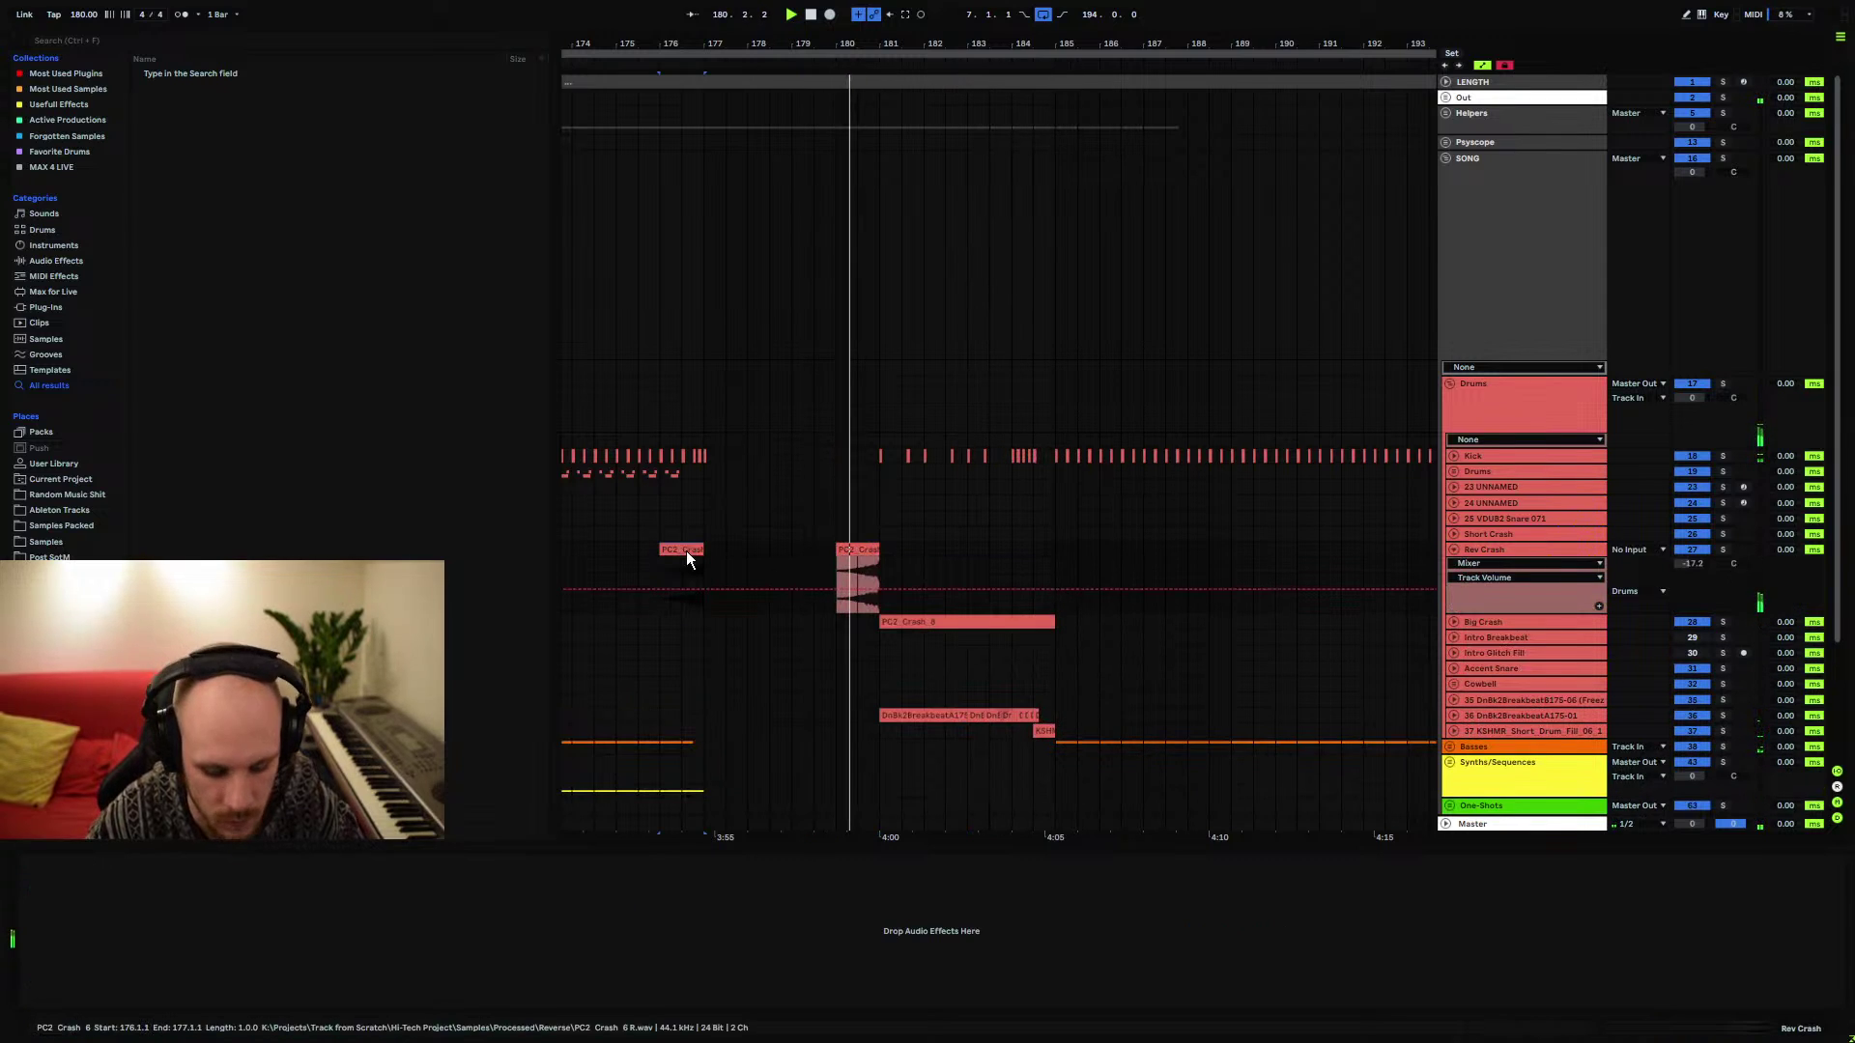
pyautogui.press('Delete')
pyautogui.click(856, 558)
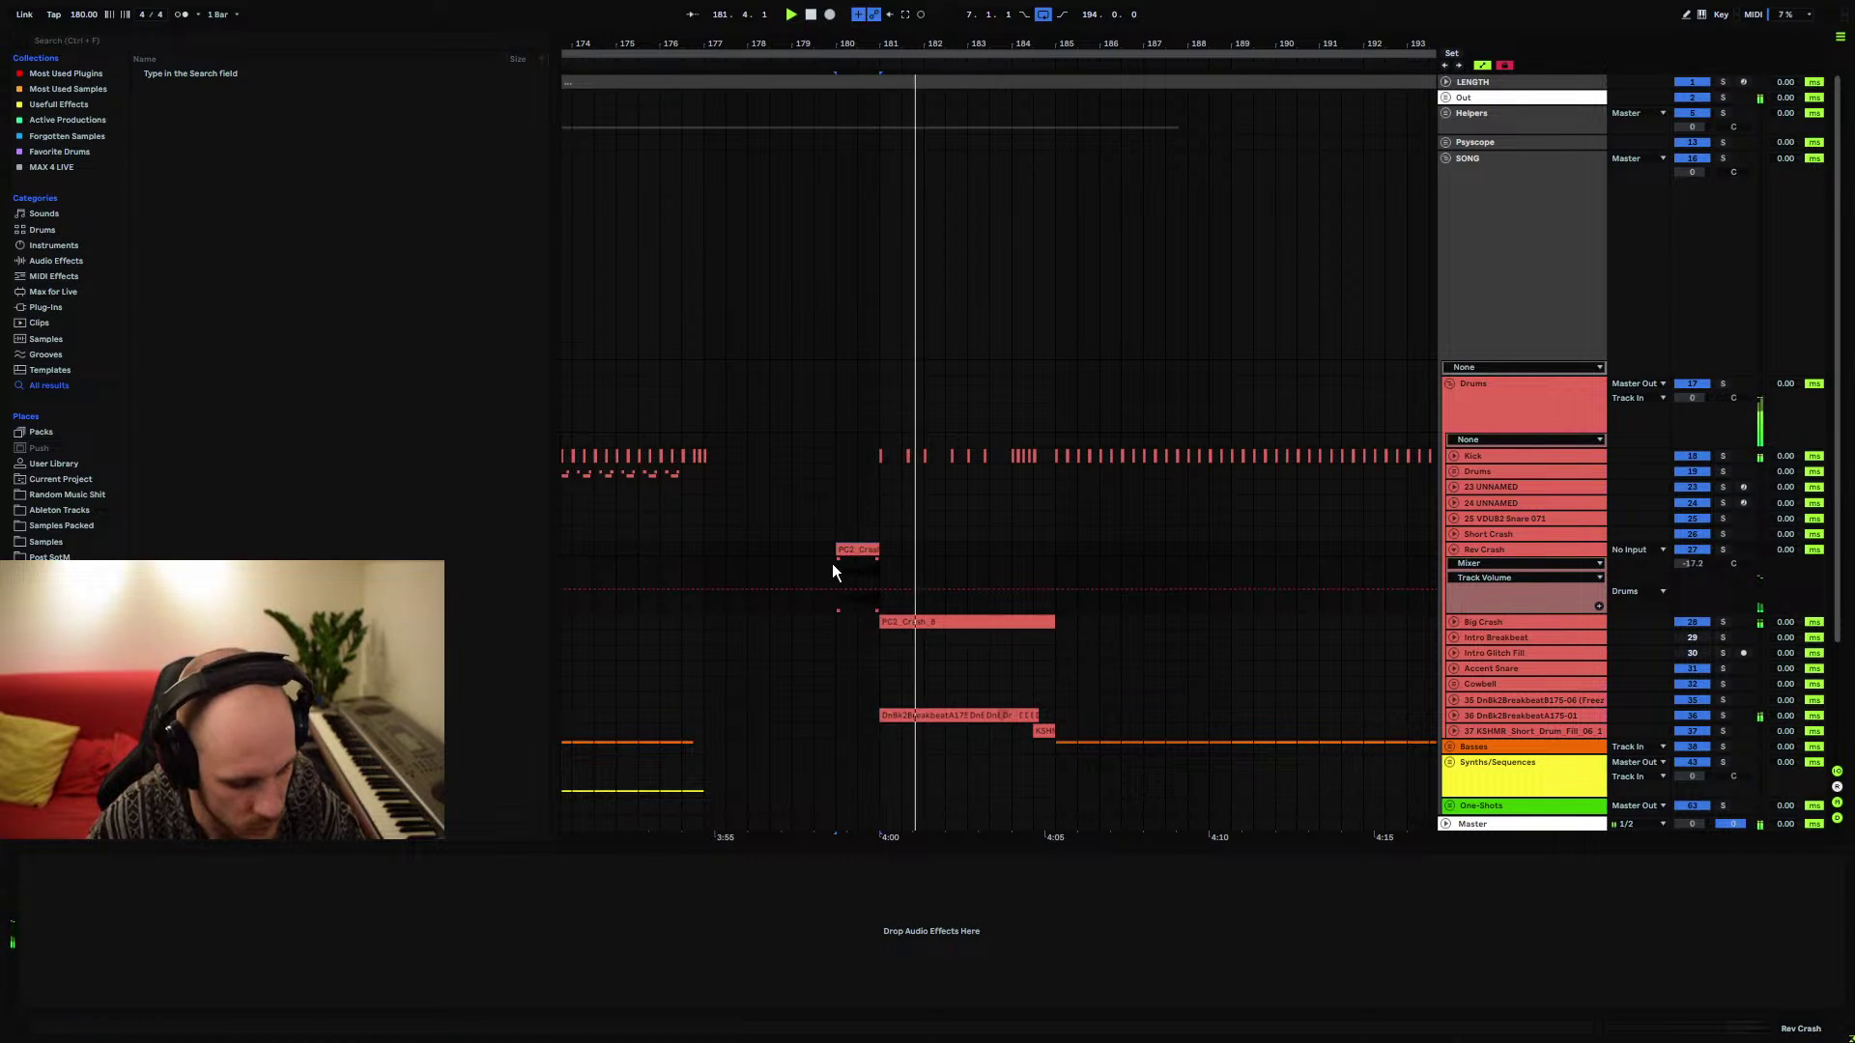
pyautogui.press('space')
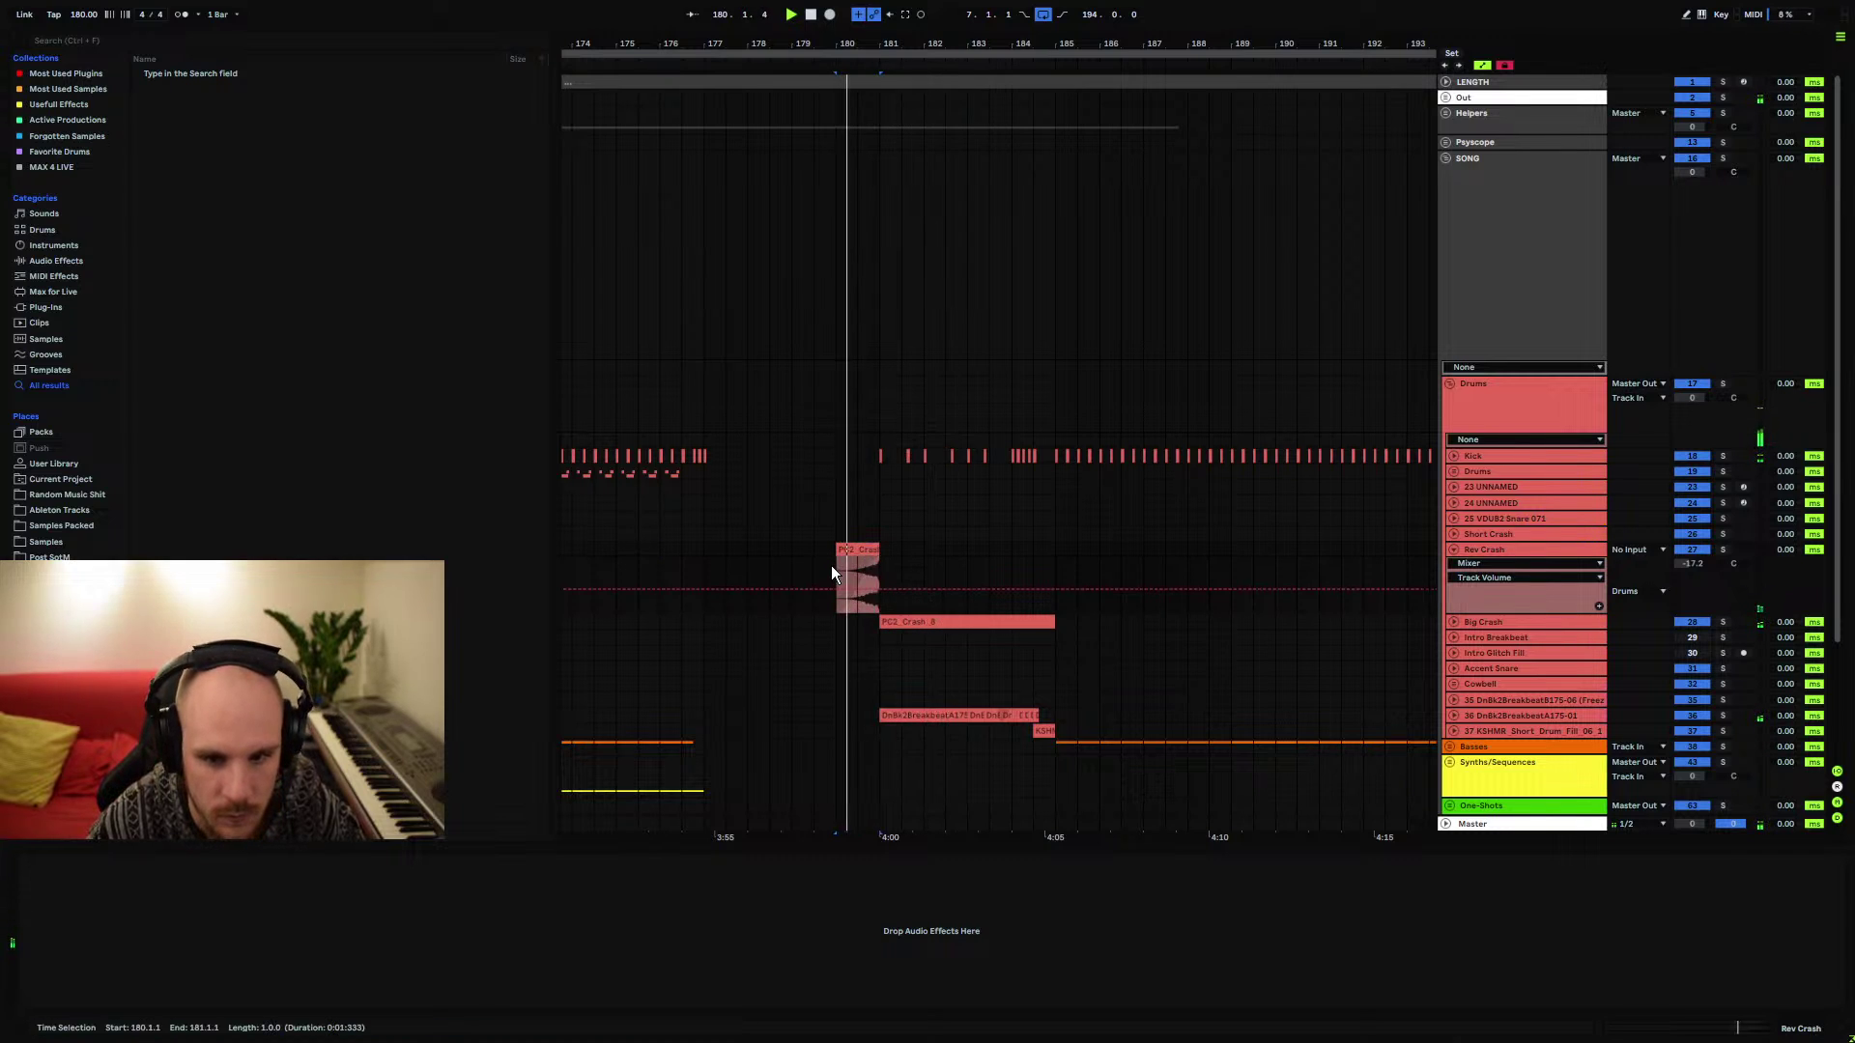
pyautogui.click(1453, 550)
pyautogui.click(1451, 385)
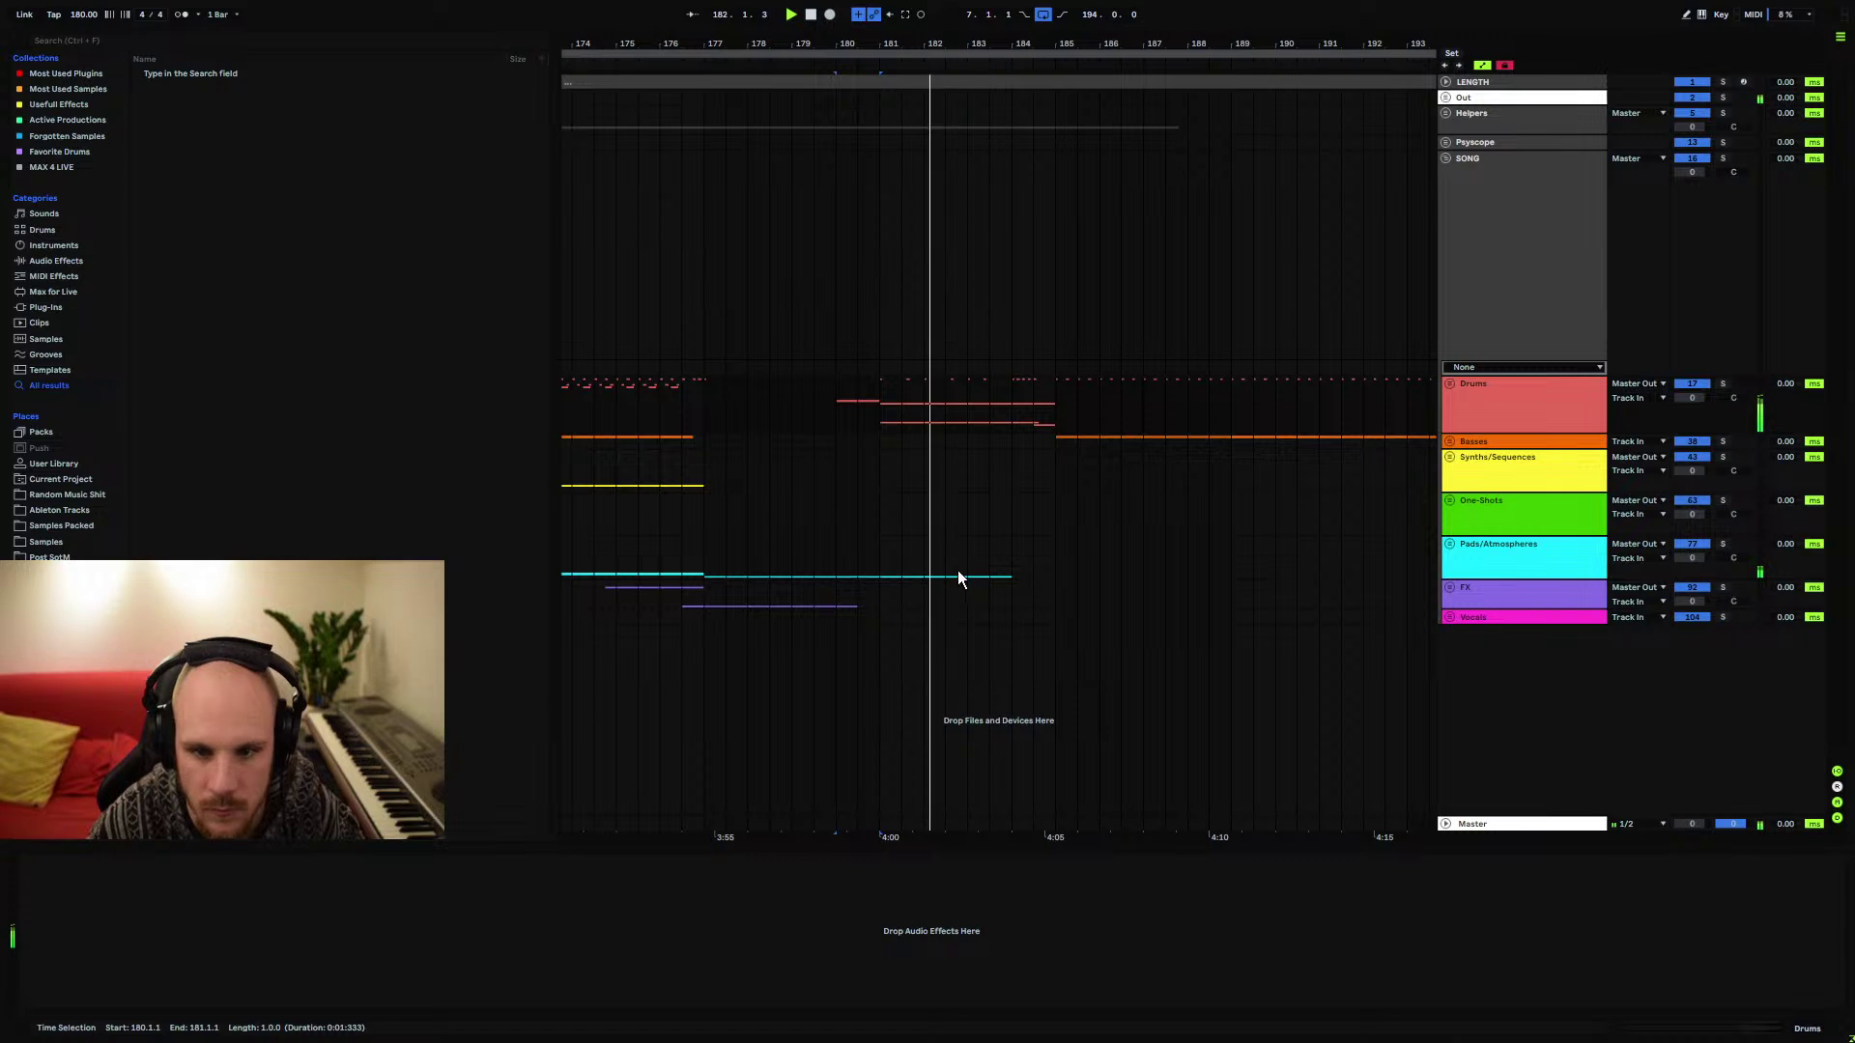
# Insert a new audio track below the 36-DnBk2BreakbeatA175-01 track inside the Drums group
pyautogui.click(1449, 384)
pyautogui.scroll(-3, 1111, 384)
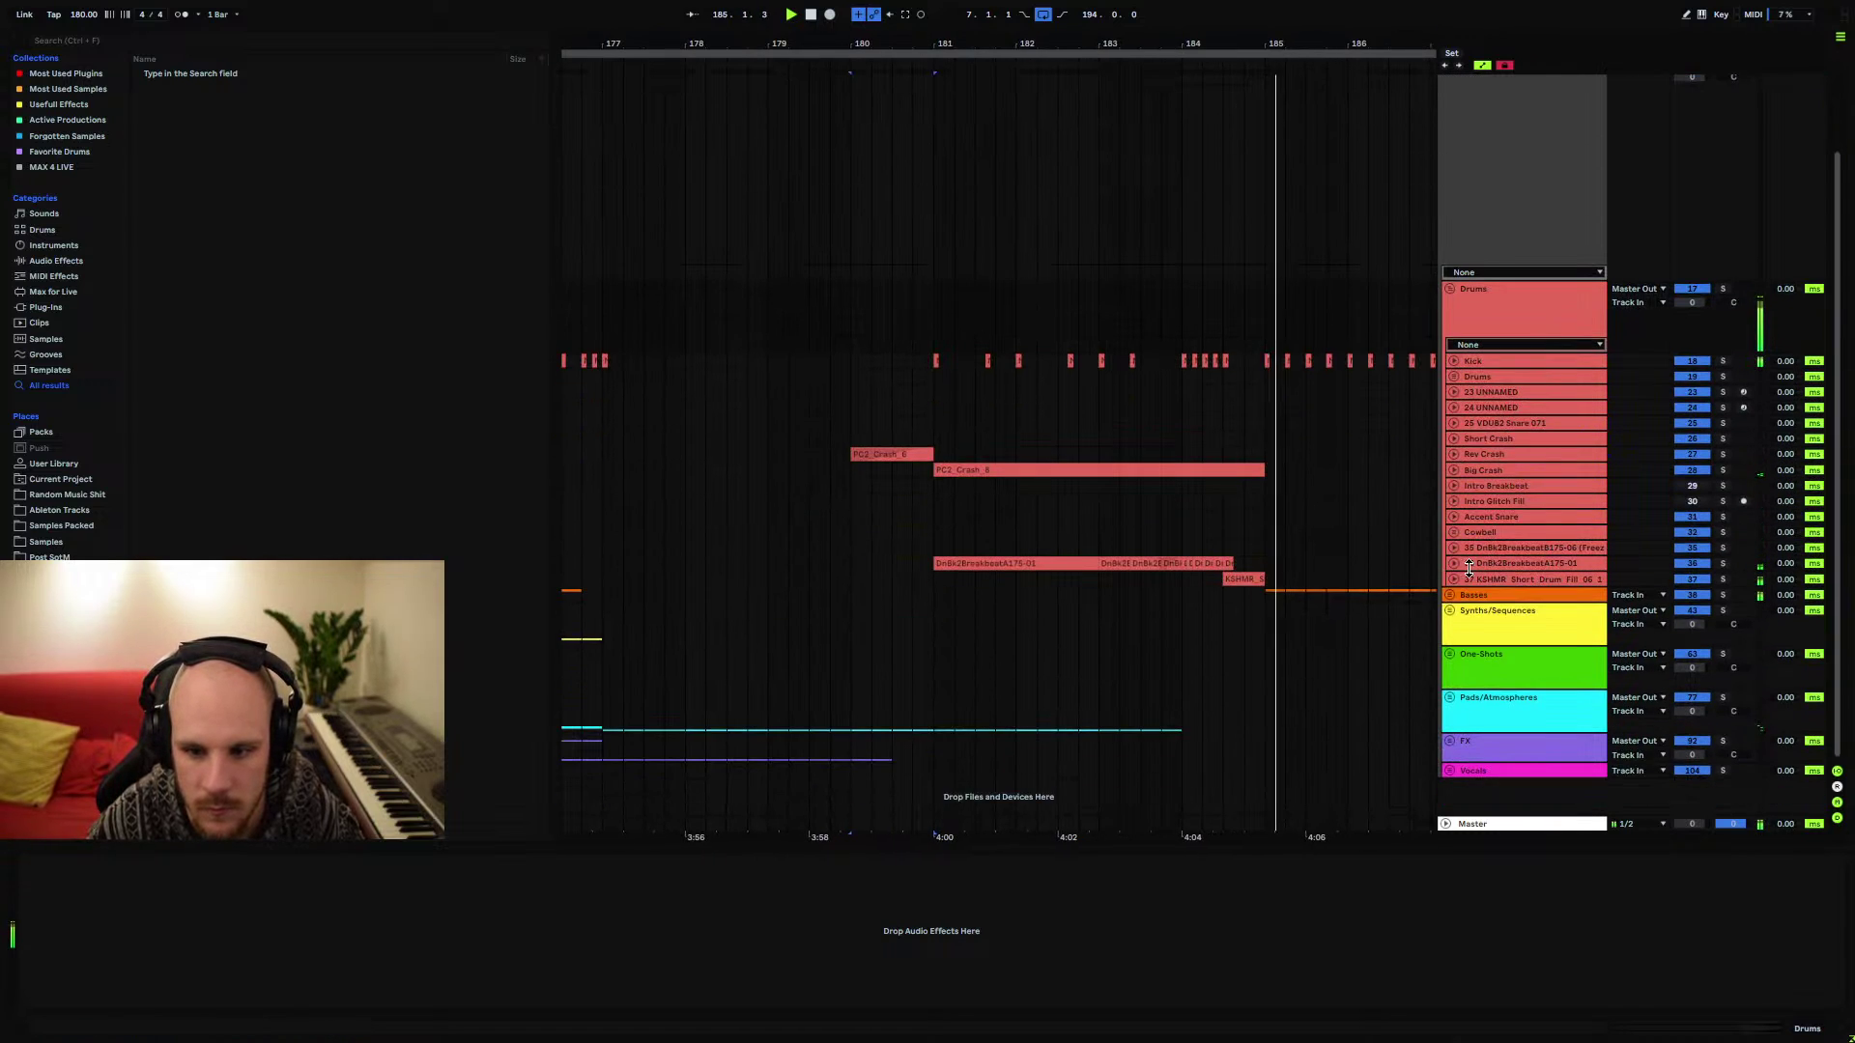
pyautogui.click(1490, 565)
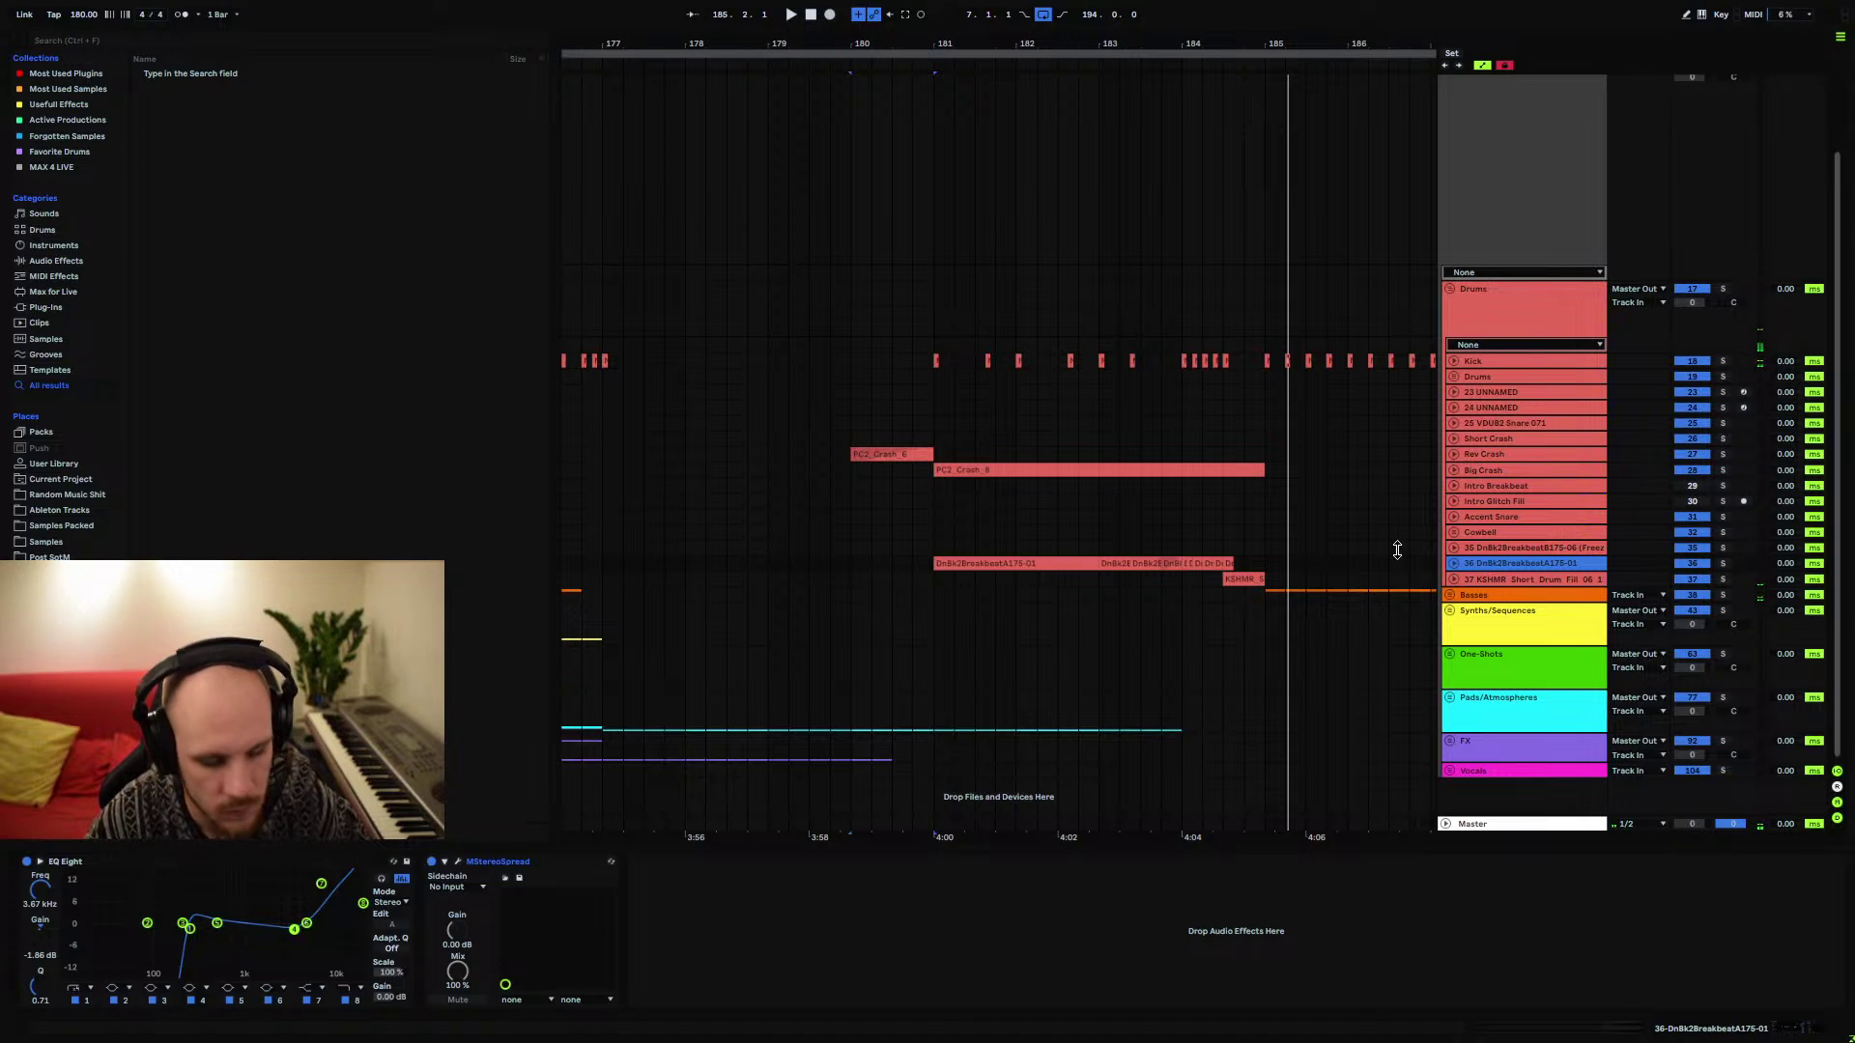
pyautogui.hotkey('ctrl', 't')
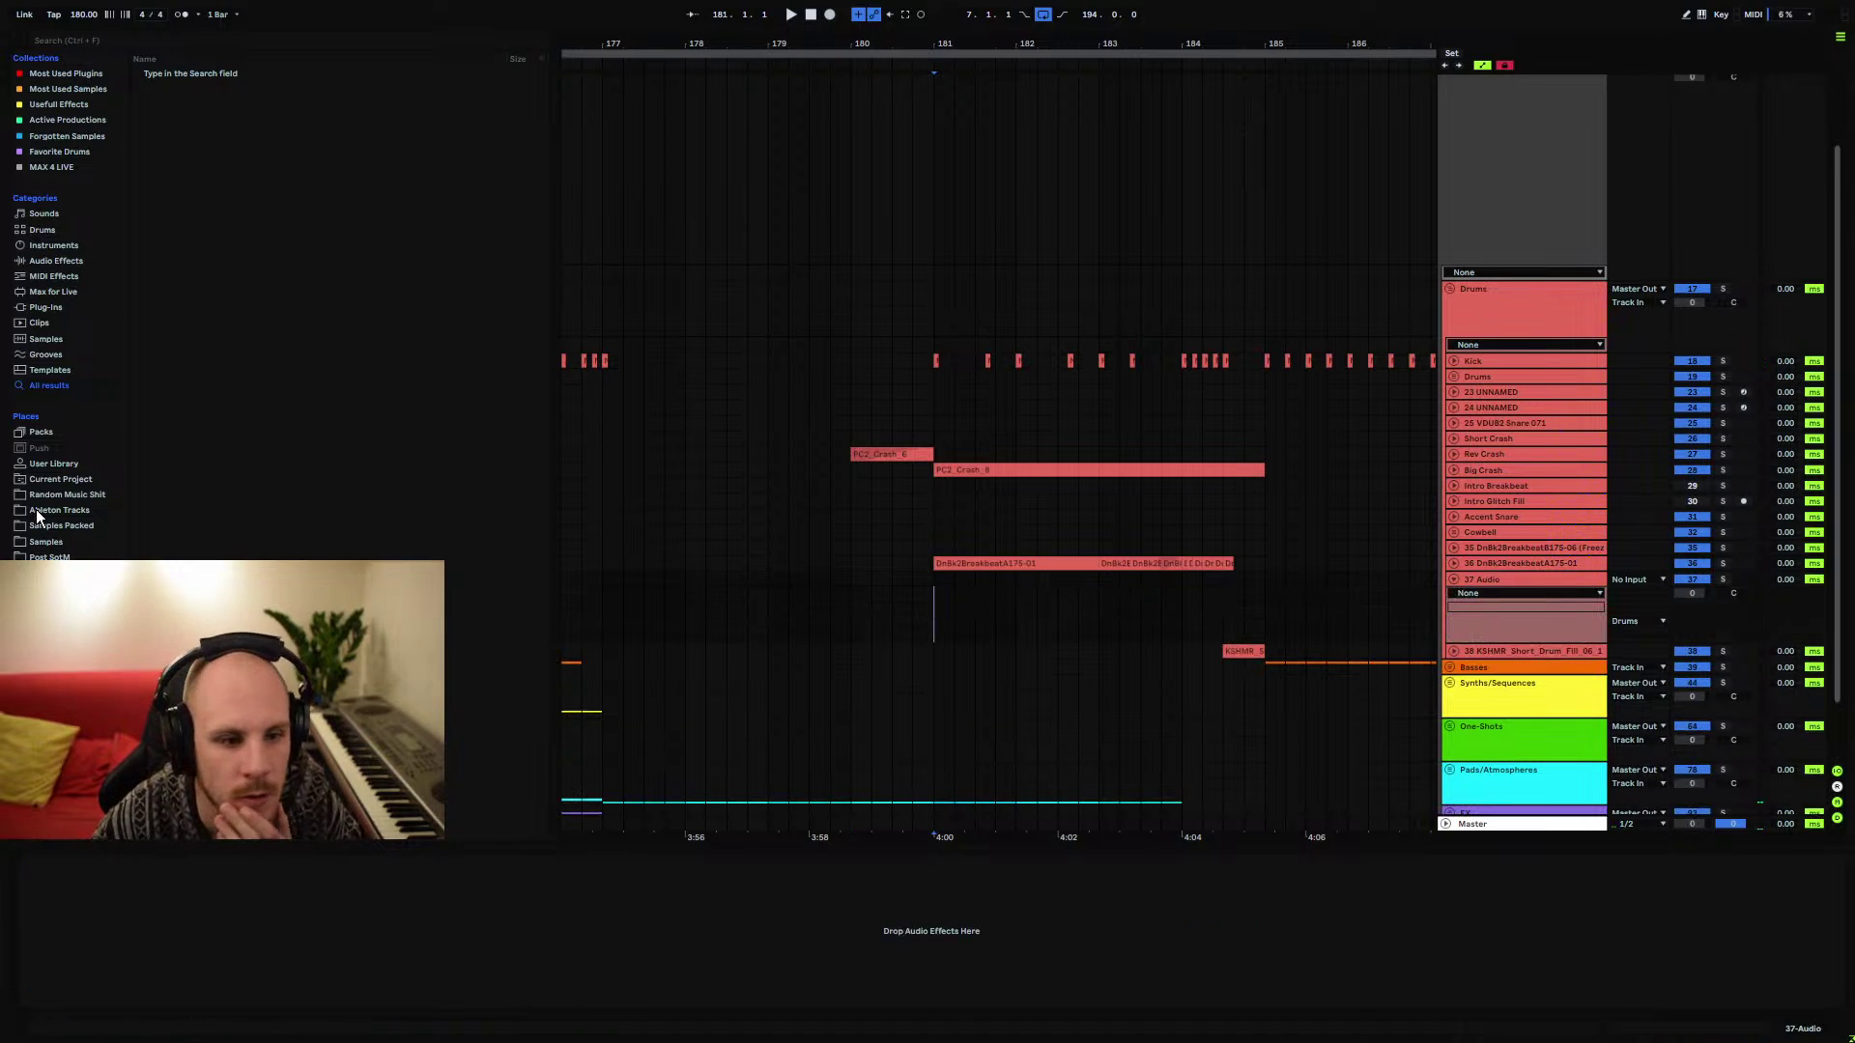
# Browse Samples Packed for a clap, opening Sounds of KSHMR Vol.3, KSHMR_Drums, KSHMR_Claps and KSHMR_Drop_Claps
pyautogui.click(54, 525)
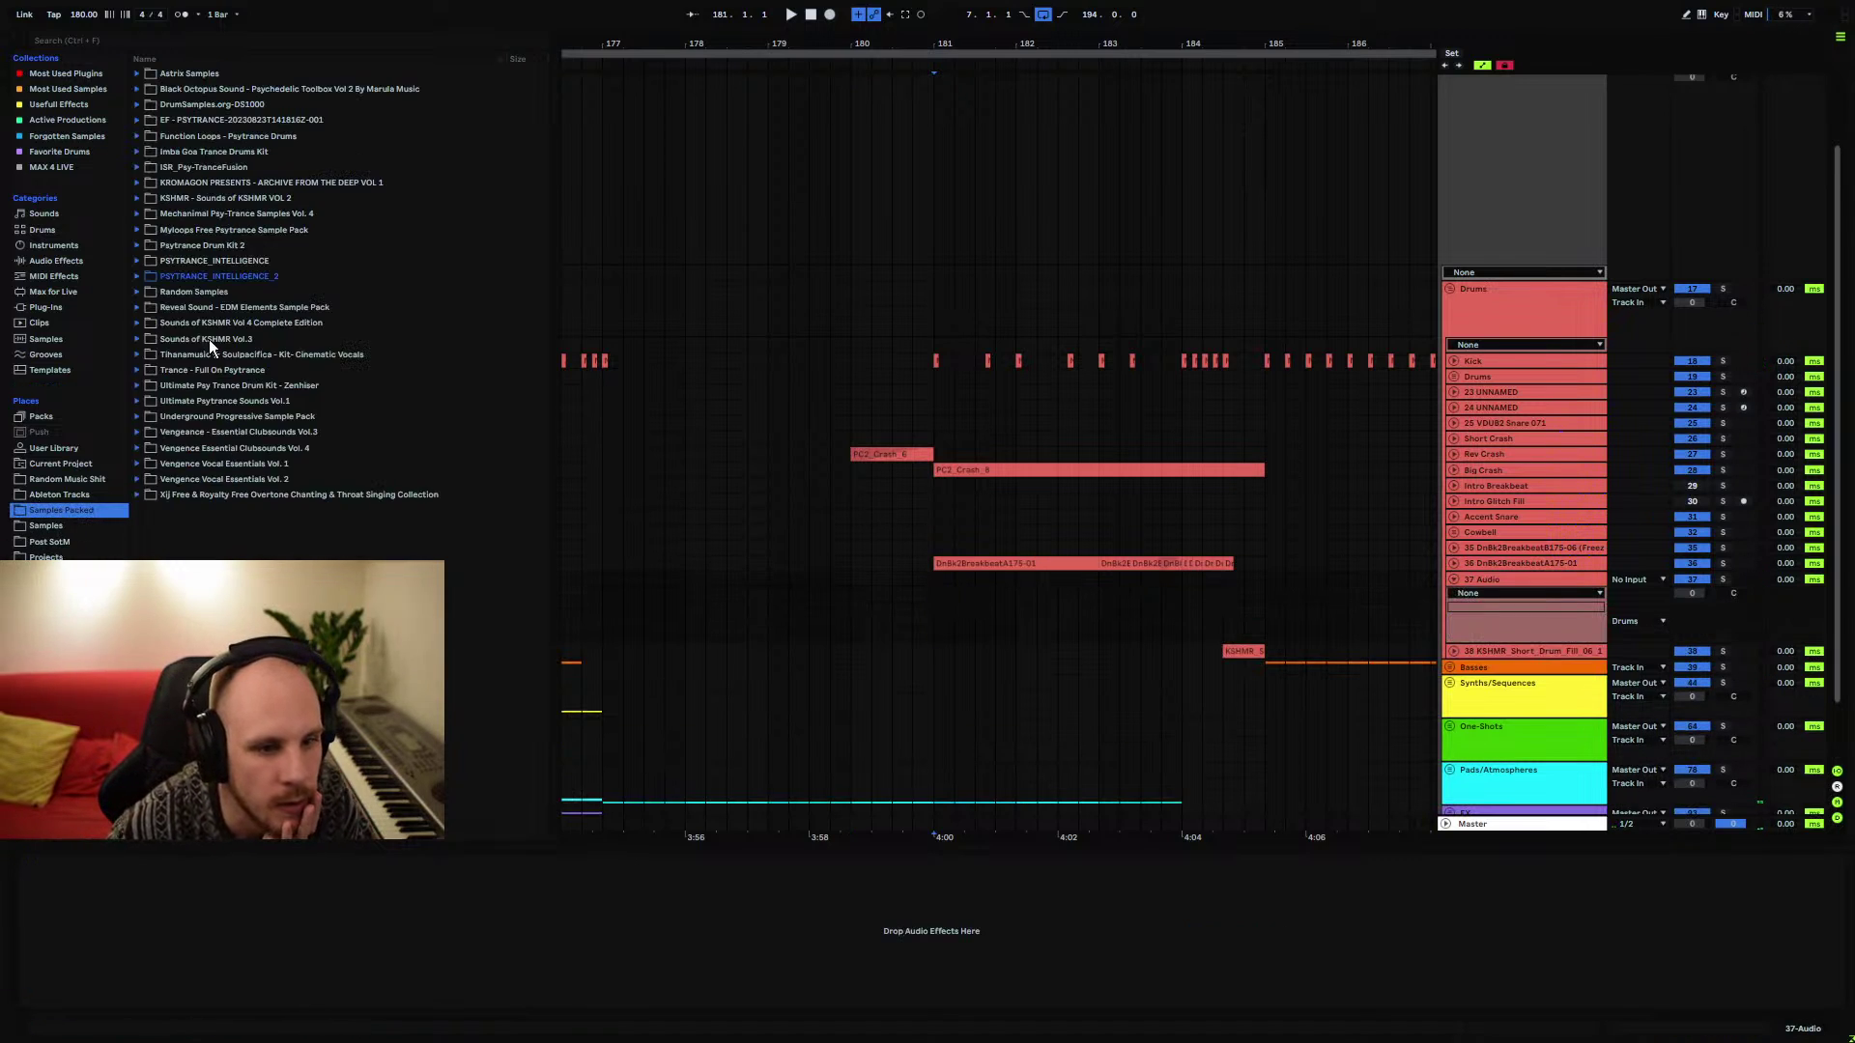
pyautogui.click(141, 340)
pyautogui.click(148, 384)
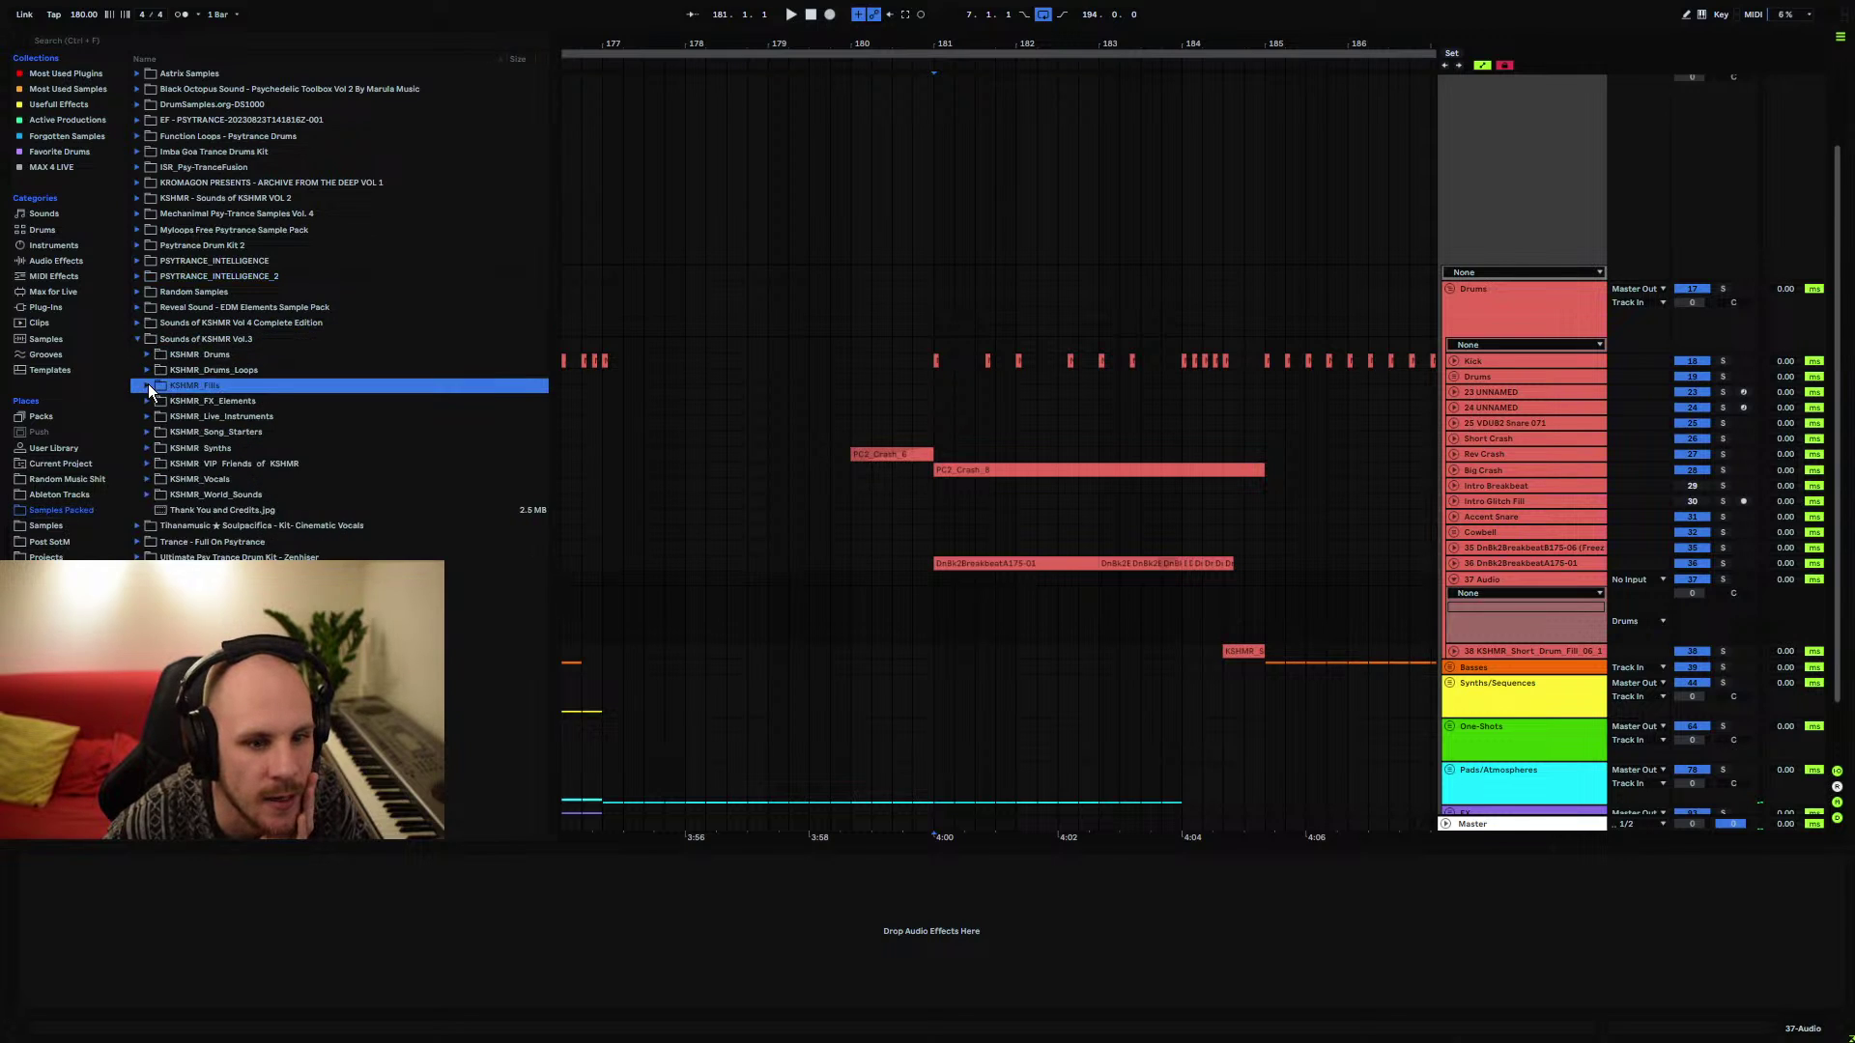
pyautogui.click(148, 371)
pyautogui.click(149, 371)
pyautogui.click(147, 355)
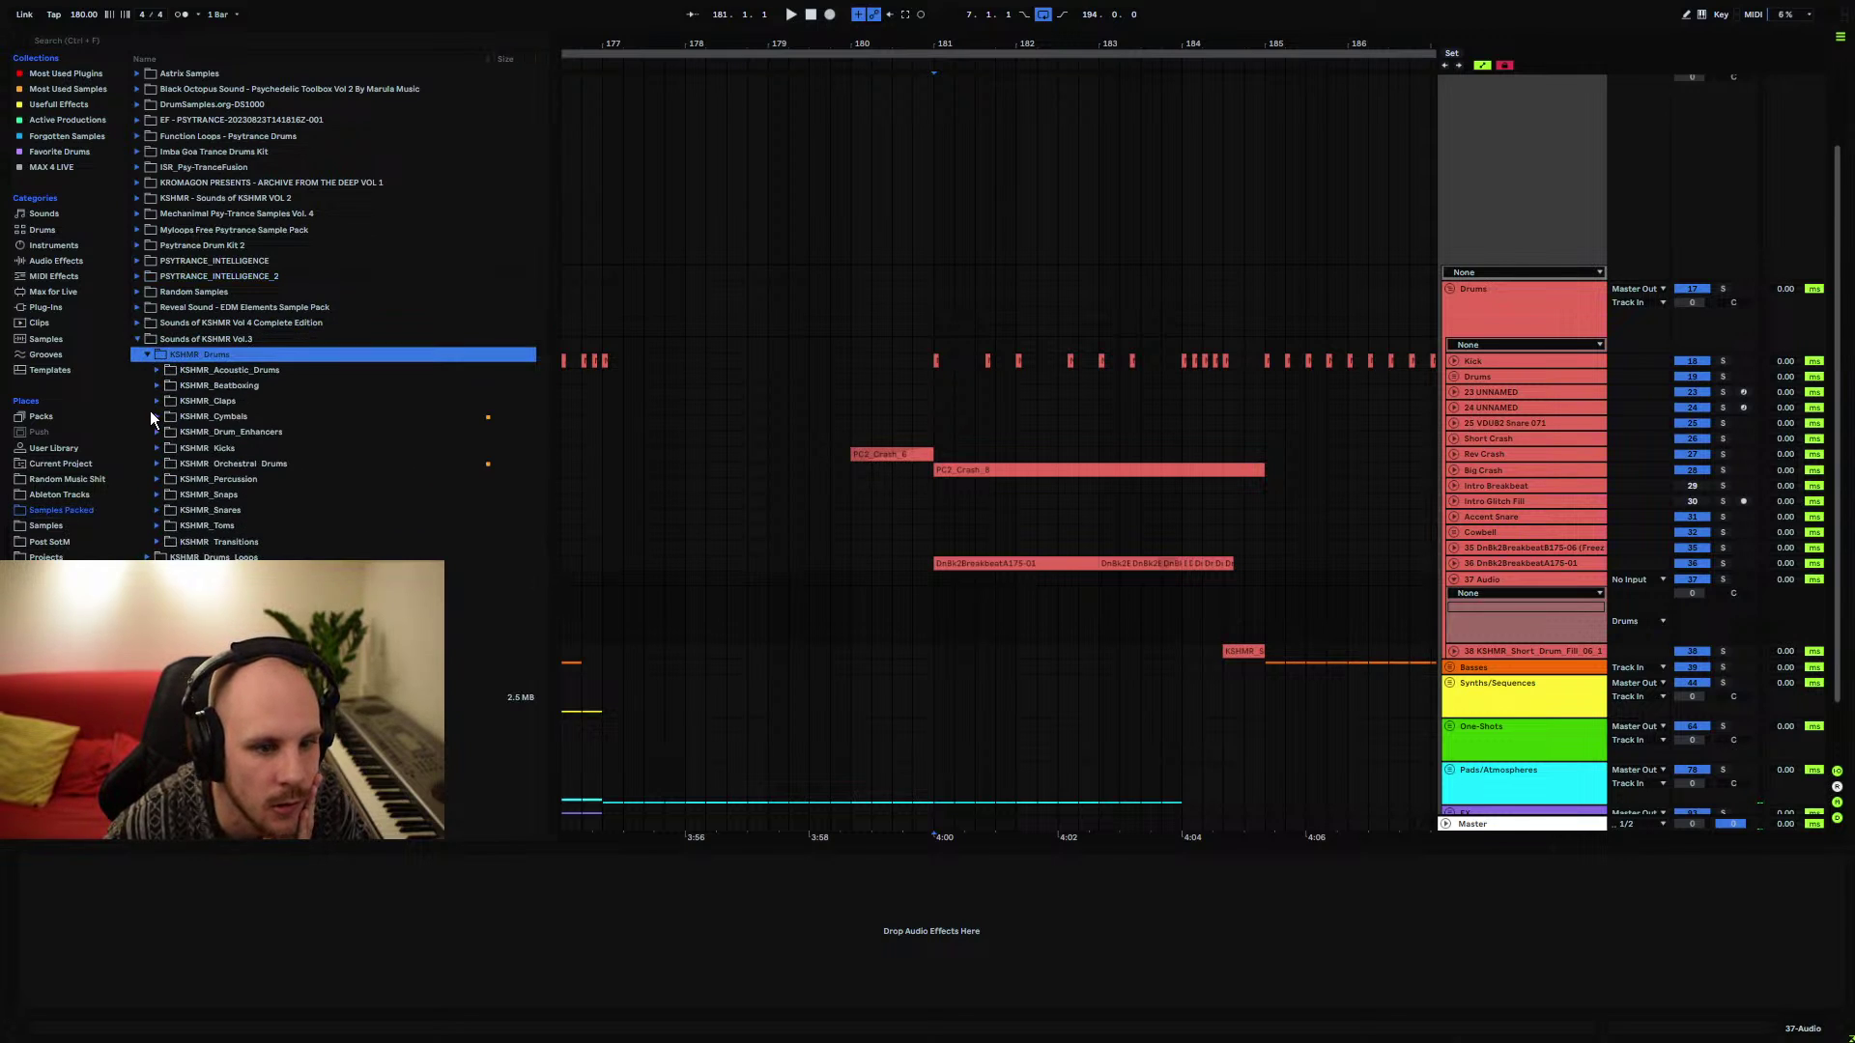
pyautogui.click(154, 403)
pyautogui.click(168, 448)
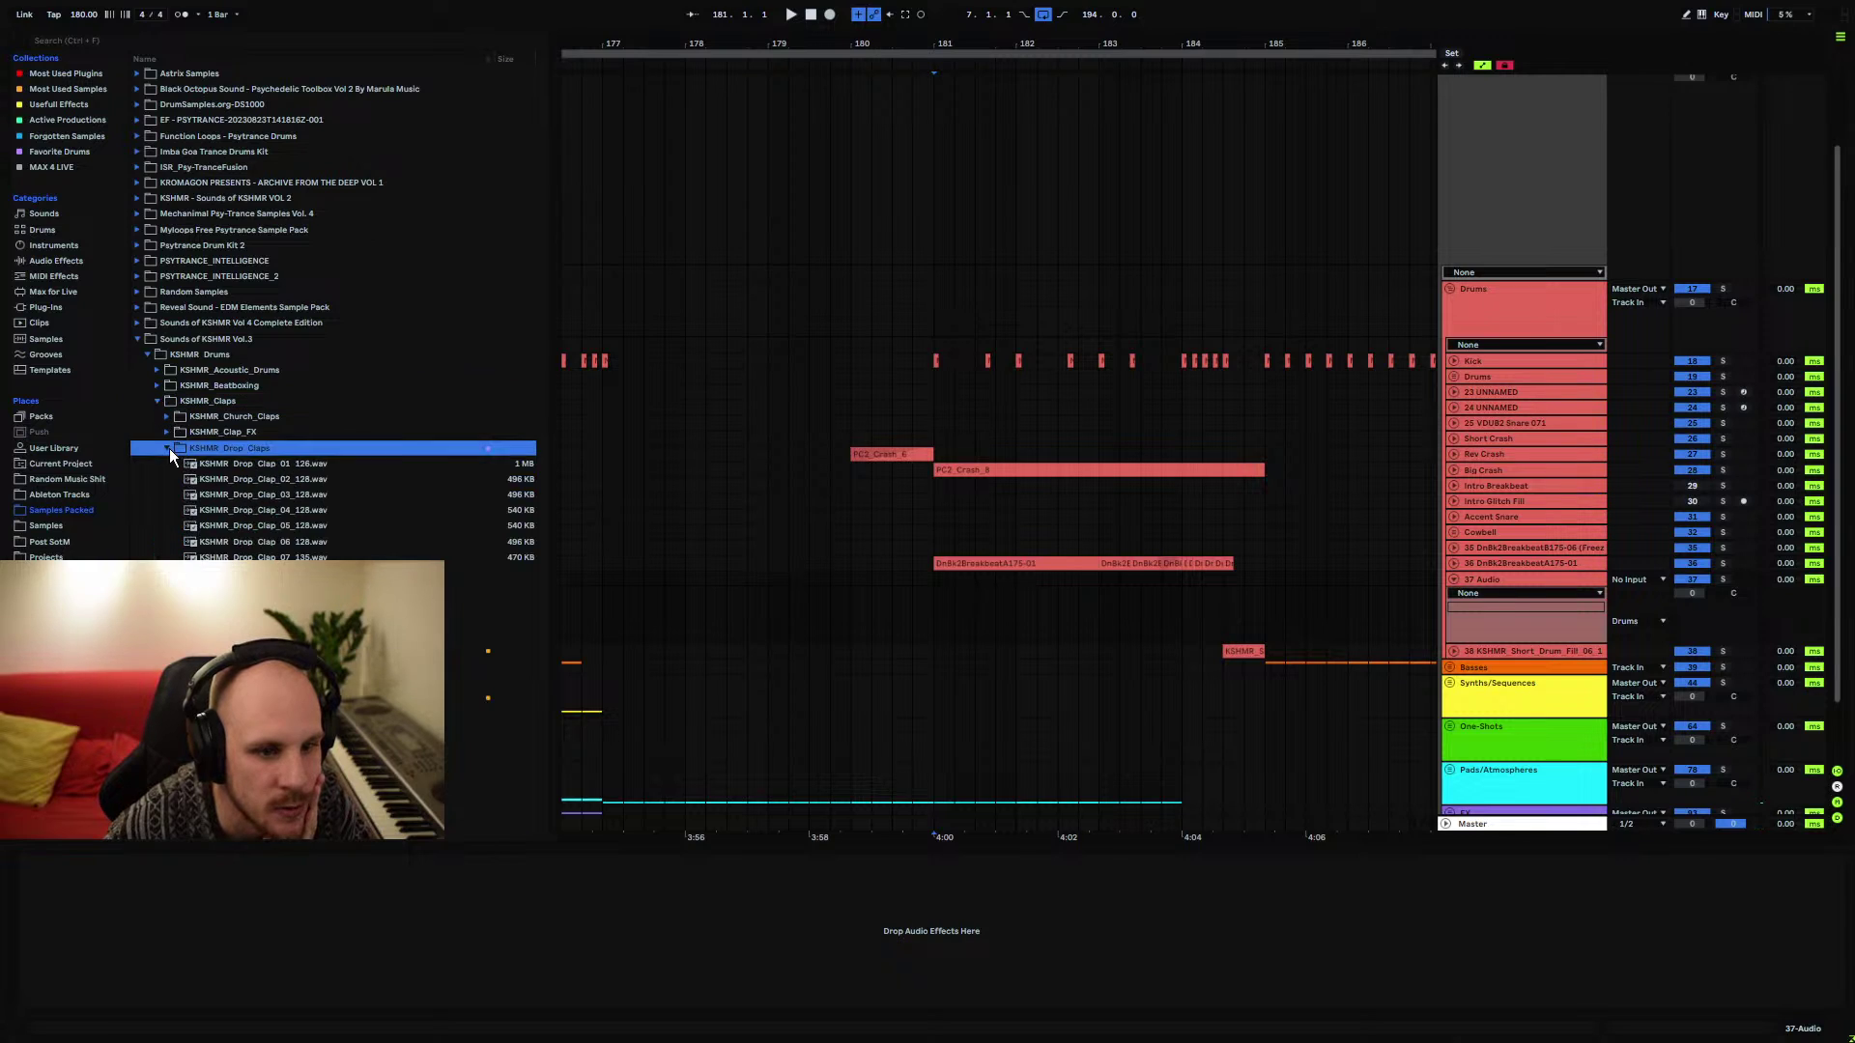
# Audition KSHMR_Drop_Clap samples 02 to 06 in the KSHMR_Drop_Claps folder
pyautogui.click(224, 541)
pyautogui.click(258, 526)
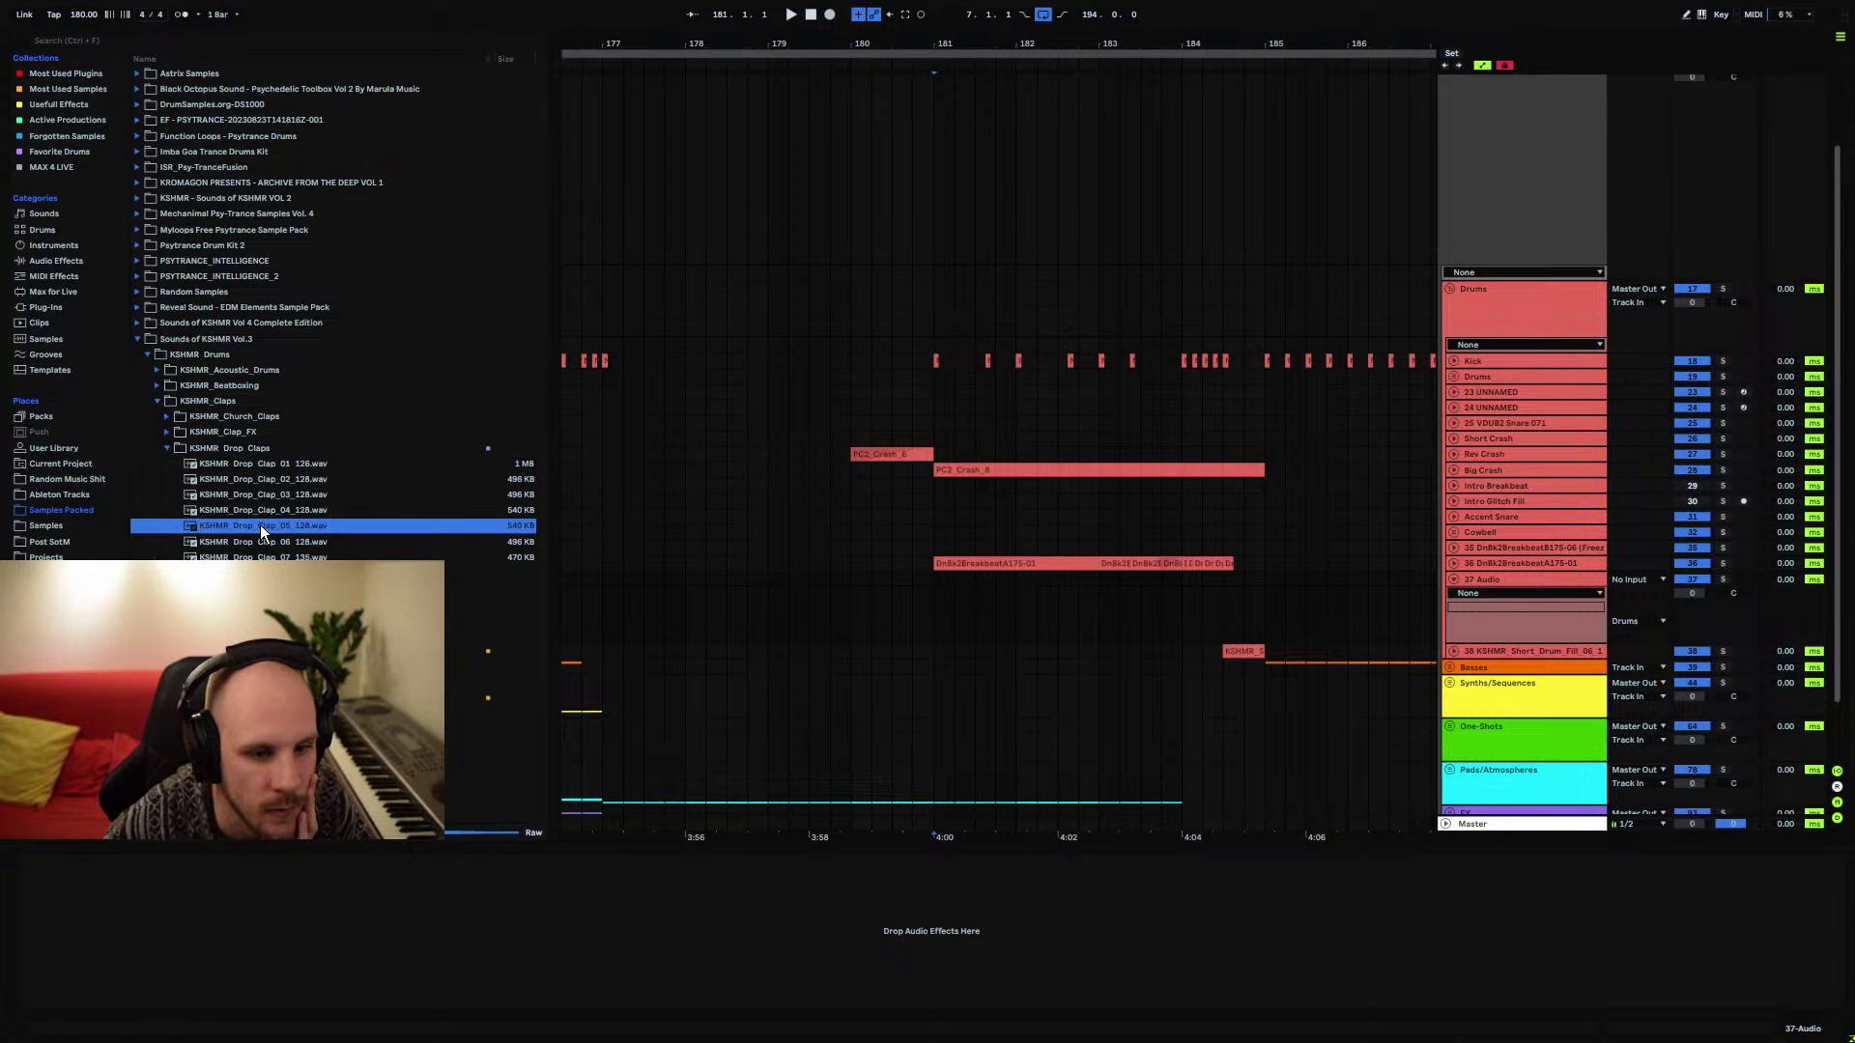
pyautogui.click(259, 513)
pyautogui.click(258, 497)
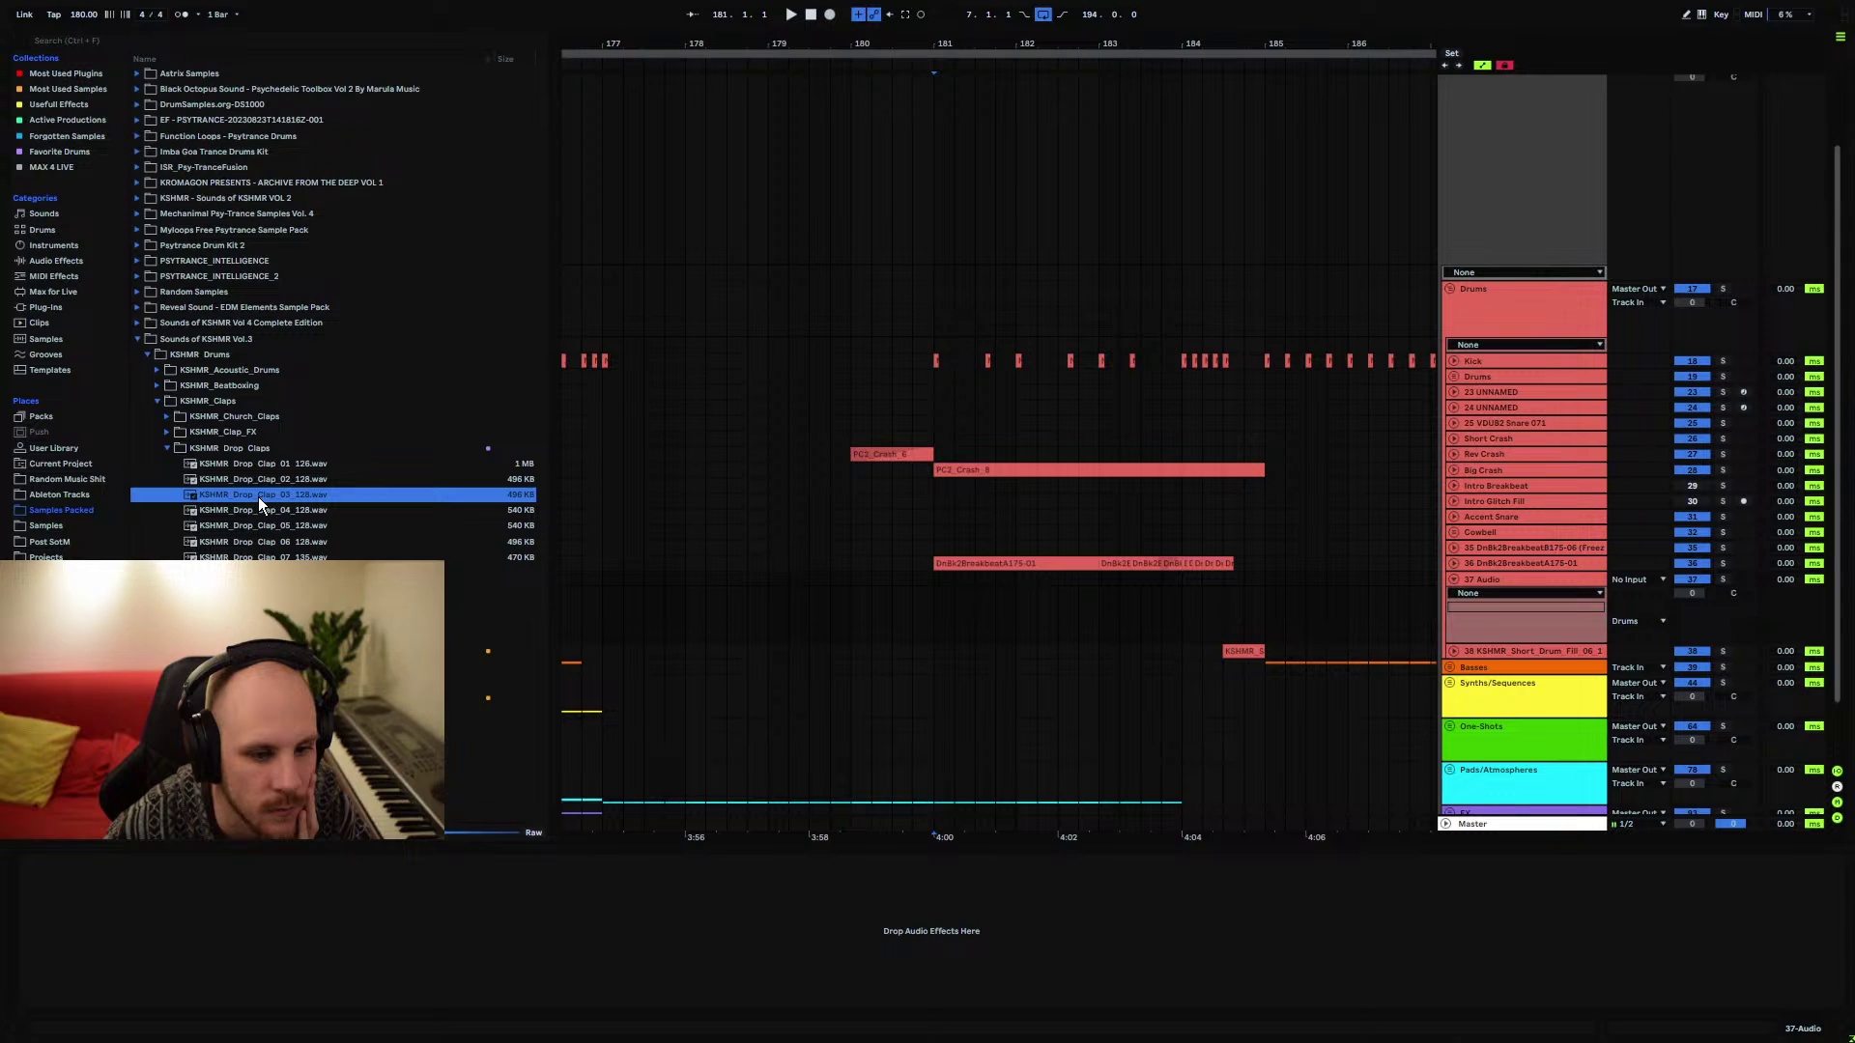
pyautogui.click(264, 483)
pyautogui.click(264, 495)
pyautogui.click(263, 510)
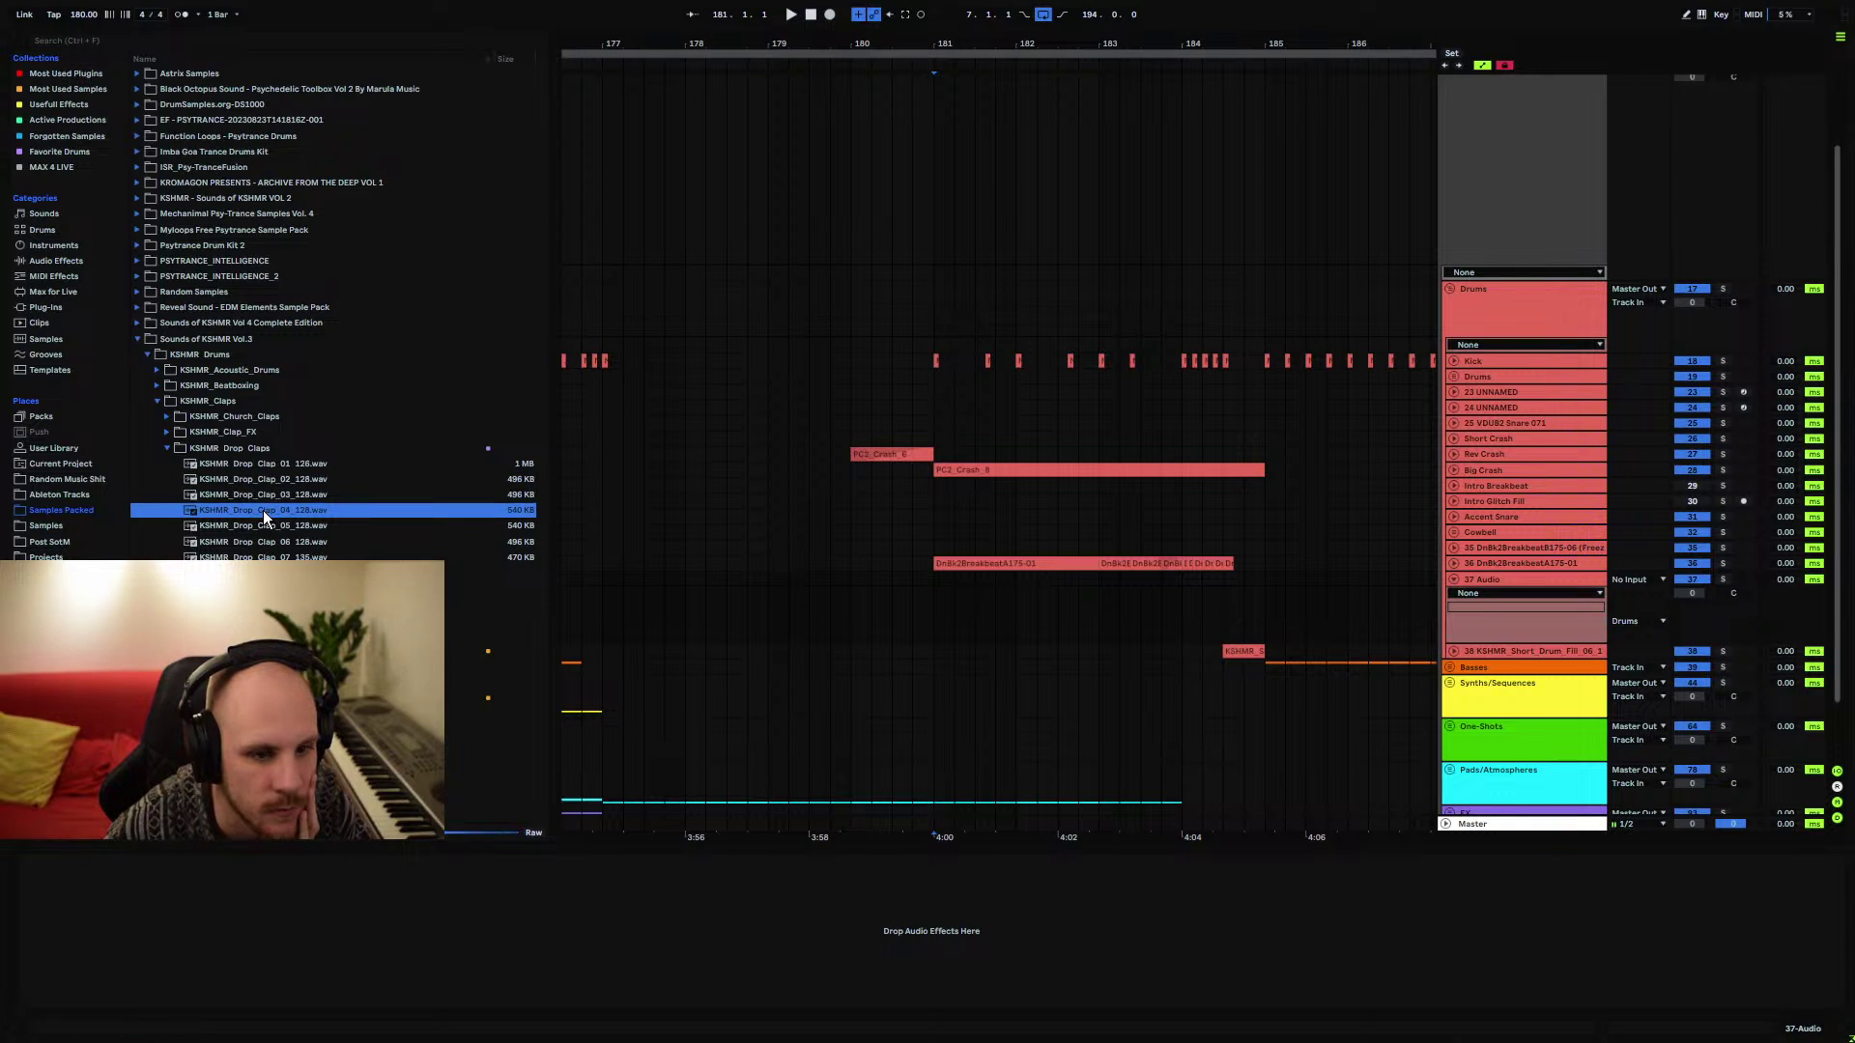
pyautogui.click(229, 450)
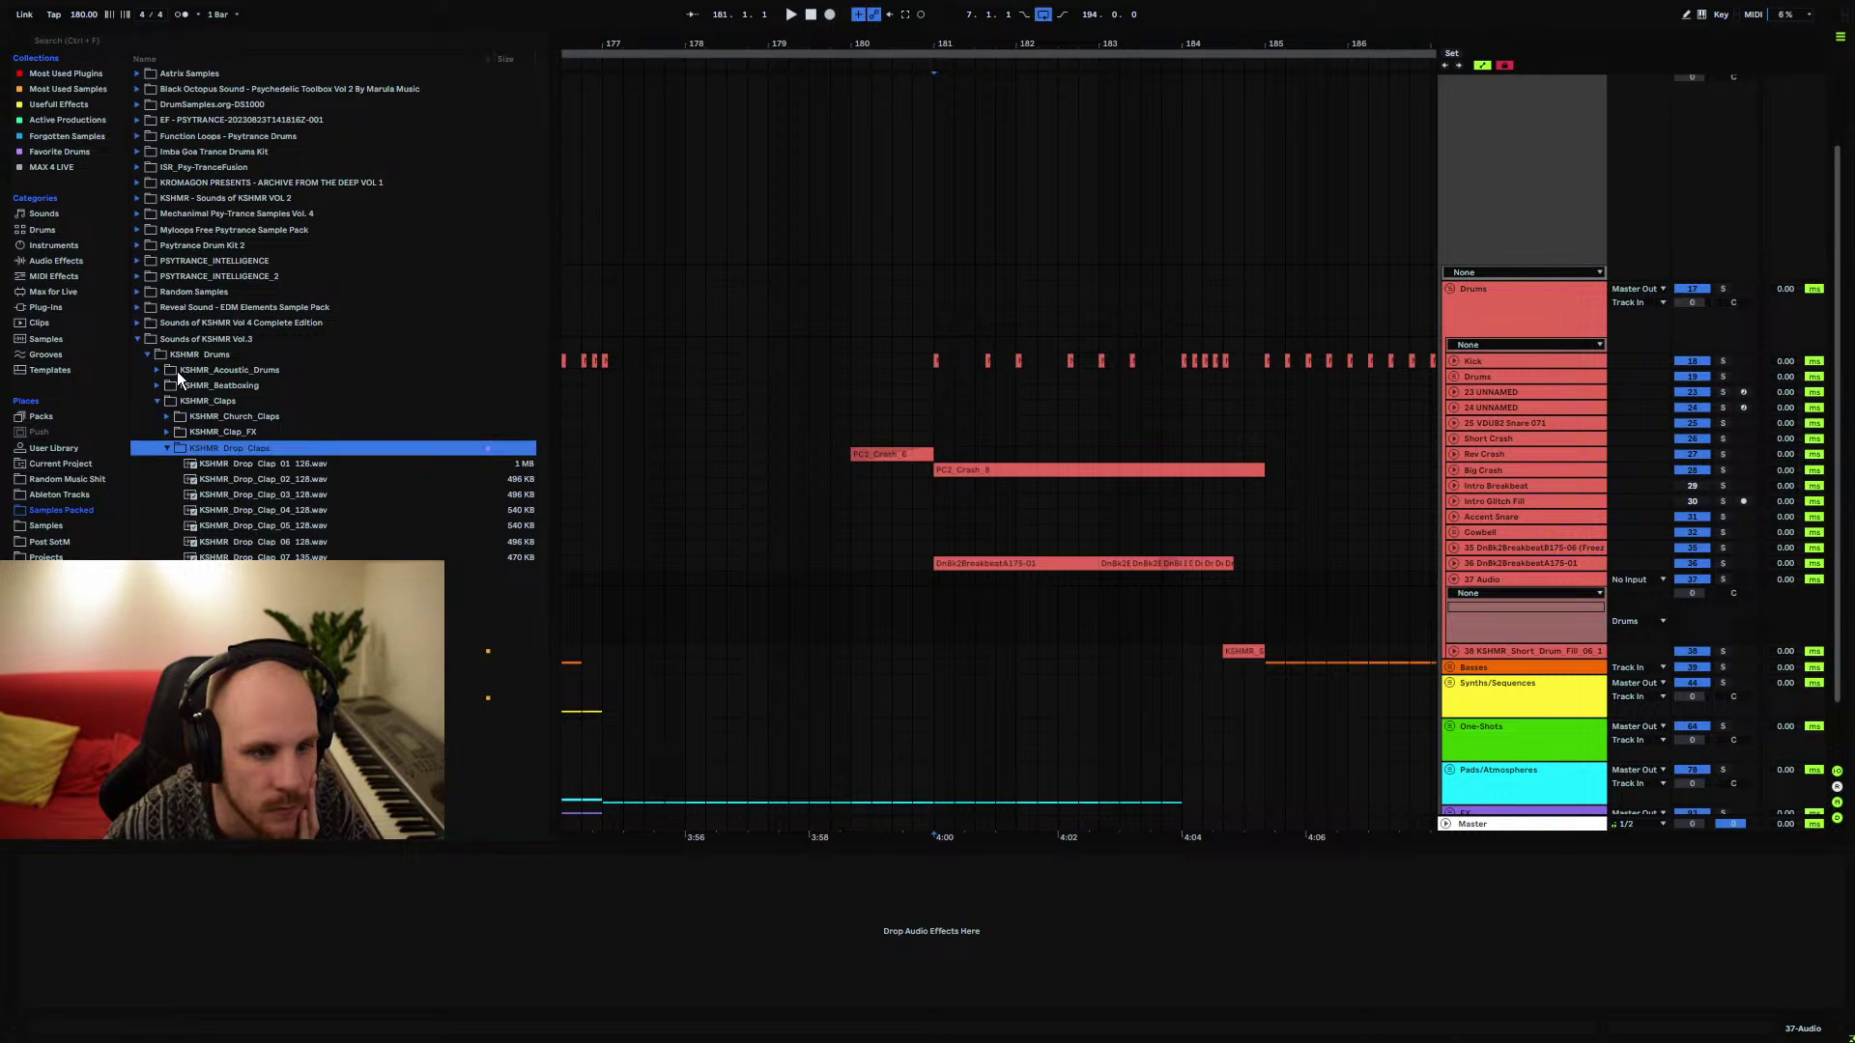
# Browse Reveal Sound - EDM Elements Sample Pack to RS Clap Loops 128 BPM and audition clap loops 005 to 011
pyautogui.click(142, 339)
pyautogui.click(138, 307)
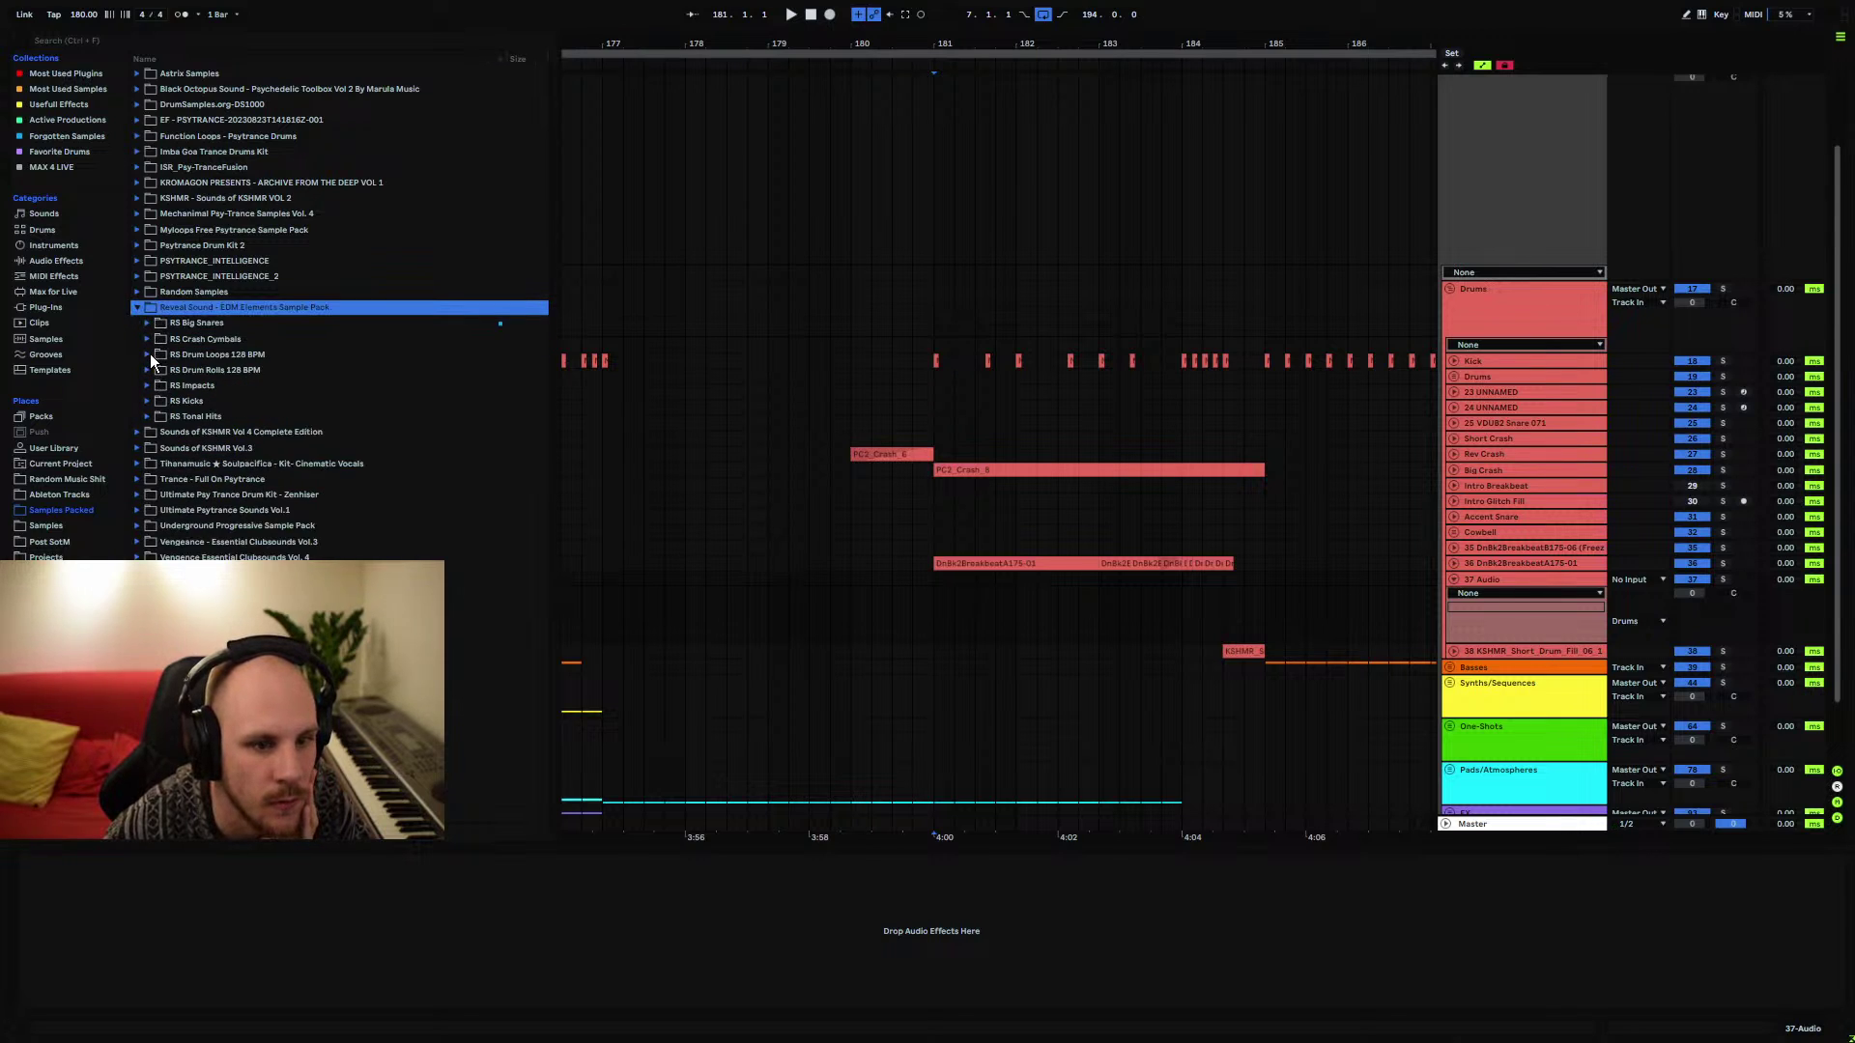
pyautogui.click(148, 354)
pyautogui.click(158, 371)
pyautogui.click(222, 447)
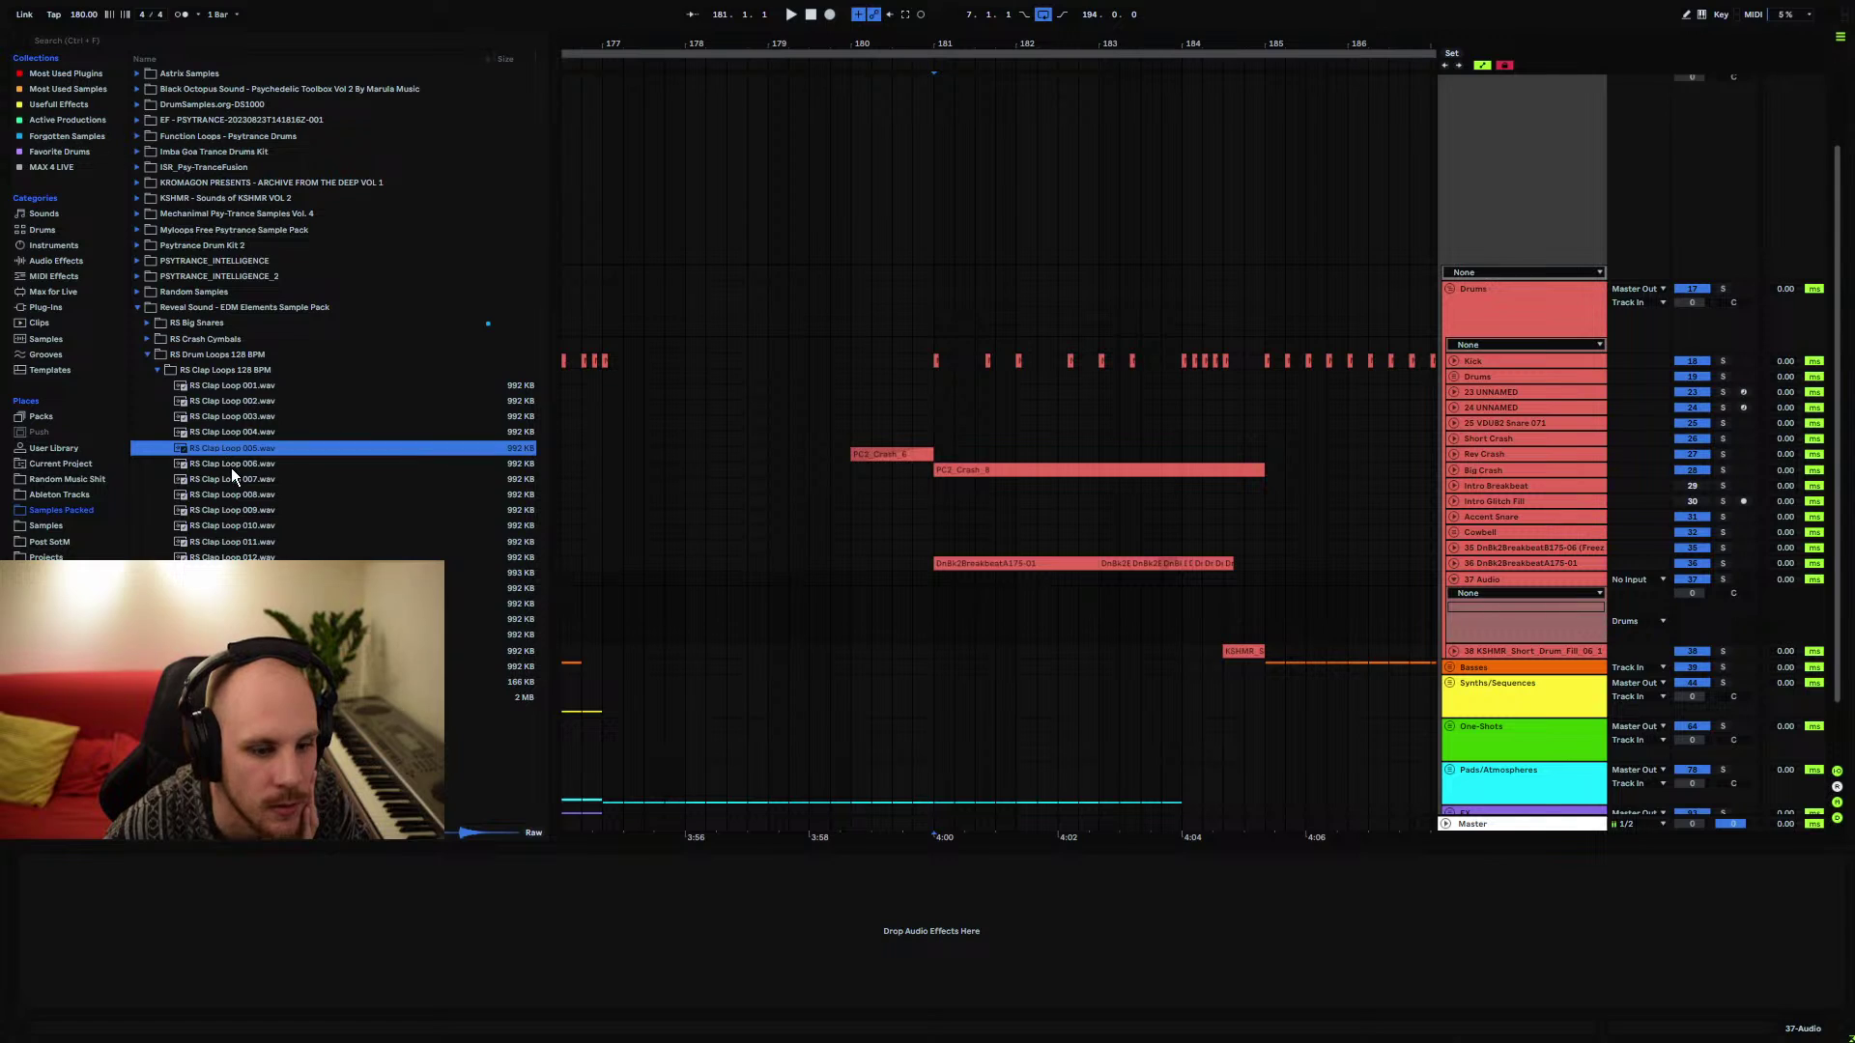
pyautogui.click(239, 481)
pyautogui.click(241, 495)
pyautogui.click(253, 524)
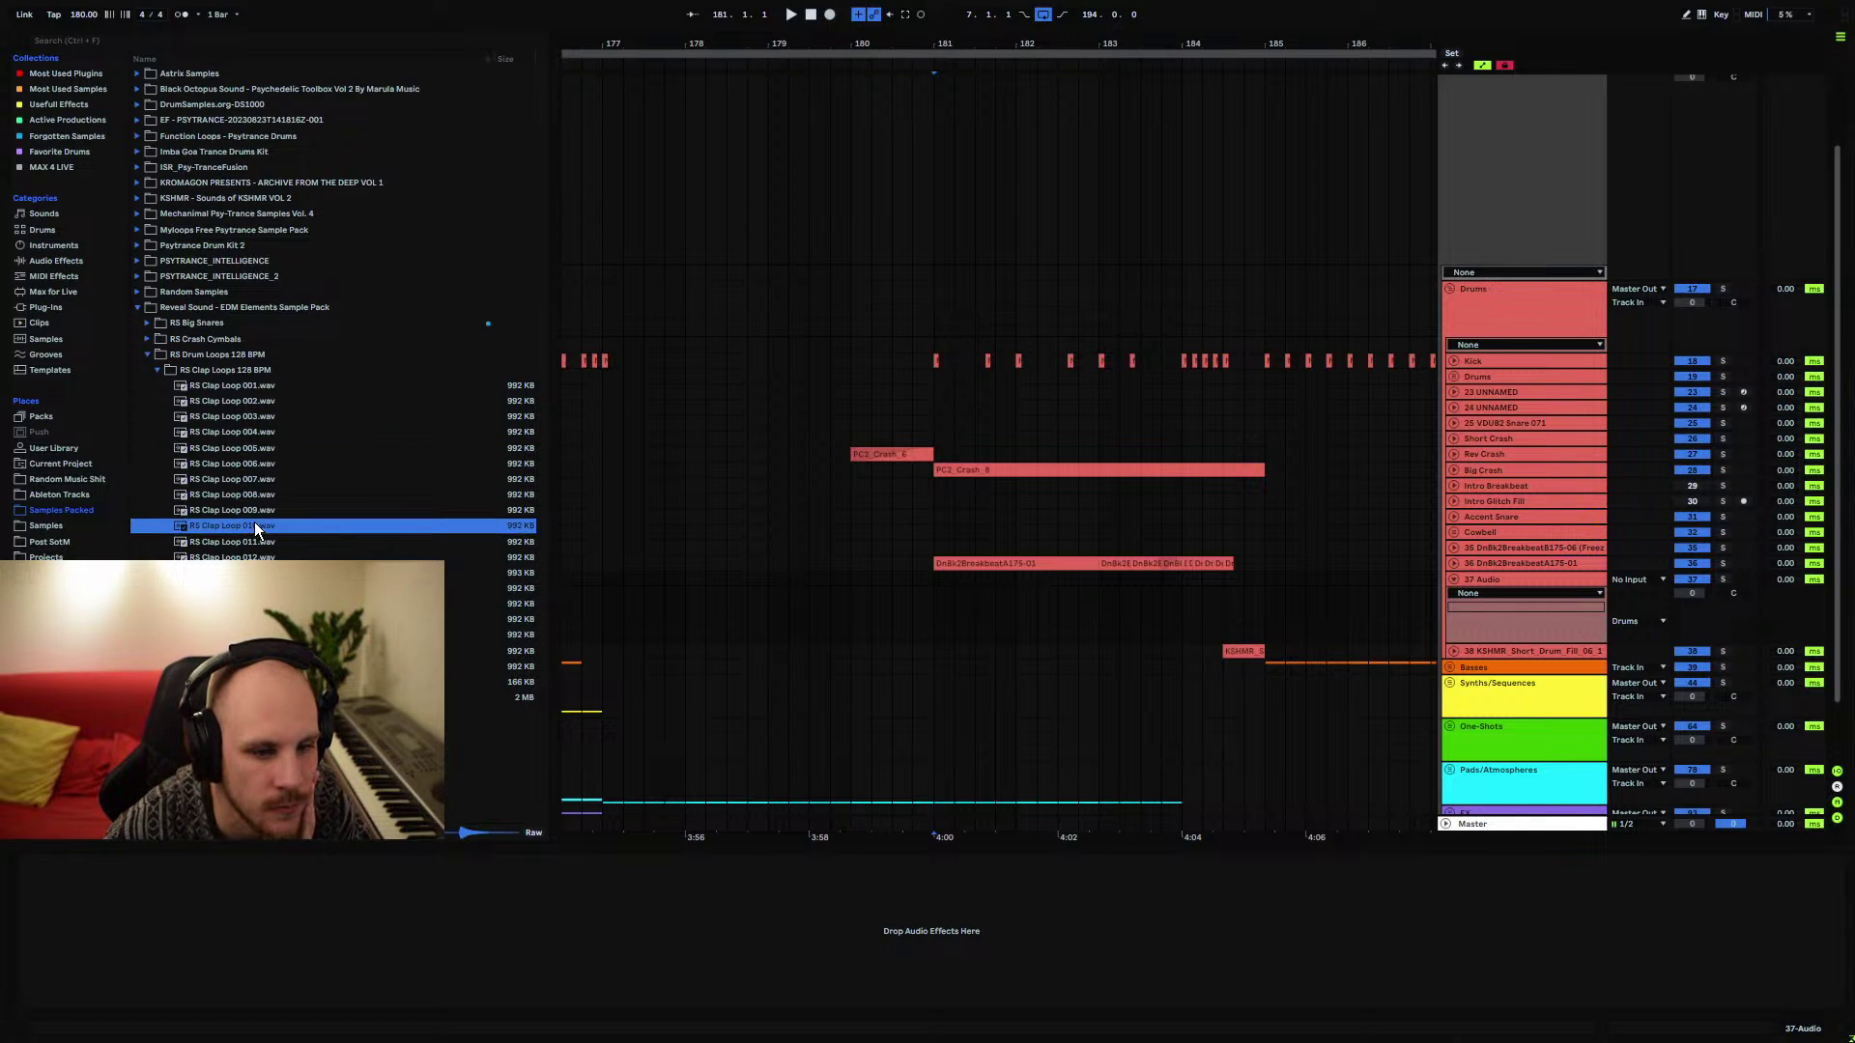
pyautogui.click(251, 541)
# Audition the remaining RS clap loops down to the end of the folder, and the first five again
pyautogui.press('Down')
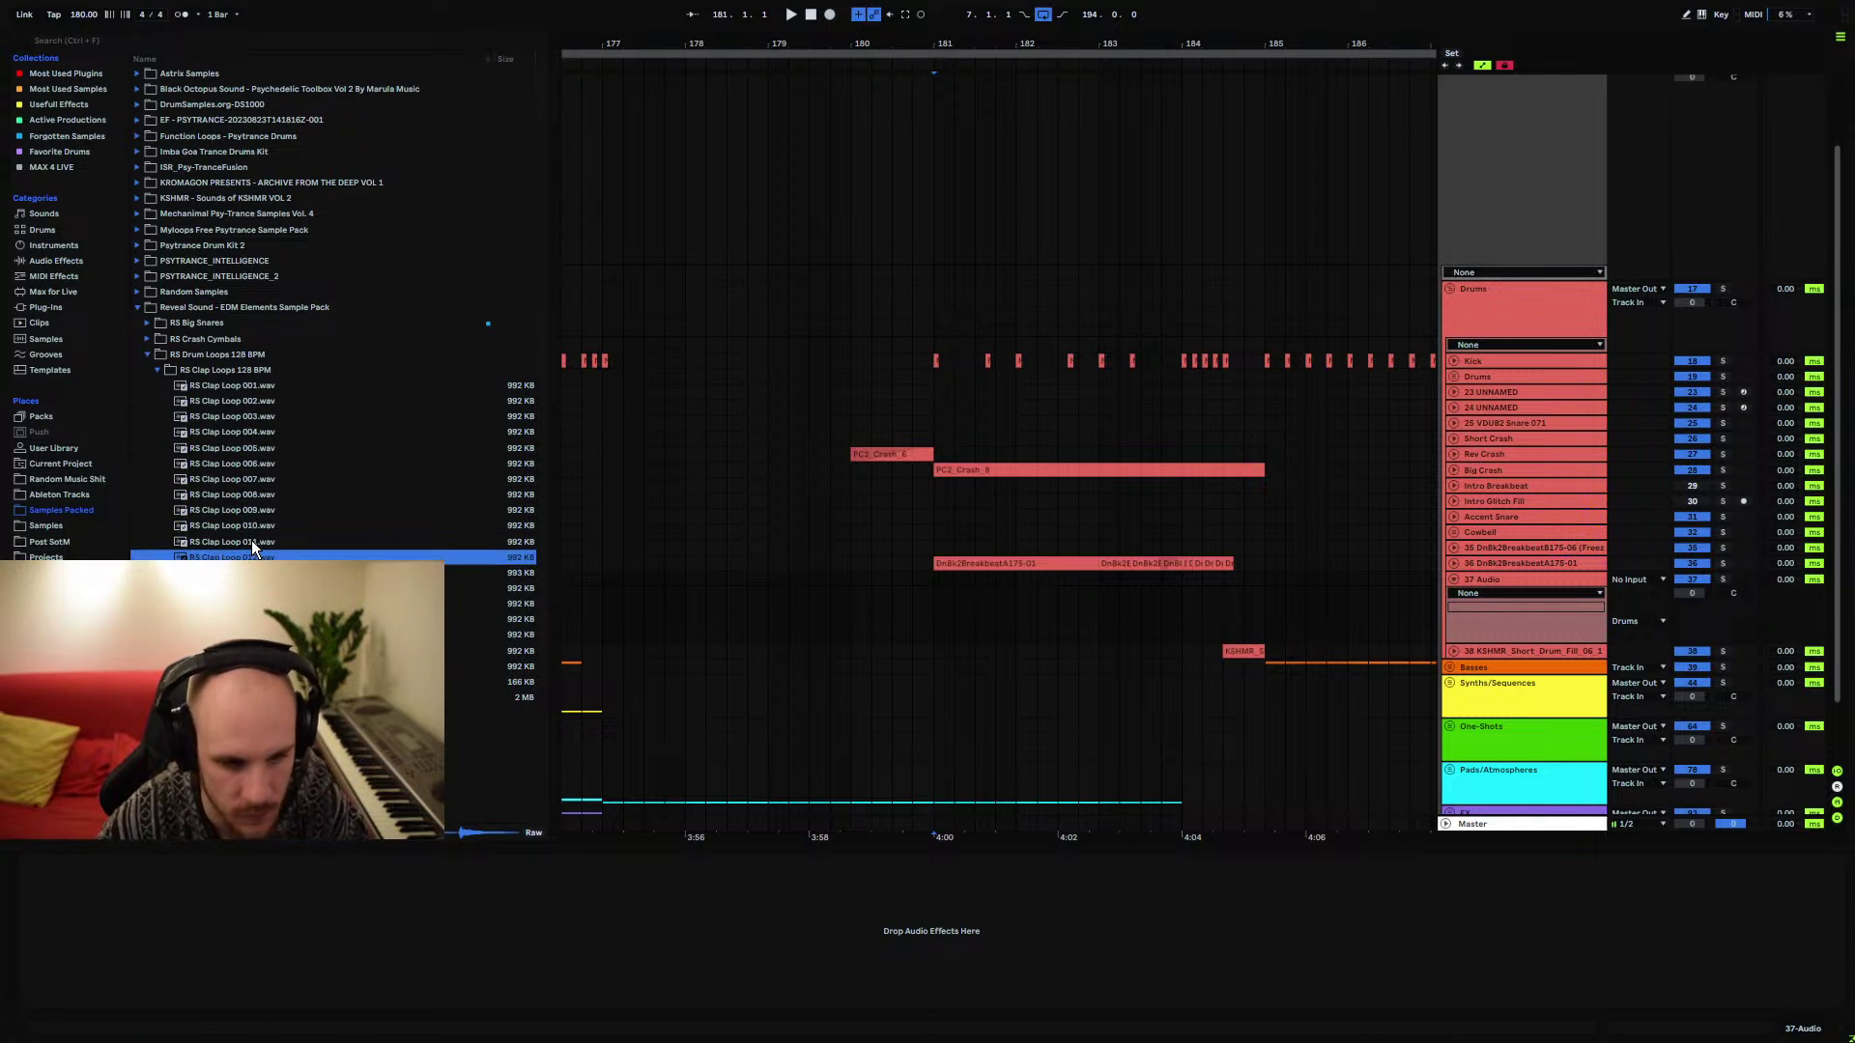
pyautogui.press('Down')
pyautogui.press('Down')
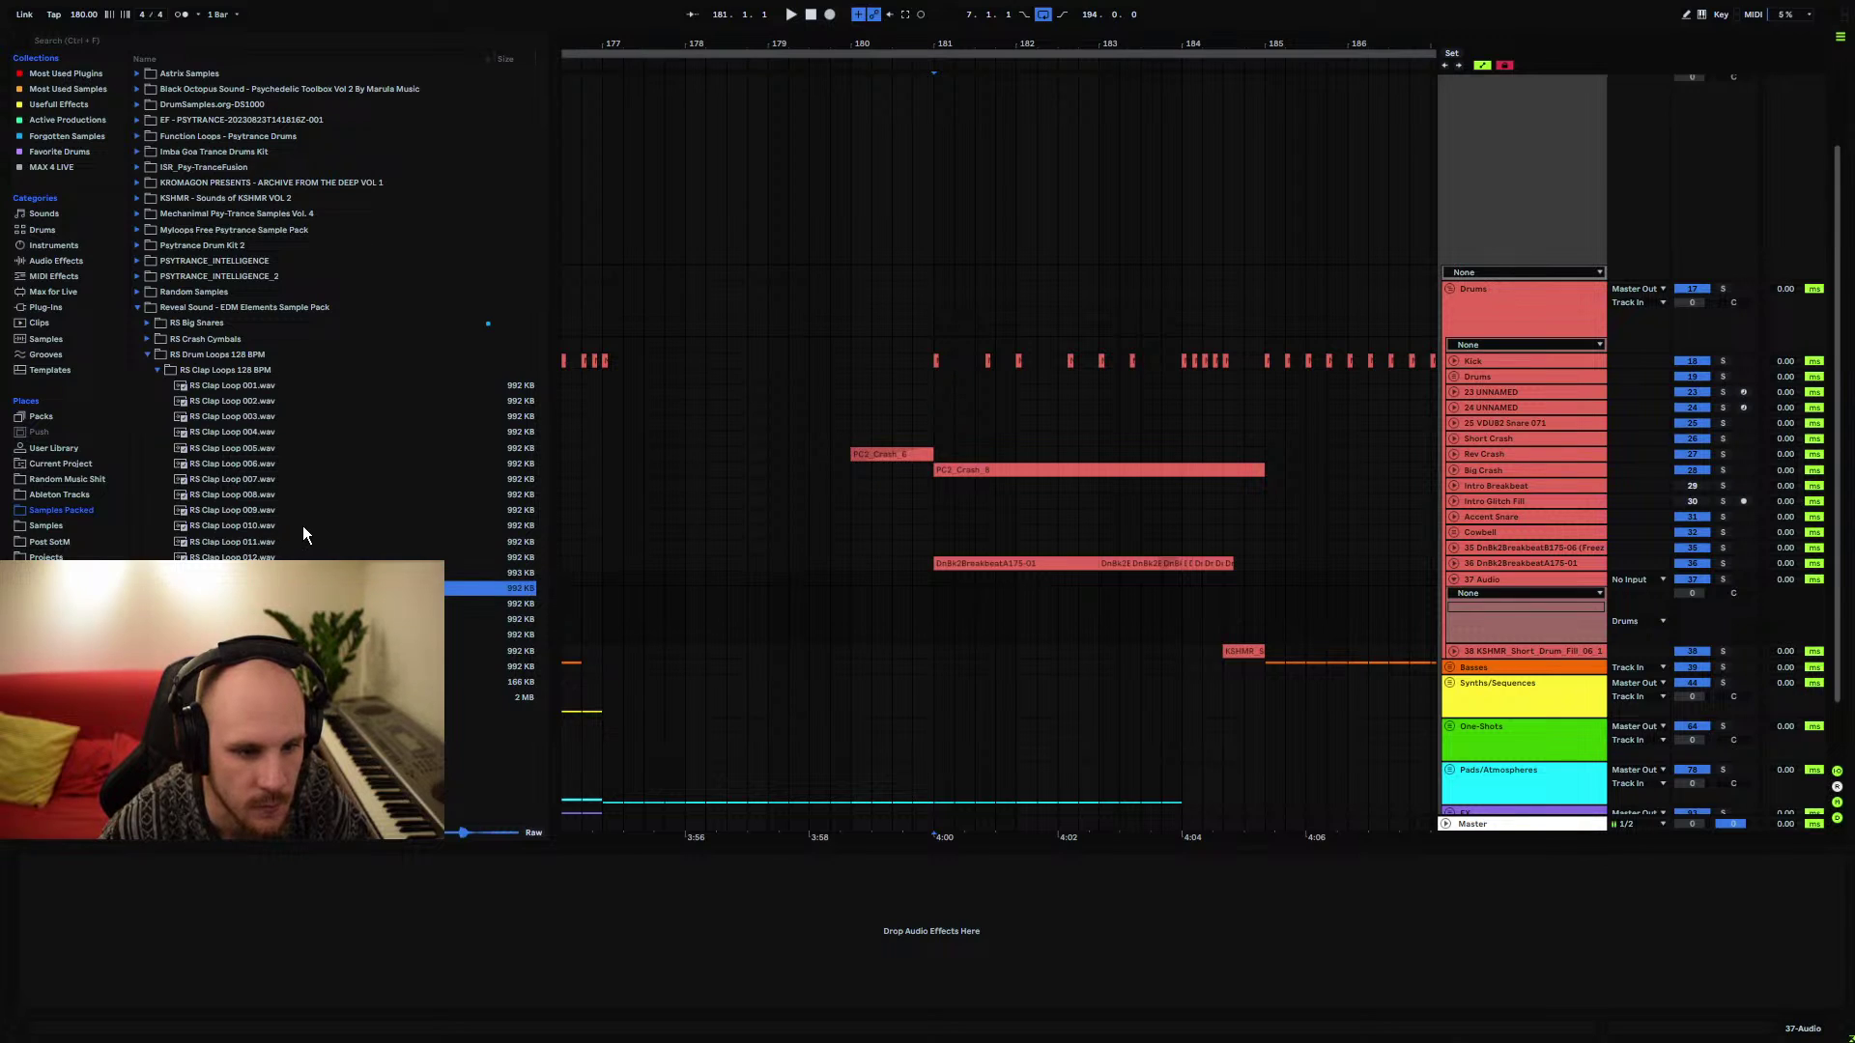
pyautogui.press('Down')
pyautogui.press('Down')
pyautogui.press('Down')
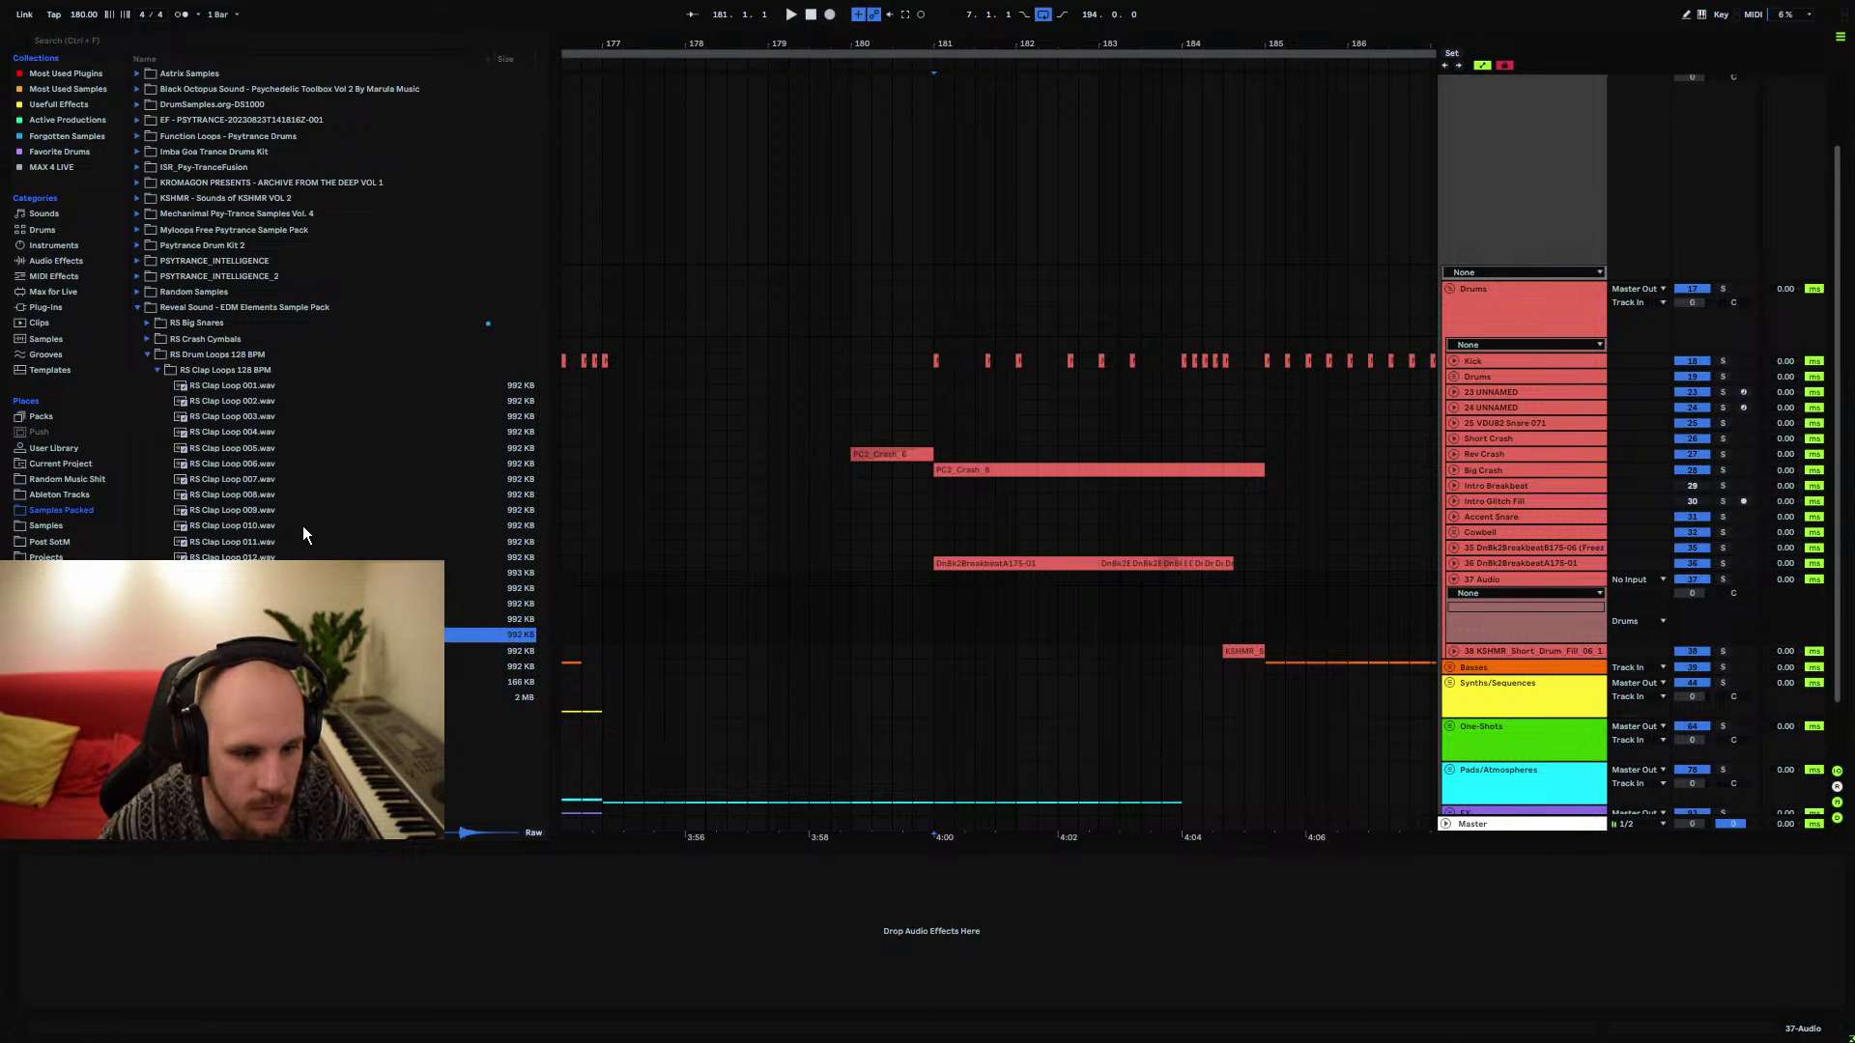
pyautogui.press('Down')
pyautogui.press('Down')
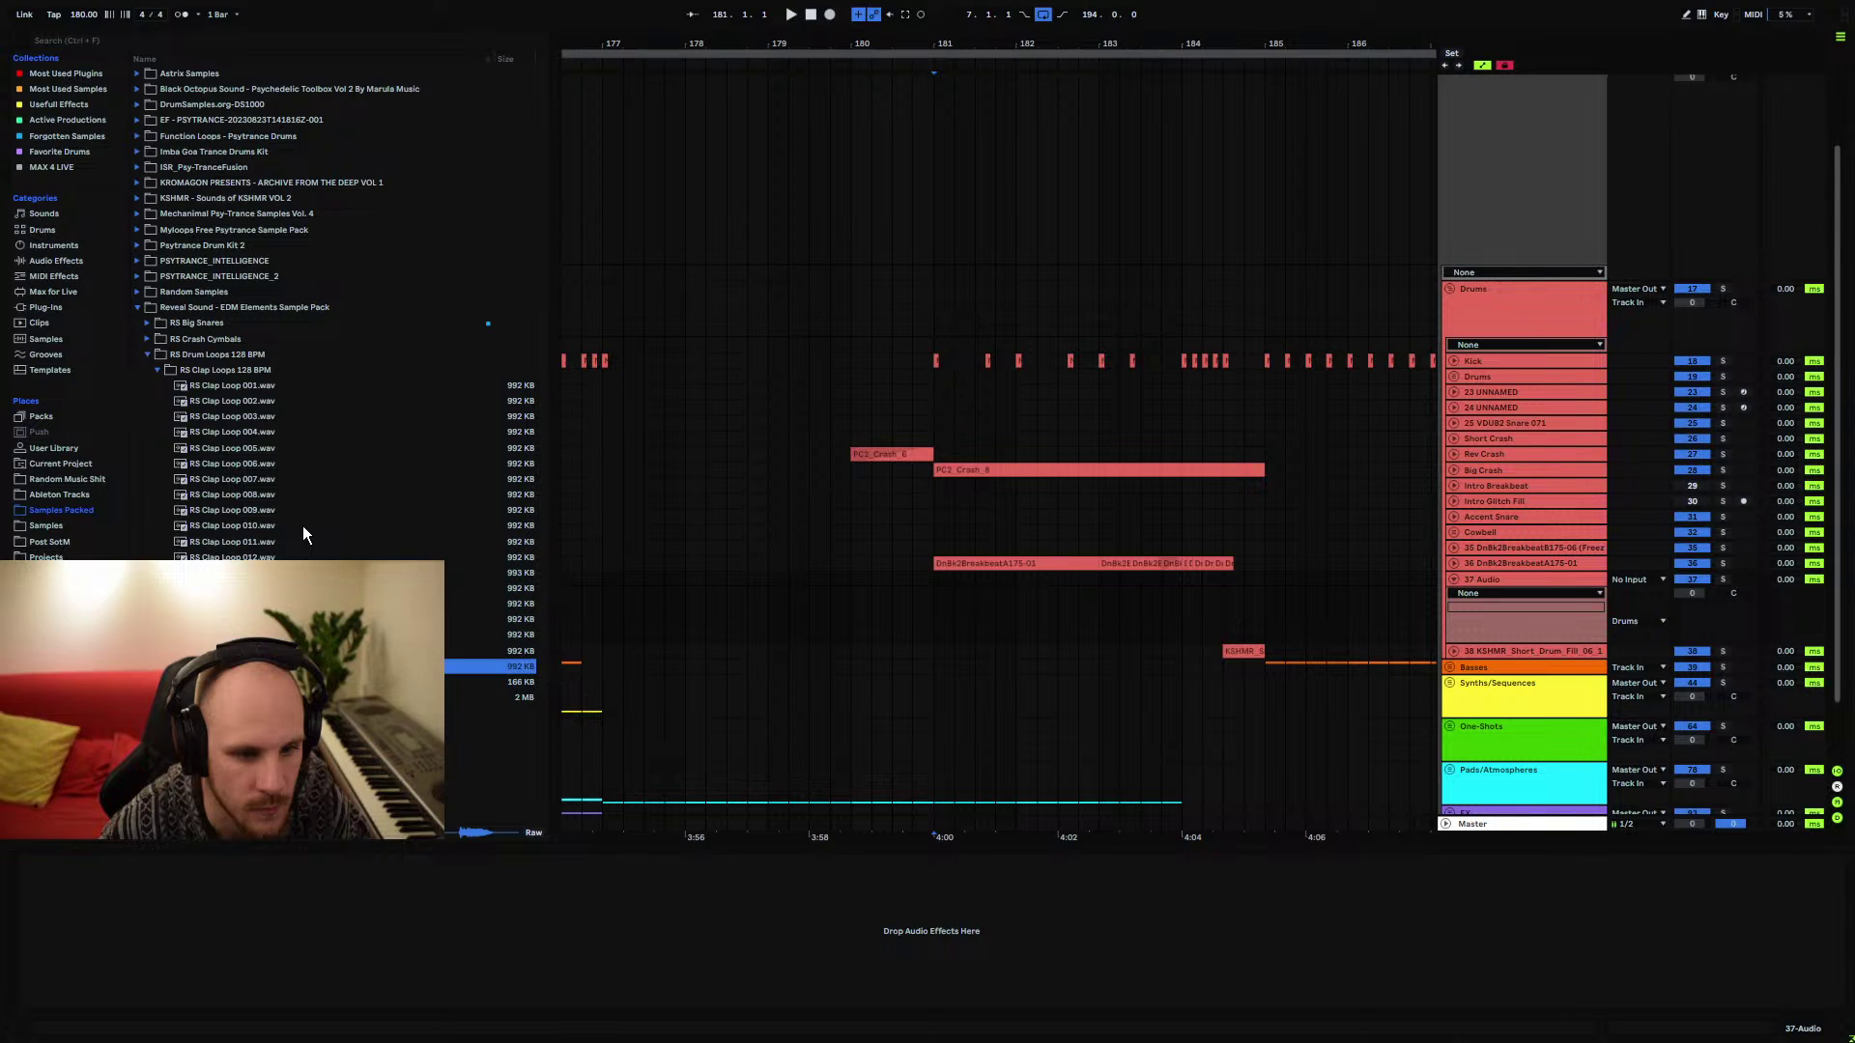
pyautogui.press('Down')
pyautogui.press('Down')
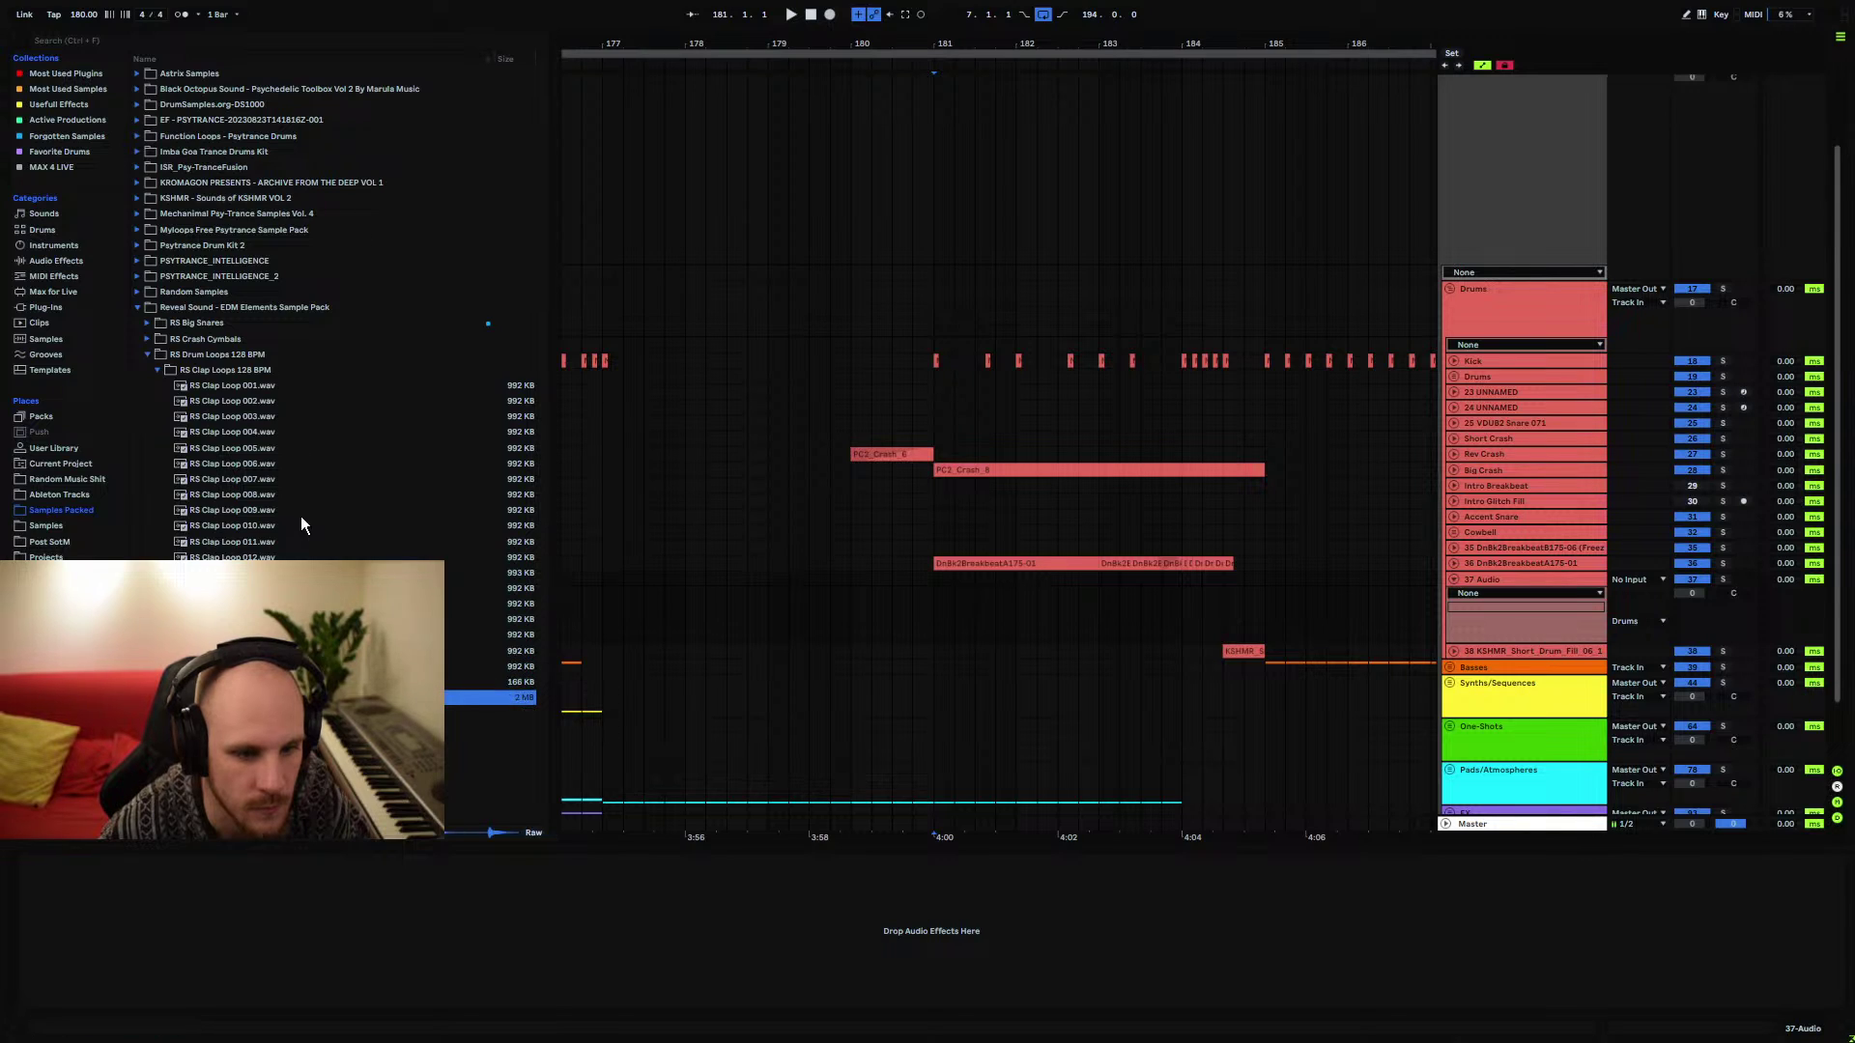
pyautogui.click(253, 385)
pyautogui.press('Down')
pyautogui.press('Down')
pyautogui.press('Down')
pyautogui.press('Down')
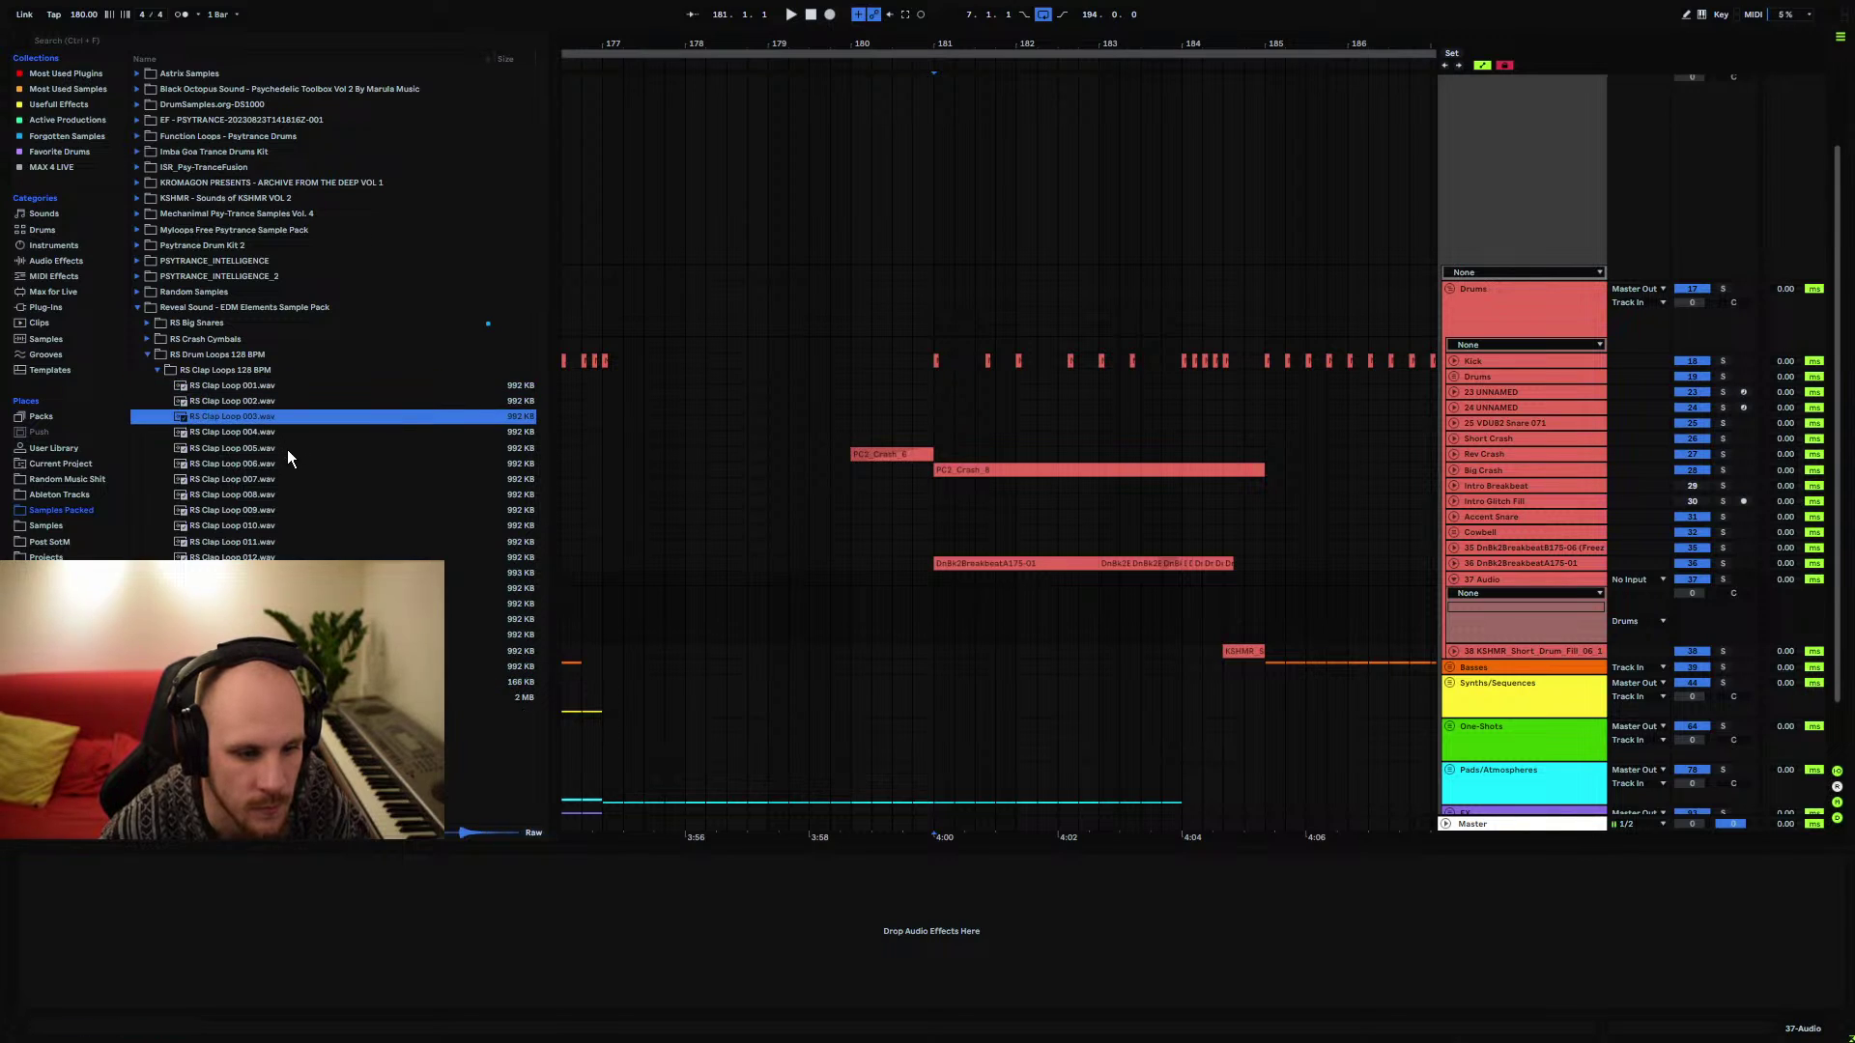
# Place RS Clap Loop 005 at bar 181 on the new audio track and play it with the breakbeat
pyautogui.moveTo(287, 450); pyautogui.dragTo(978, 580)
pyautogui.doubleClick(977, 580)
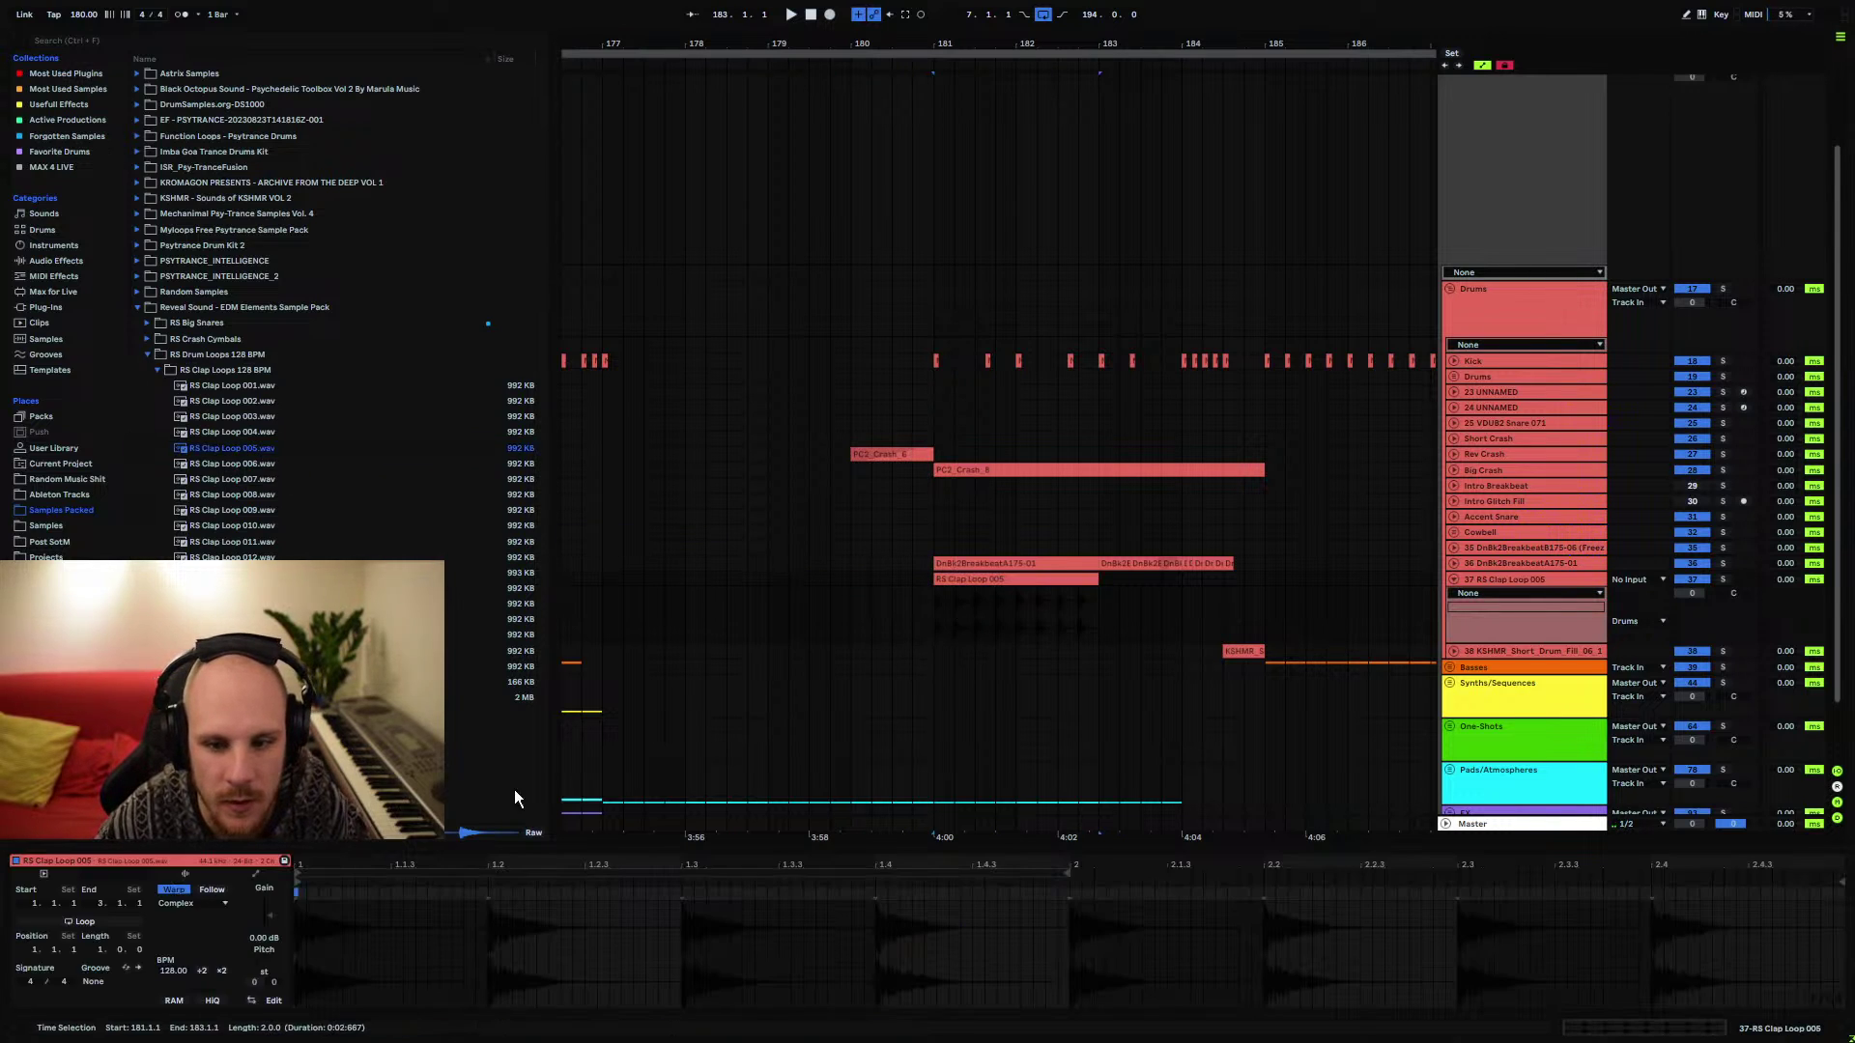
pyautogui.click(325, 958)
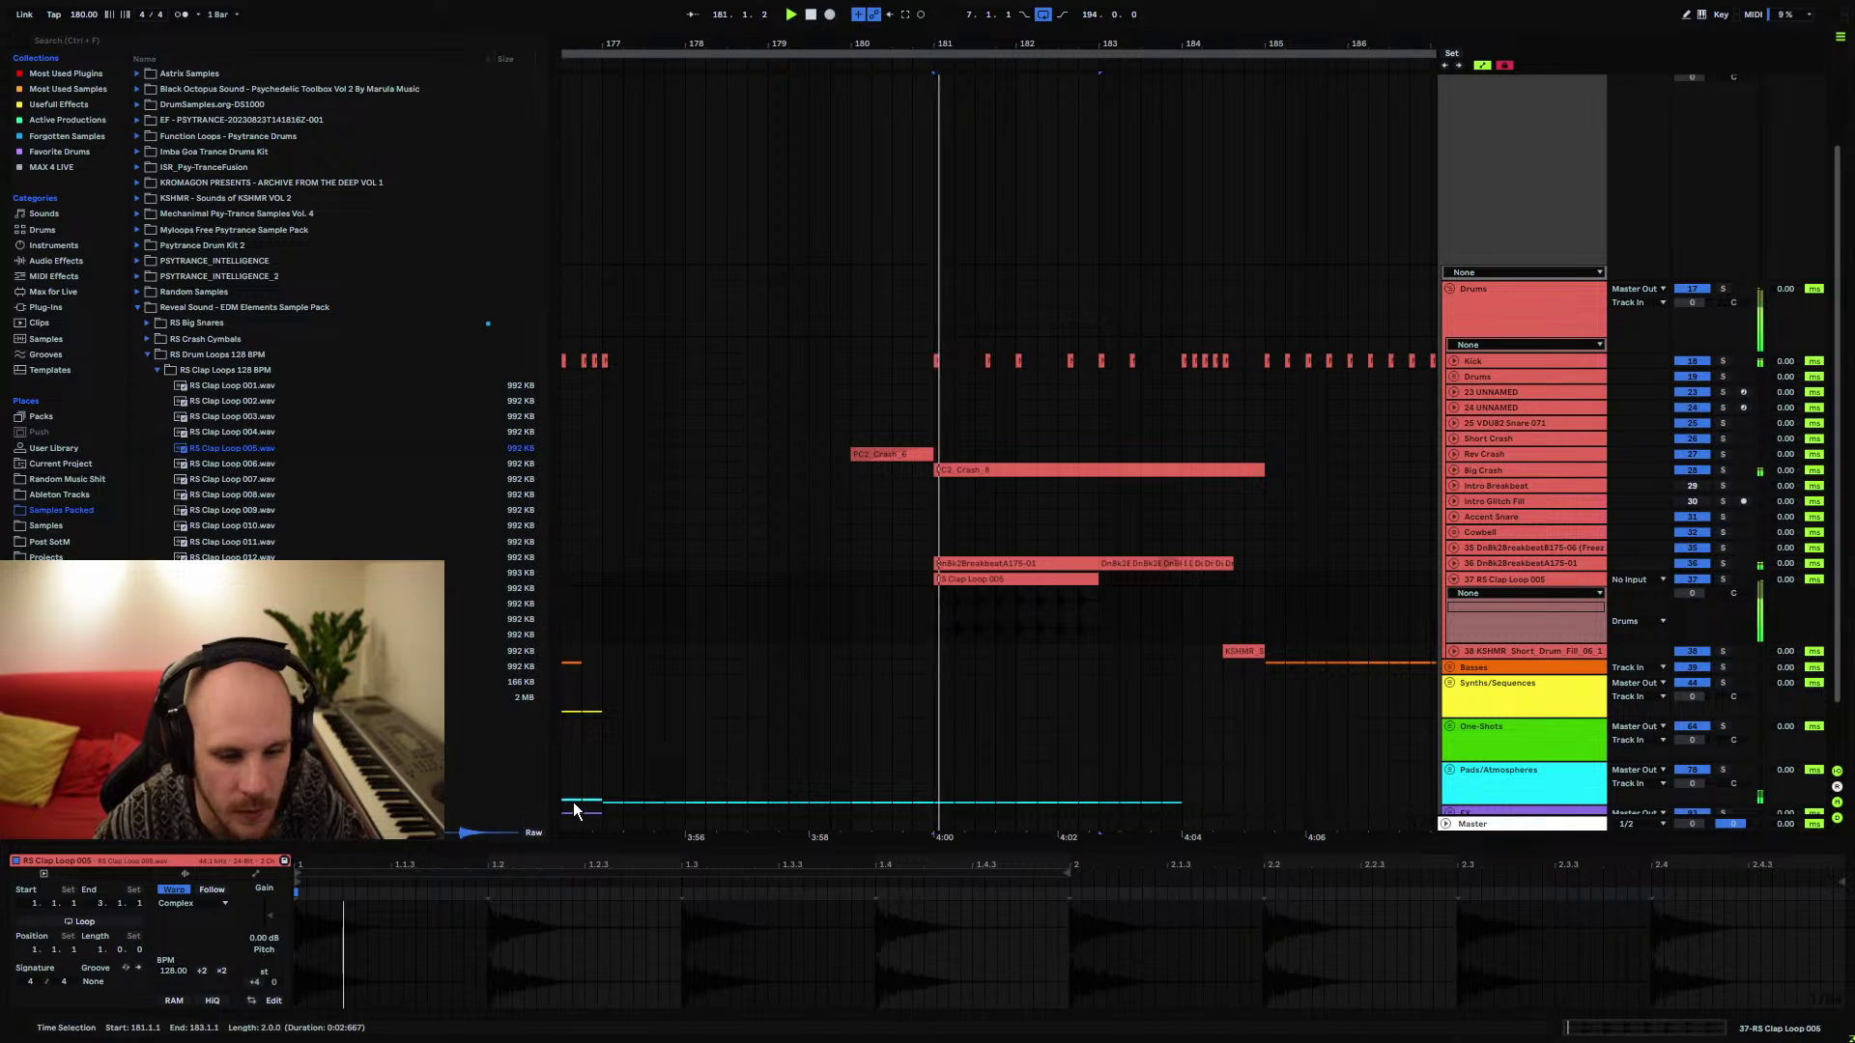
pyautogui.click(344, 930)
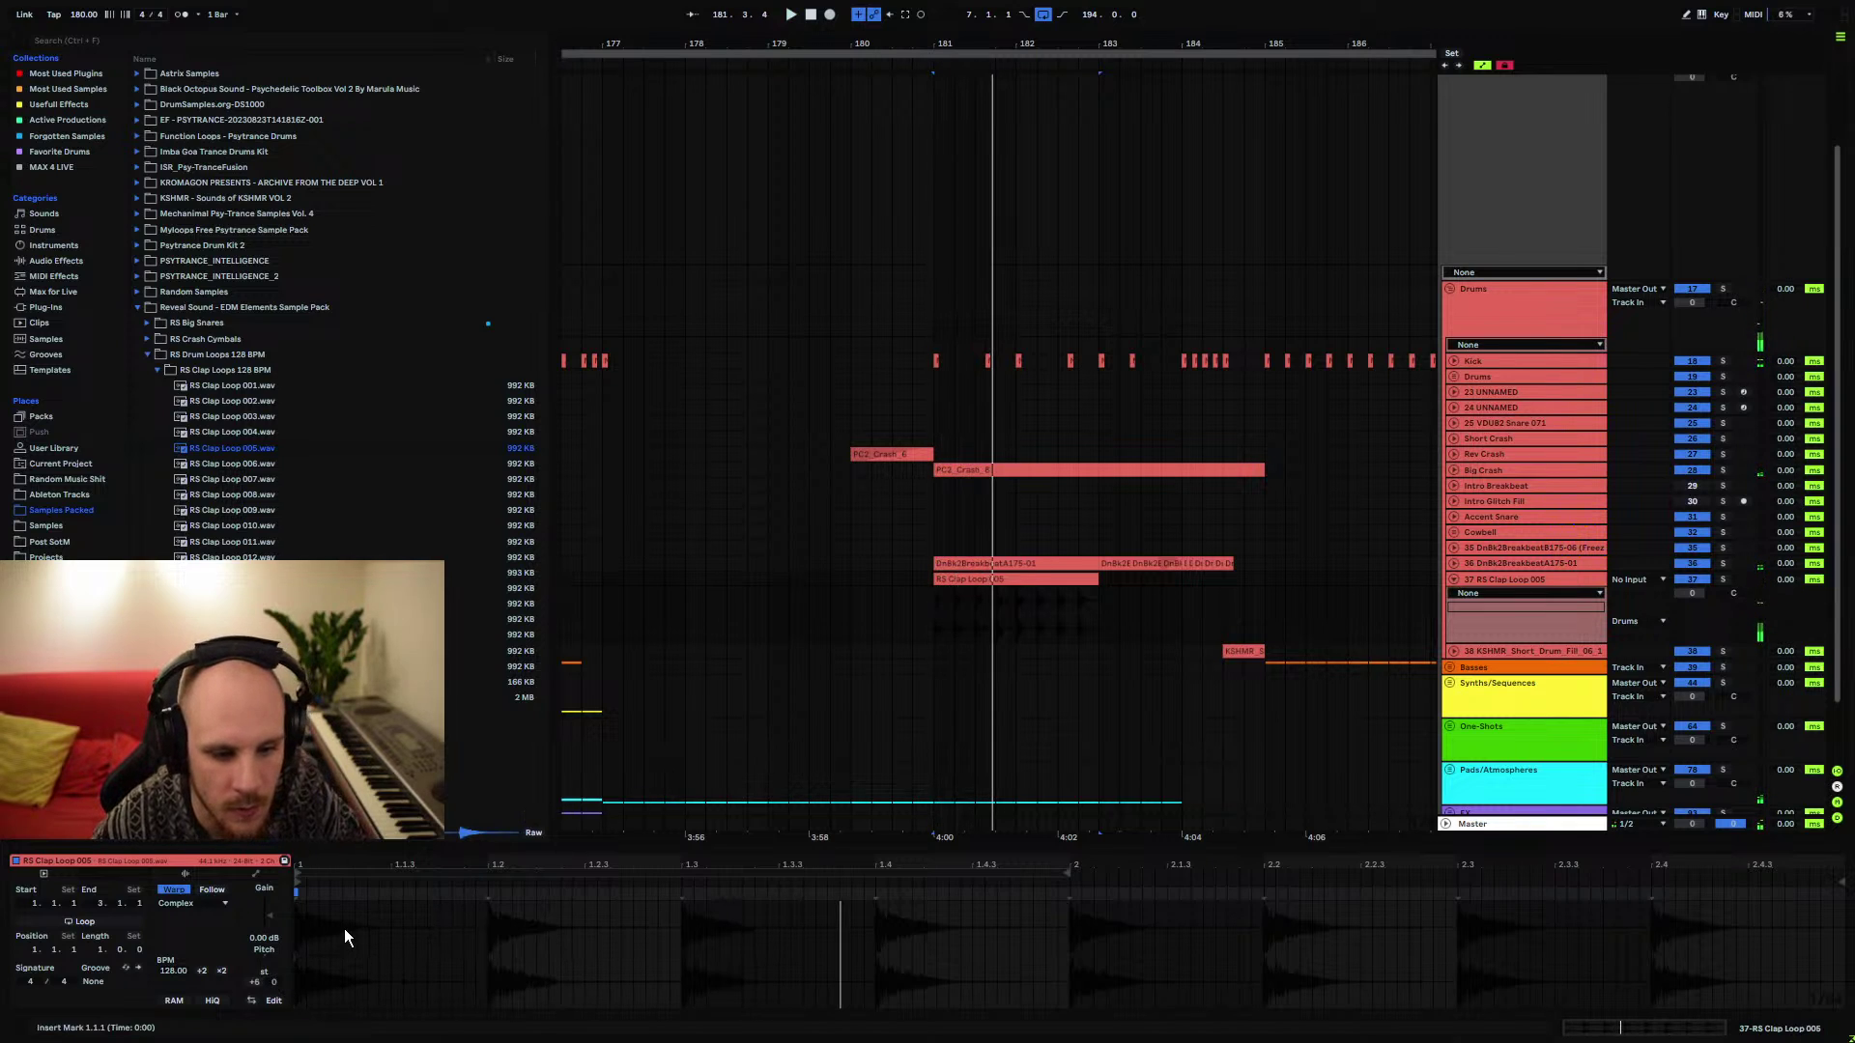
pyautogui.click(1026, 609)
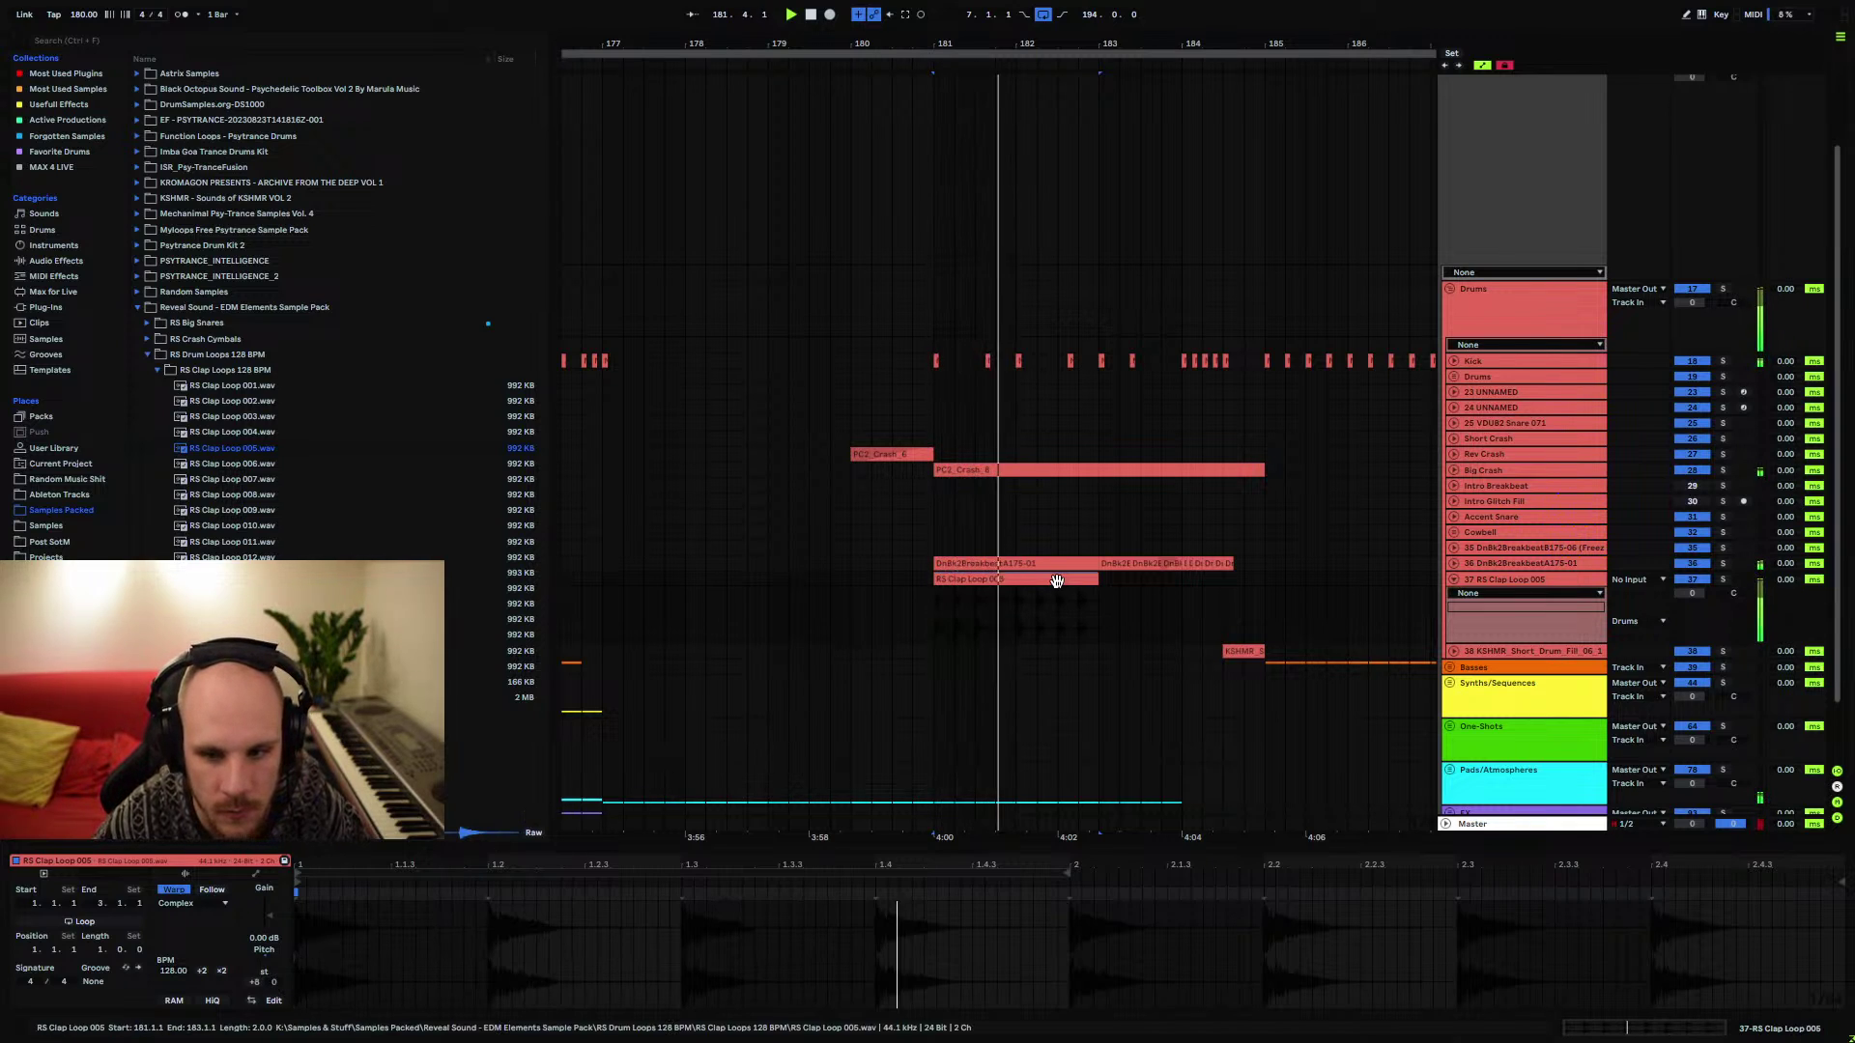
# Duplicate the RS Clap Loop 005 clip, shorten the copy to end at bar 184 and set the clap track's volume to -14.4 dB
pyautogui.hotkey('ctrl', 'd')
pyautogui.moveTo(1262, 580); pyautogui.dragTo(1181, 580)
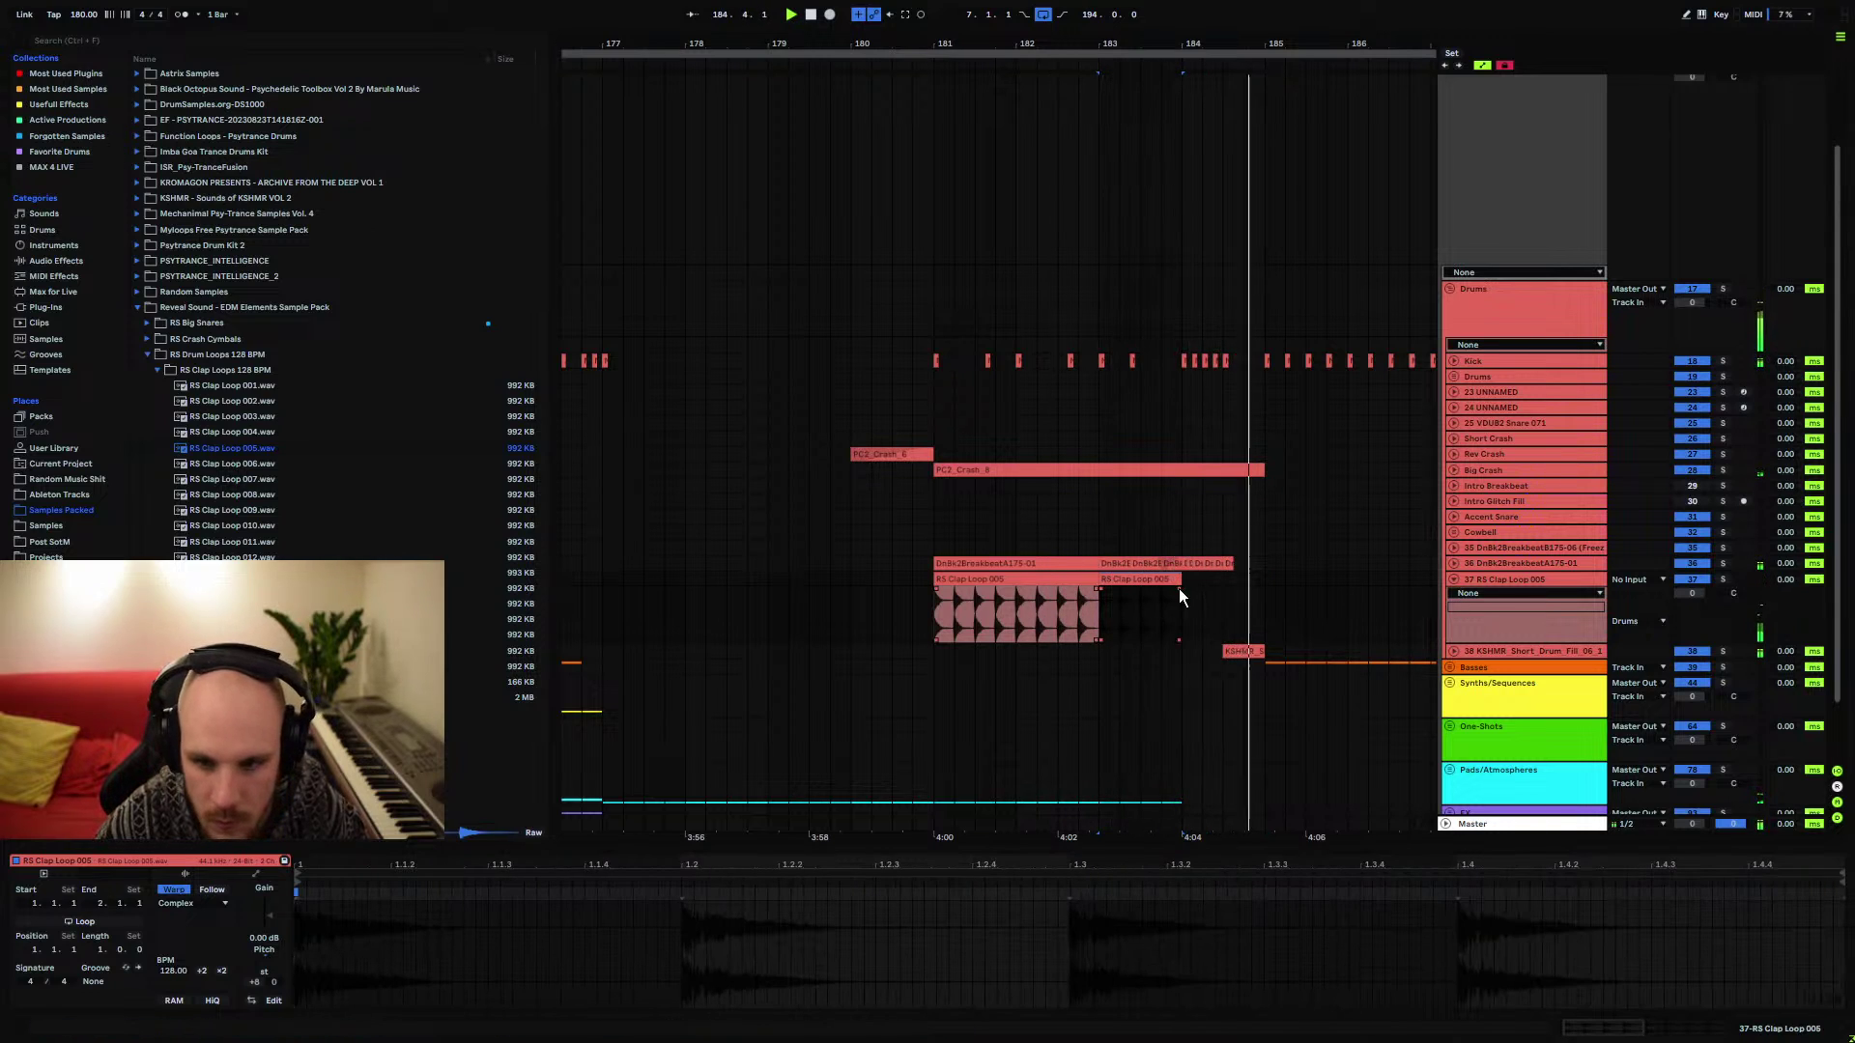
pyautogui.press('space')
pyautogui.press('space')
pyautogui.moveTo(1692, 594); pyautogui.dragTo(1691, 647)
# Fill the clap track from 184.1 to 184.3 with repeated half-beat slices of RS Clap Loop 005 and play the result
pyautogui.click(952, 583)
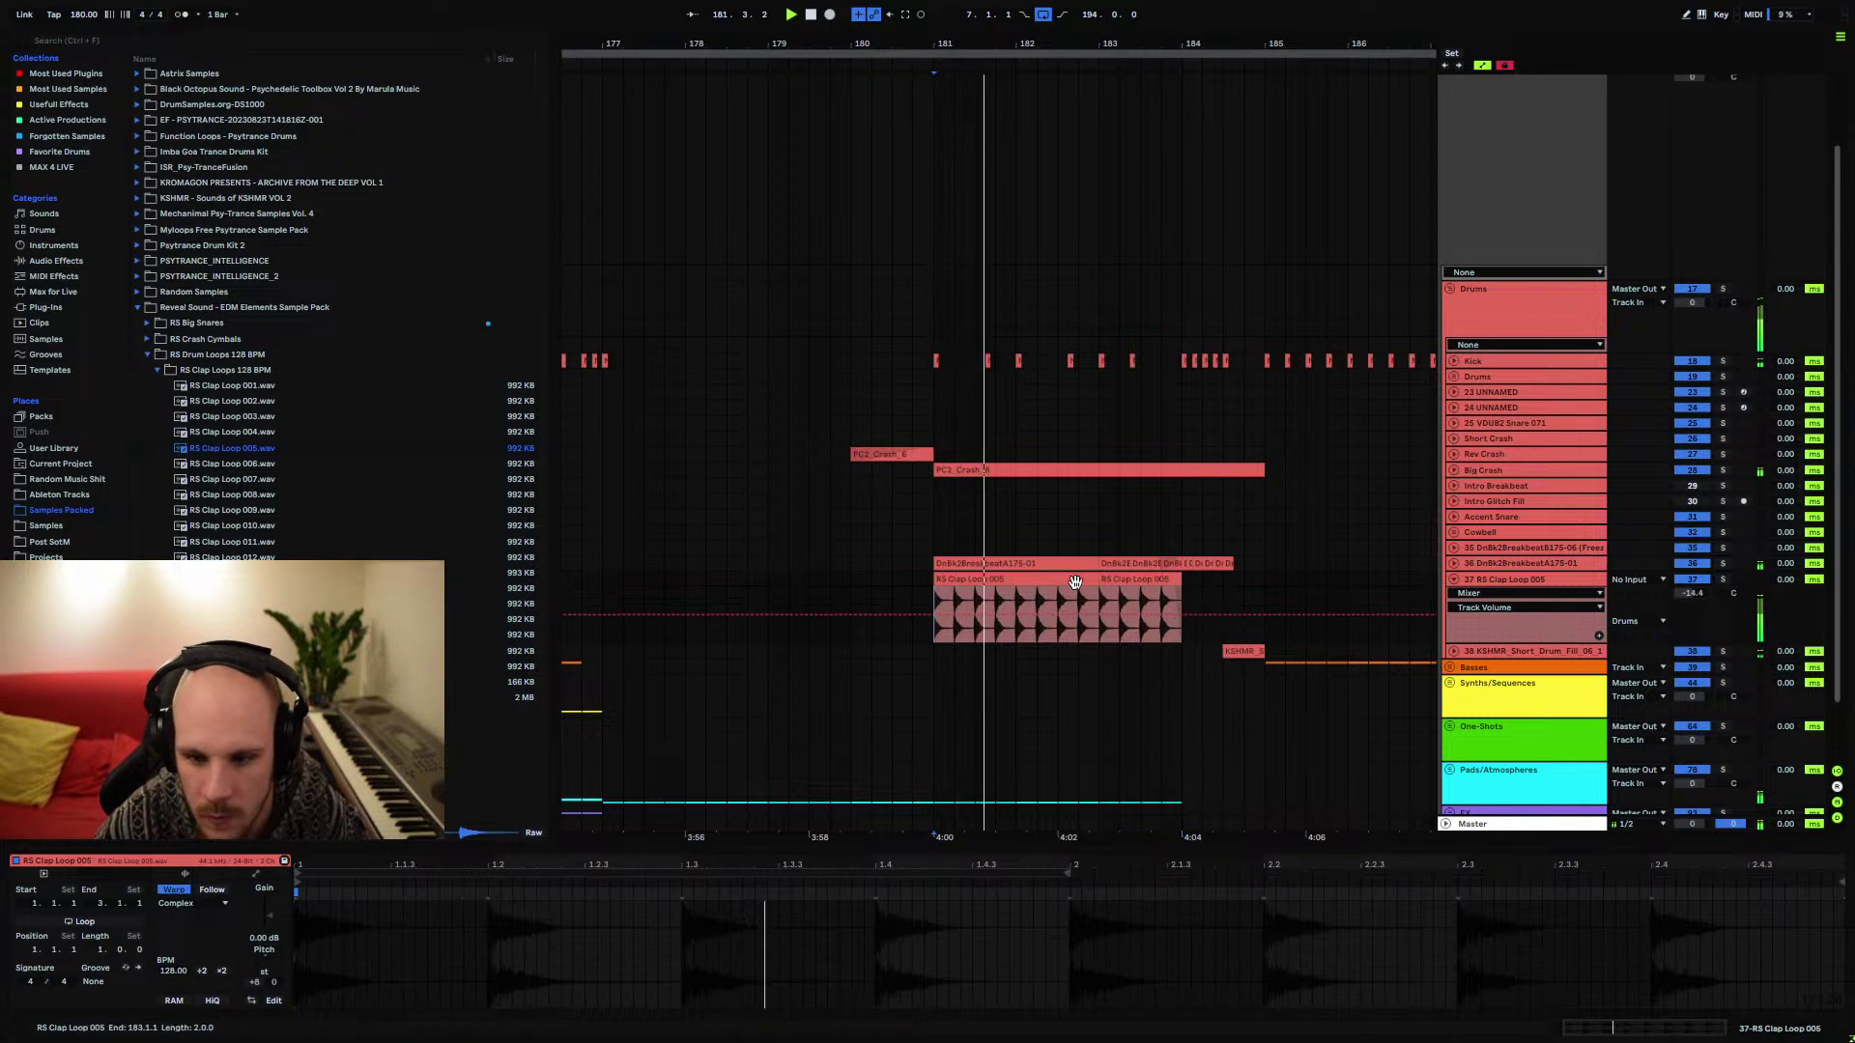
pyautogui.moveTo(952, 600); pyautogui.dragTo(1119, 578)
pyautogui.scroll(3, 1260, 343)
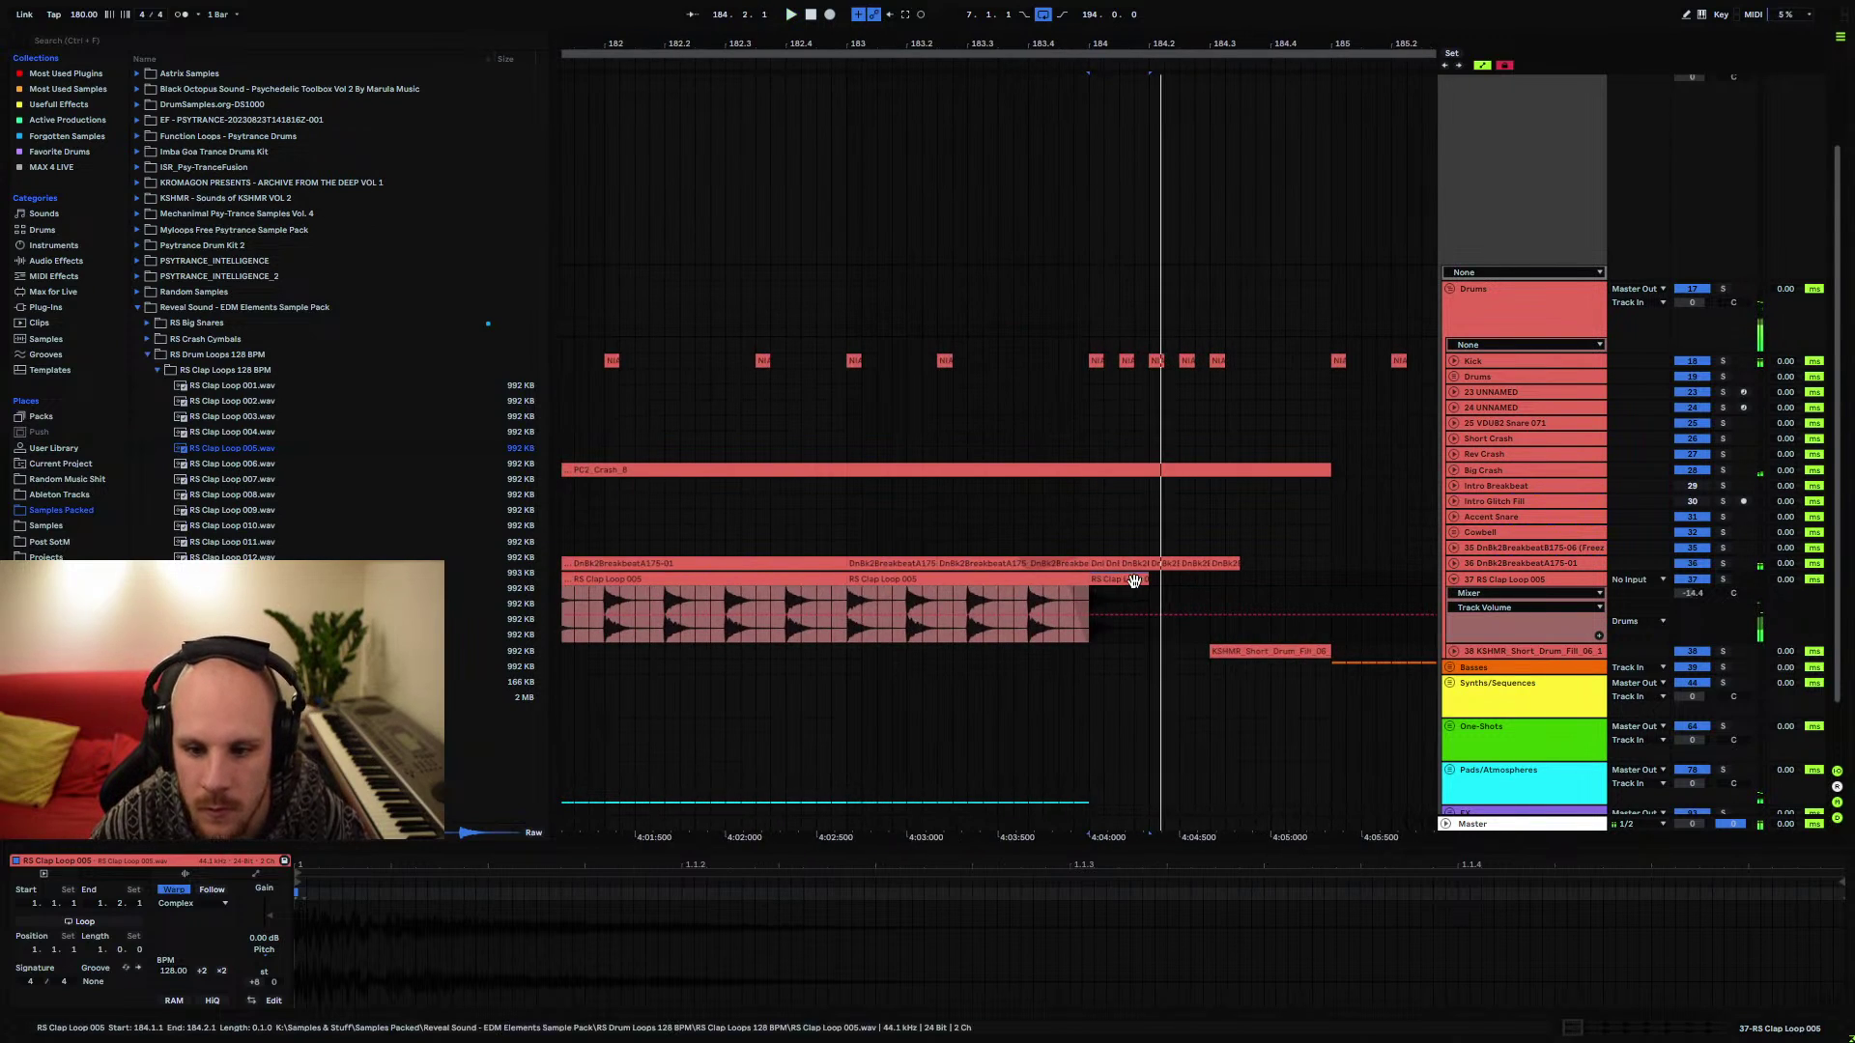
pyautogui.hotkey('ctrl', 'd')
pyautogui.hotkey('ctrl', 'd')
pyautogui.hotkey('ctrl', 'd')
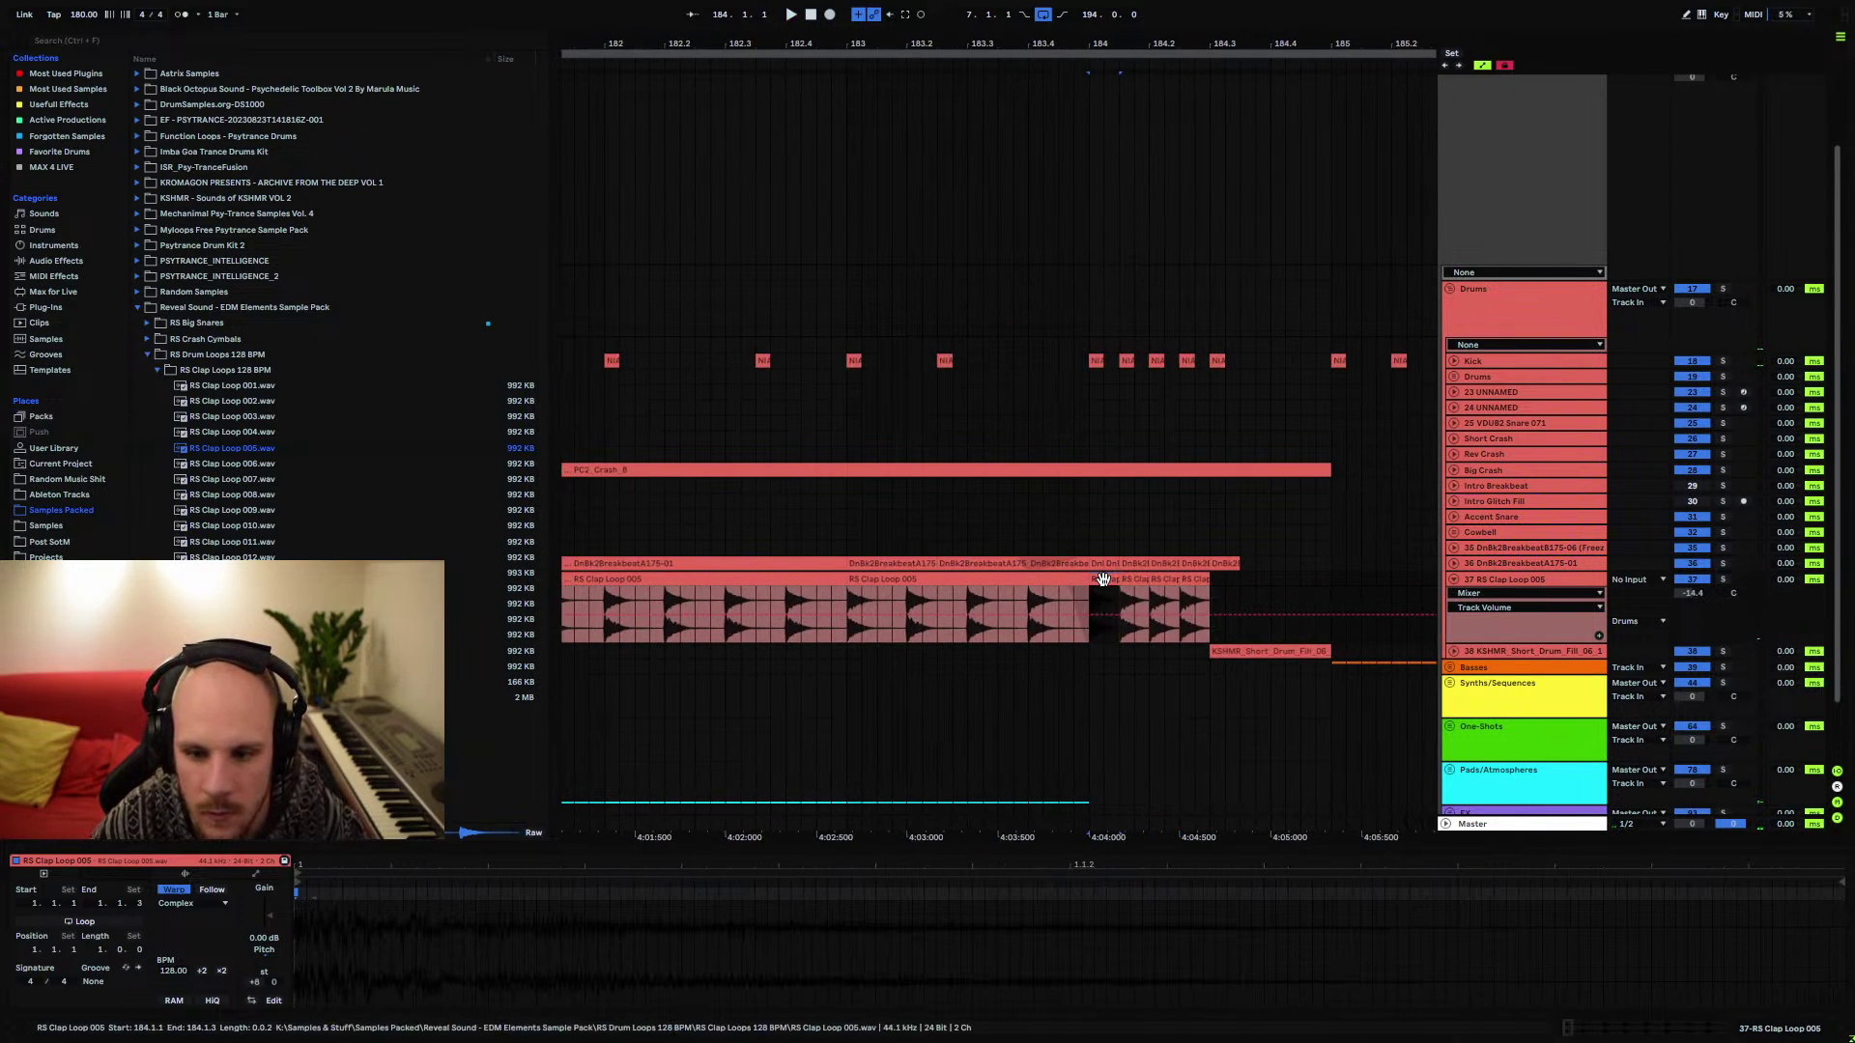
pyautogui.press('space')
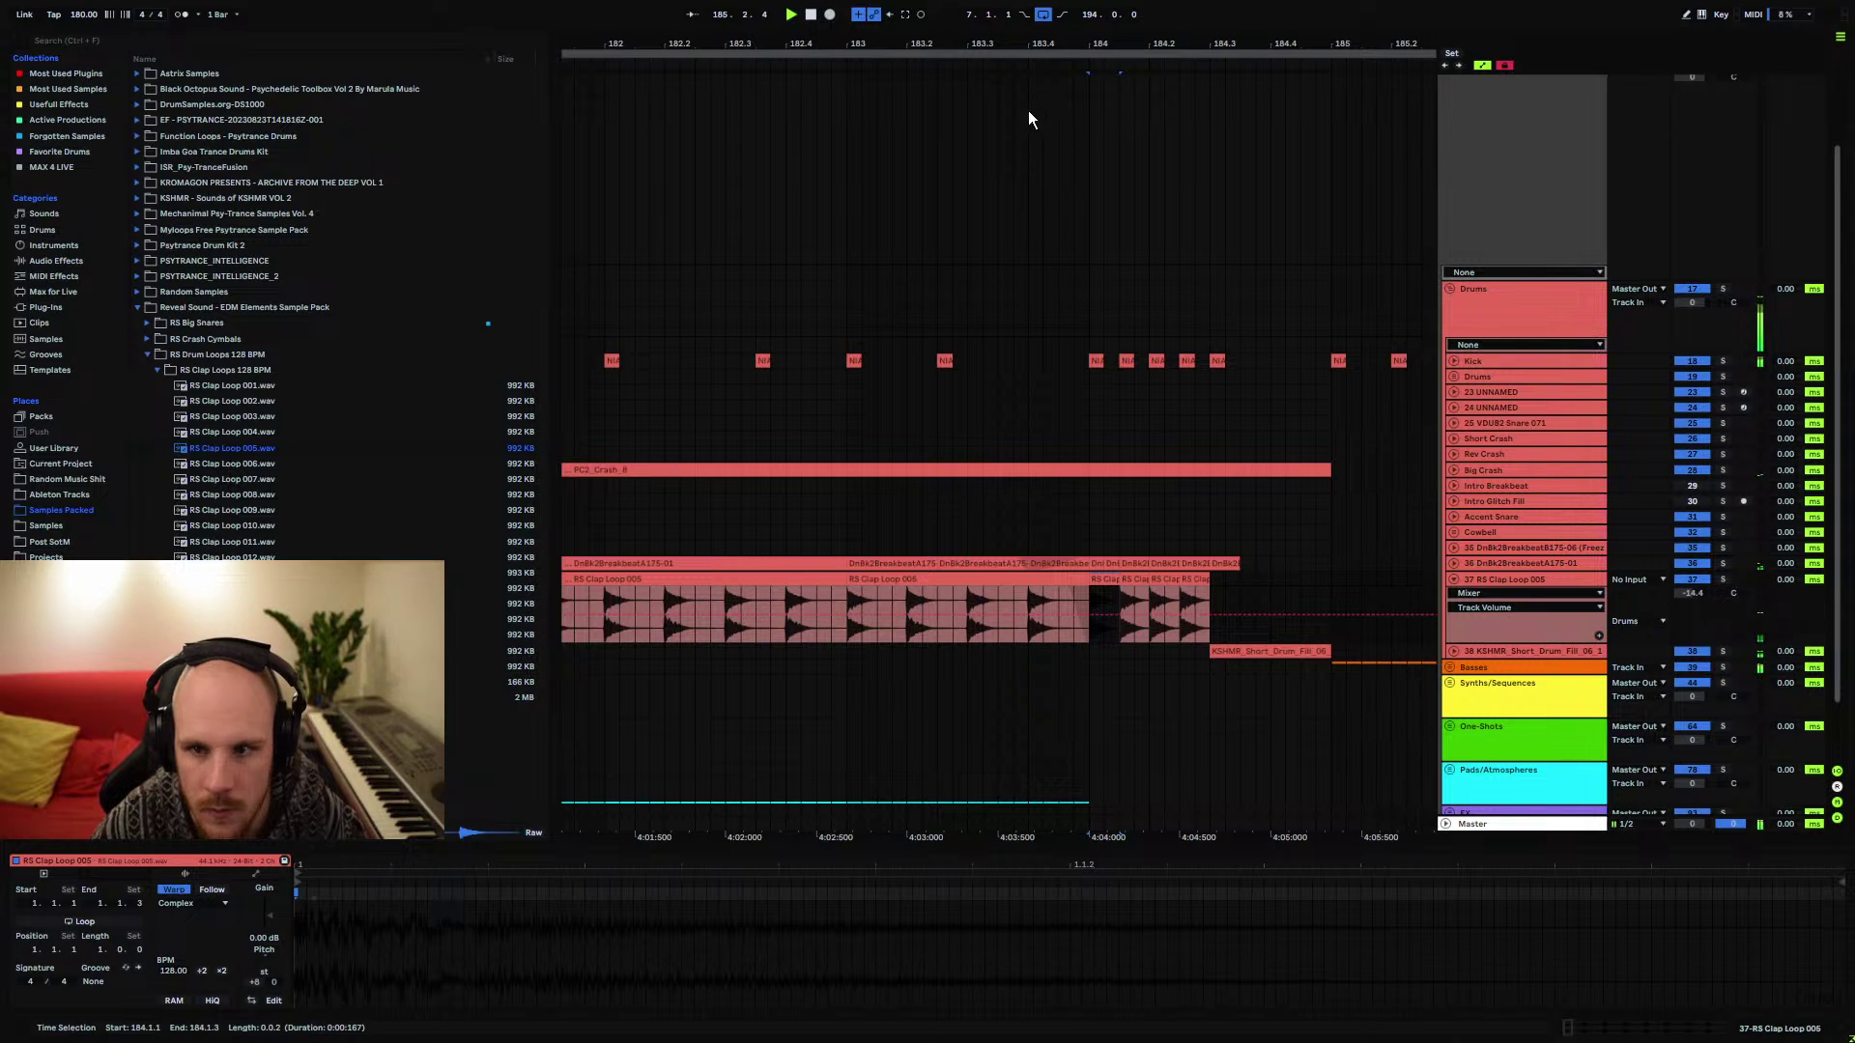
# Play the break from bar 181 and delete the breakbeat slice at 184.3 on the 36-DnBk2BreakbeatA175-01 track
pyautogui.press('-')
pyautogui.press('-')
pyautogui.press('-')
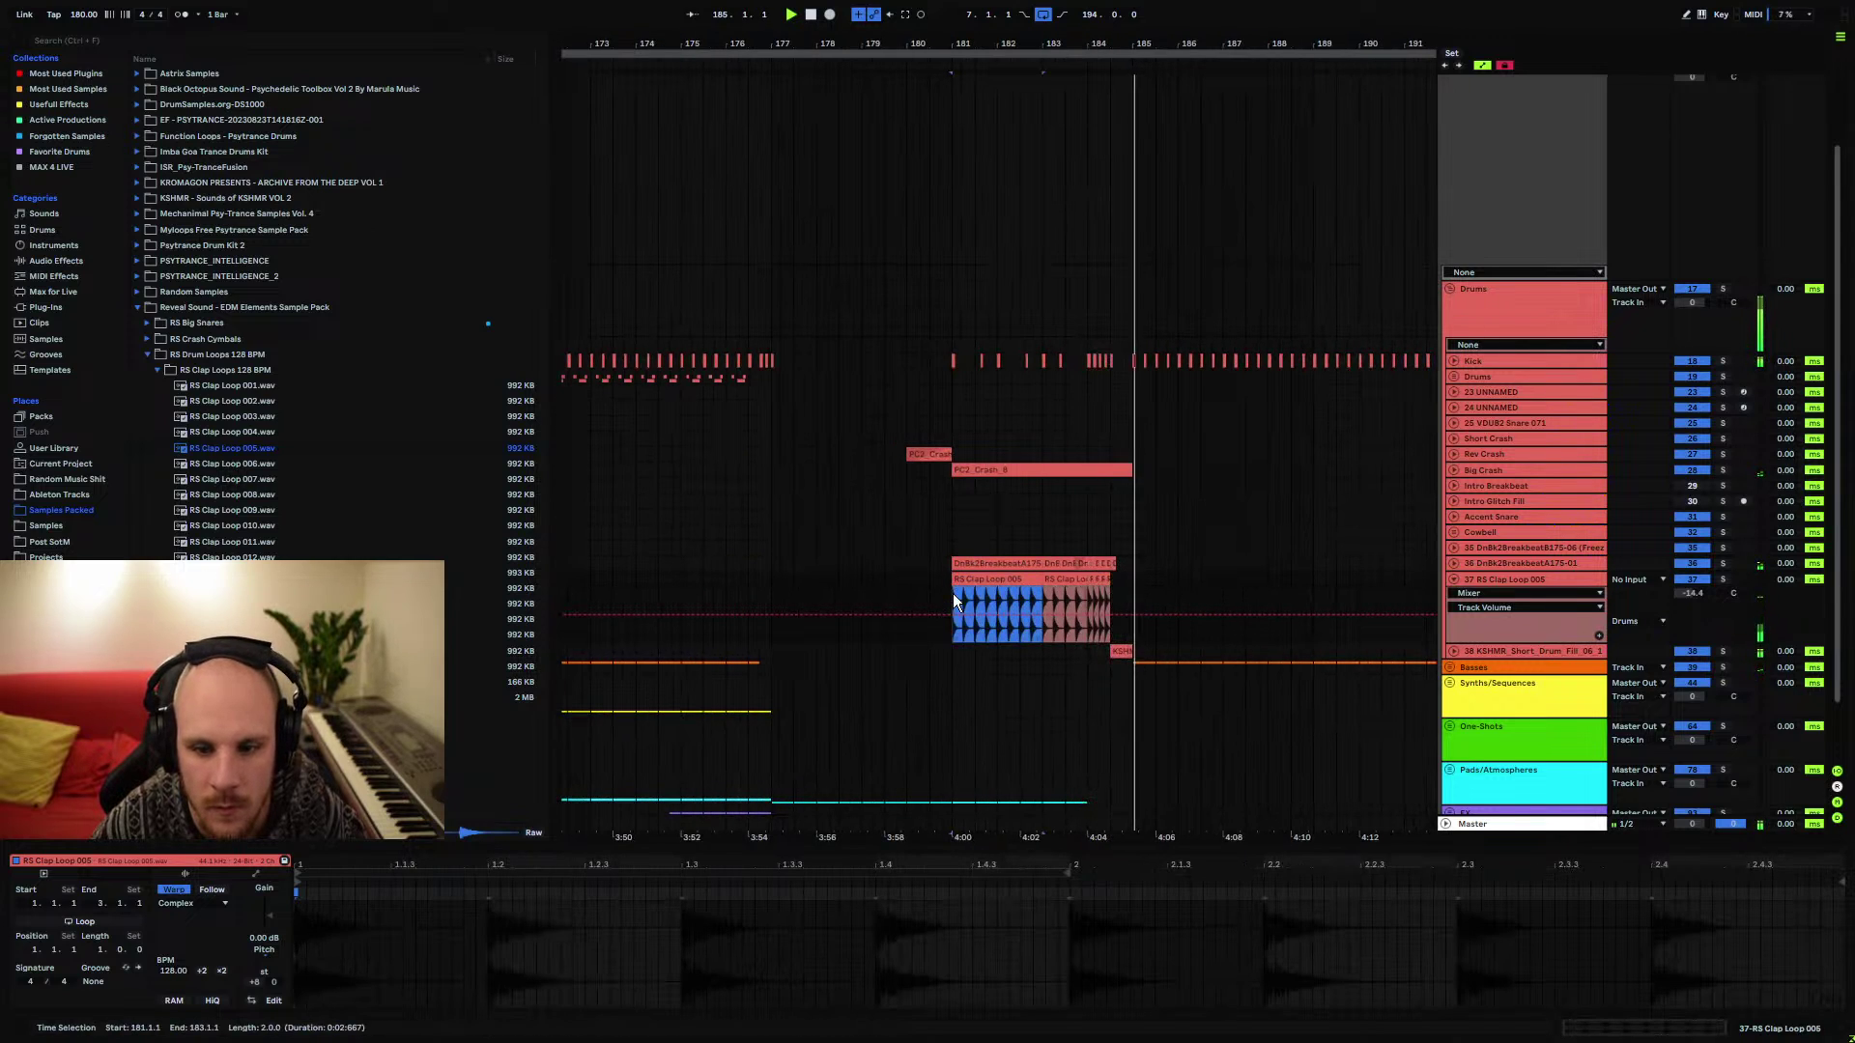
pyautogui.click(949, 604)
pyautogui.press('space')
pyautogui.press('space')
pyautogui.press('+')
pyautogui.press('+')
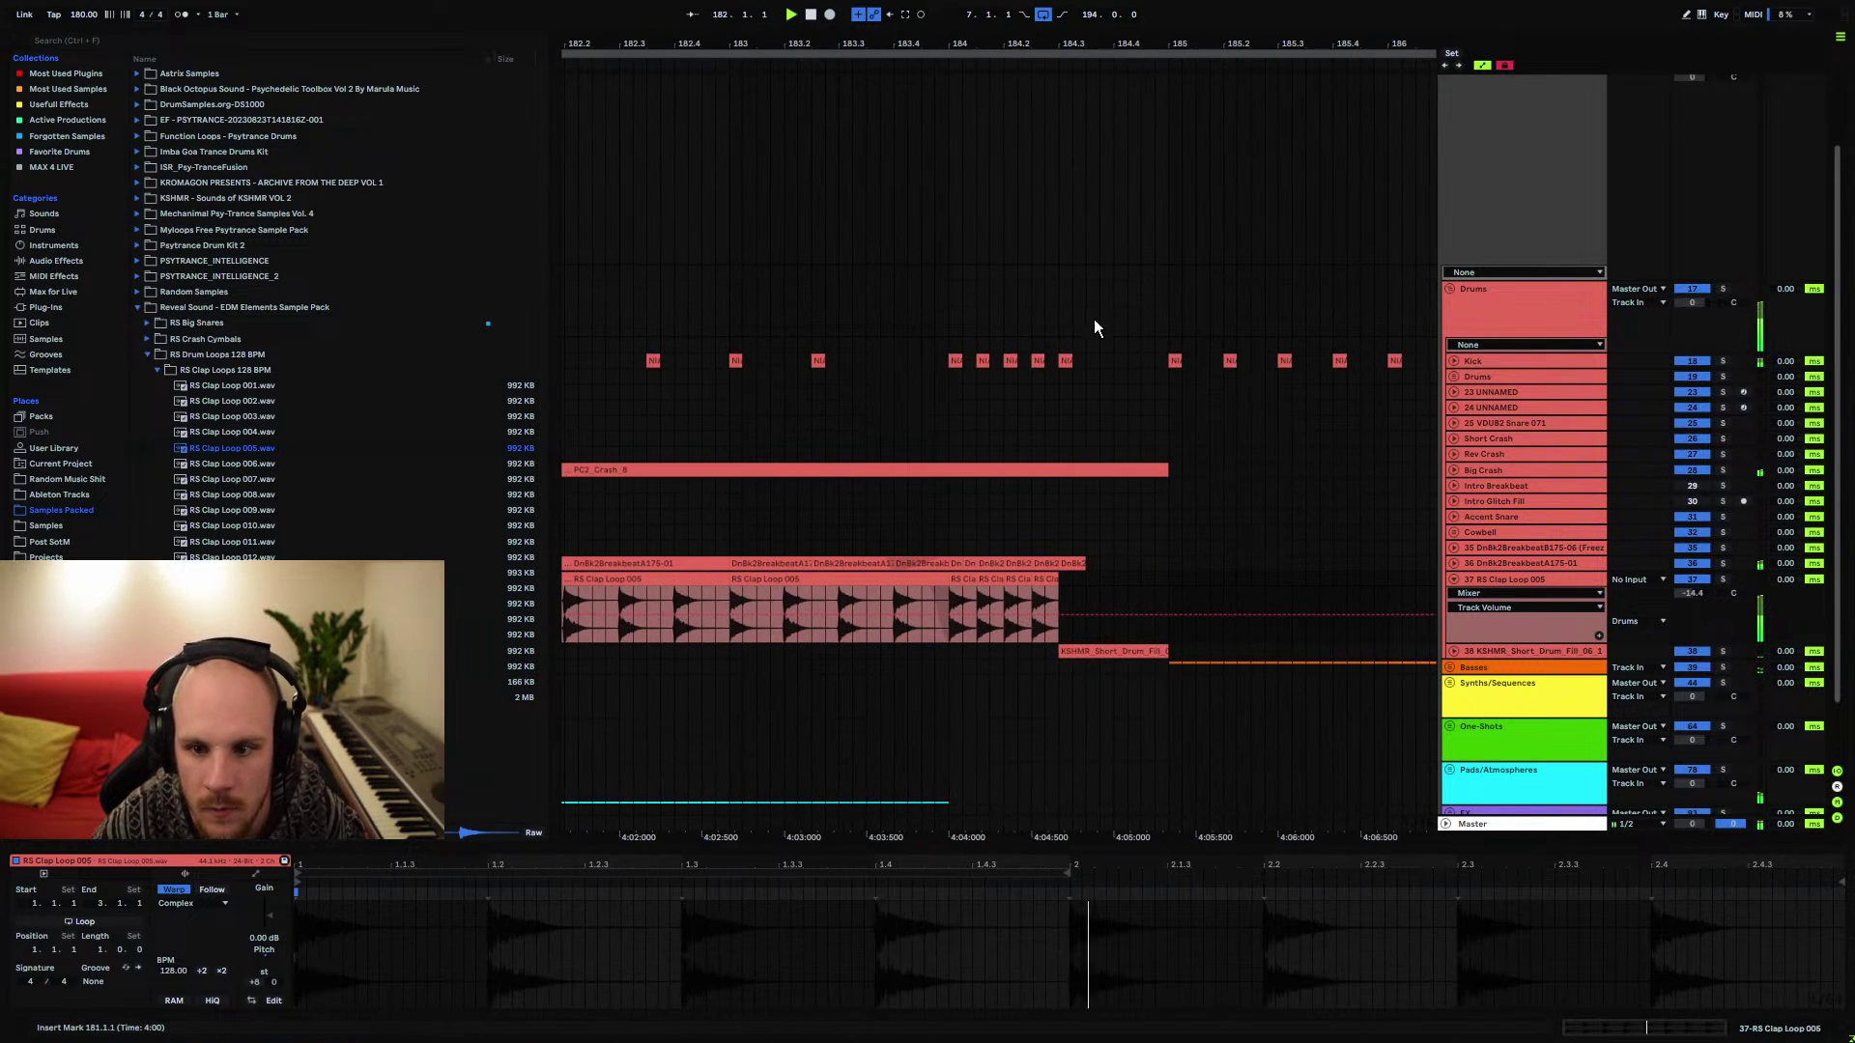
pyautogui.click(1067, 360)
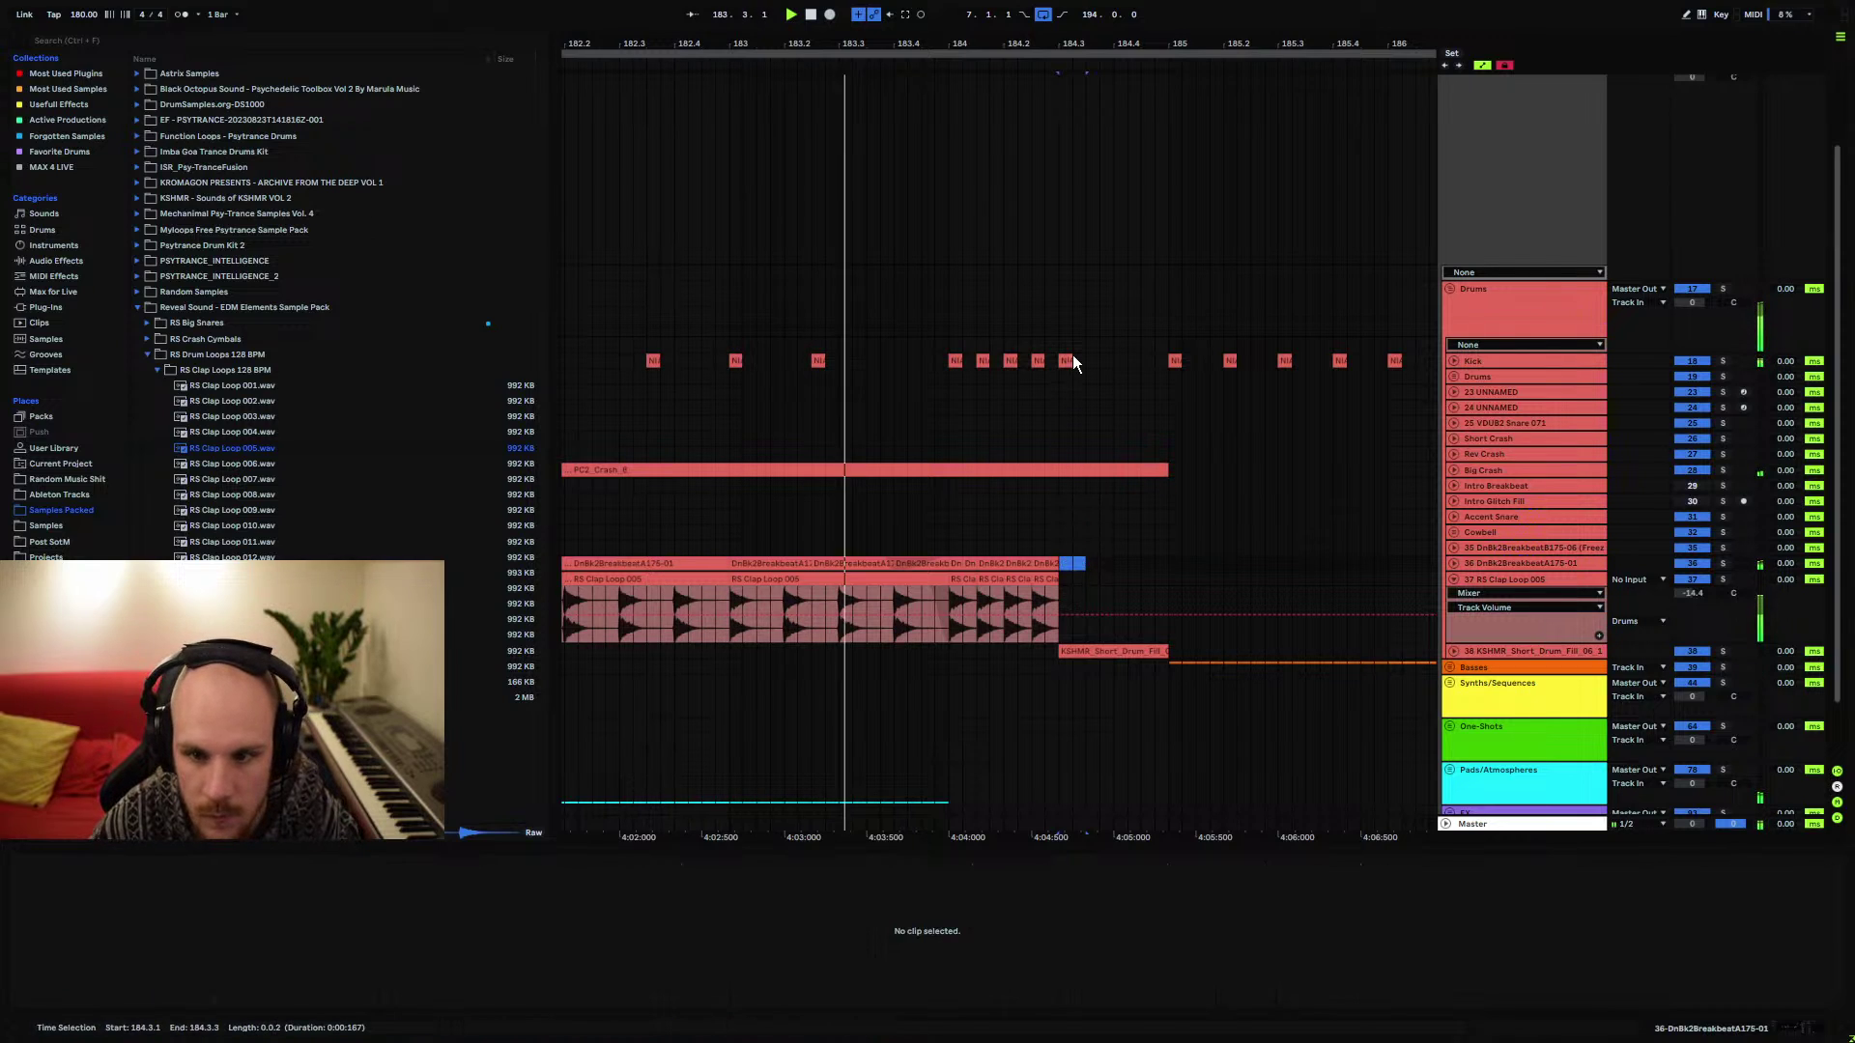
pyautogui.click(1082, 433)
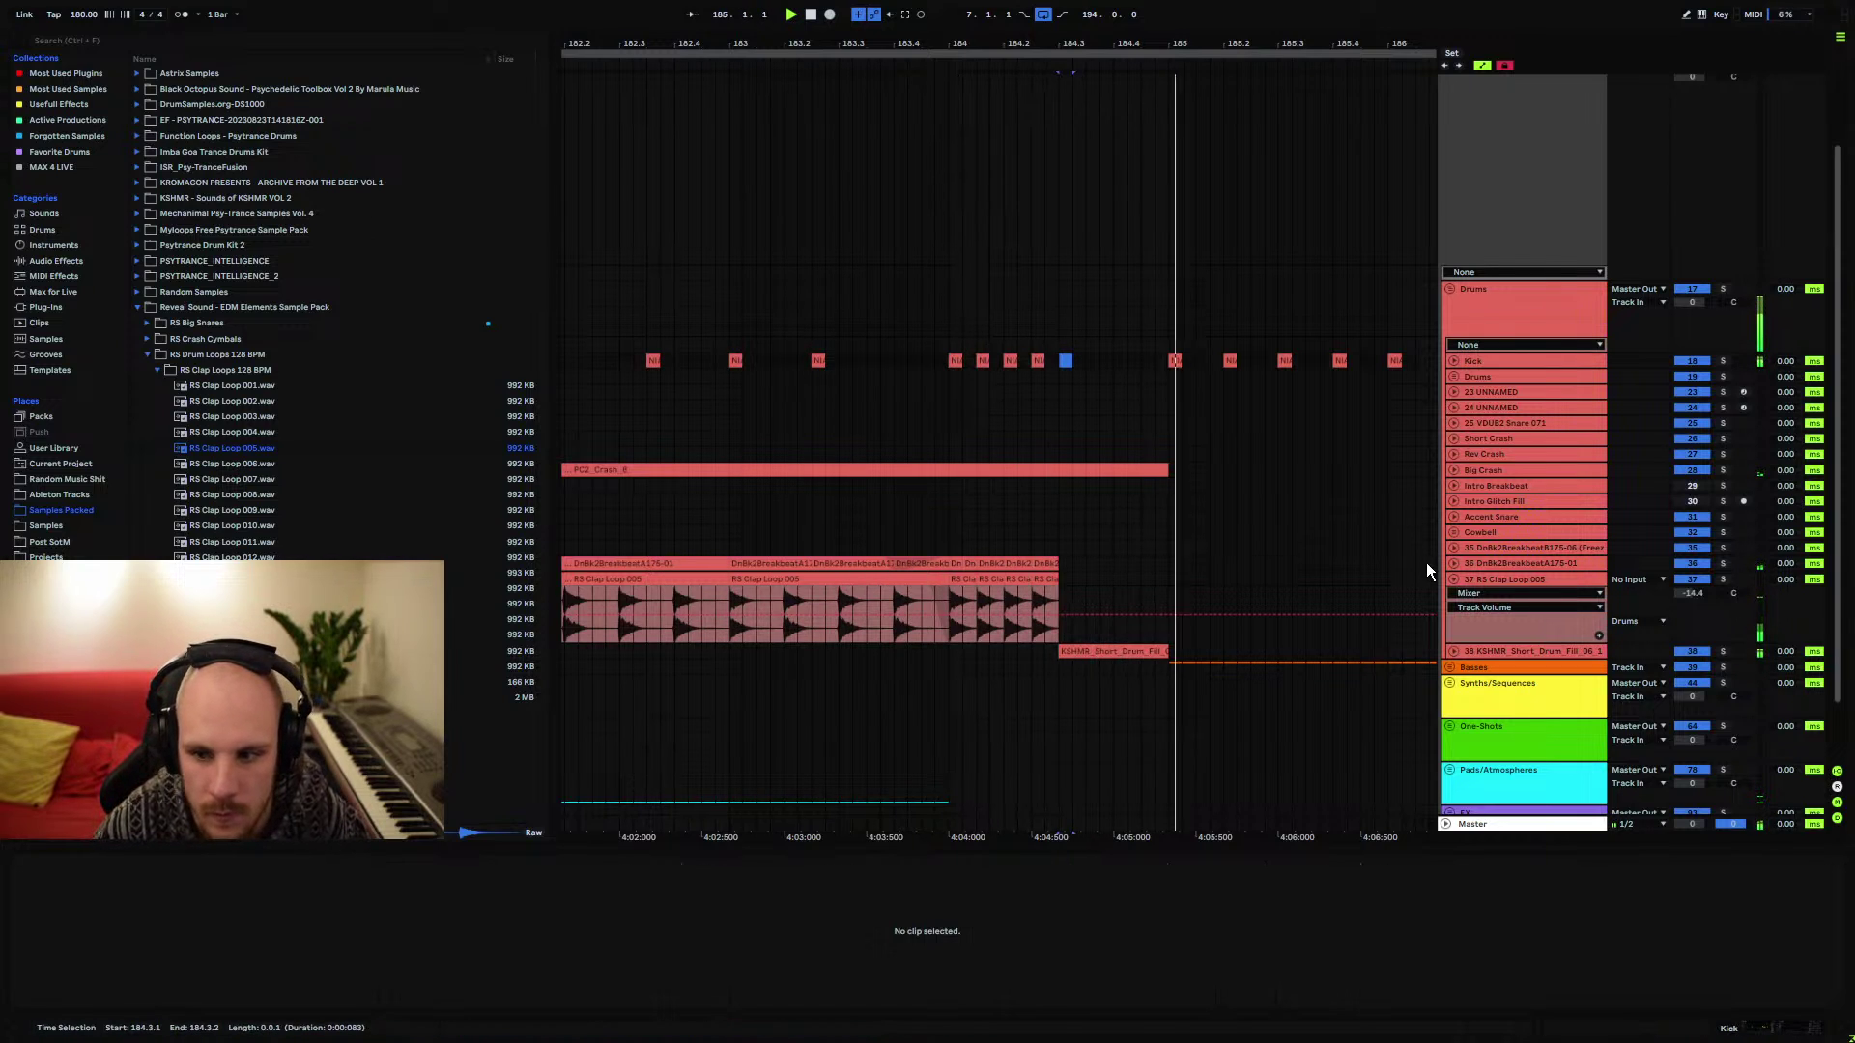
# Collapse the clap track and repeat the 184.3 kick twice at three-sixteenth spacing to fill the end of bar 184
pyautogui.click(1450, 579)
pyautogui.click(1051, 362)
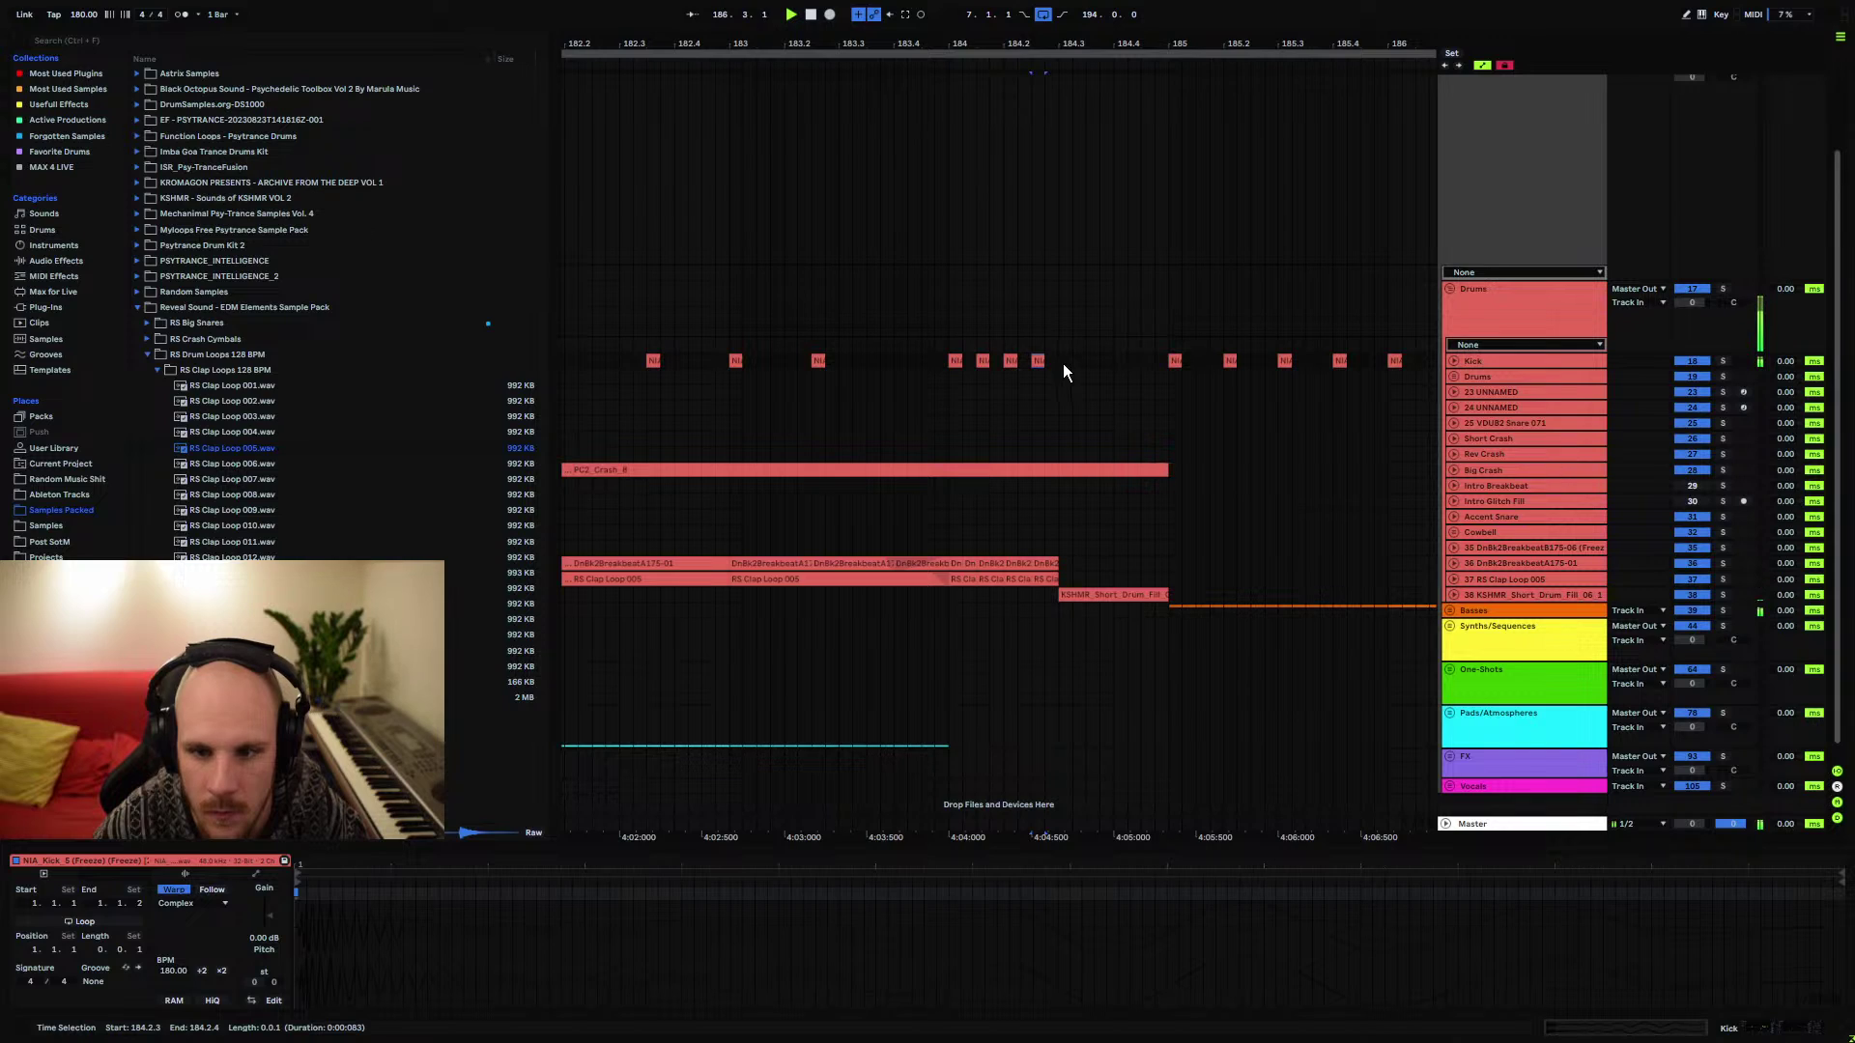
pyautogui.click(1063, 361)
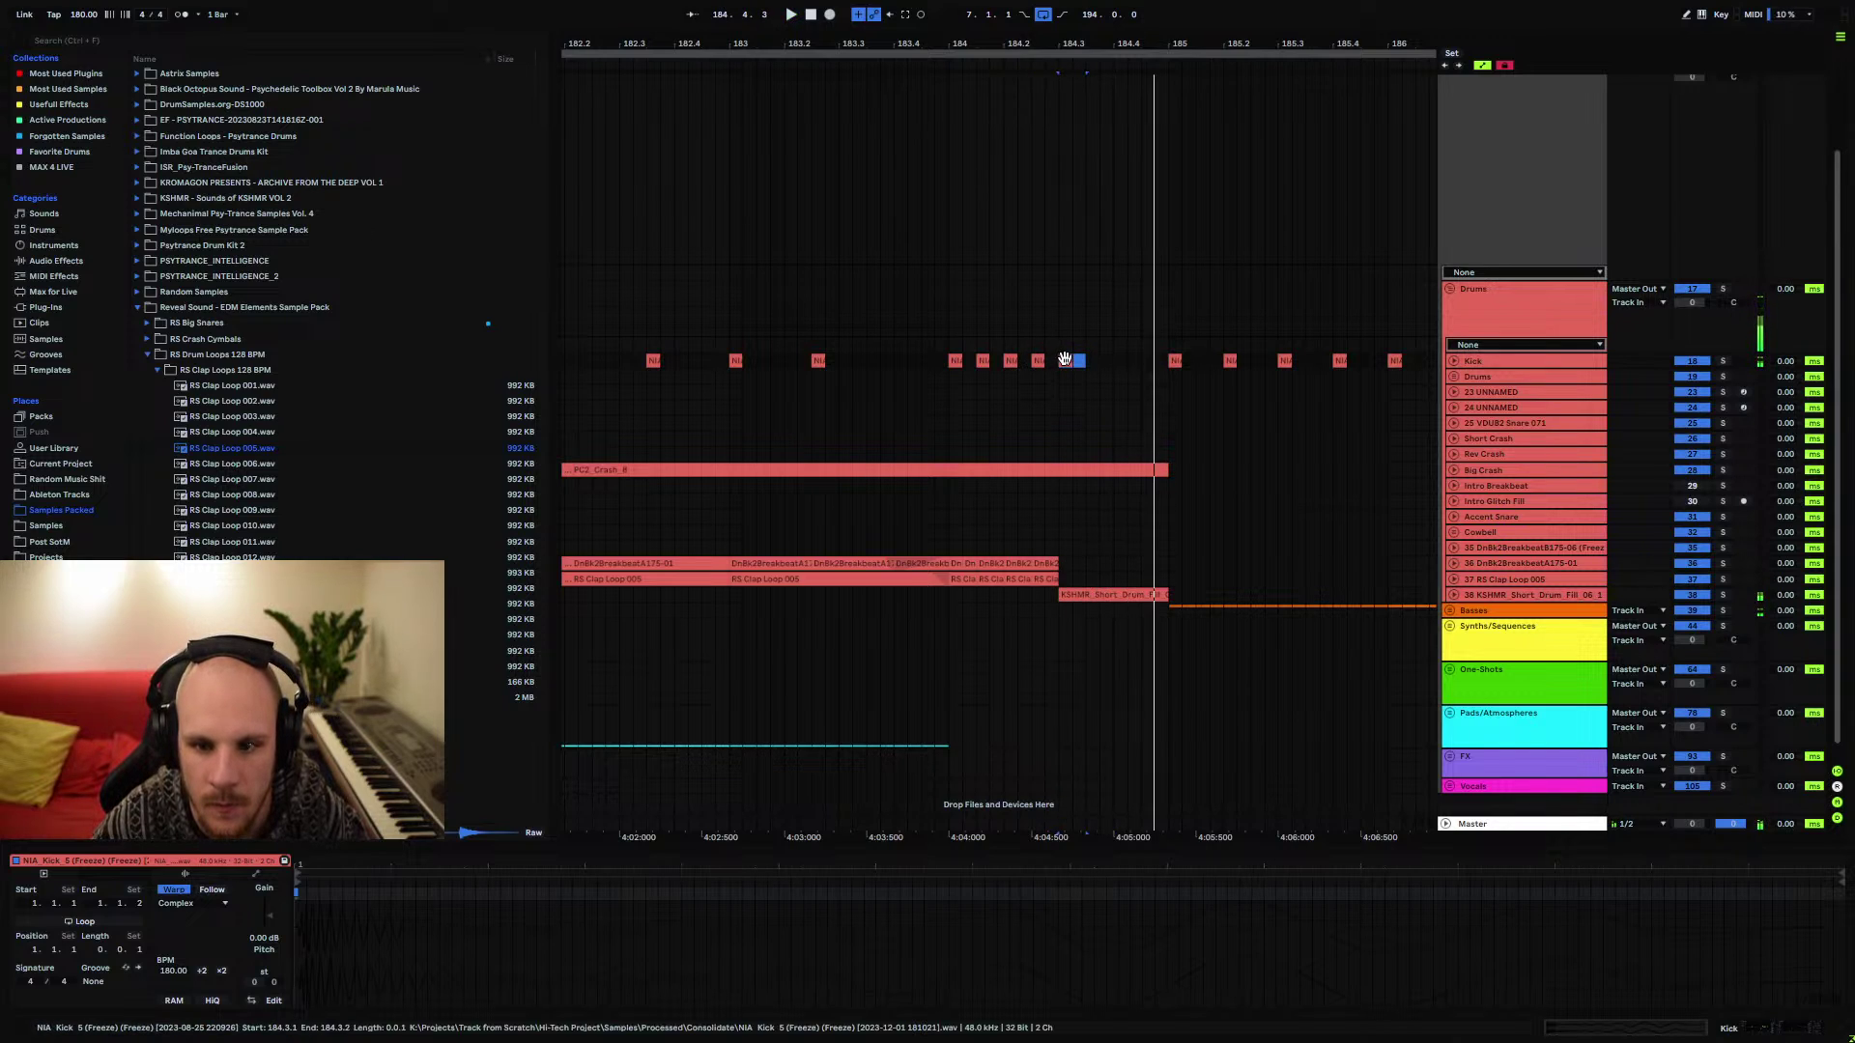
pyautogui.hotkey('ctrl', 'd')
pyautogui.hotkey('ctrl', 'd')
pyautogui.press('space')
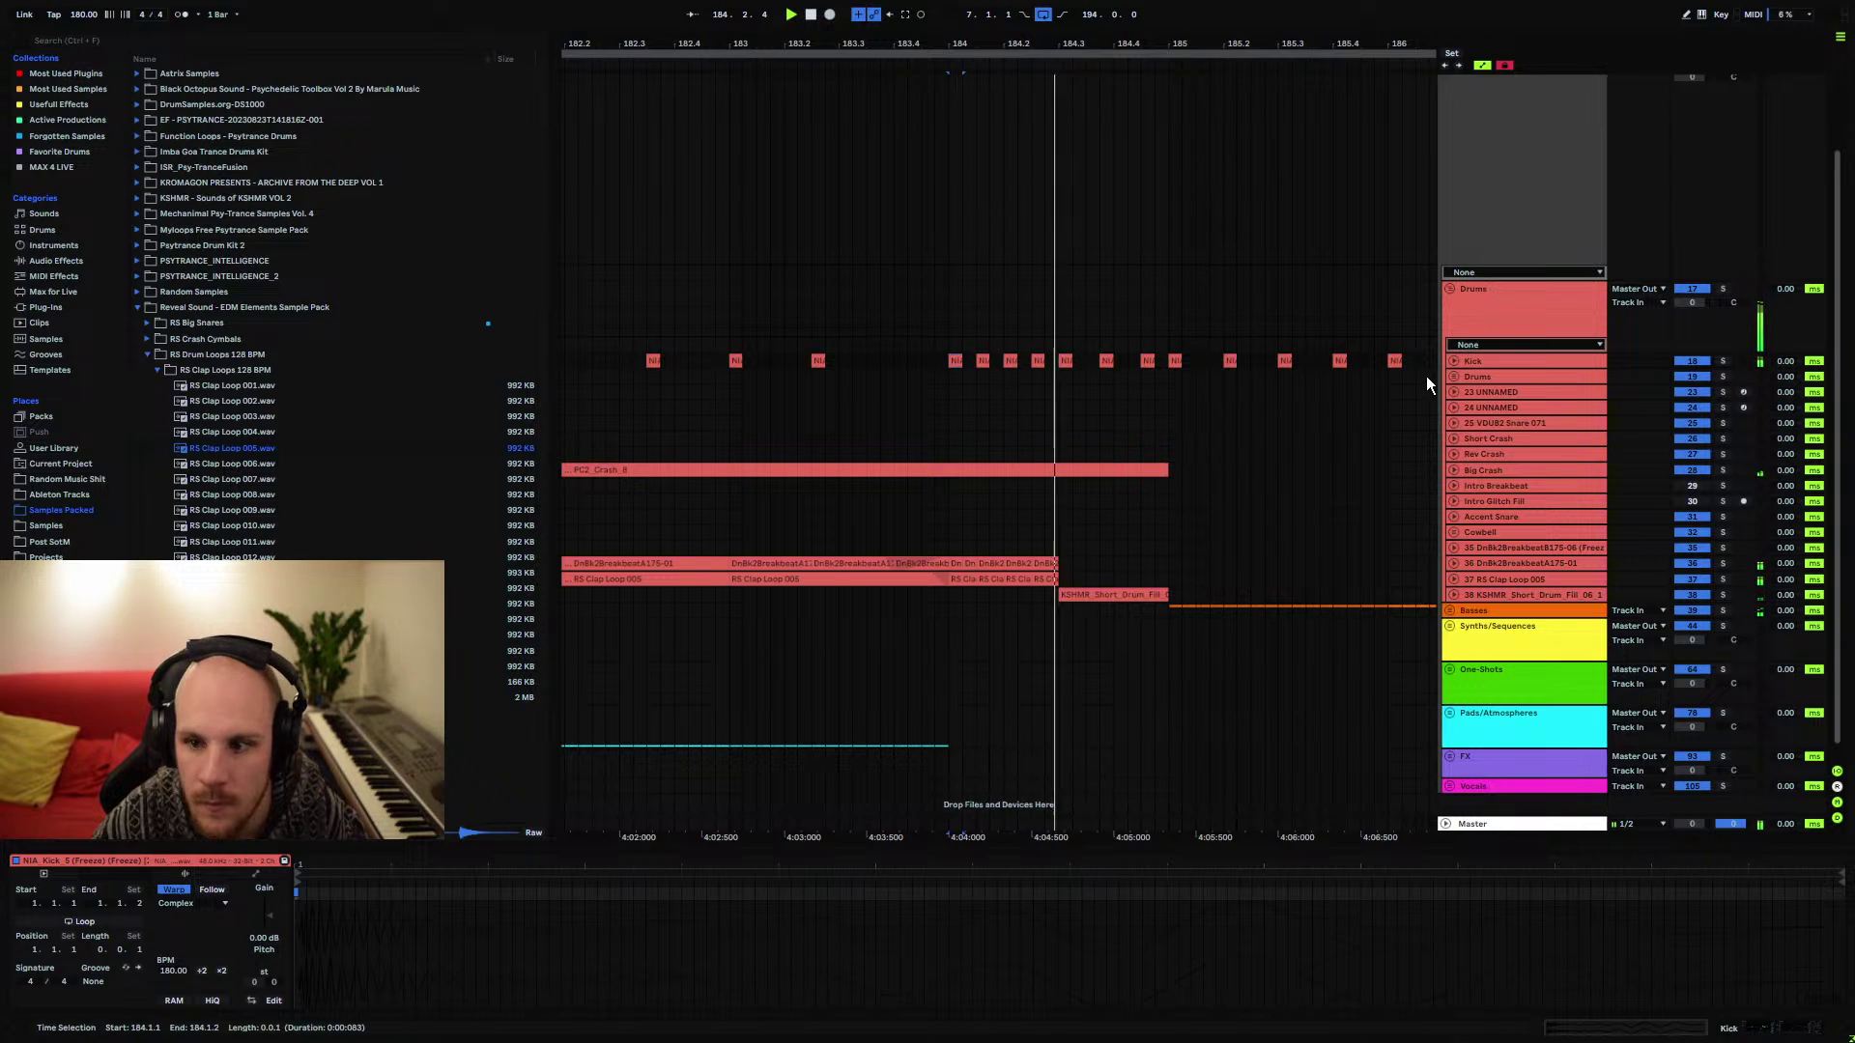
# Inspect the Kick track's EQ Eight Output Gain automation around bar 185 during playback, and fold the track again
pyautogui.click(1452, 362)
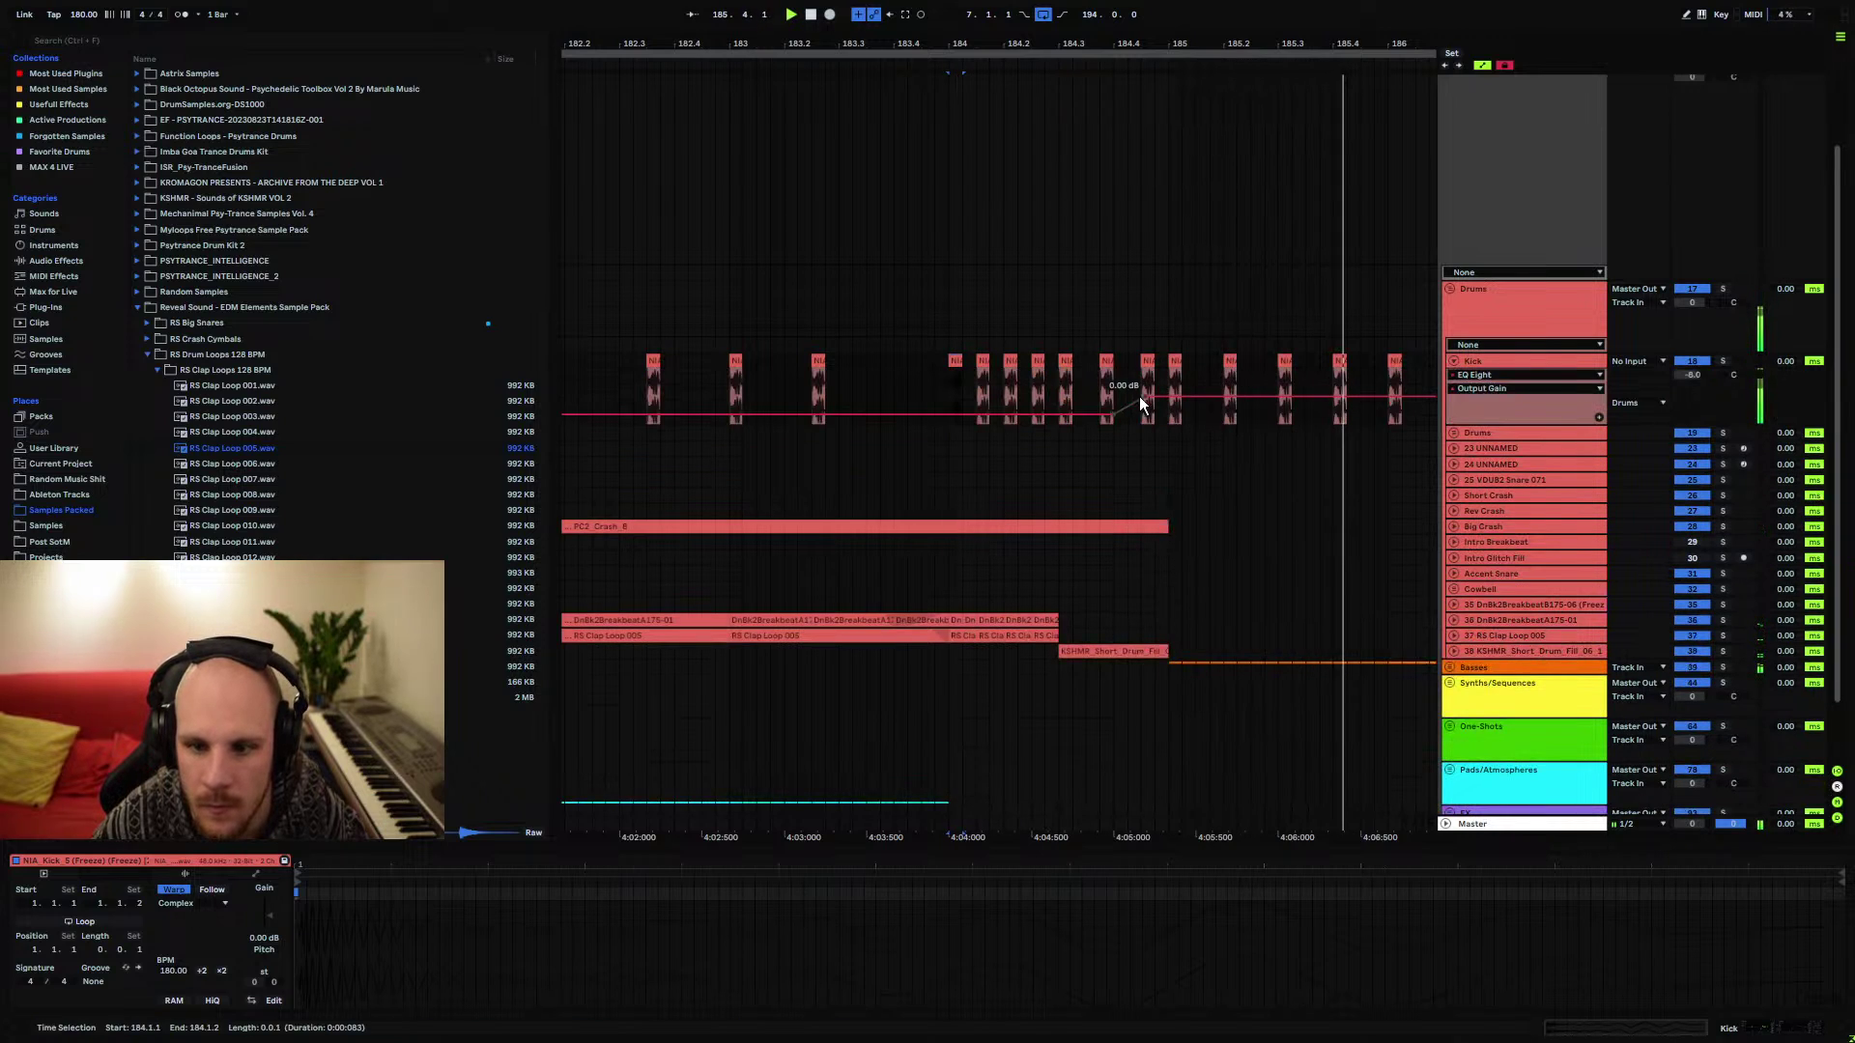
pyautogui.press('space')
pyautogui.press('space')
pyautogui.click(1453, 362)
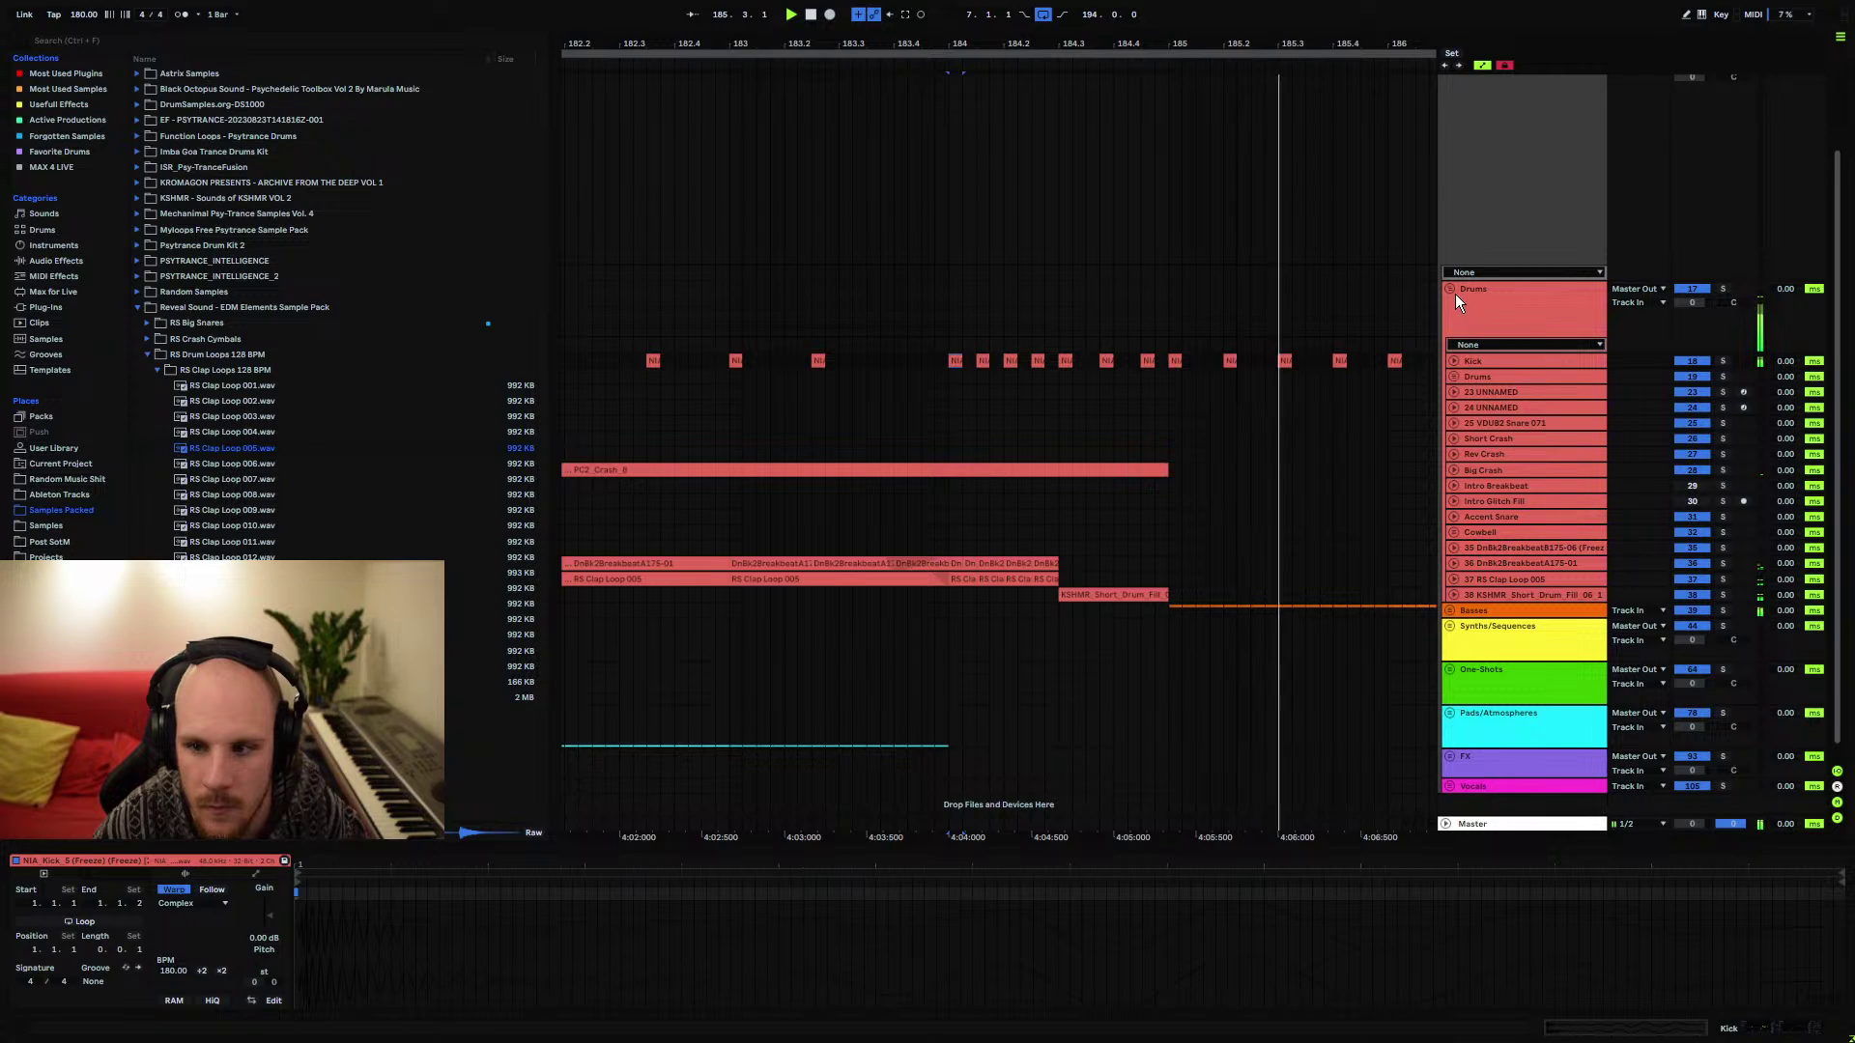
# Play the break from bar 181 into the section after bar 185 and view the whole arrangement
pyautogui.moveTo(965, 59); pyautogui.dragTo(965, 29)
pyautogui.scroll(2, 928, 480)
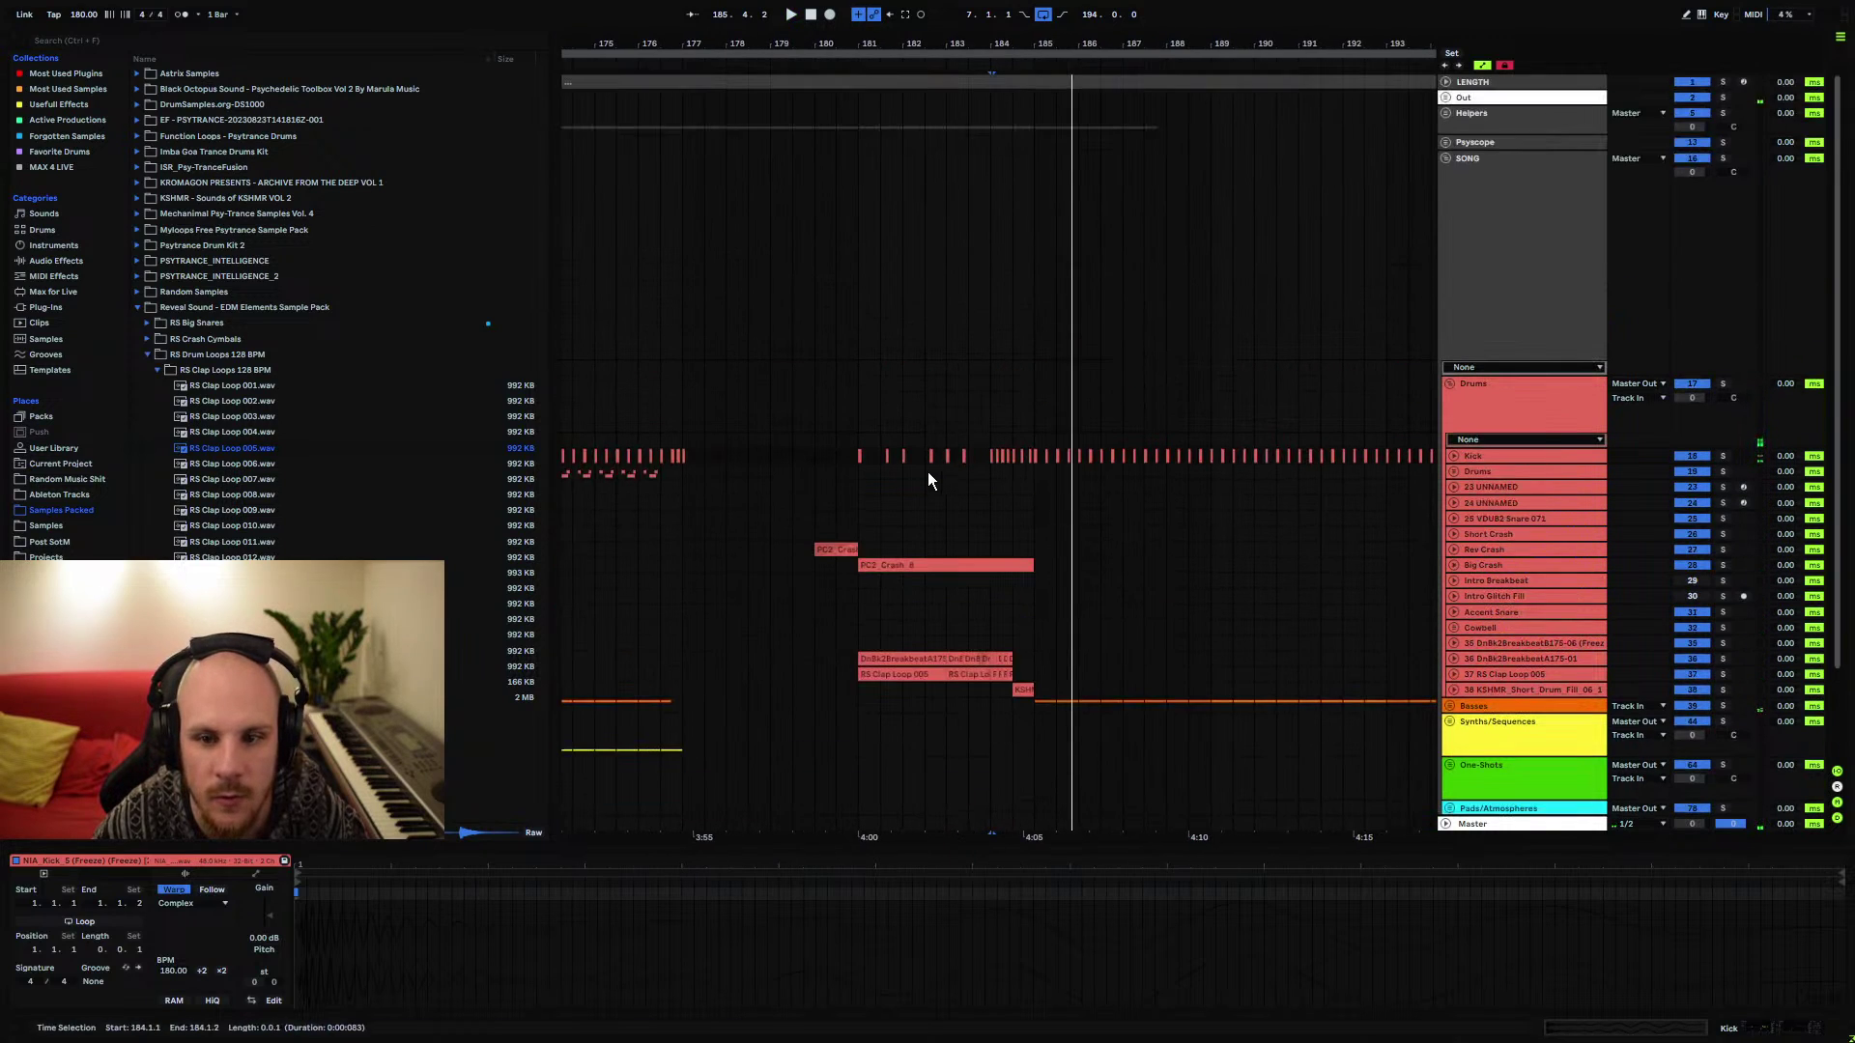
pyautogui.click(861, 133)
pyautogui.press('space')
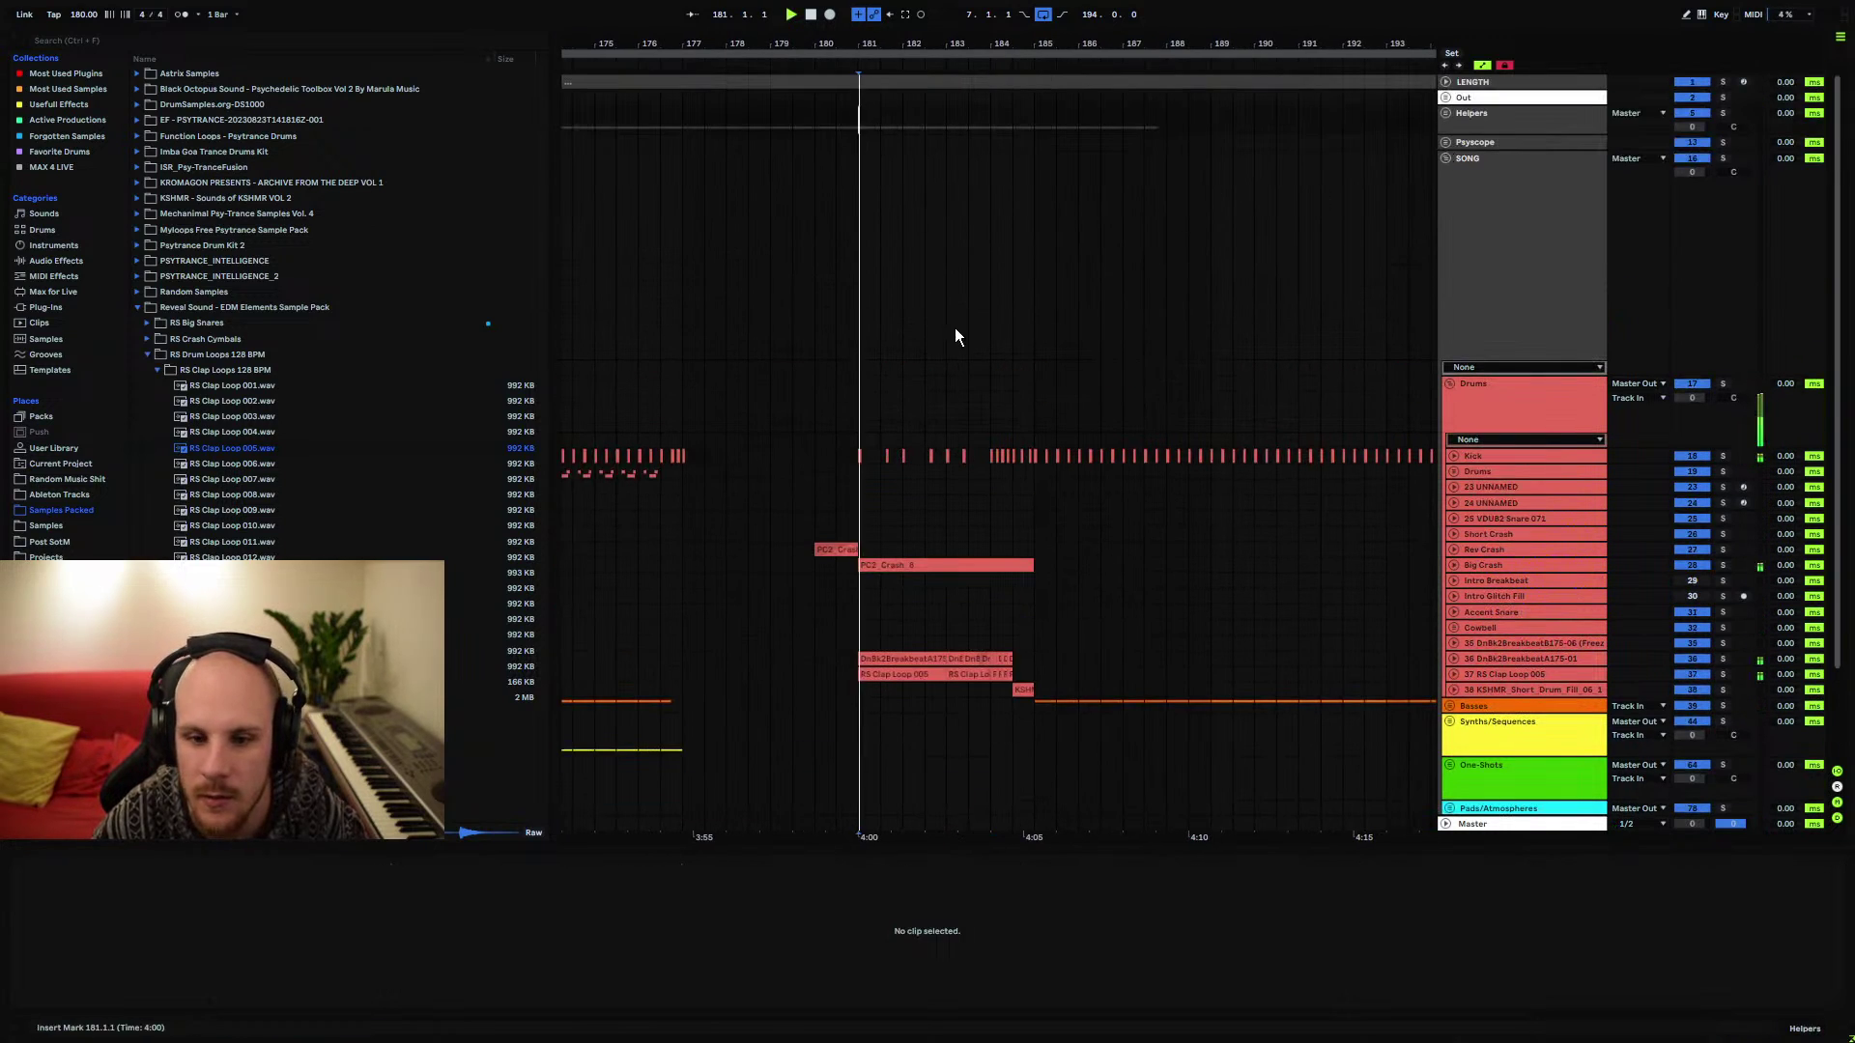
pyautogui.scroll(-2, 895, 384)
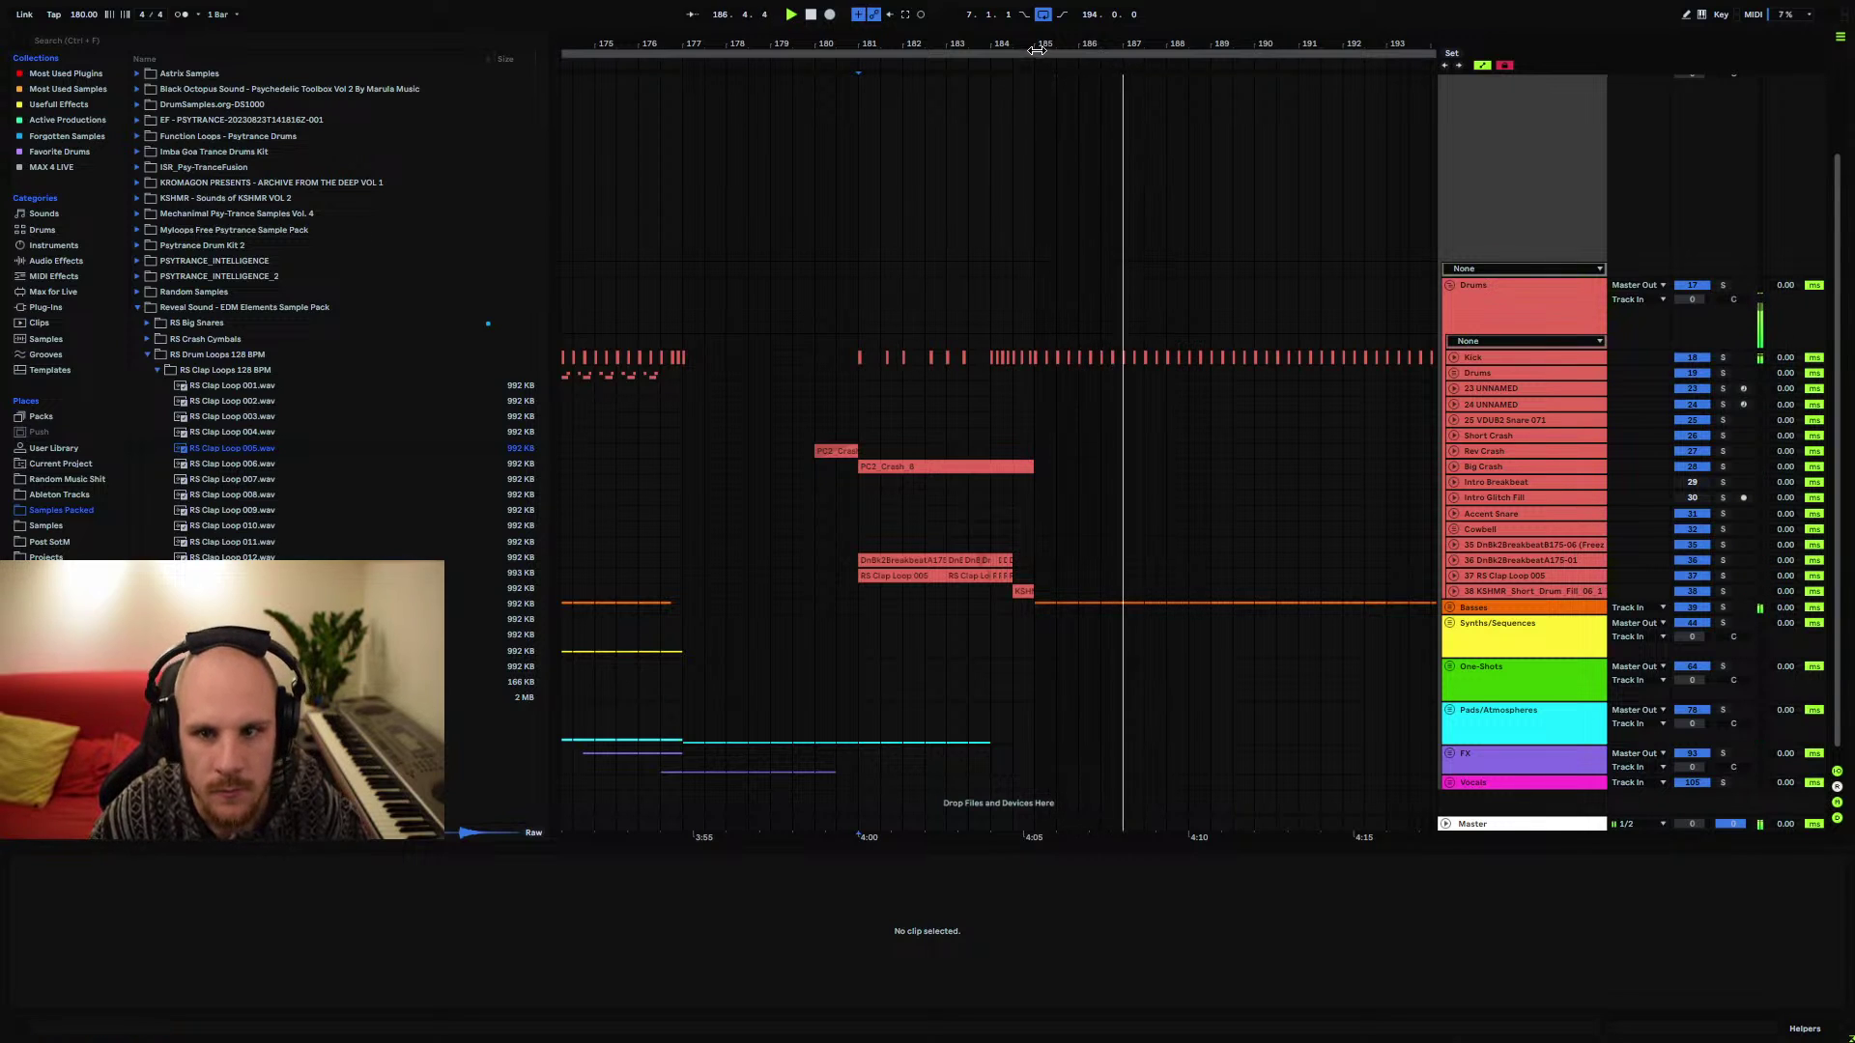
pyautogui.scroll(-6, 1044, 77)
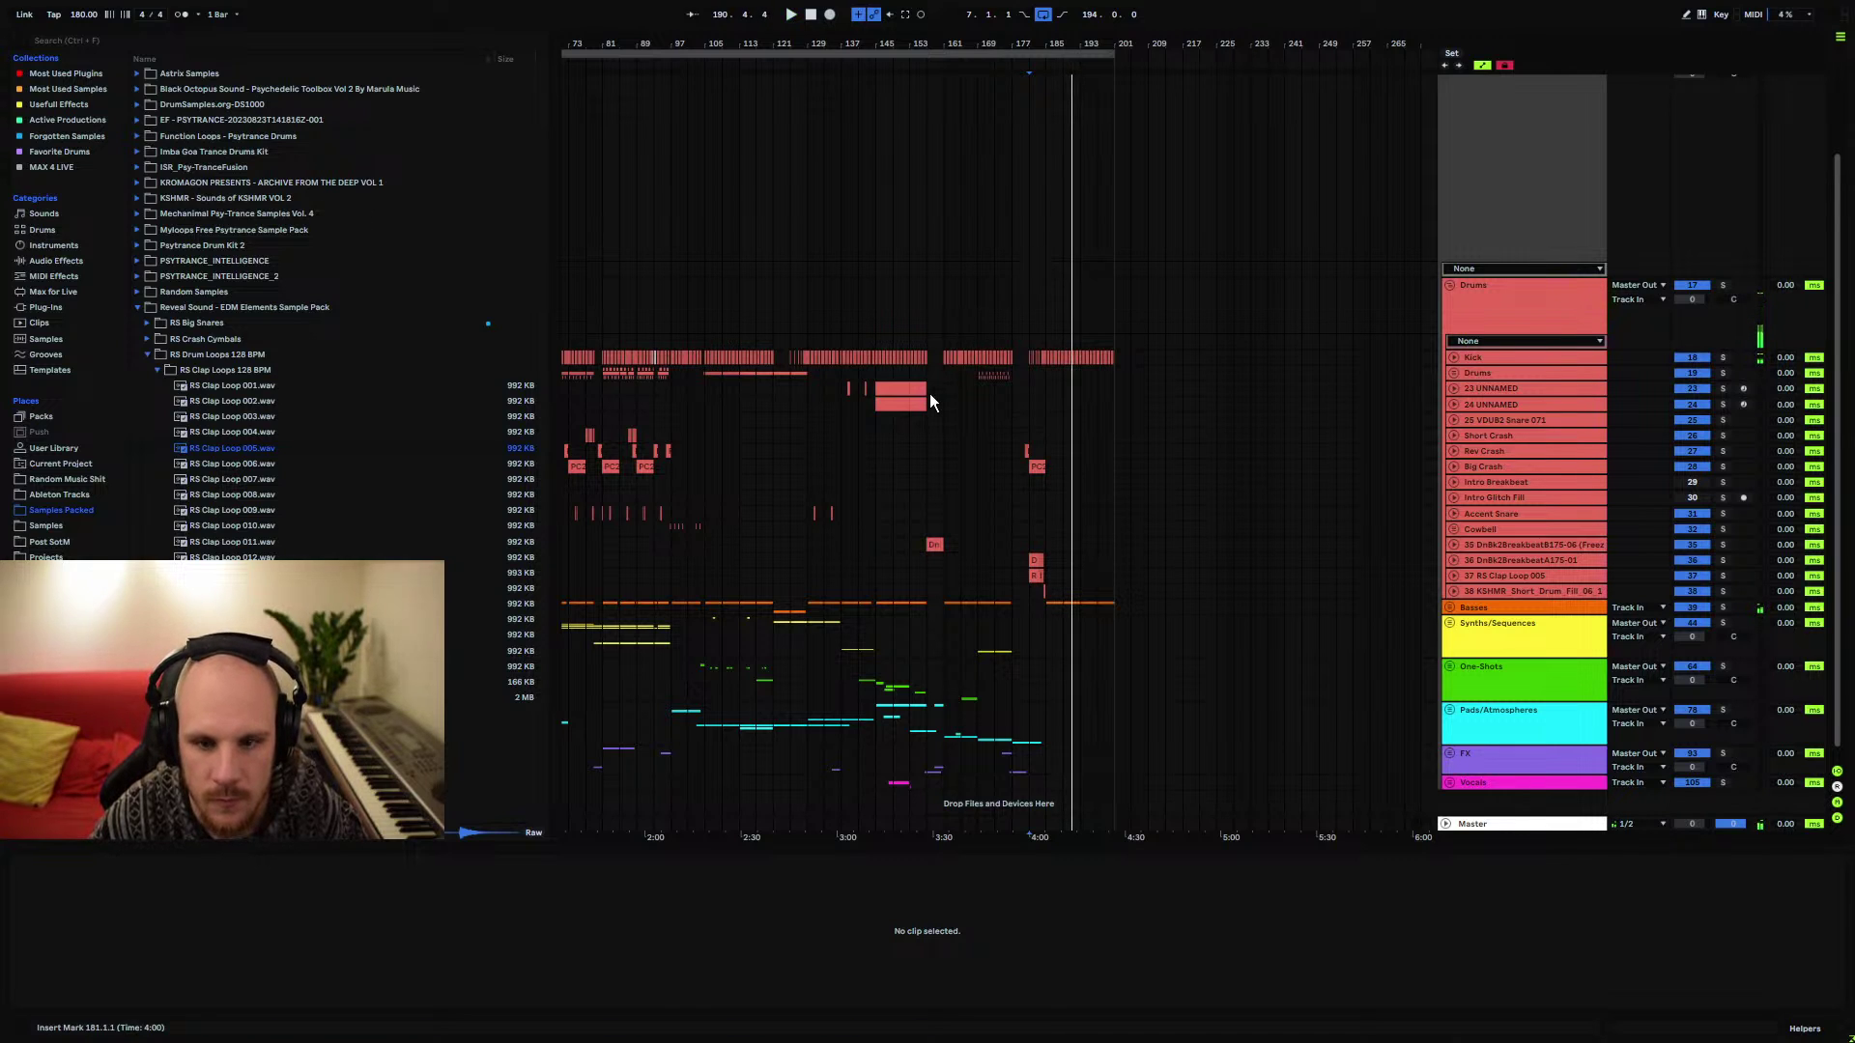
# Select the full arrangement from bar 7 to bar 201 and play the whole track through
pyautogui.moveTo(930, 396); pyautogui.dragTo(1047, 332)
pyautogui.press('space')
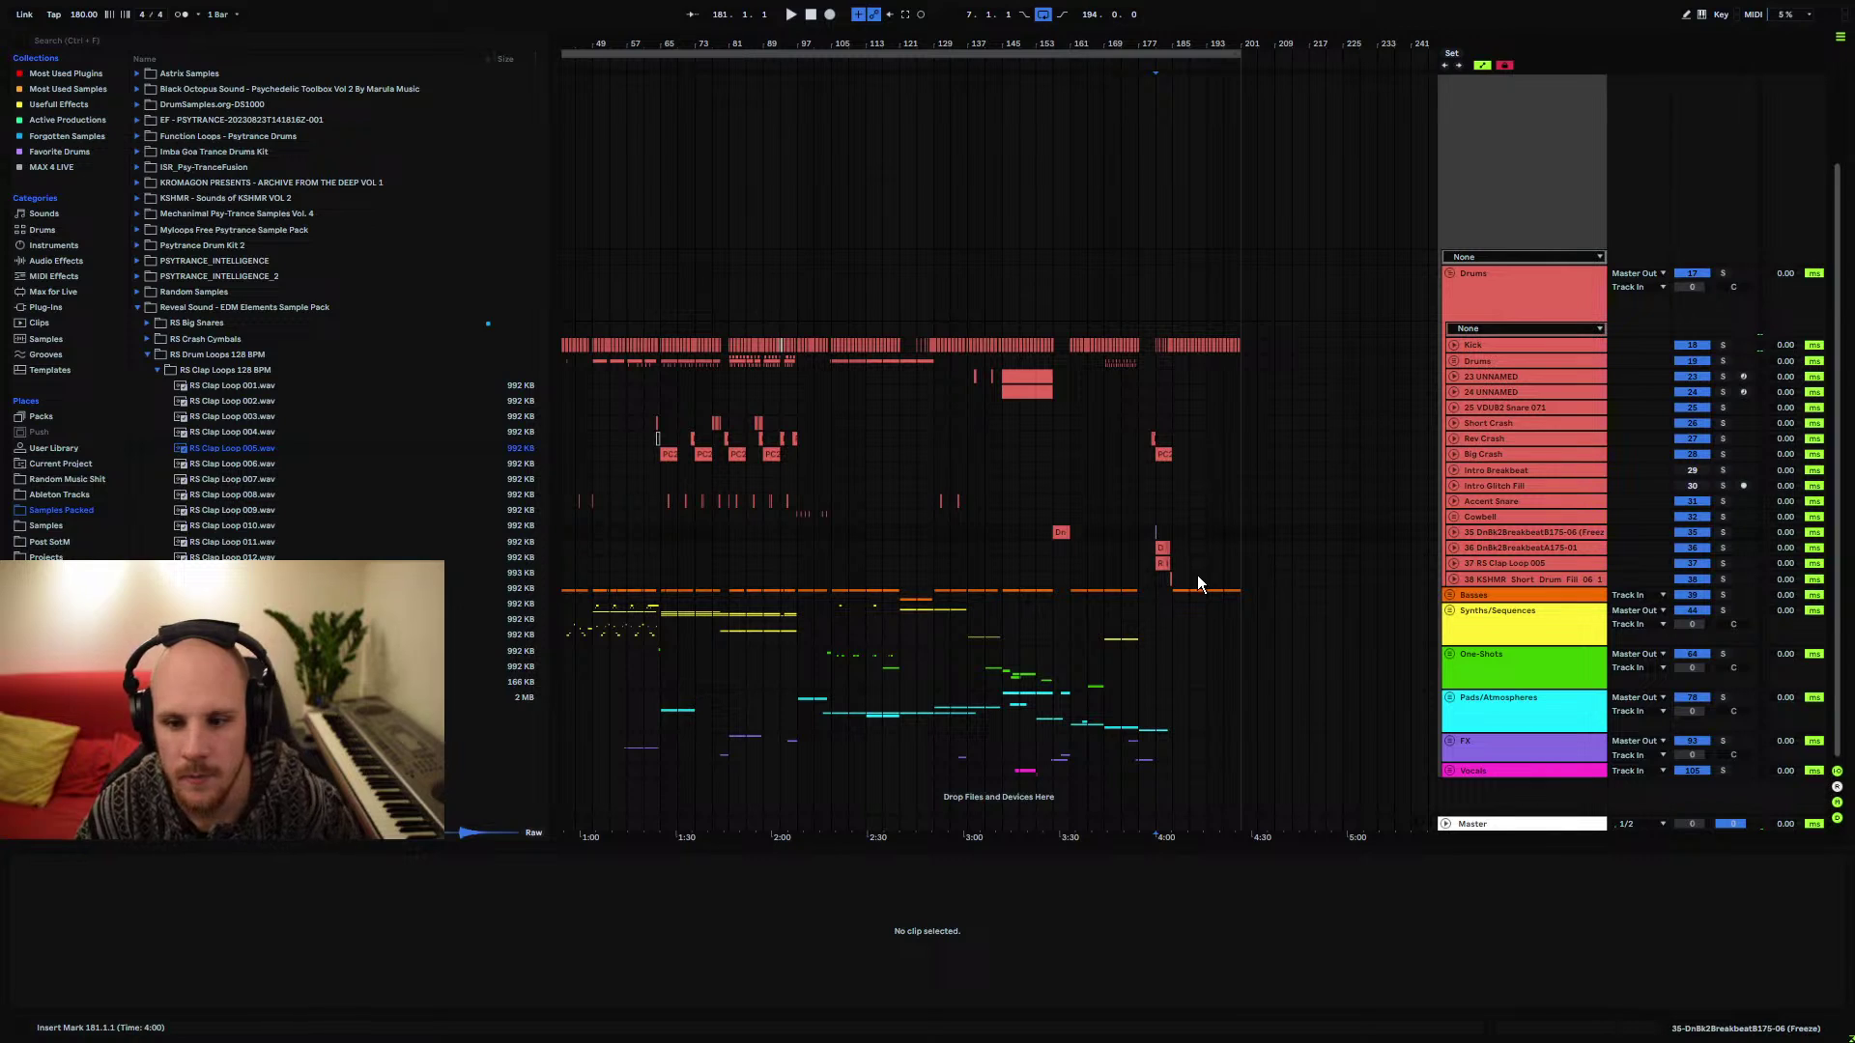
pyautogui.moveTo(1177, 585); pyautogui.dragTo(1255, 603)
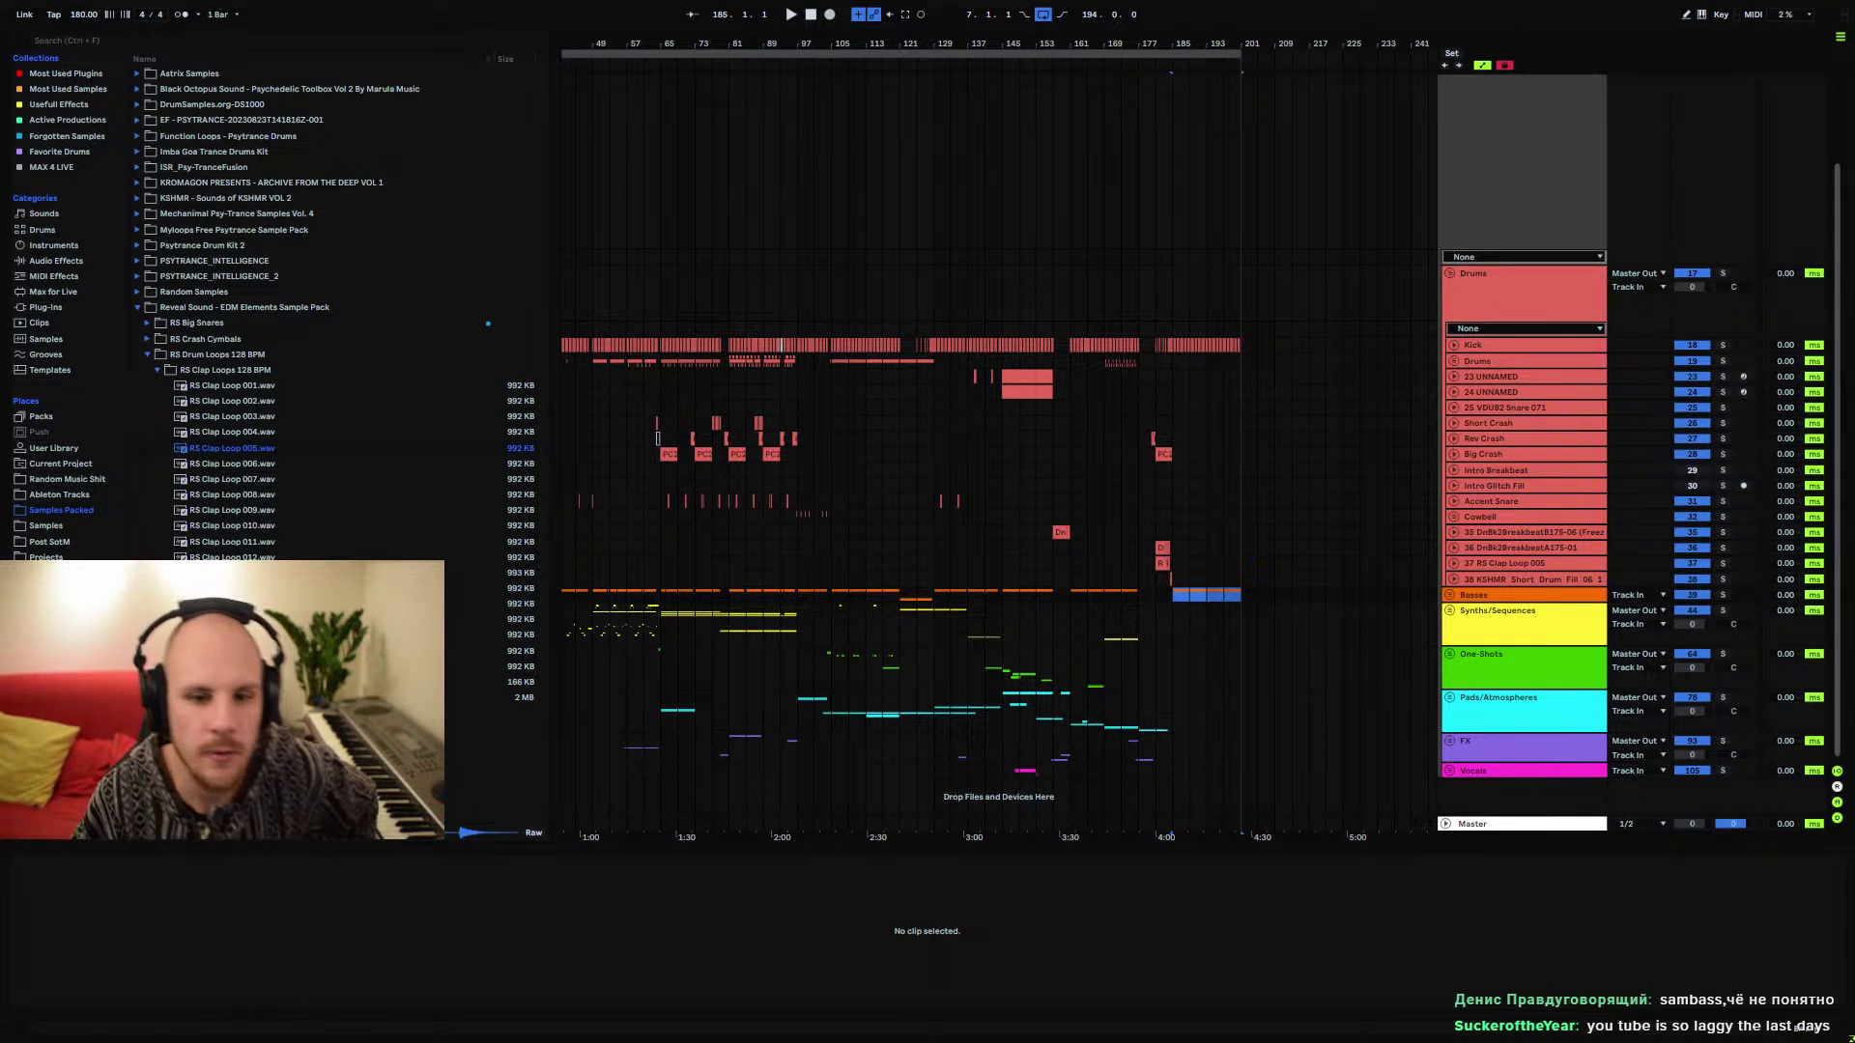
pyautogui.moveTo(1156, 44); pyautogui.dragTo(1156, 29)
pyautogui.click(592, 592)
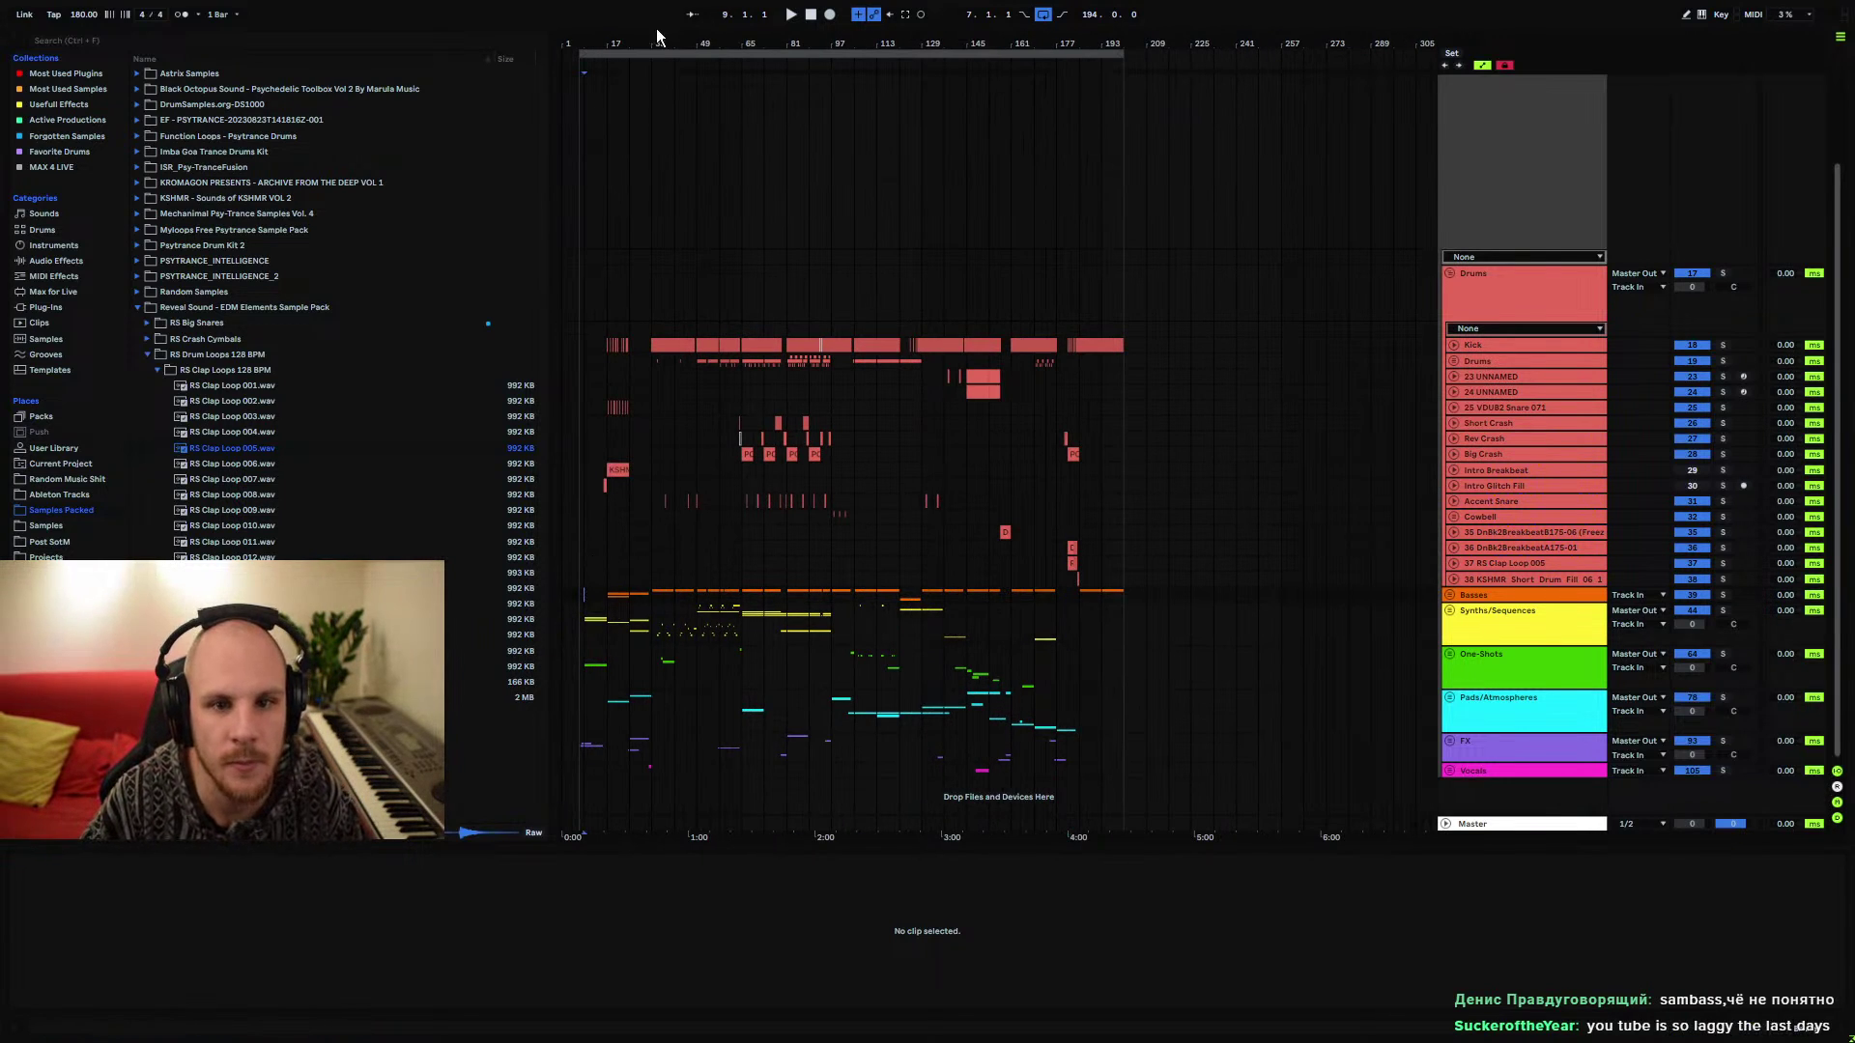
pyautogui.hotkey('ctrl', 'a')
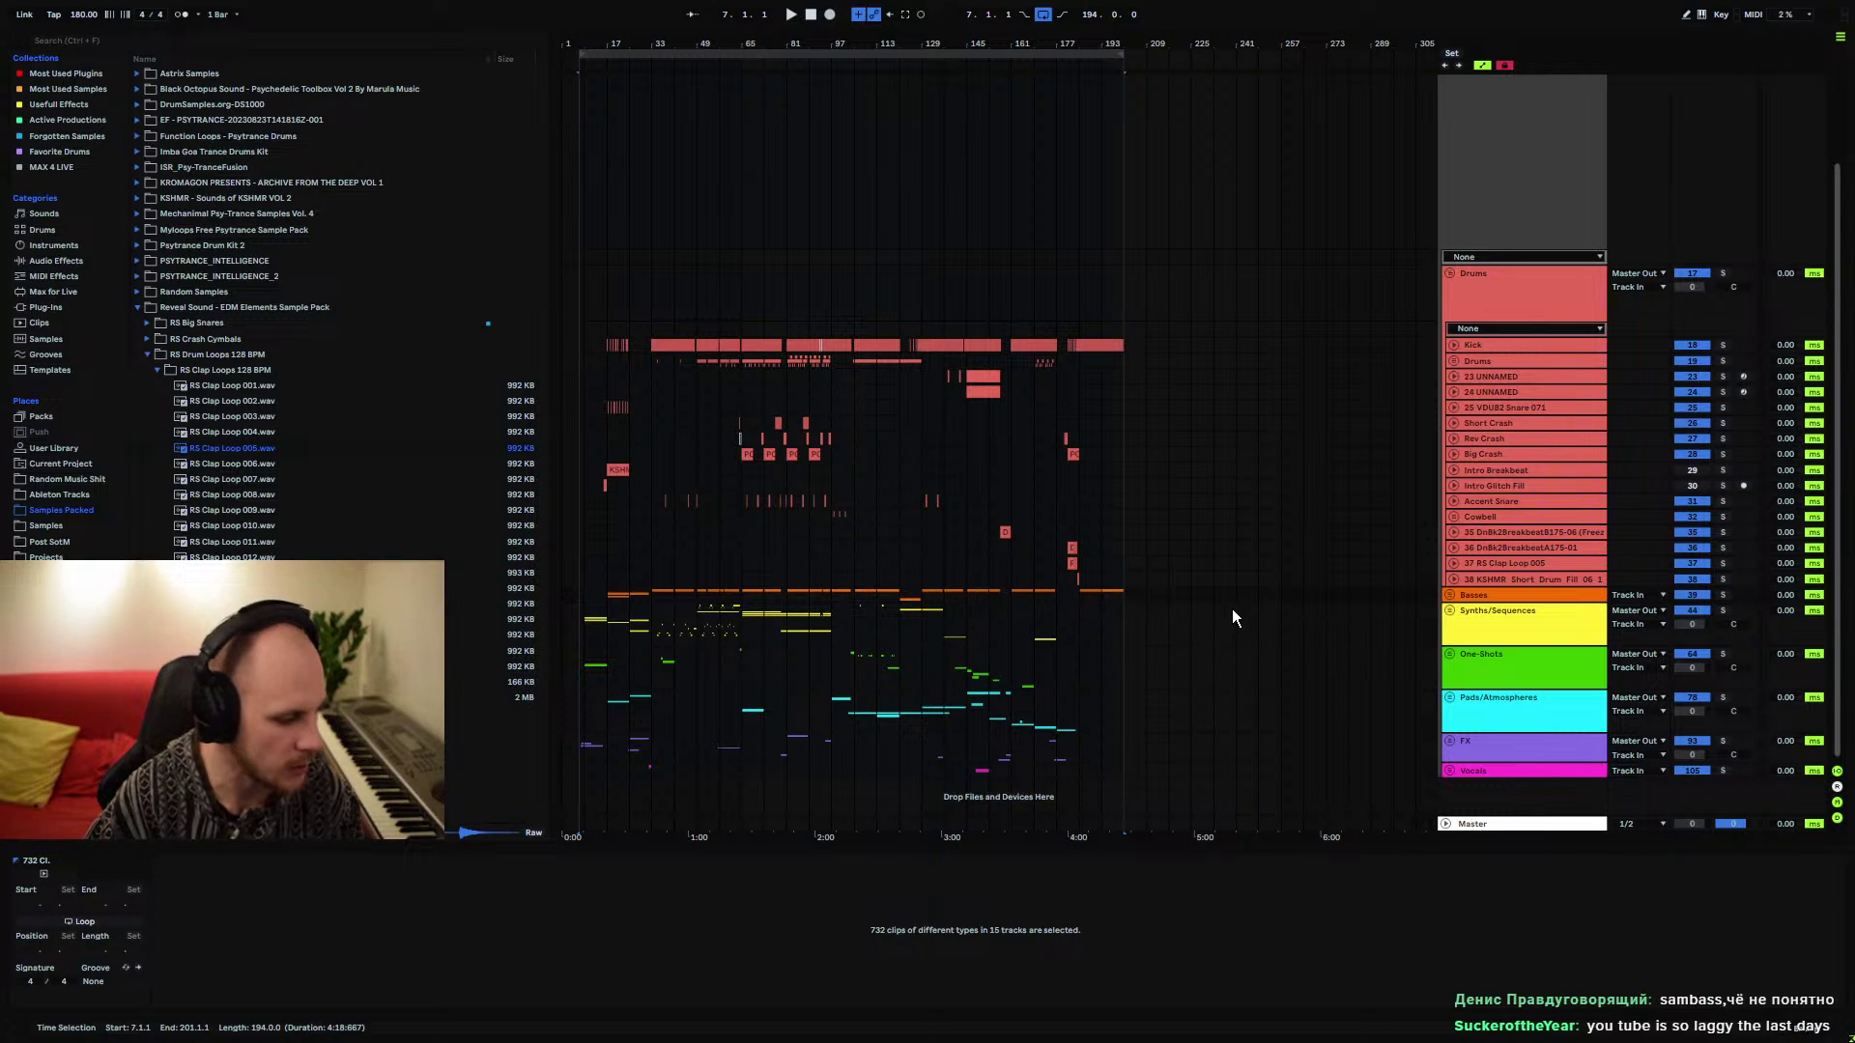
pyautogui.press('space')
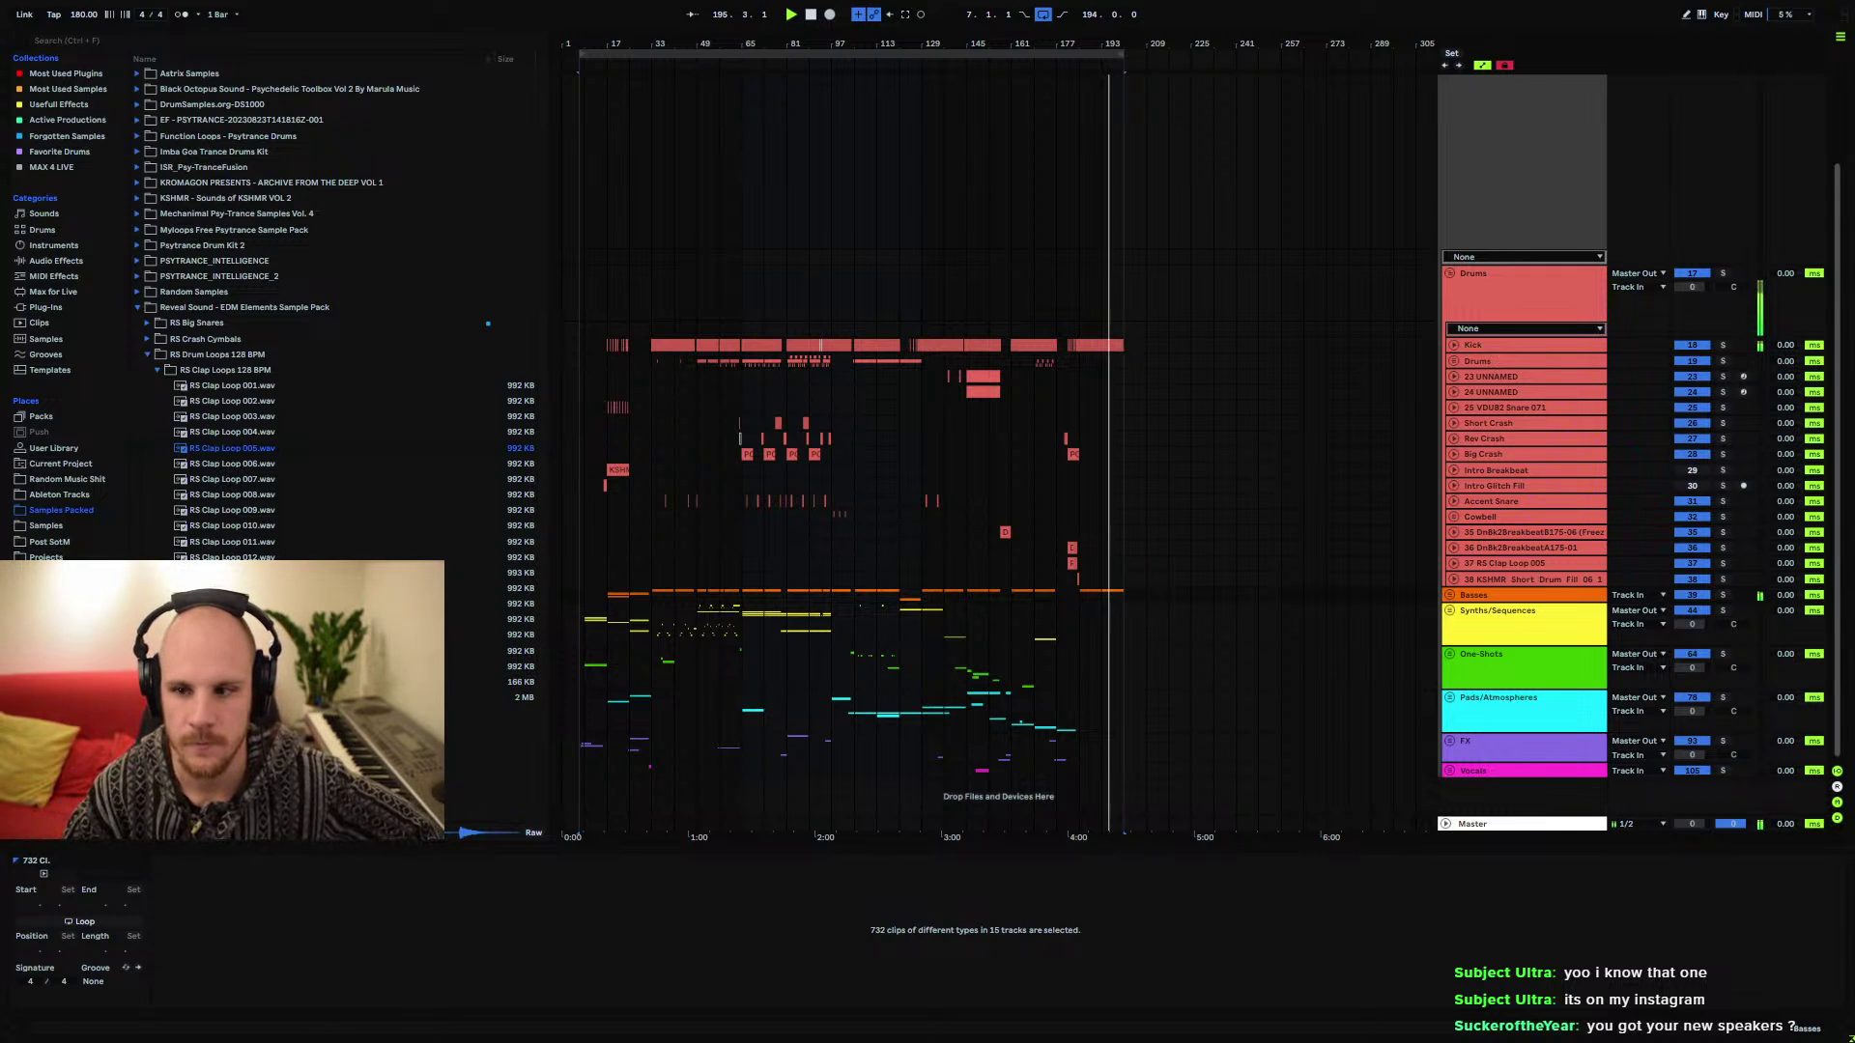
# Fold the Drums group so its individual drum tracks are hidden in the arrangement
pyautogui.click(1547, 298)
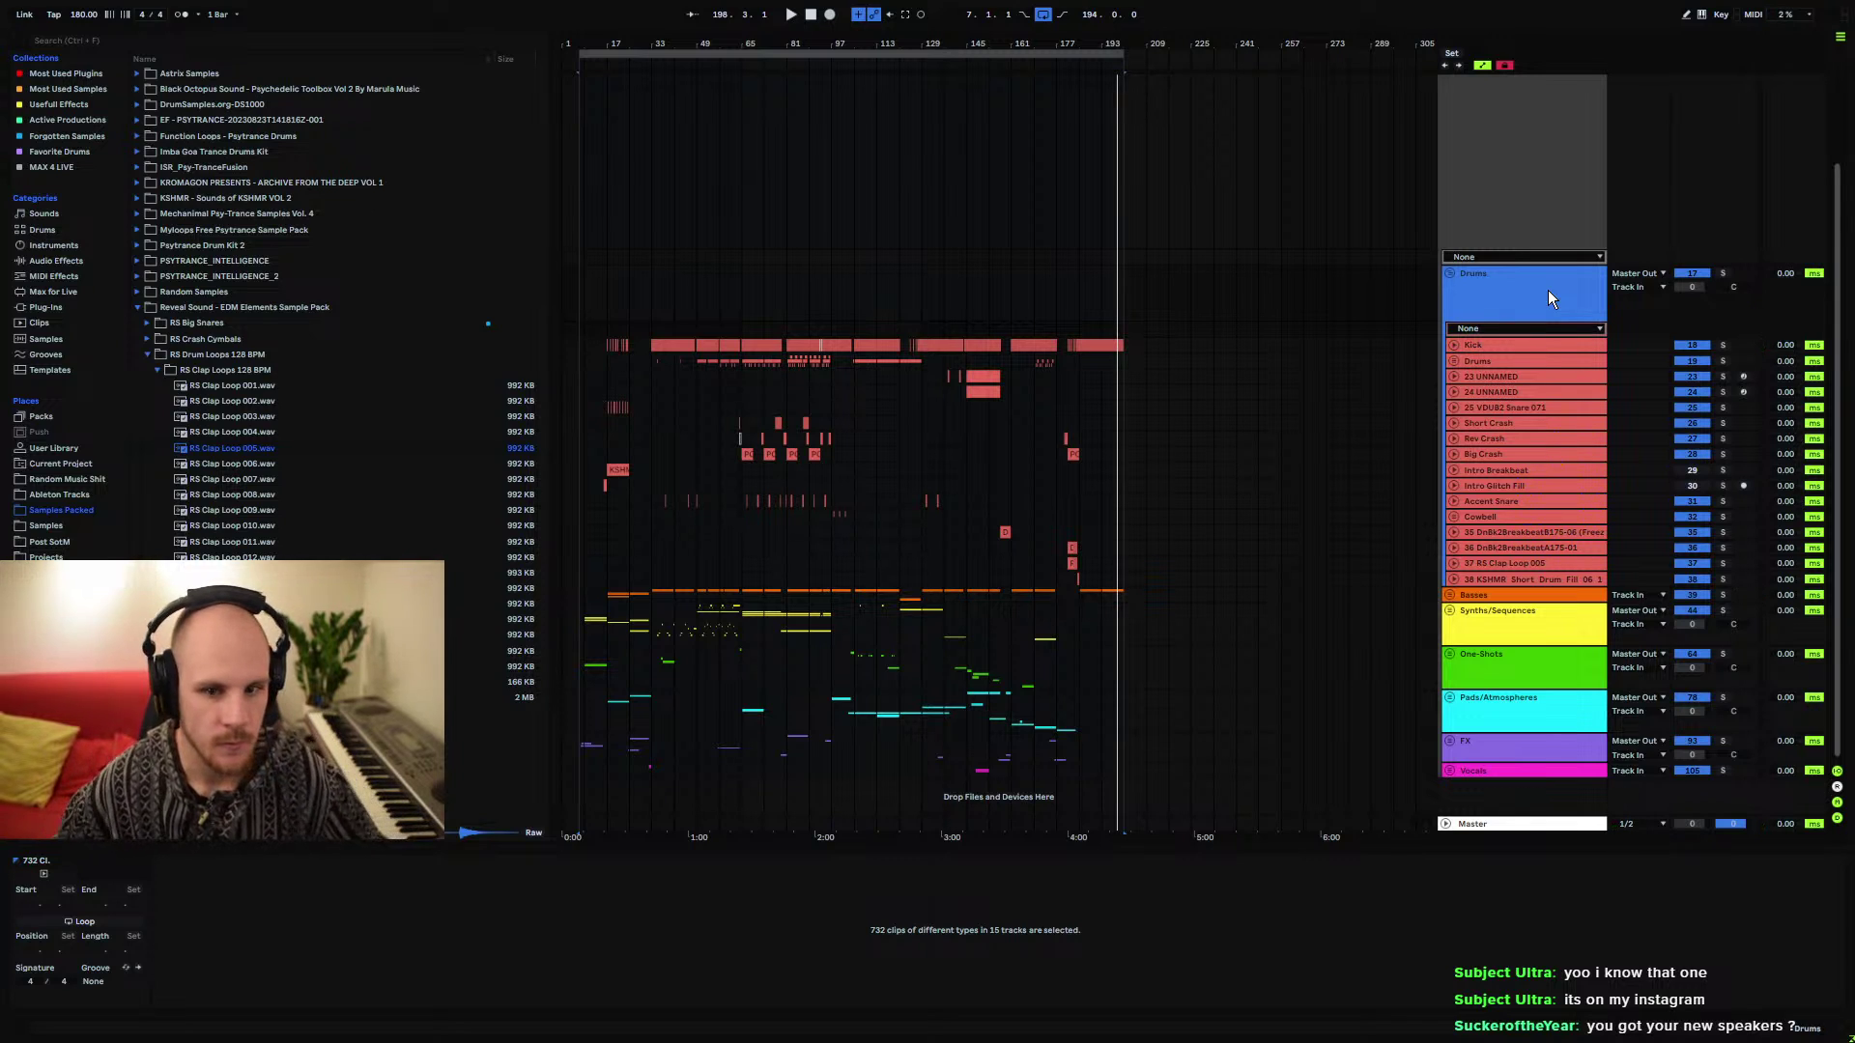
pyautogui.click(734, 387)
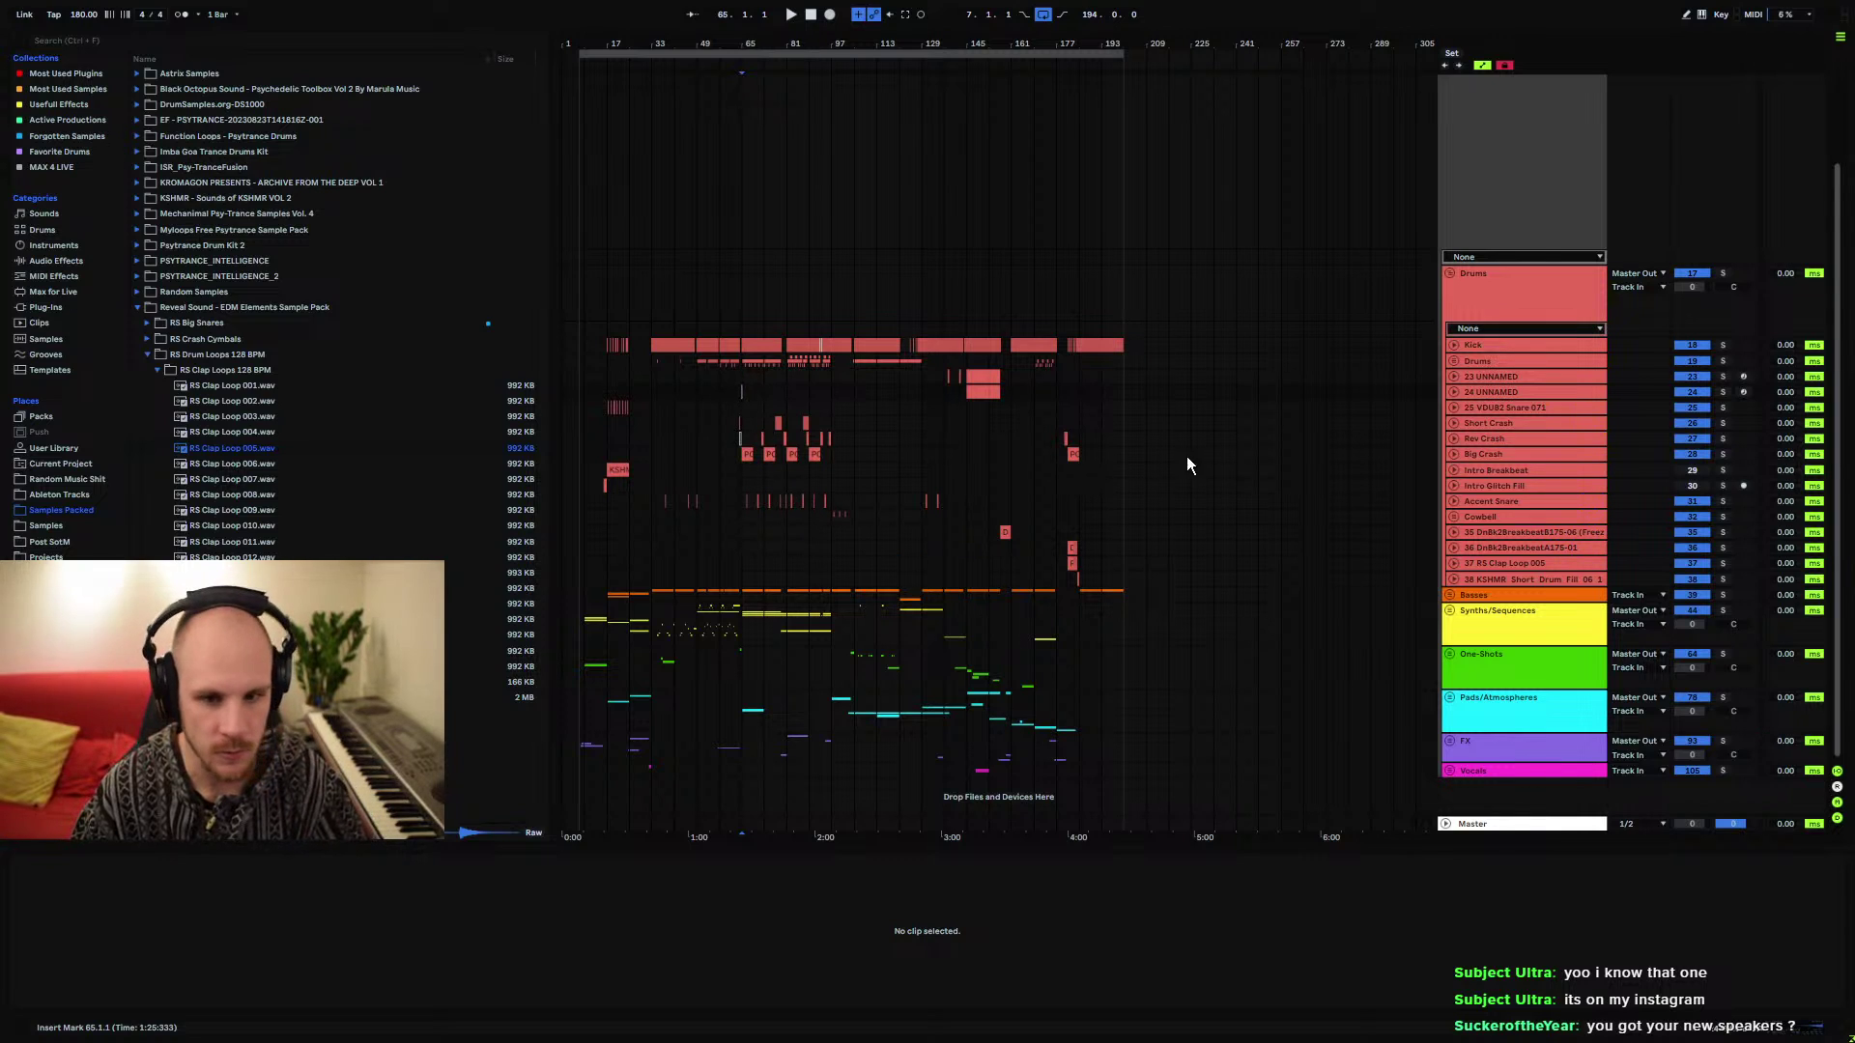
pyautogui.click(1498, 425)
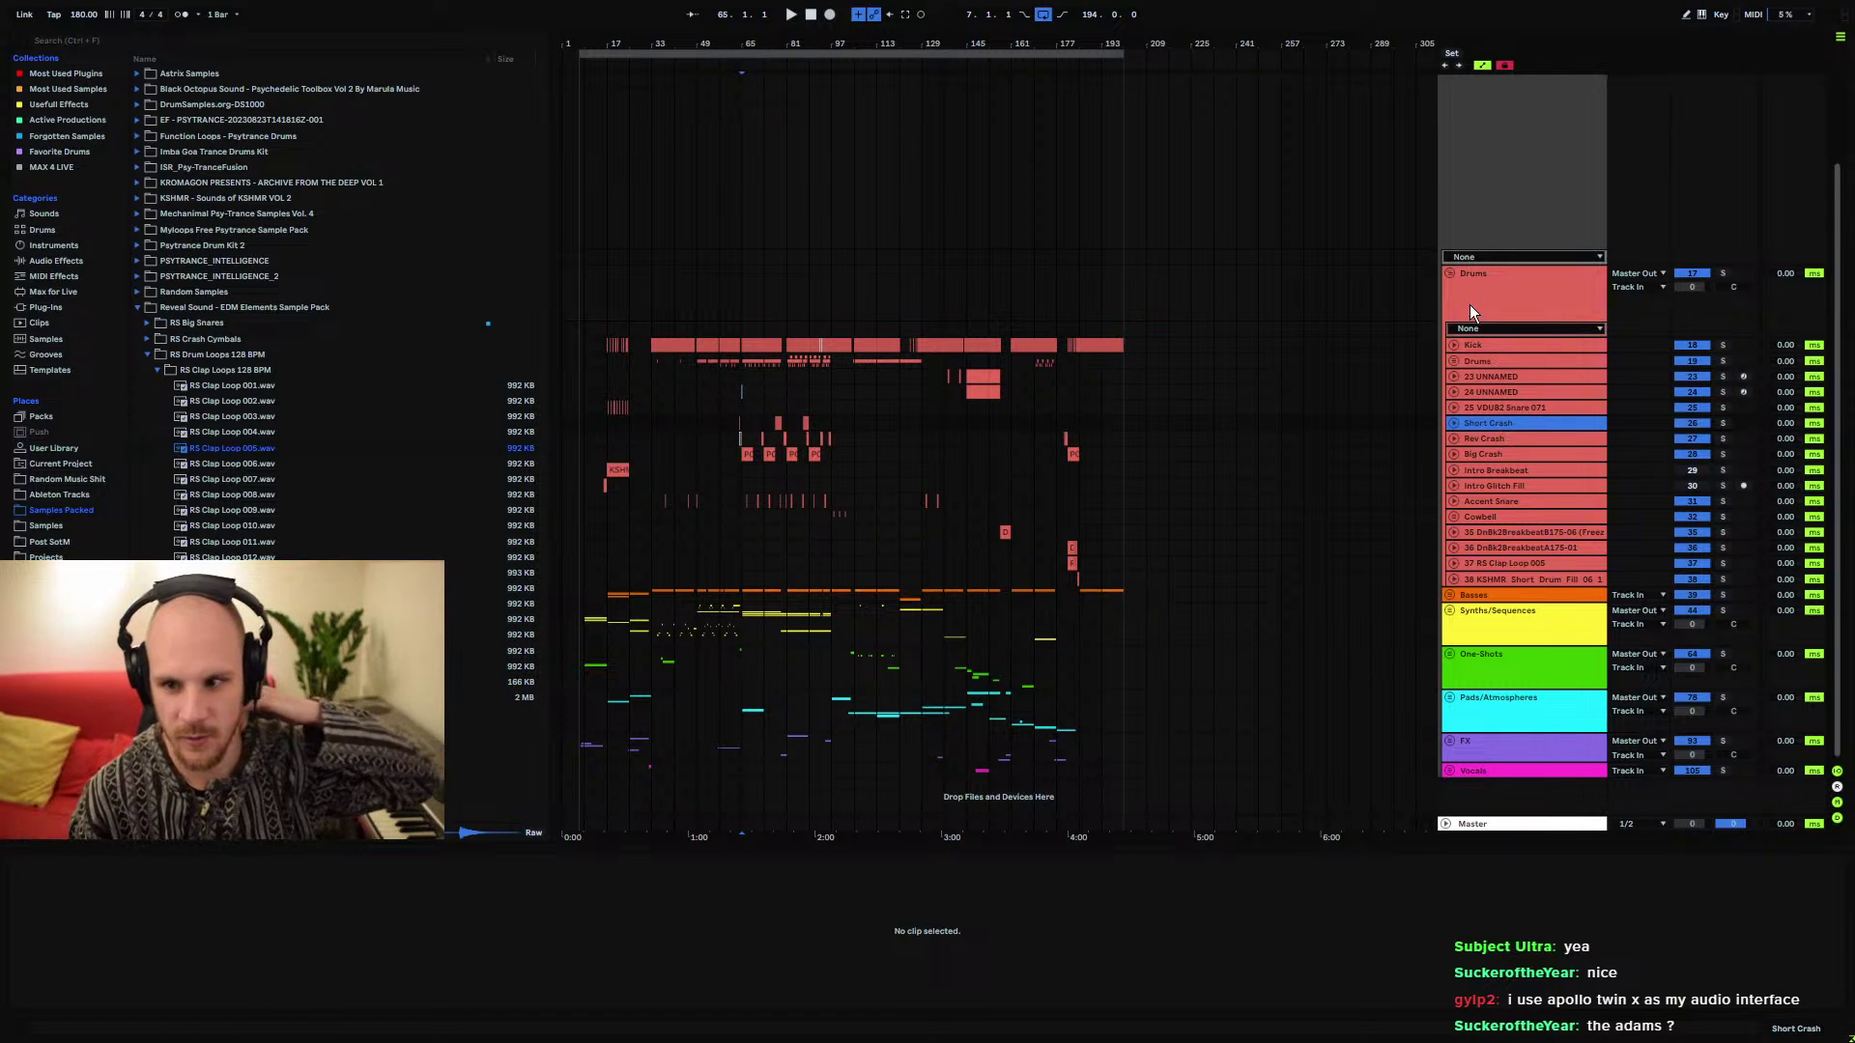
pyautogui.click(1449, 275)
pyautogui.click(1513, 310)
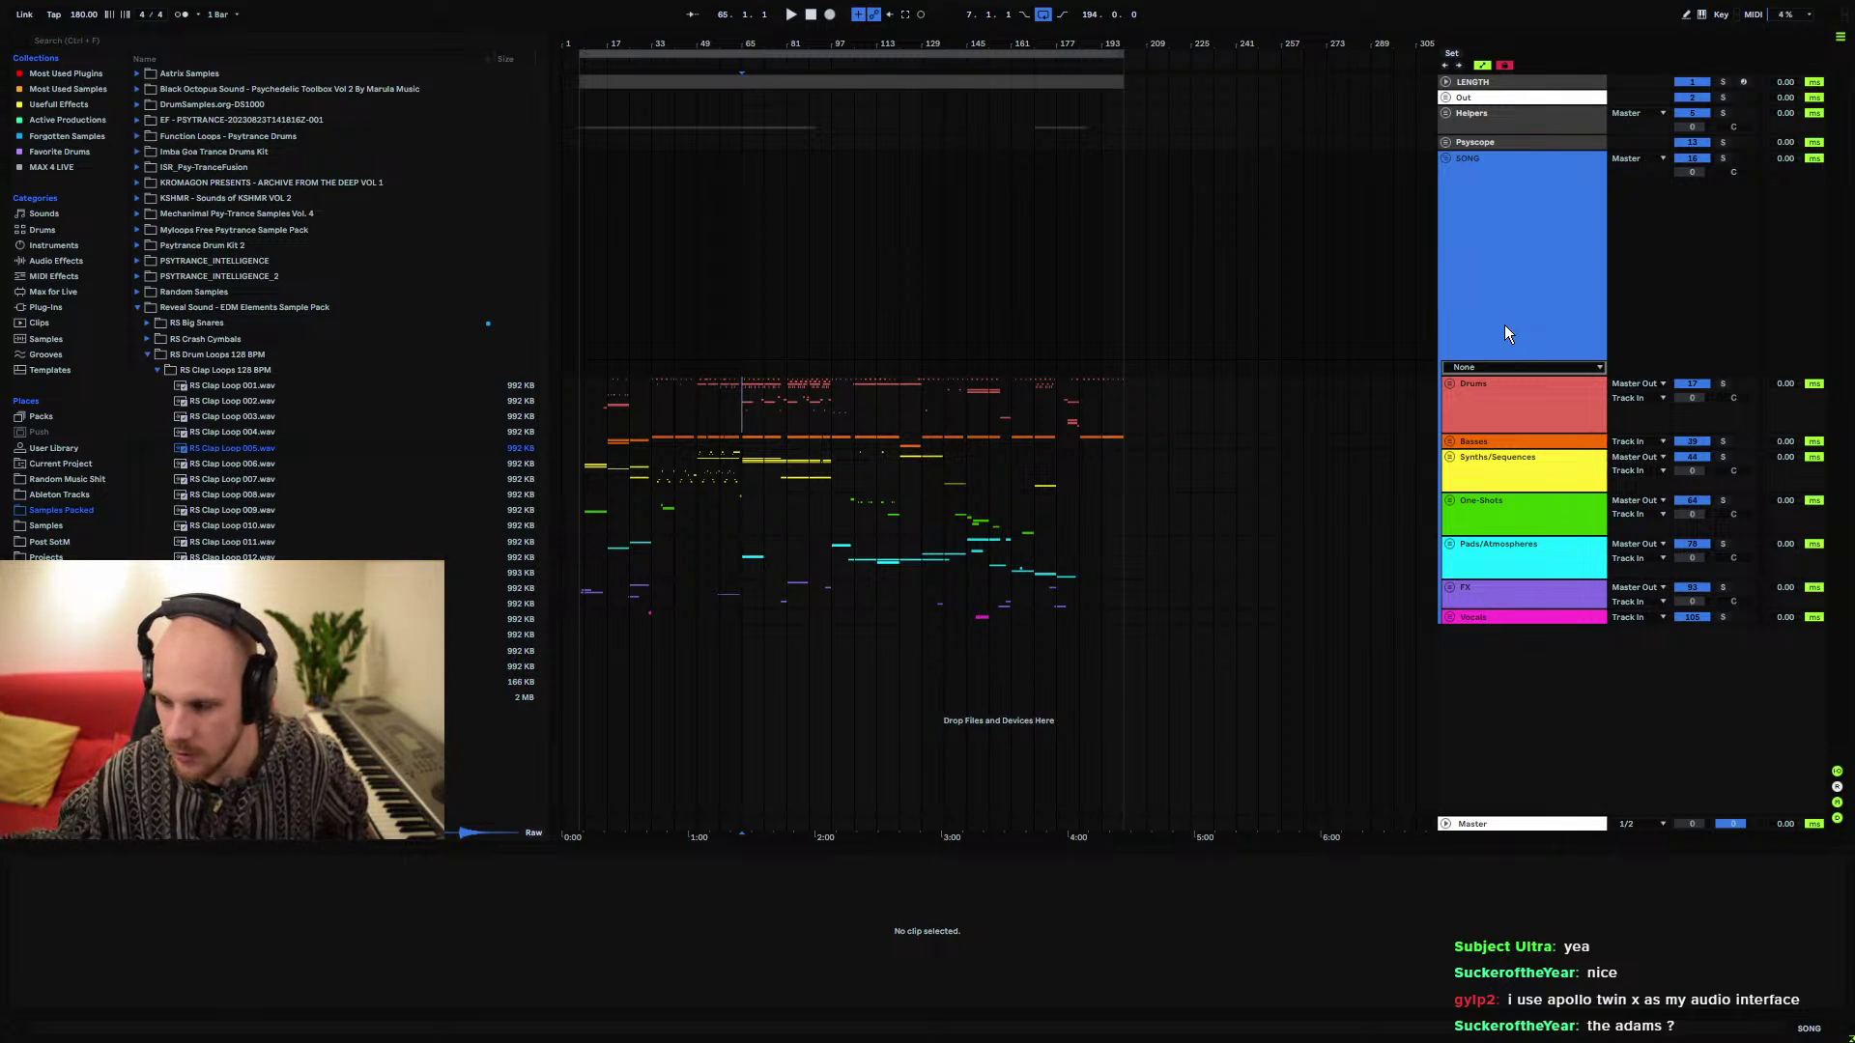
# Fold the whole SONG group and select the Helpers group
pyautogui.click(741, 395)
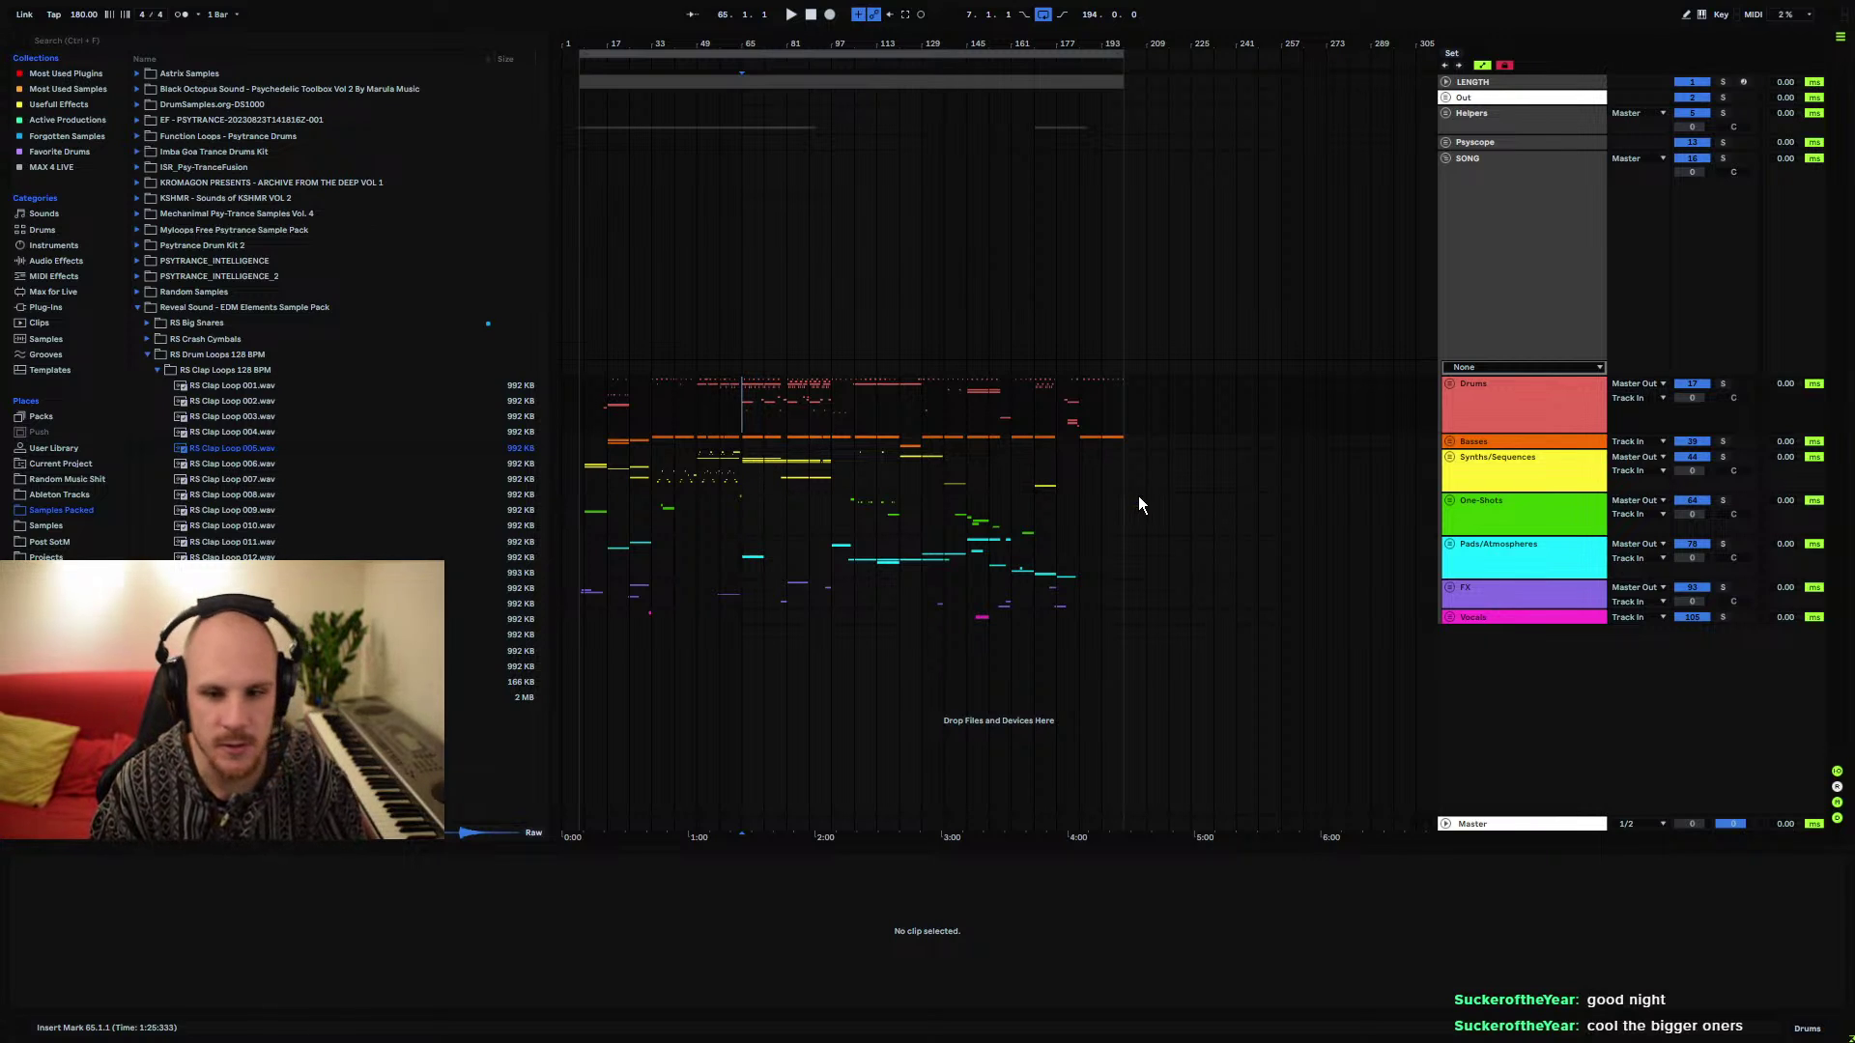
pyautogui.click(1456, 201)
pyautogui.click(1446, 161)
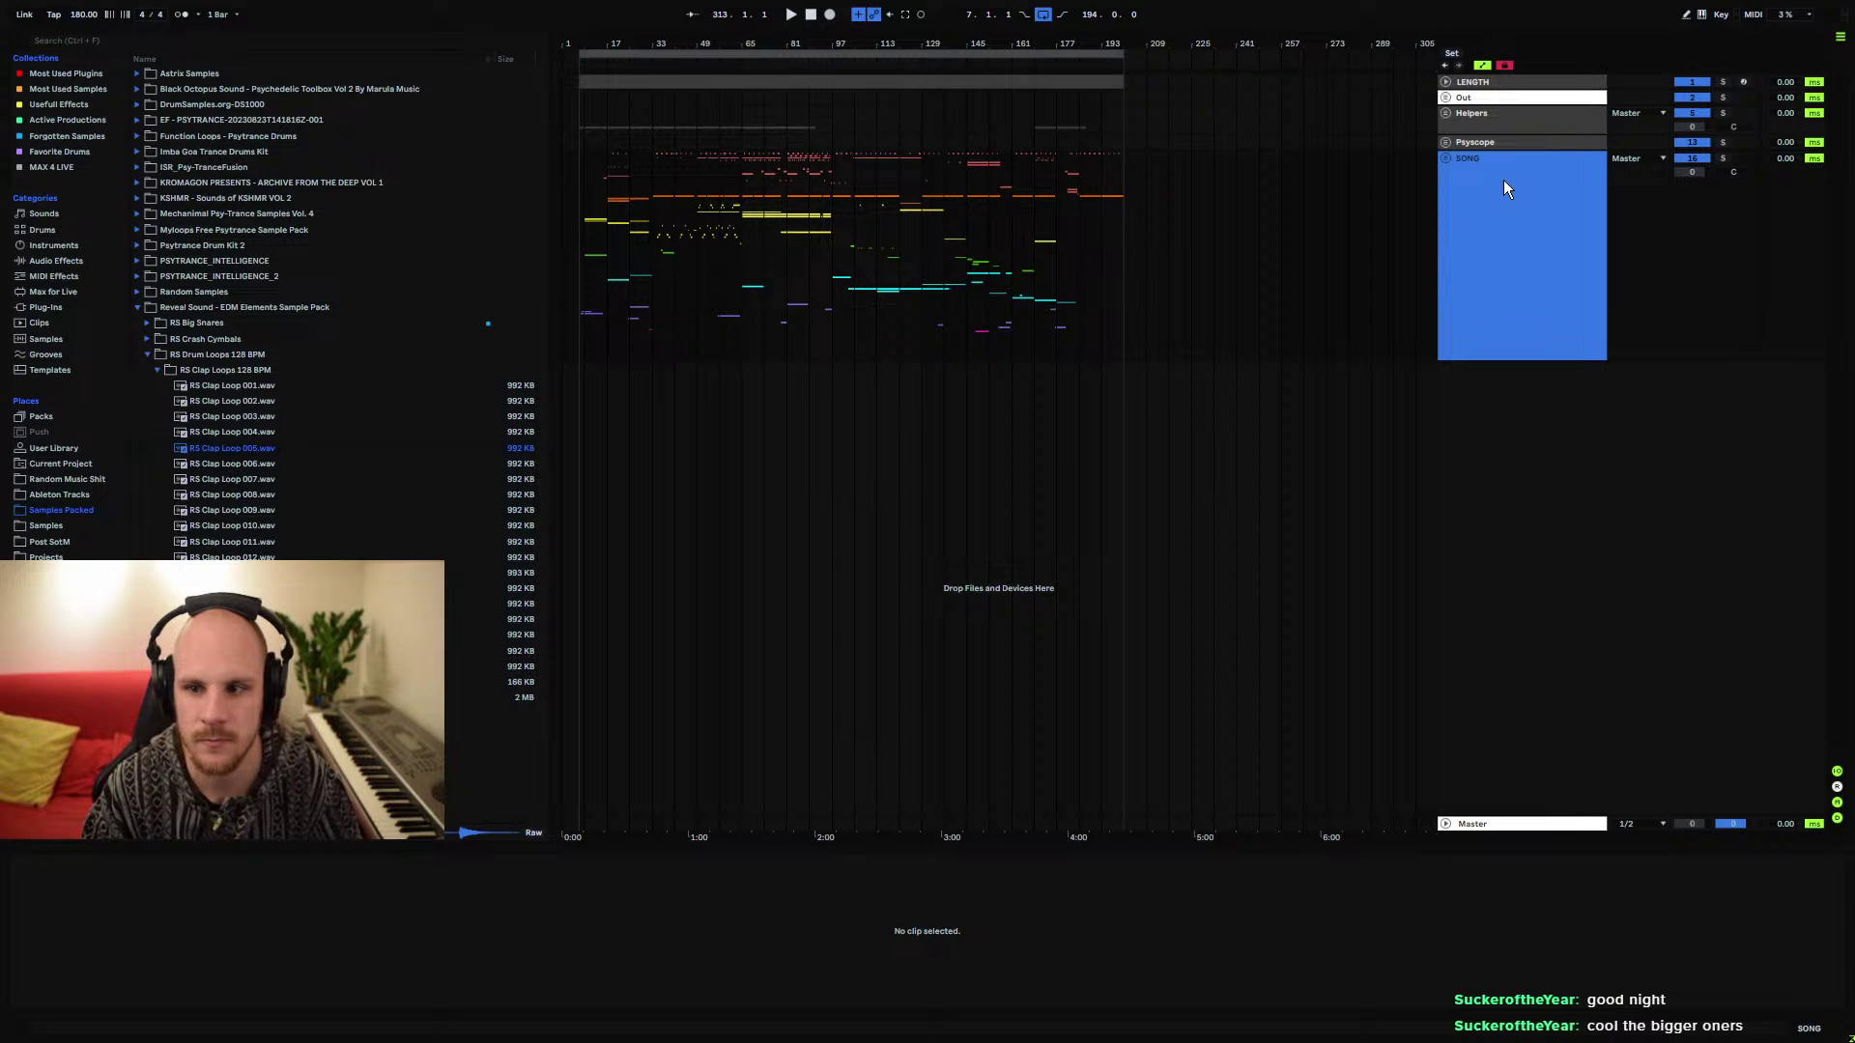
pyautogui.click(1488, 124)
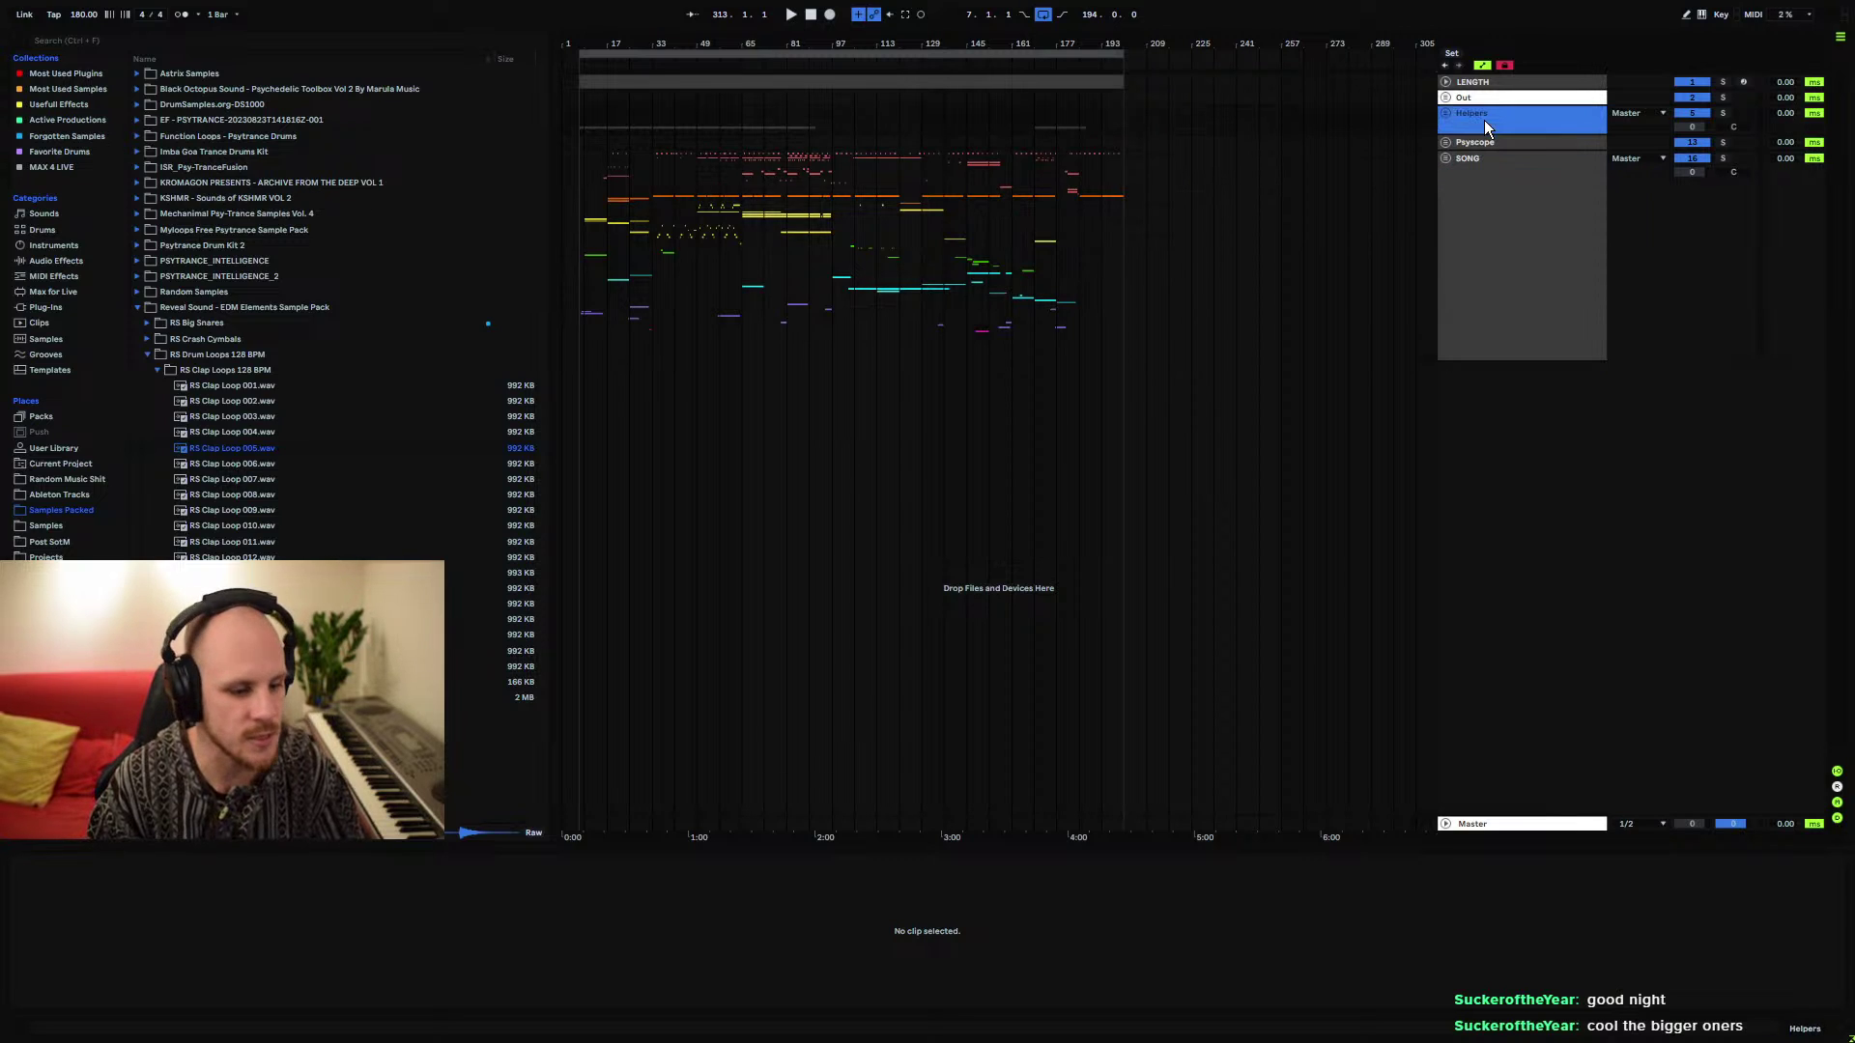